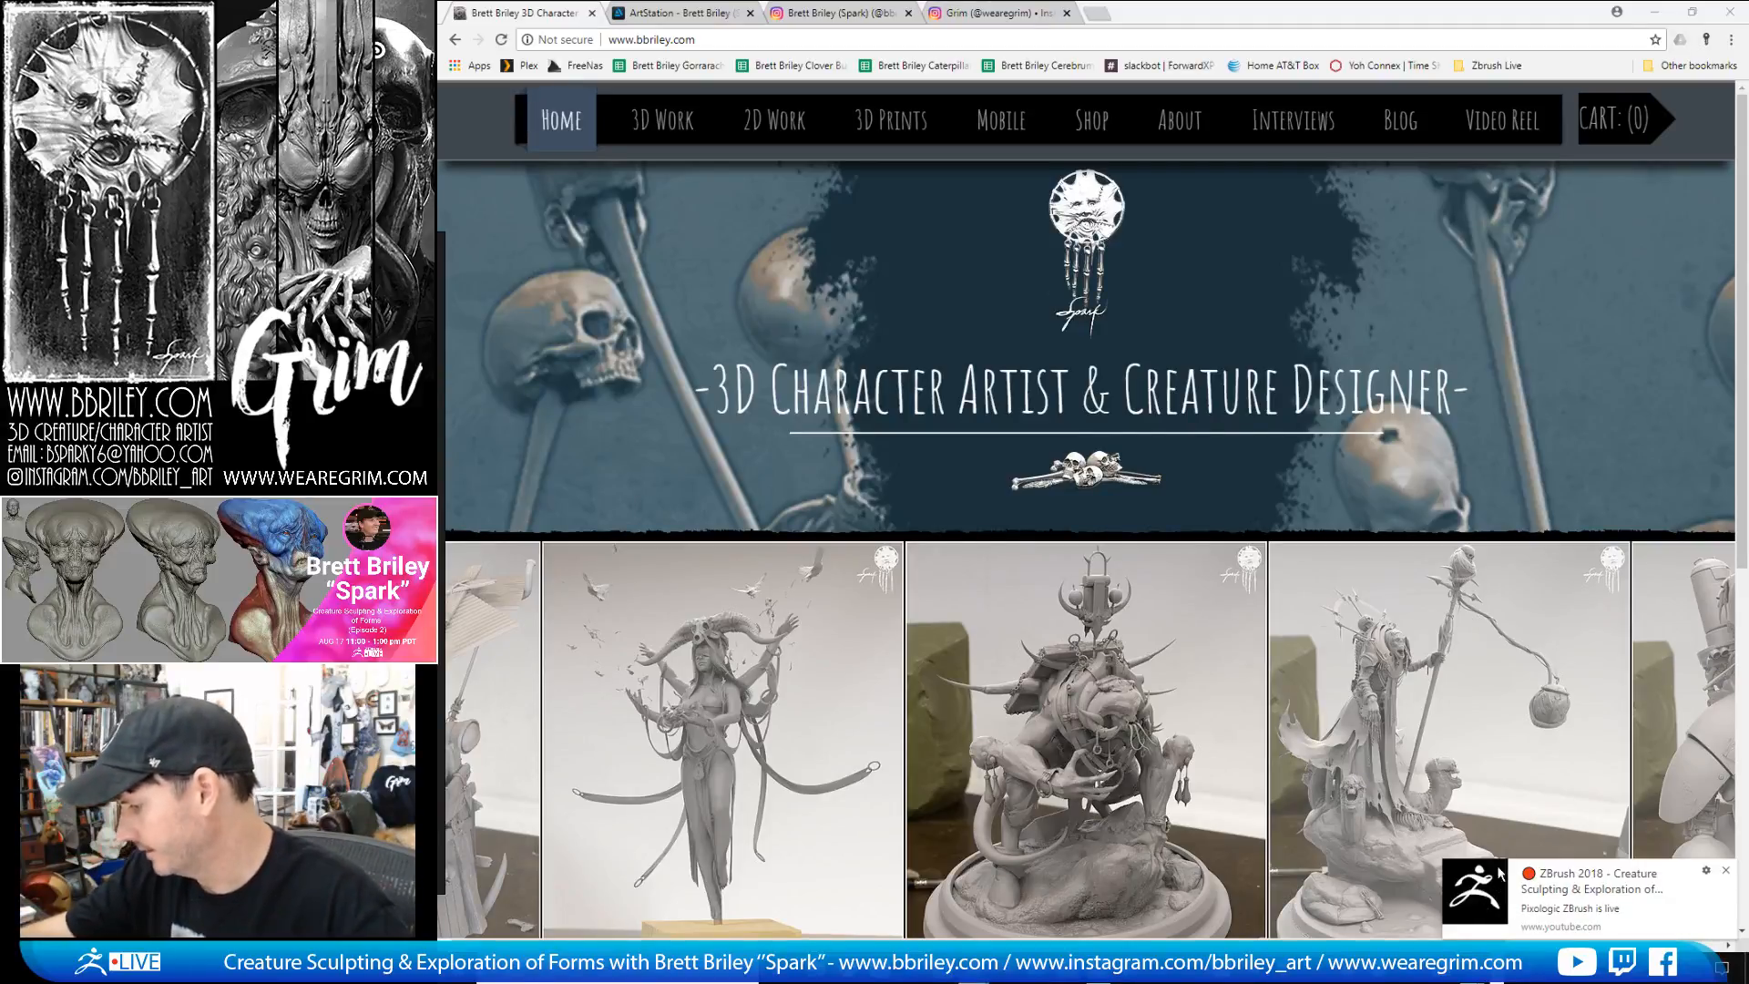
- Dismiss the desktop notification and view the artist's ArtStation and Instagram profiles and the Grim Instagram page, returning to the portfolio website
left_click(1728, 872)
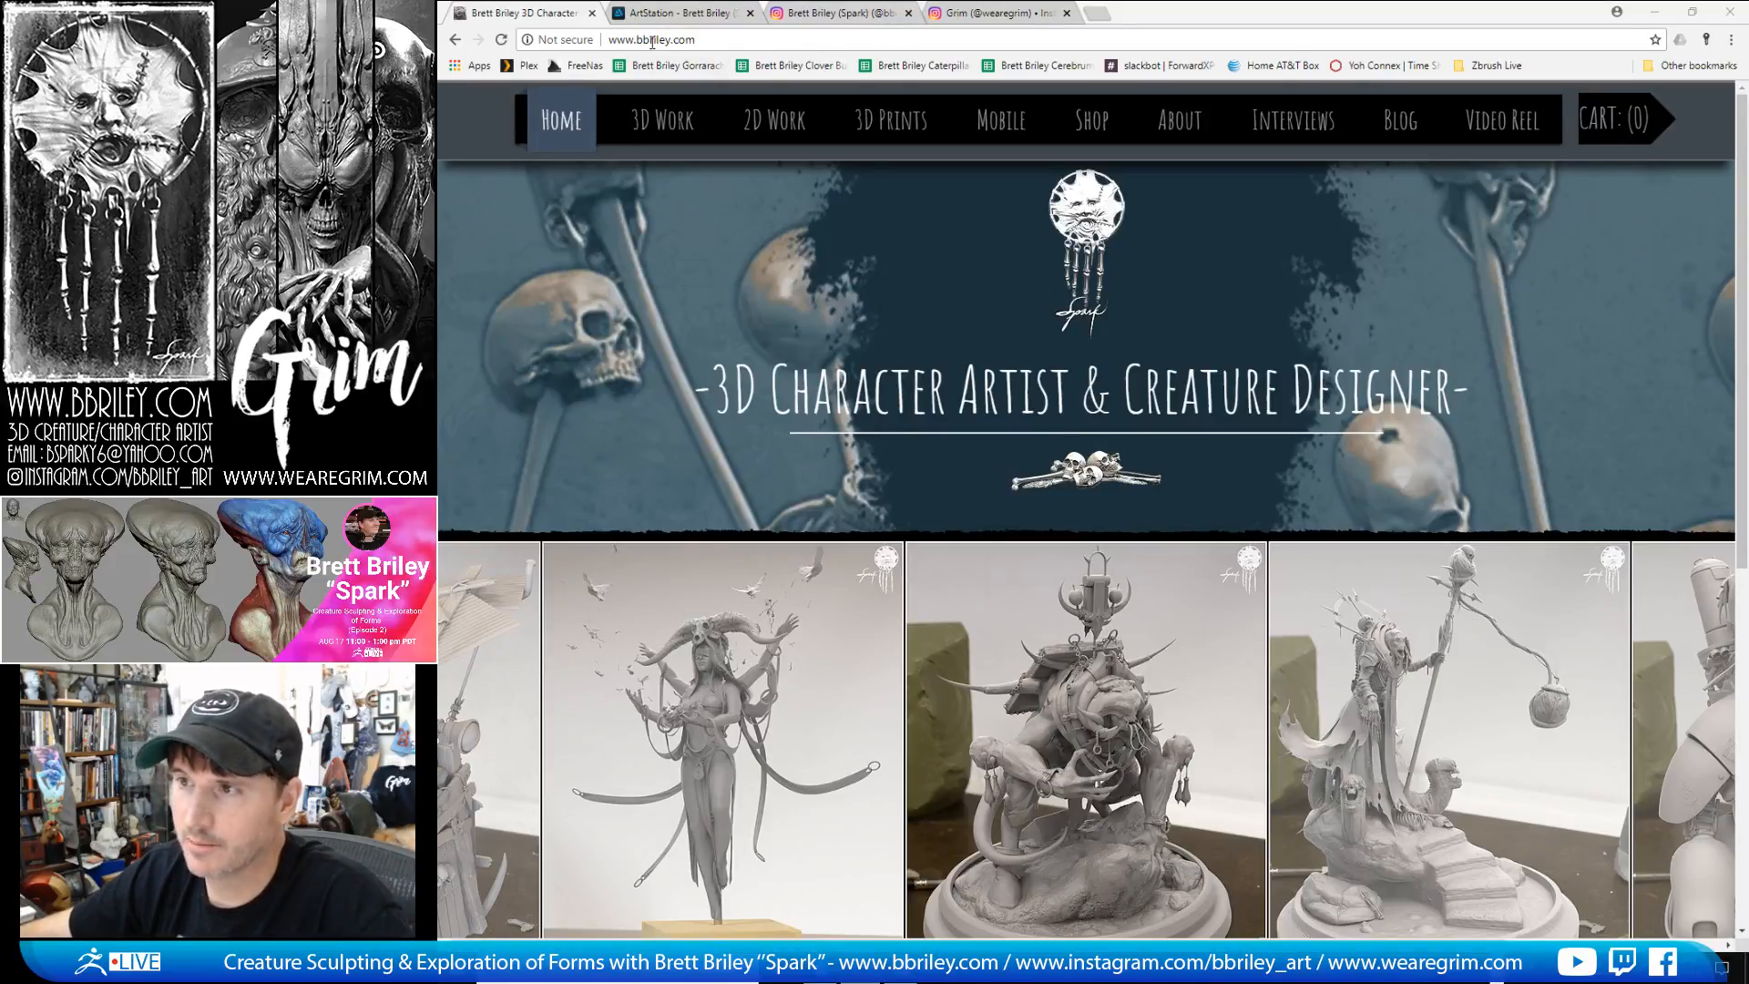
left_click(690, 13)
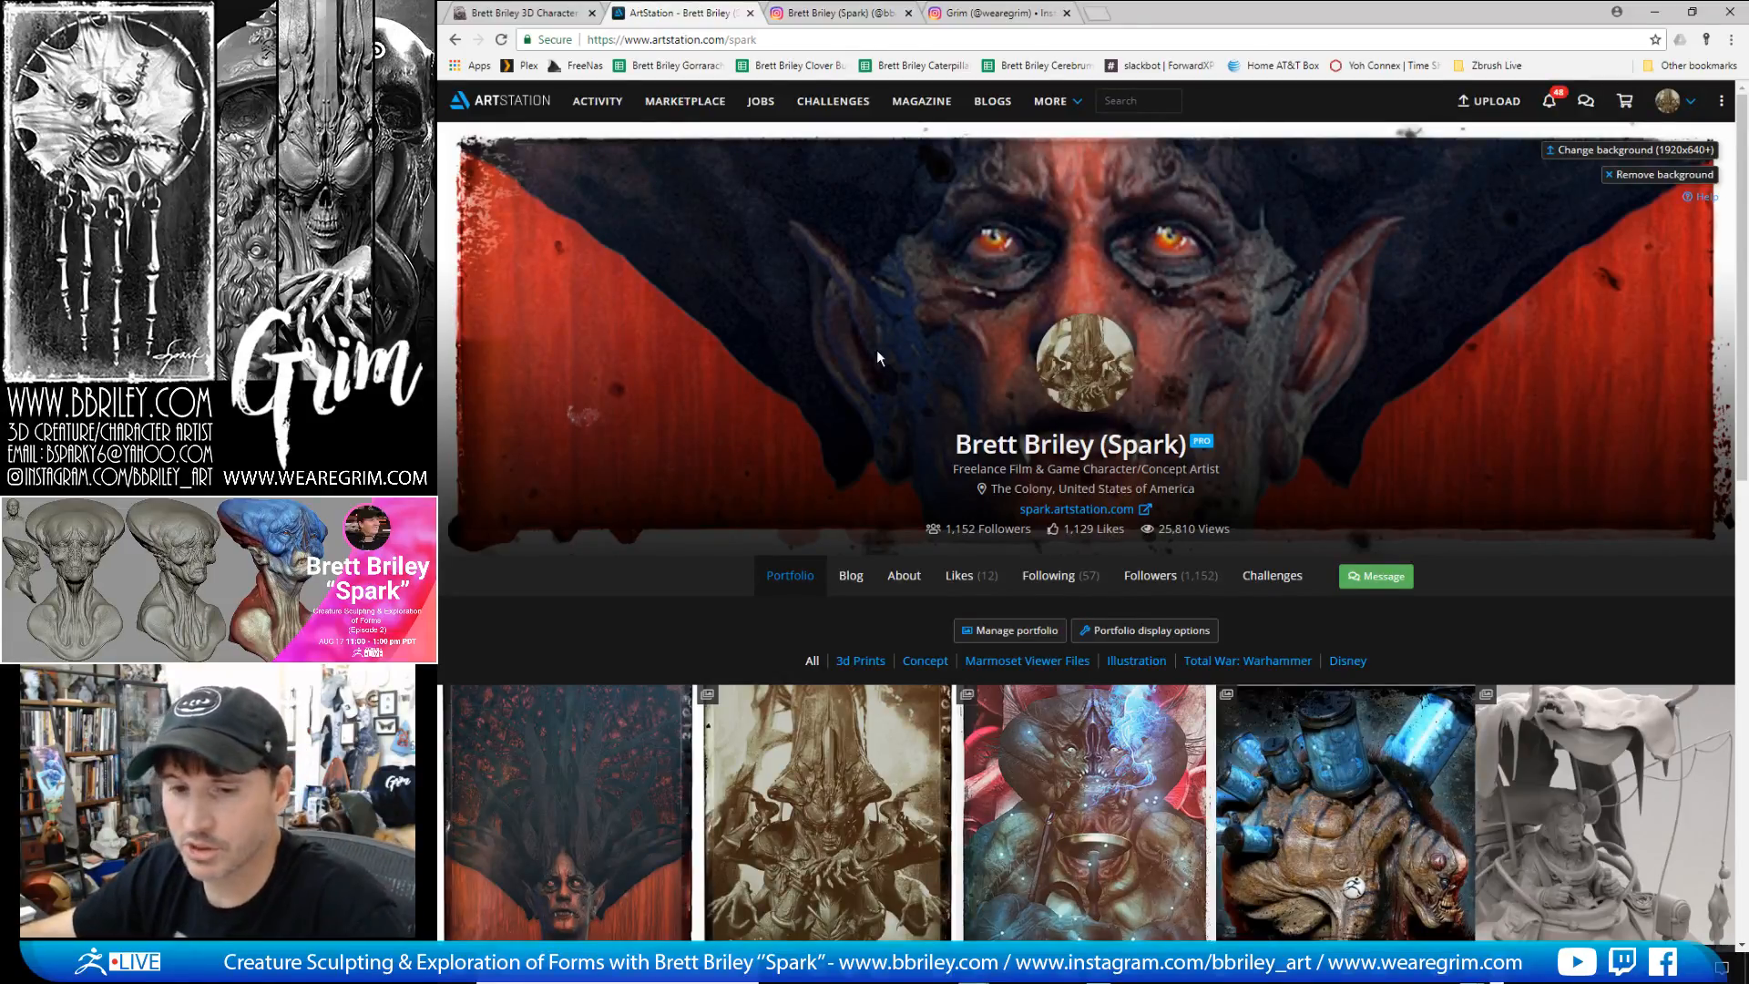
left_click(827, 14)
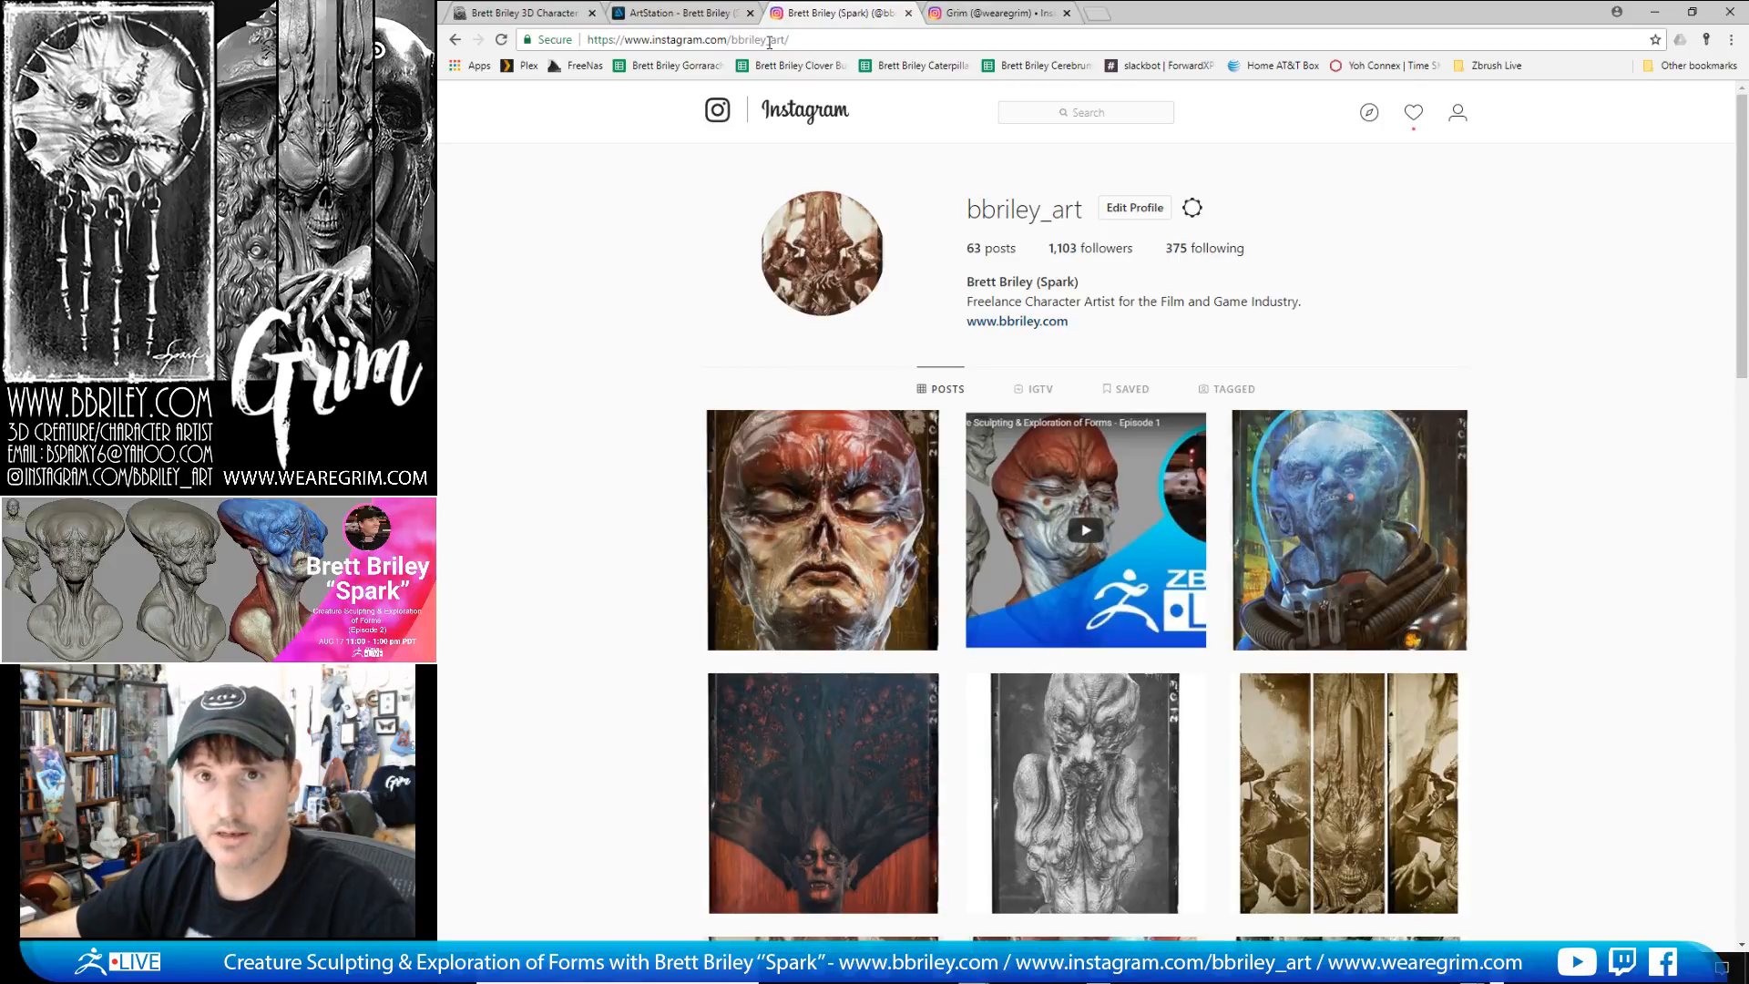
left_click(984, 14)
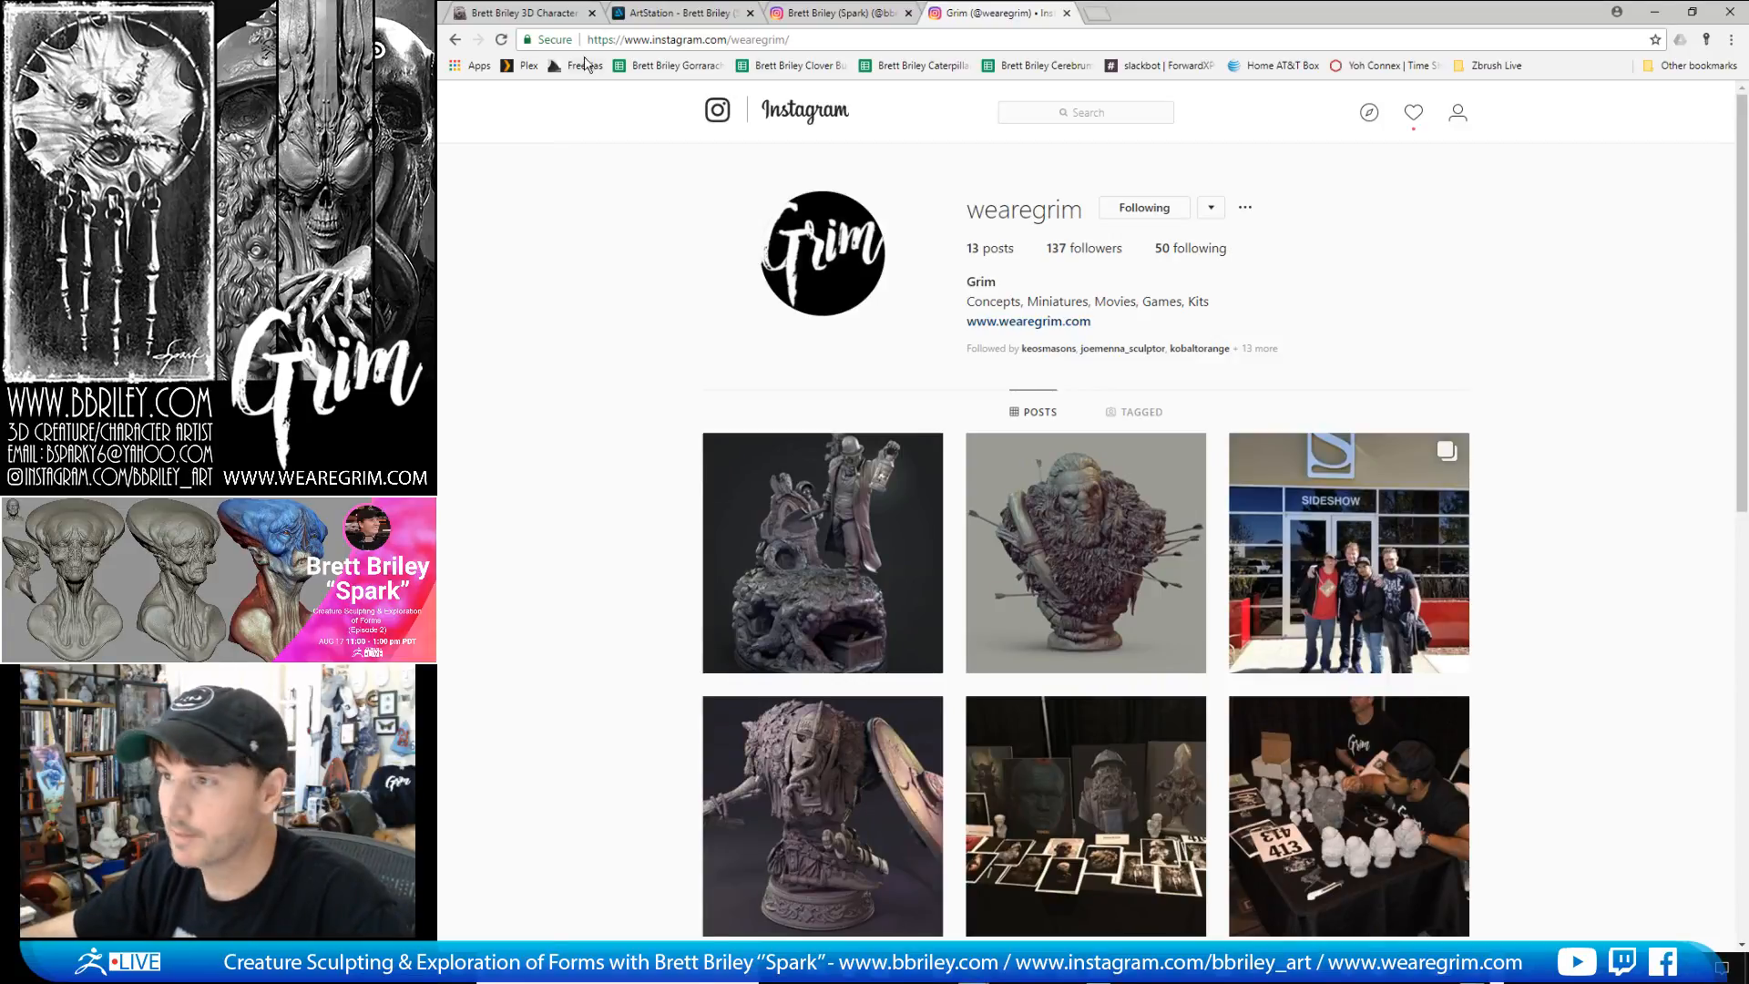
left_click(525, 11)
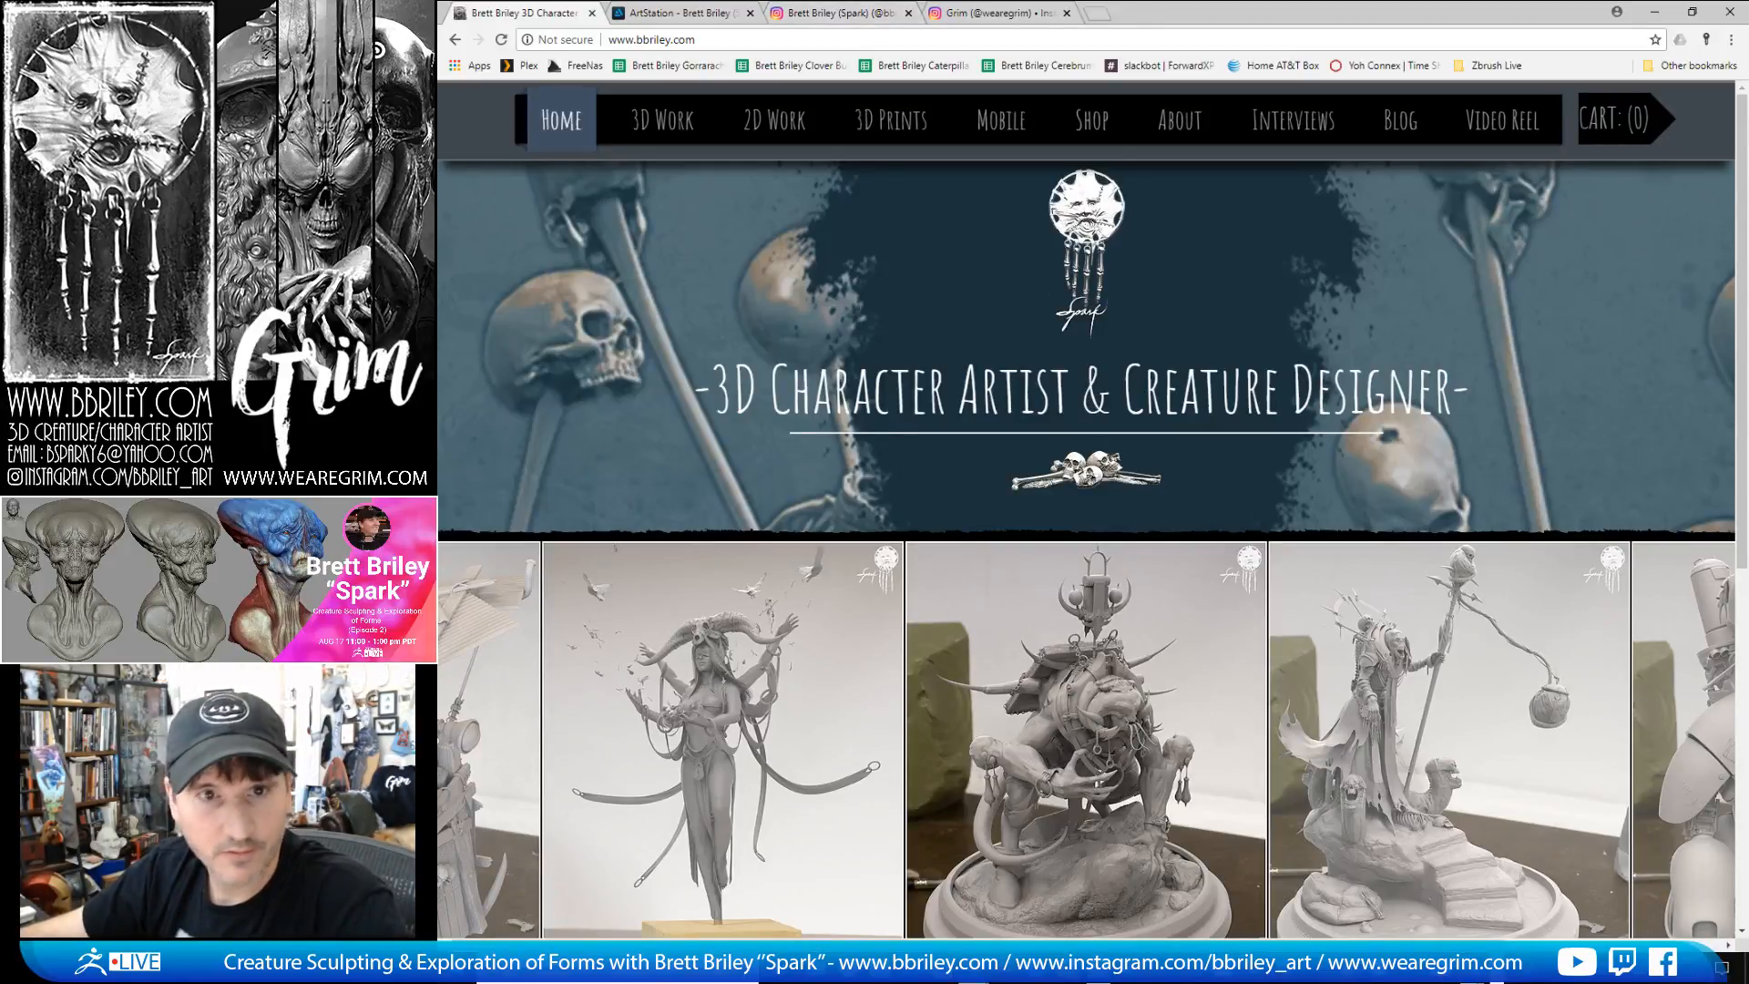
- Look through the sculpture gallery on the portfolio website's home page and open the site's shop
scroll(922, 521, "down", 4)
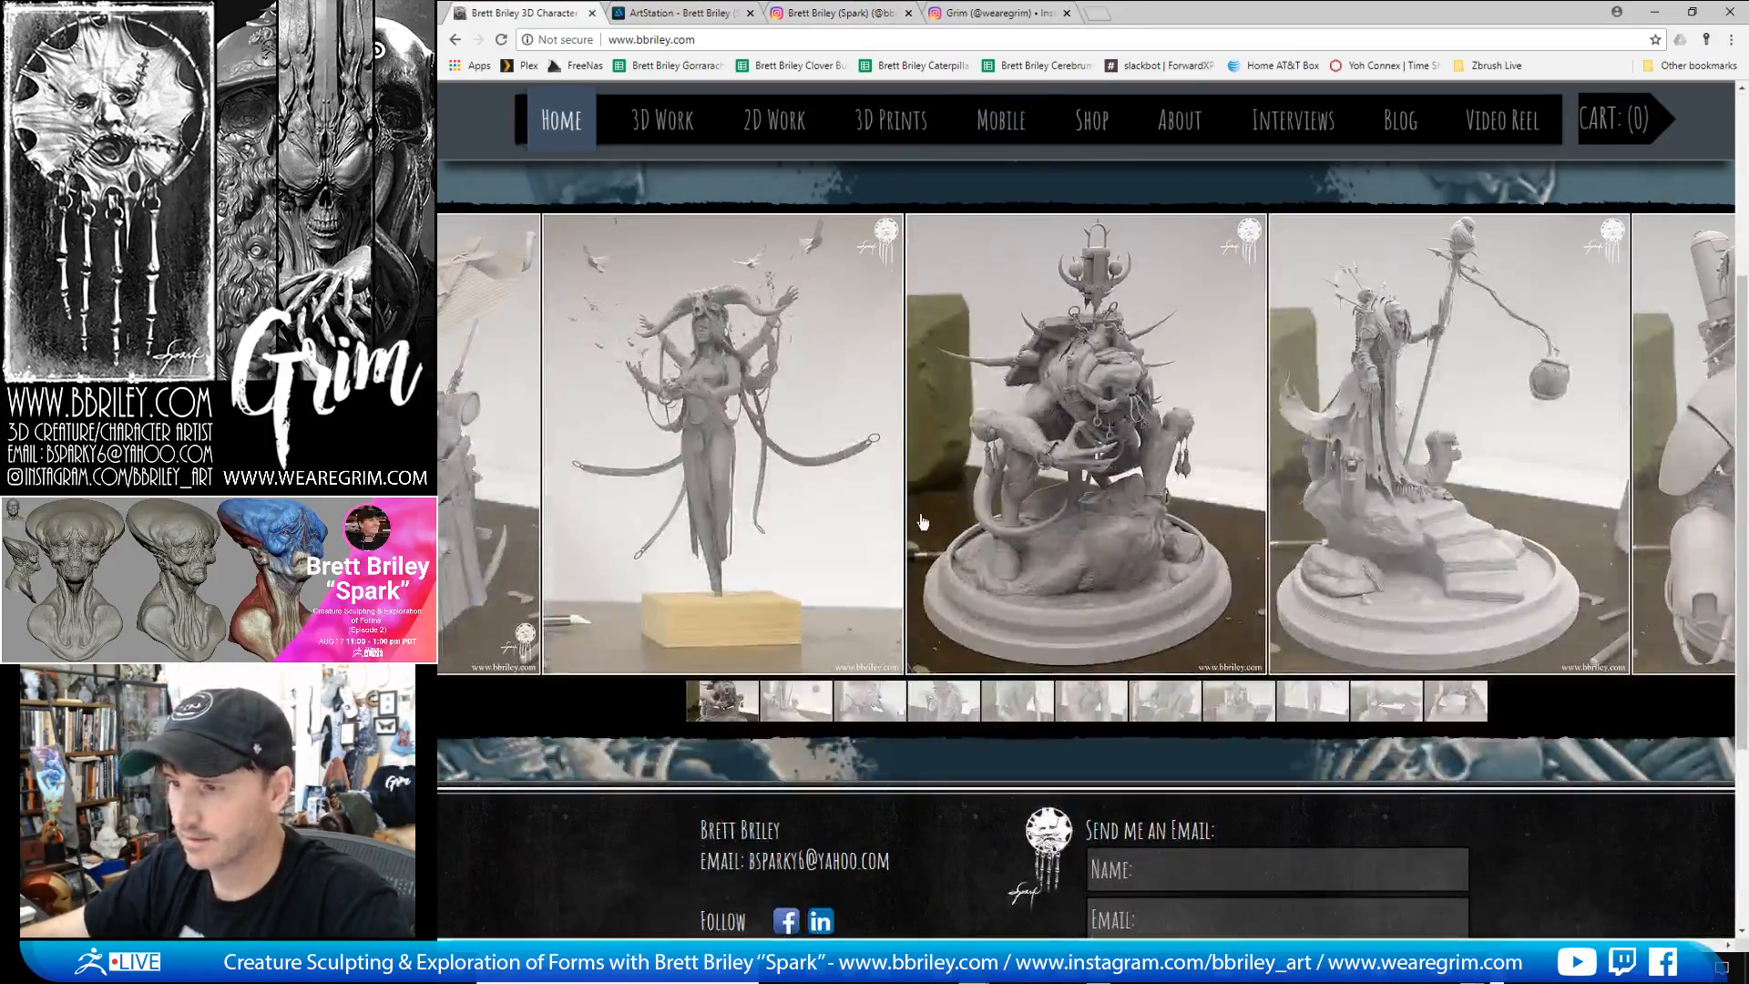
mouse_move(923, 521)
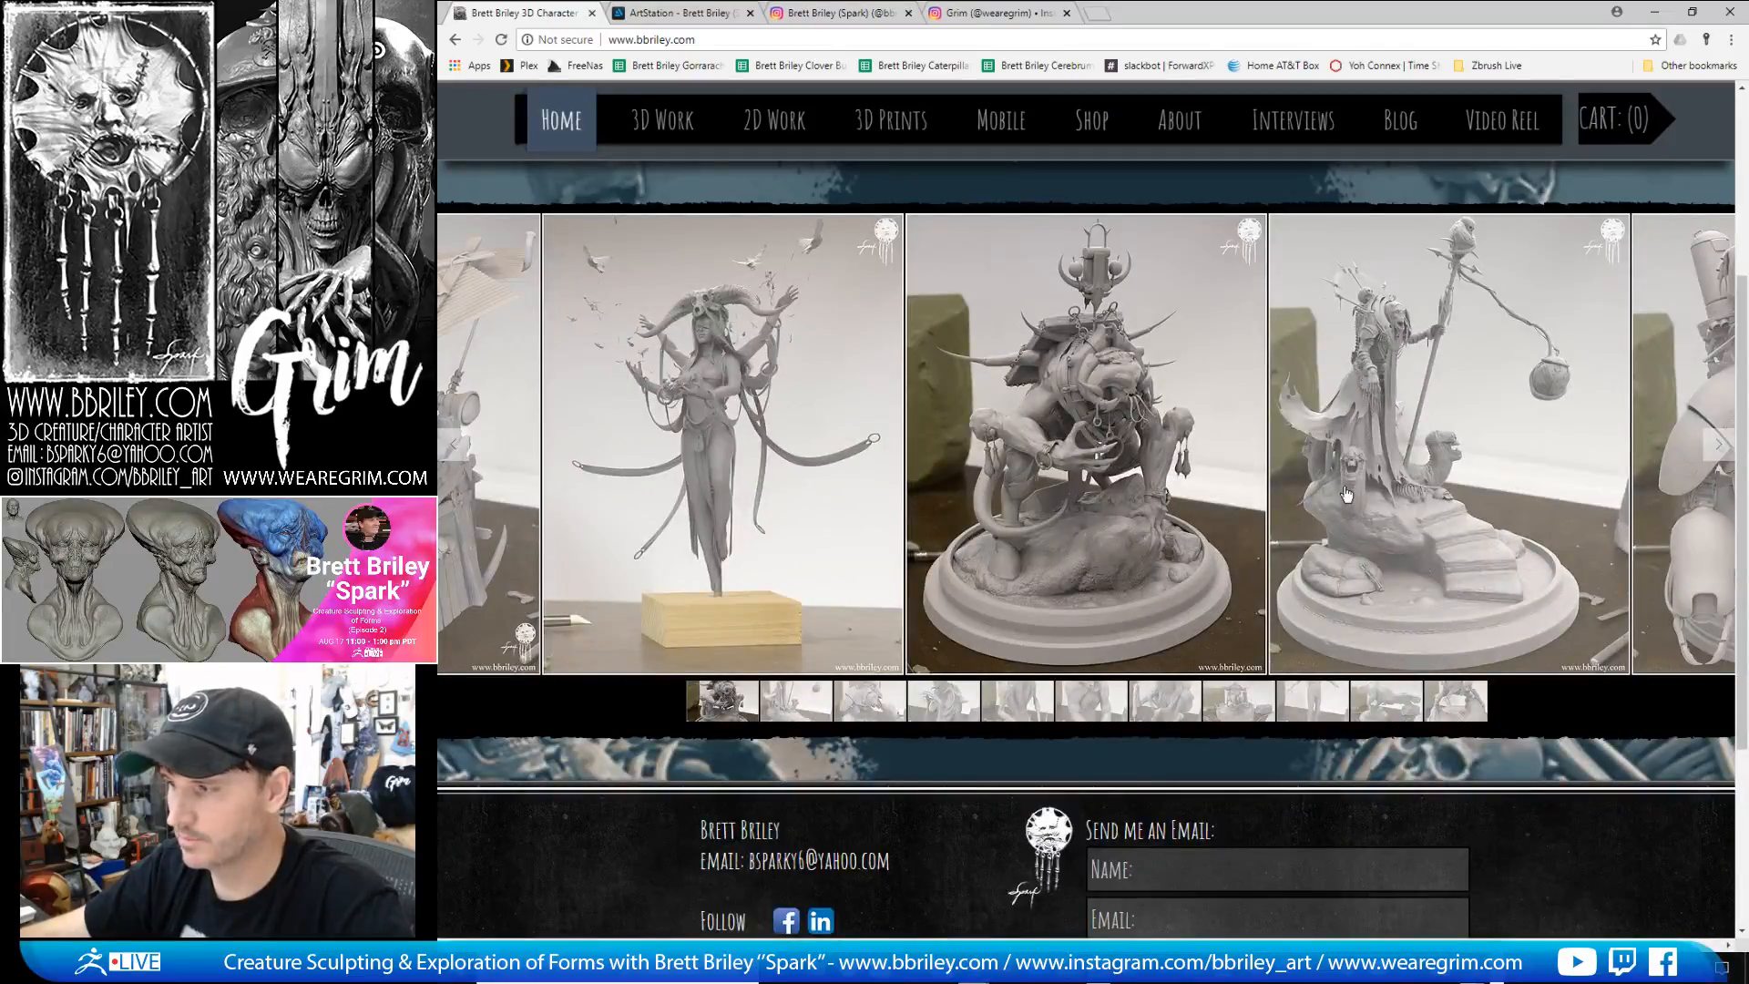
left_click(1714, 448)
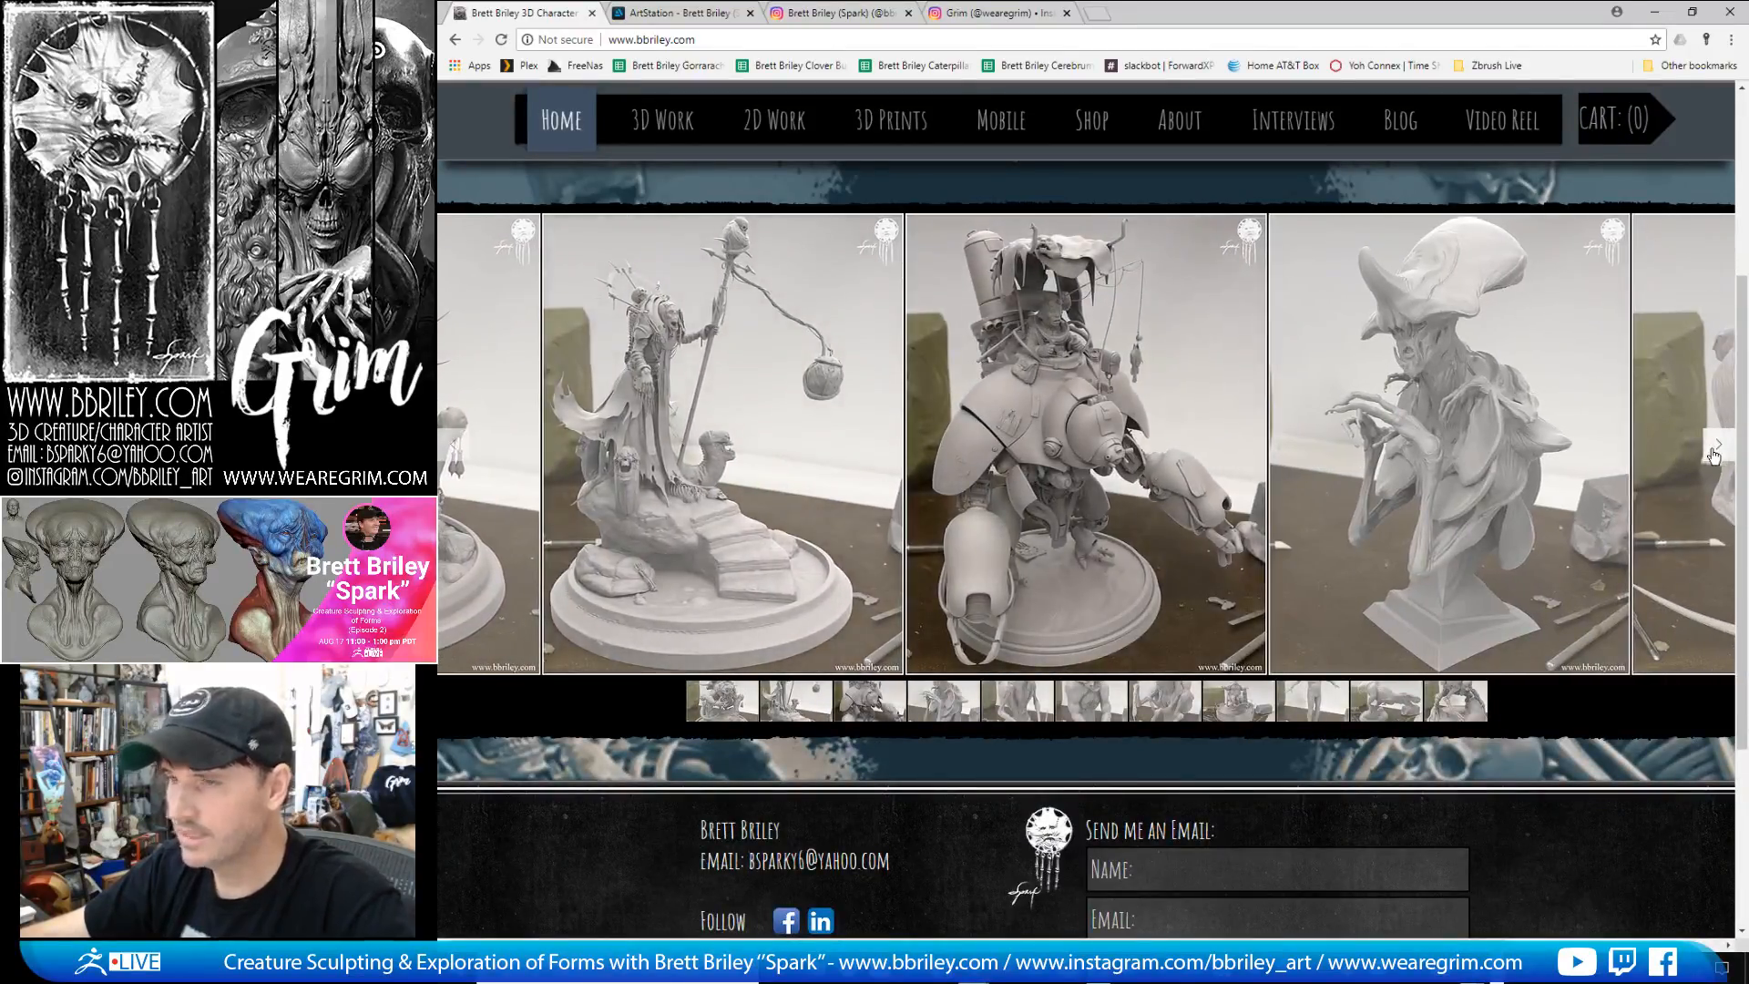
left_click(1714, 451)
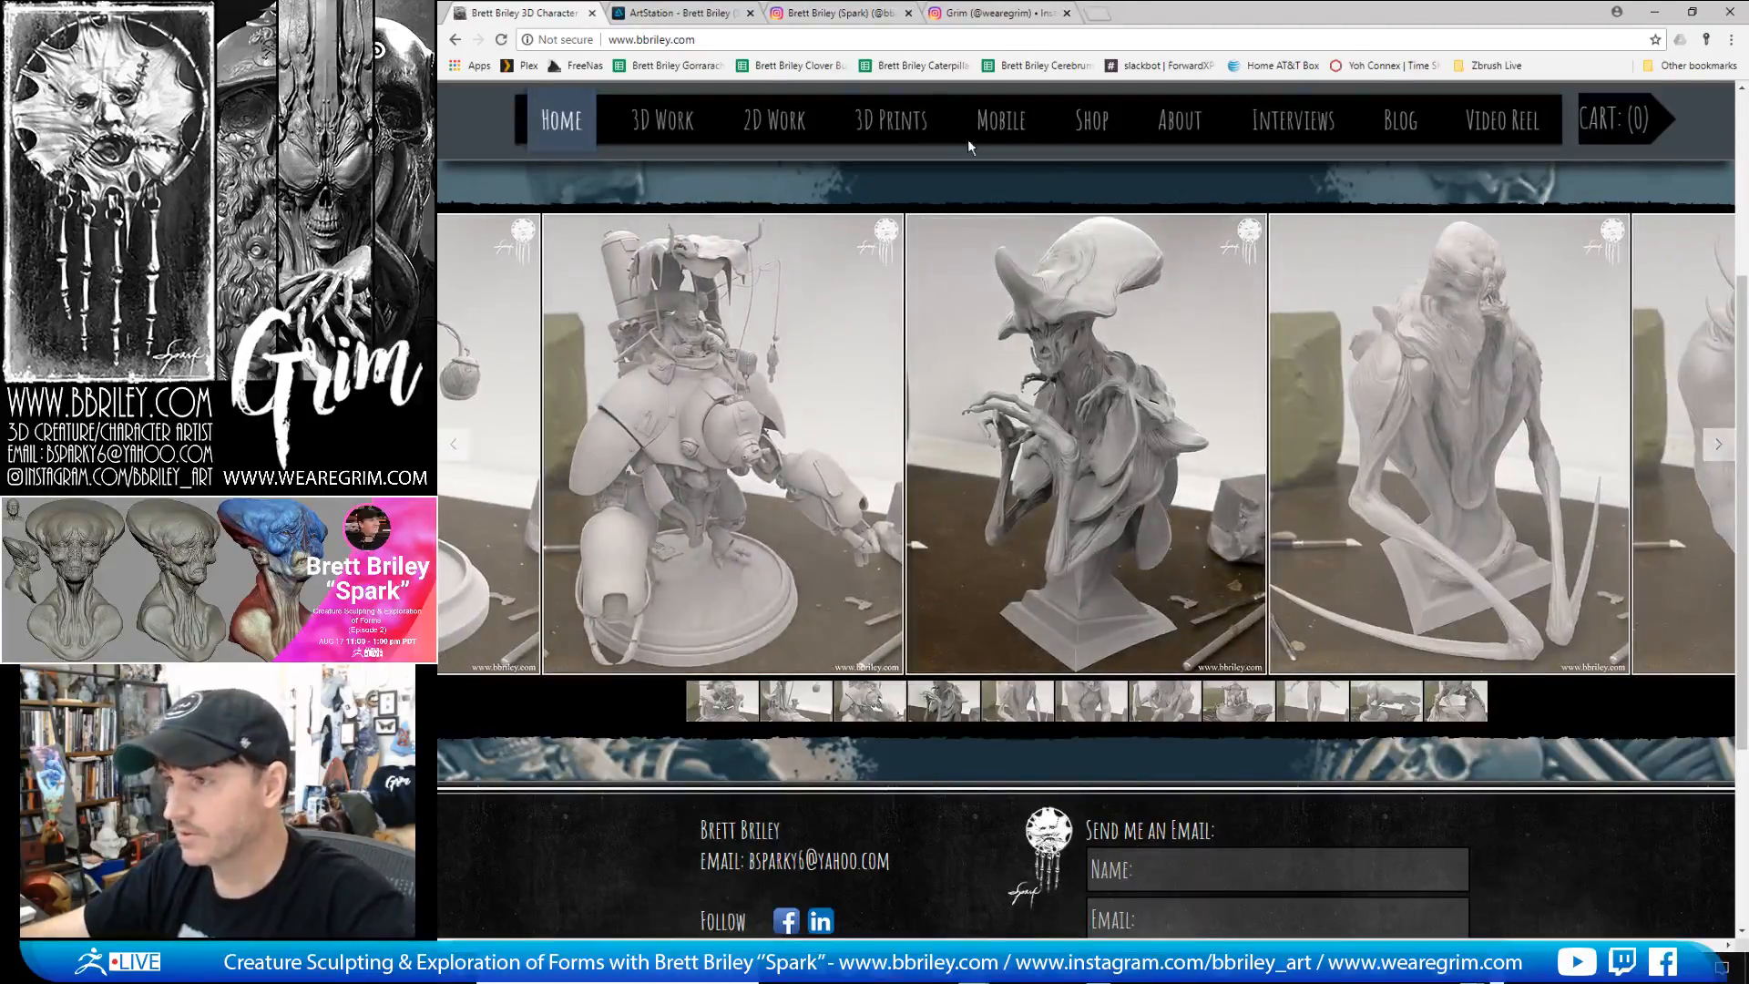
left_click(1091, 120)
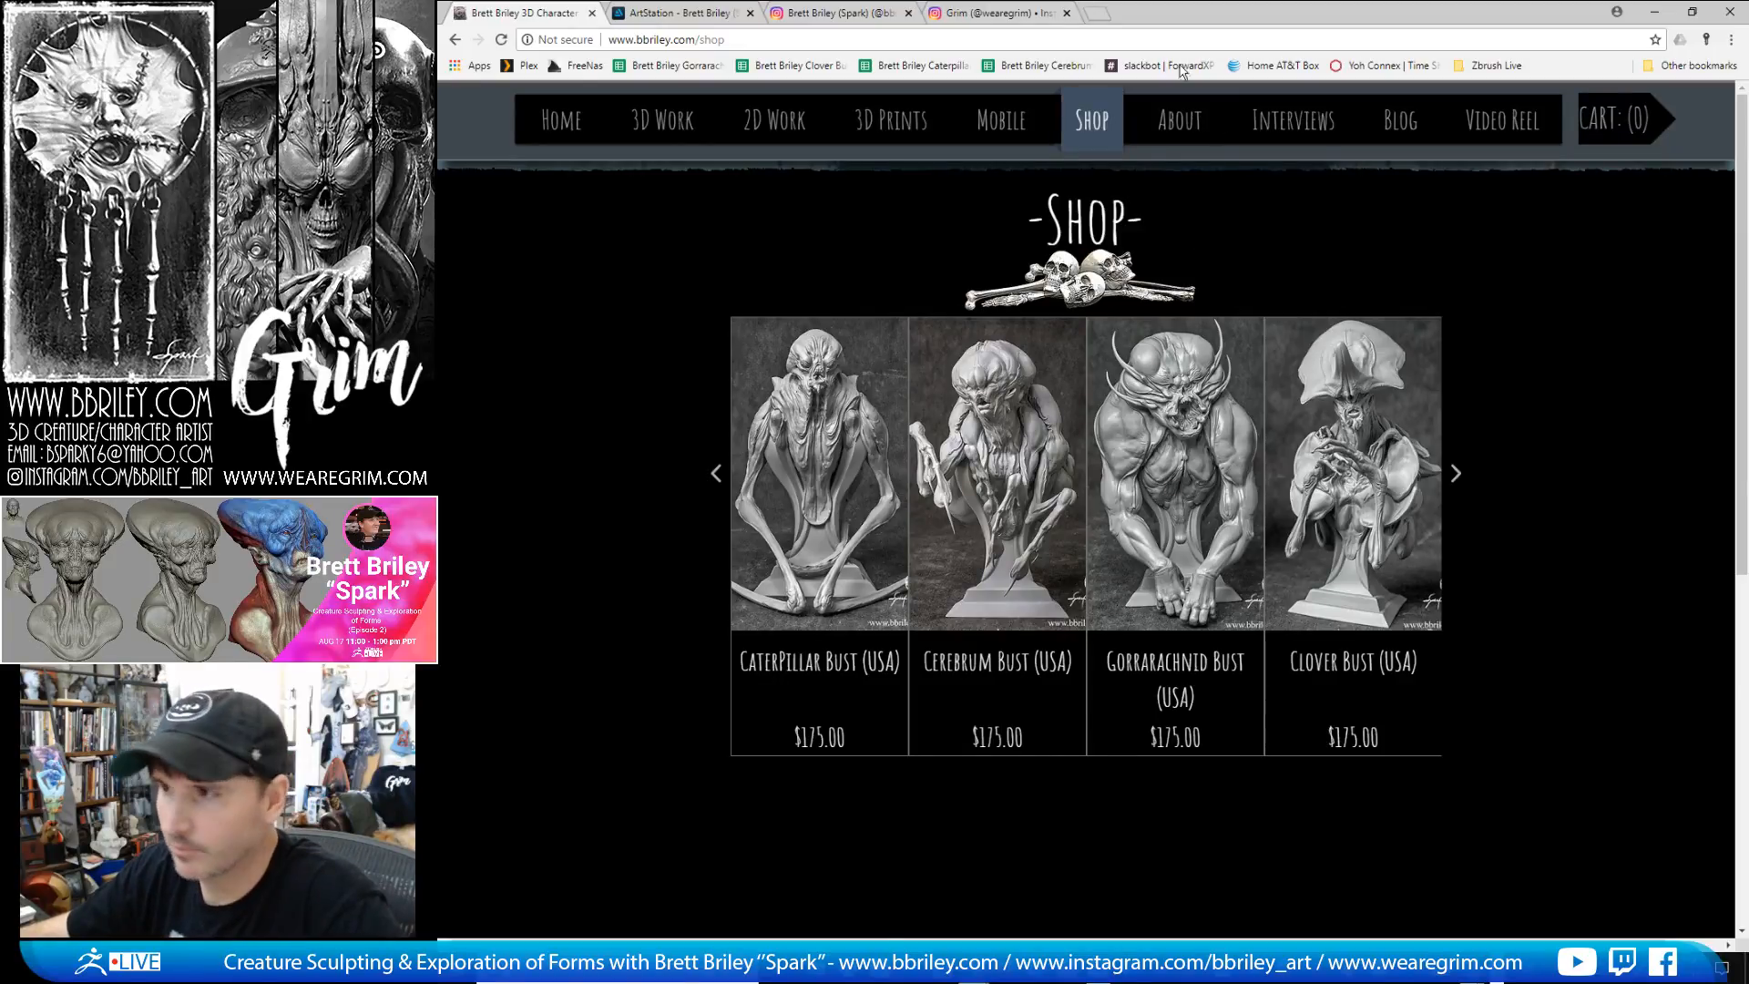
- Browse the artwork thumbnails in the artist's ArtStation portfolio and return to the profile header
left_click(688, 15)
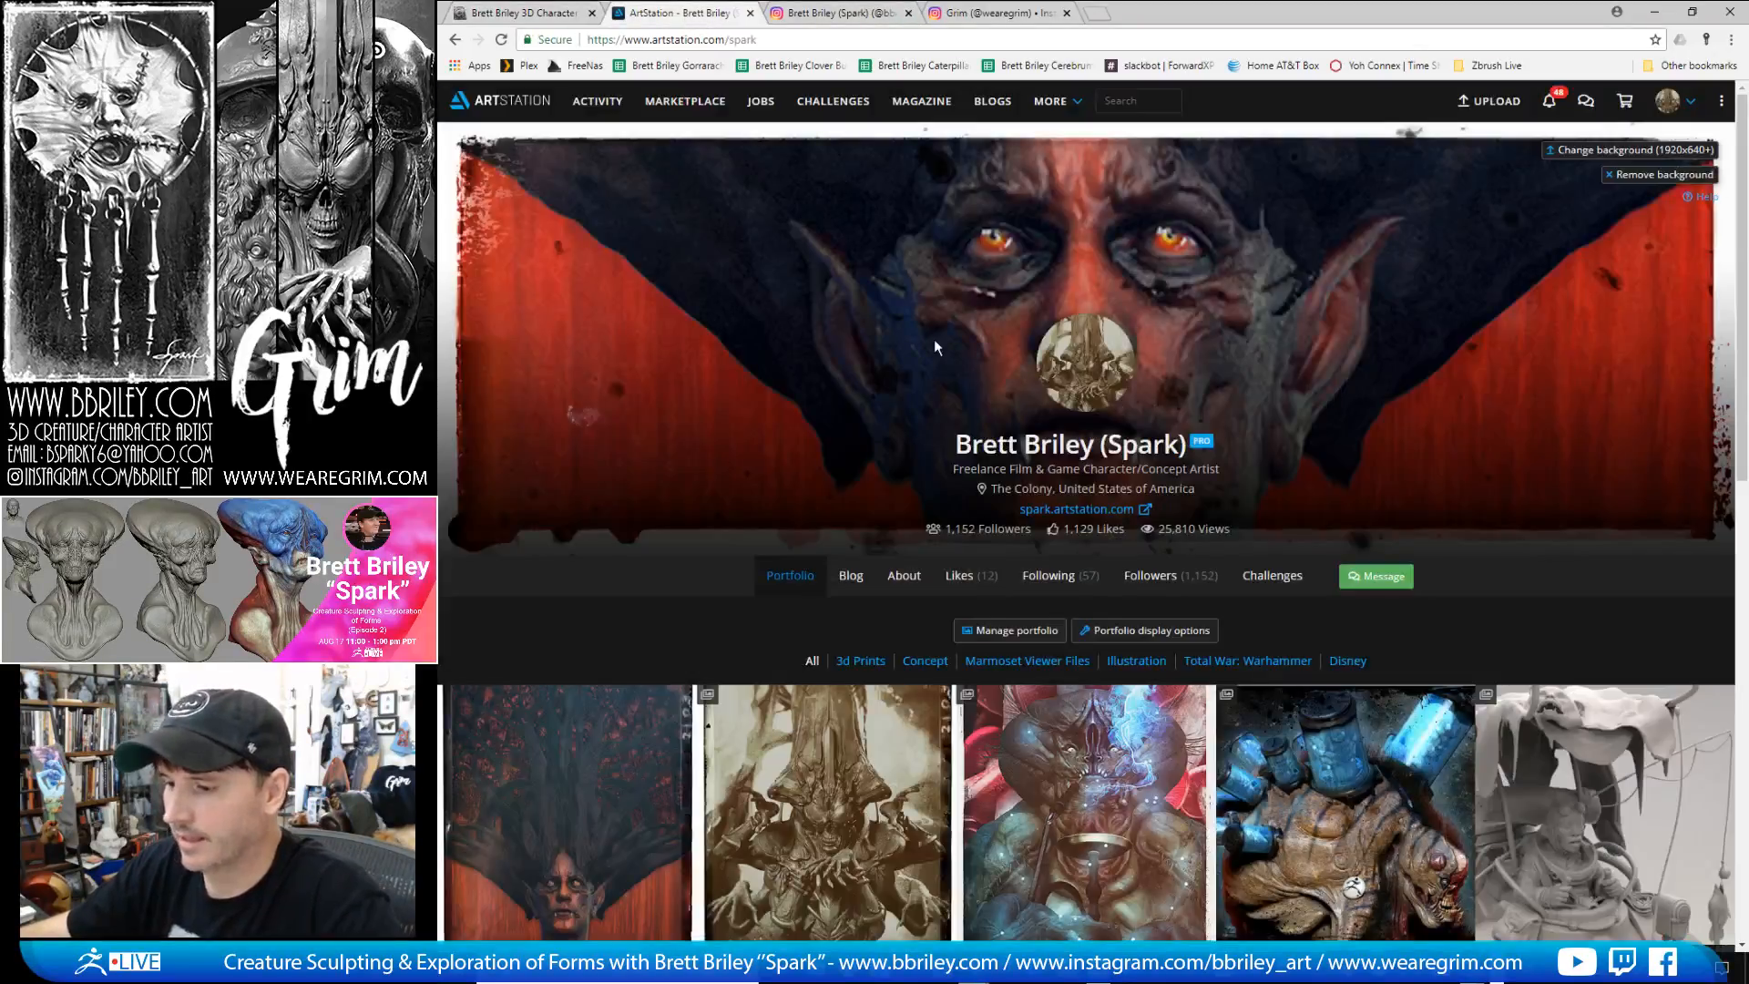
scroll(936, 346, "down", 5)
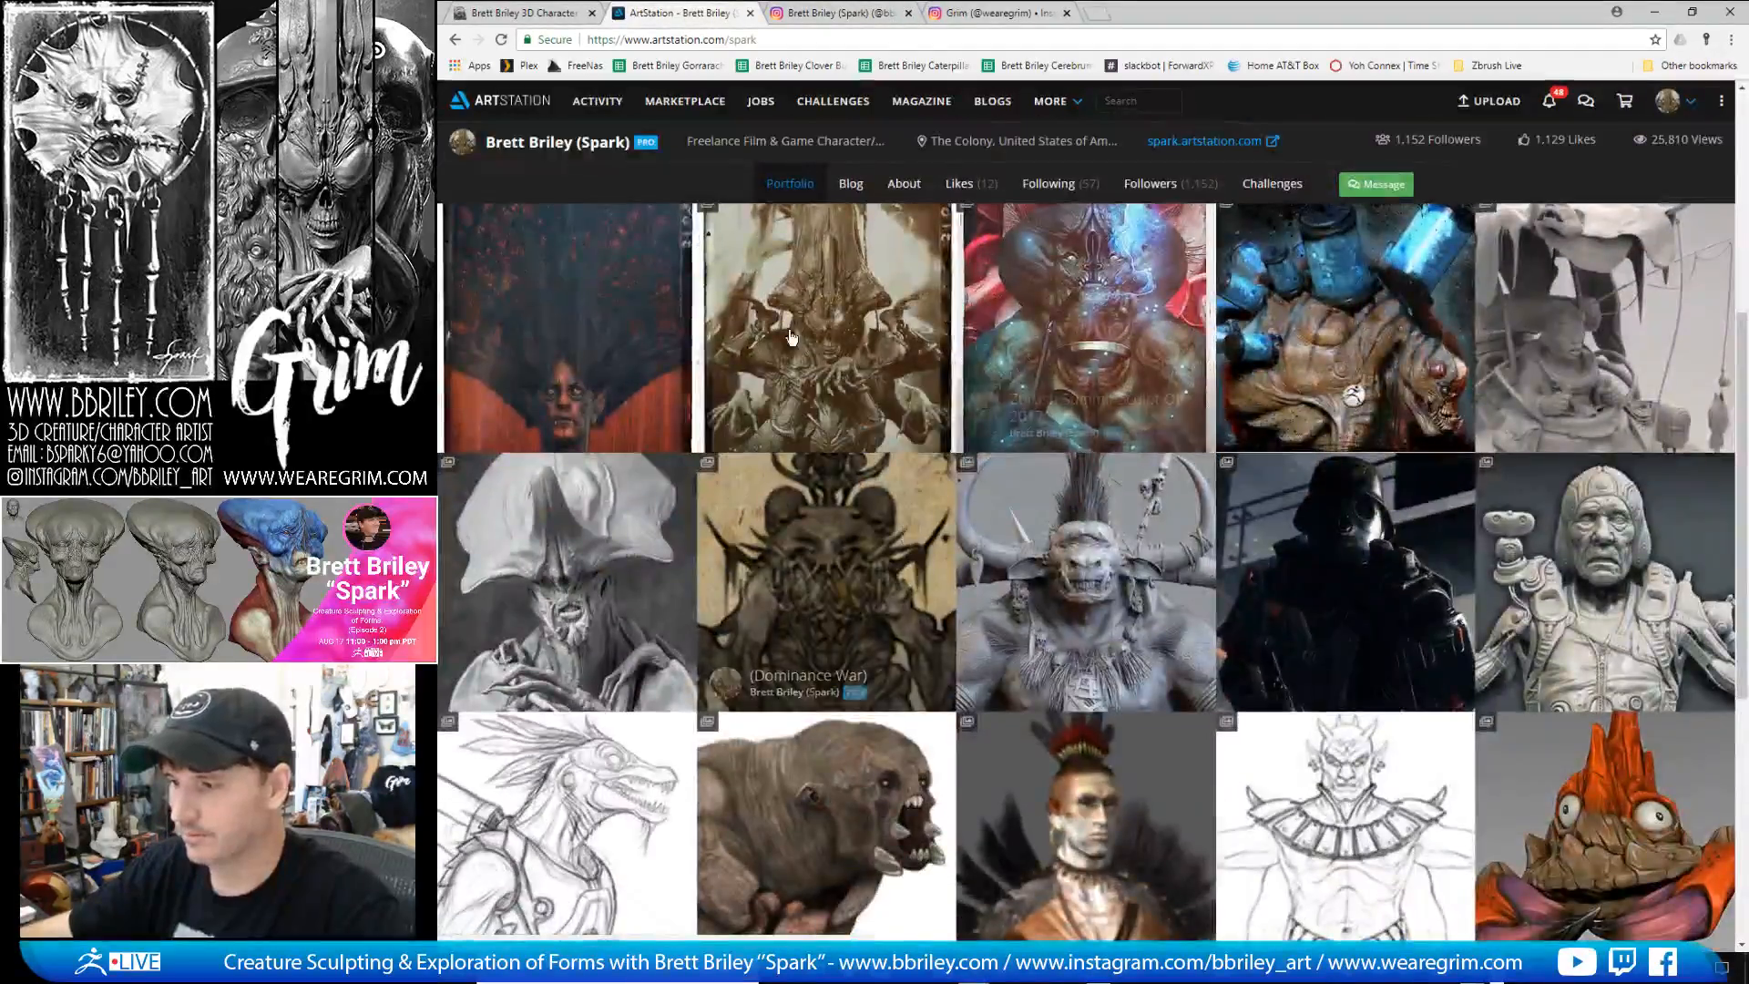
scroll(825, 592, "down", 3)
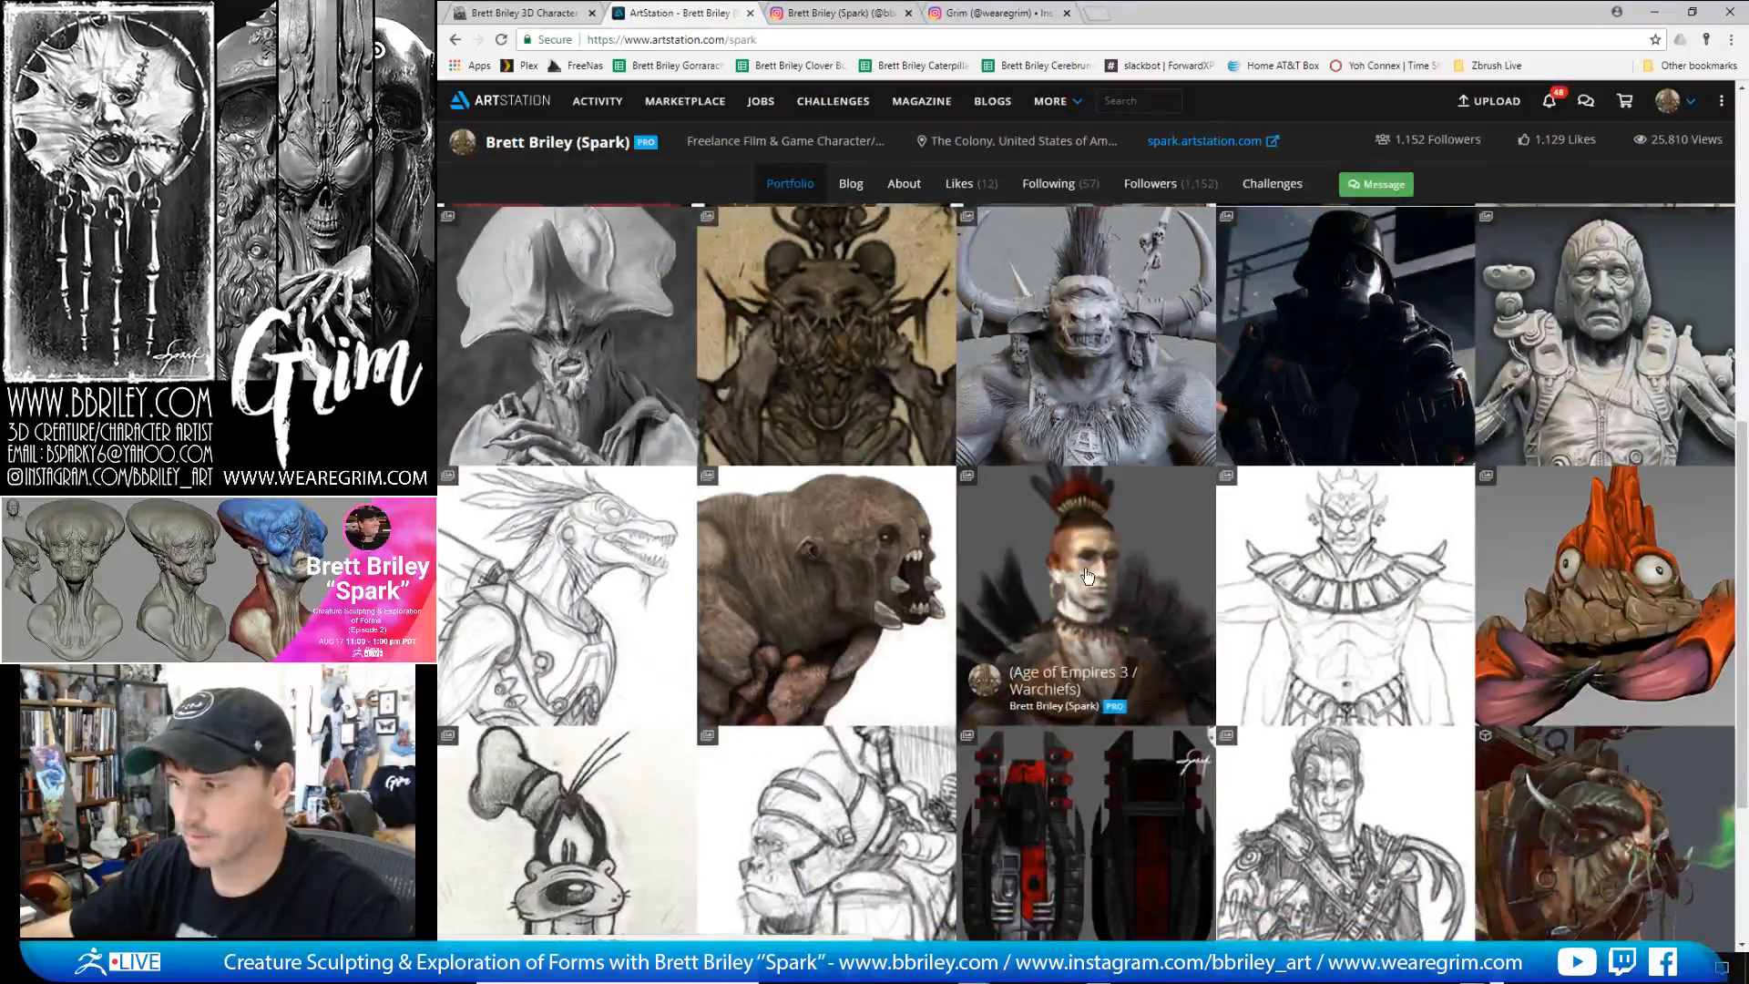
scroll(1087, 572, "up", 8)
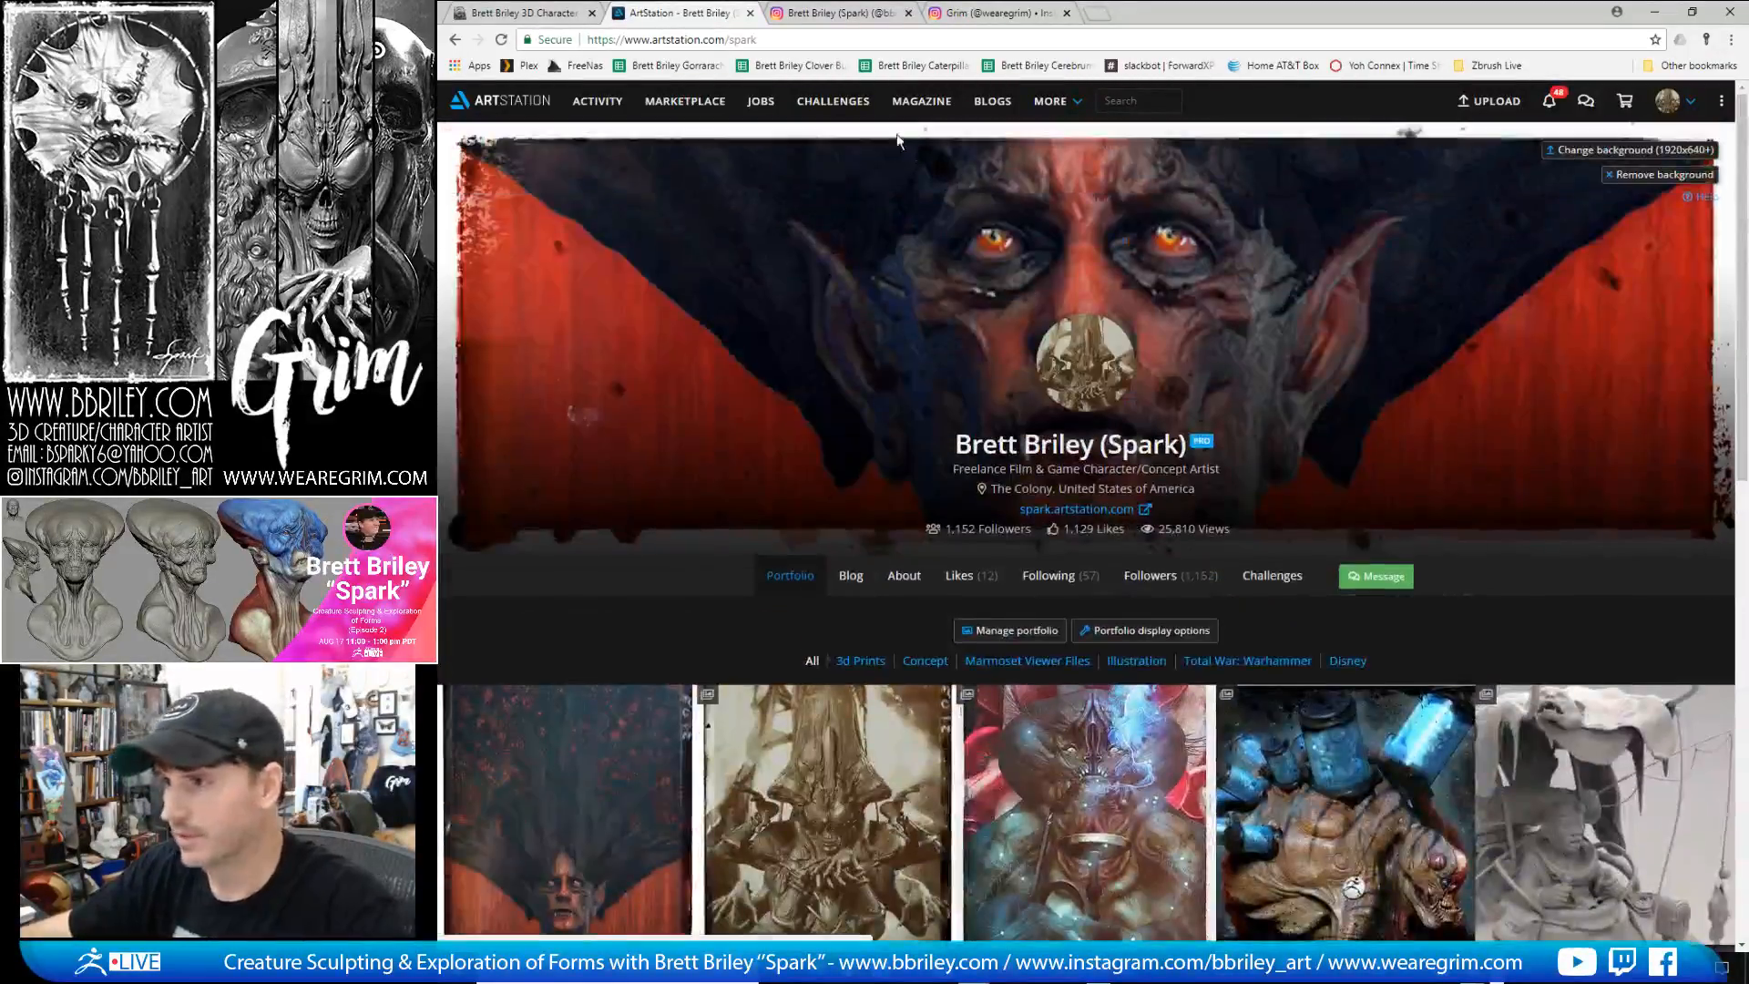
- Browse the creature artwork posts on the artist's own Instagram profile
left_click(855, 15)
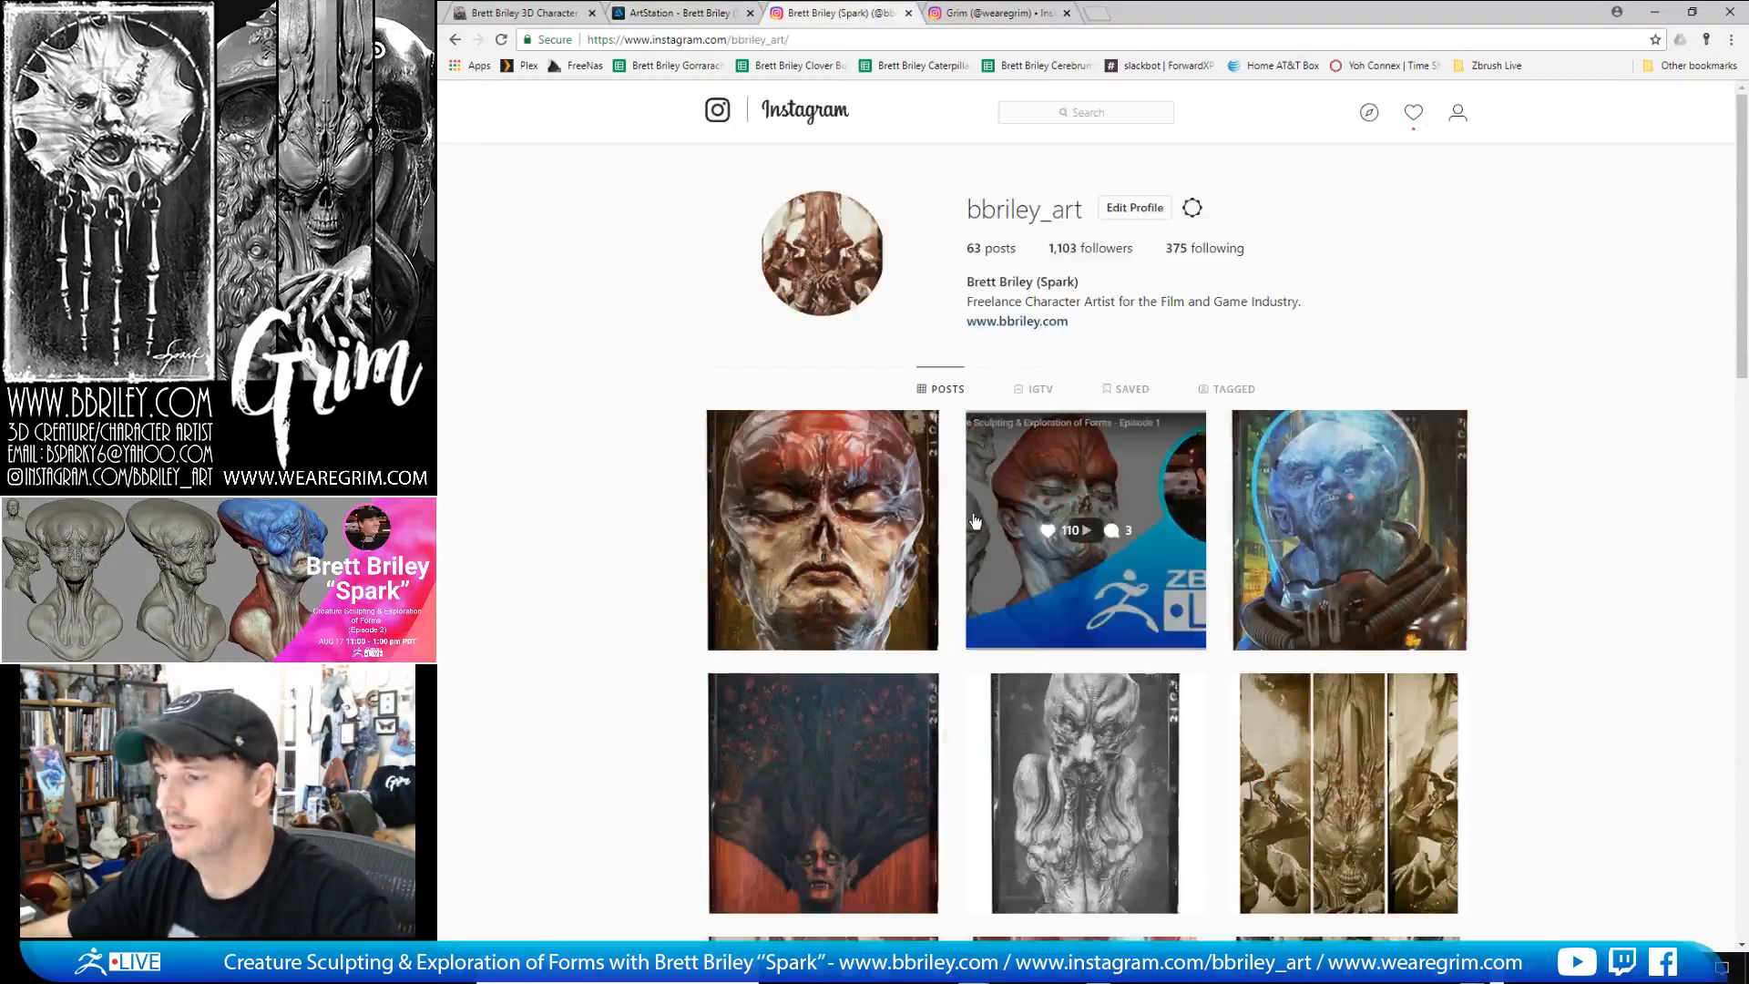
scroll(952, 465, "down", 3)
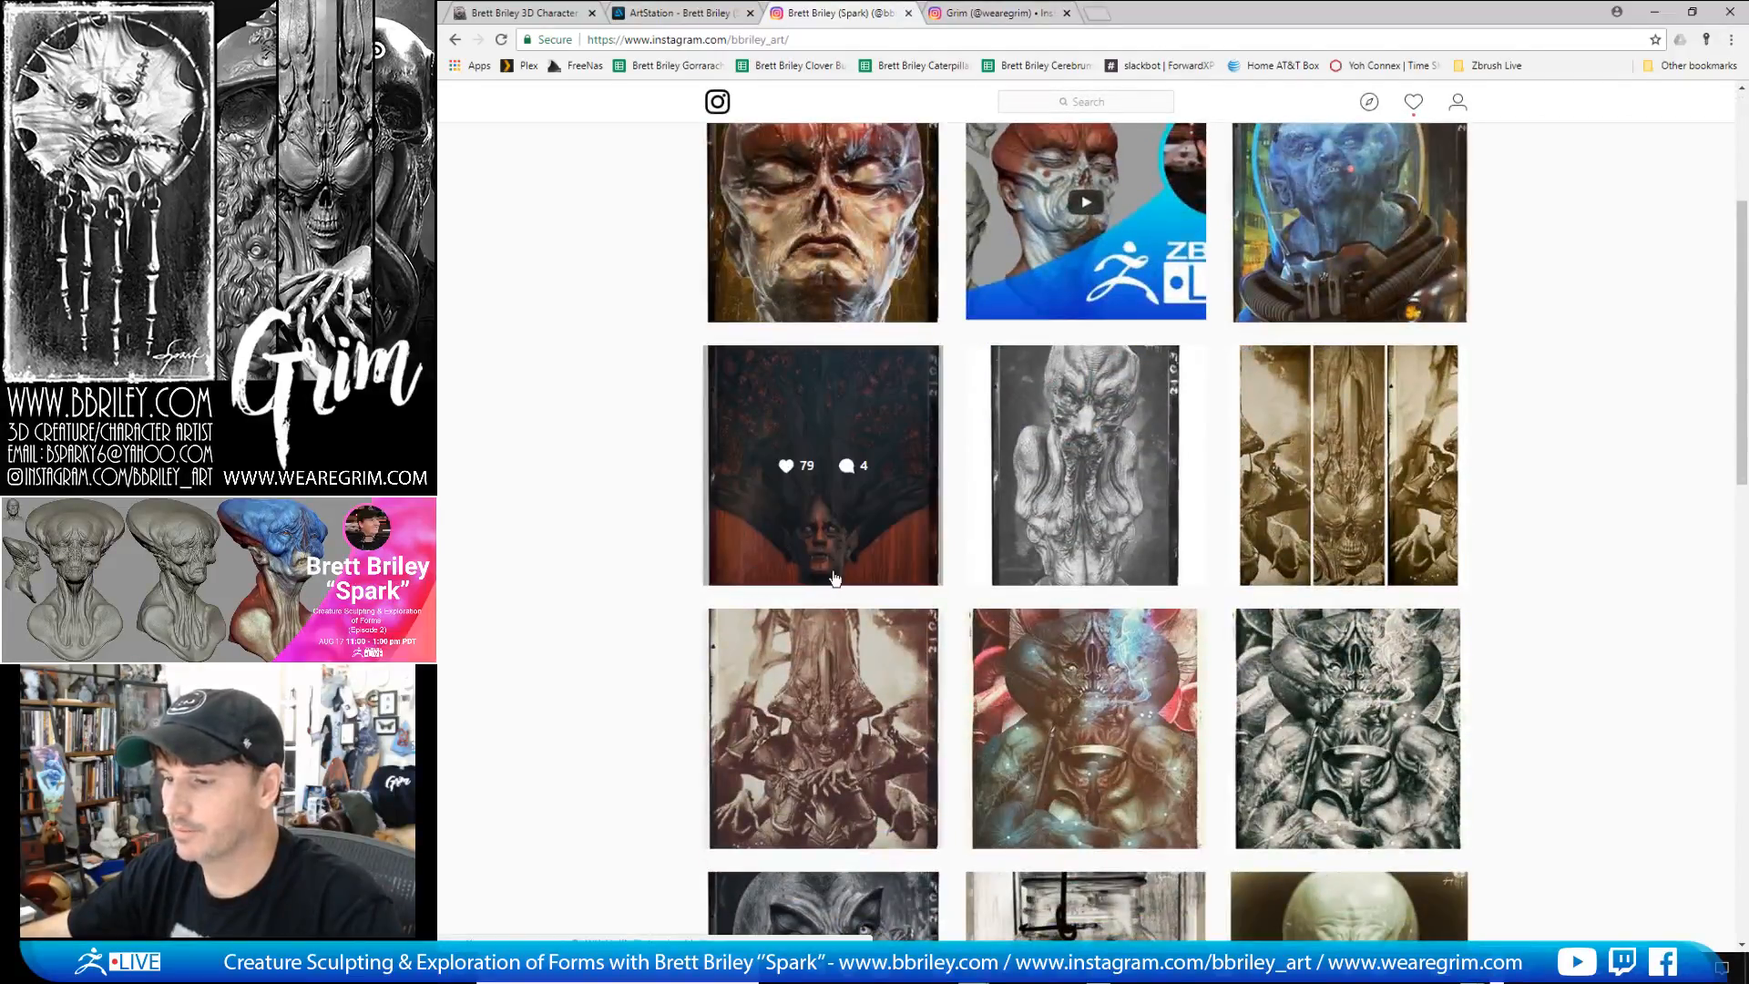
scroll(835, 577, "down", 2)
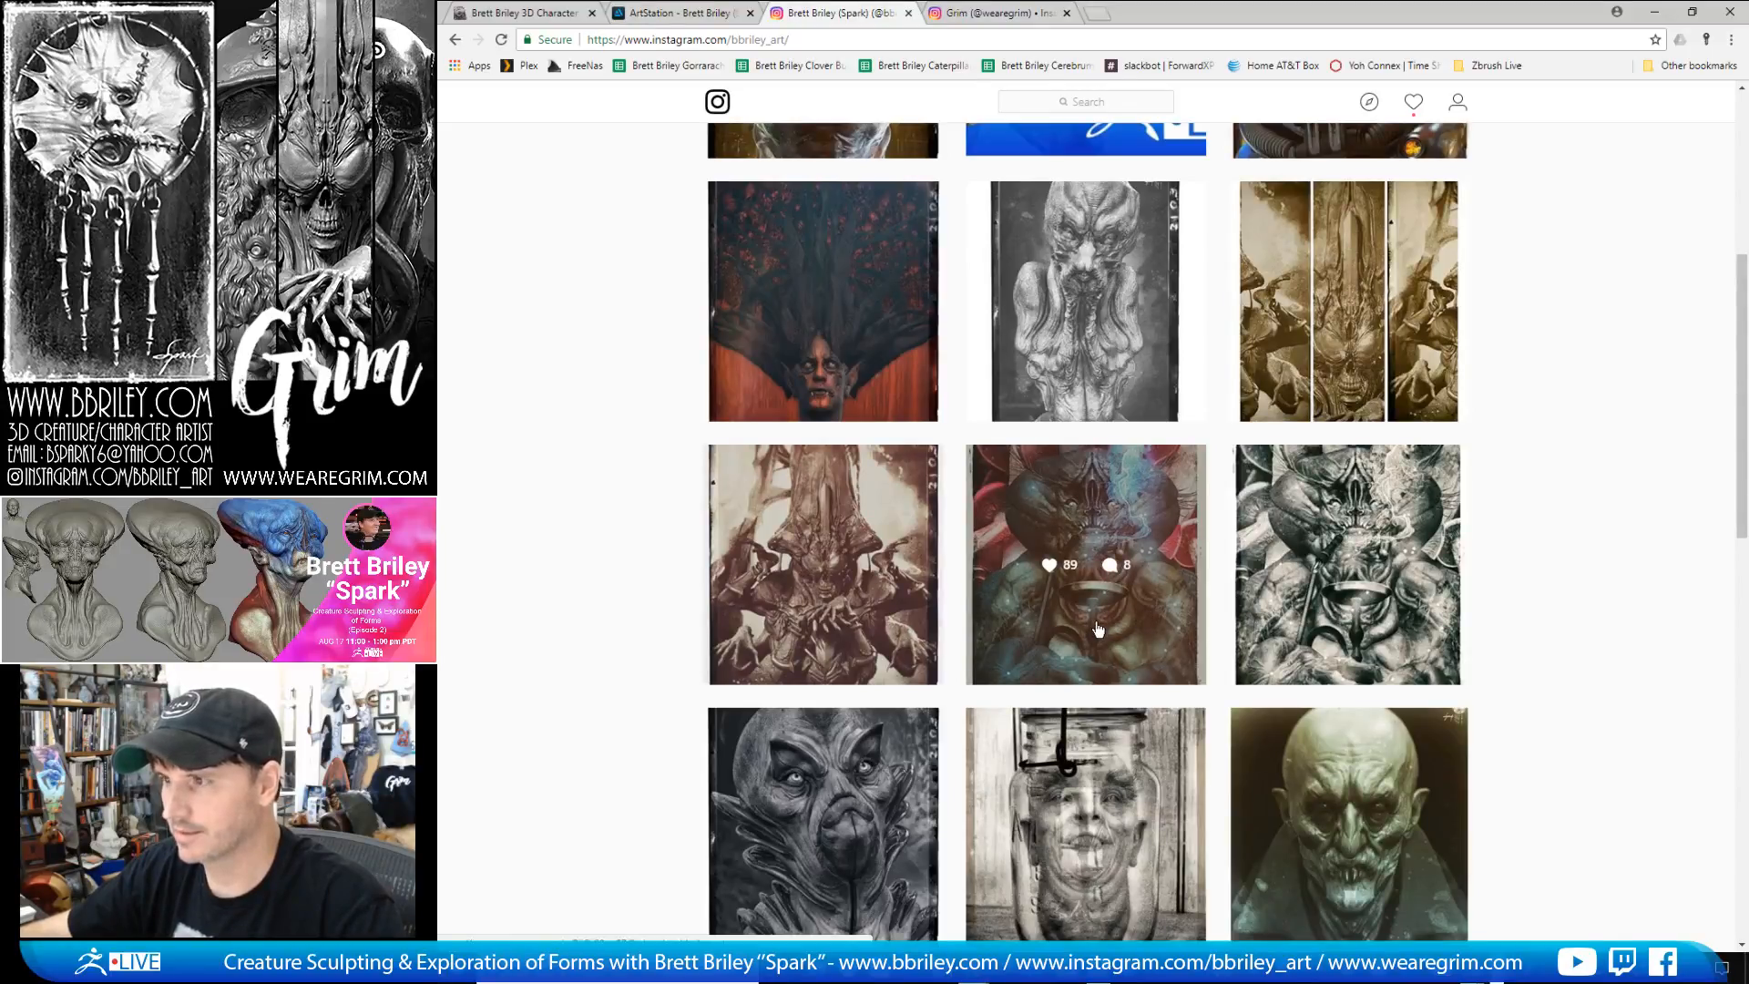
- Browse the posts on the Grim Instagram profile and open its Monsterpalooza video post
left_click(993, 12)
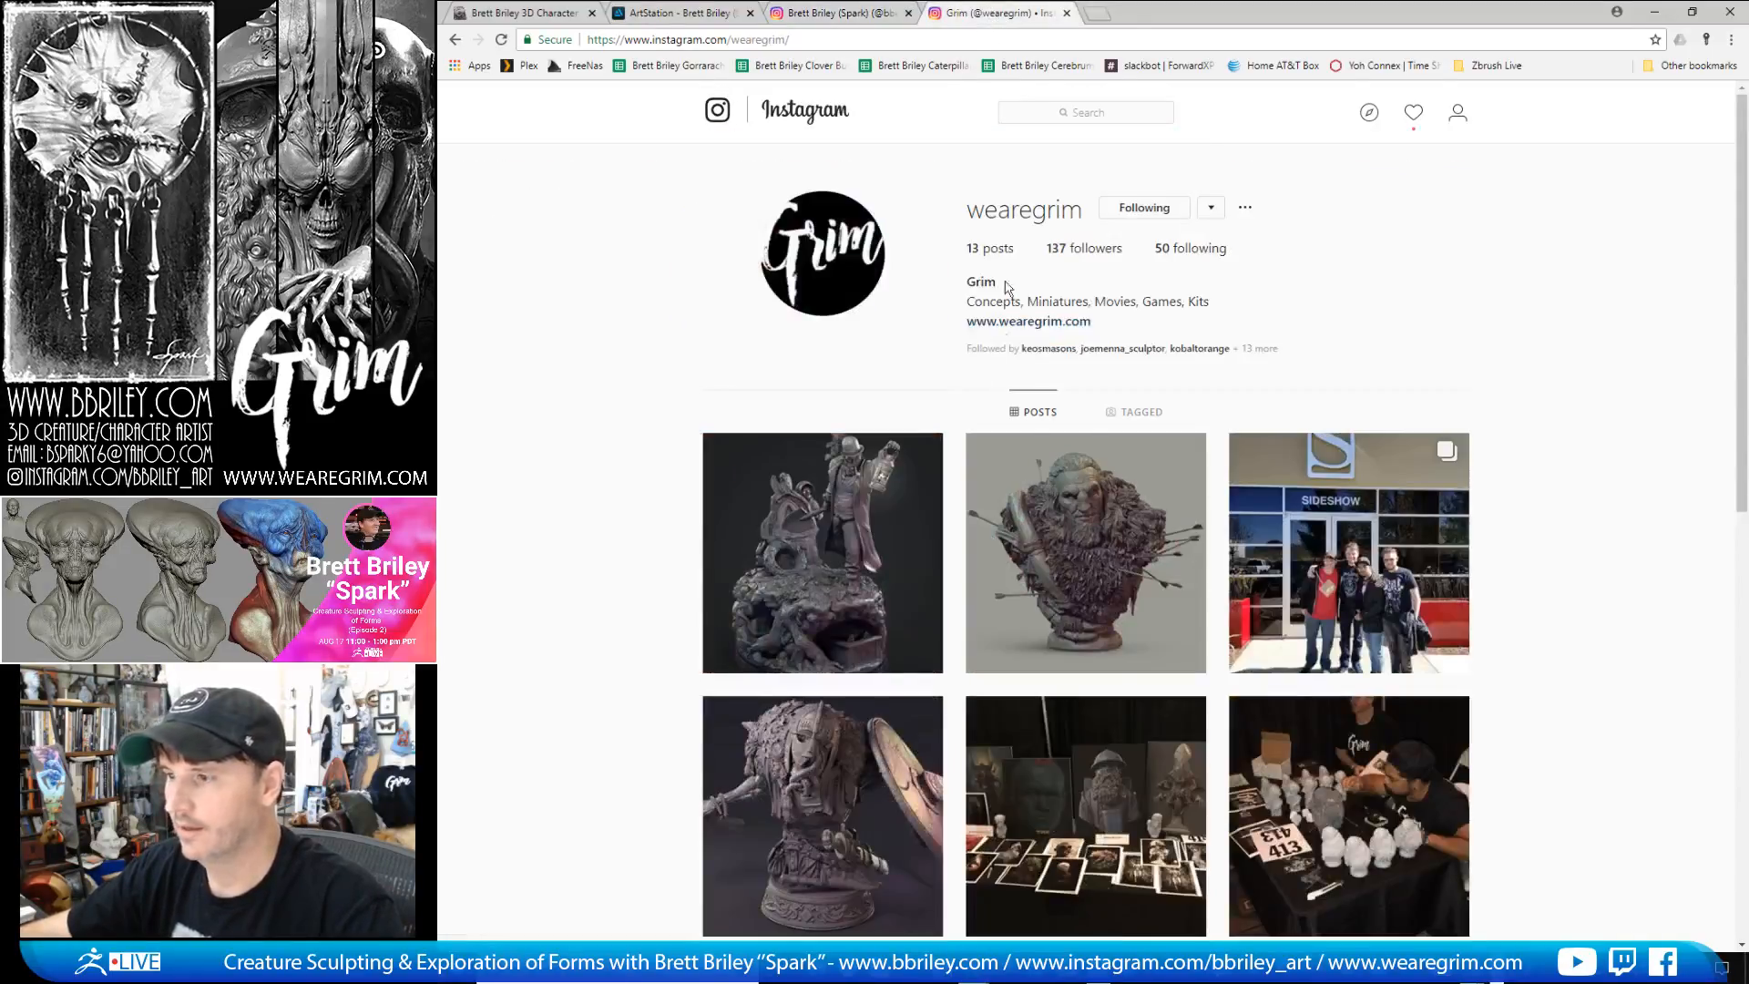
scroll(1011, 419, "down", 4)
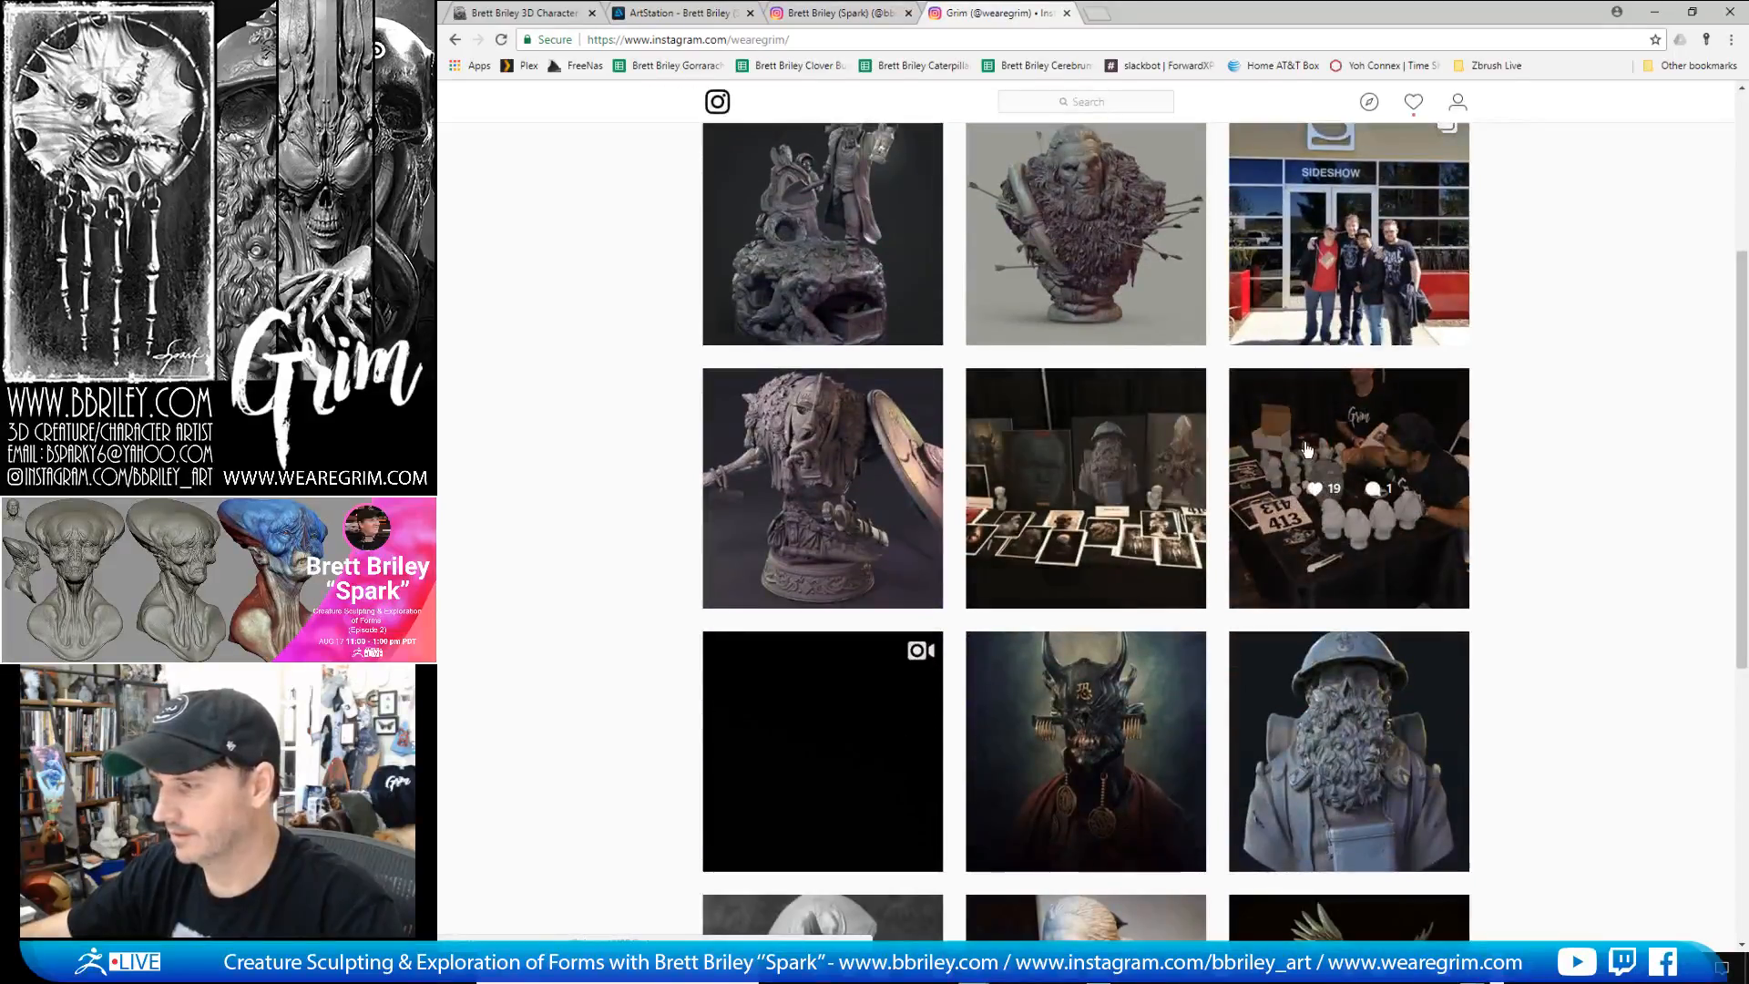
scroll(1308, 449, "down", 3)
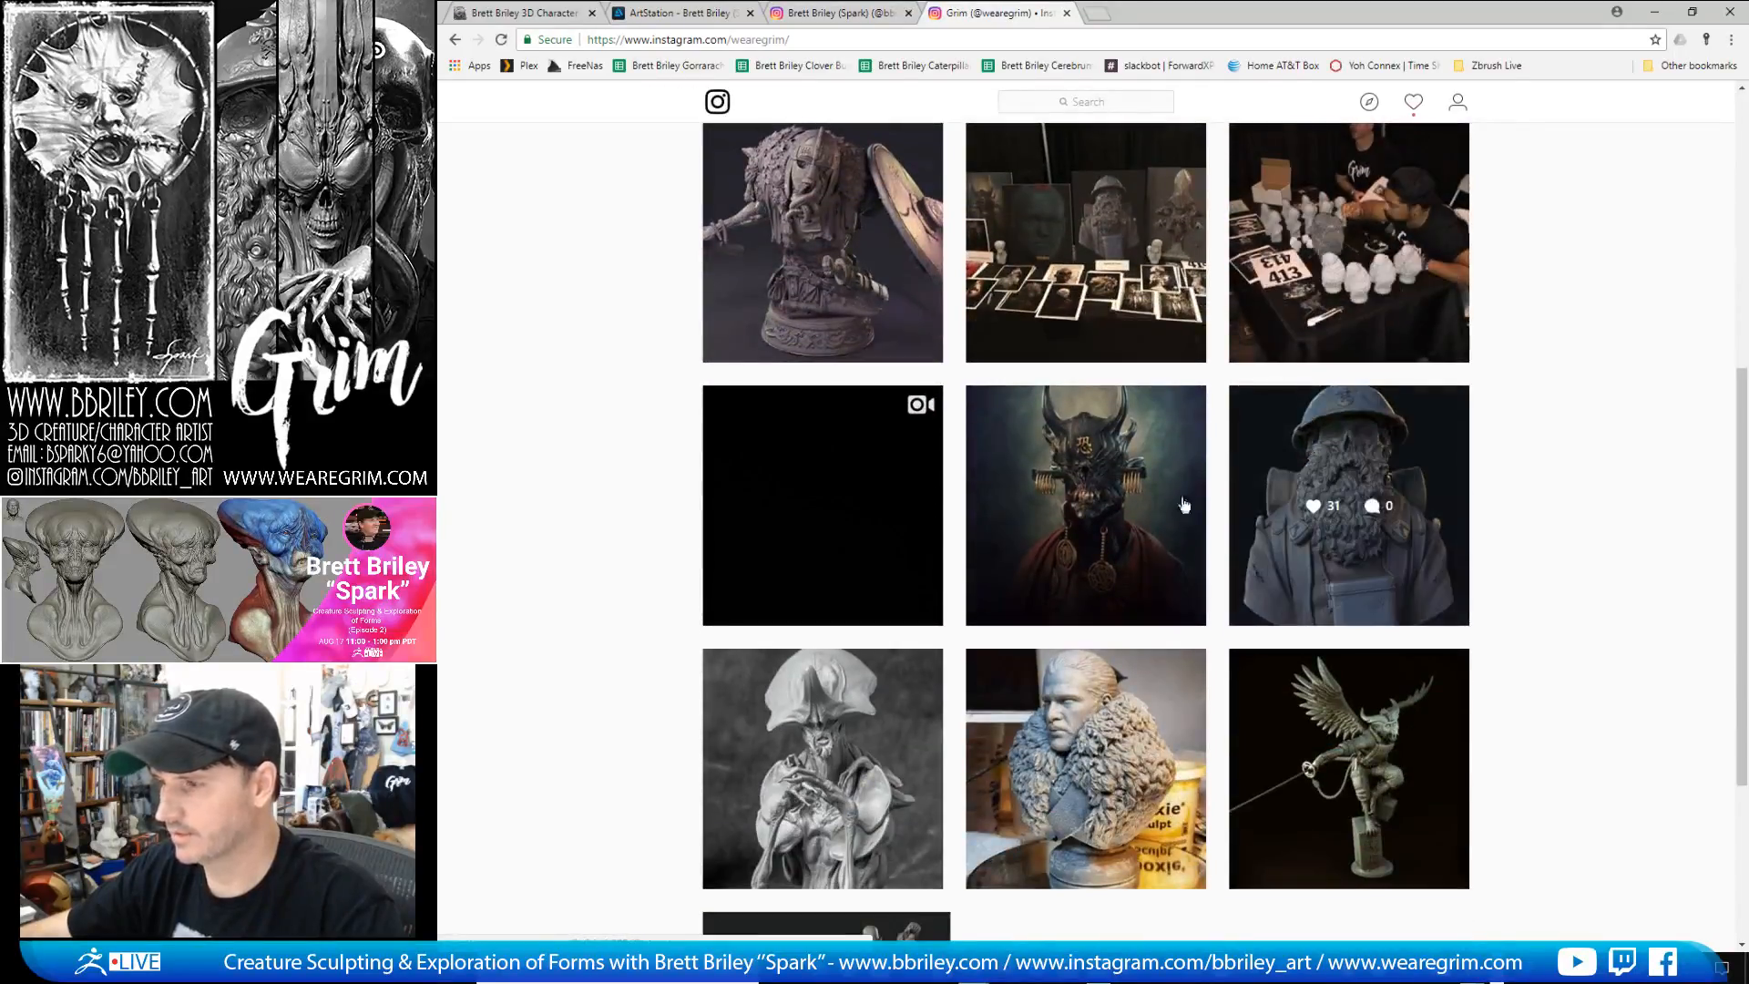
left_click(818, 551)
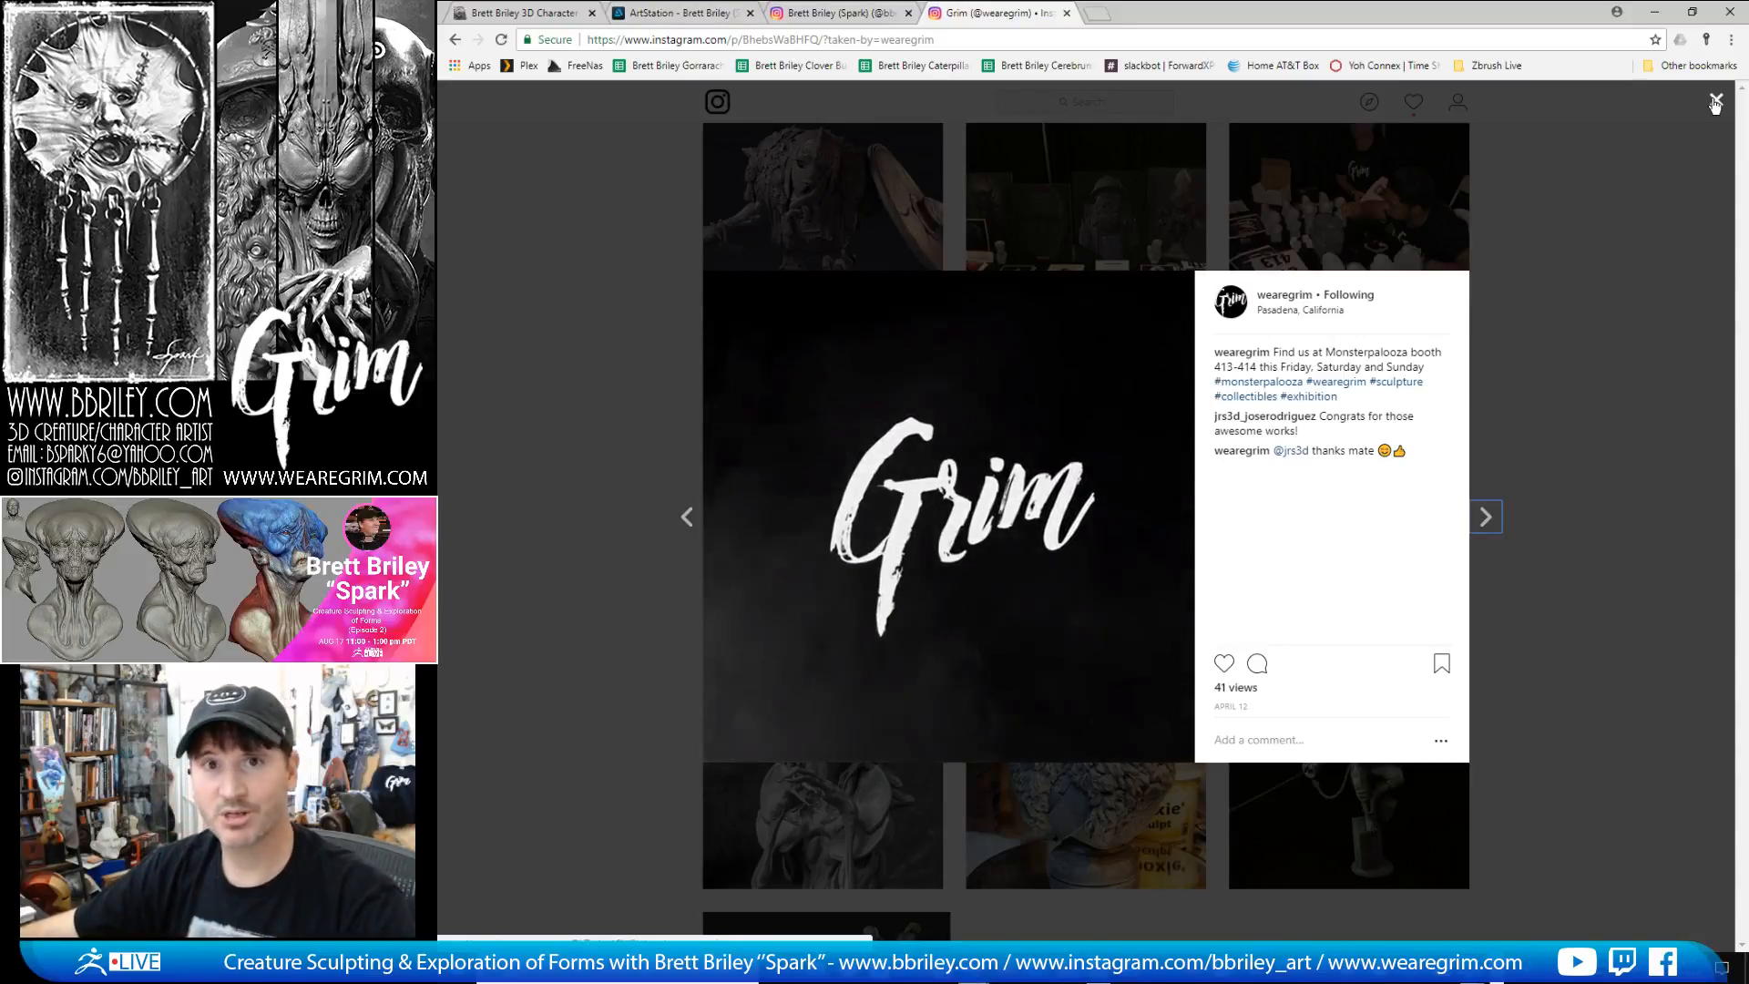
- Close the Grim page, put the browser away and switch to ZBrush with the head model in a straight front view
left_click(1066, 12)
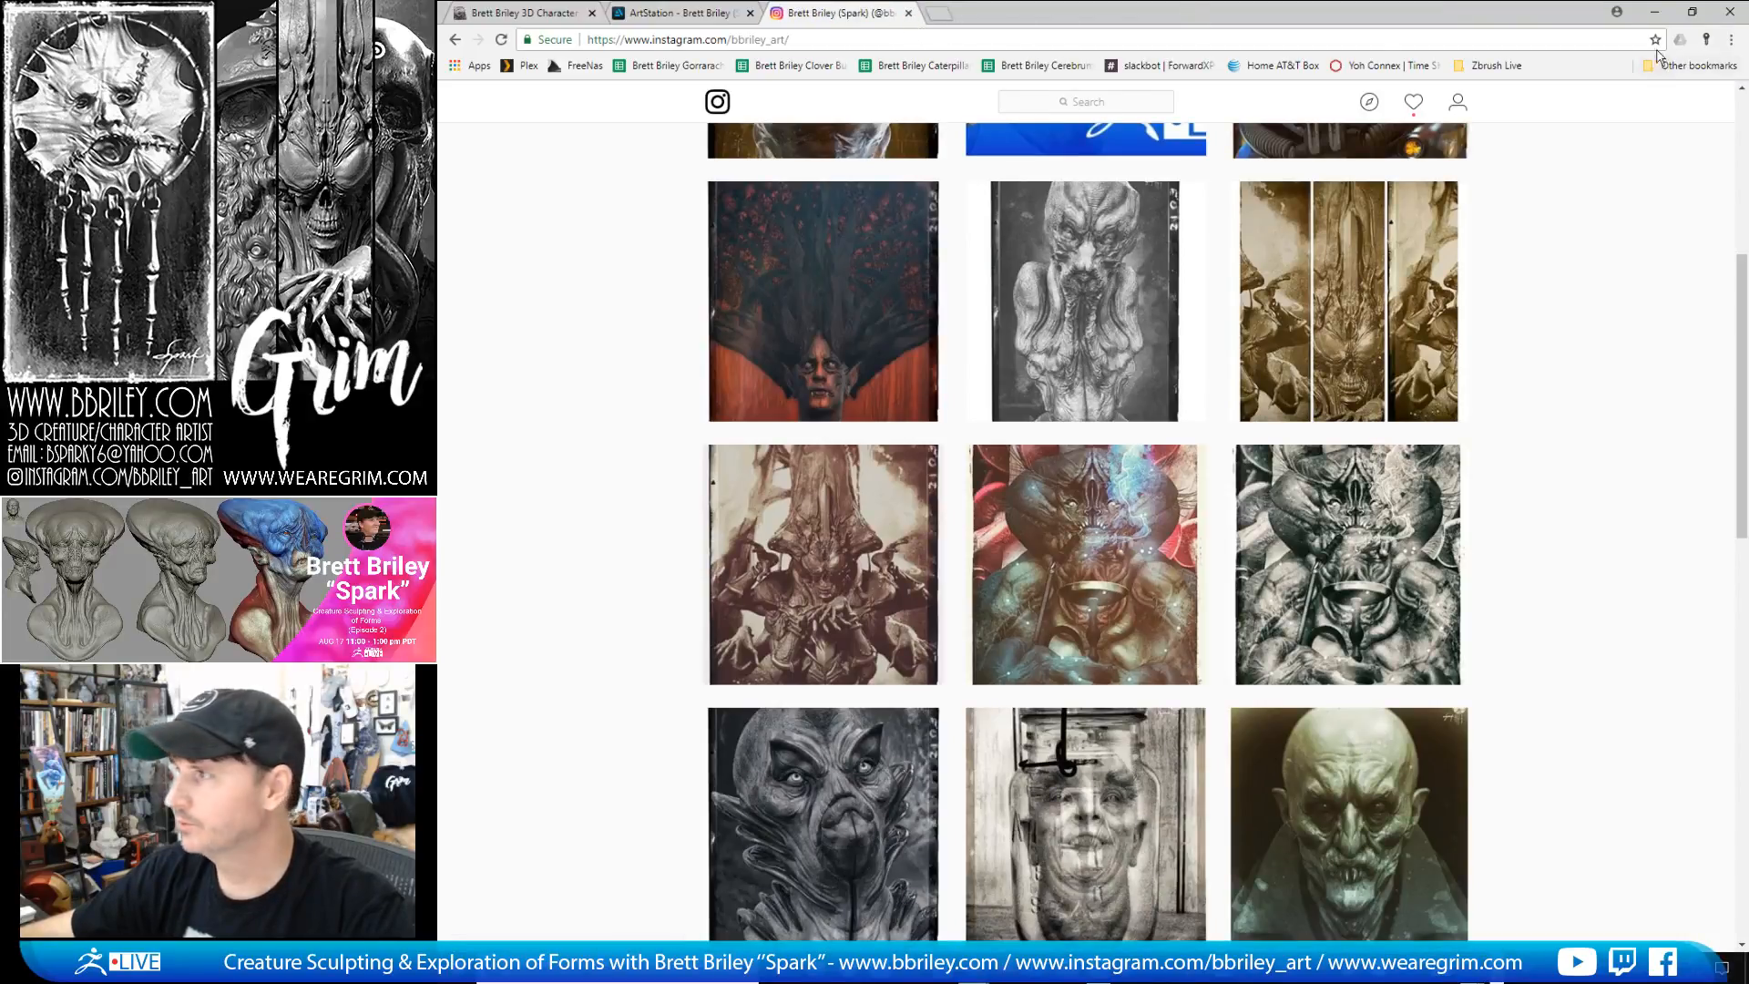
left_click(1654, 12)
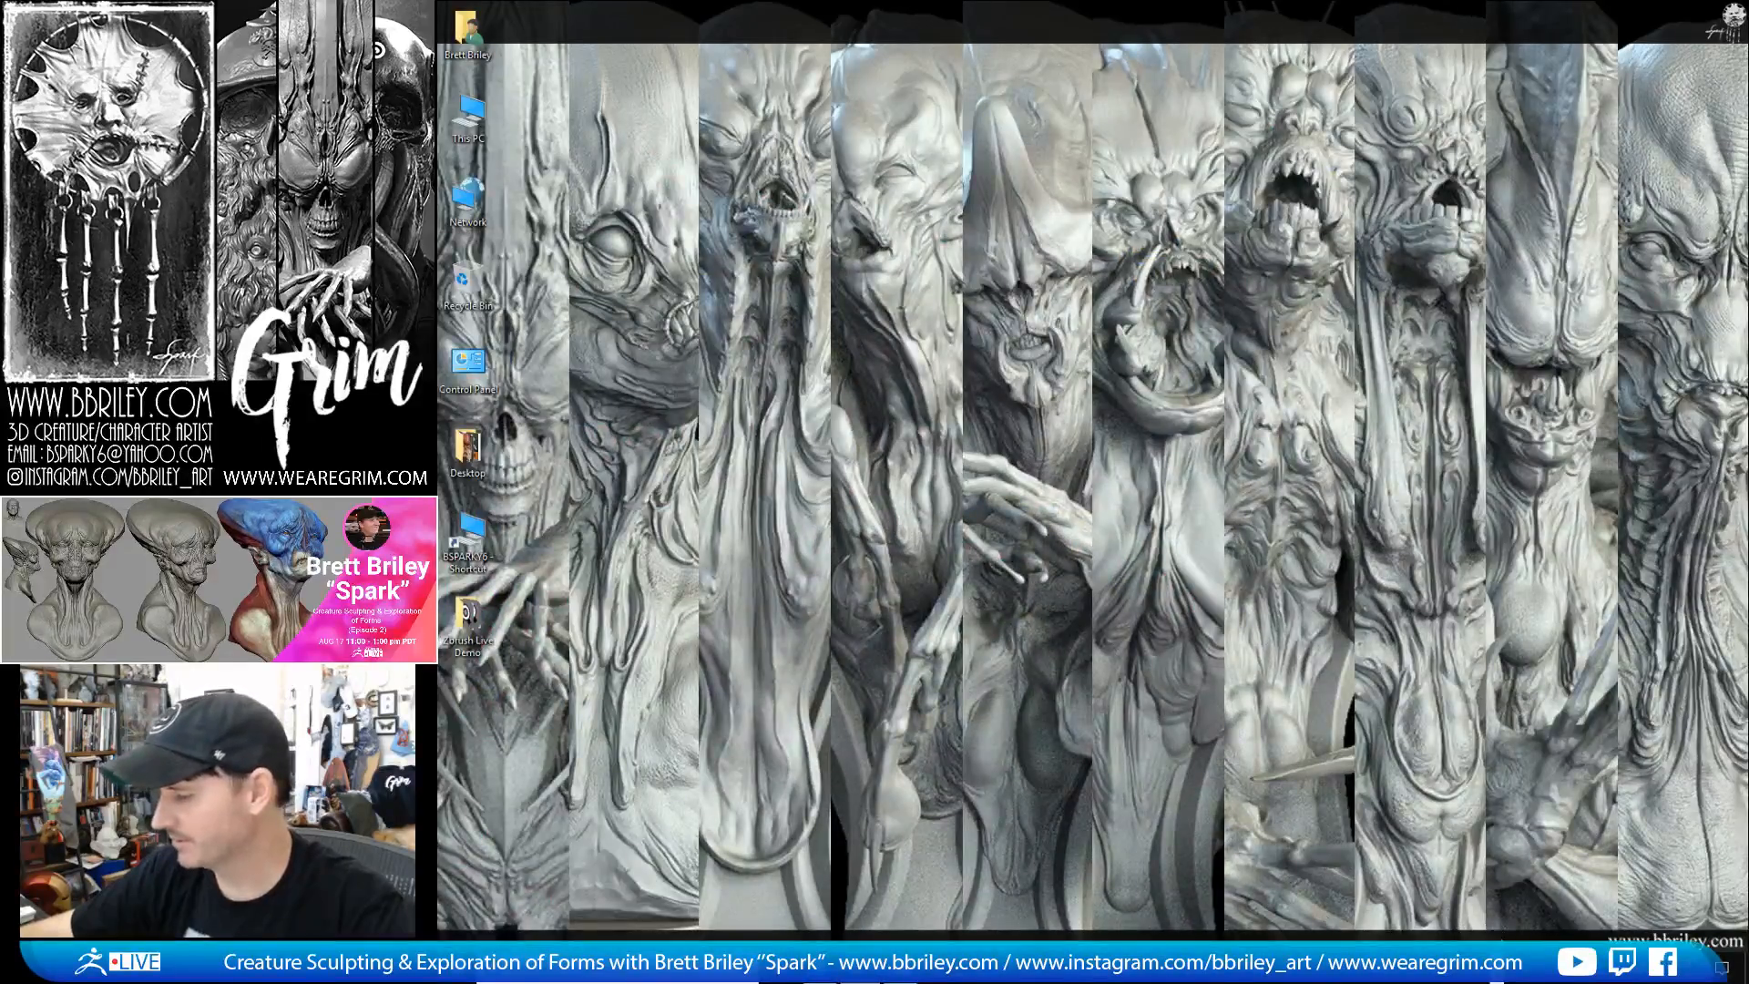
key("alt+Tab")
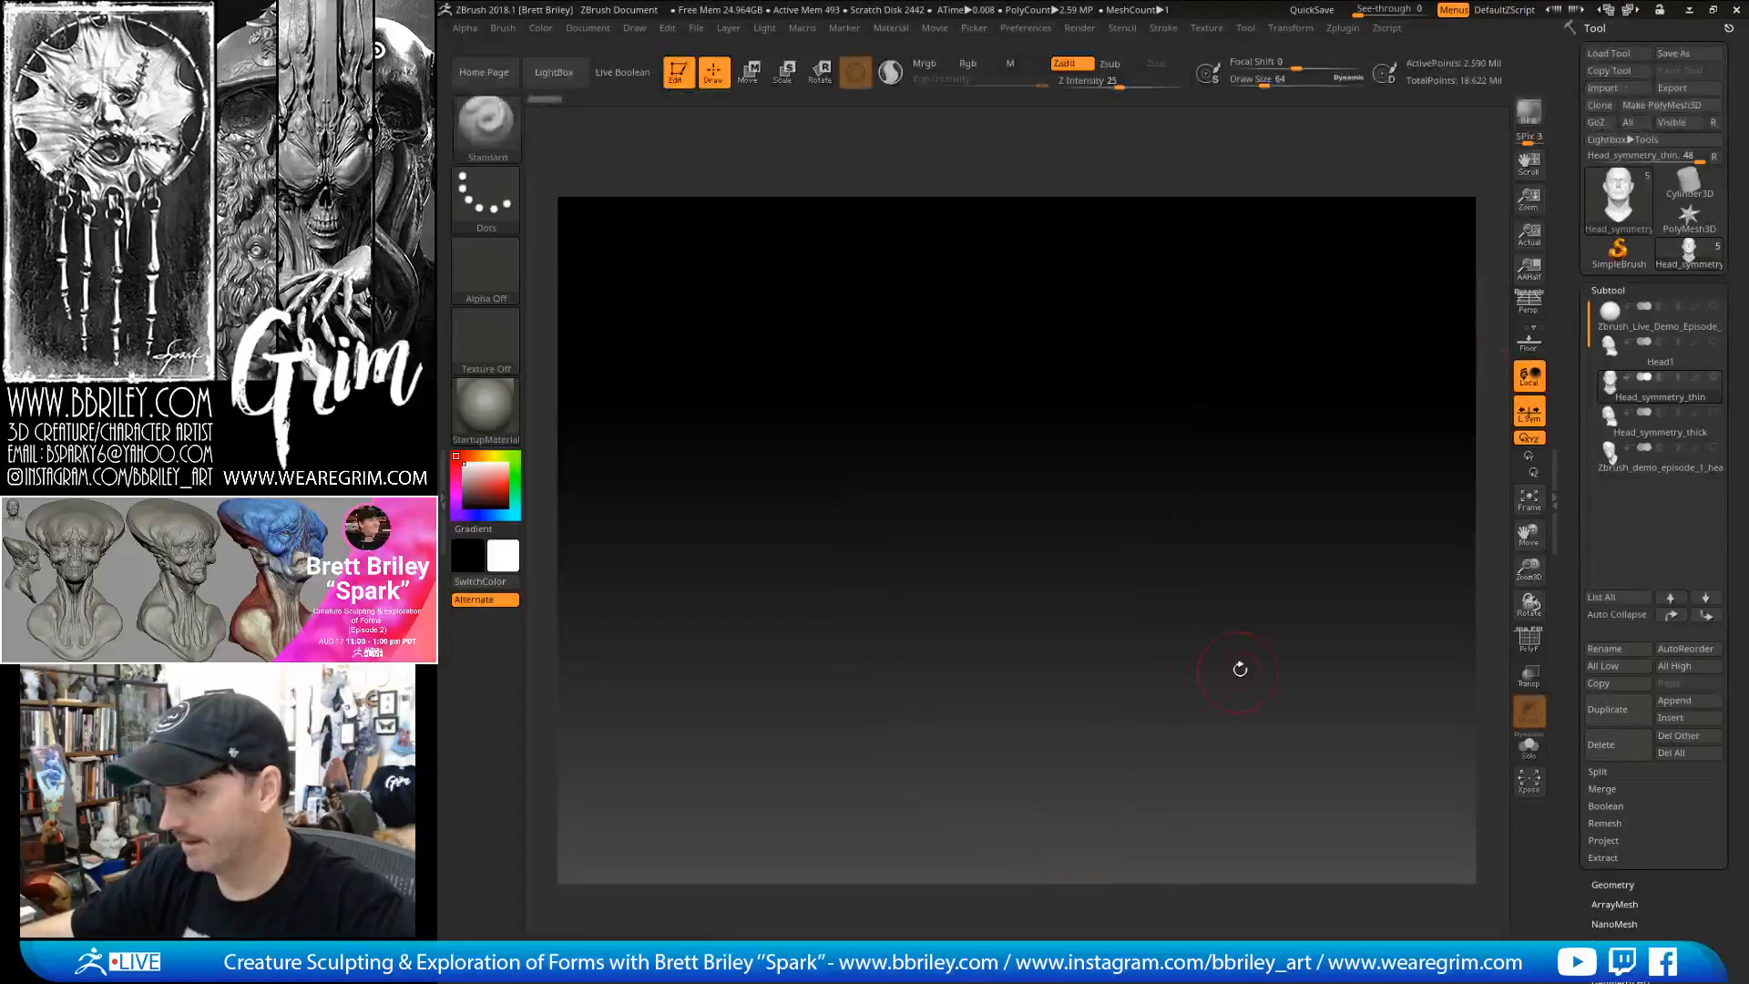
left_click_drag(1355, 525, 1320, 531, "shift")
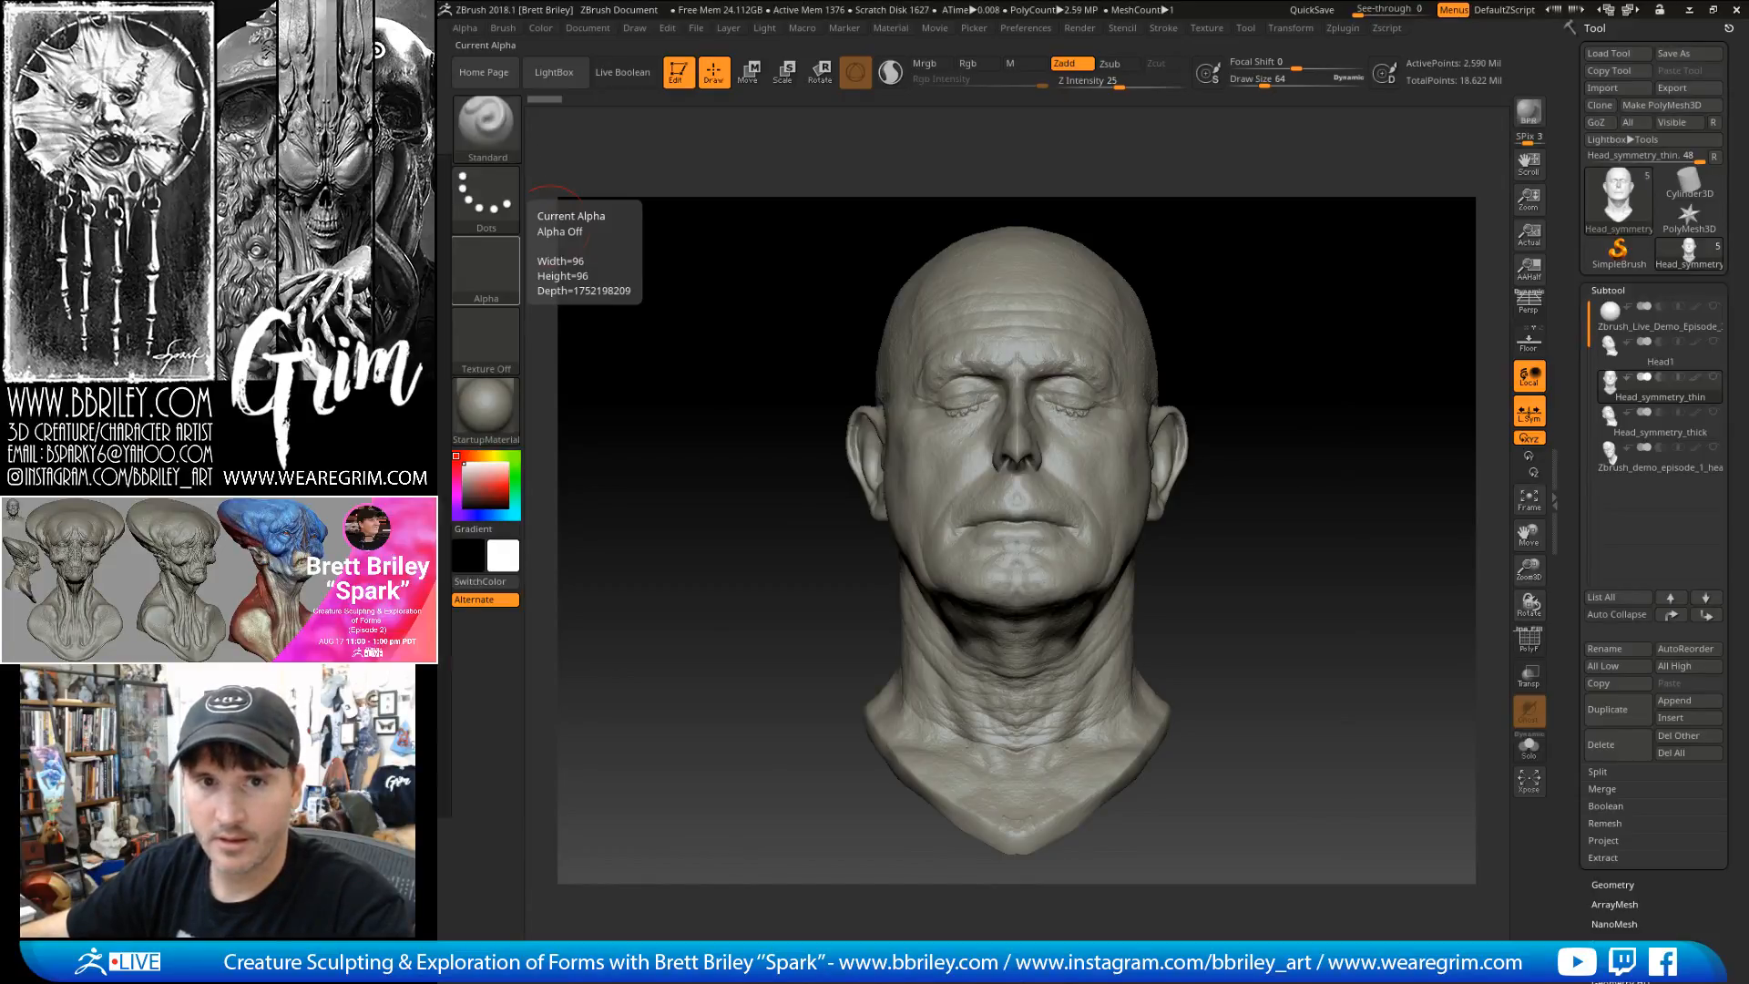
- Bring up the reference image board over ZBrush and examine the giant isopod photo up close
key("alt+Tab")
scroll(1045, 244, "up", 2)
scroll(1045, 244, "up", 3)
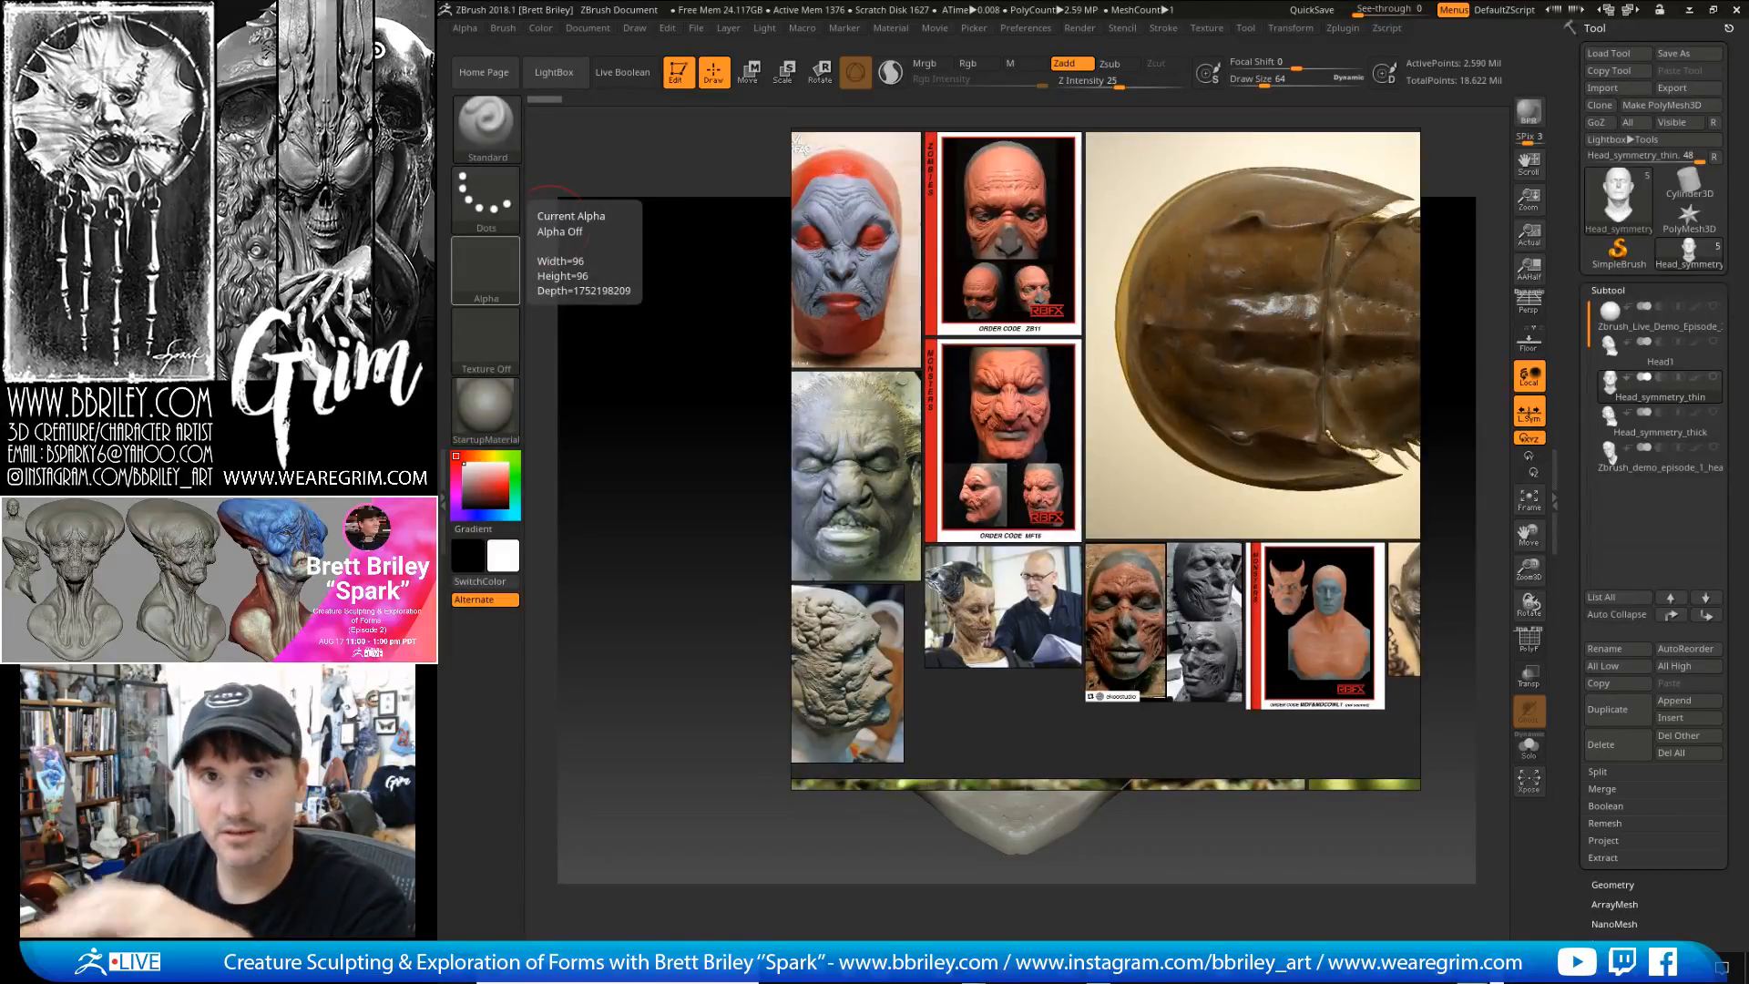
scroll(981, 392, "up", 2)
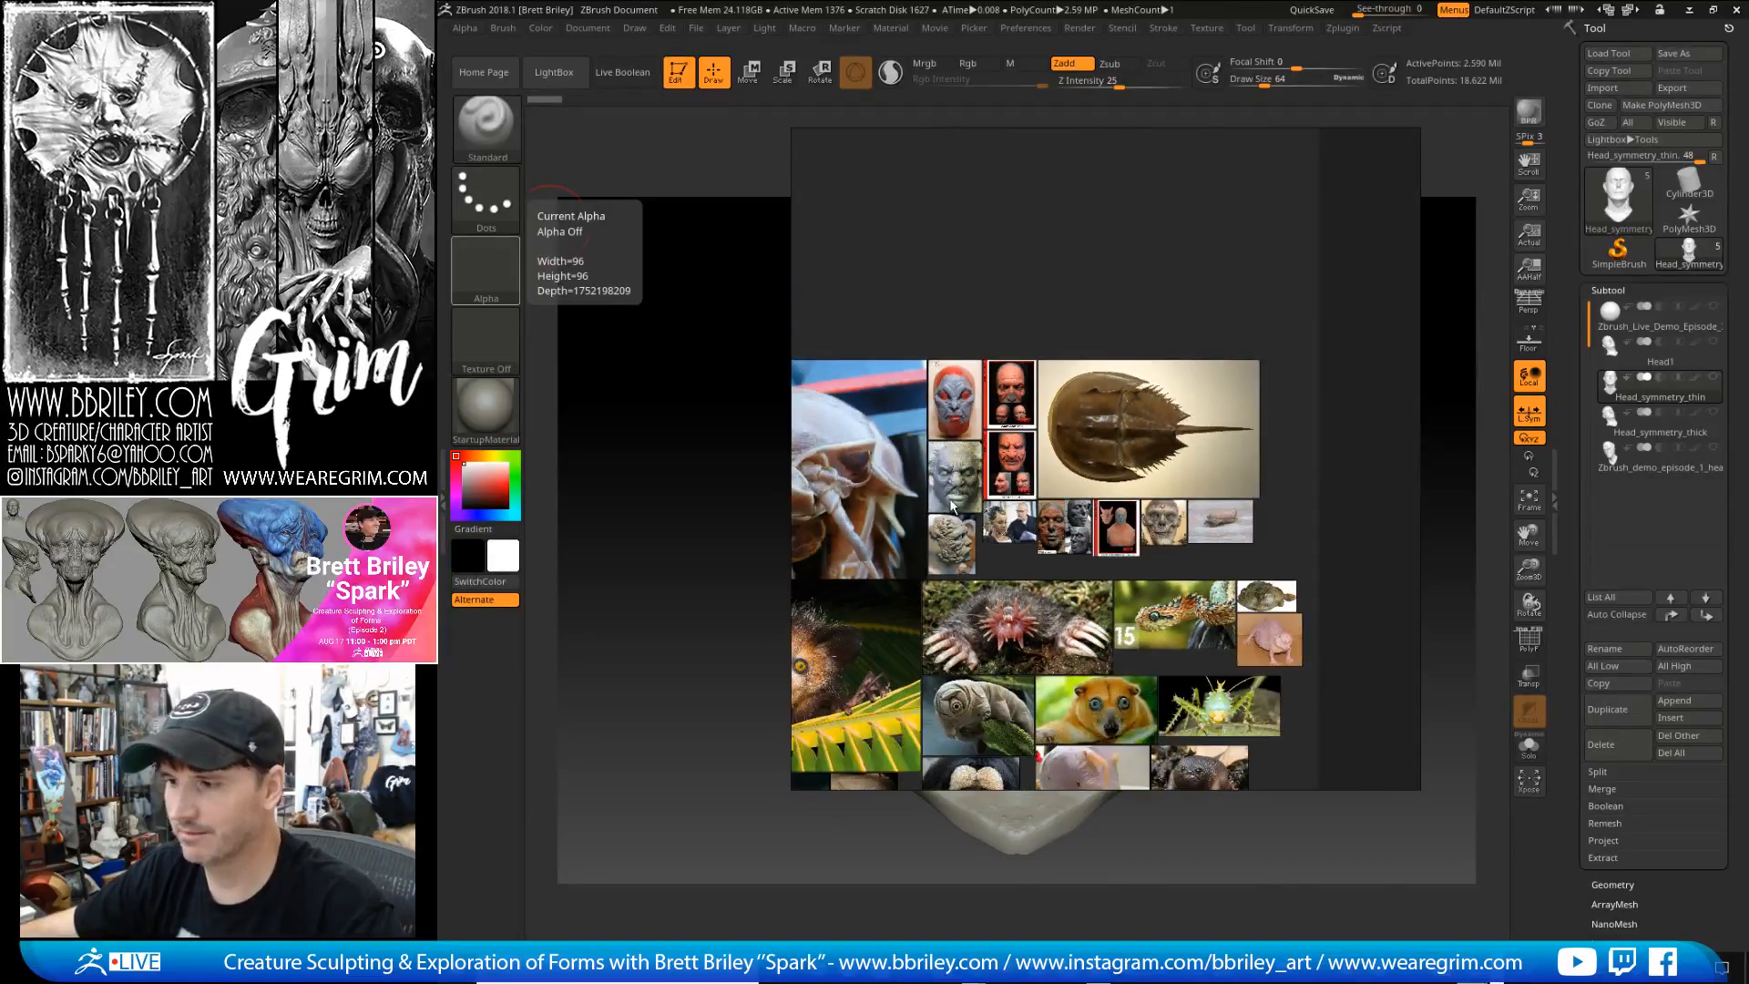
scroll(951, 506, "up", 4)
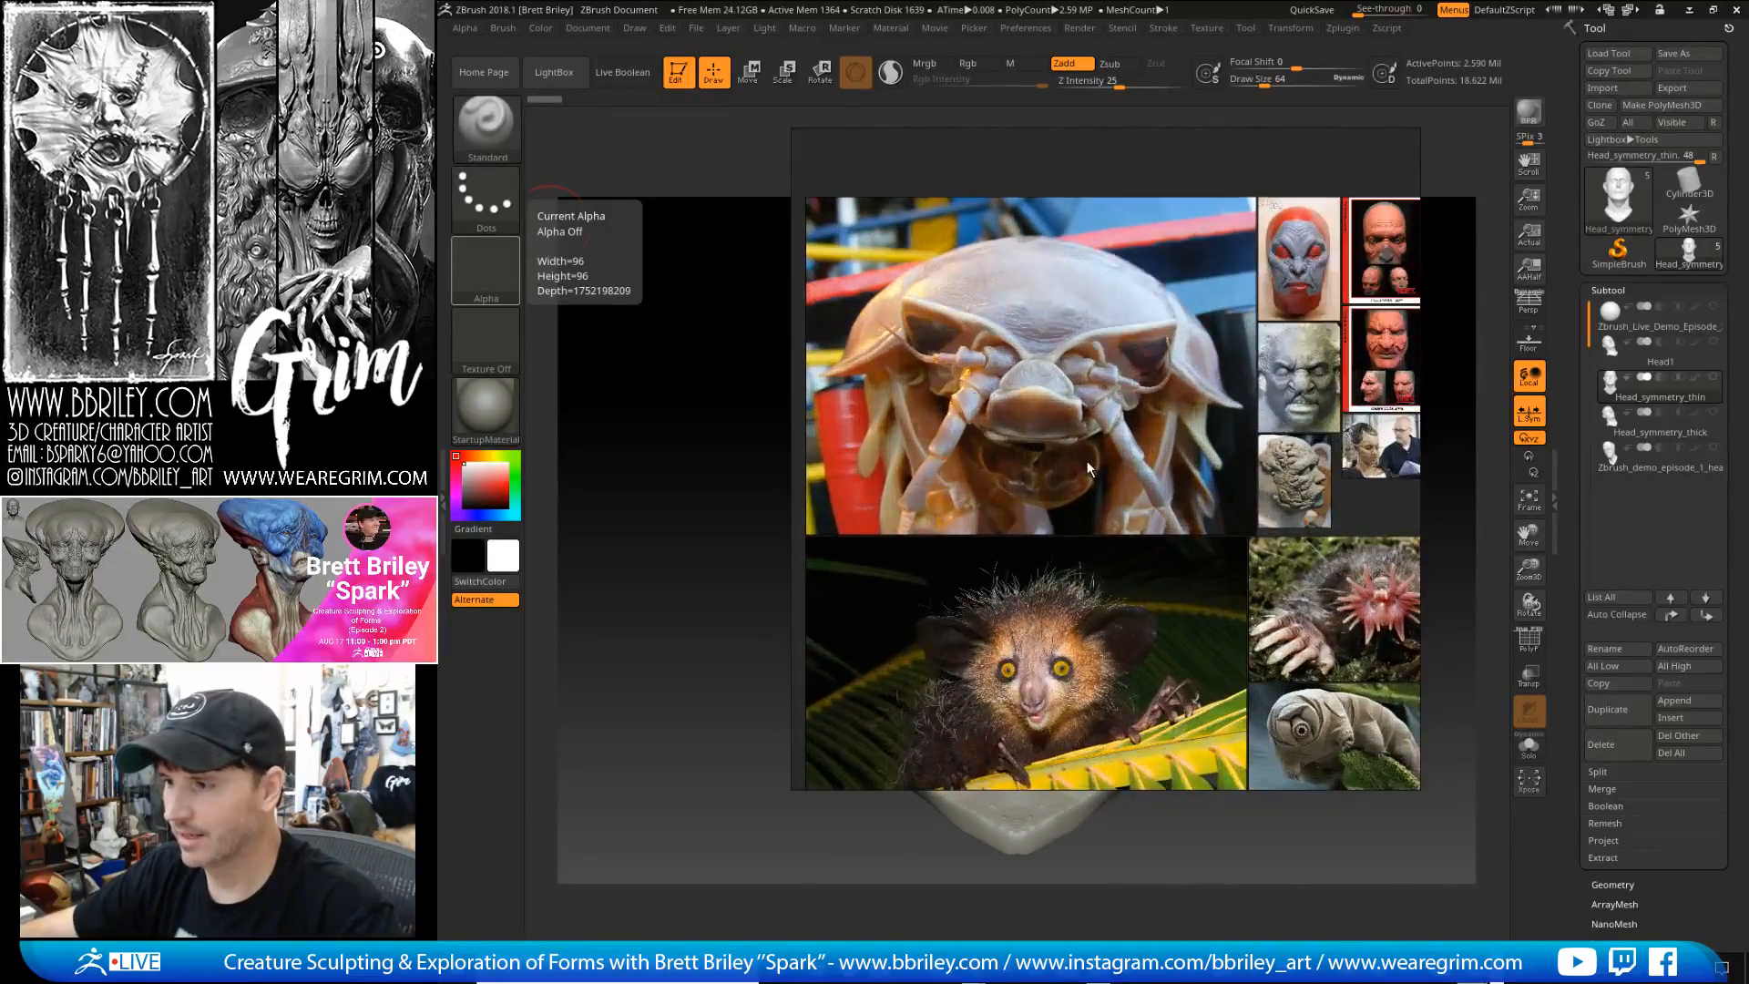
scroll(1086, 461, "up", 3)
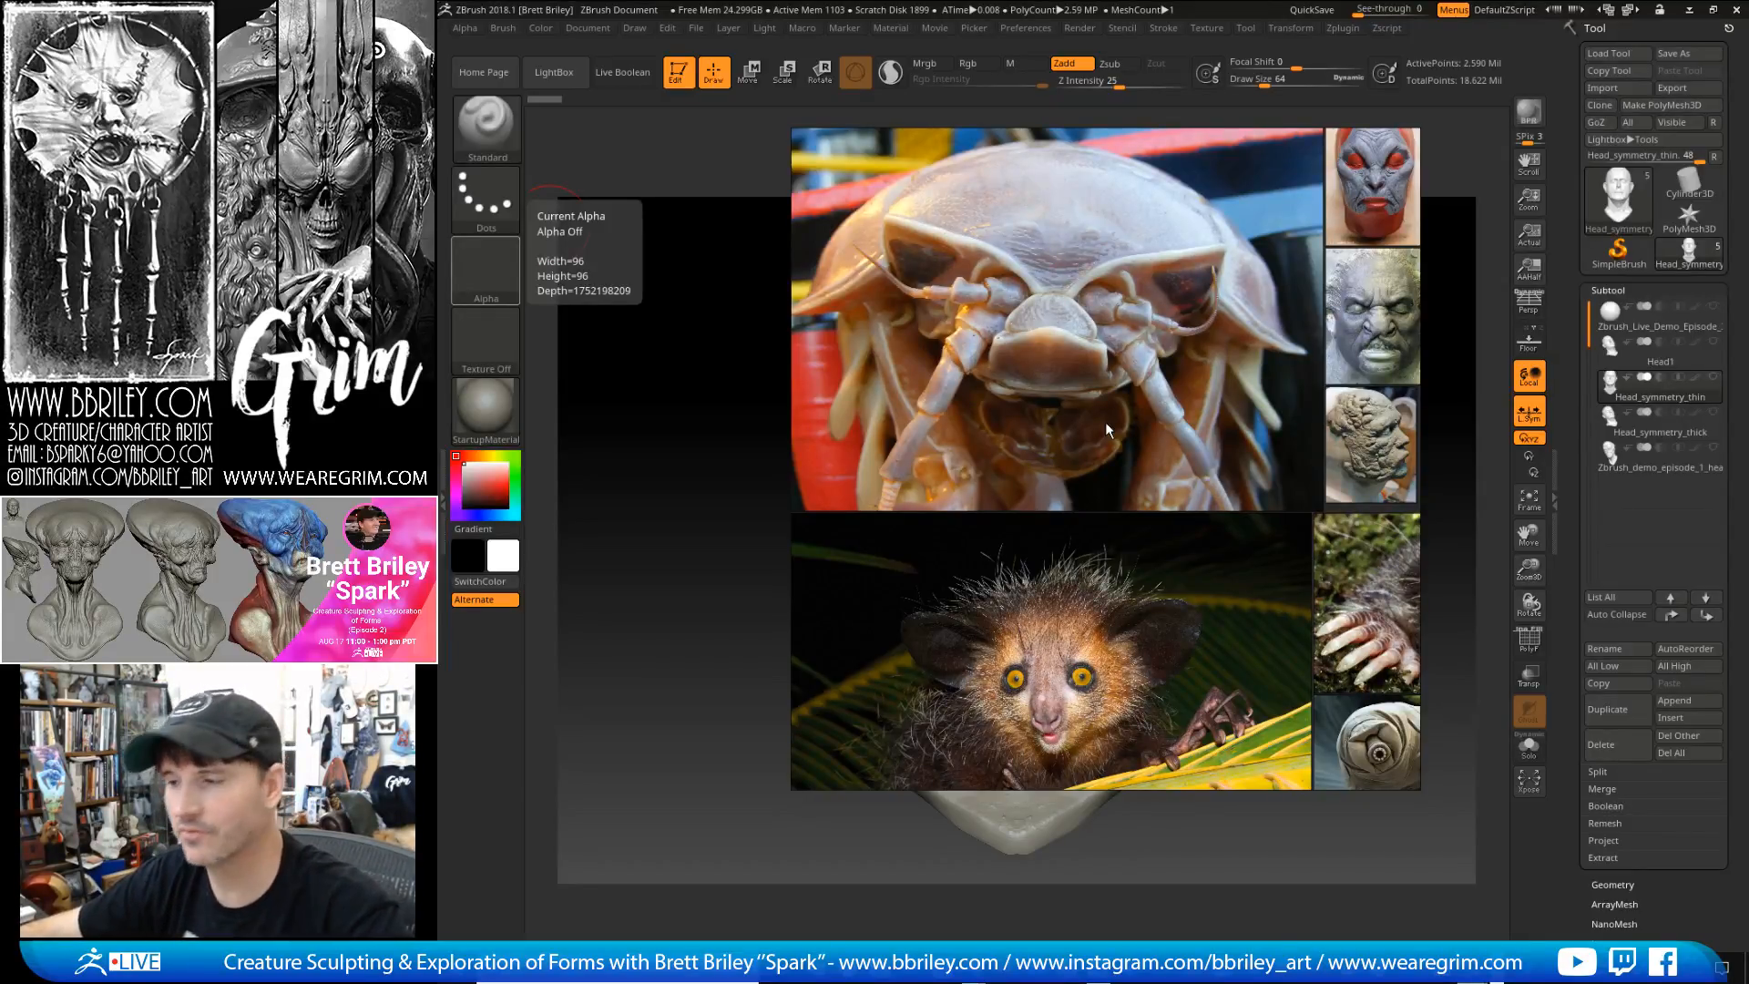
- Examine the aye-aye and horned fish photos on the reference board, and enlarge the flat-nosed monkey portrait
scroll(1106, 422, "down", 2)
middle_click_drag(1135, 548, 1069, 368)
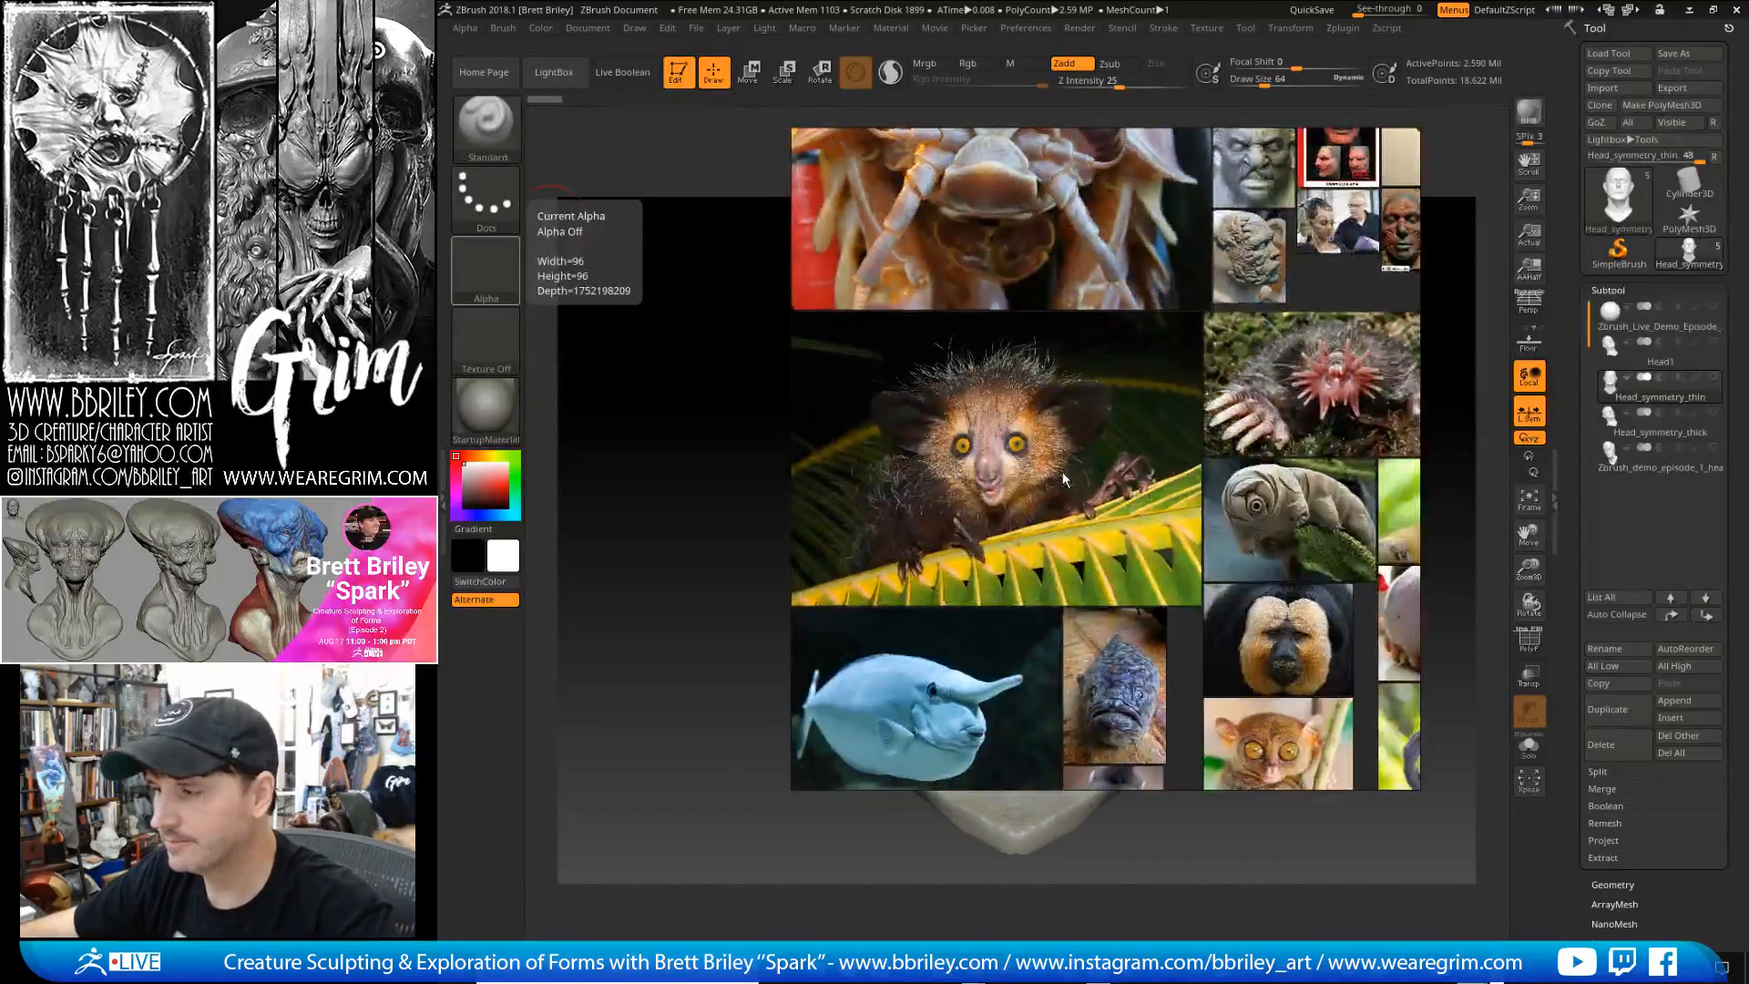
middle_click_drag(1063, 478, 1103, 324)
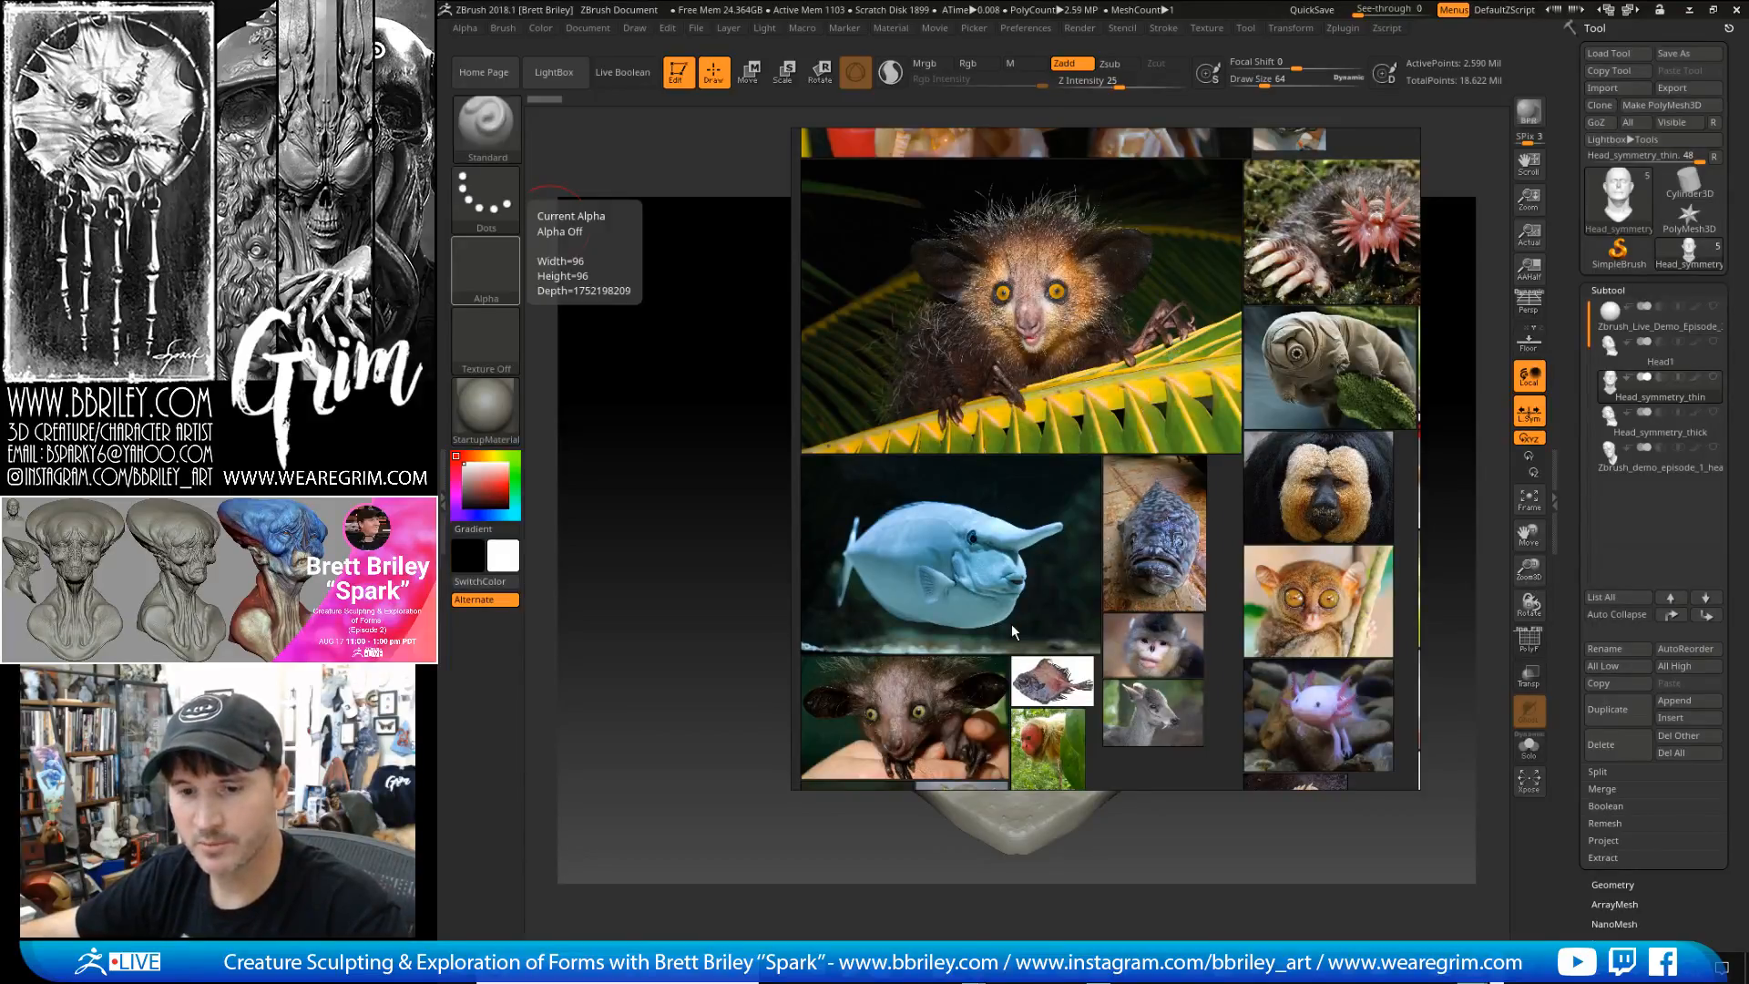
scroll(1035, 582, "down", 1)
middle_click_drag(1130, 625, 1059, 351)
scroll(1059, 351, "up", 2)
double_click(1059, 355)
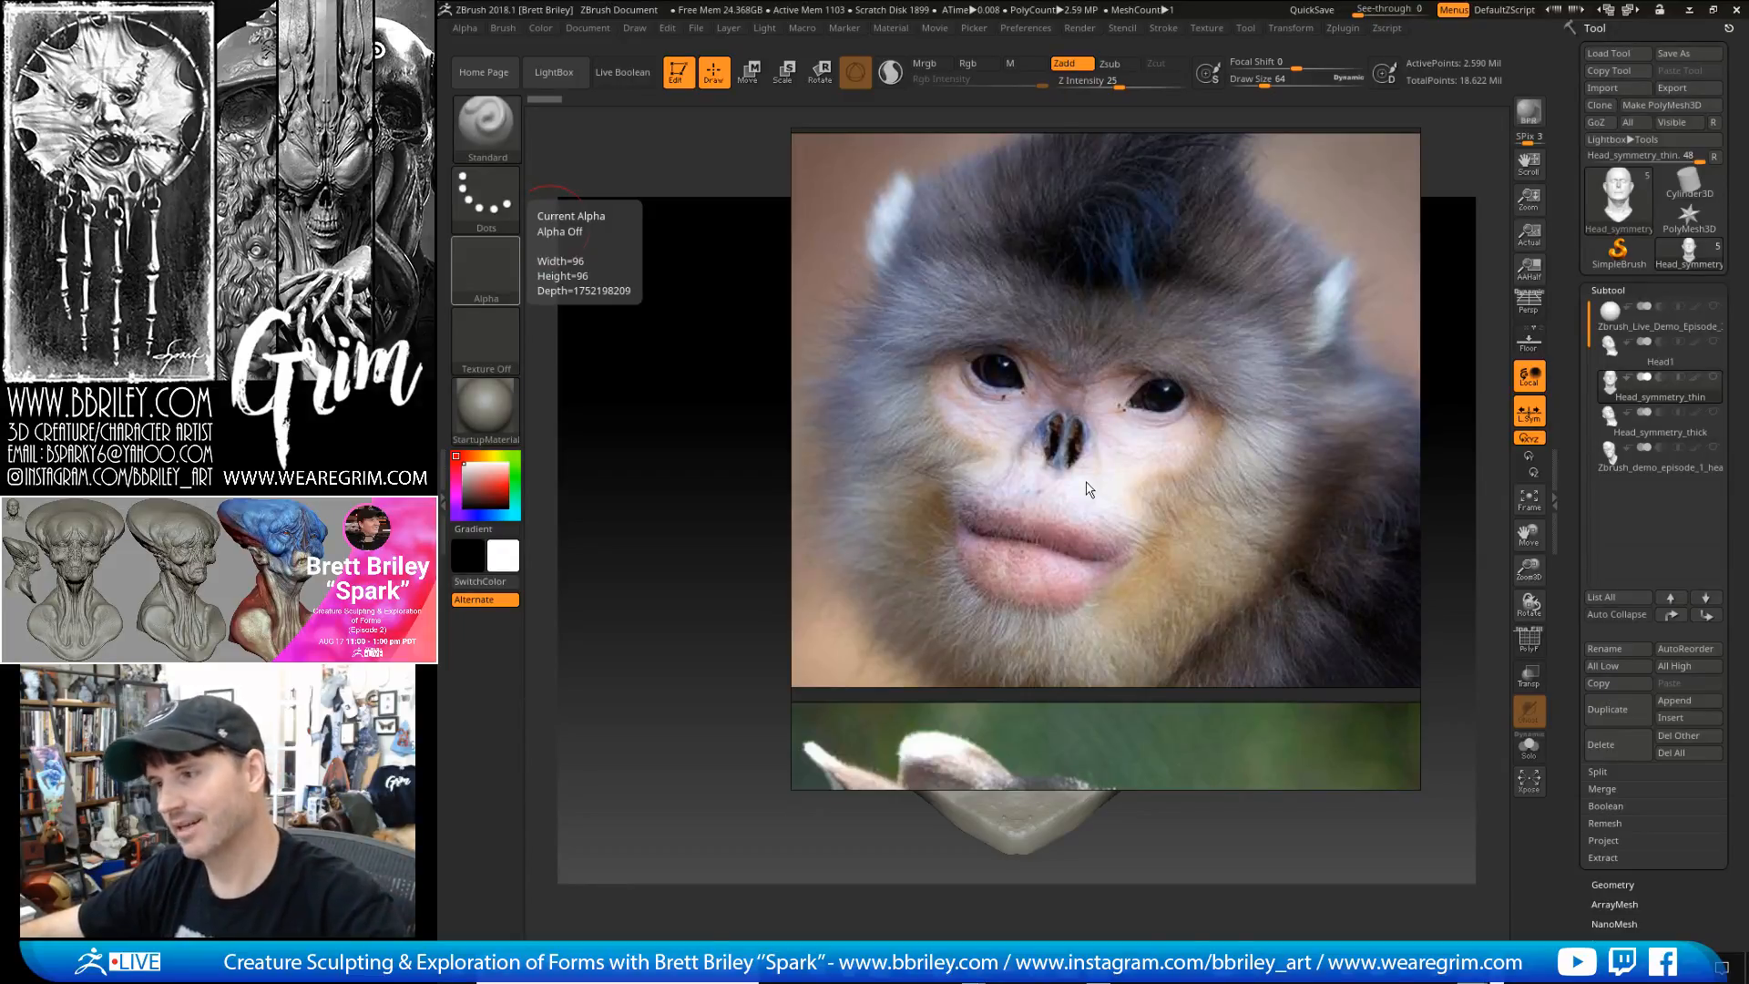
- Examine the black monkey with the orange-and-white face up close, and return to an overview of the reference board
scroll(1090, 474, "down", 3)
scroll(1090, 474, "down", 3)
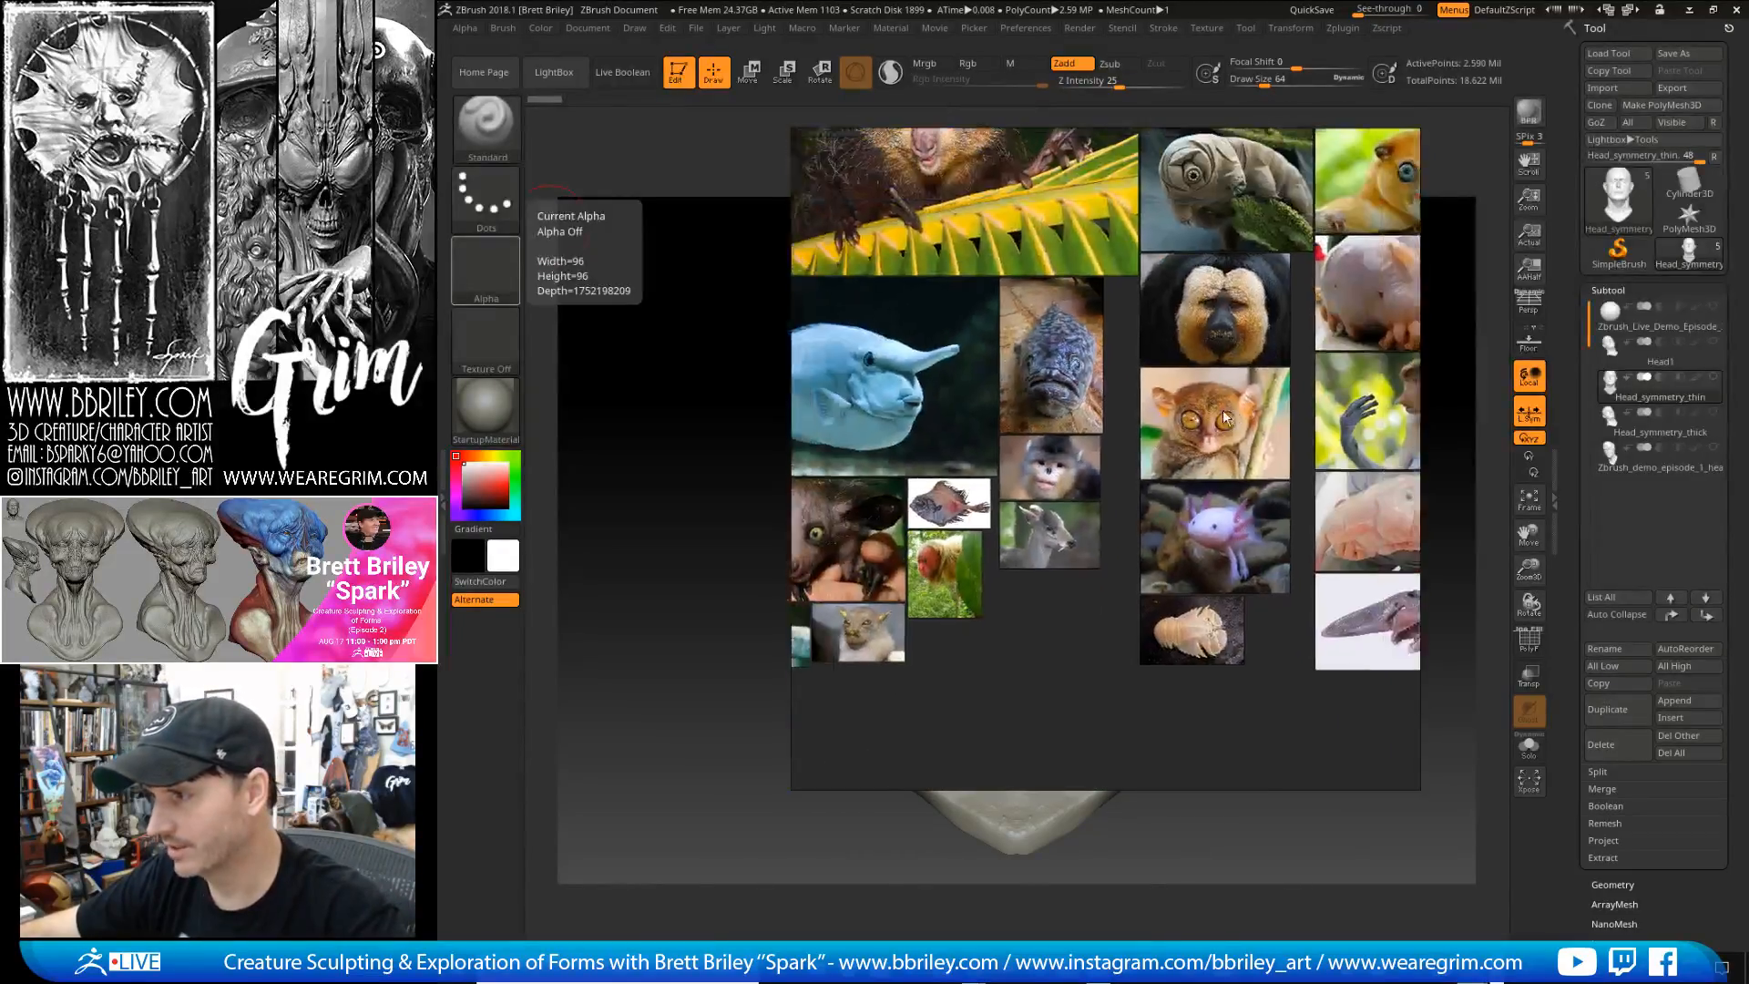
double_click(986, 358)
scroll(1102, 607, "down", 3)
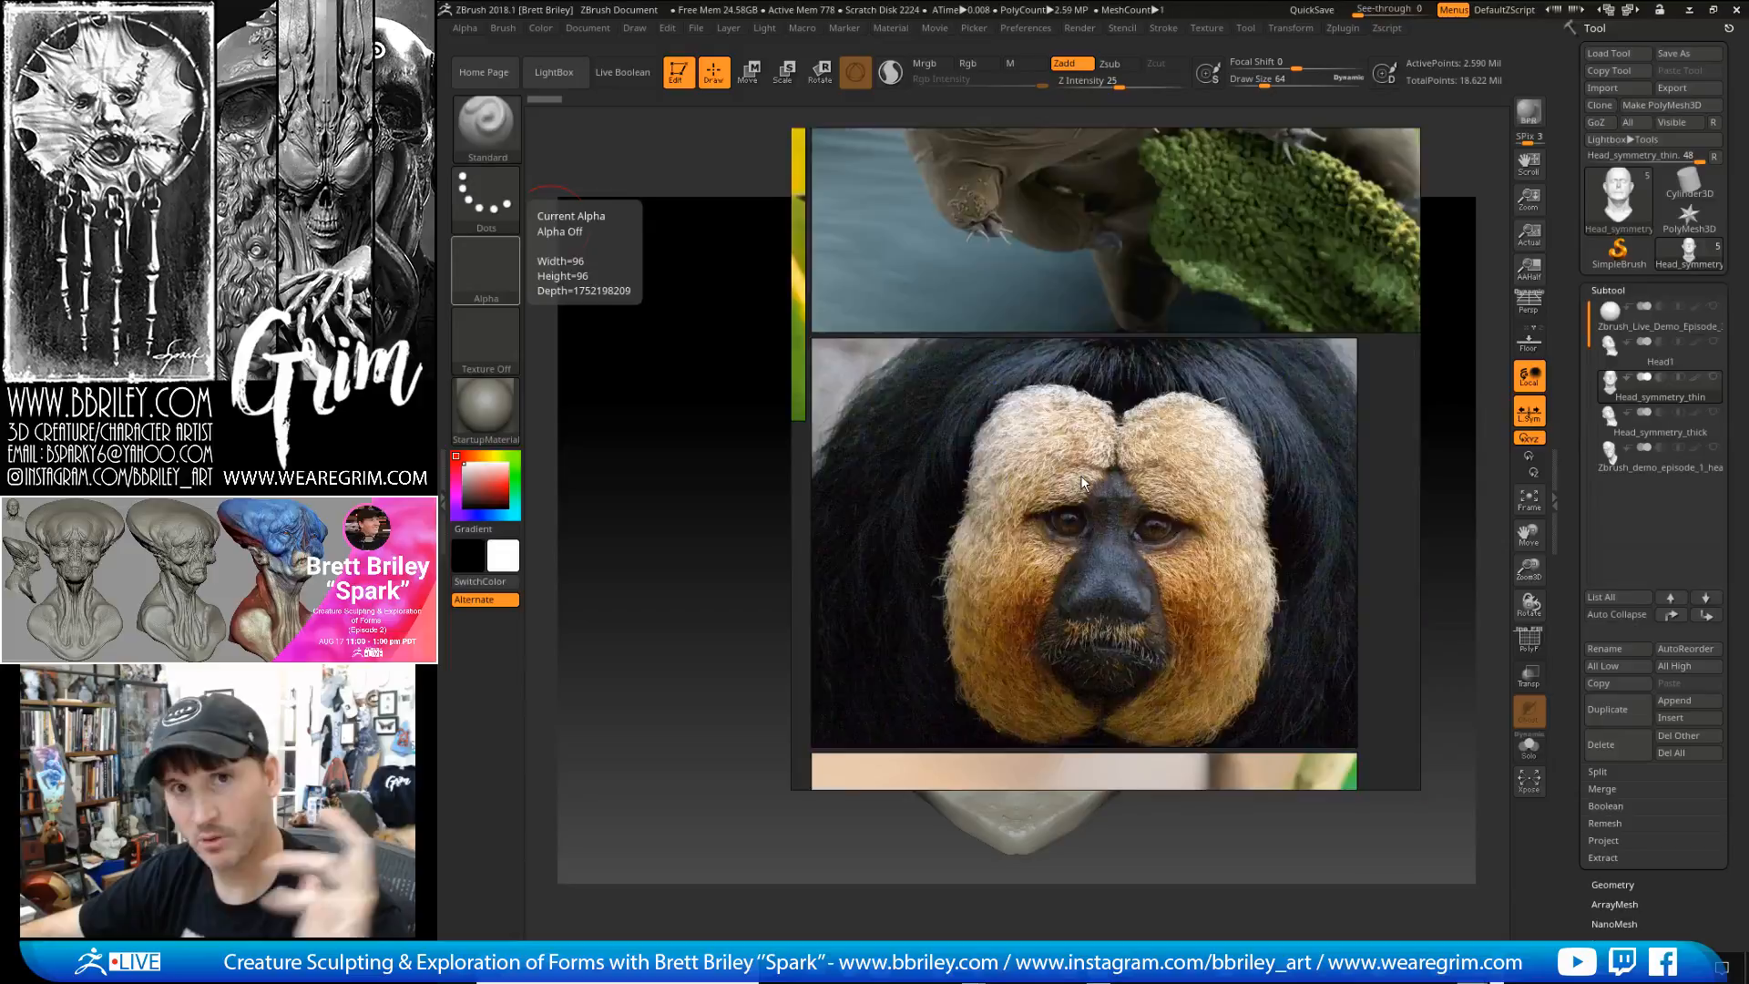
scroll(1093, 483, "down", 3)
scroll(1249, 510, "down", 5)
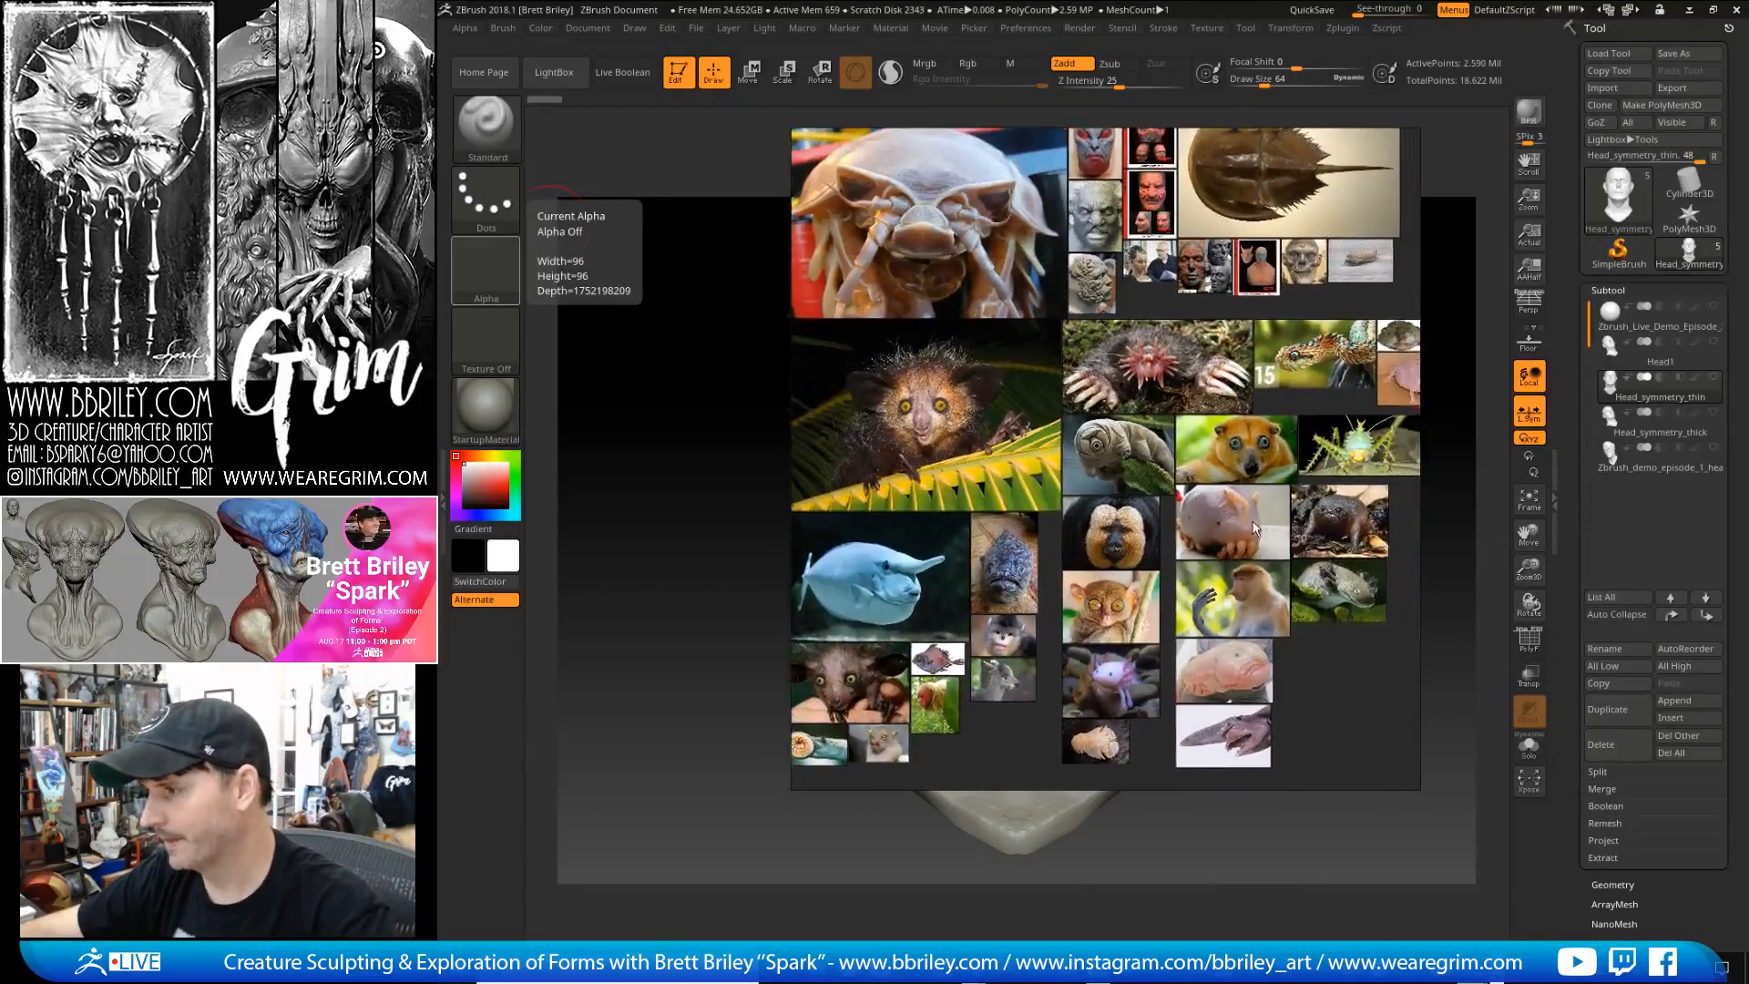
- Examine the red-faced monkey and the yellow-eared bat up close on the reference board, and return to the sculpting view
middle_click_drag(1134, 500, 1419, 437)
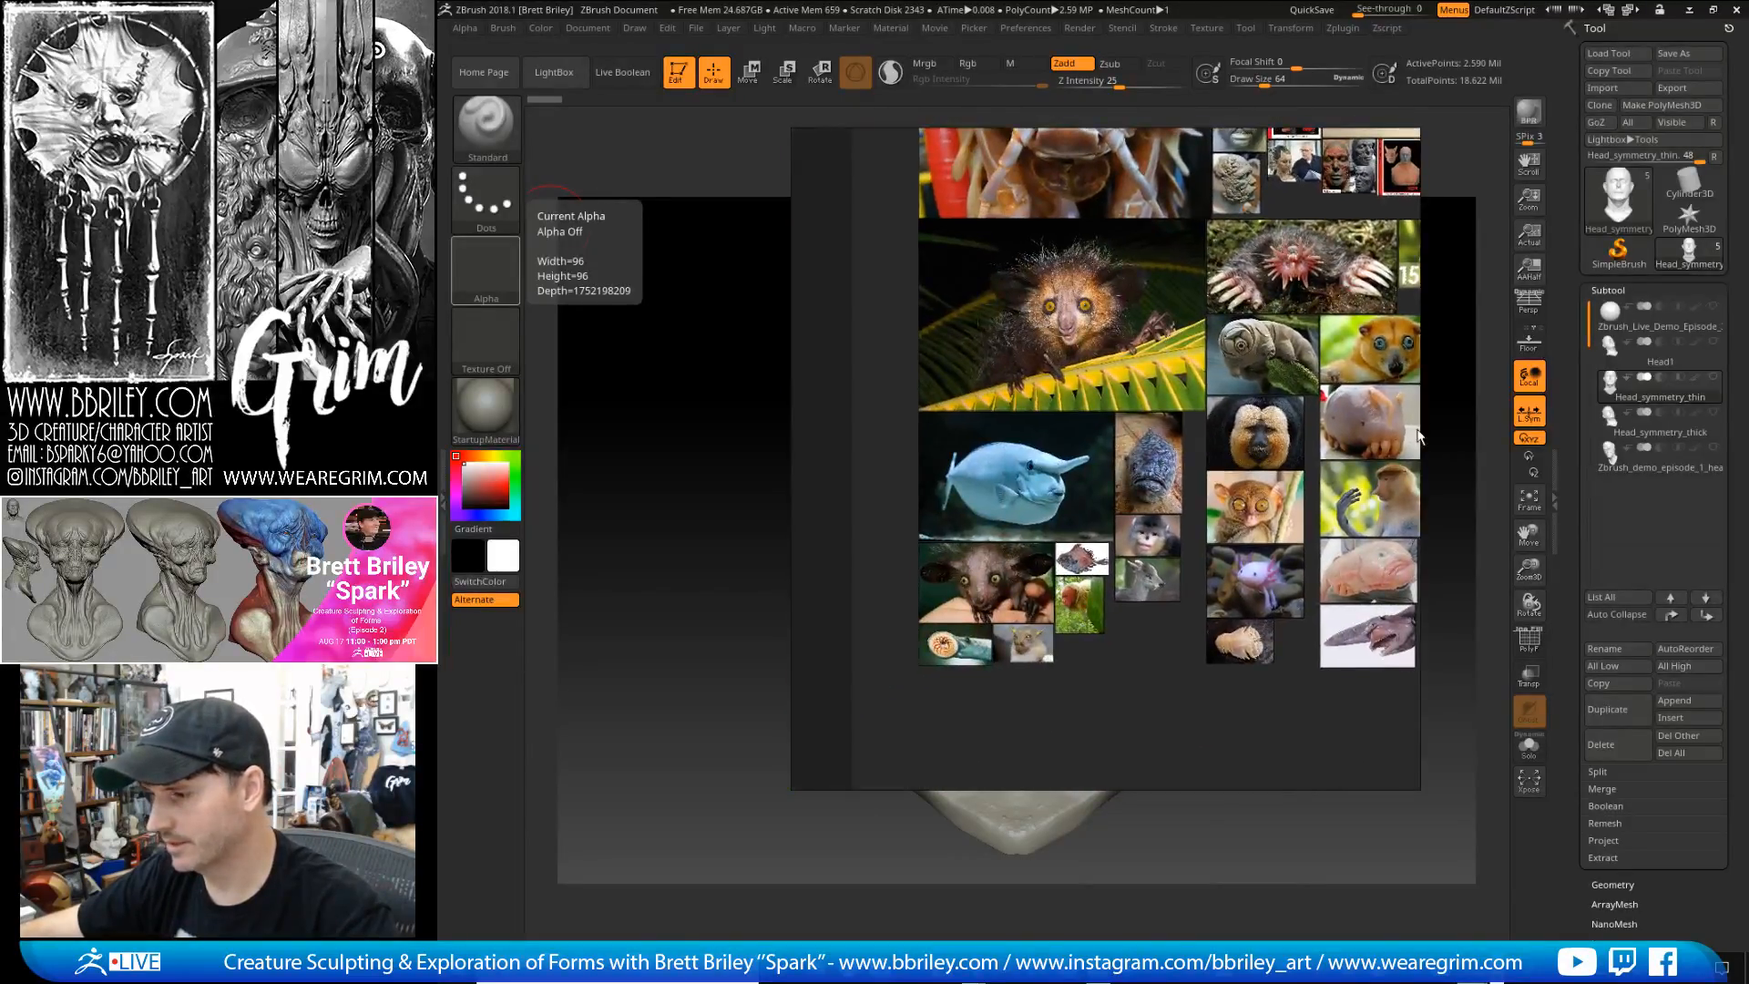
scroll(1068, 611, "up", 8)
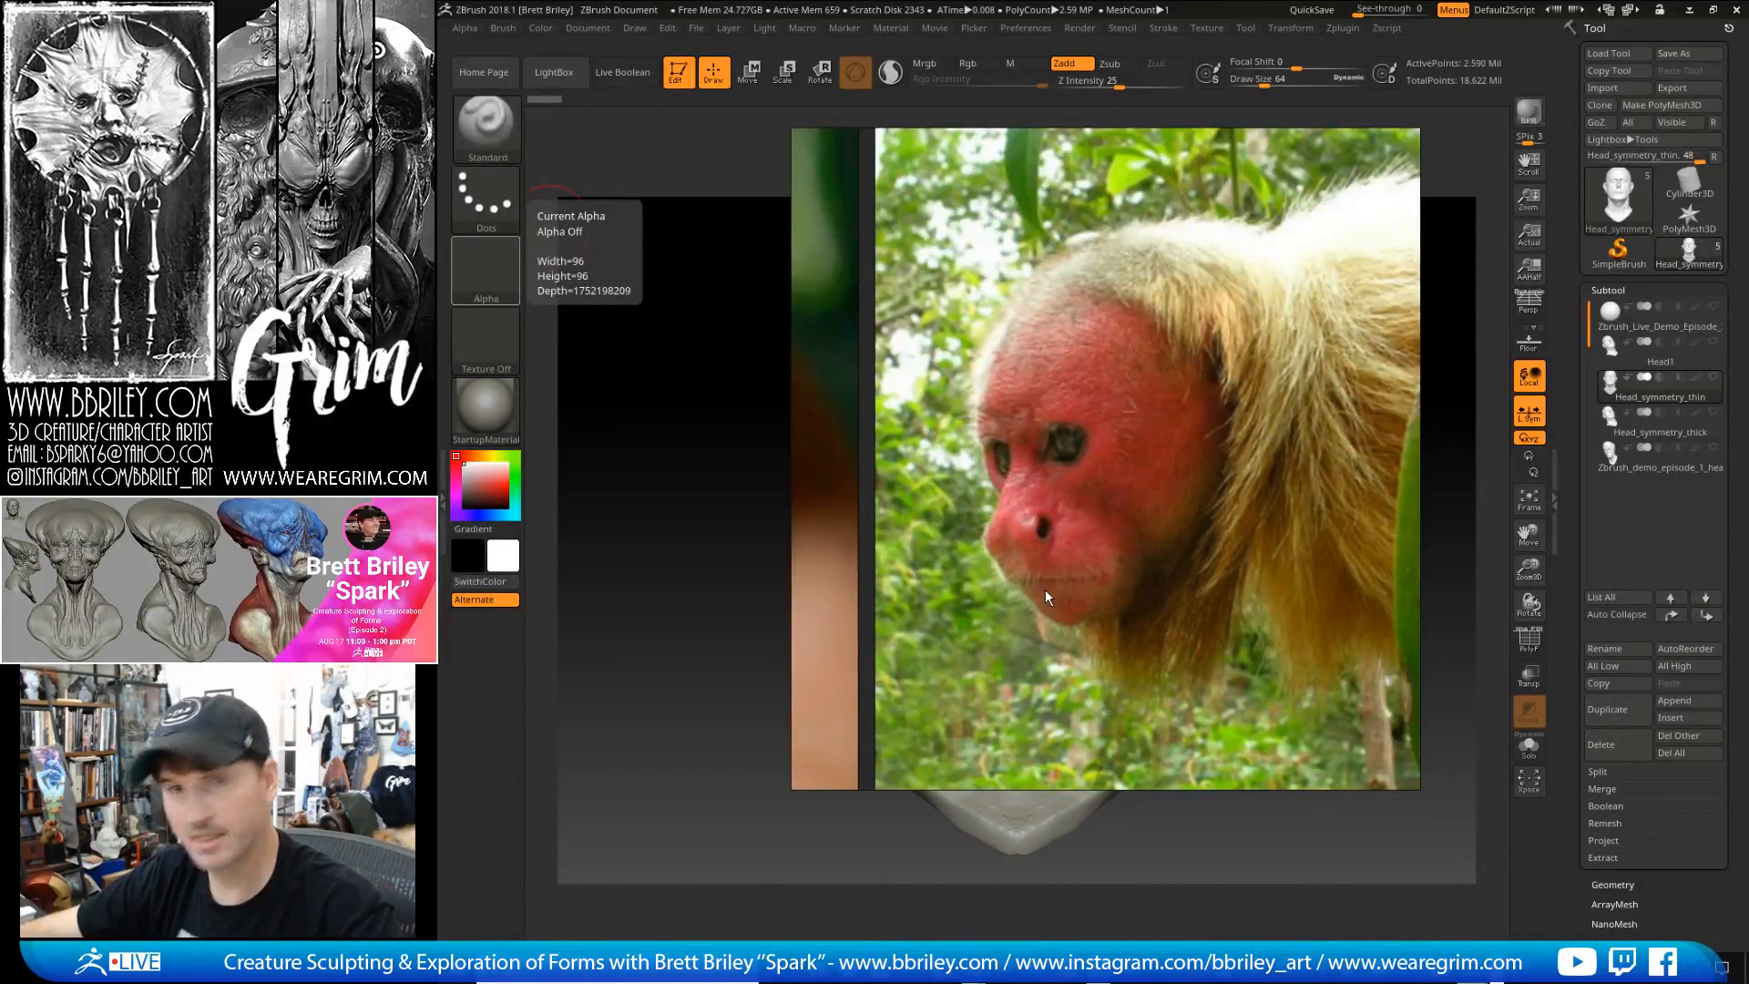
scroll(1045, 589, "down", 8)
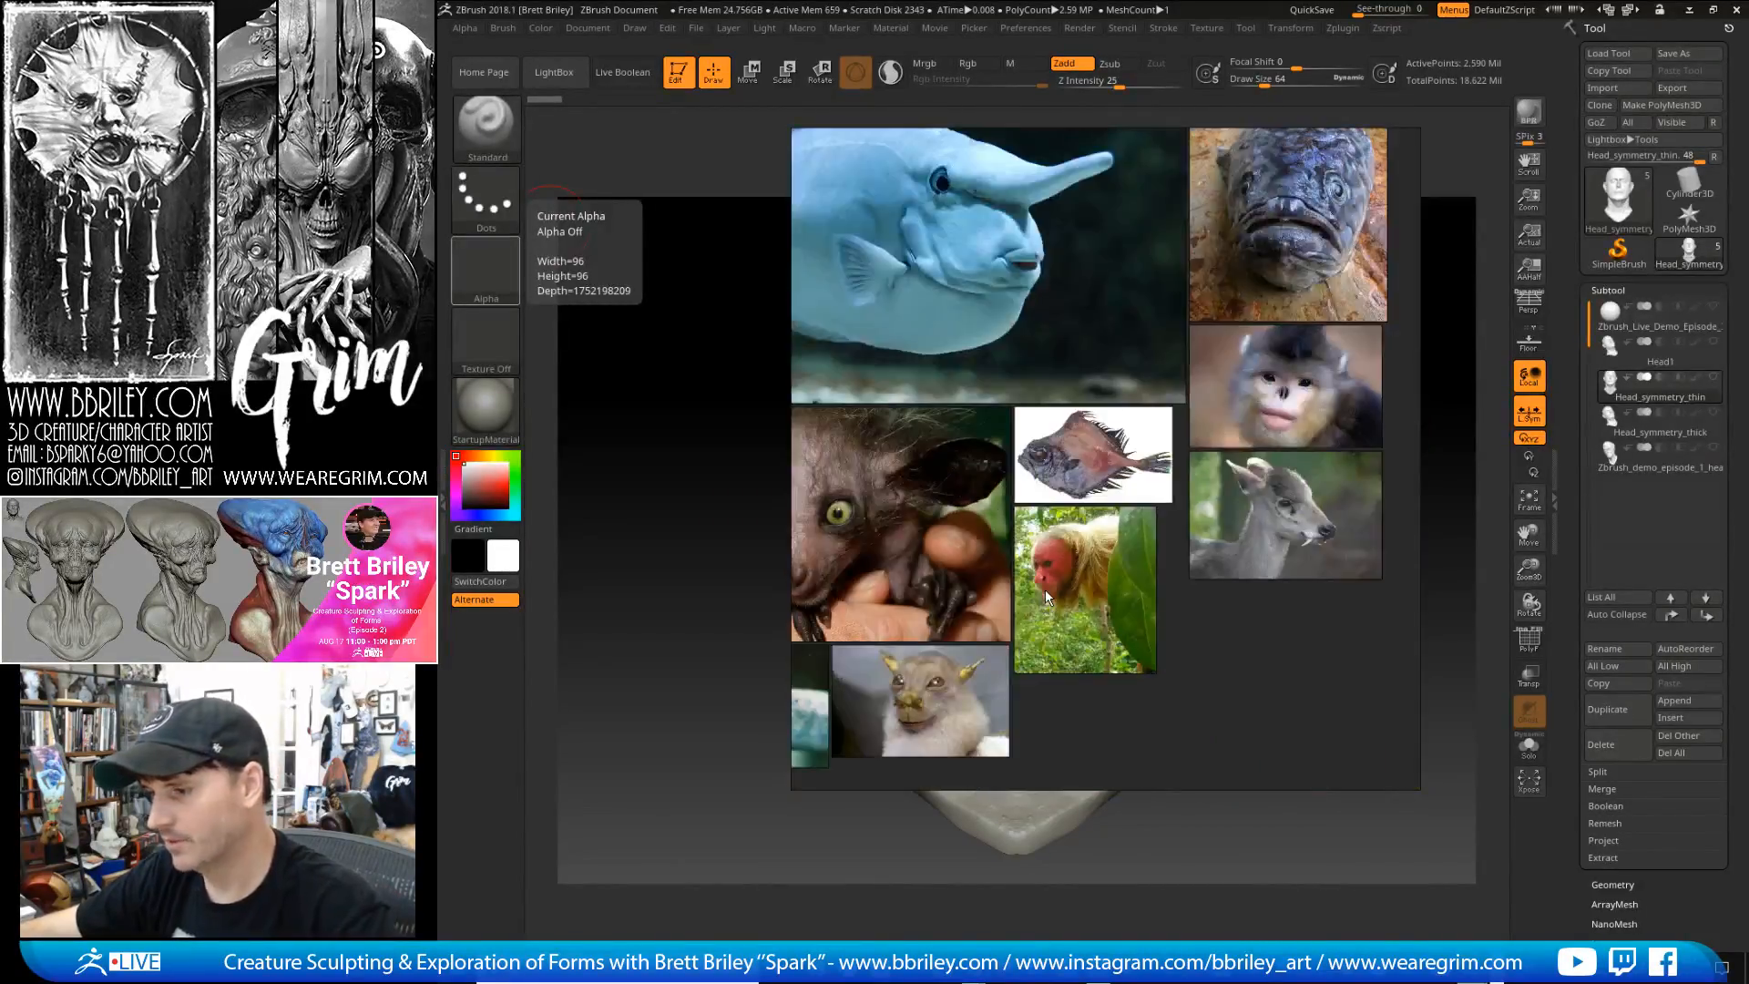
scroll(1110, 524, "up", 8)
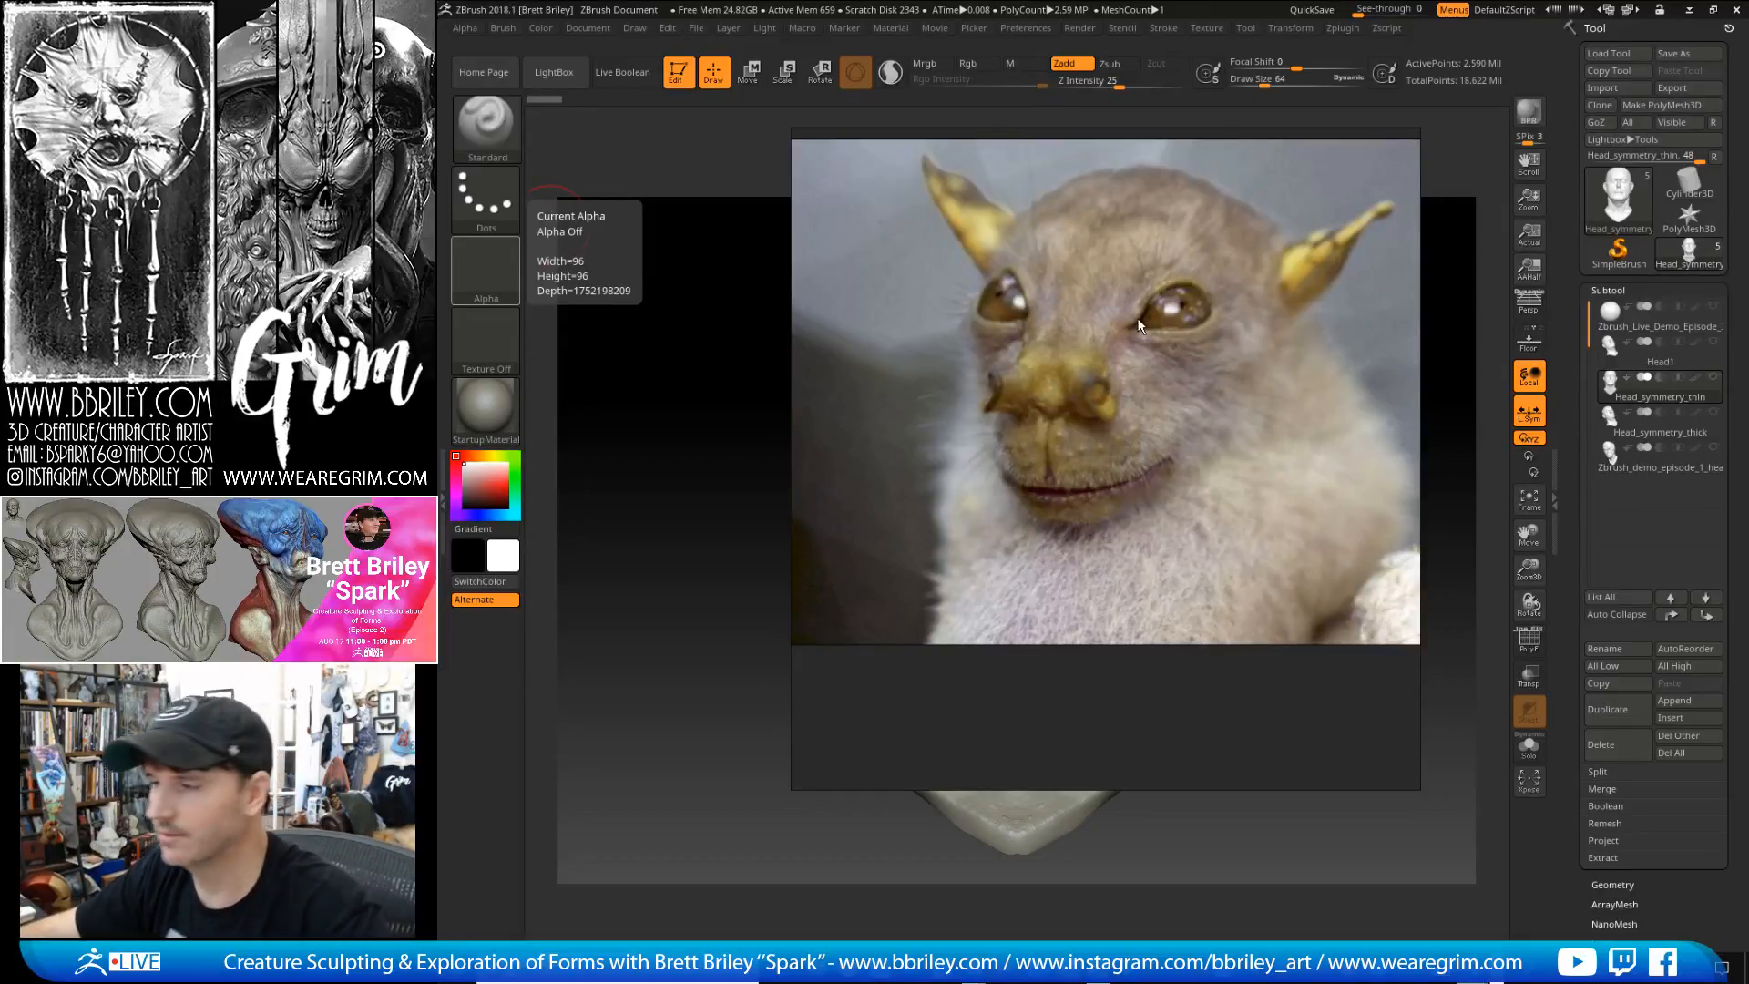
scroll(1111, 364, "down", 8)
scroll(1118, 356, "down", 2)
key("alt+Tab")
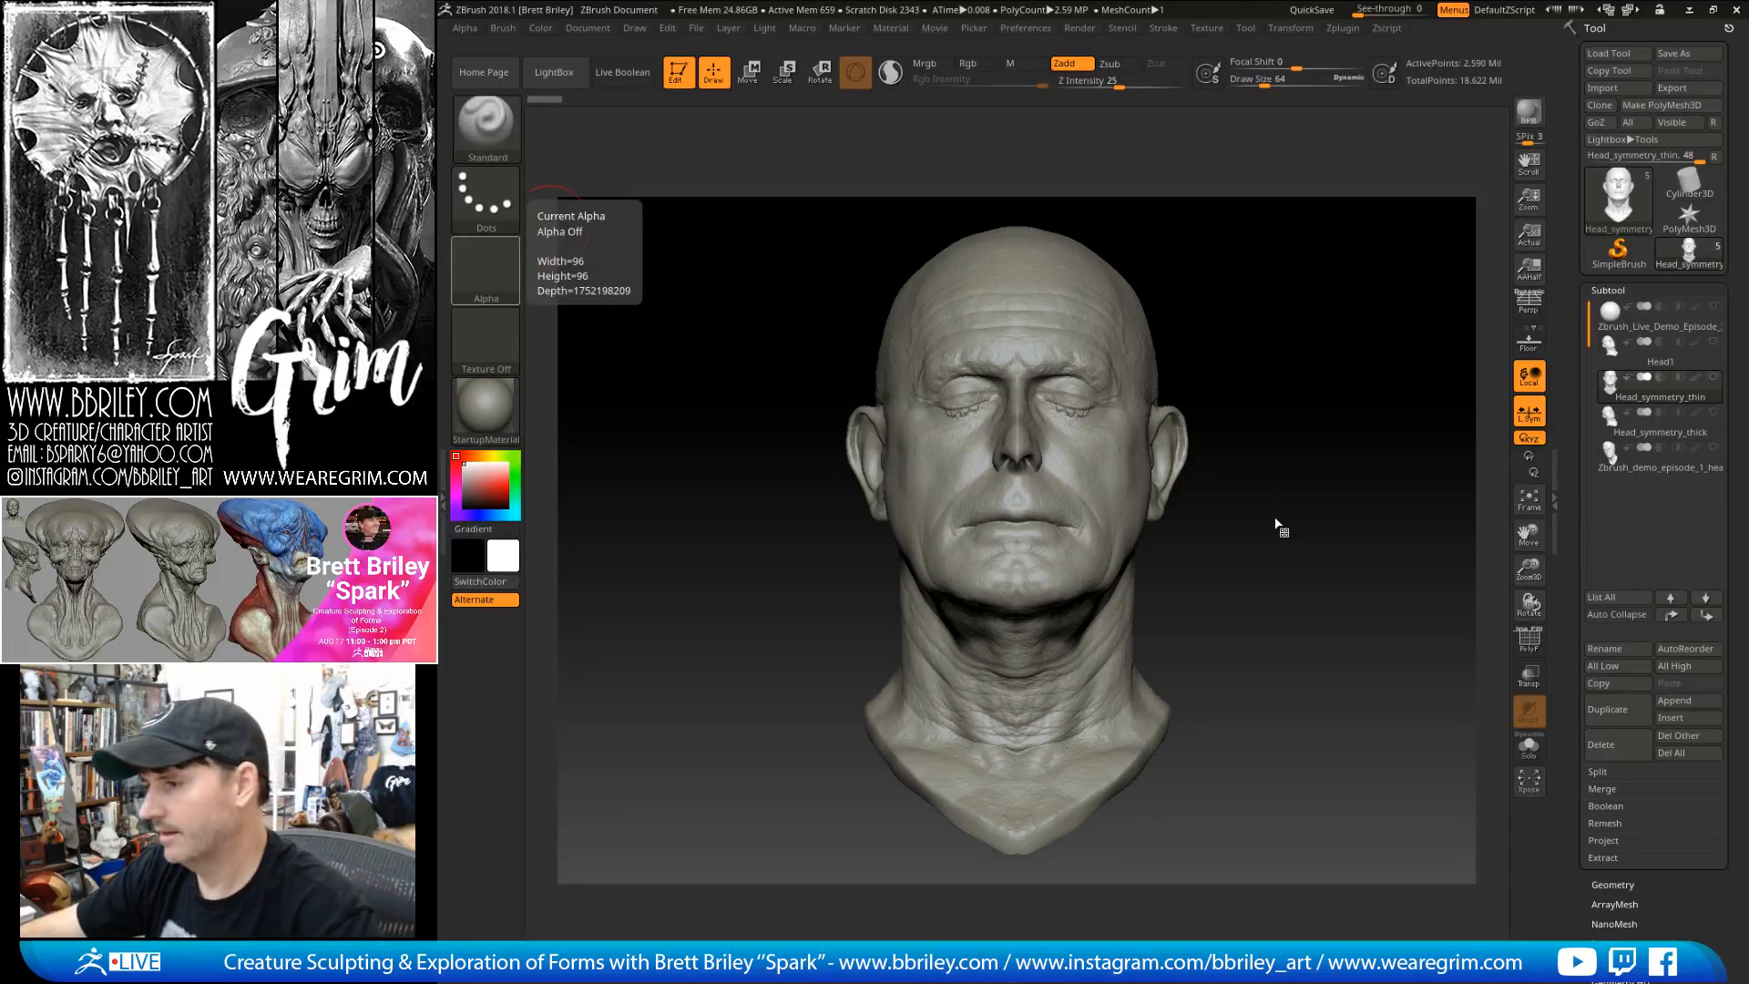
- Compare the Head1 and Head_symmetry_thin subtools, and inspect the wireframe of Head_symmetry_thin
mouse_move(1291, 524)
left_mouse_down()
mouse_move(1308, 501)
mouse_move(1290, 499)
left_mouse_up()
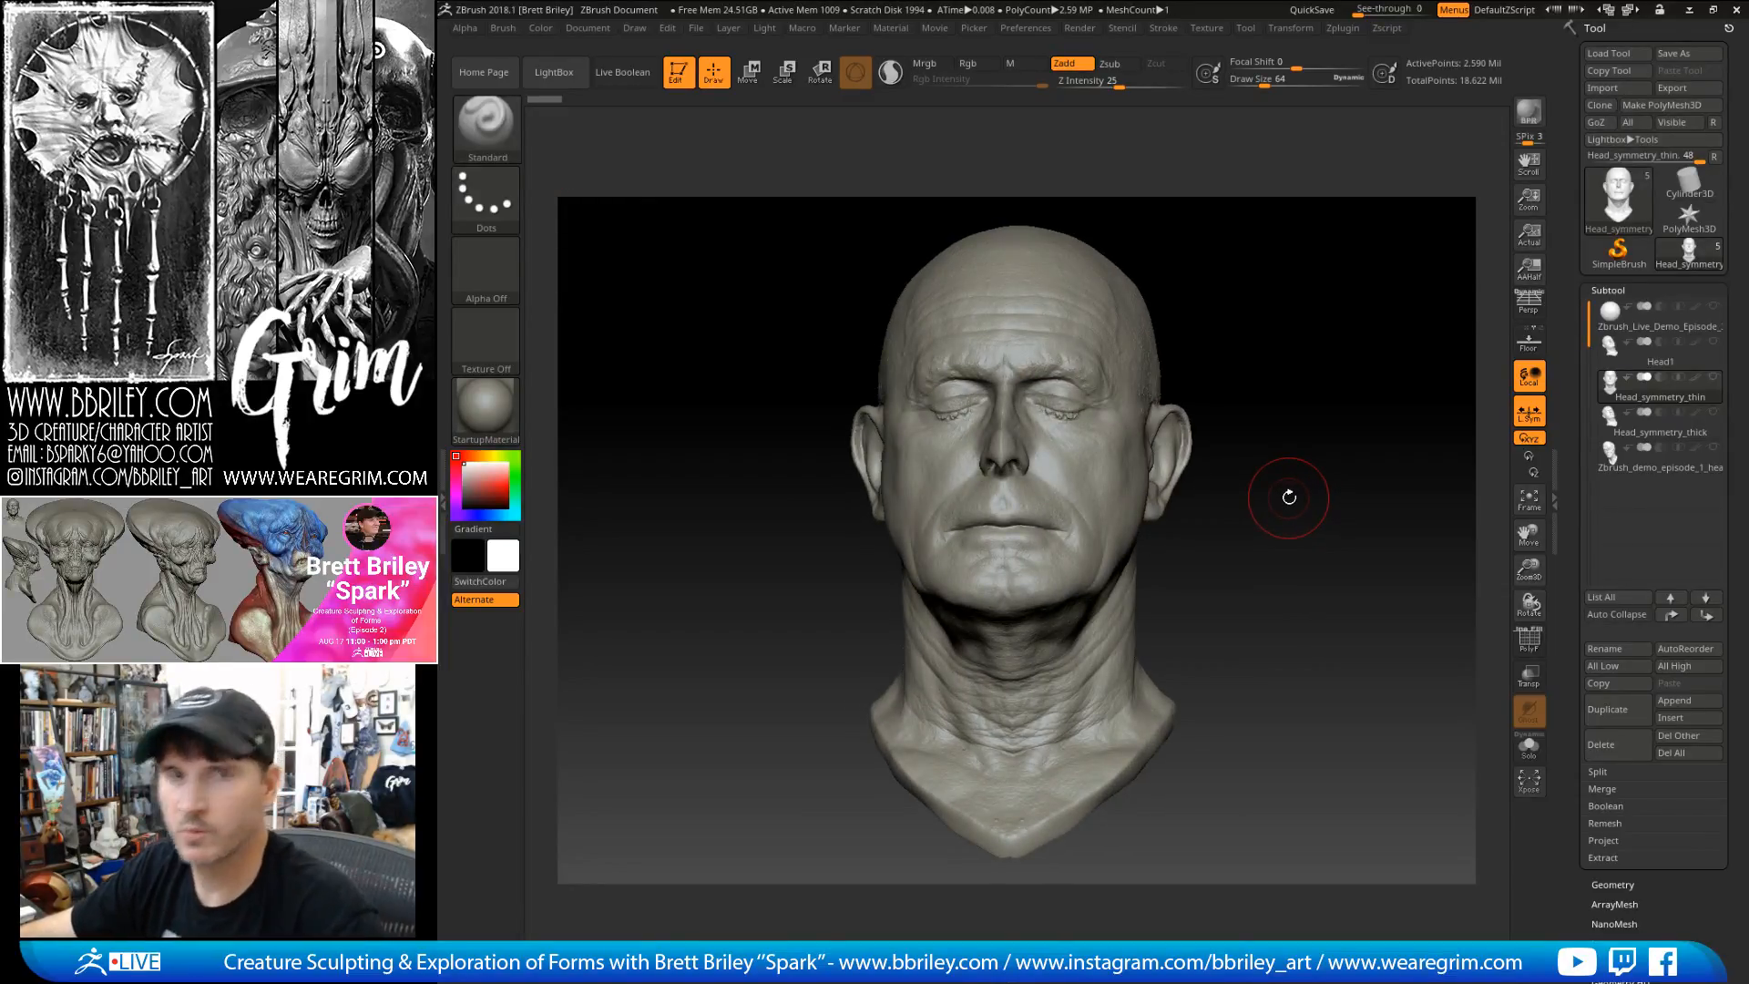
left_click(1674, 358)
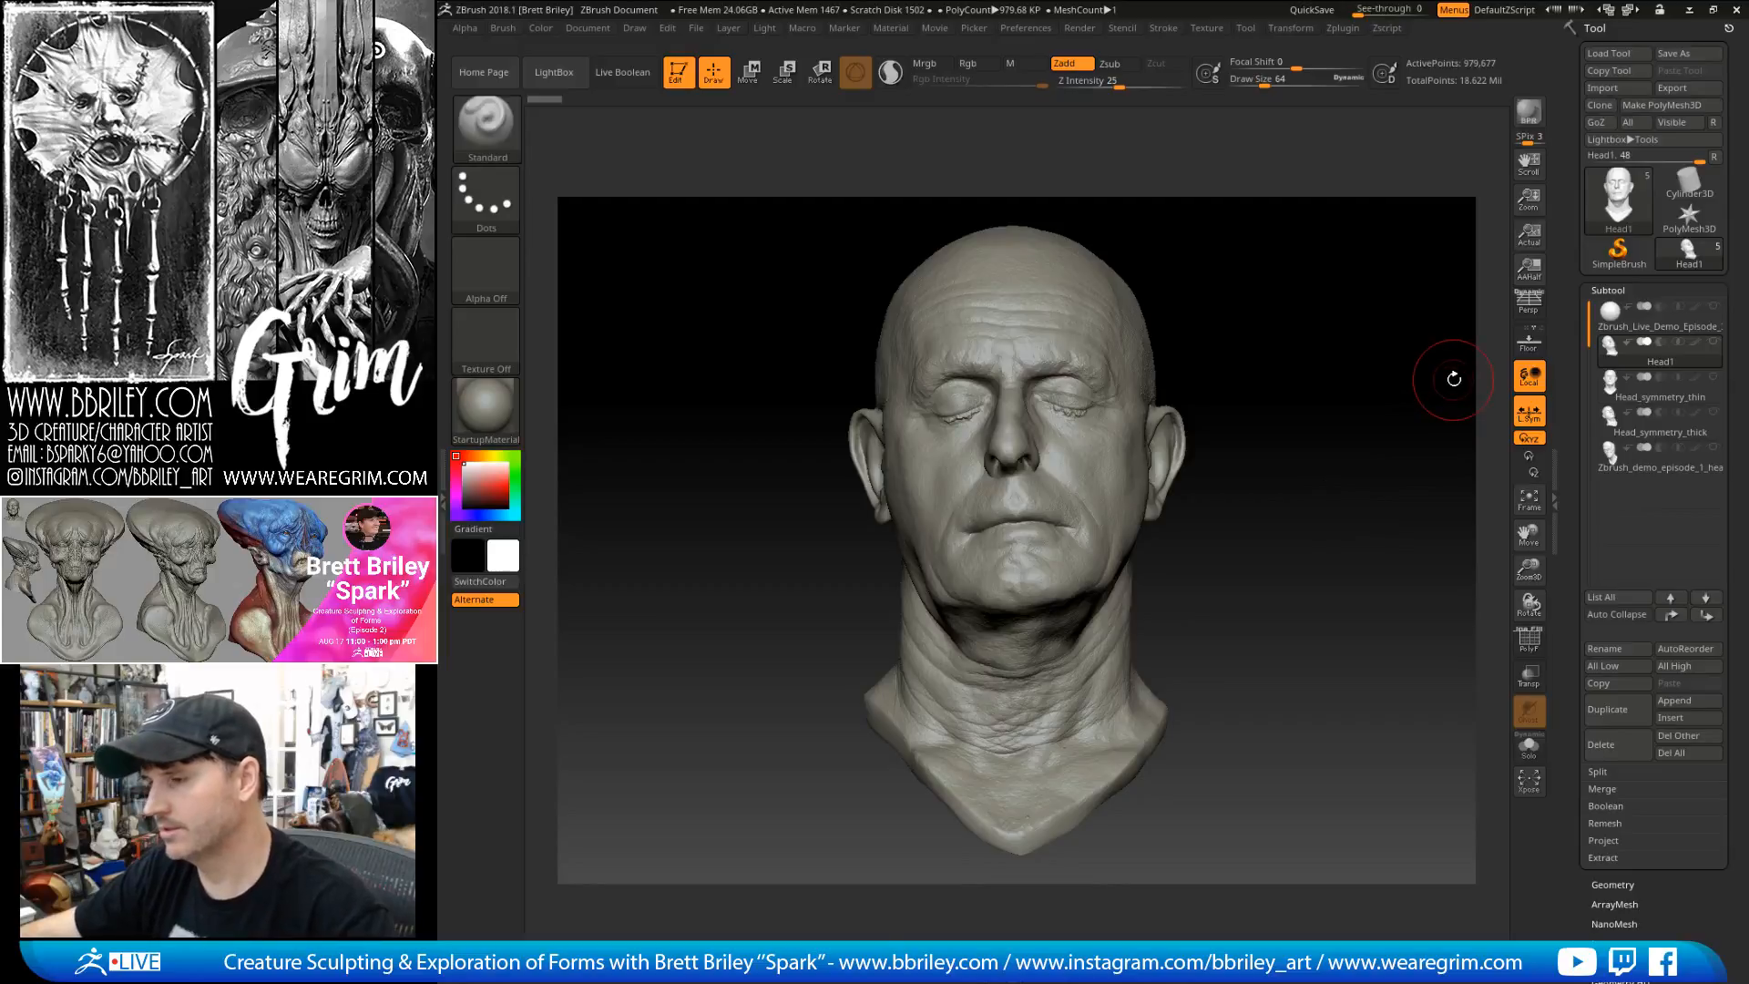
left_click(1615, 398)
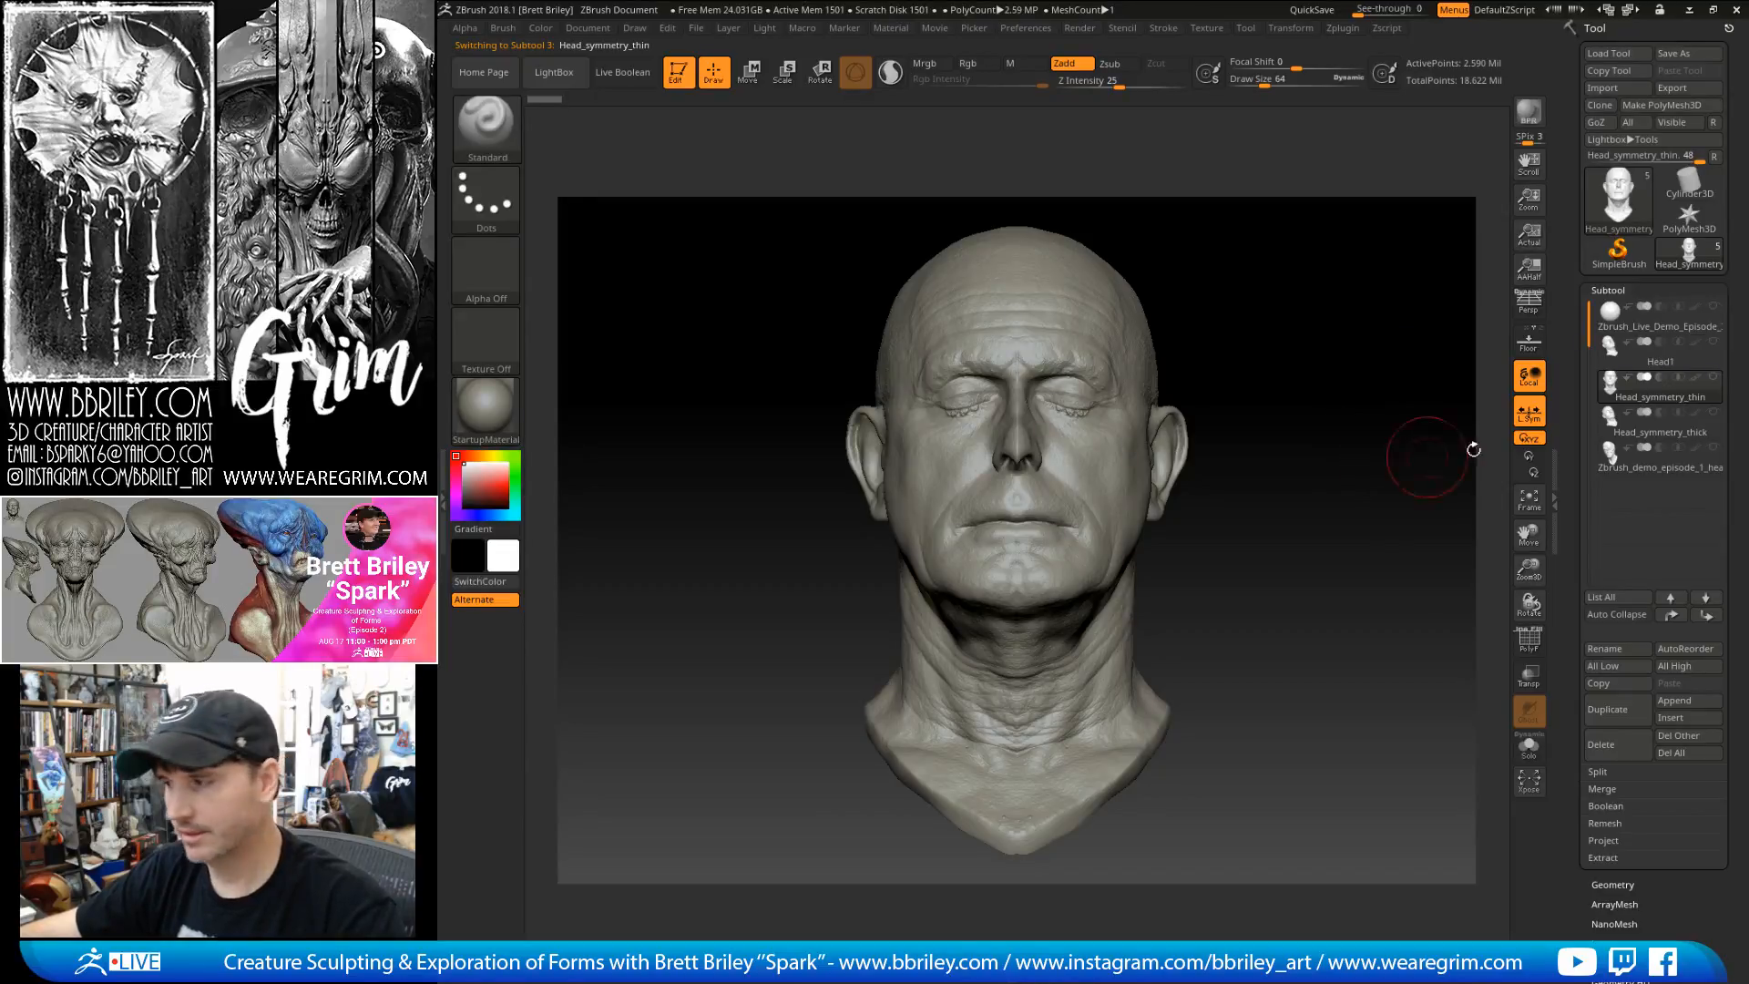
left_click(1528, 641)
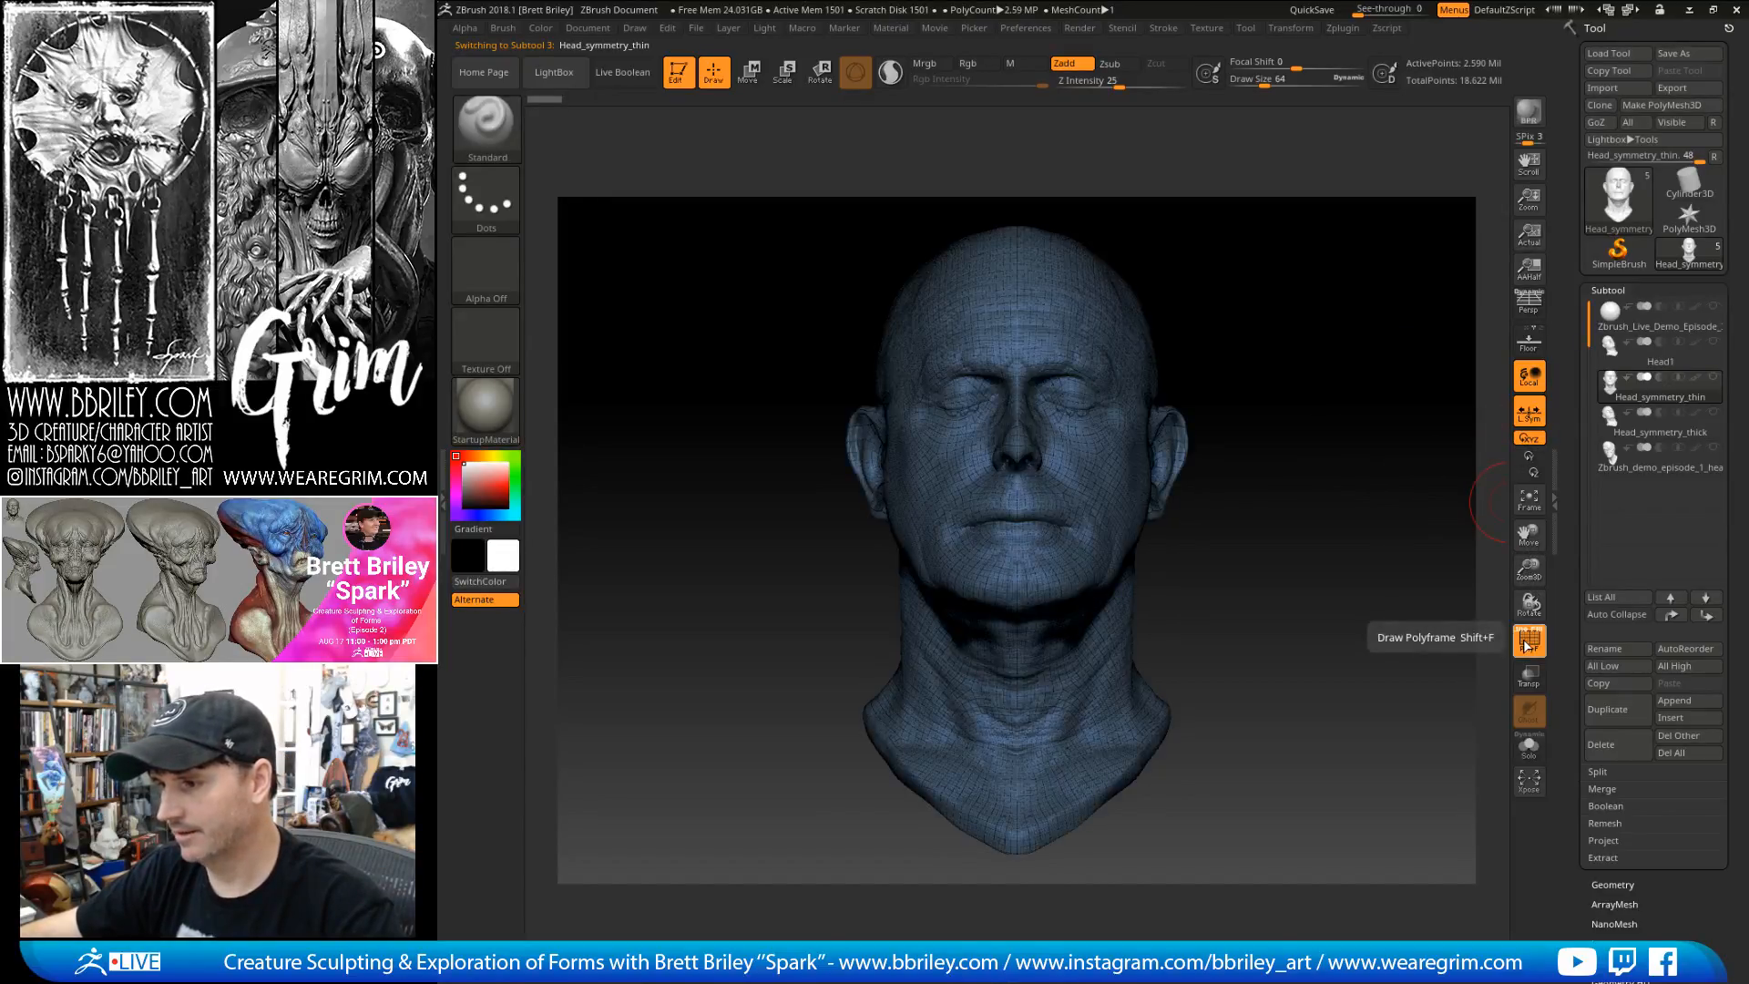
left_click(1528, 641)
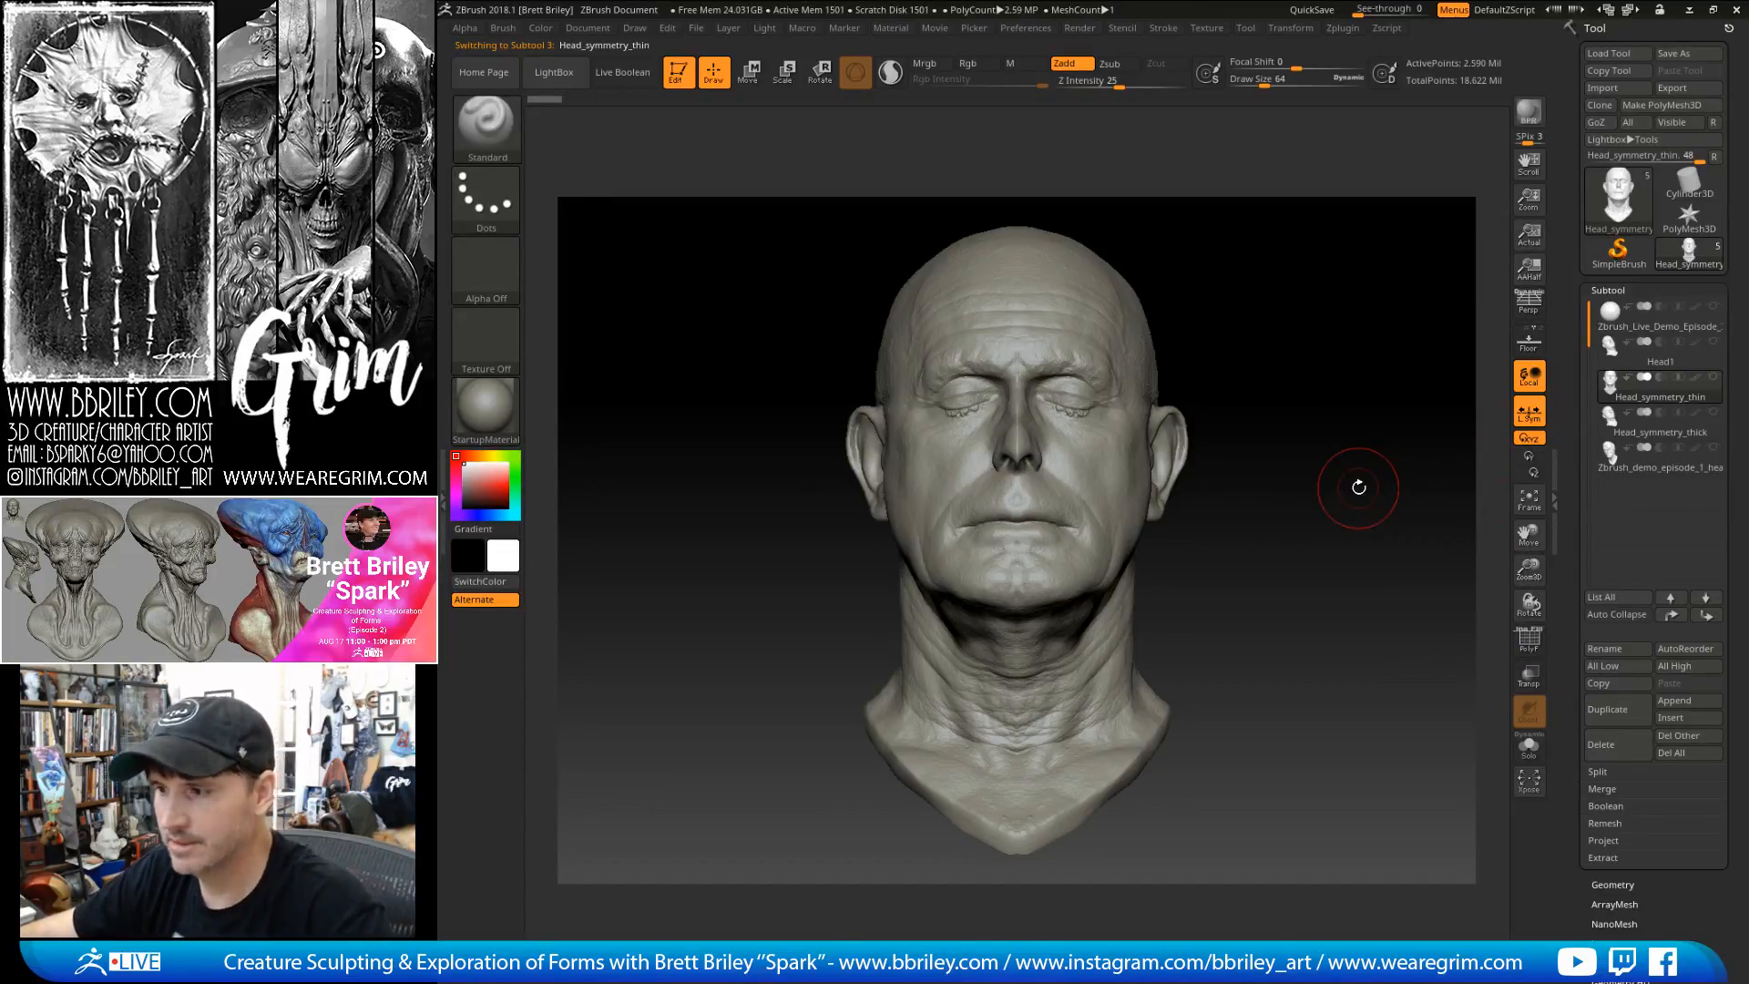
- View the Head_symmetry_thick subtool and examine the finished creature in Zbrush_demo_episode_1_head
left_click(1644, 425)
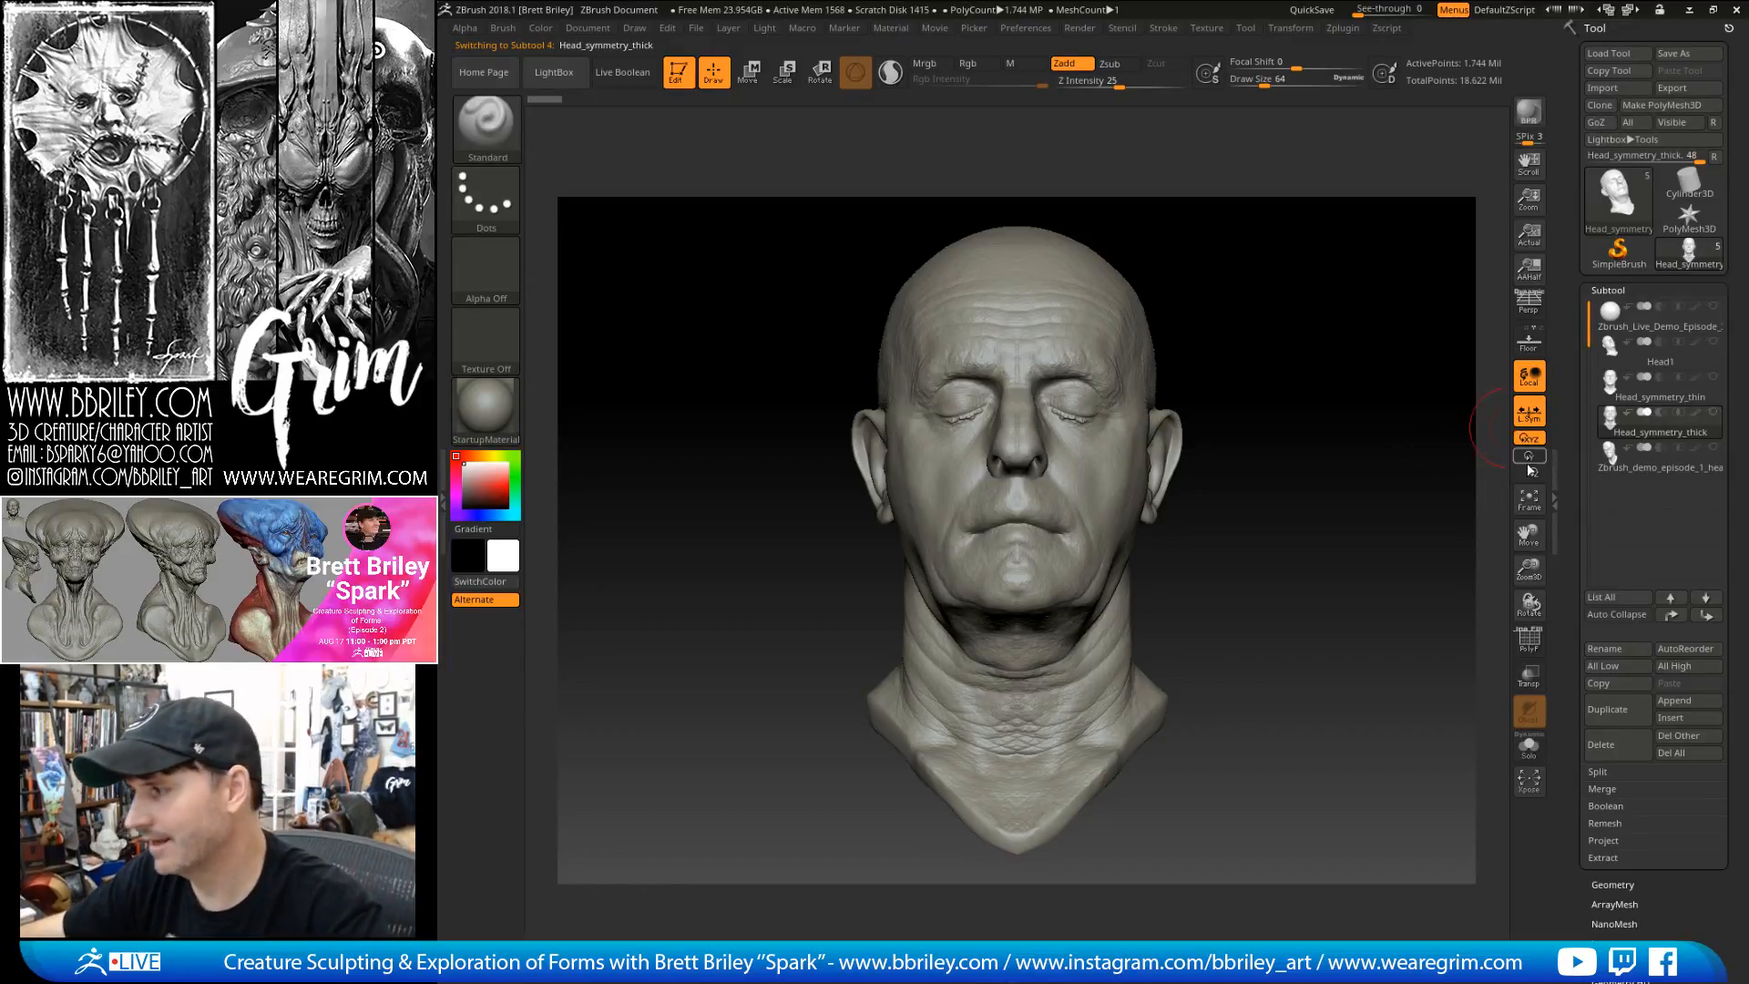
left_click(1623, 466)
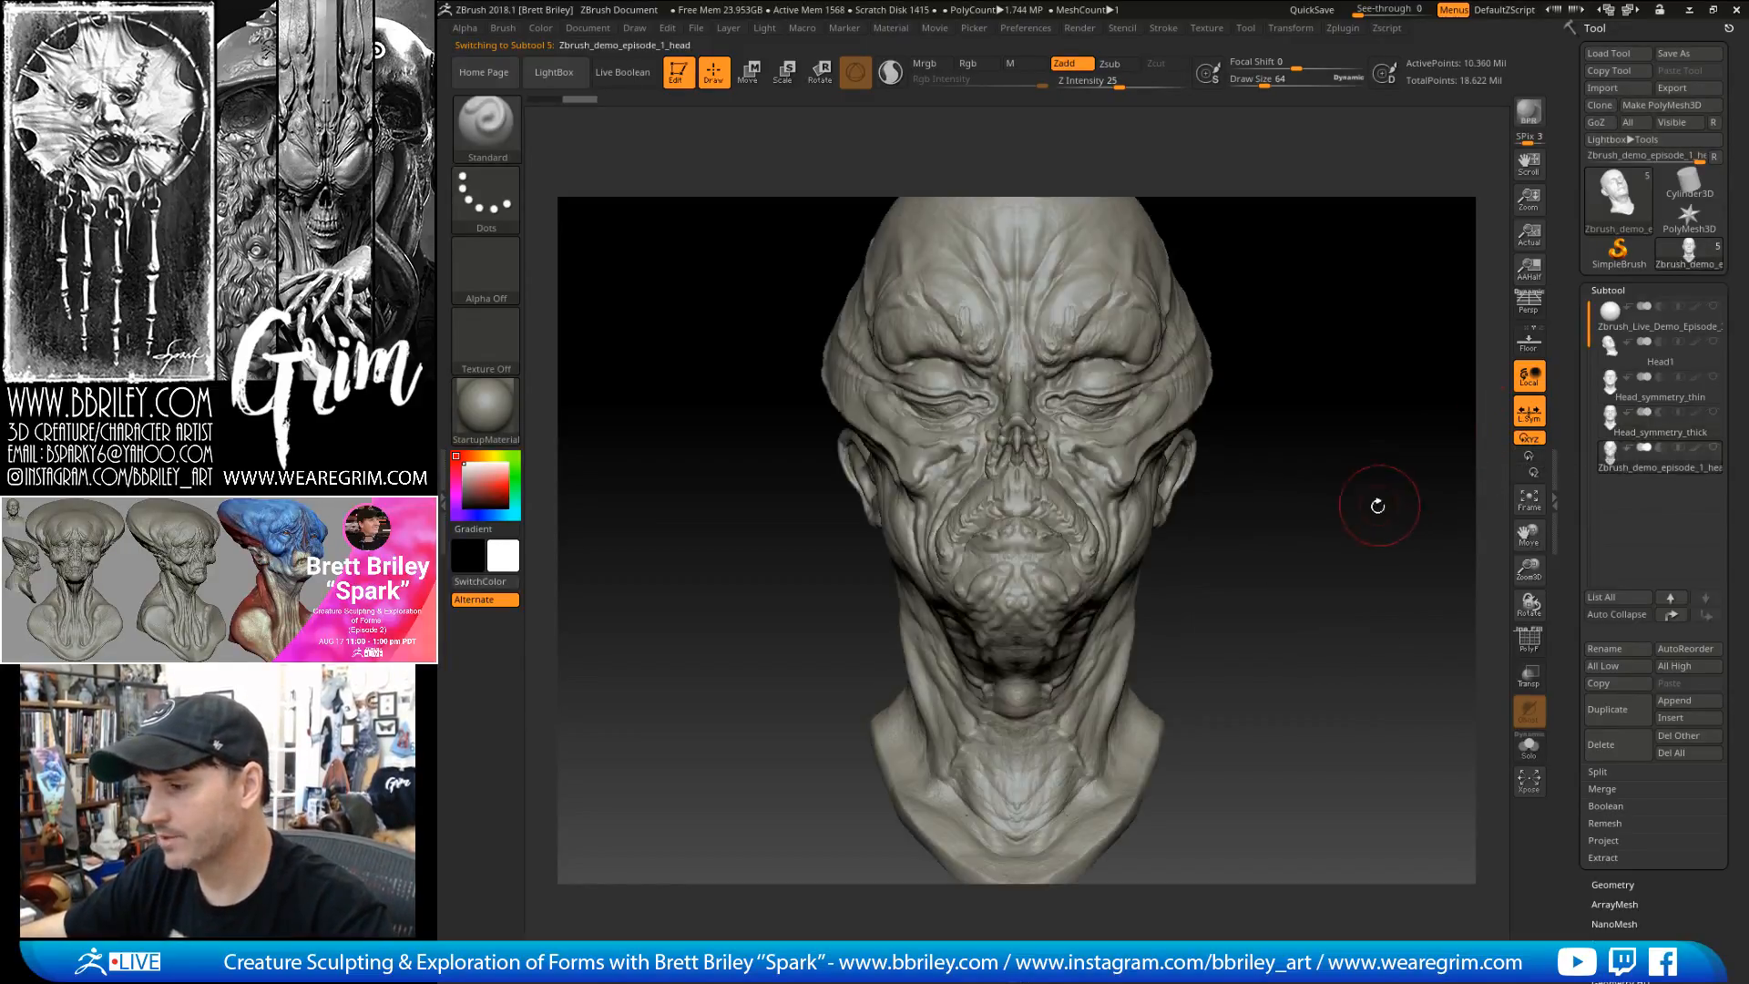
left_click_drag(1409, 551, 1405, 556)
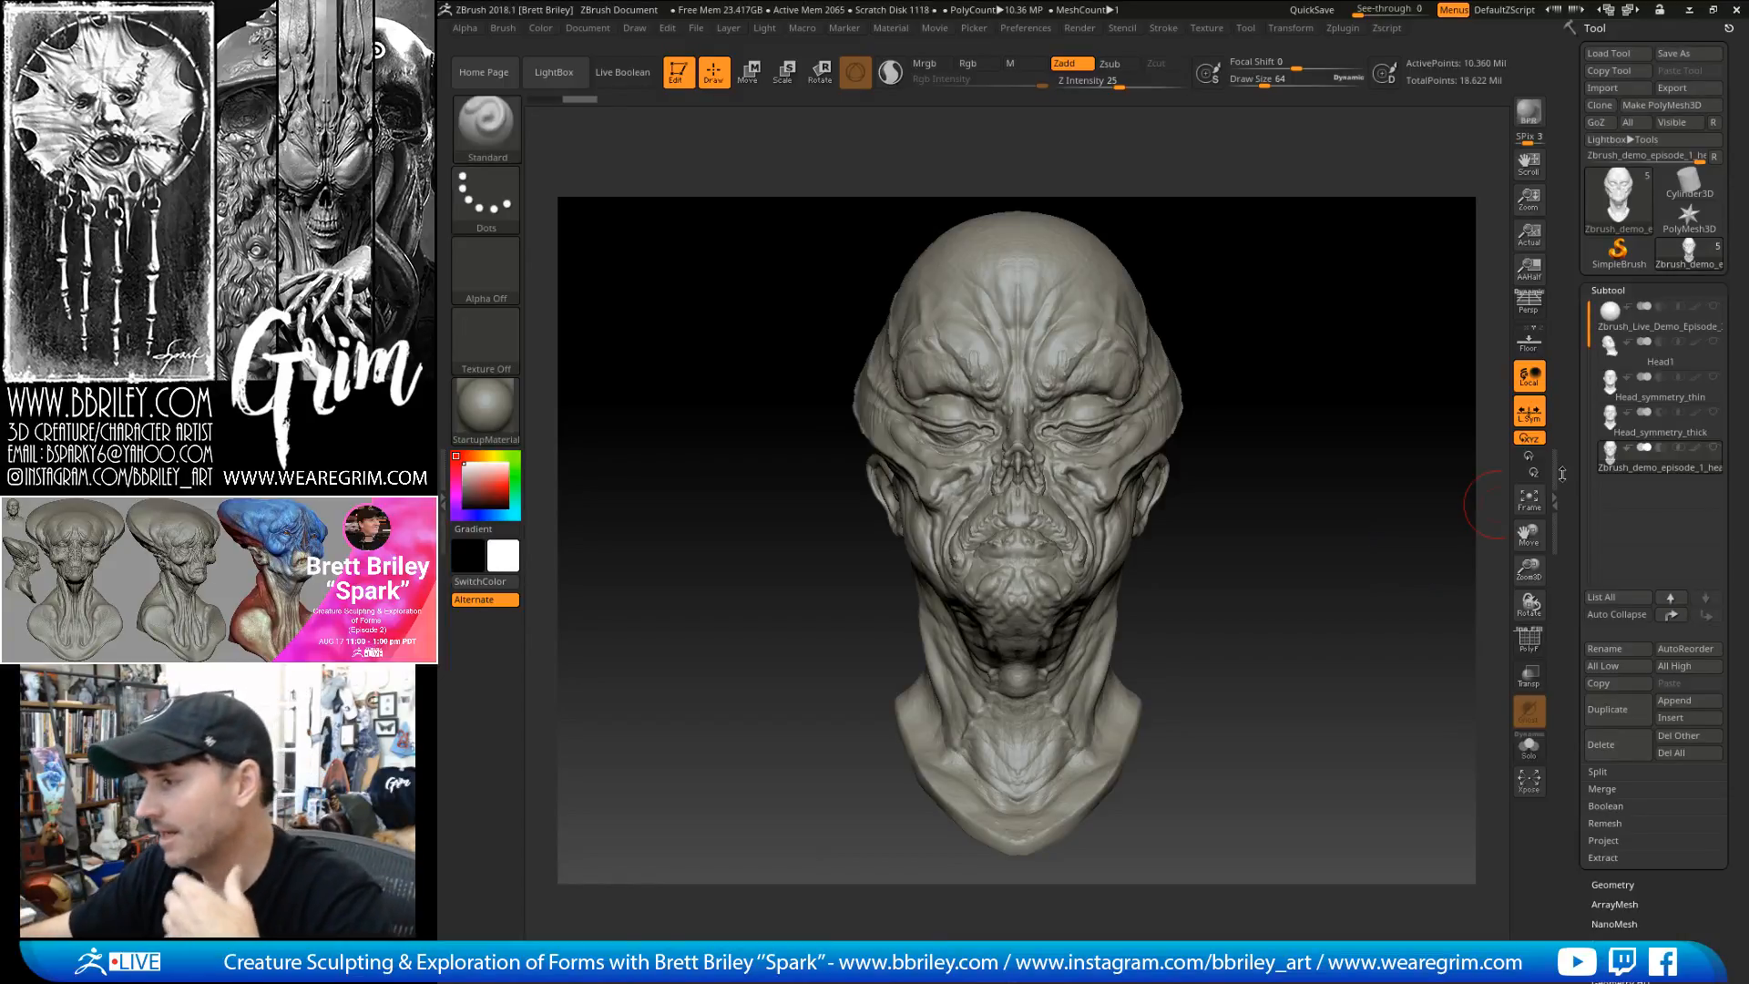
- Duplicate the Head_symmetry_thin subtool, check its wireframe and lower it by four subdivision levels
left_click(1618, 401)
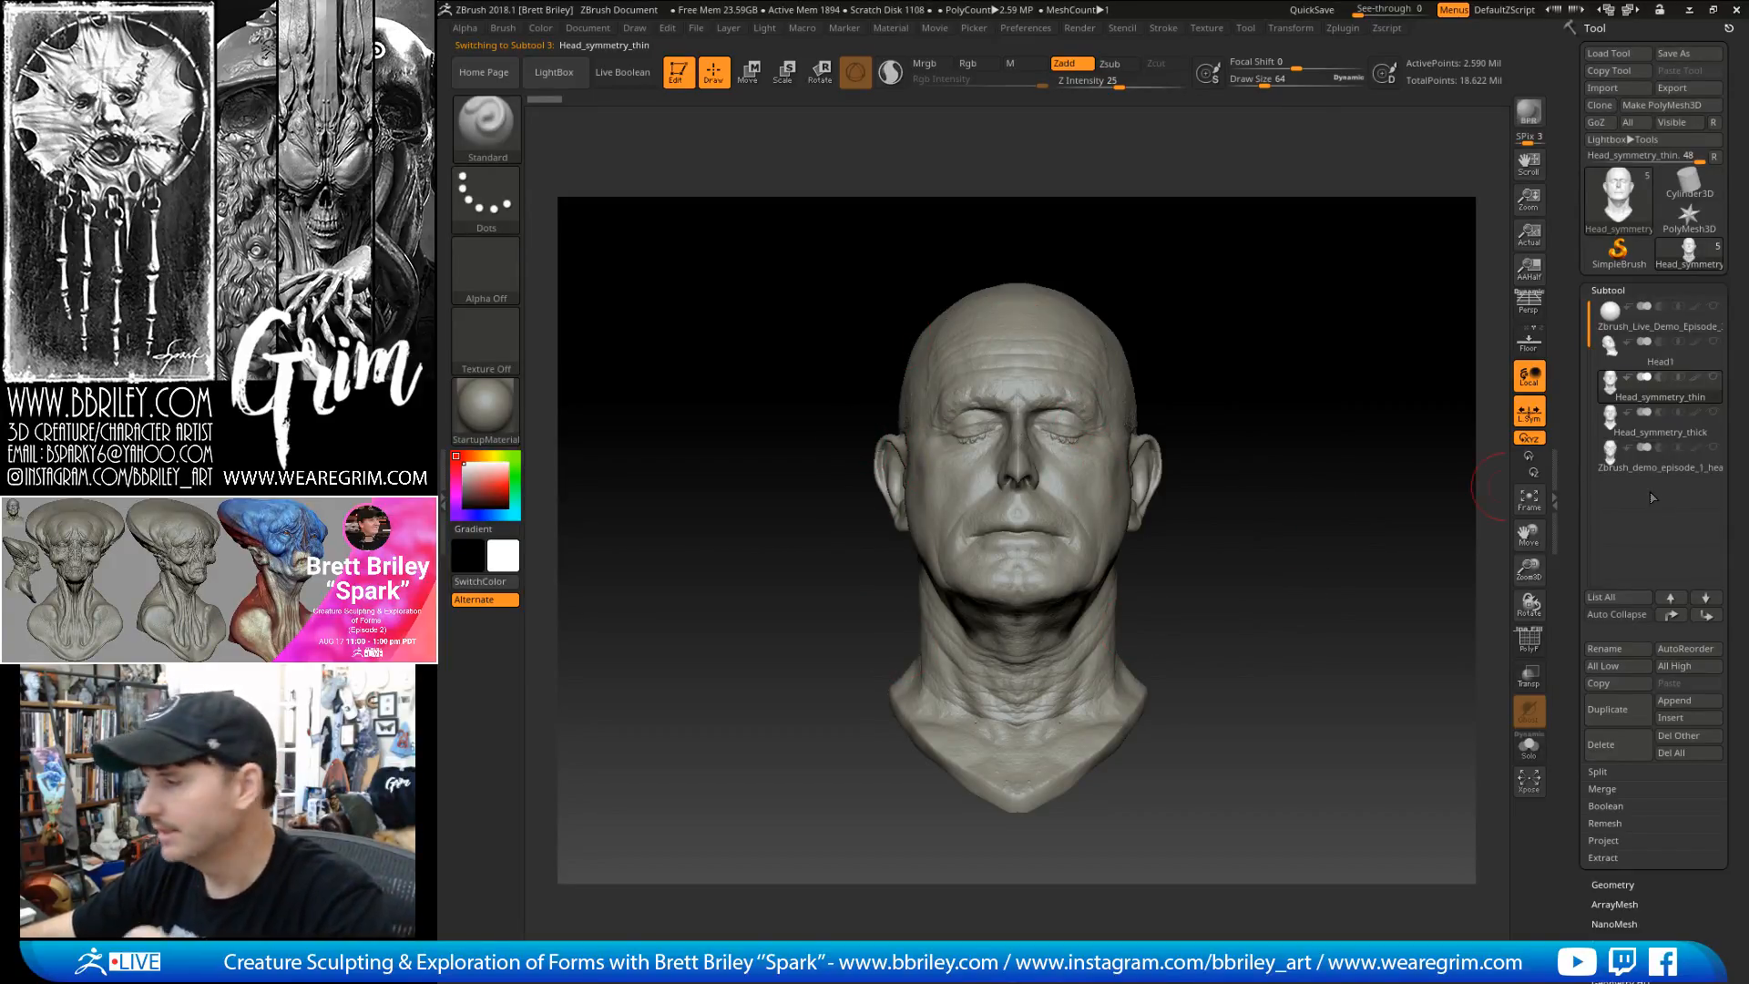
left_click(1607, 709)
left_click_drag(1265, 410, 1312, 379)
left_click(1530, 640)
left_click(1531, 642)
key("shift+d")
key("shift+d")
key("shift+d")
key("shift+d")
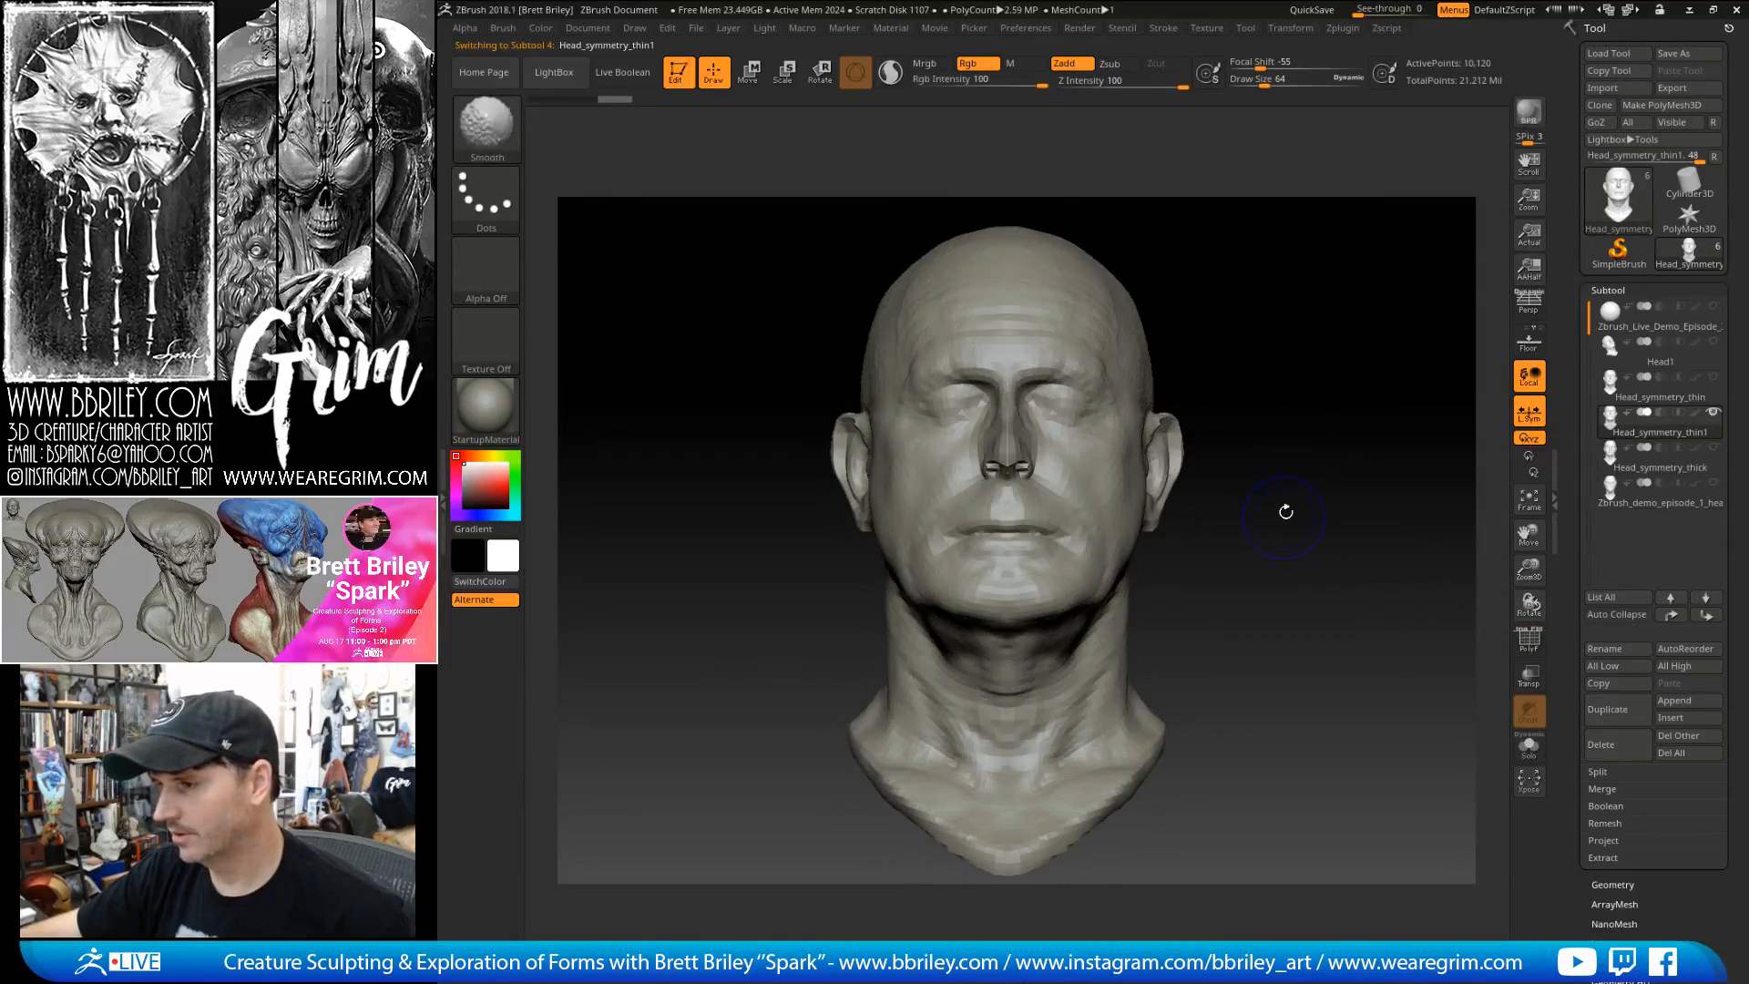
- Compare the low-resolution head with perspective on and off, try the angle of view setting, and leave perspective off
left_click_drag(1321, 519, 1377, 495)
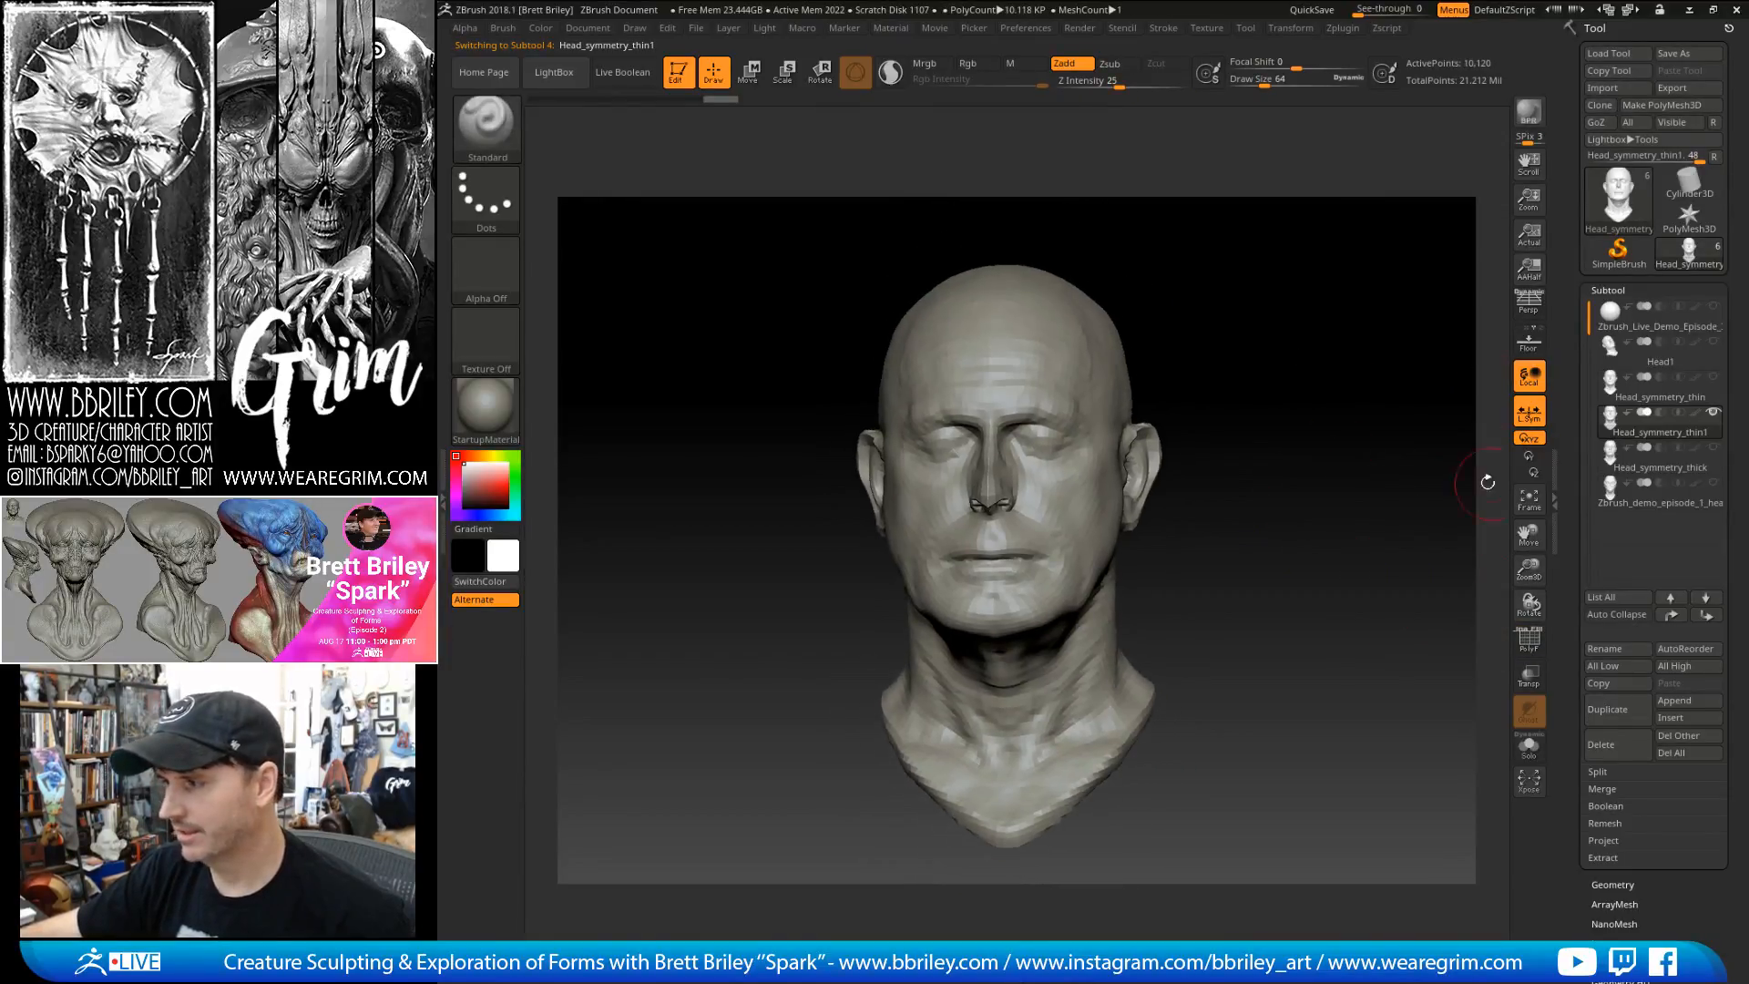
left_click(1529, 311)
left_click(1529, 311)
left_click(1529, 310)
left_click(1529, 310)
left_click(1529, 311)
left_click(635, 28)
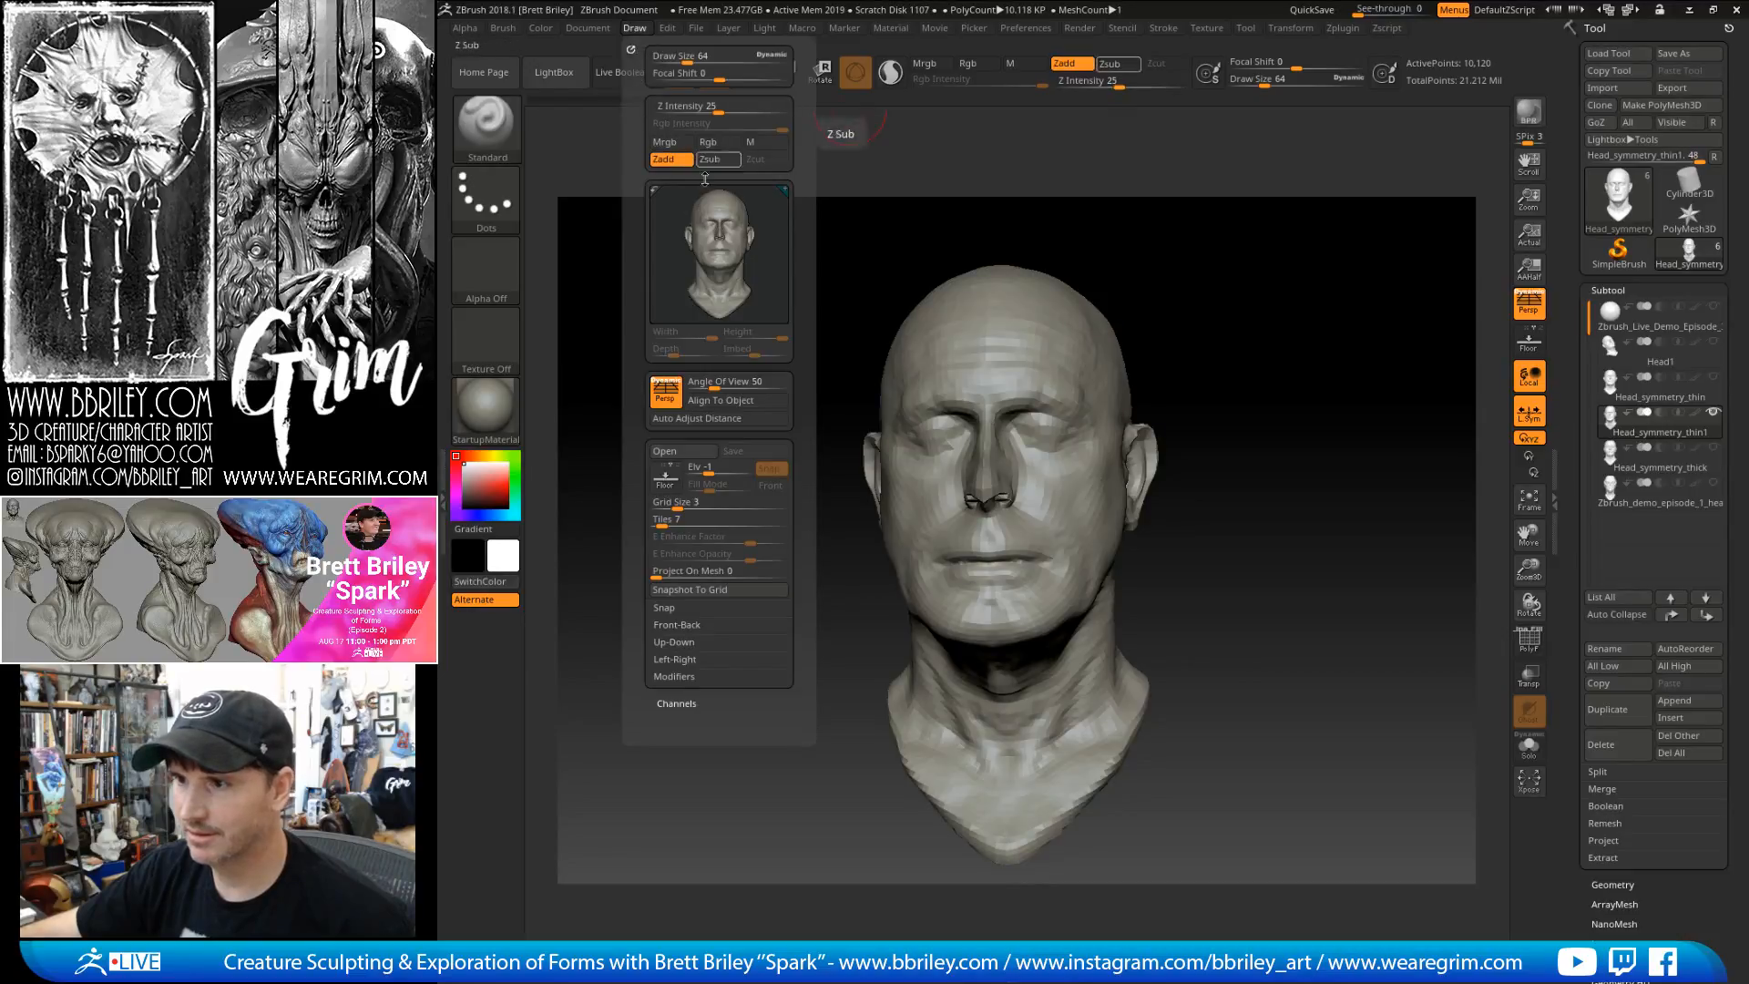
left_click_drag(714, 386, 718, 388)
left_click_drag(872, 273, 936, 265)
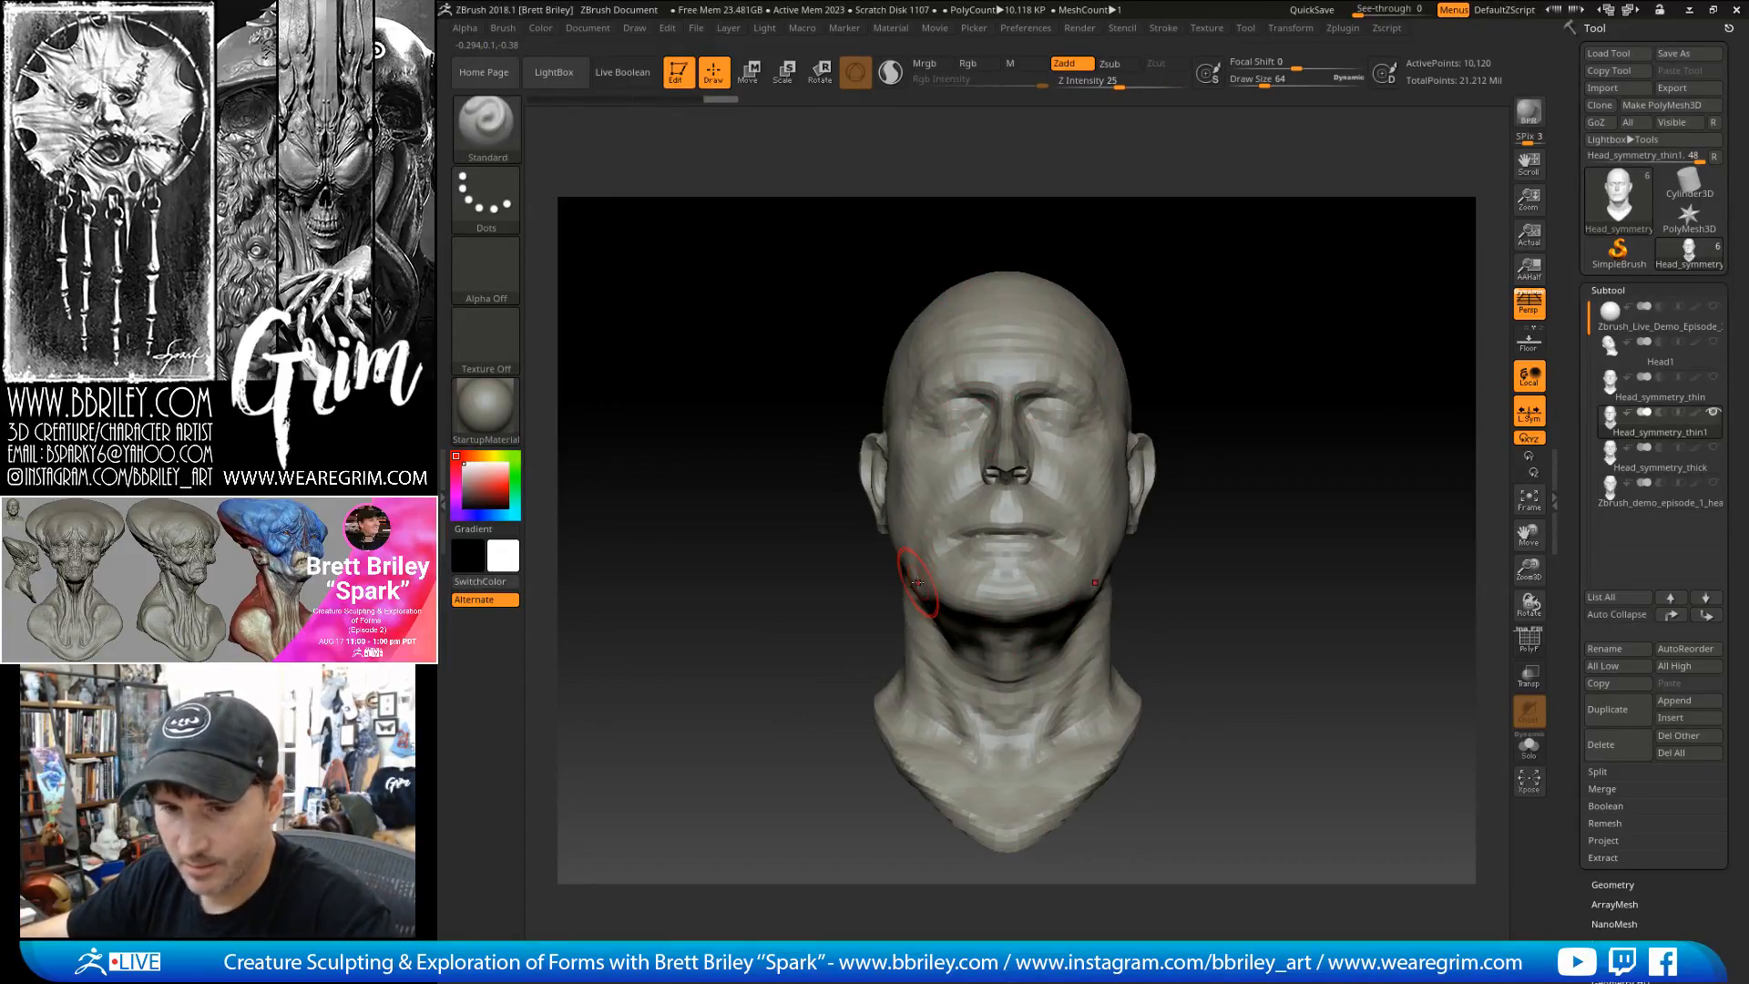
left_click(1530, 308)
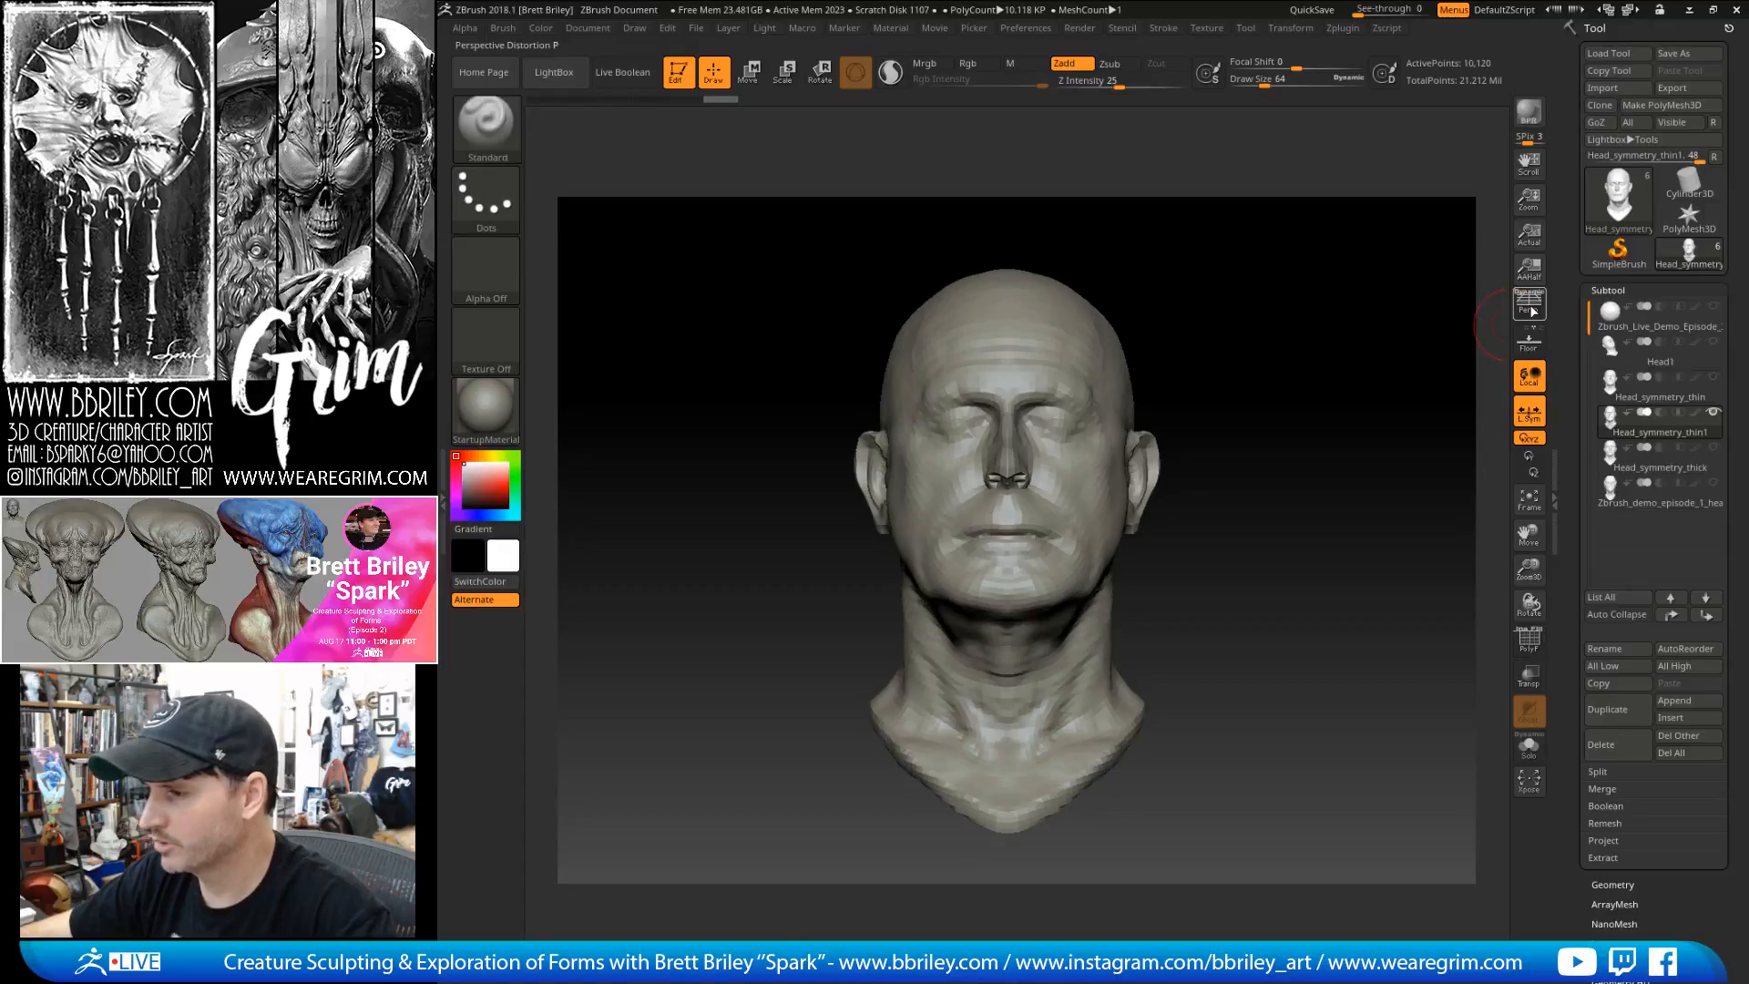
left_click(1532, 310)
left_click(1532, 311)
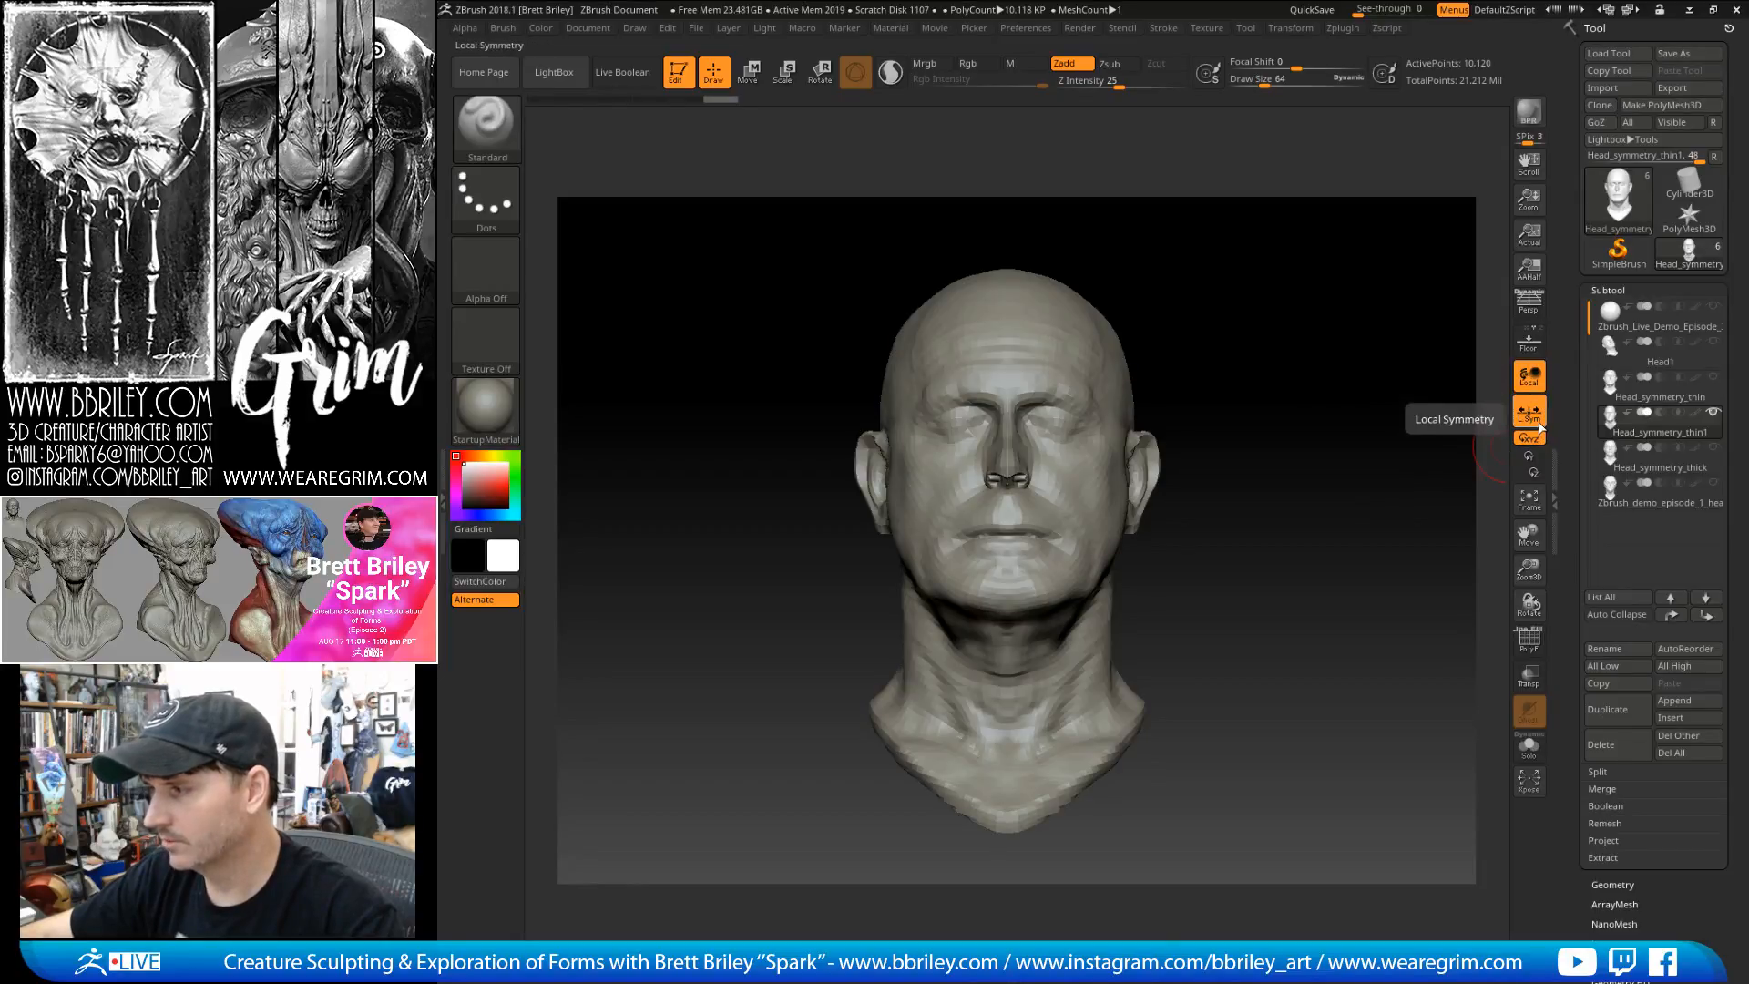
mouse_move(1289, 344)
left_mouse_down()
mouse_move(1339, 346)
mouse_move(1299, 350)
left_mouse_up()
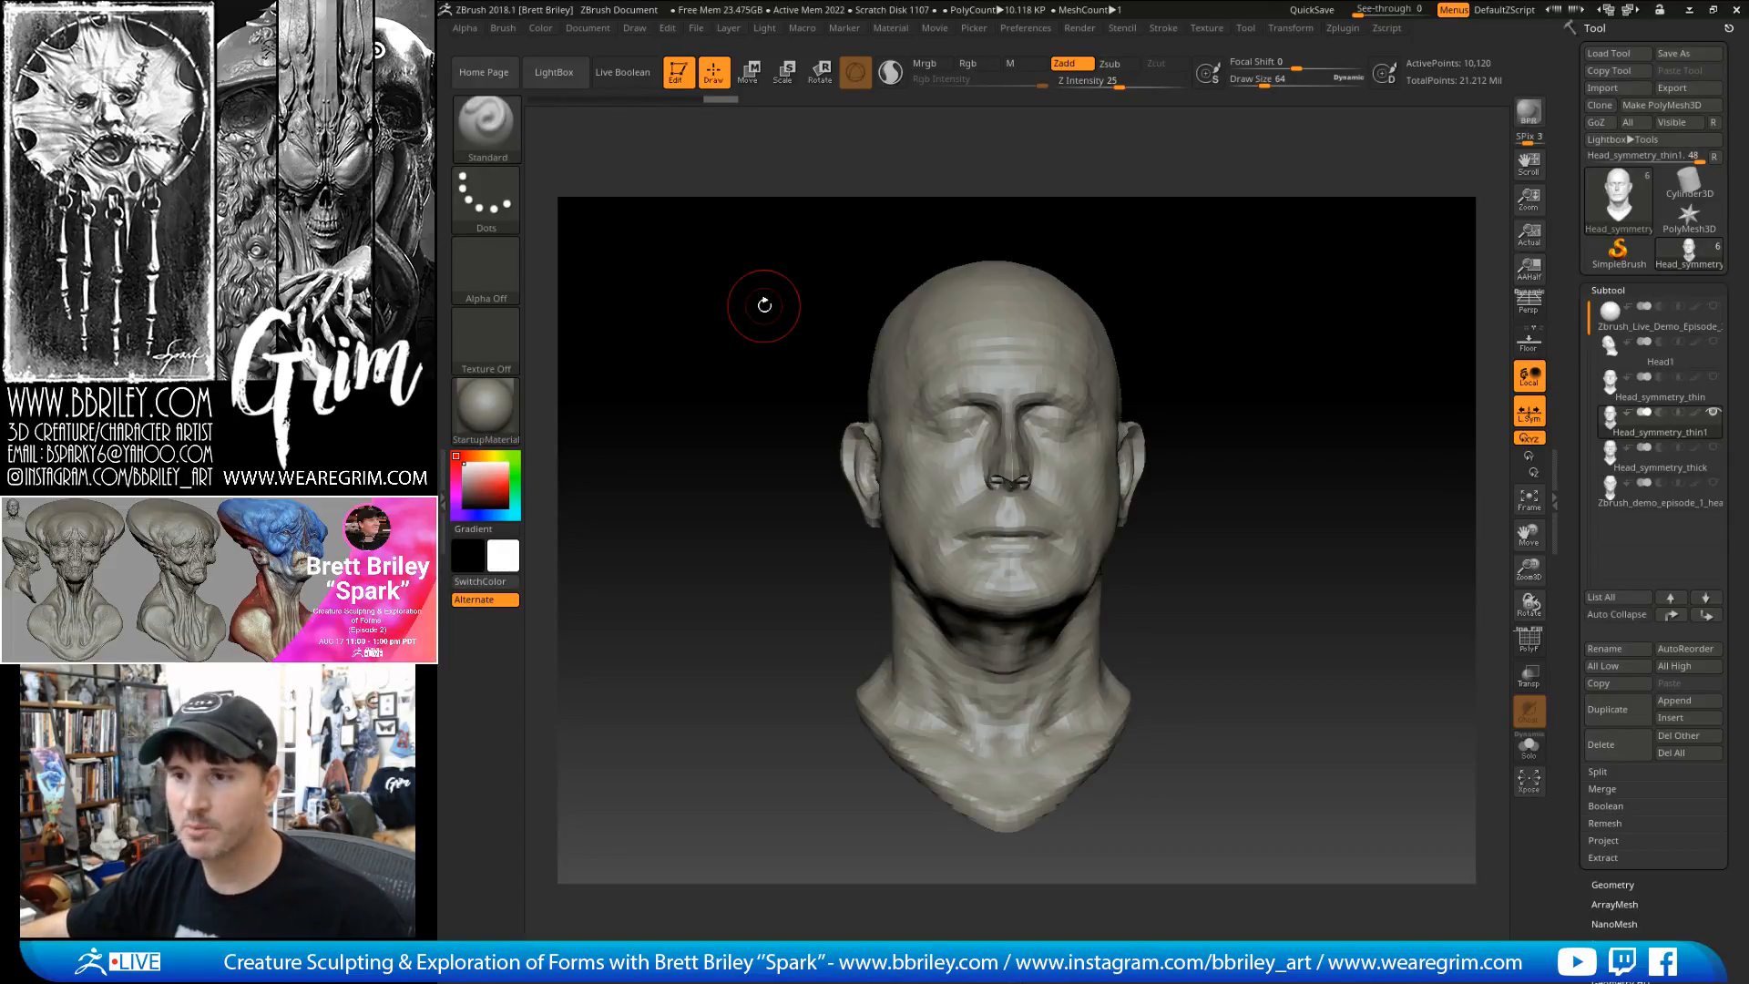
- Present the Move, Flatten and Pinch brushes one after another
key("b")
key("m")
key("v")
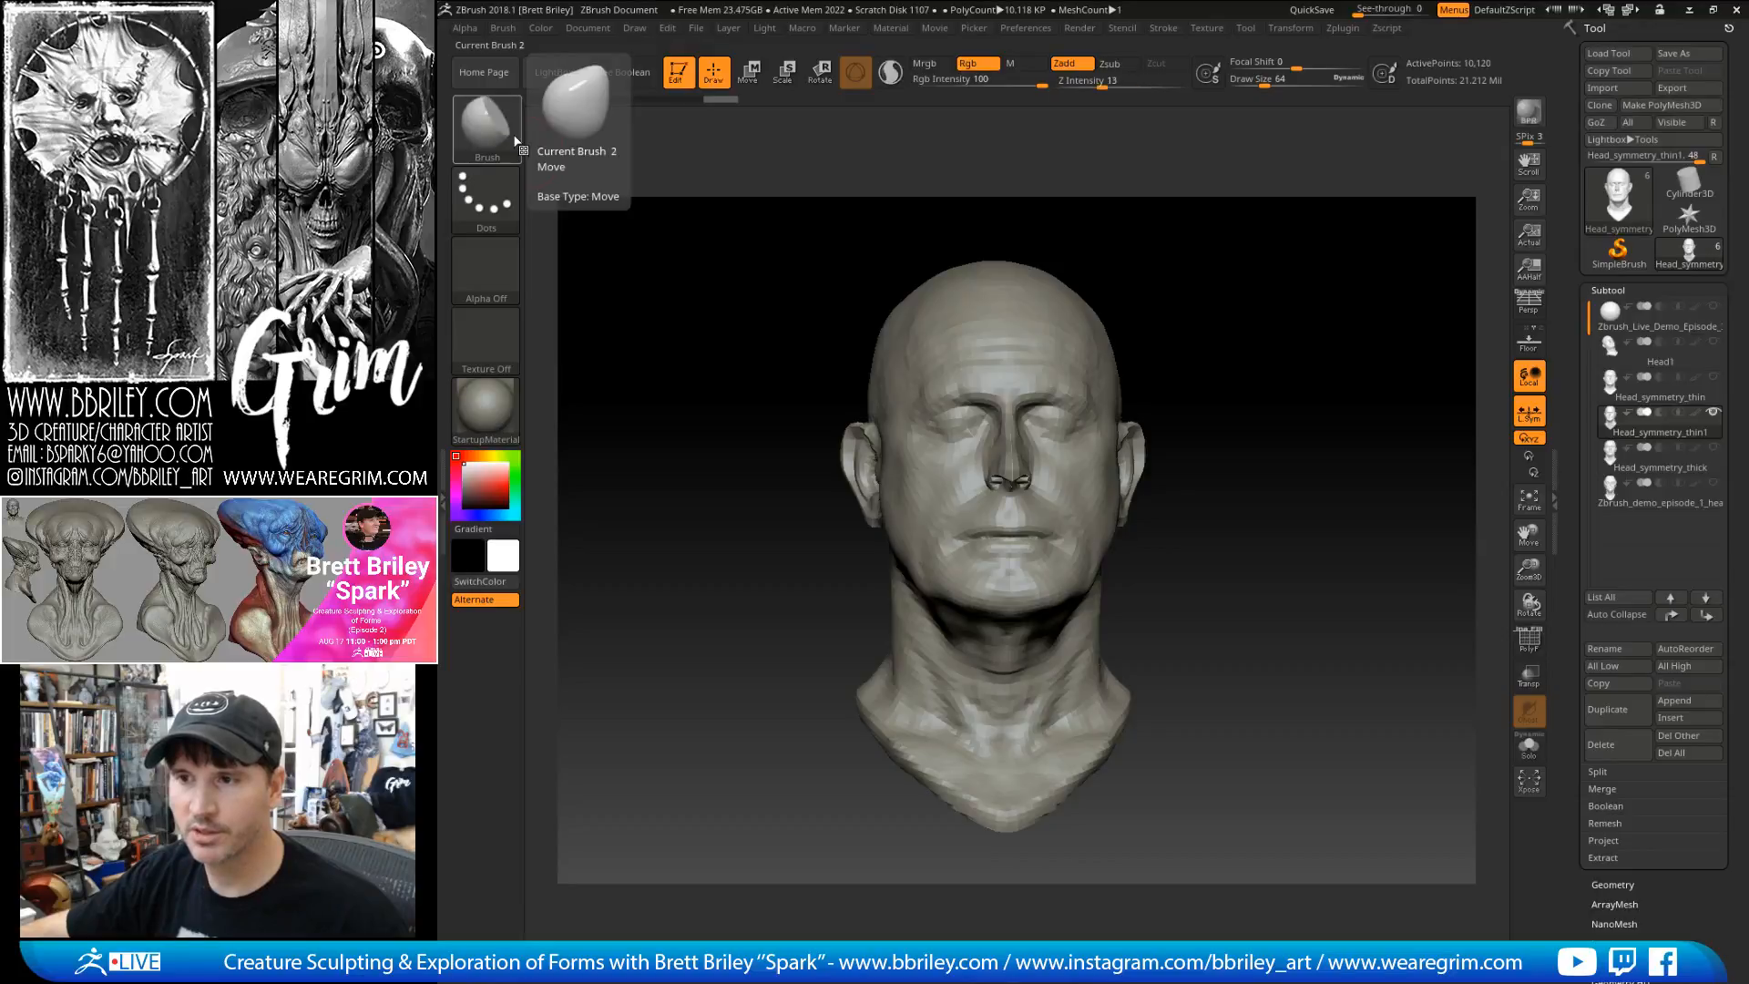
key("b")
key("f")
key("l")
key("b")
key("p")
key("i")
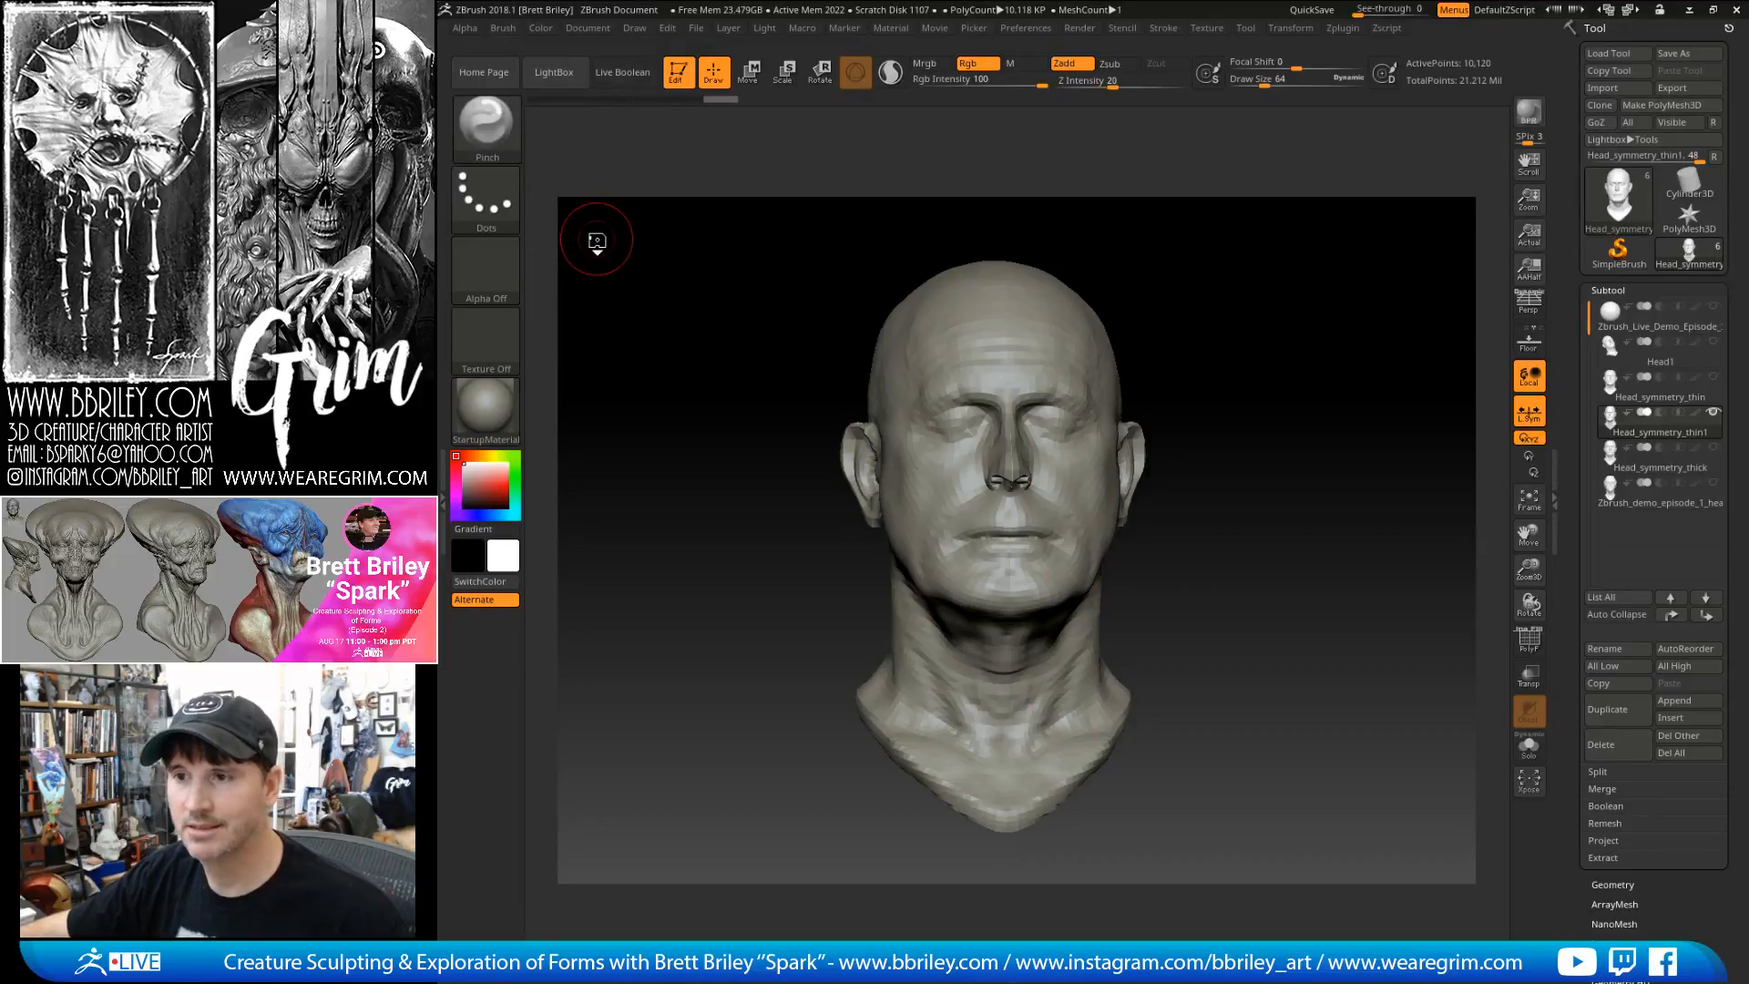
- Present the Clay, Inflat and DamStandard brushes one after another
key("b")
key("c")
key("l")
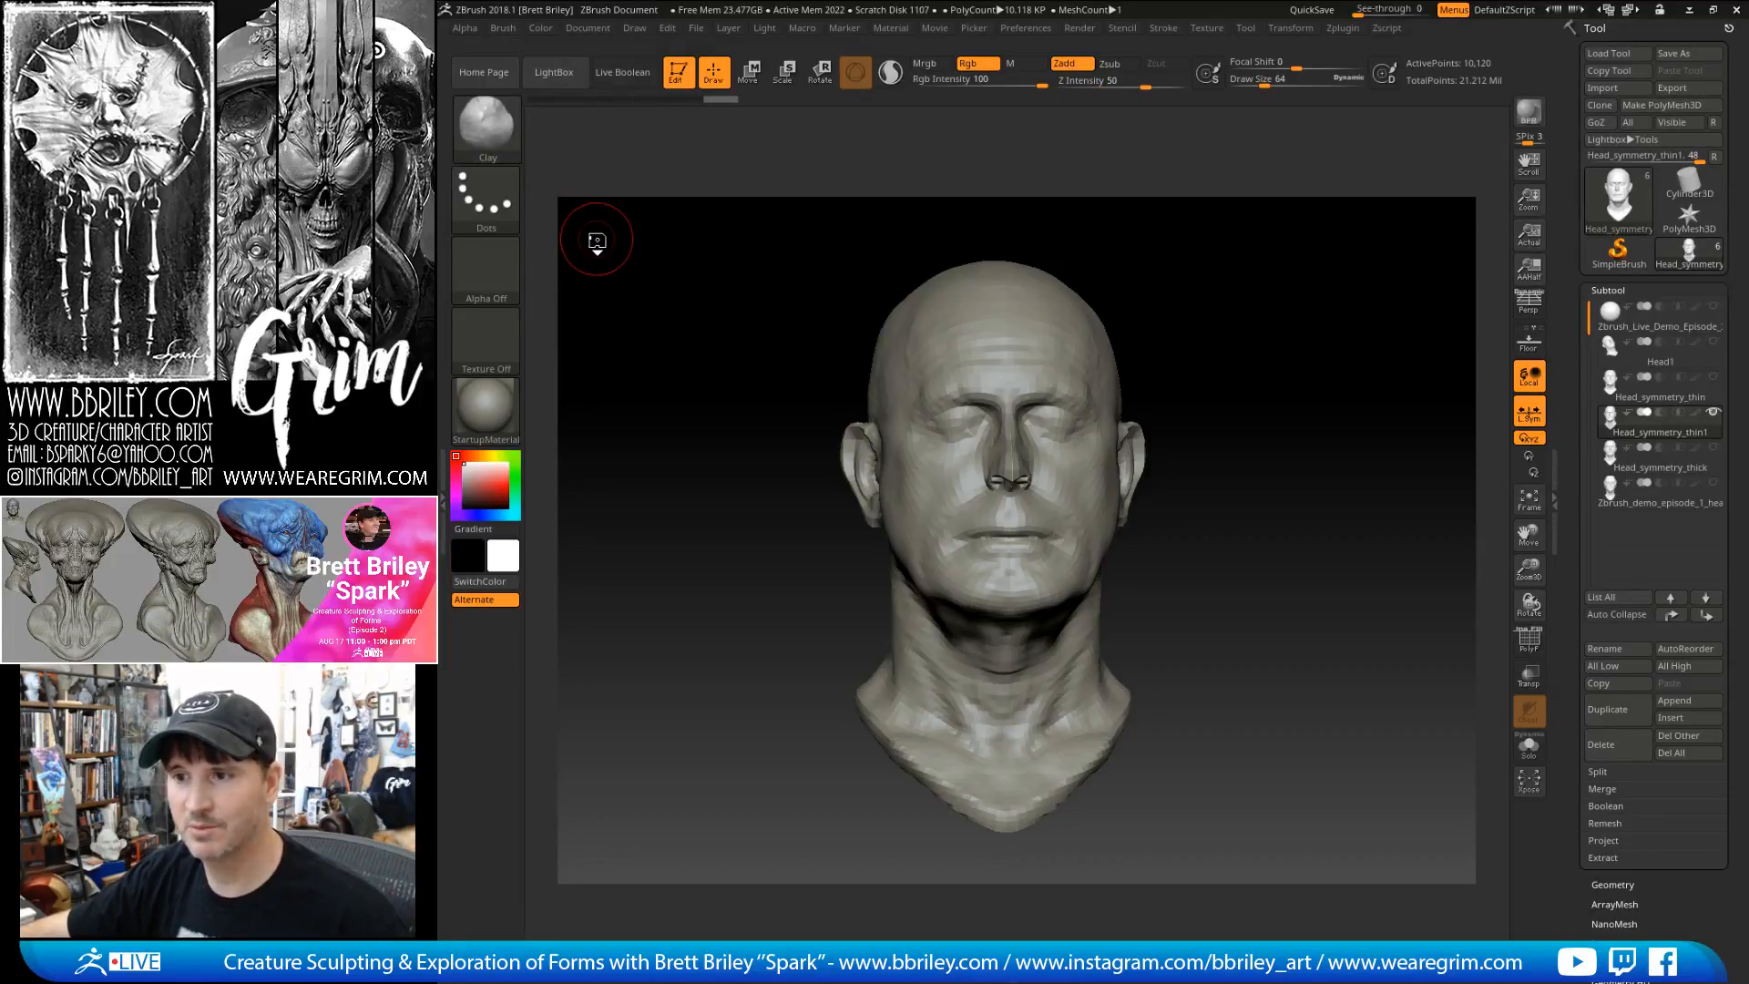
key("b")
key("i")
key("n")
key("b")
key("d")
key("s")
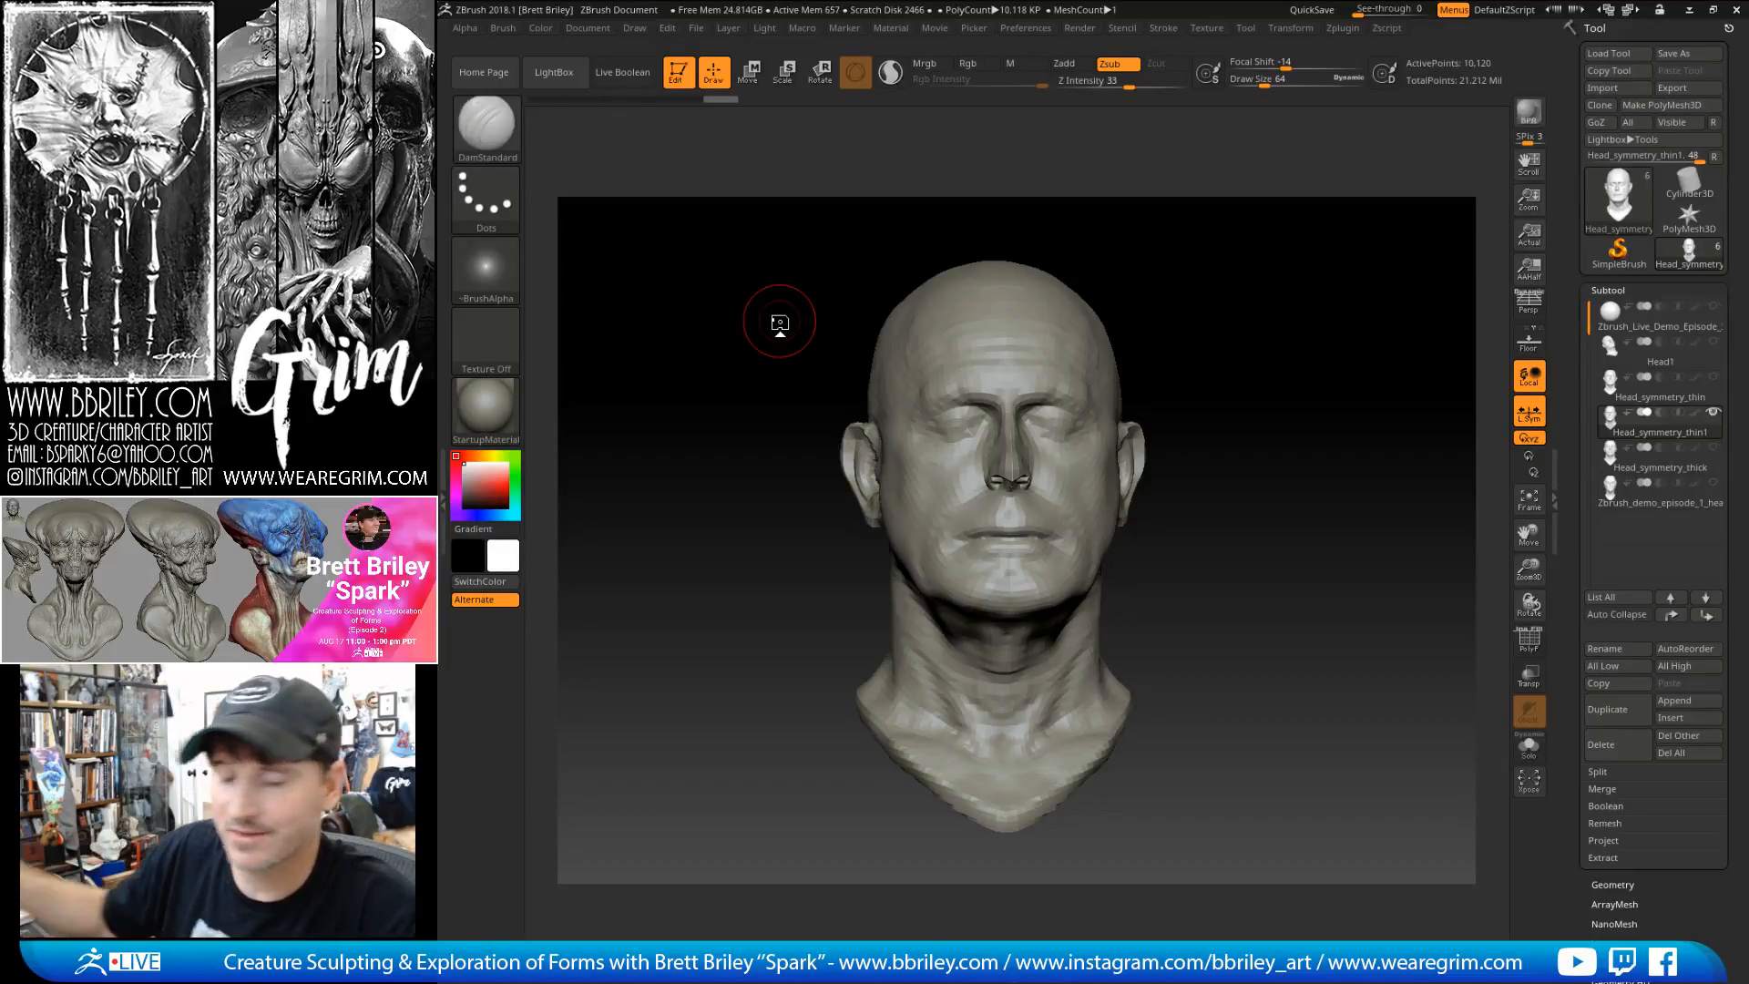
- Raise the duplicated head by three subdivision levels in a straight front view
left_click_drag(1211, 340, 1280, 411)
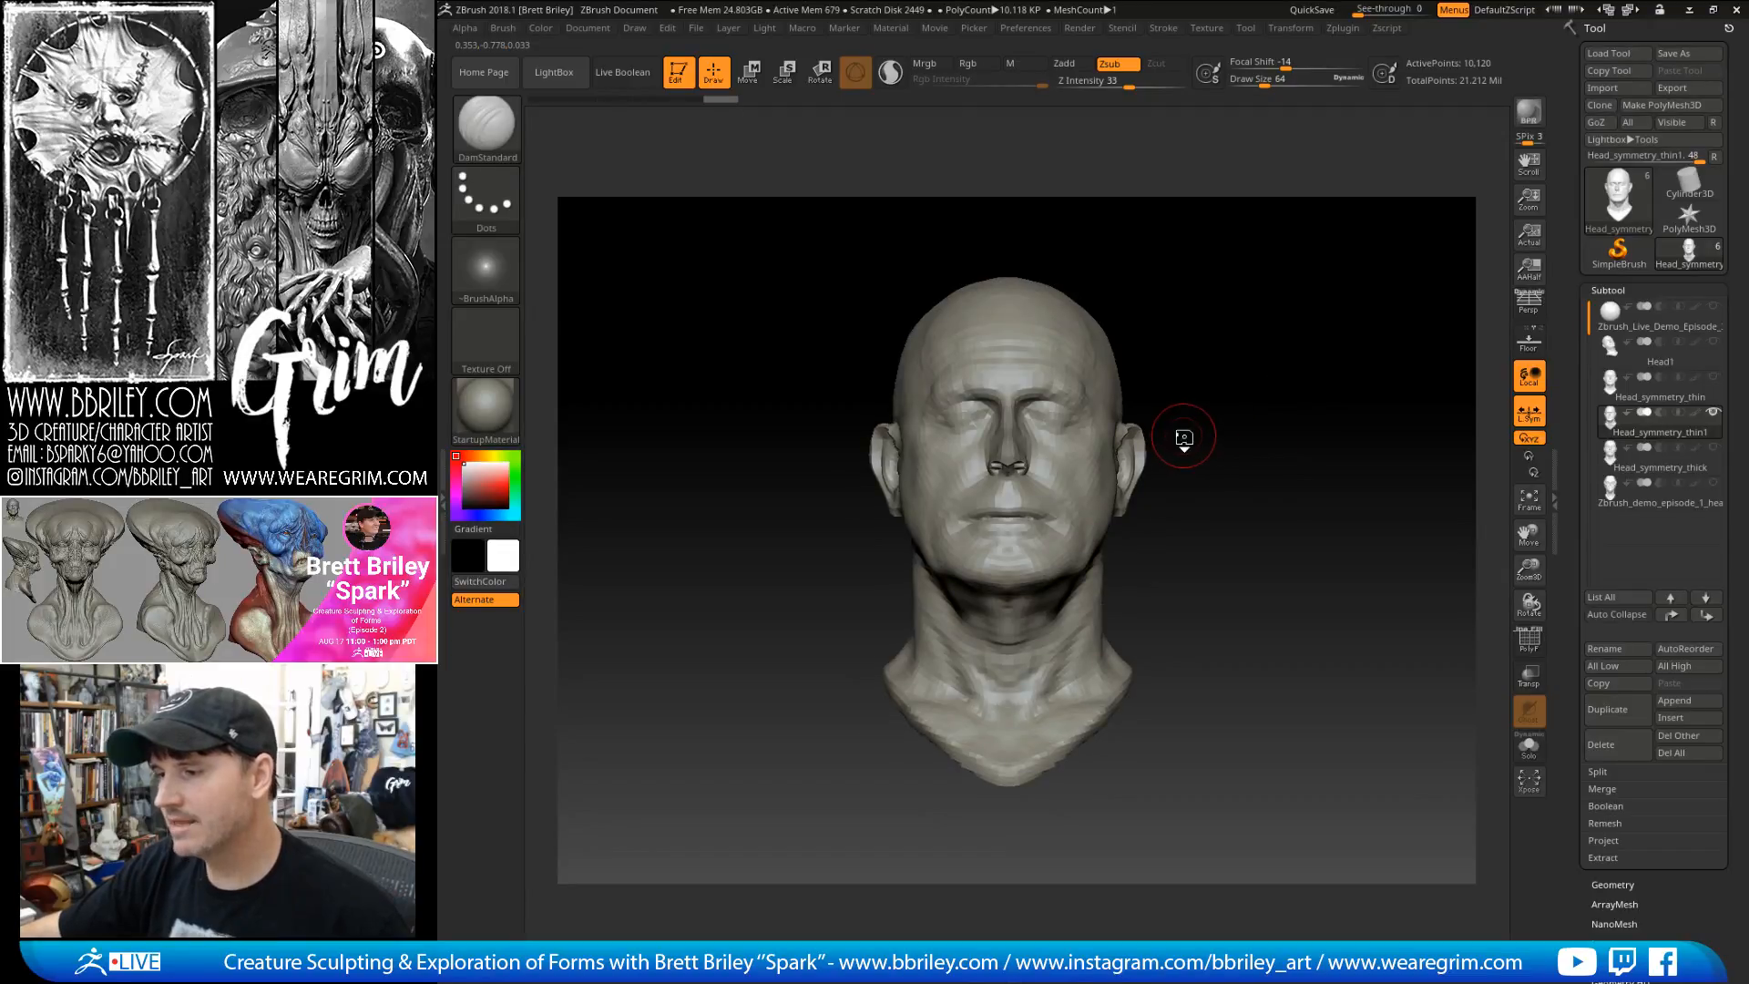
key("d")
key("d")
key("d")
left_click_drag(1258, 406, 1260, 399)
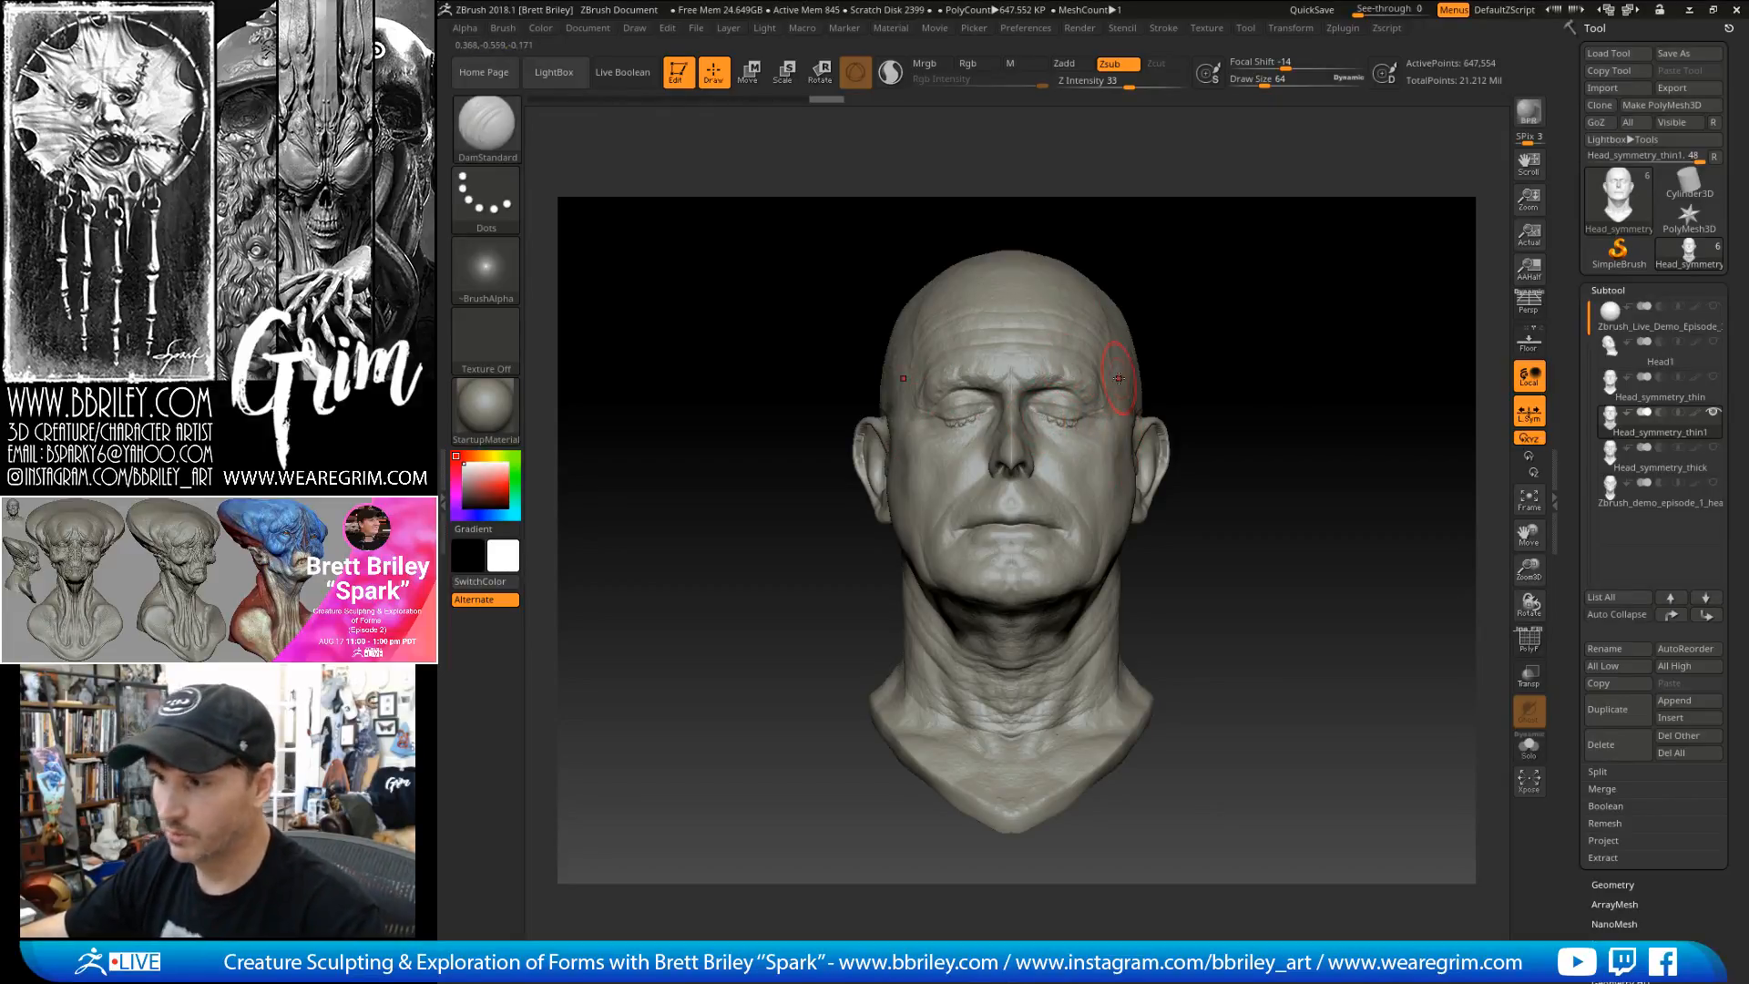
- Examine the Zbrush_demo_episode_1_head creature as a comparison, and make the duplicated thin head the active subtool again
left_click(1606, 496)
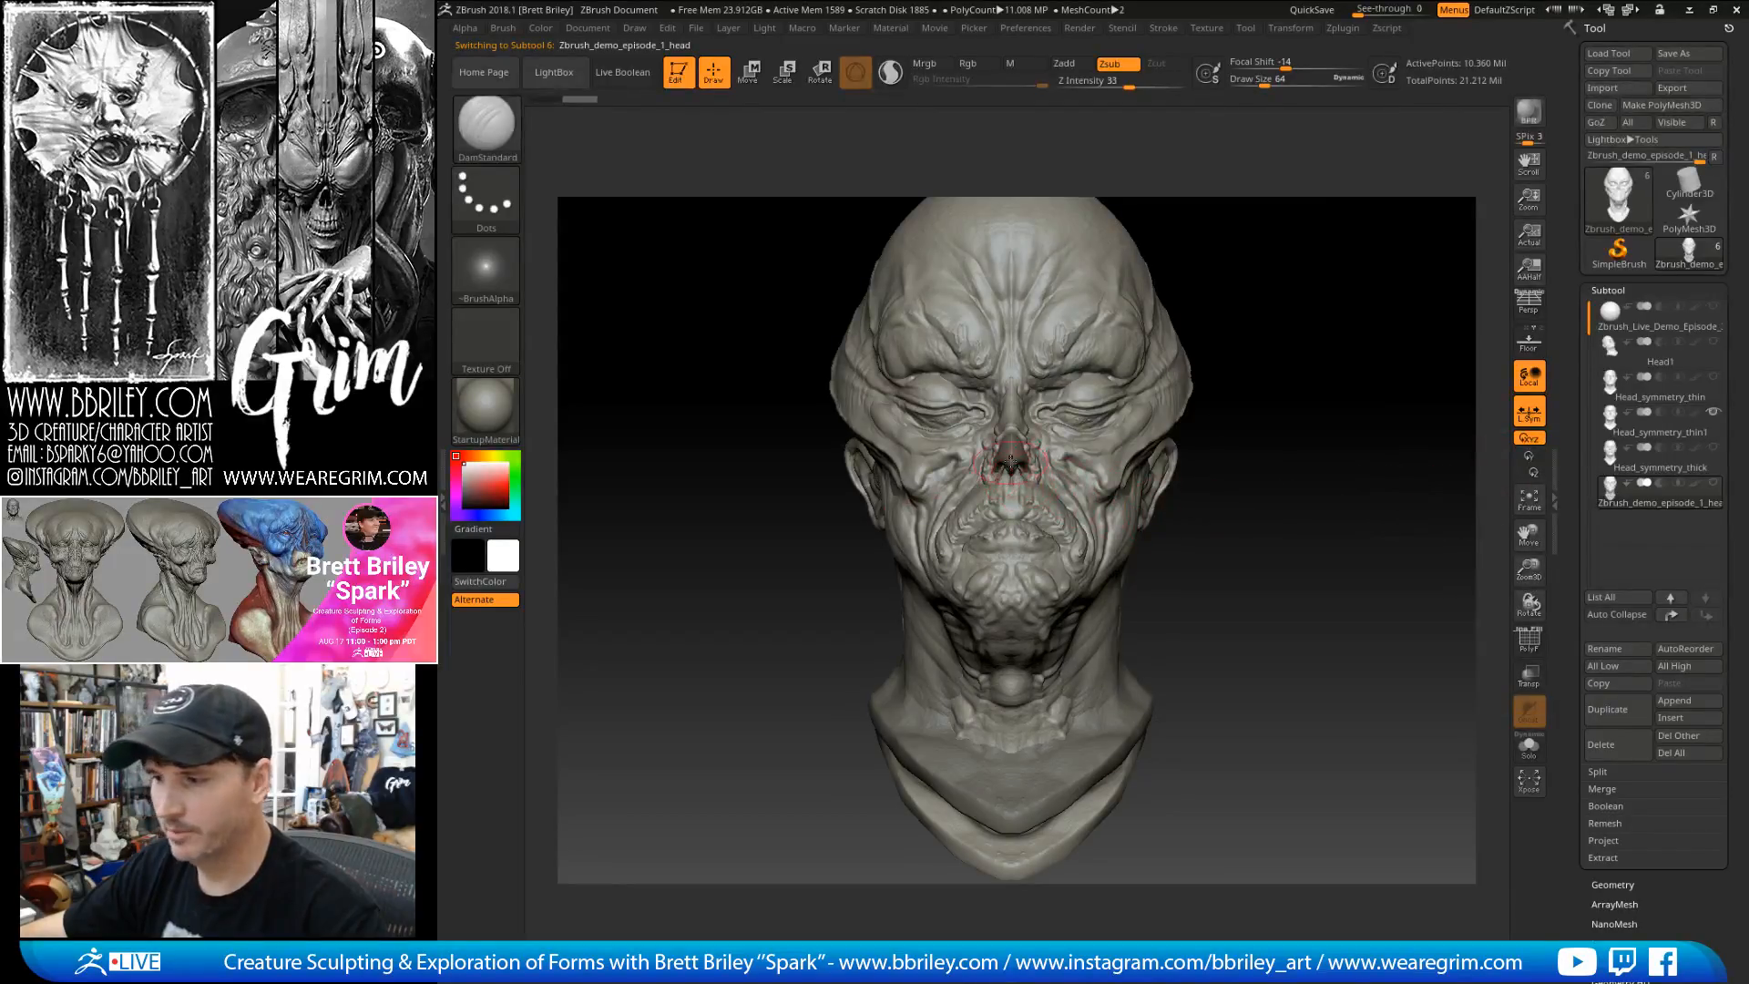
left_click_drag(1271, 523, 1203, 521)
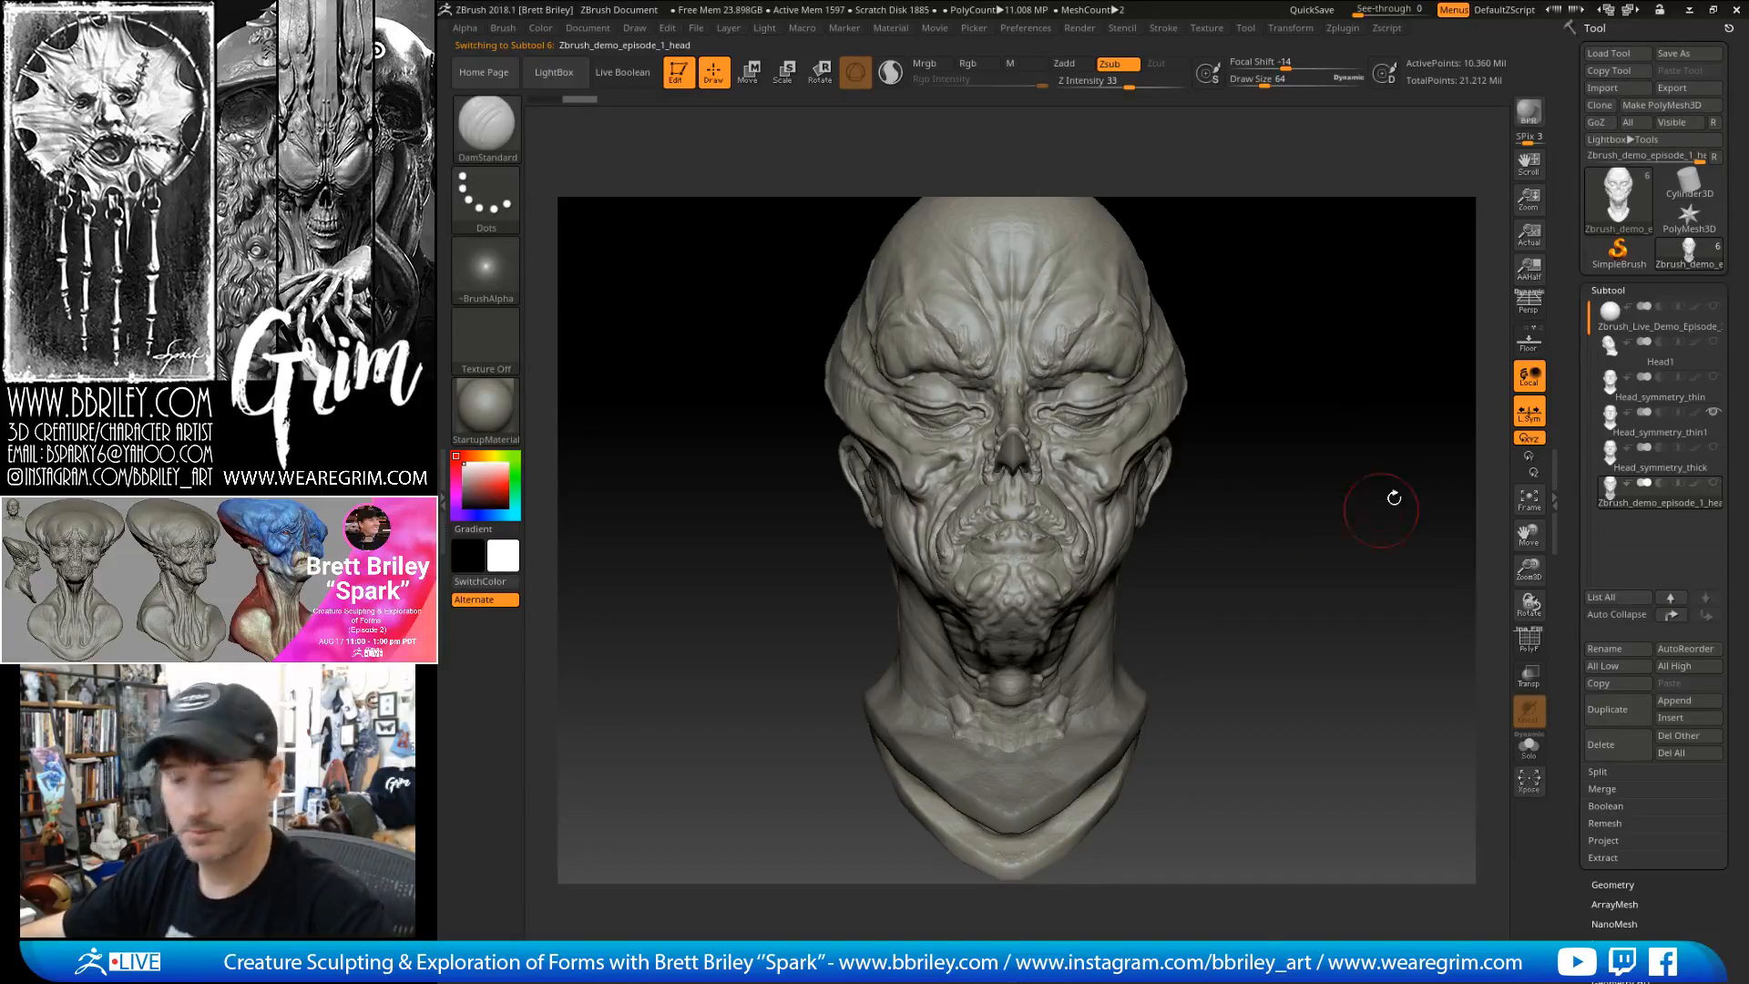
left_click(1611, 421)
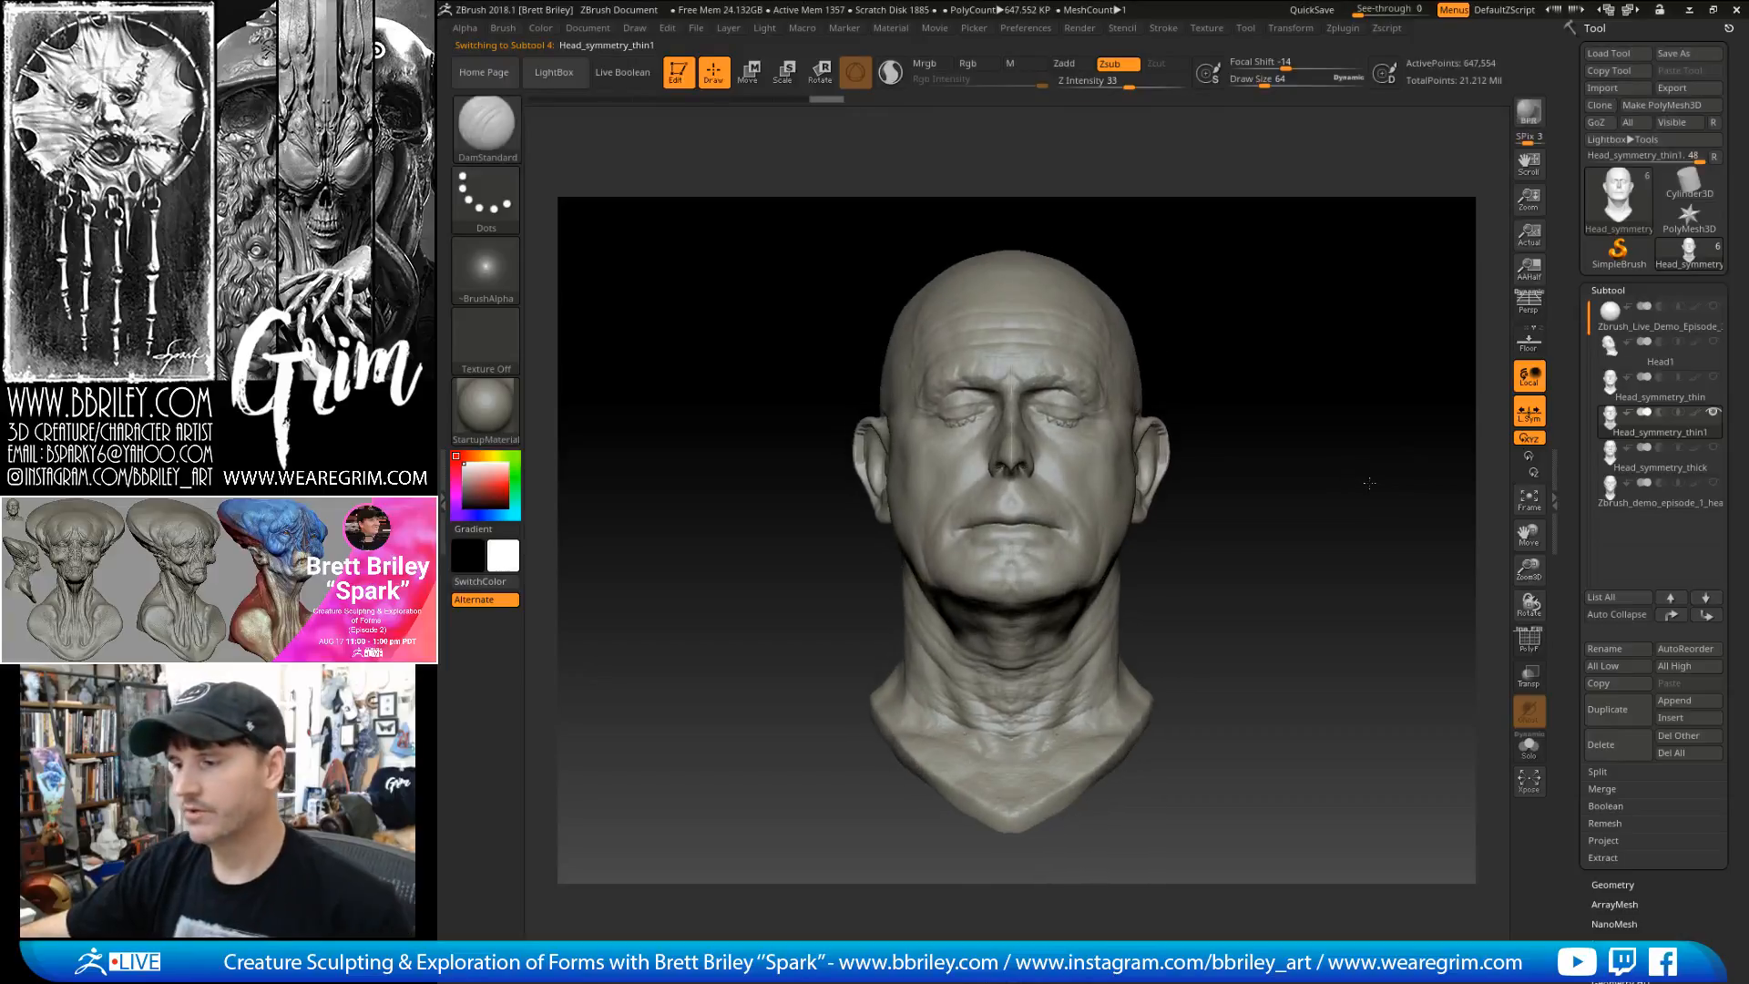
- Nudge the eyelid area slightly upward on both sides with the Move brush at draw size 94
key("b")
key("m")
key("v")
key("bracketright")
key("bracketright")
key("bracketright")
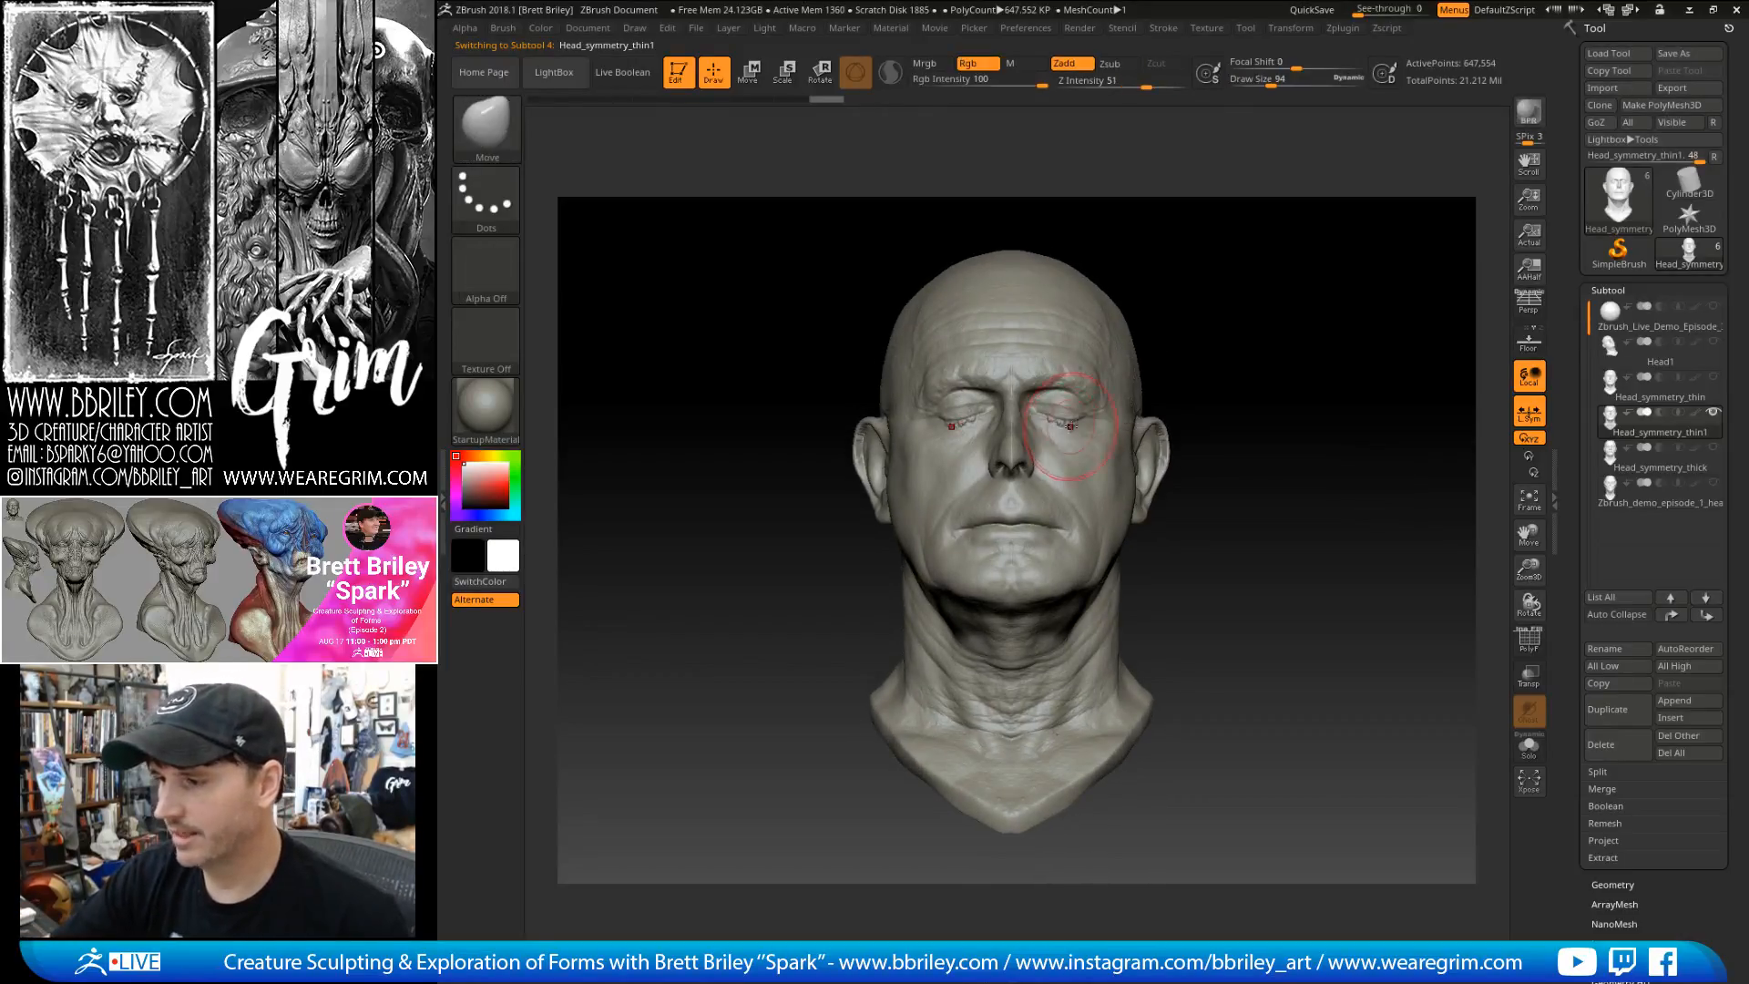
mouse_move(1060, 422)
left_mouse_down()
mouse_move(1066, 461)
mouse_move(1094, 437)
mouse_move(1070, 428)
mouse_move(1066, 455)
mouse_move(1055, 415)
left_mouse_up()
- Fill in both eye sockets with the Clay brush at draw size 56, and smooth away the eyelid detail
key("b")
key("c")
key("l")
key("bracketleft")
key("bracketleft")
key("bracketleft")
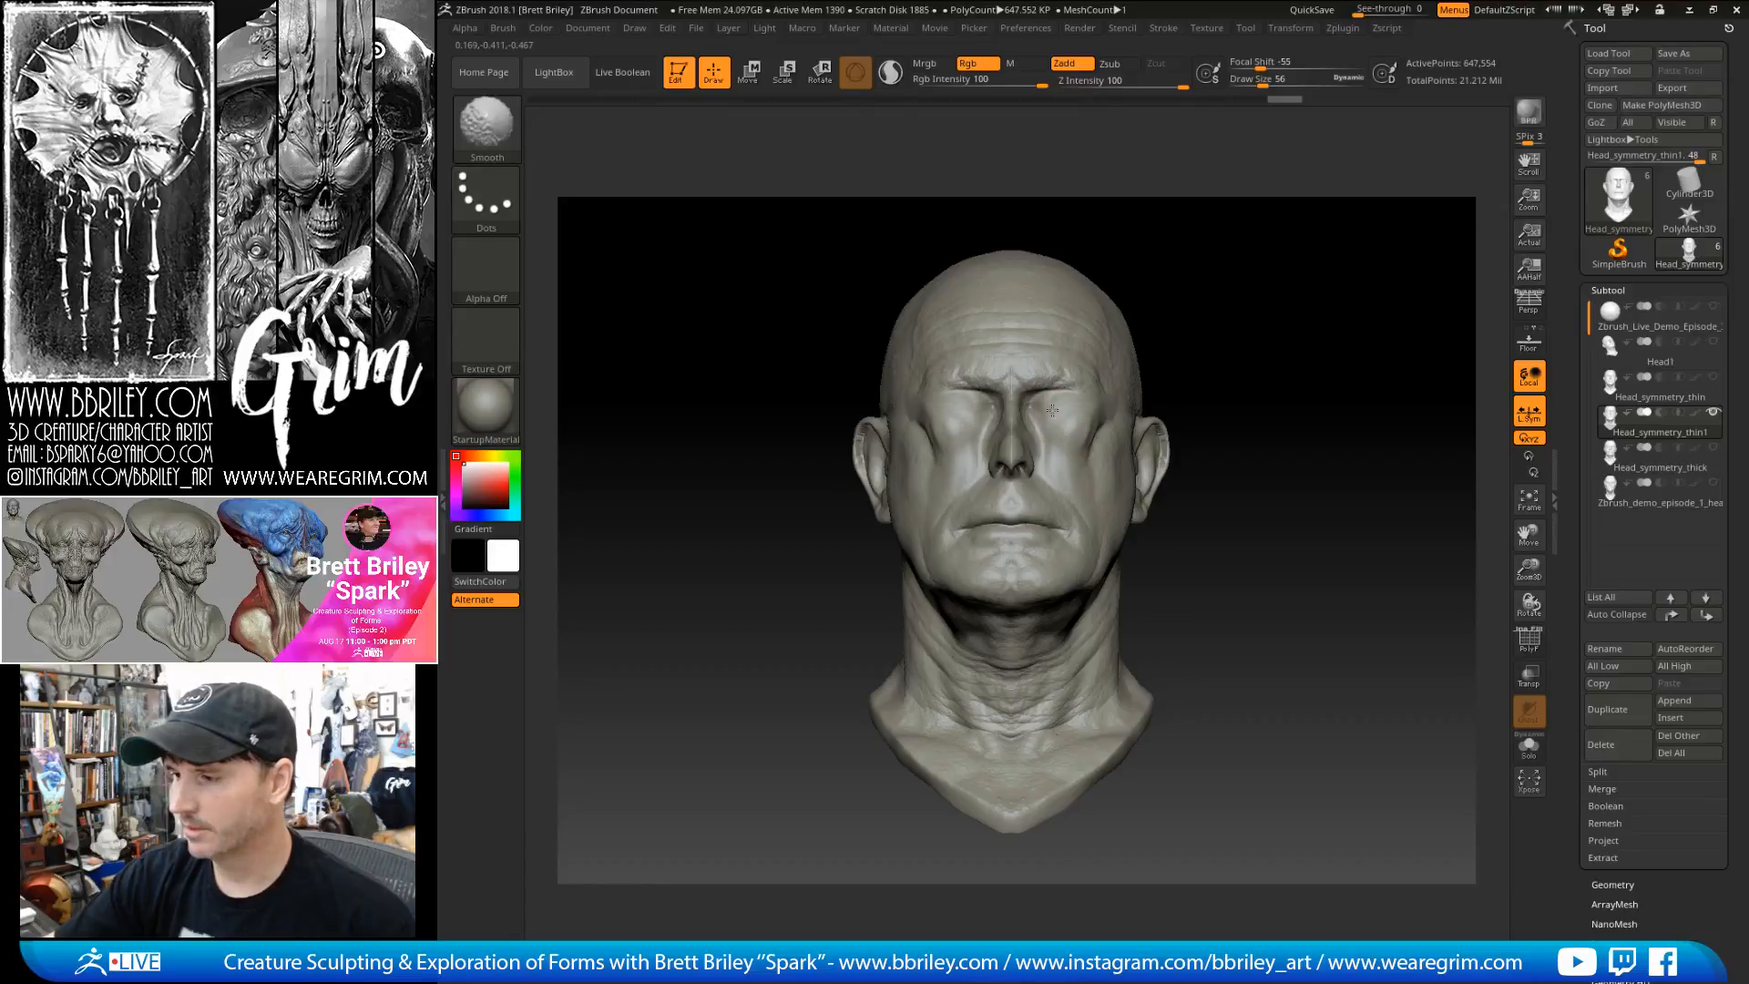
mouse_move(1234, 336)
left_mouse_down()
mouse_move(1245, 281)
mouse_move(1212, 284)
left_mouse_up()
mouse_move(1088, 428)
left_mouse_down()
mouse_move(1093, 460)
mouse_move(1102, 393)
left_mouse_up()
mouse_move(1215, 292)
left_mouse_down()
mouse_move(1243, 292)
mouse_move(1211, 289)
left_mouse_up()
mouse_move(1080, 455)
left_mouse_down()
mouse_move(1085, 402)
mouse_move(1076, 437)
left_mouse_up()
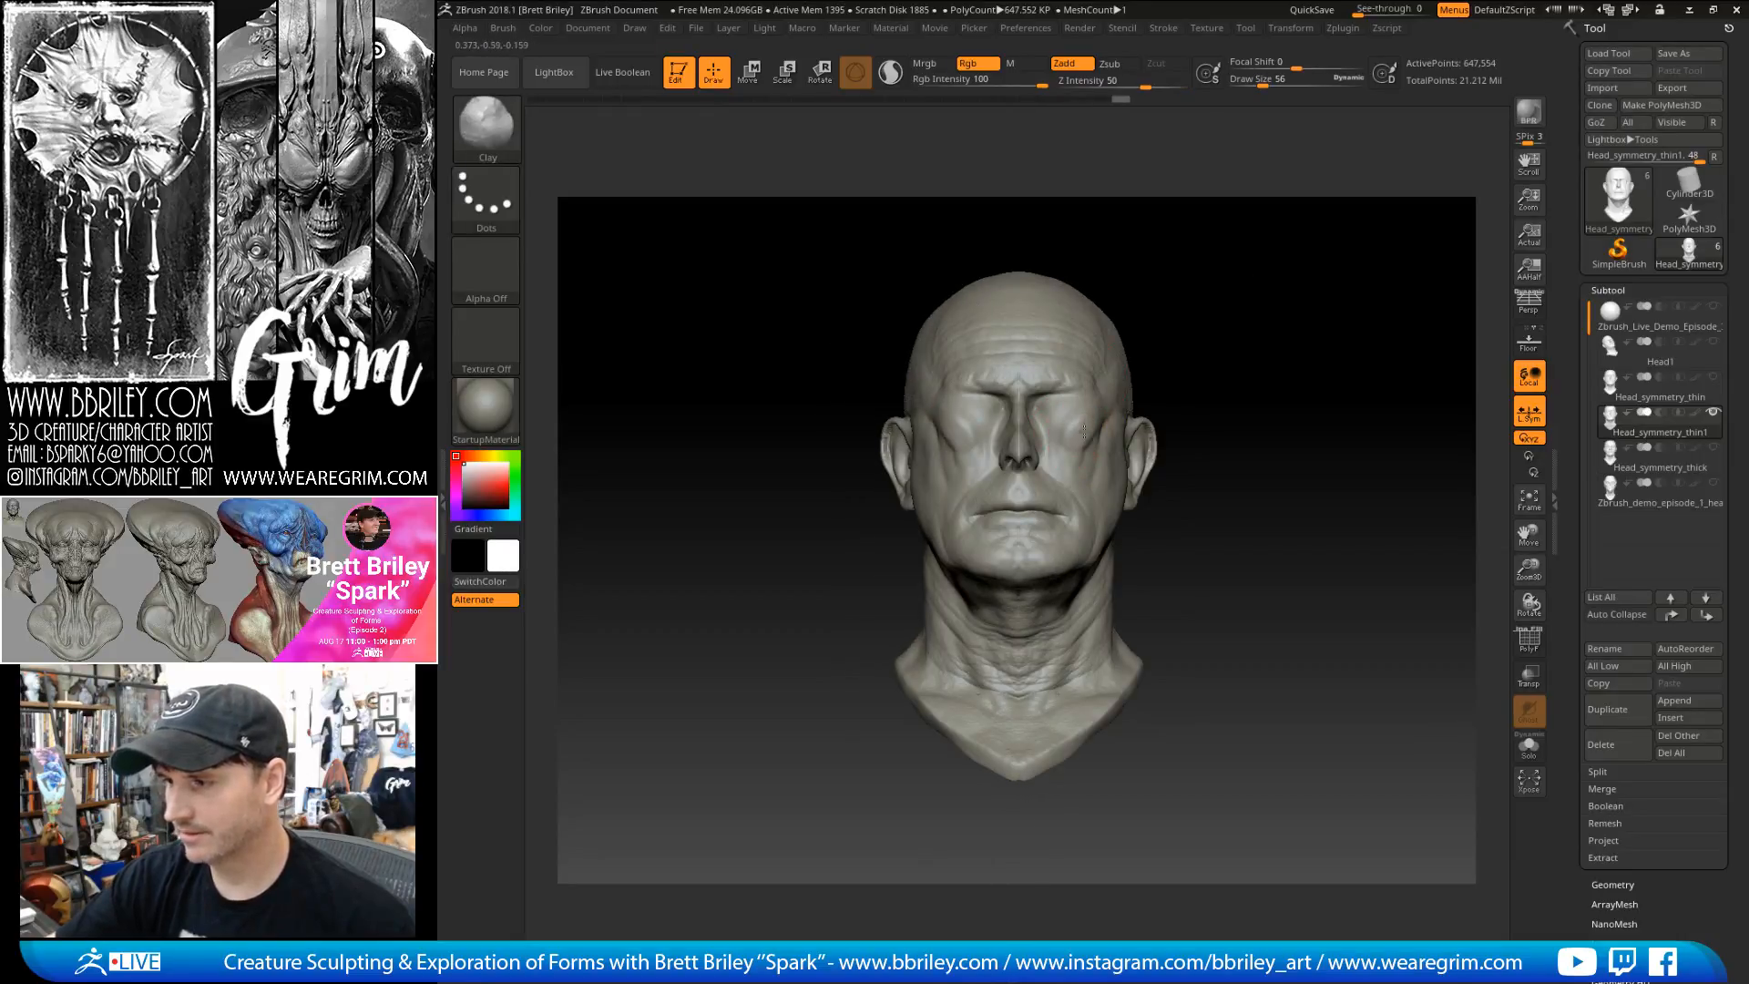
- Lower the head by two subdivision levels and pull the mouth corners inward and down with the Move brush at draw size 98
mouse_move(1171, 321)
left_mouse_down("alt")
mouse_move(1144, 315)
mouse_move(1162, 368)
left_mouse_up("alt")
key("b")
key("m")
key("v")
key("shift")
key("shift+d")
key("shift+d")
mouse_move(1171, 336)
left_mouse_down()
mouse_move(1143, 344)
mouse_move(1135, 371)
mouse_move(1161, 372)
mouse_move(1135, 382)
left_mouse_up()
mouse_move(1189, 362)
left_mouse_down()
mouse_move(1133, 331)
mouse_move(1249, 262)
mouse_move(1222, 281)
mouse_move(1222, 371)
left_mouse_up()
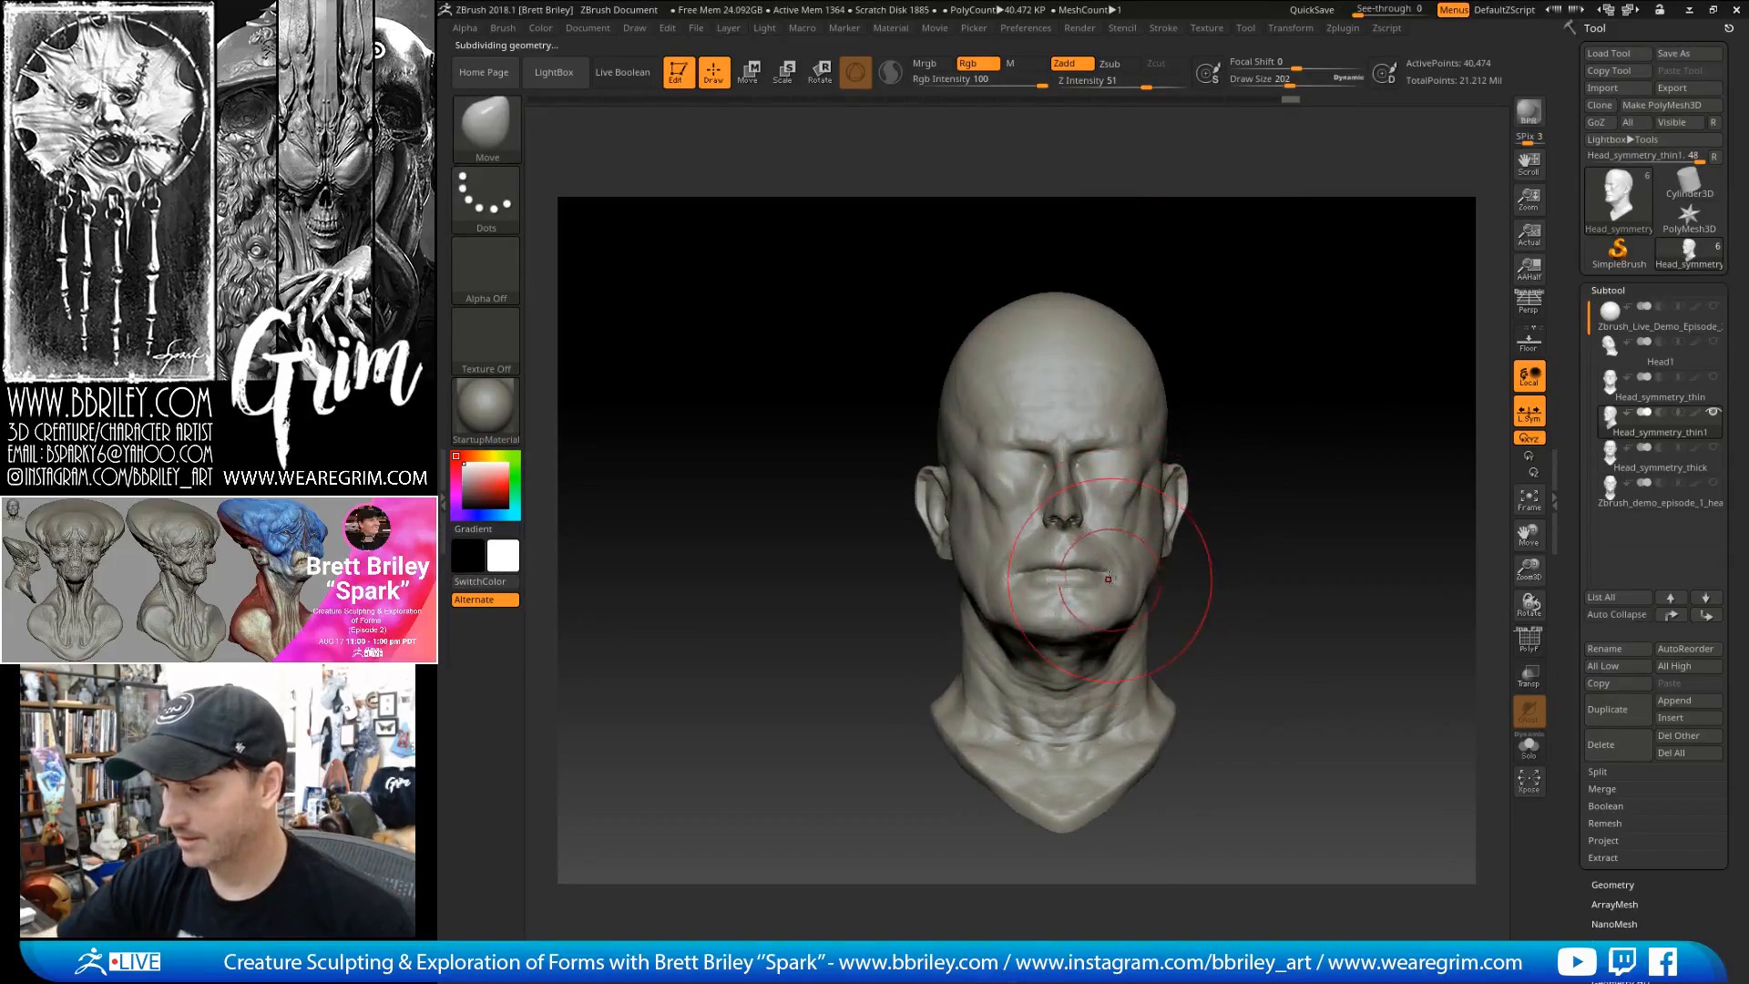
type("s98")
left_click_drag(1102, 572, 1084, 591)
- Reshape the sides of the nose symmetrically with the Move brush, reducing the draw size to 62
key("s")
left_click_drag(1095, 520, 1072, 496)
key("s")
key("s")
left_click_drag(1073, 495, 1079, 494)
left_click_drag(1086, 489, 1083, 490)
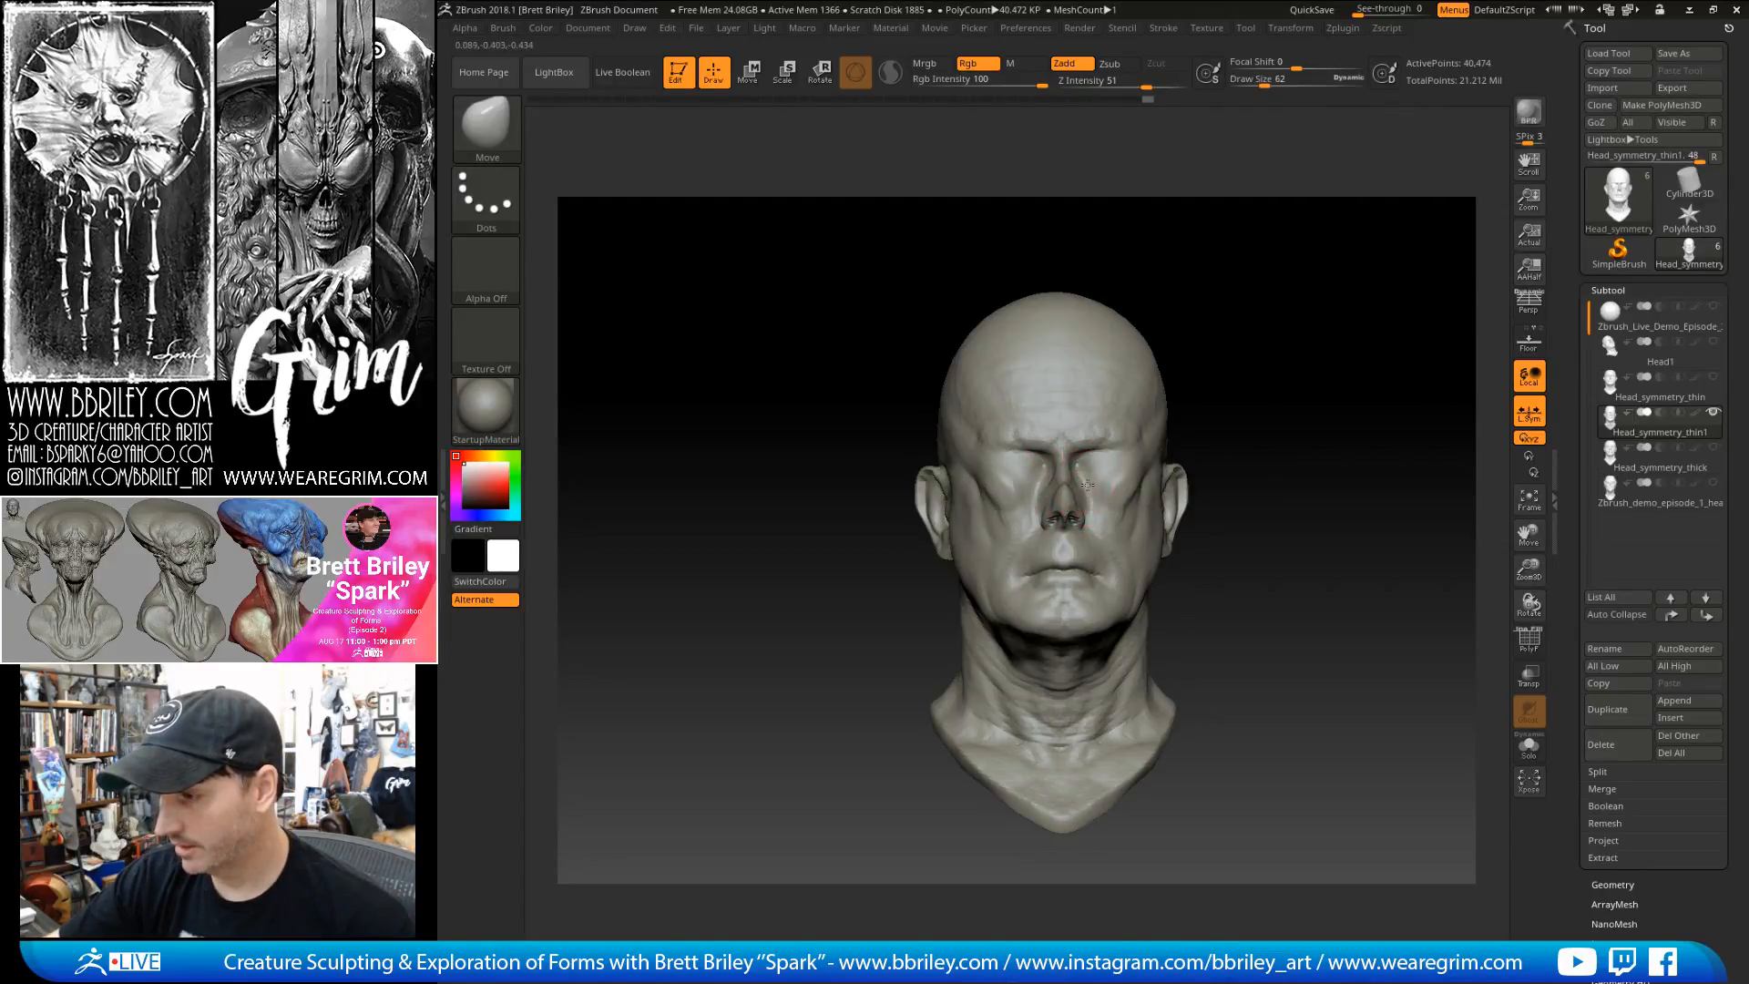
- Build up the cheeks beside the nose symmetrically with the Standard brush at draw size 36, and smooth them
key("b")
key("s")
key("t")
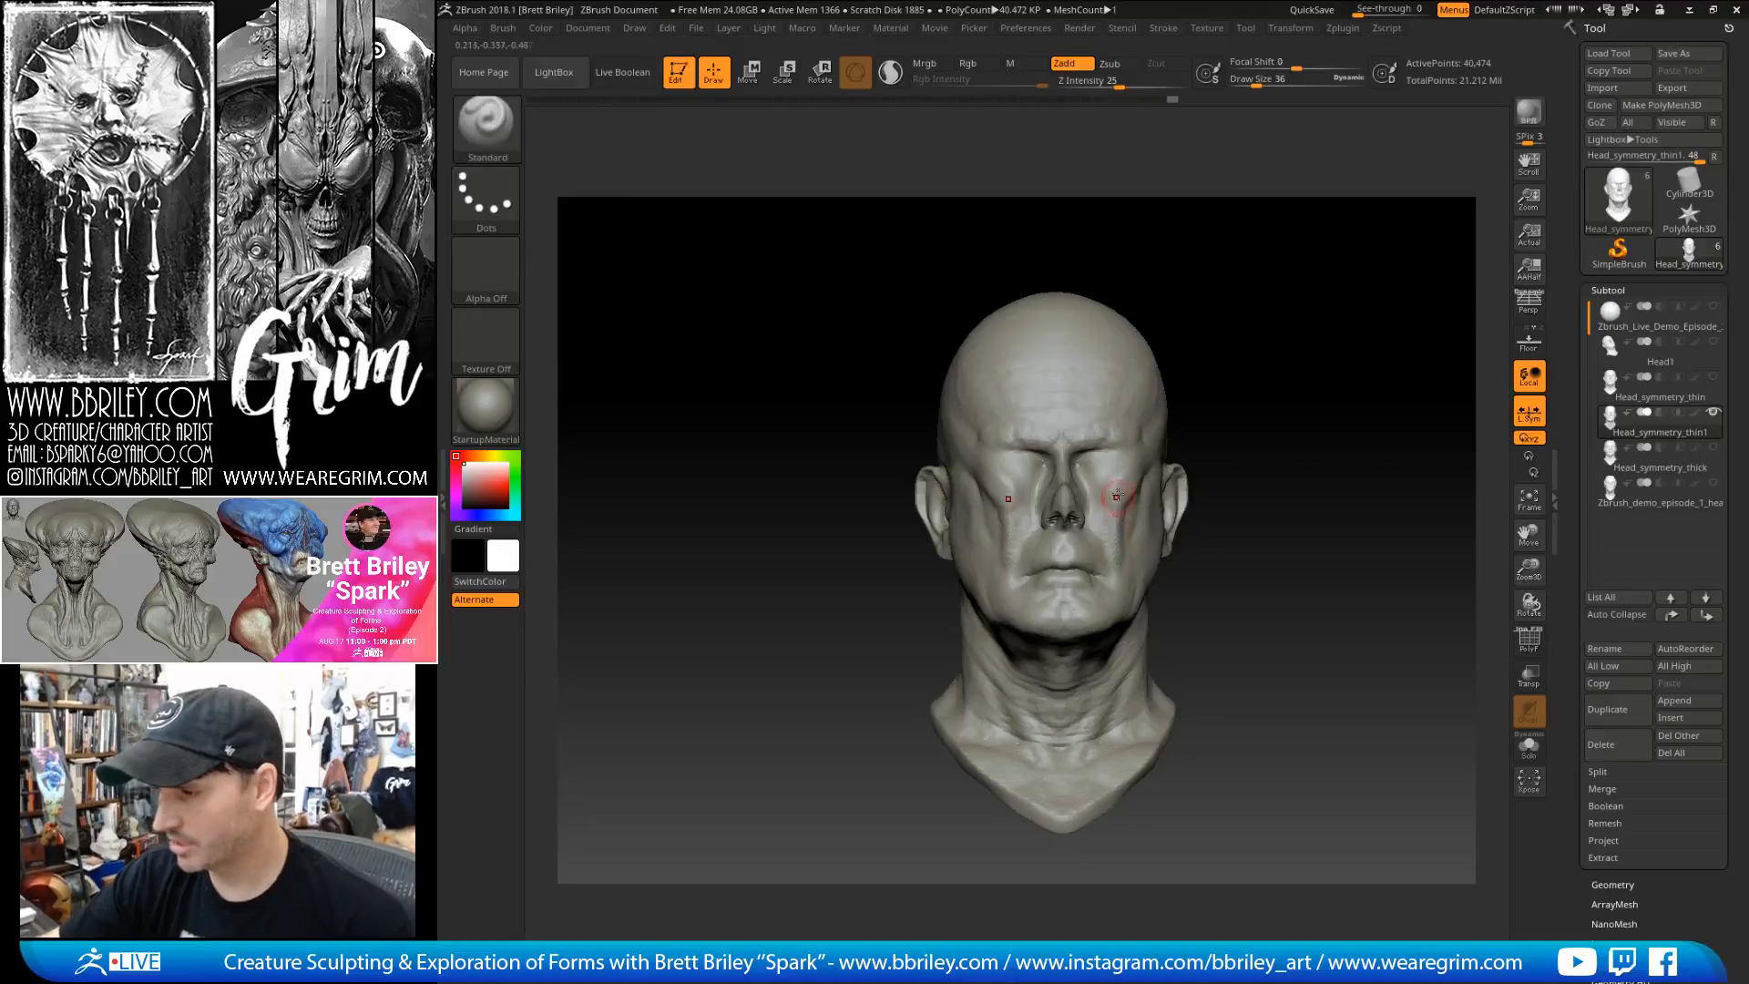
key("shift")
left_click_drag(1190, 409, 1097, 546)
type("27")
key("Return")
mouse_move(1271, 332)
left_mouse_down()
mouse_move(1309, 337)
mouse_move(1244, 341)
left_mouse_up()
- Pull the crown upward and reshape the skull's profile with the Move brush at draw sizes 207 to 232
key("b")
key("m")
key("v")
left_click_drag(1180, 437, 1188, 454)
key("s")
left_click_drag(1312, 392, 1217, 395)
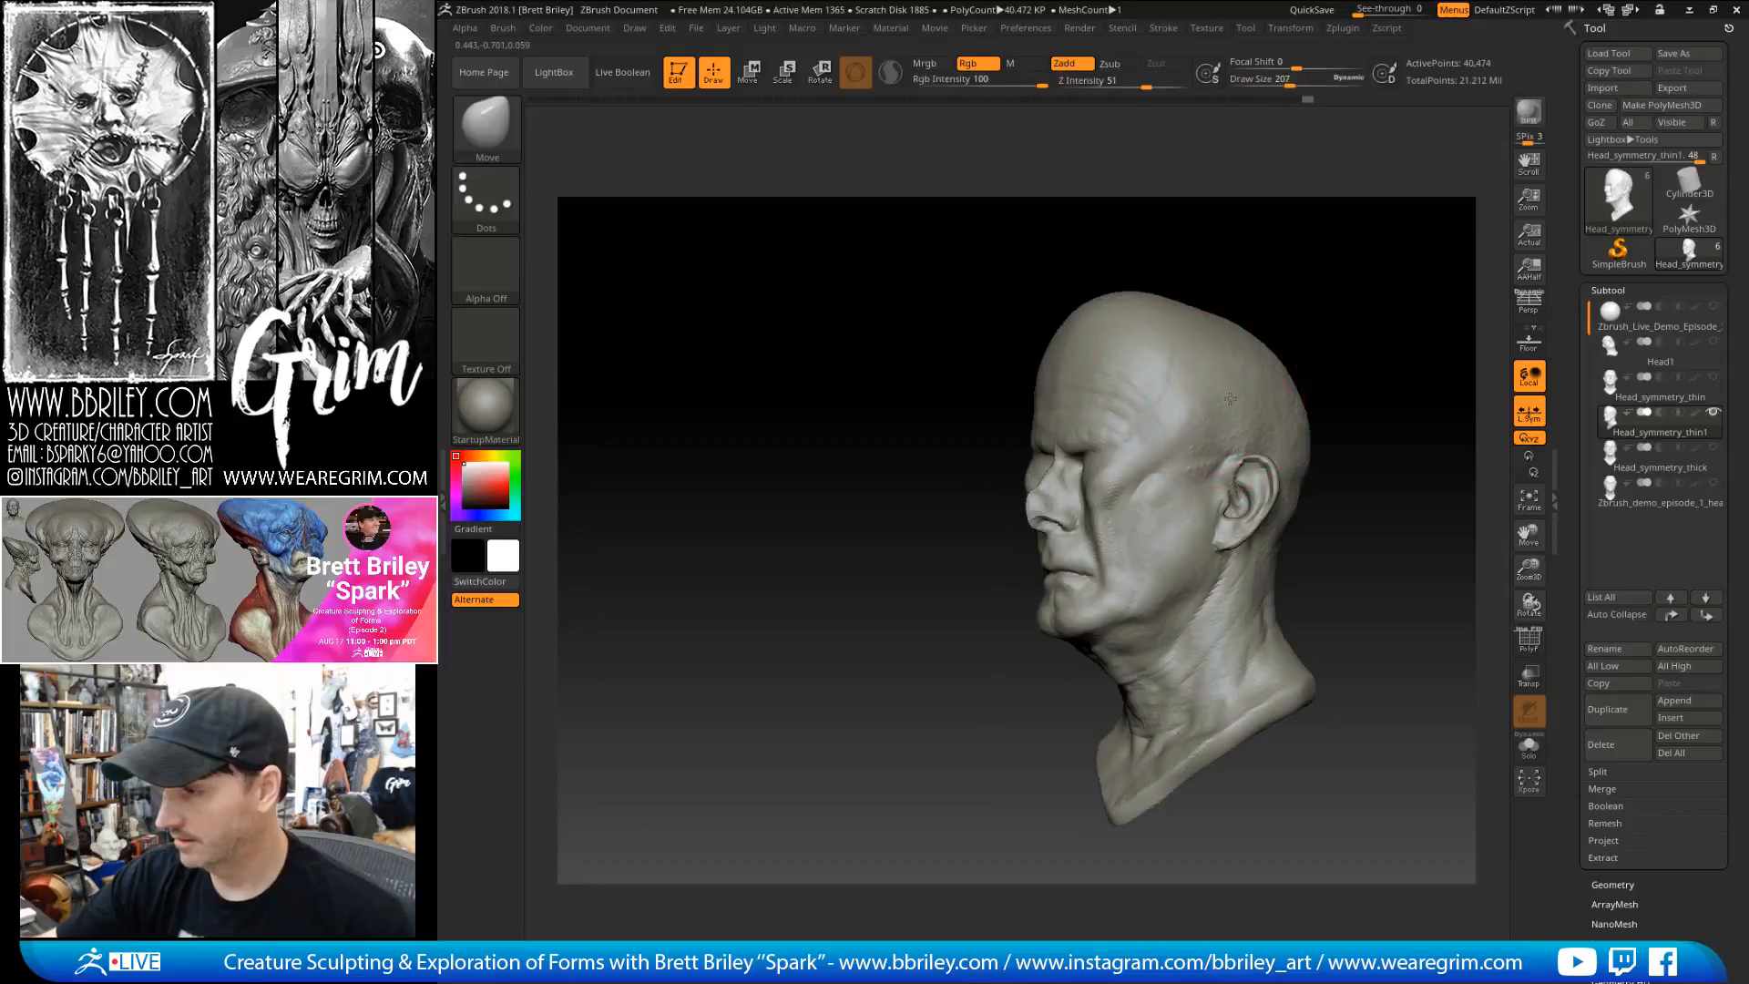
mouse_move(1184, 278)
left_mouse_down()
mouse_move(1261, 301)
mouse_move(1238, 395)
mouse_move(1183, 332)
left_mouse_up()
key("[")
mouse_move(1084, 410)
left_mouse_down()
mouse_move(1132, 368)
mouse_move(1104, 364)
mouse_move(1288, 304)
left_mouse_up()
key("]")
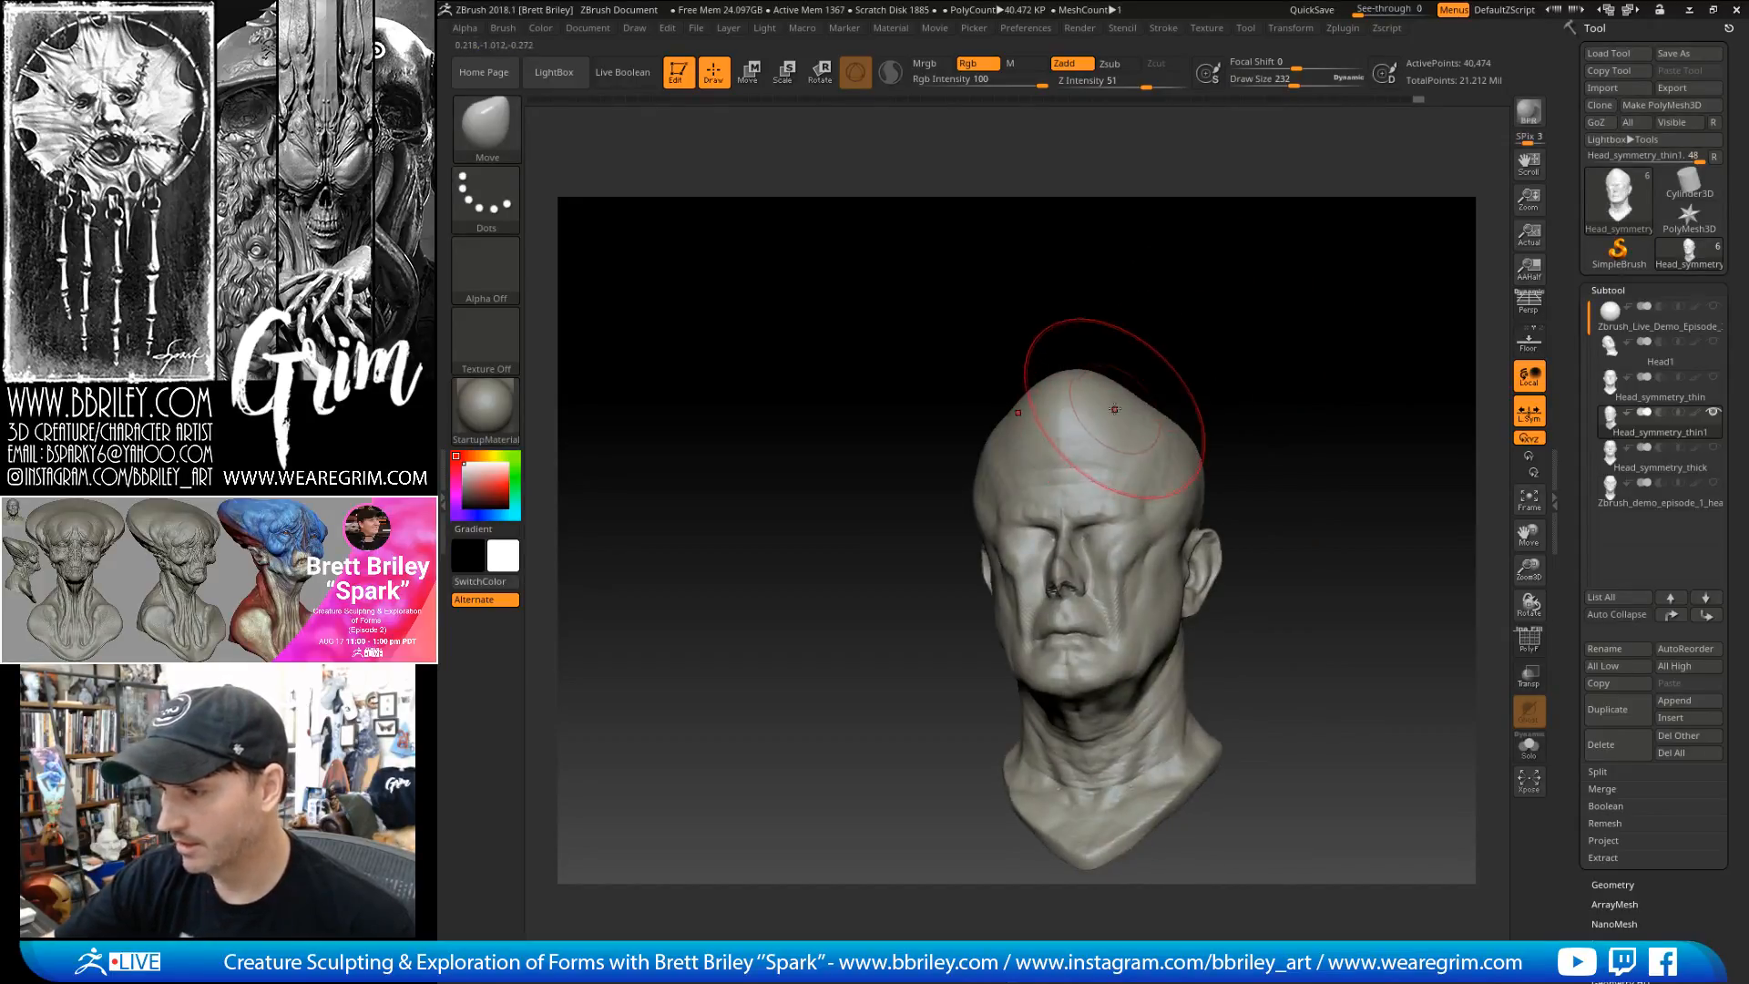
- Widen the upper cranium on both sides with the Move brush at draw size 244
key("s")
left_click_drag(1122, 401, 1134, 401)
mouse_move(1136, 401)
left_mouse_down()
mouse_move(1262, 384)
mouse_move(1128, 399)
left_mouse_up()
key("s")
mouse_move(1211, 344)
left_mouse_down()
mouse_move(1261, 355)
mouse_move(1286, 399)
left_mouse_up()
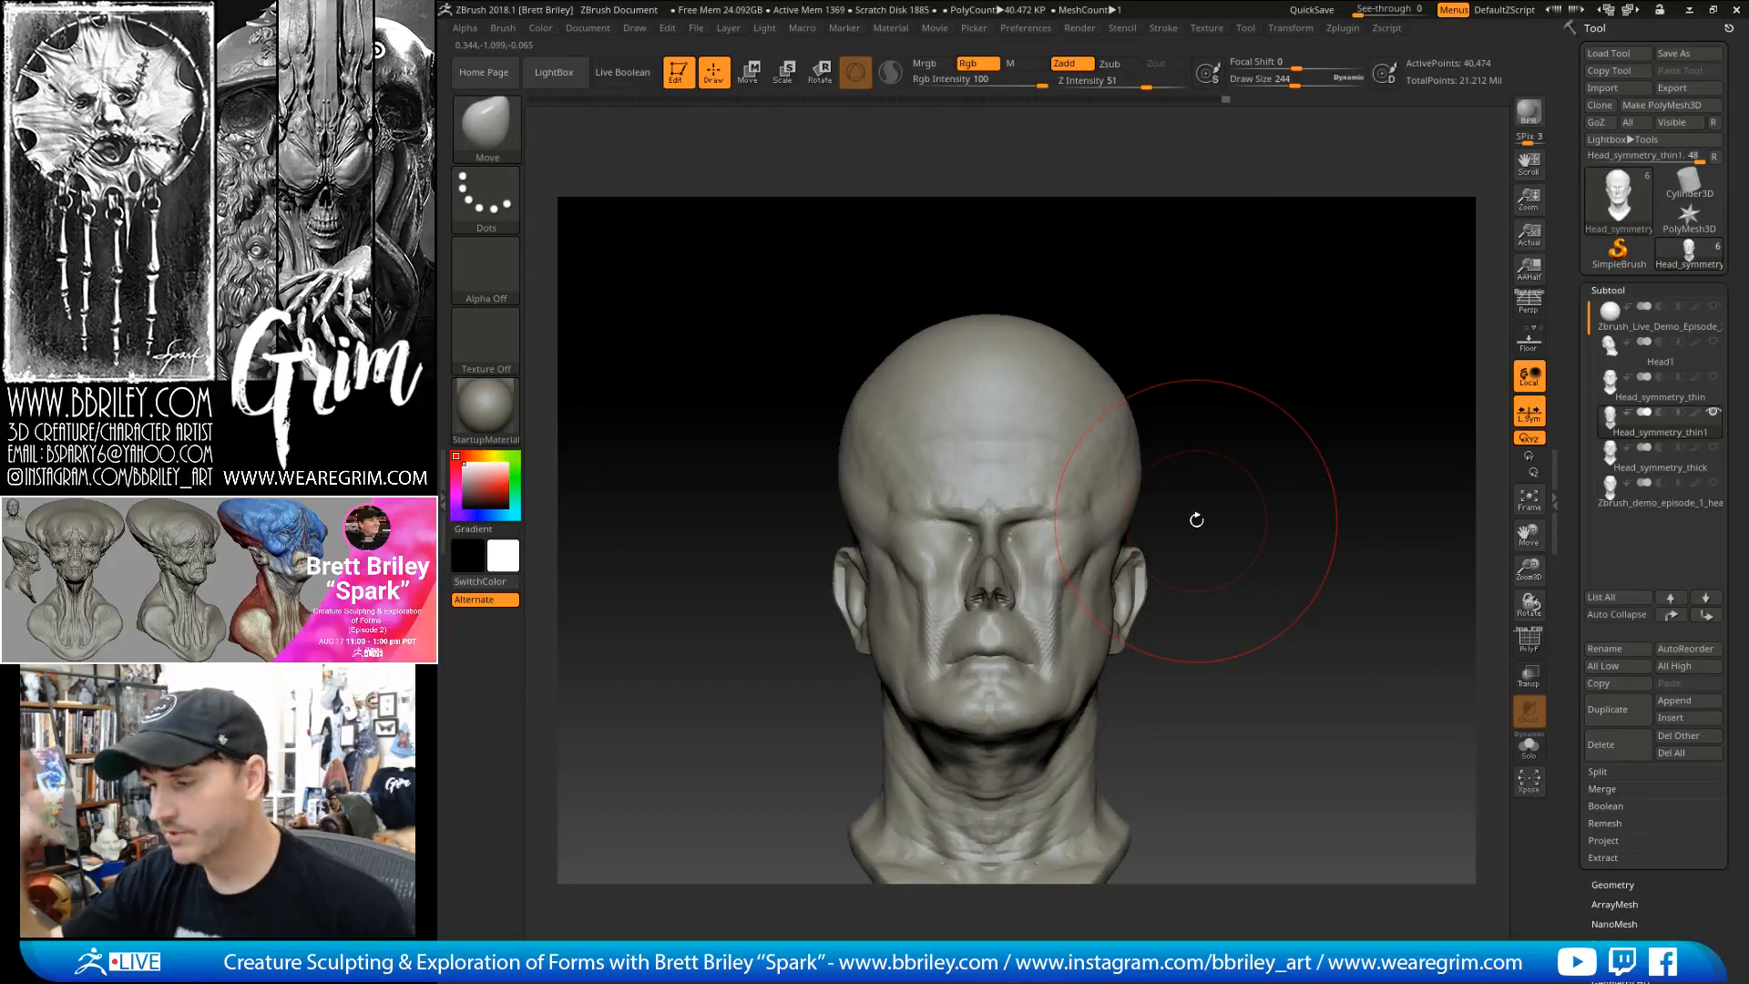
mouse_move(1197, 519)
left_mouse_down("alt")
mouse_move(1152, 478)
mouse_move(1153, 449)
left_mouse_up("alt")
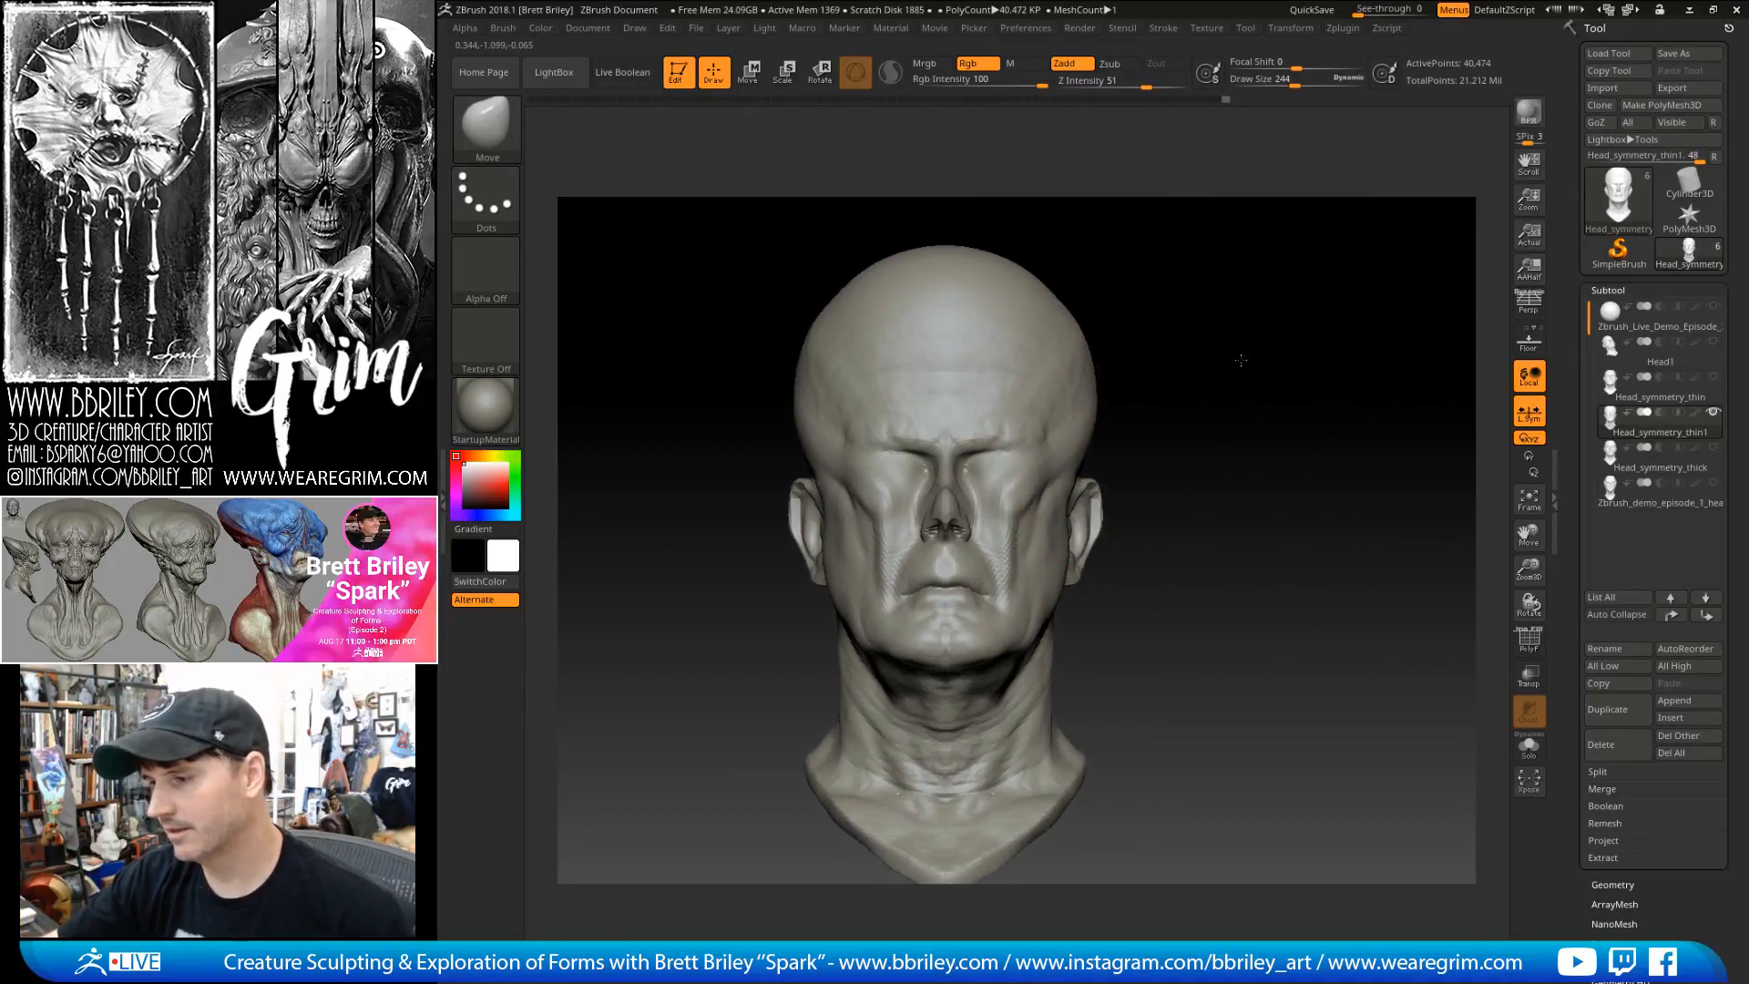
left_click_drag(1132, 321, 1143, 329)
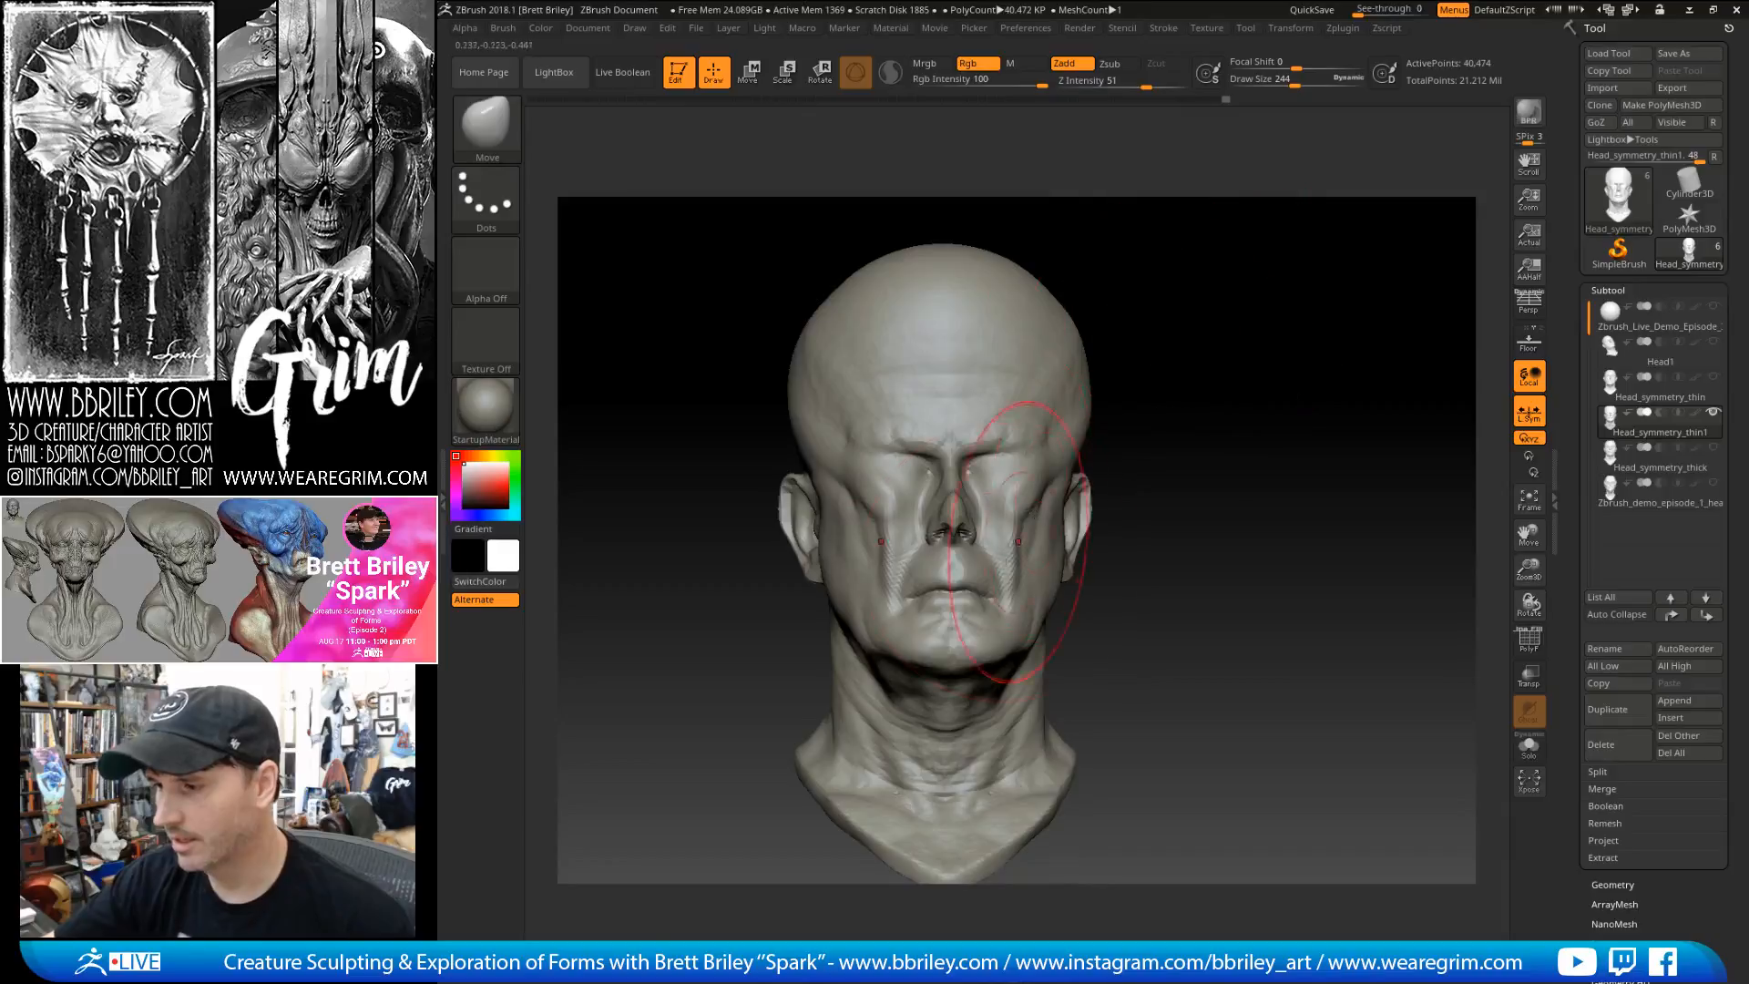
- Try to build up a bulging mass over the mouth with the Clay brush at draw size 98
key("s")
left_click_drag(985, 593, 965, 615)
key("2")
key("bracketleft")
key("bracketleft")
key("bracketleft")
key("bracketleft")
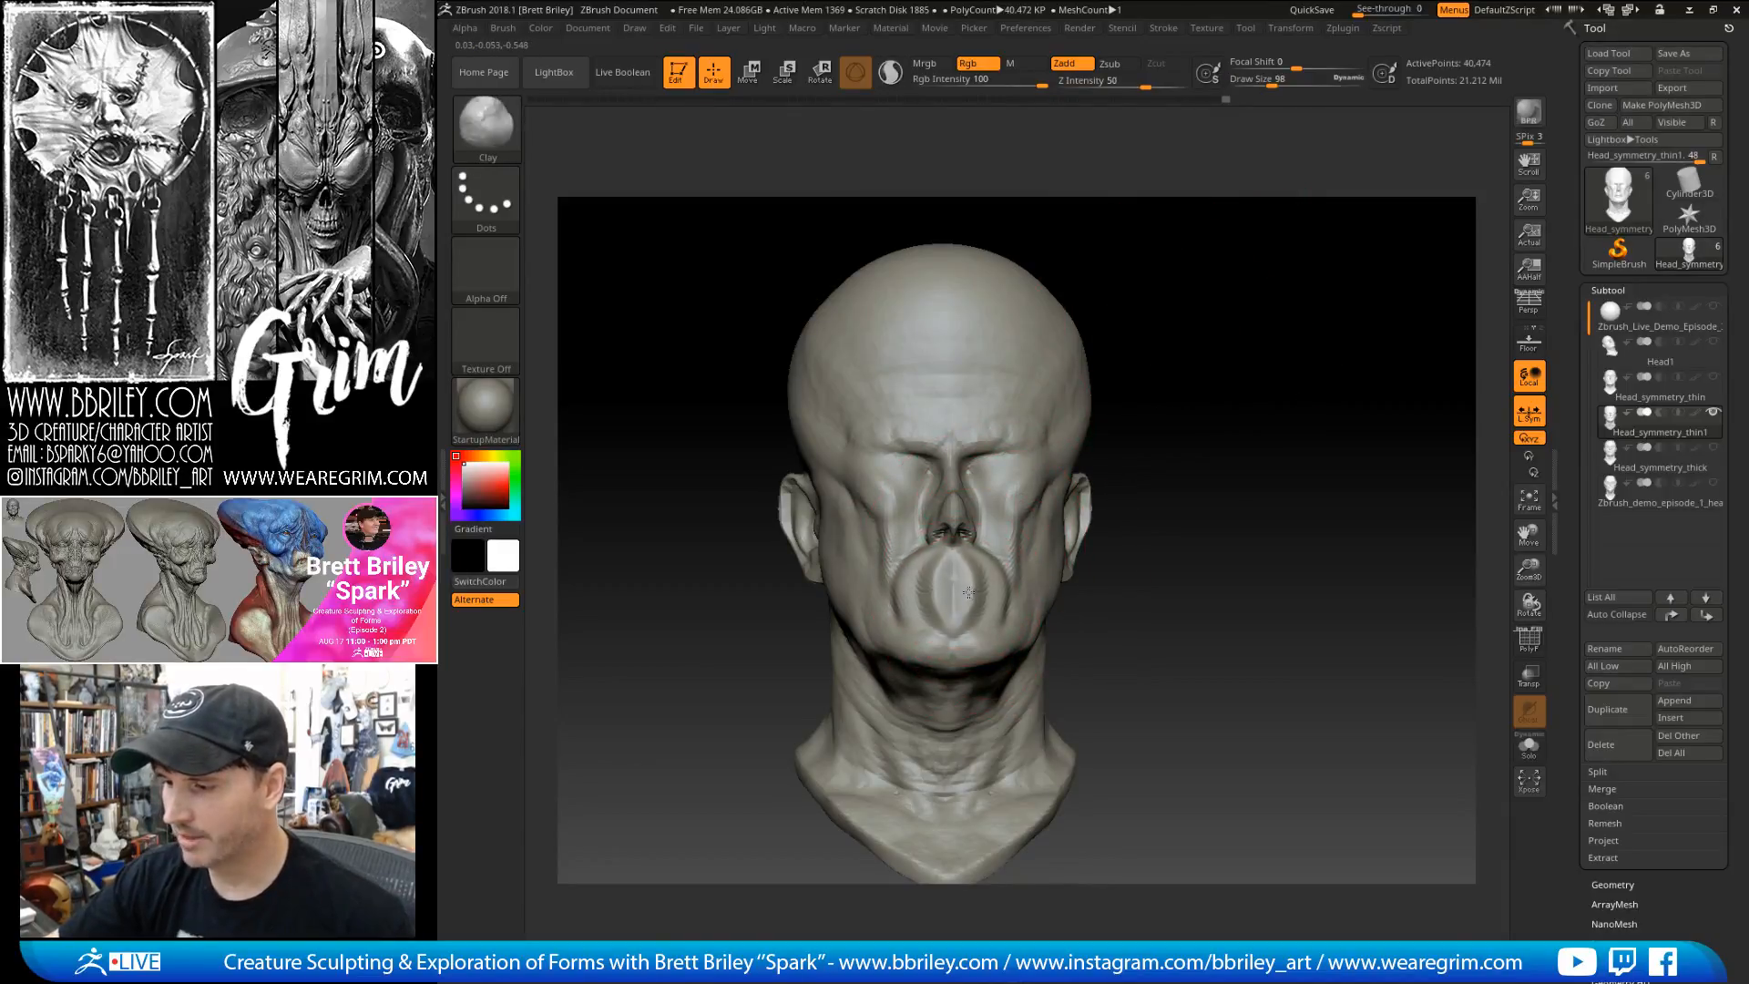
left_click_drag(1303, 329, 1248, 325)
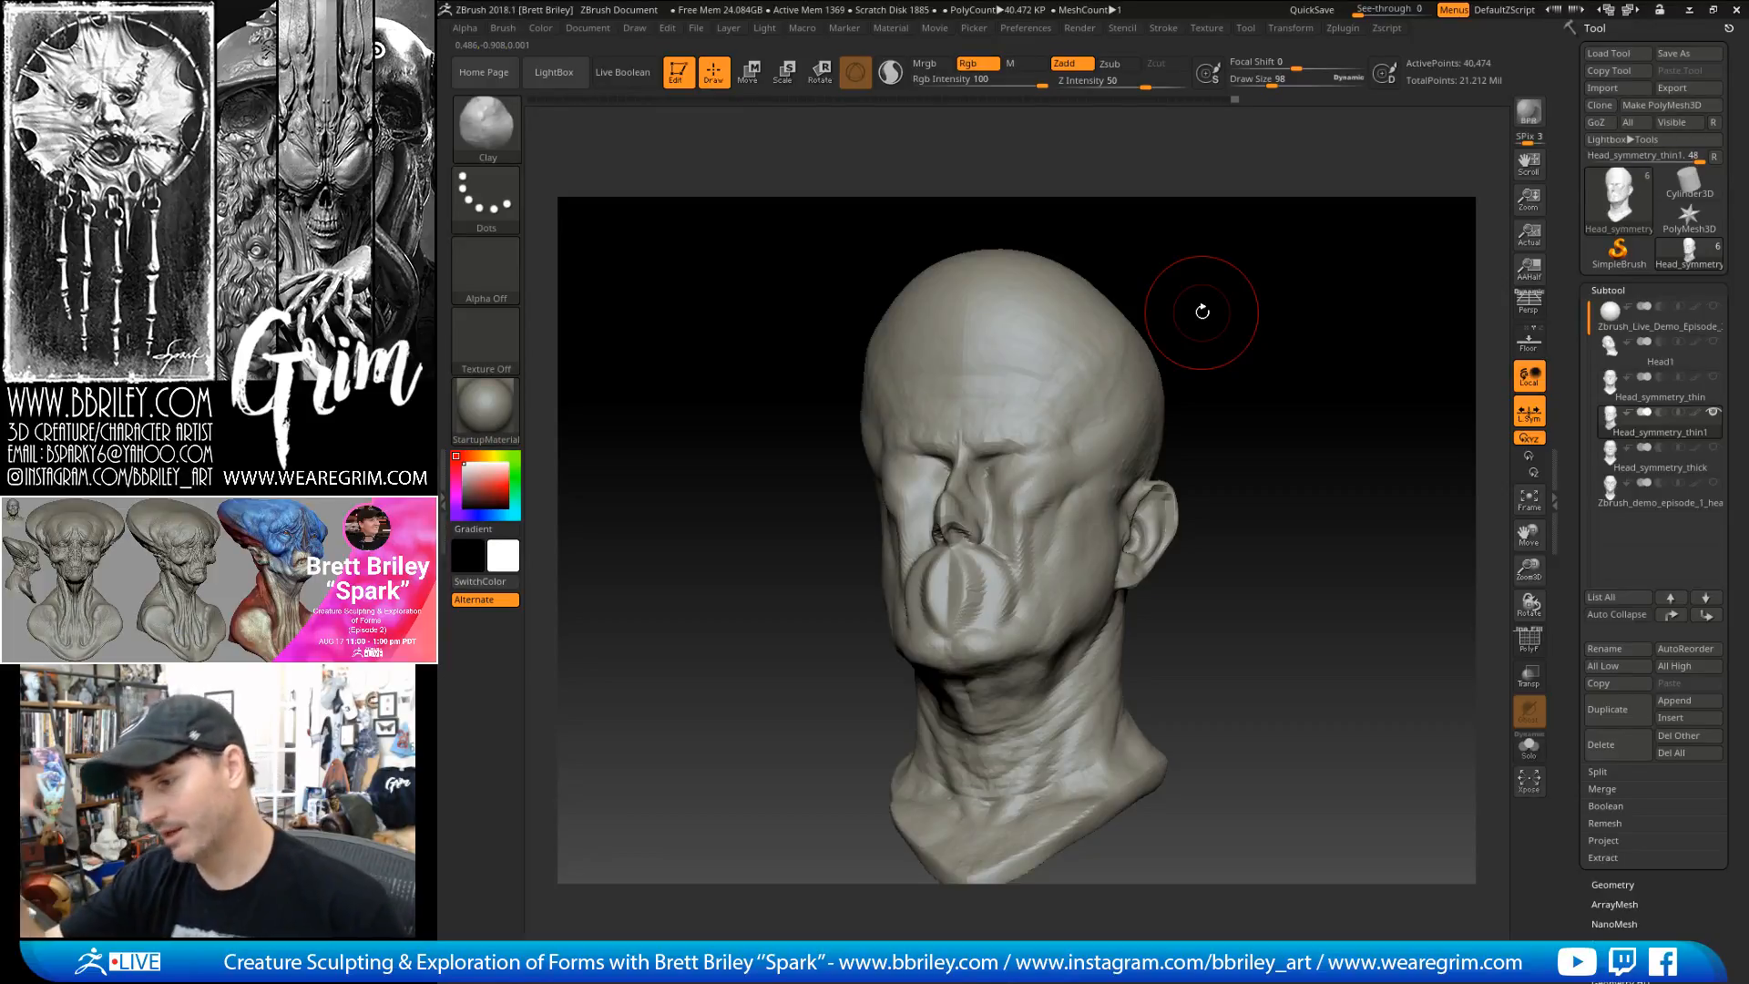
left_click_drag(1315, 322, 1301, 313, "shift")
key("ctrl+z")
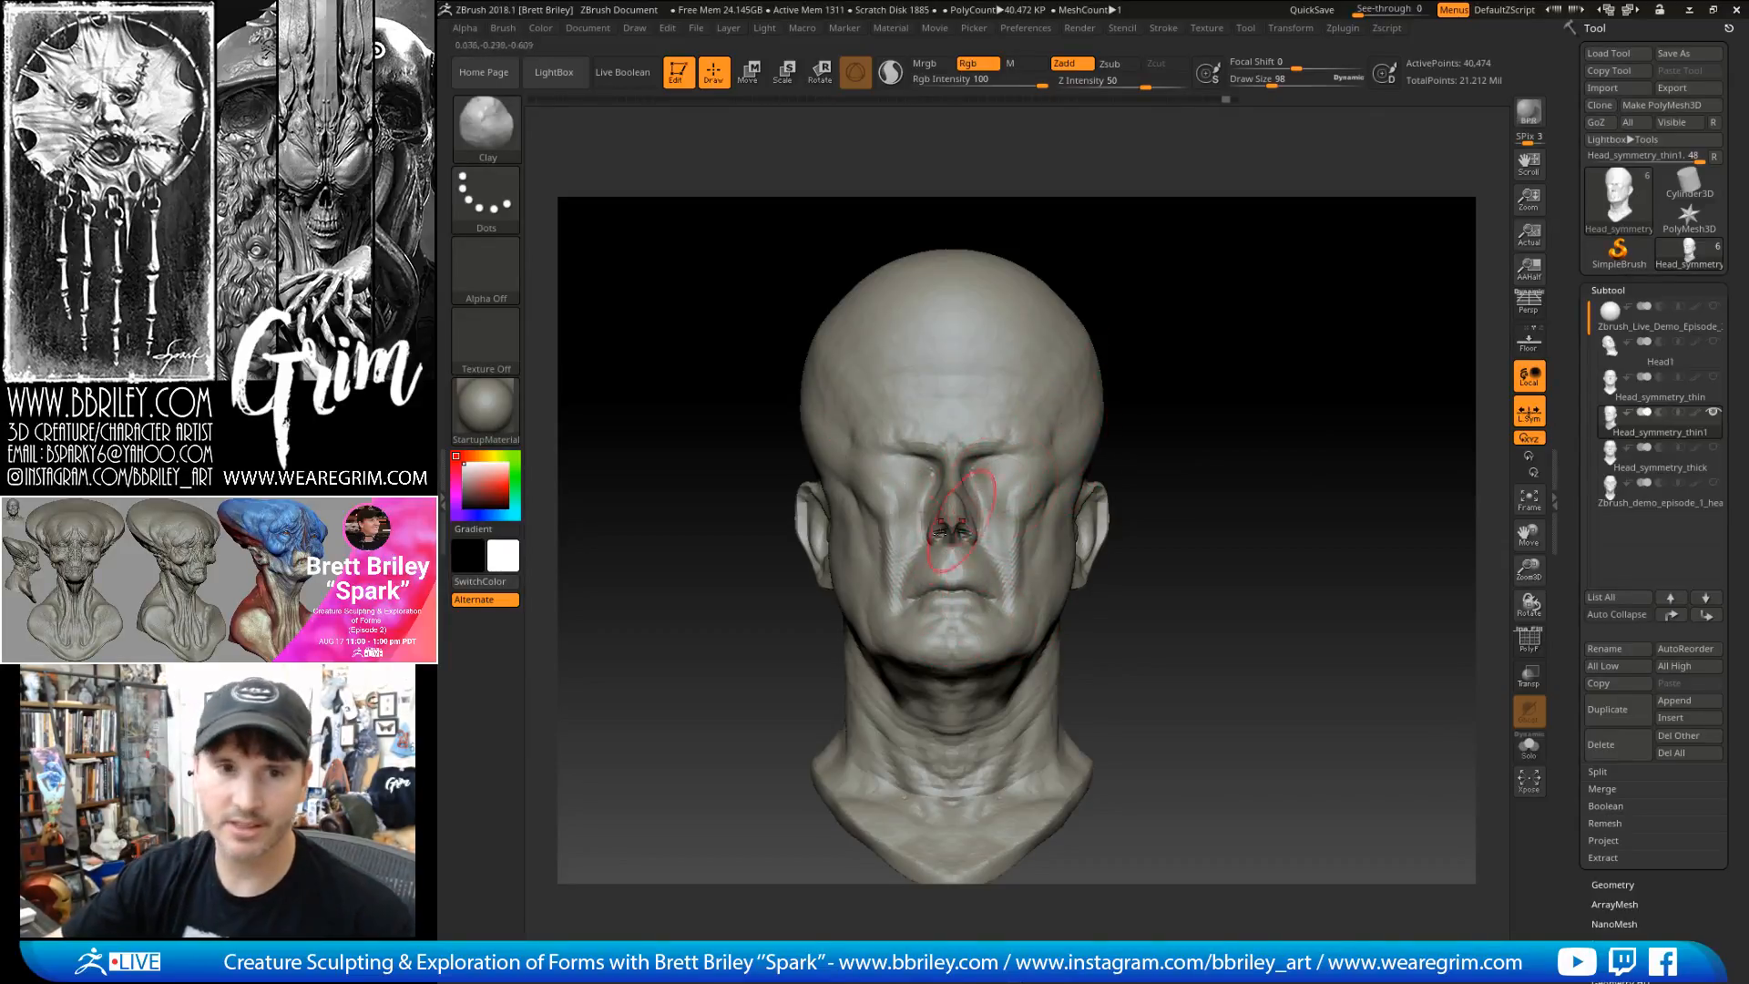
- Build up the temples and outer cheekbones symmetrically with the Standard brush at draw size 41
key("b")
key("s")
key("t")
key("s")
mouse_move(1041, 486)
left_mouse_down()
mouse_move(1027, 485)
mouse_move(1086, 443)
left_mouse_up()
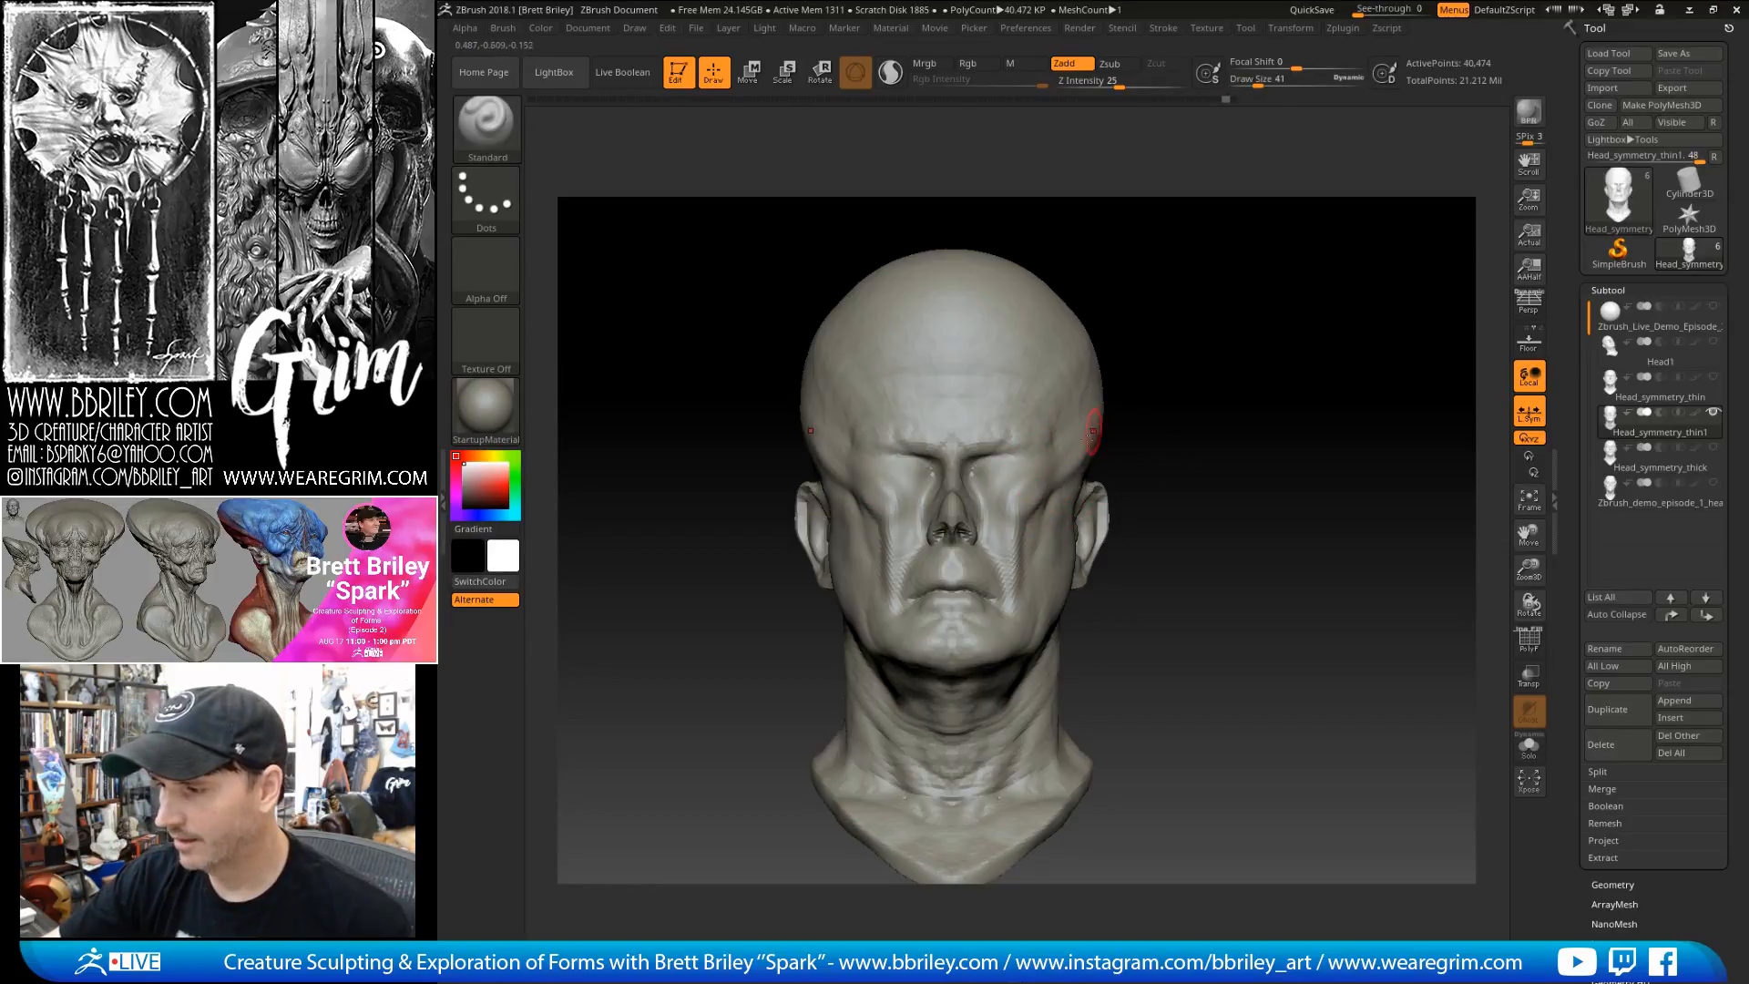
left_click_drag(1155, 332, 1036, 493)
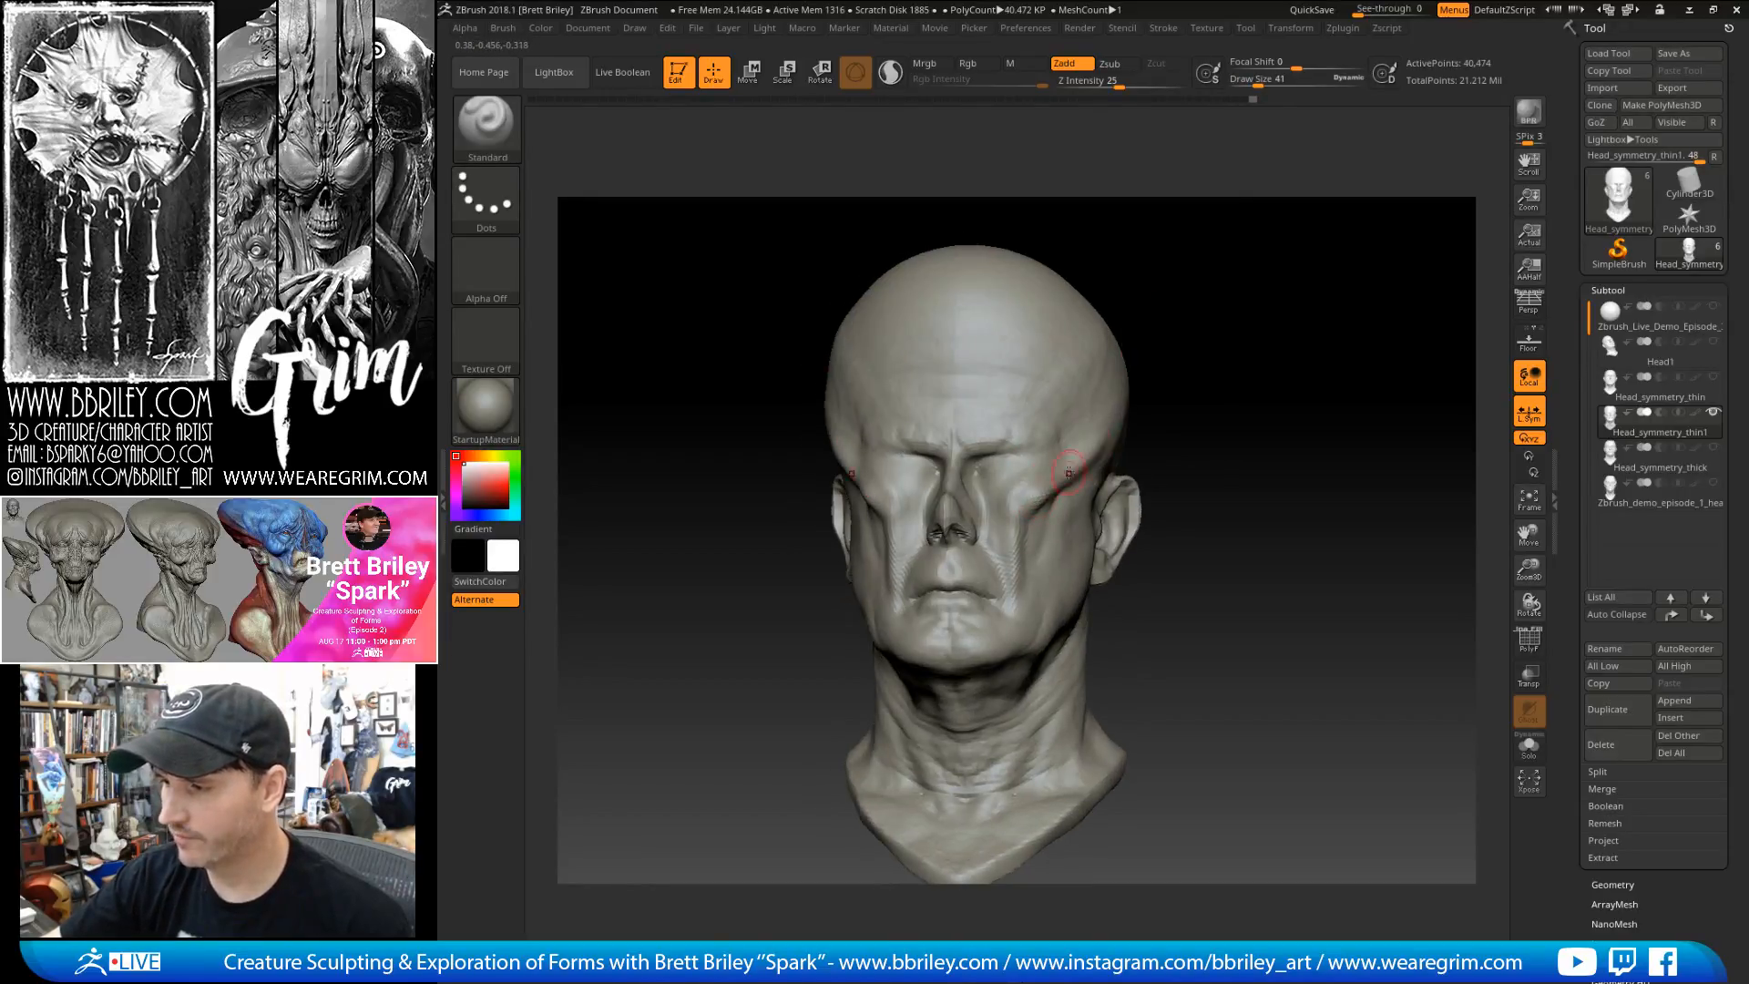
mouse_move(1158, 340)
left_mouse_down()
mouse_move(1116, 342)
mouse_move(1150, 313)
left_mouse_up()
- Reshape the temples and outer brow on both sides with the Move brush
key("b")
key("m")
key("v")
key("s")
left_click_drag(1065, 424, 1096, 422)
left_click_drag(1196, 339, 1139, 352)
key("s")
right_click_drag(1128, 379, 1087, 417)
key("s")
left_click_drag(1072, 419, 1040, 433)
- Push the nose tip back into a flatter profile with the Move brush, reducing the draw size to 47
key("s")
left_click_drag(948, 507, 932, 507)
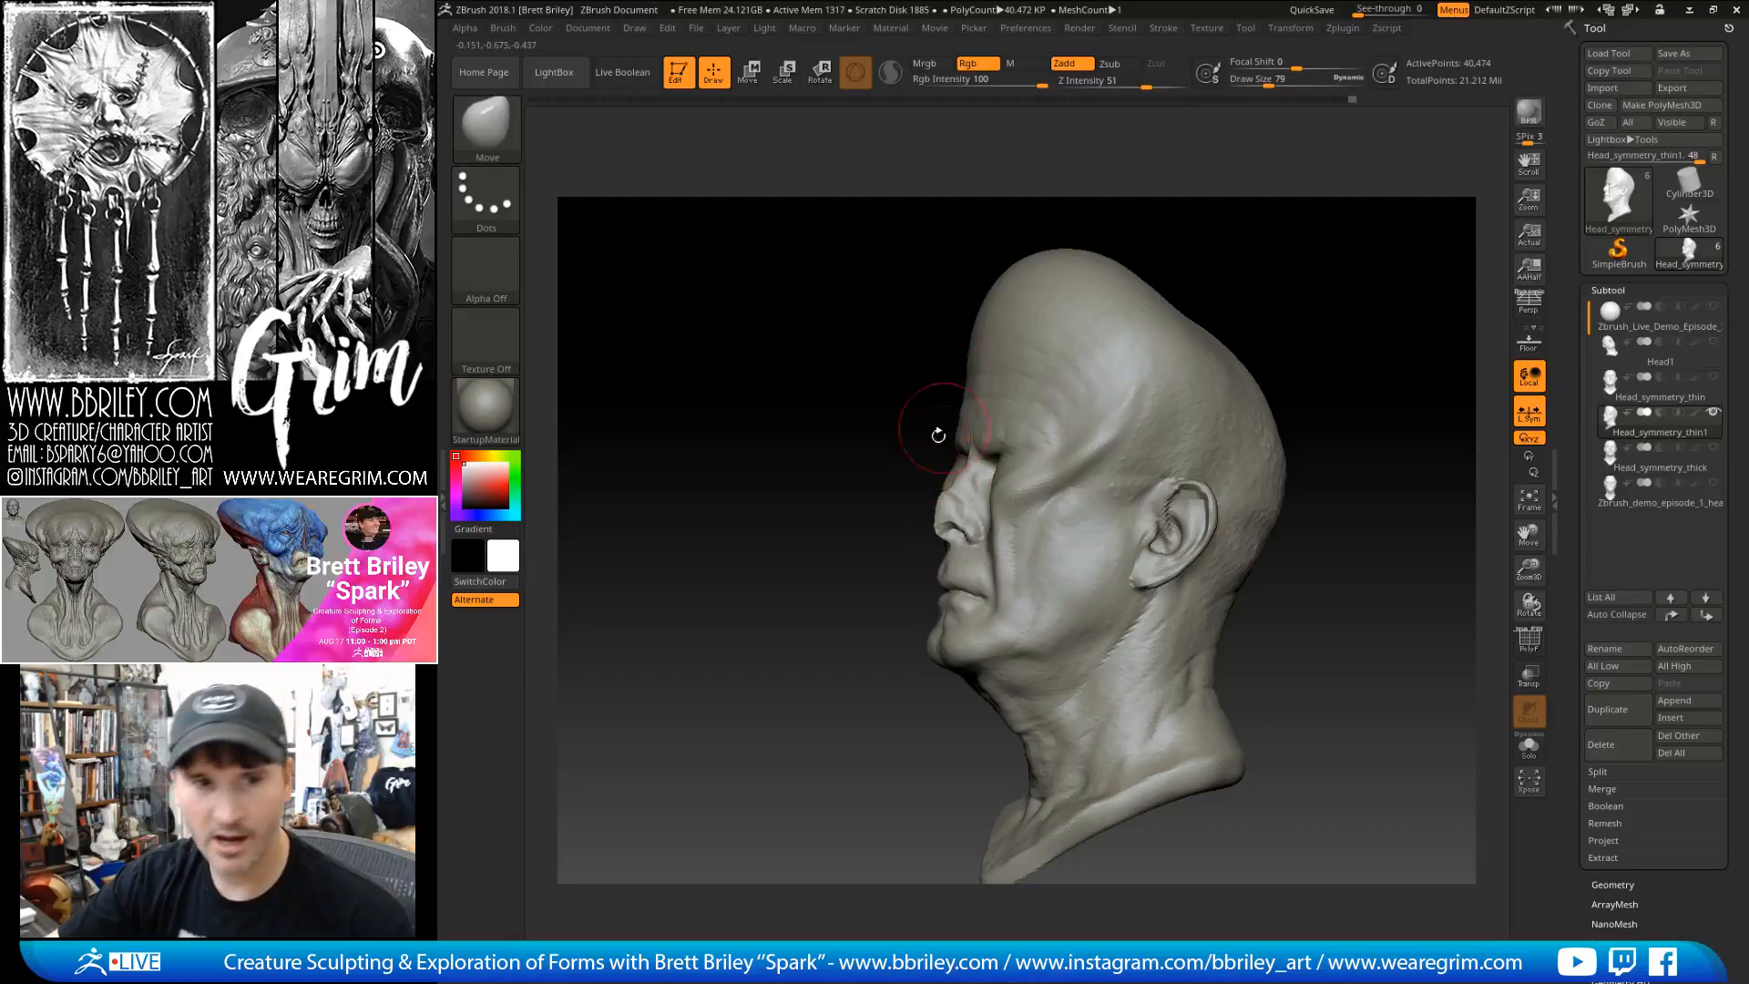
right_click_drag(1083, 400, 966, 496)
key("s")
left_click_drag(964, 502, 938, 526)
key("s")
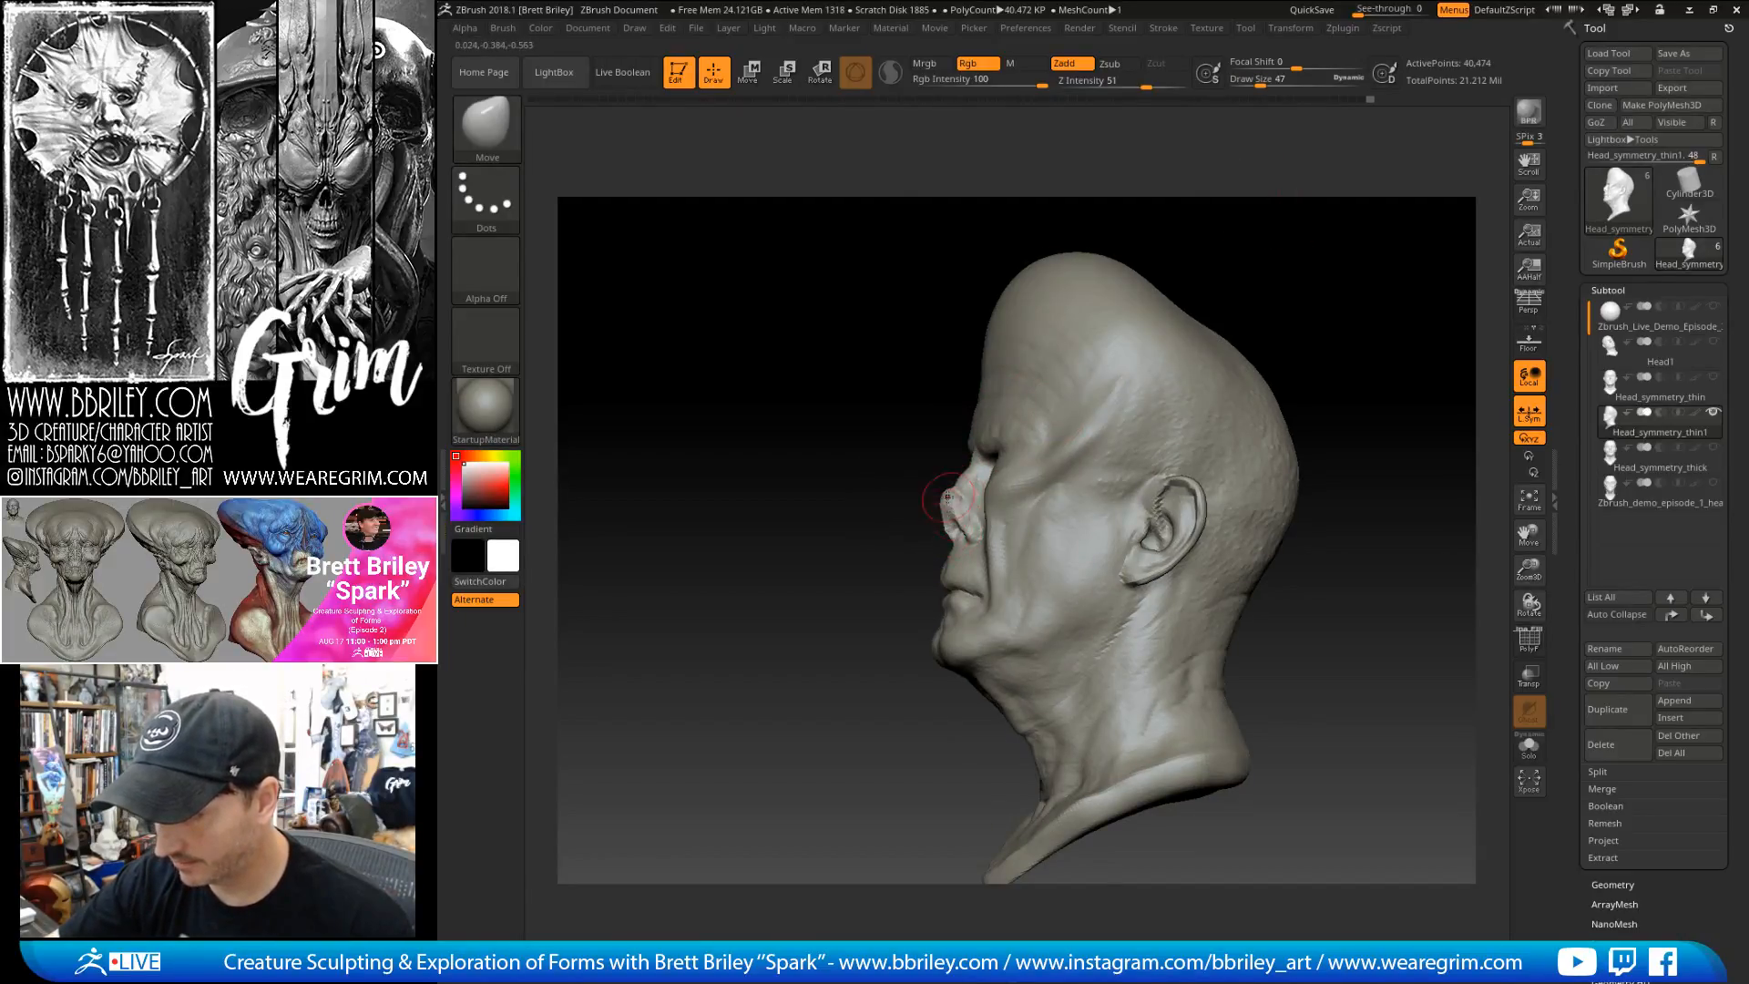
mouse_move(954, 496)
right_mouse_down()
mouse_move(1132, 270)
mouse_move(1002, 420)
mouse_move(933, 413)
right_mouse_up()
- Refine the nose and nostrils with the Standard brush at draw size 32 and the Clay brush at draw size 27
key("b")
key("s")
key("t")
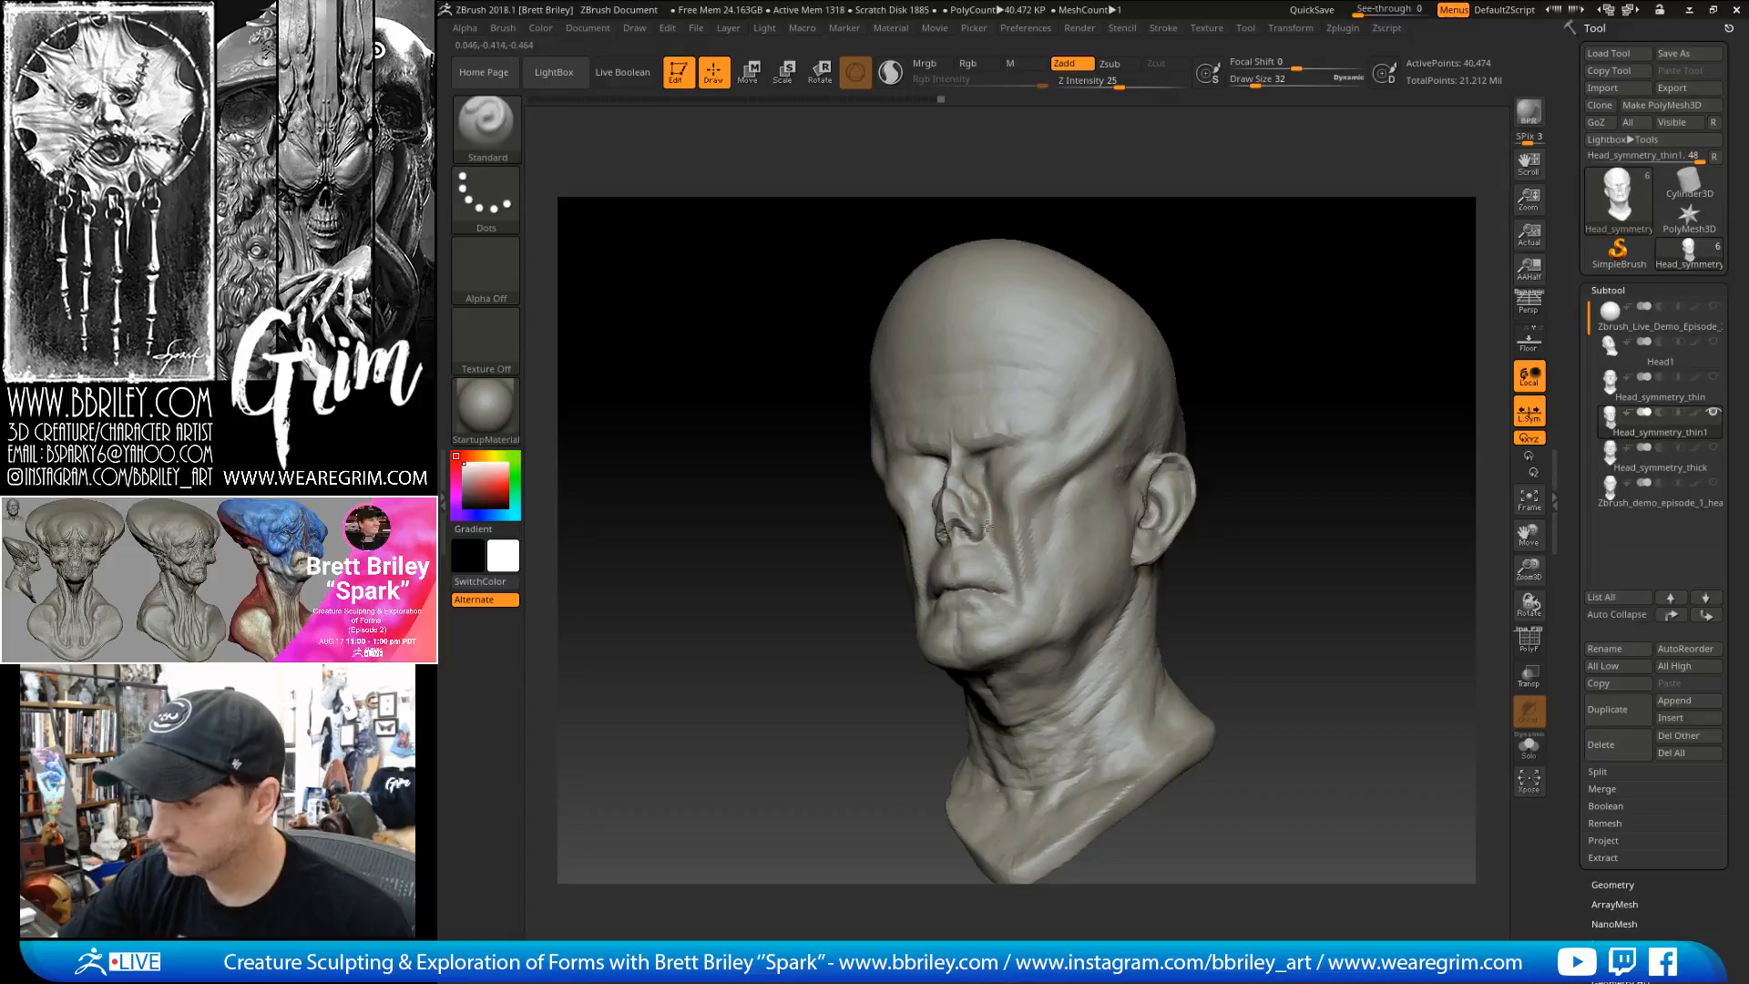
key("b")
key("c")
key("l")
right_click_drag(973, 492, 966, 484)
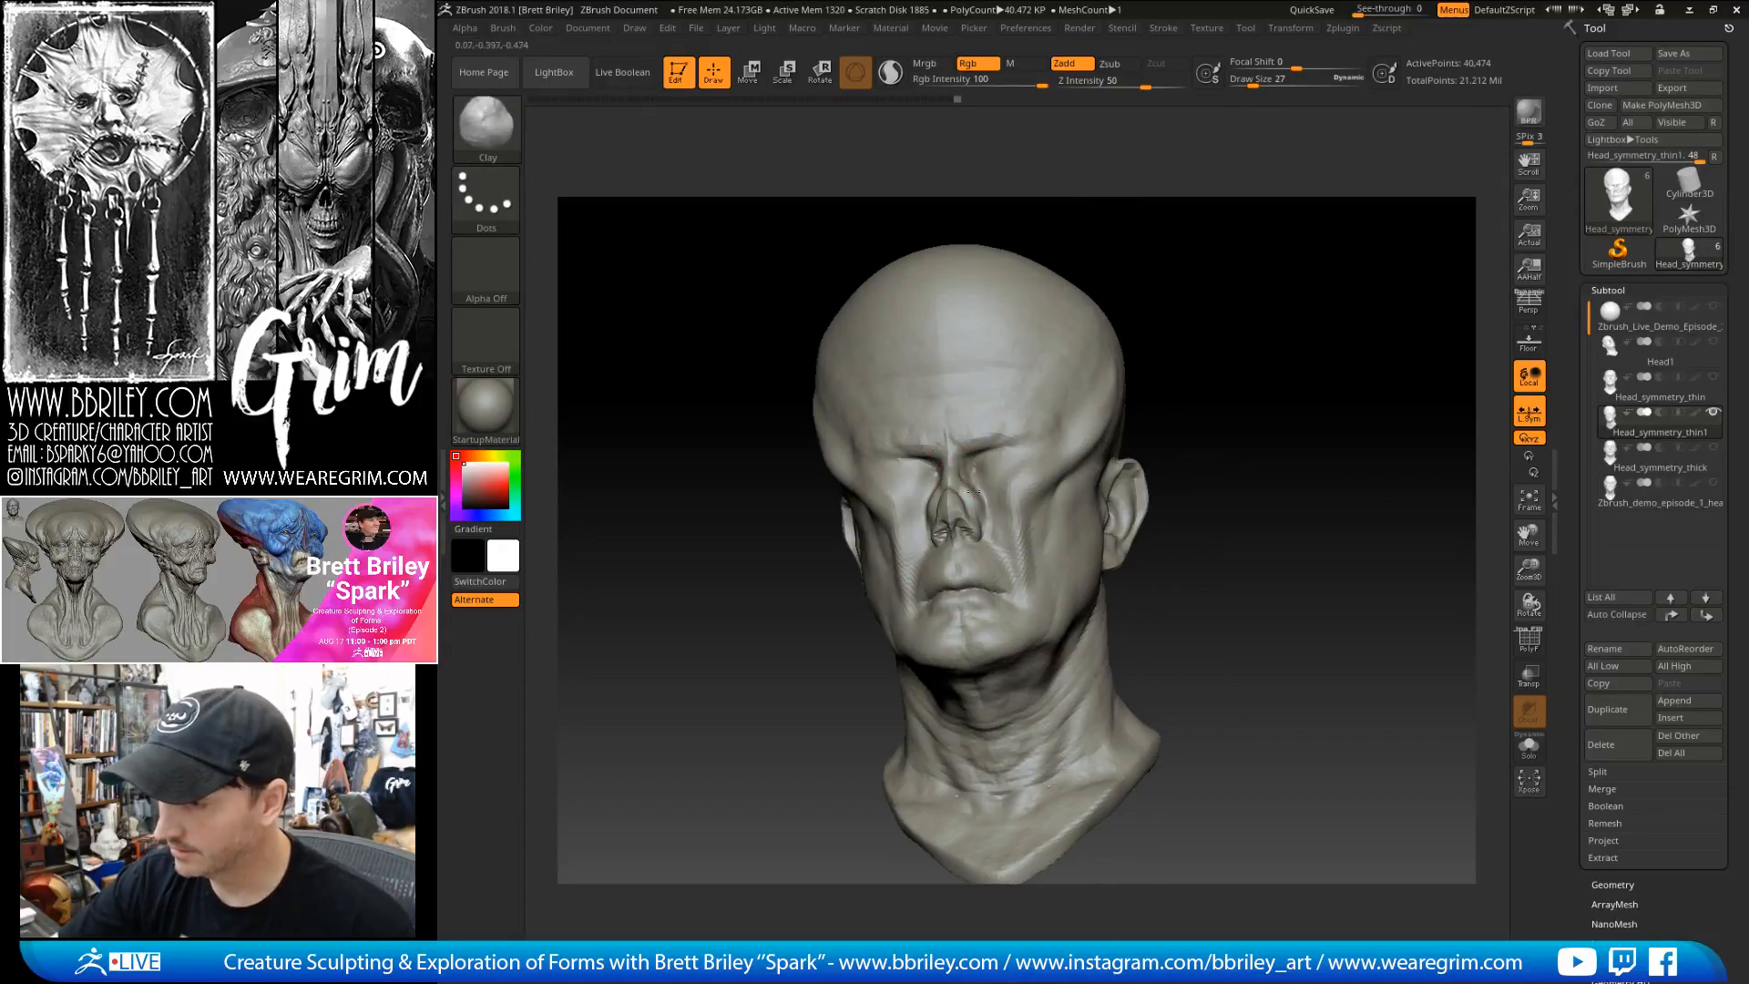
key("b")
key("d")
key("s")
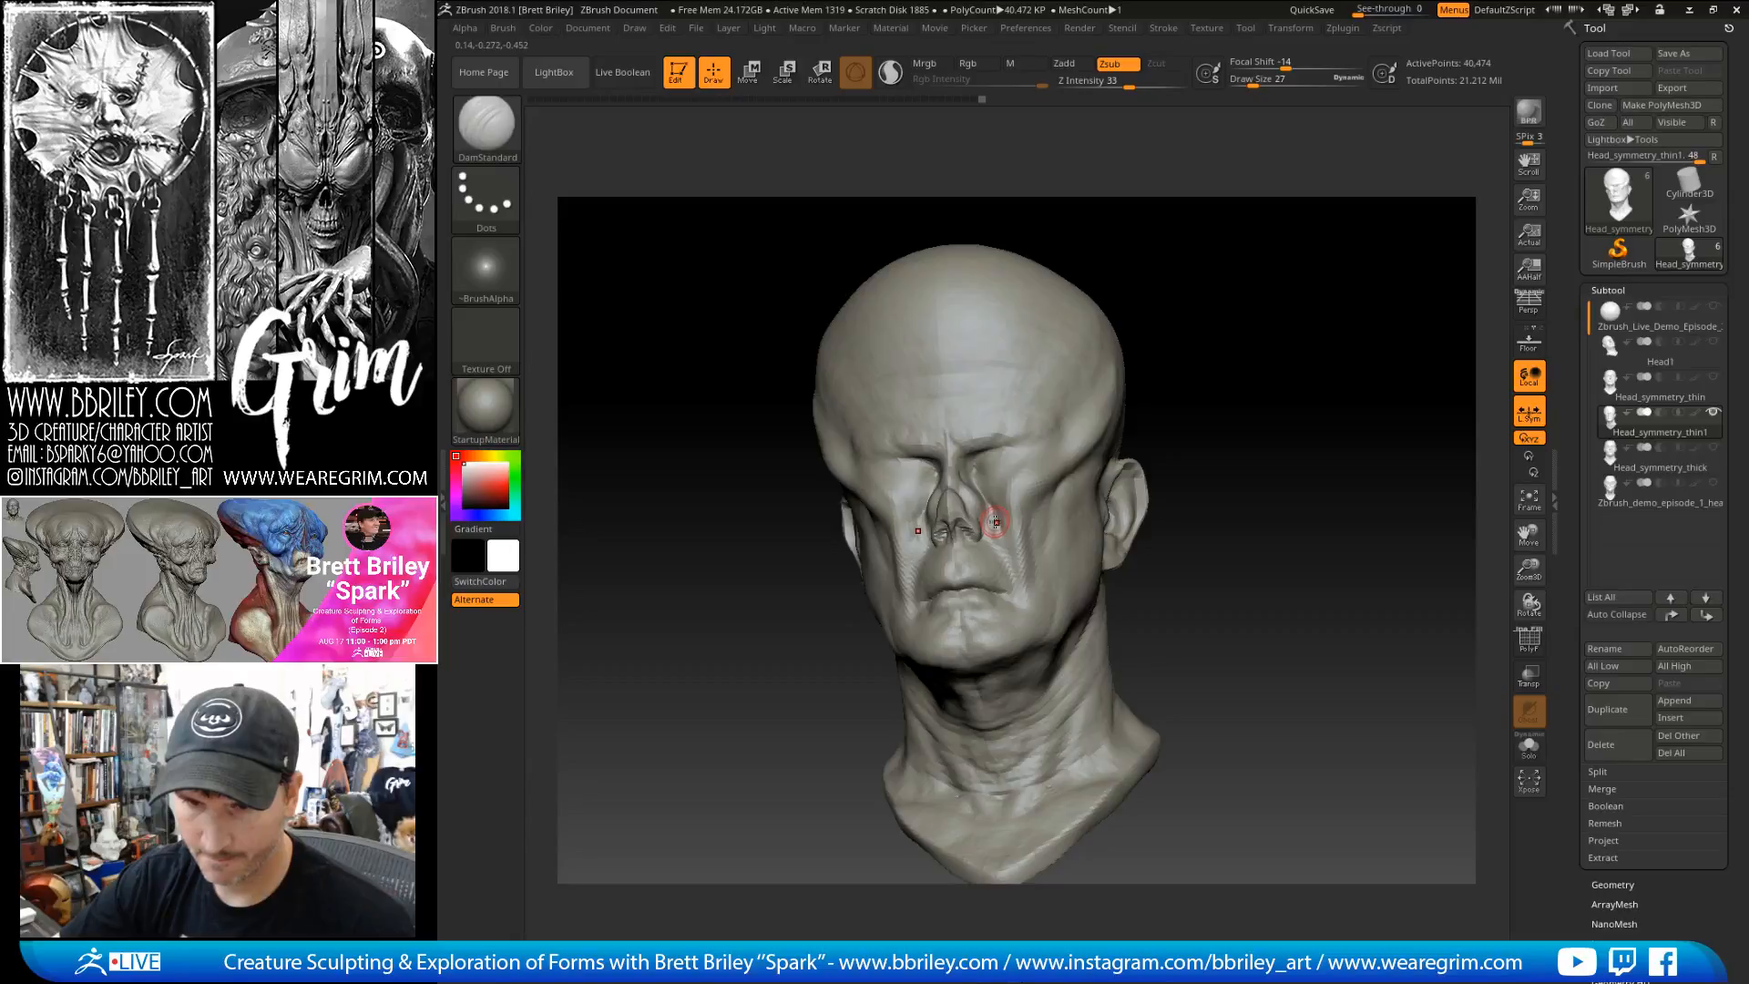
left_click_drag(1229, 331, 1252, 337)
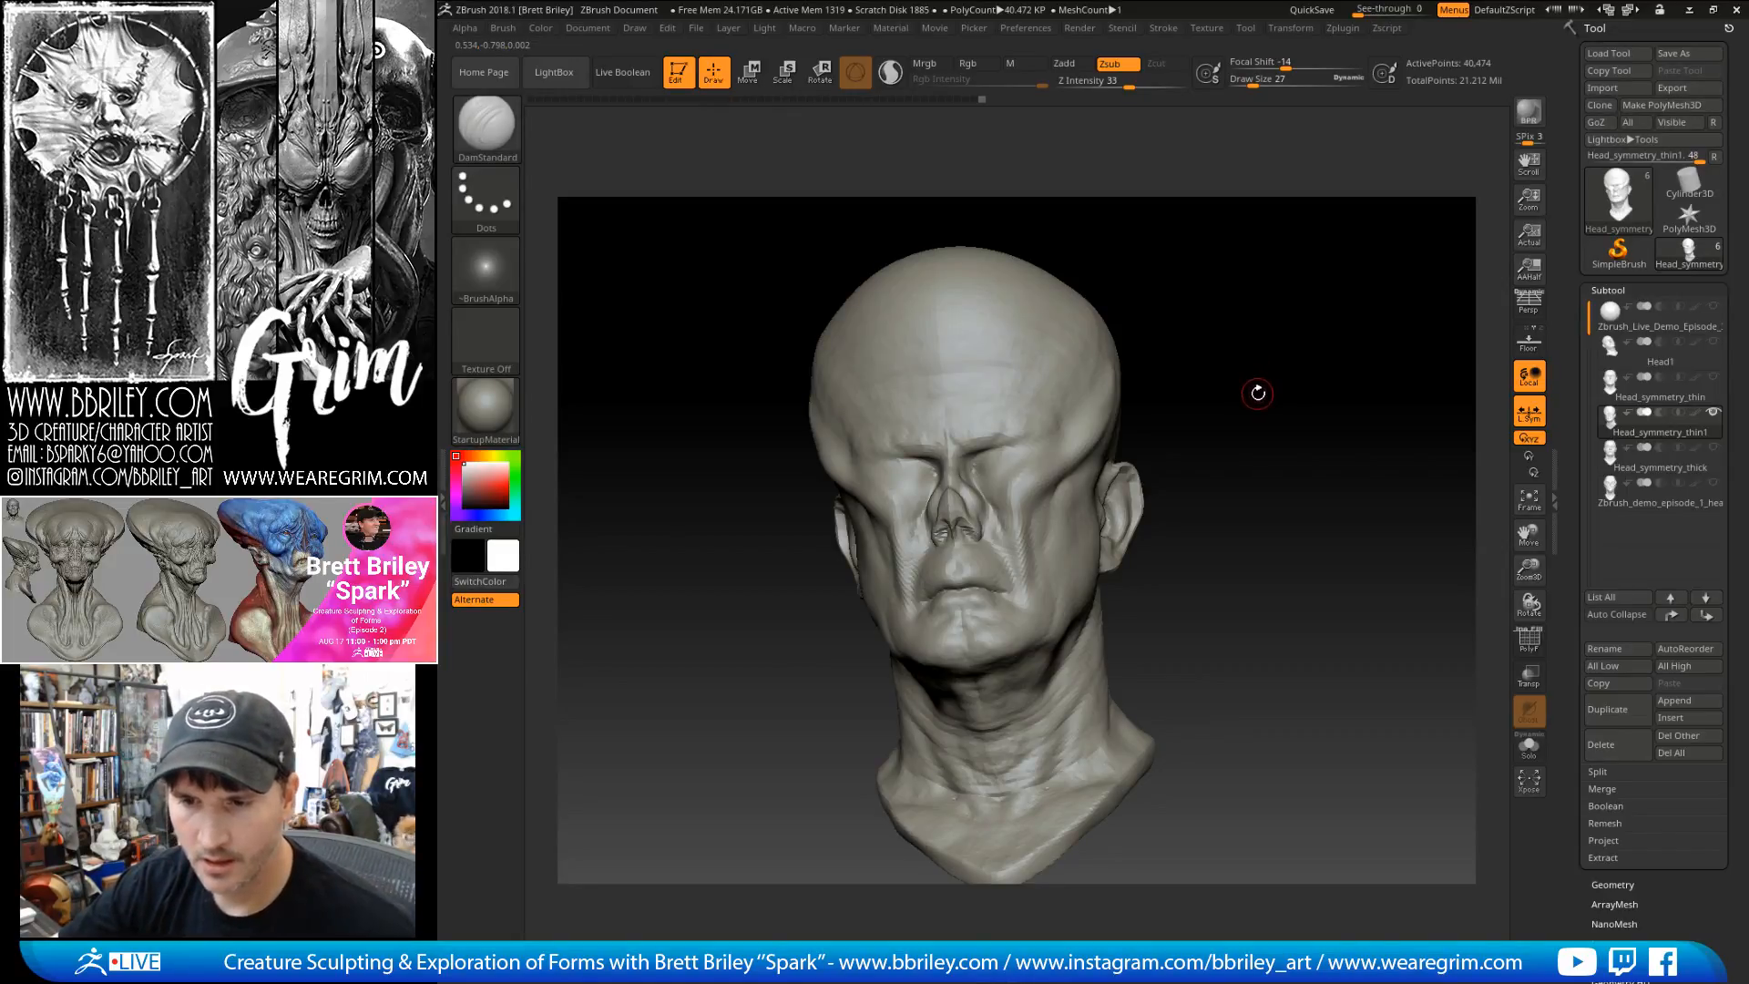
left_click_drag(1258, 393, 1258, 312)
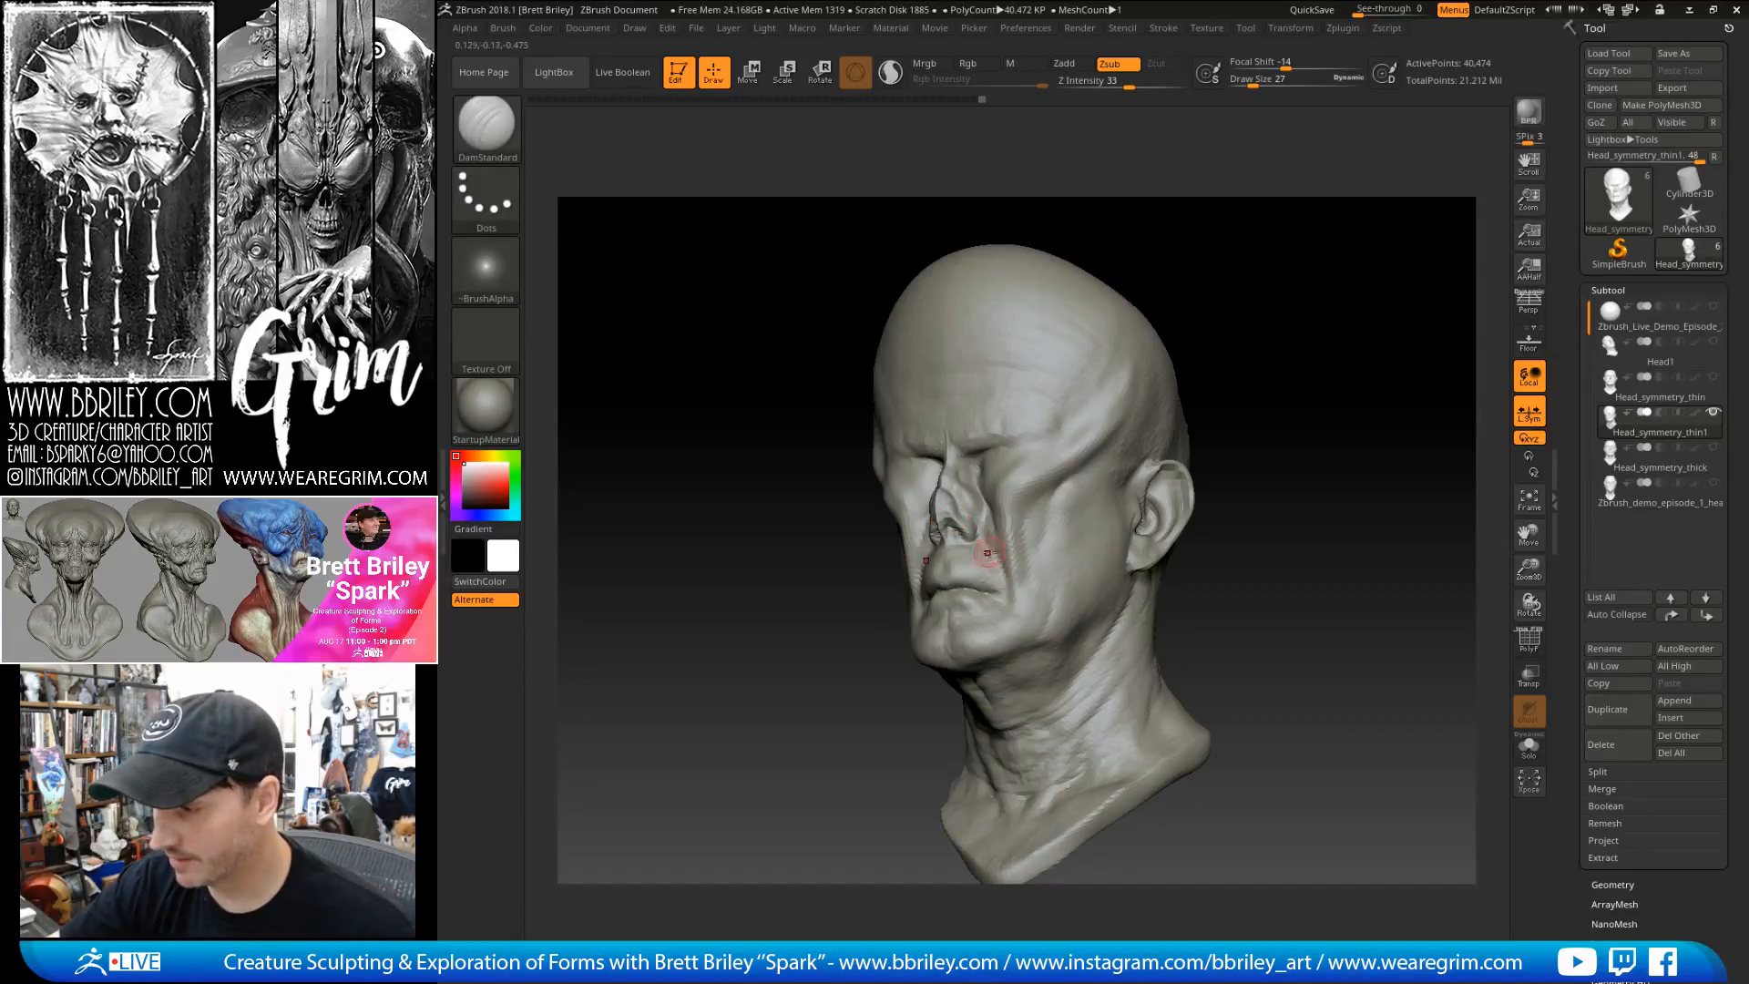
- Adjust the cheeks and lower face symmetrically with the Move brush at draw sizes 90 and 102
left_click_drag(1297, 222, 1117, 289)
key("b")
key("m")
key("v")
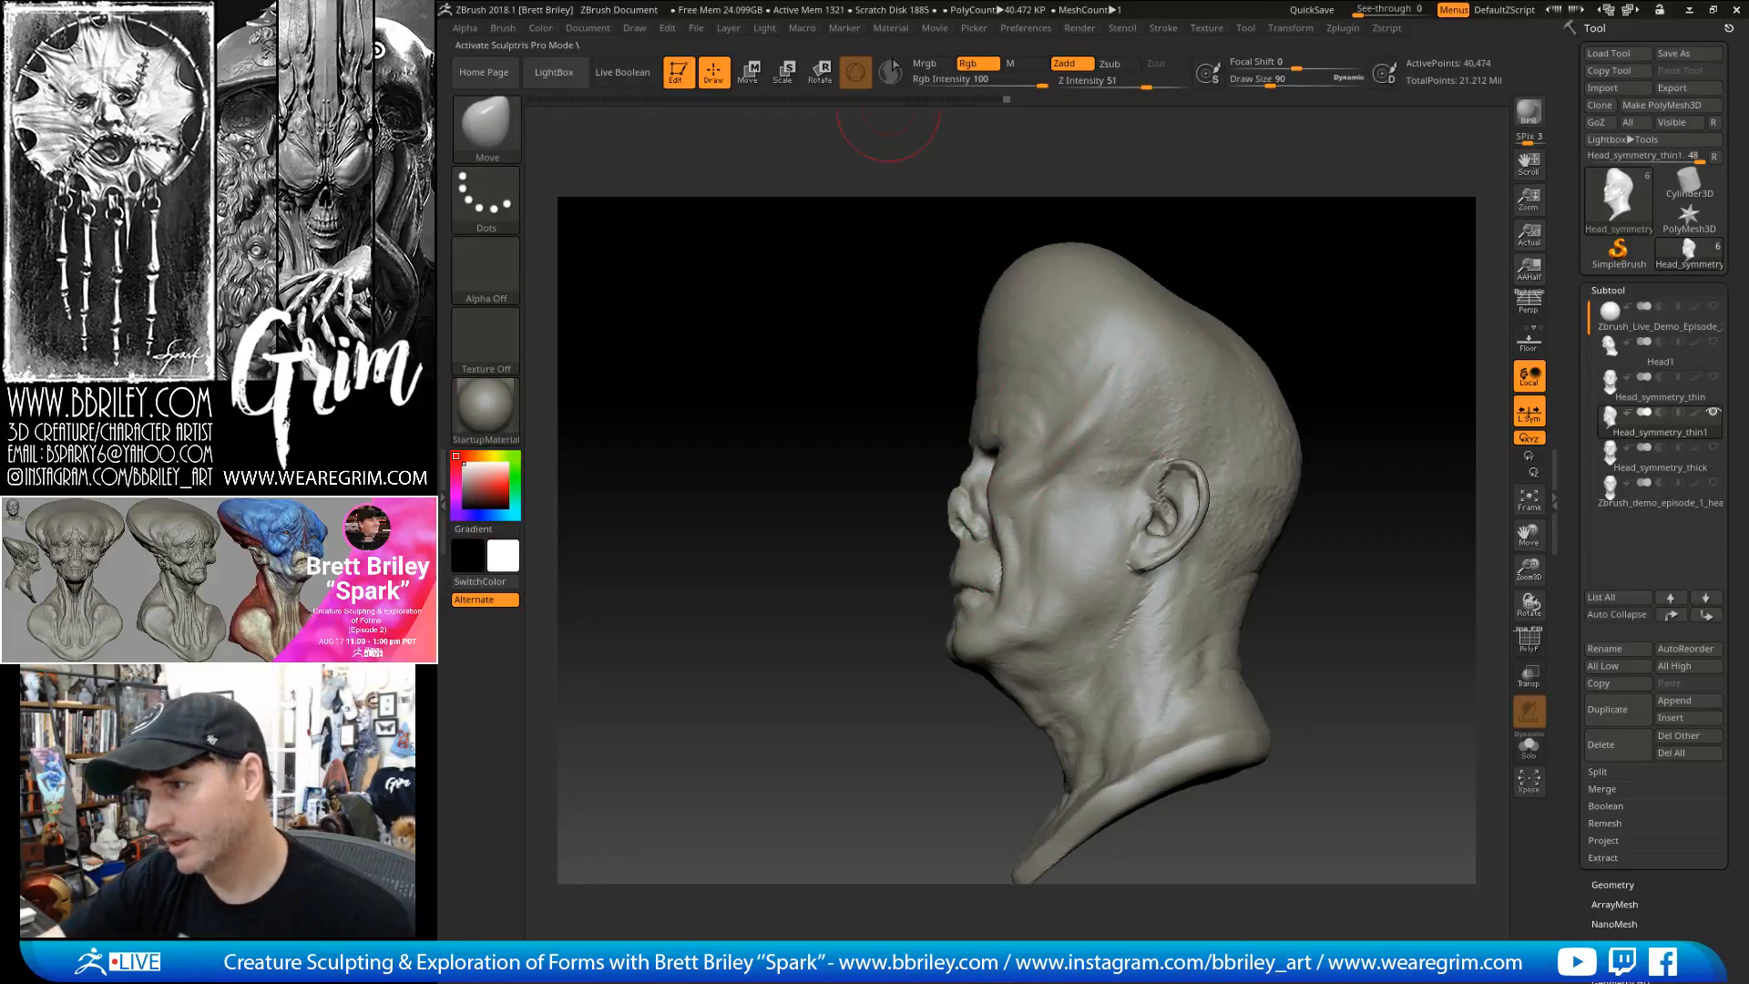
mouse_move(1367, 265)
left_mouse_down()
mouse_move(1458, 273)
mouse_move(1363, 281)
mouse_move(1406, 281)
left_mouse_up()
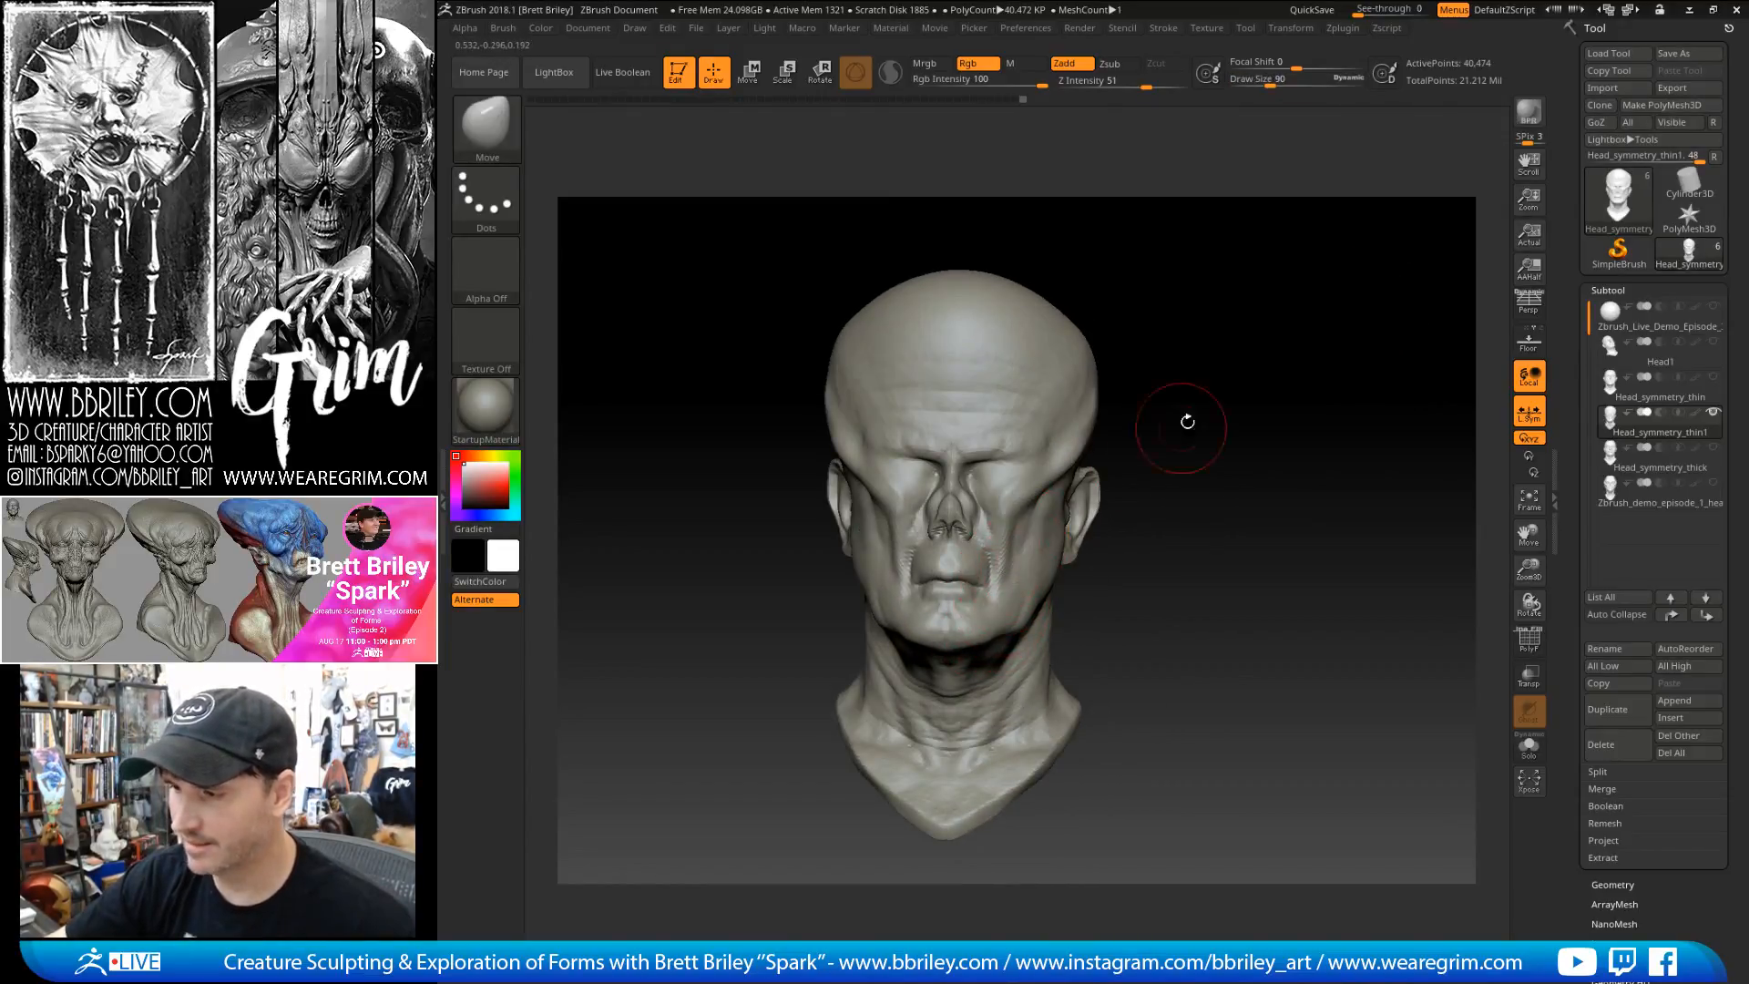
left_click_drag(1154, 453, 1035, 546)
mouse_move(1202, 324)
left_mouse_down()
mouse_move(1048, 545)
mouse_move(1035, 506)
left_mouse_up()
key("[")
left_click_drag(1140, 231, 1174, 231)
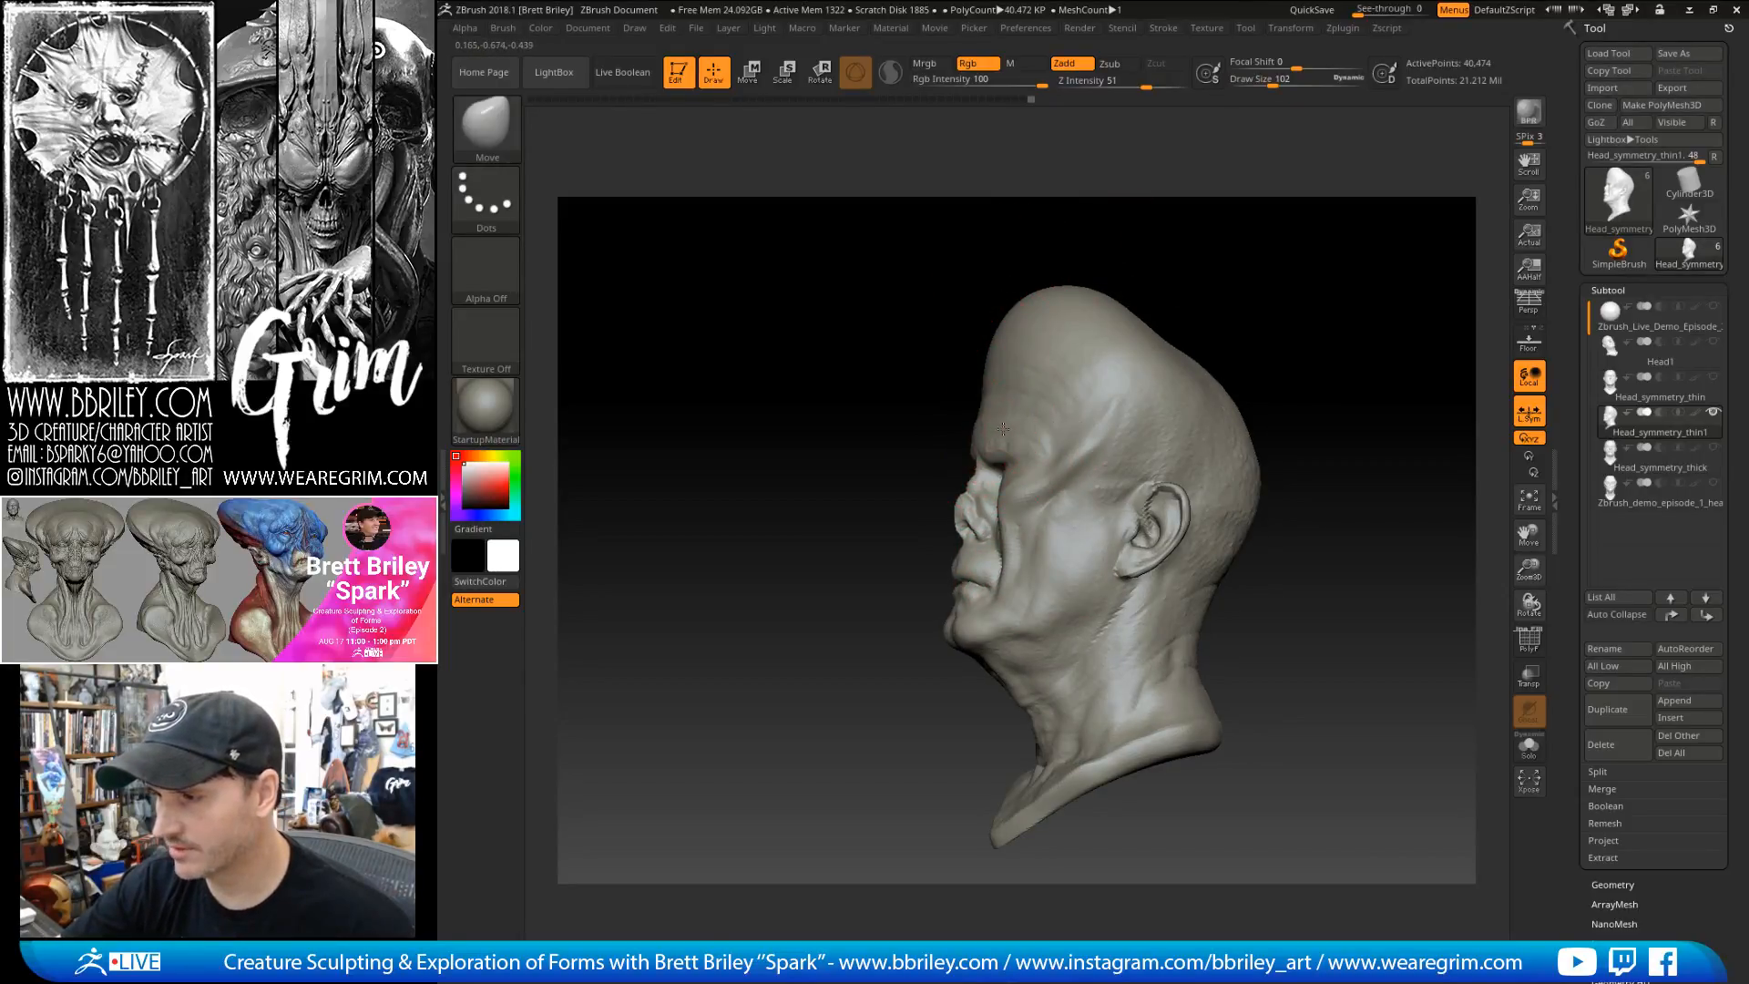
- Reshape the upper skull and temples with large Move brush strokes, using draw sizes between 168 and 305
left_click_drag(1146, 235, 1218, 242)
key("]")
key("]")
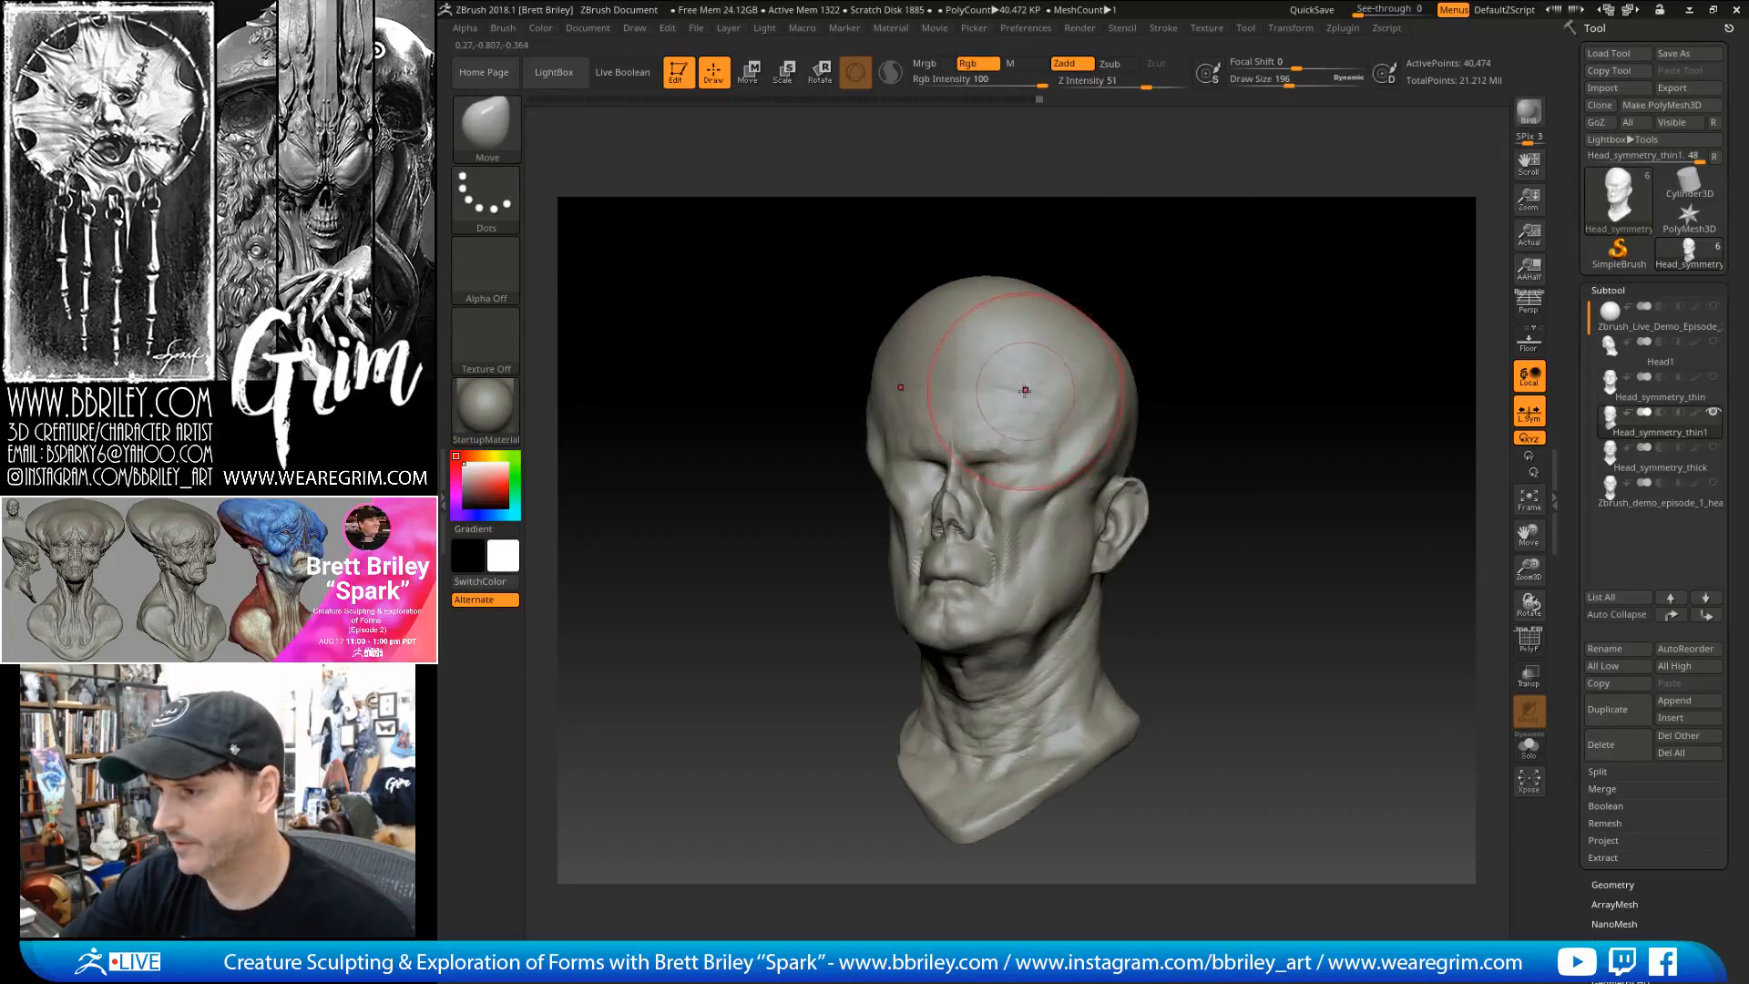
right_click_drag(1065, 324, 1130, 323)
key("]")
key("]")
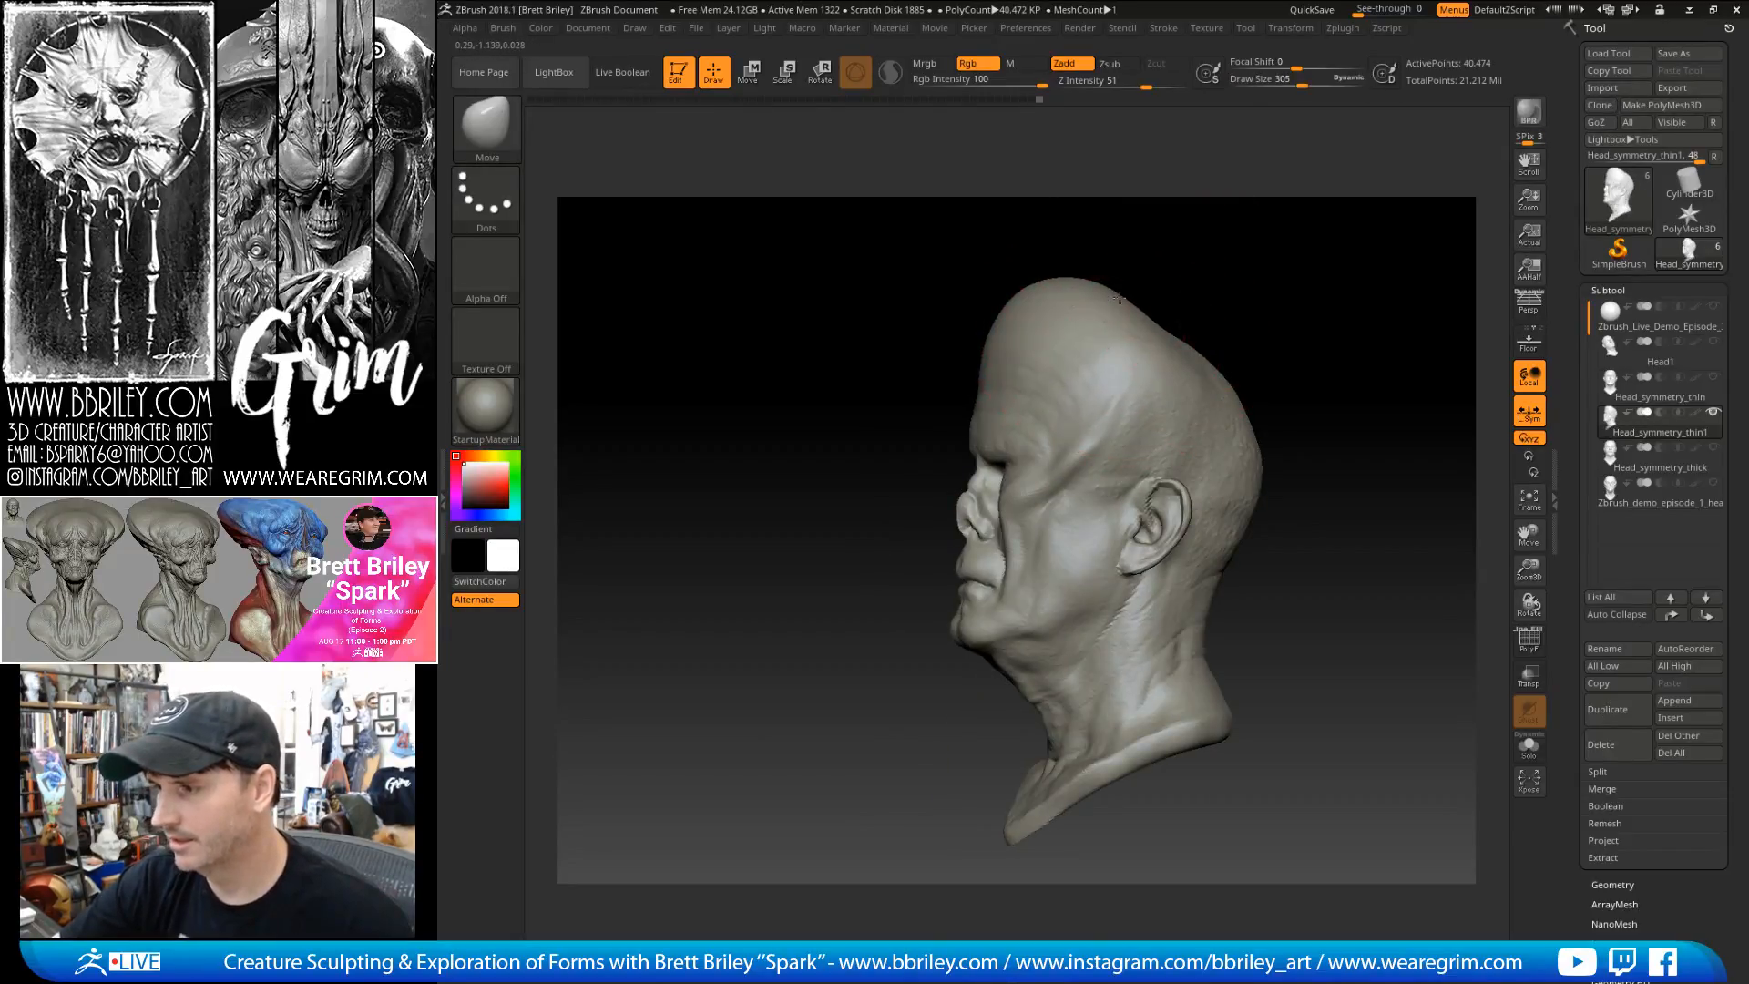
key("bracketleft")
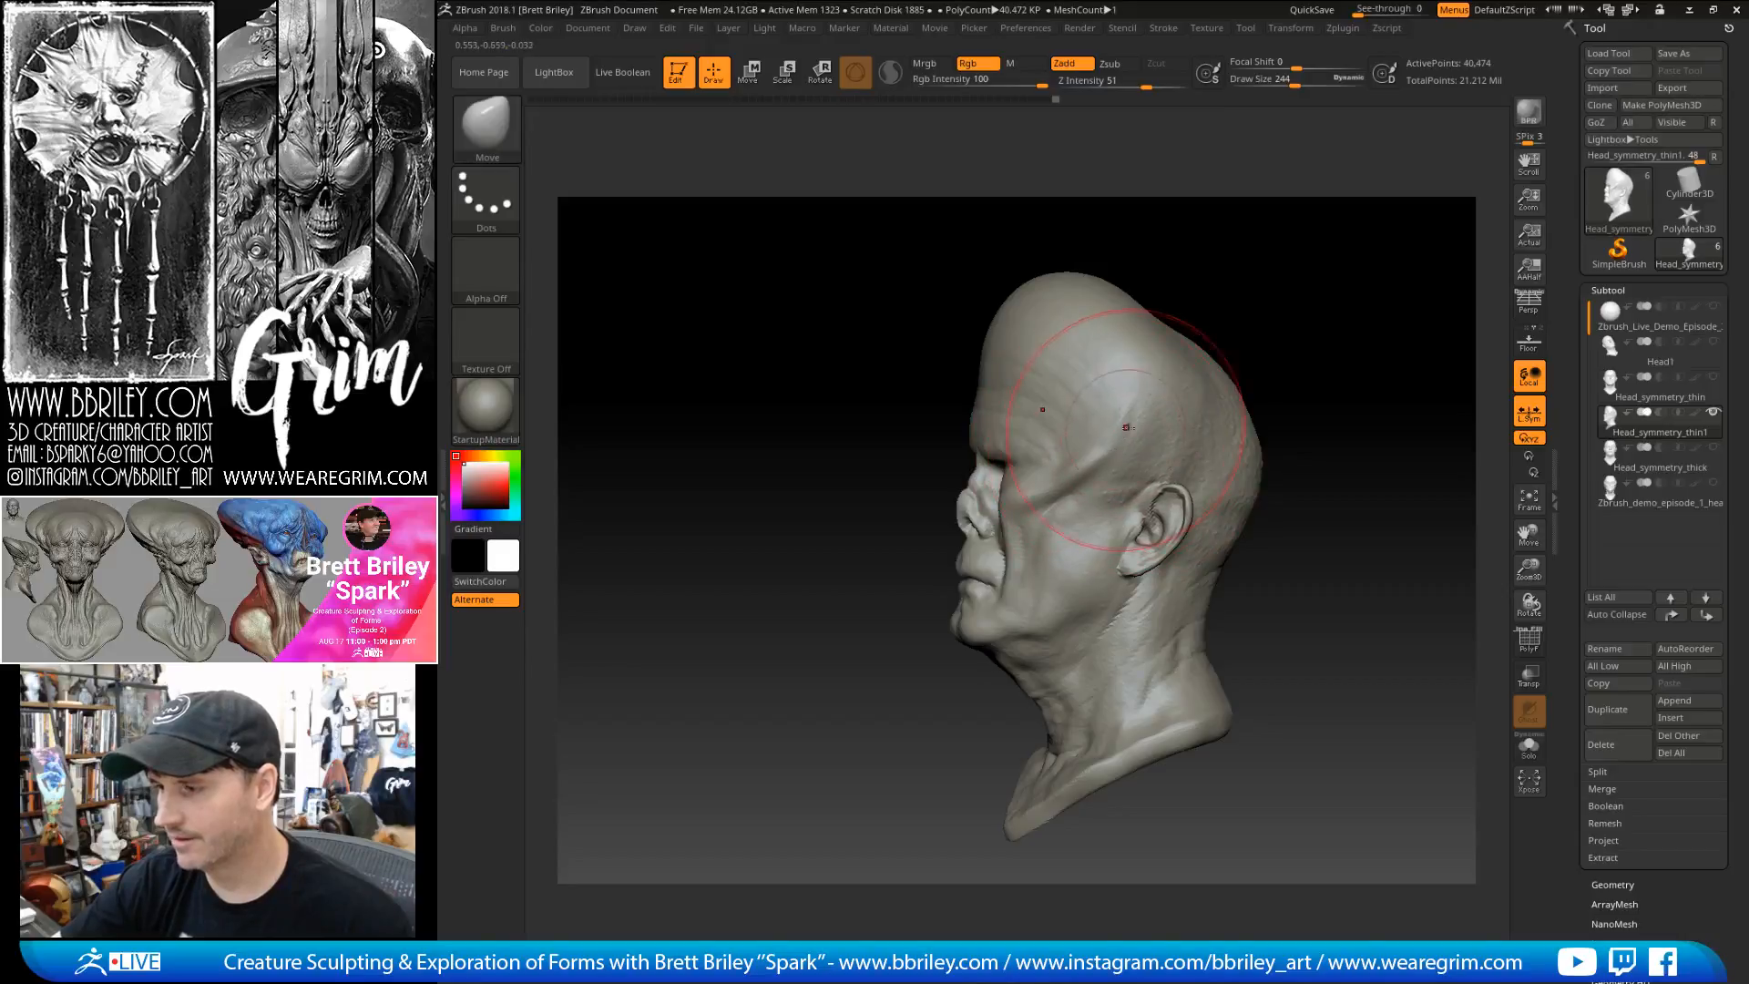
key("bracketleft")
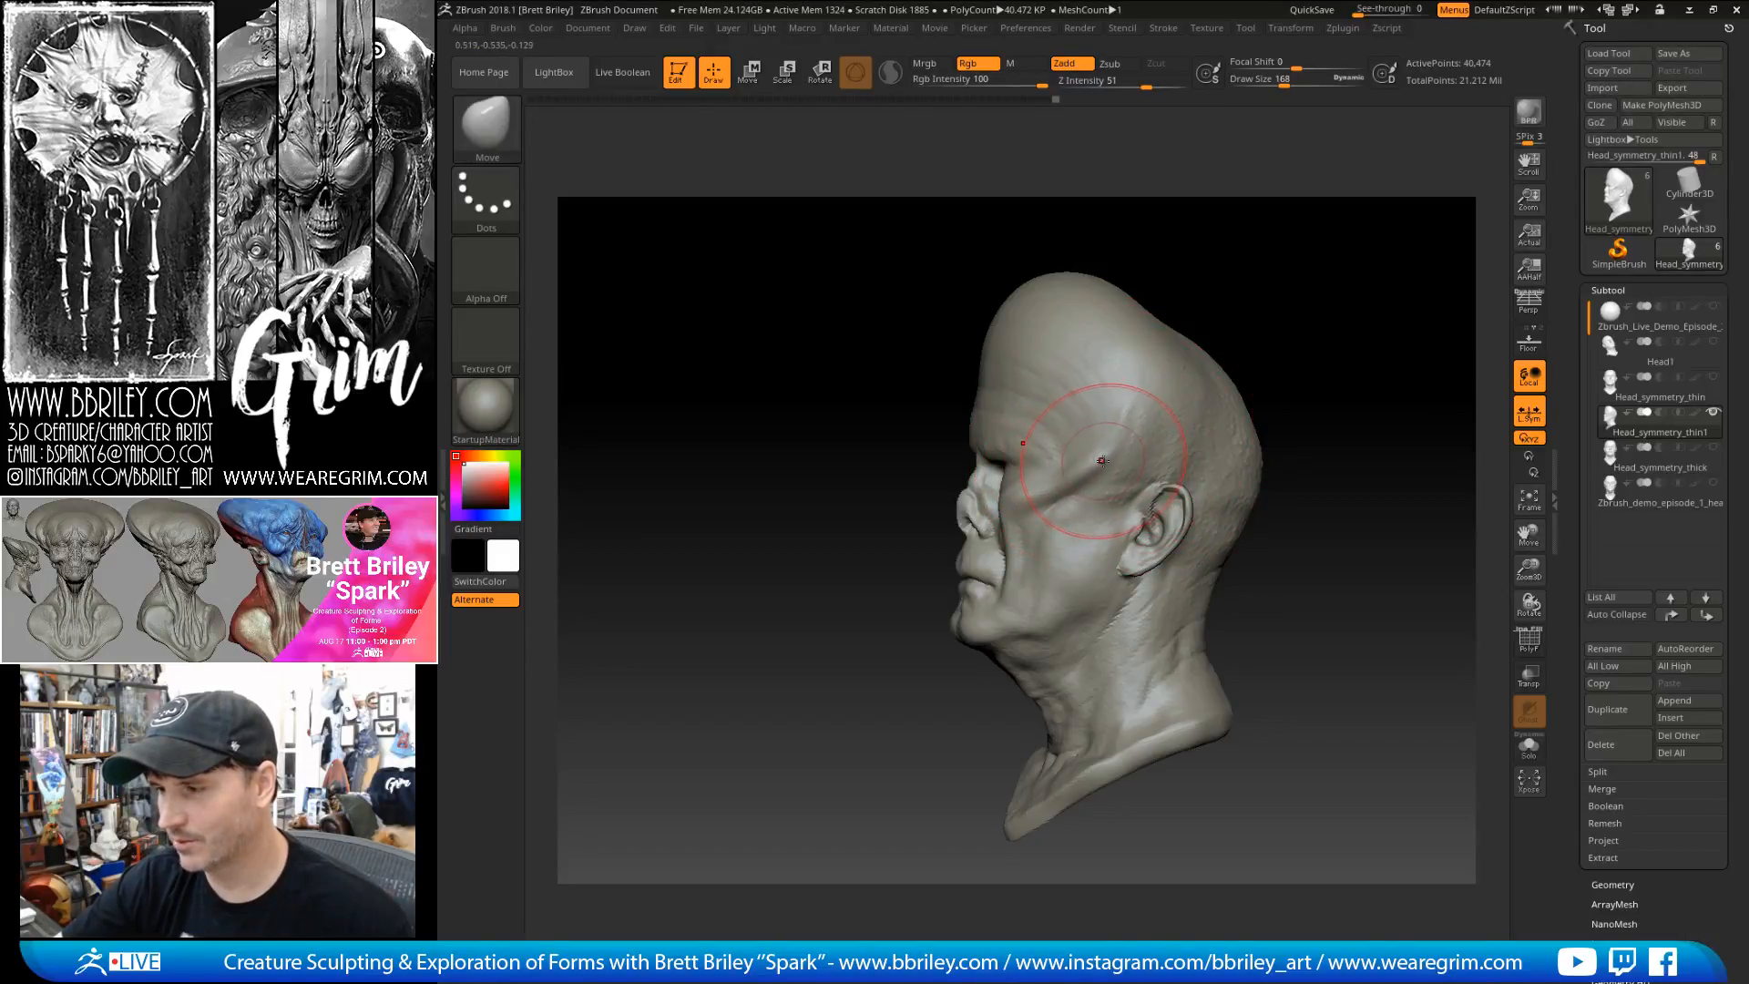
right_click_drag(1101, 460, 1254, 313)
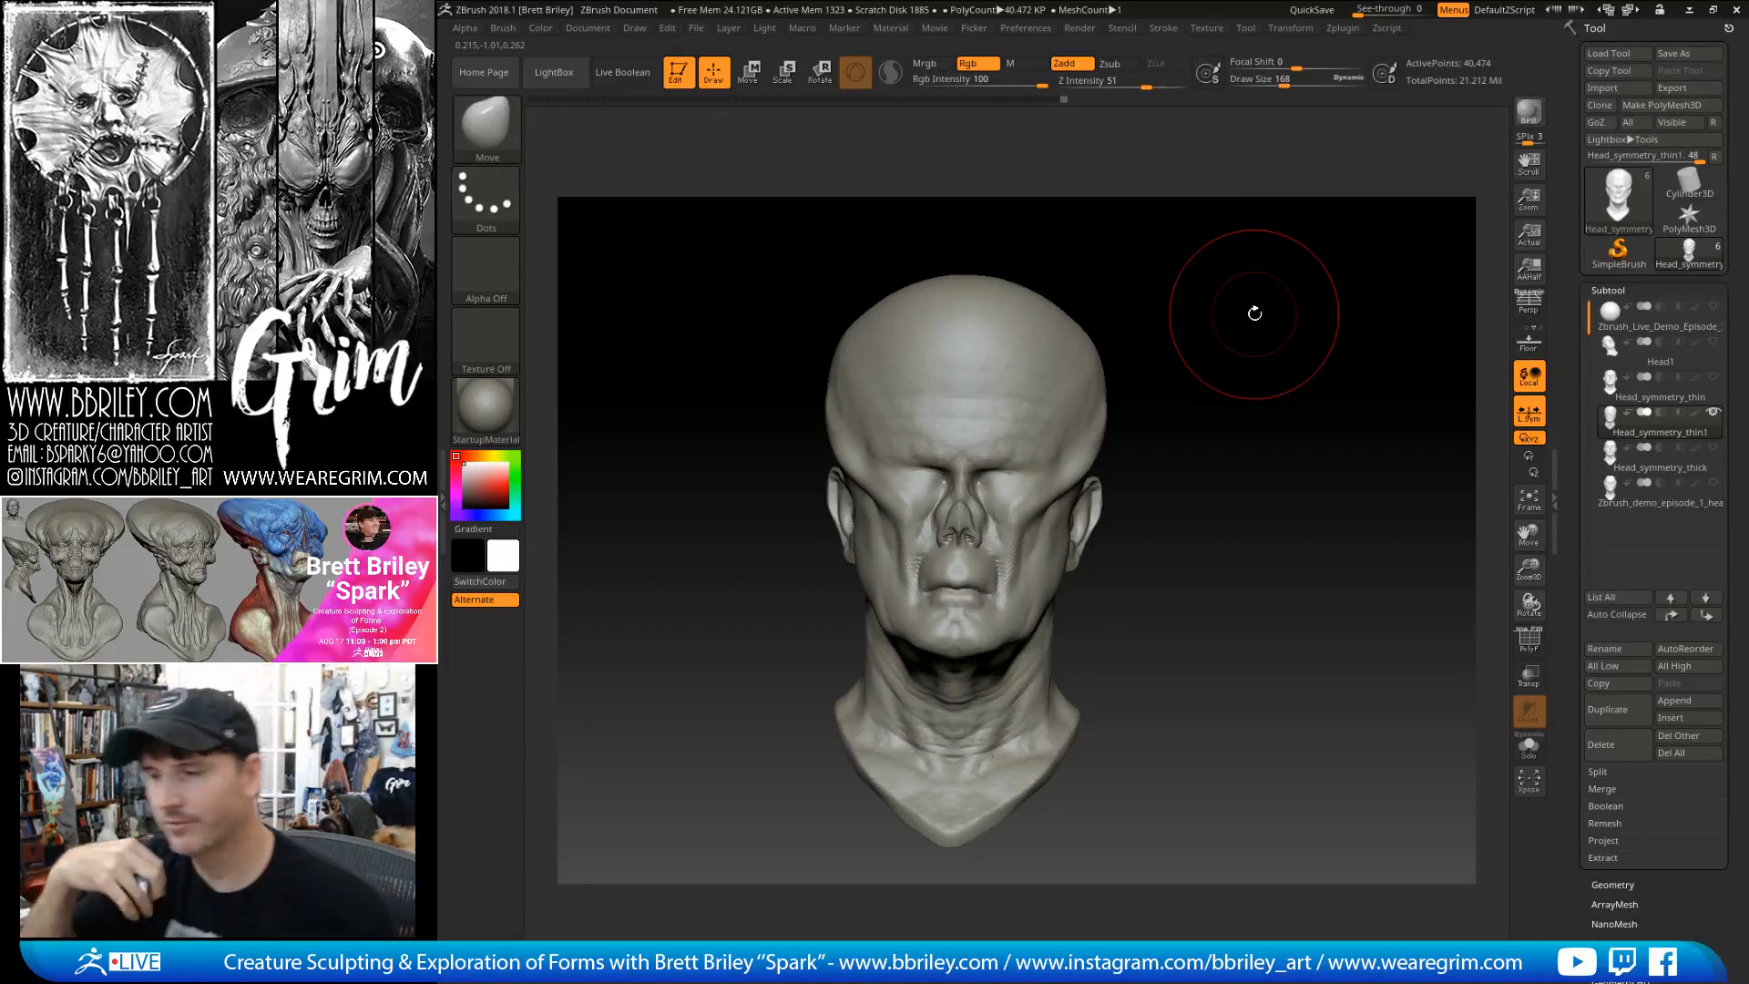
- Add volume to the cheekbones beneath the eye areas with the Standard brush at draw size 47
mouse_move(1254, 313)
right_mouse_down()
mouse_move(1203, 301)
mouse_move(966, 477)
right_mouse_up()
key("b")
key("s")
key("t")
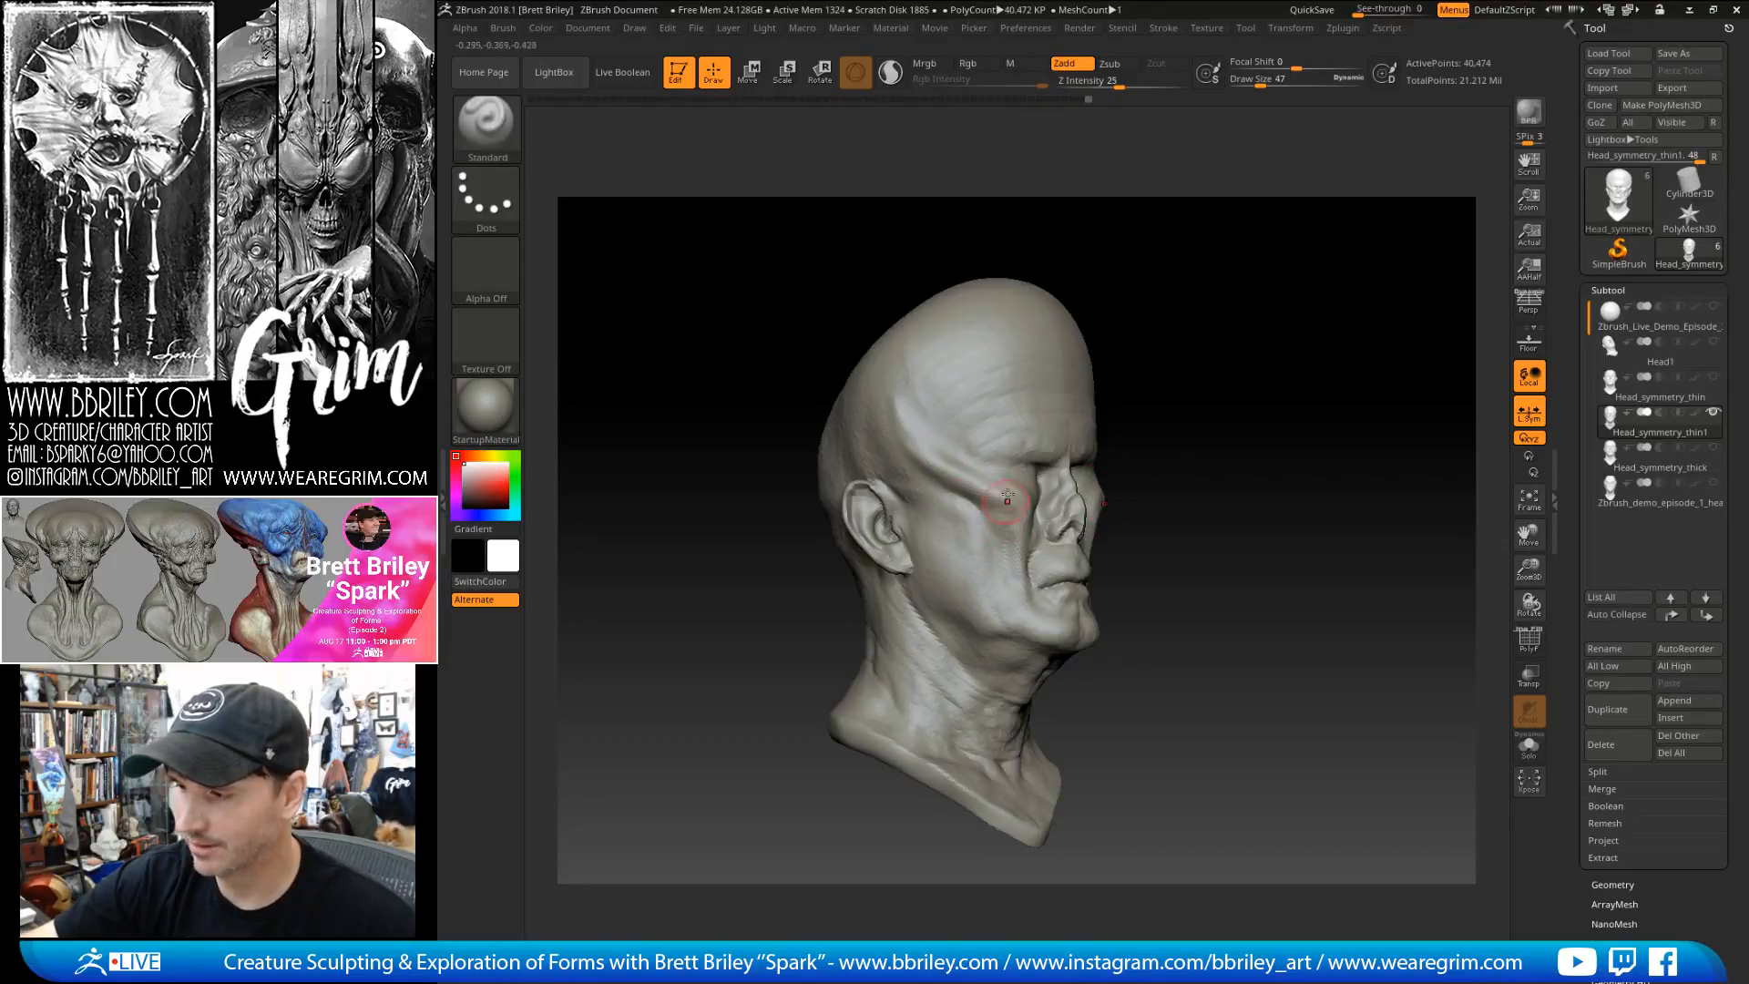
left_click_drag(1161, 234, 1124, 236)
mouse_move(1203, 175)
left_mouse_down()
mouse_move(1183, 170)
mouse_move(1203, 175)
left_mouse_up()
- Define the cheekbone ridges toward the ears with the Clay brush at draw size 29, and smooth the strokes
key("b")
key("c")
key("l")
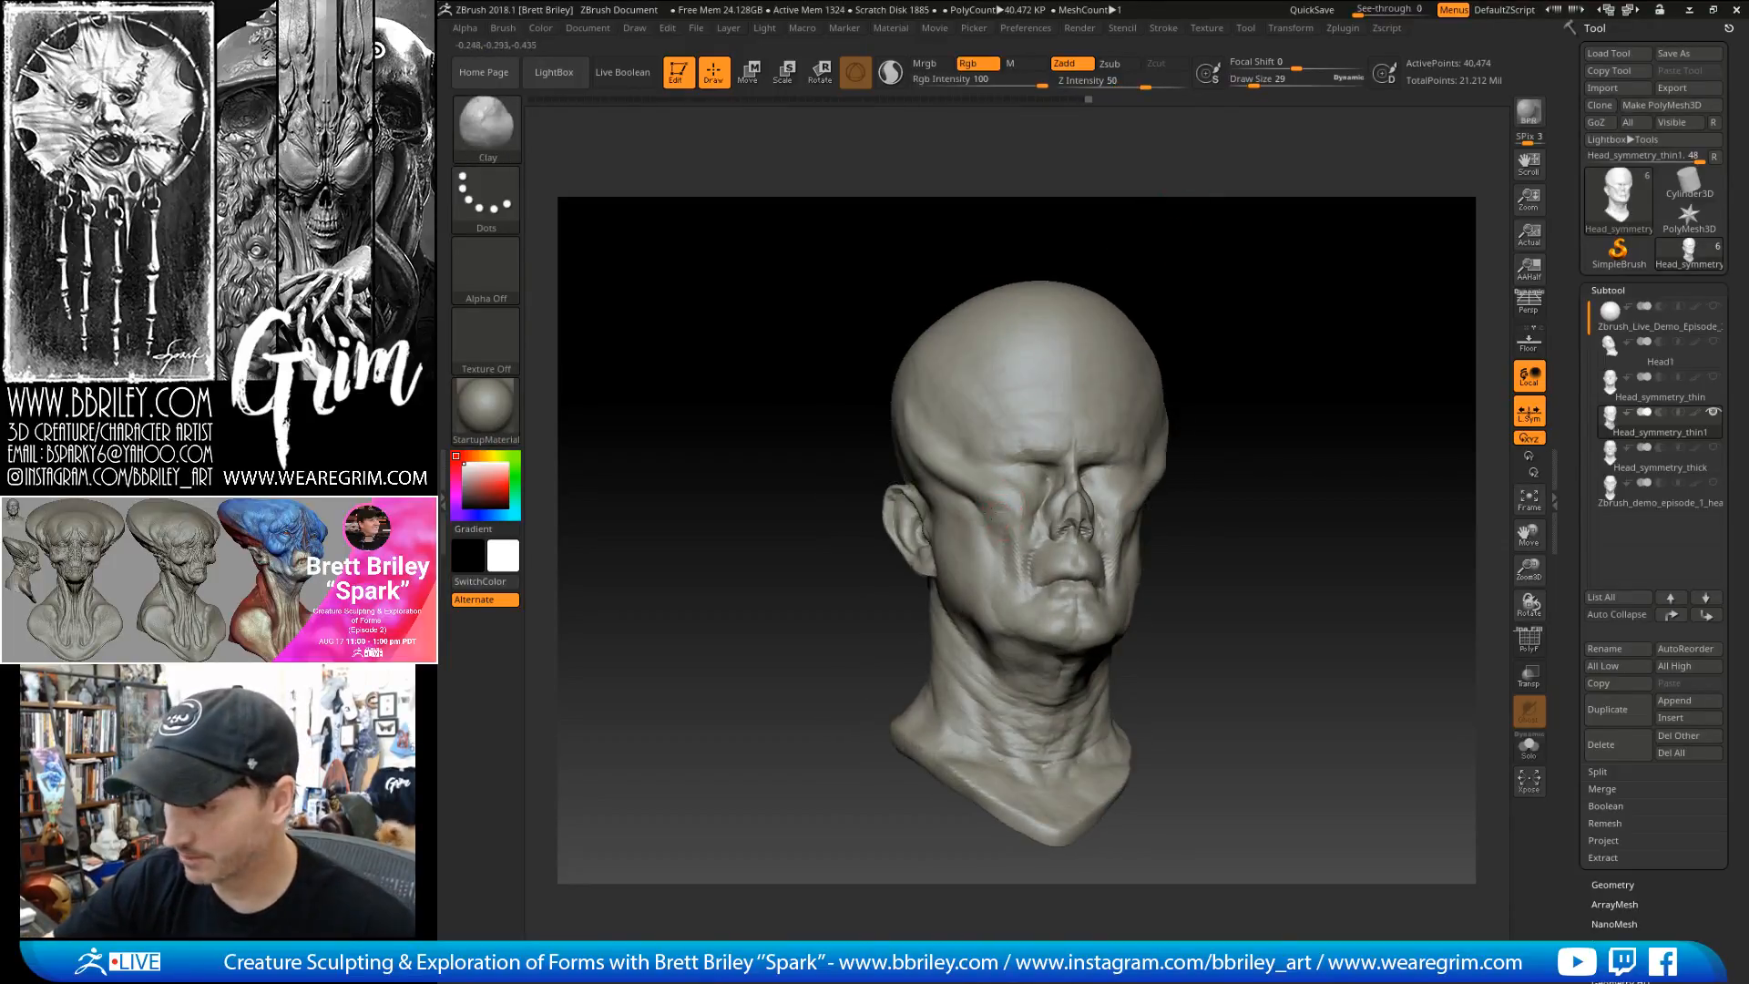
left_click_drag(930, 239, 1040, 235)
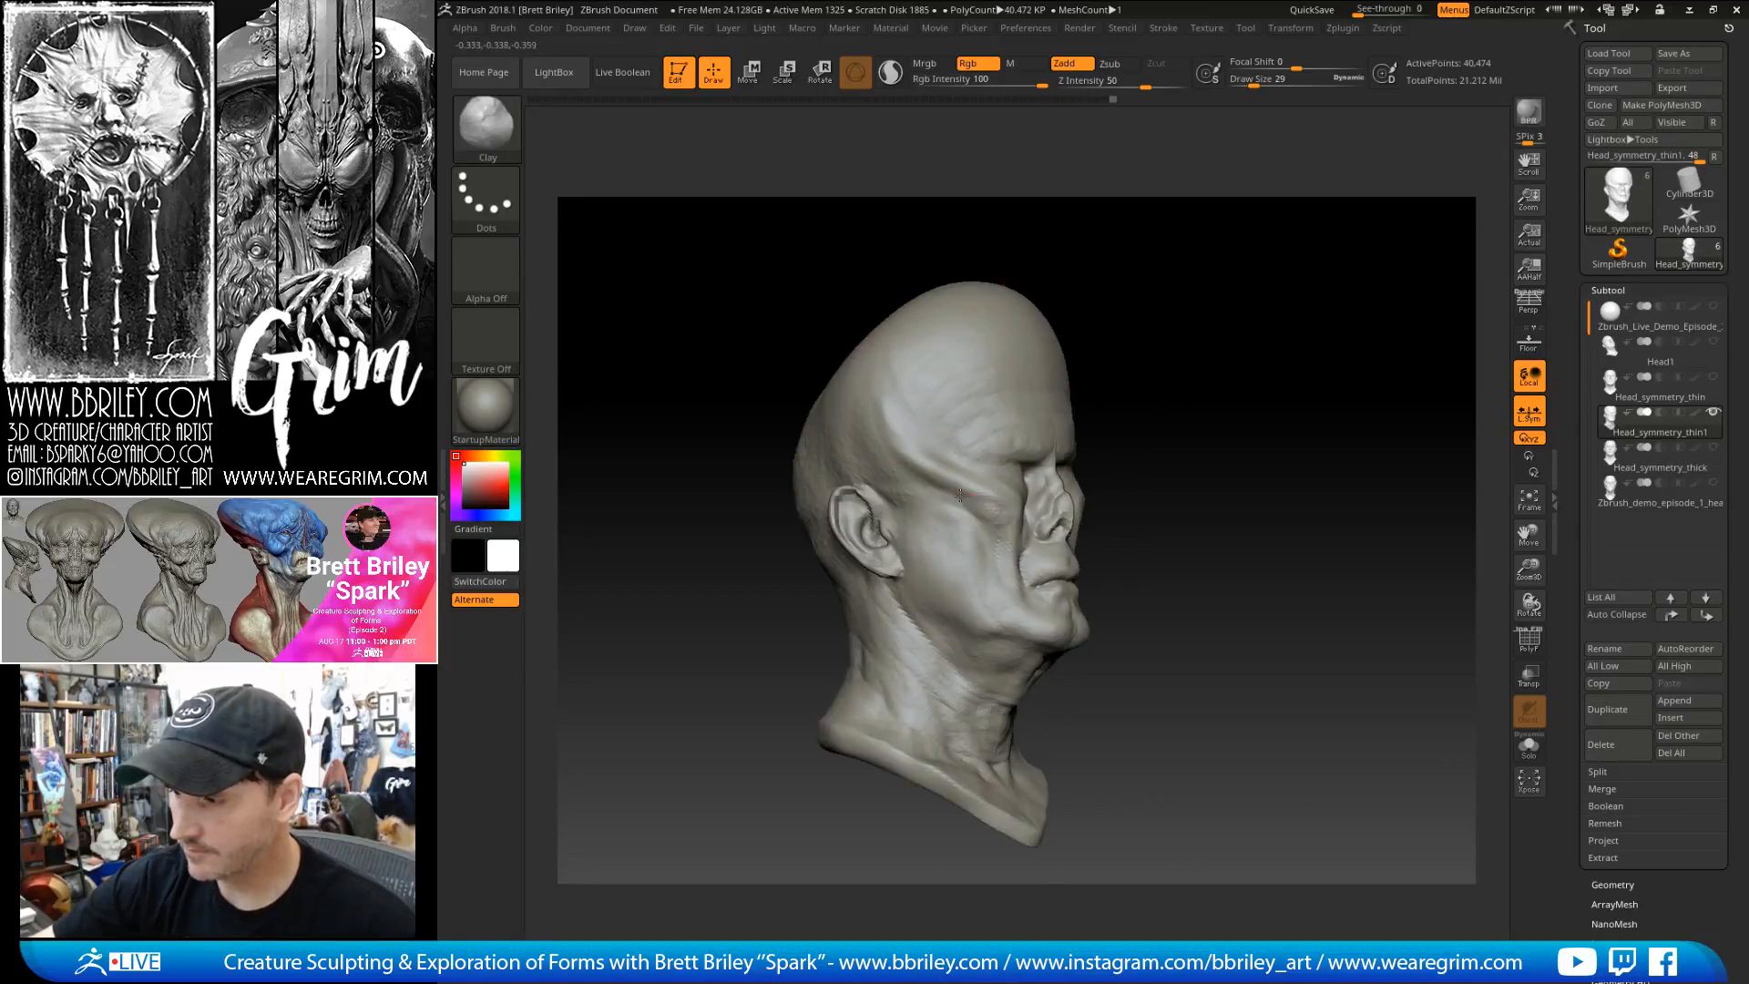
left_click_drag(934, 482, 1007, 503)
left_click_drag(1007, 504, 984, 499, "shift")
left_click_drag(1020, 223, 943, 225)
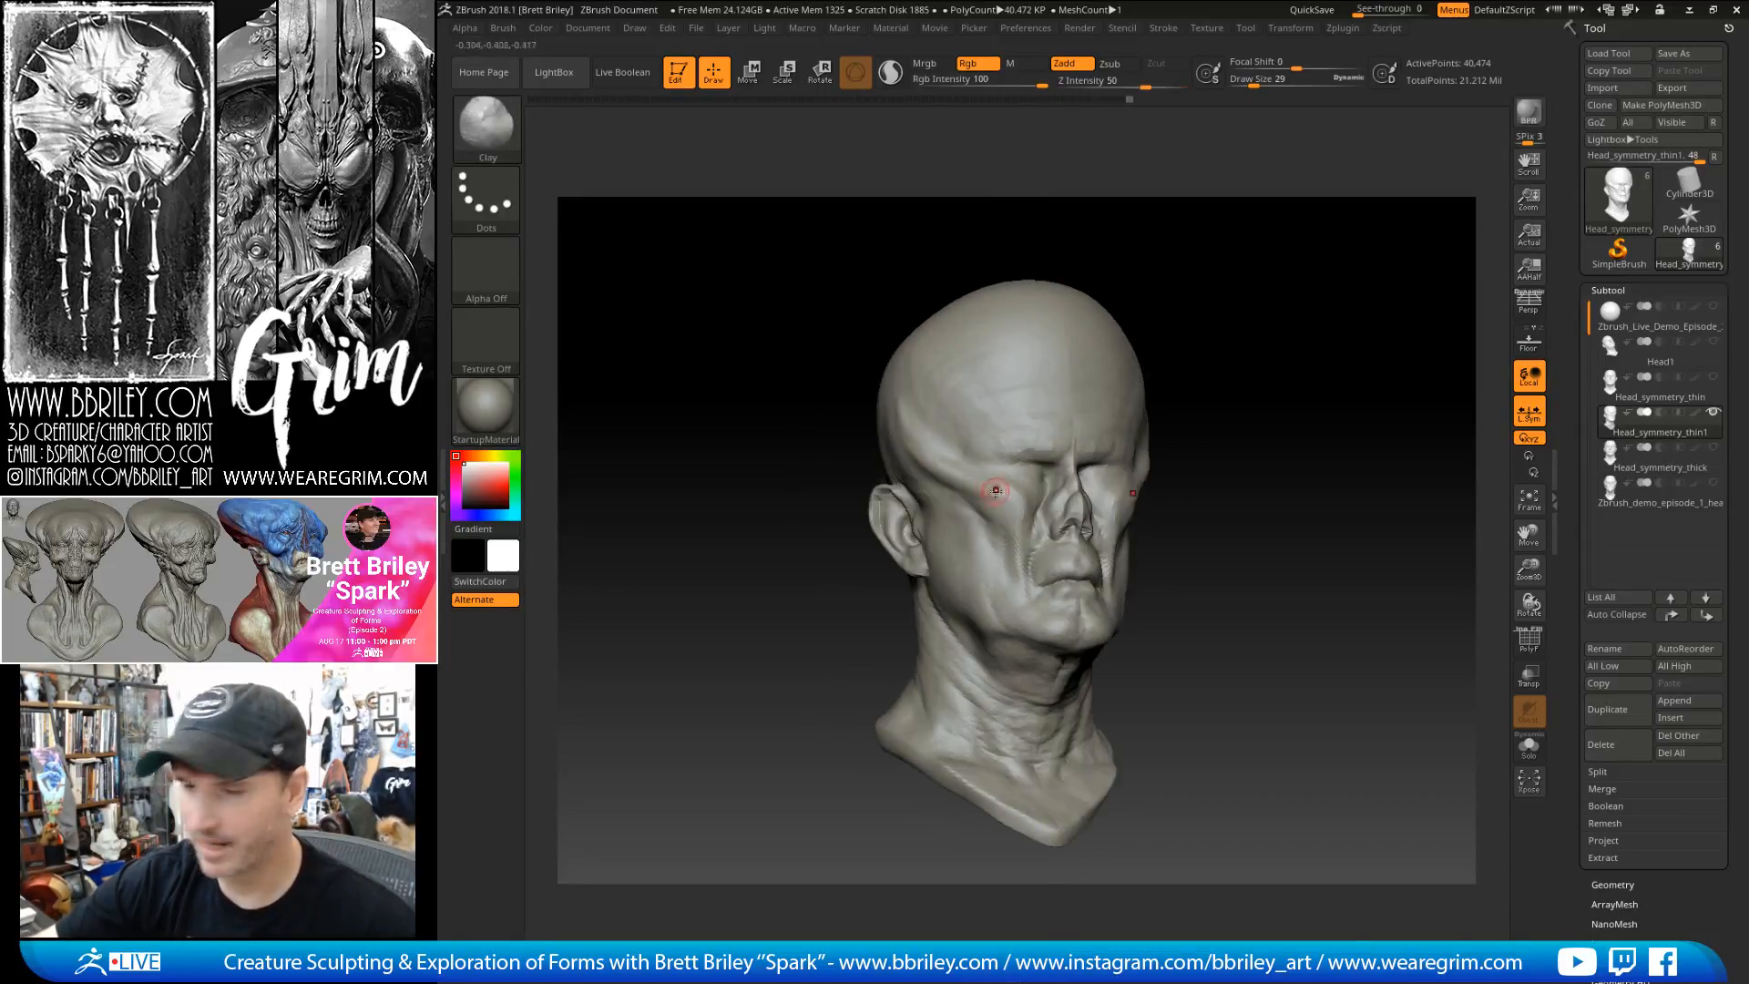
- Pull the cheekbones and temples into a more angular shape with the Move brush at draw sizes 128, 102 and 68
mouse_move(971, 456)
right_mouse_down()
mouse_move(984, 420)
mouse_move(1148, 469)
mouse_move(1251, 319)
right_mouse_up()
key("b")
key("m")
key("v")
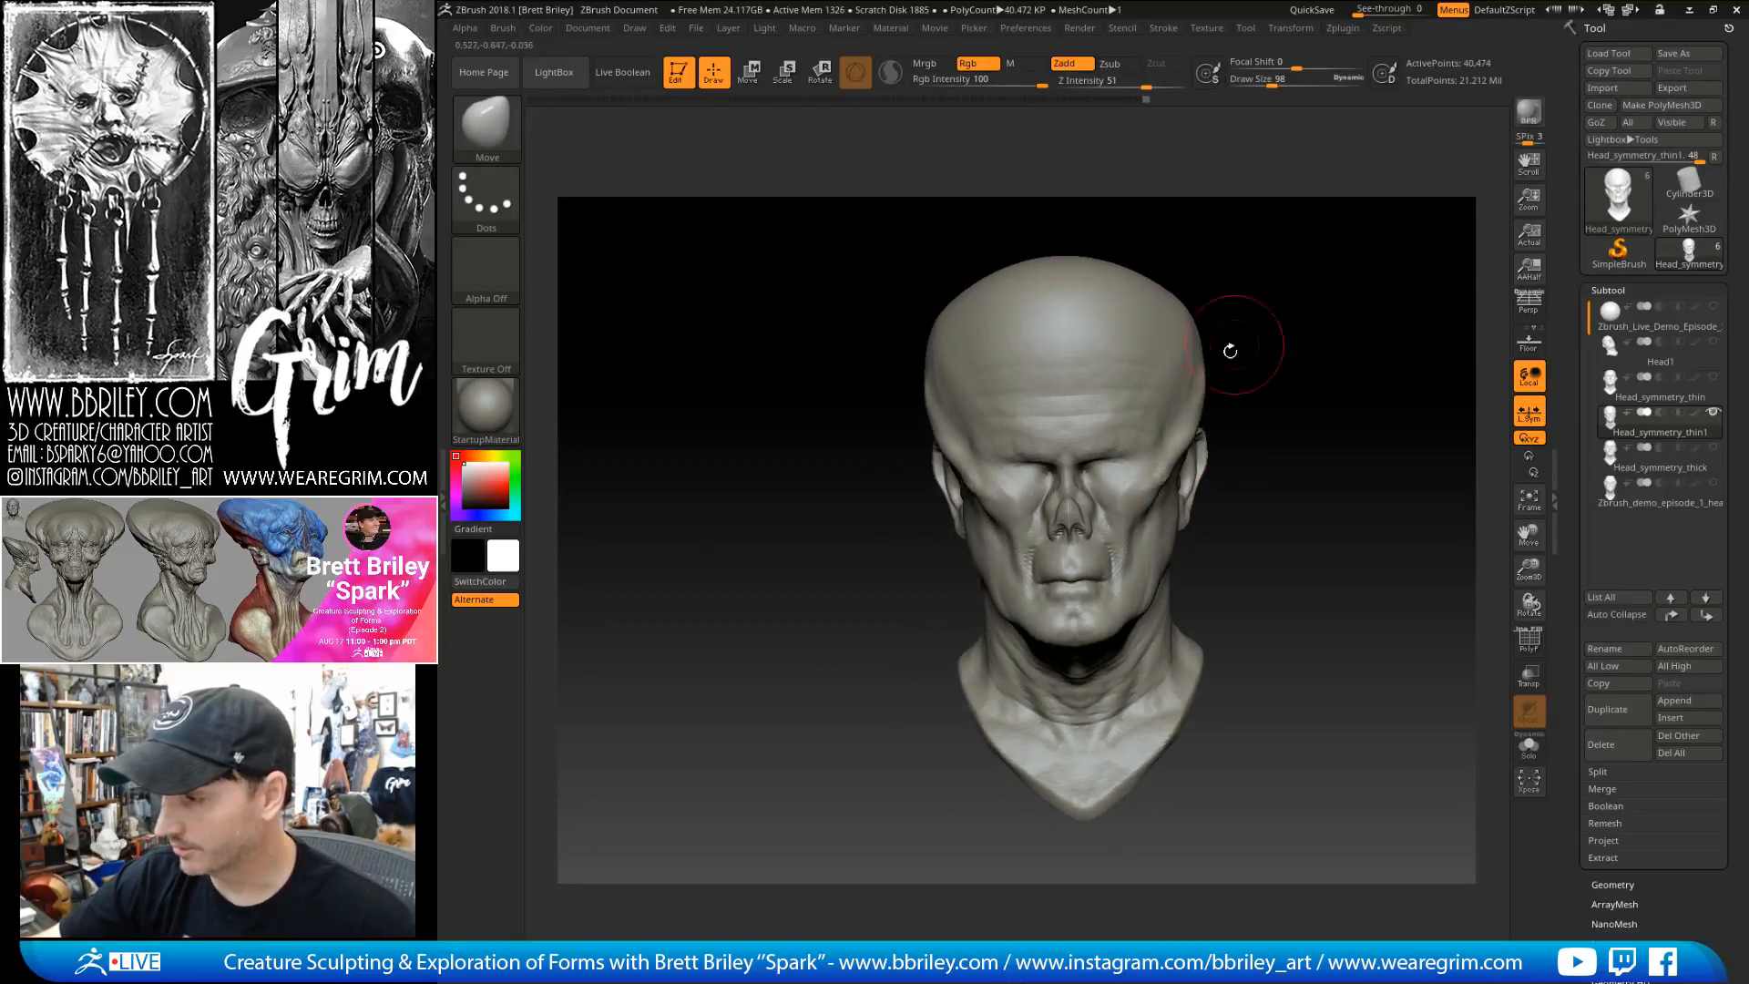
mouse_move(1151, 493)
right_mouse_down()
mouse_move(1152, 510)
mouse_move(1150, 489)
right_mouse_up()
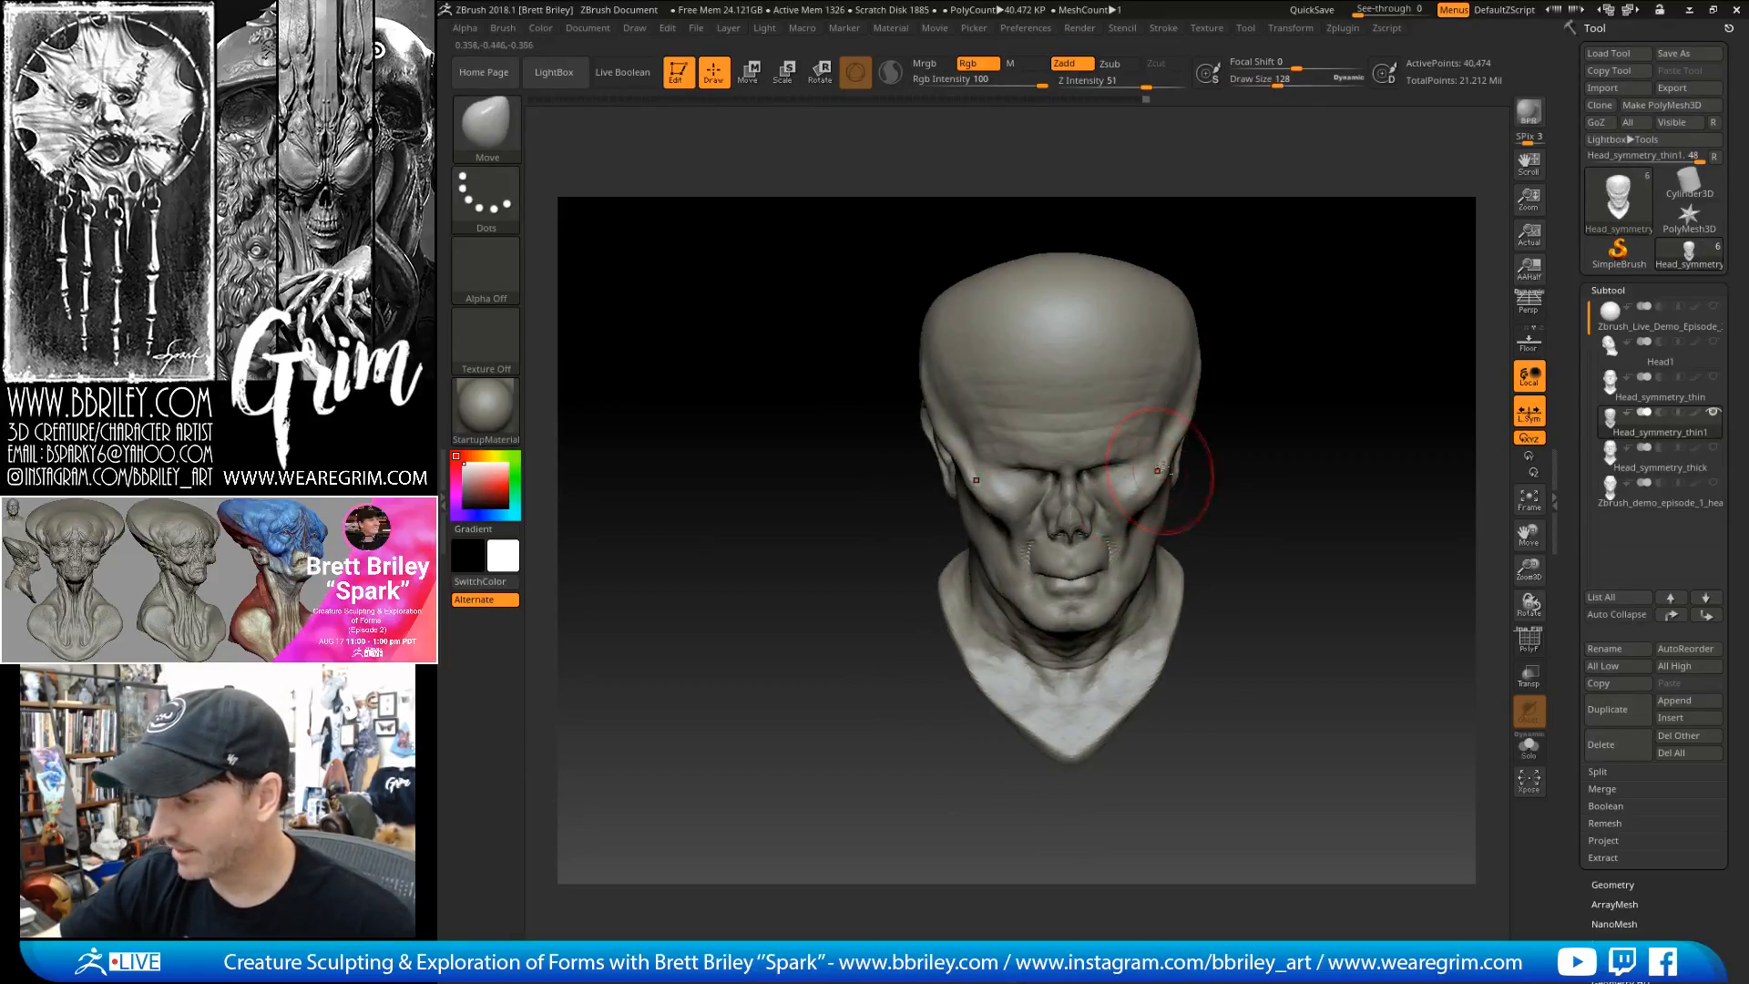
mouse_move(1184, 429)
right_mouse_down()
mouse_move(1191, 390)
mouse_move(1217, 373)
mouse_move(1230, 266)
right_mouse_up()
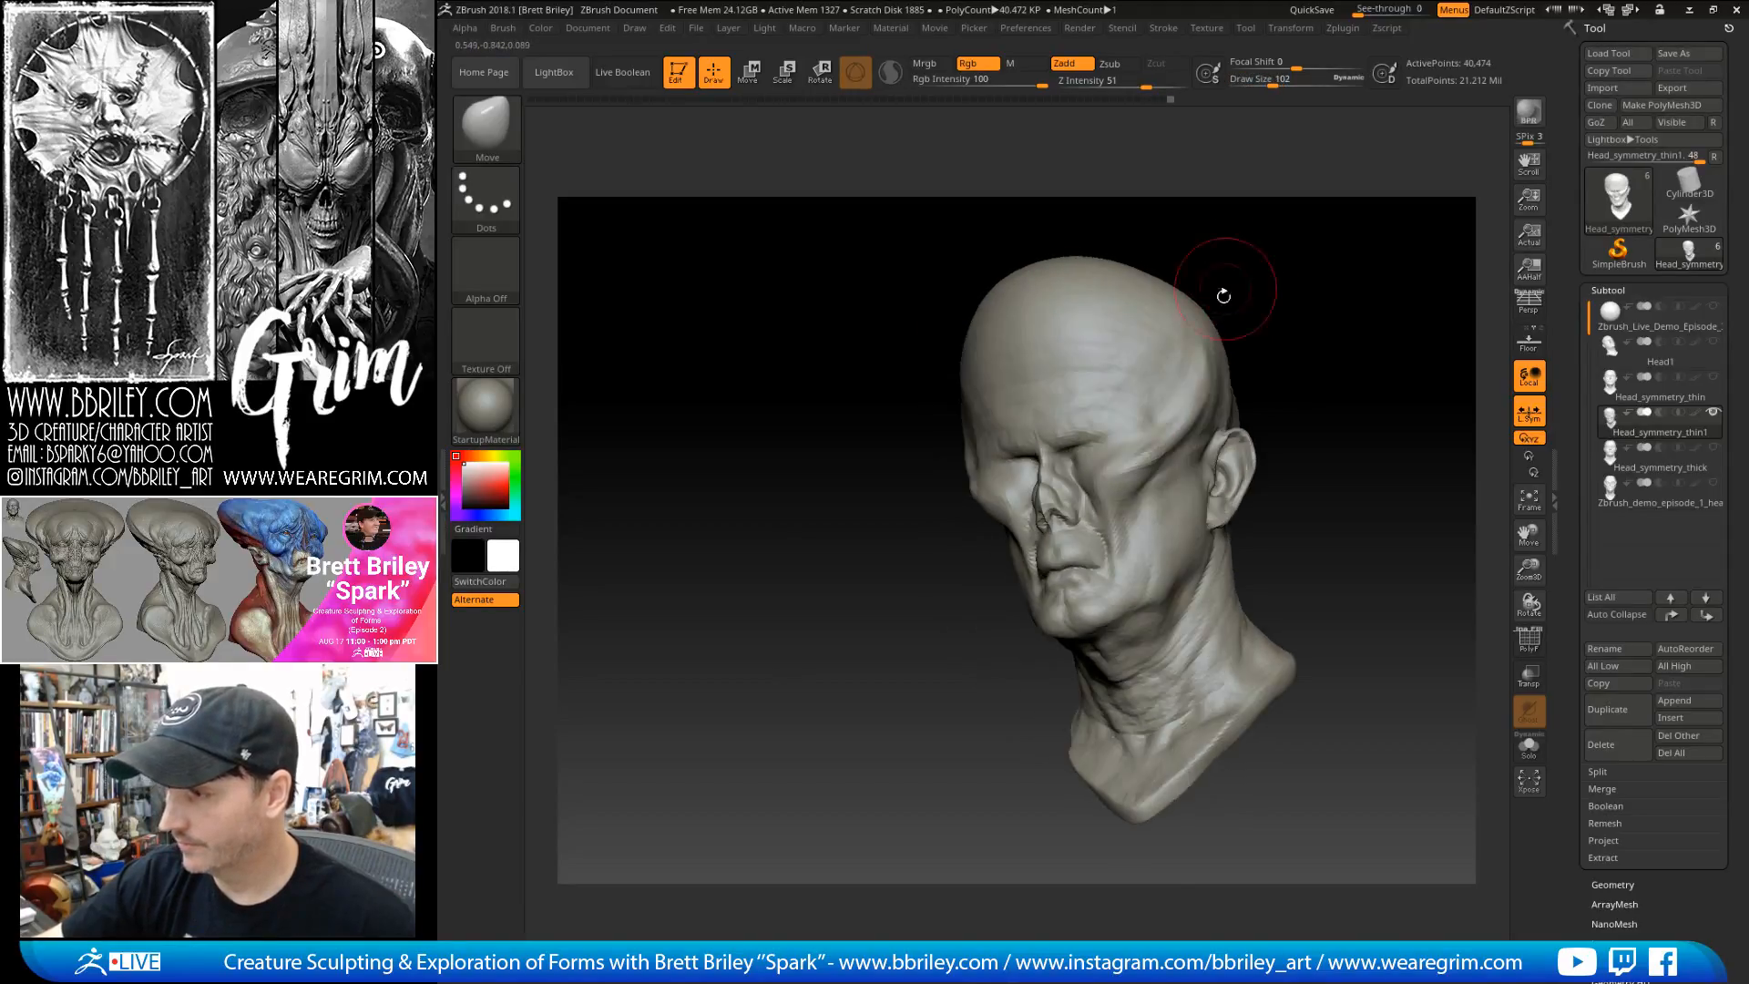
right_click_drag(1186, 393, 1269, 289)
right_click_drag(1184, 383, 1202, 398)
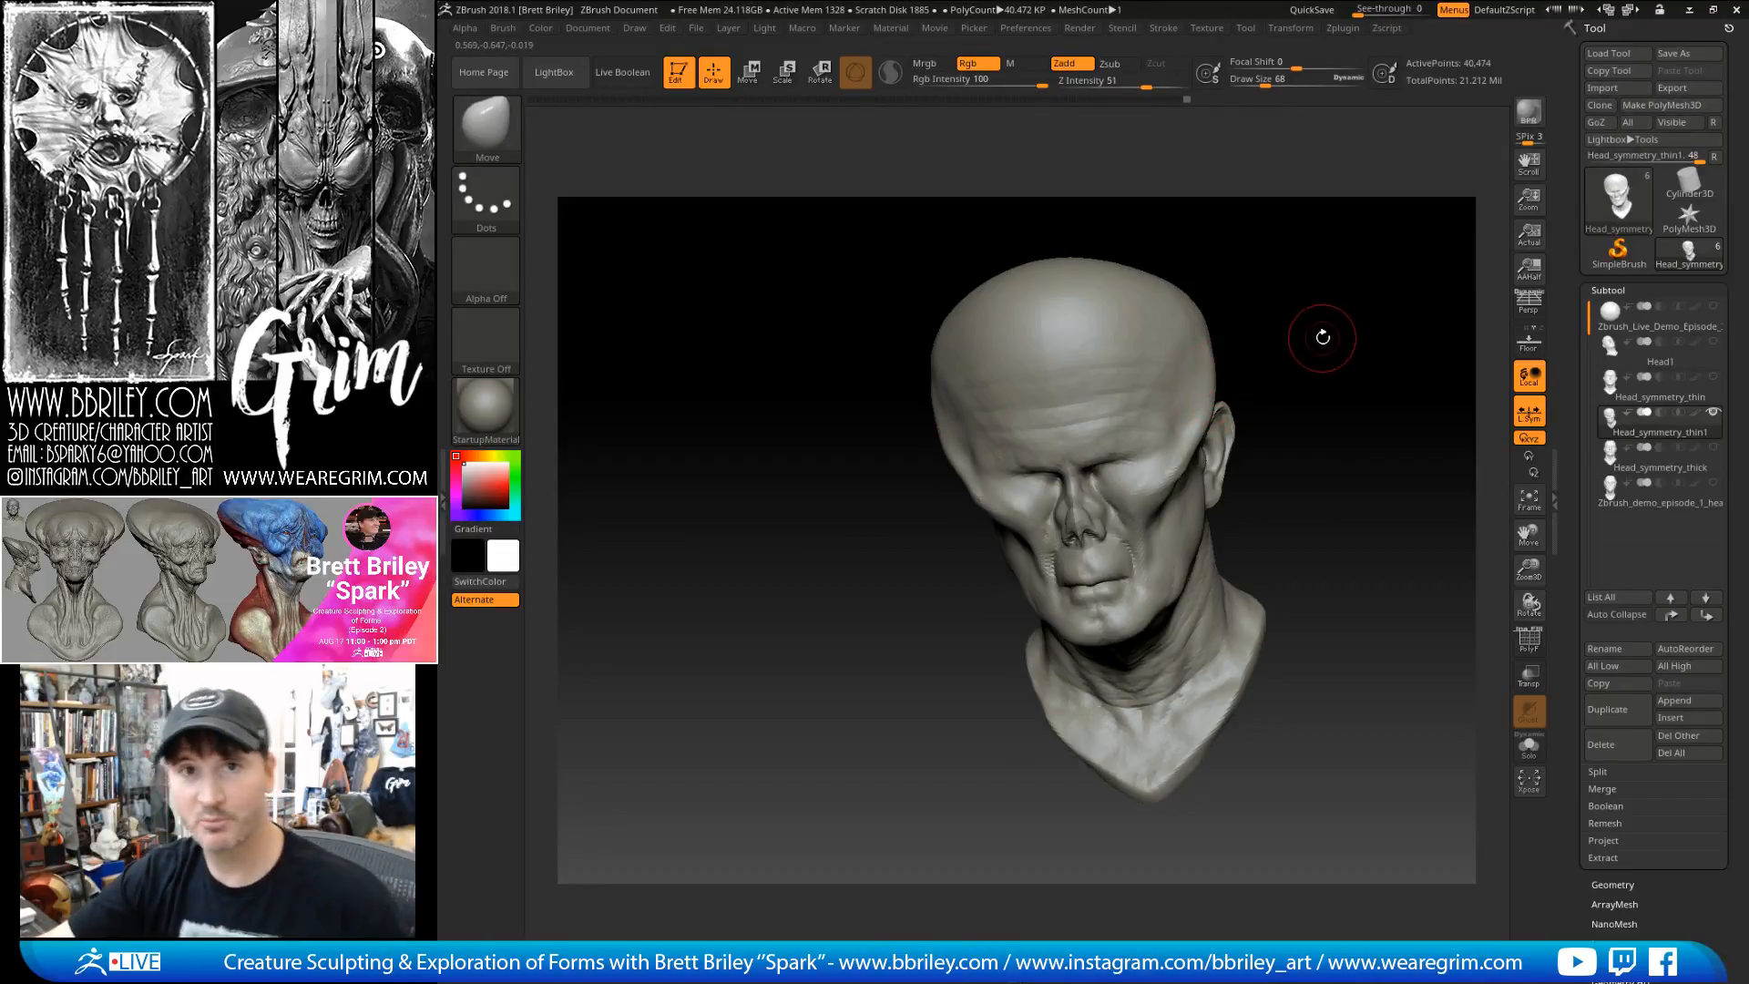
right_click_drag(1315, 349, 1371, 224)
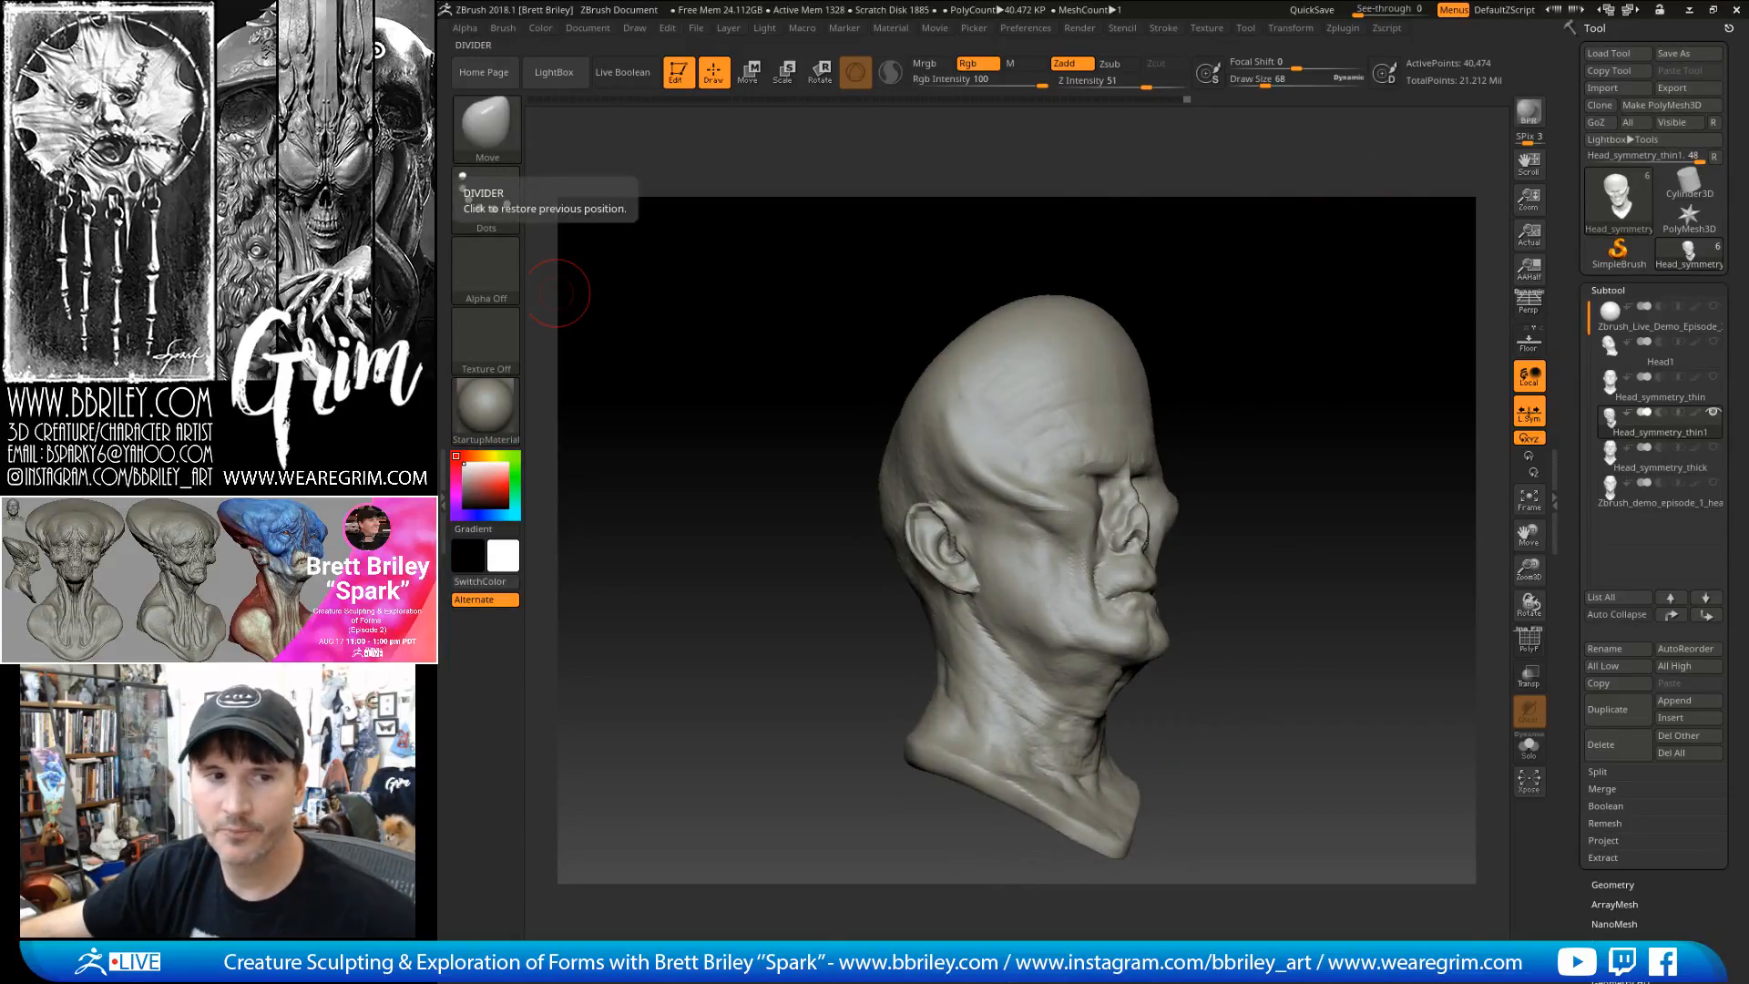
- Widen the temples and sides of the cranium with Move brush strokes, working up to draw size 111
right_click_drag(1344, 324, 1151, 436)
key("s")
mouse_move(1151, 437)
left_mouse_down()
mouse_move(1185, 440)
mouse_move(1134, 471)
mouse_move(1171, 461)
mouse_move(1186, 480)
left_mouse_up()
key("s")
key("s")
key("s")
mouse_move(1133, 552)
left_mouse_down()
mouse_move(1103, 573)
mouse_move(1185, 473)
mouse_move(1172, 429)
left_mouse_up()
key("s")
key("s")
mouse_move(893, 583)
left_mouse_down()
mouse_move(966, 583)
mouse_move(902, 572)
mouse_move(920, 583)
mouse_move(820, 605)
mouse_move(927, 693)
left_mouse_up()
left_click_drag(1225, 346, 1063, 544)
mouse_move(1093, 485)
left_mouse_down()
mouse_move(1274, 352)
mouse_move(1346, 344)
mouse_move(1262, 296)
left_mouse_up()
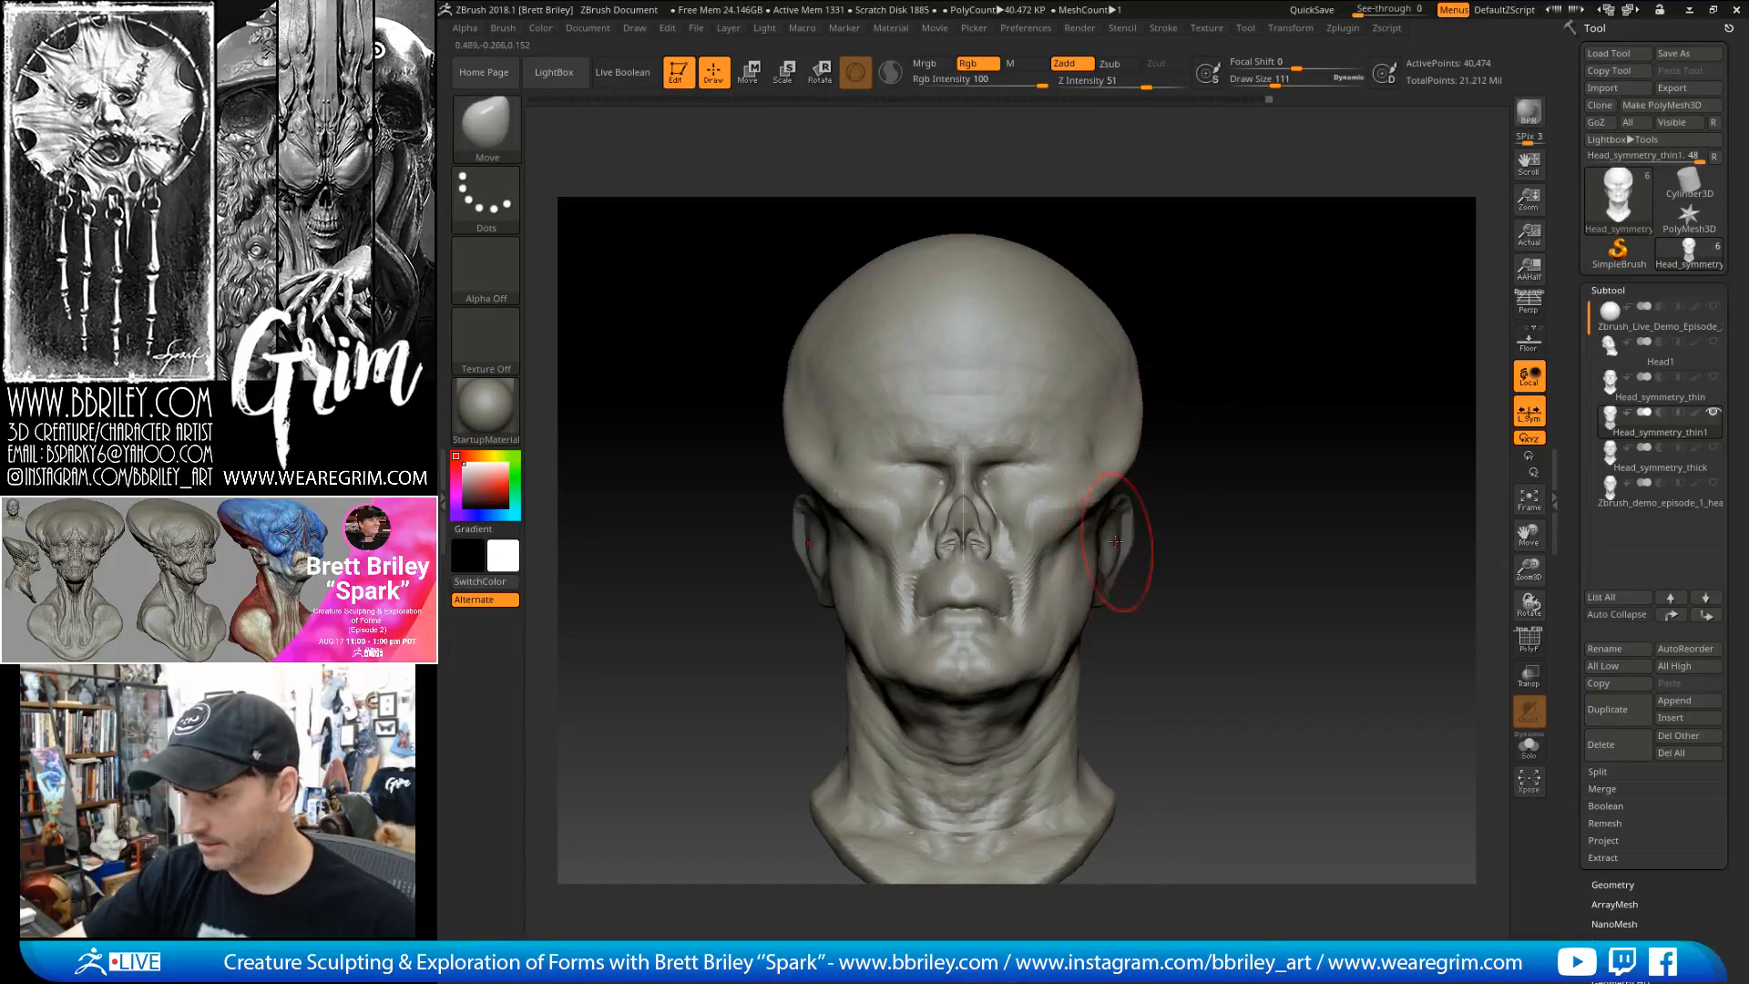
- Mask the ears and invert the mask to isolate them from the rest of the head
left_click_drag(1123, 574, 1281, 453)
key("ctrl")
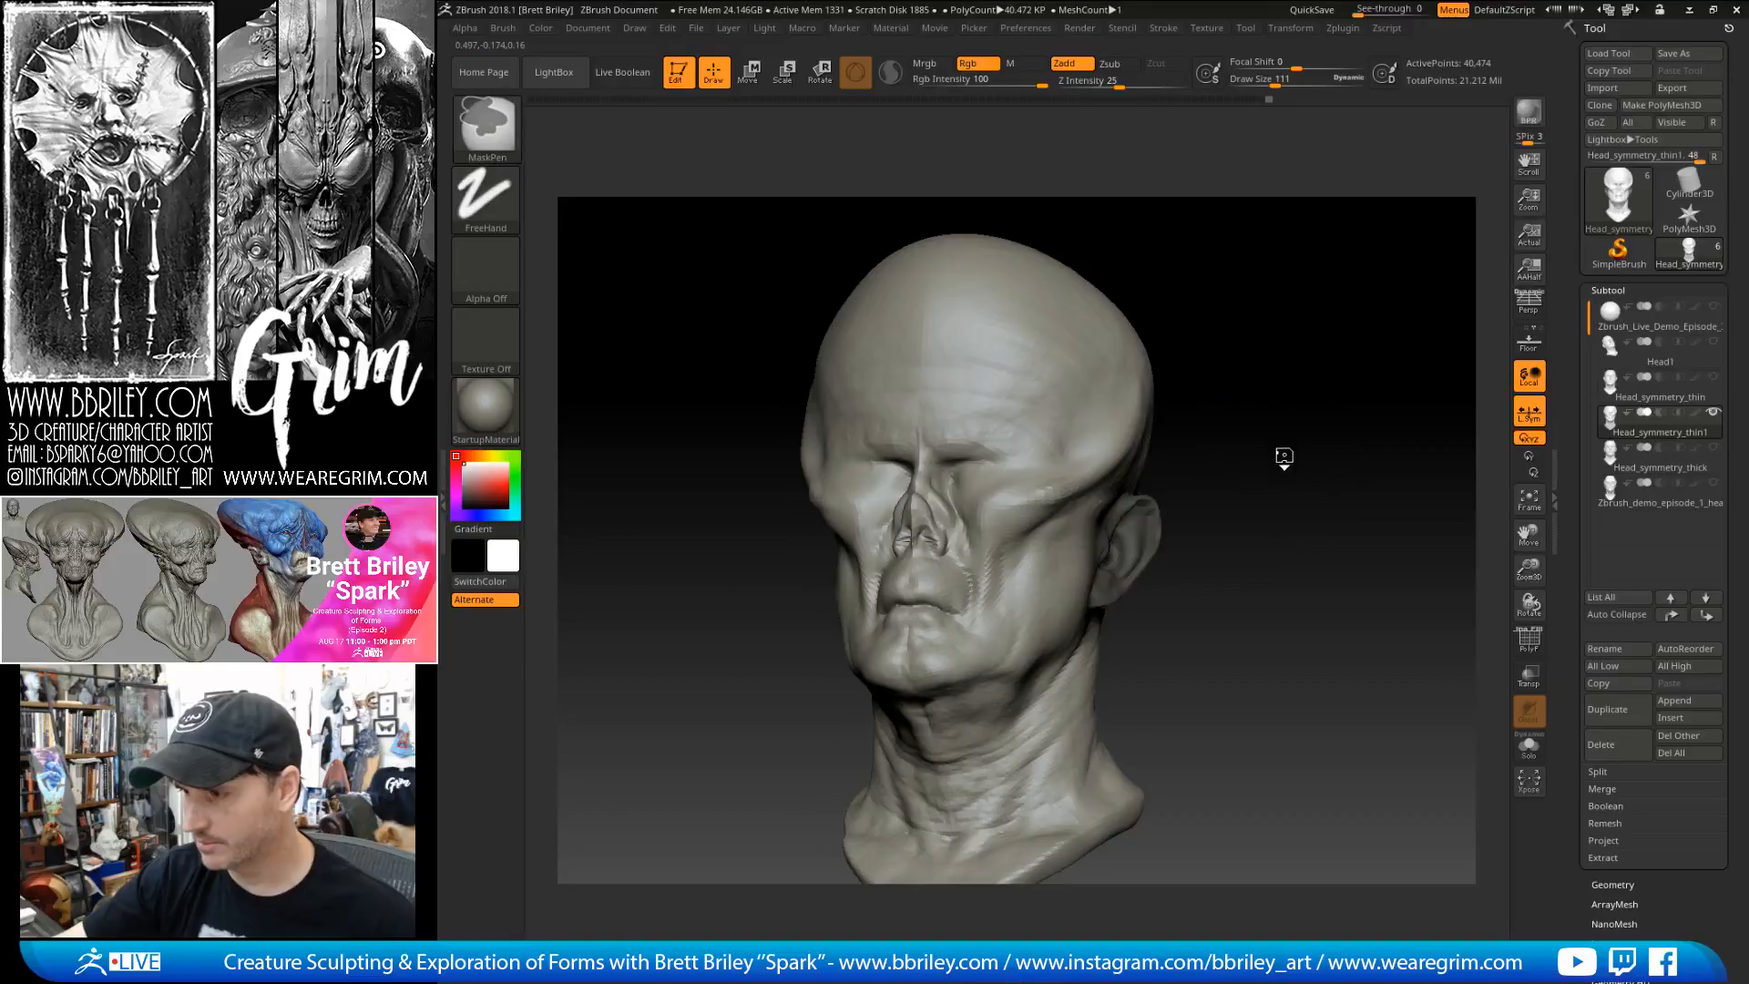
left_click(1262, 447, "ctrl")
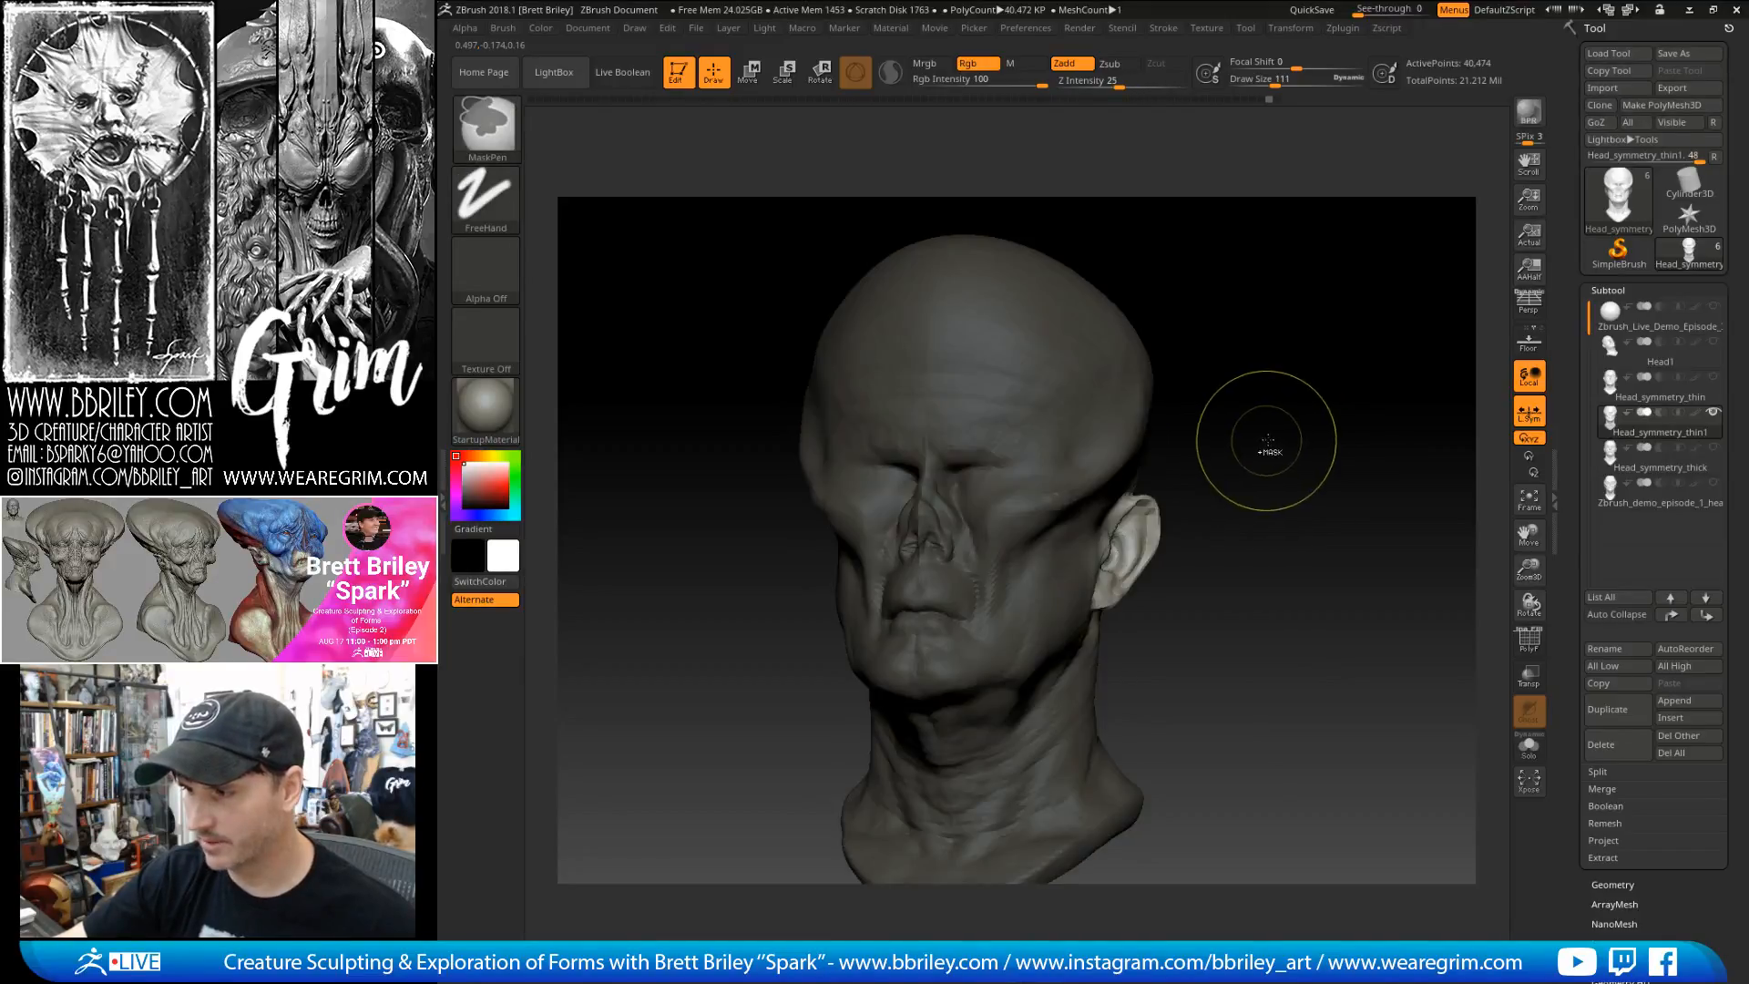
- Adjust the shape of the unmasked ears with short Move brush strokes
left_click_drag(1300, 367, 1233, 365)
left_click_drag(1002, 525, 995, 534)
mouse_move(1230, 319)
left_mouse_down()
mouse_move(1070, 331)
mouse_move(1291, 457)
left_mouse_up()
left_click_drag(809, 583, 826, 603)
left_click_drag(1025, 310, 1150, 322)
- Thicken the ears with the Inflat brush at draw sizes 79 and 72, smoothing the surface between strokes
key("b")
key("i")
key("n")
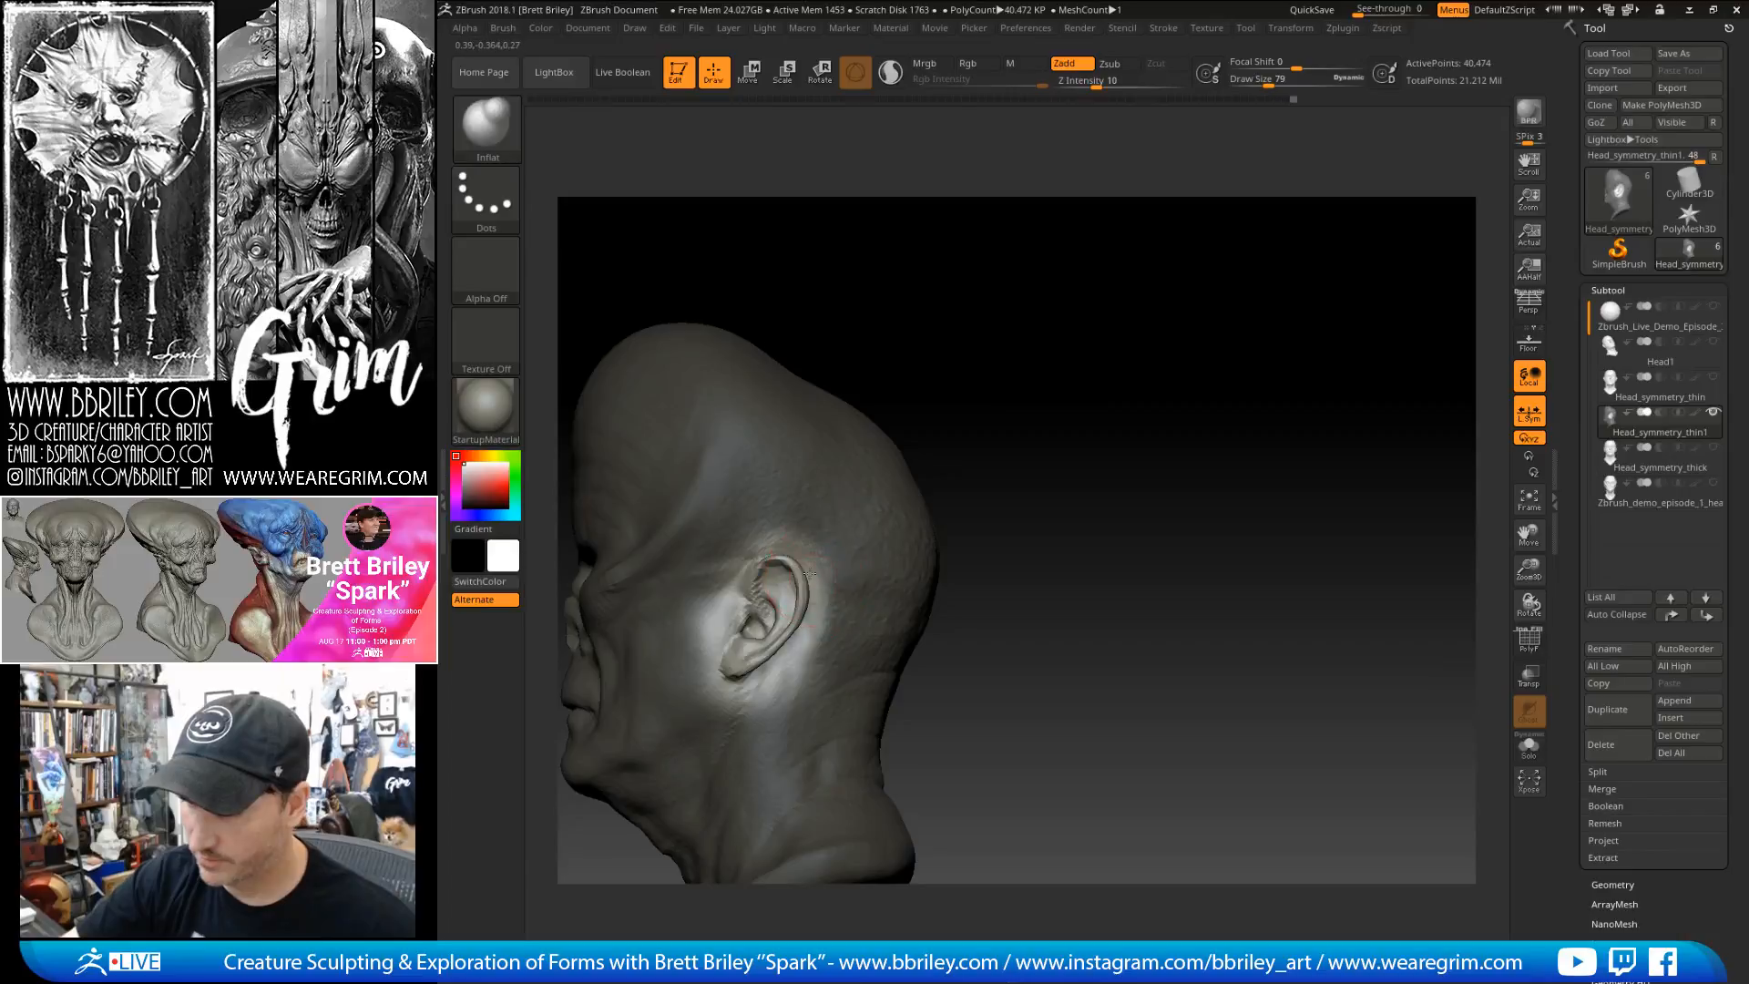
left_click_drag(899, 402, 1138, 320)
left_click_drag(875, 558, 879, 602, "shift")
left_click_drag(1027, 381, 902, 392)
key("s")
left_click_drag(850, 582, 847, 580)
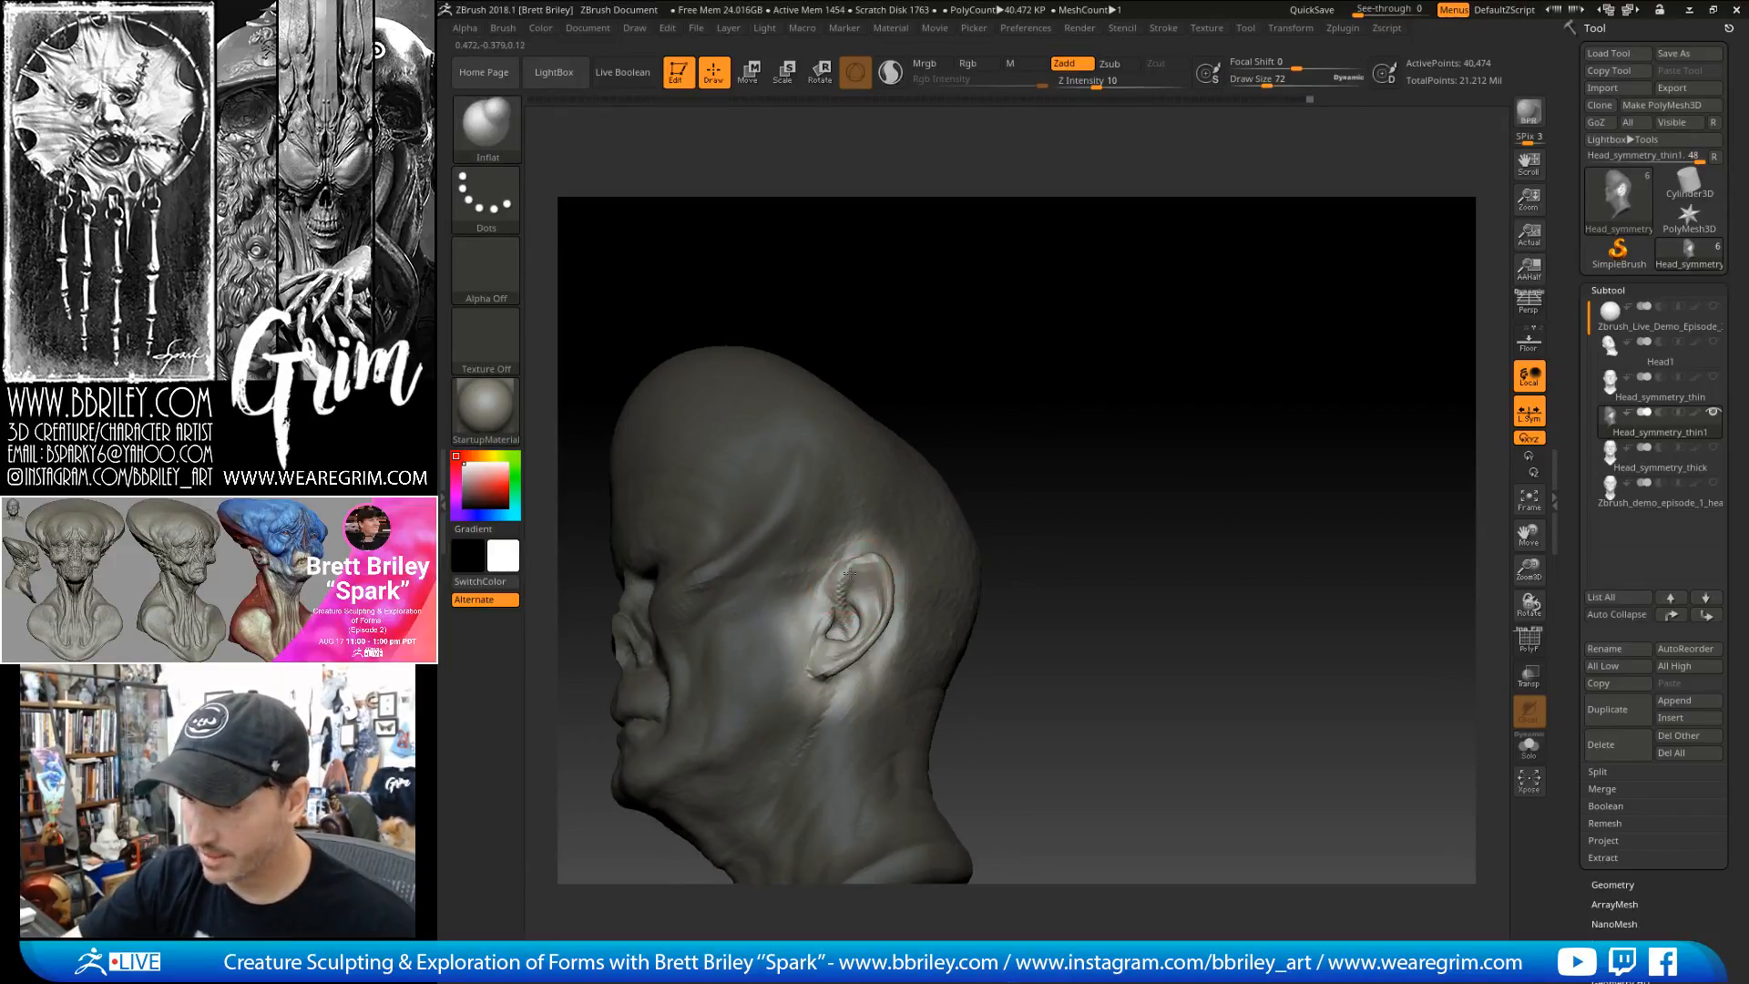
- Refine the ear's inner forms and rim with the Inflat and Standard brushes, reducing the draw size to 56
key("b")
key("f")
key("l")
mouse_move(1075, 546)
left_mouse_down()
mouse_move(907, 565)
mouse_move(933, 581)
left_mouse_up()
key("b")
key("i")
key("n")
key("s")
key("b")
key("s")
key("t")
key("s")
left_click_drag(1177, 335, 1089, 406)
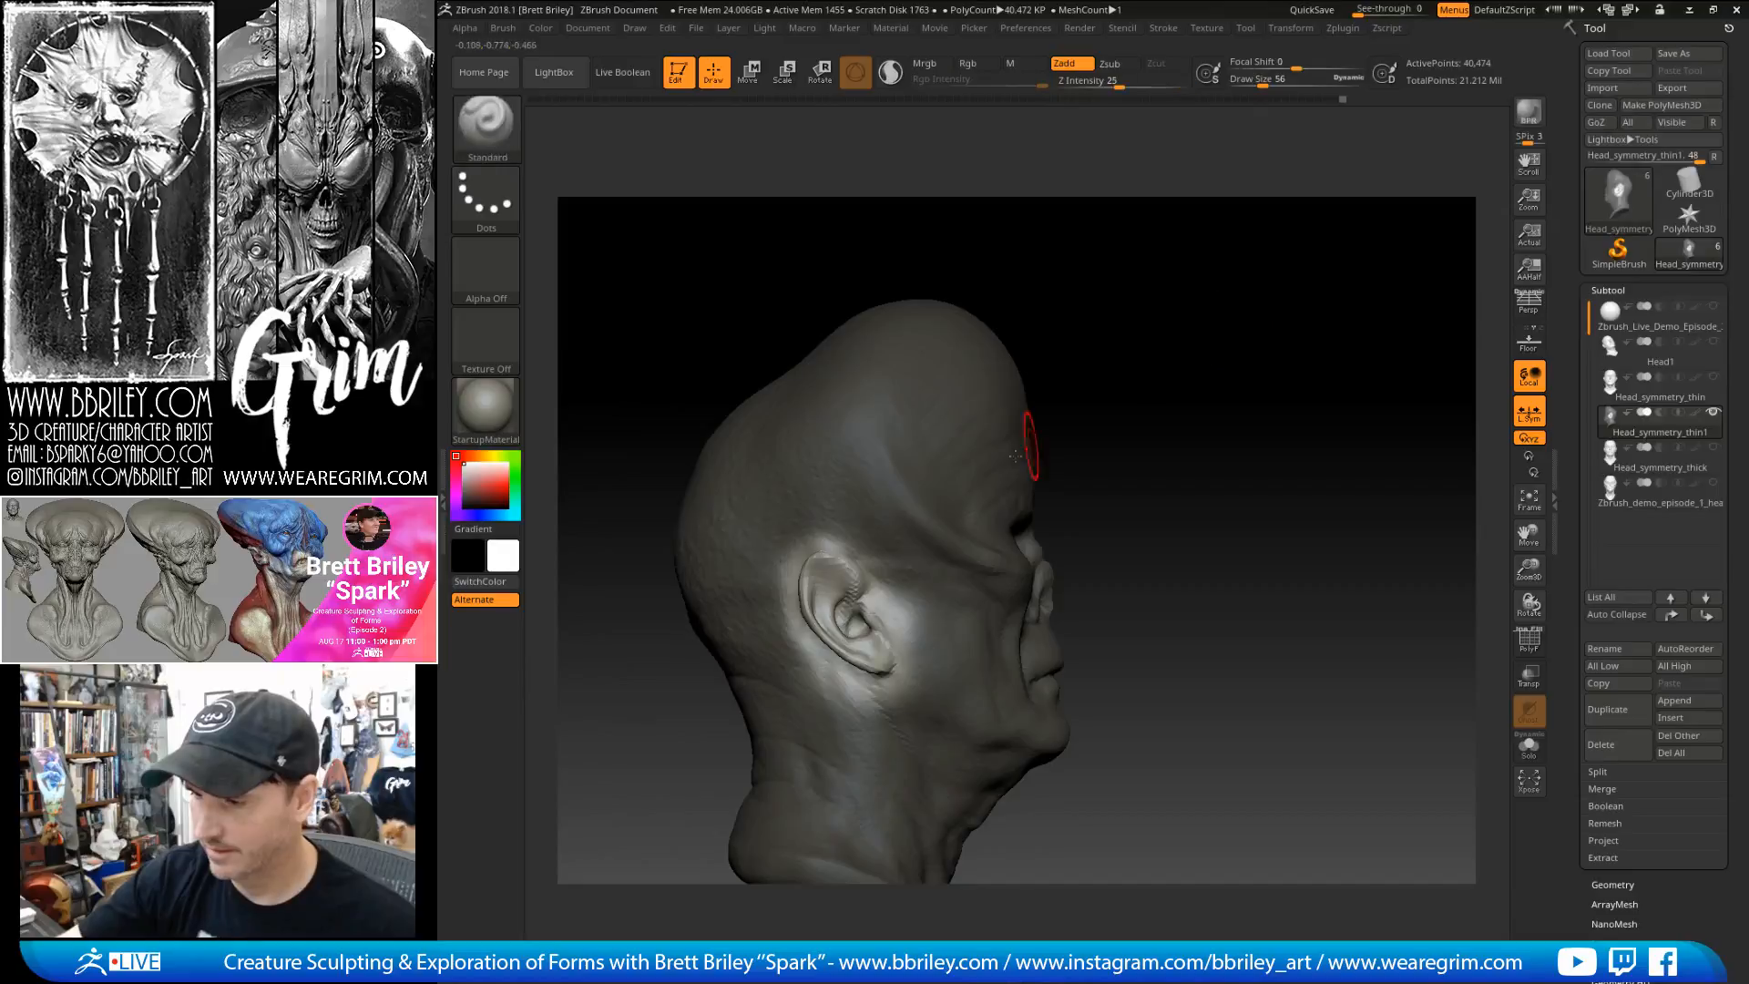
- Reshape the ear's rim and lobe with the Move brush at draw sizes between 62 and 90, and smooth the lobe
key("b")
key("m")
key("v")
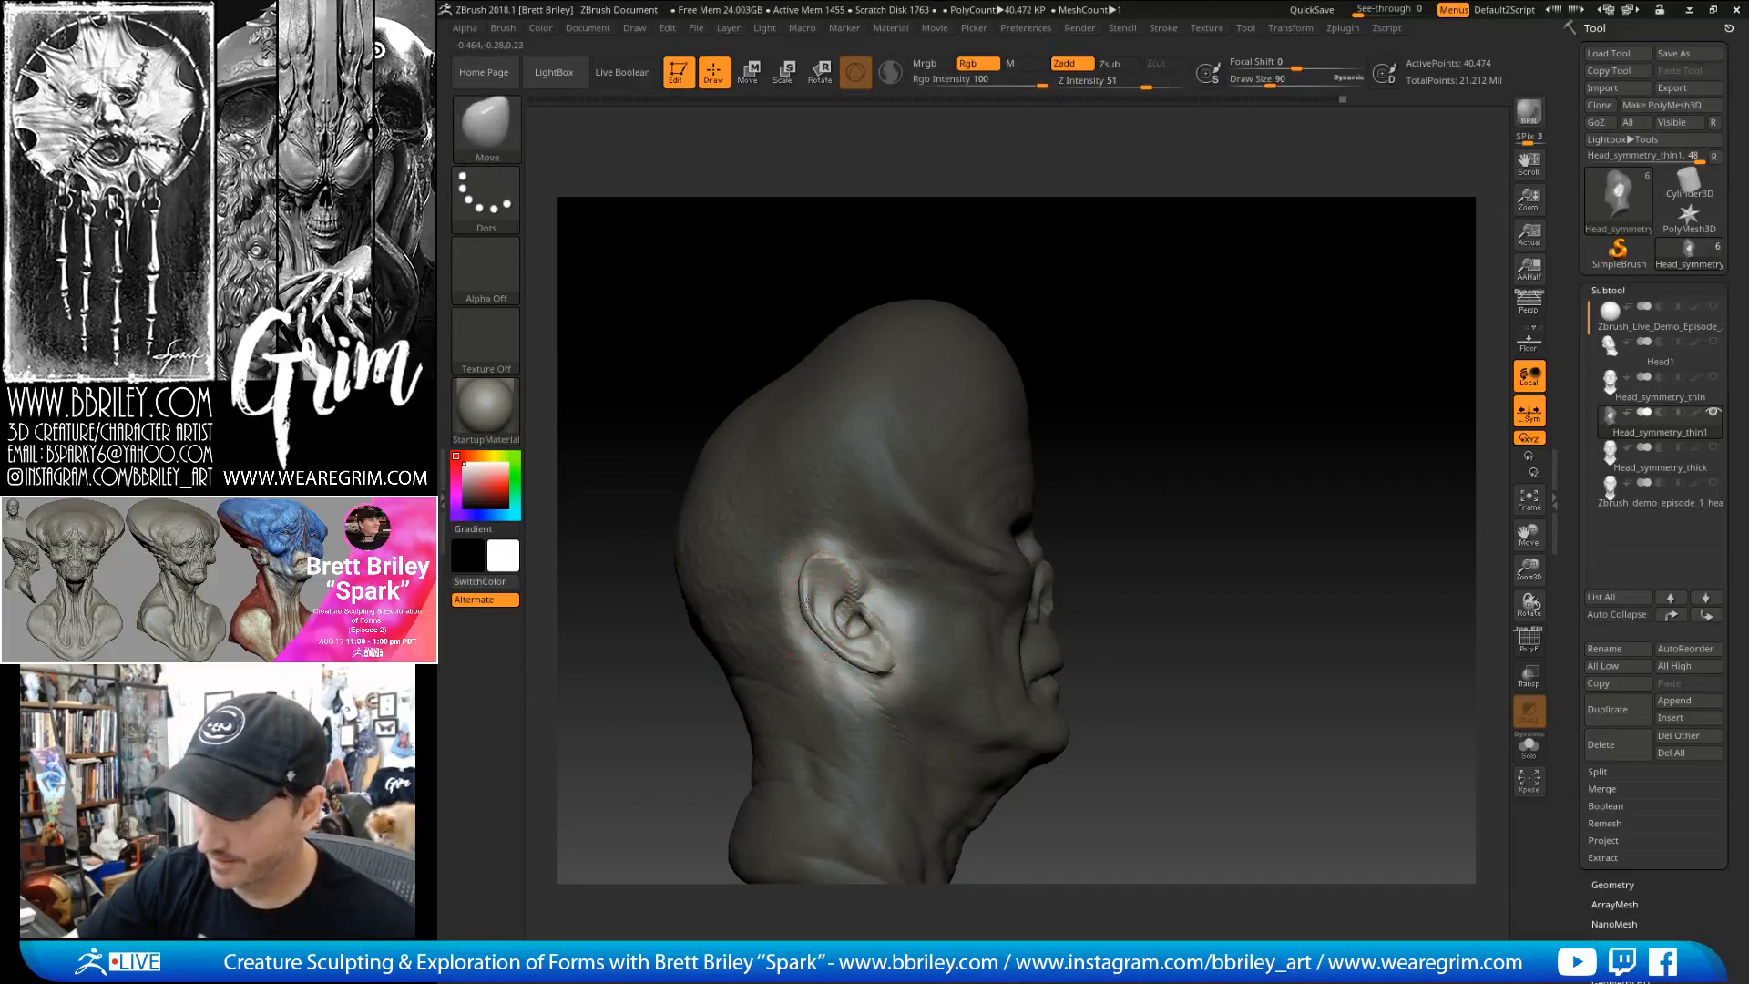
left_click_drag(1110, 240, 979, 293)
left_click_drag(838, 580, 848, 565)
left_click_drag(1093, 252, 832, 555)
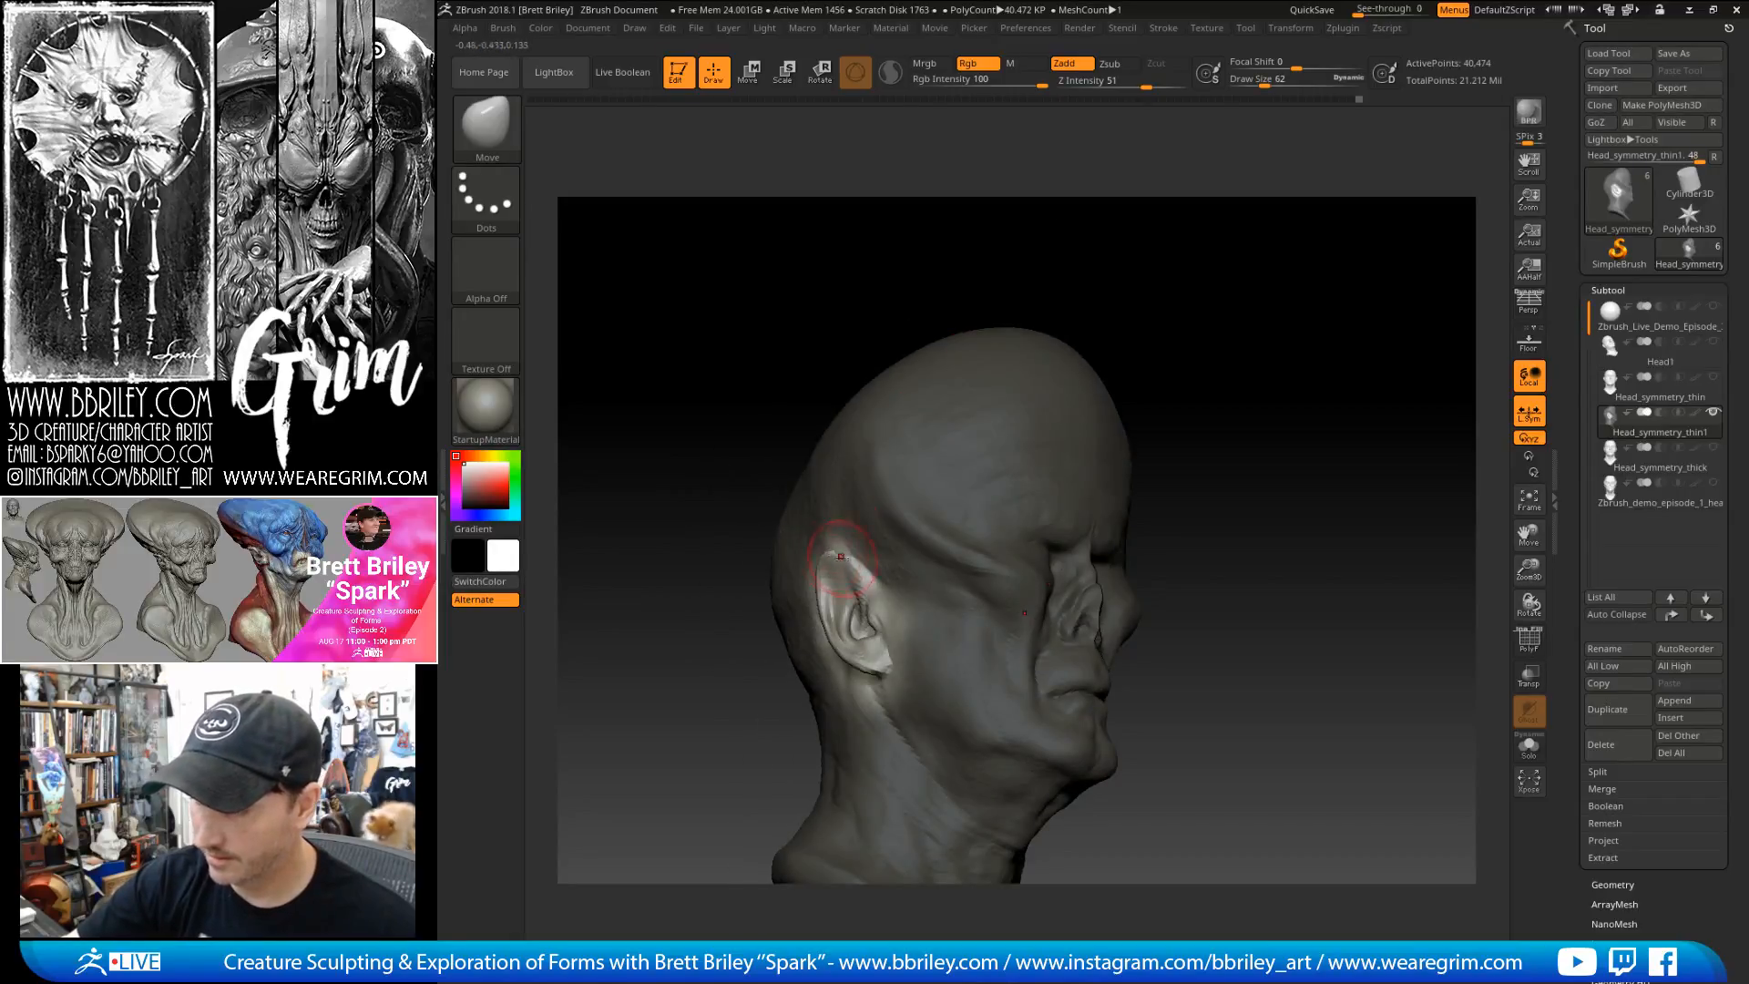
left_click_drag(1129, 257, 835, 641)
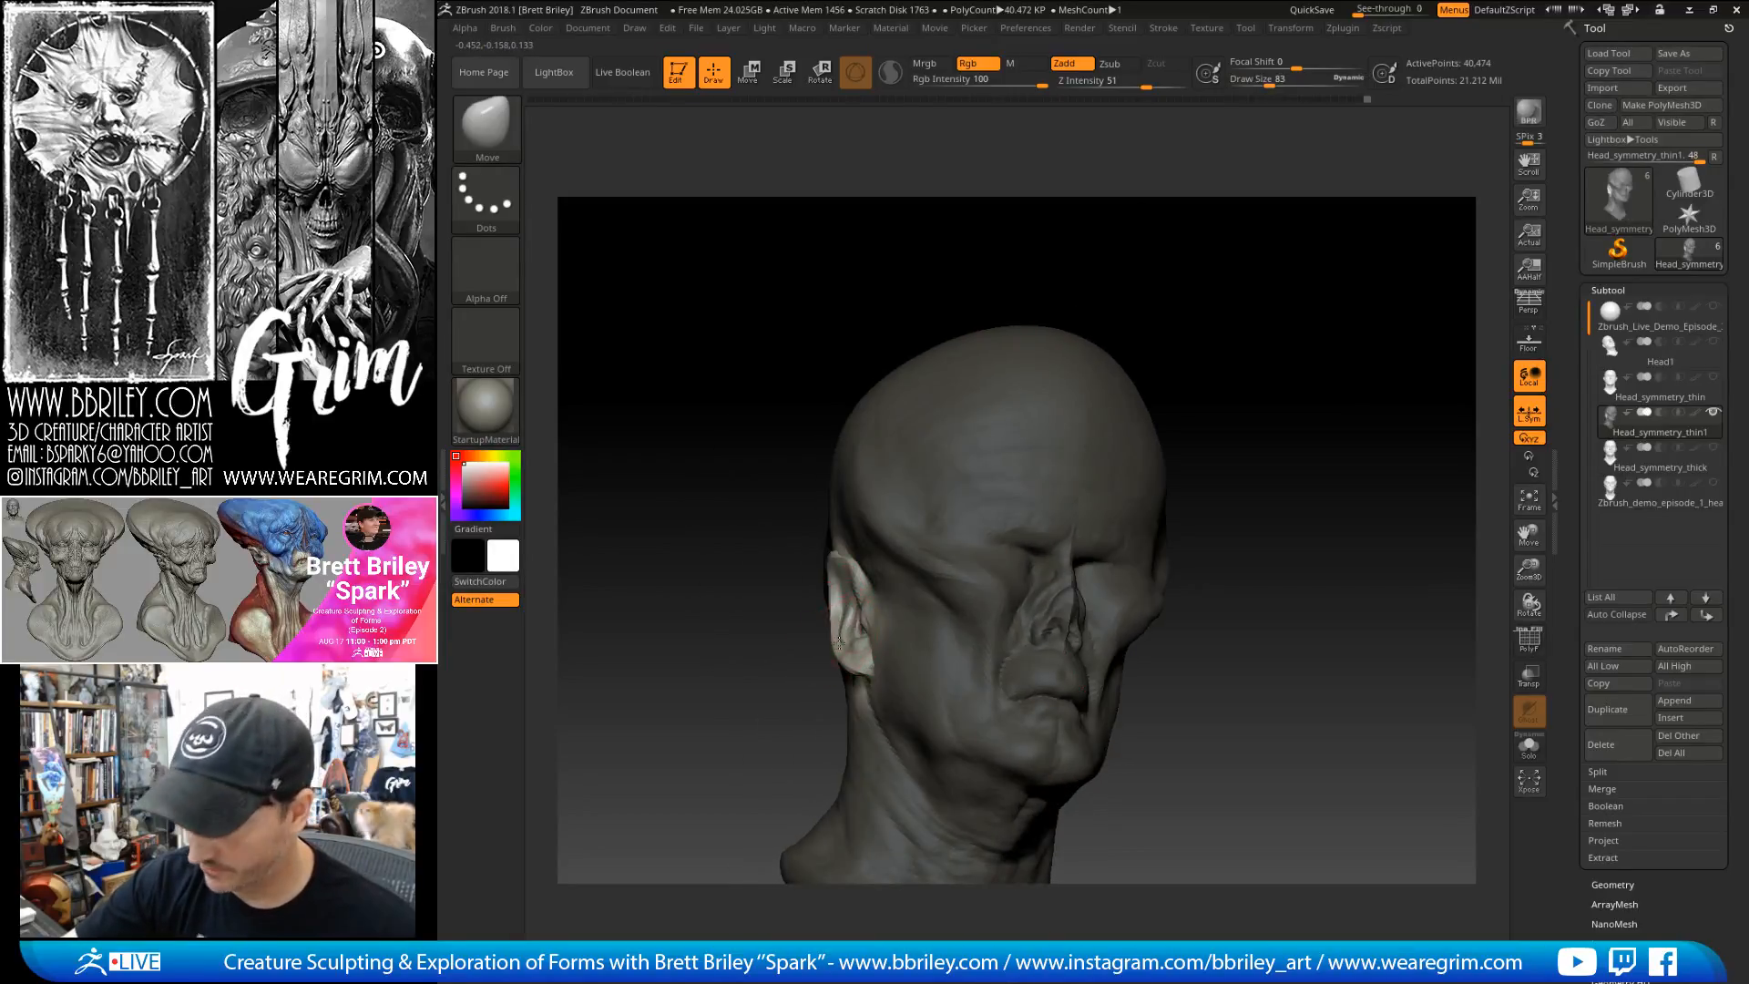
left_click_drag(1176, 273, 1046, 398)
left_click_drag(875, 679, 858, 650)
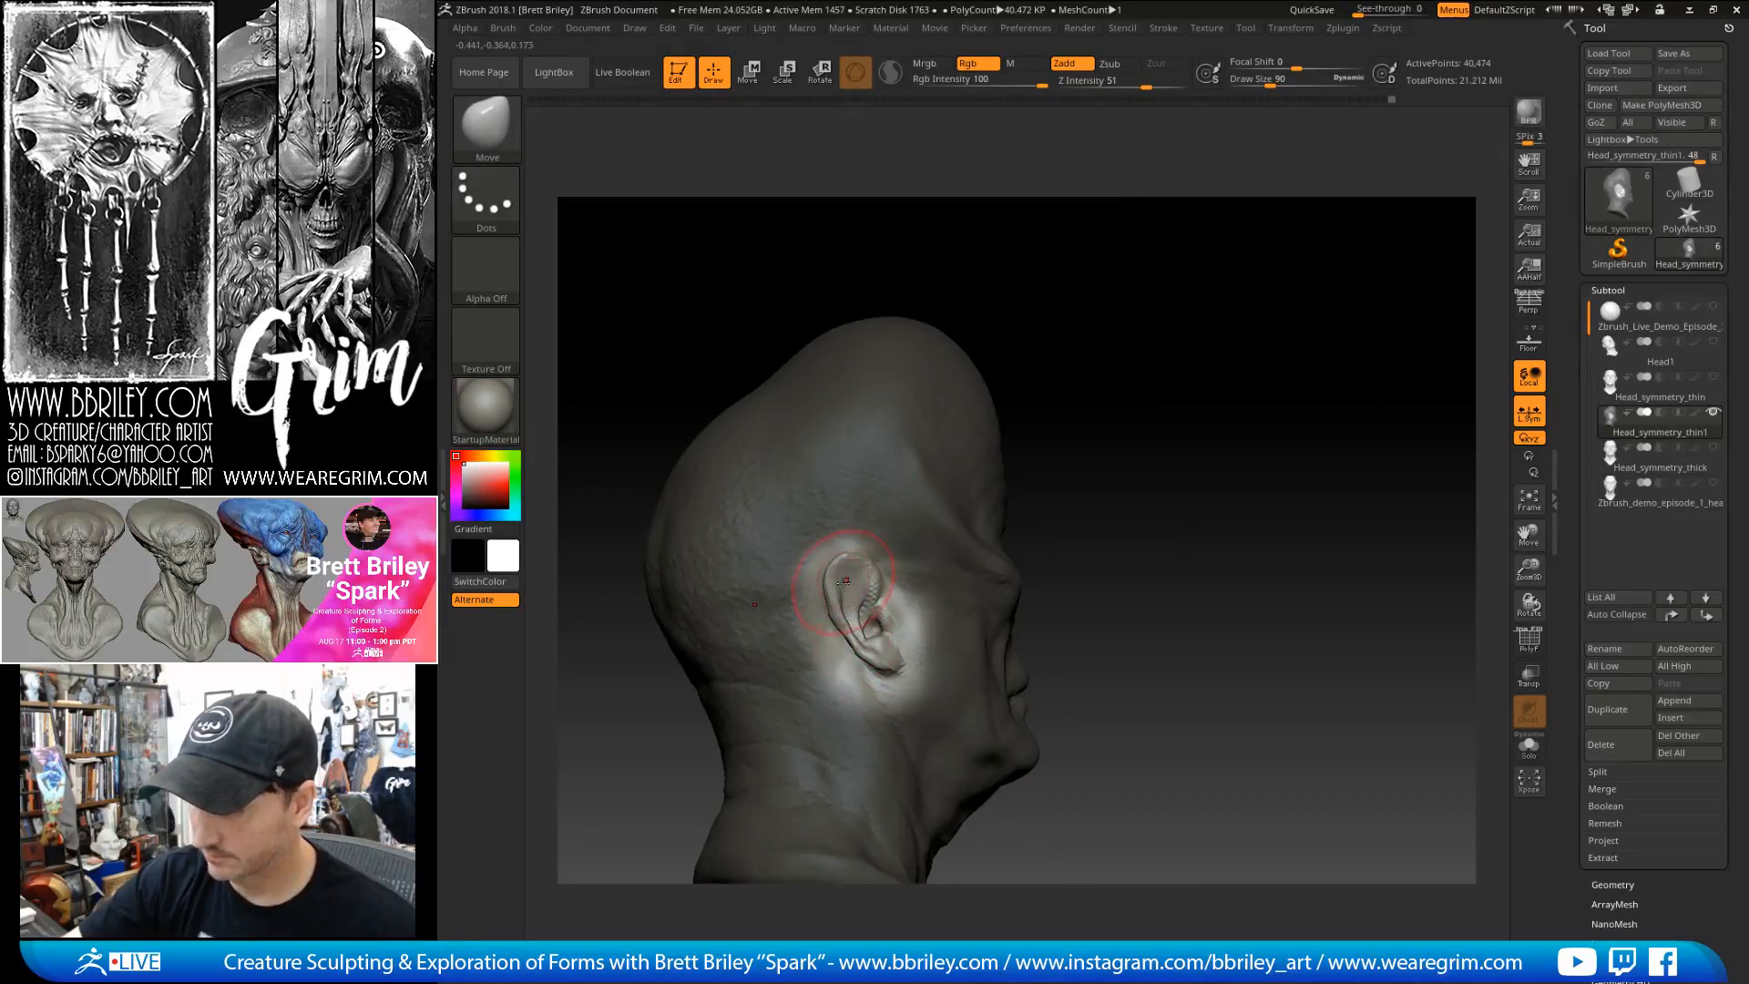
mouse_move(1048, 270)
left_mouse_down()
mouse_move(843, 560)
mouse_move(884, 588)
mouse_move(857, 557)
left_mouse_up()
left_click_drag(861, 670, 891, 666, "shift")
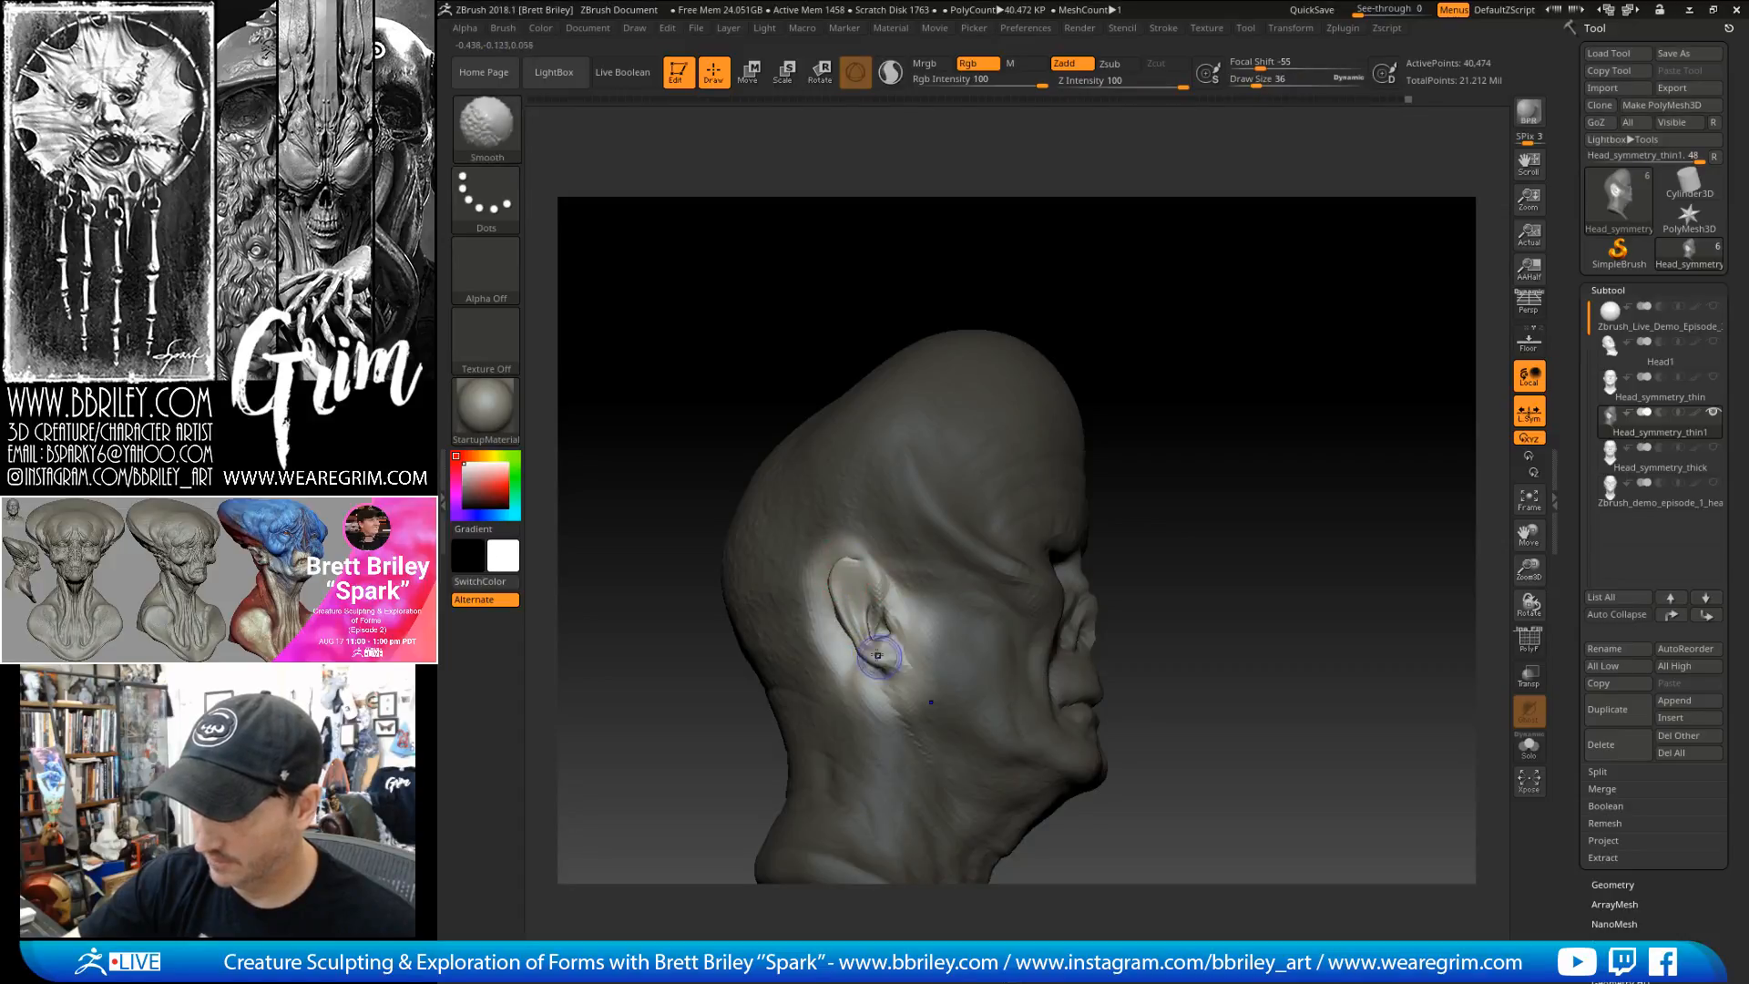
- Add volume around the earlobe with the Inflat brush at draw size 34, and smooth it
key("b")
key("i")
key("n")
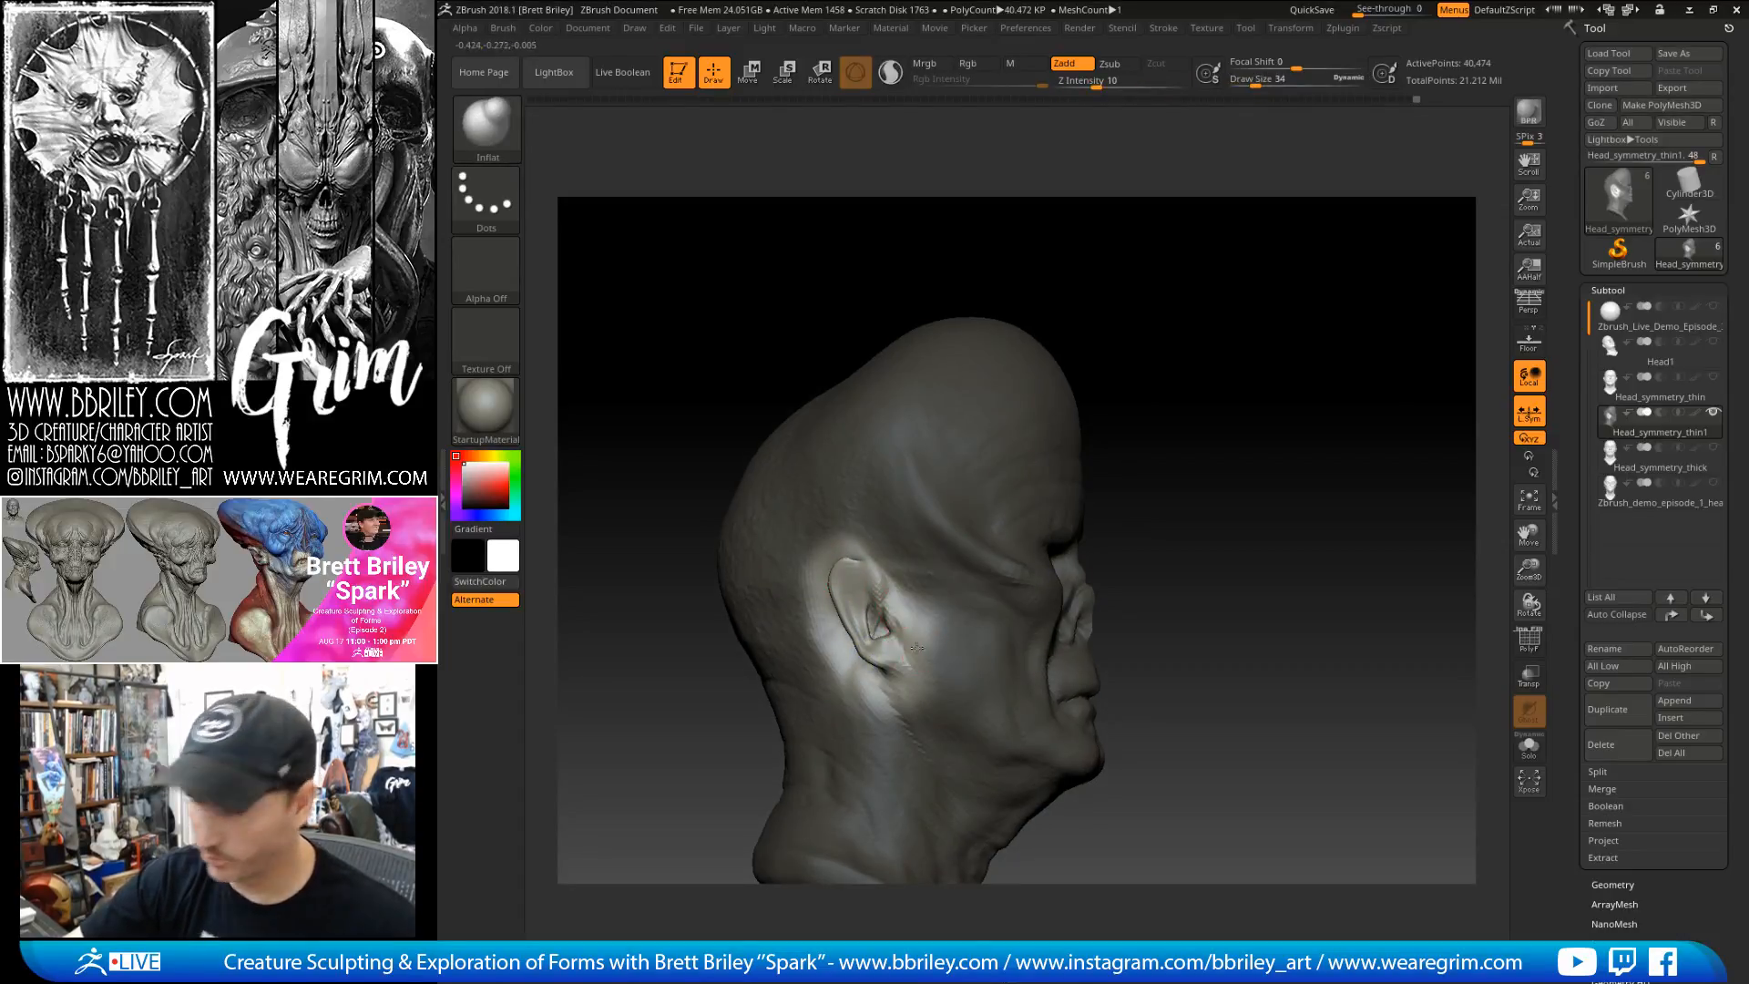
key("s")
left_click_drag(873, 646, 877, 656, "shift")
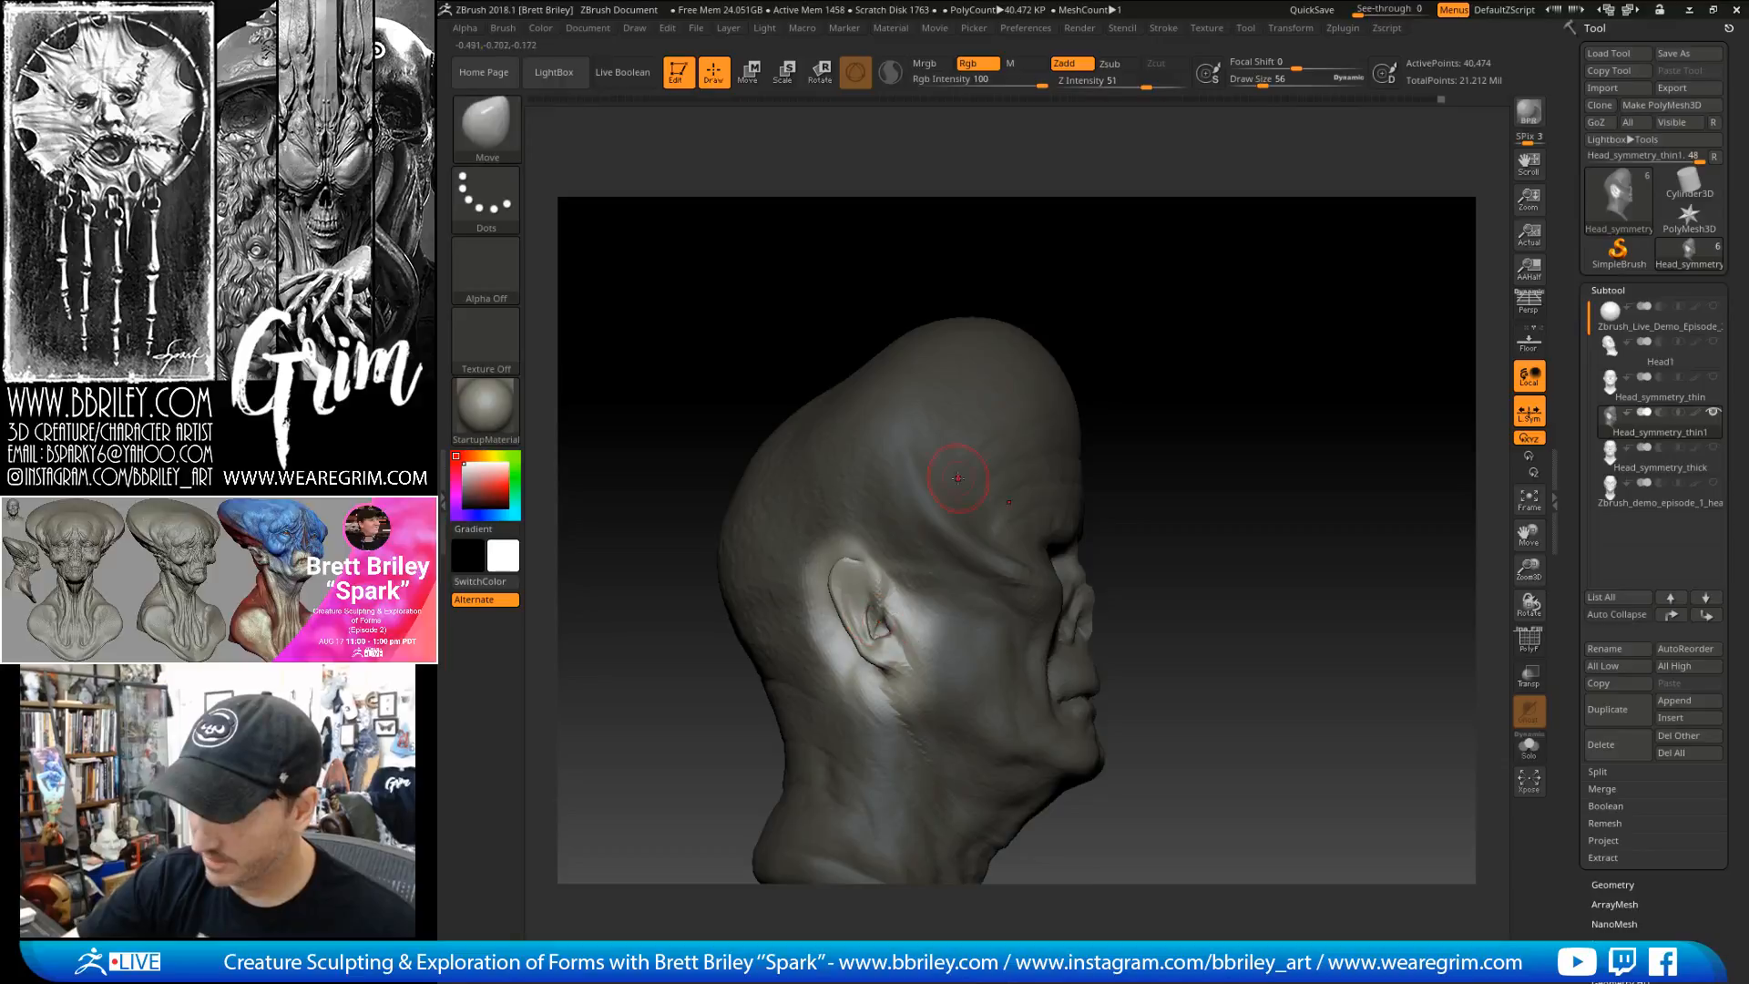
- Thicken the ear's outer rim from behind and from the side with the Inflat brush at draw size 56
left_click_drag(784, 351, 881, 621)
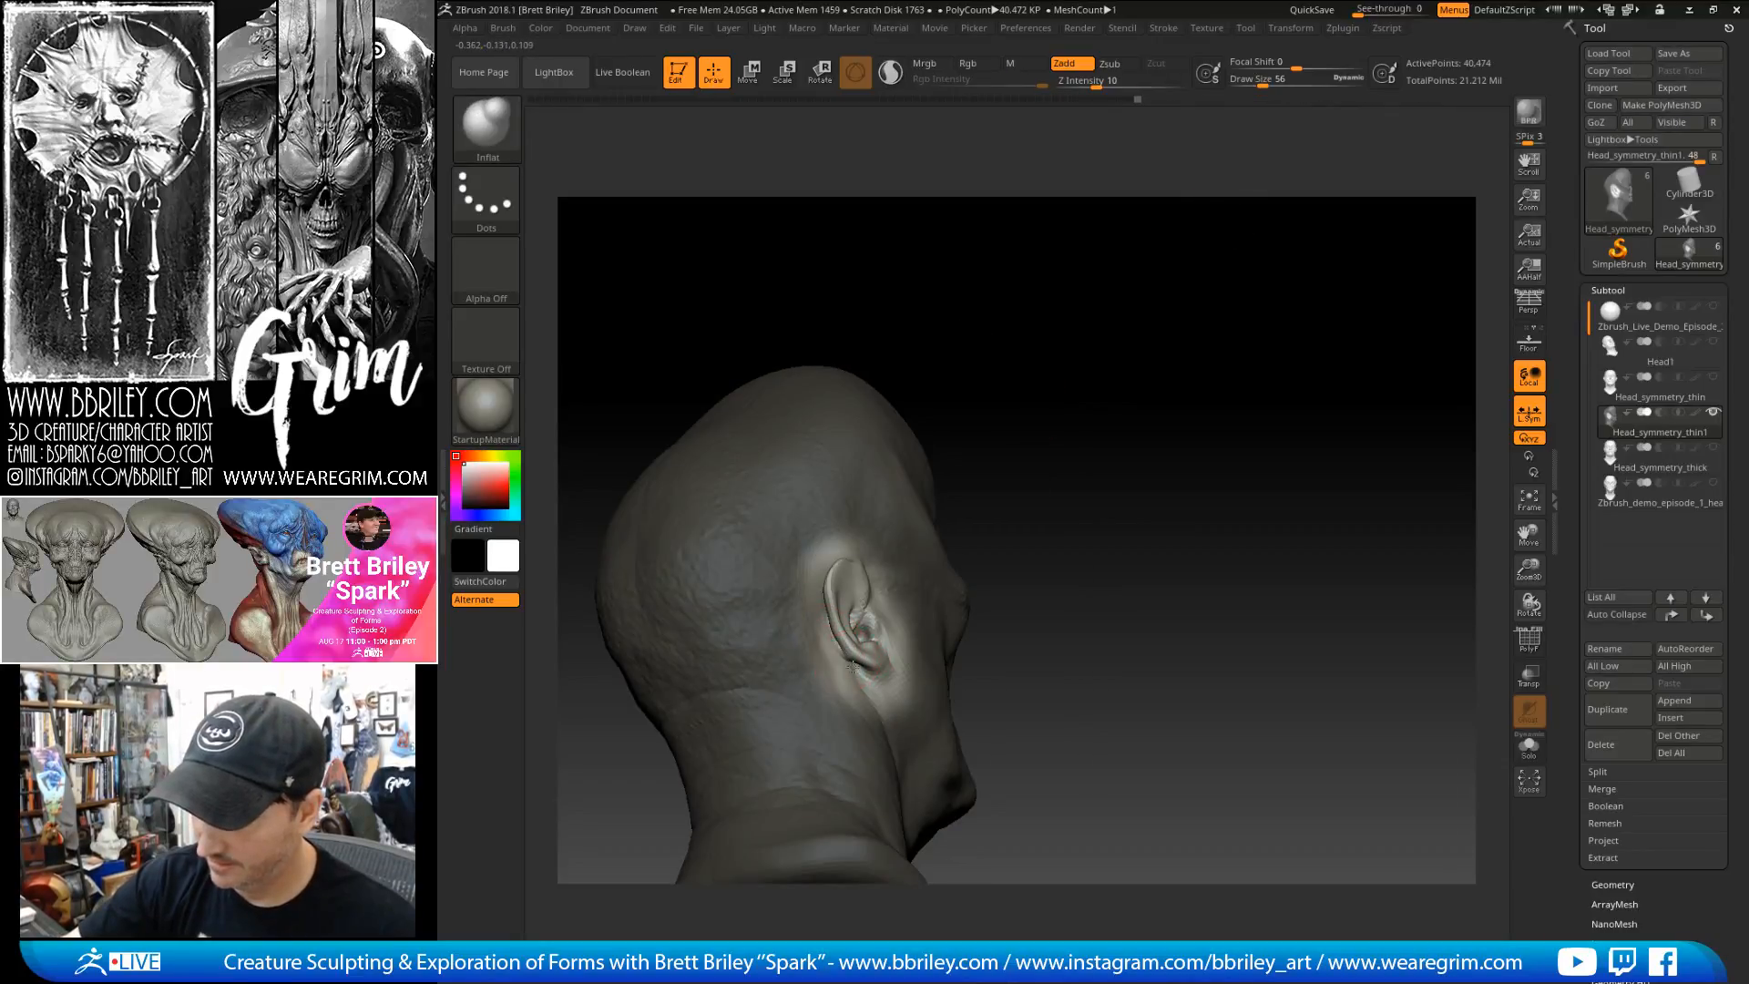
left_click_drag(993, 336, 838, 587)
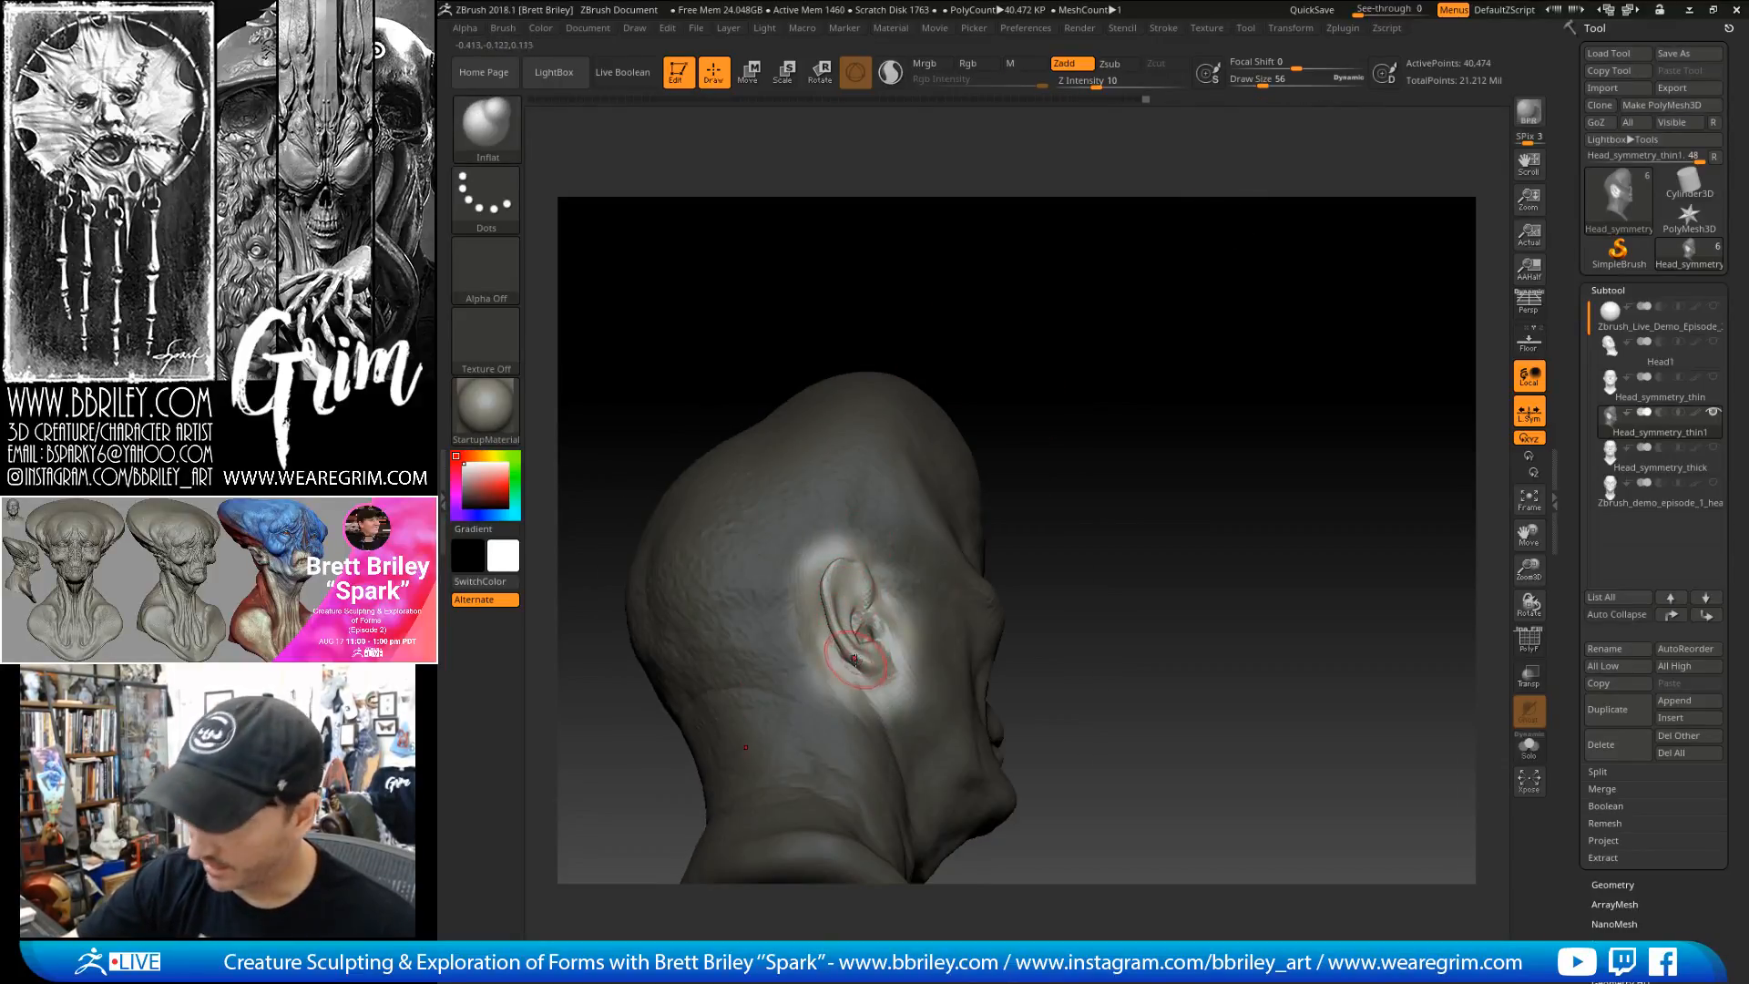
key("shift")
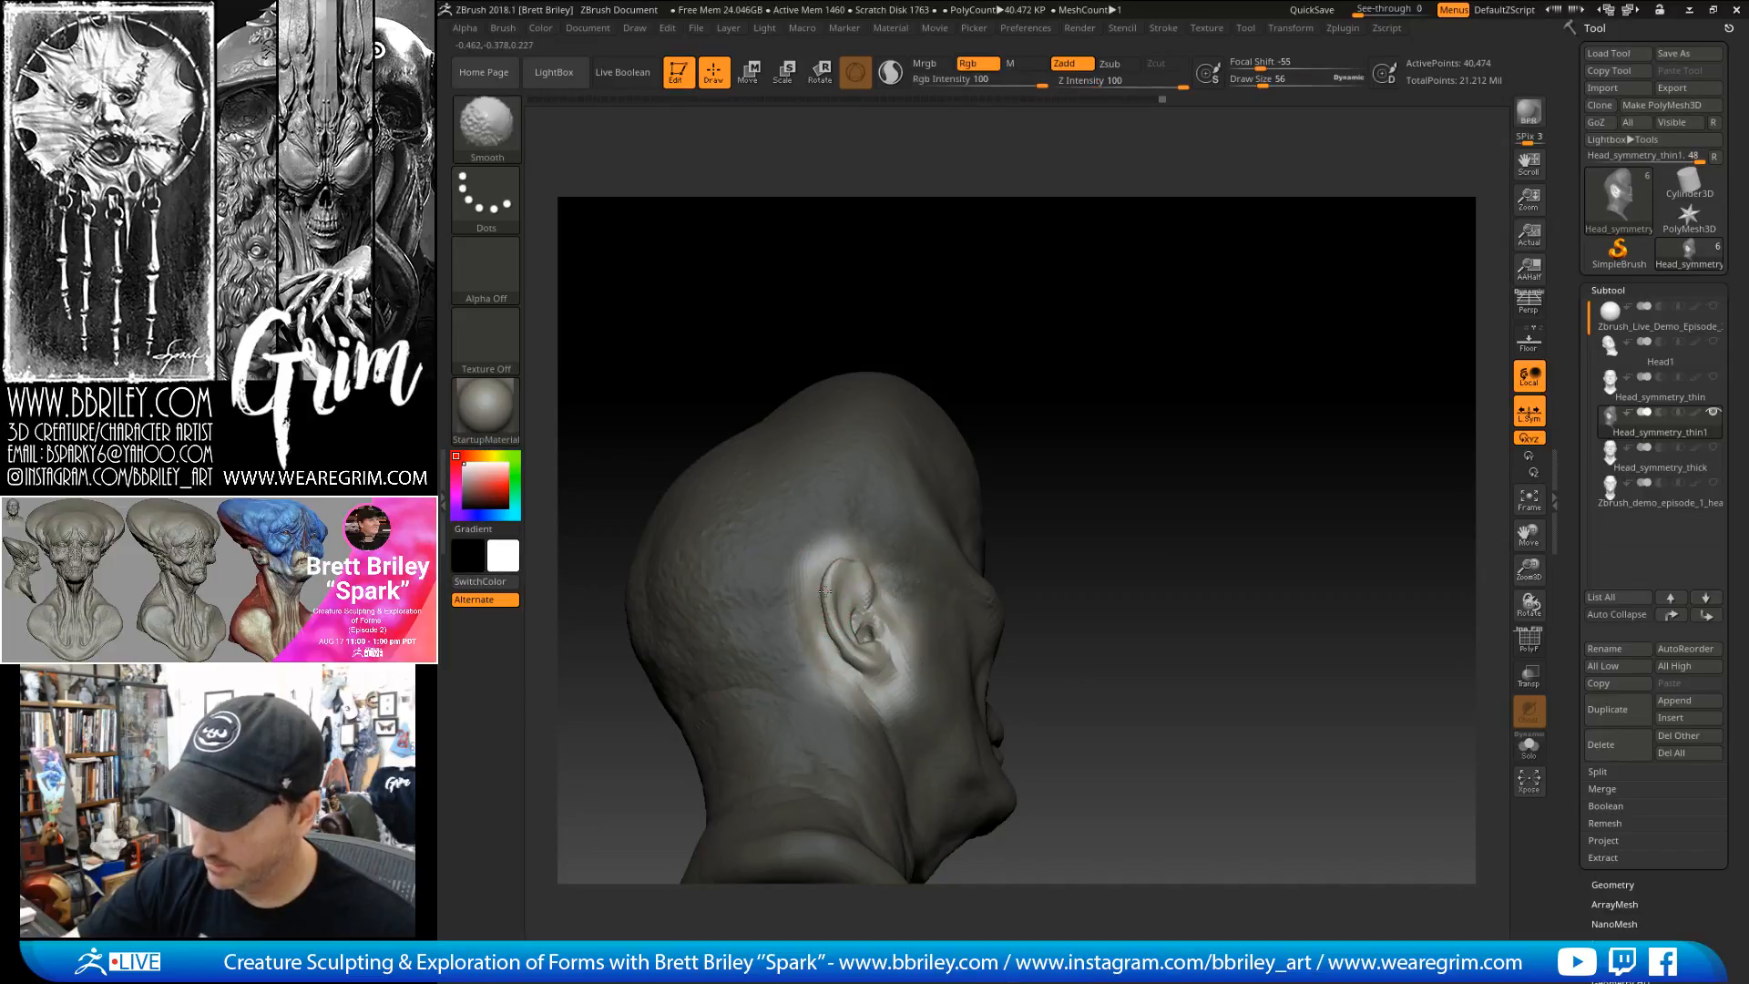
mouse_move(829, 606)
left_mouse_down()
mouse_move(855, 526)
mouse_move(854, 576)
mouse_move(852, 560)
left_mouse_up()
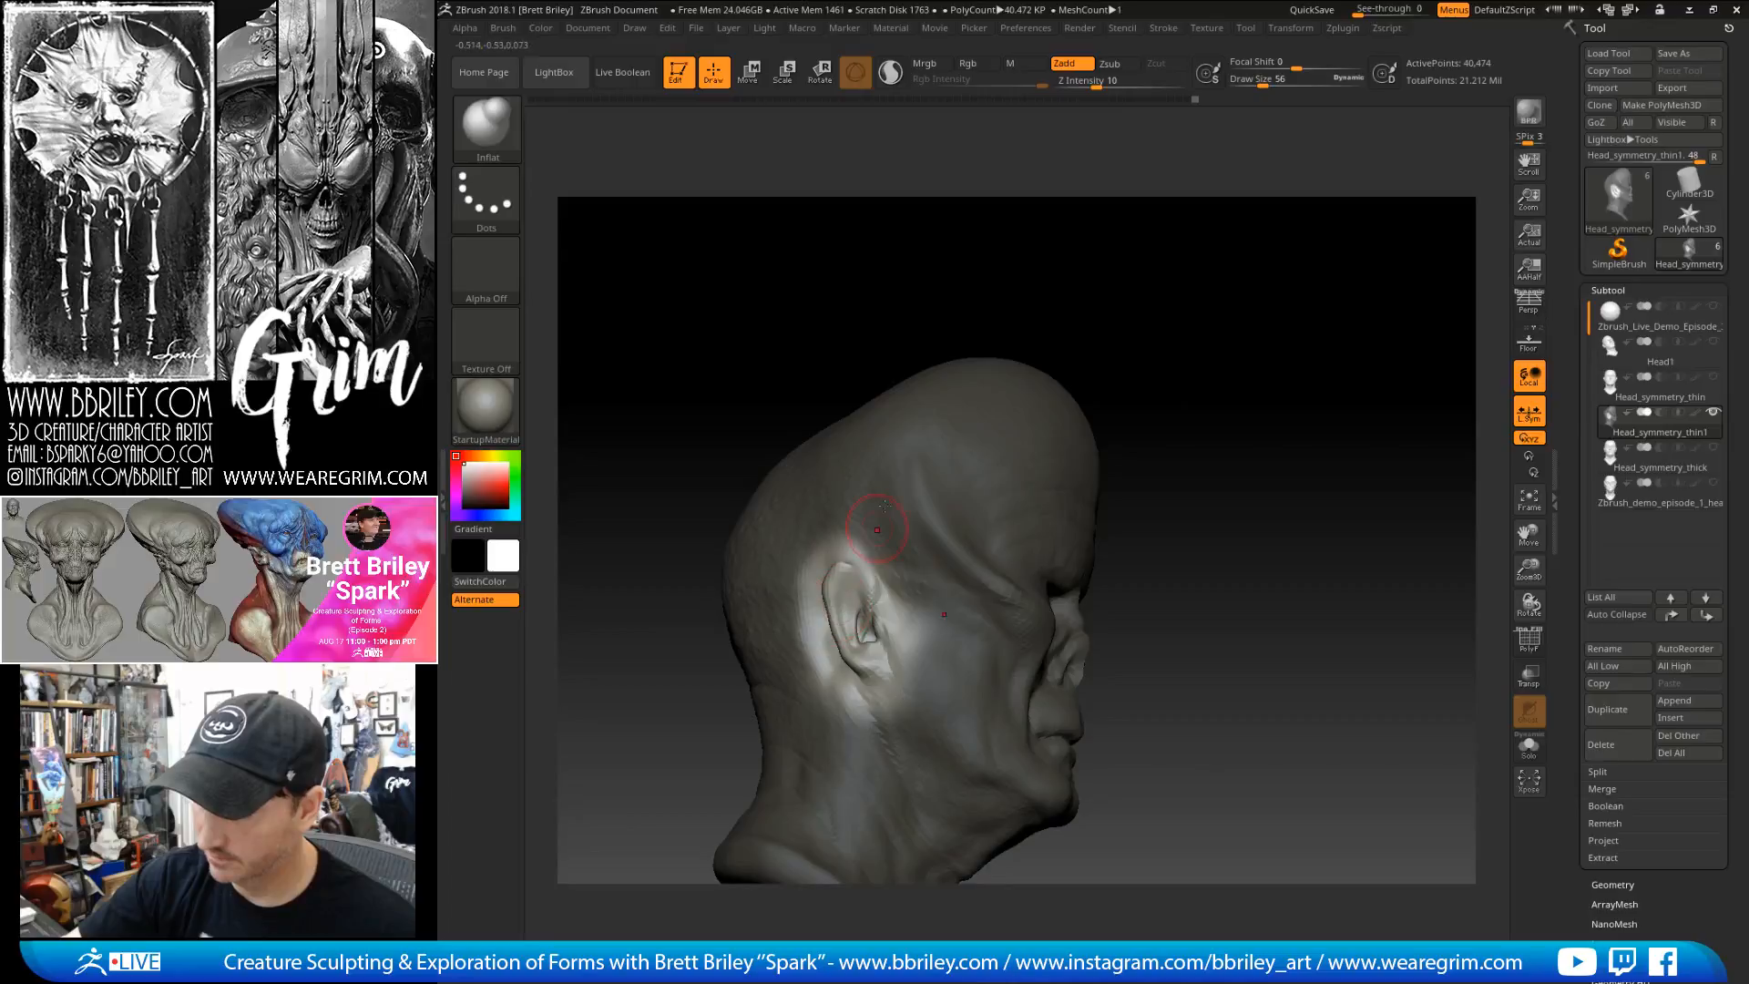
left_click_drag(1011, 289, 999, 286)
- Carve the creases in and around the ear with the DamStandard brush at draw sizes 34 and 20, and clear the mask
key("b")
key("d")
key("s")
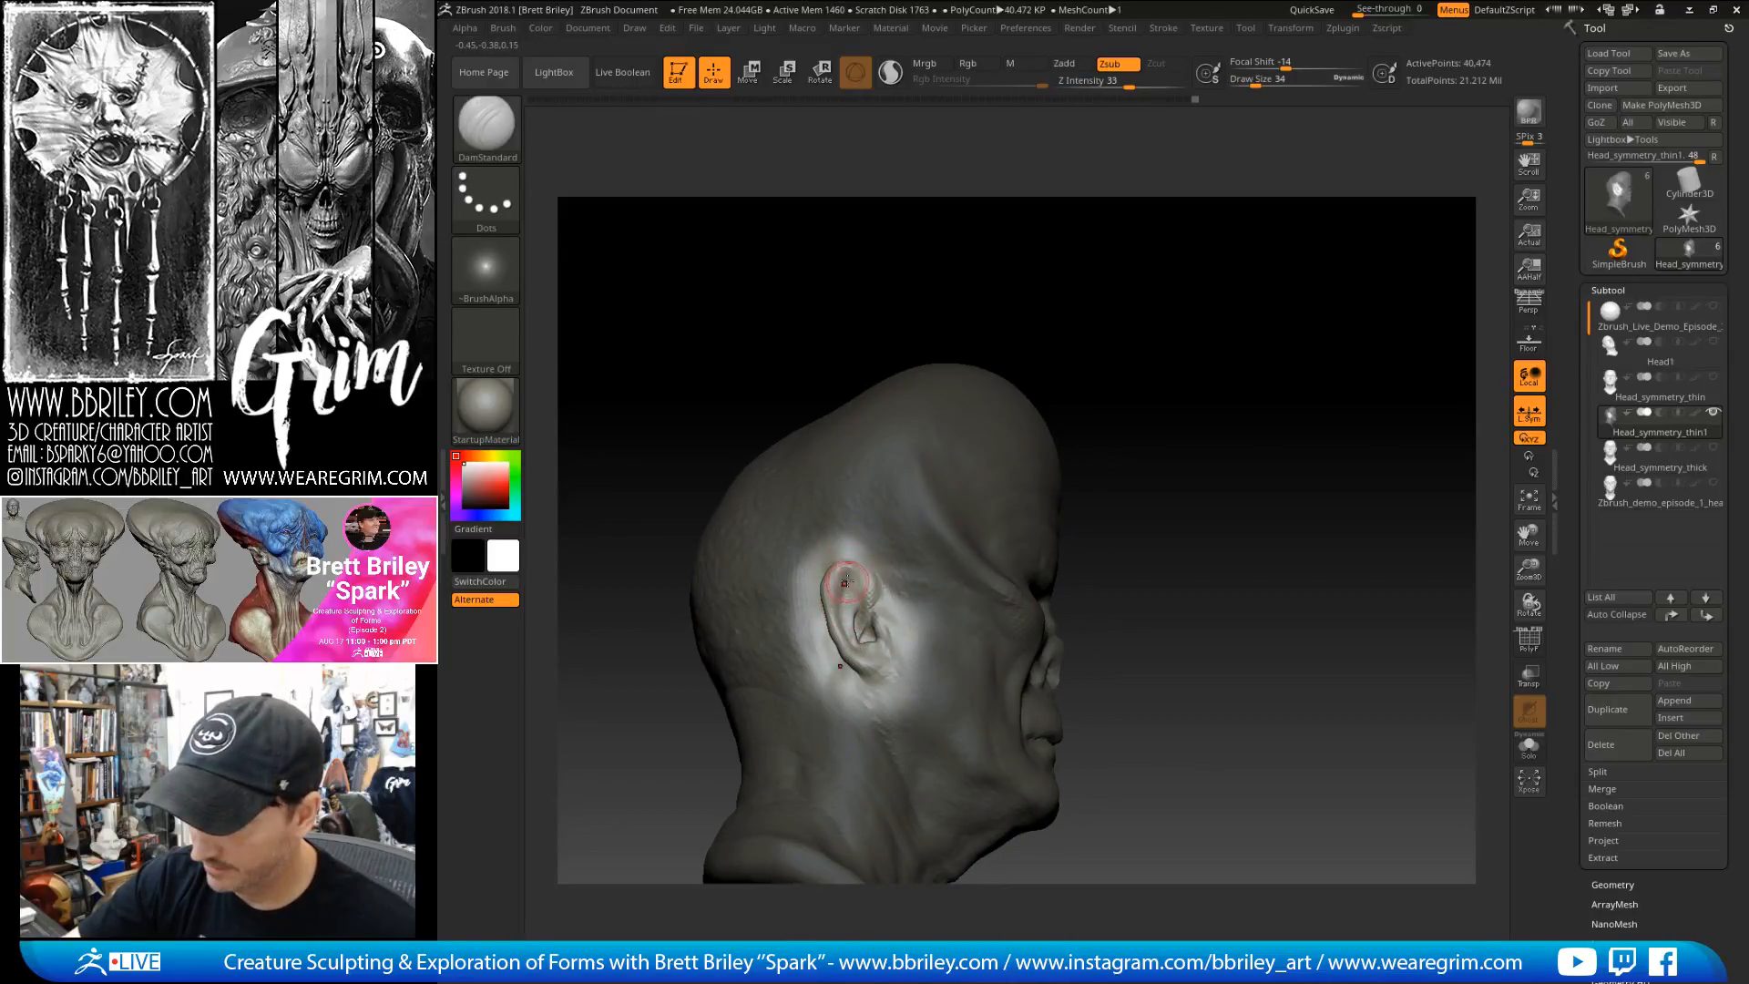
left_click_drag(1011, 291, 965, 461)
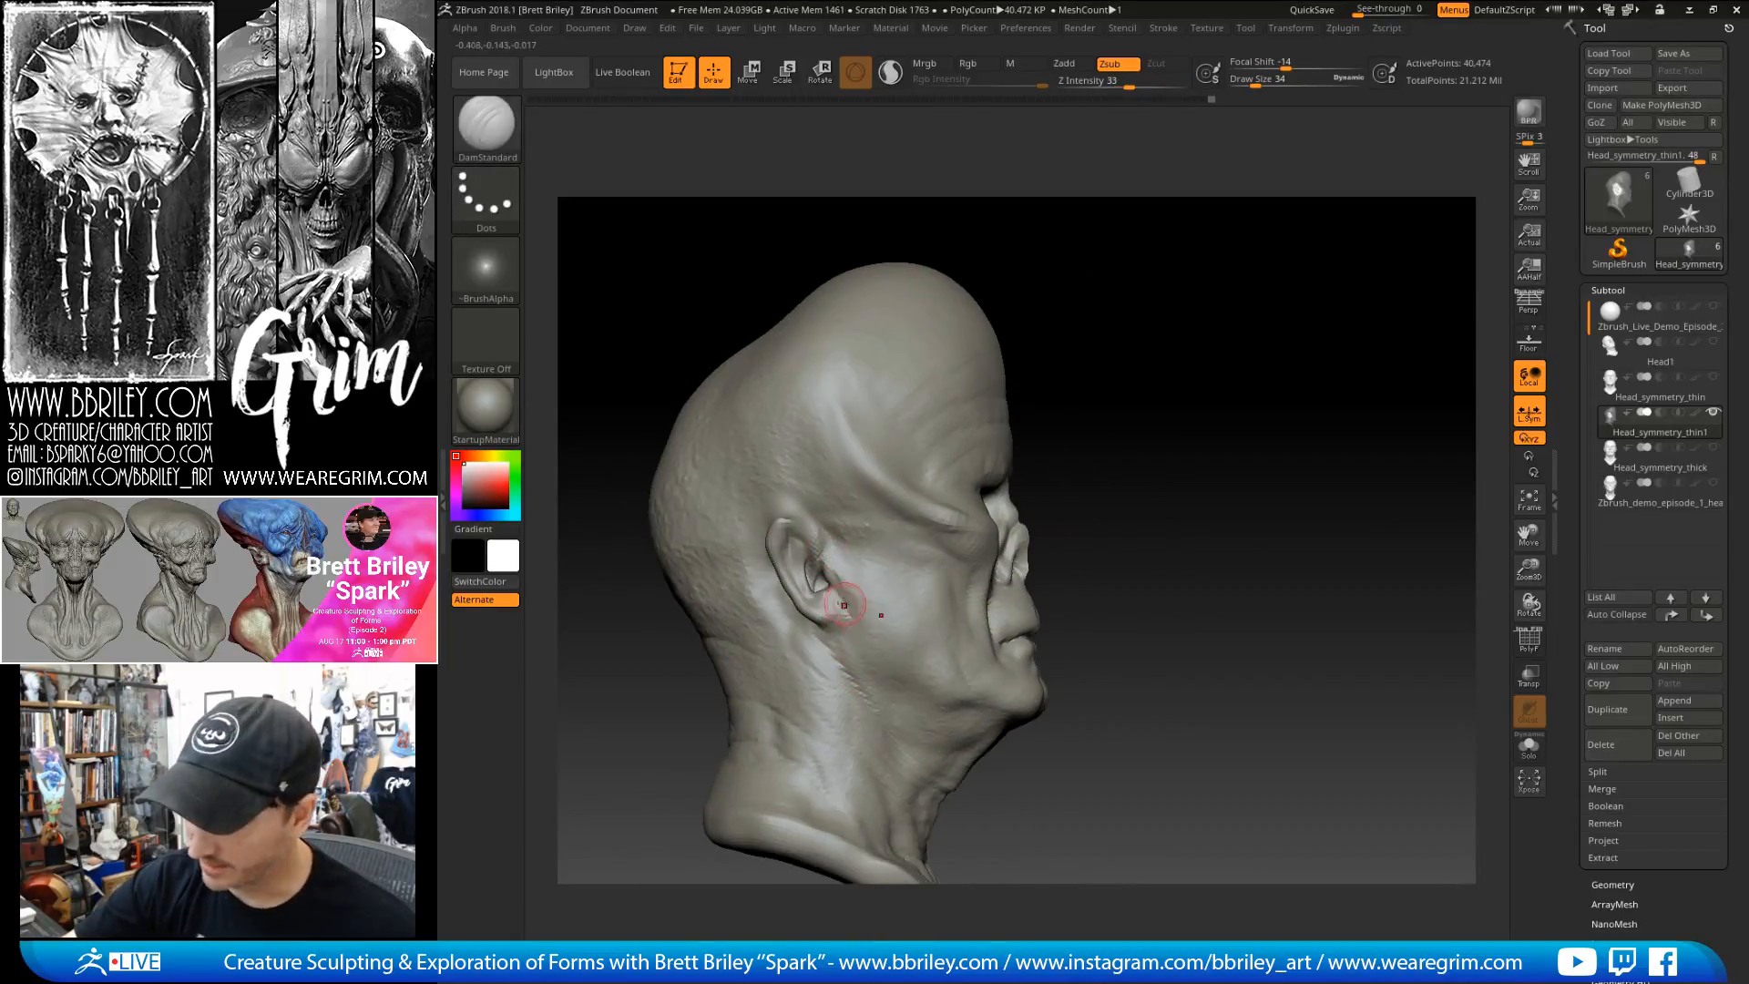
key("bracketleft")
key("bracketleft")
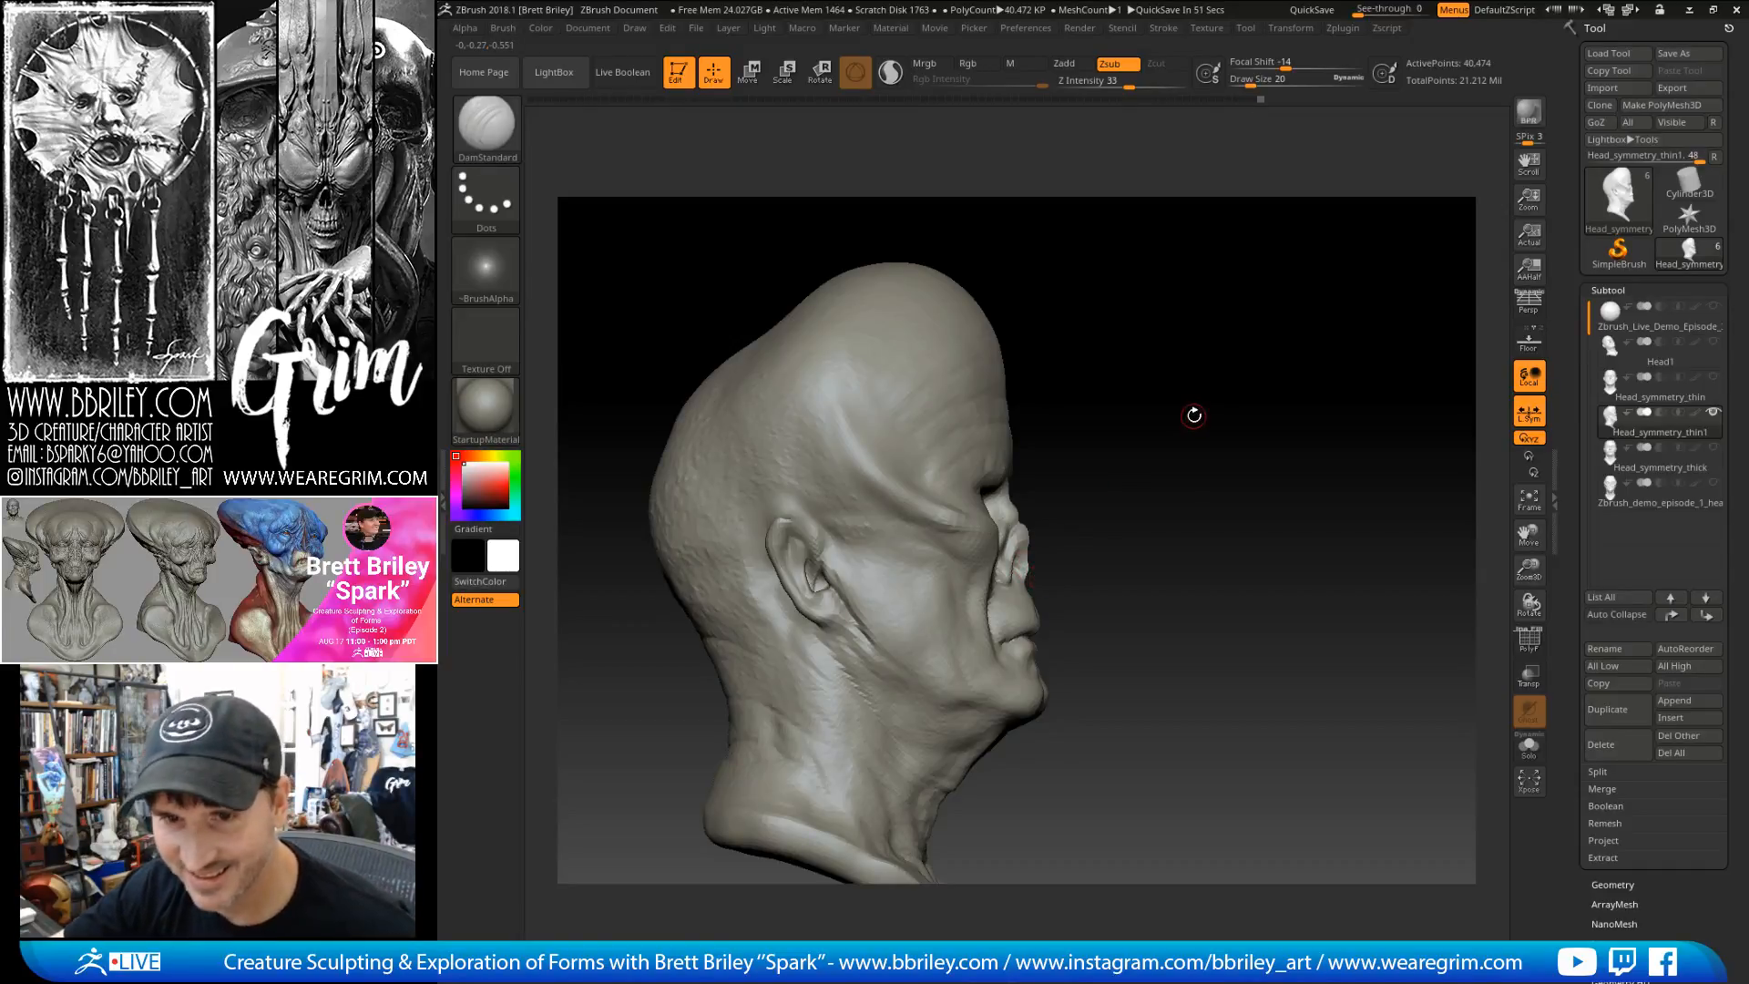
- Pull the sides of the forehead and temples into a broader shape with the Move brush at draw size 219
mouse_move(1193, 403)
left_mouse_down()
mouse_move(1191, 382)
mouse_move(1258, 344)
left_mouse_up()
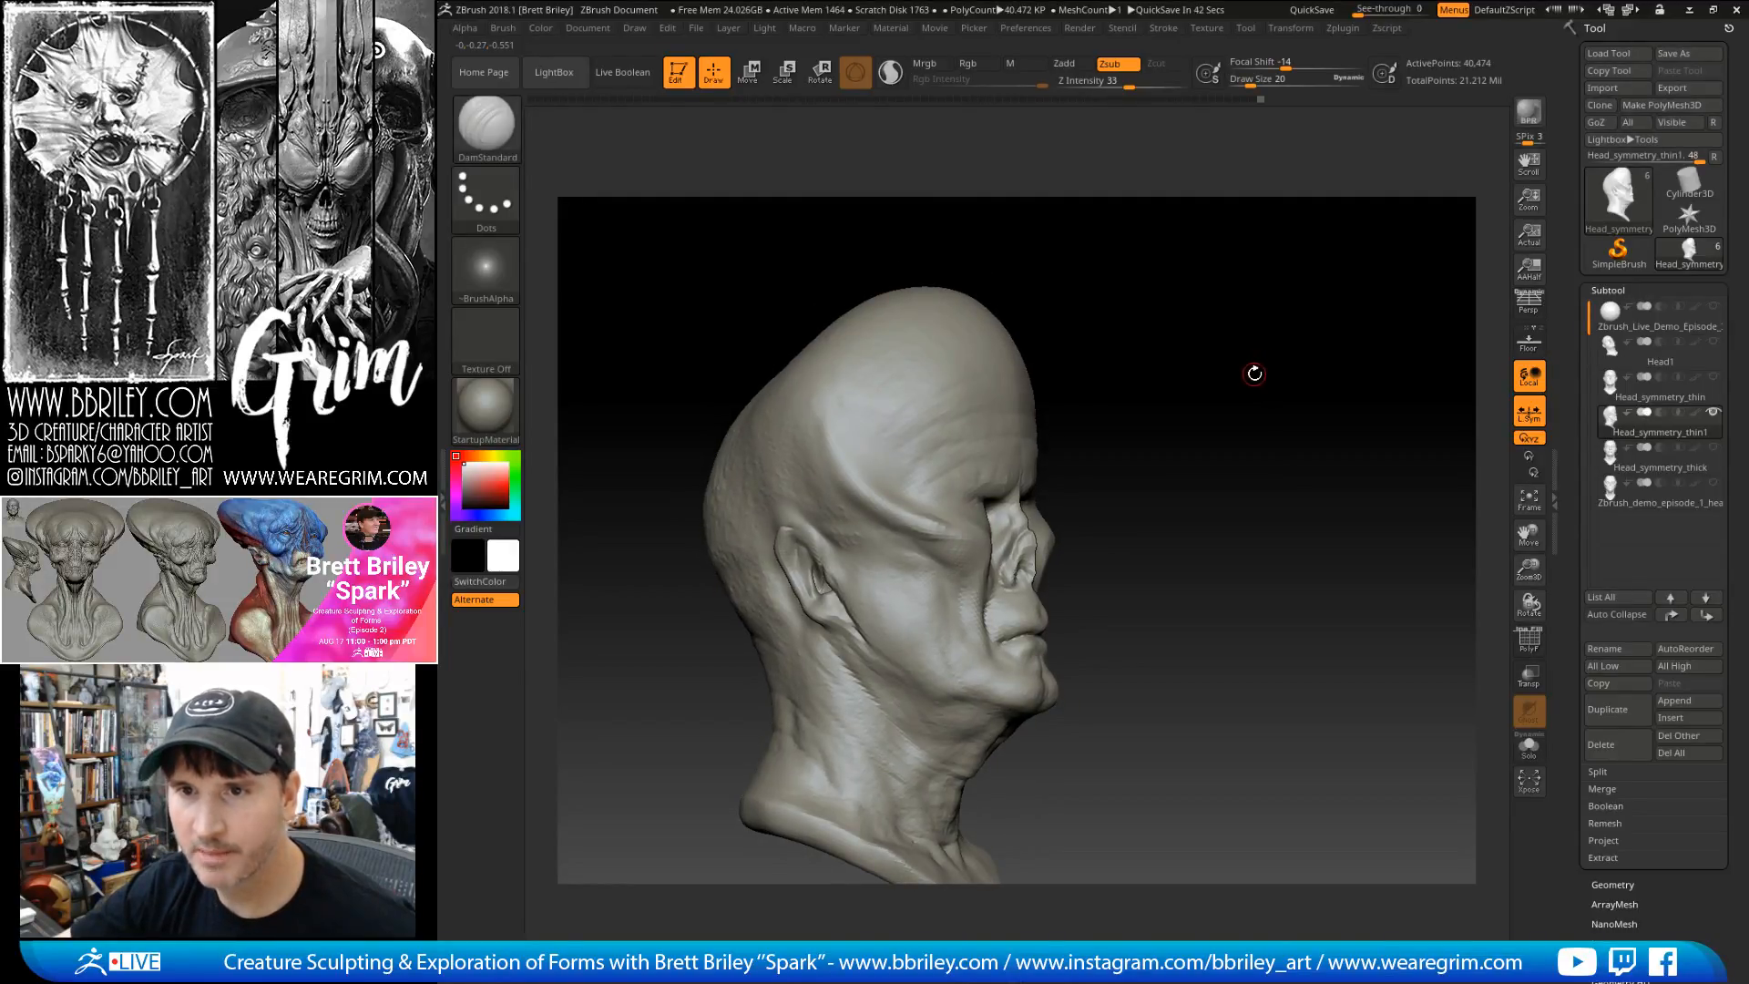
mouse_move(1259, 366)
left_mouse_down()
mouse_move(1228, 366)
mouse_move(1242, 356)
mouse_move(1237, 391)
mouse_move(1264, 344)
mouse_move(1247, 406)
left_mouse_up()
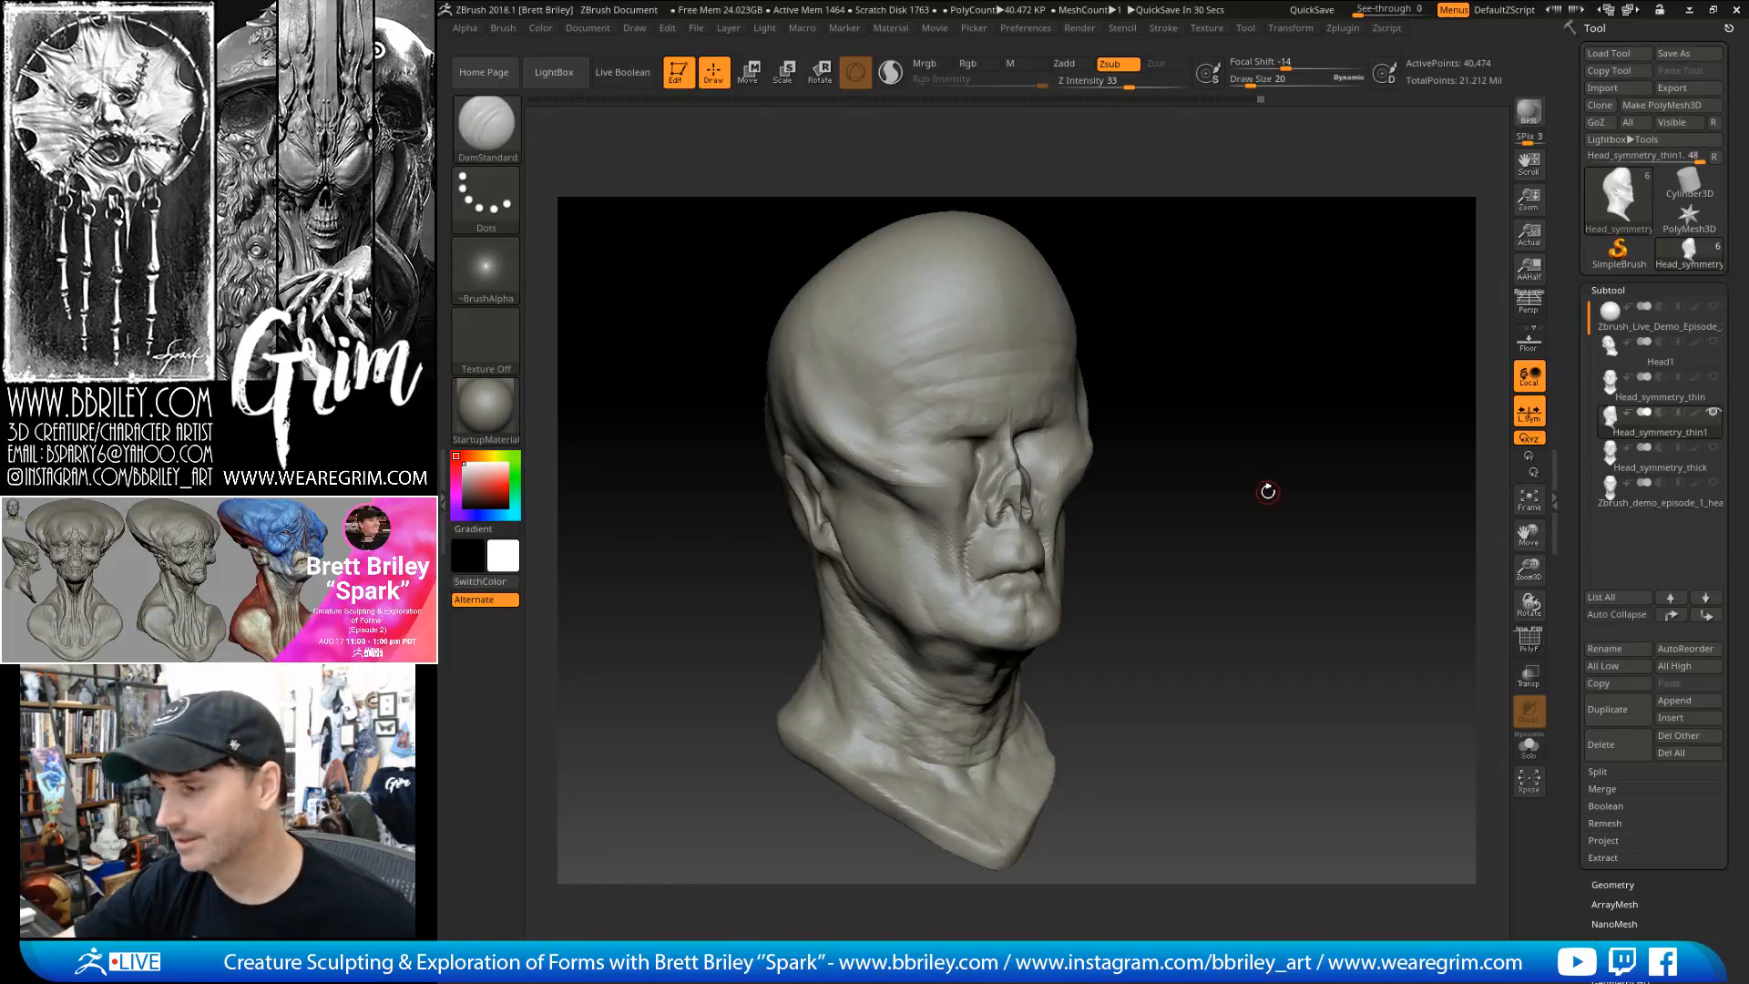
left_click_drag(1267, 492, 1136, 395)
key("b")
key("m")
key("v")
mouse_move(1098, 300)
left_mouse_down()
mouse_move(1047, 332)
mouse_move(1152, 237)
mouse_move(1039, 289)
mouse_move(1107, 319)
left_mouse_up()
left_click_drag(1248, 346, 1322, 344)
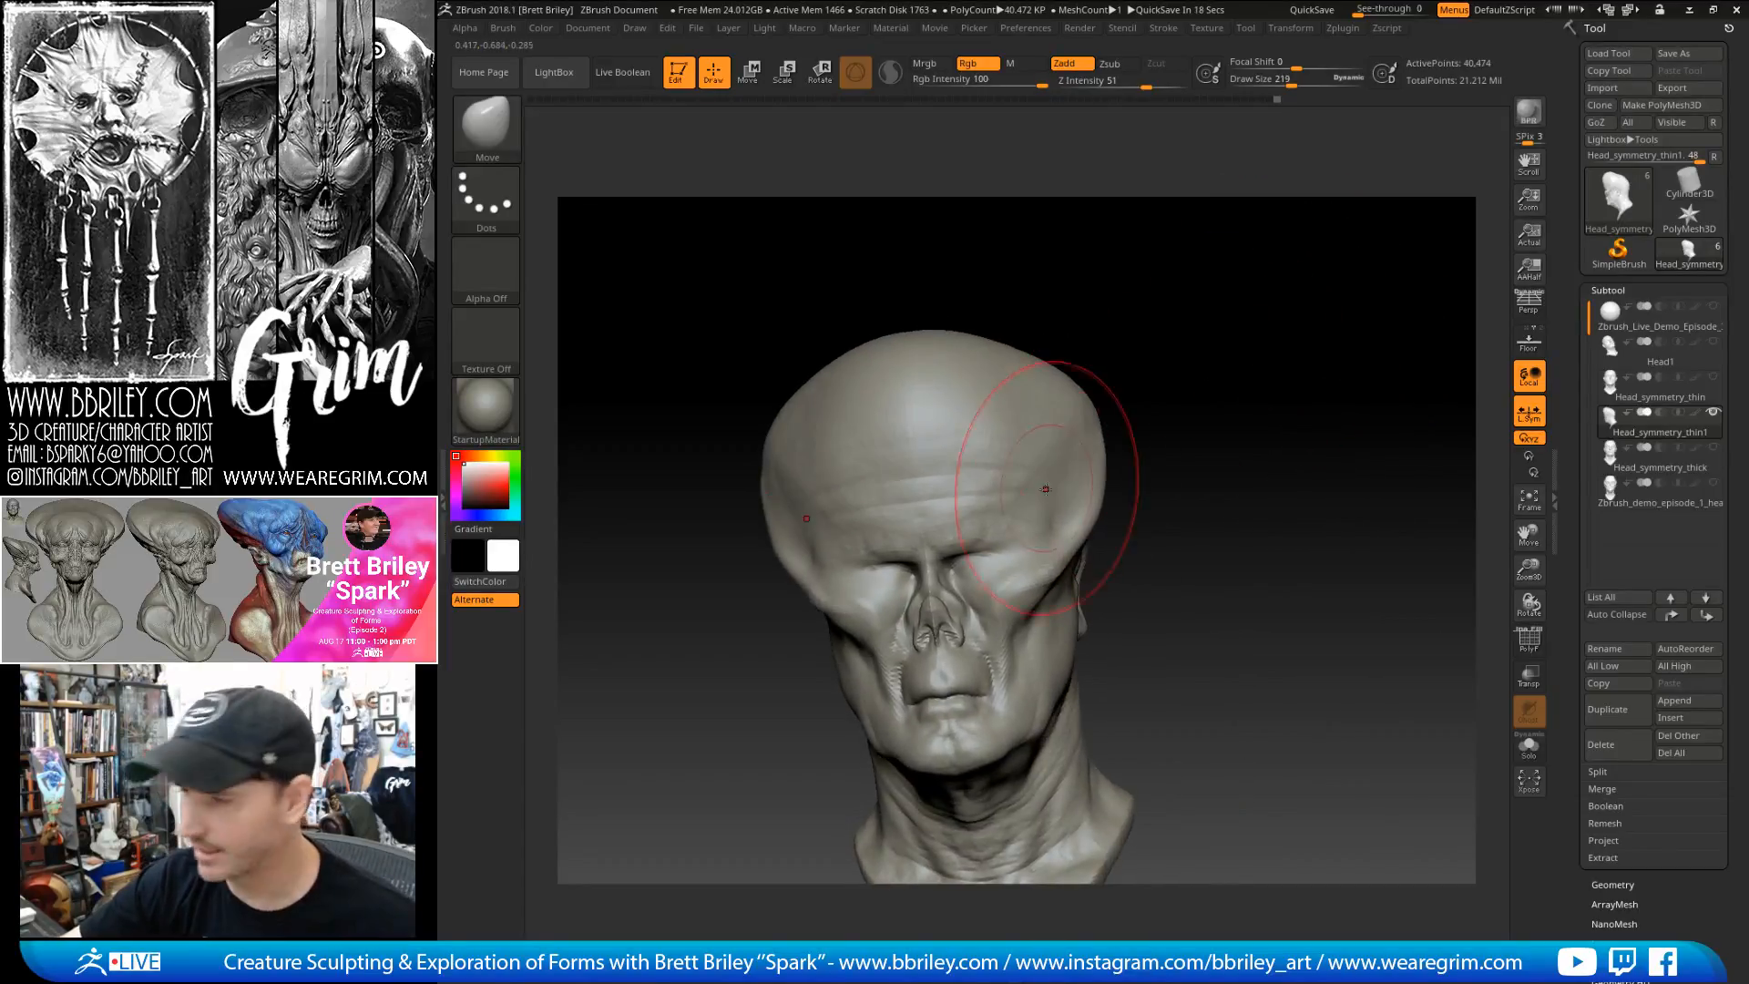
- Carve a crease from the cheekbone up along the temple with the DamStandard brush at draw sizes 59 and 47
left_click_drag(1179, 300, 1242, 241)
key("b")
key("d")
key("s")
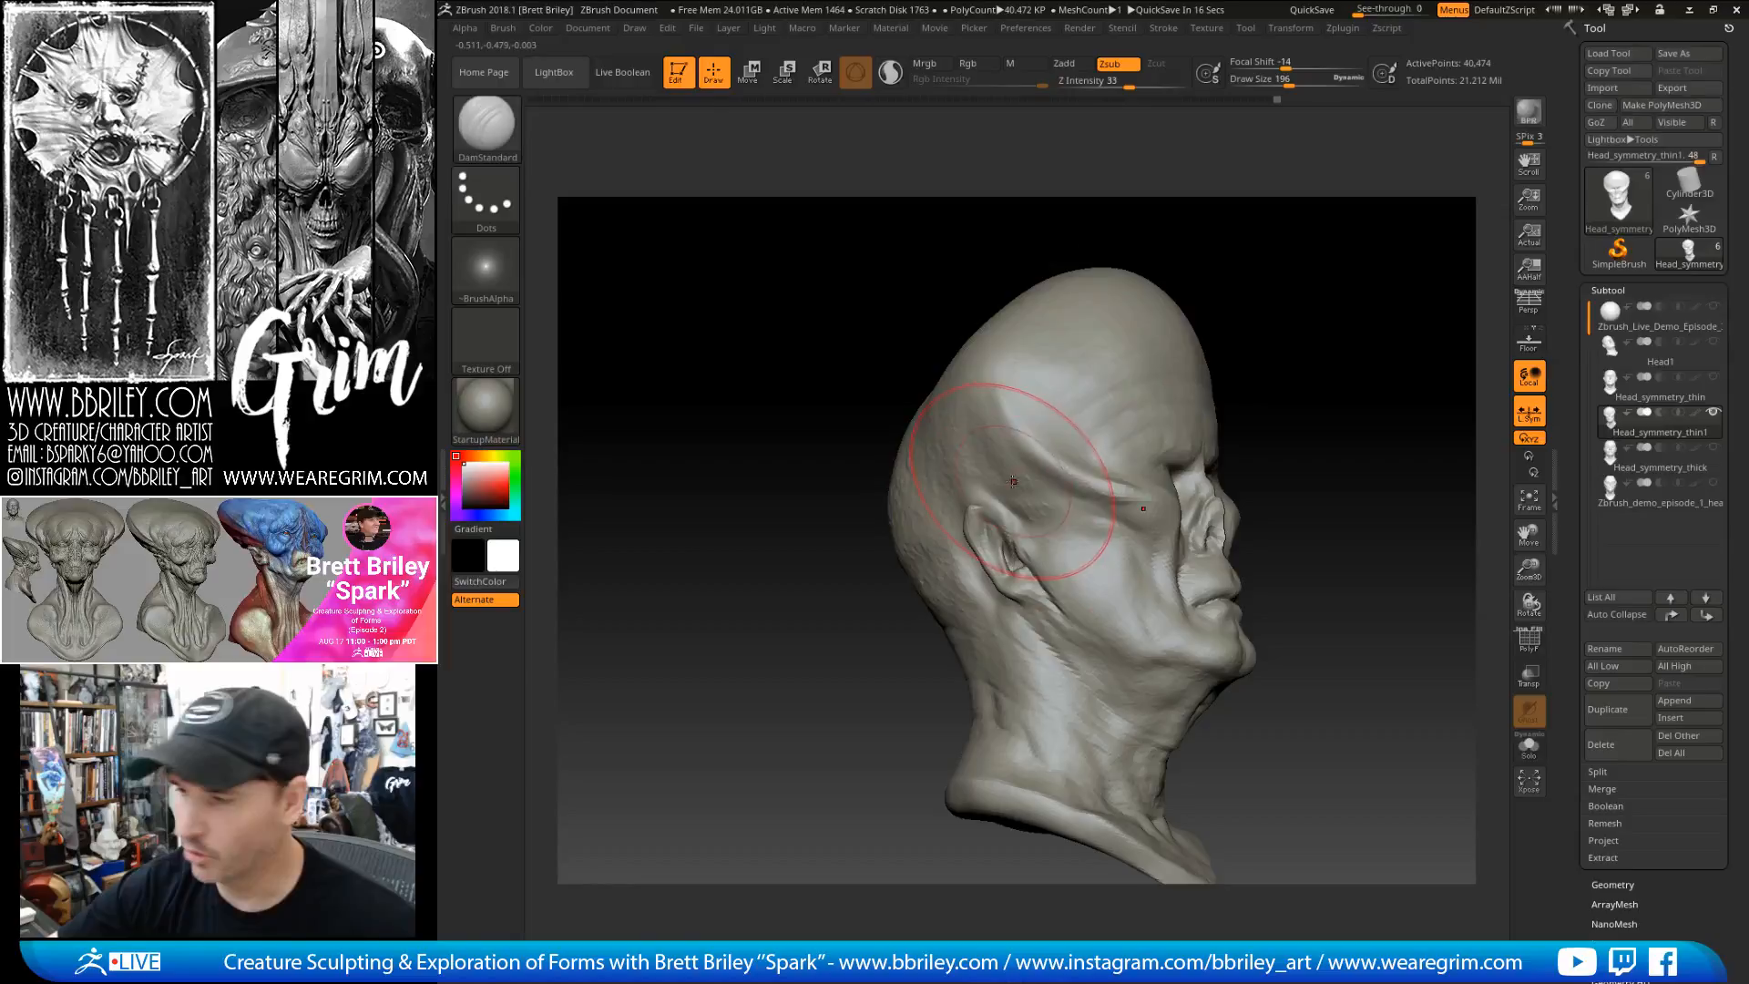
left_click_drag(1060, 484, 1027, 450)
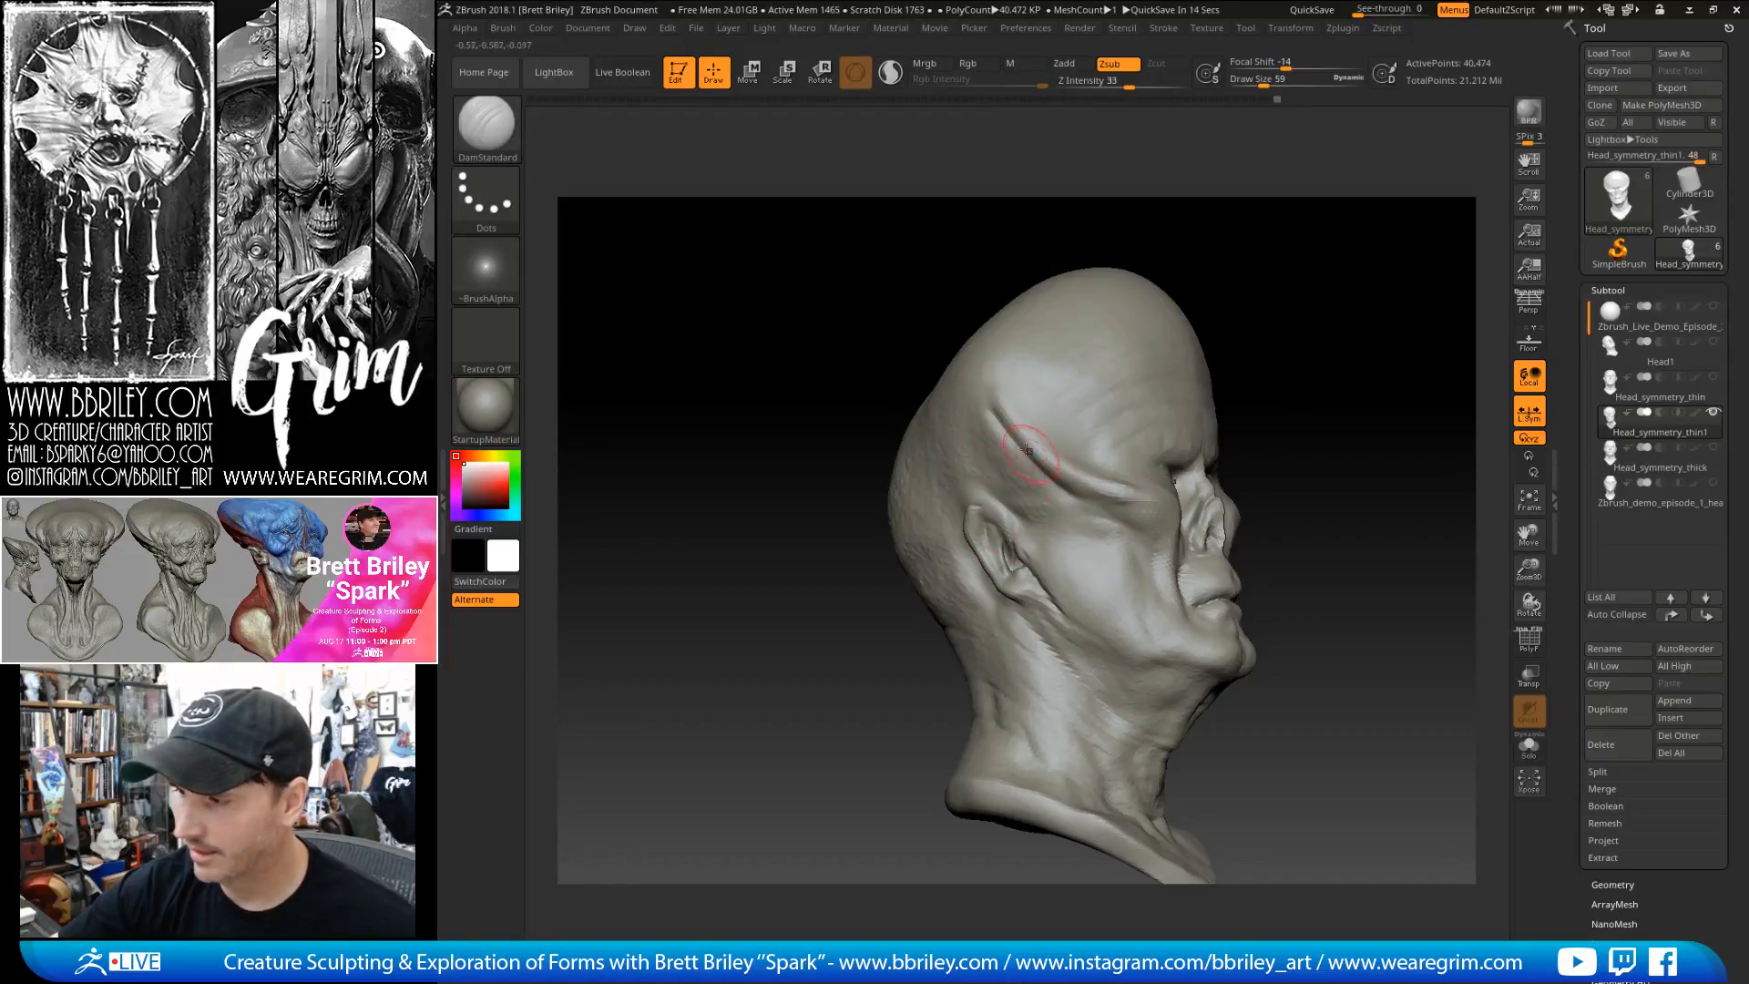
key("bracketleft")
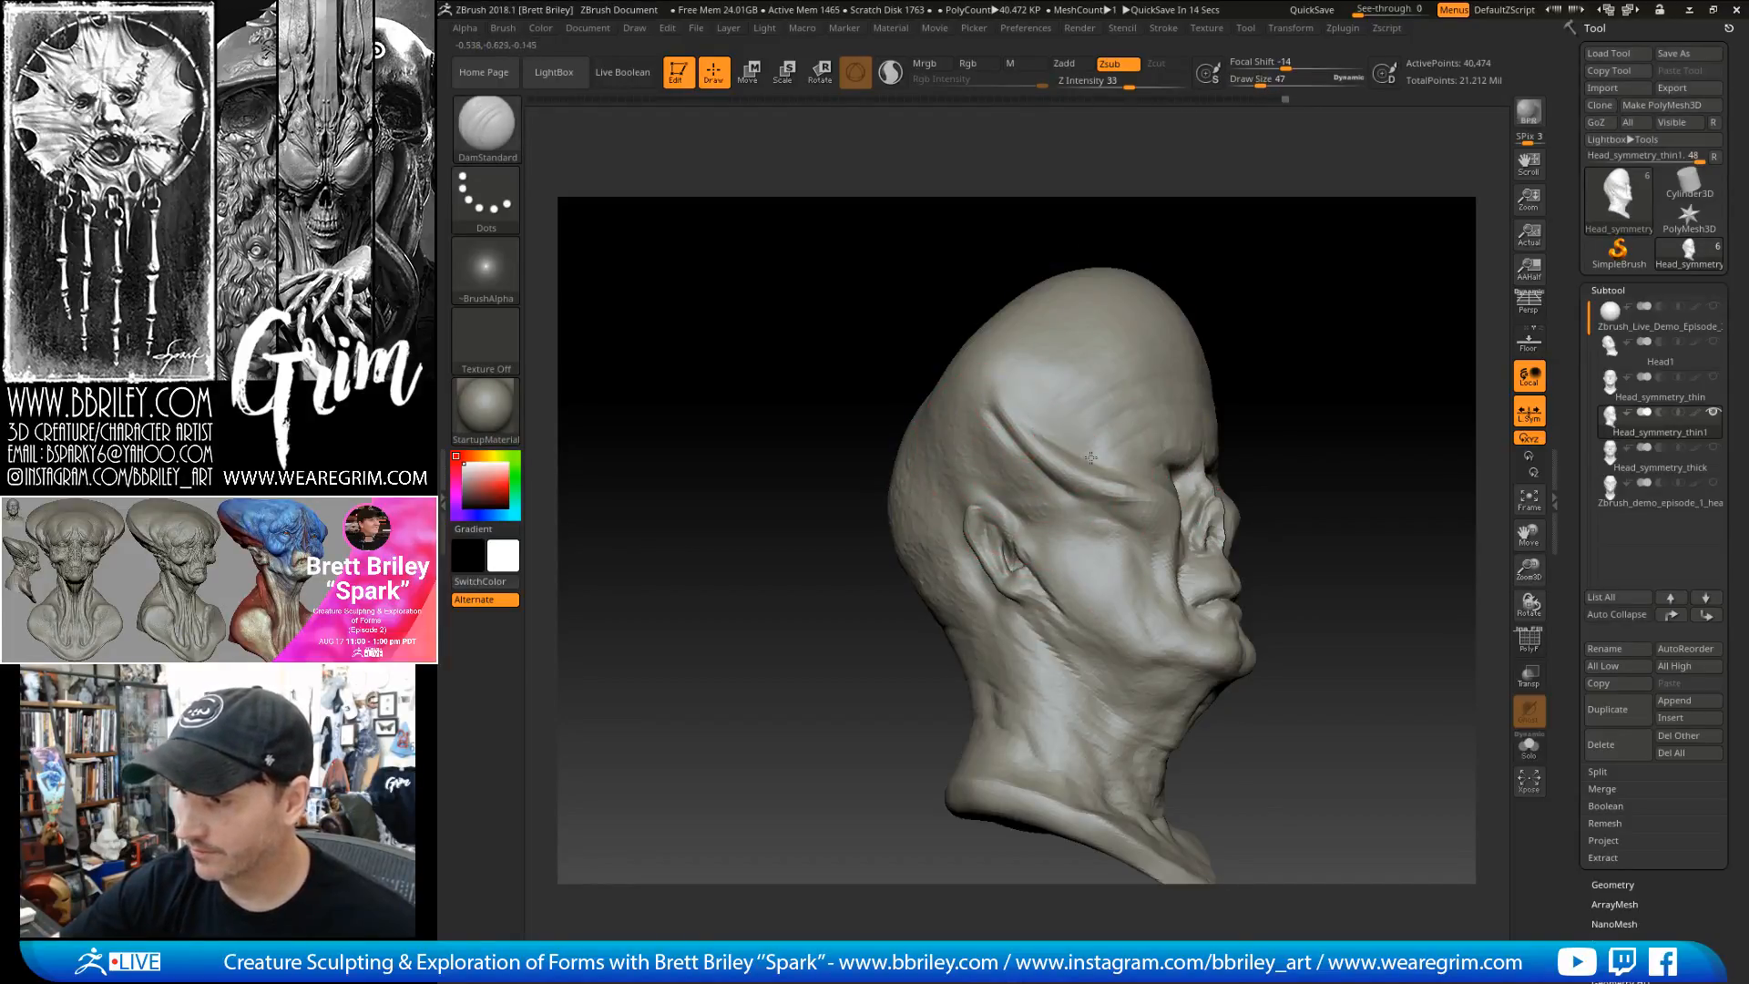
left_click_drag(1332, 392, 1258, 365)
left_click_drag(1013, 390, 1134, 479)
- Adjust the outer contour of the cheekbones and lower temples with the Move brush, working up to draw size 111
mouse_move(1121, 230)
left_mouse_down()
mouse_move(1171, 292)
mouse_move(1304, 273)
mouse_move(1277, 304)
mouse_move(1293, 382)
mouse_move(1223, 443)
mouse_move(1215, 485)
left_mouse_up()
key("b")
key("m")
key("v")
key("s")
left_click_drag(1213, 490, 1193, 500)
left_click_drag(1258, 352, 1277, 364)
key("bracketright")
left_click_drag(1197, 536, 1214, 516)
left_click_drag(1327, 455, 1267, 403, "alt")
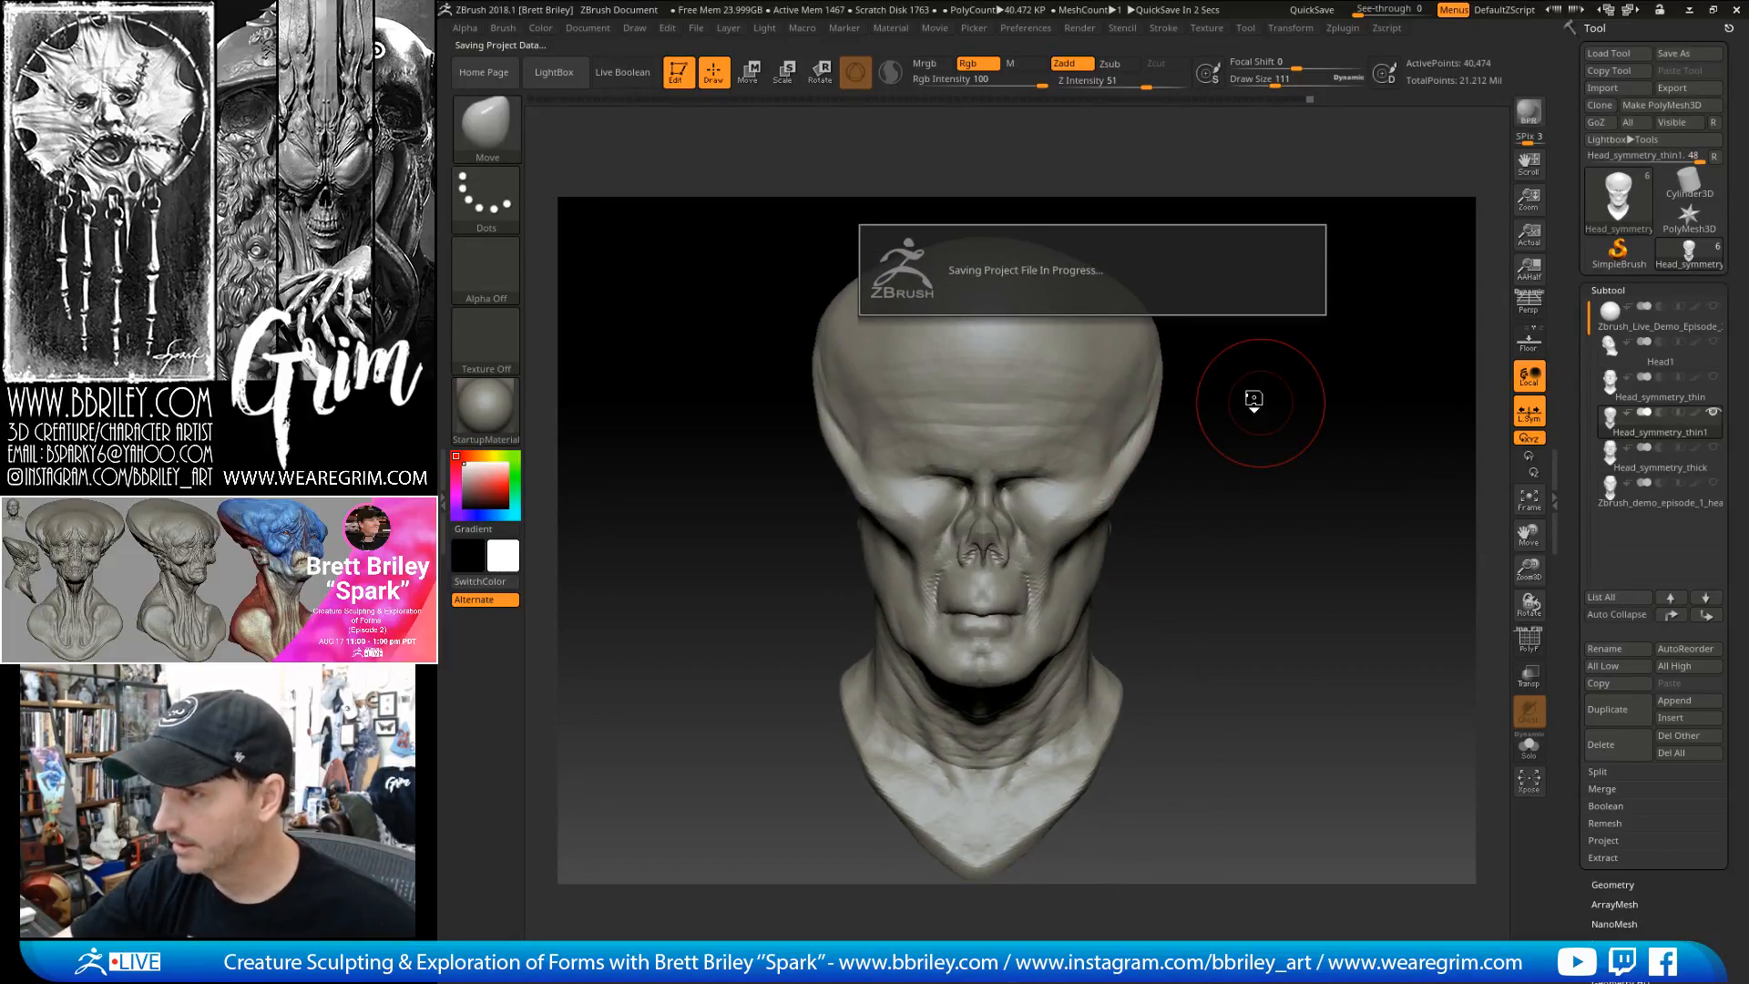
- Push the back of the skull upward with the Move brush at draw sizes 257 and 202
left_click_drag(1270, 406, 1280, 383)
mouse_move(1320, 312)
left_mouse_down()
mouse_move(1383, 268)
mouse_move(1276, 273)
mouse_move(1316, 325)
mouse_move(1292, 340)
mouse_move(1291, 440)
mouse_move(1175, 450)
left_mouse_up()
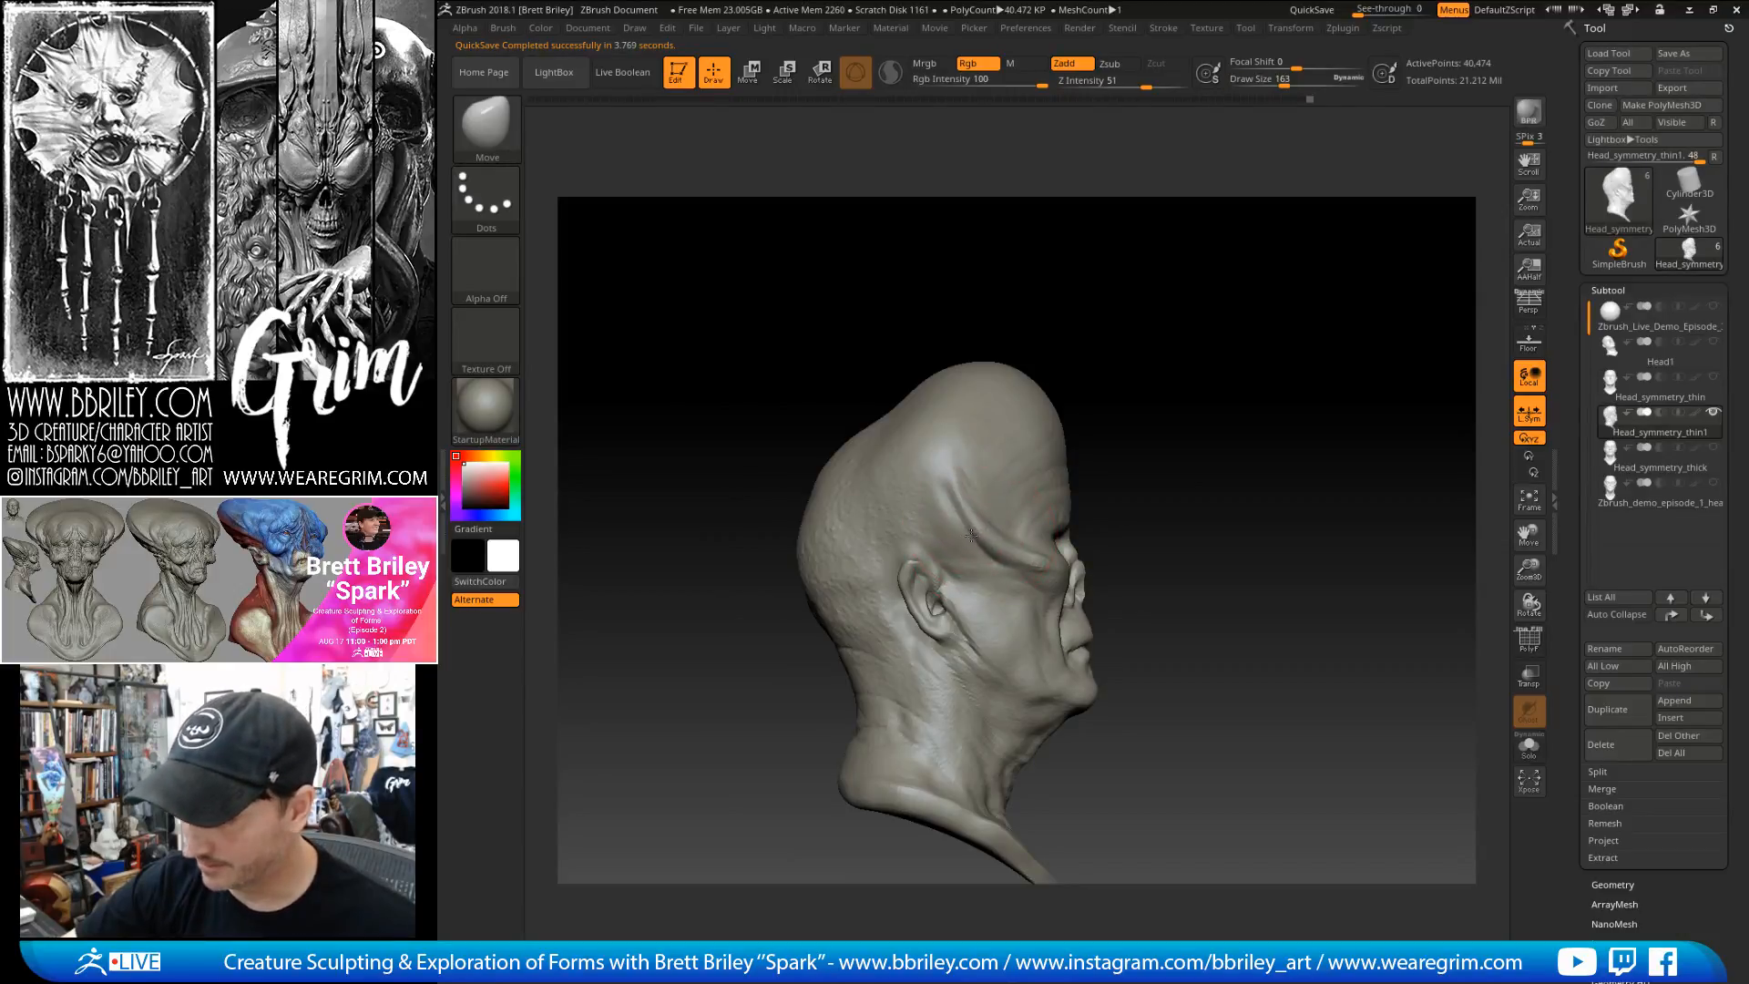
key("[")
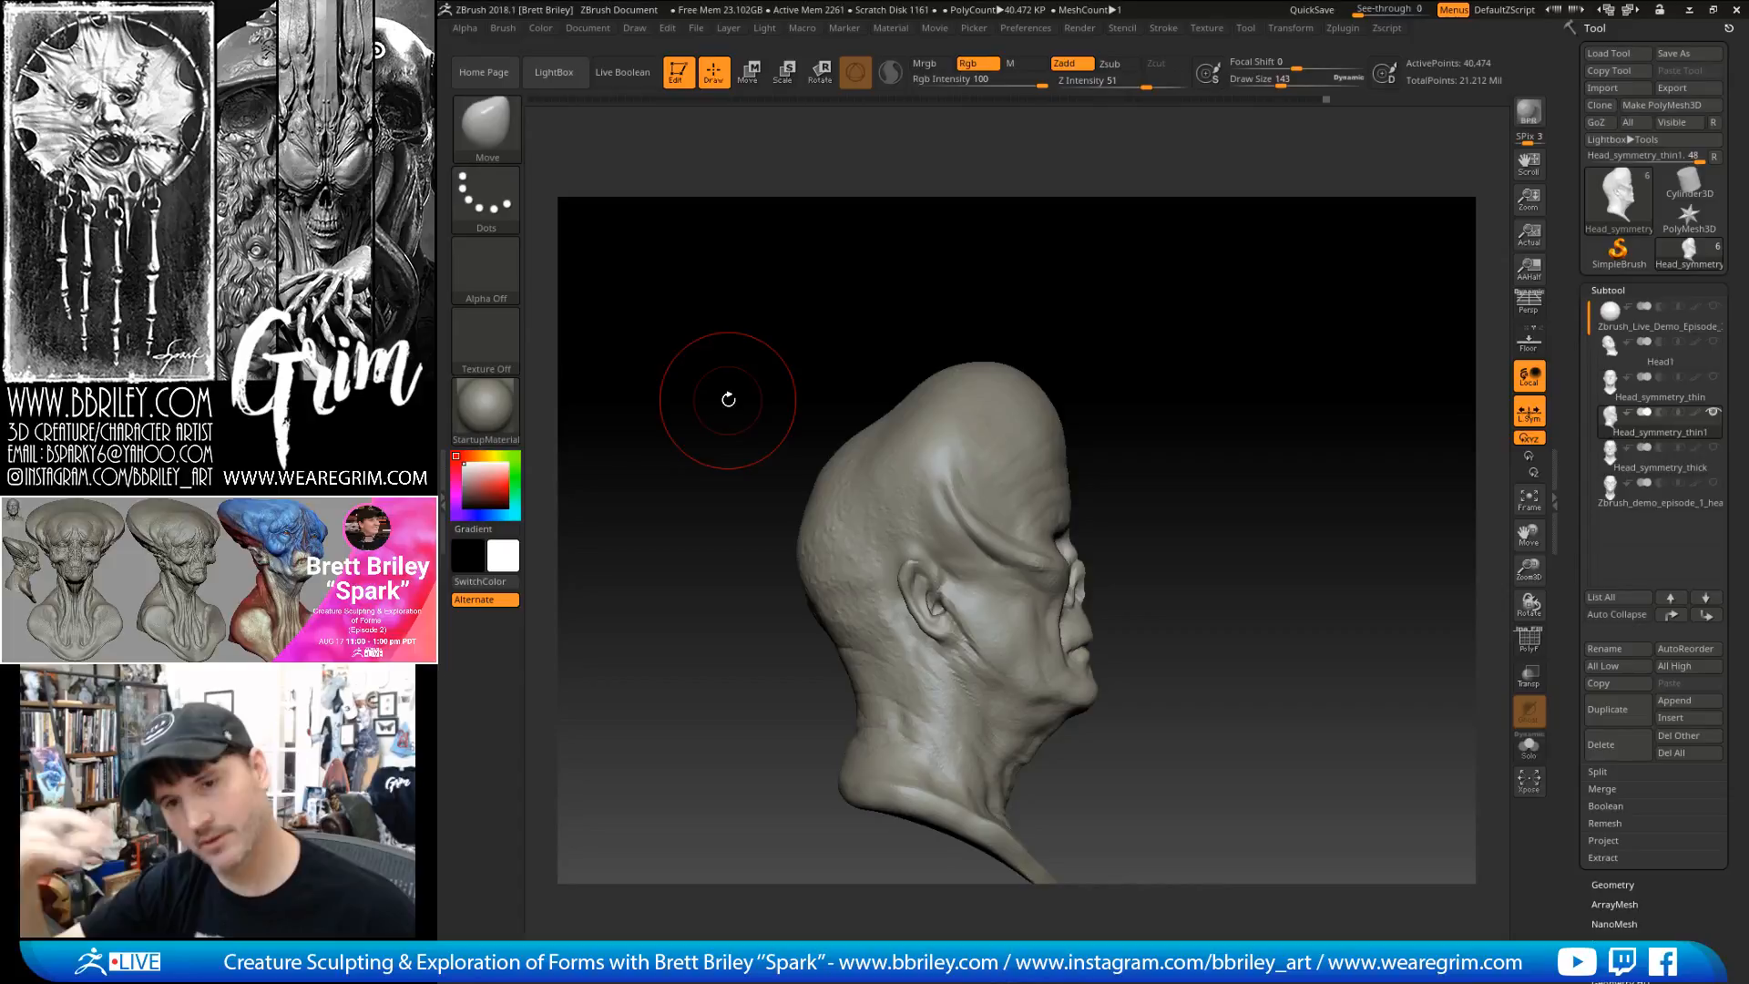
left_click_drag(1169, 367, 1164, 348)
key("]")
key("]")
key("]")
key("]")
key("]")
mouse_move(814, 524)
left_mouse_down()
mouse_move(793, 501)
mouse_move(814, 427)
left_mouse_up()
left_click_drag(1068, 246, 1157, 283)
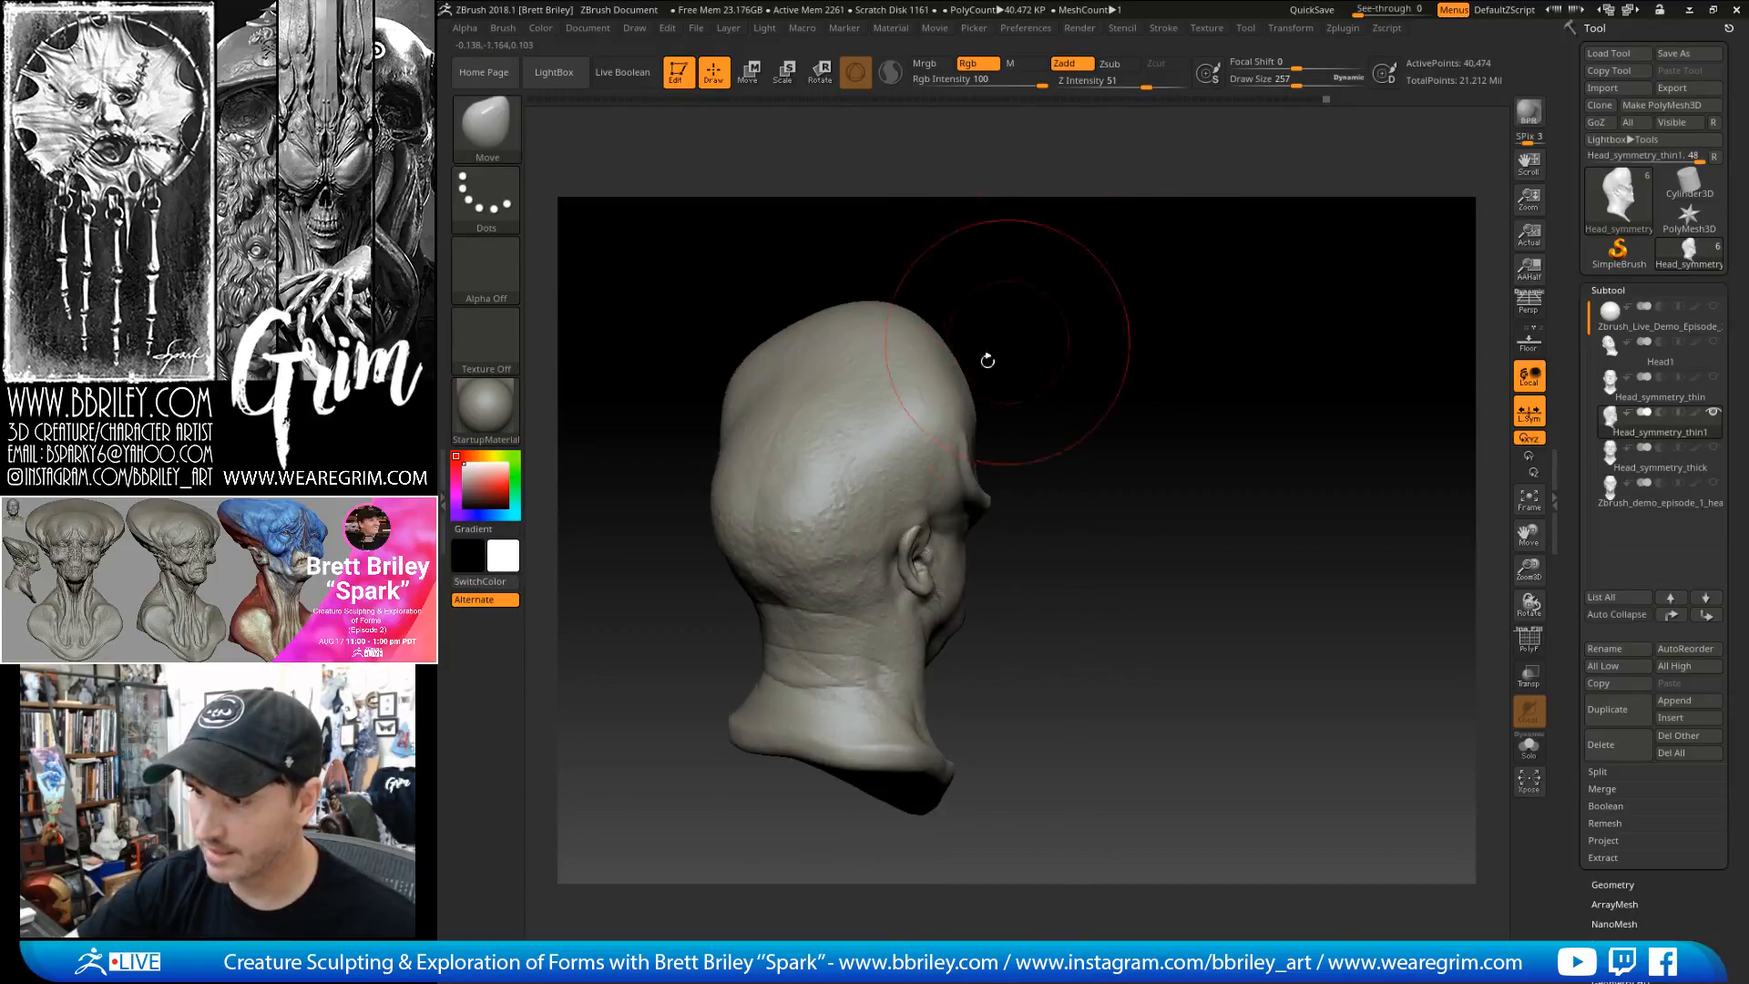
key("[")
key("[")
left_click_drag(964, 286, 1066, 289)
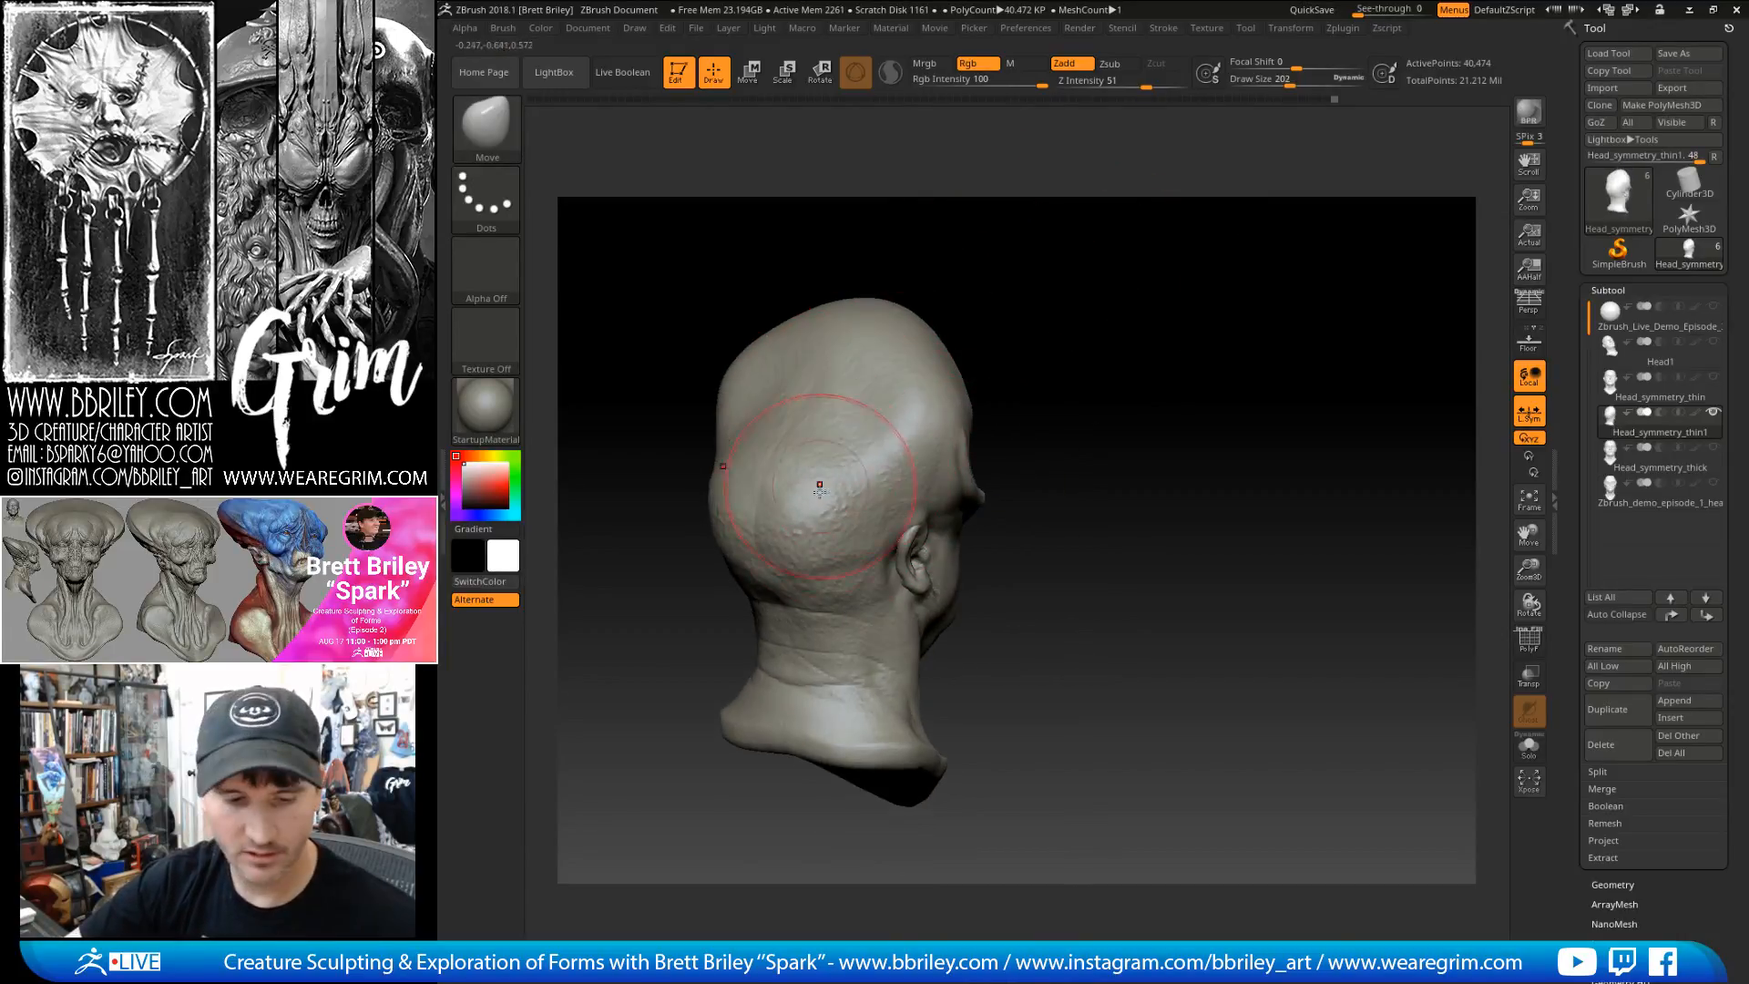
key("b")
key("d")
key("s")
- Raise curved ridges along both rear sides of the skull with the Standard brush at draw size 41
key("[")
key("[")
key("[")
key("[")
key("[")
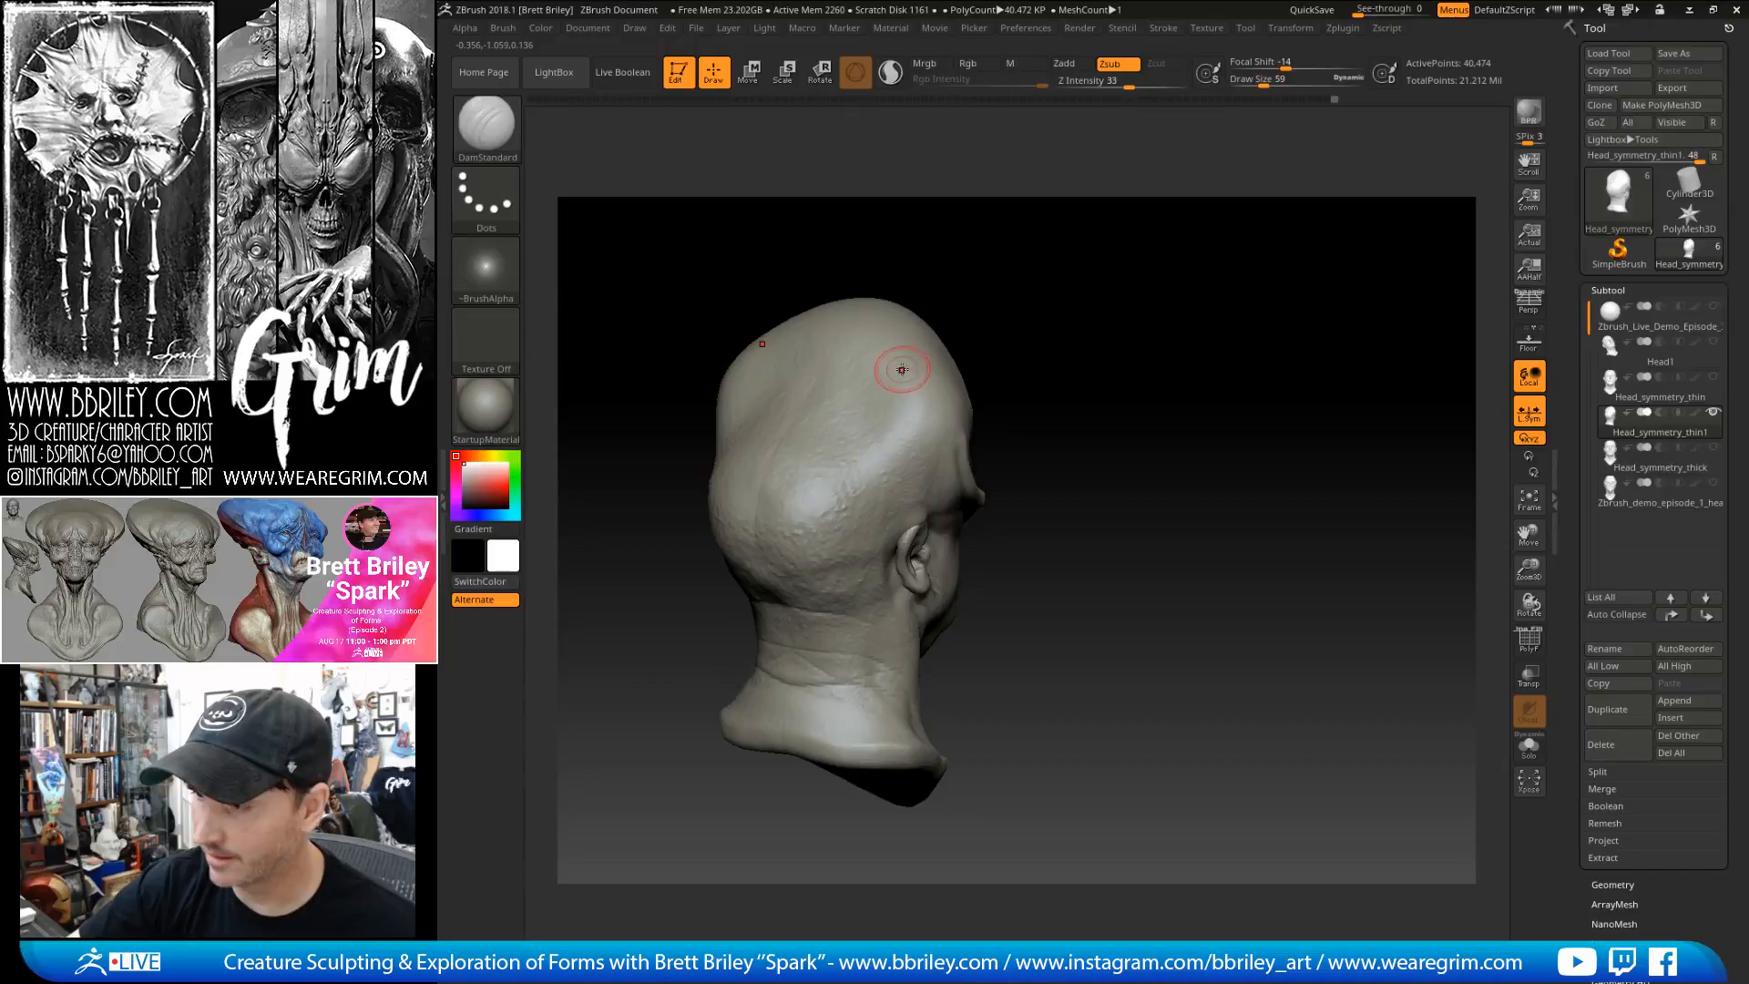
key("b")
key("s")
key("t")
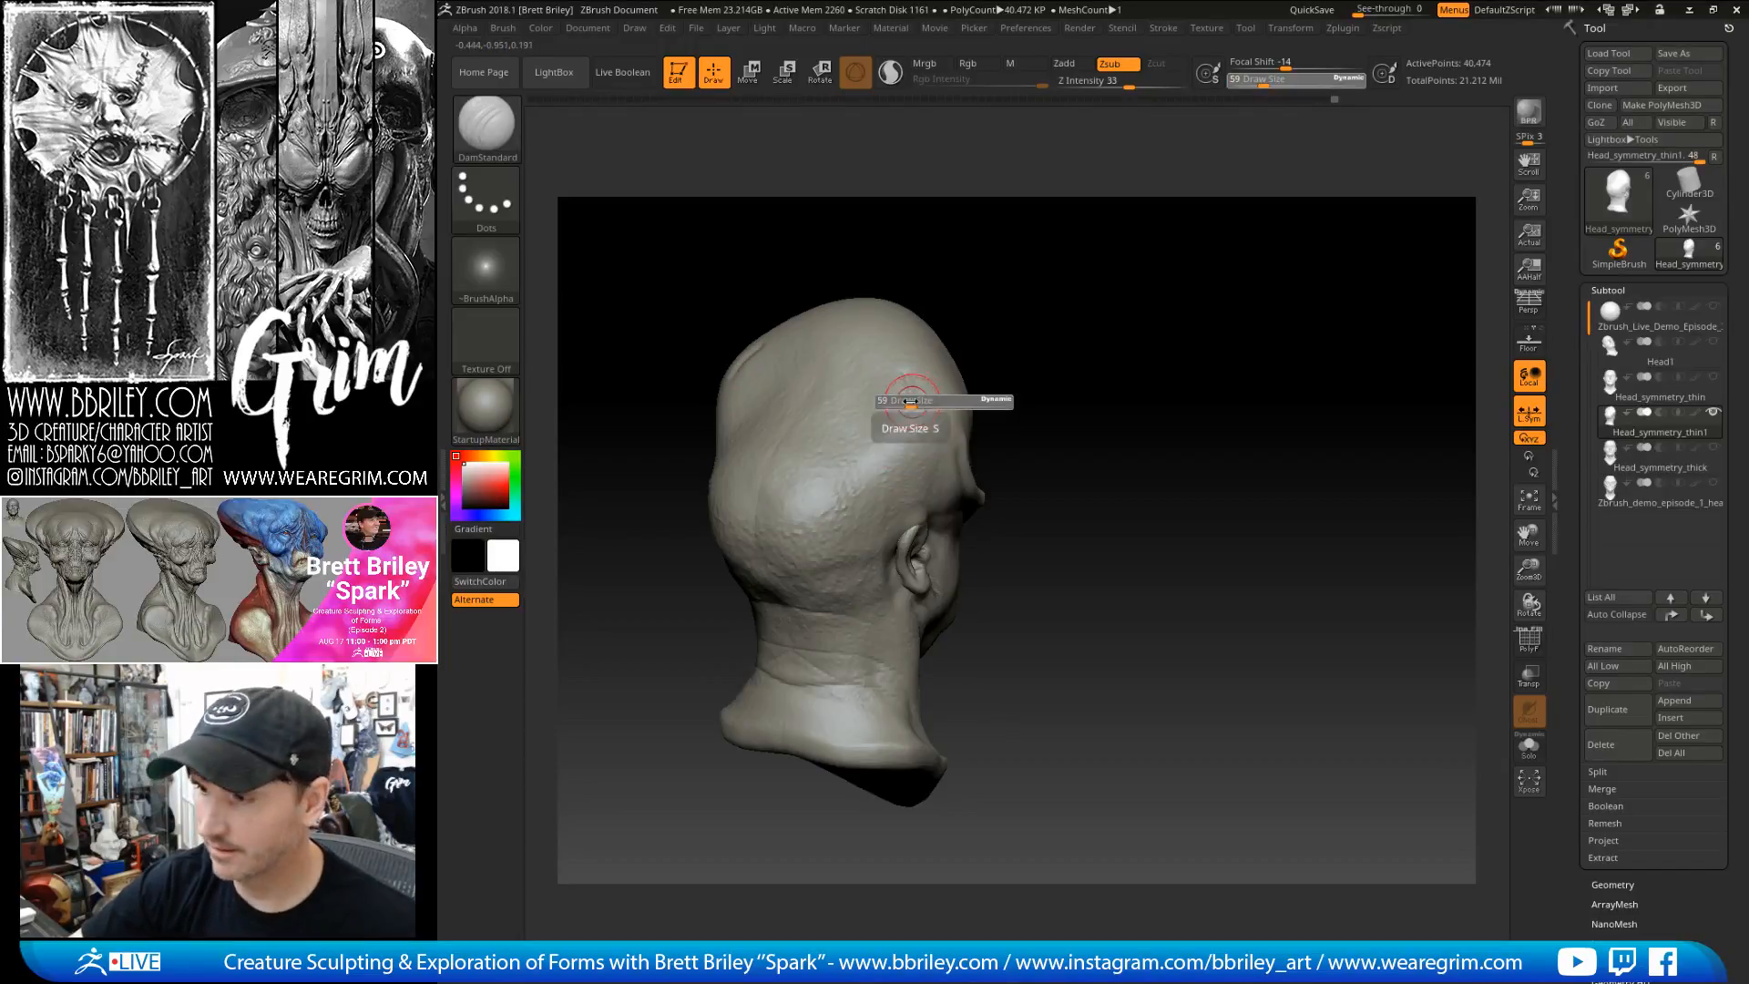
key("[")
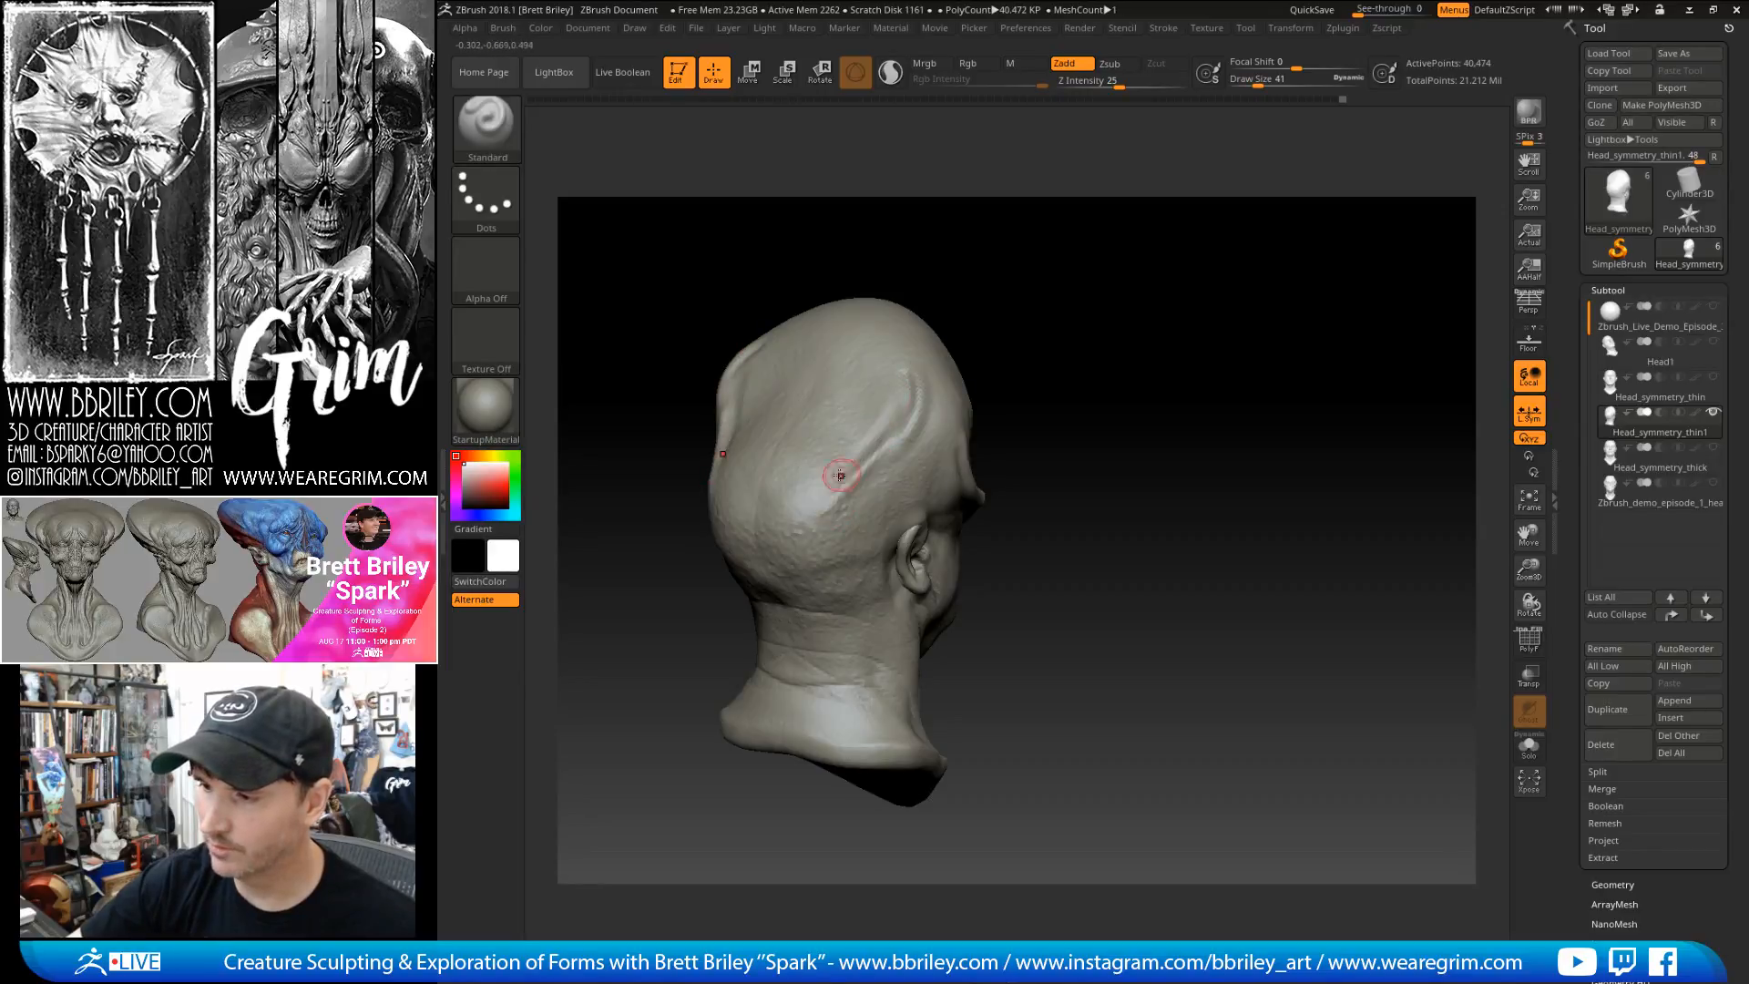
right_click_drag(827, 536, 925, 390)
mouse_move(1057, 329)
left_mouse_down()
mouse_move(1152, 262)
mouse_move(1117, 283)
mouse_move(1139, 273)
left_mouse_up()
- Pull the back of the skull into a more pointed profile with the Move brush at draw size 153
key("b")
key("m")
key("v")
key("bracketright")
key("bracketright")
key("bracketright")
key("bracketright")
key("bracketright")
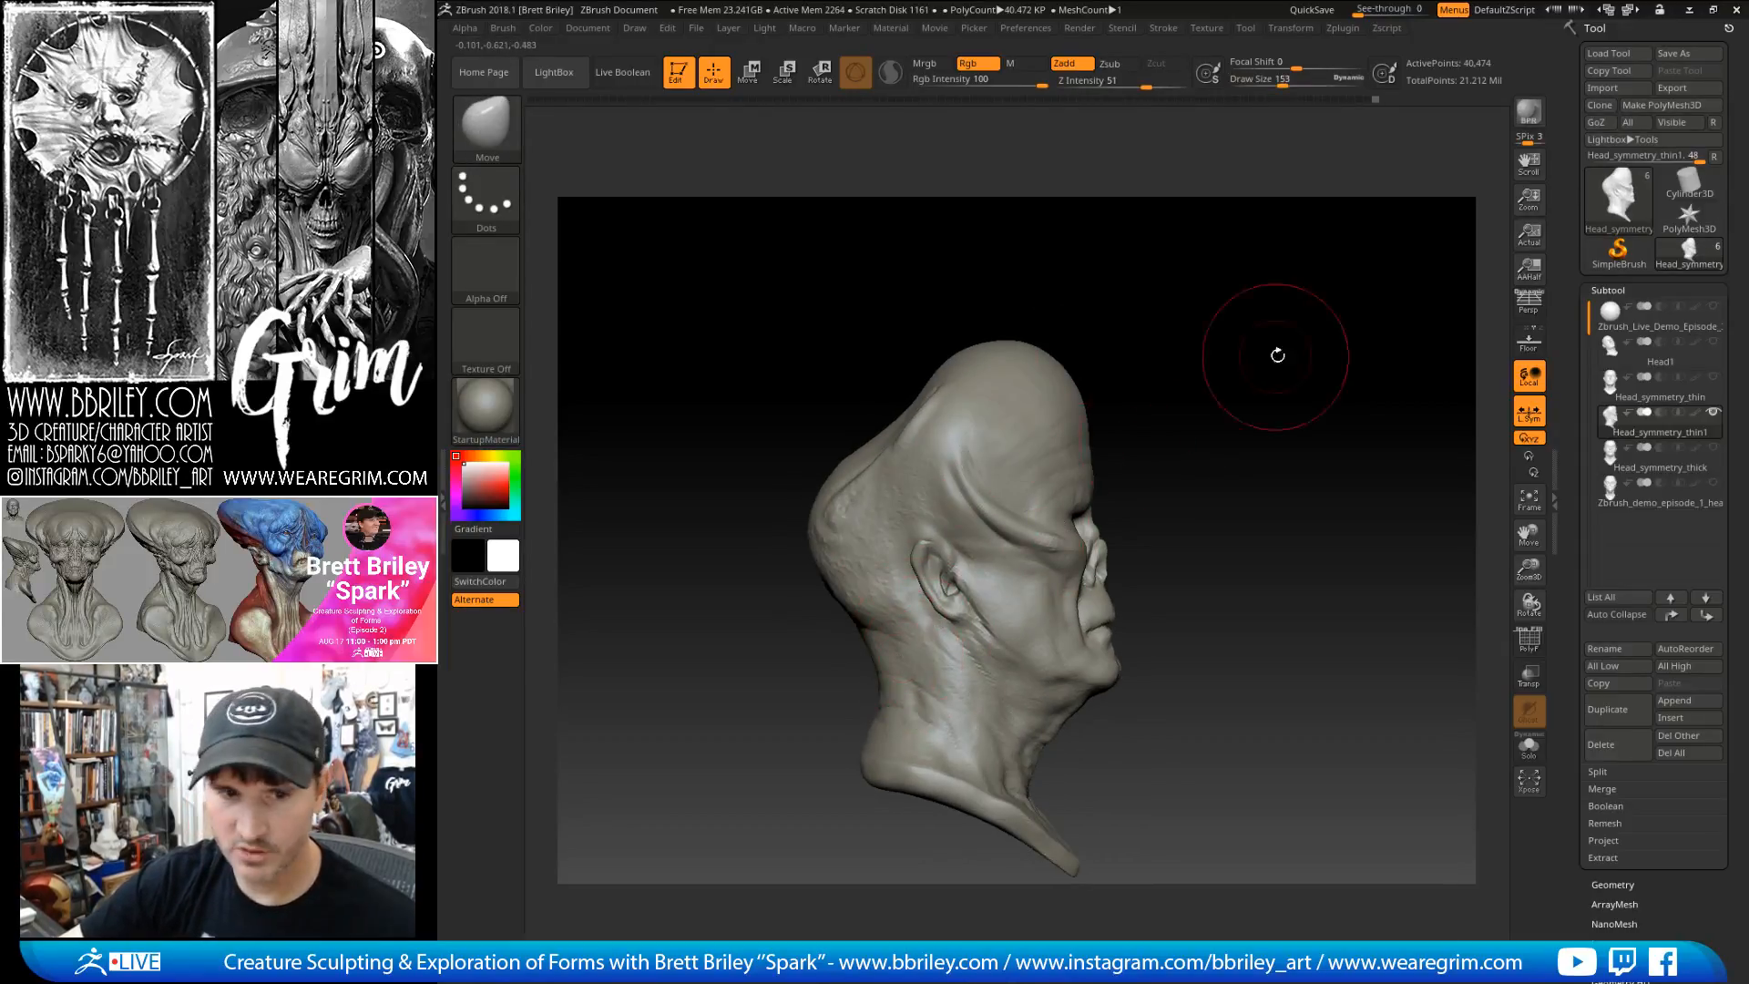
- Swell the area behind the ear and down the upper neck with the Inflat brush at draw size 62
left_click_drag(1261, 359, 1249, 313)
key("b")
key("d")
key("s")
key("b")
key("i")
key("n")
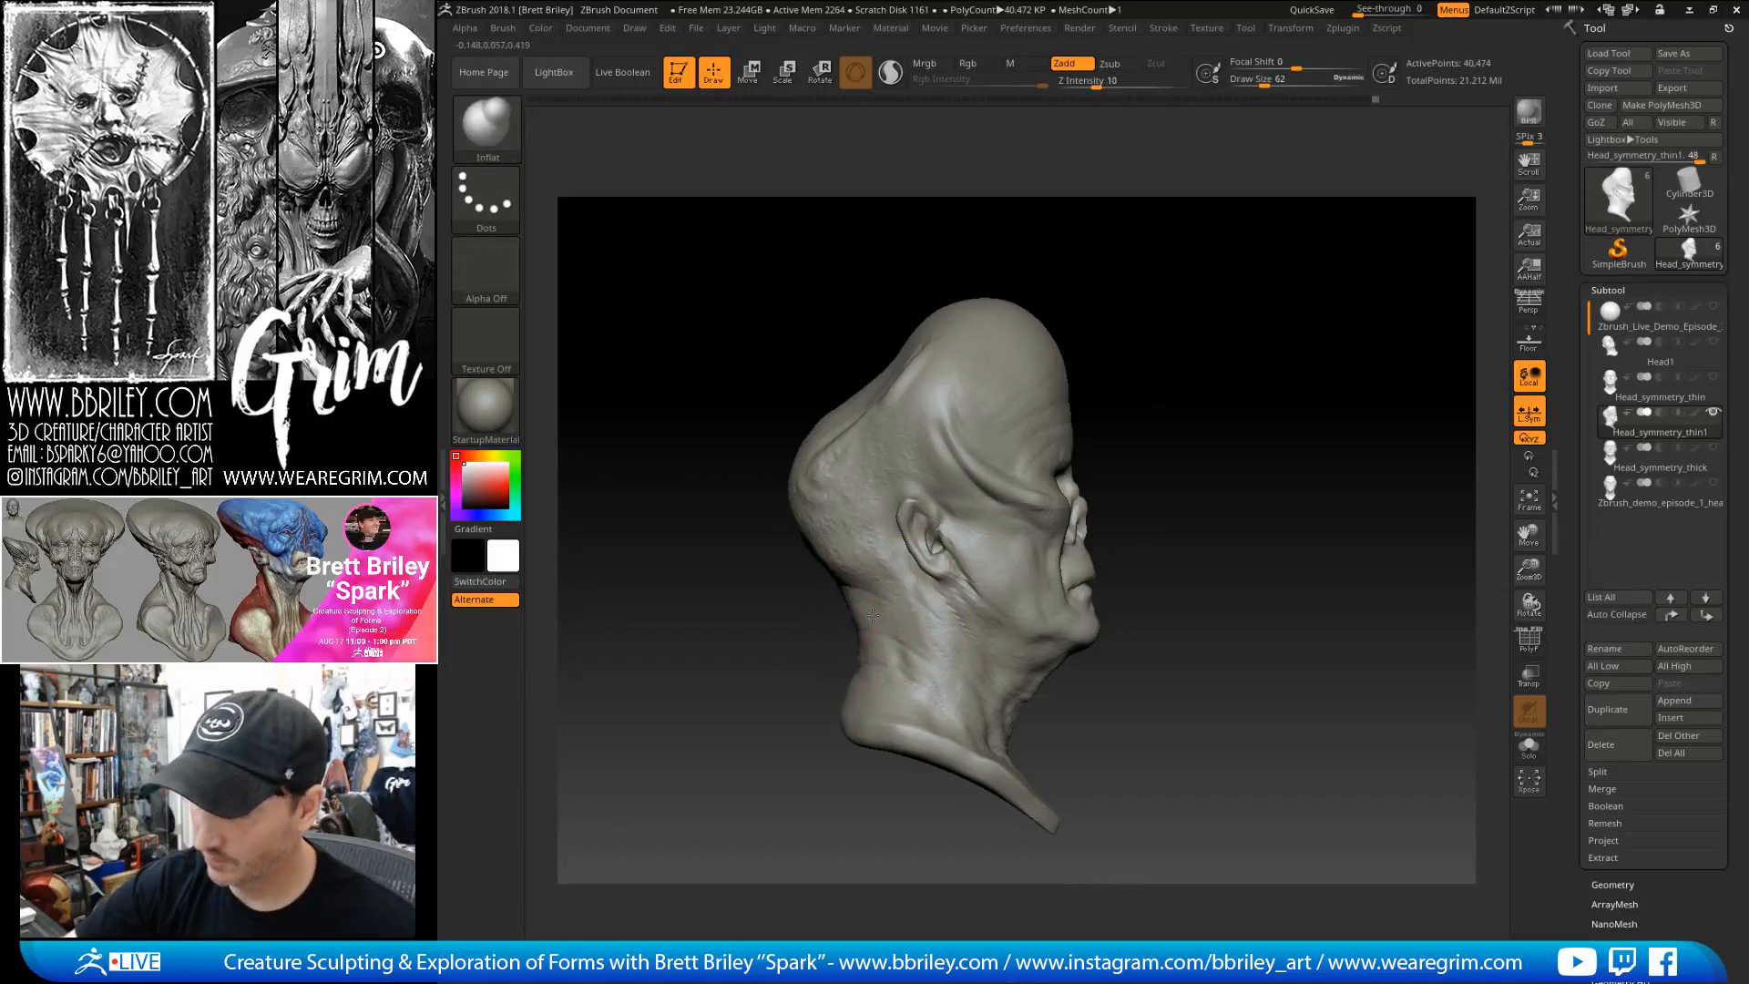
mouse_move(902, 436)
left_mouse_down()
mouse_move(872, 601)
mouse_move(884, 625)
left_mouse_up()
mouse_move(1121, 547)
left_mouse_down()
mouse_move(1233, 457)
mouse_move(1203, 394)
left_mouse_up()
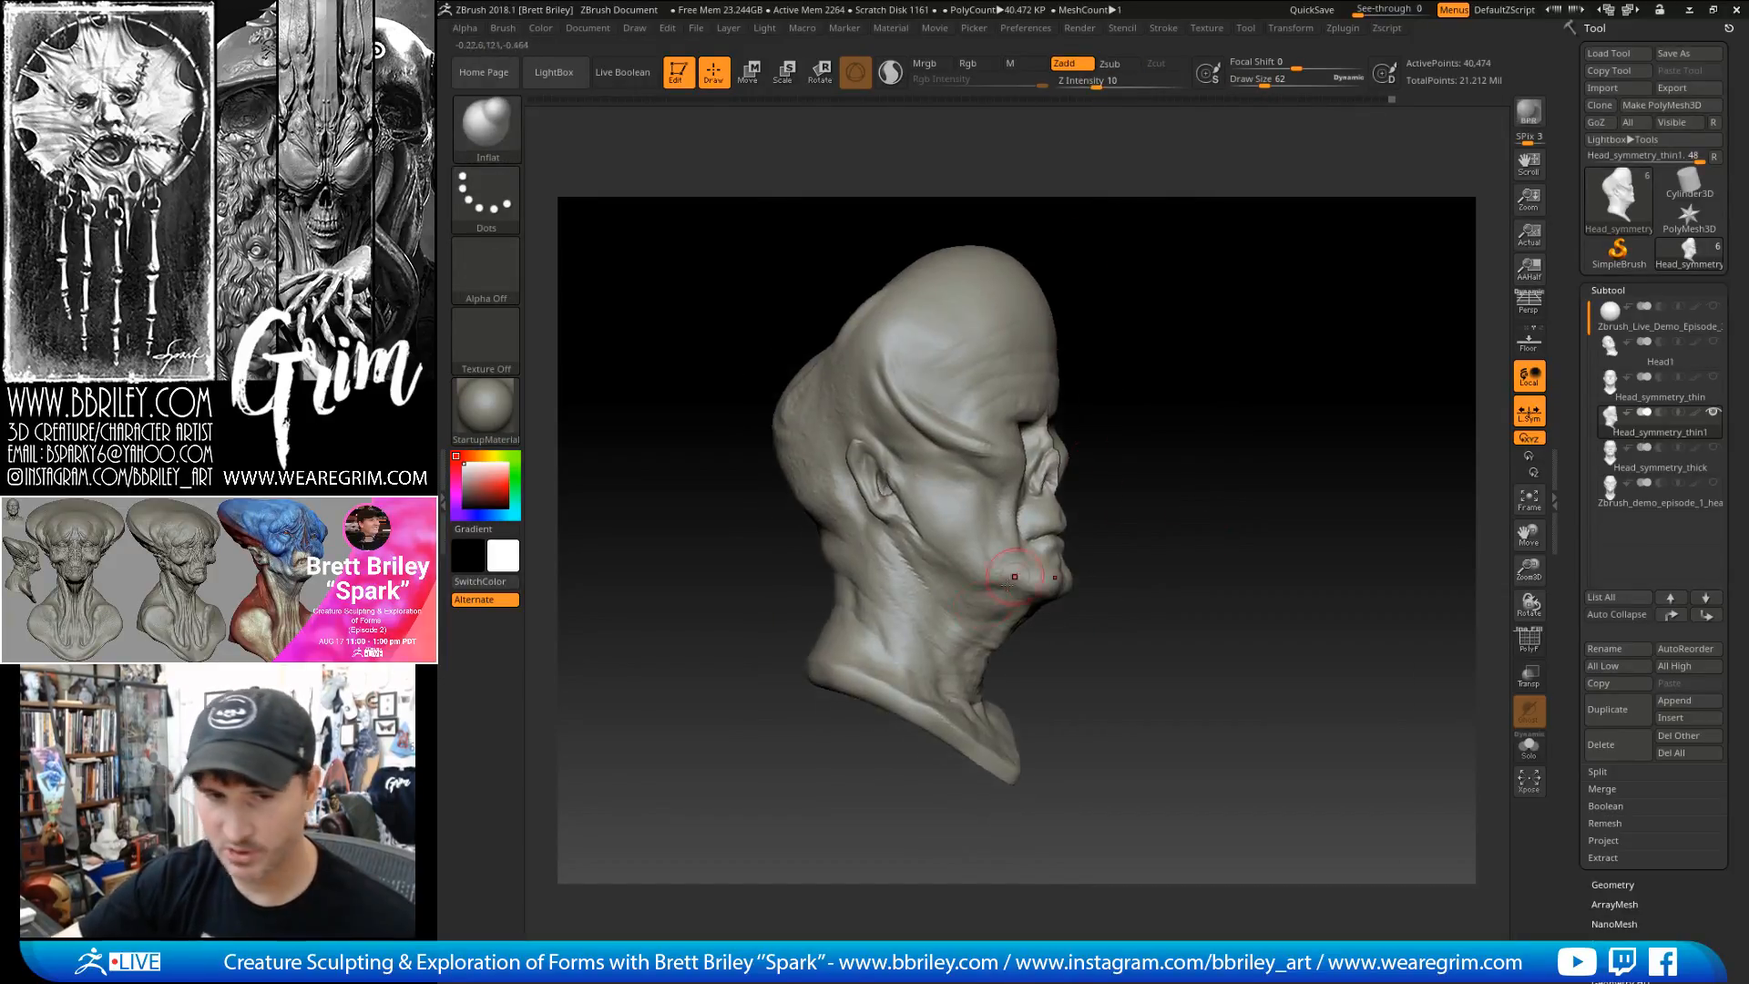
- Carve creases below the ear and along the side of the neck with the DamStandard brush at draw size 50
key("b")
key("d")
key("s")
key("bracketright")
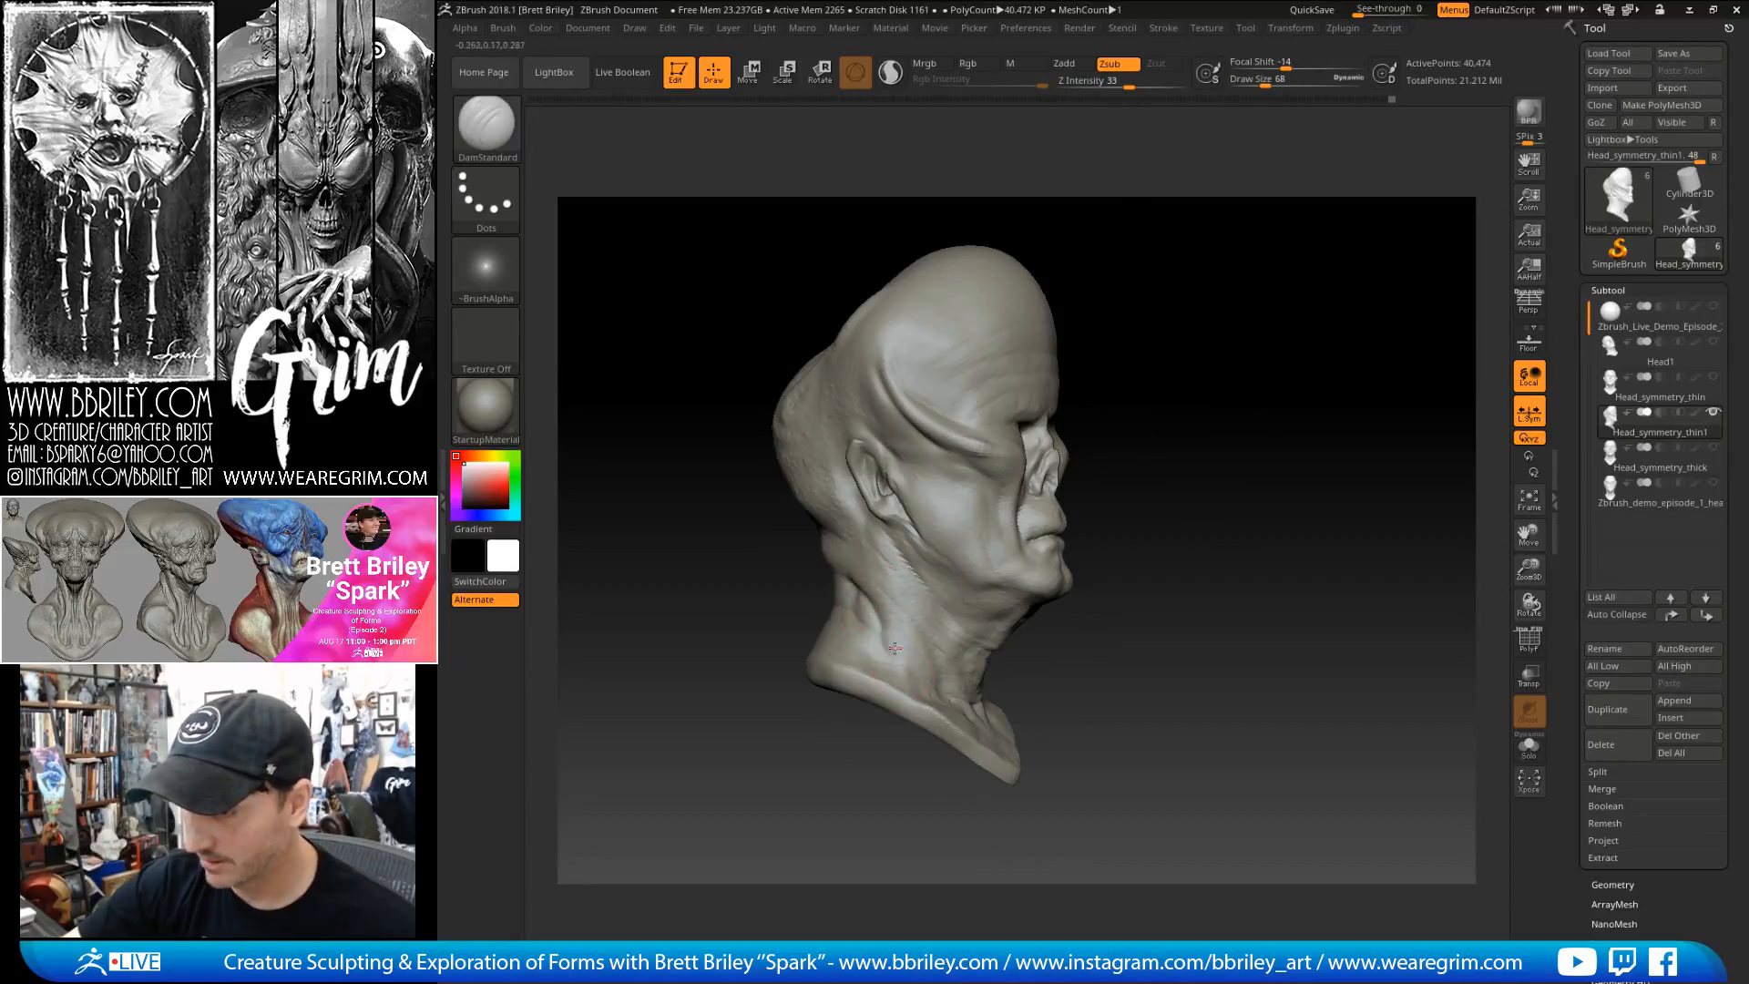
left_click_drag(1215, 483, 1175, 489)
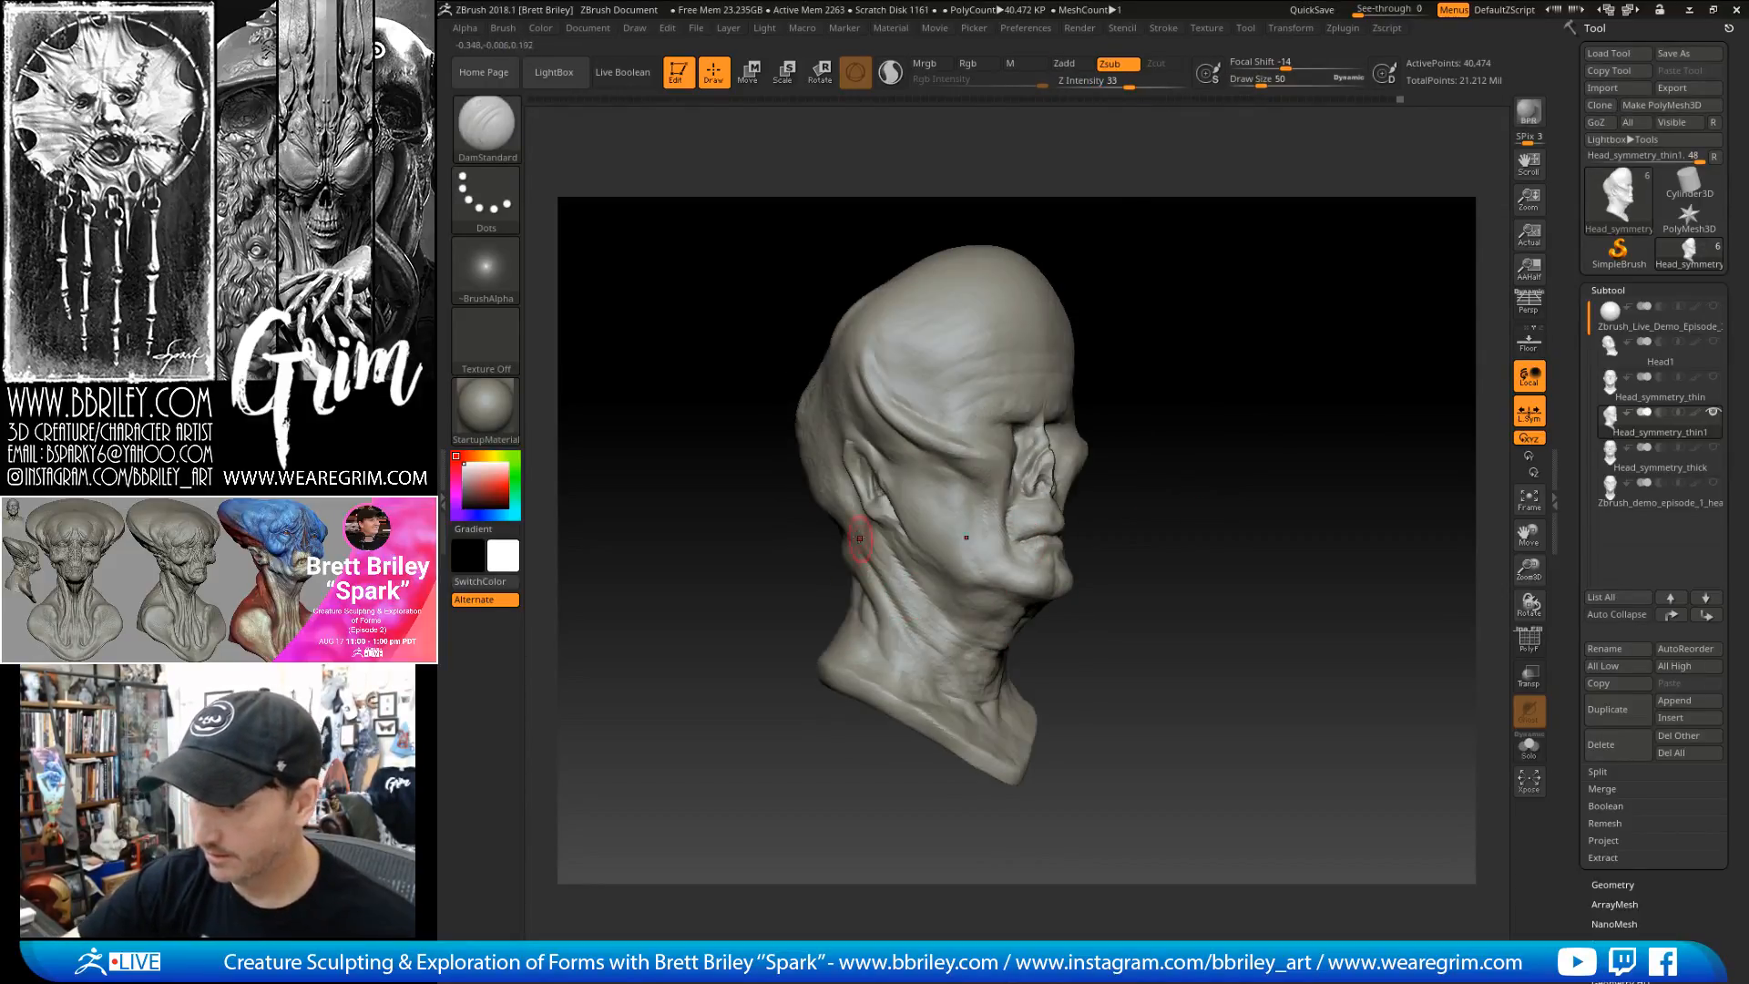
left_click_drag(875, 551, 948, 647)
mouse_move(1257, 397)
left_mouse_down("shift")
mouse_move(1222, 398)
mouse_move(1257, 429)
mouse_move(1248, 469)
mouse_move(1241, 442)
left_mouse_up("shift")
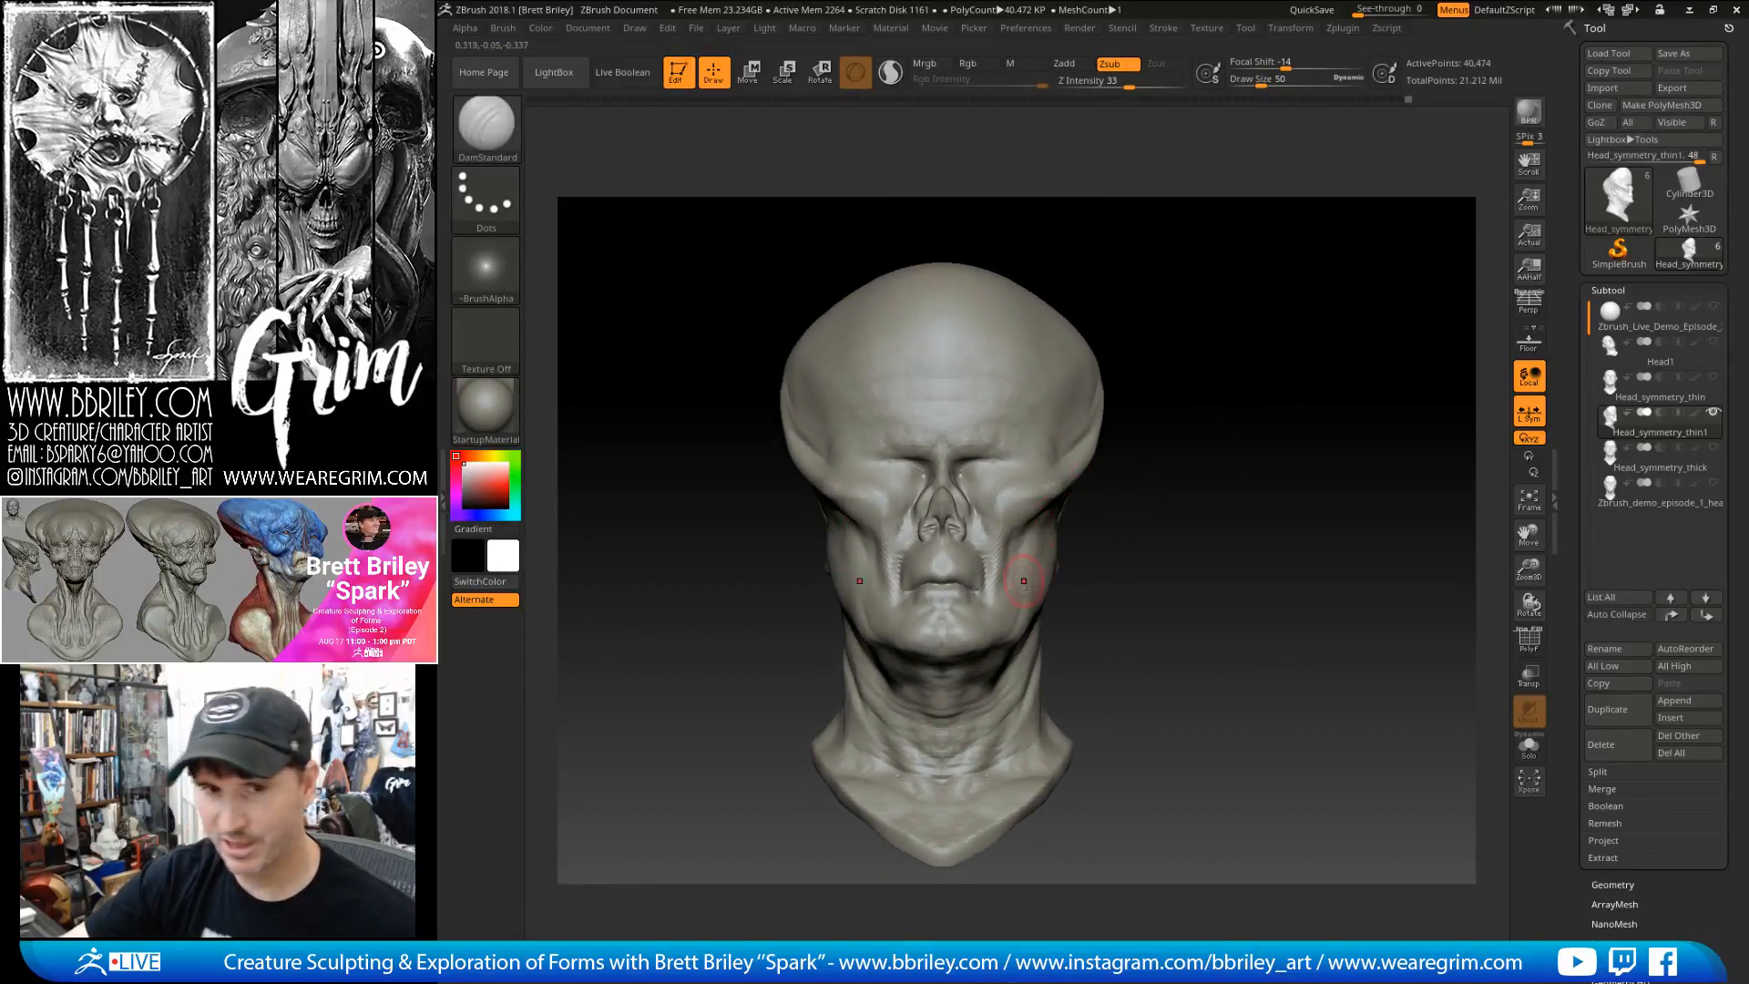
- Tuck the ears and rear jaw sides inward with the Move brush, varying the draw size between 59 and 106
key("b")
key("m")
key("v")
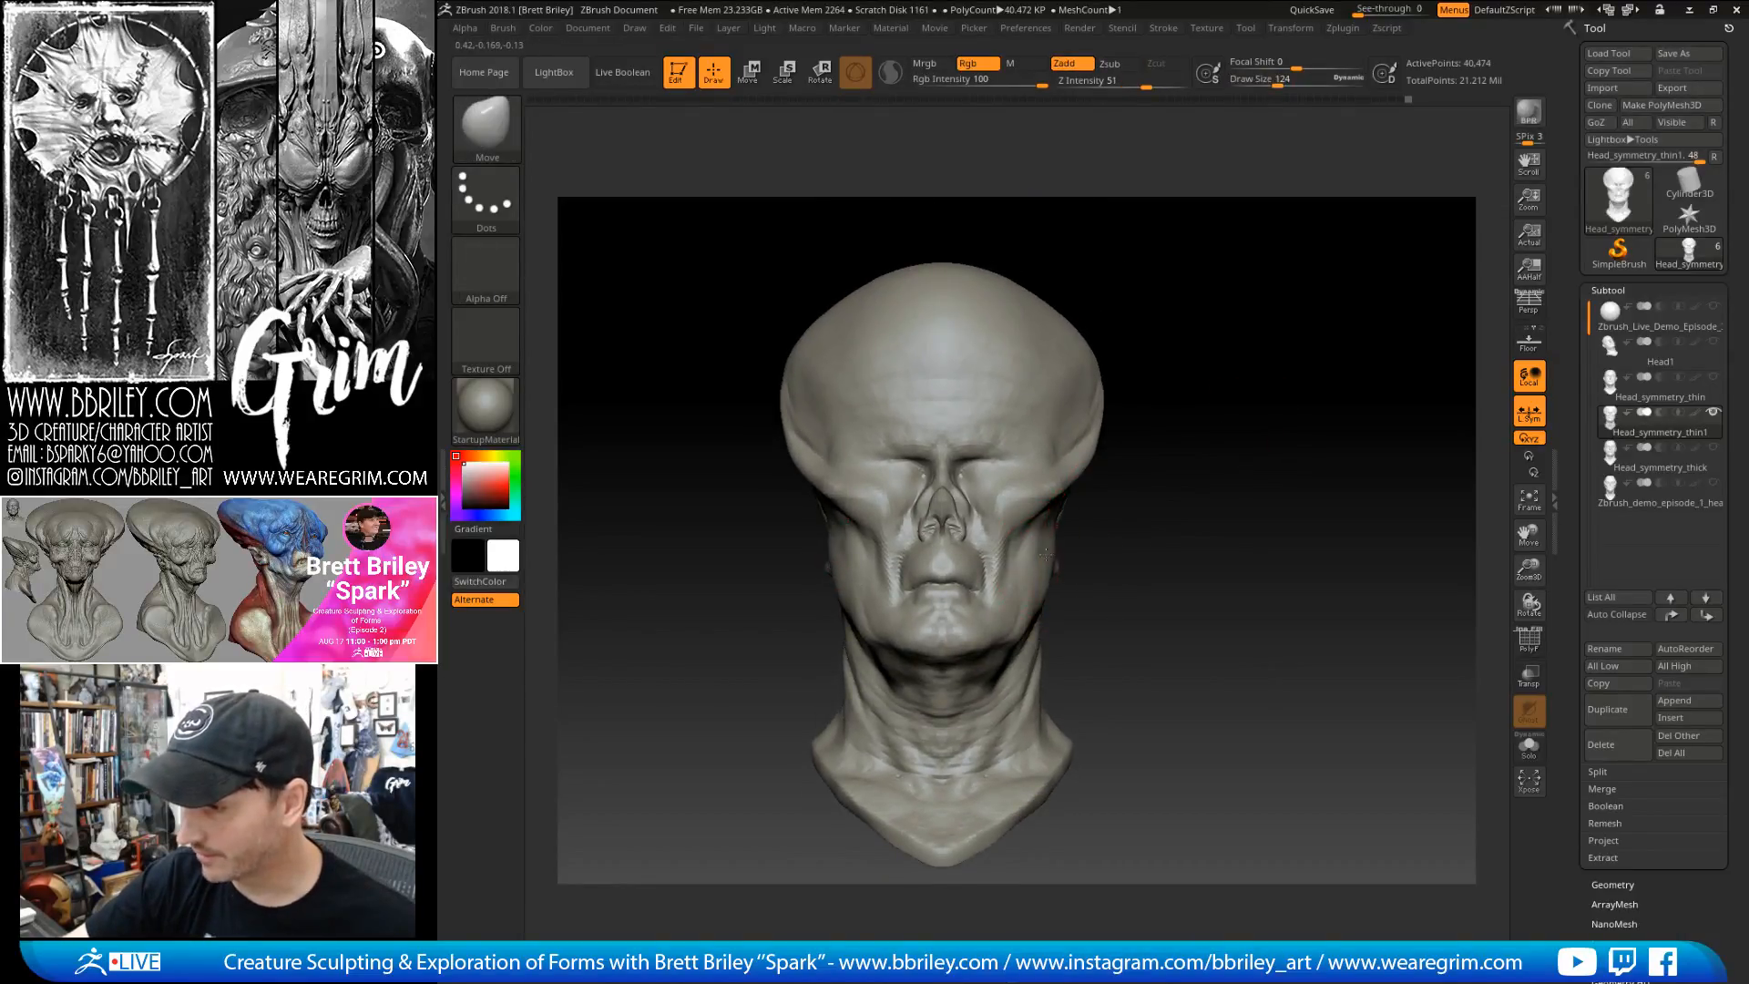
key("[")
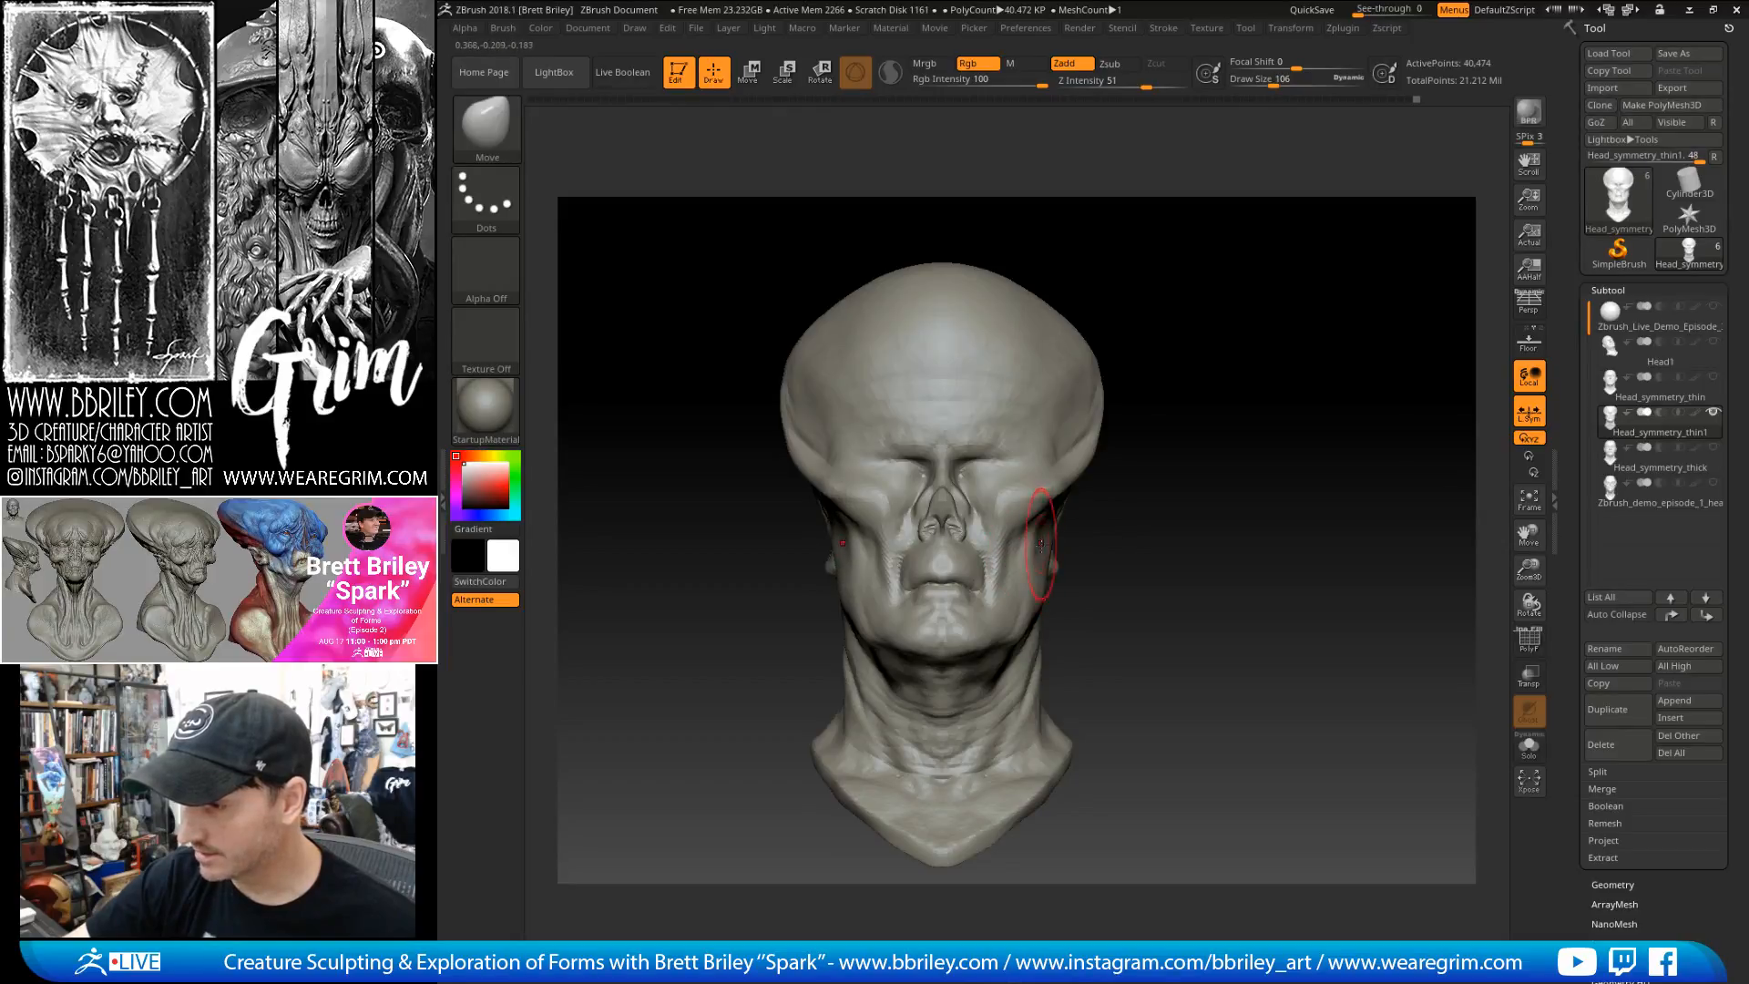
key("s")
left_click_drag(1057, 568, 1052, 567)
left_click_drag(1258, 460, 1049, 396)
key("s")
left_click_drag(1054, 564, 1048, 565)
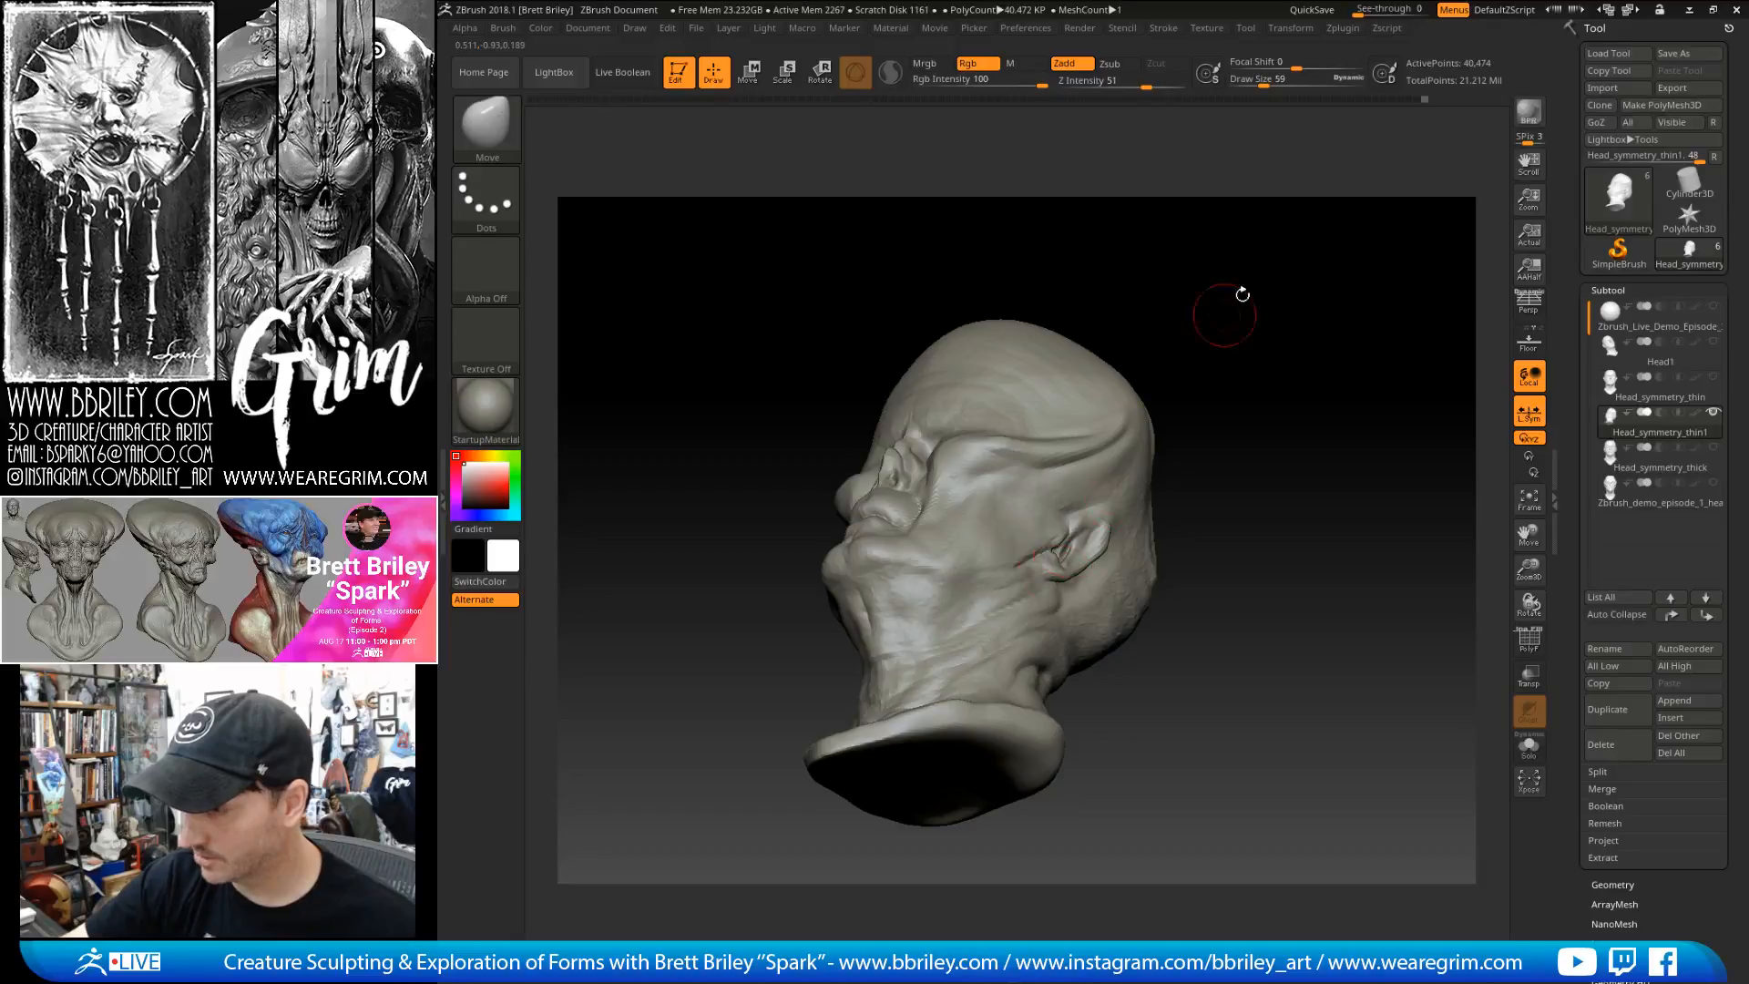
left_click_drag(1203, 344, 1046, 583)
left_click_drag(1232, 342, 1211, 512)
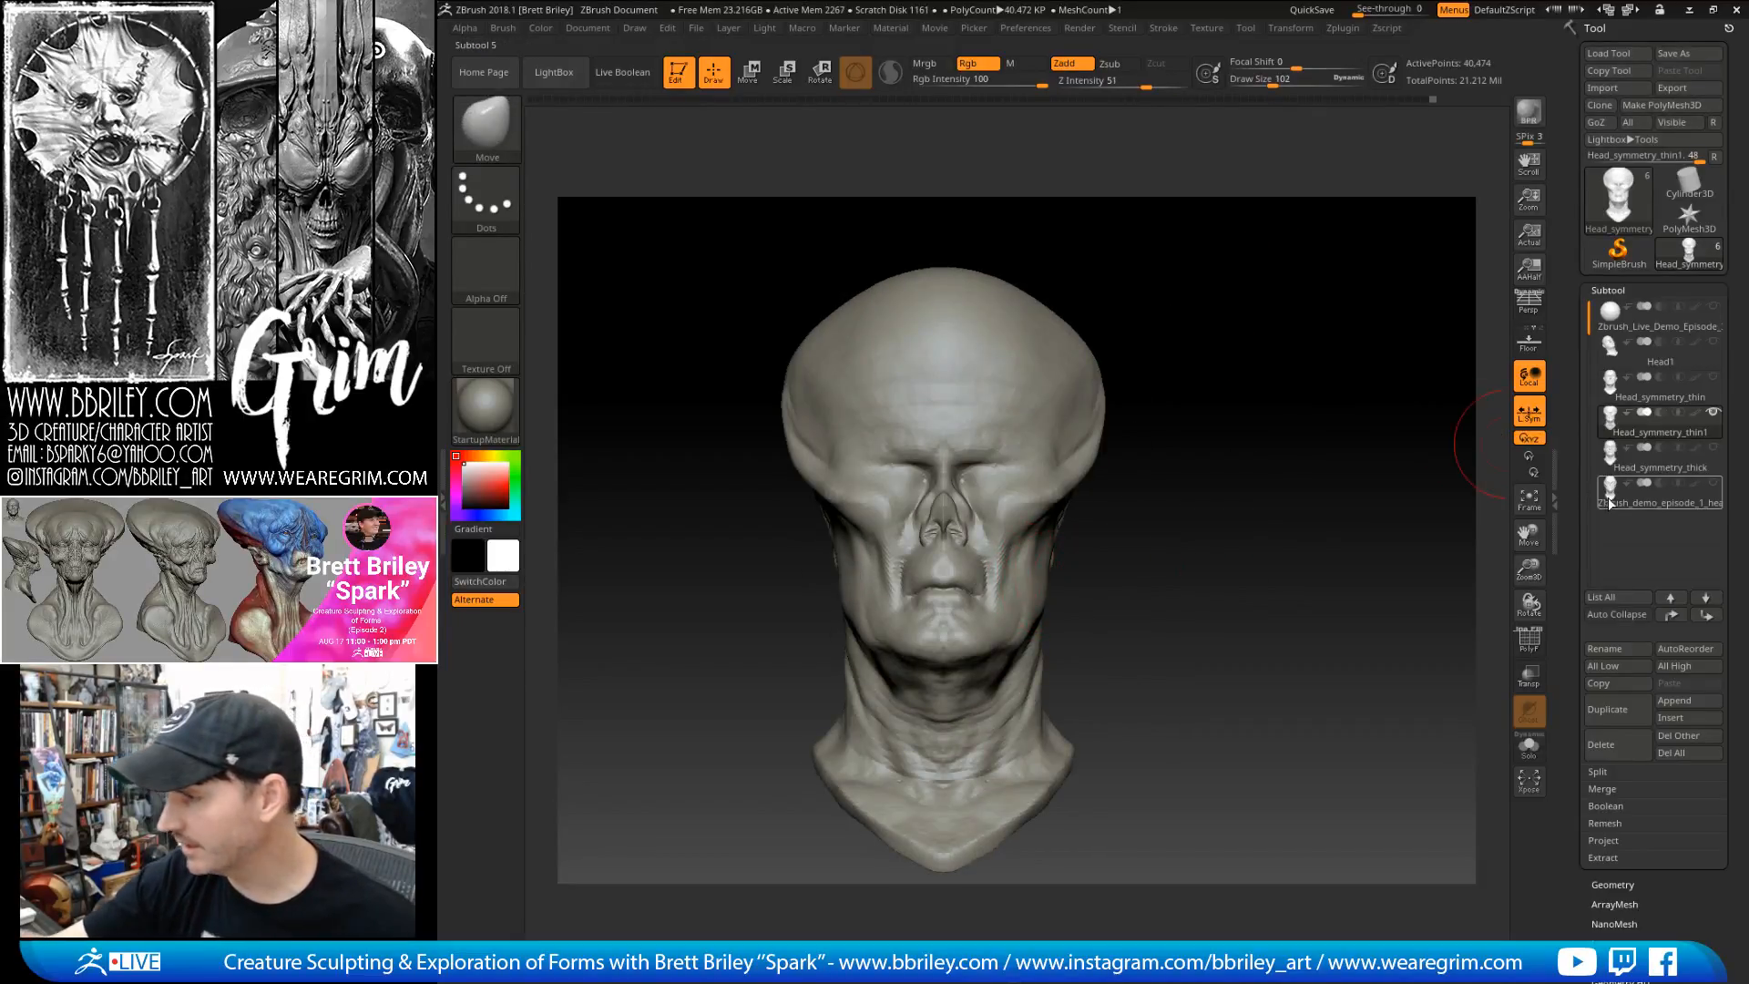
- Compare against the Zbrush_demo_episode_1_head subtool, returning to the Head_symmetry_thin1 subtool for editing
mouse_move(1619, 501)
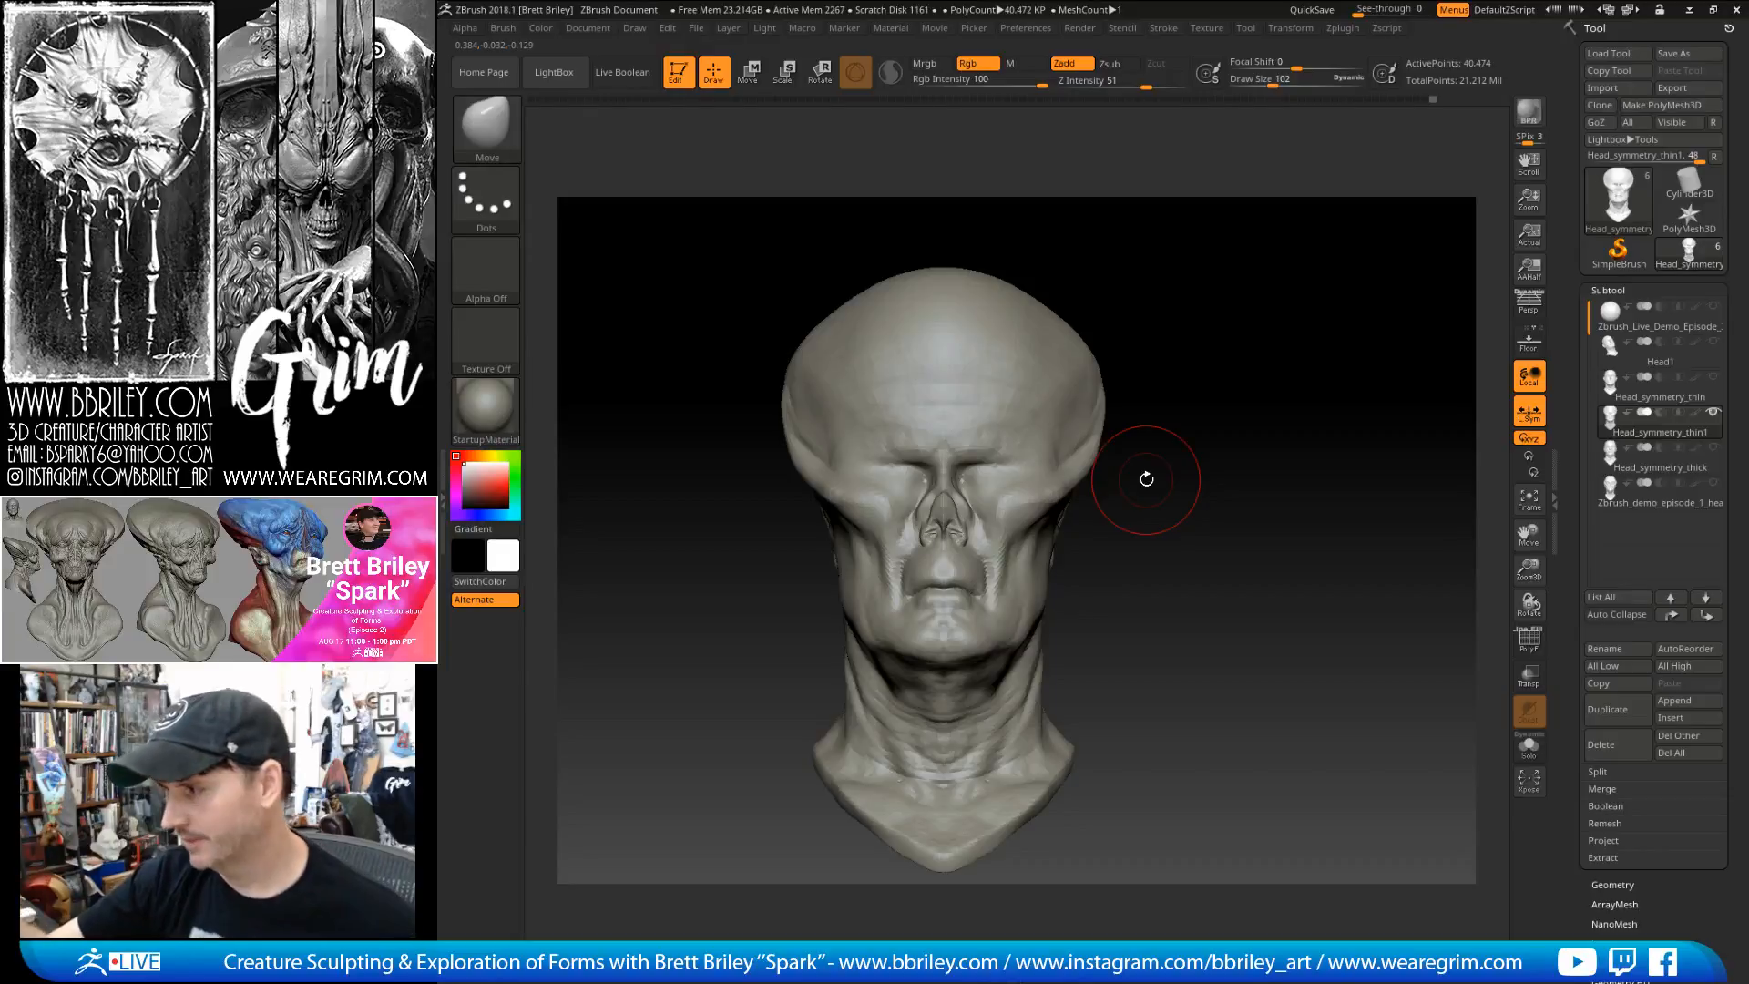
left_click_drag(1100, 528, 1130, 524)
left_click(1621, 497)
mouse_move(1625, 498)
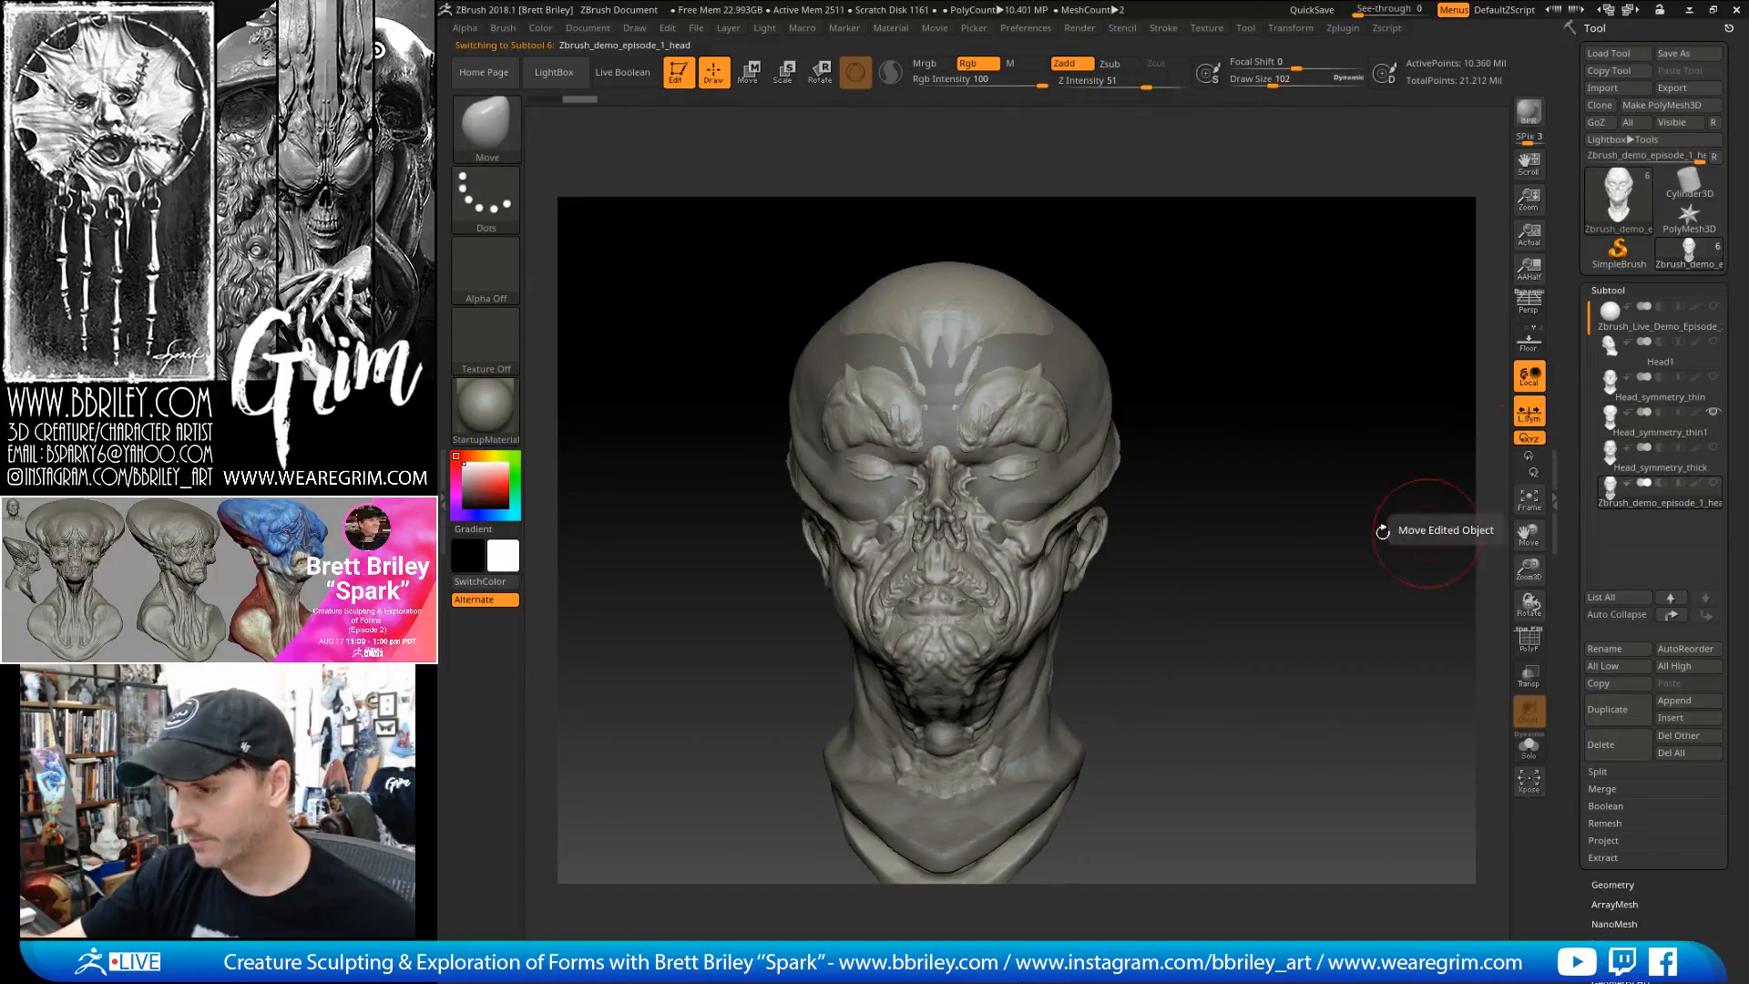
left_click(1612, 424)
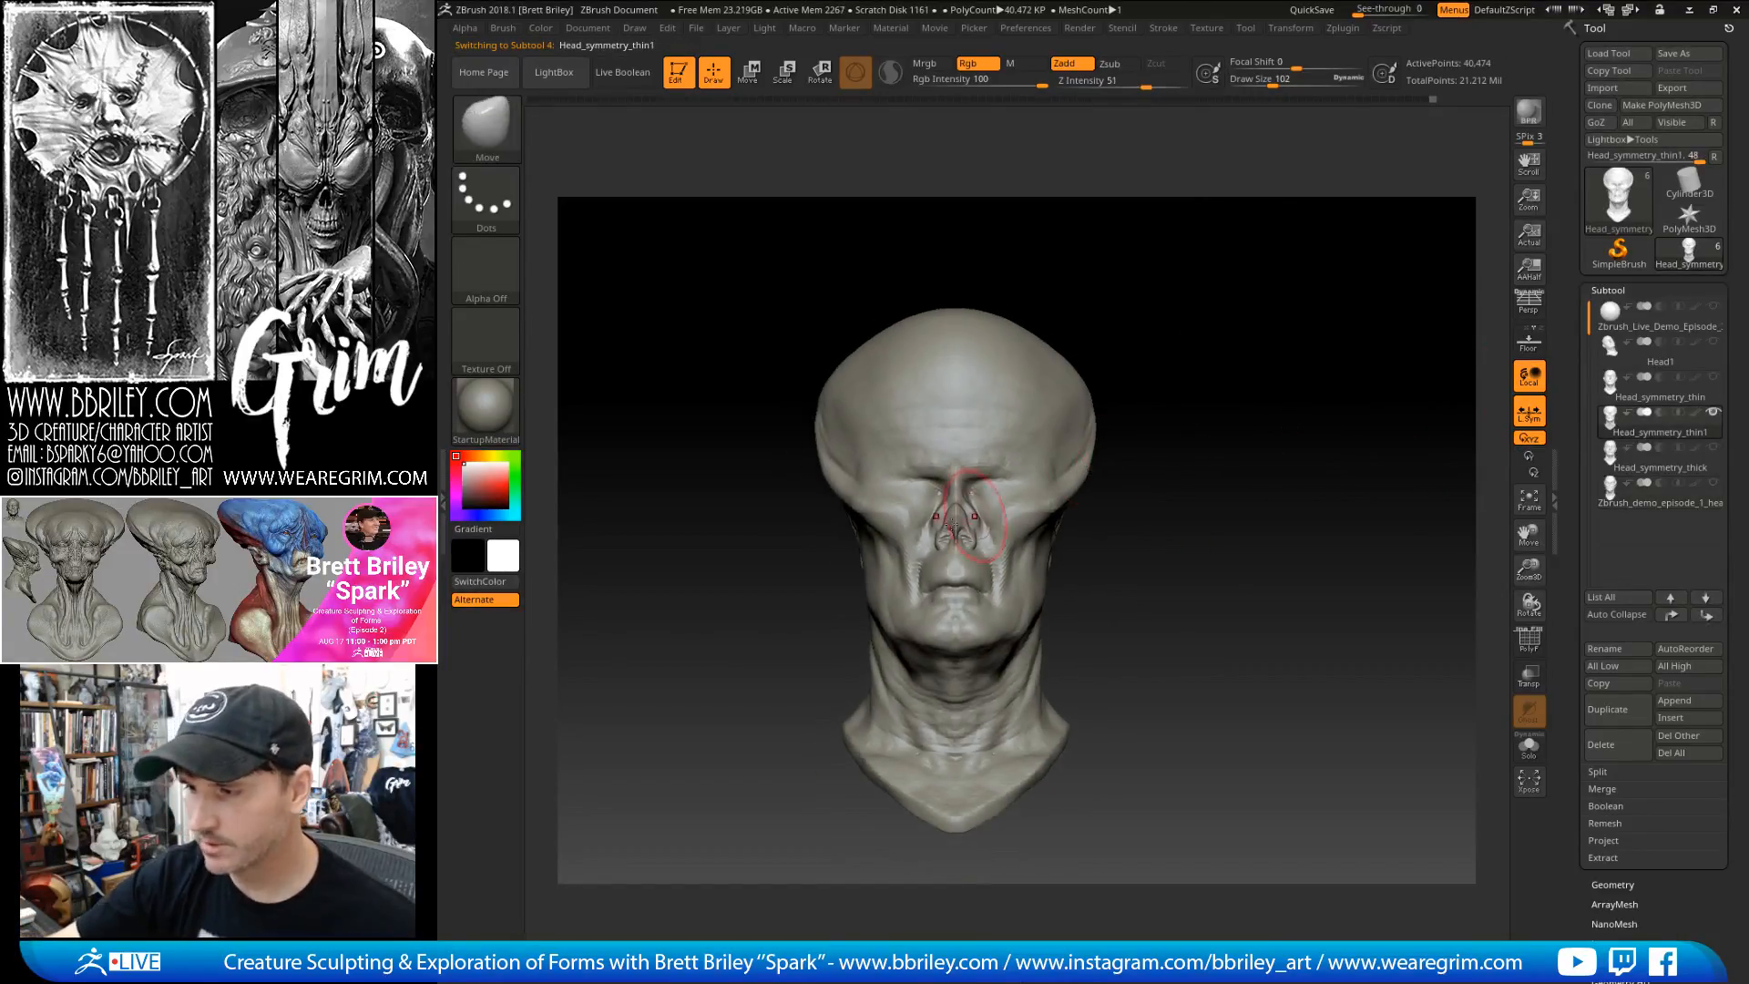
- Build up subtle form on the sides of the temples with the Standard brush at draw size 32
key("b")
key("s")
key("t")
key("s")
left_click_drag(882, 515, 864, 483)
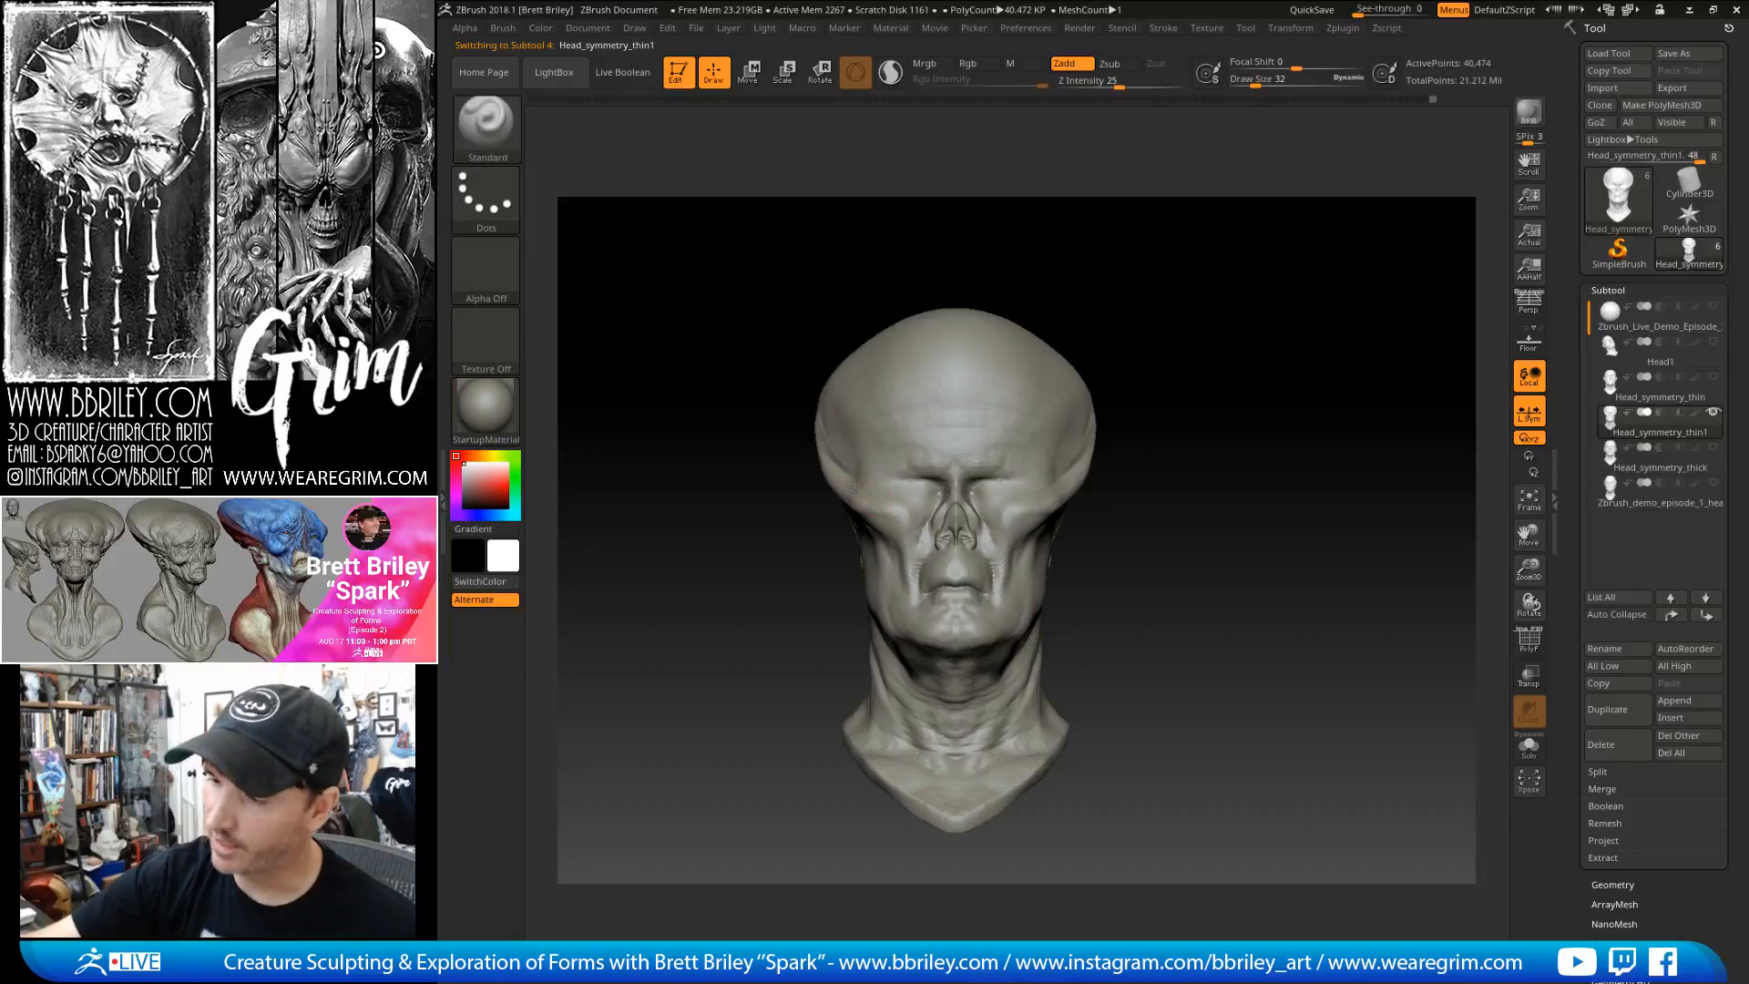
left_click_drag(787, 347, 849, 472)
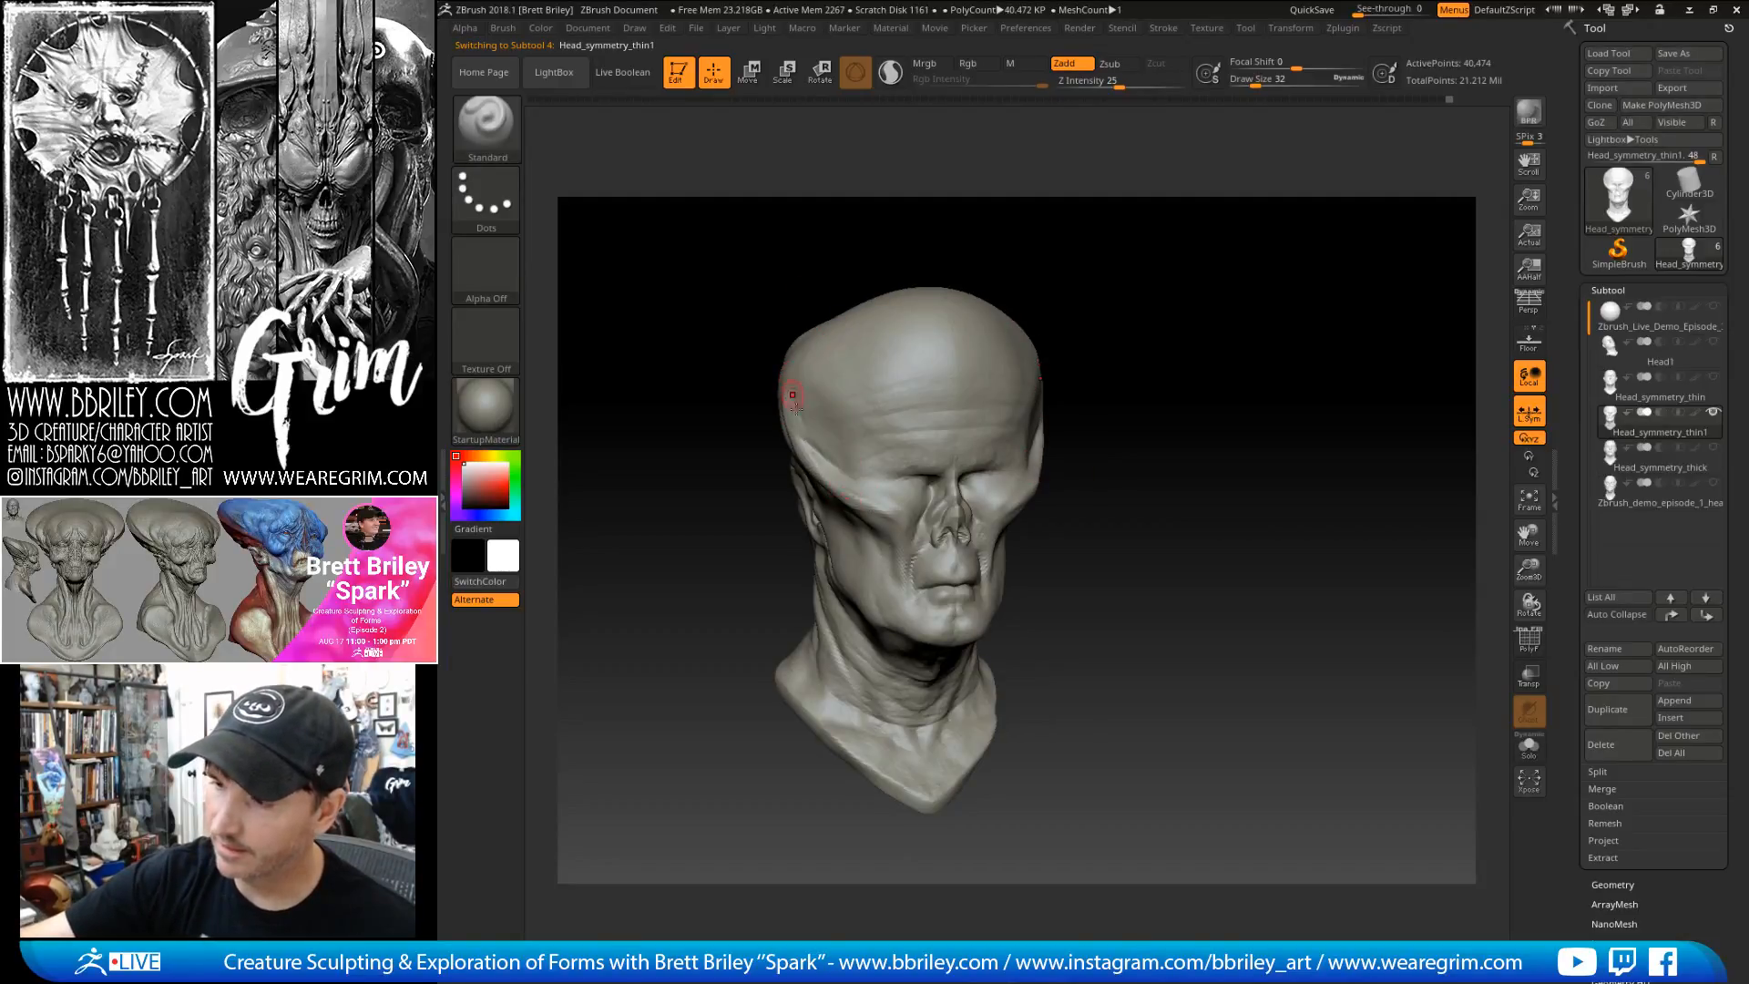
mouse_move(816, 262)
left_mouse_down()
mouse_move(938, 226)
mouse_move(1030, 353)
left_mouse_up()
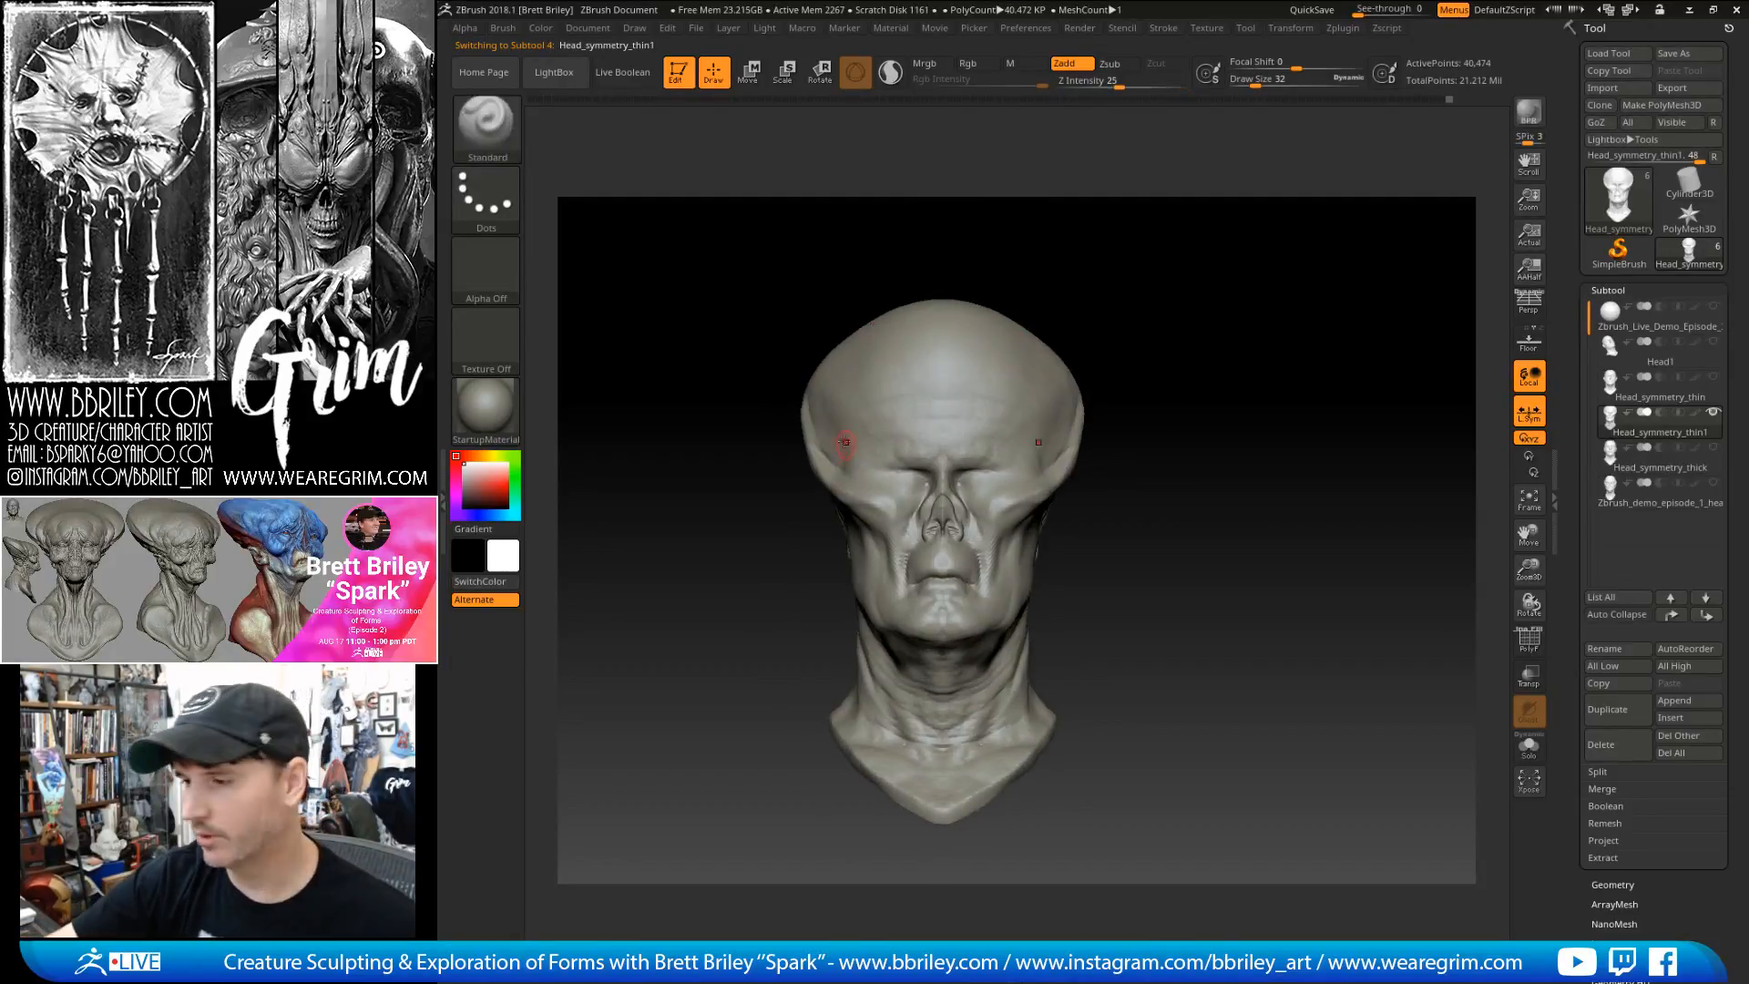
- Puff out both temples above the cheekbones with the Inflat brush at draw size 79
key("b")
key("i")
key("n")
key("s")
left_click_drag(847, 441, 874, 428)
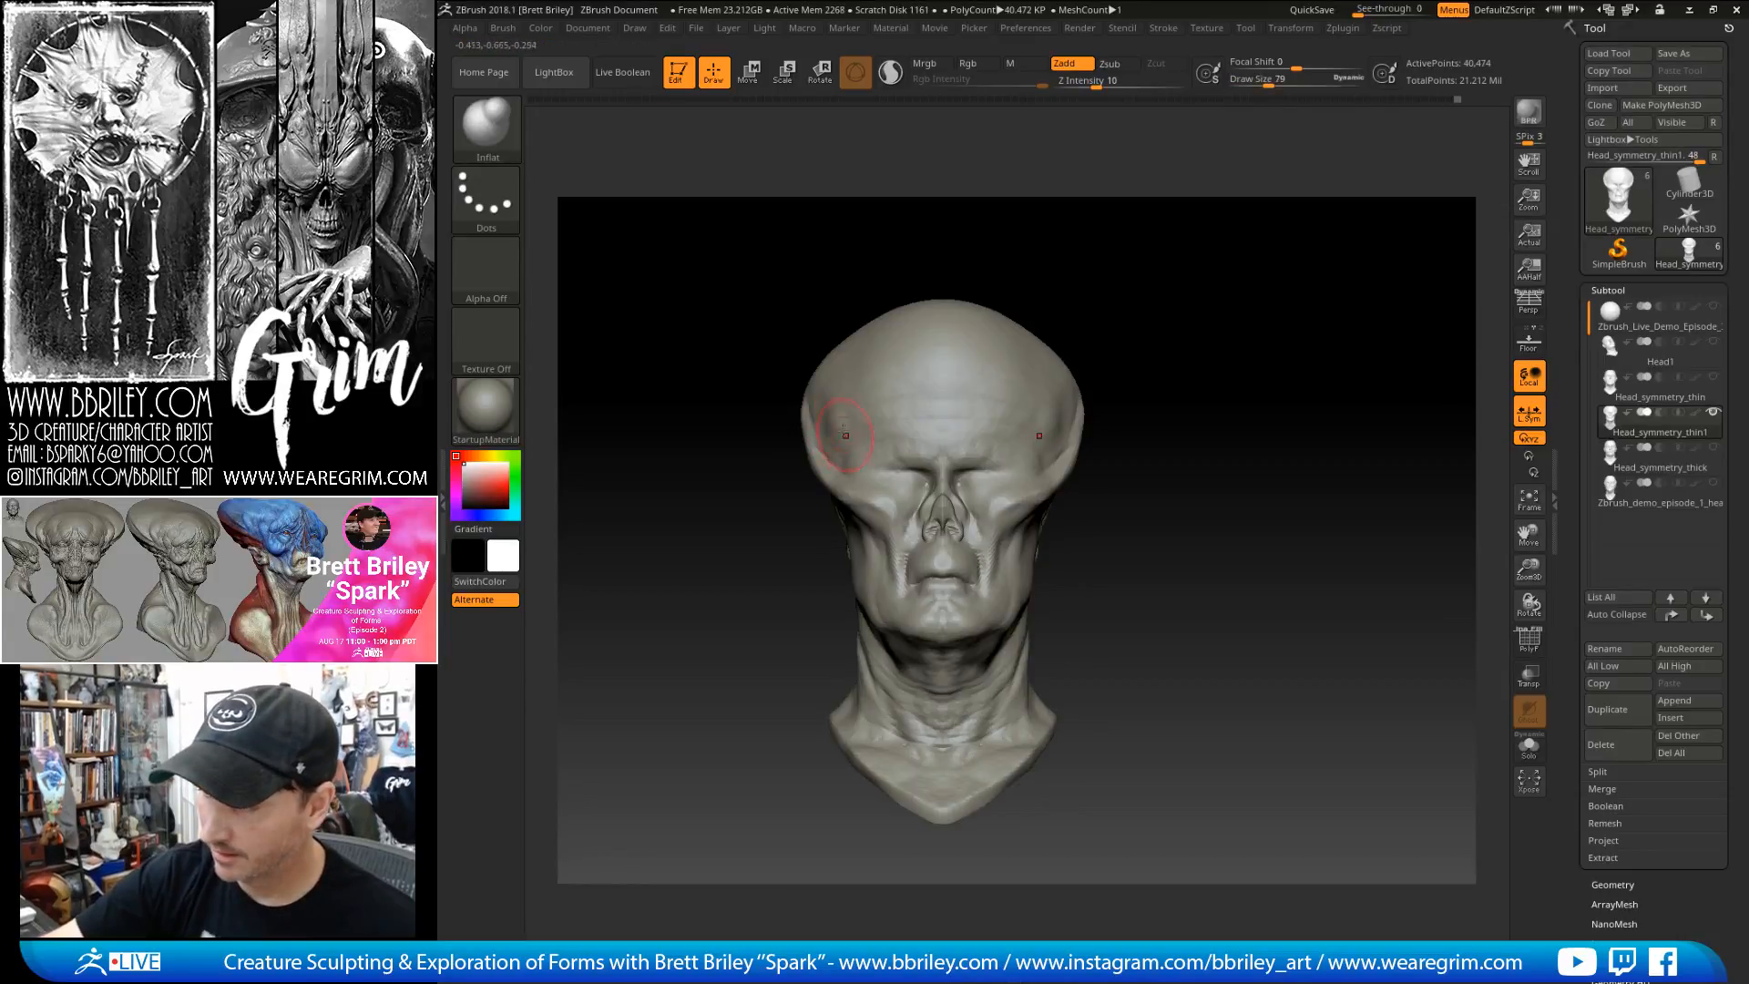
- Round out the upper contour of the cranium with the Move brush, working up to draw size 232
key("b")
key("m")
key("v")
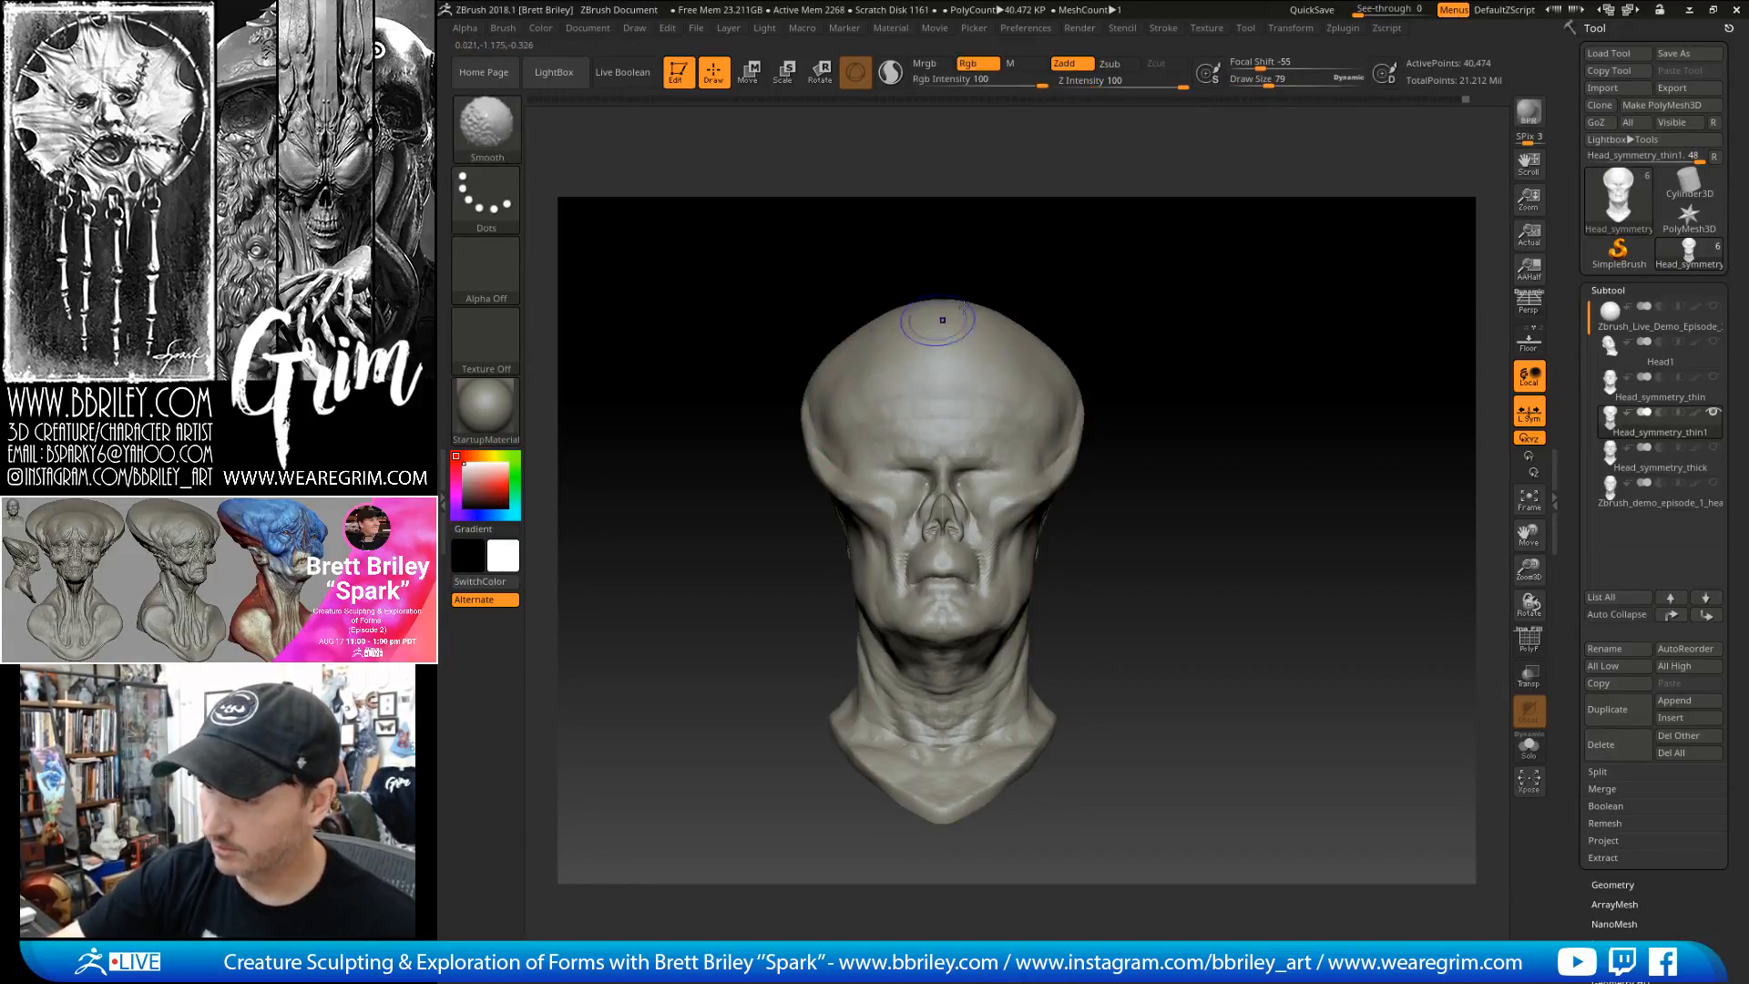
key("bracketright")
key("bracketright")
key("bracketright")
key("bracketright")
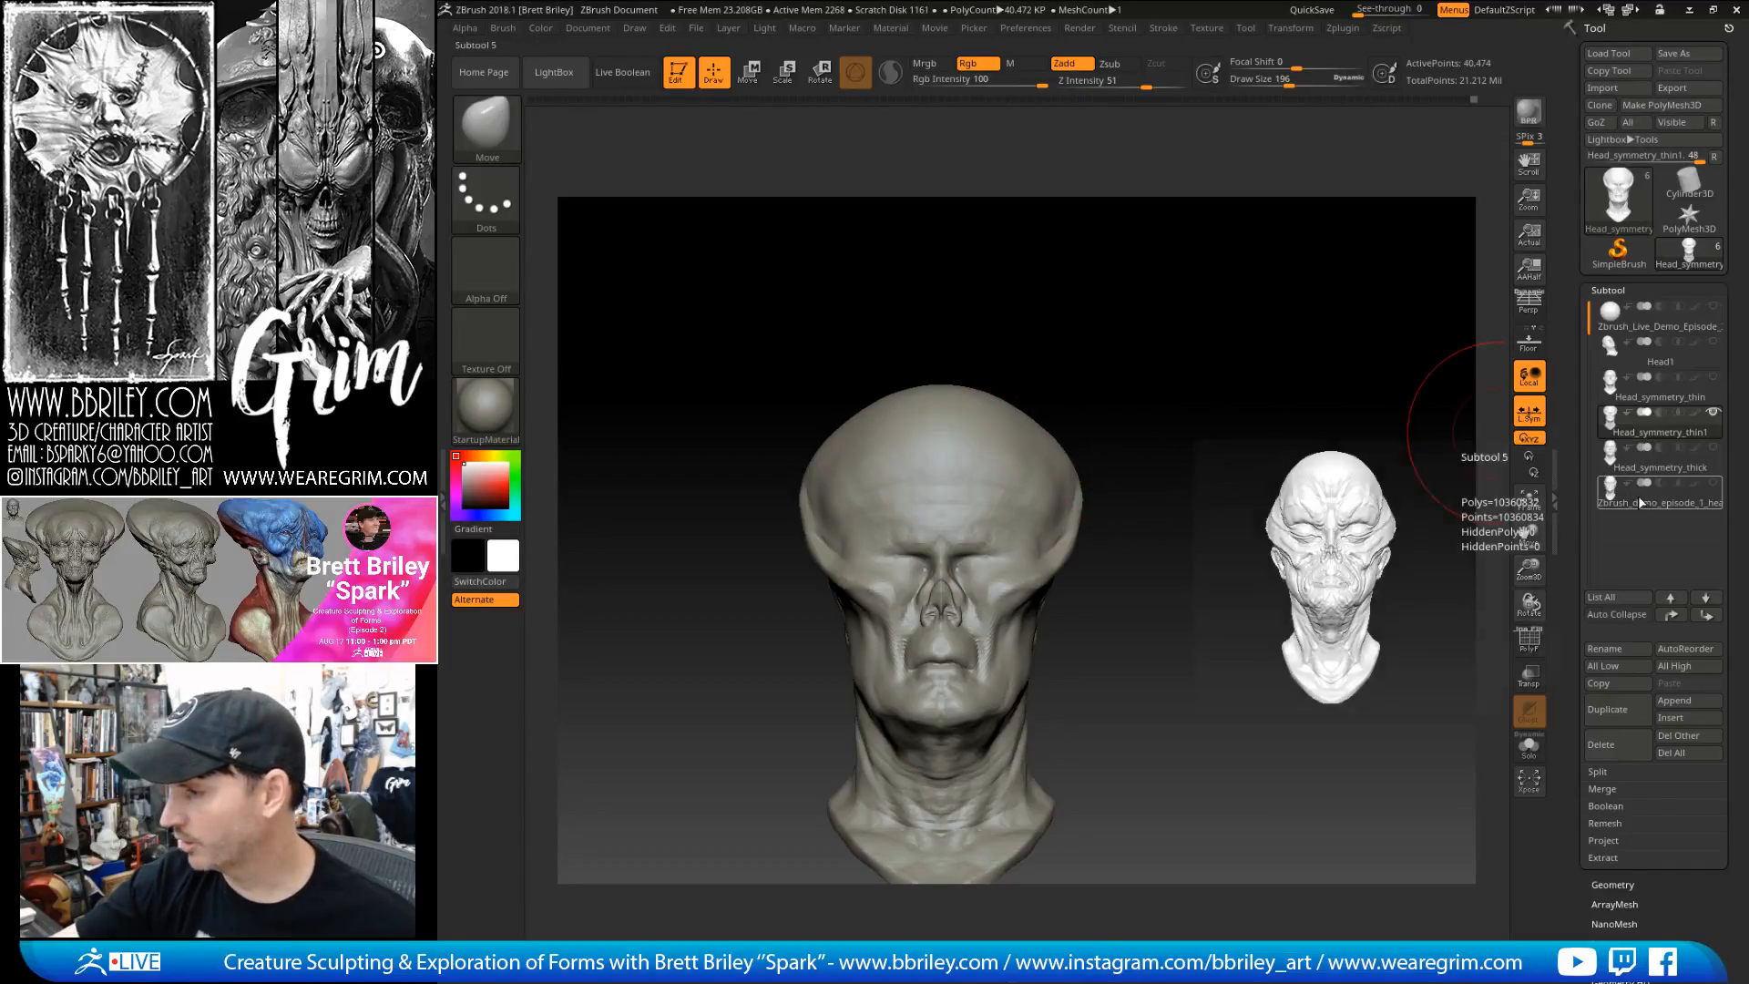
key("bracketright")
mouse_move(983, 411)
left_mouse_down()
mouse_move(952, 401)
mouse_move(1012, 388)
mouse_move(1002, 401)
mouse_move(1040, 418)
left_mouse_up()
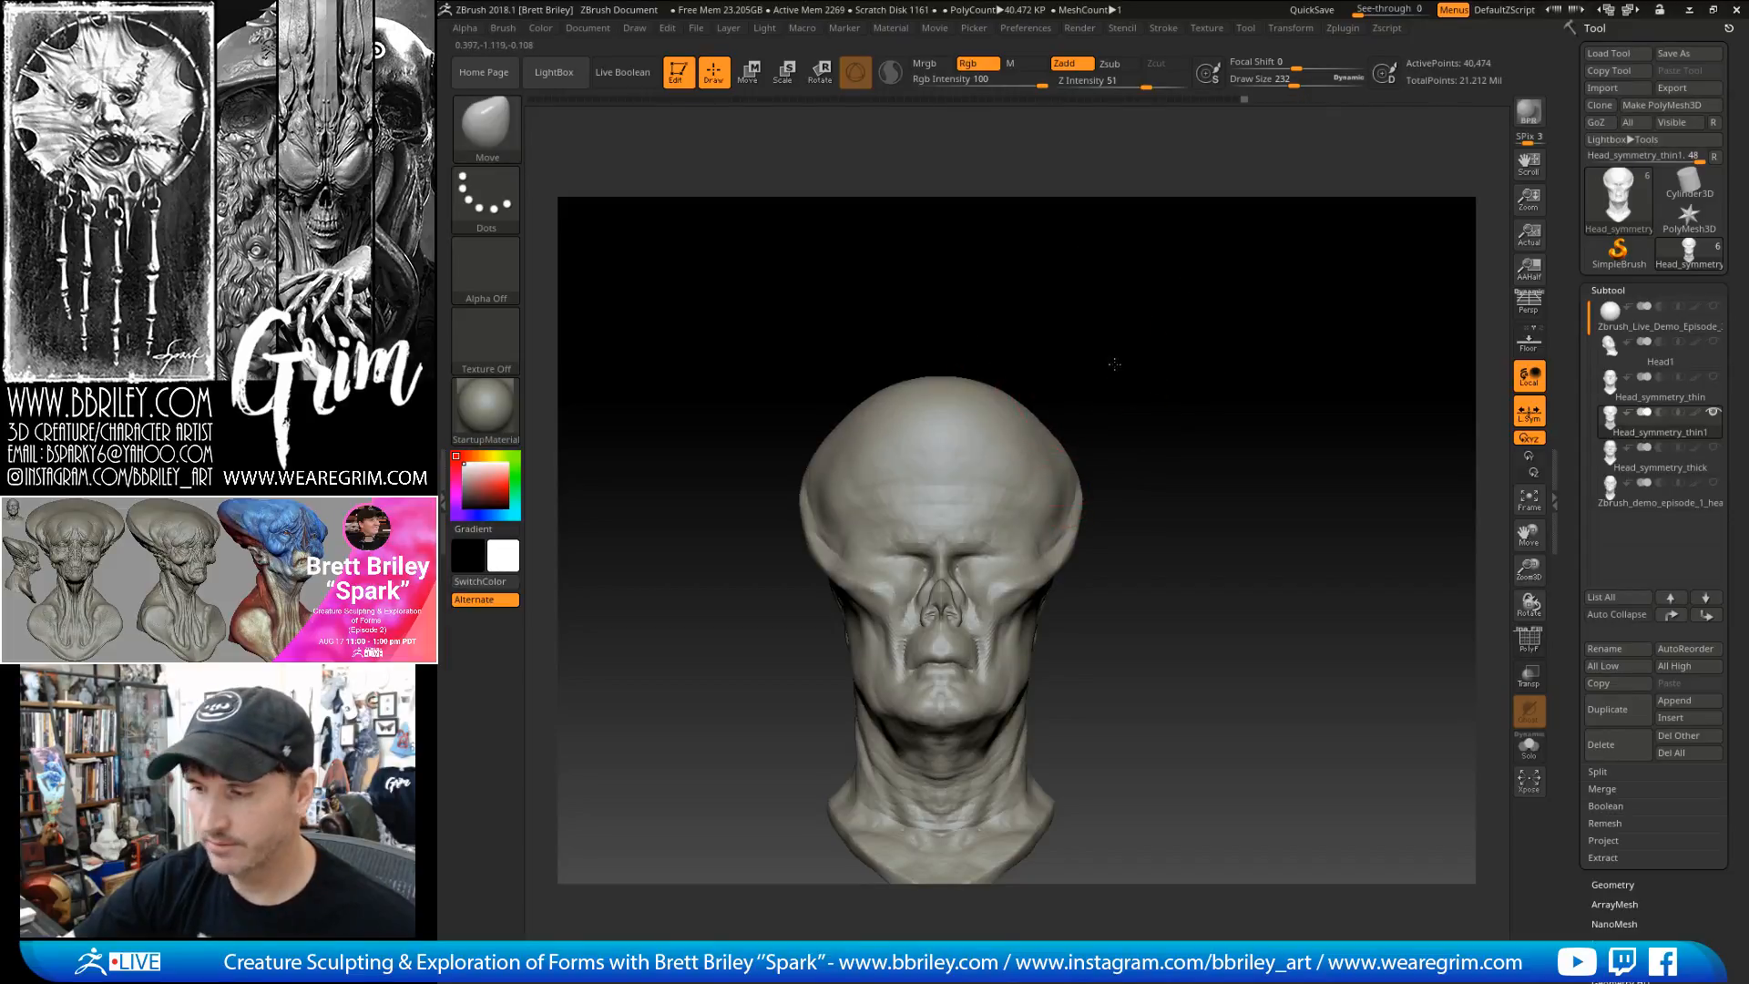
left_click_drag(1112, 363, 1106, 379)
- Pull the brow down over the eye sockets with the Move brush at draw size 72
key("bracketleft")
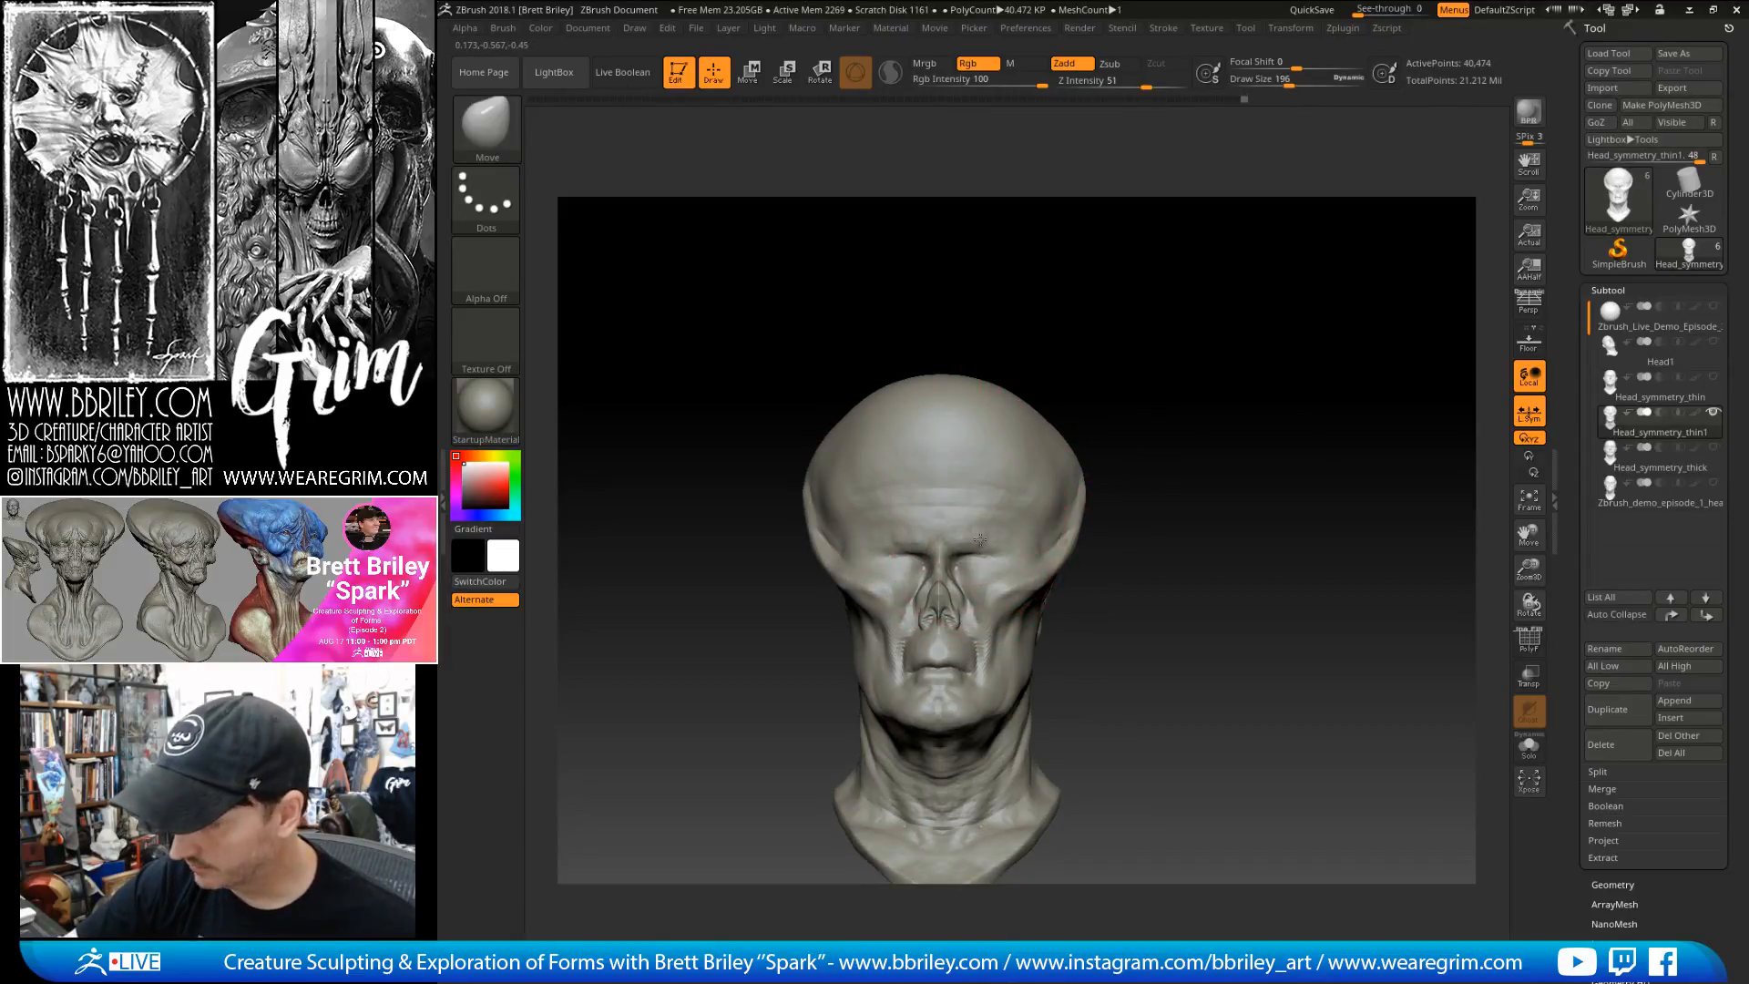
key("bracketleft")
key("bracketleft")
key("bracketleft")
key("bracketleft")
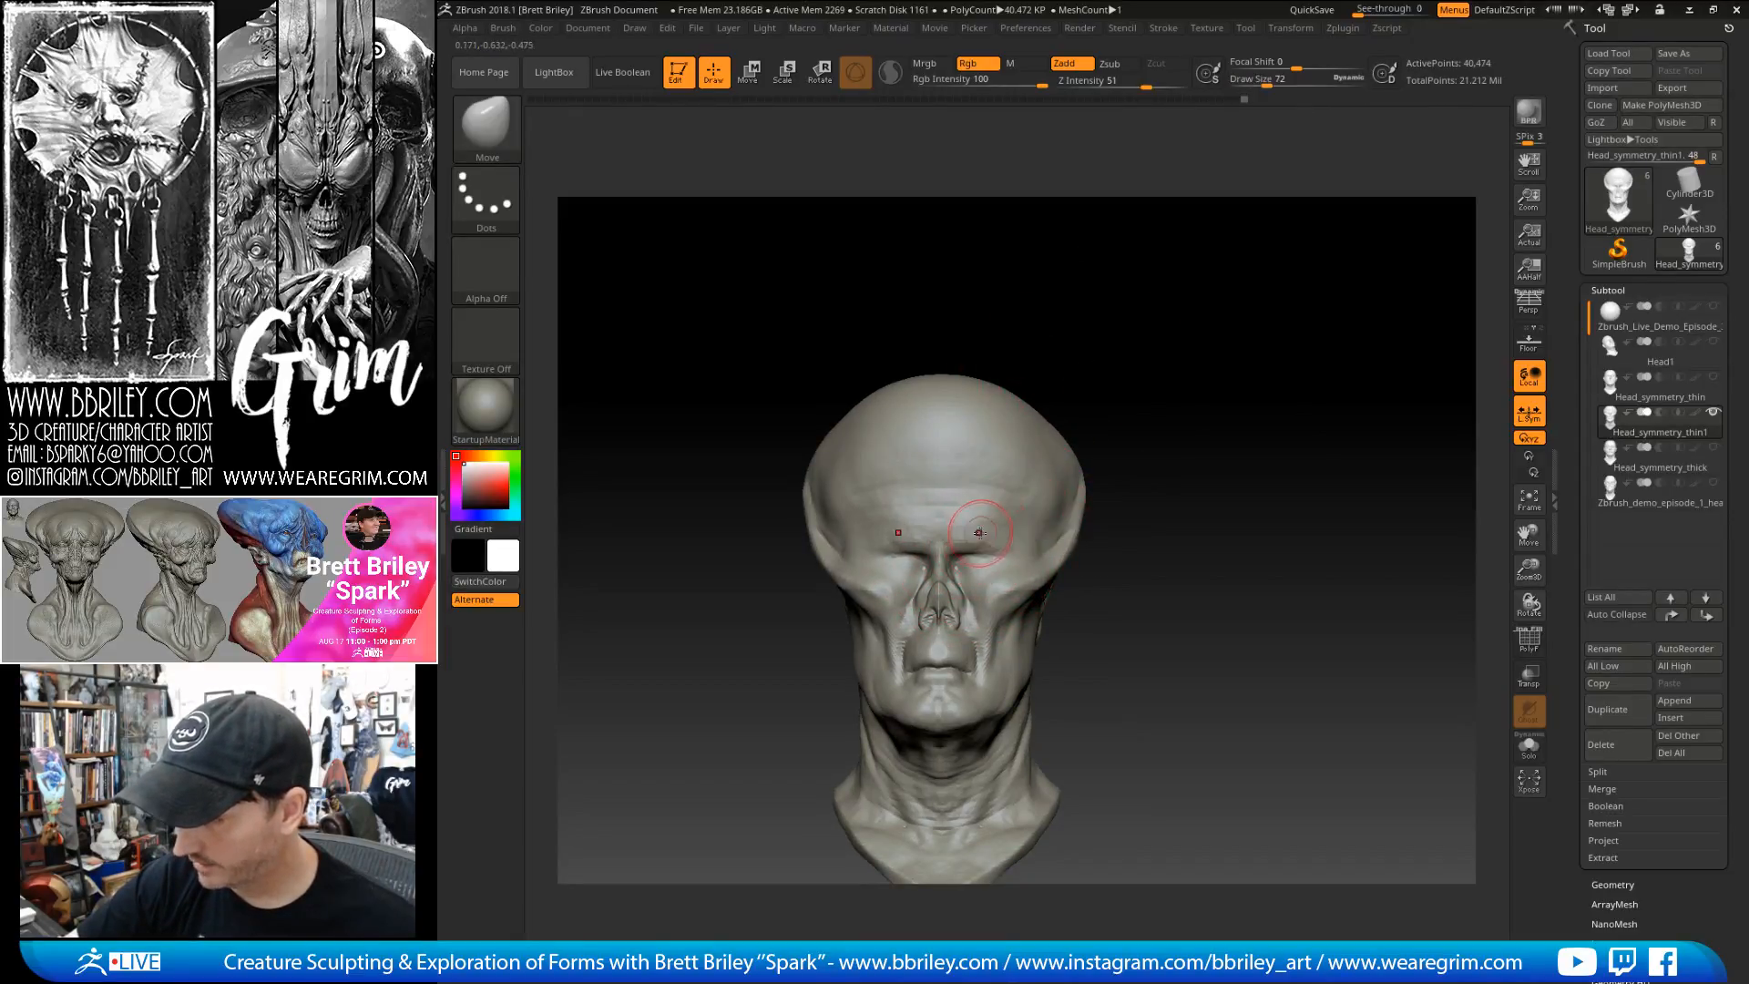
mouse_move(991, 535)
left_mouse_down()
mouse_move(970, 519)
mouse_move(988, 547)
left_mouse_up()
left_click_drag(1085, 340, 1113, 344)
- Carve vertical frown creases between the brows with the DamStandard brush at draw size 27
key("b")
key("d")
key("s")
key("bracketleft")
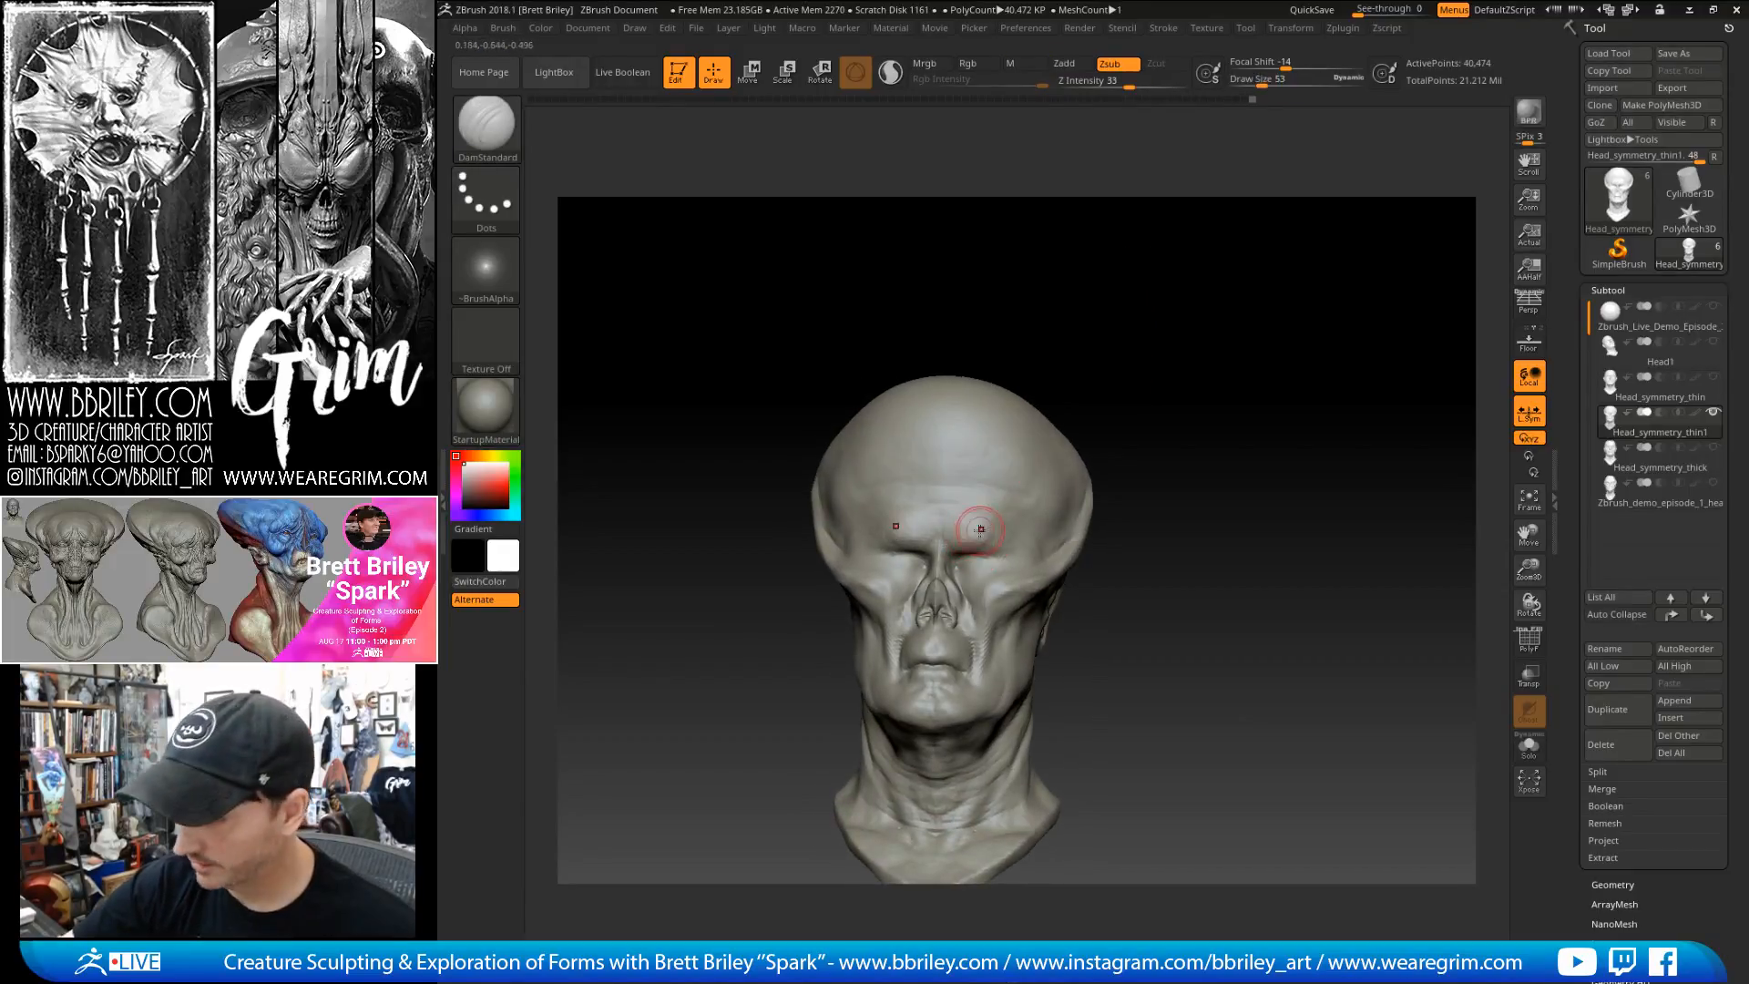
key("bracketleft")
left_click_drag(938, 502, 957, 546)
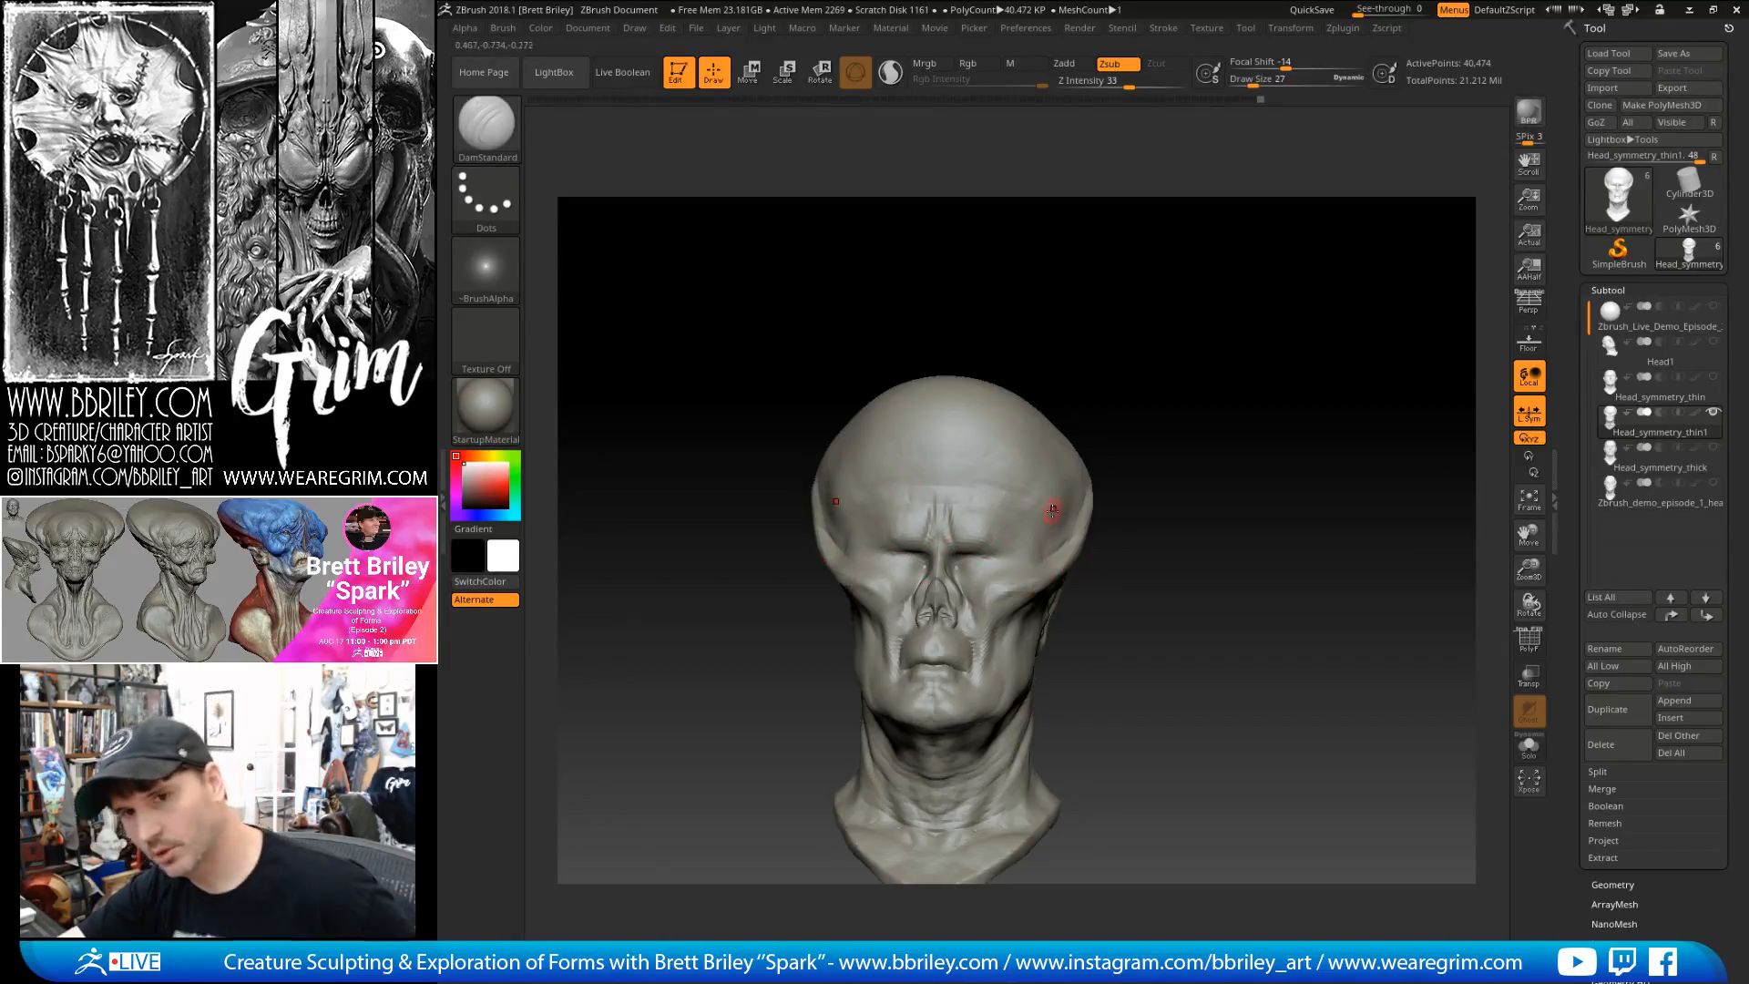
- Carve creases along the brow, out to the temples and beneath the eye sockets with the DamStandard brush at draw size 27
right_click_drag(1052, 511, 973, 538)
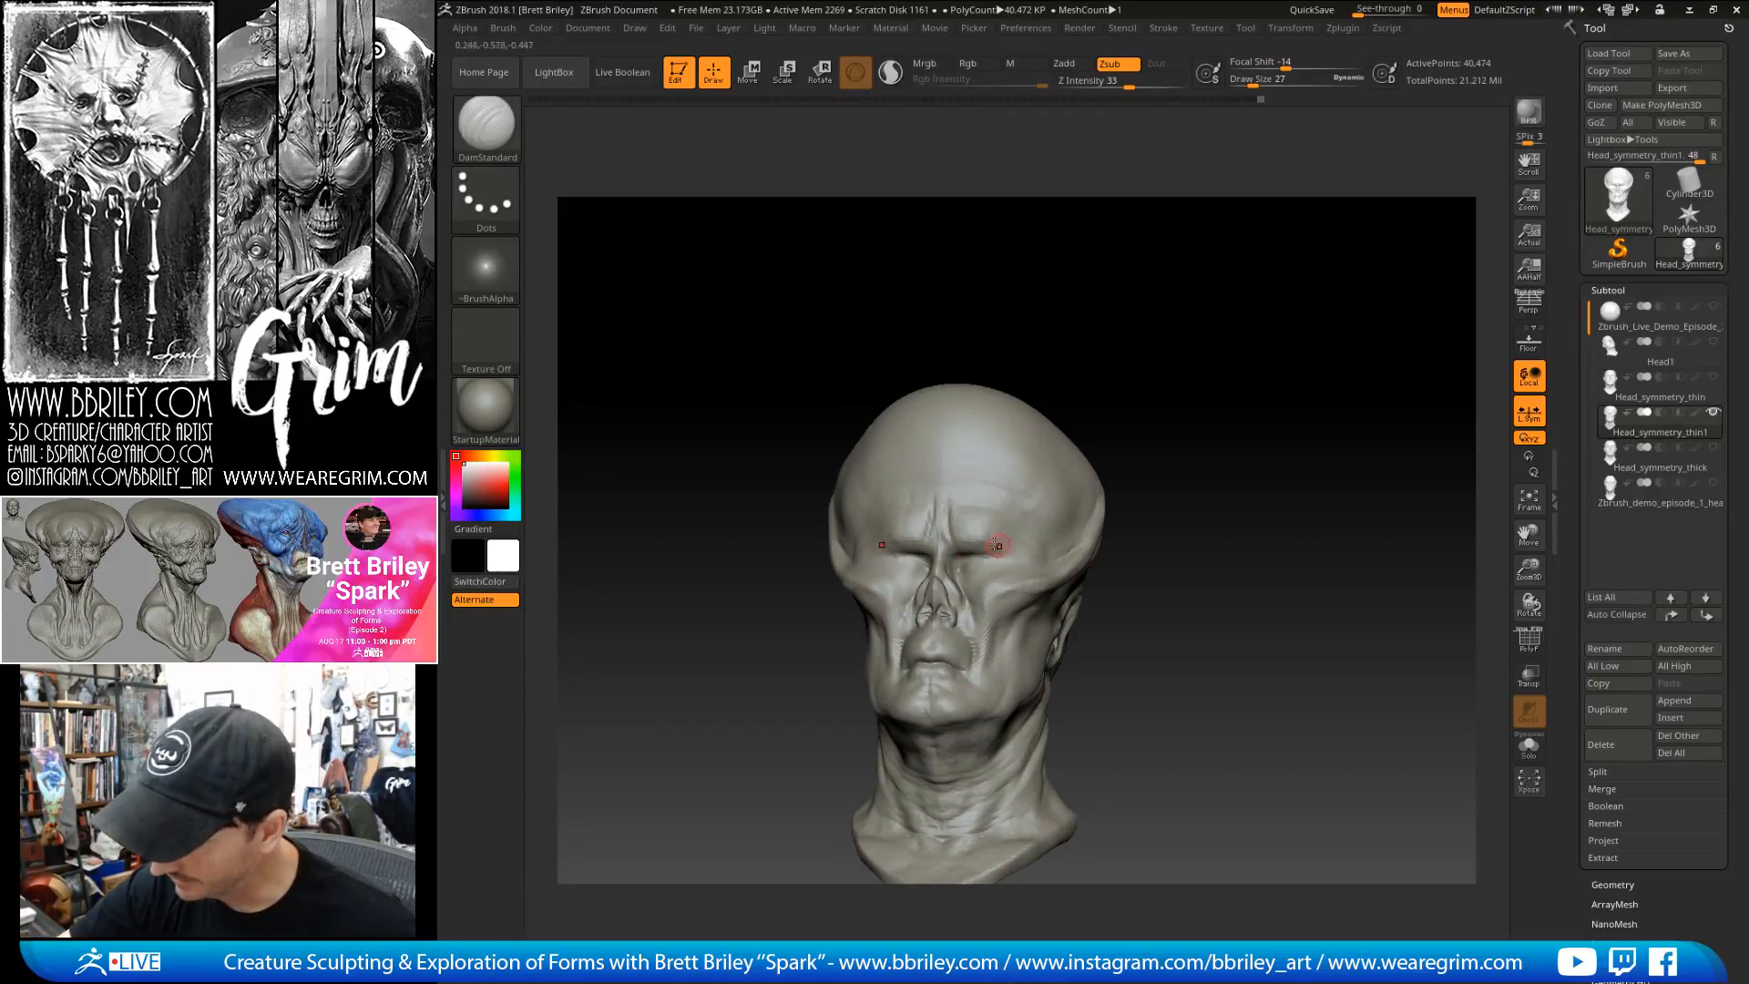
right_click_drag(984, 542, 975, 544)
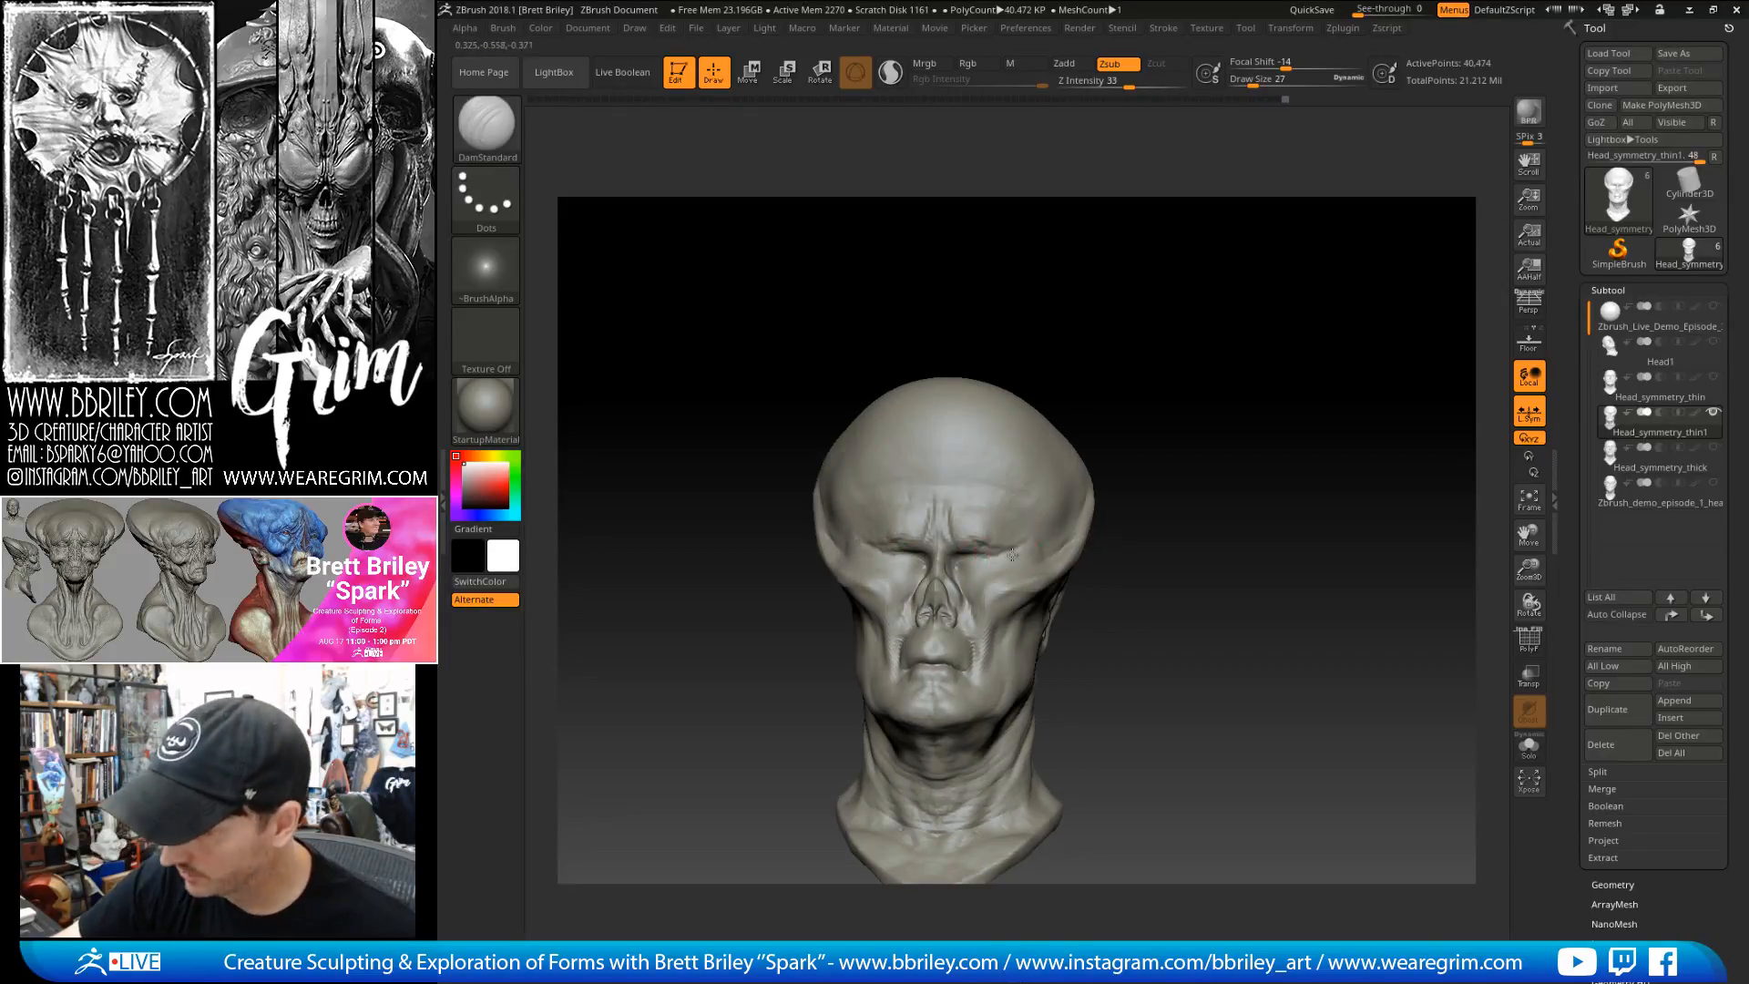
right_click_drag(1028, 533, 1129, 363)
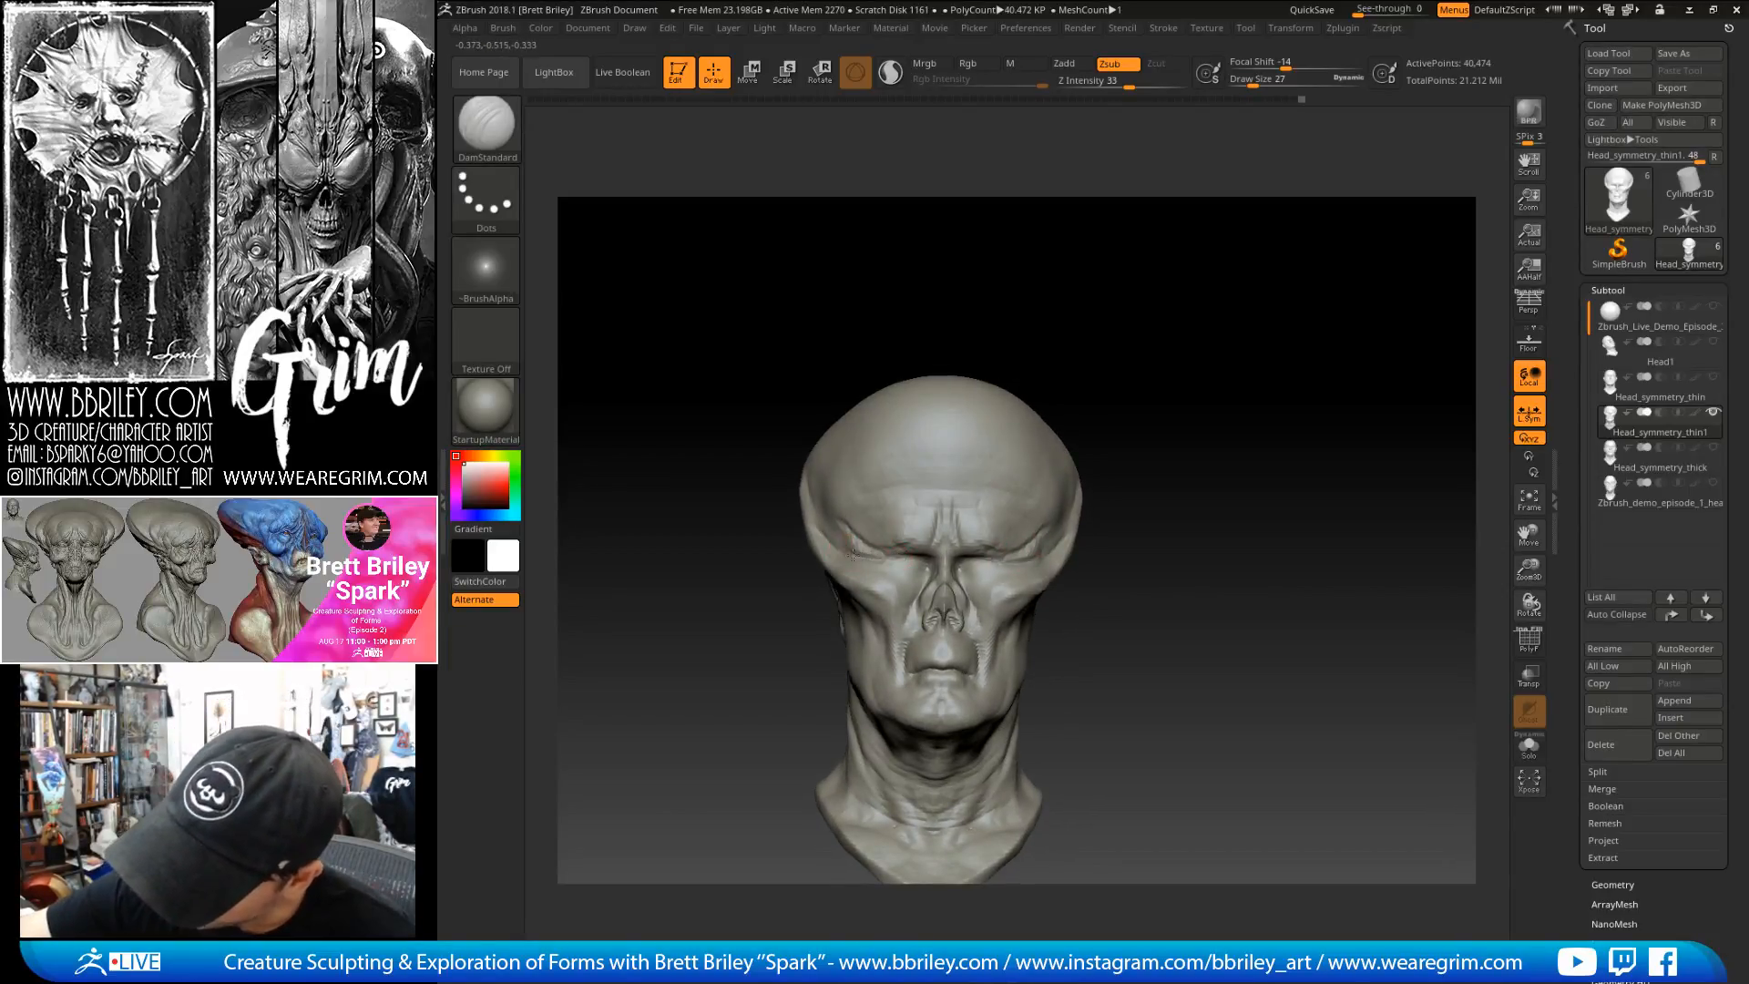
right_click_drag(793, 438, 1116, 360)
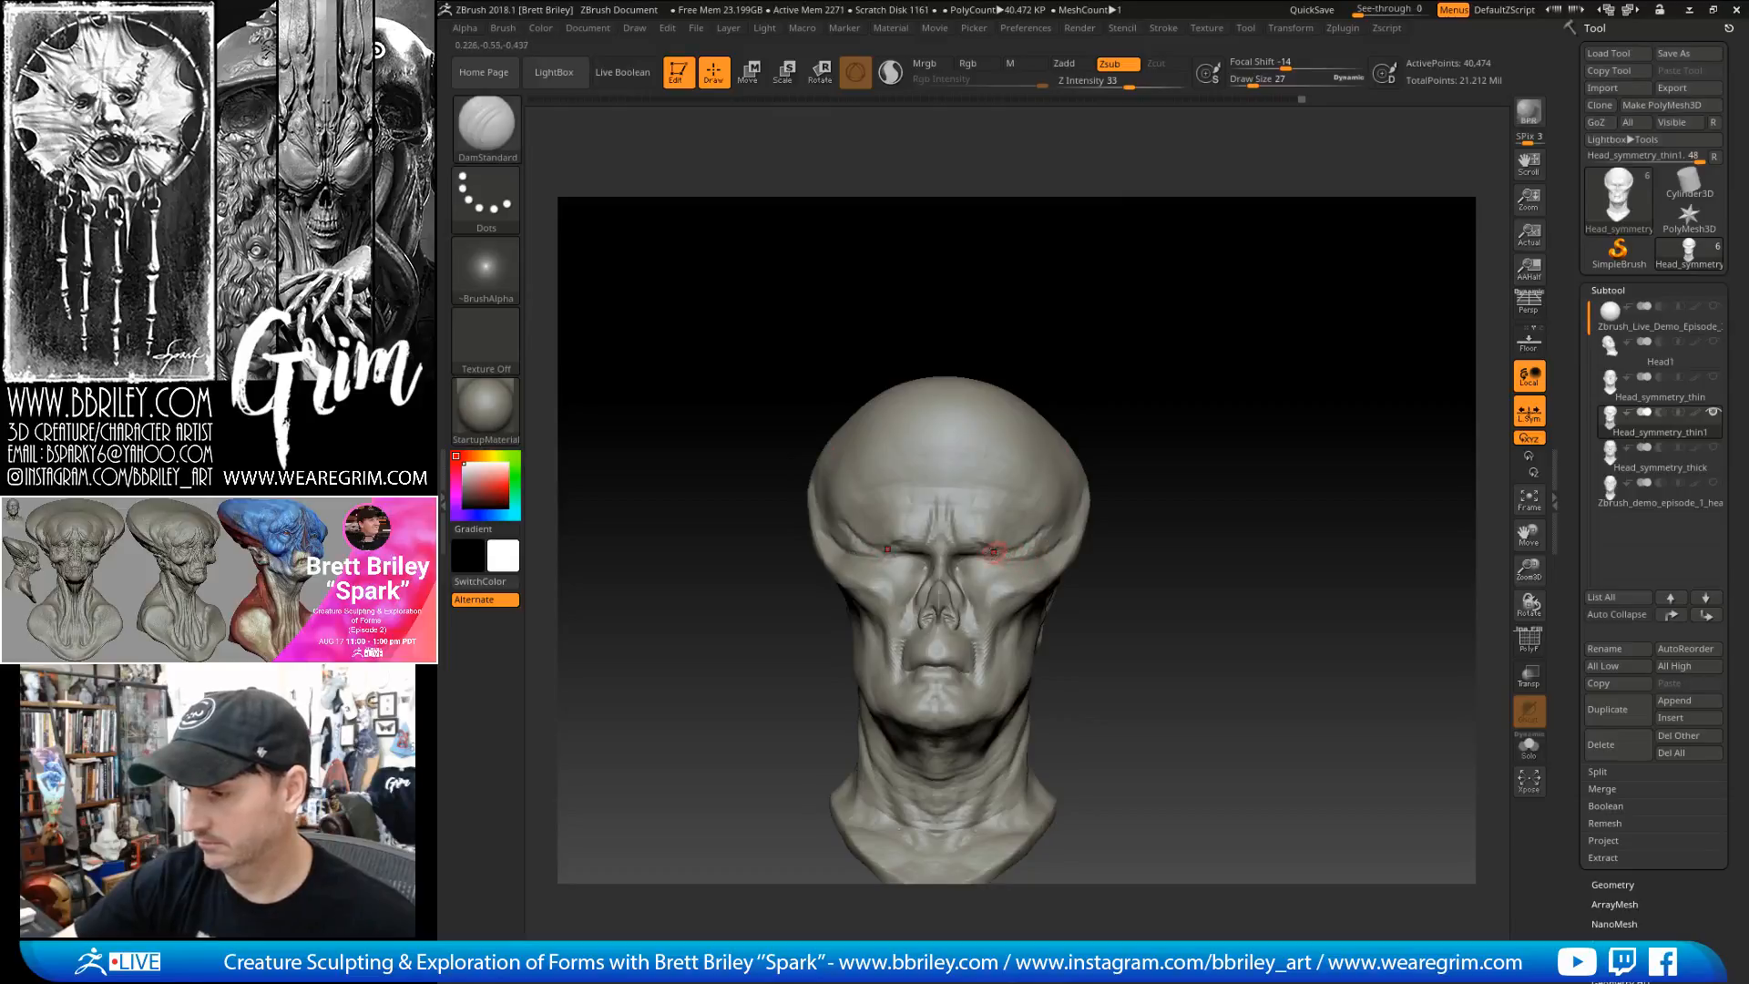
right_click_drag(1090, 347, 1076, 344)
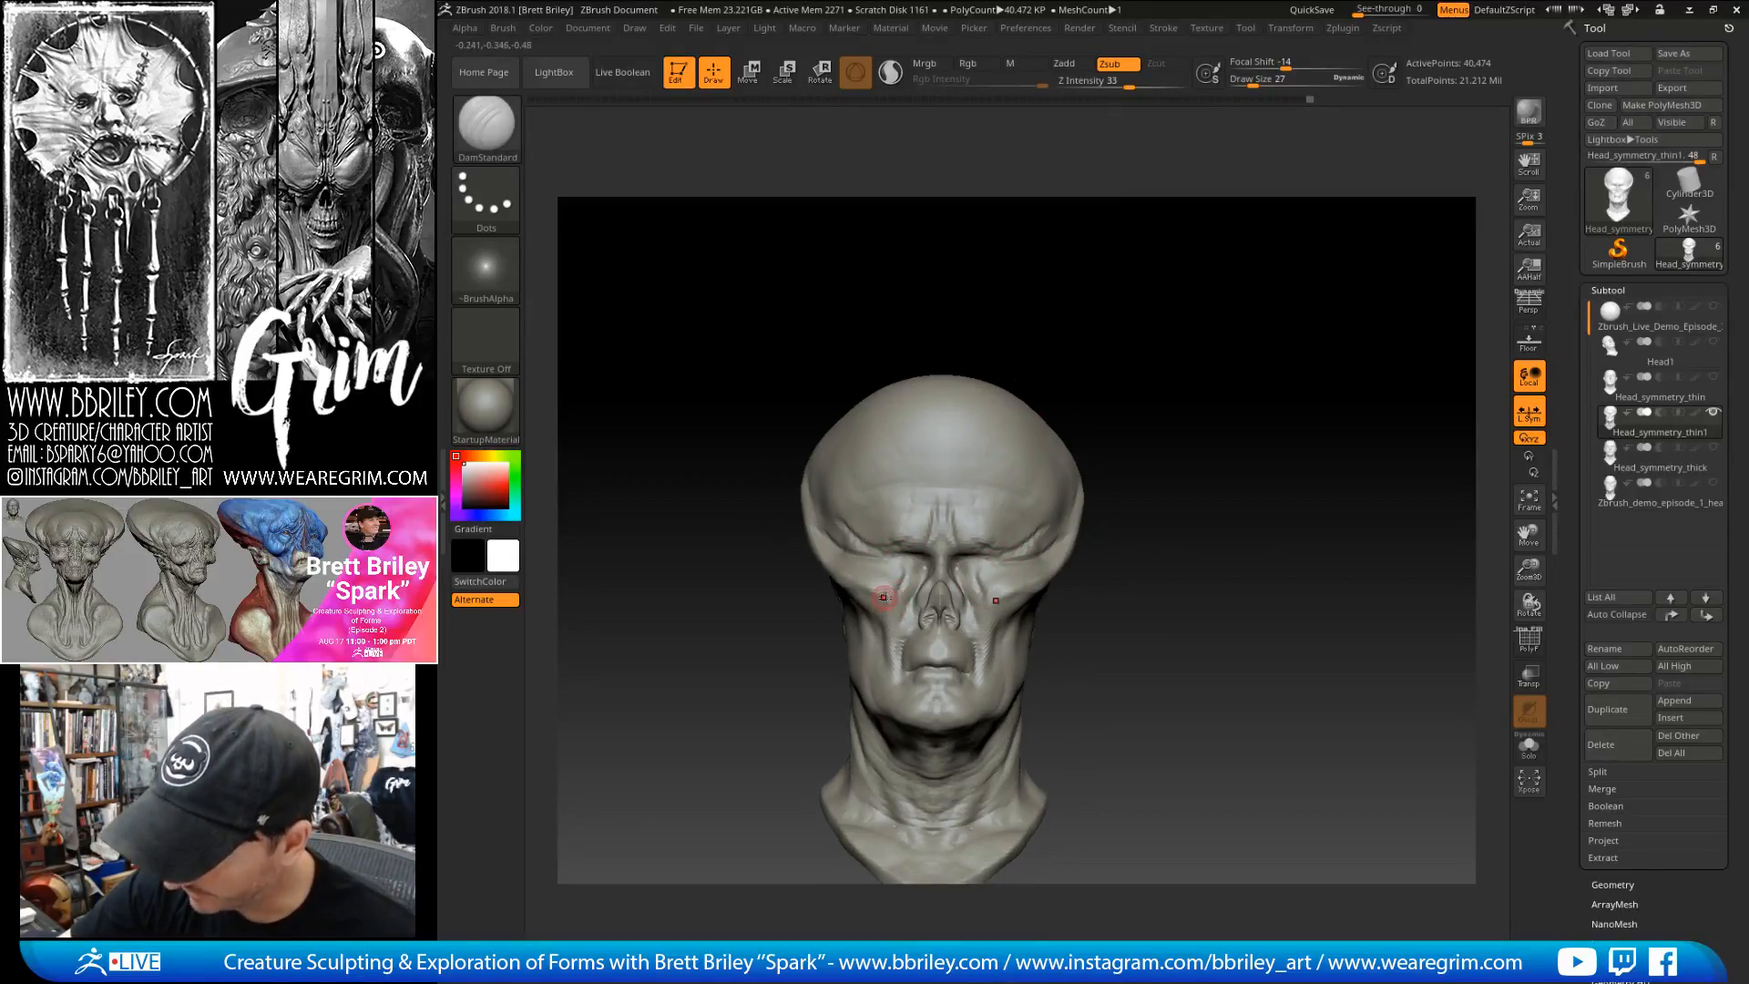
left_click_drag(1156, 337, 1218, 317)
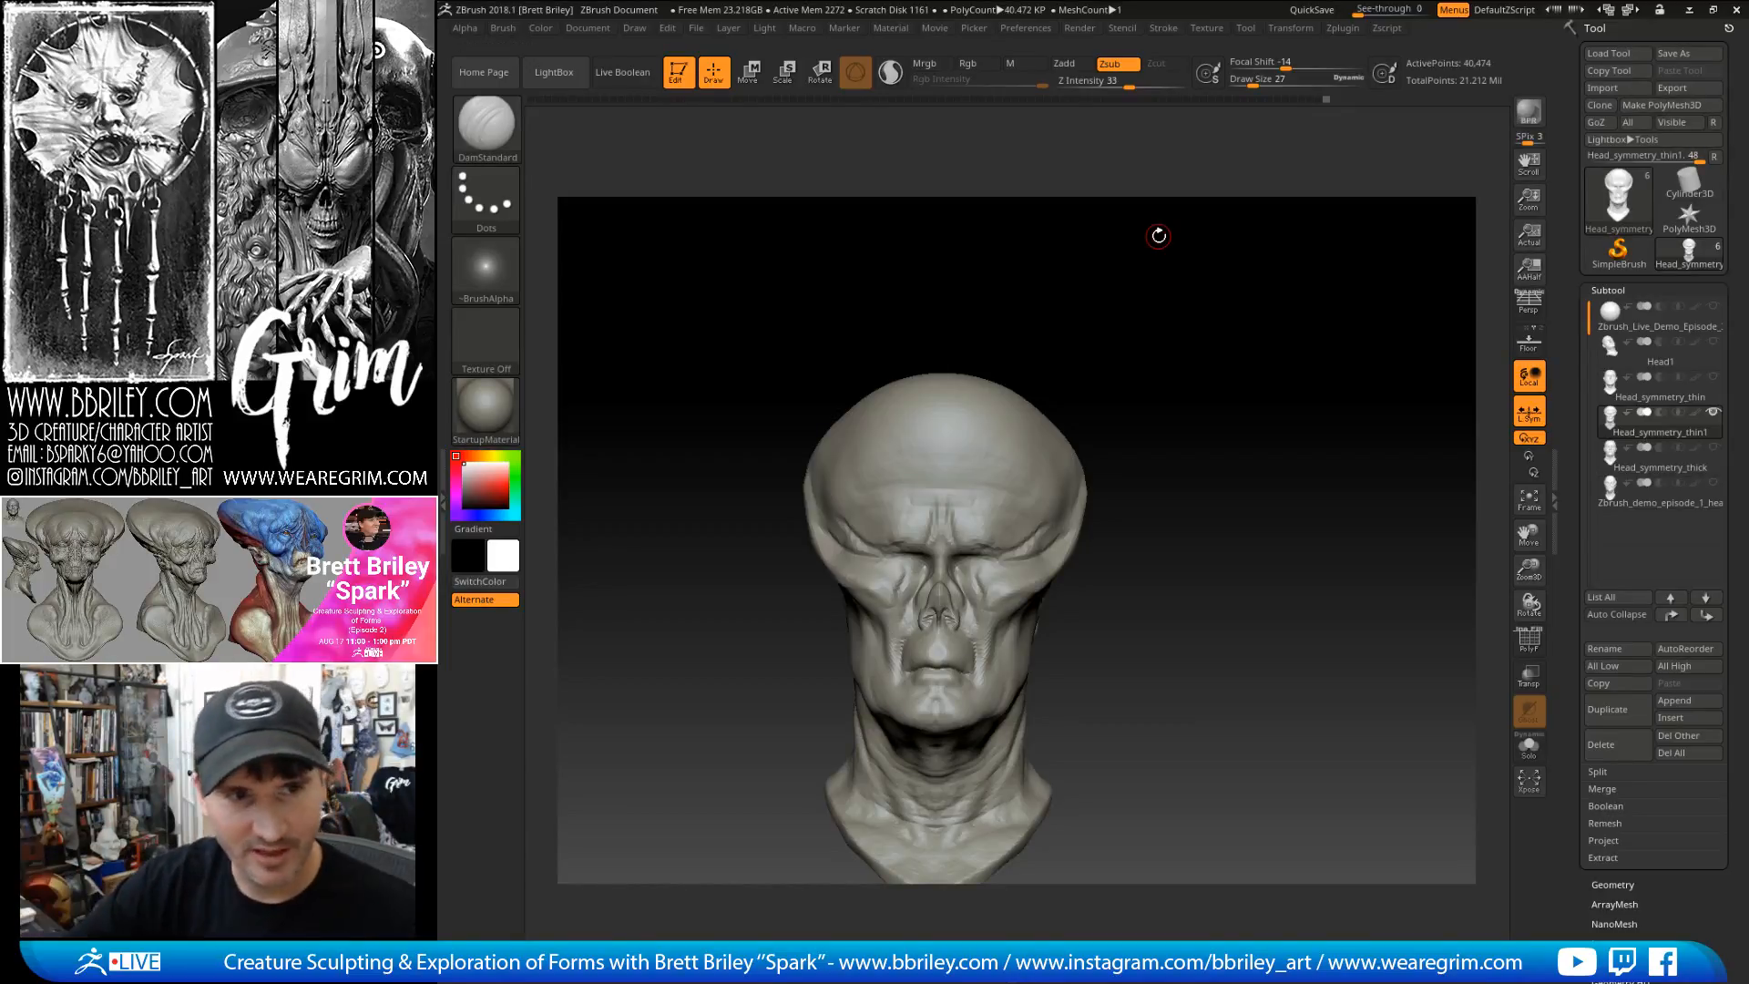
- Carve wrinkles across the cheeks and side temple folds with the DamStandard brush at draw size 27
mouse_move(1143, 363)
left_mouse_down()
mouse_move(1063, 398)
mouse_move(1176, 361)
left_mouse_up()
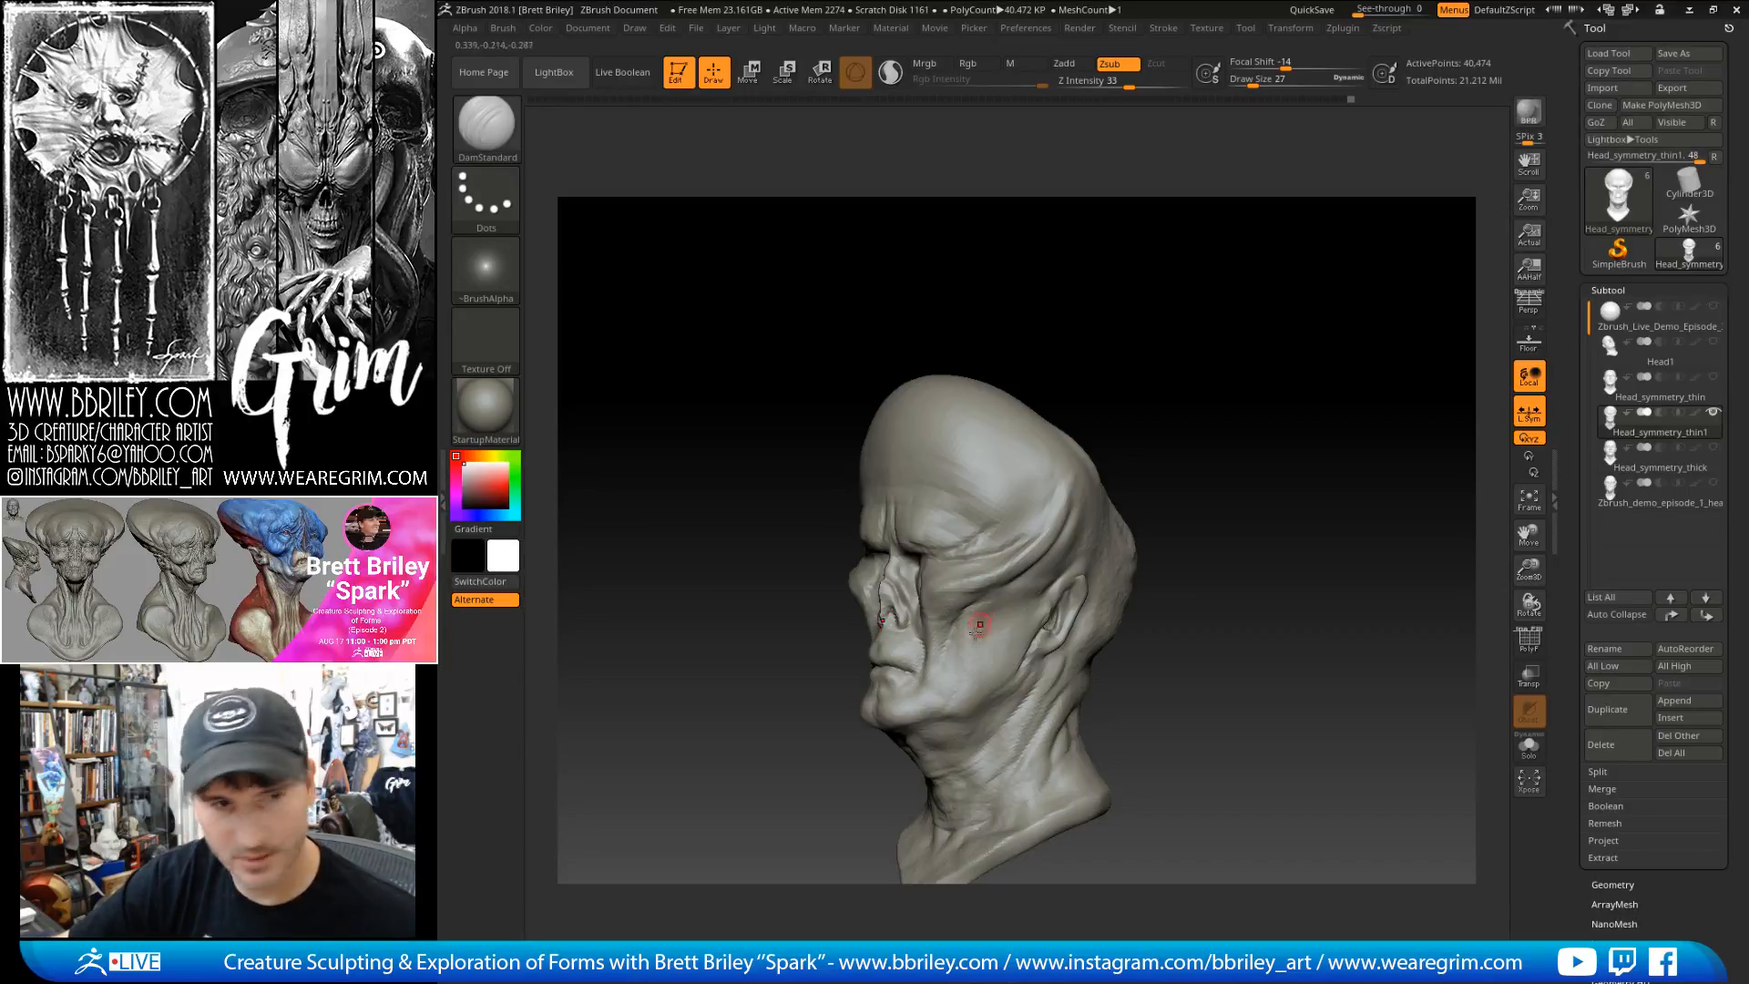
mouse_move(1117, 495)
left_mouse_down()
mouse_move(1188, 418)
mouse_move(966, 501)
mouse_move(832, 578)
left_mouse_up()
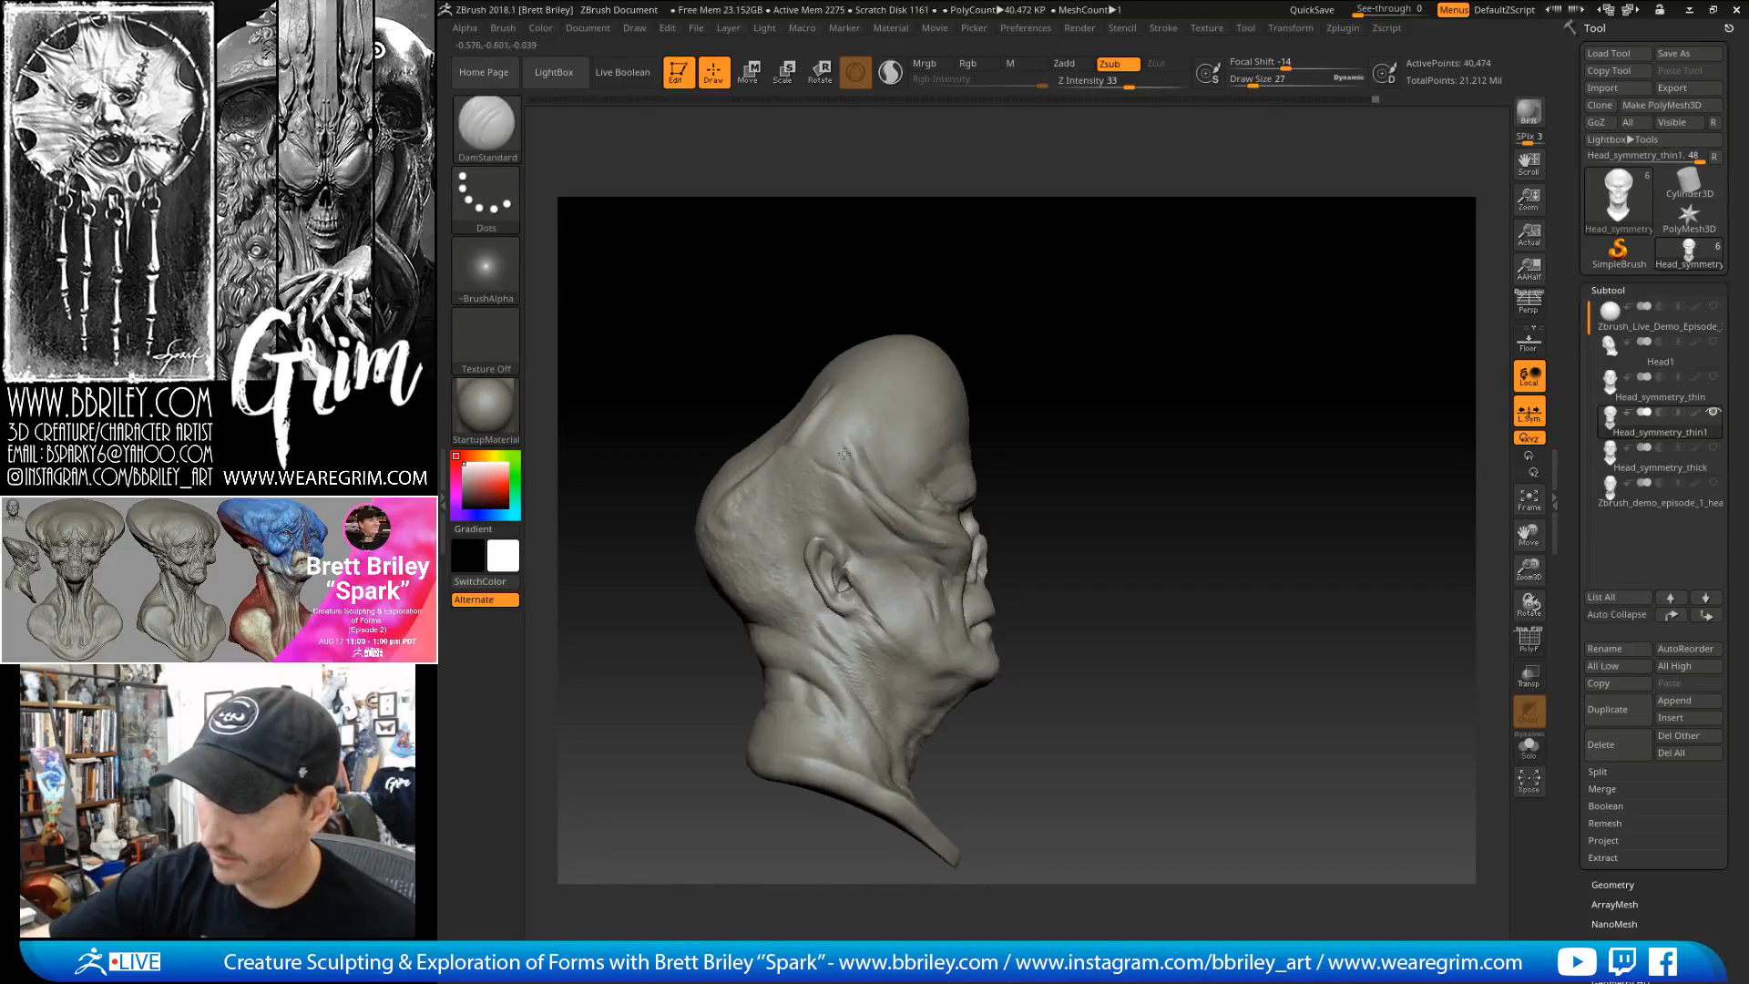
mouse_move(1107, 361)
left_mouse_down("alt")
mouse_move(1075, 370)
mouse_move(1078, 340)
left_mouse_up("alt")
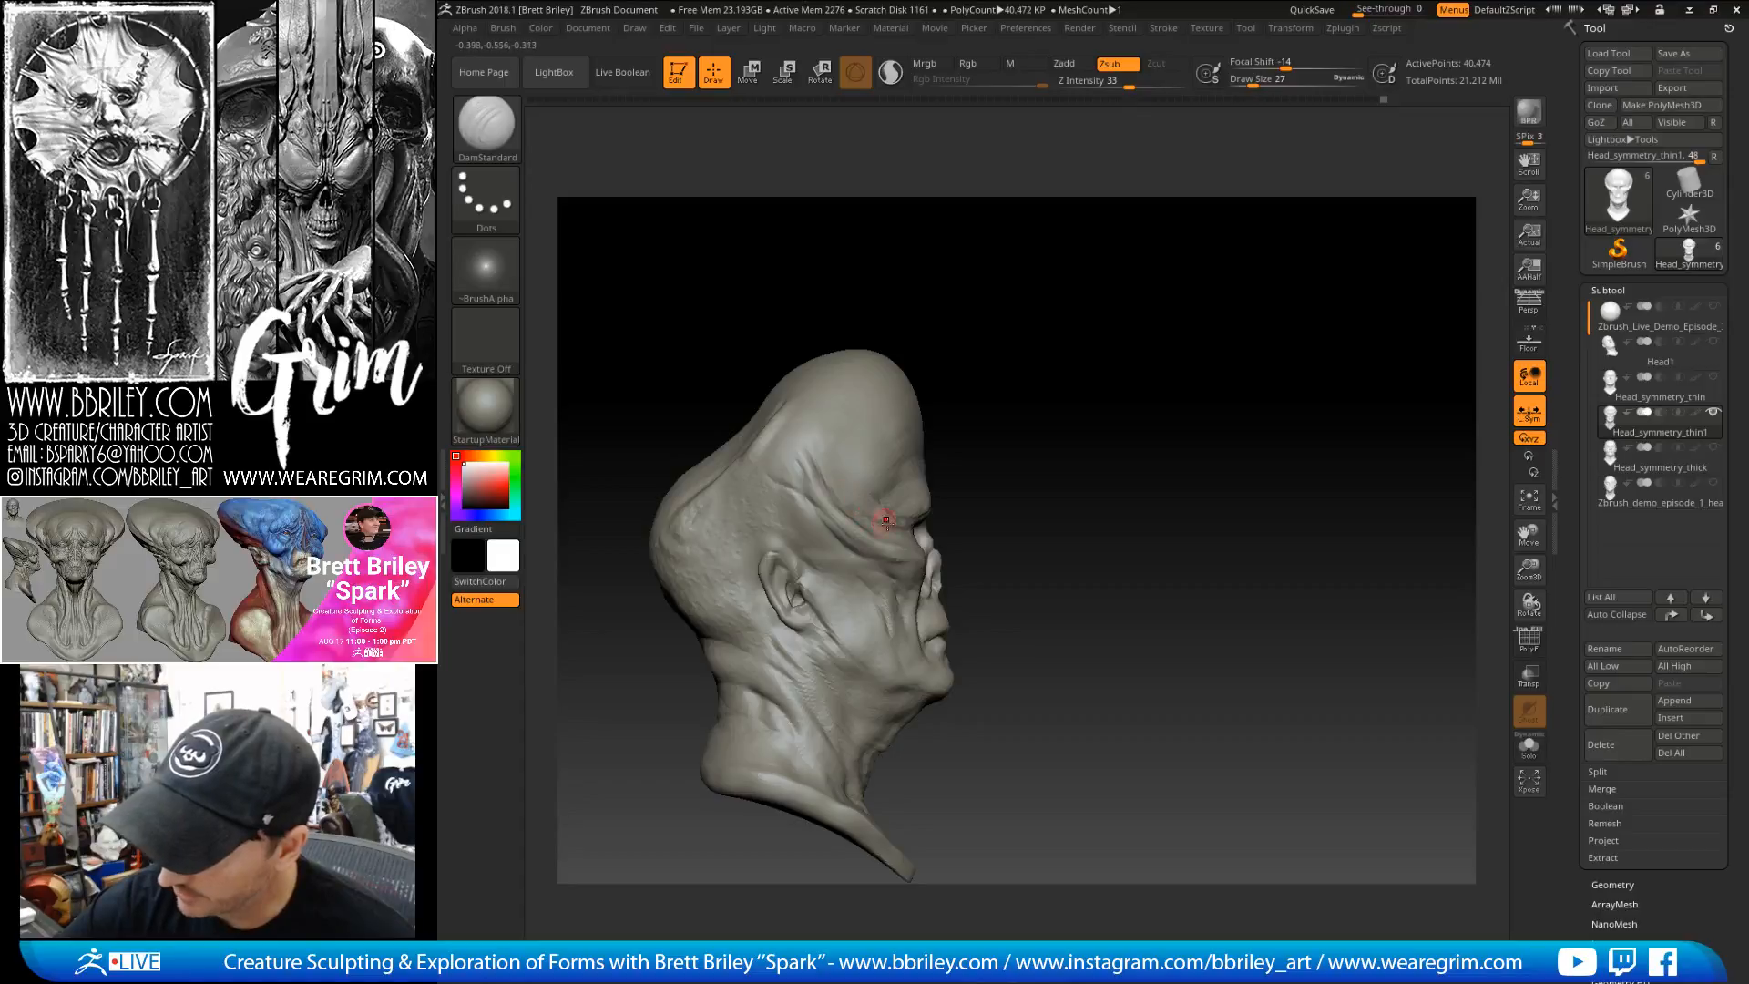
left_click_drag(960, 441, 1085, 437)
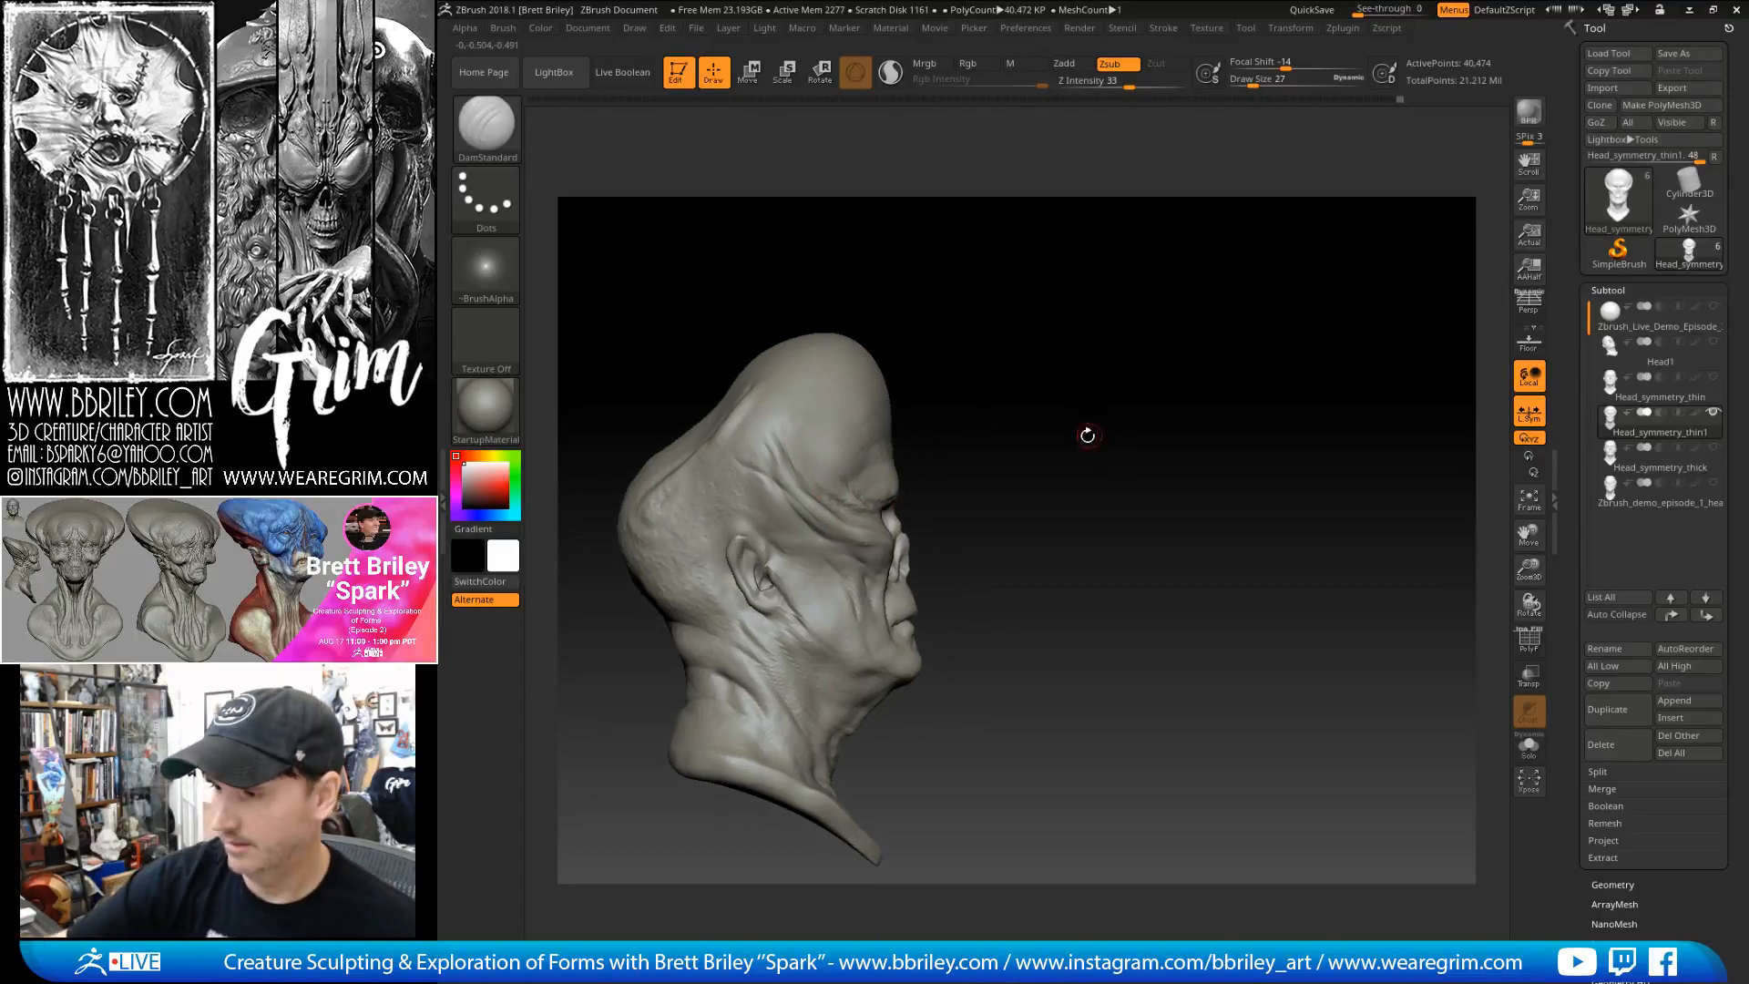
- Adjust the form of the cheekbones beneath the eye sockets and the nose with the Move brush at draw size 65
key("b")
key("m")
key("v")
key("s")
left_click(856, 526)
key("s")
left_click(850, 545)
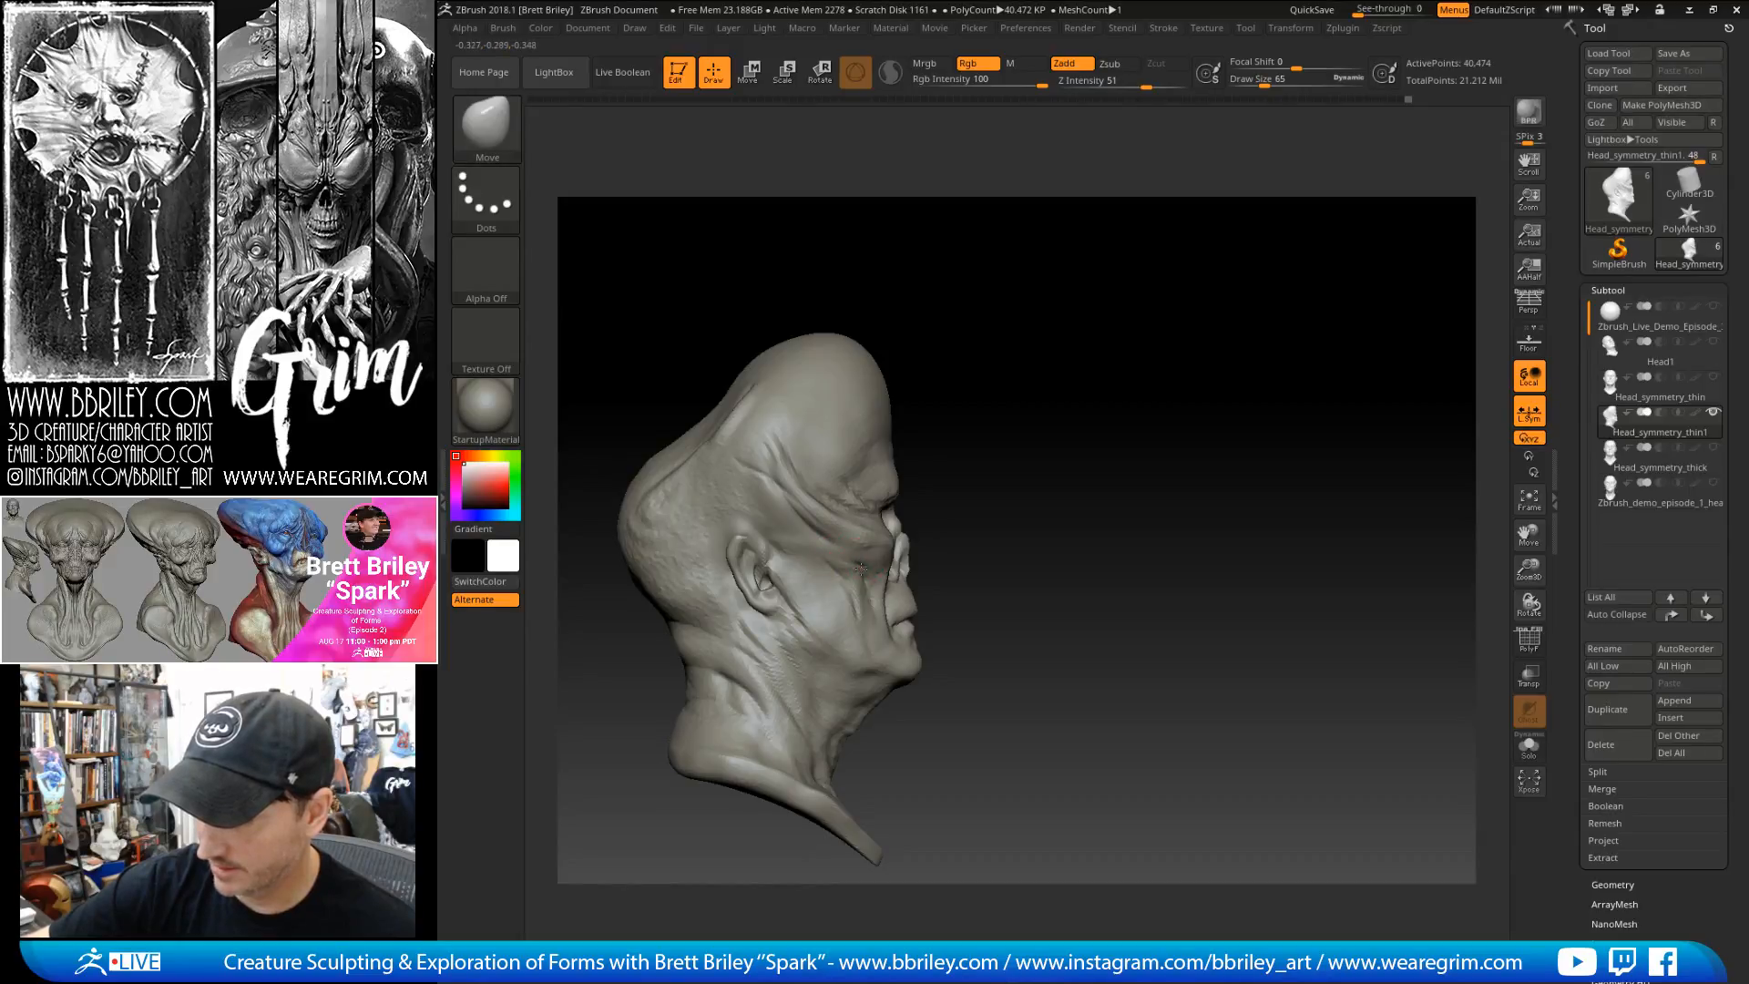
left_click_drag(938, 394, 943, 428)
mouse_move(967, 528)
left_mouse_down()
mouse_move(1190, 273)
mouse_move(971, 539)
left_mouse_up()
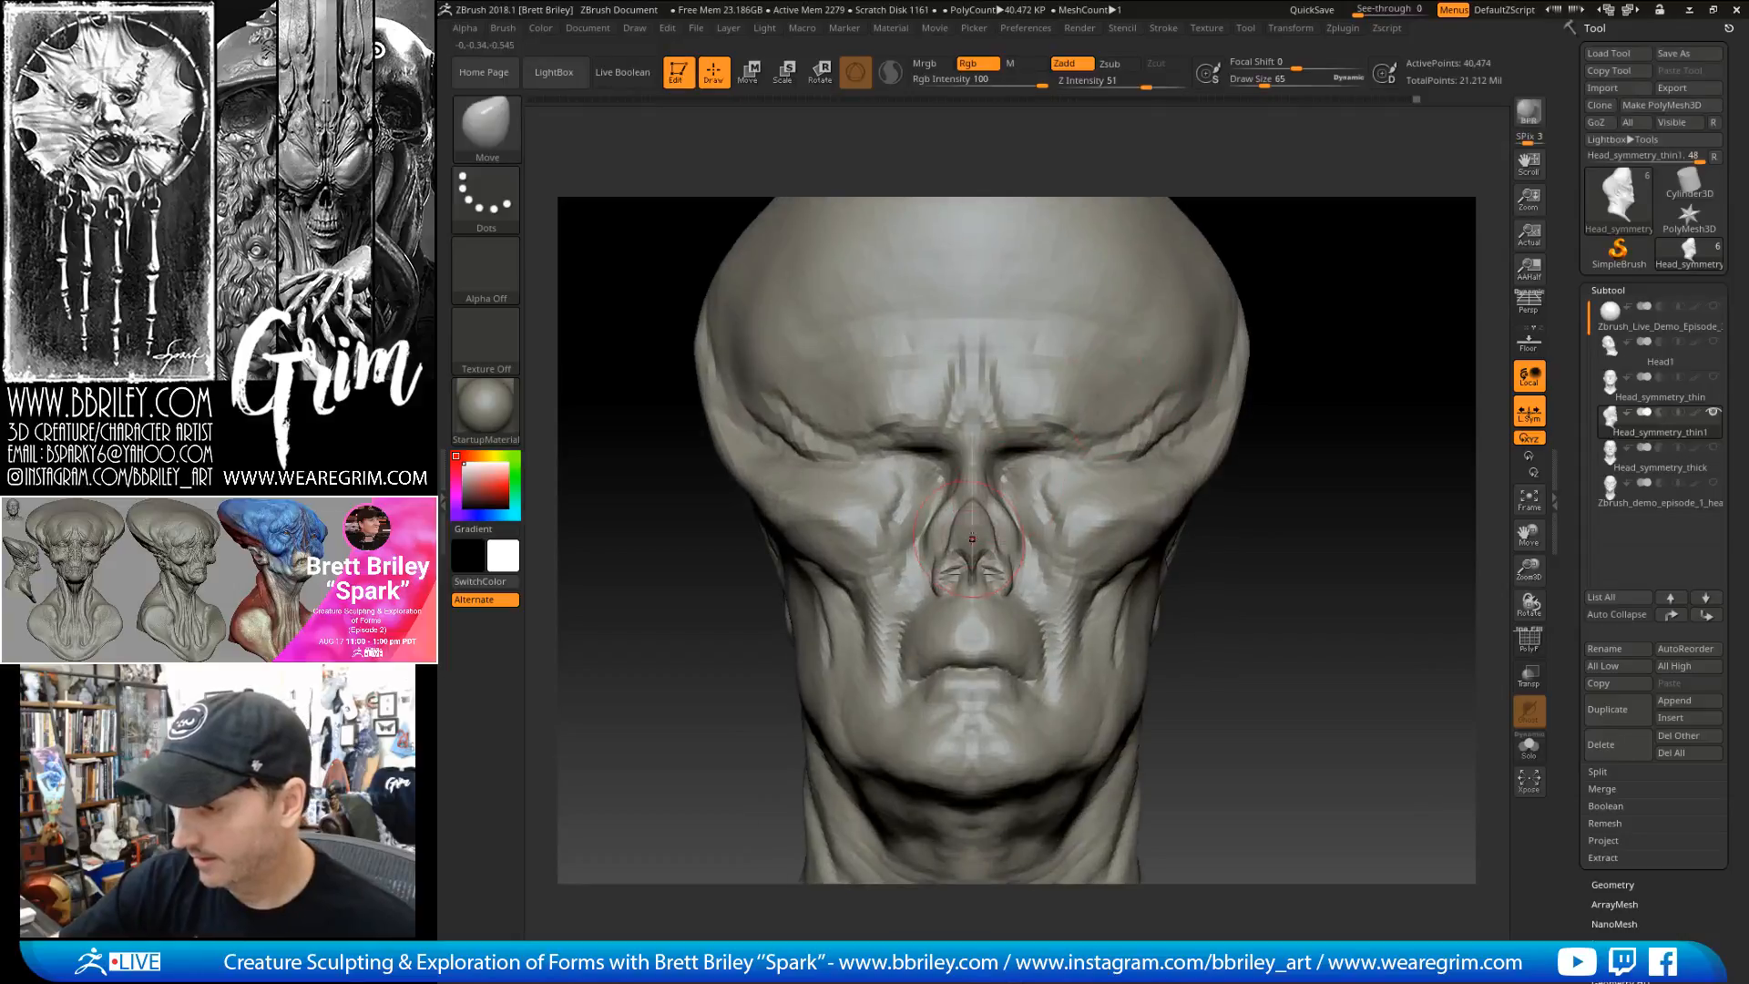
- Subdivide the head one level and carve creases around the nostrils with the DamStandard brush at draw size 15
key("ctrl+d")
left_click_drag(1270, 572, 1229, 548, "alt")
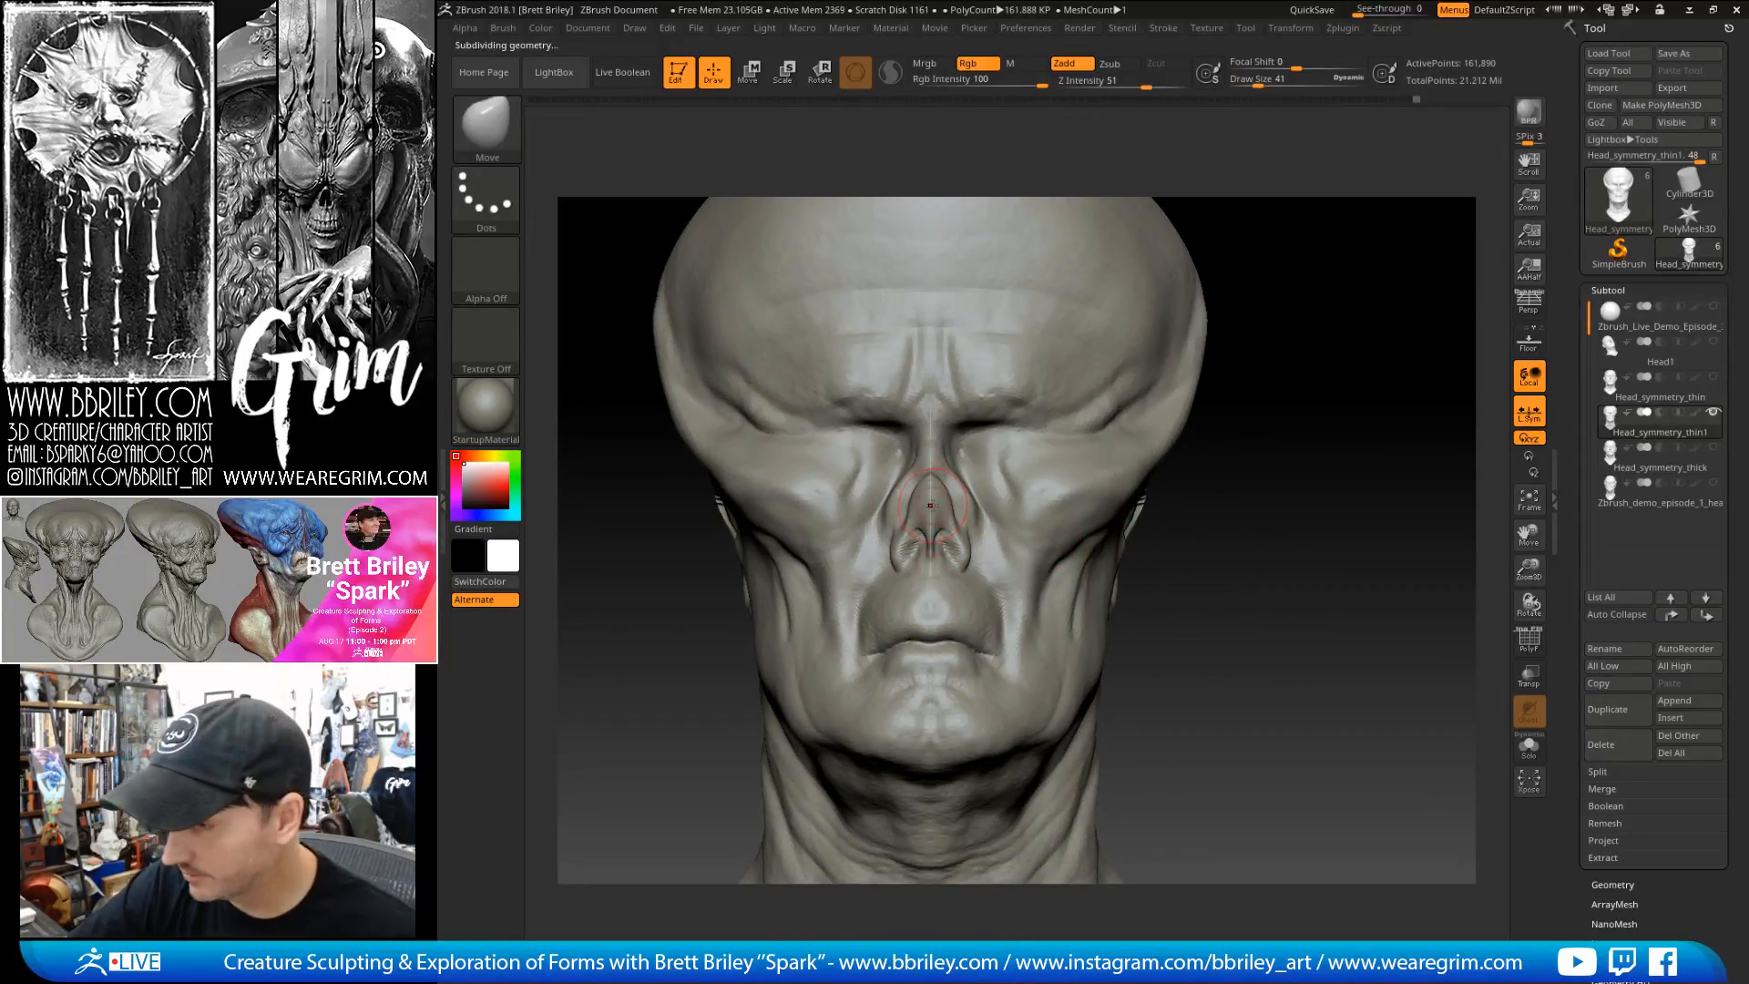
key("b")
key("c")
key("l")
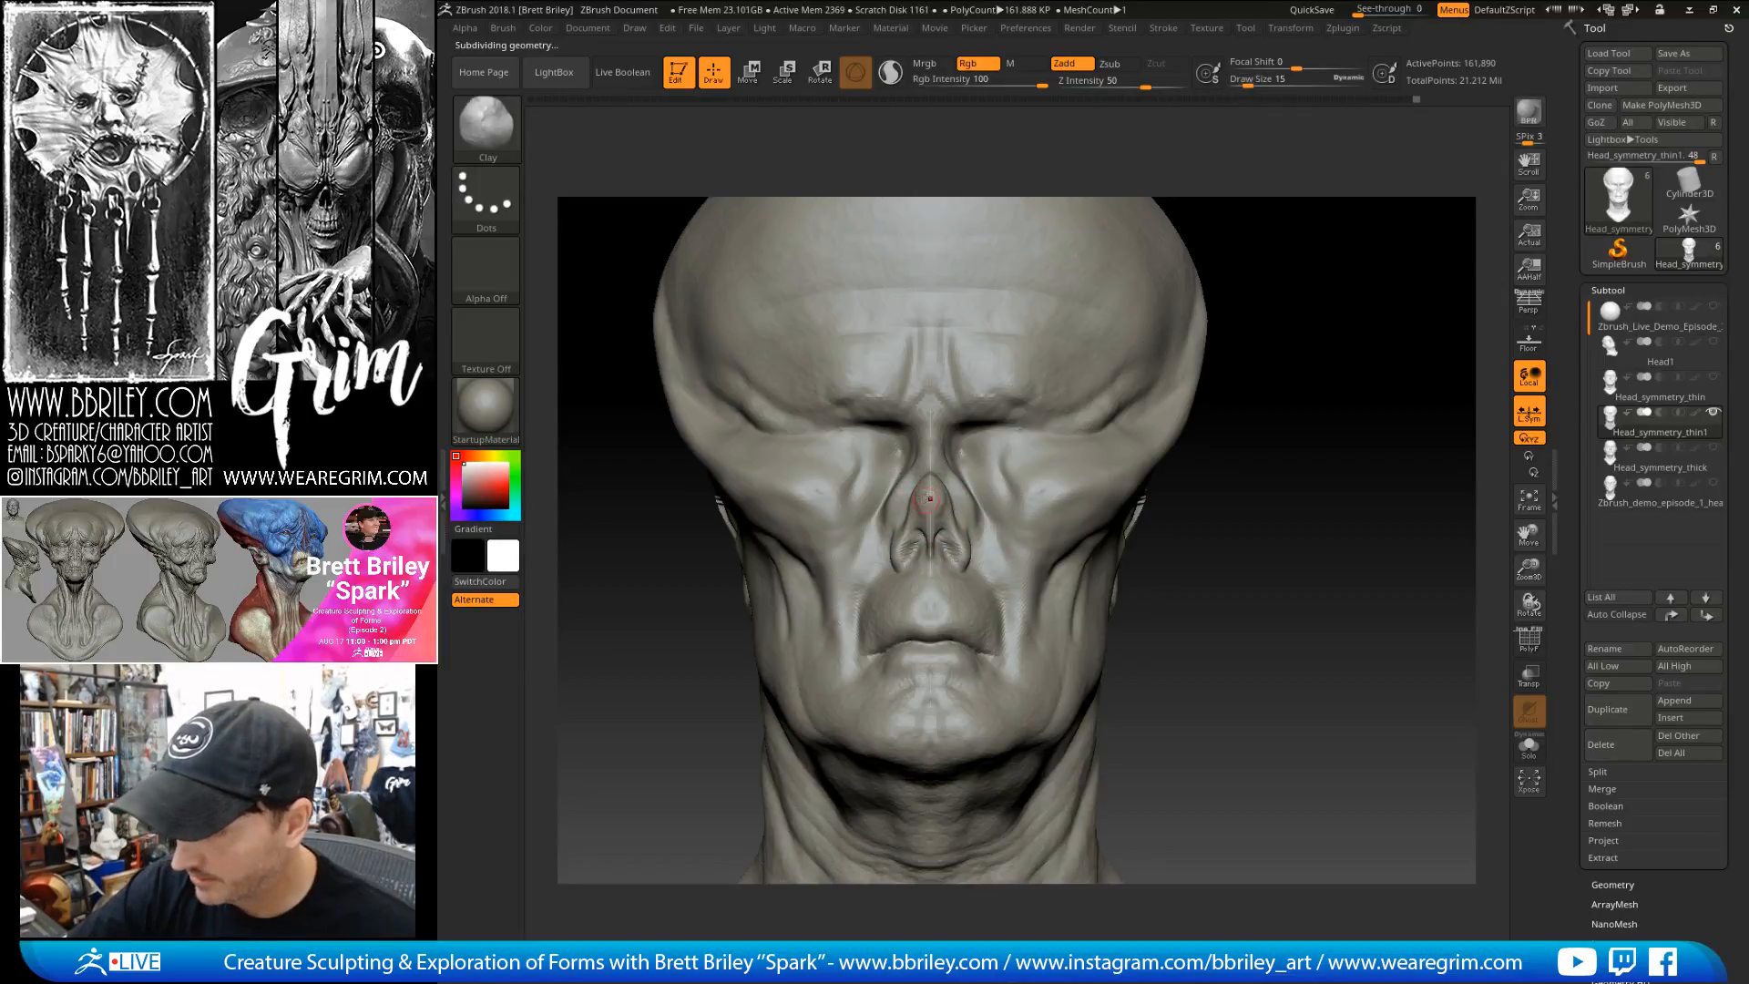
key("b")
key("d")
key("s")
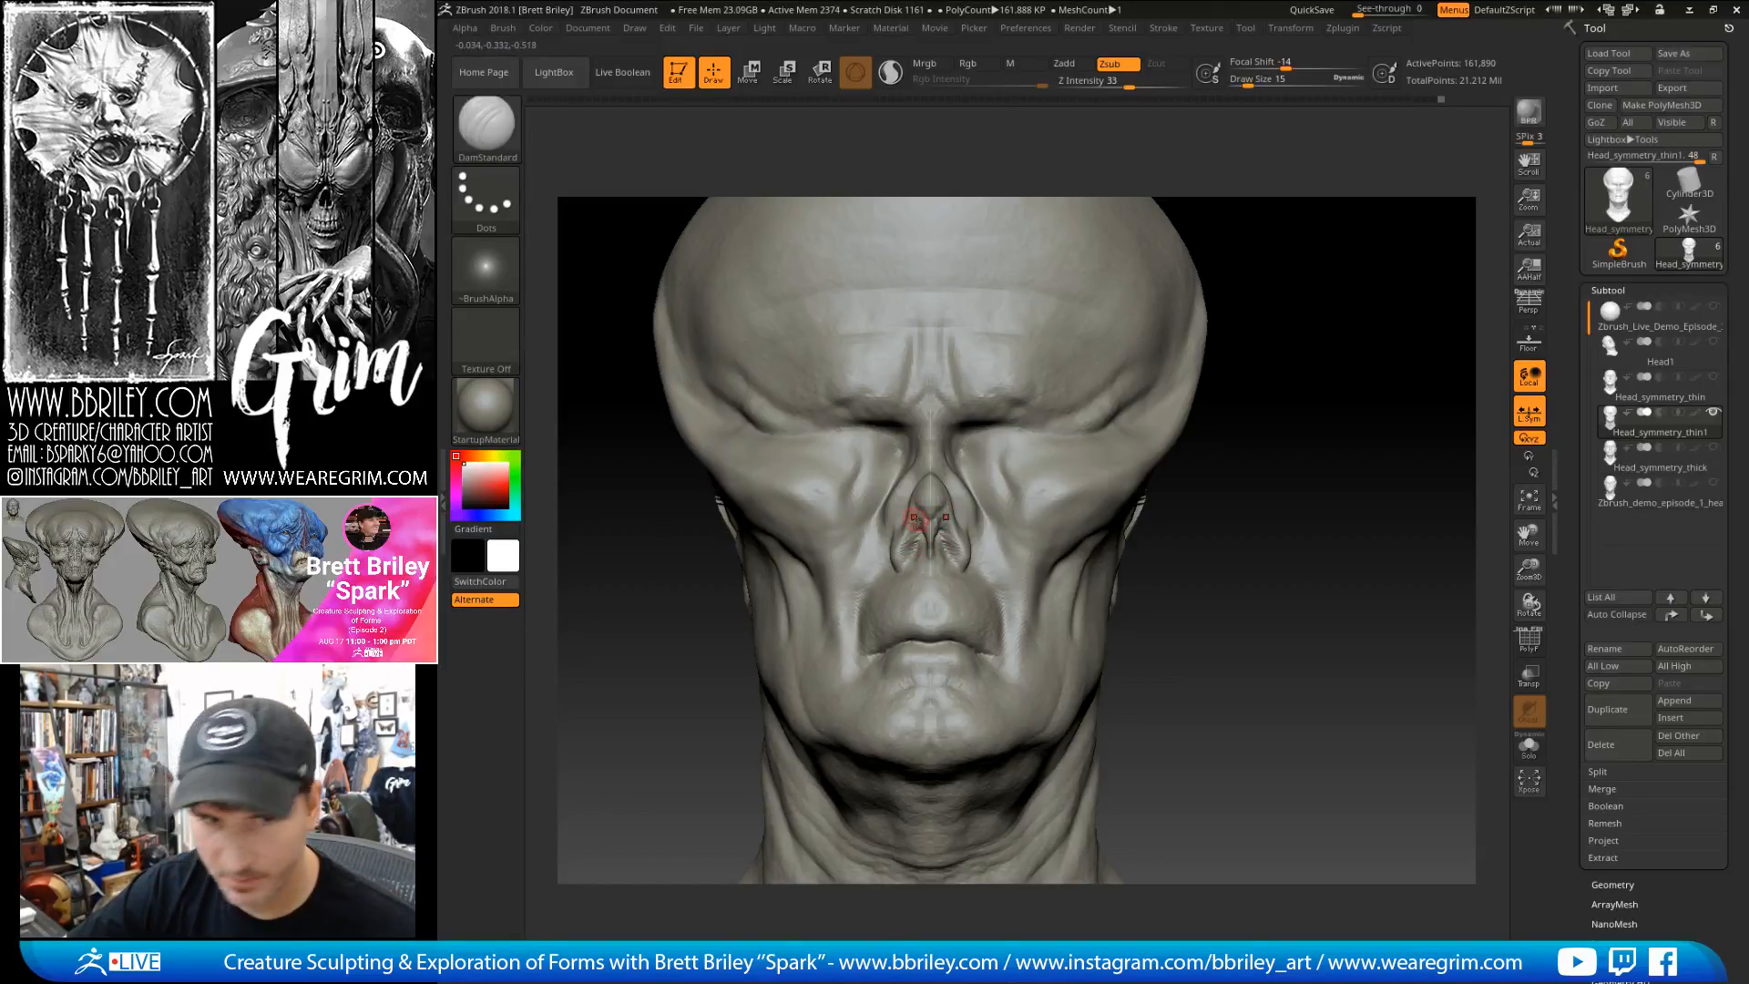
mouse_move(954, 551)
left_mouse_down()
mouse_move(951, 566)
mouse_move(974, 547)
left_mouse_up()
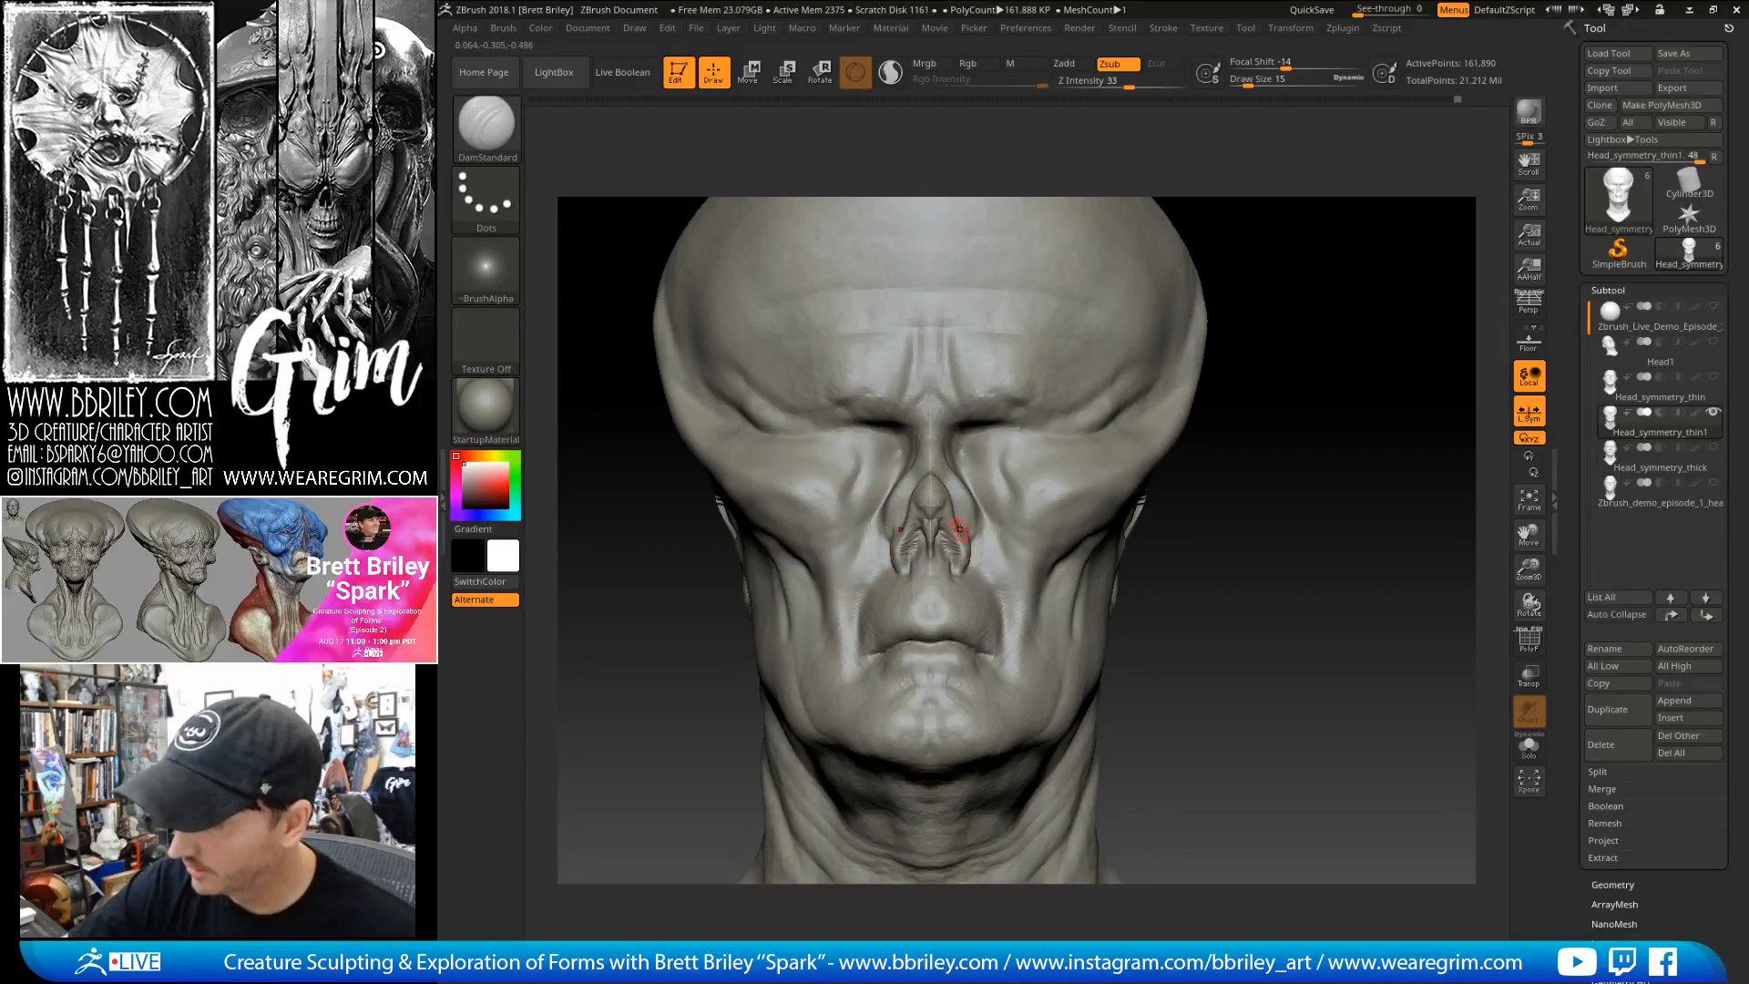
- Refine the nose with the Move brush at draw size 21 and carve its side creases with DamStandard at draw size 13
key("b")
key("m")
key("v")
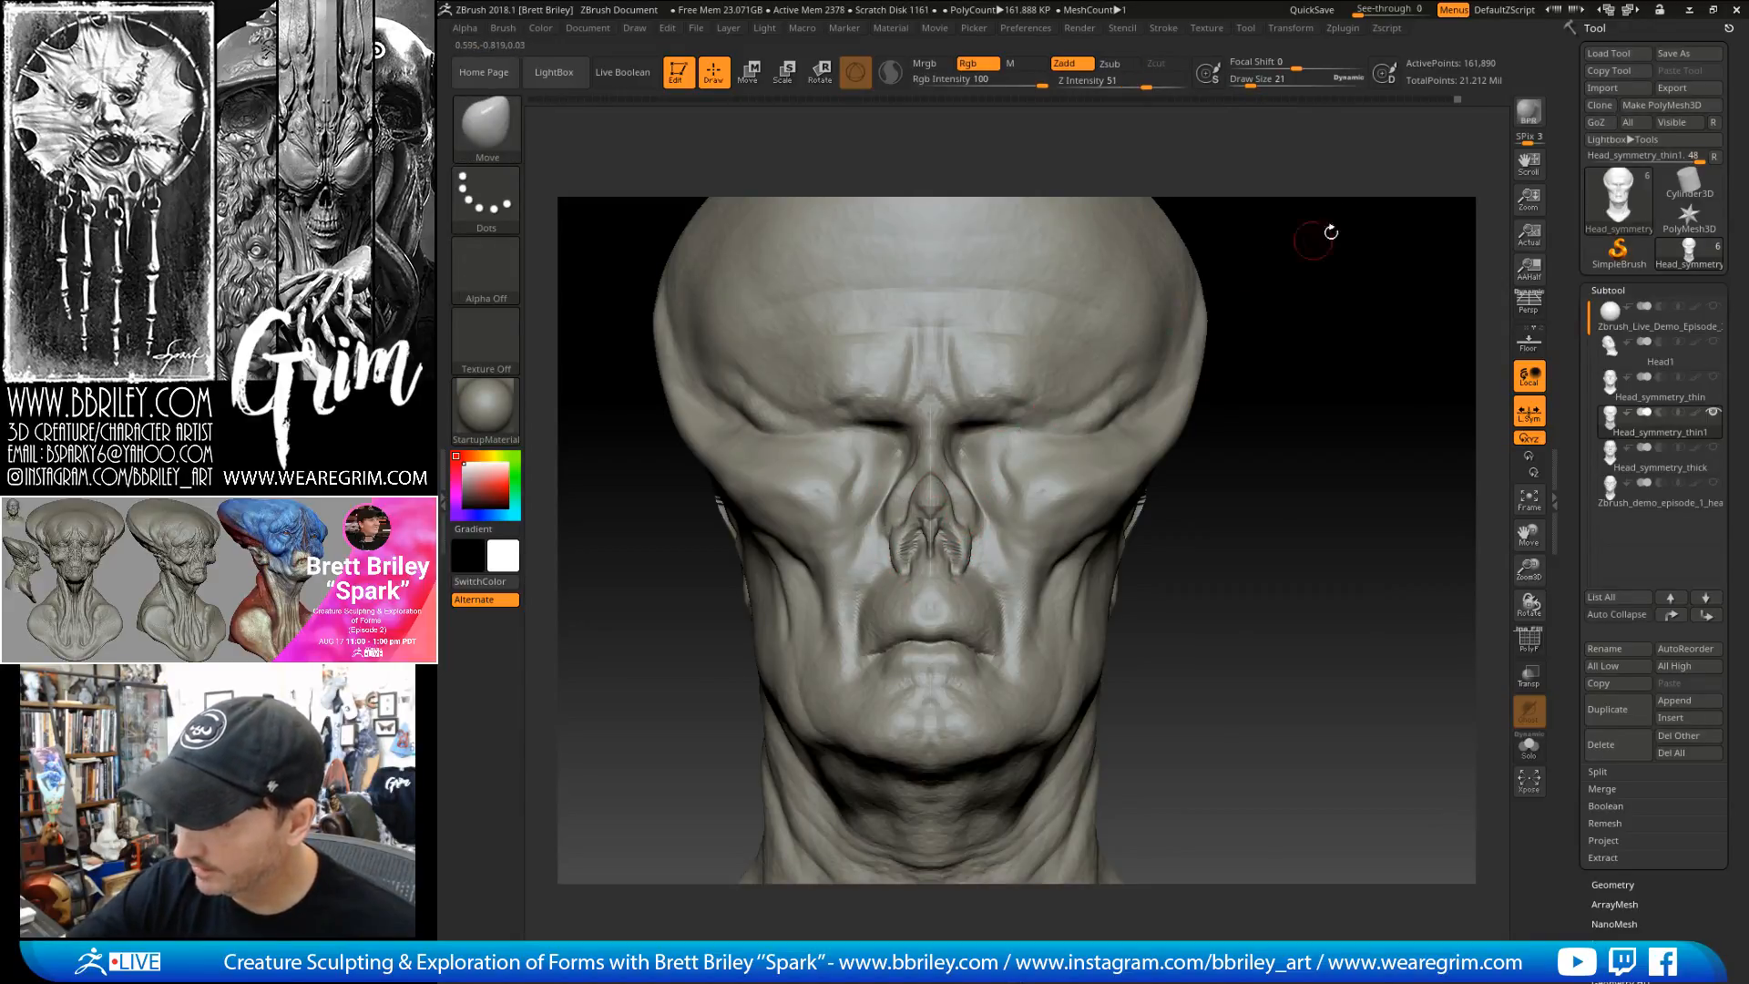
left_click_drag(1258, 265, 1184, 282)
key("b")
key("d")
key("s")
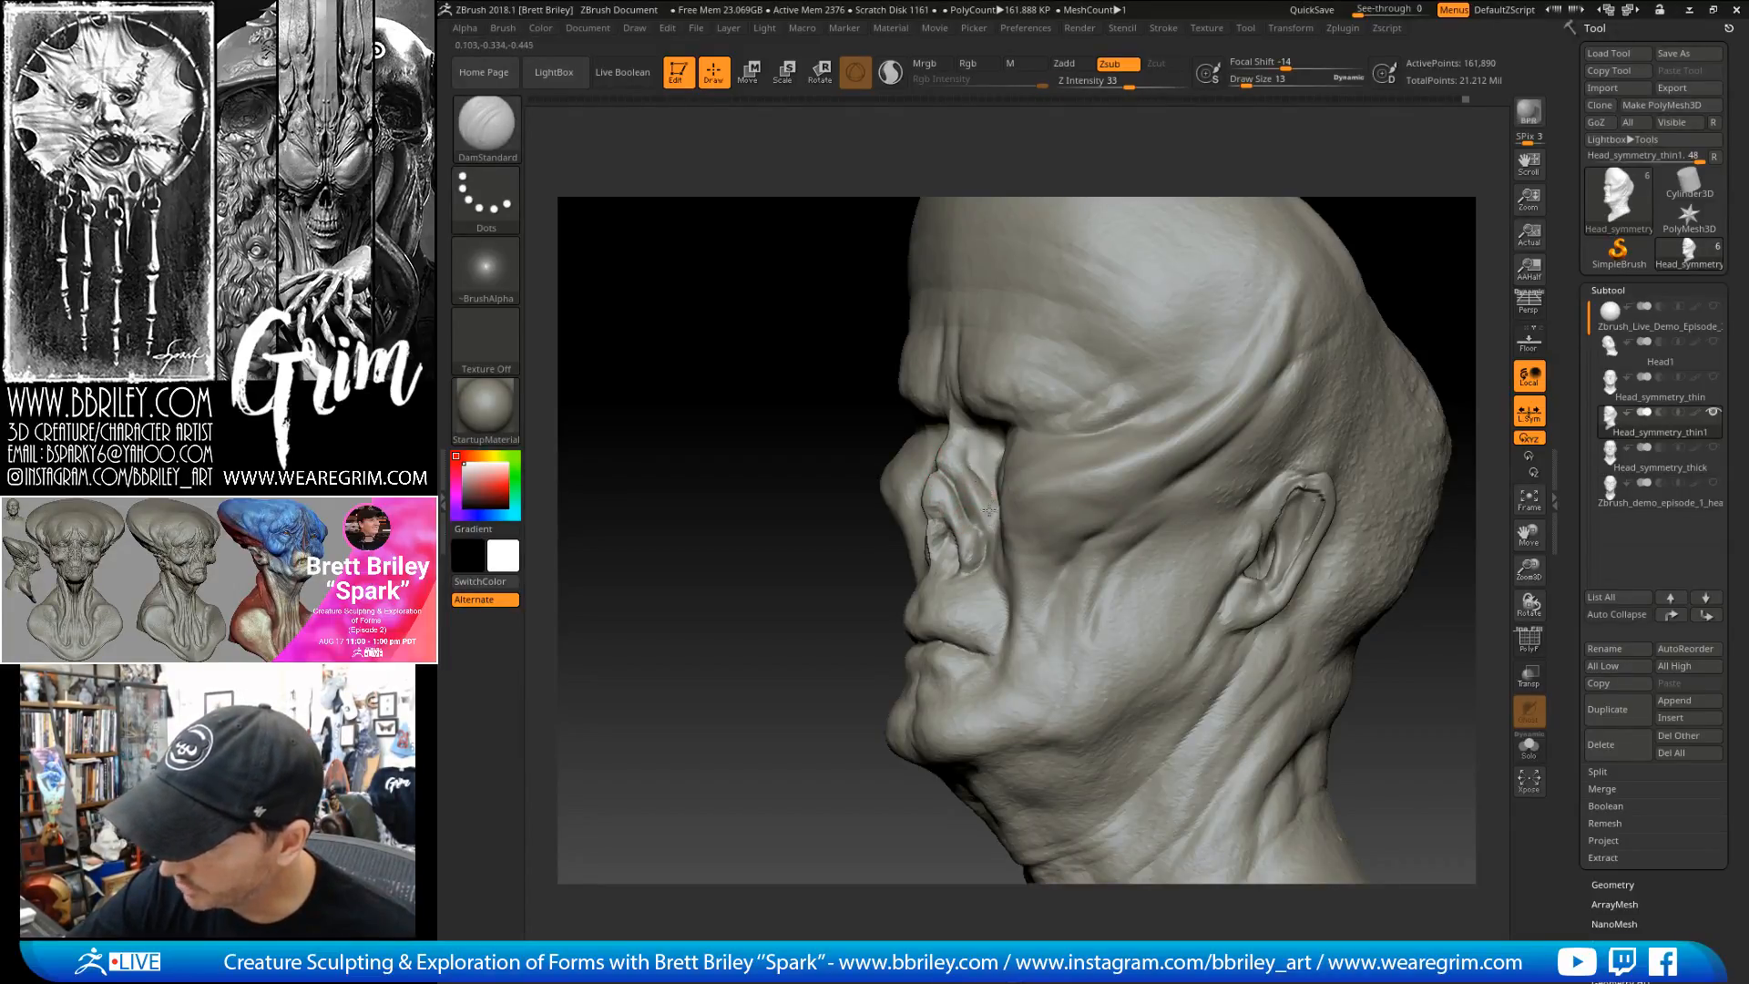
left_click_drag(814, 401, 867, 425)
- Mask the central tip of the nose with the MaskPen brush at draw size 29
key("b")
key("m")
key("v")
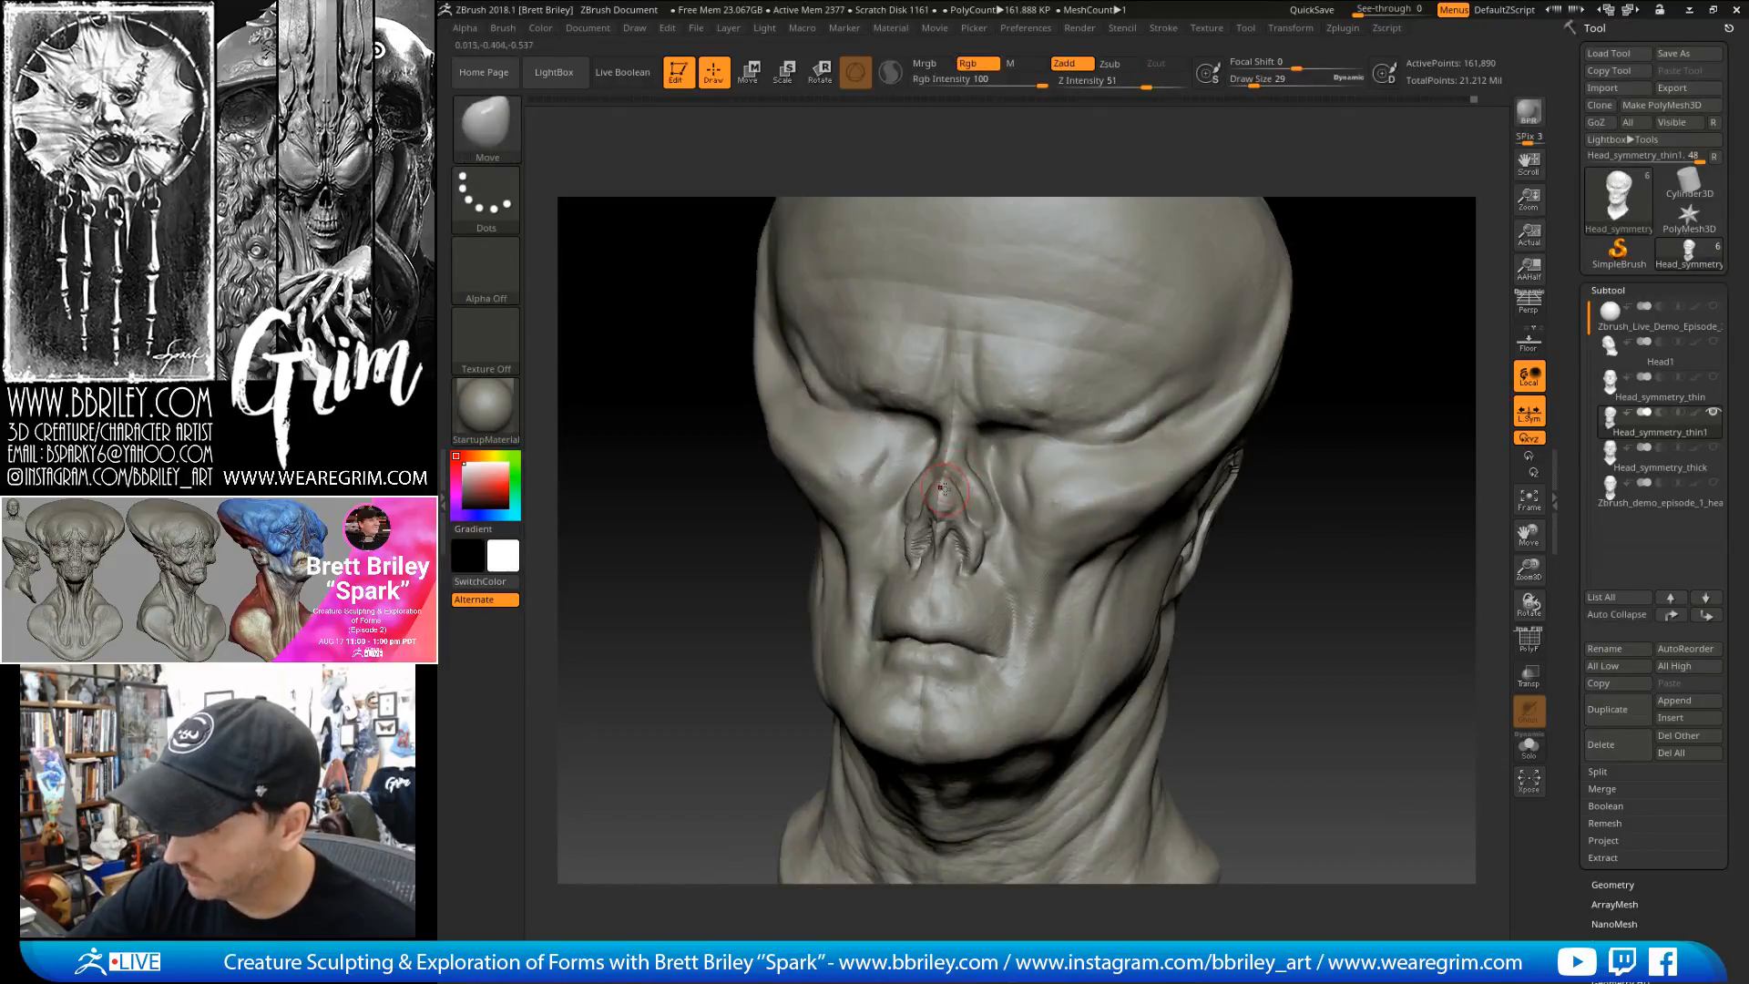
key("ctrl")
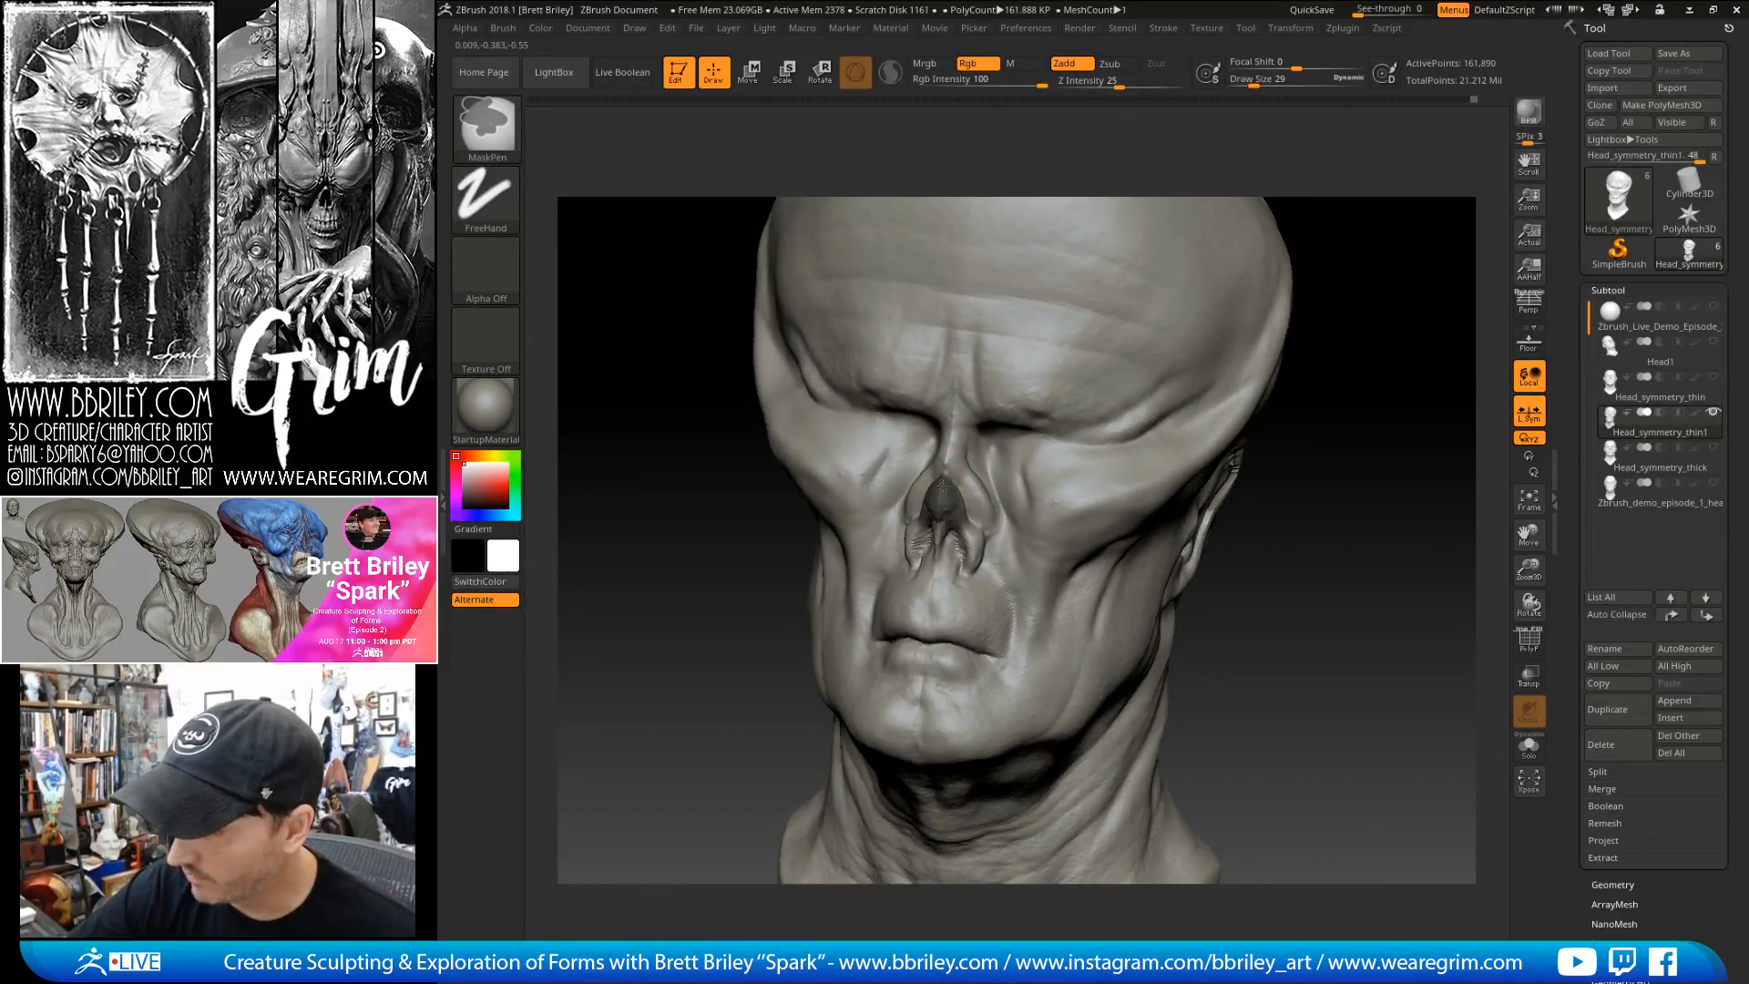
left_click_drag(1437, 407, 1360, 388)
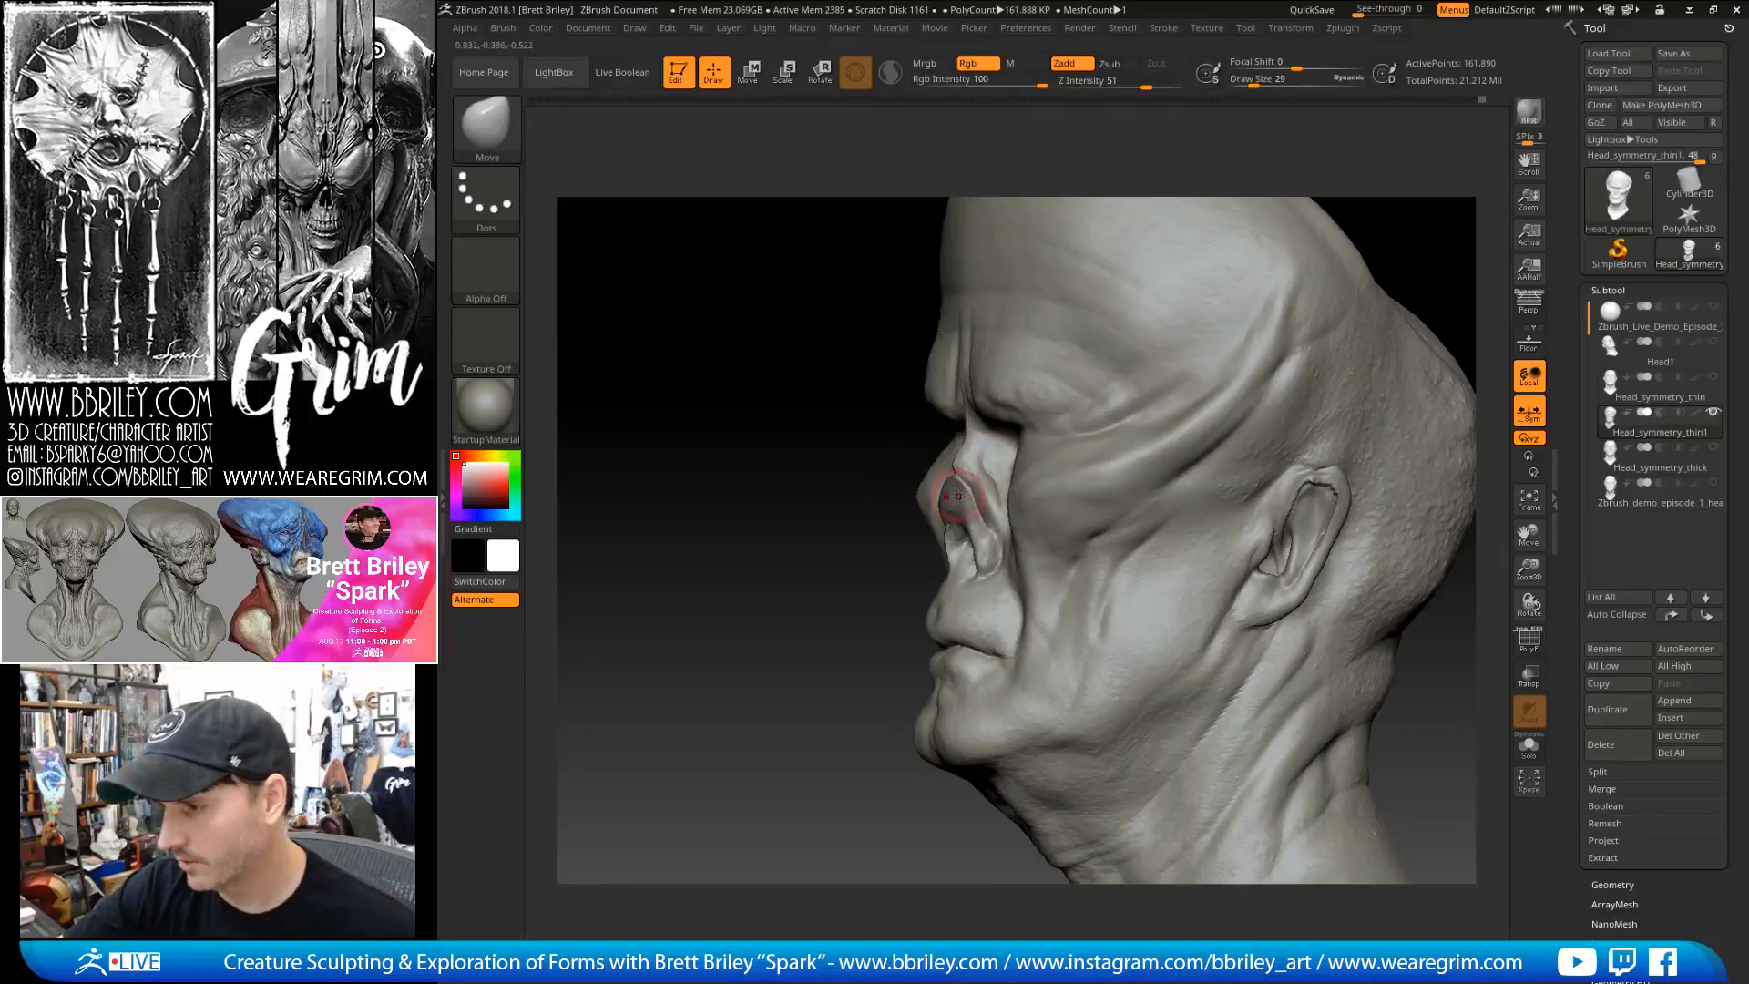
key("ctrl")
key("ctrl+p")
left_click_drag(964, 497, 916, 437)
- Inflate and smooth the nose around the masked tip using the Inflat brush at draw size 39, and clear the mask
key("b")
key("i")
key("n")
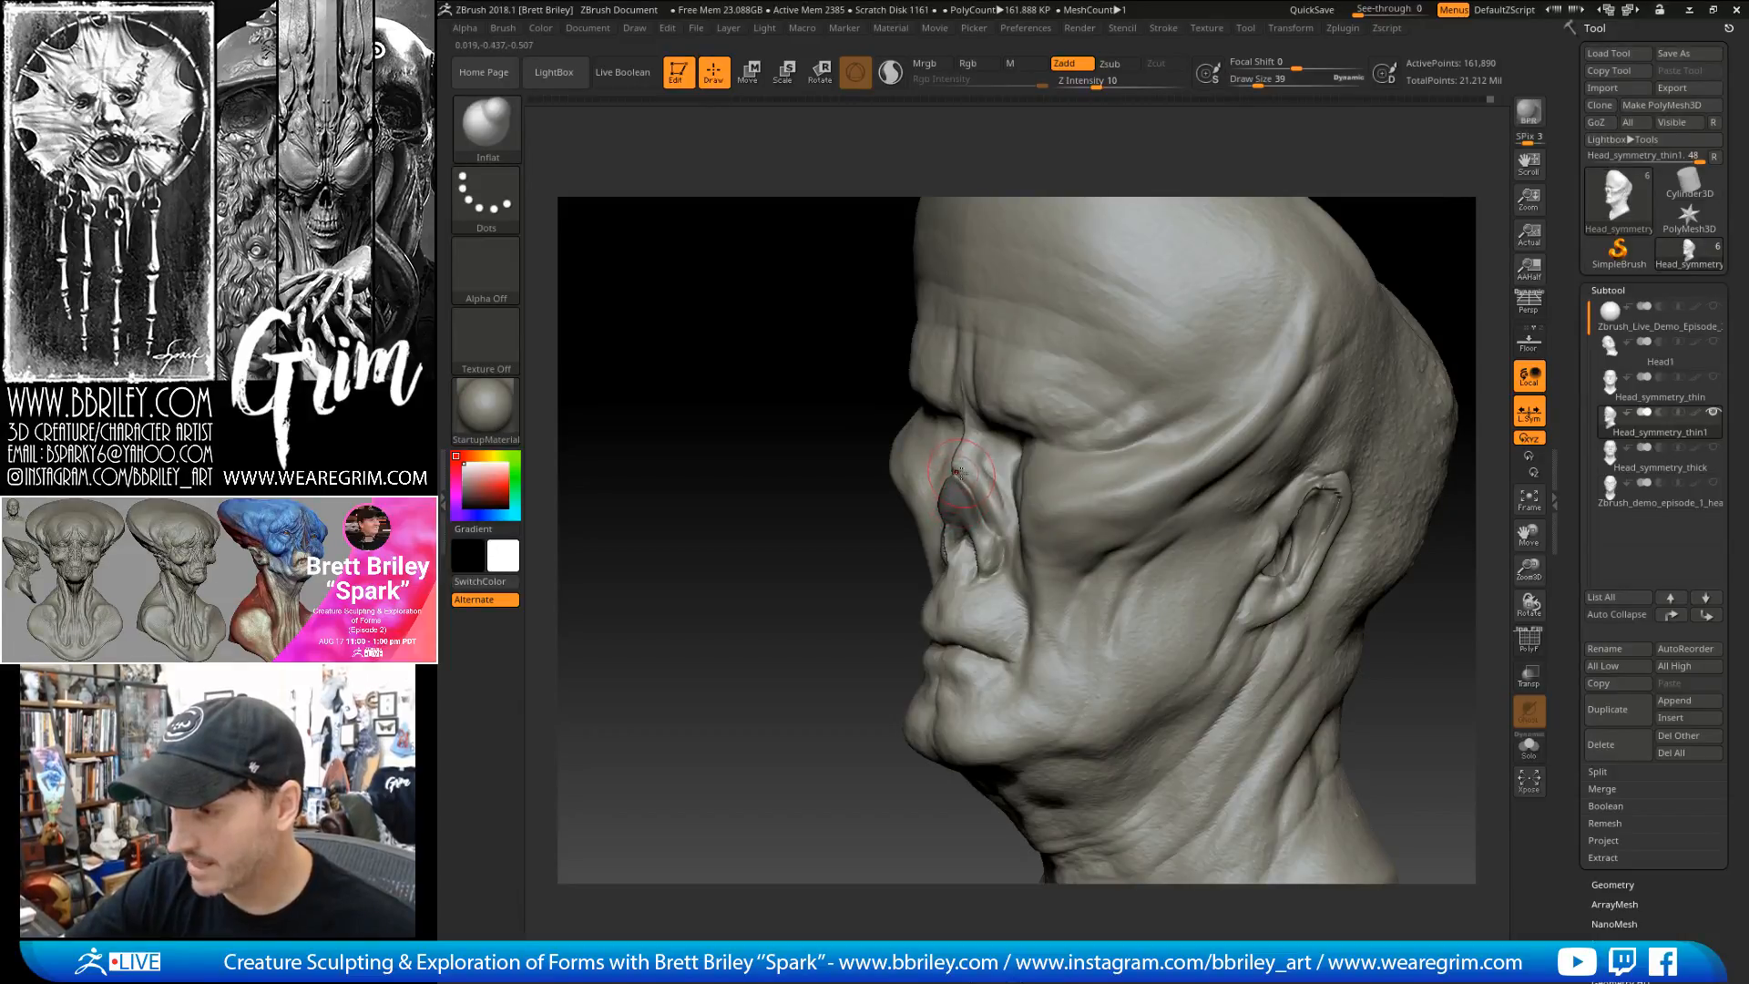
left_click_drag(965, 484, 971, 458)
left_click_drag(1434, 252, 1540, 248)
left_click_drag(1013, 428, 997, 432, "shift")
mouse_move(1312, 260)
left_mouse_down()
mouse_move(1332, 261)
mouse_move(1309, 297)
left_mouse_up()
left_click(1327, 259, "ctrl")
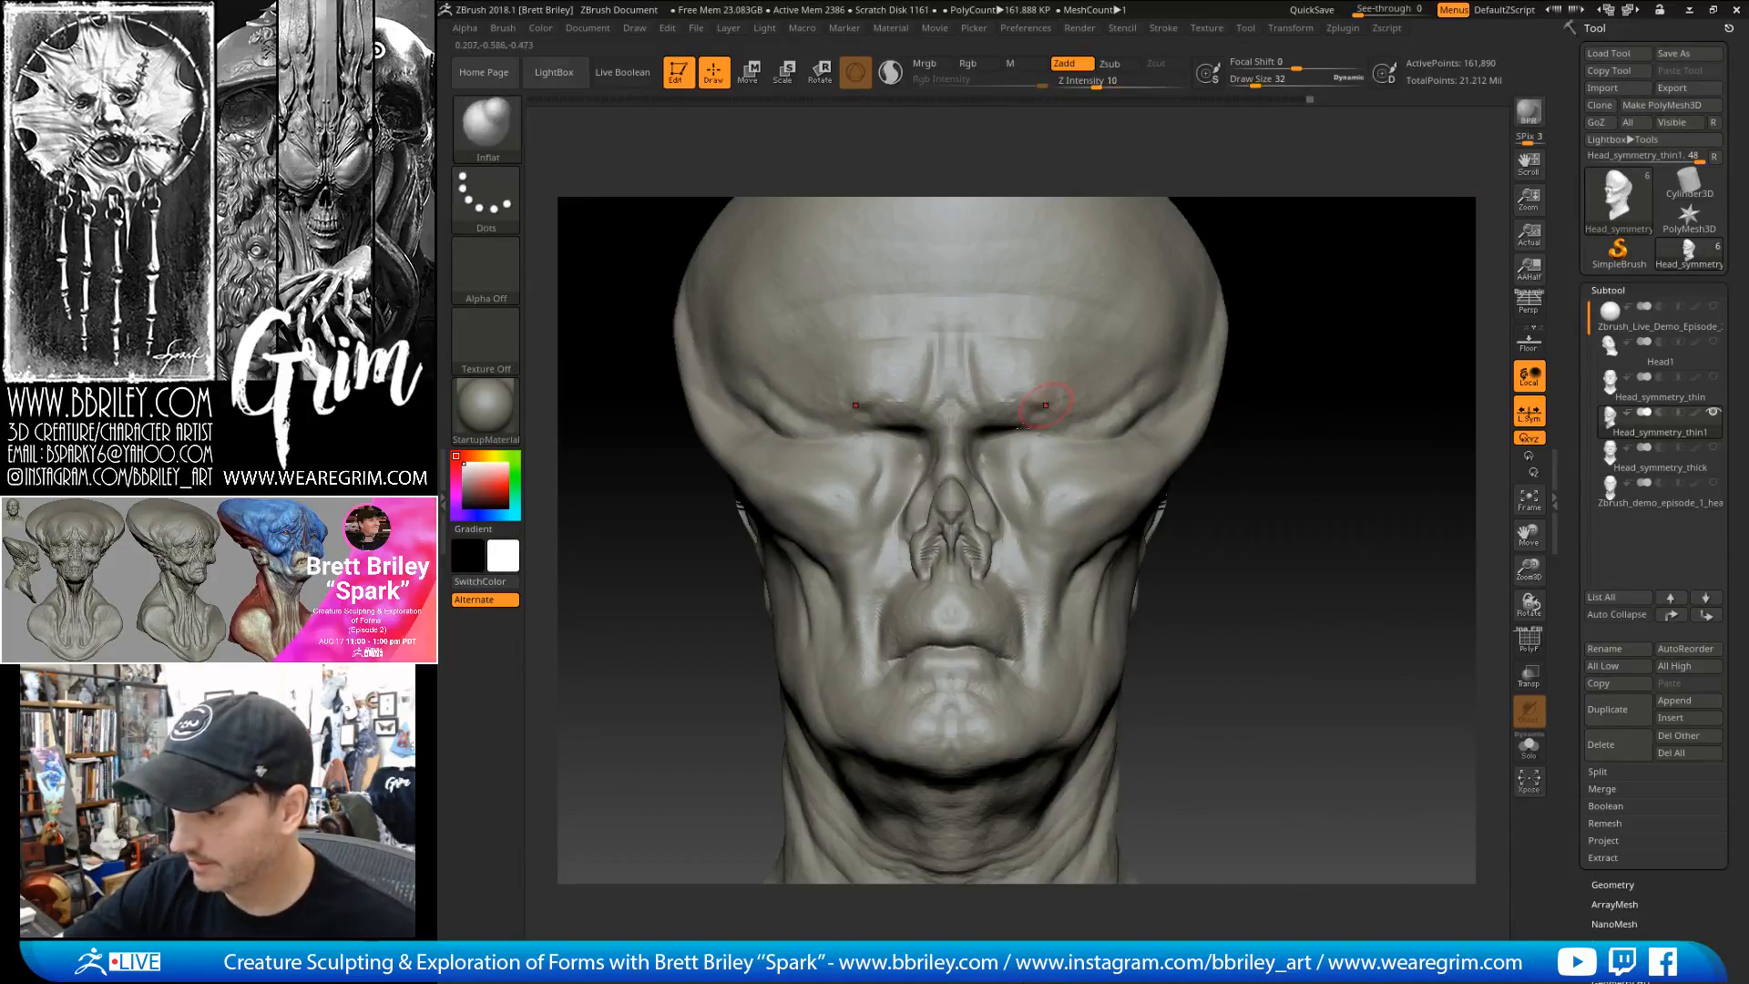
- Carve fine creases around the brow and nose with the DamStandard brush at draw size 16
key("b")
key("d")
key("s")
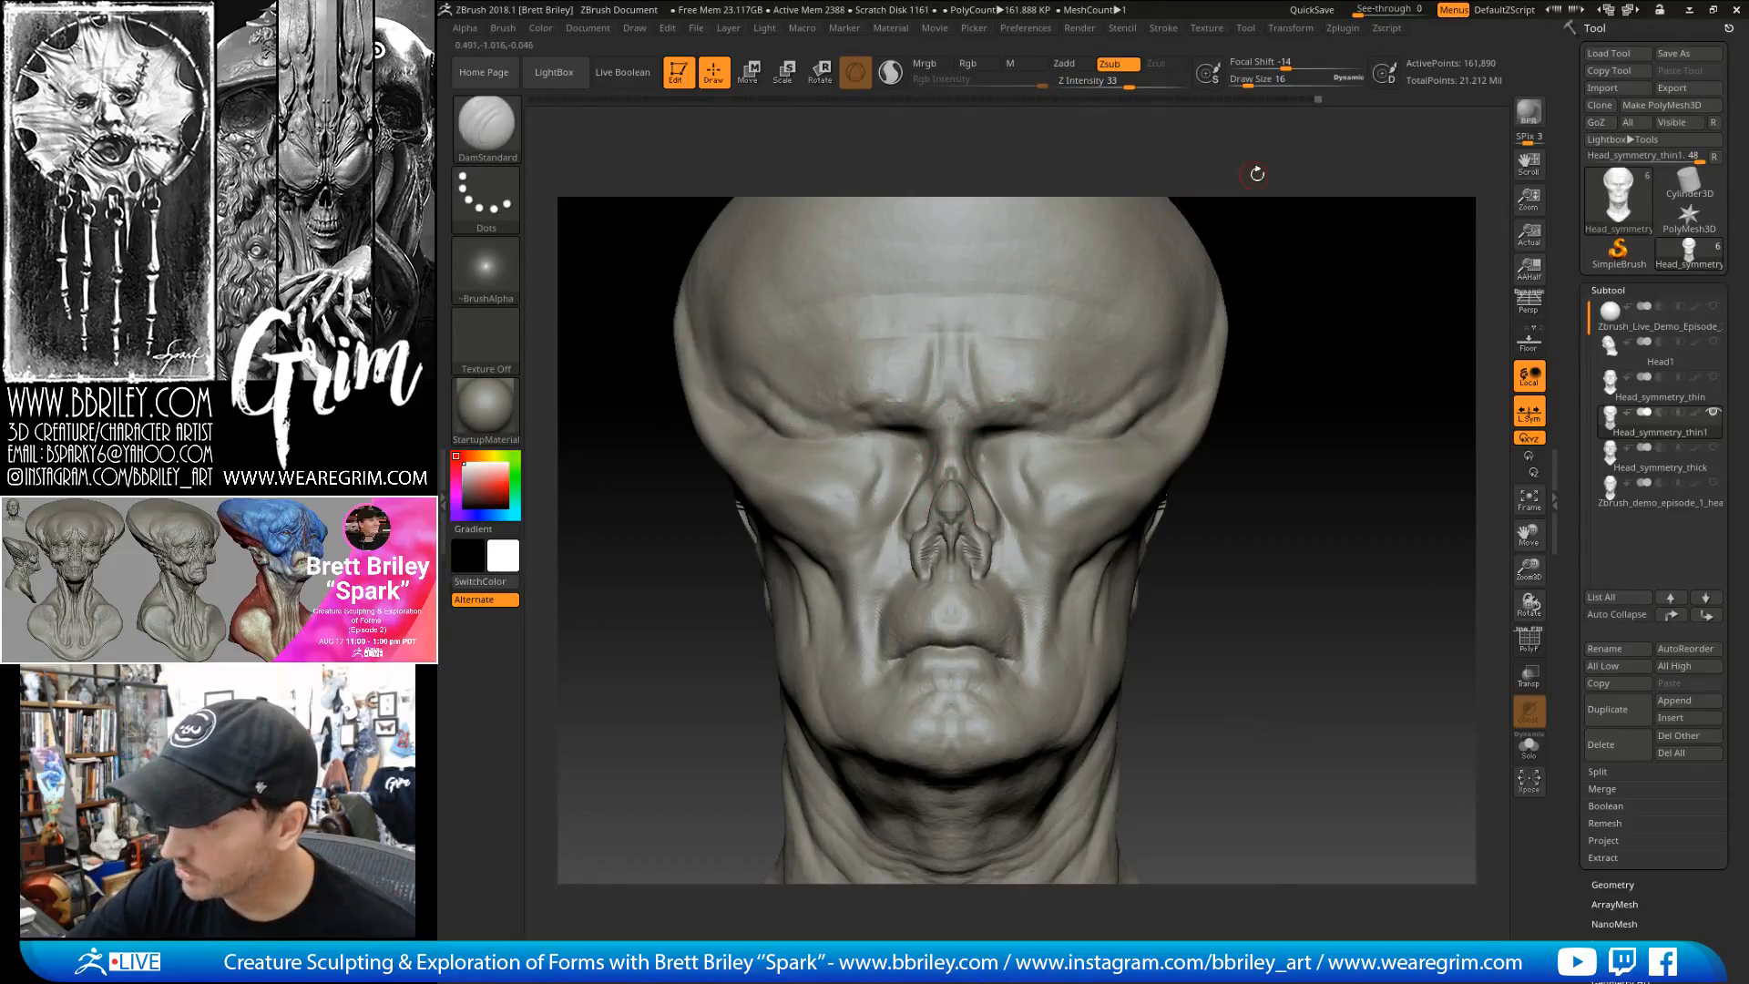
left_click_drag(1244, 177, 1138, 230)
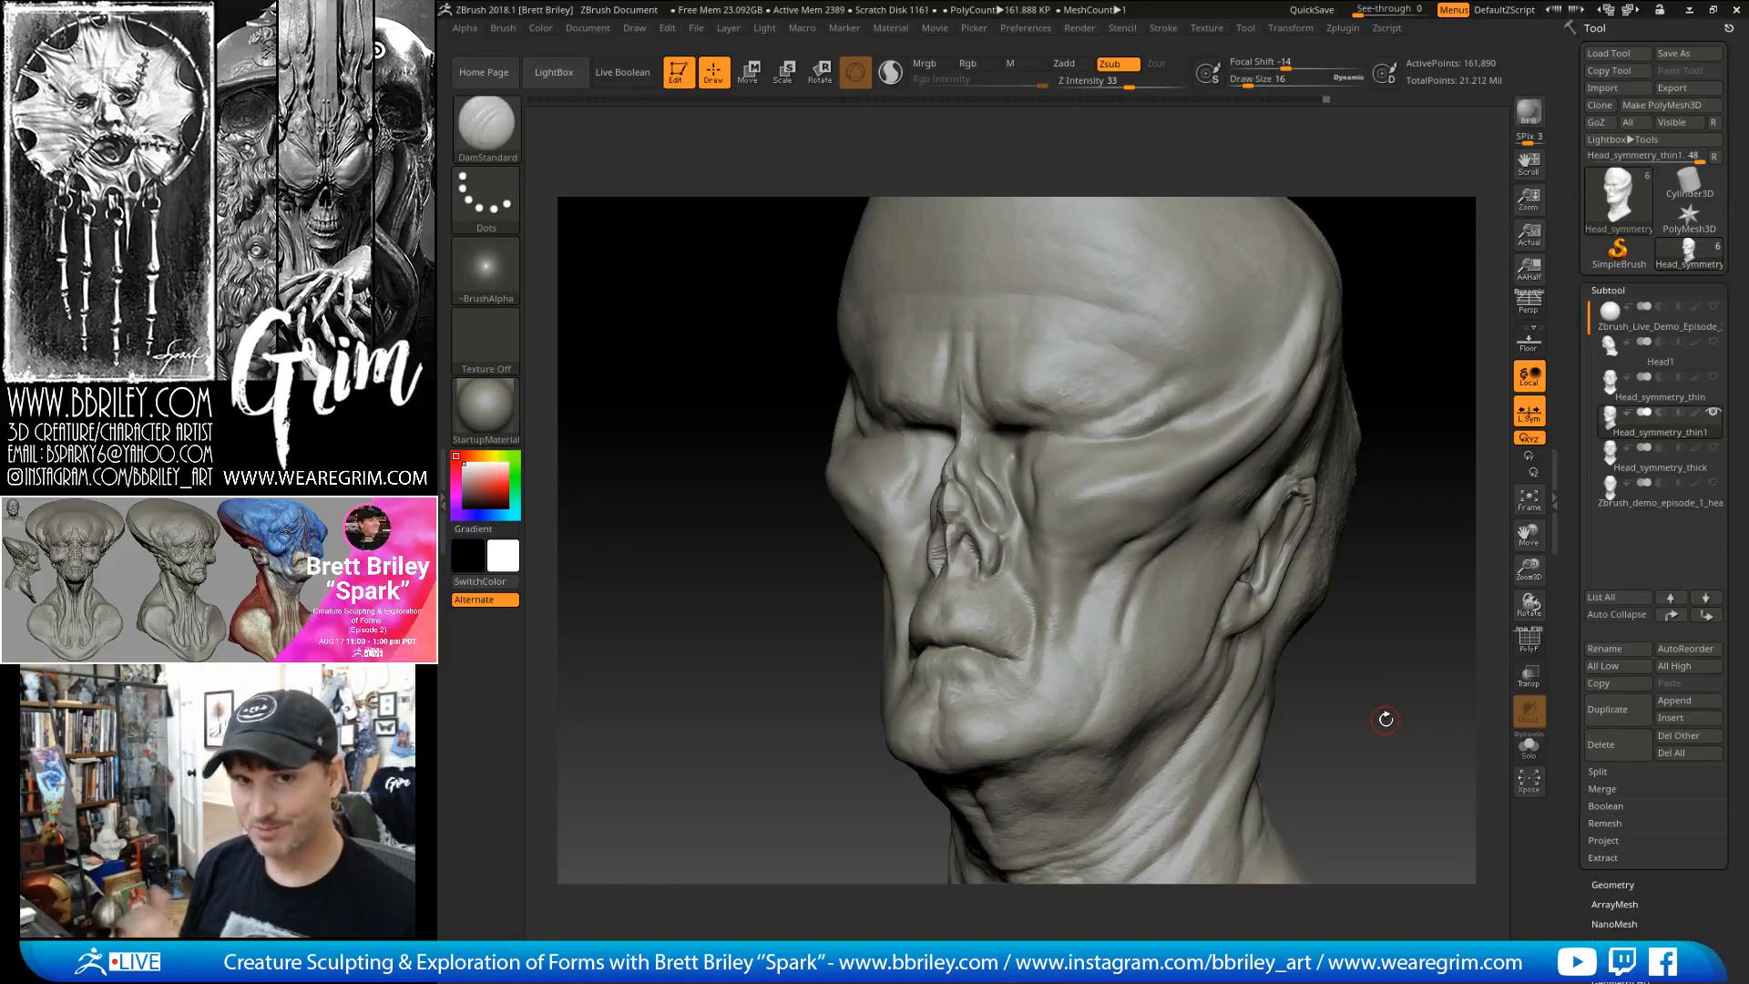
left_click_drag(1385, 720, 1366, 379)
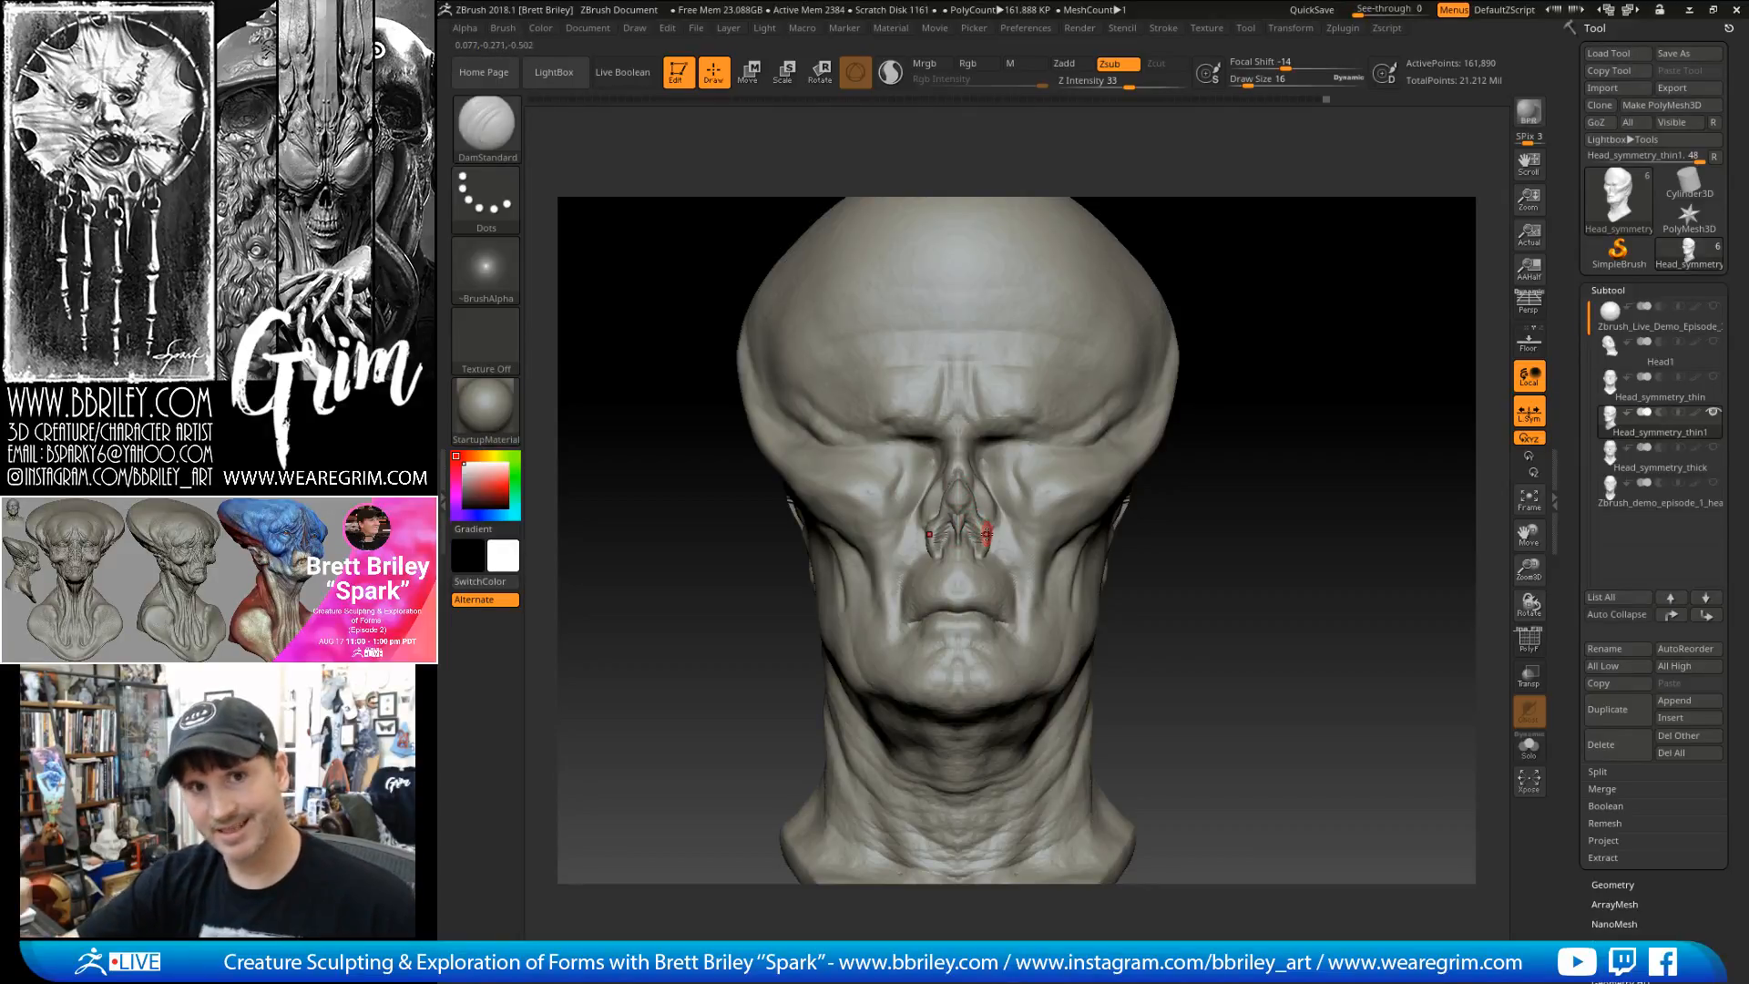
mouse_move(987, 534)
left_mouse_down()
mouse_move(1350, 328)
mouse_move(1411, 210)
left_mouse_up()
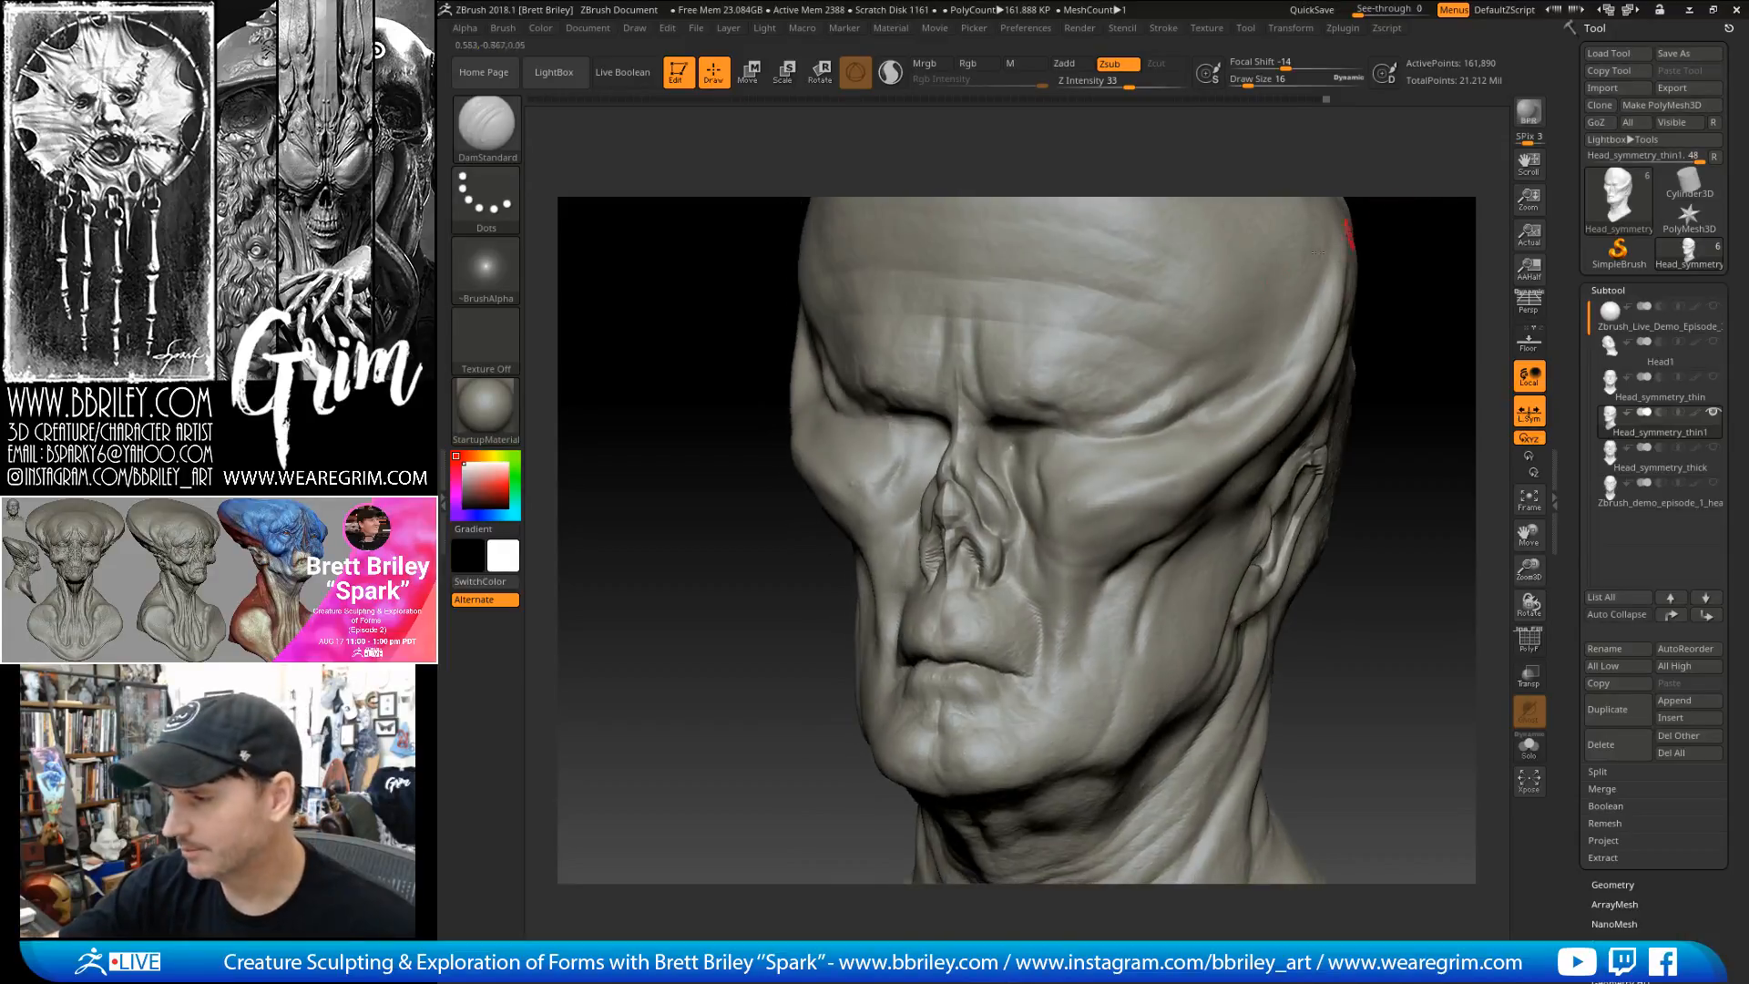
- Adjust the side of the nose below the inner eye socket with the Move brush at draw size 25
key("b")
key("m")
key("v")
mouse_move(1425, 395)
left_mouse_down()
mouse_move(998, 515)
mouse_move(1019, 512)
left_mouse_up()
key("space")
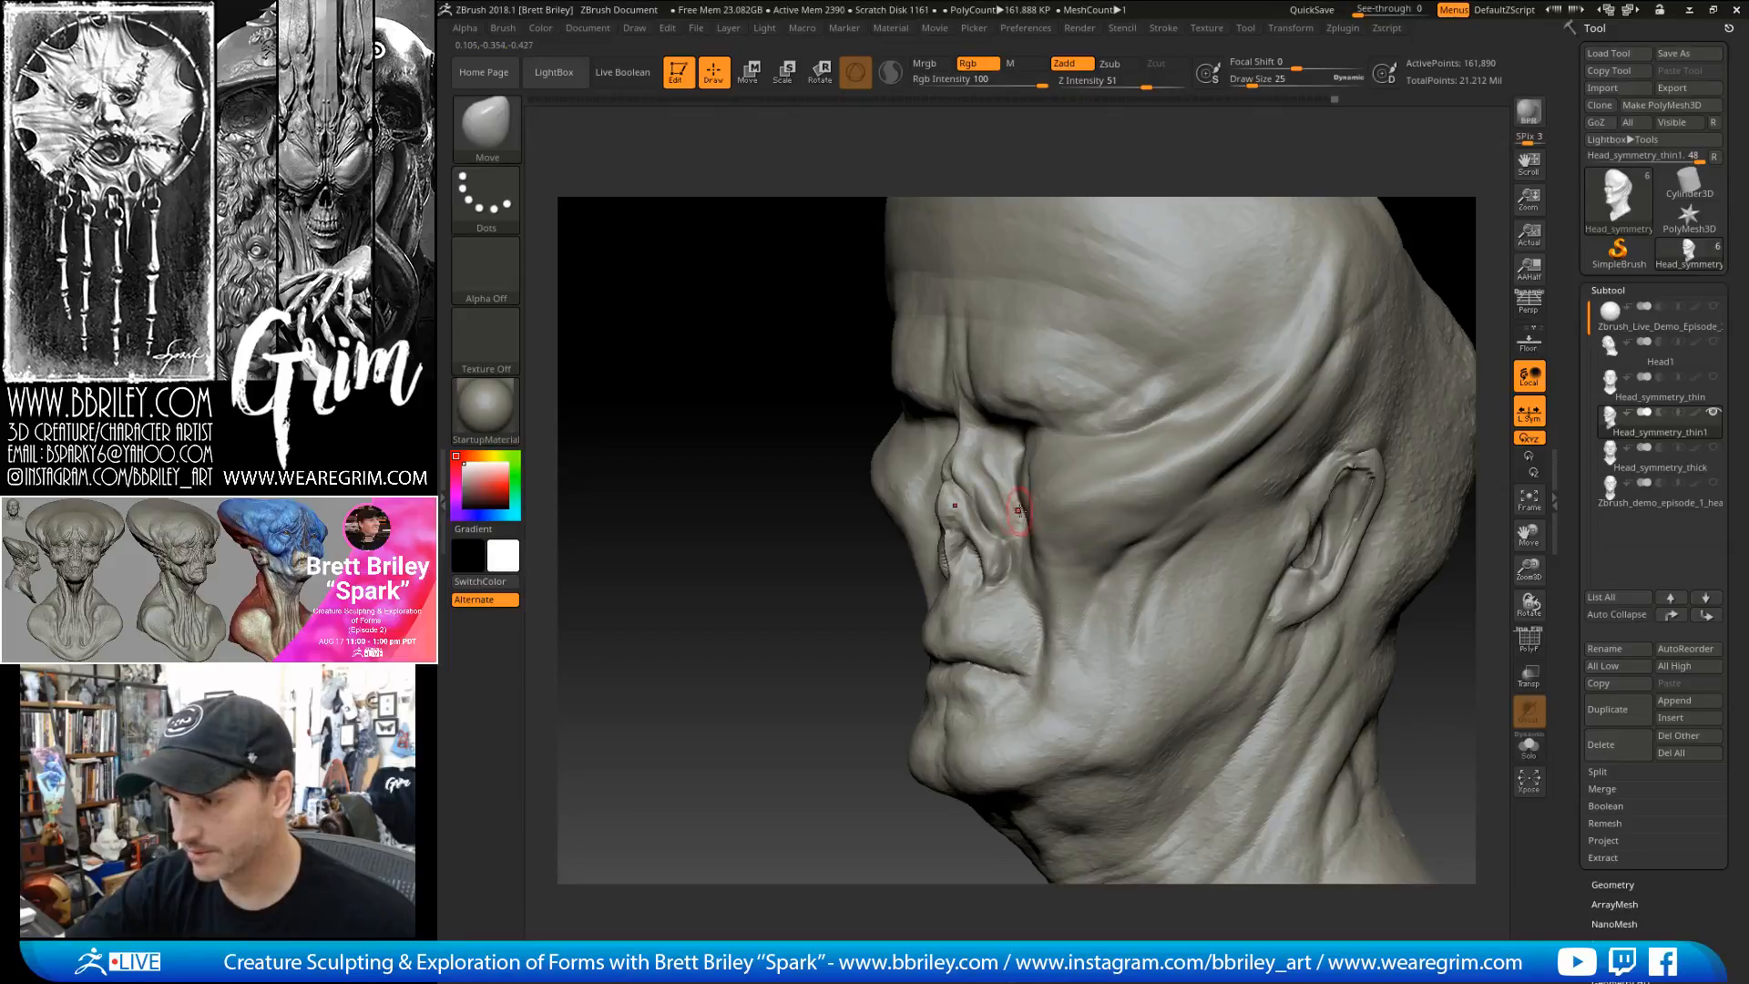
left_click_drag(1124, 426, 1258, 430)
- Carve the folds beside the nose and under the eye sockets with the DamStandard brush at draw sizes 25 and 20
key("b")
key("d")
key("s")
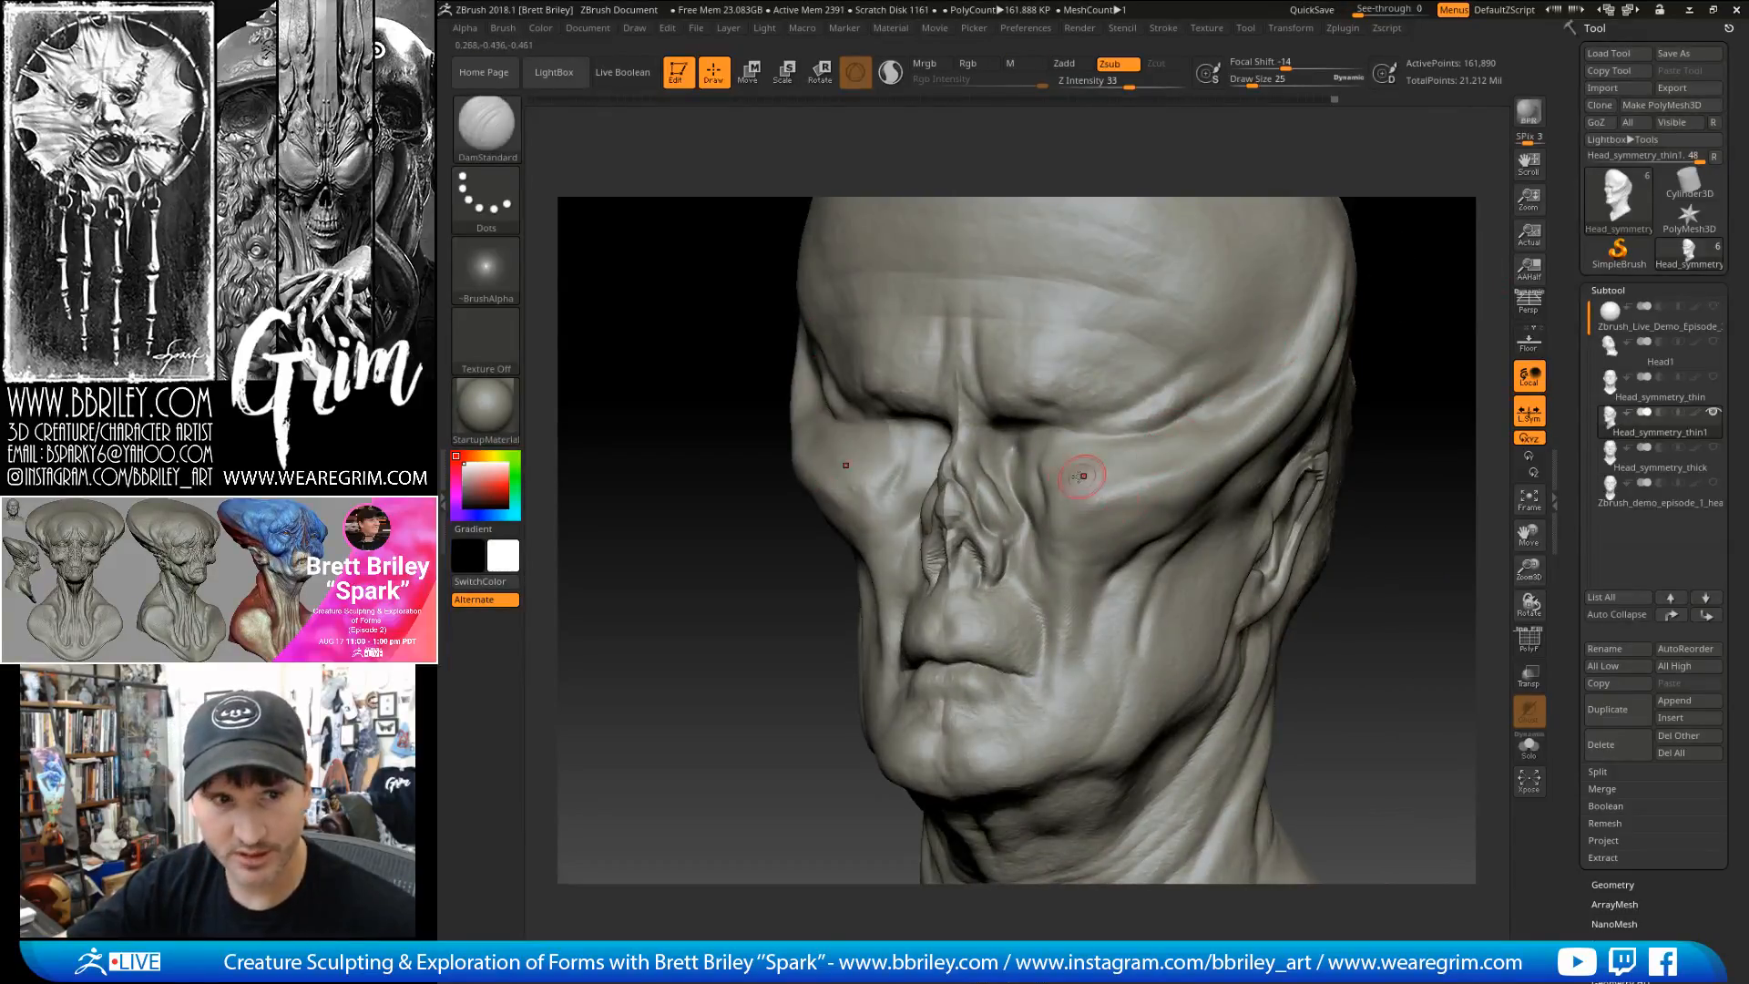
left_click_drag(1025, 545, 1009, 585)
key("bracketleft")
left_click_drag(1392, 470, 1402, 464)
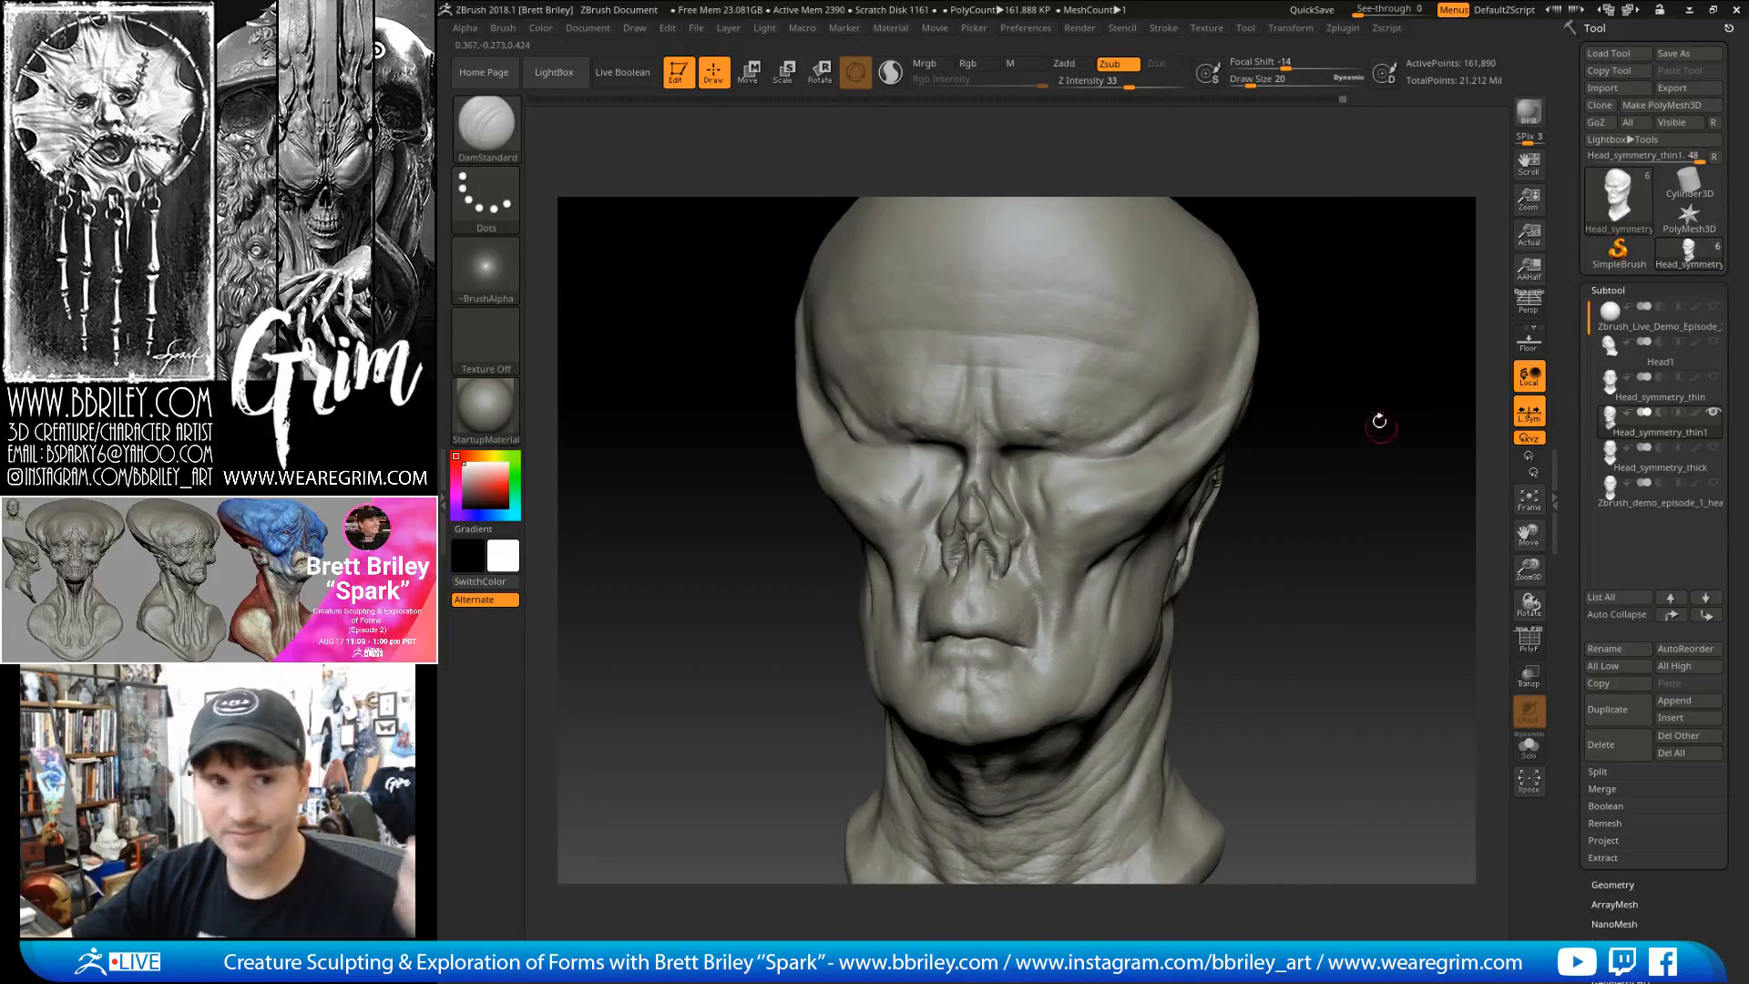
- Build up and smooth folds beneath the eye sockets and down the cheeks with the Standard brush at draw sizes 20 and 13
key("b")
key("s")
key("t")
left_click_drag(1022, 480, 1031, 497)
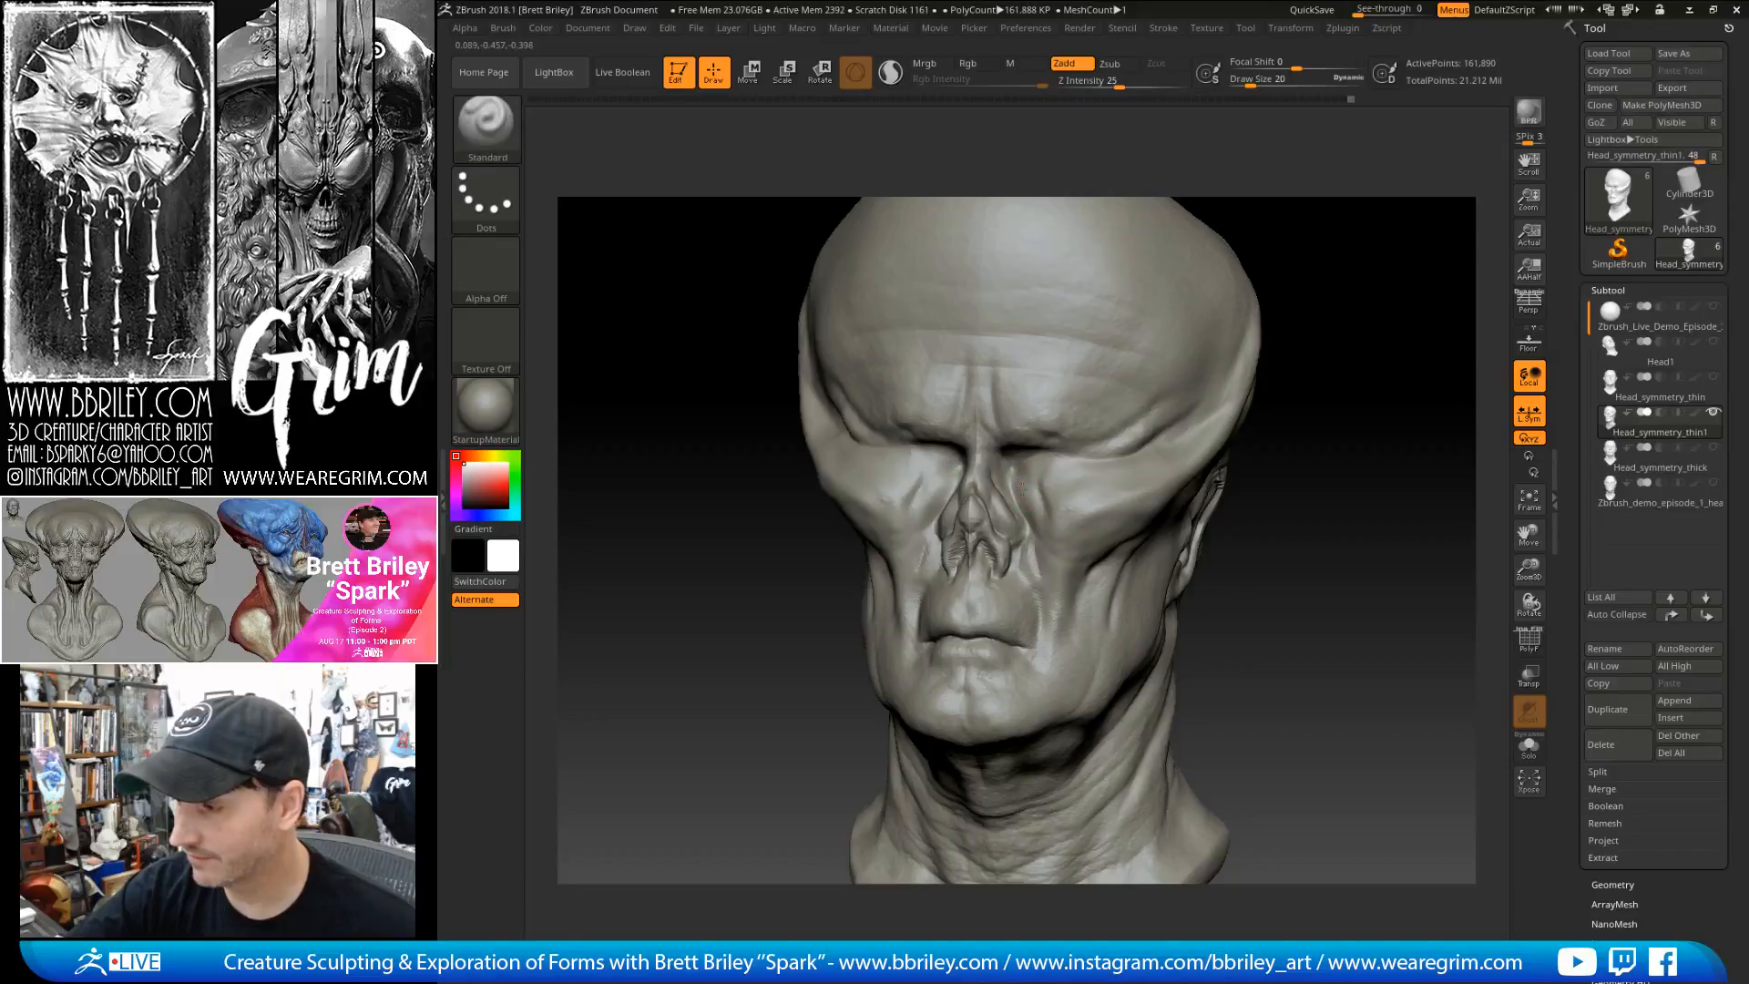
left_click_drag(1331, 437, 1367, 391)
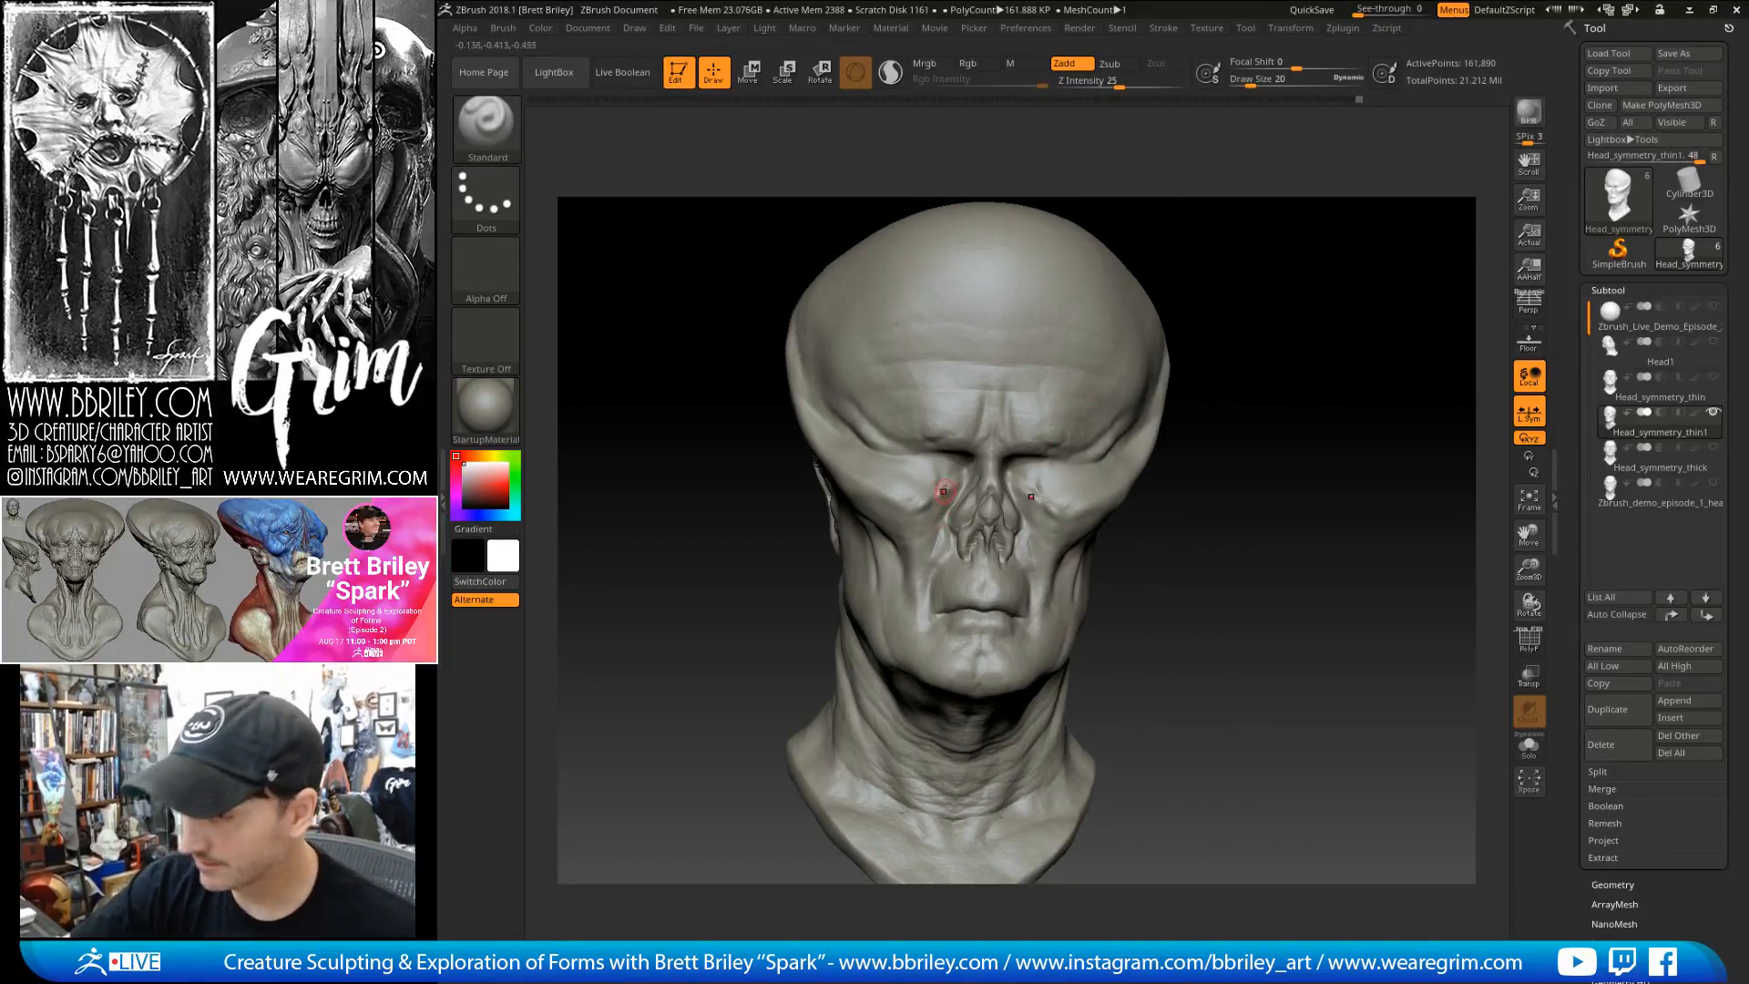
left_click_drag(955, 473, 906, 525, "shift")
key("bracketleft")
left_click_drag(1303, 479, 1179, 495, "shift")
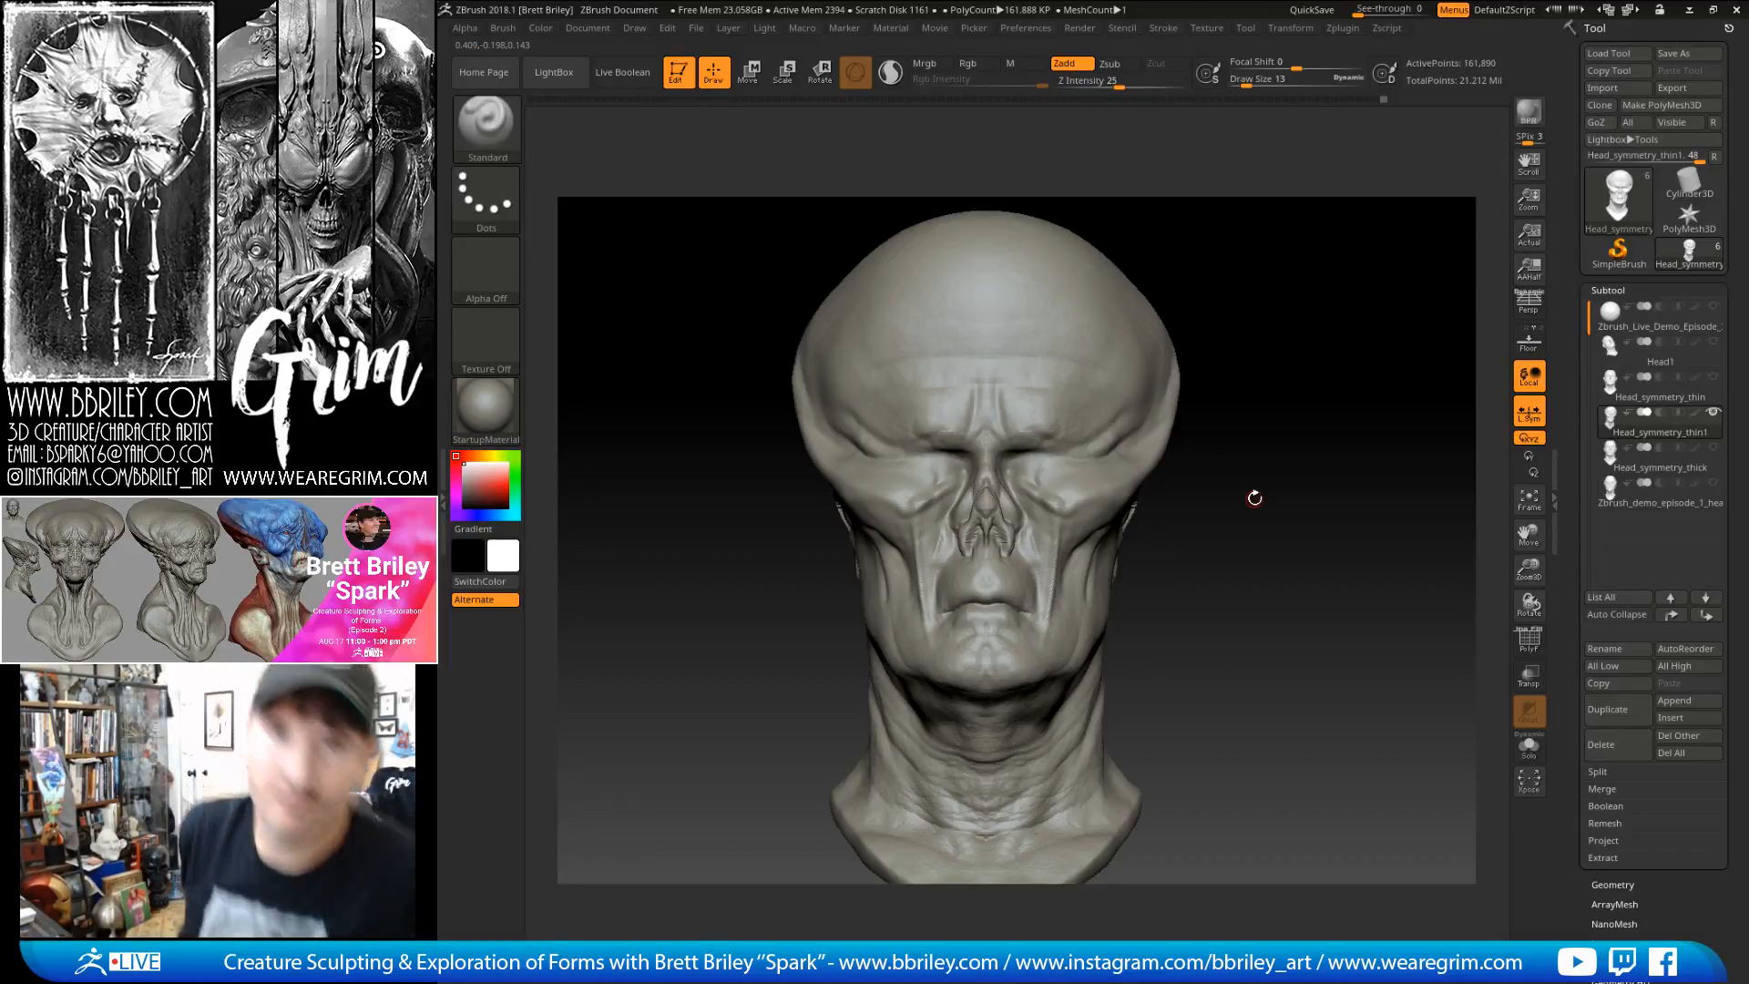
- Carve fine wrinkles across the cheekbones and down beside the mouth with the DamStandard brush at draw size 13
left_click_drag(1175, 246, 1139, 272)
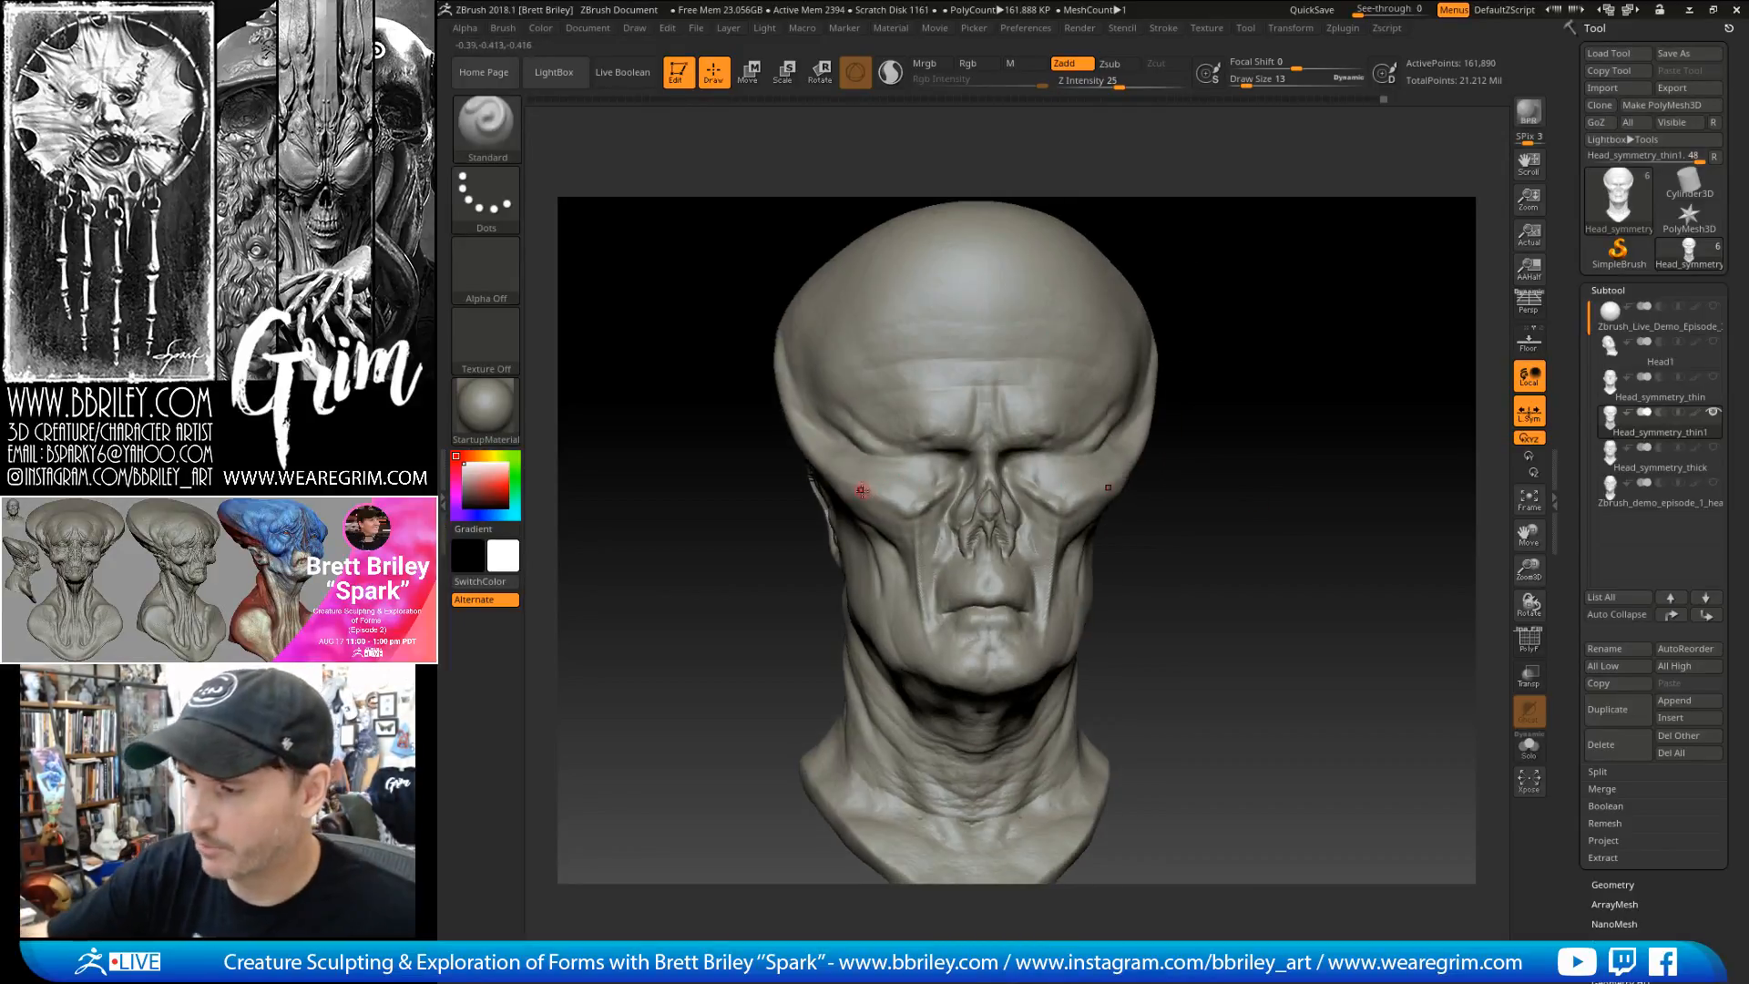
left_click_drag(1239, 209, 1157, 237)
mouse_move(1011, 227)
left_mouse_down()
mouse_move(1215, 246)
mouse_move(1233, 270)
mouse_move(861, 495)
left_mouse_up()
key("b")
key("d")
key("s")
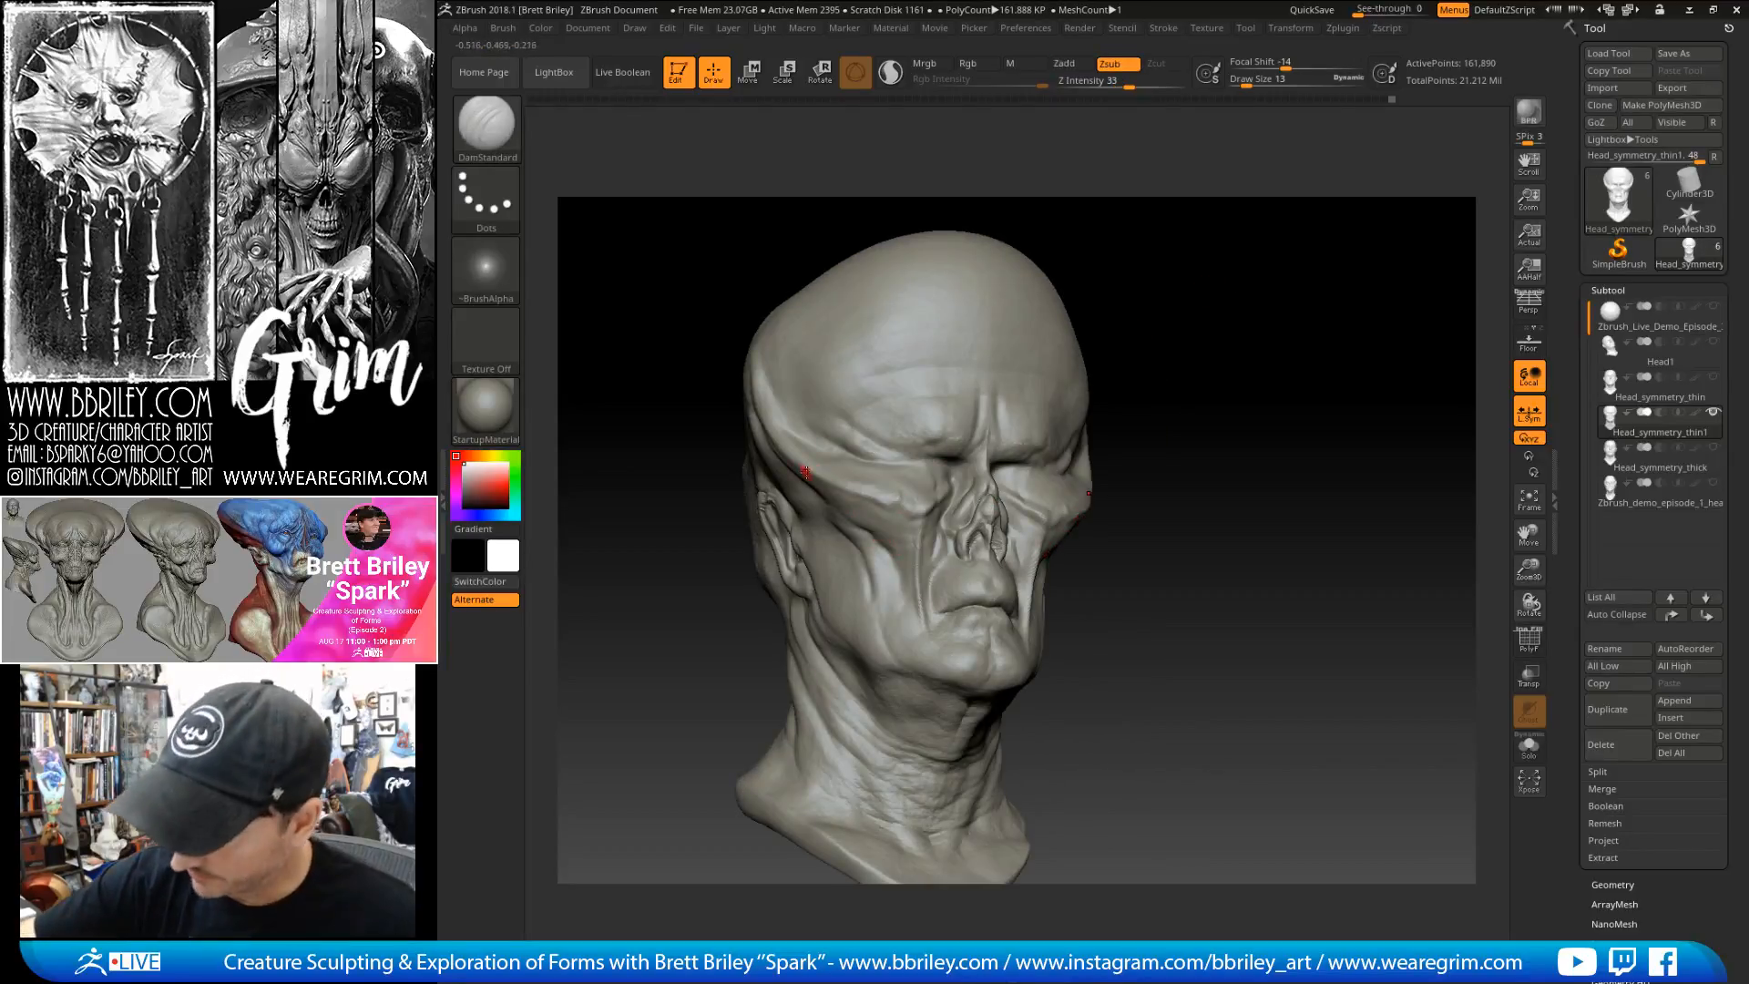
left_click_drag(910, 529, 895, 547)
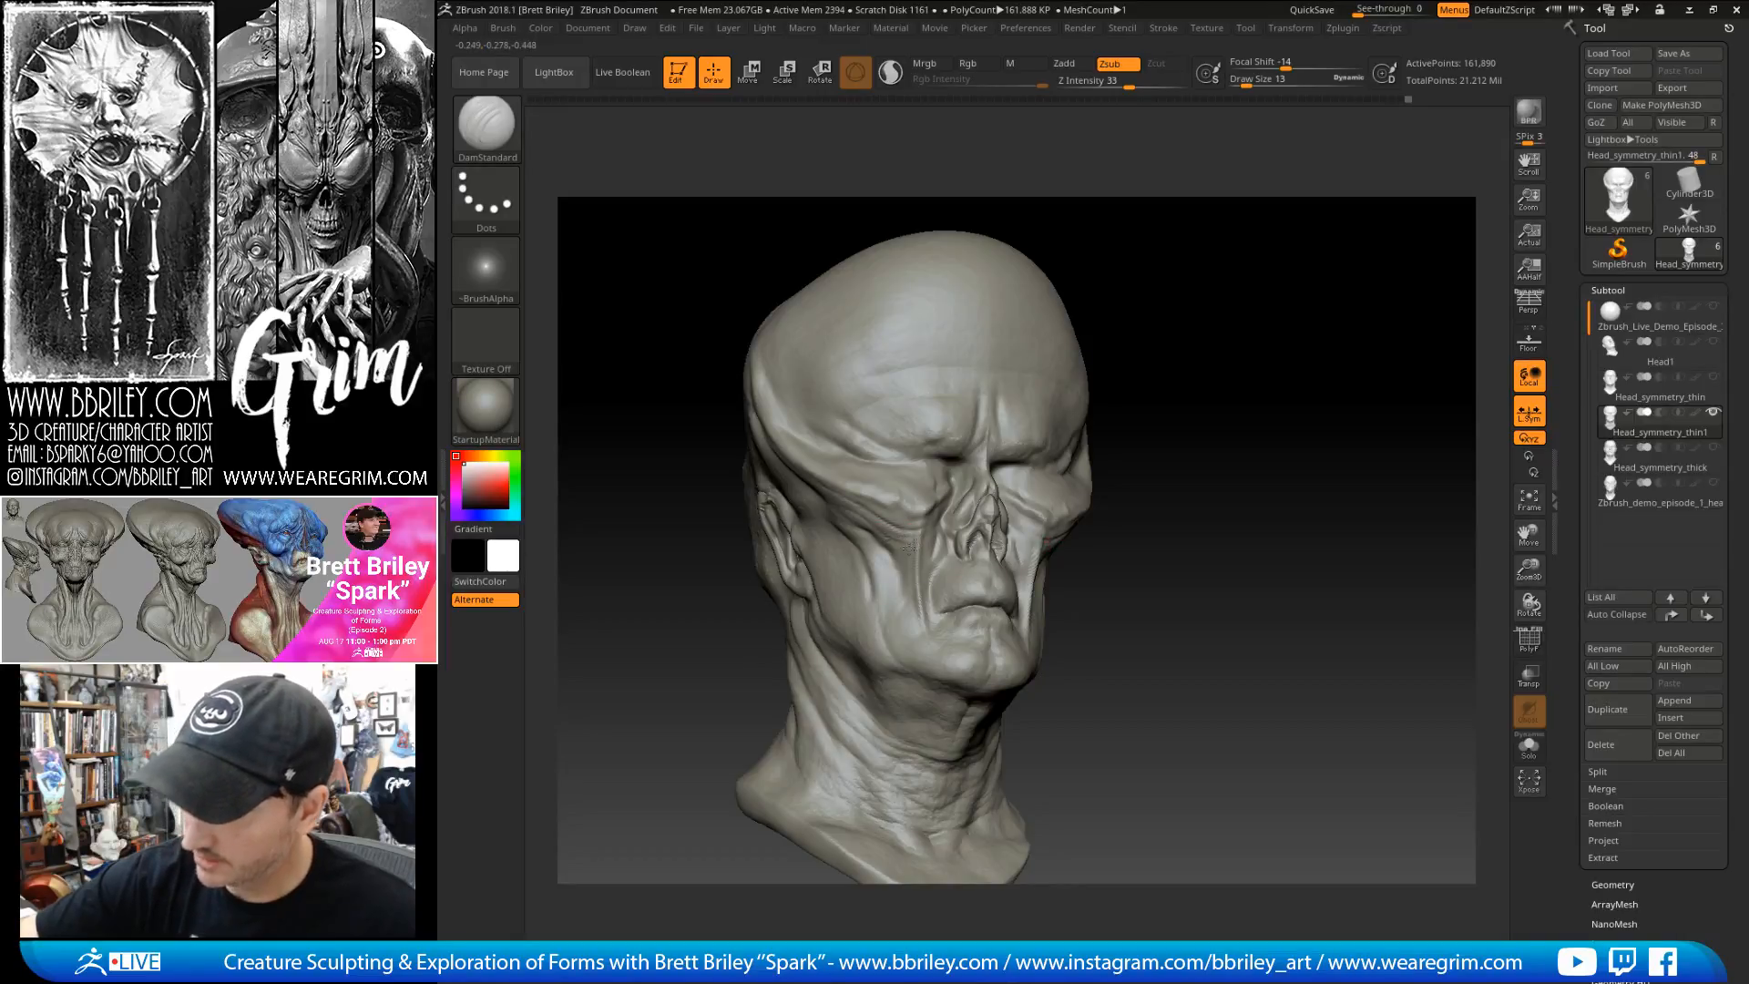
left_click_drag(1238, 328, 1181, 328, "shift")
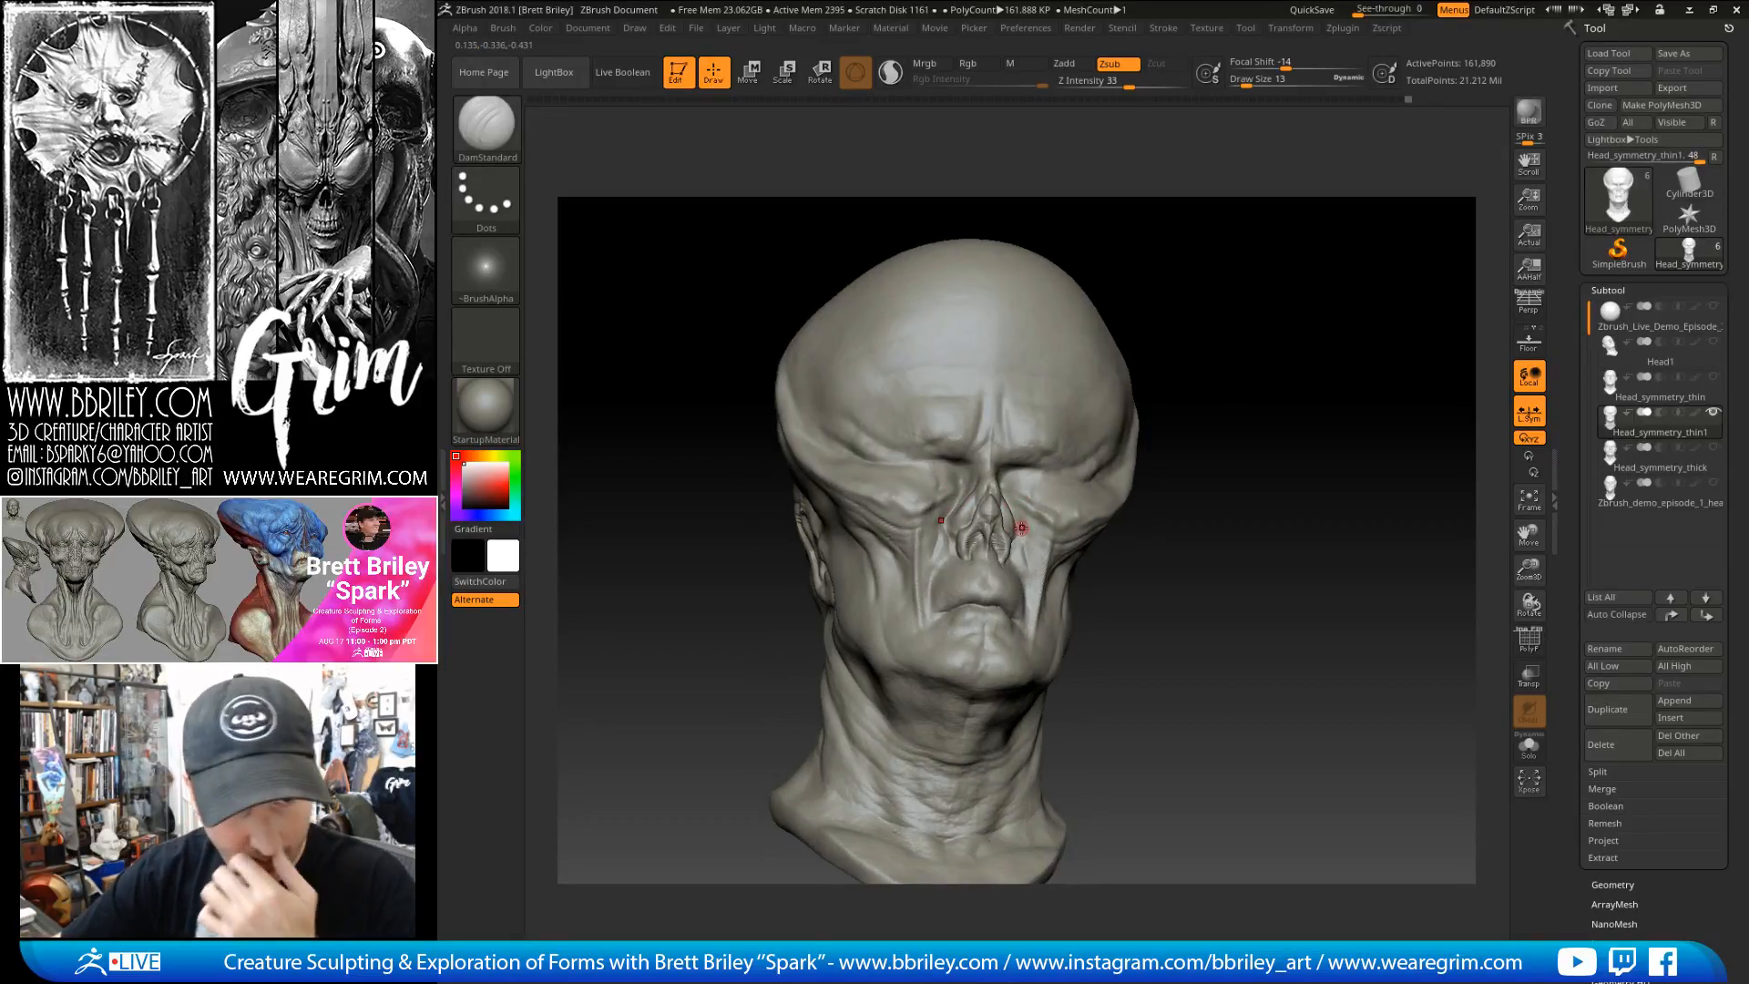
mouse_move(939, 543)
left_mouse_down()
mouse_move(927, 611)
mouse_move(933, 595)
left_mouse_up()
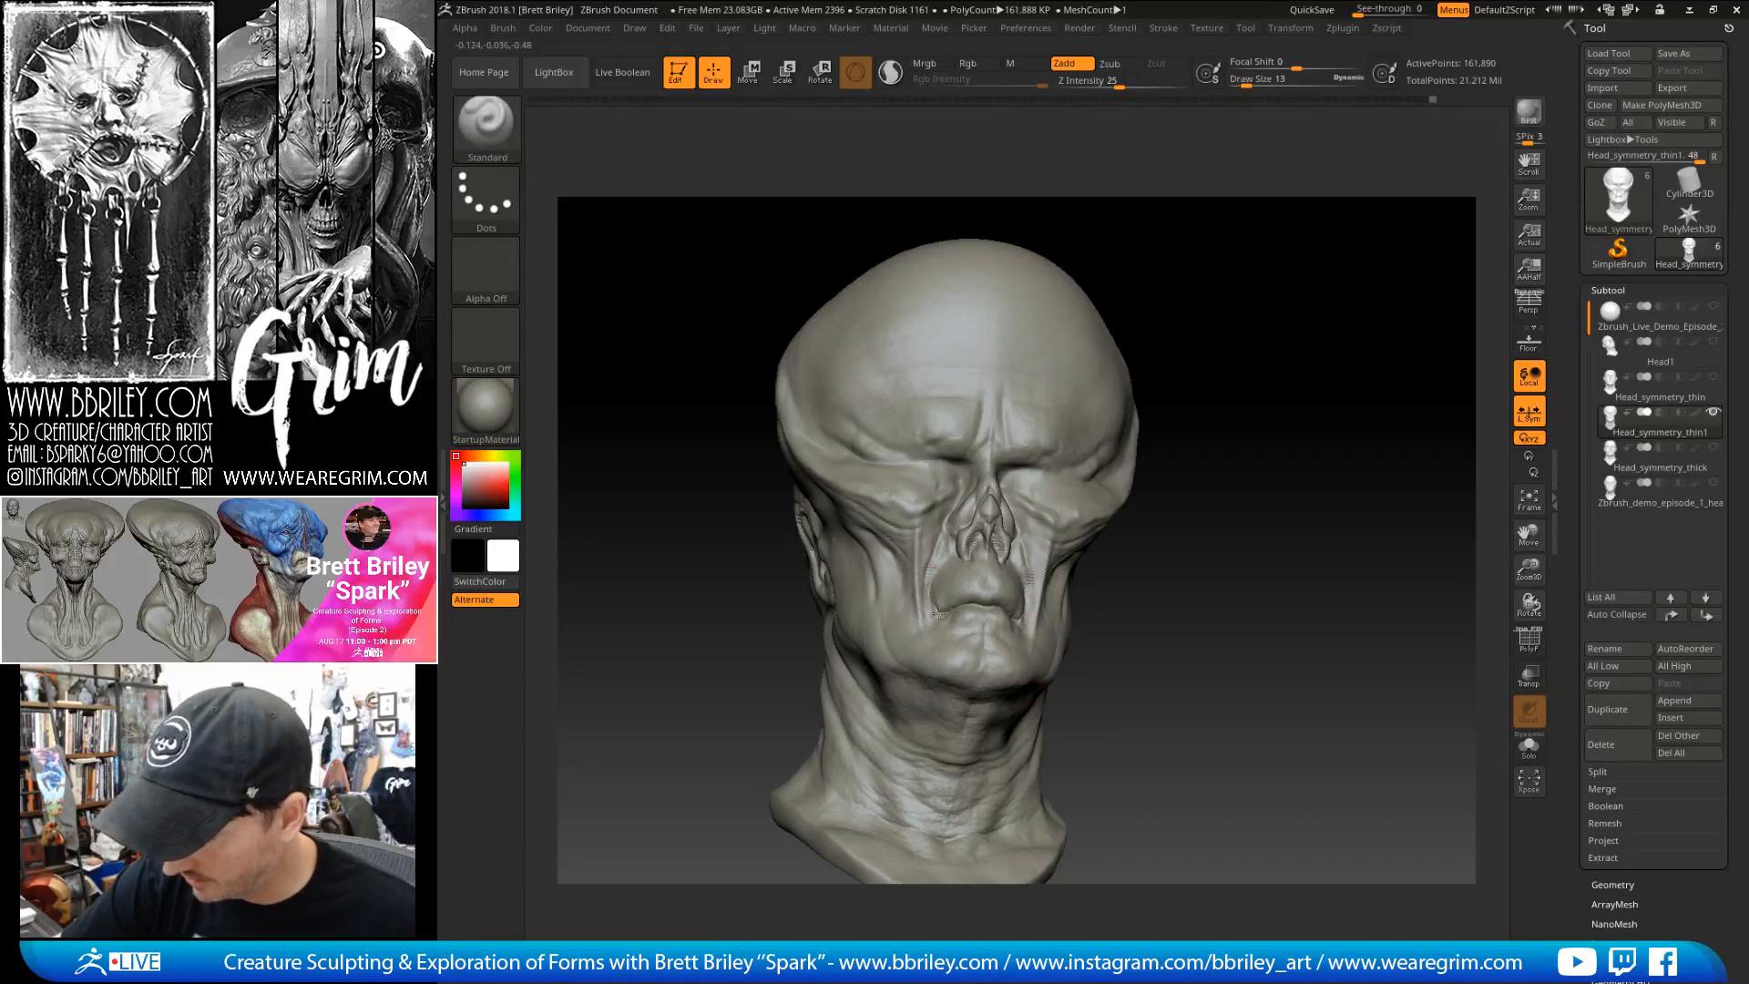
- Reshape the nose bridge and front of the cheekbones in profile with the Move brush at draw sizes 59 and 75
left_click_drag(1269, 422, 1193, 425)
type("bmvs56")
key("Return")
right_click_drag(1001, 583, 1054, 539)
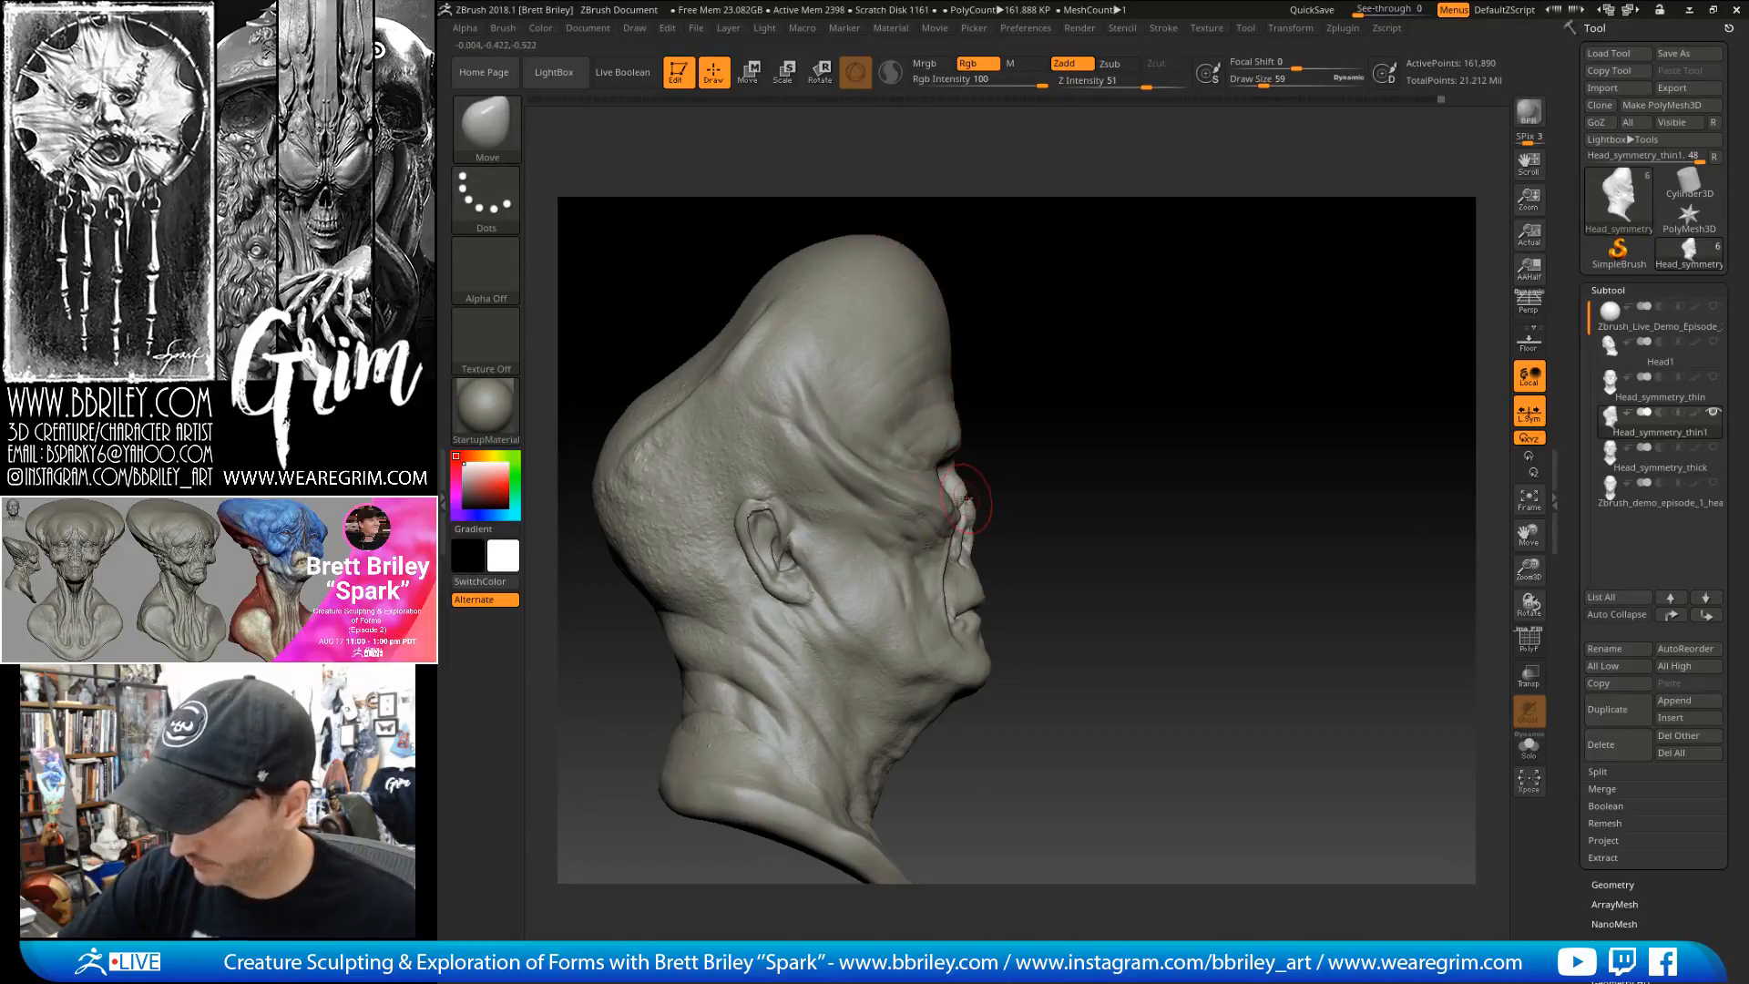
key("s")
left_click_drag(968, 501, 972, 501)
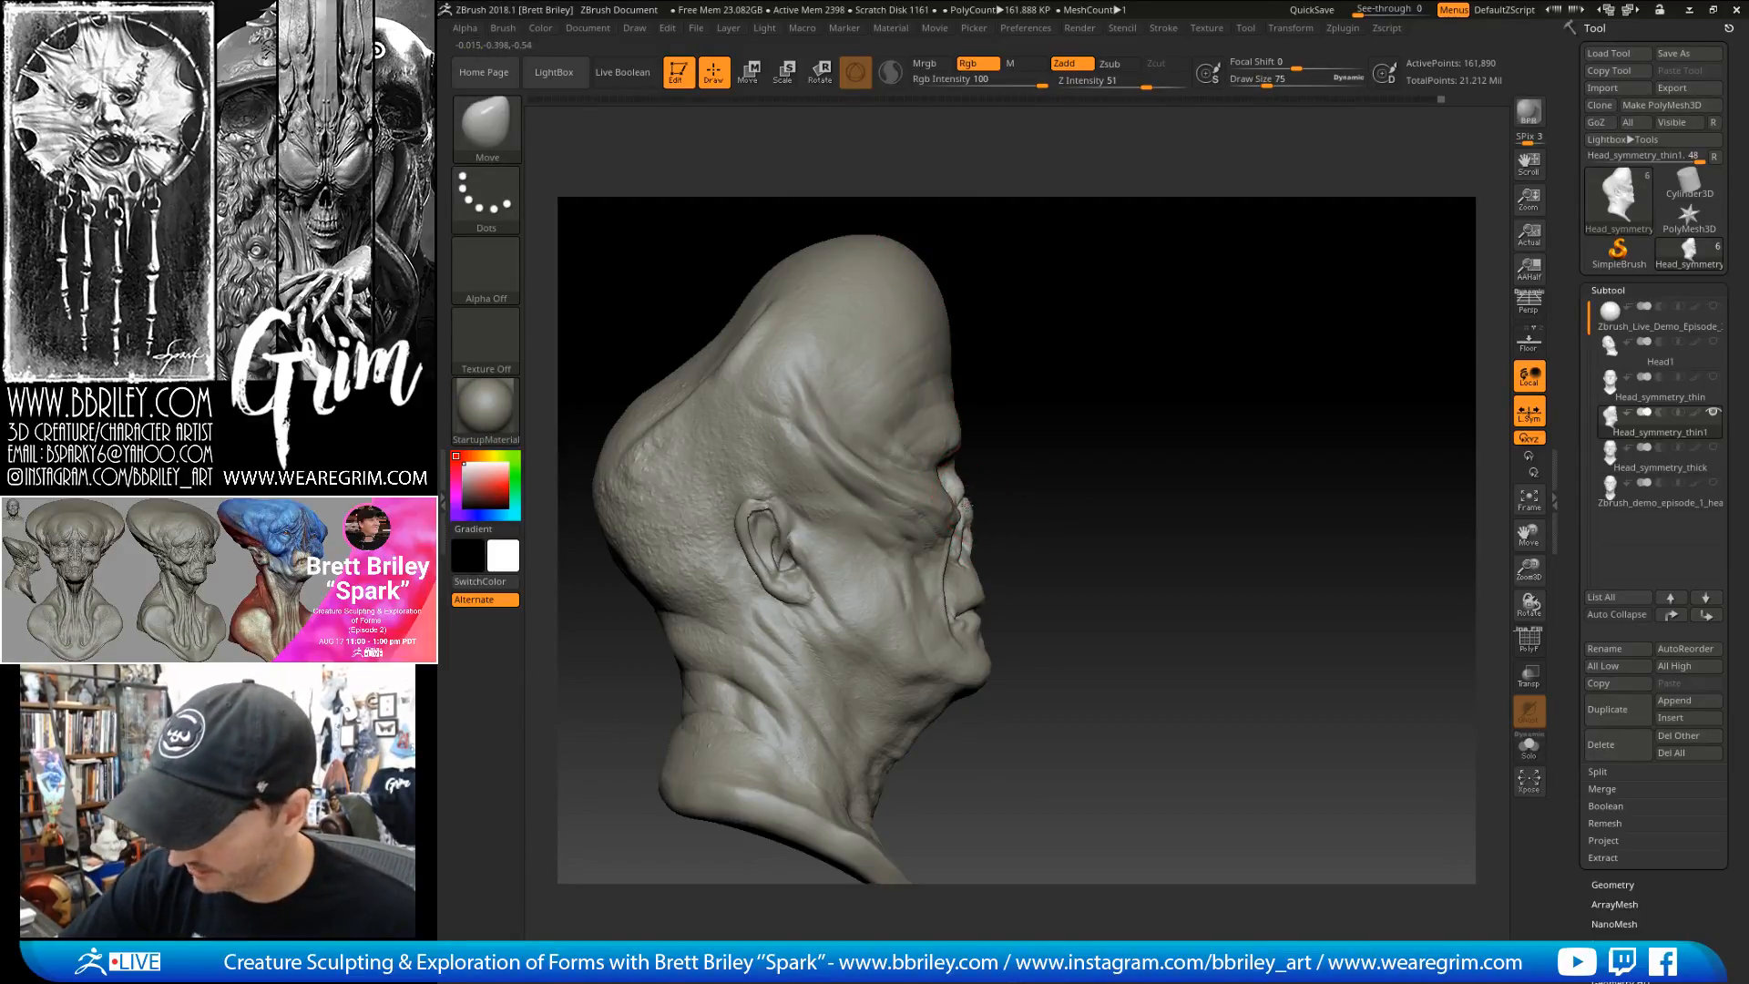
key("s")
left_click(956, 486)
left_click_drag(957, 486, 943, 497)
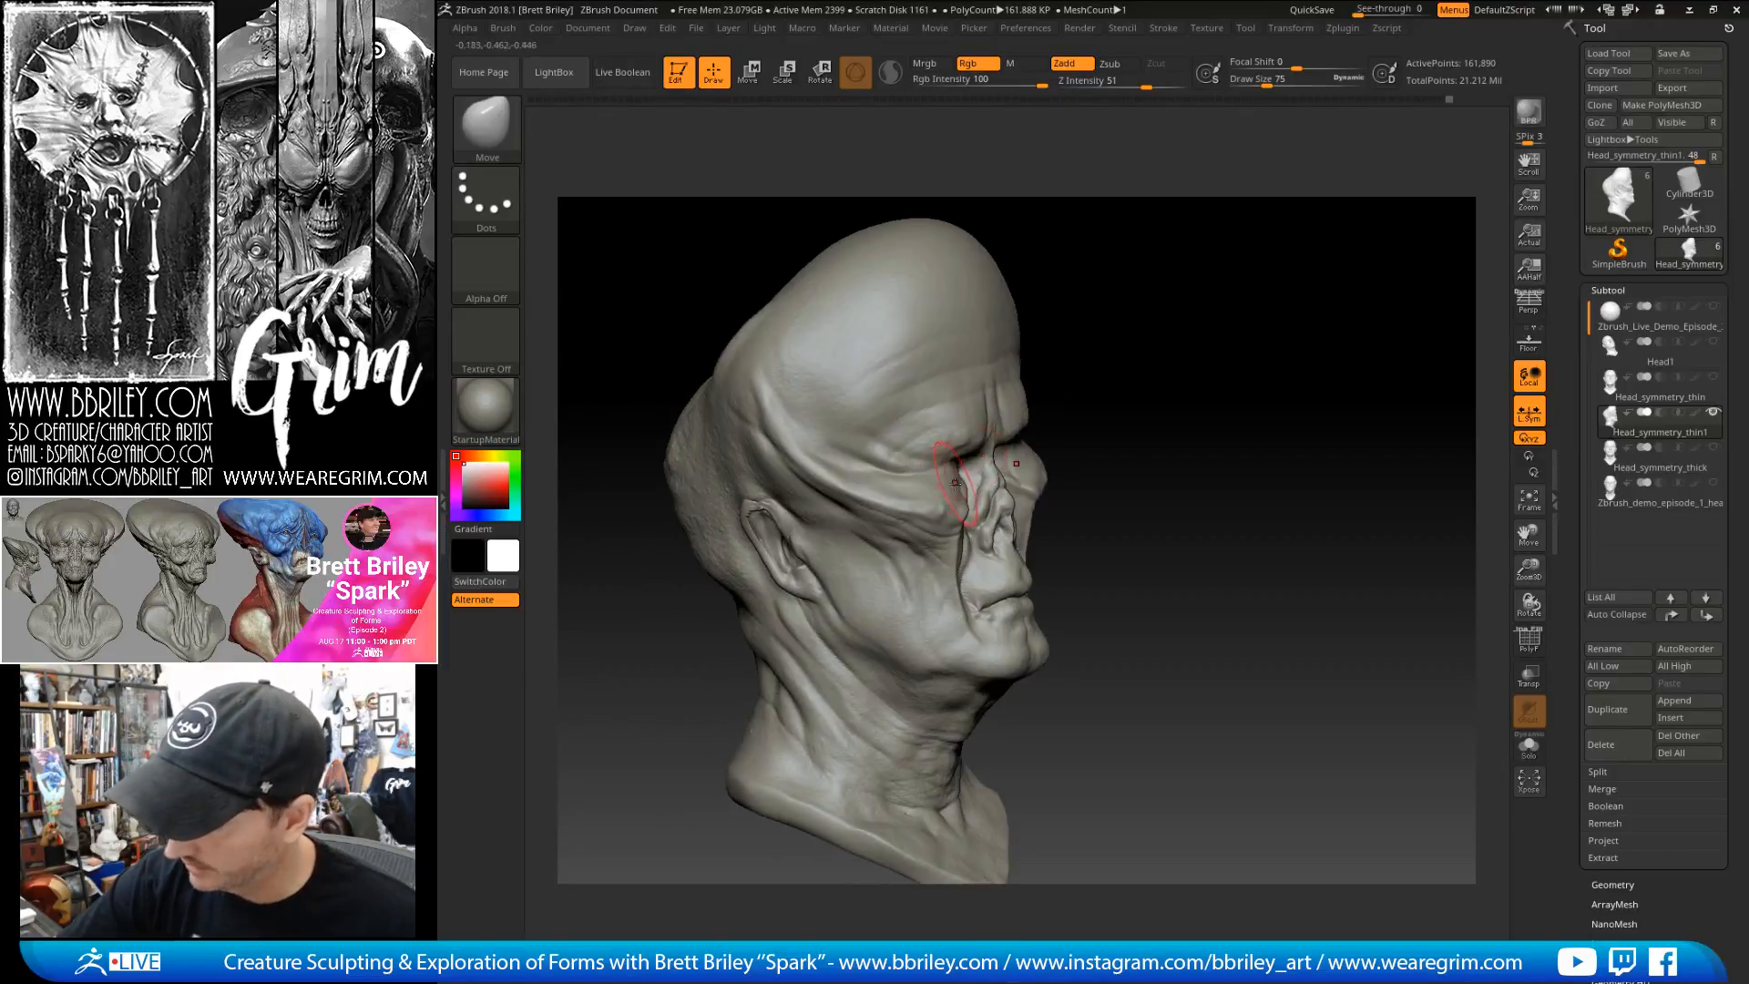
- Pull the cheekbones forward beneath the eye sockets with the Move brush, reducing the draw size from 94 to 68
key("s")
left_click(956, 495)
left_click_drag(1075, 383, 1117, 340)
key("bracketright")
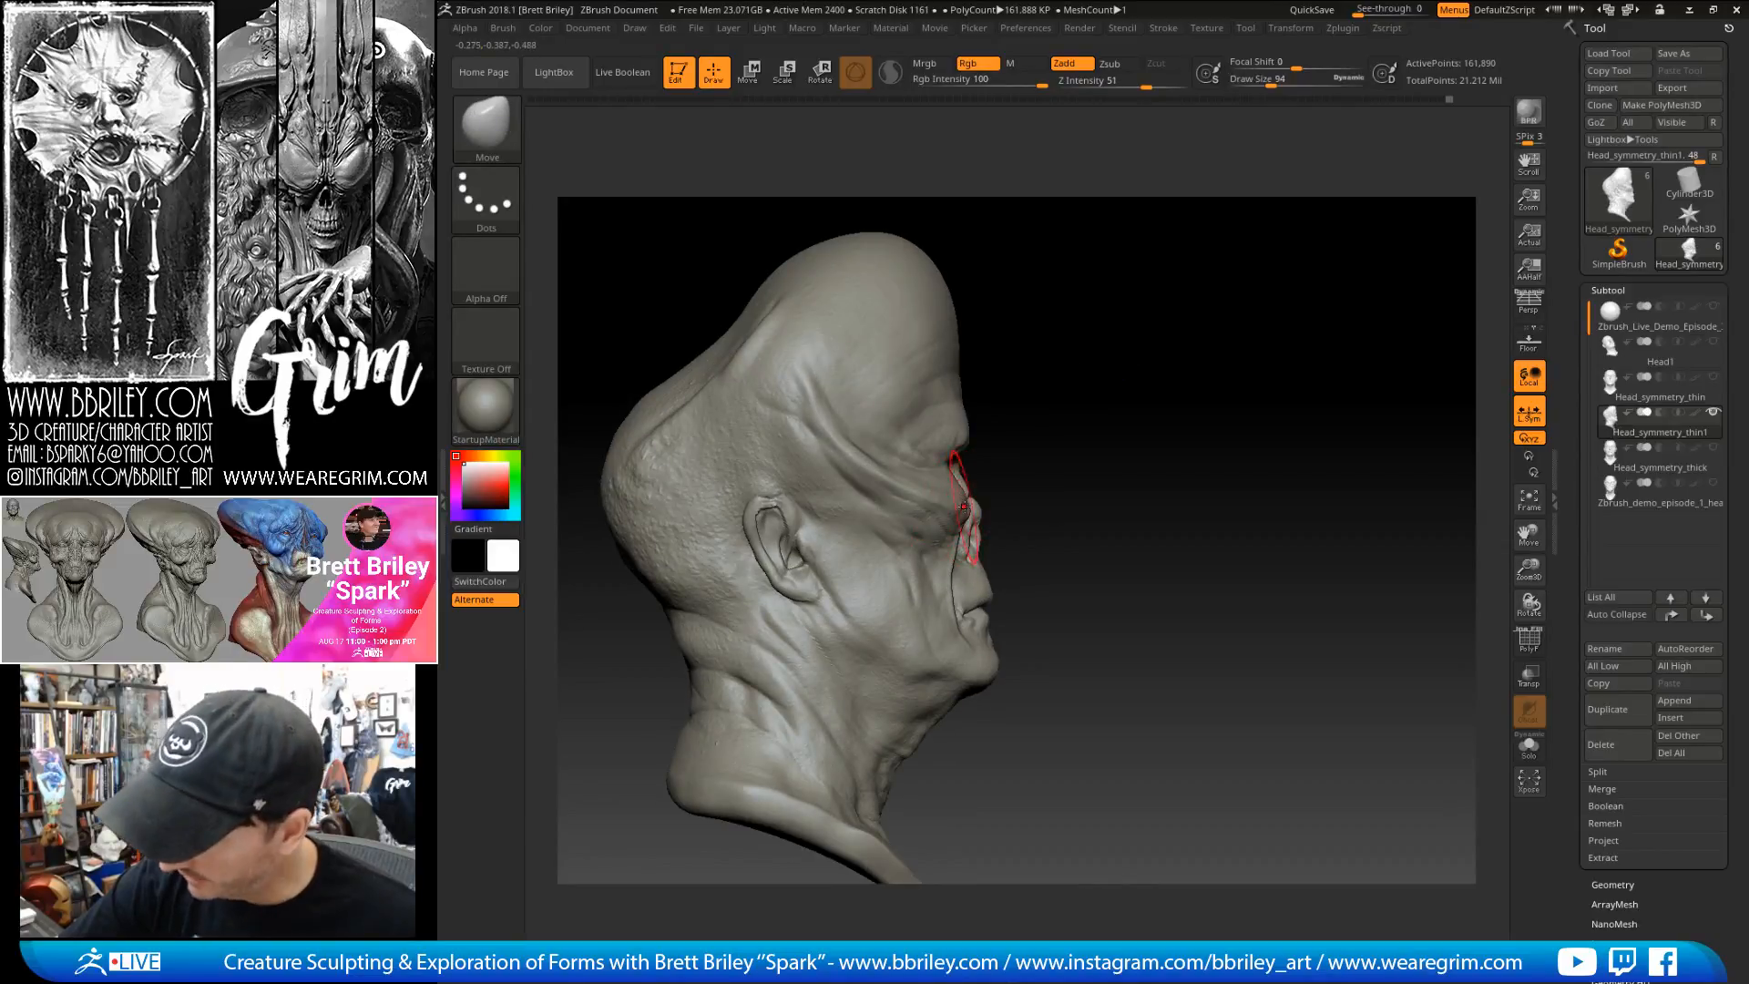
key("bracketleft")
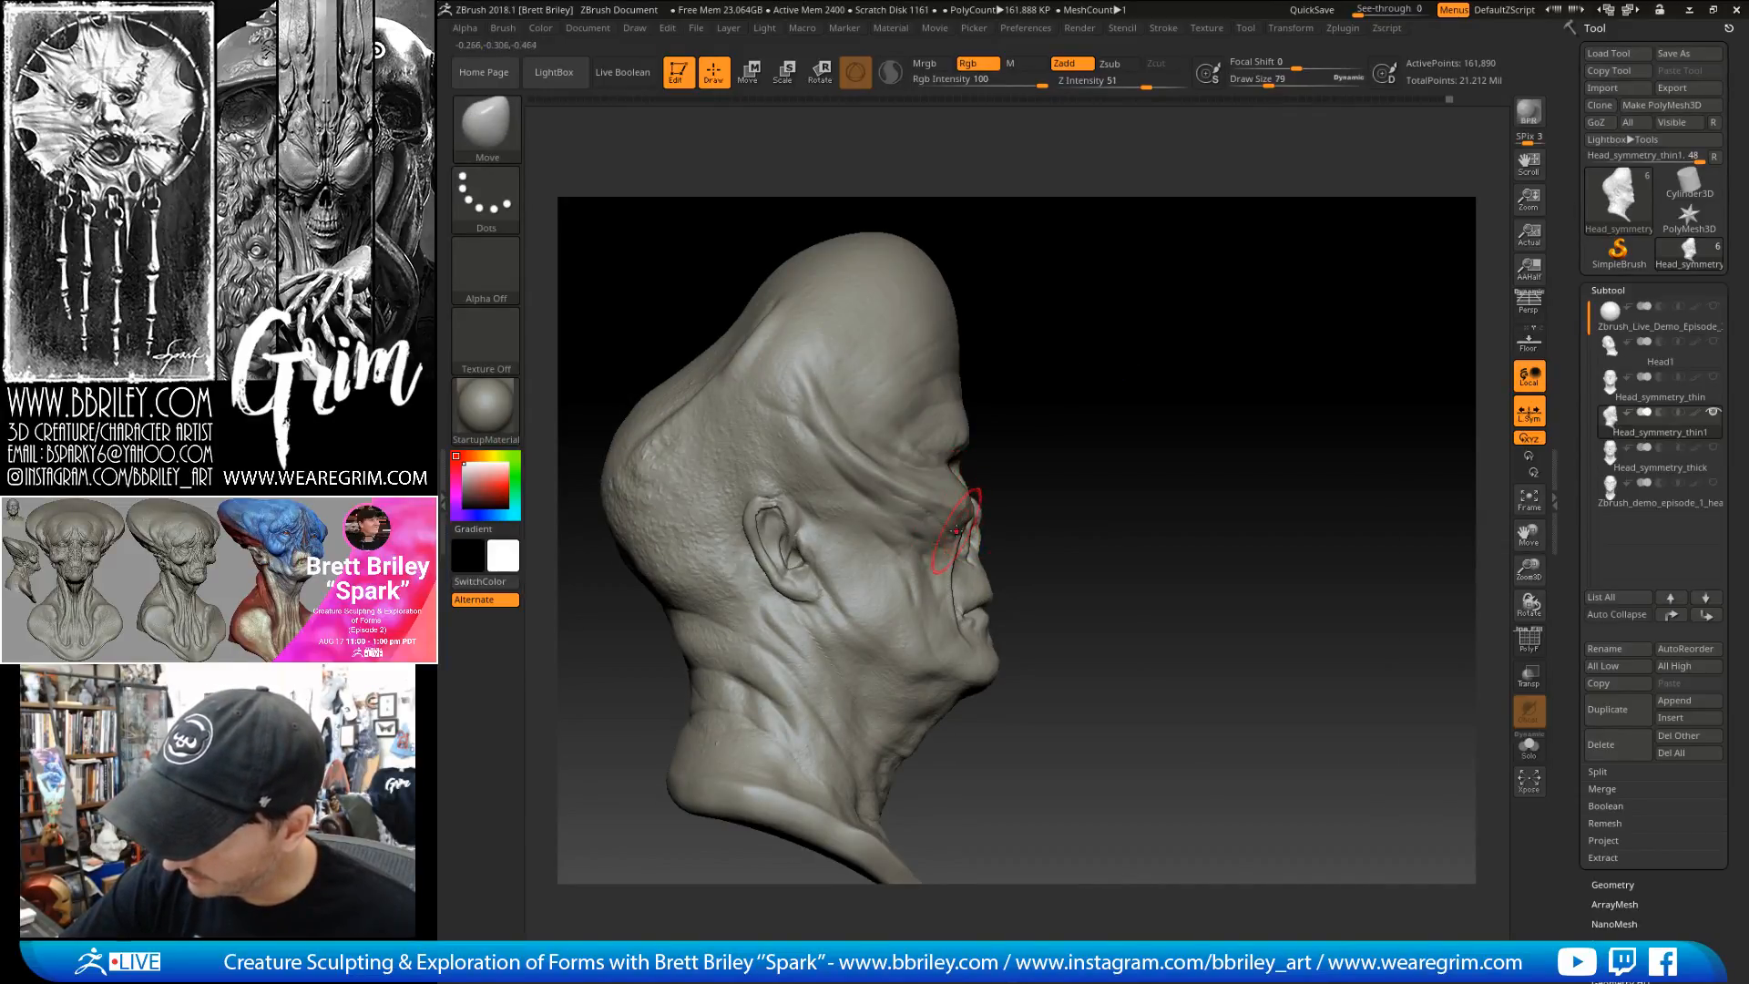
key("s")
left_click(949, 558)
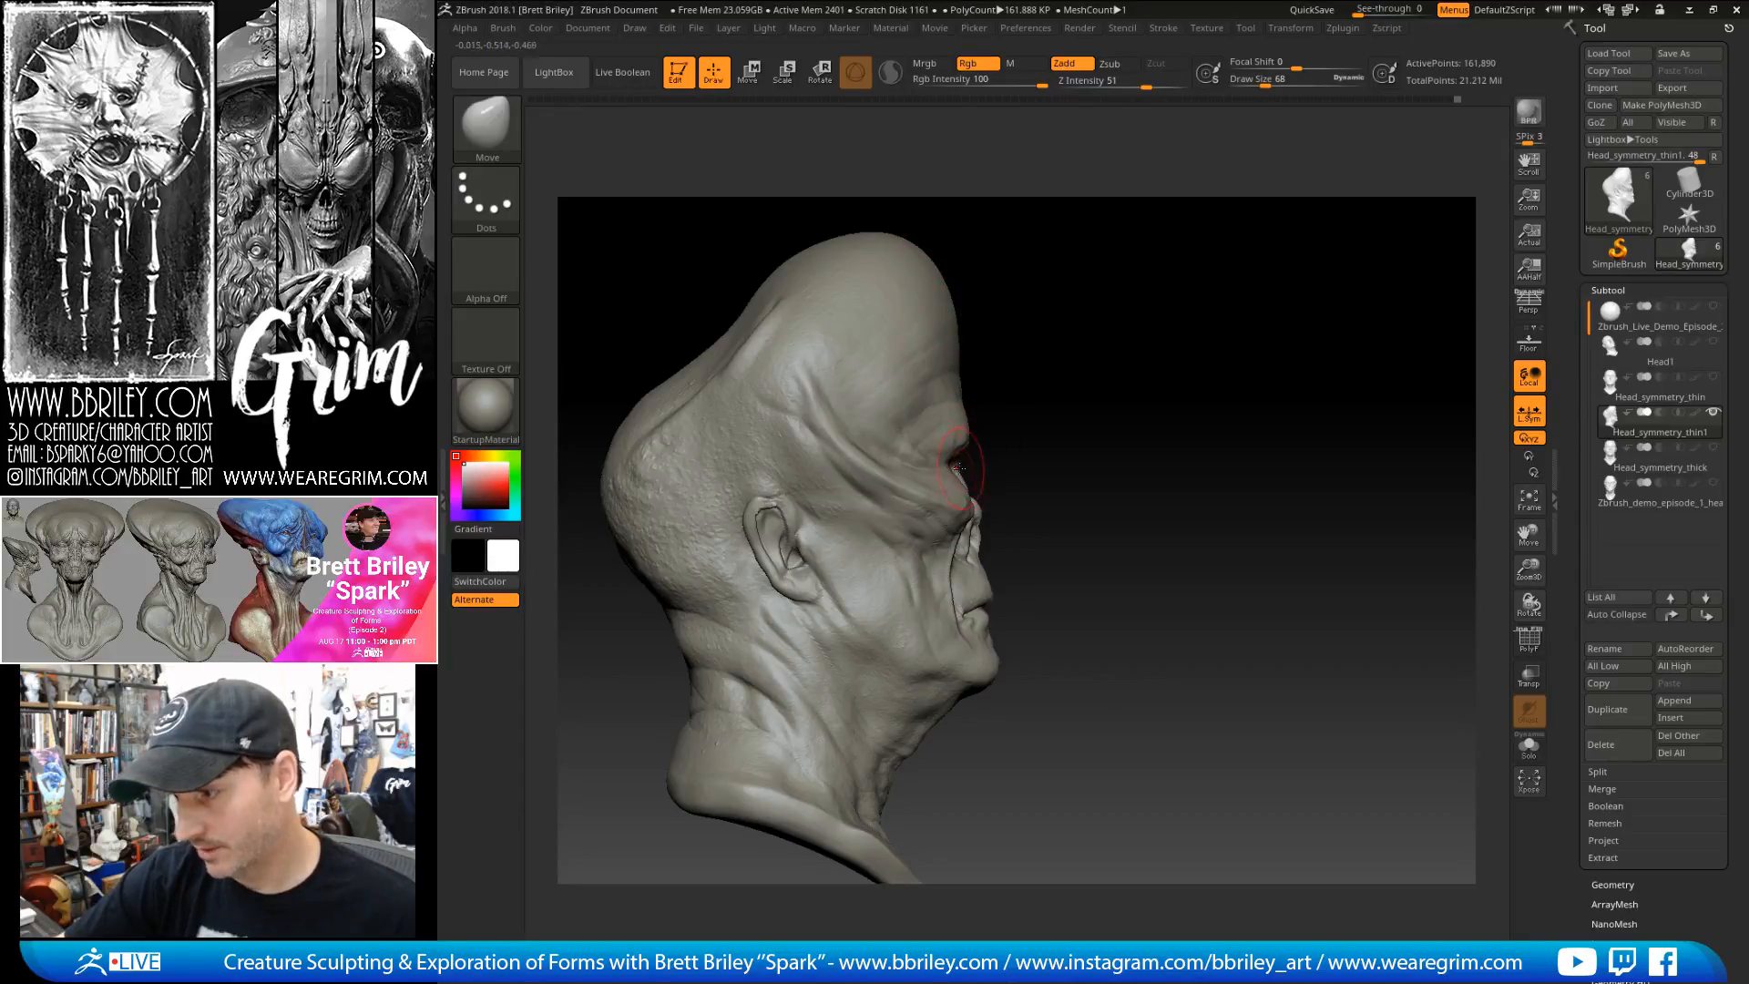
- Reshape the front of the cheekbones in profile with the Move brush, reducing the draw size from 53 to 32
key("bracketleft")
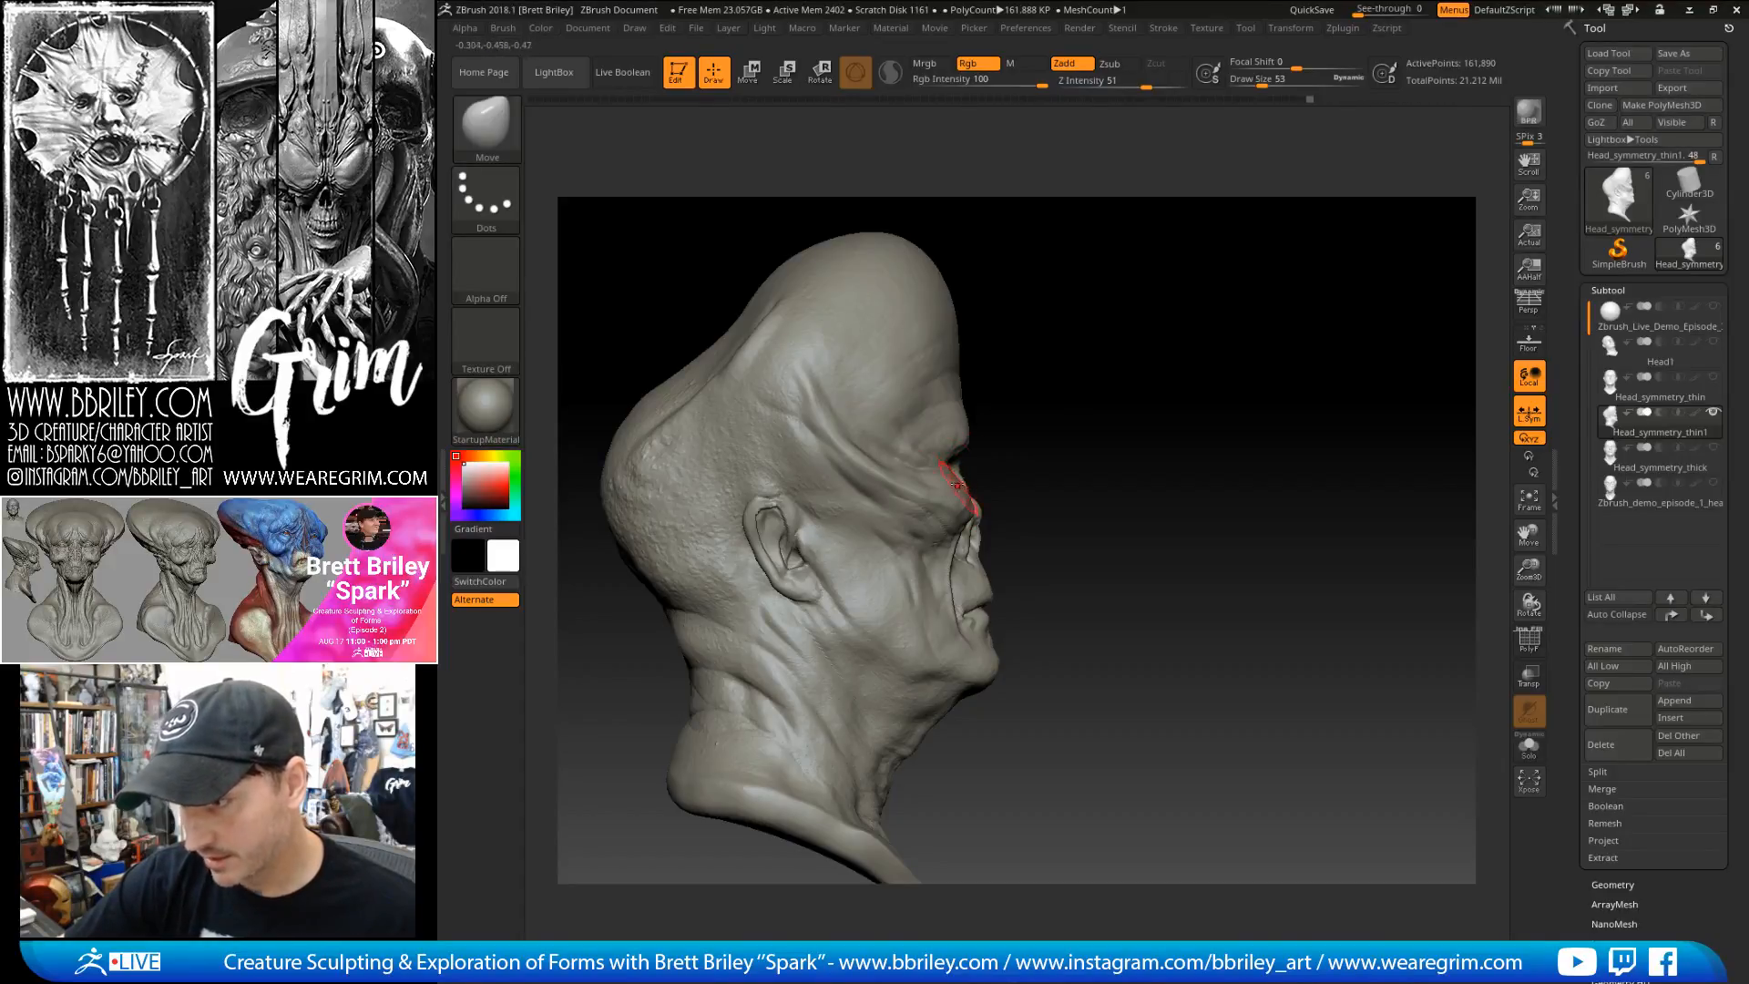
key("bracketright")
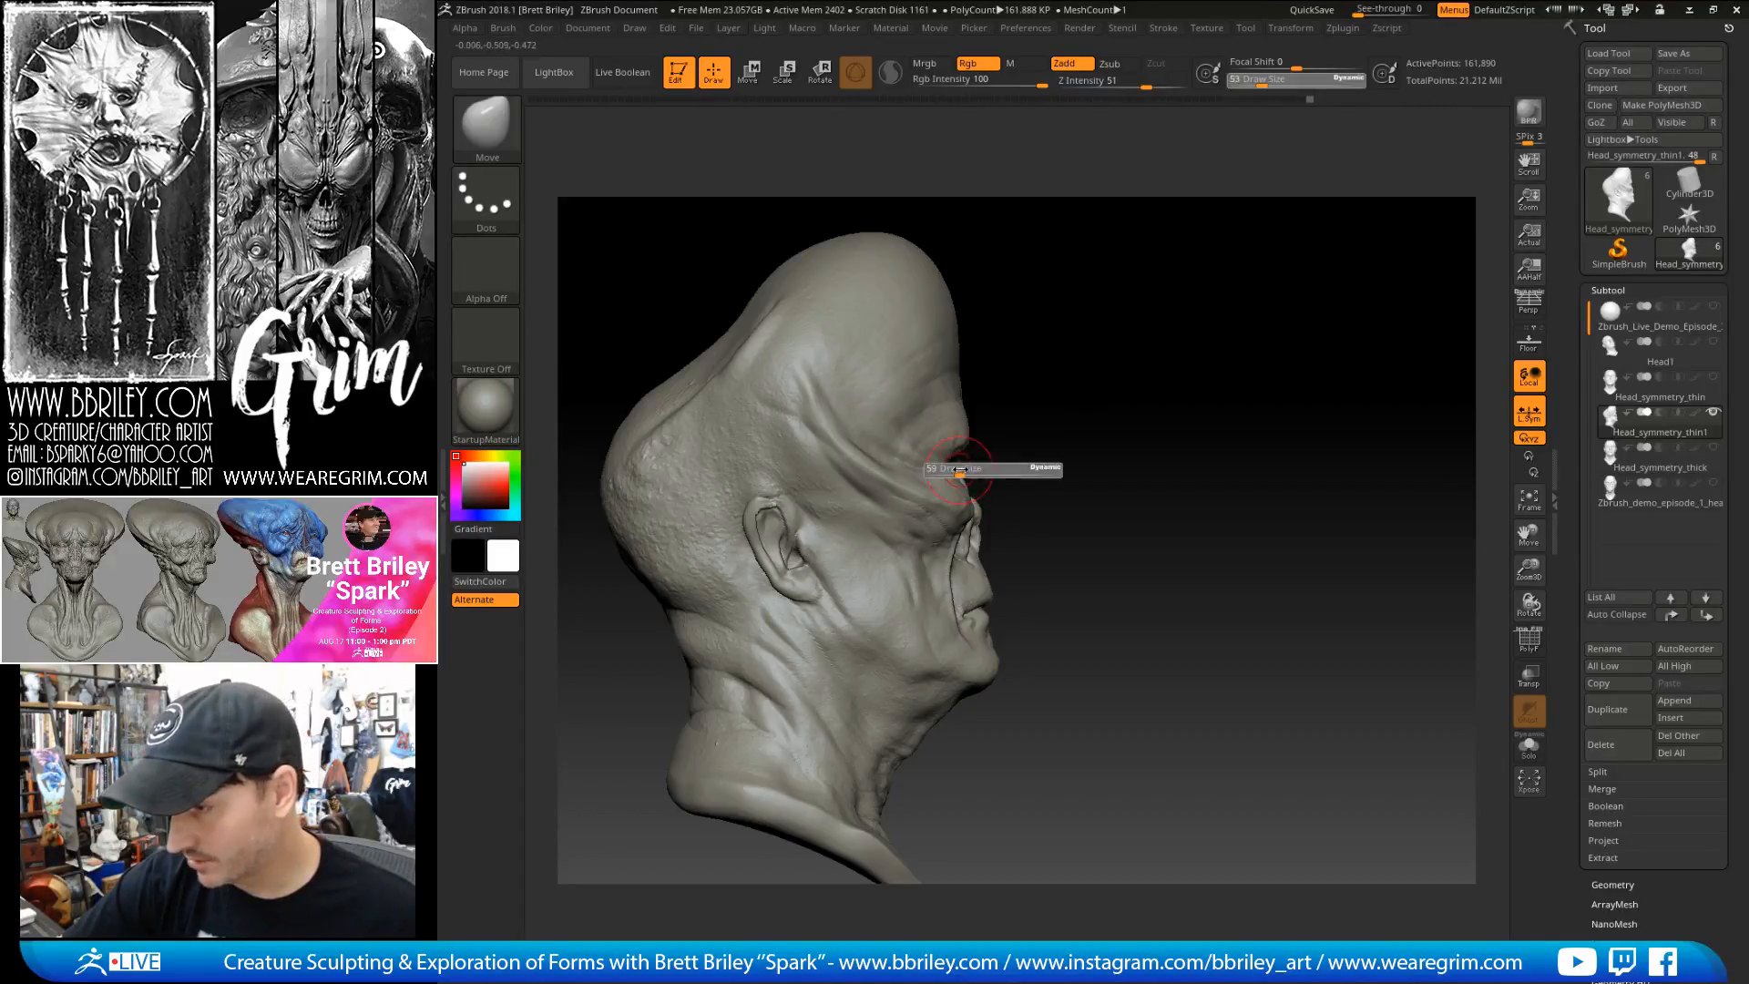
key("bracketleft")
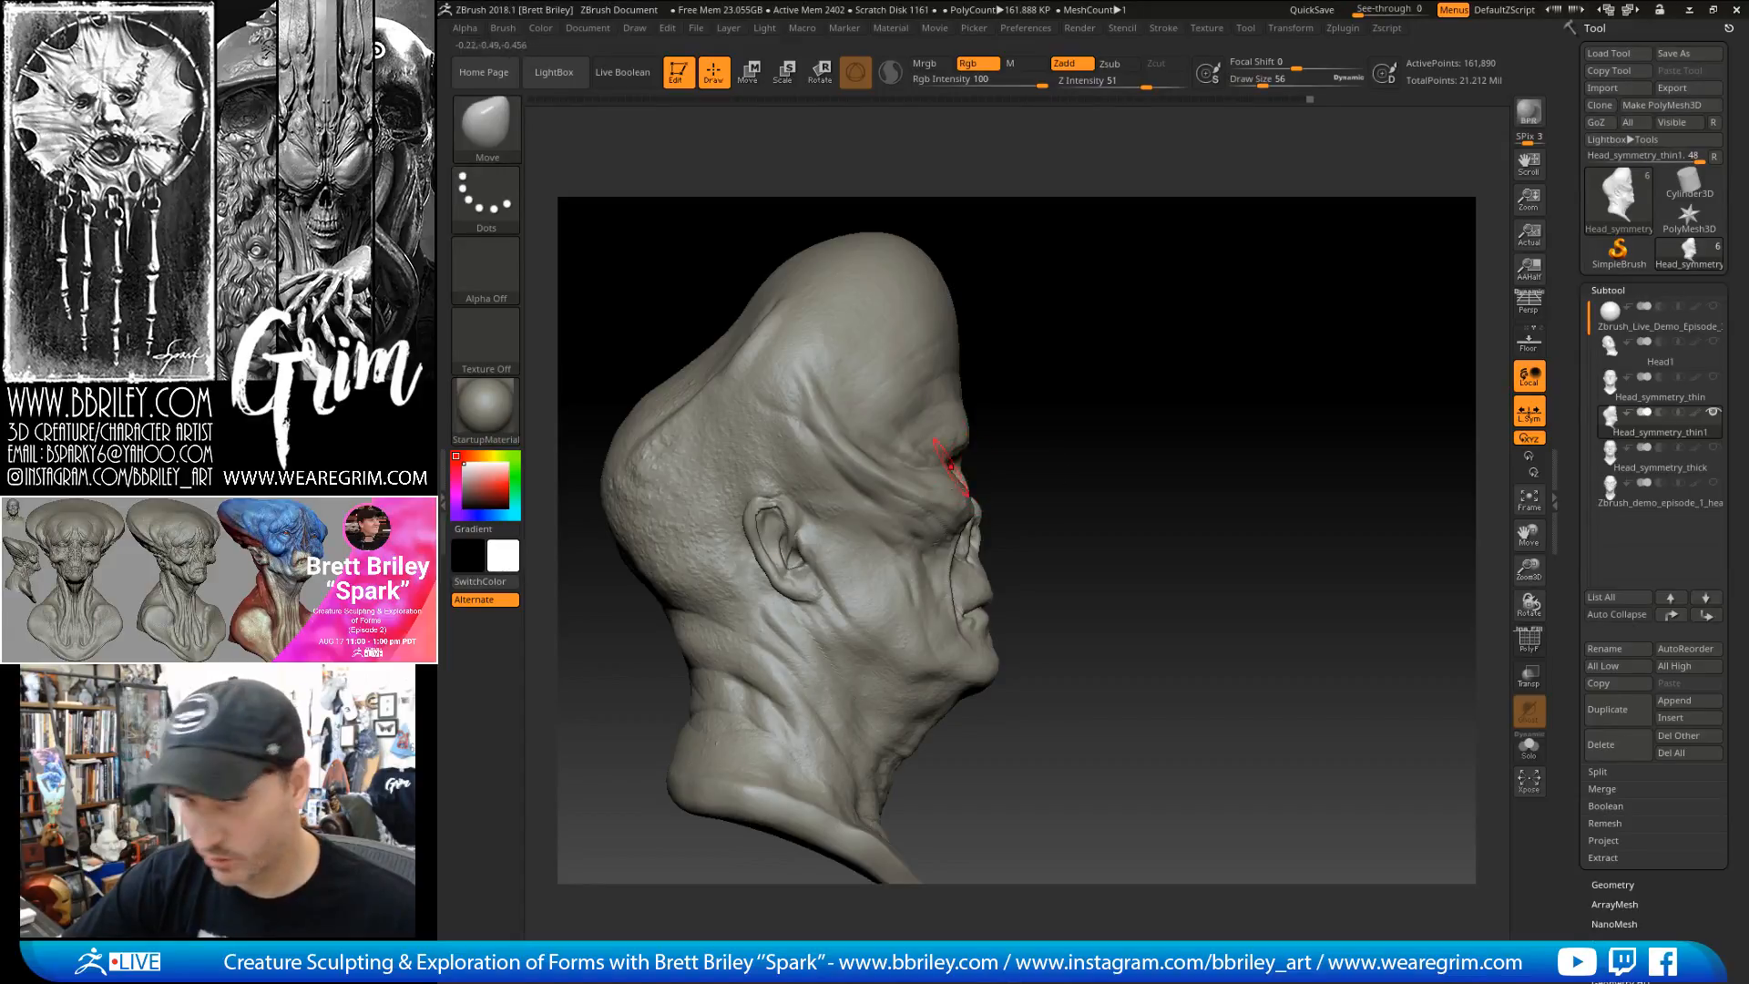
key("bracketleft")
key("bracketleft")
key("bracketleft")
key("bracketleft")
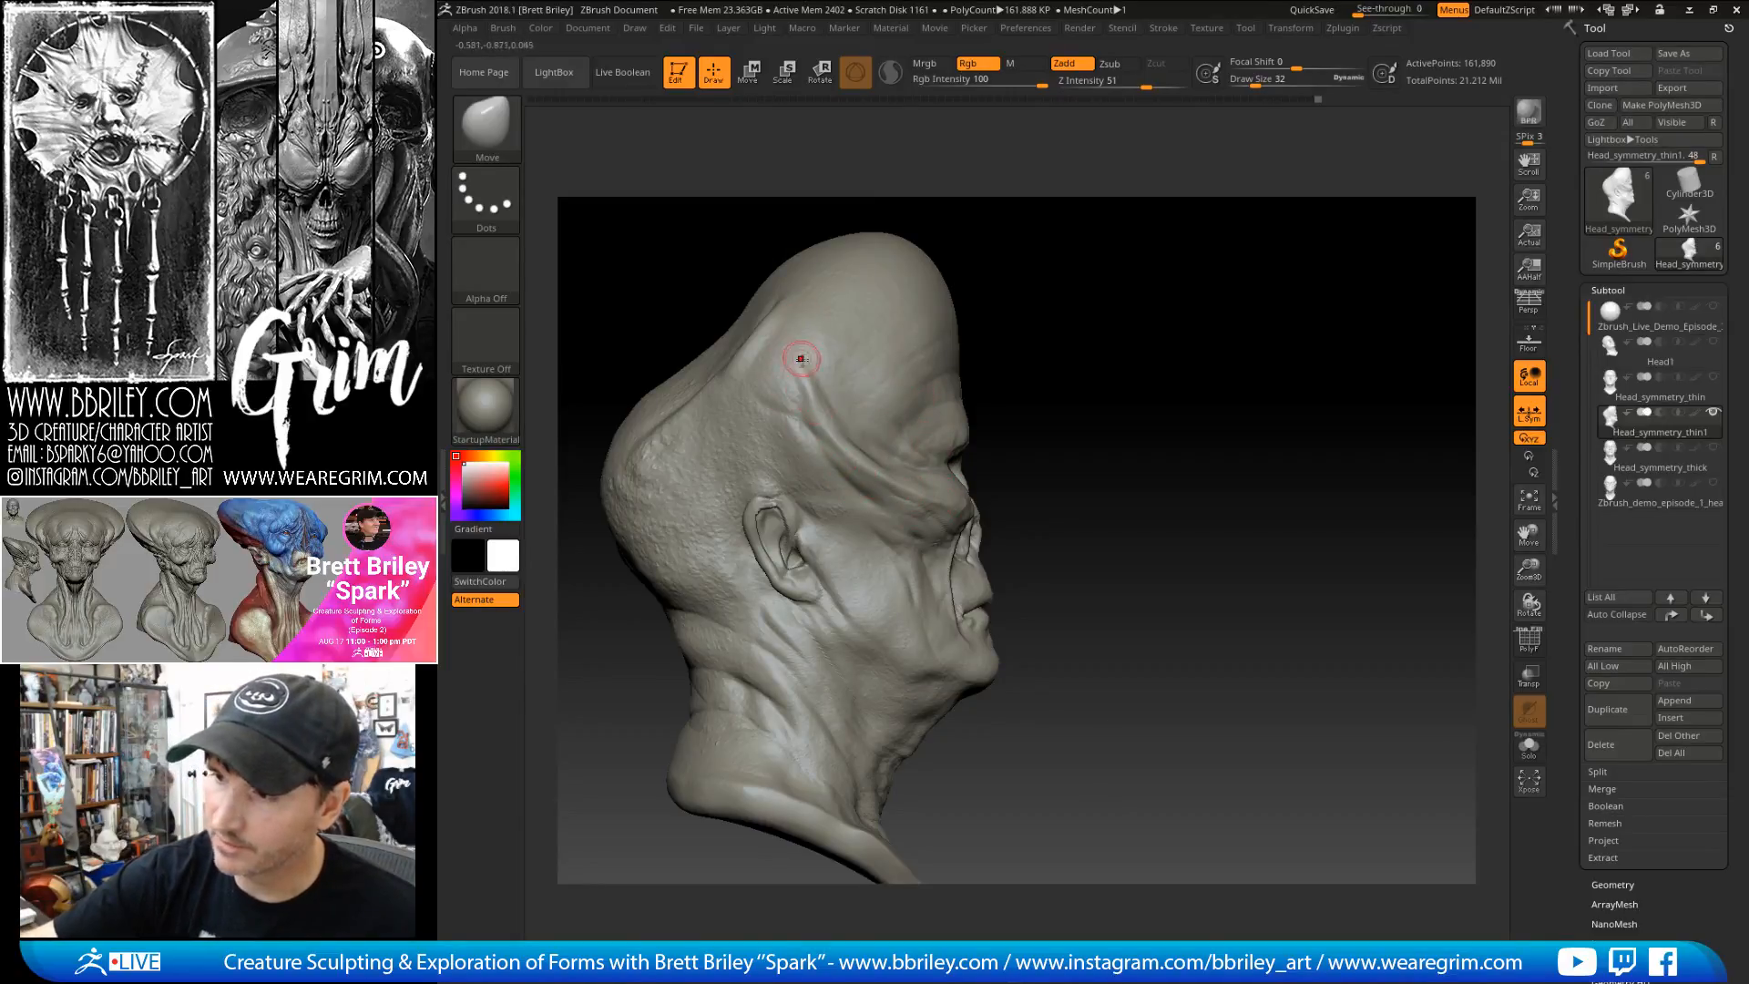
- Add a small raised bump on the upper side of the skull behind the temple with the Standard brush at draw size 32
key("b")
key("s")
key("t")
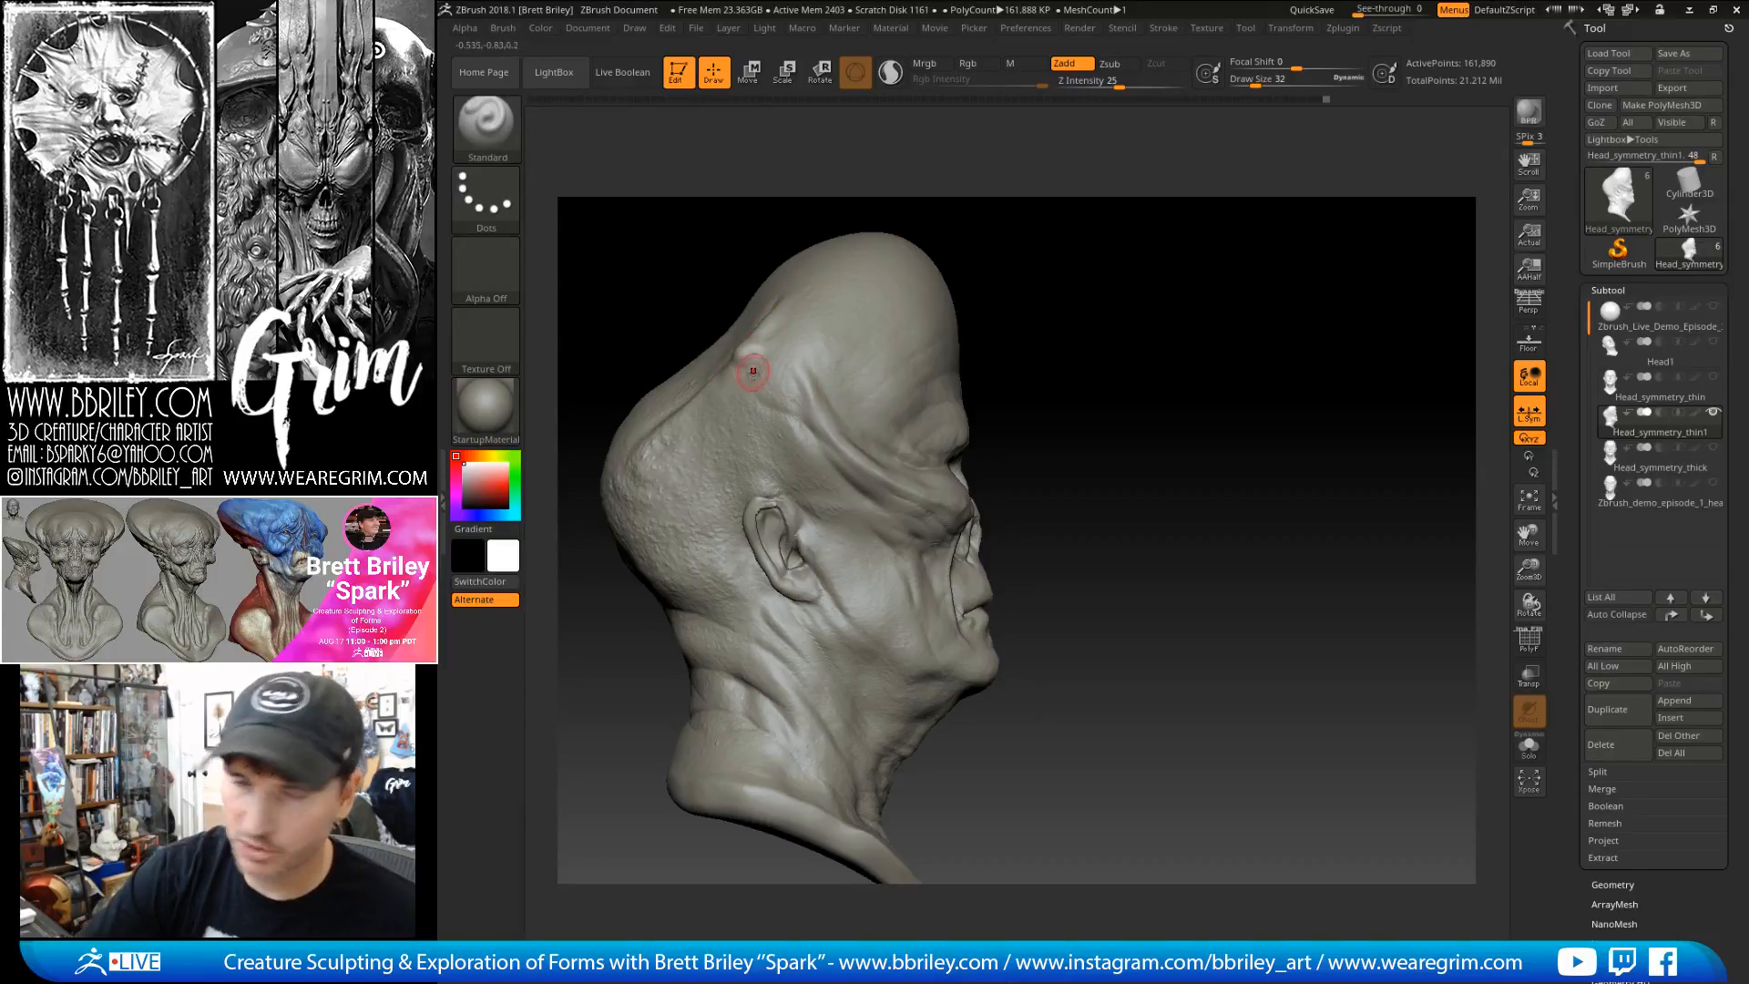
- Reshape the back of the skull at a lower subdivision level with the Move brush at draw sizes 264 and 168
key("b")
key("m")
key("v")
key("s")
left_click_drag(728, 413, 637, 425)
key("s")
key("shift+d")
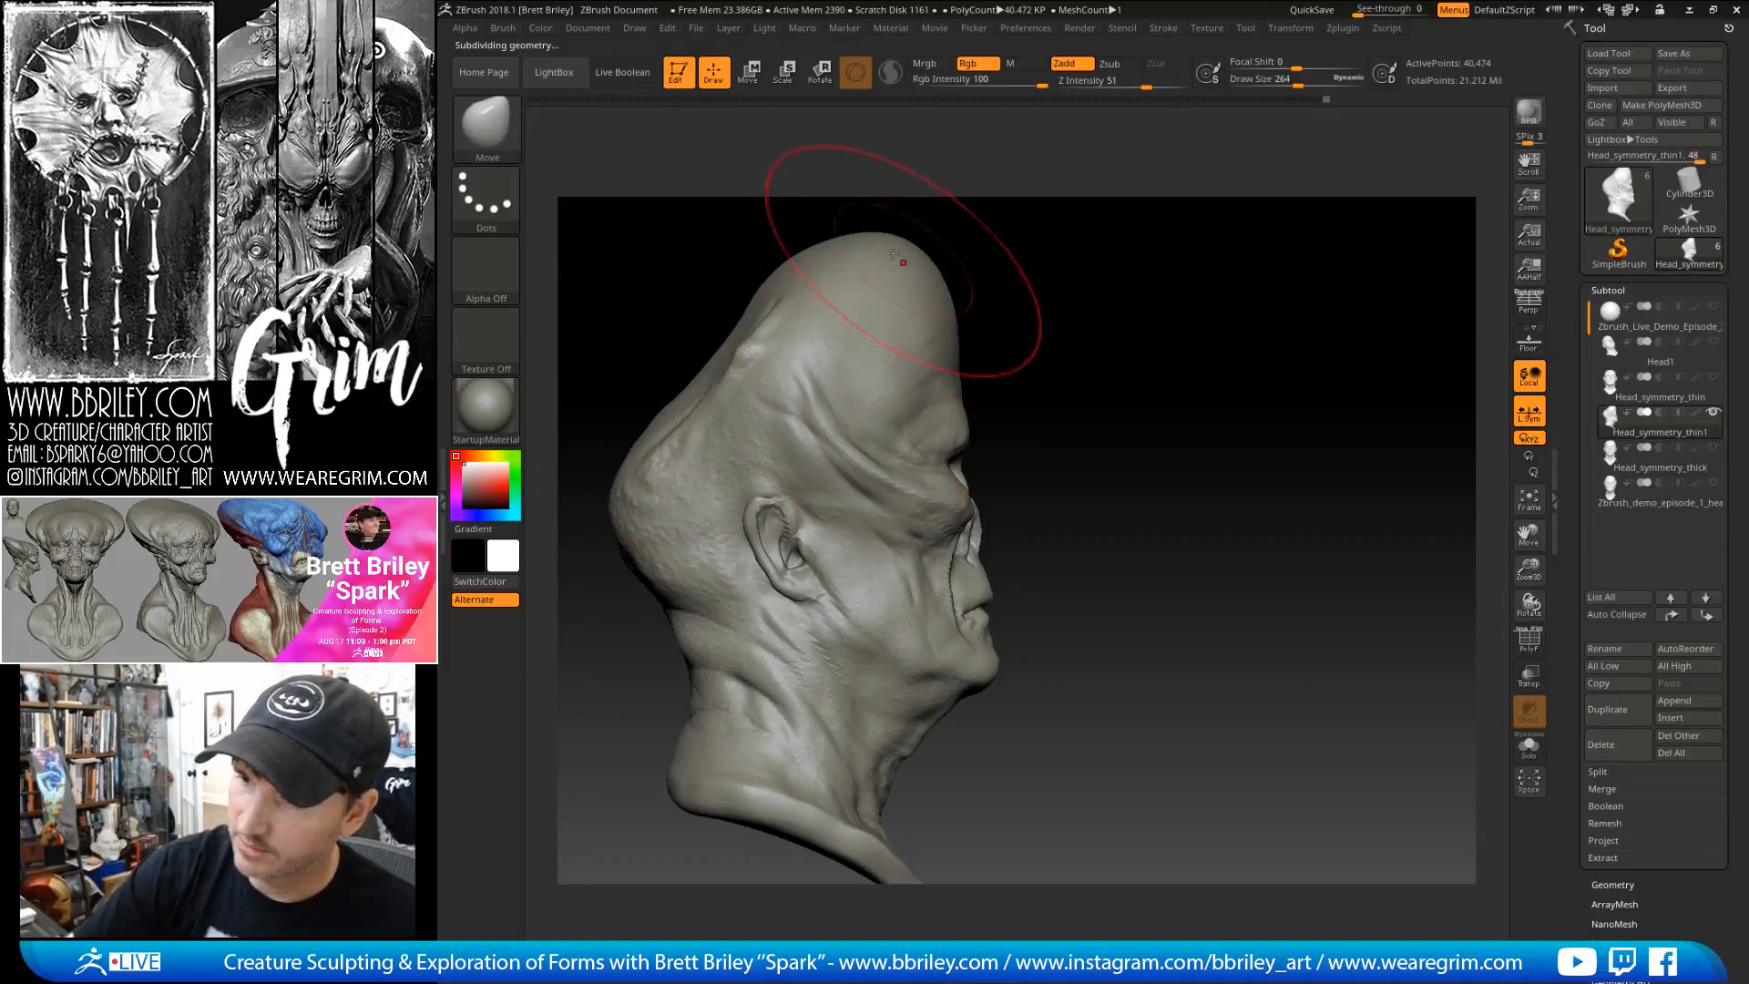
key("s")
left_click_drag(679, 390, 671, 390)
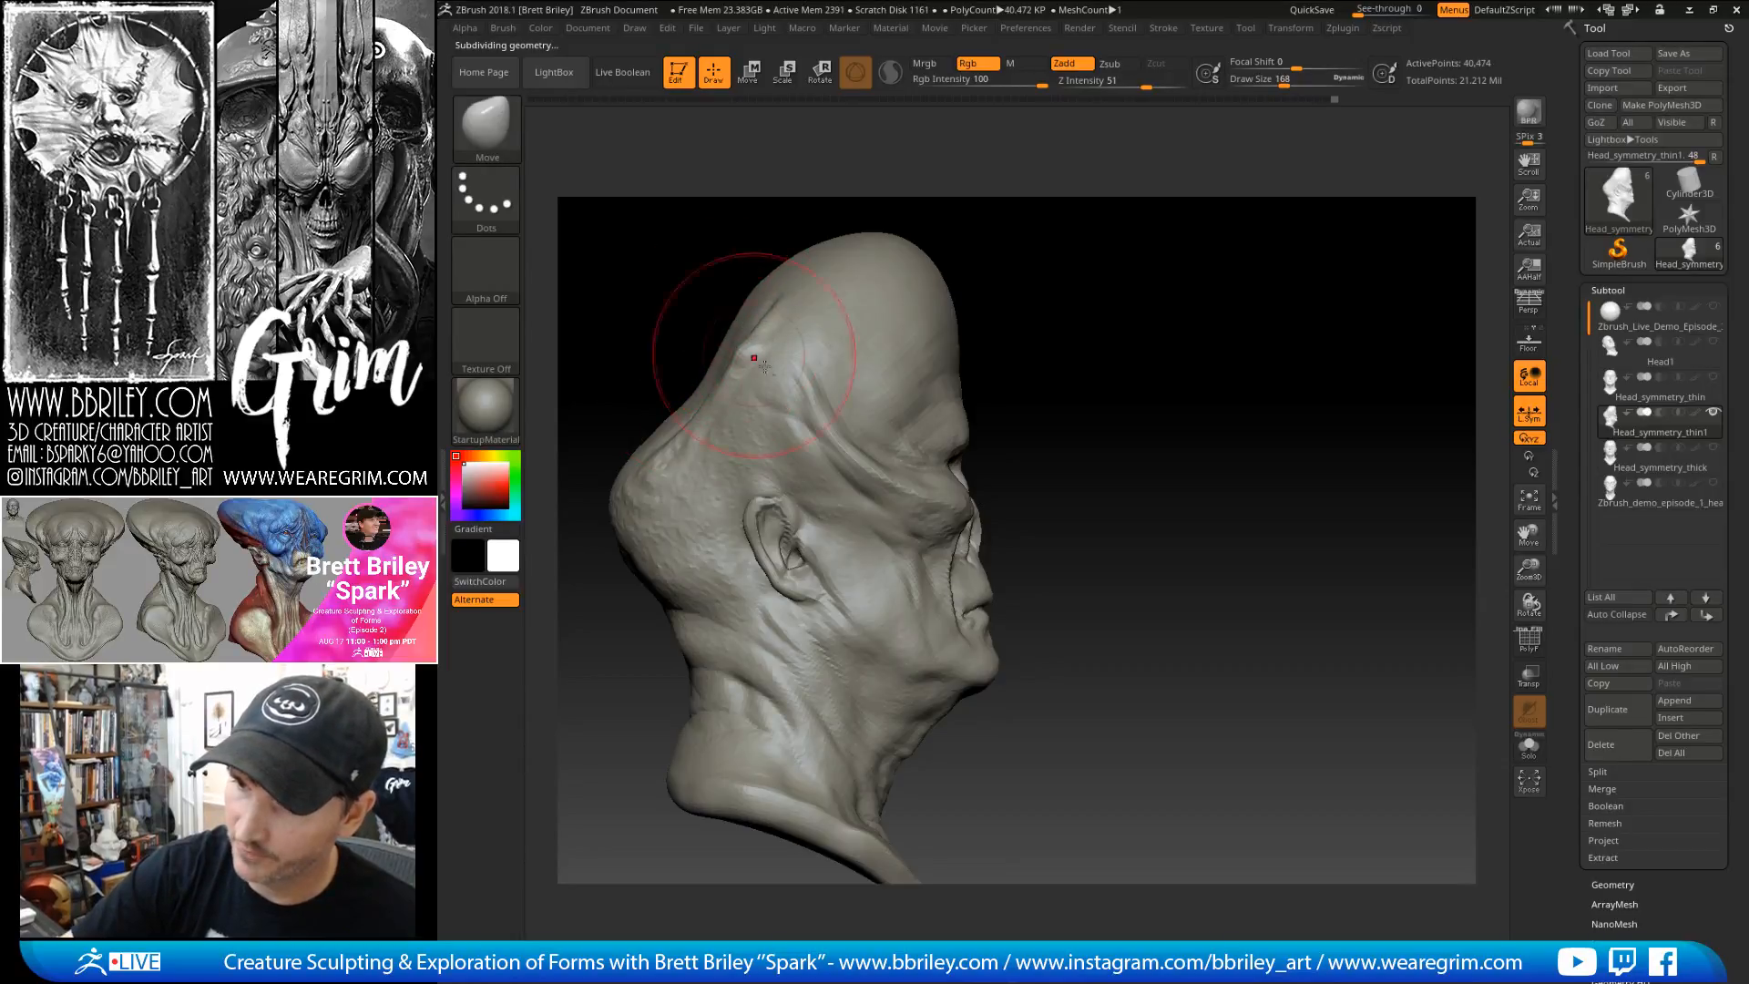
key("s")
mouse_move(799, 409)
left_mouse_down()
mouse_move(784, 438)
mouse_move(750, 321)
left_mouse_up()
- Refine the contour where the crown meets the back of the skull with the DamStandard and Move brushes
key("b")
key("d")
key("s")
key("s")
key("b")
key("m")
key("v")
key("s")
left_click_drag(745, 319, 754, 324)
mouse_move(642, 276)
left_mouse_down()
mouse_move(728, 291)
mouse_move(740, 323)
left_mouse_up()
key("s")
- Adjust the top and side of the skull with the Move brush at draw sizes 138, 163 and 143
left_click_drag(975, 289, 1101, 437, "alt")
left_click_drag(847, 429, 849, 407)
mouse_move(1039, 351)
left_mouse_down()
mouse_move(931, 358)
mouse_move(902, 464)
left_mouse_up()
left_click_drag(965, 360, 1039, 359)
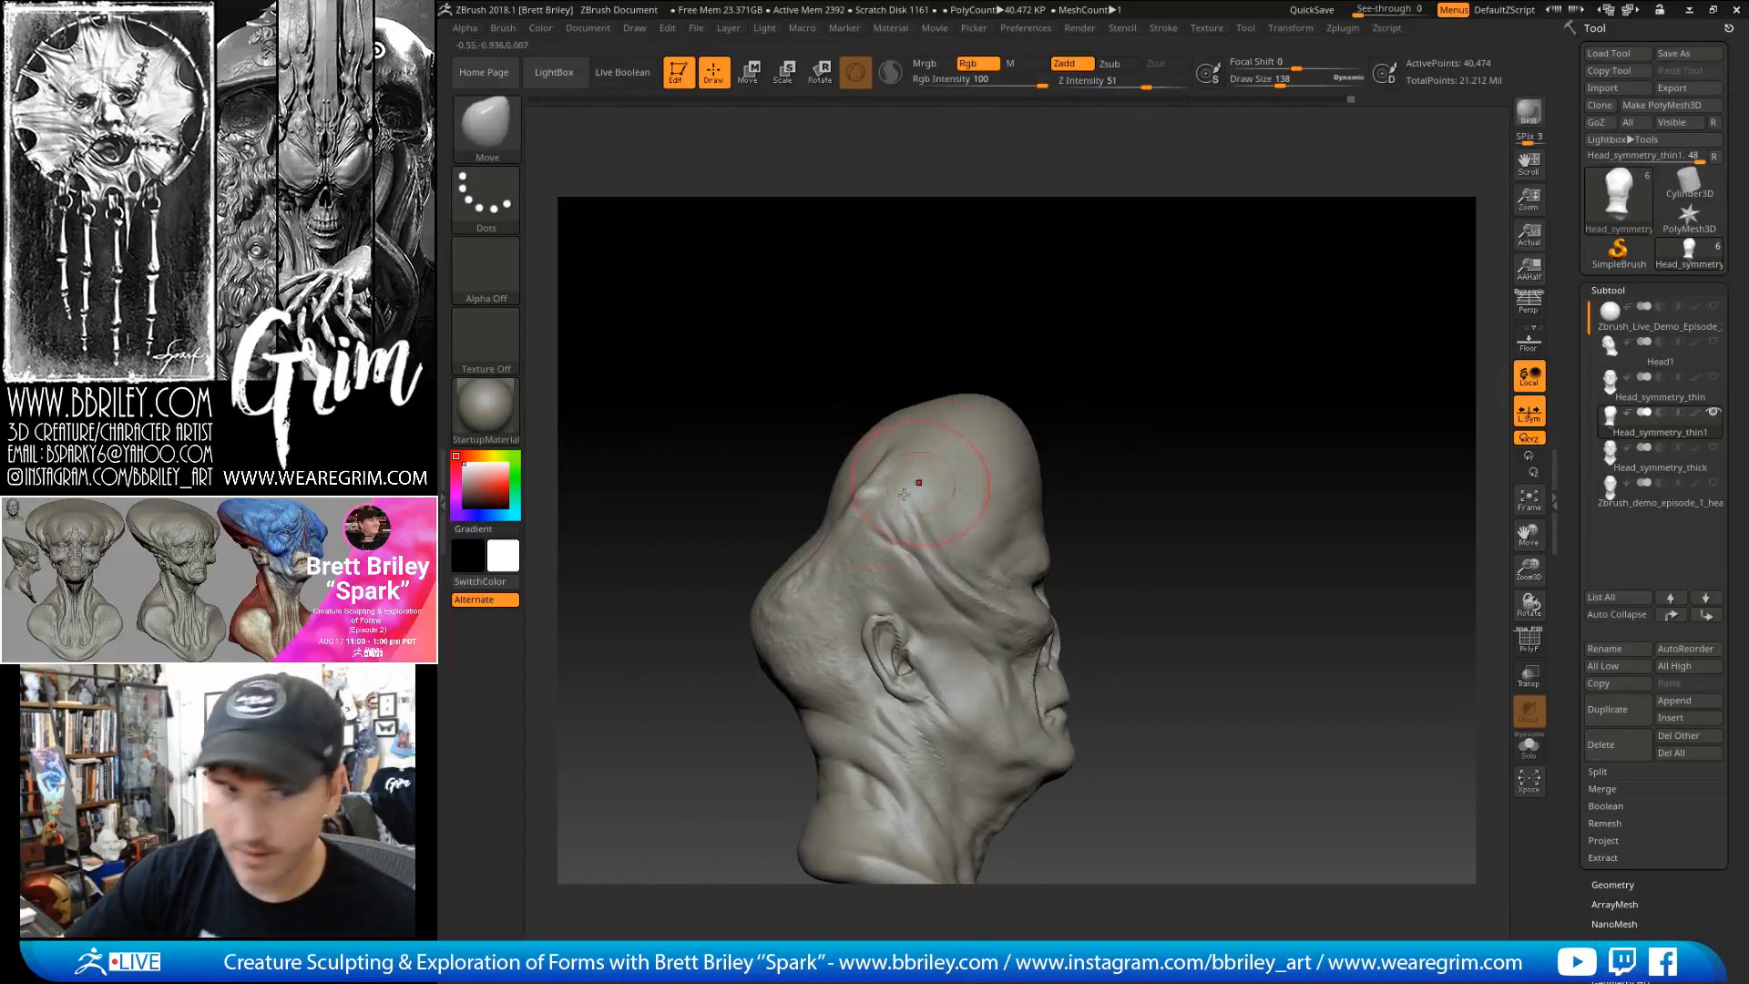
key("bracketright")
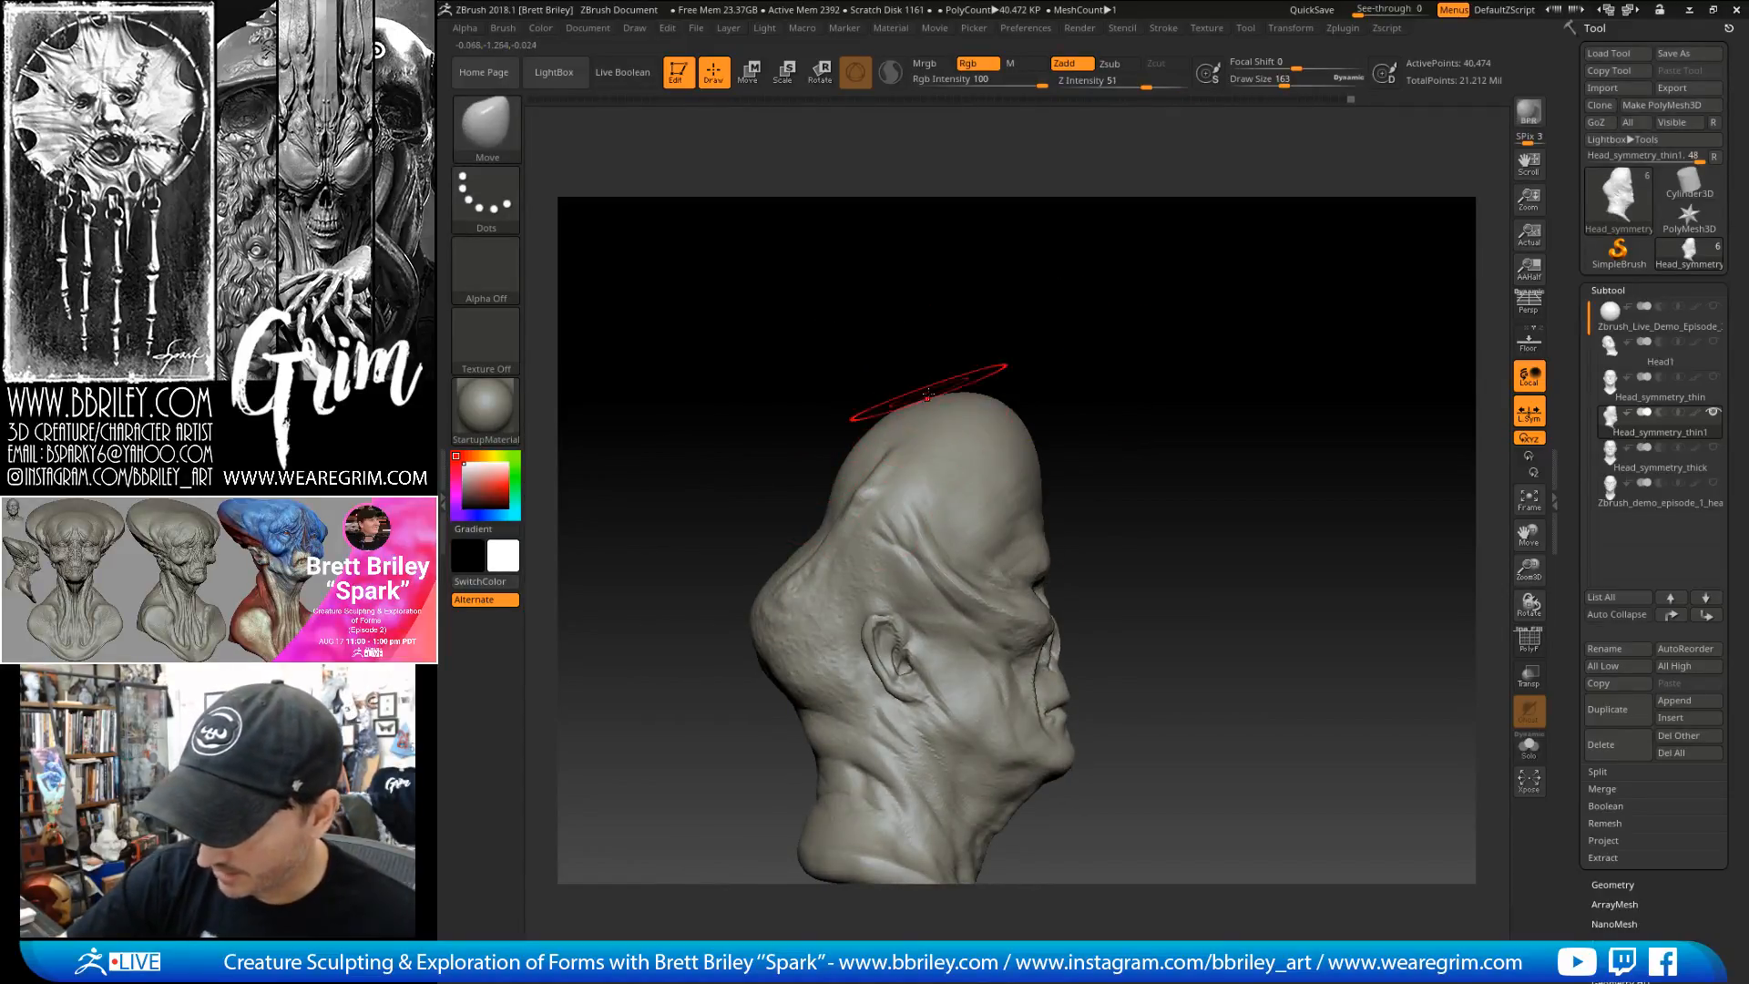
key("bracketleft")
mouse_move(1075, 510)
left_mouse_down()
mouse_move(1122, 458)
mouse_move(1120, 401)
left_mouse_up()
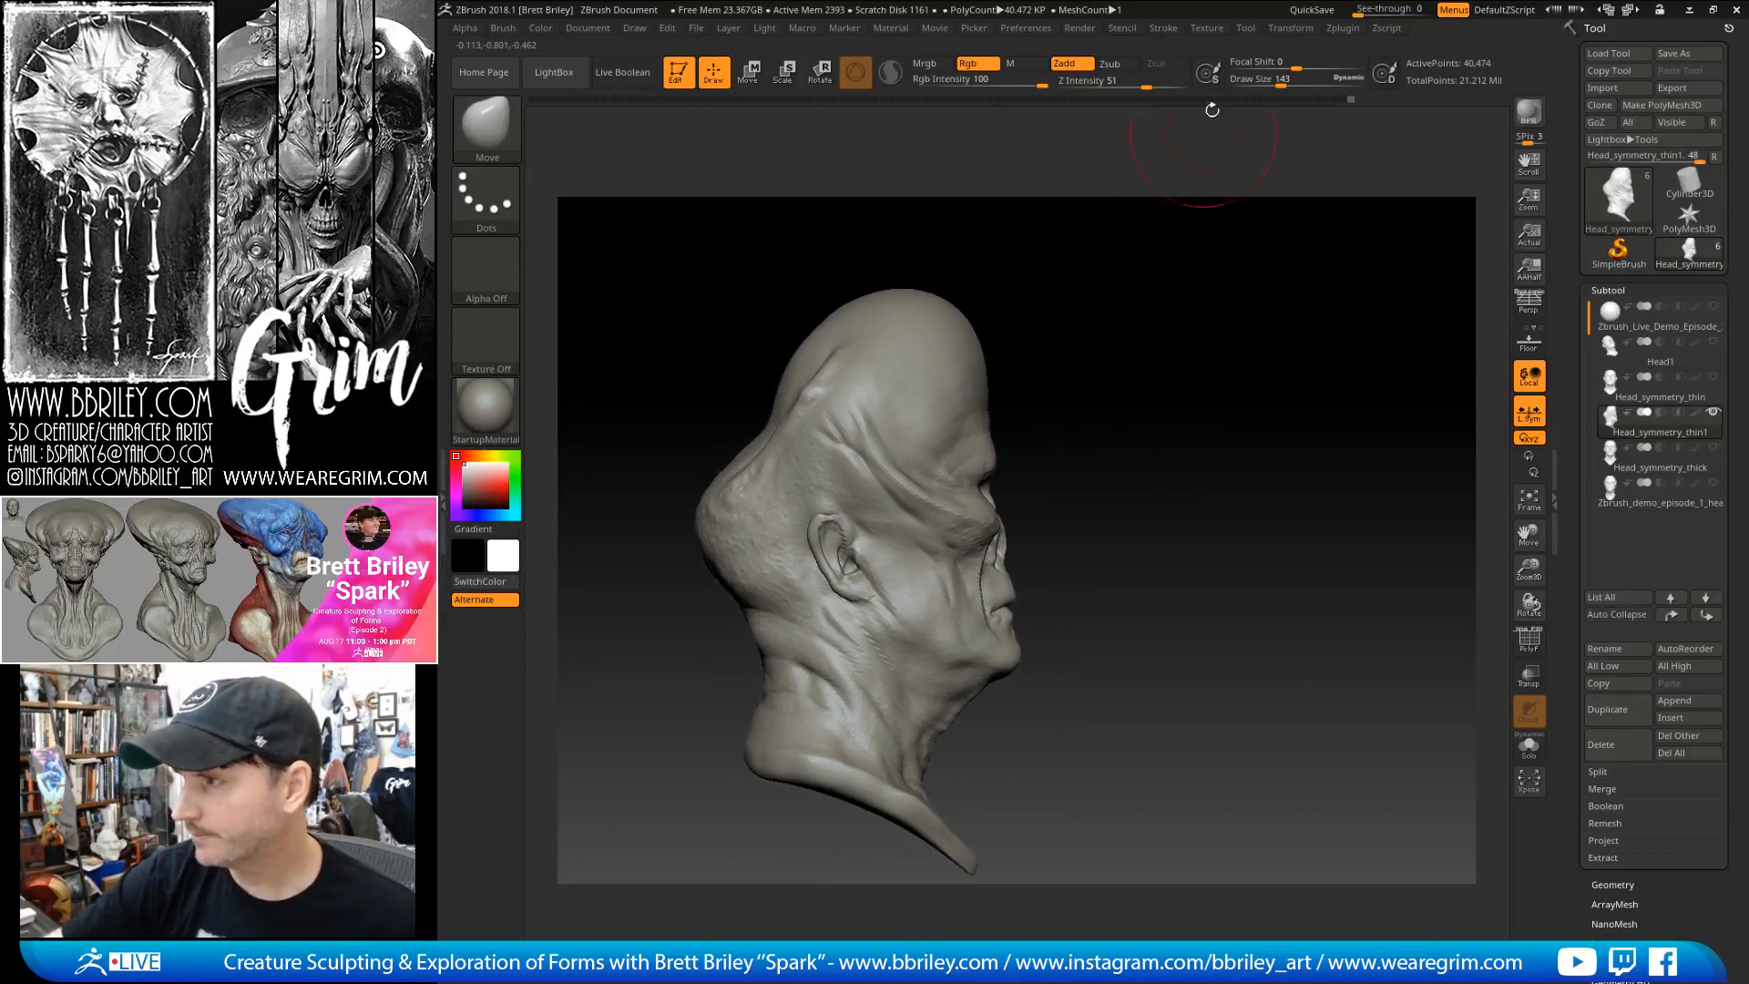
- Save the current sculpt as a tool file
left_click(1246, 28)
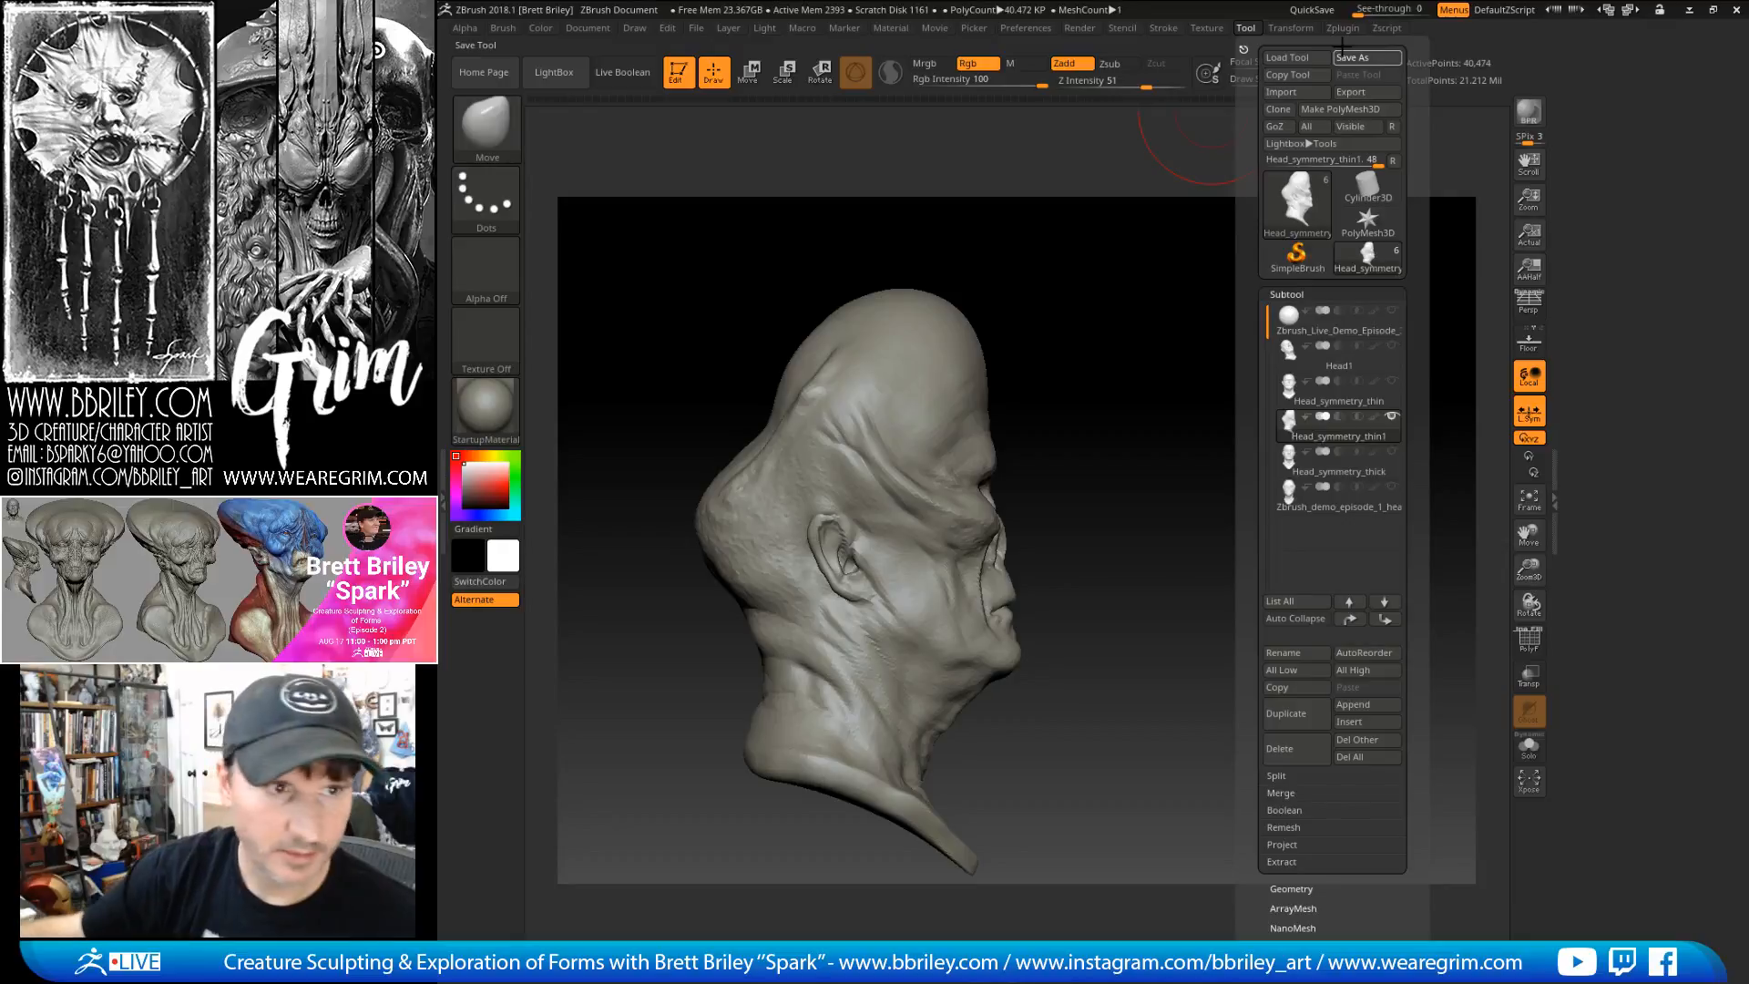
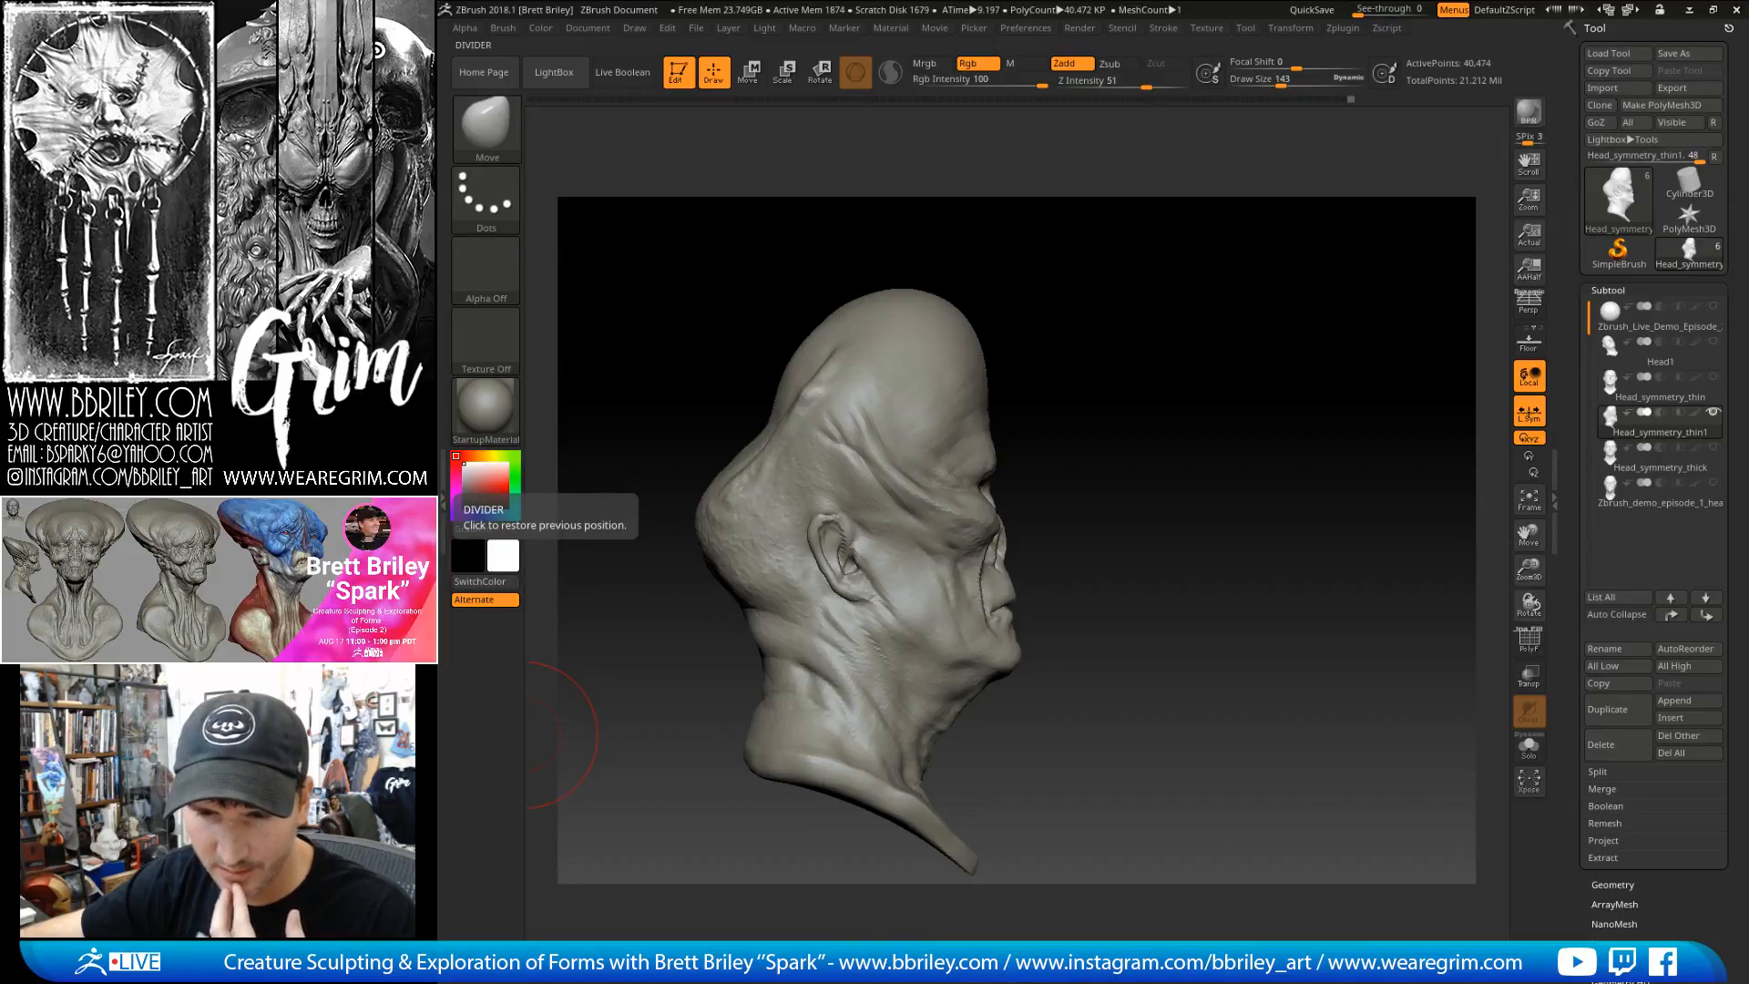
- Adjust the cheekbones and sides of the face from the front with the Move brush at draw size 119
mouse_move(1397, 550)
left_mouse_down()
mouse_move(1226, 512)
mouse_move(1273, 539)
mouse_move(1051, 387)
mouse_move(1084, 343)
mouse_move(1057, 392)
mouse_move(1067, 360)
mouse_move(1049, 342)
mouse_move(1054, 500)
left_mouse_up()
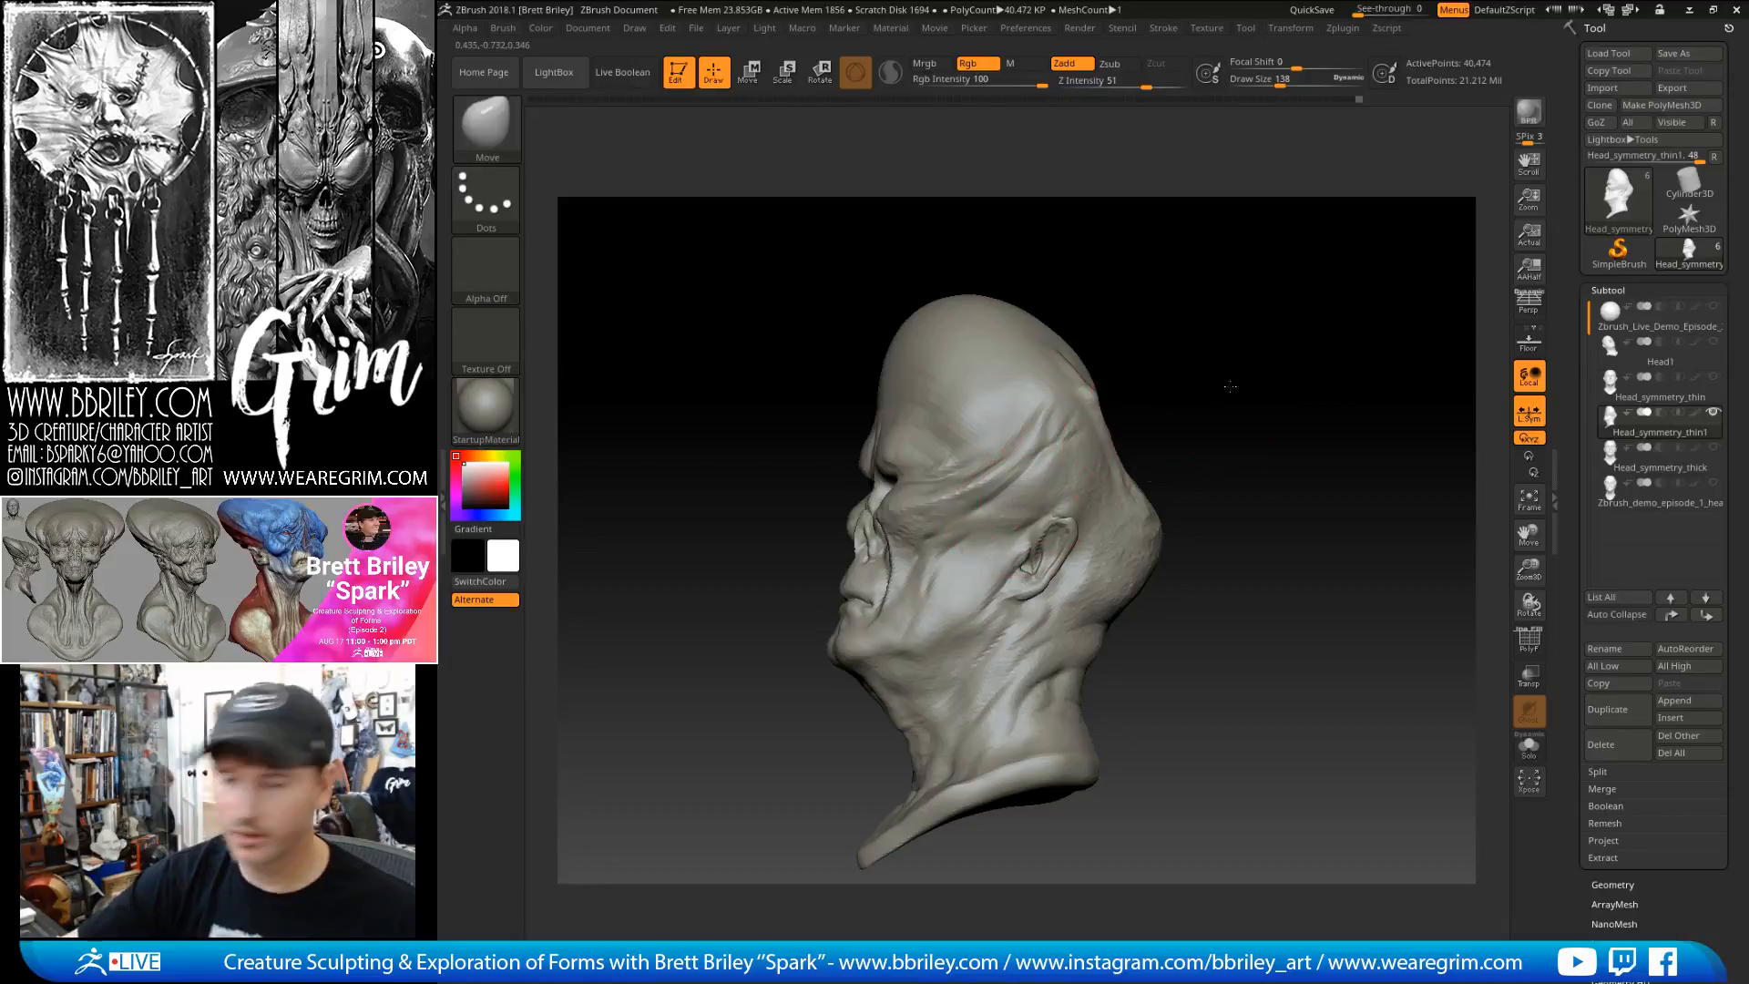
left_click_drag(1222, 379, 997, 535)
mouse_move(1036, 522)
right_mouse_down()
mouse_move(1089, 467)
mouse_move(1172, 449)
mouse_move(1149, 432)
mouse_move(1175, 446)
mouse_move(1147, 420)
right_mouse_up()
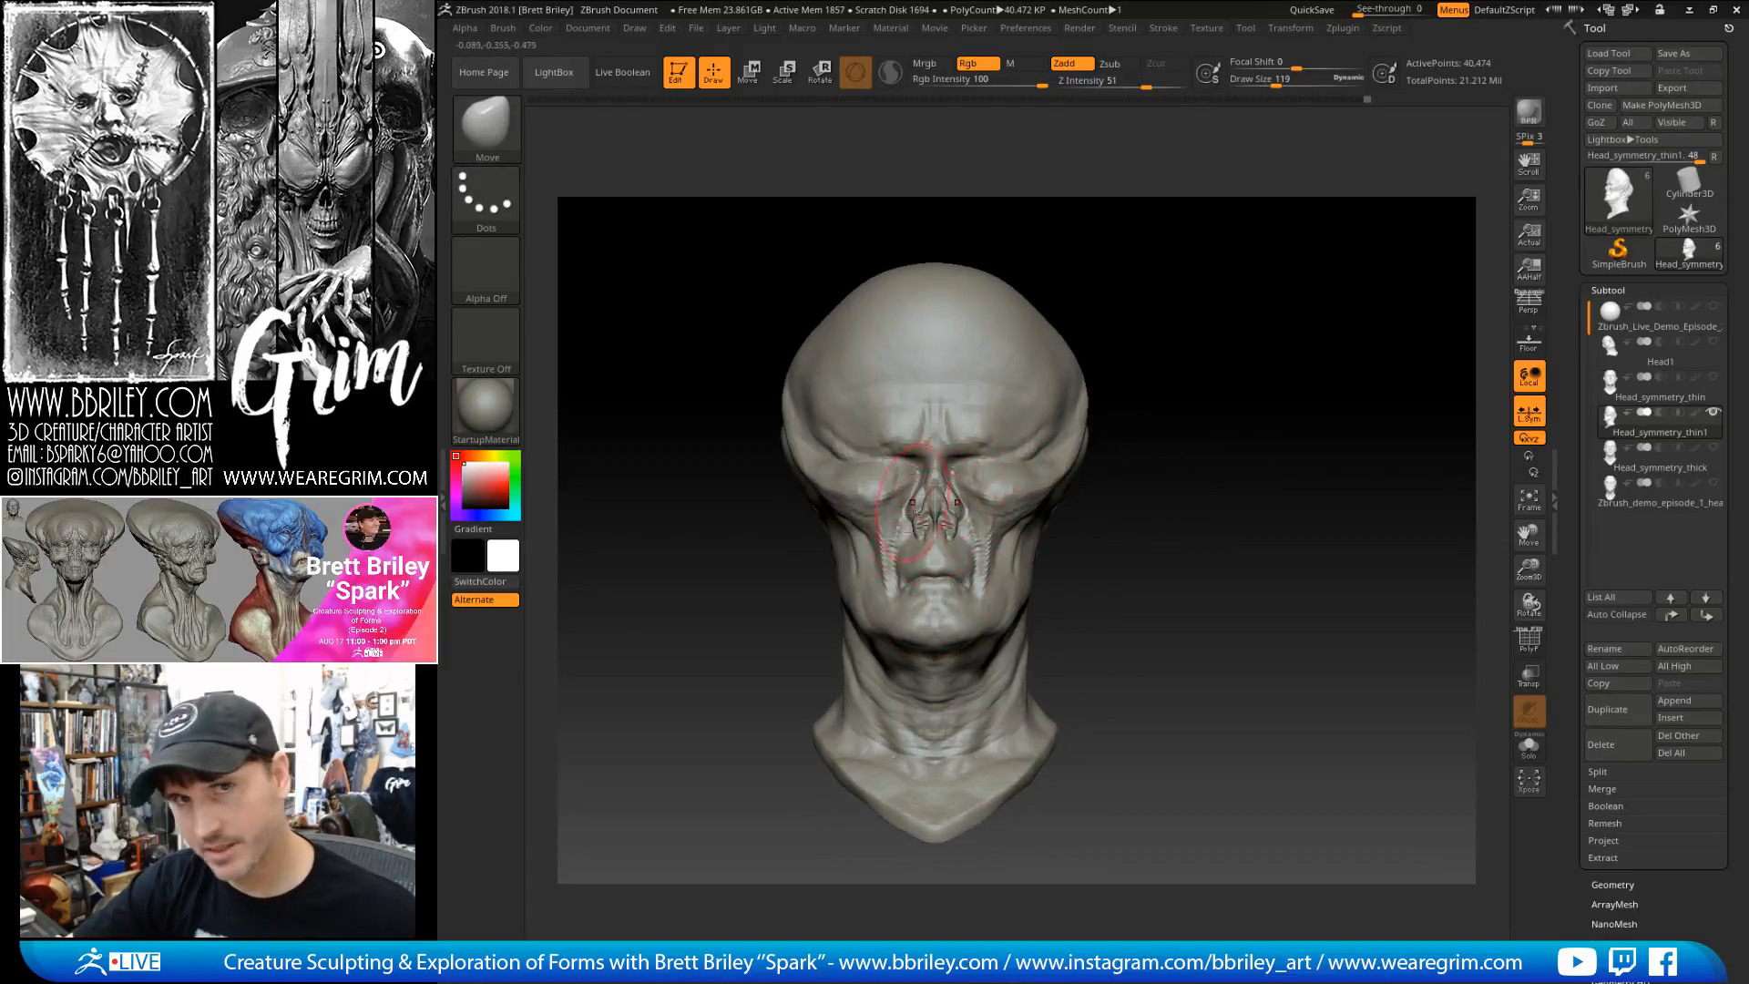
right_click_drag(1150, 336, 1089, 376)
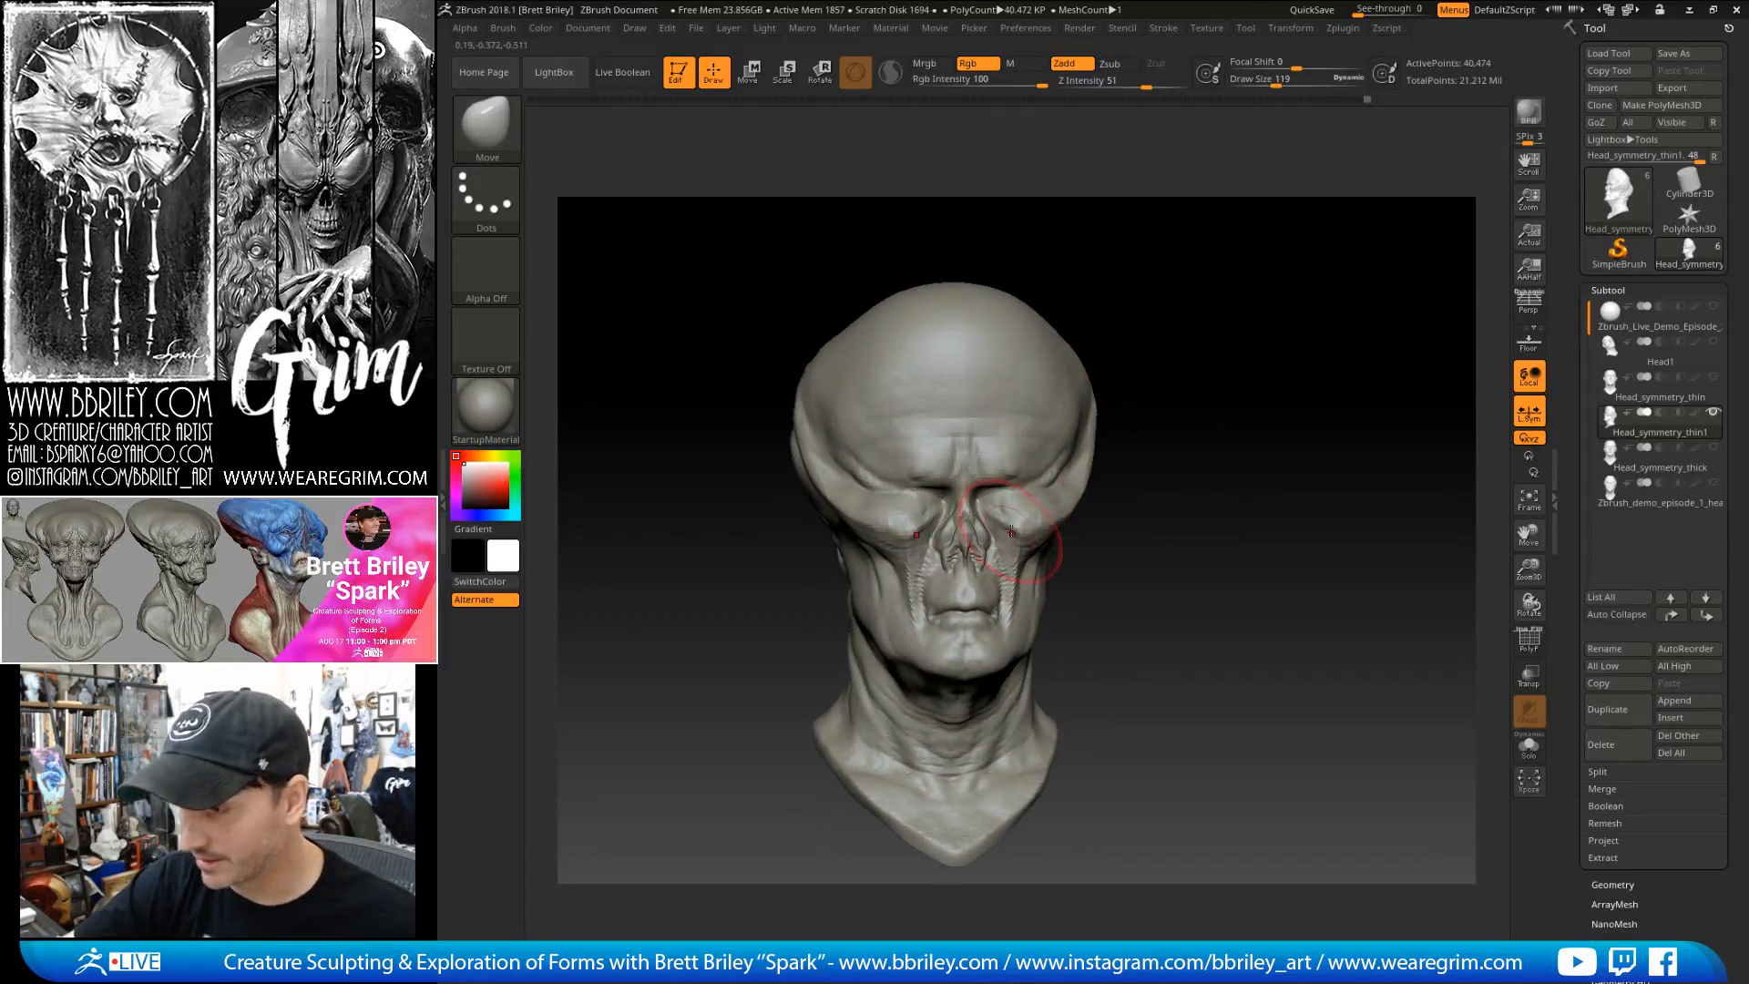
key("[")
key("]")
right_click_drag(1156, 427, 1160, 476)
key("]")
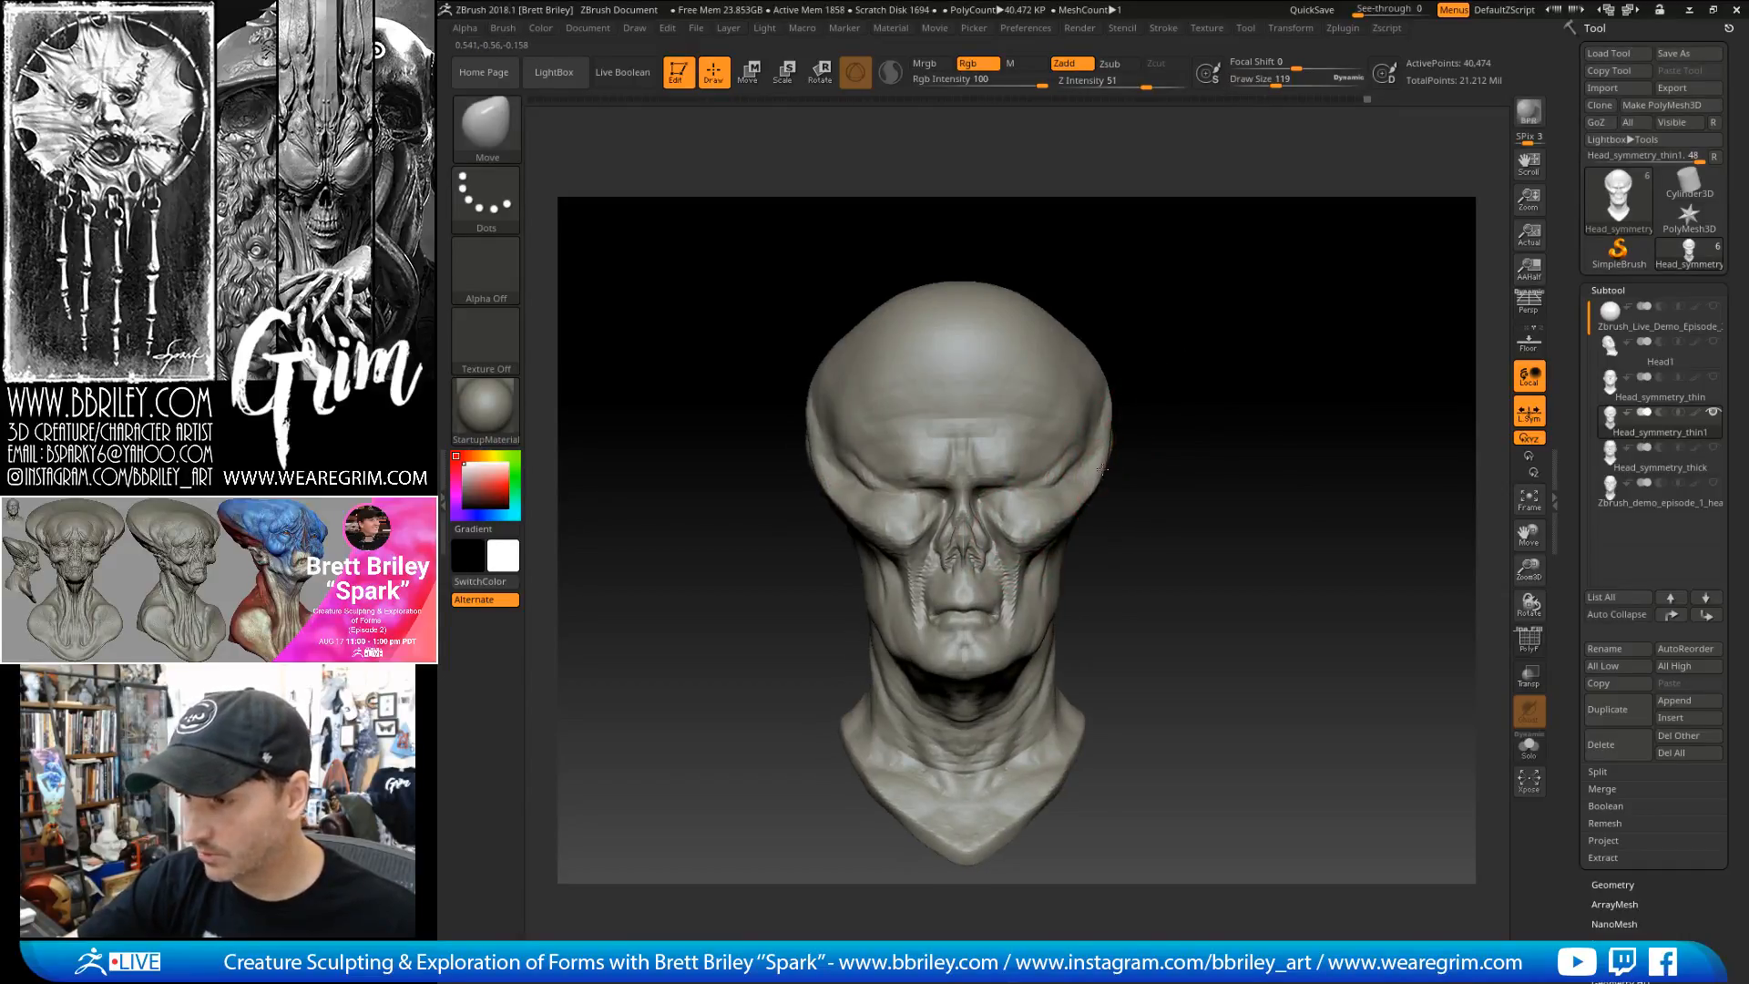
mouse_move(1145, 401)
left_mouse_down()
mouse_move(1183, 359)
mouse_move(1189, 389)
mouse_move(1130, 455)
left_mouse_up()
- Build up and smooth the forms beneath the cheekbones with the Standard brush at draw size 27
key("b")
key("s")
key("t")
key("s")
left_click_drag(1083, 523, 1033, 580)
left_click_drag(1230, 401, 1331, 399)
left_click_drag(1090, 522, 1071, 550, "shift")
left_click_drag(1262, 406, 1283, 362)
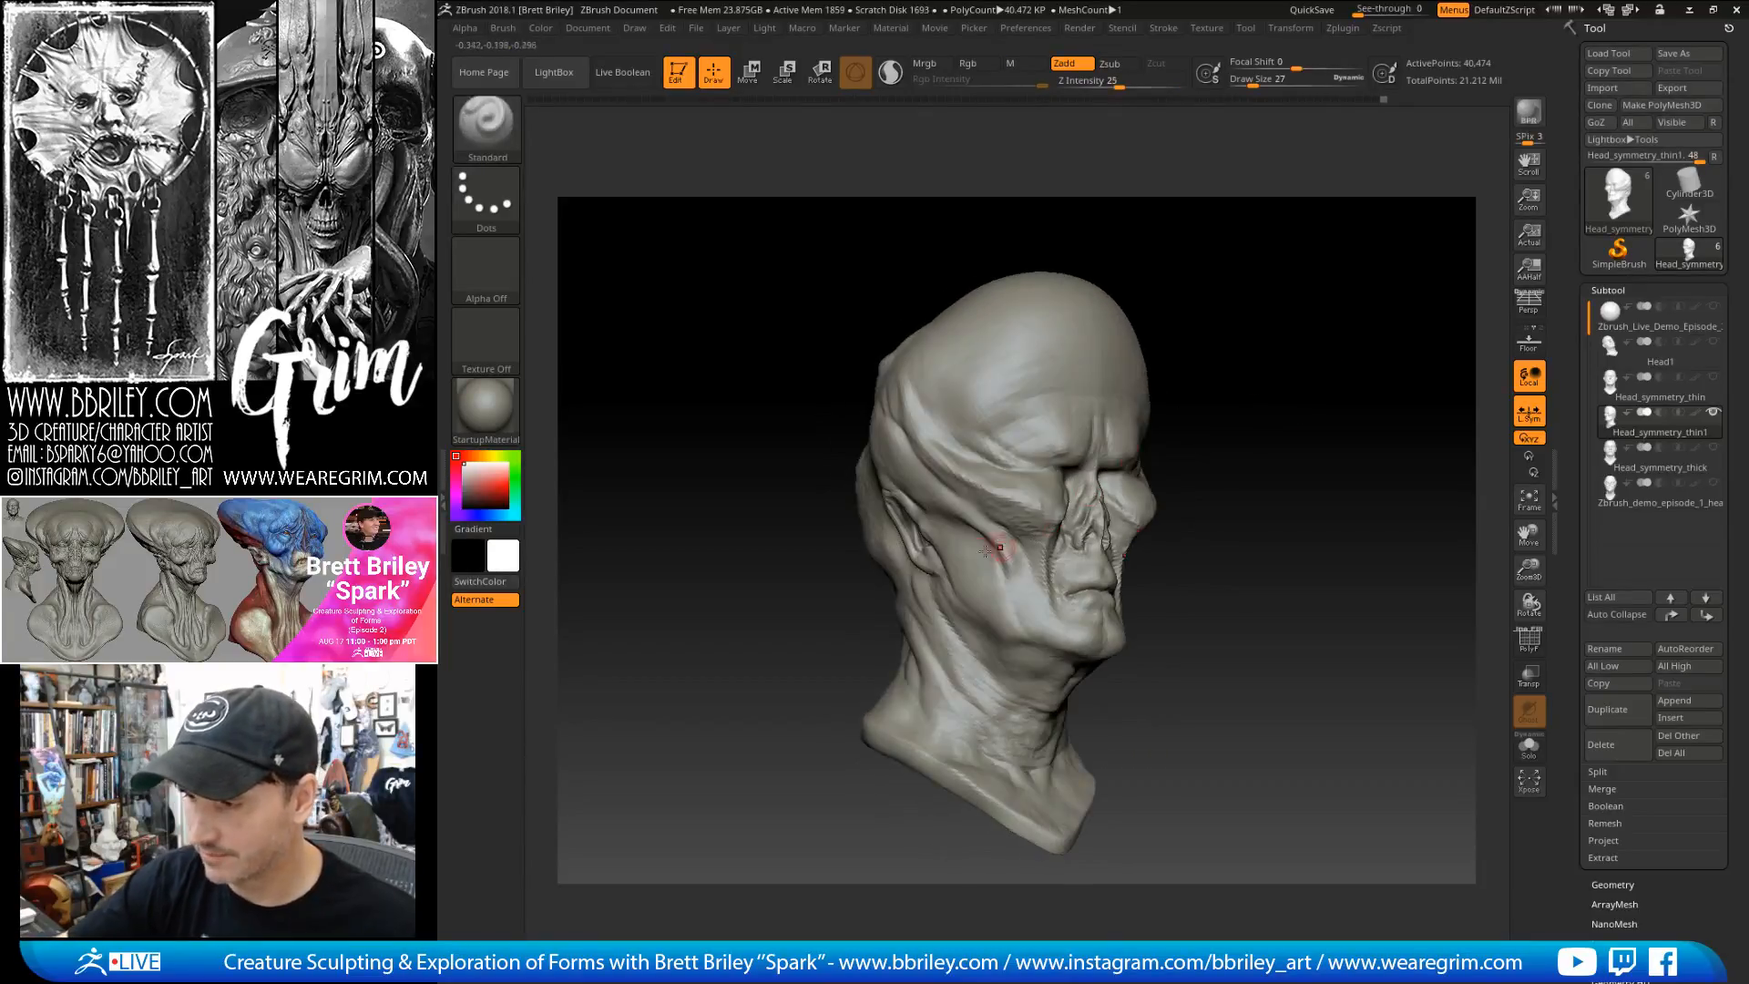
- Add and soften thinner folds running from the cheekbone down the cheek with the Standard brush at draw size 13
key("s")
left_click_drag(952, 524, 936, 526)
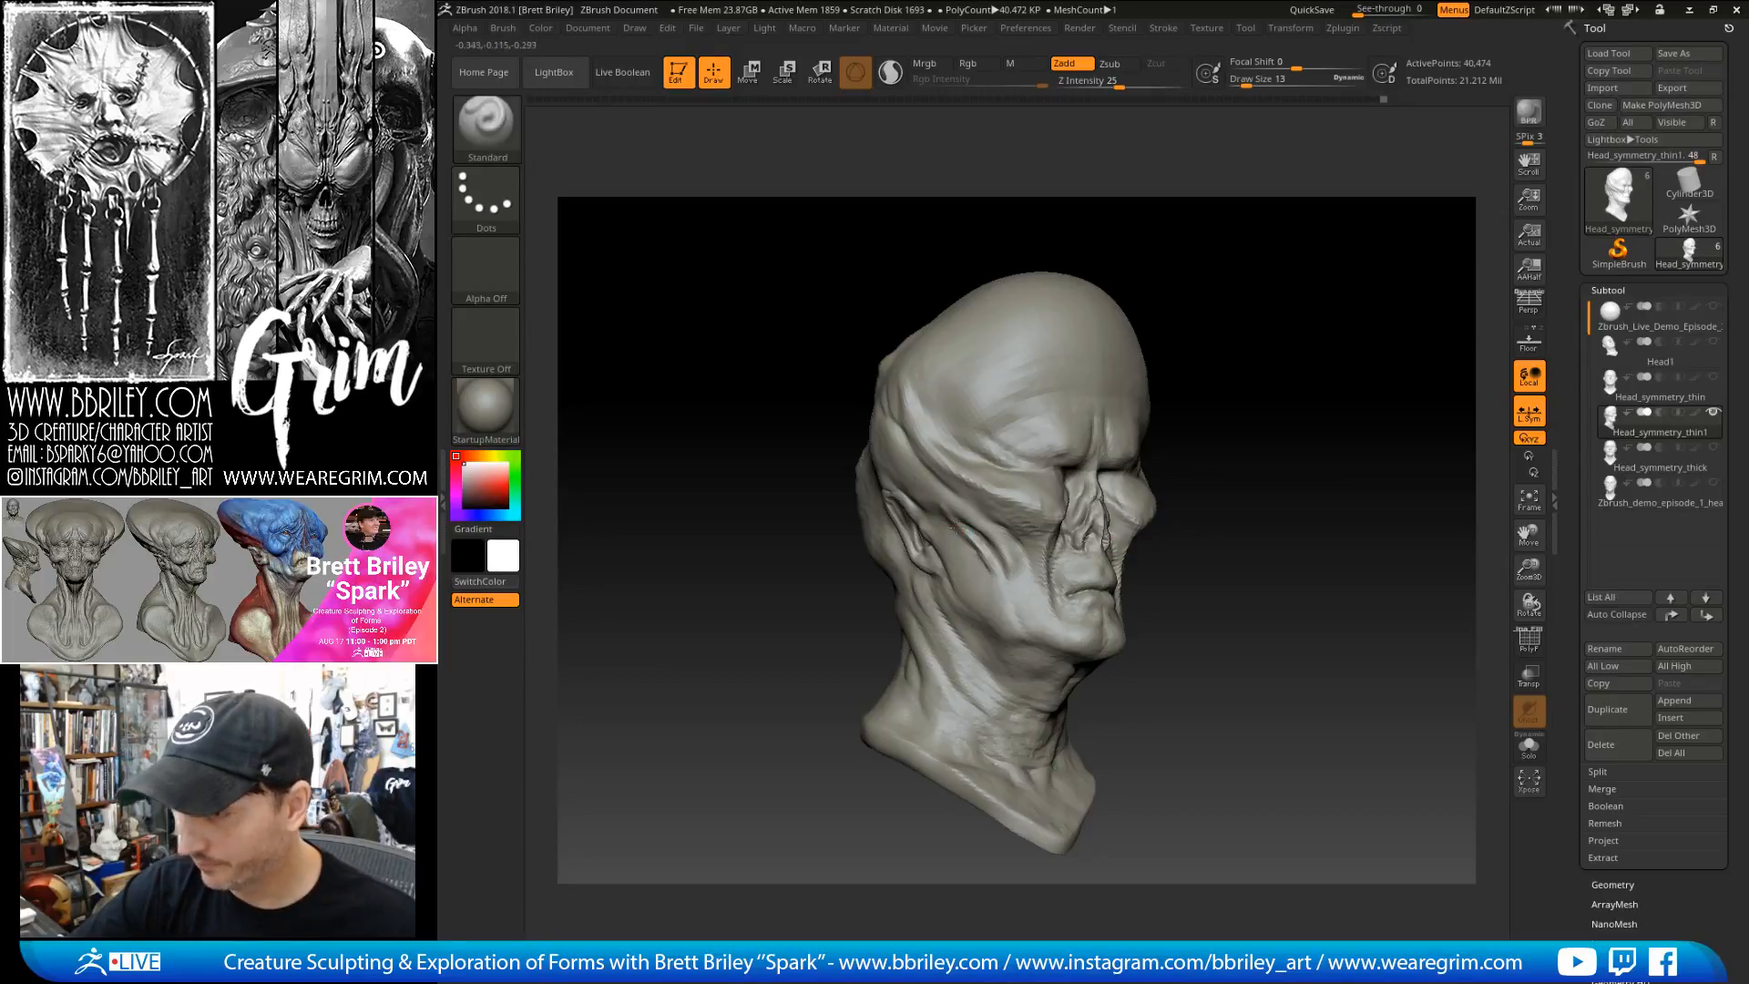
key("shift")
left_click_drag(973, 540, 988, 567, "shift")
left_click_drag(1250, 385, 1339, 377)
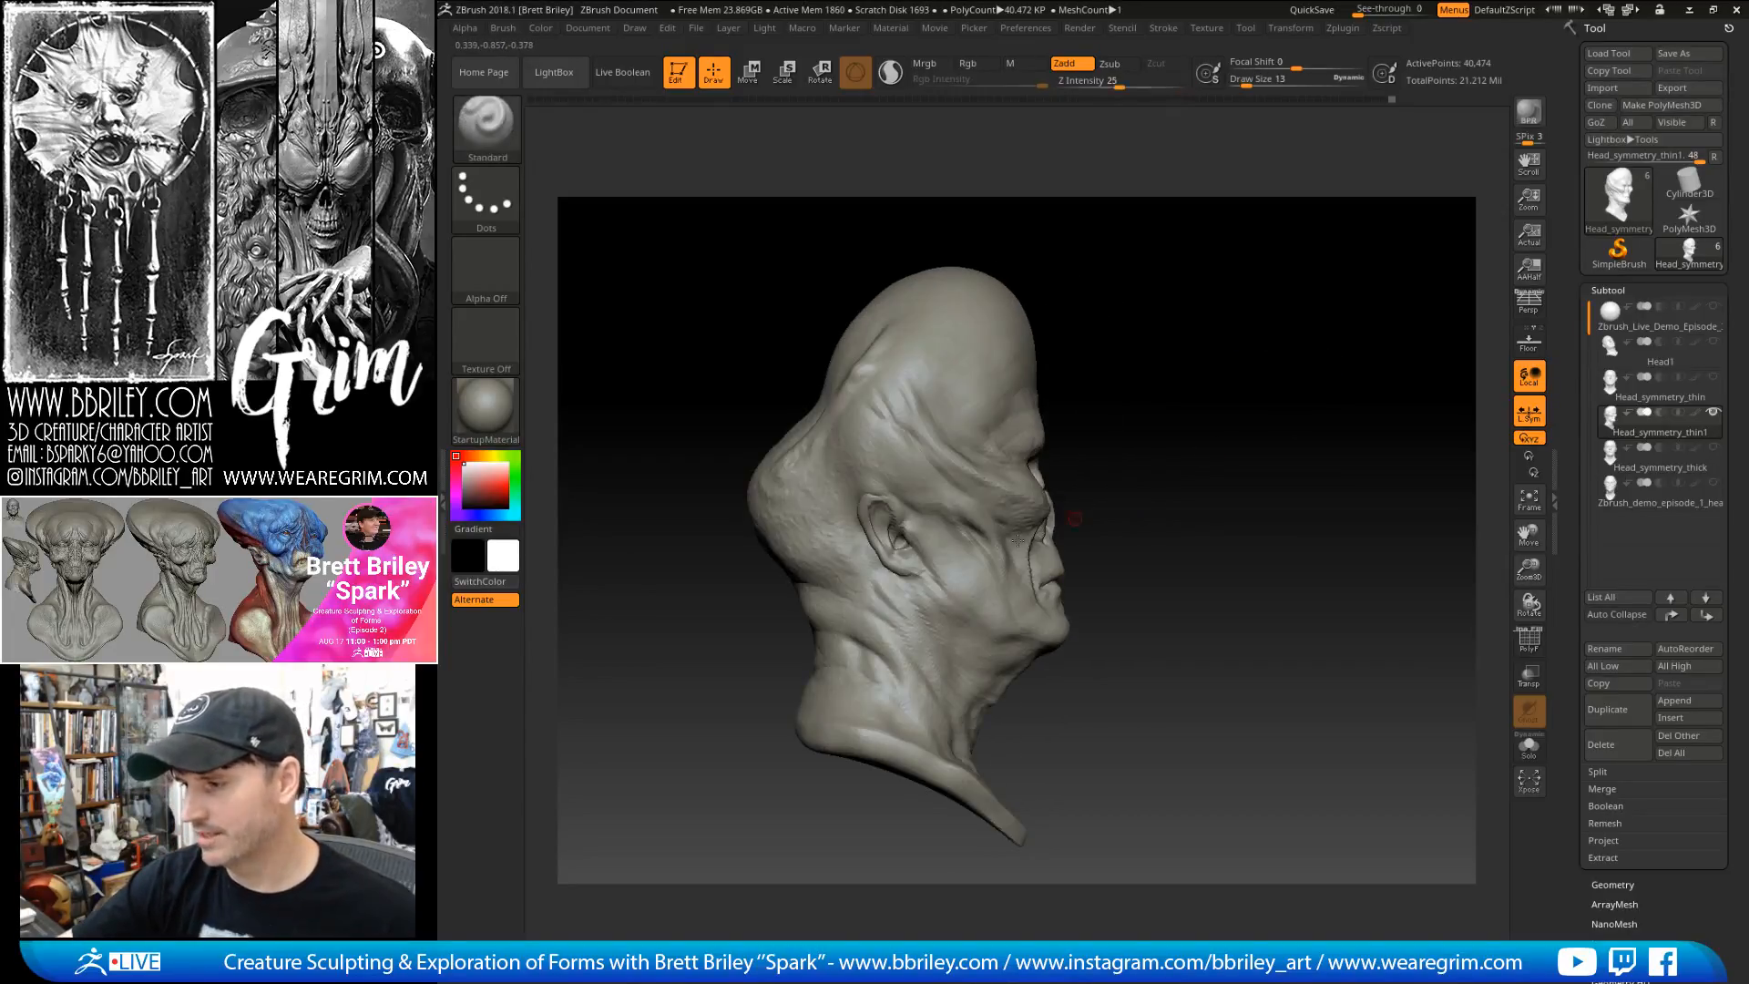
left_click_drag(1158, 443, 1129, 414)
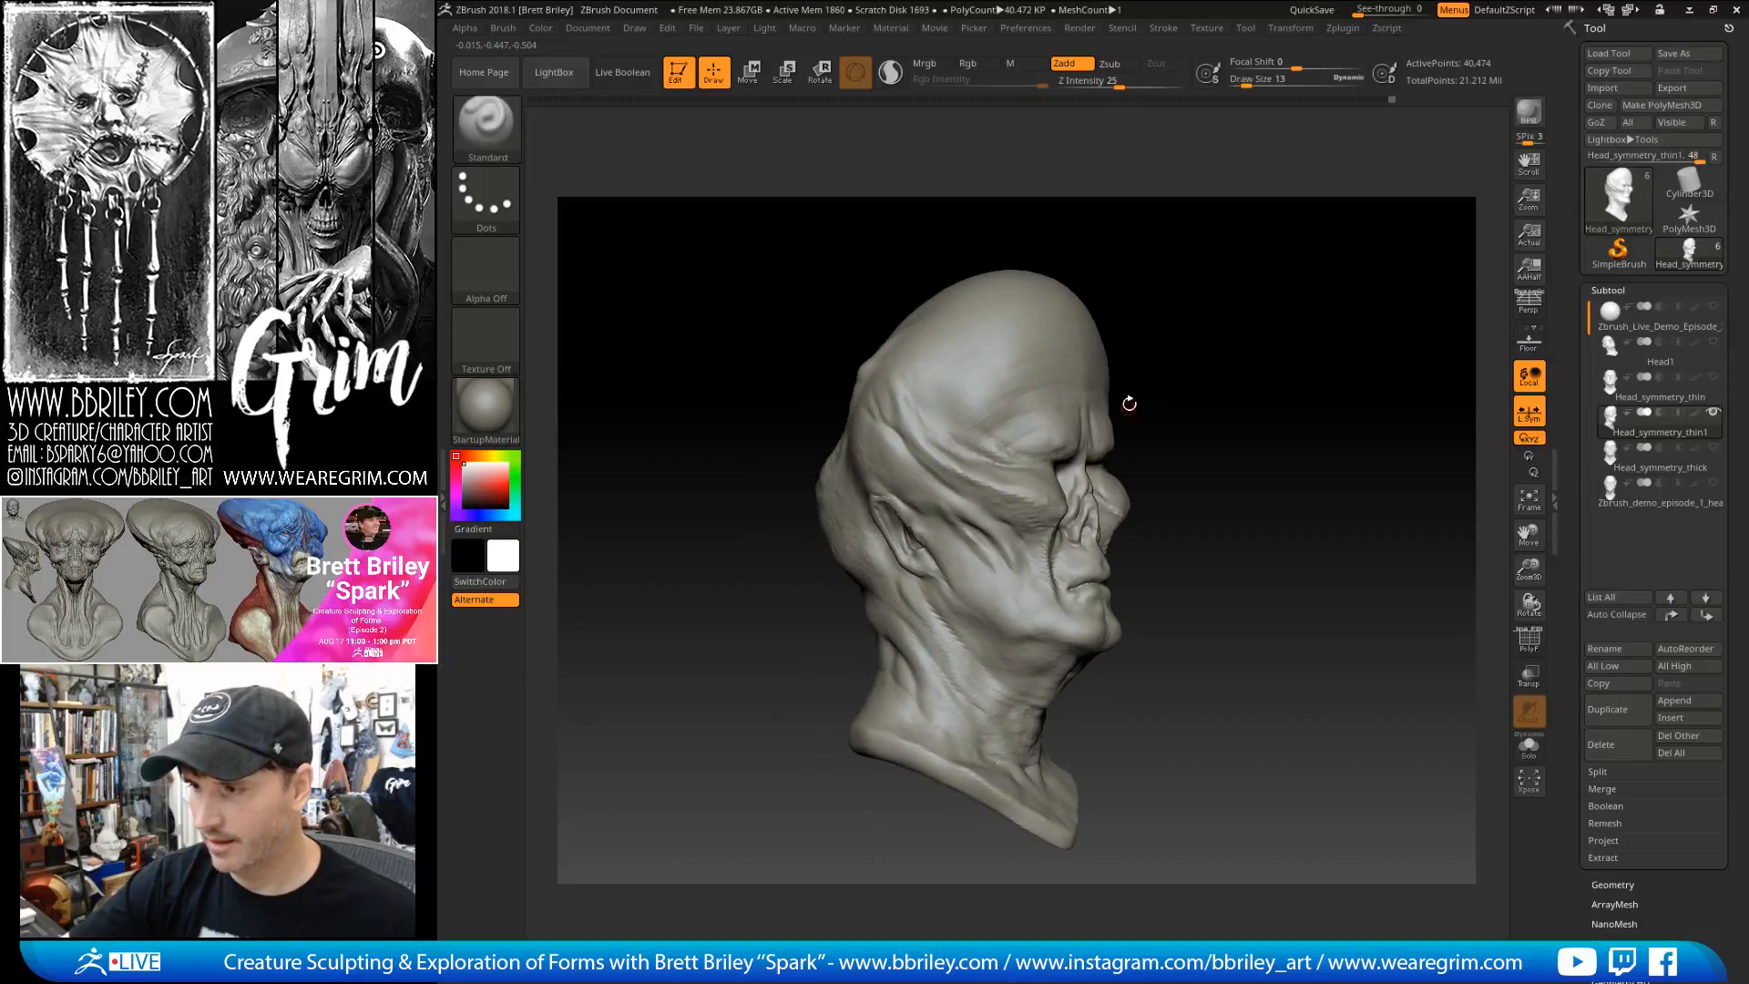
- Return to the higher subdivision level and carve creases along the cheekbone and cheek with DamStandard at draw sizes 8 and 12
key("ctrl+d")
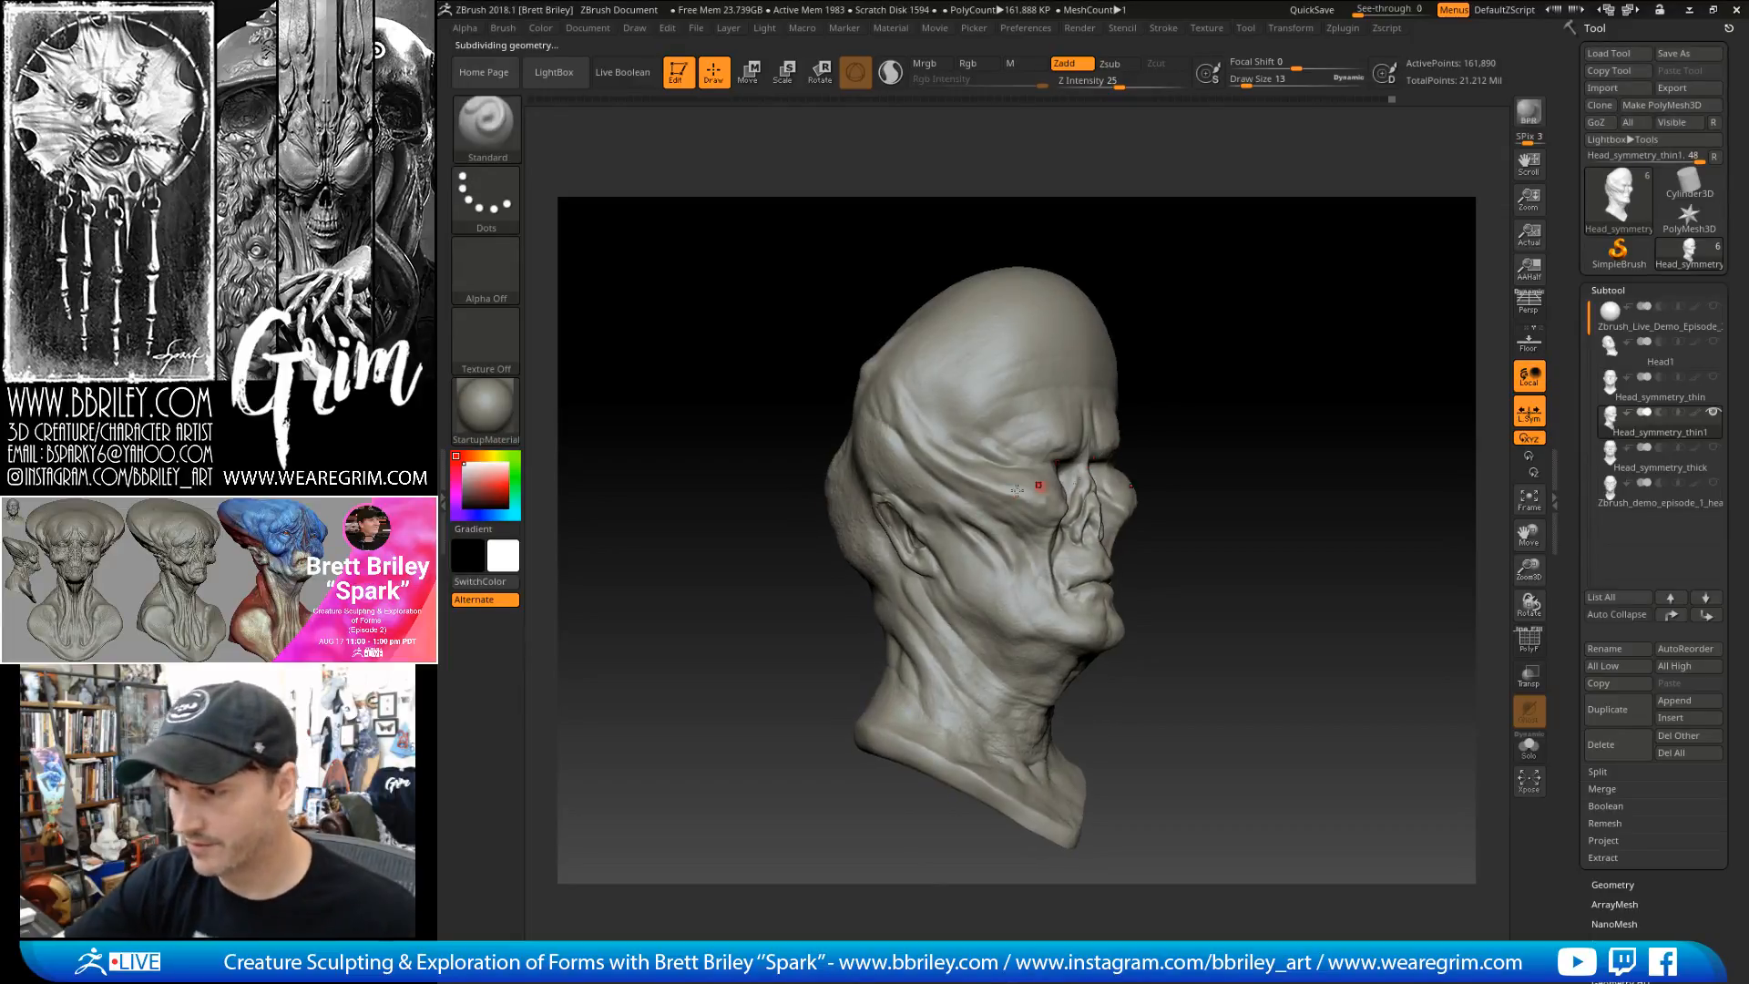
key("b")
key("d")
key("s")
key("bracketleft")
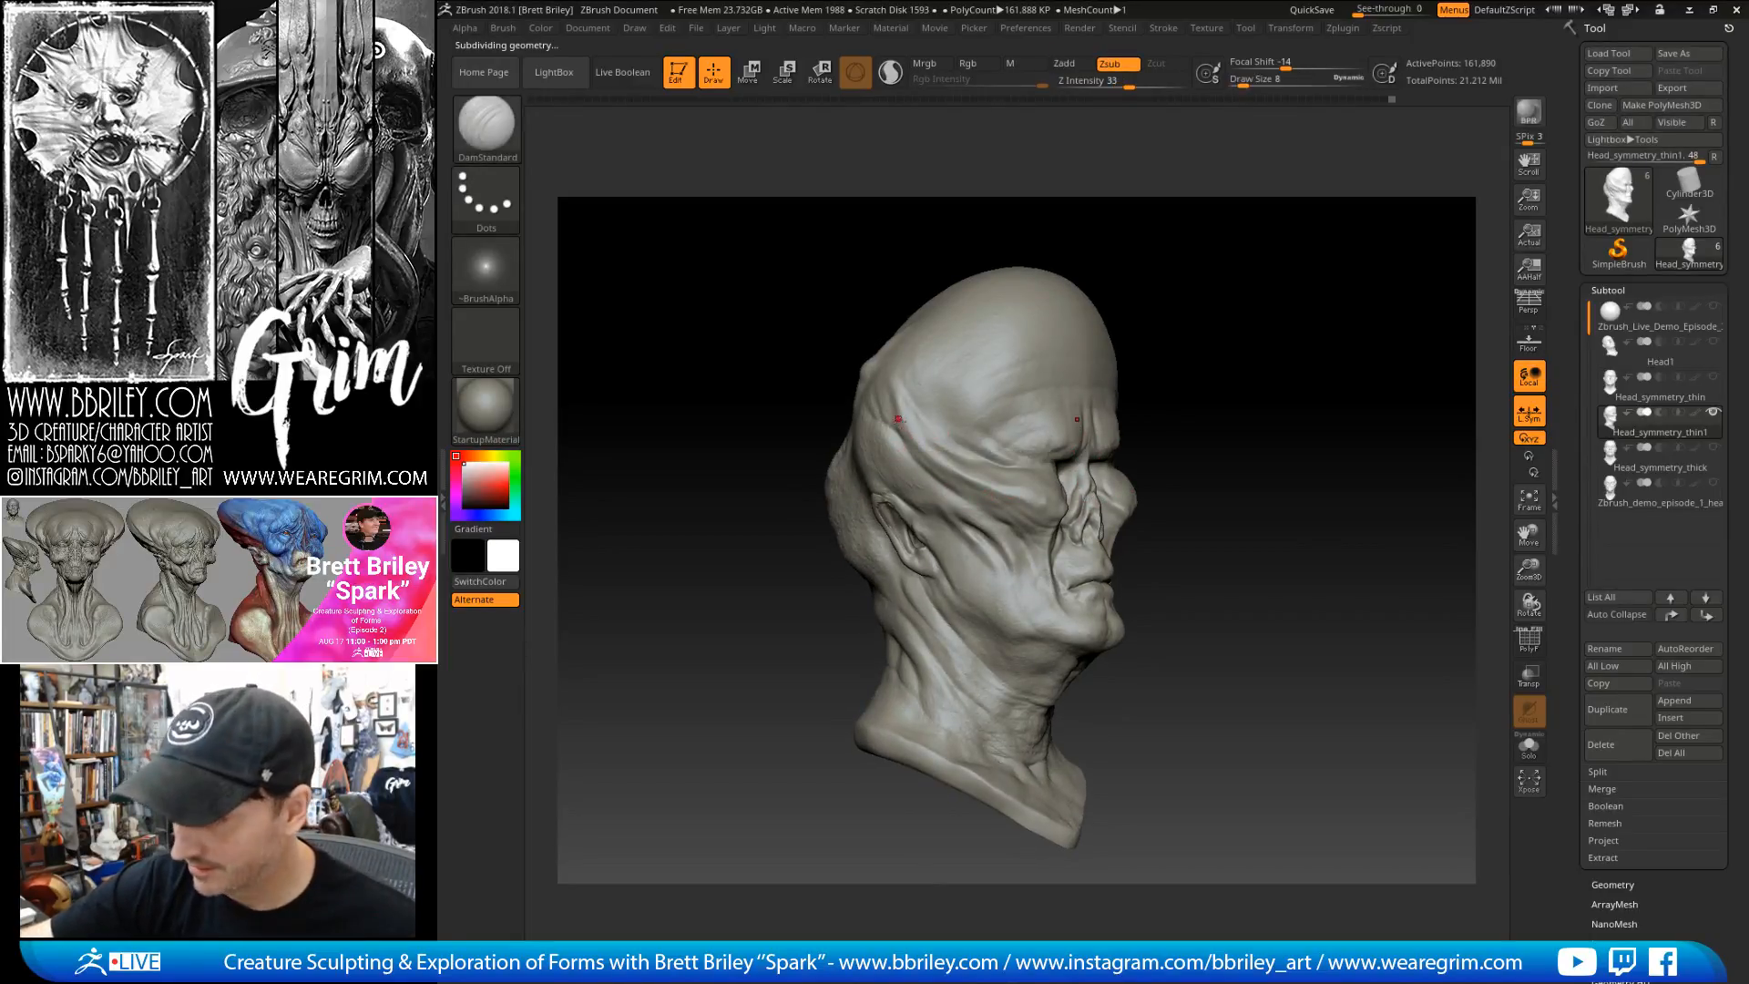
key("bracketright")
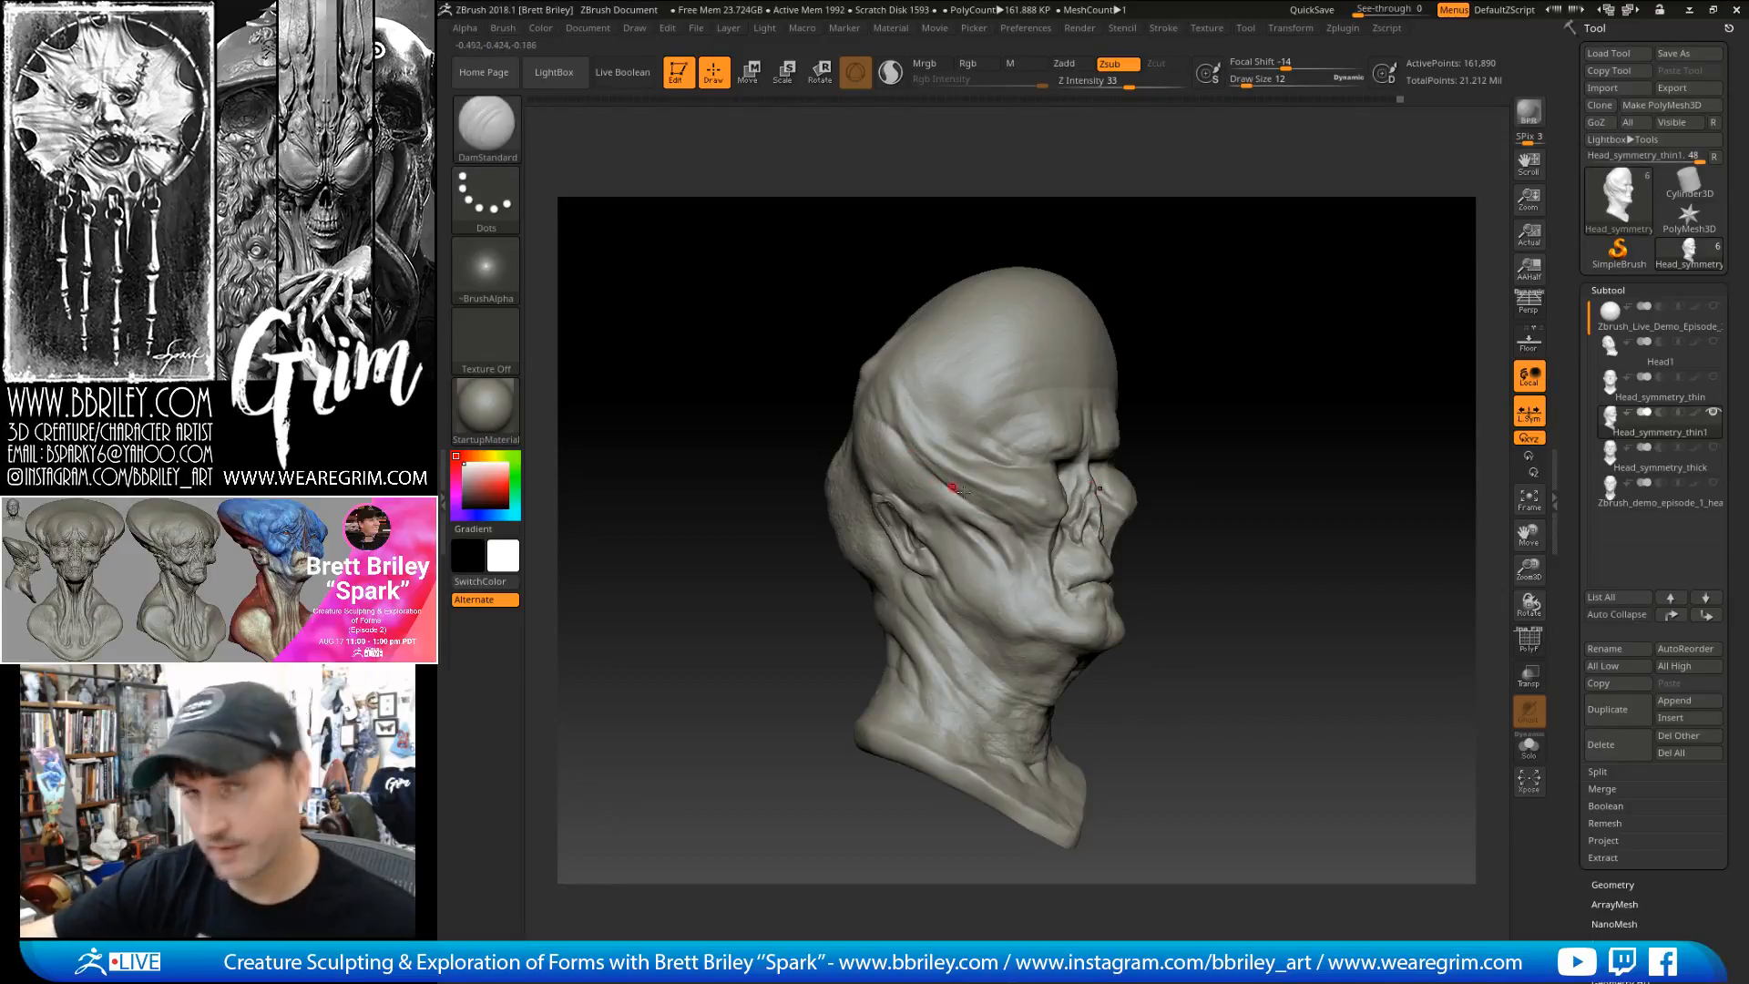
right_click_drag(960, 522, 966, 528)
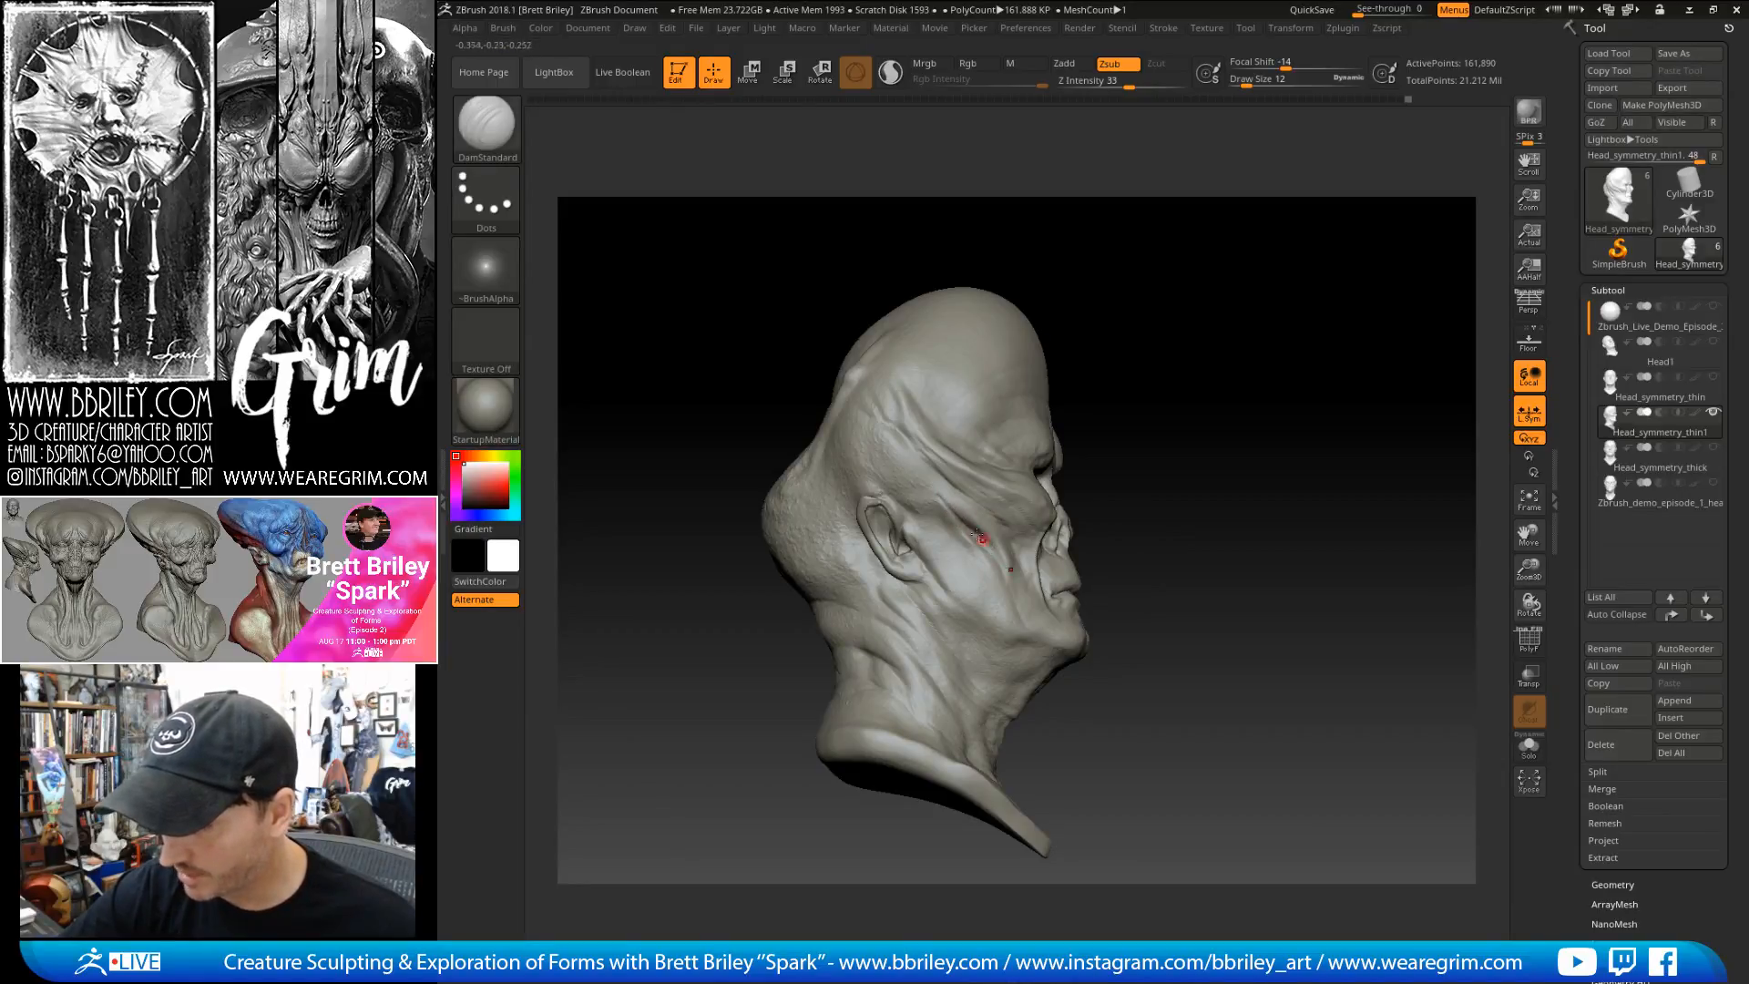
mouse_move(1150, 329)
left_mouse_down()
mouse_move(1131, 346)
mouse_move(1159, 390)
mouse_move(1143, 401)
left_mouse_up()
- Raise and smooth thin ridges between the cheek creases with the Standard brush at draw sizes 8 and 9
key("b")
key("s")
key("t")
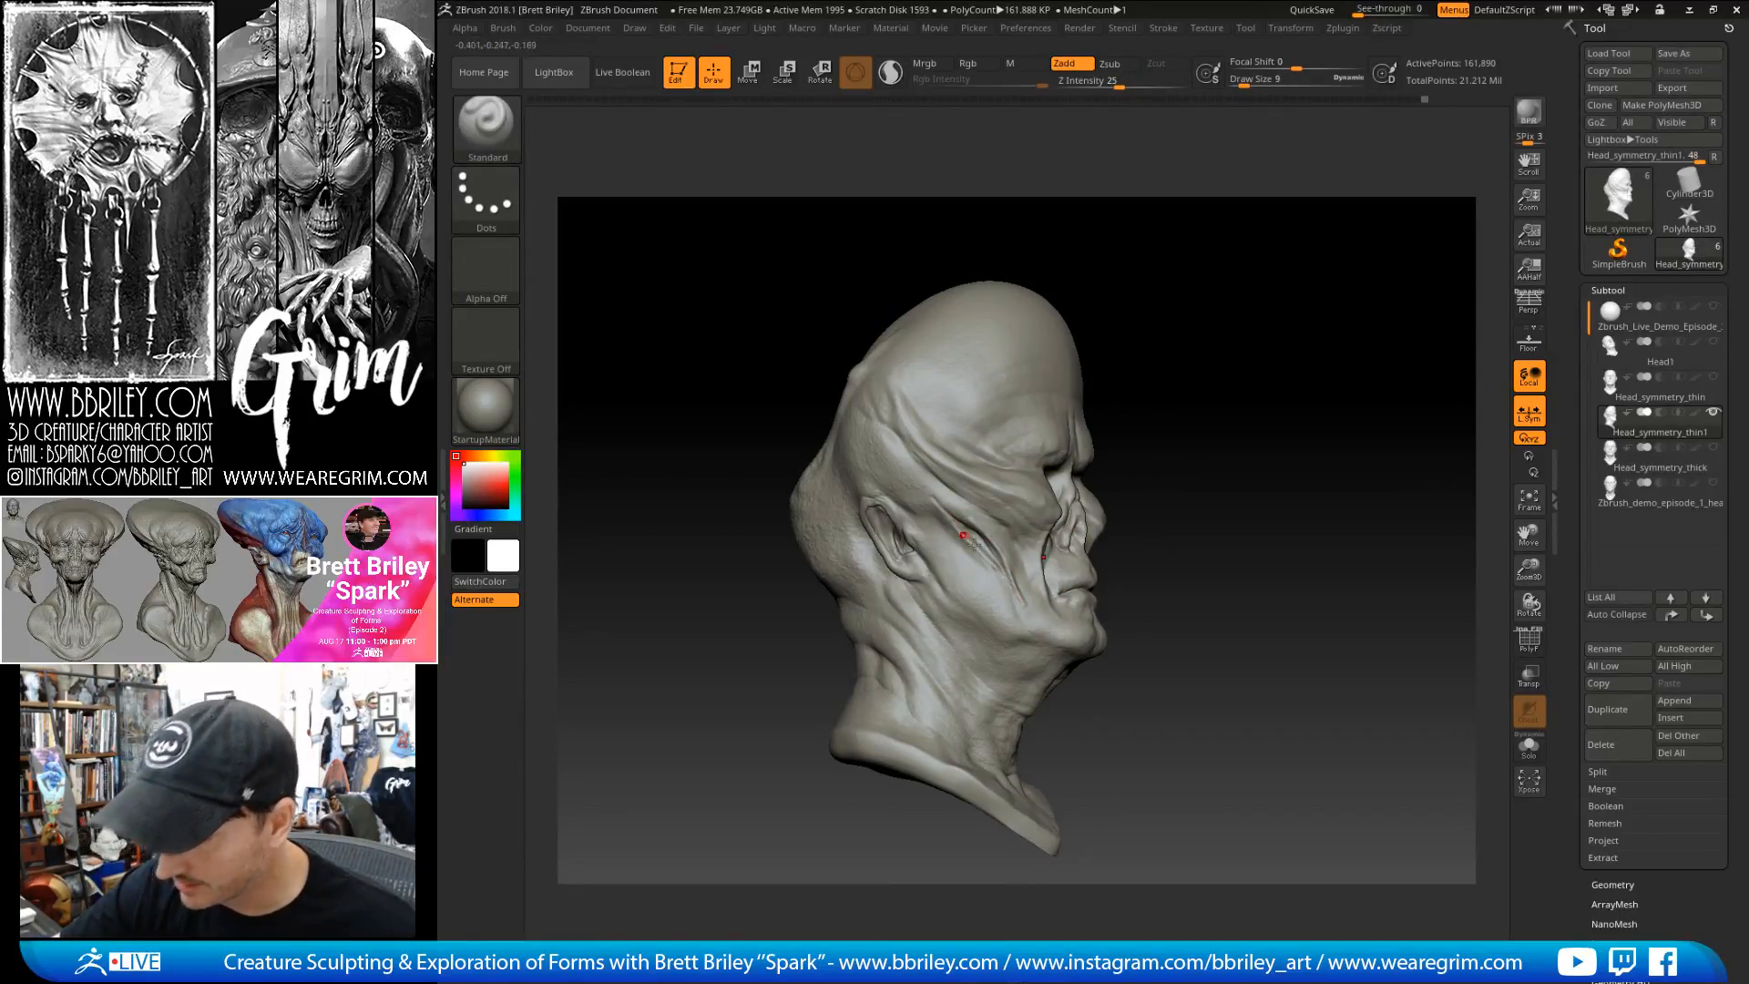
key("shift")
mouse_move(1190, 379)
left_mouse_down()
mouse_move(1250, 385)
mouse_move(1262, 352)
mouse_move(983, 565)
left_mouse_up()
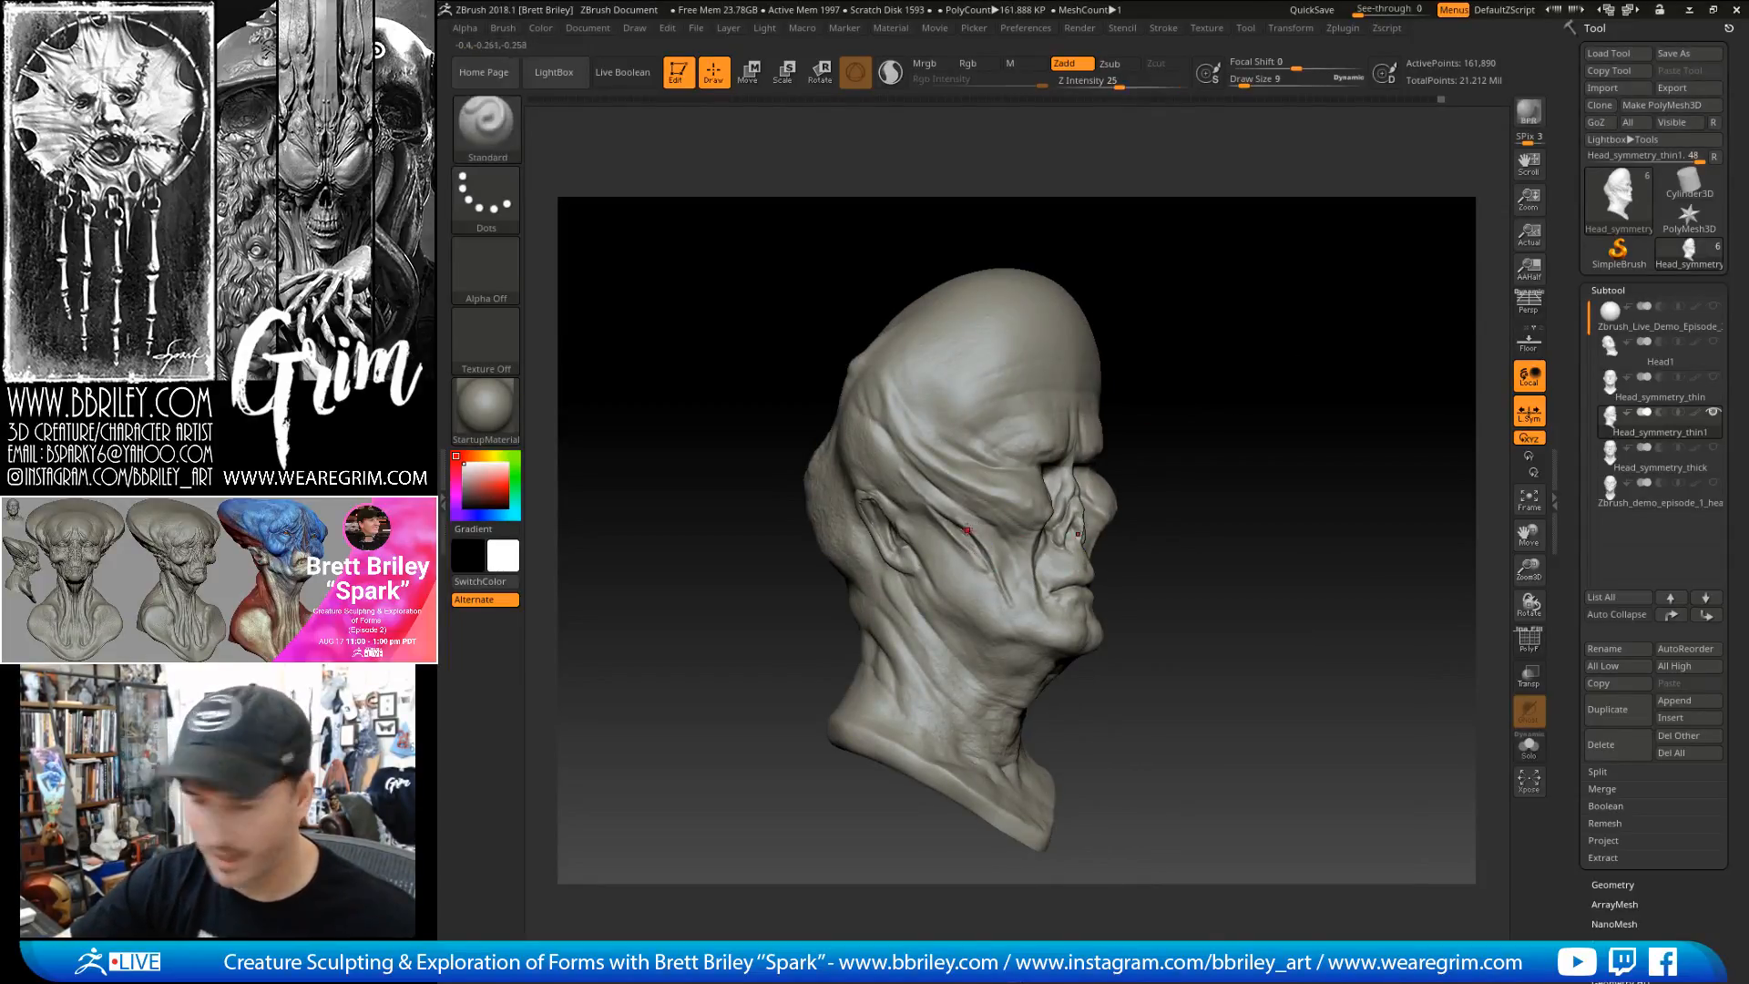
- Deepen the creases beneath and around the cheekbones with the DamStandard brush at draw size 9
key("b")
key("d")
key("s")
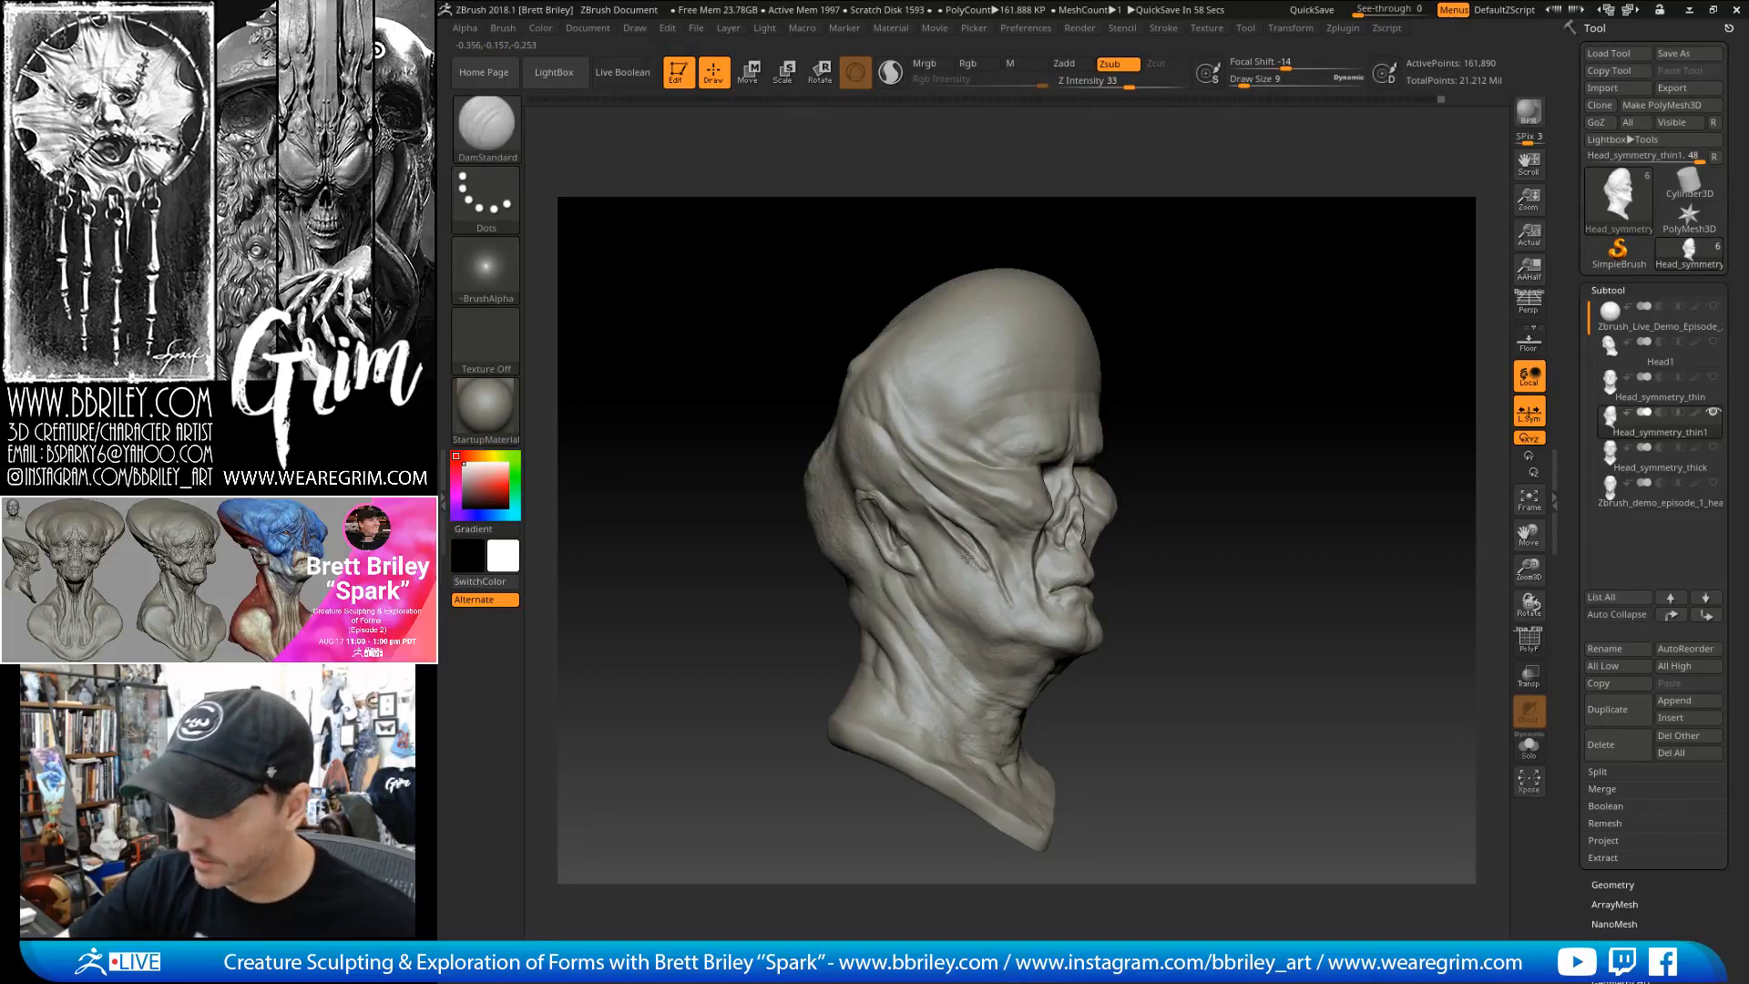
left_click_drag(1228, 329, 1201, 367)
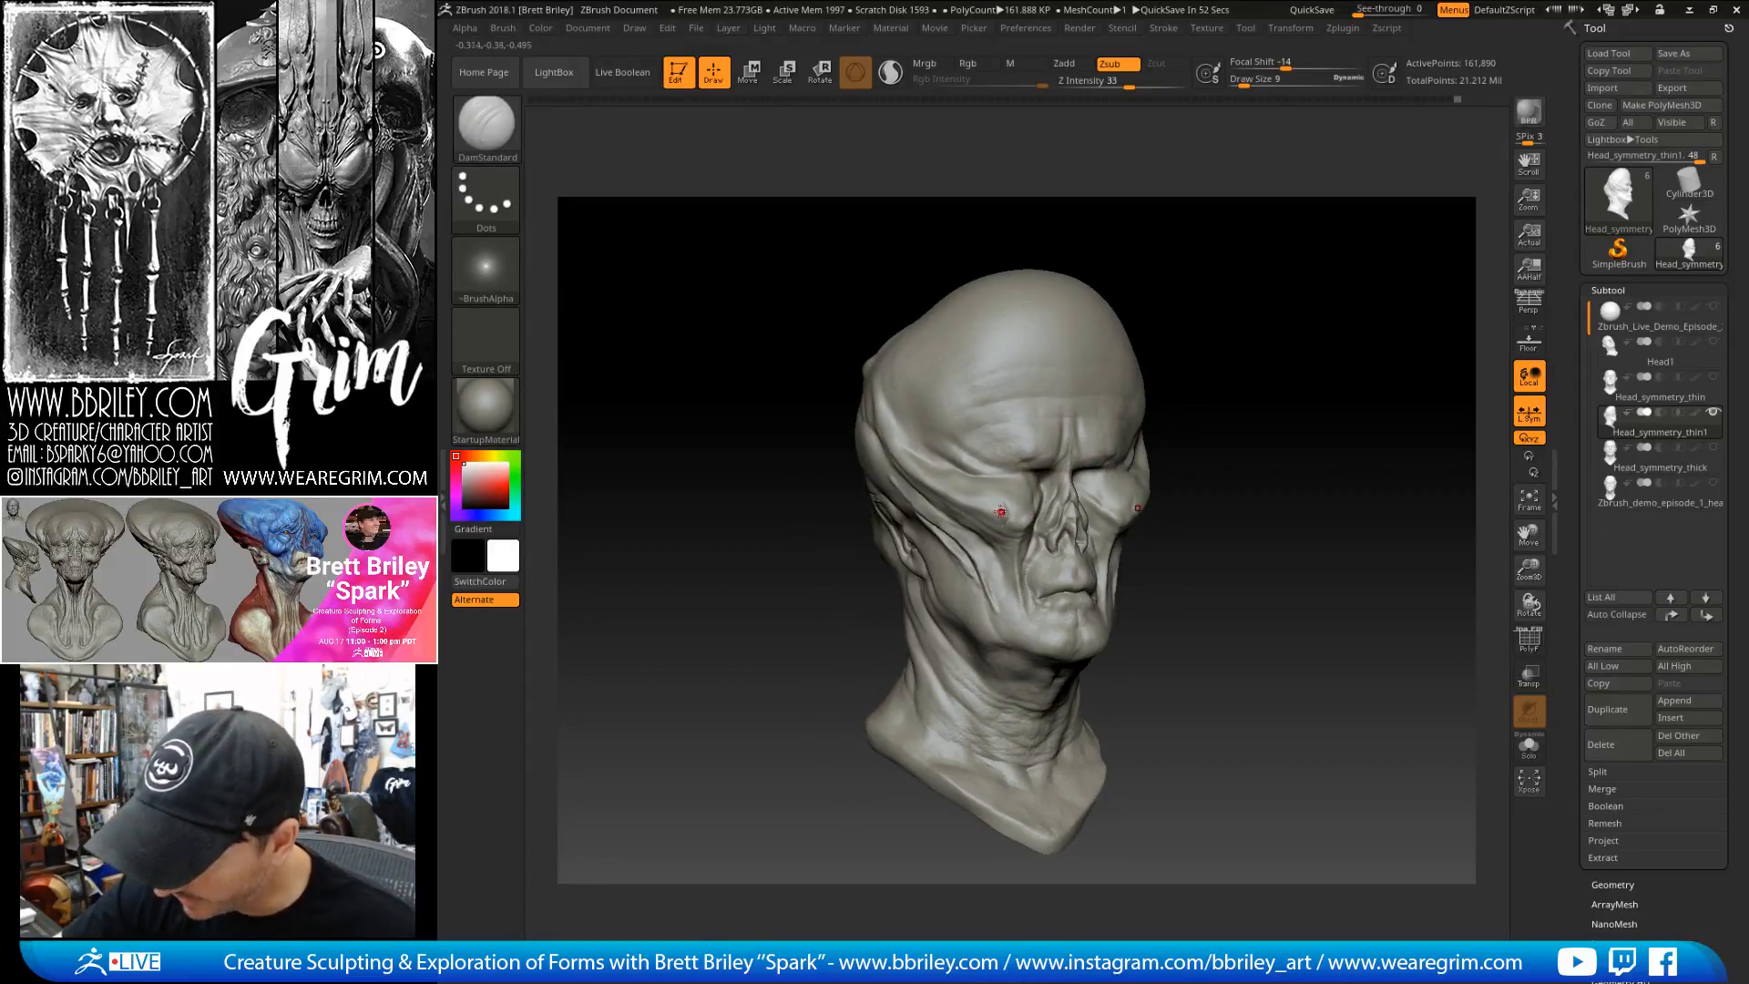
- Build up the front of the cheekbones and draw a curved ridge around the temple with the Standard brush at draw size 9
key("b")
key("s")
key("t")
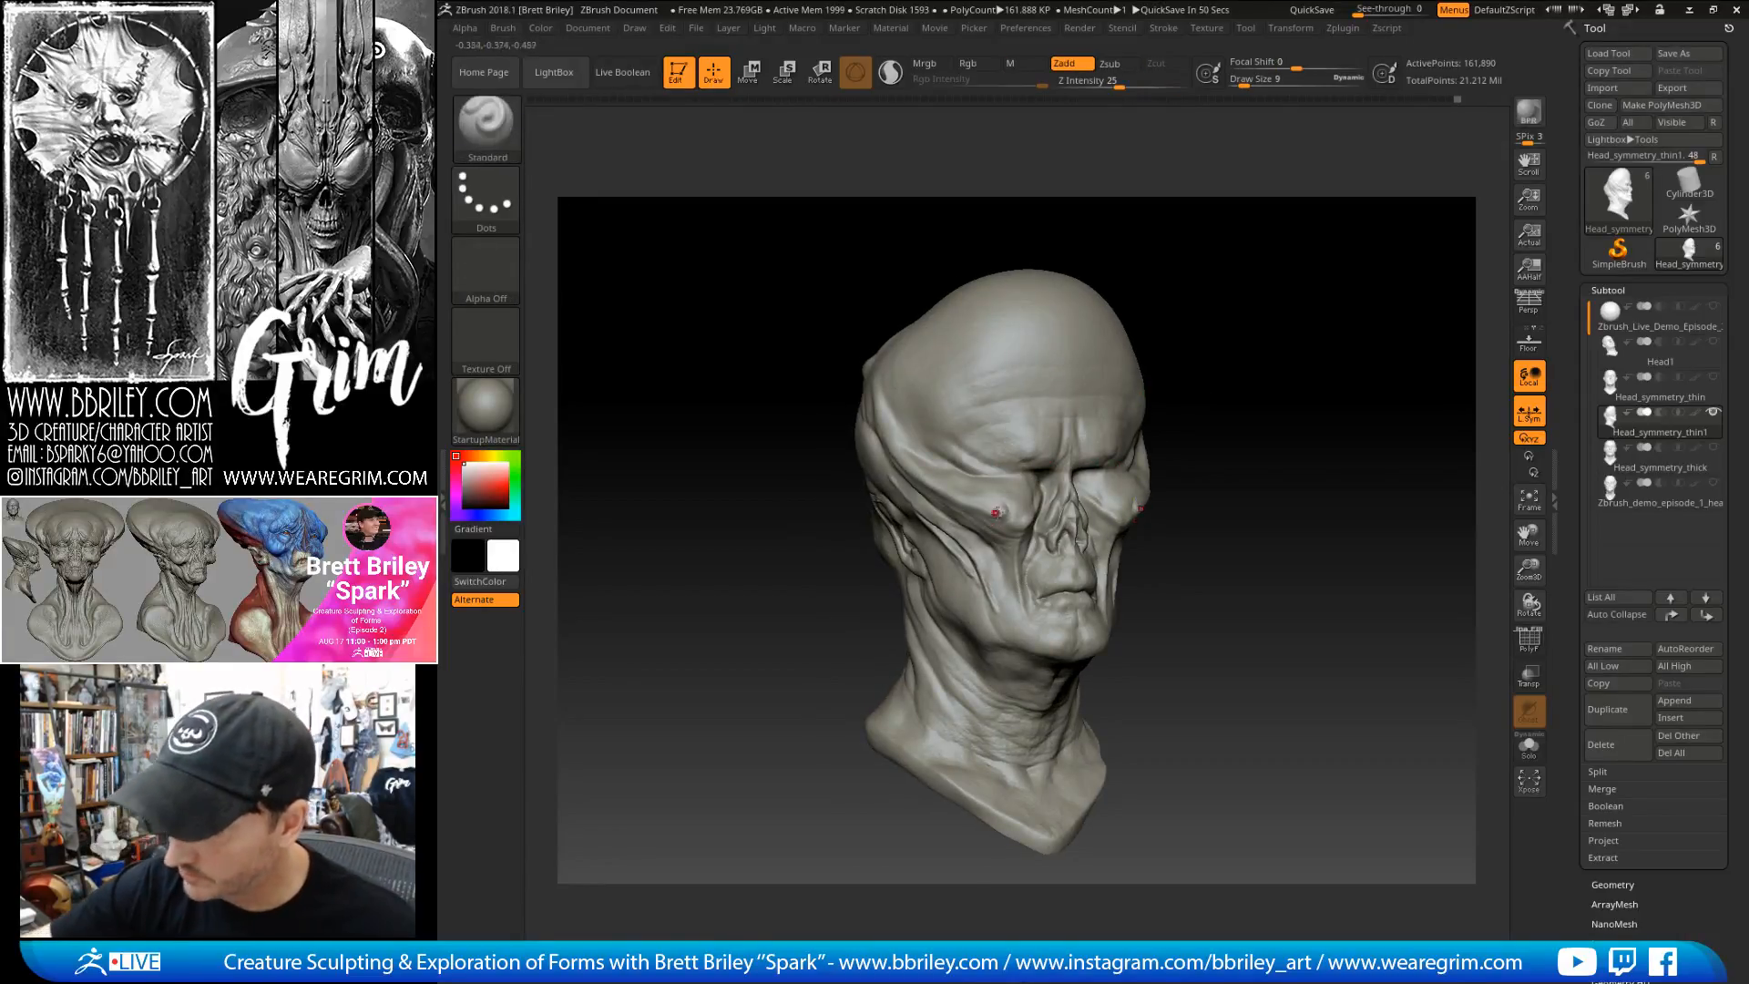
mouse_move(1170, 272)
left_mouse_down()
mouse_move(1143, 321)
mouse_move(872, 555)
left_mouse_up()
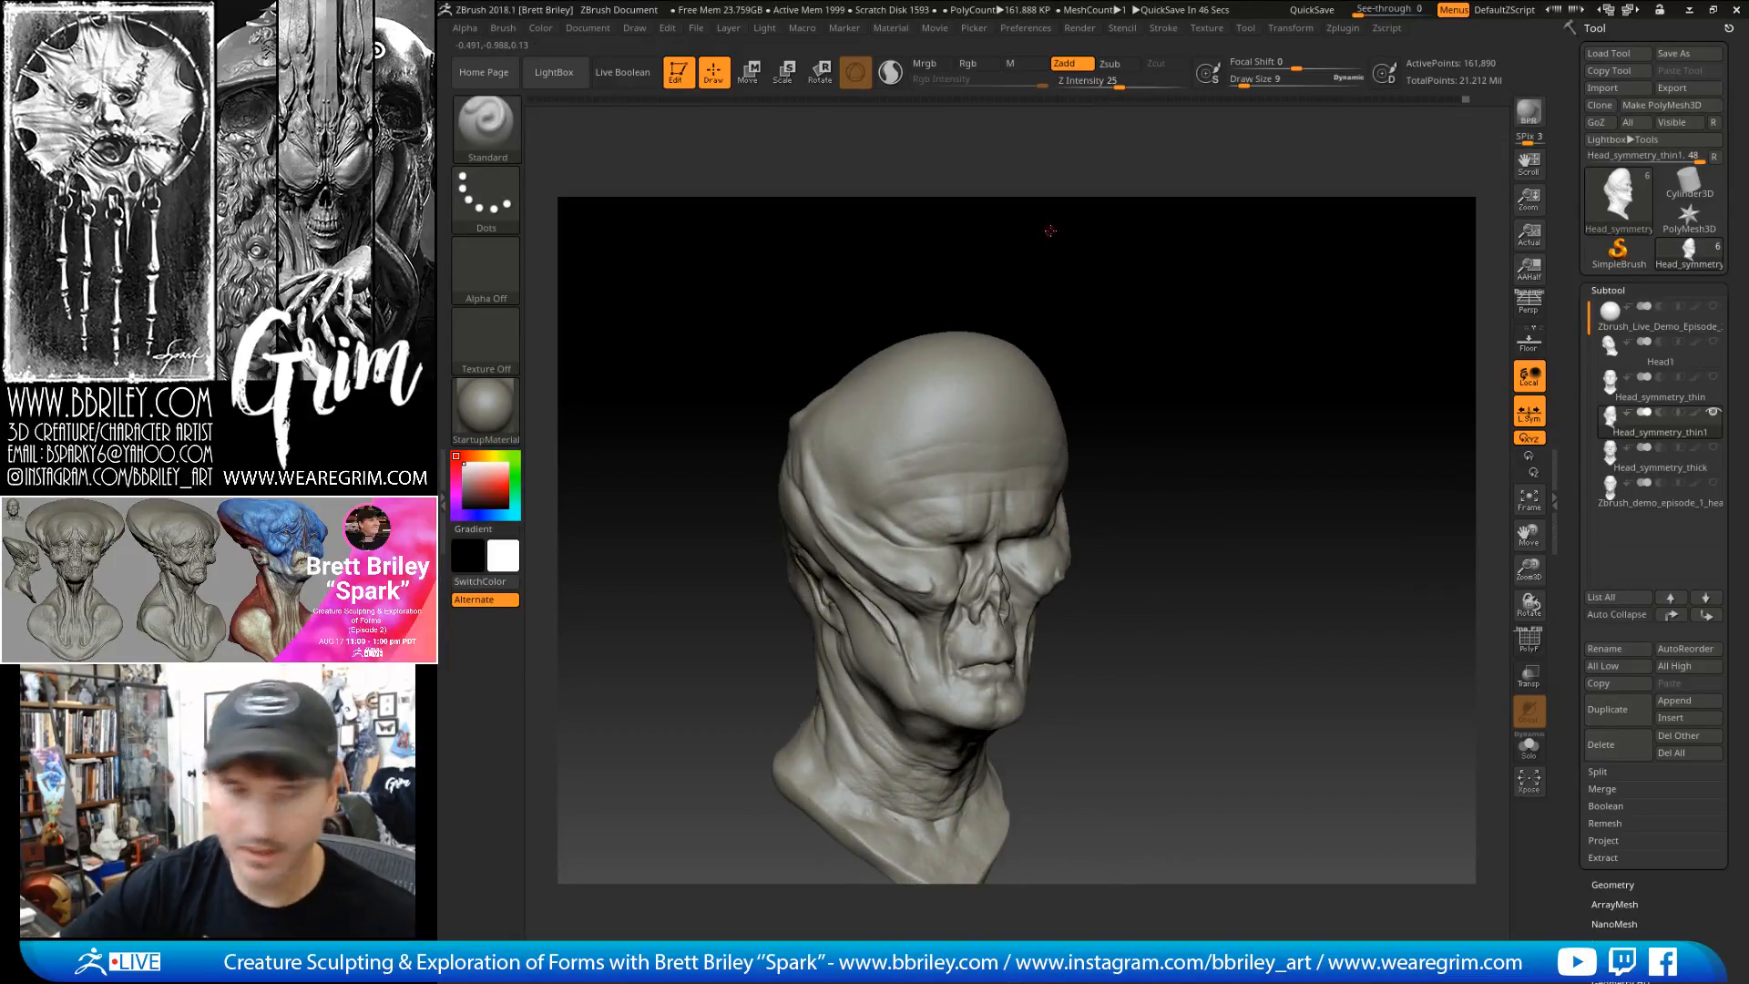
left_click_drag(1048, 230, 981, 288)
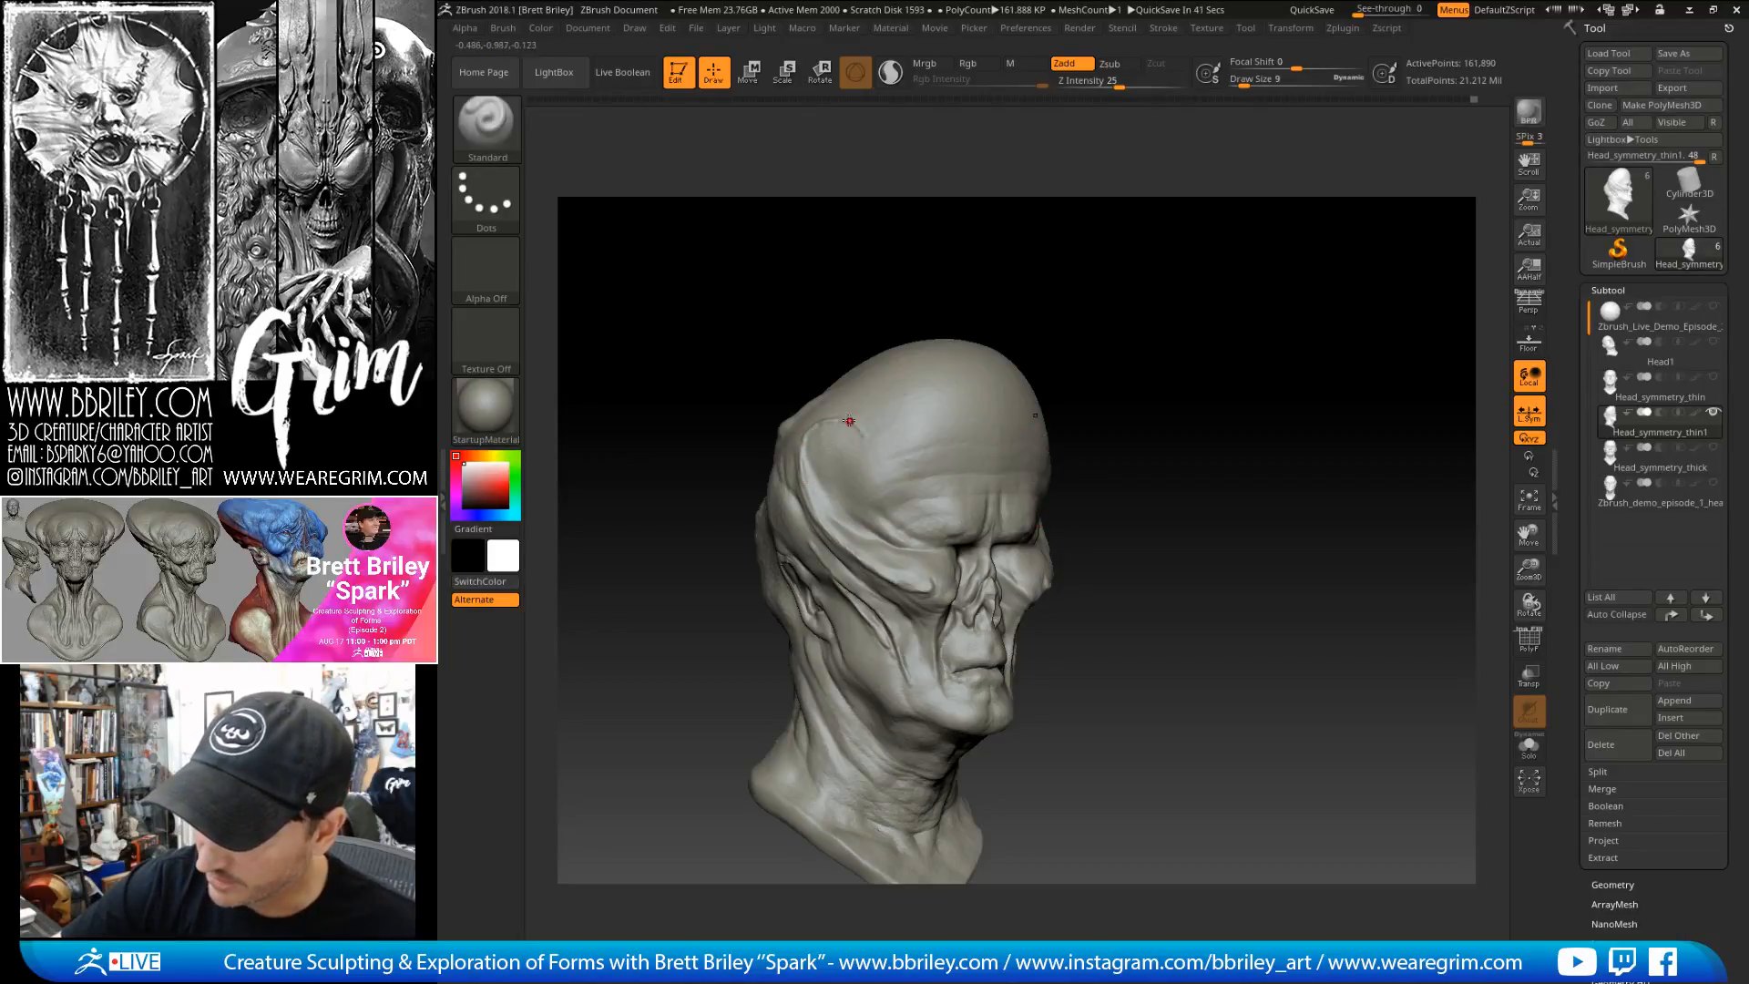
left_click_drag(956, 267, 810, 460)
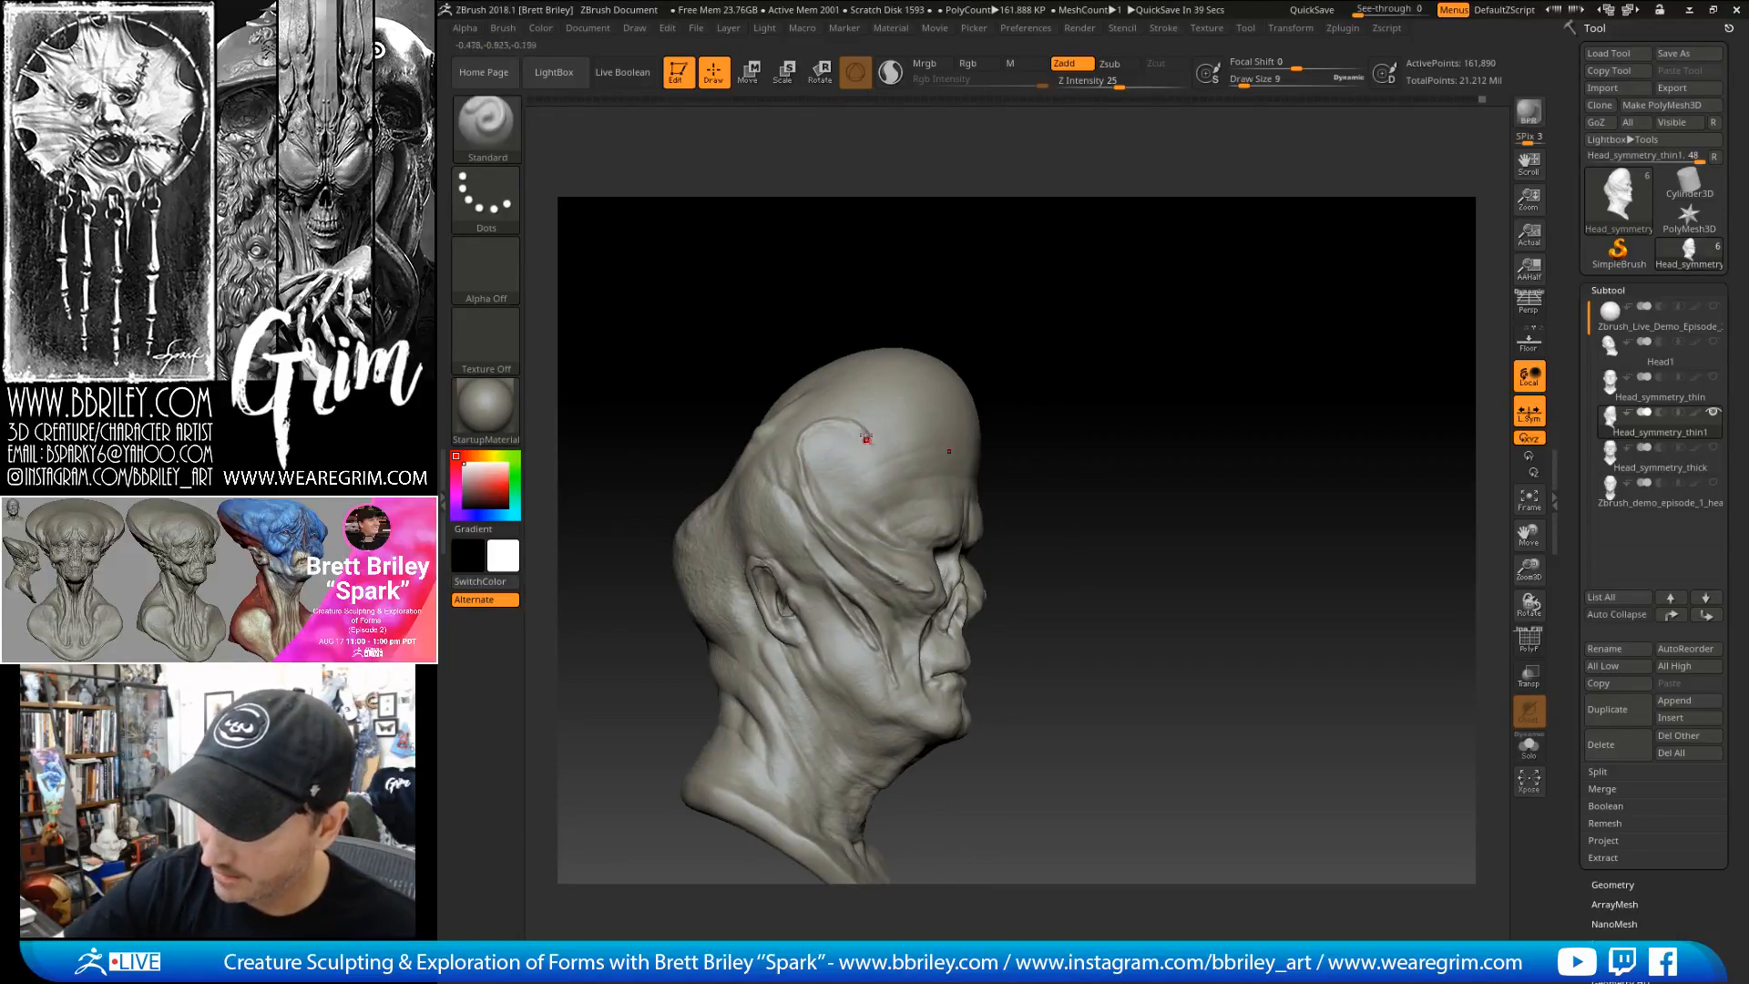
left_click_drag(949, 319, 979, 278)
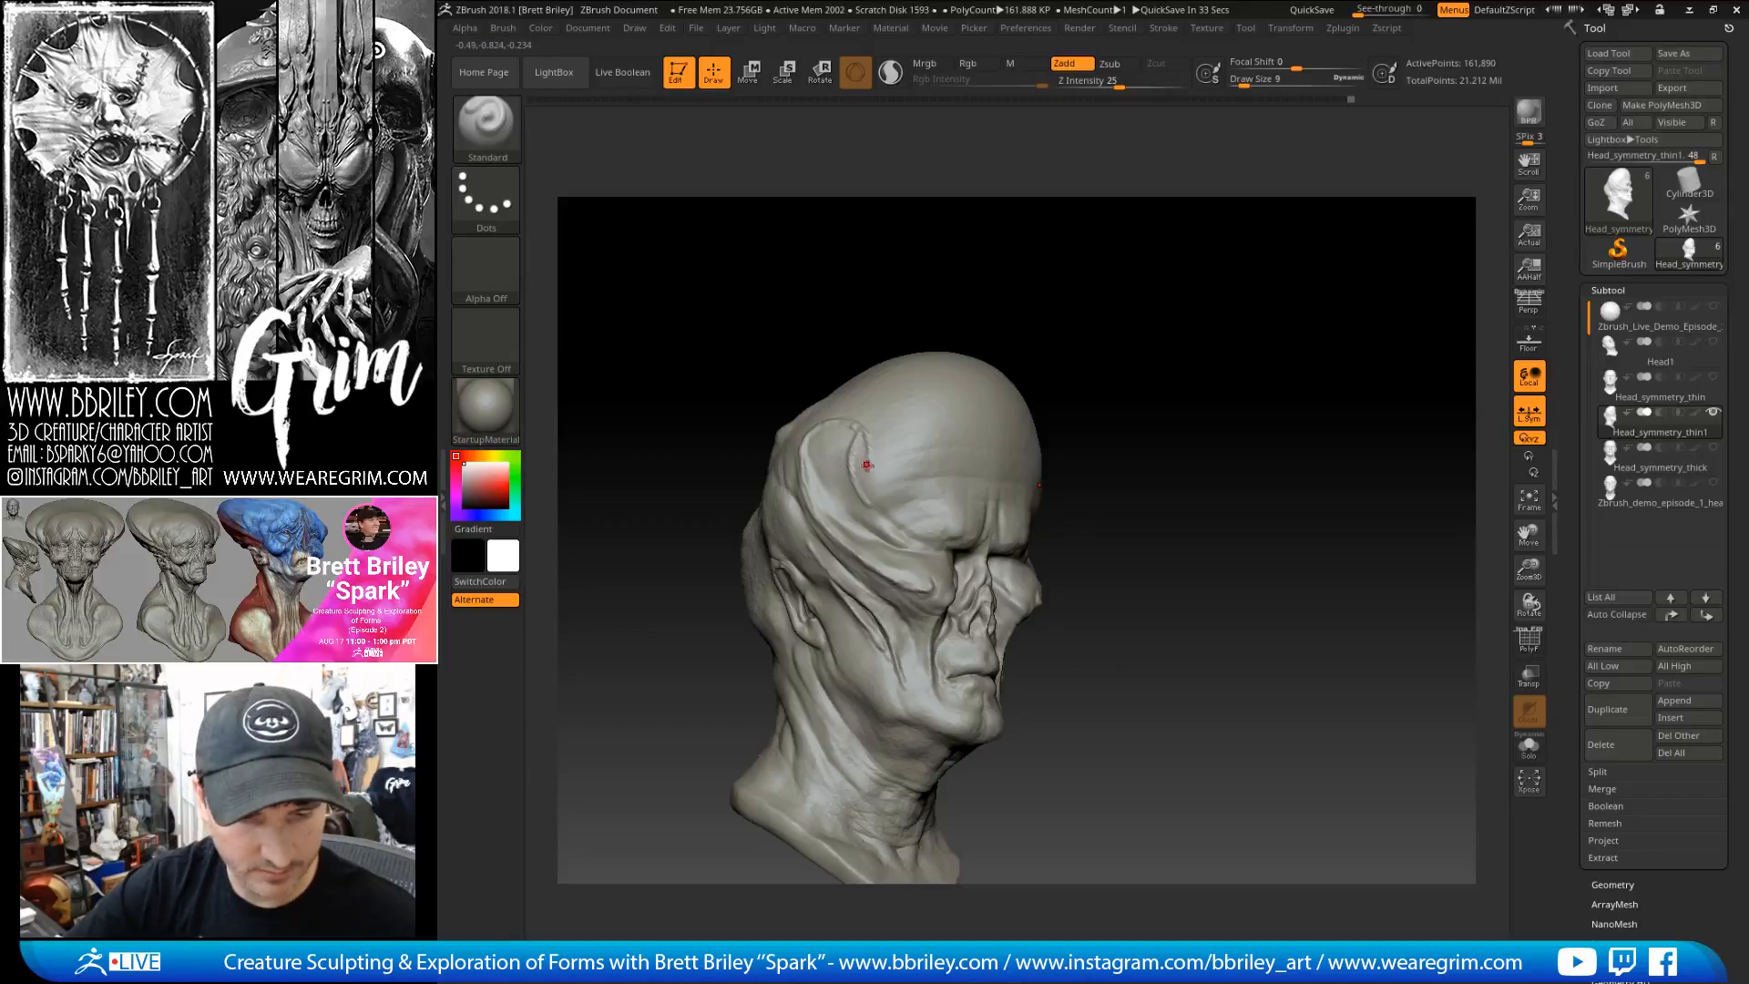
- Add volume at the sides of the forehead inside the temple ridge with the Clay brush at draw size 27
key("b")
key("c")
key("l")
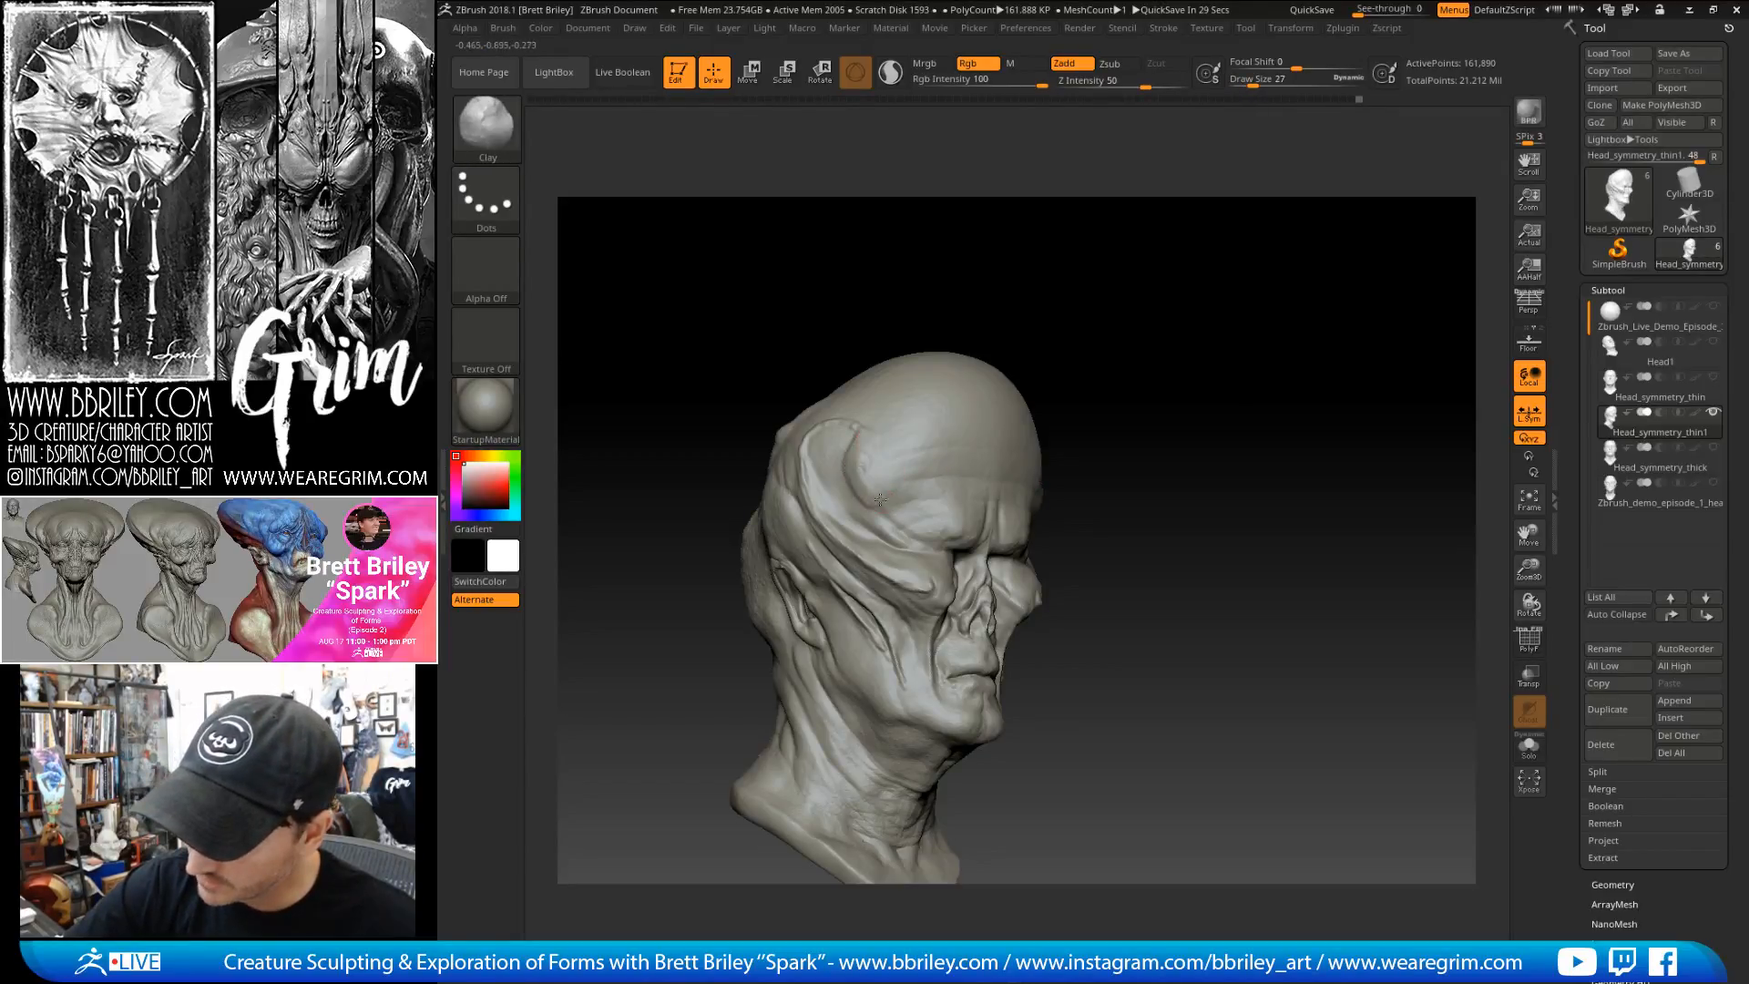
mouse_move(1075, 300)
left_mouse_down()
mouse_move(1112, 273)
mouse_move(1094, 383)
left_mouse_up()
- Reshape the bulges at the sides of the forehead with the Move brush at draw size 72, working at a lower subdivision level
key("b")
key("m")
key("v")
left_click_drag(894, 497, 900, 448)
key("s")
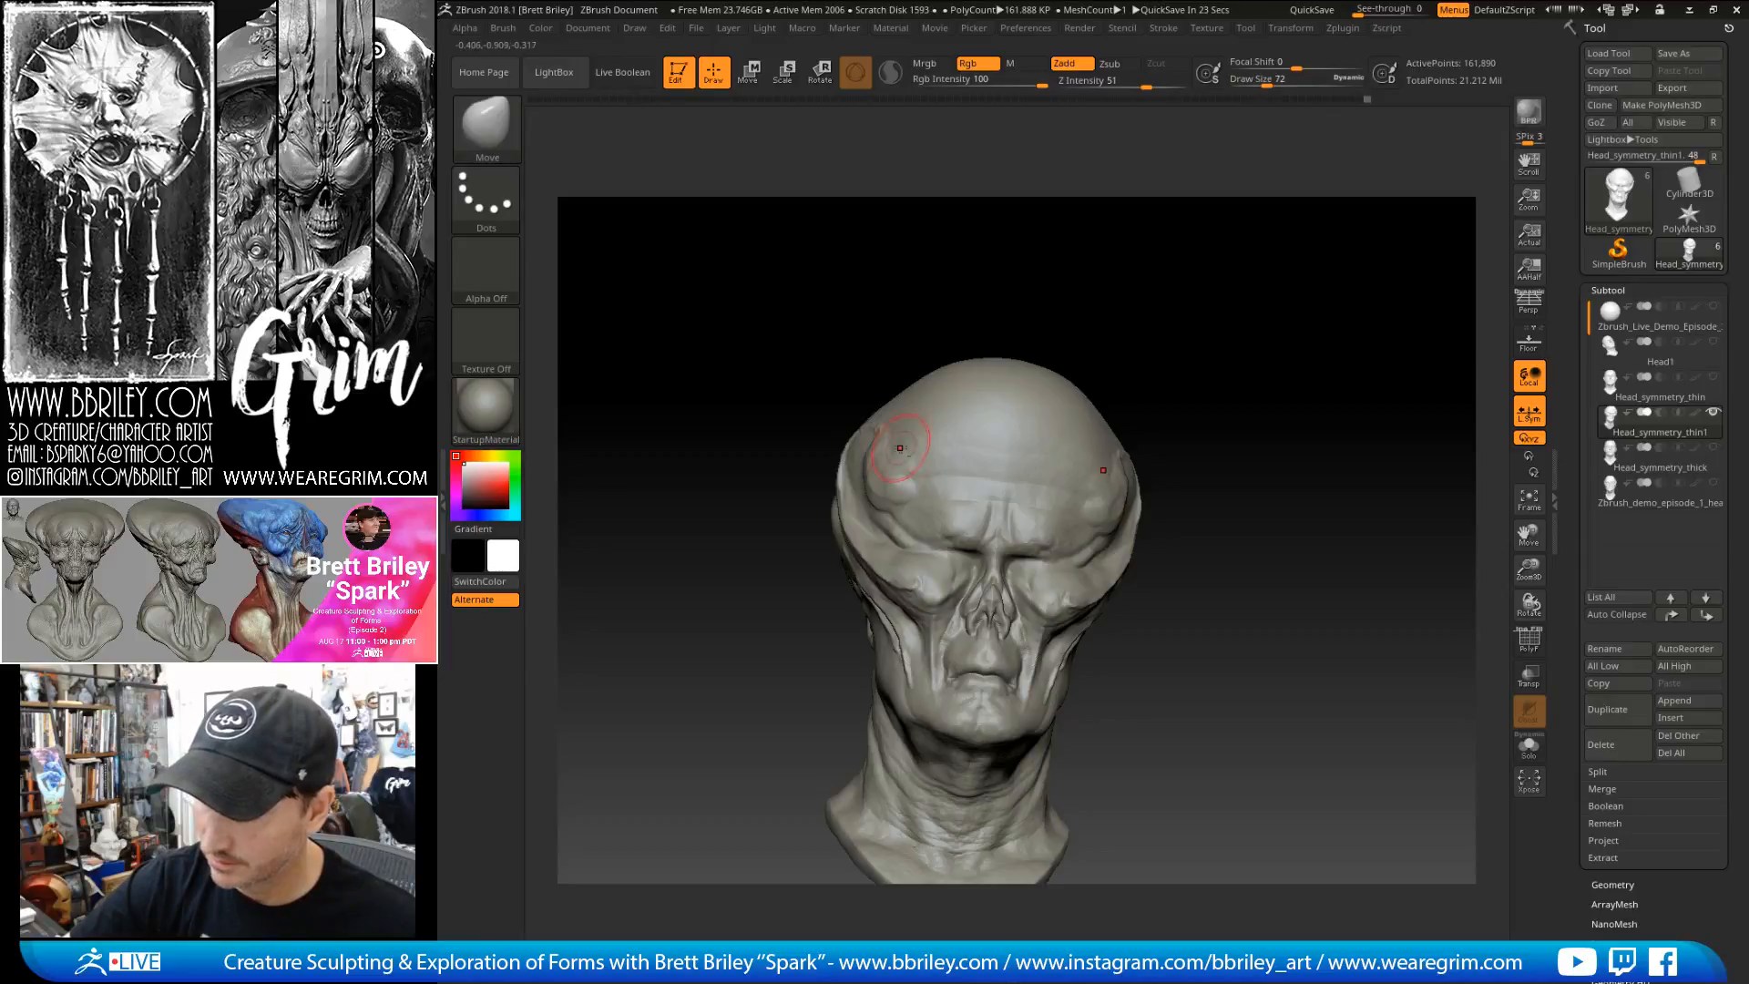
left_click_drag(936, 321, 917, 344)
key("shift+d")
key("shift+d")
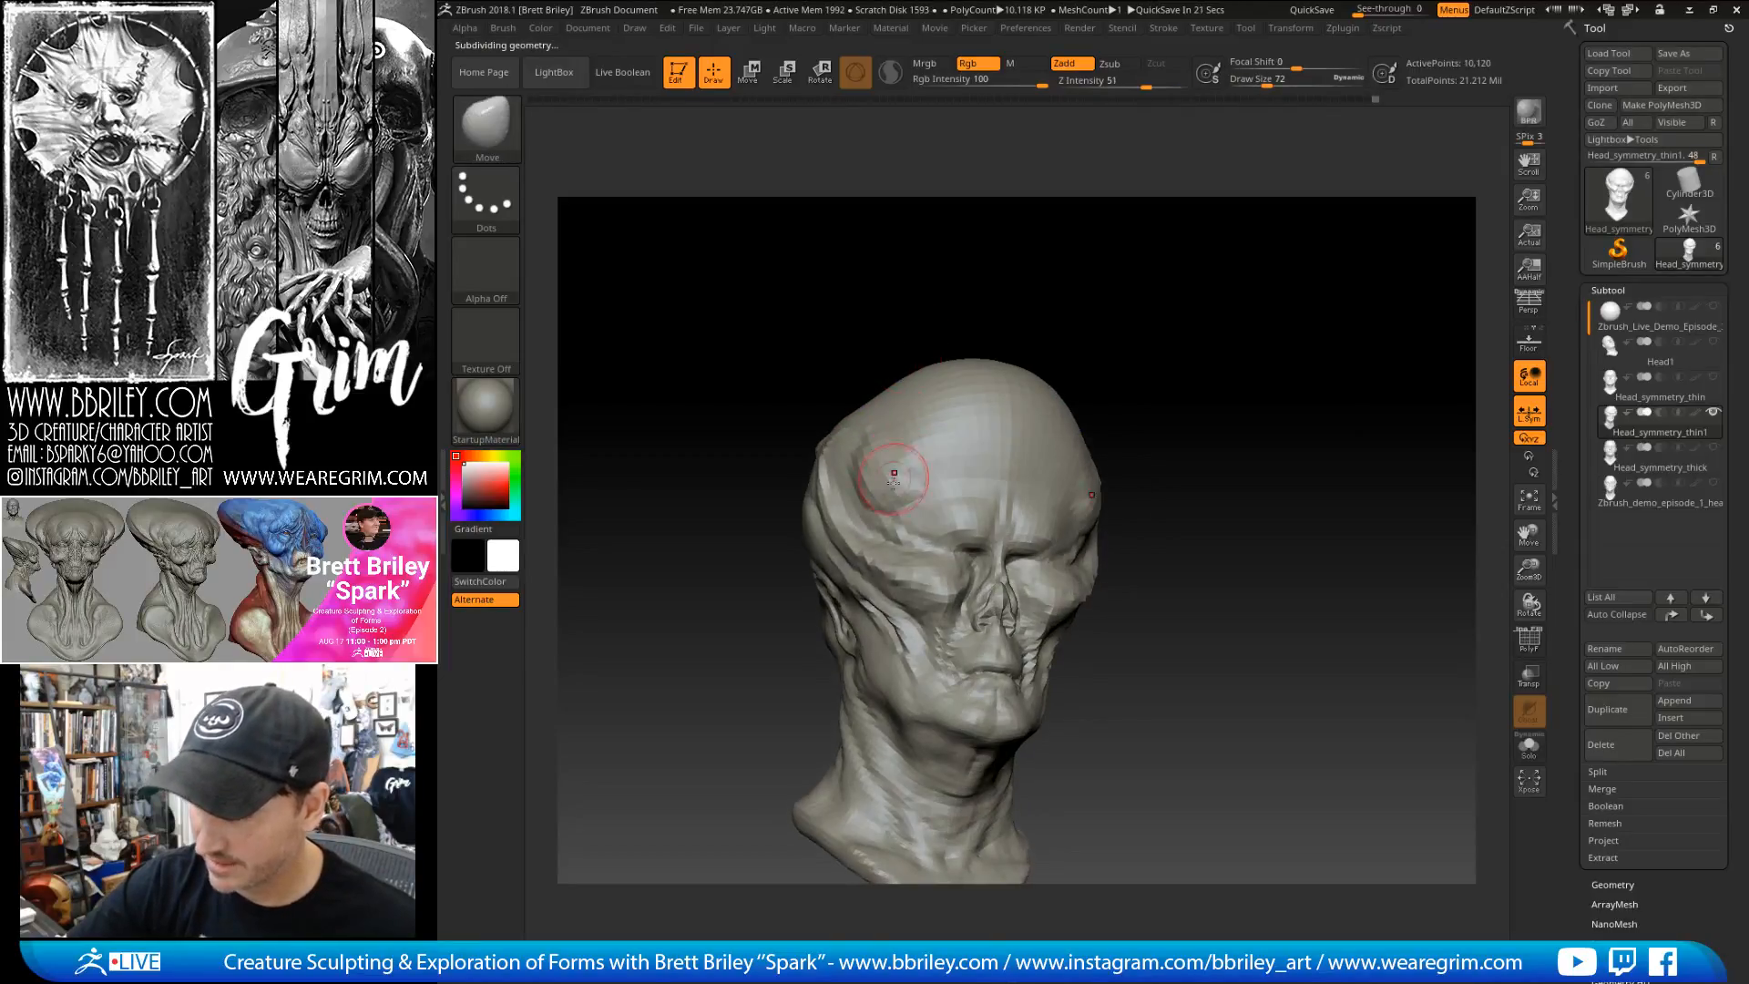
- Smooth the temples and adjust the sides of the skull with the Move brush at draw size 86, going back up the subdivision levels
mouse_move(897, 460)
left_mouse_down("shift")
mouse_move(878, 469)
mouse_move(952, 372)
mouse_move(956, 330)
left_mouse_up("shift")
key("d")
left_click_drag(1123, 300, 1109, 335)
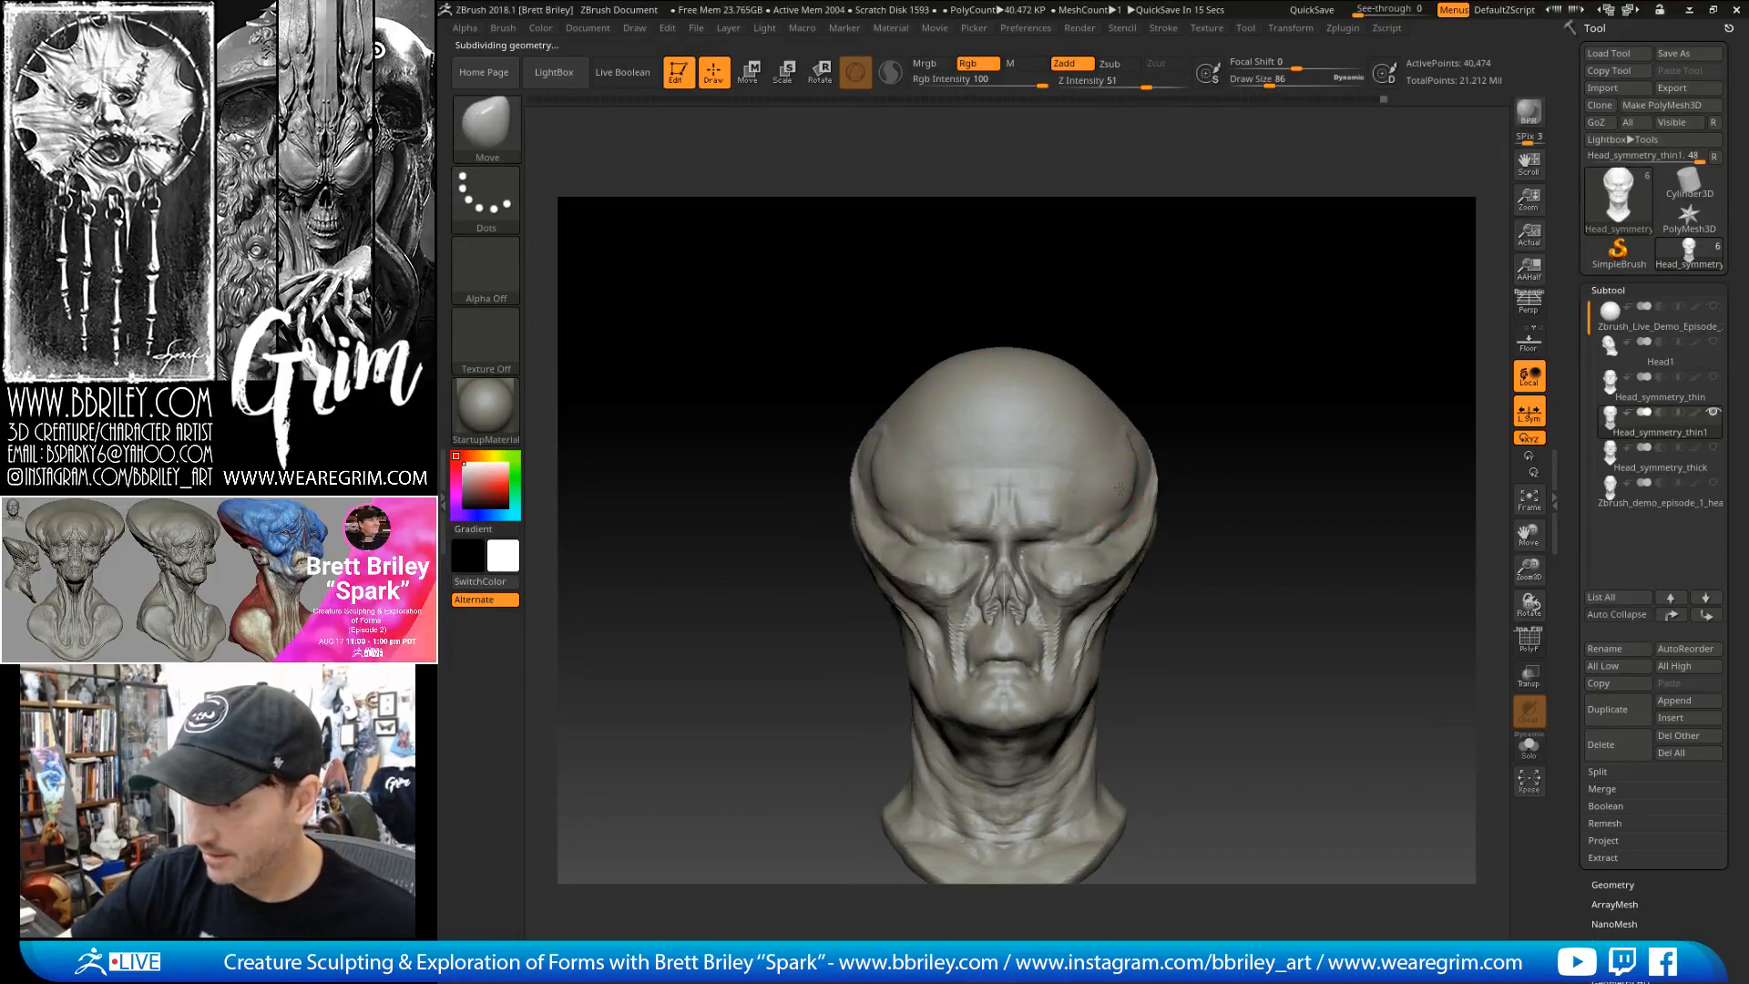
mouse_move(1122, 465)
left_mouse_down()
mouse_move(1145, 475)
mouse_move(1230, 343)
mouse_move(1212, 336)
left_mouse_up()
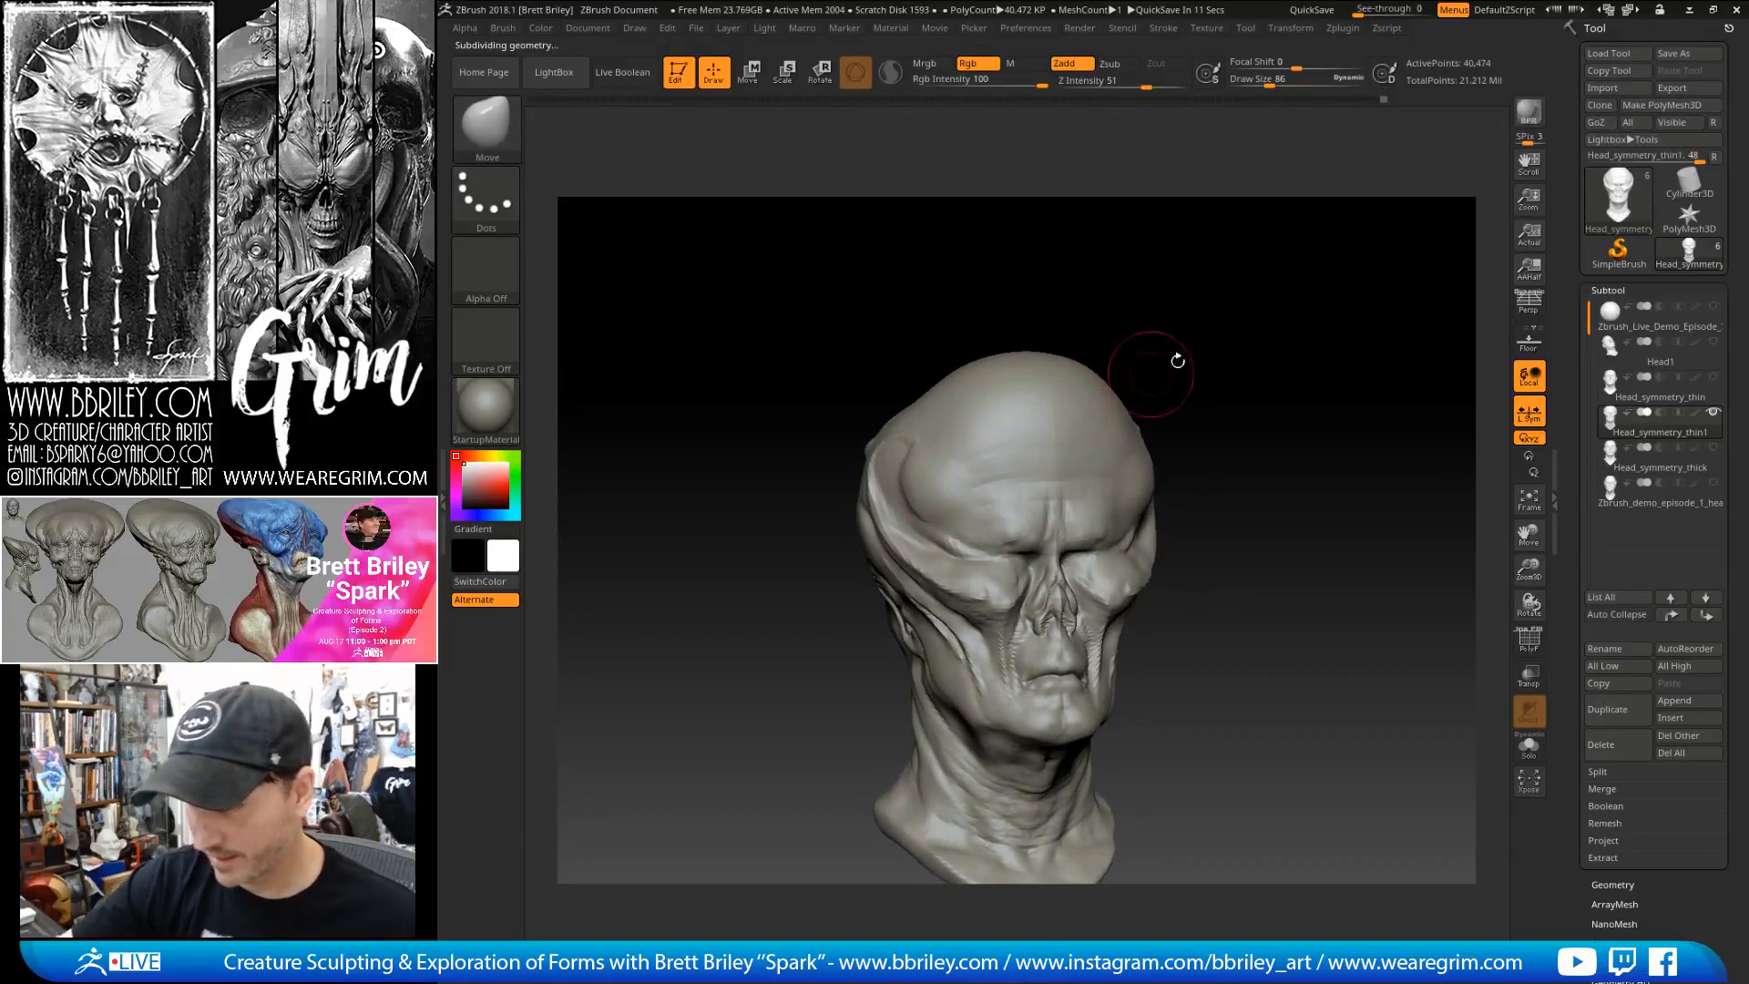
left_click_drag(1136, 378, 1144, 375)
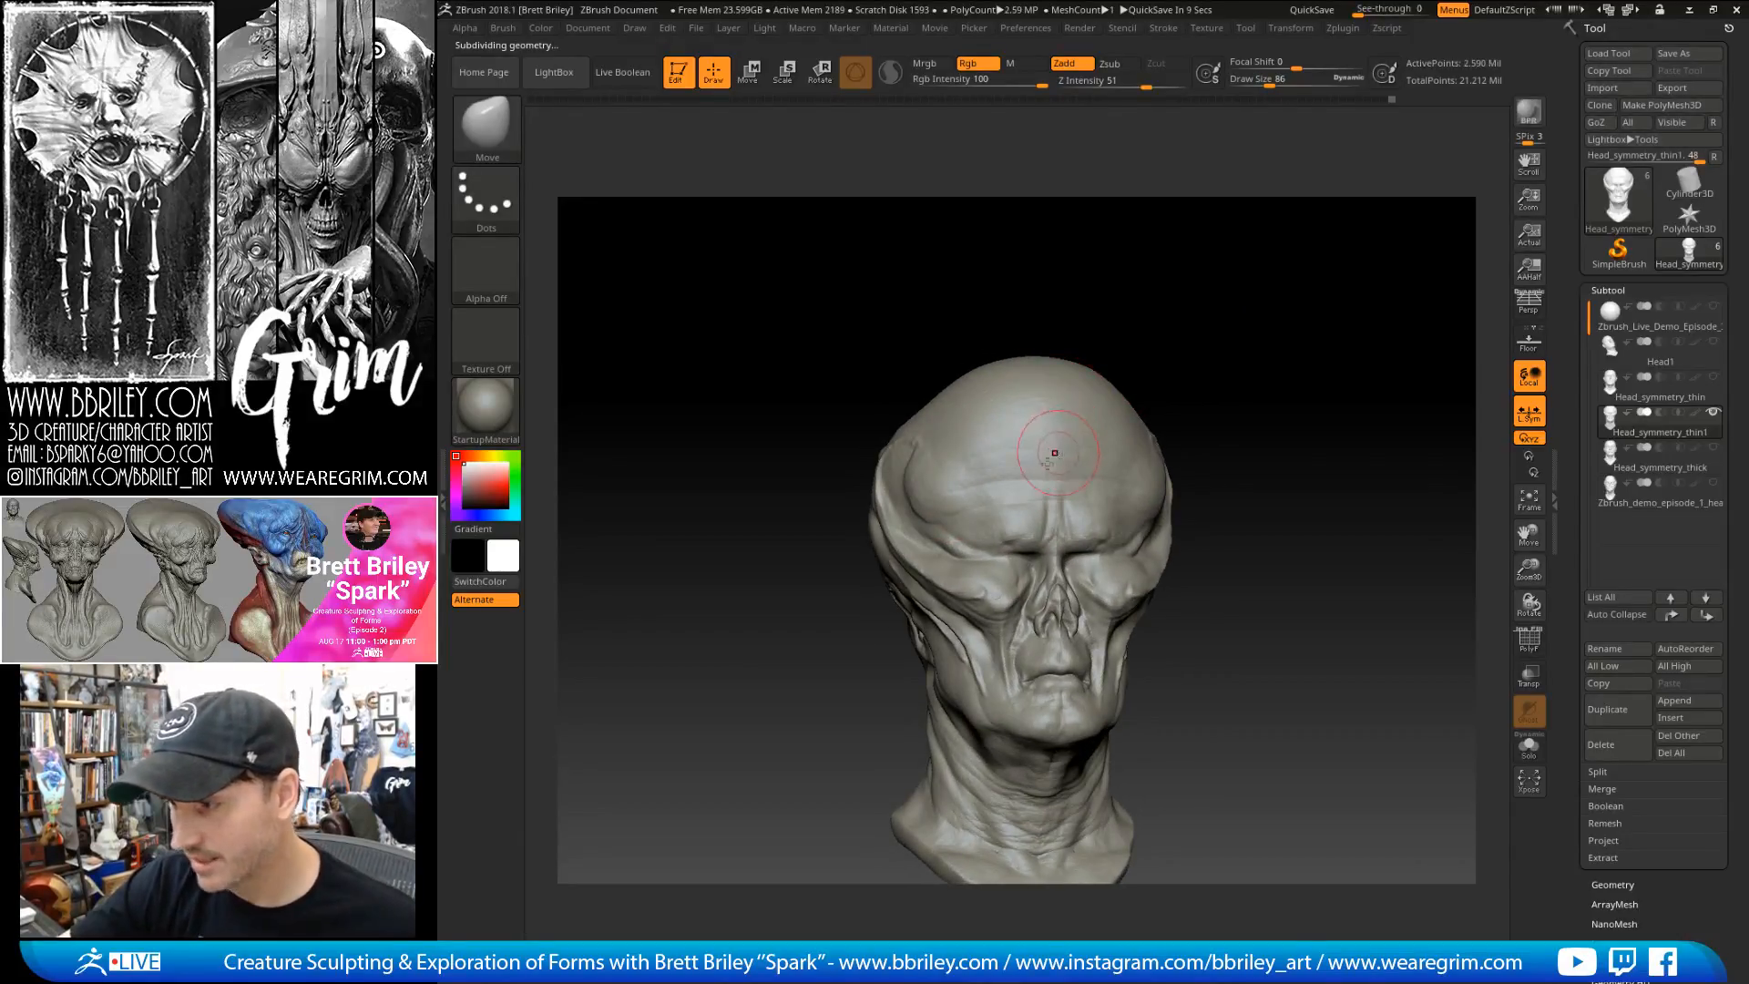
left_click_drag(1035, 313, 1089, 310)
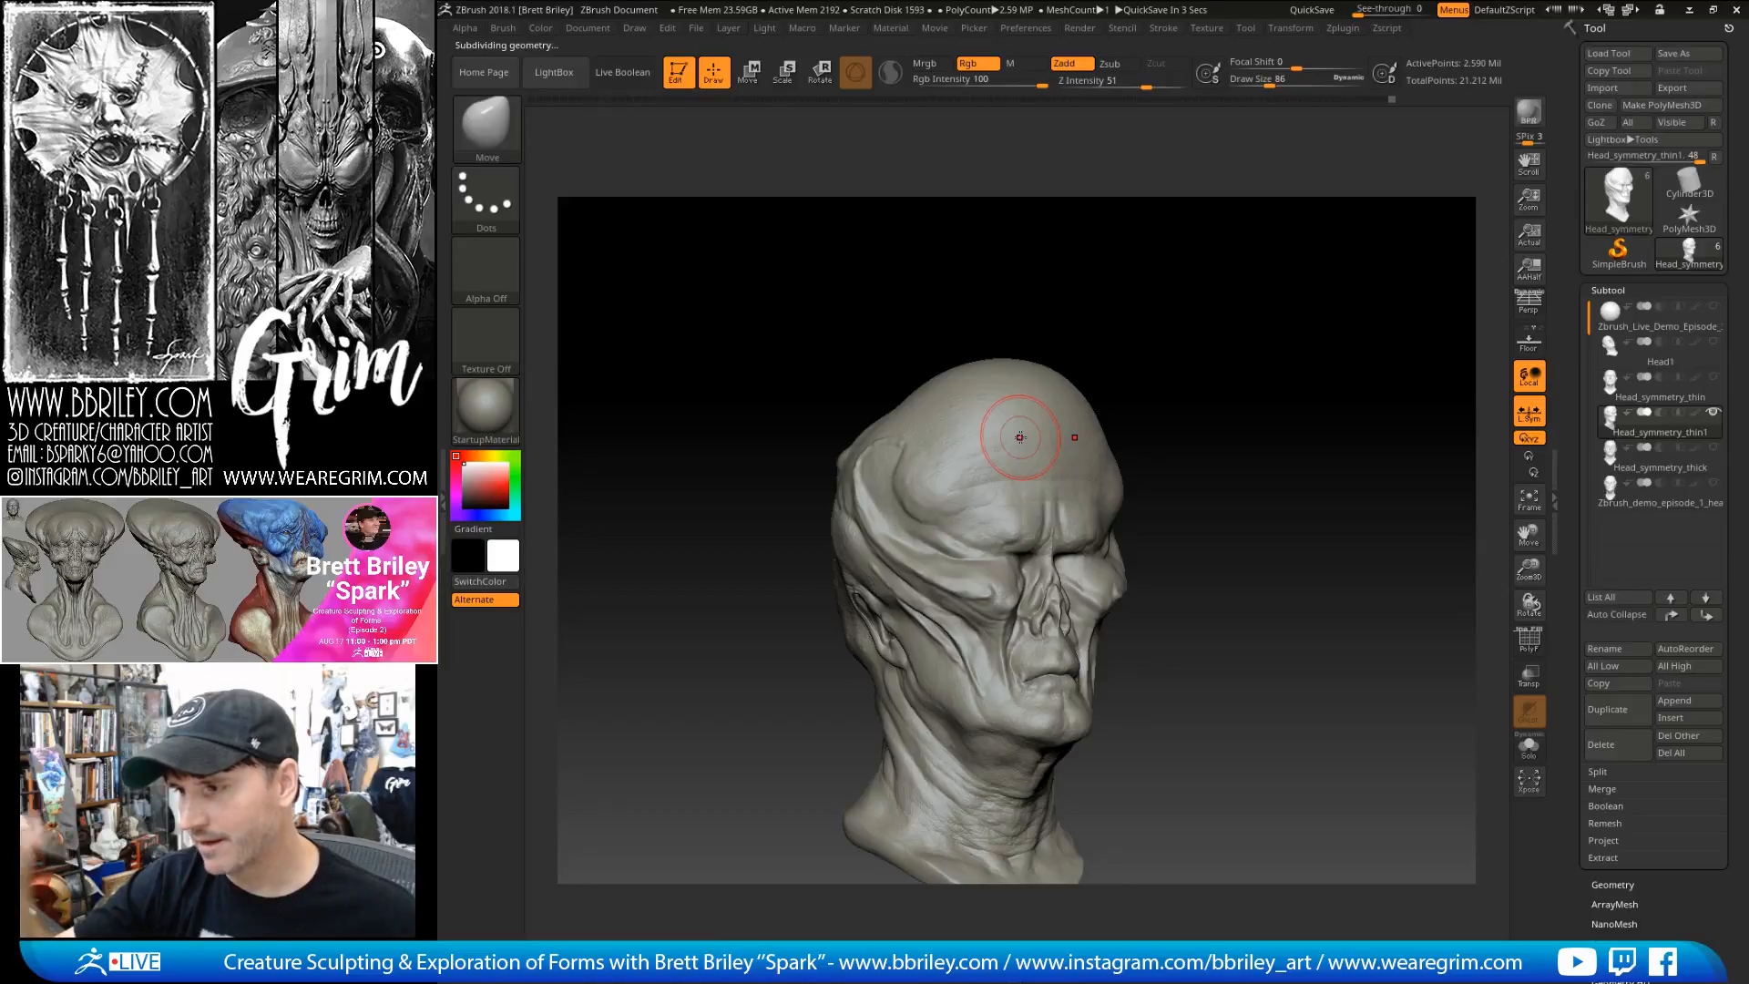
key("ctrl")
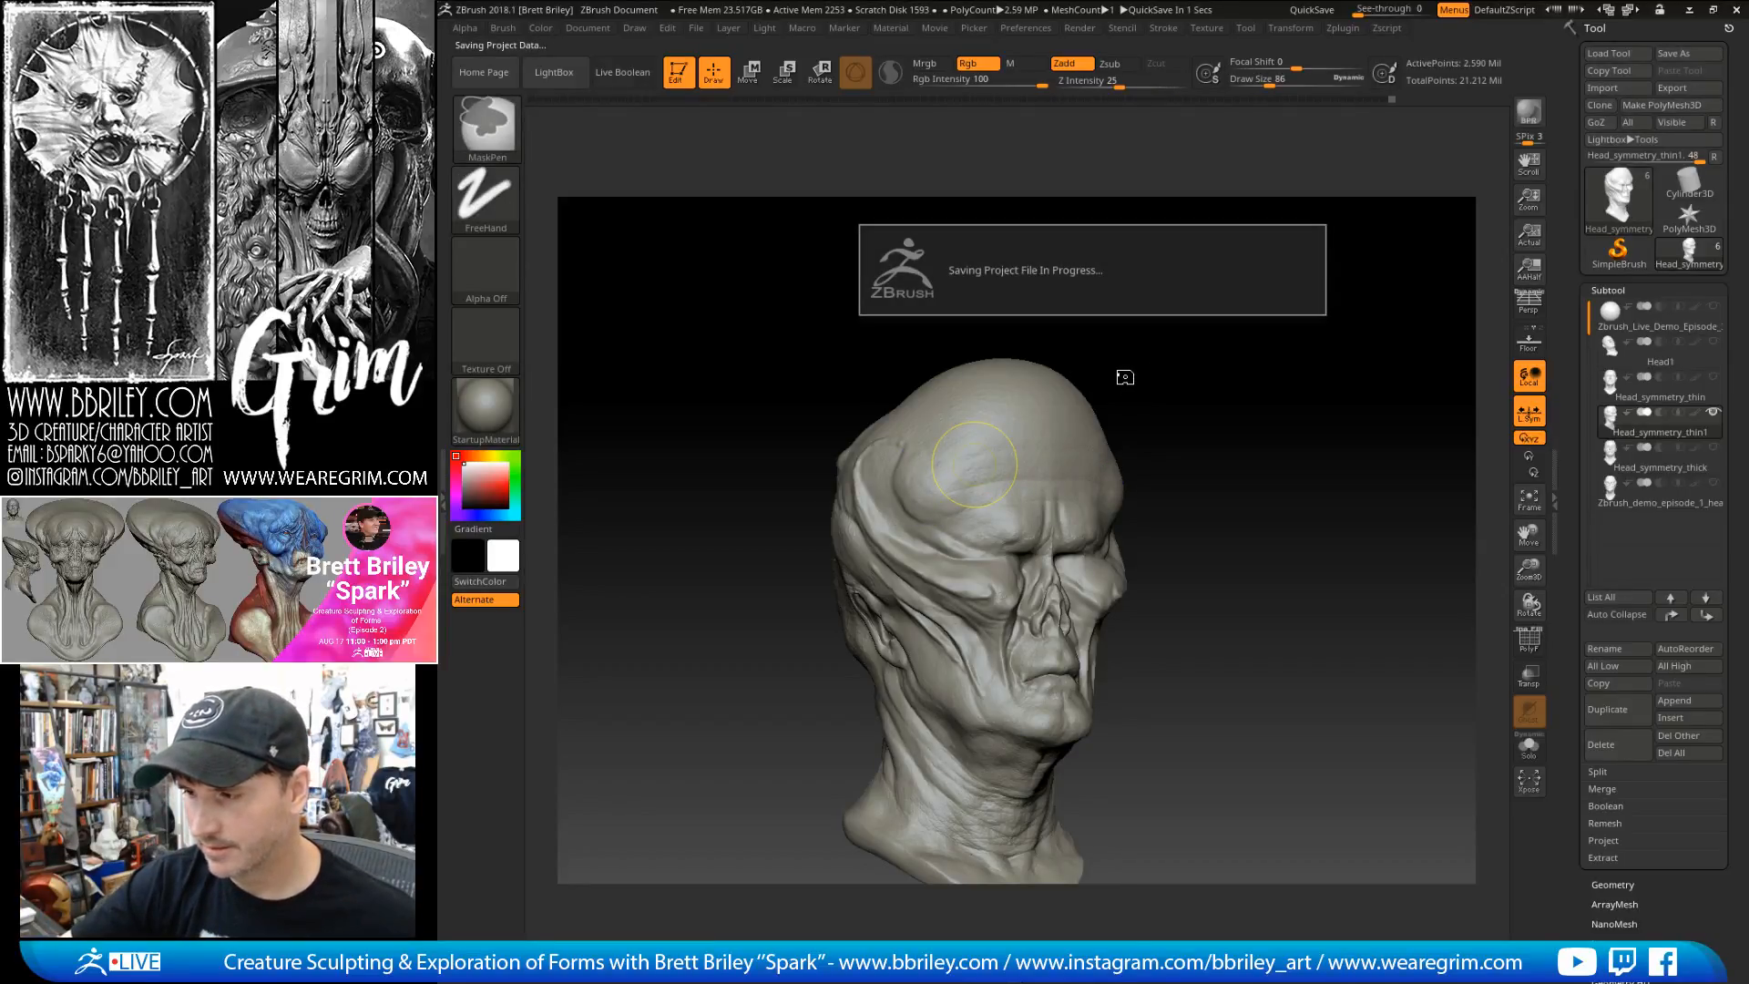
- Step down four subdivision levels and smooth the temple area at draw size 62
left_click_drag(1142, 382, 1089, 395)
key("shift+d")
key("shift+d")
key("shift+d")
key("shift+d")
key("[")
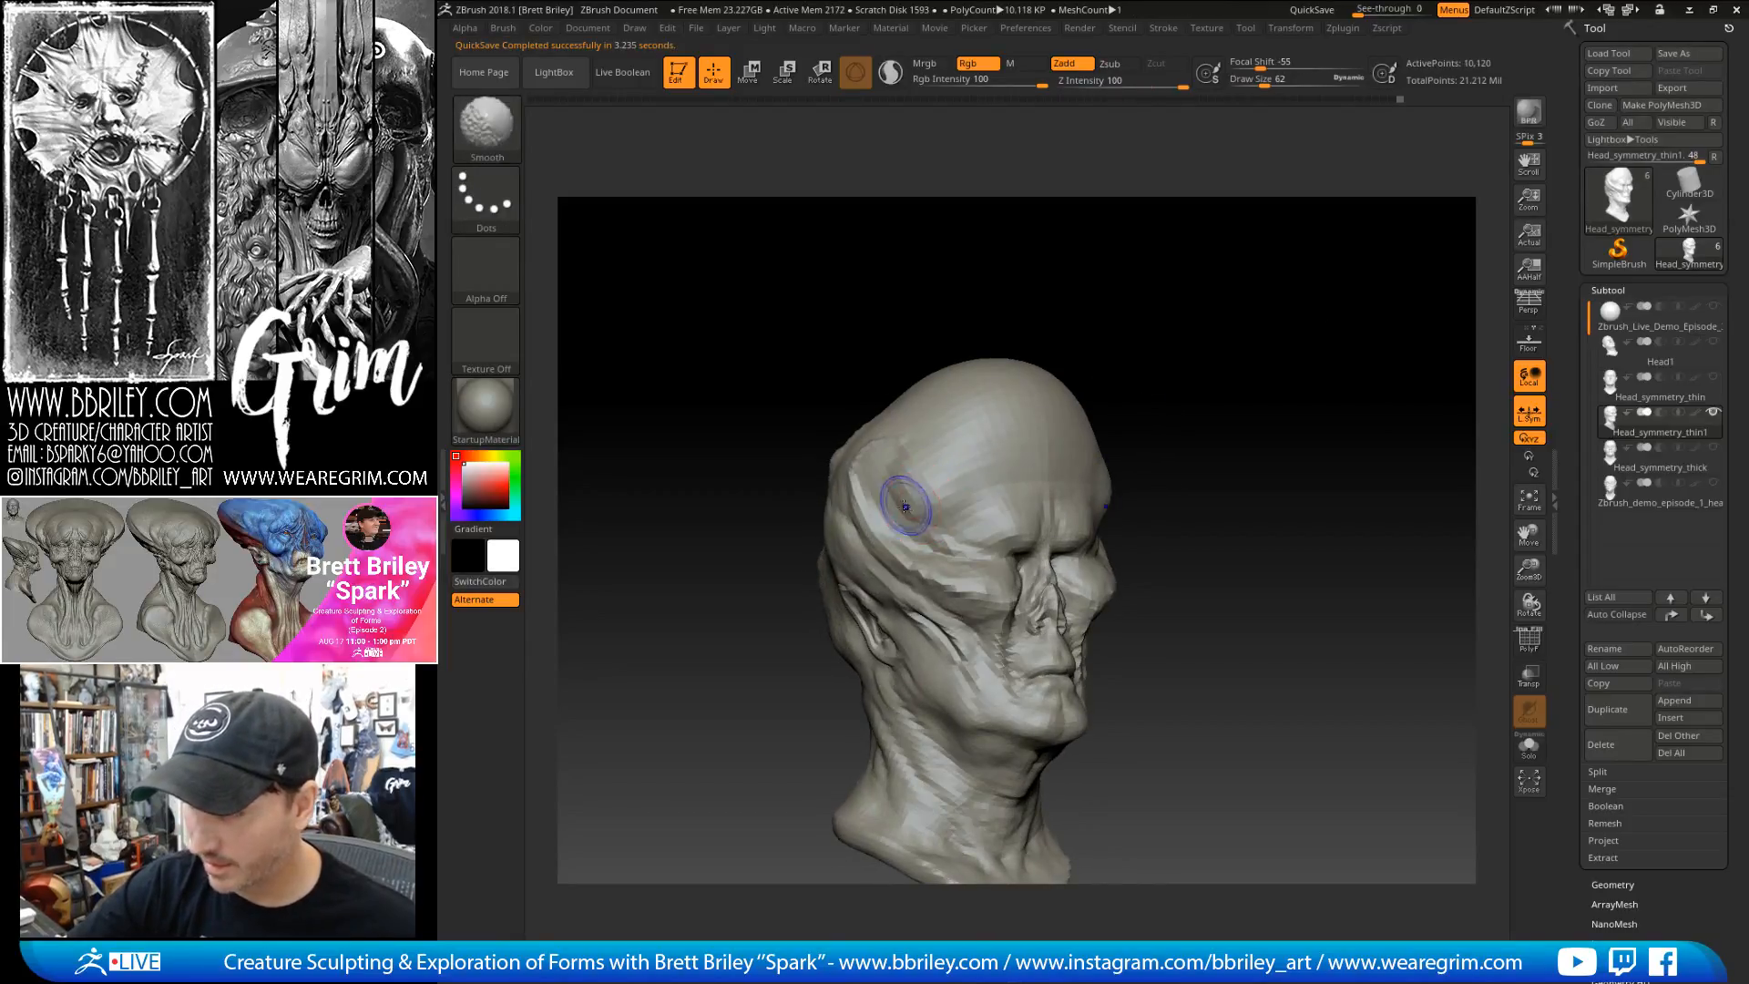
left_click_drag(1107, 301, 1141, 283)
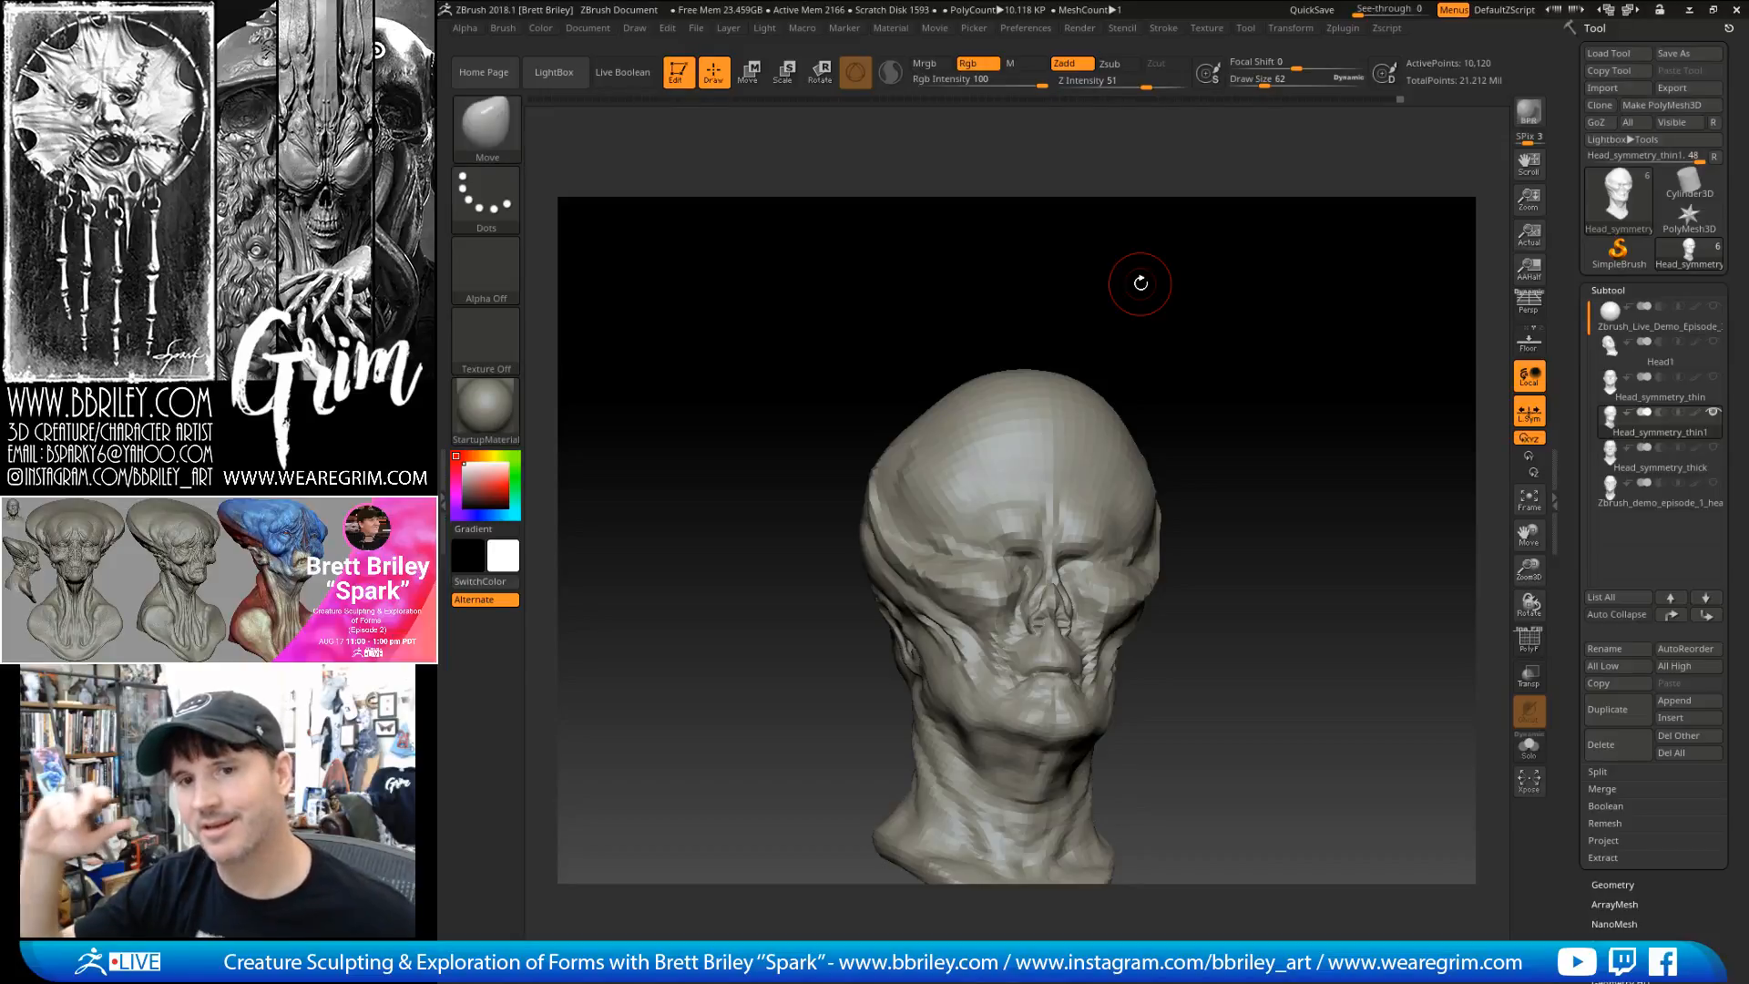
- Adjust the skull and temple silhouette with the Move brush at draw sizes 106 and 83
mouse_move(1141, 283)
left_mouse_down()
mouse_move(1266, 379)
mouse_move(971, 487)
left_mouse_up()
key("s")
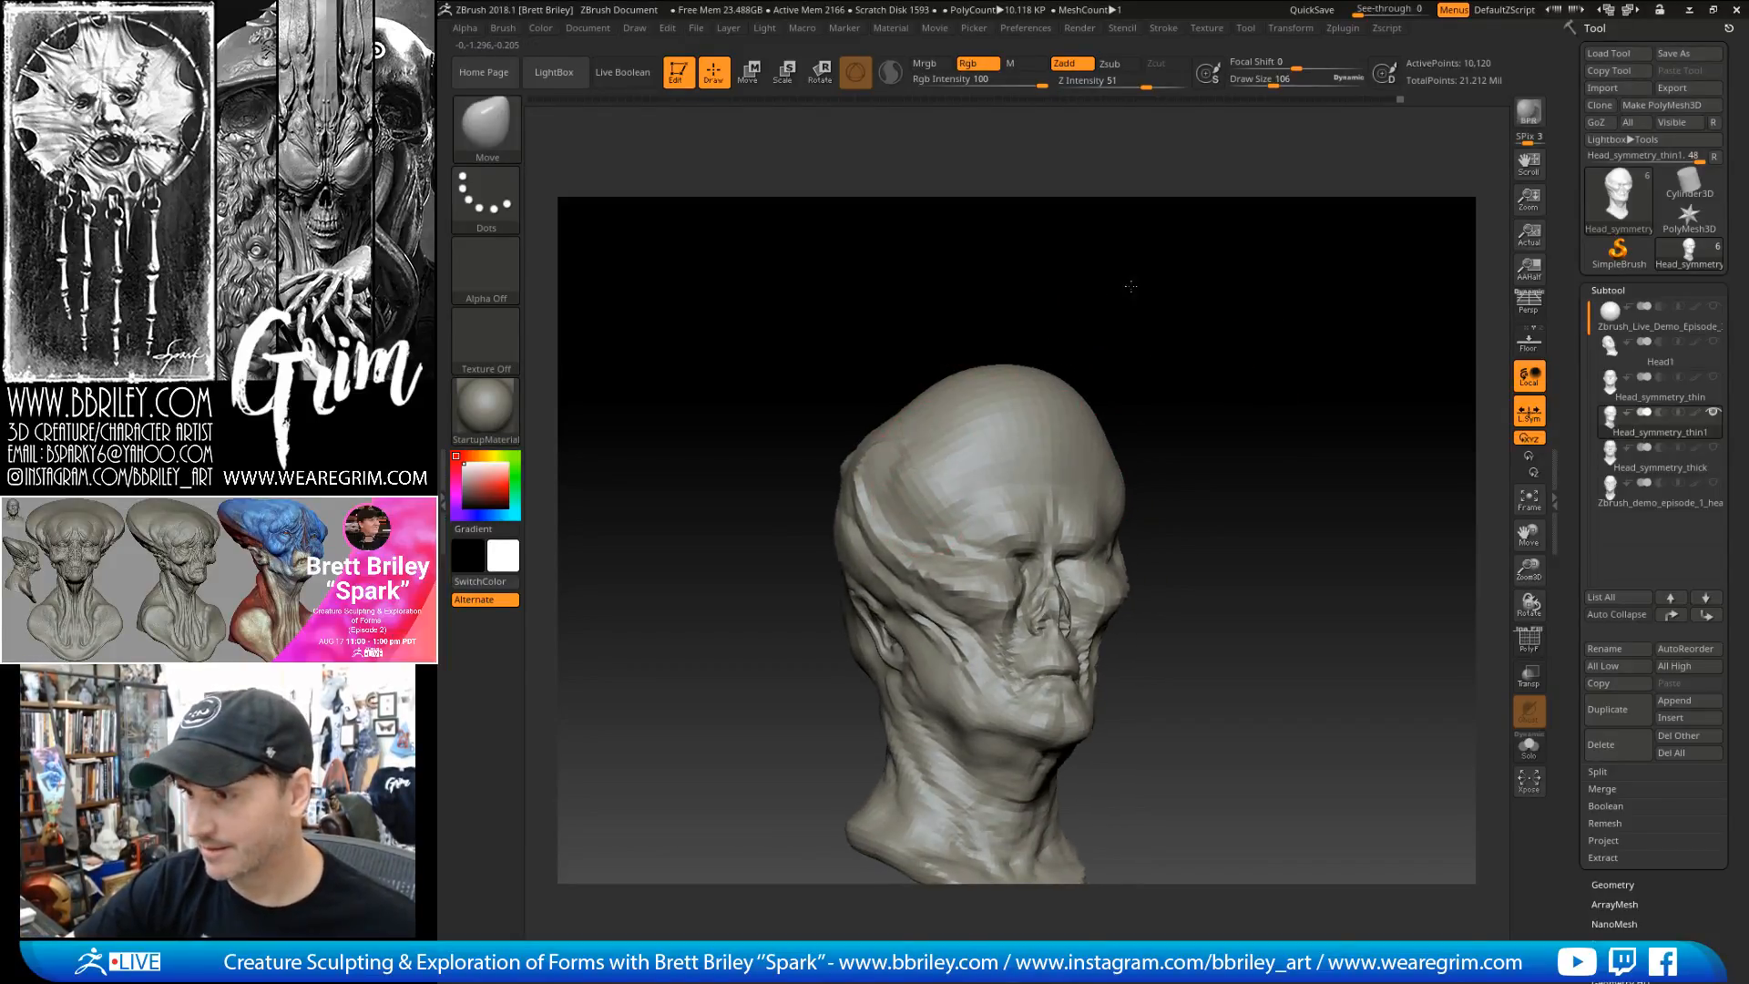
left_click_drag(1121, 292, 914, 446)
left_click_drag(1116, 334, 1155, 282)
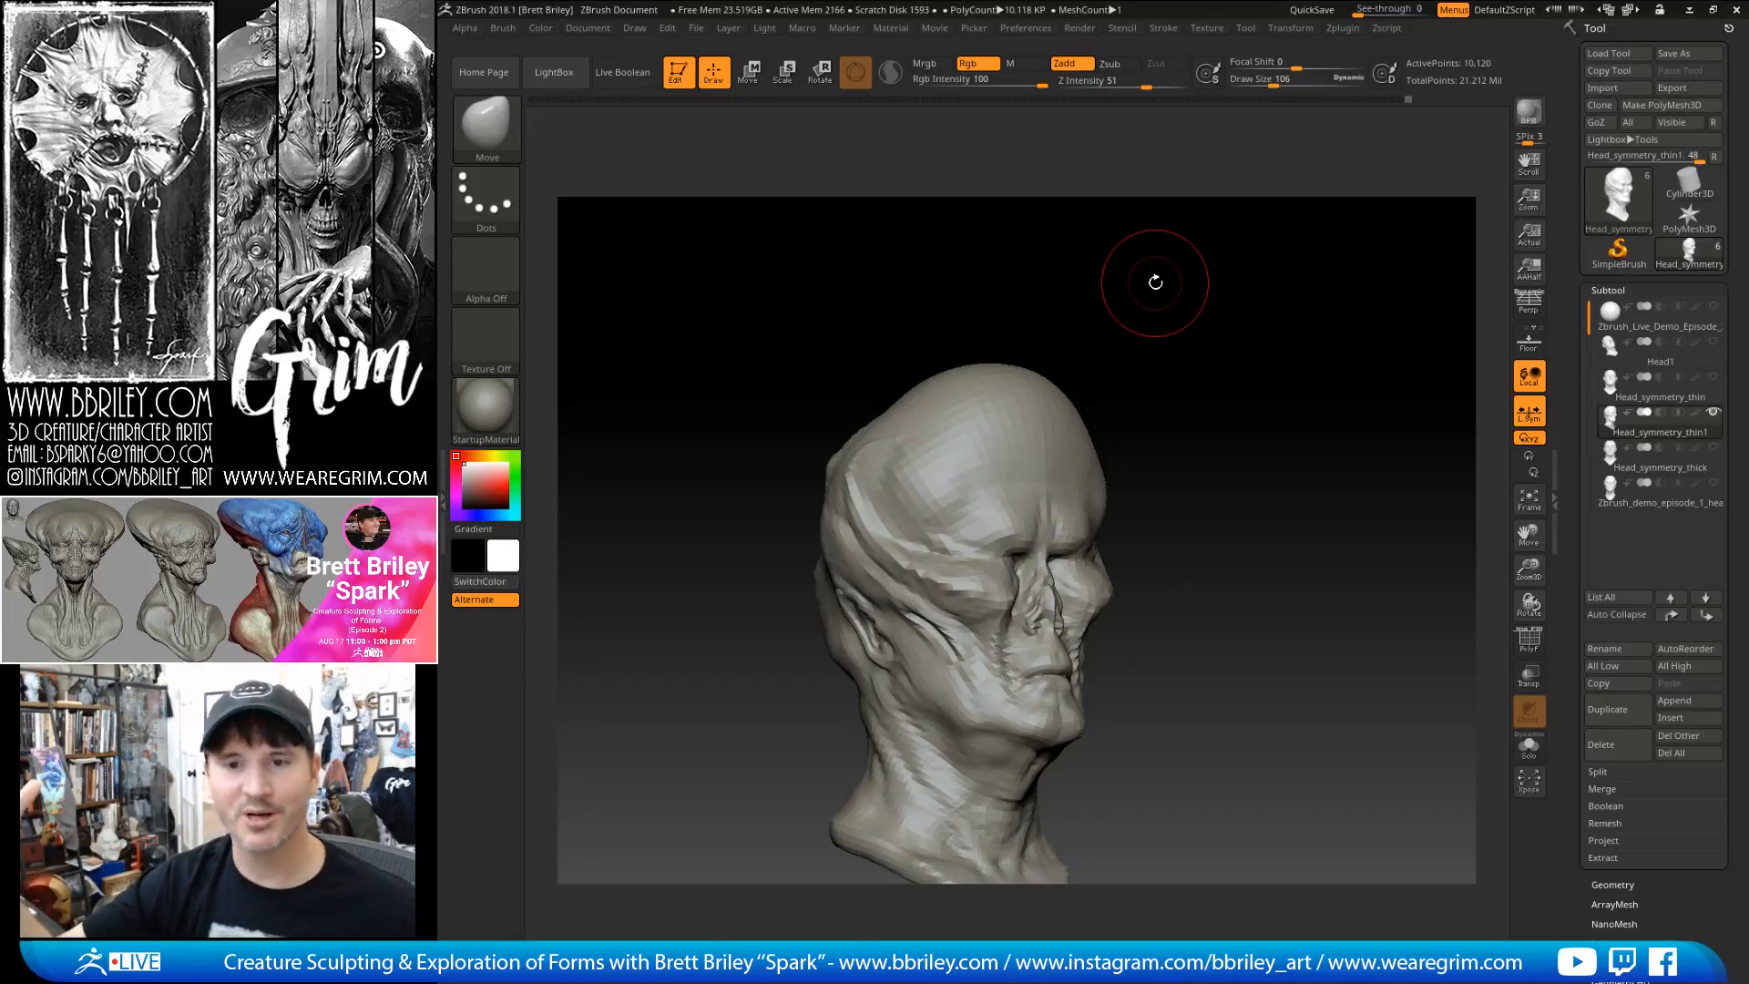
mouse_move(1155, 283)
left_mouse_down()
mouse_move(1270, 379)
mouse_move(1219, 386)
left_mouse_up()
key("s")
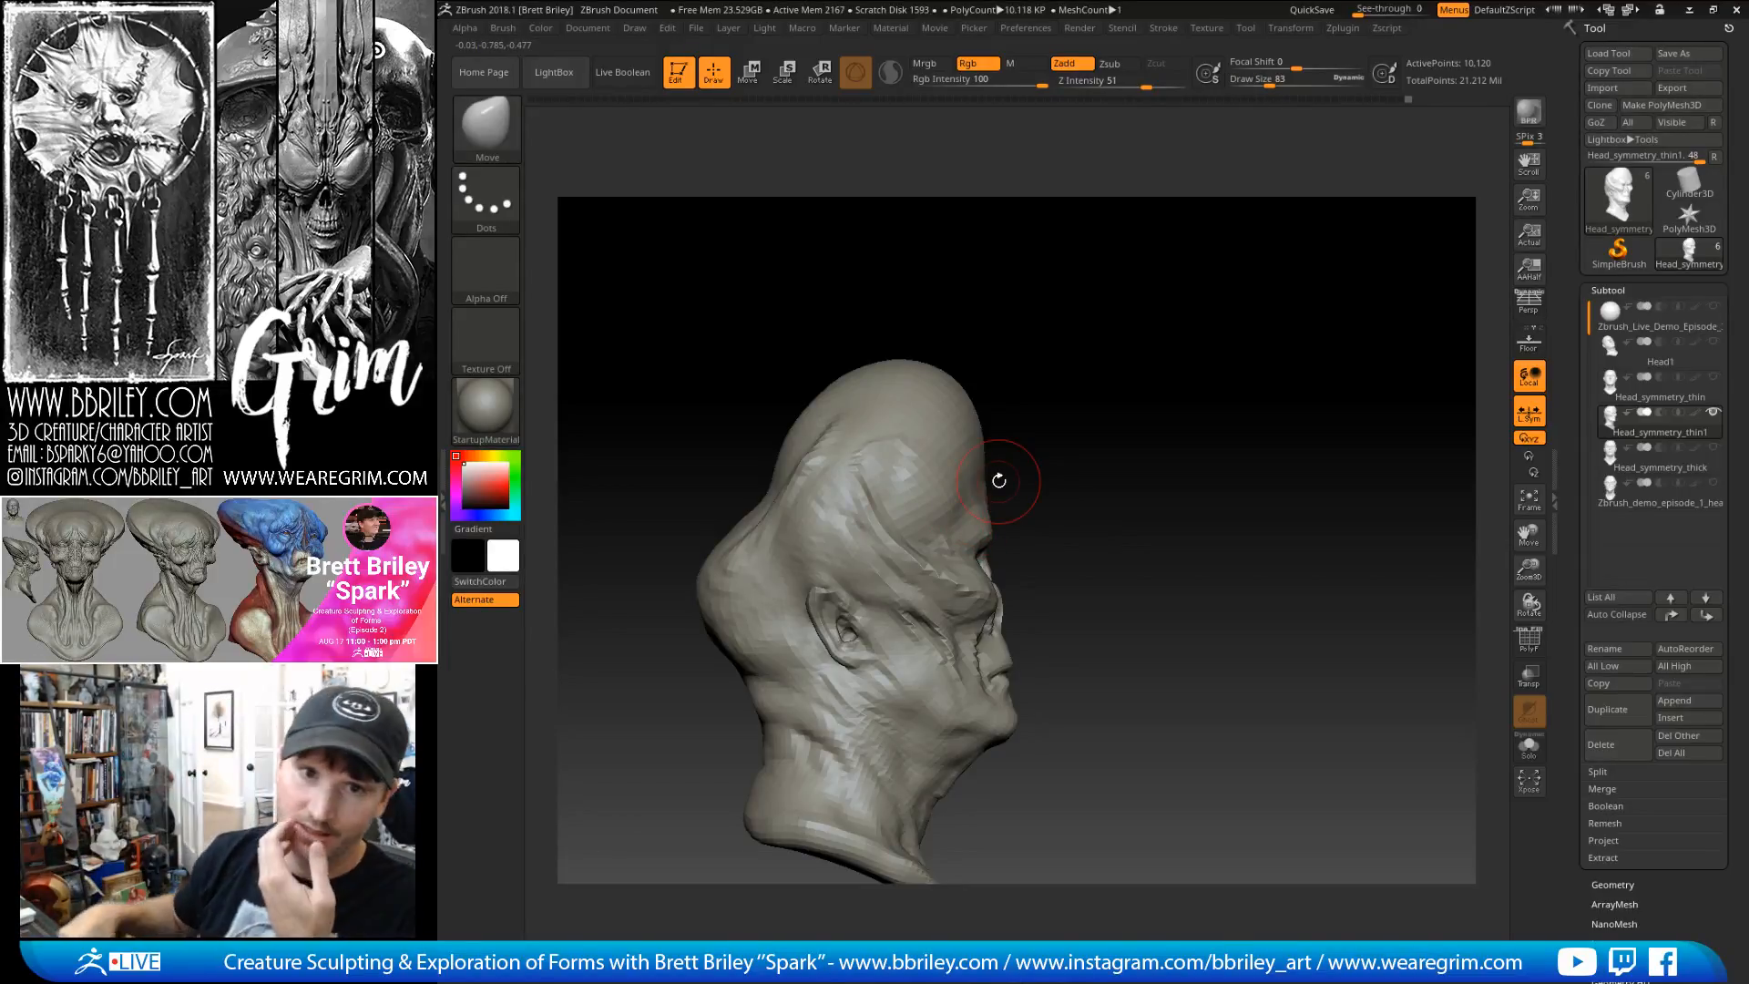
- Sculpt the folds above the brow out toward the temples with the Standard brush at draw sizes 36 and 27
key("b")
key("s")
key("t")
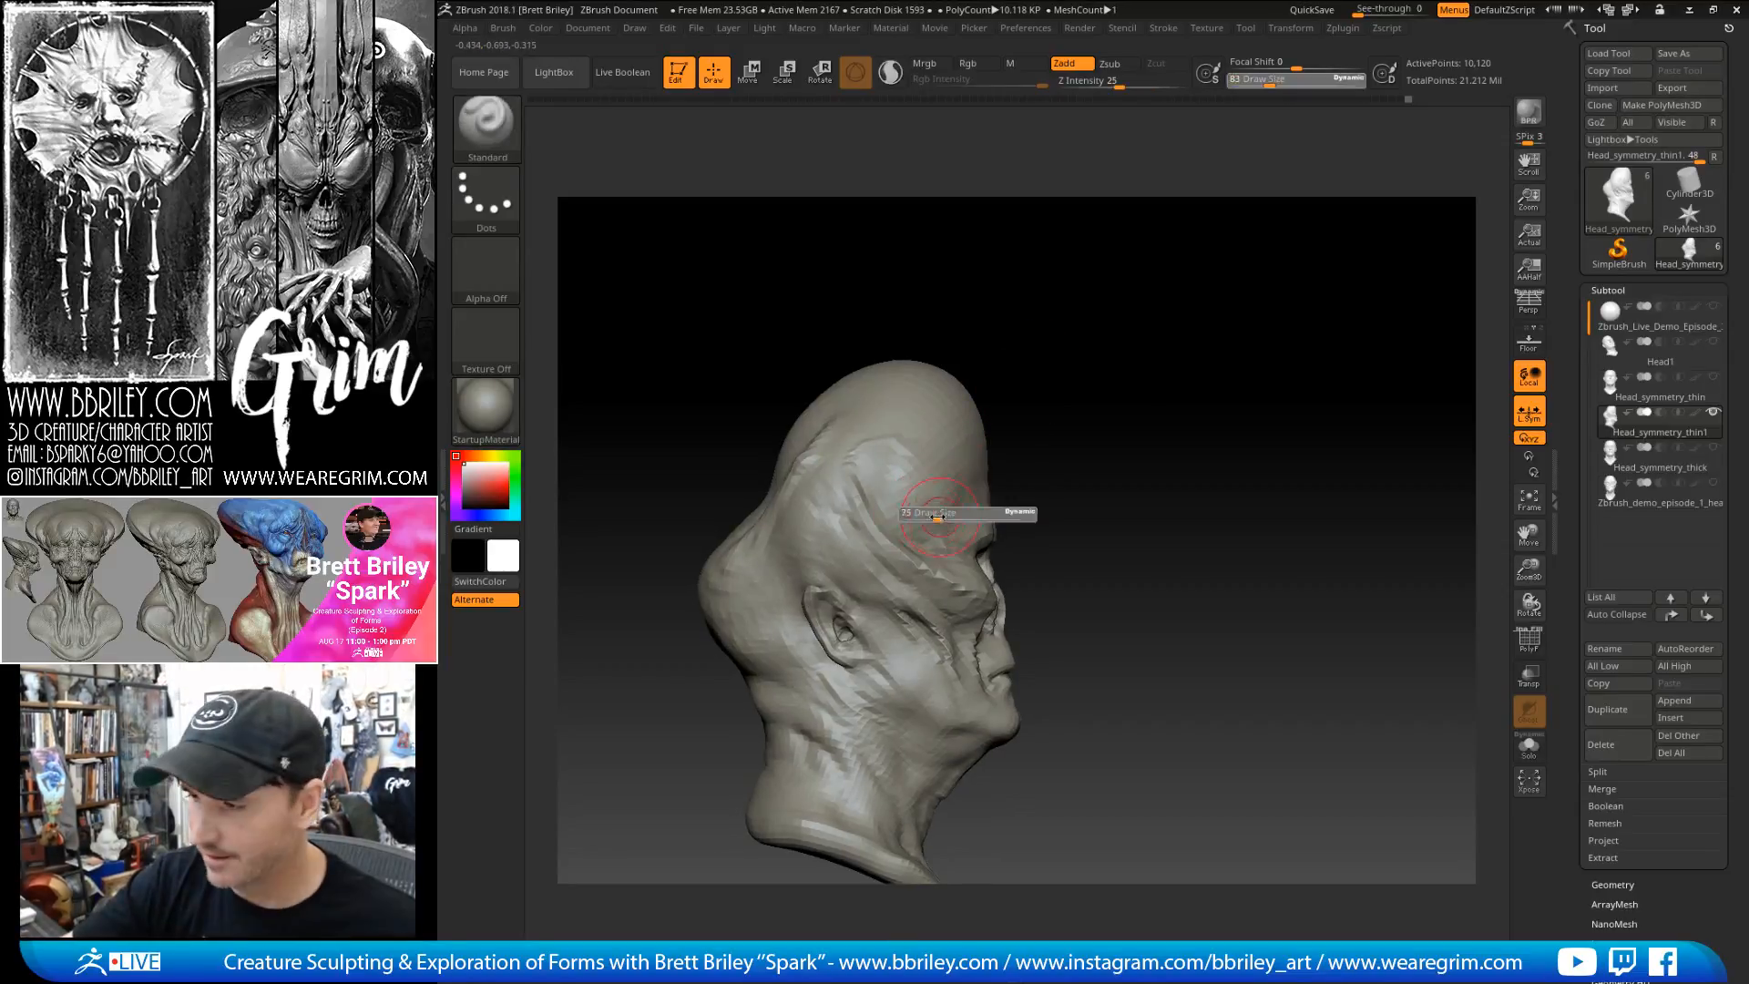
left_click_drag(1028, 415, 963, 498)
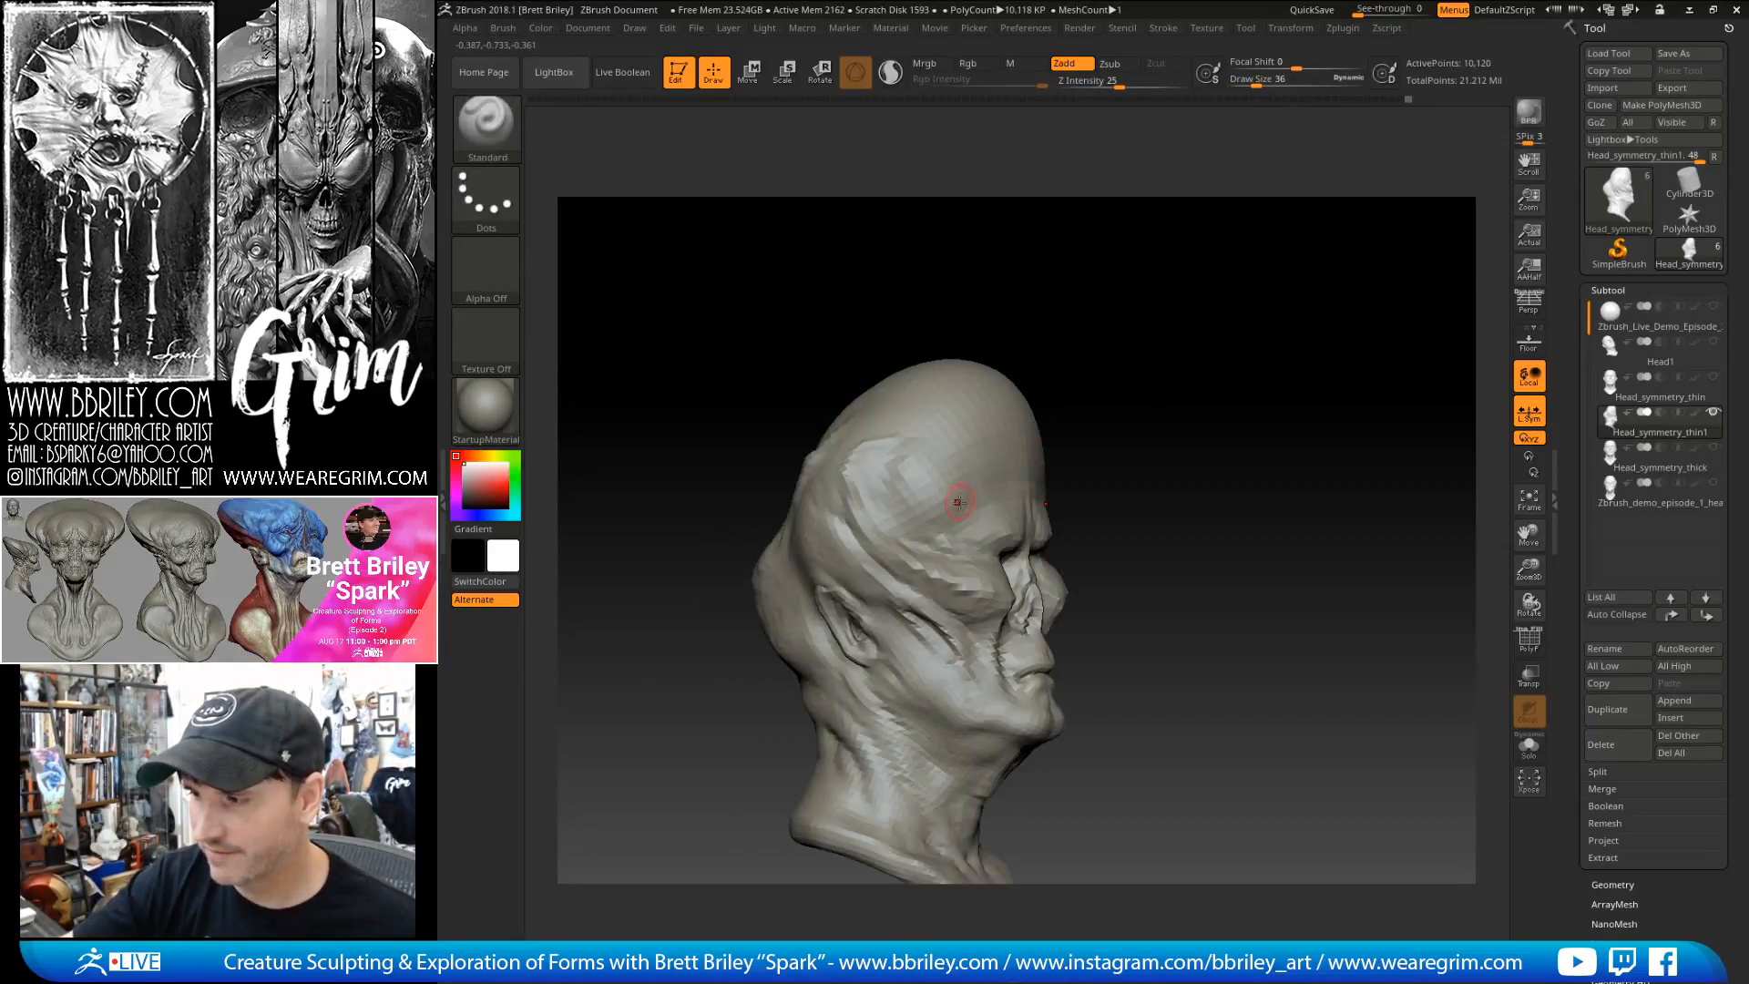
key("shift")
mouse_move(1093, 410)
left_mouse_down()
mouse_move(1275, 338)
mouse_move(1257, 343)
left_mouse_up()
key("]")
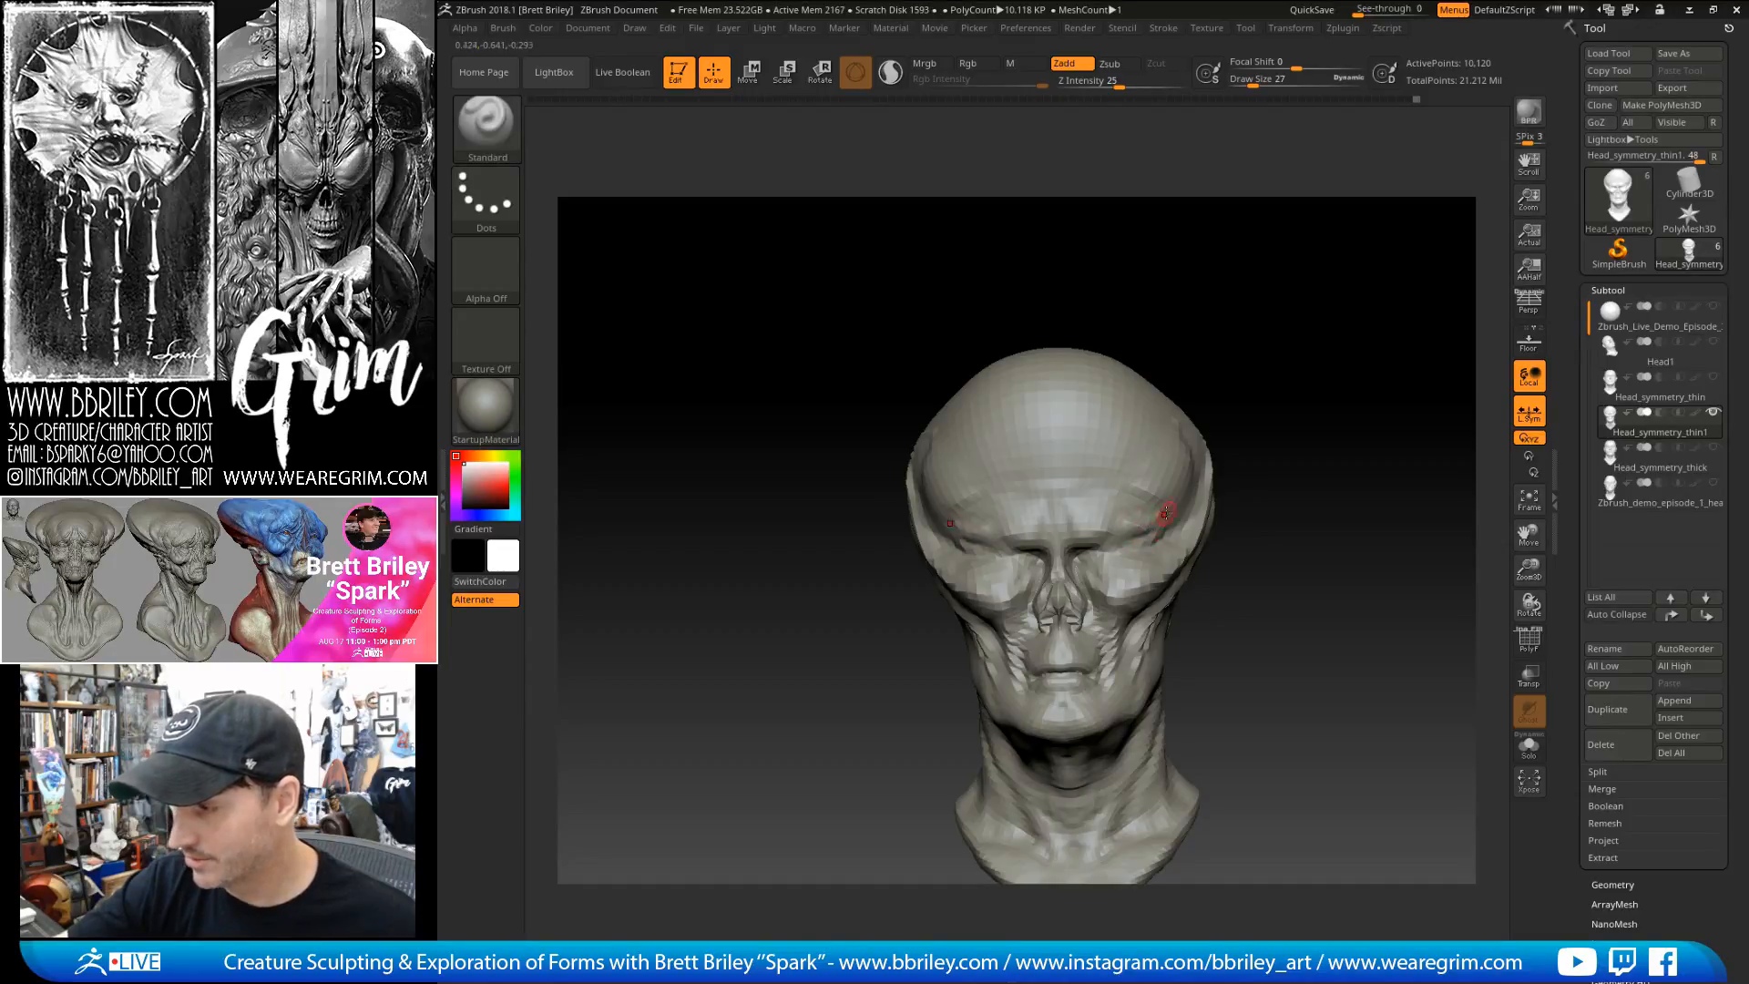
left_click_drag(1239, 293, 1120, 519)
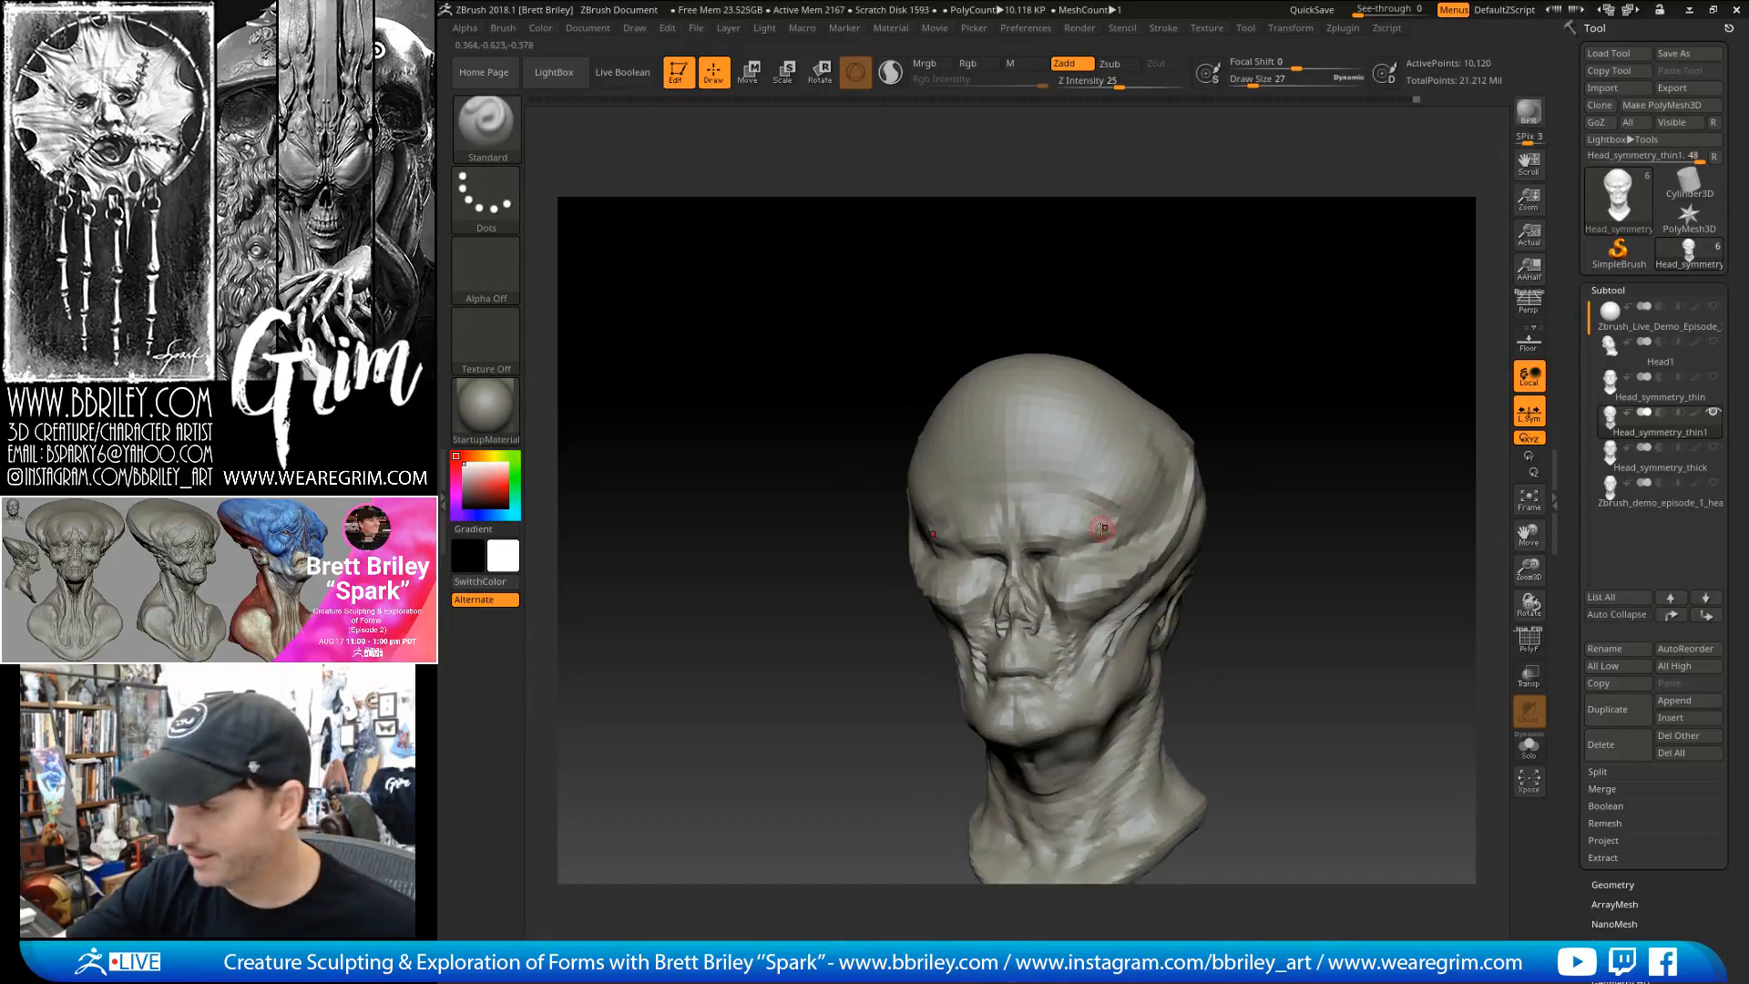
left_click_drag(1188, 325, 1153, 350)
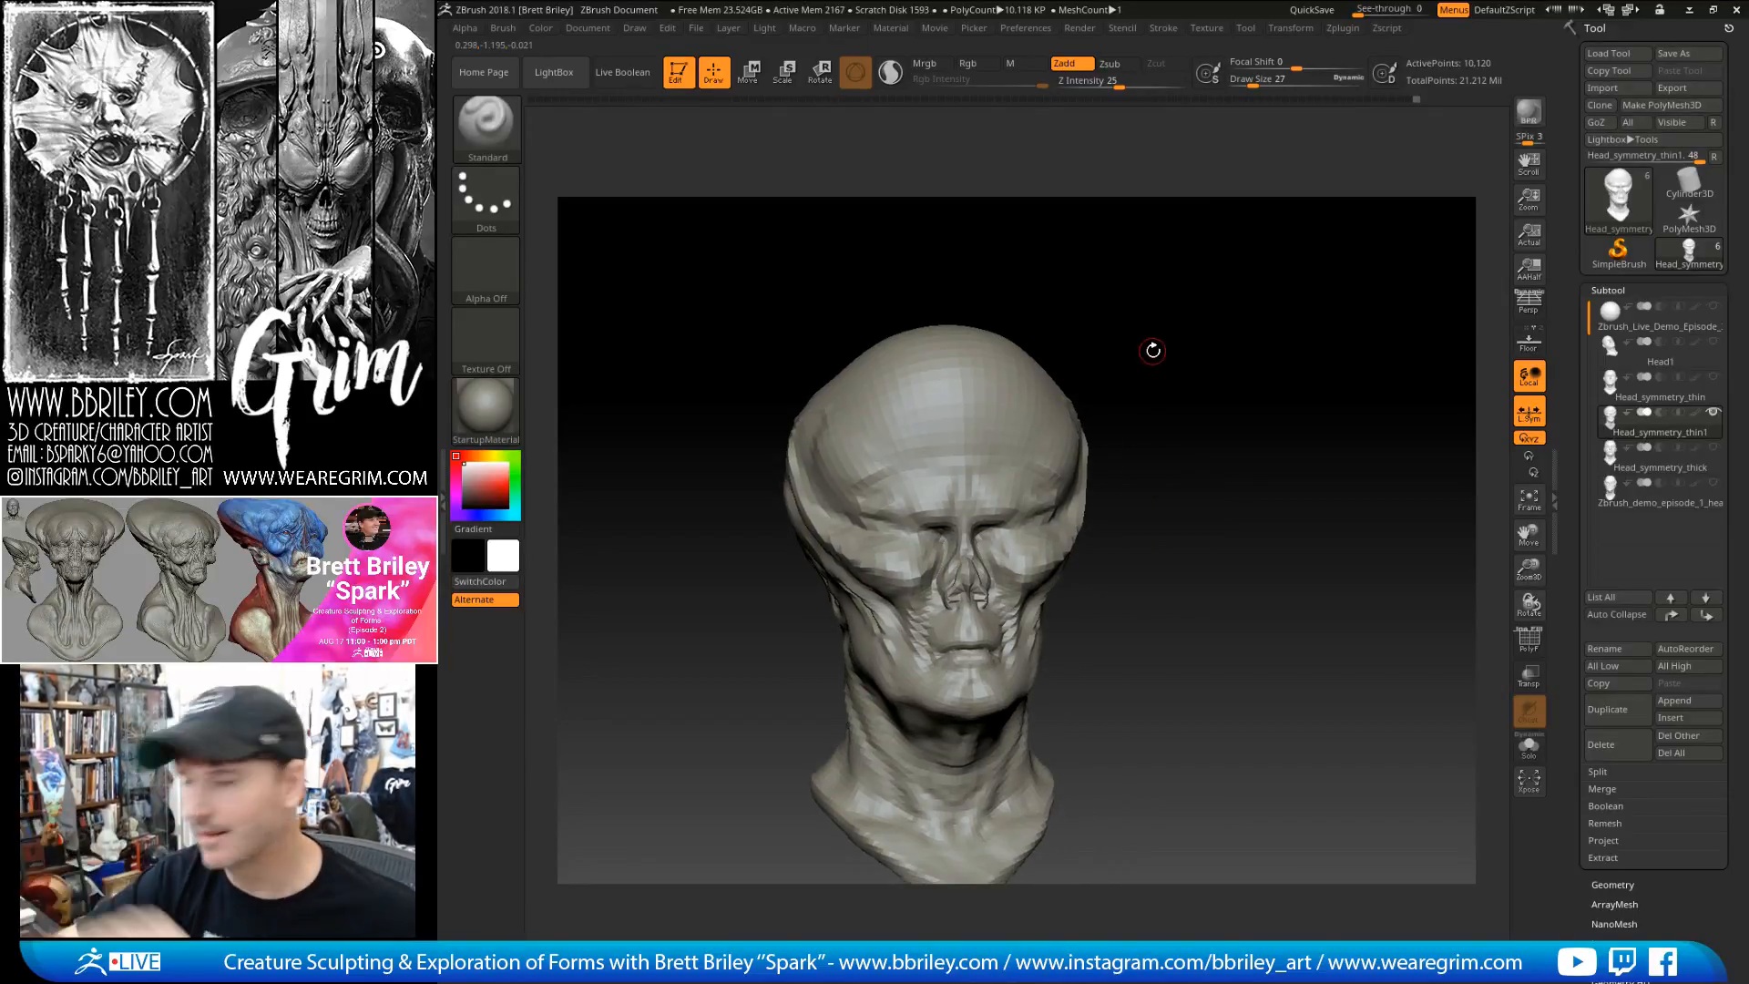
- Add form around the upper lip and inner cheeks with the Standard brush at draw size 21
left_click_drag(1153, 351, 837, 588)
key("bracketleft")
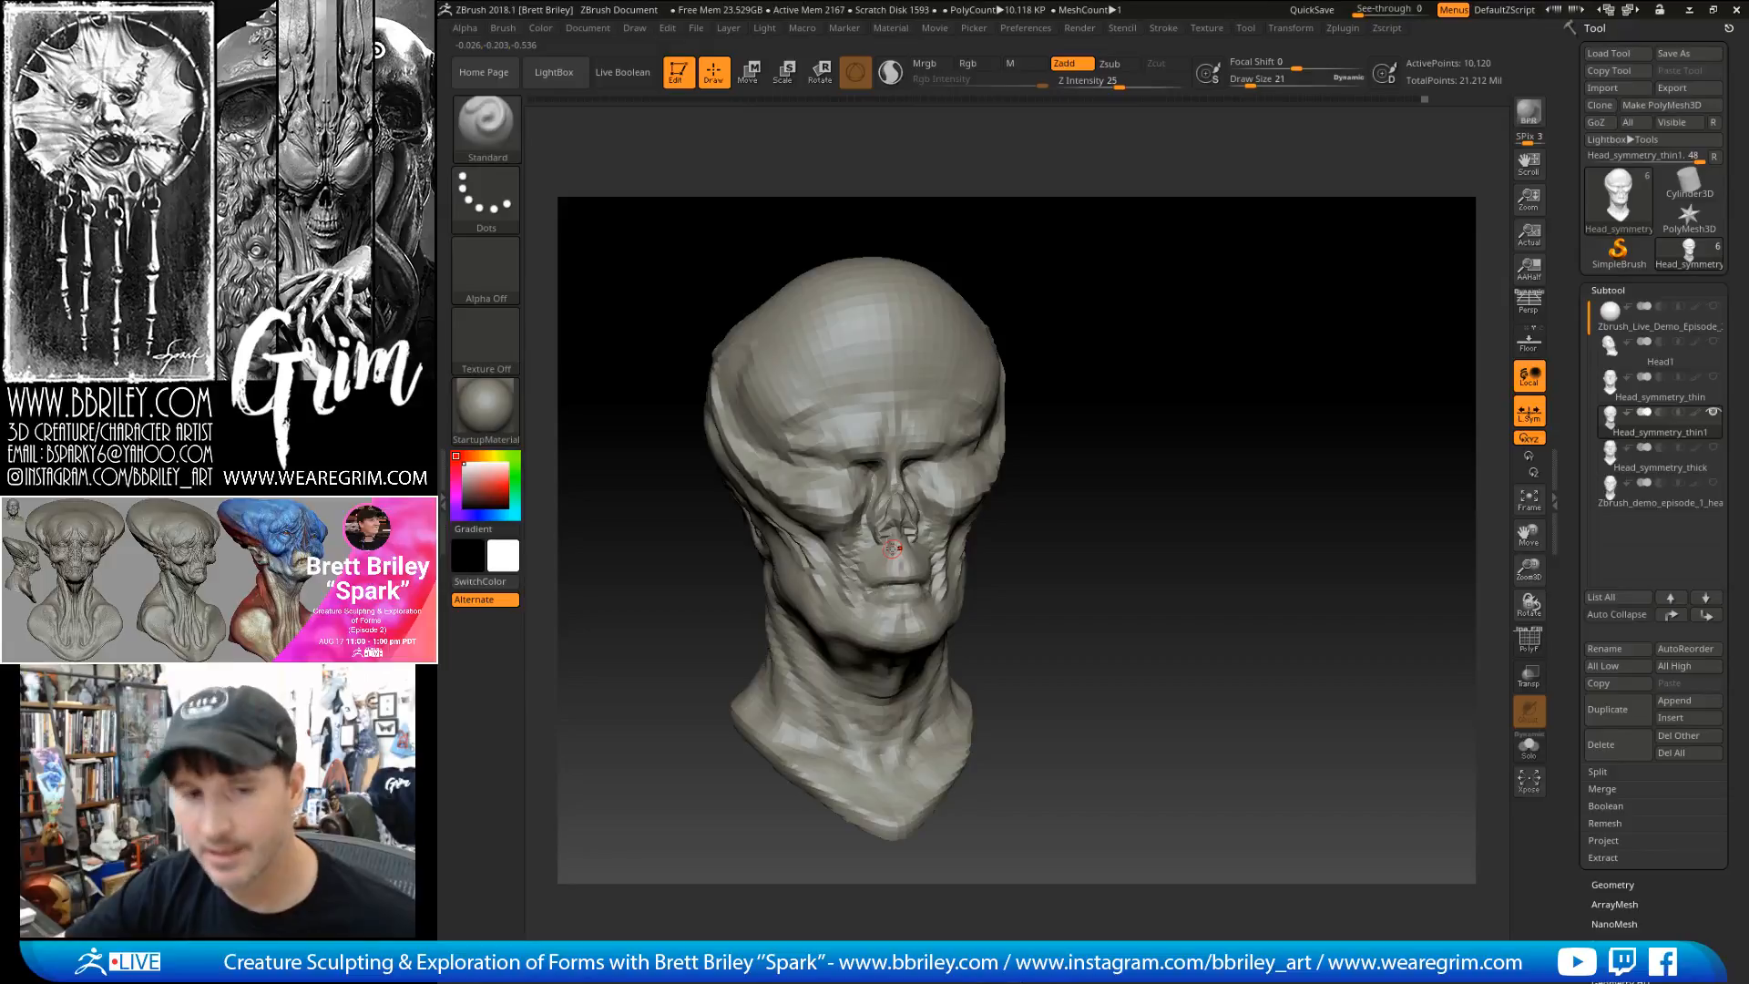
right_click_drag(893, 547, 1061, 326)
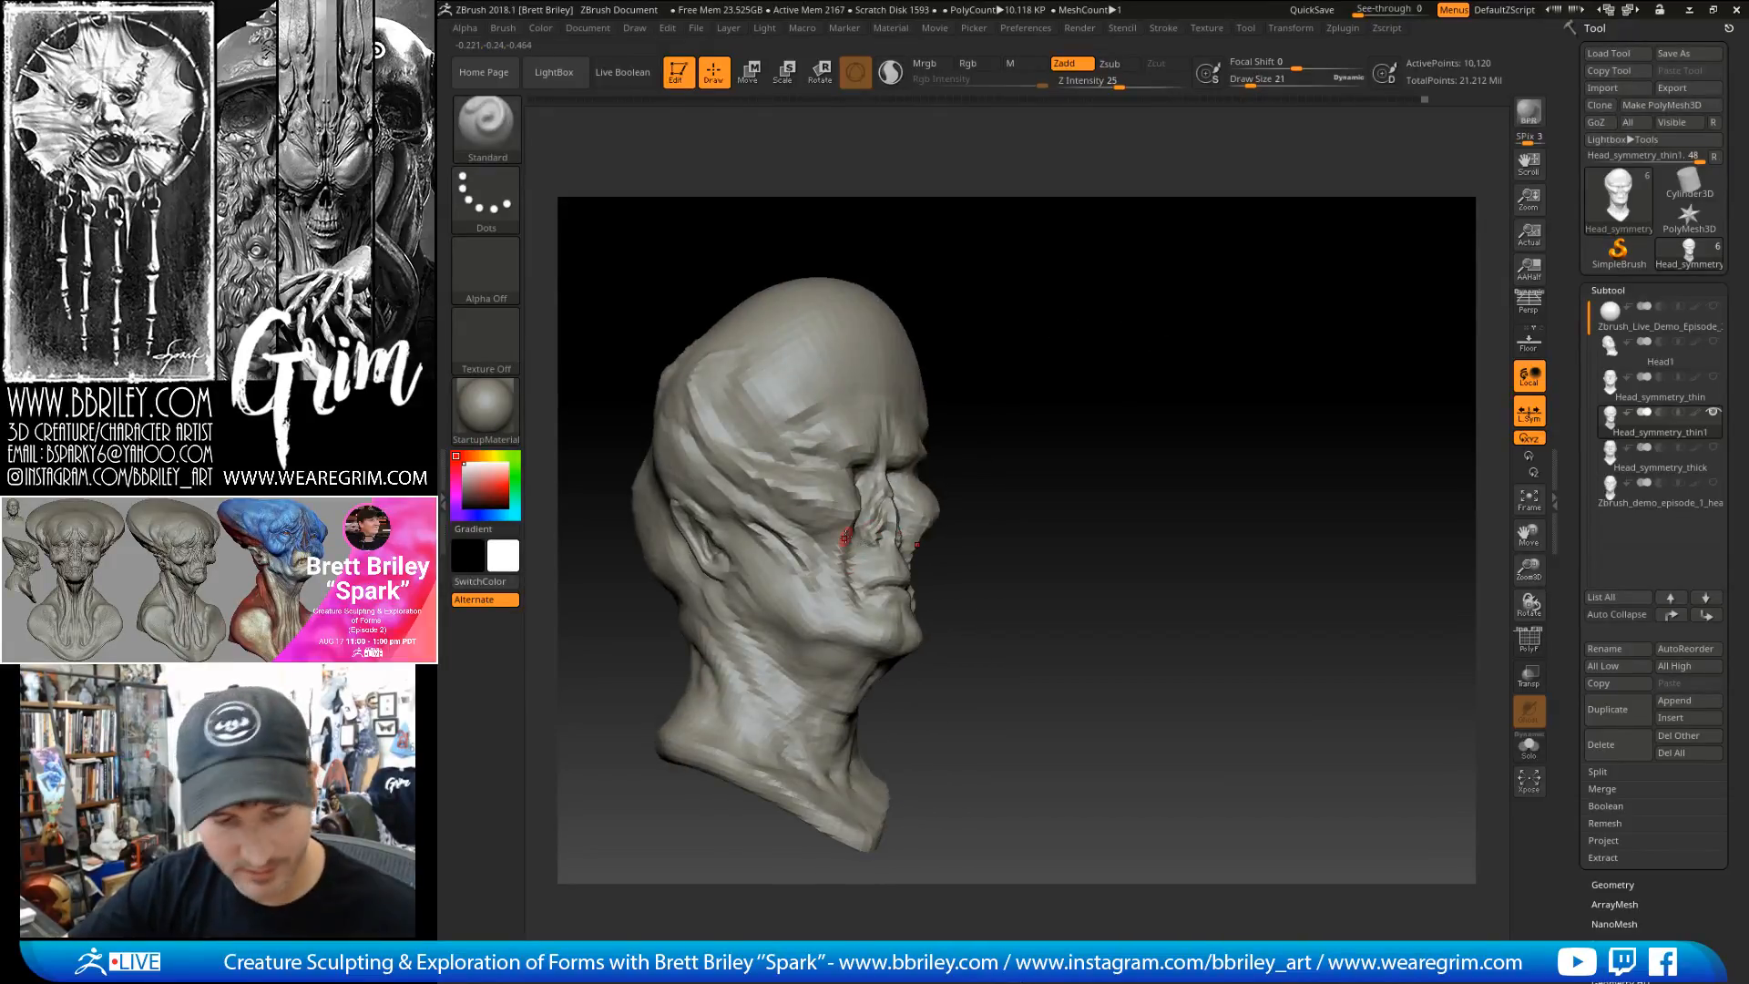
- Carve creases beside the mouth and around the chin with the DamStandard brush at draw sizes 29 and 23
key("b")
key("d")
key("s")
key("bracketright")
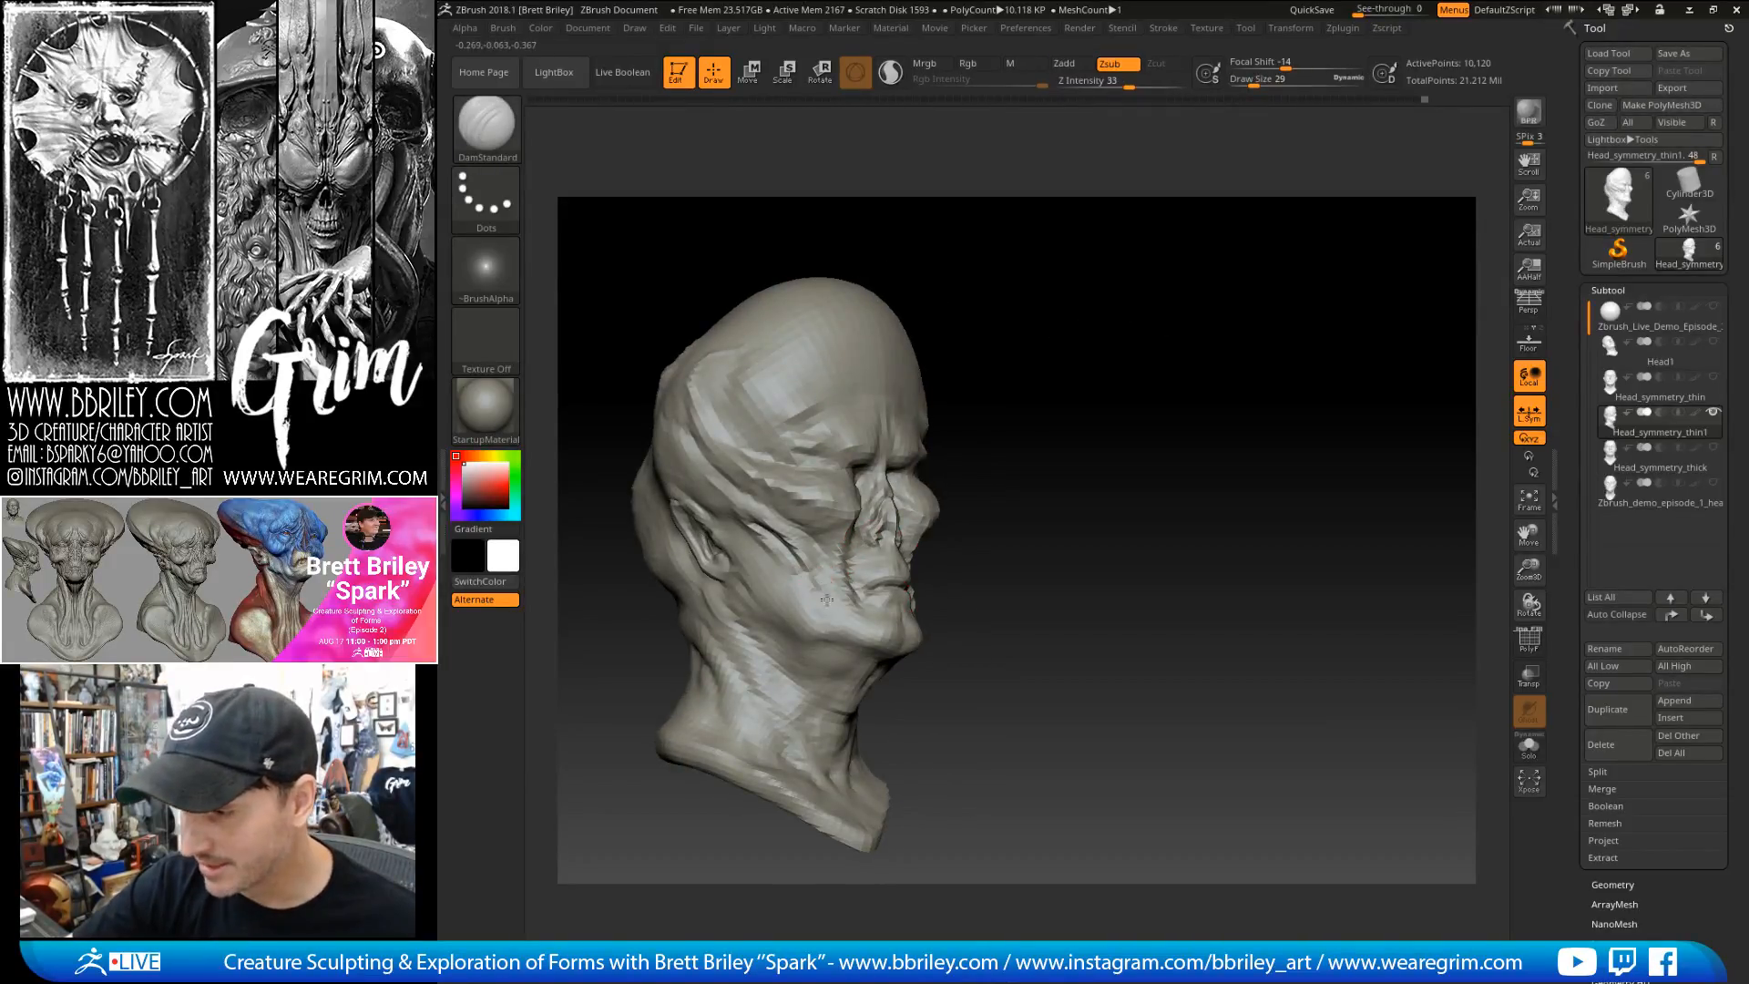
right_click_drag(1016, 492, 861, 629)
key("bracketleft")
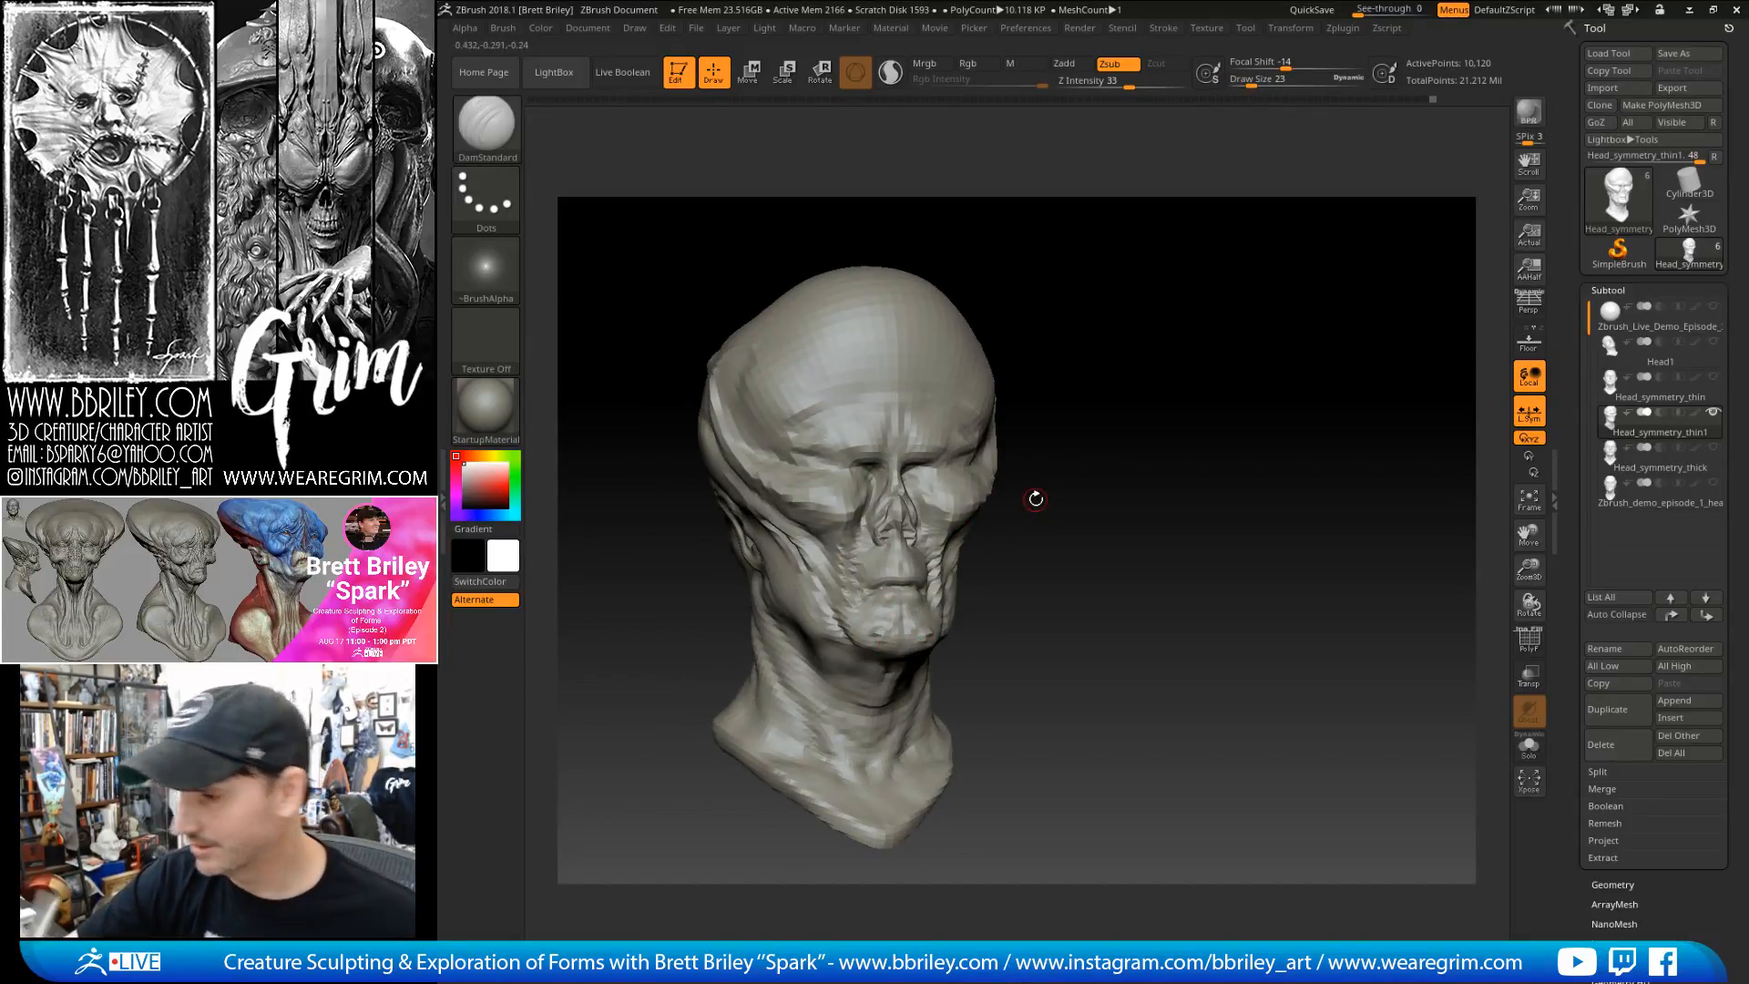
- Rework the folds beside the mouth and jaw with DamStandard at draw sizes 41 and 39 and Standard at draw size 25
mouse_move(1036, 498)
right_mouse_down()
mouse_move(1182, 389)
mouse_move(1209, 401)
mouse_move(929, 530)
right_mouse_up()
type("s41")
key("Return")
type("s39")
key("Return")
mouse_move(943, 516)
left_mouse_down()
mouse_move(916, 517)
mouse_move(962, 492)
left_mouse_up()
key("b")
key("s")
key("t")
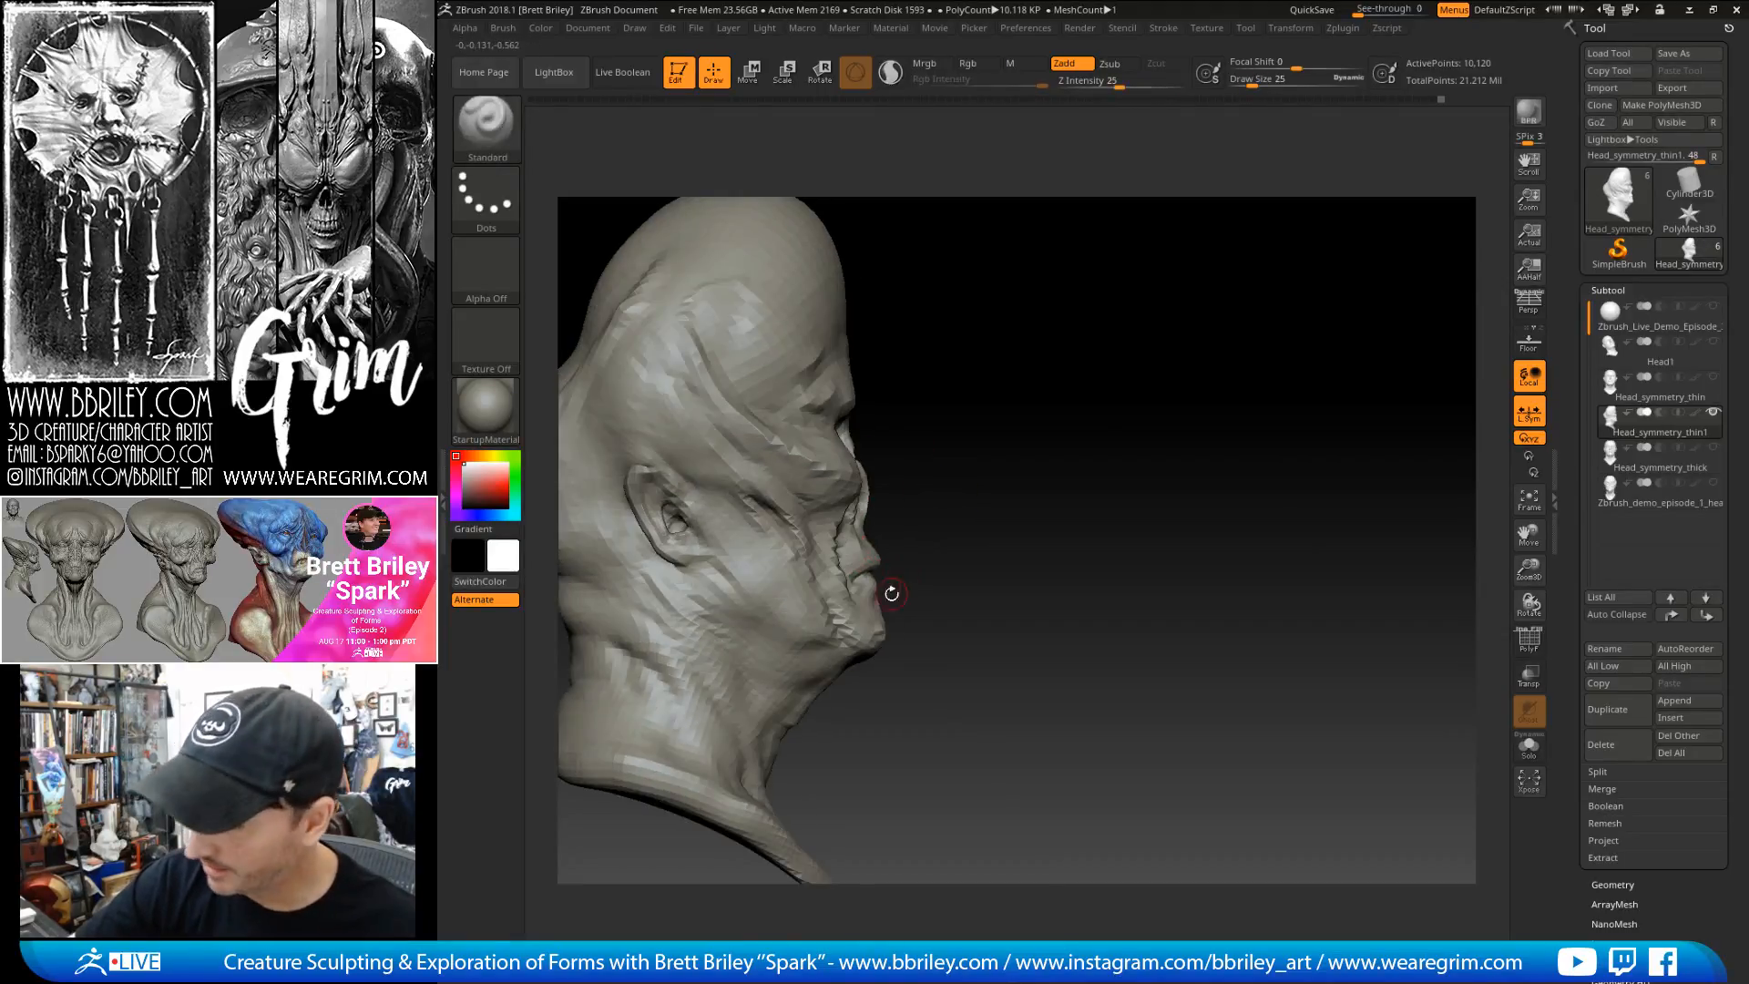
- Pull the chin forward and adjust the lip profile in side view with the Move brush
key("b")
key("m")
key("v")
key("]")
left_click_drag(885, 642, 884, 633)
key("s")
left_click(871, 555)
left_click_drag(916, 542, 903, 534)
- Shape the underside of the chin and the throat with the Move brush, enlarging the draw size to 102
key("]")
left_click_drag(878, 653, 879, 666)
key("[")
key("s")
left_click(843, 702)
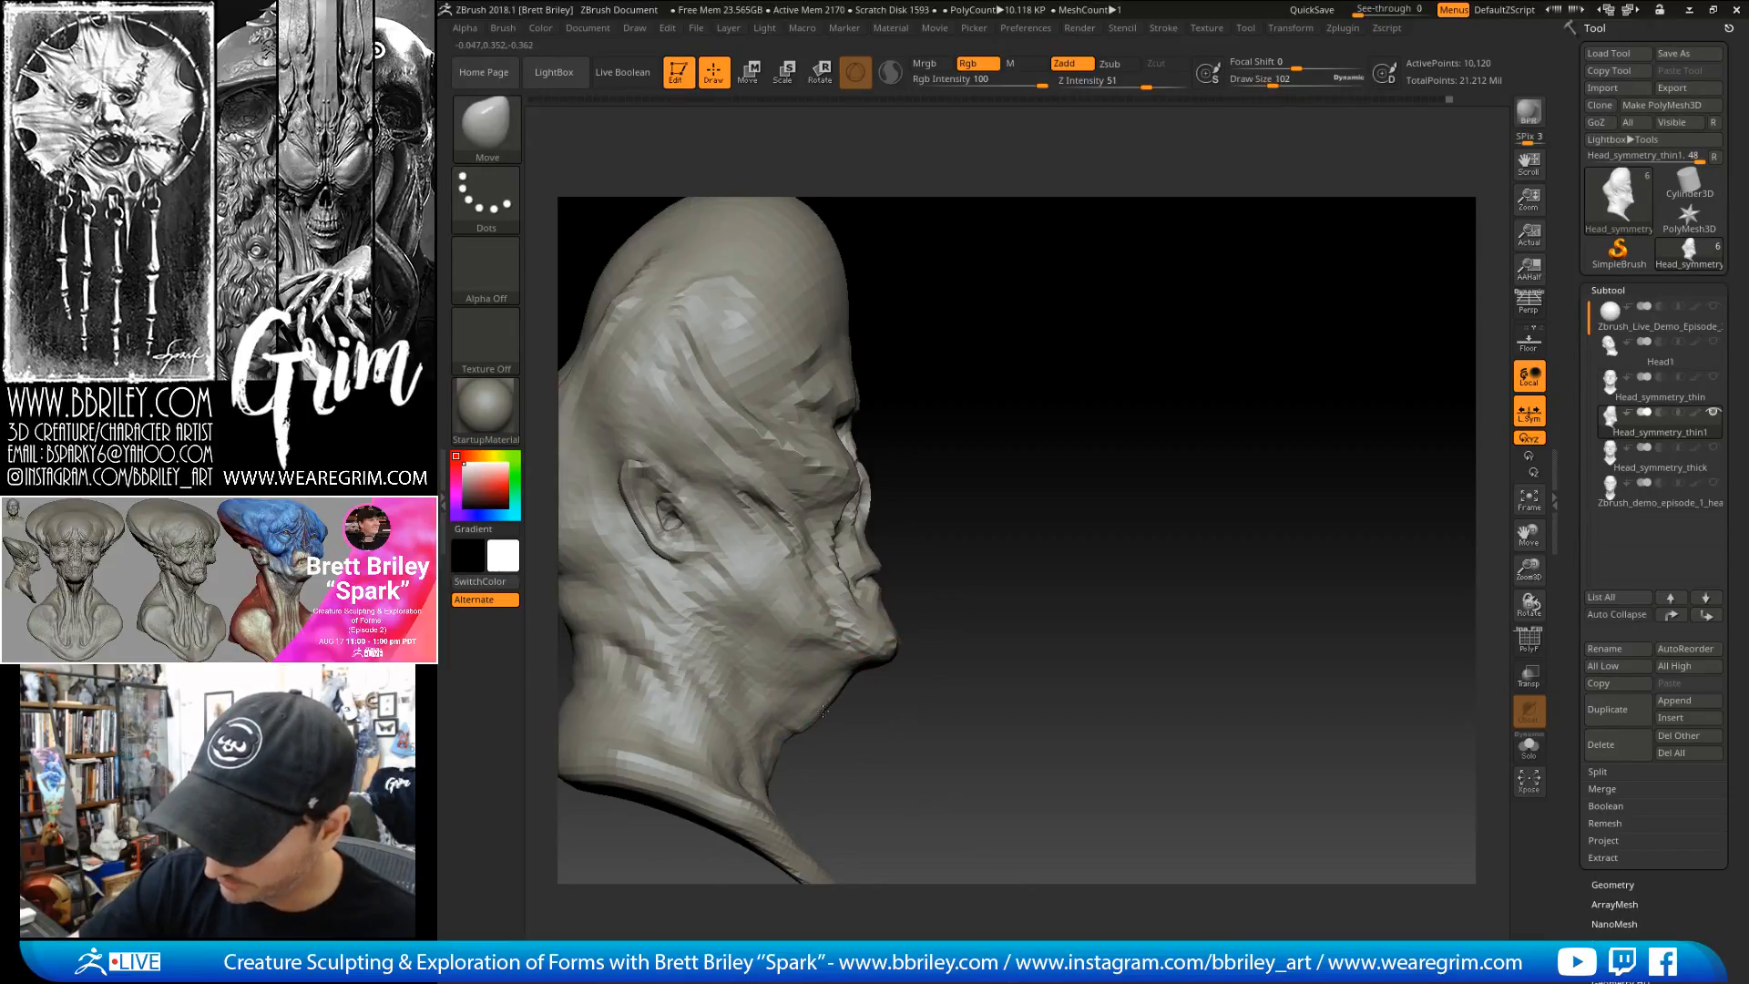
- Refine the nose and upper lip profile with the Move brush at draw sizes 50 and 41
left_click_drag(911, 558, 1073, 476)
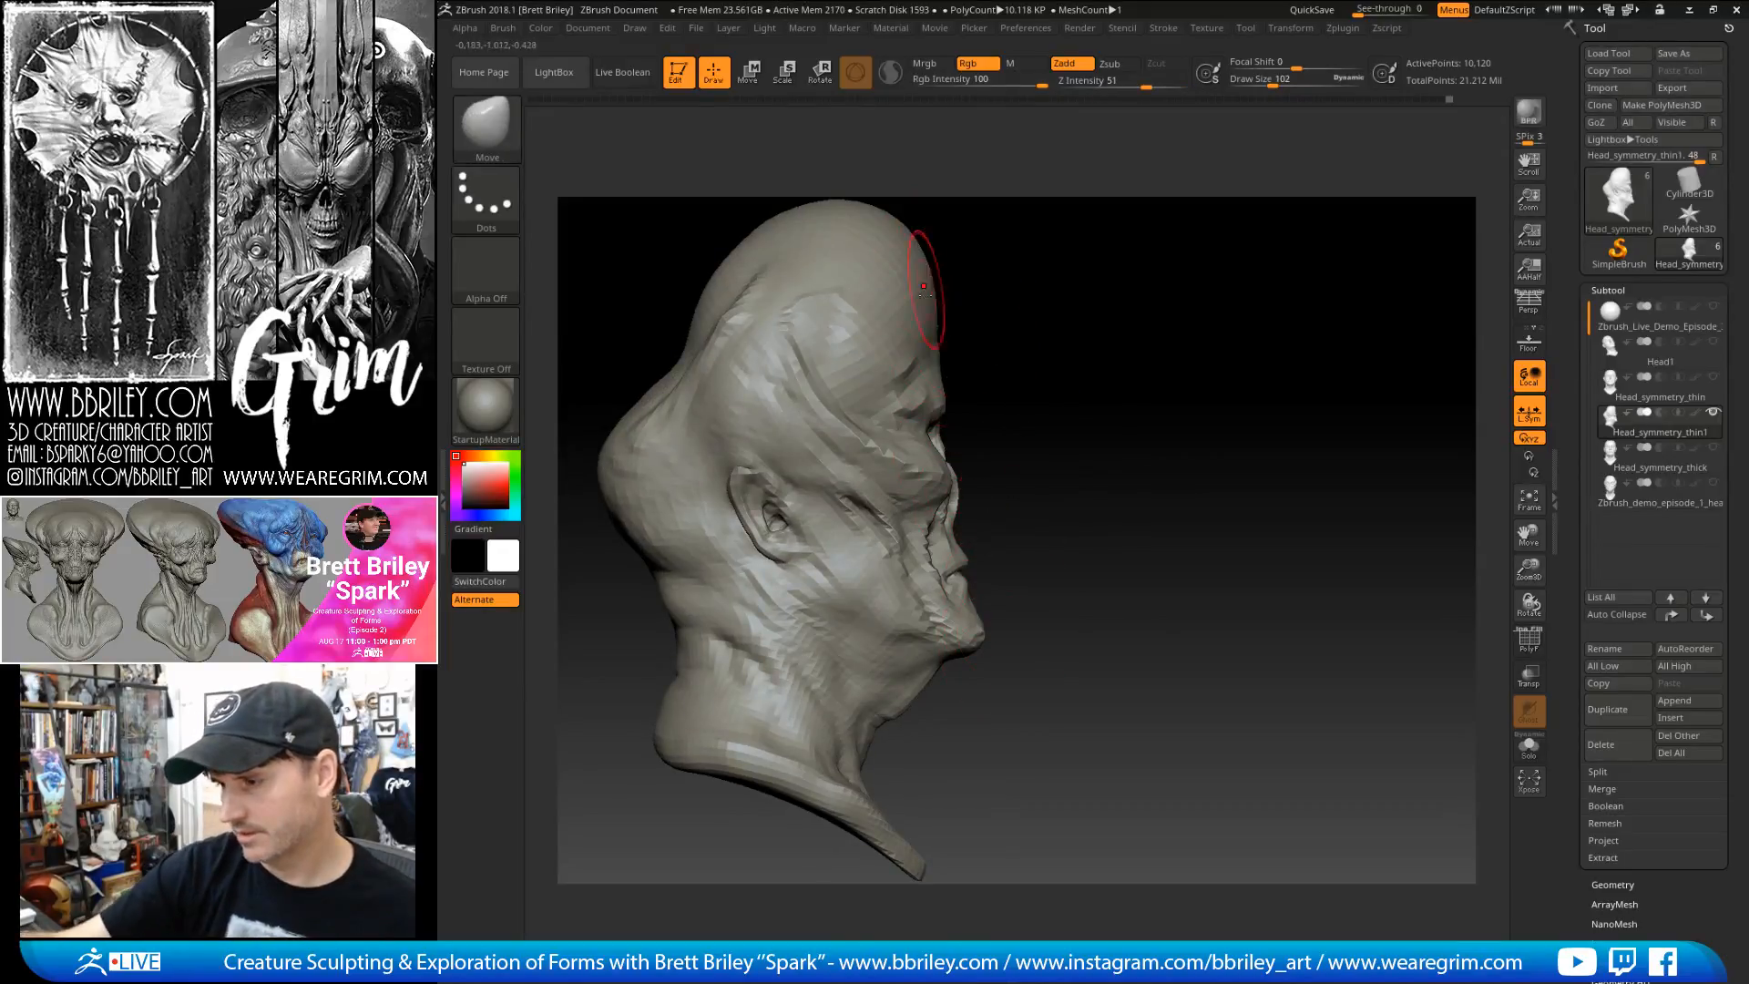
key("bracketleft")
key("bracketleft")
key("bracketleft")
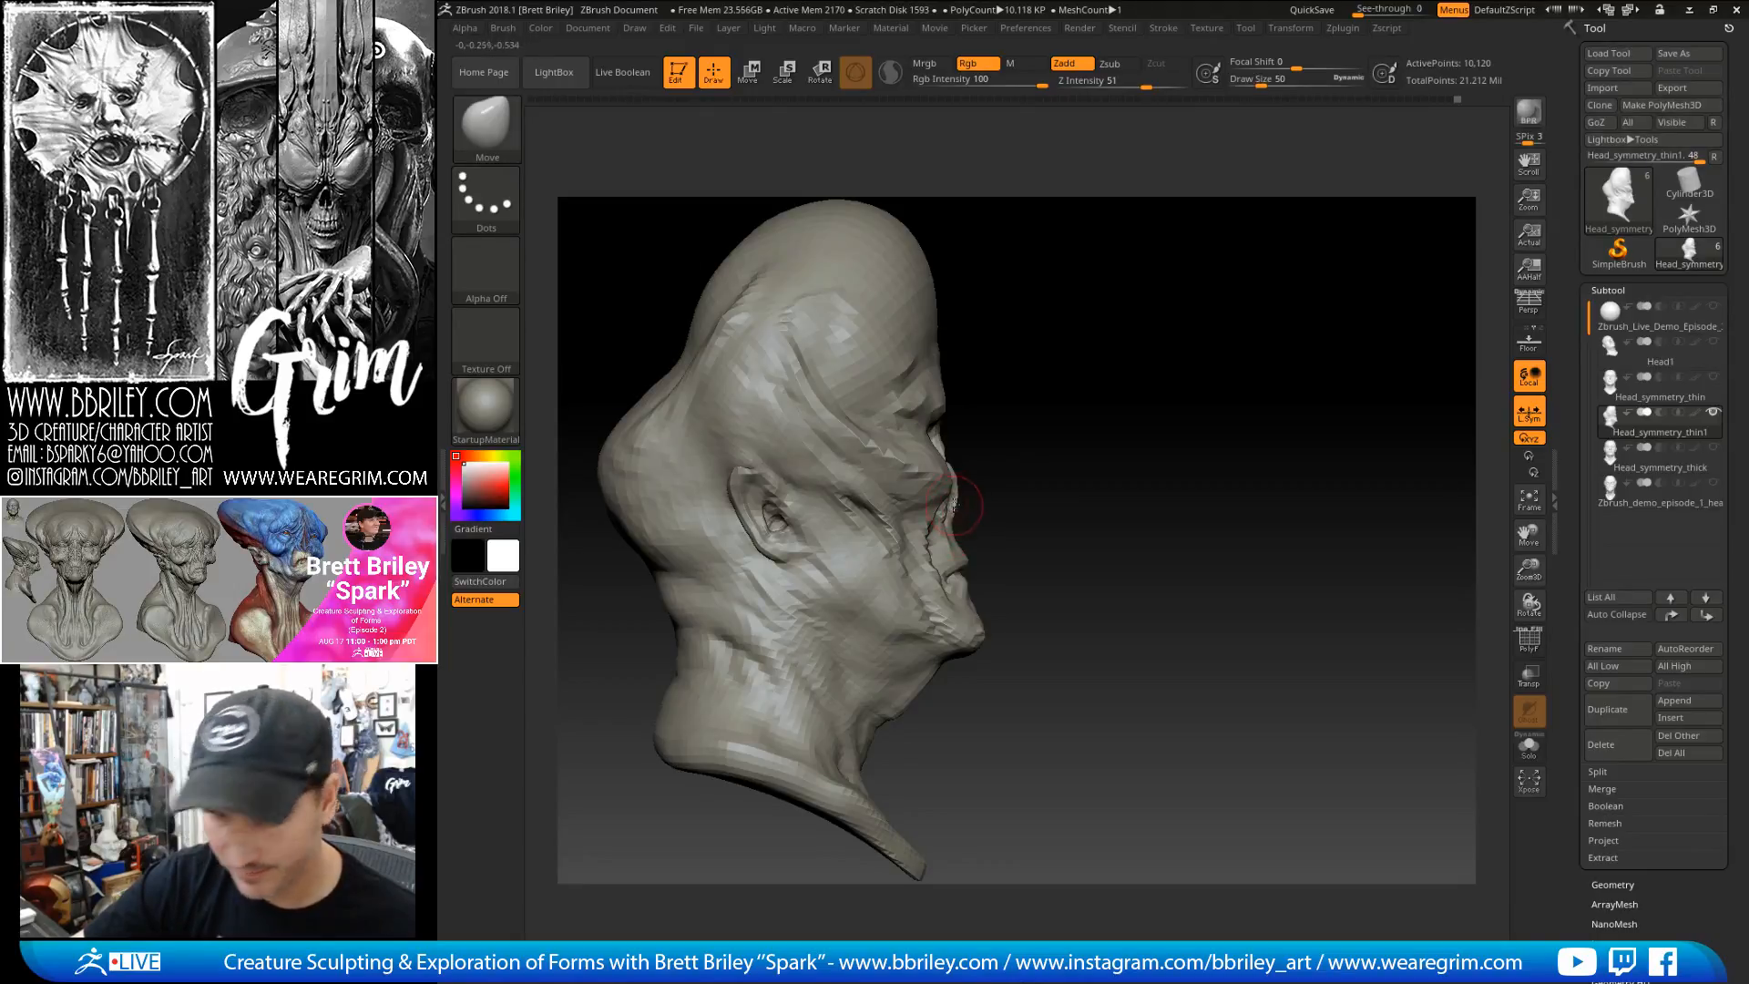
key("s")
left_click_drag(958, 530, 950, 530)
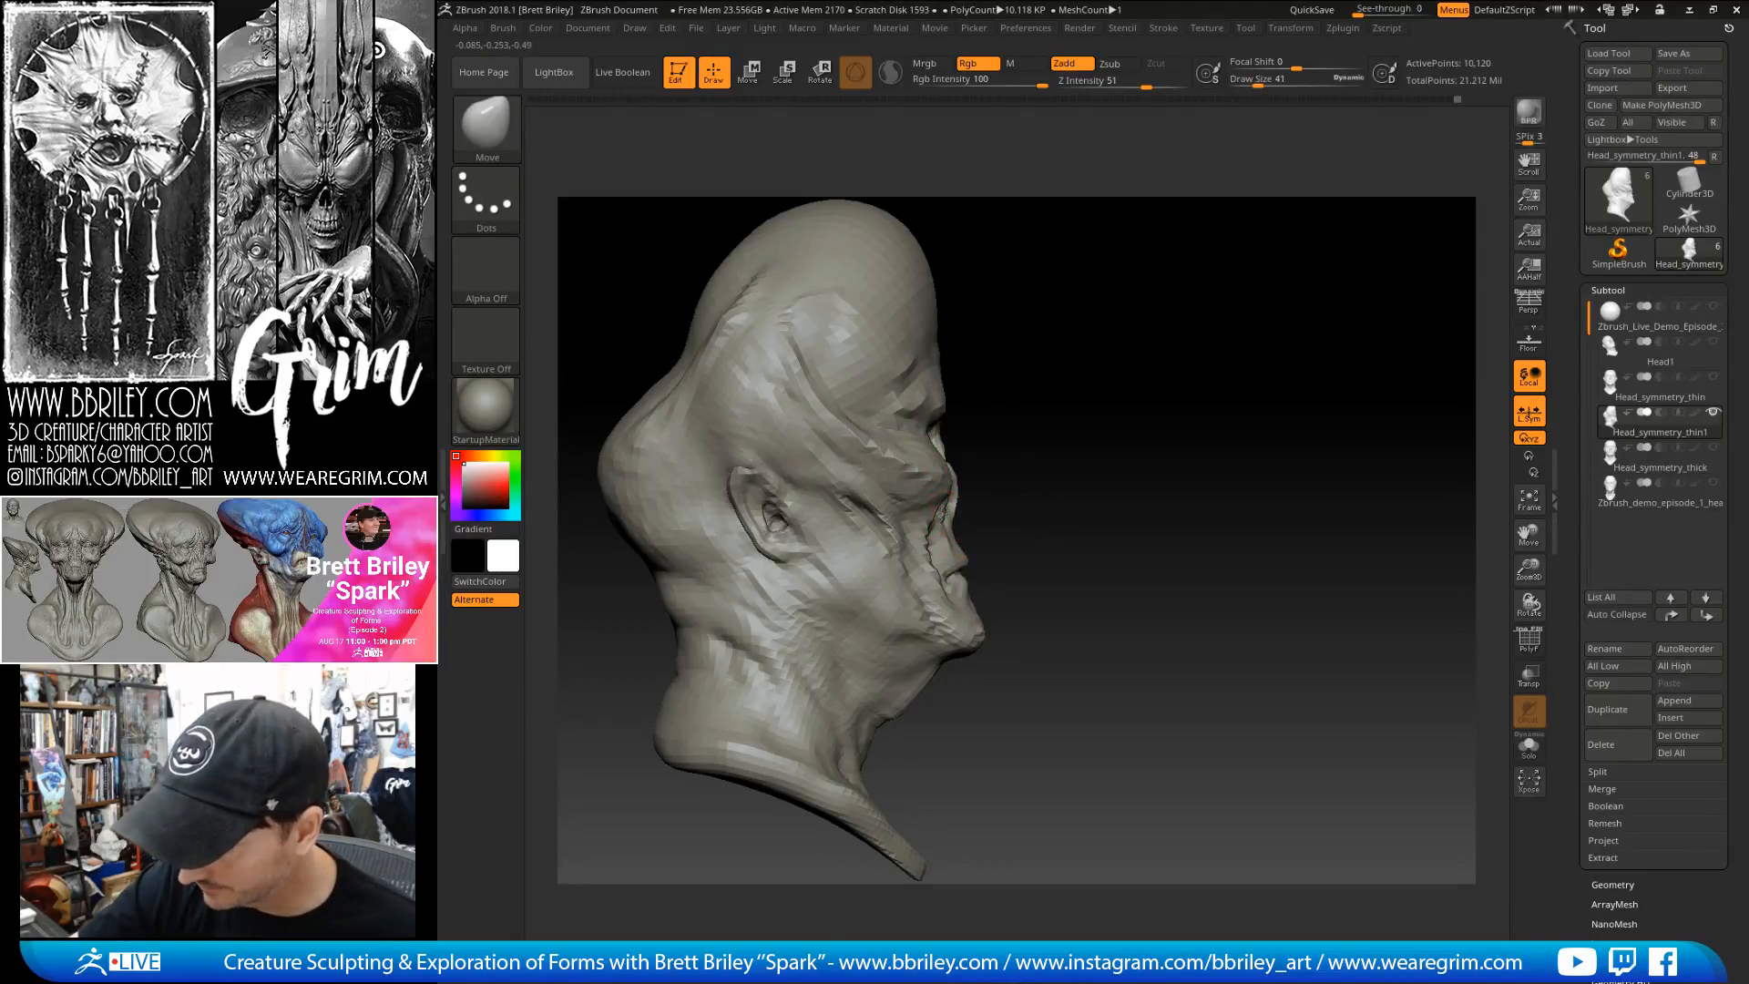
key("s")
left_click_drag(956, 505, 960, 504)
key("s")
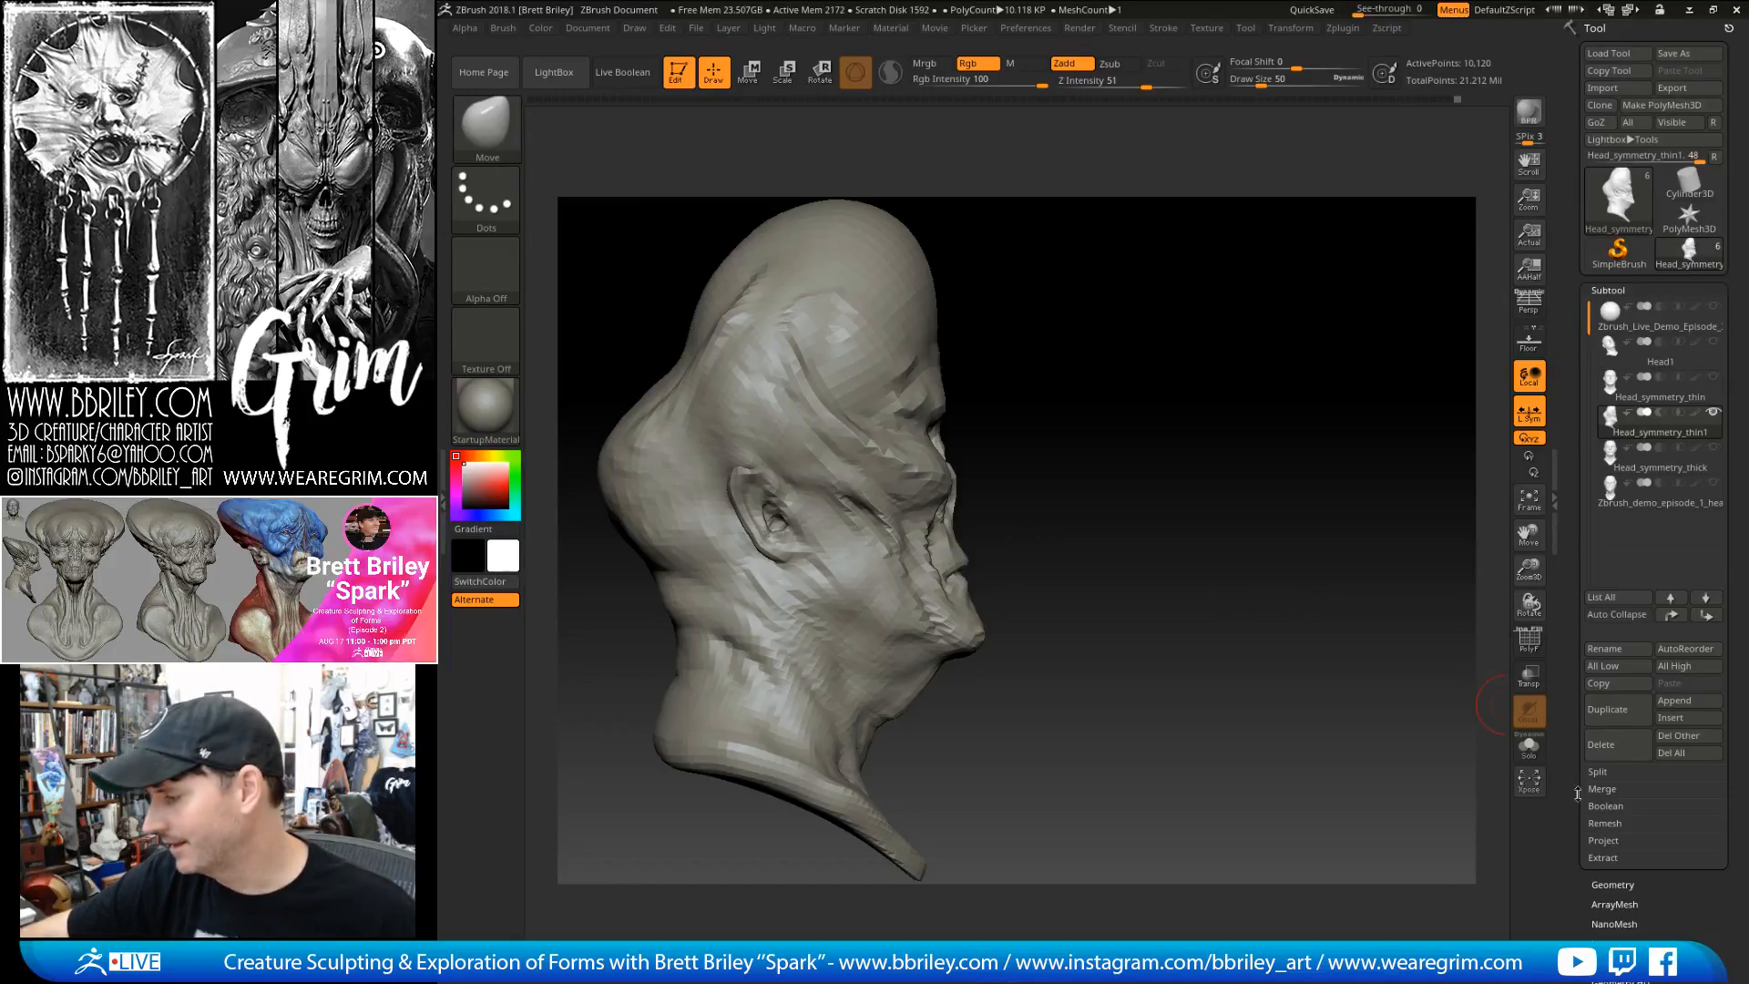
- Examine the FiberMesh modifier settings for the head
scroll(1582, 792, "down", 5)
left_click(1615, 606)
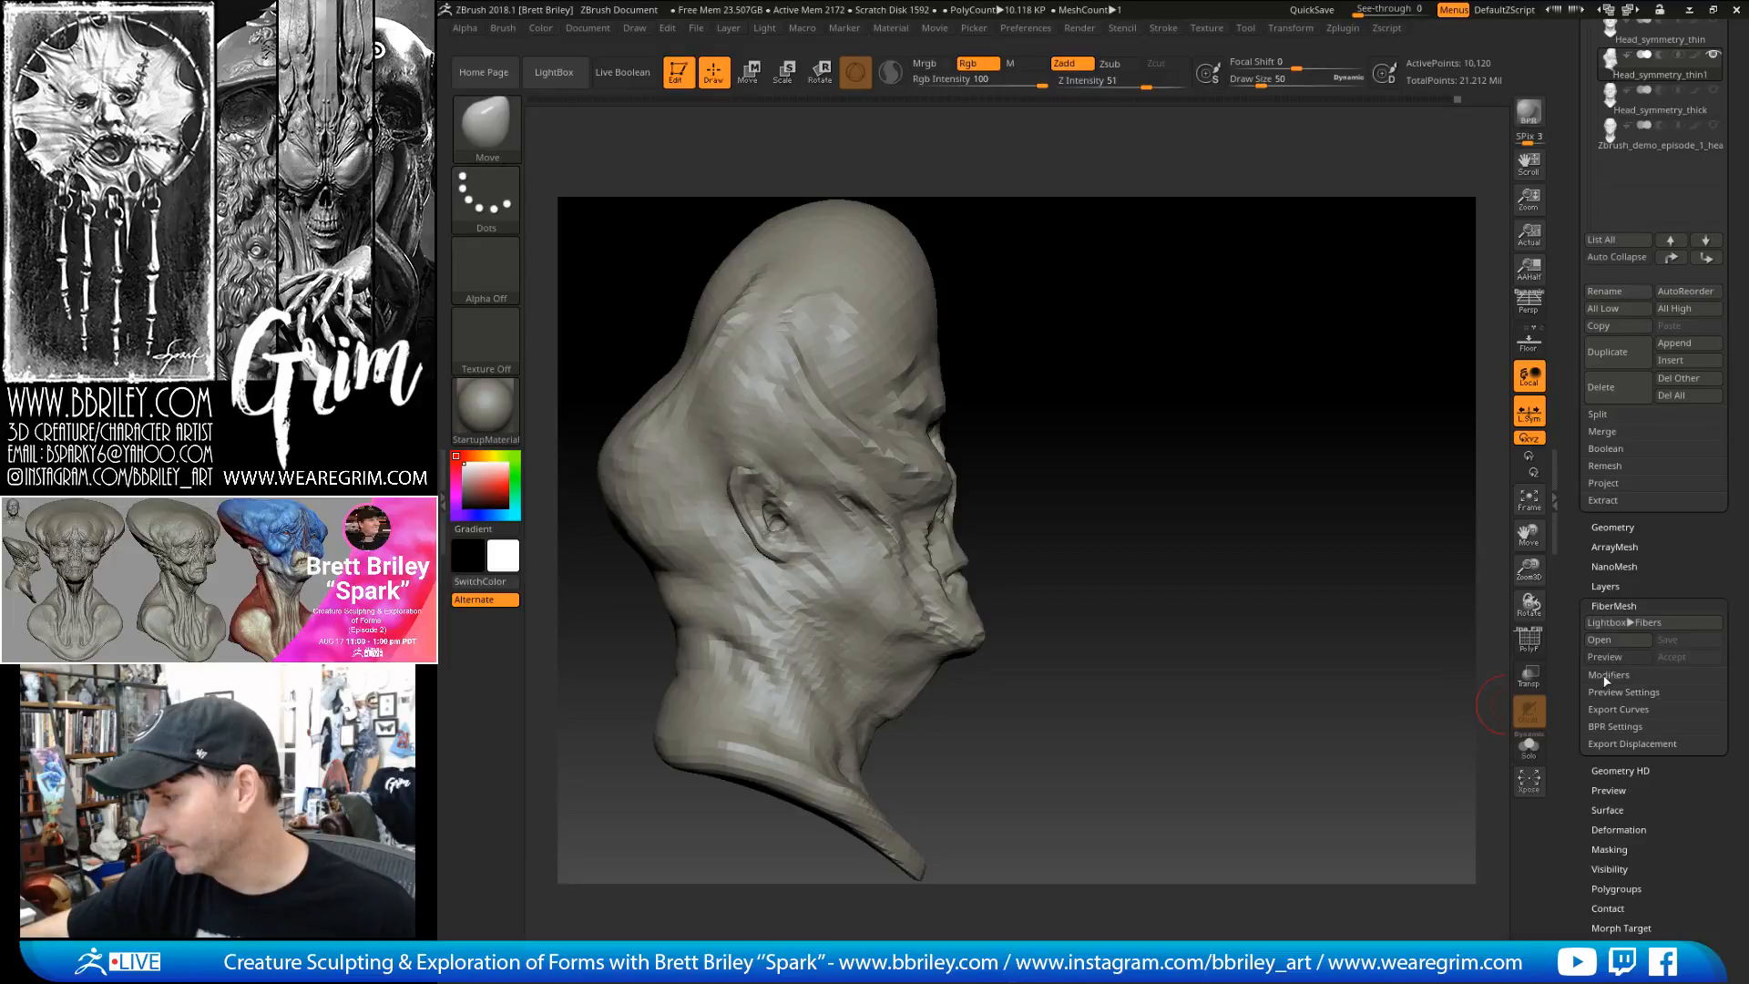
left_click(1604, 675)
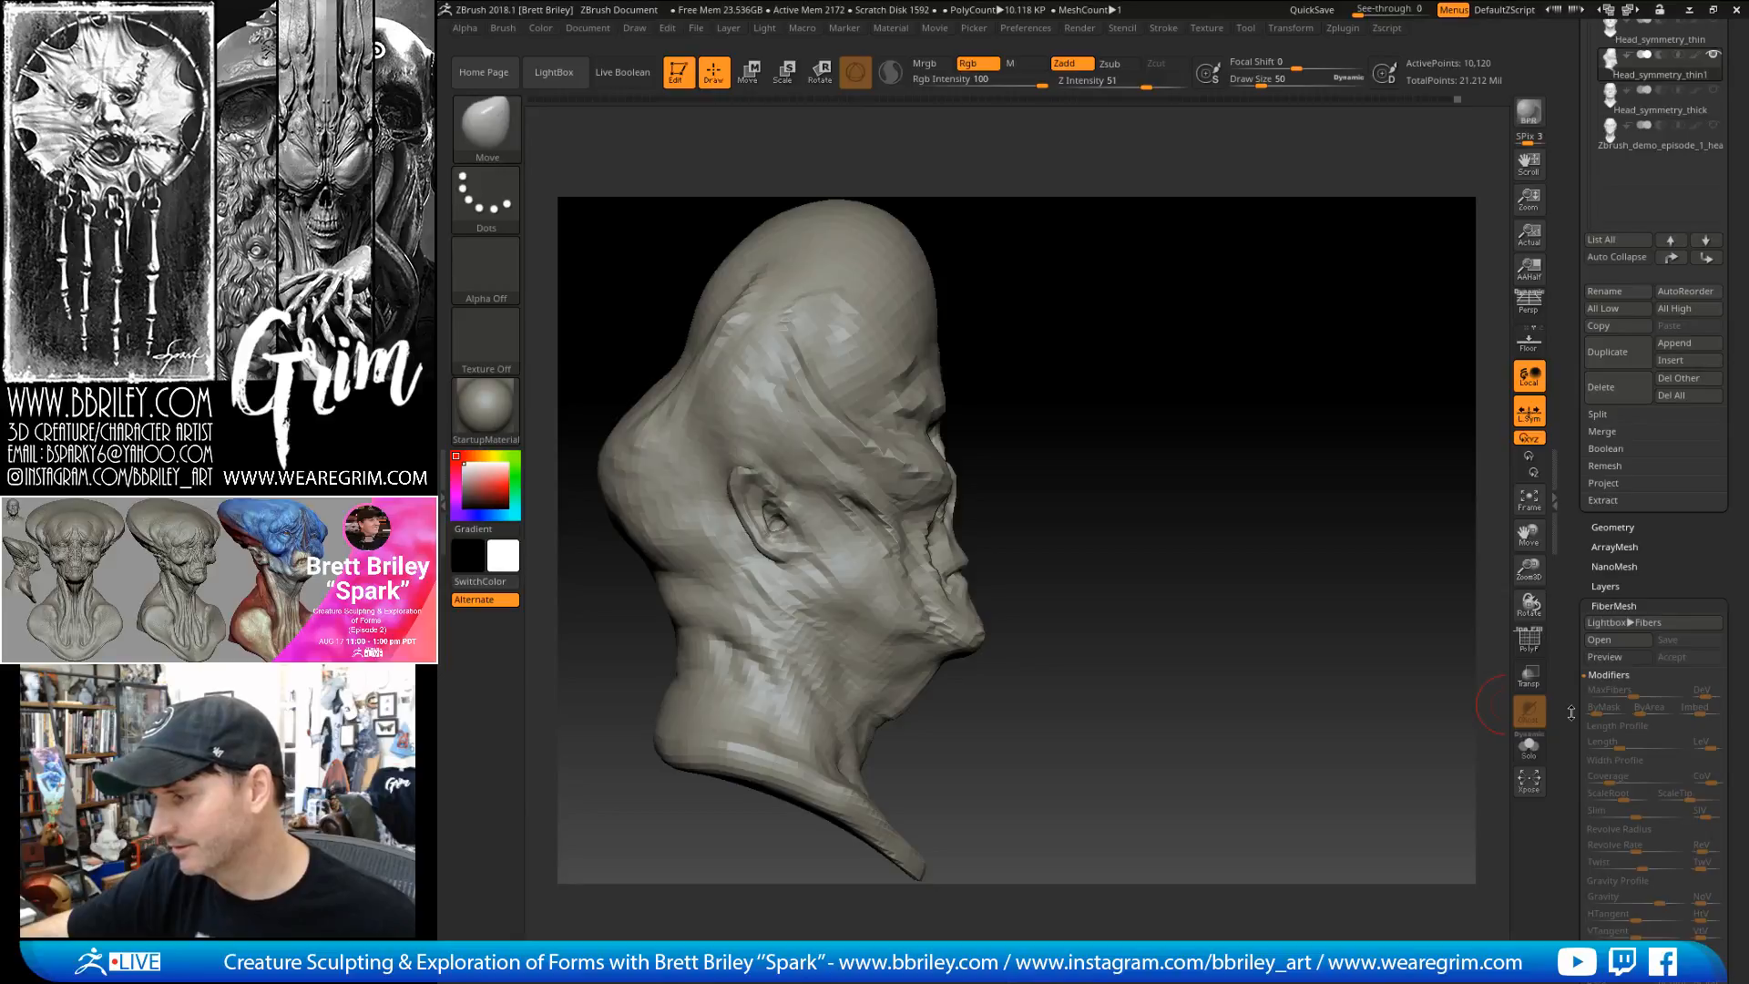
scroll(1570, 712, "down", 3)
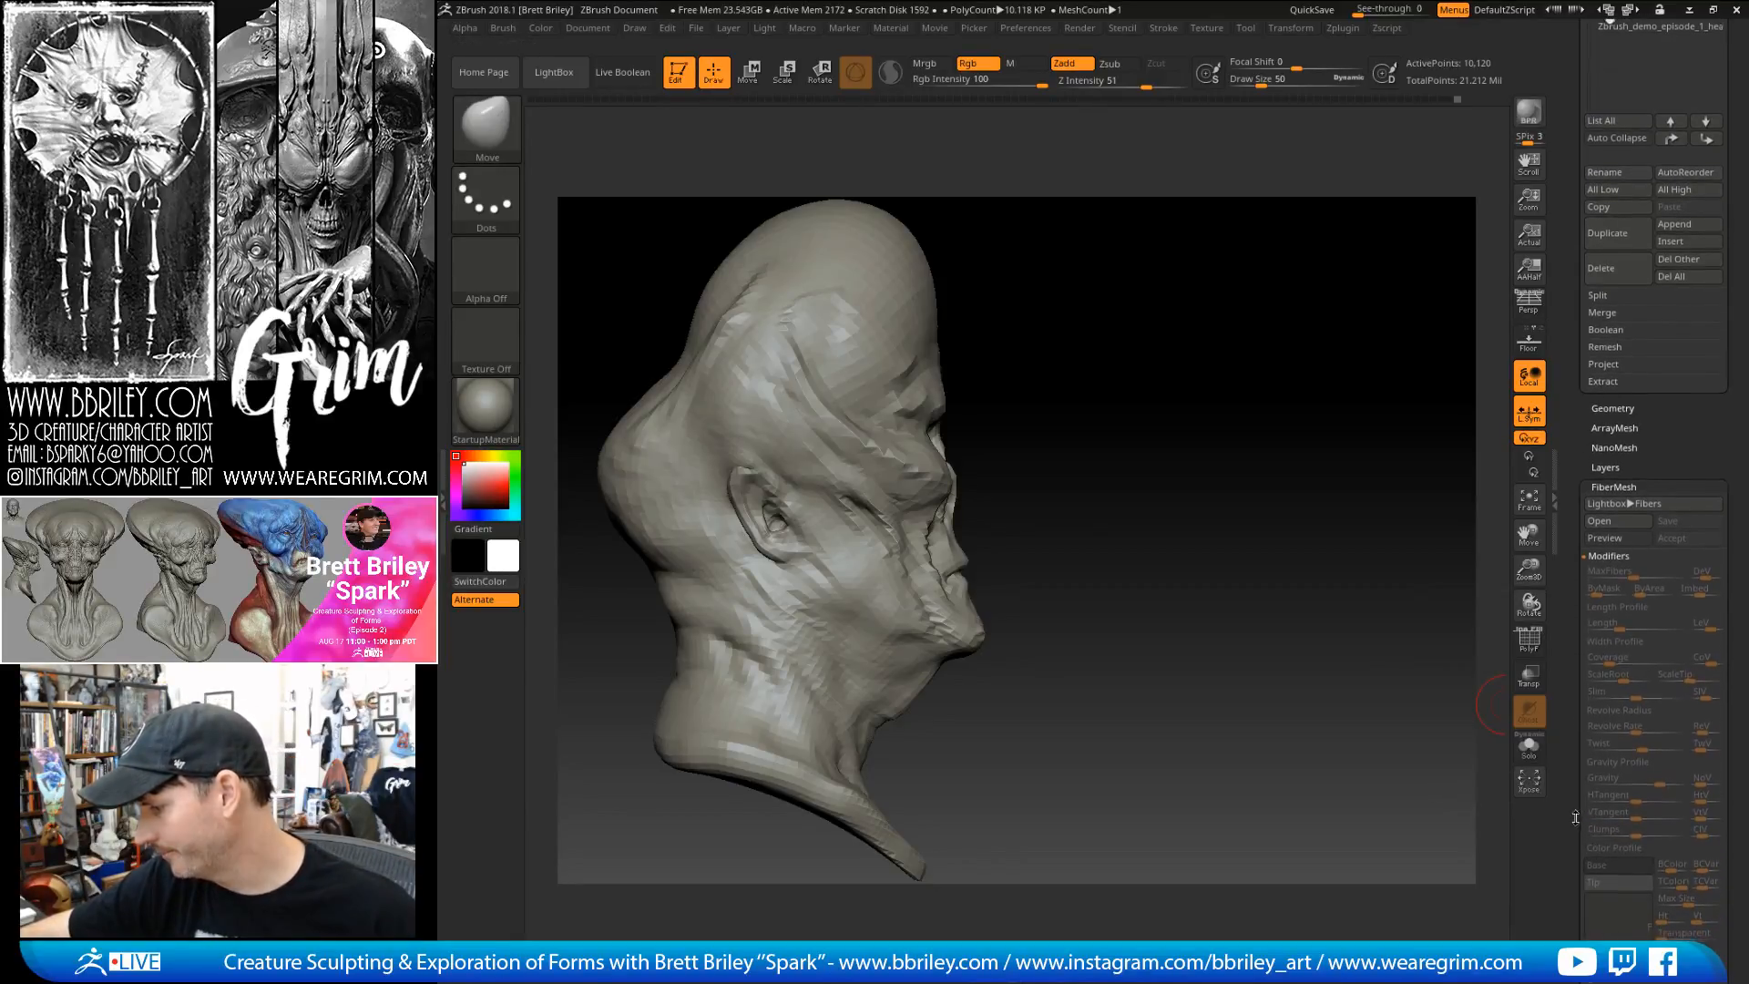
scroll(1603, 848, "down", 3)
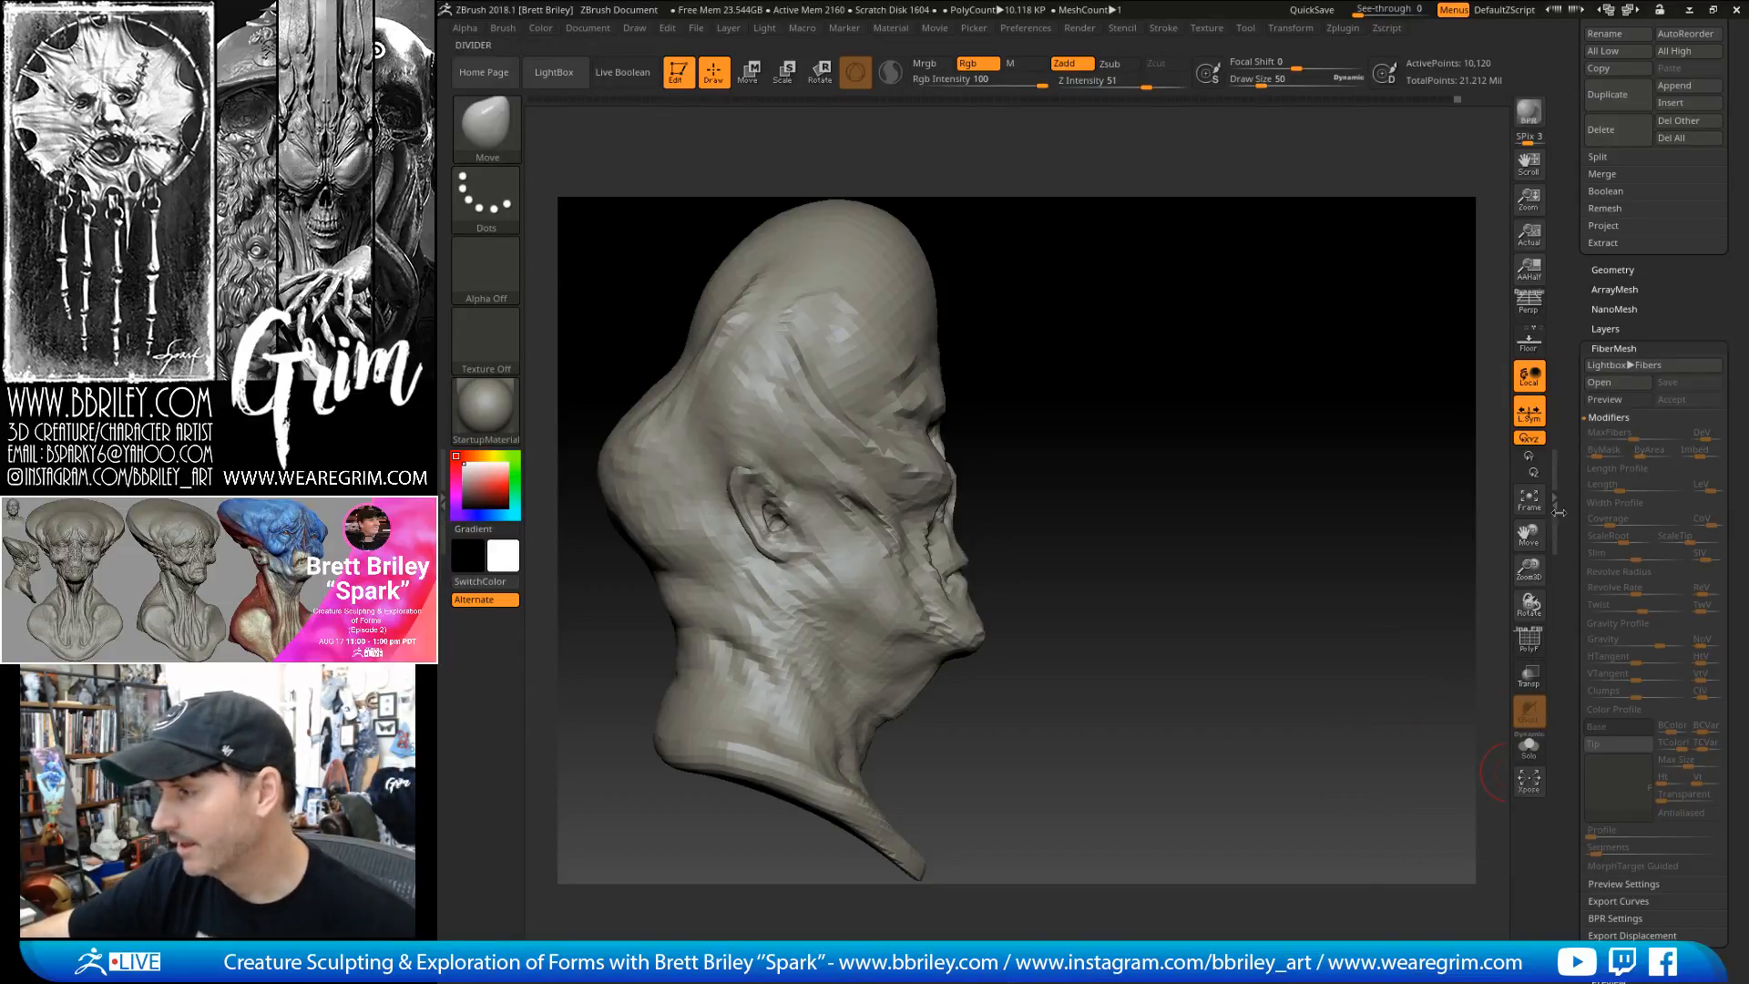
left_click(1609, 417)
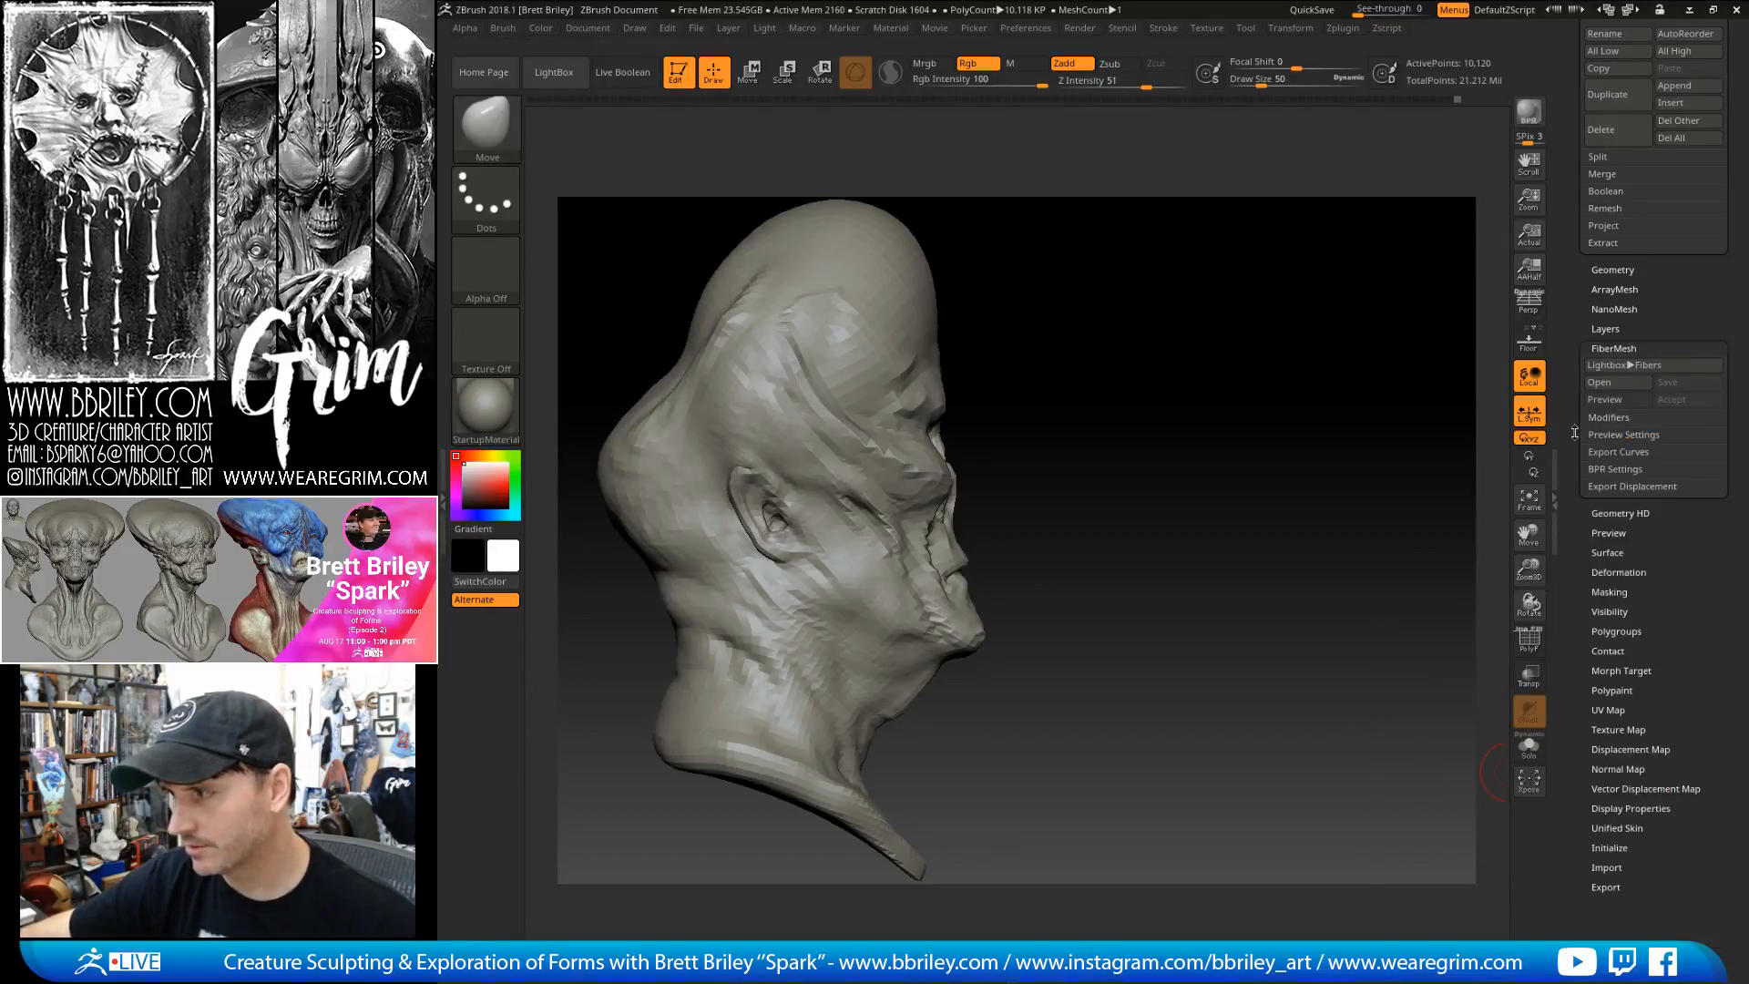
scroll(1574, 432, "up", 5)
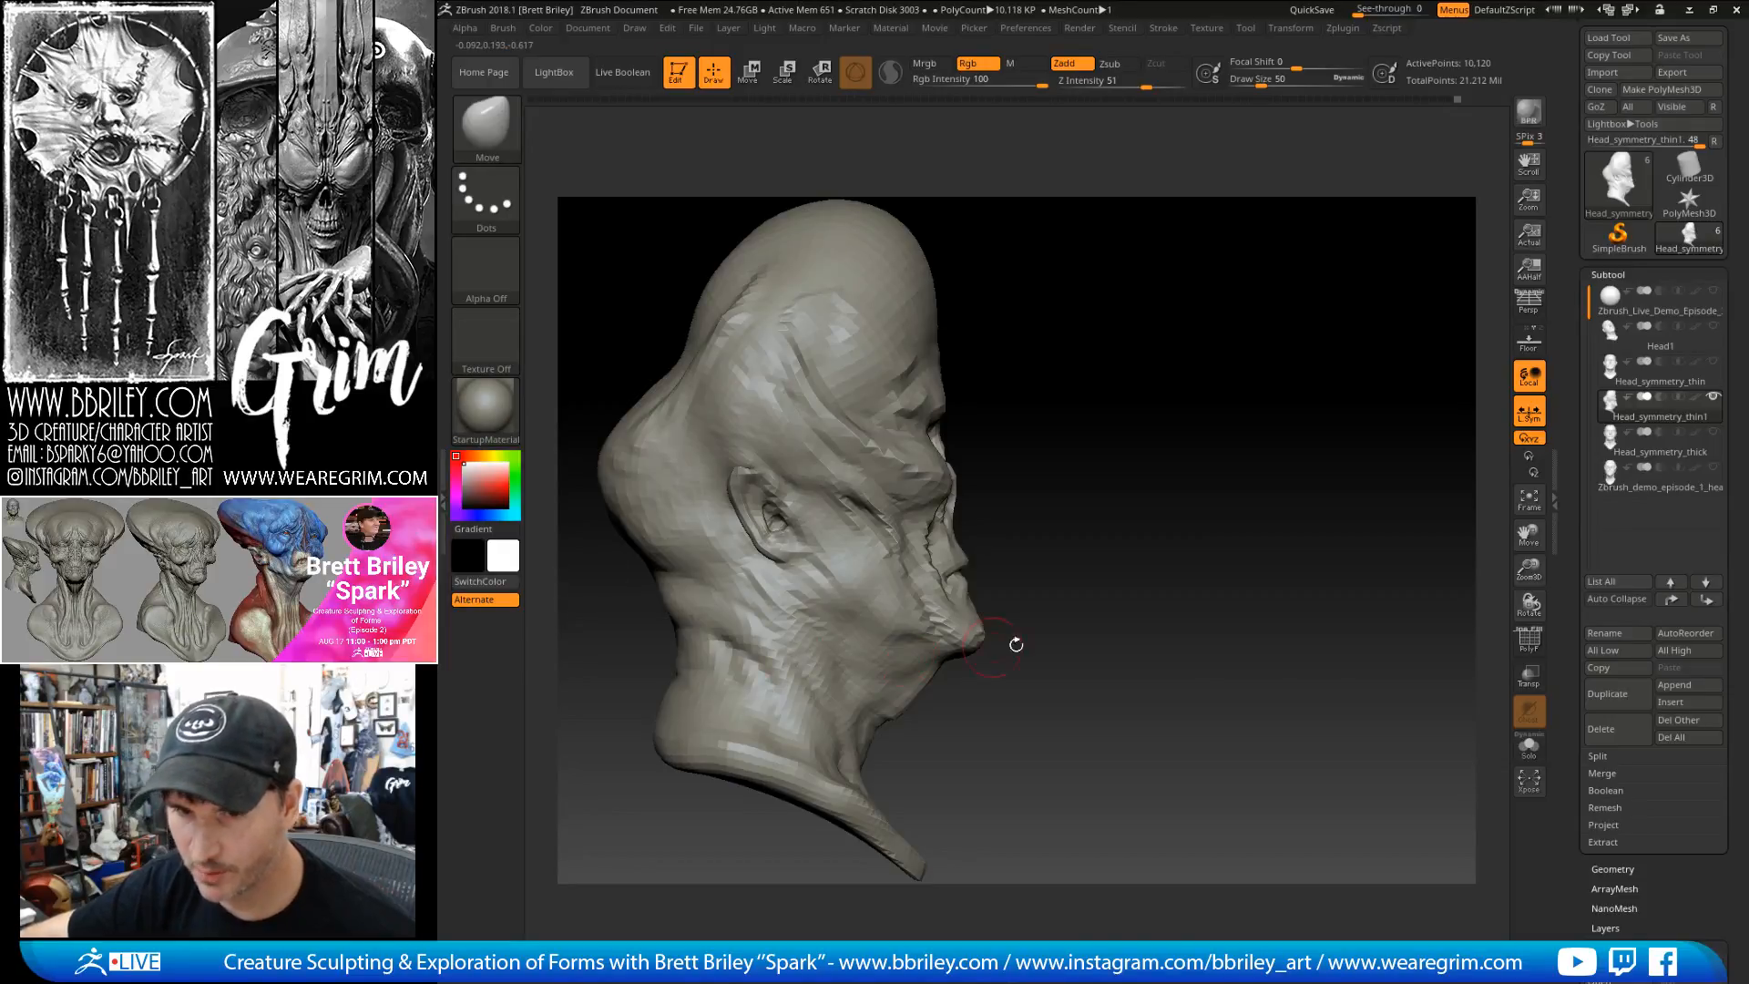
- Adjust the chin and lower face profile with the Move brush at draw size 50
left_click_drag(1281, 624, 1242, 623)
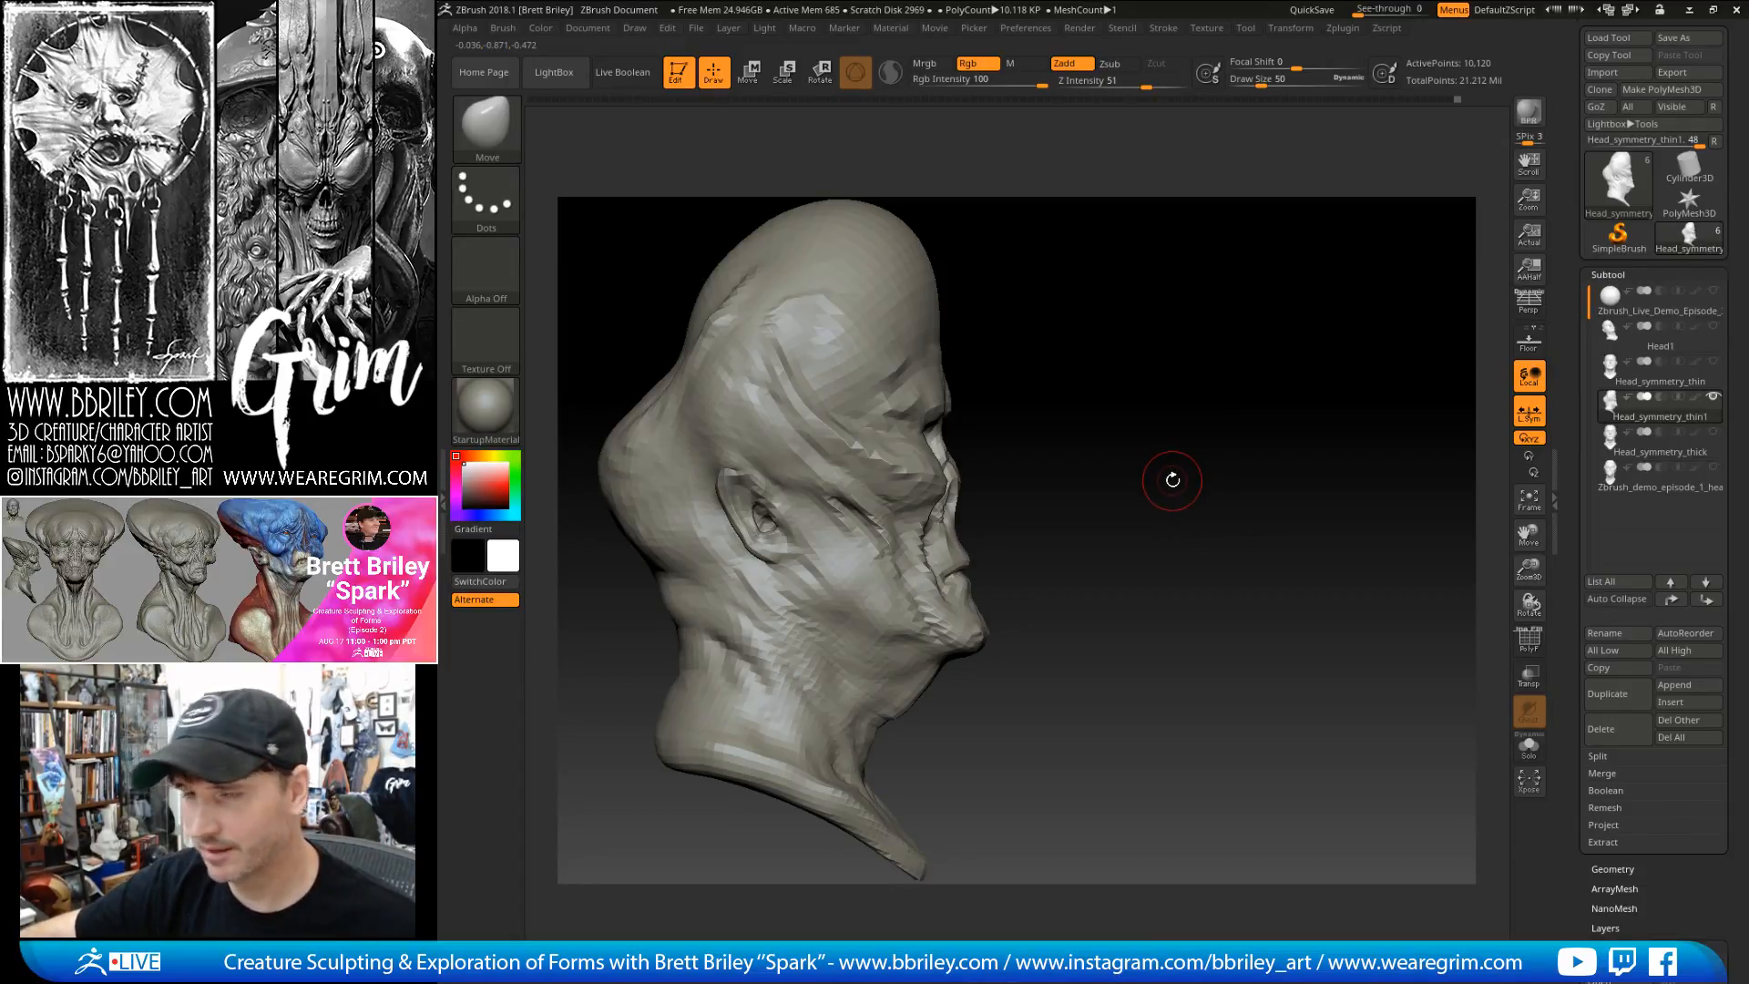
left_click_drag(1174, 479, 1170, 482)
mouse_move(1133, 357)
left_mouse_down()
mouse_move(1150, 383)
mouse_move(1176, 367)
mouse_move(1172, 402)
mouse_move(1233, 383)
mouse_move(1214, 376)
mouse_move(1216, 428)
mouse_move(1227, 387)
mouse_move(1237, 417)
left_mouse_up()
key("ctrl+d")
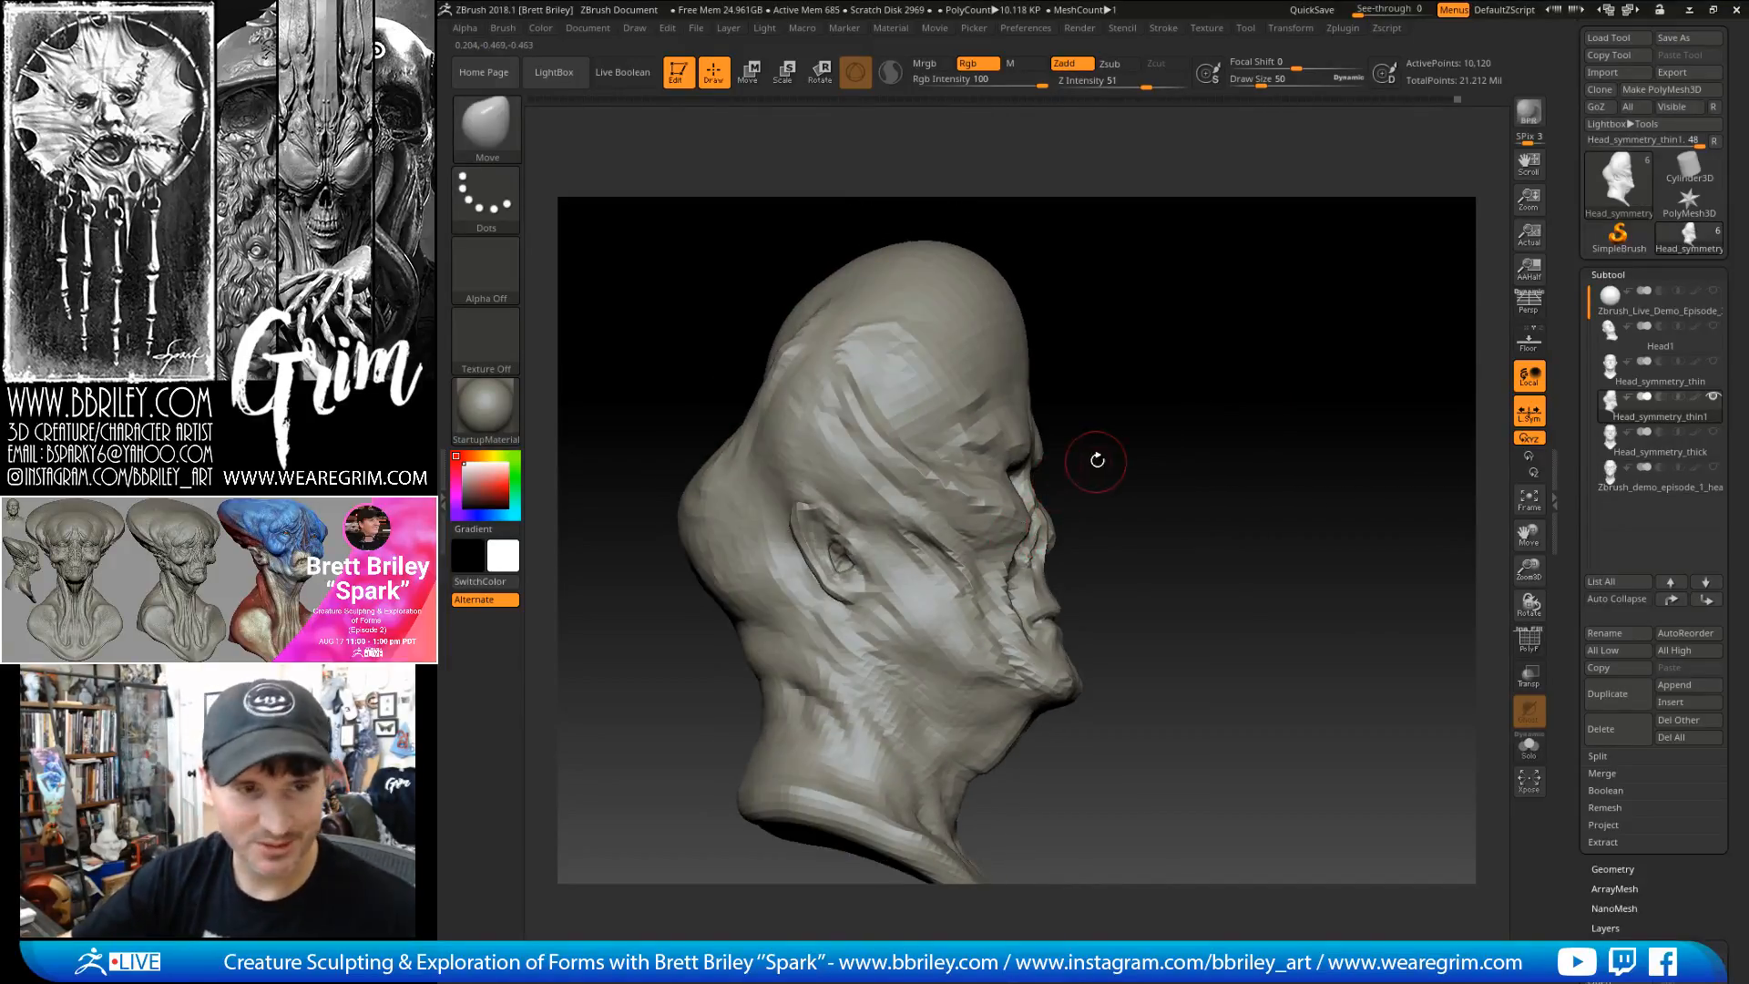
- Carve the folds along the jaw below the ear with the DamStandard brush, reducing the draw size to 15
mouse_move(1156, 463)
left_mouse_down()
mouse_move(1121, 343)
mouse_move(1047, 429)
left_mouse_up()
key("b")
key("d")
key("s")
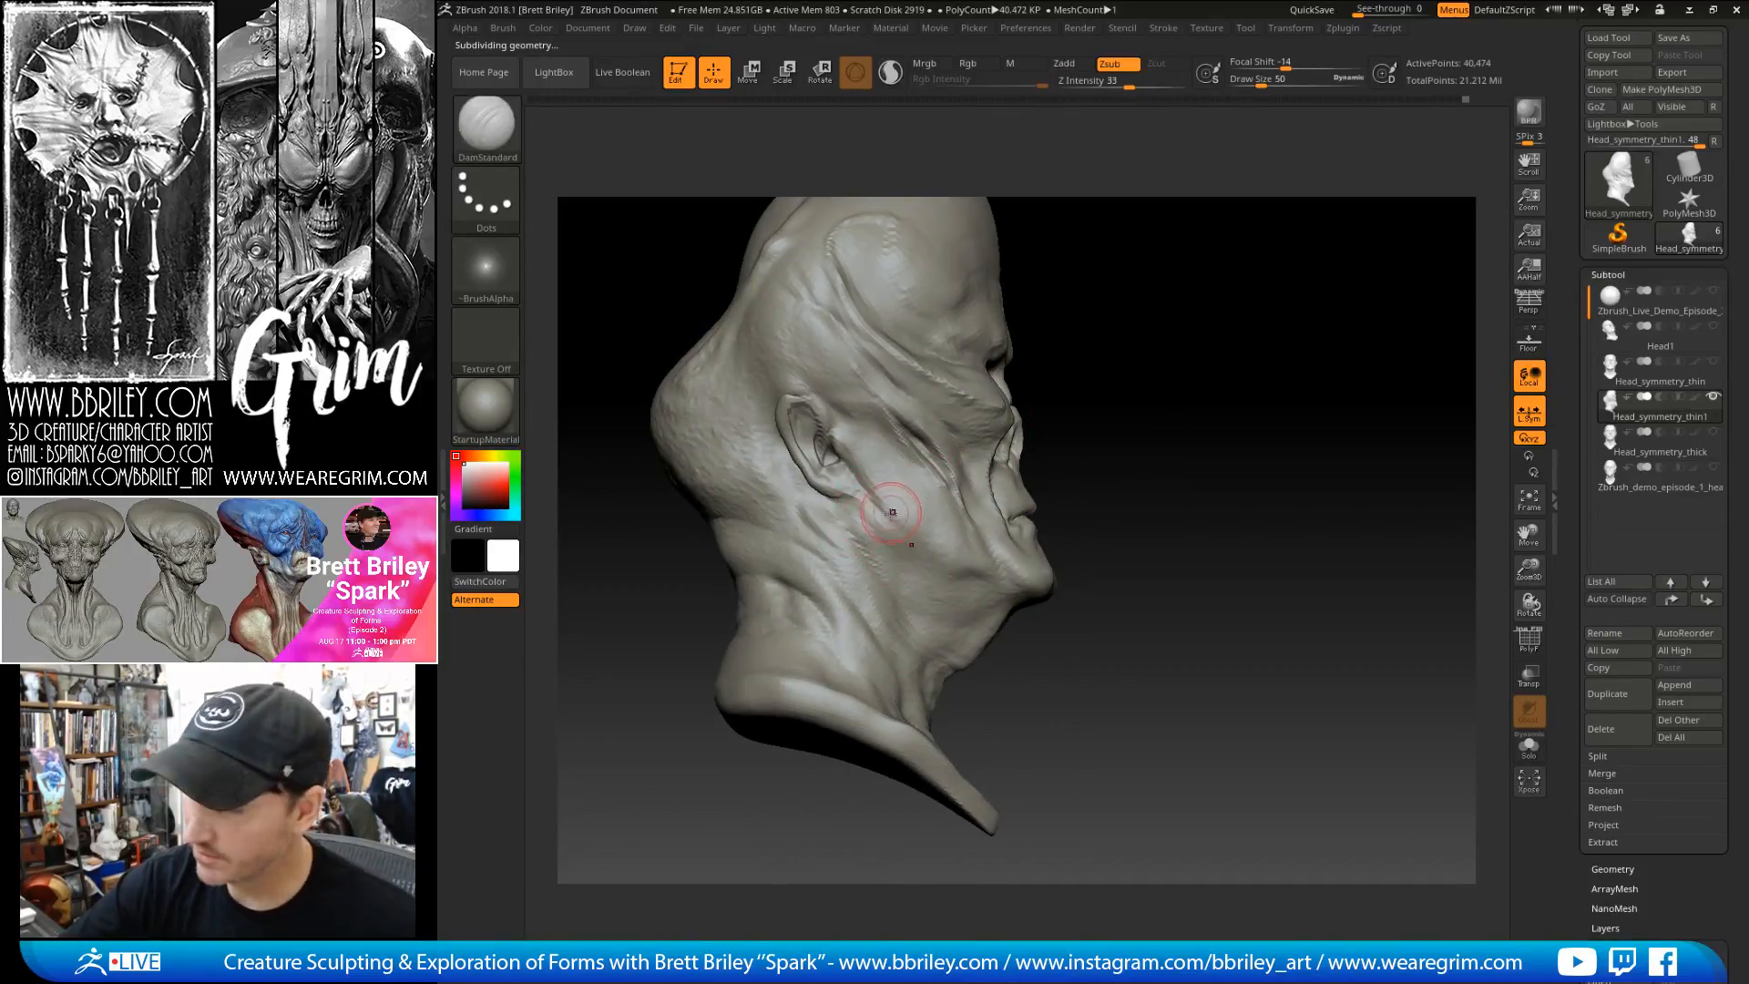
key("bracketleft")
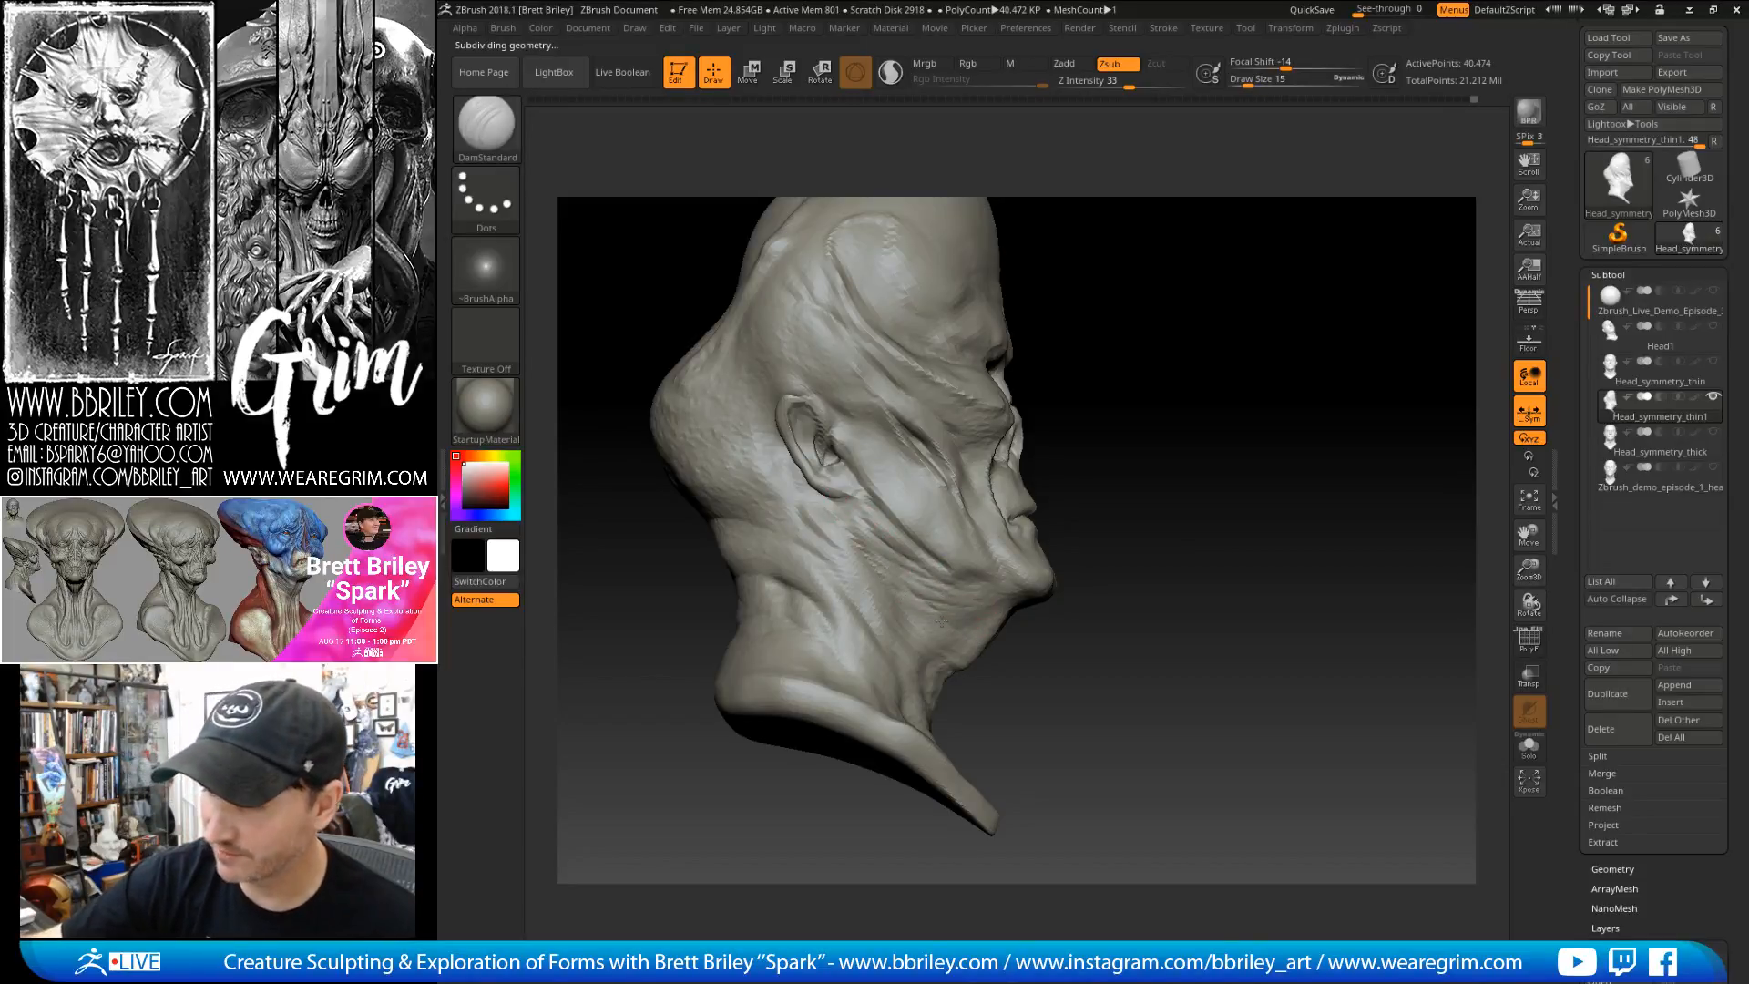
- Swell the forms around the ear with the Inflat brush at draw size 41 and adjust them with the Move brush at 29
mouse_move(1121, 273)
left_mouse_down()
mouse_move(1163, 242)
mouse_move(993, 328)
mouse_move(1063, 281)
left_mouse_up()
key("b")
key("i")
key("n")
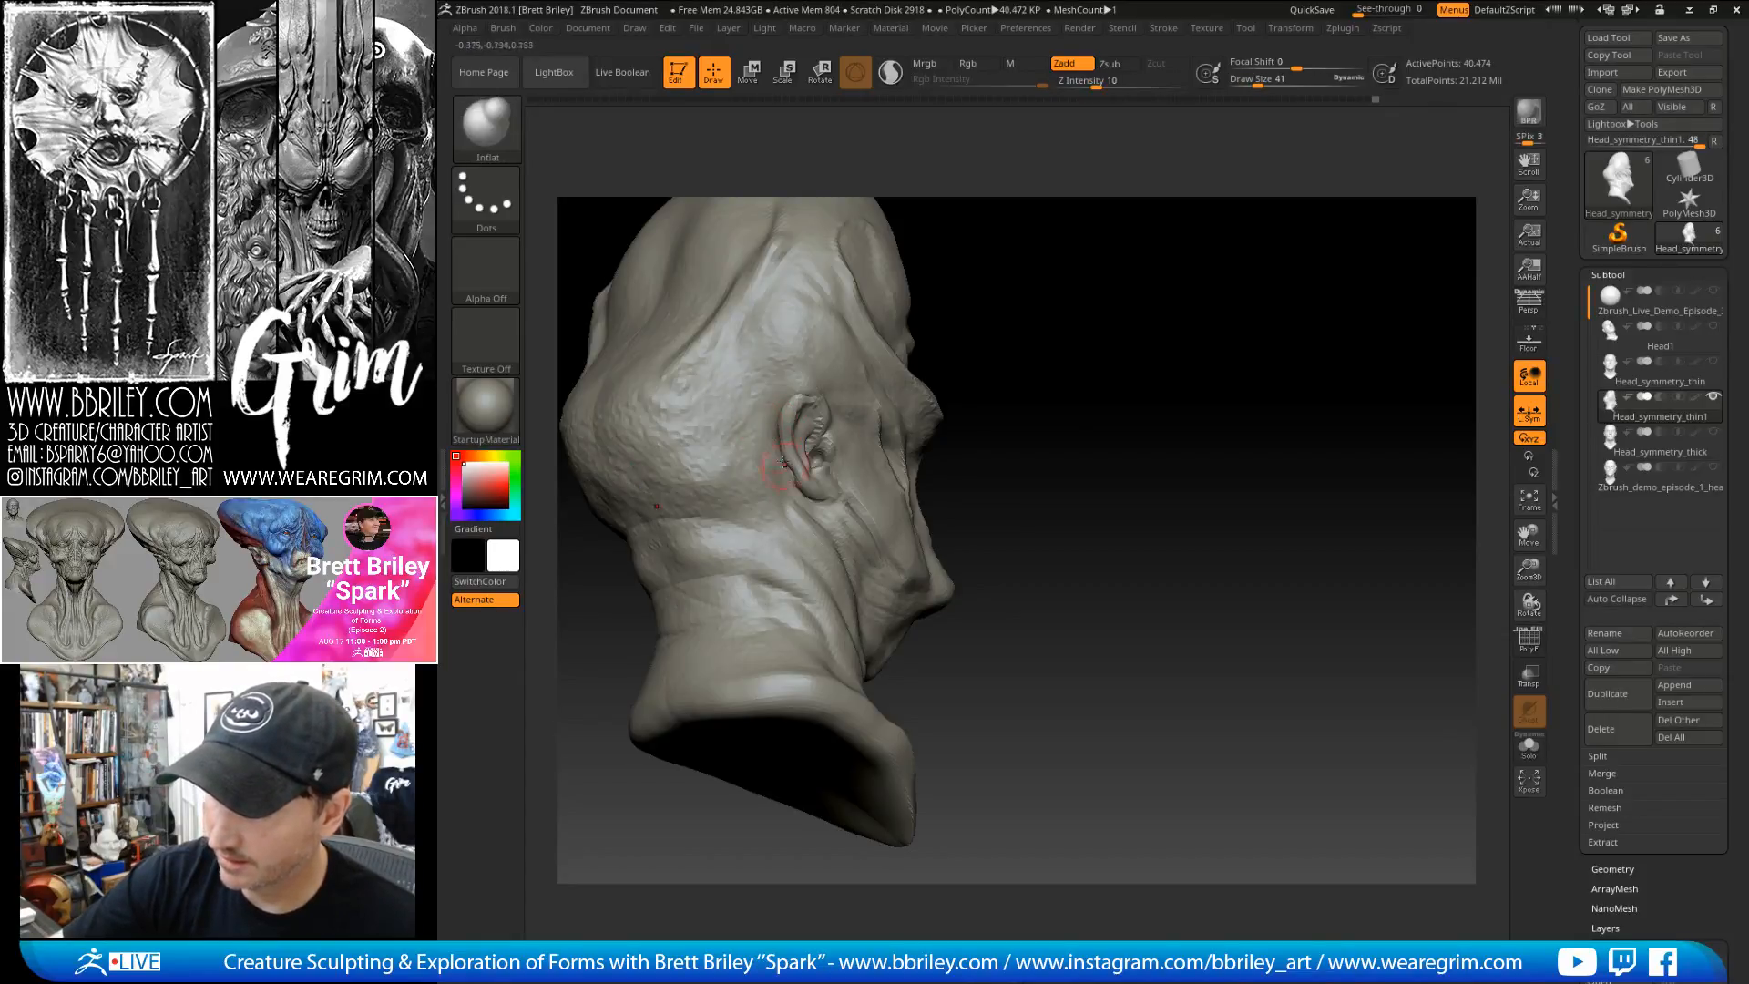
left_click_drag(993, 350, 799, 461)
key("b")
key("m")
key("v")
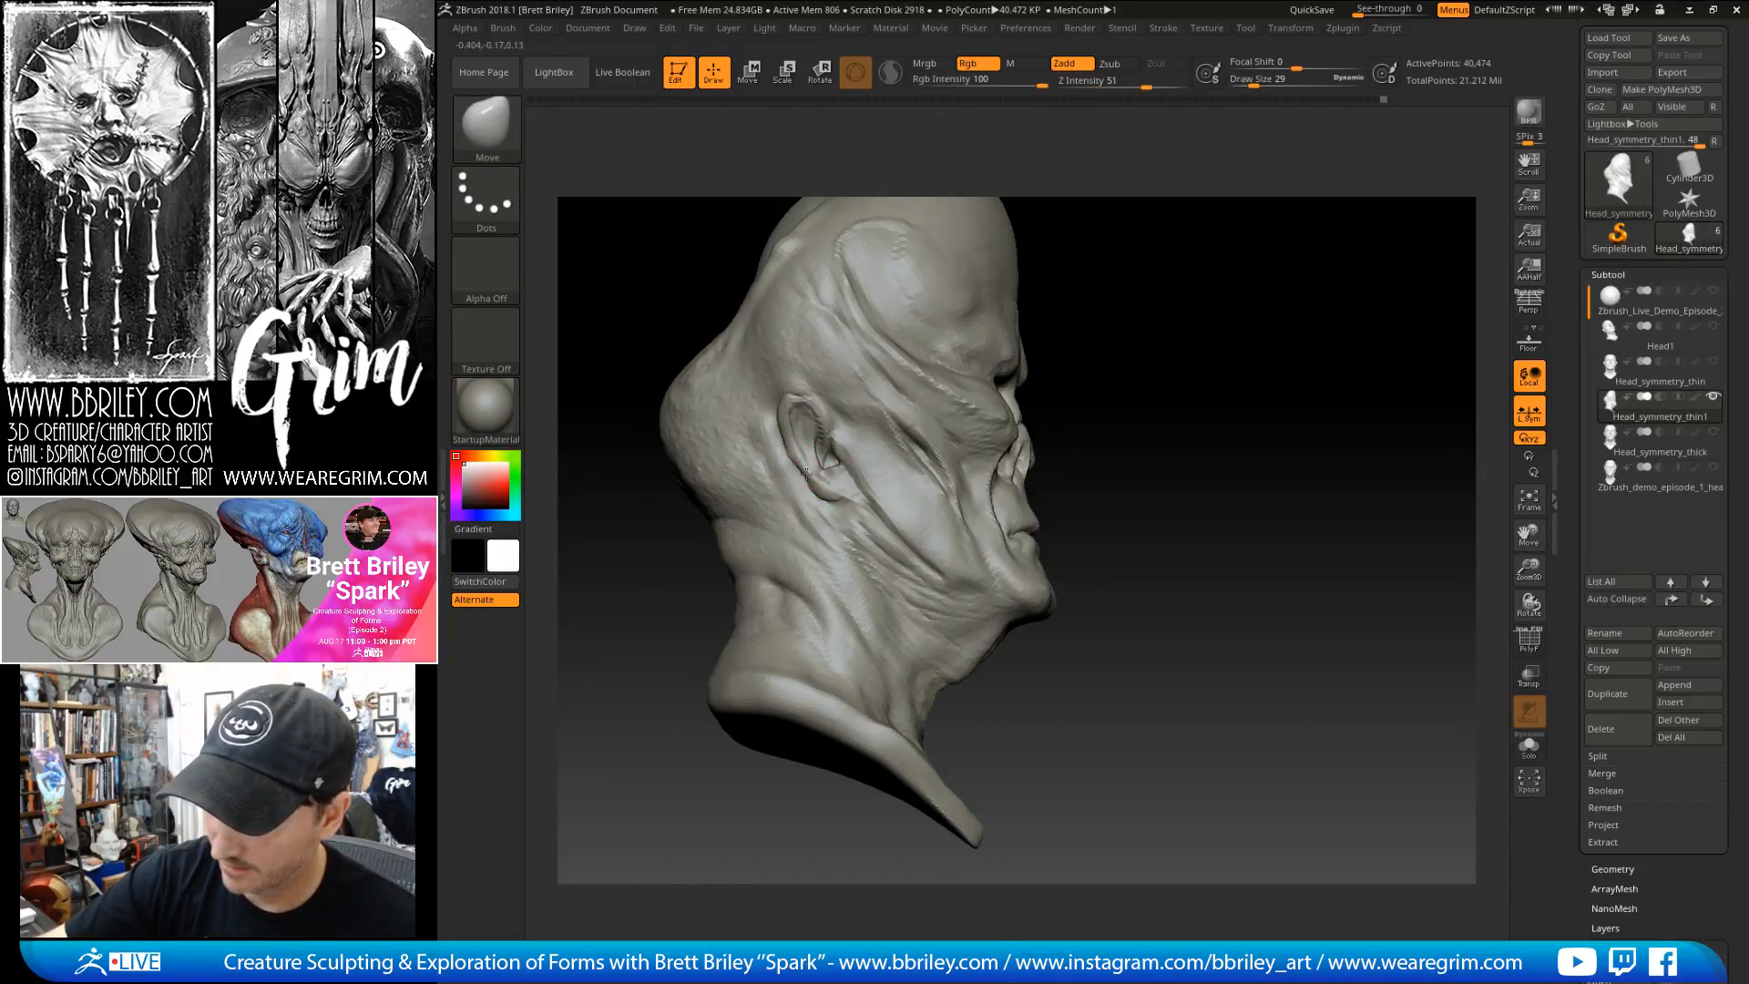
- Build up the forms behind the ear and on the upper neck with the Standard and Inflat brushes at draw size 29
key("b")
key("s")
key("t")
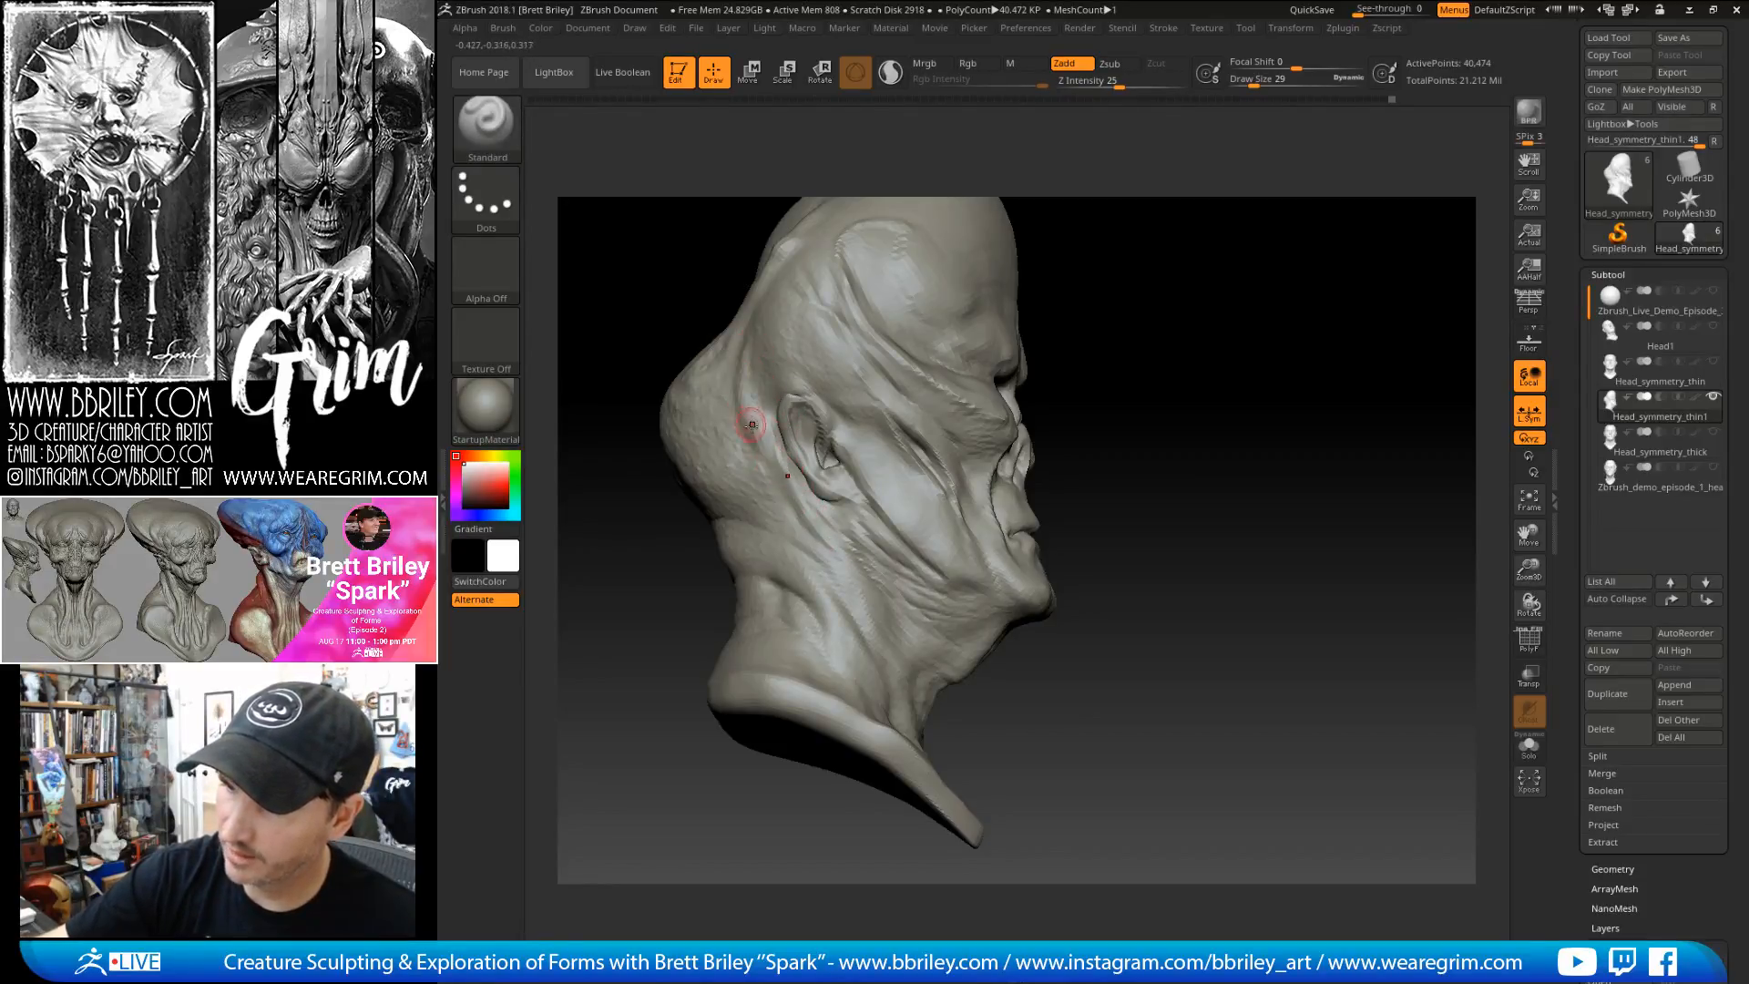
key("b")
key("i")
key("n")
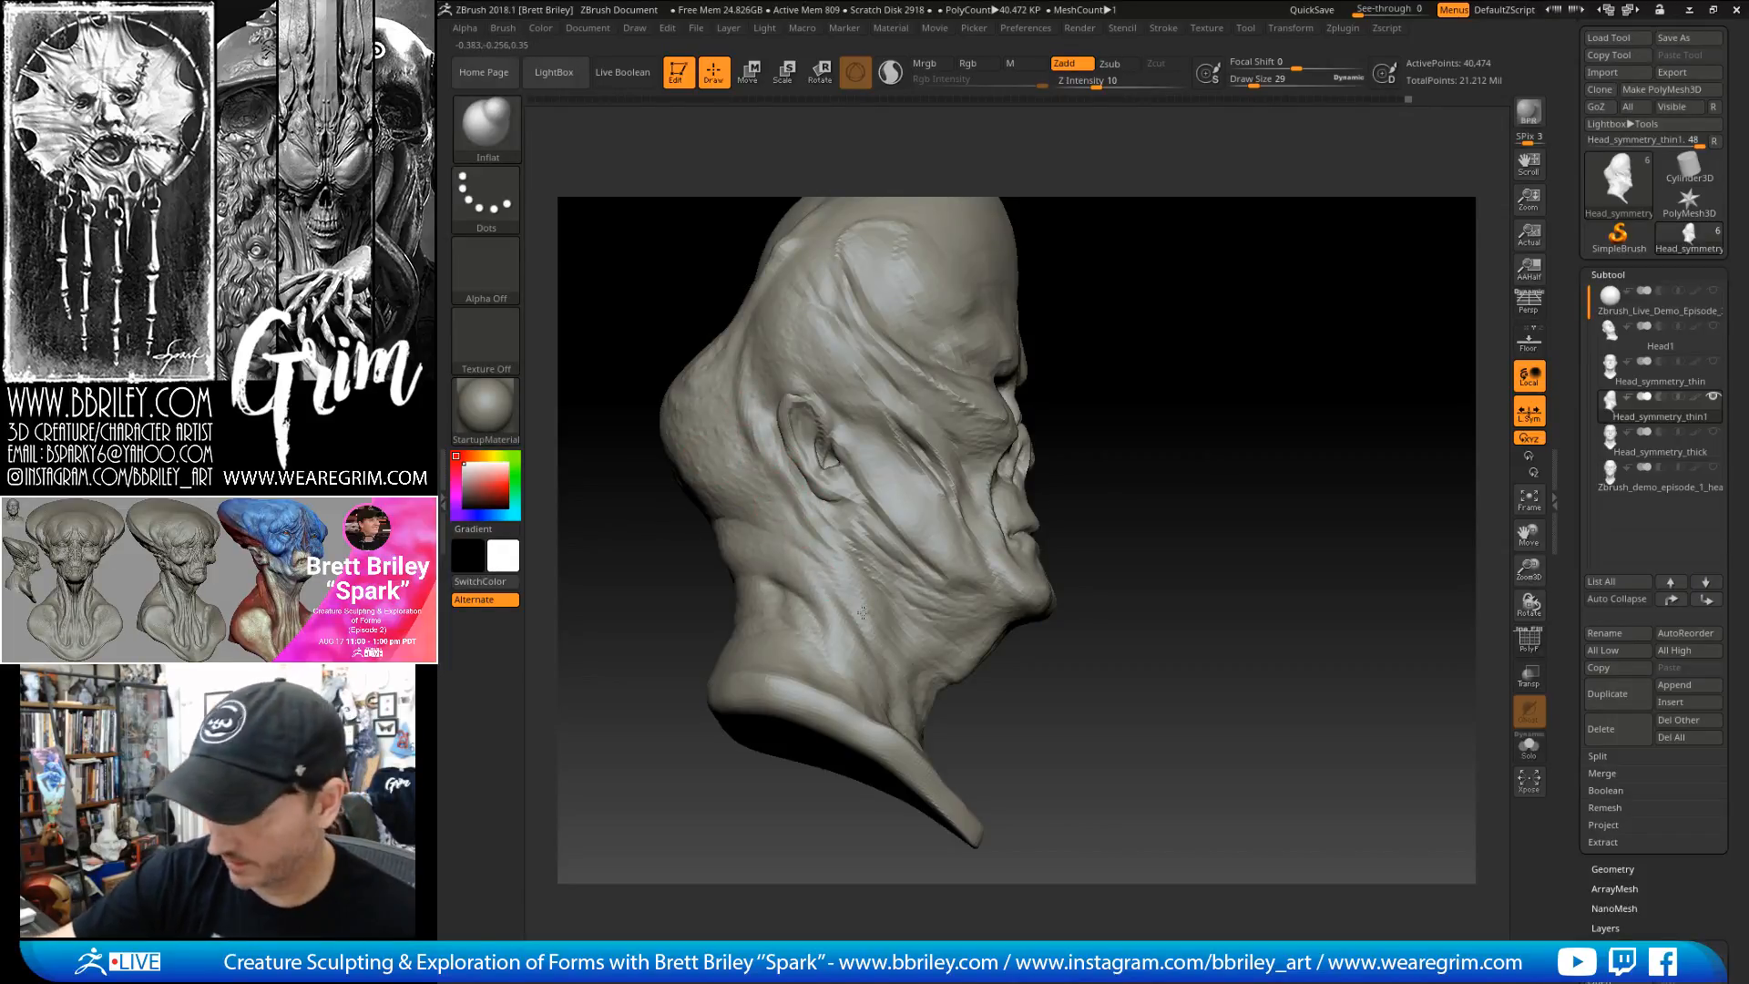
key("b")
key("s")
key("t")
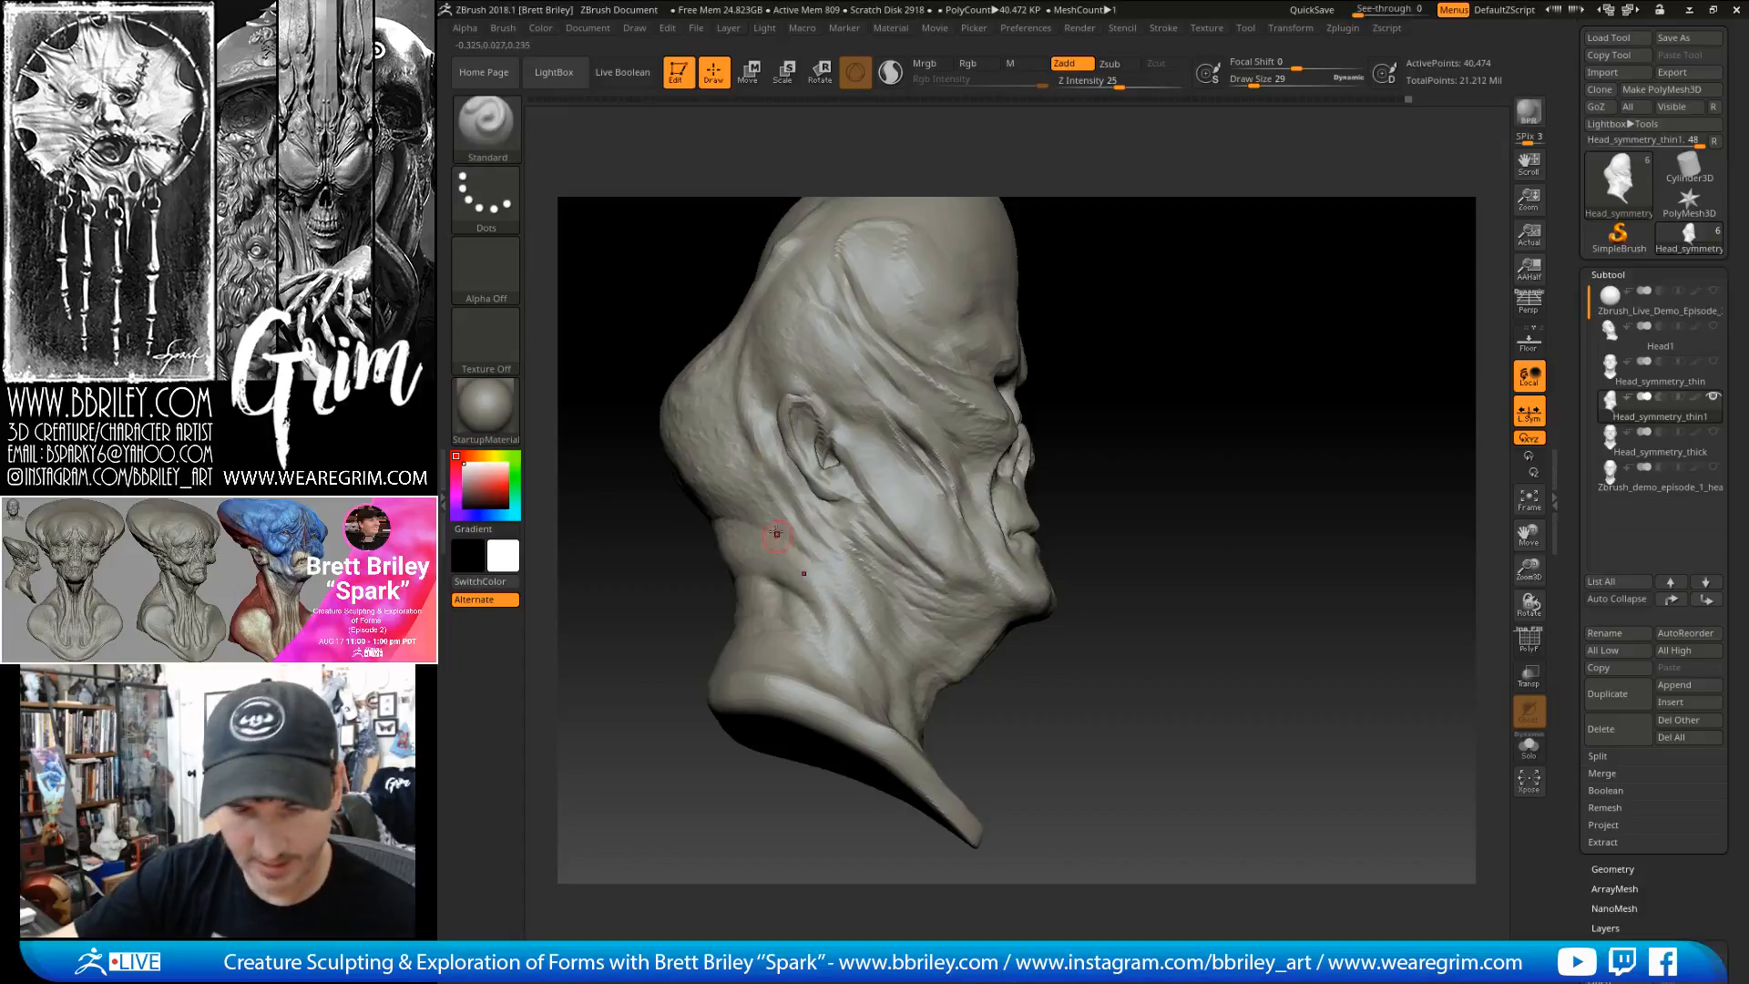
- Adjust the back of the skull above and behind the ear with the Move brush at draw sizes 68 and 83
key("b")
key("m")
key("v")
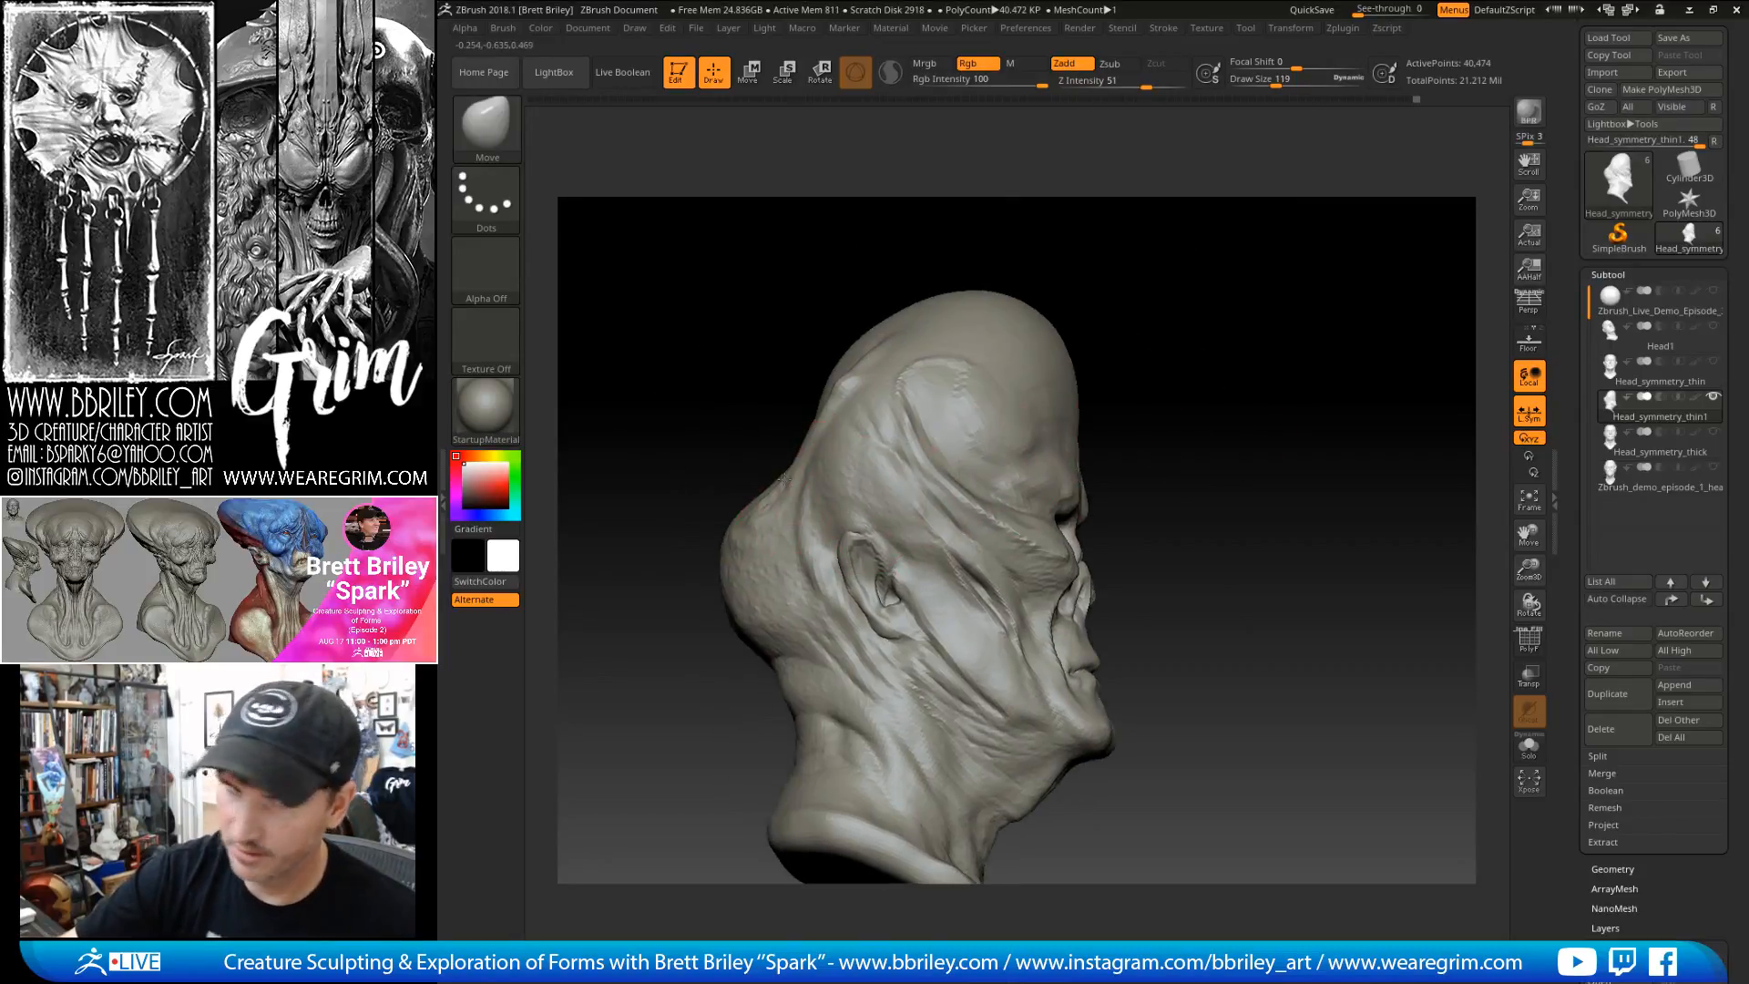
key("bracketleft")
key("bracketleft")
key("bracketleft")
key("bracketleft")
key("bracketleft")
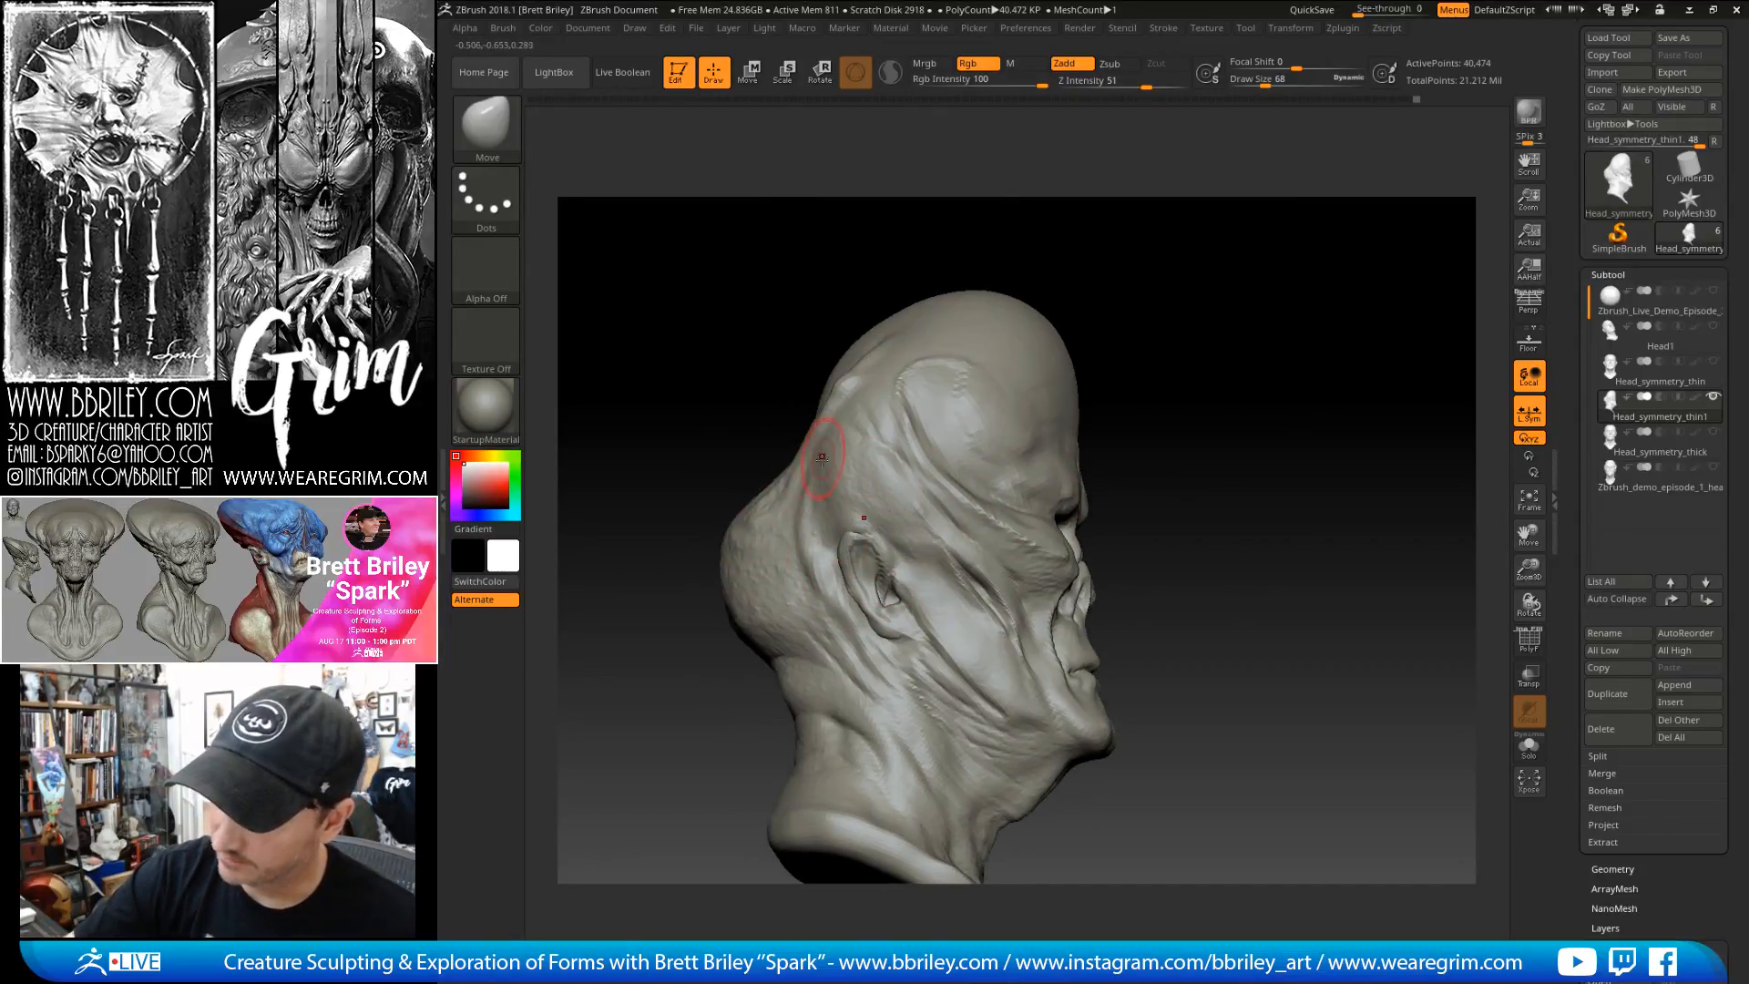
key("bracketright")
key("bracketright")
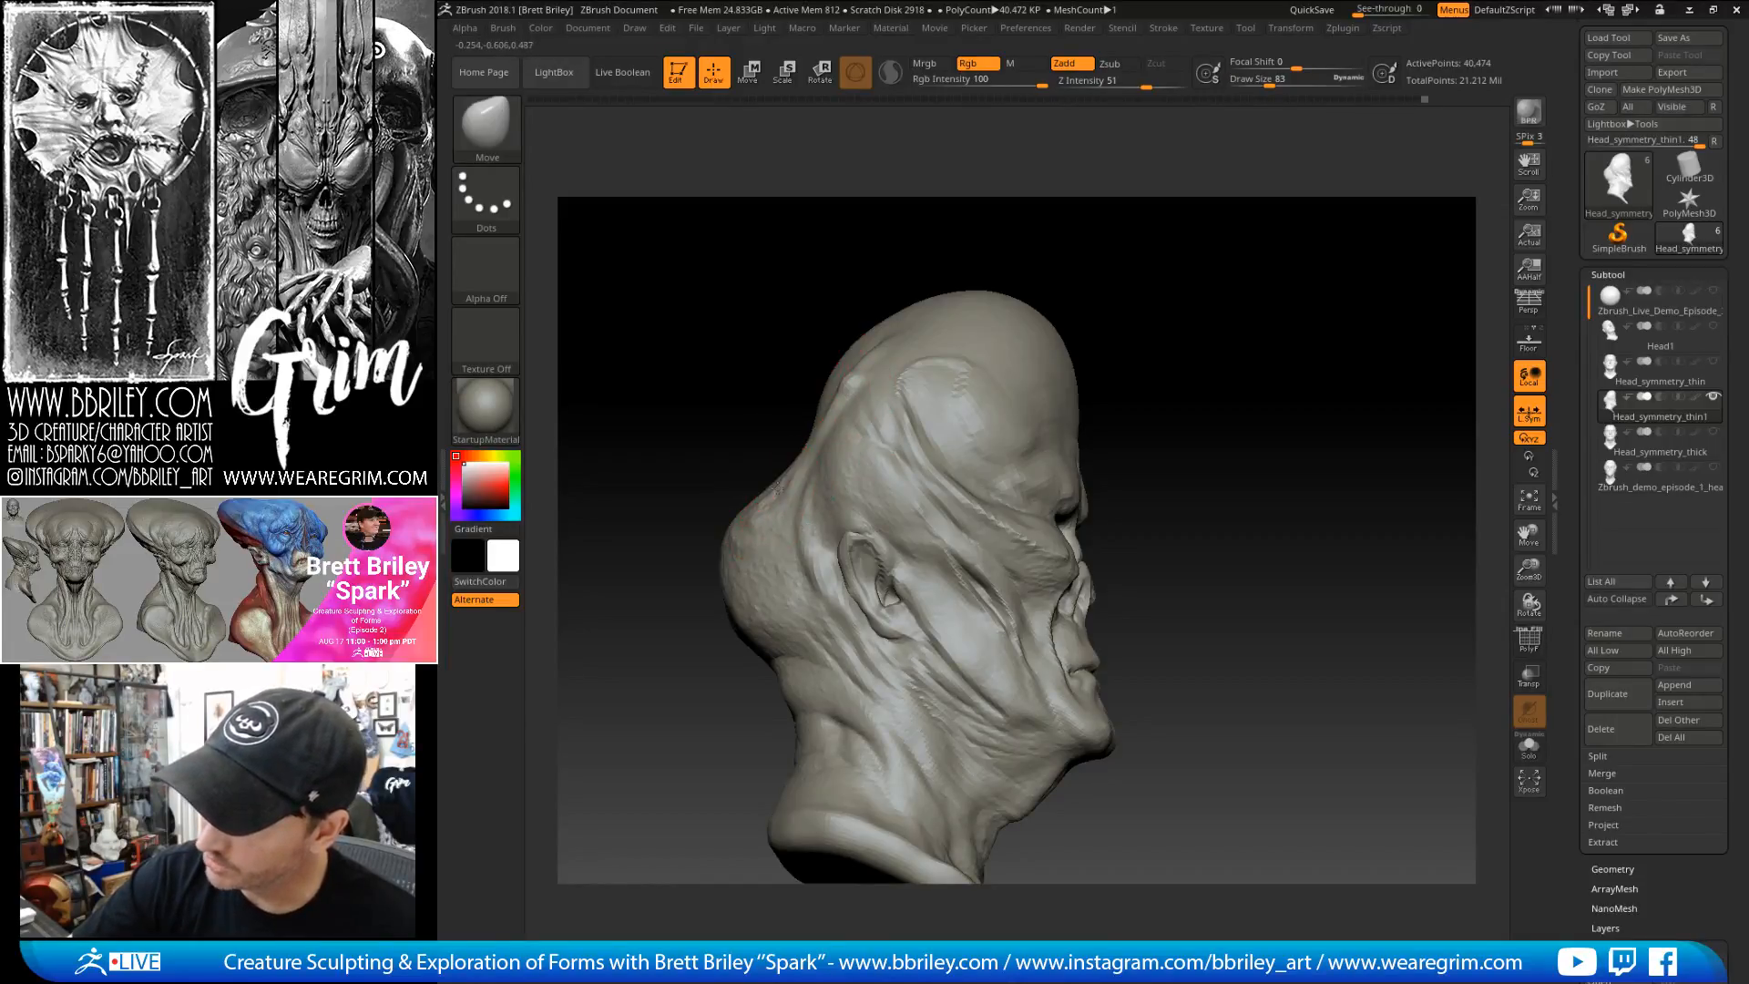
- Reshape the nape and the back of the skull with the Move brush at draw sizes 124 and 86
key("bracketright")
key("bracketright")
key("bracketright")
key("bracketright")
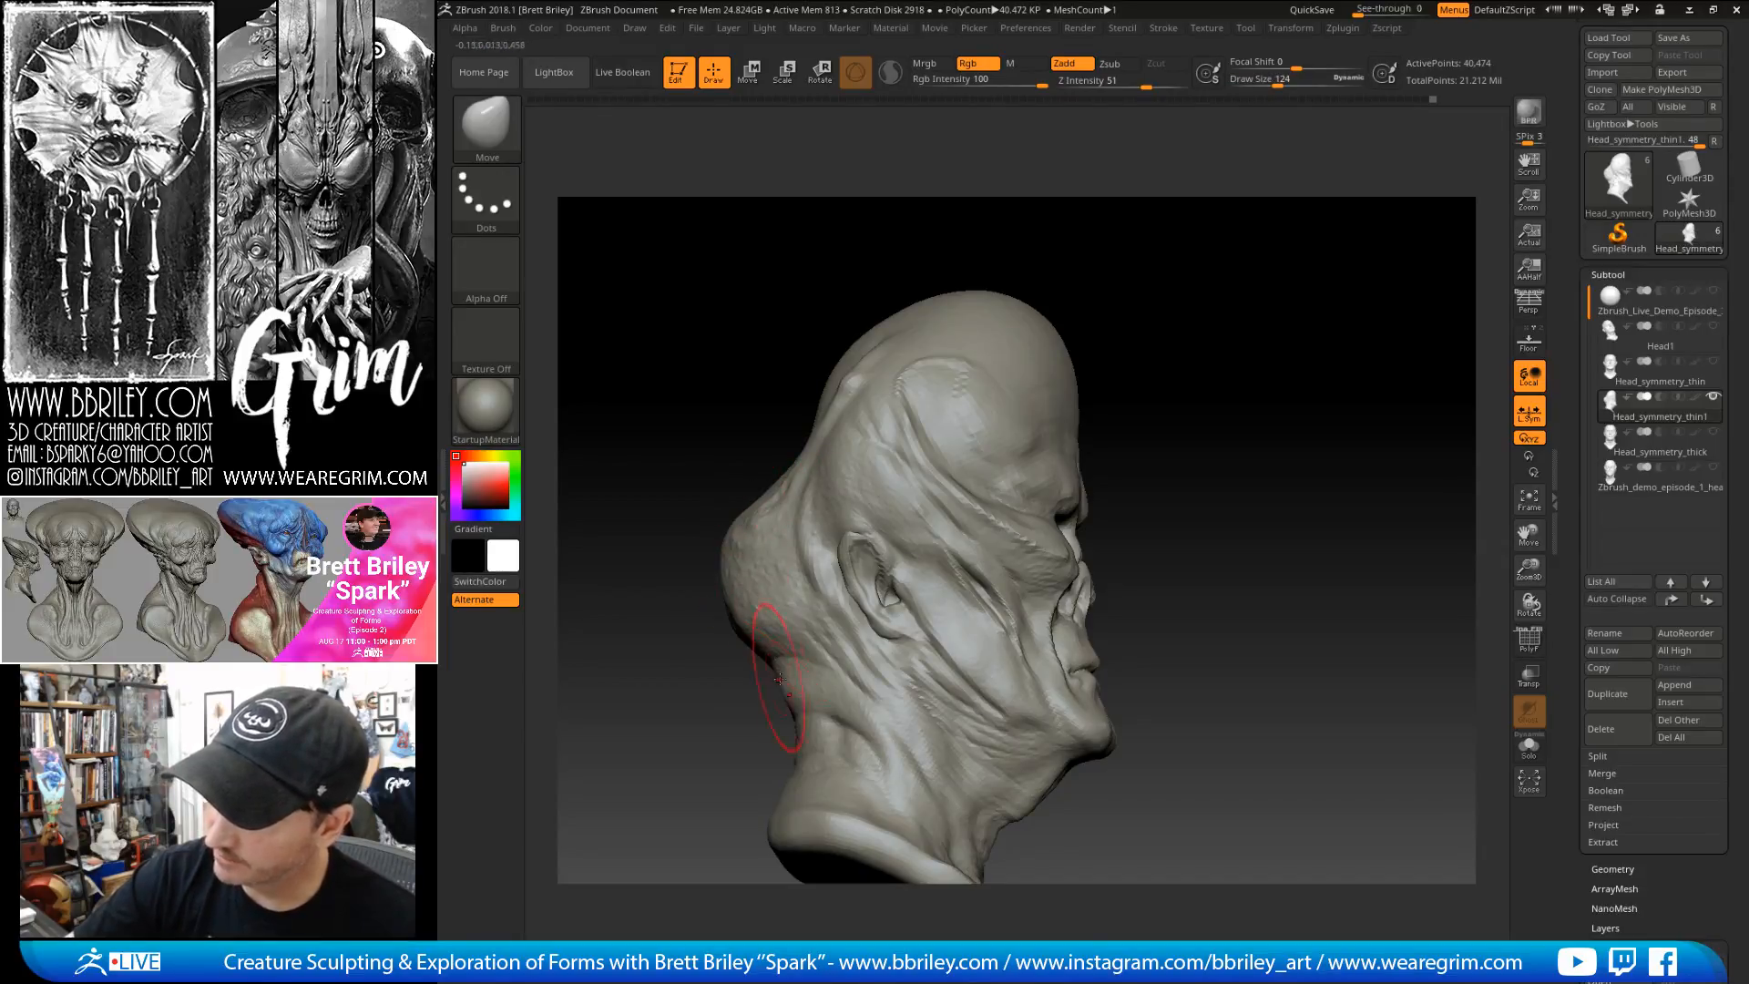
mouse_move(775, 671)
left_mouse_down()
mouse_move(800, 427)
mouse_move(797, 450)
left_mouse_up()
key("s")
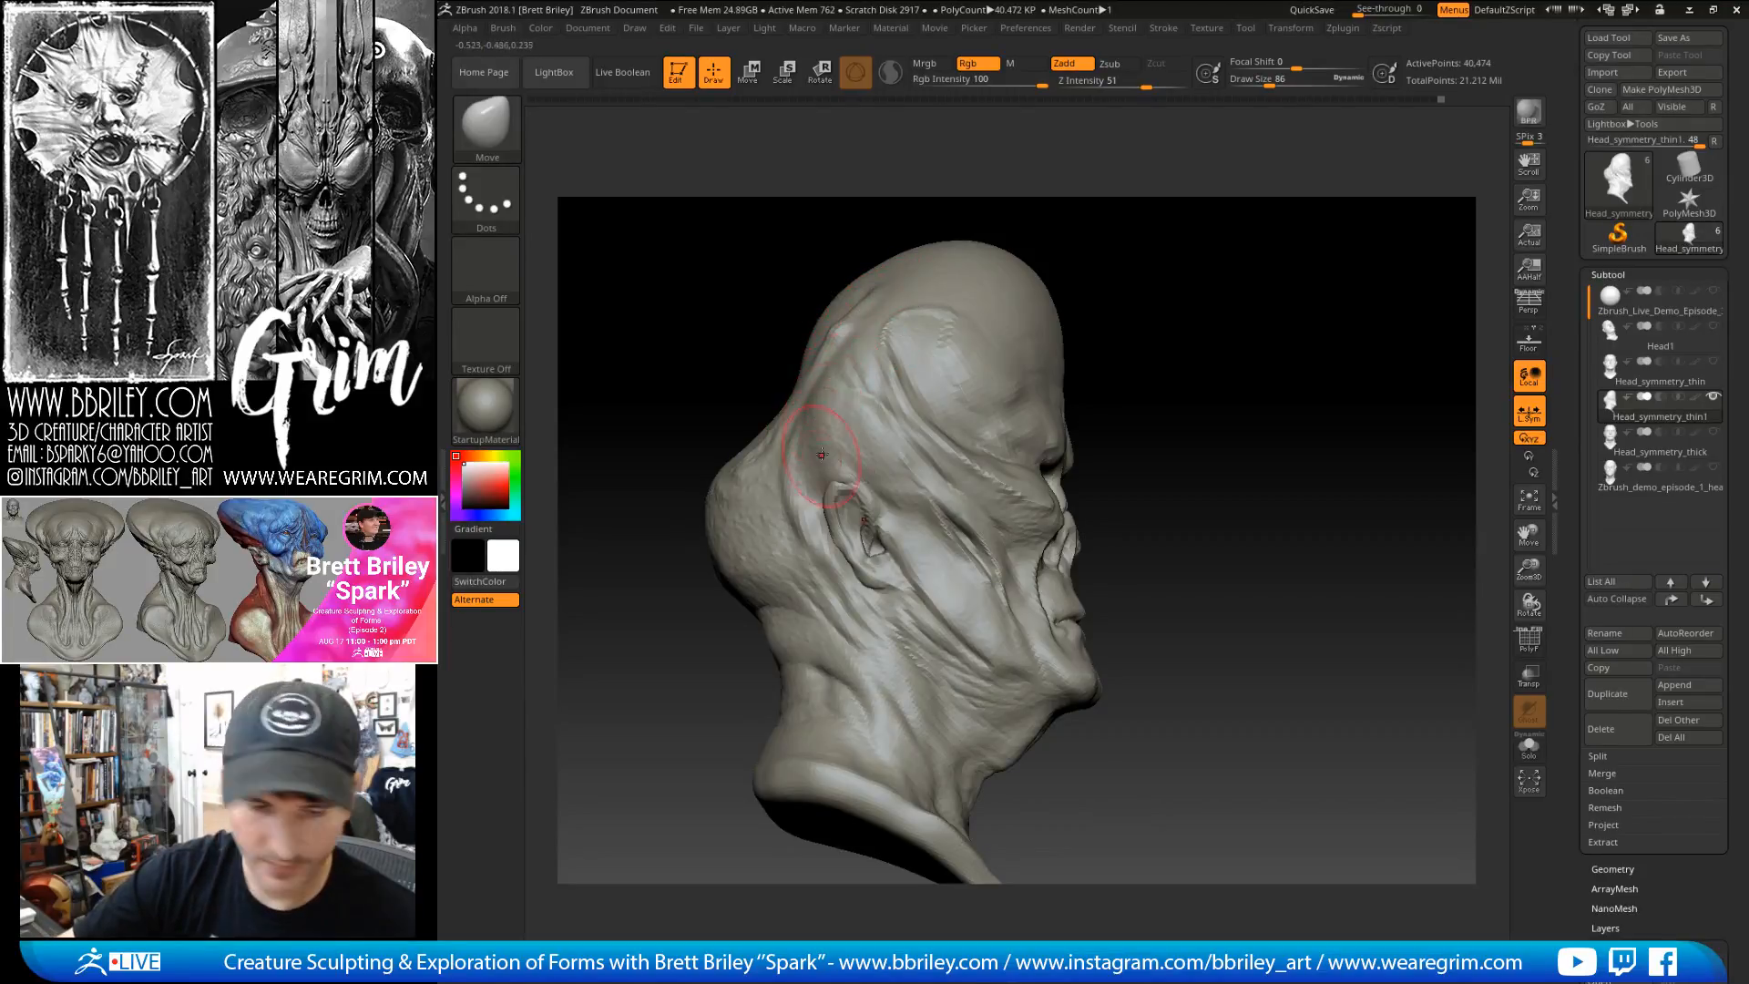
- Carve the crease running down behind the ear with the DamStandard brush at draw size 32
key("b")
key("d")
key("s")
key("bracketleft")
key("bracketleft")
key("bracketleft")
left_click_drag(802, 400, 783, 455)
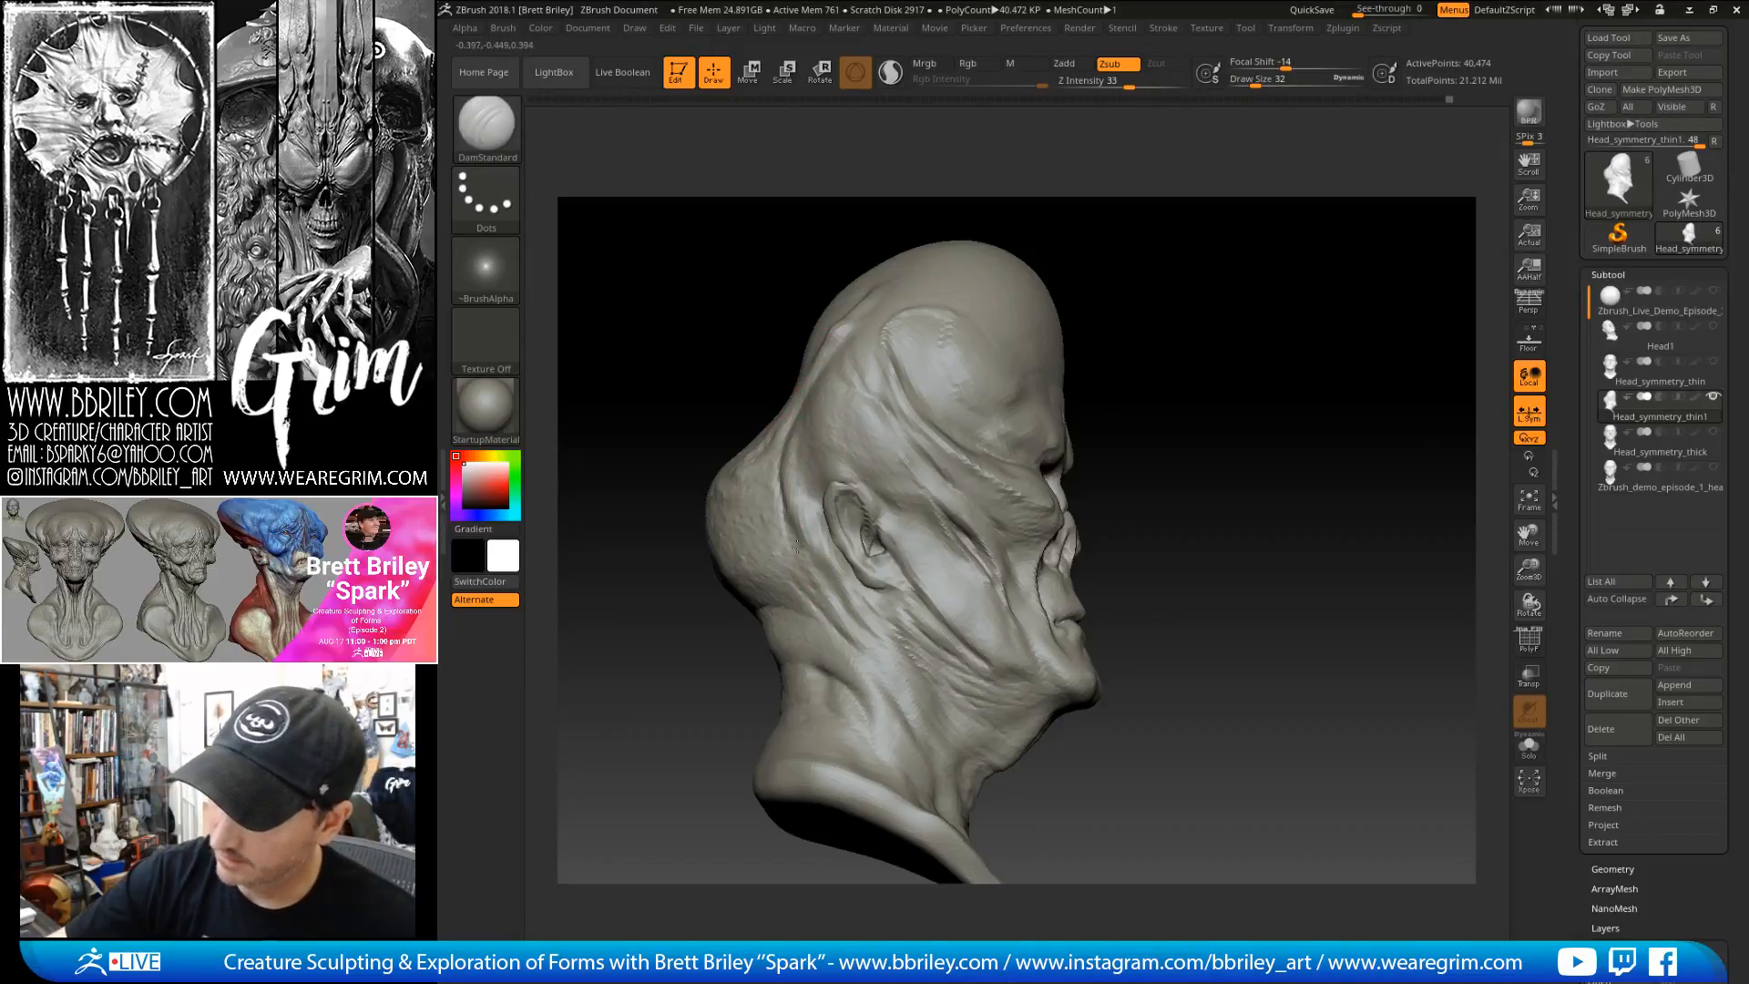
- Reshape the ear with the Move brush at draw size 59 and smooth its surface
left_click_drag(1171, 392, 1150, 381)
key("b")
key("m")
key("v")
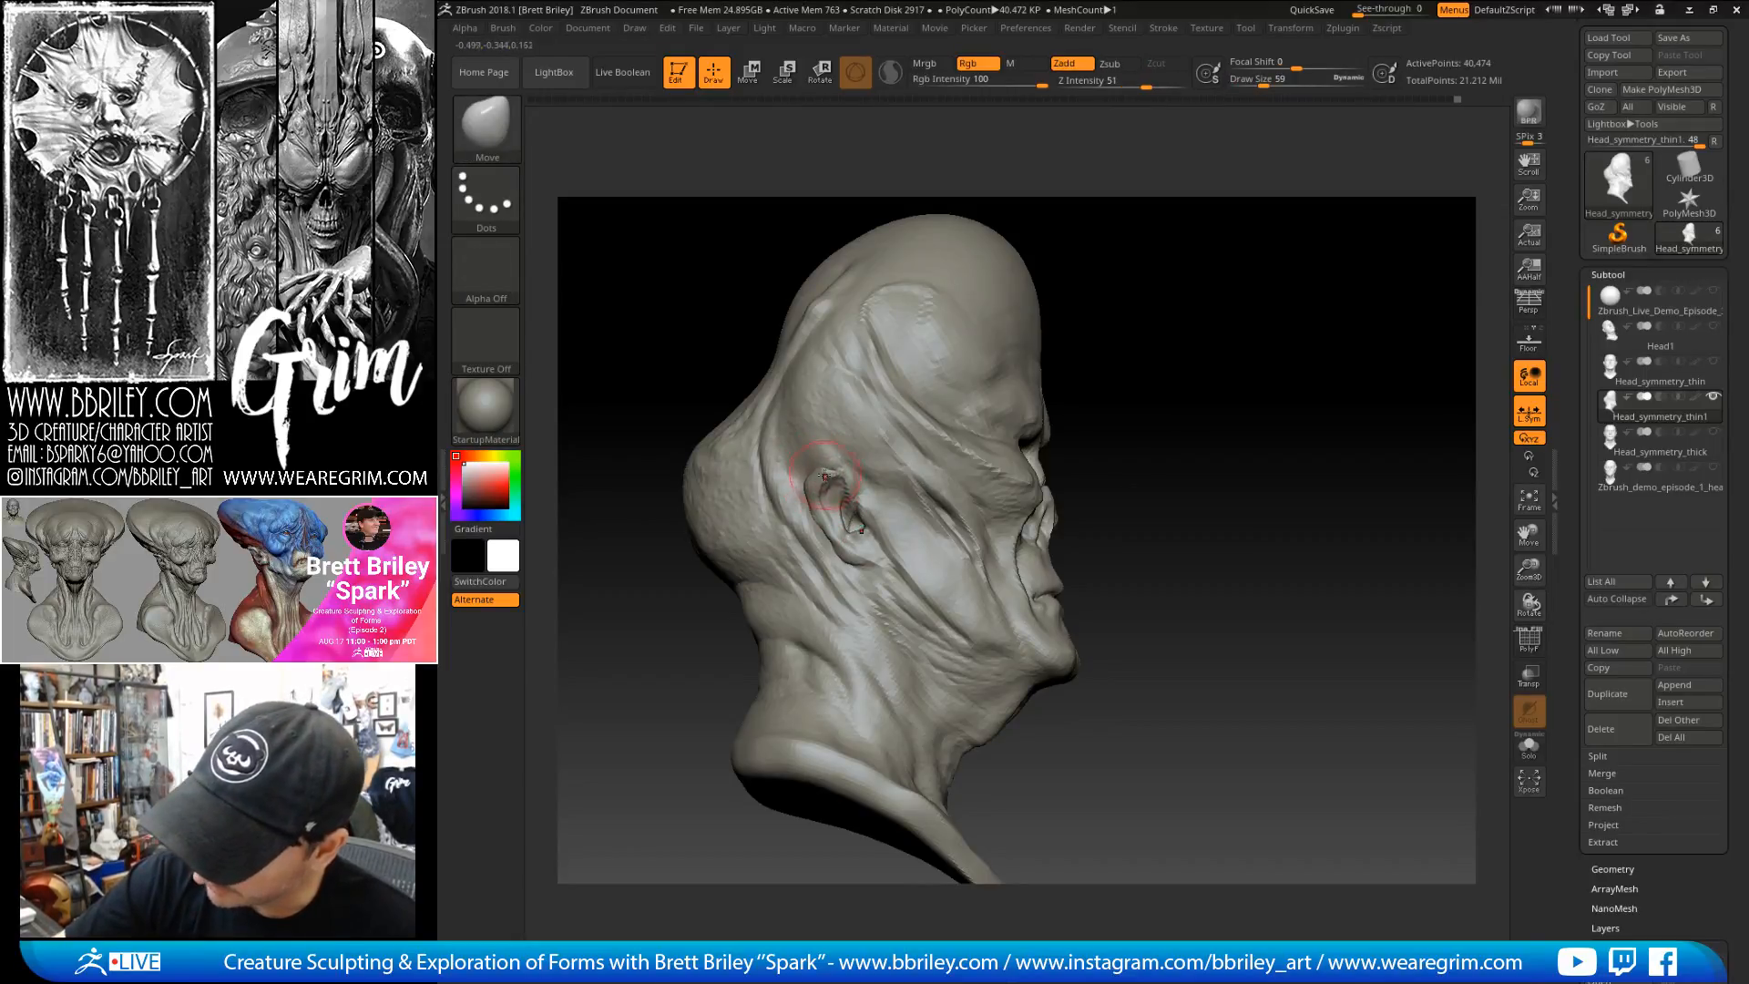
key("shift")
left_click_drag(830, 515, 831, 475, "shift")
- Build up the ear's rim with the Standard brush at draw size 18 and smooth it
key("b")
key("s")
key("t")
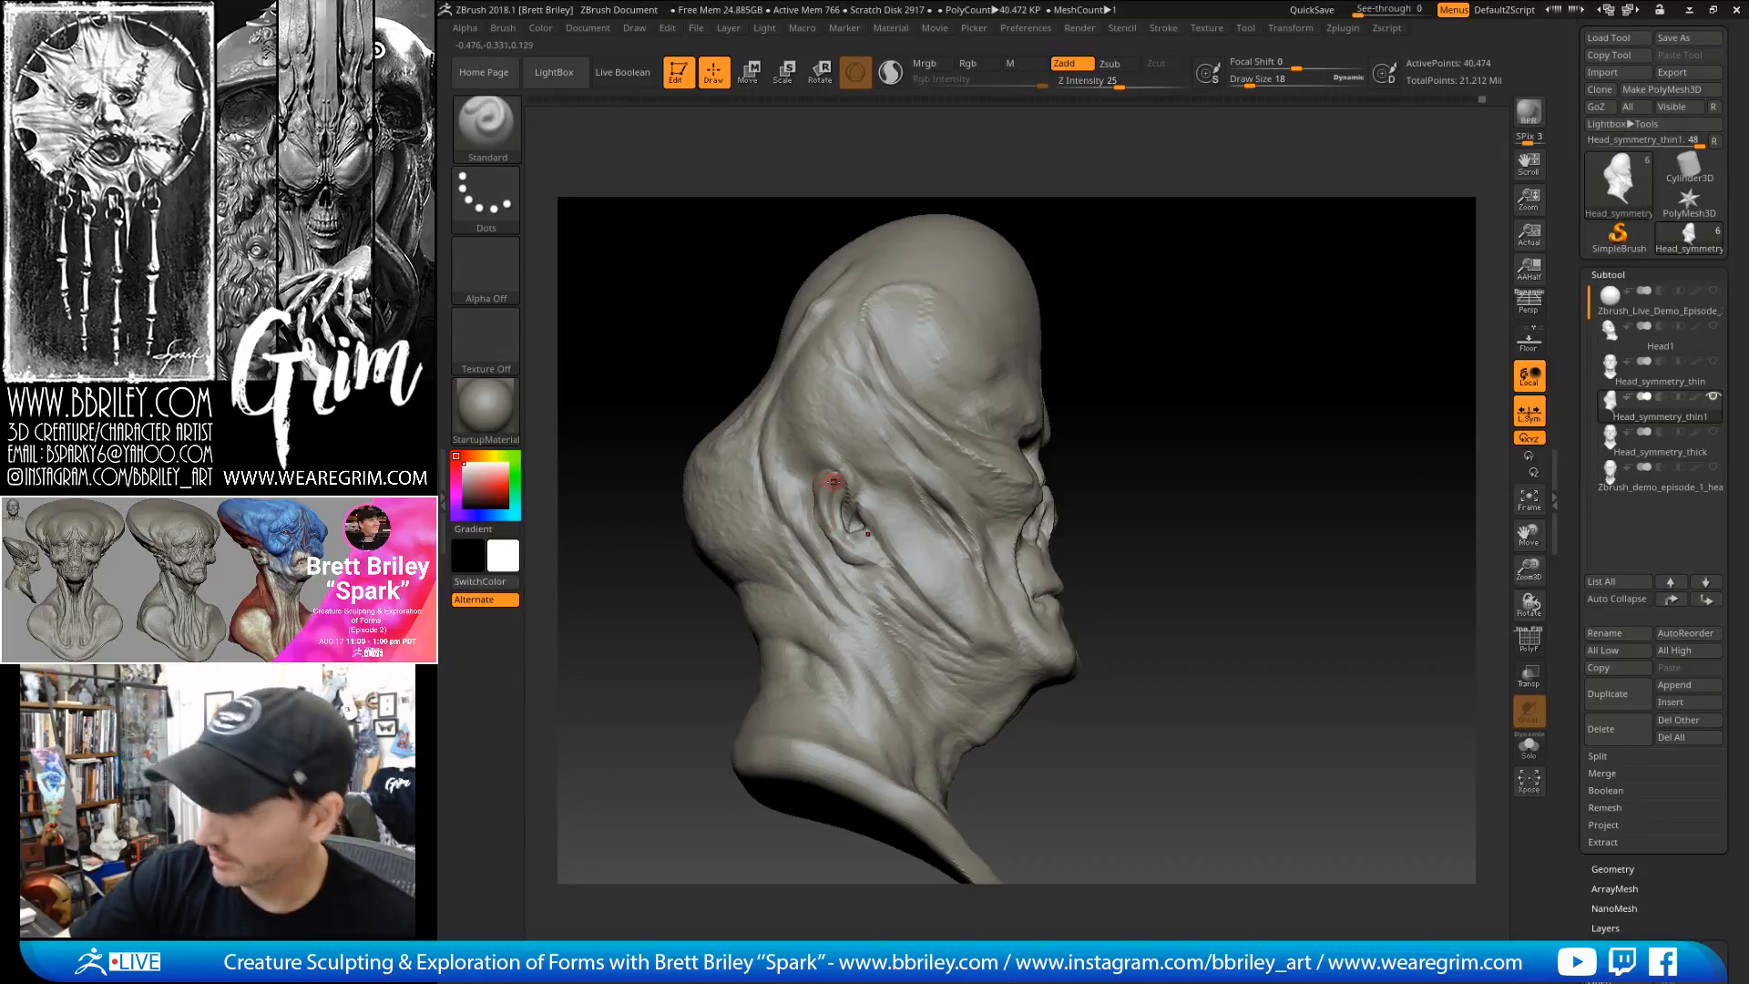
key("shift")
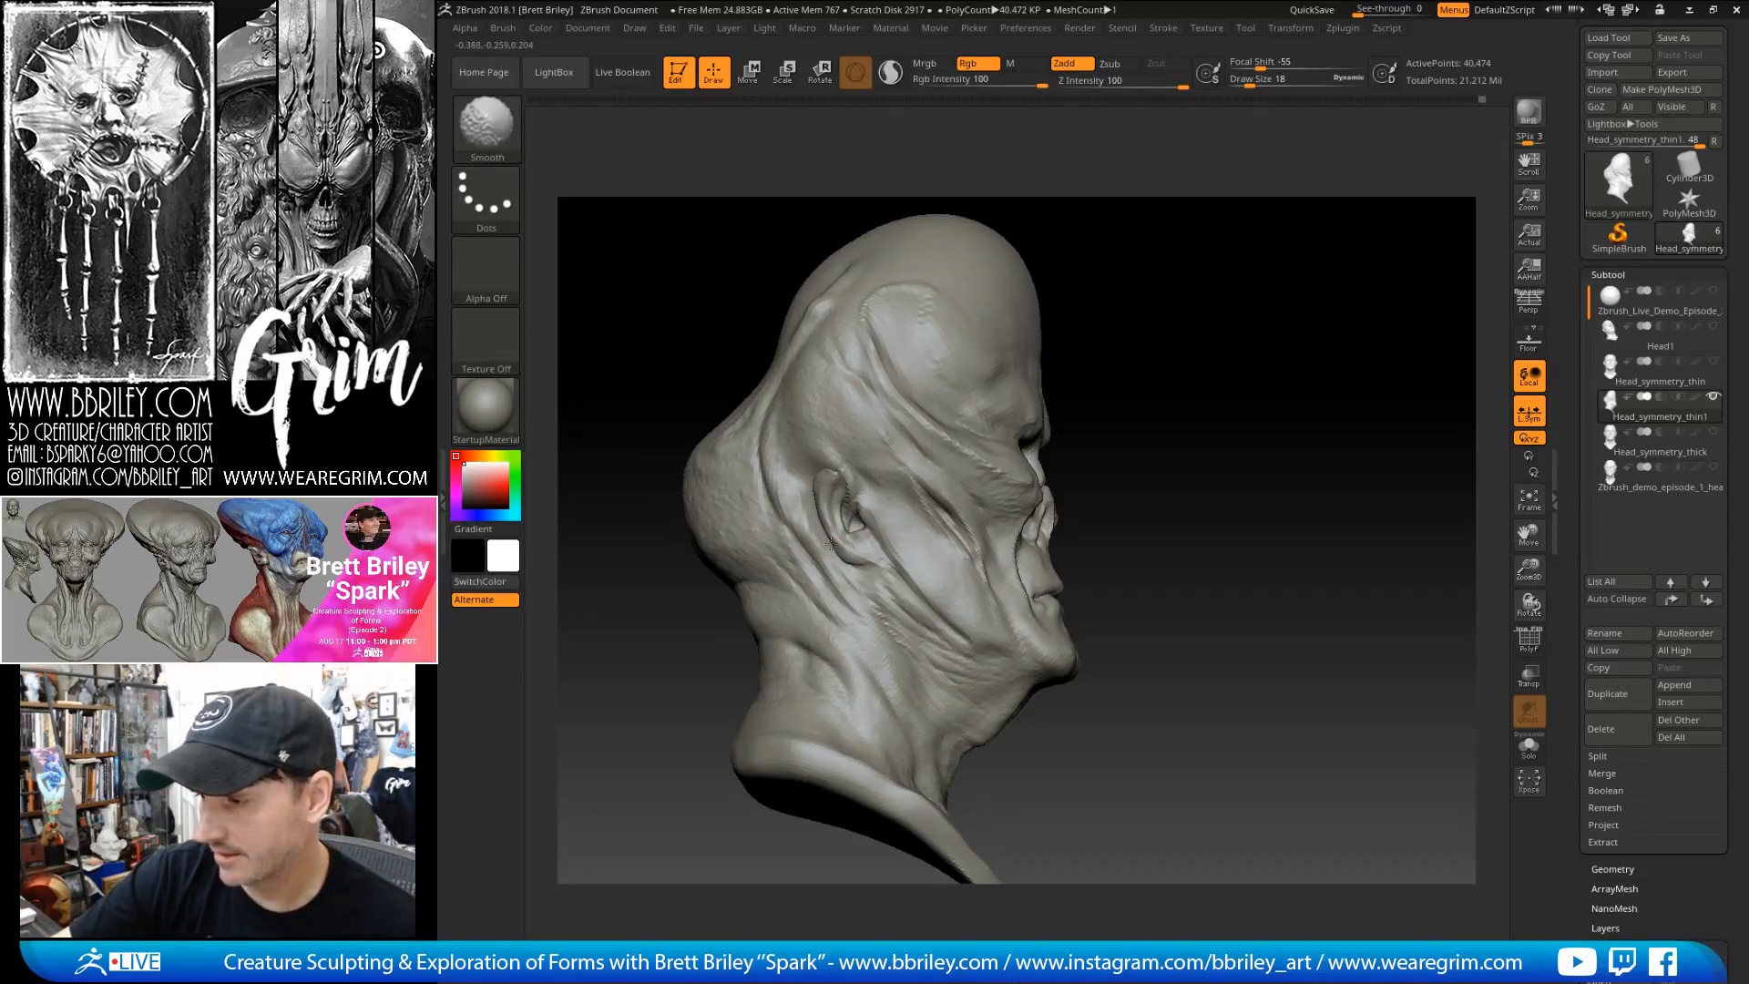
- Flatten the ear with the Flatten brush at draw size 90
mouse_move(1183, 292)
left_mouse_down()
mouse_move(1214, 243)
mouse_move(1197, 255)
left_mouse_up()
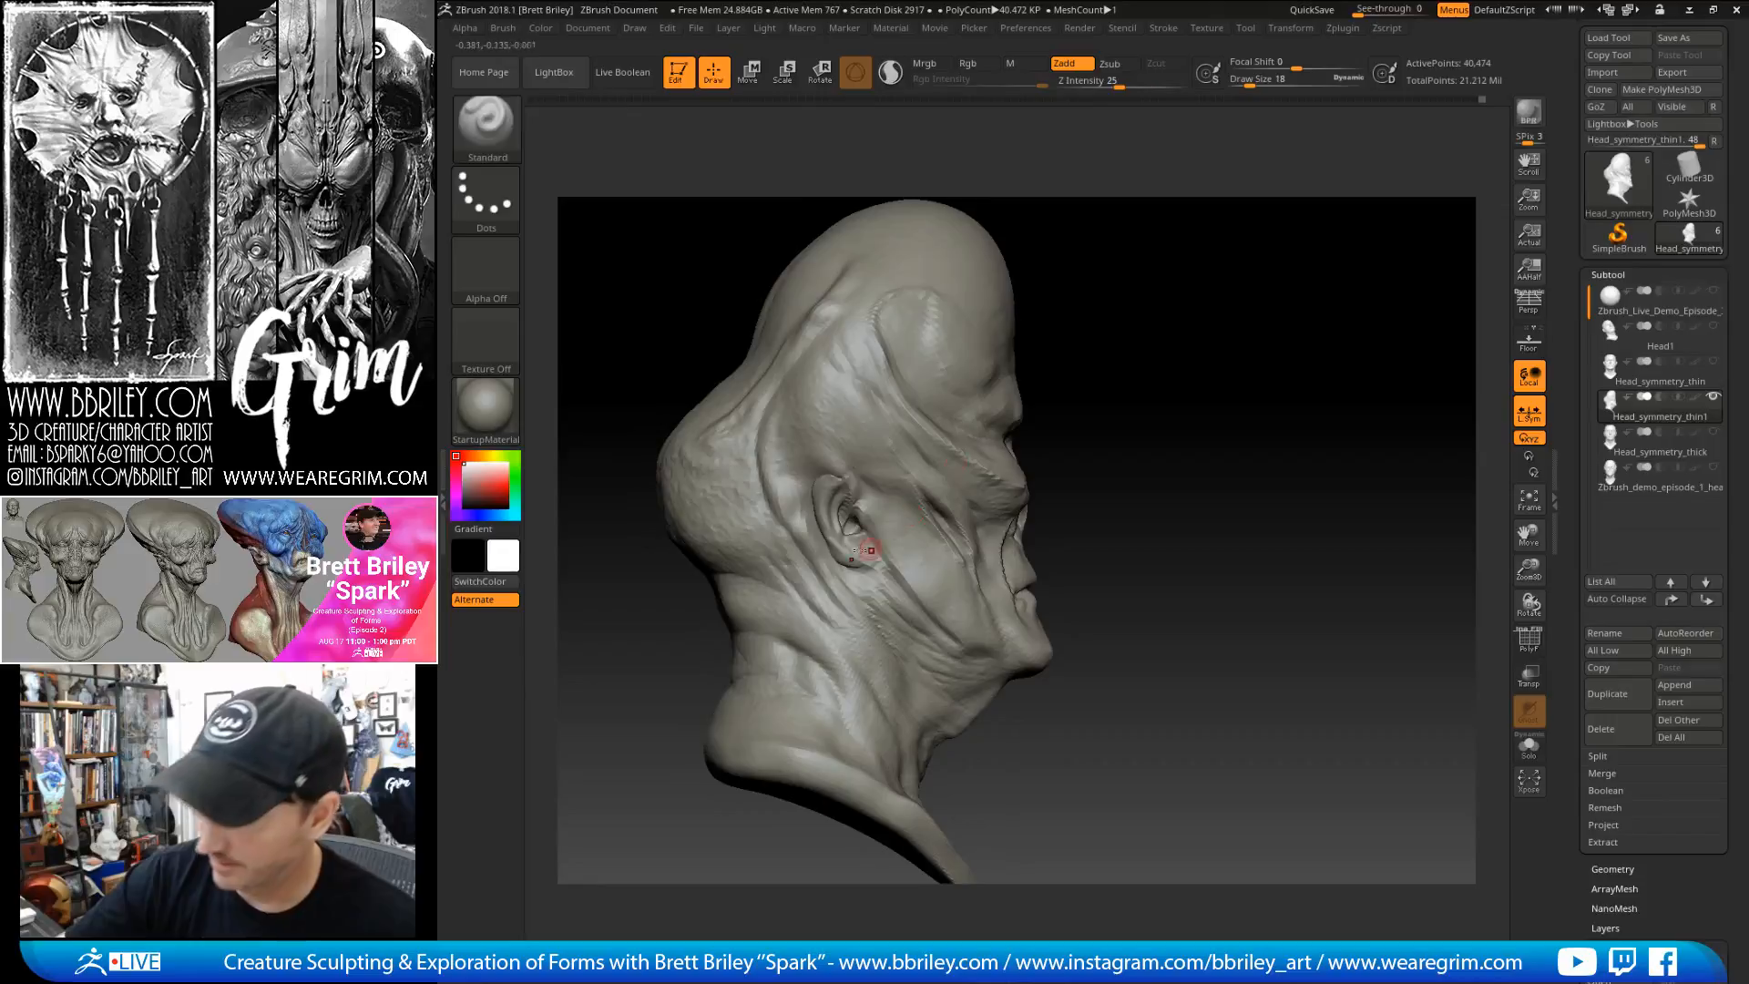
key("b")
key("m")
key("v")
key("b")
key("f")
key("a")
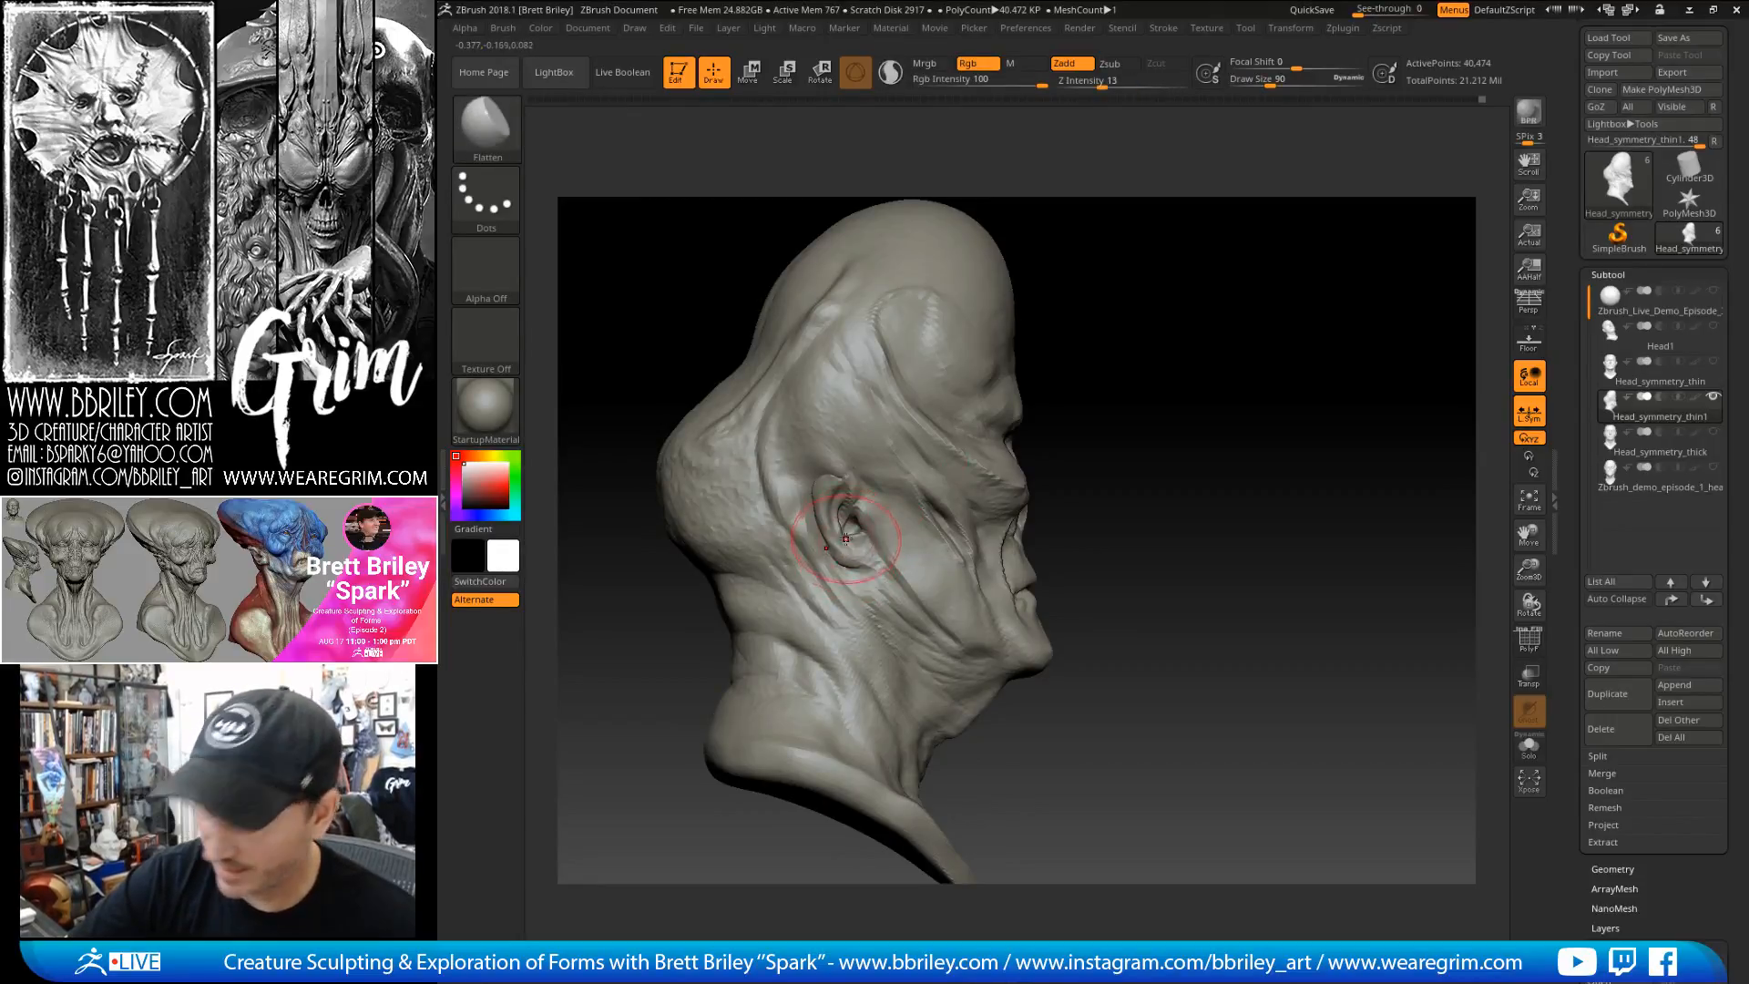
- Thicken the front of the ear with the Inflat brush at draw size 50
mouse_move(1183, 270)
left_mouse_down()
mouse_move(1088, 266)
mouse_move(1133, 265)
left_mouse_up()
key("b")
key("i")
key("n")
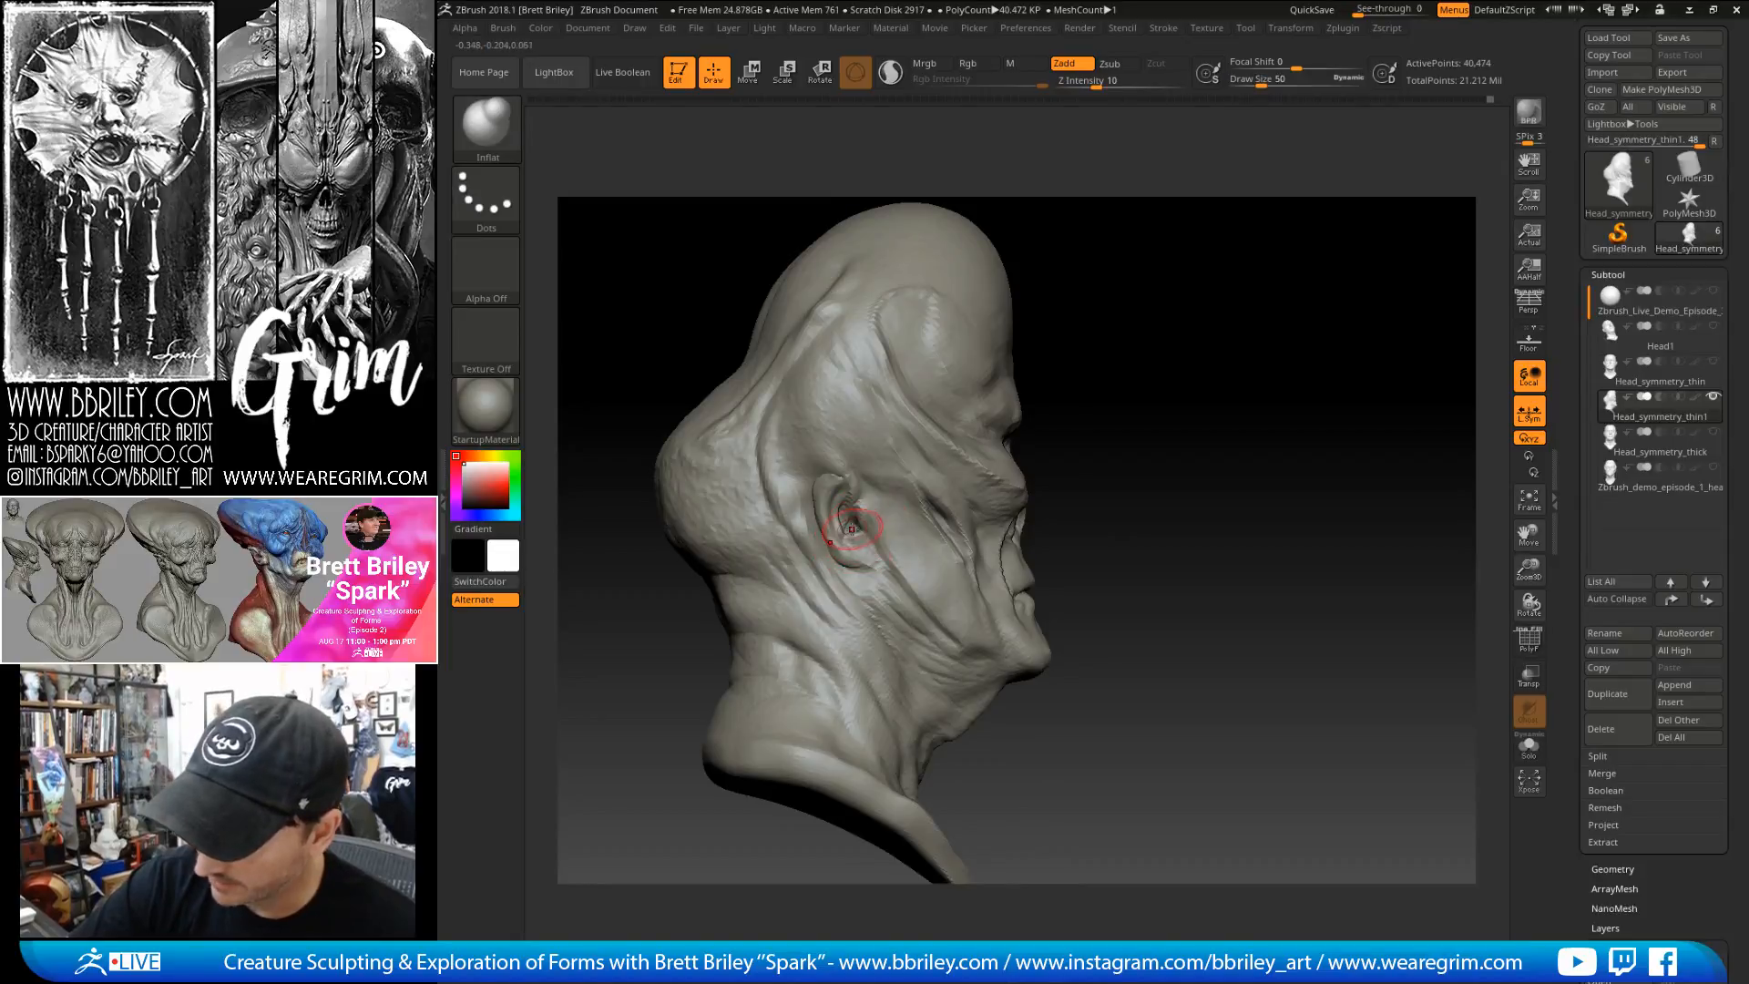
- Adjust the ear's placement and the area in front of it with the Move brush at draw sizes 72 and 75
left_click_drag(1161, 239, 1129, 238)
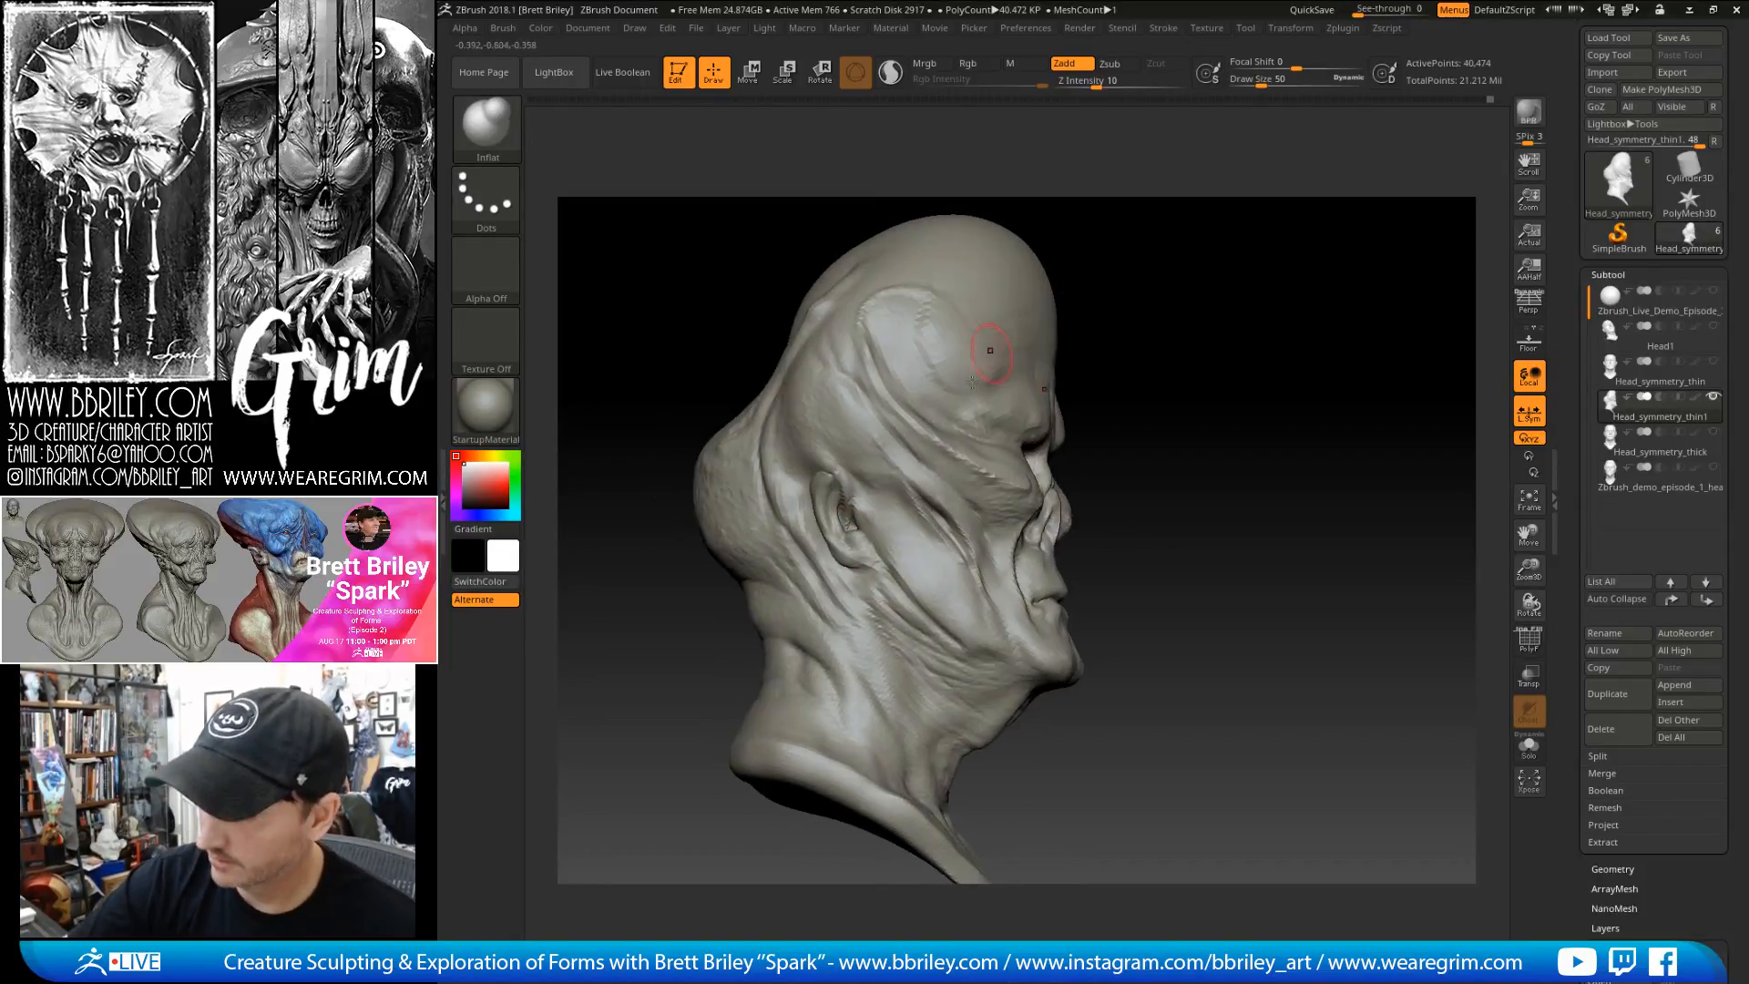
key("b")
key("m")
key("v")
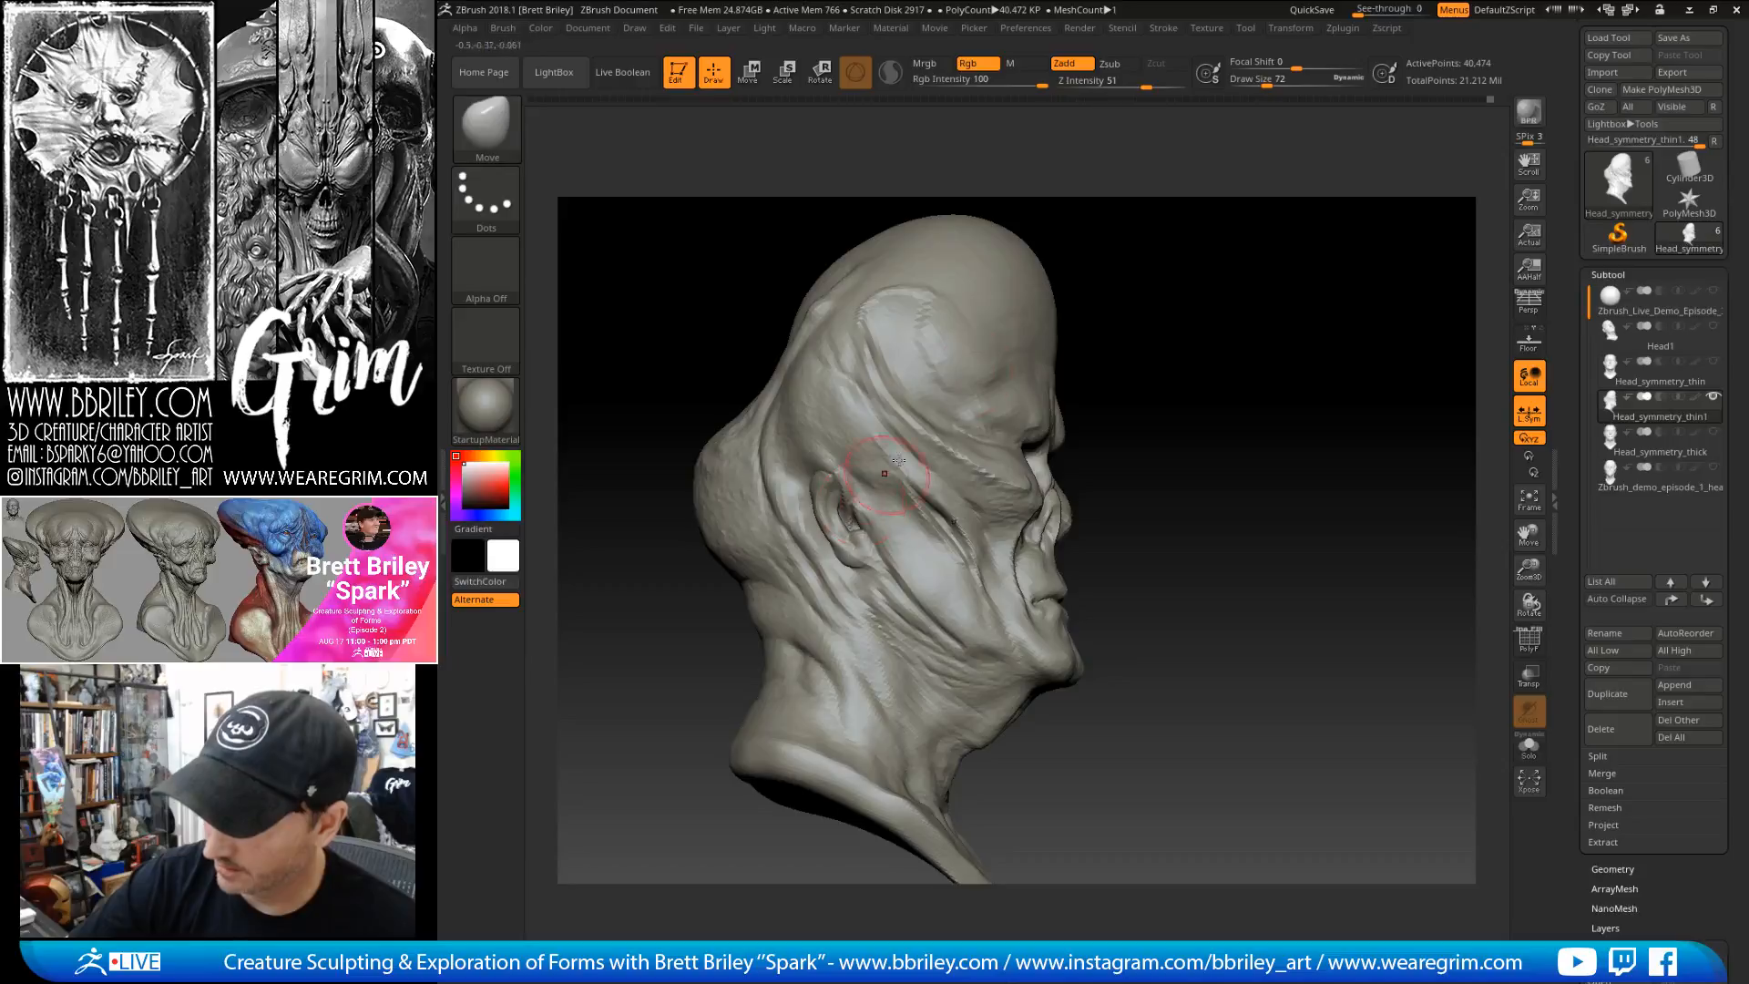
left_click_drag(1122, 383, 1137, 392)
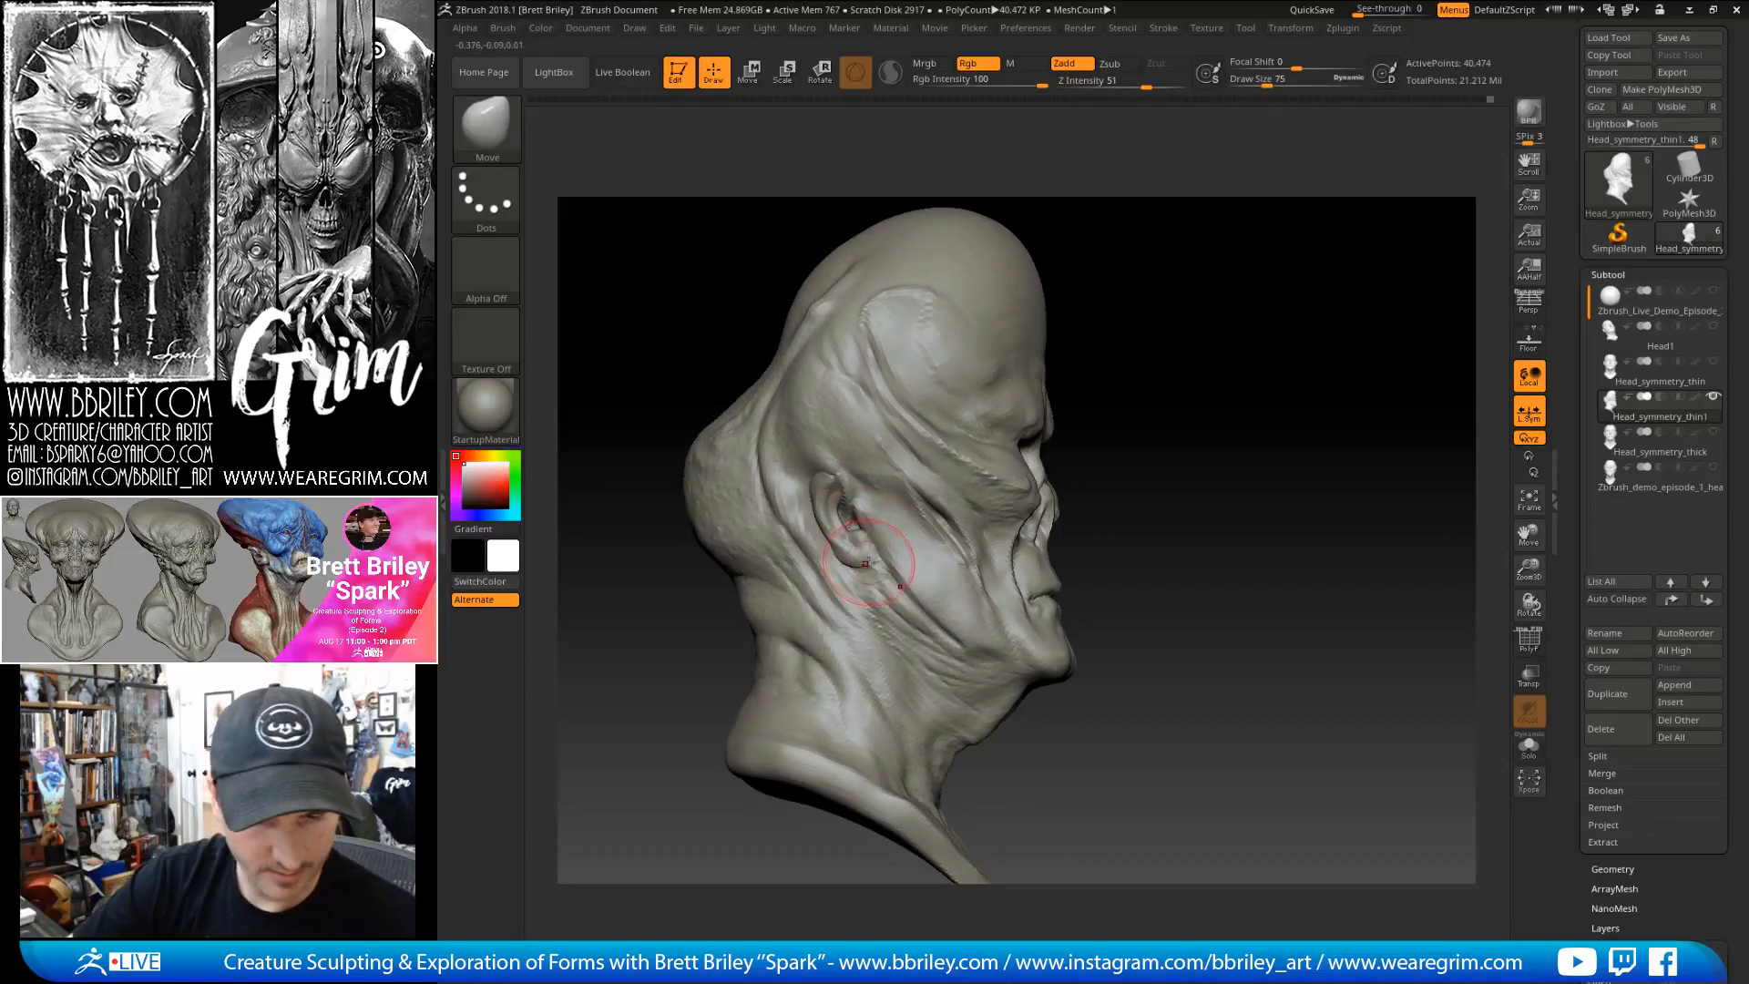
- Carve the ear's inner creases with the DamStandard brush at draw size 20 and plump its folds with the Inflat brush at 34
key("b")
key("d")
key("s")
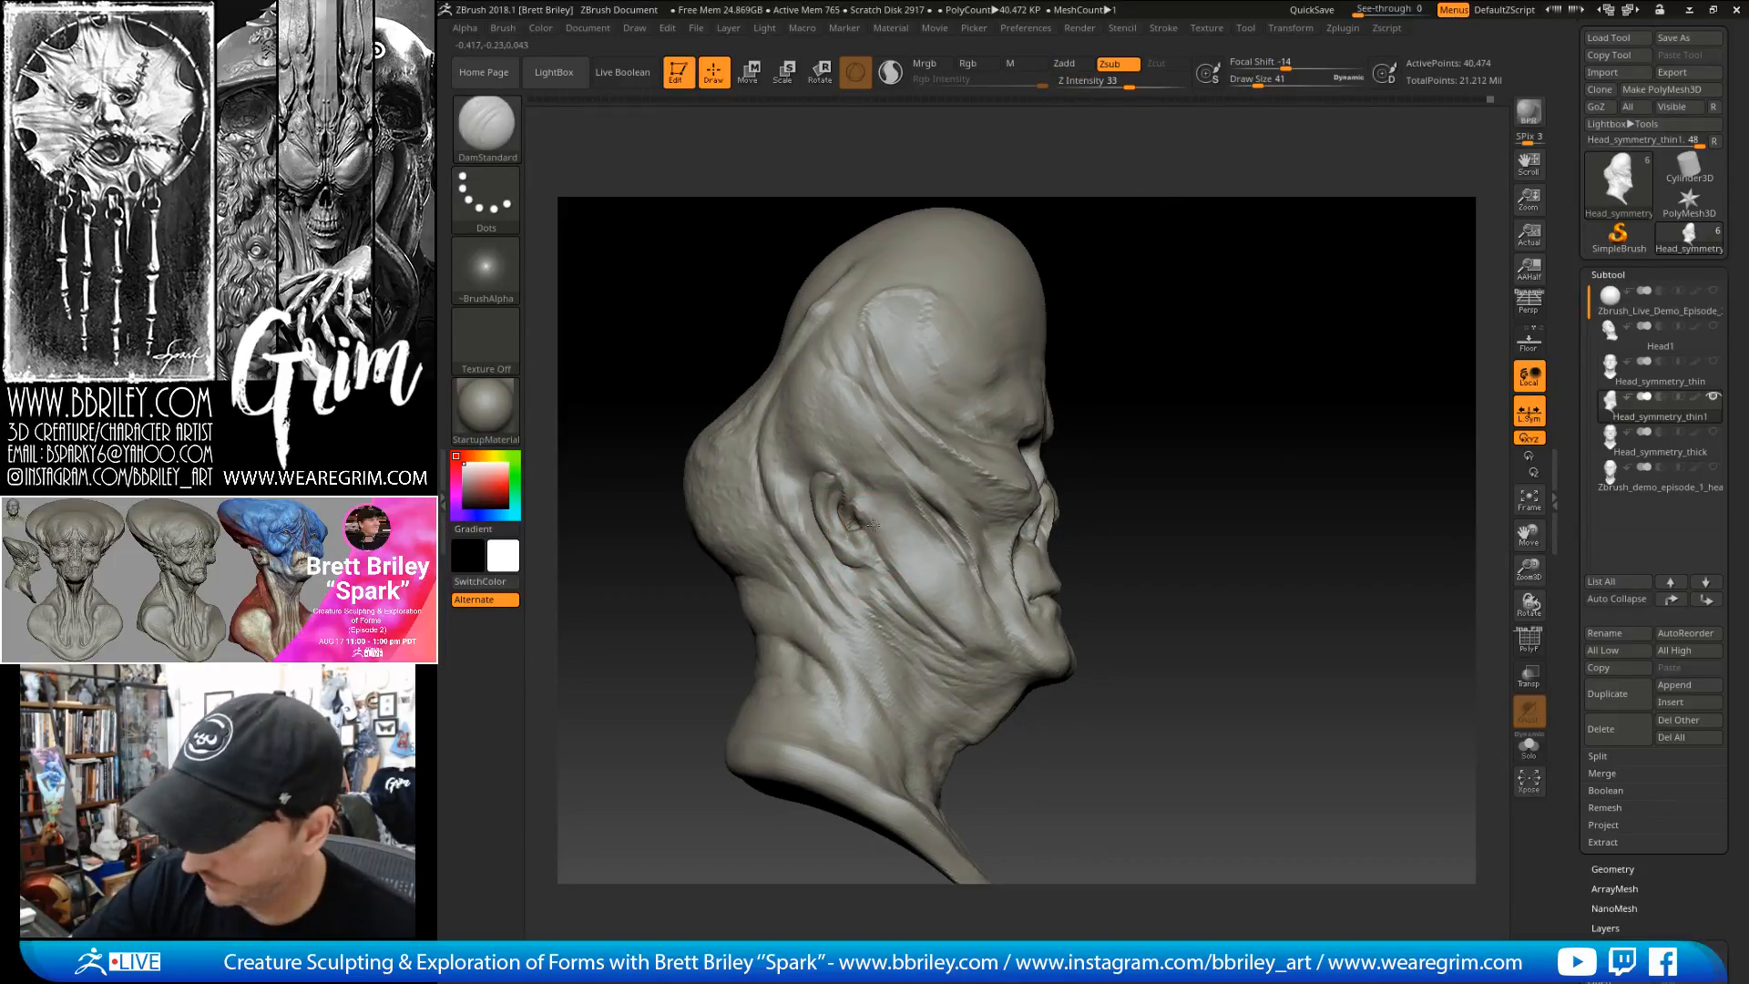
key("[")
key("[")
key("[")
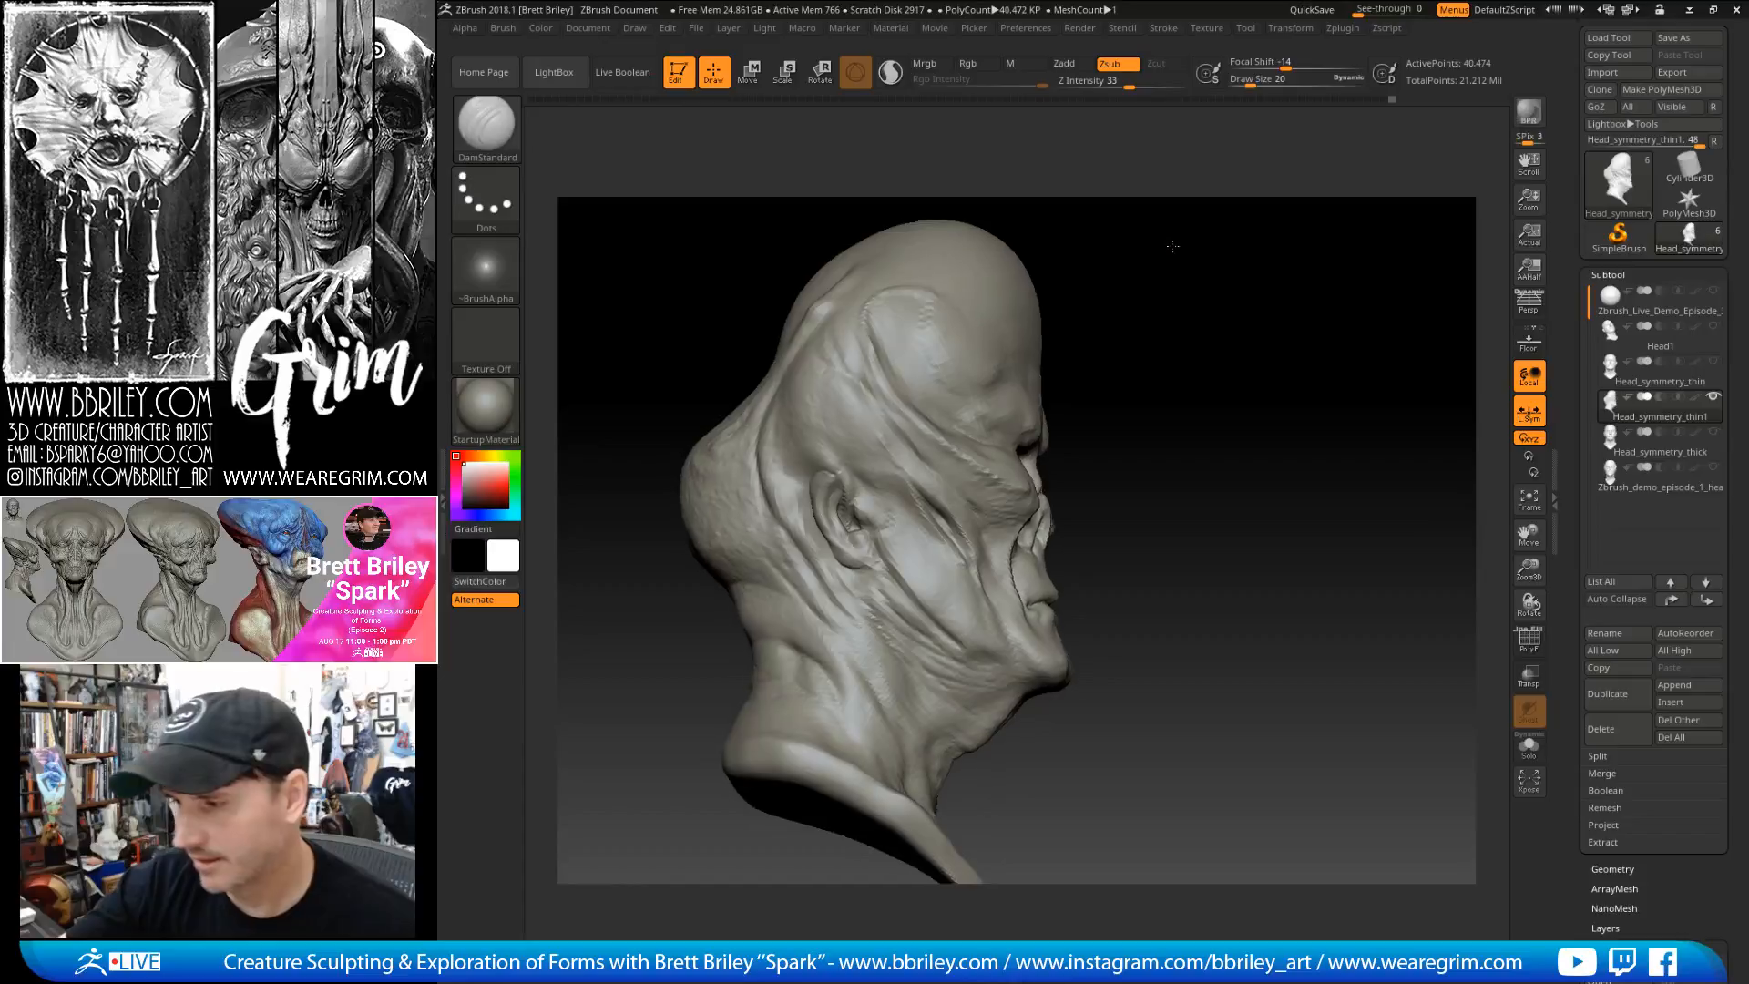
key("b")
key("i")
key("n")
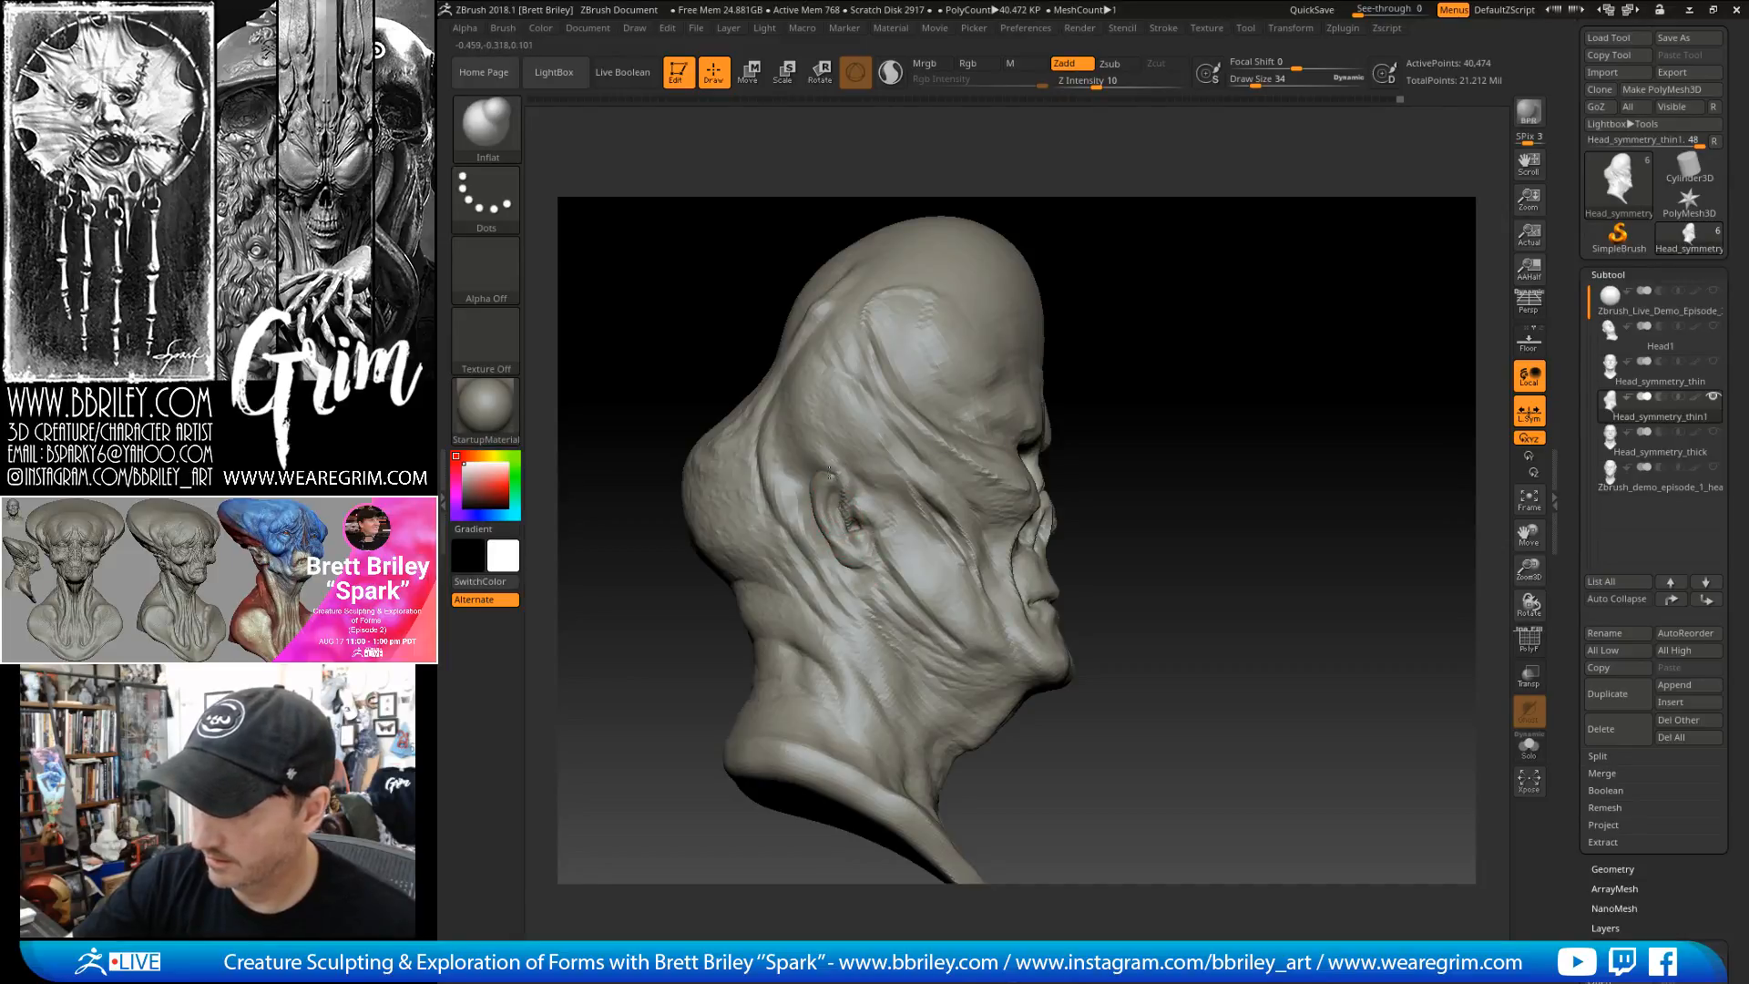
- Refine the ear's outline from front and side with the Move brush, reducing the draw size to 47
key("b")
key("m")
key("v")
right_click_drag(840, 484, 842, 491)
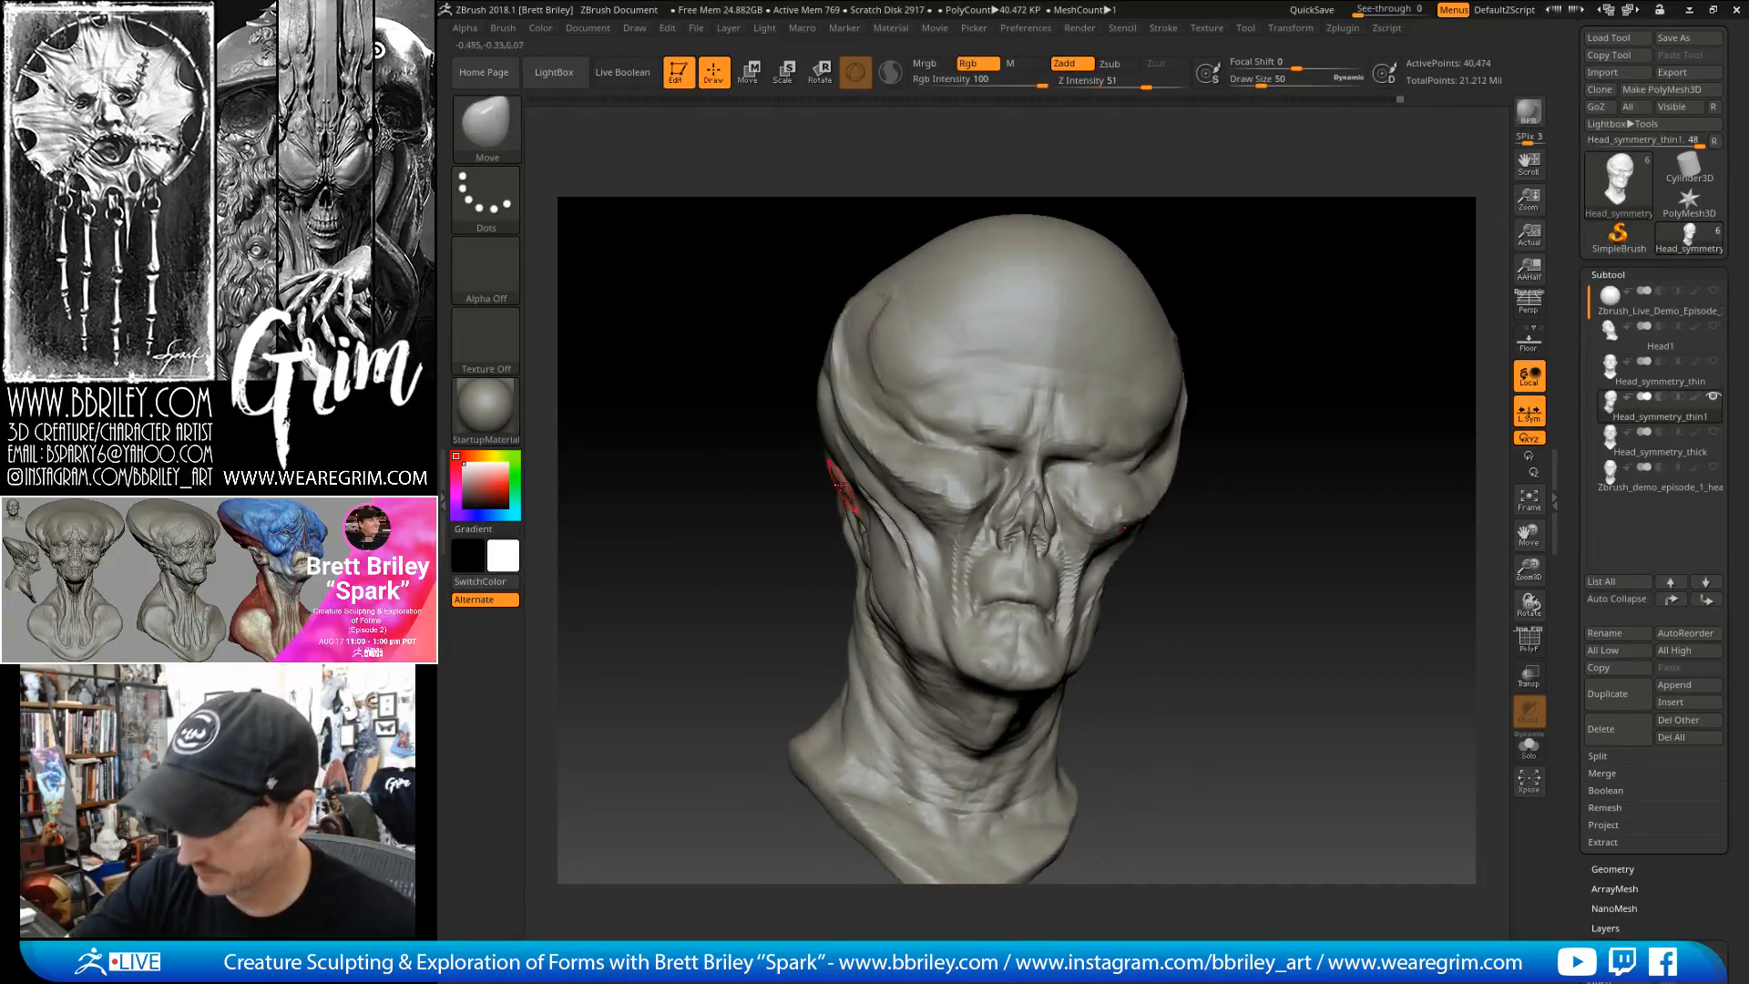
mouse_move(1274, 271)
left_mouse_down()
mouse_move(1334, 277)
mouse_move(908, 524)
left_mouse_up()
key("bracketleft")
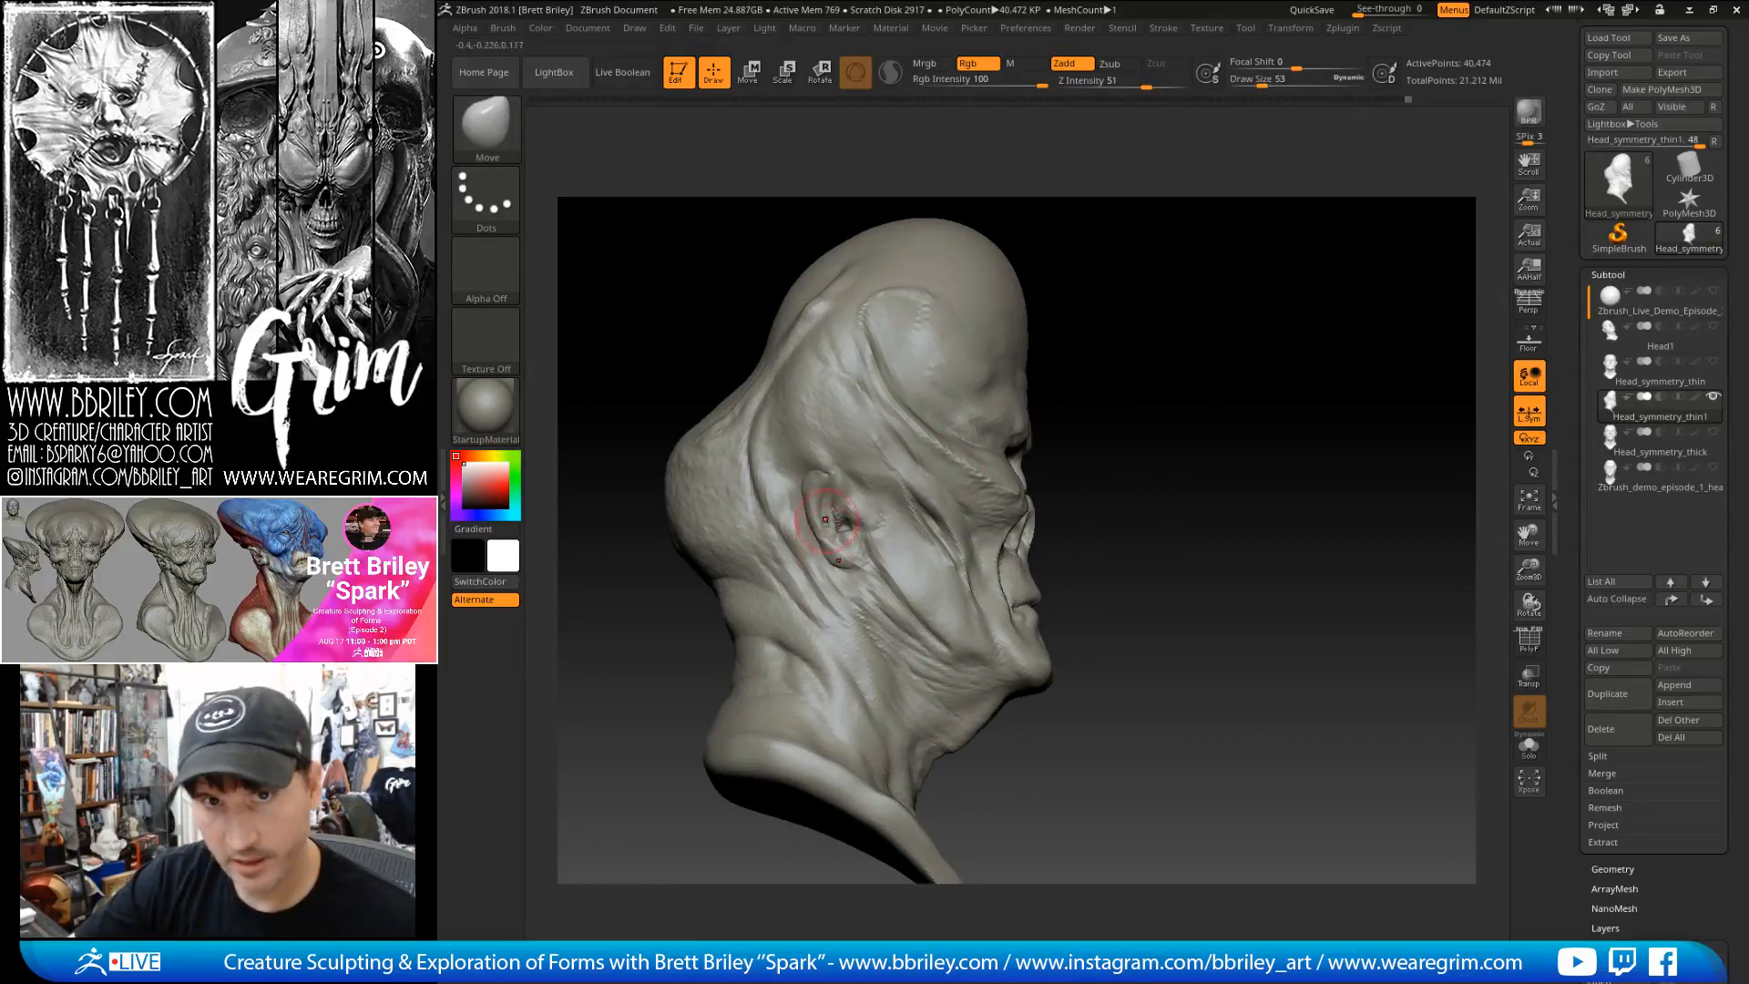
key("bracketleft")
key("bracketleft")
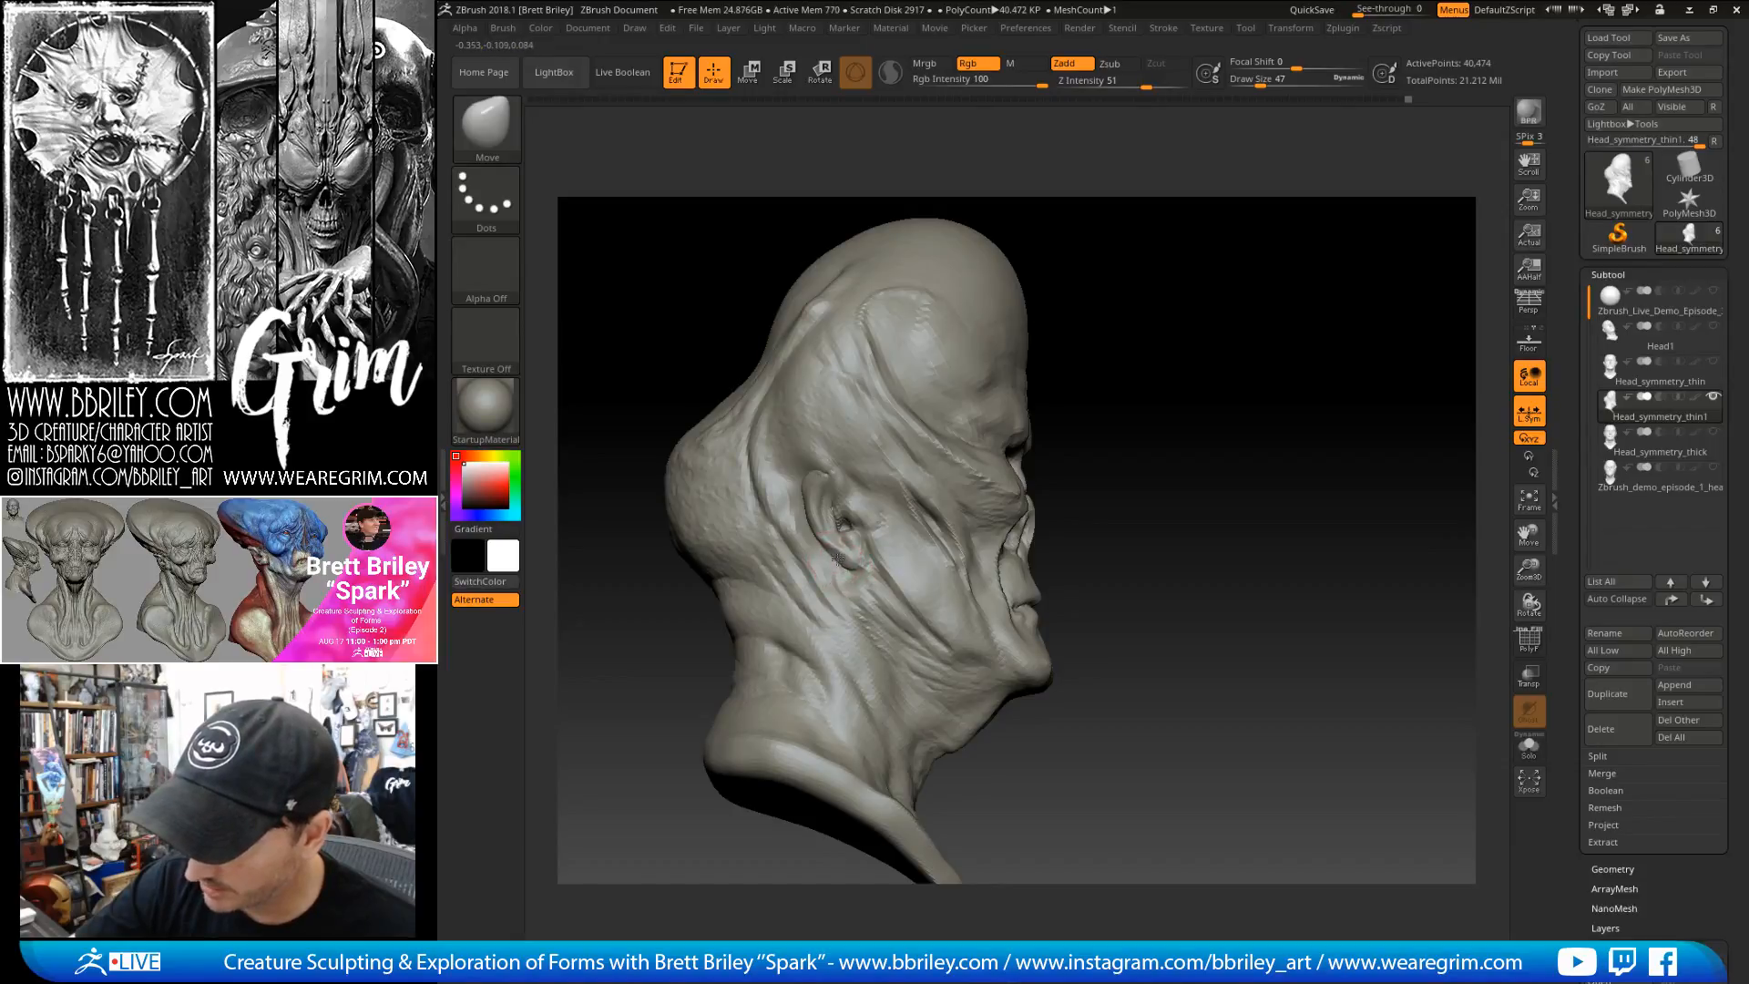
- Thicken the earlobe with the Inflat brush at draw size 32
key("b")
key("i")
key("n")
key("bracketleft")
key("bracketleft")
key("bracketleft")
key("bracketleft")
key("bracketleft")
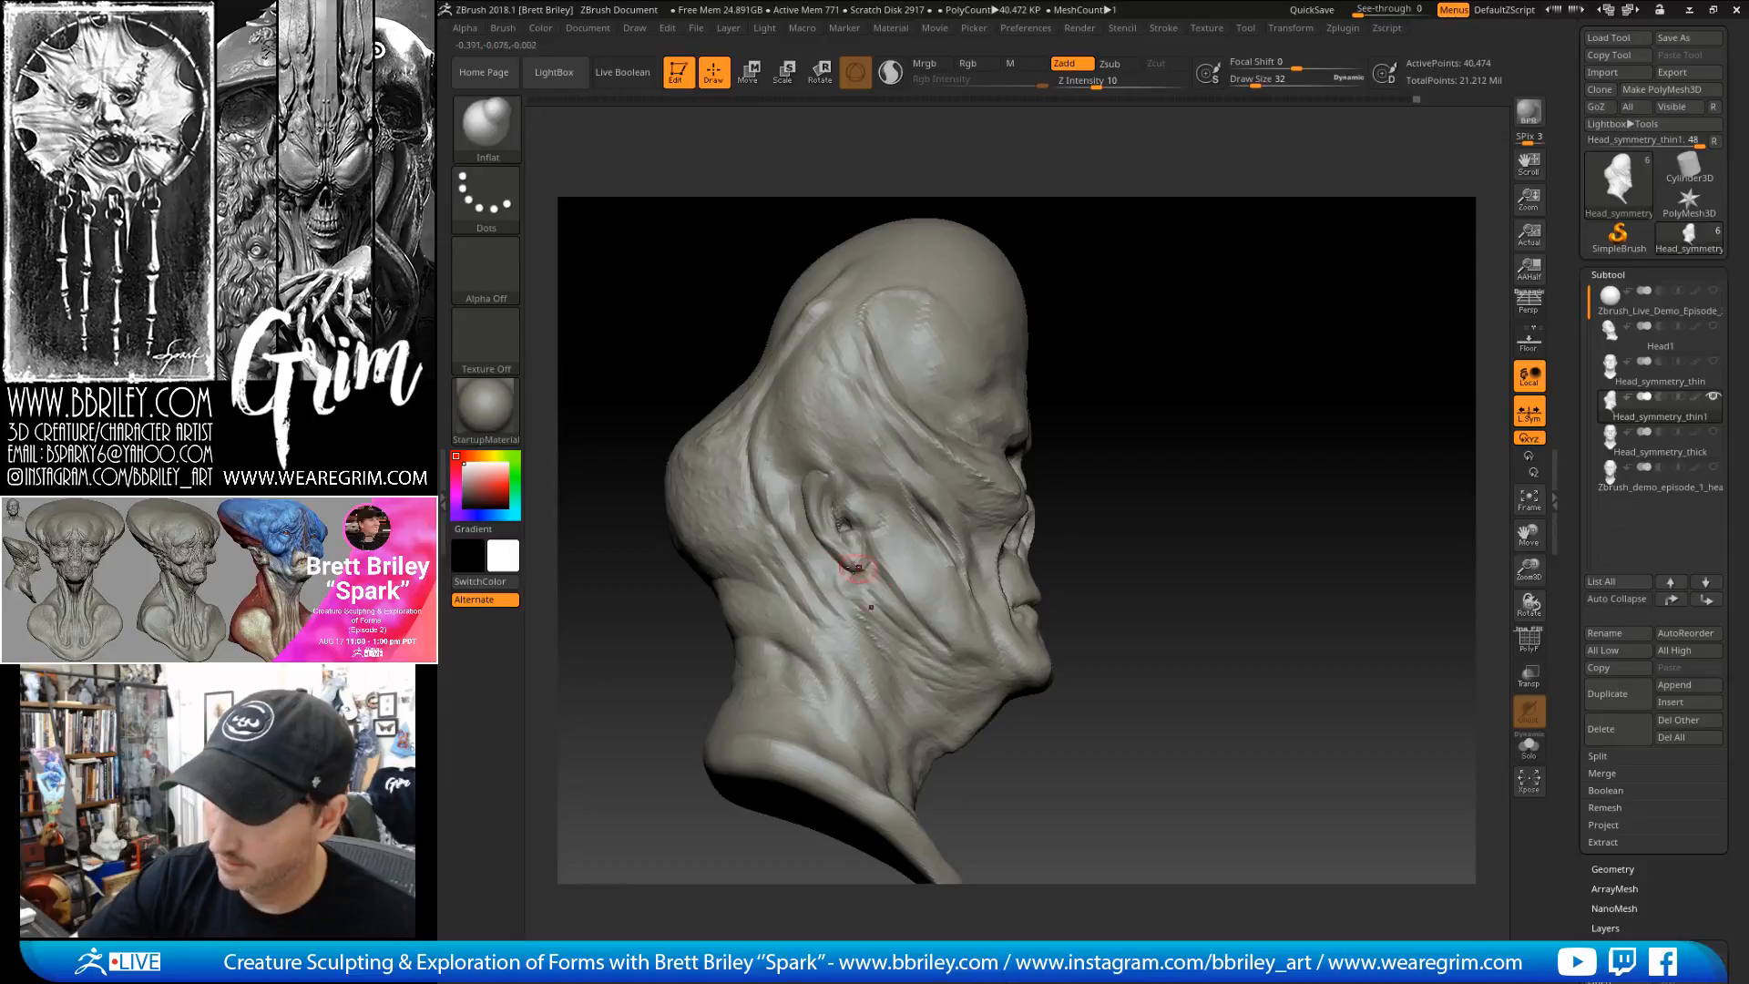
- Build up and carve the area around the earlobe with the Standard and DamStandard brushes at draw size 32
key("b")
key("s")
key("t")
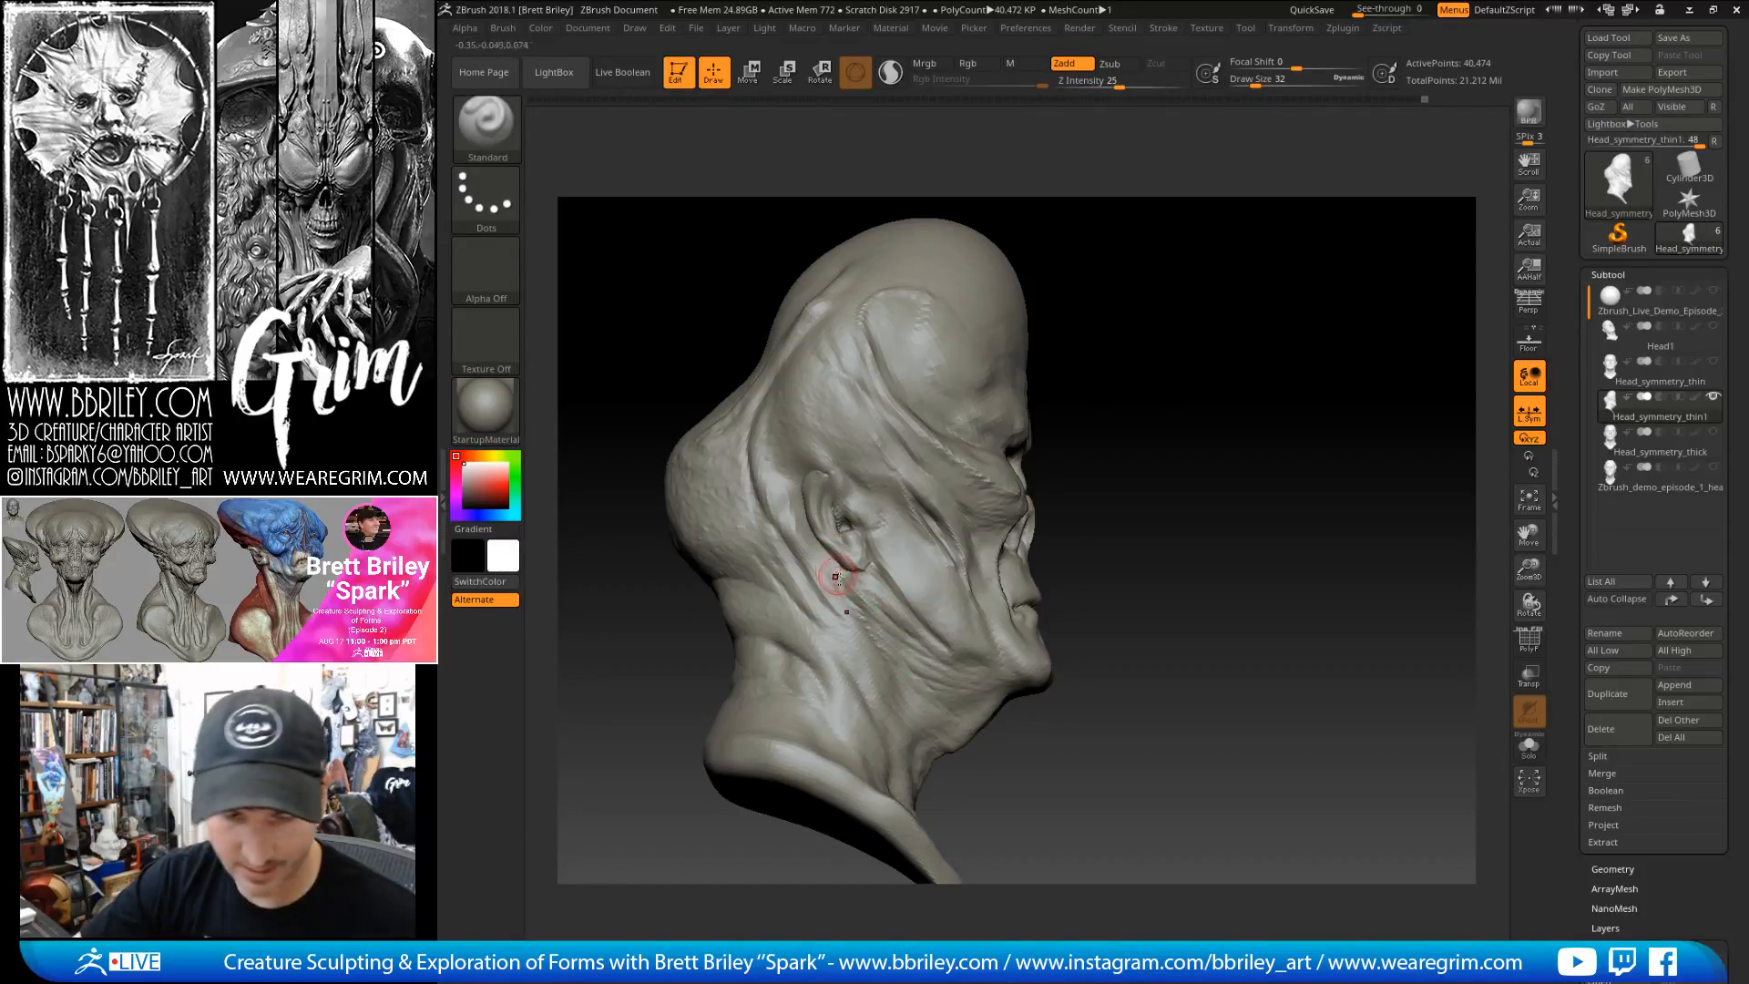
key("b")
key("d")
key("s")
right_click_drag(891, 520, 854, 550)
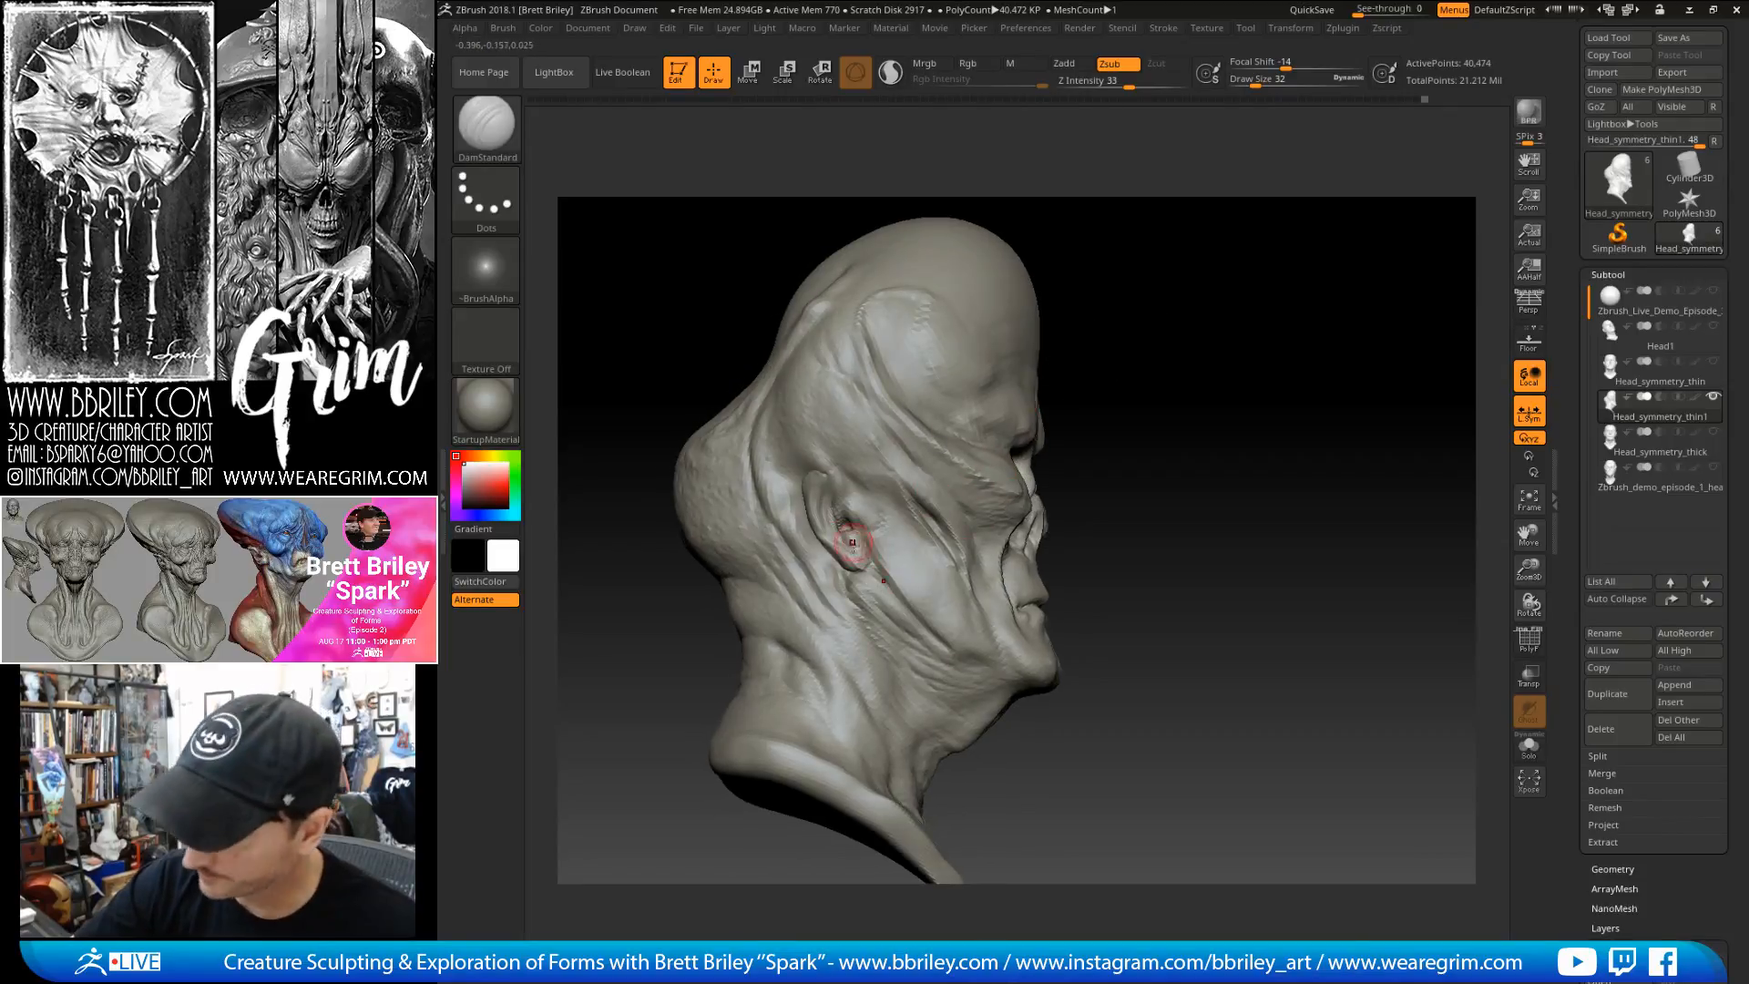
- Thicken the upper rim of the ear with the Inflat brush at draw size 41
key("b")
key("i")
key("n")
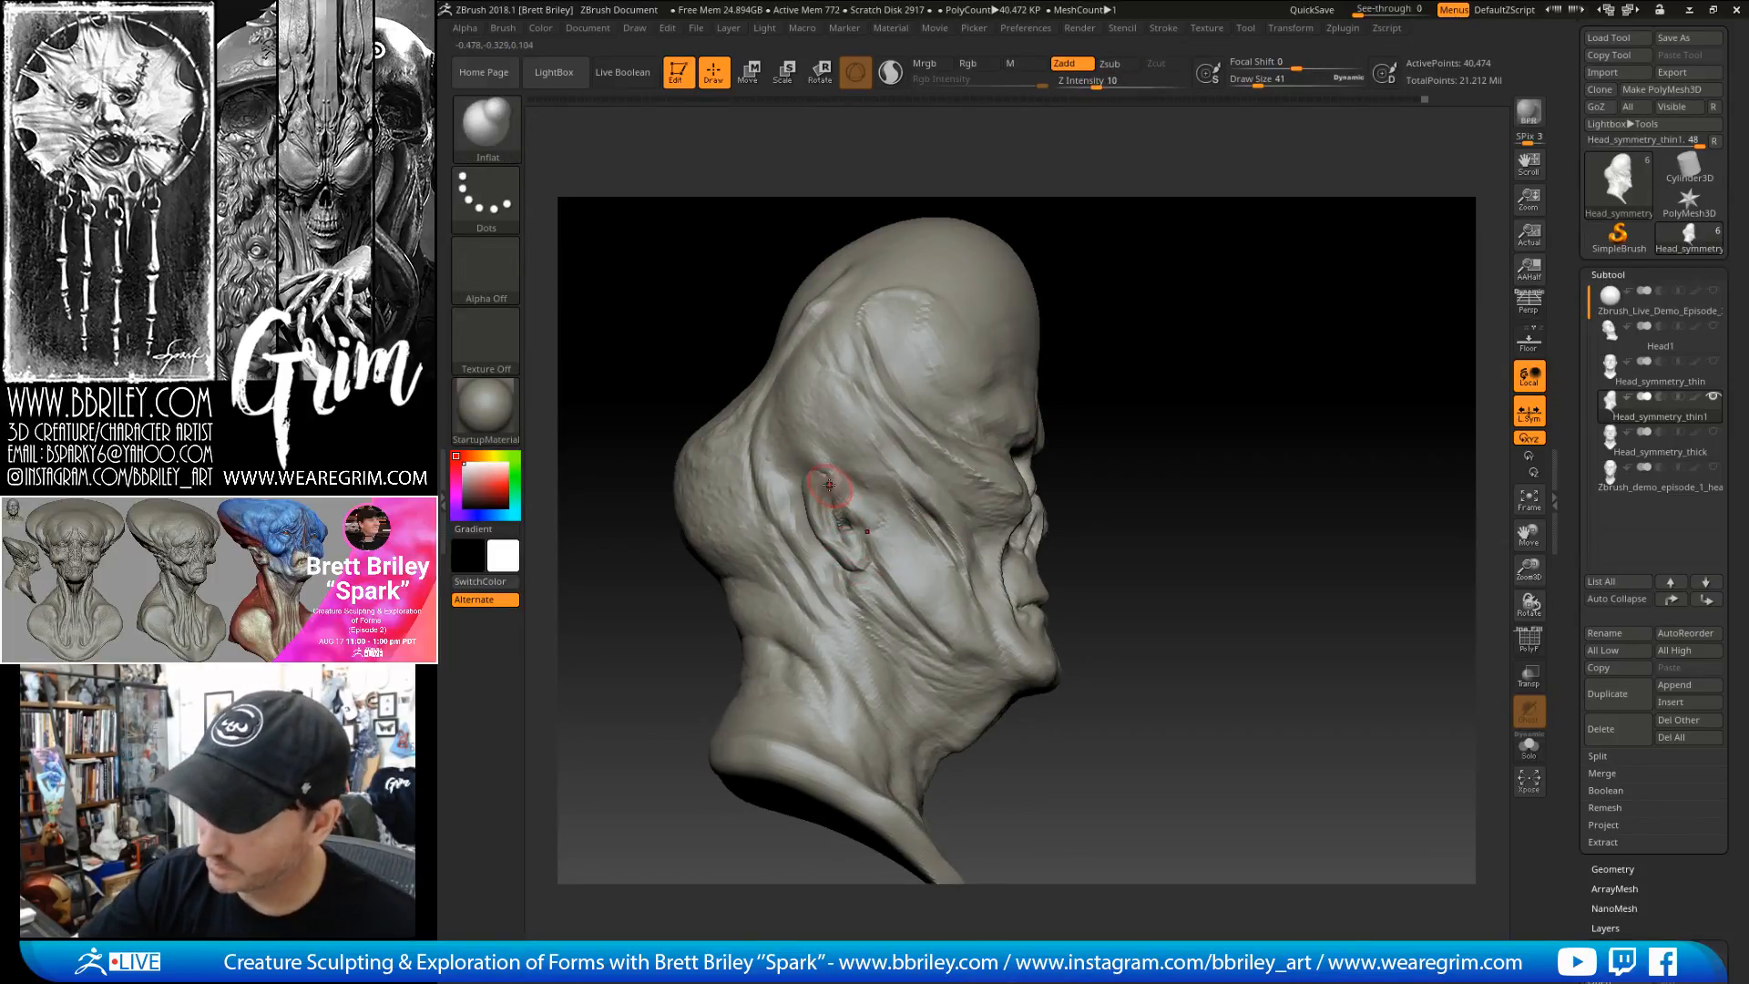
- Sharpen the creases at the top and inside of the ear with the DamStandard brush at draw size 32
left_click_drag(1185, 262, 971, 353)
mouse_move(958, 273)
left_mouse_down()
mouse_move(1085, 219)
mouse_move(1062, 258)
left_mouse_up()
key("b")
key("d")
key("s")
key("bracketleft")
key("bracketleft")
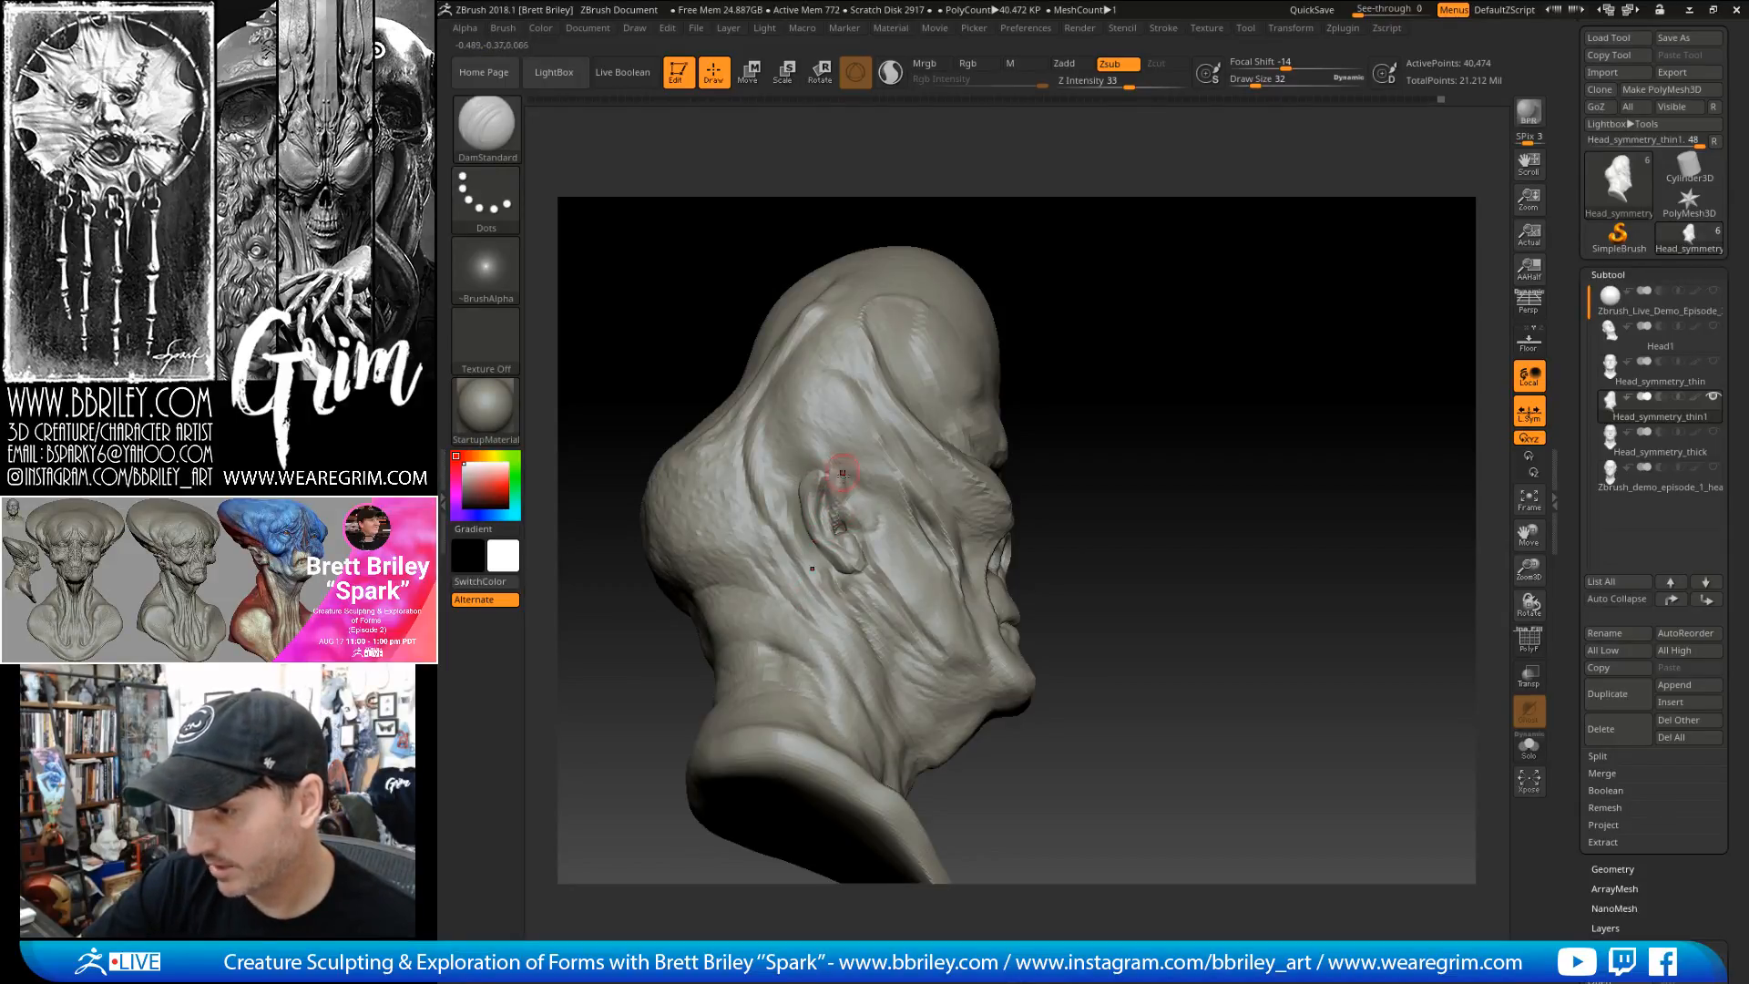
left_click_drag(1084, 228, 1044, 221)
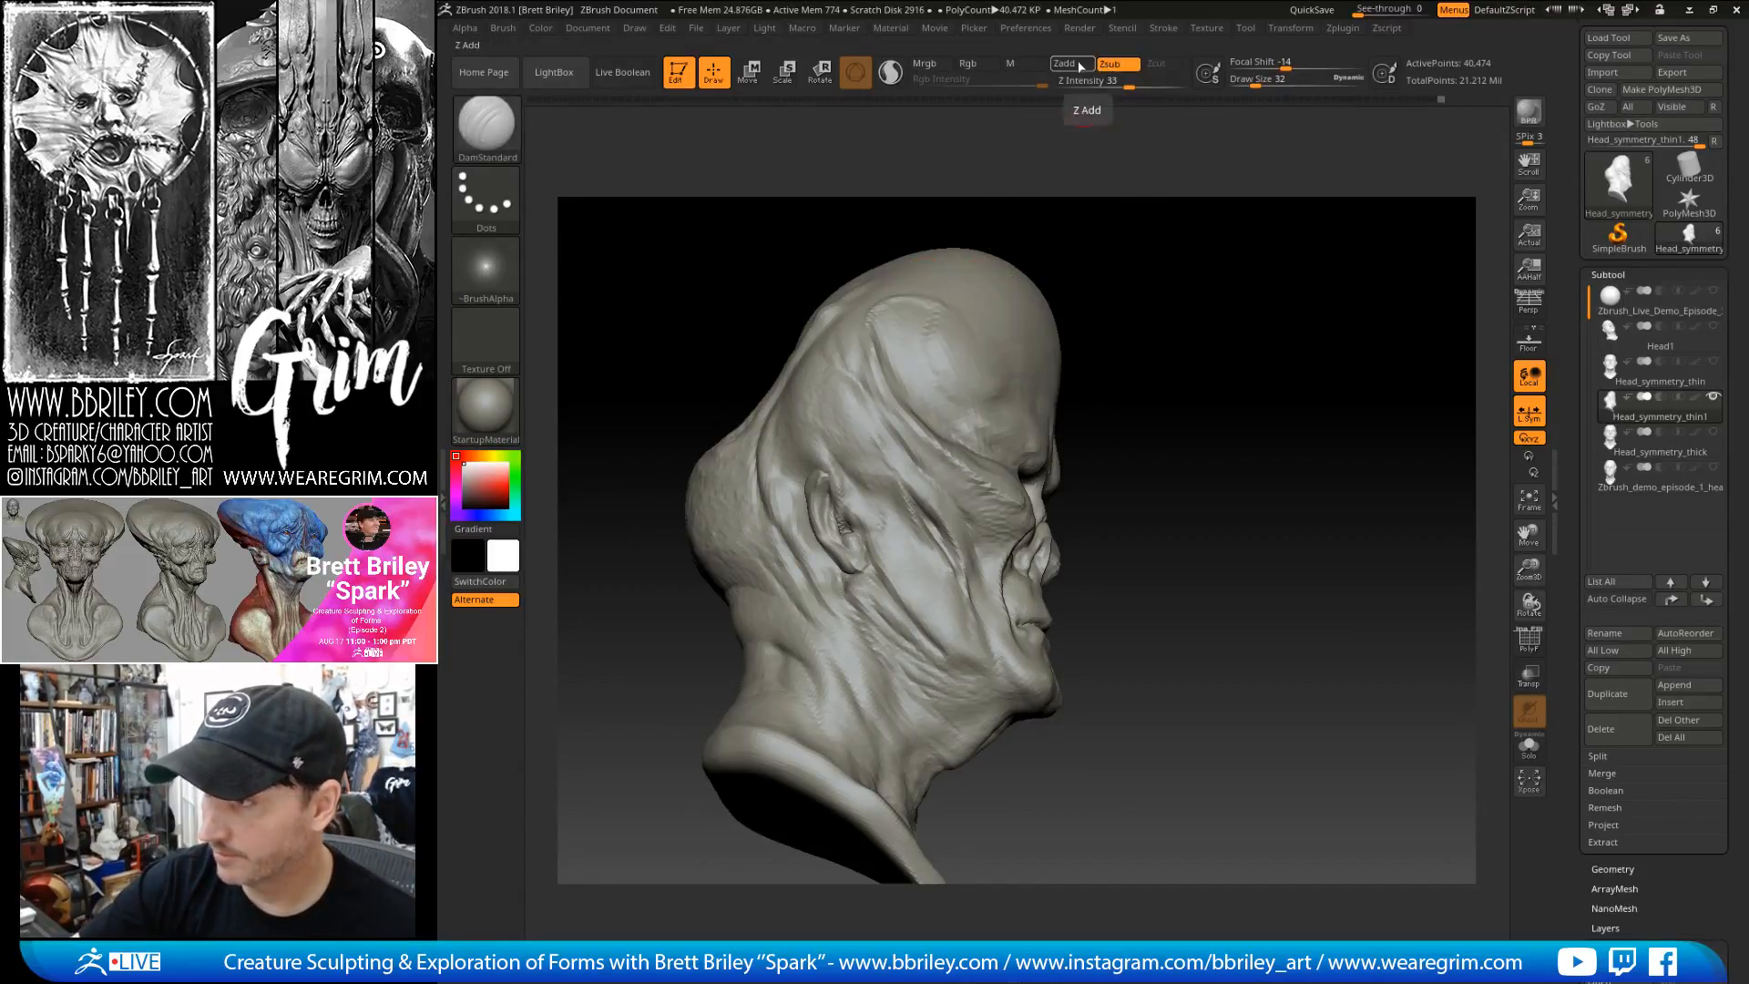
left_click_drag(1182, 265, 1078, 291)
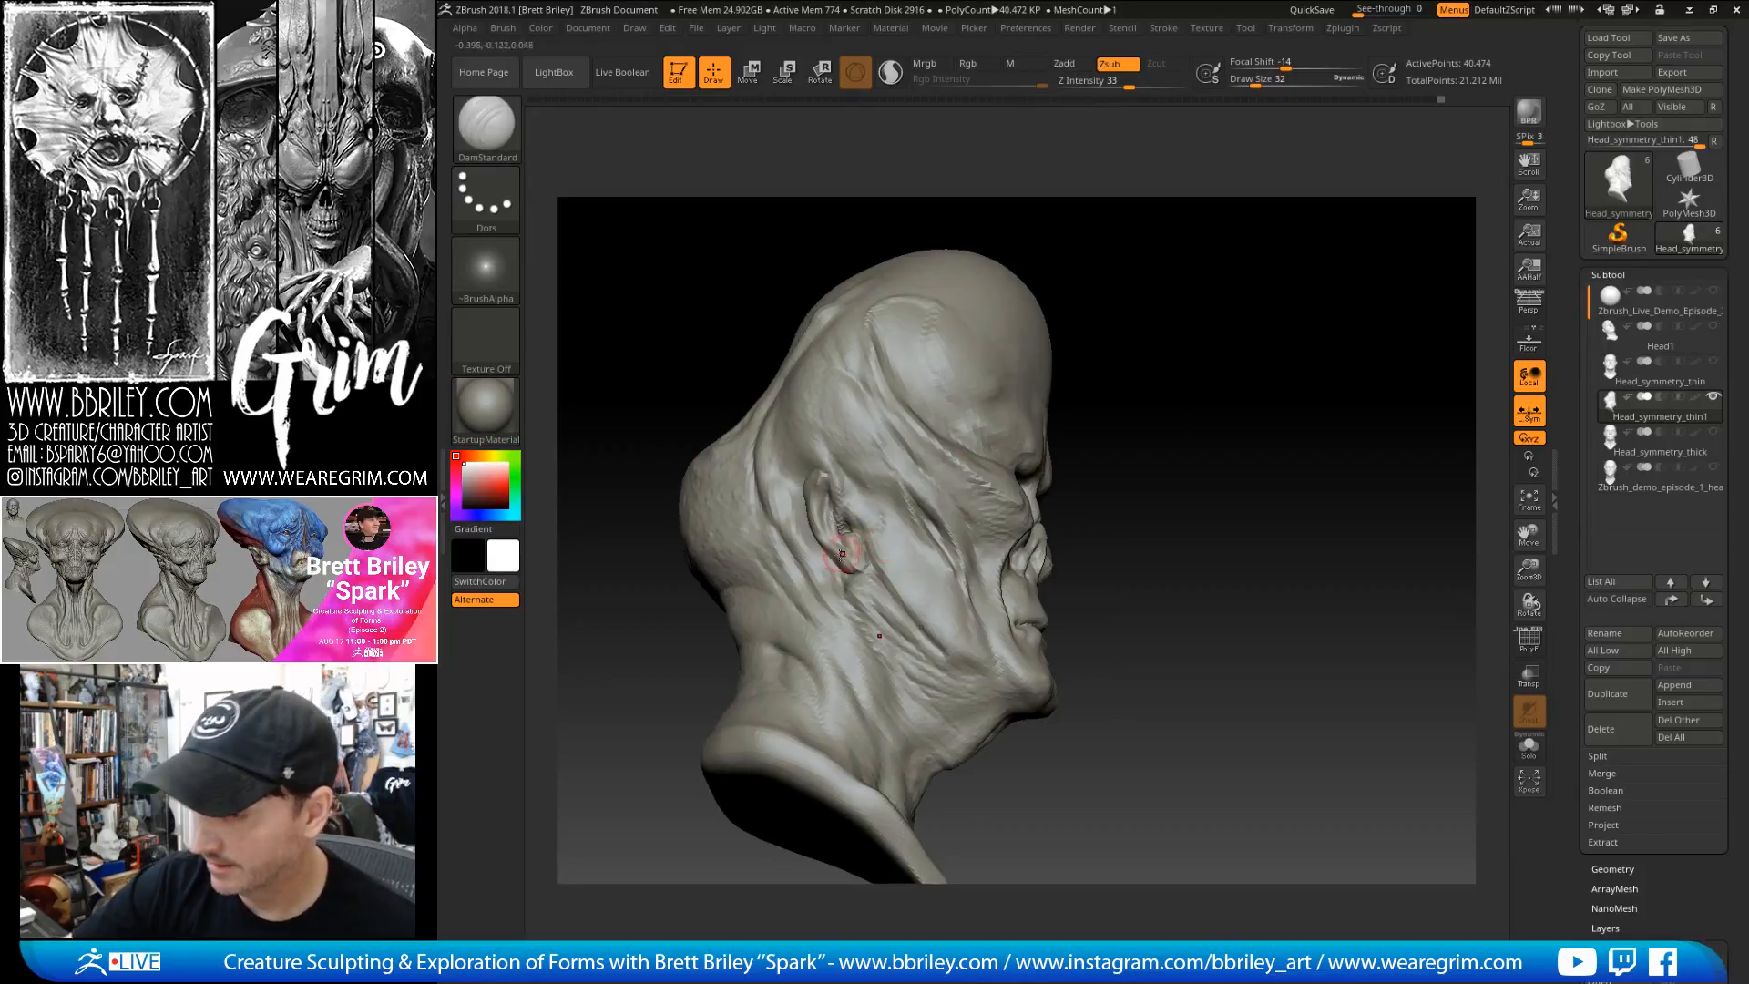
- Reshape the cheek and jaw area below the ear with the Move brush at draw size 72
left_click_drag(1085, 521, 1011, 547)
key("b")
key("m")
key("v")
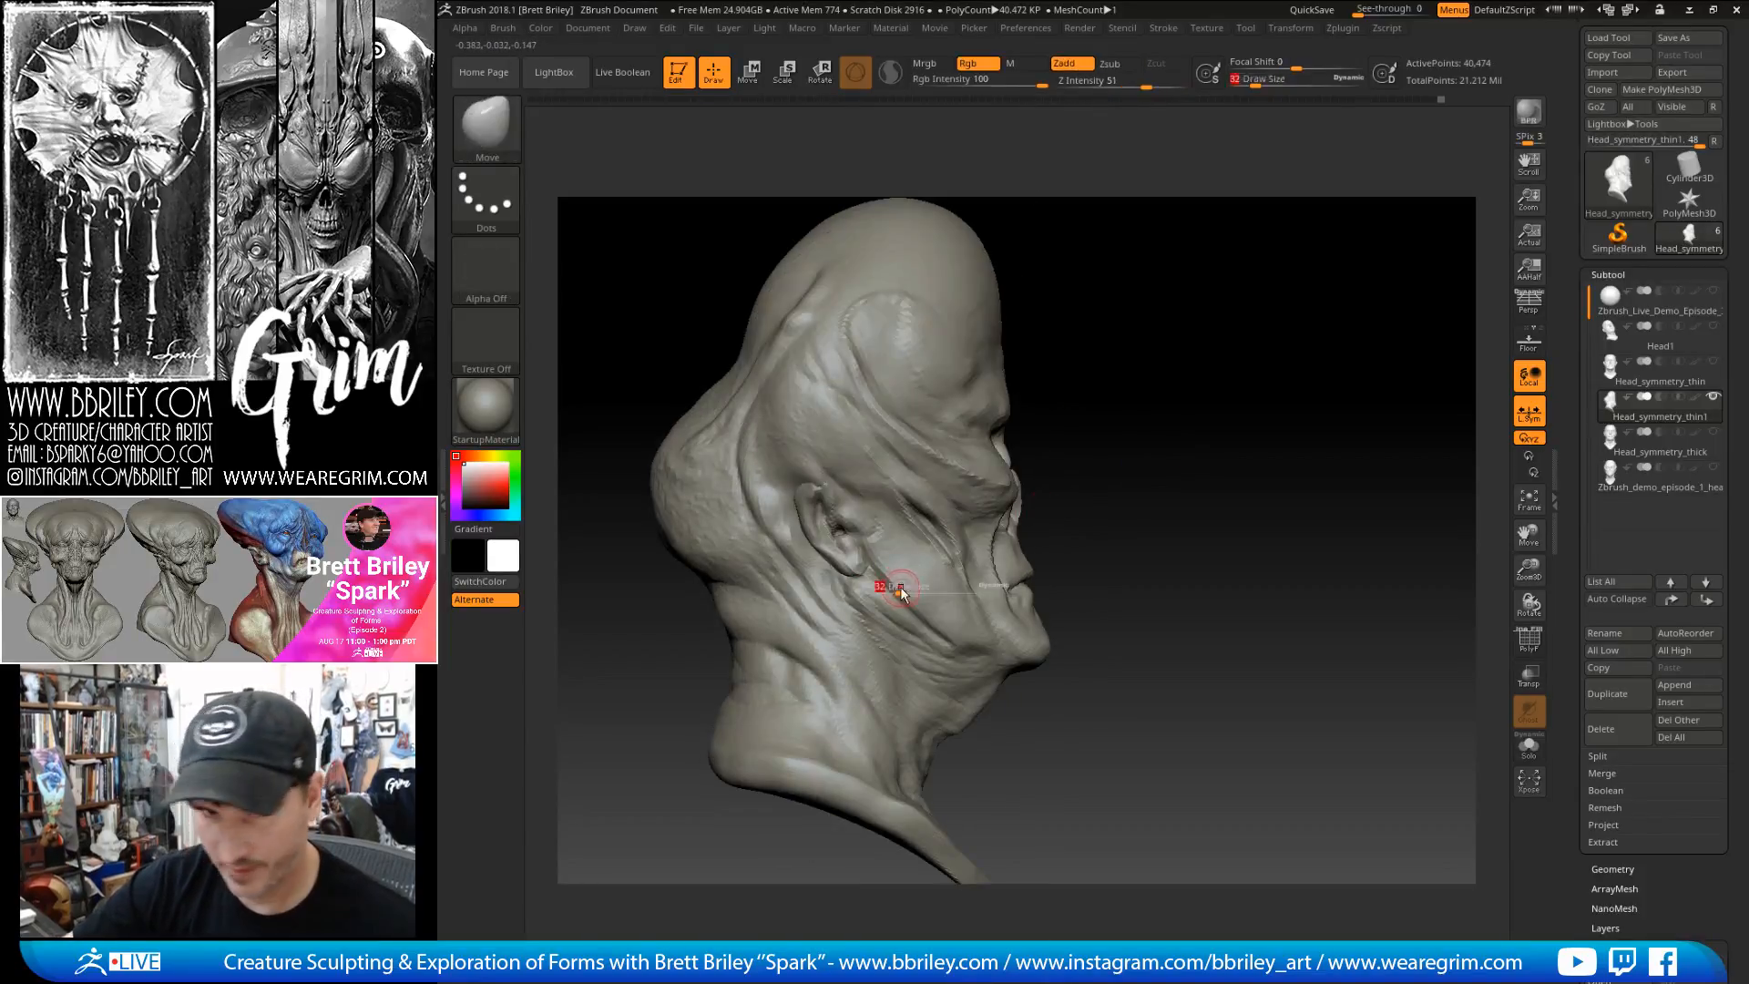
key("s")
left_click_drag(903, 590, 895, 580)
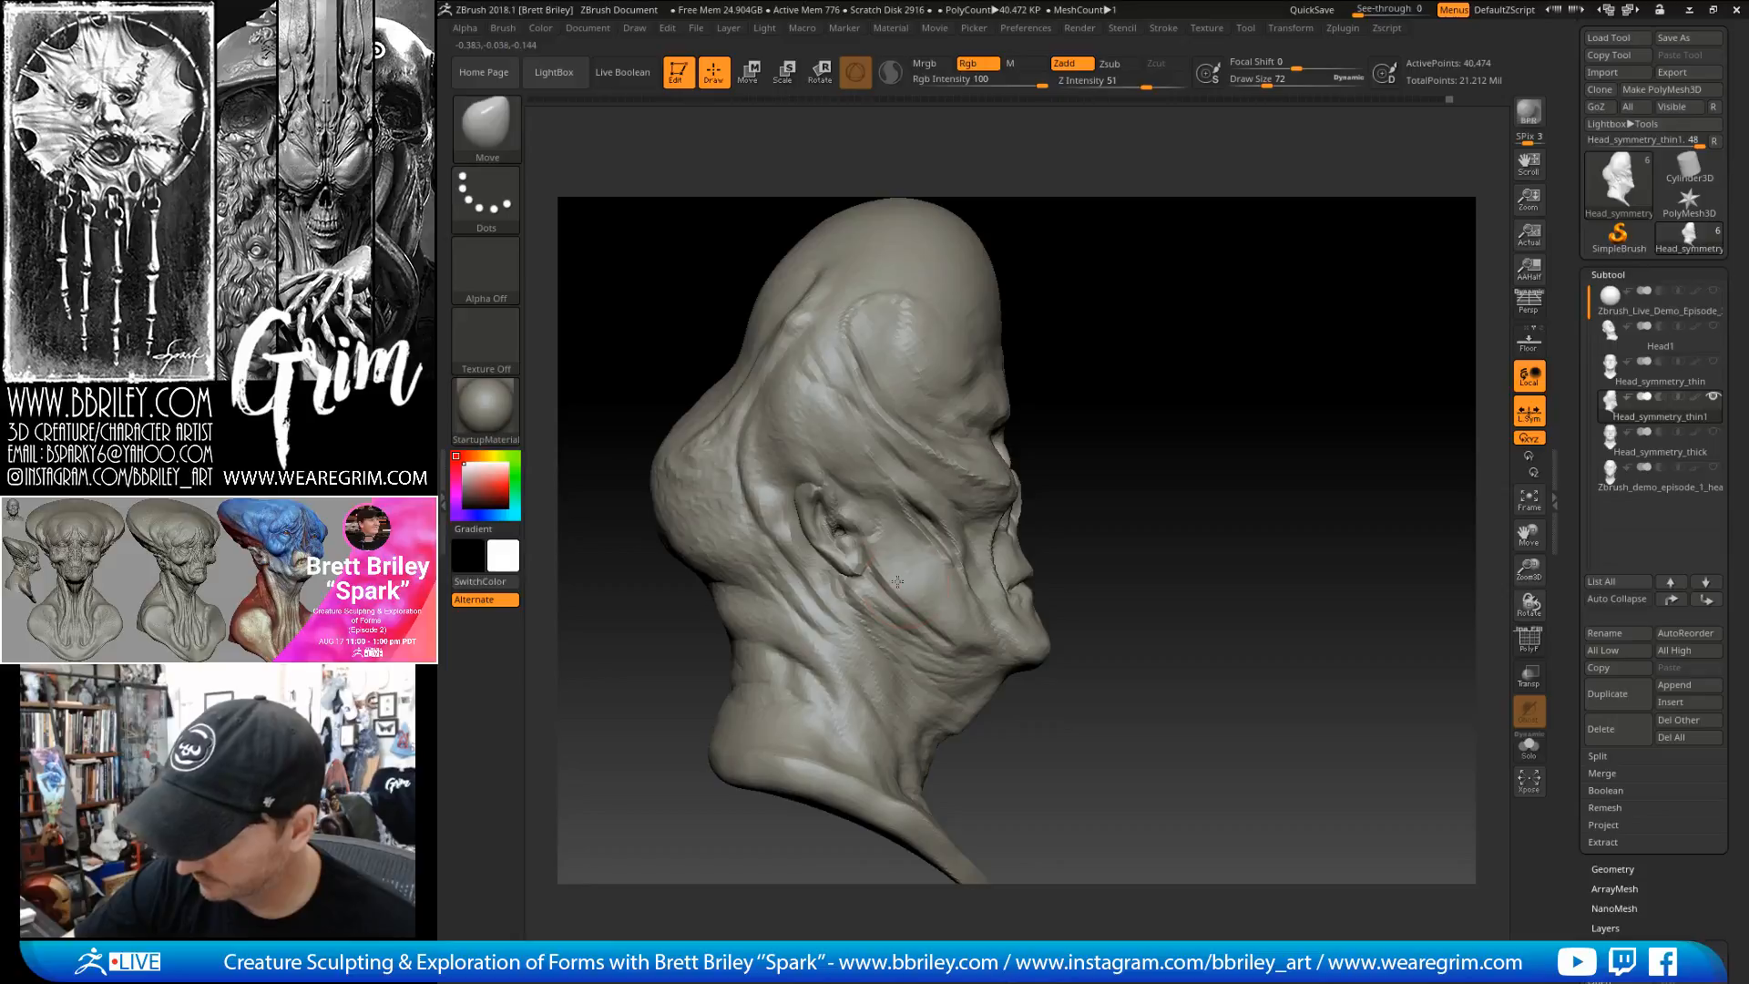
- Carve wrinkles down both cheeks beside the mouth with the DamStandard brush at draw size 27
left_click_drag(1140, 512, 1071, 431, "alt")
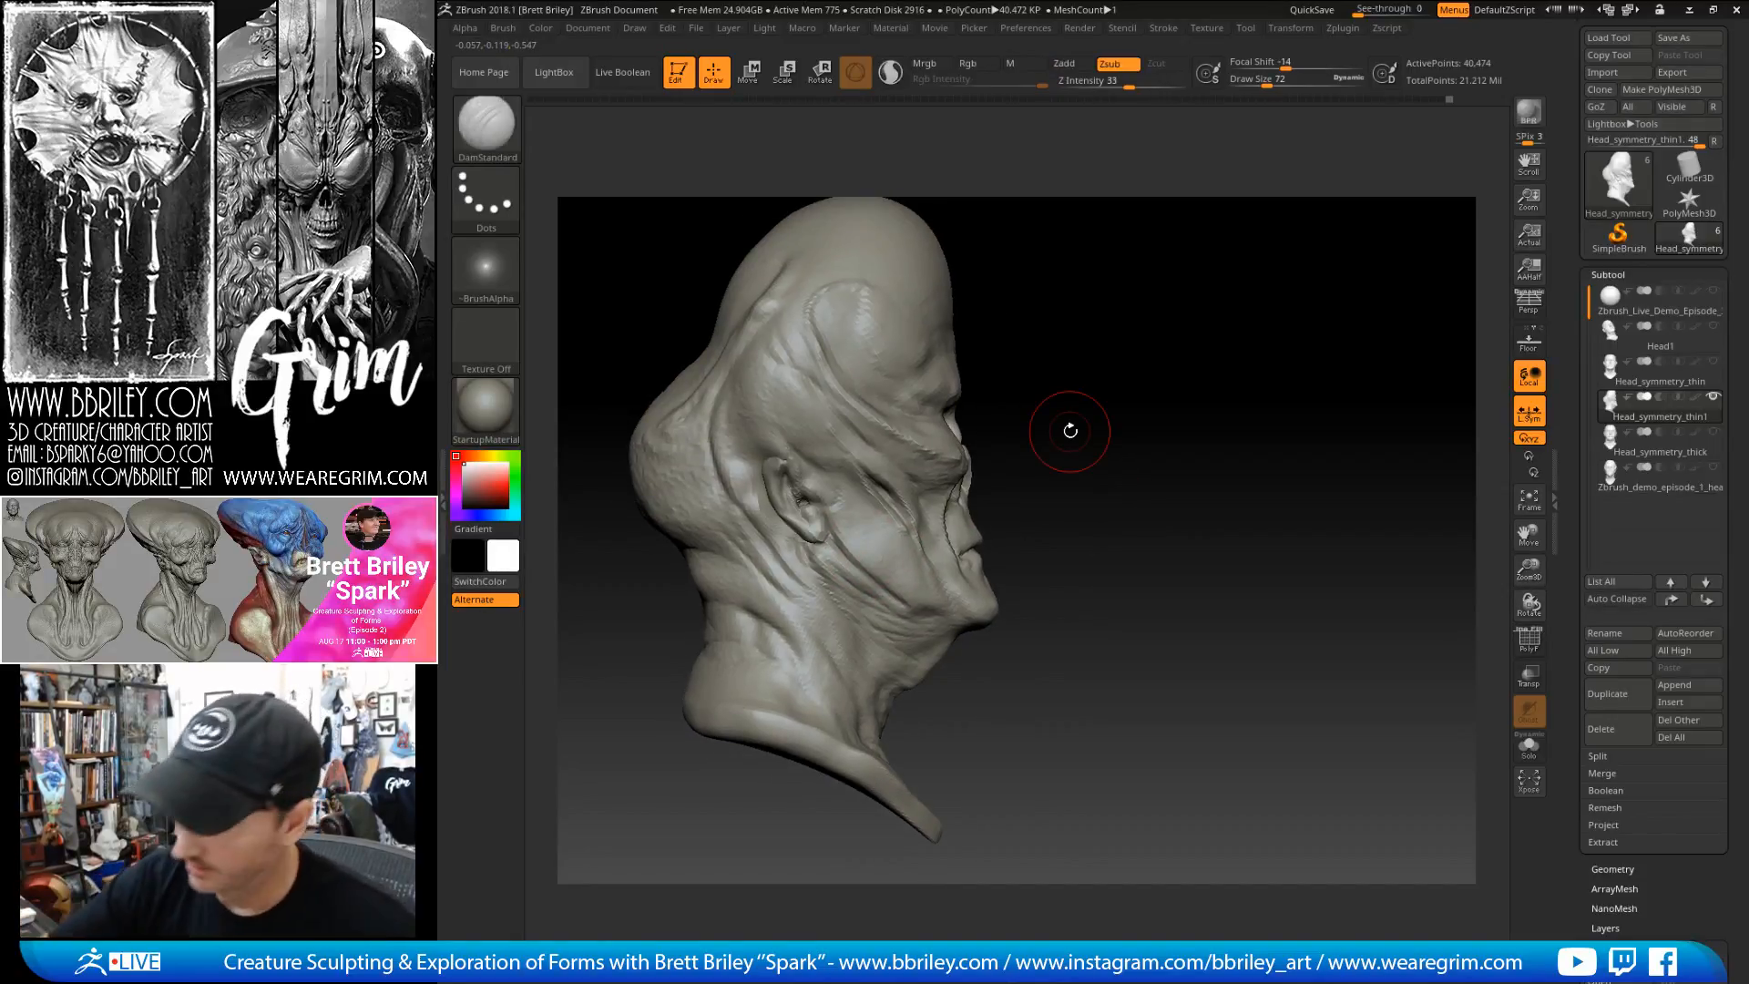
key("b")
key("d")
key("s")
key("s")
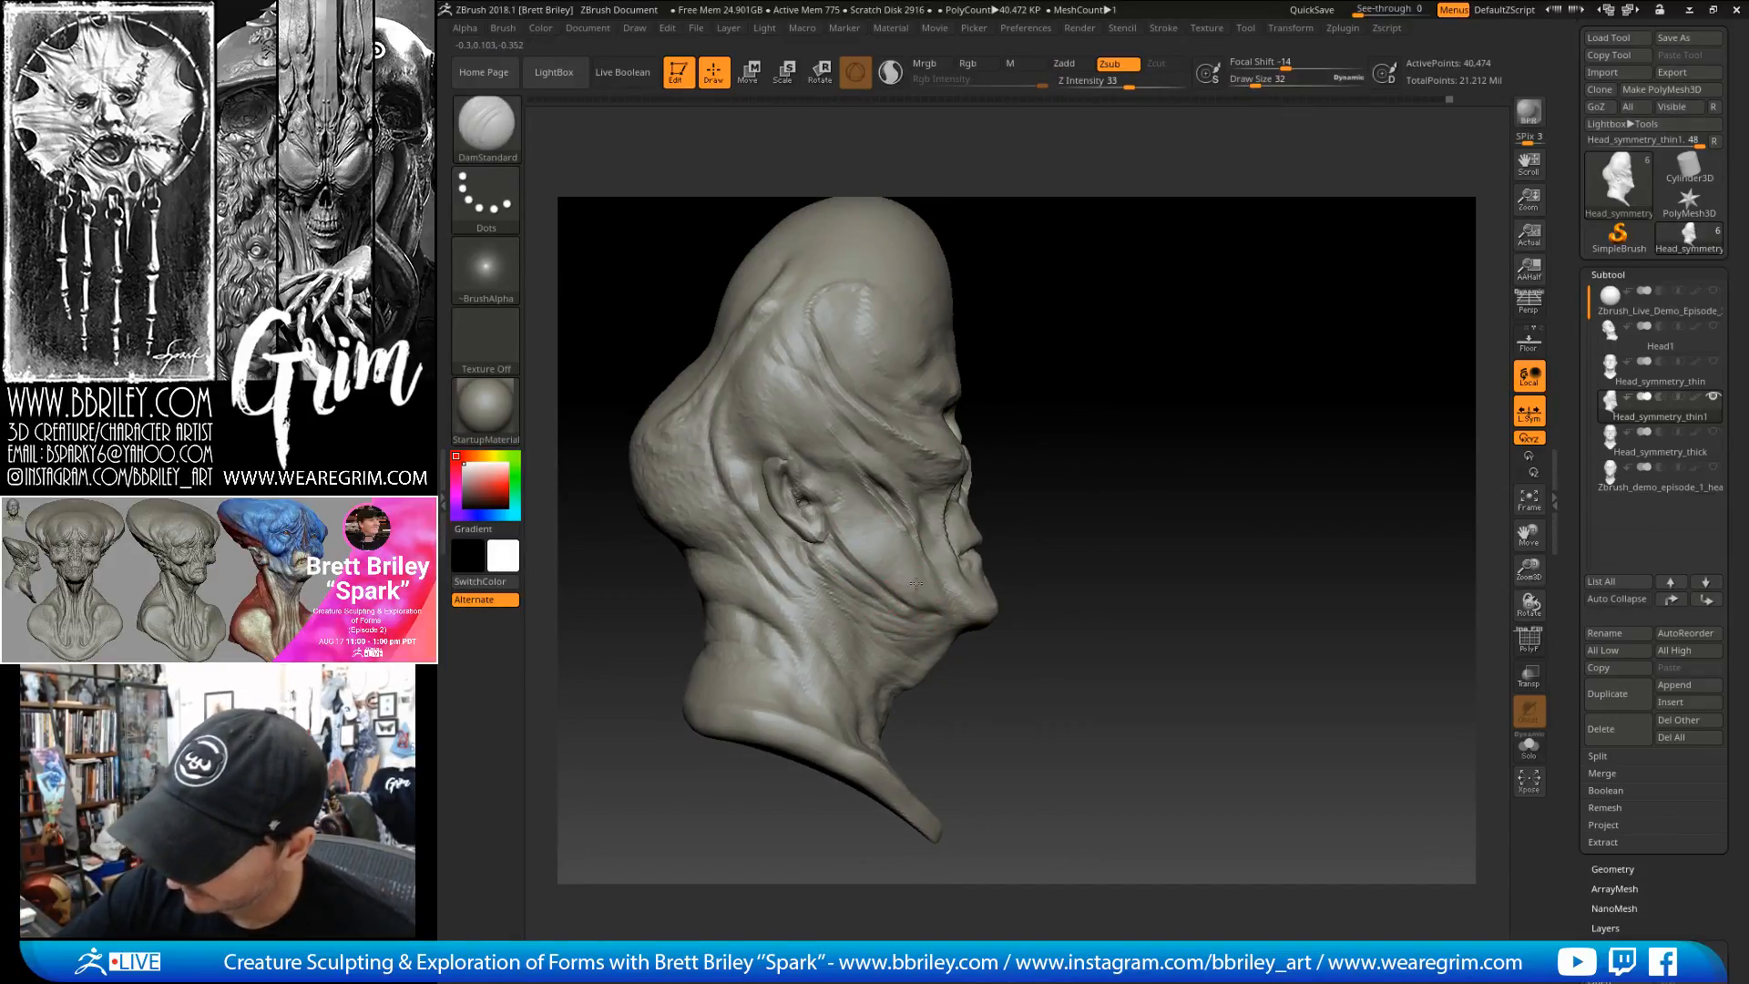
left_click_drag(1048, 612, 979, 592)
mouse_move(1068, 506)
left_mouse_down()
mouse_move(1111, 498)
mouse_move(1089, 506)
left_mouse_up()
mouse_move(1080, 583)
left_mouse_down()
mouse_move(1011, 555)
mouse_move(991, 623)
left_mouse_up()
mouse_move(1175, 398)
left_mouse_down()
mouse_move(1144, 395)
mouse_move(1183, 369)
mouse_move(1184, 492)
left_mouse_up()
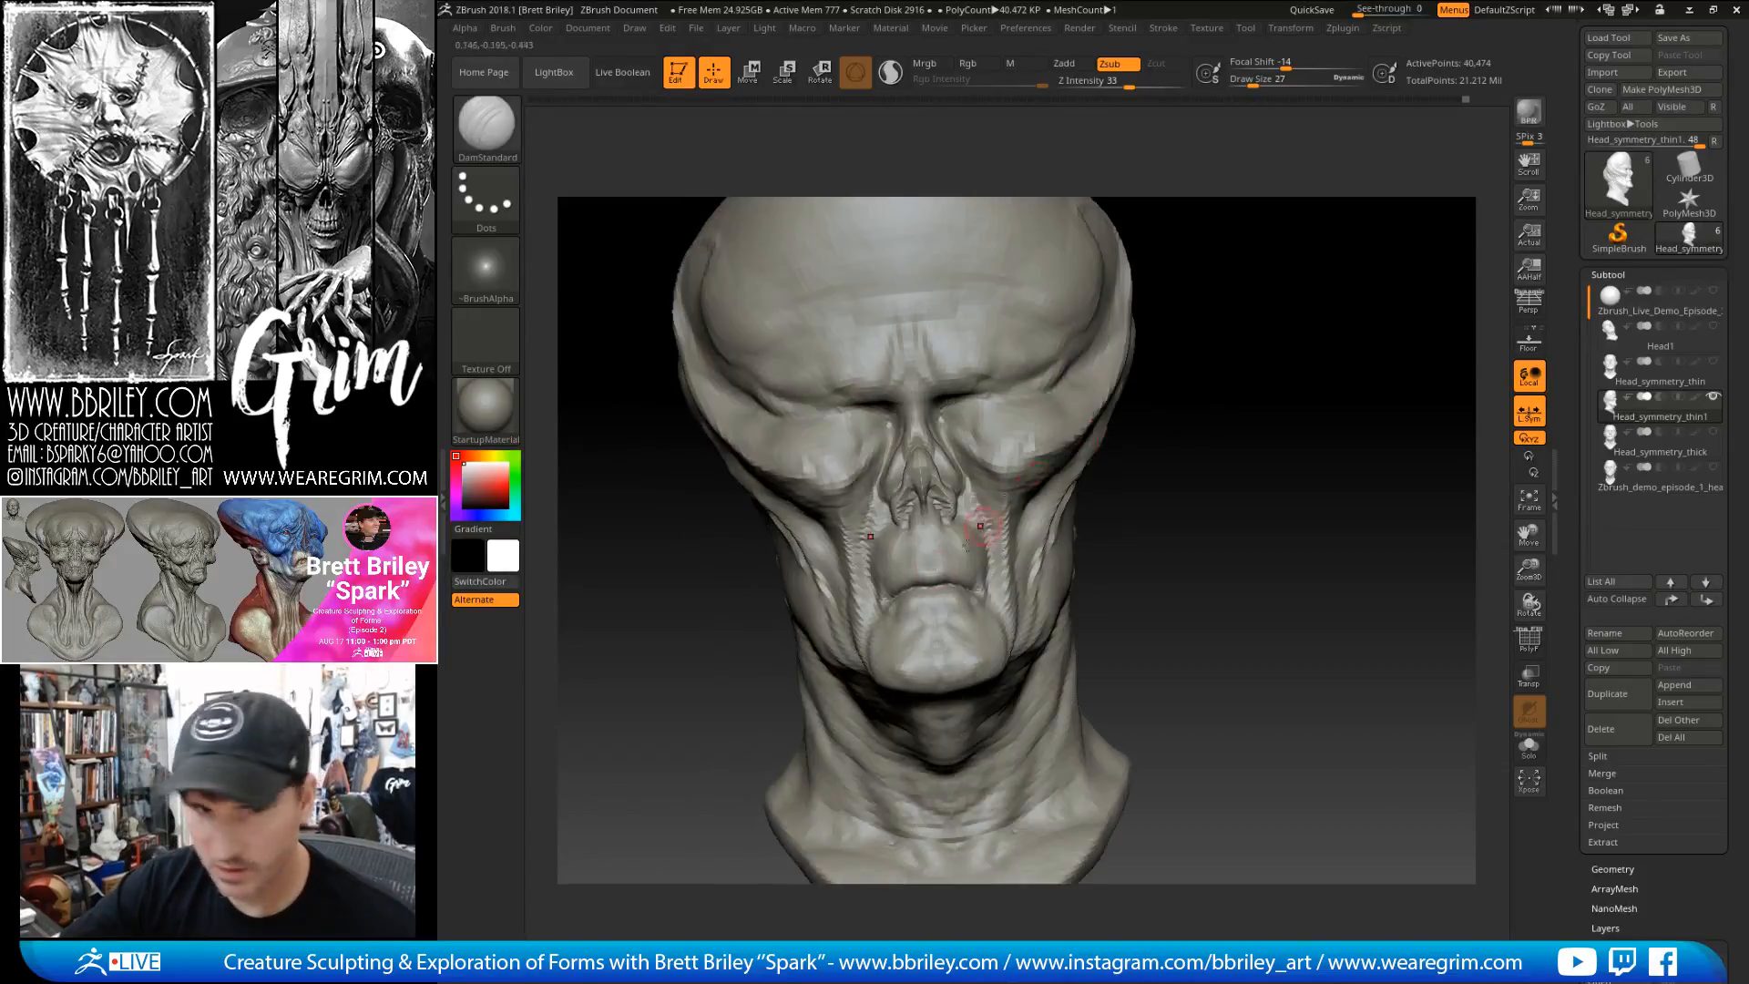
- Pull in the sides of the upper lip area with the Move brush at draw size 59
key("b")
key("m")
key("v")
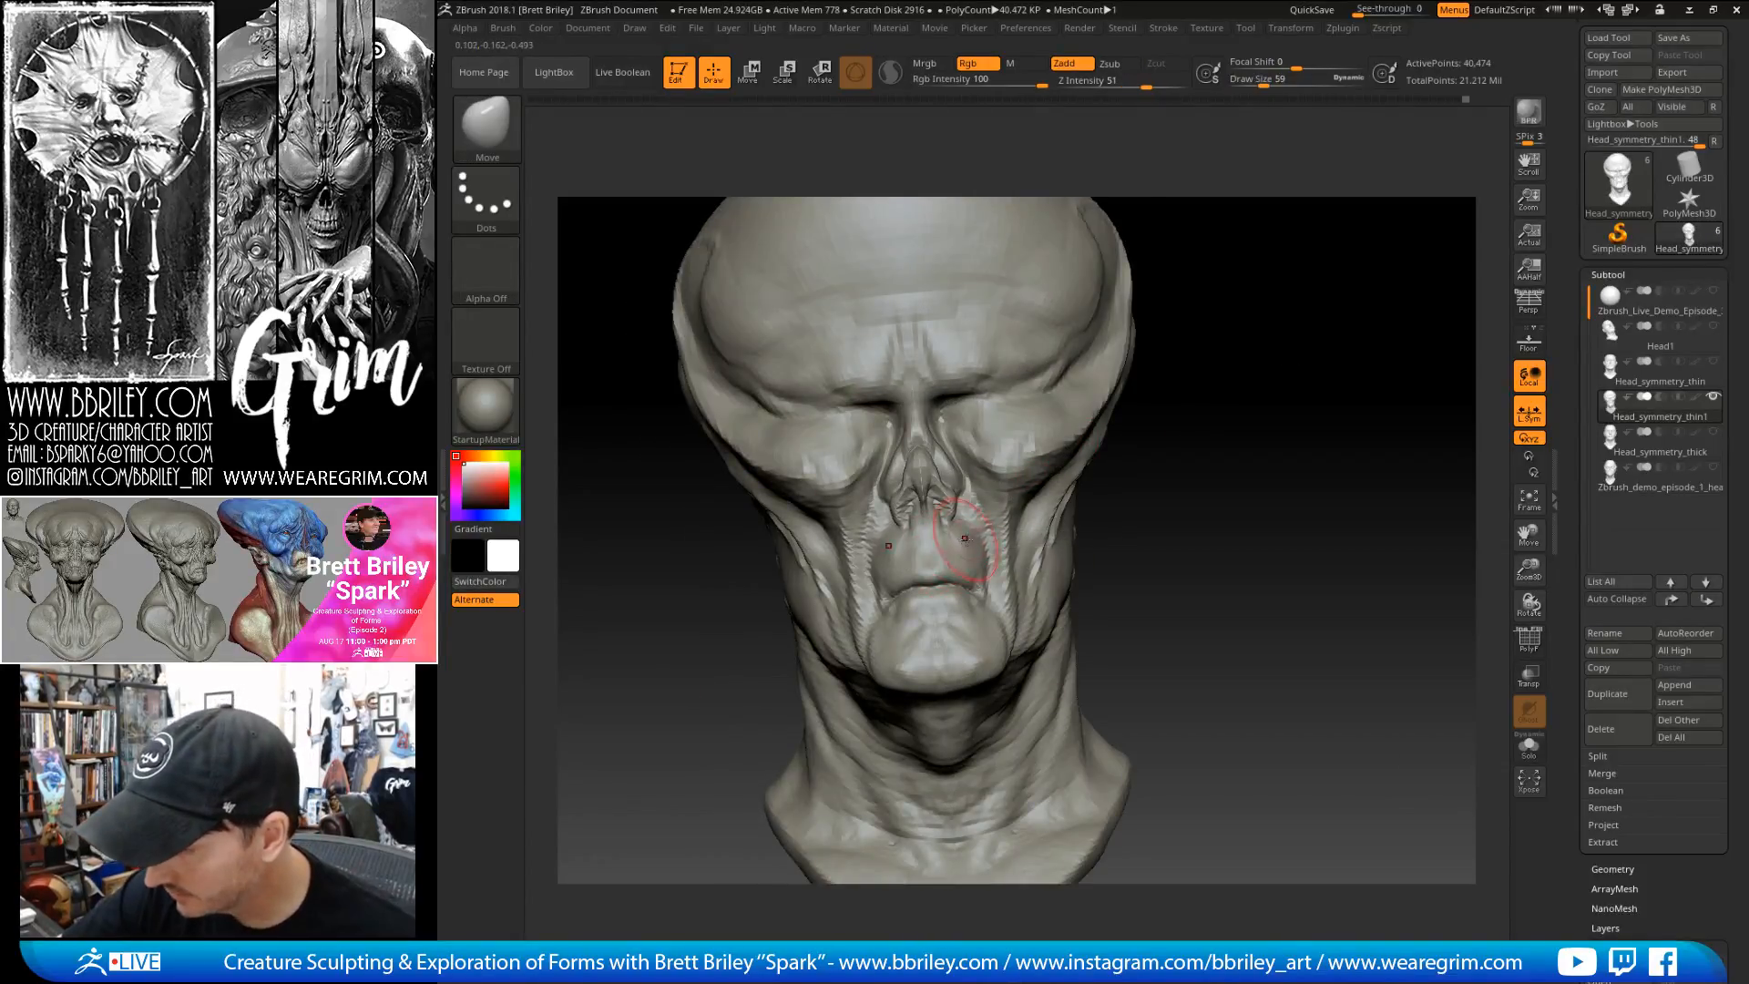
left_click_drag(962, 543, 964, 544)
left_click_drag(982, 544, 971, 553)
- Carve finer wrinkles on the cheeks beside the nose and mouth with the DamStandard brush at draw size 25
key("s")
key("b")
key("d")
key("s")
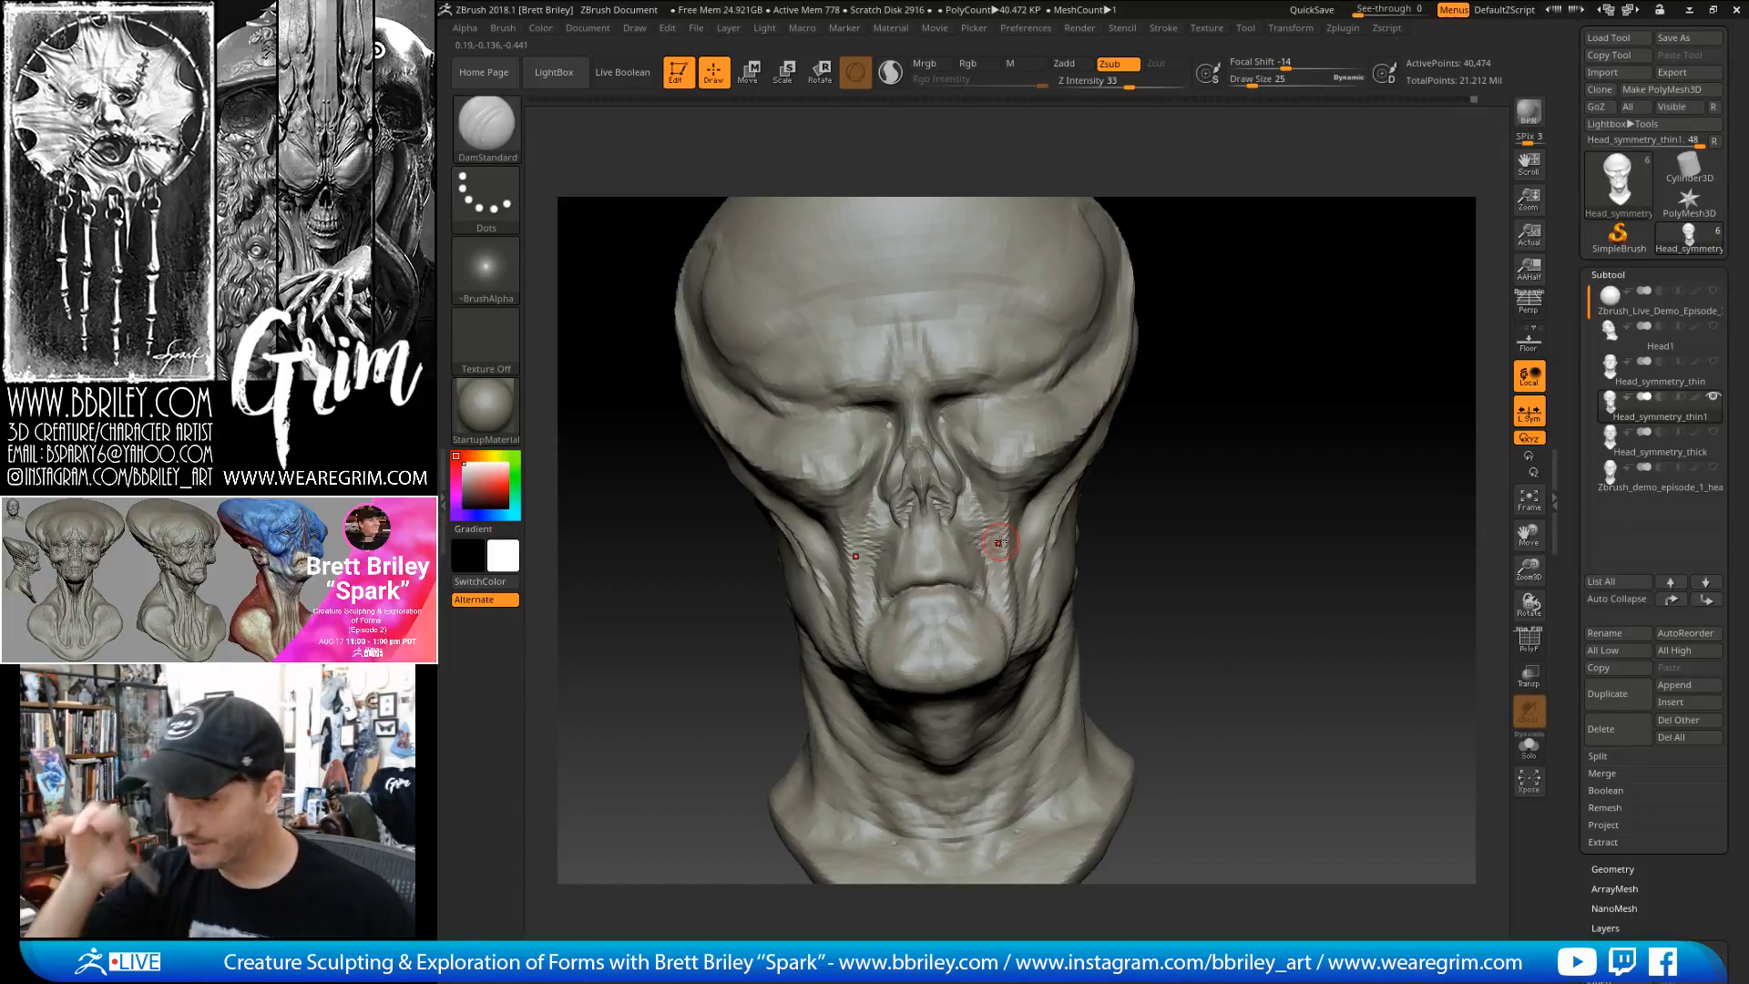
right_click_drag(999, 543, 922, 466)
left_click_drag(922, 467, 856, 638)
right_click_drag(856, 638, 882, 468)
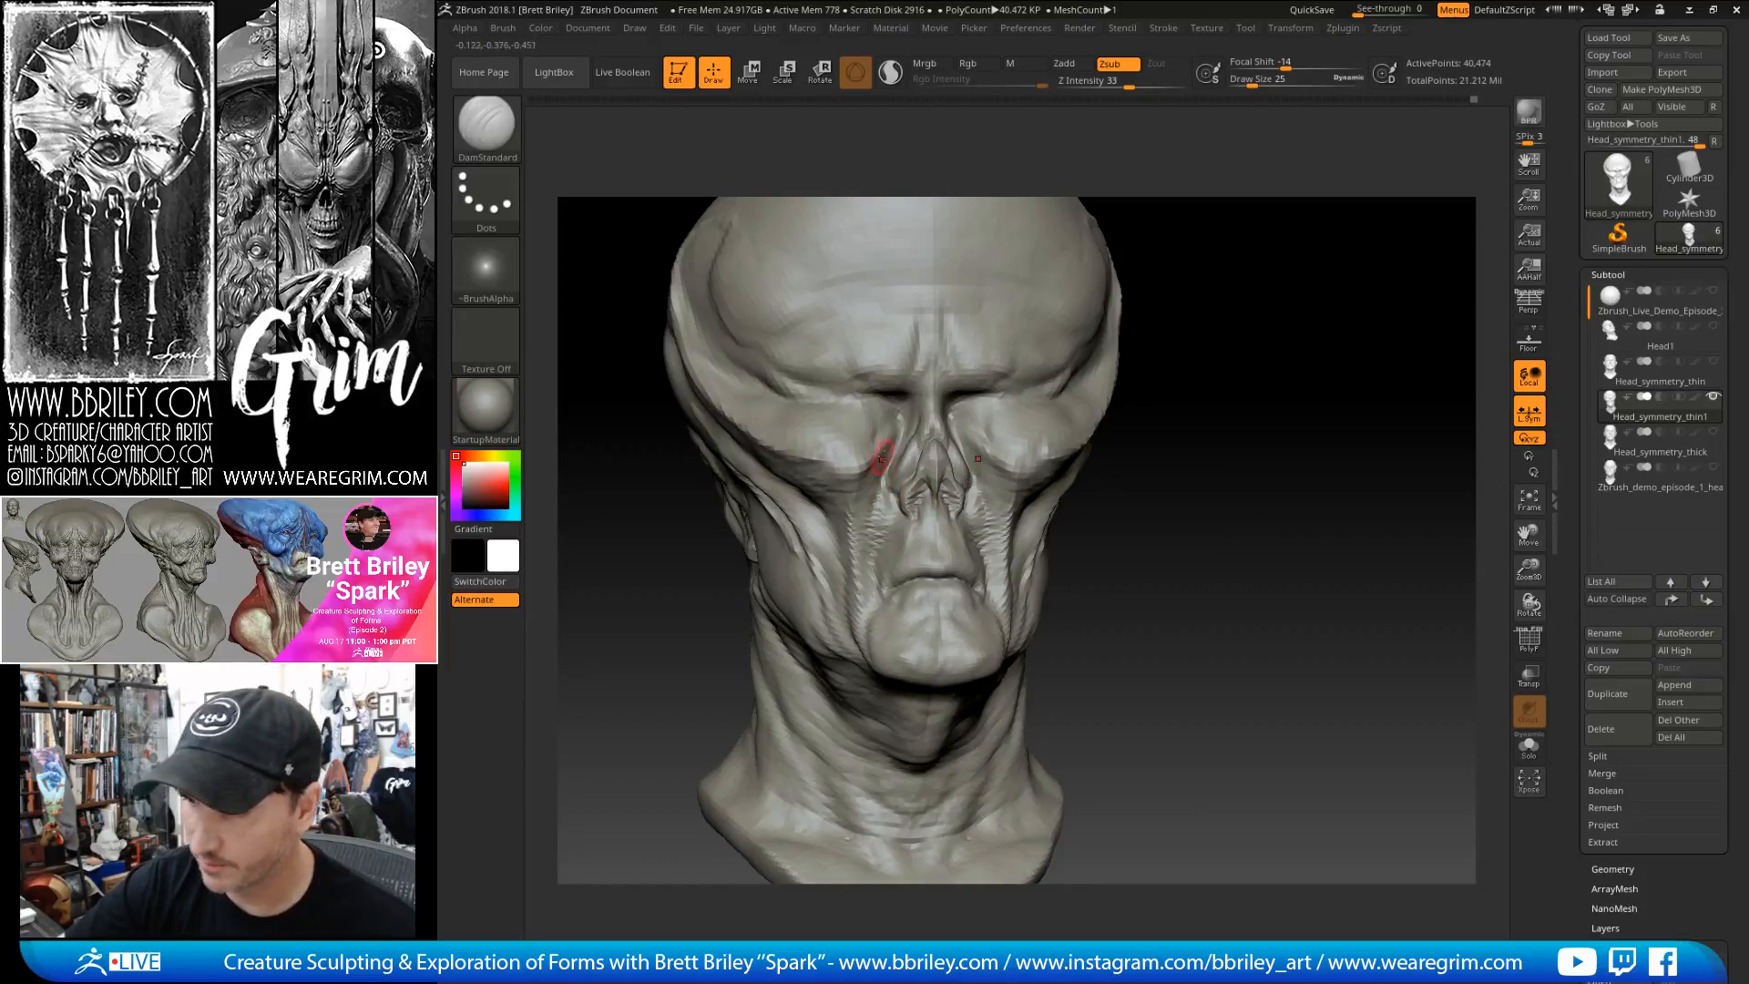
- Build up the area beside the upper lip with the Clay brush at draw size 21
mouse_move(897, 496)
right_mouse_down()
mouse_move(1179, 456)
mouse_move(938, 515)
right_mouse_up()
key("b")
key("c")
key("l")
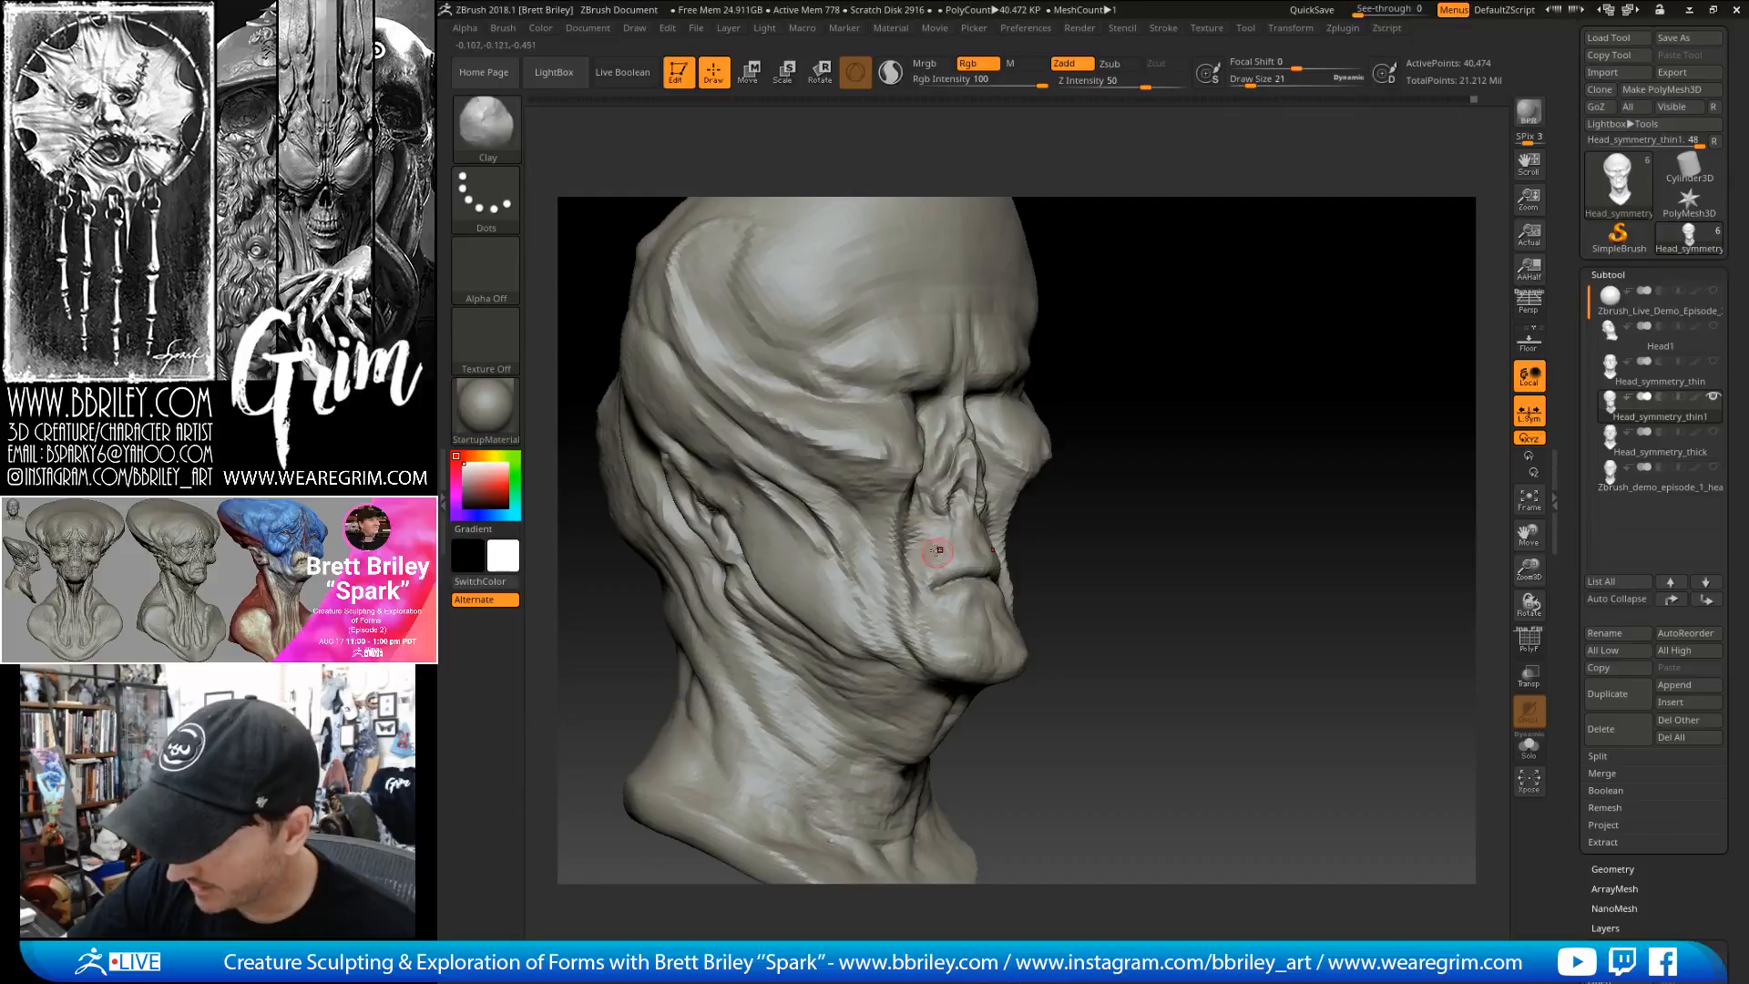
- Carve creases around the upper lip and mouth corners with the DamStandard brush at draw sizes 21 and 16
key("b")
key("d")
key("s")
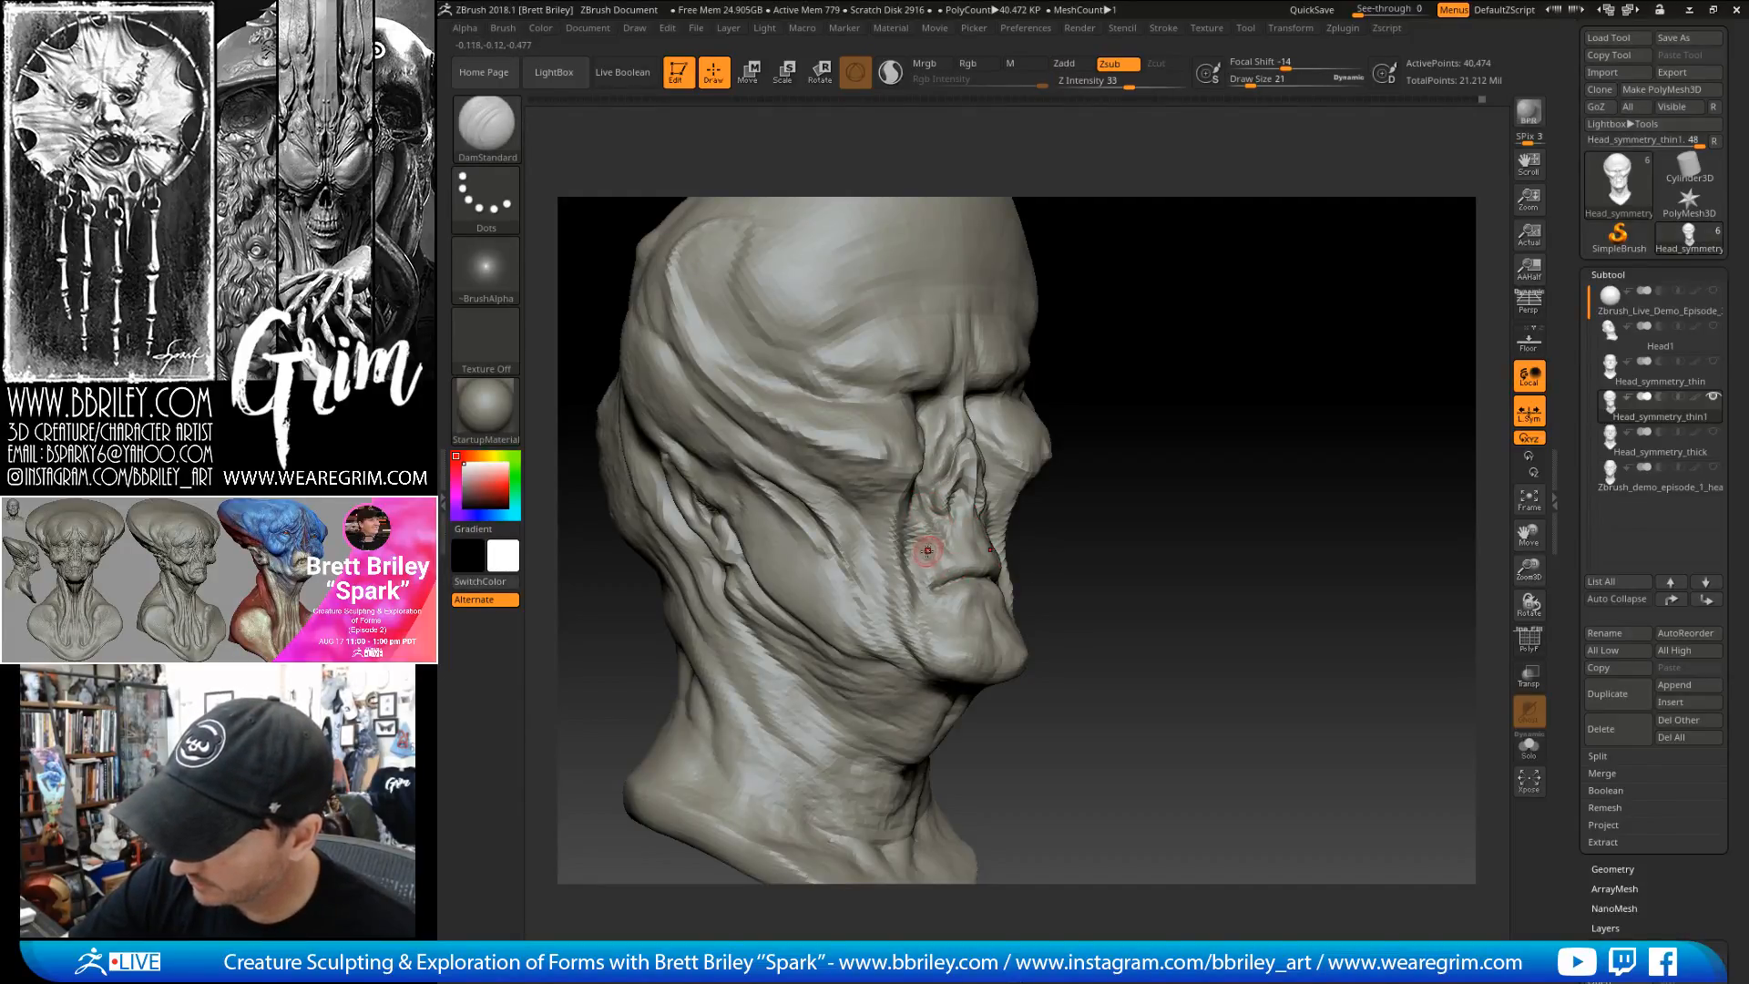
right_click_drag(956, 540, 1090, 527)
key("bracketleft")
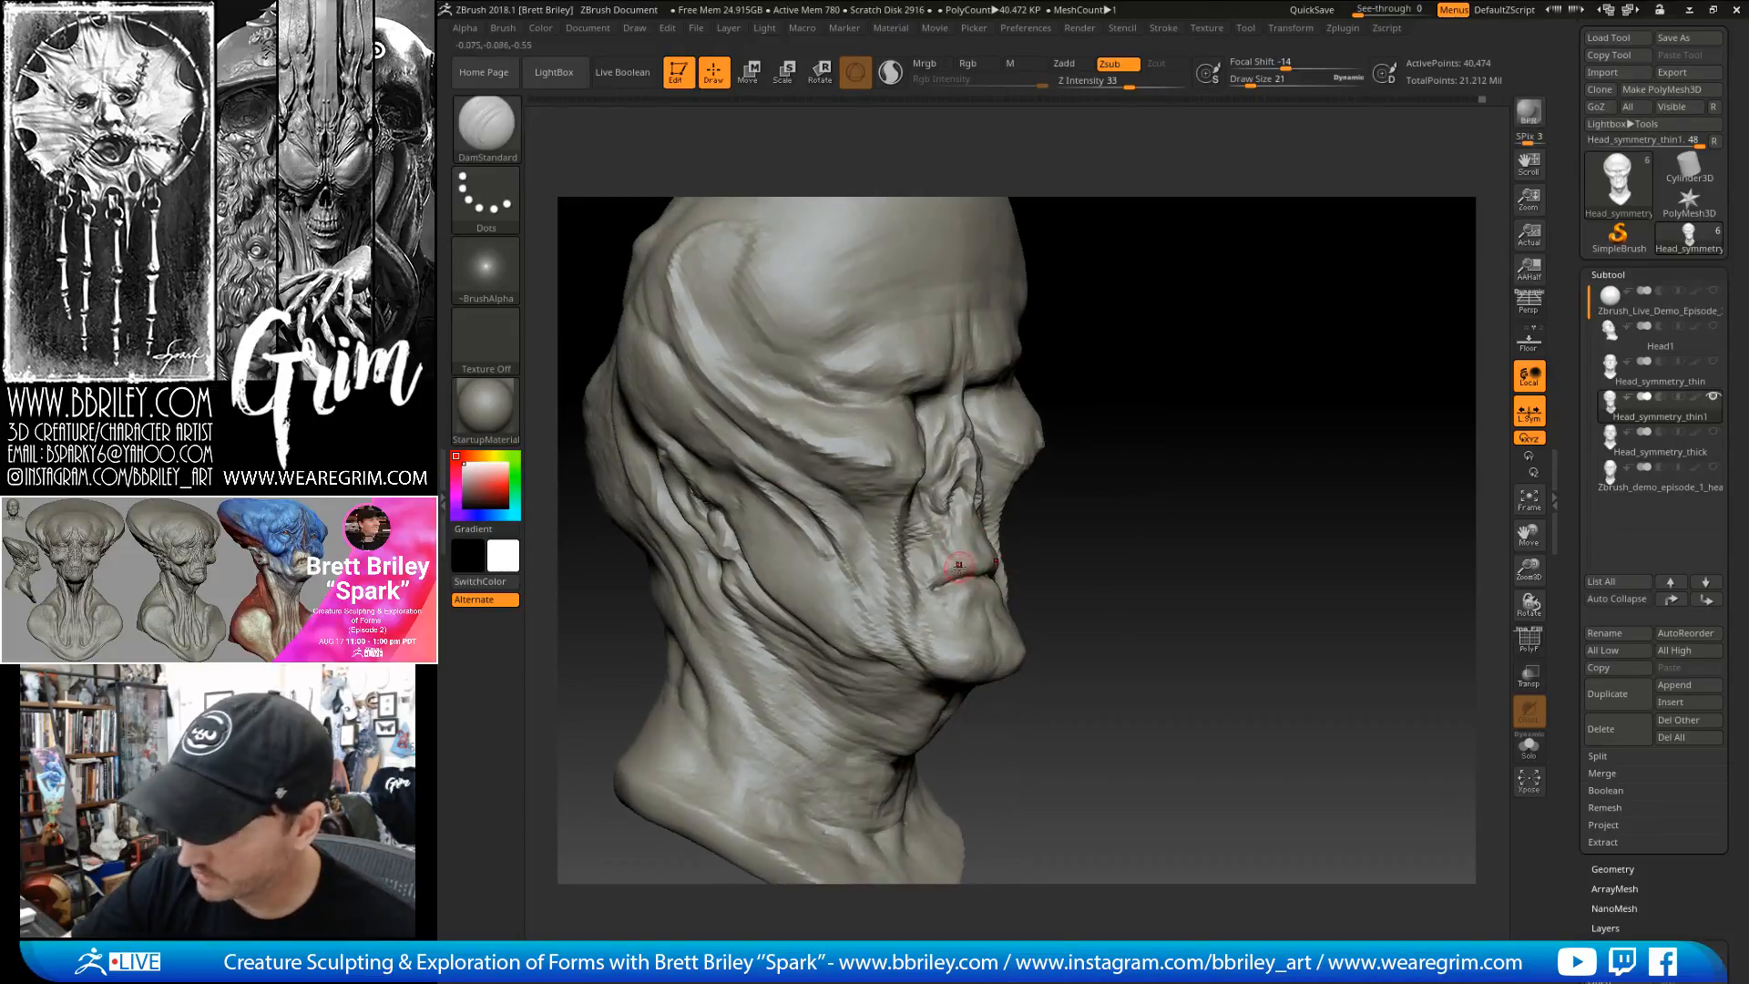
mouse_move(1000, 513)
right_mouse_down()
mouse_move(1124, 465)
mouse_move(939, 580)
mouse_move(908, 521)
right_mouse_up()
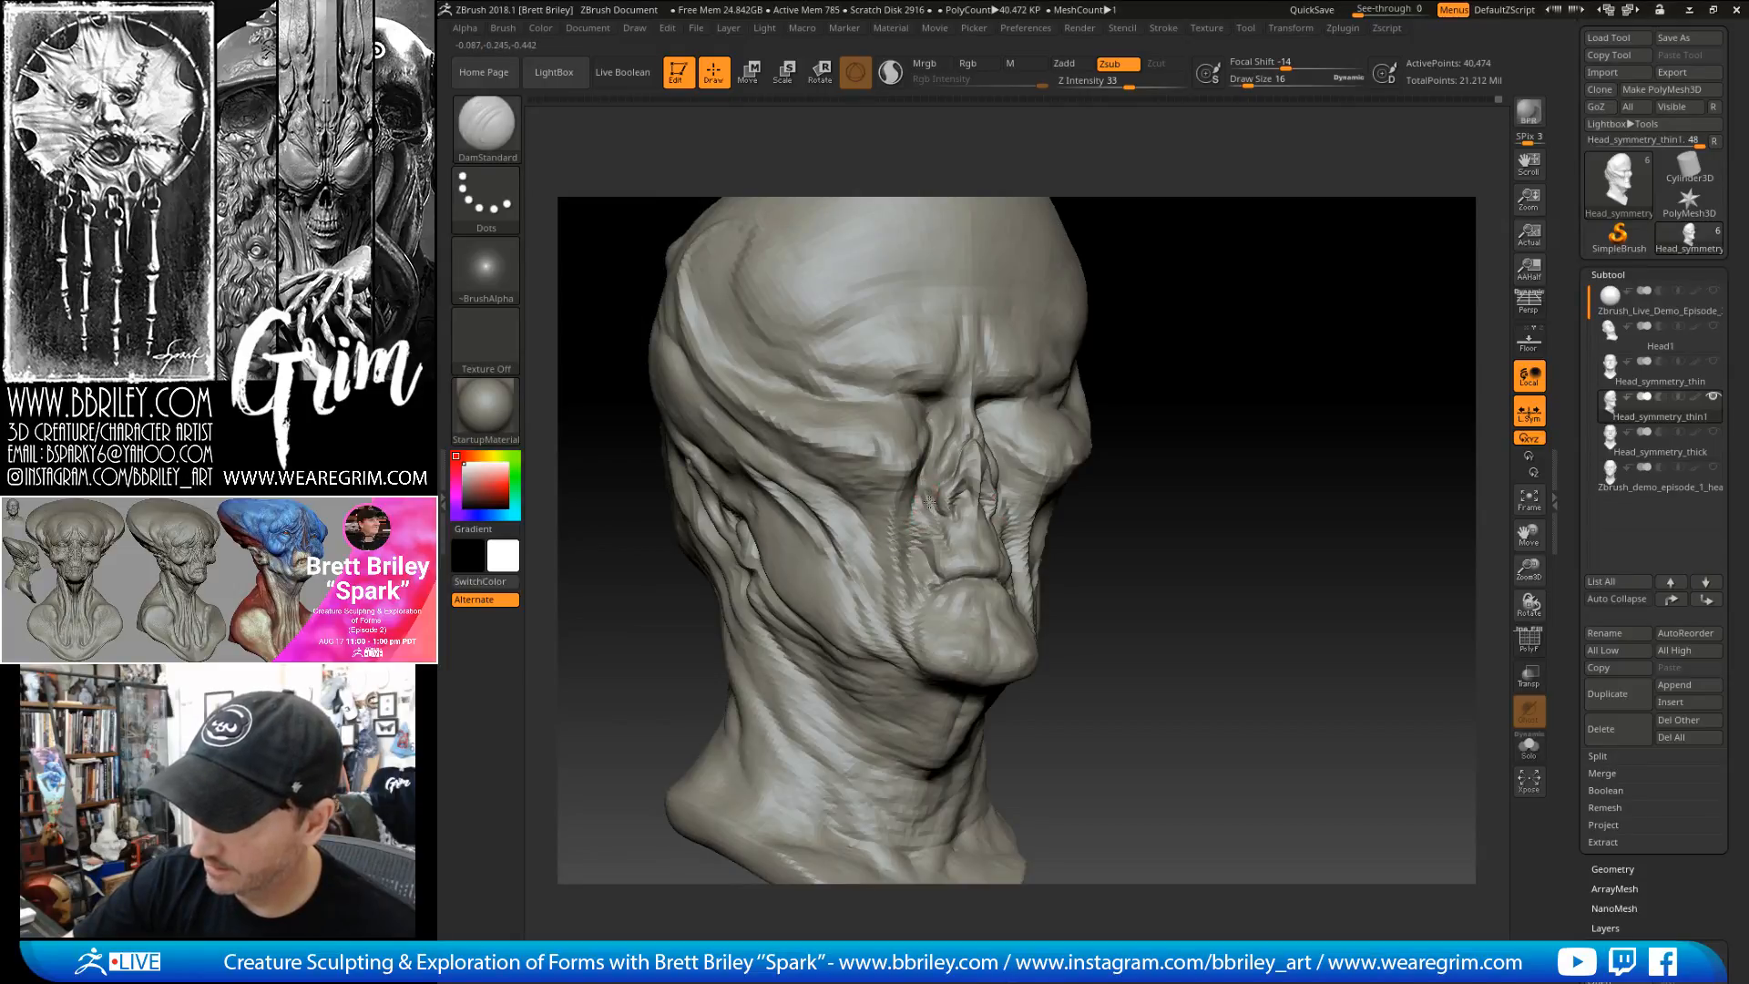
right_click_drag(948, 452, 1058, 364)
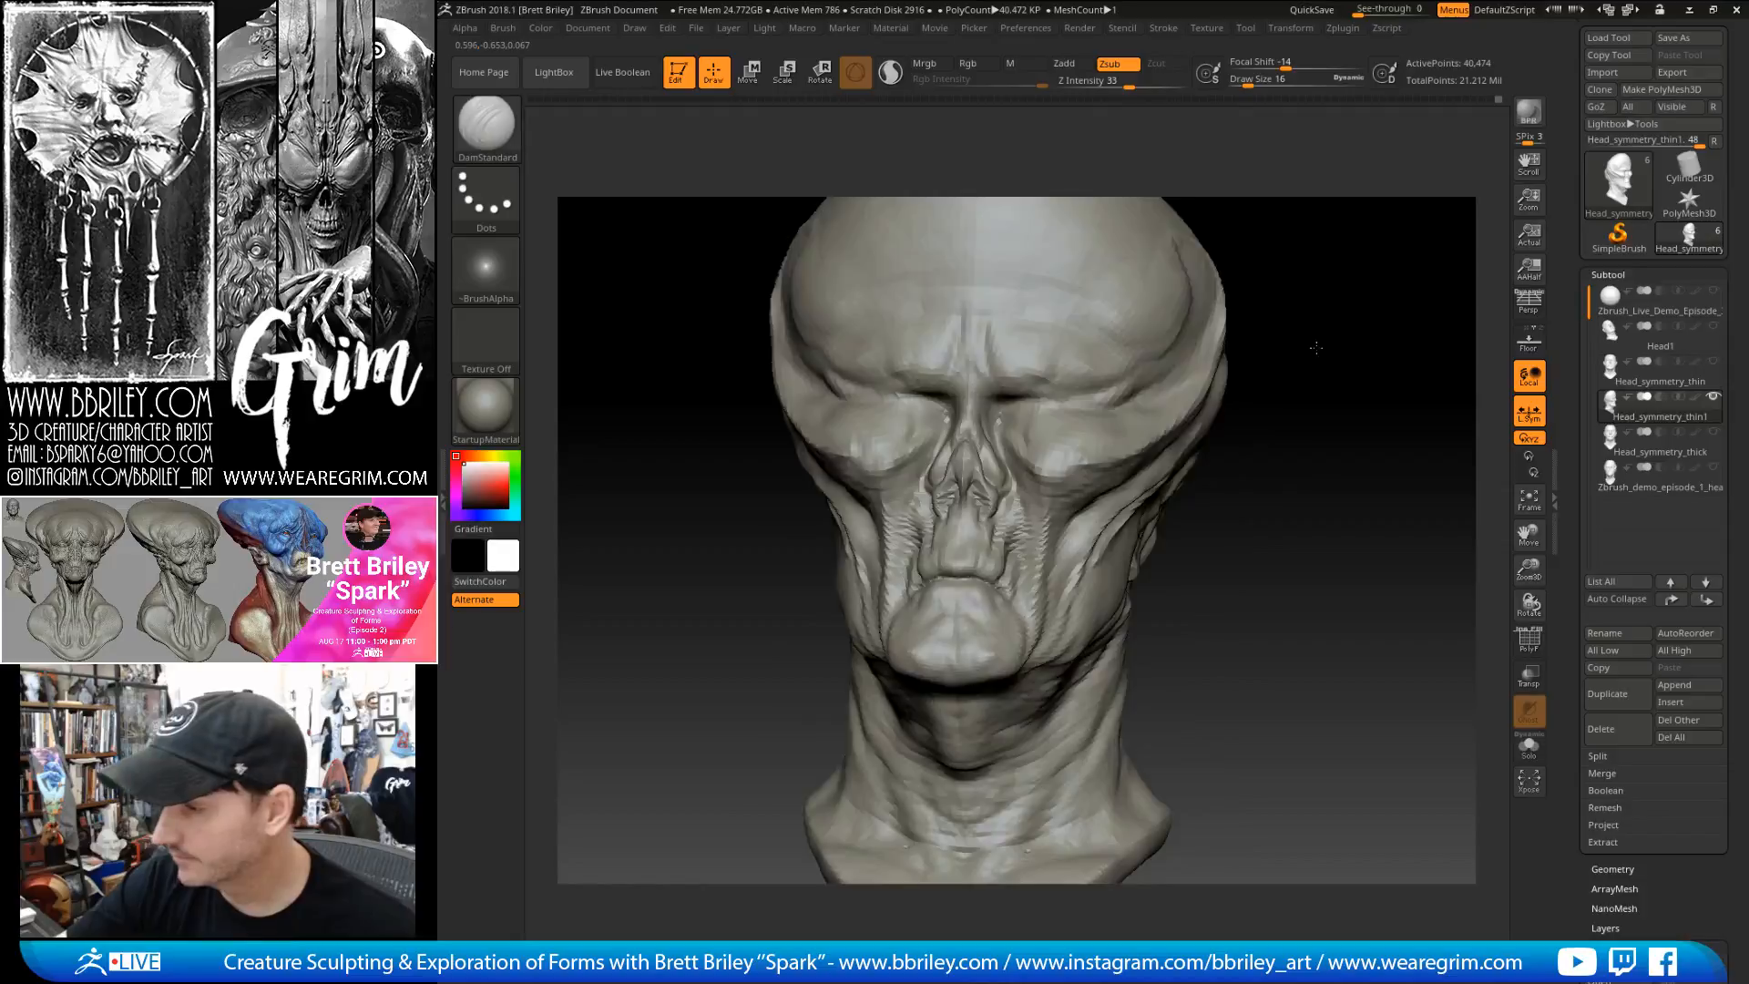
- Build up the folds beside the nose with the Clay and Standard brushes at draw size 16
right_click_drag(1330, 350, 1002, 452)
key("b")
key("c")
key("l")
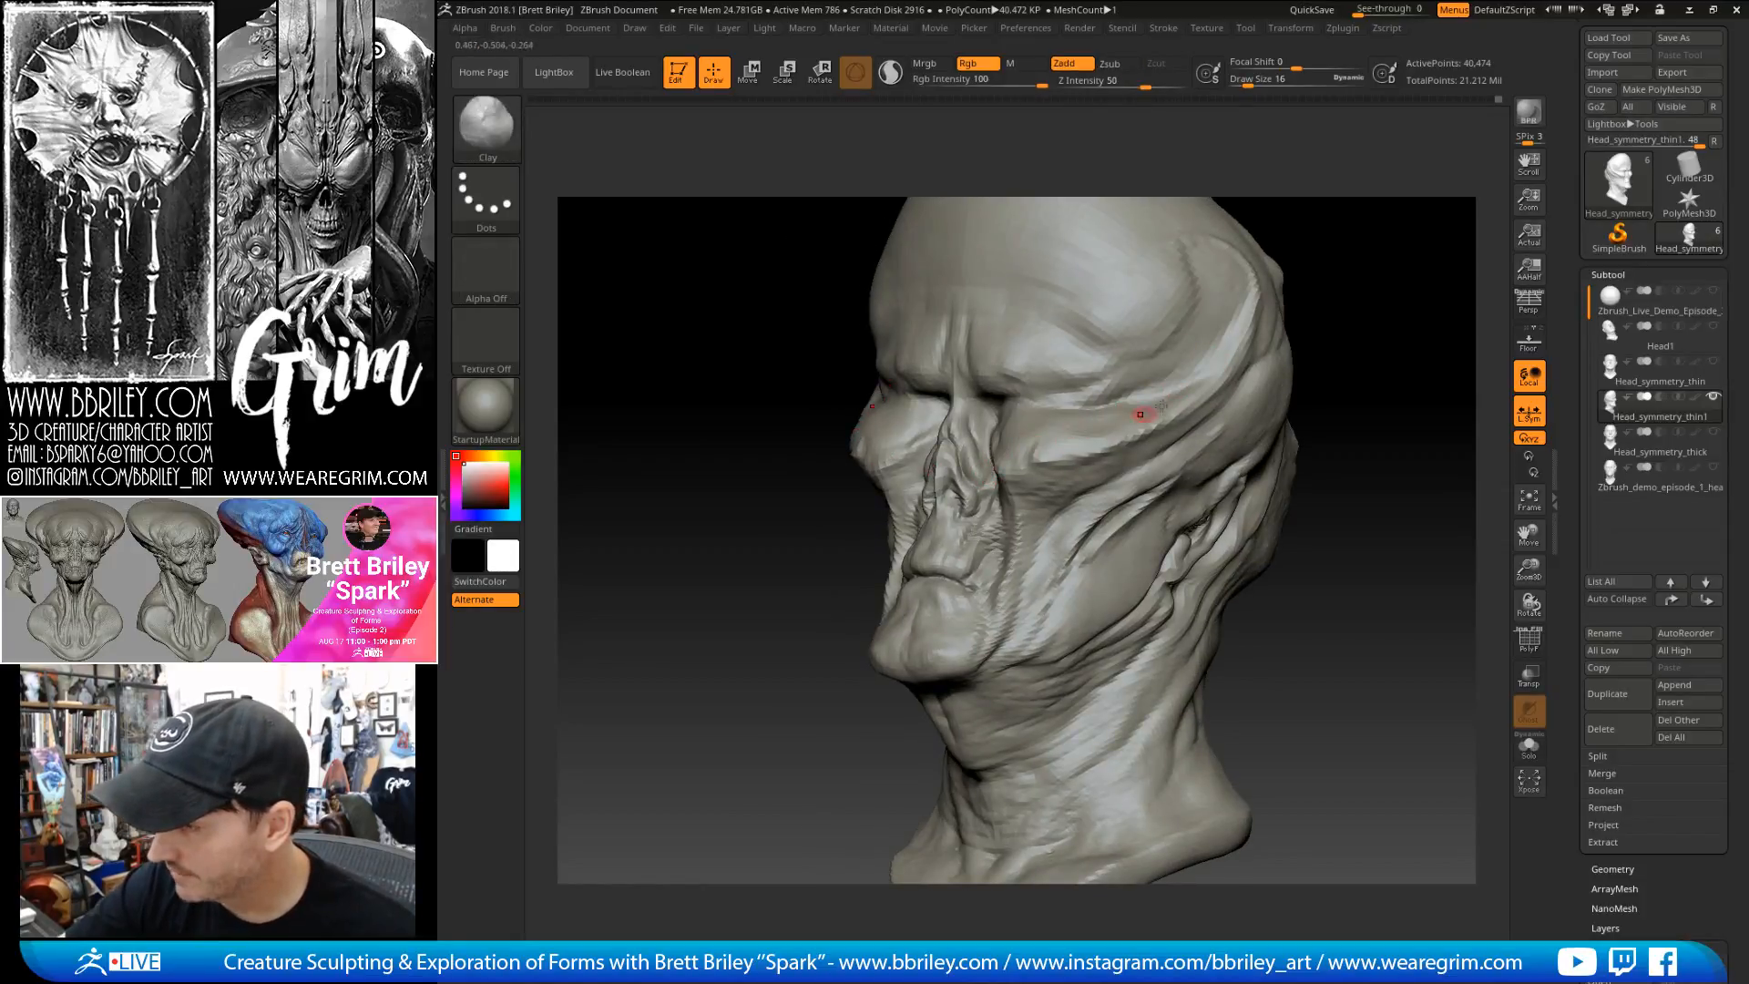
mouse_move(989, 470)
right_mouse_down()
mouse_move(1219, 357)
mouse_move(991, 463)
right_mouse_up()
key("b")
key("s")
key("t")
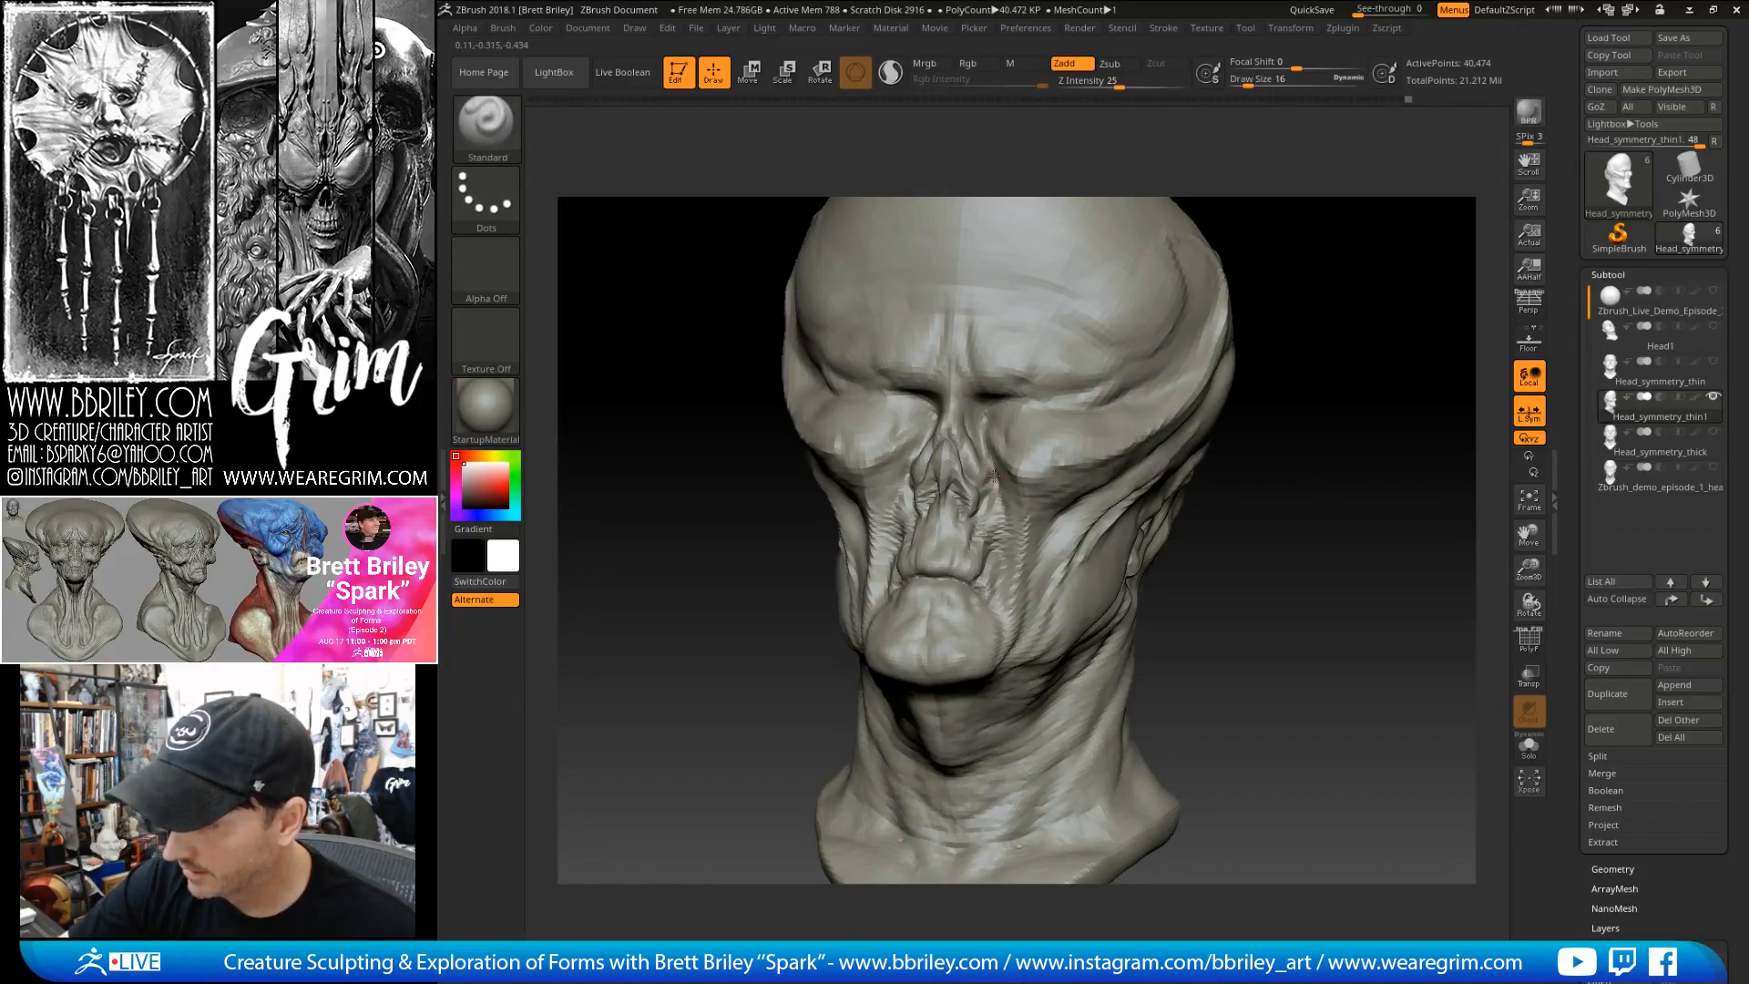
right_click_drag(996, 483, 975, 481)
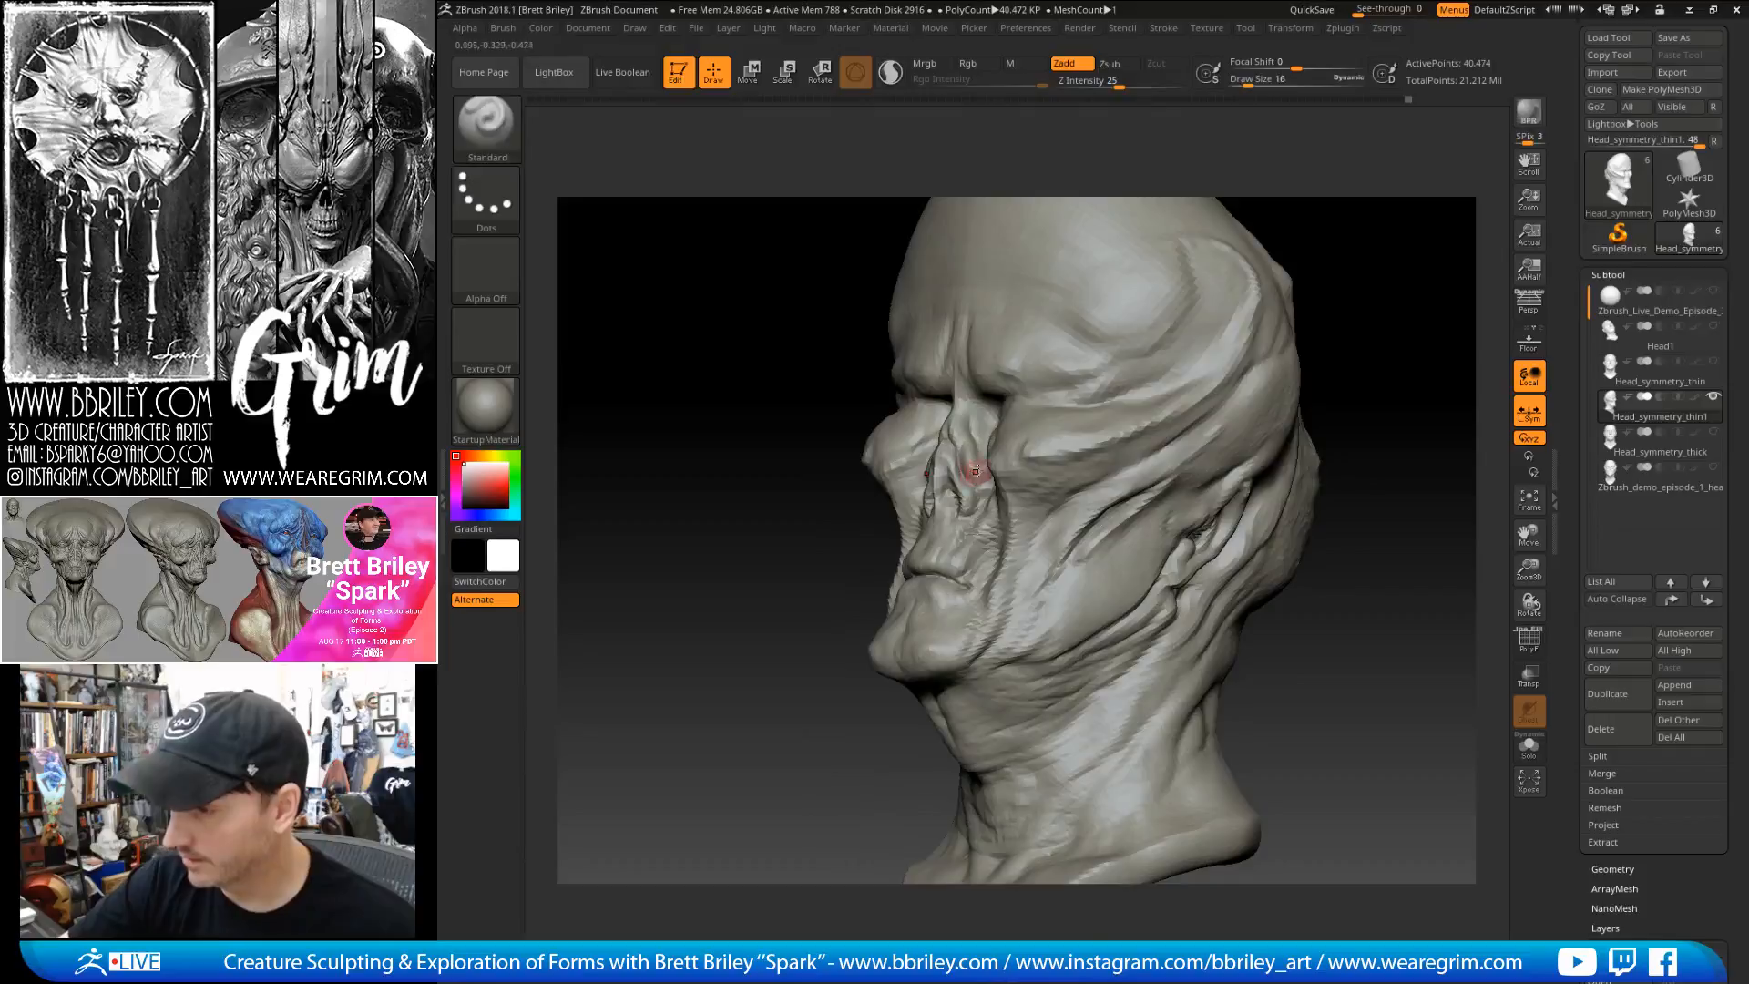
- Adjust the shape of the nose's side with the Move brush at draw size 21
key("b")
key("m")
key("v")
left_click_drag(975, 481, 967, 470)
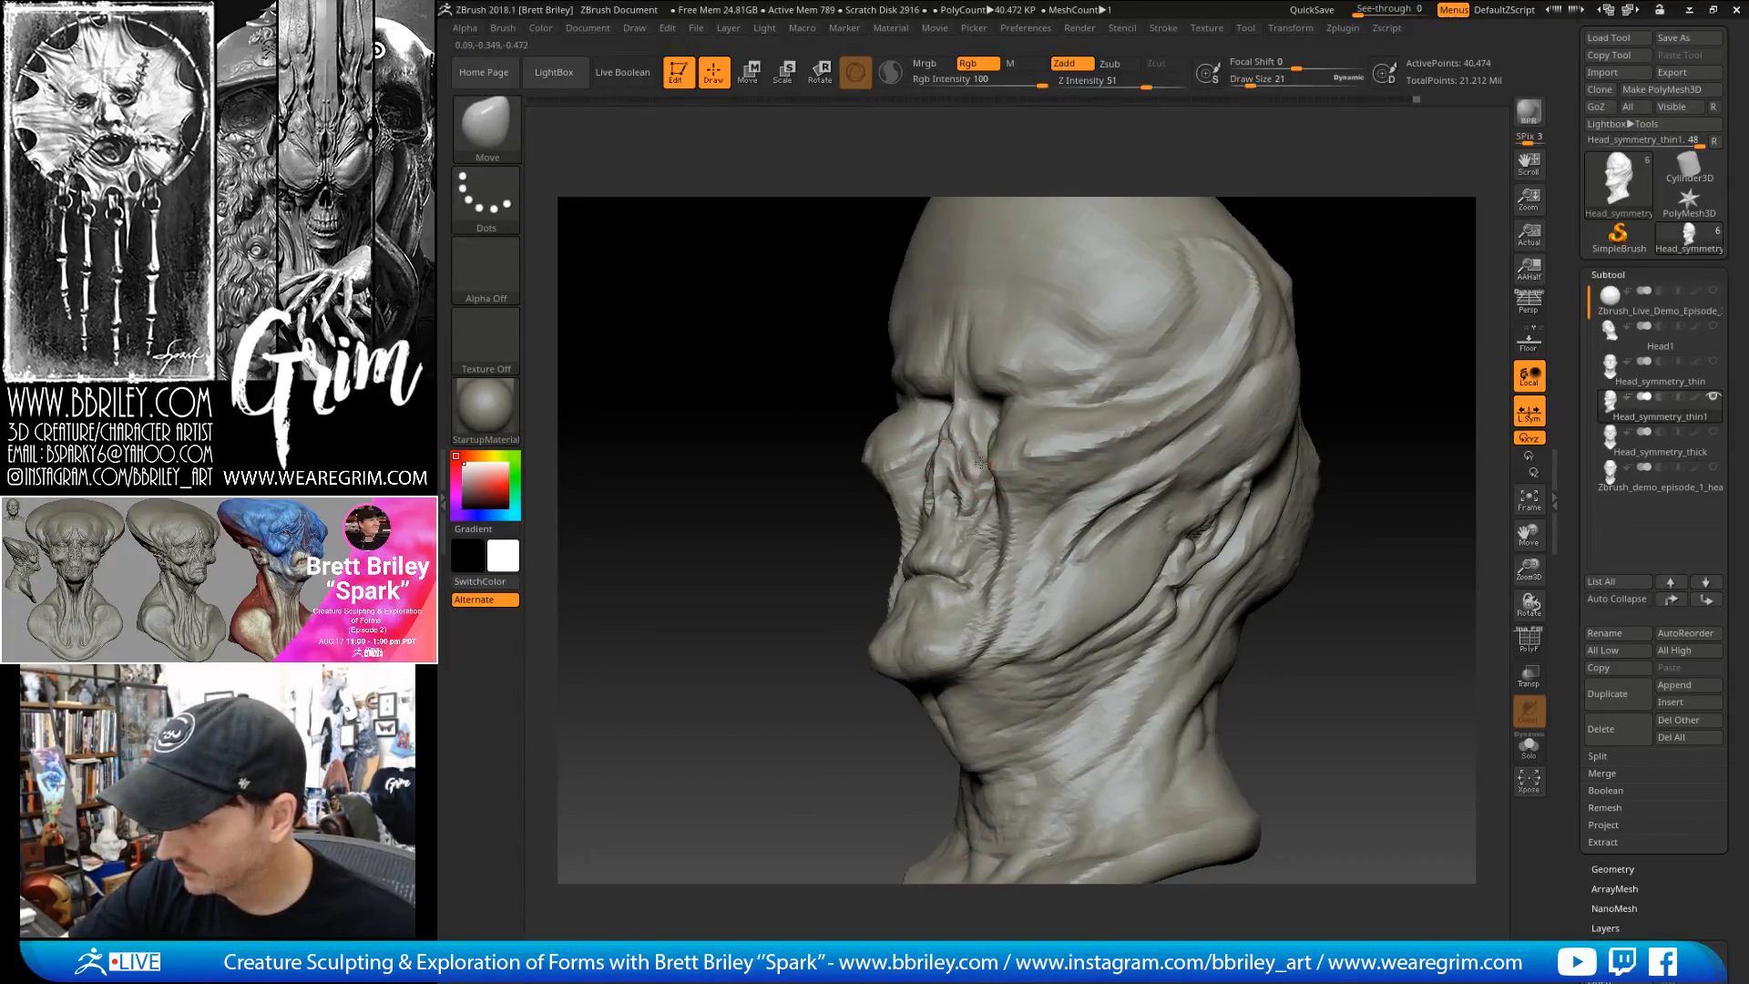
left_click_drag(1298, 309, 1075, 428)
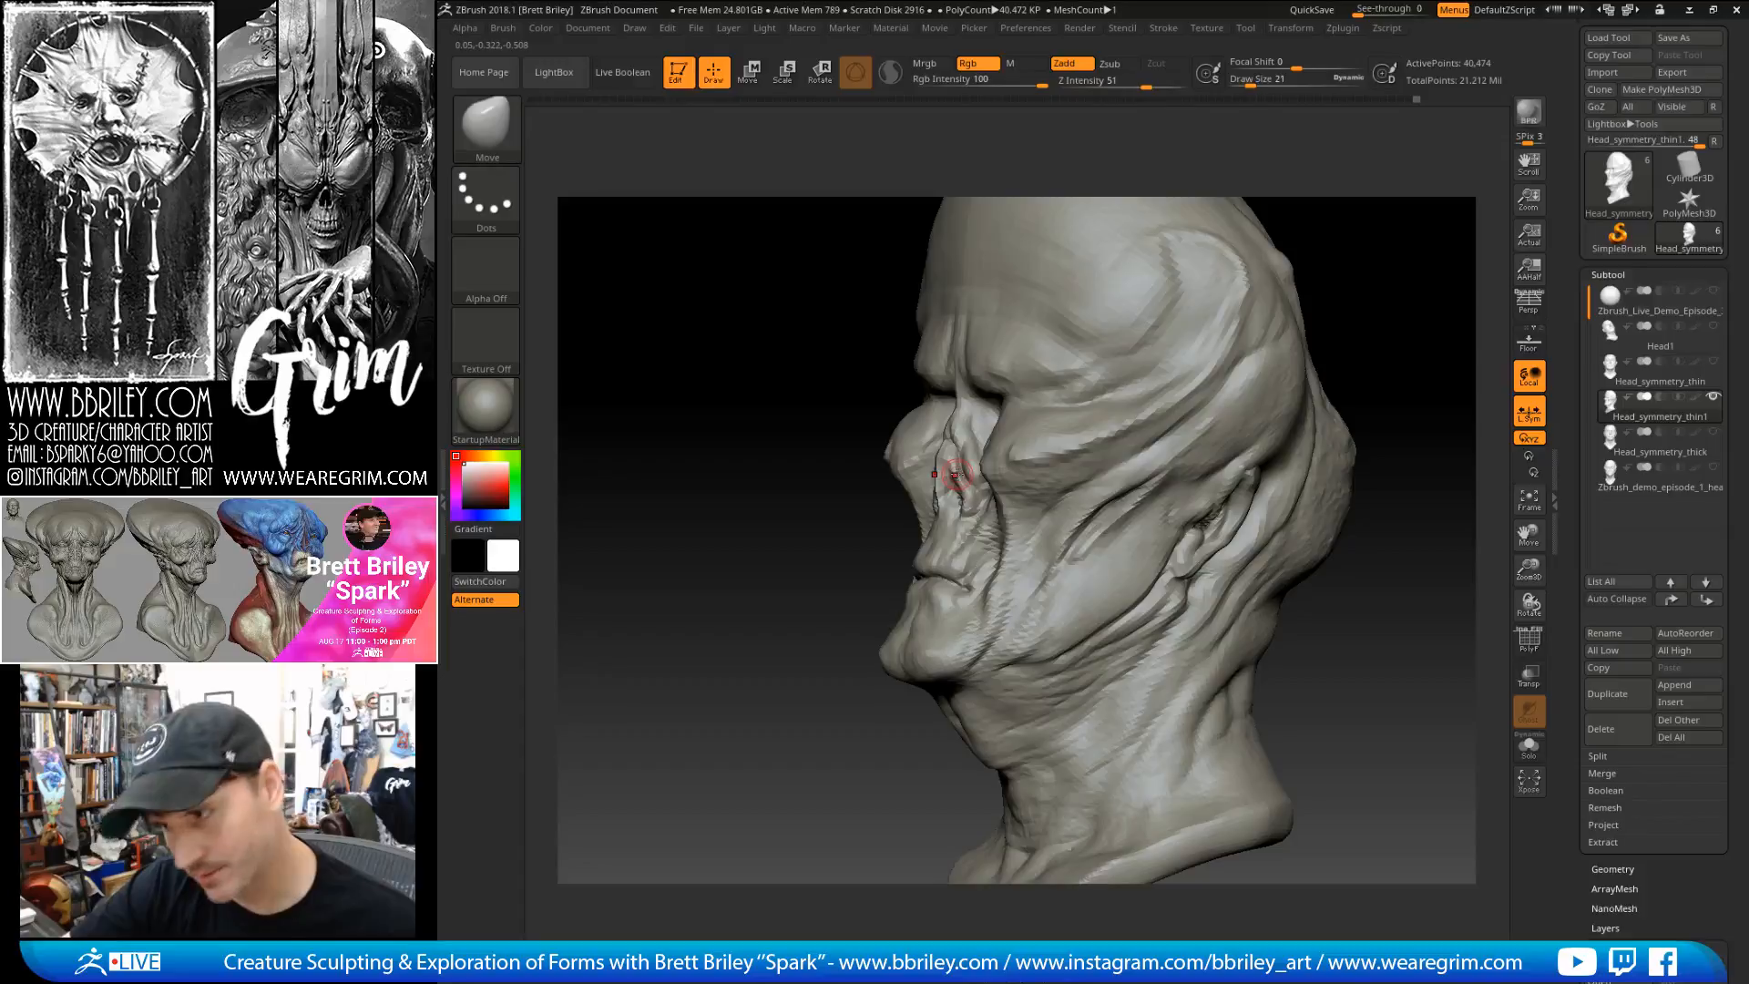
left_click_drag(1464, 291, 1234, 317)
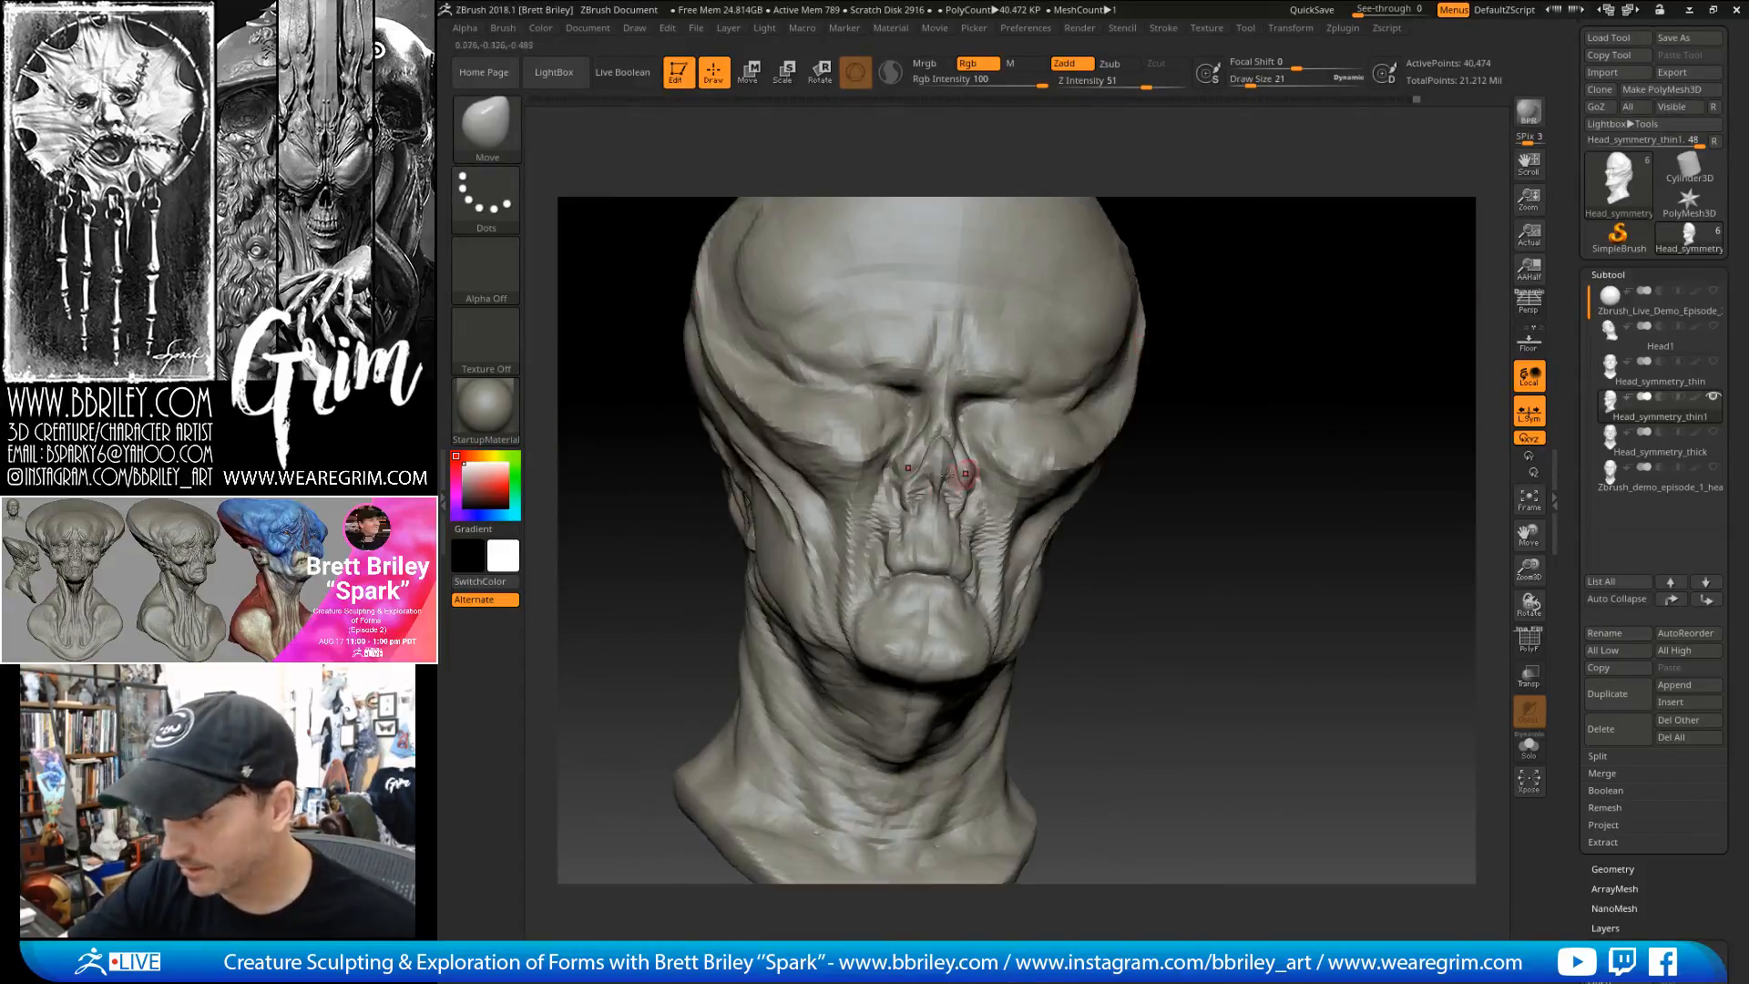
- Thicken the folds around the nostrils with the Inflat brush at draw size 18
key("b")
key("i")
key("n")
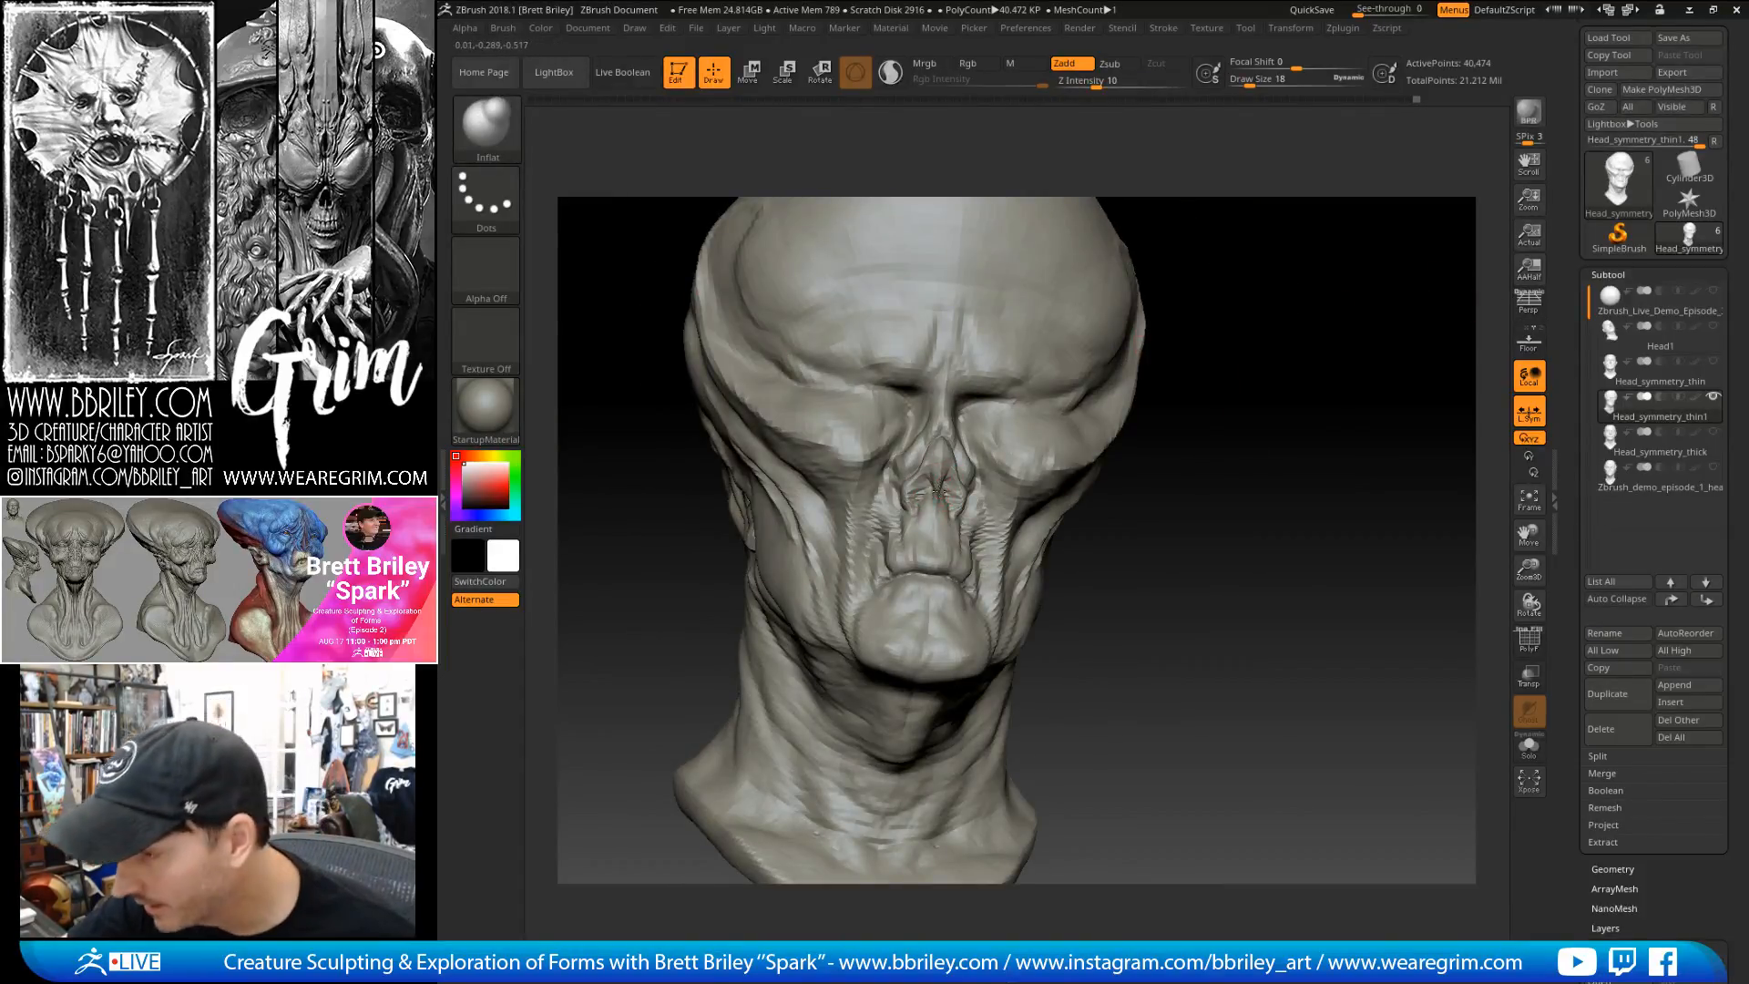
left_click_drag(1241, 400, 1068, 421)
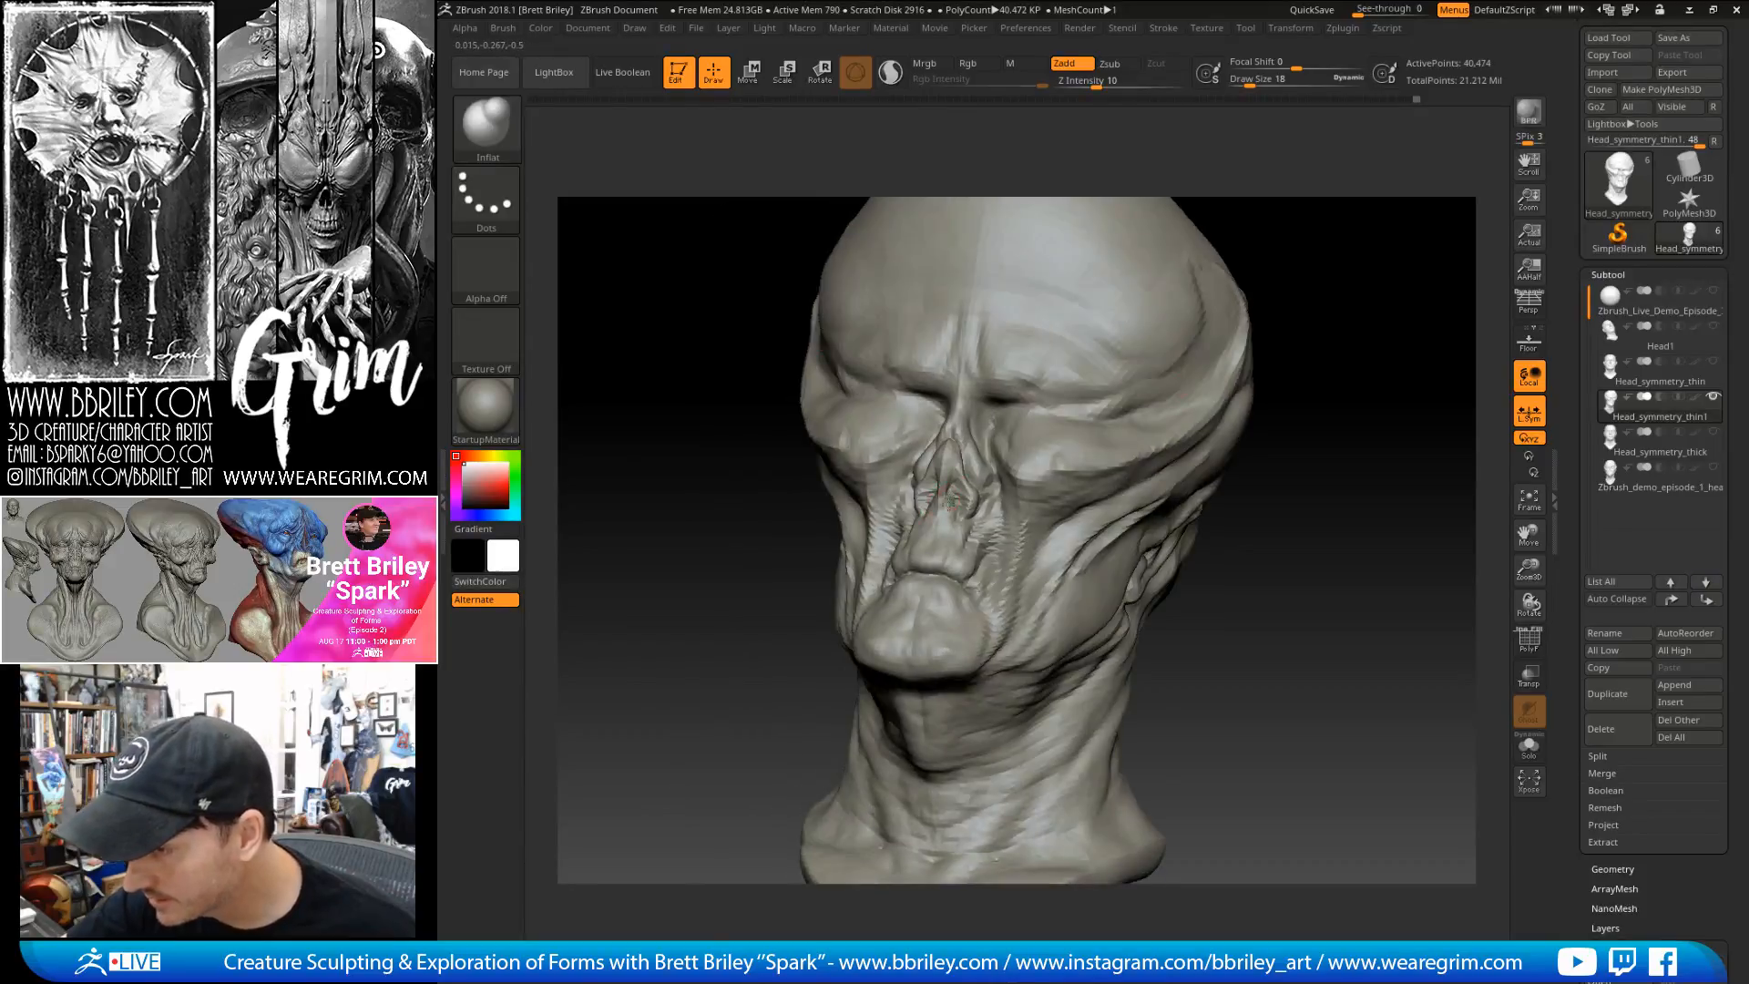
- Sharpen the creases around the nostrils with the DamStandard brush at draw size 13
key("b")
key("d")
key("s")
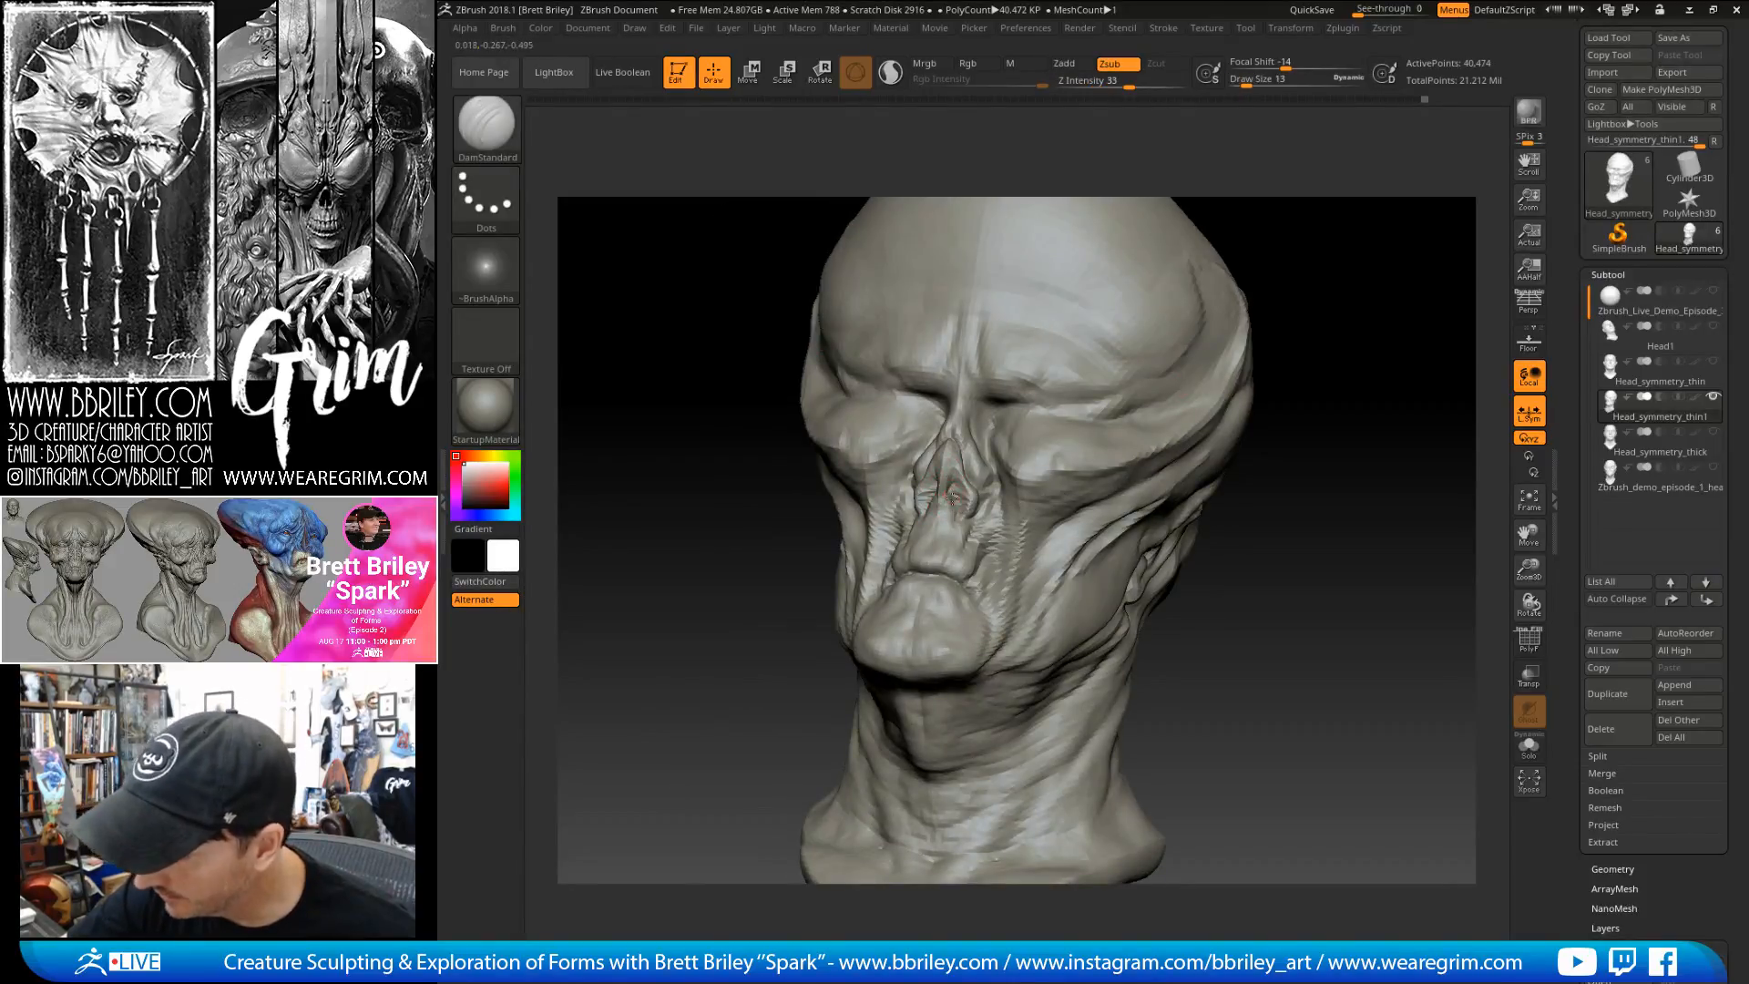
mouse_move(1390, 335)
left_mouse_down()
mouse_move(1346, 325)
mouse_move(1412, 330)
left_mouse_up()
left_click_drag(1337, 464, 1403, 457)
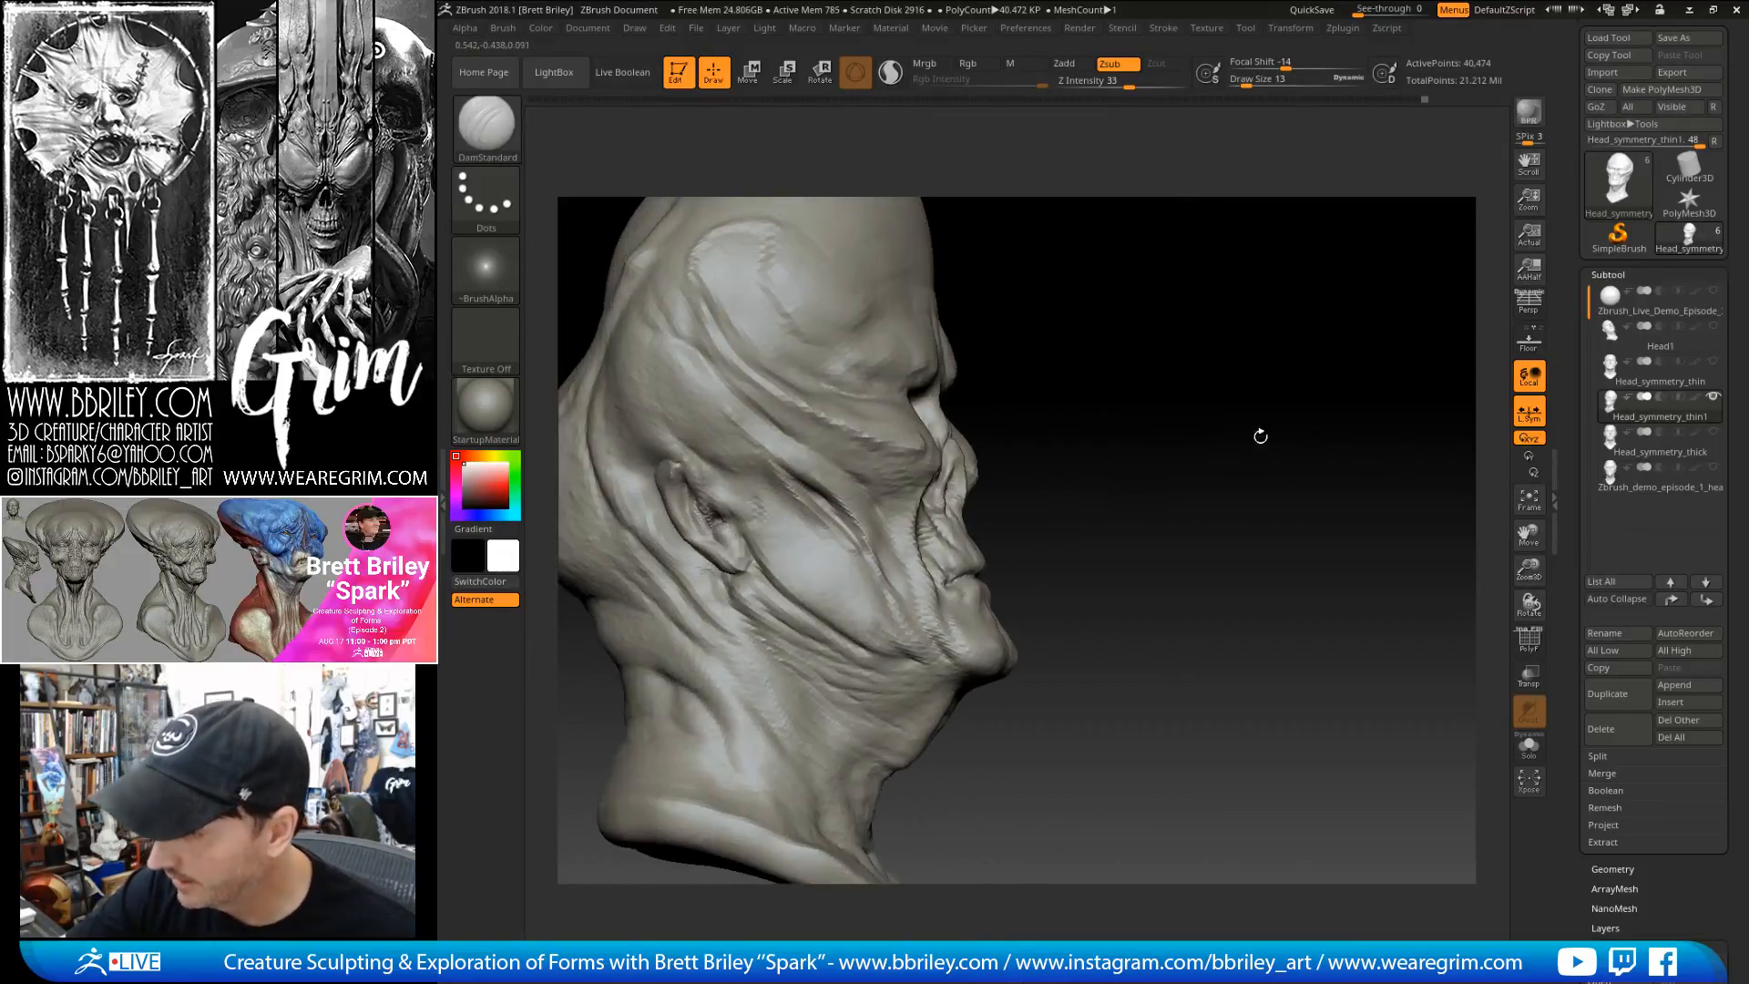
- Refine the nose's profile from the side with the Move brush at draw size 29
key("b")
key("m")
key("v")
left_click_drag(1025, 501, 1036, 501)
key("s")
left_click(964, 457)
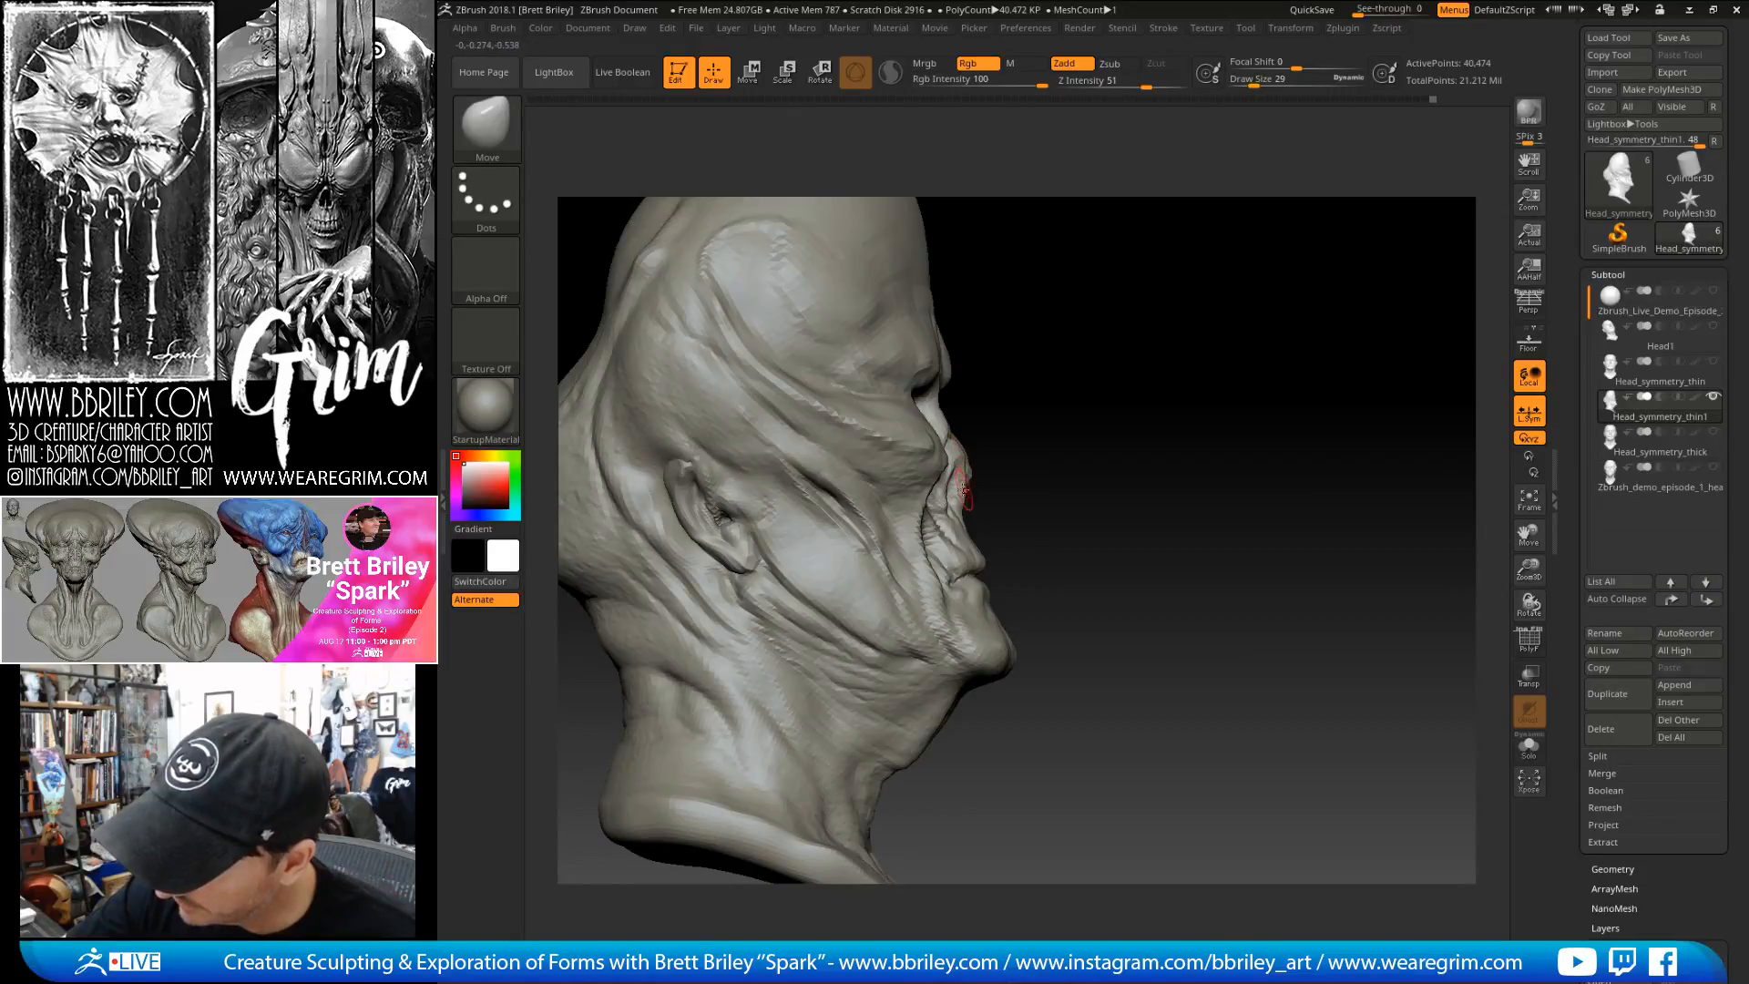
mouse_move(1248, 365)
left_mouse_down()
mouse_move(1103, 386)
mouse_move(1248, 377)
left_mouse_up()
- Carve vertical wrinkles into the upper lip below the nose with the DamStandard brush at draw size 16
key("b")
key("d")
key("s")
key("s")
left_click_drag(968, 542, 959, 522)
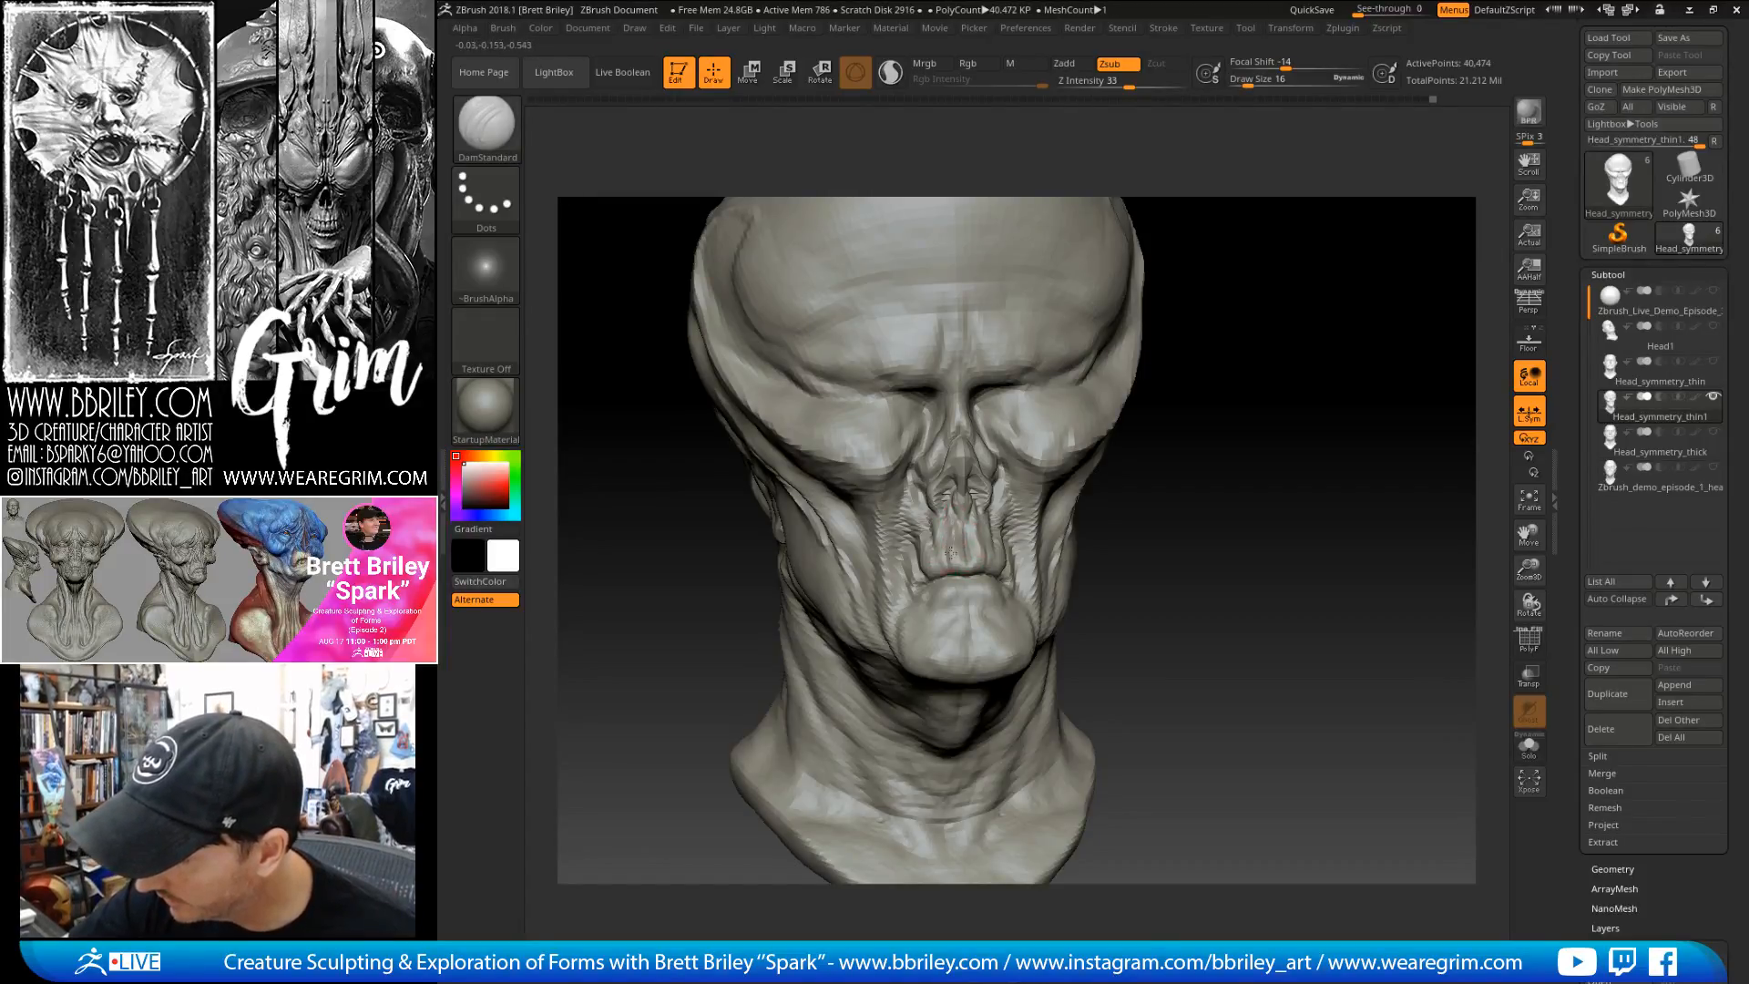
mouse_move(957, 551)
right_mouse_down()
mouse_move(870, 544)
mouse_move(1074, 496)
right_mouse_up()
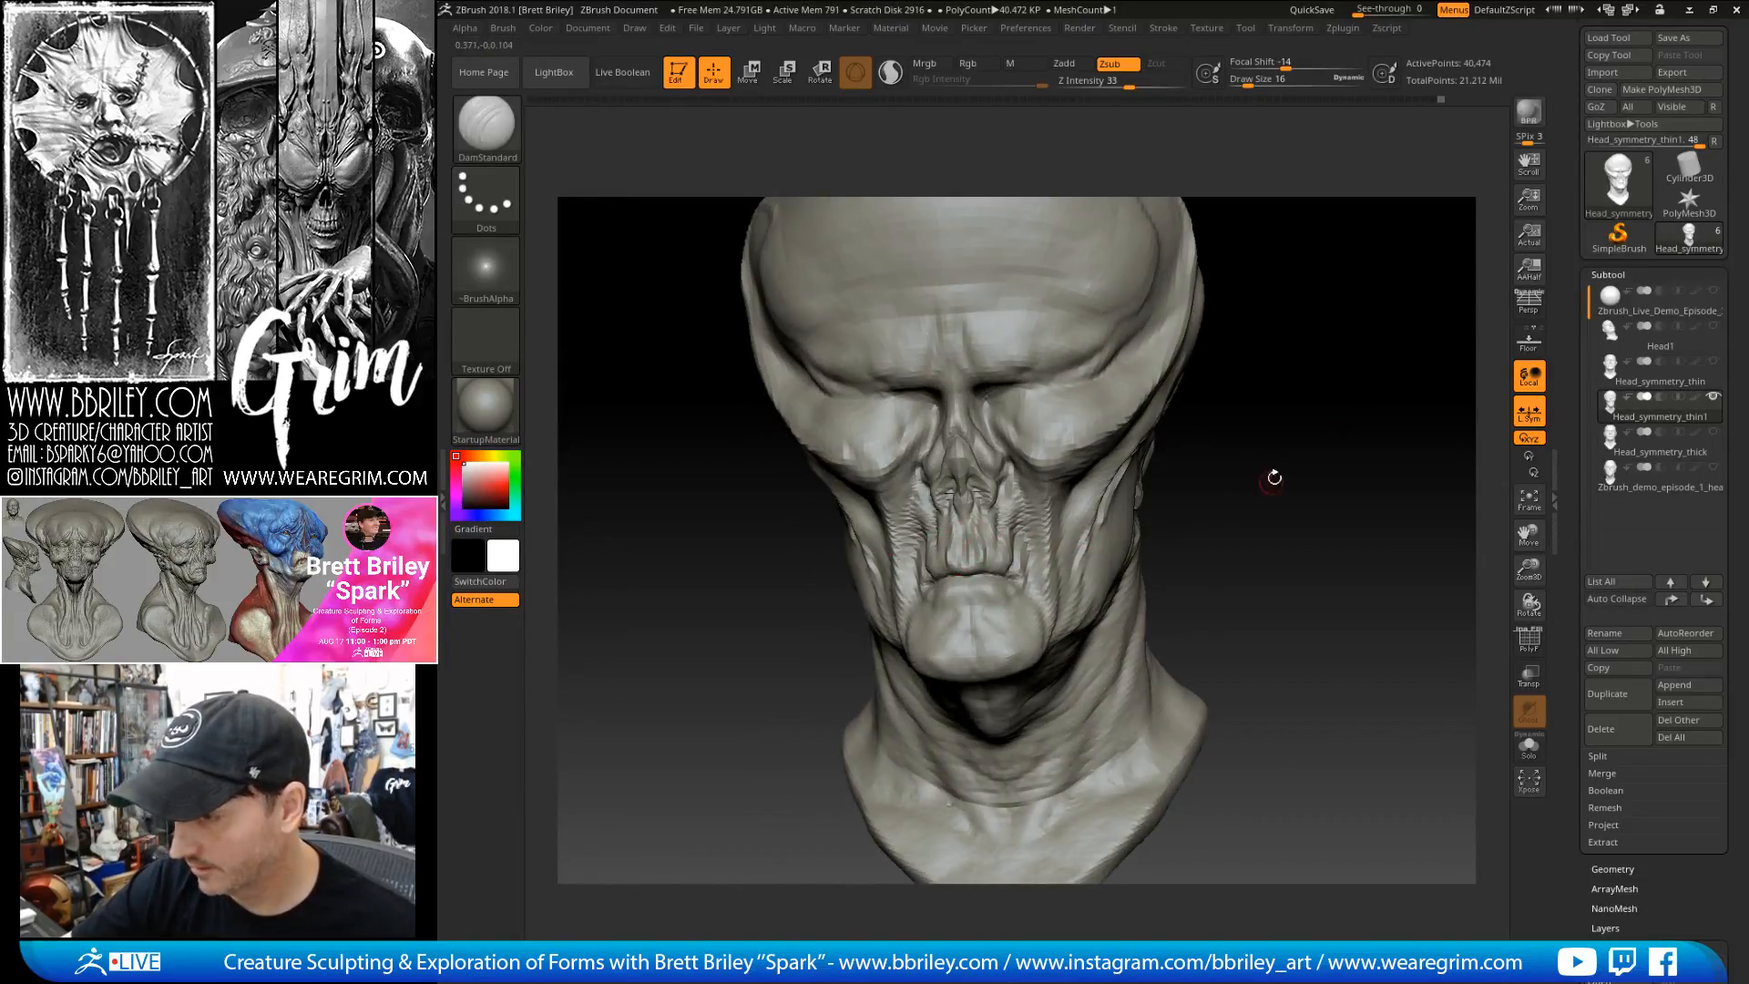
- Flatten the surface of the upper lip with the Flatten brush at draw size 16
right_click_drag(1264, 490, 1139, 492)
key("b")
key("f")
key("l")
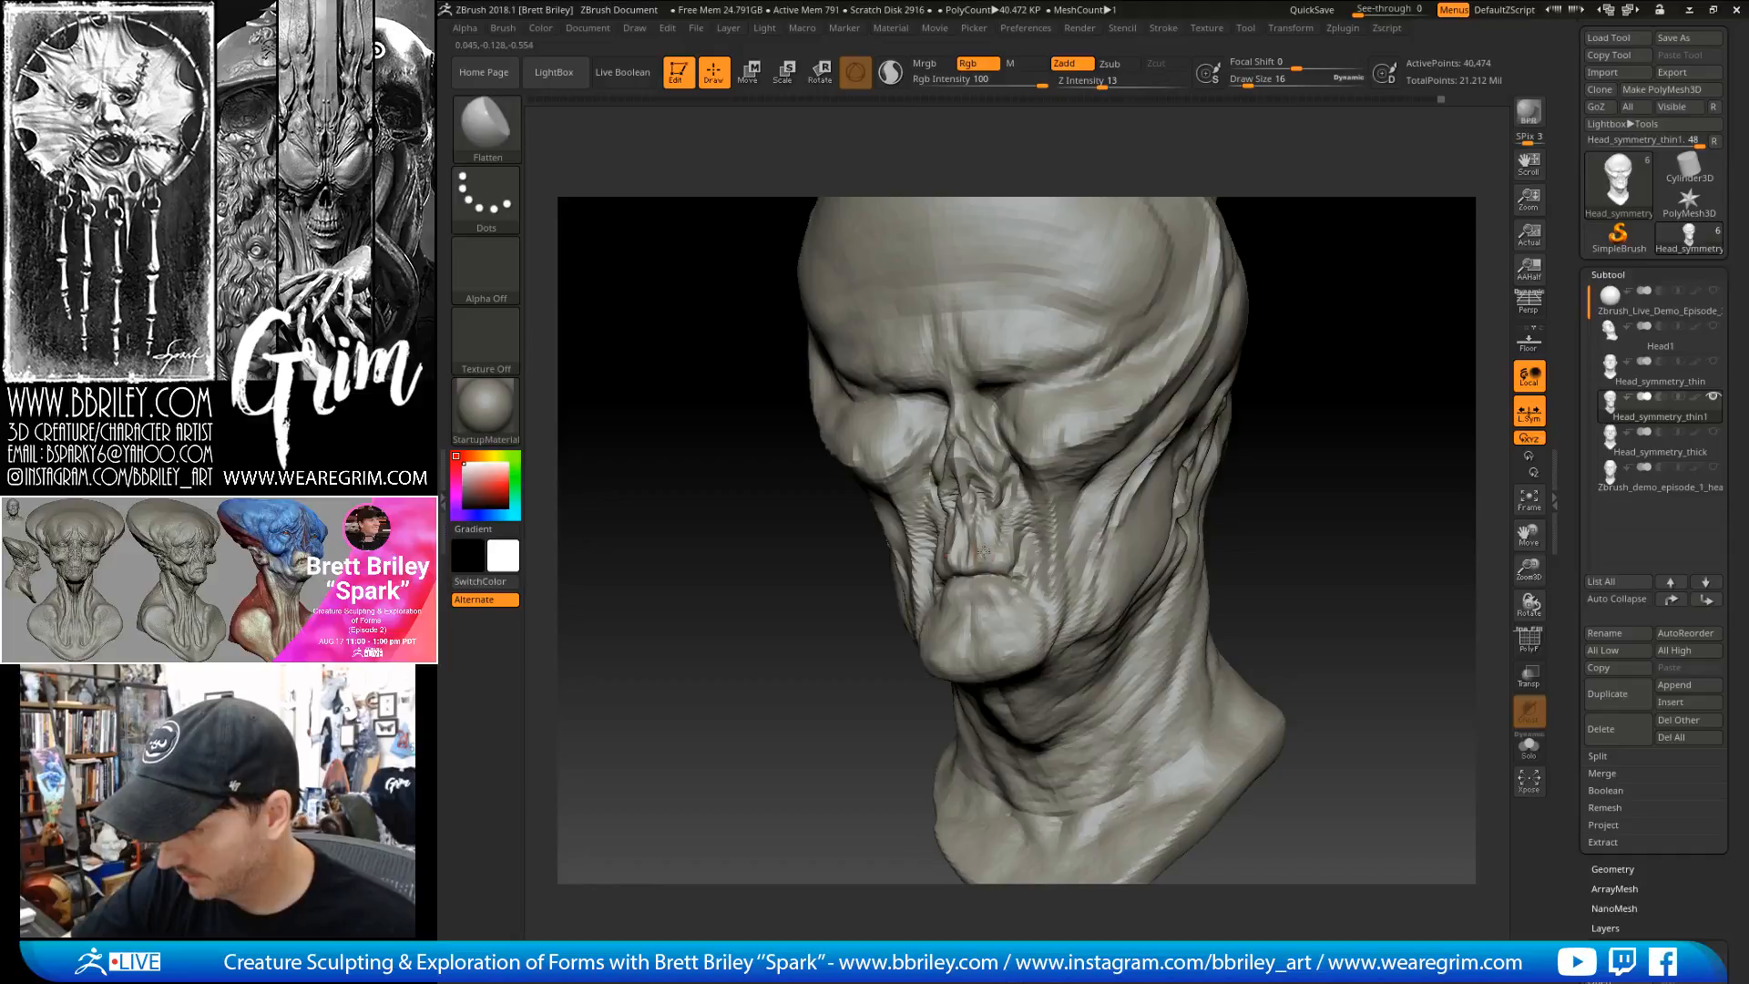
mouse_move(977, 553)
right_mouse_down()
mouse_move(1206, 461)
mouse_move(969, 537)
right_mouse_up()
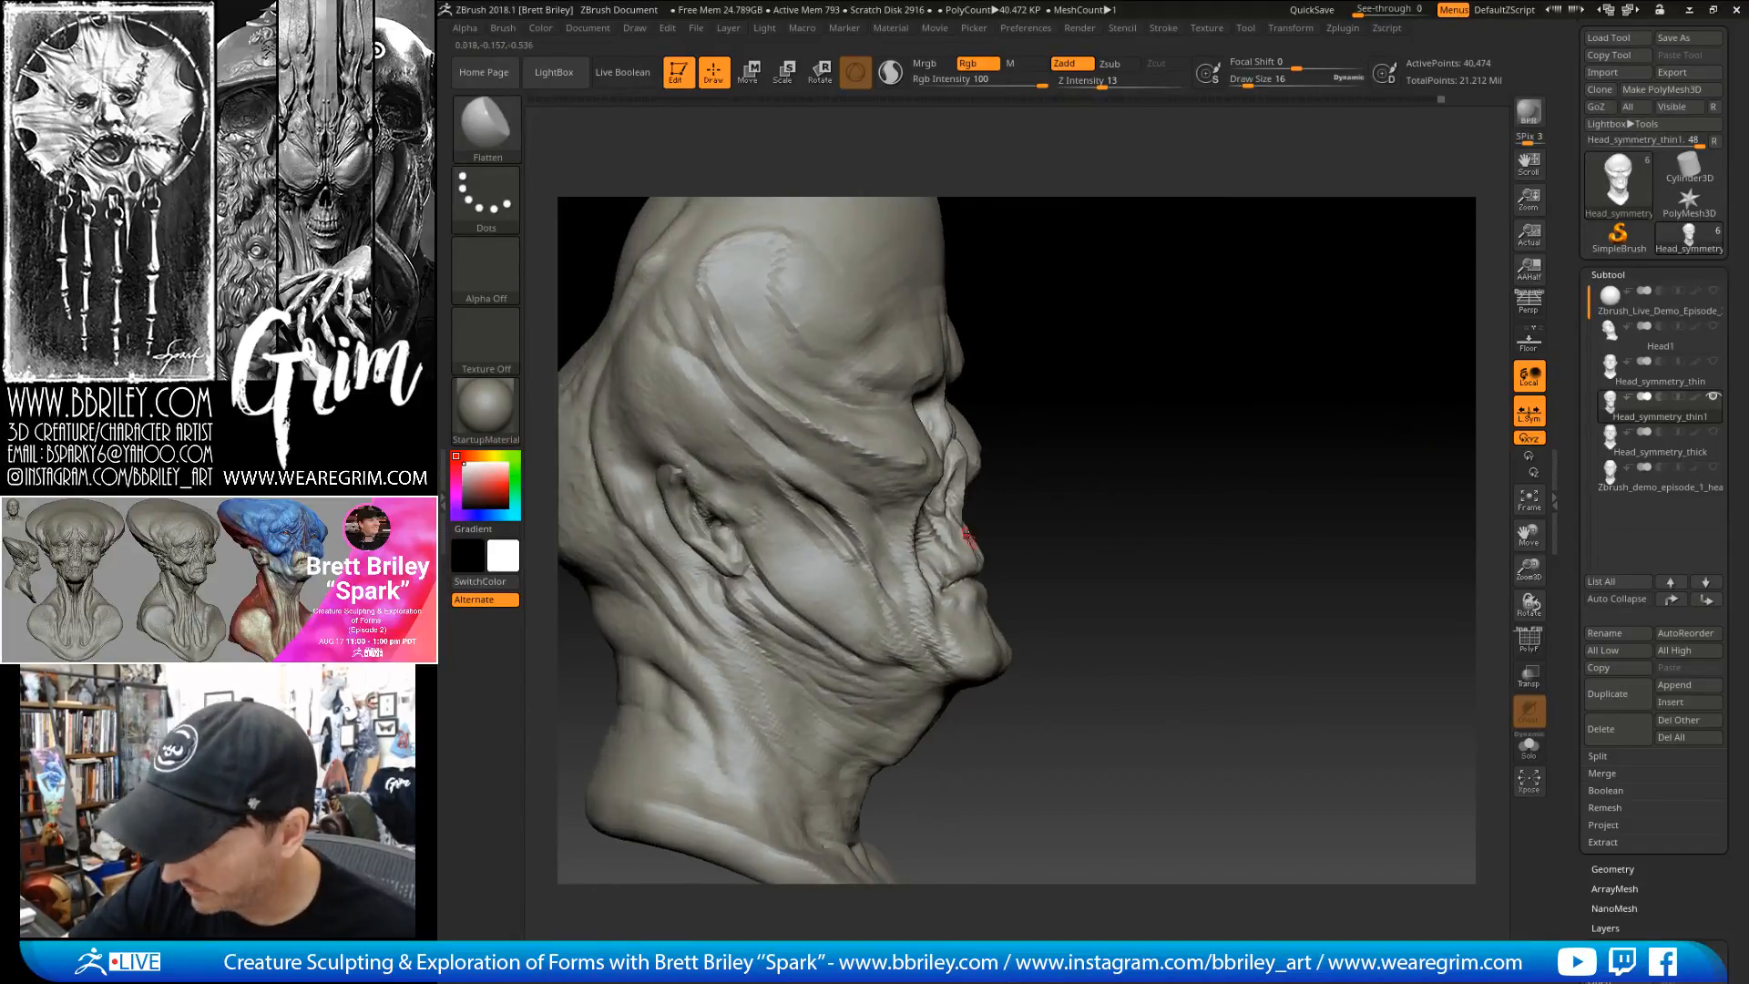
- Reshape the lip profile from the side with the Move brush at draw sizes 32 and 29
key("b")
key("m")
key("v")
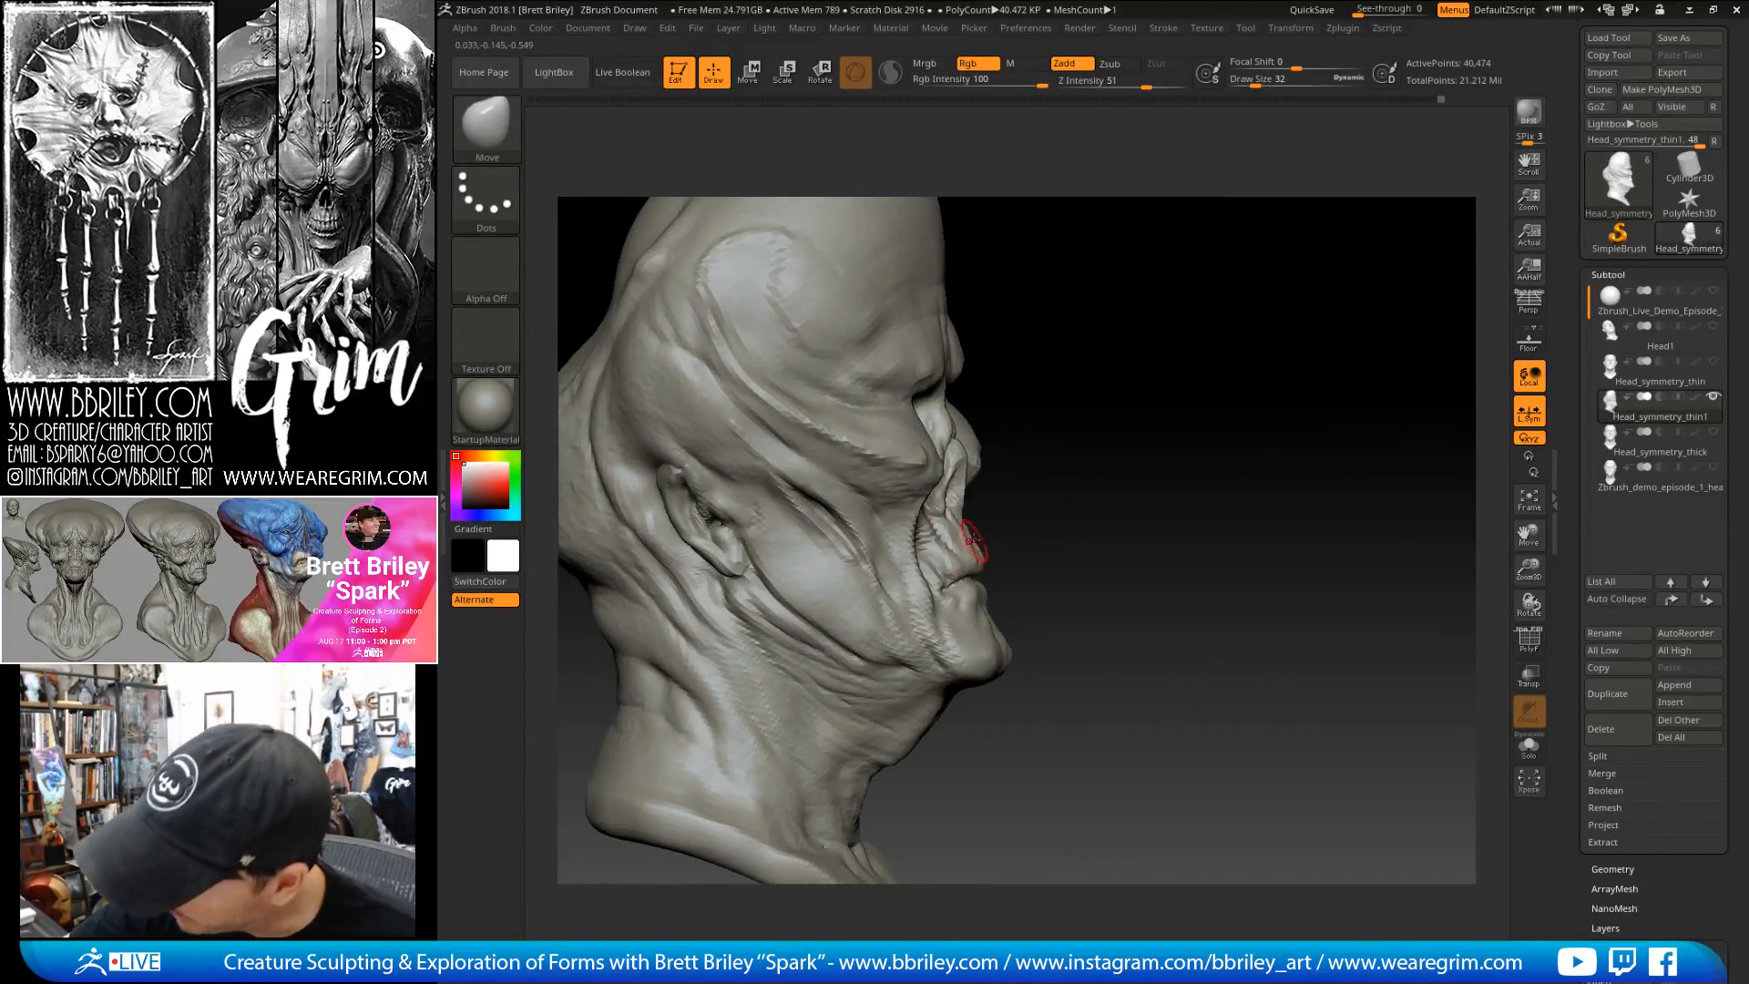
mouse_move(978, 526)
right_mouse_down()
mouse_move(964, 544)
mouse_move(947, 526)
mouse_move(961, 418)
right_mouse_up()
key("bracketleft")
key("bracketleft")
key("bracketleft")
key("bracketleft")
key("bracketright")
key("bracketright")
key("bracketright")
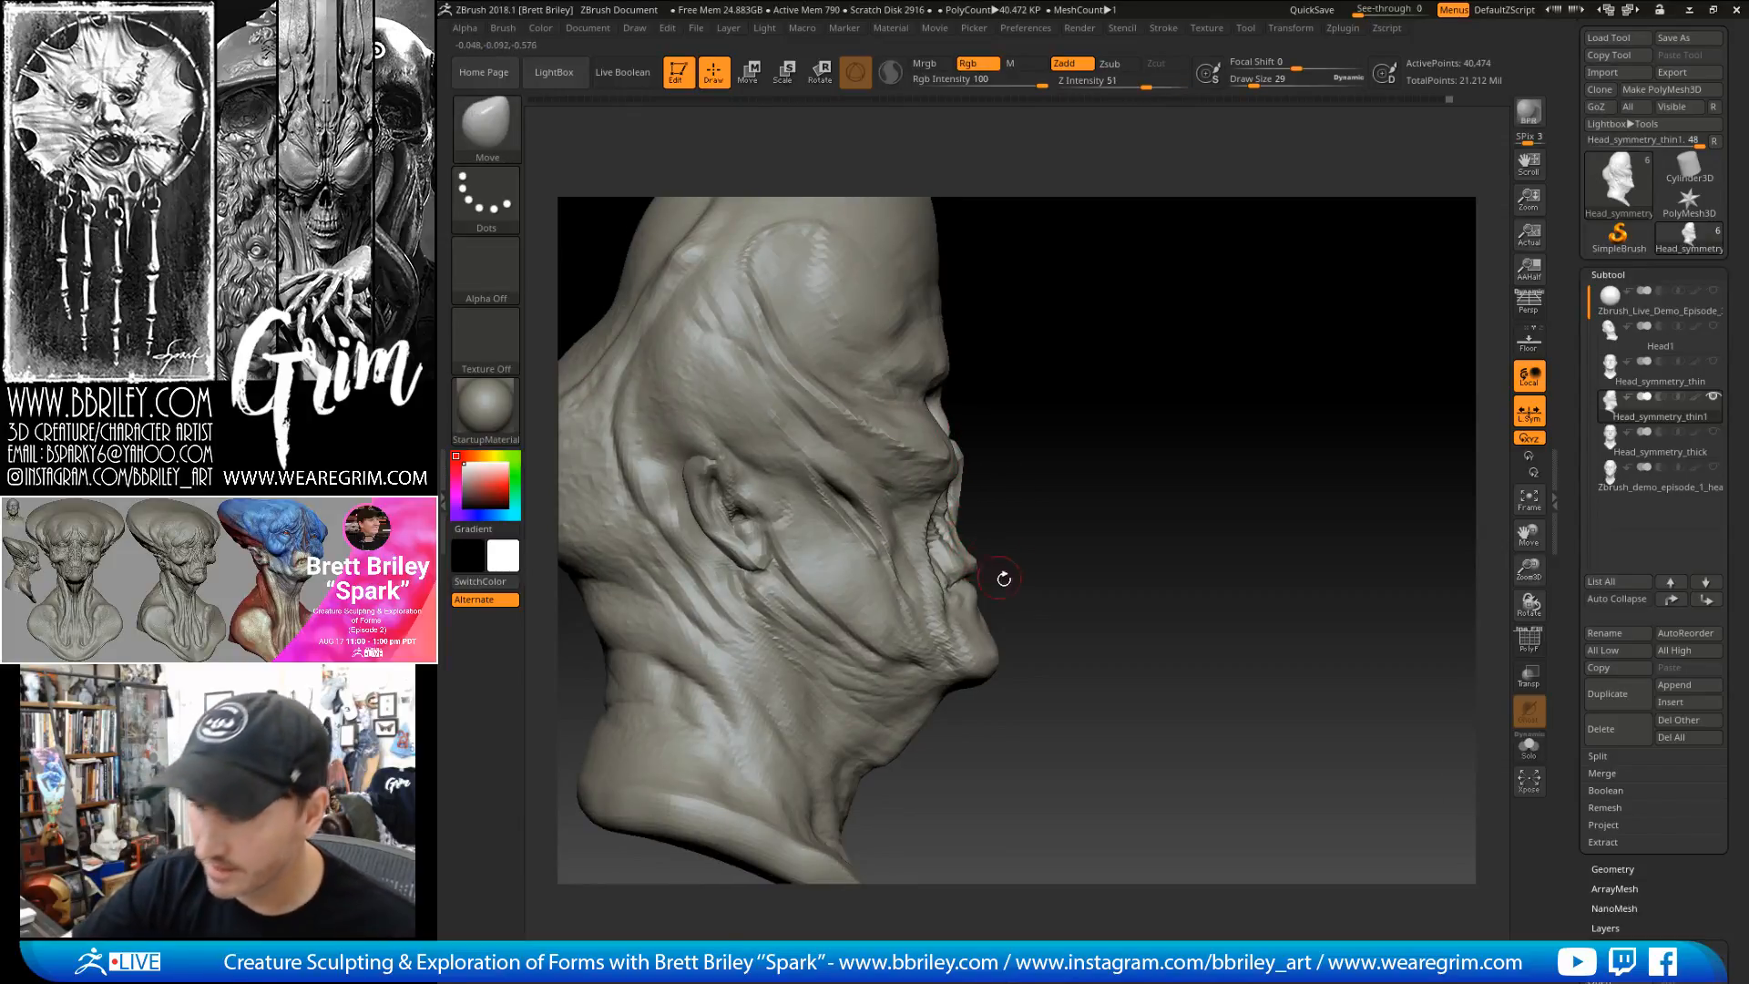
- Build up the lower lip and upper chin with the Standard brush at draw size 20
mouse_move(1000, 580)
right_mouse_down()
mouse_move(1002, 560)
mouse_move(966, 583)
right_mouse_up()
key("b")
key("s")
key("t")
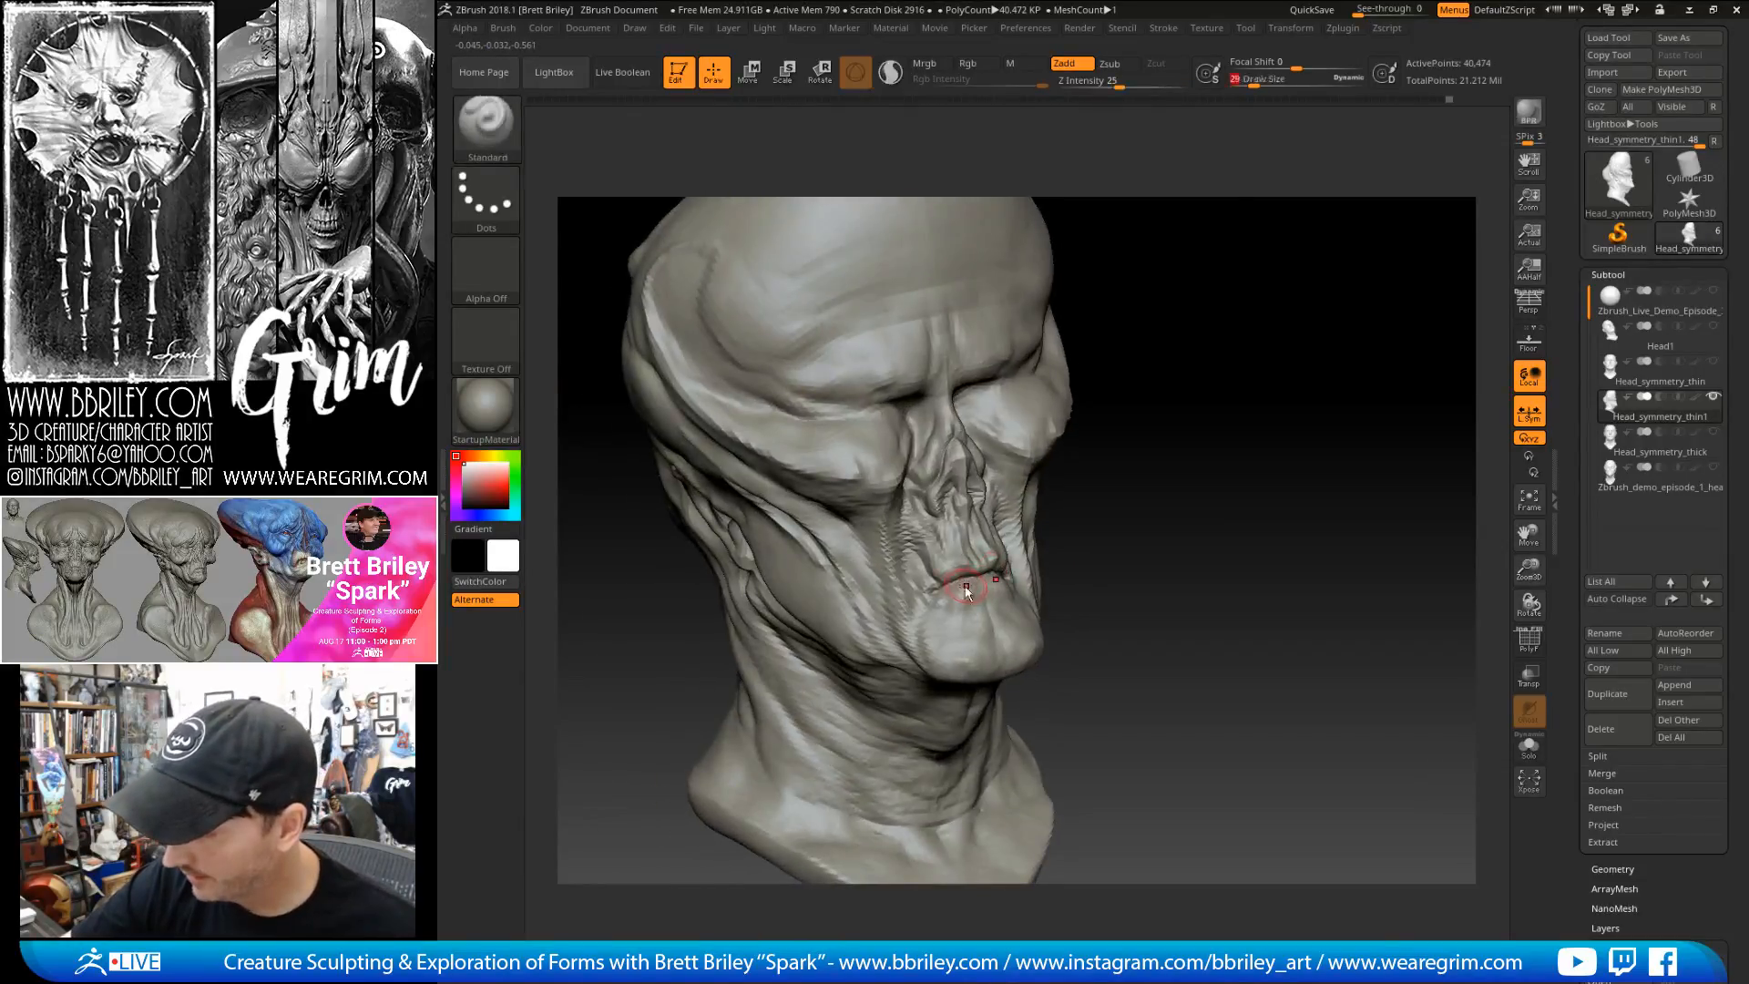
mouse_move(1234, 418)
right_mouse_down()
mouse_move(1193, 424)
mouse_move(1269, 391)
mouse_move(1221, 412)
mouse_move(1234, 401)
mouse_move(1247, 432)
right_mouse_up()
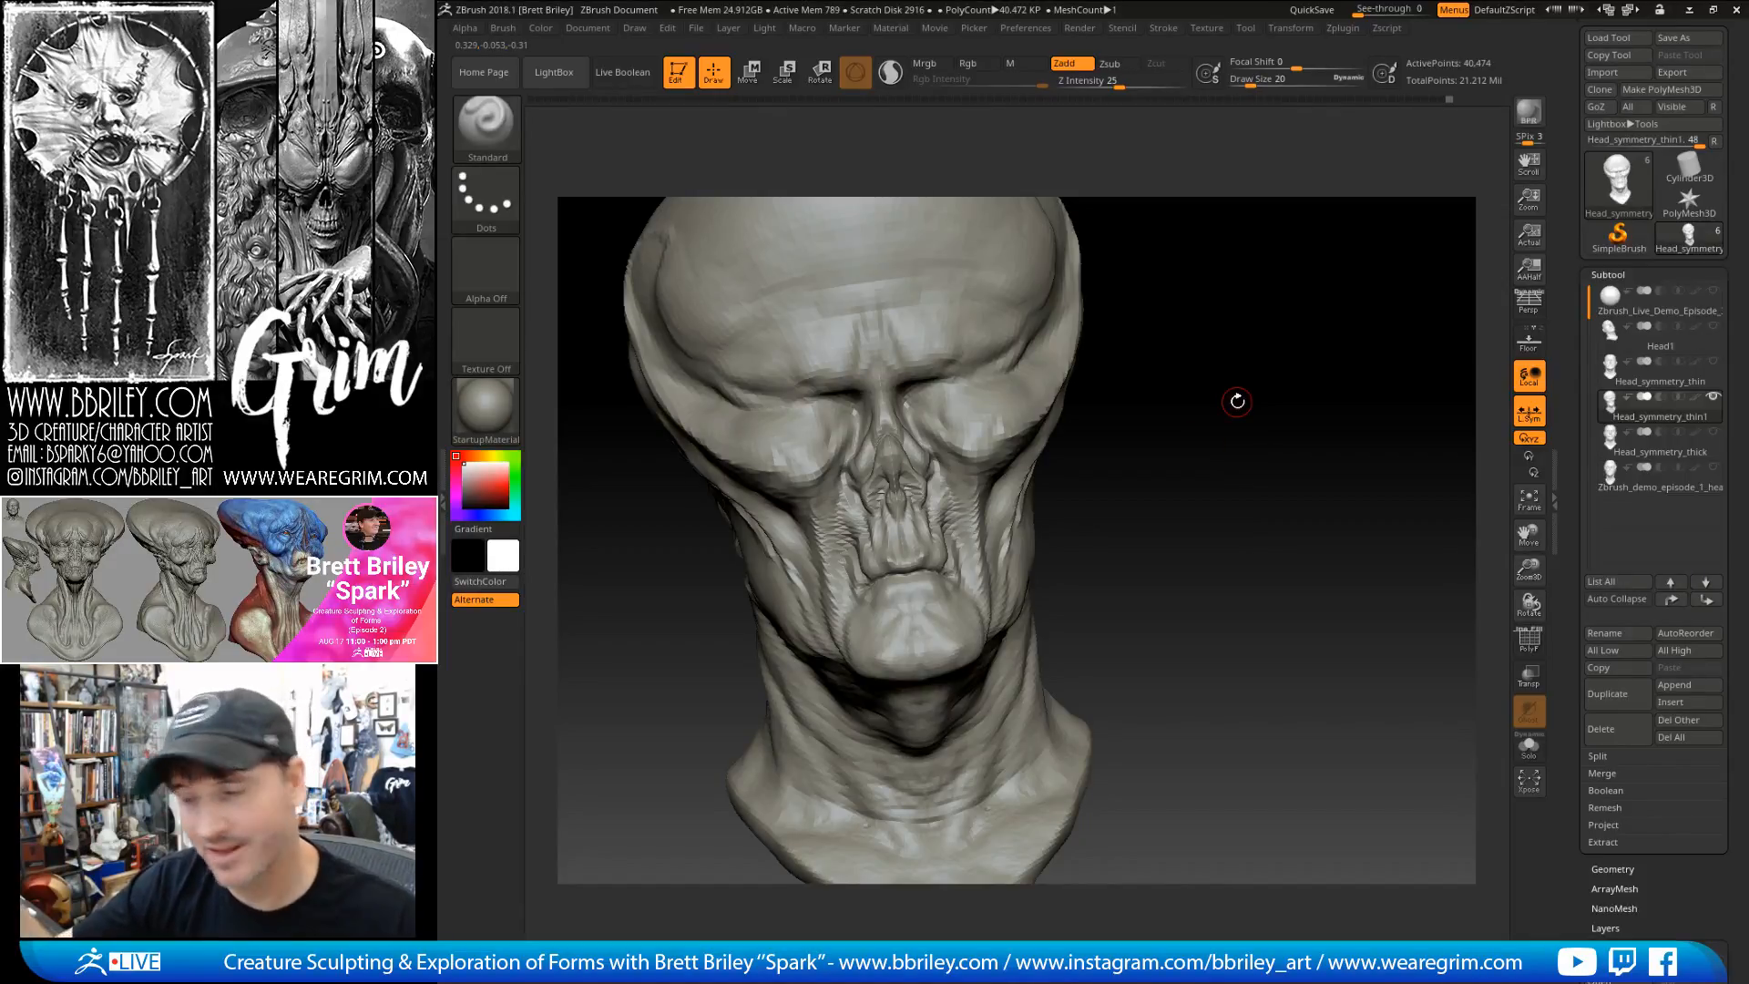
- Build up the lower lip above the chin with the Standard brush at draw size 15
right_click_drag(1236, 400, 1180, 479)
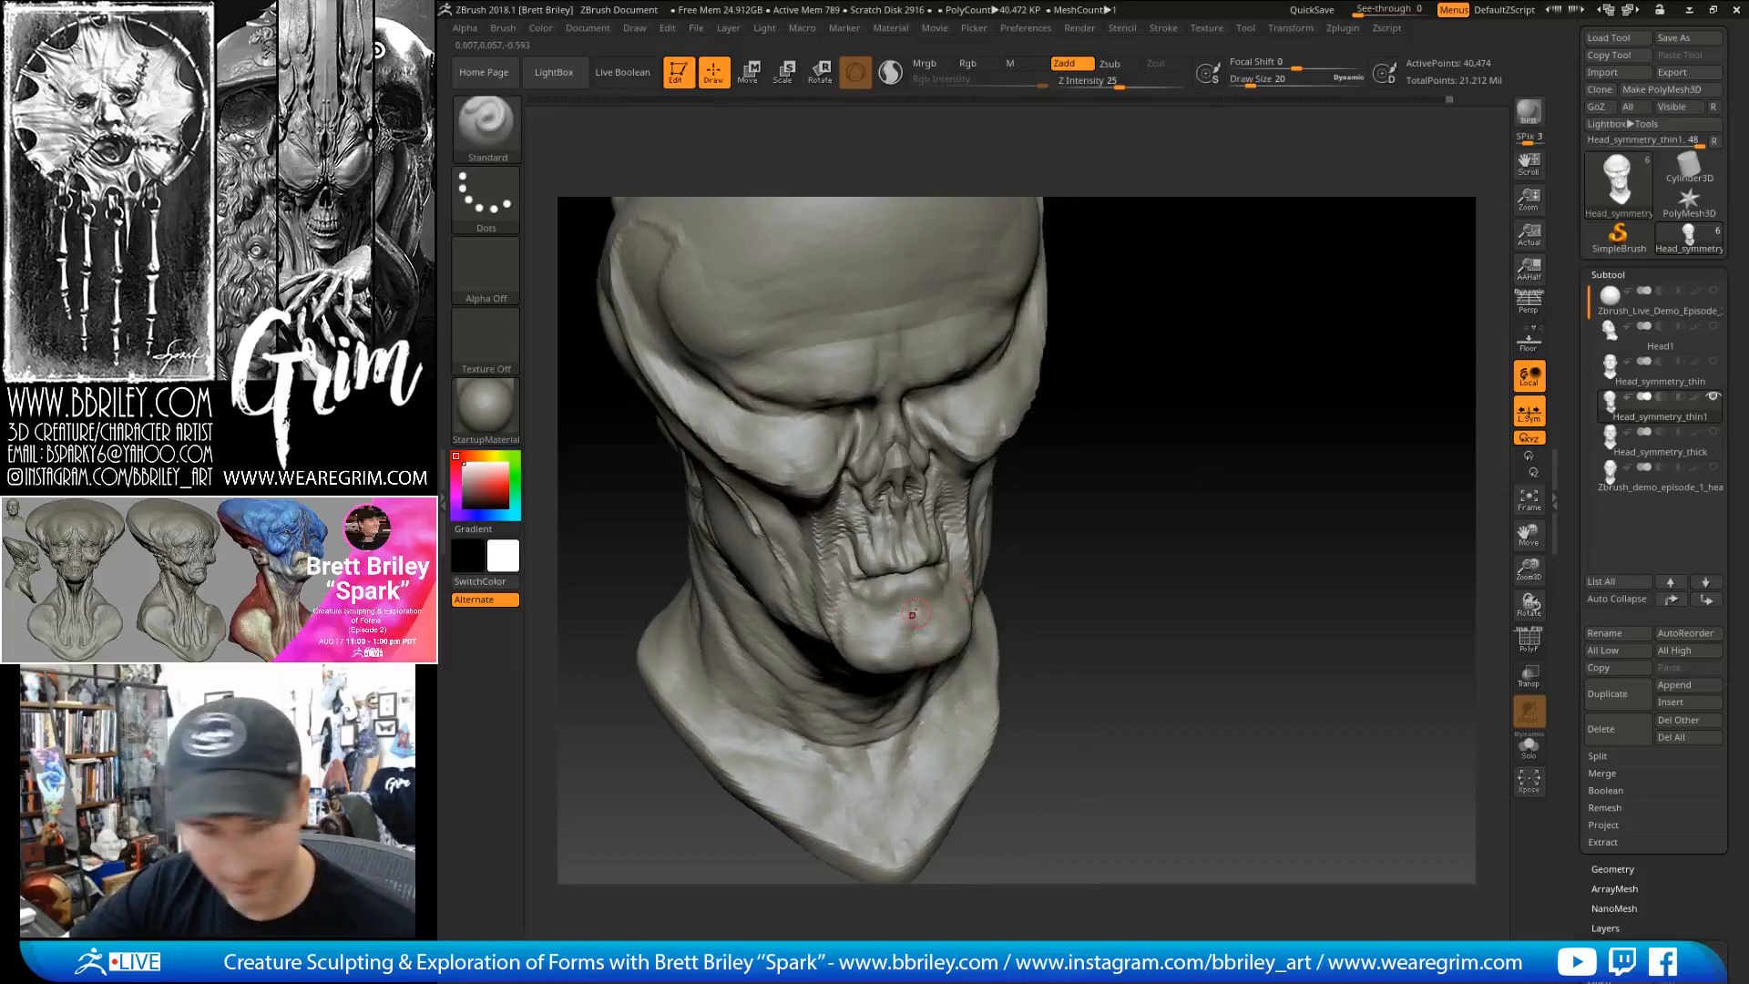
type("s15")
key("Return")
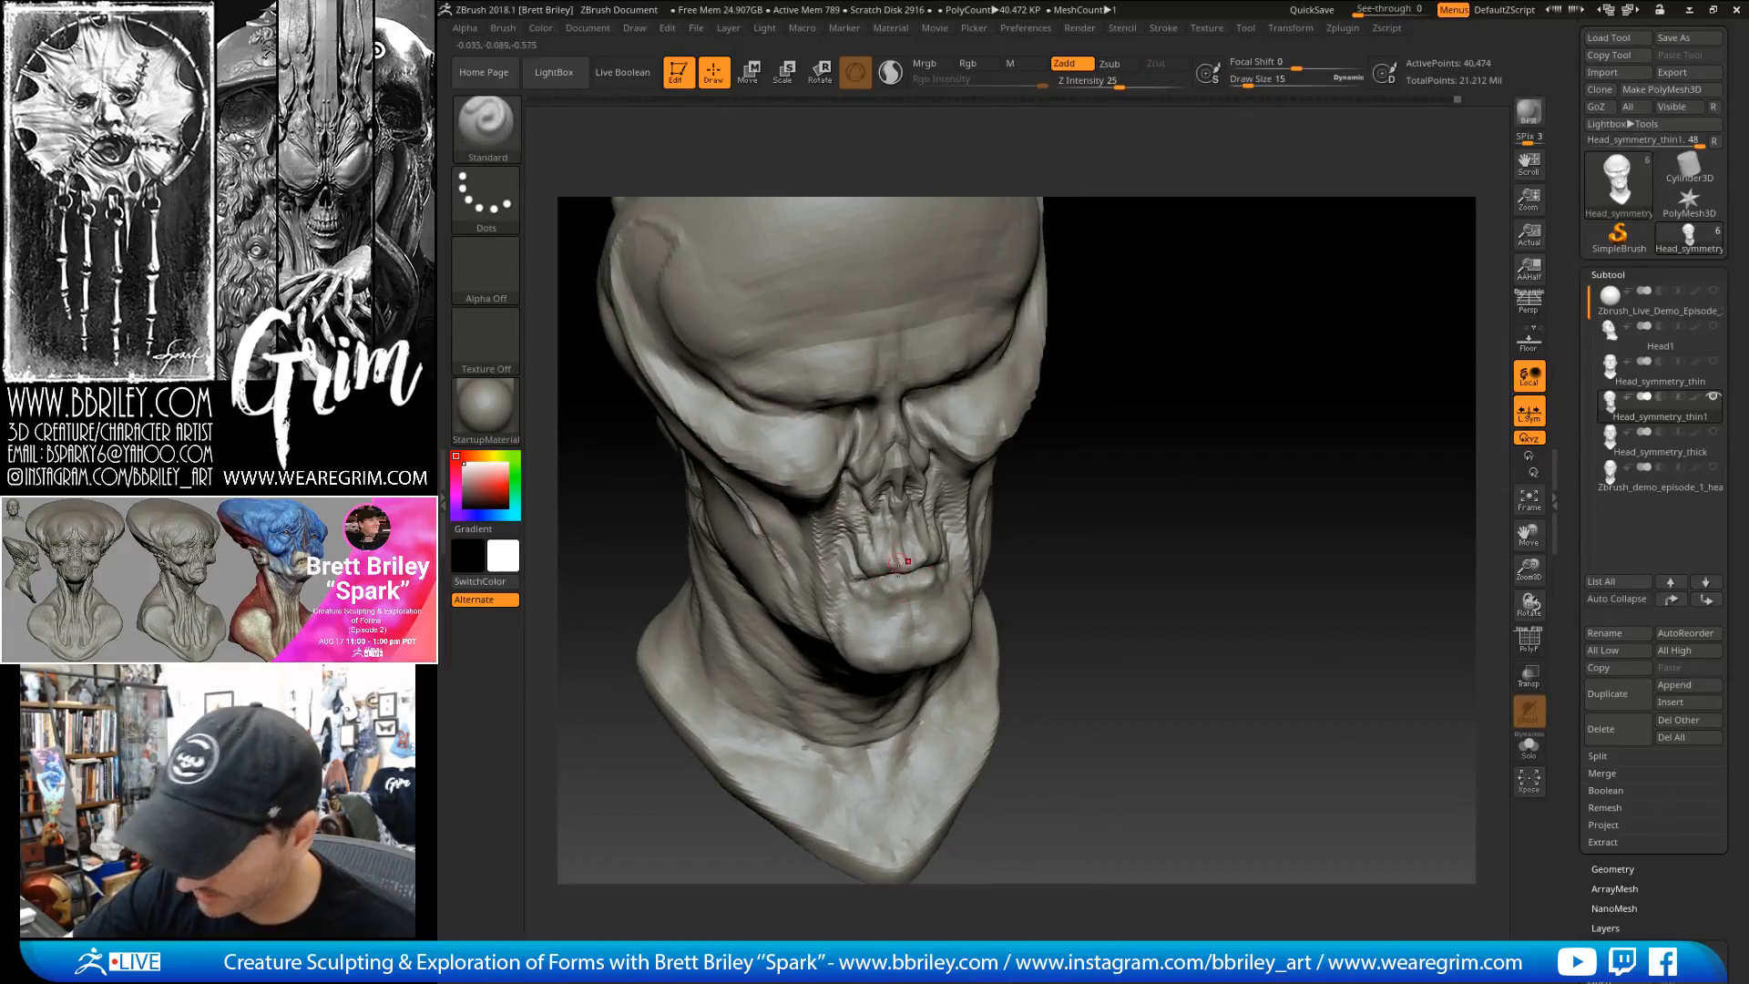
- Carve creases into the lower lip and upper chin with the DamStandard brush at draw size 15
key("b")
key("d")
key("s")
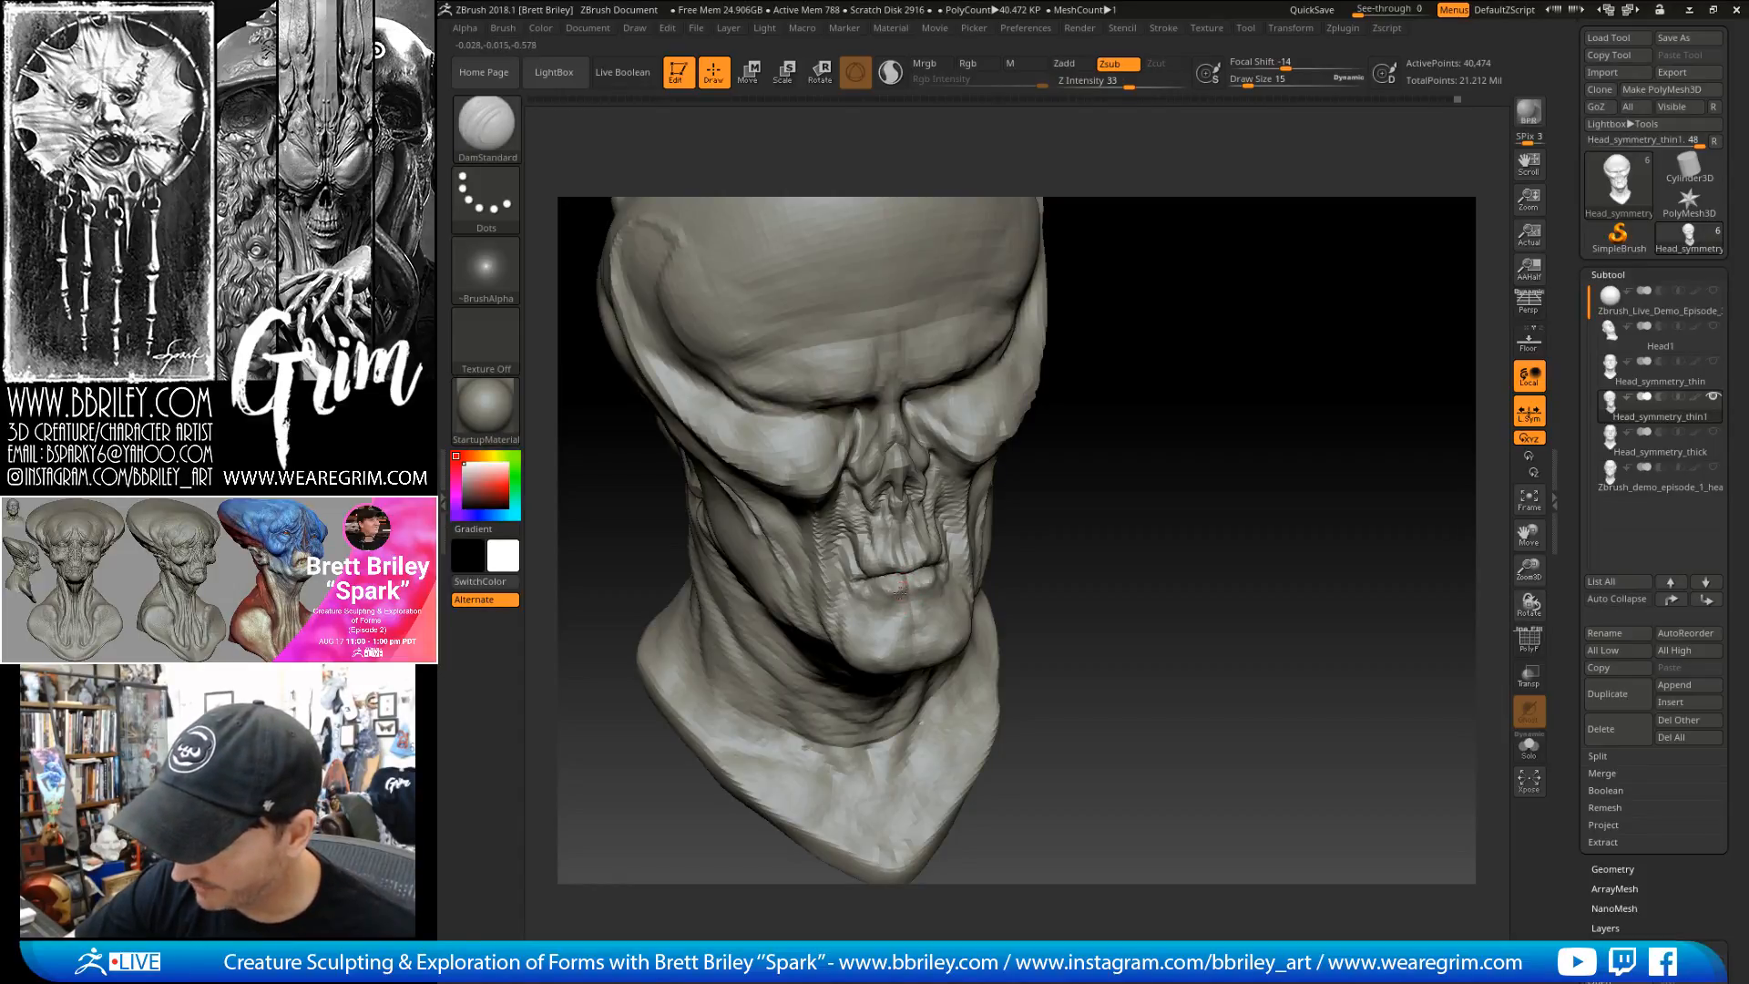
right_click_drag(901, 589, 889, 597, "shift")
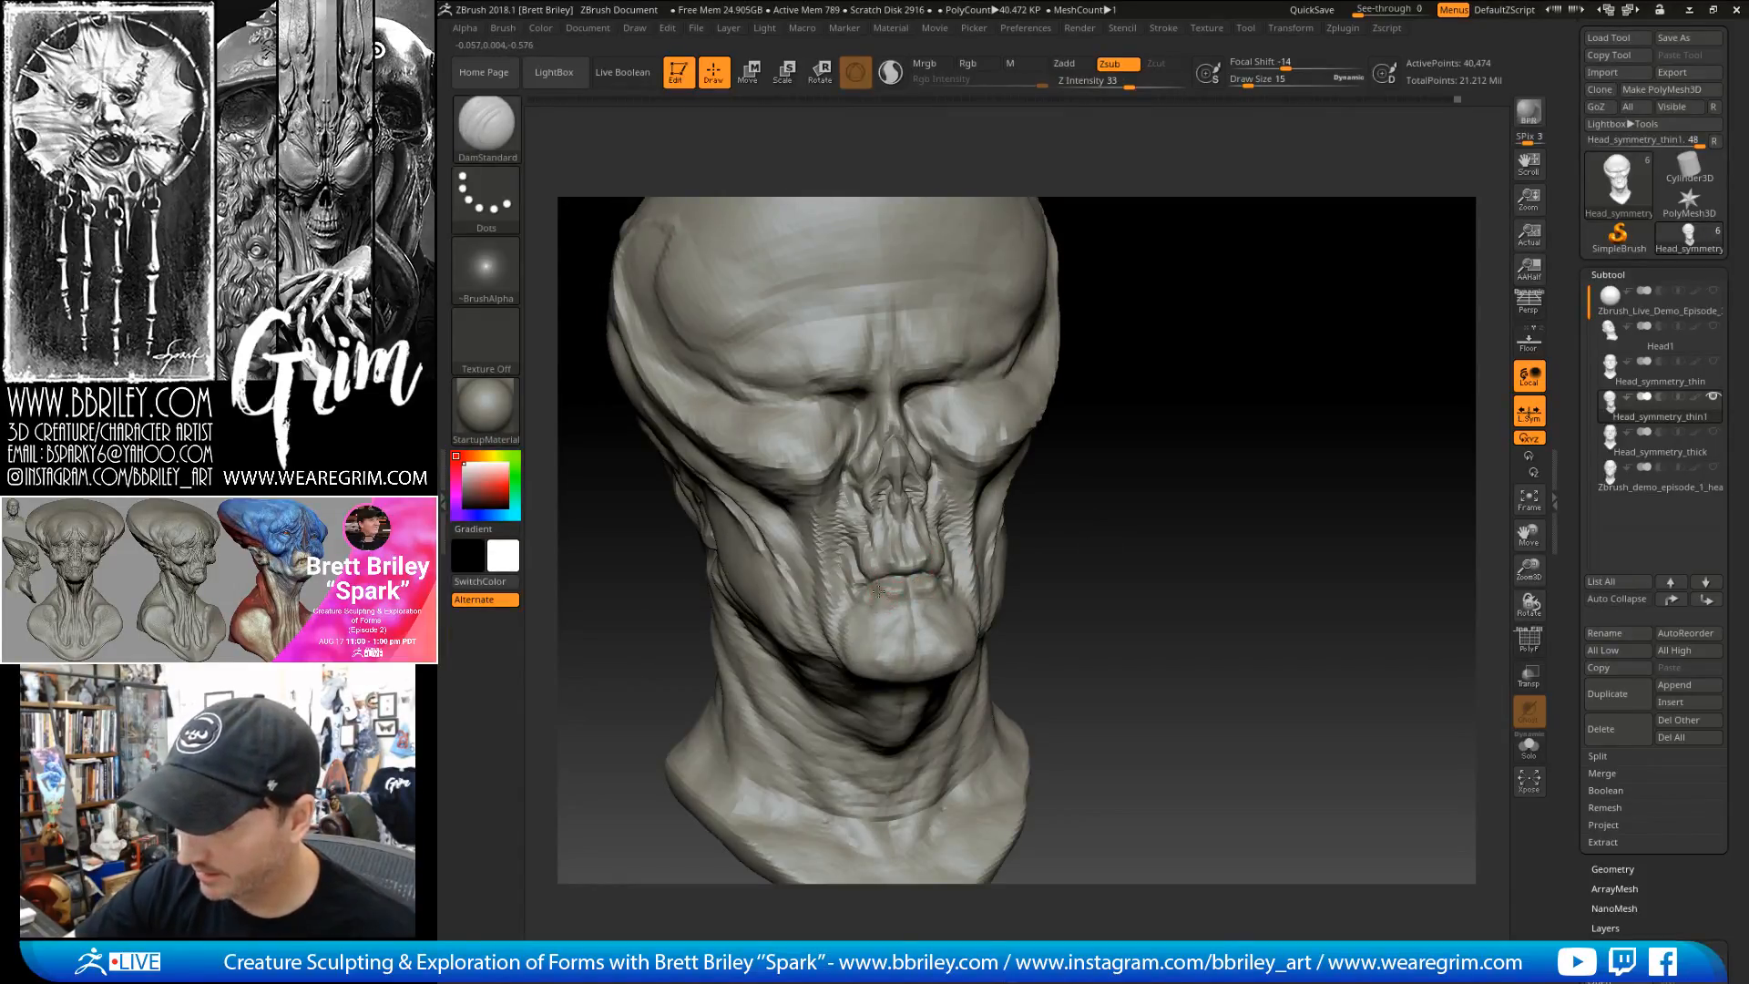
left_click_drag(1044, 571, 1044, 552)
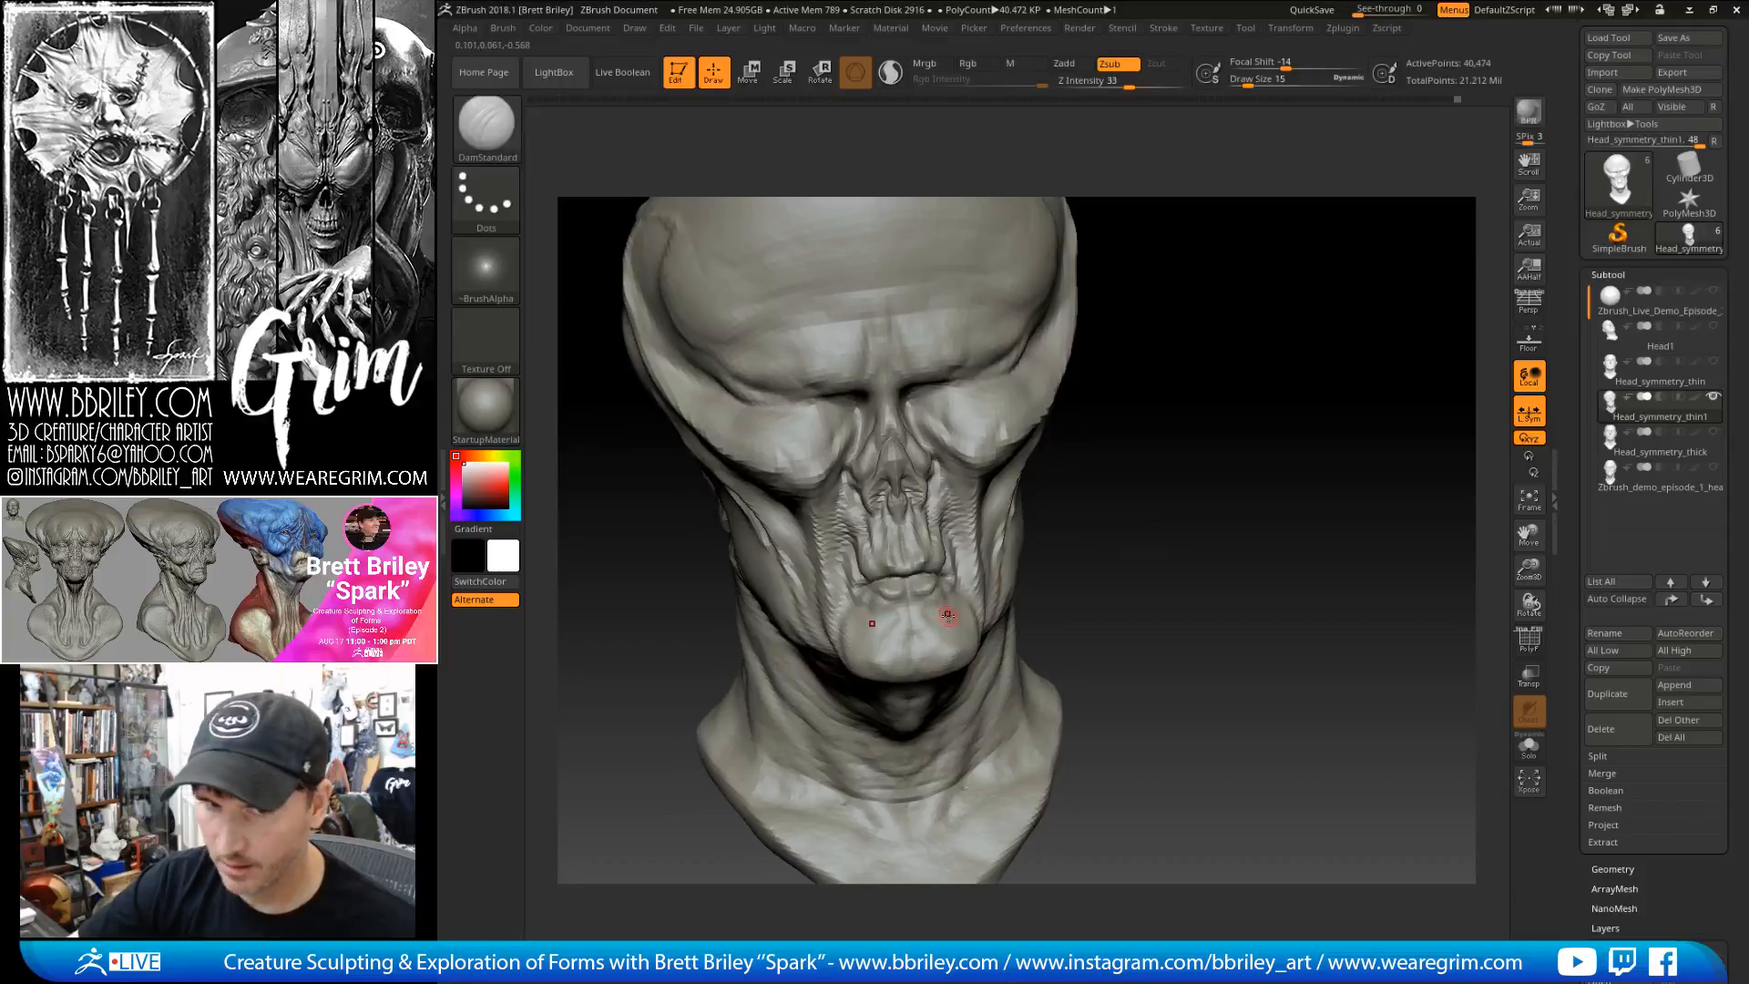
left_click_drag(1192, 500, 995, 556)
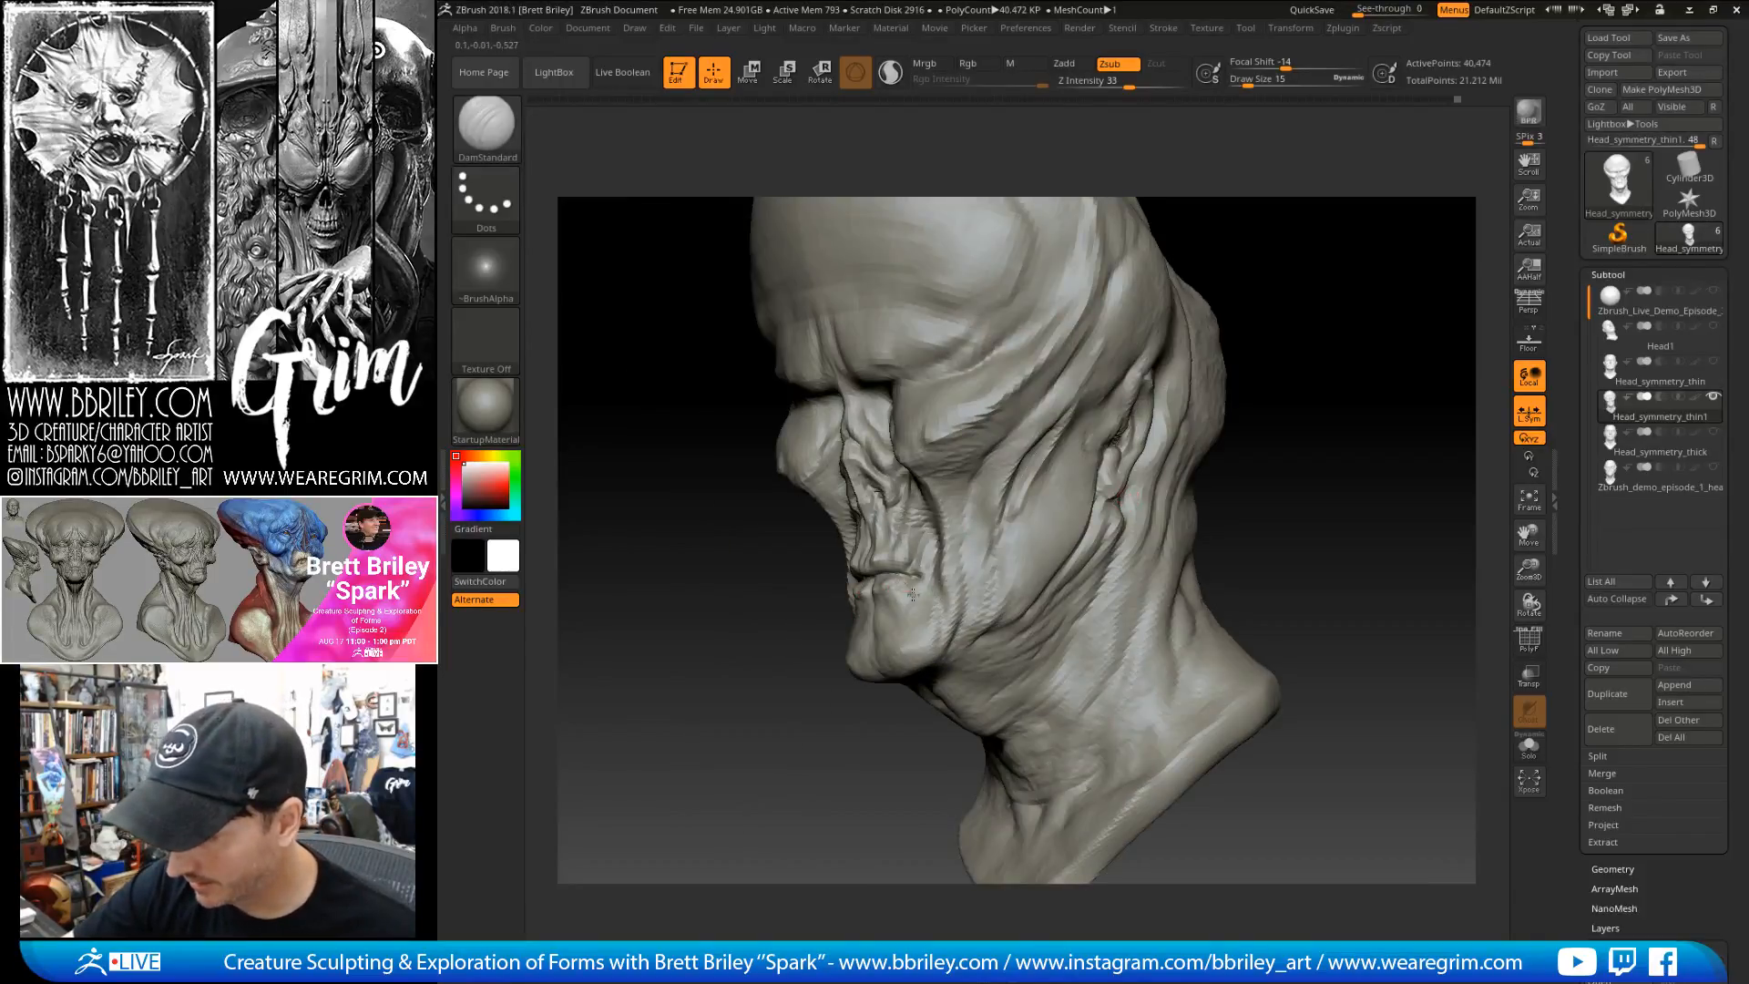
- Add volume to the lips from the side with the Clay brush
mouse_move(1343, 379)
left_mouse_down()
mouse_move(1277, 374)
mouse_move(1397, 359)
mouse_move(1339, 370)
left_mouse_up()
left_click_drag(1038, 501, 1027, 507)
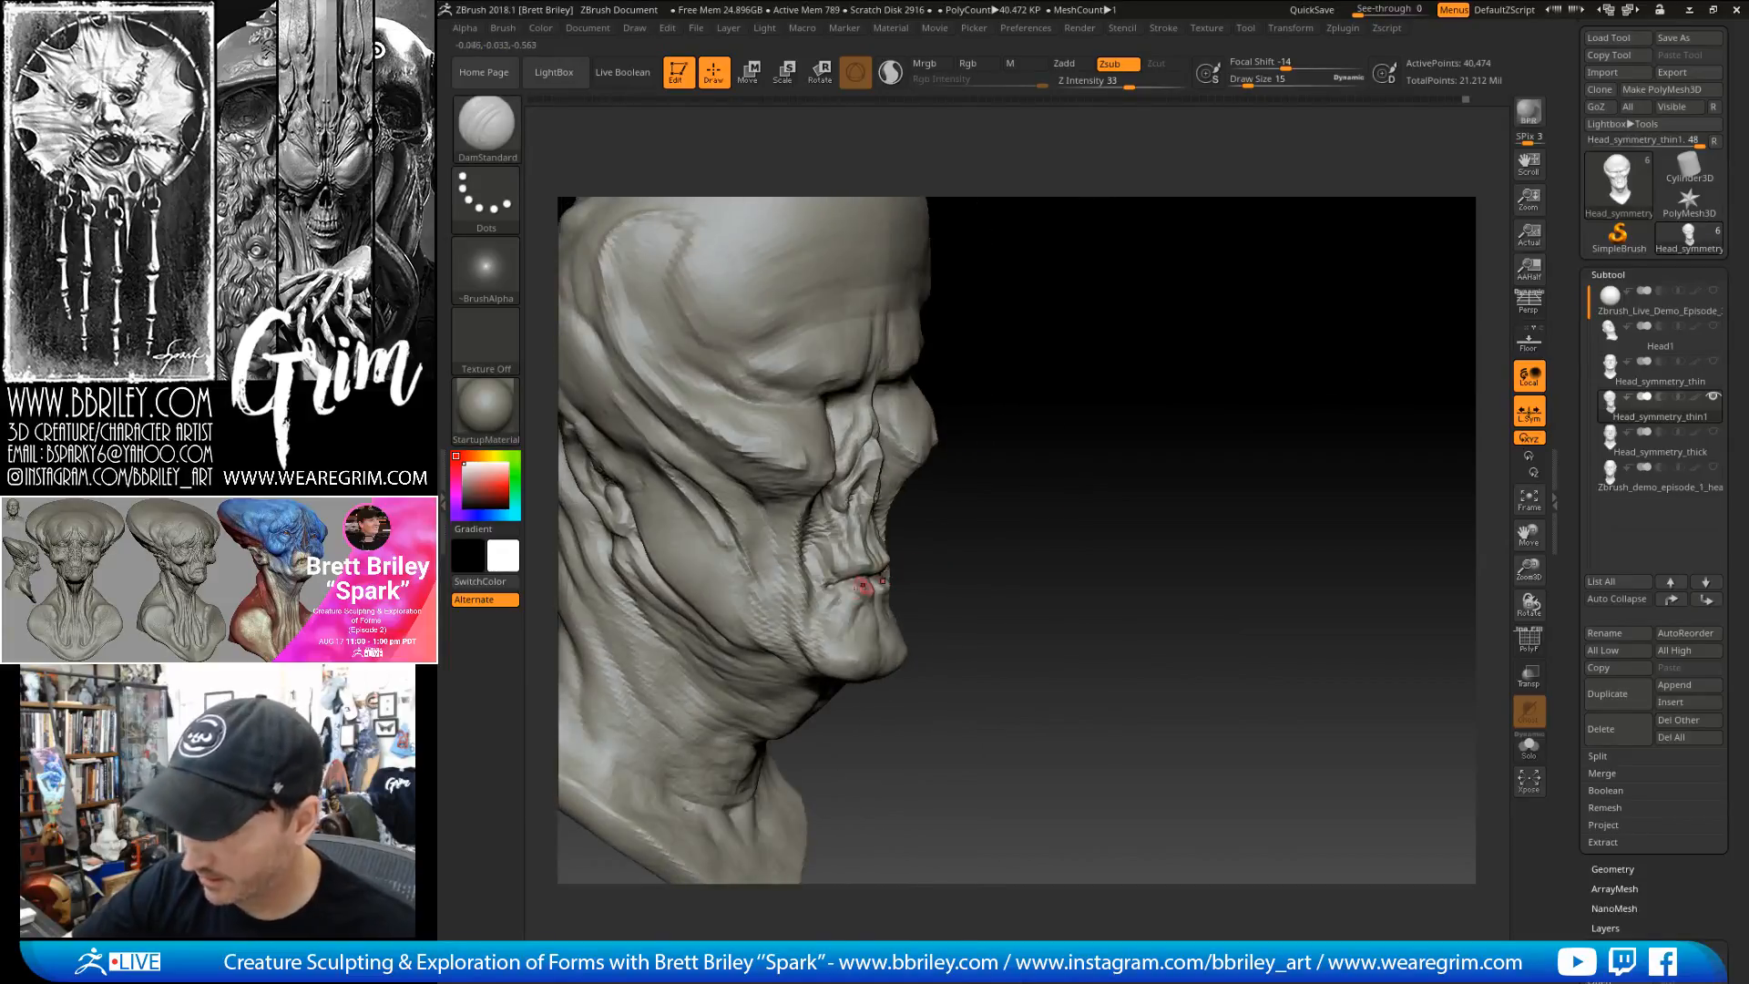
key("b")
key("c")
key("l")
mouse_move(864, 584)
left_mouse_down()
mouse_move(907, 572)
mouse_move(896, 584)
left_mouse_up()
- Adjust the shape of the mouth area with the Move brush at draw size 34
key("b")
key("m")
key("v")
left_click_drag(1312, 365, 1370, 221)
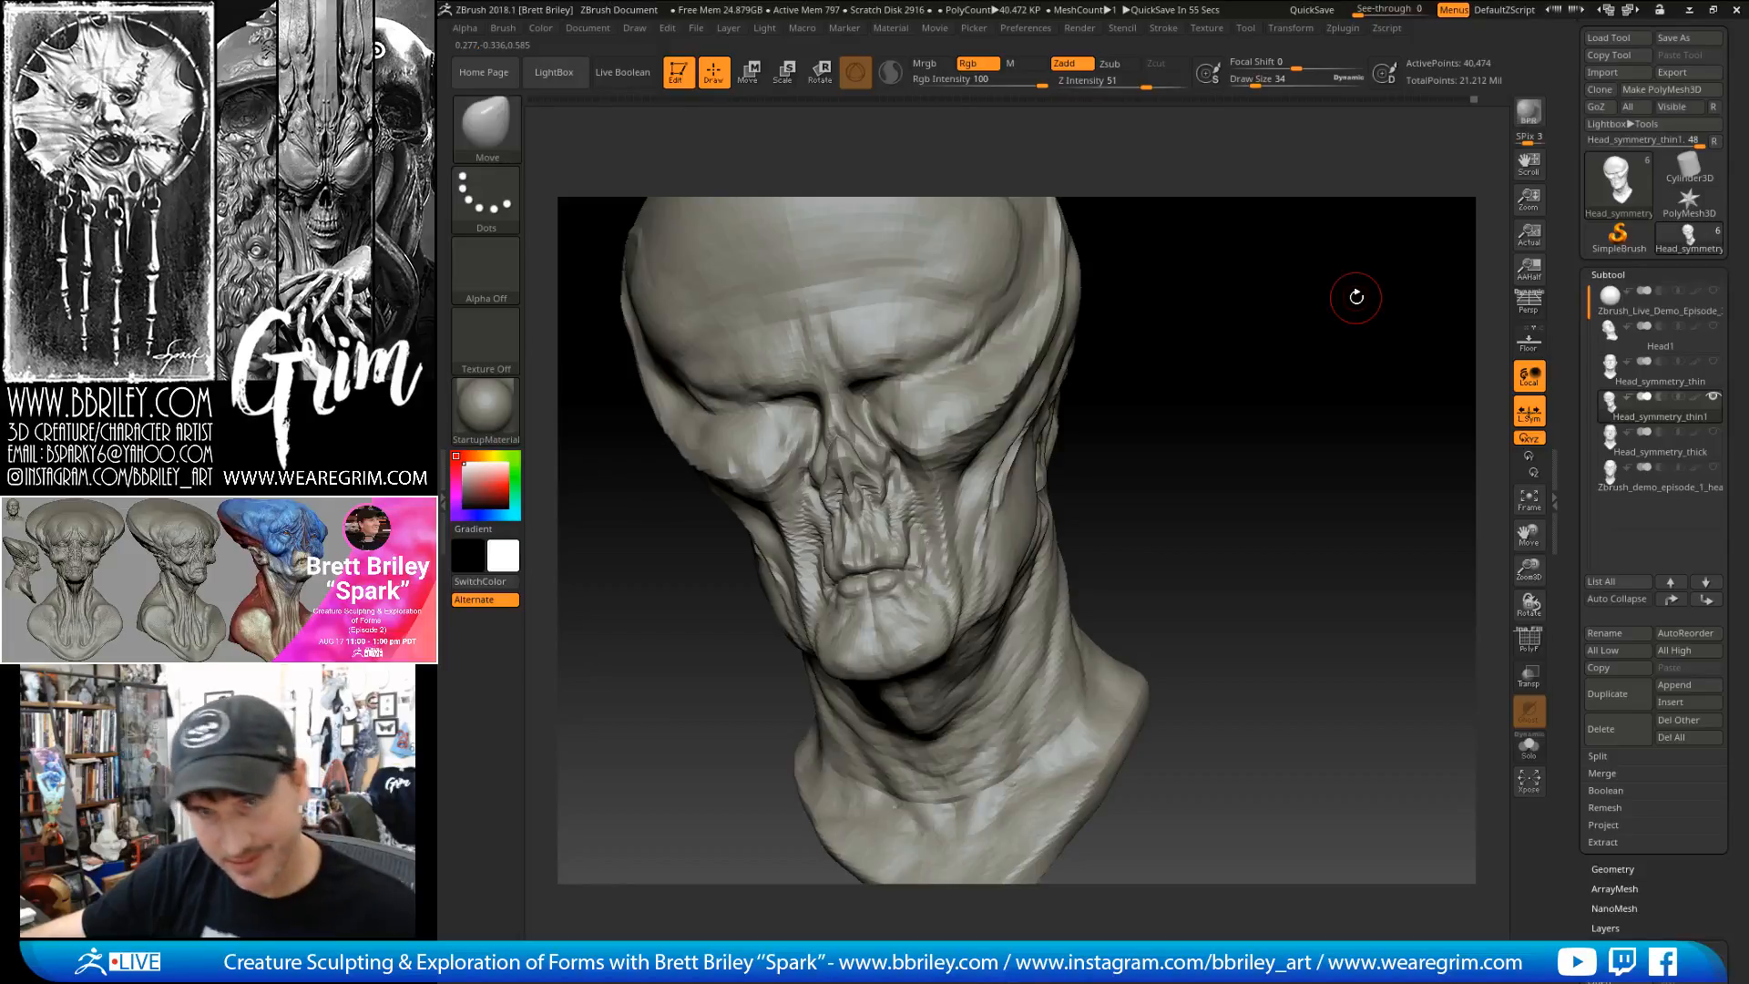
- Carve vertical furrows between the brows and into the lower forehead with the DamStandard brush at draw size 18
mouse_move(1355, 297)
left_mouse_down()
mouse_move(1218, 379)
mouse_move(1230, 497)
mouse_move(1193, 456)
left_mouse_up()
key("b")
key("d")
key("s")
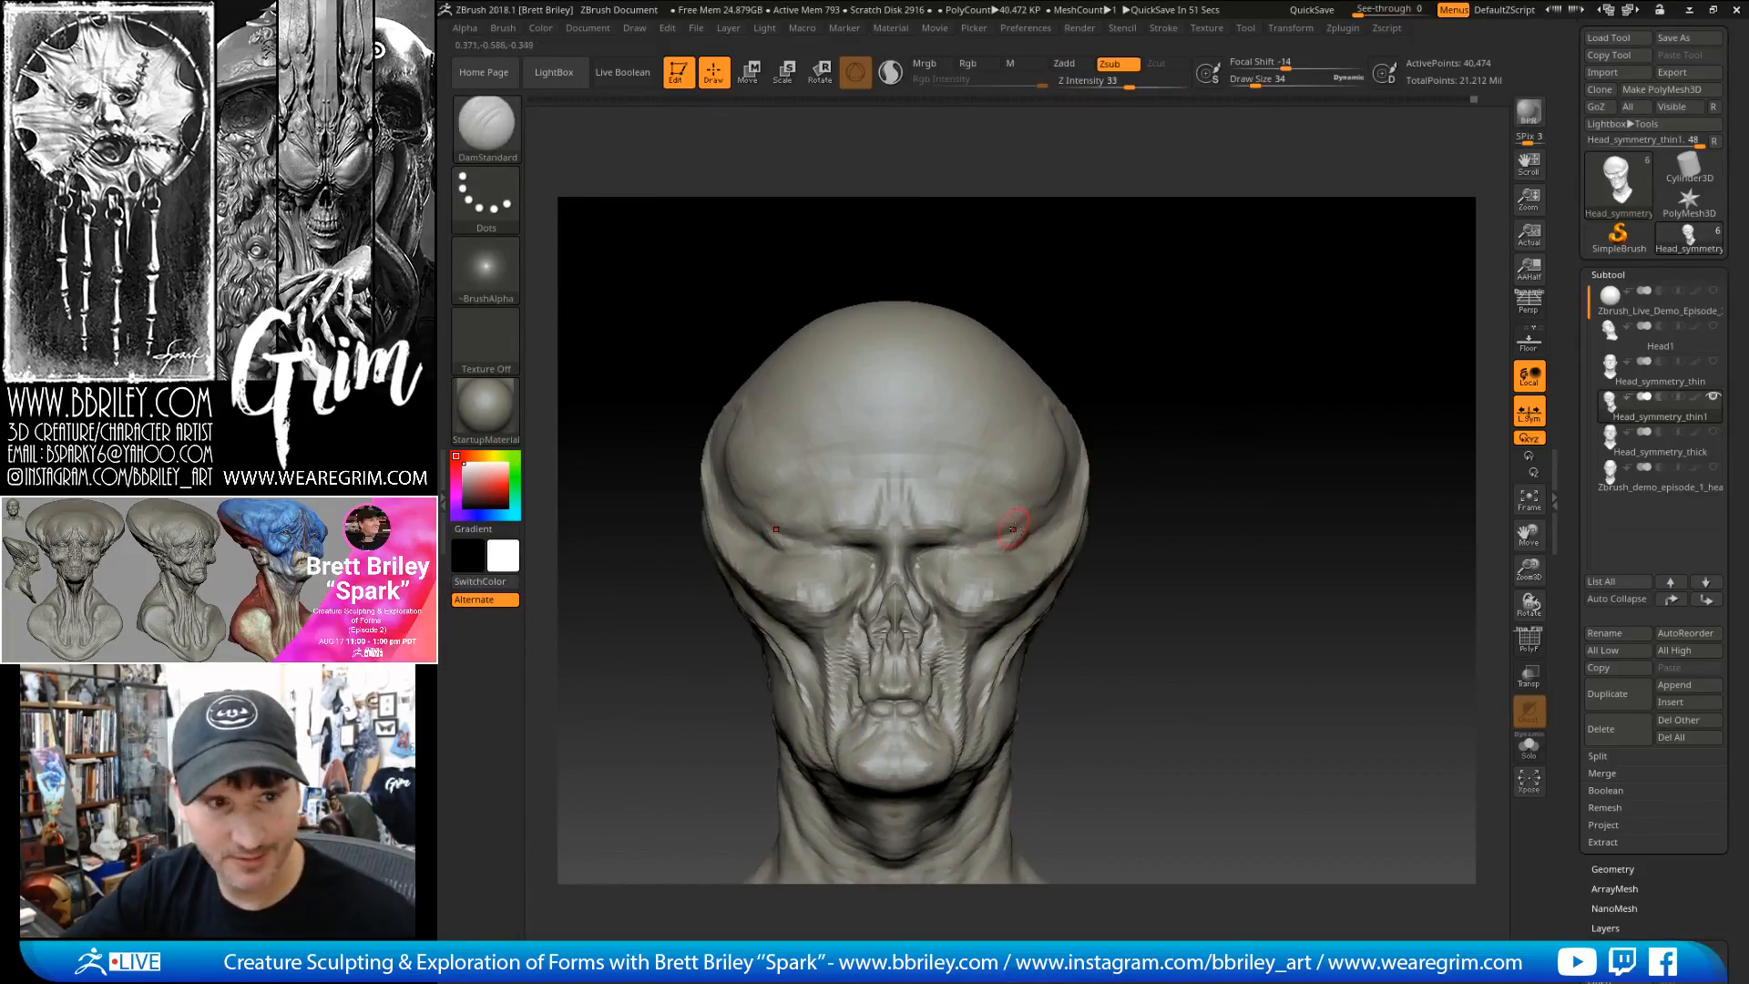
key("bracketleft")
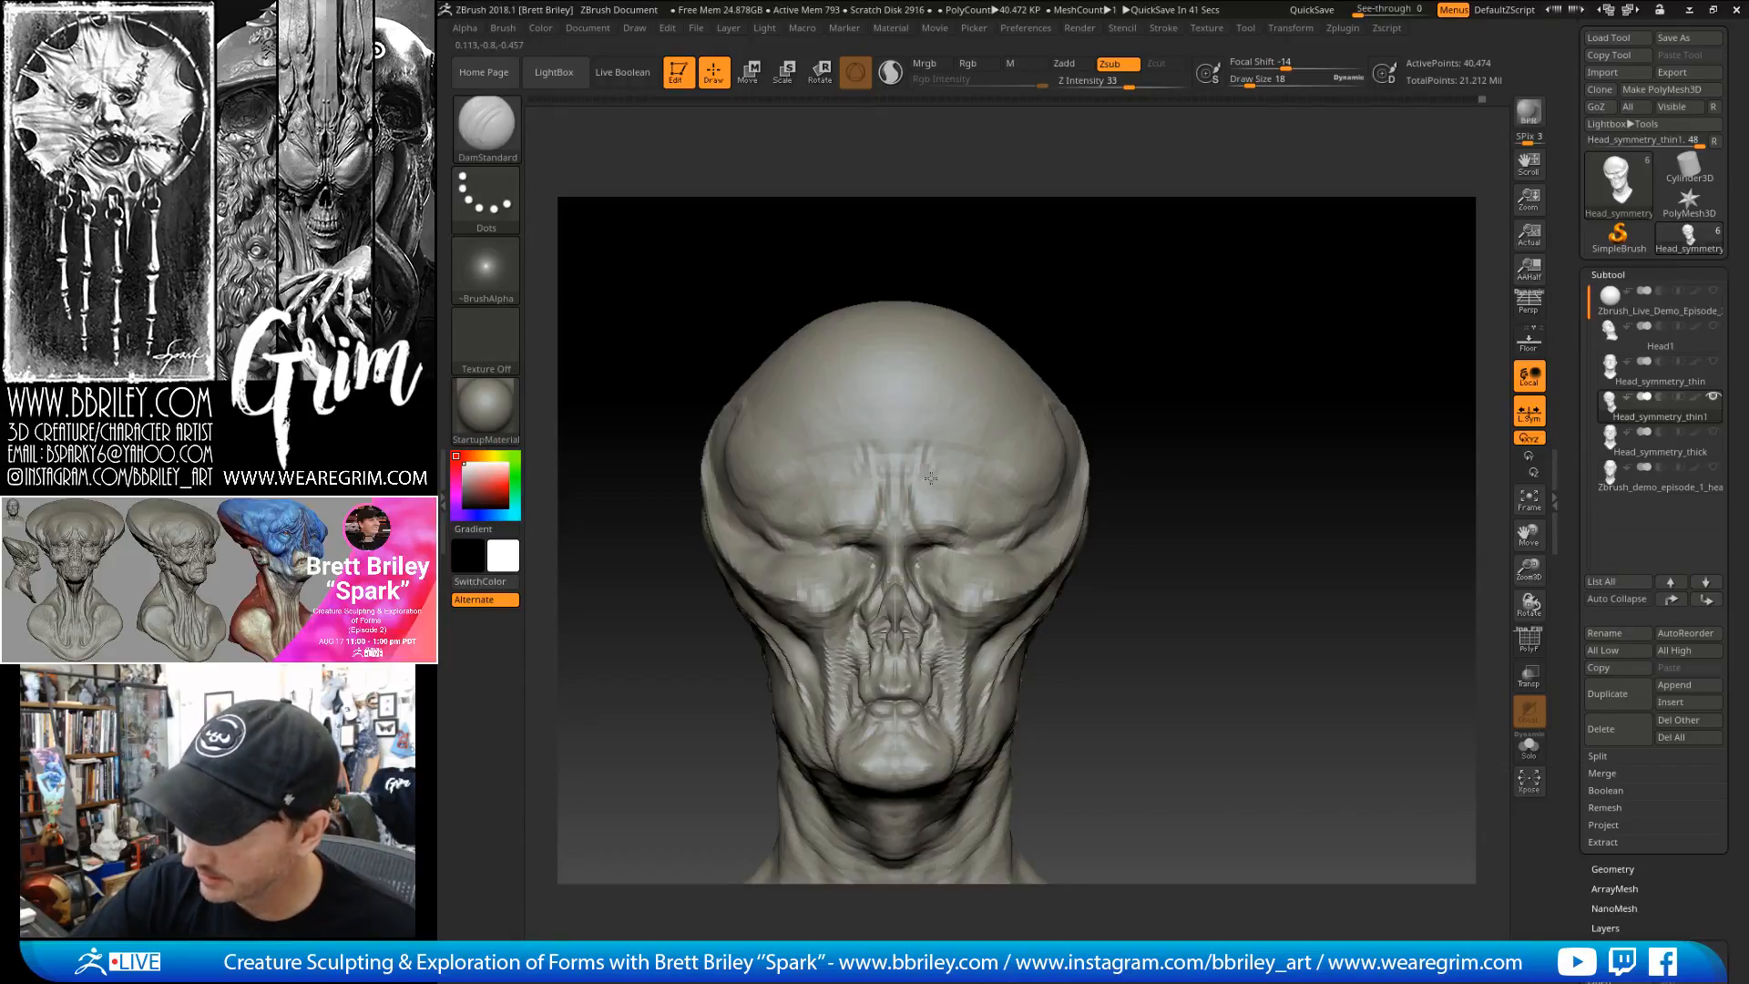
- Raise wrinkle folds between the brows and up the central forehead with the Standard brush at draw size 18
key("b")
key("s")
key("t")
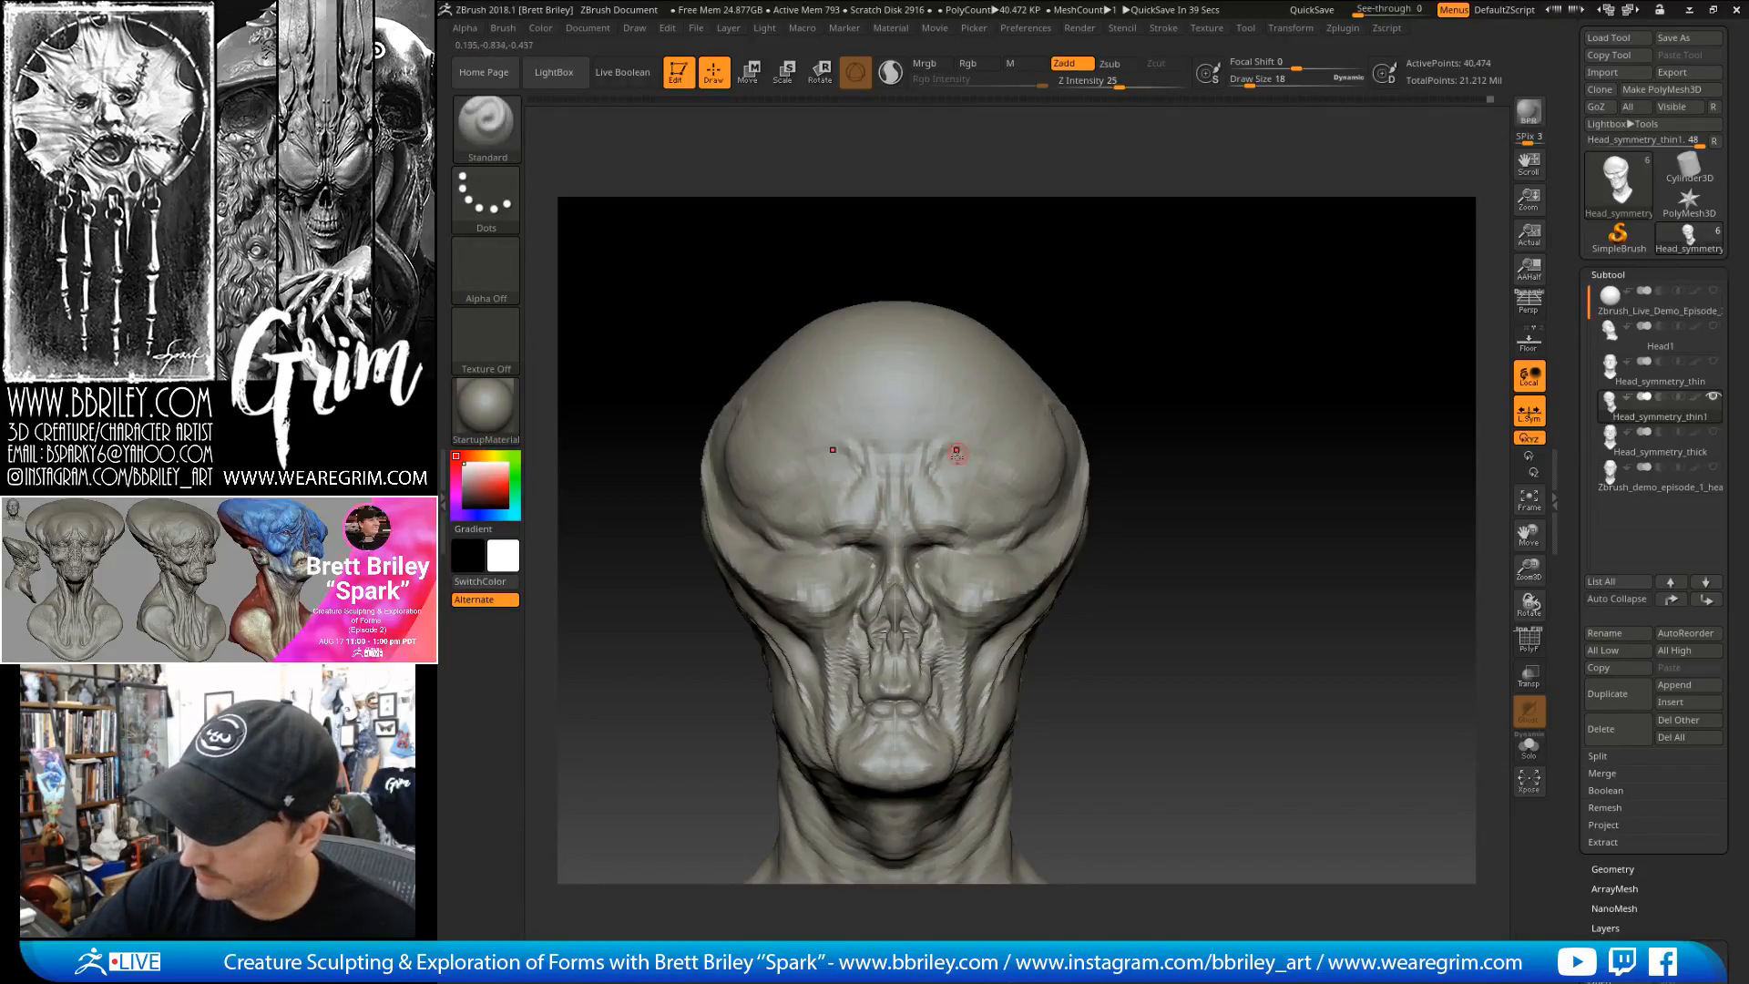
left_click_drag(1135, 261, 1094, 248)
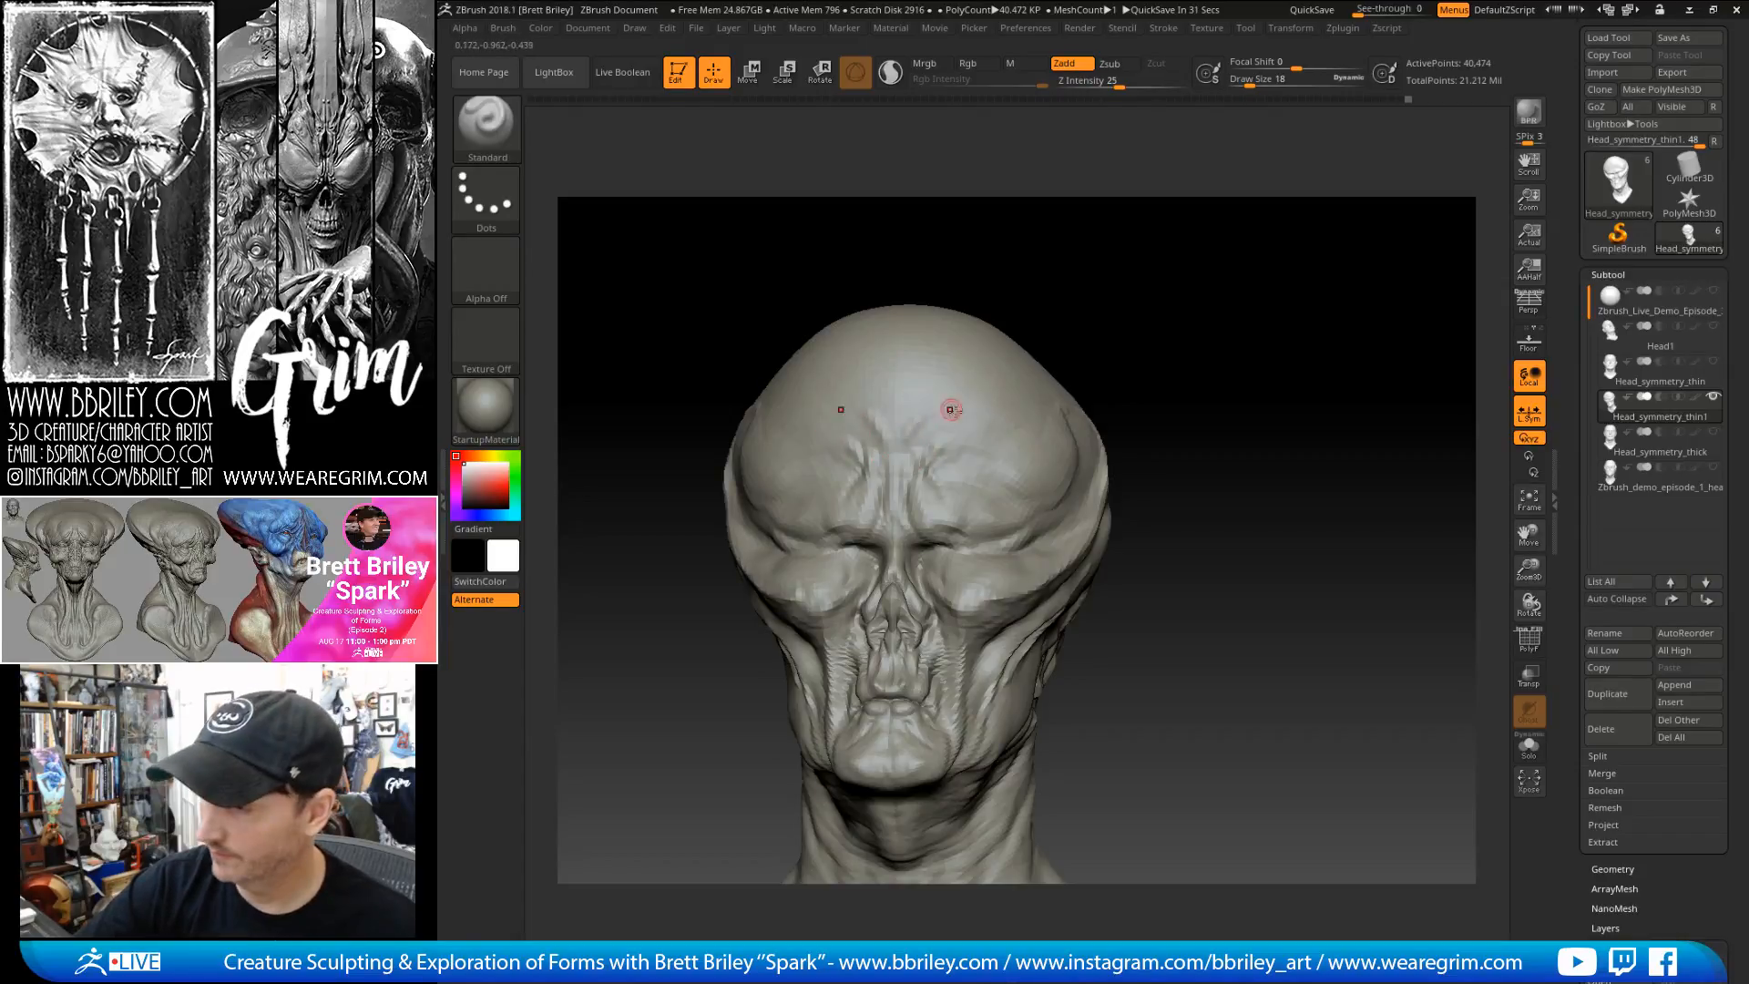
mouse_move(966, 416)
left_mouse_down()
mouse_move(900, 461)
mouse_move(897, 499)
left_mouse_up()
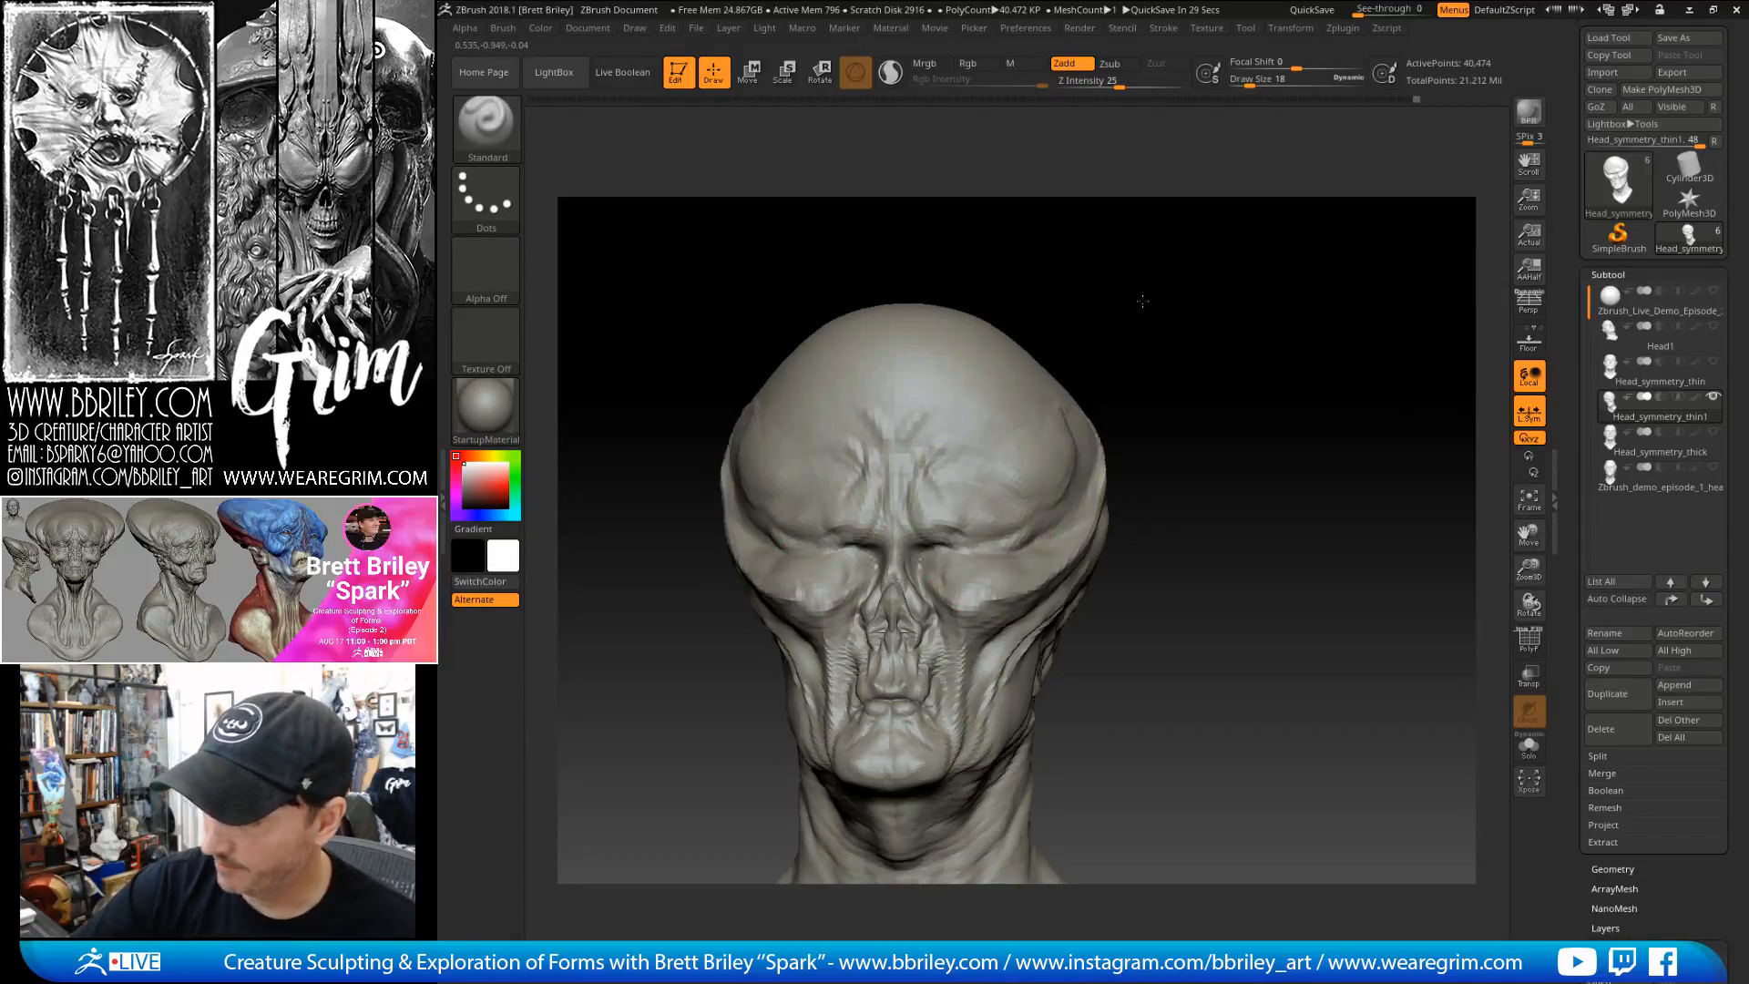
left_click_drag(1136, 294, 938, 596)
left_click_drag(1085, 308, 1097, 325)
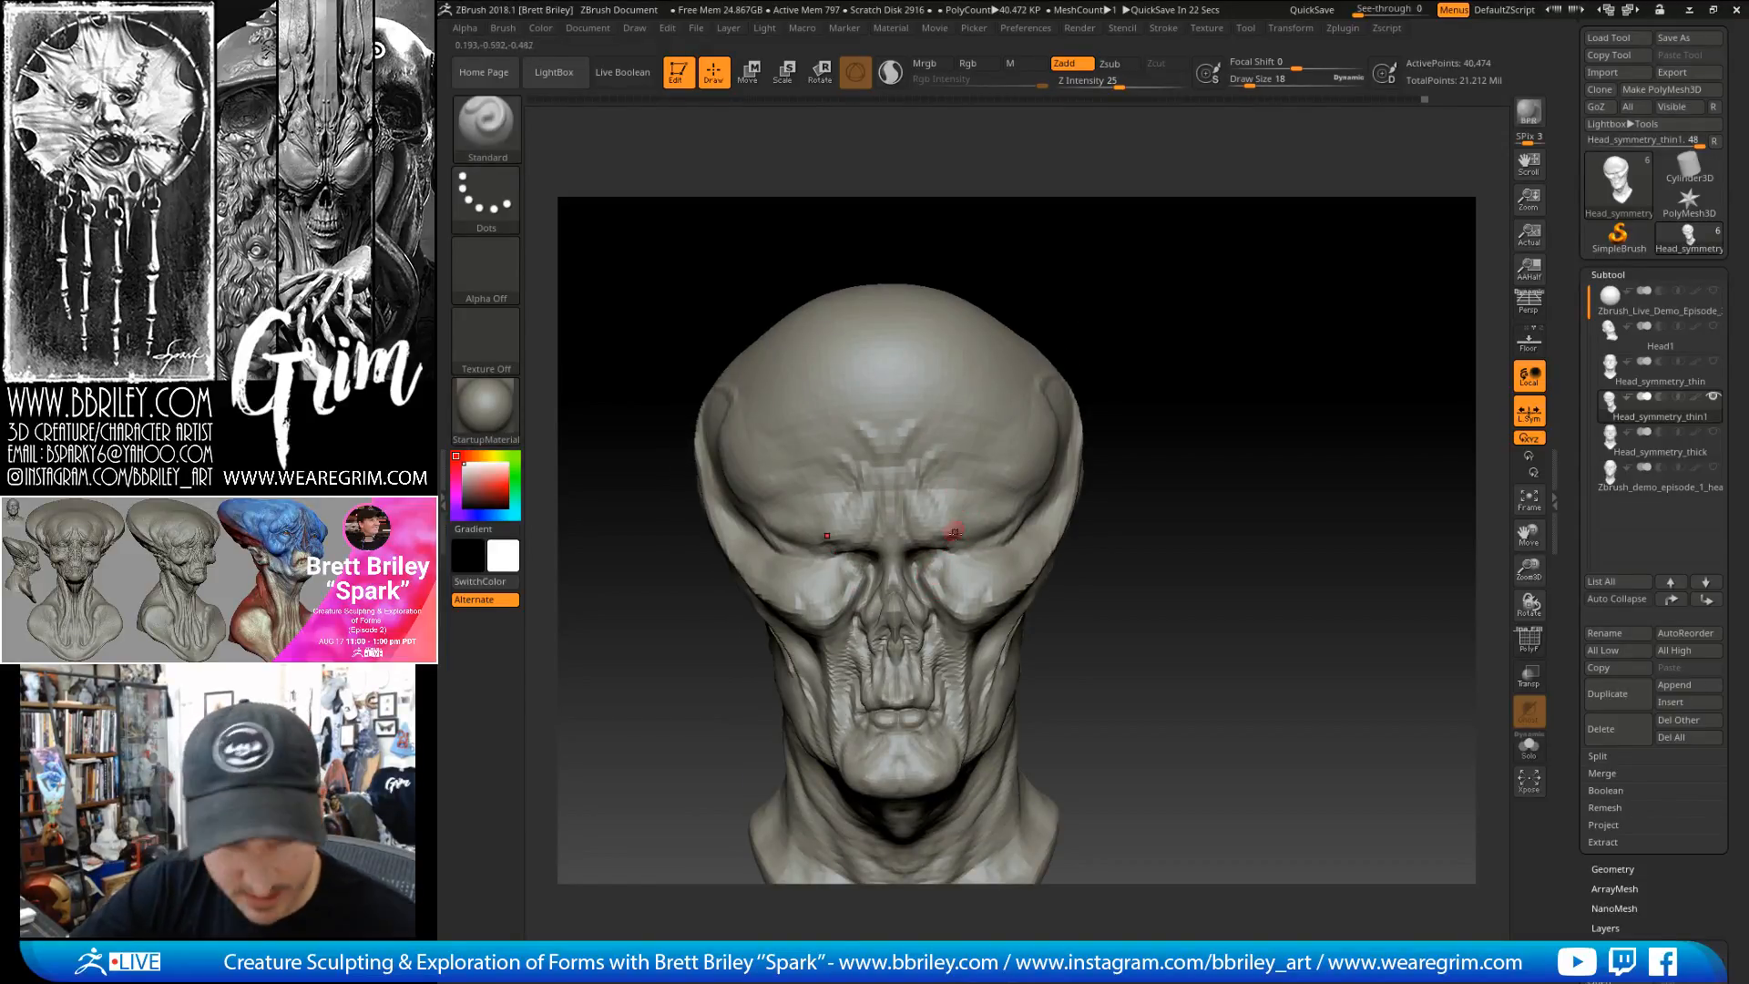
- Cut finer creases around the brows, inner eye area and forehead folds with the DamStandard brush at draw size 13
key("b")
key("d")
key("s")
mouse_move(1143, 358)
left_mouse_down()
mouse_move(1096, 349)
mouse_move(1090, 370)
left_mouse_up()
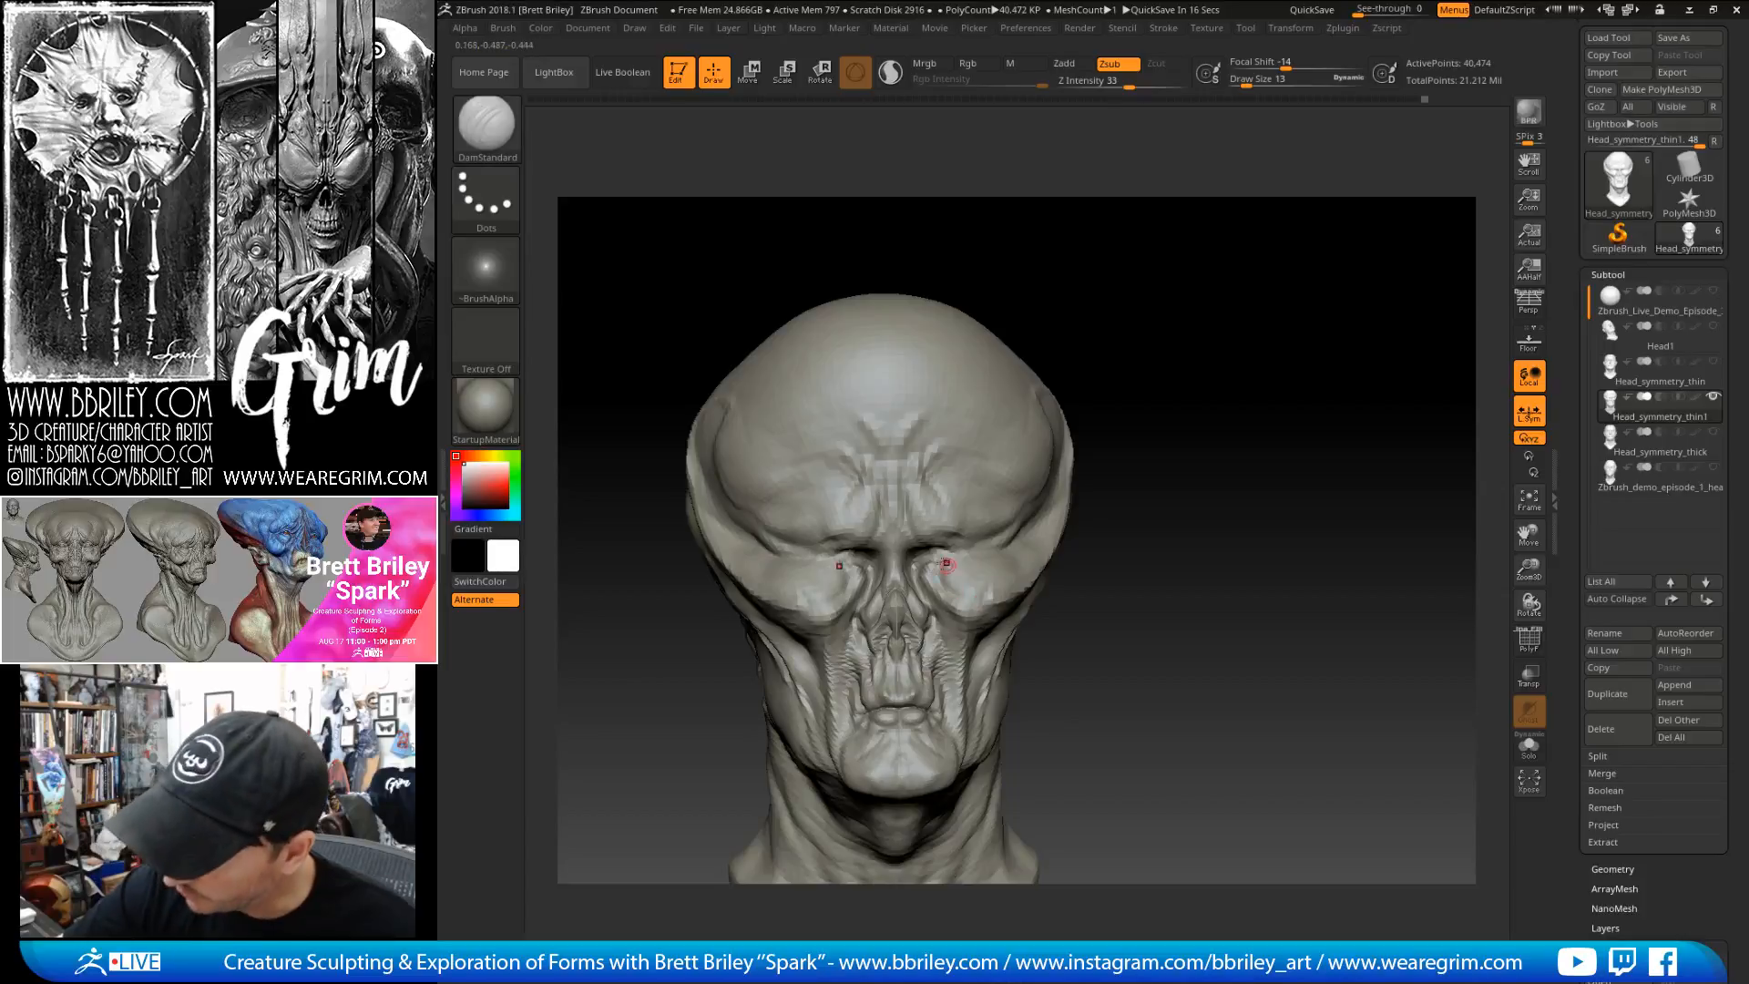
left_click_drag(1102, 401, 1046, 363)
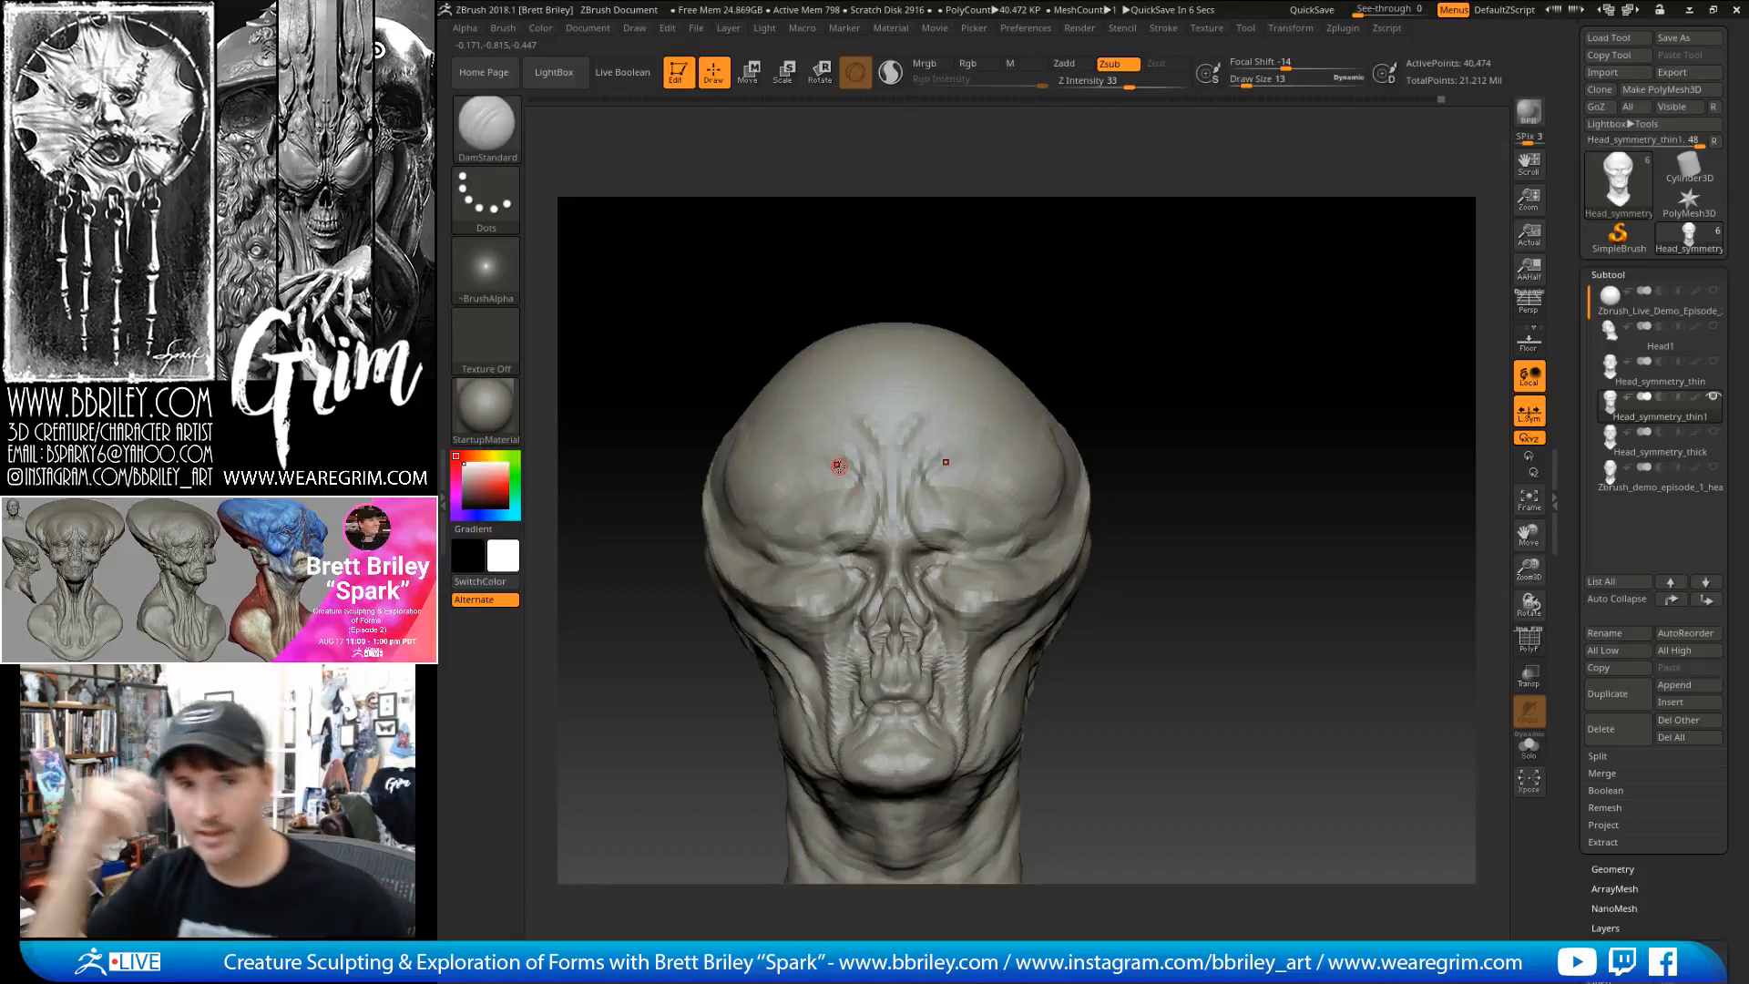
left_click_drag(1087, 330, 1090, 358)
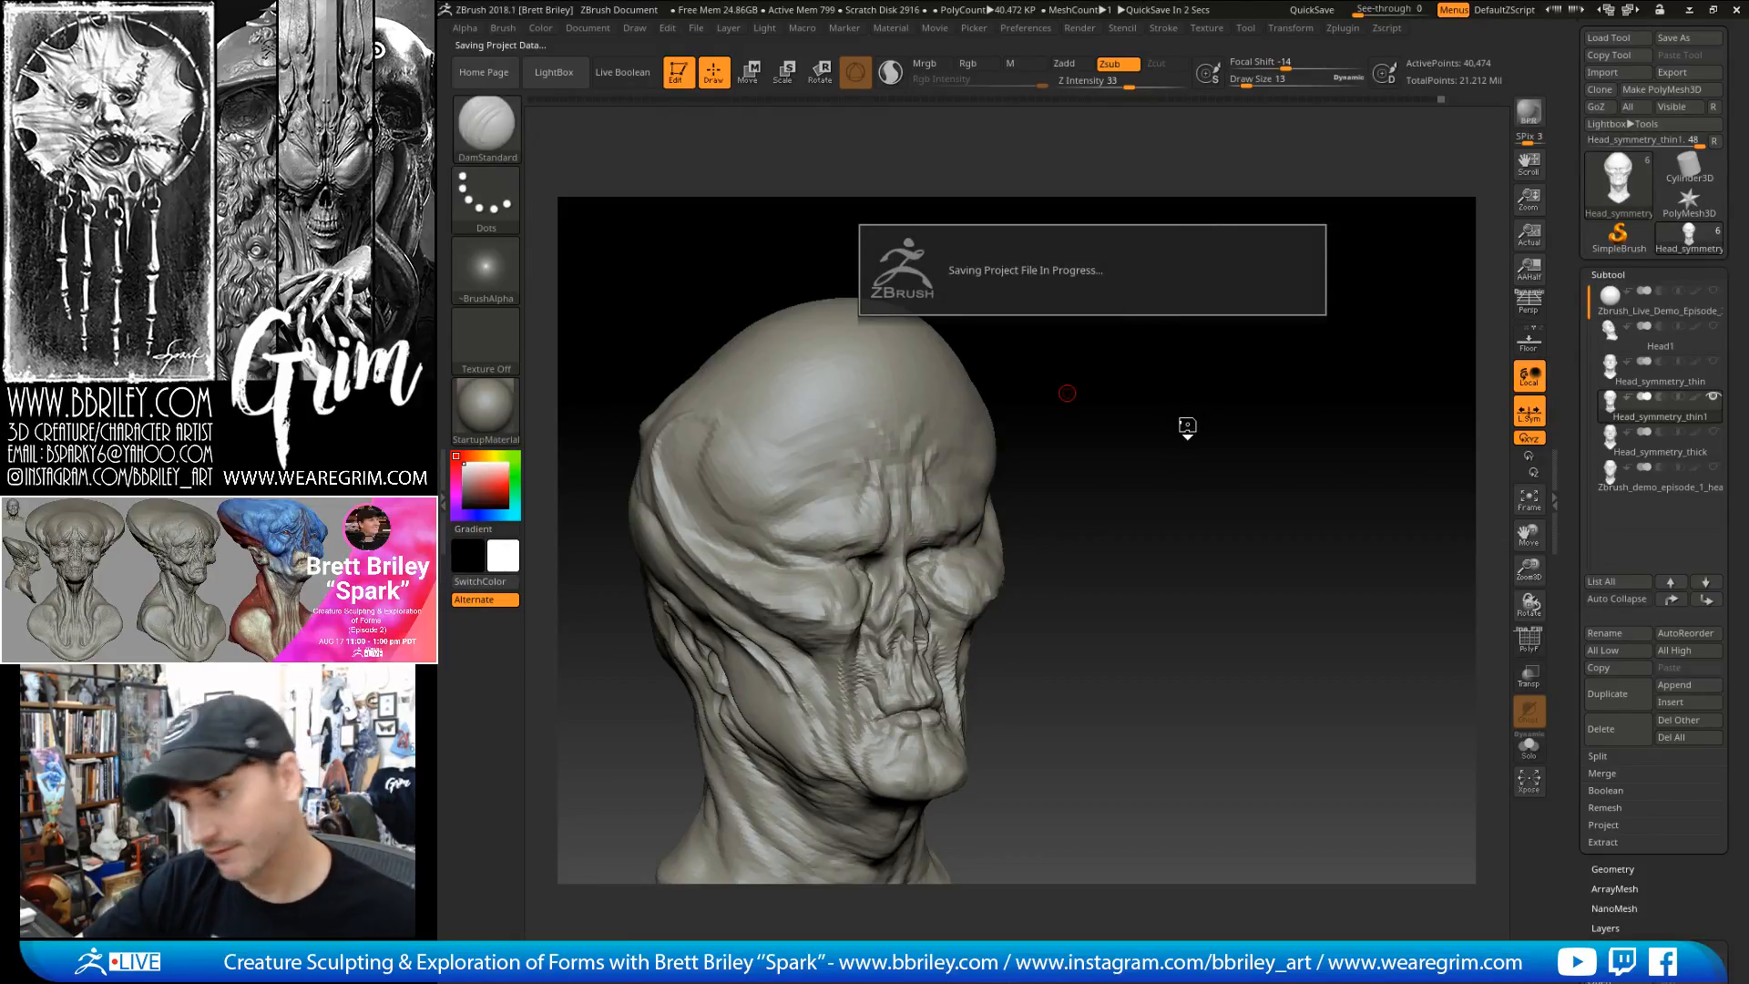
mouse_move(1191, 426)
left_mouse_down("shift")
mouse_move(1245, 412)
mouse_move(1198, 374)
mouse_move(1211, 352)
mouse_move(1196, 375)
left_mouse_up("shift")
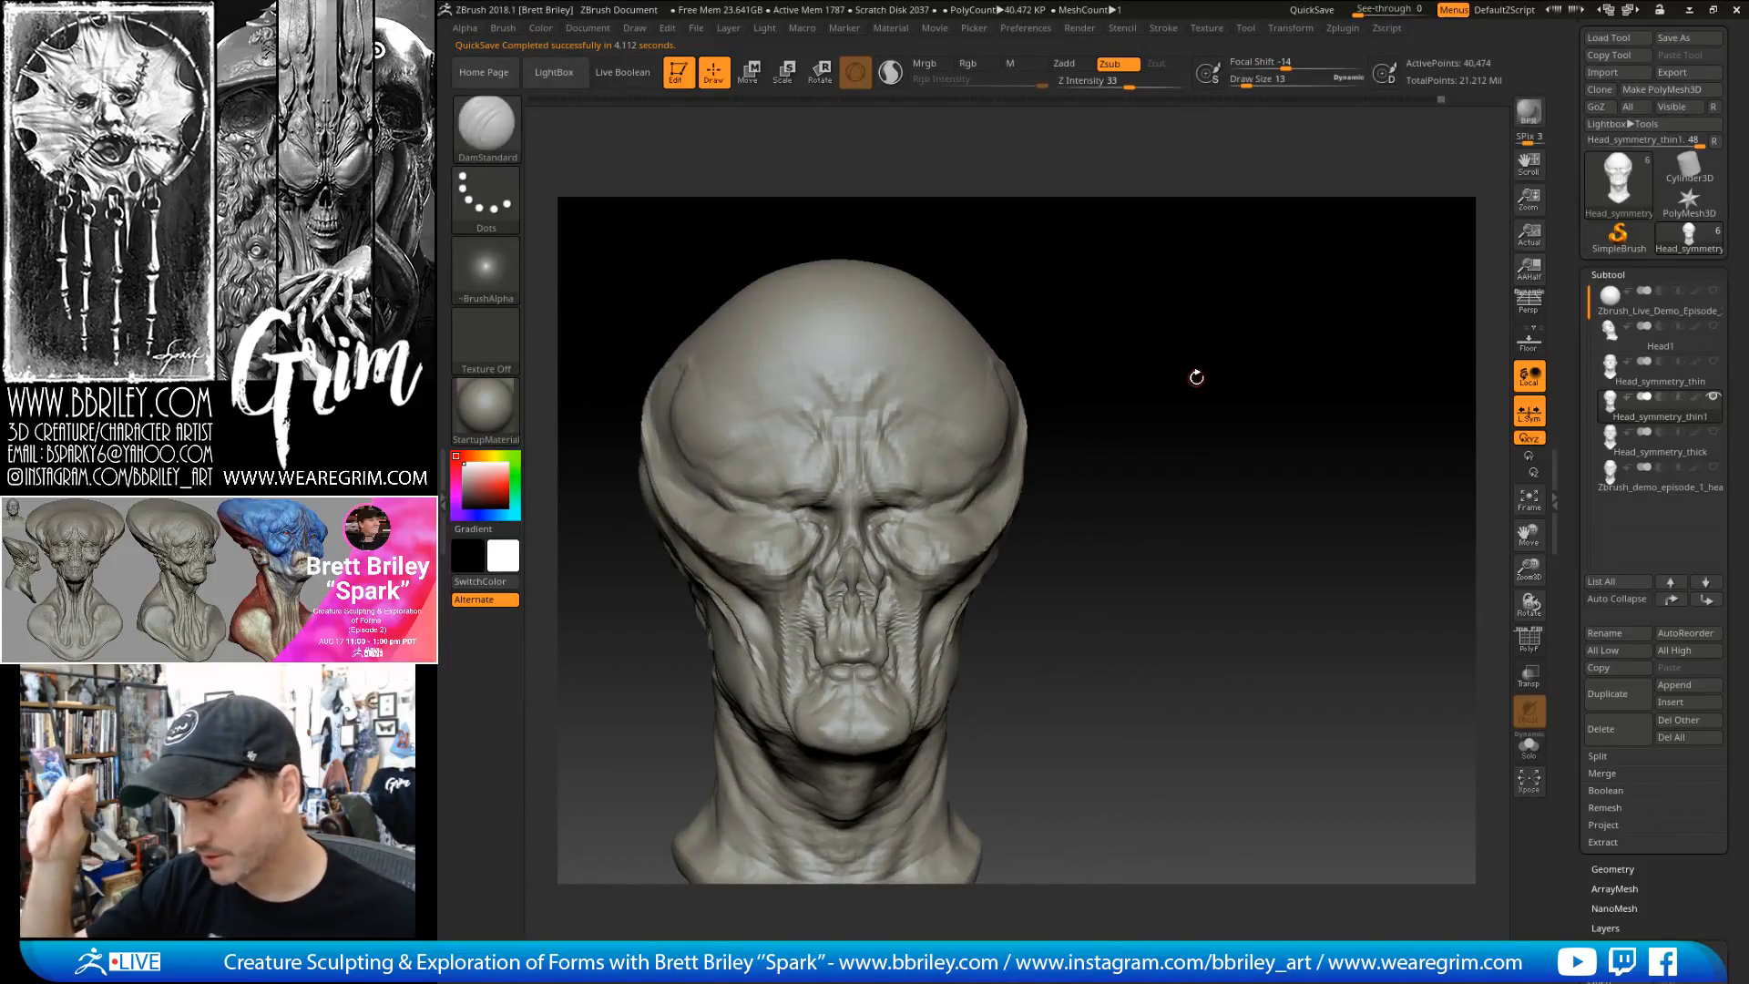
left_click_drag(1197, 376, 857, 569)
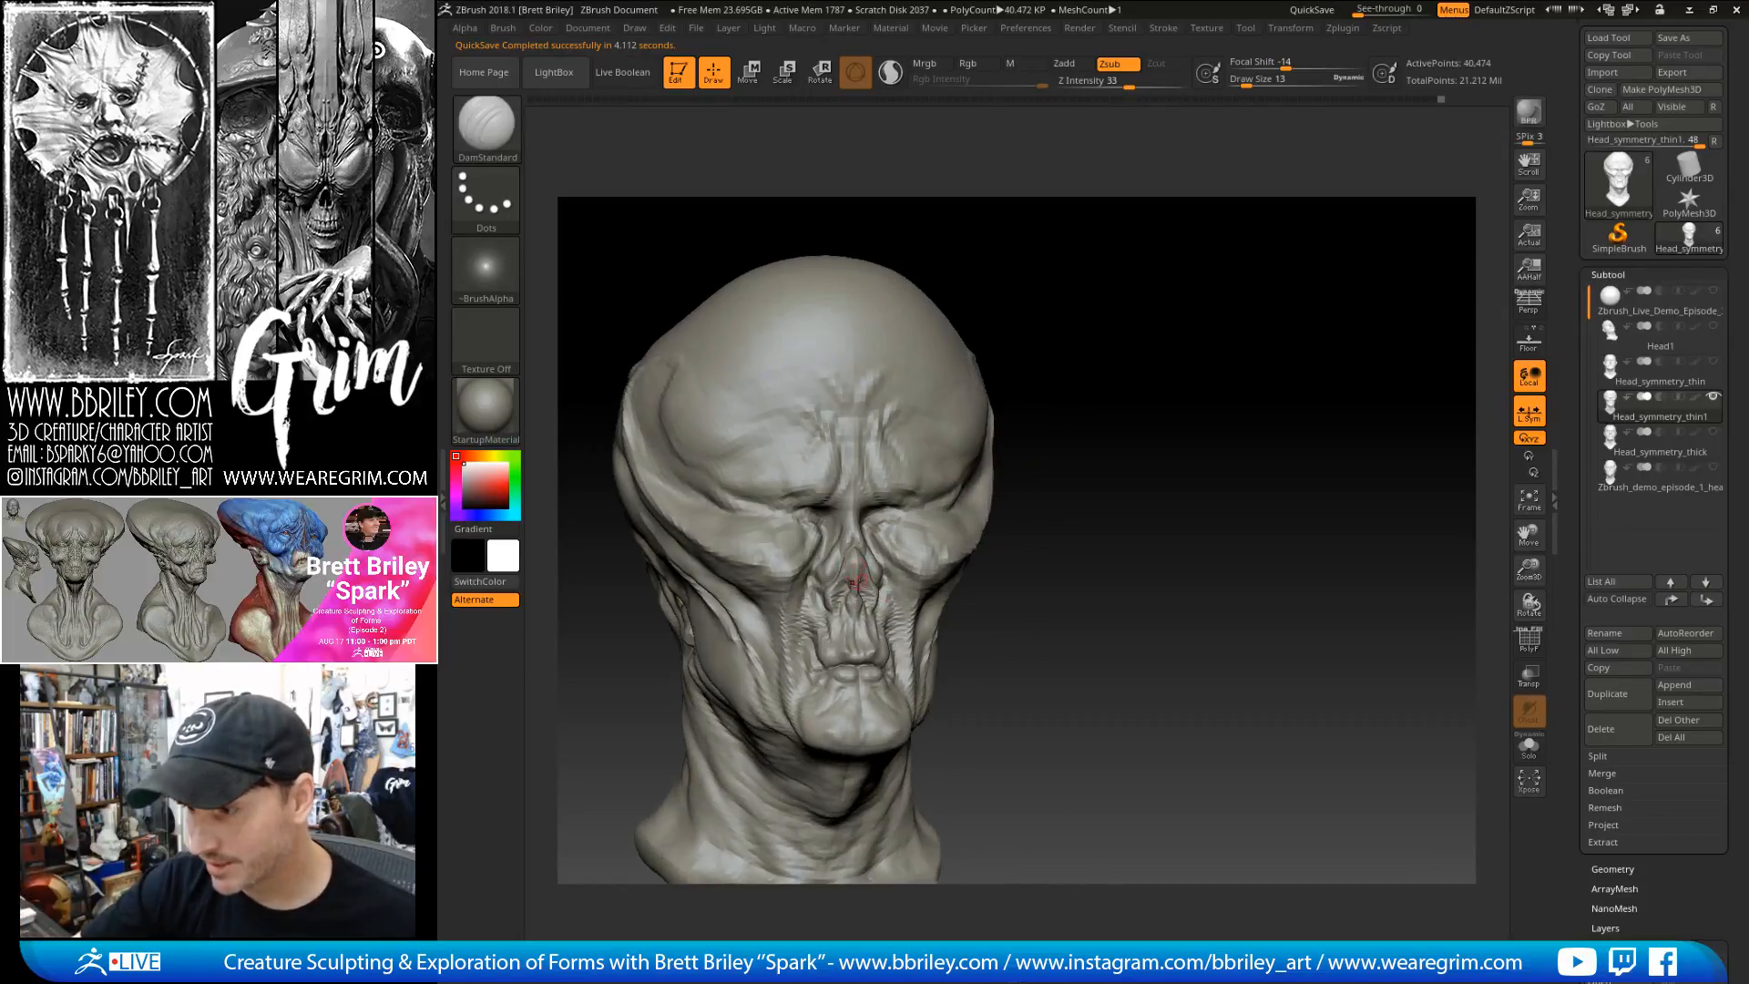
- Activate the Move brush and enlarge its draw size to about 207 for reshaping the head from the front
mouse_move(996, 547)
left_mouse_down()
mouse_move(1105, 501)
mouse_move(1144, 446)
left_mouse_up()
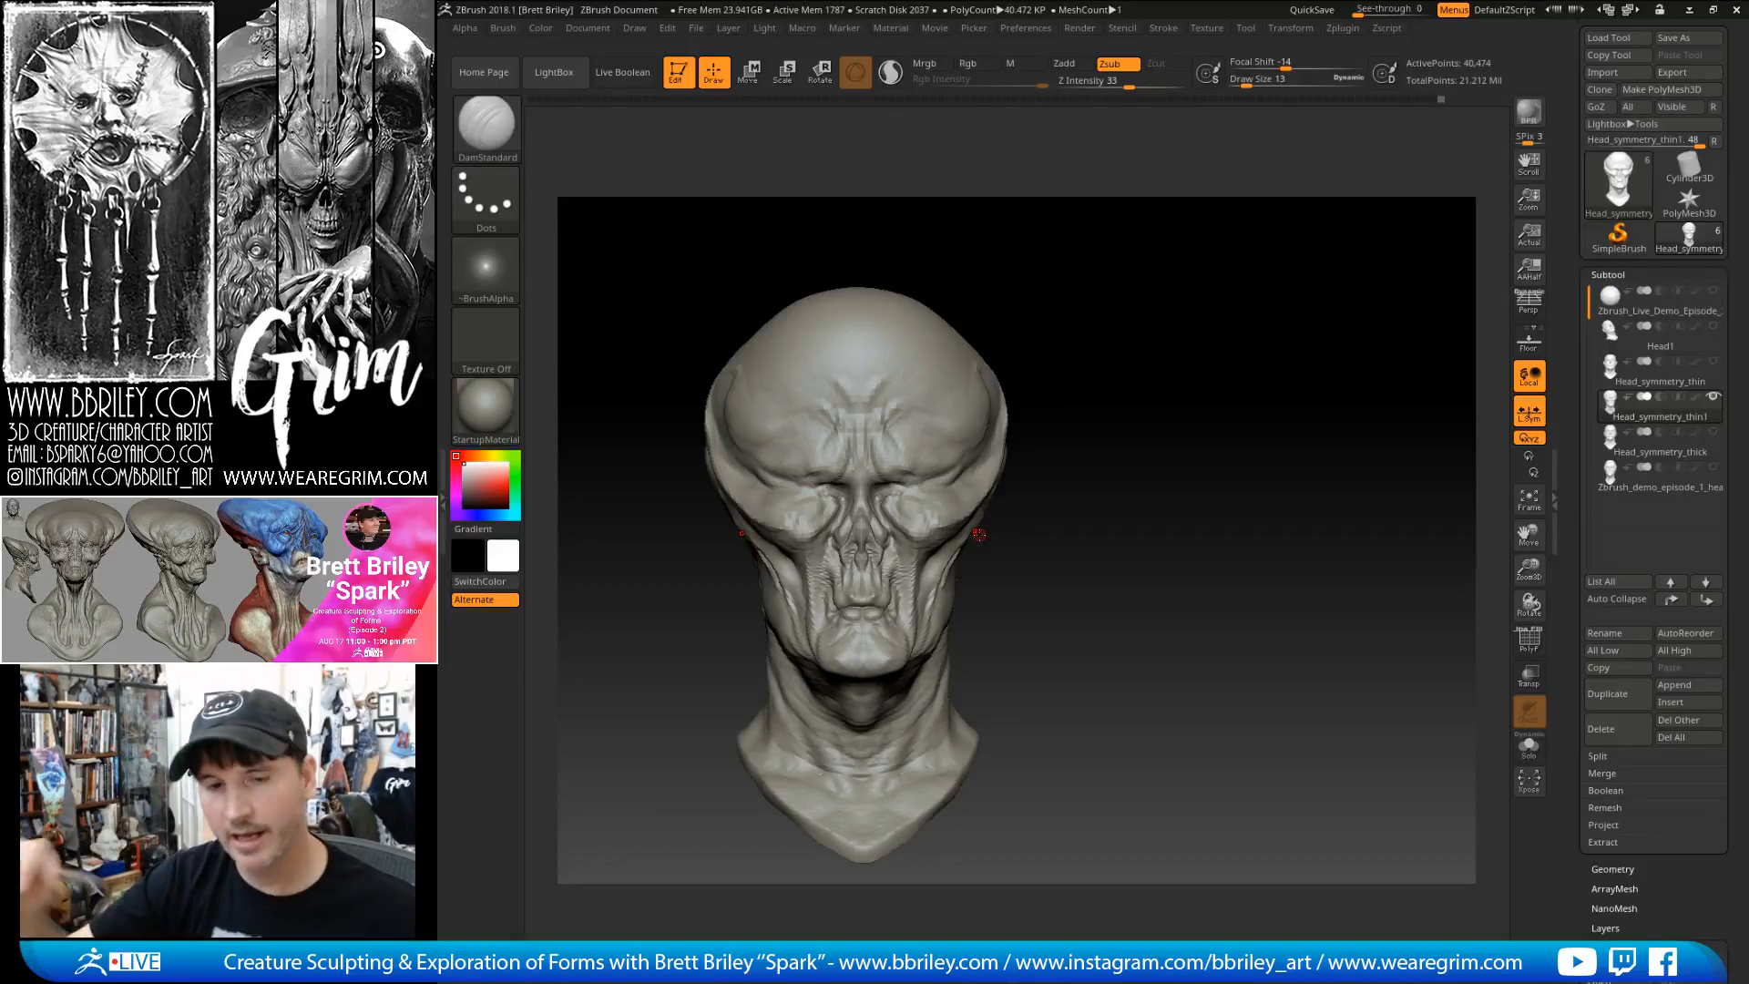
left_click_drag(979, 534, 1234, 386)
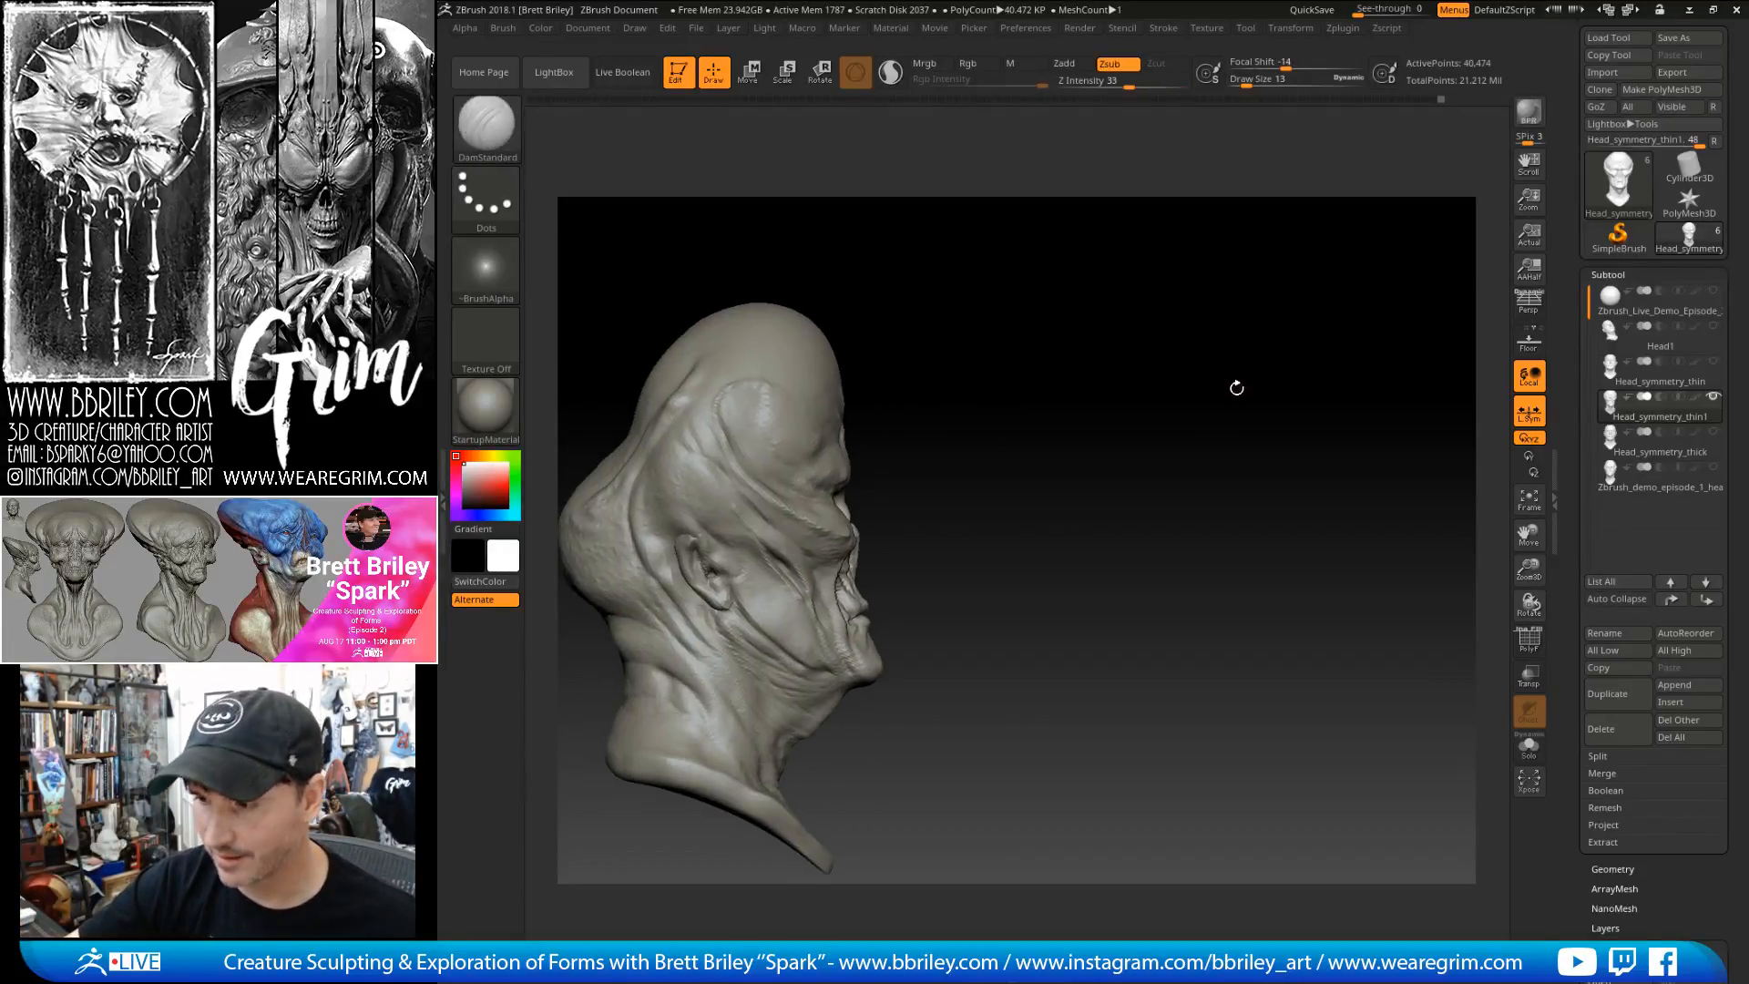
key("b")
key("m")
key("v")
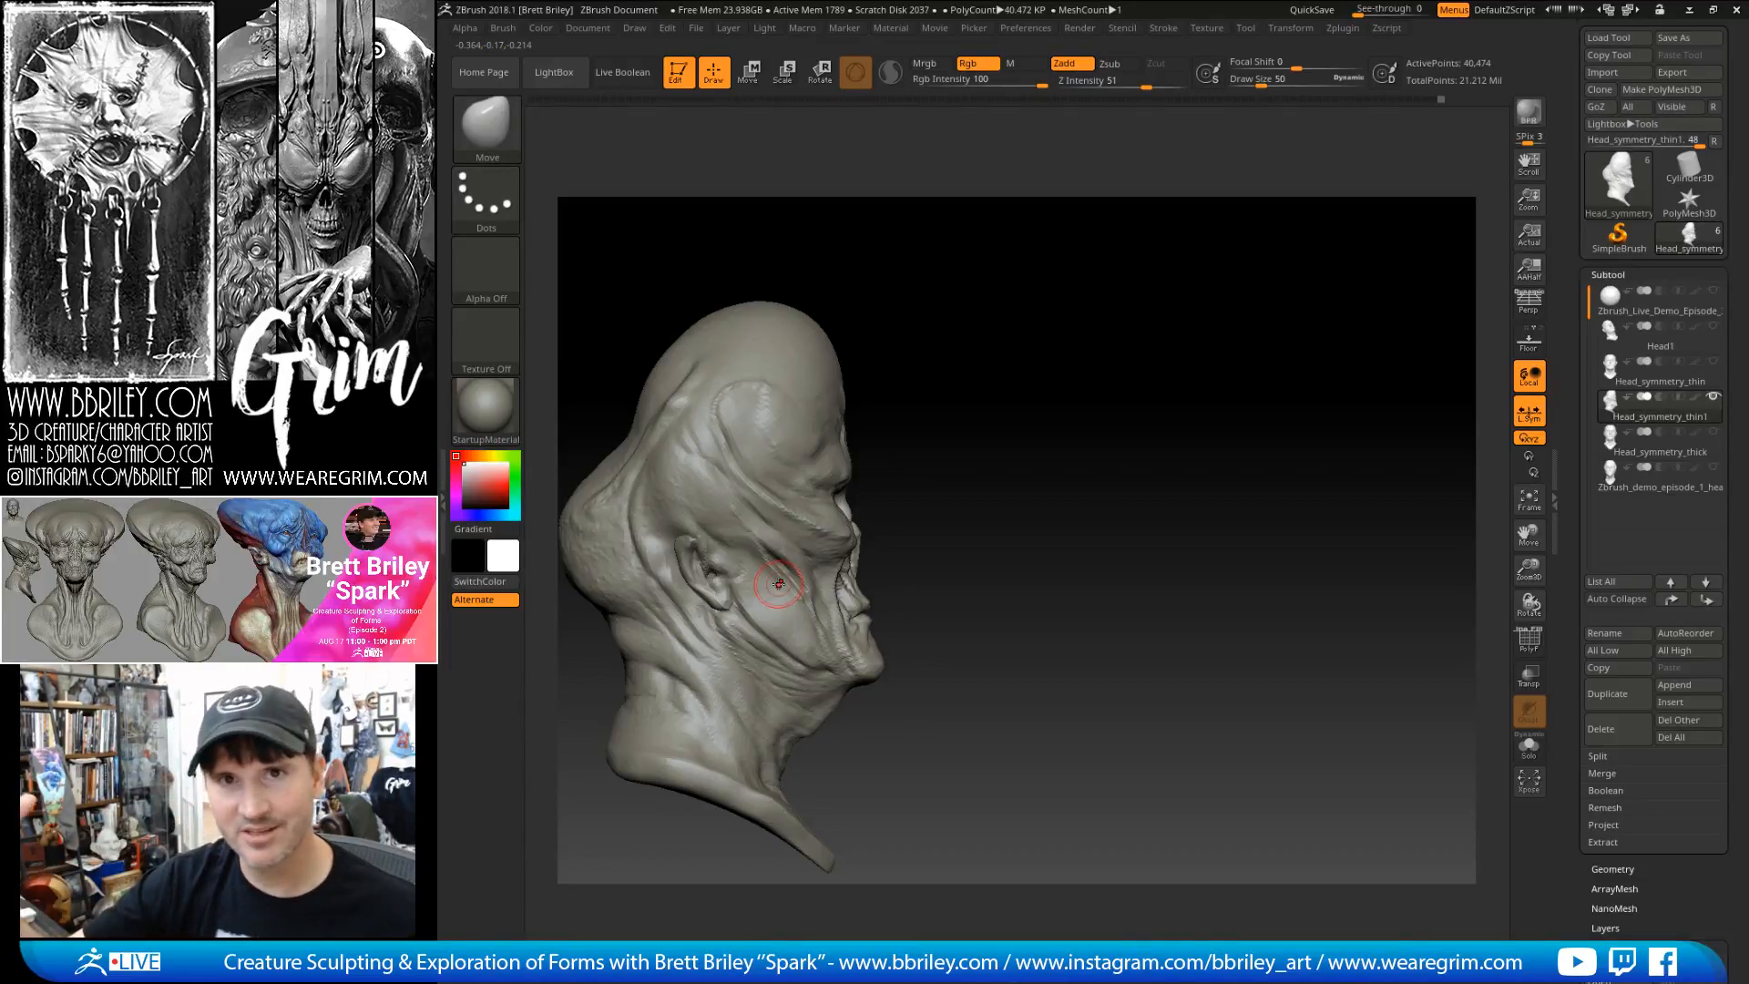
mouse_move(779, 584)
right_mouse_down()
mouse_move(1162, 342)
mouse_move(1157, 328)
mouse_move(1187, 336)
mouse_move(1173, 313)
mouse_move(1129, 335)
mouse_move(1101, 388)
right_mouse_up()
key("s")
left_click_drag(1100, 388, 1106, 388)
mouse_move(1224, 378)
right_mouse_down("ctrl")
mouse_move(1204, 333)
mouse_move(1140, 364)
mouse_move(1130, 320)
right_mouse_up("ctrl")
right_click_drag(1130, 321, 1142, 429, "alt")
key("s")
left_click_drag(1130, 432, 1150, 432)
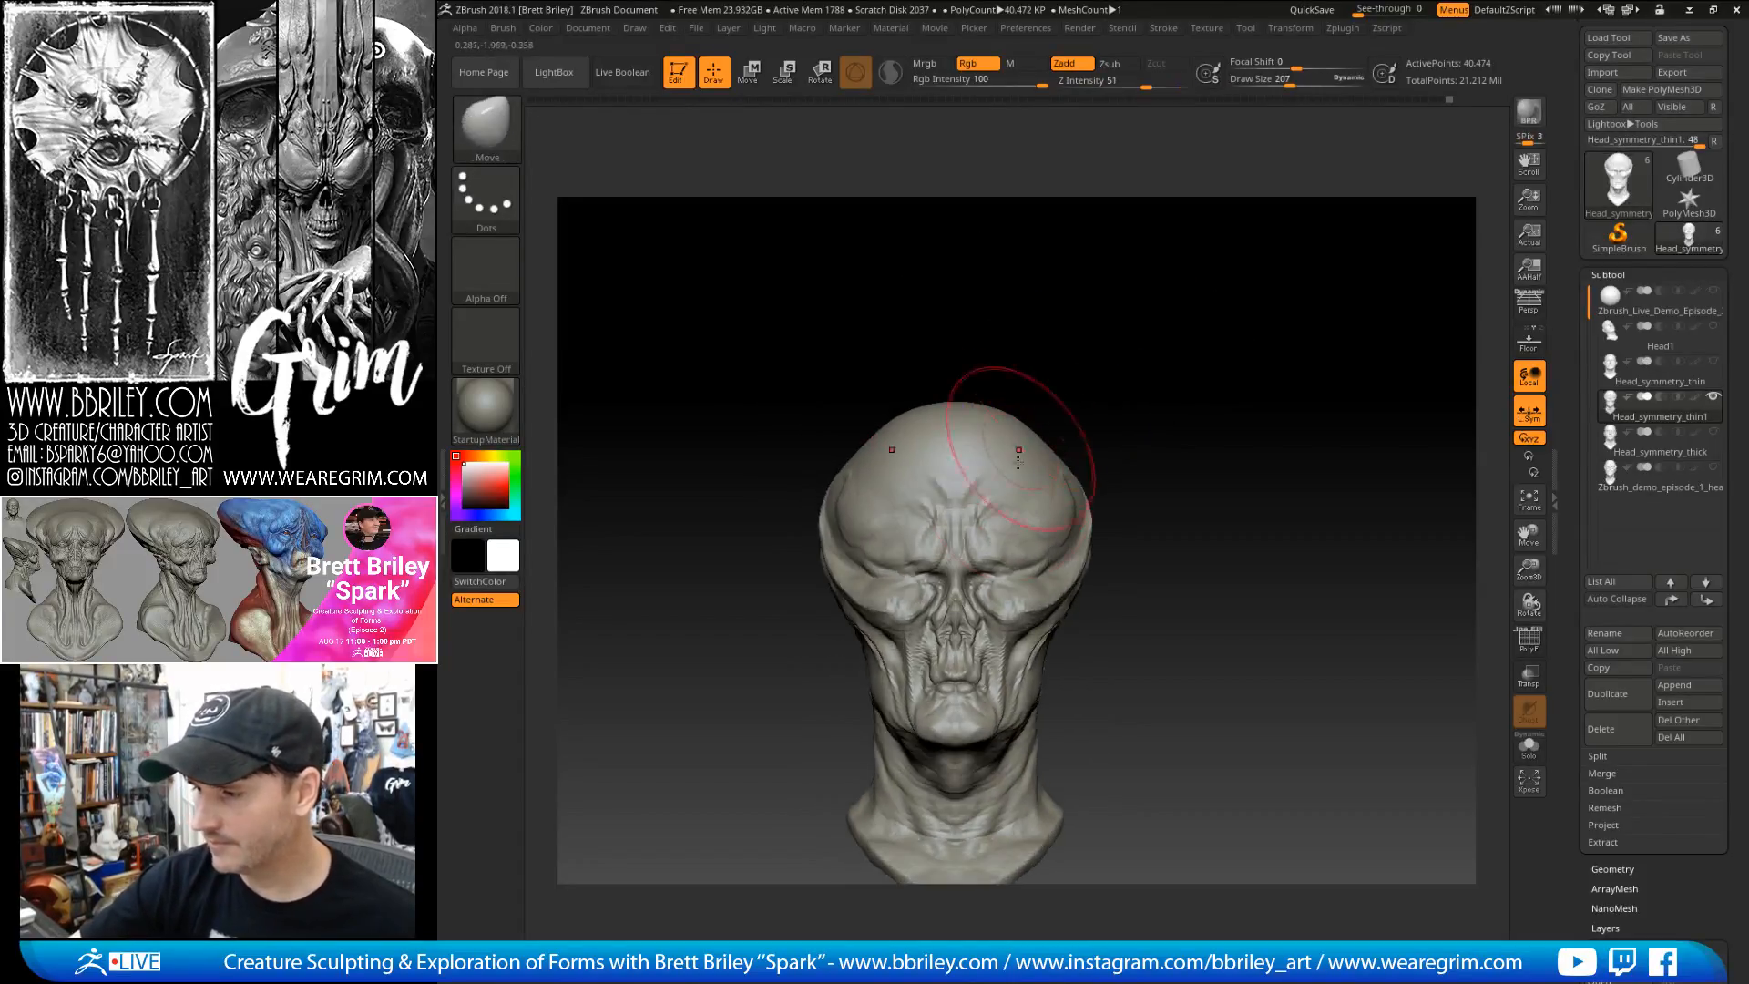
- Push the top of the cranium into a broader, fuller outline using the Move brush at draw sizes of about 251 and 219
key("s")
left_click_drag(1044, 453, 1054, 453)
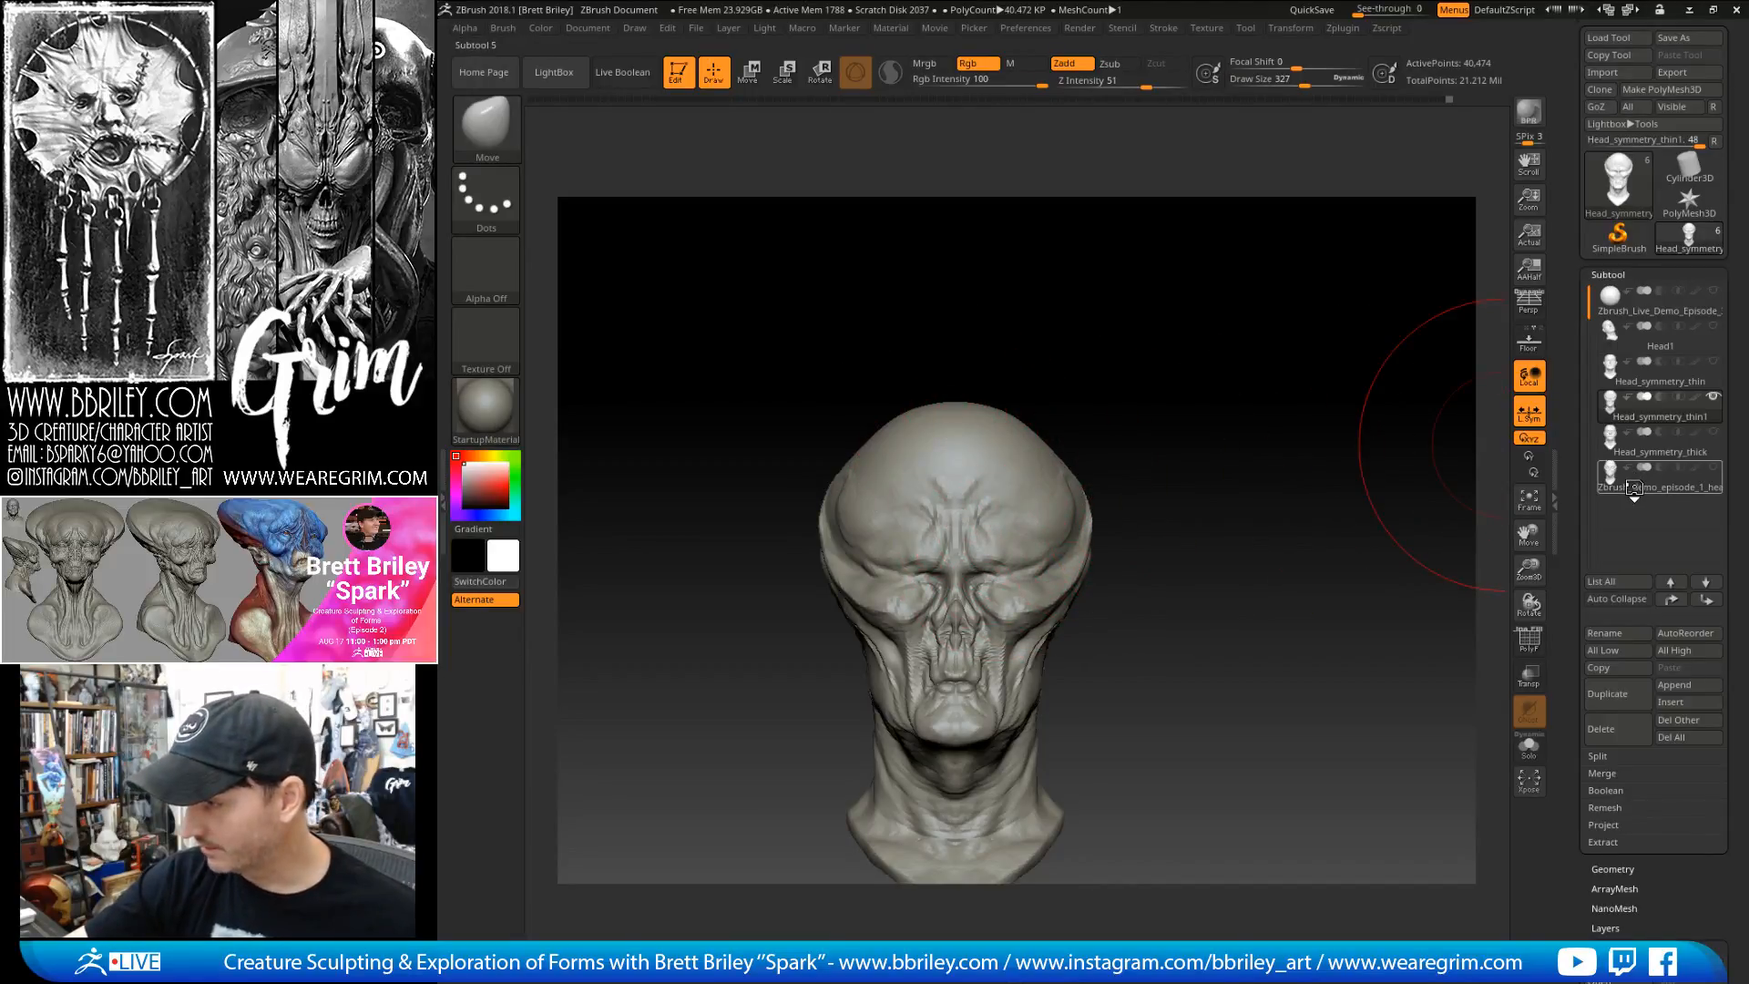
mouse_move(1634, 487)
key("bracketleft")
key("bracketleft")
key("bracketleft")
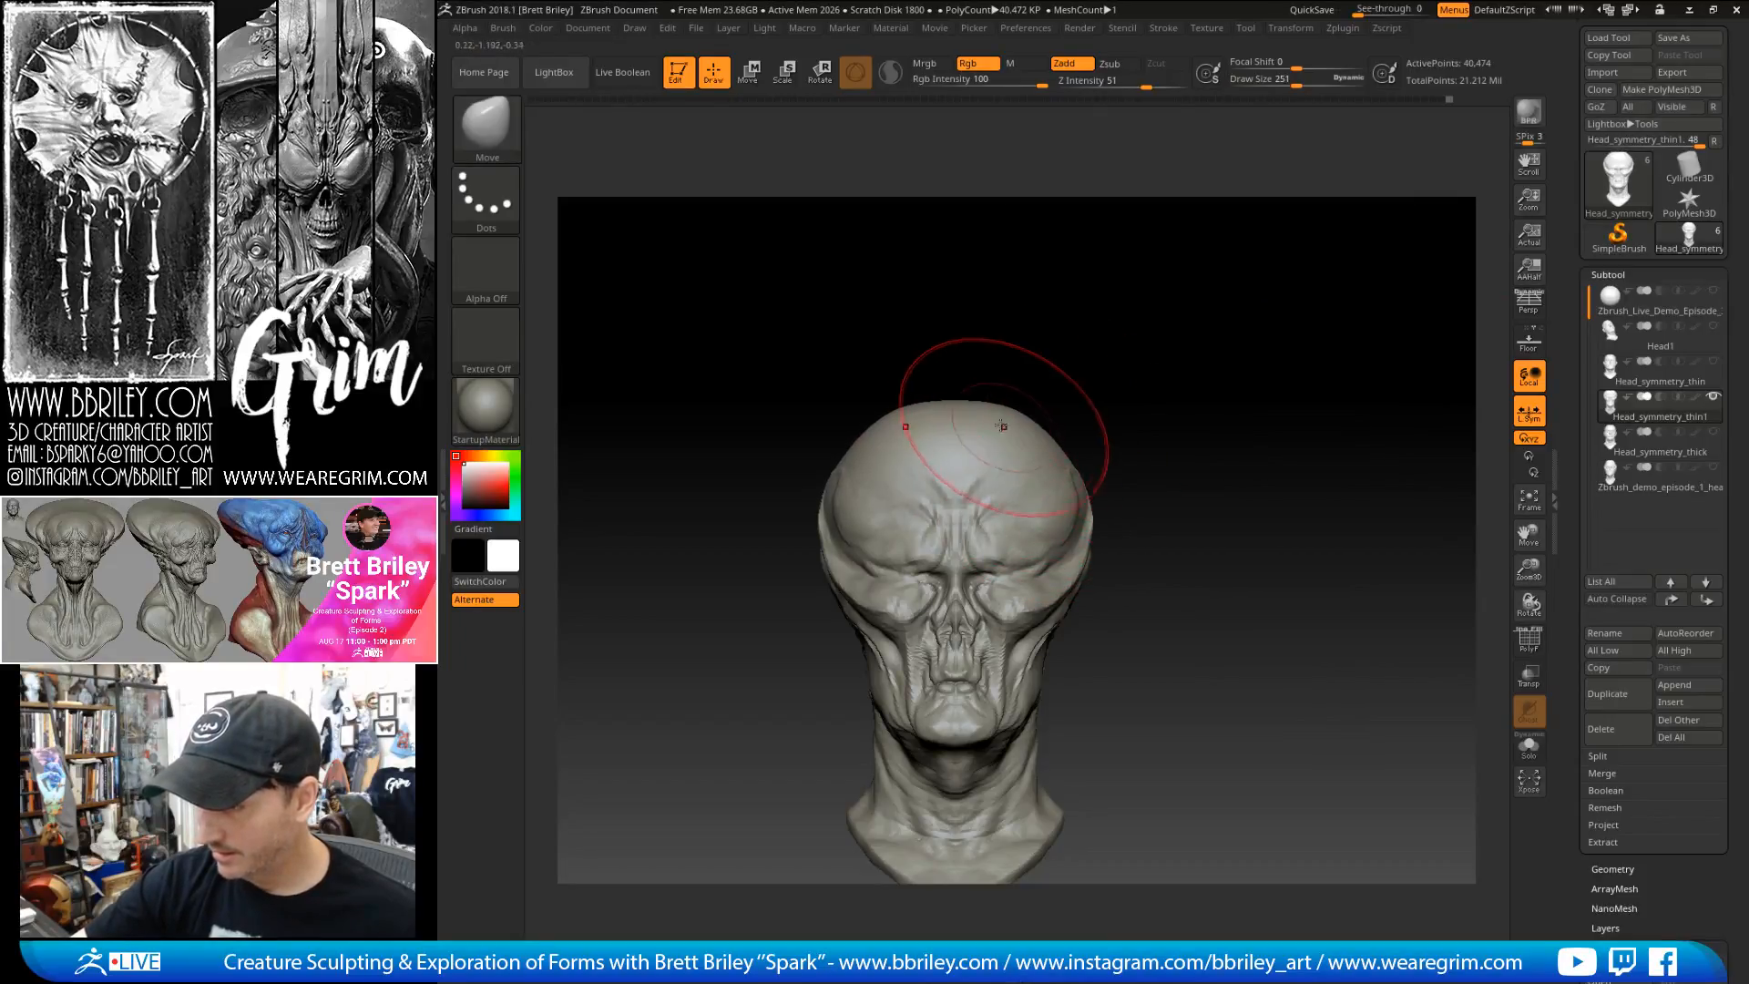
key("bracketleft")
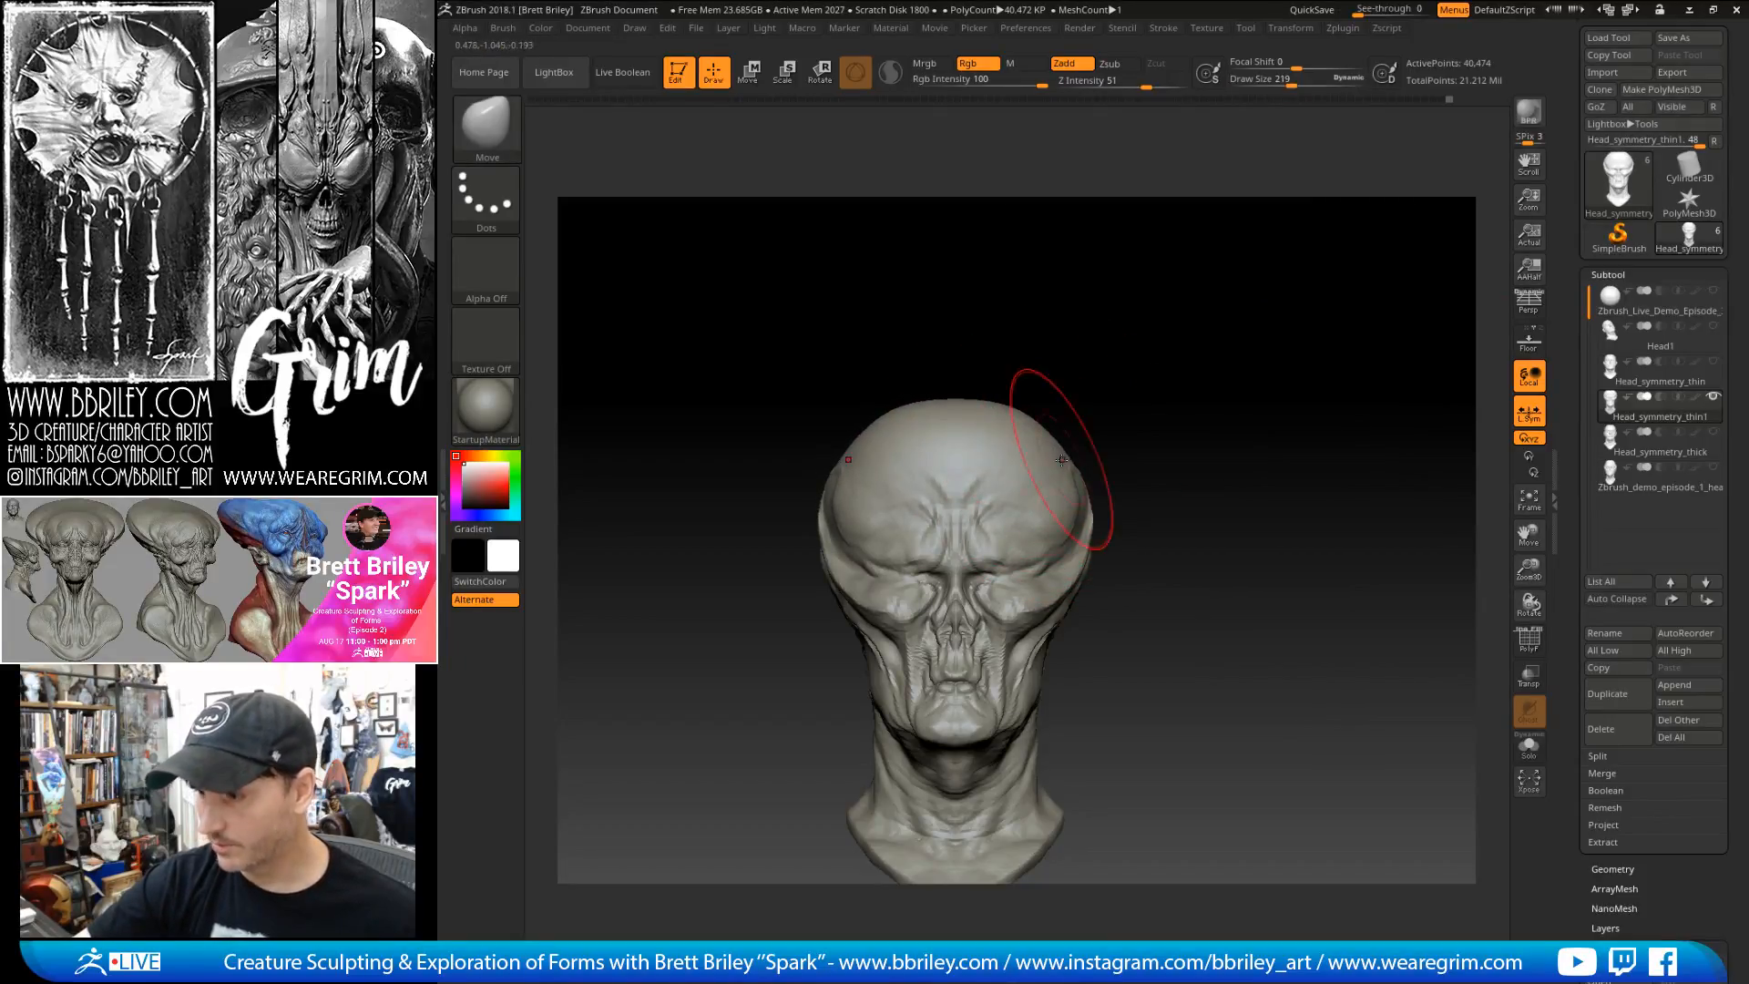
key("bracketleft")
- Refine the upper side of the cranium with the Move brush at draw sizes of about 148 and 133
key("s")
left_click_drag(1075, 559, 1068, 559)
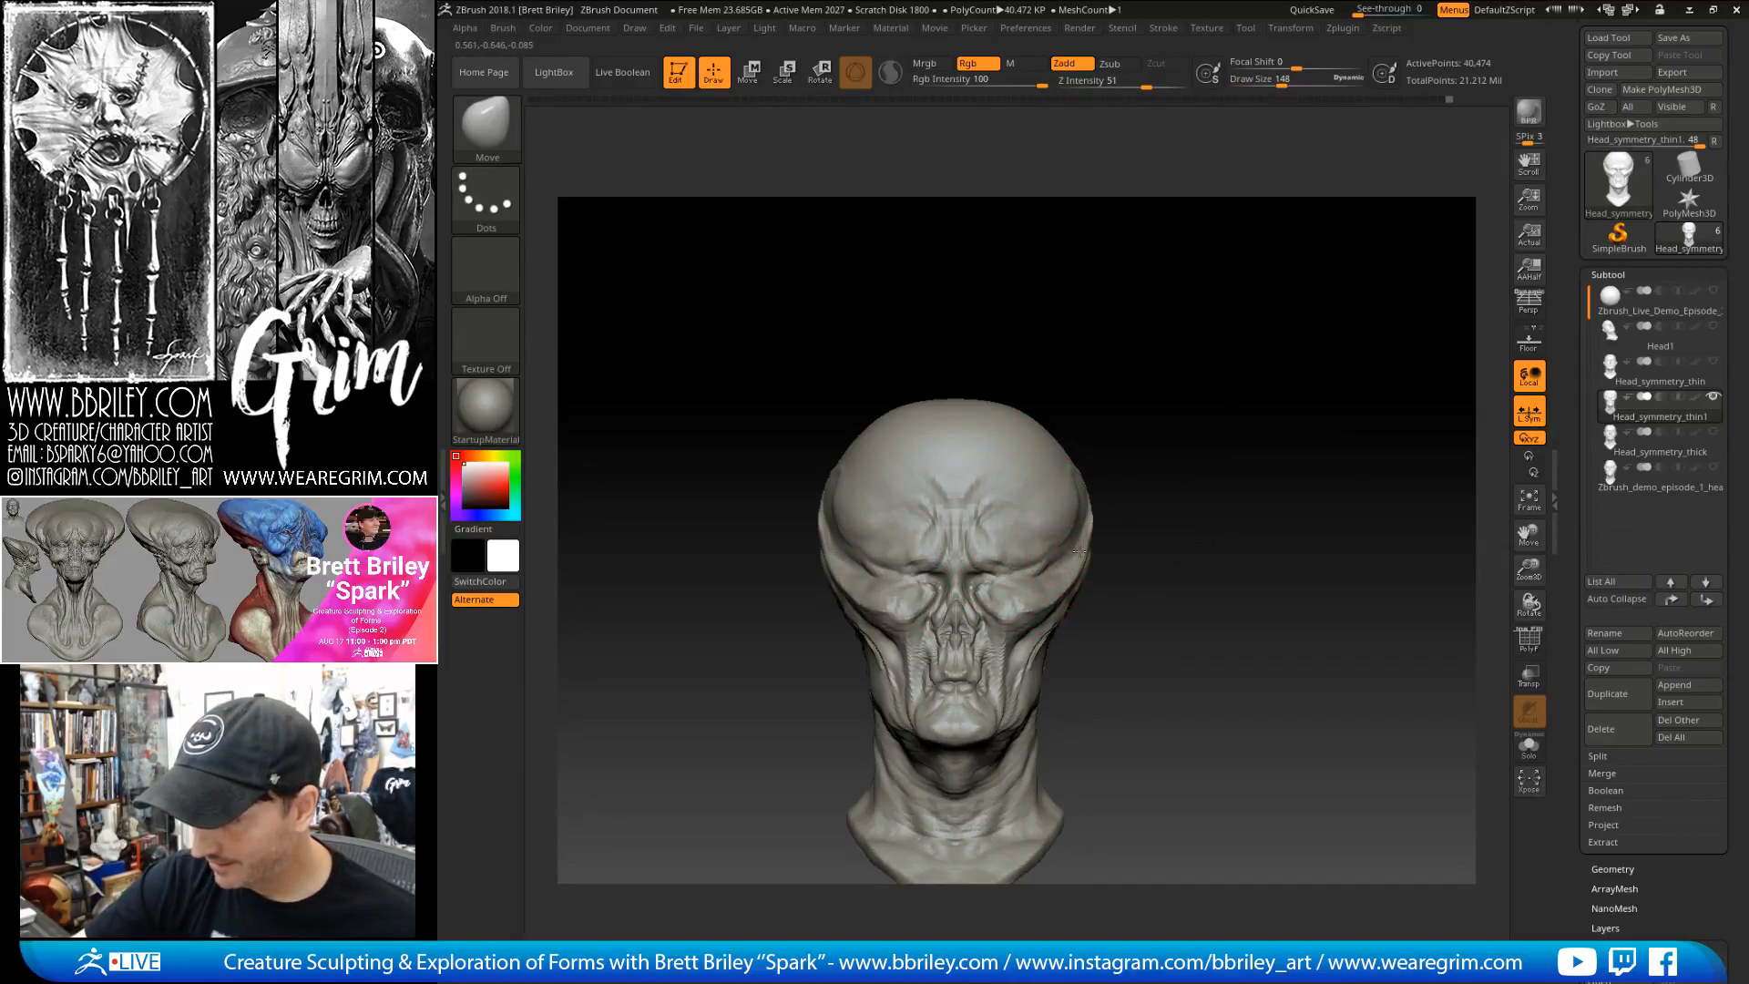
left_click_drag(1063, 451, 1119, 544)
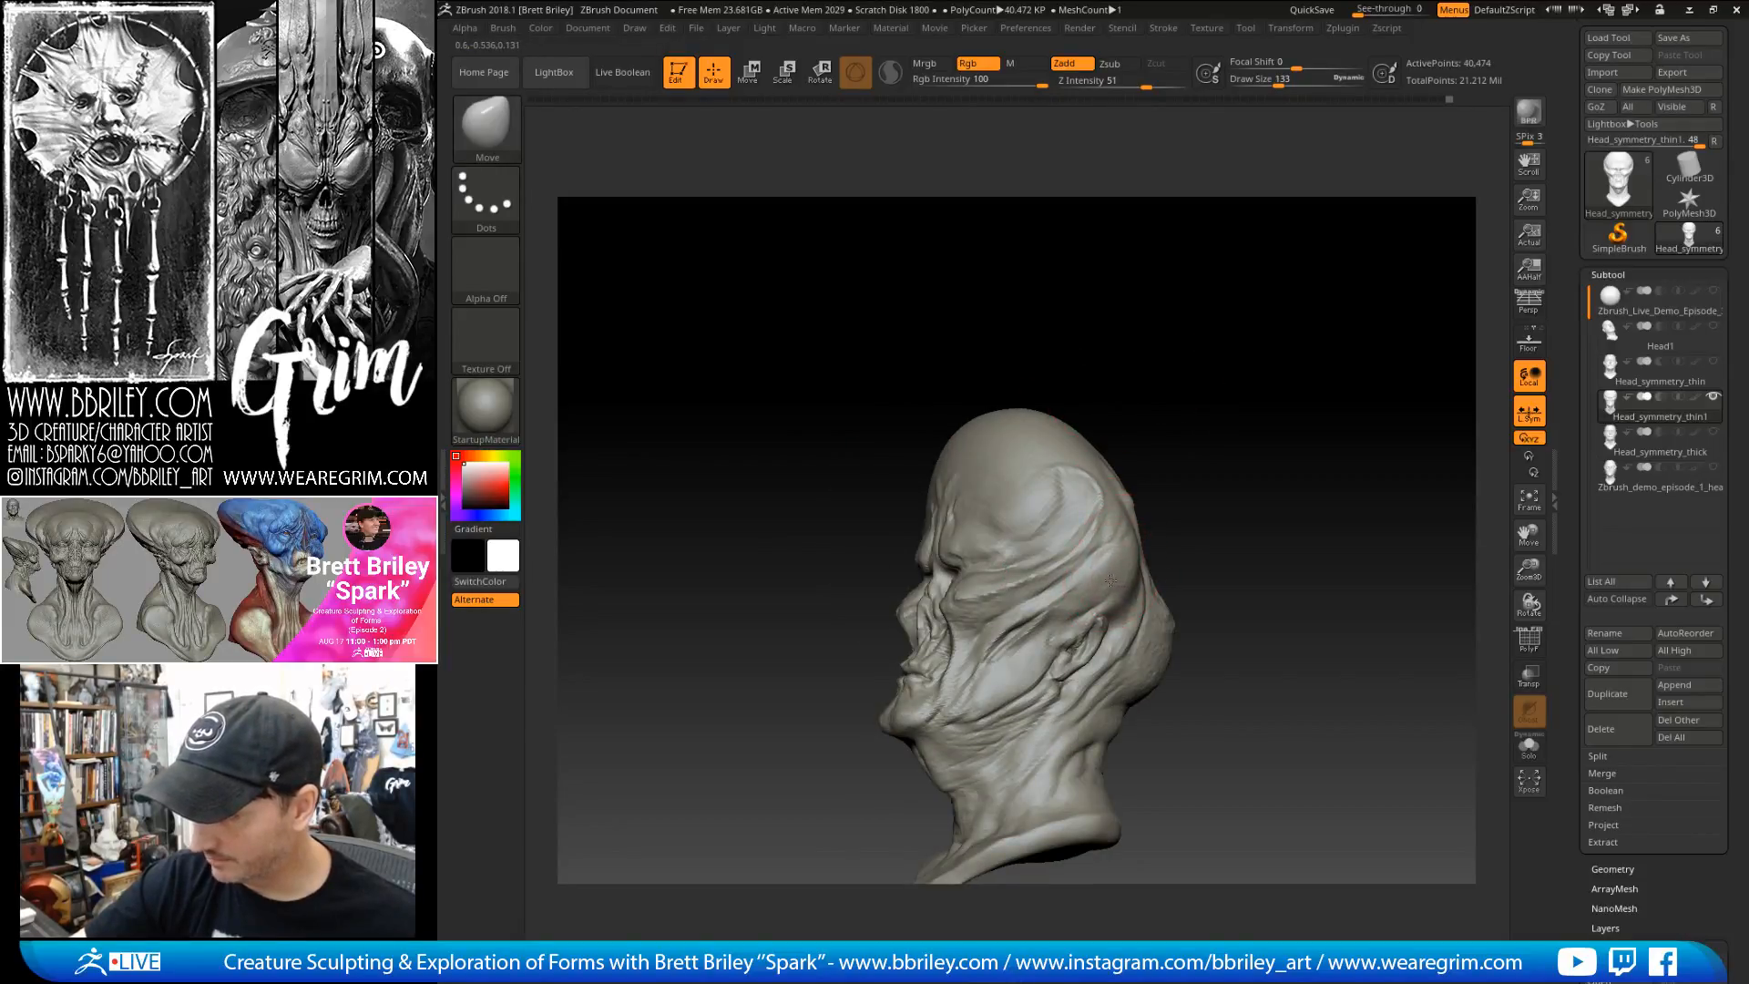
mouse_move(1157, 433)
left_mouse_down("shift")
mouse_move(1196, 401)
mouse_move(1151, 405)
left_mouse_up("shift")
- Adjust the folds around the brow and eyes with the Move brush, reducing the draw size to 98 and 56
key("s")
left_click(1041, 567)
key("[")
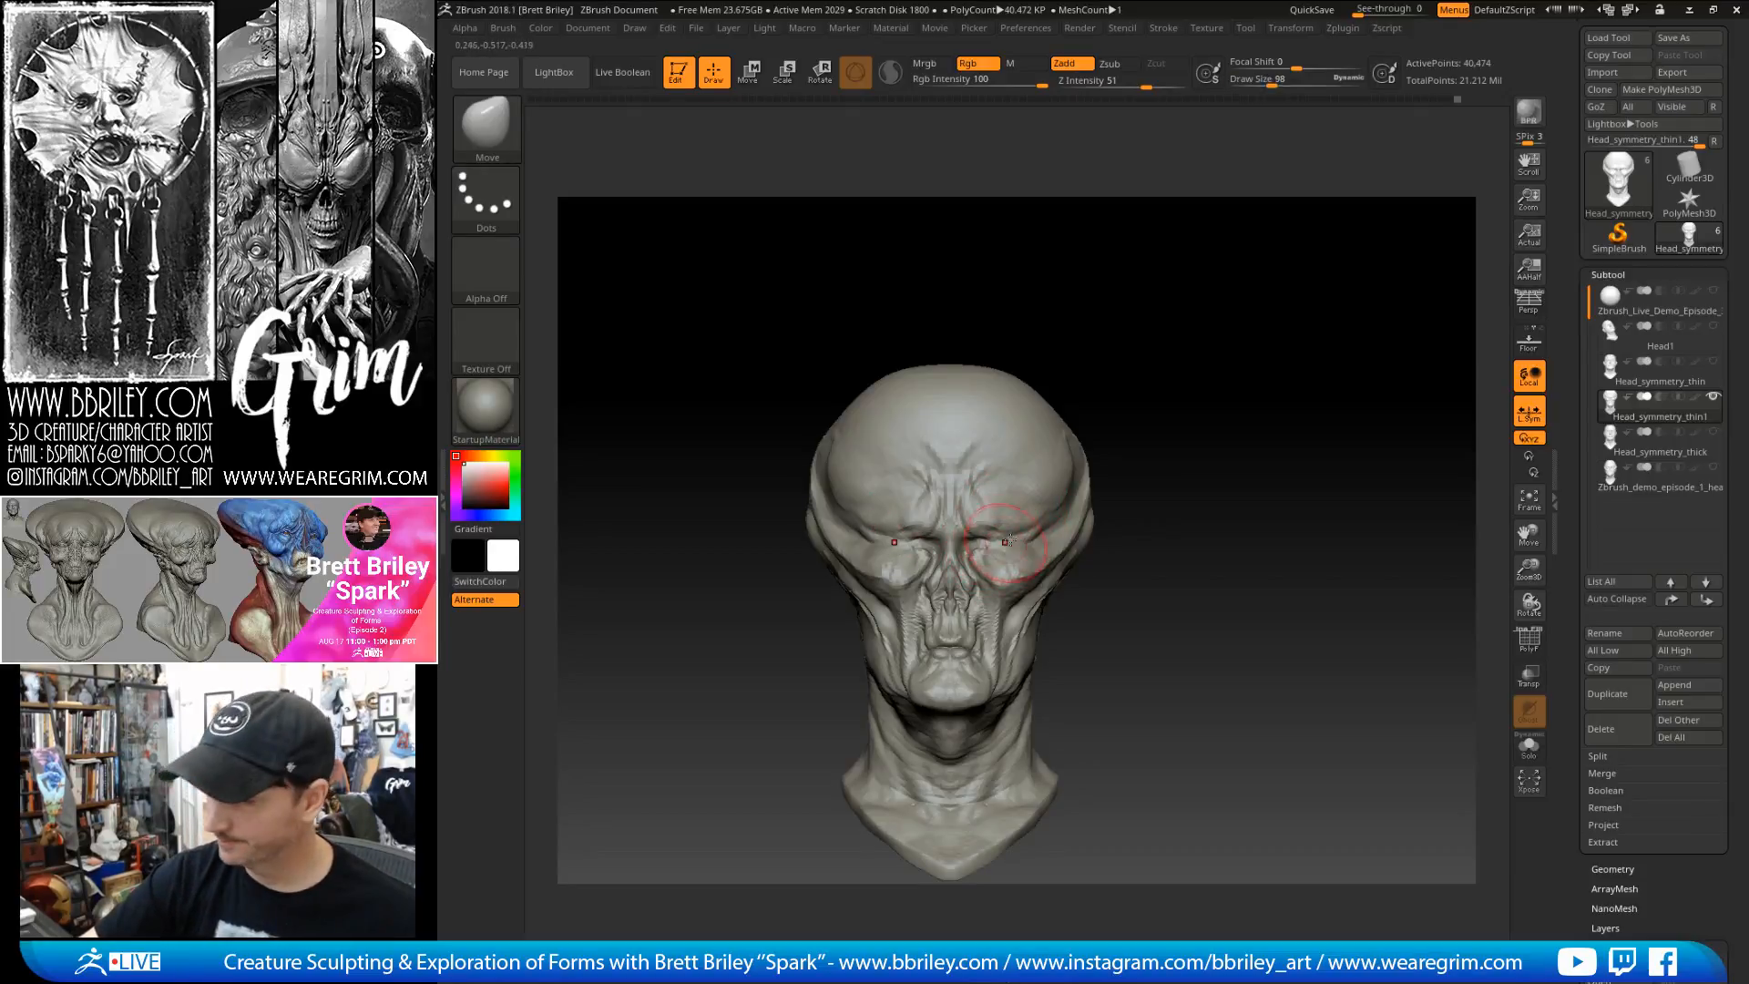
left_click_drag(1006, 542, 1018, 530)
key("[")
key("[")
key("[")
key("[")
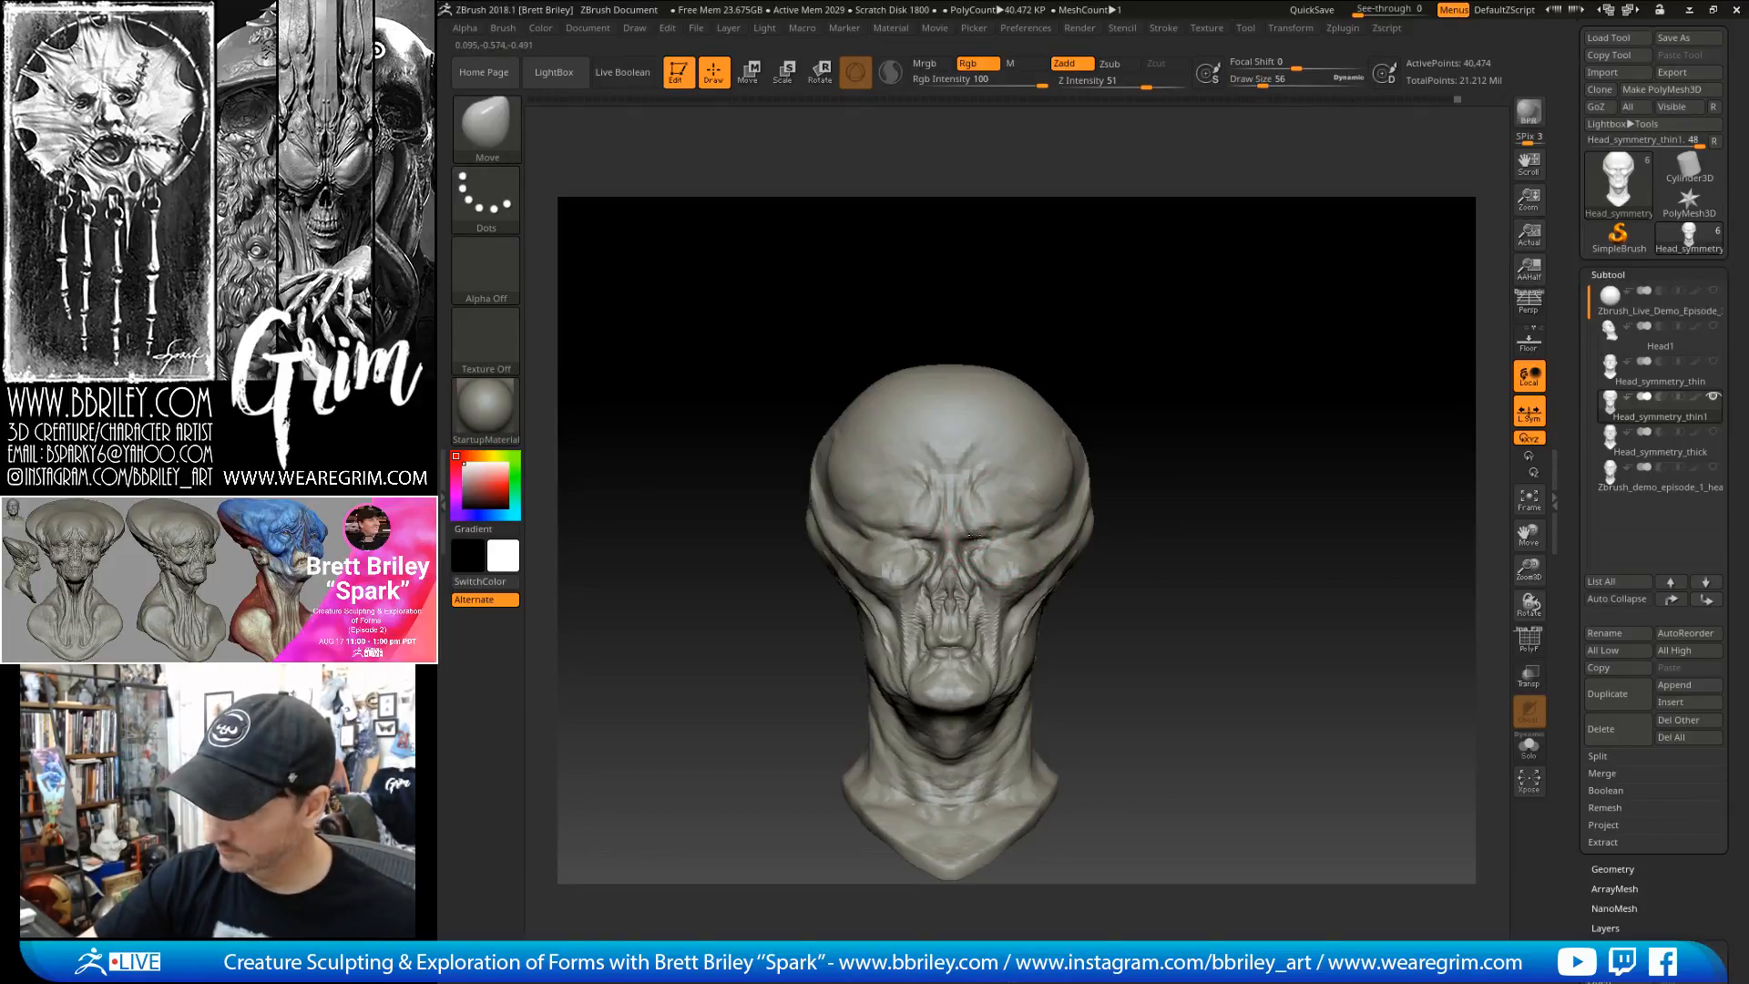
- Reshape the temples and outer cheekbones with the Move brush at draw sizes of about 143 and 128
key("]")
key("]")
key("]")
key("]")
key("]")
key("]")
key("]")
key("]")
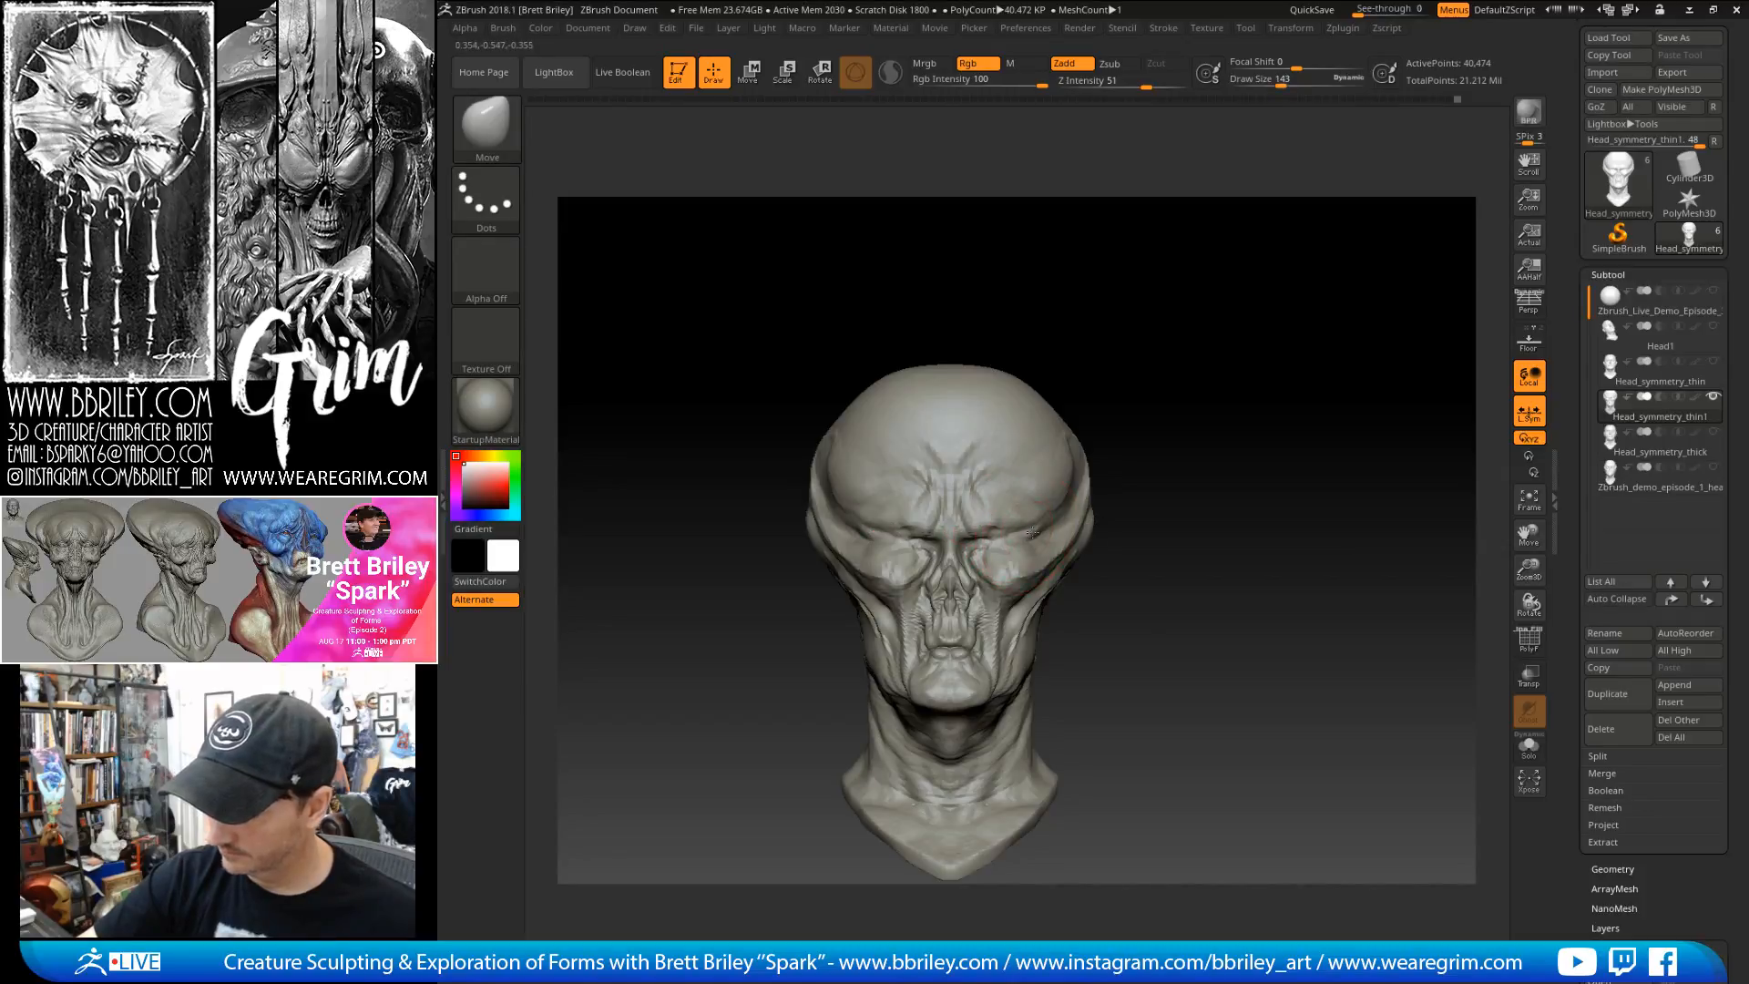
key("[")
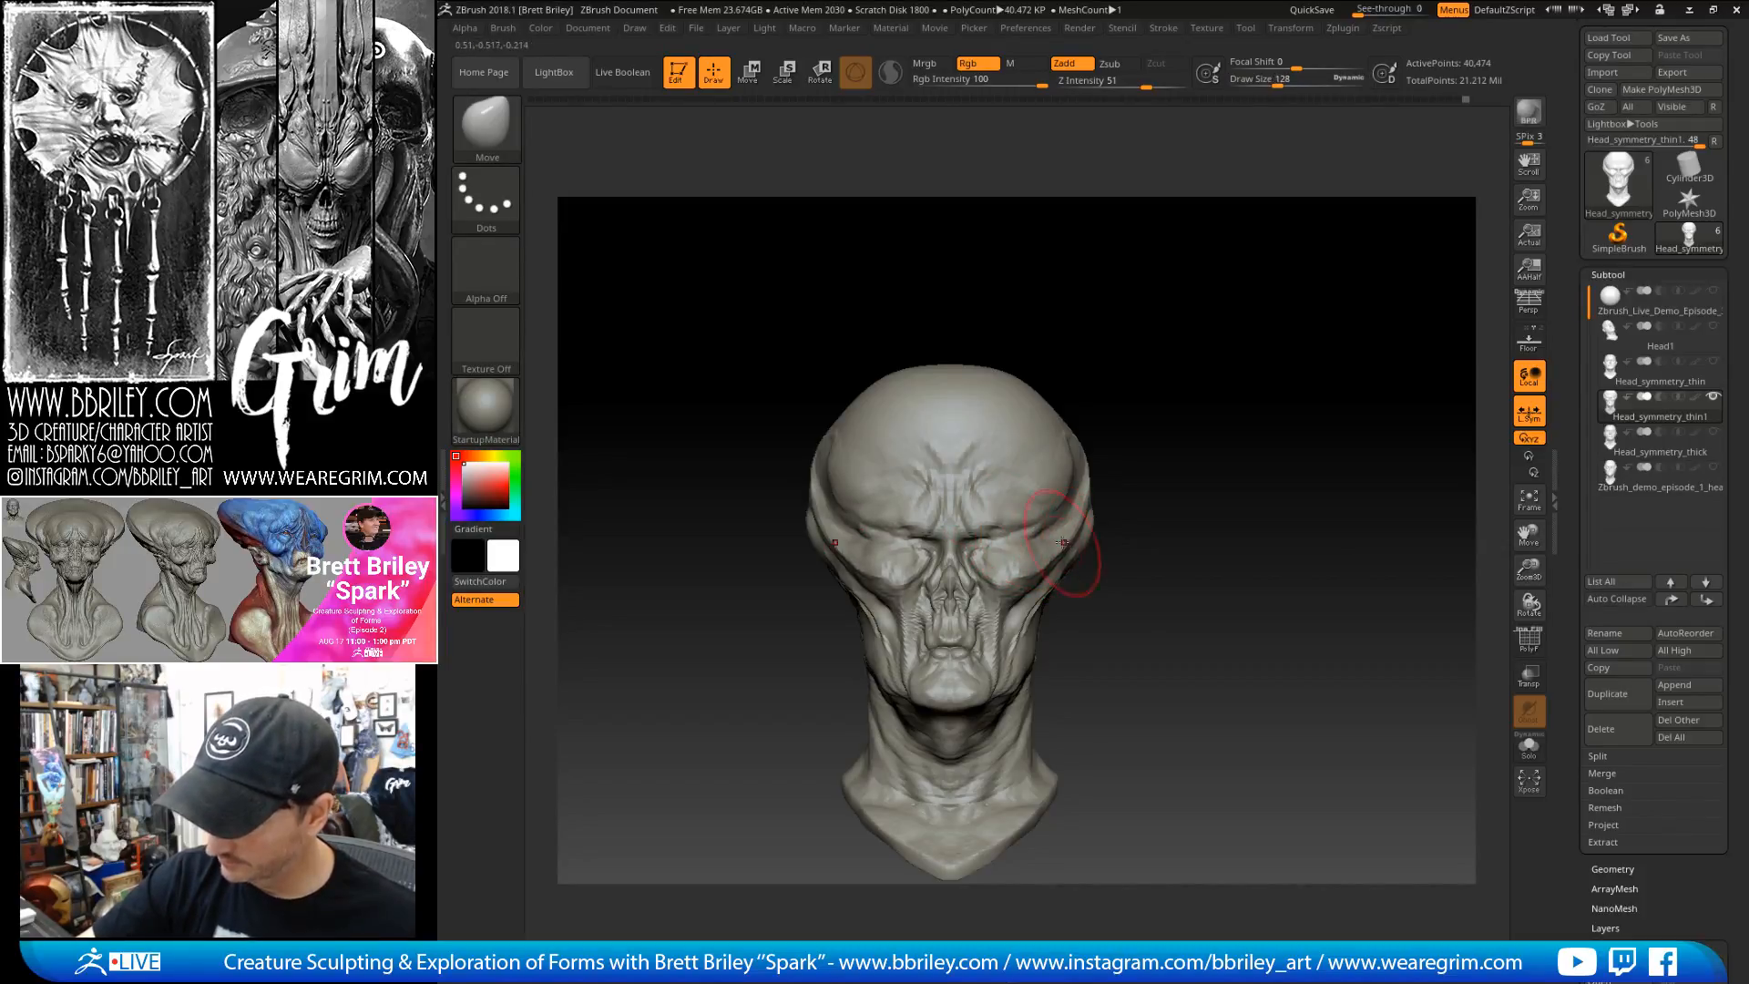
key("[")
key("s")
left_click_drag(1084, 548, 1038, 588)
- Add volume to the cheek area beside the jaw with the Inflate brush
key("b")
key("i")
key("n")
key("s")
left_click_drag(1144, 515, 1009, 643)
- Shift the cheek and jaw forms with the Move brush at draw size 72, working from front and three-quarter views
key("b")
key("m")
key("v")
key("s")
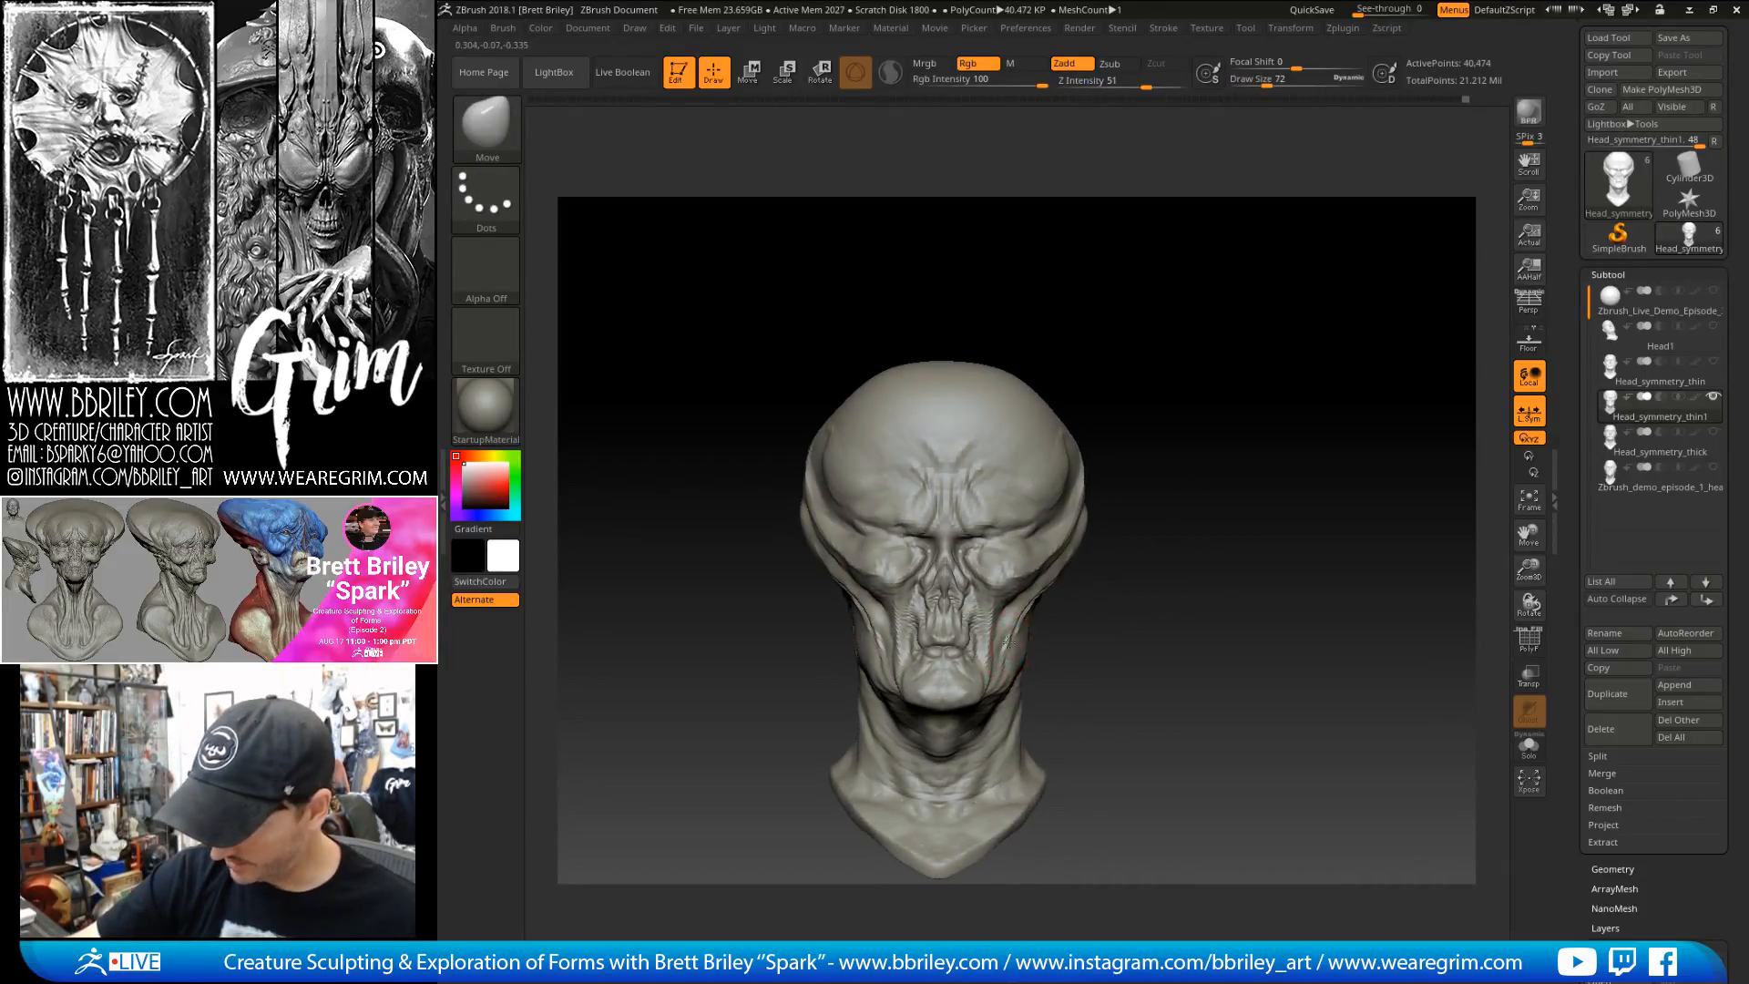
right_click_drag(1008, 642, 875, 638)
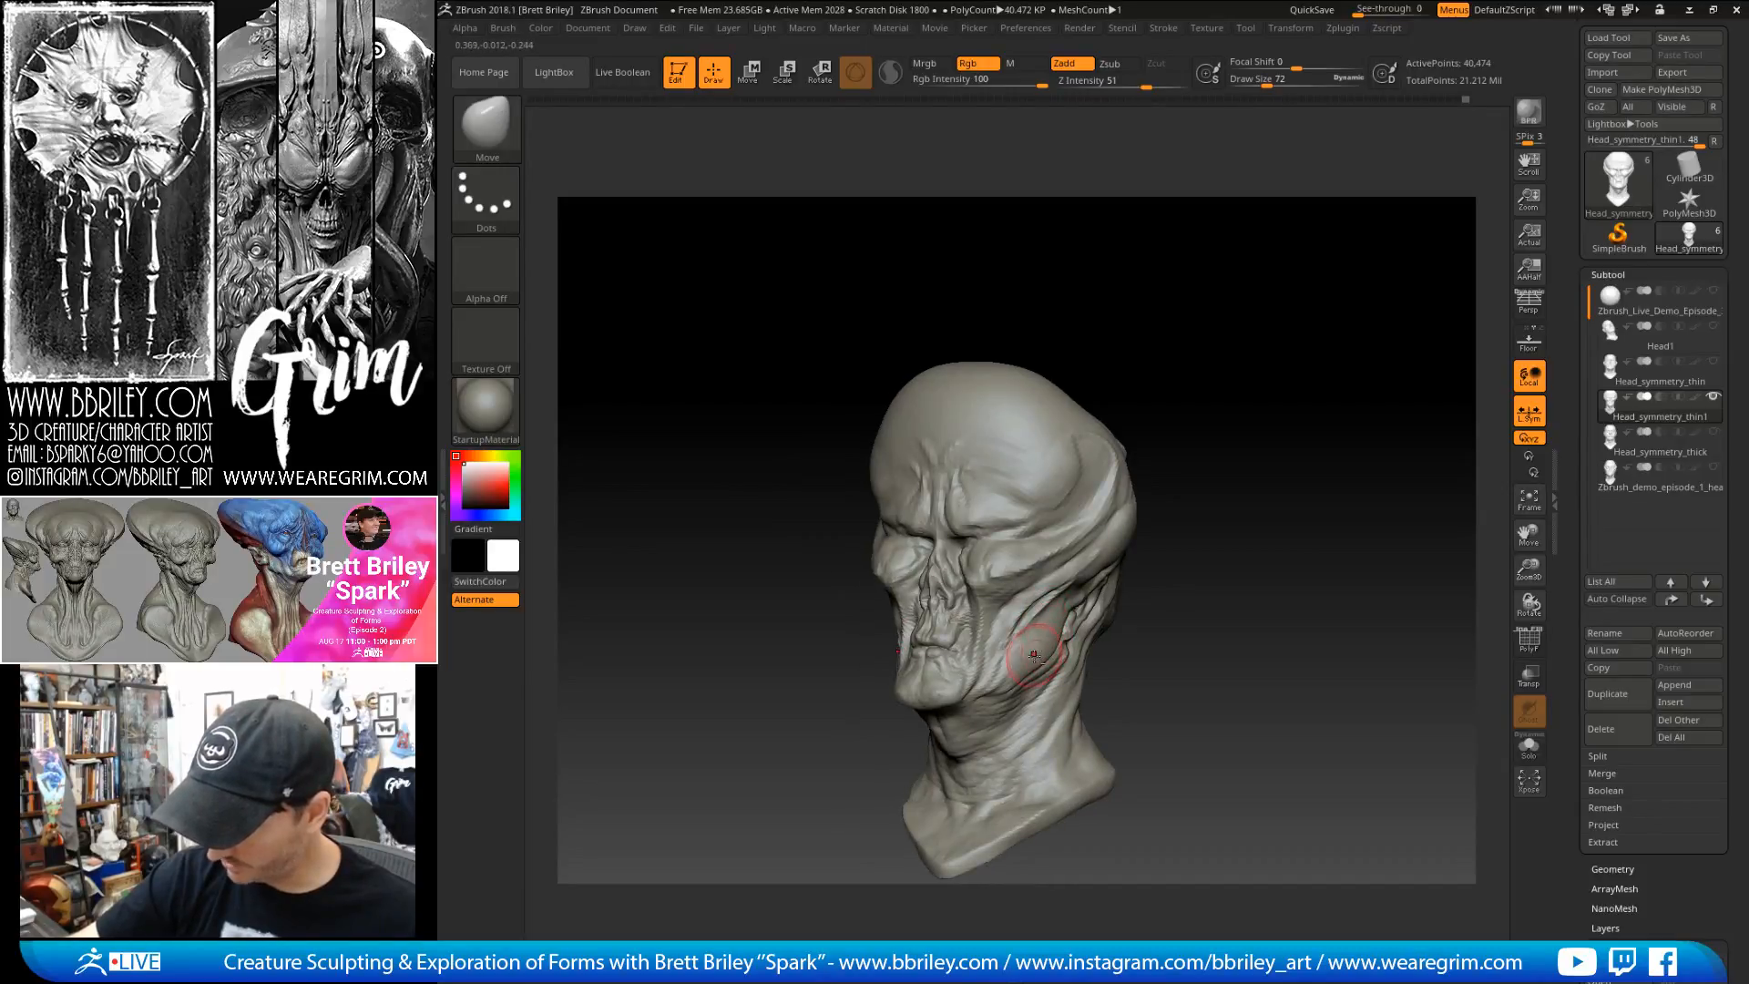
mouse_move(1193, 567)
right_mouse_down()
mouse_move(1267, 574)
mouse_move(1135, 579)
right_mouse_up()
mouse_move(1046, 615)
right_mouse_down()
mouse_move(1088, 574)
mouse_move(1219, 539)
right_mouse_up()
- Refine the outer cheekbone and jaw silhouette with the Move brush at draw sizes 83 and 59
key("s")
left_click_drag(1075, 584, 1072, 582)
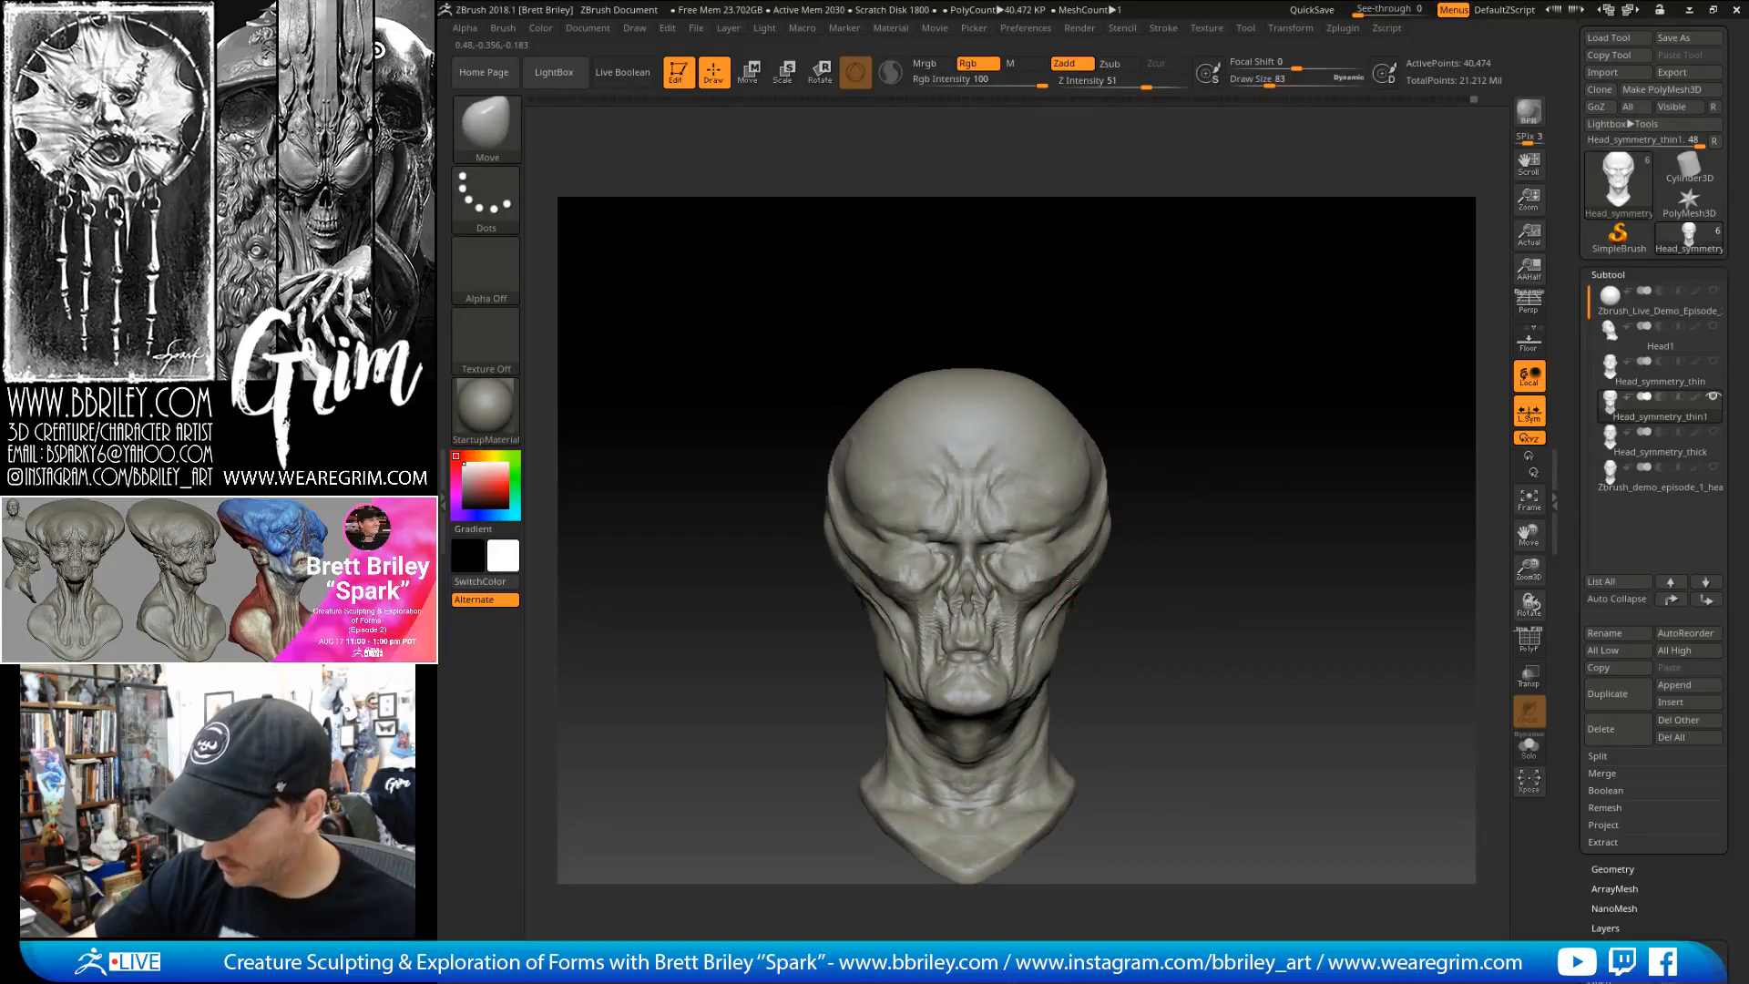
key("s")
left_click_drag(1064, 622, 1061, 622)
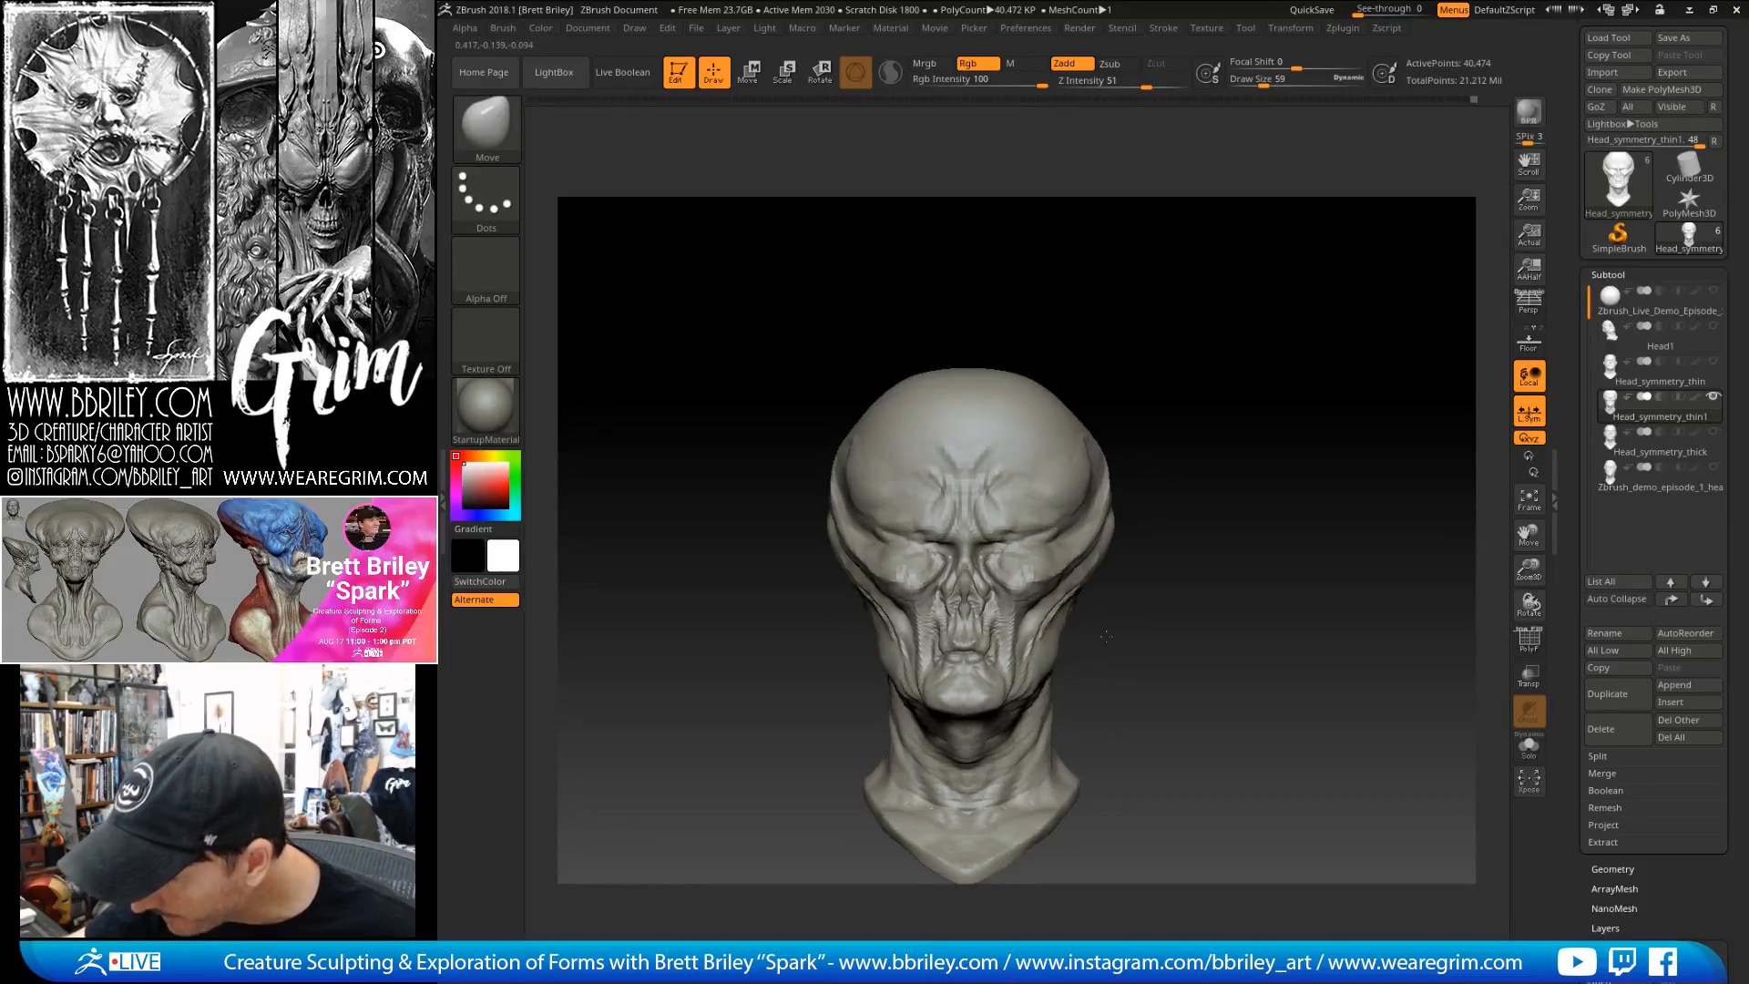
- Carve a crease from the cheekbone down toward the jaw corner with the DamStandard brush at draw size 29
right_click_drag(1114, 637, 1075, 619)
key("b")
key("d")
key("s")
key("s")
left_click(1073, 619)
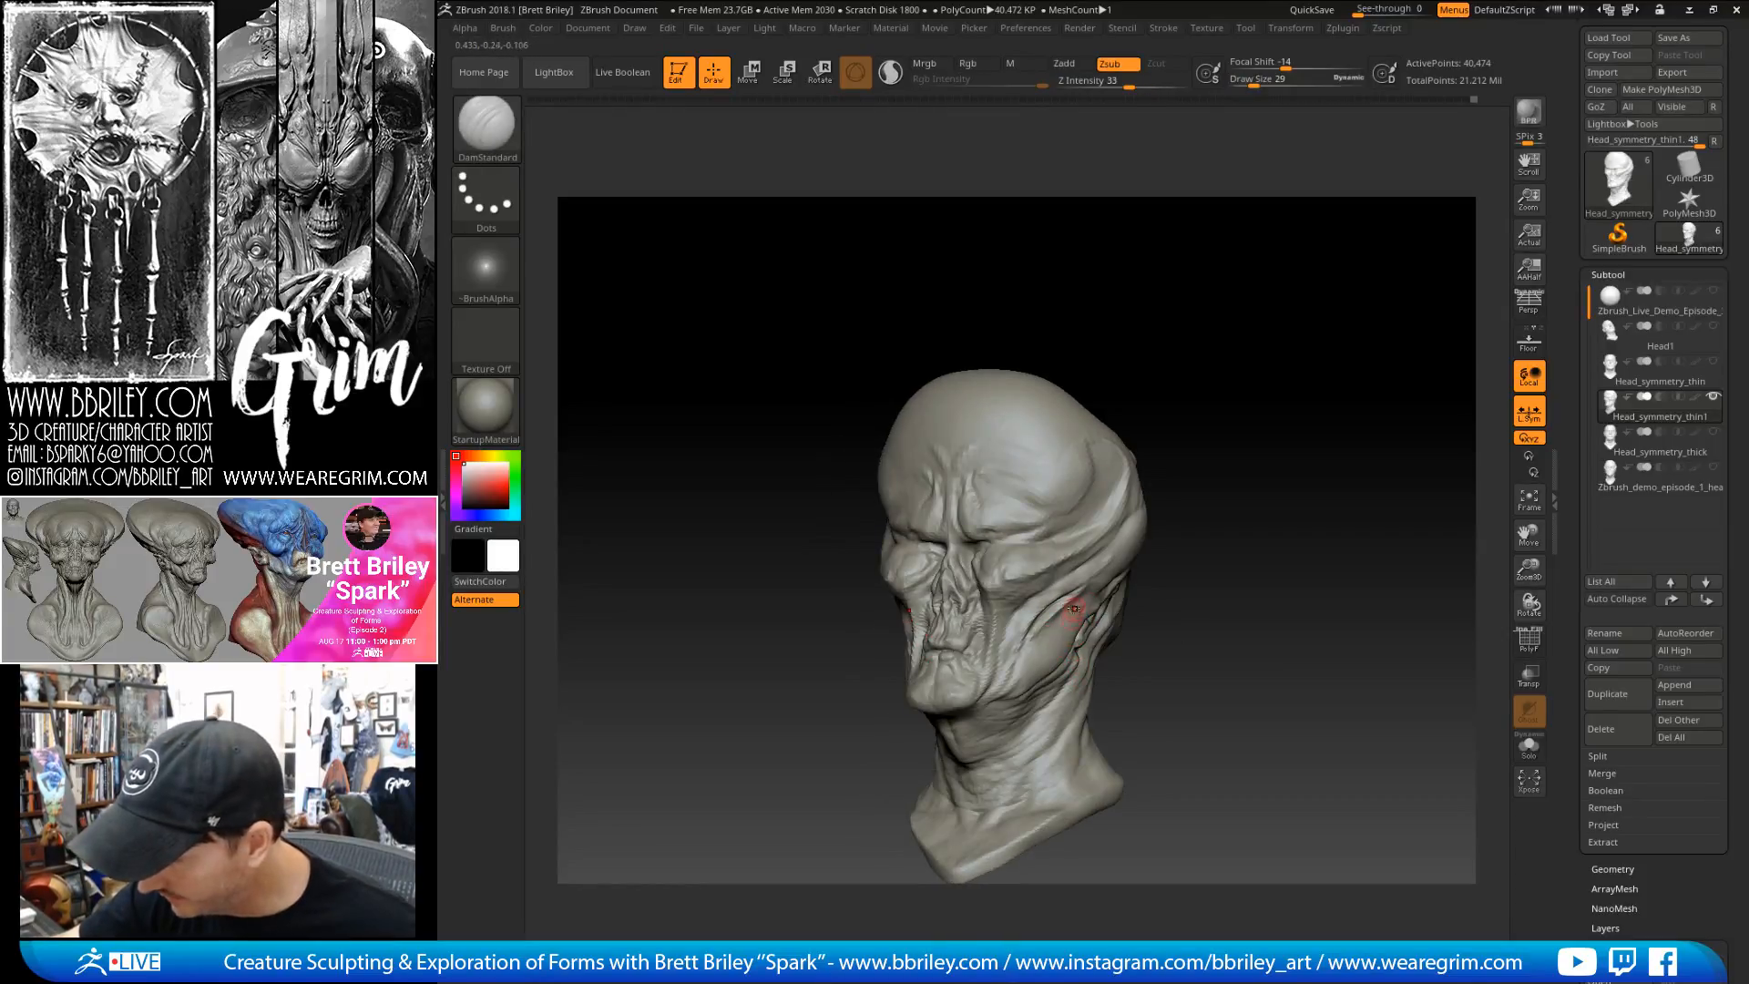
left_click_drag(1072, 615, 1068, 640)
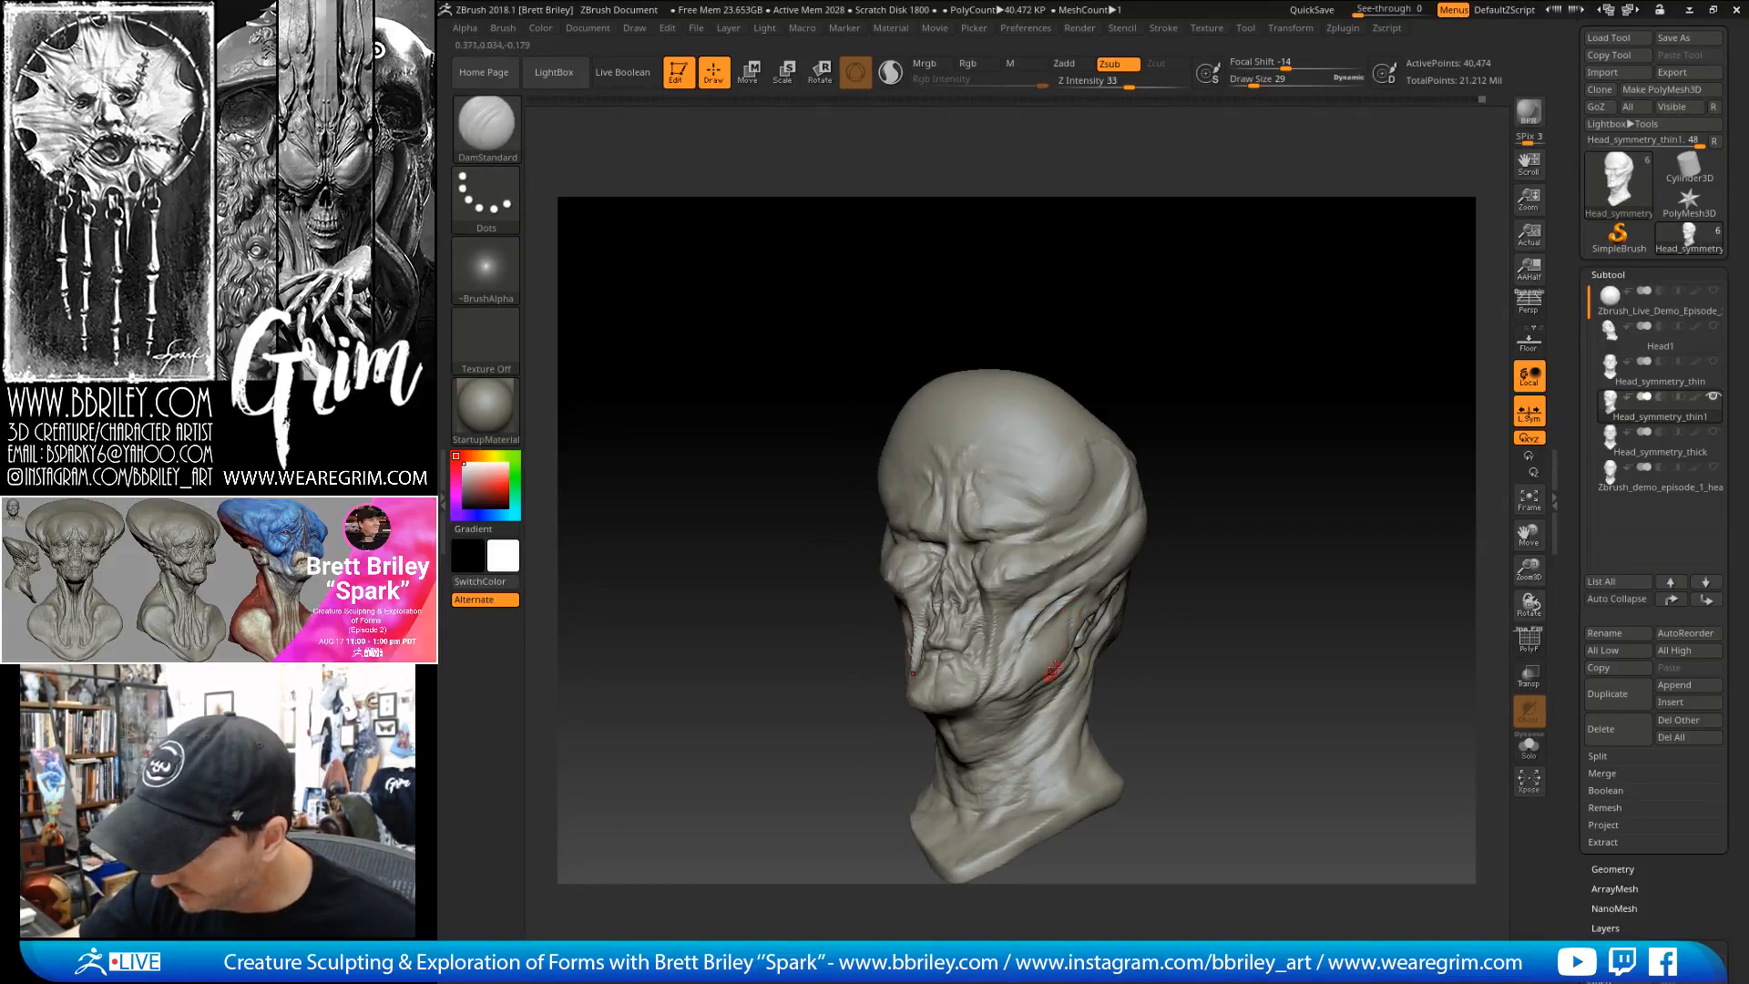
right_click_drag(1107, 641, 1172, 600, "shift")
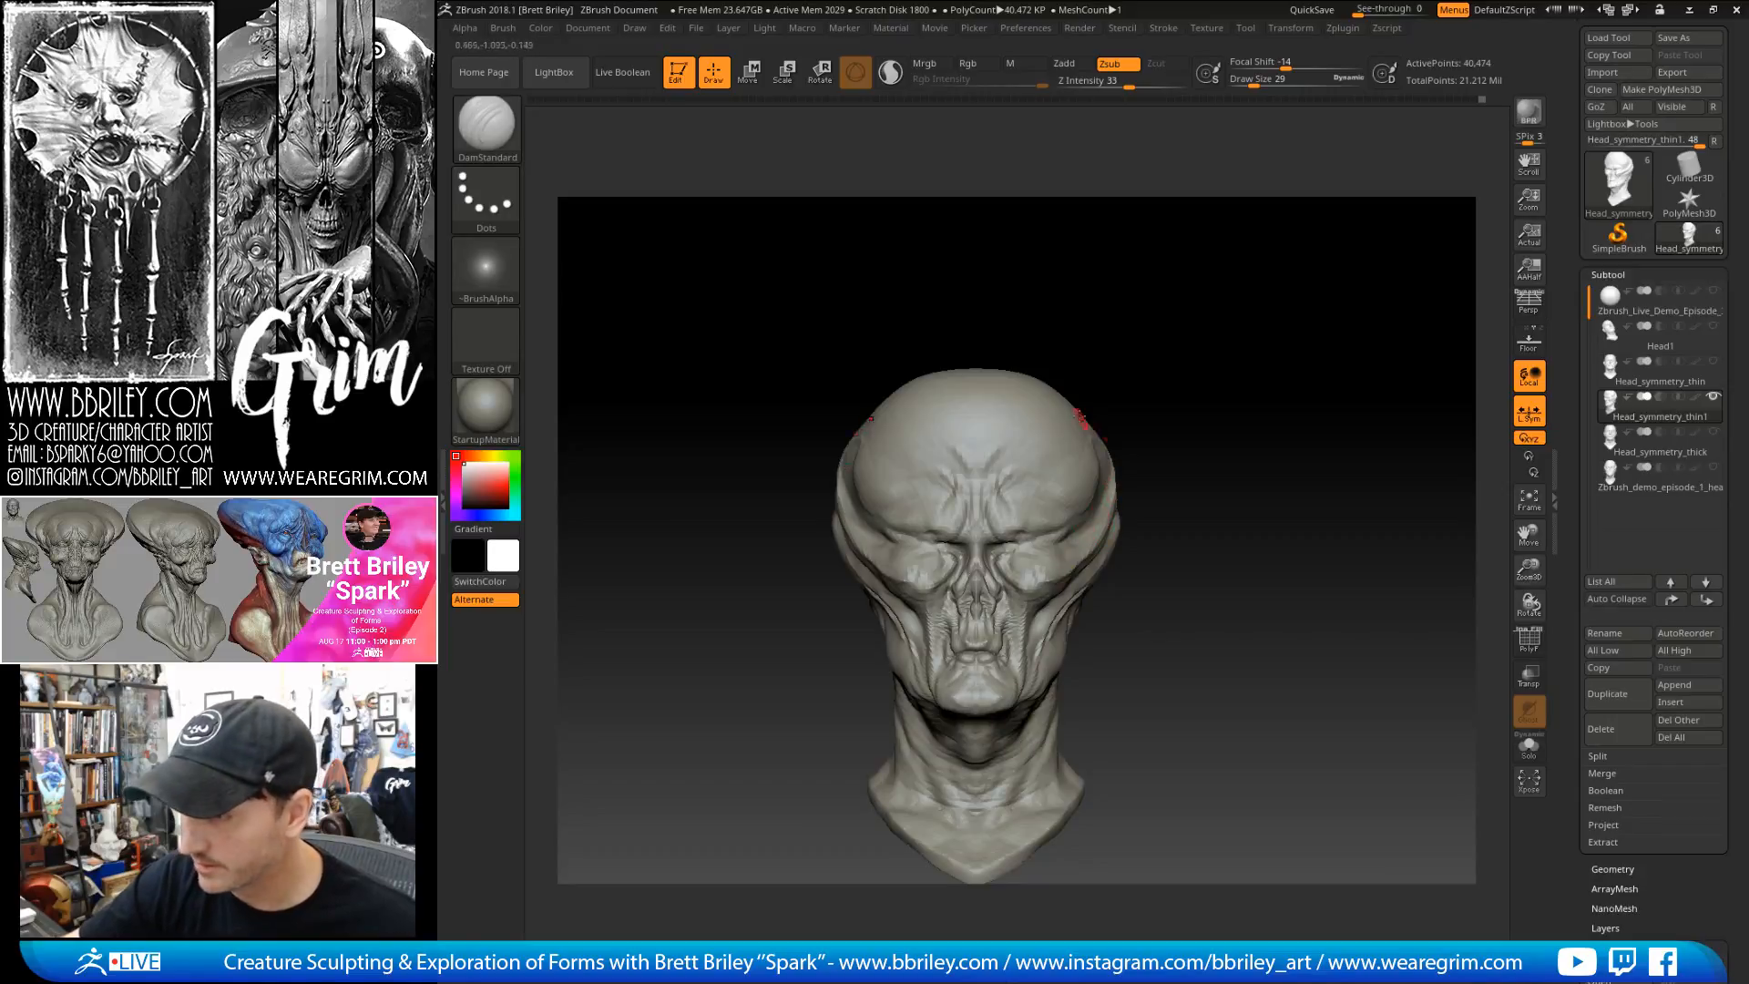
- Work the cheek folds in front of the ear with the Clay brush at draw size 23 and the Standard brush at 25
mouse_move(1203, 437)
left_mouse_down()
mouse_move(1210, 419)
mouse_move(1162, 440)
left_mouse_up()
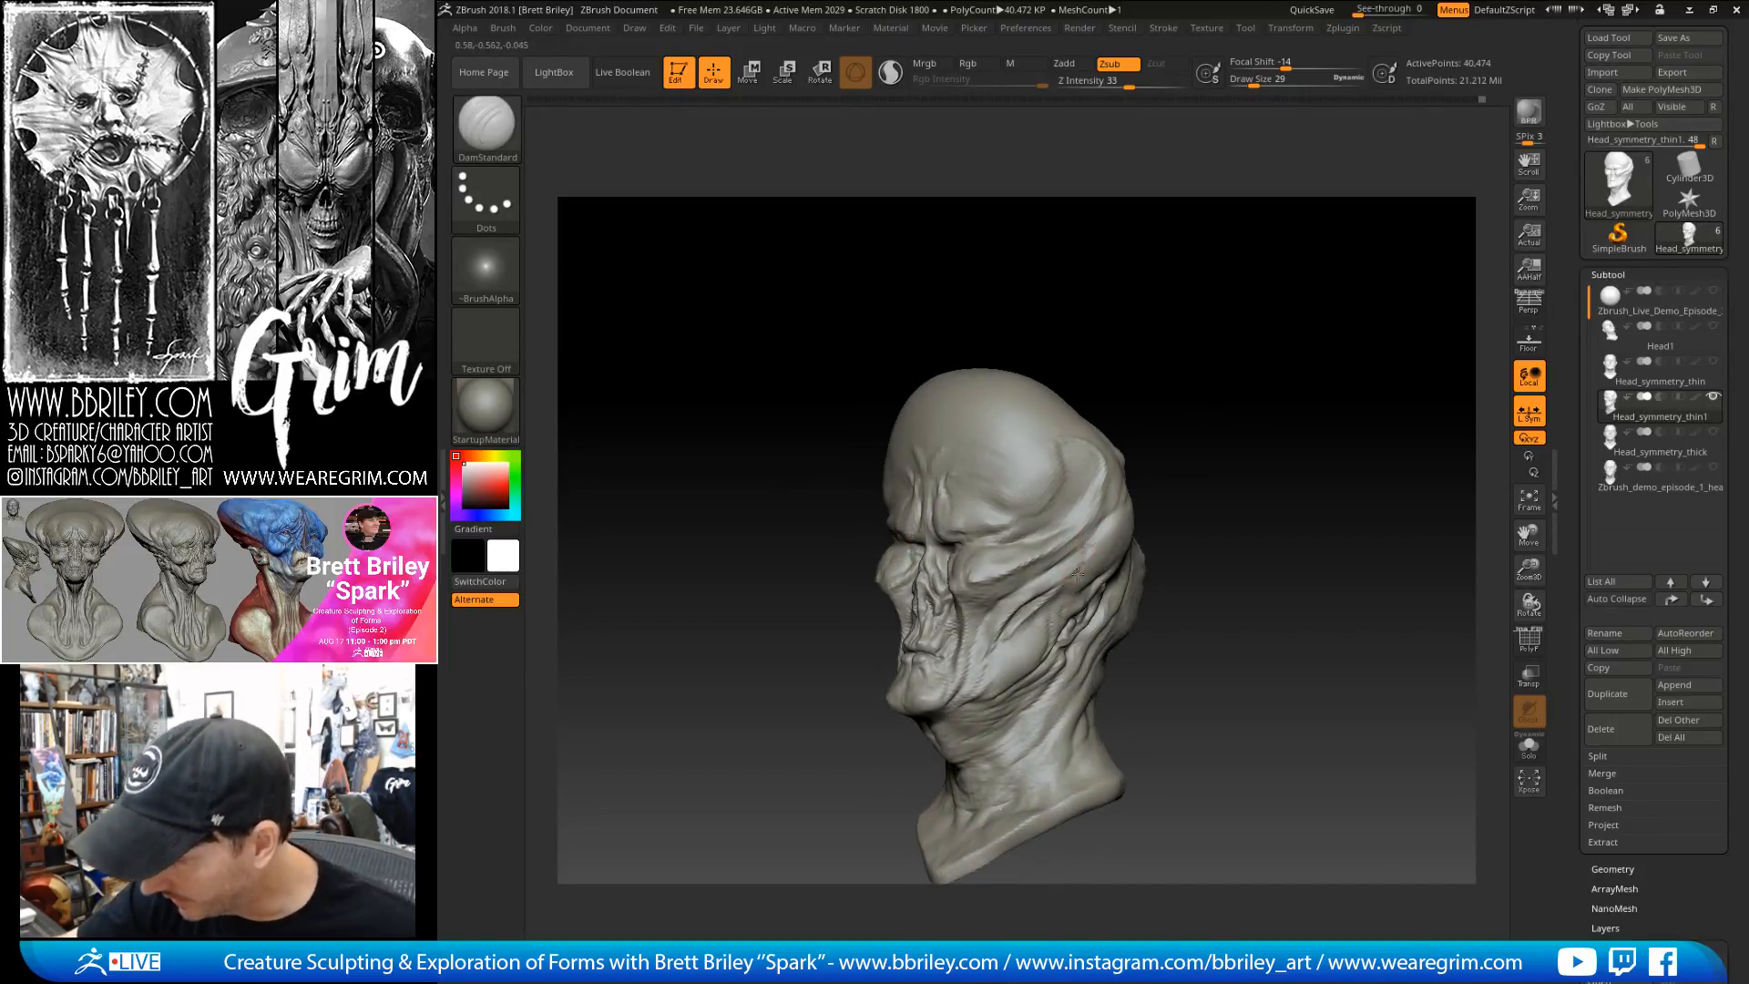
key("s")
mouse_move(1094, 593)
left_mouse_down()
mouse_move(1070, 570)
mouse_move(1060, 611)
left_mouse_up()
key("b")
key("c")
key("l")
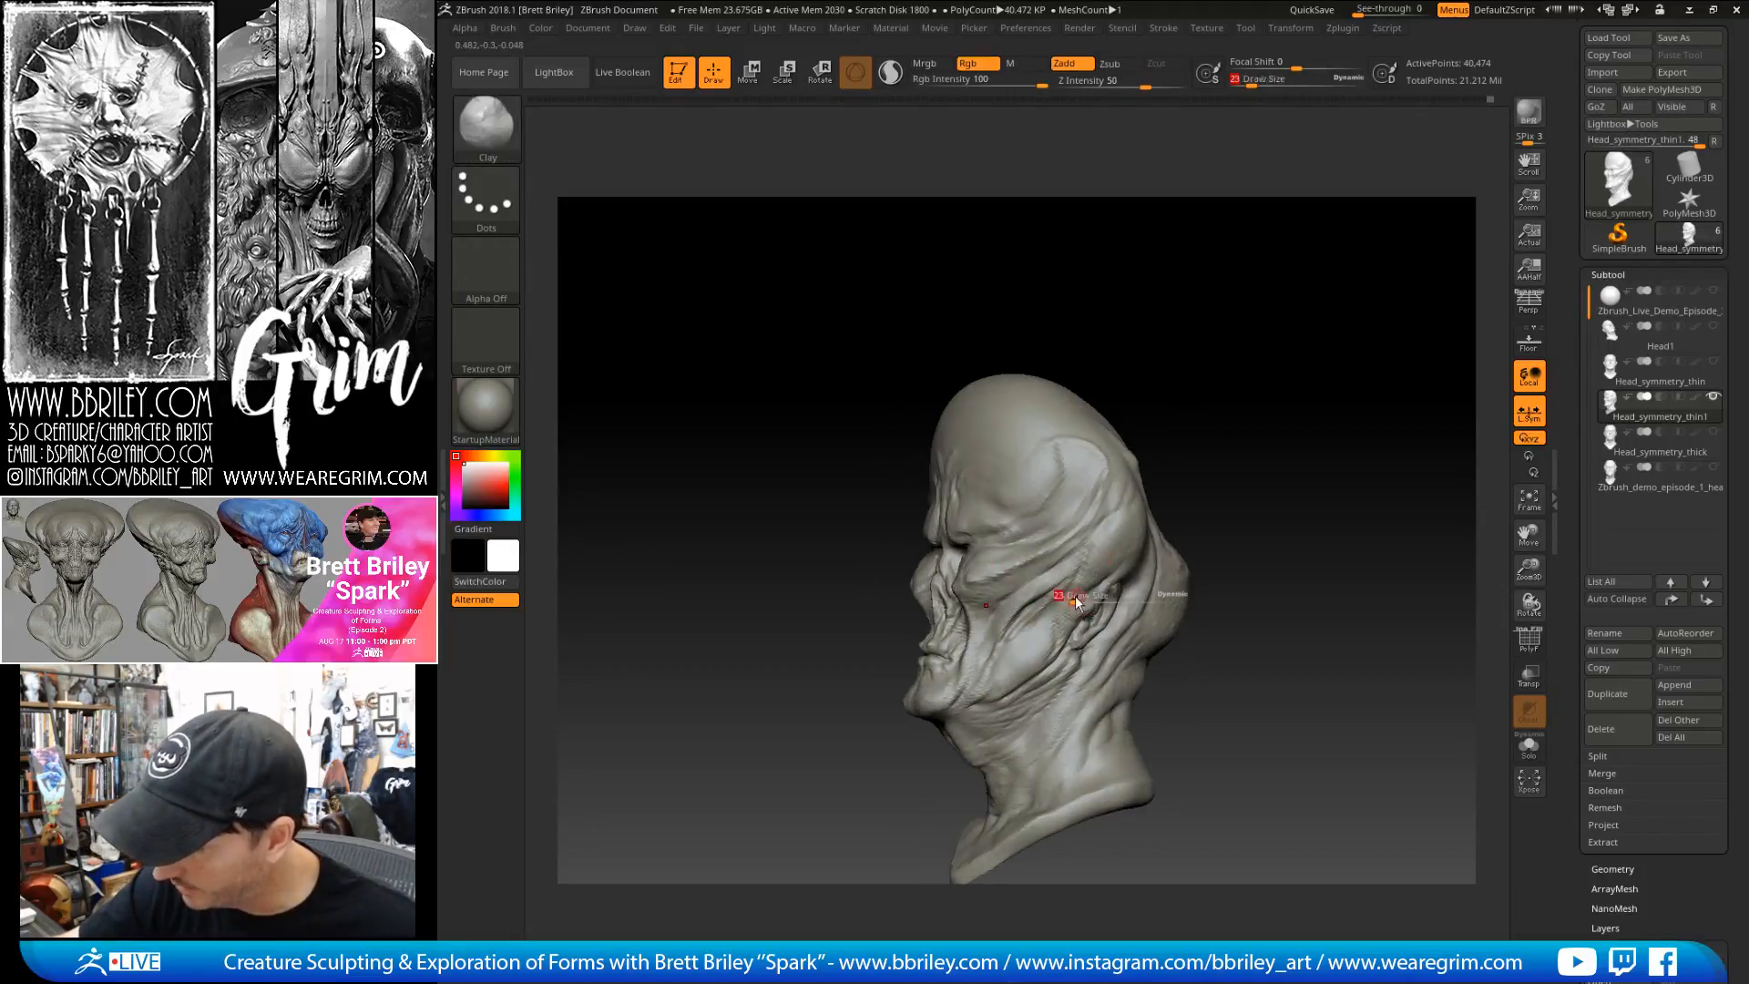
key("b")
key("s")
key("t")
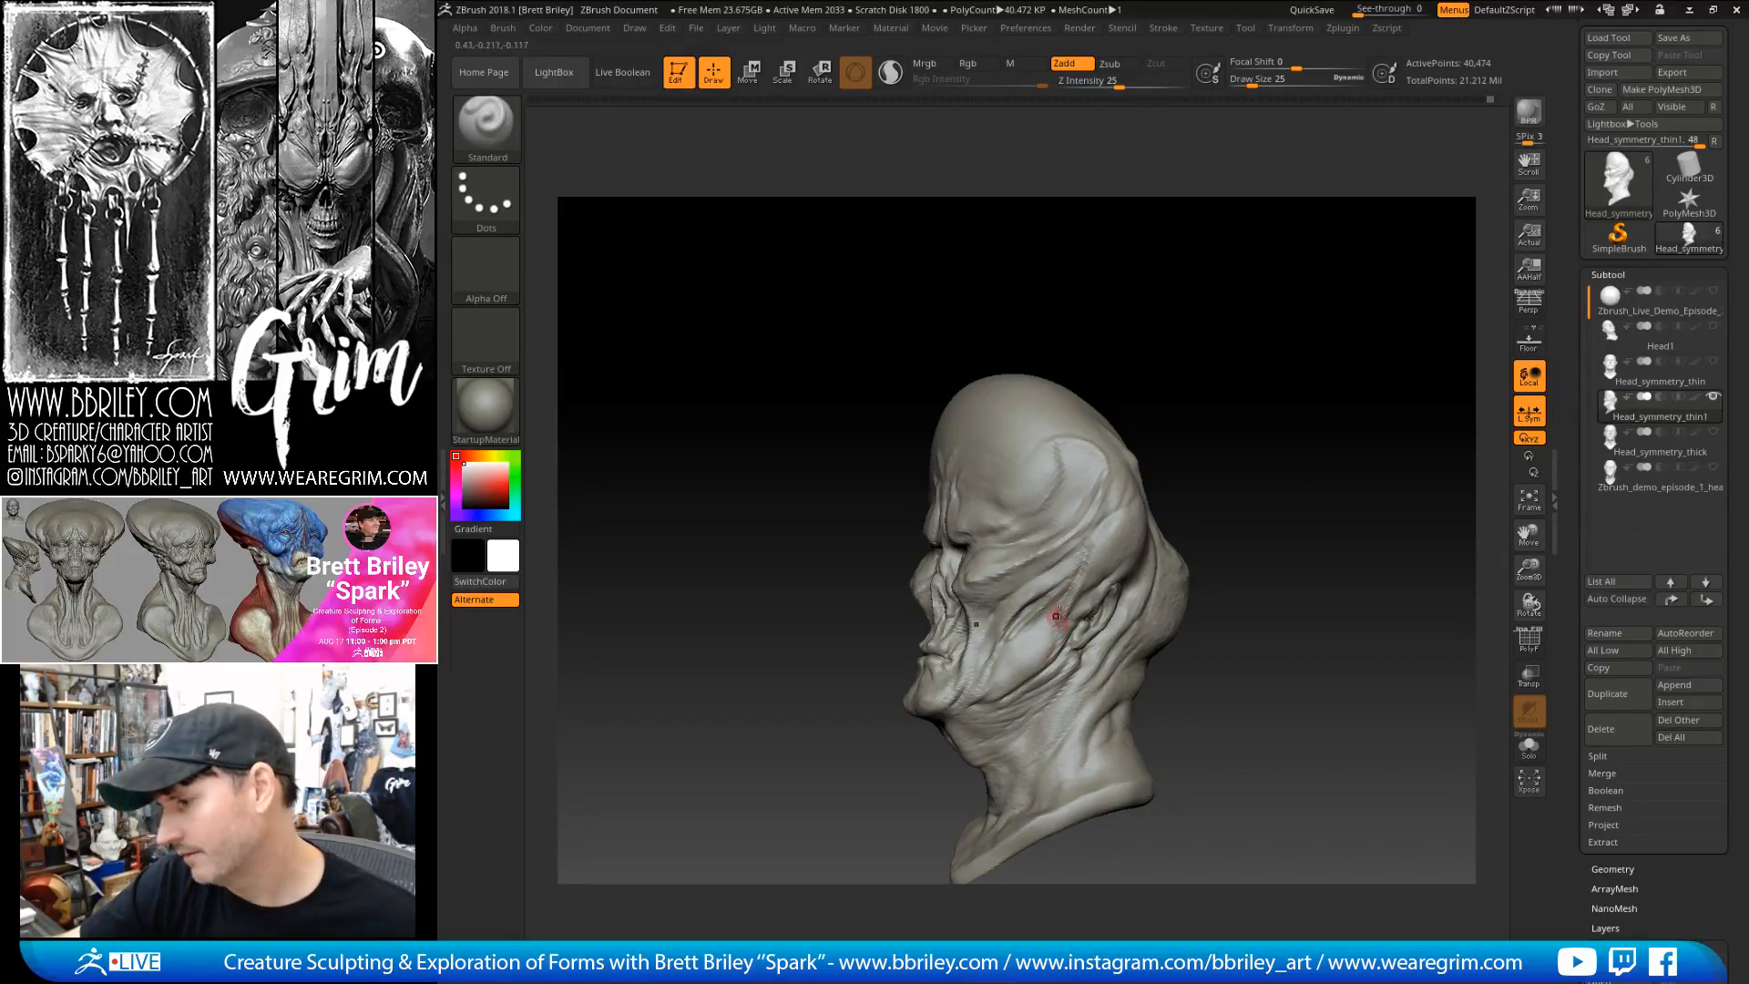
left_click_drag(1194, 537, 1224, 463, "shift")
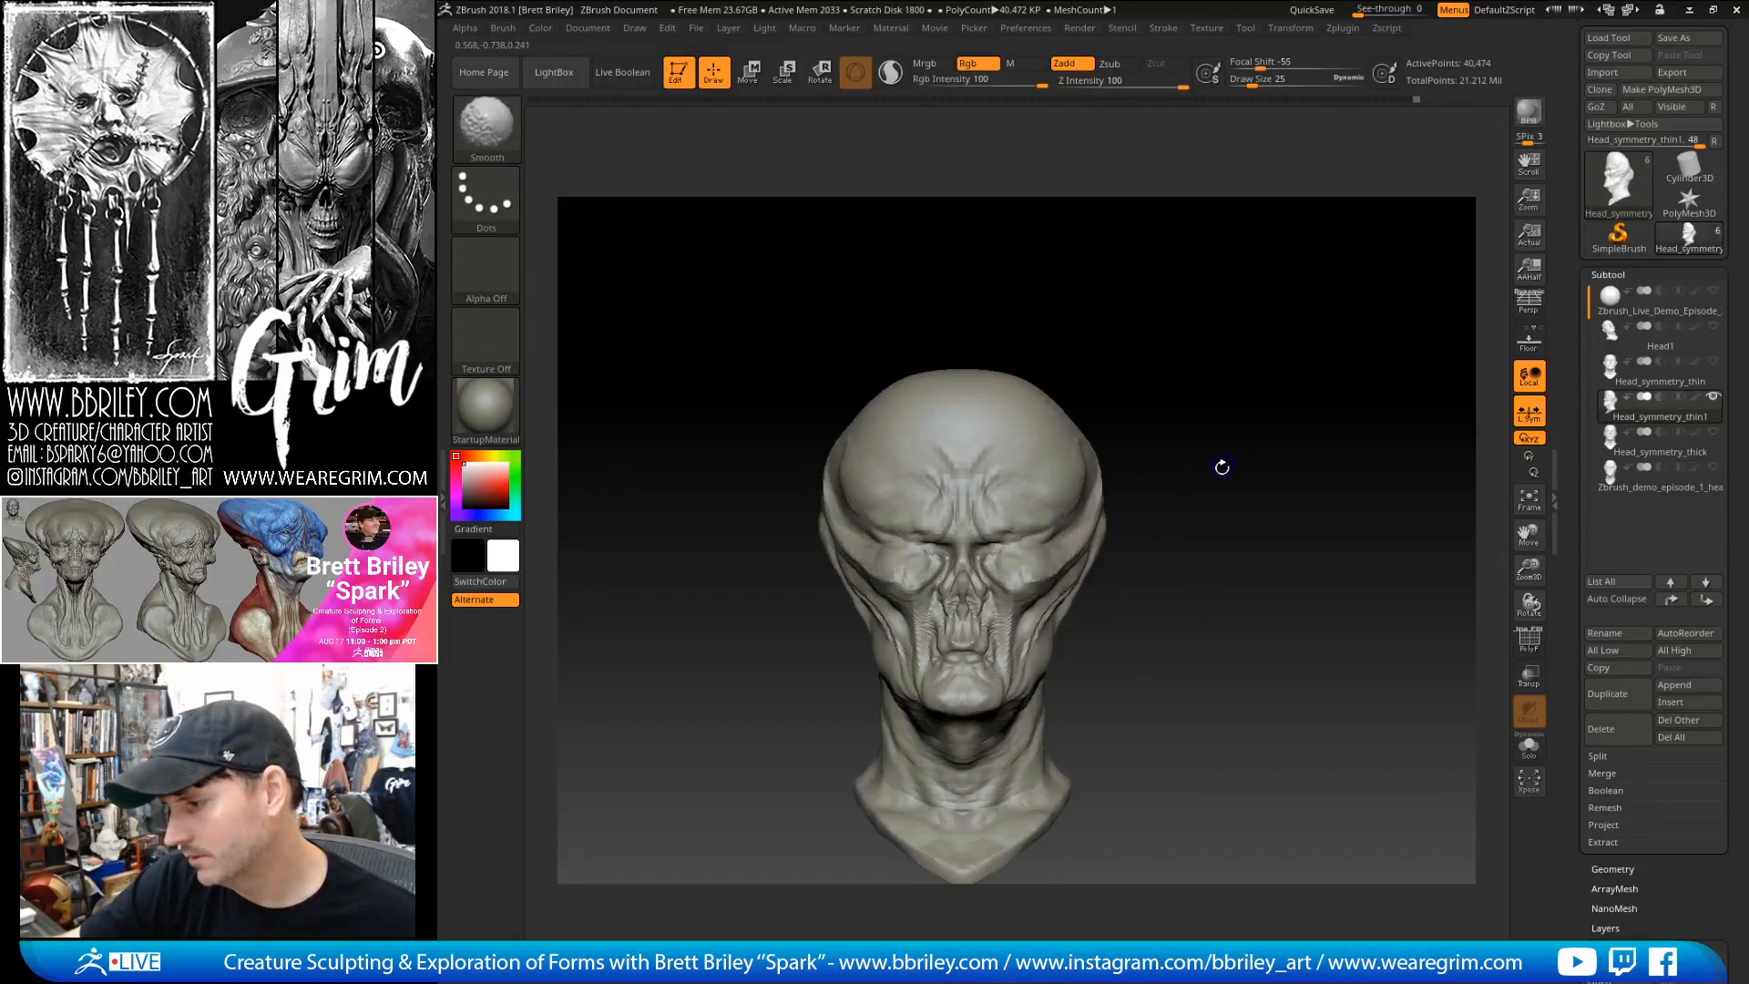
- Nudge the outer cheek contour beneath the cheekbones with the Move brush at draw size 56
key("b")
key("m")
key("v")
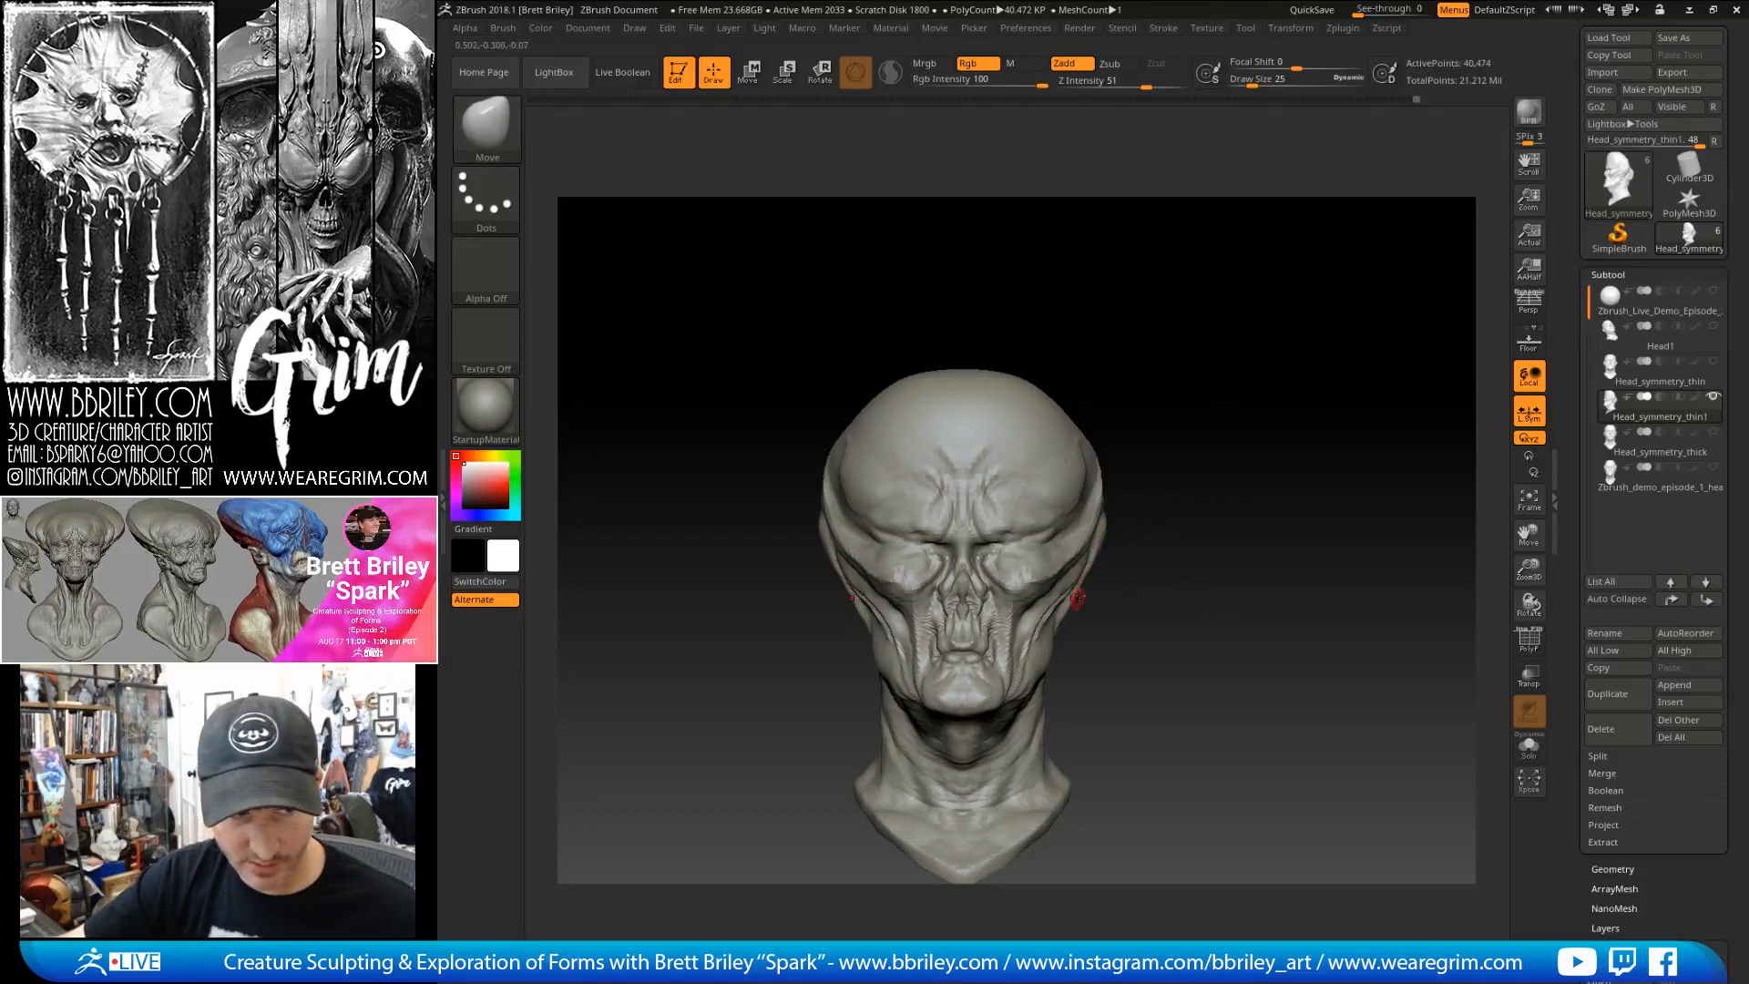
key("s")
left_click_drag(1048, 608, 1068, 609)
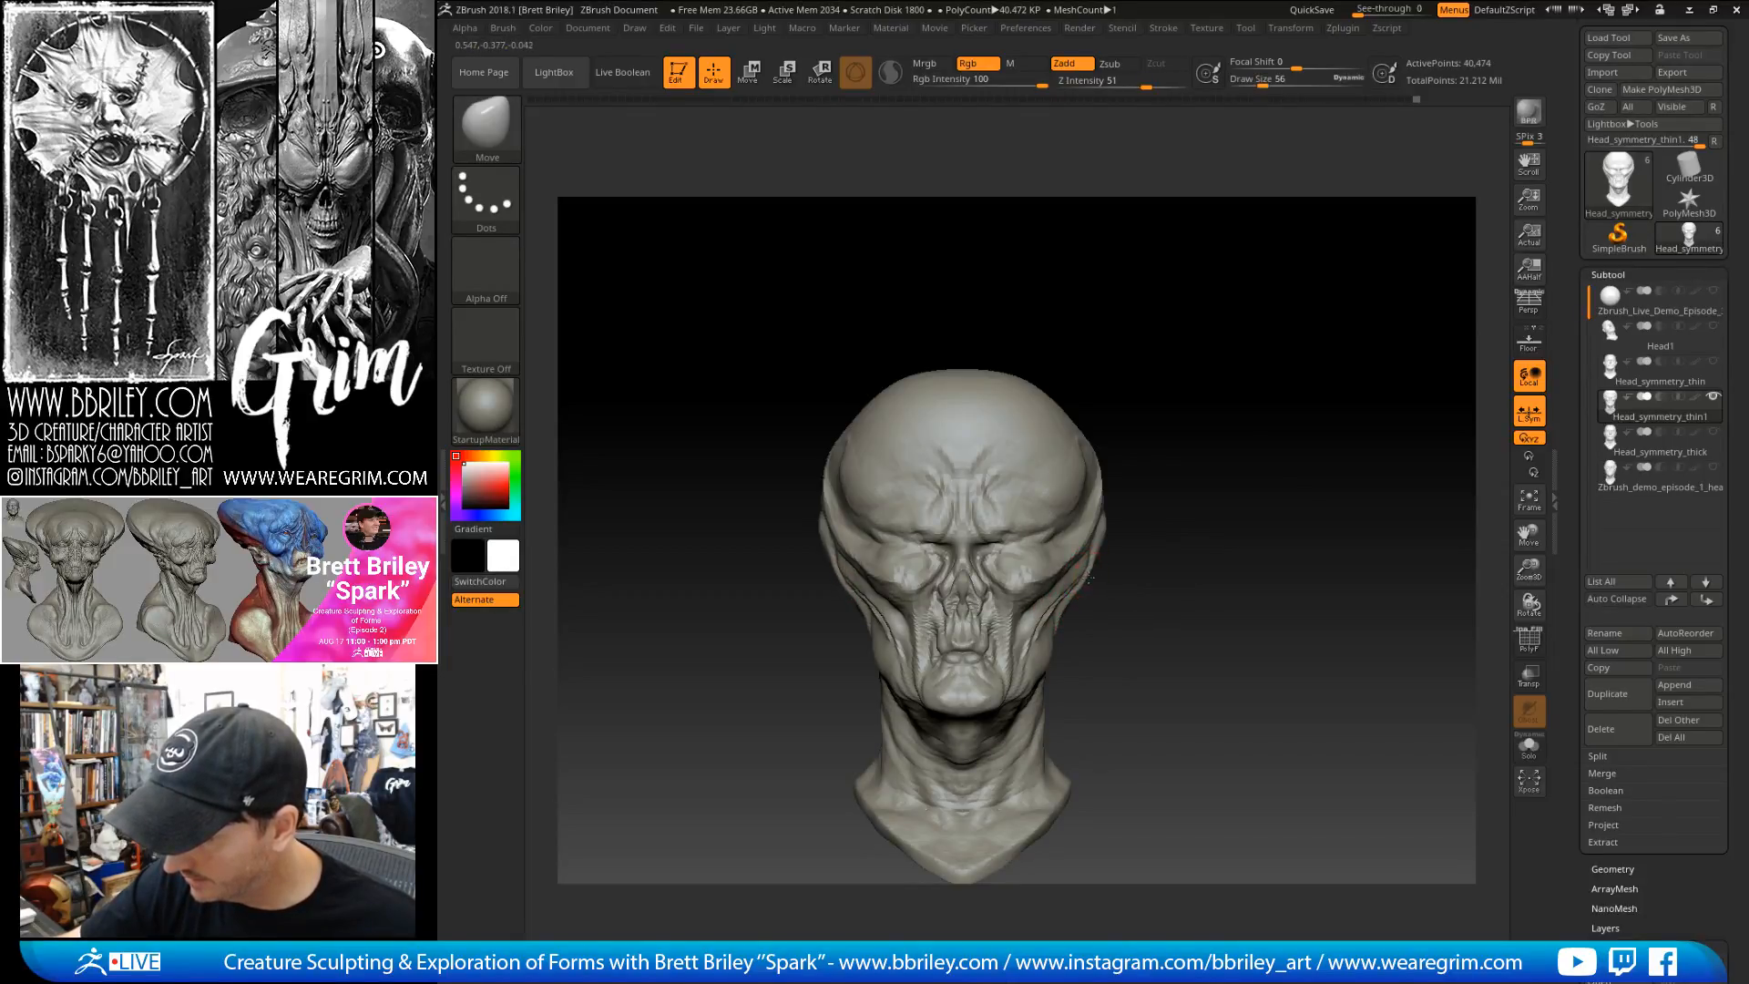
- Reshape the side of the head behind and above the ear with the Move brush at draw size 128
mouse_move(1102, 550)
left_mouse_down()
mouse_move(1133, 490)
mouse_move(1257, 379)
mouse_move(1242, 395)
left_mouse_up()
key("s")
left_click_drag(1103, 547, 1135, 547)
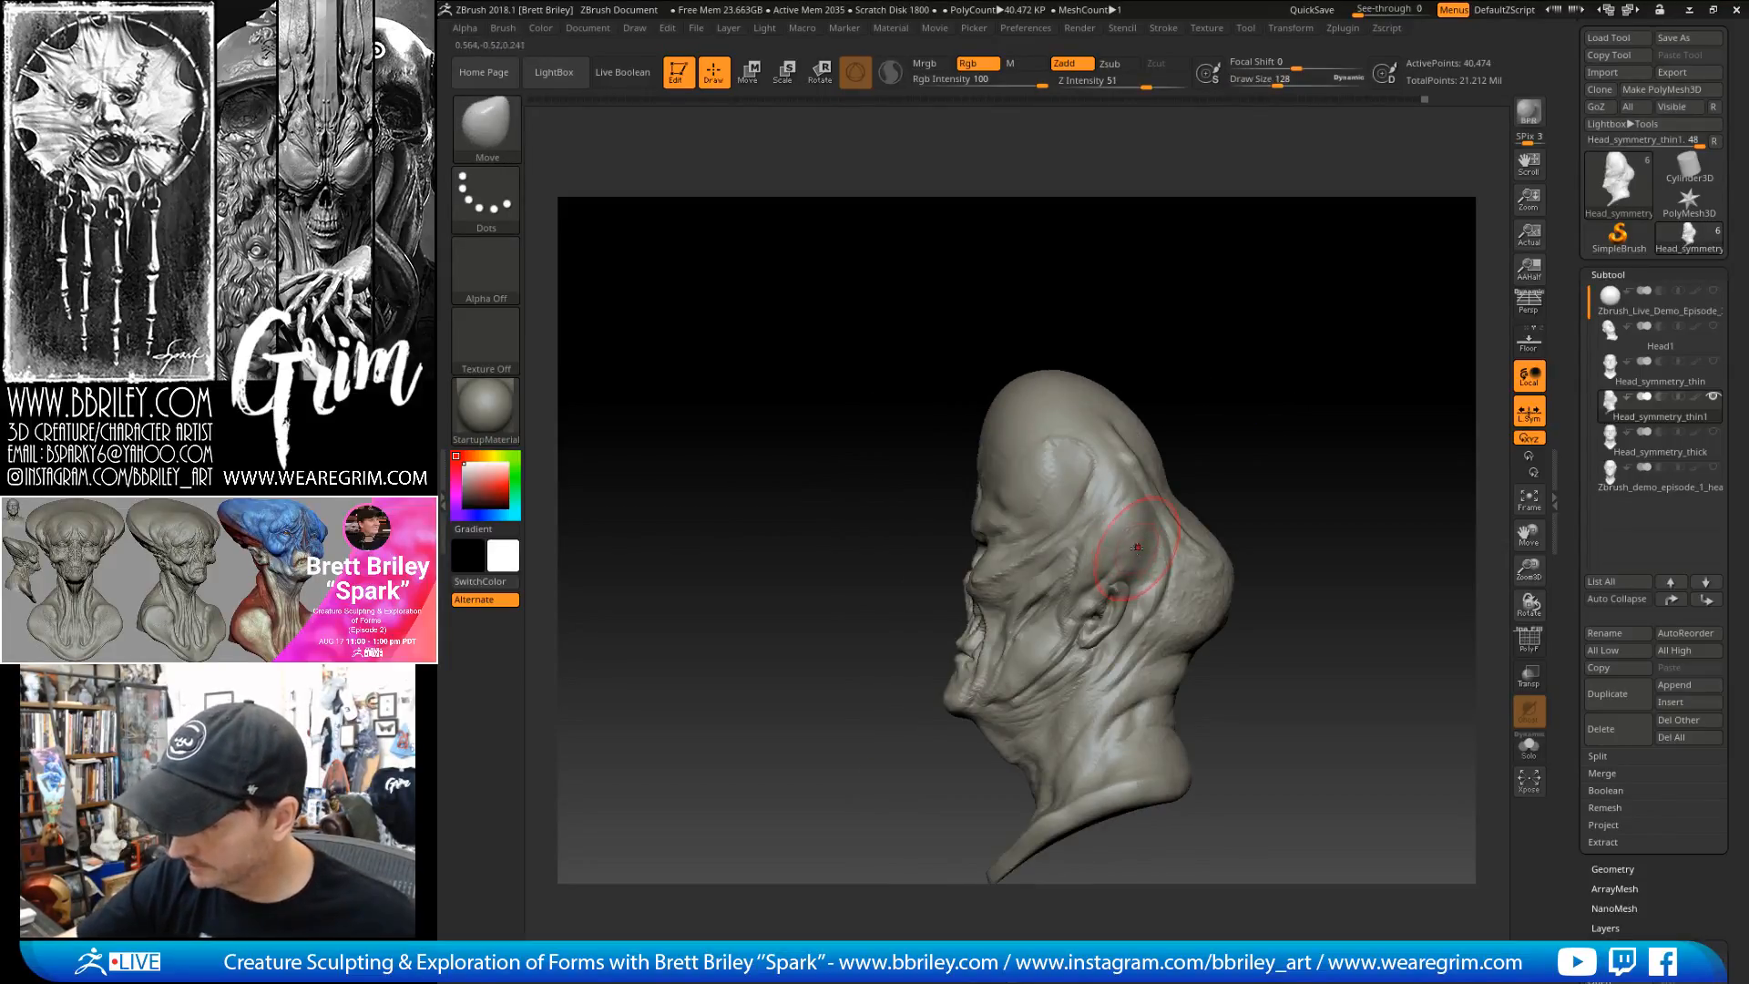
right_click_drag(1159, 557, 1105, 545, "alt")
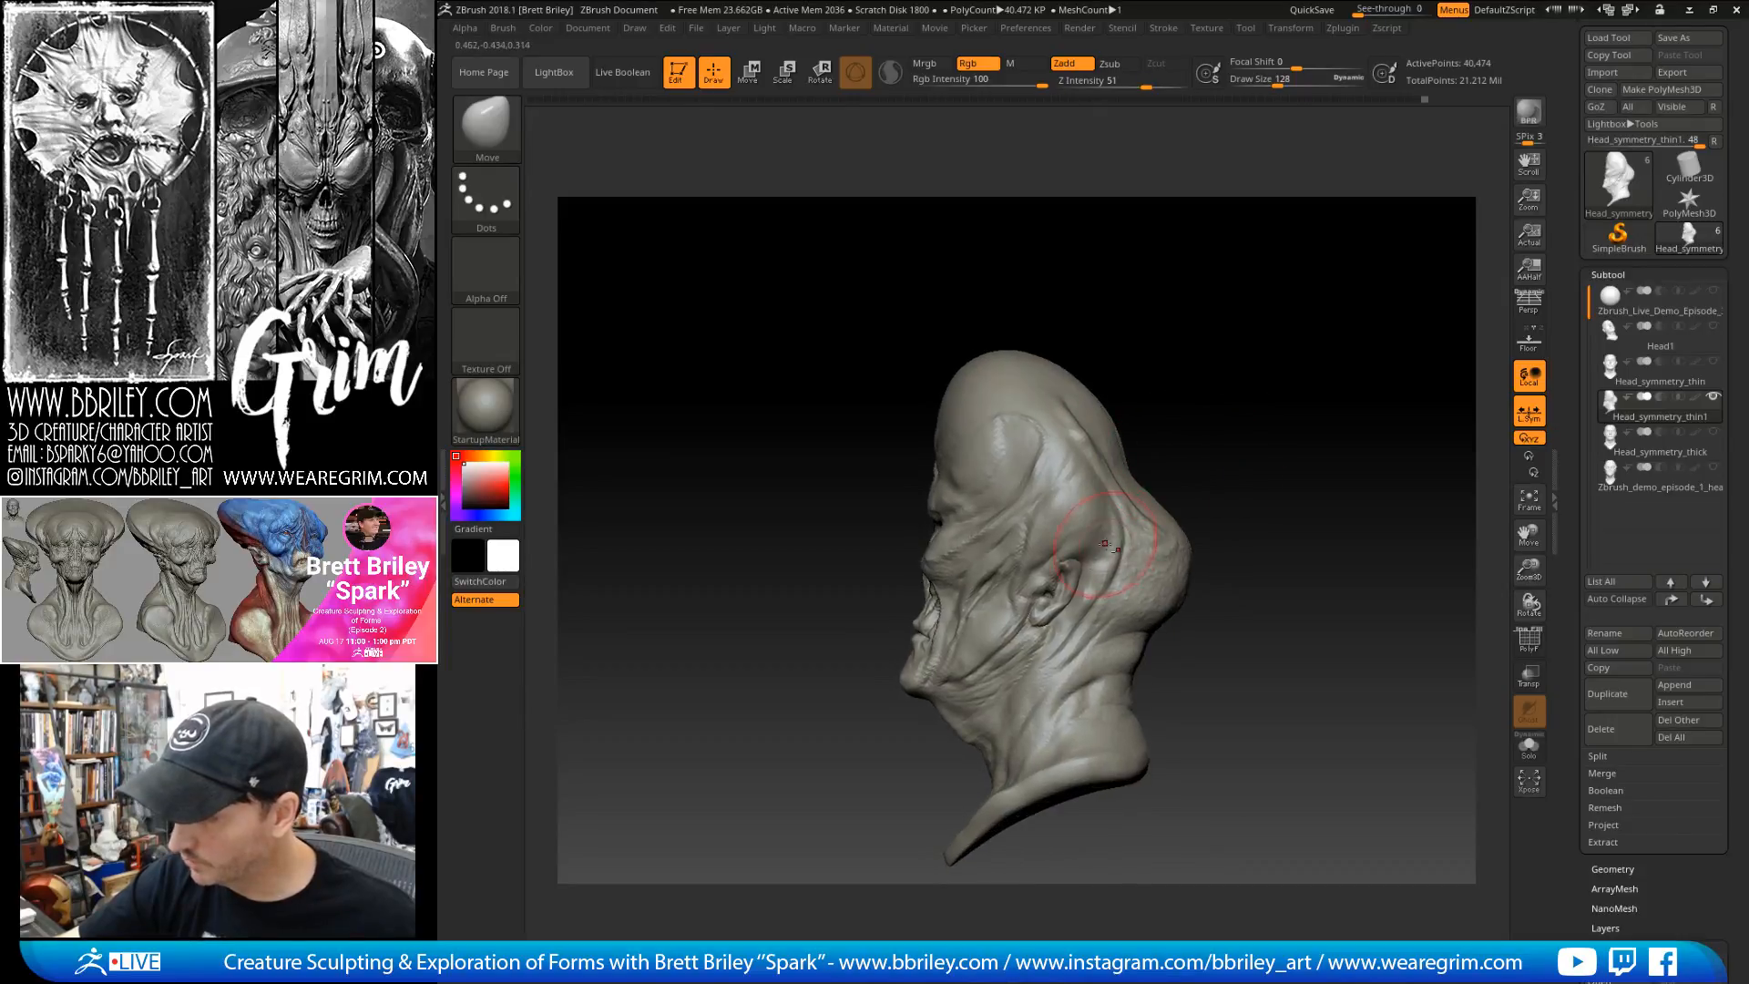
left_click_drag(1180, 419, 1249, 449)
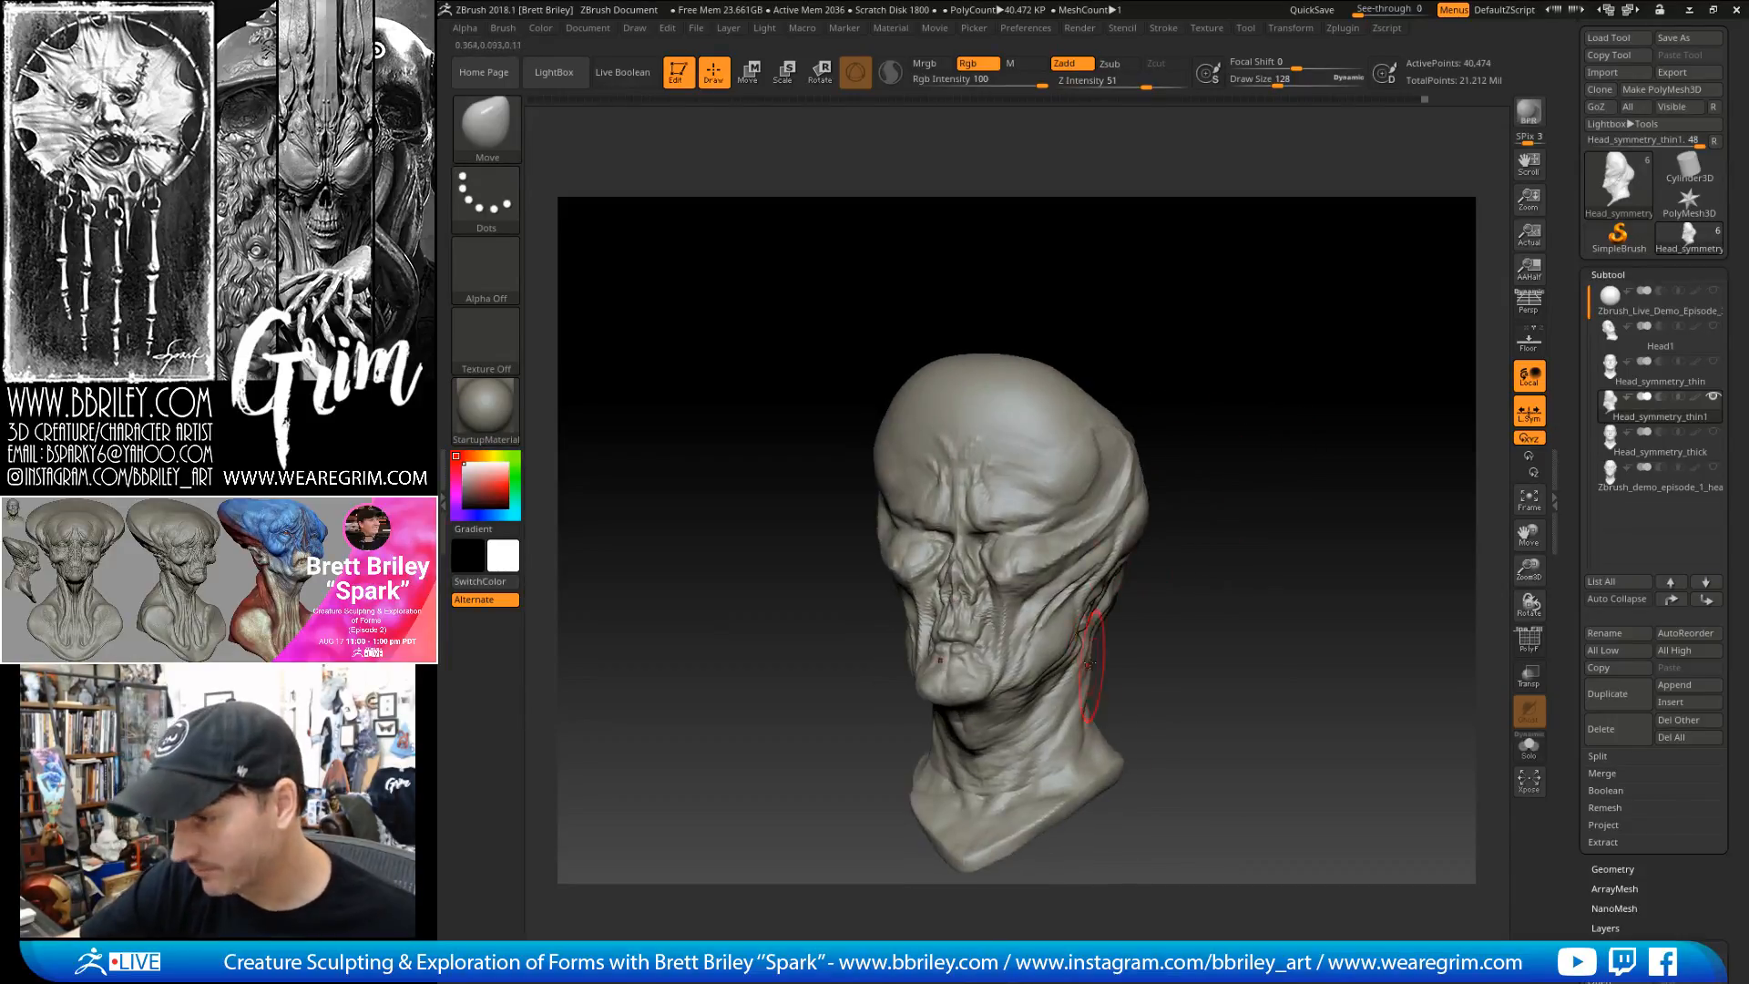
- Adjust the rear jaw area below the ear with the Move brush at draw sizes 98 and 72
right_click_drag(1145, 648, 1084, 653)
key("bracketleft")
key("bracketleft")
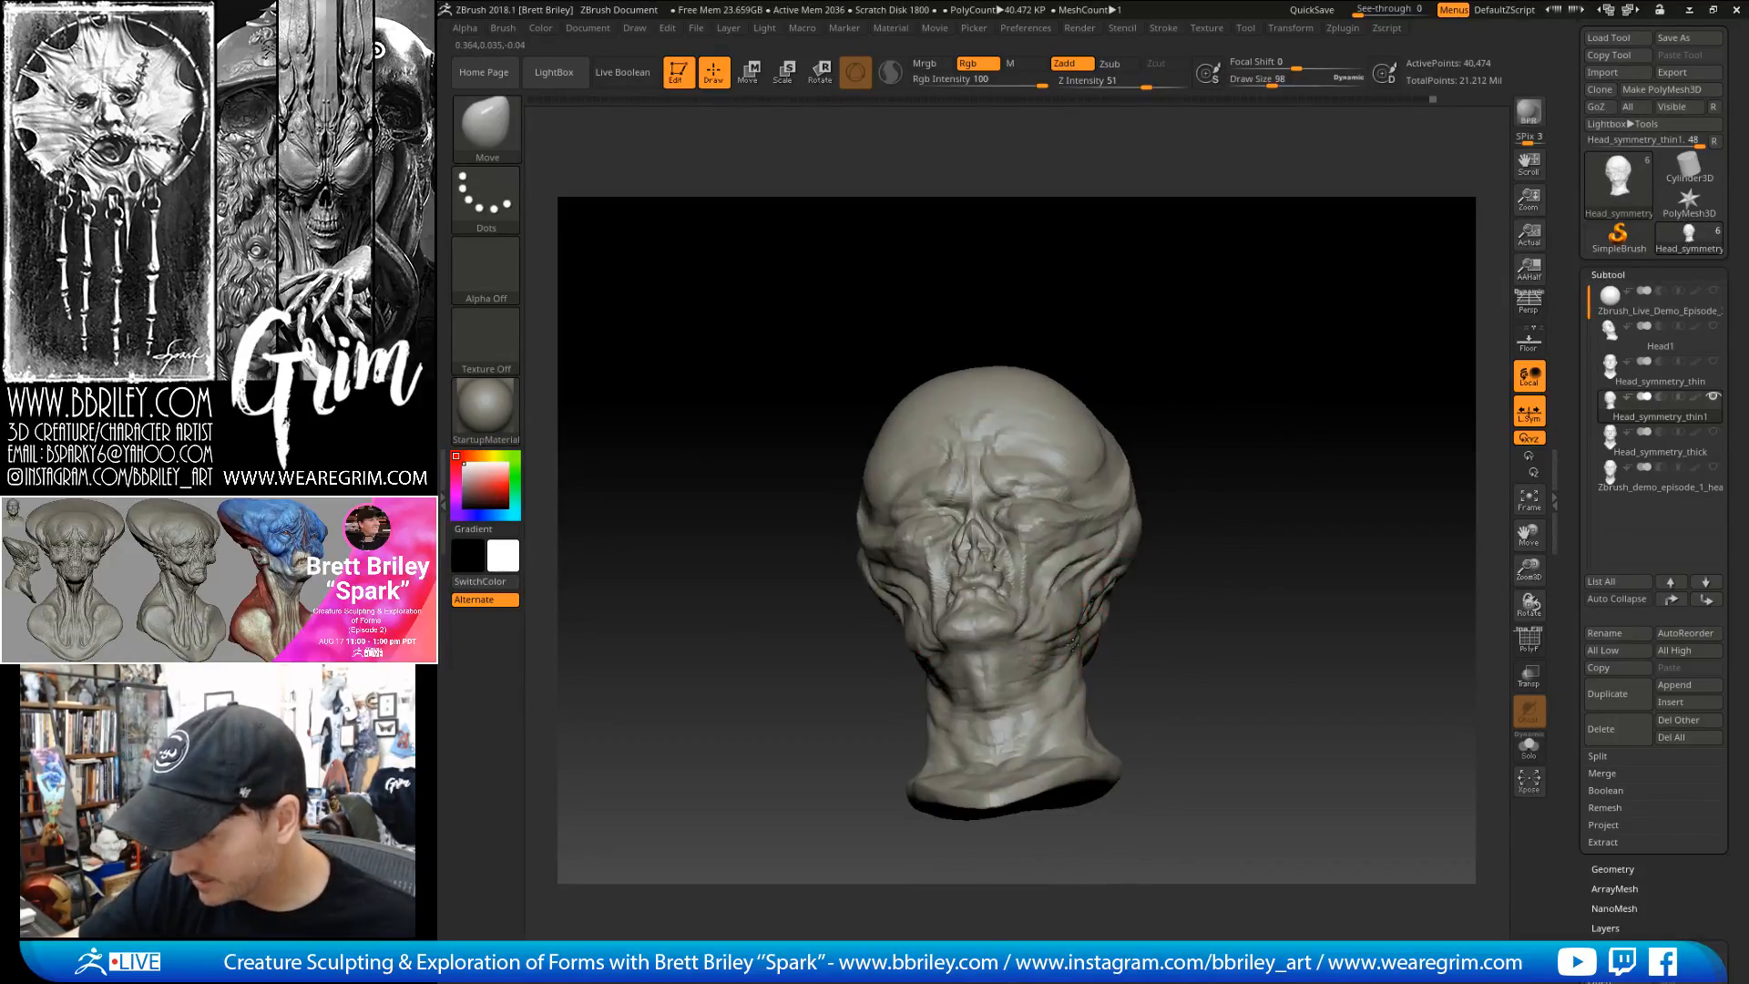
mouse_move(1081, 638)
left_mouse_down()
mouse_move(1203, 629)
mouse_move(1156, 577)
left_mouse_up()
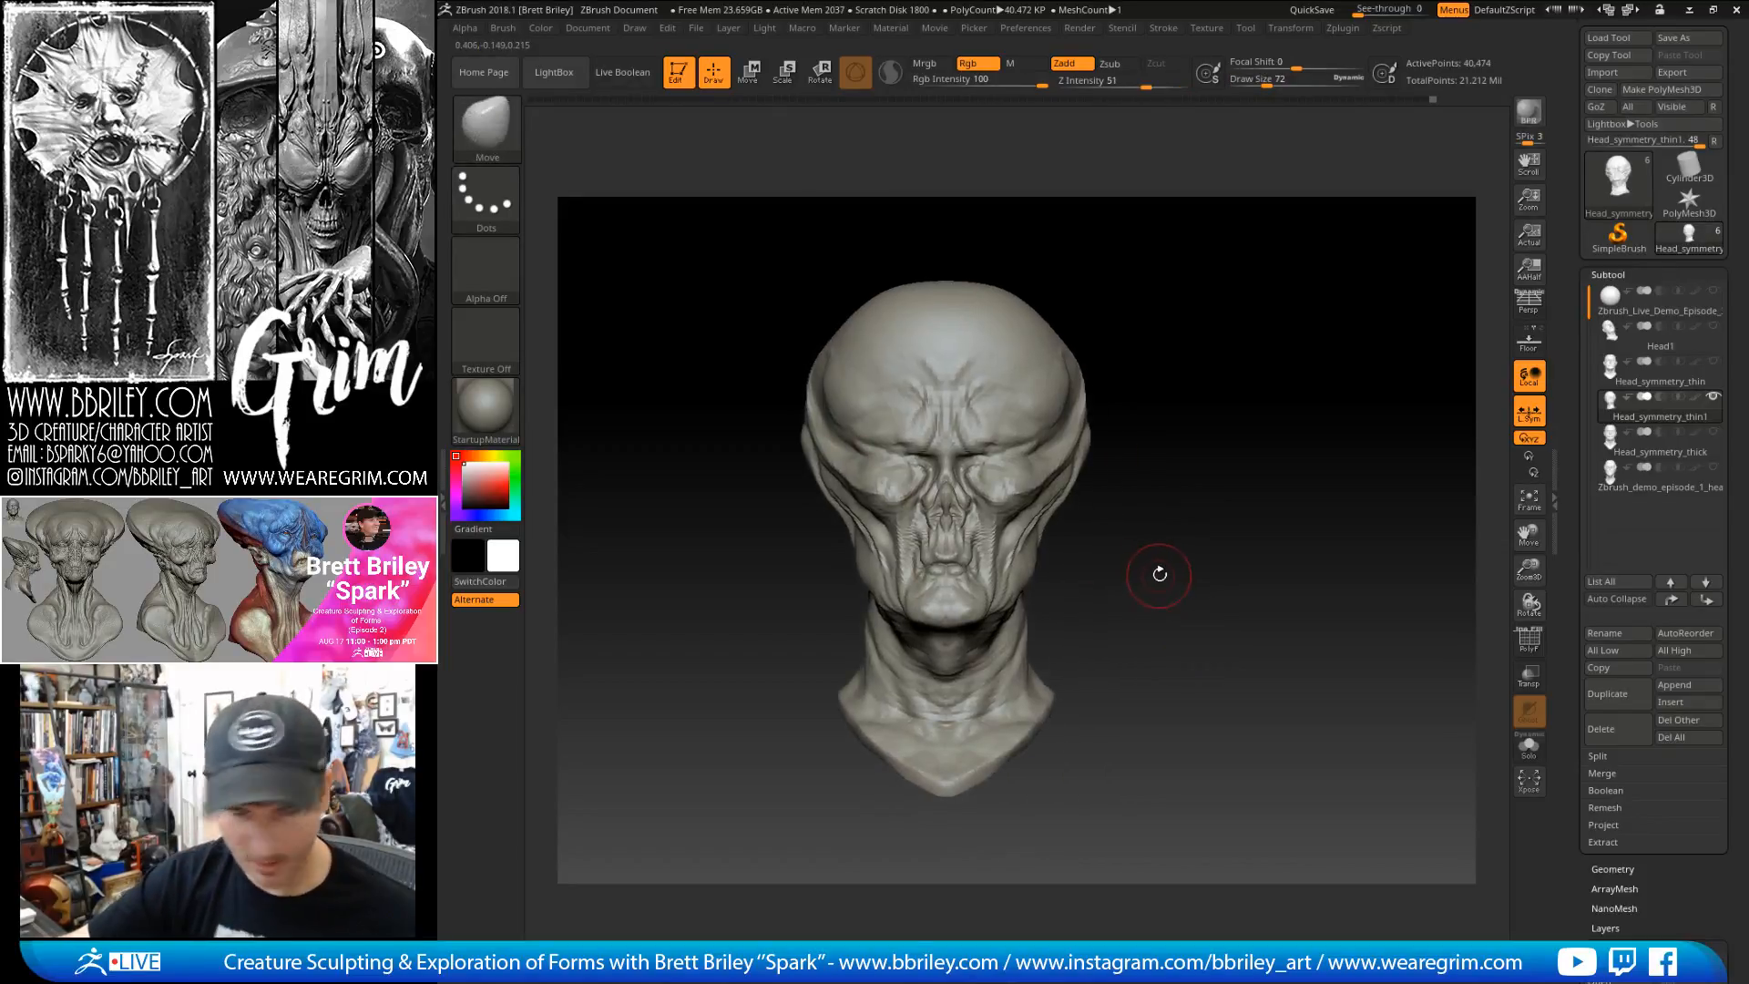
- Reshape the underside of the chin and the upper throat with the Move brush at draw size 83
key("s")
left_click_drag(973, 624, 984, 623)
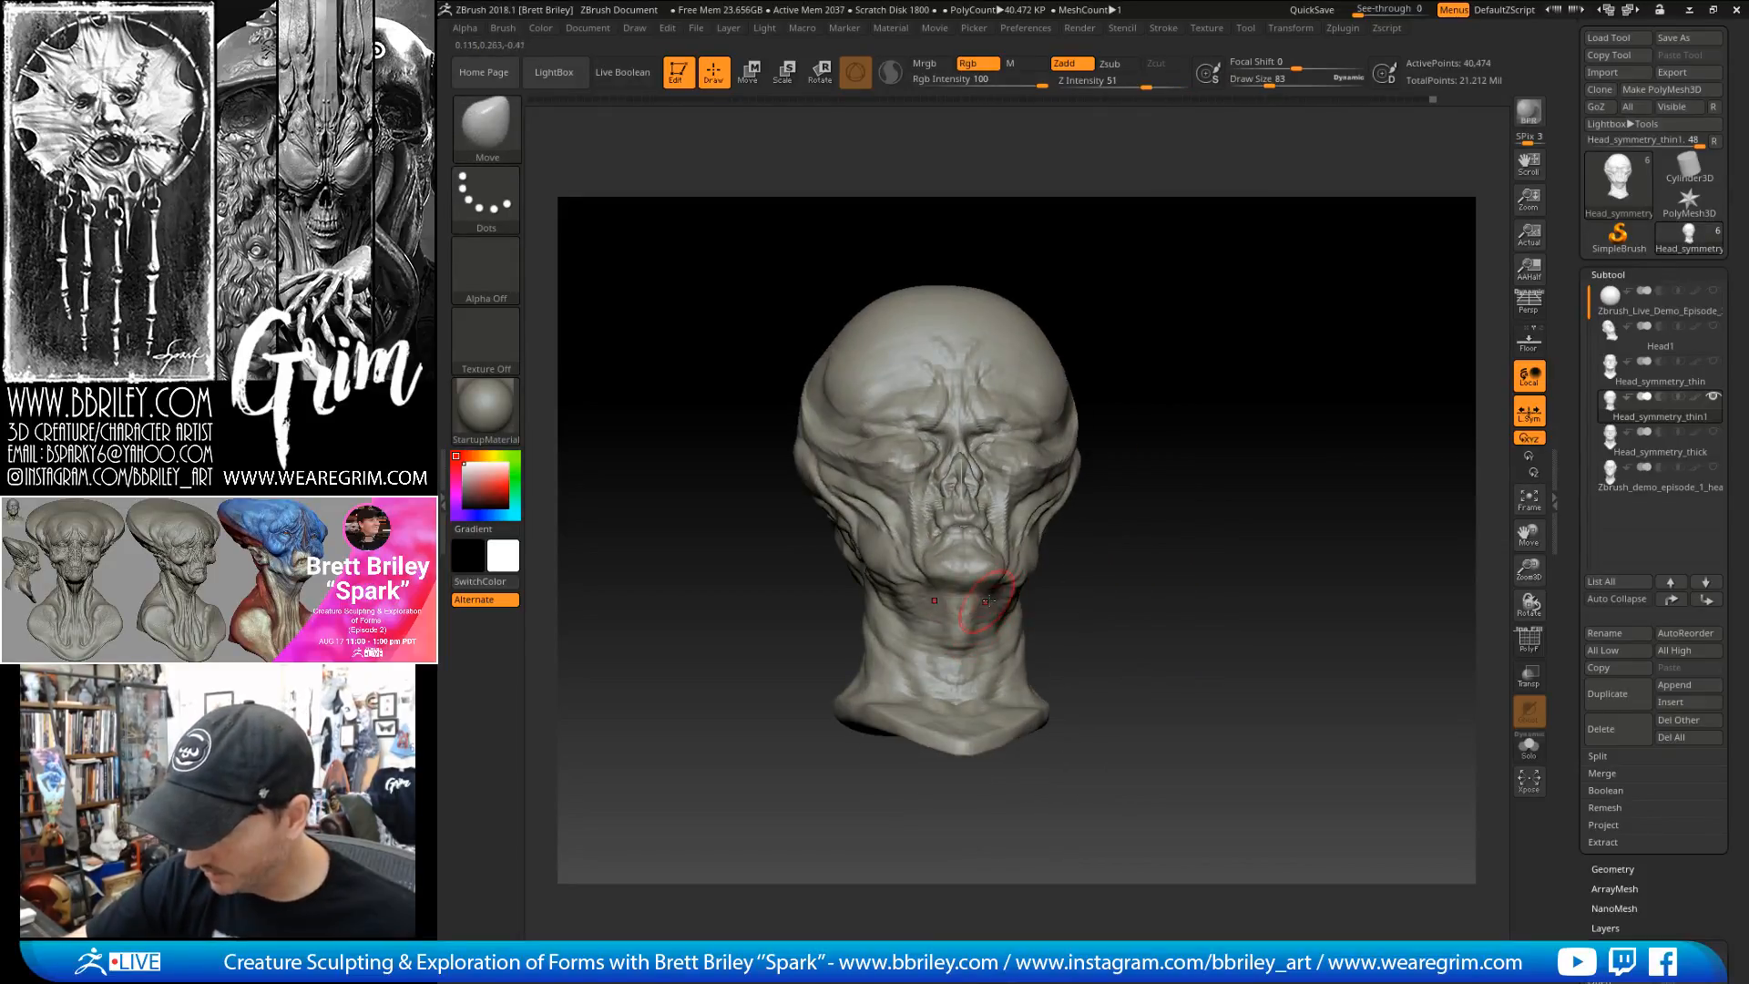
left_click_drag(1100, 605, 1024, 625)
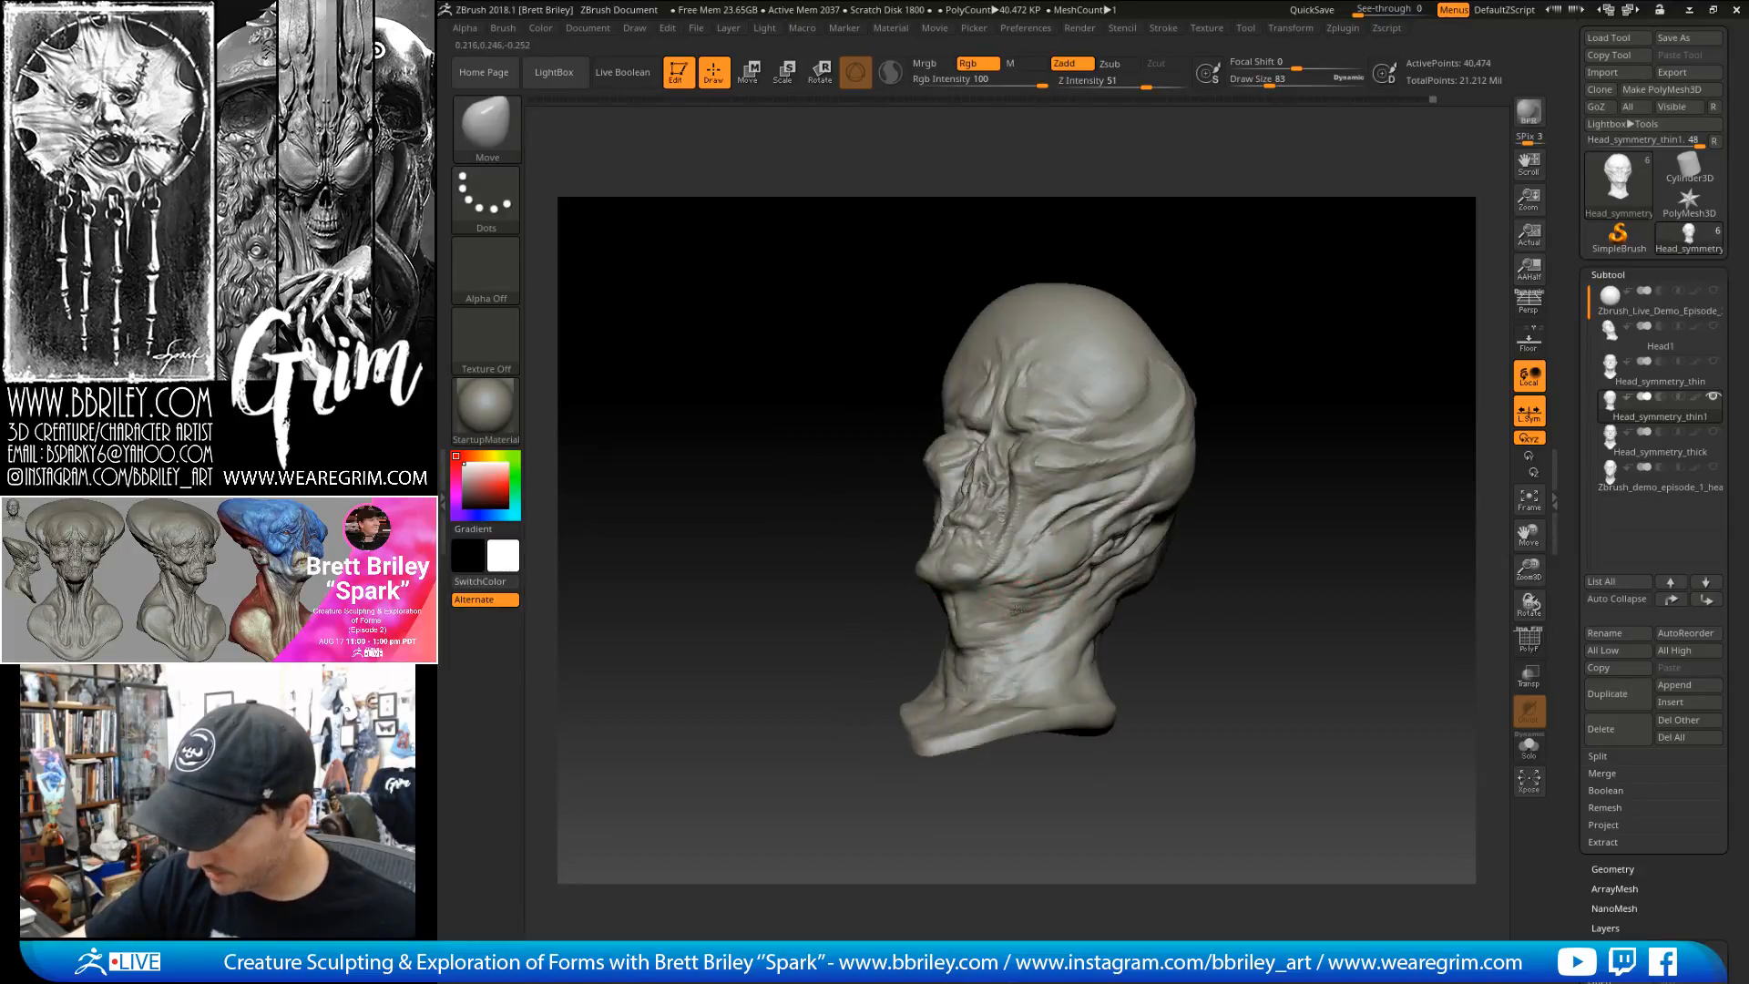
left_click_drag(1230, 588, 1247, 574)
mouse_move(1128, 626)
left_mouse_down("shift")
mouse_move(1126, 663)
mouse_move(1108, 594)
left_mouse_up("shift")
- Narrow the sides of the neck below the jaw with the Move brush at draw sizes of about 225 and 143
left_click(1292, 82)
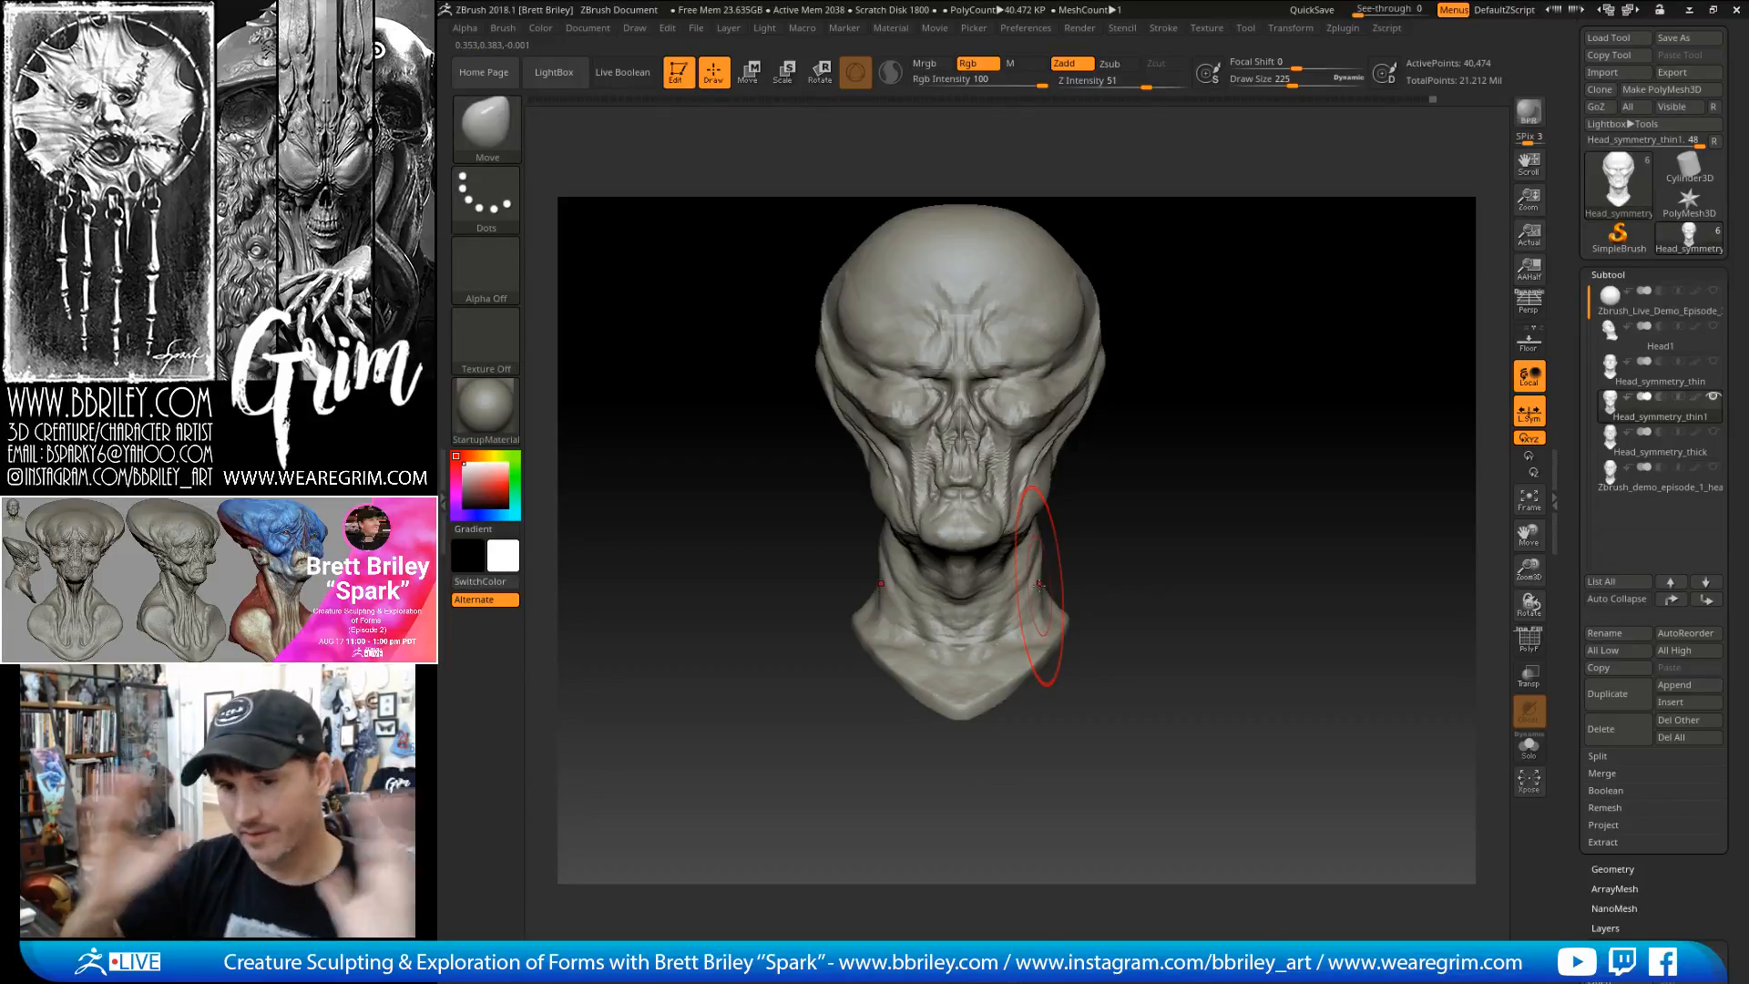
key("s")
left_click_drag(1041, 574, 1037, 561)
left_click_drag(1037, 559, 1030, 555)
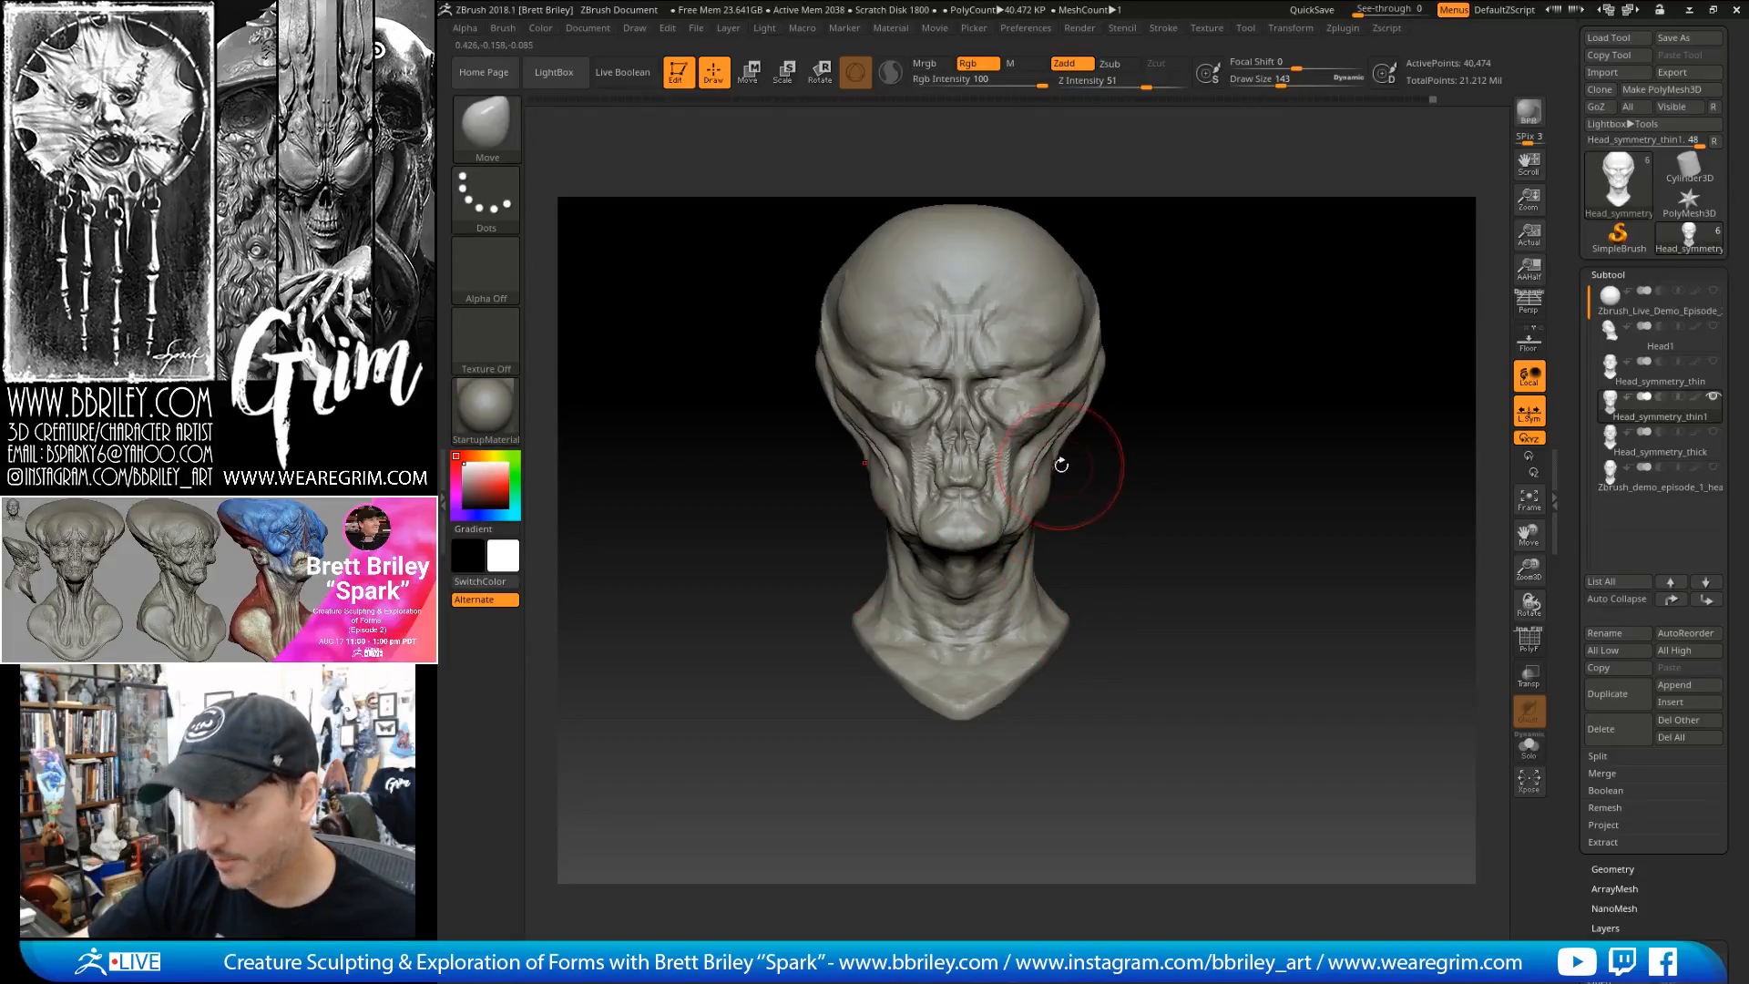
- Lengthen the lower tip of the chest with the Move brush at draw sizes 184 and 244
left_click_drag(1126, 401, 1142, 474)
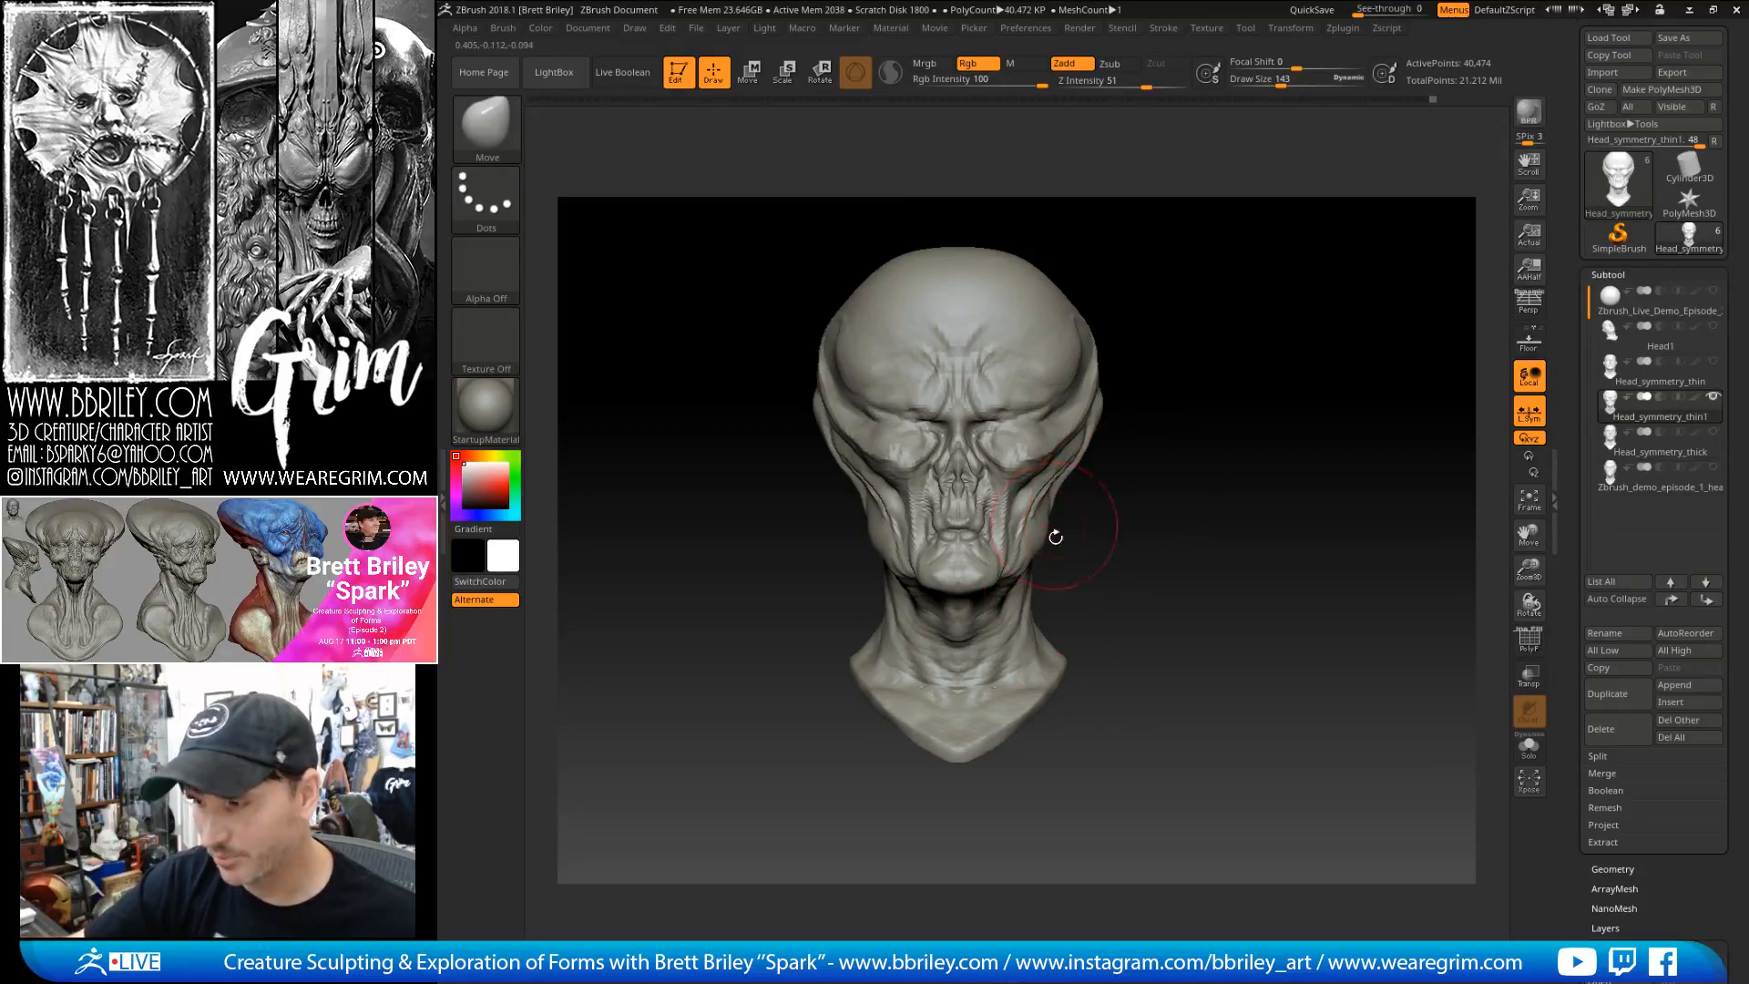
key("bracketright")
key("bracketright")
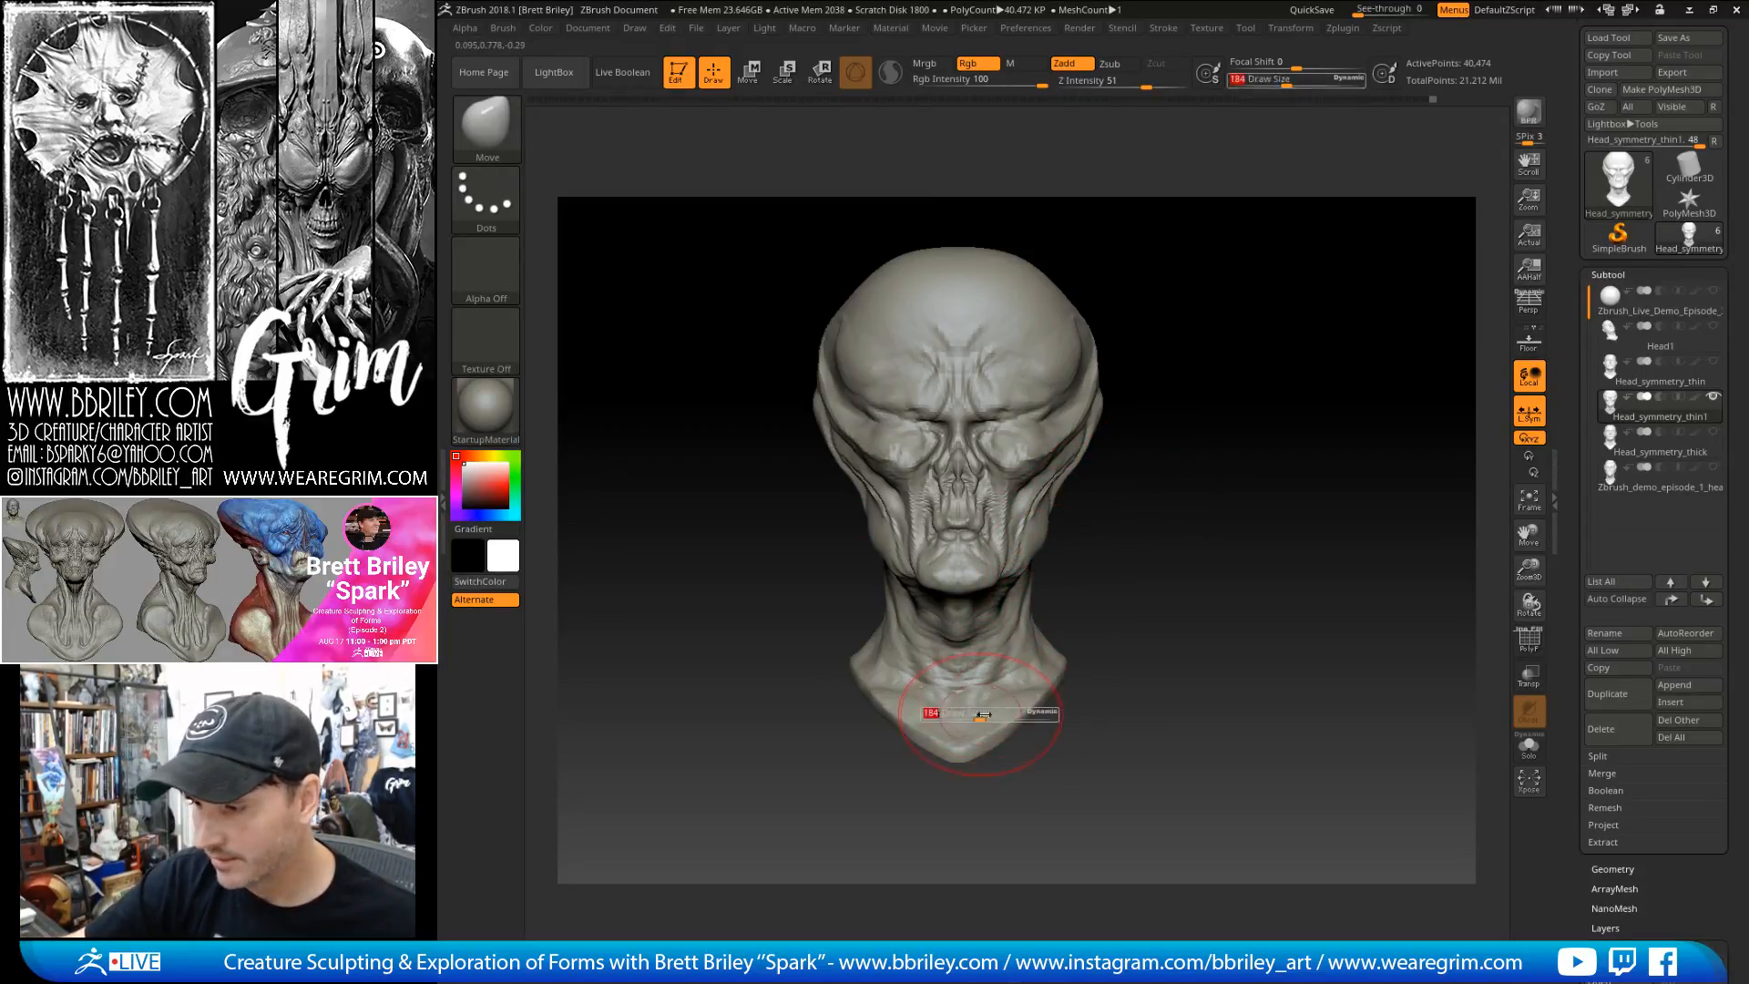
key("s")
left_click(966, 755)
key("s")
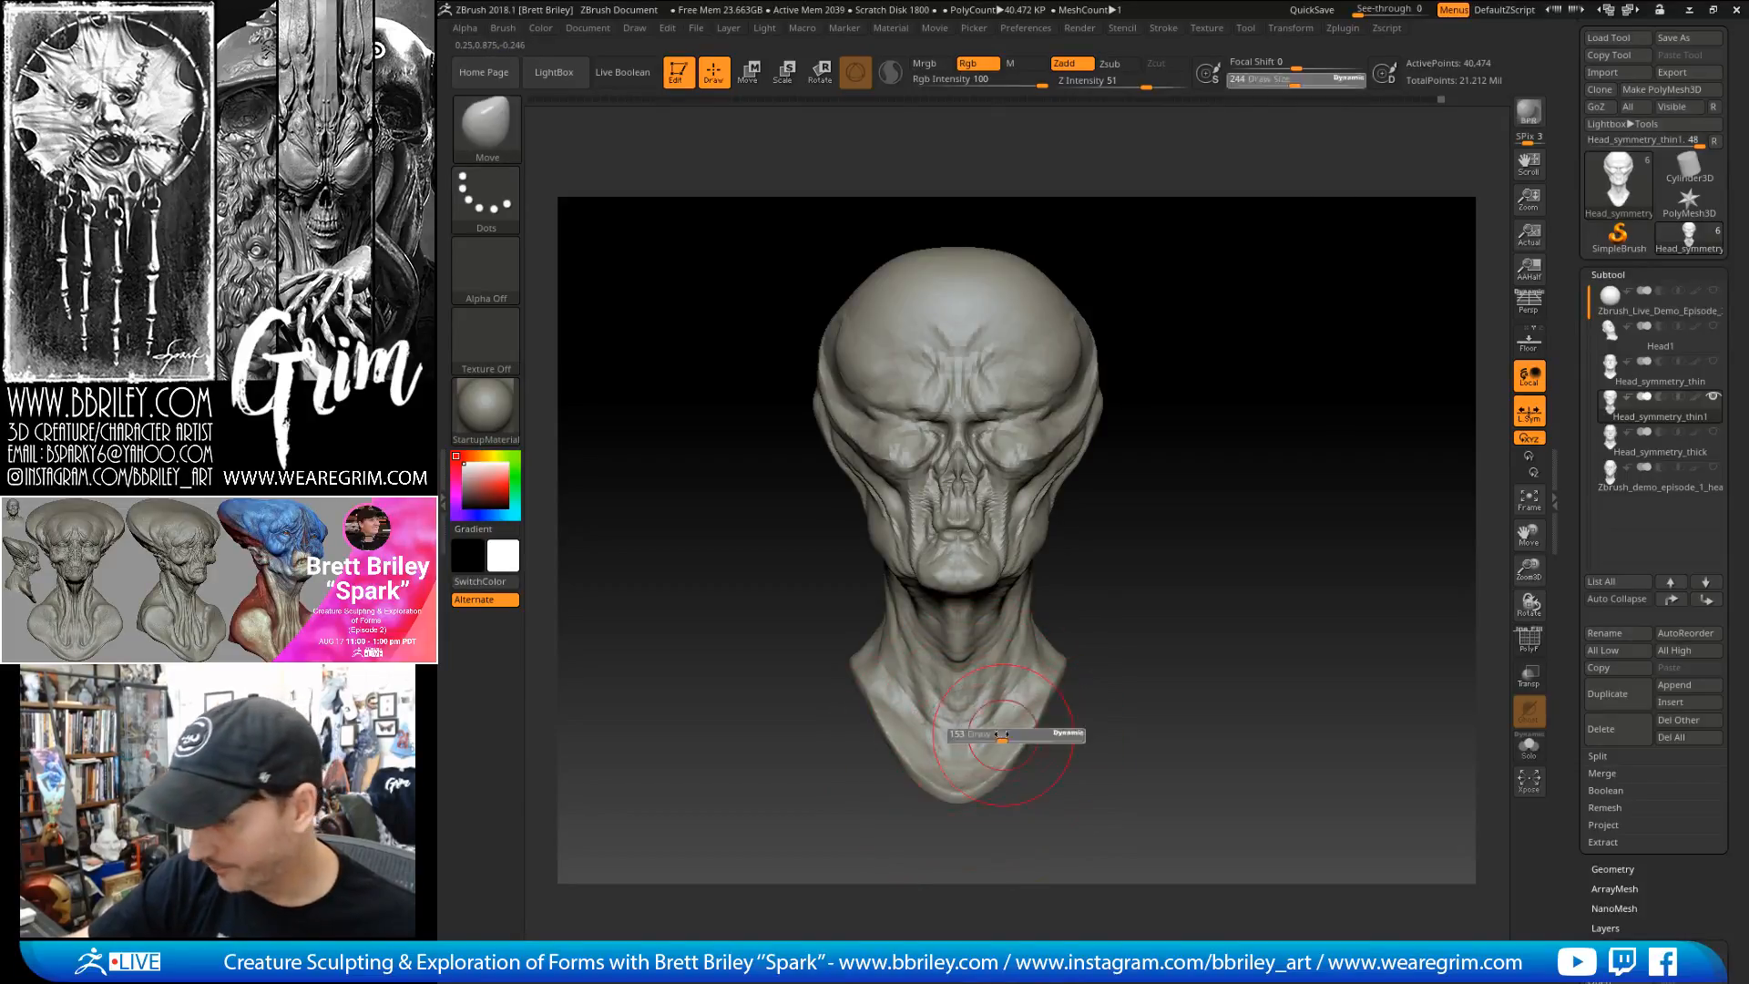
left_click(1047, 738)
- Add volume to the neck and shoulder forms with the Inflat brush at draw size 133
left_click_drag(1105, 625, 1021, 682)
key("b")
key("i")
key("n")
left_click_drag(1073, 605, 1130, 670)
key("bracketleft")
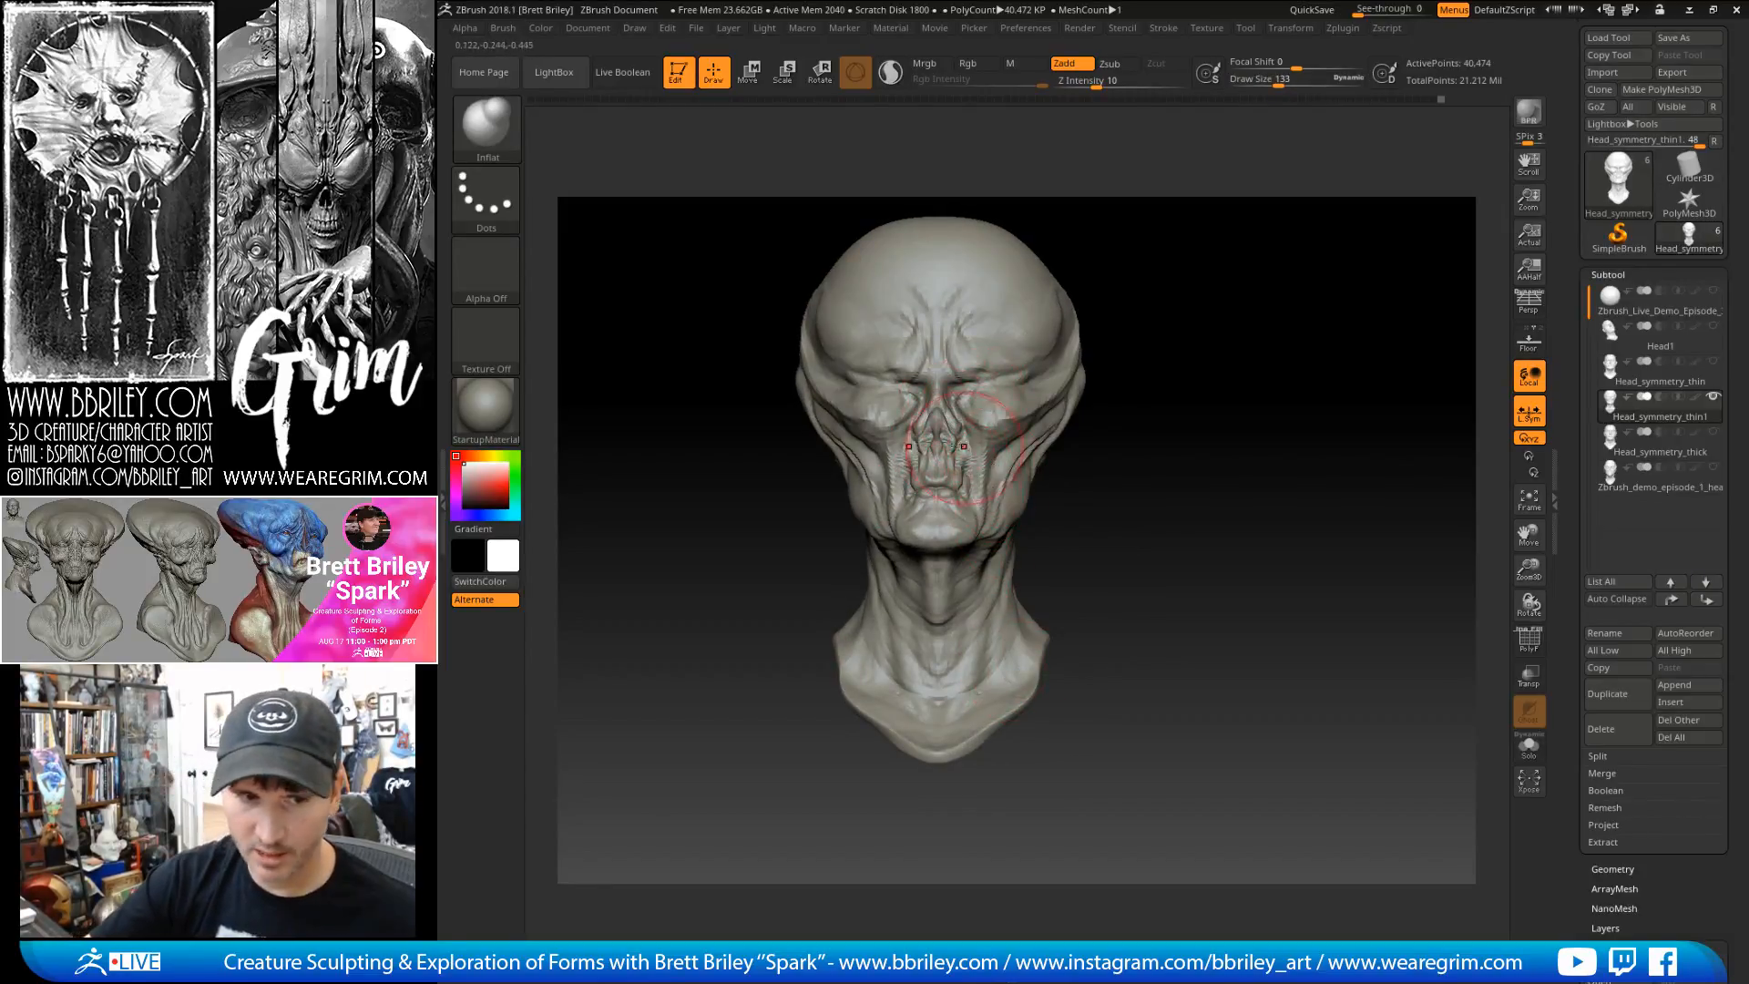
- Reshape the shoulders and chest into a narrower, pointed bust with the Move brush at draw size 196
mouse_move(1094, 491)
left_mouse_down()
mouse_move(1172, 543)
mouse_move(1070, 545)
left_mouse_up()
key("b")
key("m")
key("v")
left_click_drag(975, 735, 973, 763)
key("[")
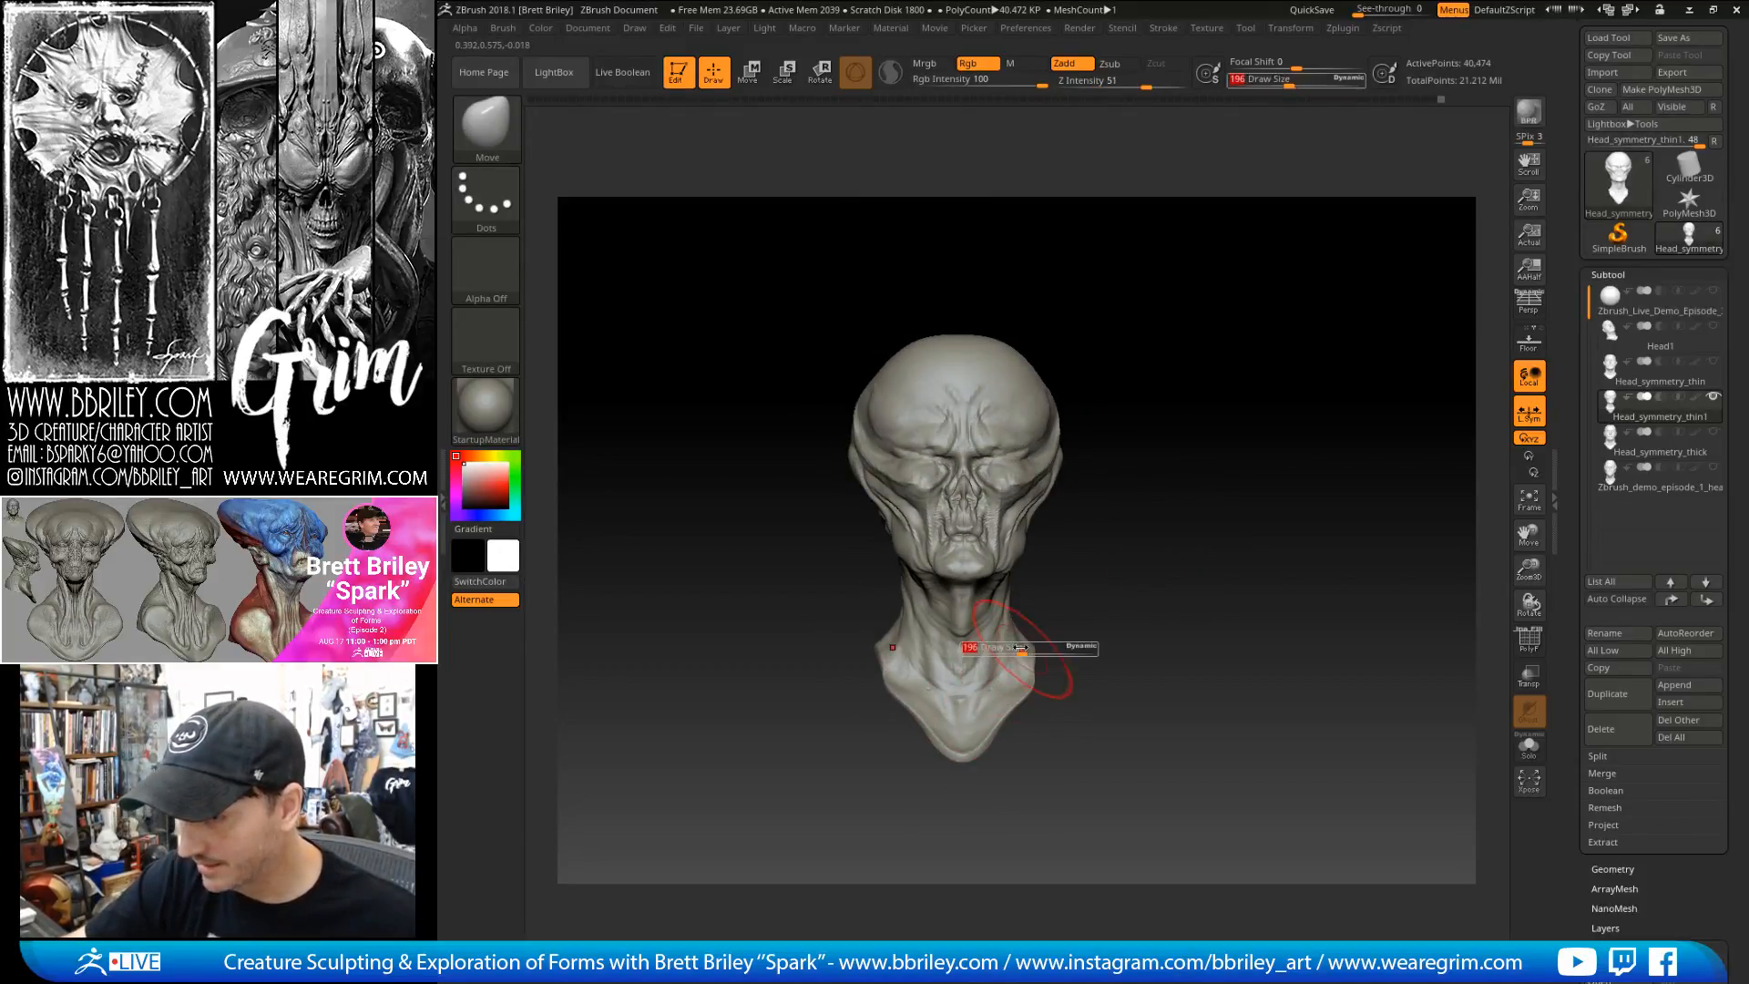
key("[")
left_click_drag(1030, 608, 1019, 638)
- Build up the collarbone forms at the base of the neck with the Inflat brush at a smaller draw size
key("b")
key("i")
key("n")
key("[")
key("[")
left_click(1014, 683)
left_click_drag(1065, 589, 1013, 649)
- Carve creases around the collarbones and chest with the DamStandard brush at draw size 50 and reduce its size to 16
key("b")
key("d")
key("s")
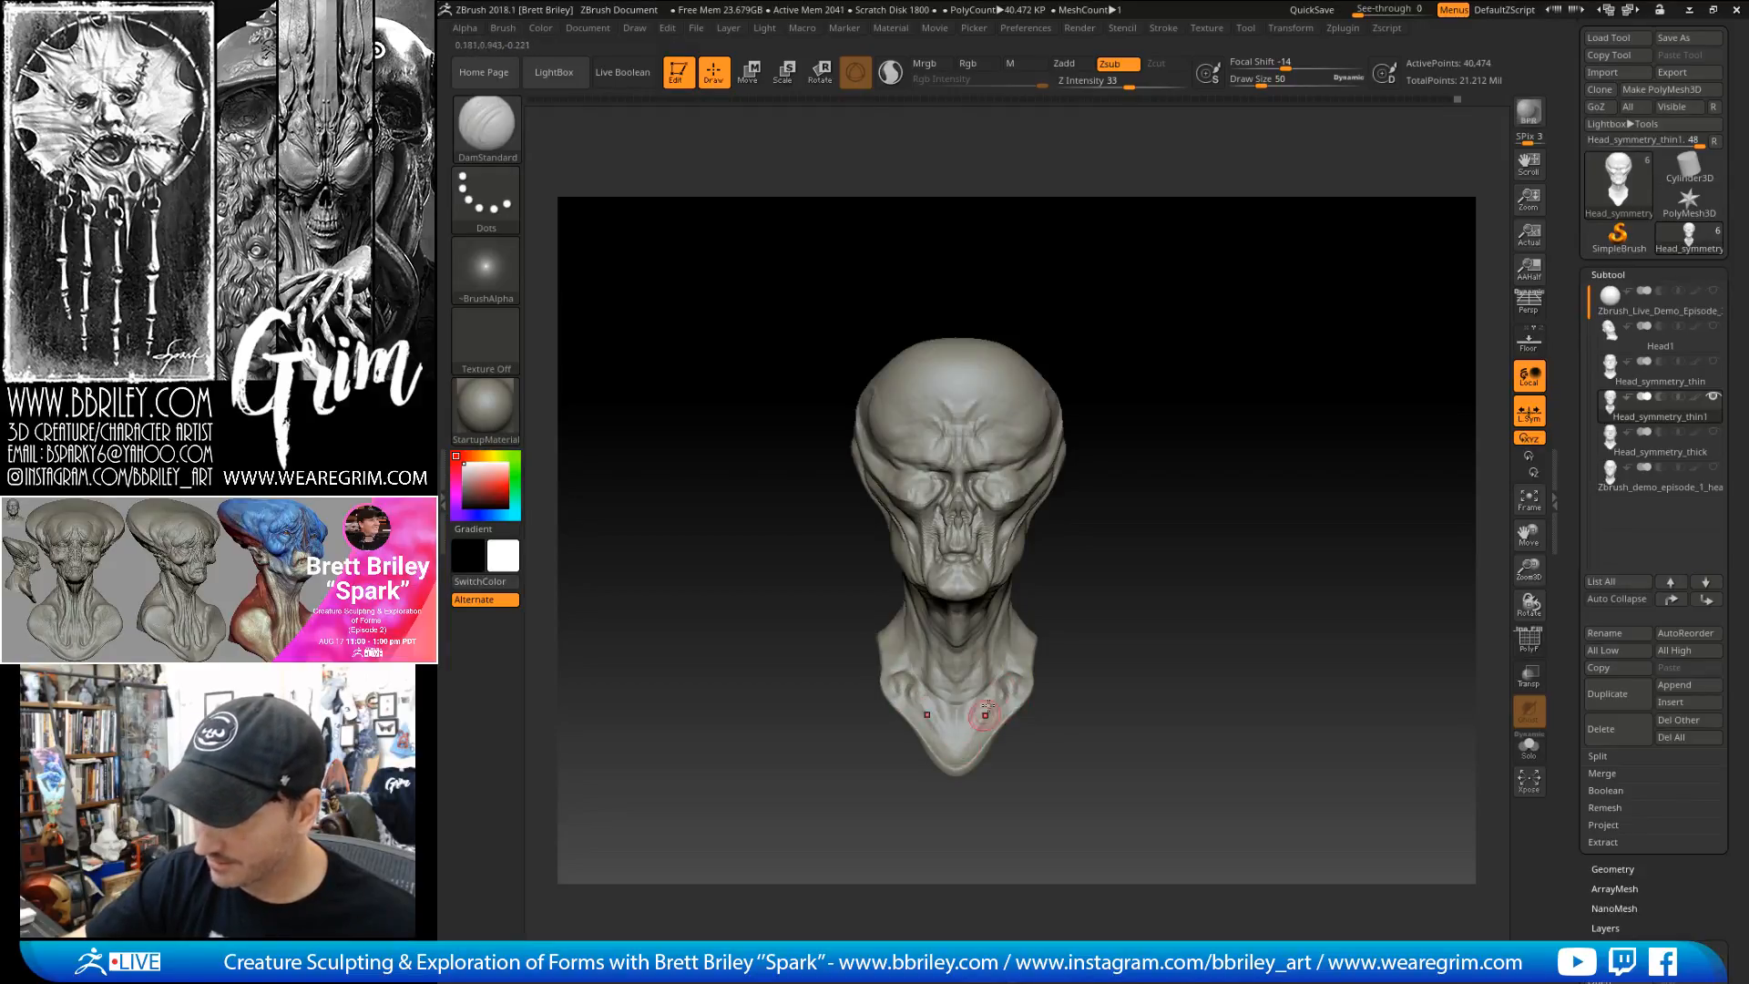
left_click_drag(1057, 729, 1007, 688)
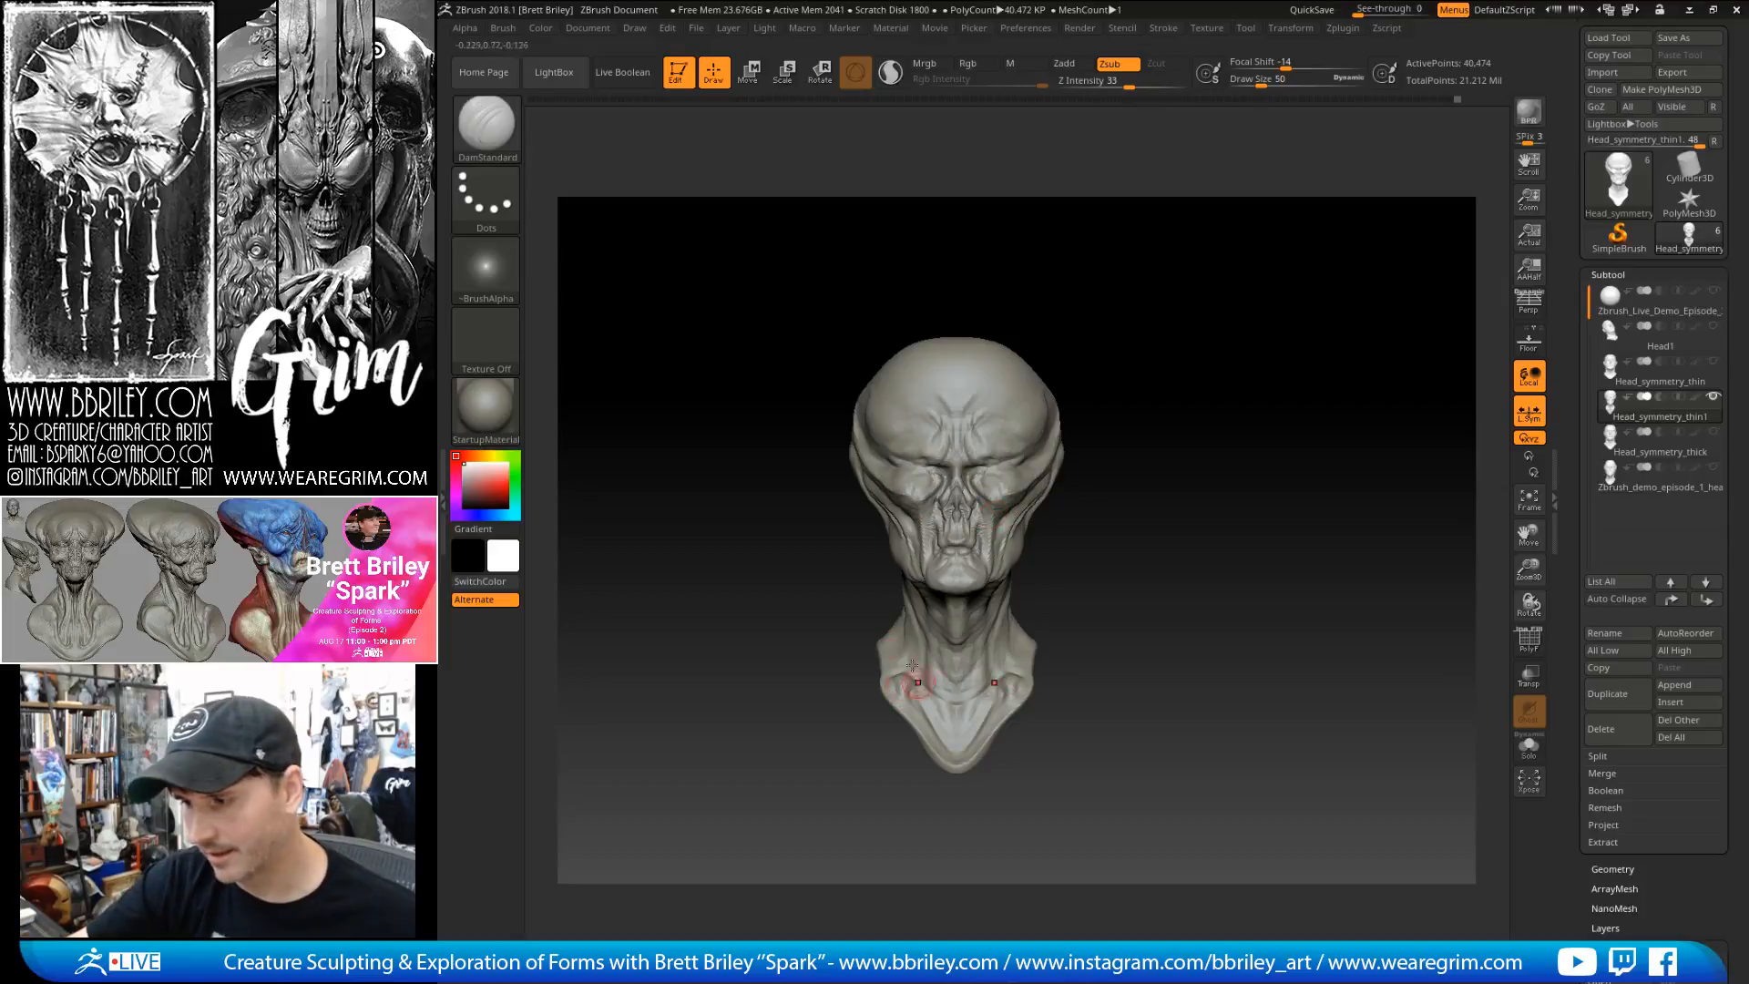
left_click_drag(1151, 493, 1102, 547)
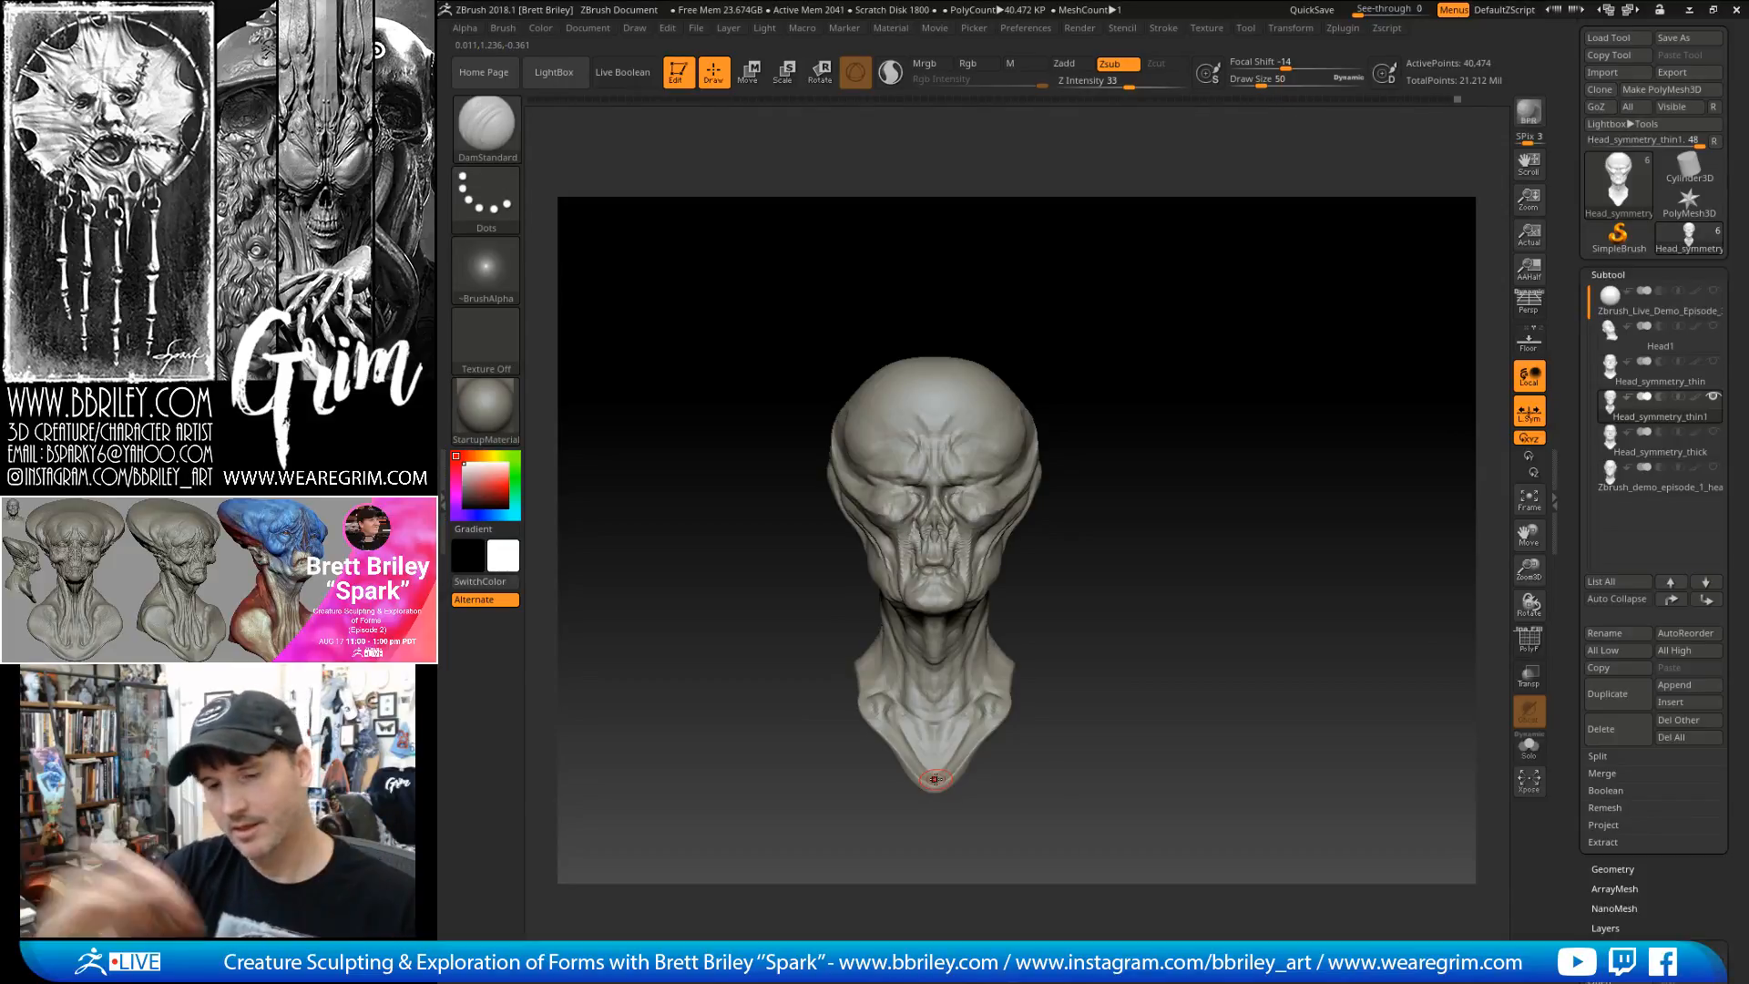
mouse_move(1122, 383)
left_mouse_down()
mouse_move(1167, 391)
mouse_move(1212, 337)
mouse_move(1190, 387)
mouse_move(1143, 403)
mouse_move(1152, 389)
mouse_move(1110, 371)
mouse_move(909, 476)
mouse_move(928, 539)
mouse_move(1160, 379)
left_mouse_up()
key("s")
left_click(928, 539)
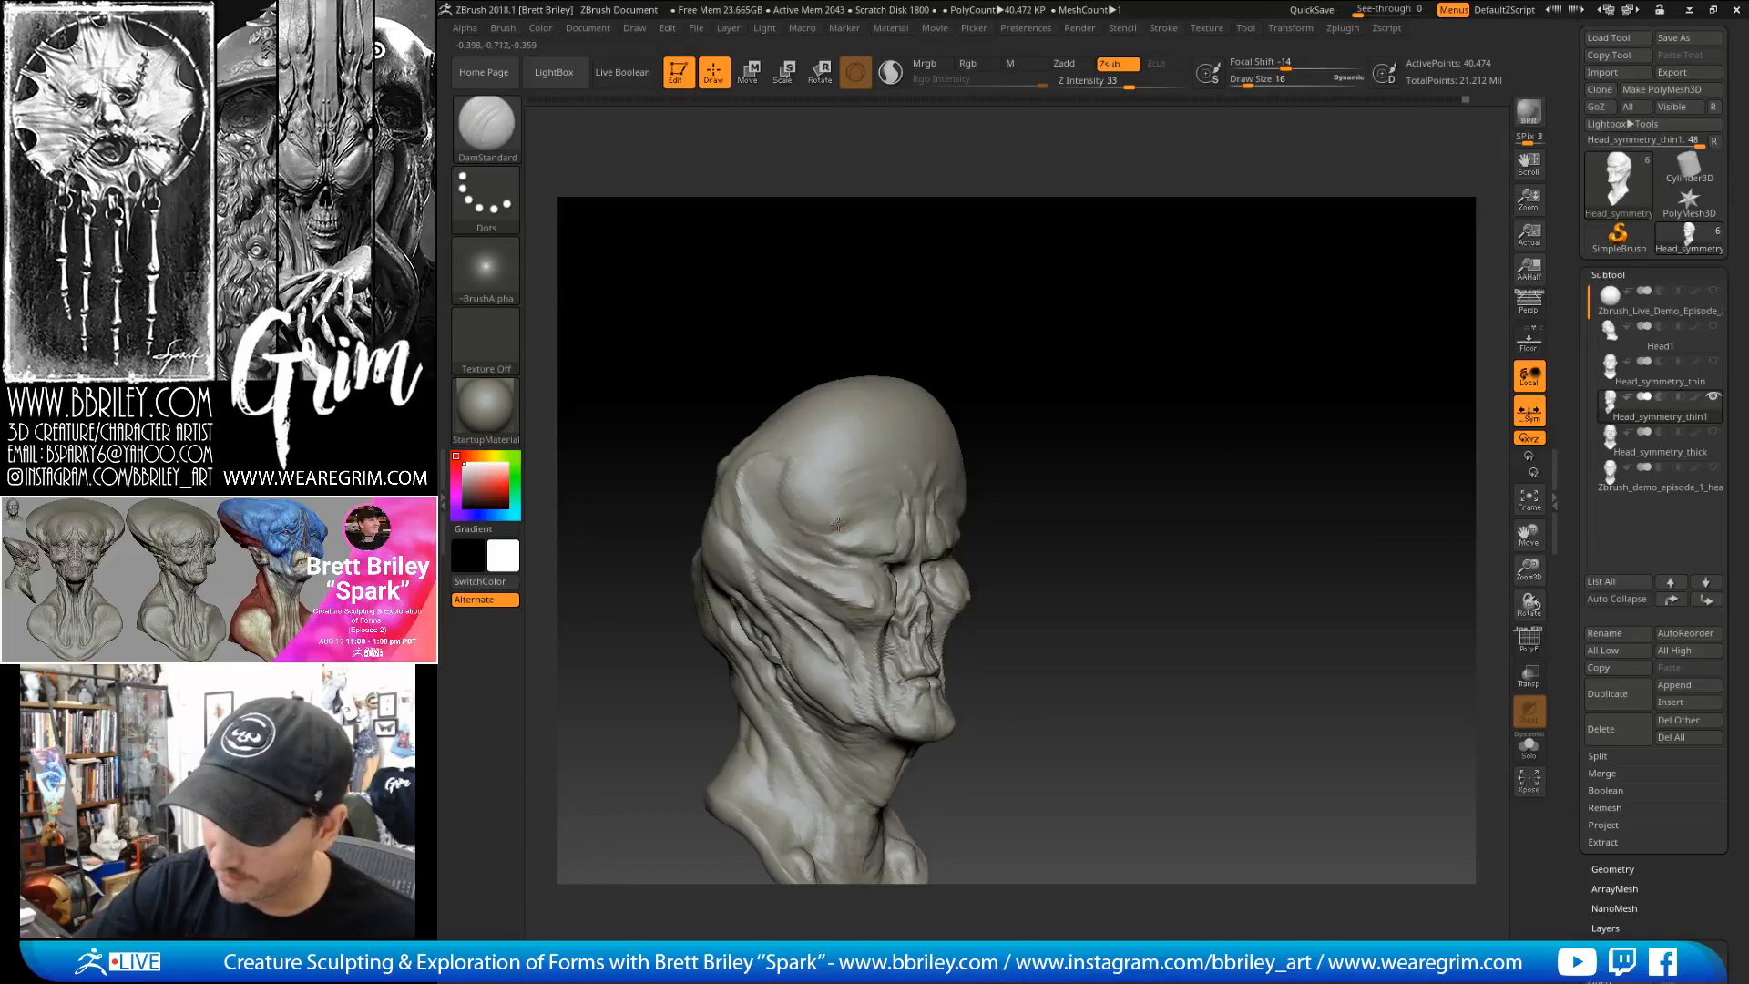
- Save the tool to disk and subdivide the head mesh to about 2.59 million points
left_click(1246, 28)
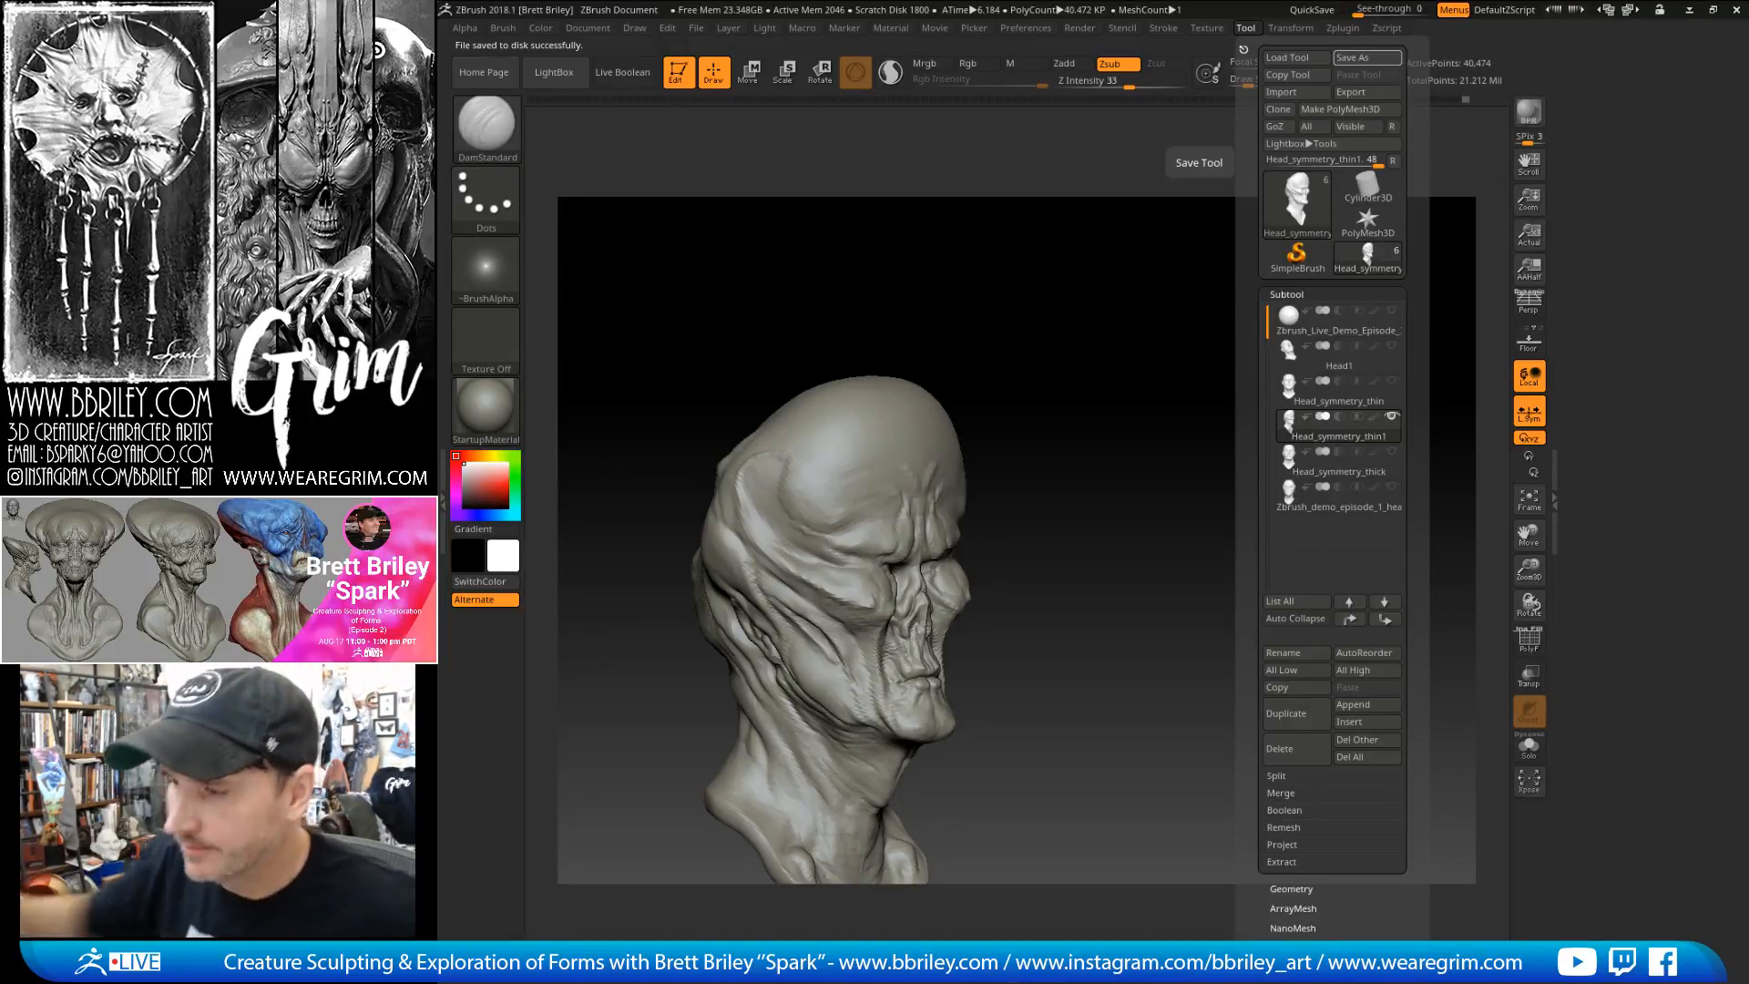
left_click(1048, 446)
left_click_drag(1082, 434, 1152, 410)
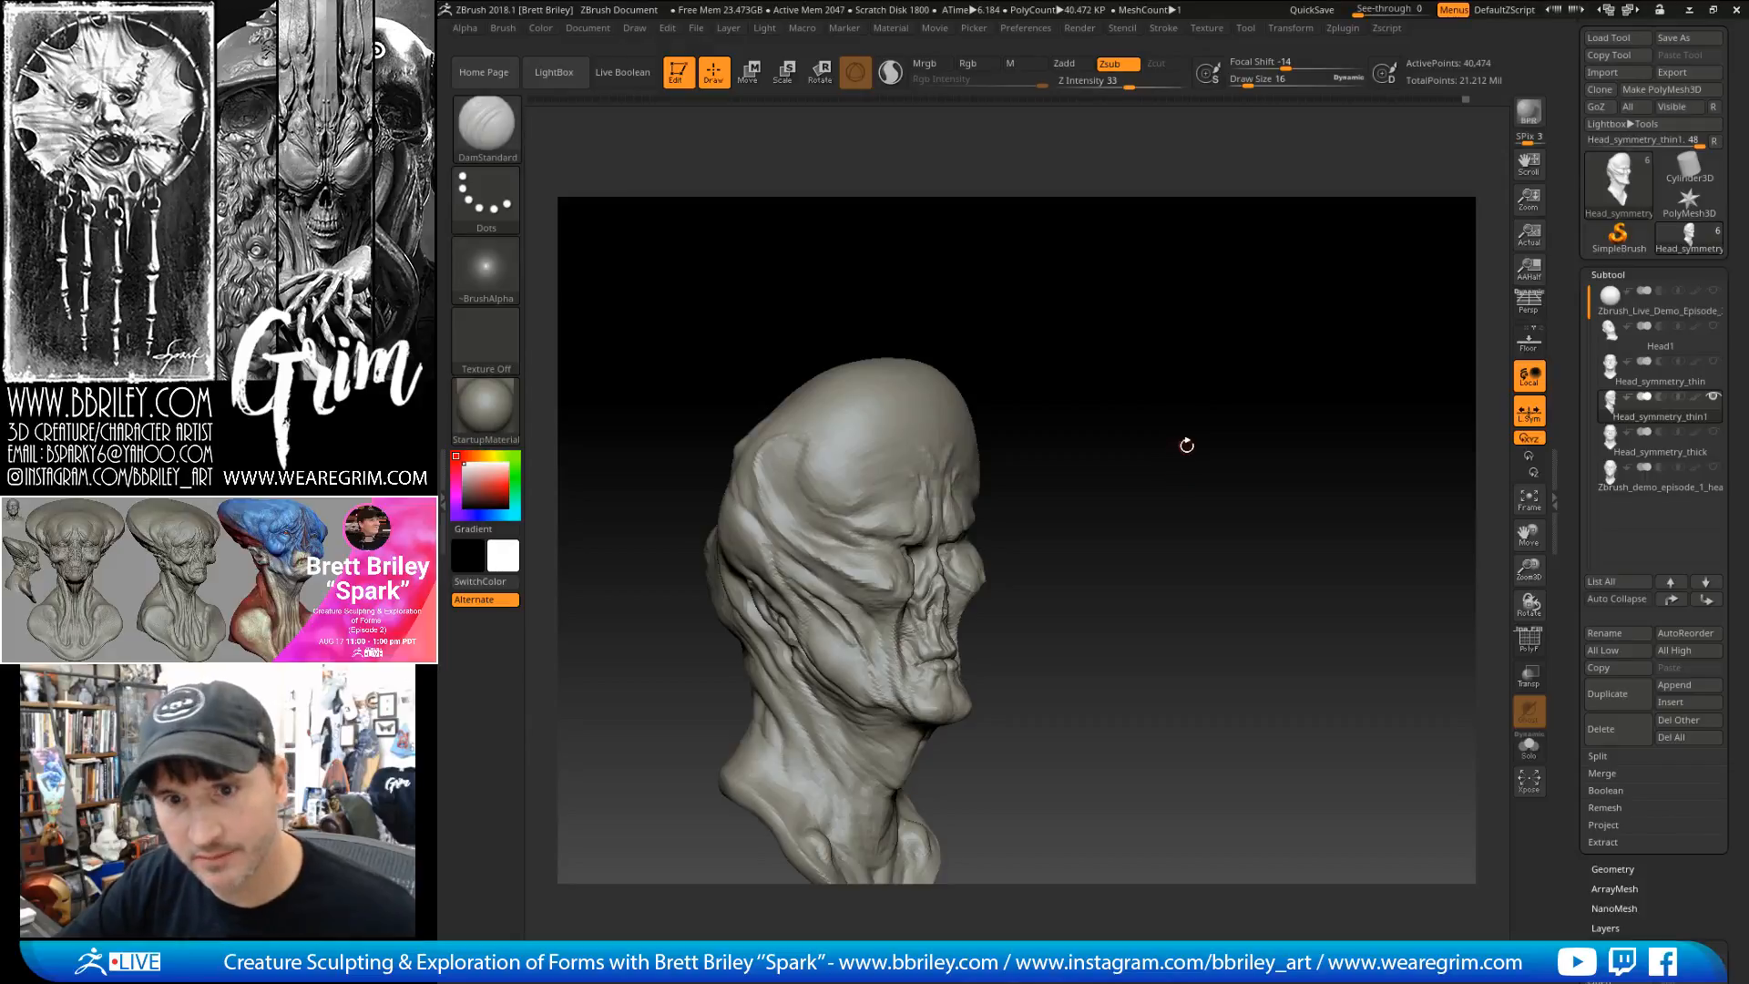
mouse_move(1179, 422)
left_mouse_down()
mouse_move(1211, 391)
mouse_move(1195, 352)
mouse_move(1139, 440)
mouse_move(1168, 249)
mouse_move(1148, 301)
left_mouse_up()
key("ctrl+d")
key("ctrl+d")
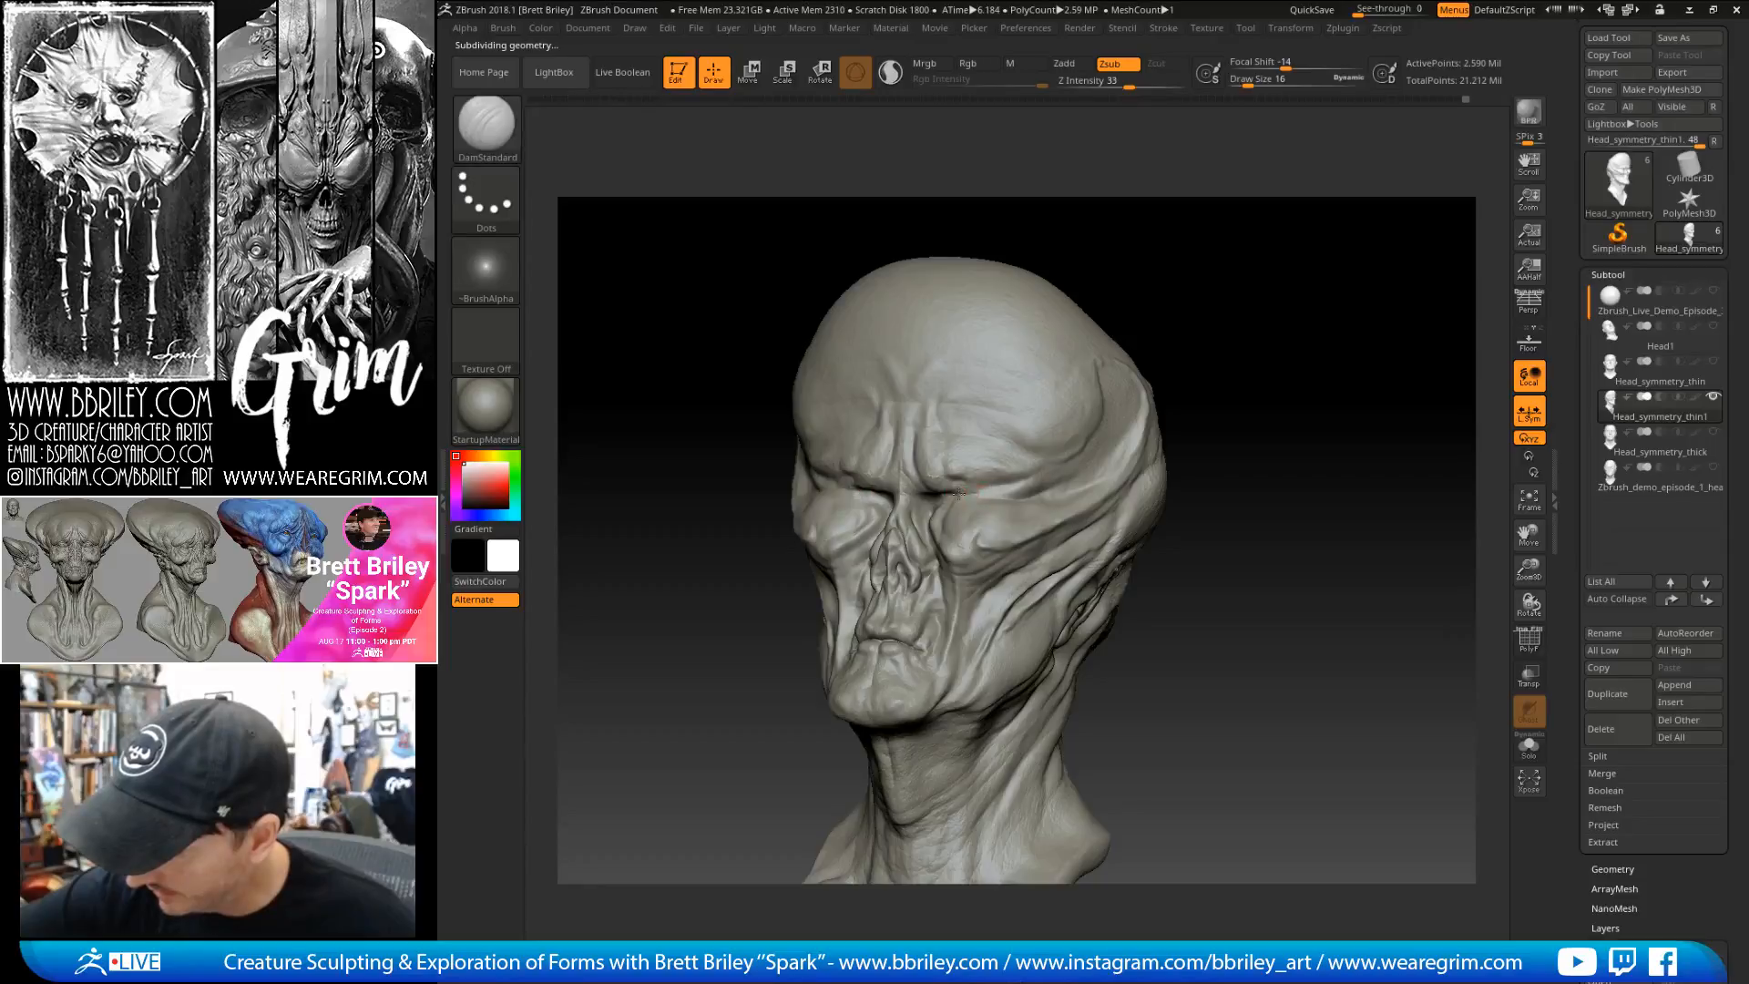
- Deepen the frown creases between the brows with the DamStandard brush at draw sizes 16 and 10
left_click_drag(954, 494, 947, 481)
mouse_move(984, 310)
right_mouse_down()
mouse_move(957, 293)
mouse_move(922, 479)
right_mouse_up()
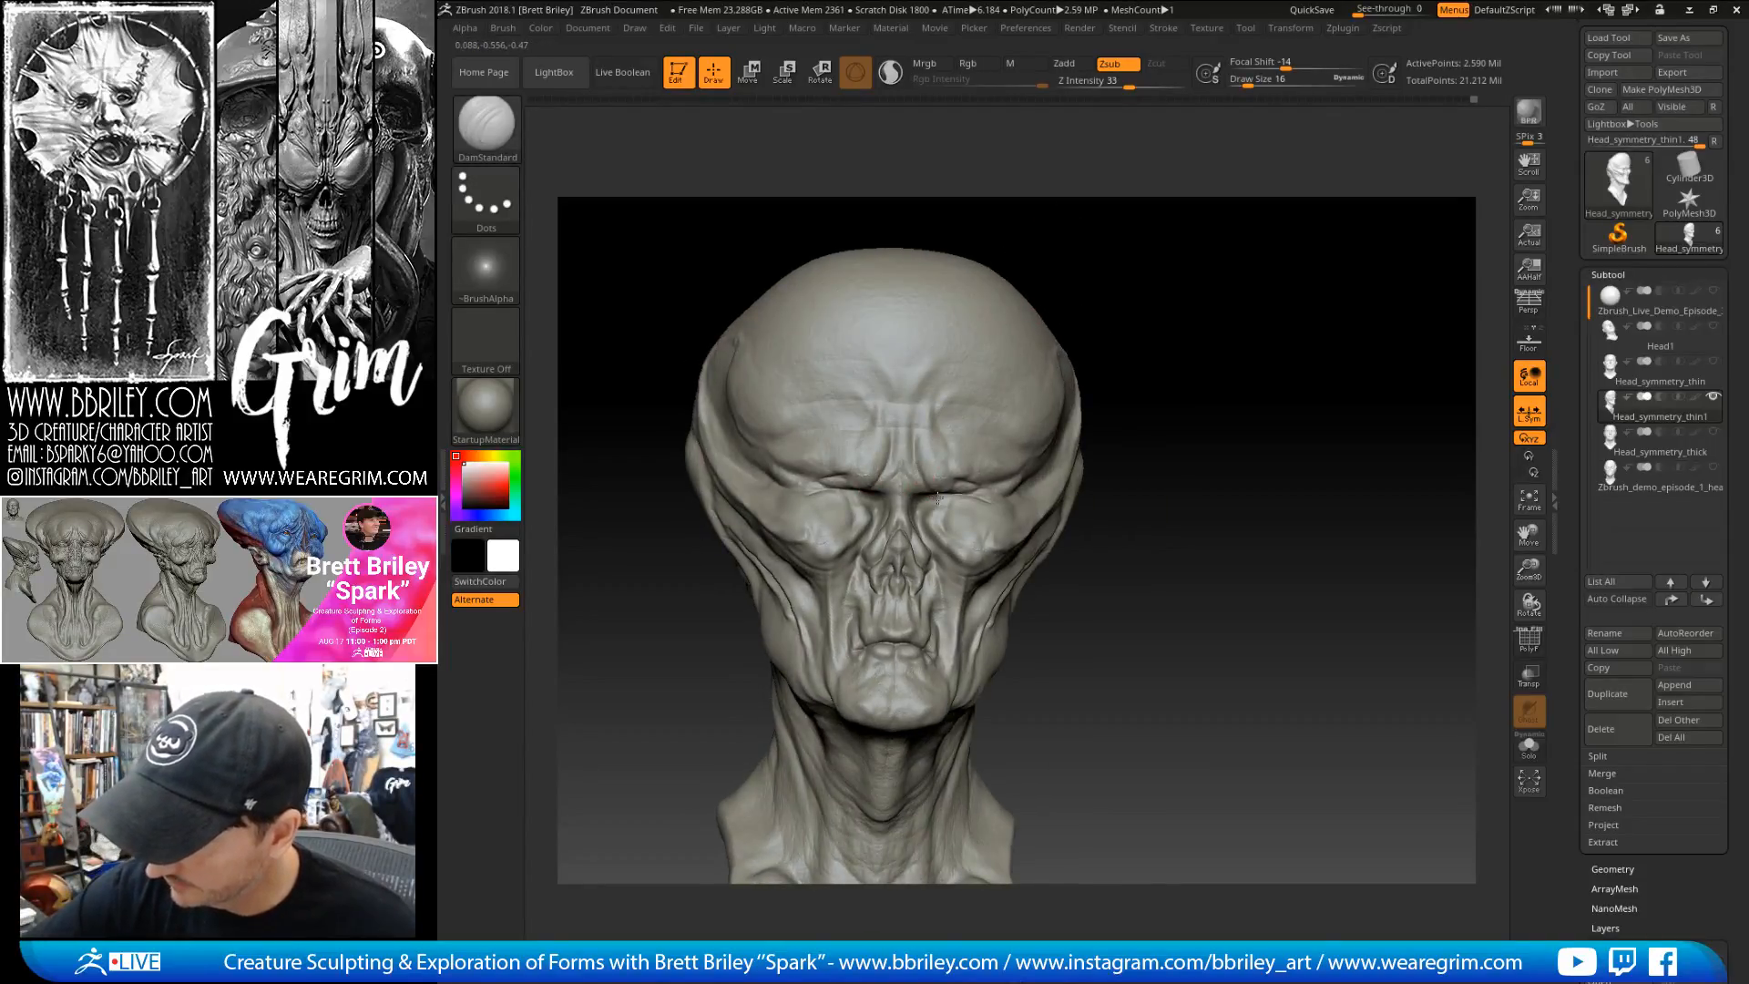
right_click_drag(1159, 269, 1157, 227, "ctrl")
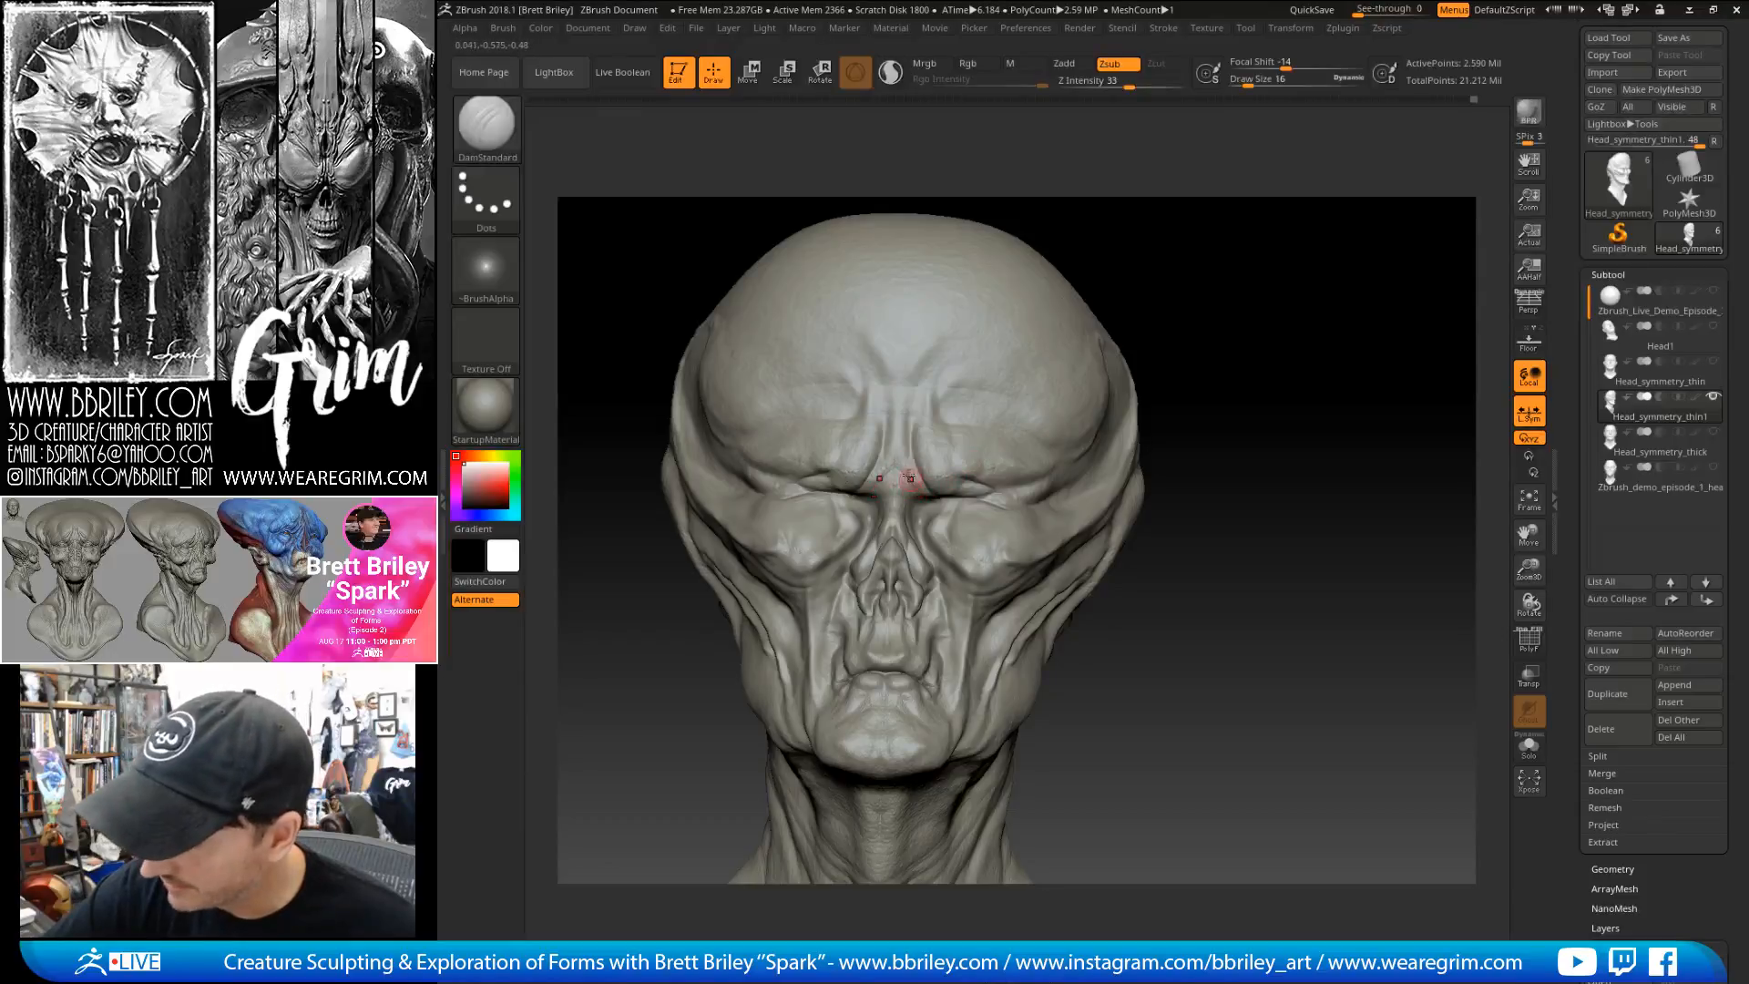
key("s")
left_click_drag(913, 484, 902, 485)
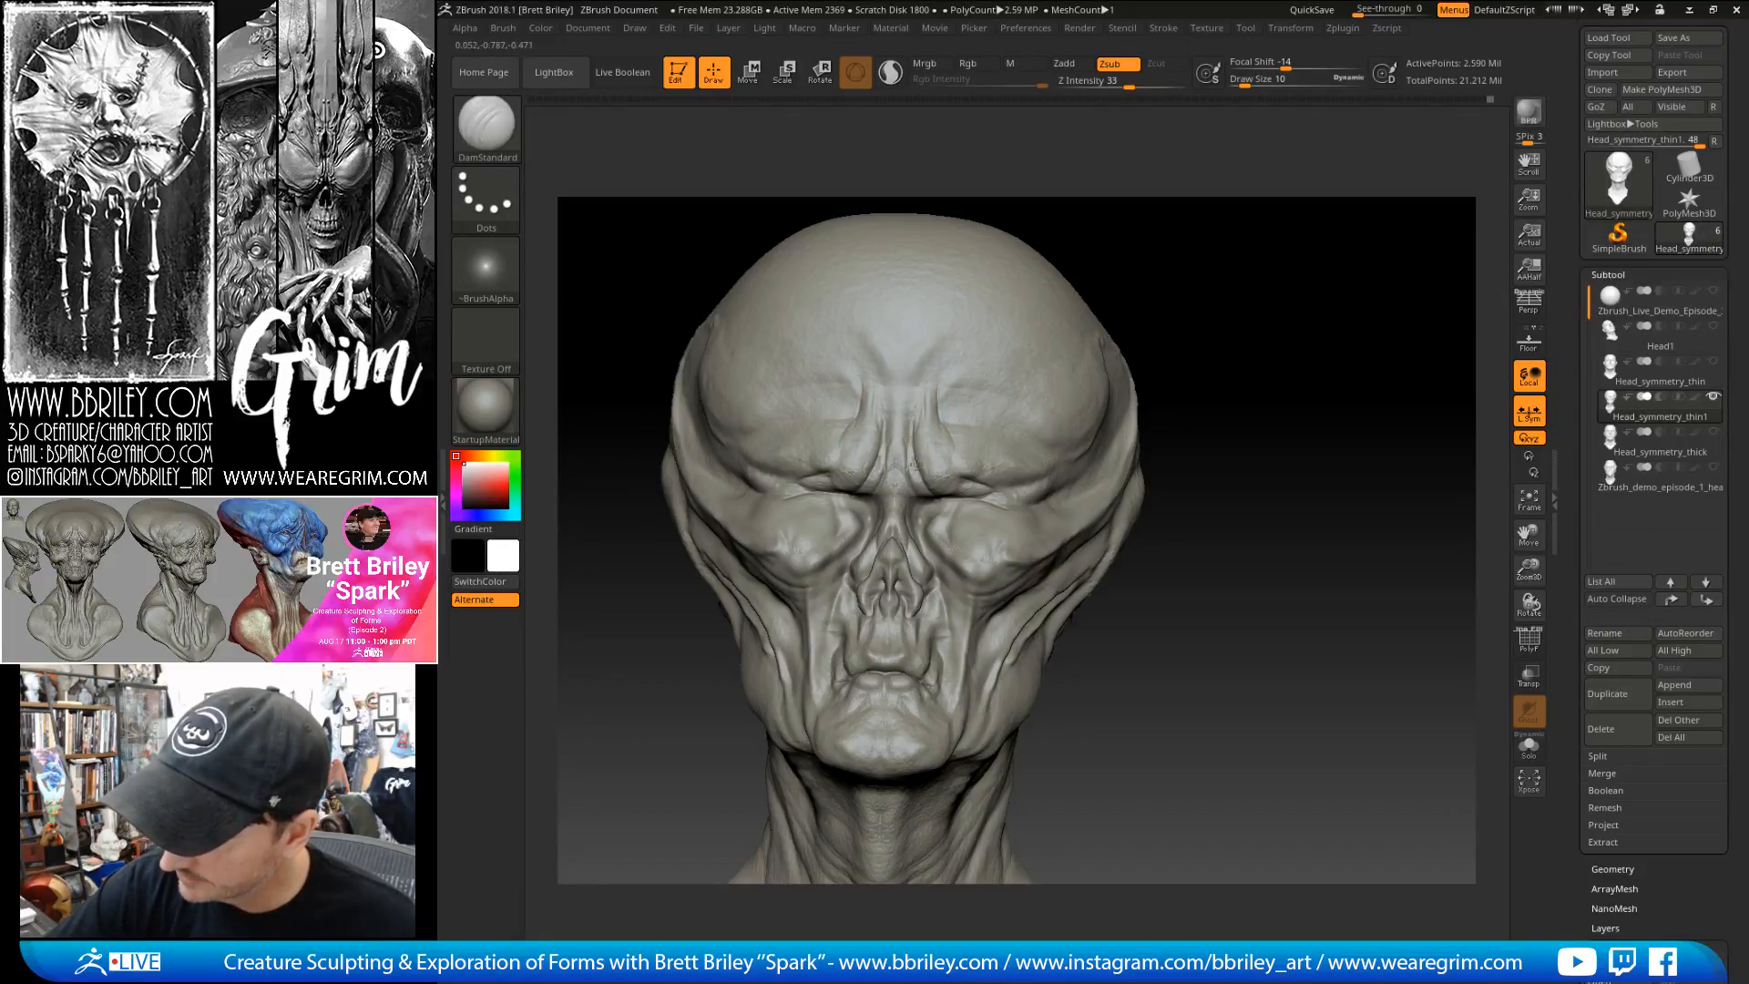
- Carve fine creases around the inner eye corners and nose bridge with the DamStandard brush at draw size 10
left_click_drag(1121, 230, 1047, 265)
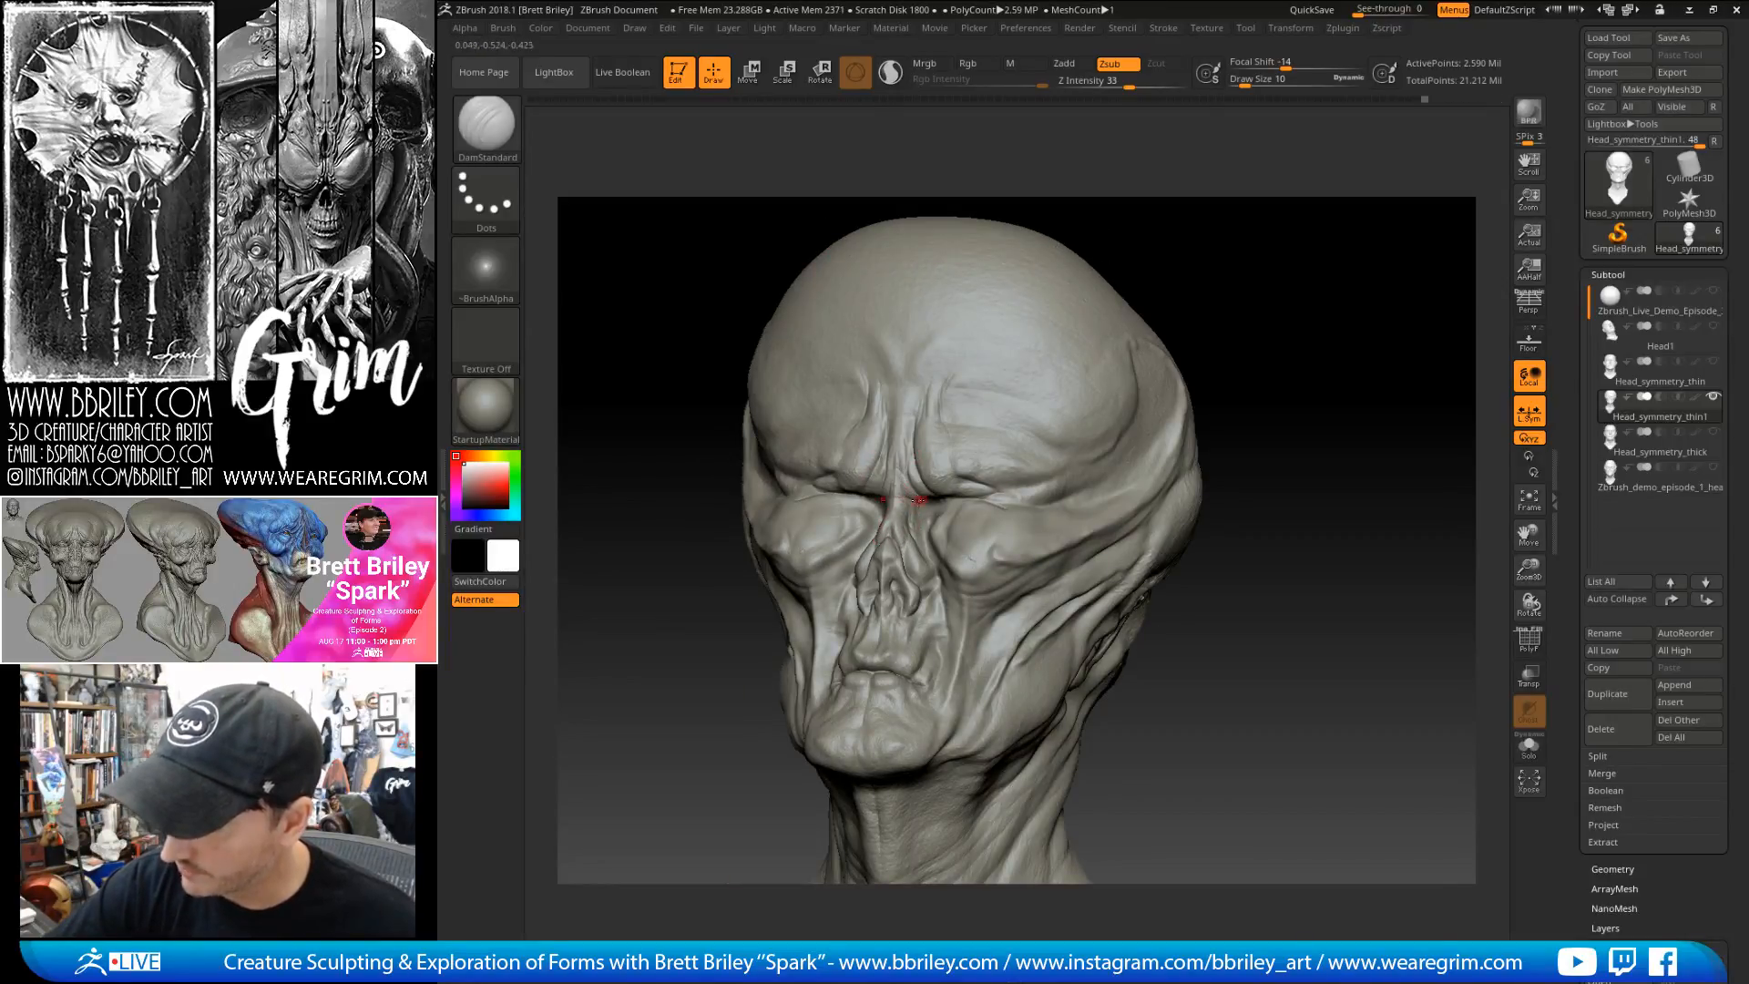
left_click_drag(1123, 218, 878, 521)
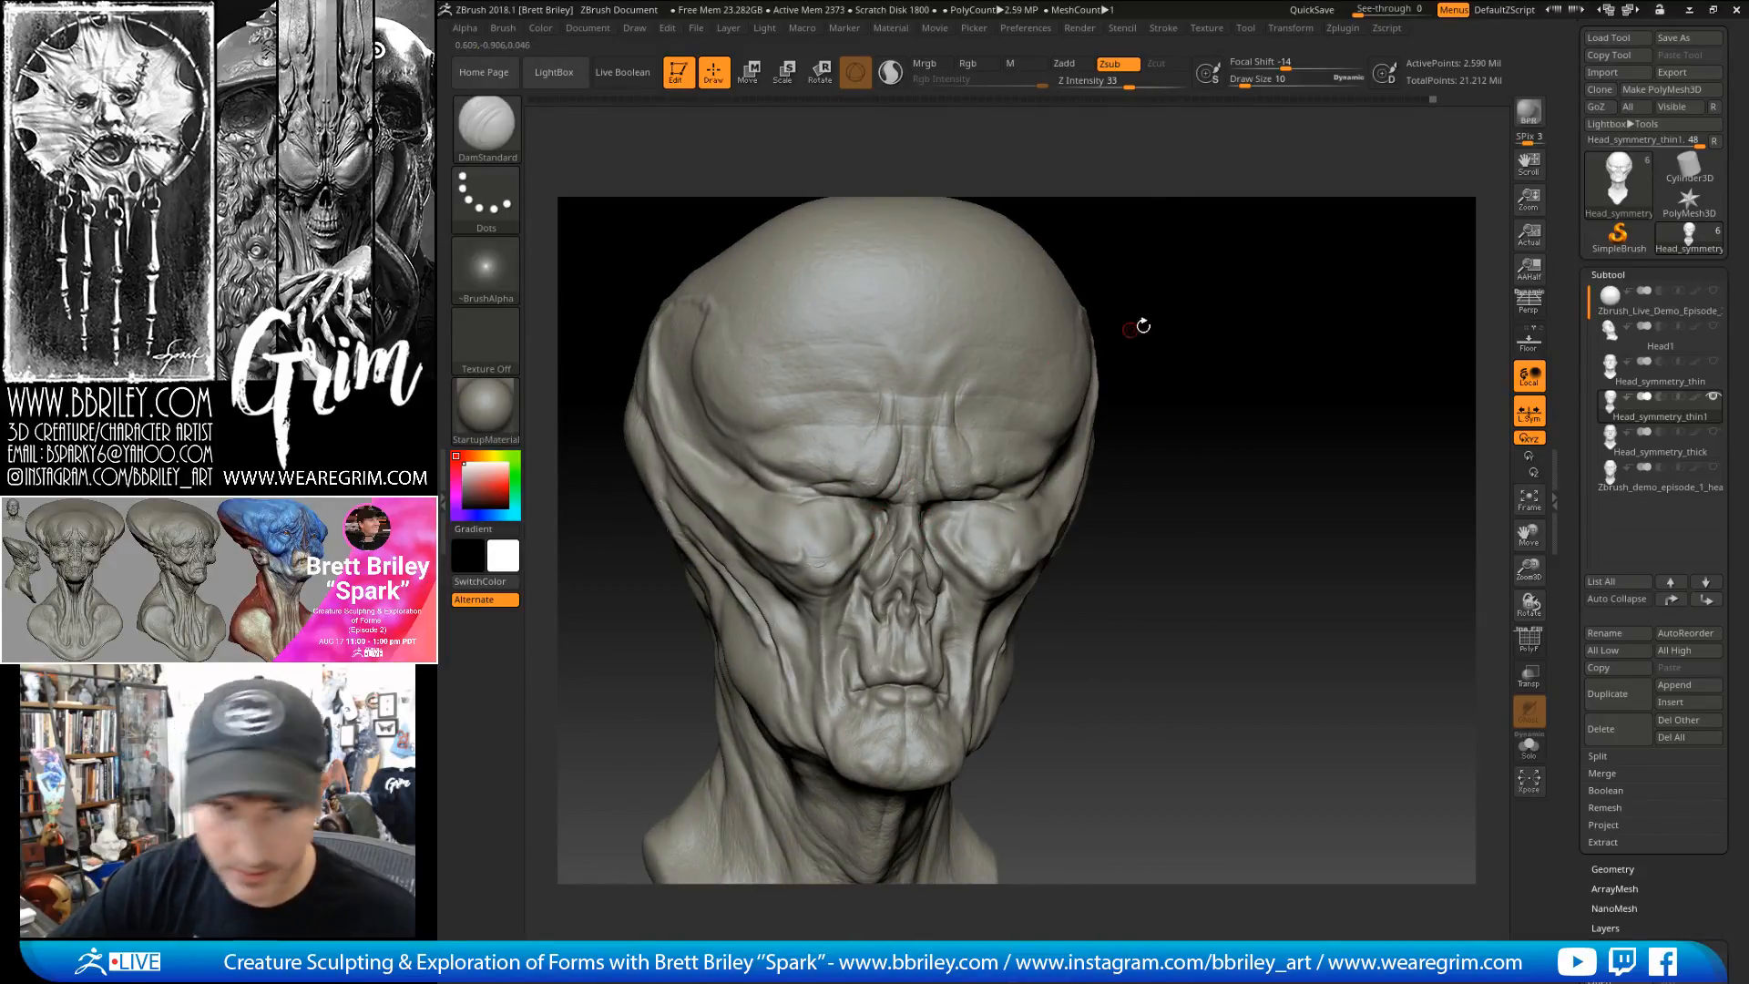
left_click_drag(1151, 308, 897, 533)
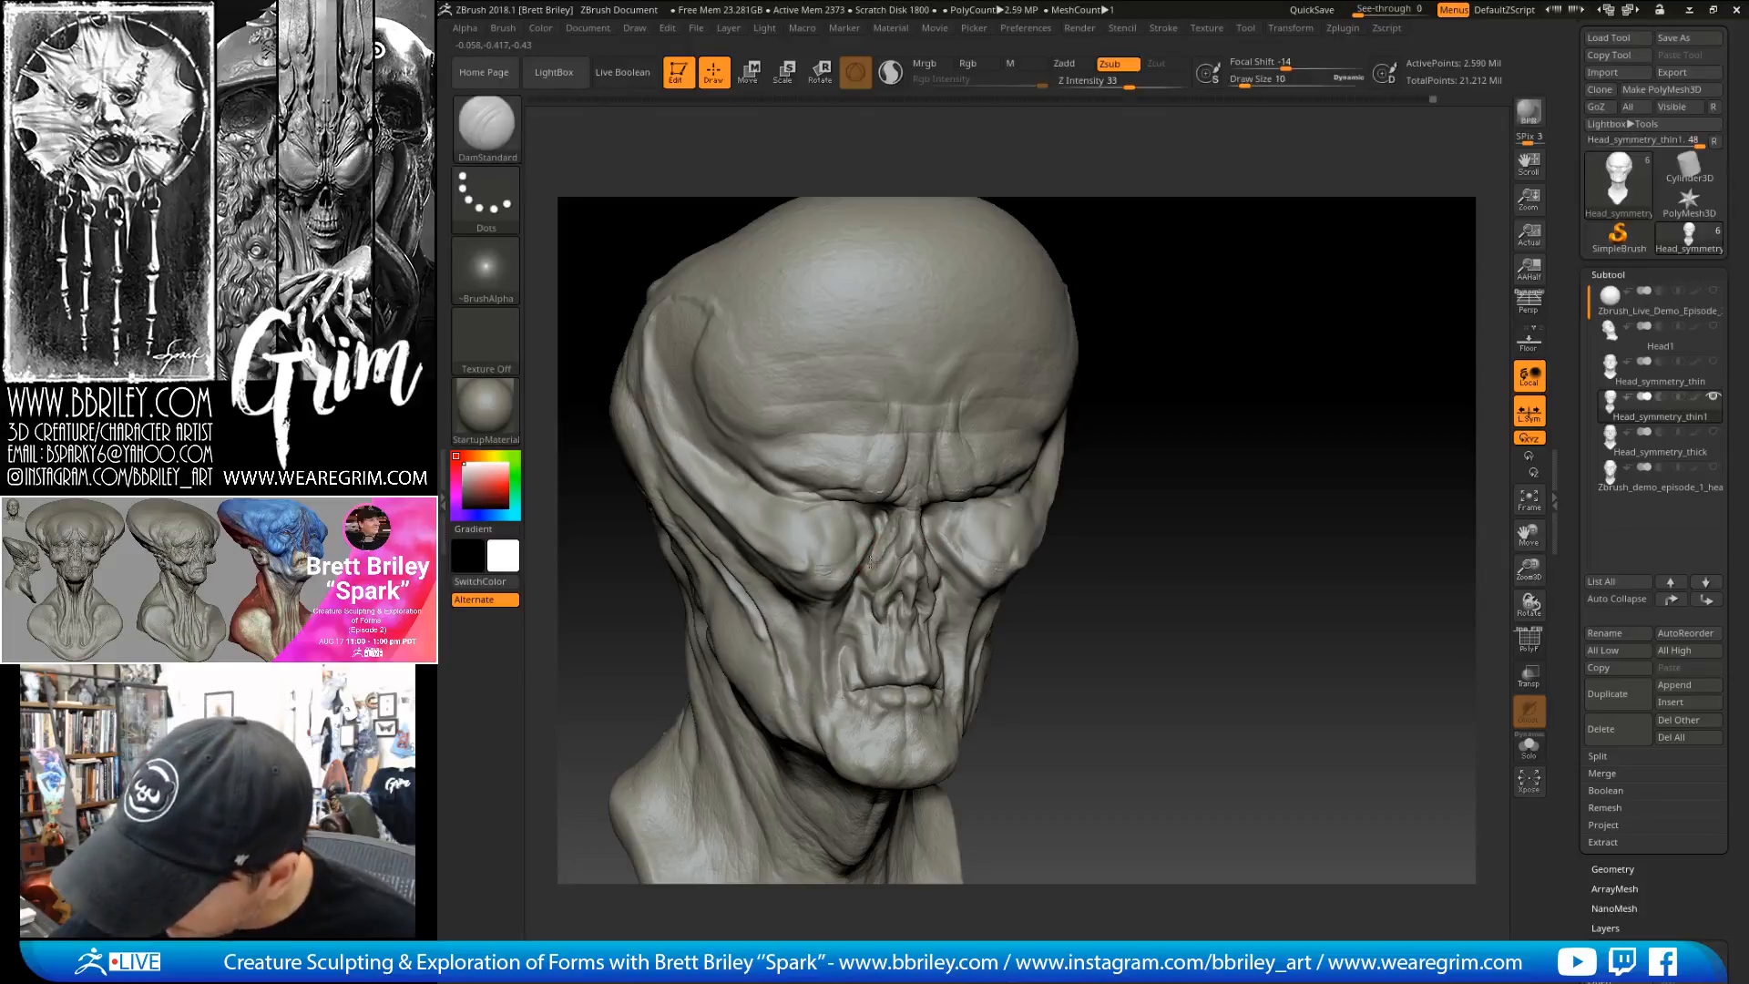
left_click_drag(1172, 297, 933, 551, "shift")
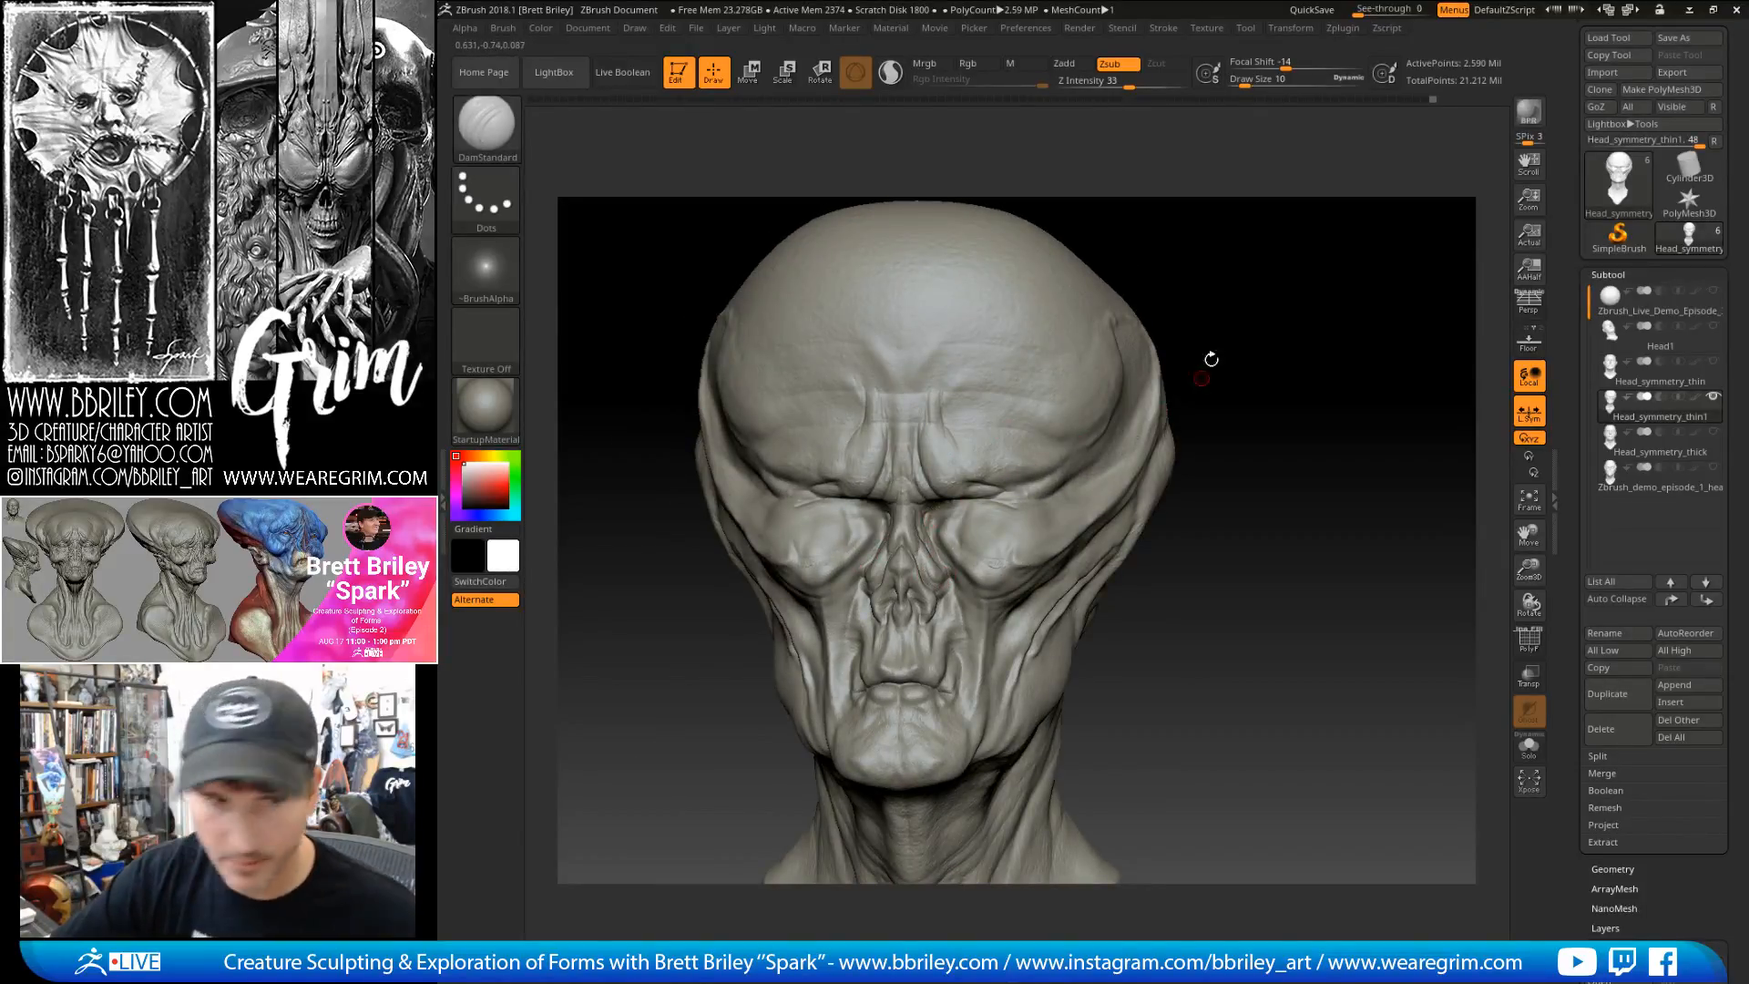
left_click_drag(1242, 289, 1191, 305)
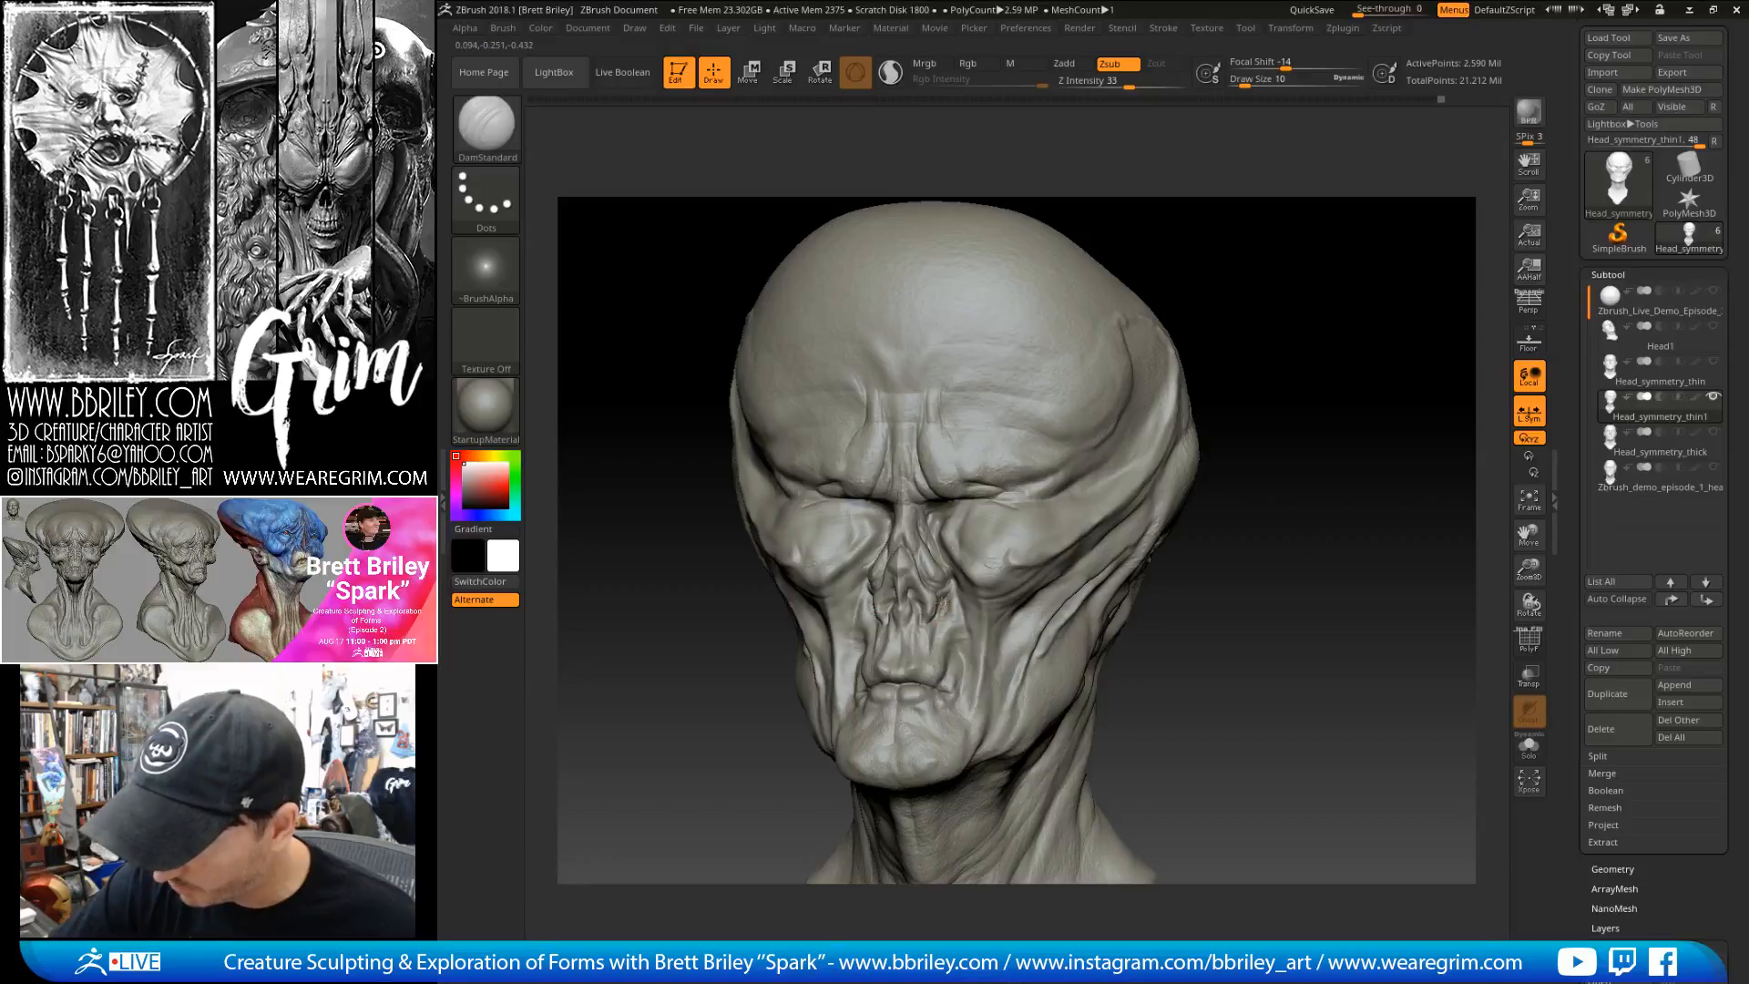
left_click_drag(1210, 301, 1254, 281)
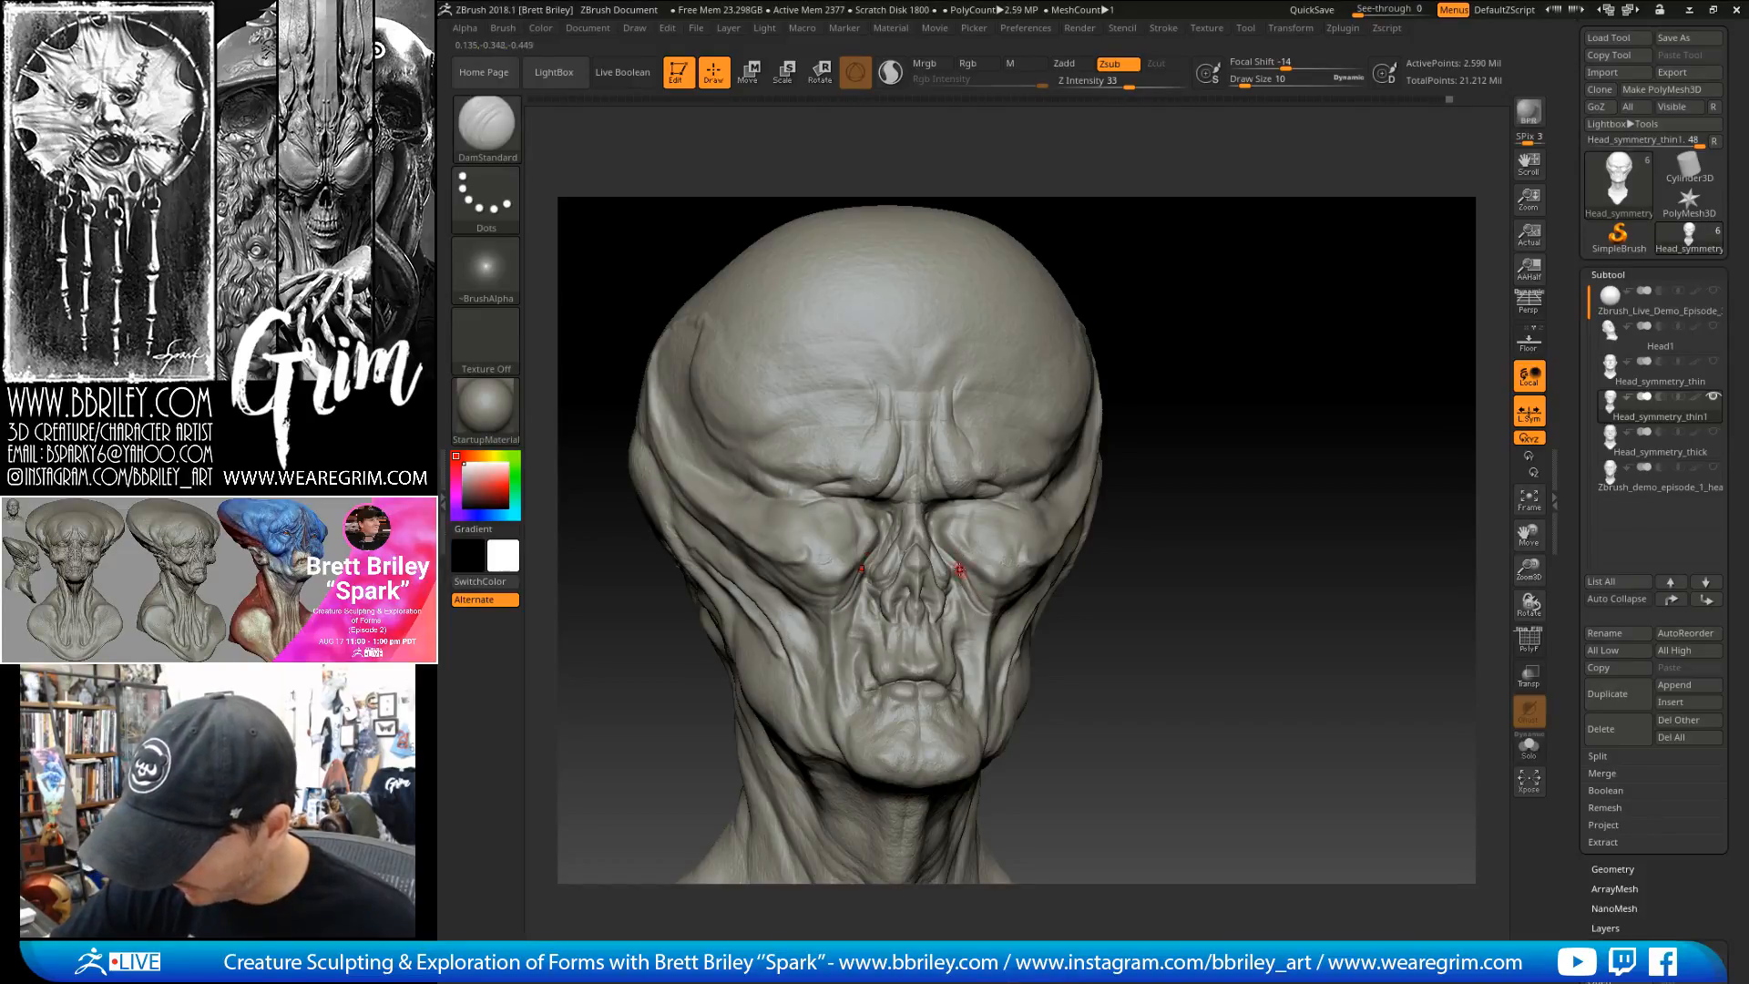
- Raise thin skin folds beside the nose and below the eye bulges with the Standard brush at draw size 8
key("b")
key("s")
key("t")
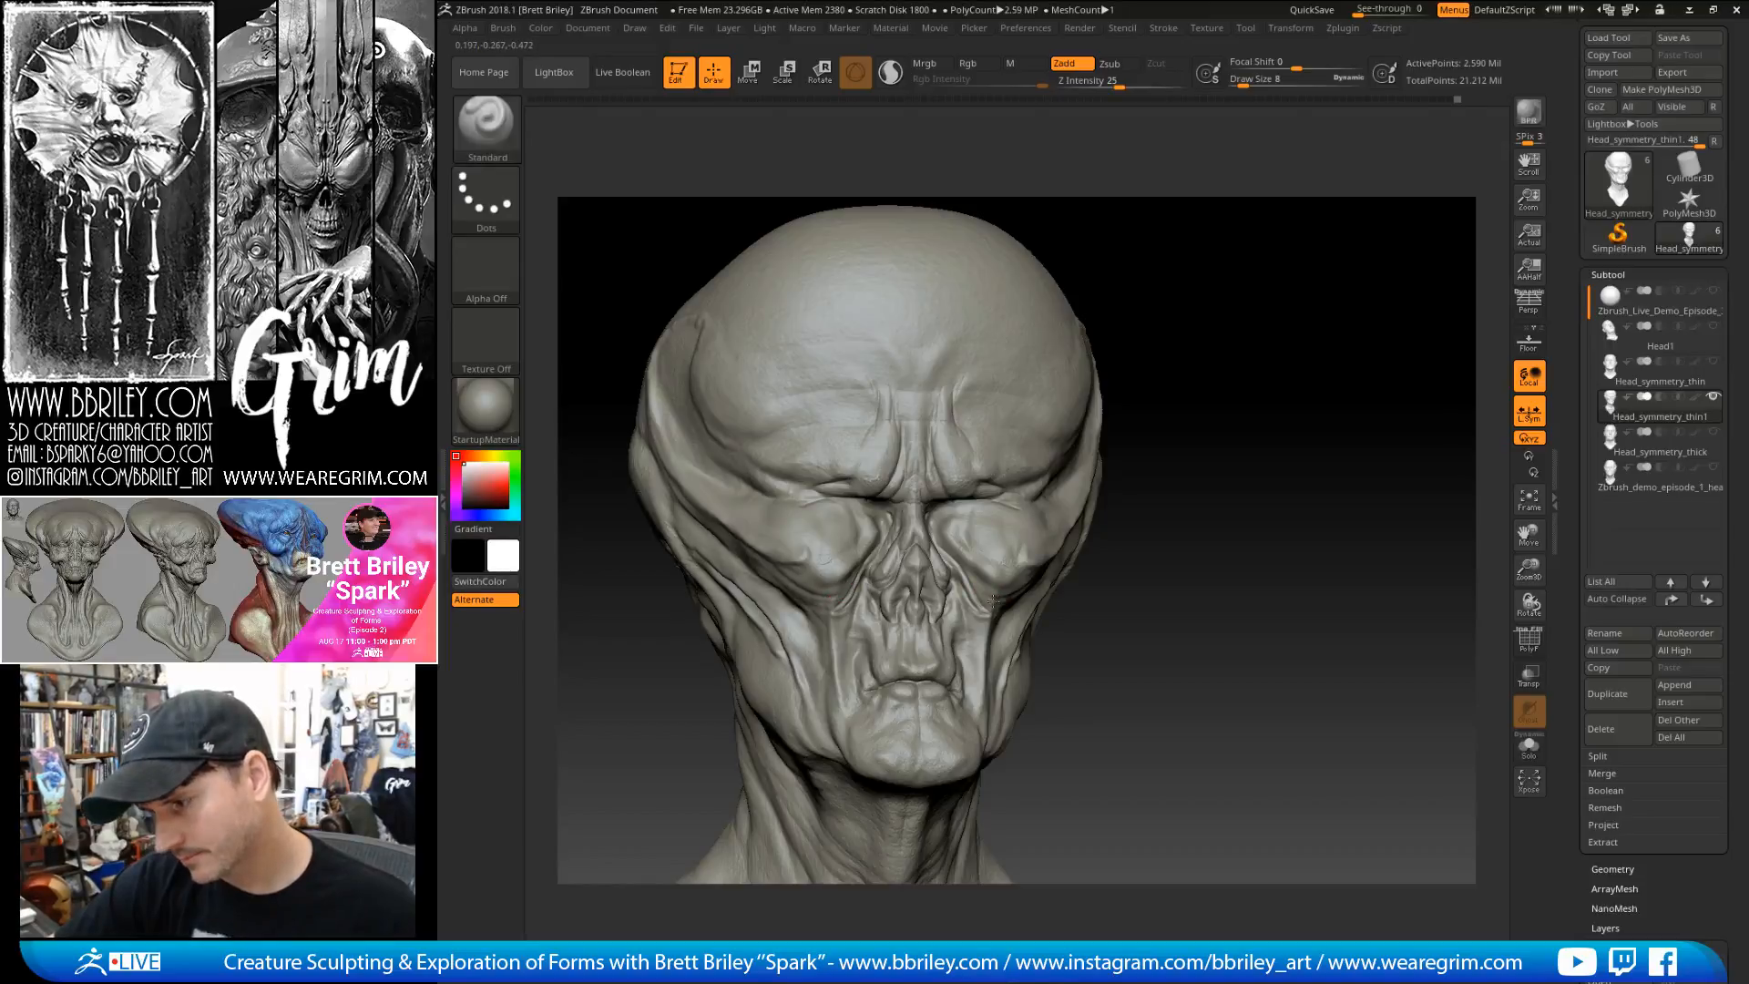
left_click_drag(1182, 410, 1157, 364)
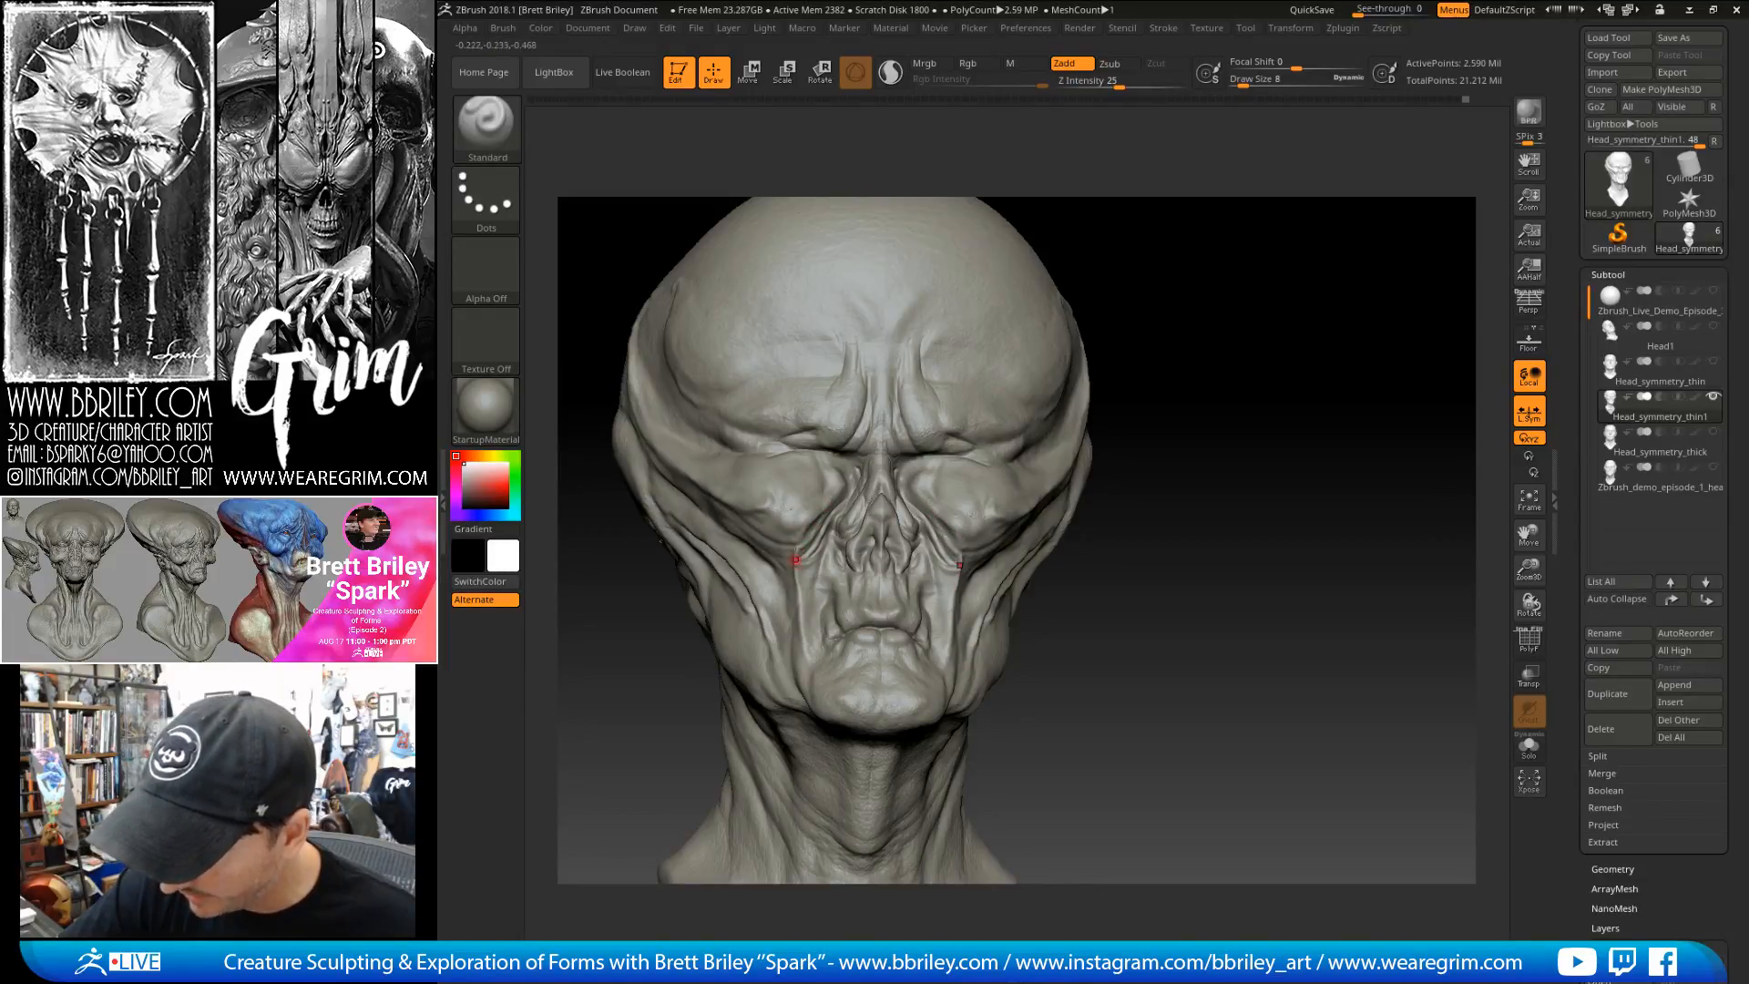
left_click_drag(1241, 389, 1133, 359)
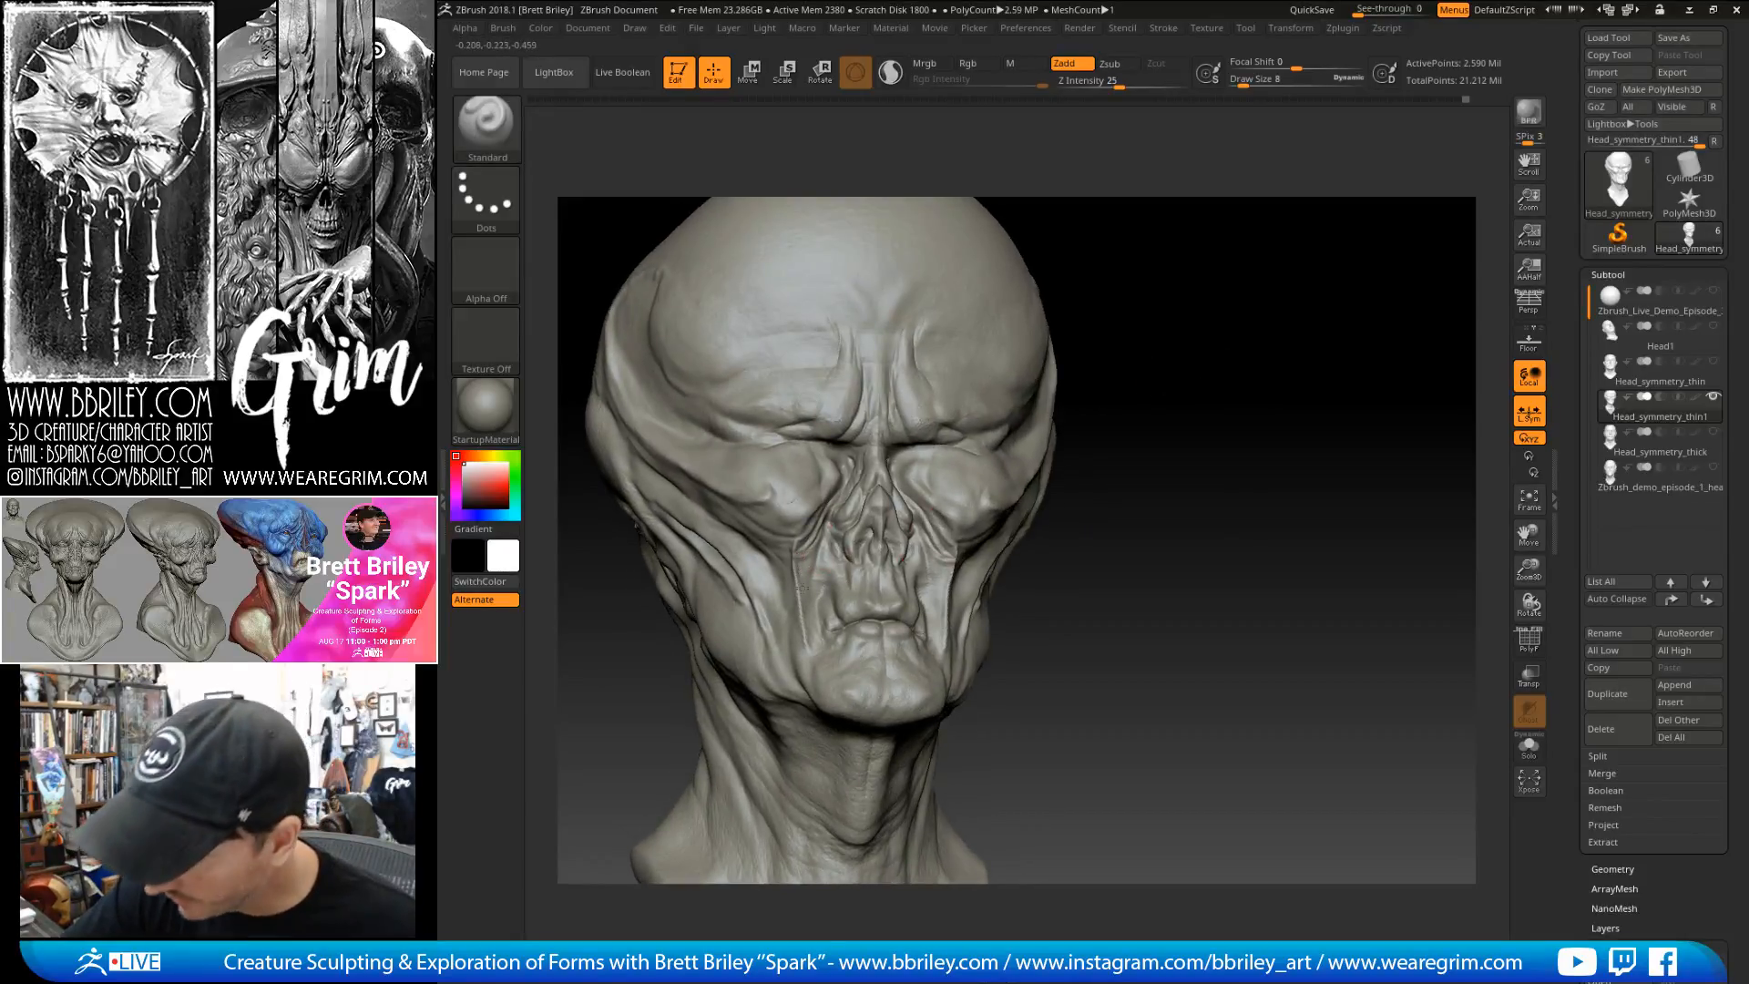
- Cut creases into the skin folds on both sides of the mouth with the DamStandard brush at draw sizes 4 and 13
key("b")
key("d")
key("s")
key("]")
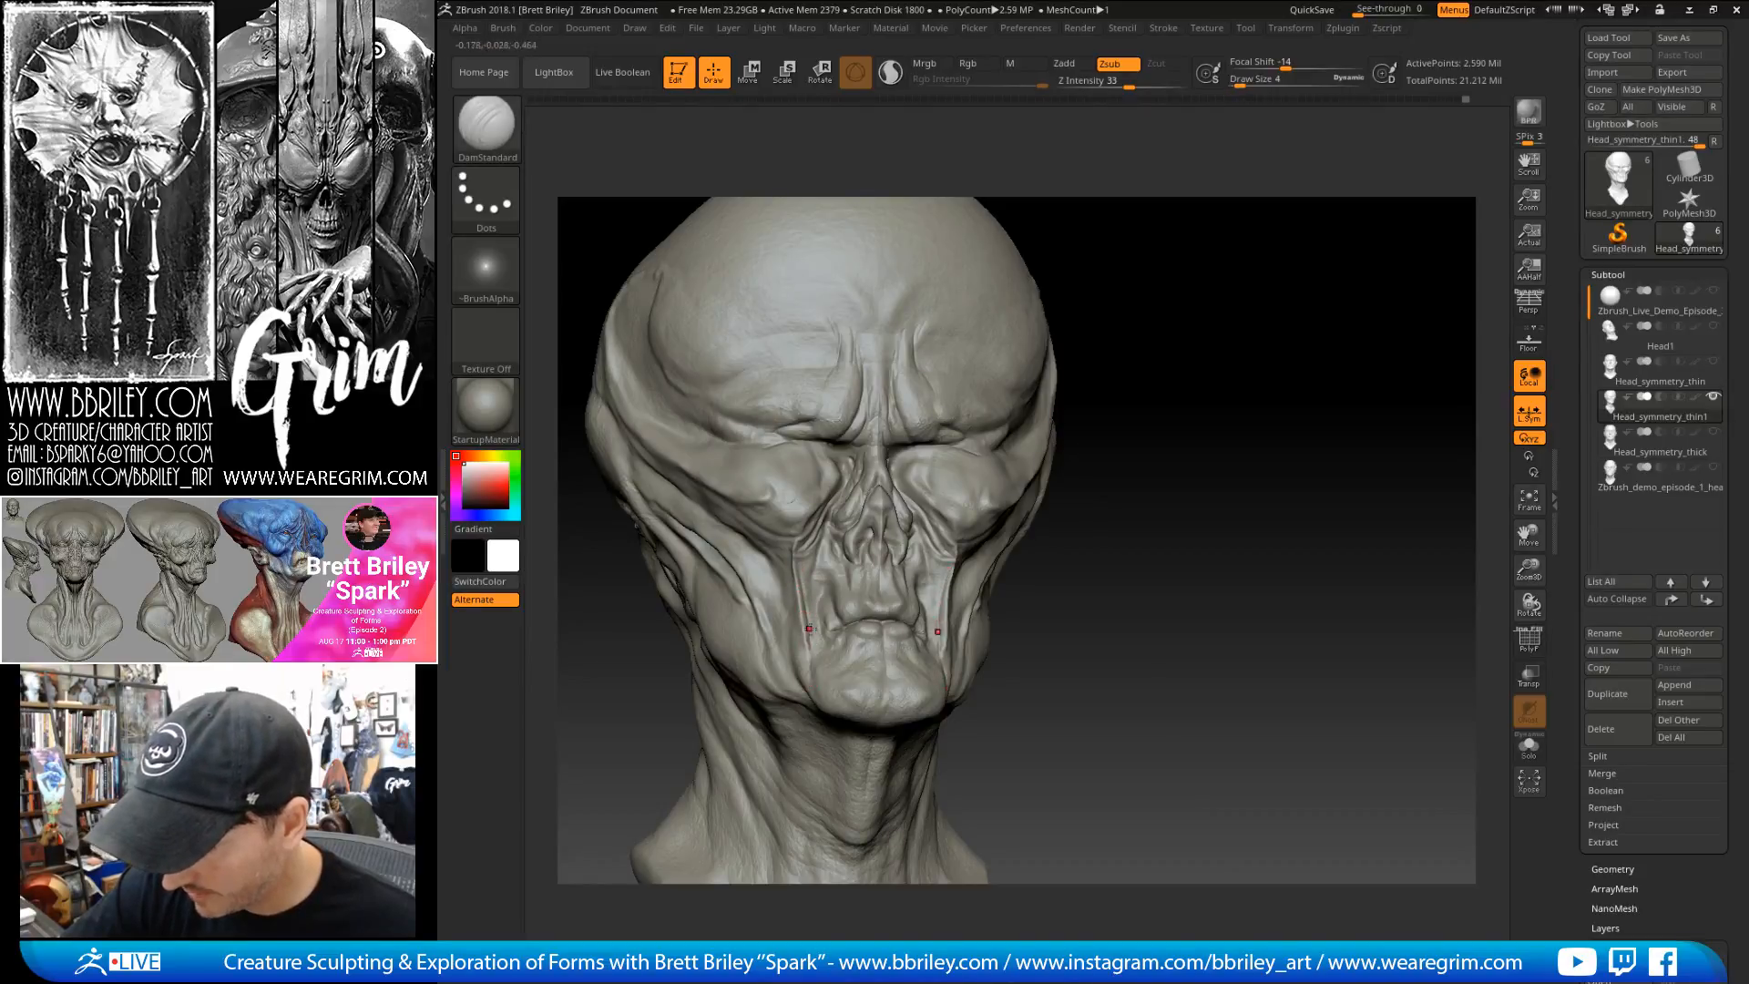
key("]")
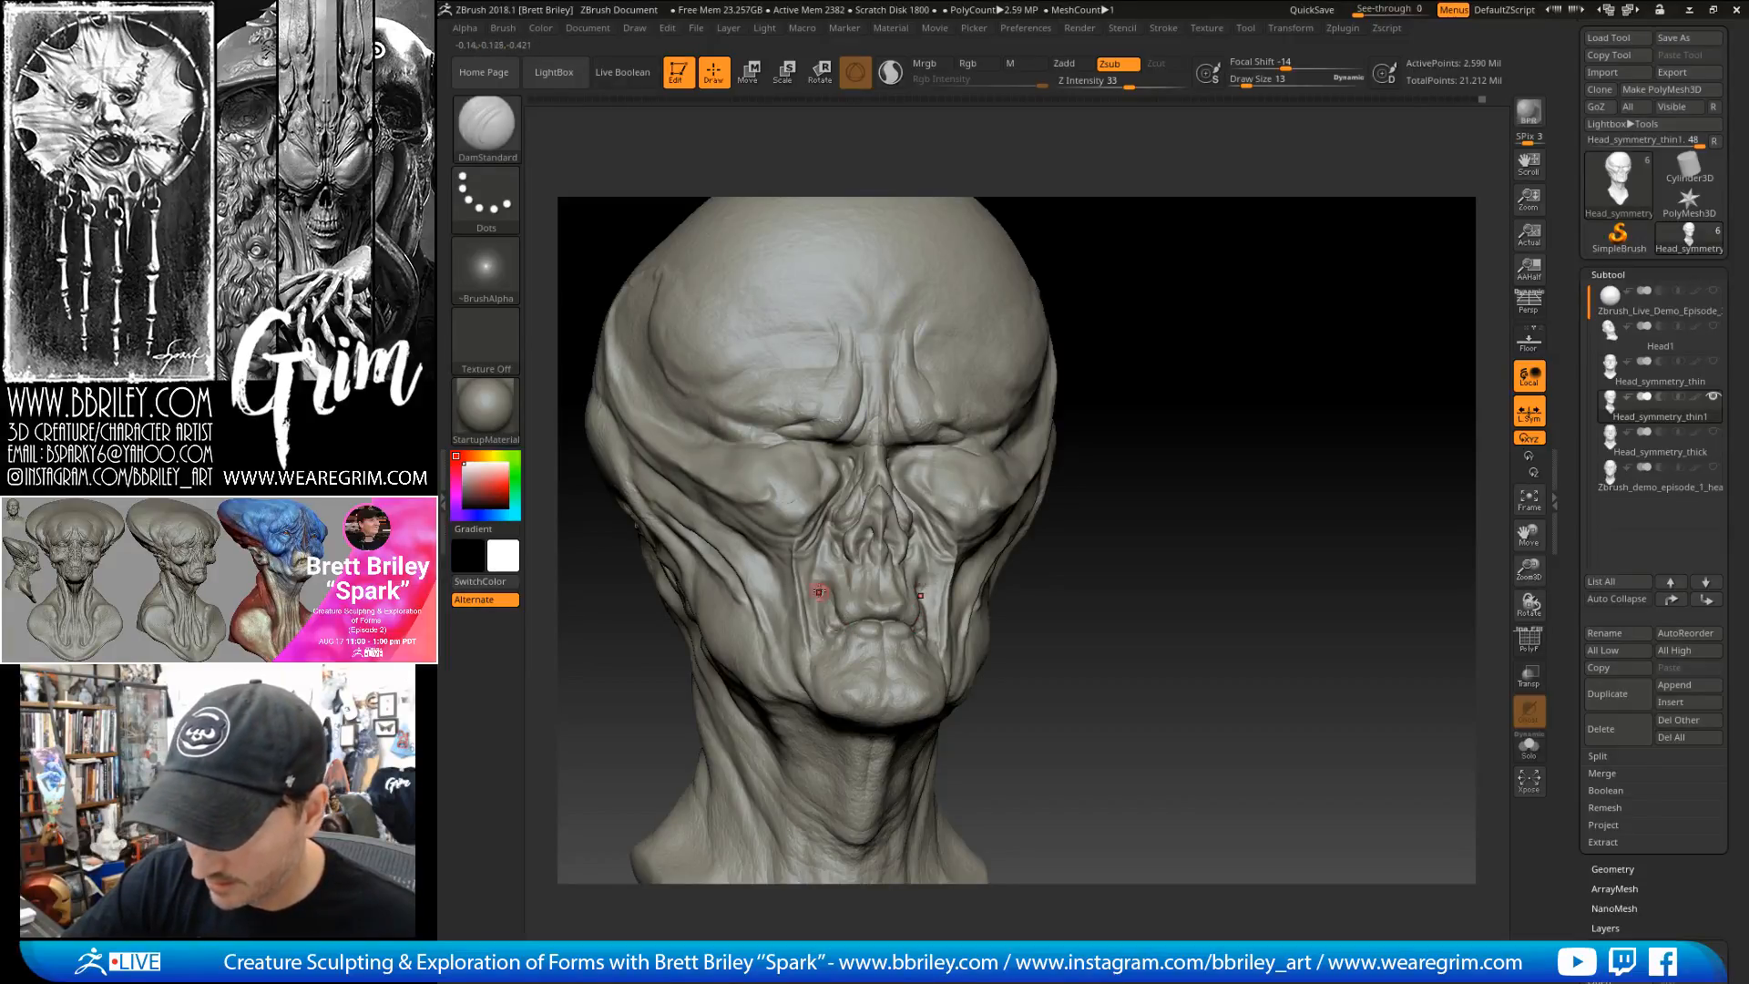
left_click_drag(1141, 333, 1150, 324)
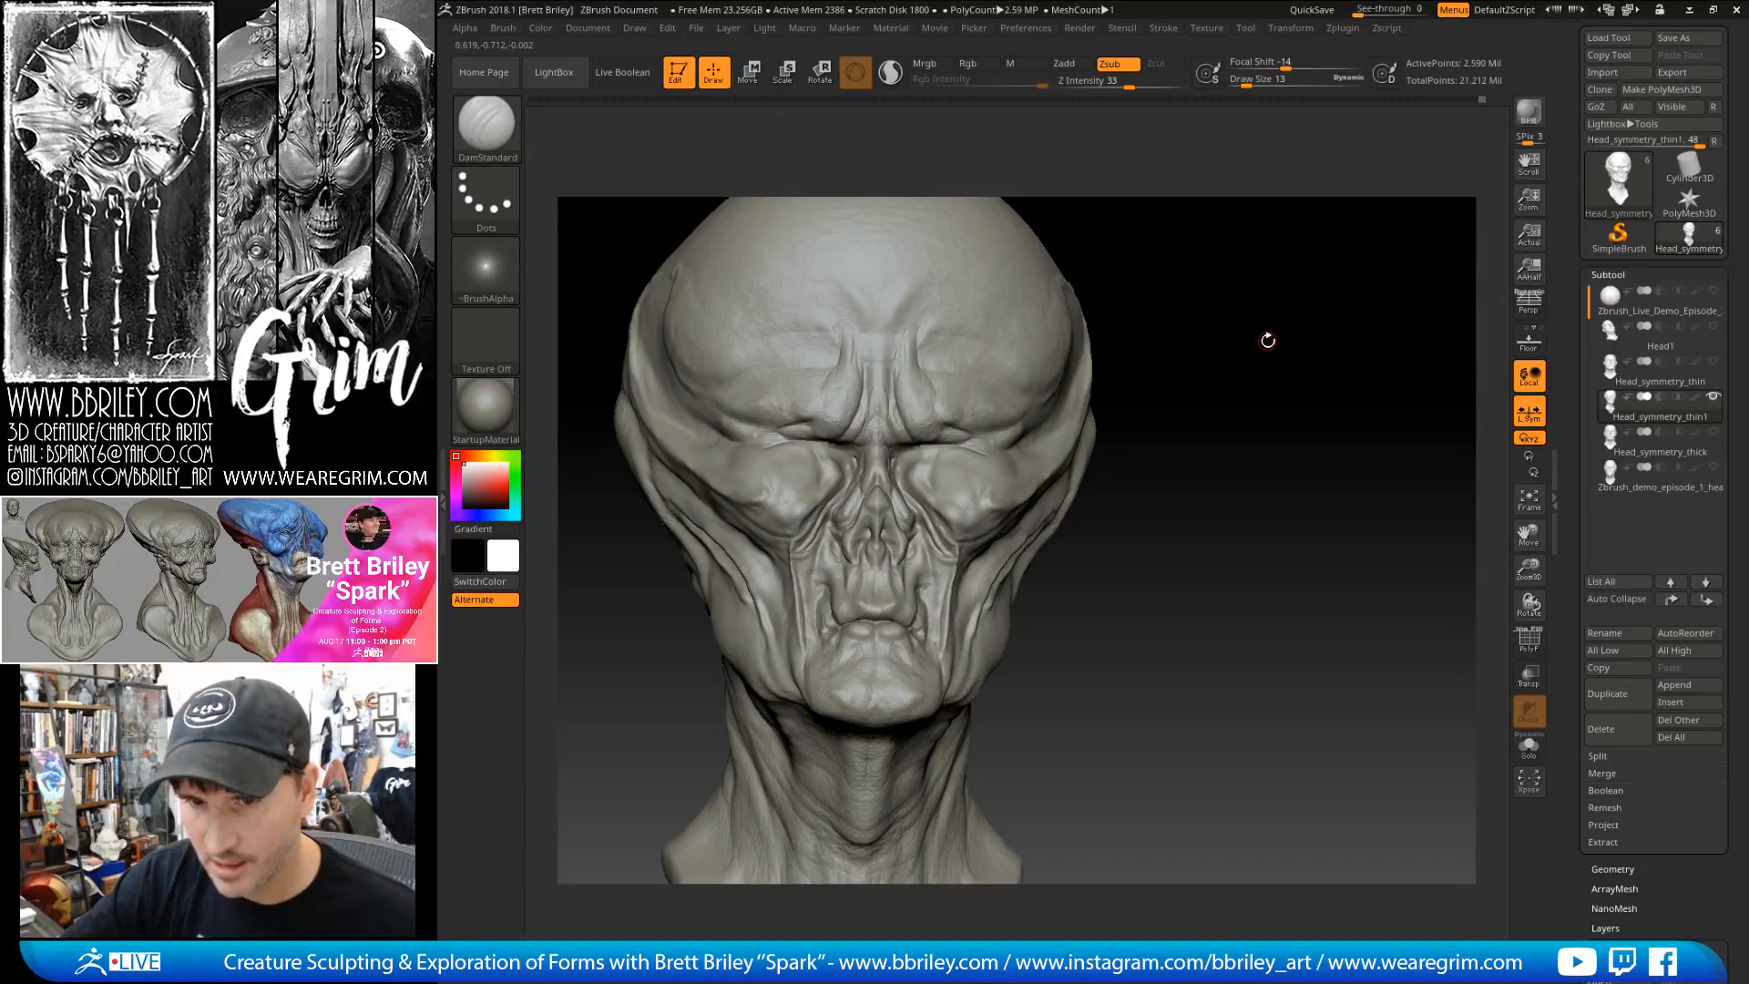
left_click_drag(1265, 336, 1139, 339)
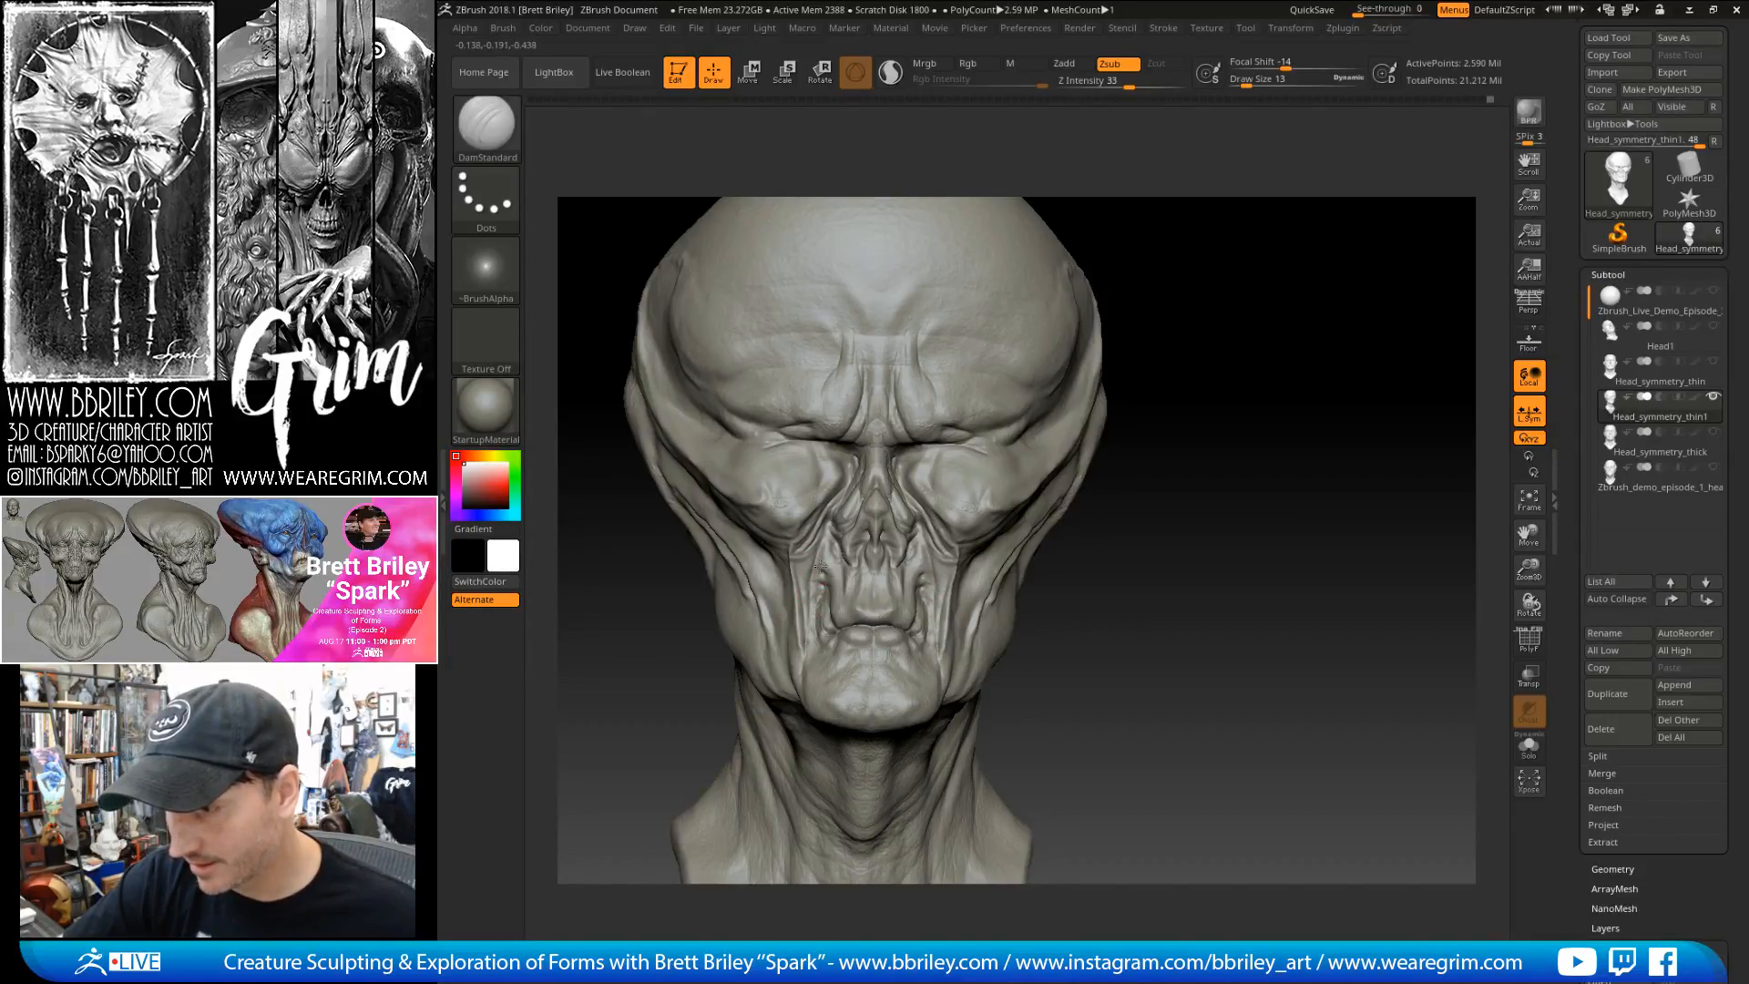
- Refine the mouth corners and cheek folds from three-quarter and side views with DamStandard at draw size 13, smoothing where needed
left_click_drag(1349, 255, 1179, 312)
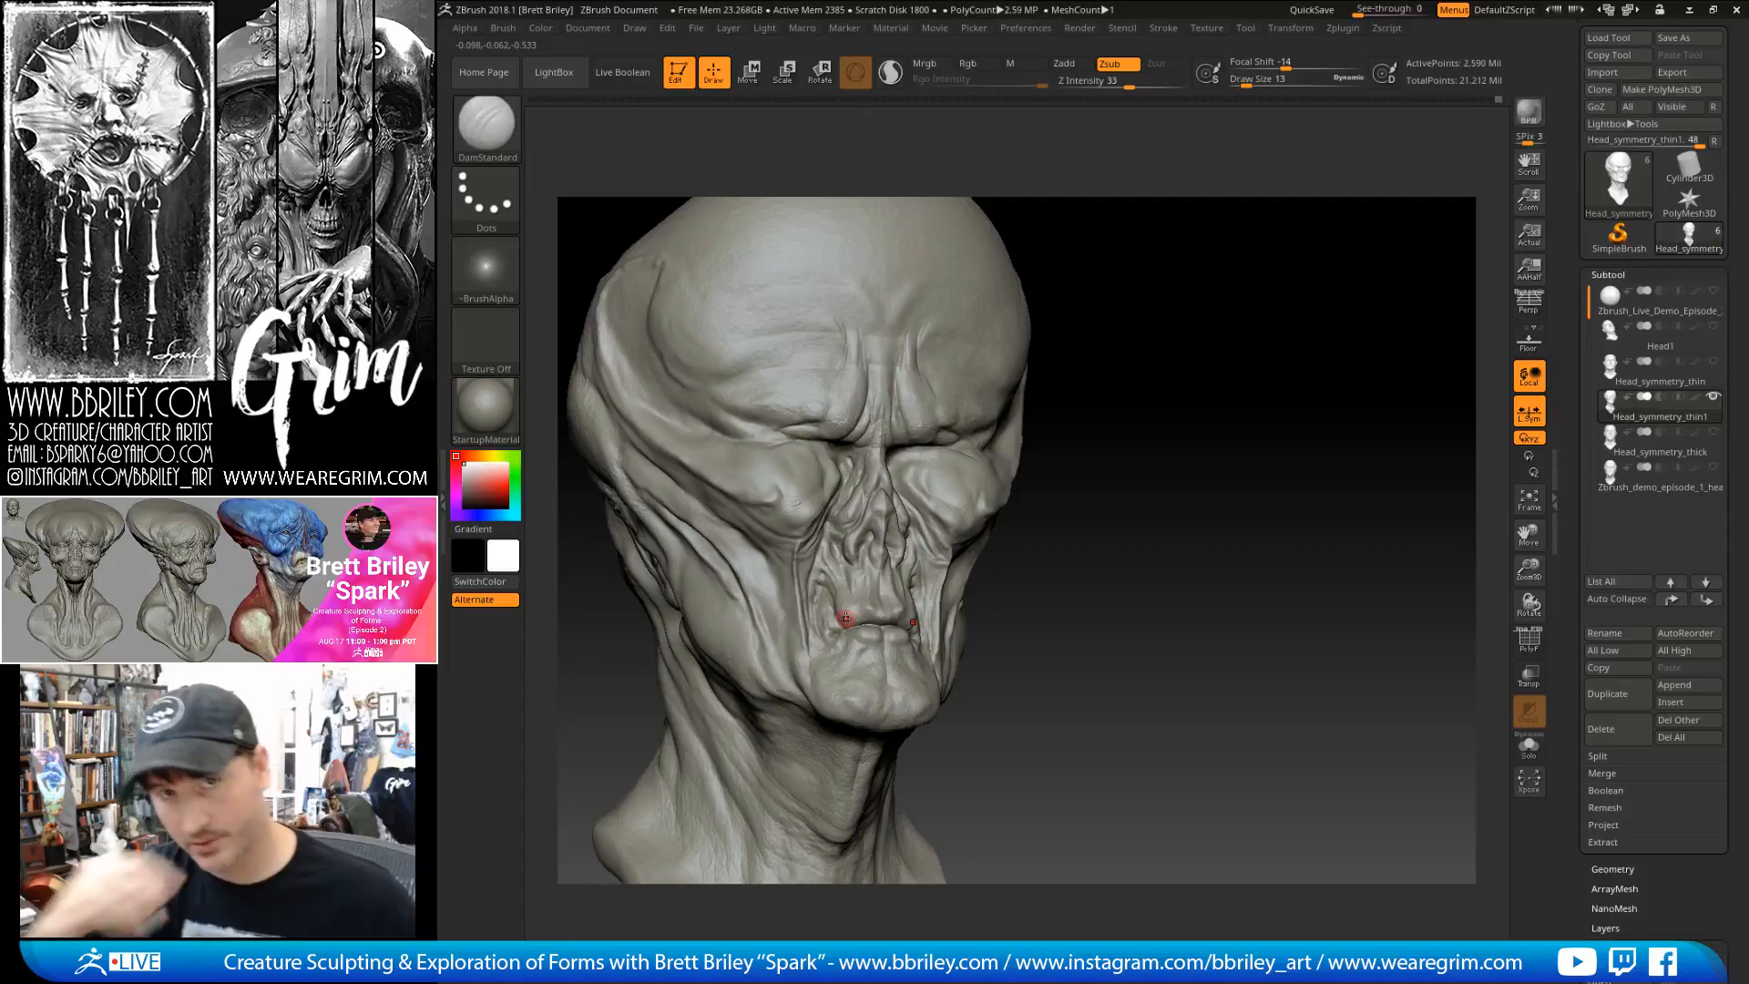
left_click_drag(1262, 387, 1110, 422)
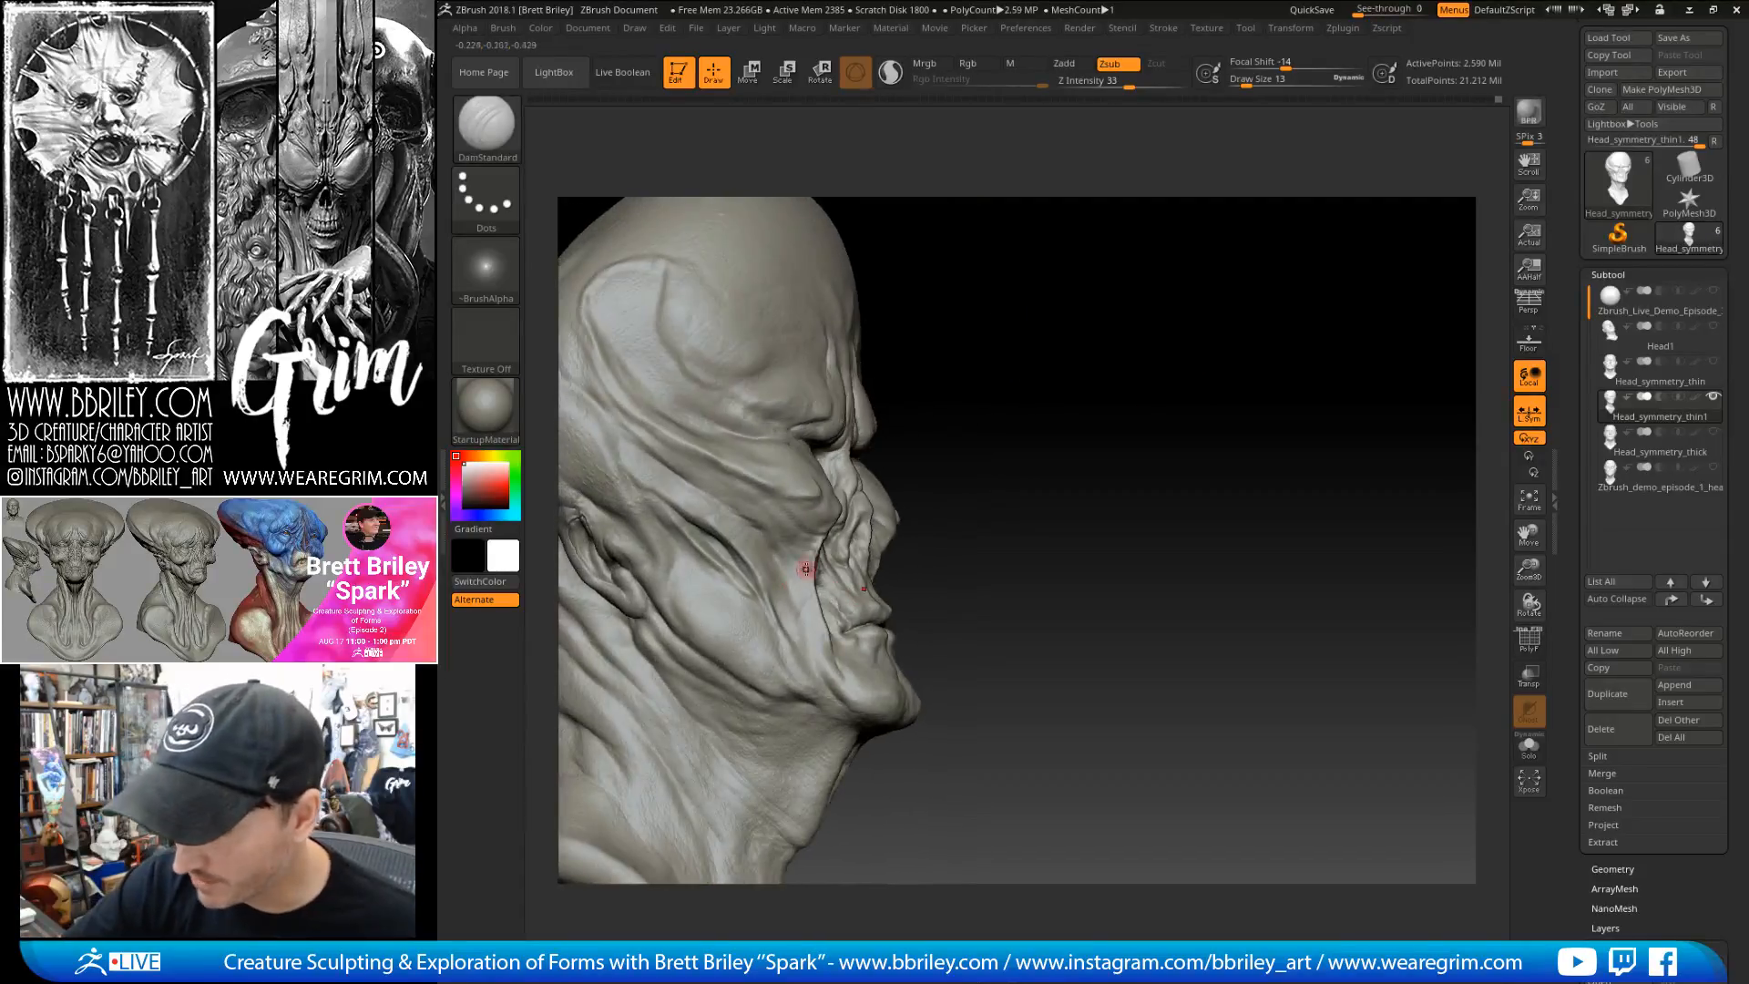
left_click_drag(975, 452, 1029, 458)
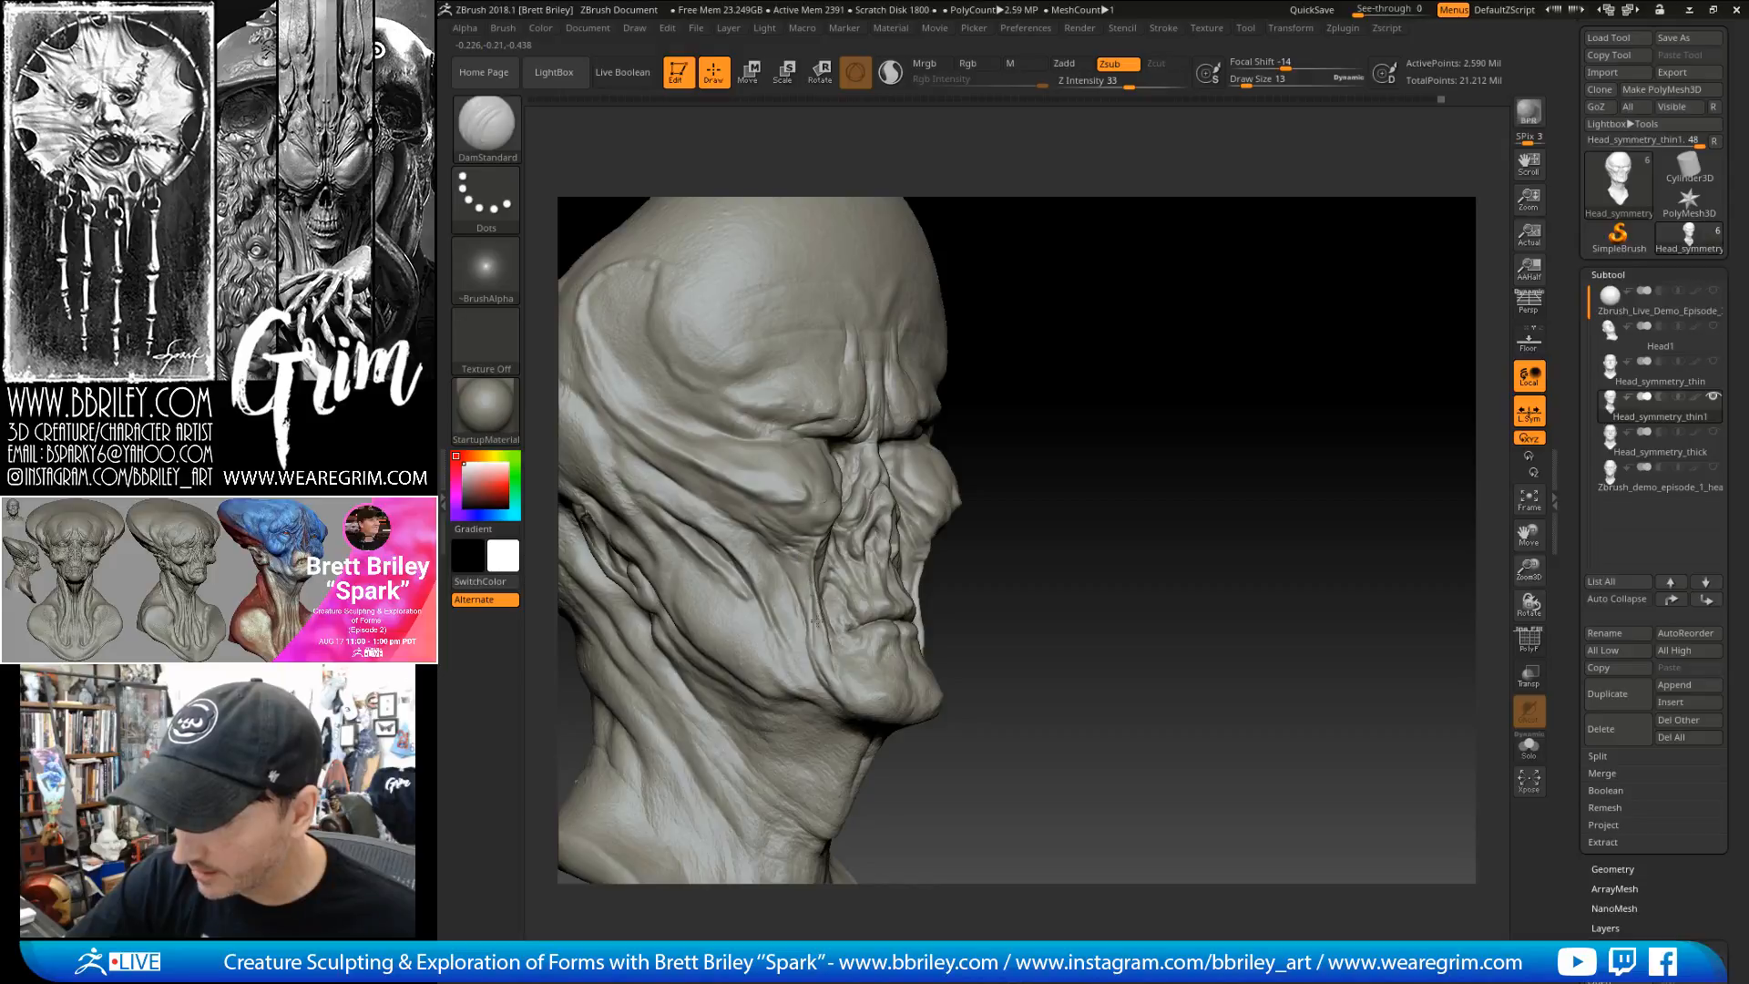
right_click_drag(815, 601, 785, 571)
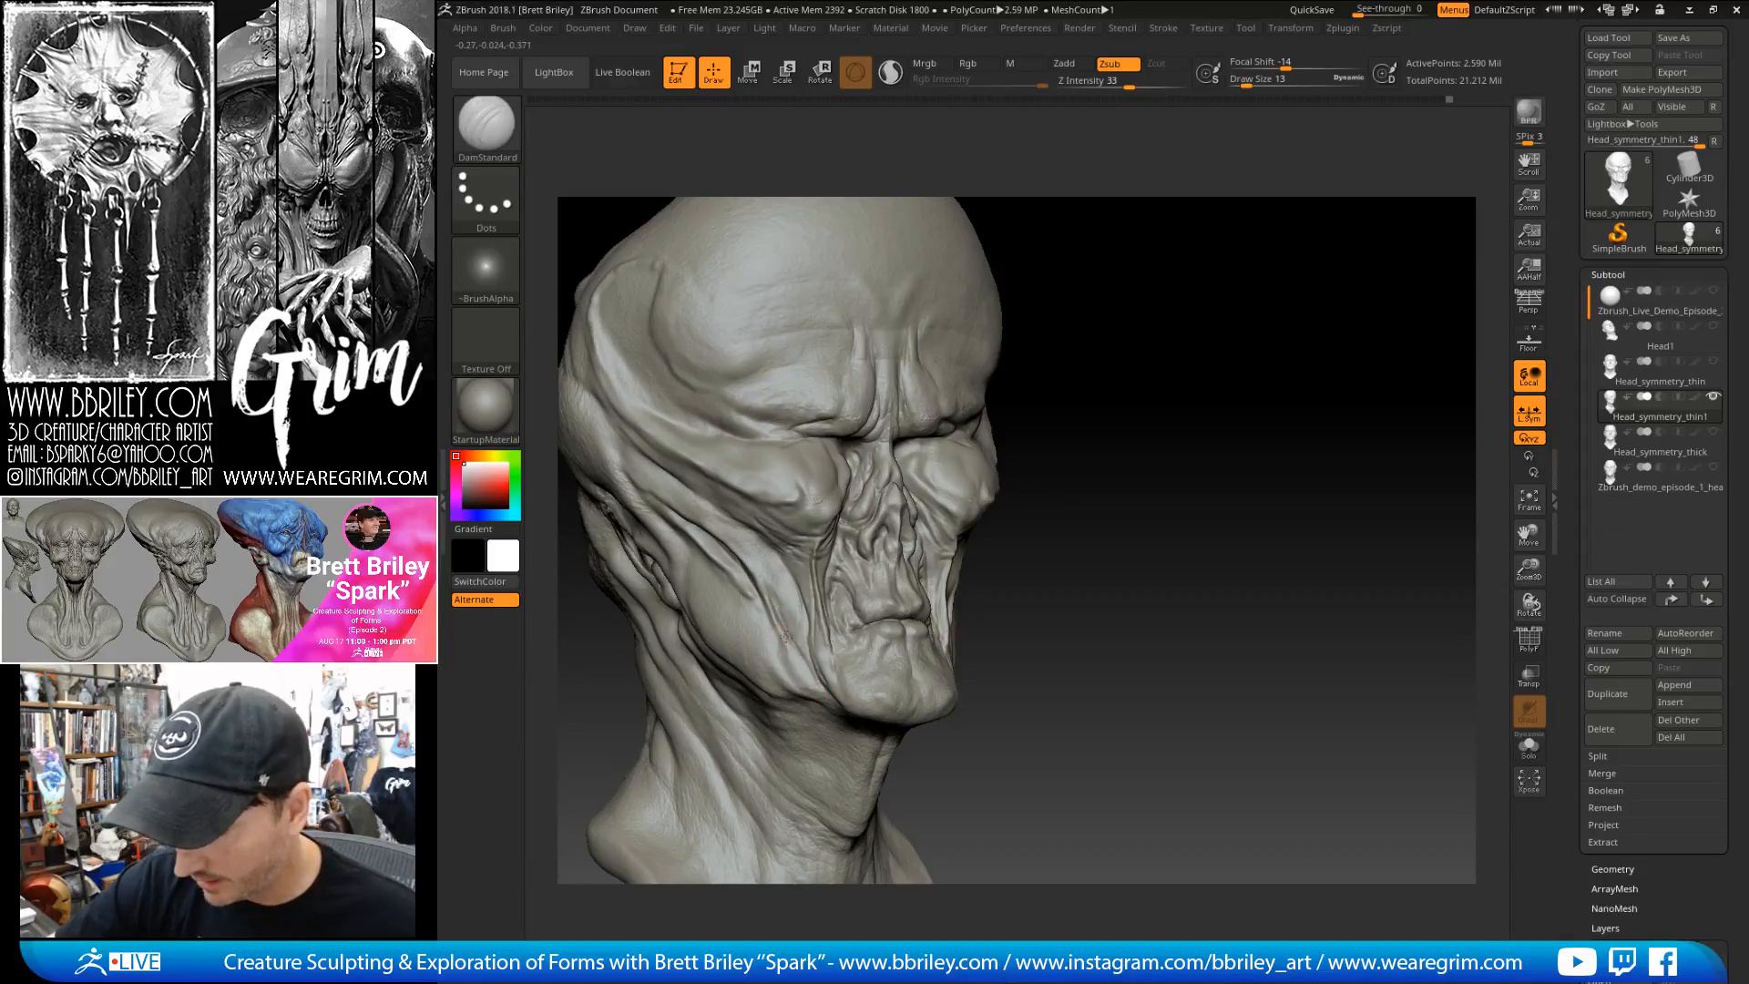
mouse_move(1179, 559)
right_mouse_down()
mouse_move(1130, 409)
mouse_move(828, 613)
right_mouse_up()
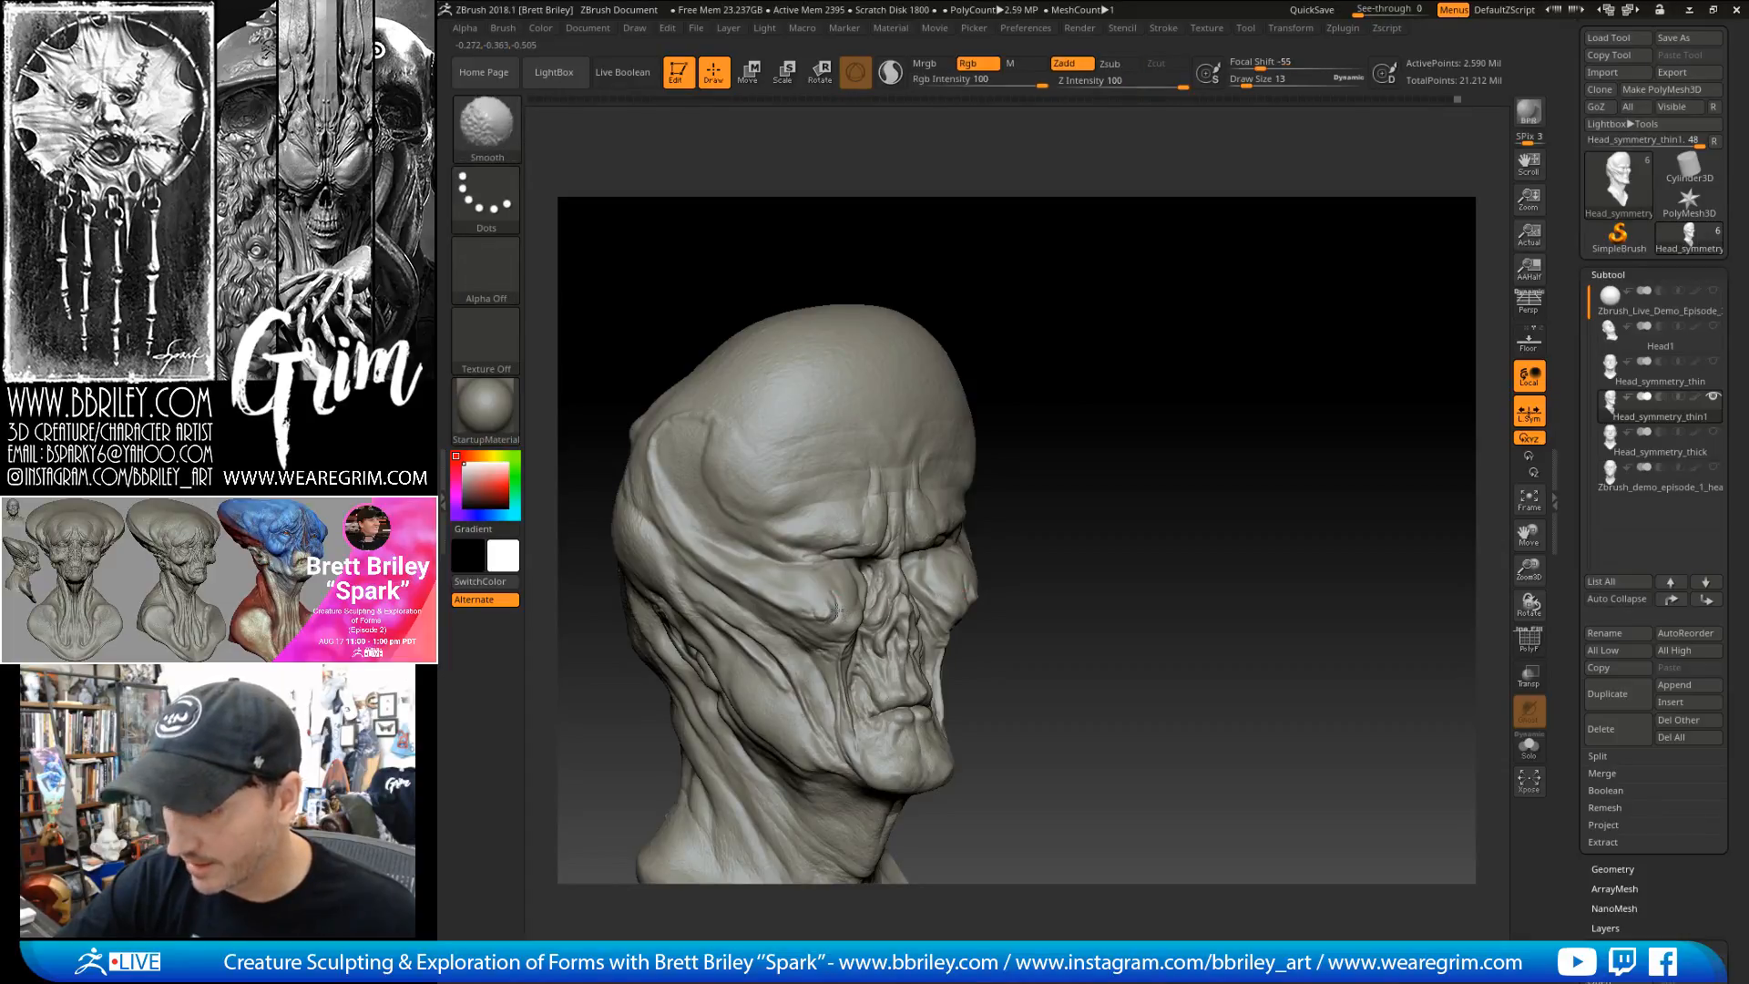
- Add fine wrinkles over the bulging eye areas with DamStandard at draw size 13 and the Standard brush at draw size 7
mouse_move(937, 467)
right_mouse_down()
mouse_move(1152, 340)
mouse_move(1113, 389)
right_mouse_up()
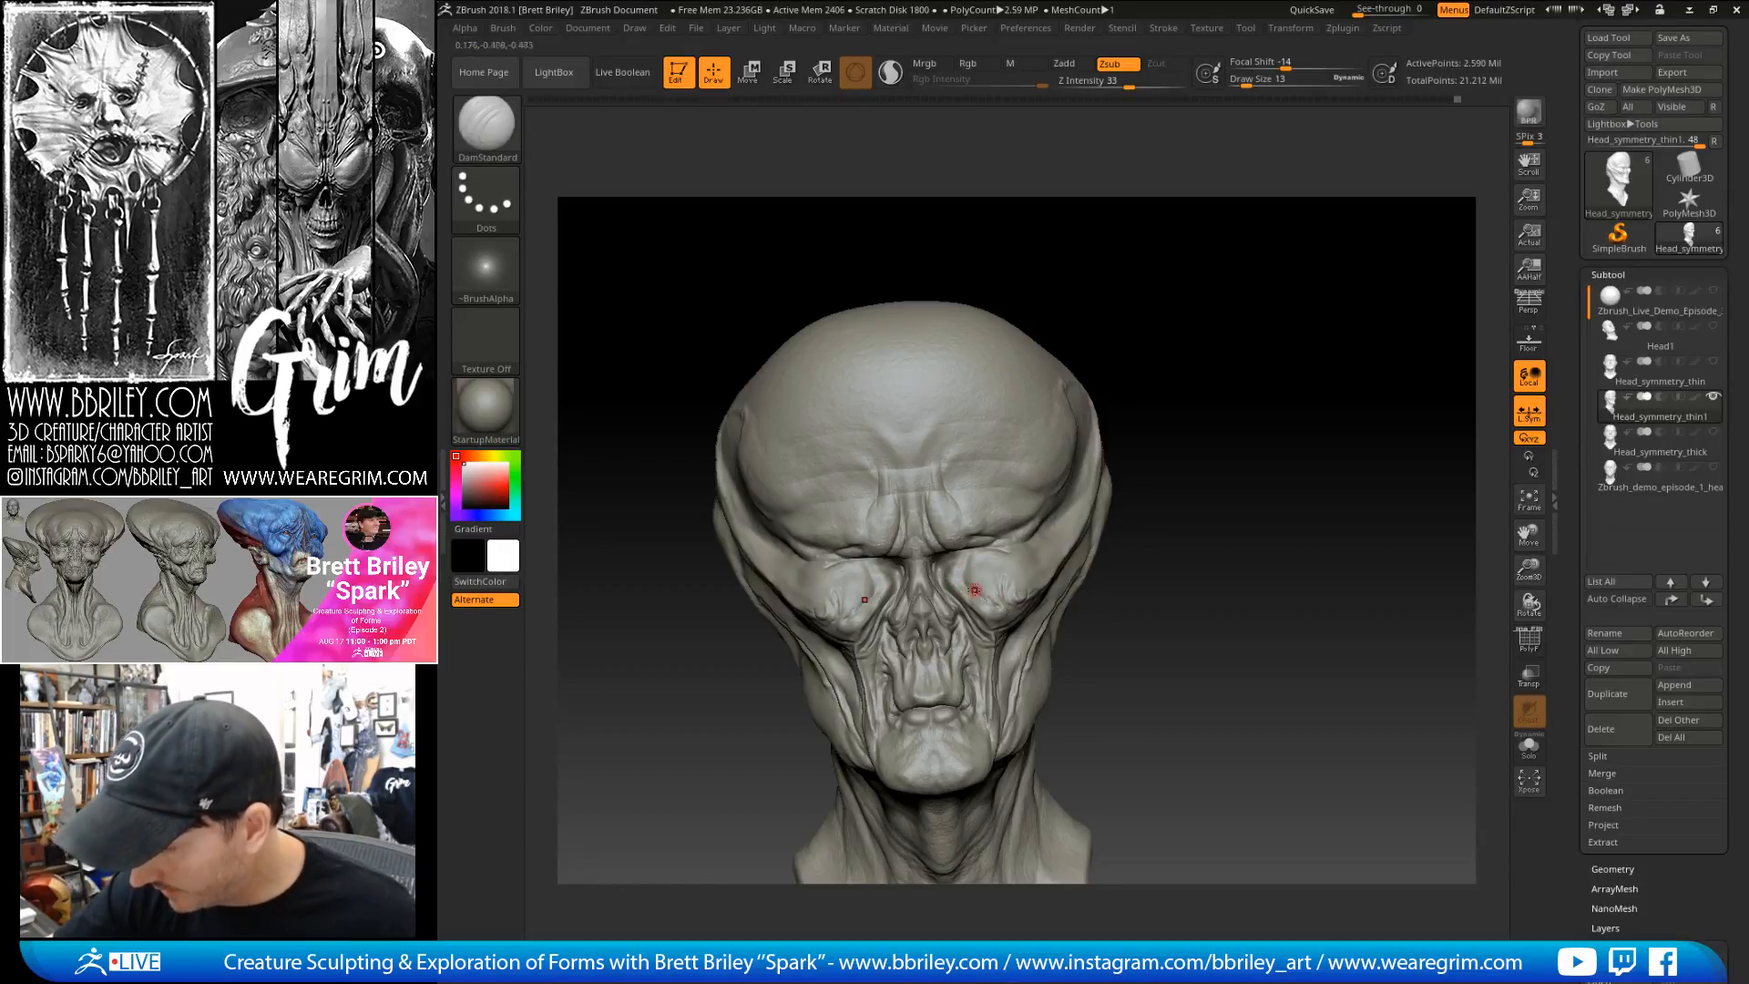
key("b")
key("s")
key("t")
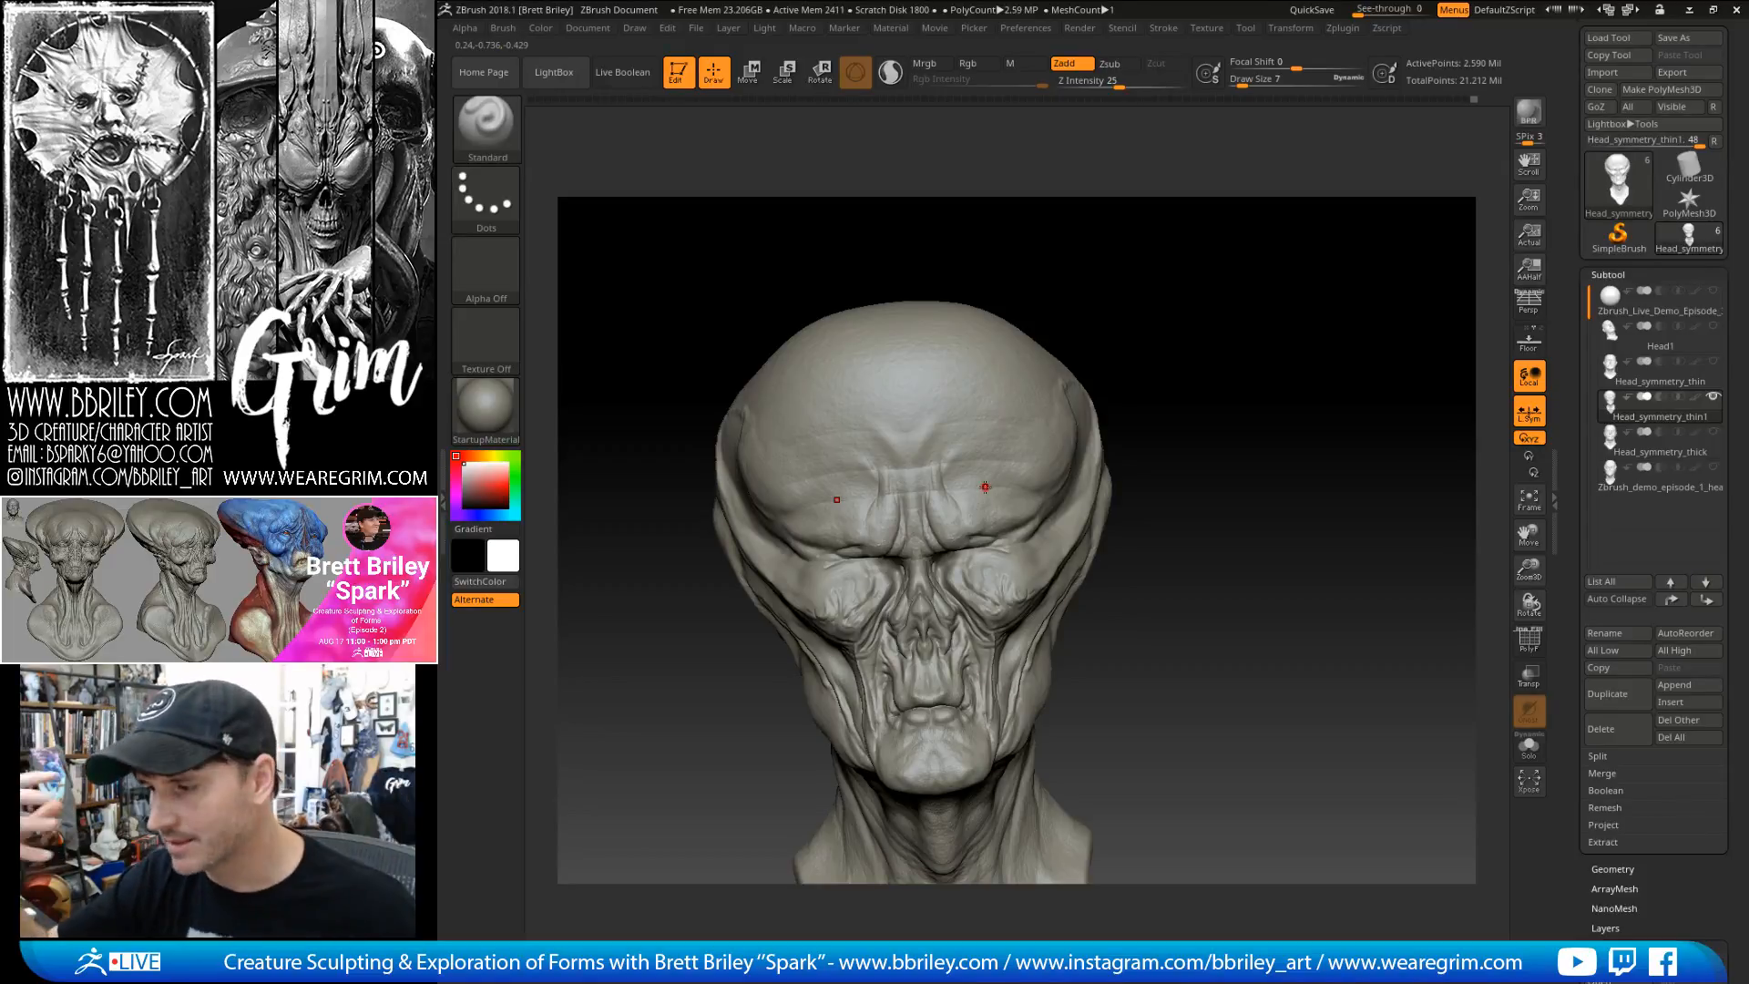
- Deepen the creases in the folds sweeping from the eye to the temple with the DamStandard brush at draw size 15
mouse_move(1185, 346)
left_mouse_down()
mouse_move(1244, 353)
mouse_move(998, 597)
left_mouse_up()
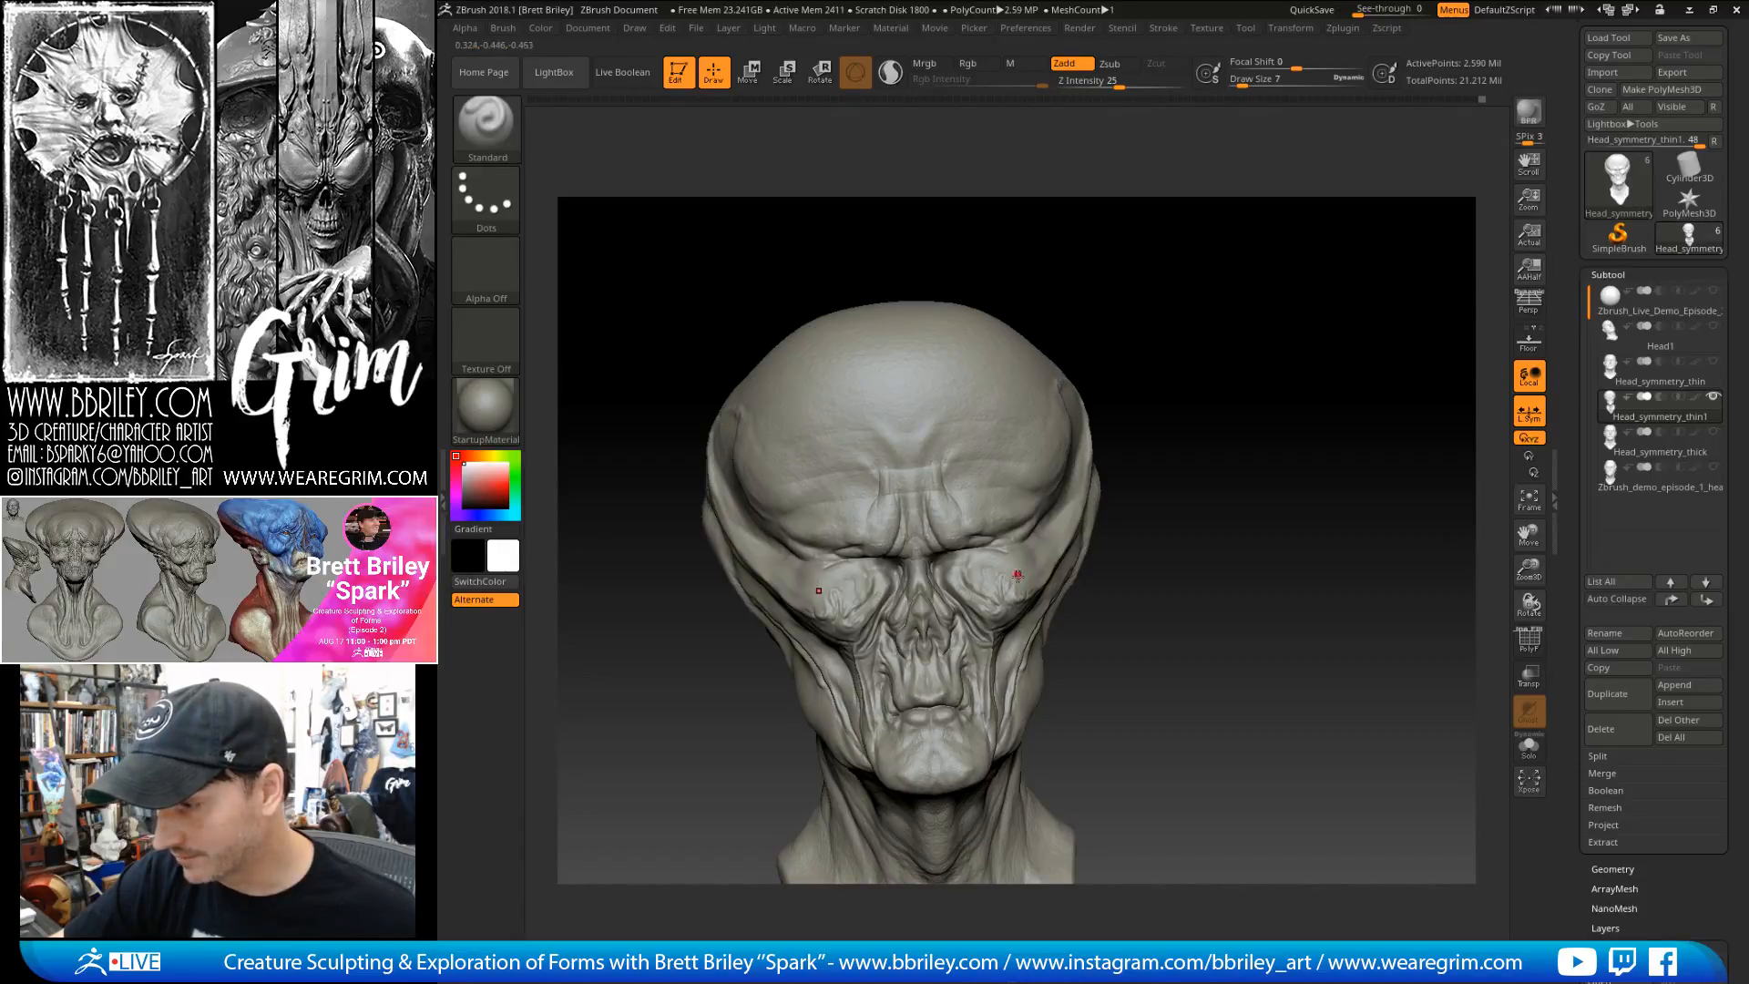
left_click_drag(1154, 344, 1175, 304)
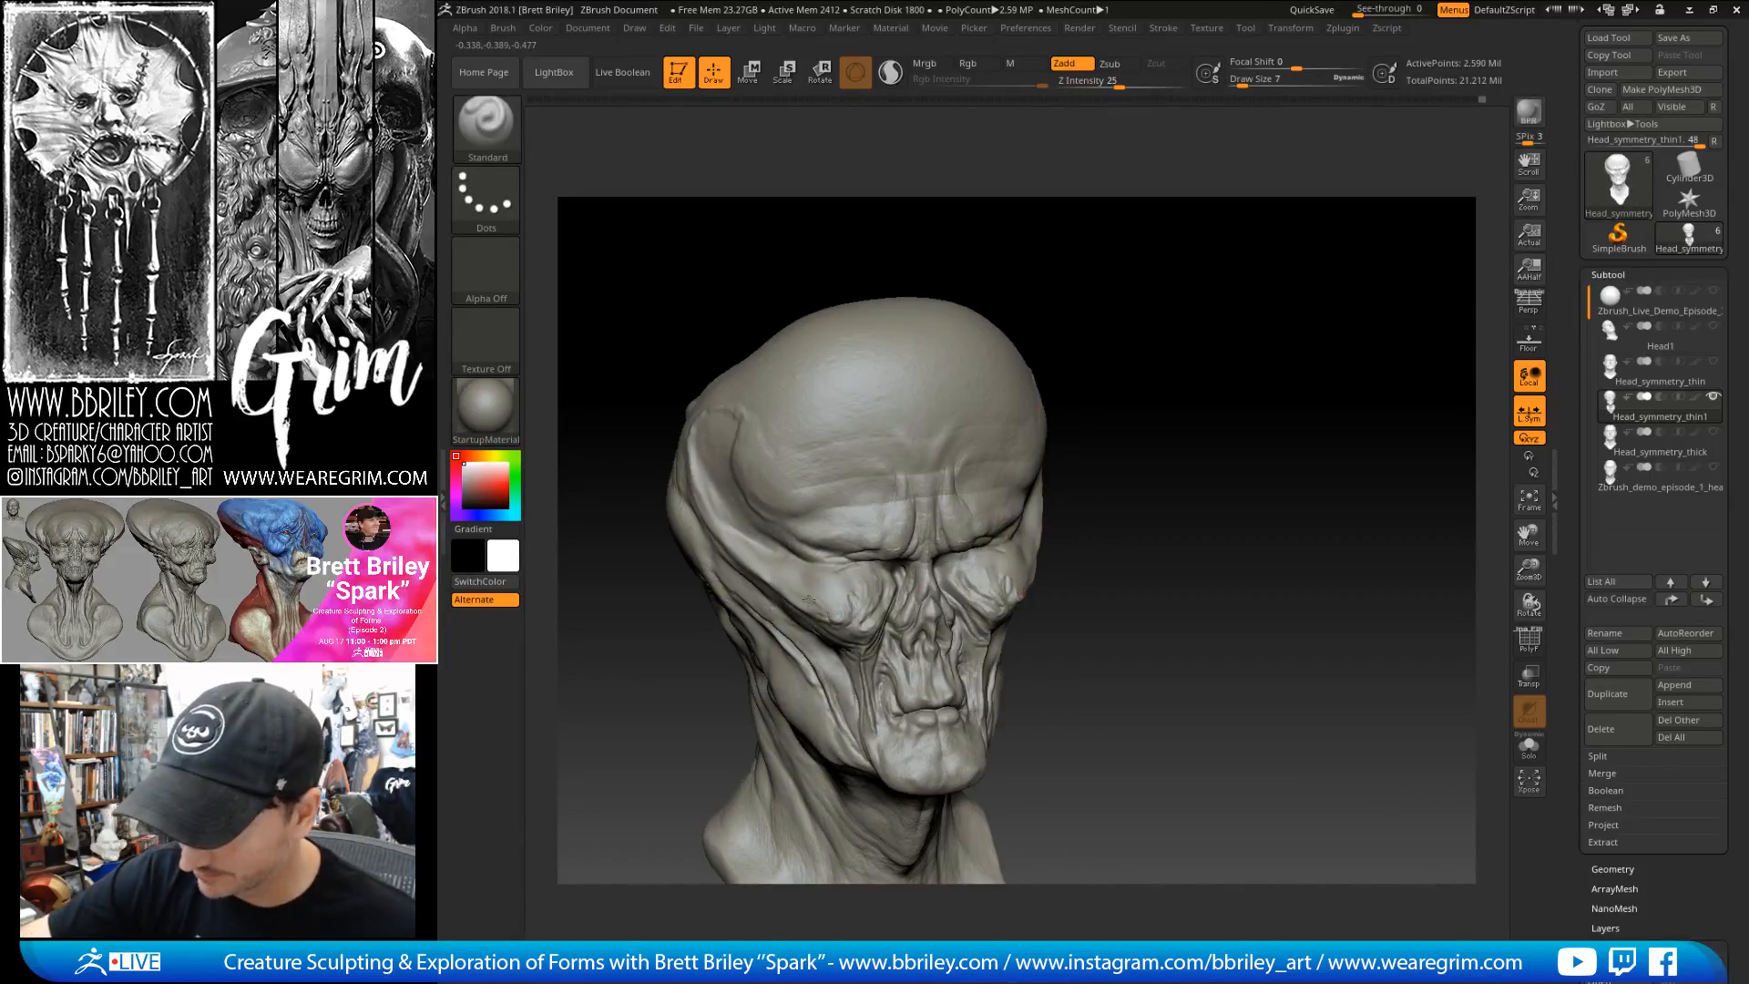
mouse_move(929, 237)
left_mouse_down()
mouse_move(973, 167)
mouse_move(750, 542)
left_mouse_up()
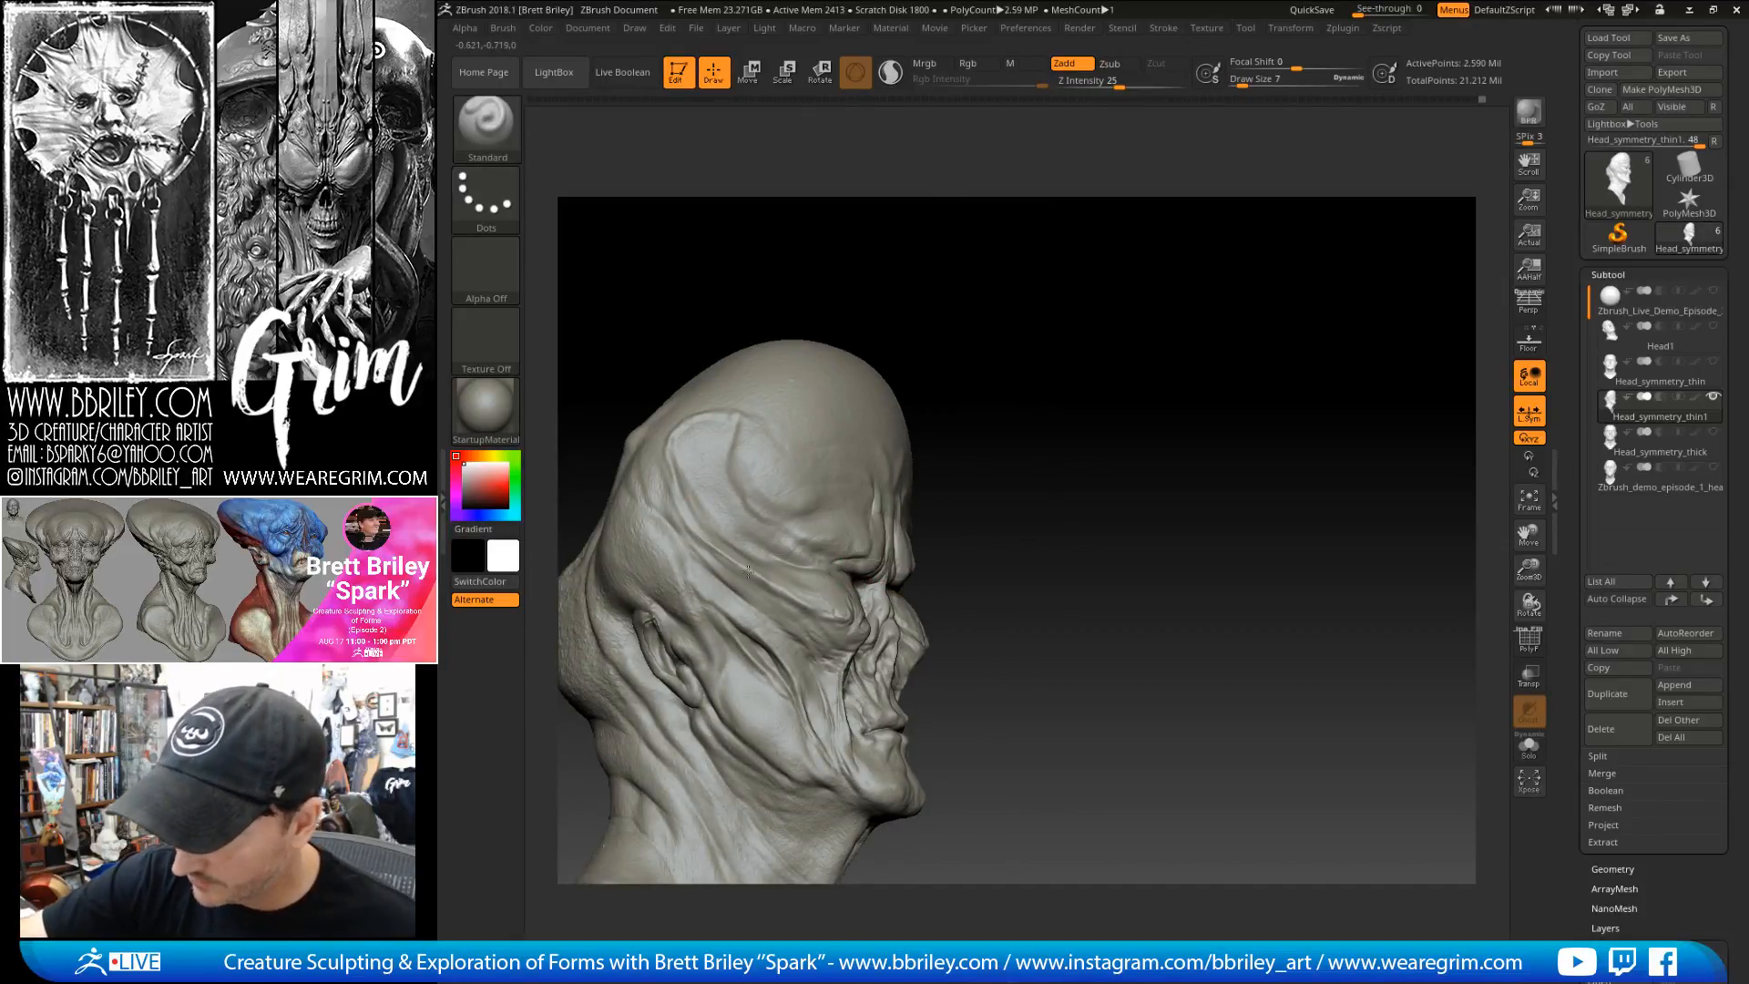
key("bracketright")
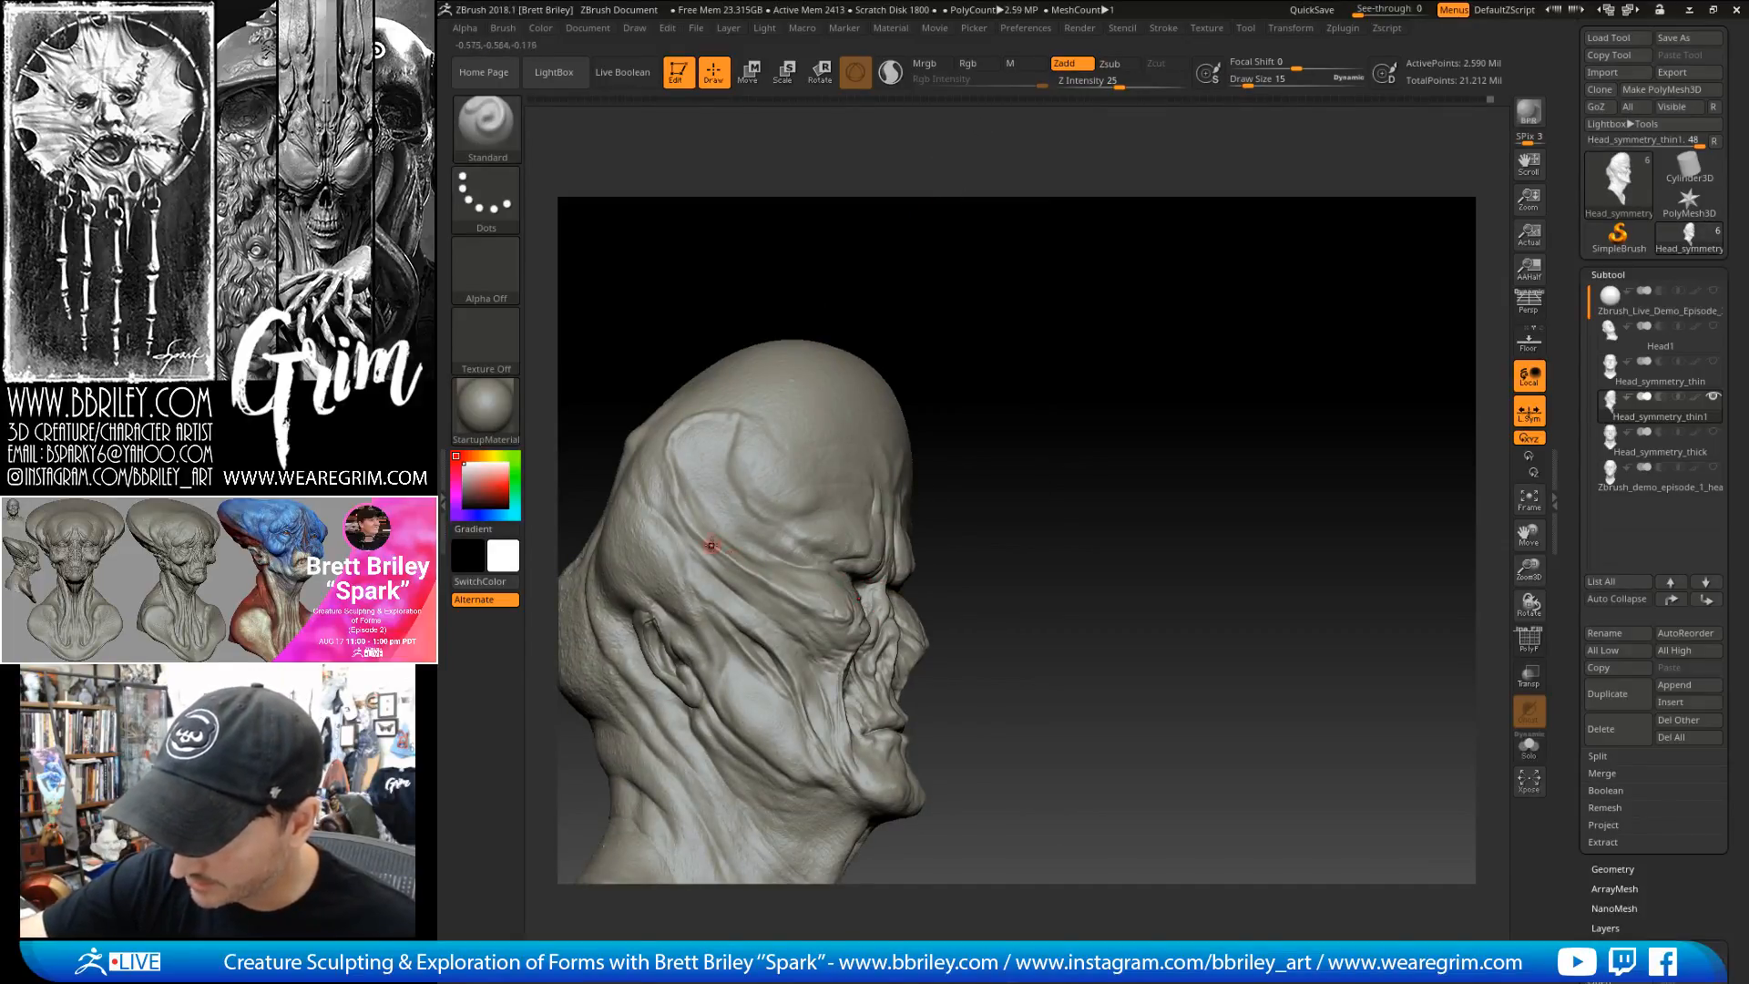
key("b")
key("d")
key("s")
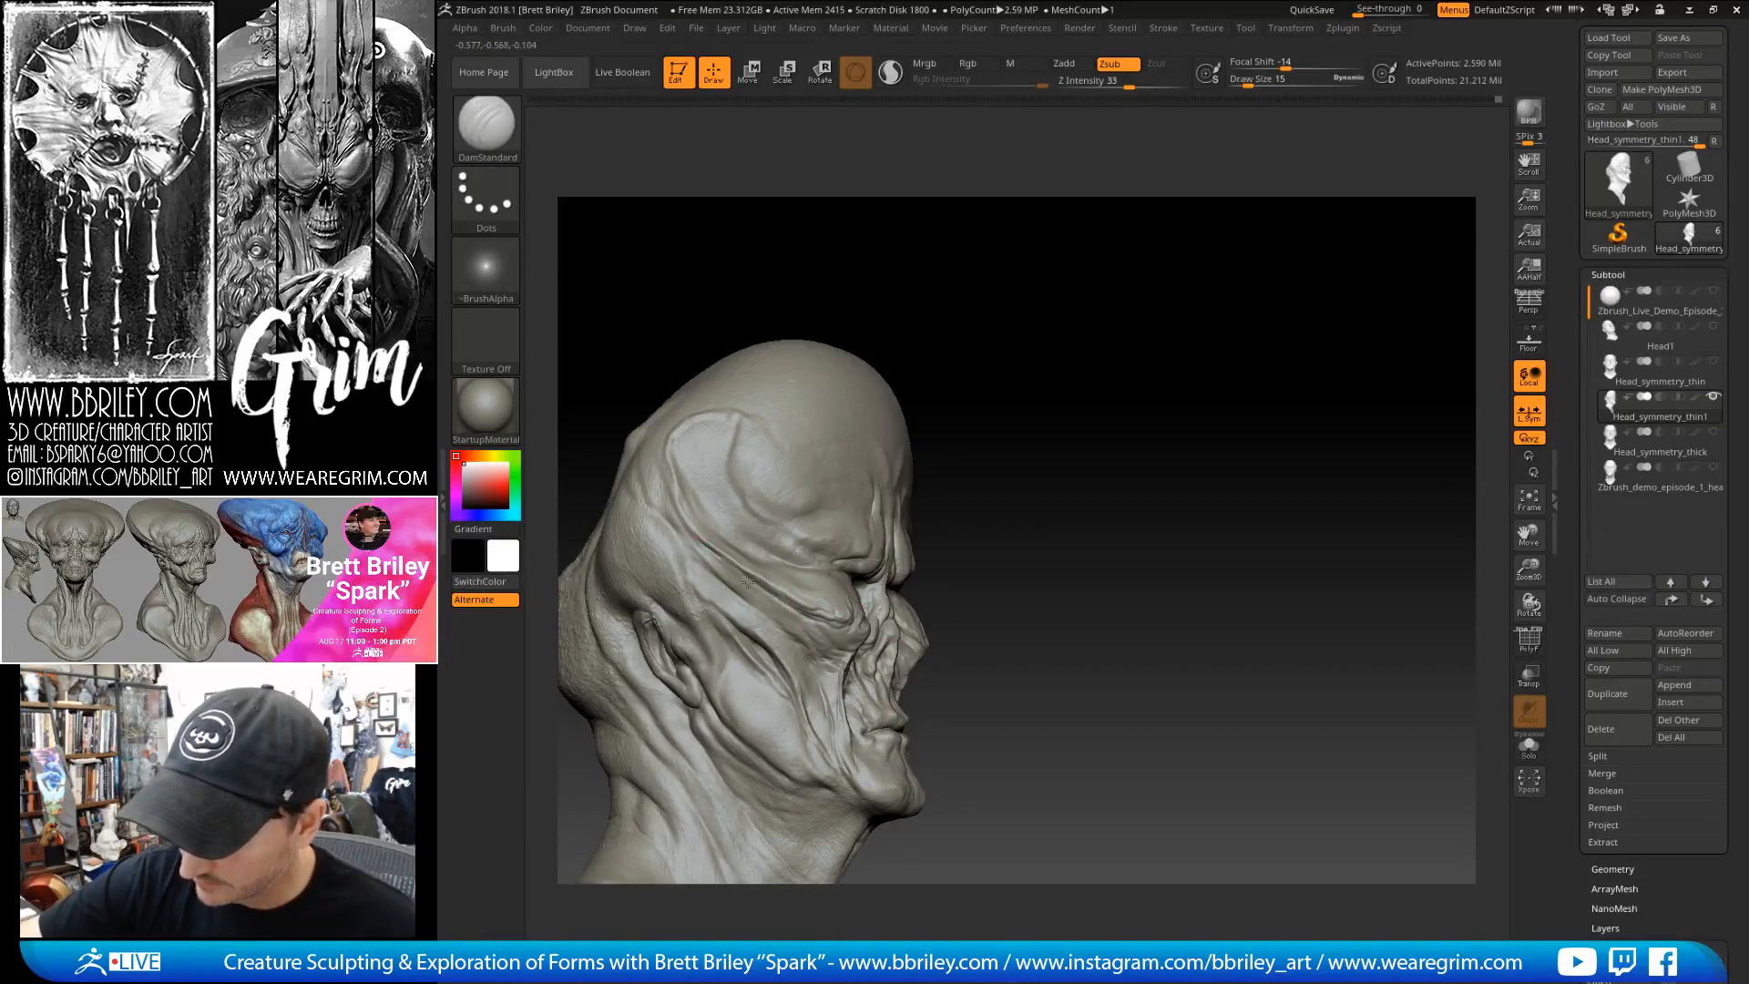
left_click_drag(941, 496, 984, 466)
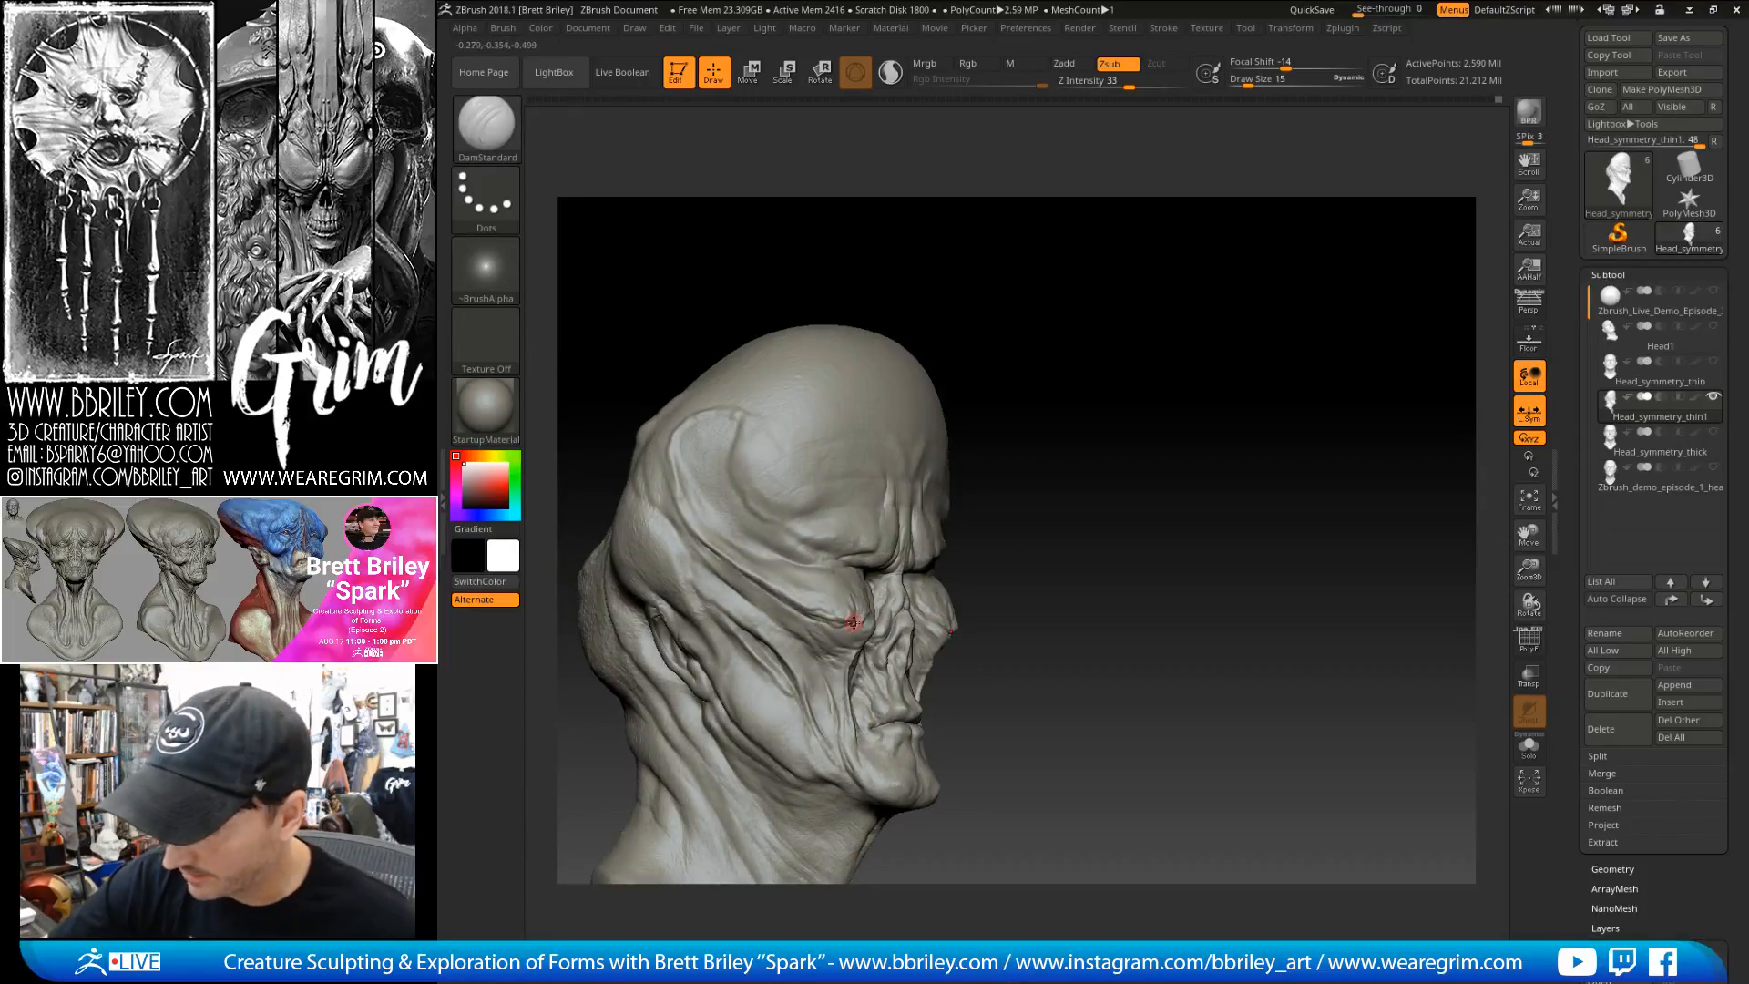
- Sharpen the creases along the brow and above the eyes with DamStandard at draw size 15, smoothing where needed
left_click_drag(1003, 510, 1072, 461)
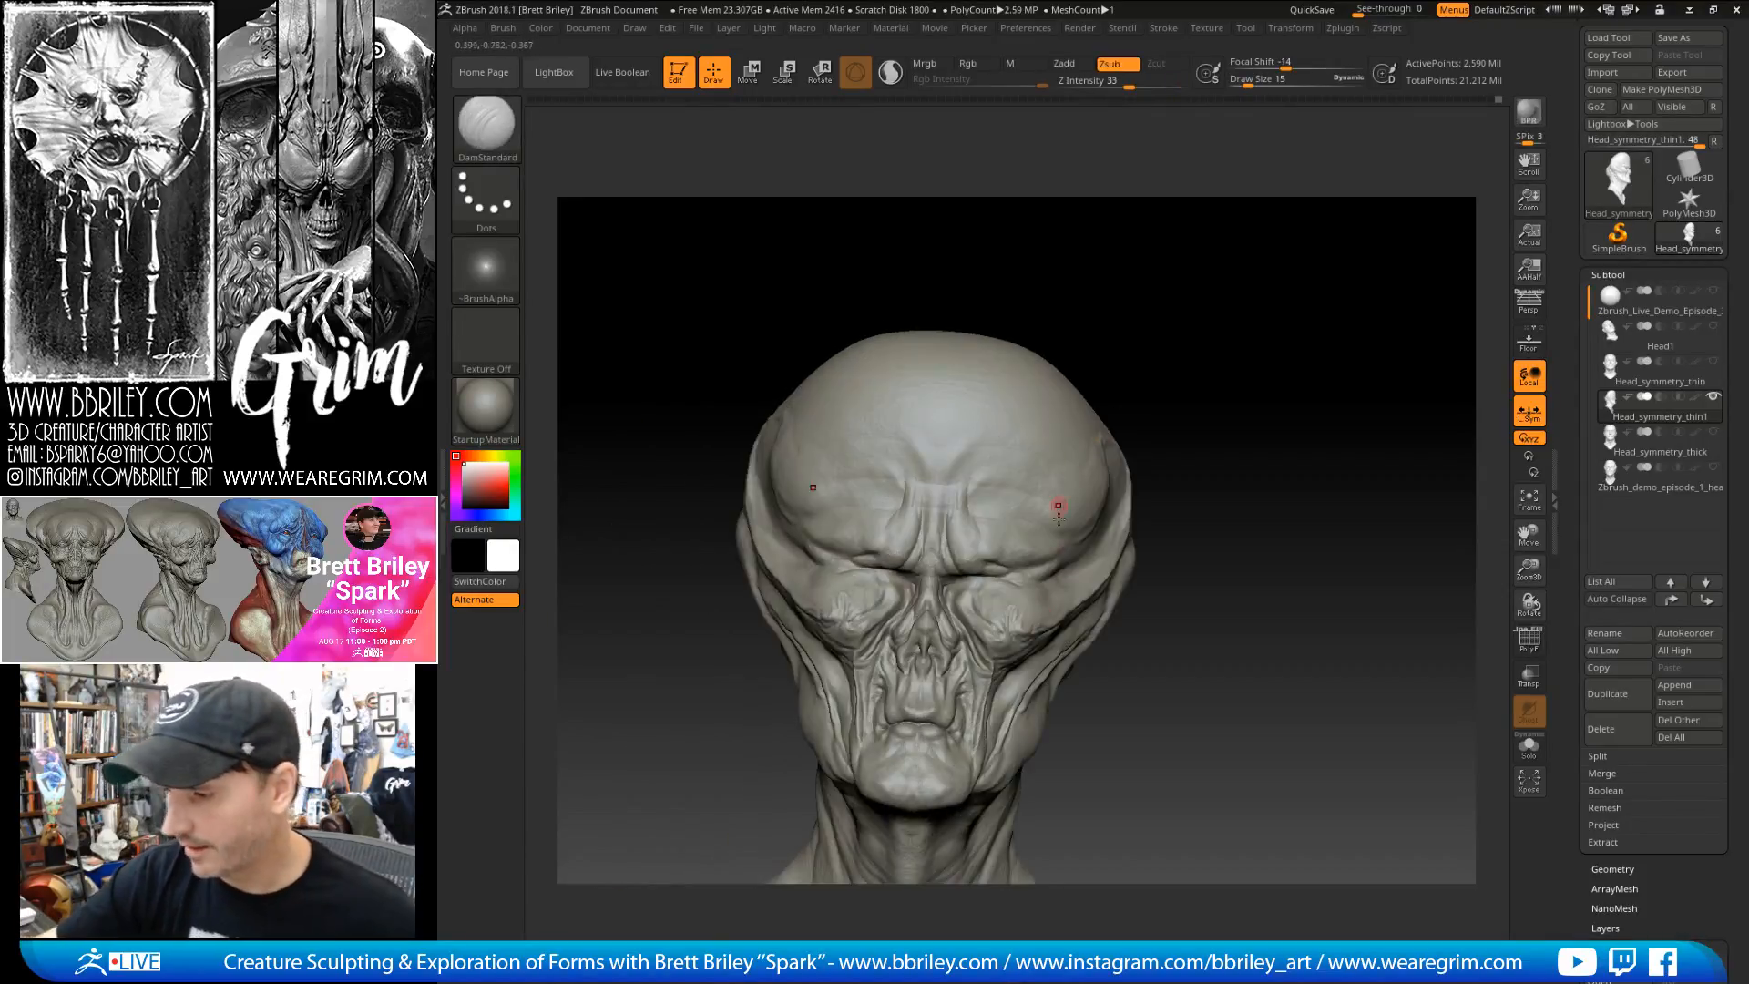
left_click_drag(1194, 365, 1209, 401)
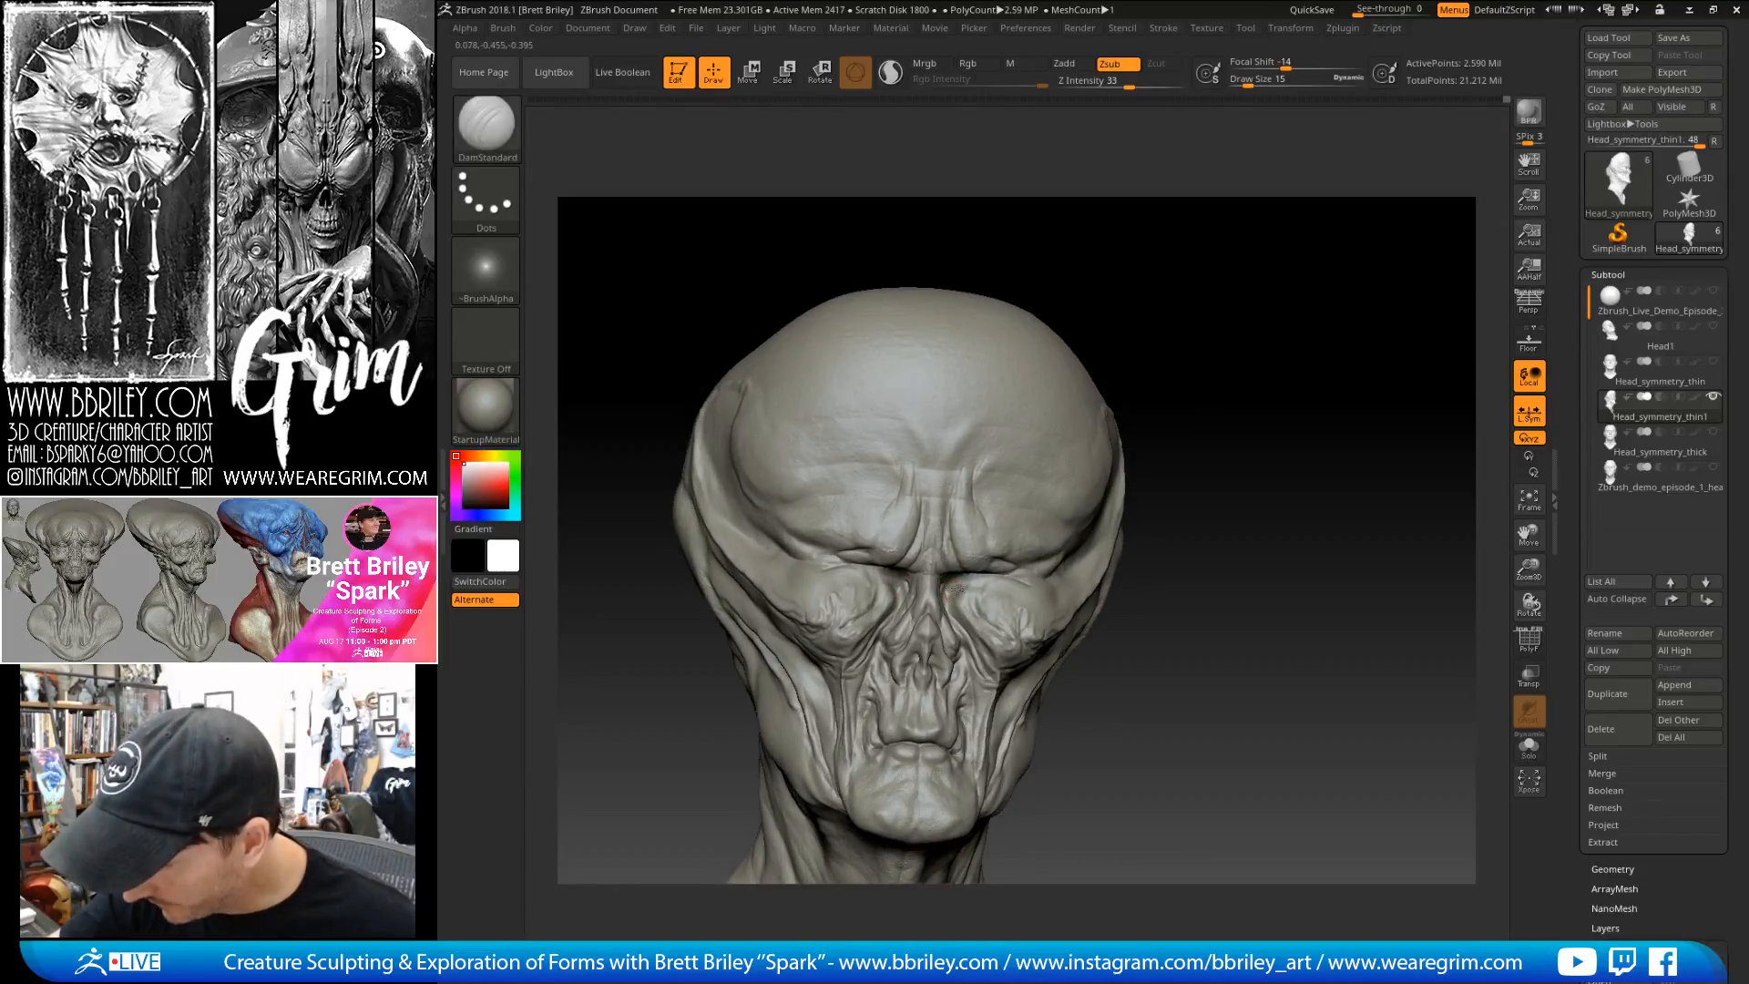
key("shift")
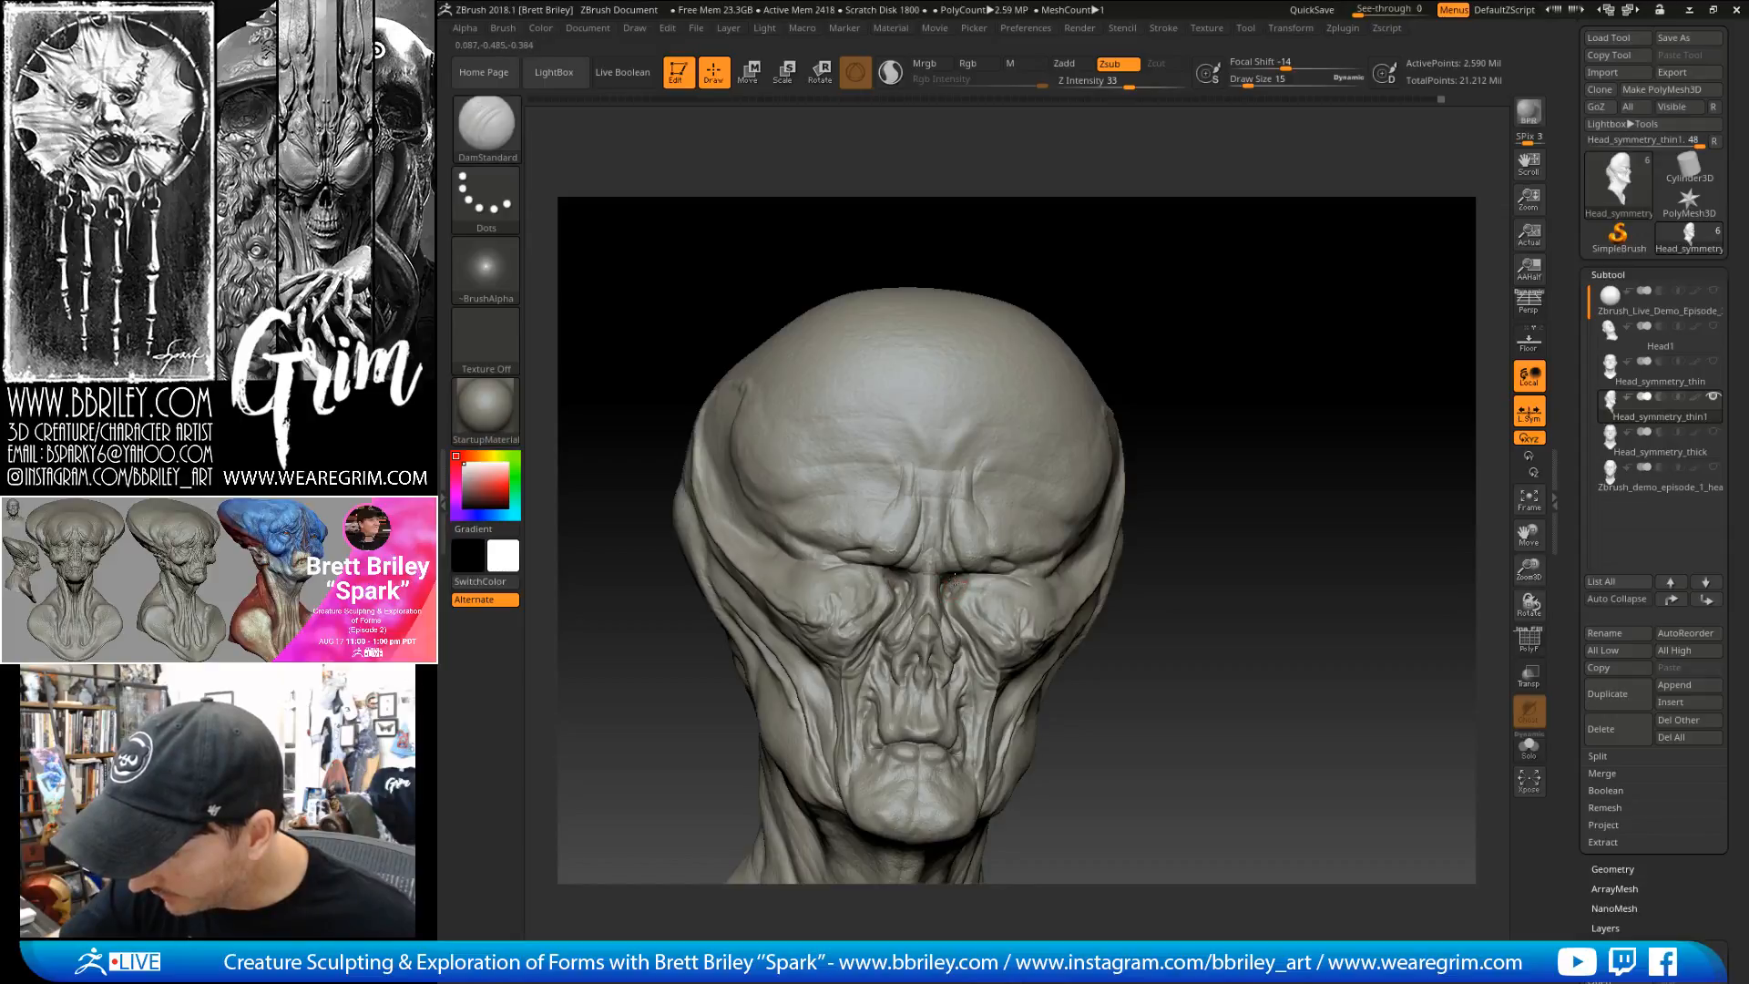
mouse_move(976, 577)
right_mouse_down()
mouse_move(1191, 243)
mouse_move(1175, 340)
right_mouse_up()
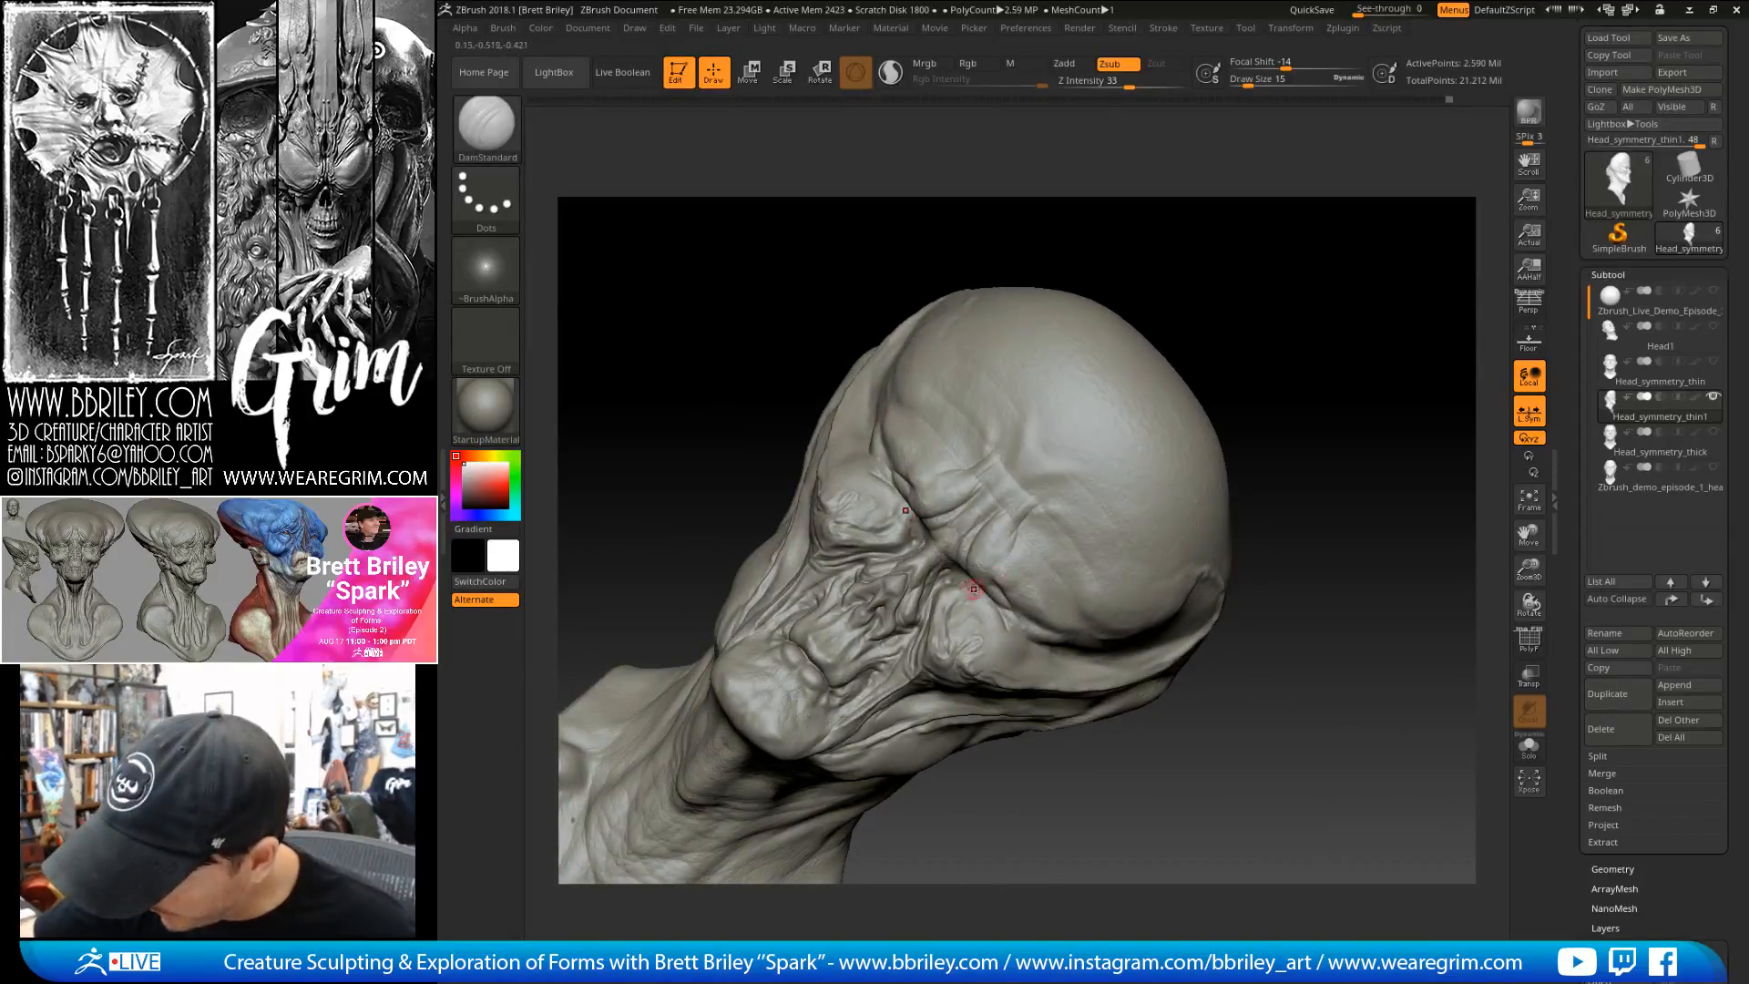
right_click_drag(1054, 363, 982, 576)
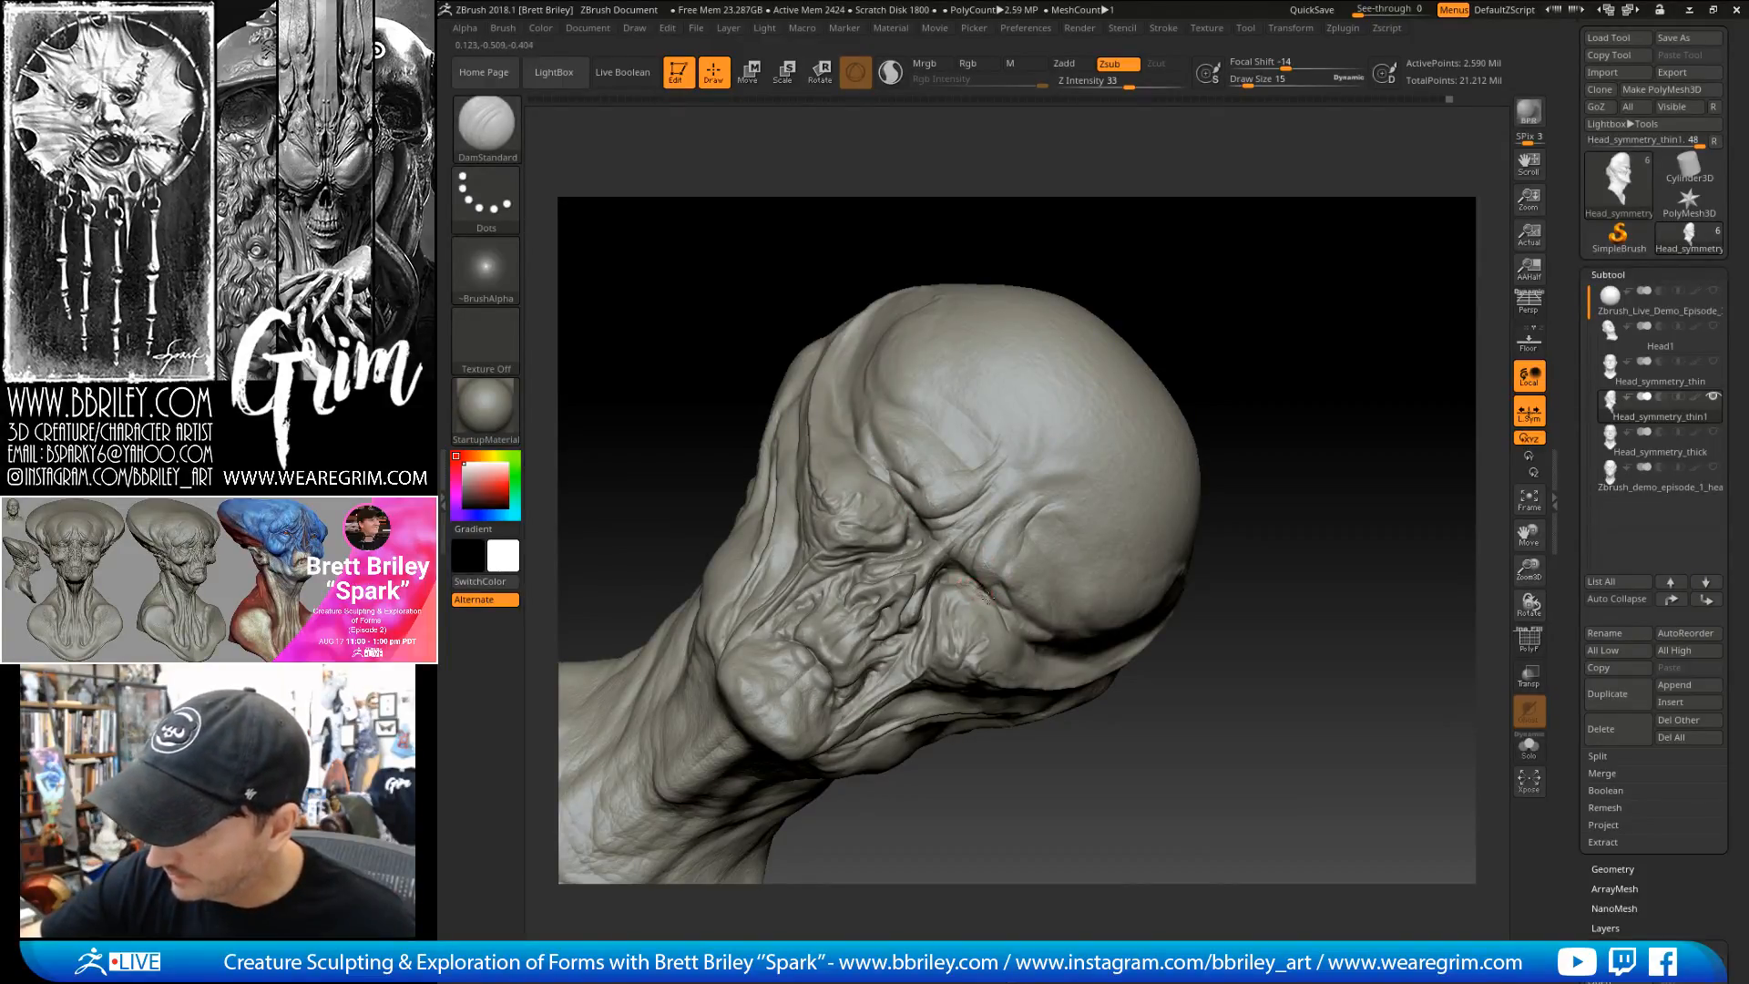
mouse_move(1277, 249)
right_mouse_down()
mouse_move(1000, 593)
mouse_move(1293, 293)
mouse_move(1071, 439)
right_mouse_up()
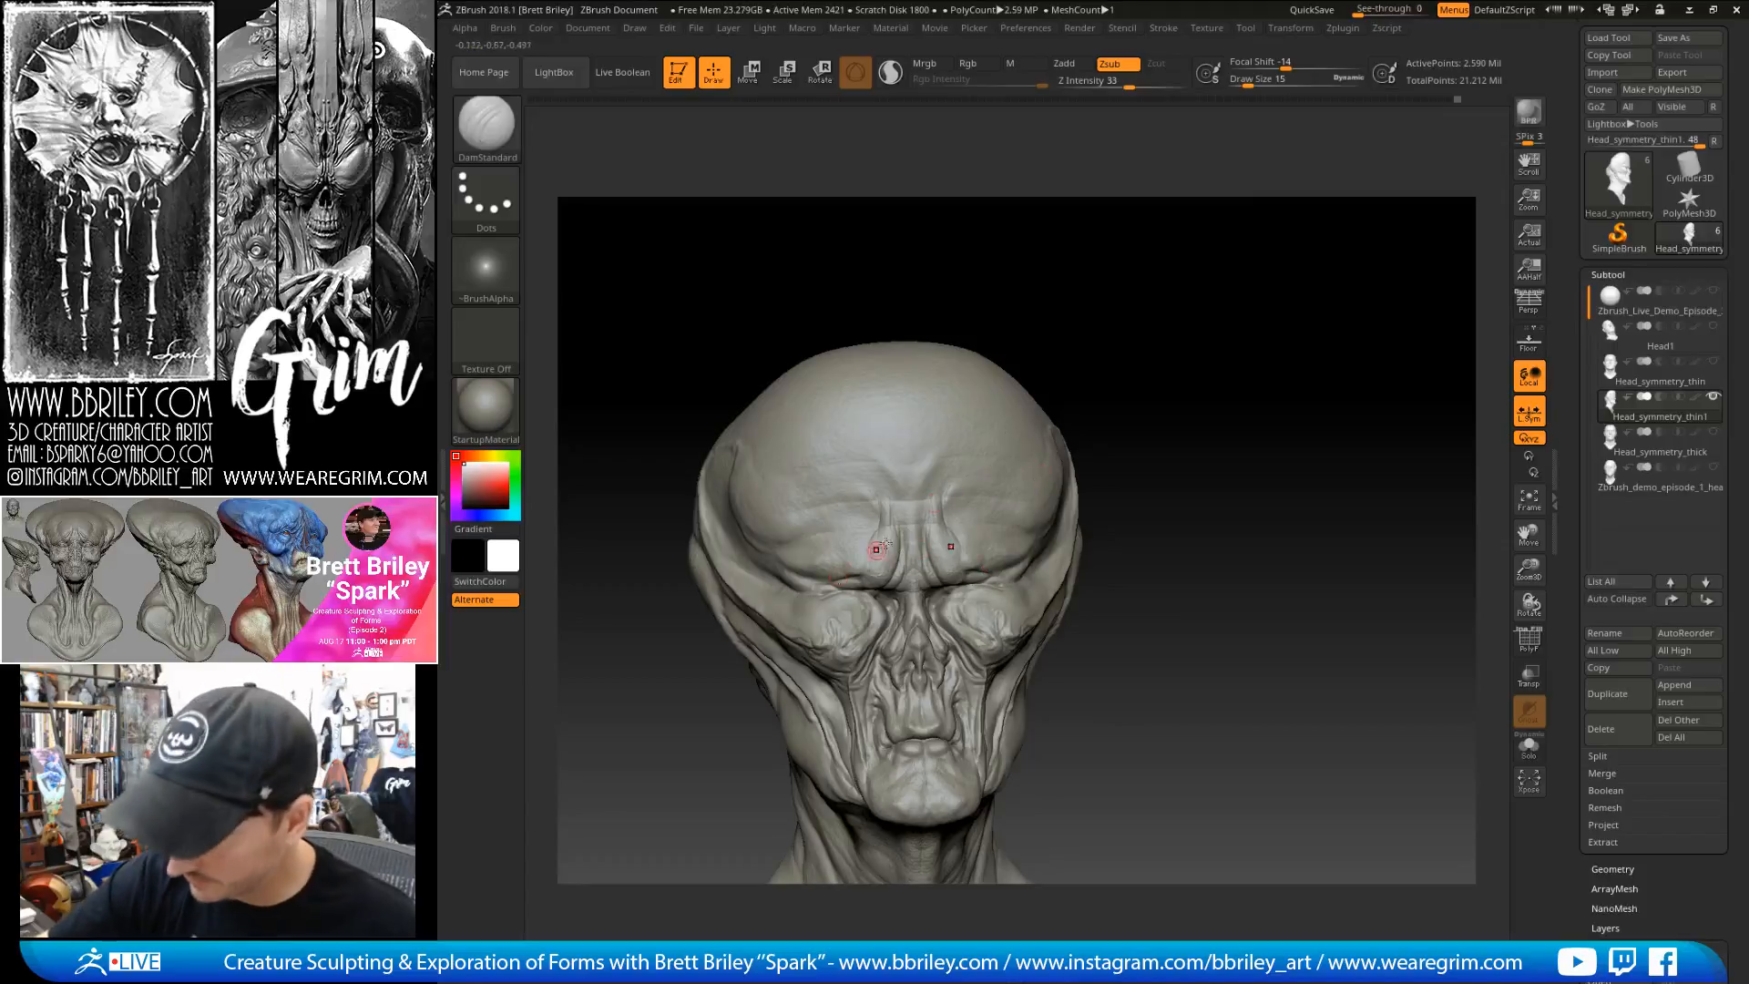
- Add volume along the lower edge of the brow with the Standard brush at draw sizes 13 and 12, smoothing where needed
right_click_drag(890, 519, 1023, 507)
key("b")
key("c")
key("l")
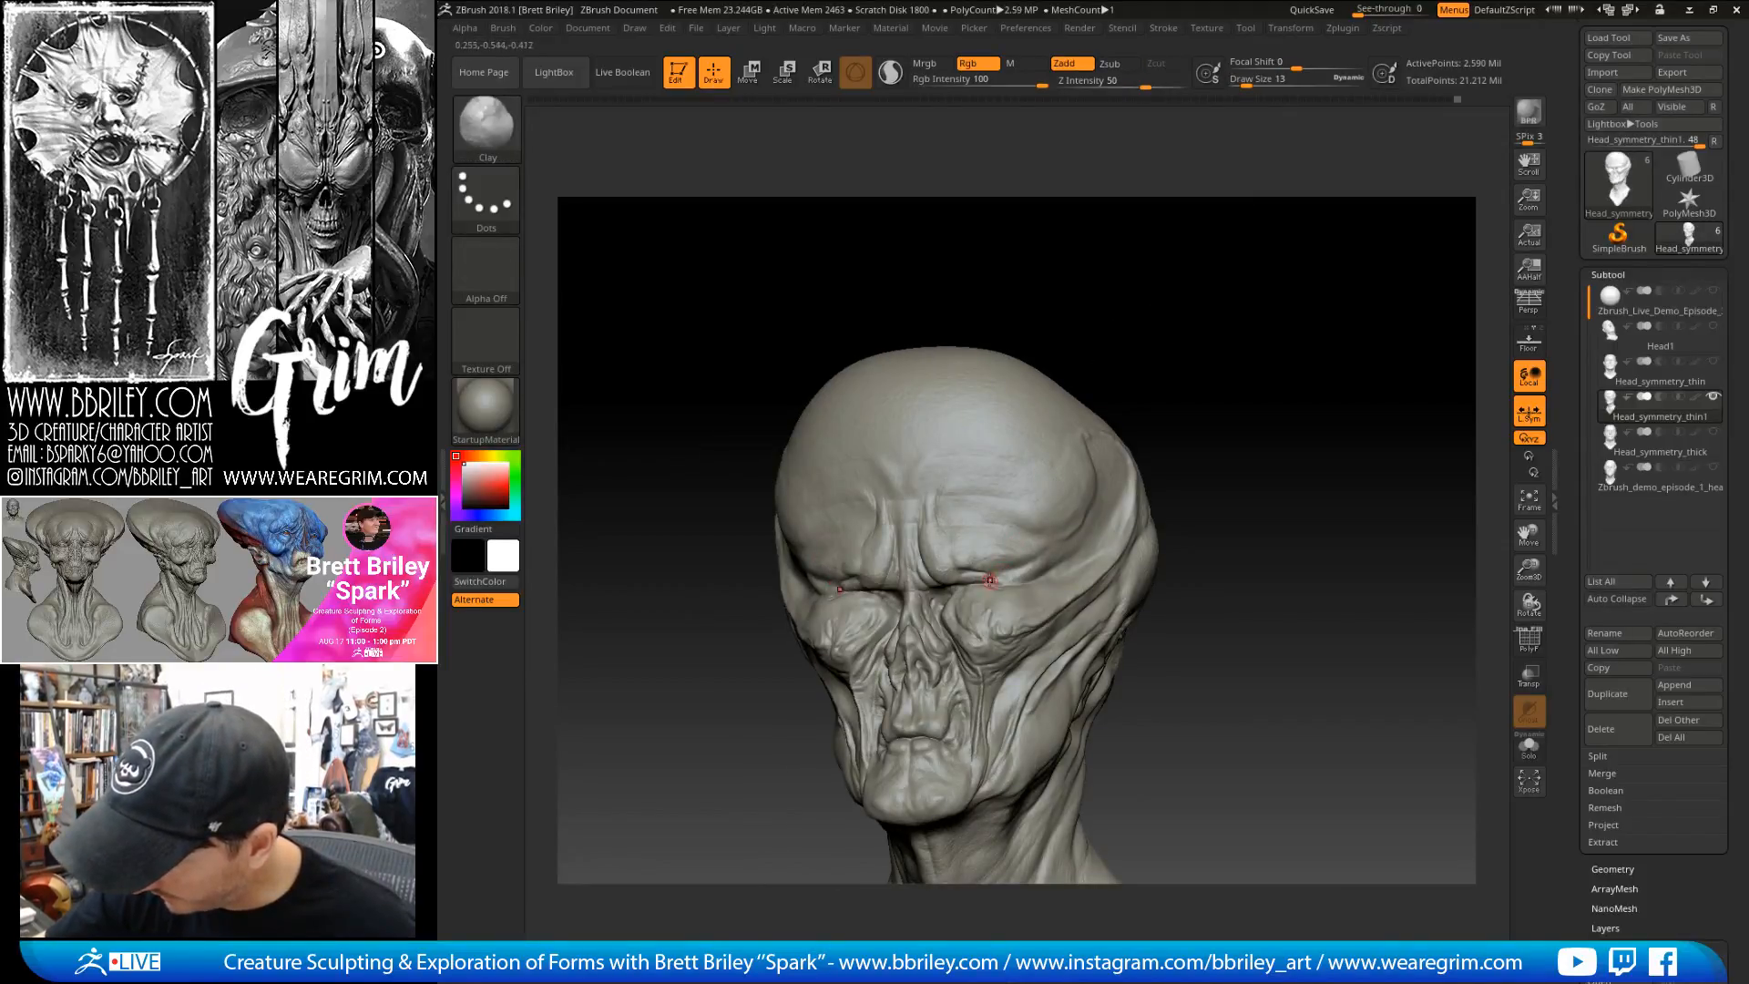
key("b")
key("s")
key("t")
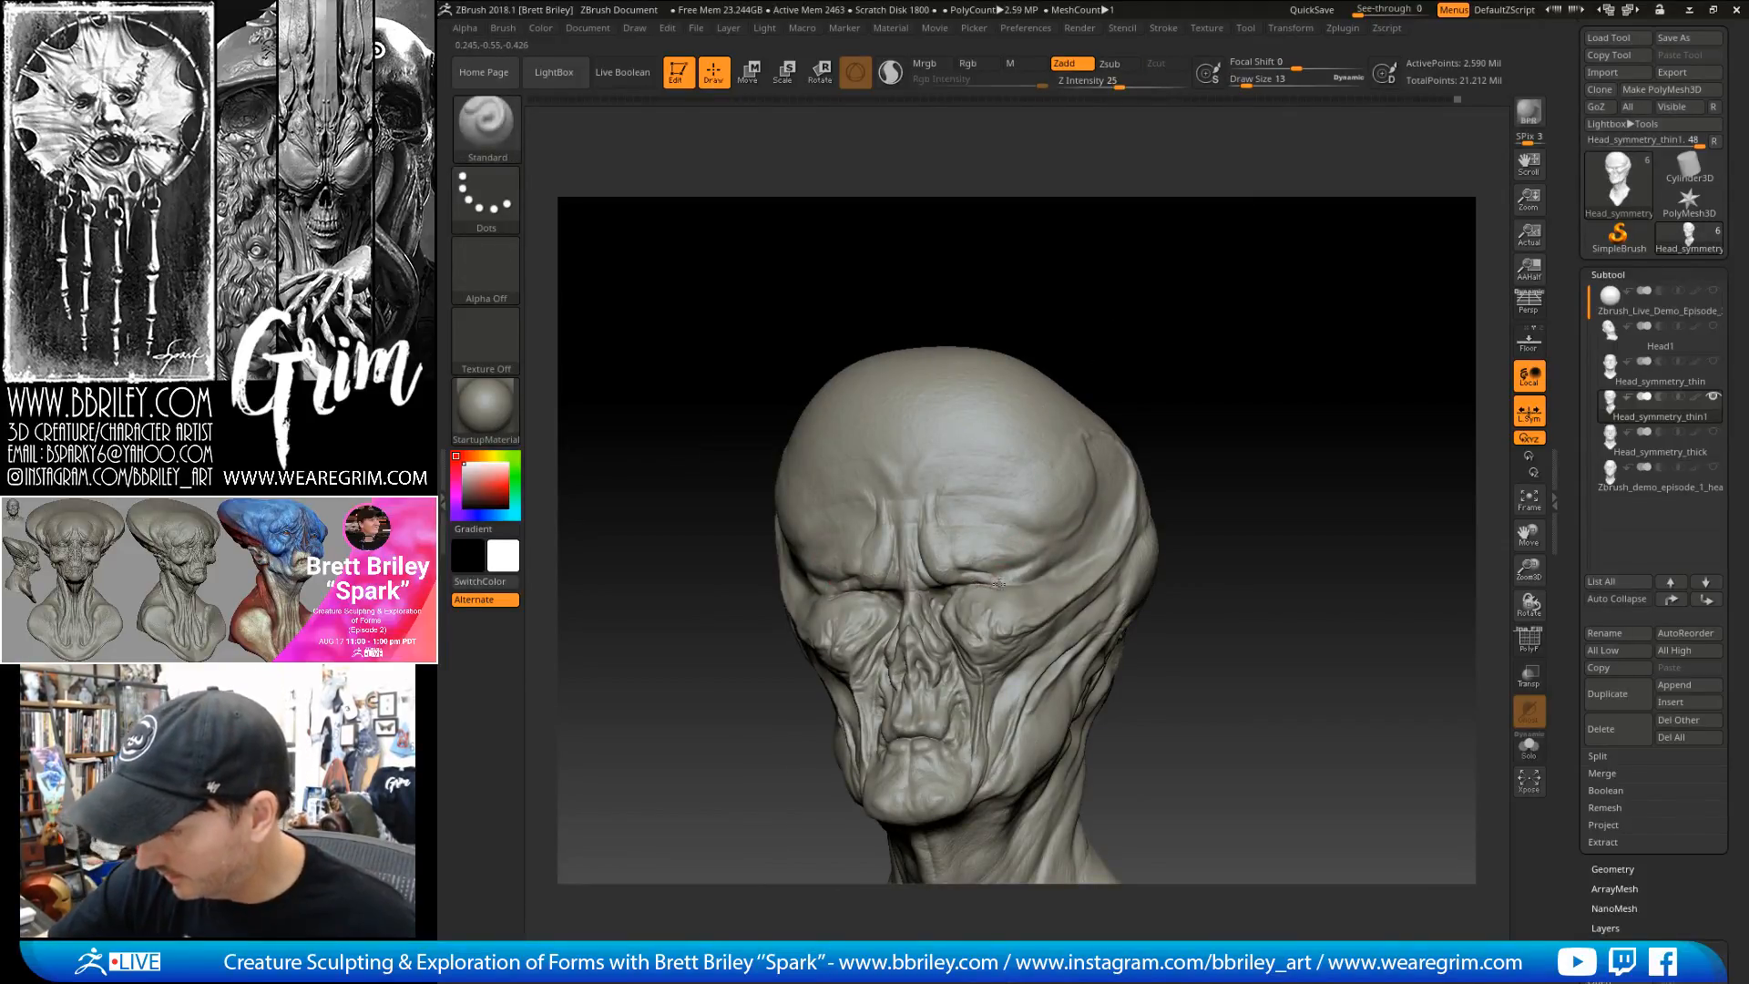
key("shift")
right_click_drag(995, 583, 989, 582)
key("[")
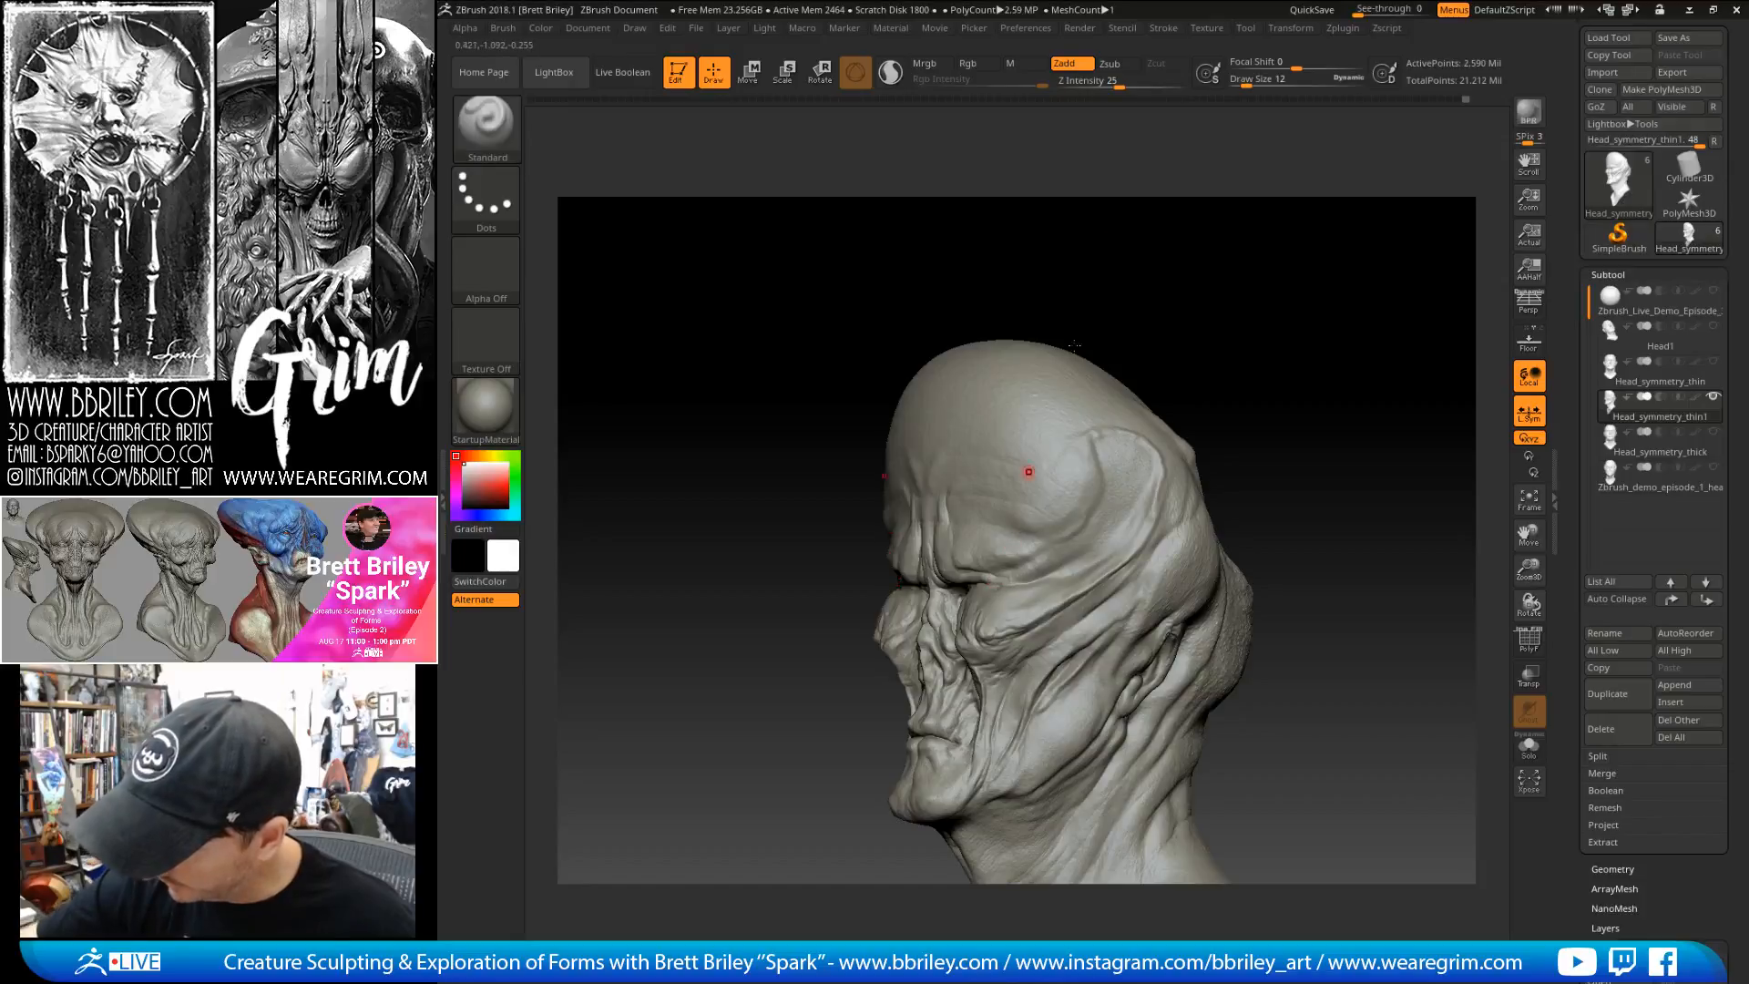
- Refine the fold between brow and eye bulge using DamStandard and Inflat at draw size 13
right_click_drag(1014, 531, 1025, 557)
key("b")
key("d")
key("s")
key("s")
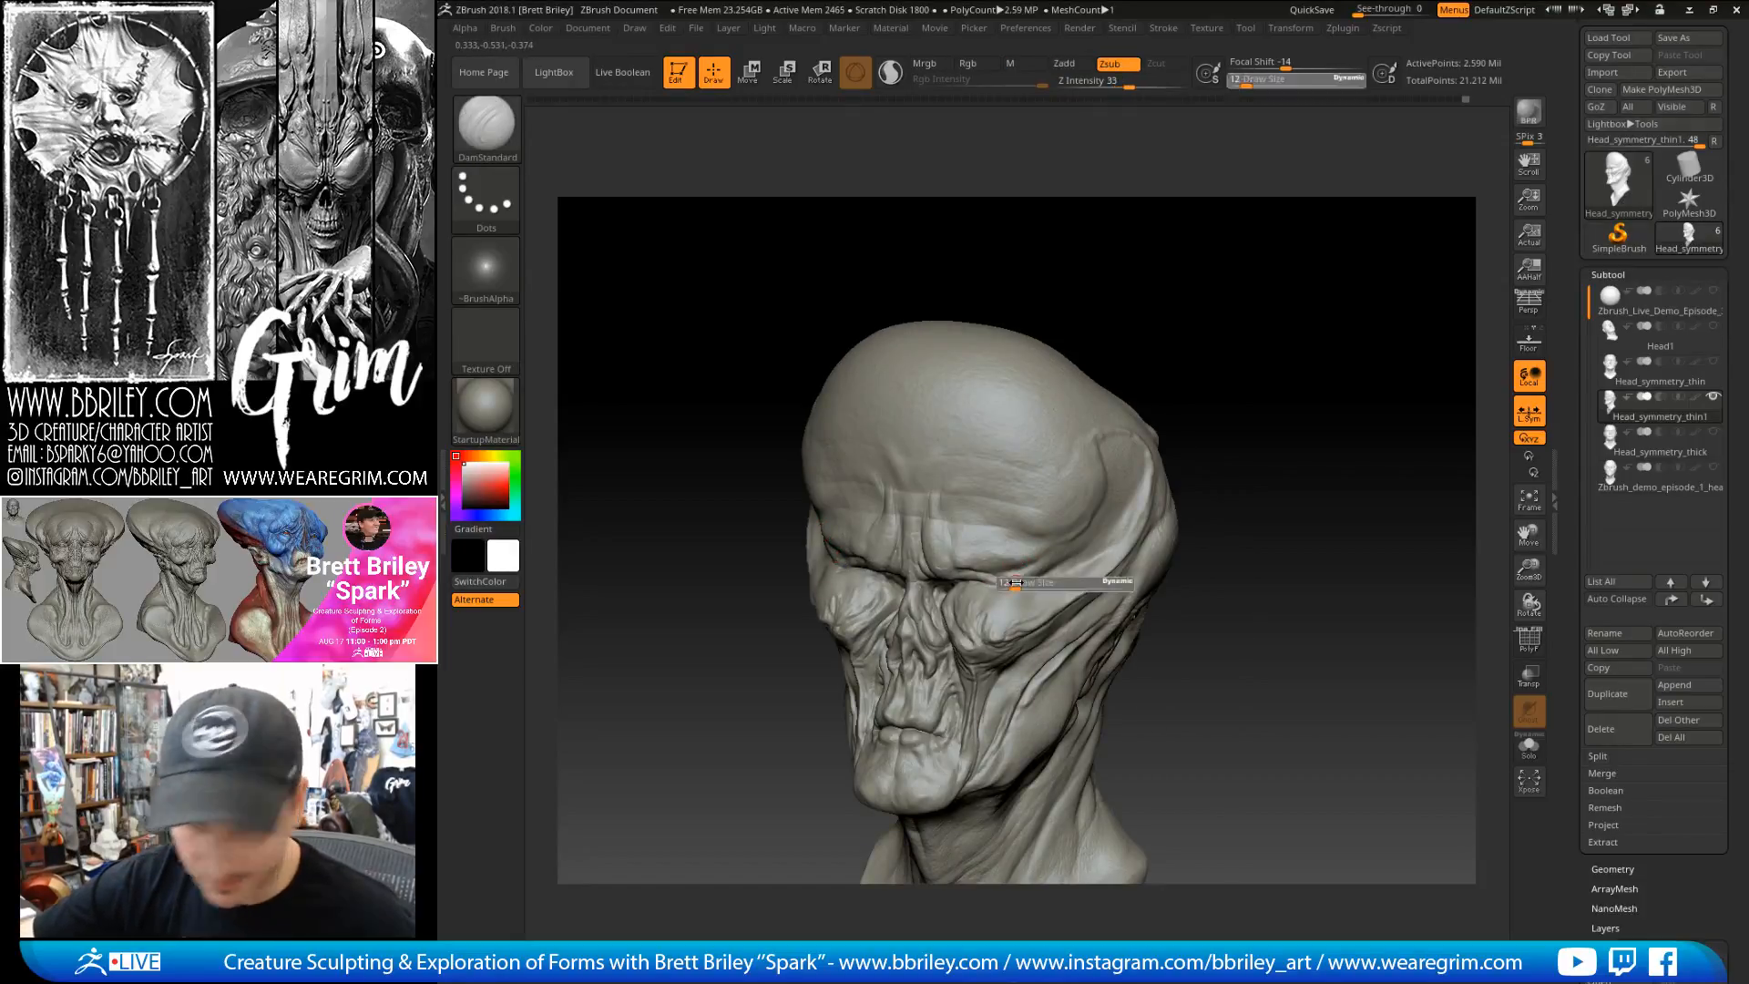
key("]")
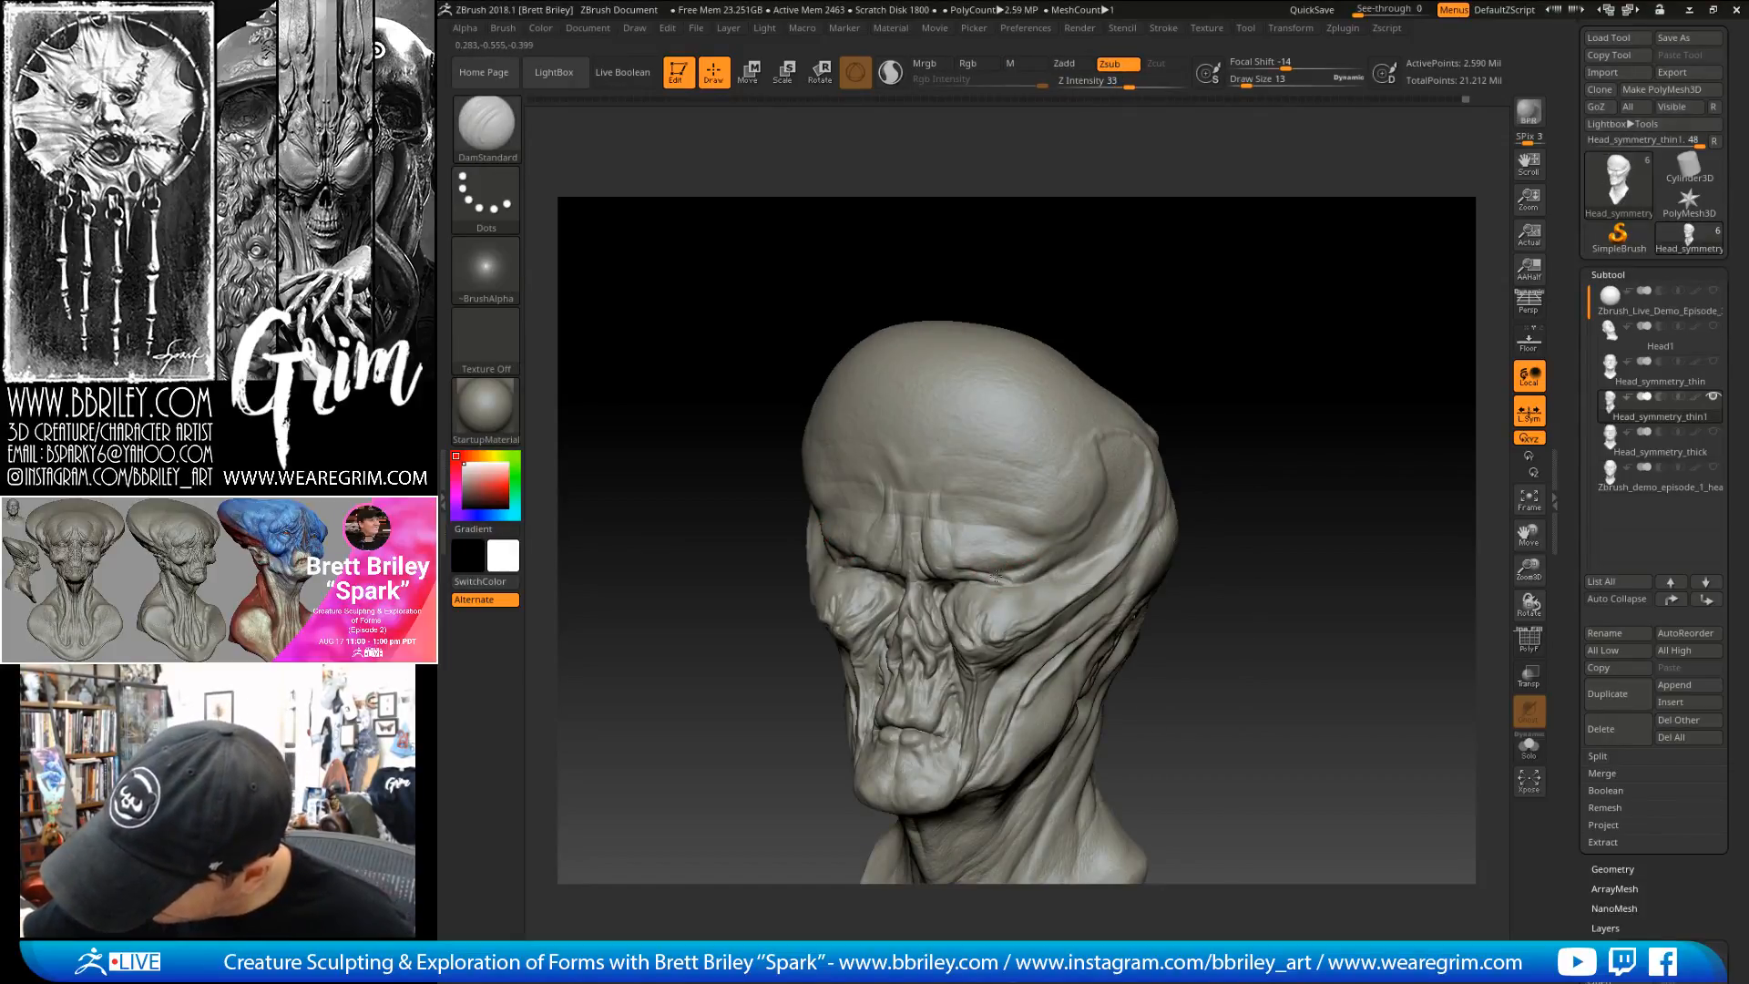
key("b")
key("i")
key("n")
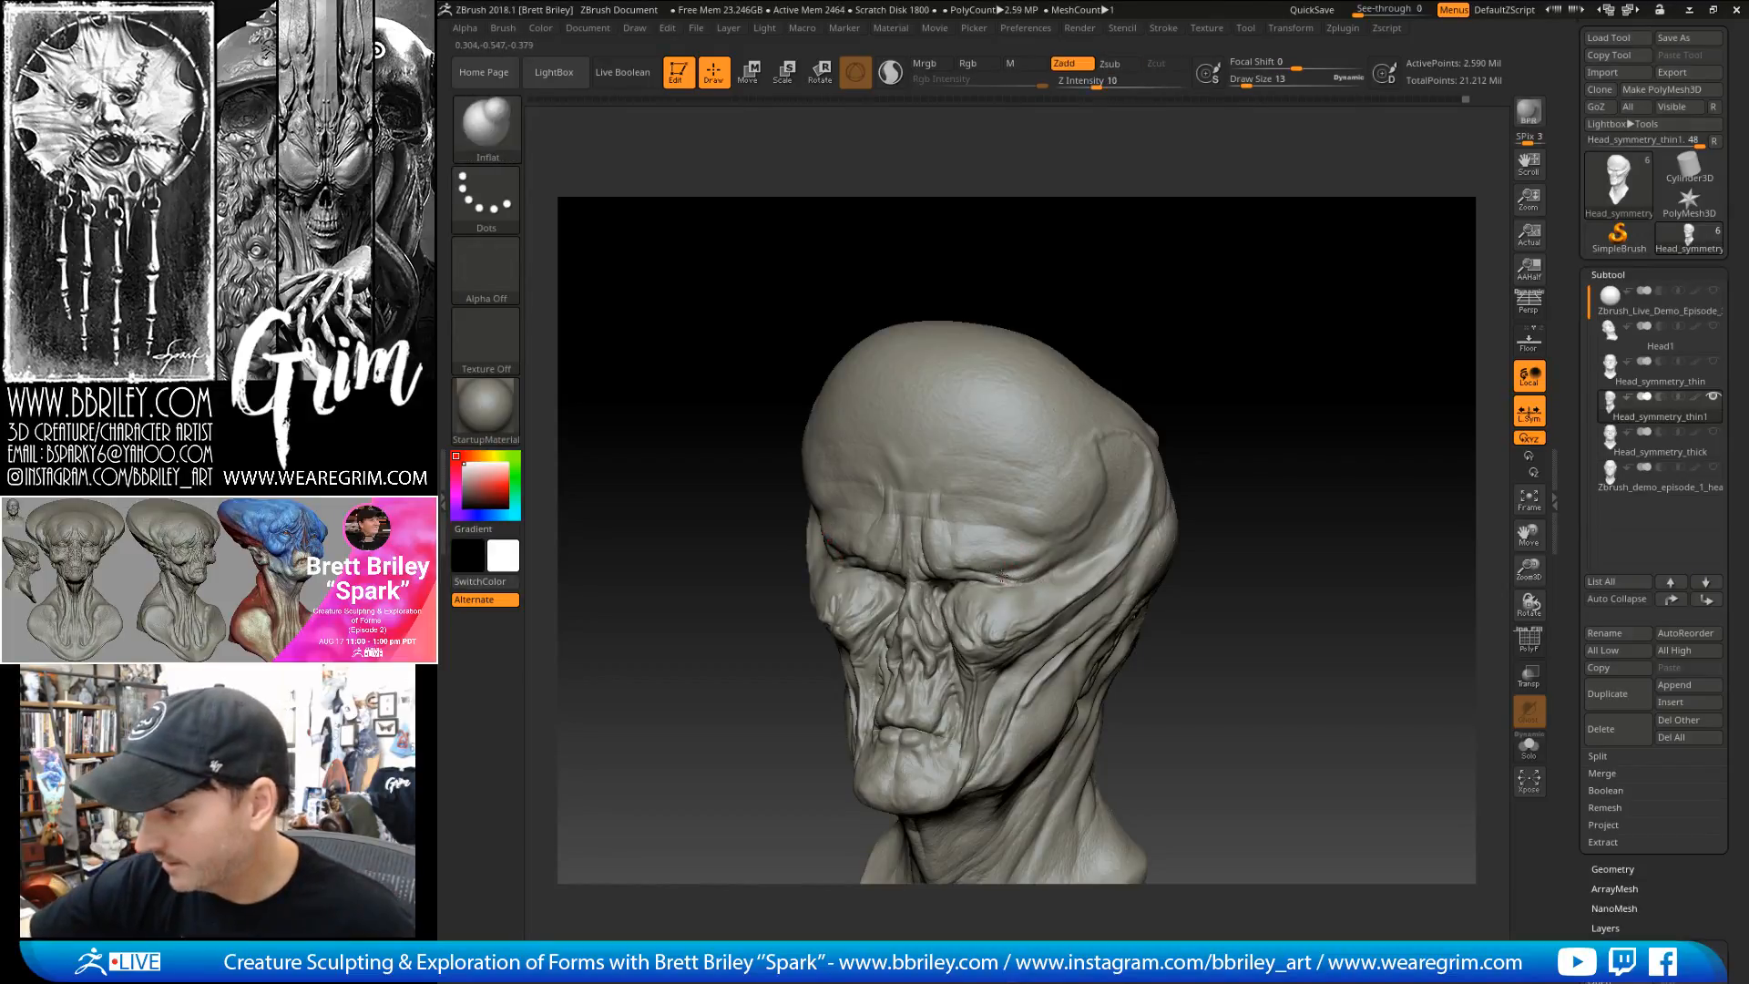
right_click_drag(987, 569, 1109, 343)
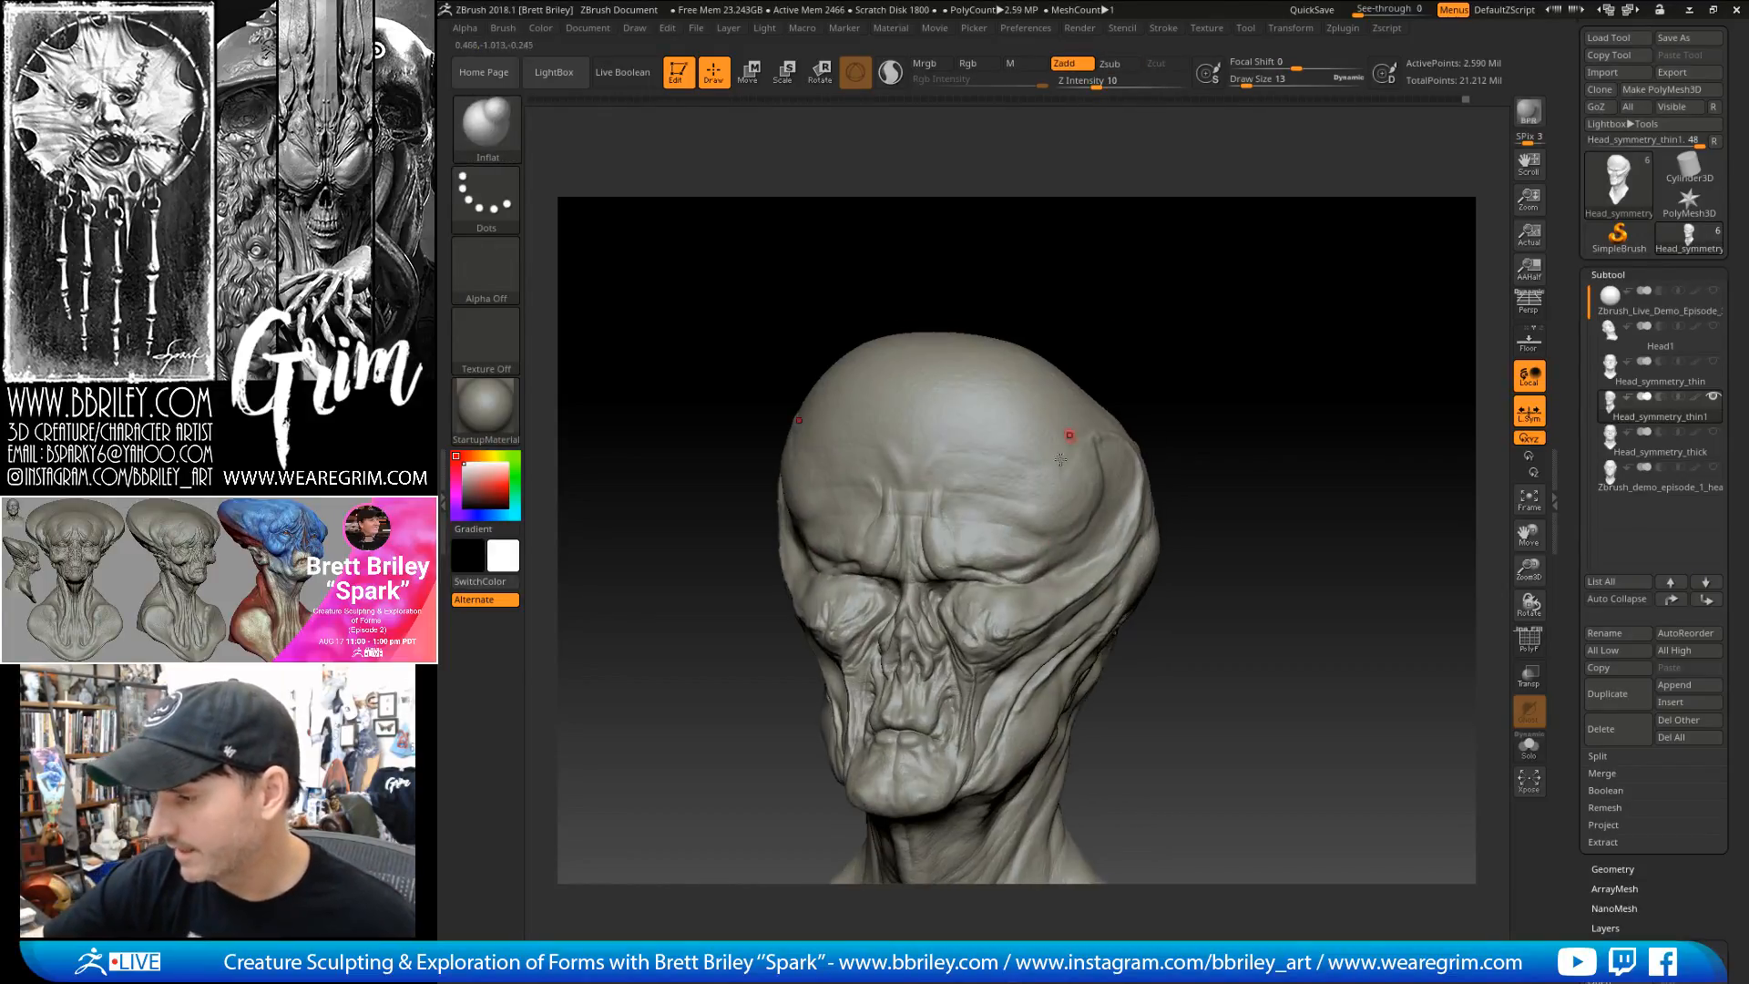
- Swell the inner brow beside the nose bridge with the Inflat brush at draw size 18
left_click_drag(1130, 394, 1176, 393)
mouse_move(1162, 296)
left_mouse_down()
mouse_move(1066, 301)
mouse_move(1164, 282)
mouse_move(1139, 260)
mouse_move(1166, 533)
left_mouse_up()
key("b")
key("m")
key("v")
key("]")
key("b")
key("i")
key("n")
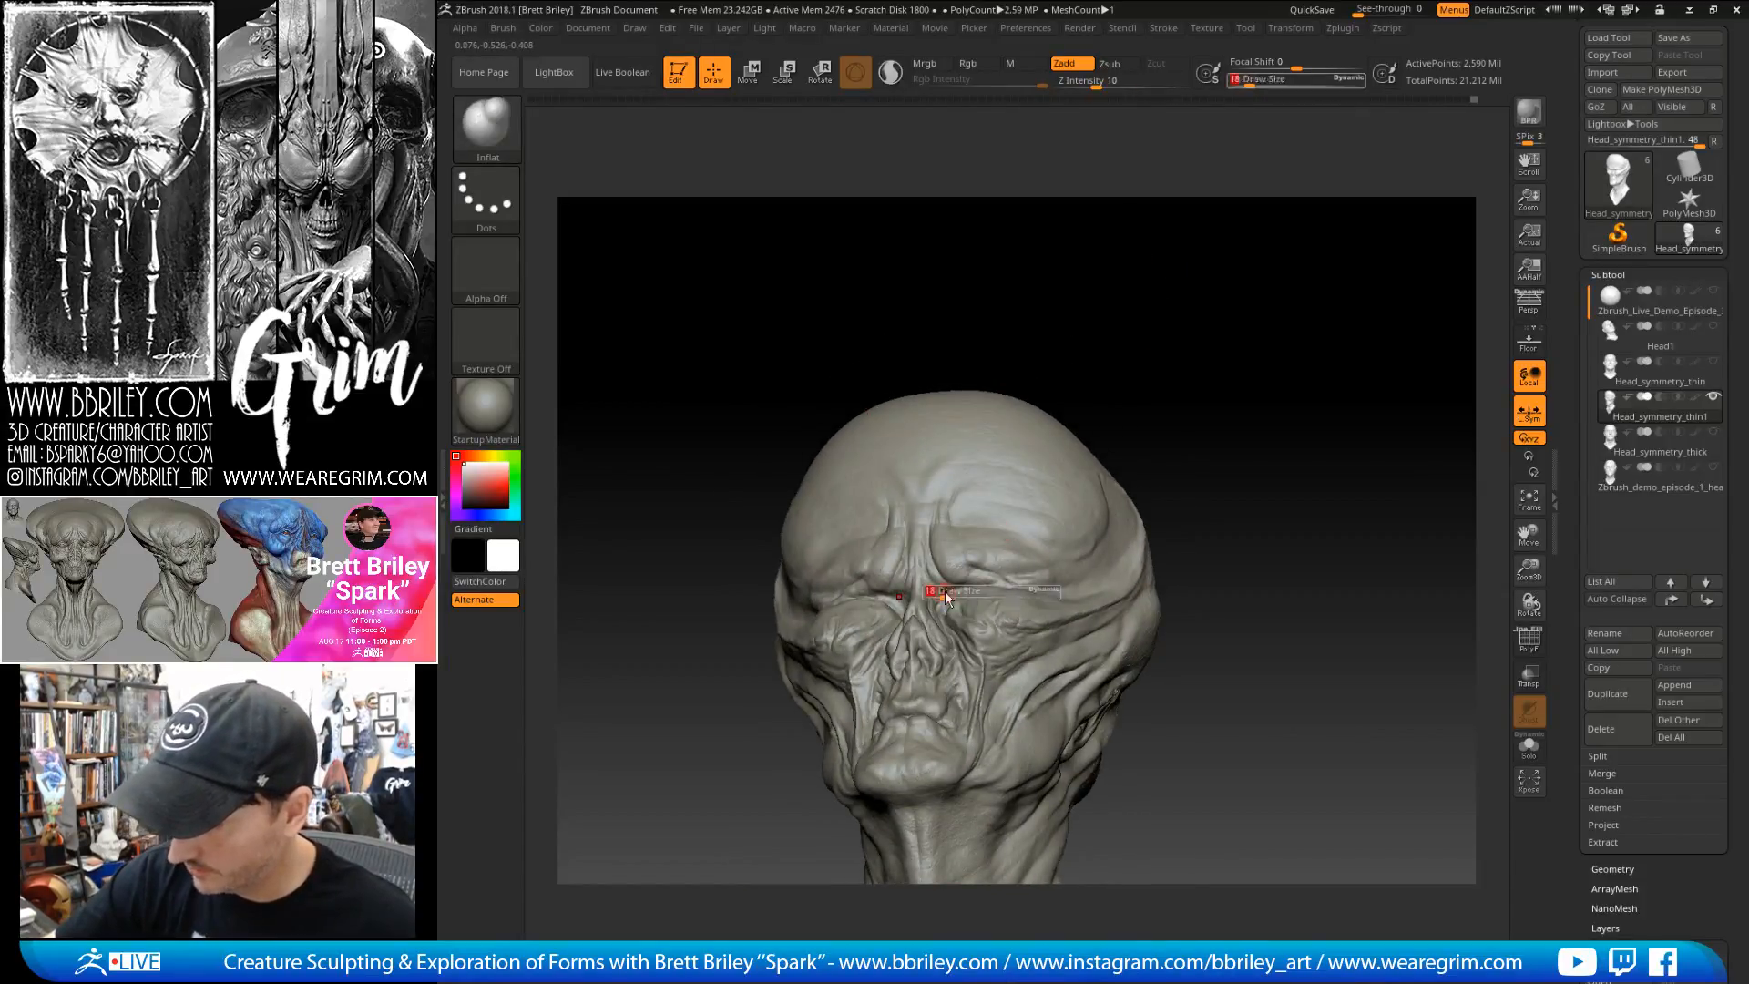
- Reshape the inner brow folds above the eyes with the Move brush at draw size 25
key("b")
key("m")
key("v")
right_click_drag(945, 592, 957, 584)
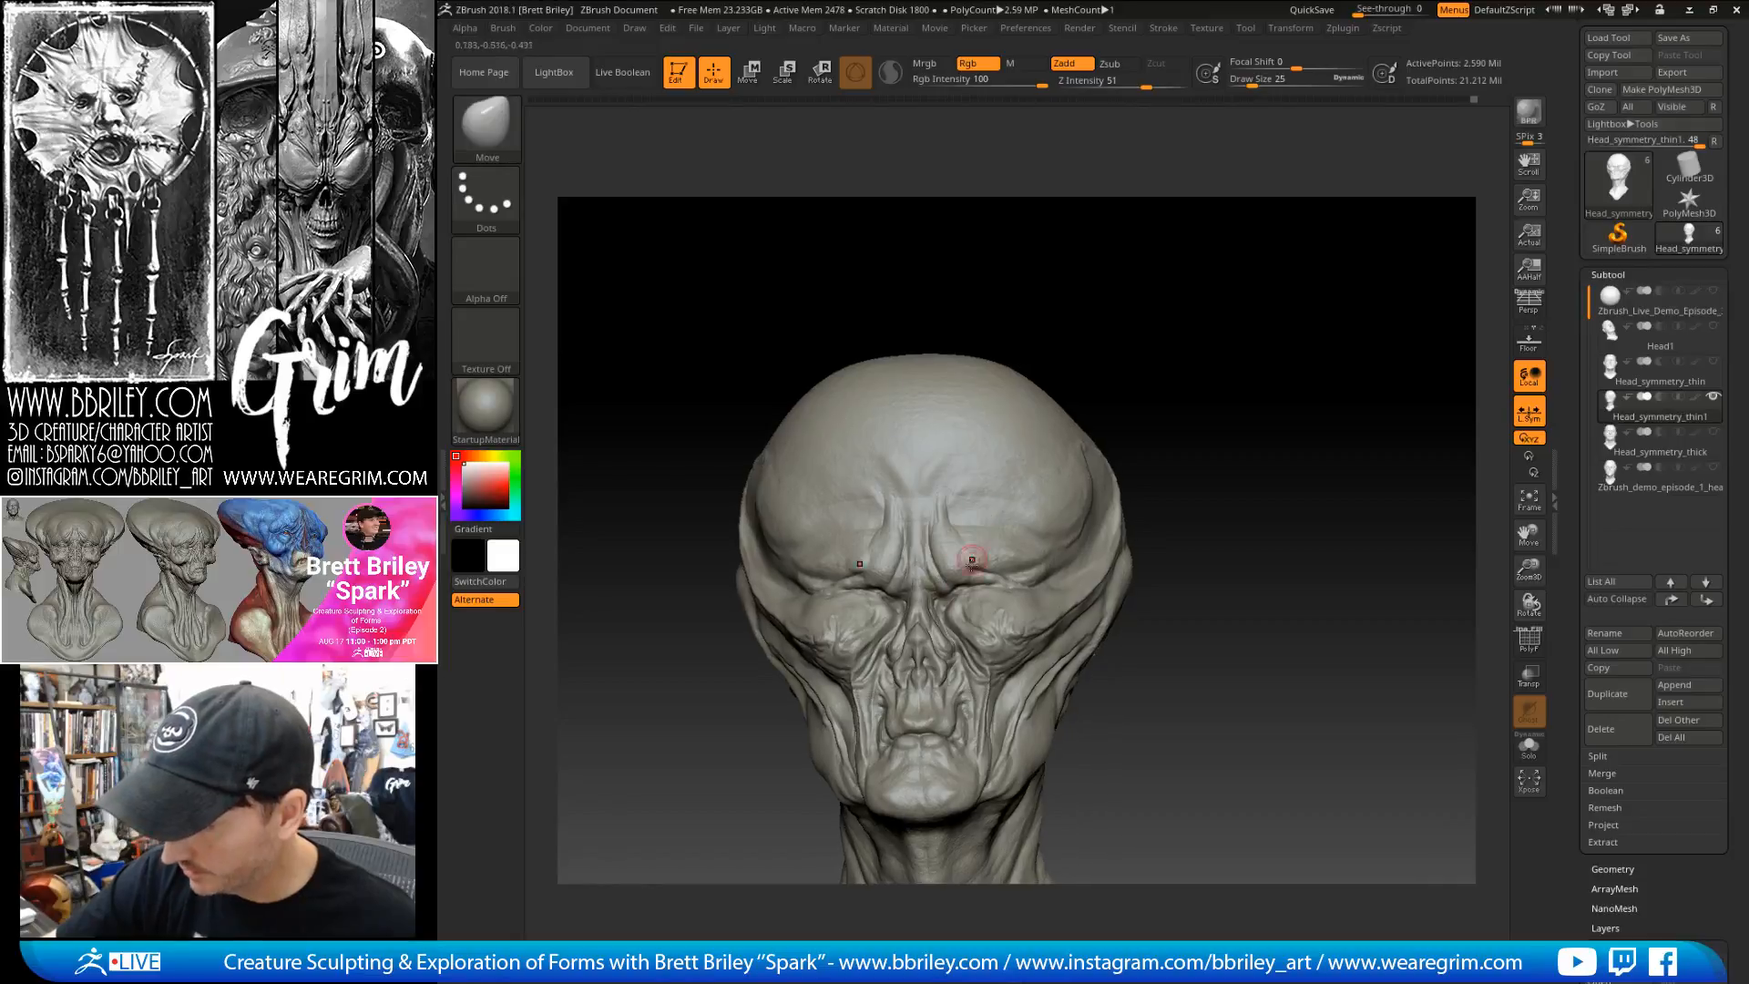
right_click_drag(1048, 328, 1046, 341)
- Fill out the inner eye corners with the Clay brush at draw size 27 and adjust the brow line with Move at size 23
key("b")
key("p")
key("i")
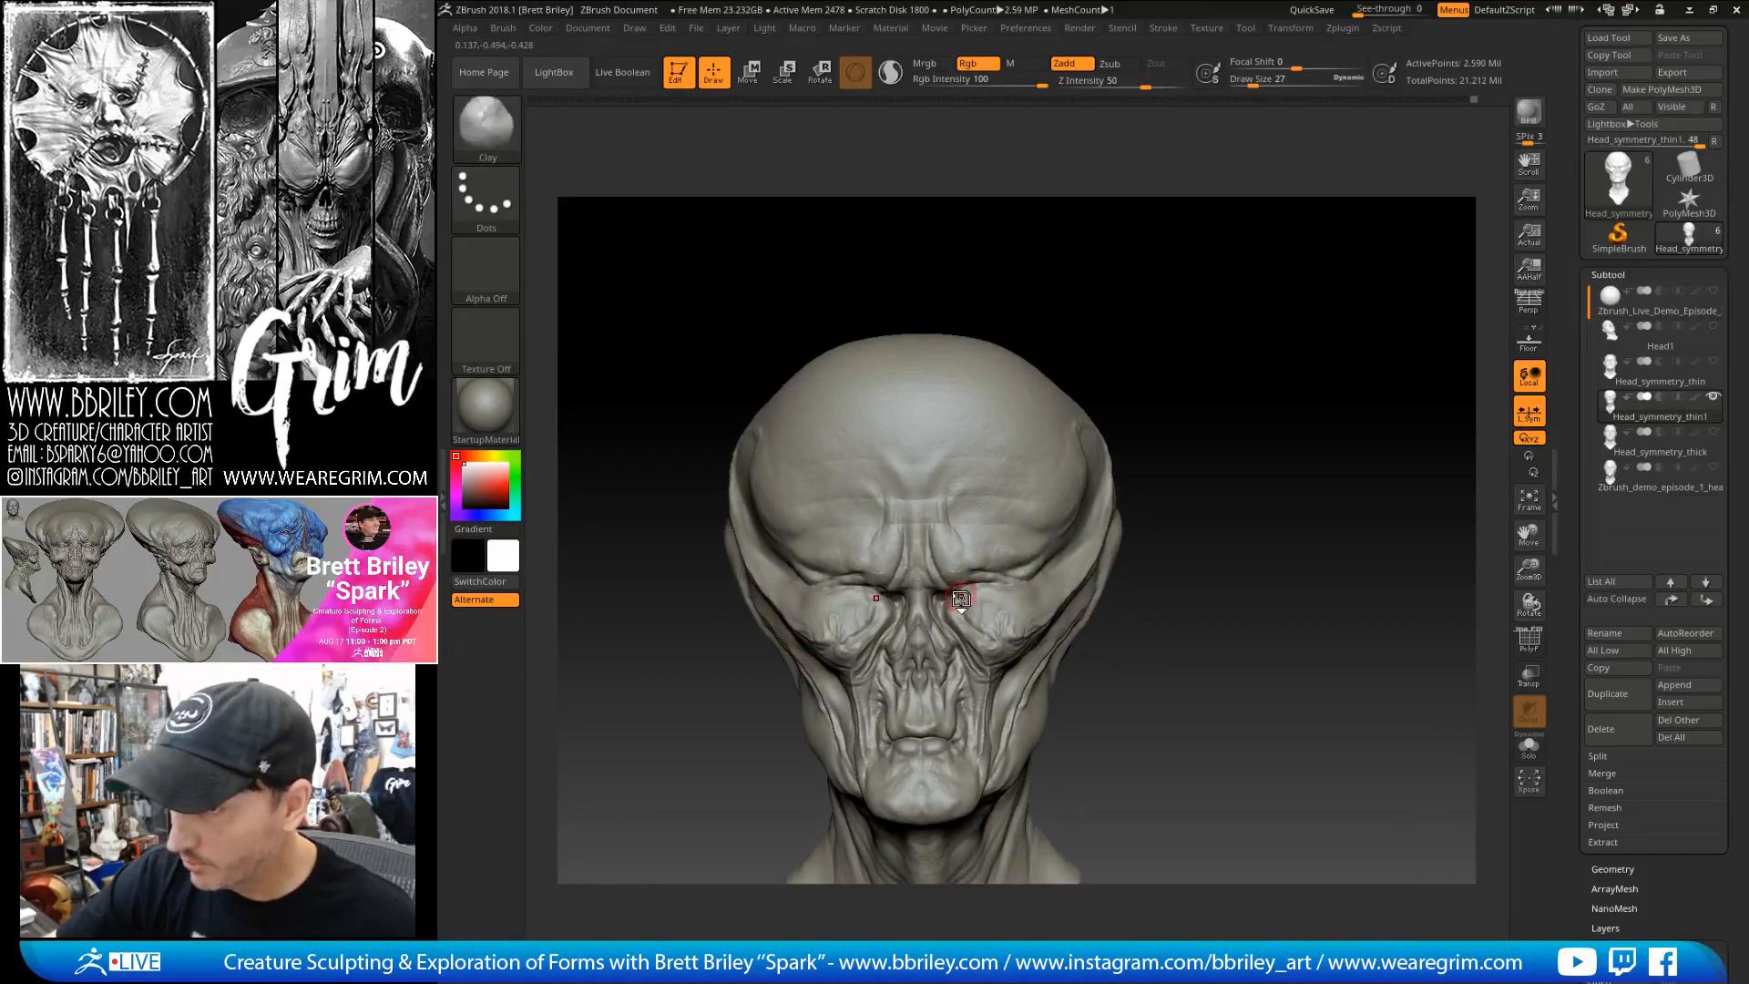
mouse_move(964, 583)
right_mouse_down()
mouse_move(1230, 342)
mouse_move(1214, 364)
mouse_move(1170, 360)
mouse_move(1000, 518)
right_mouse_up()
key("b")
key("m")
key("v")
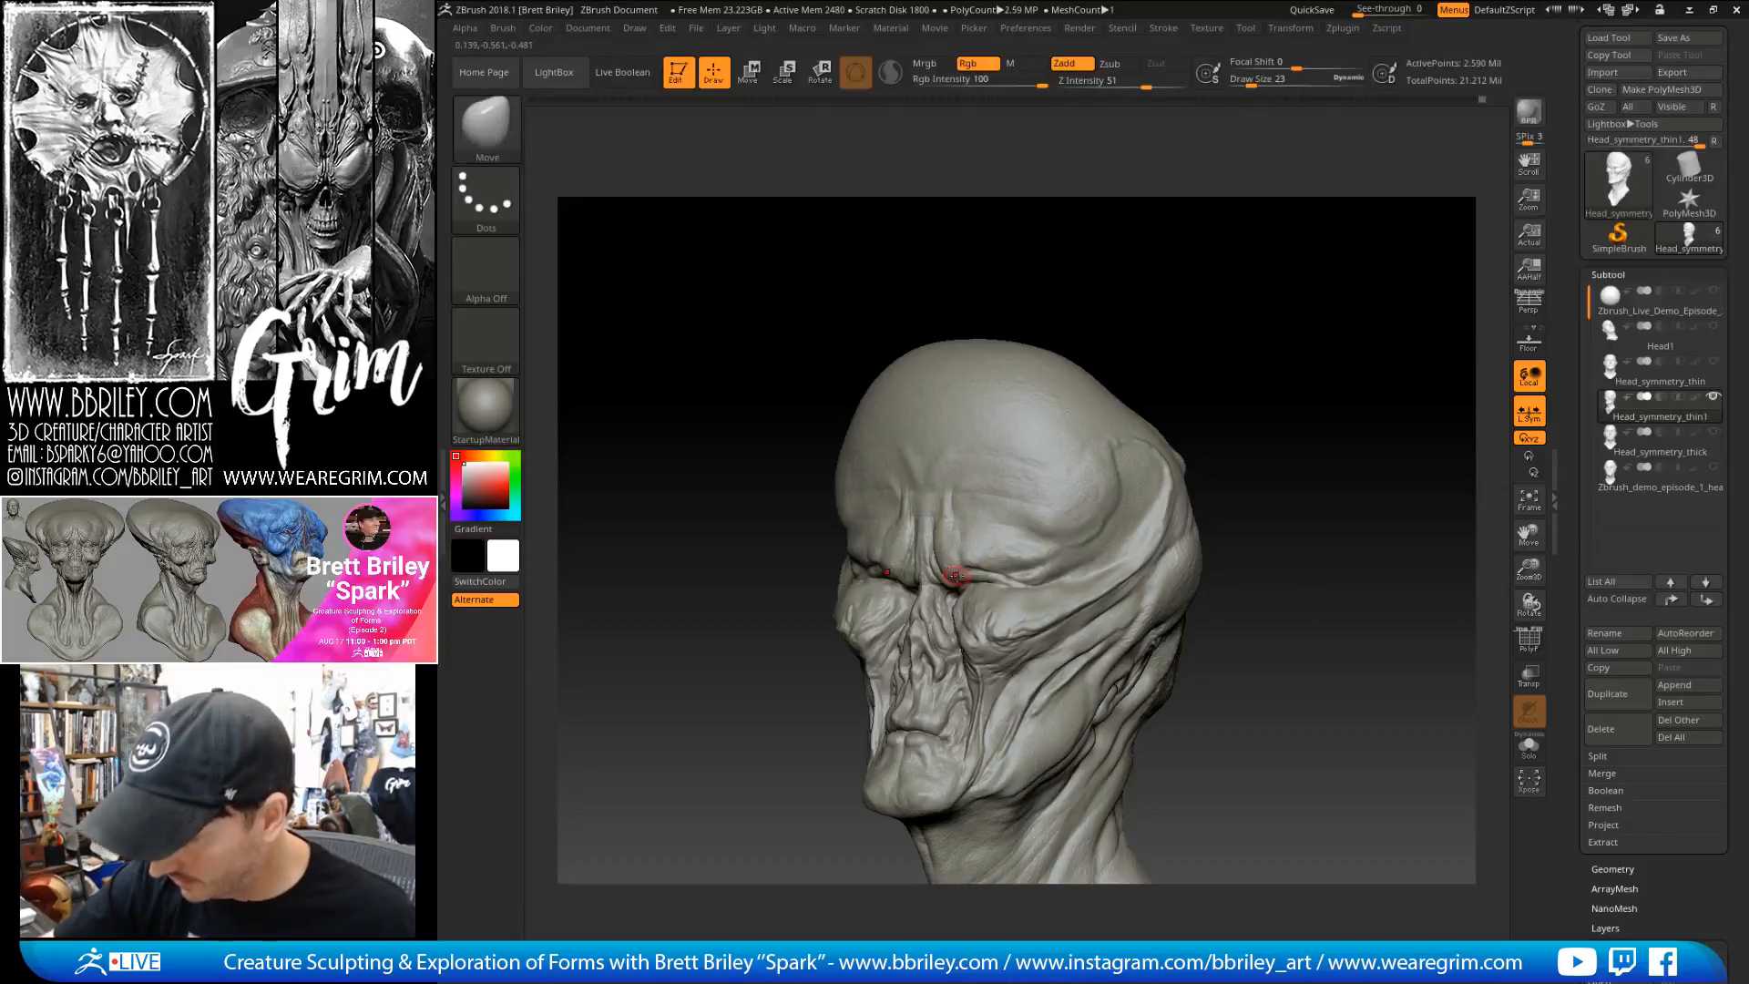
left_click_drag(1064, 300, 991, 406)
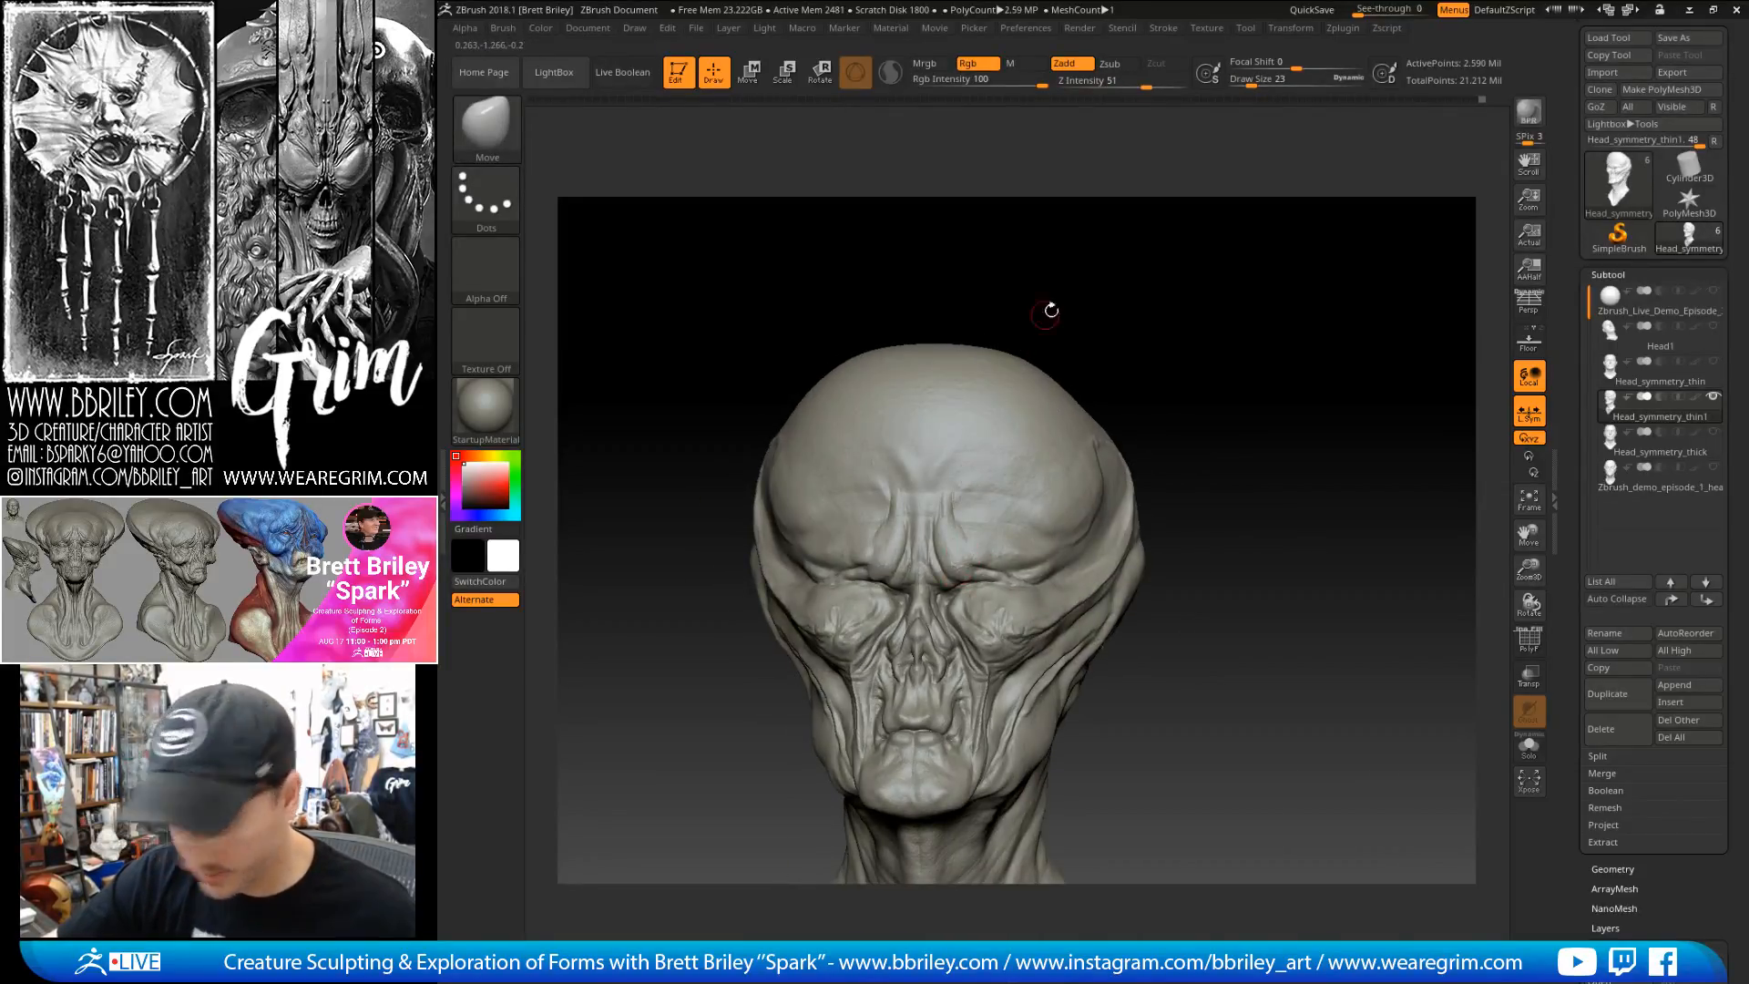
left_click_drag(1030, 328, 1008, 398)
- Cut the frown creases between the brows with the DamStandard brush at draw size 16
key("b")
key("d")
key("s")
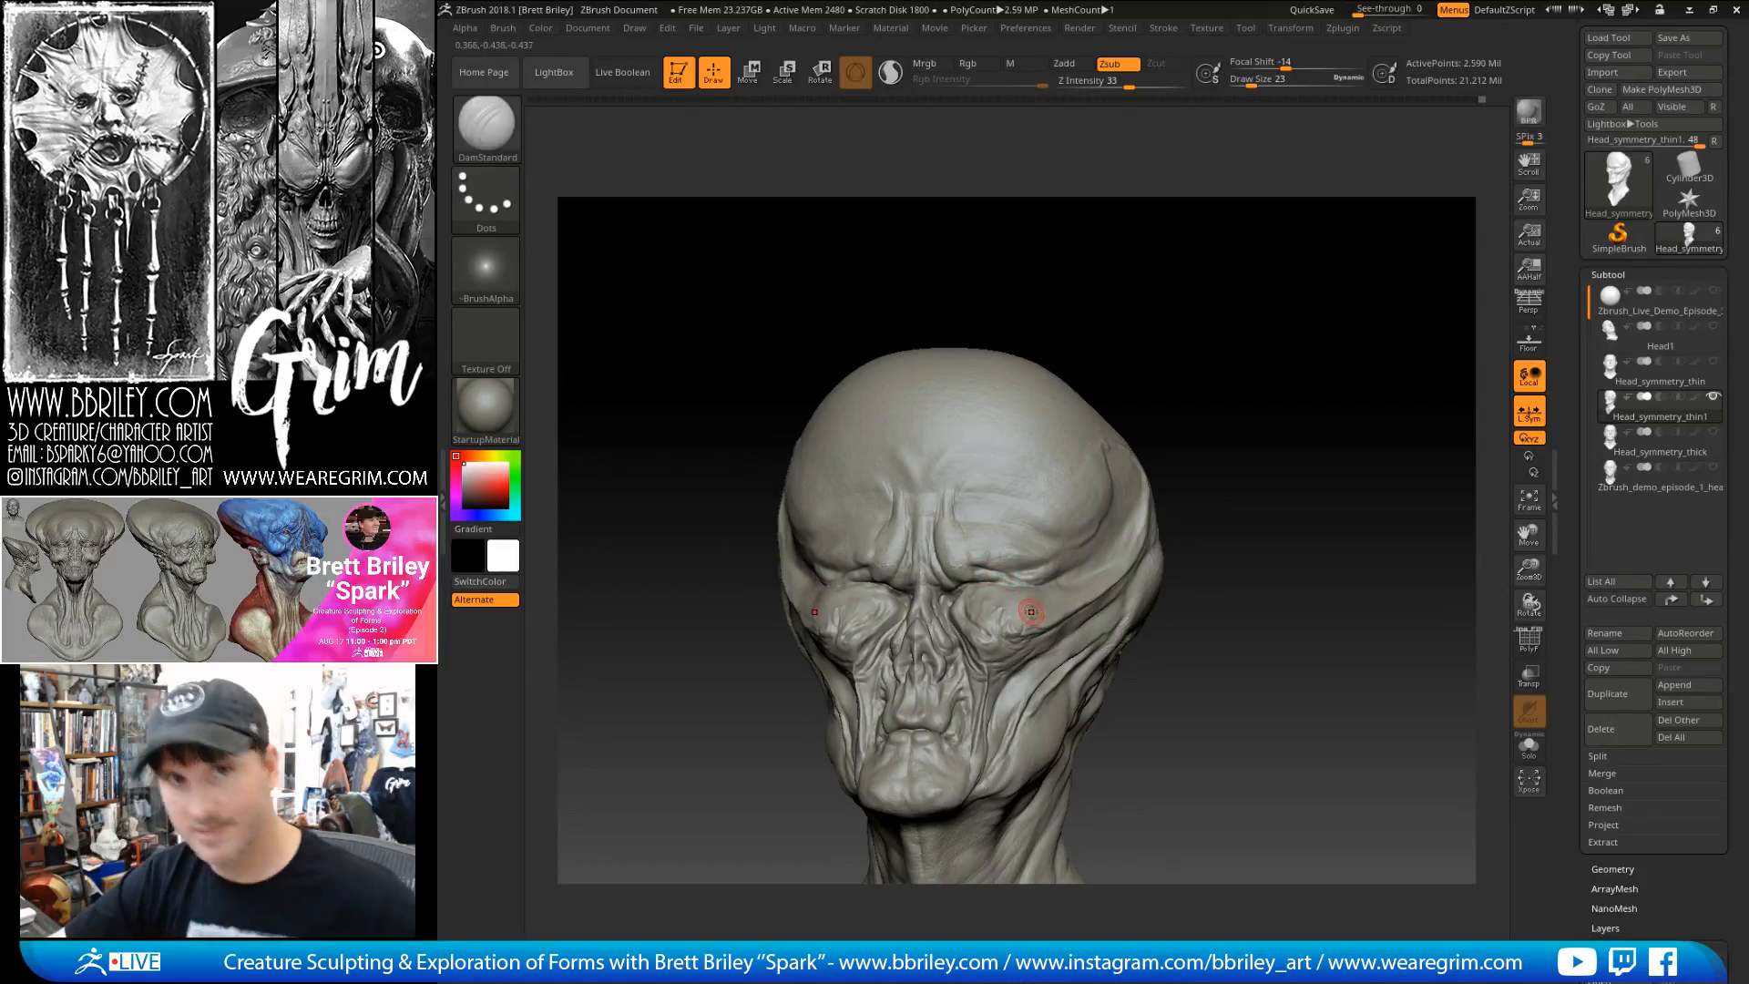
mouse_move(1134, 340)
left_mouse_down()
mouse_move(1094, 316)
mouse_move(1167, 285)
left_mouse_up()
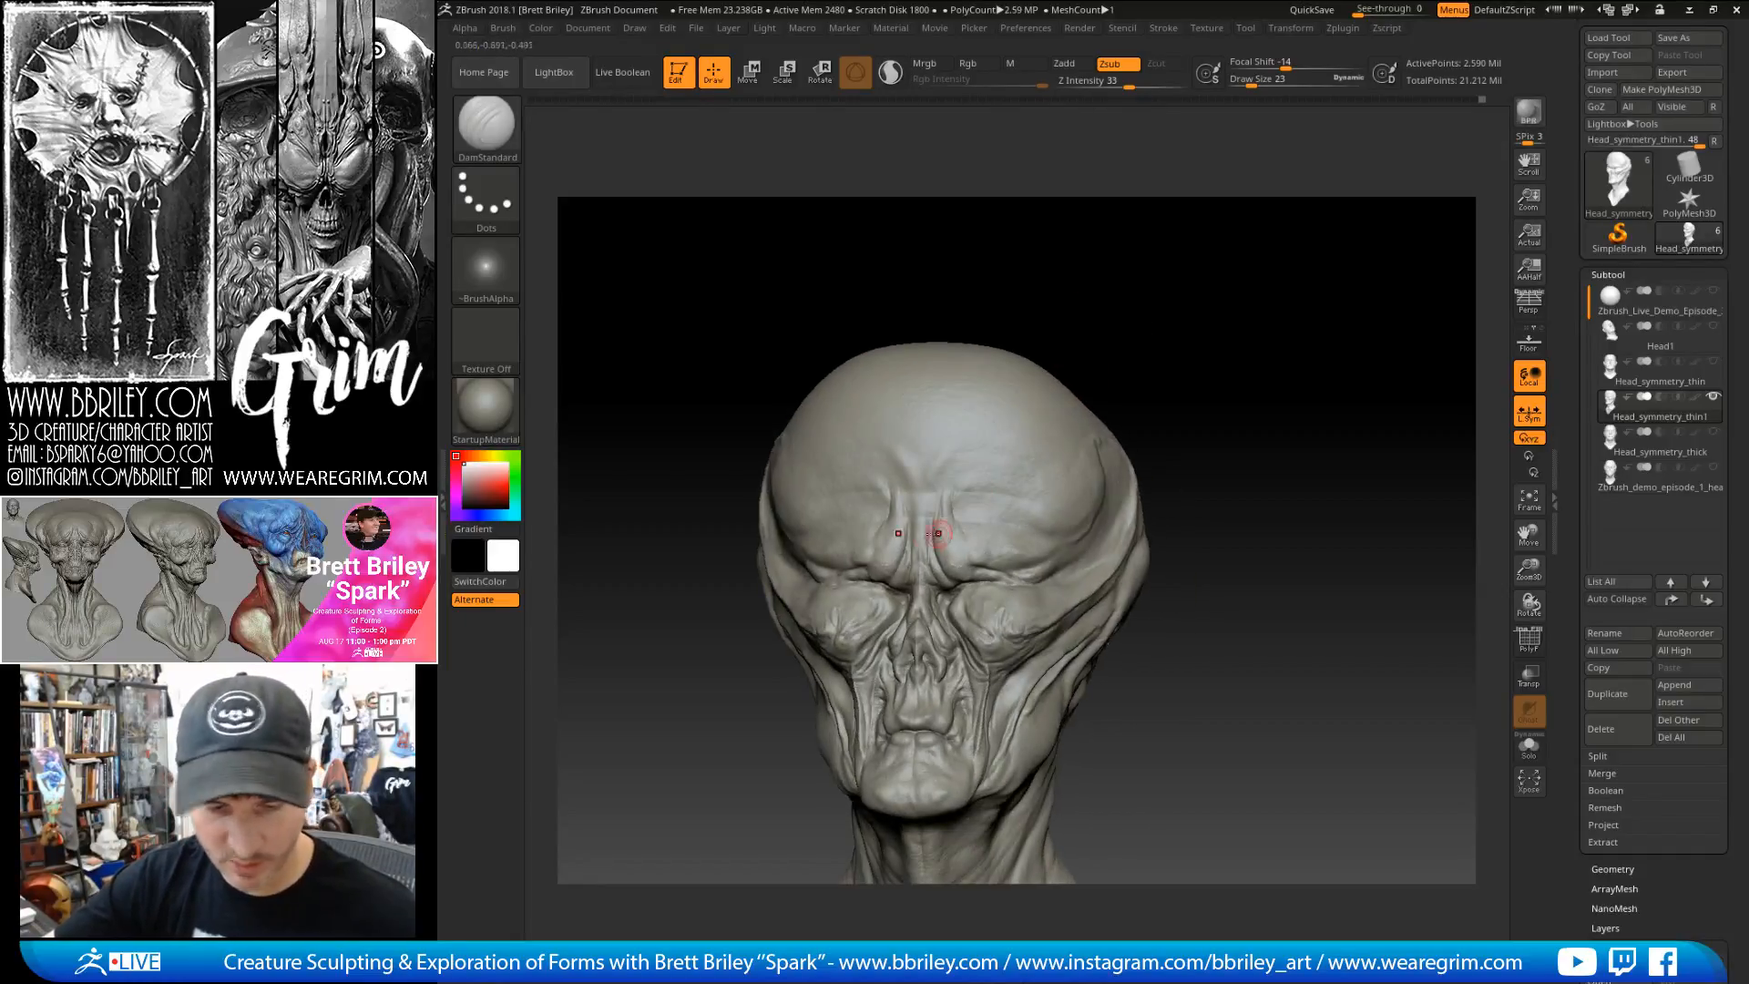
key("s")
left_click_drag(949, 560, 945, 552)
key("s")
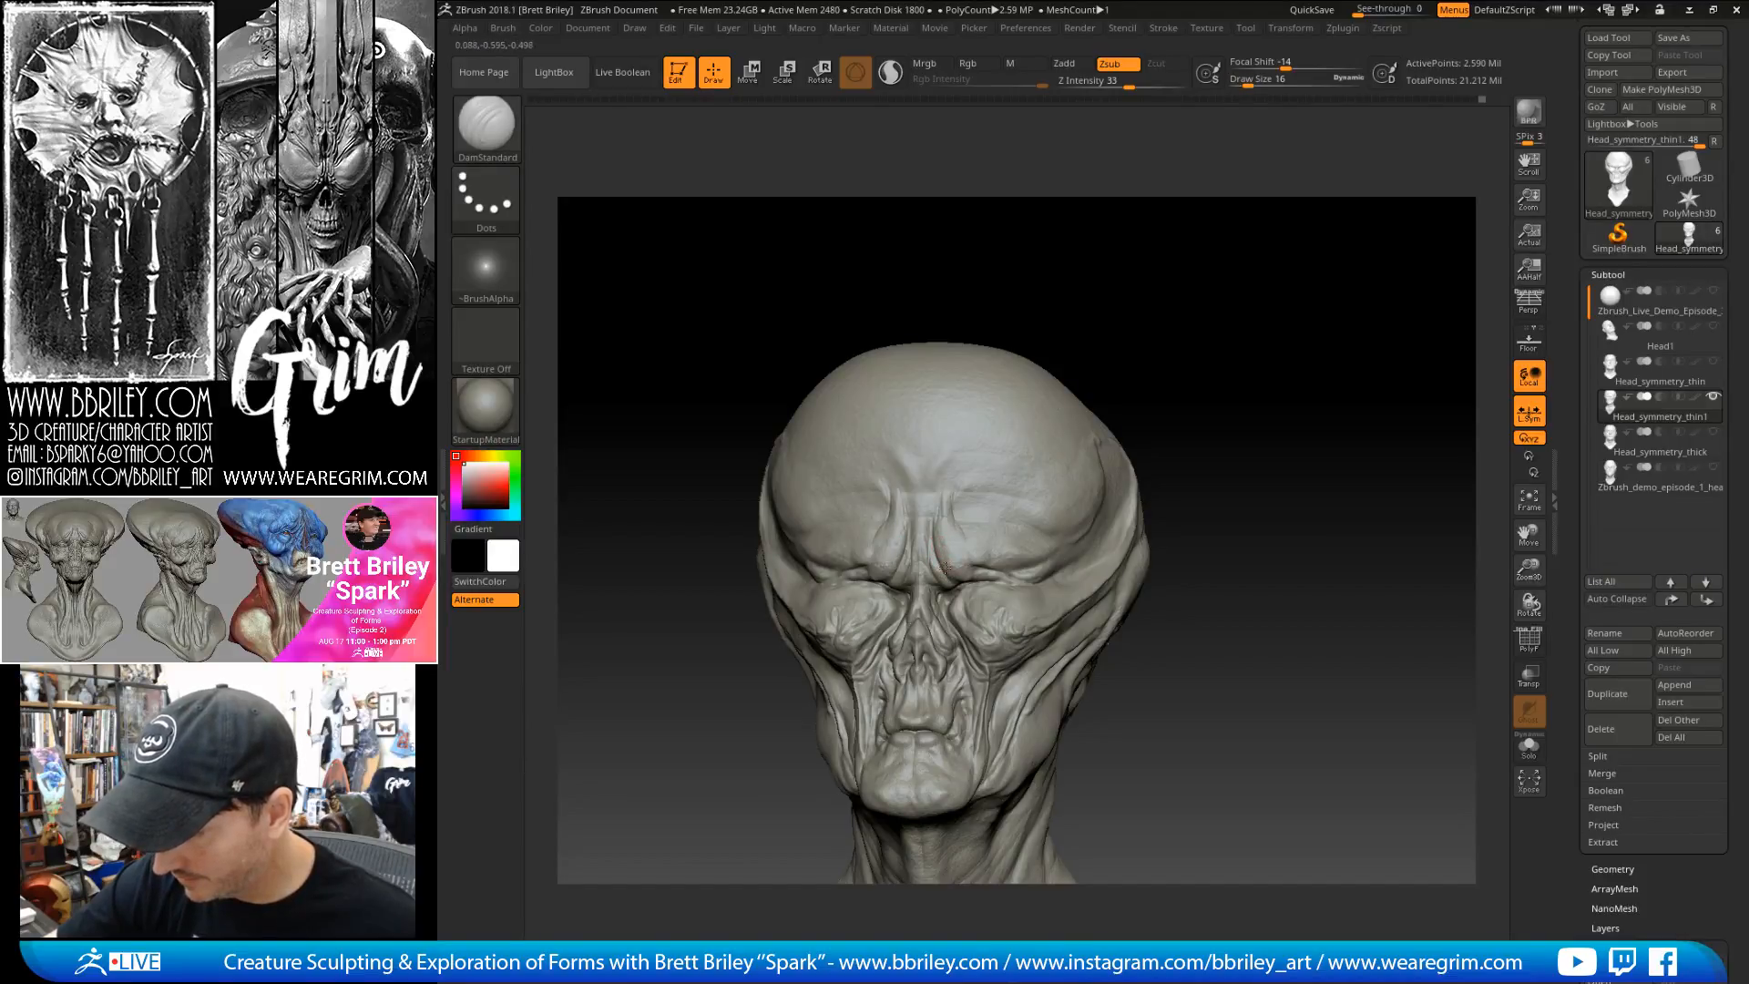
- Add finer creases around the inner brow and nose bridge with DamStandard at draw size 12
left_click_drag(1084, 332, 1034, 394)
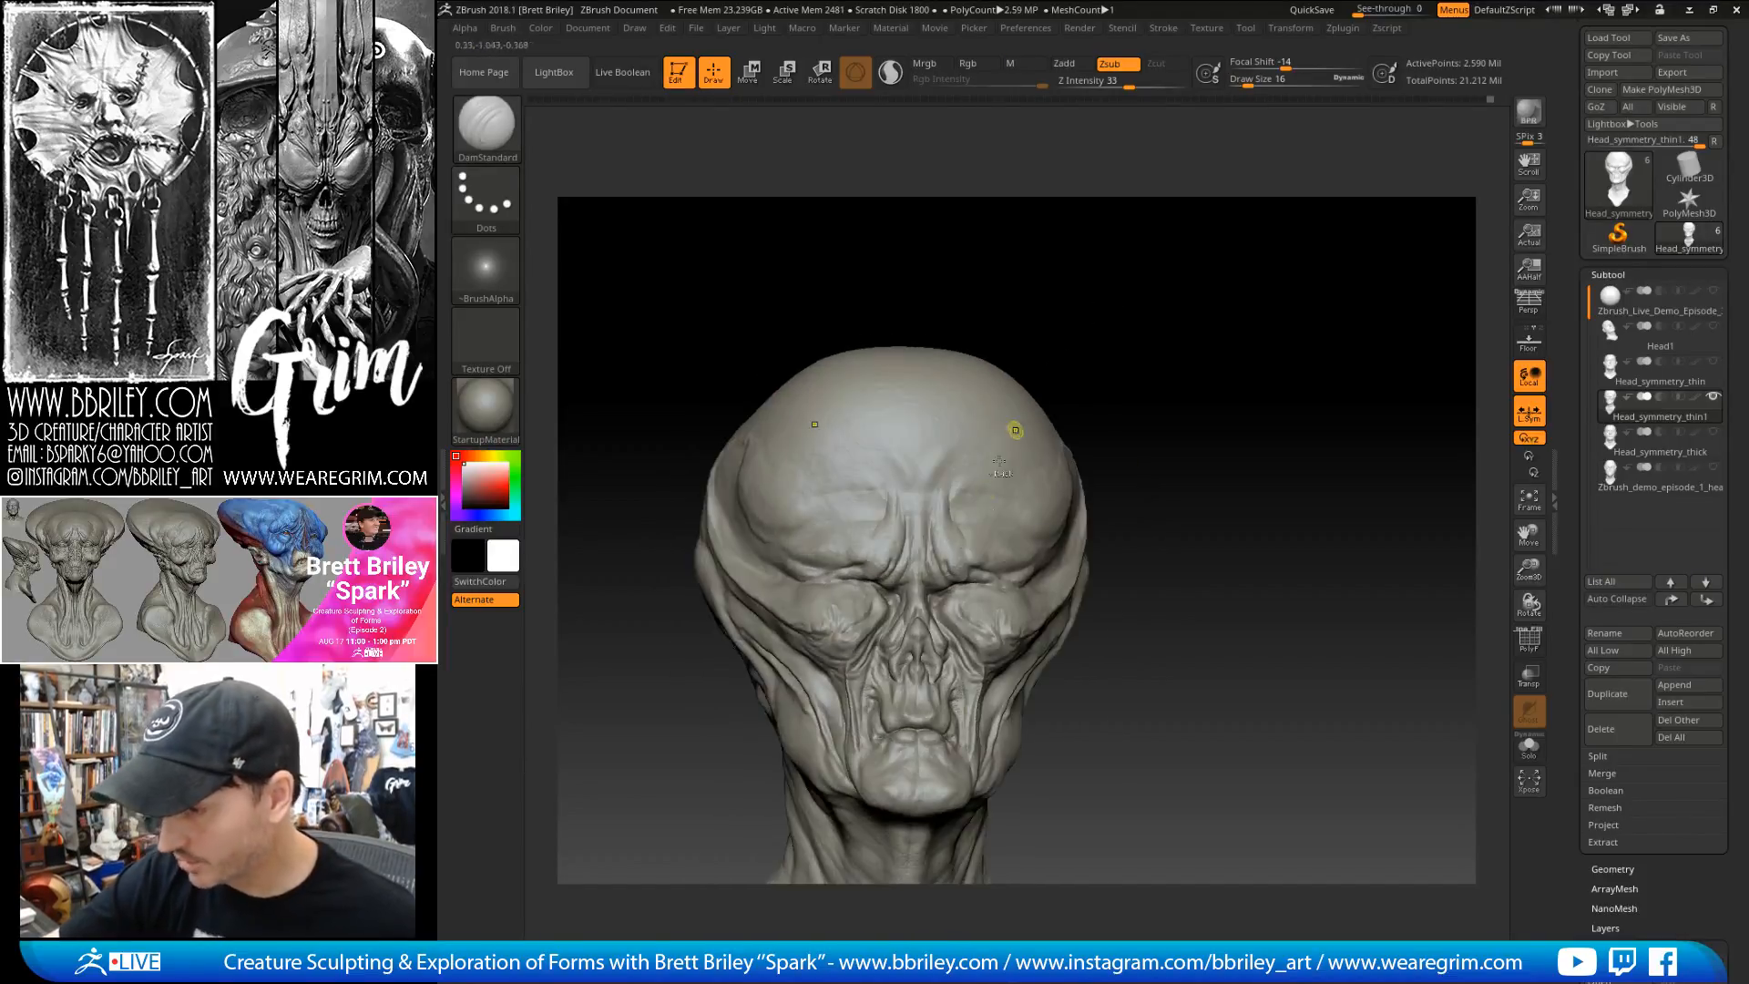
key("s")
left_click_drag(948, 560, 946, 562)
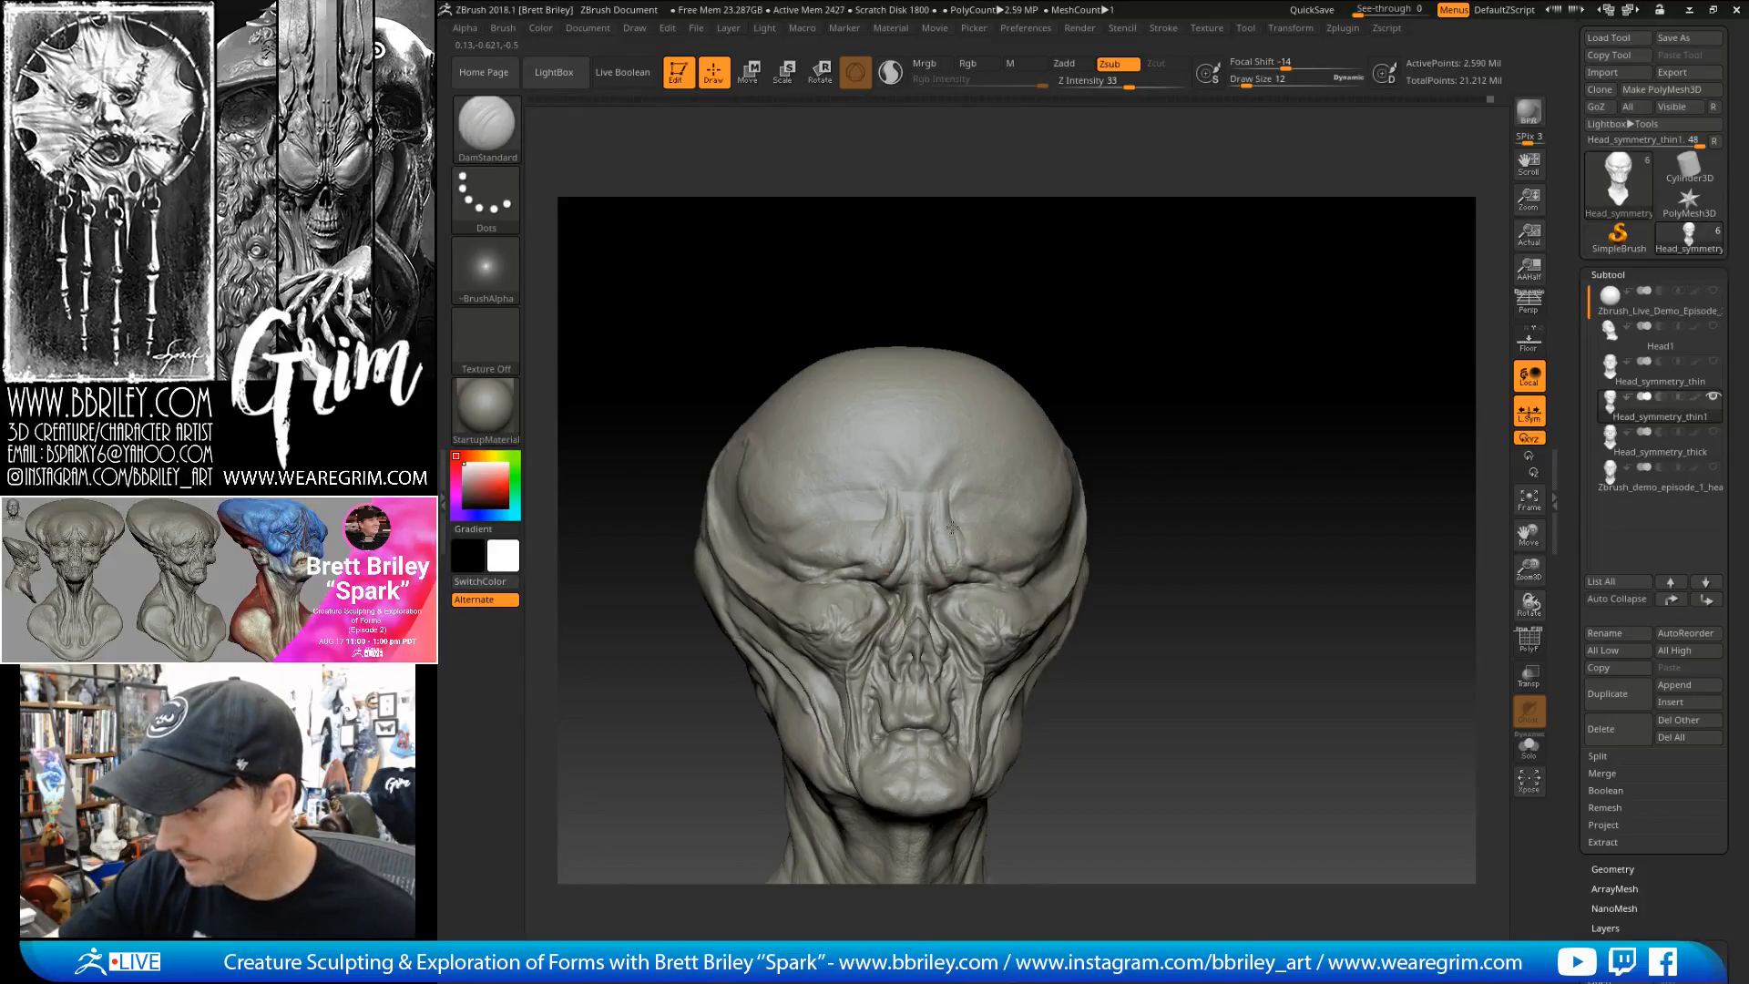
left_click_drag(1097, 315, 1014, 518)
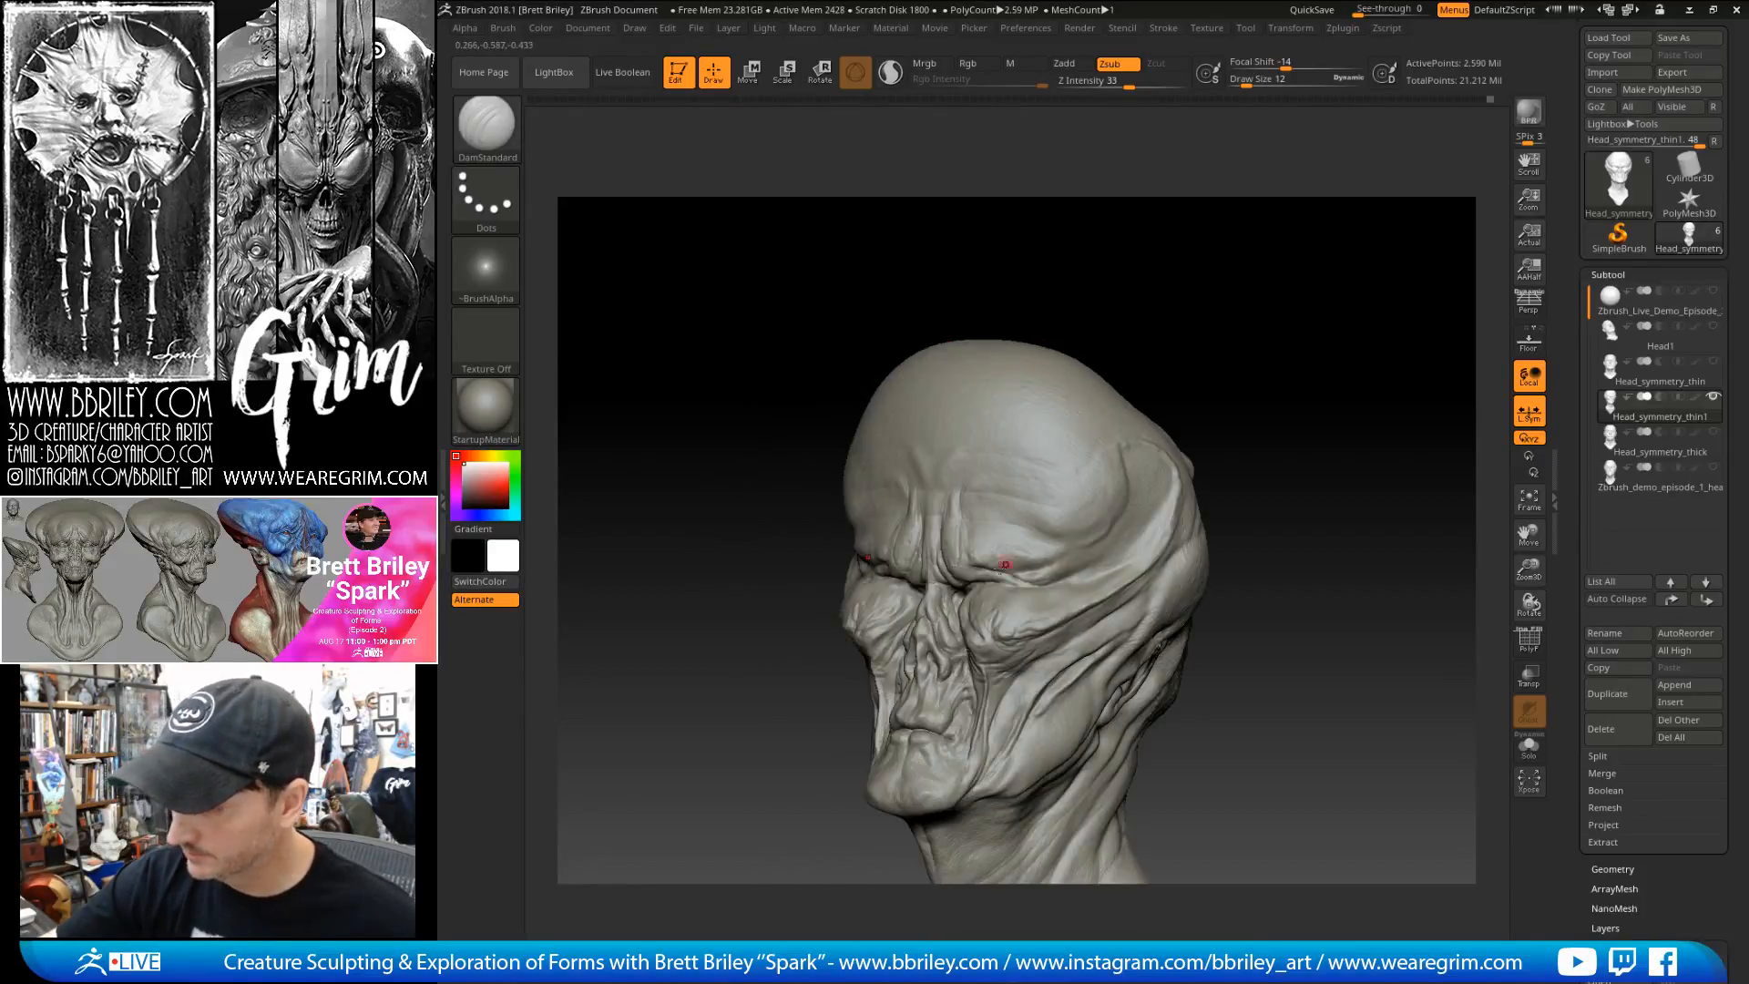
- Extend the frown creases up onto the forehead with DamStandard at draw size 12 and smooth their upper ends
mouse_move(1230, 292)
left_mouse_down()
mouse_move(1144, 312)
mouse_move(1174, 344)
mouse_move(875, 468)
left_mouse_up()
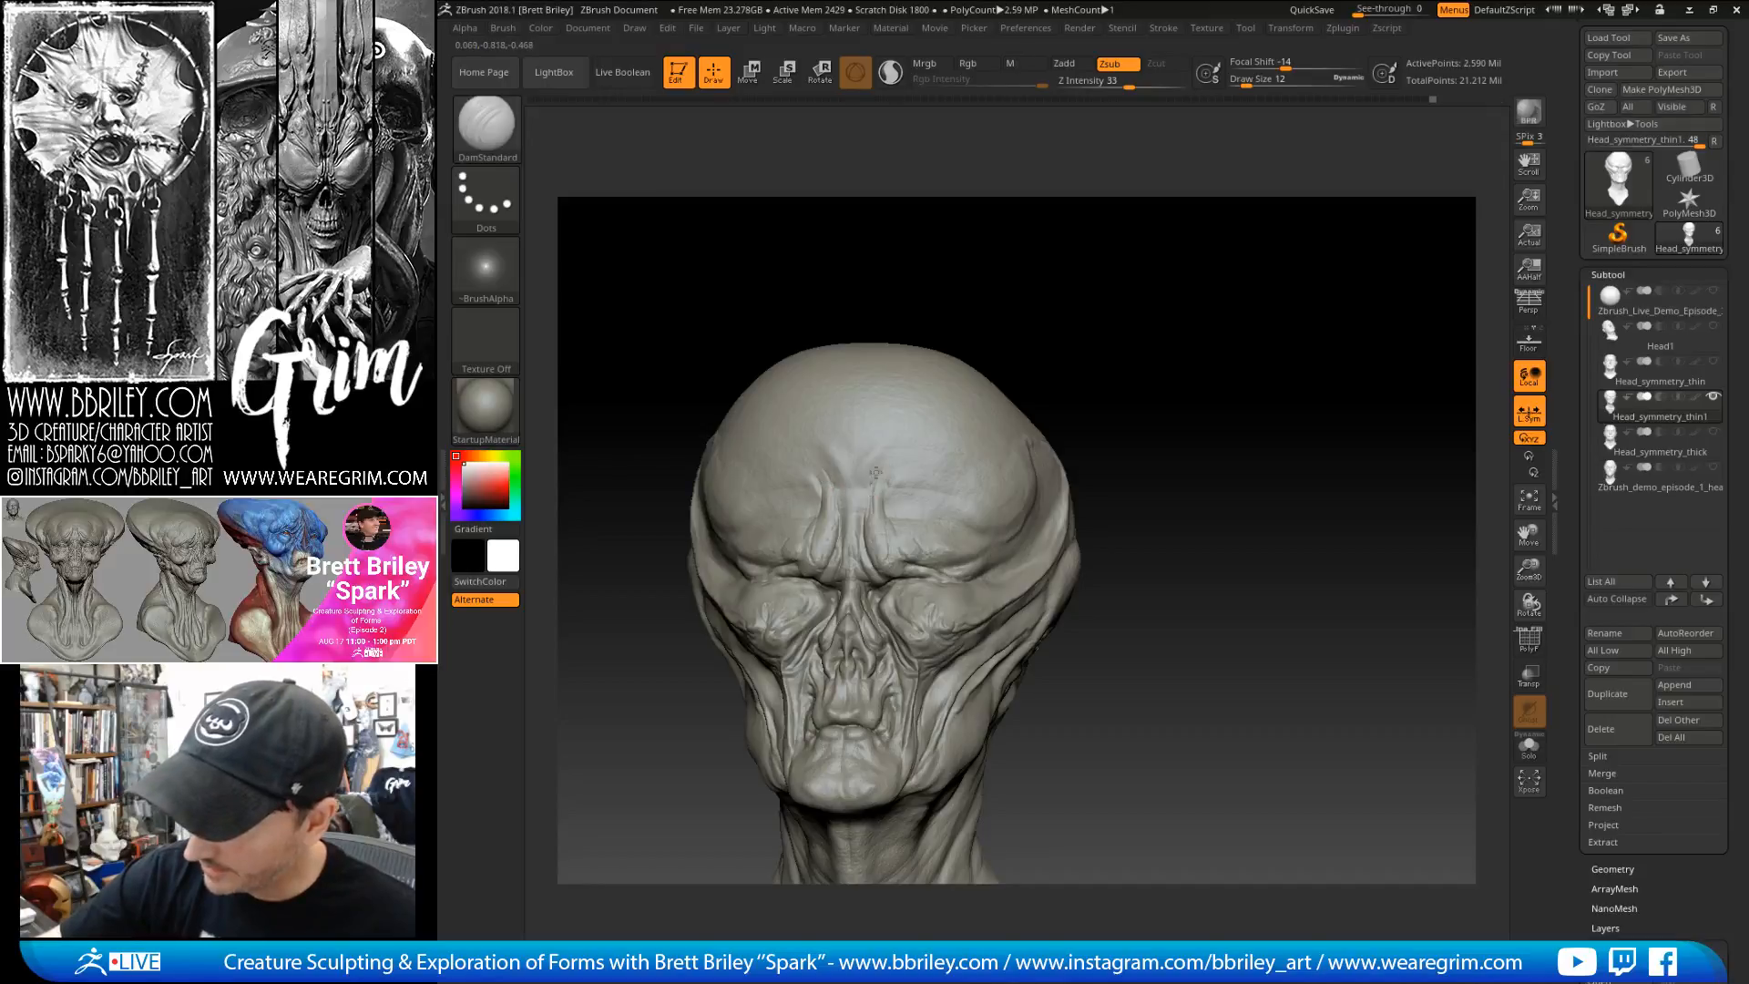
left_click_drag(876, 469, 898, 457)
key("shift")
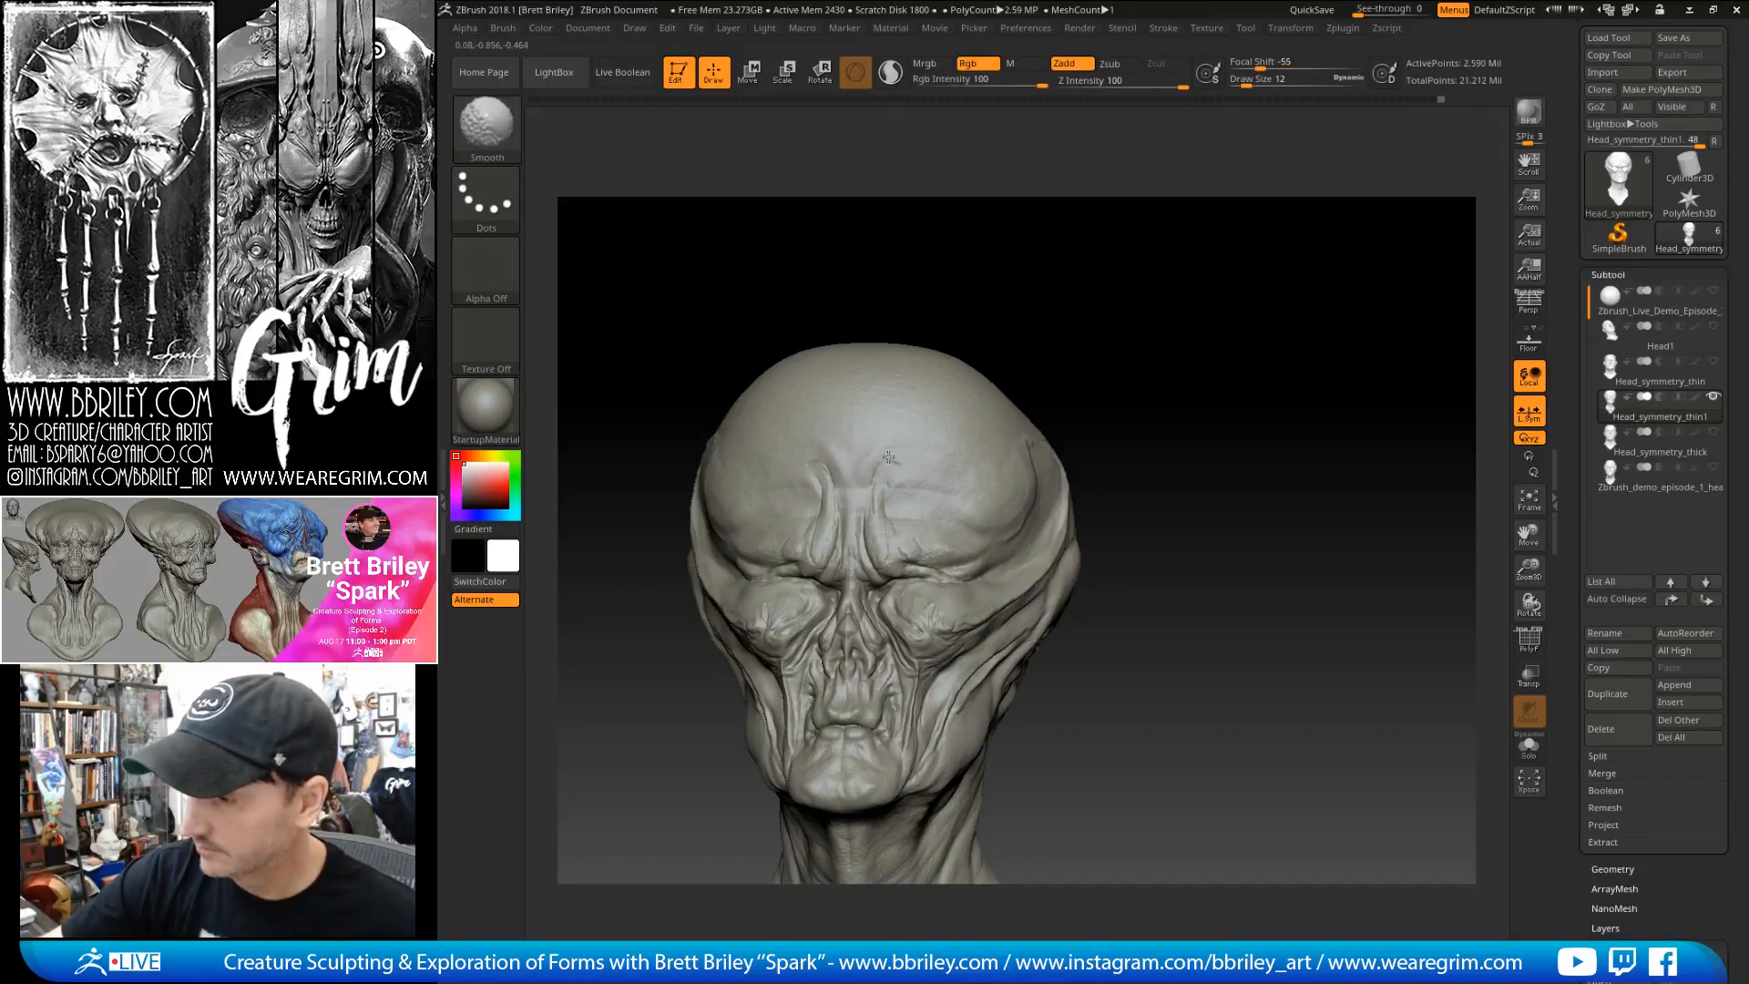
left_click_drag(1113, 272, 1057, 335)
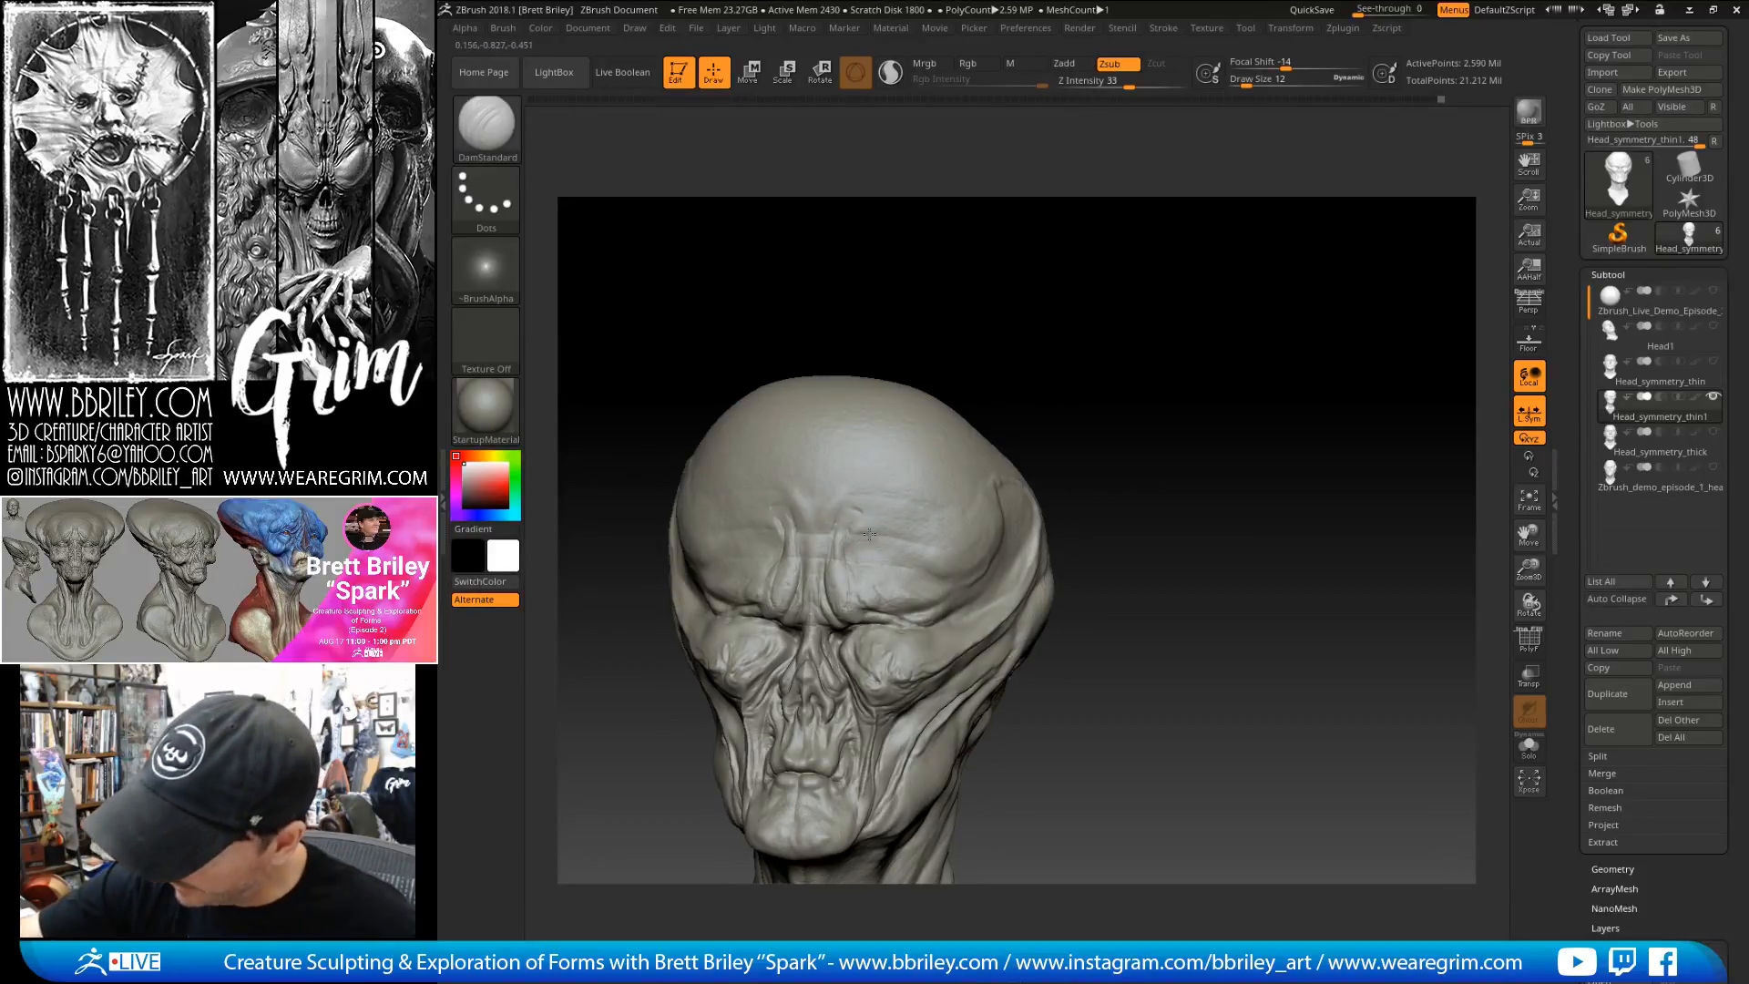
- Carve fine wrinkles across the forehead above the brow with DamStandard at draw size 9, softening them by smoothing
right_click_drag(945, 436, 884, 545)
key("s")
left_click_drag(906, 559, 927, 574)
key("s")
right_click_drag(941, 576, 922, 560)
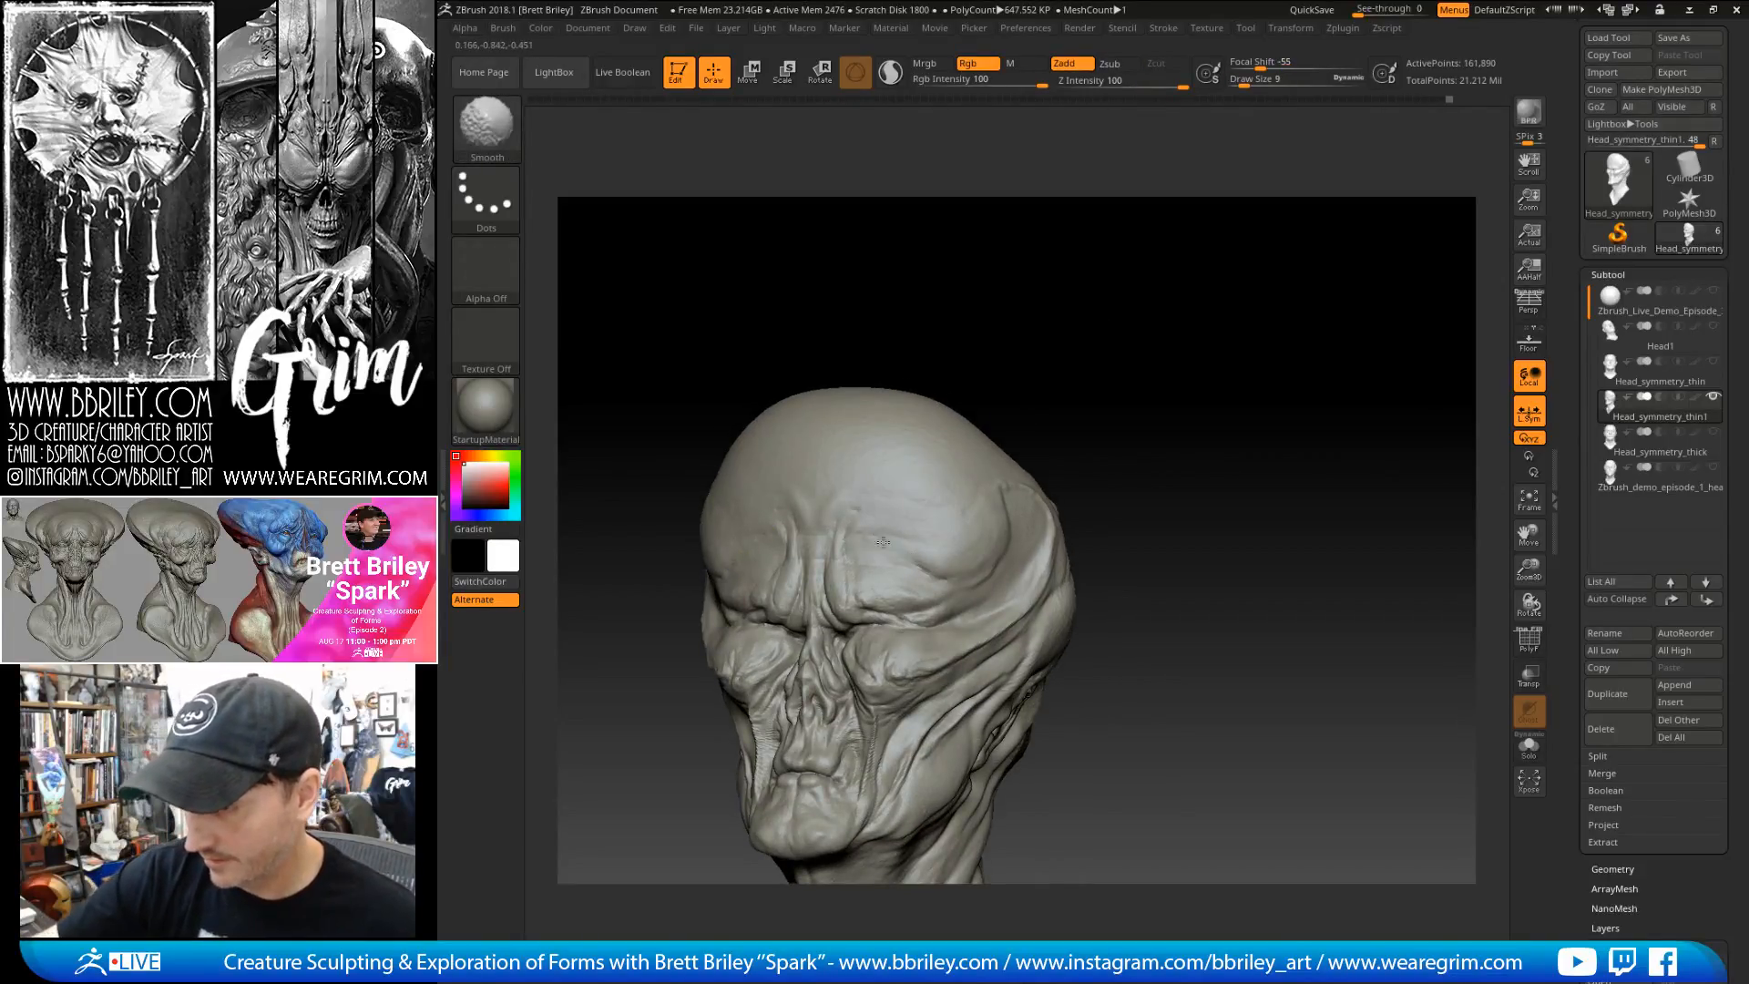
key("shift")
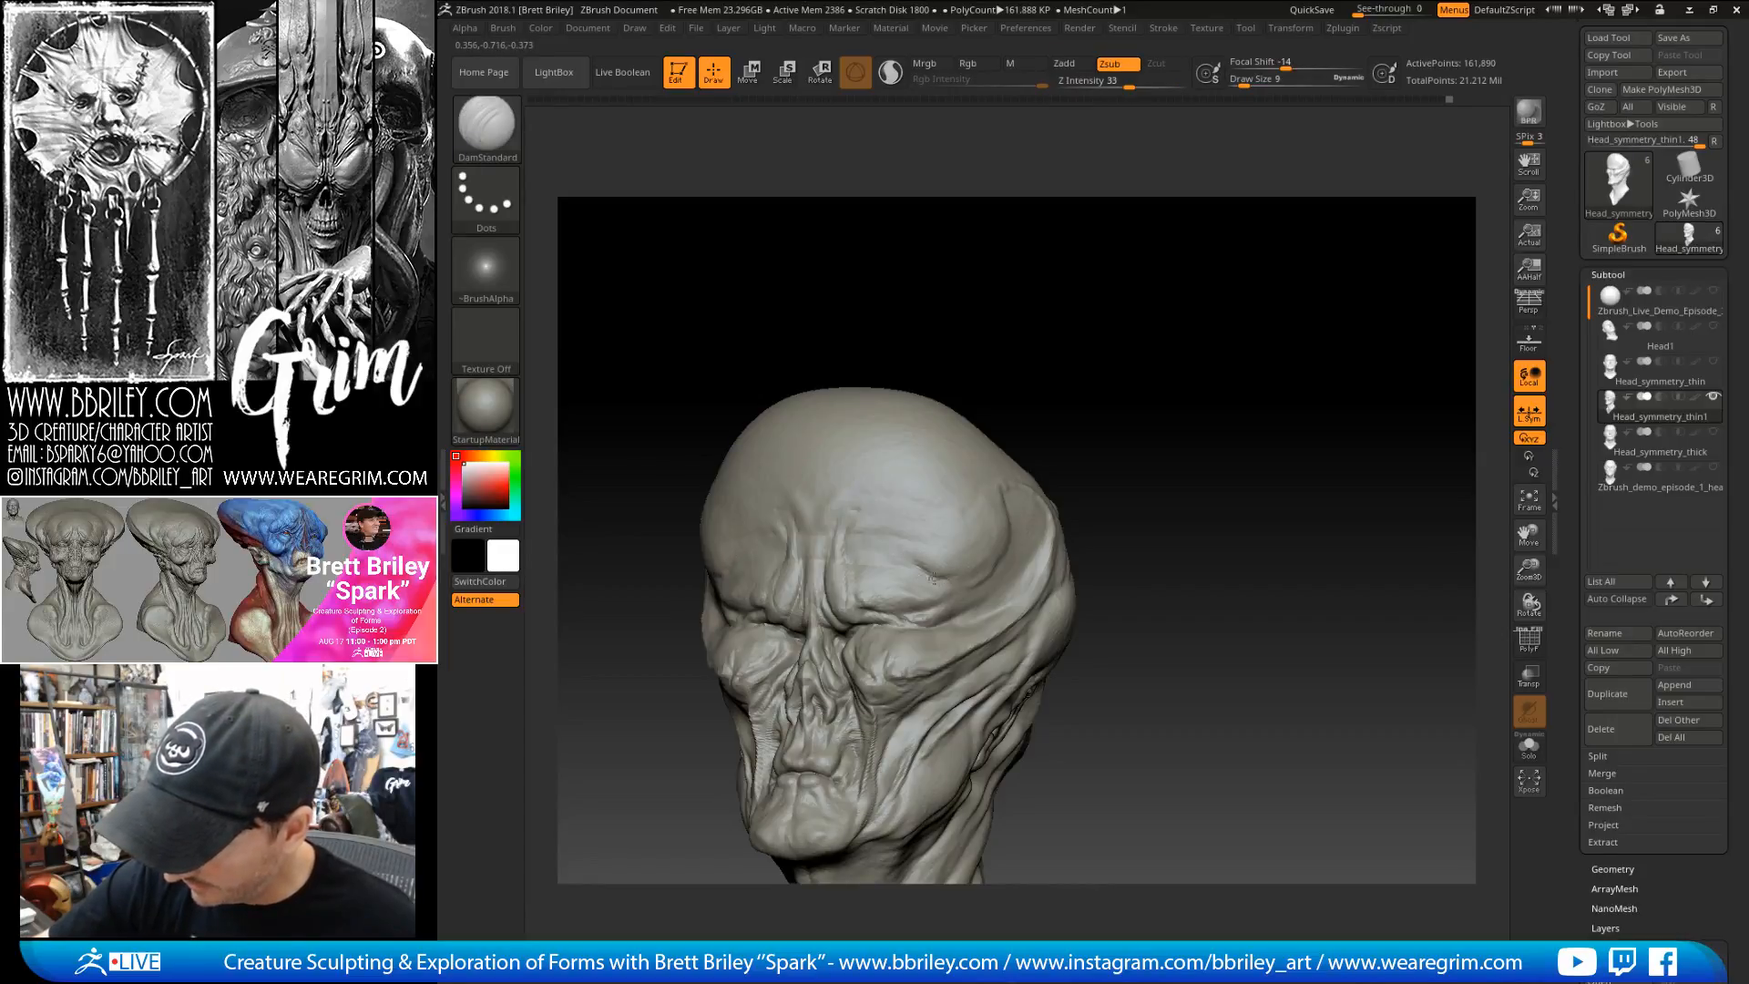
- Compare the head's forms across its subdivision levels and settle on the 647,554-point level
mouse_move(977, 561)
right_mouse_down()
mouse_move(1097, 352)
mouse_move(1086, 265)
mouse_move(1167, 325)
right_mouse_up()
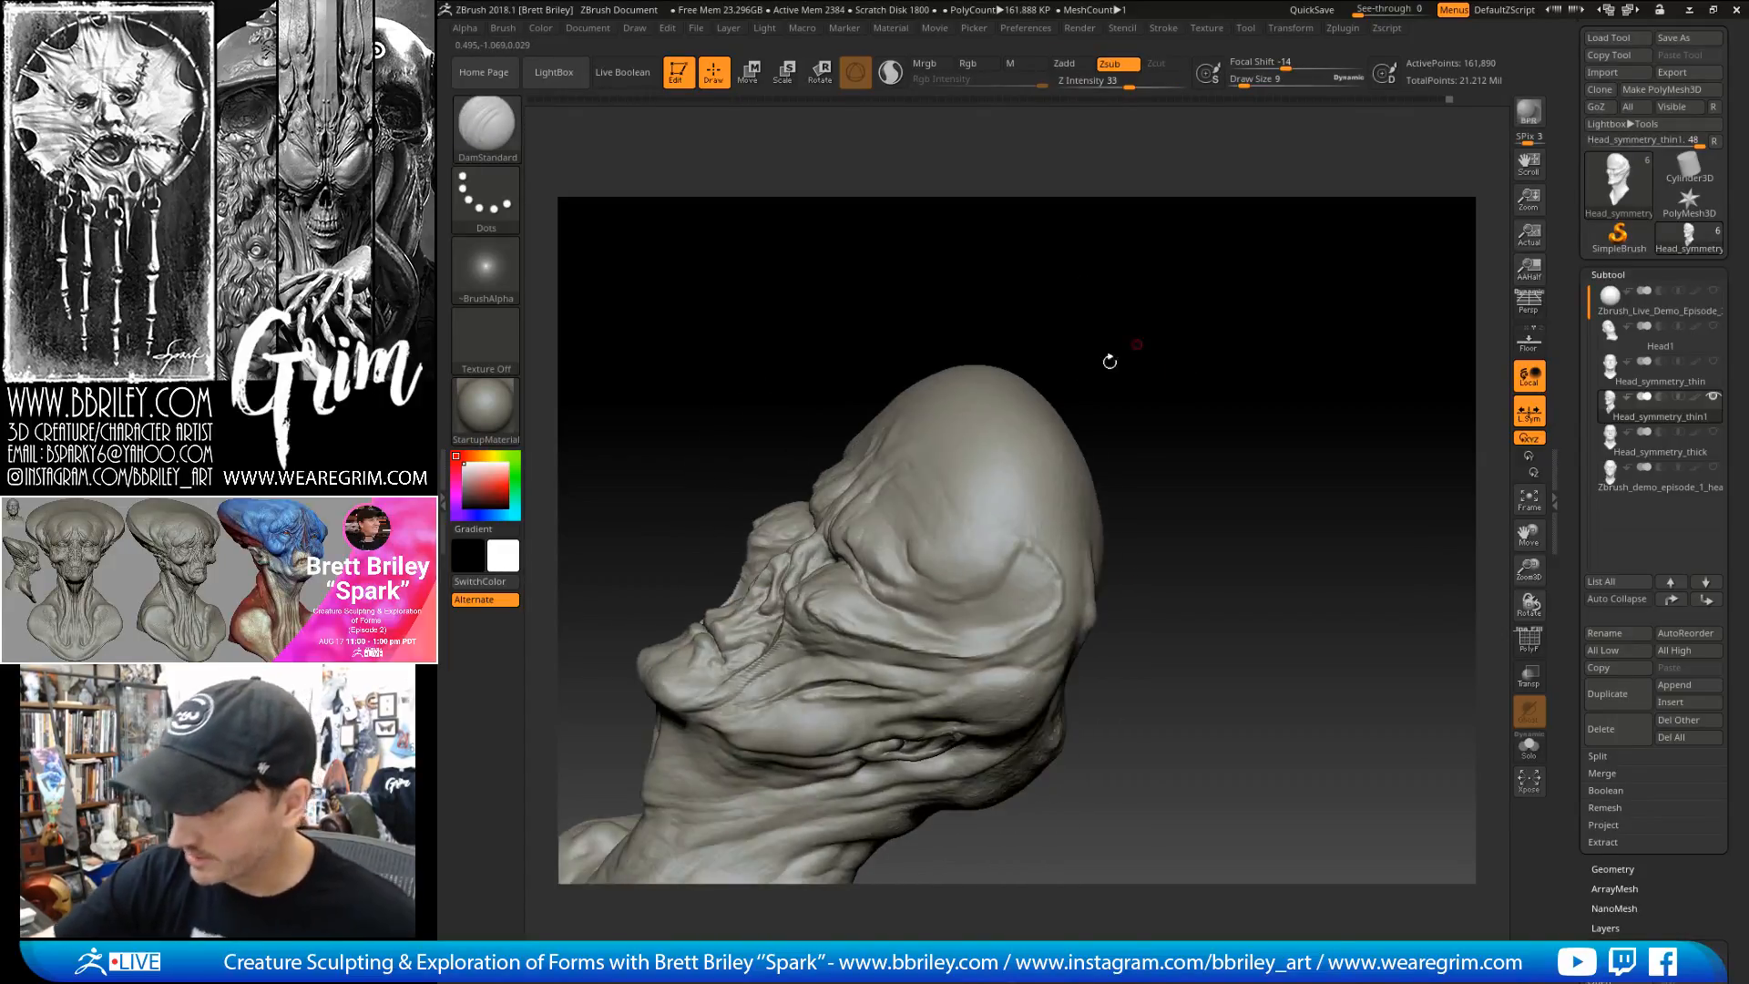
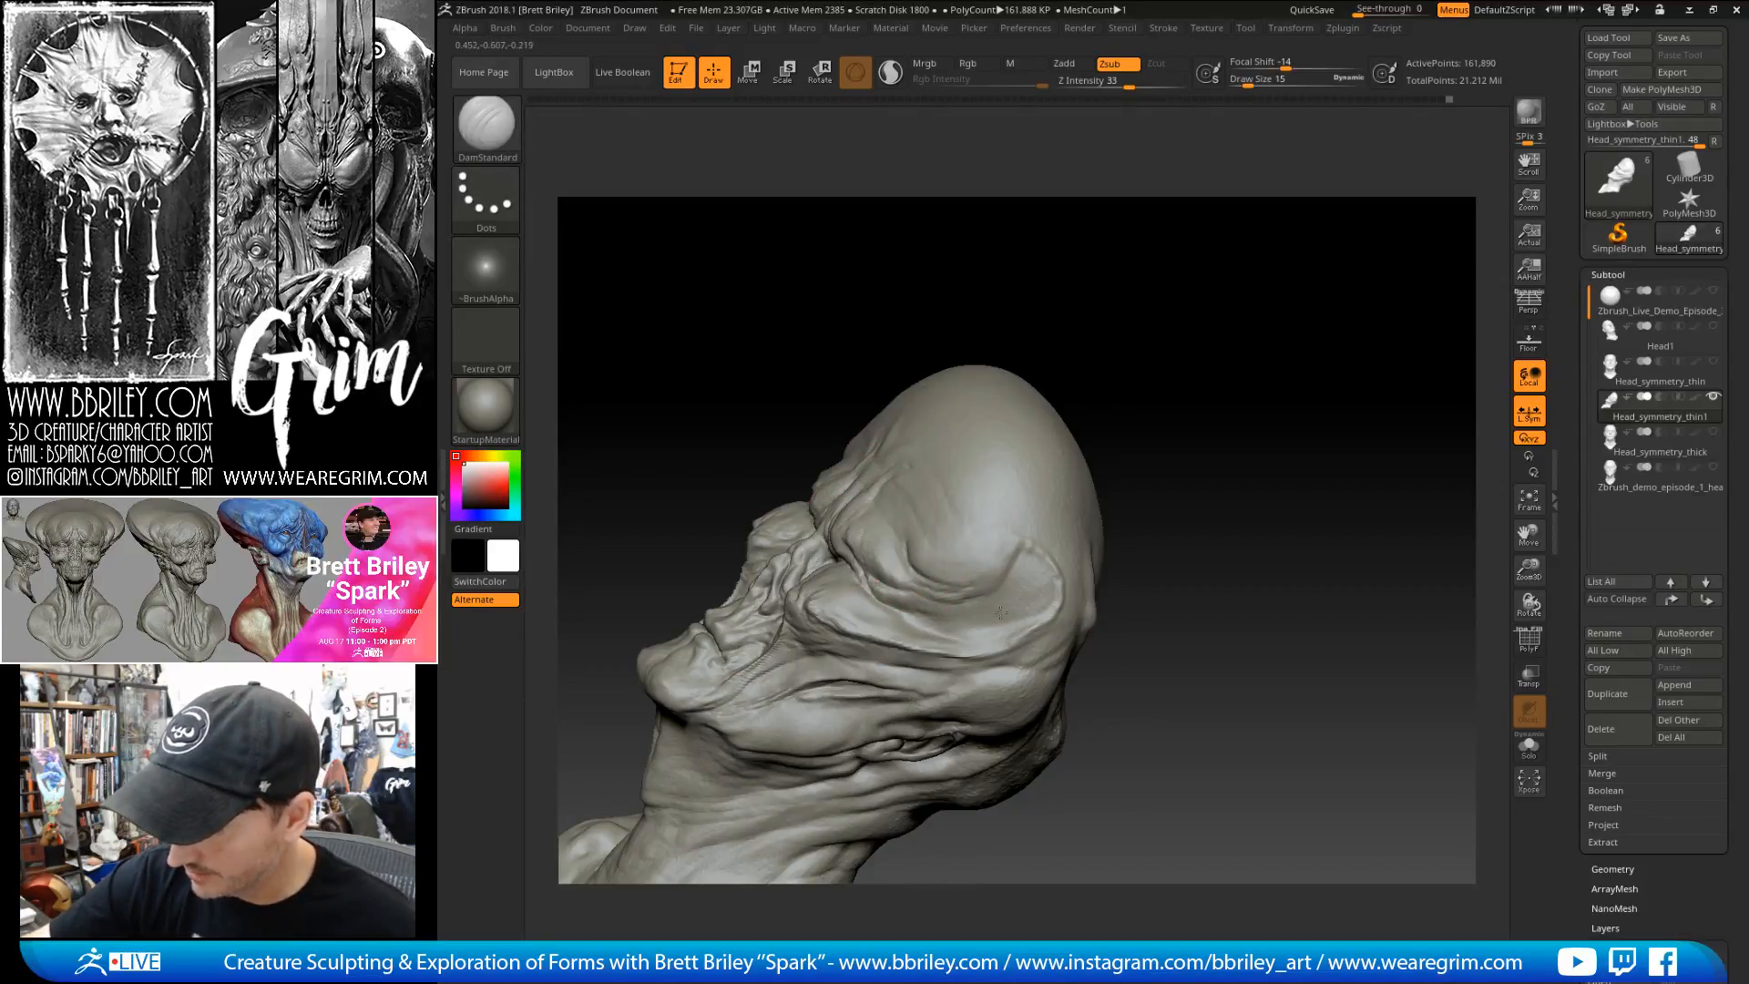
mouse_move(1028, 574)
right_mouse_down()
mouse_move(1211, 401)
mouse_move(1199, 344)
mouse_move(1033, 425)
right_mouse_up()
key("ctrl+d")
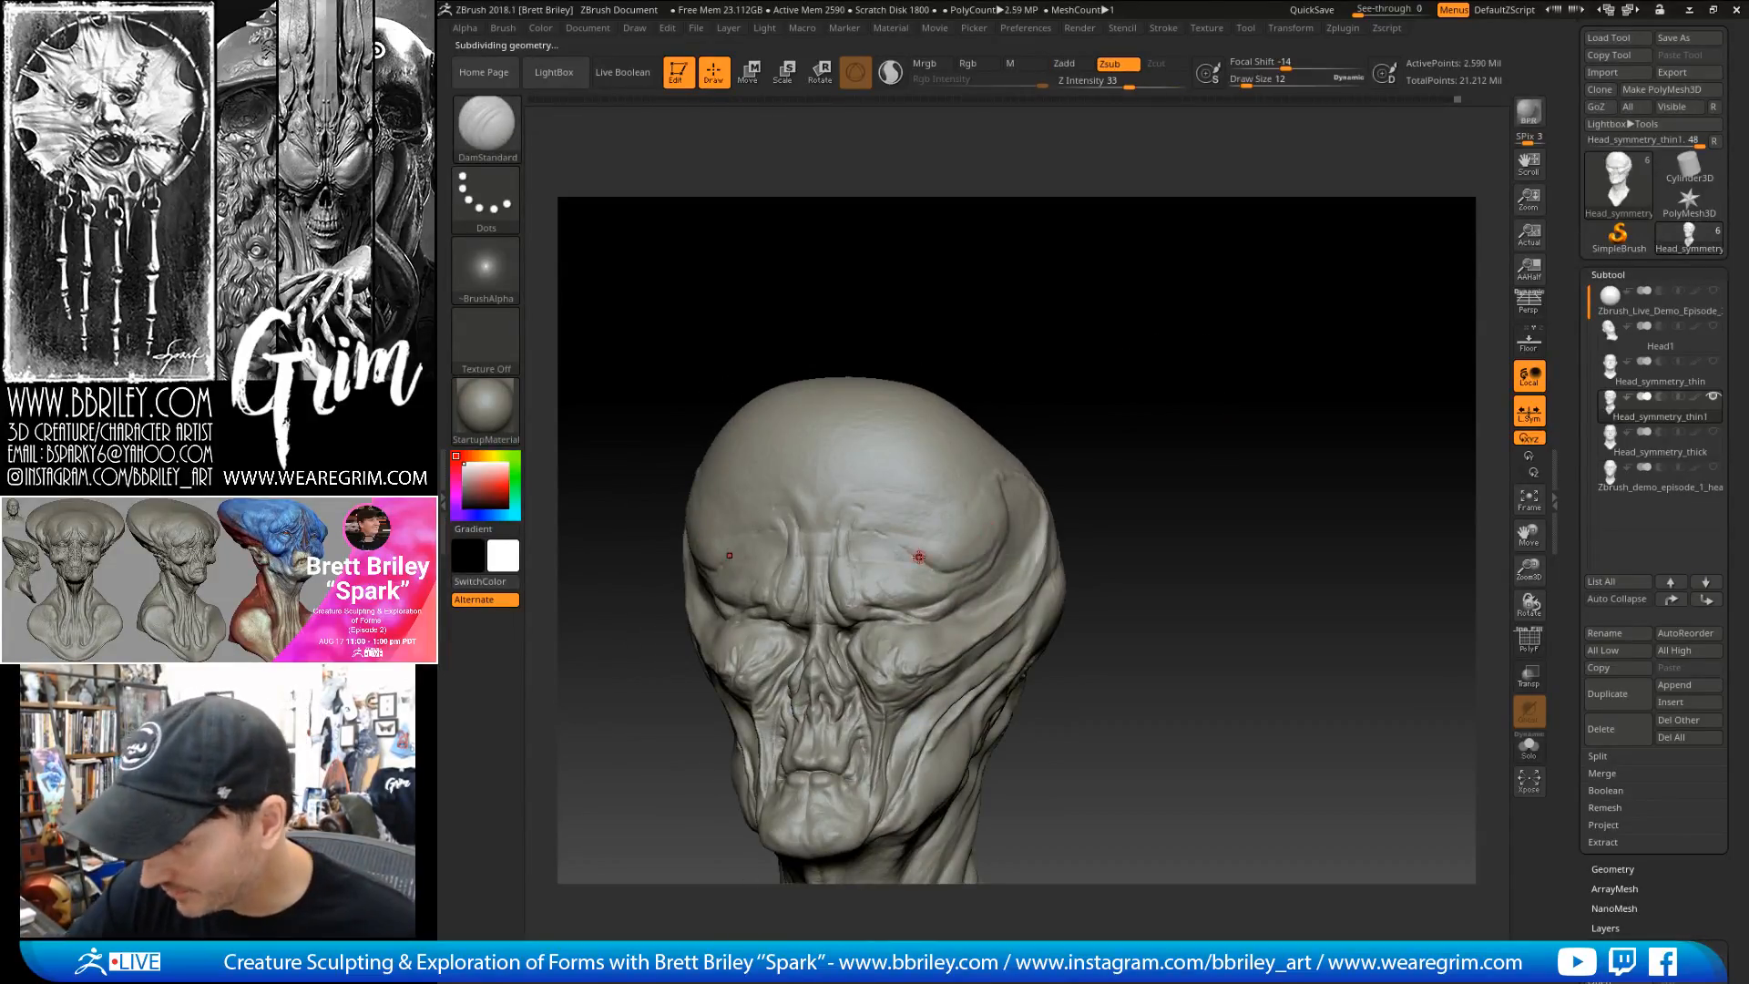
mouse_move(897, 540)
right_mouse_down()
mouse_move(1124, 320)
mouse_move(851, 477)
mouse_move(861, 528)
mouse_move(882, 442)
right_mouse_up()
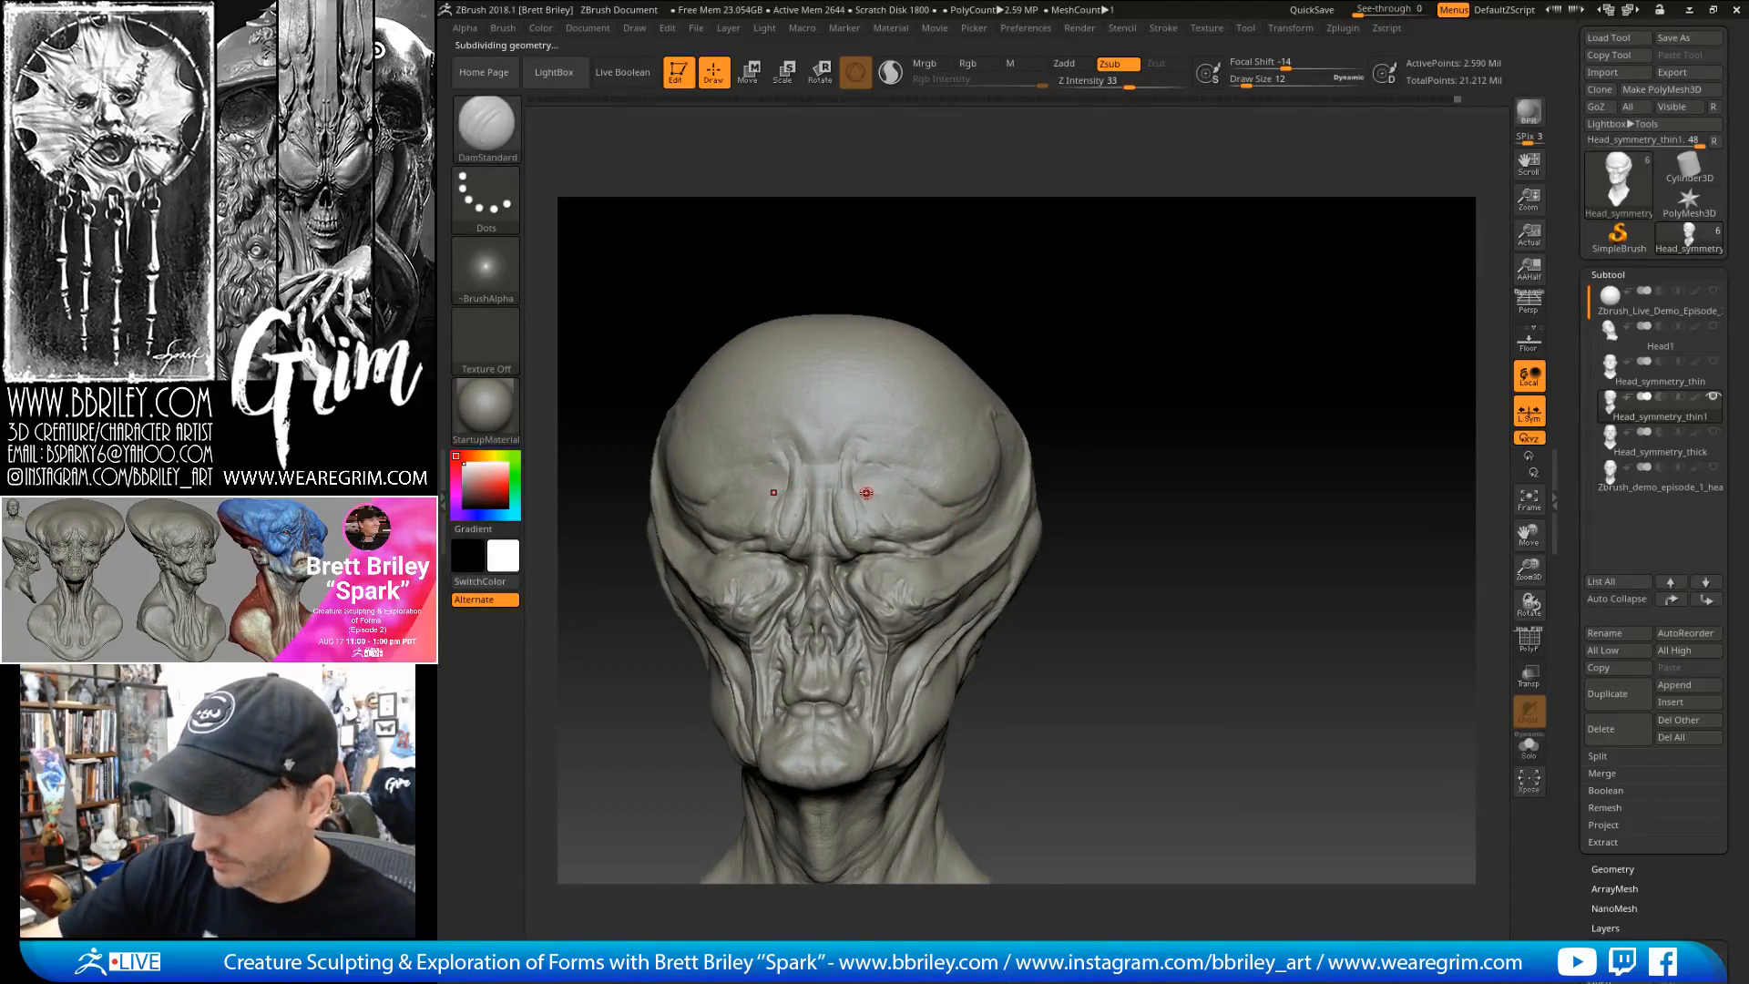
key("shift+d")
key("shift+d")
key("shift+d")
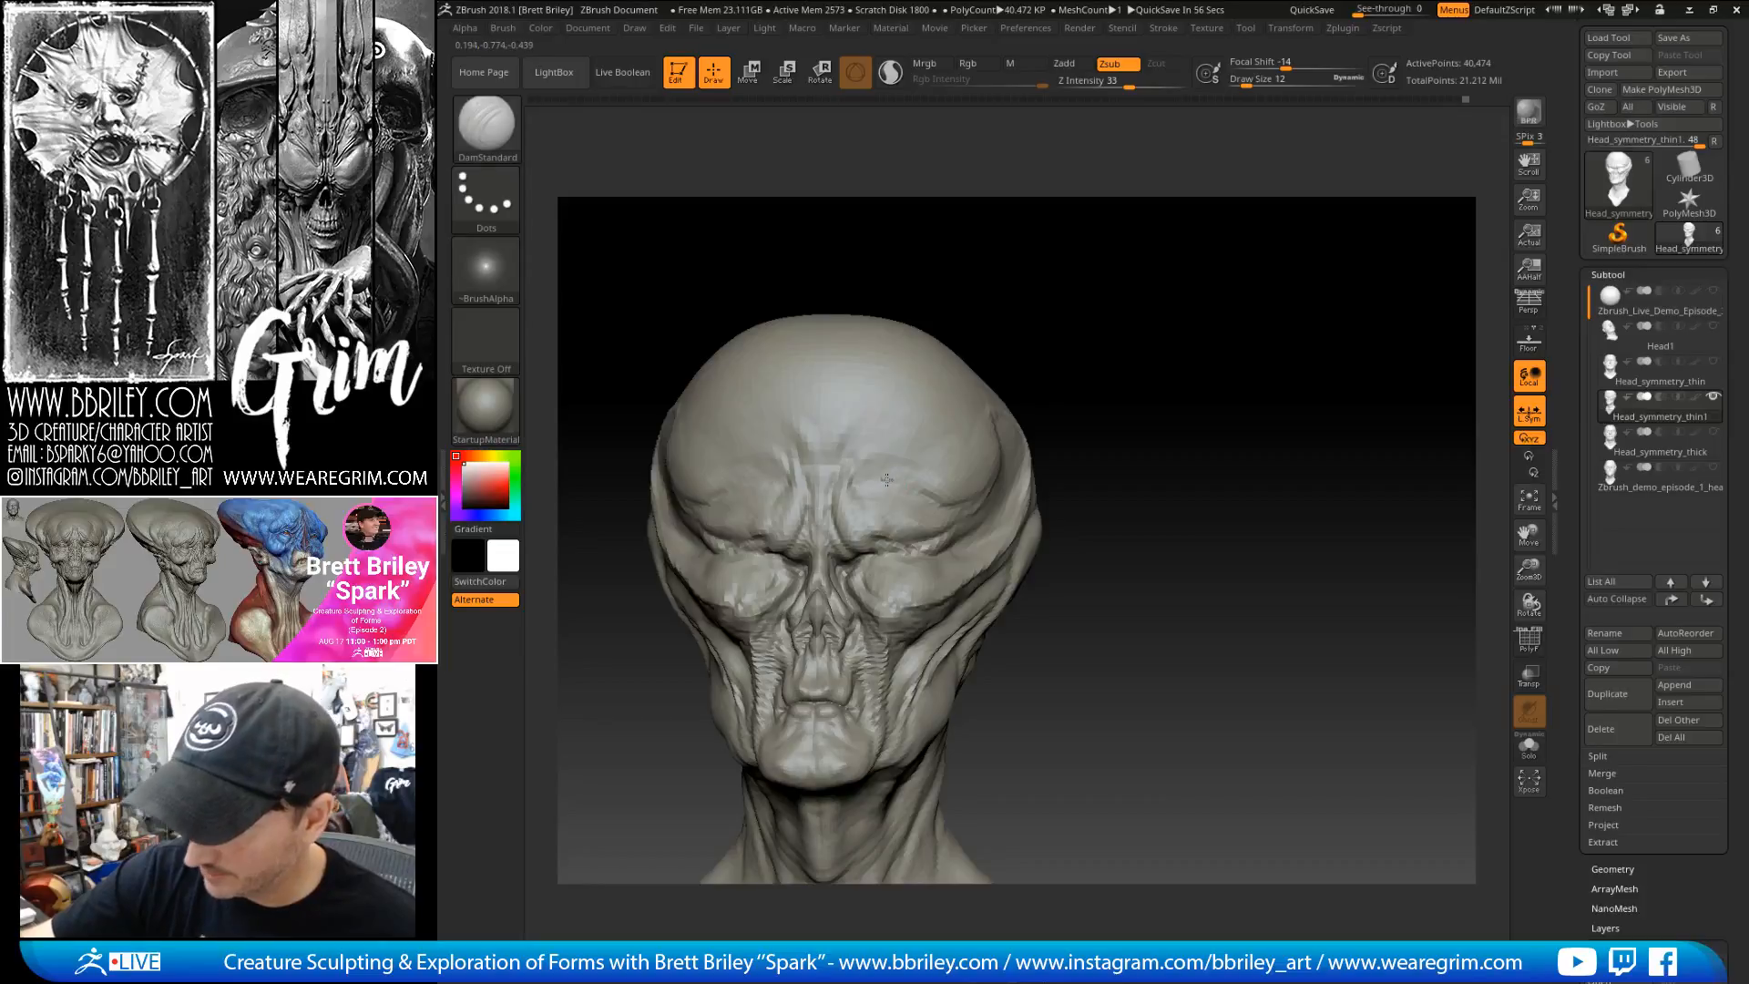
key("ctrl+d")
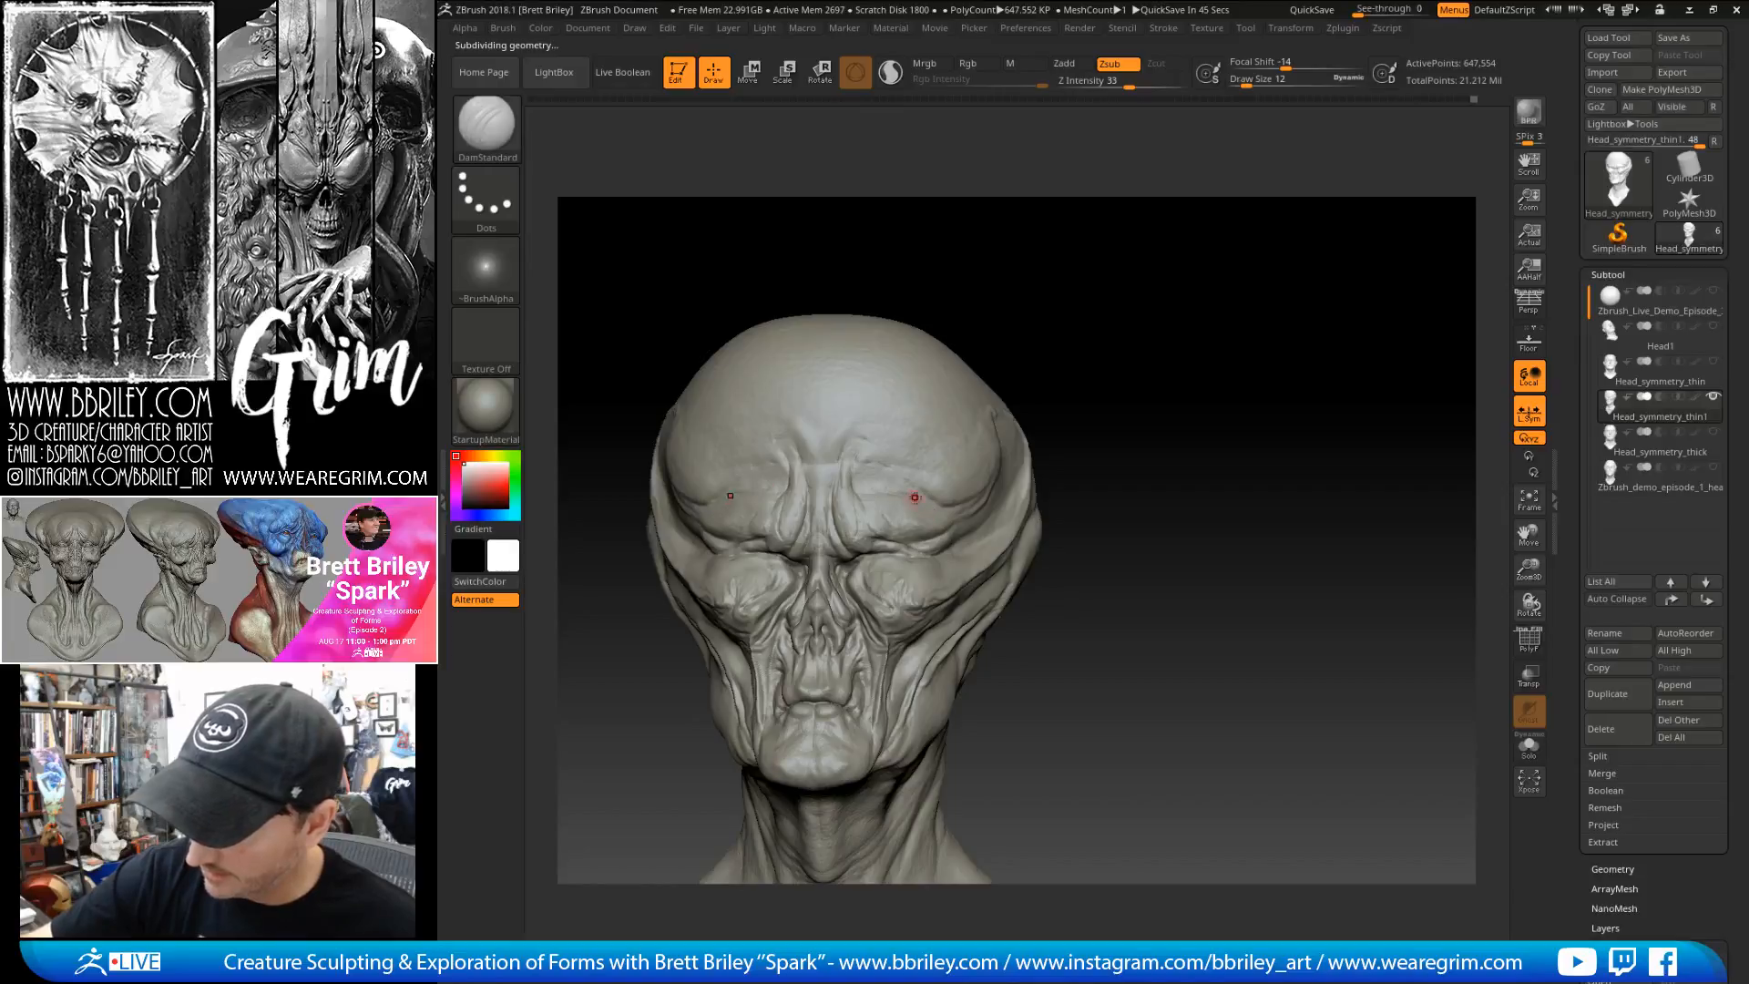
- Adjust the forehead and brow shape with the Move brush at draw size 56
mouse_move(1058, 324)
left_mouse_down()
mouse_move(1140, 330)
mouse_move(1093, 388)
left_mouse_up()
type("bmvs59")
key("Return")
left_click_drag(895, 550, 1032, 412)
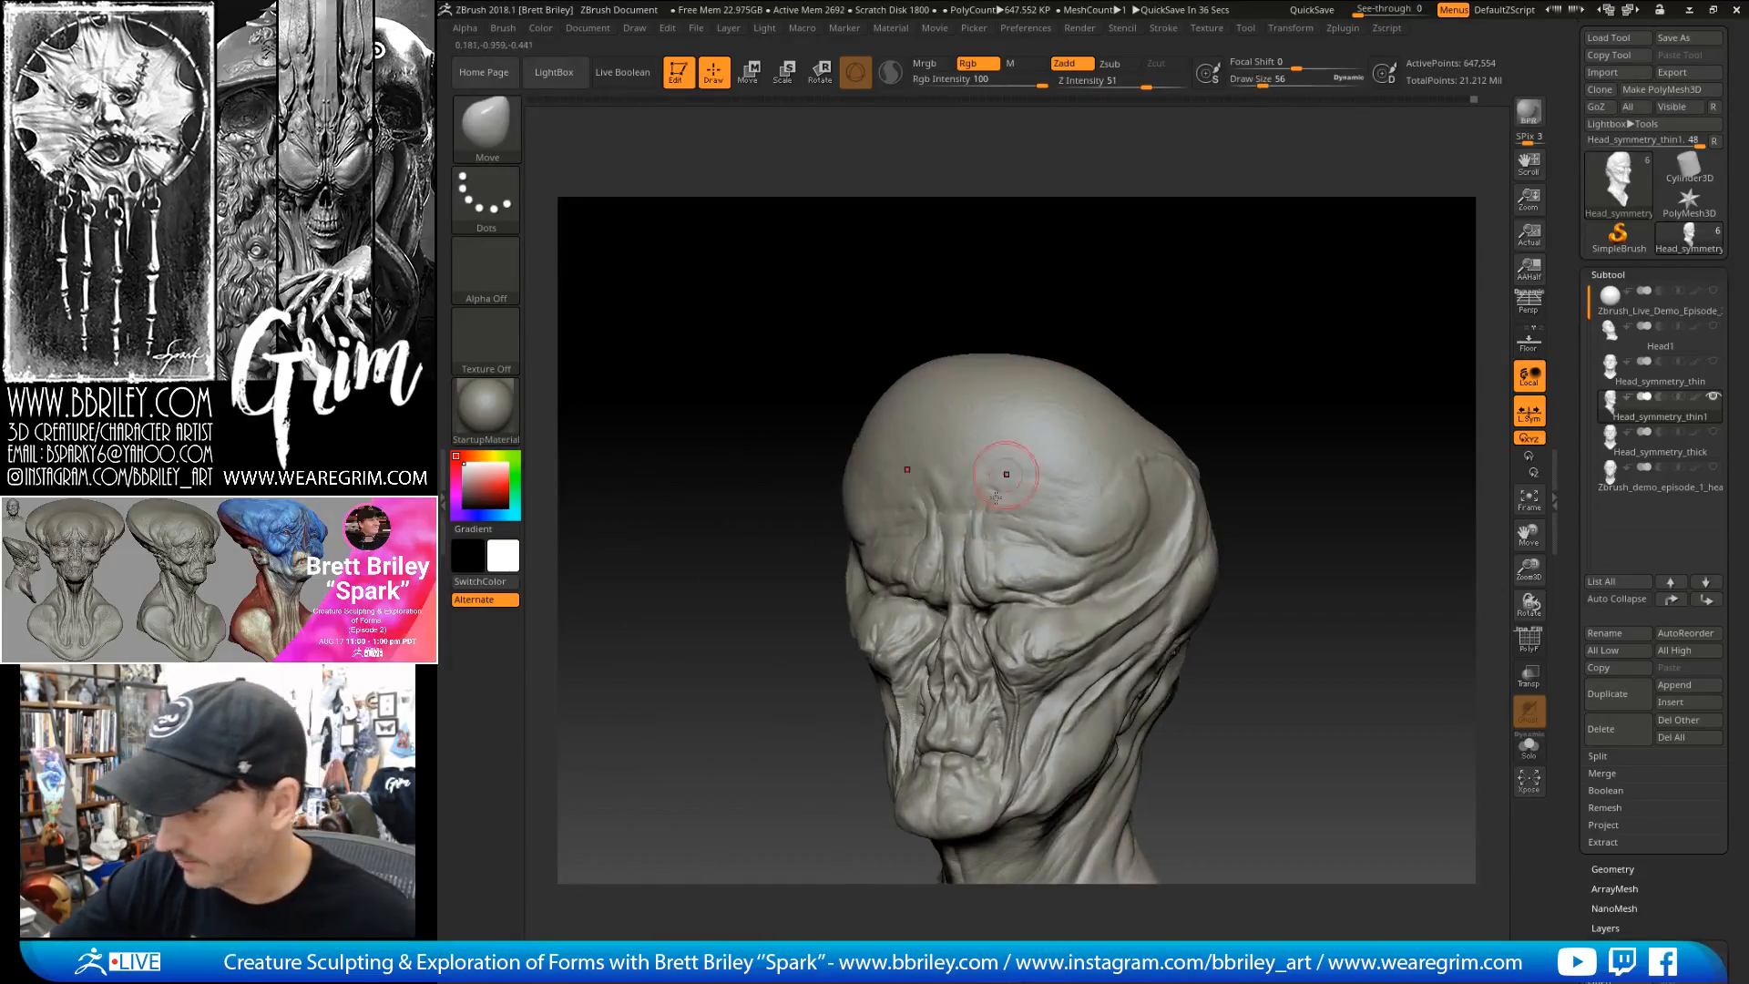
- Build up the forehead above the frown creases with the Clay brush at draw size 23
key("b")
key("c")
key("l")
key("bracketleft")
key("bracketleft")
key("bracketleft")
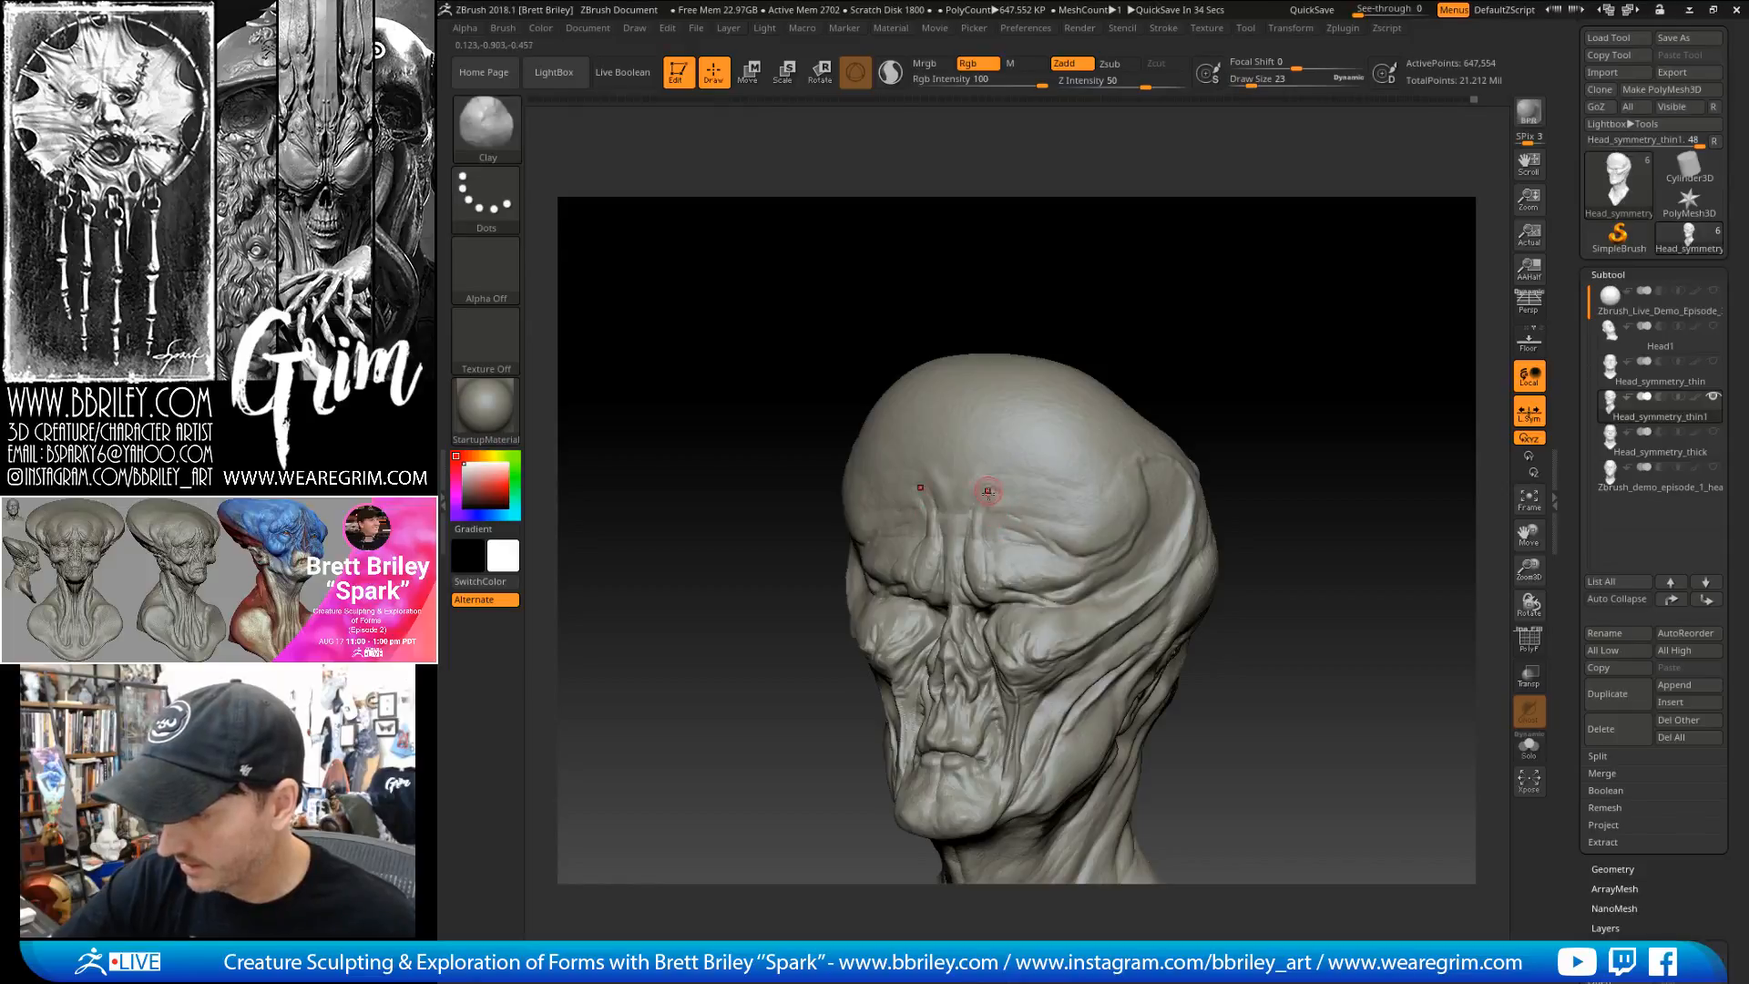
- Swell the folds at the upper ends of the frown creases with the Inflat brush at draw size 23, smoothing the surrounding surface
key("b")
key("i")
key("n")
key("bracketleft")
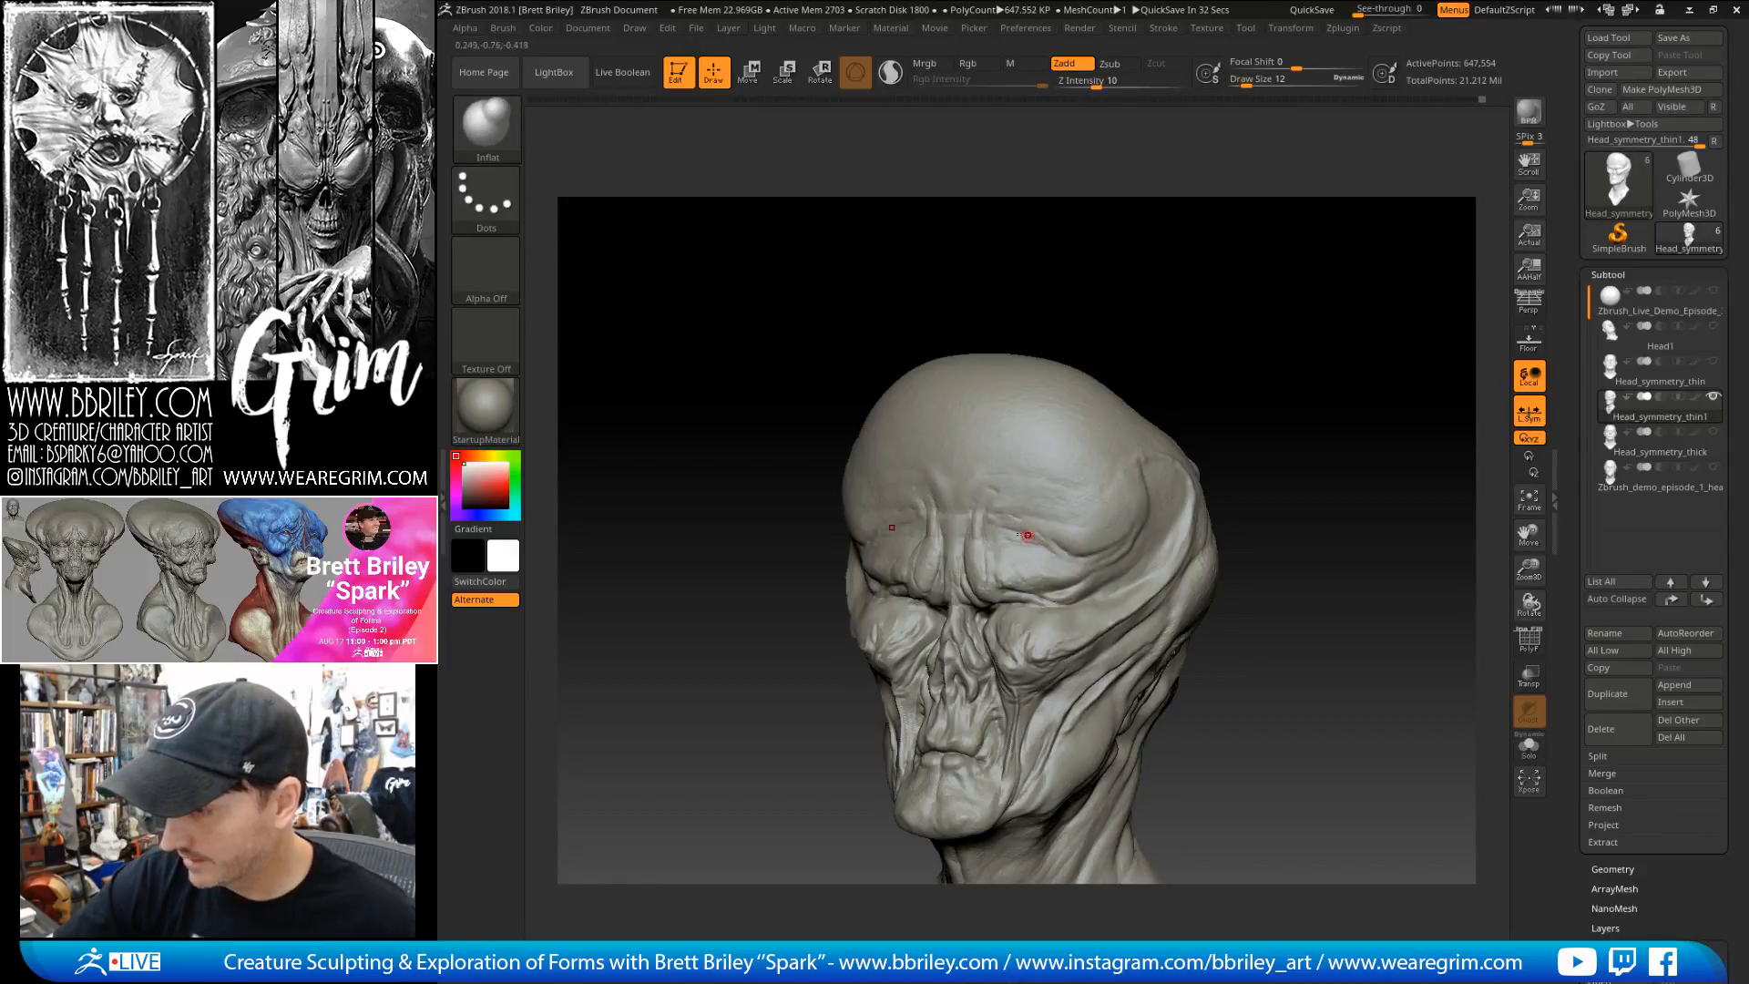
key("bracketright")
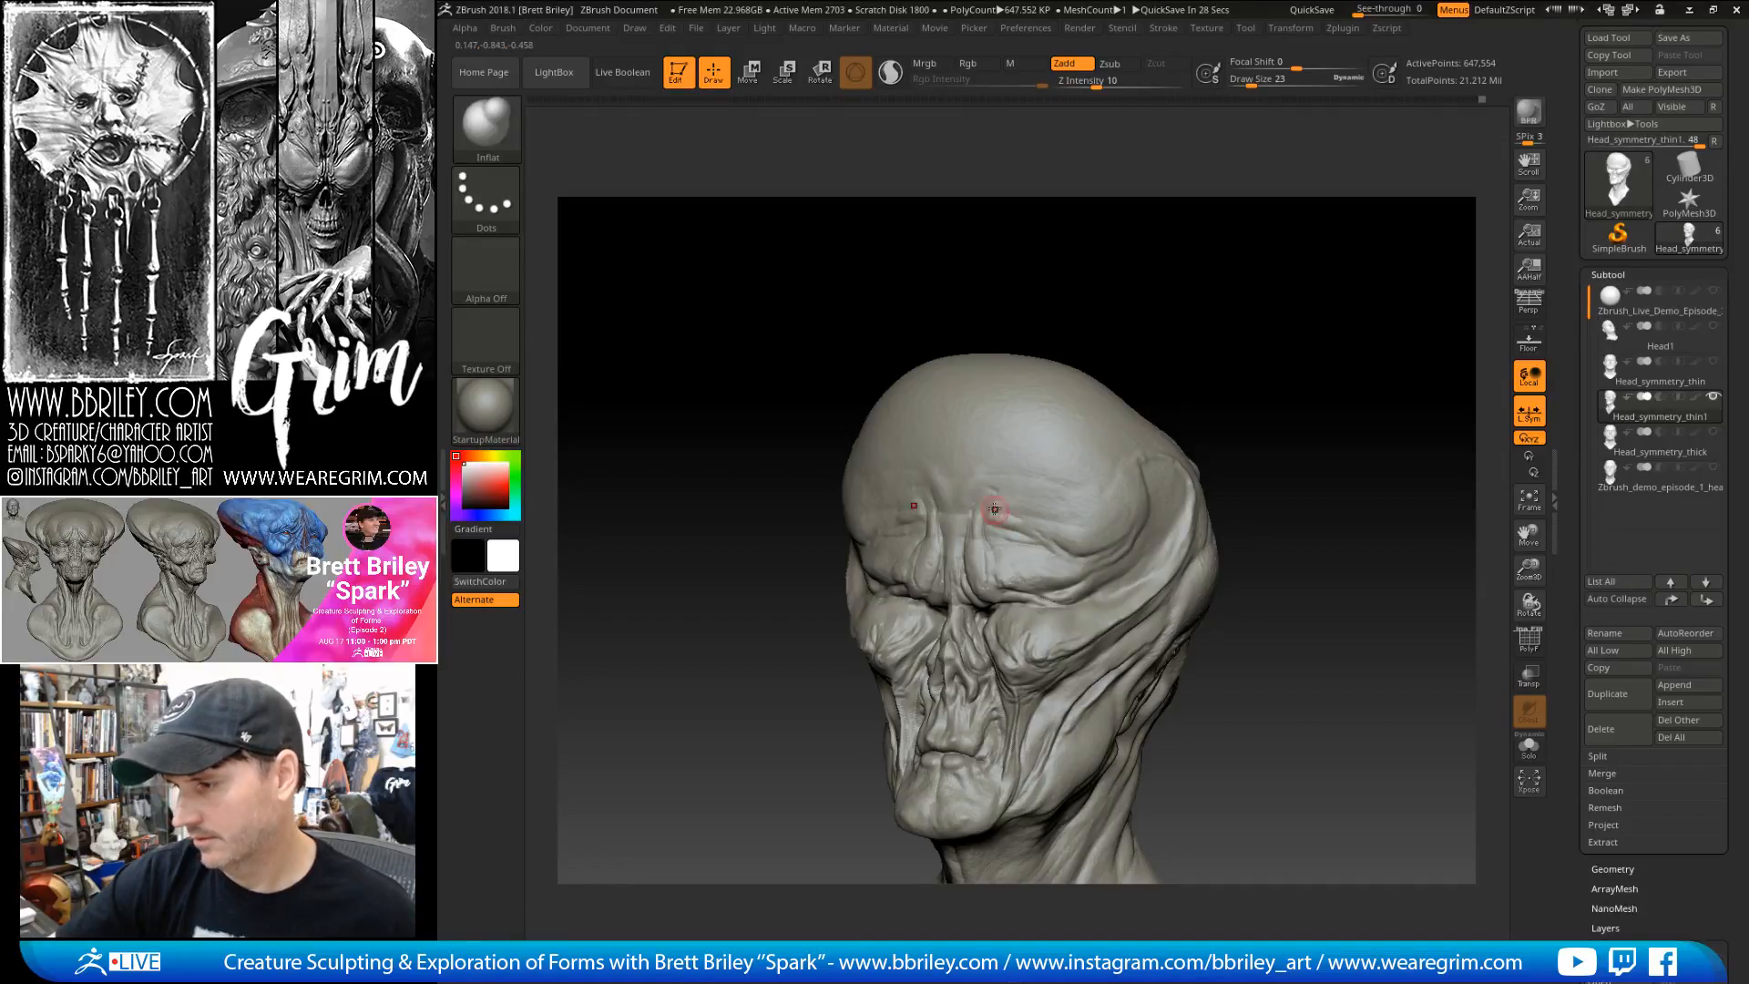
left_click_drag(1123, 290, 976, 508, "shift")
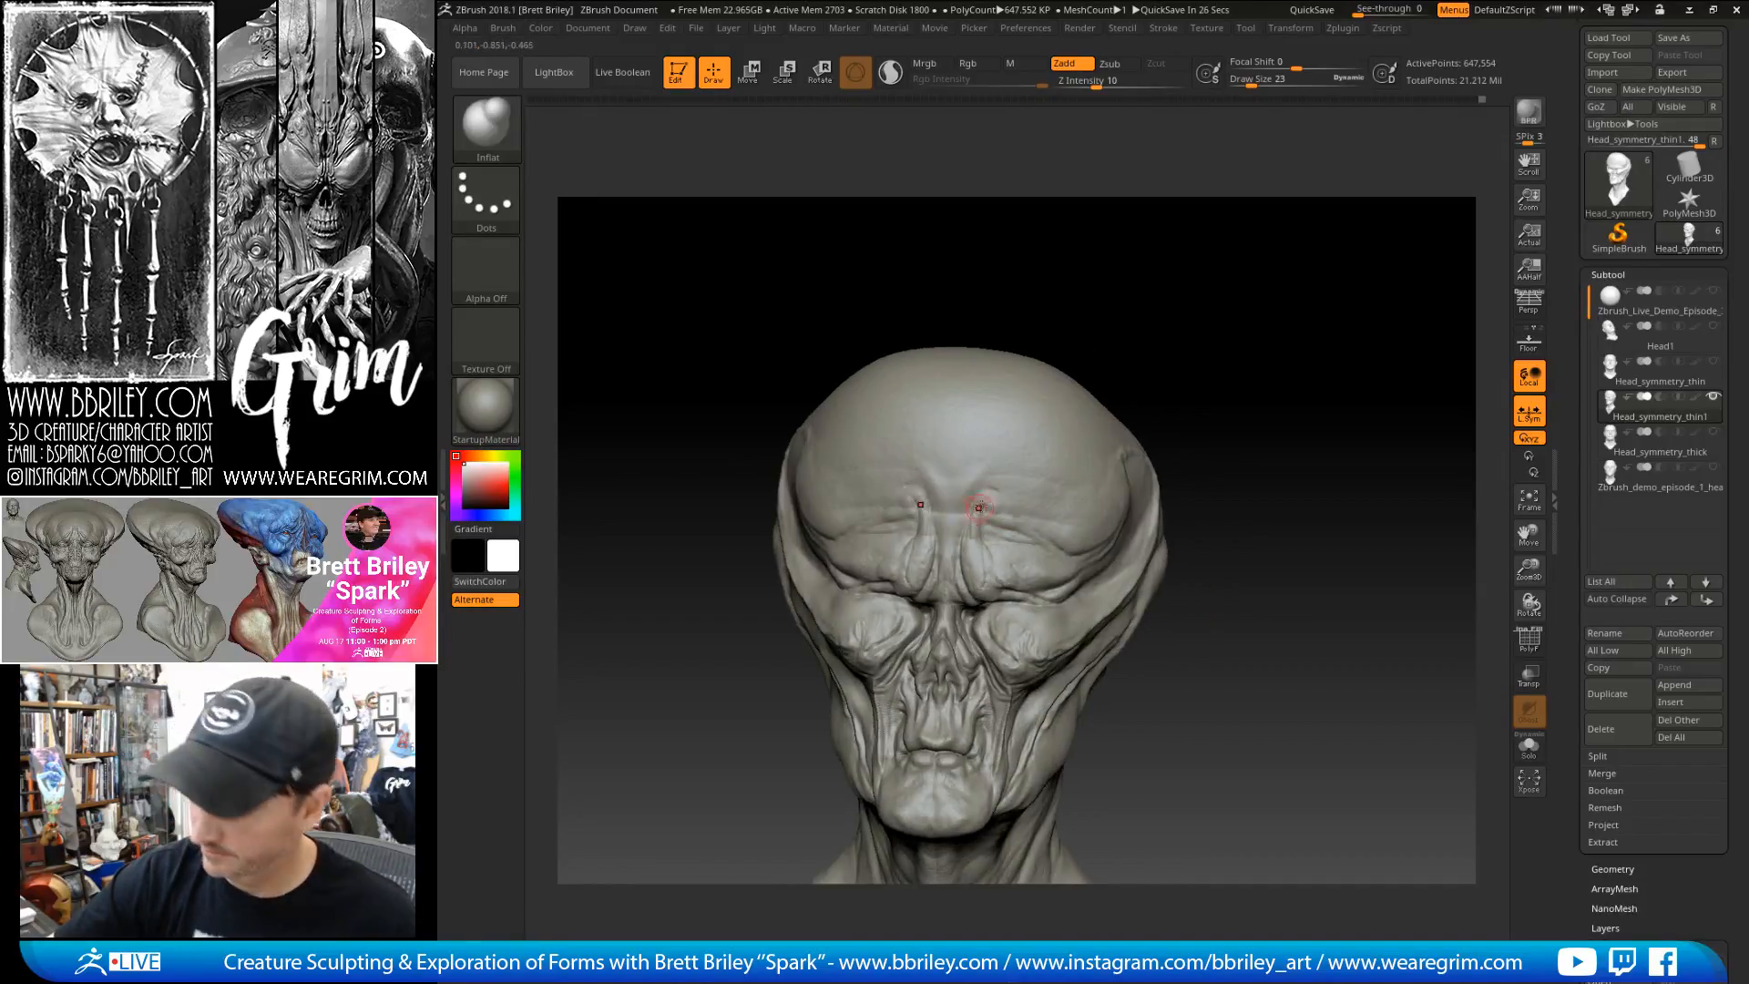
left_click_drag(1089, 333, 1039, 460, "shift")
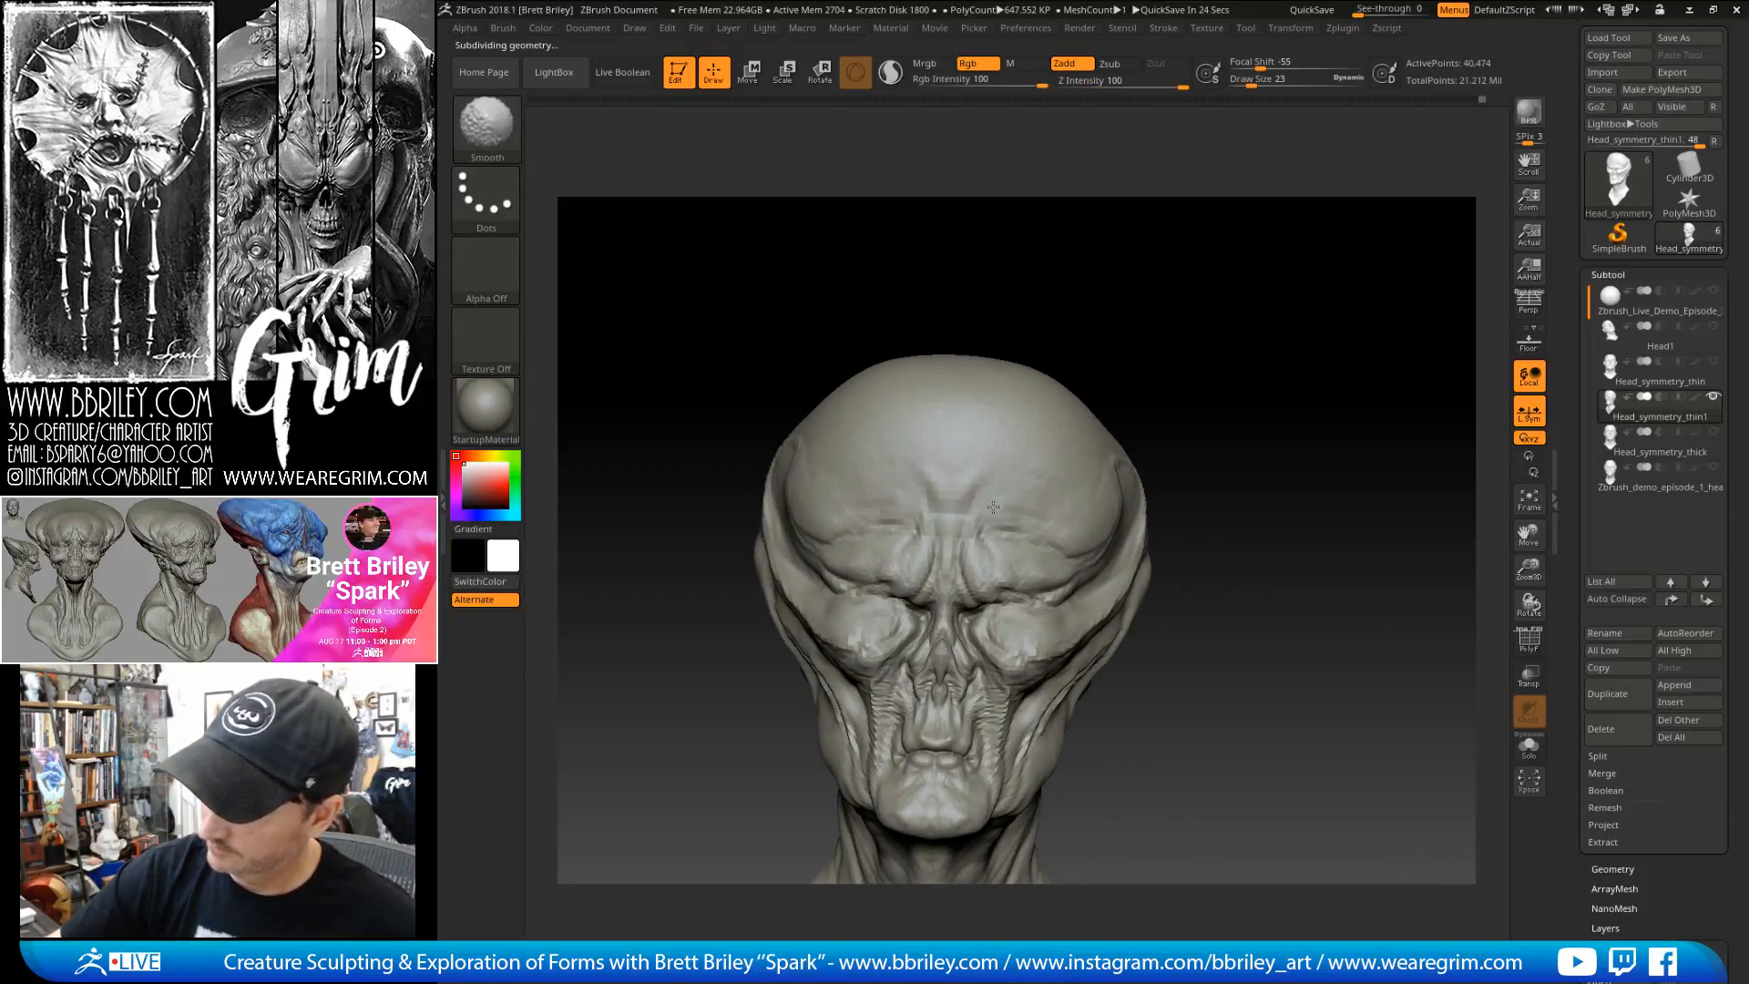
- Raise the head to the 2.59-million-point subdivision level and fill the upper frown folds with the Clay brush at draw size 13
mouse_move(1048, 350)
left_mouse_down()
mouse_move(1058, 331)
mouse_move(1162, 340)
mouse_move(1261, 274)
mouse_move(1227, 432)
mouse_move(1245, 429)
mouse_move(1184, 408)
left_mouse_up()
key("d")
key("1")
left_click_drag(989, 421, 996, 424)
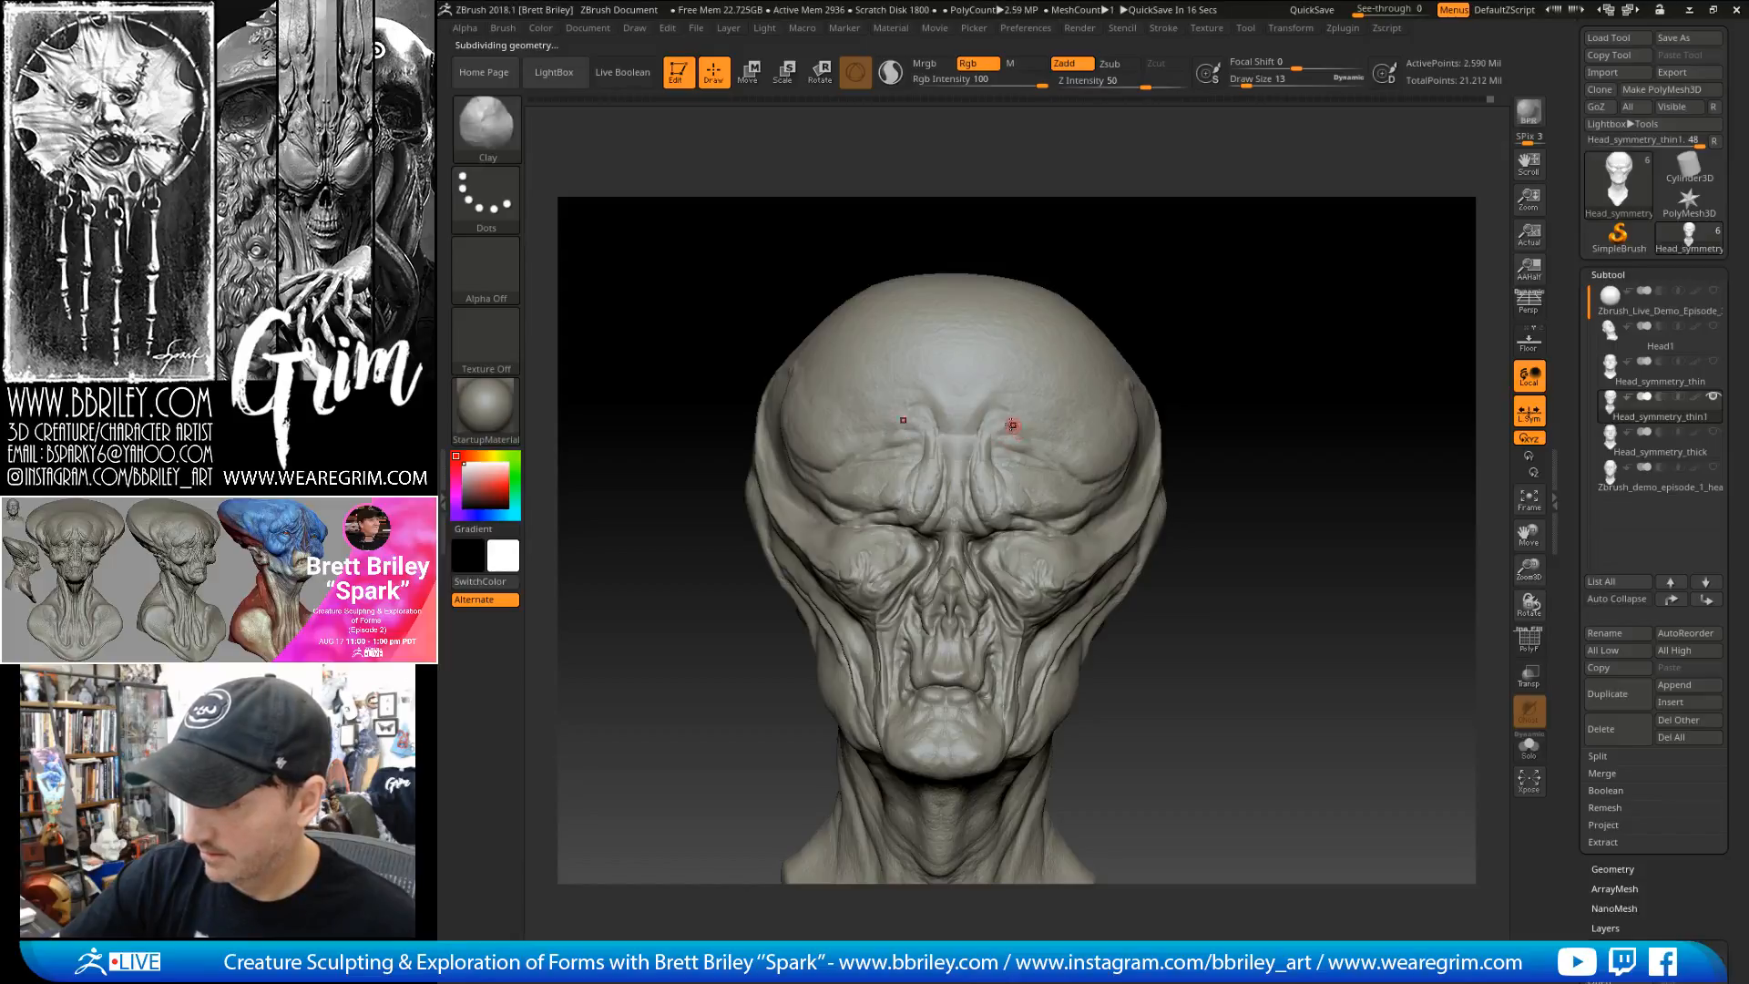
- Add volume around the nostrils with the Clay brush at draw size 10
mouse_move(1211, 346)
left_mouse_down()
mouse_move(1249, 351)
mouse_move(1275, 433)
mouse_move(1300, 449)
mouse_move(1288, 422)
mouse_move(861, 601)
left_mouse_up()
key("b")
key("d")
key("s")
key("b")
key("c")
key("l")
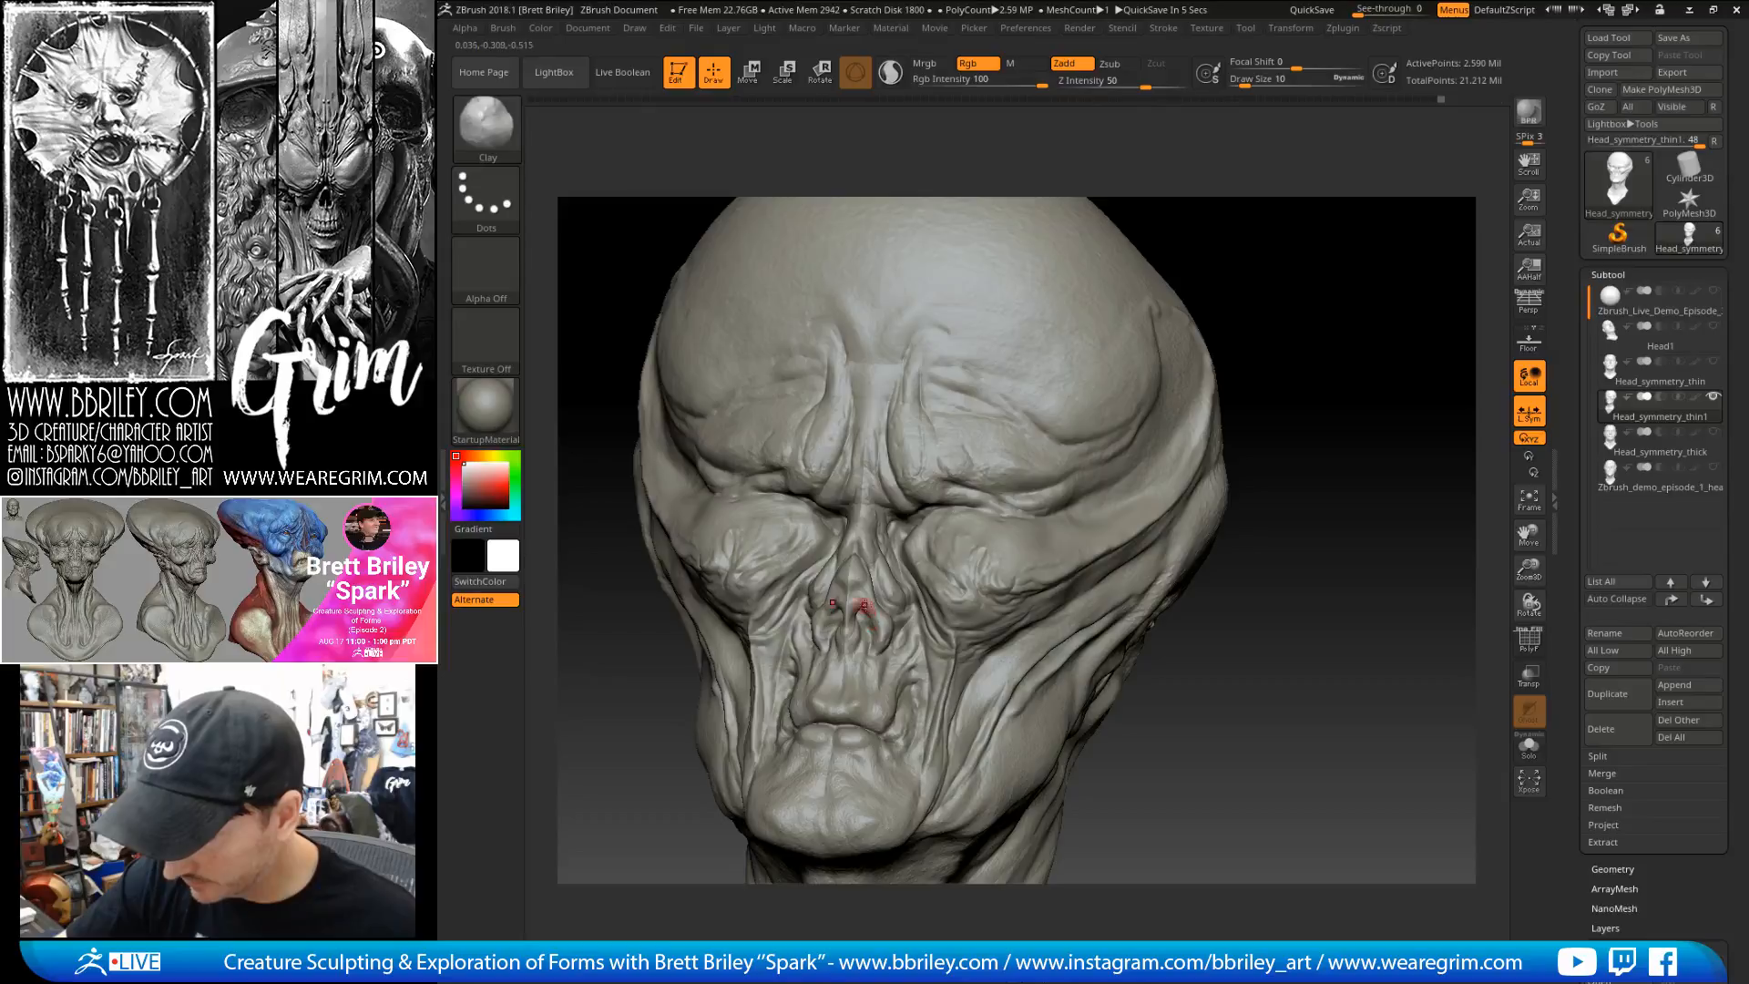
- Sharpen the creases around the nostrils with the DamStandard brush at draw size 10
key("b")
key("d")
key("s")
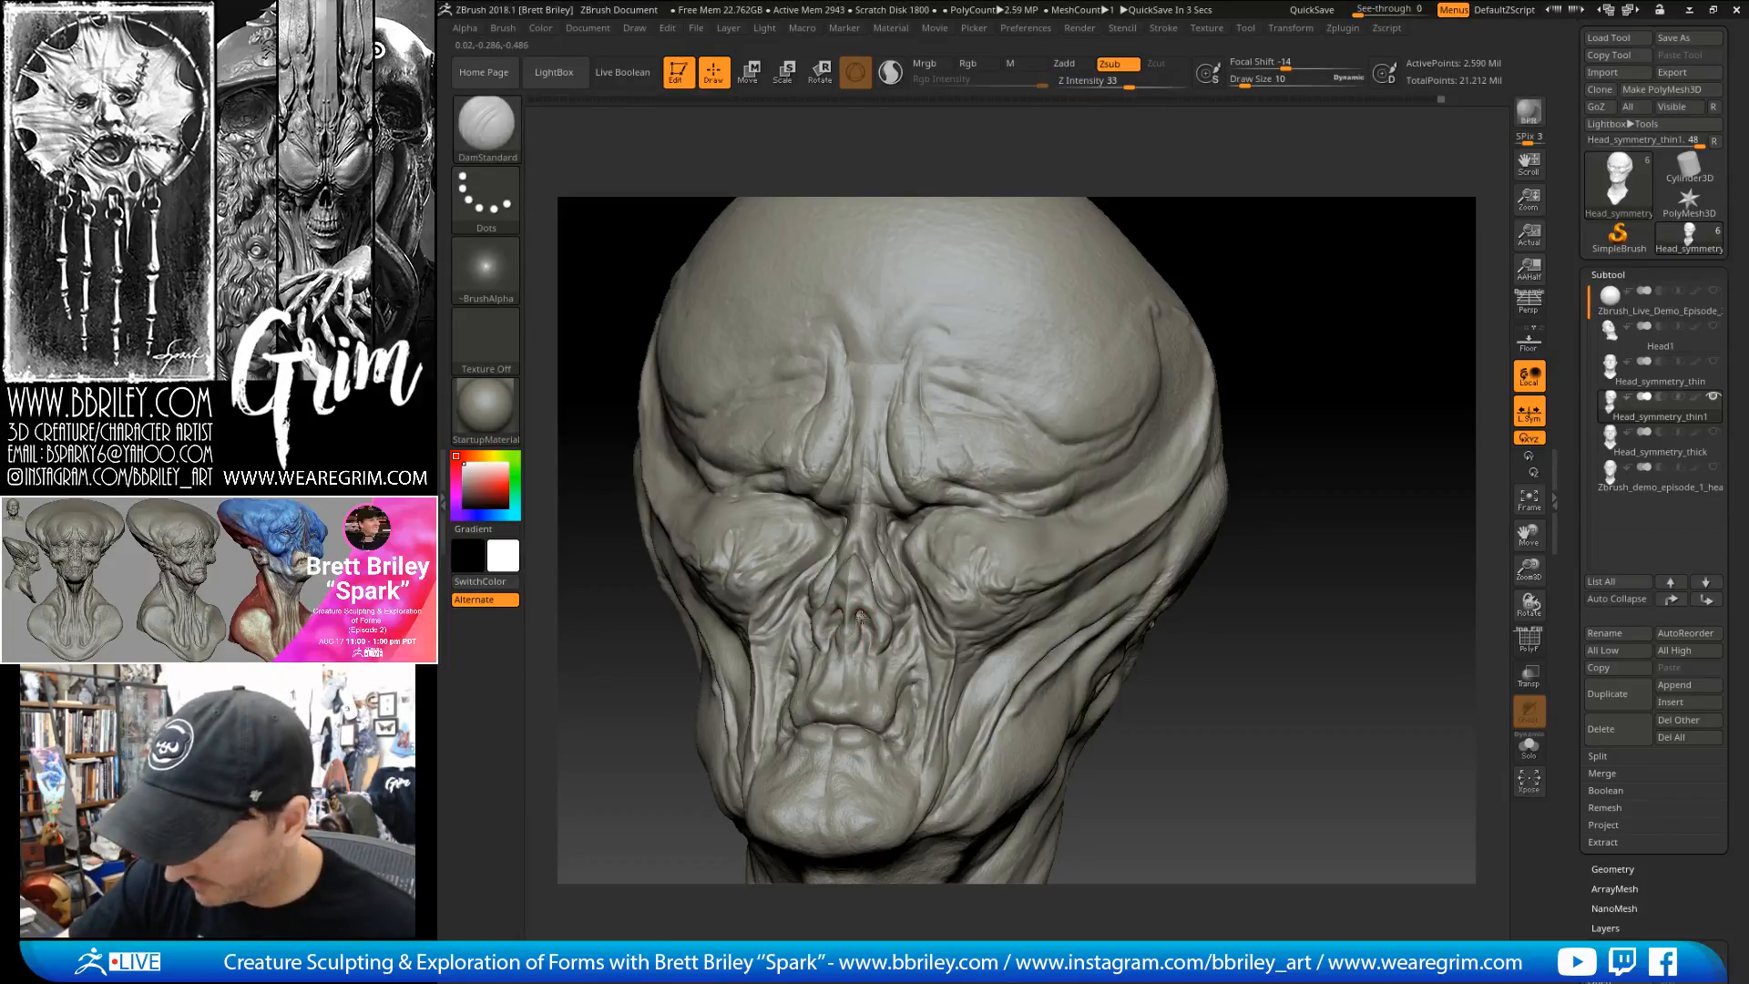
left_click_drag(1271, 297, 1307, 290)
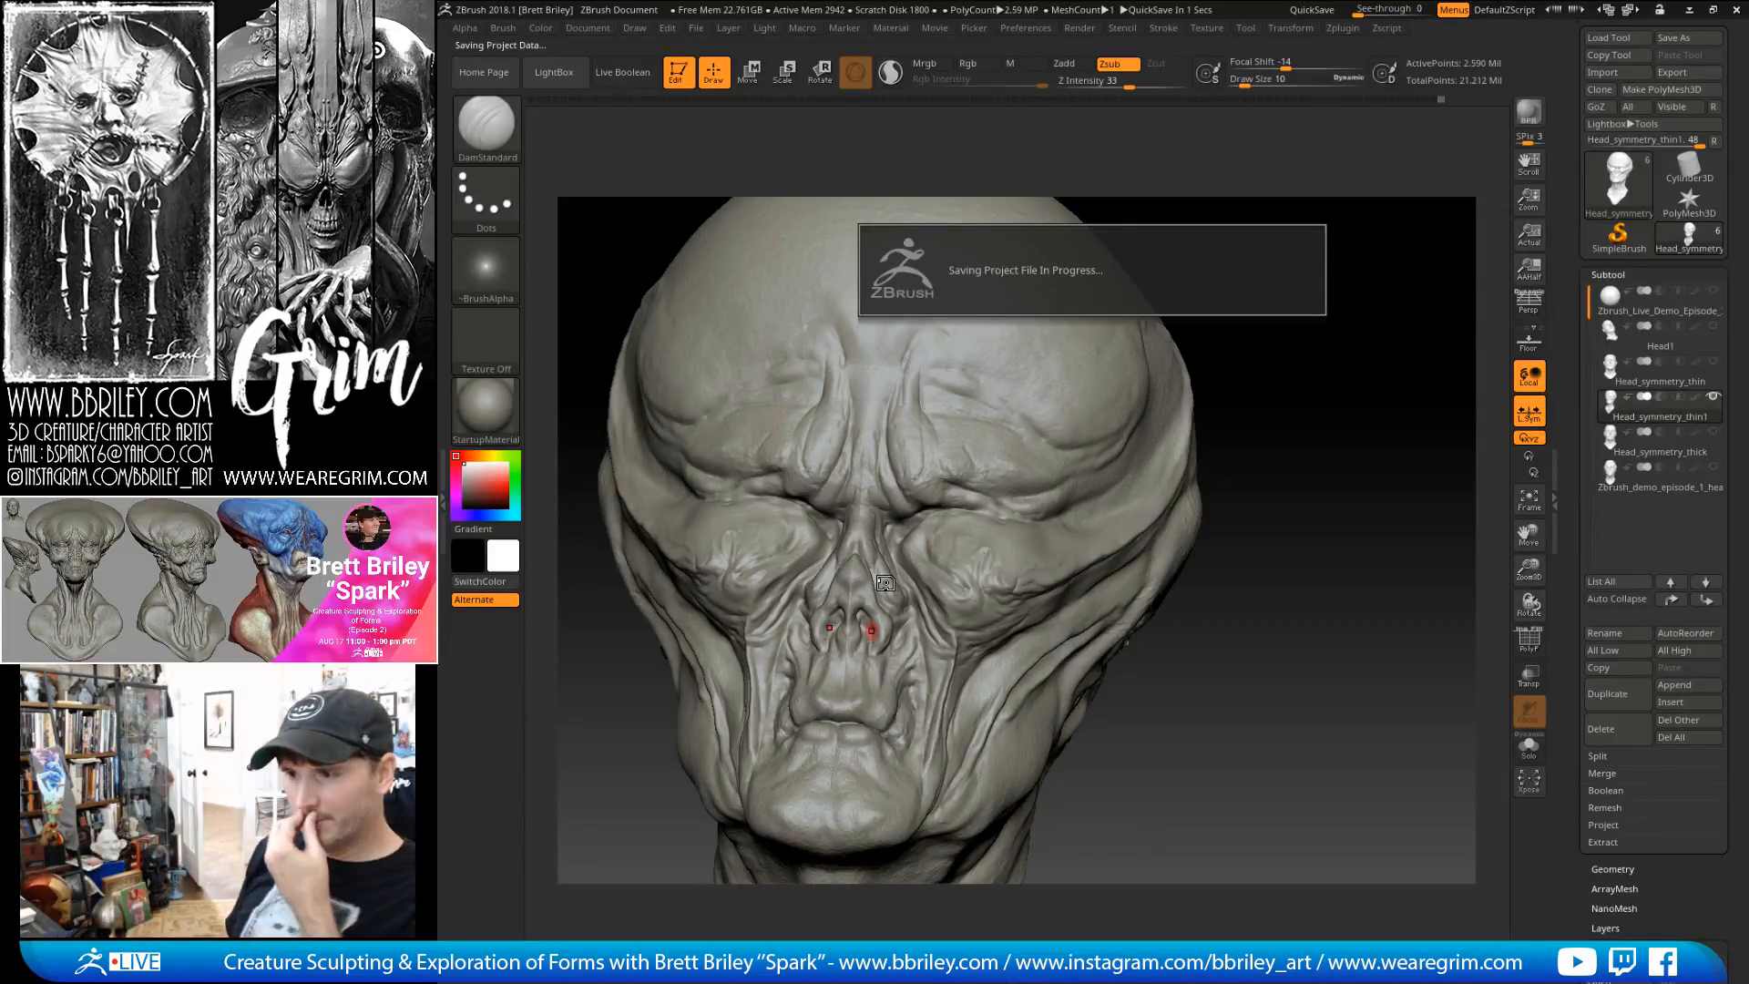
- Reshape the nostril area with the Move brush at draw size 29 on the 161,890-point subdivision level
key("b")
key("m")
key("v")
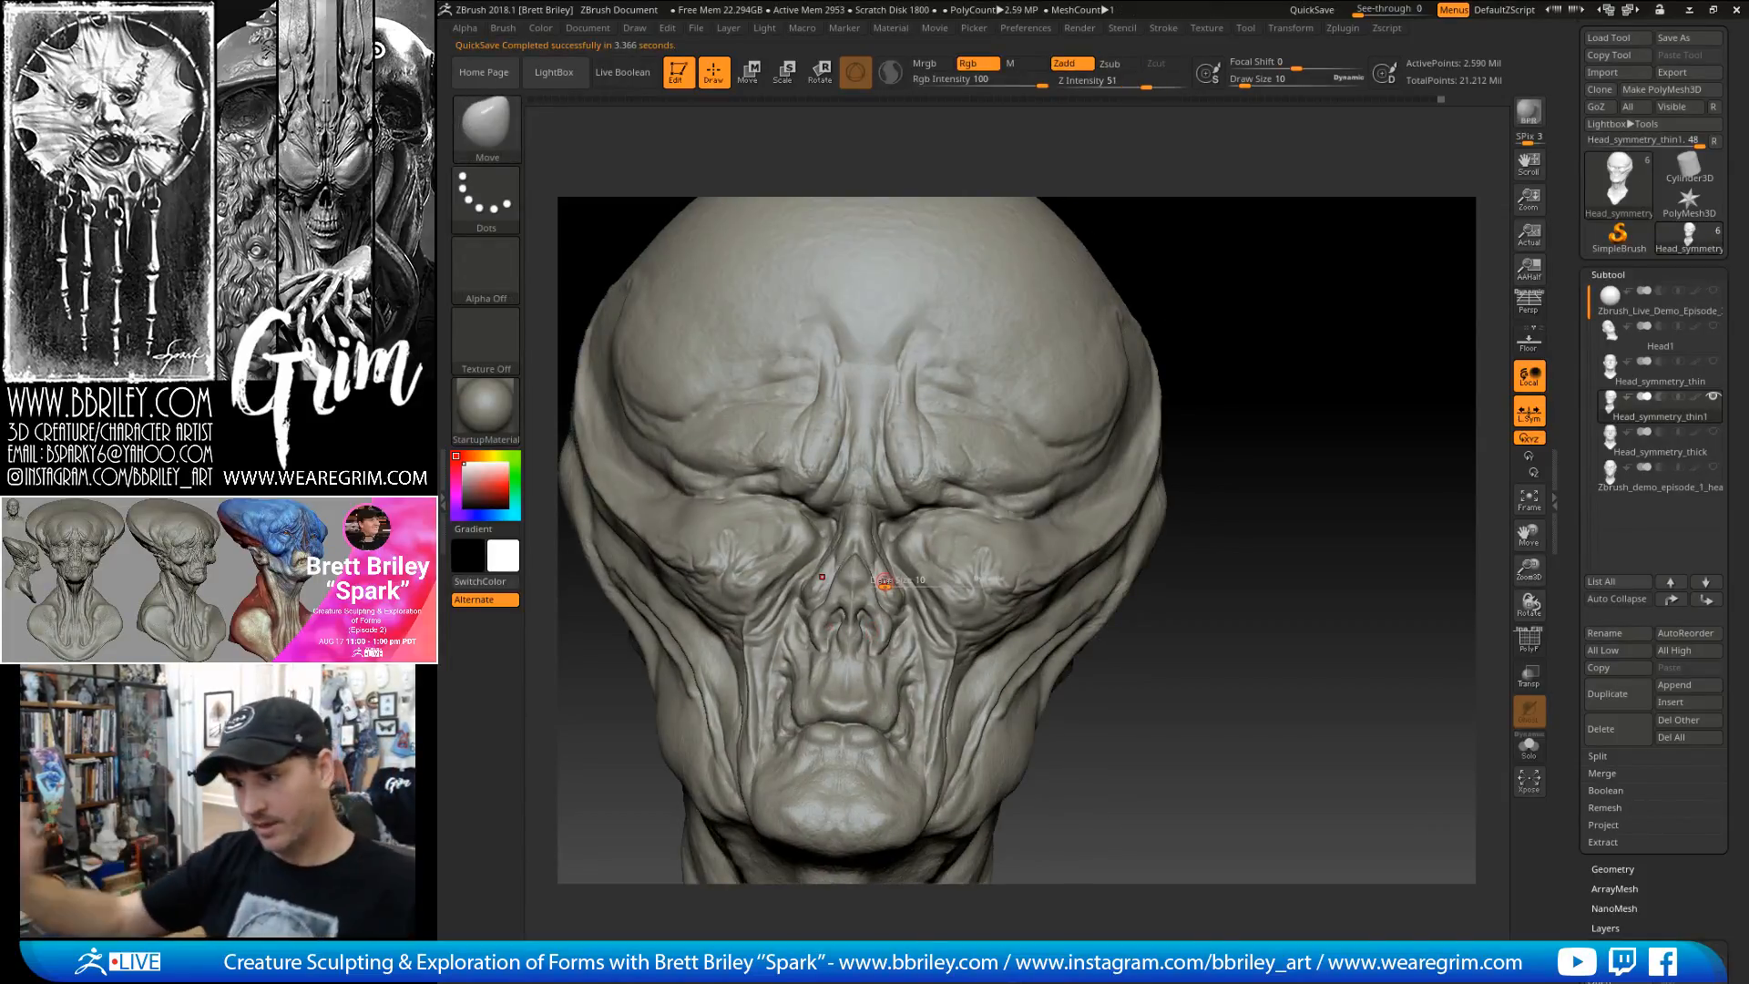
right_click_drag(889, 587, 899, 598, "shift")
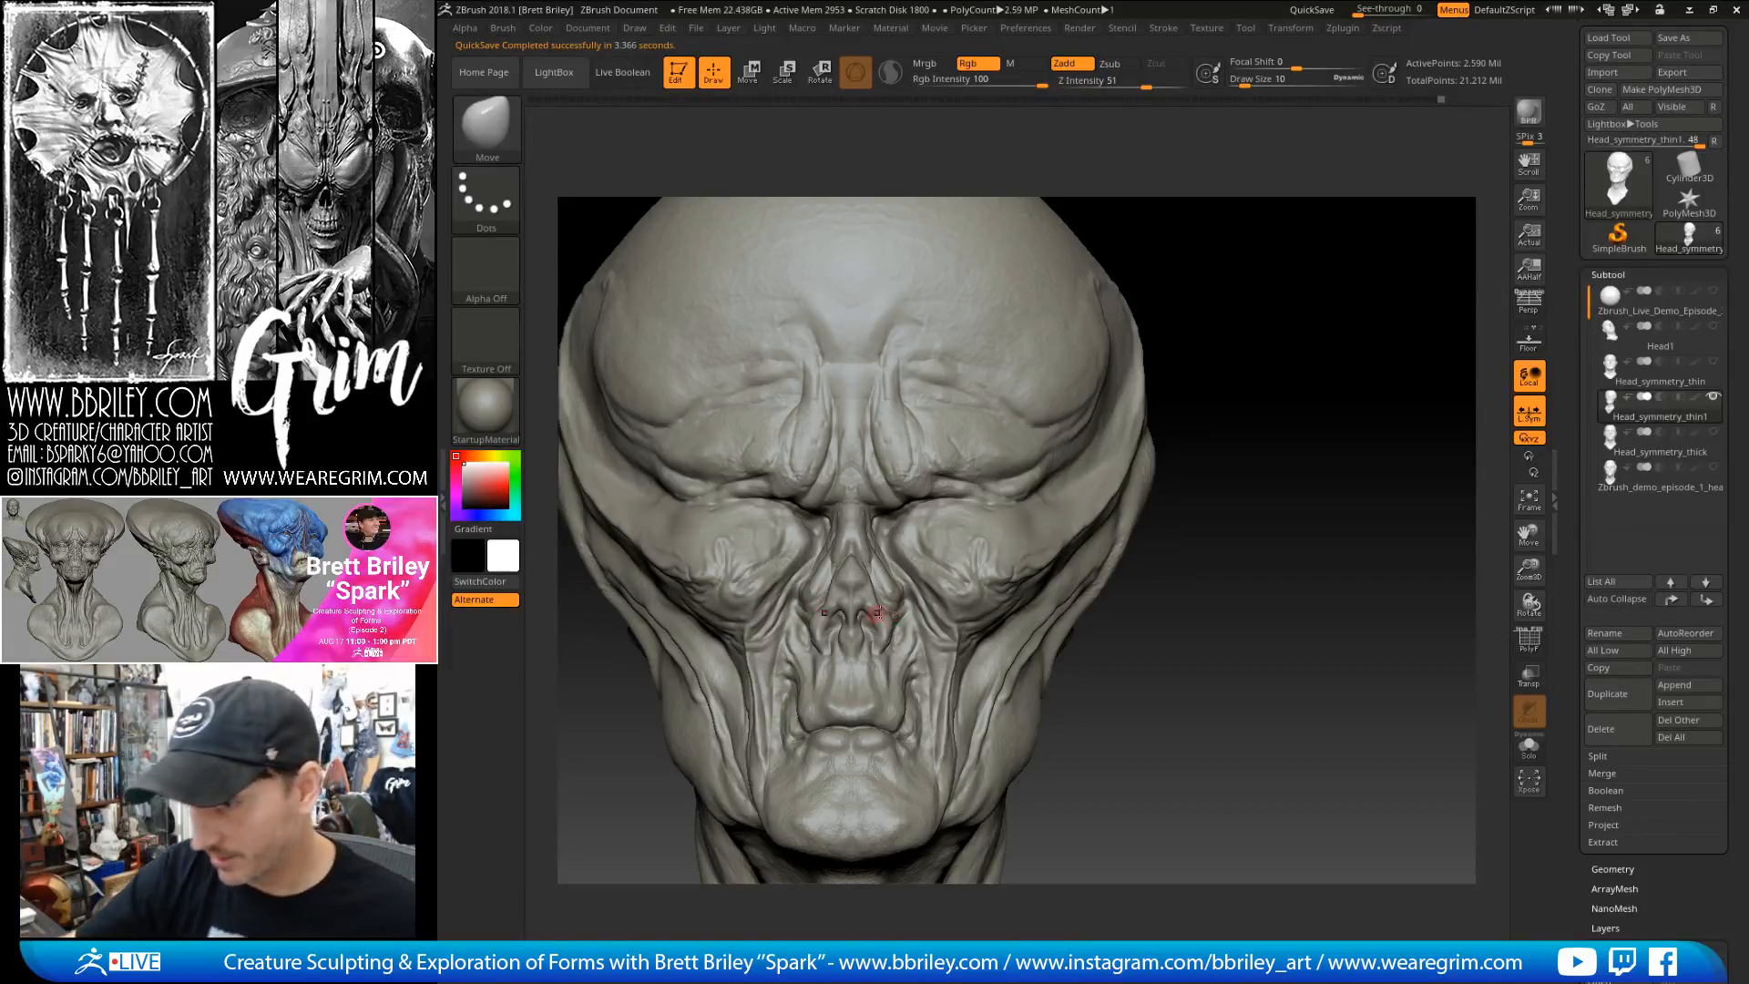
key("shift+d")
key("bracketright")
key("bracketright")
key("bracketright")
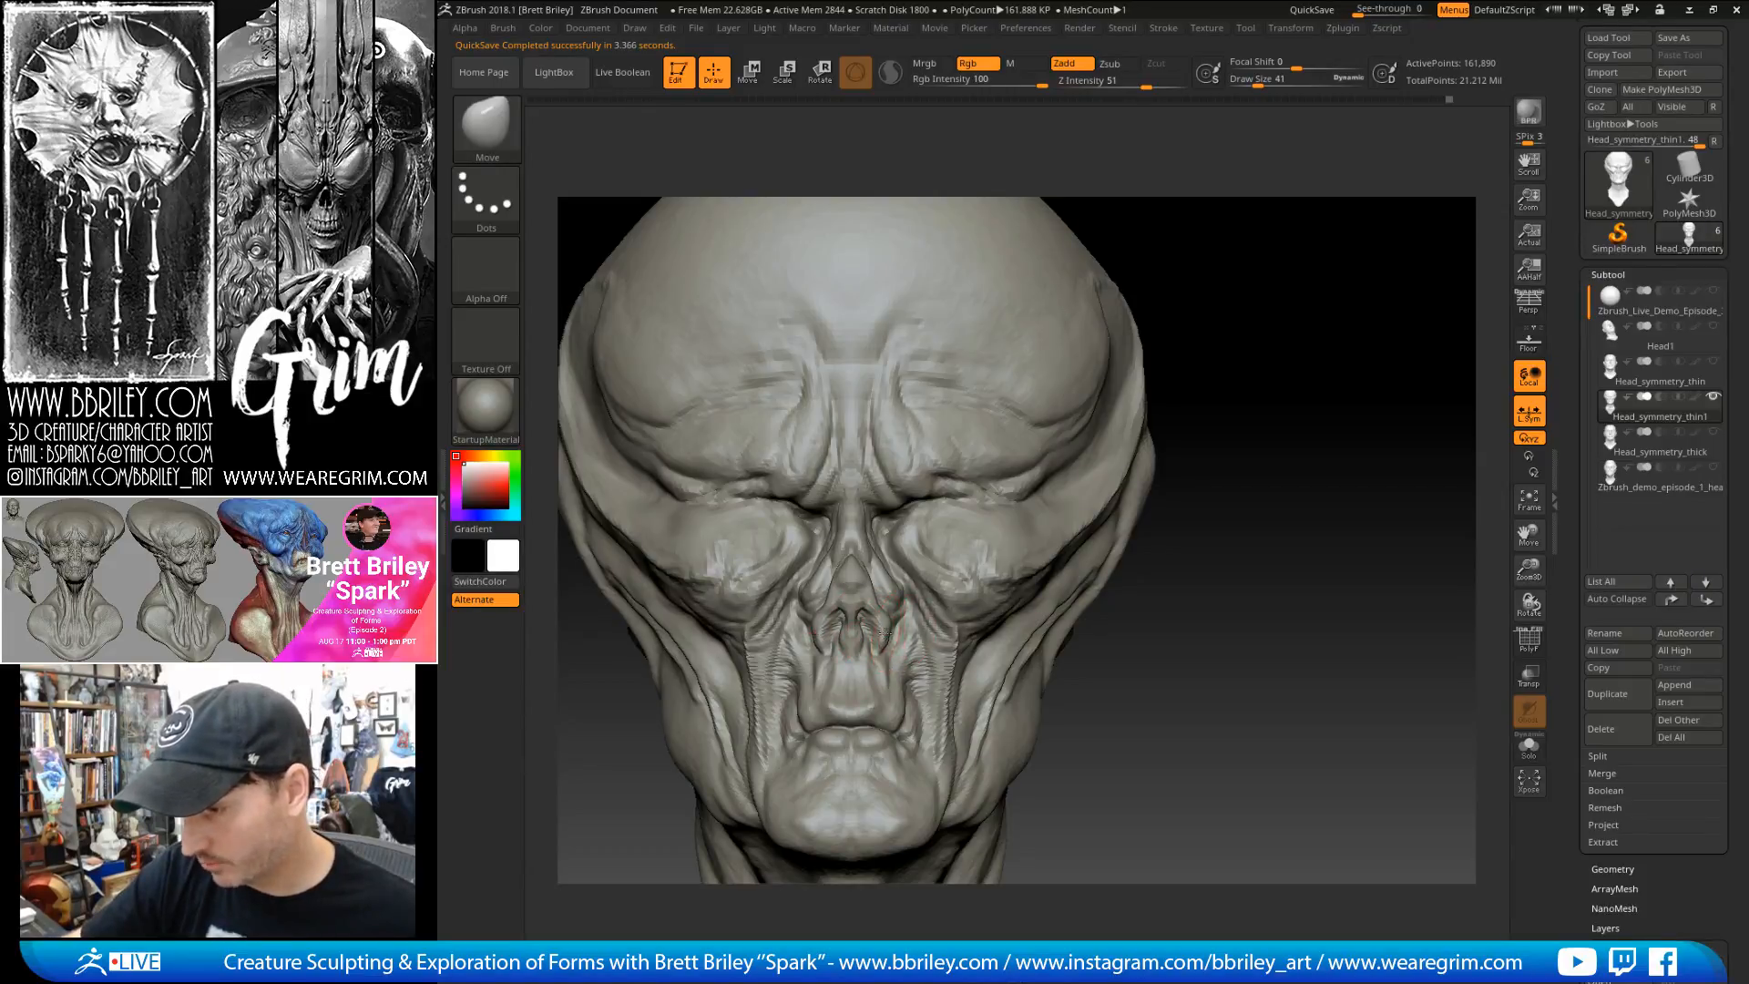
key("bracketleft")
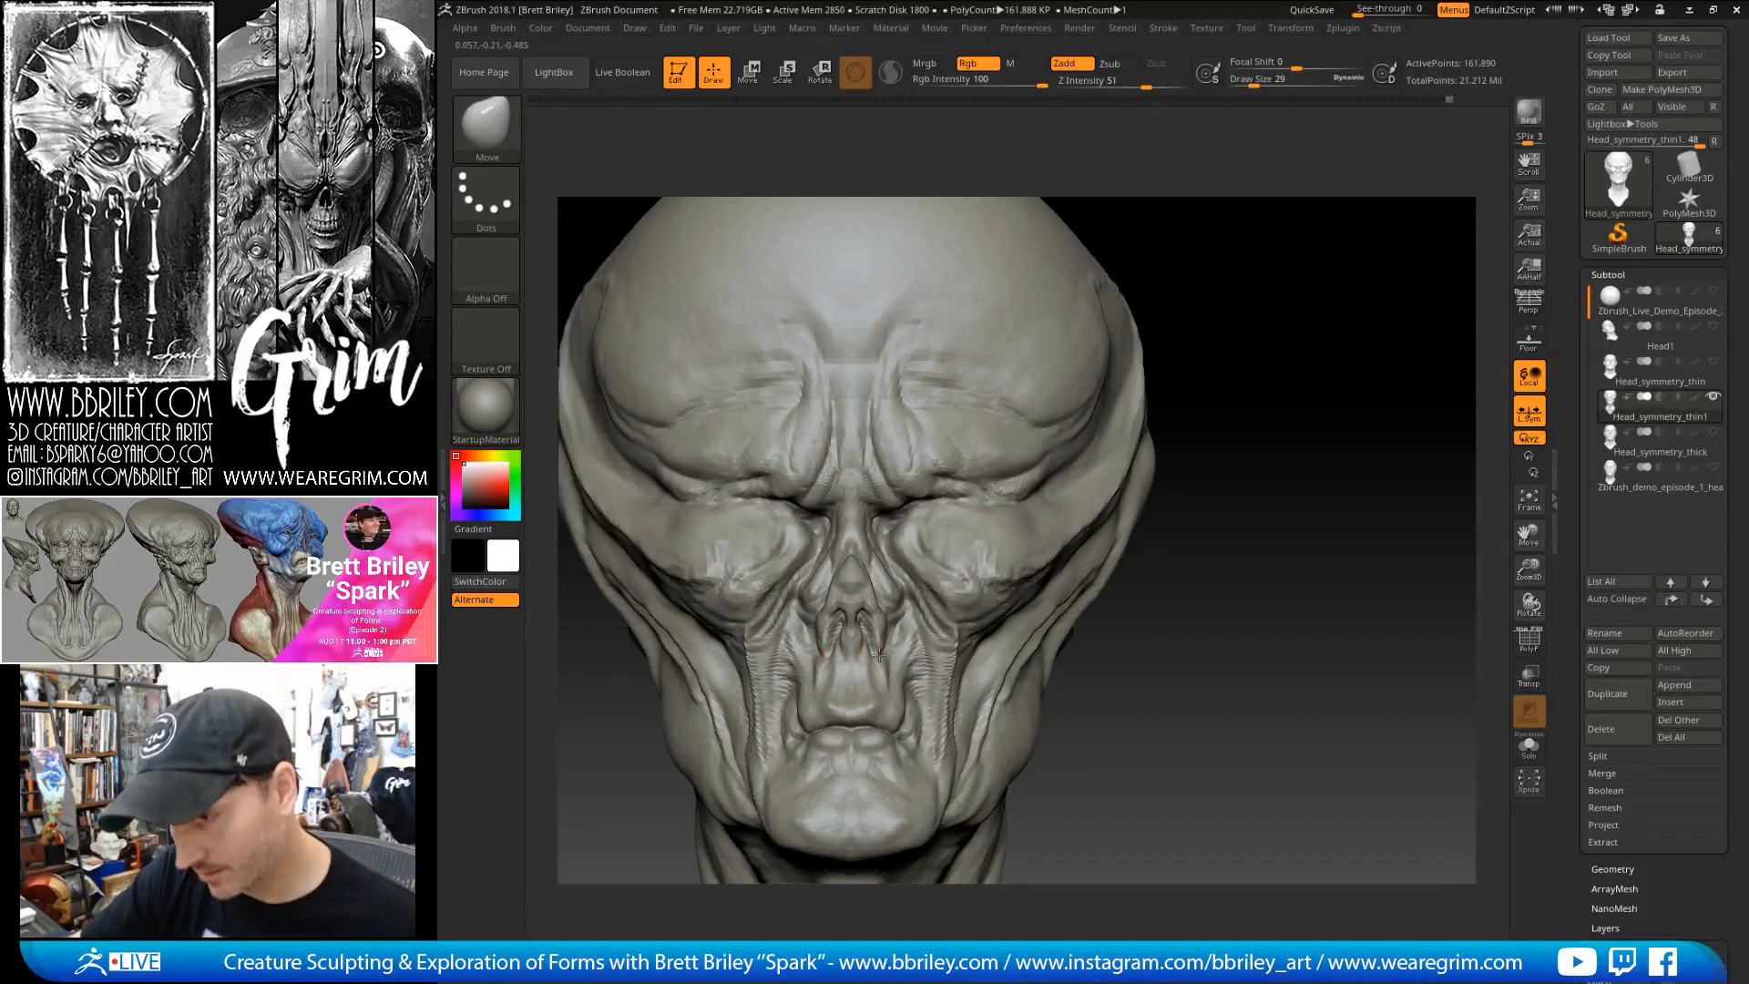
key("bracketleft")
mouse_move(1214, 614)
left_mouse_down()
mouse_move(1039, 538)
mouse_move(877, 635)
left_mouse_up()
- Refine the nose and nostril wings in profile with the Move brush at draw sizes 16 to 20
mouse_move(898, 609)
right_mouse_down()
mouse_move(1007, 571)
mouse_move(952, 591)
right_mouse_up()
mouse_move(1159, 478)
right_mouse_down()
mouse_move(1234, 391)
mouse_move(1273, 374)
mouse_move(1194, 407)
right_mouse_up()
key("b")
key("d")
key("s")
key("bracketleft")
key("b")
key("m")
key("v")
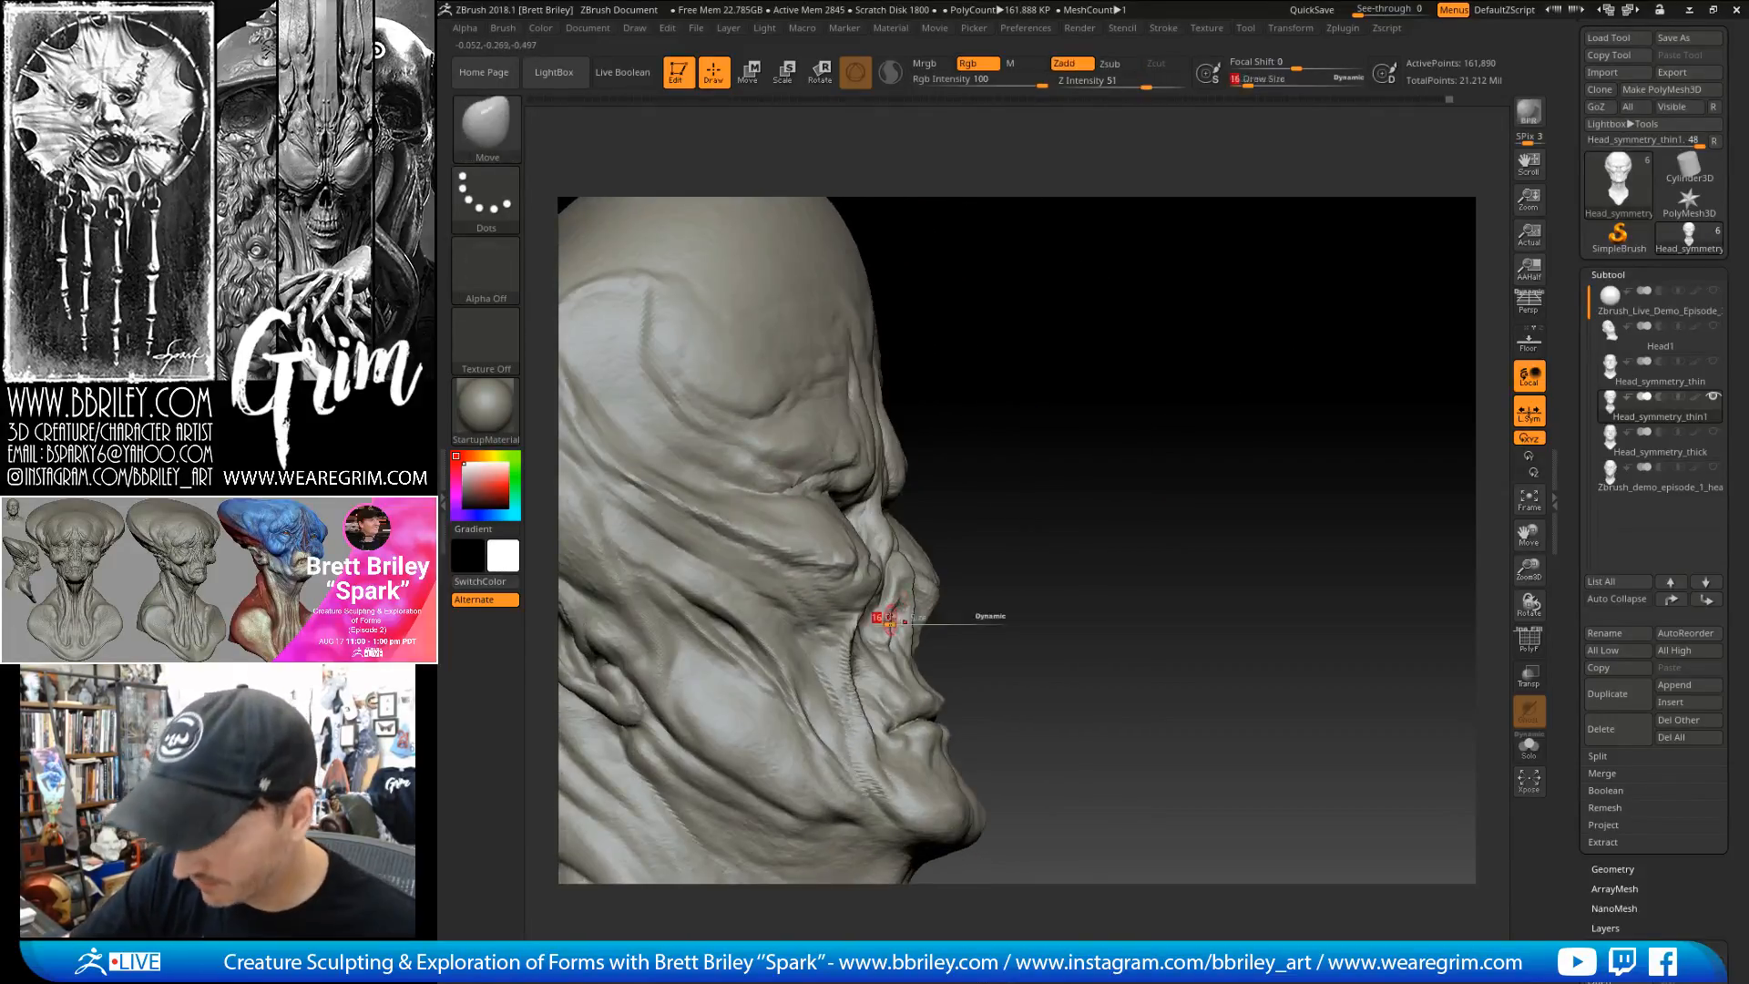
right_click_drag(1082, 471, 1050, 519)
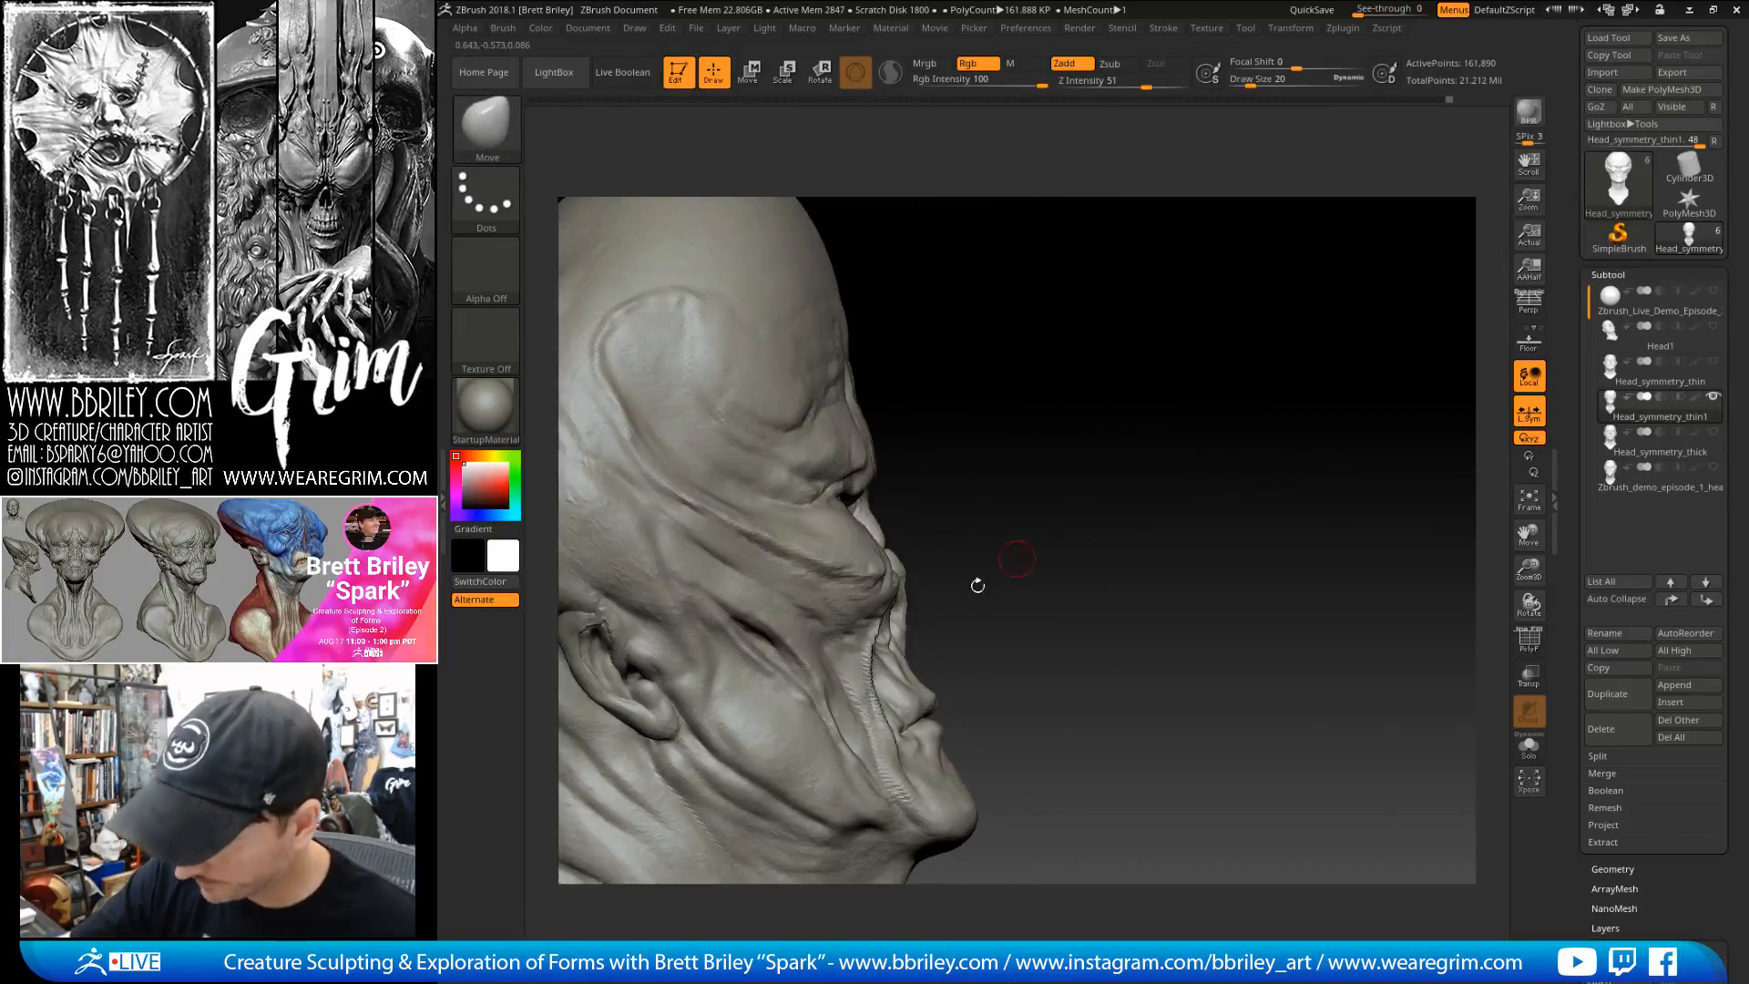
- Return the head to the 2.59-million-point subdivision level and define the nose creases with DamStandard at draw size 10
key("ctrl+d")
right_click_drag(885, 635, 1183, 520)
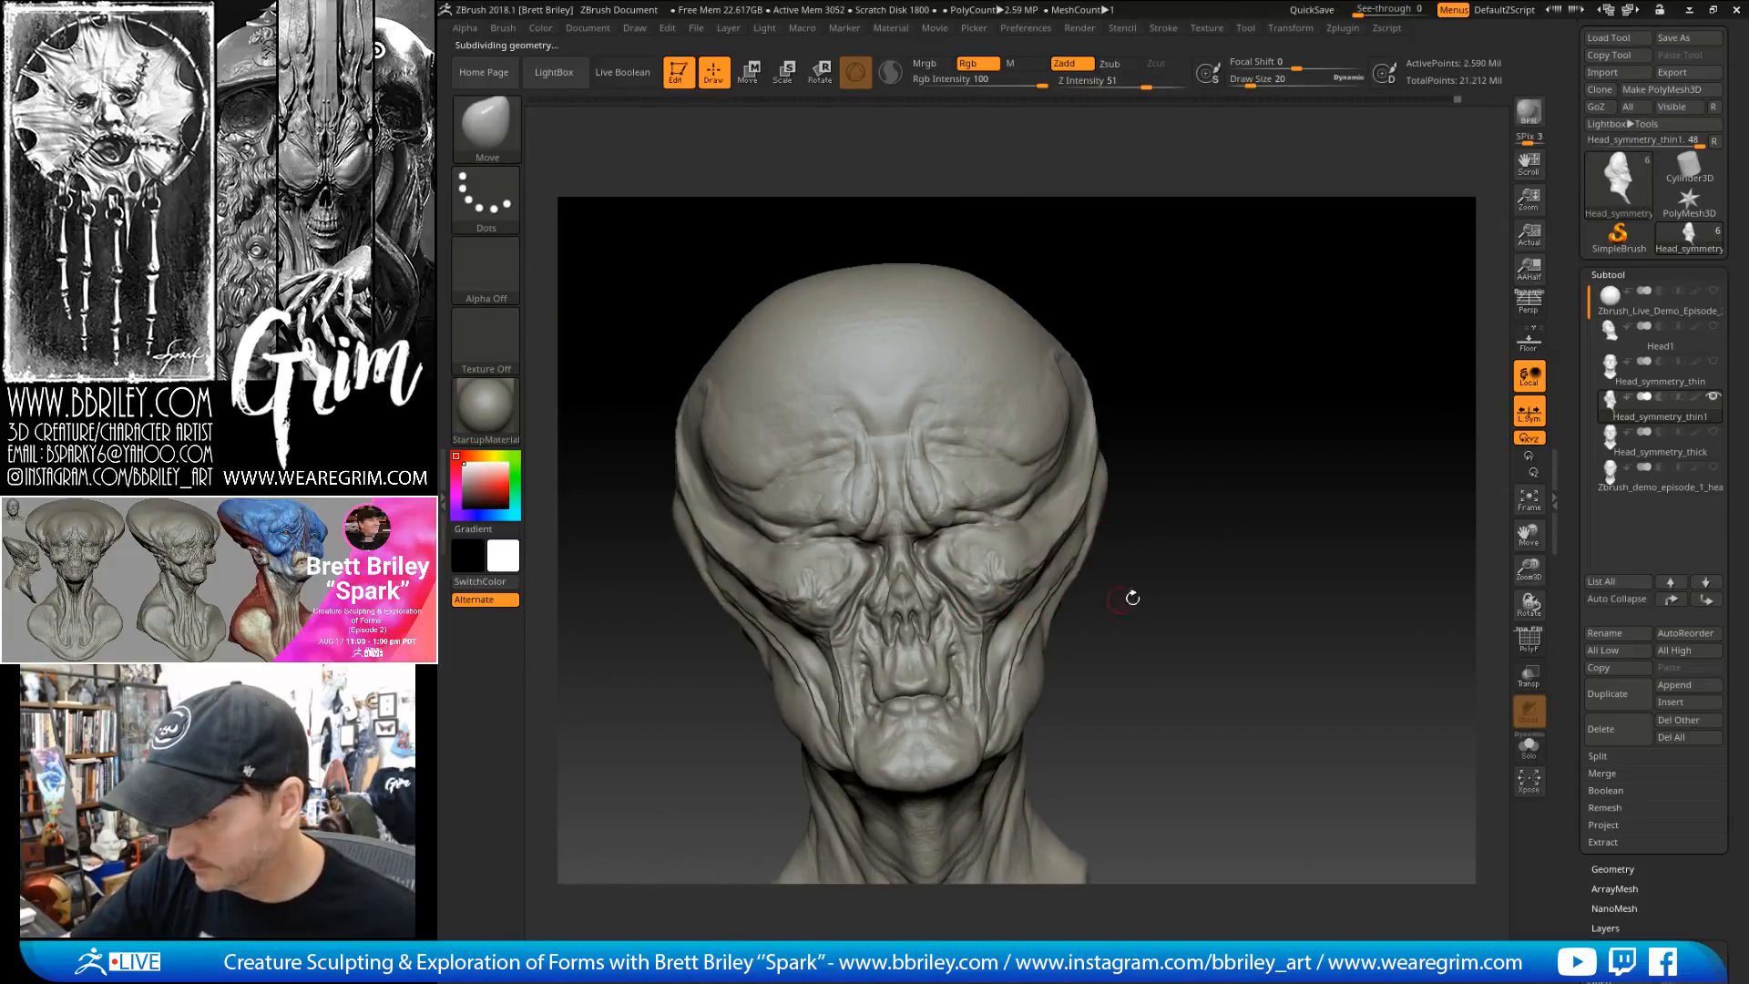
key("ctrl+d")
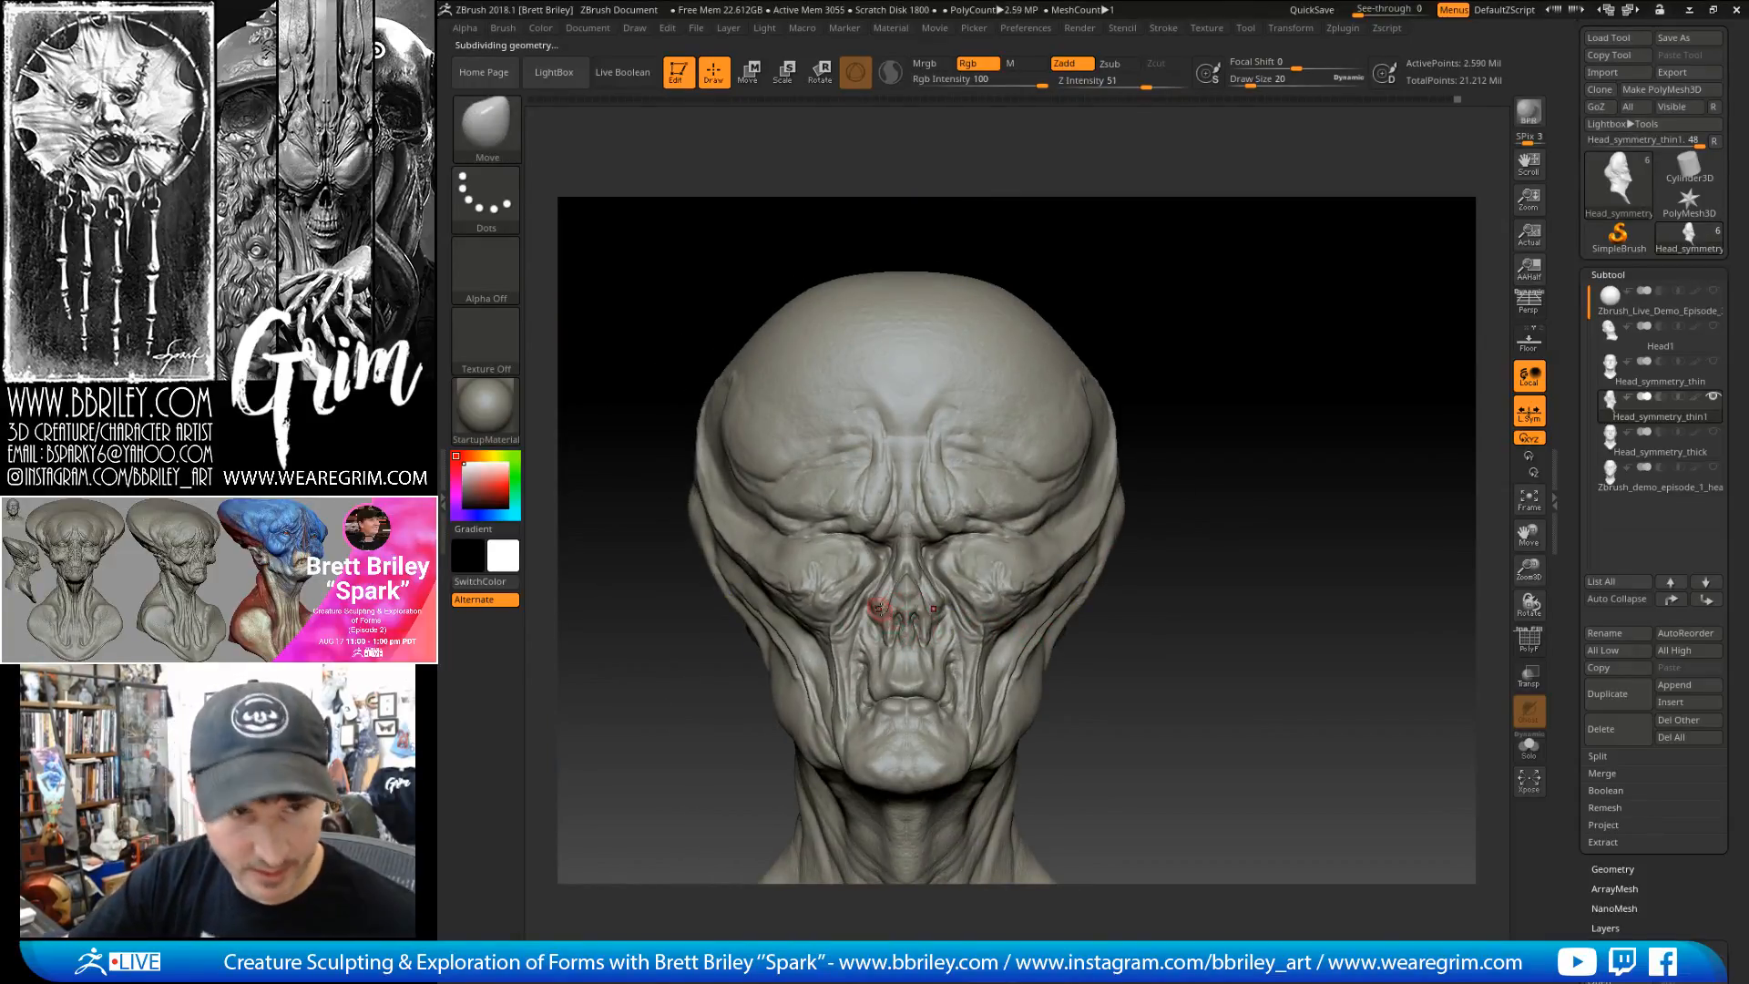
key("b")
key("d")
key("s")
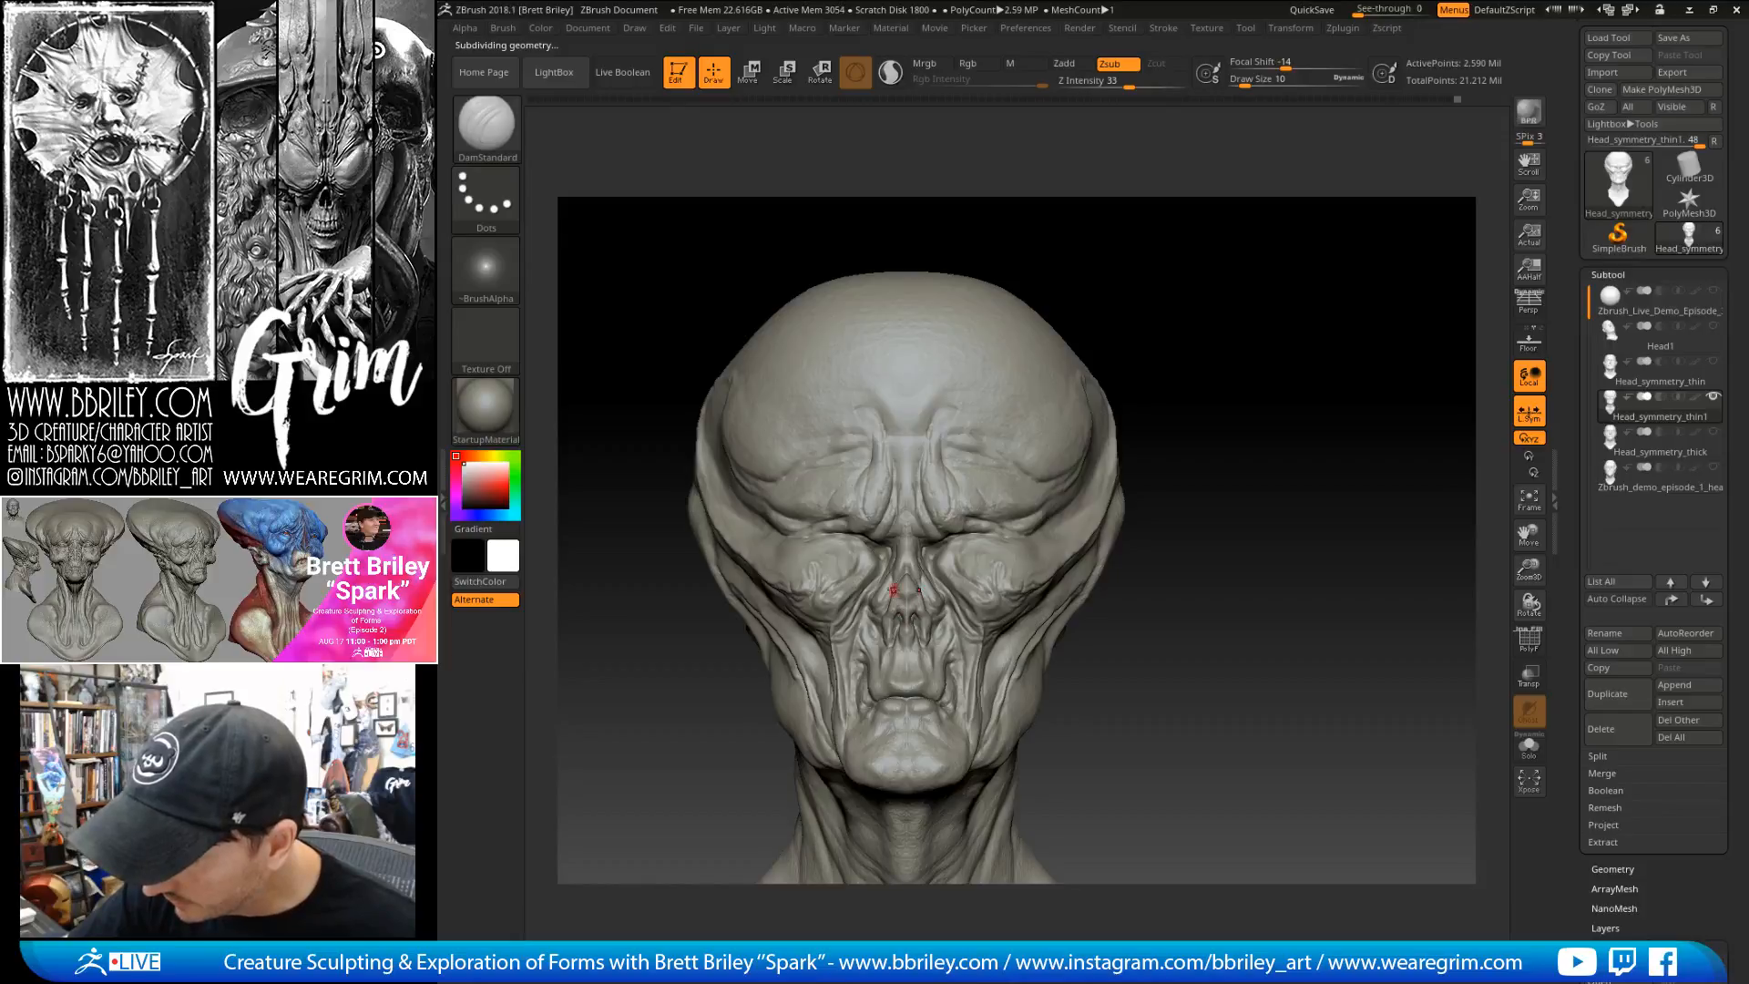
- Nudge the nostril edges into shape with the Move brush at draw sizes 10 to 18
right_click_drag(1115, 364, 922, 603)
key("b")
key("m")
key("v")
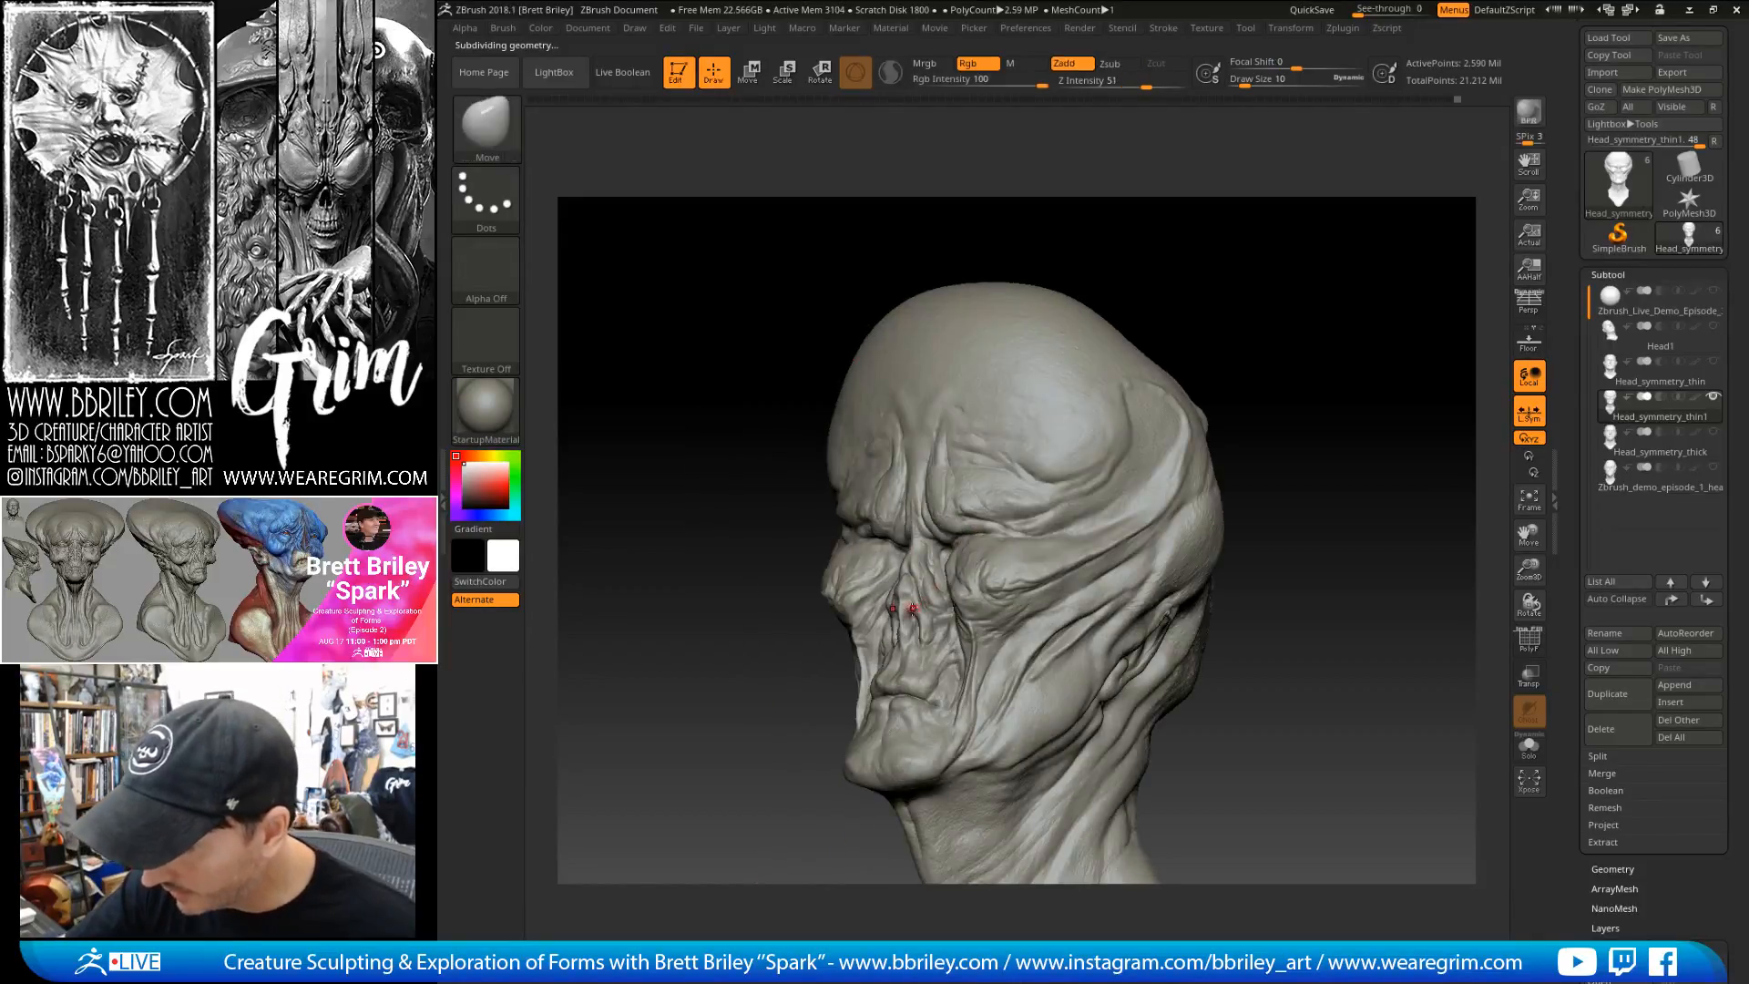
right_click_drag(1200, 254, 900, 605, "shift")
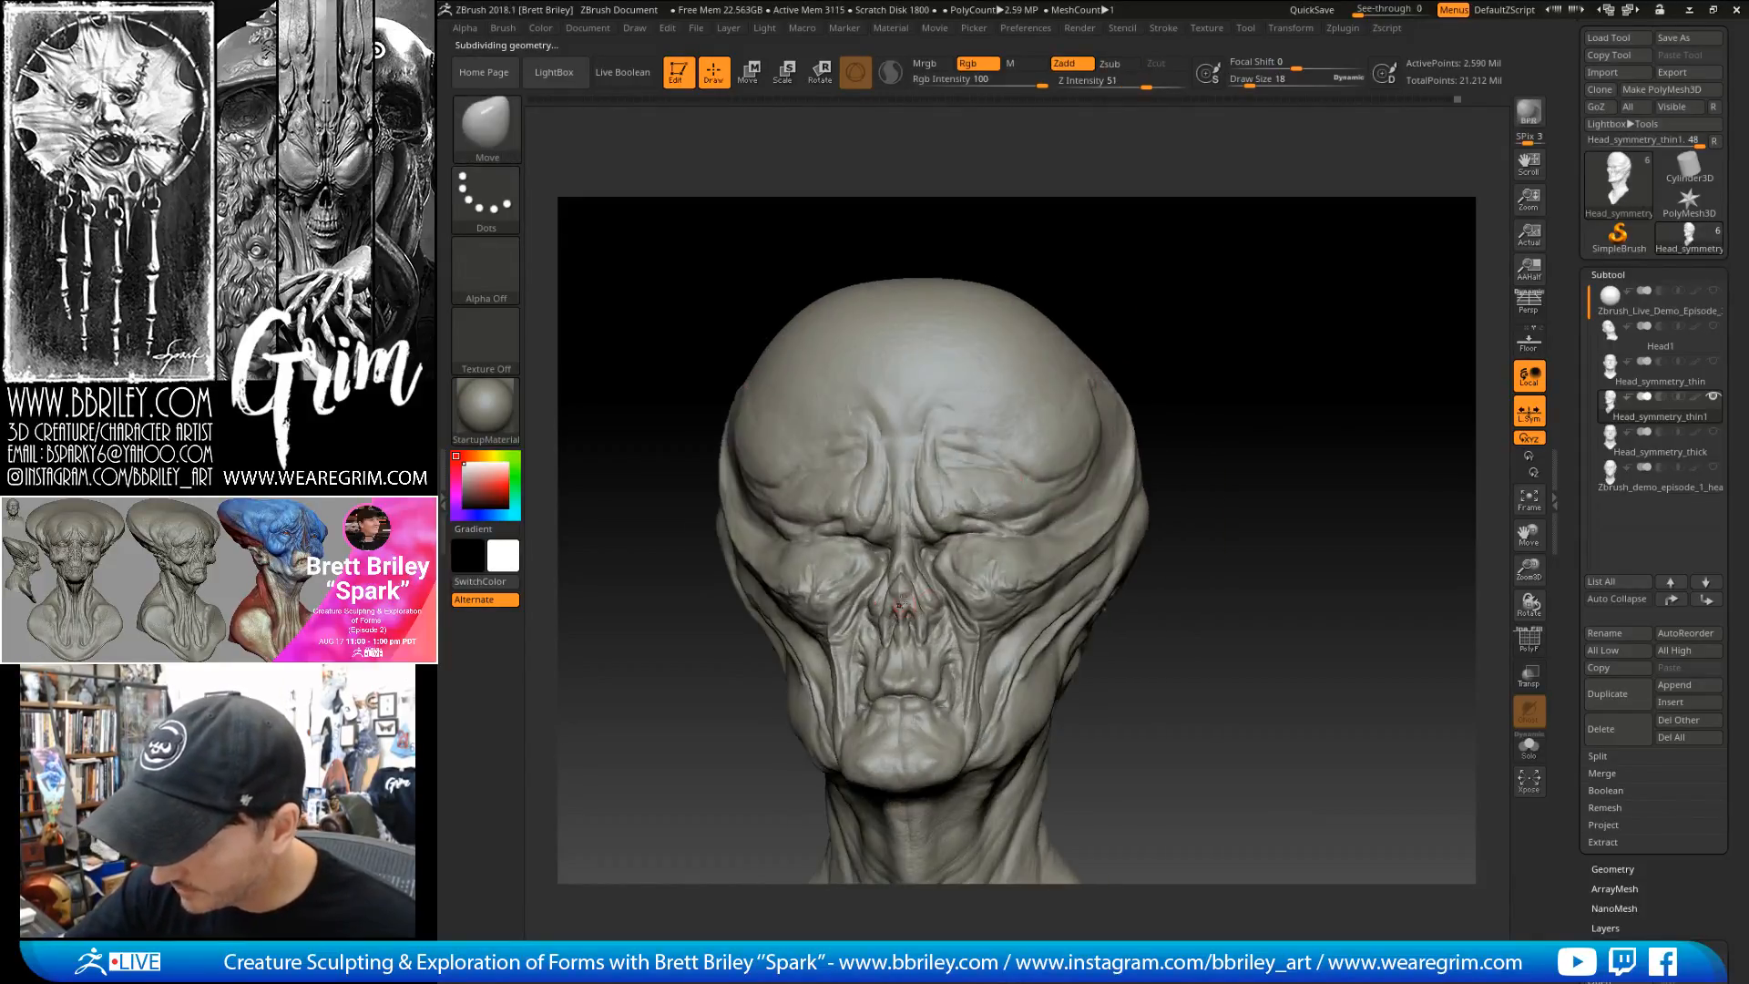
- Deepen the nostril slits with the DamStandard brush at draw size 9, working from several angles
key("b")
key("d")
key("s")
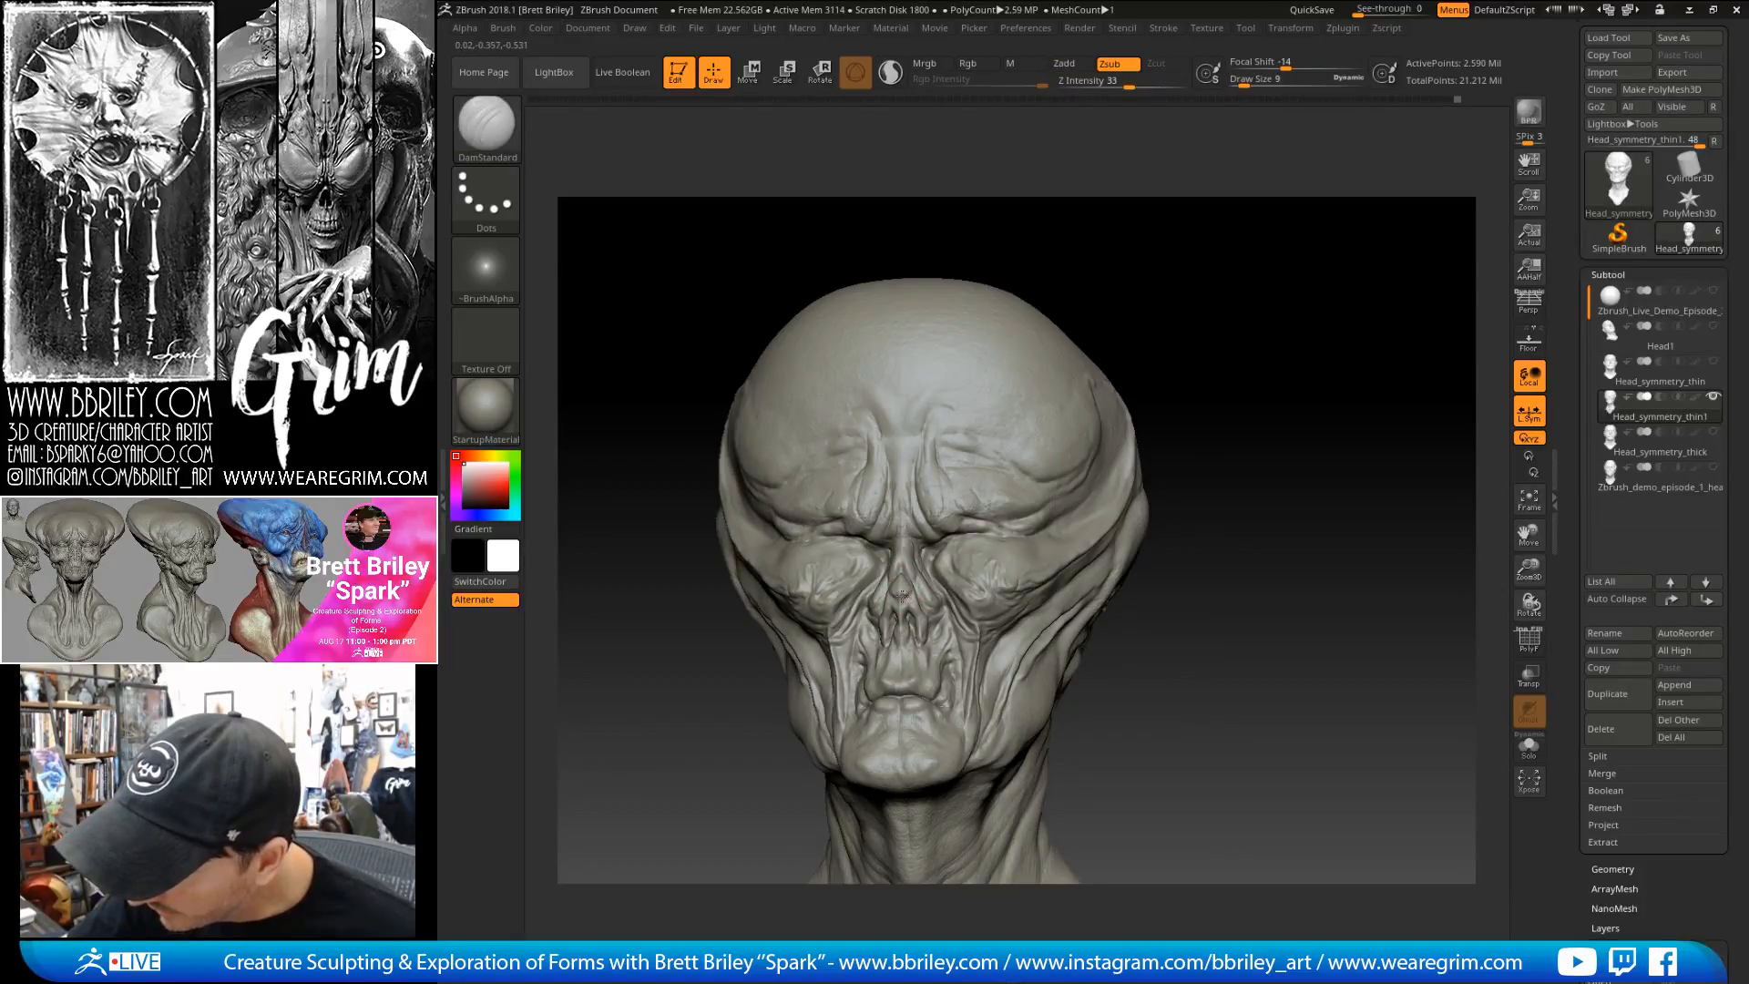
right_click_drag(914, 622, 909, 604)
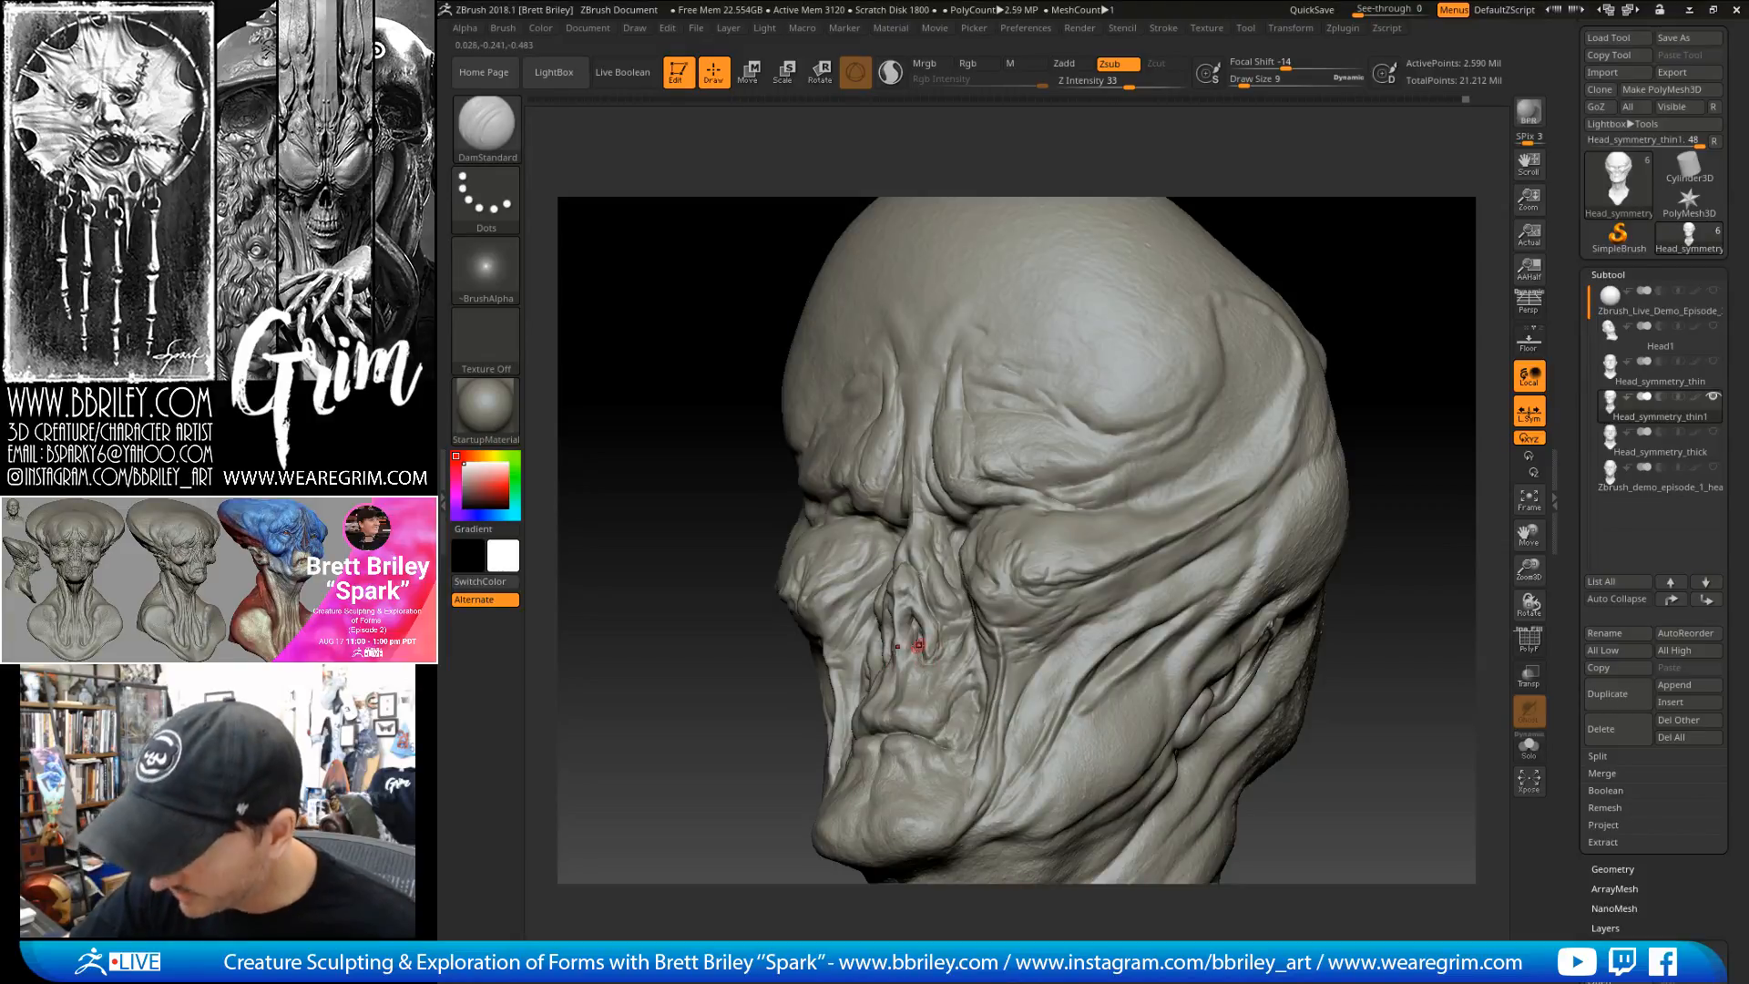
mouse_move(1382, 272)
left_mouse_down()
mouse_move(1425, 270)
mouse_move(1397, 289)
left_mouse_up()
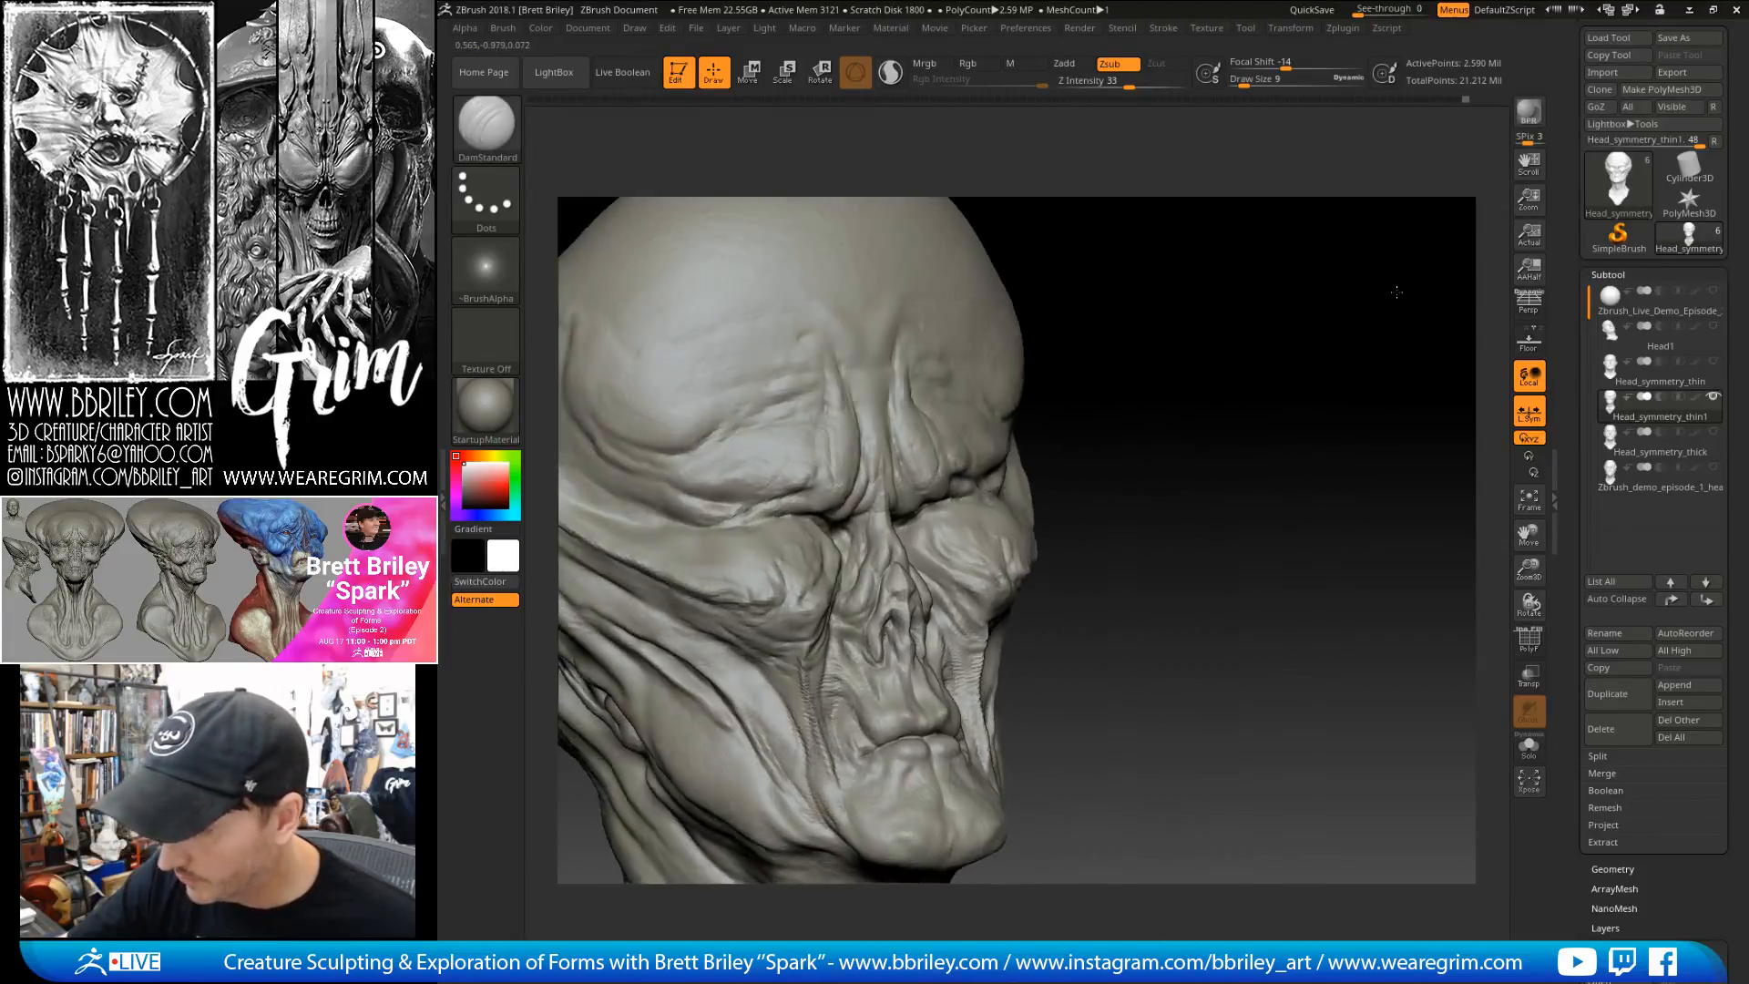
left_click_drag(1255, 359, 1205, 351)
- Shift the skin strips beneath the nostrils with the Move brush at draw size 18
key("b")
key("m")
key("v")
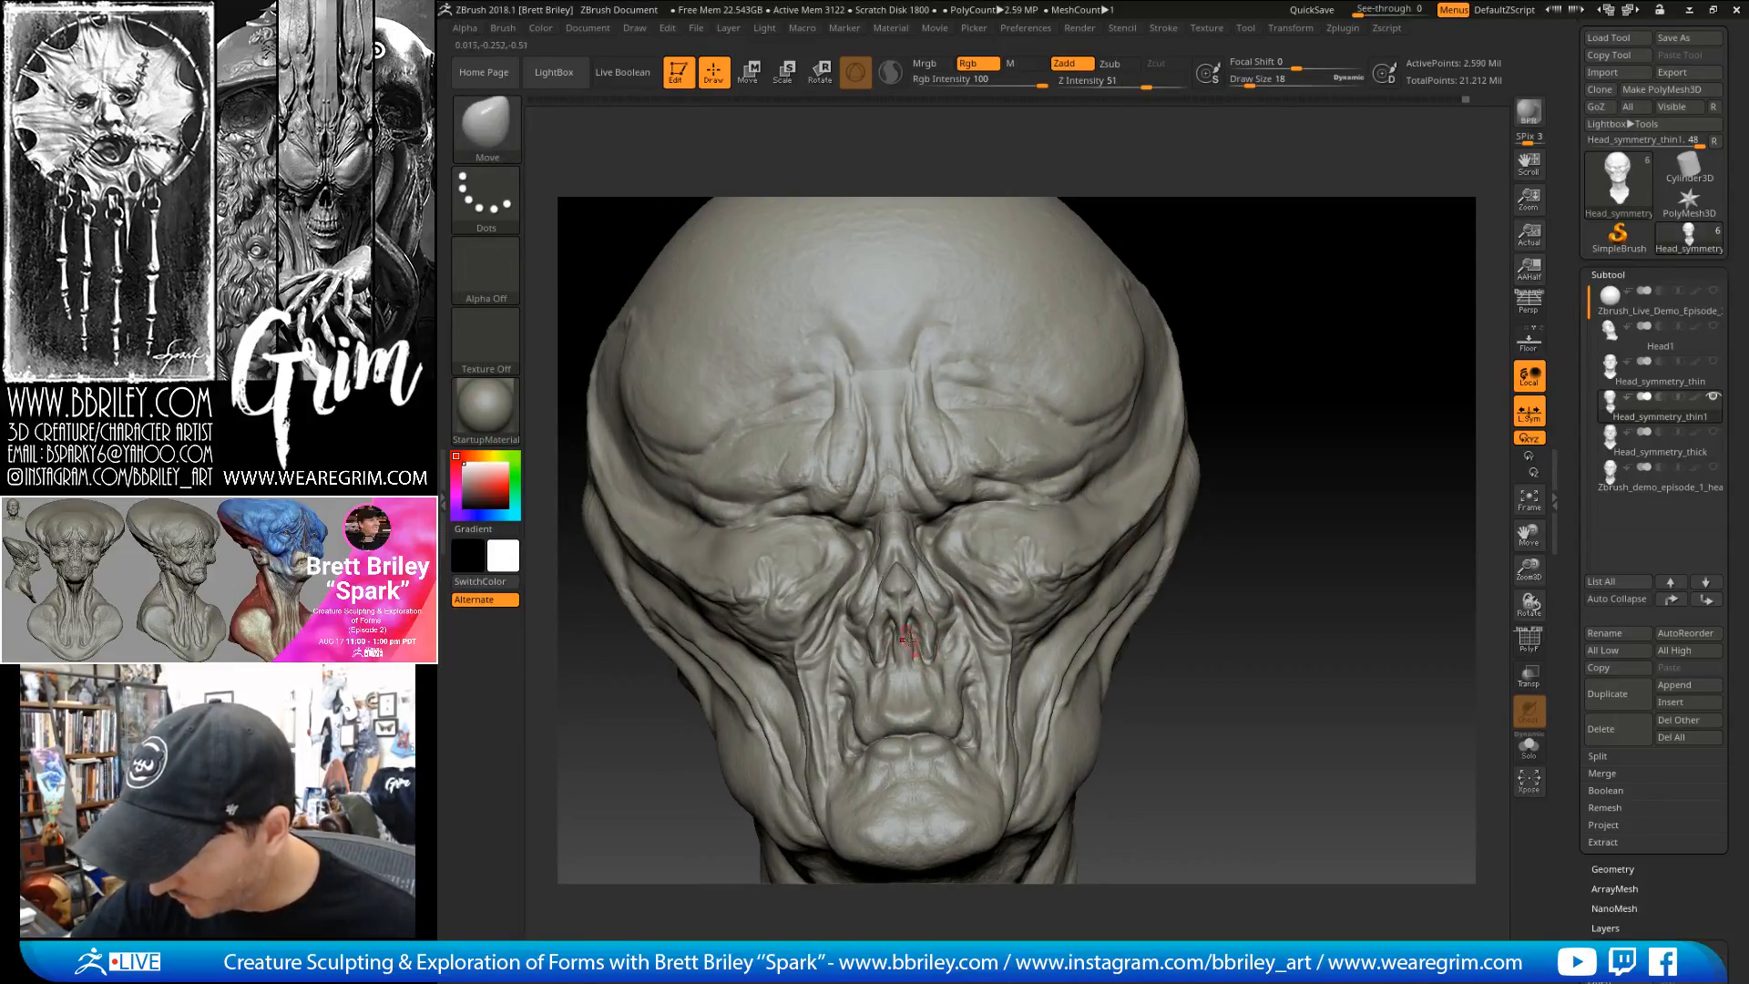
- Carve creases from the nostrils down onto the upper lip with DamStandard at draw size 12
key("b")
key("d")
key("s")
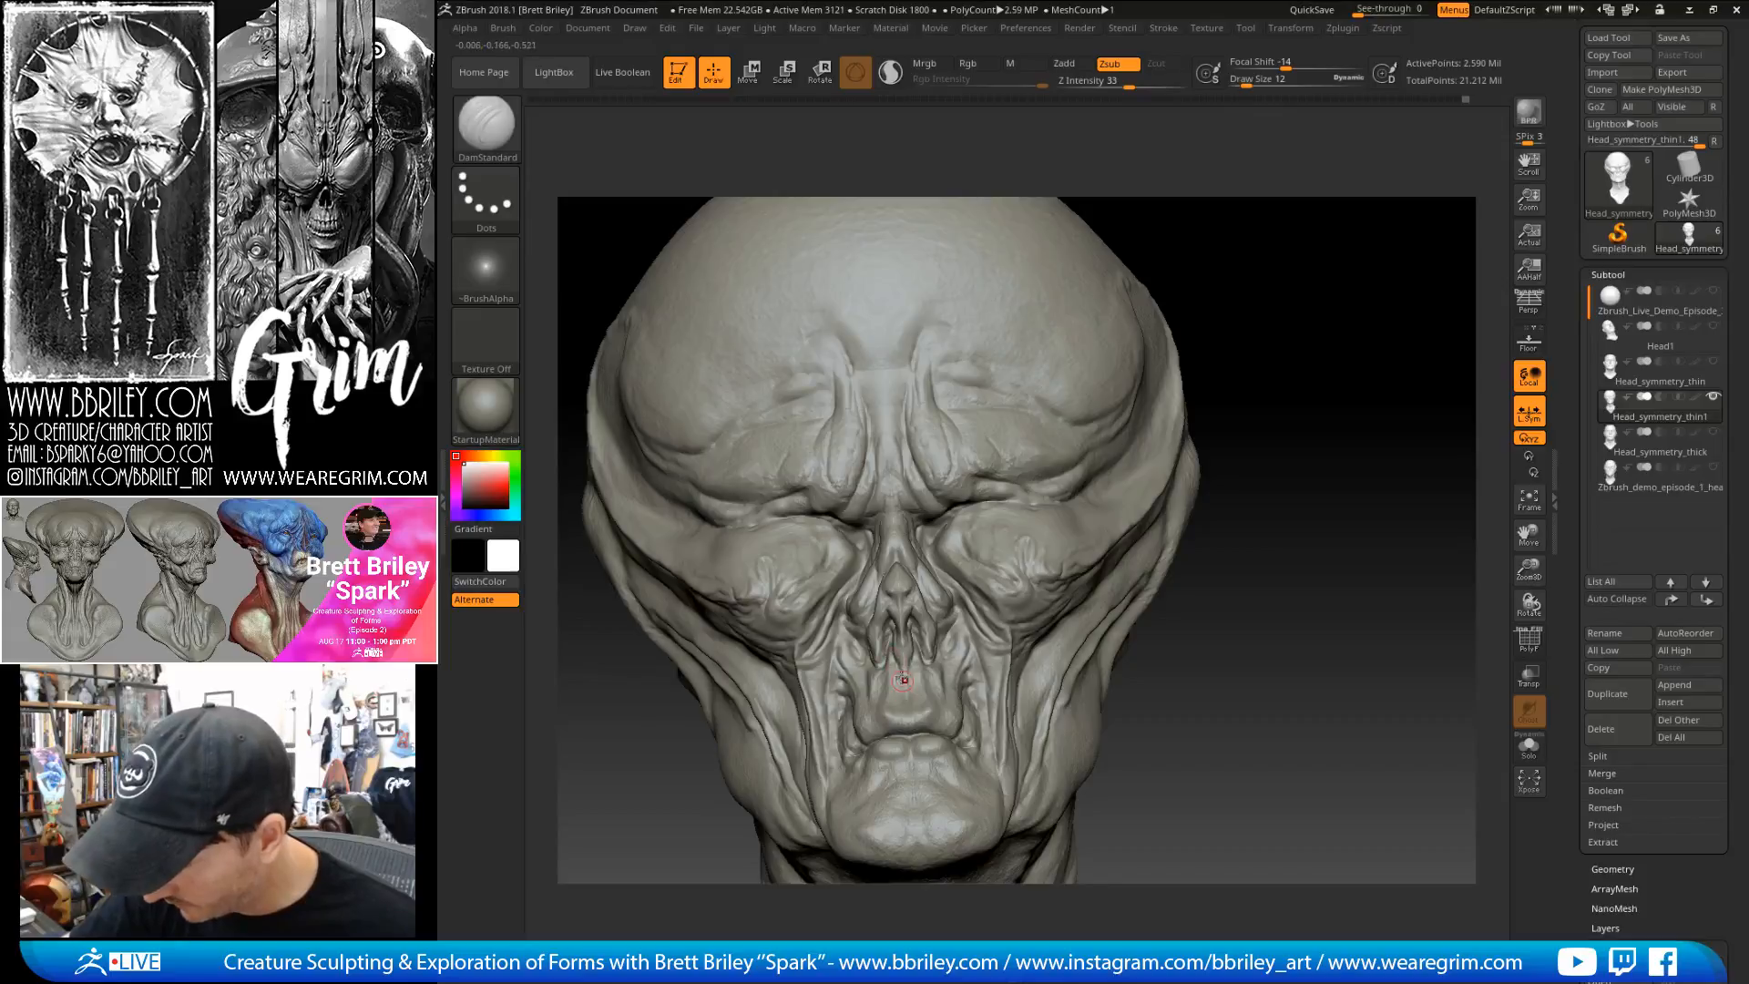
left_click_drag(1238, 483, 944, 629)
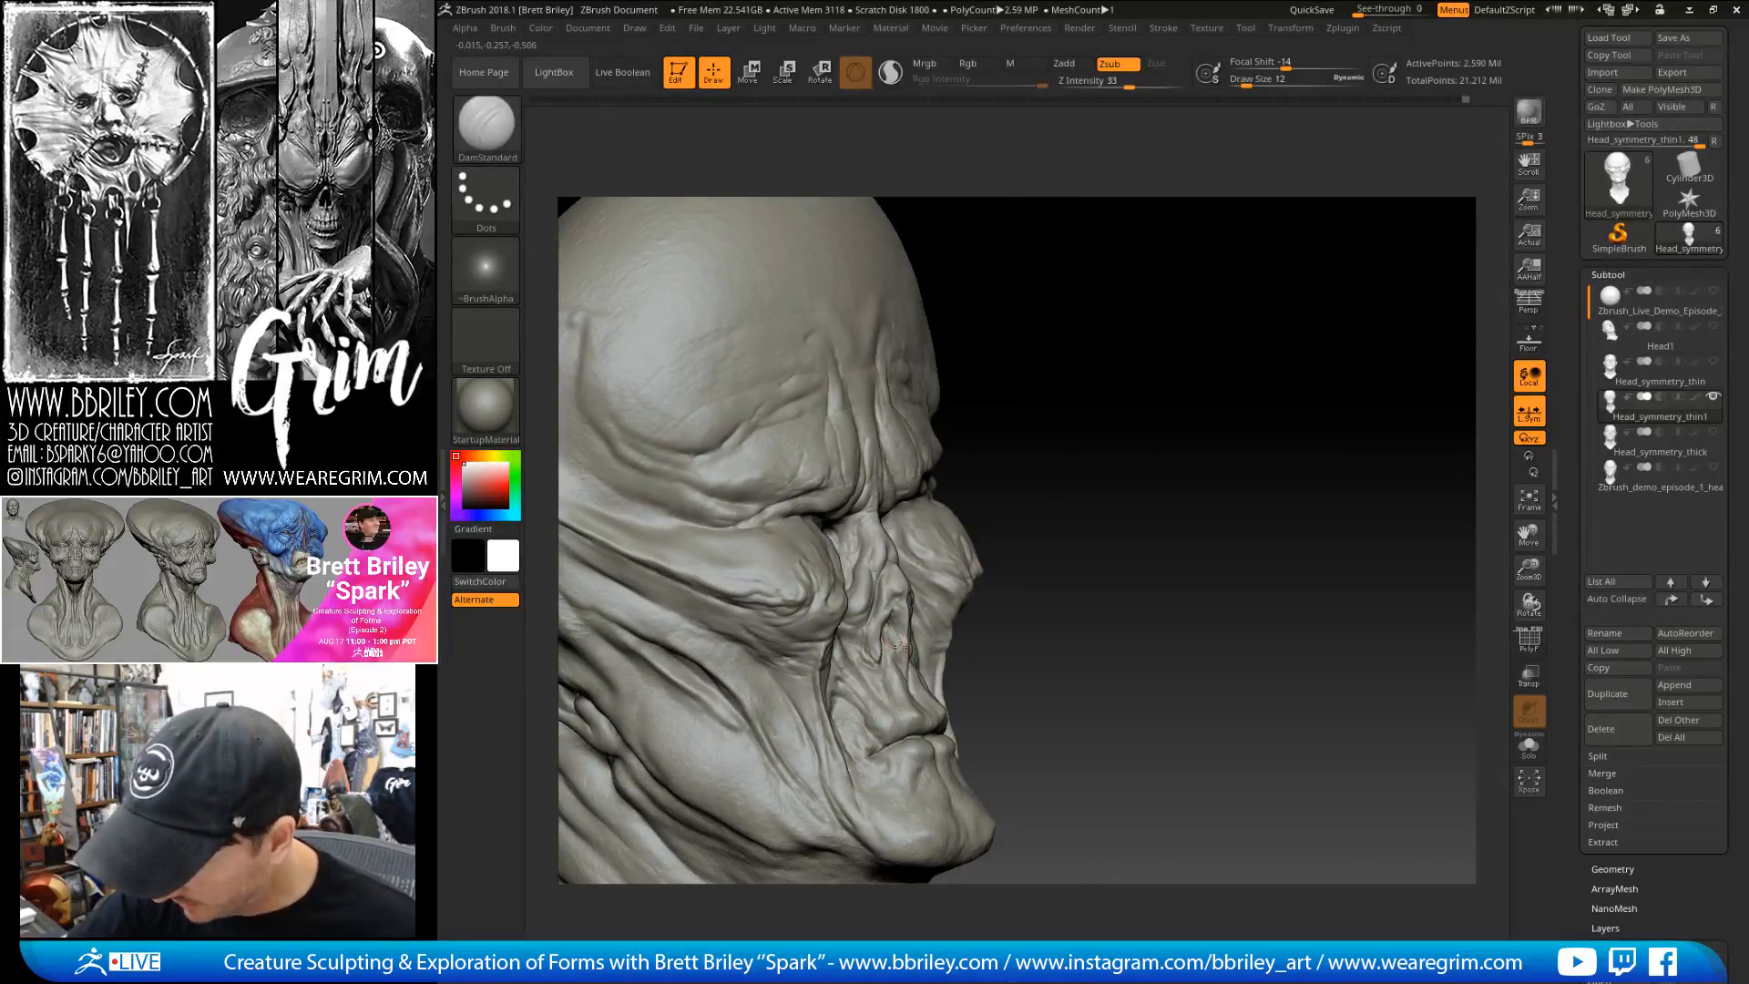
- Flatten the planes of the nose with the Flatten brush at draw size 12
key("b")
key("f")
key("a")
left_click_drag(1048, 406, 974, 419, "shift")
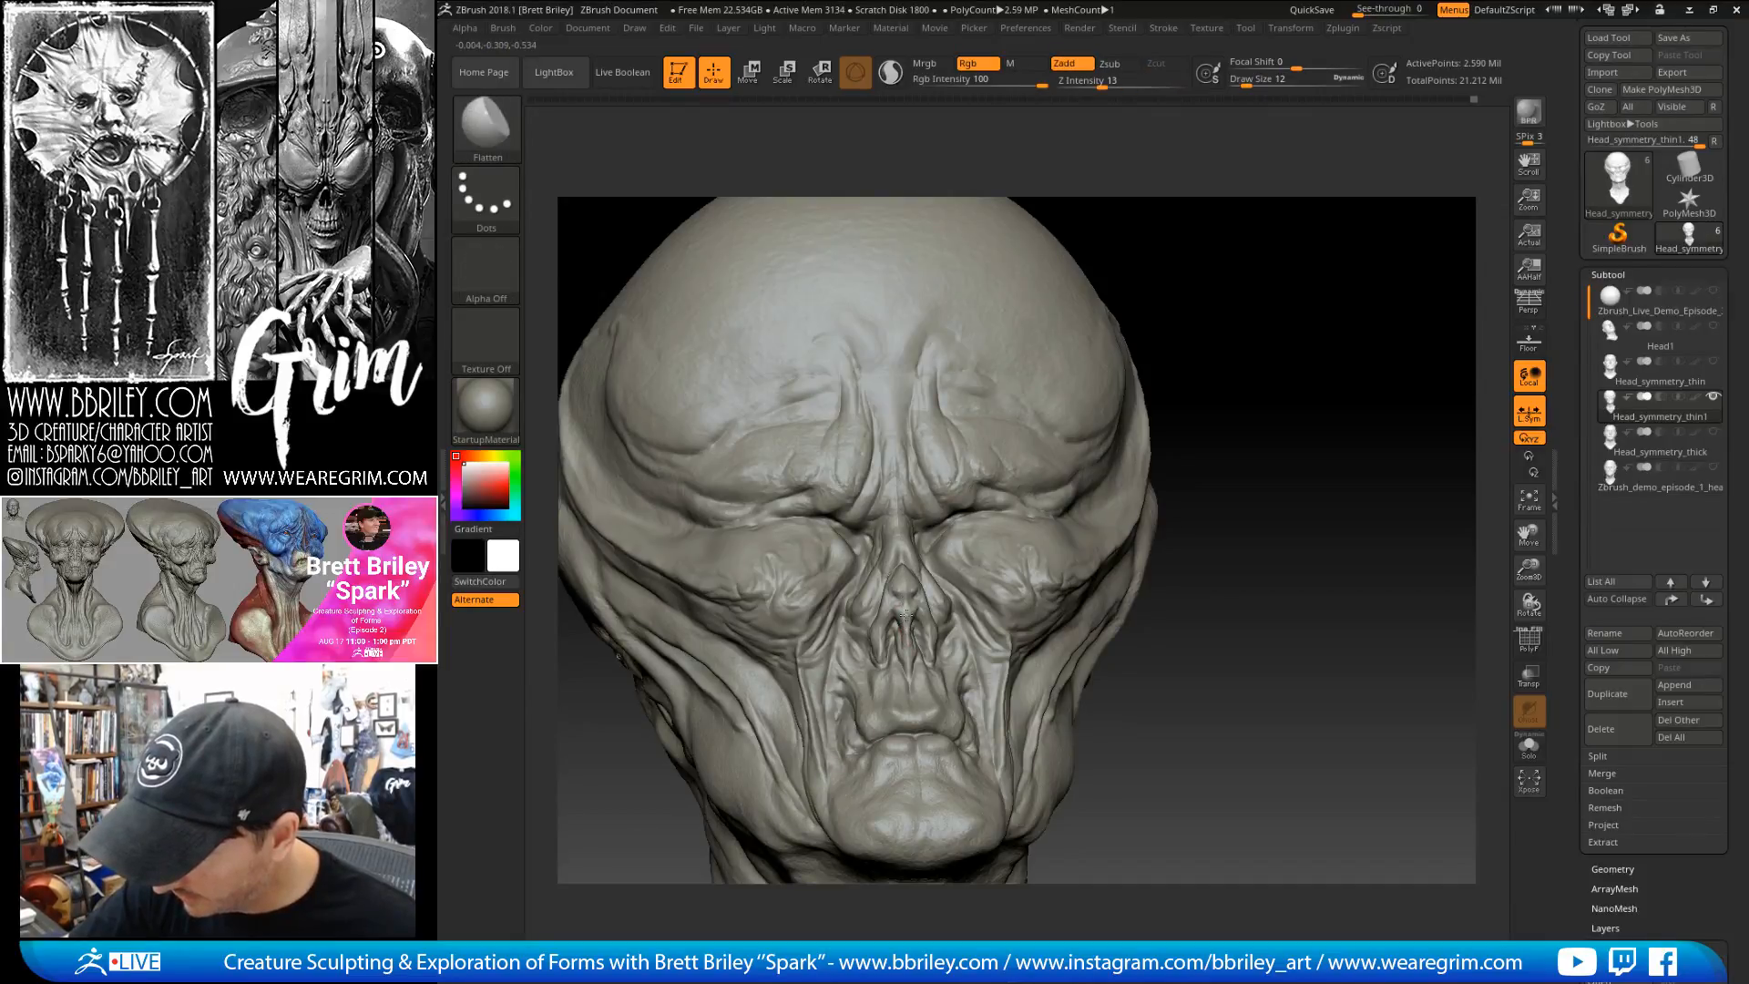
- Cut fine vertical wrinkles between the nostrils and upper lip with DamStandard at draw size 6
mouse_move(1394, 300)
left_mouse_down()
mouse_move(1357, 288)
mouse_move(1073, 521)
left_mouse_up()
key("b")
key("d")
key("s")
left_click_drag(913, 641, 923, 694)
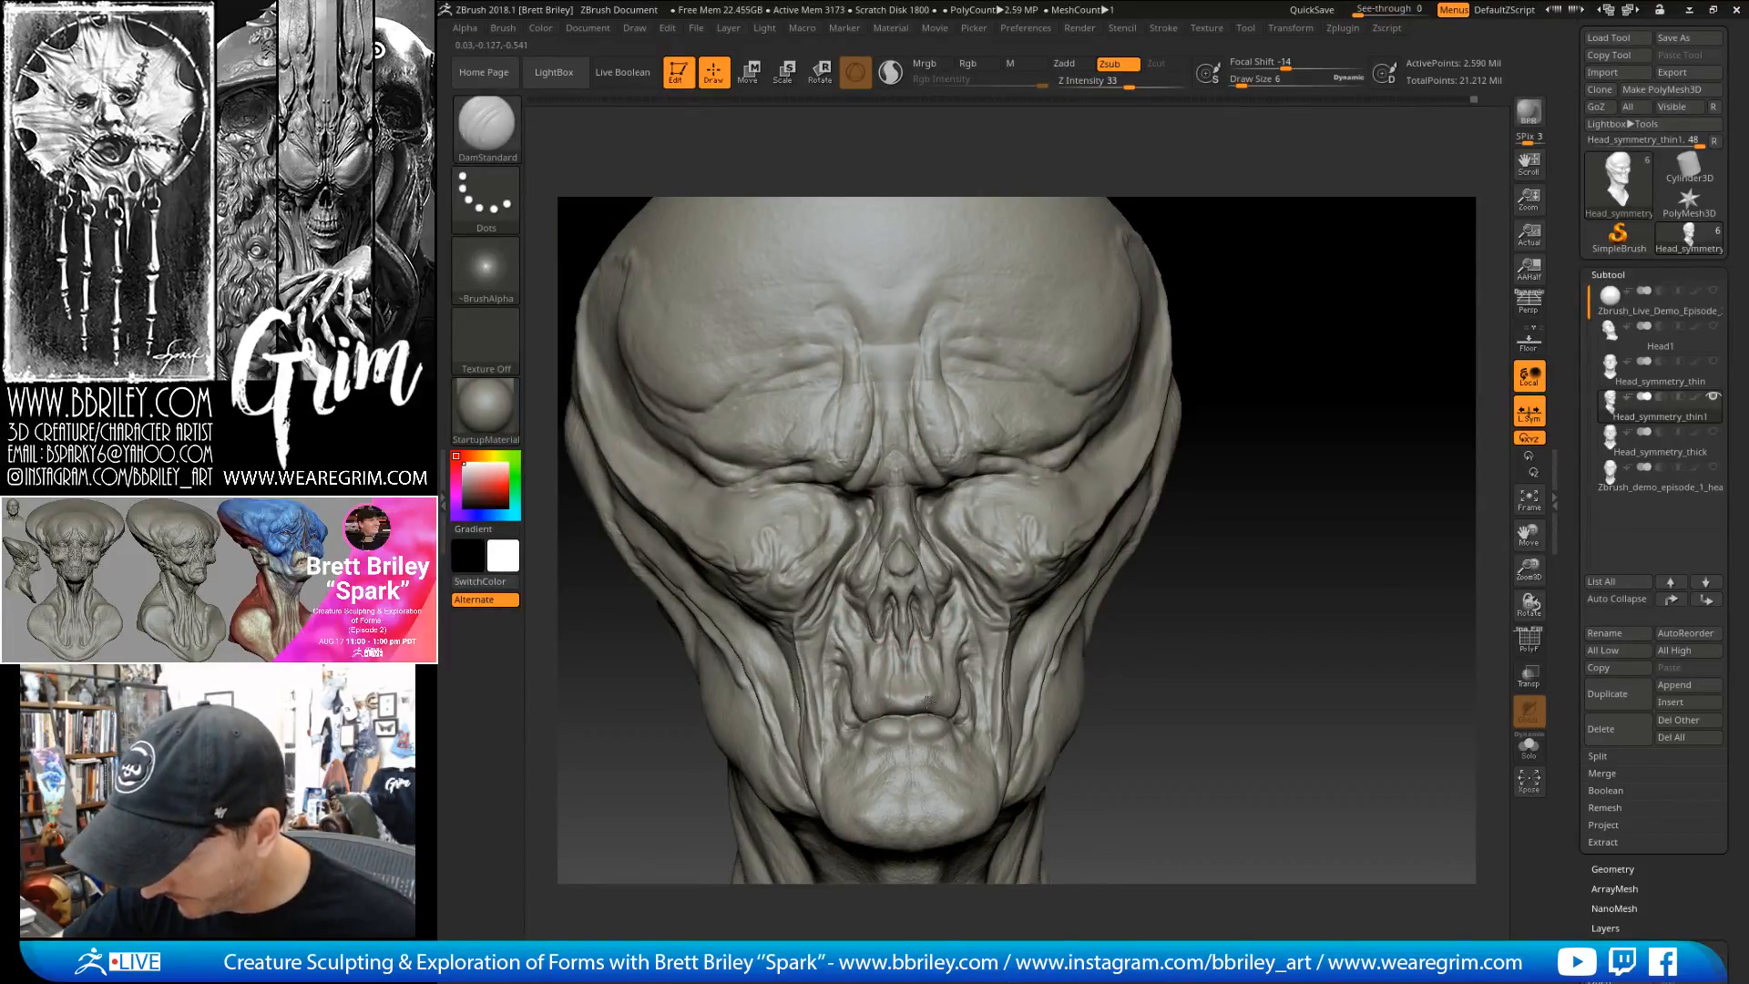
- Deepen the fine wrinkles in the skin strips above the upper lip with DamStandard at draw size 6
left_click_drag(1251, 601, 1230, 578, "alt")
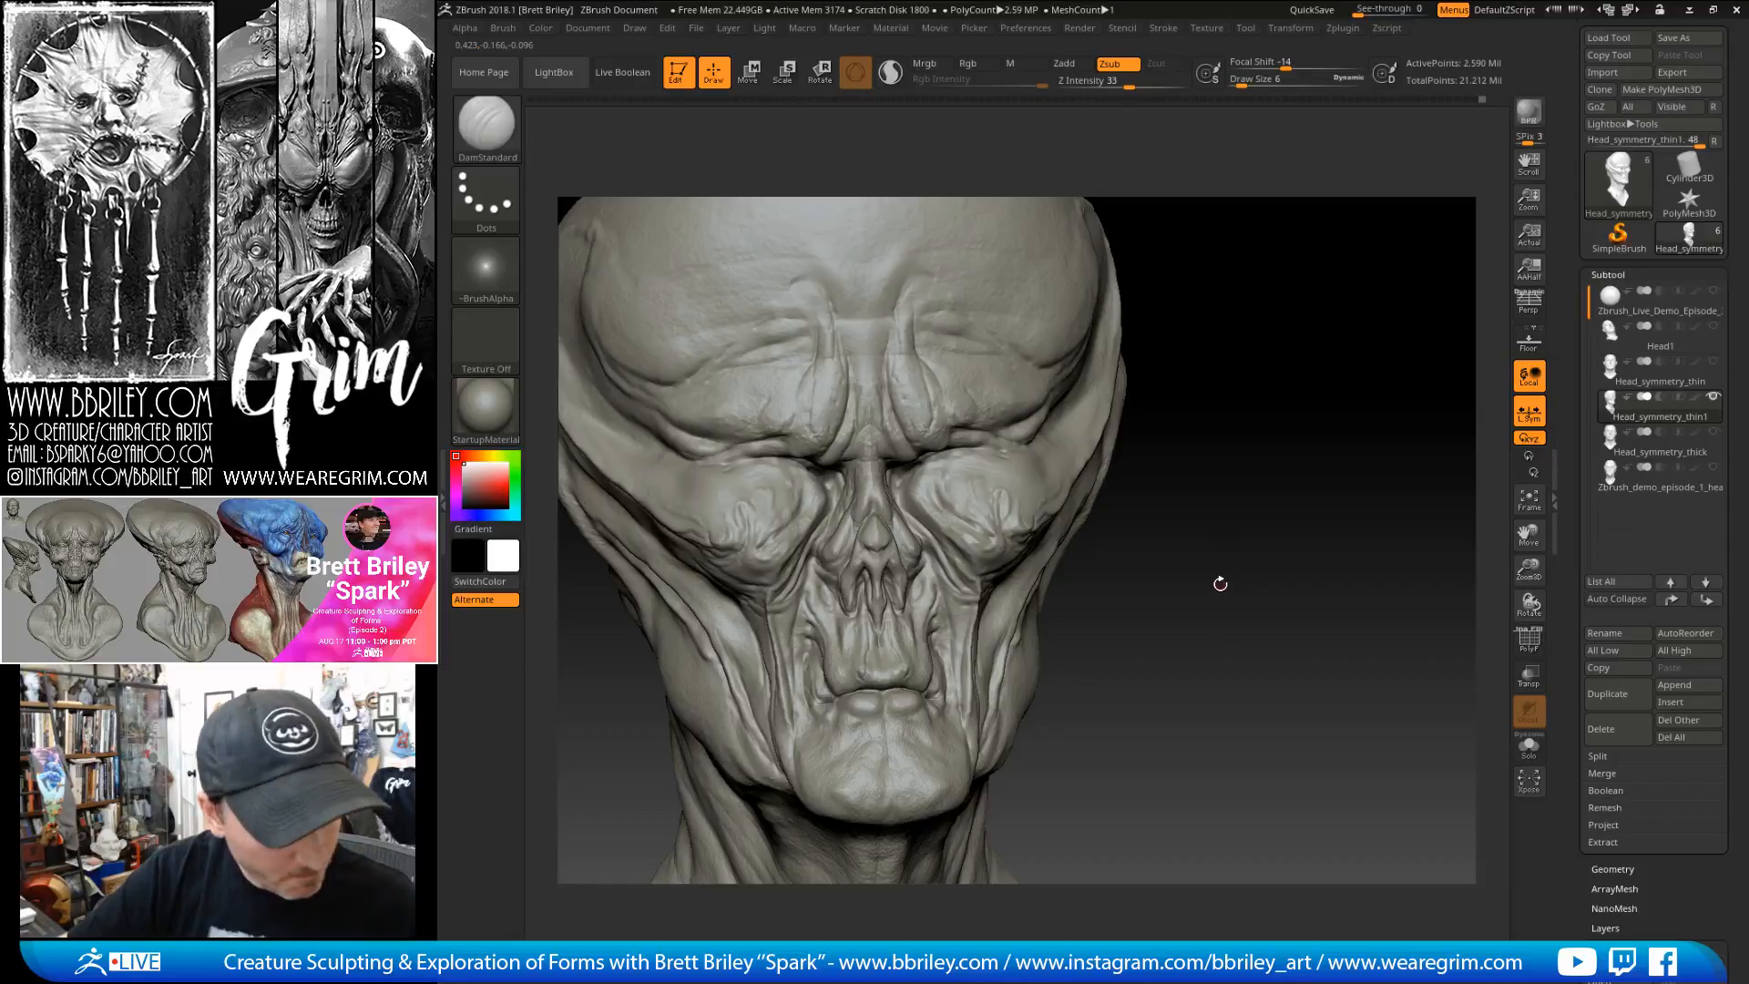
mouse_move(1234, 457)
left_mouse_down()
mouse_move(1269, 453)
mouse_move(1221, 445)
left_mouse_up()
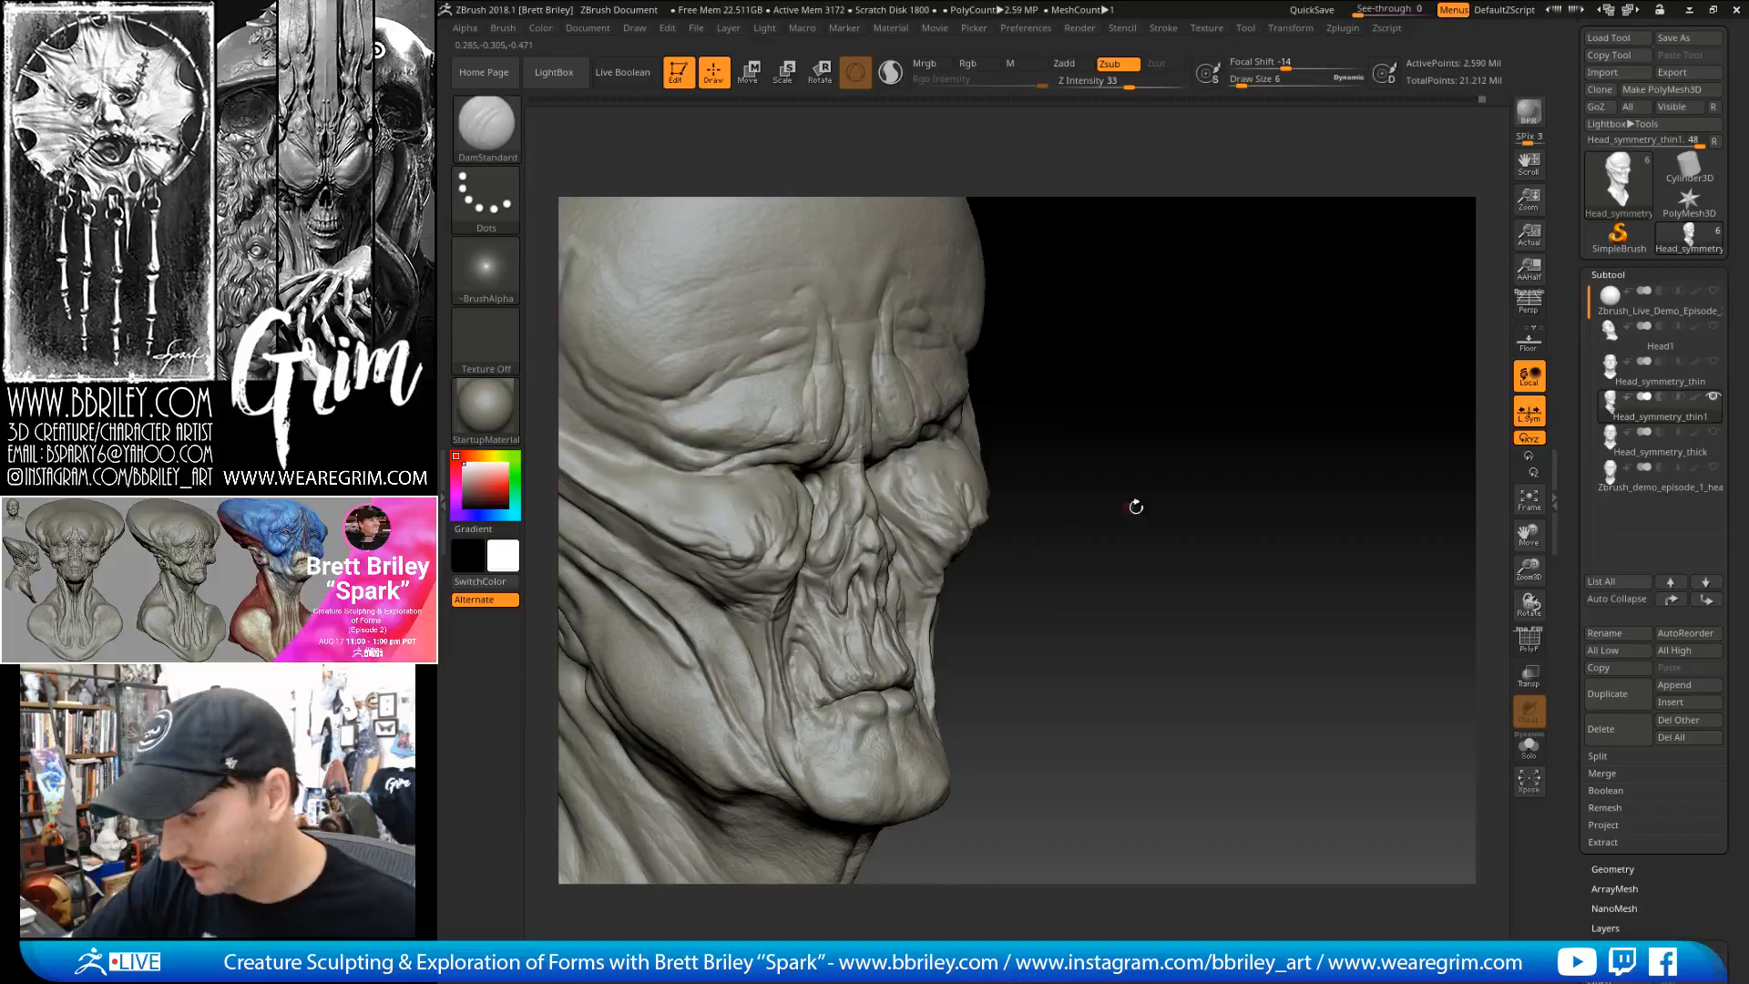
left_click_drag(1109, 512, 951, 656)
left_click_drag(1210, 566, 984, 607)
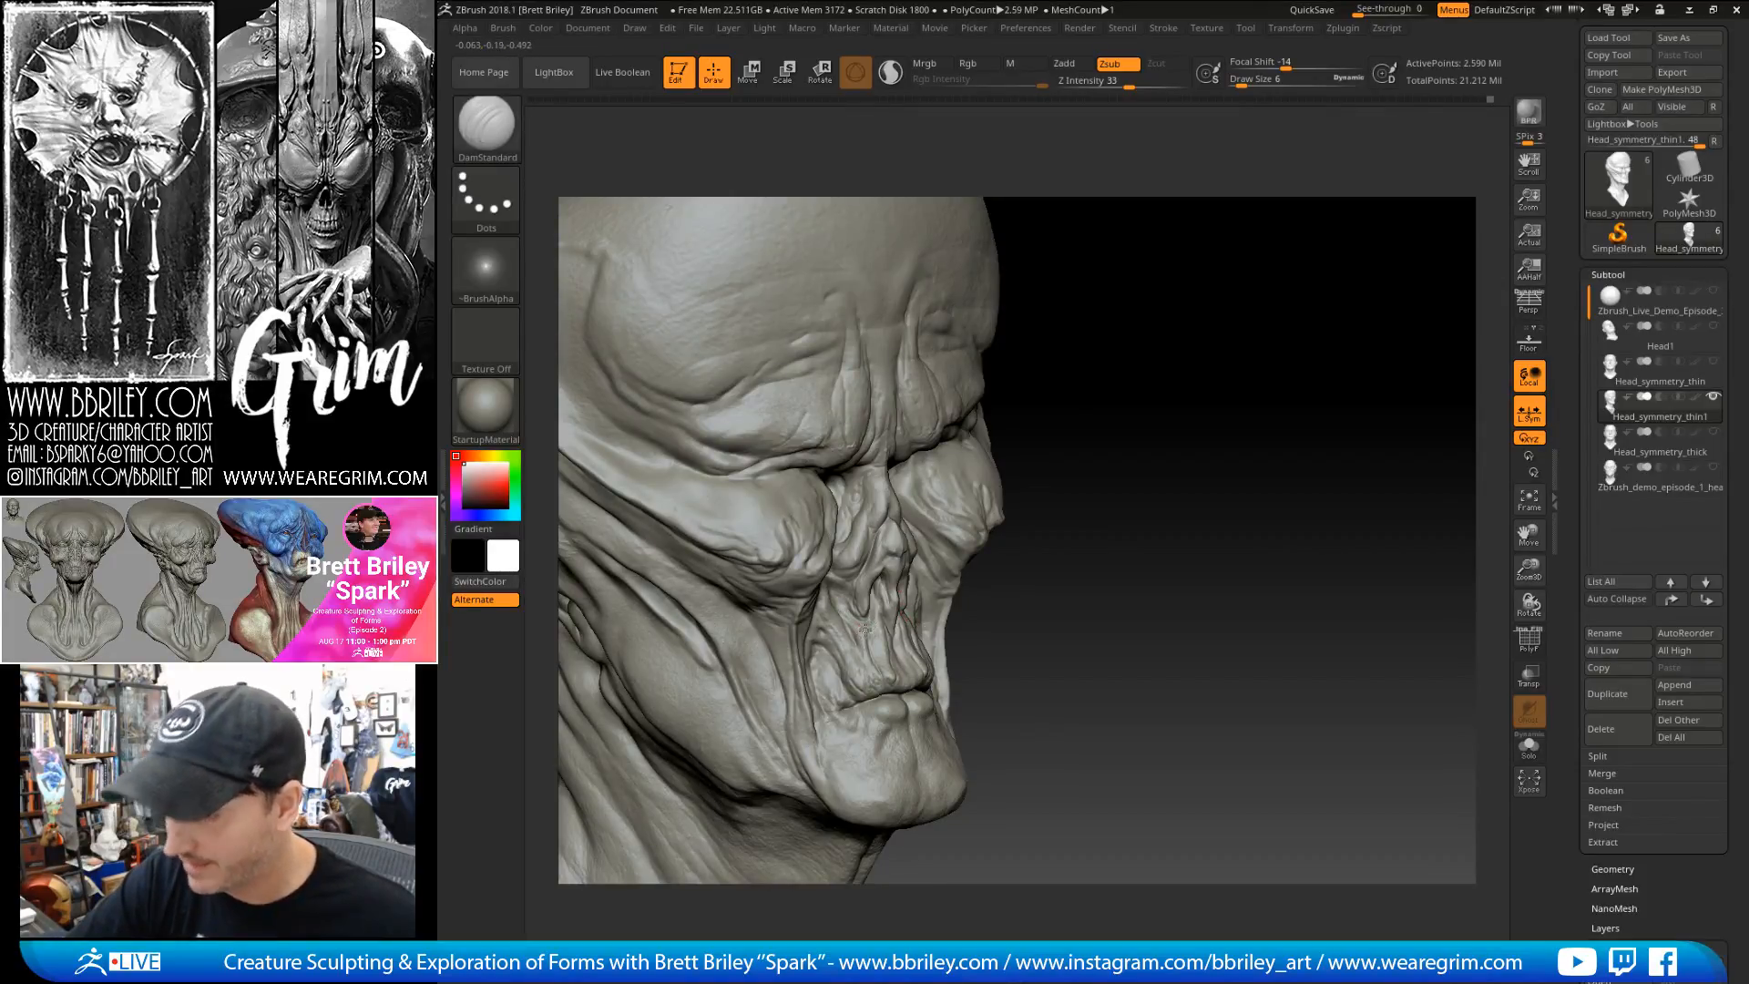
left_click_drag(1166, 526, 1150, 538)
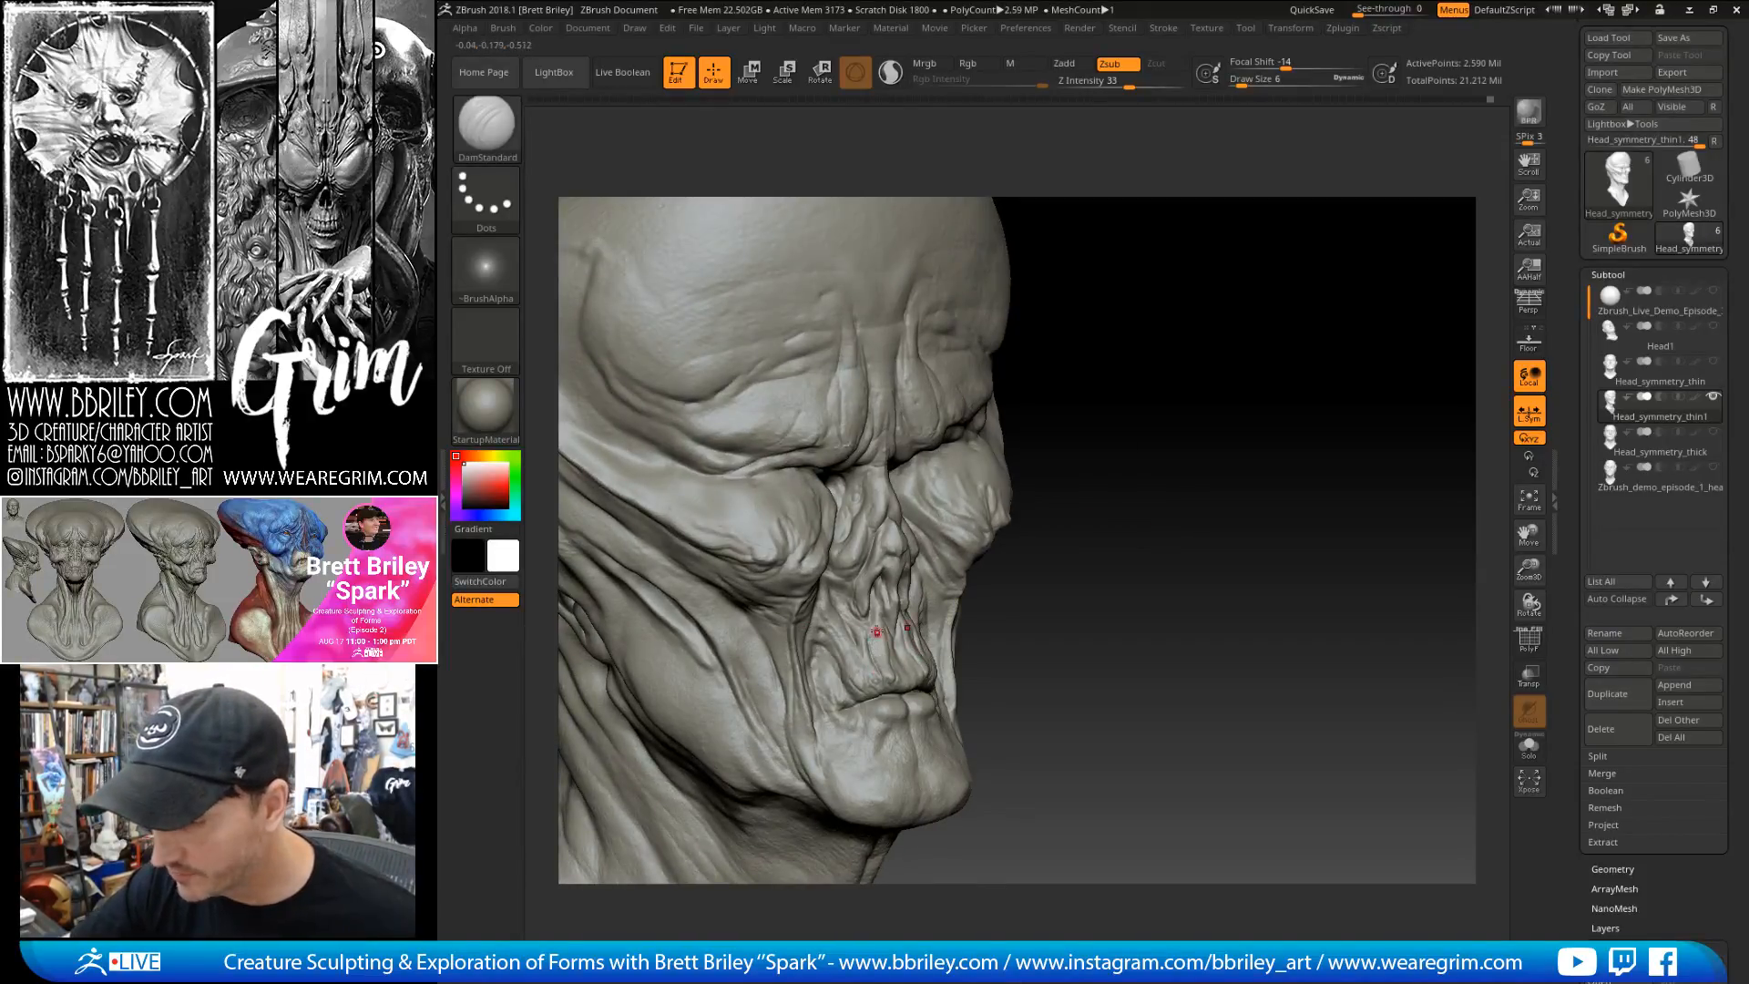
left_click_drag(1080, 405, 902, 437)
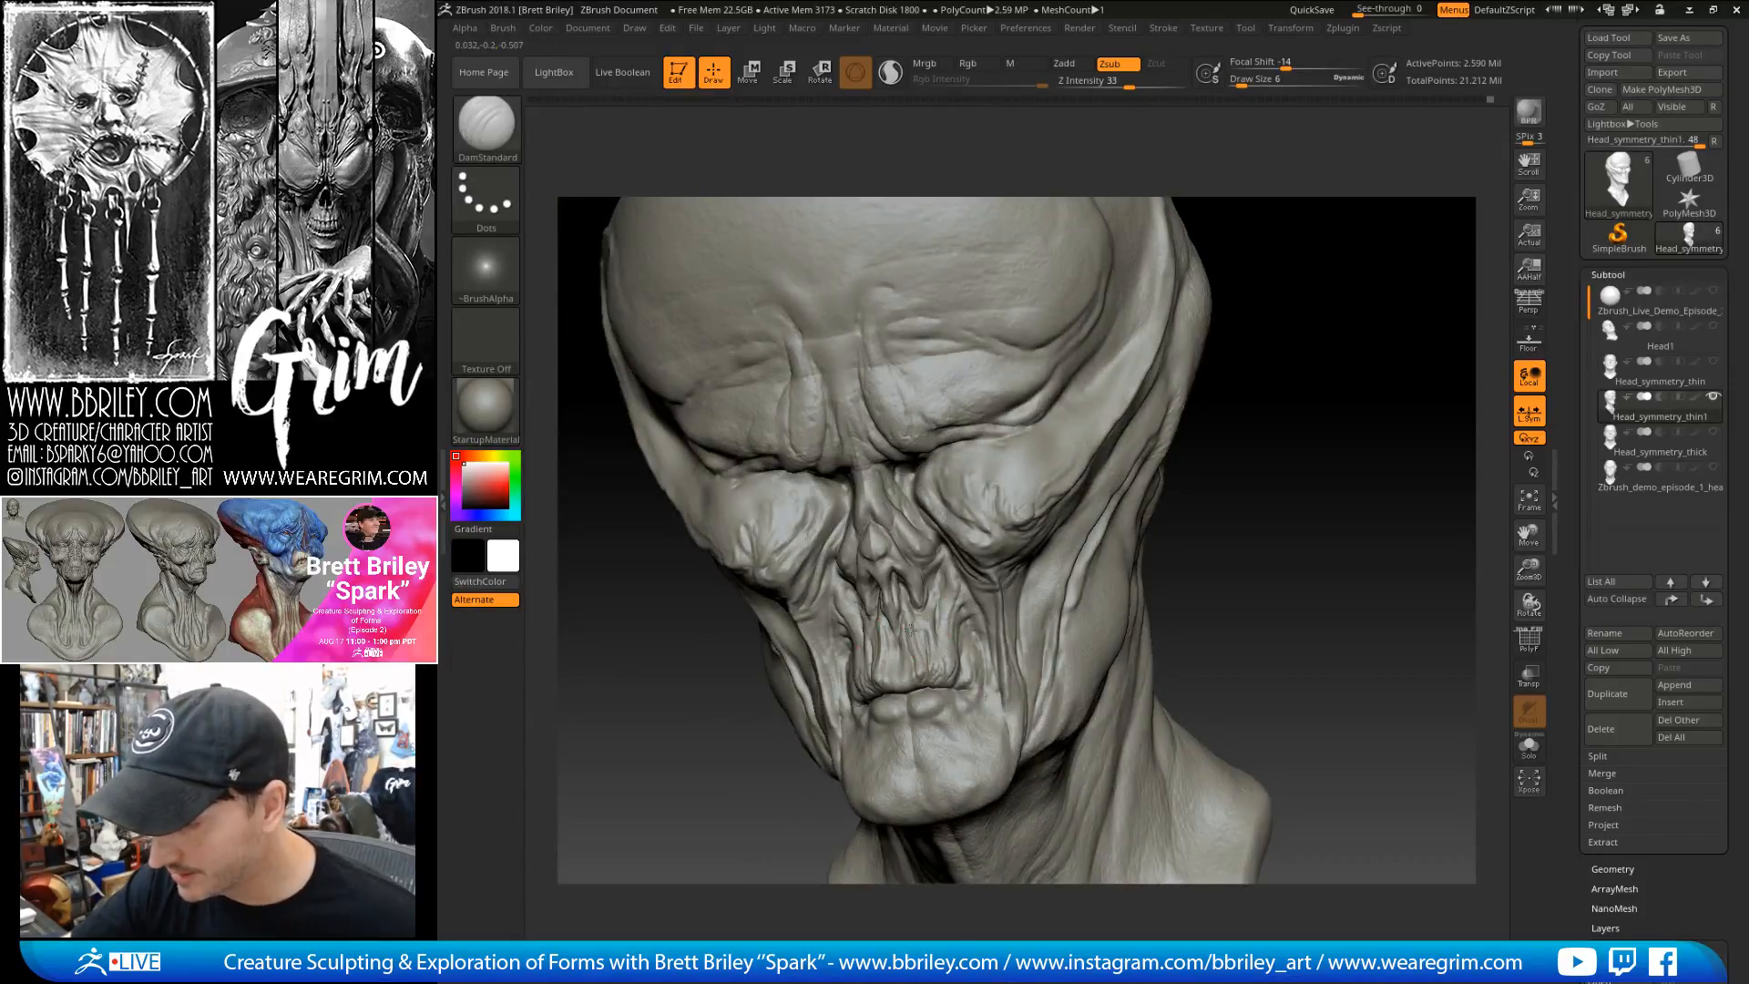
- Reshape the profile of the skin above the upper lip with the Move brush at draw size 25
mouse_move(1297, 469)
left_mouse_down()
mouse_move(1211, 474)
mouse_move(1269, 453)
mouse_move(1221, 460)
left_mouse_up()
key("b")
key("m")
key("v")
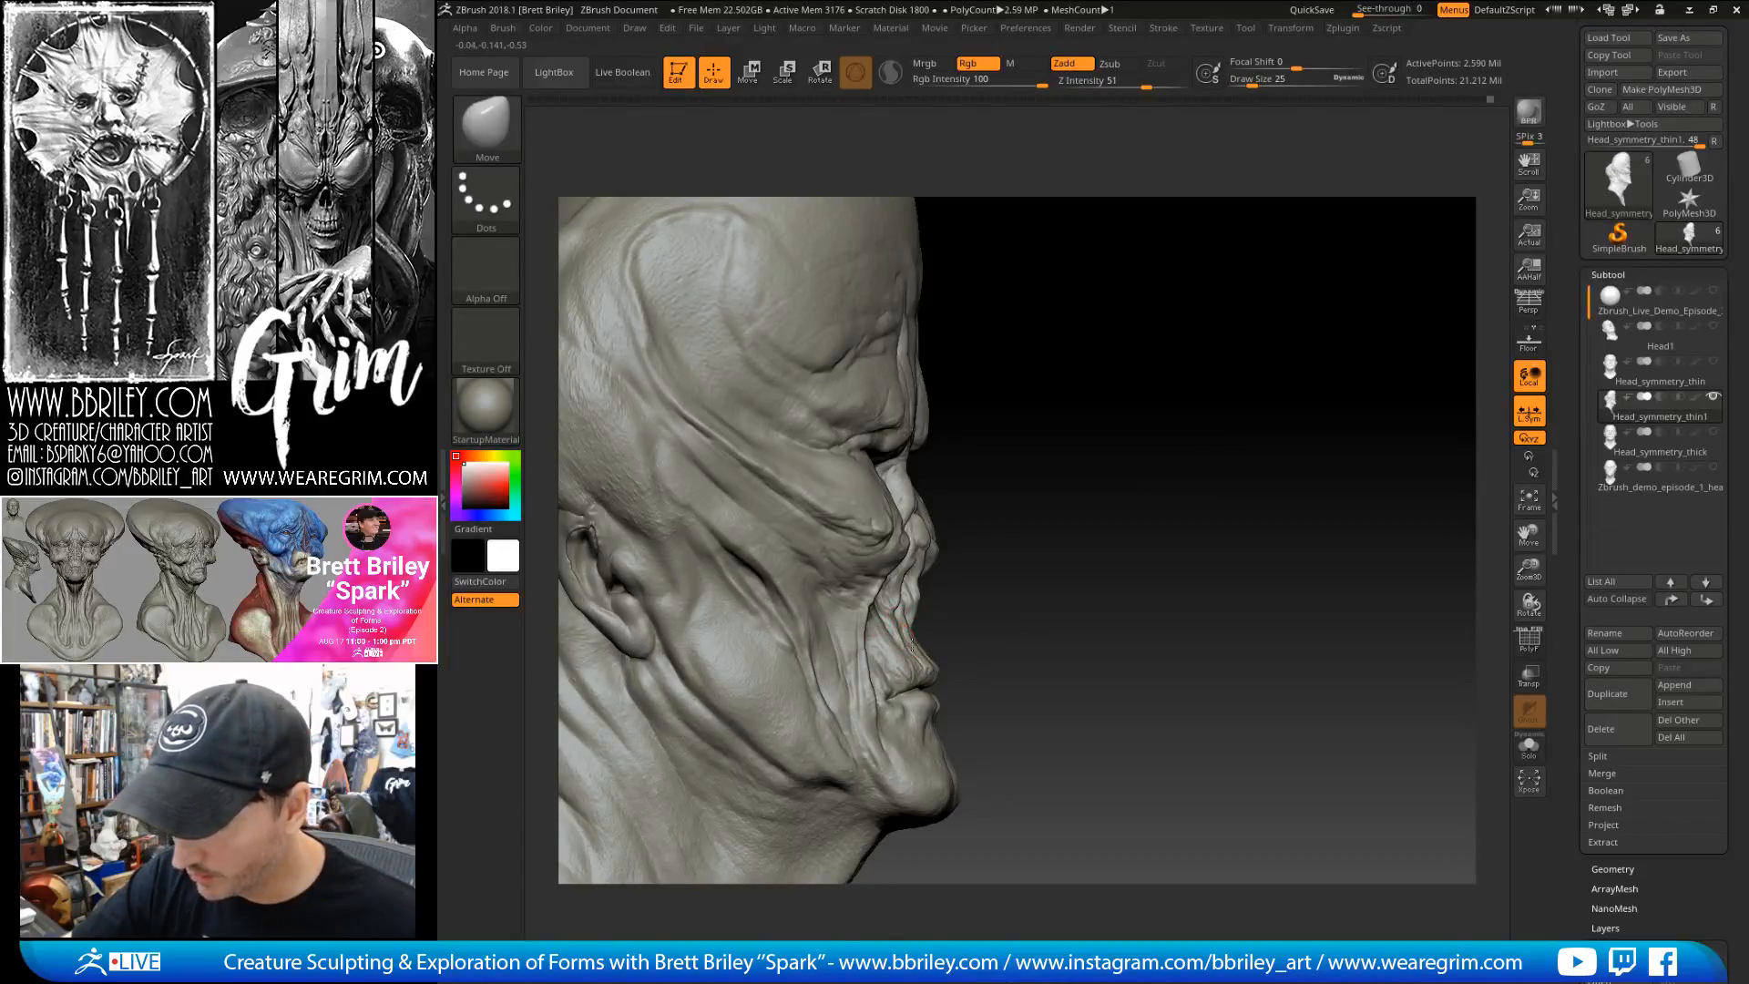
left_click_drag(904, 623, 940, 629)
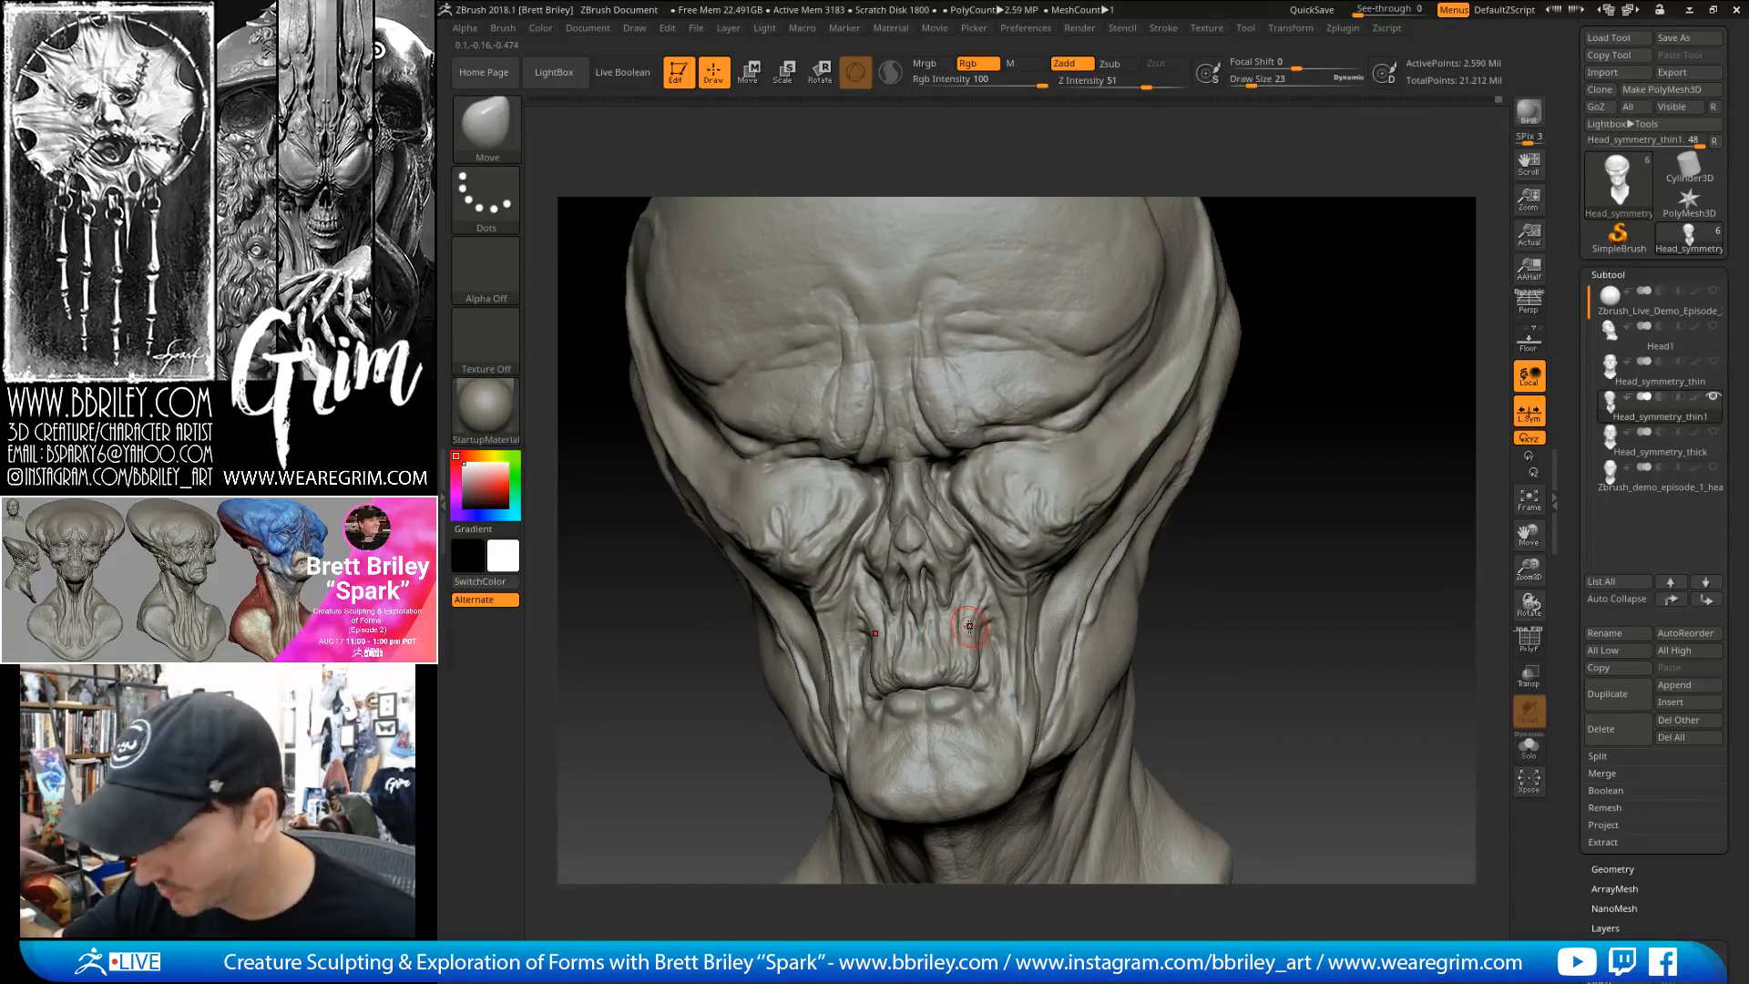
- Adjust the folds at the sides of the upper lip with the Move brush at draw sizes between 18 and 27
left_click_drag(1261, 473, 949, 625)
key("bracketleft")
key("bracketleft")
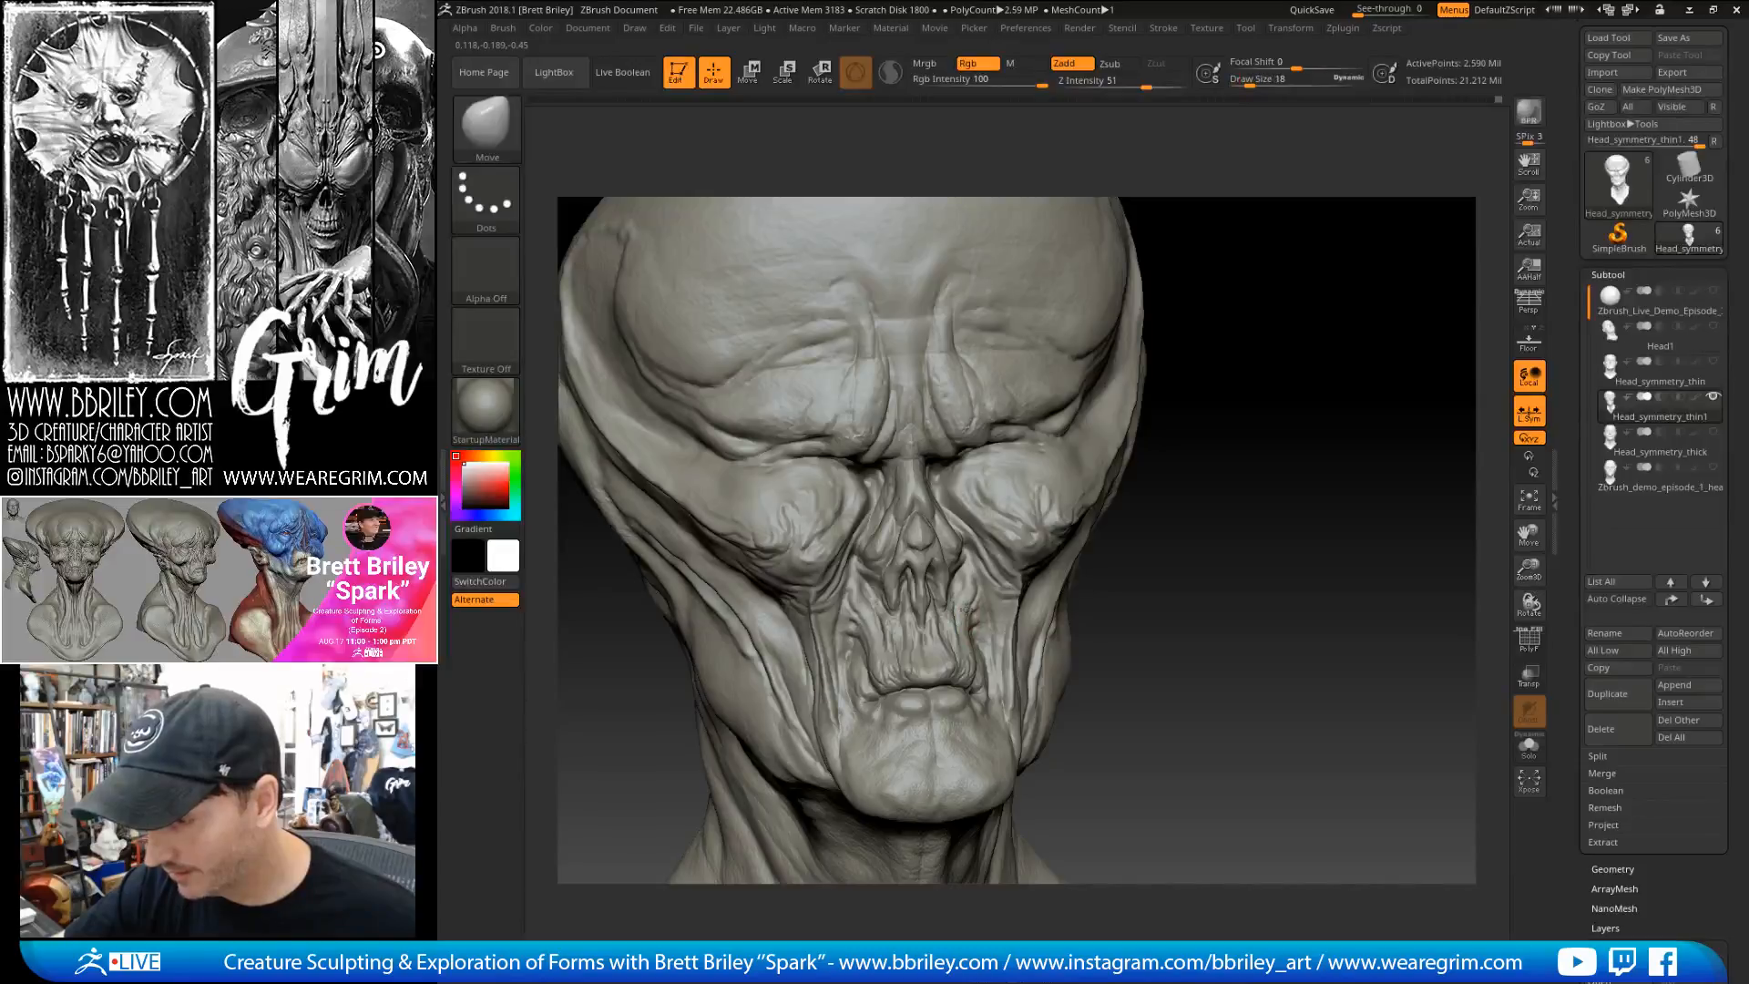
key("bracketright")
key("bracketright")
left_click_drag(1289, 511, 1222, 522)
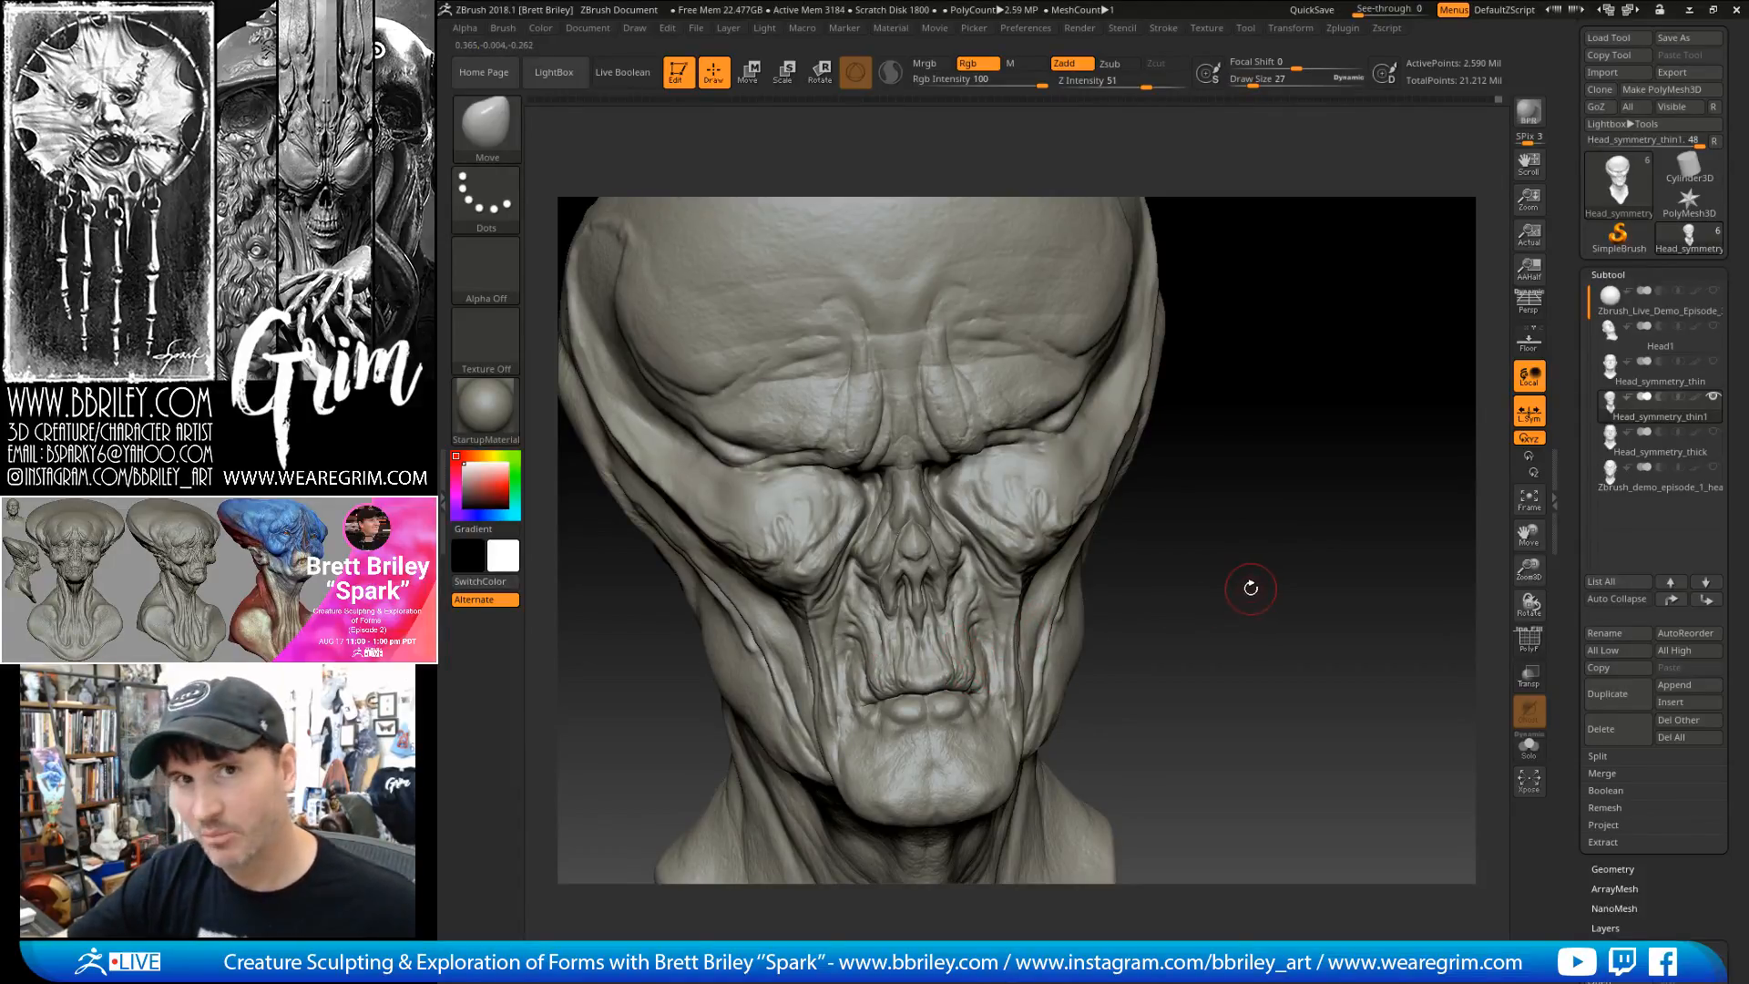
left_click_drag(1320, 523, 1318, 453)
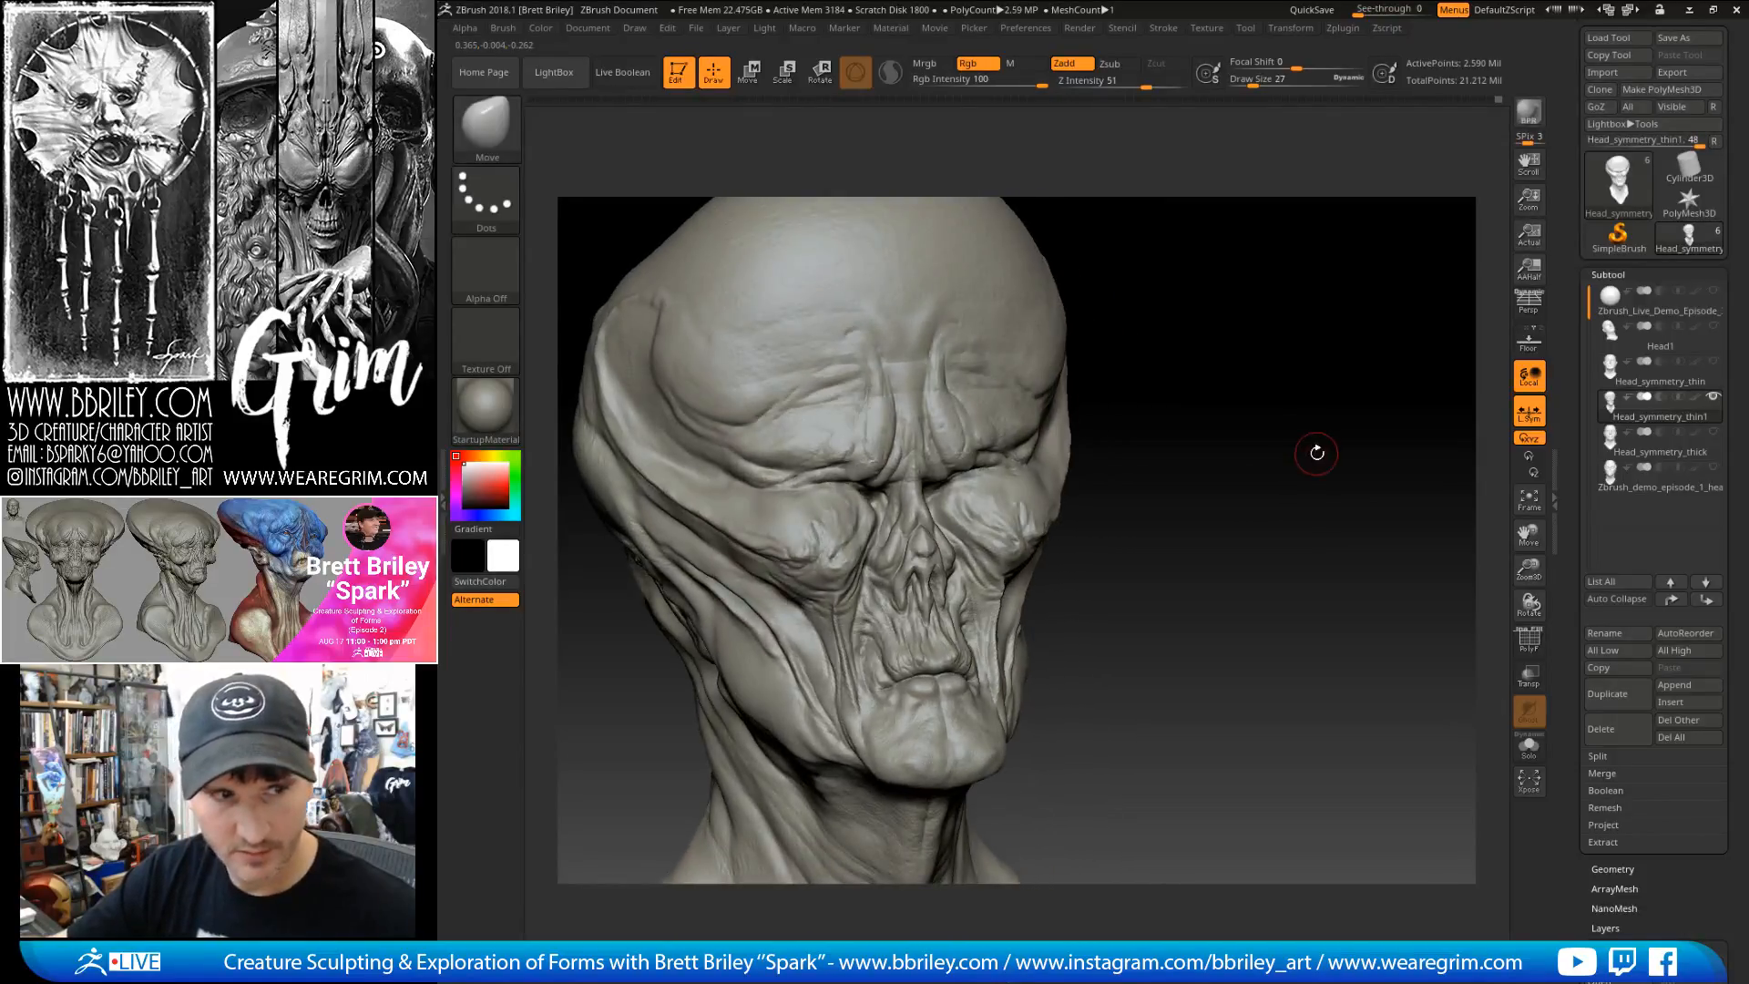
- Carve creases around the corners of the mouth with DamStandard at draw size 10
key("b")
key("d")
key("s")
key("bracketleft")
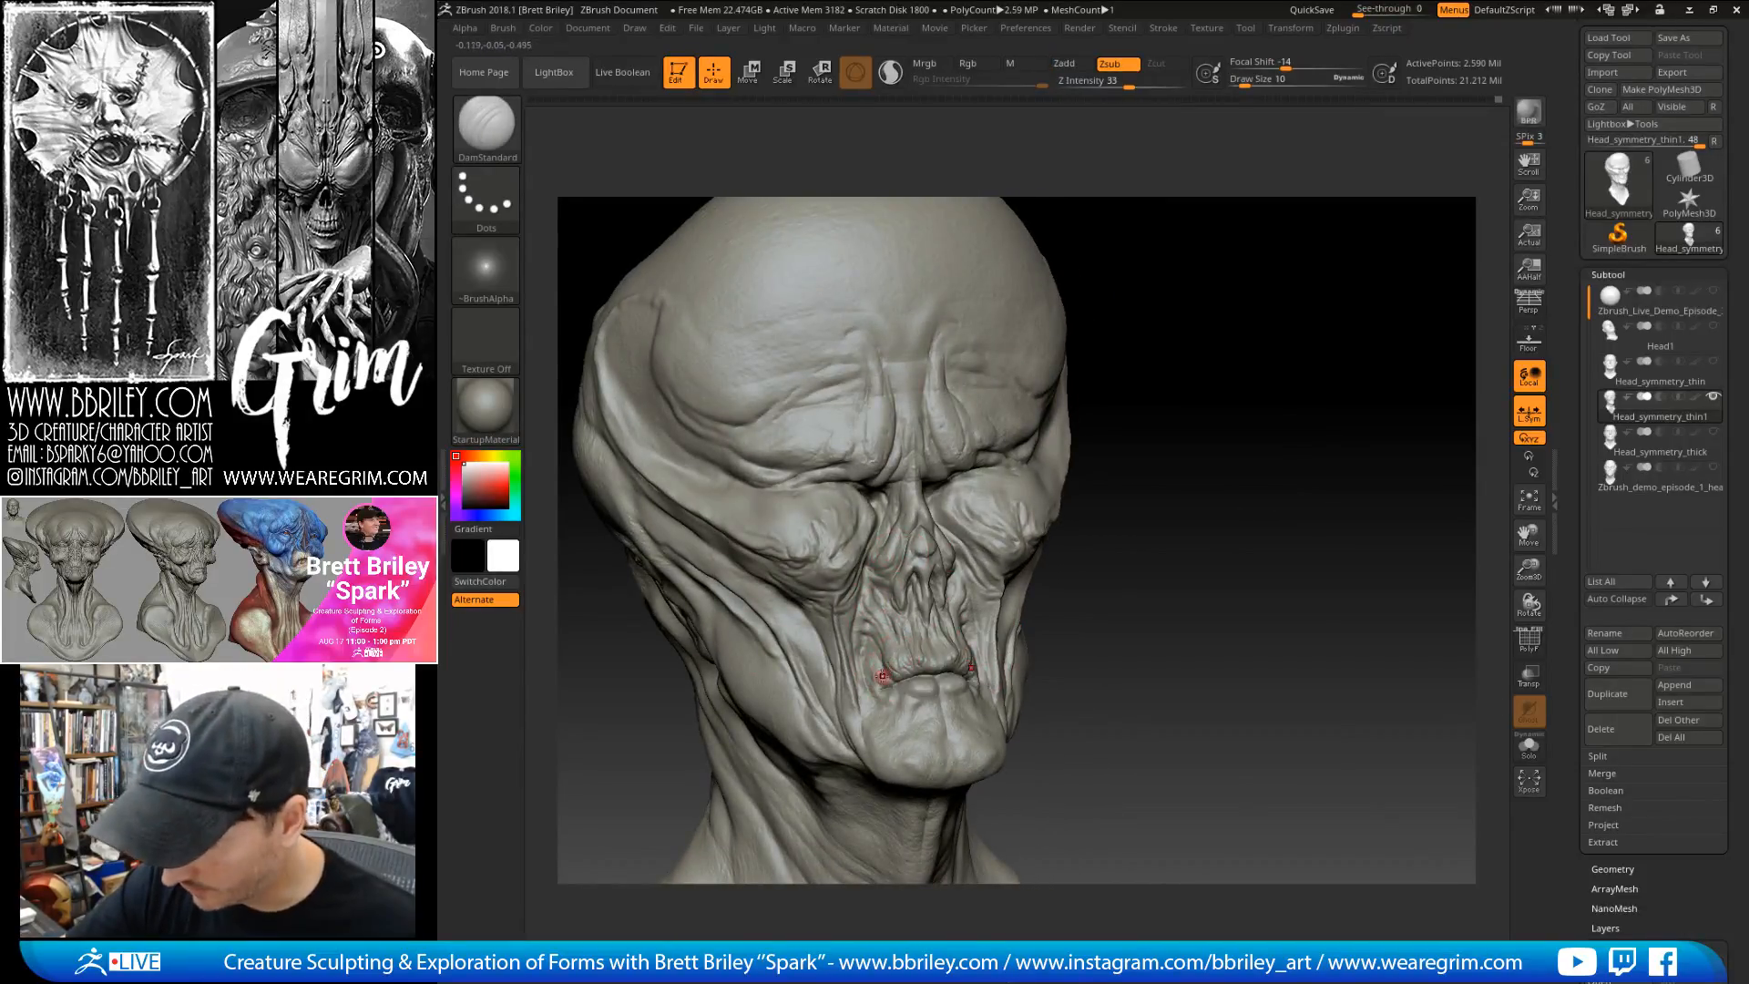
key("b")
key("s")
key("t")
key("b")
key("d")
key("s")
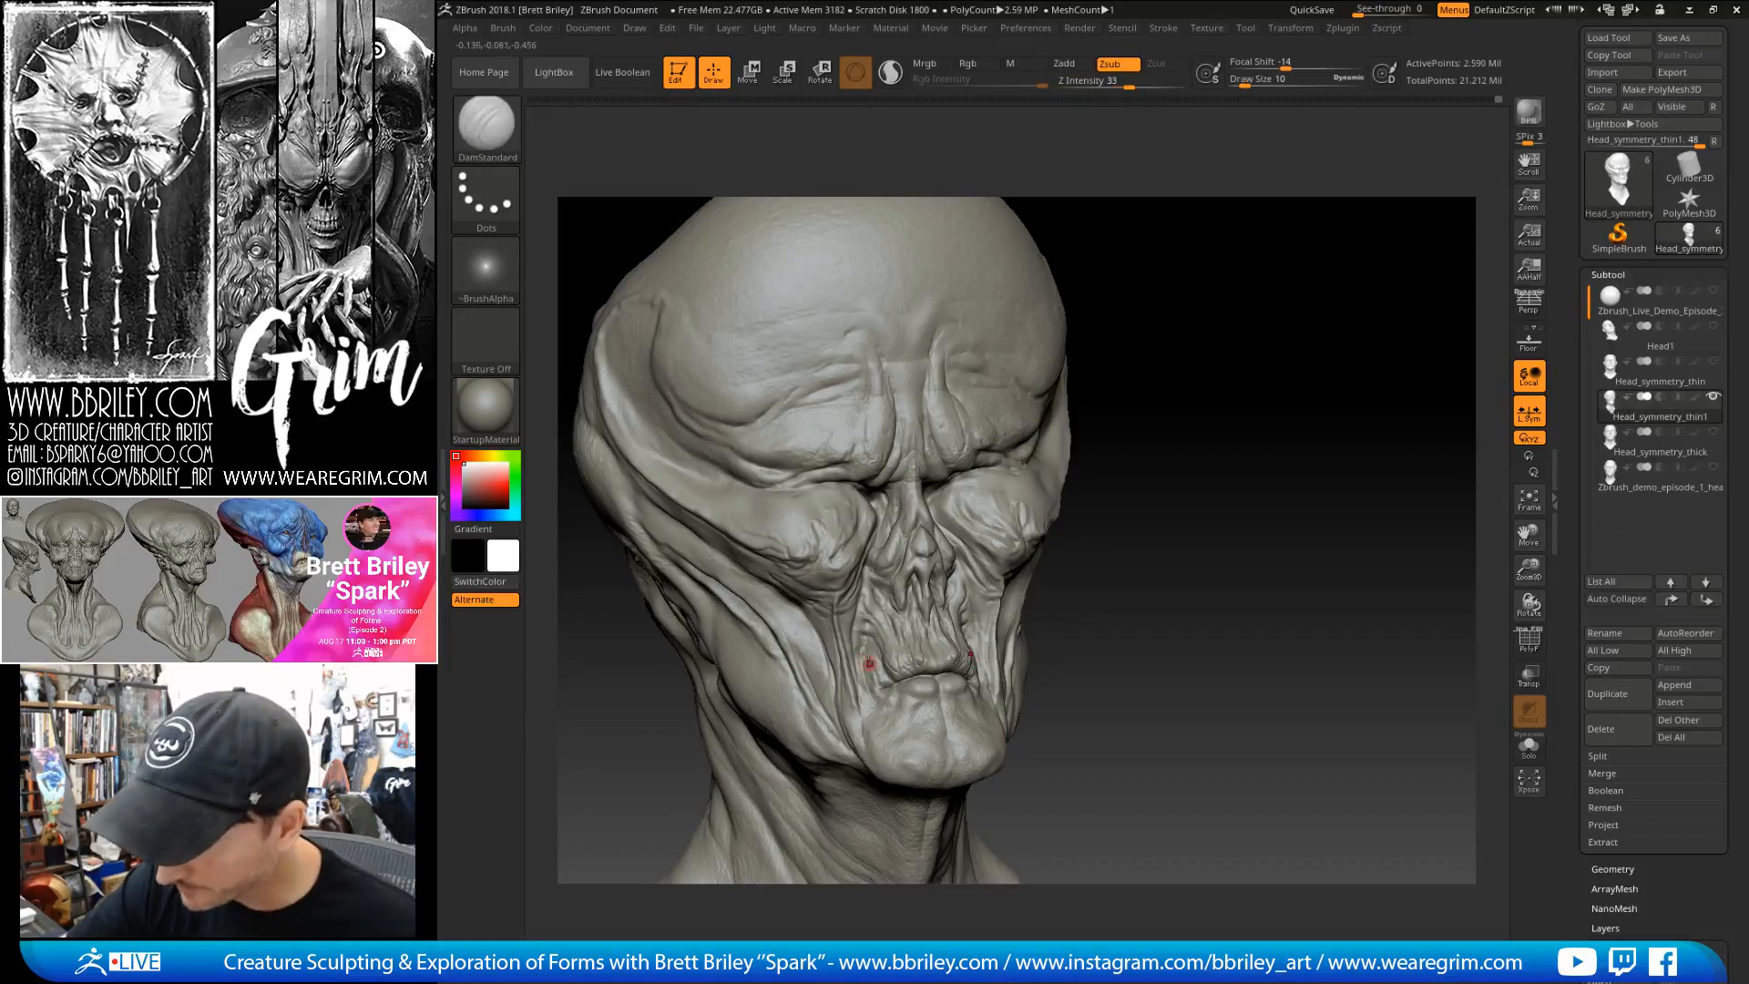
- Swell the skin at the mouth corners with the Inflat brush at draw size 10
key("b")
key("i")
key("n")
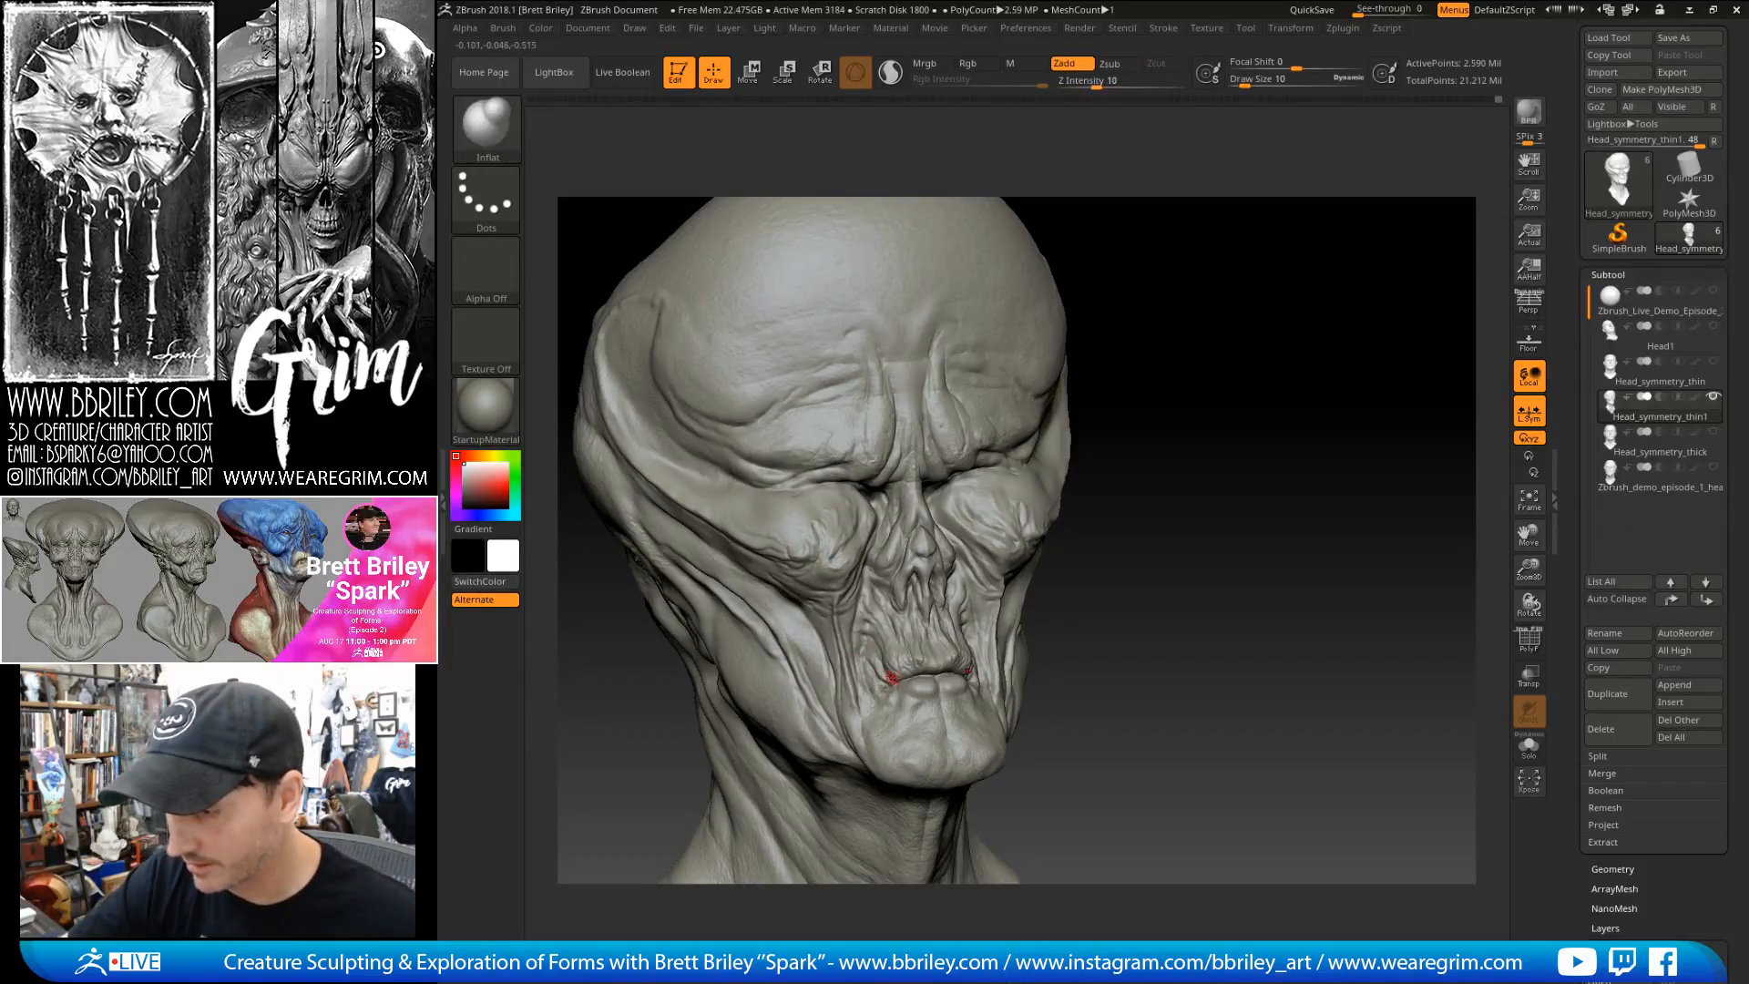
left_click_drag(880, 669, 881, 657)
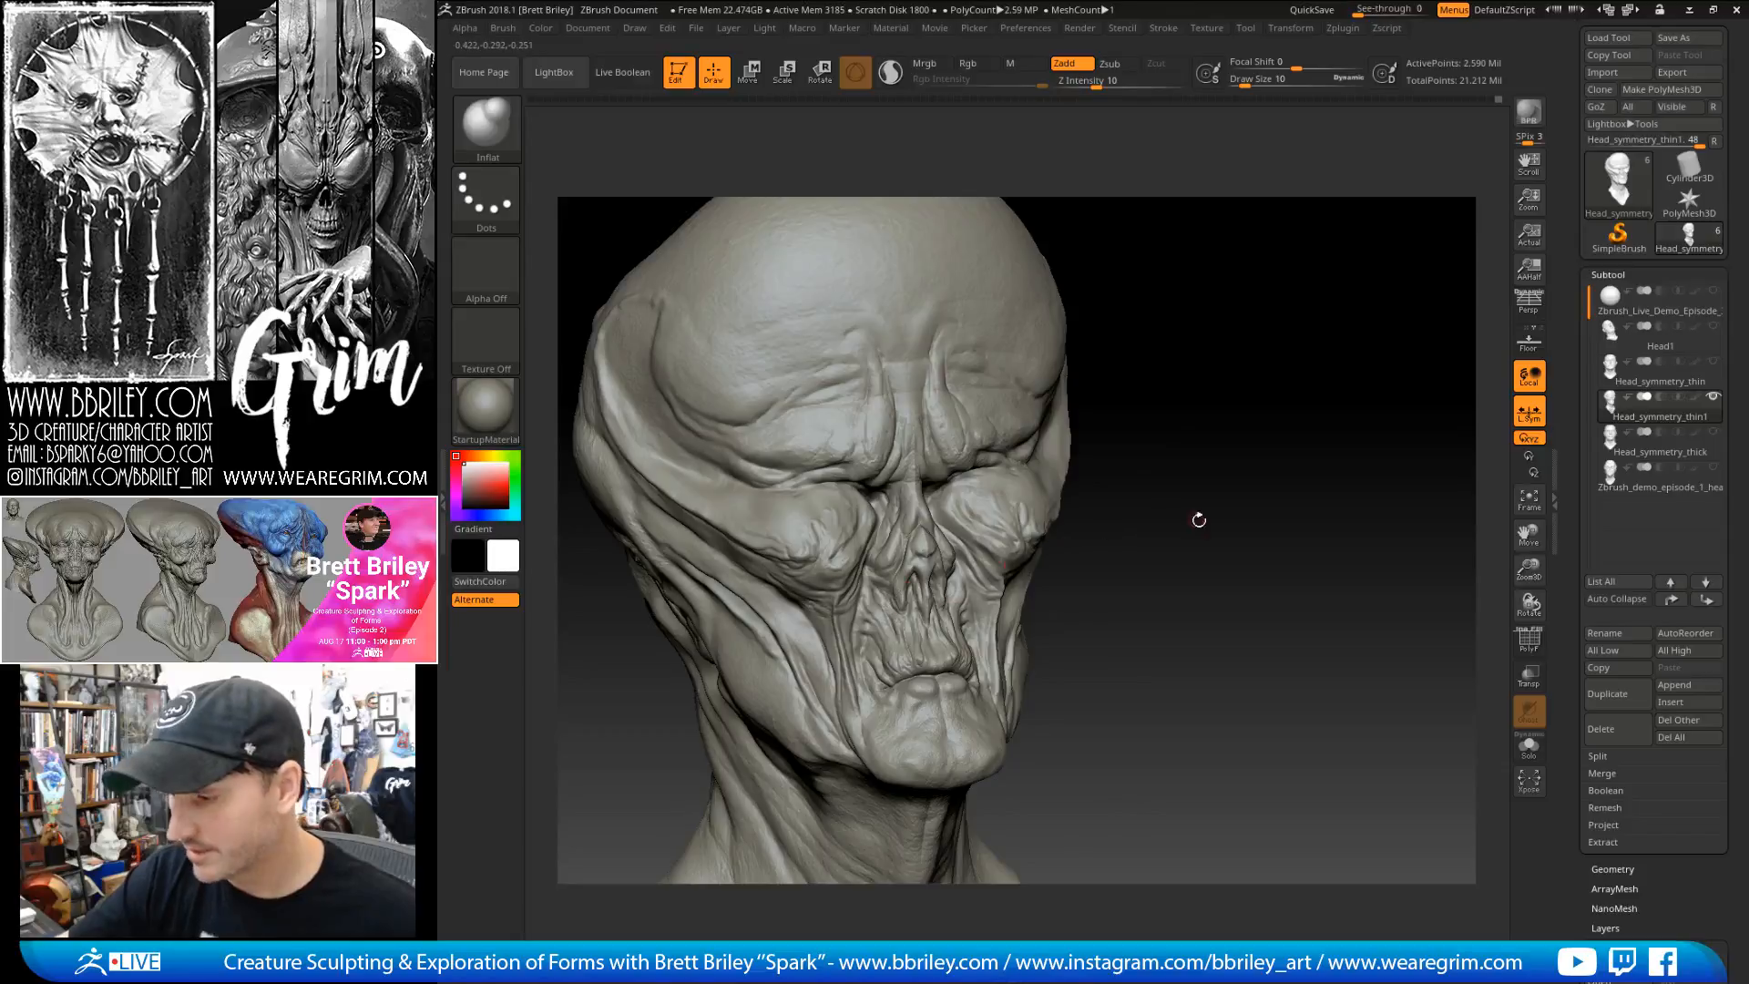
- Shift the skin folds beside the mouth with the Move brush at draw size 23
left_click_drag(1187, 516, 1057, 528)
key("b")
key("m")
key("v")
key("s")
left_click_drag(979, 669, 992, 672)
key("s")
left_click_drag(1159, 618, 999, 634)
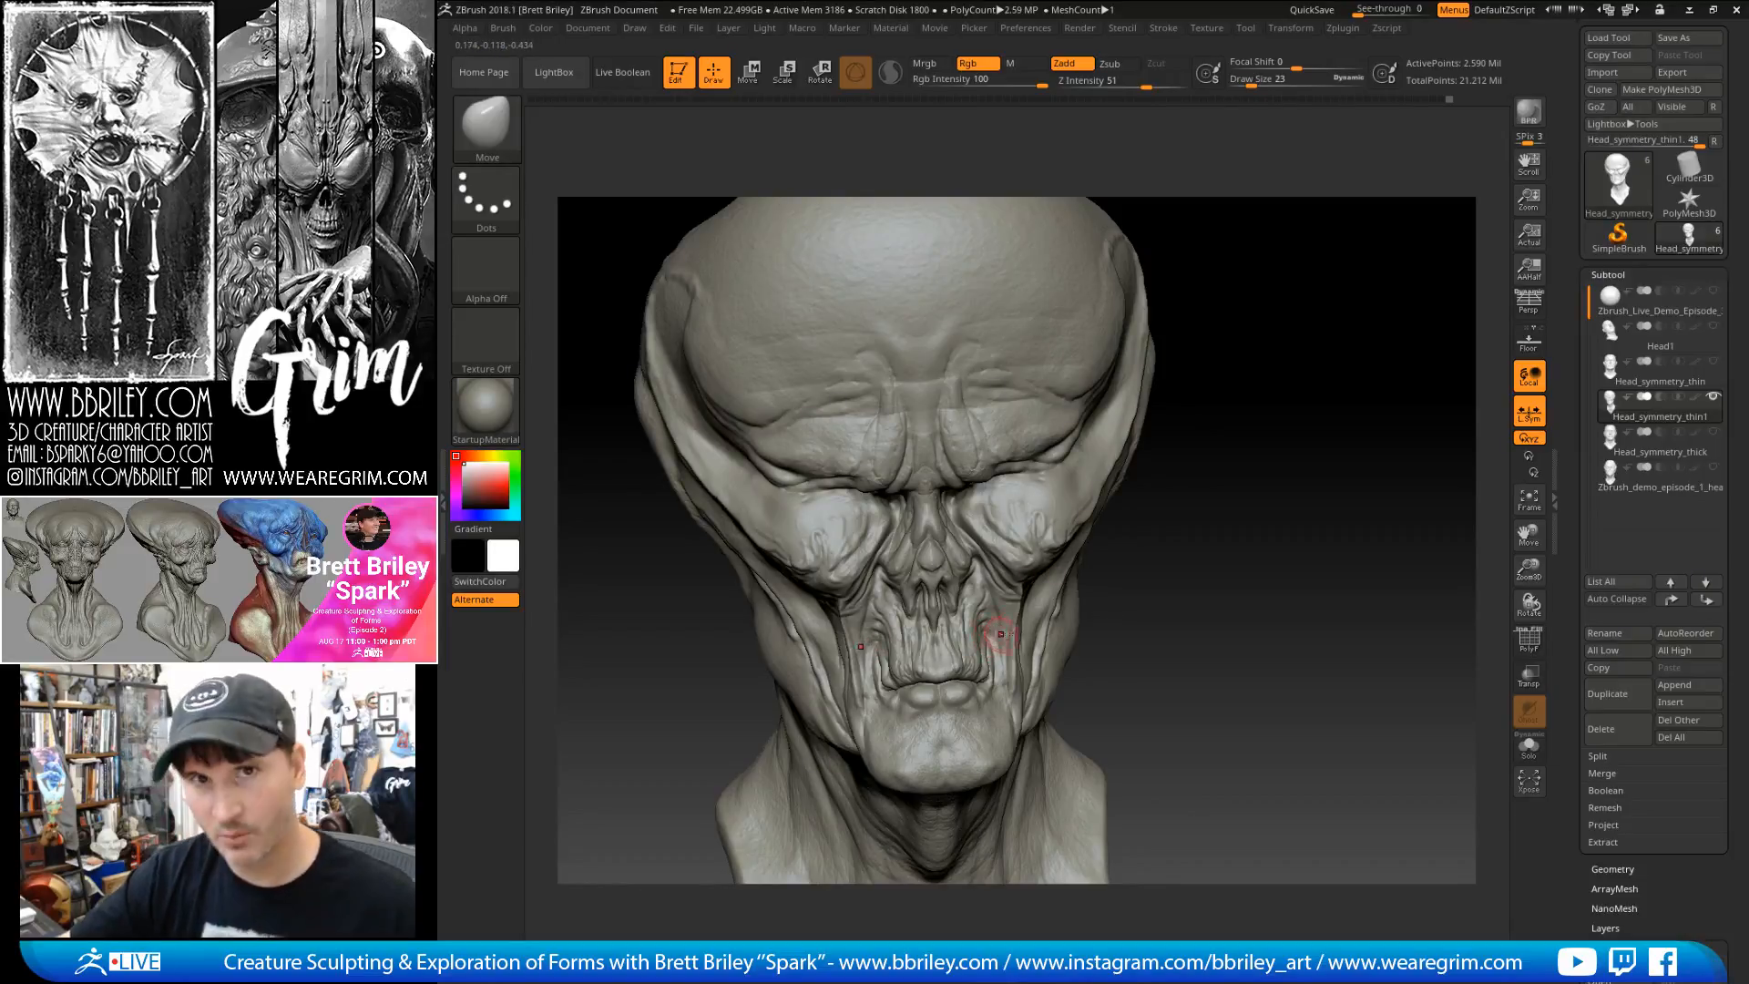
- Cut fine creases into the lower lip and down onto the chin with DamStandard at draw size 6
mouse_move(1233, 477)
left_mouse_down()
mouse_move(1248, 451)
mouse_move(1257, 476)
left_mouse_up()
type("bdss6")
key("Return")
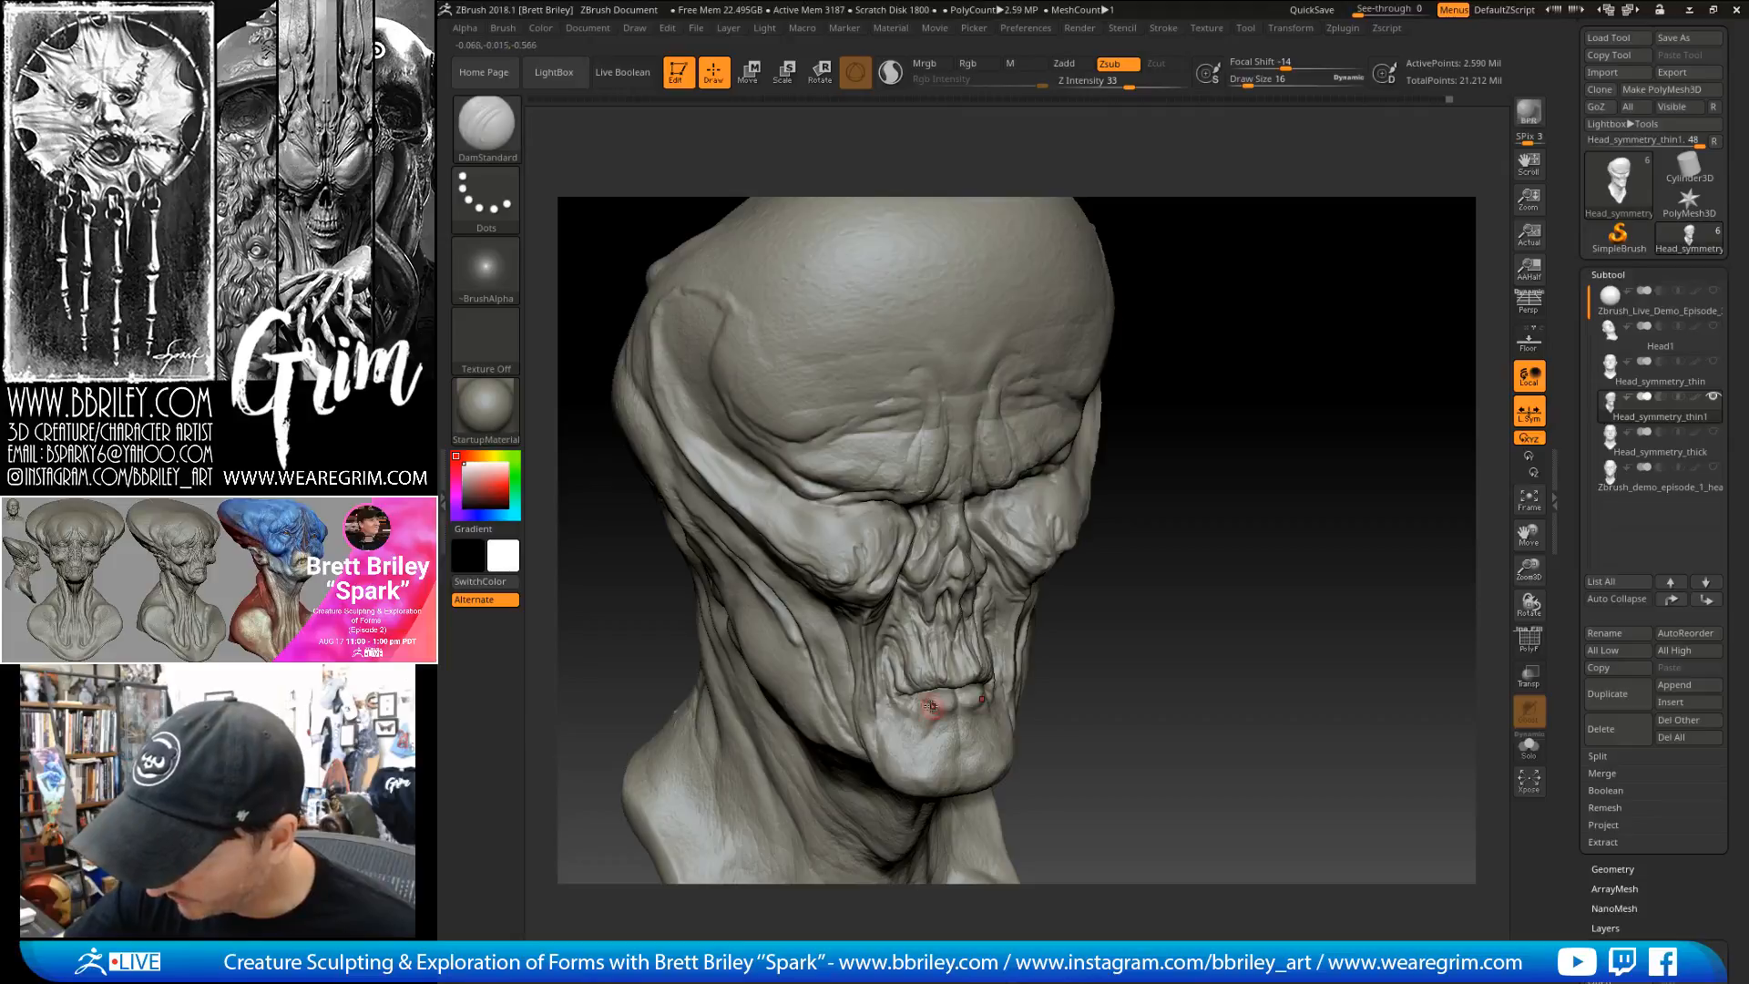
left_click_drag(949, 704, 944, 699)
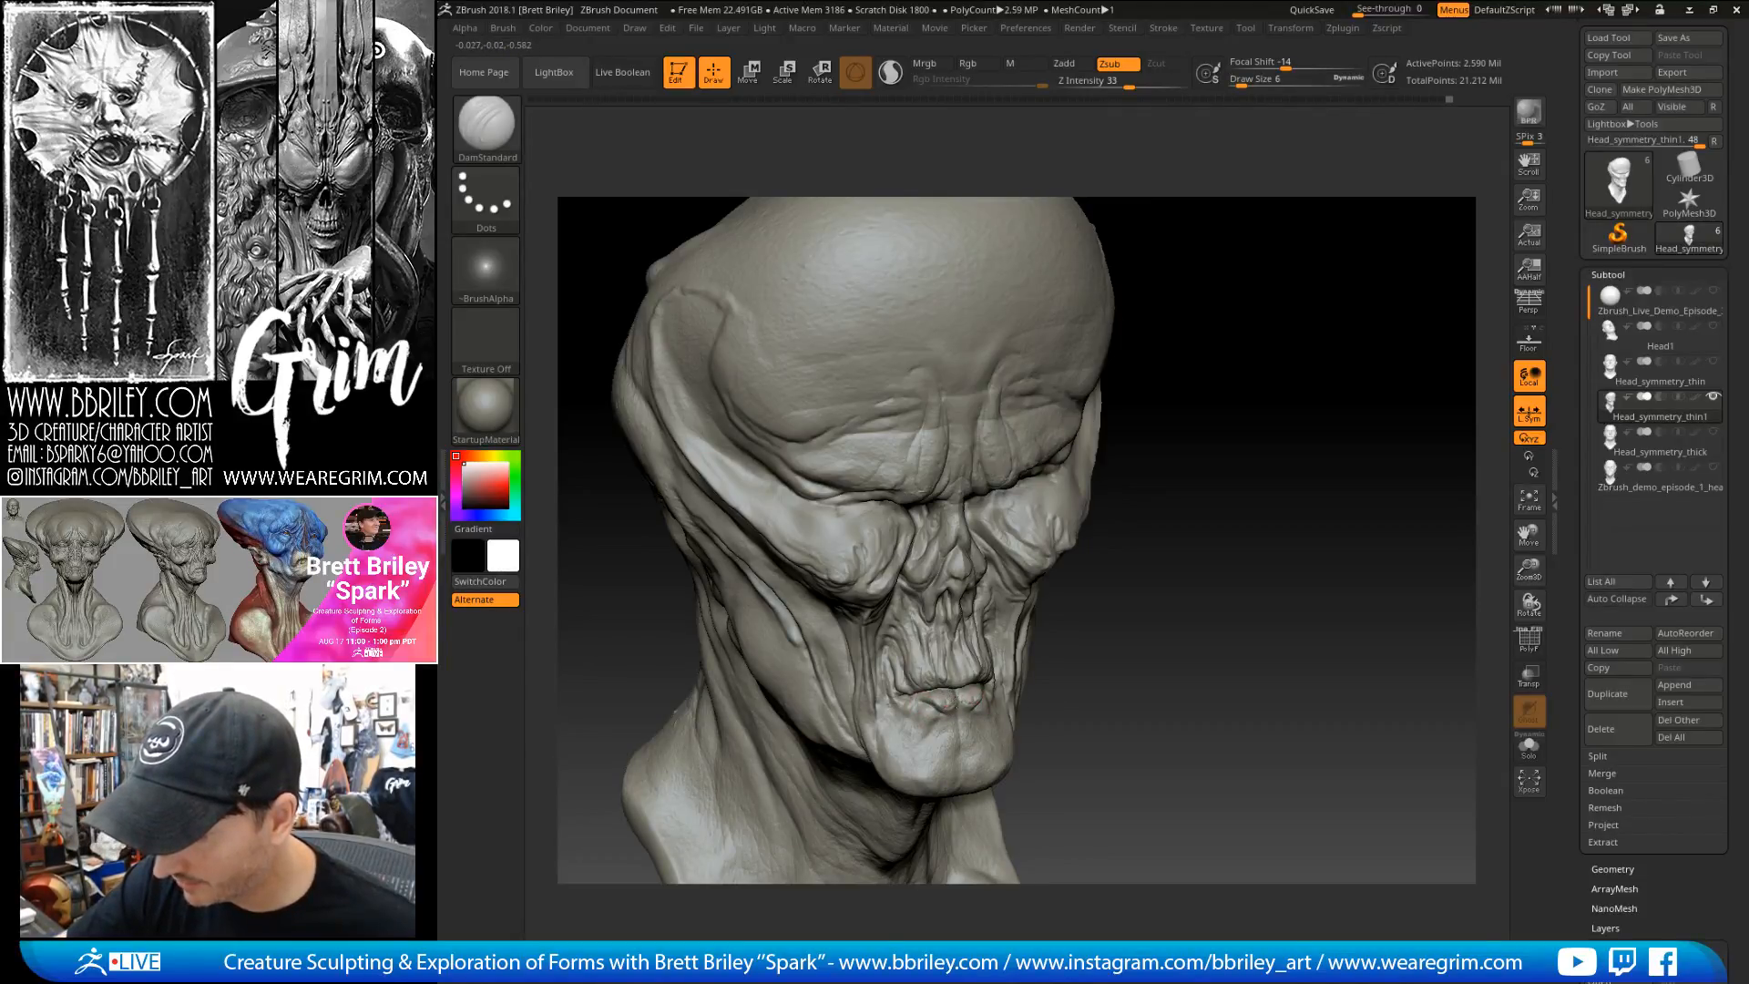
left_click_drag(919, 703, 939, 719)
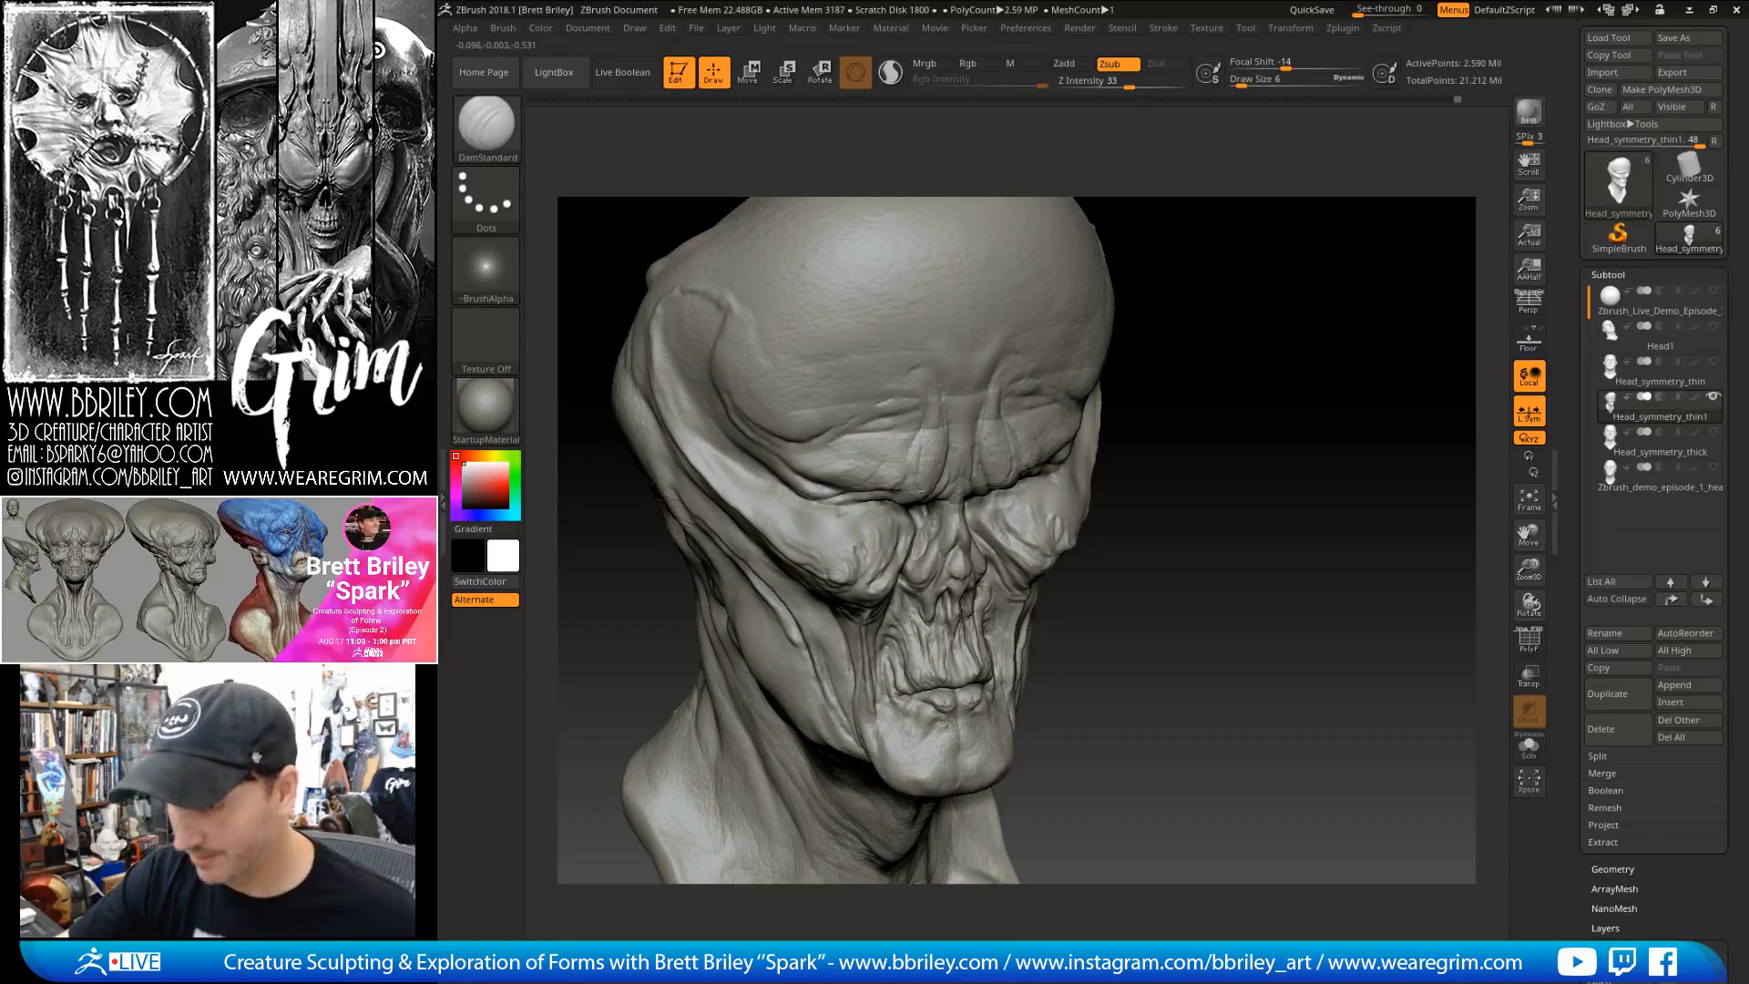
left_click_drag(1193, 615, 1033, 549)
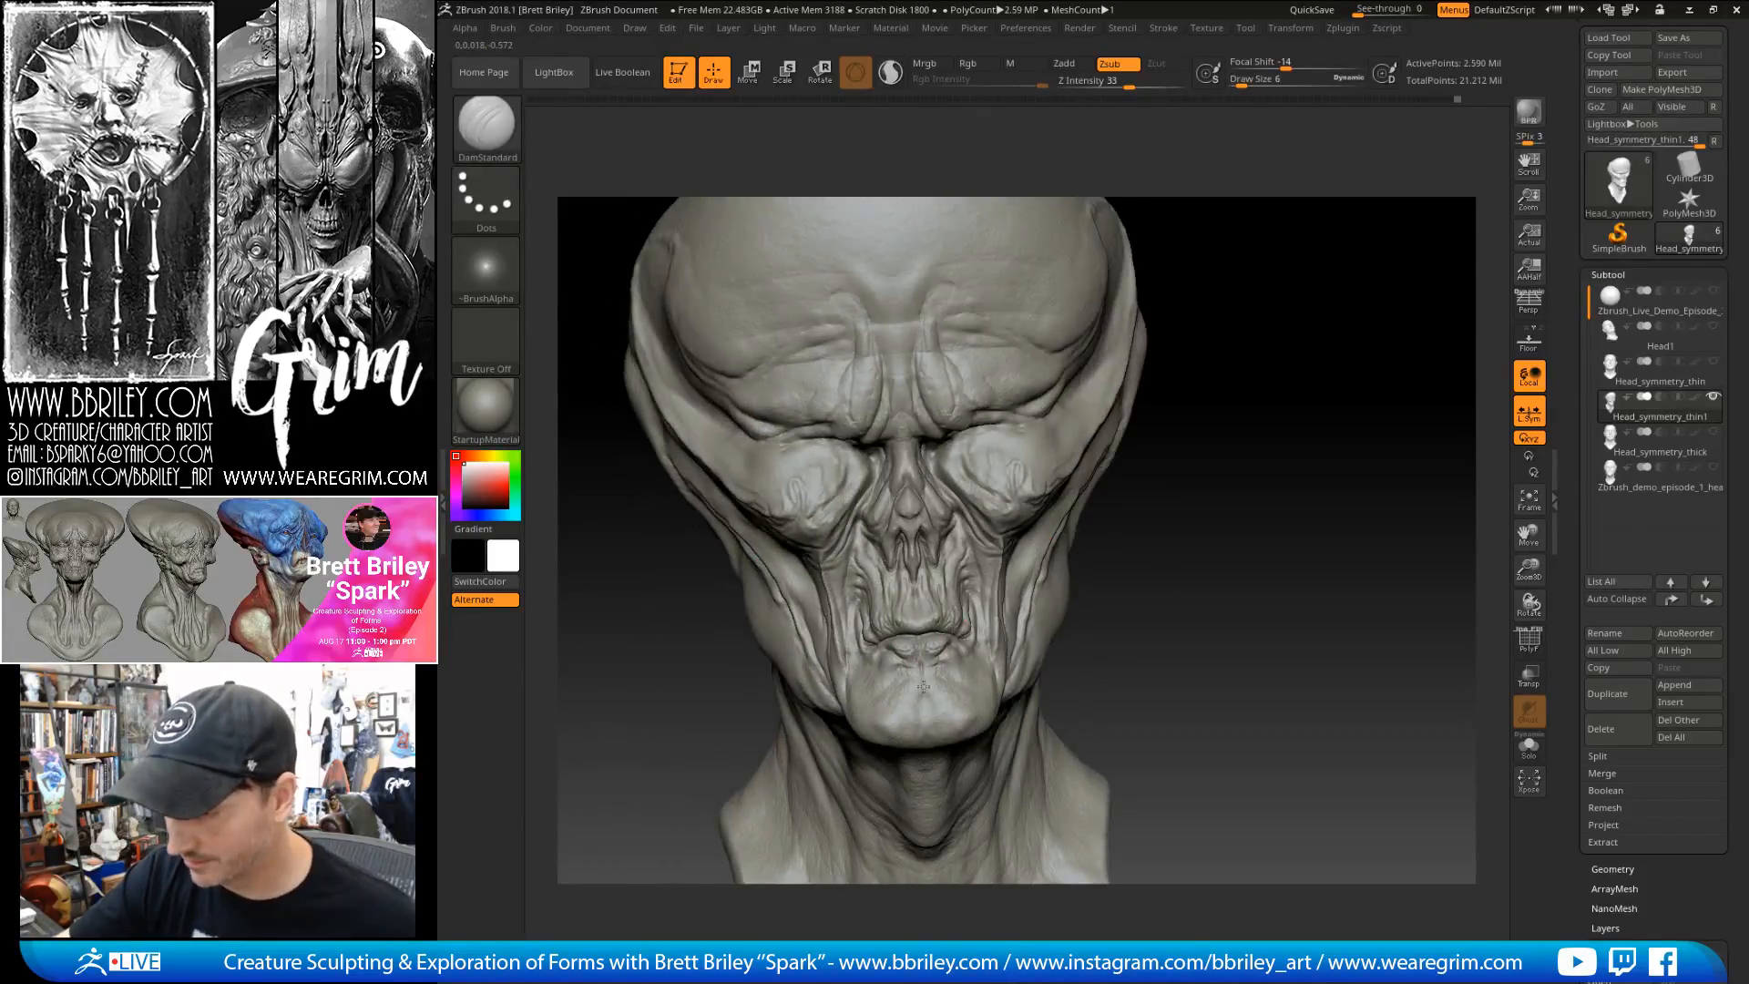
left_click_drag(945, 673, 956, 687)
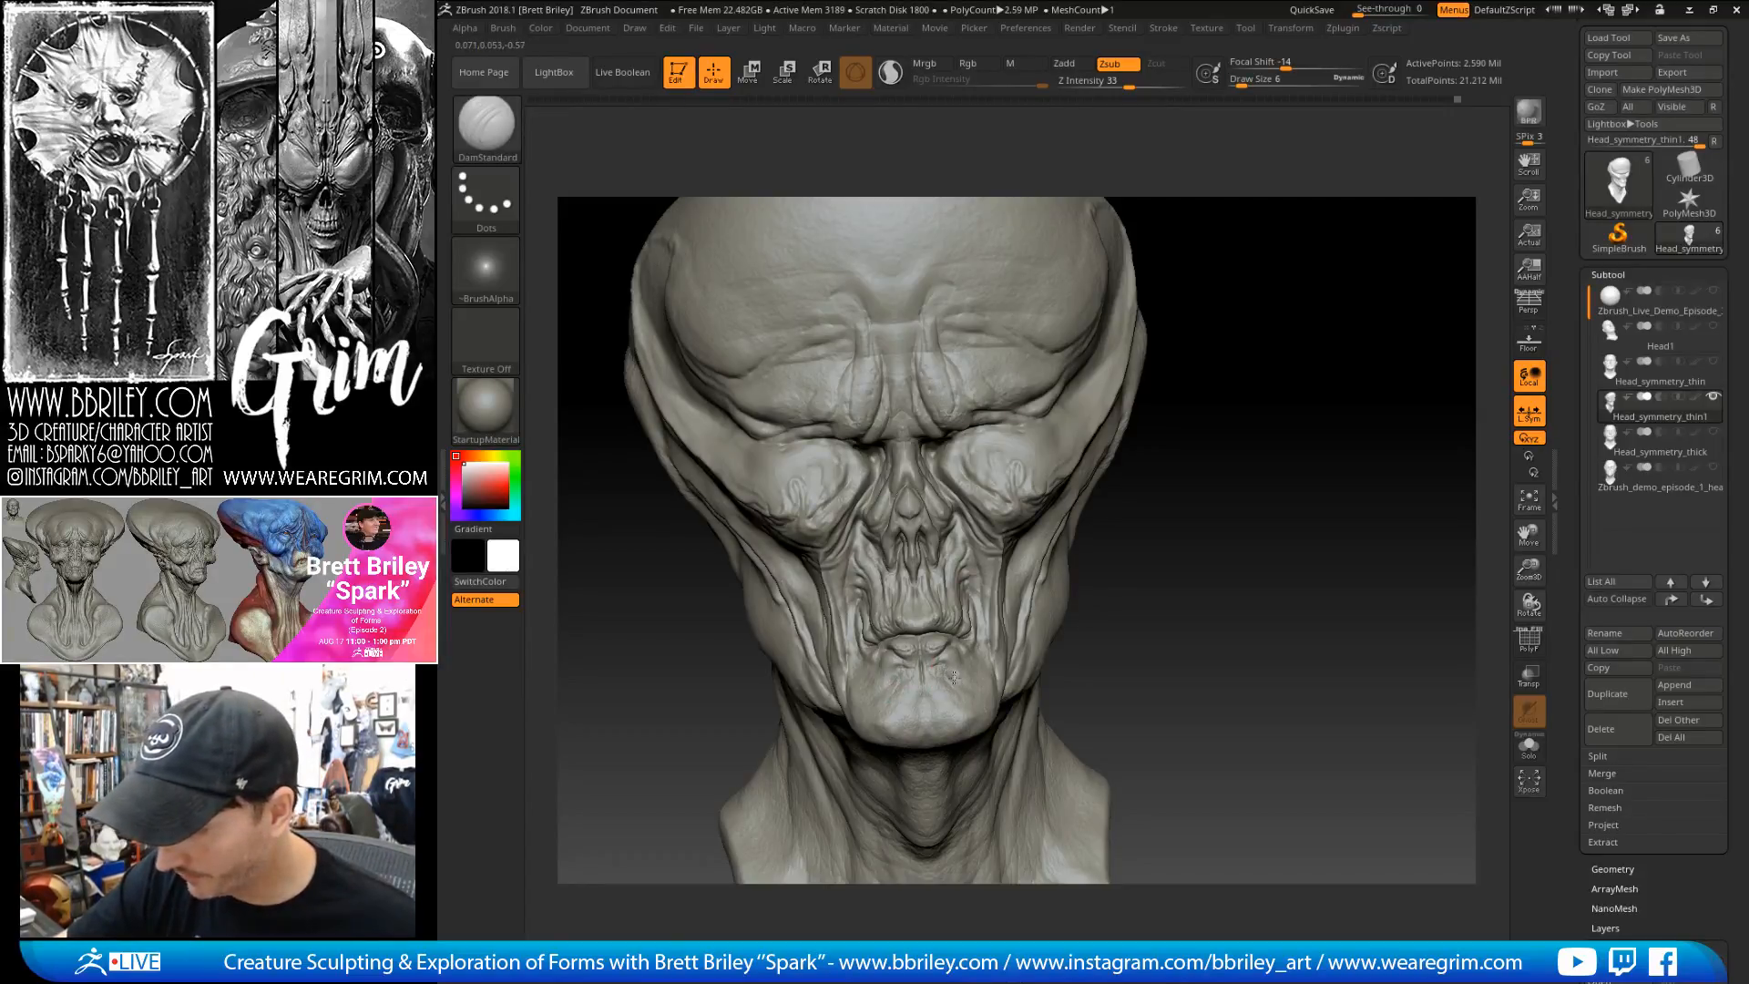
- Carve creases below the mouth corners and round folds on the chin with DamStandard at draw sizes 12 and 8
key("bracketright")
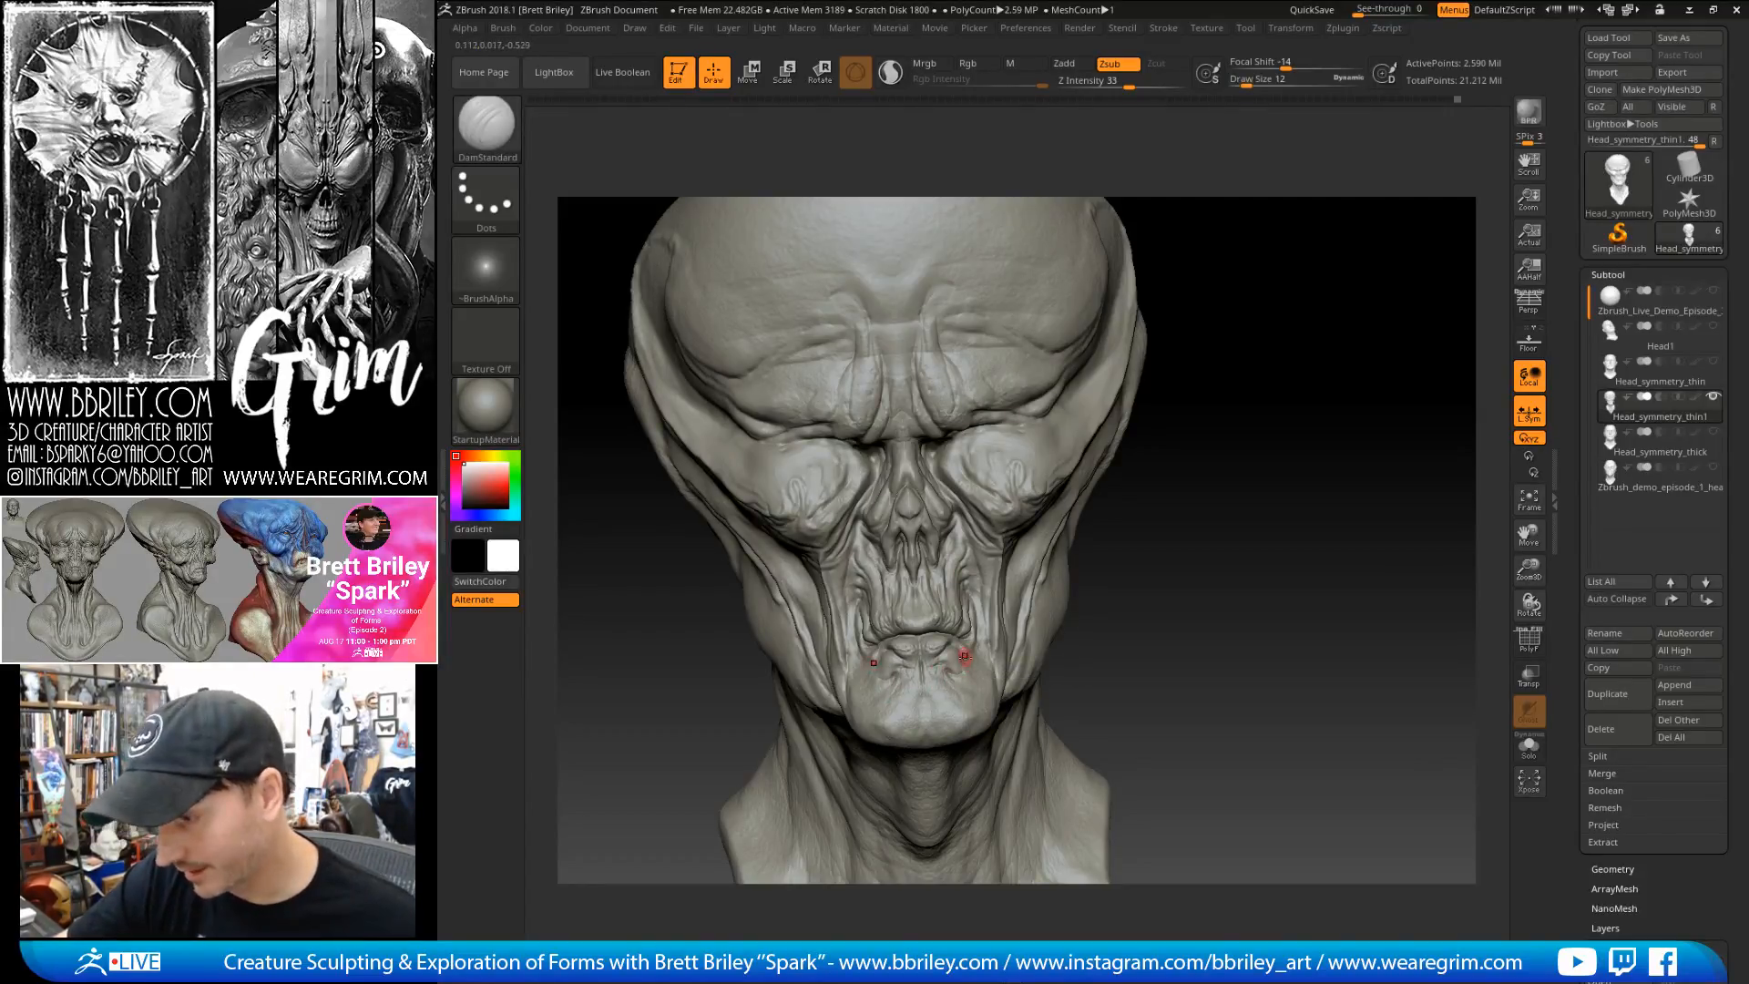
mouse_move(1152, 557)
left_mouse_down()
mouse_move(1188, 555)
mouse_move(824, 583)
mouse_move(874, 647)
left_mouse_up()
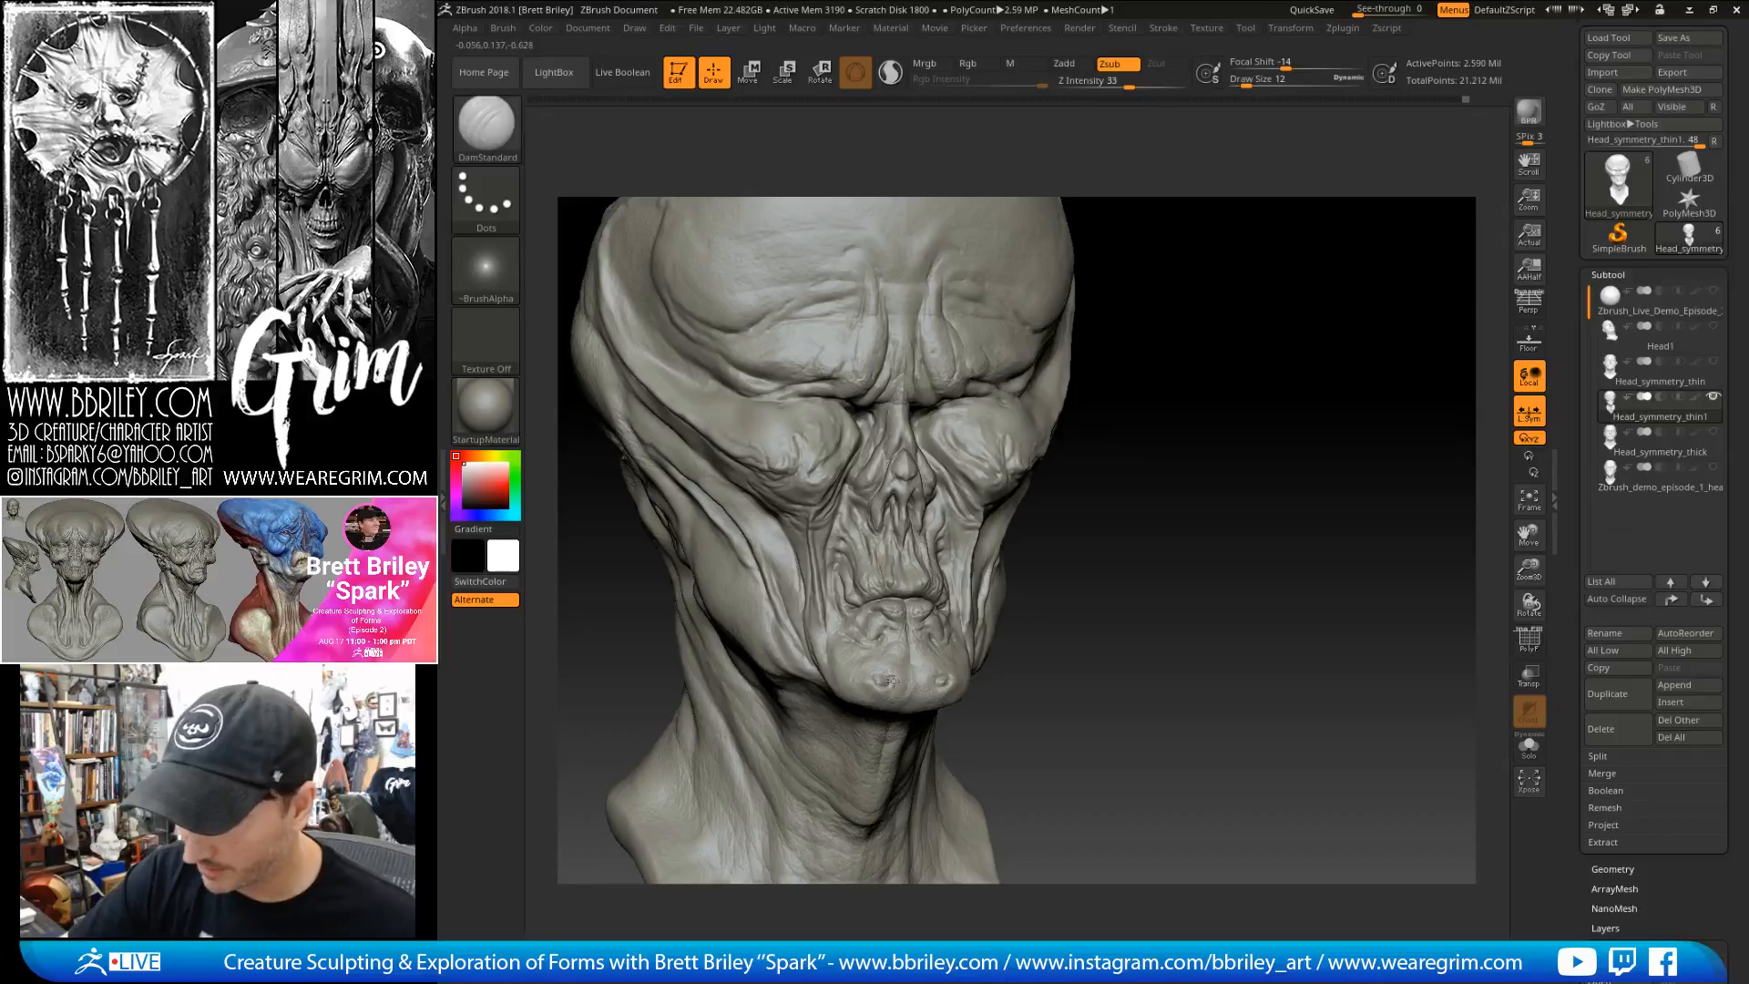
key("bracketleft")
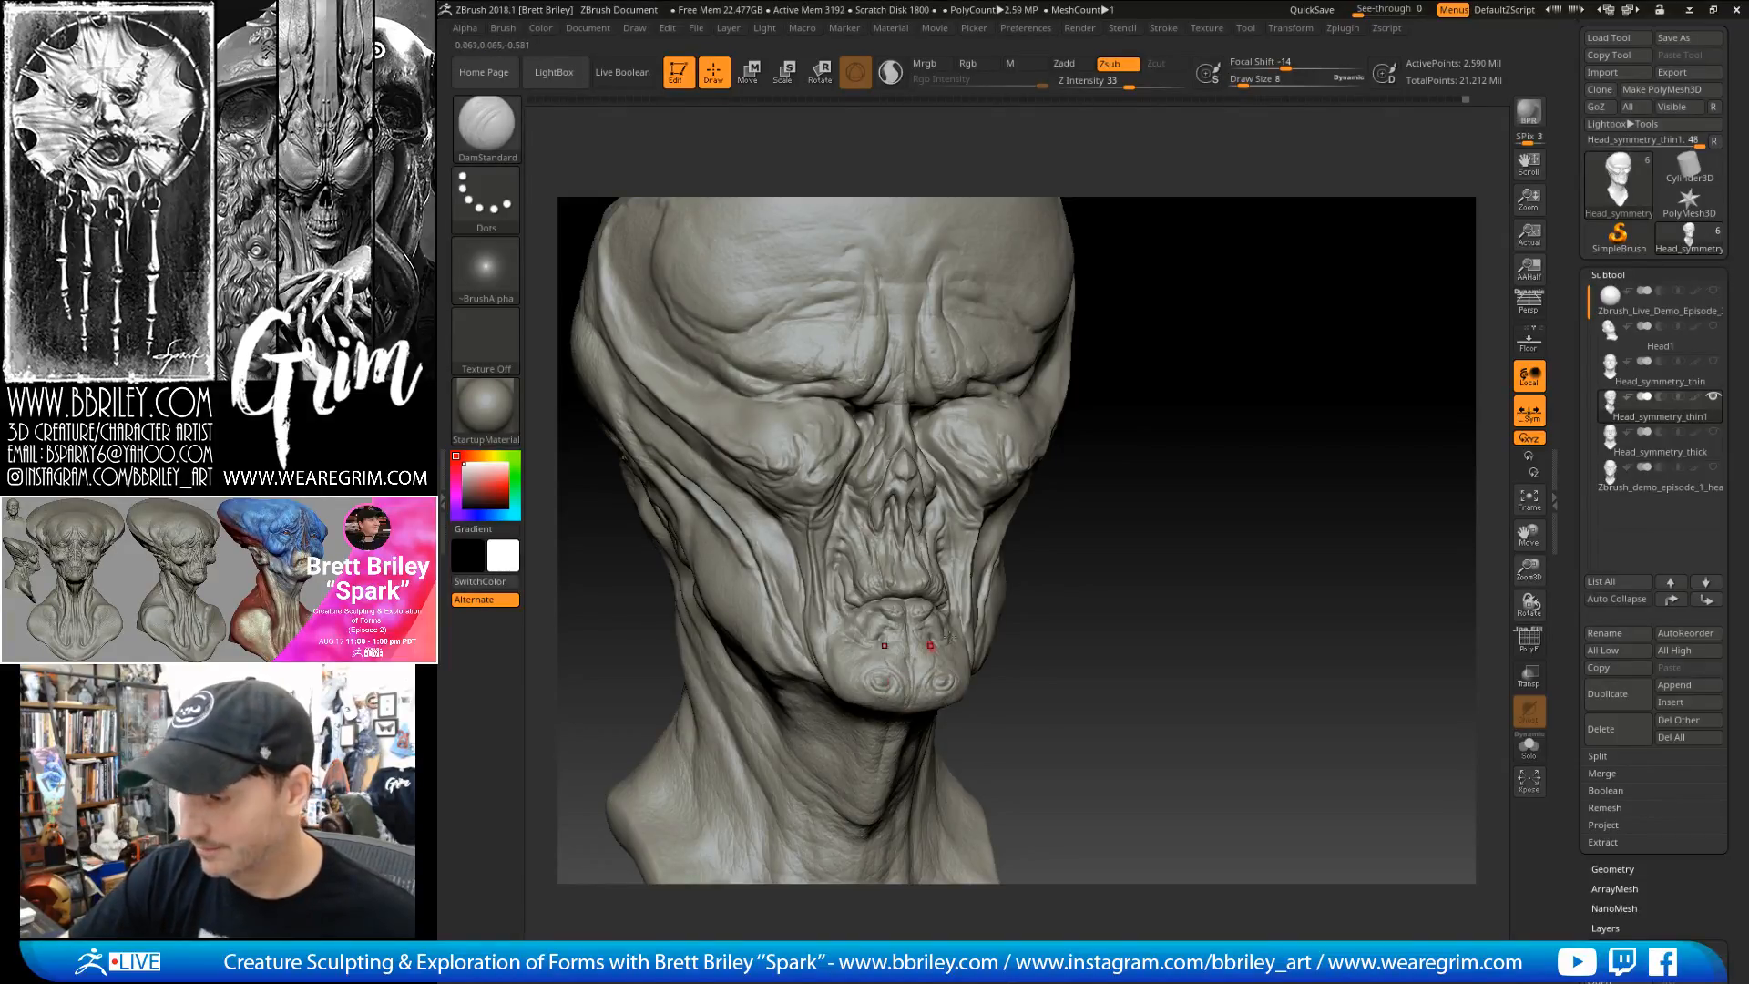
right_click_drag(910, 659, 977, 570, "shift")
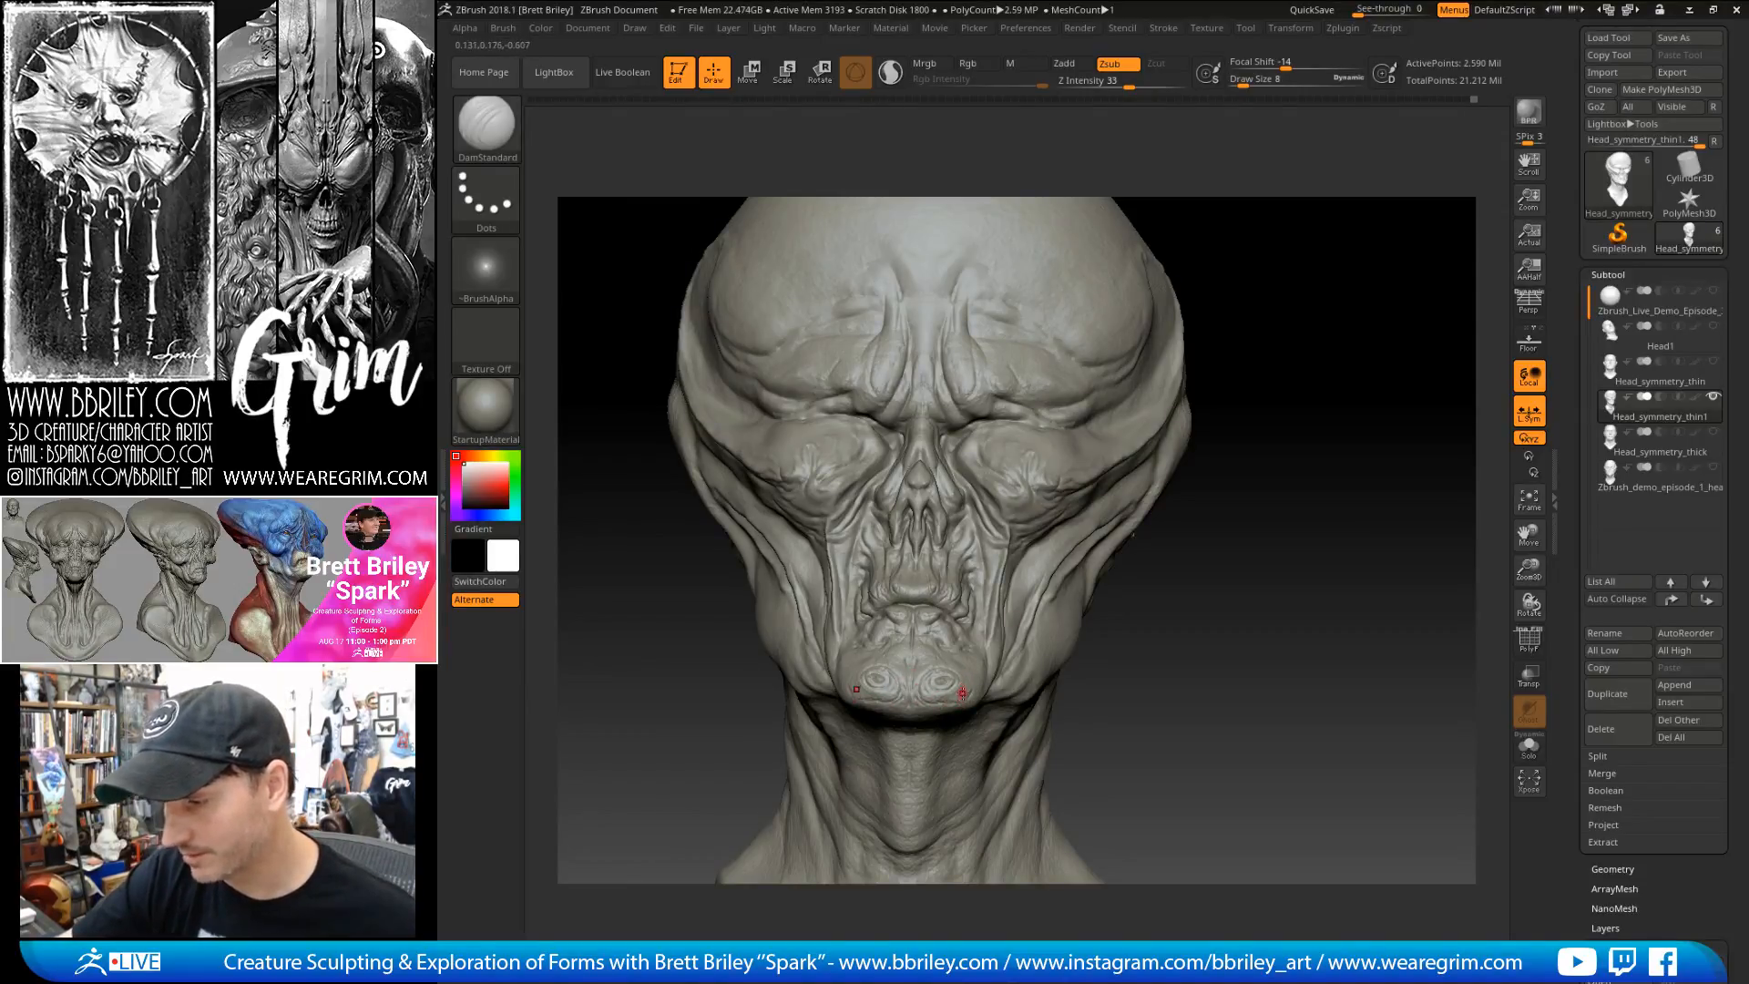
- Build up the outer edges of the chin with the Standard brush at draw size 7
key("b")
key("s")
key("t")
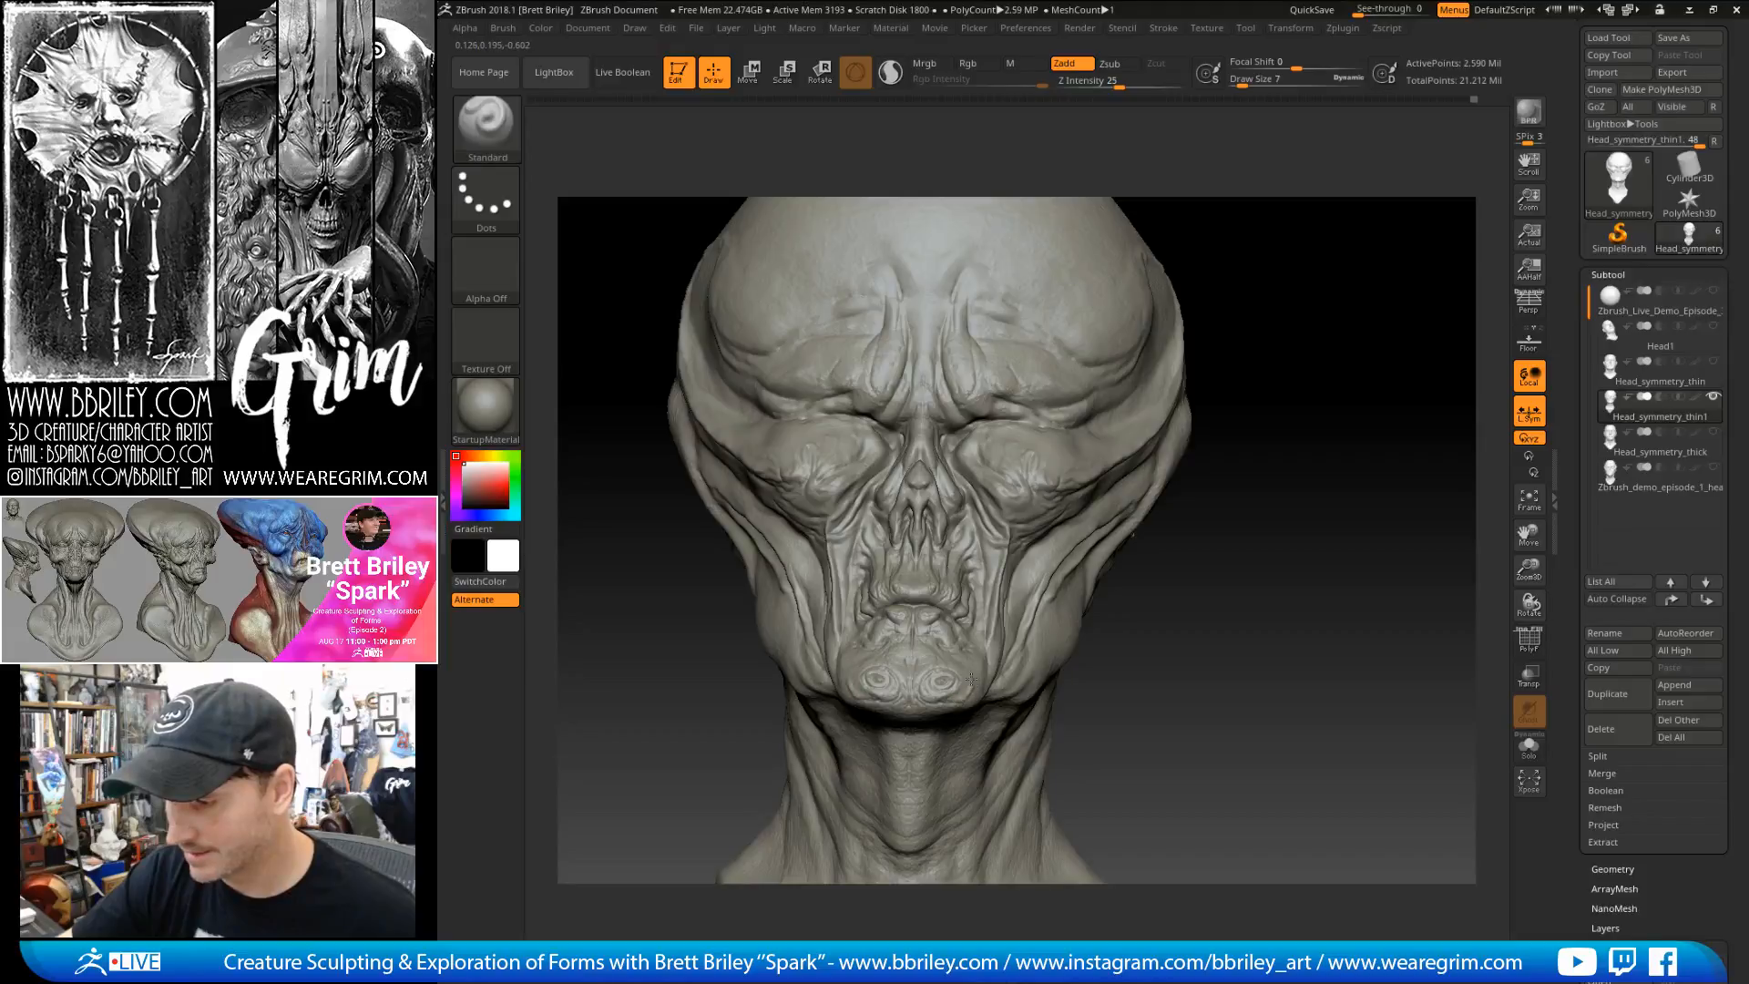
right_click_drag(1136, 617, 1085, 644)
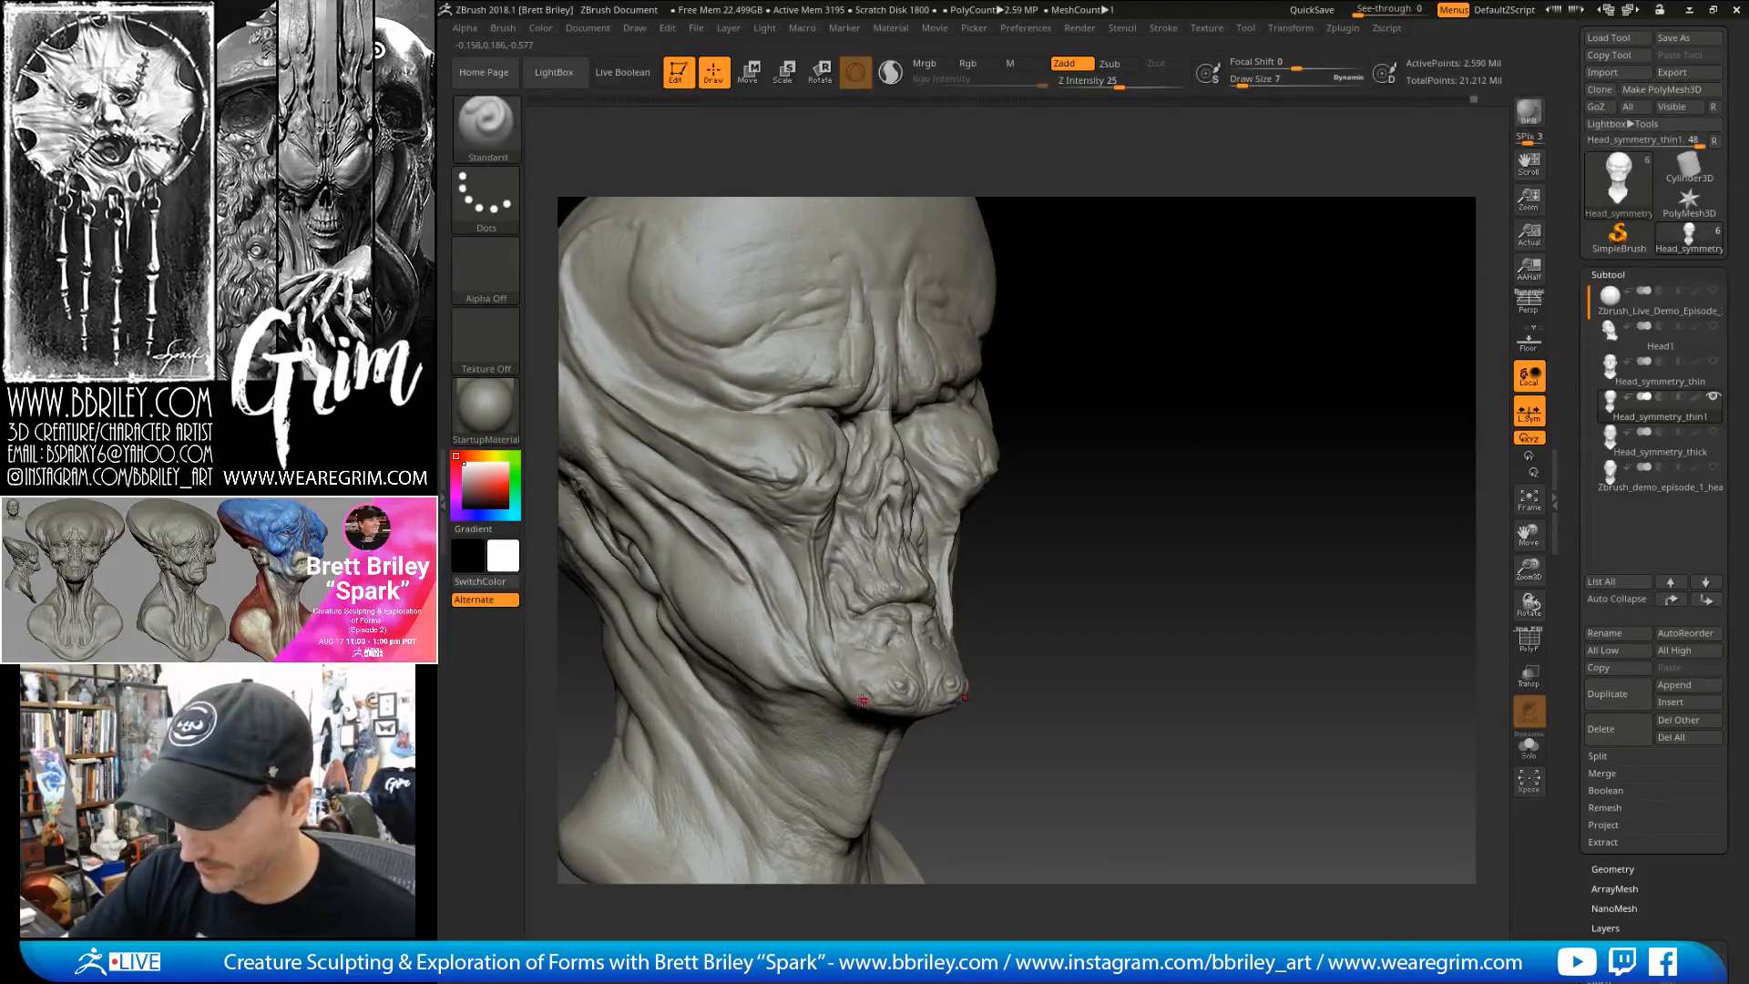
- Cut fine wrinkles along the sides of the chin with DamStandard at draw size 7
key("b")
key("d")
key("s")
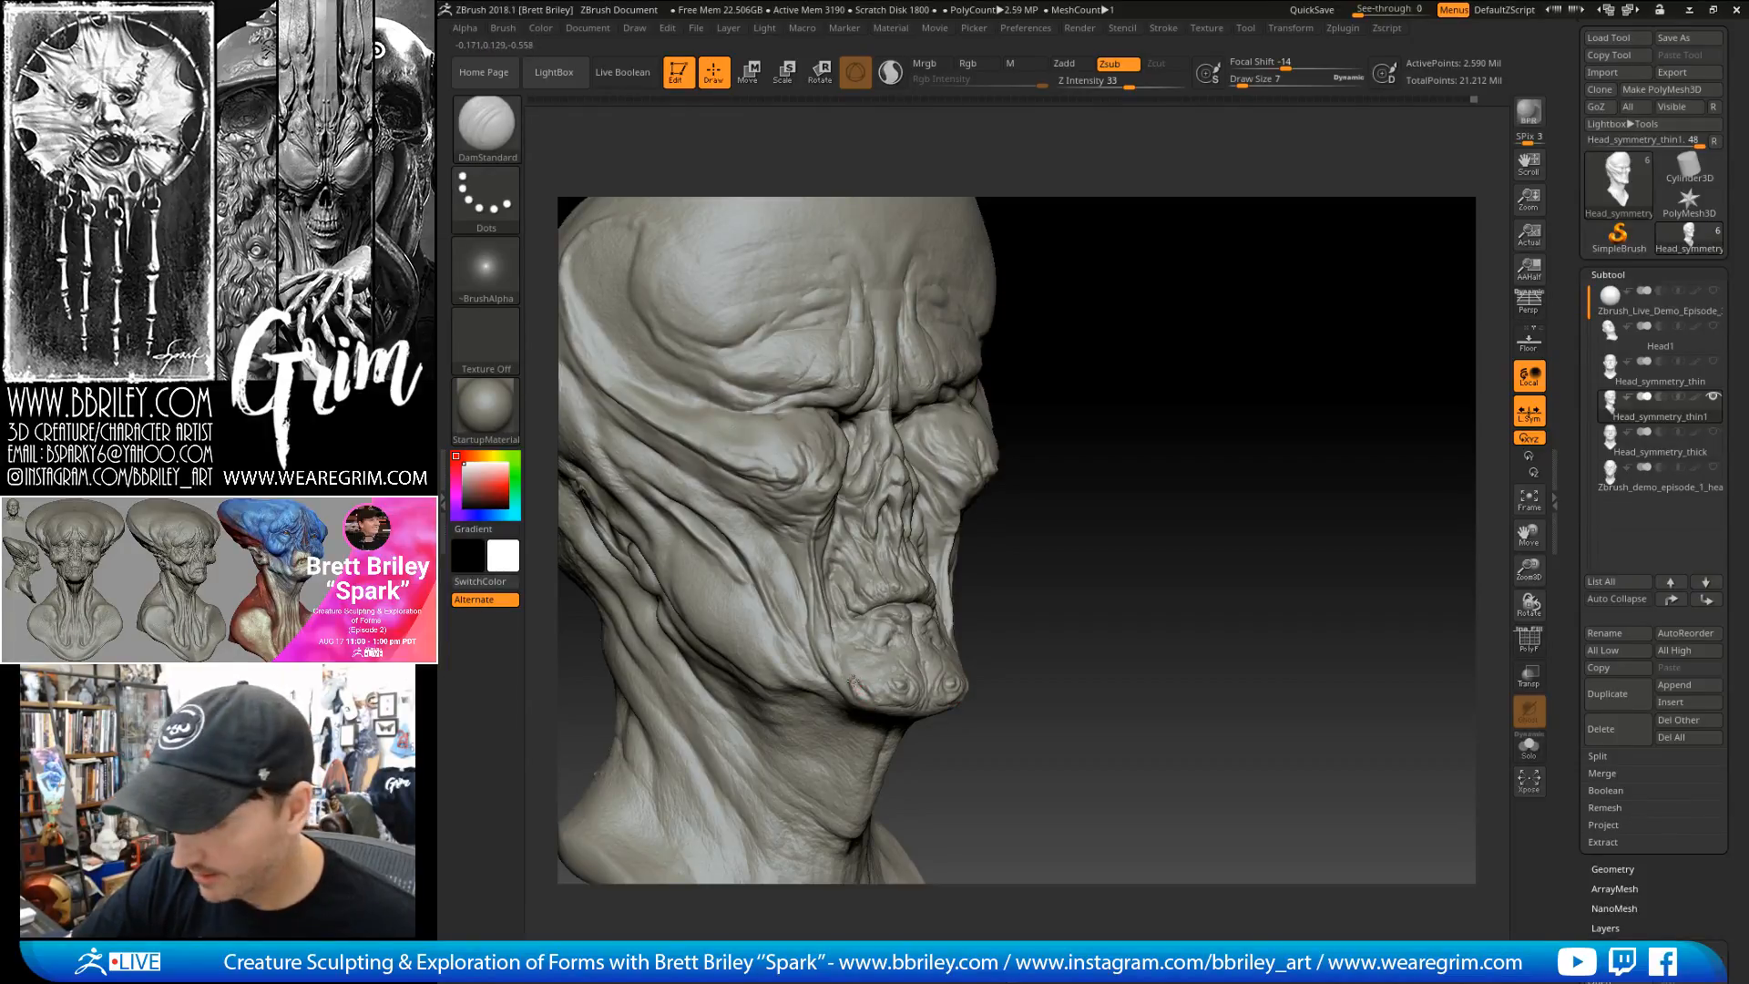
right_click_drag(1207, 593, 1177, 559)
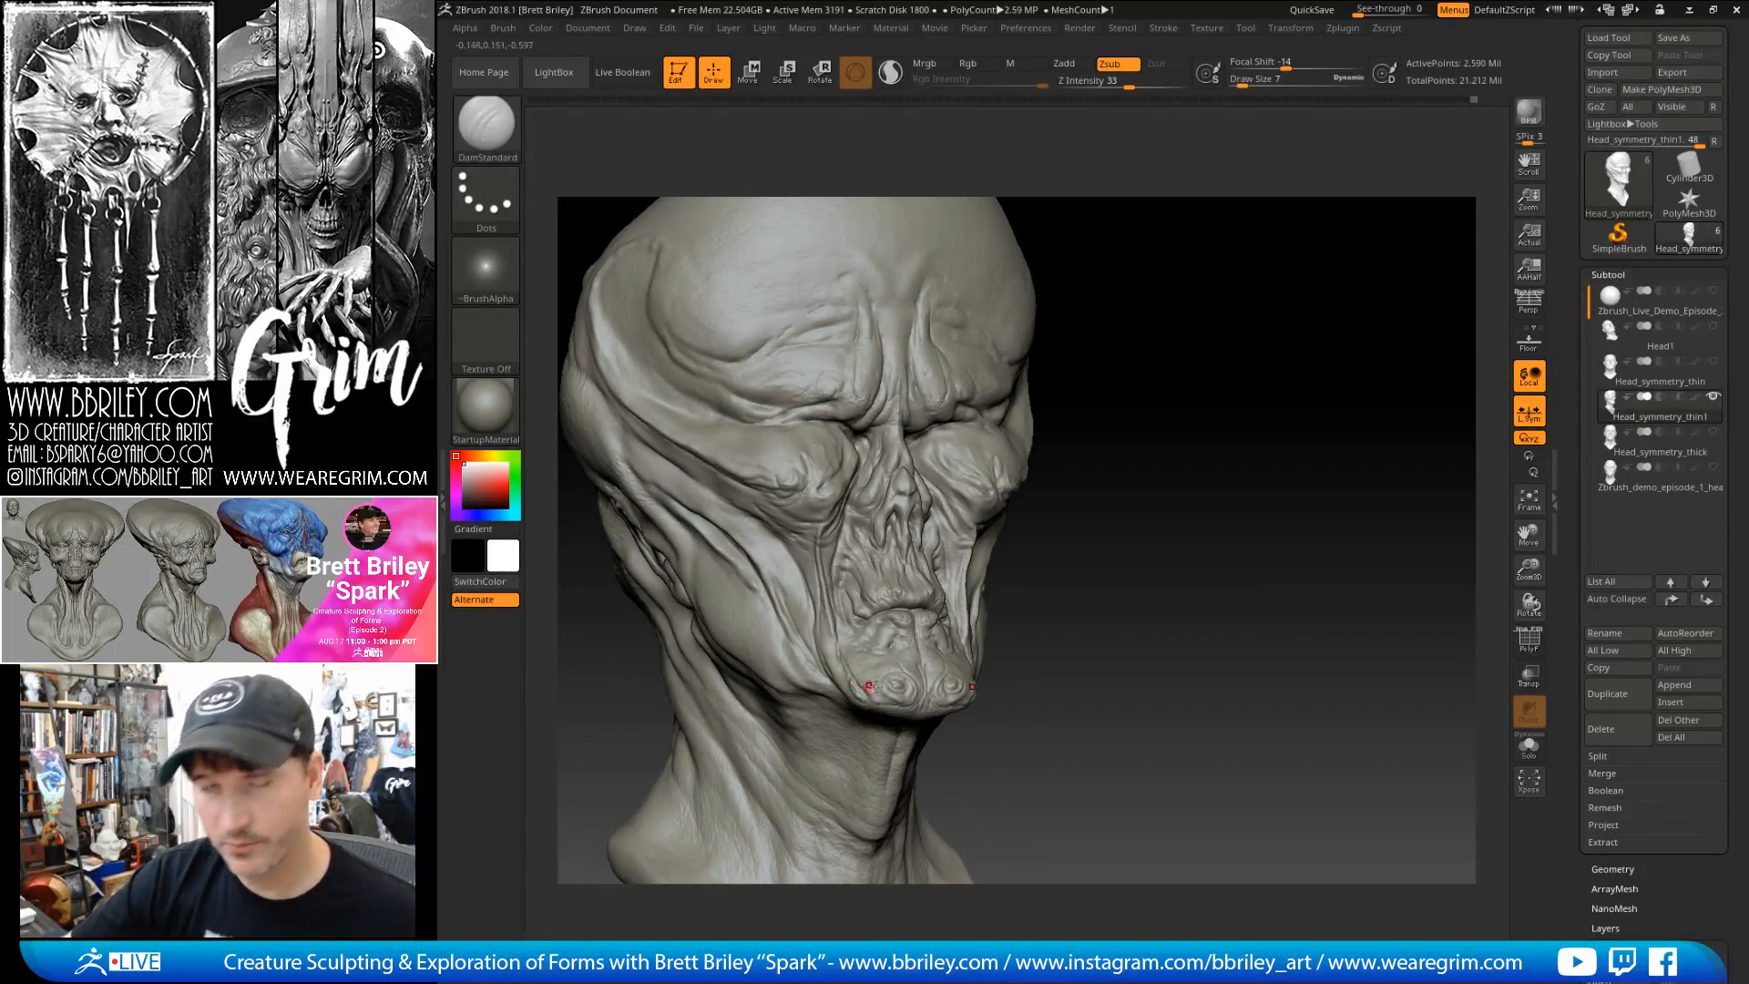
mouse_move(1222, 507)
right_mouse_down()
mouse_move(1234, 488)
mouse_move(998, 601)
right_mouse_up()
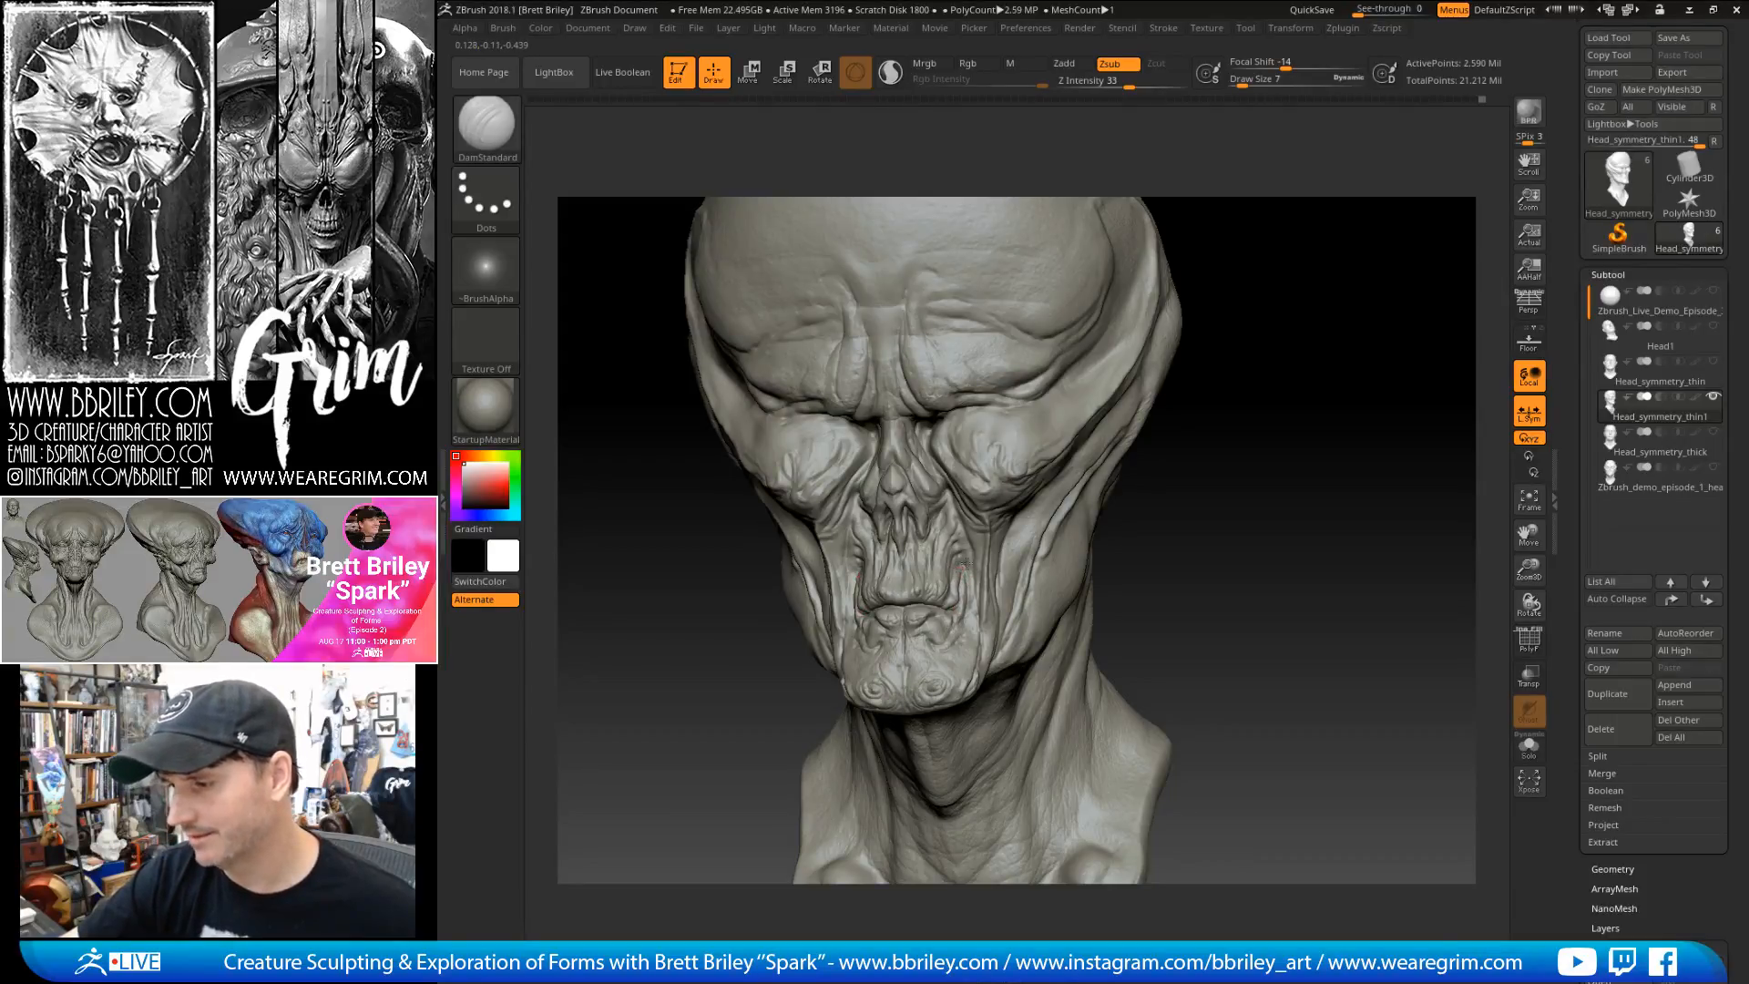
- Refine the thin creases in the folds beside the nose and mouth with DamStandard at draw size 7
left_click_drag(1308, 386, 993, 527)
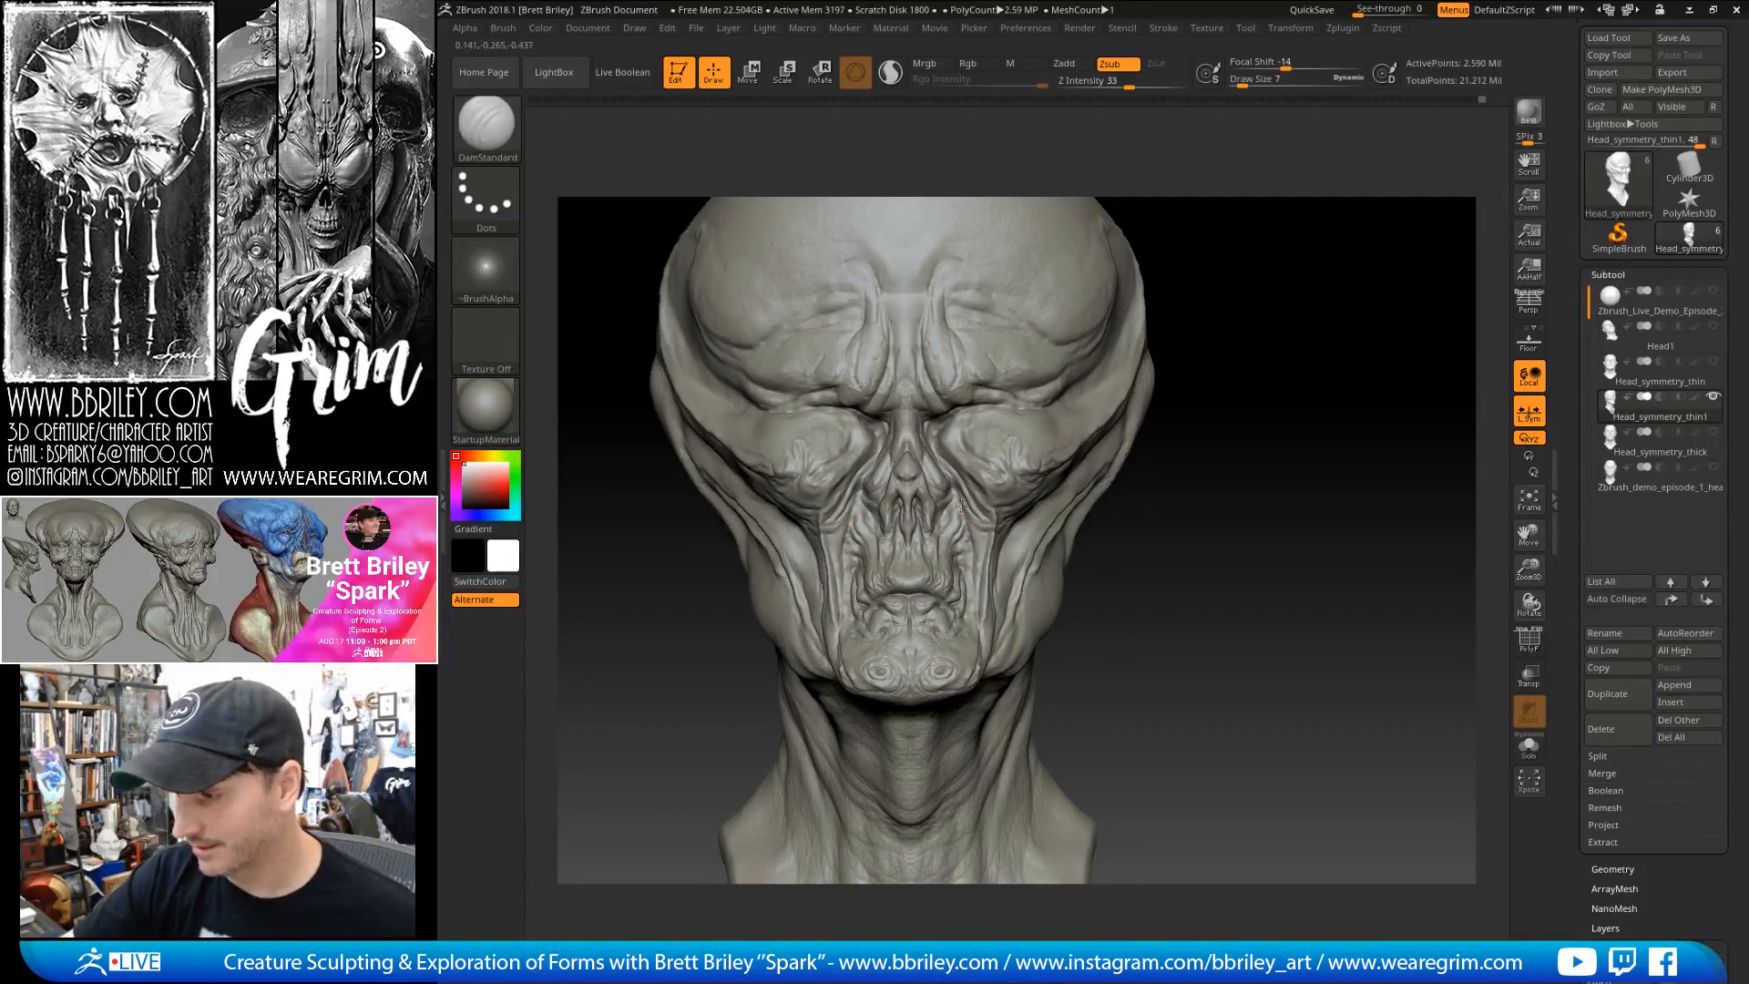
left_click_drag(1228, 523, 1148, 508)
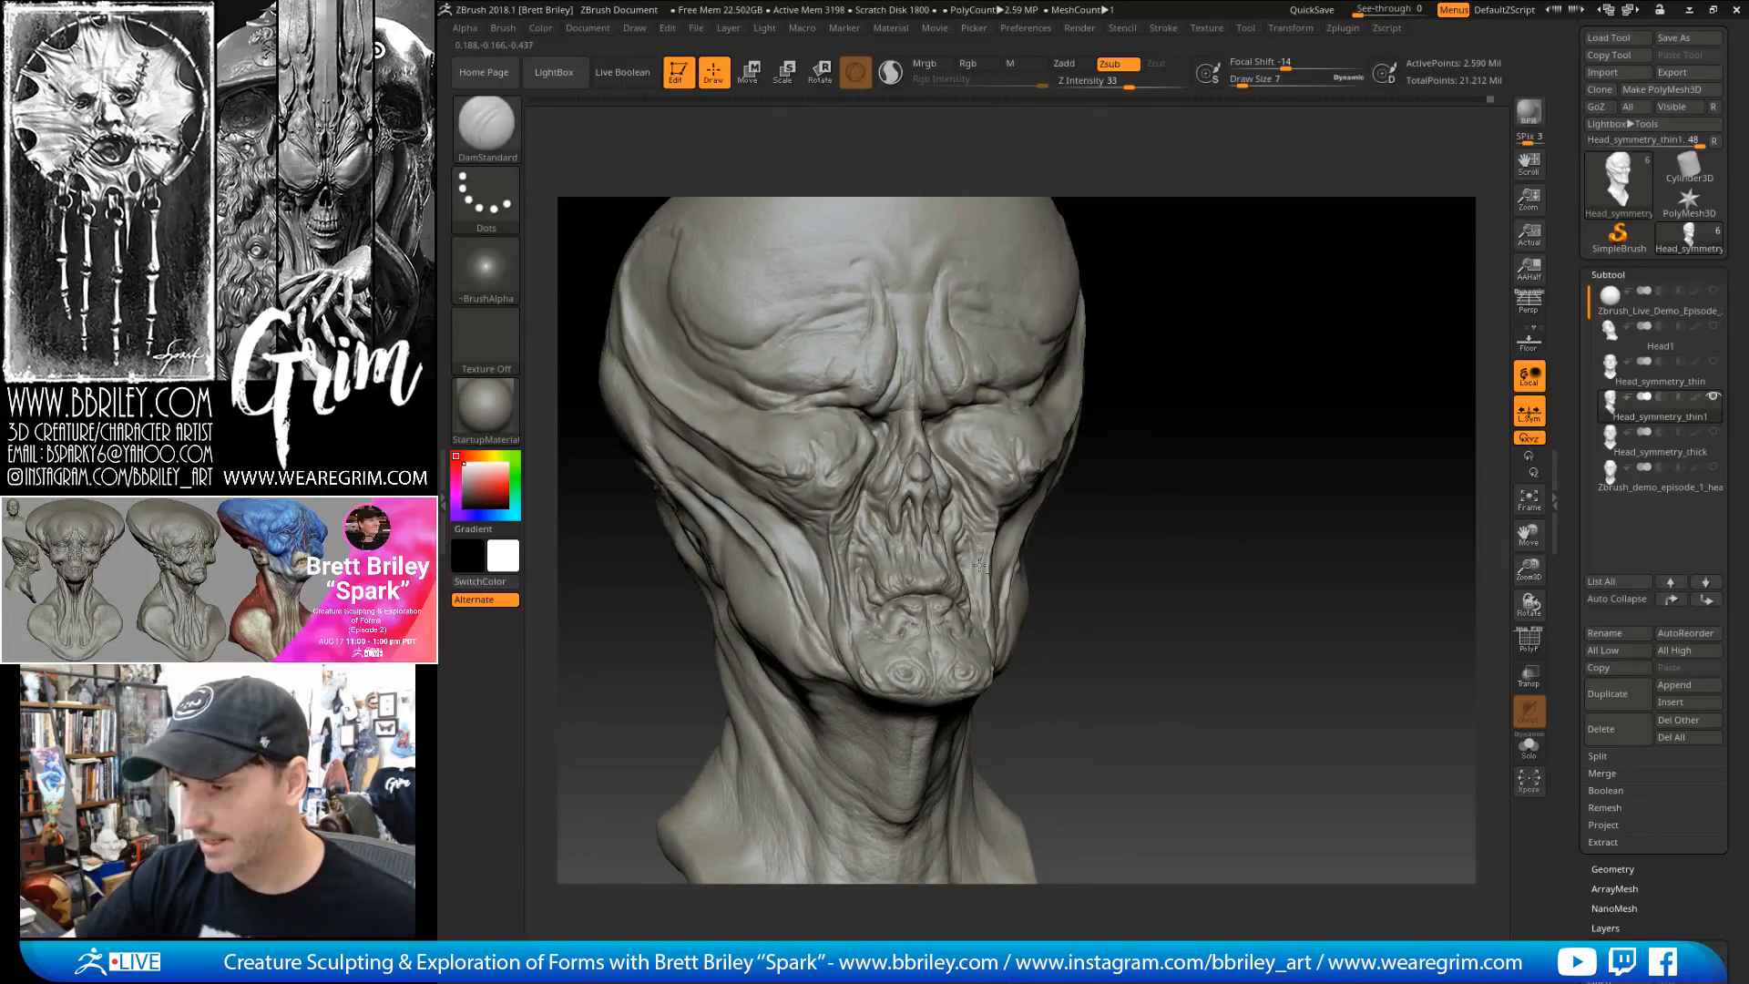
left_click_drag(1124, 589, 1246, 552)
mouse_move(1266, 541)
left_mouse_down()
mouse_move(1347, 535)
mouse_move(1315, 507)
left_mouse_up()
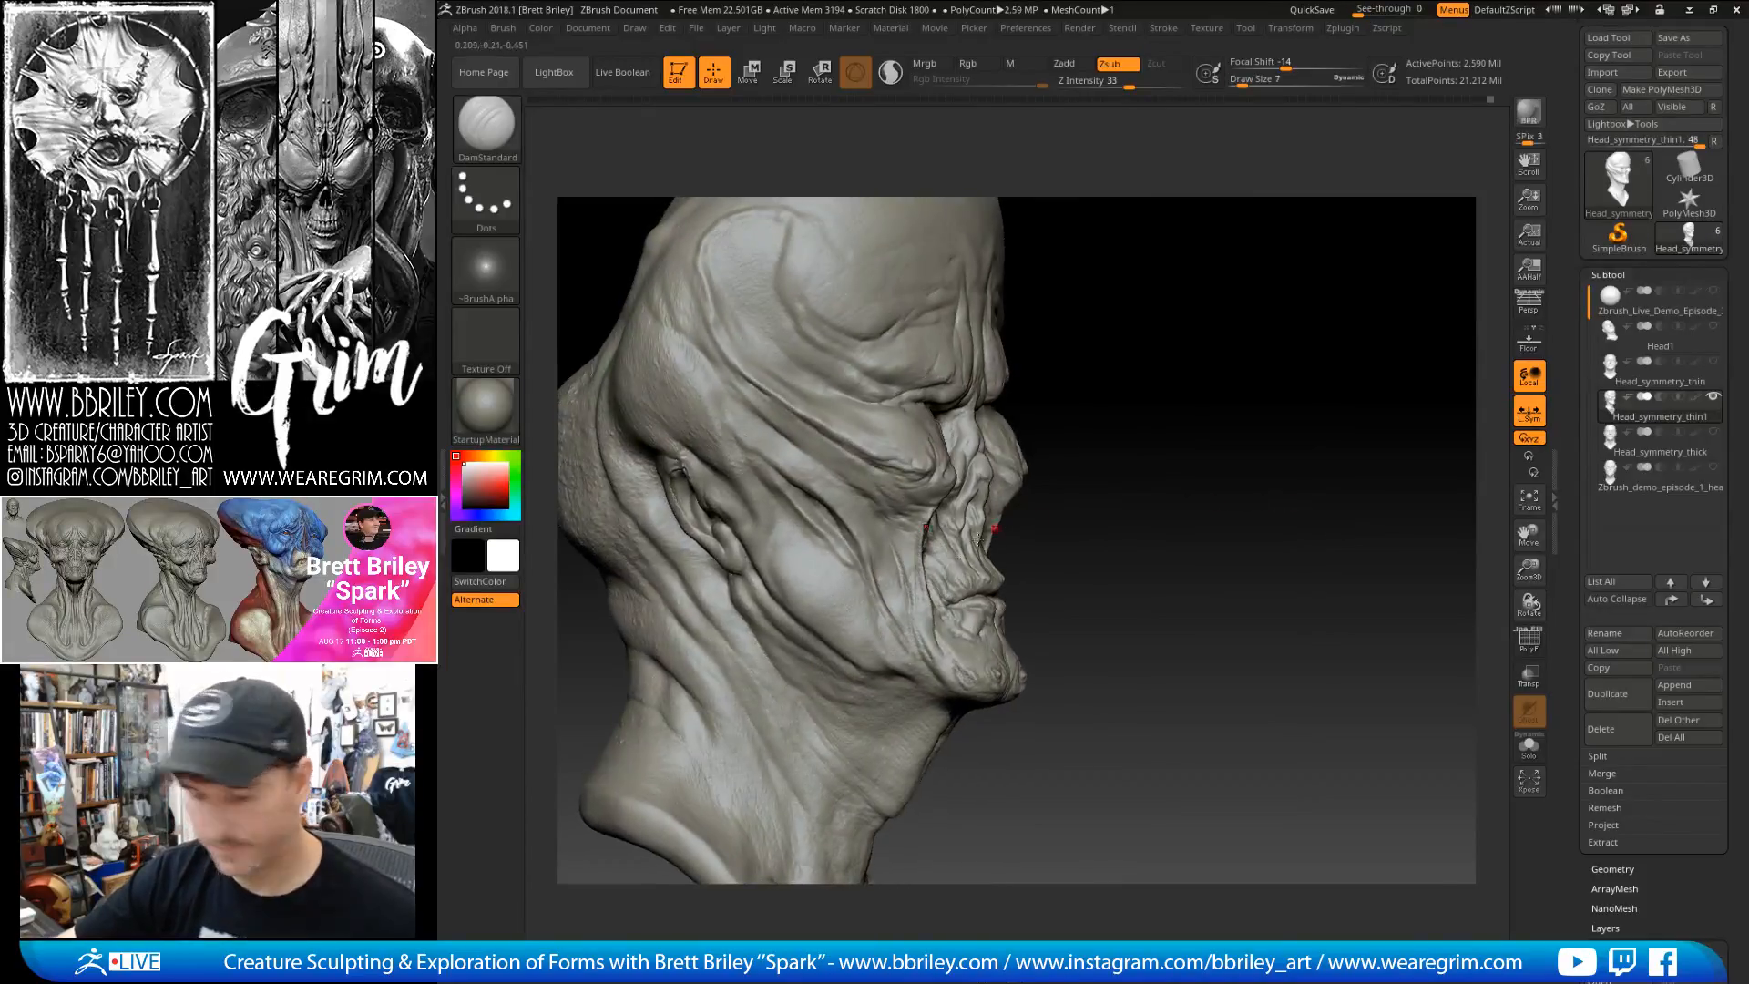
- Refine the folds across the cheek and beside the mouth with DamStandard and Standard at draw size 6, smoothing between strokes
key("bracketright")
key("bracketright")
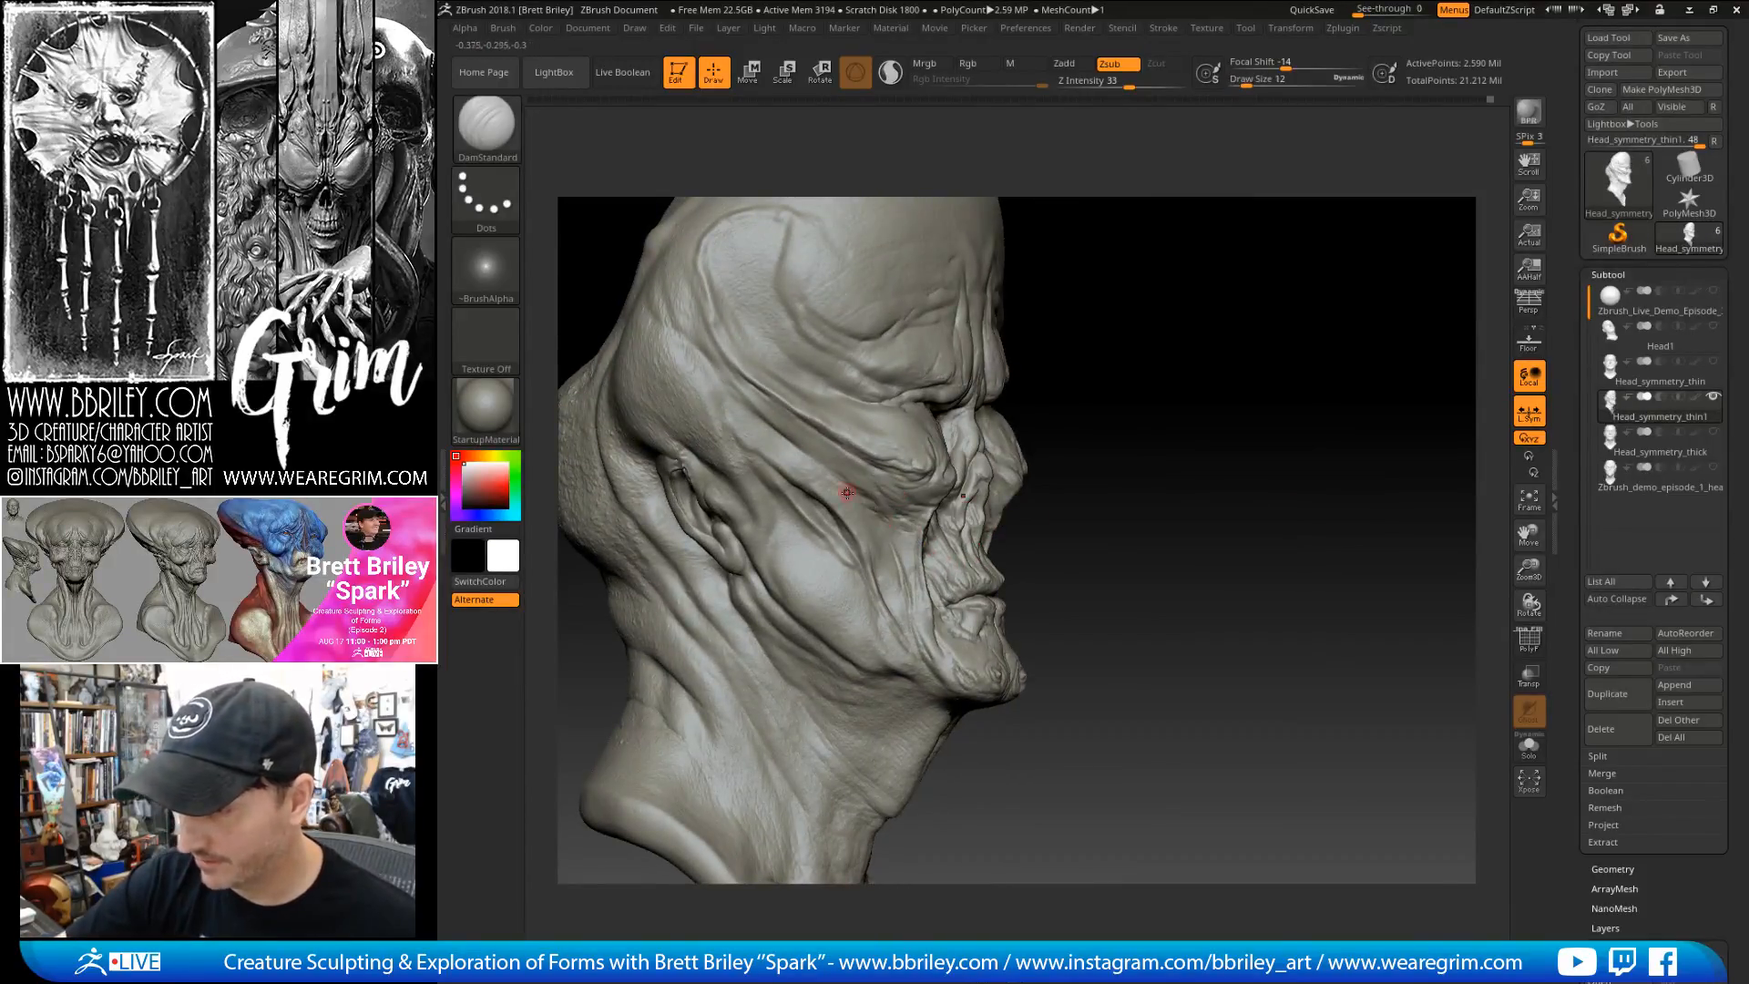
key("shift")
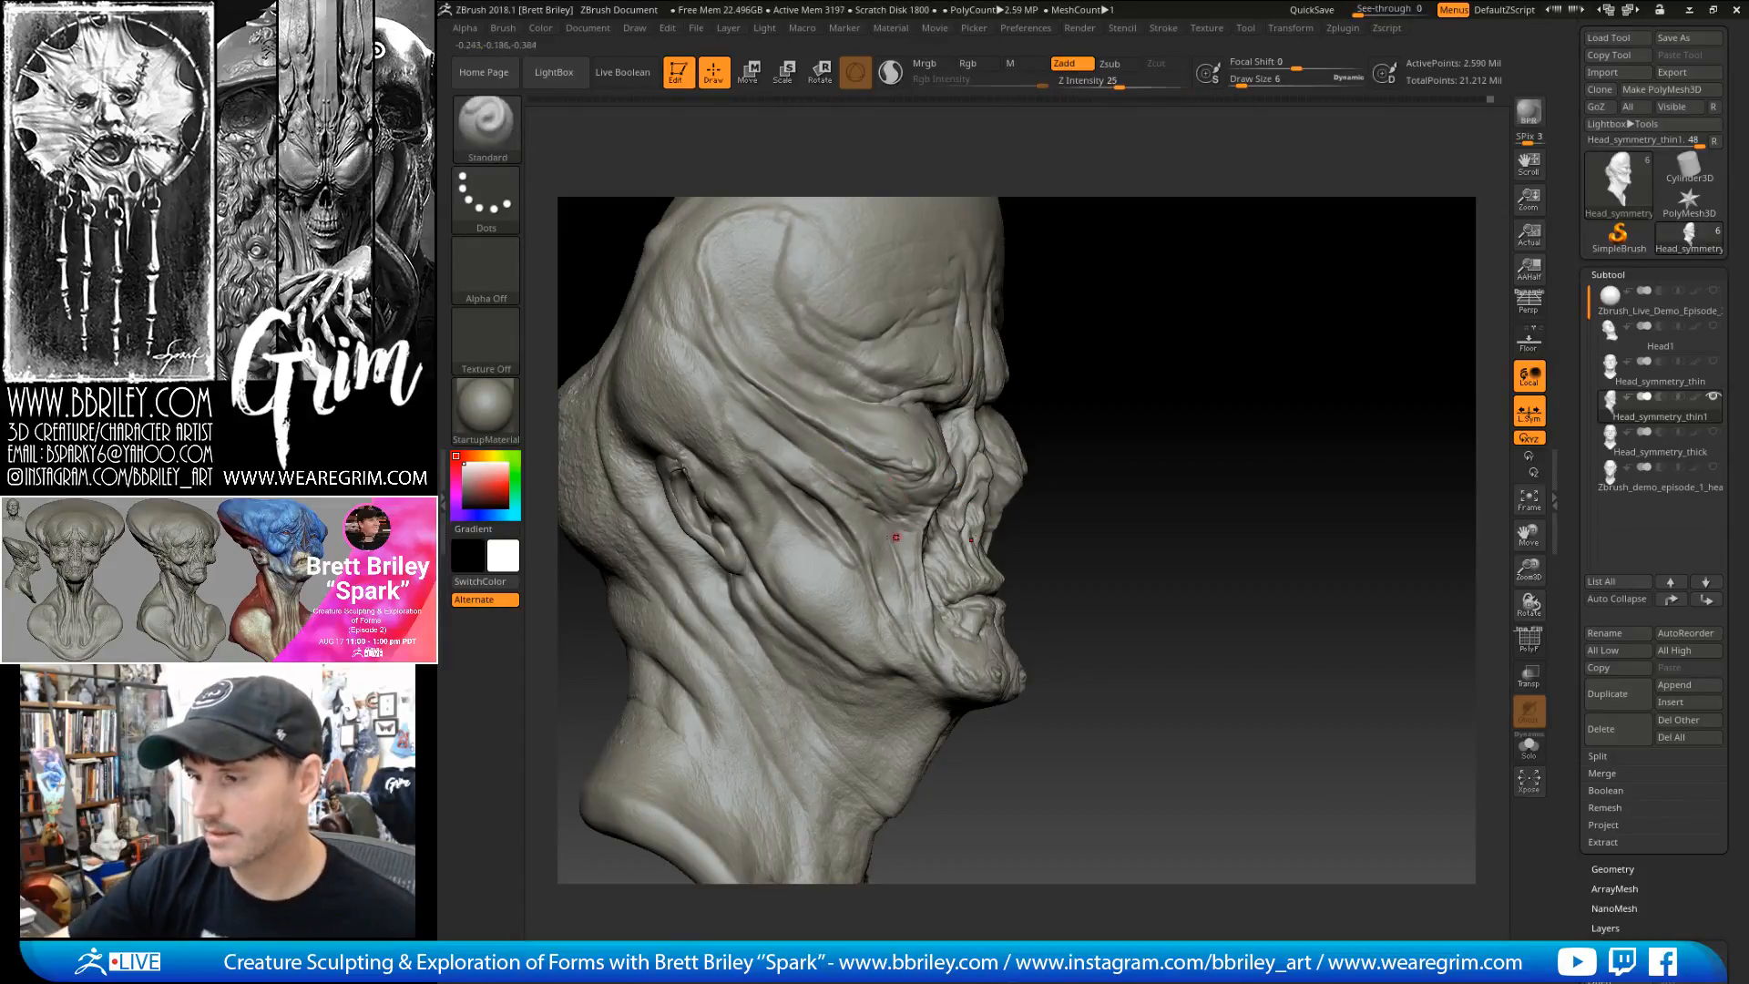
key("shift")
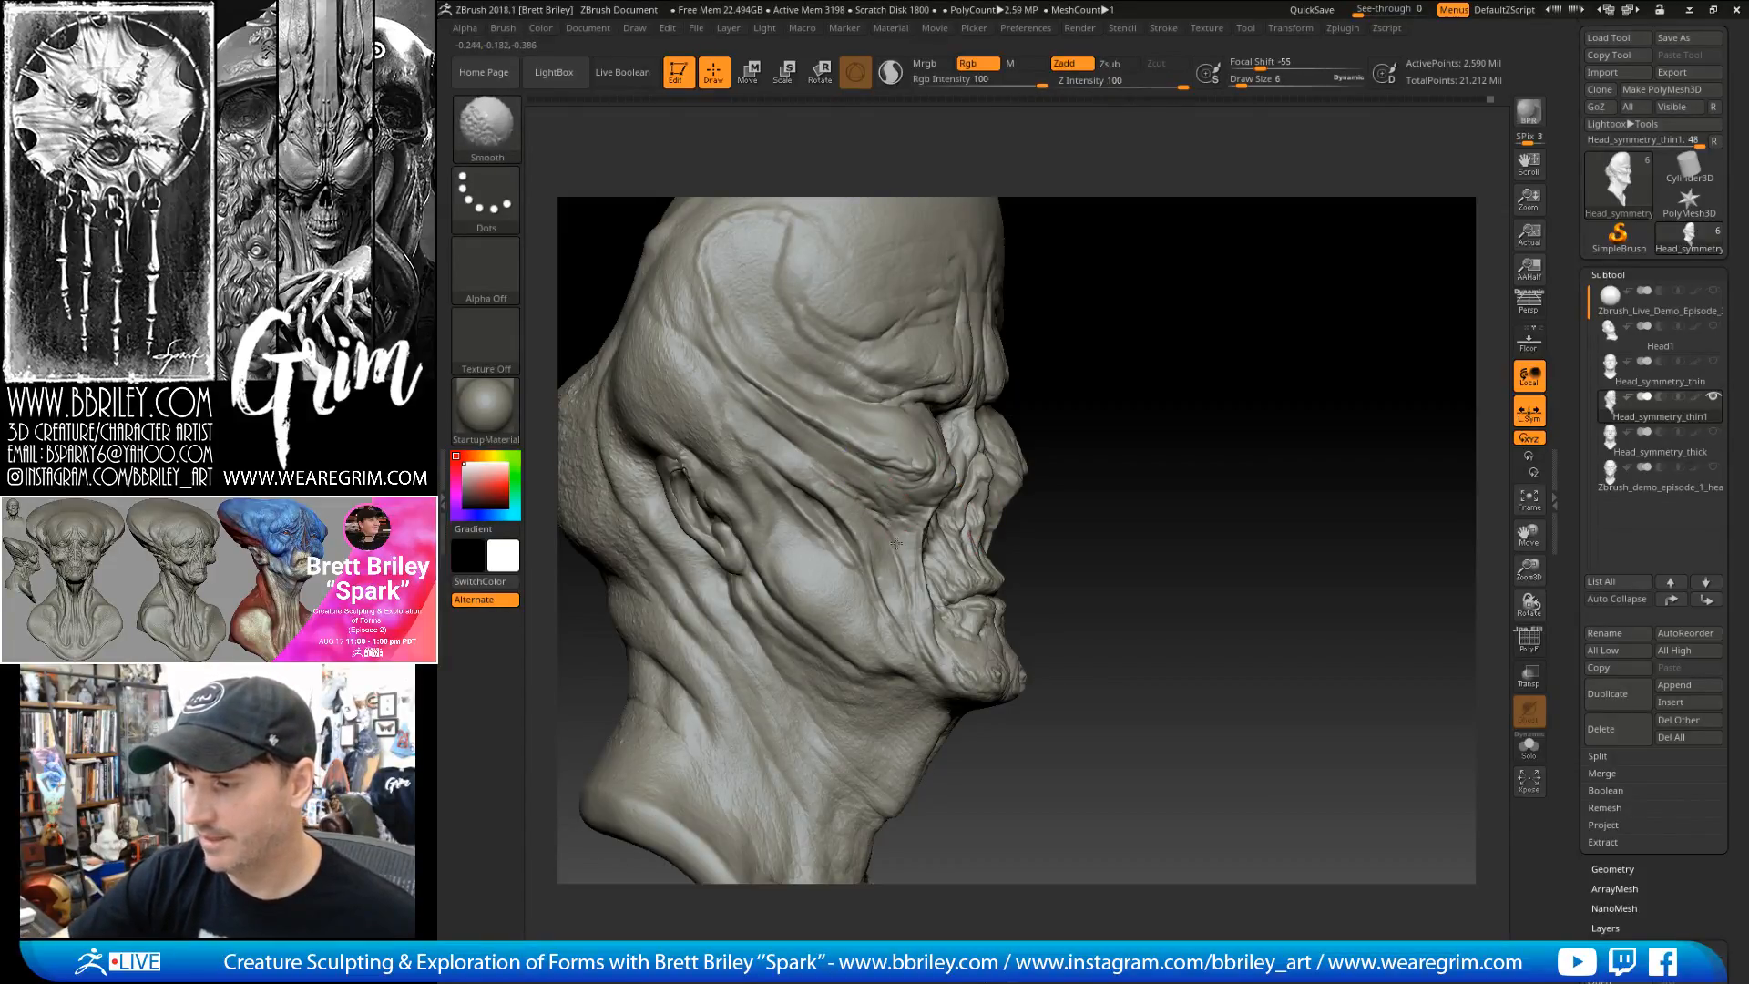
mouse_move(884, 521)
right_mouse_down()
mouse_move(897, 524)
mouse_move(882, 530)
right_mouse_up()
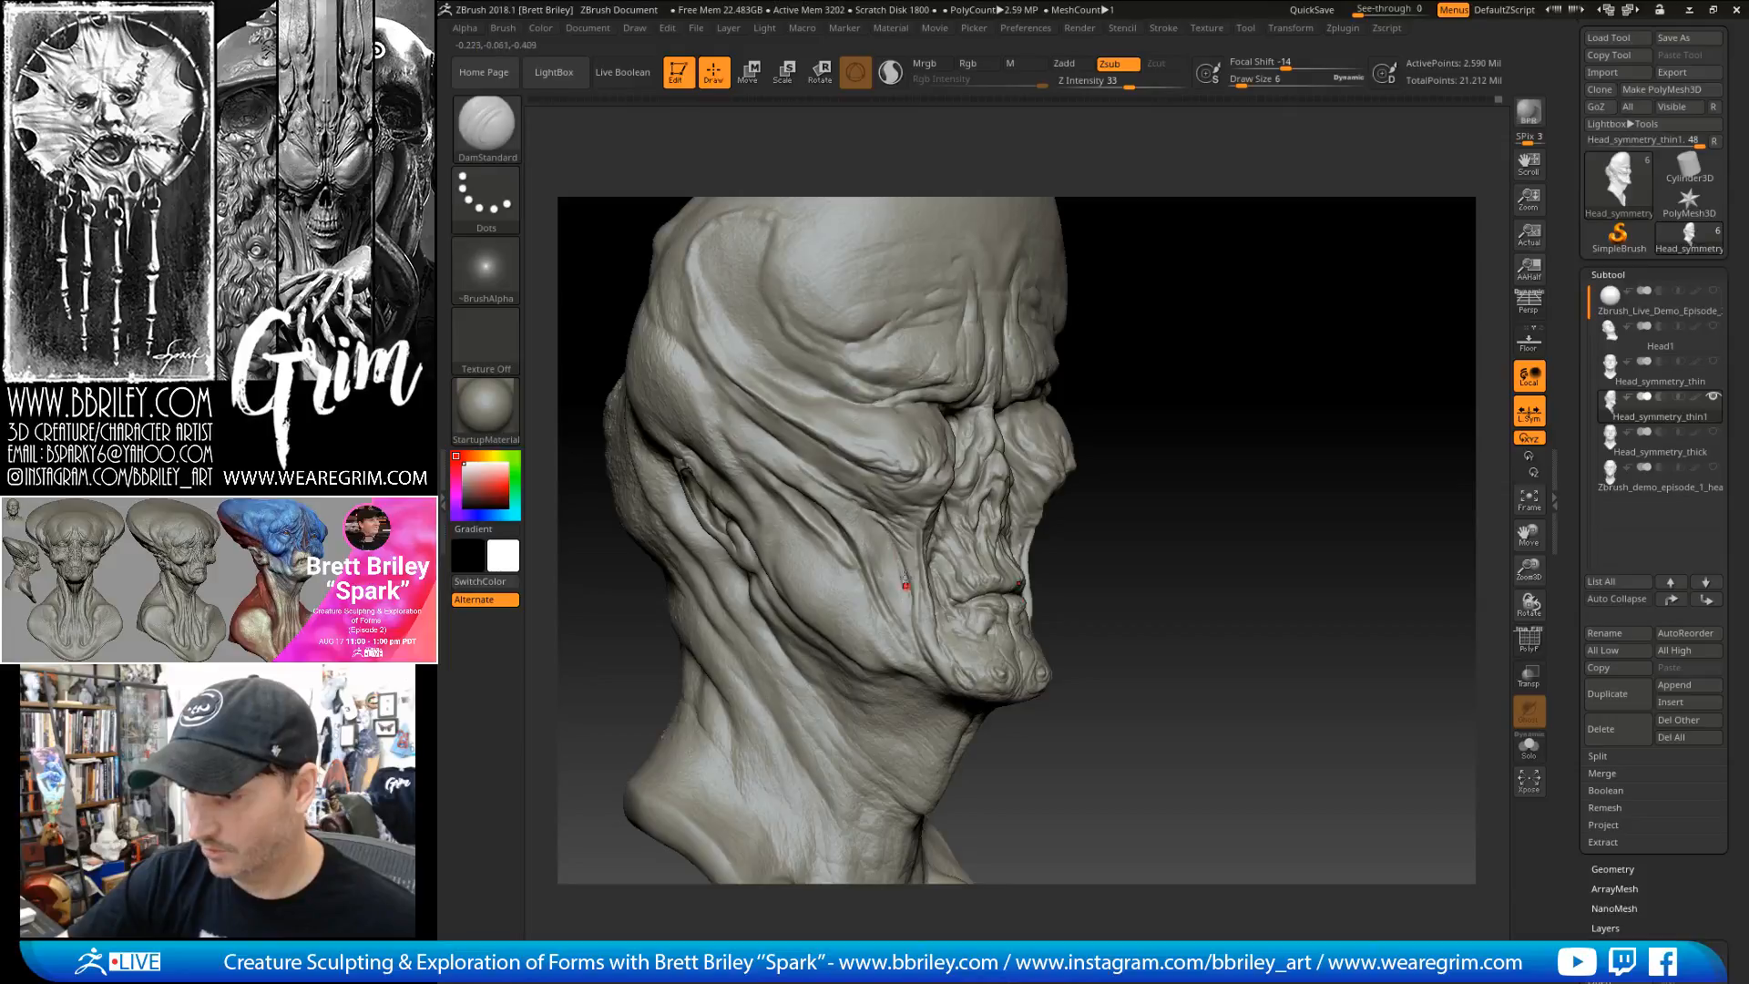
mouse_move(1112, 519)
left_mouse_down()
mouse_move(1254, 429)
mouse_move(916, 532)
left_mouse_up()
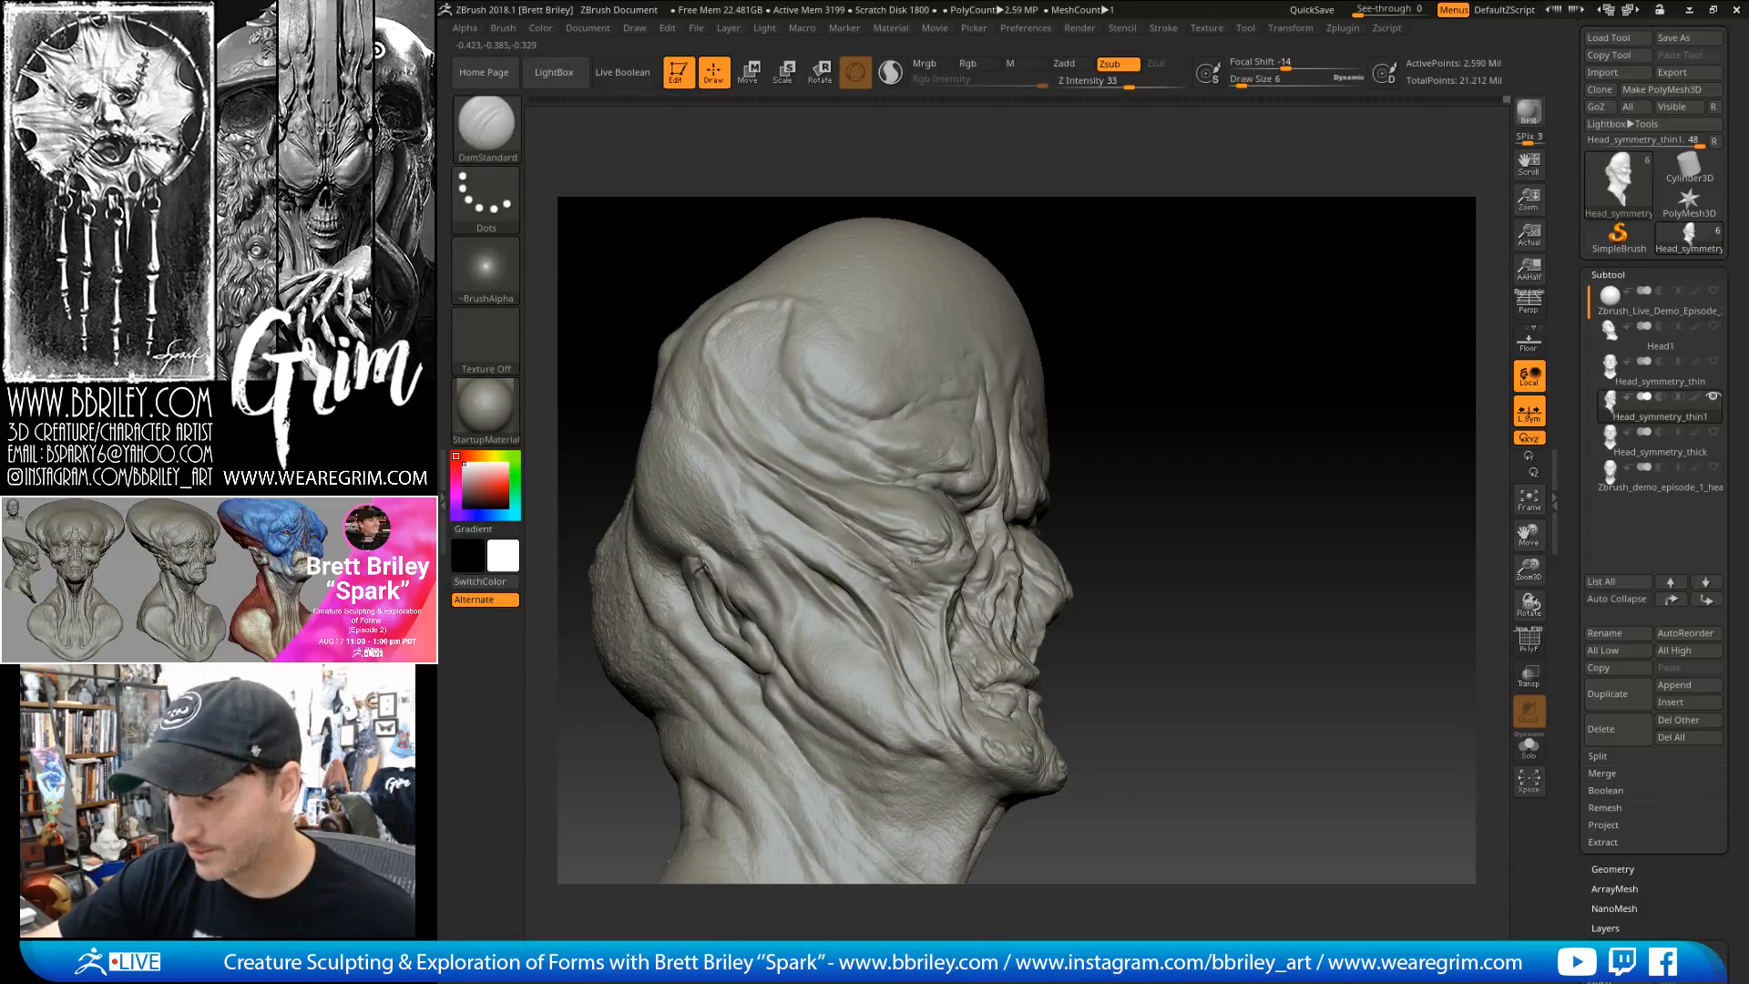
- Carve creases from the temple across the cheekbone with DamStandard at draw sizes 12 and 8, undoing a bad stroke
key("shift")
left_click_drag(1180, 273, 1112, 264)
key("s")
left_click(838, 536)
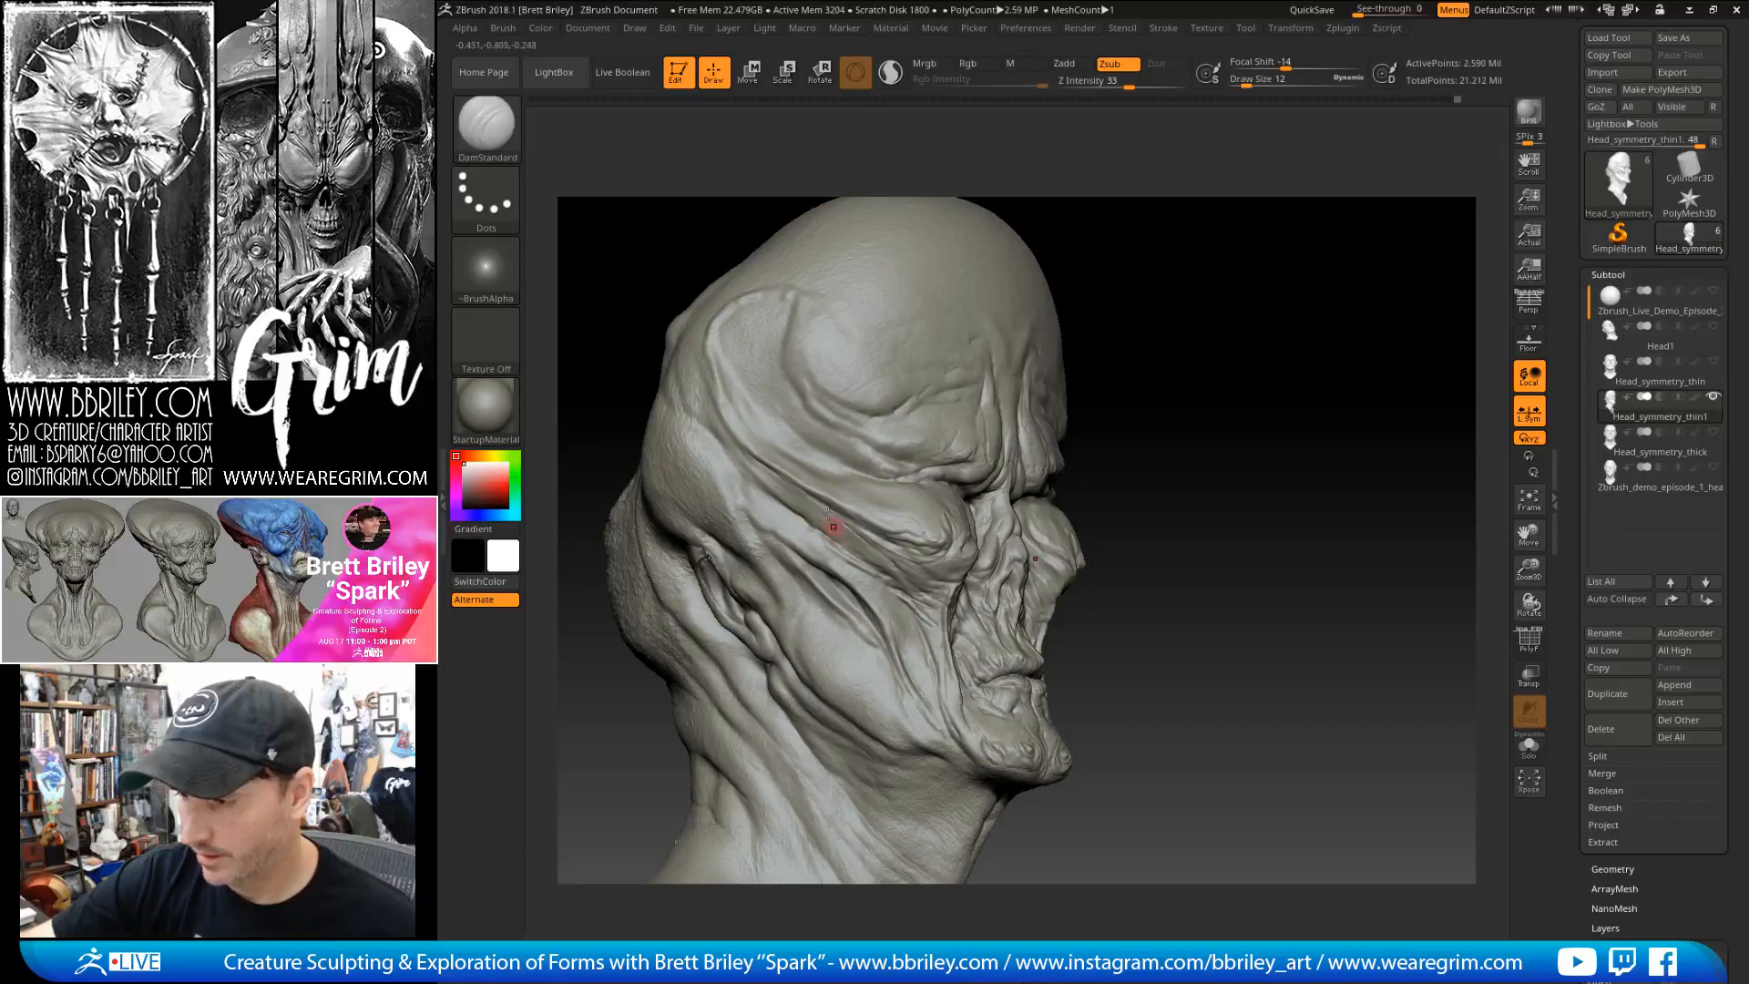
key("ctrl+z")
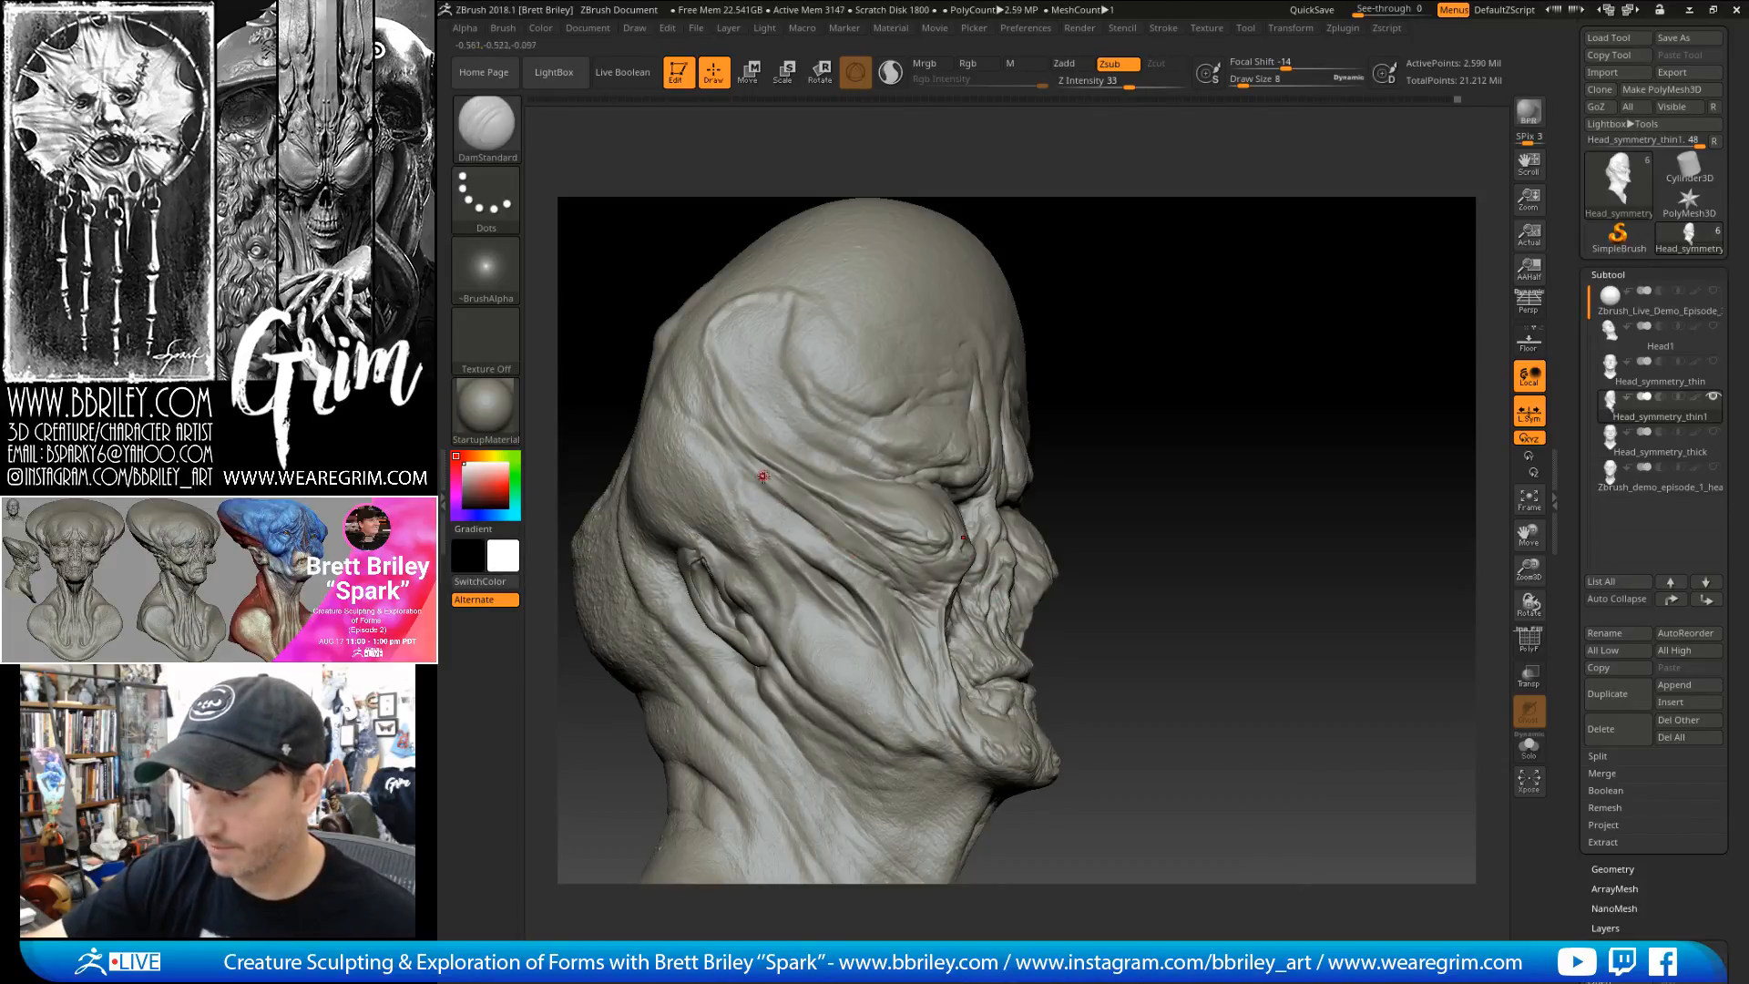
mouse_move(1246, 313)
left_mouse_down()
mouse_move(1249, 328)
mouse_move(1279, 317)
left_mouse_up()
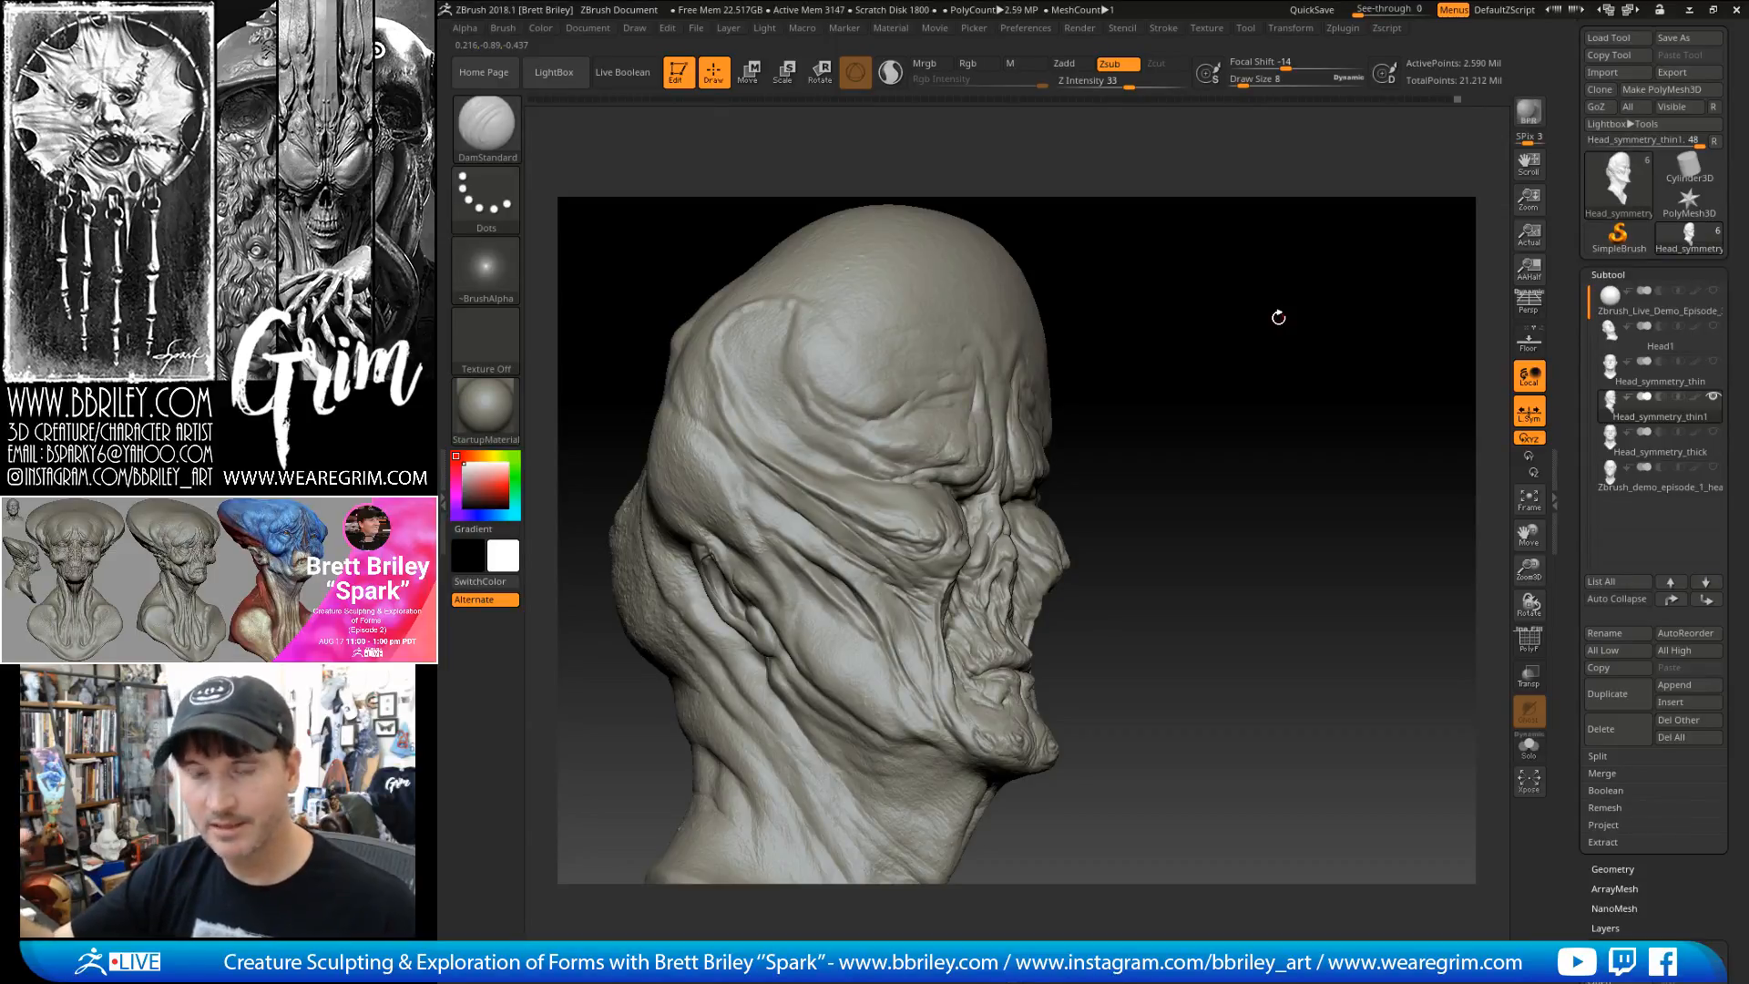
mouse_move(1280, 312)
left_mouse_down()
mouse_move(1288, 484)
mouse_move(779, 485)
left_mouse_up()
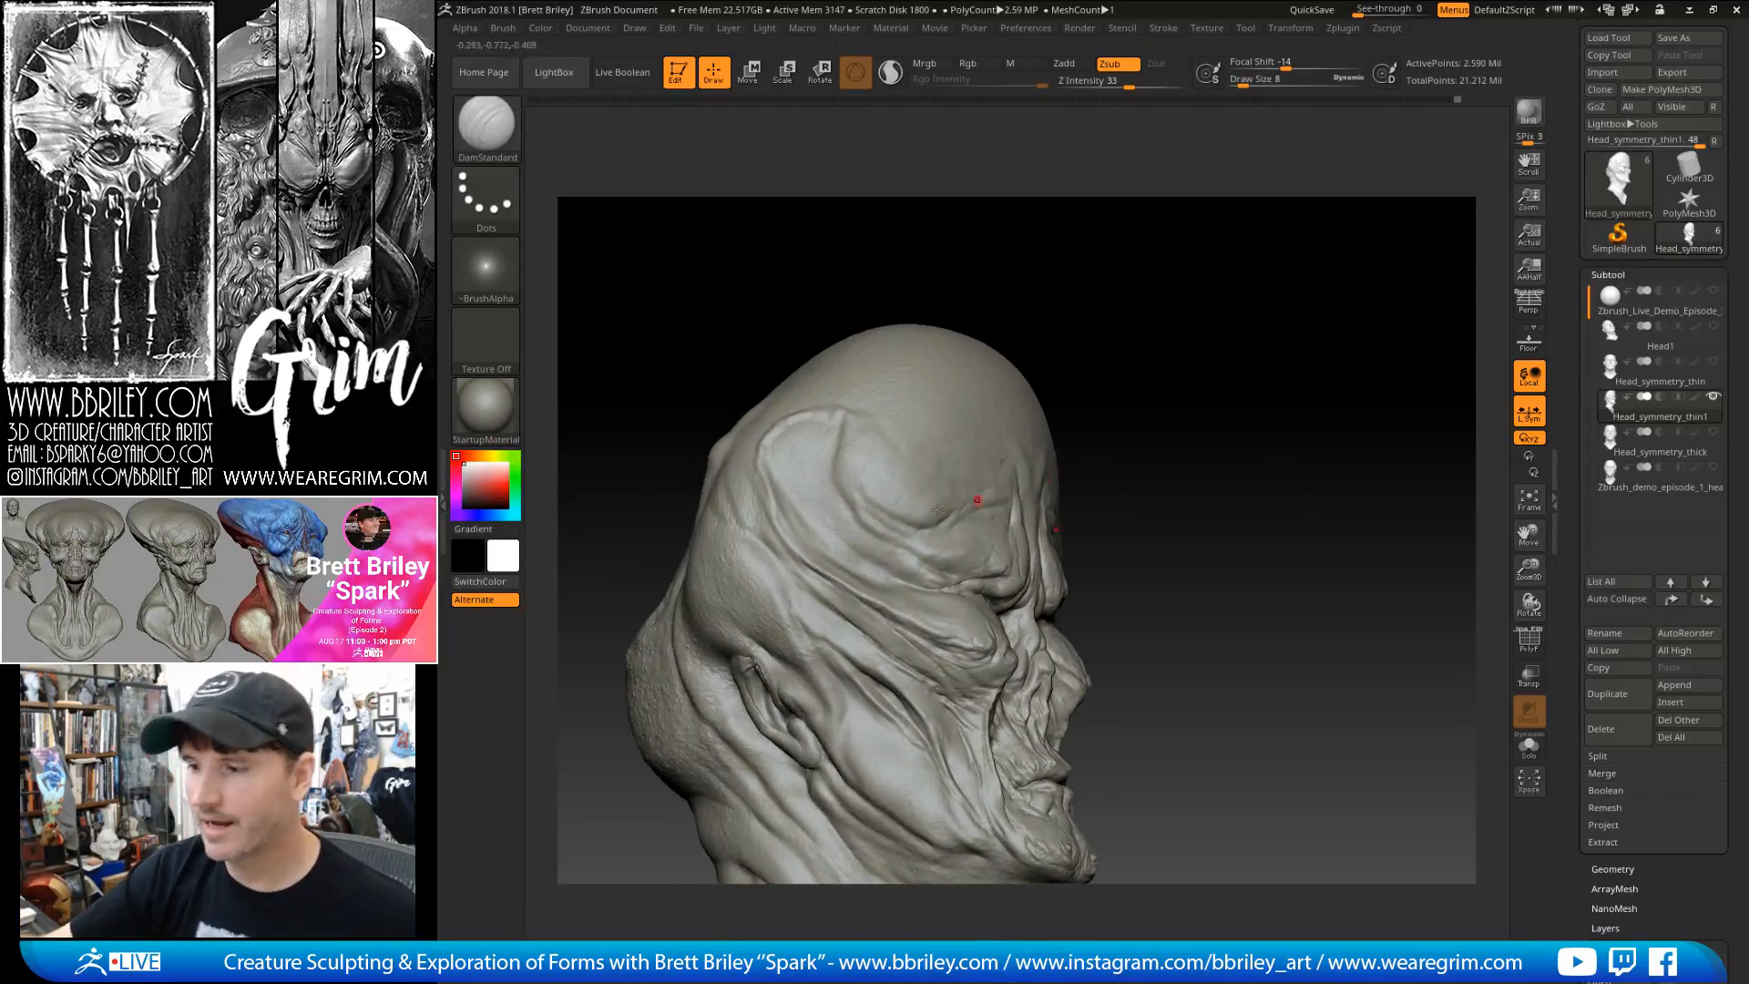
- Sharpen the creases along the temple ridge and side of the skull with DamStandard at draw size 9
key("bracketright")
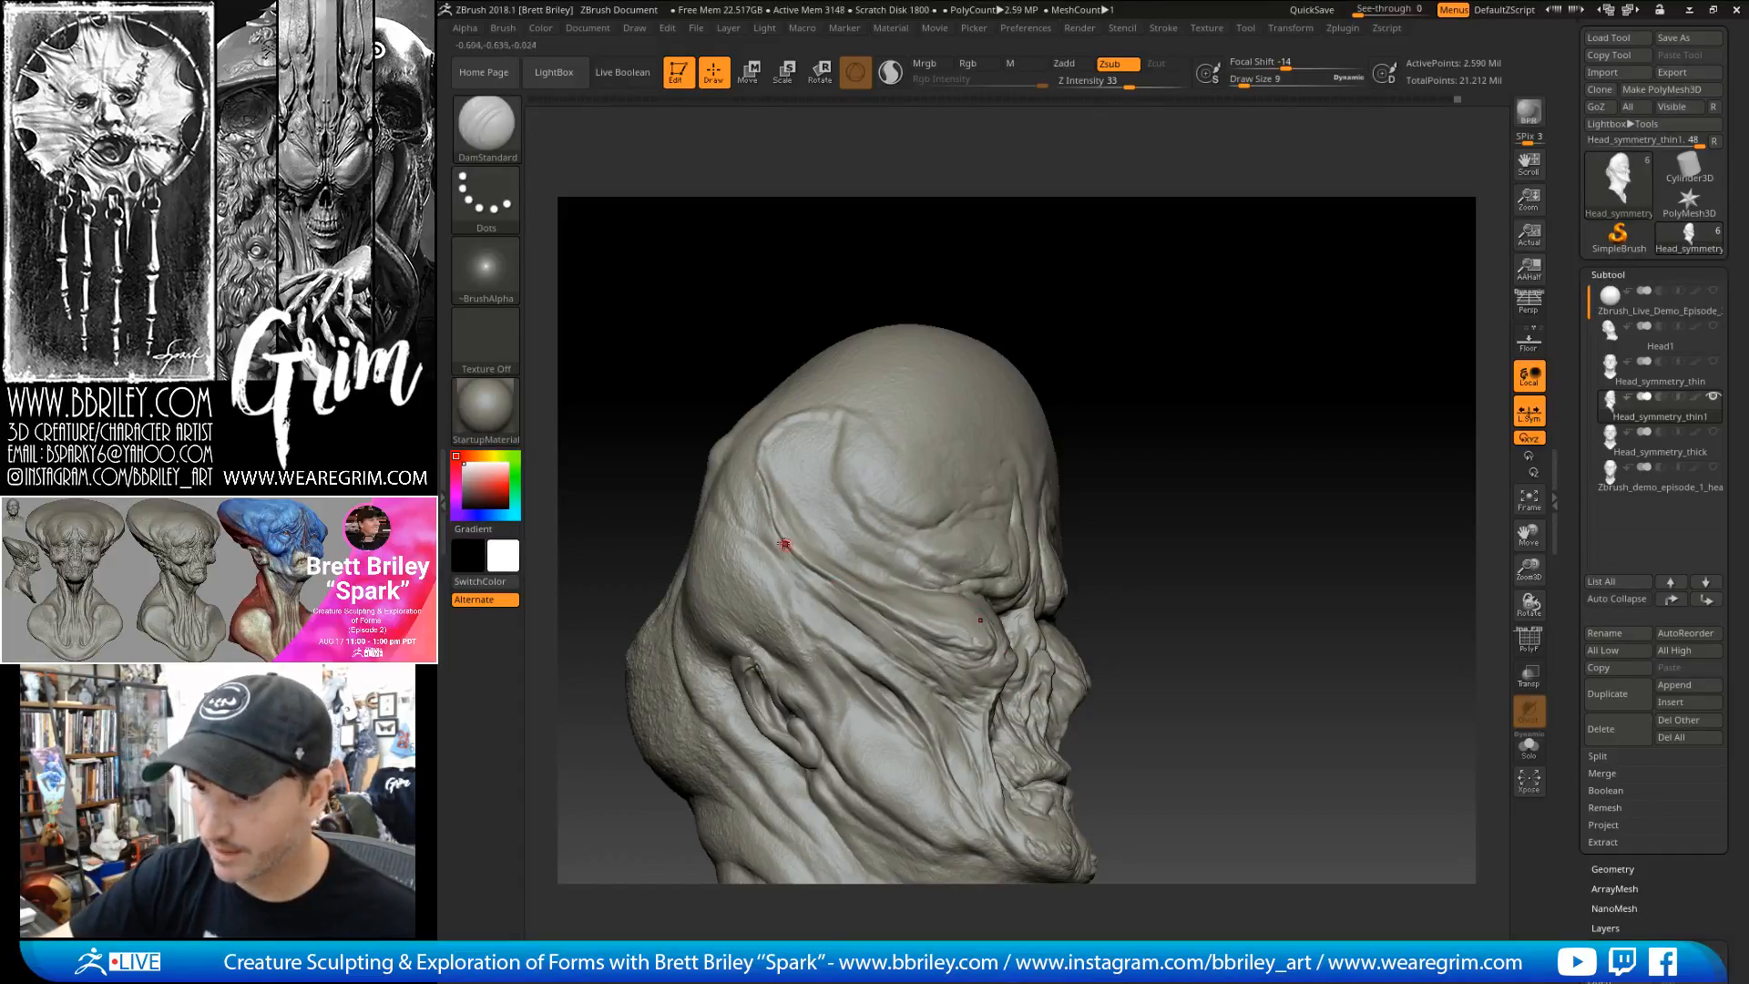
mouse_move(1221, 296)
left_mouse_down("alt")
mouse_move(1260, 326)
mouse_move(1246, 319)
left_mouse_up("alt")
left_click_drag(813, 527, 825, 576)
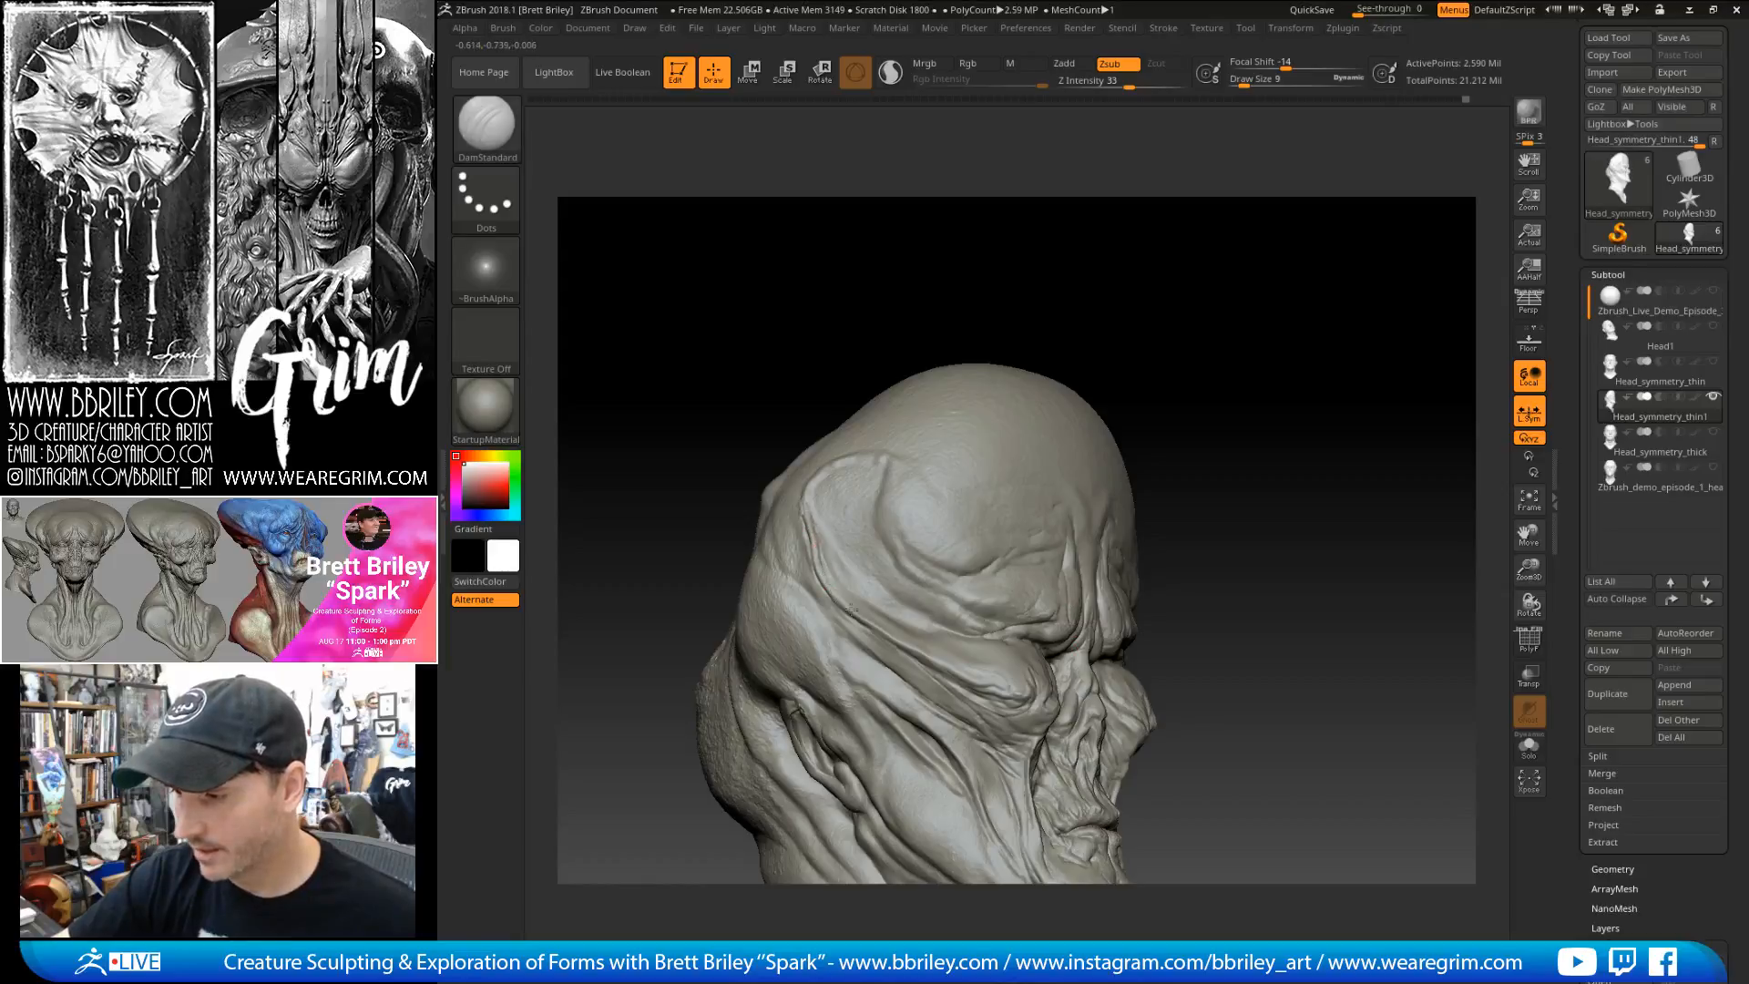
mouse_move(1148, 293)
left_mouse_down()
mouse_move(1240, 335)
mouse_move(861, 467)
left_mouse_up()
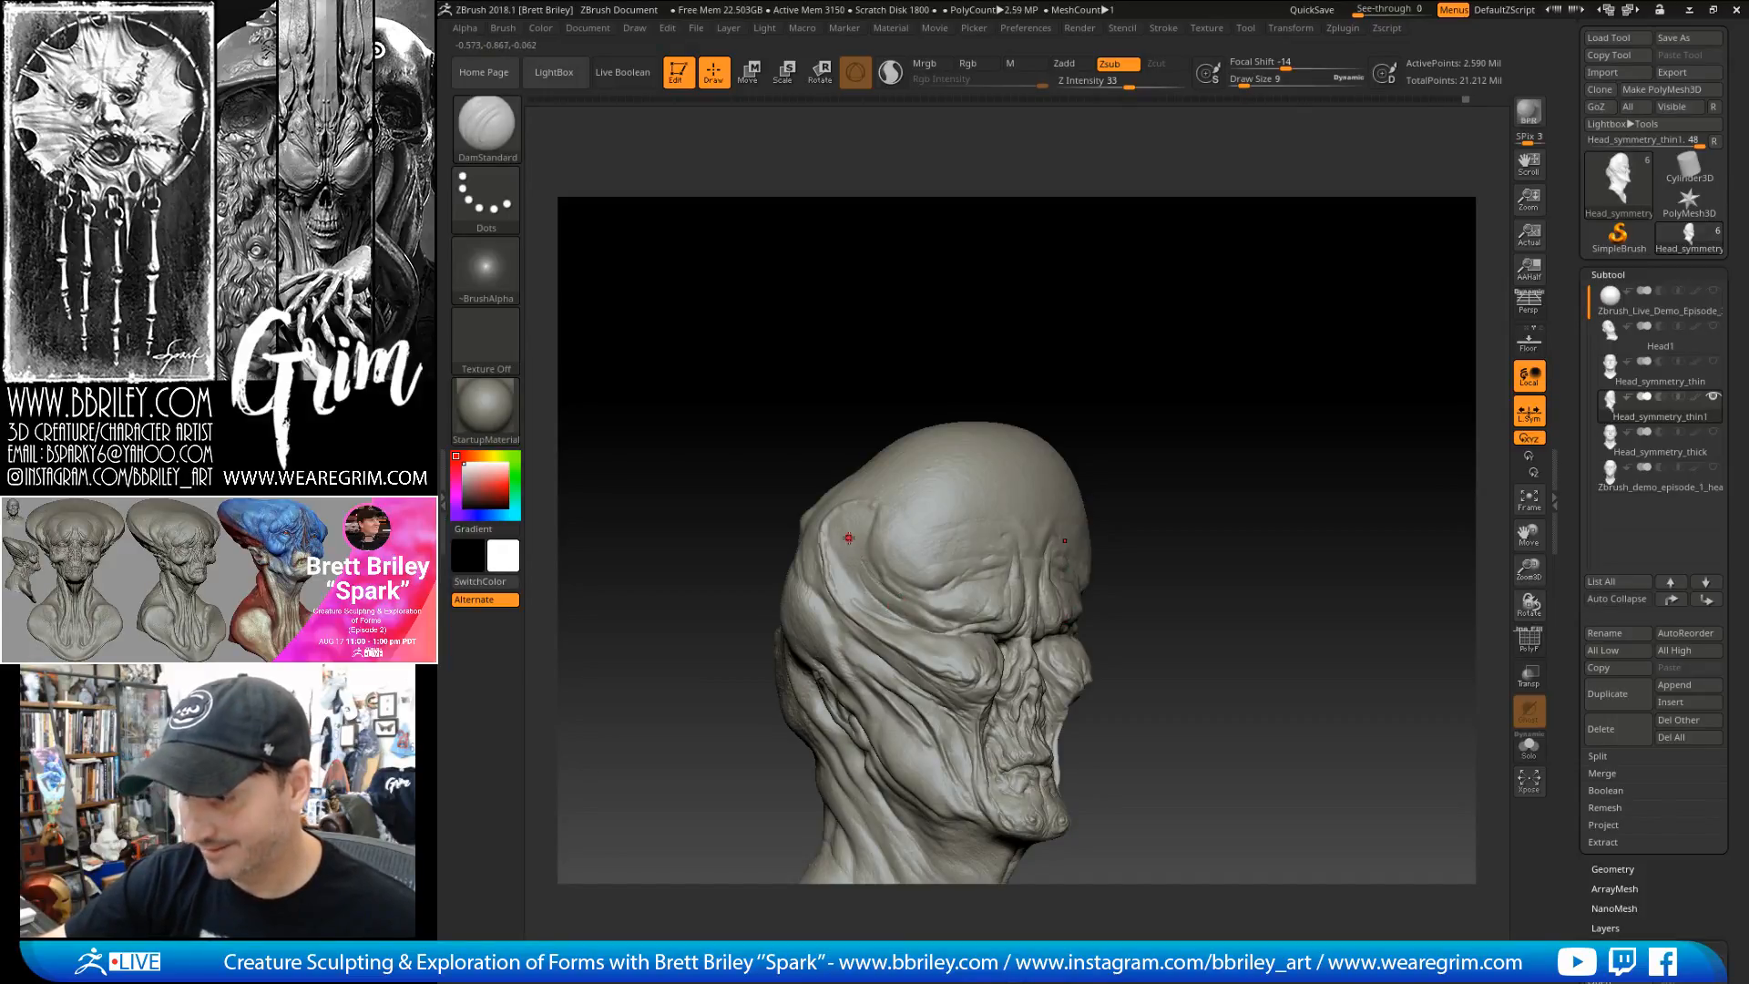
key("shift")
mouse_move(1202, 438)
left_mouse_down()
mouse_move(1224, 429)
mouse_move(1179, 386)
mouse_move(1208, 453)
left_mouse_up()
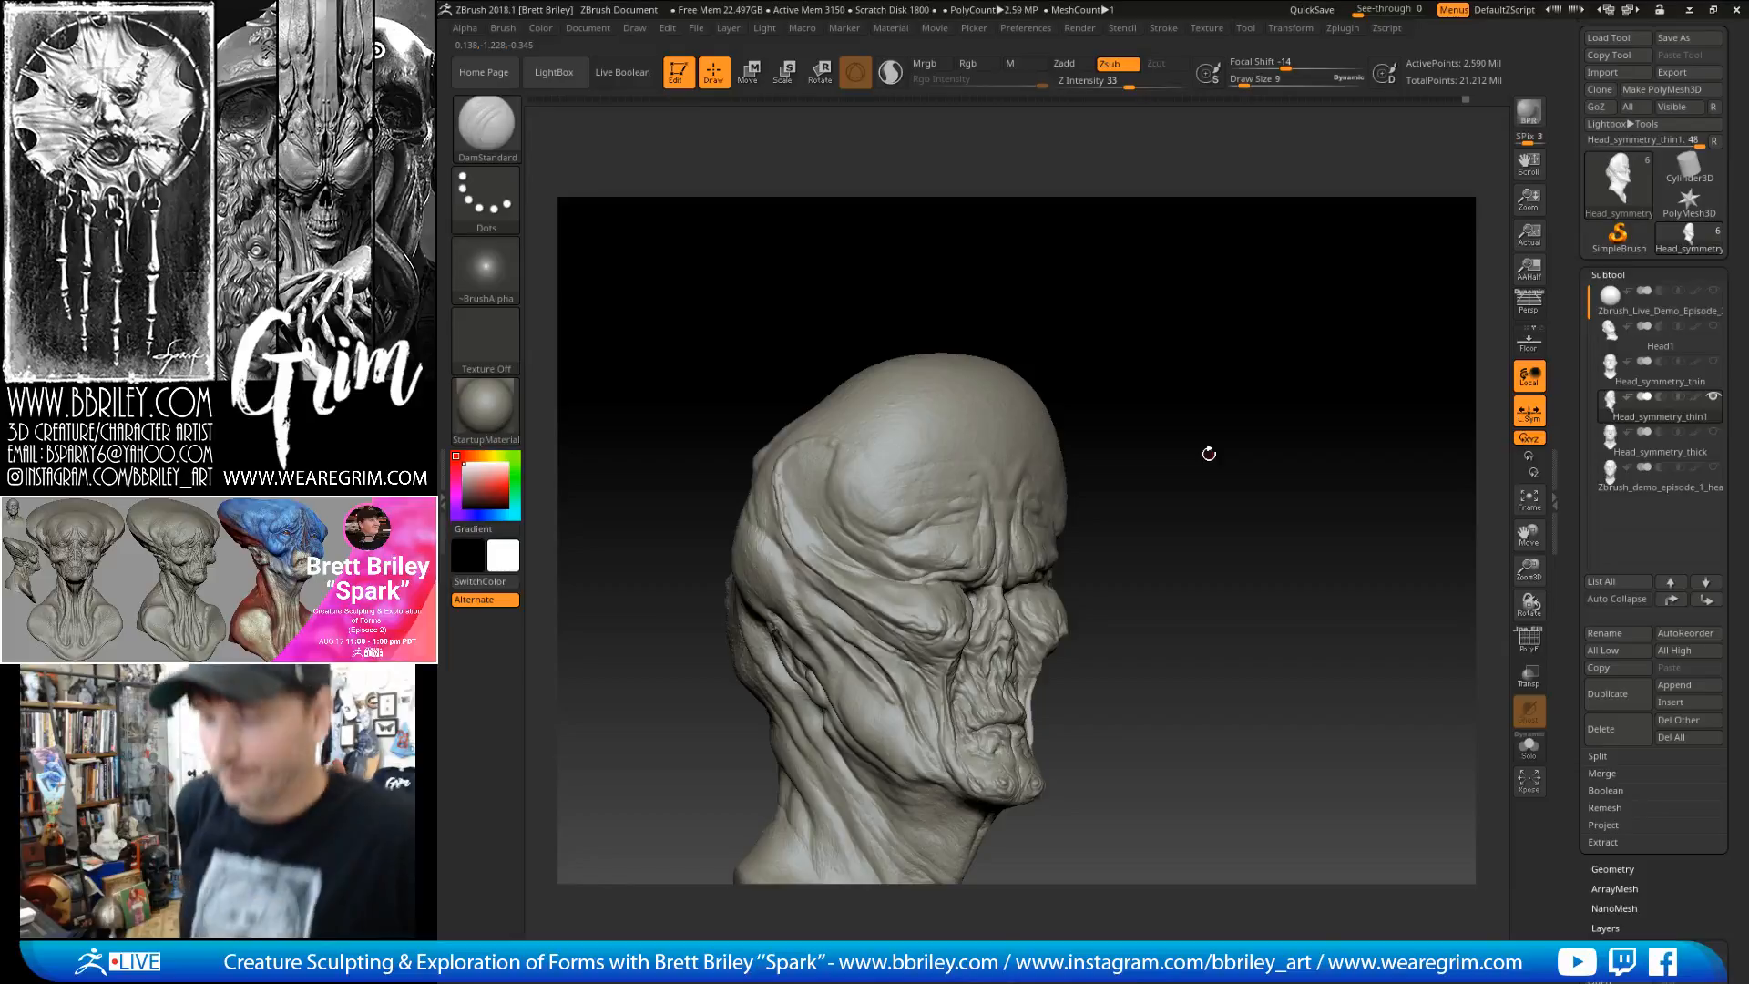
- Cut thin diagonal creases through the cheek hollow between the ear and mouth with DamStandard at draw size 9
mouse_move(1208, 453)
left_mouse_down()
mouse_move(1195, 363)
mouse_move(1187, 399)
left_mouse_up()
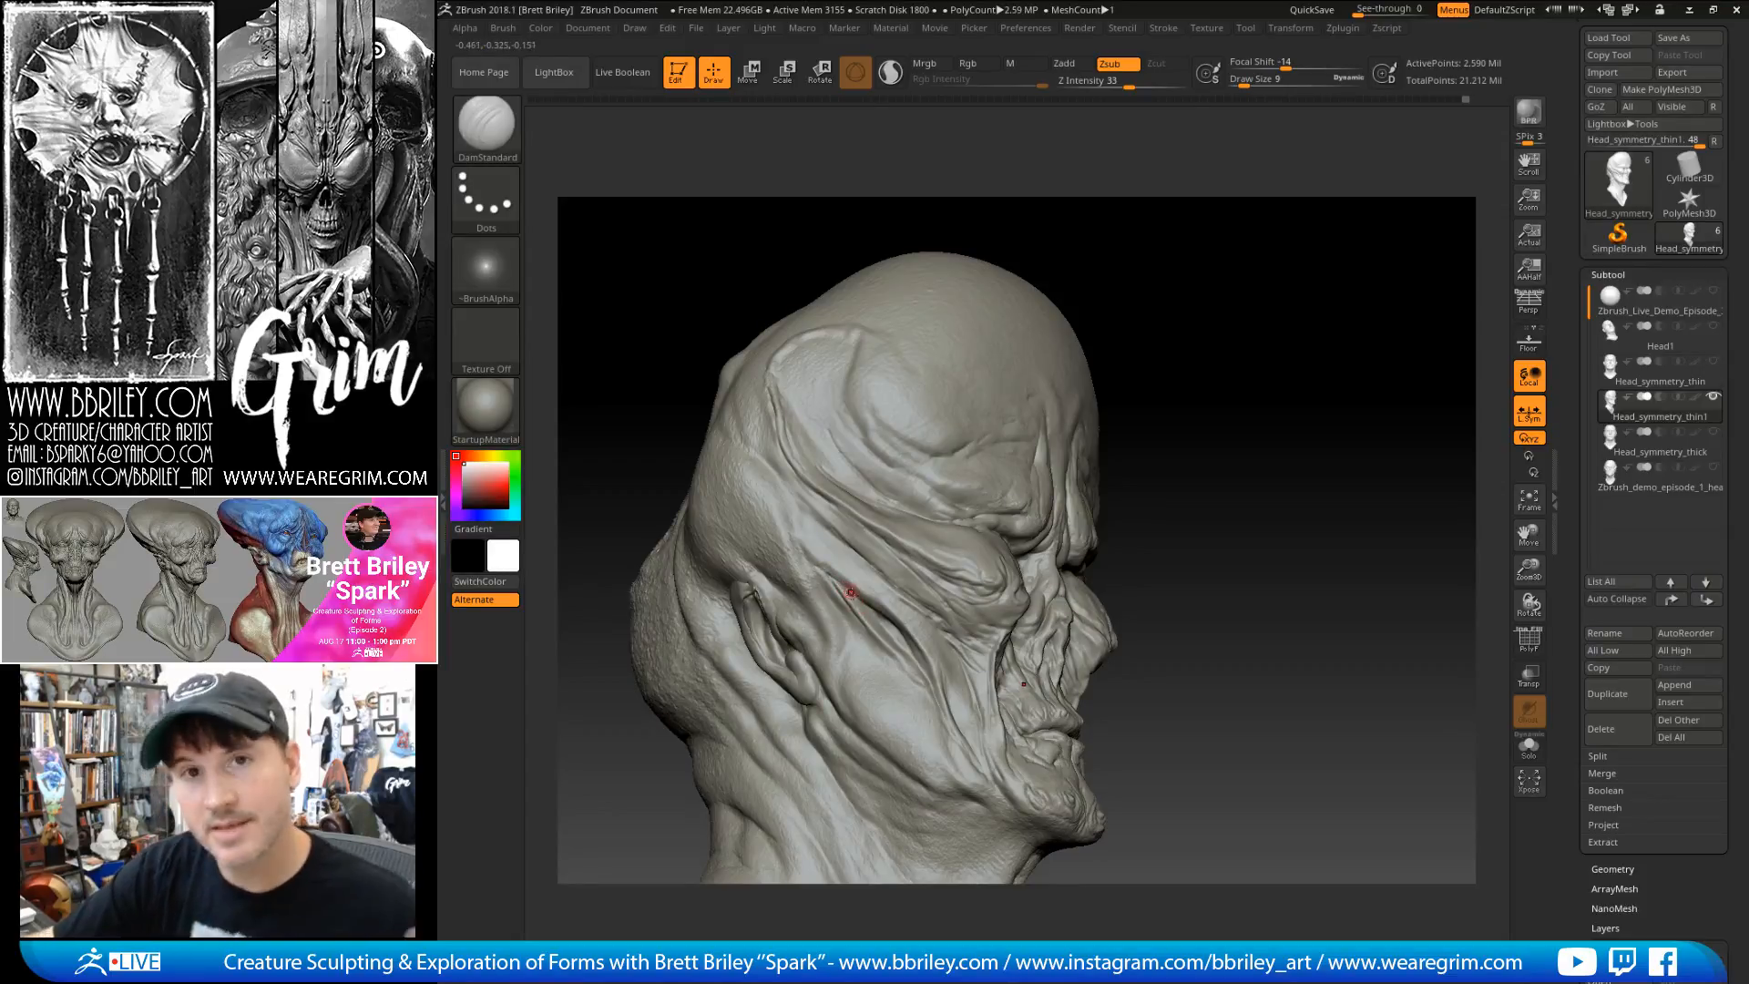
left_click_drag(866, 603, 864, 612)
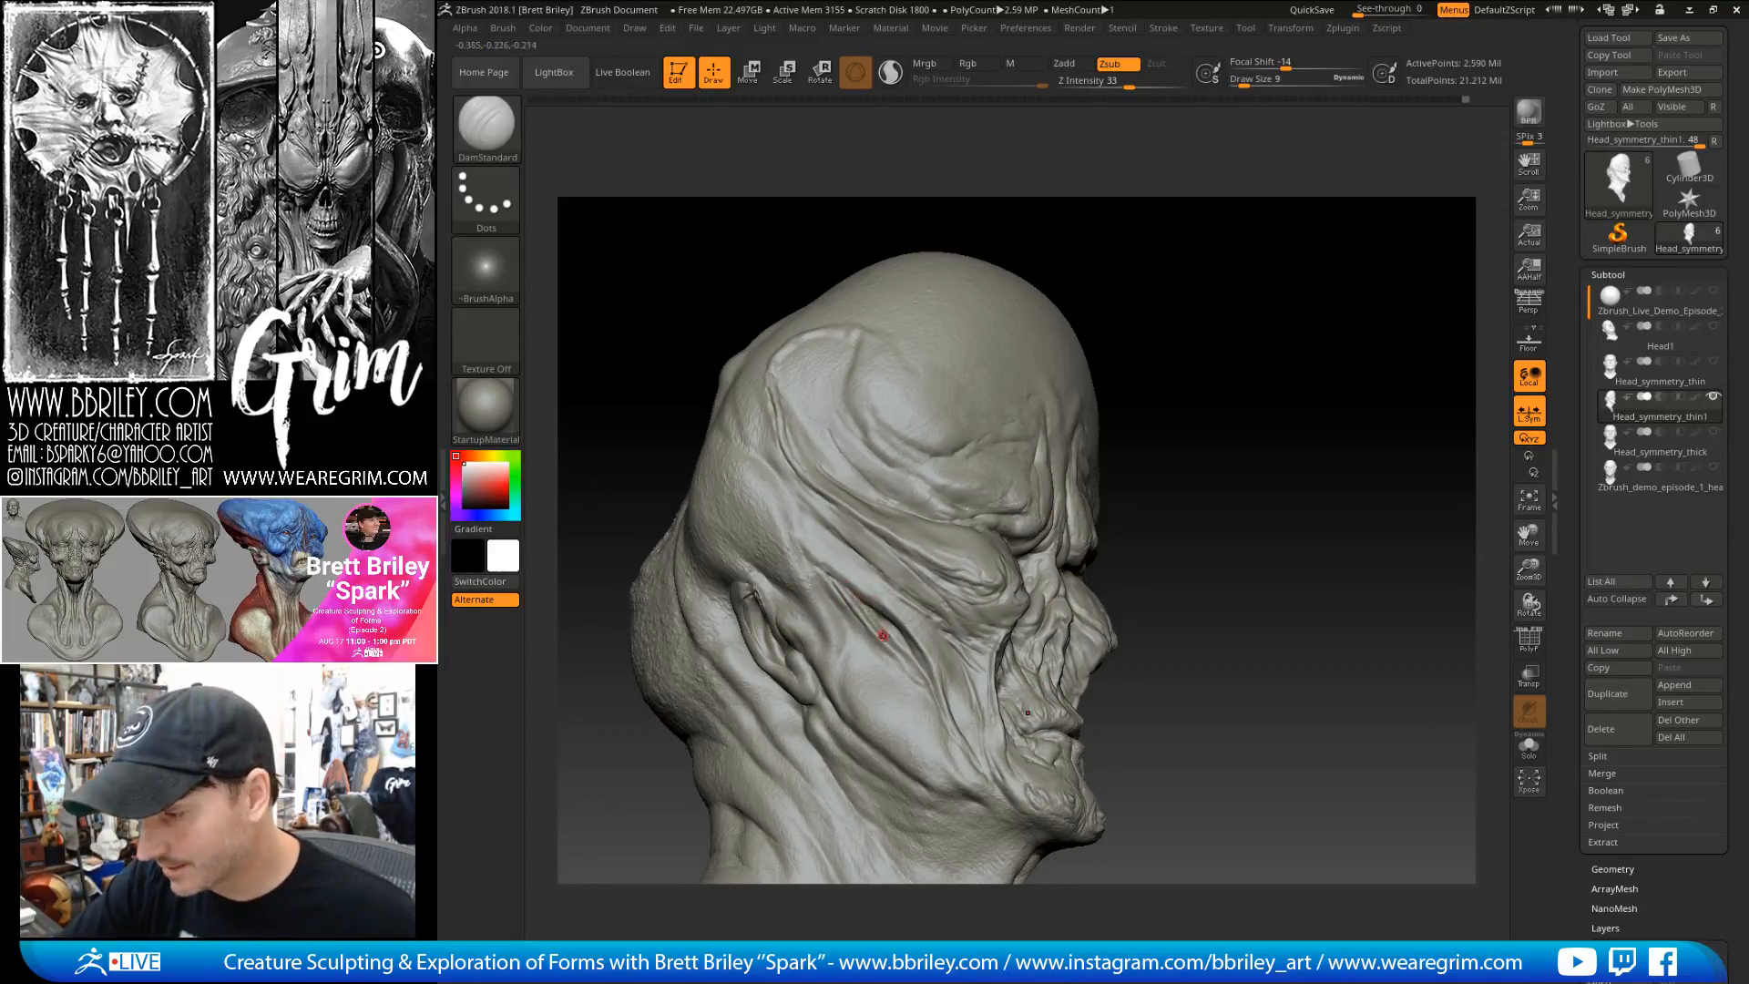
left_click_drag(918, 683, 907, 646)
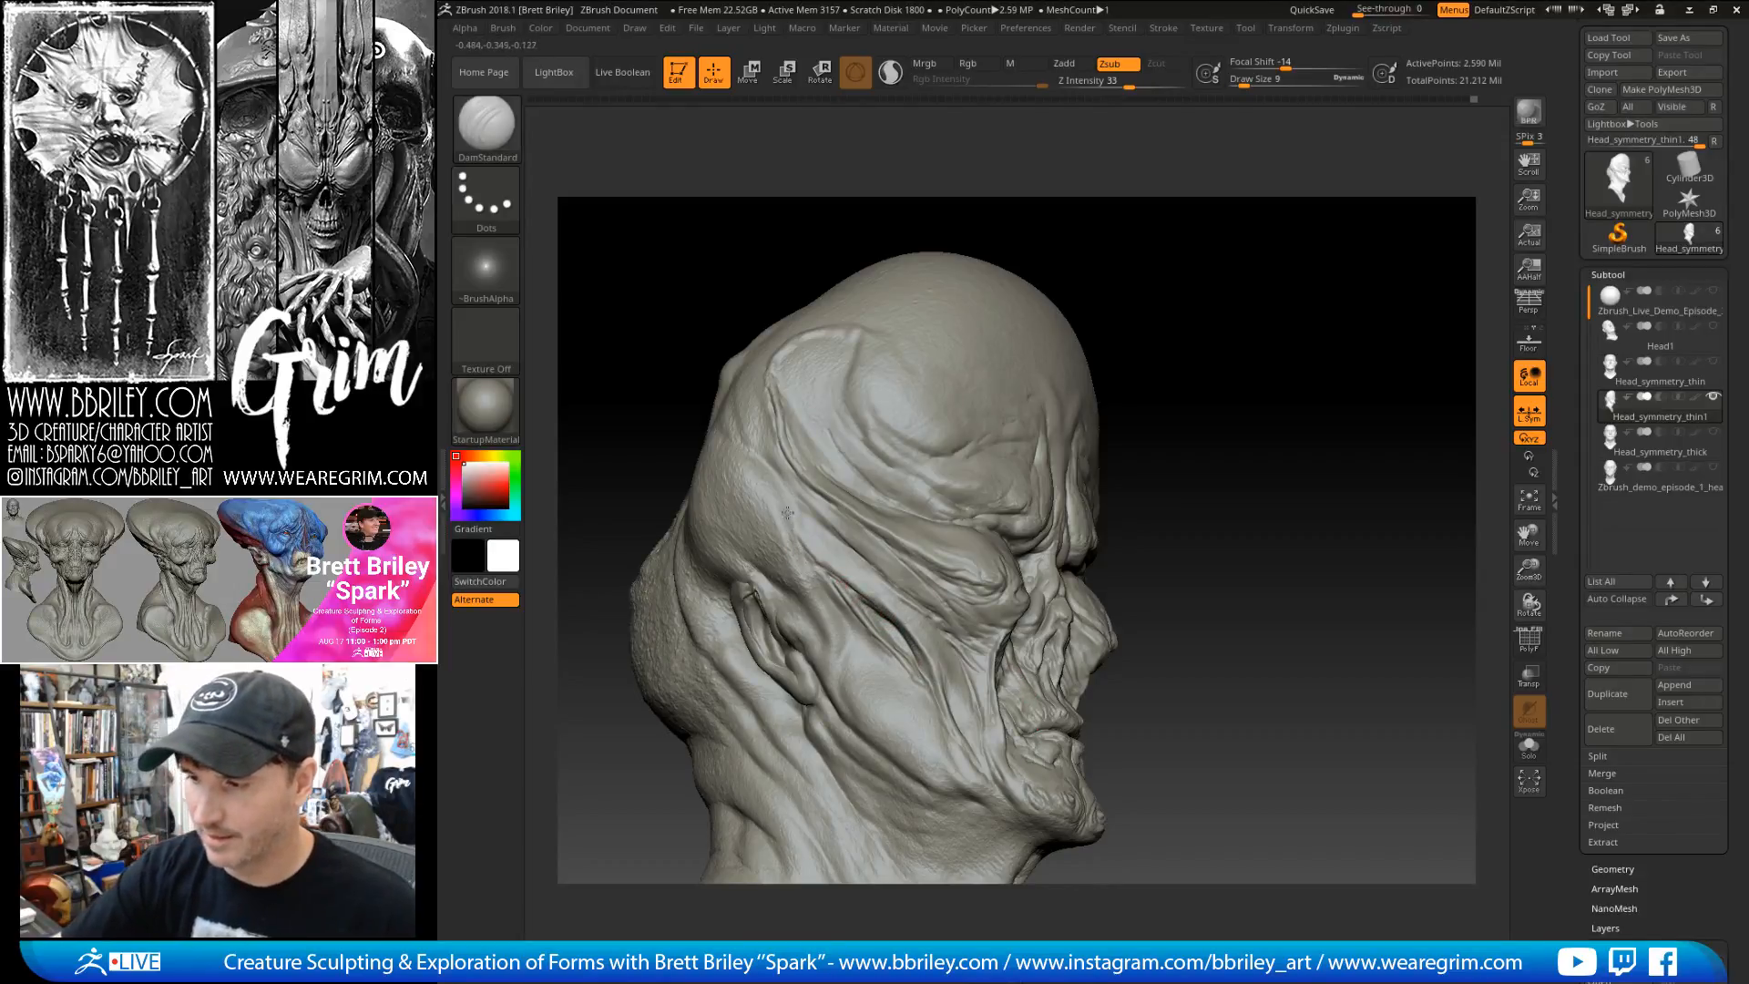
key("shift")
mouse_move(1194, 456)
left_mouse_down()
mouse_move(1230, 362)
mouse_move(1184, 374)
left_mouse_up()
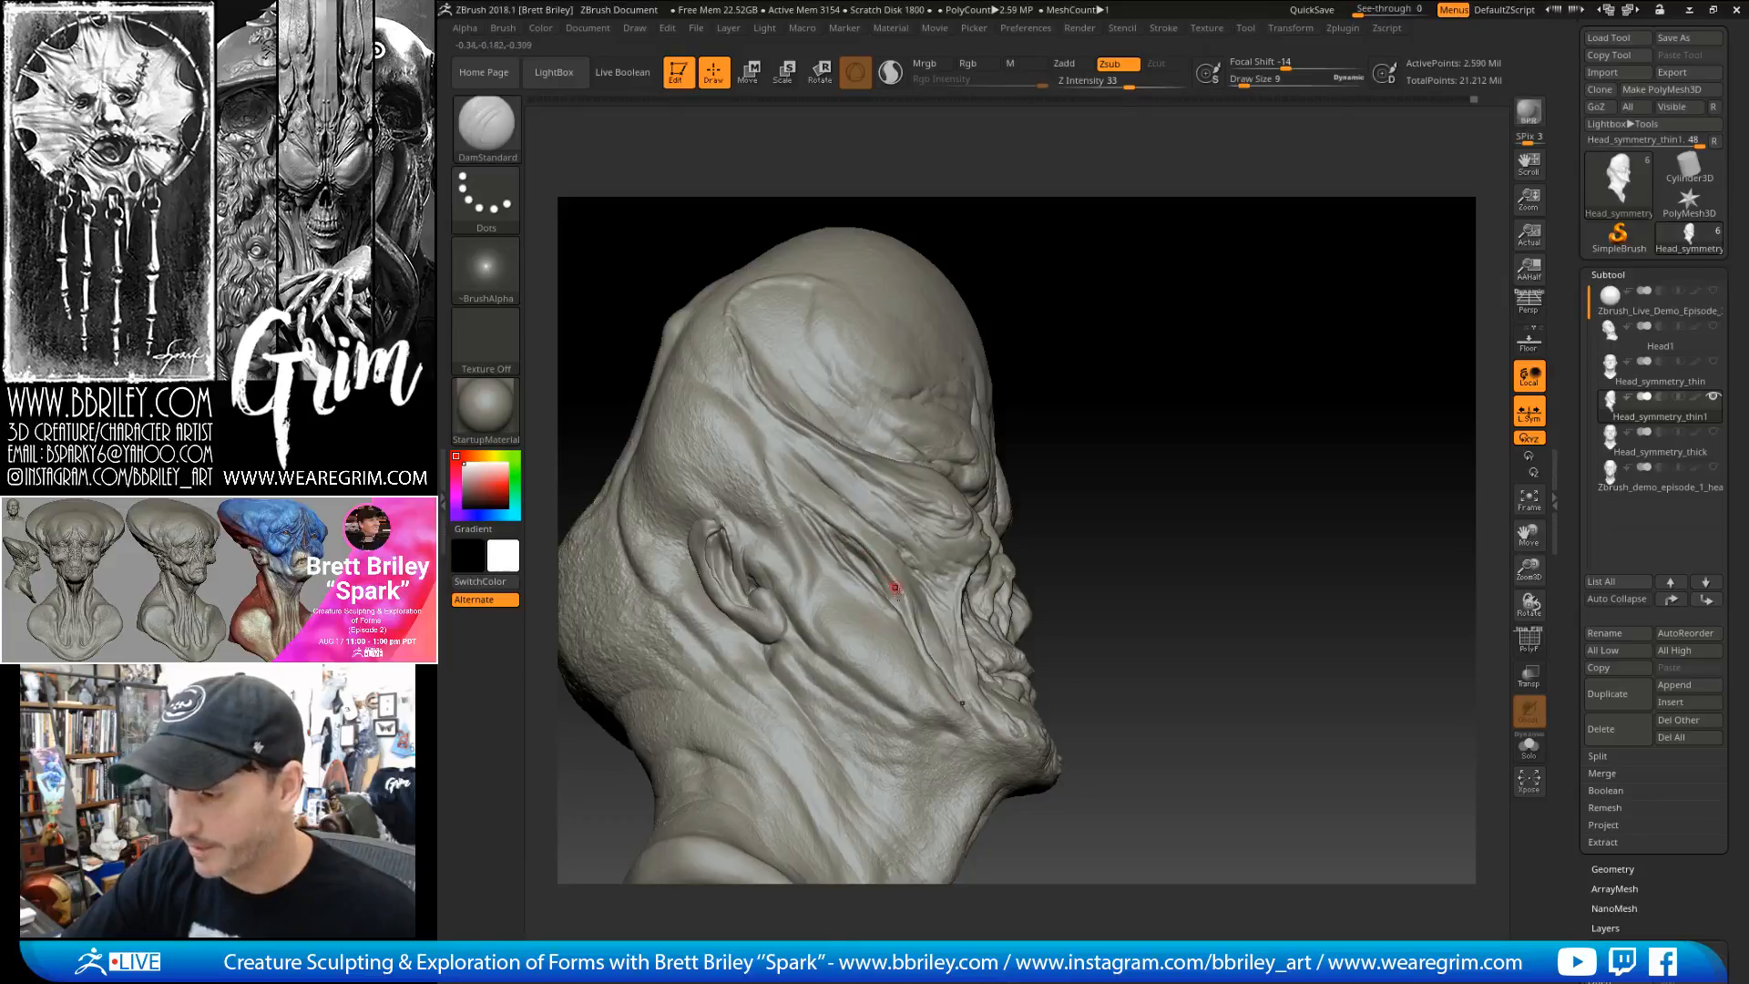
left_click_drag(883, 579, 905, 615)
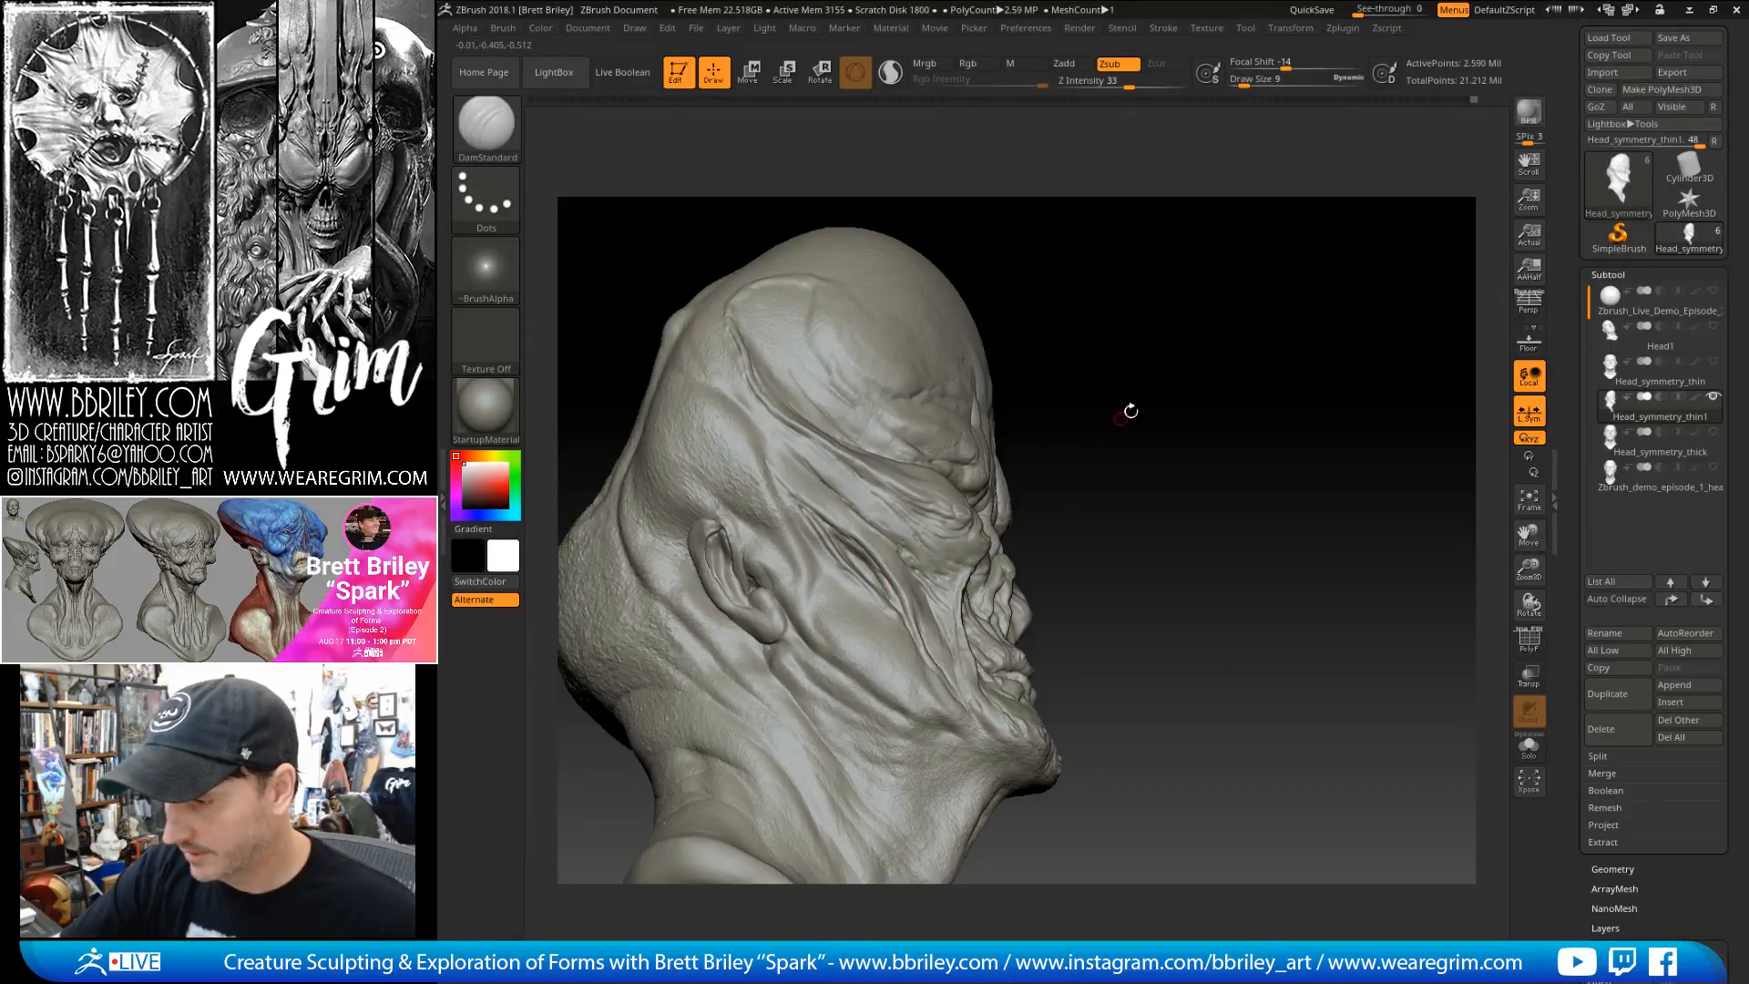
left_click_drag(1128, 406, 916, 641)
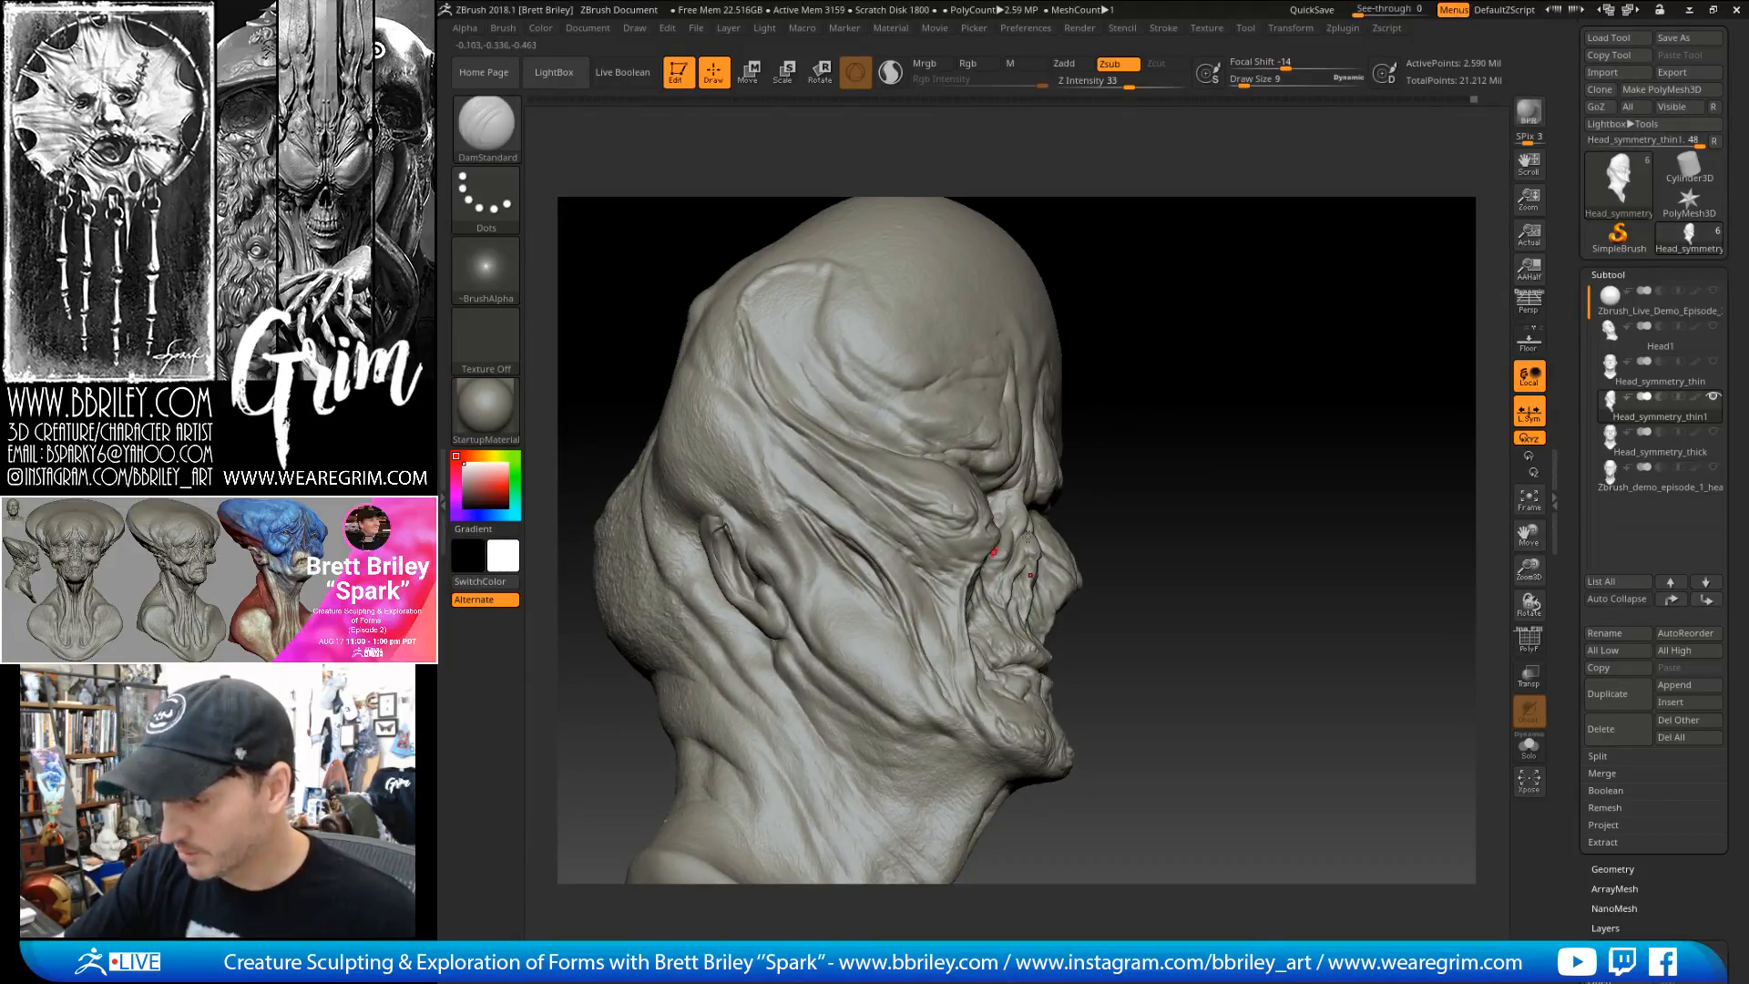
left_click_drag(1027, 536, 828, 633)
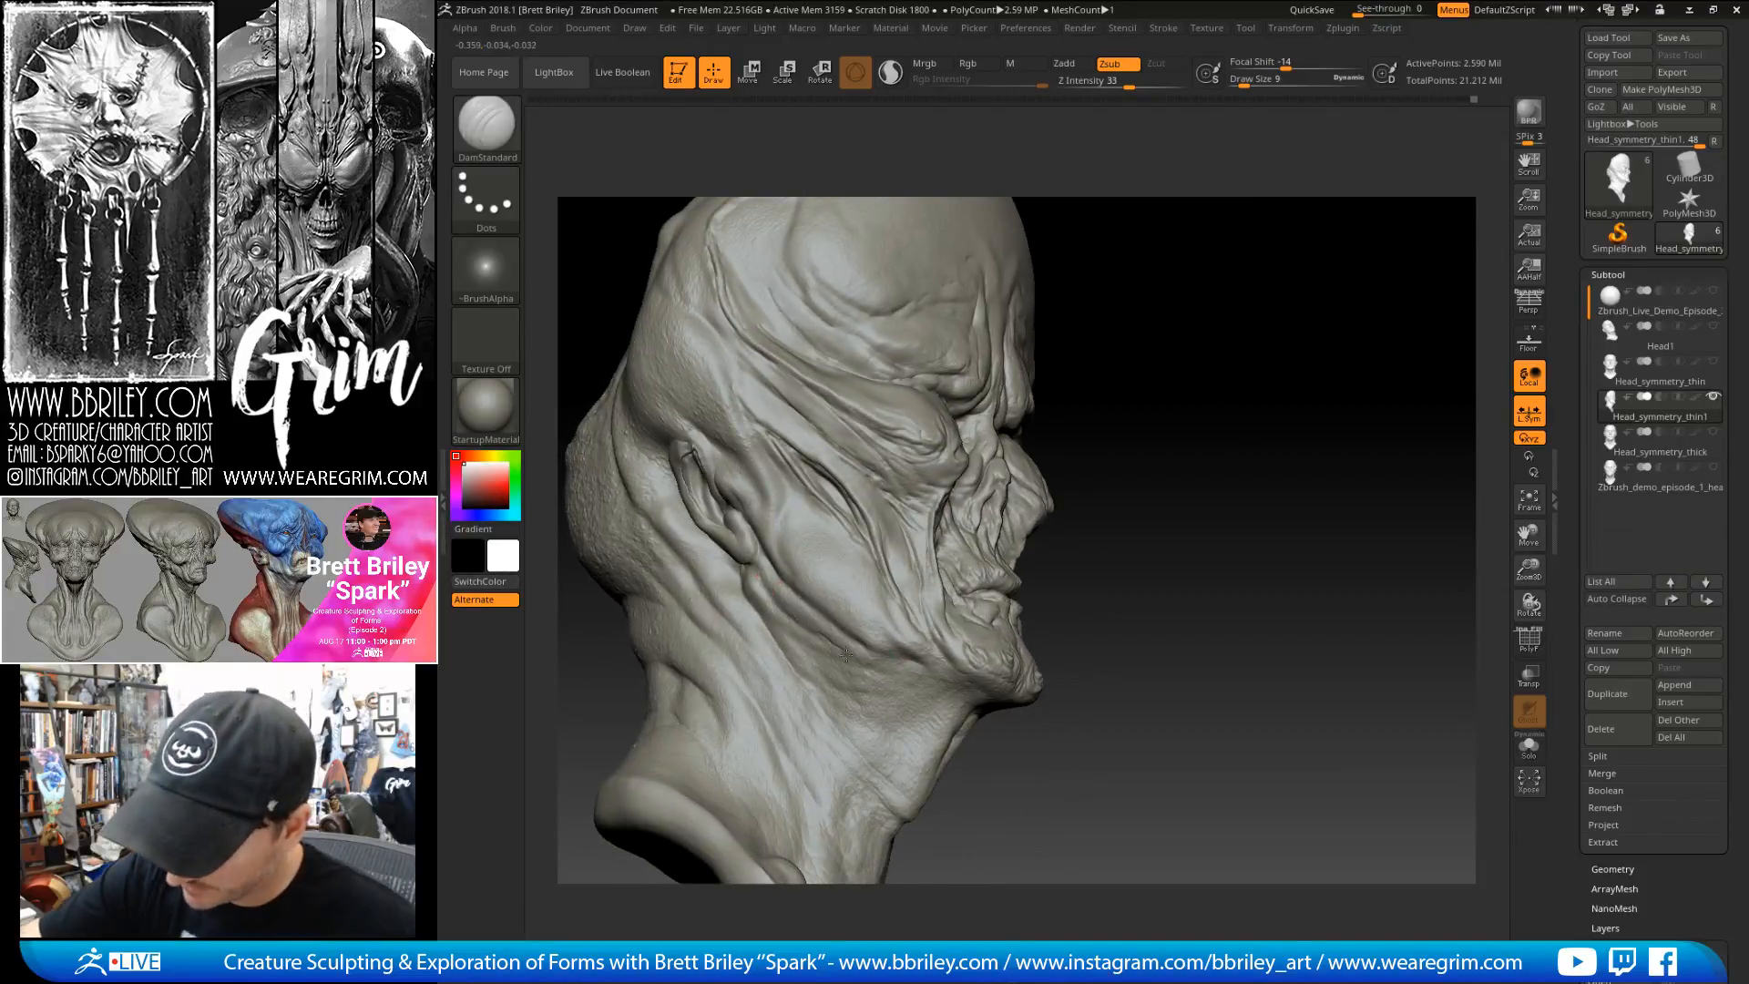
- Drop the mesh two subdivision levels and carve folds under the jaw with DamStandard at draw size 12
left_click_drag(1139, 520, 1156, 504)
key("shift")
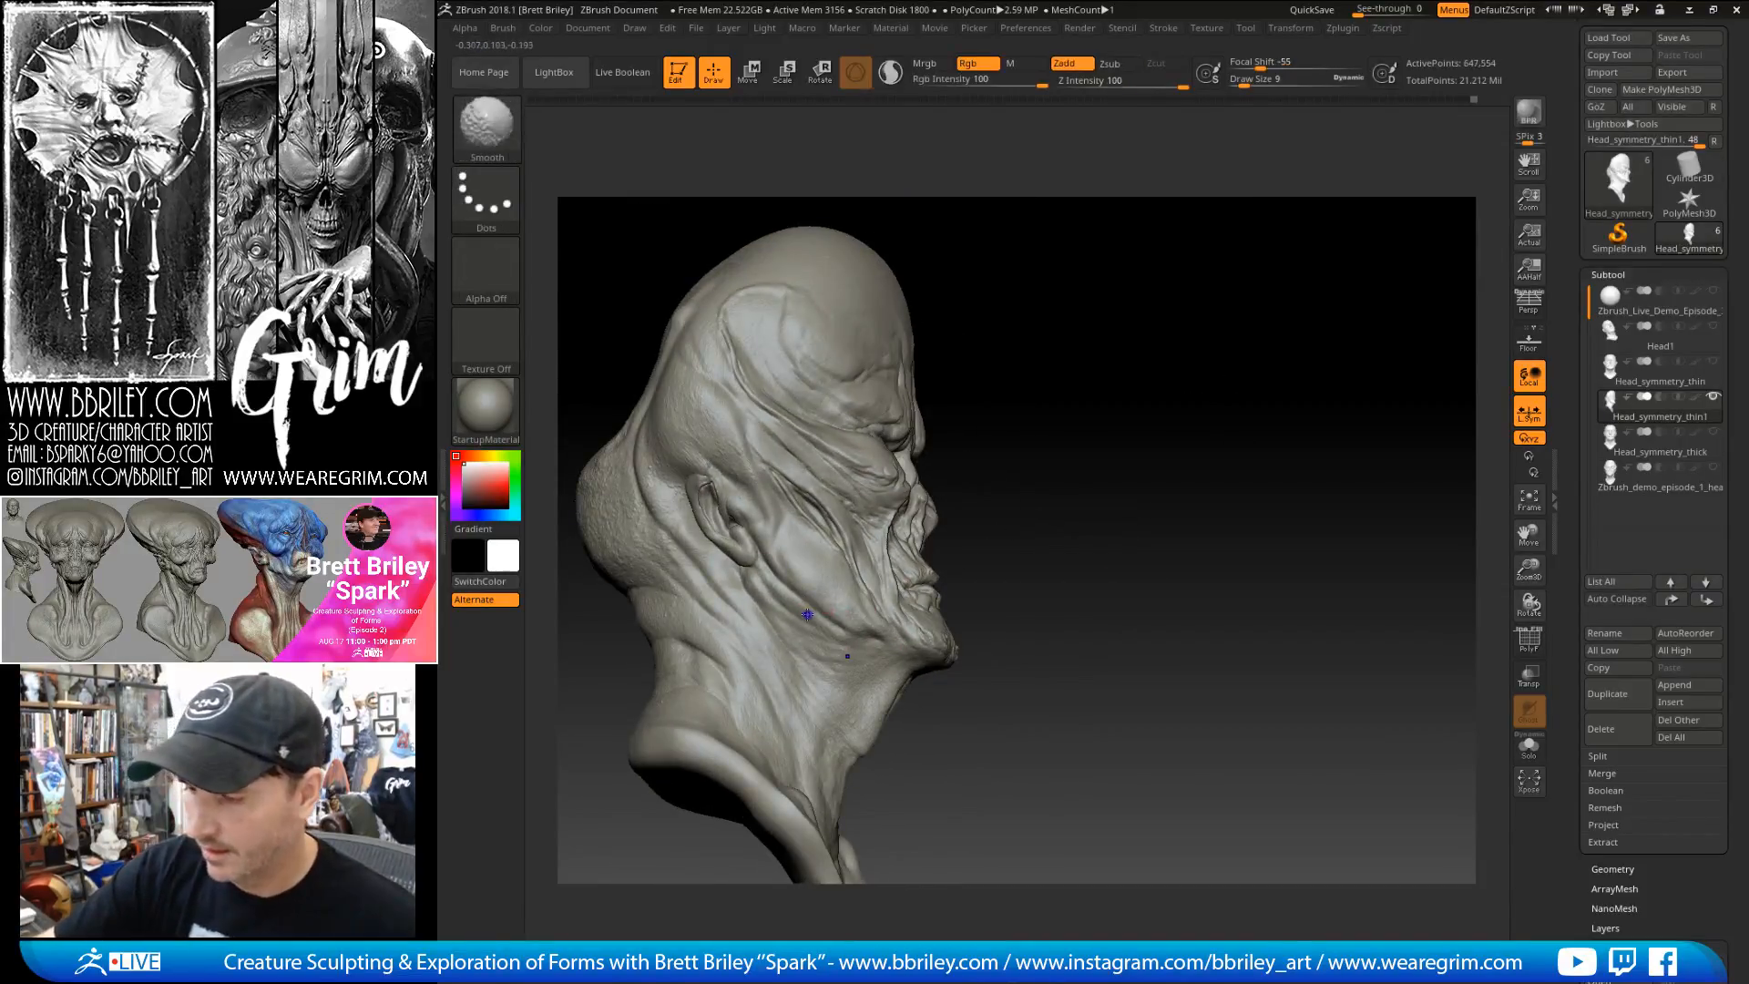
key("alt")
left_click_drag(806, 625, 891, 664)
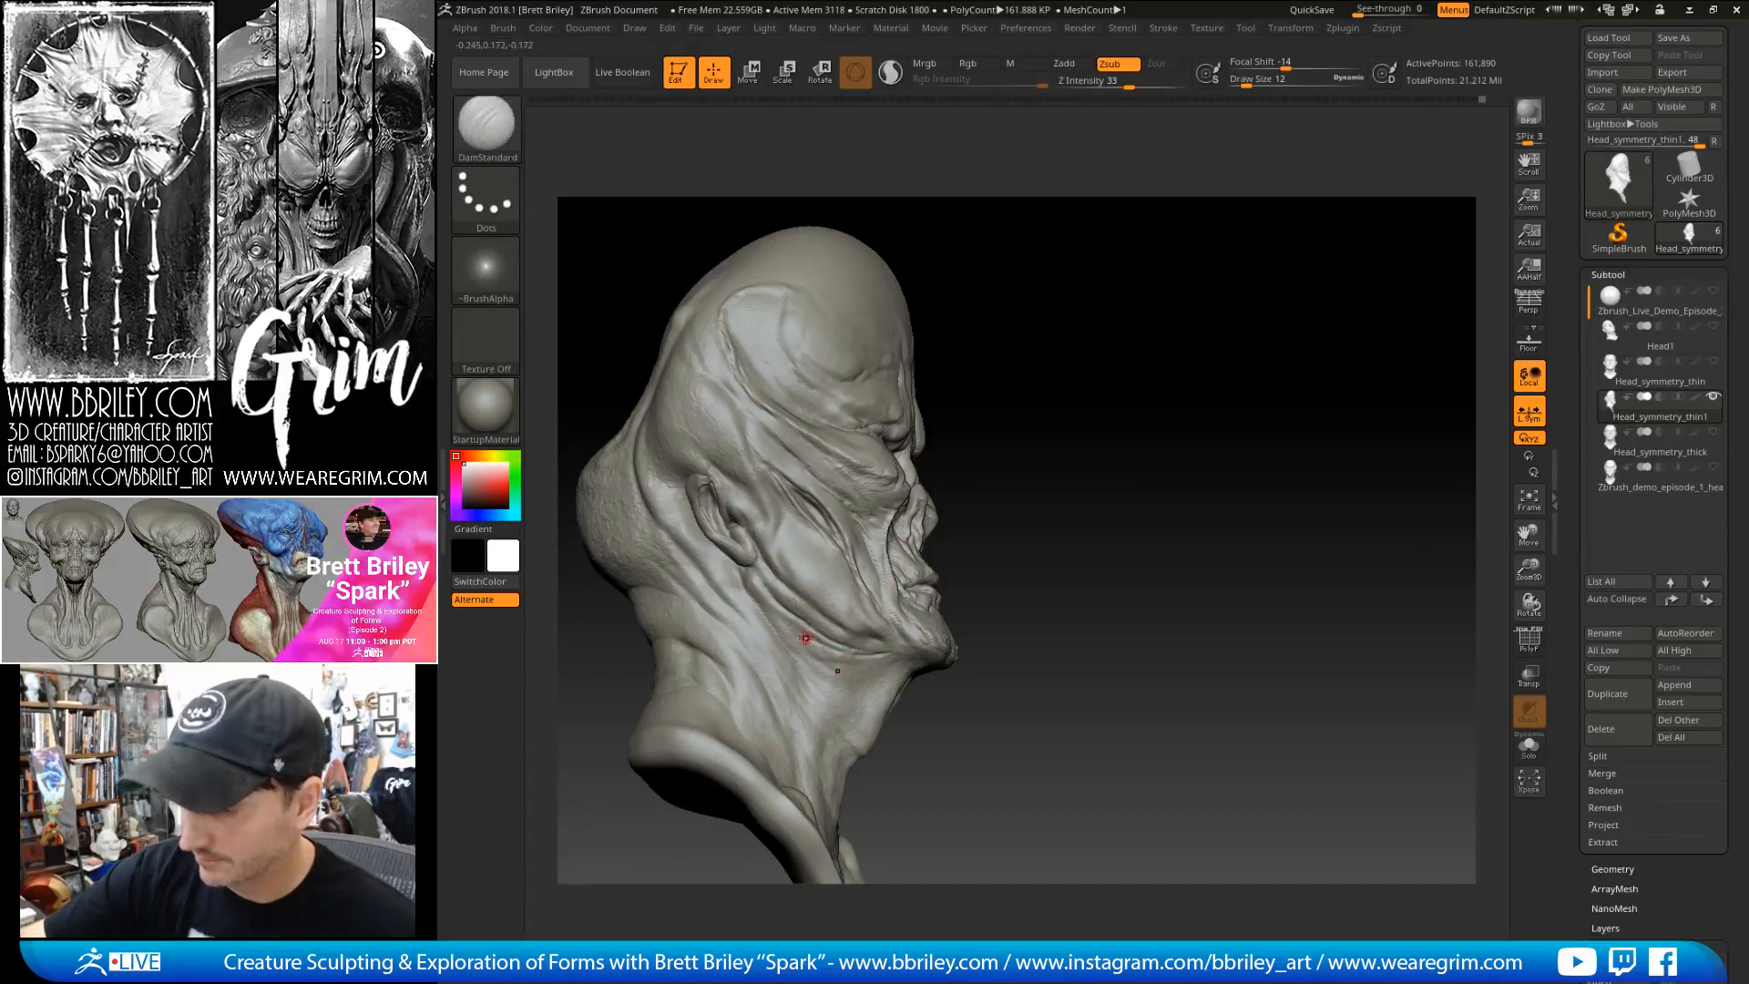
- Carve loose skin wrinkles across the throat and front of the neck with DamStandard at draw size 12
mouse_move(1157, 519)
left_mouse_down()
mouse_move(1243, 502)
mouse_move(1213, 500)
mouse_move(1183, 395)
mouse_move(1257, 355)
mouse_move(1253, 428)
left_mouse_up()
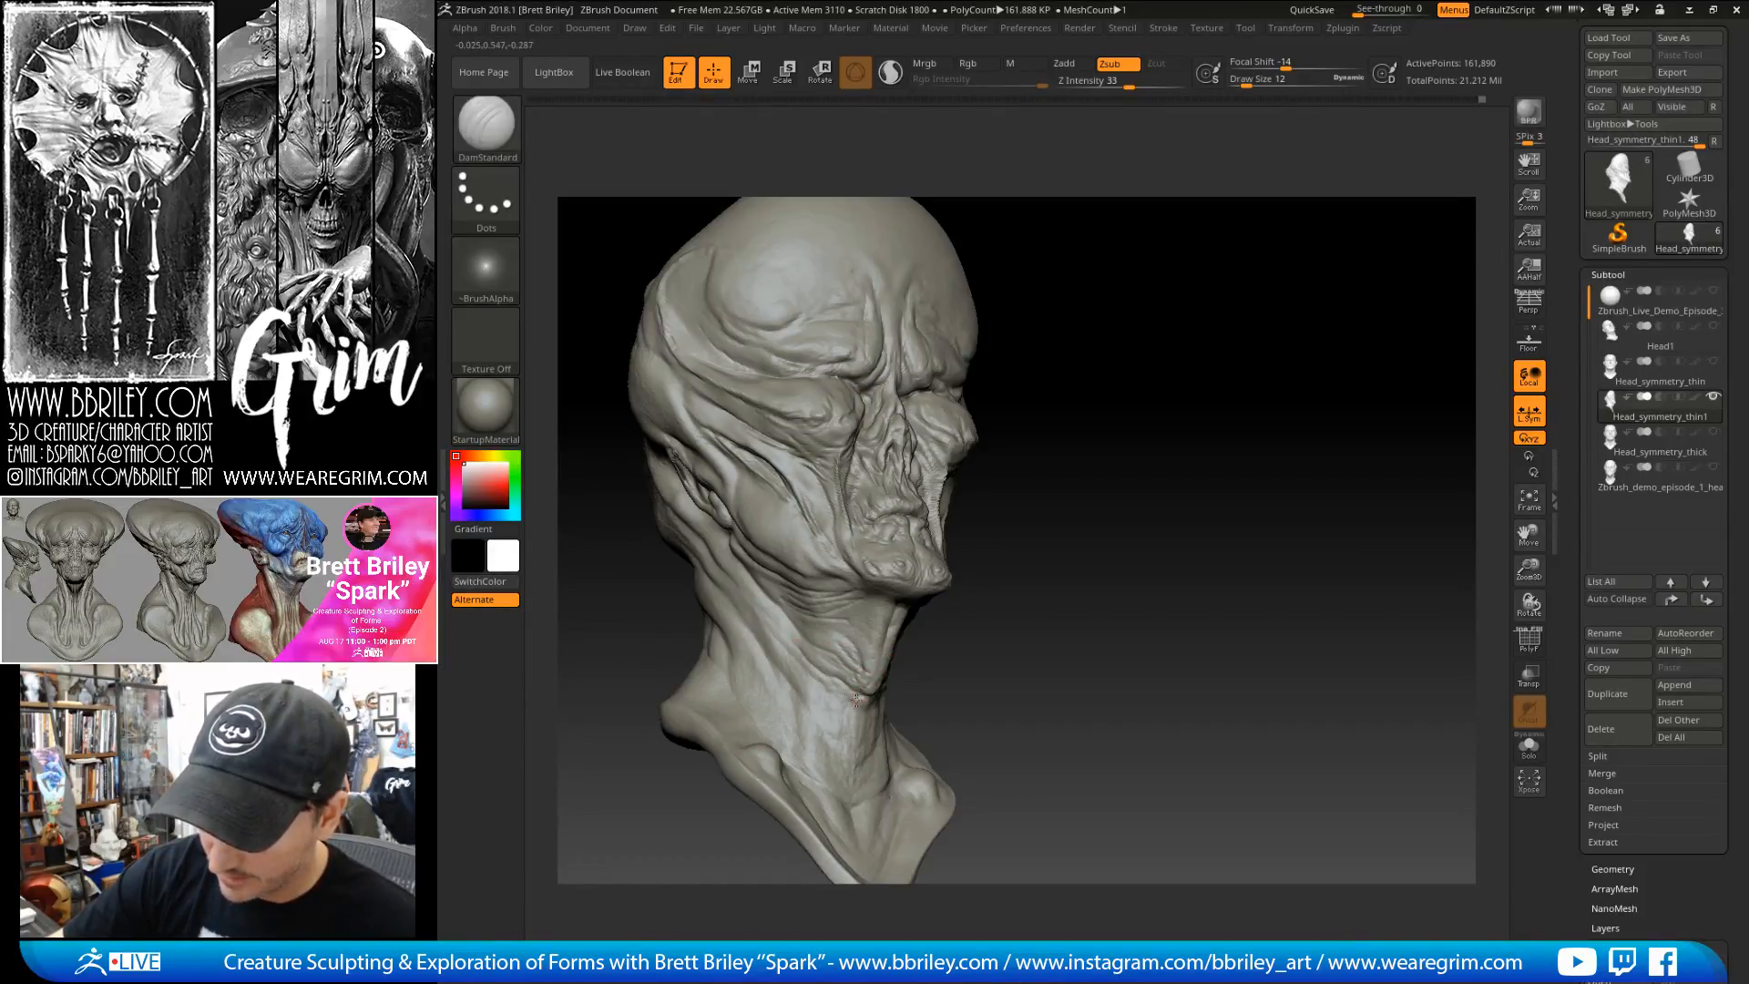
mouse_move(1073, 624)
left_mouse_down("shift")
mouse_move(1054, 613)
mouse_move(941, 690)
left_mouse_up("shift")
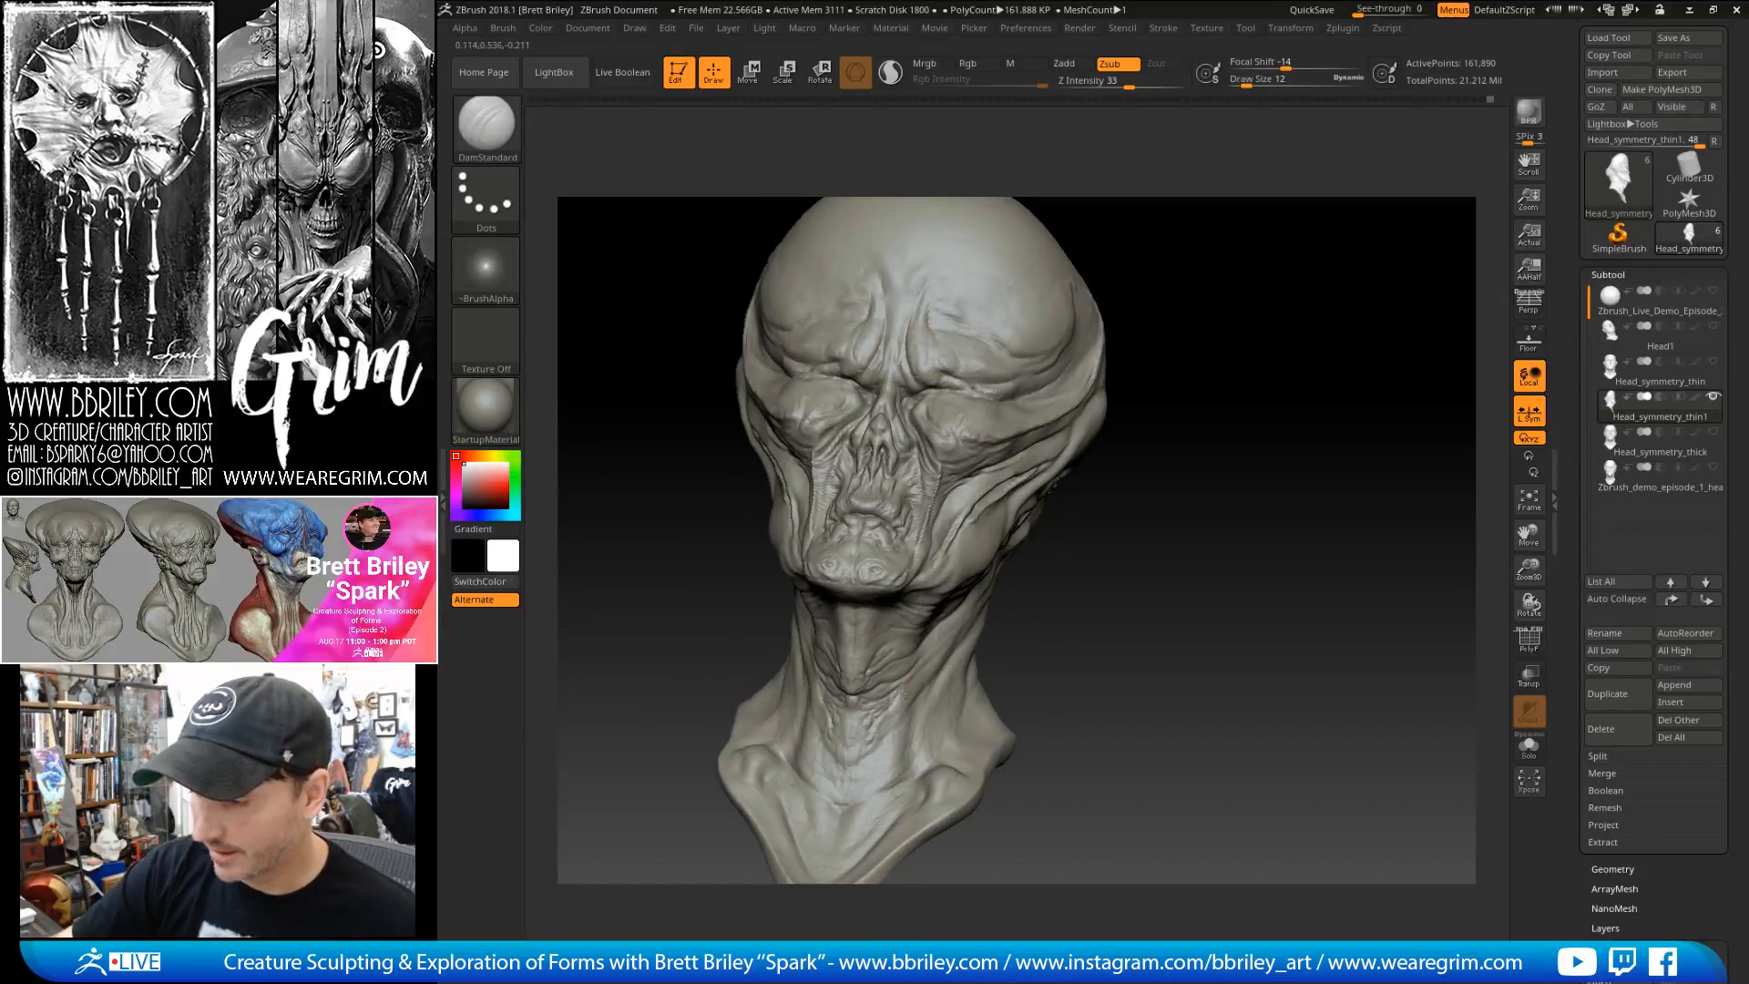
mouse_move(1074, 566)
left_mouse_down()
mouse_move(1145, 559)
mouse_move(820, 683)
left_mouse_up()
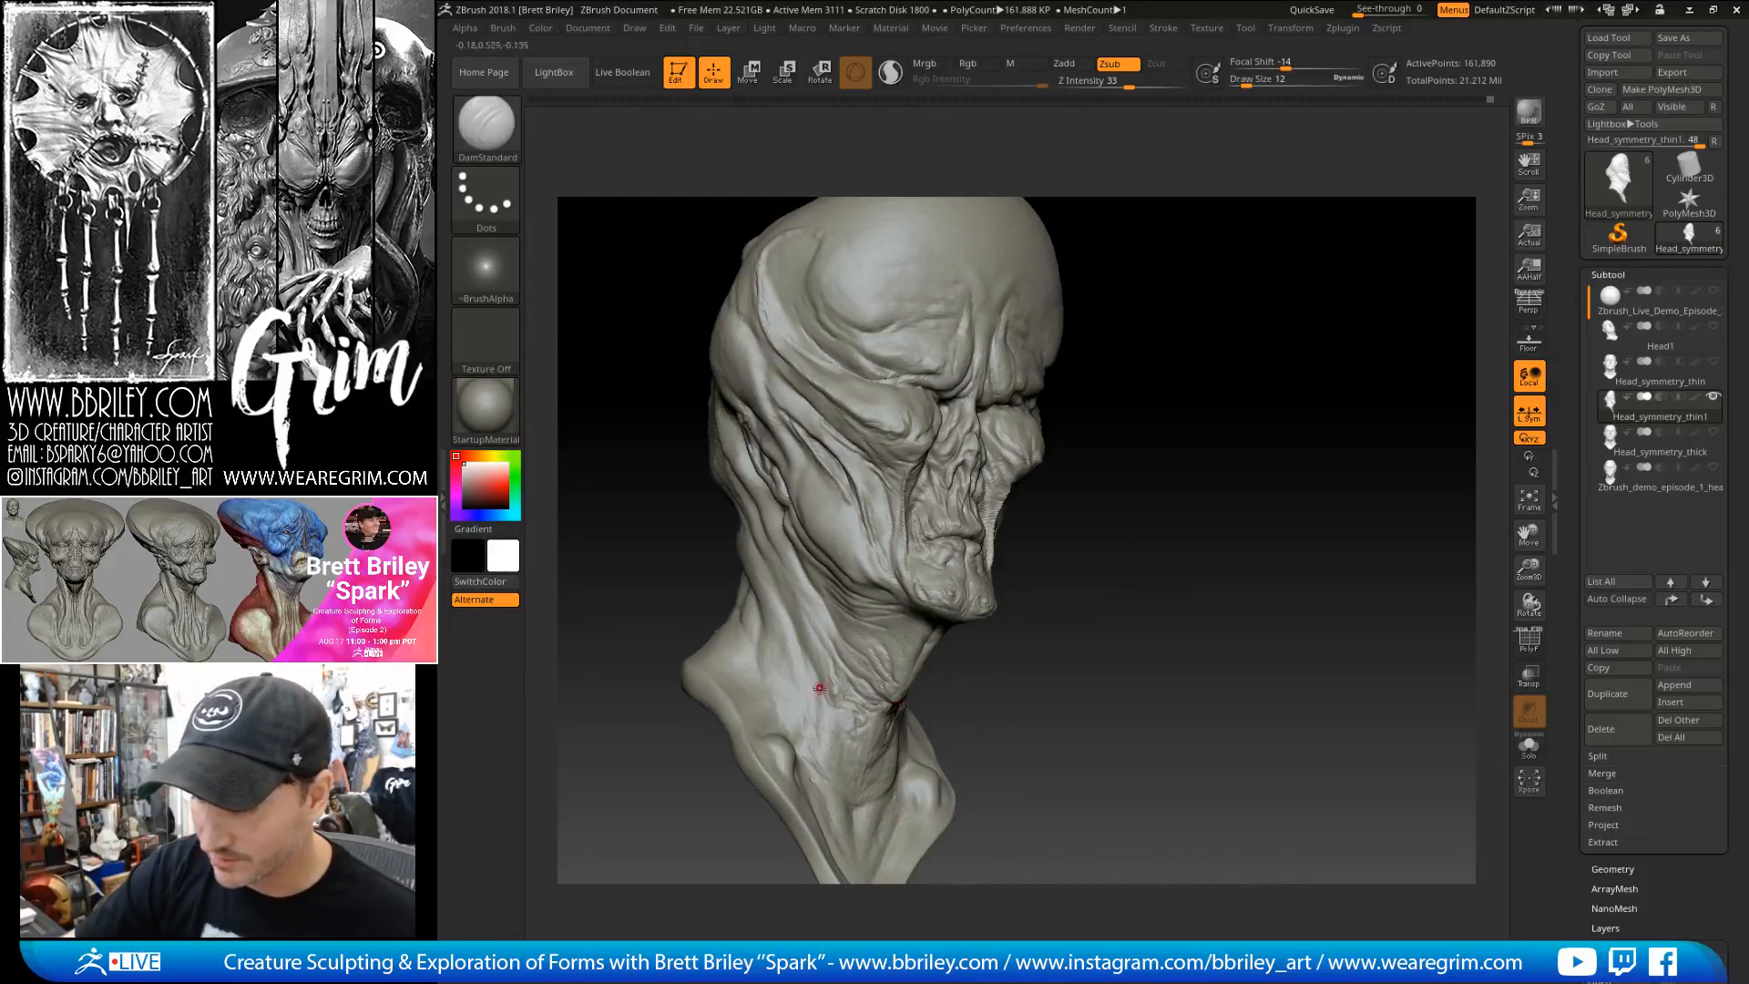
right_click_drag(859, 740, 820, 740)
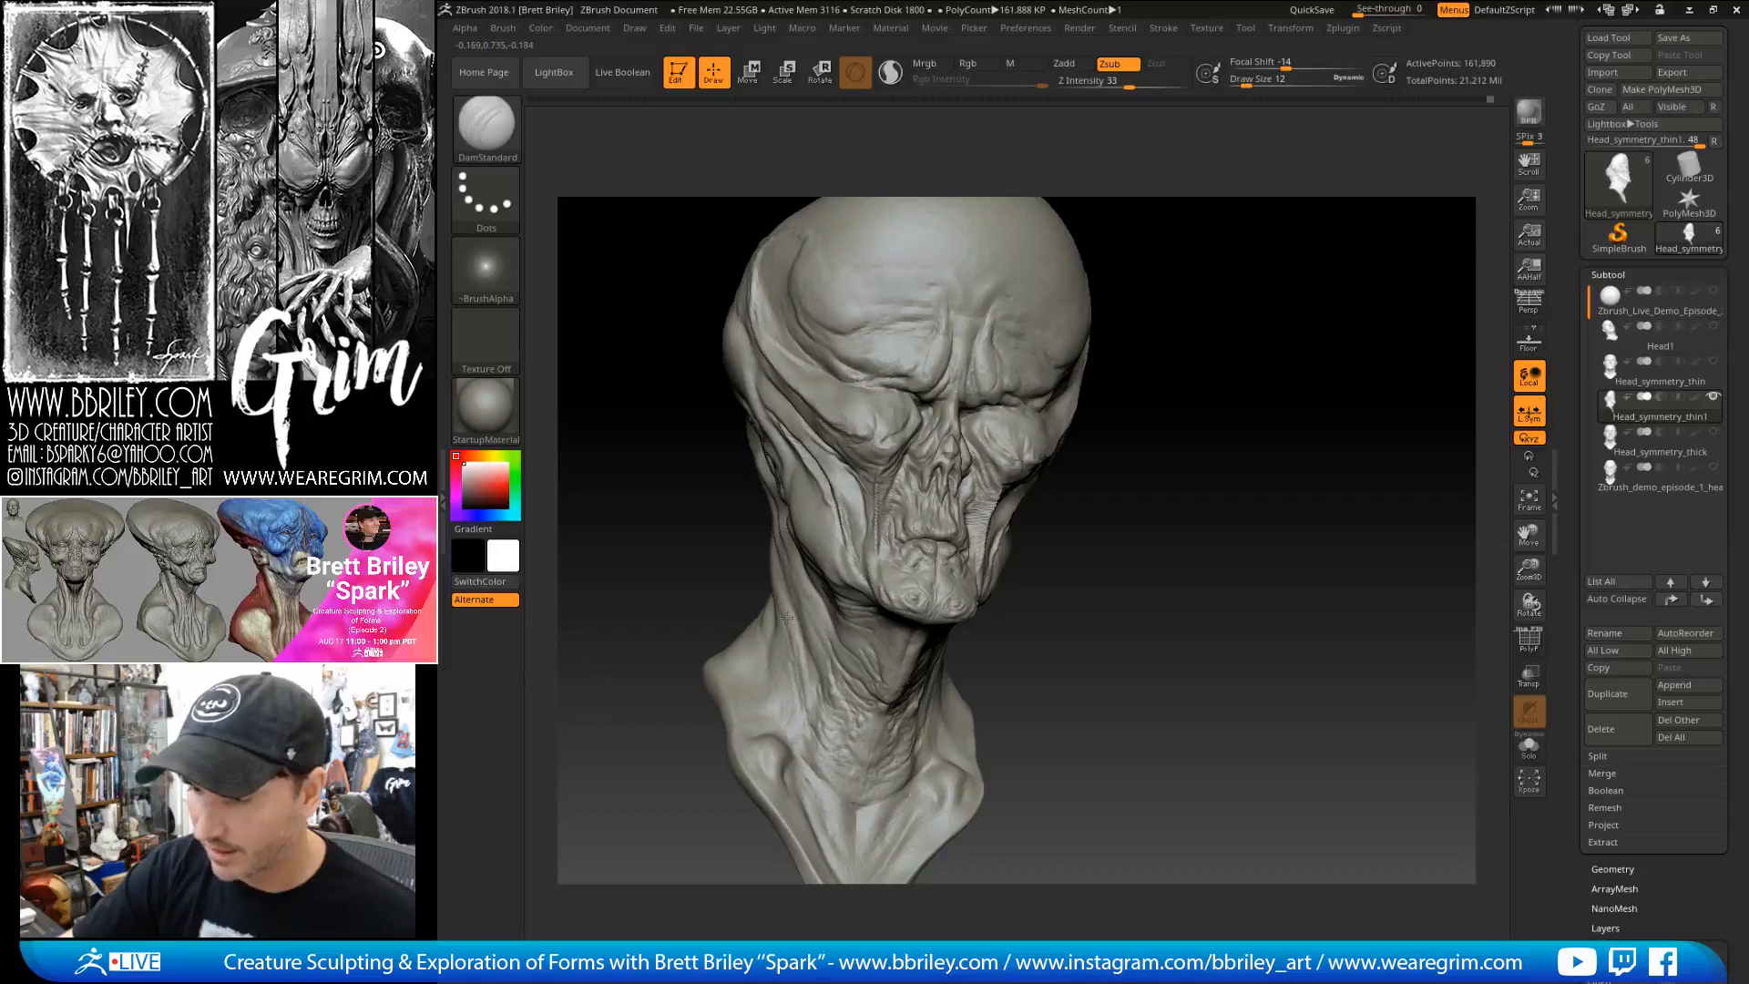
mouse_move(870, 756)
right_mouse_down()
mouse_move(1140, 543)
mouse_move(1015, 625)
right_mouse_up()
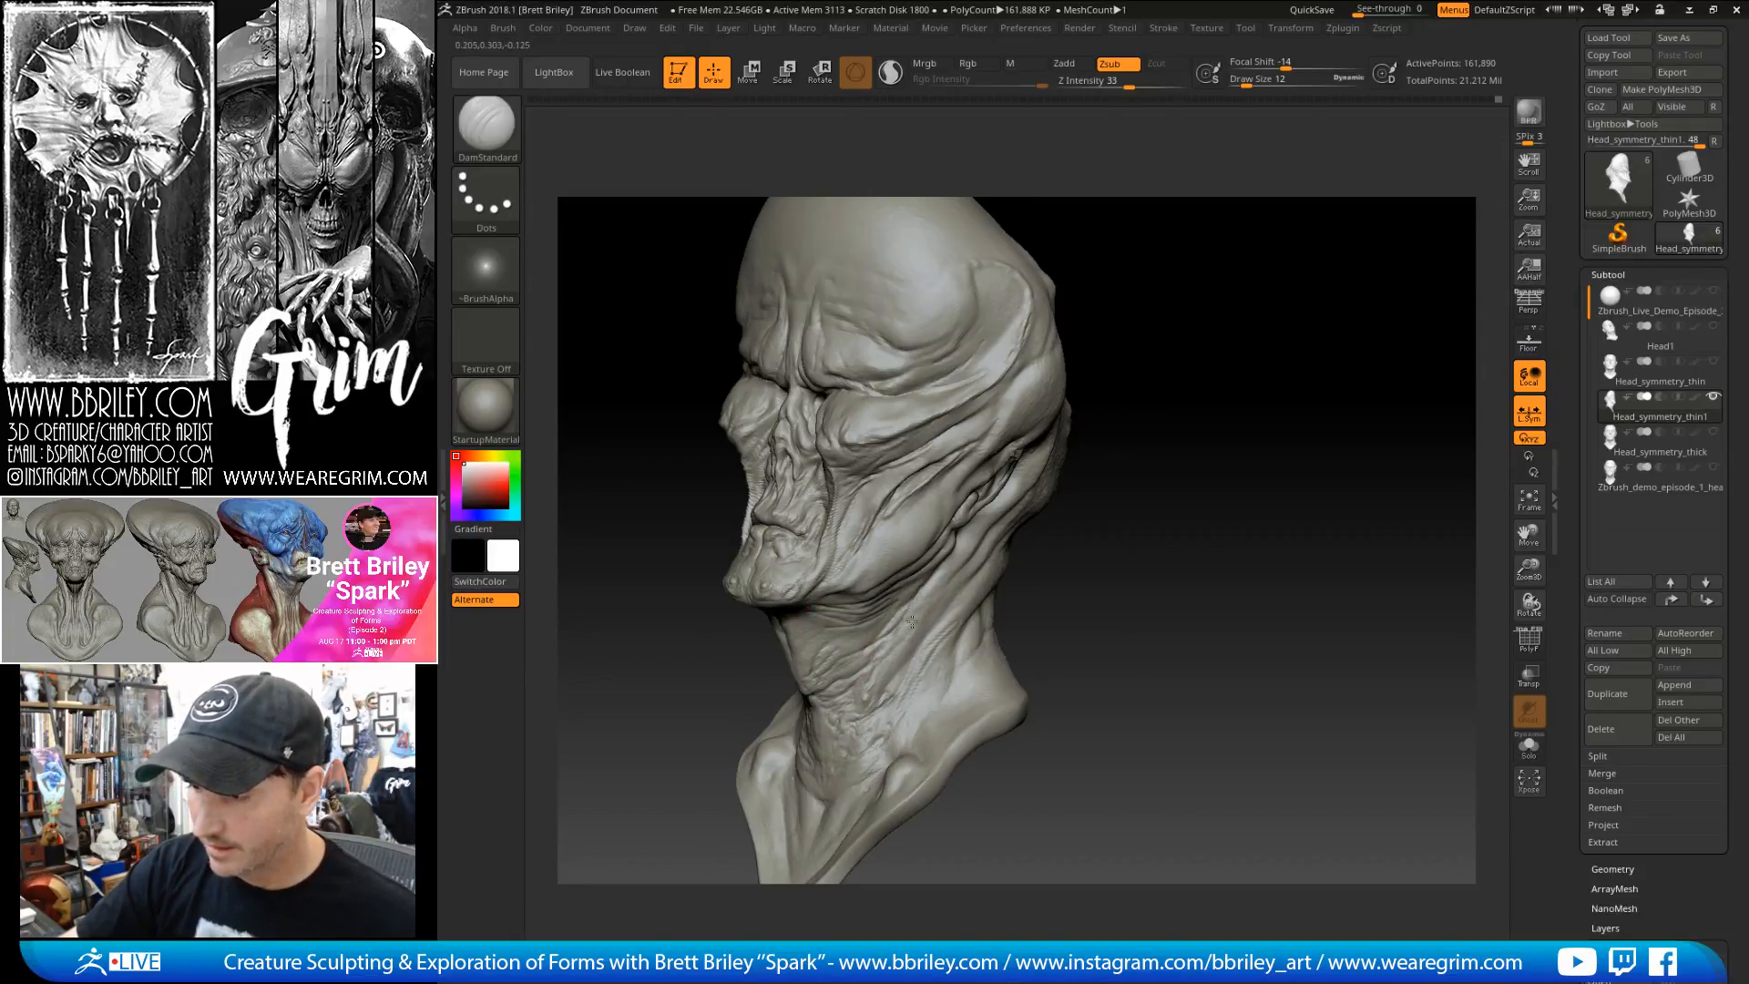
- Extend the wrinkles along the side of the neck and down to the collarbones with DamStandard at draw size 12
right_click_drag(939, 592, 1009, 566)
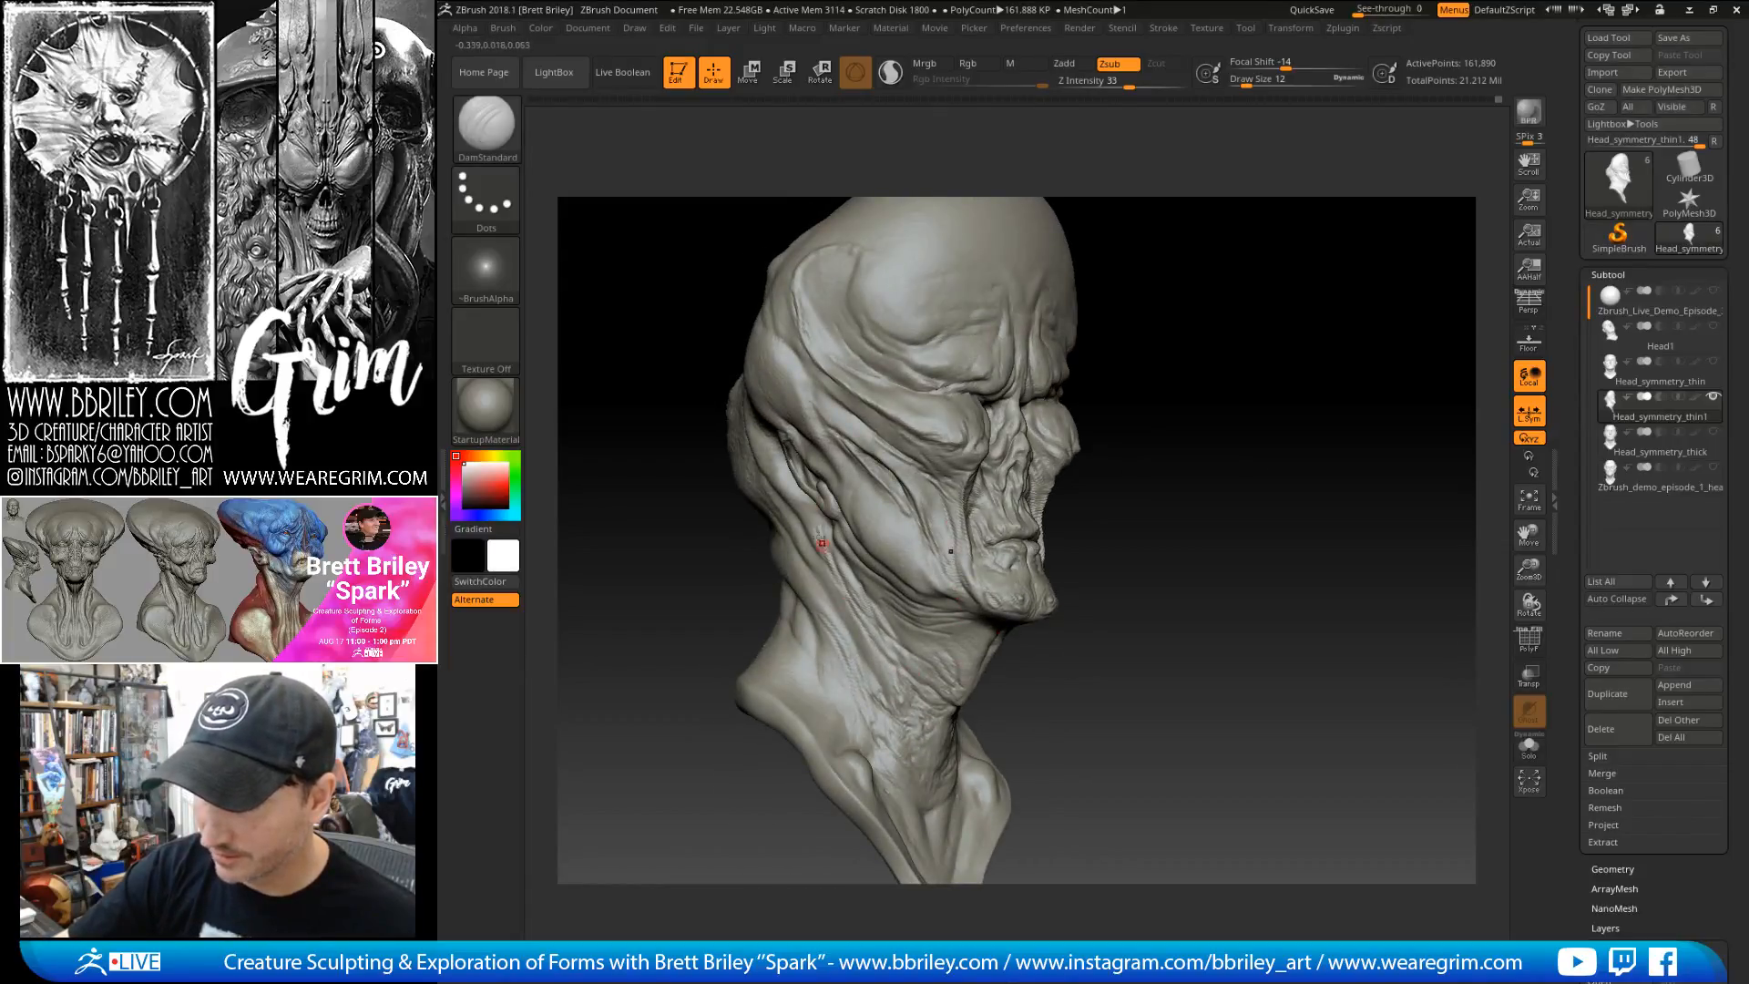
right_click_drag(1133, 586, 907, 640)
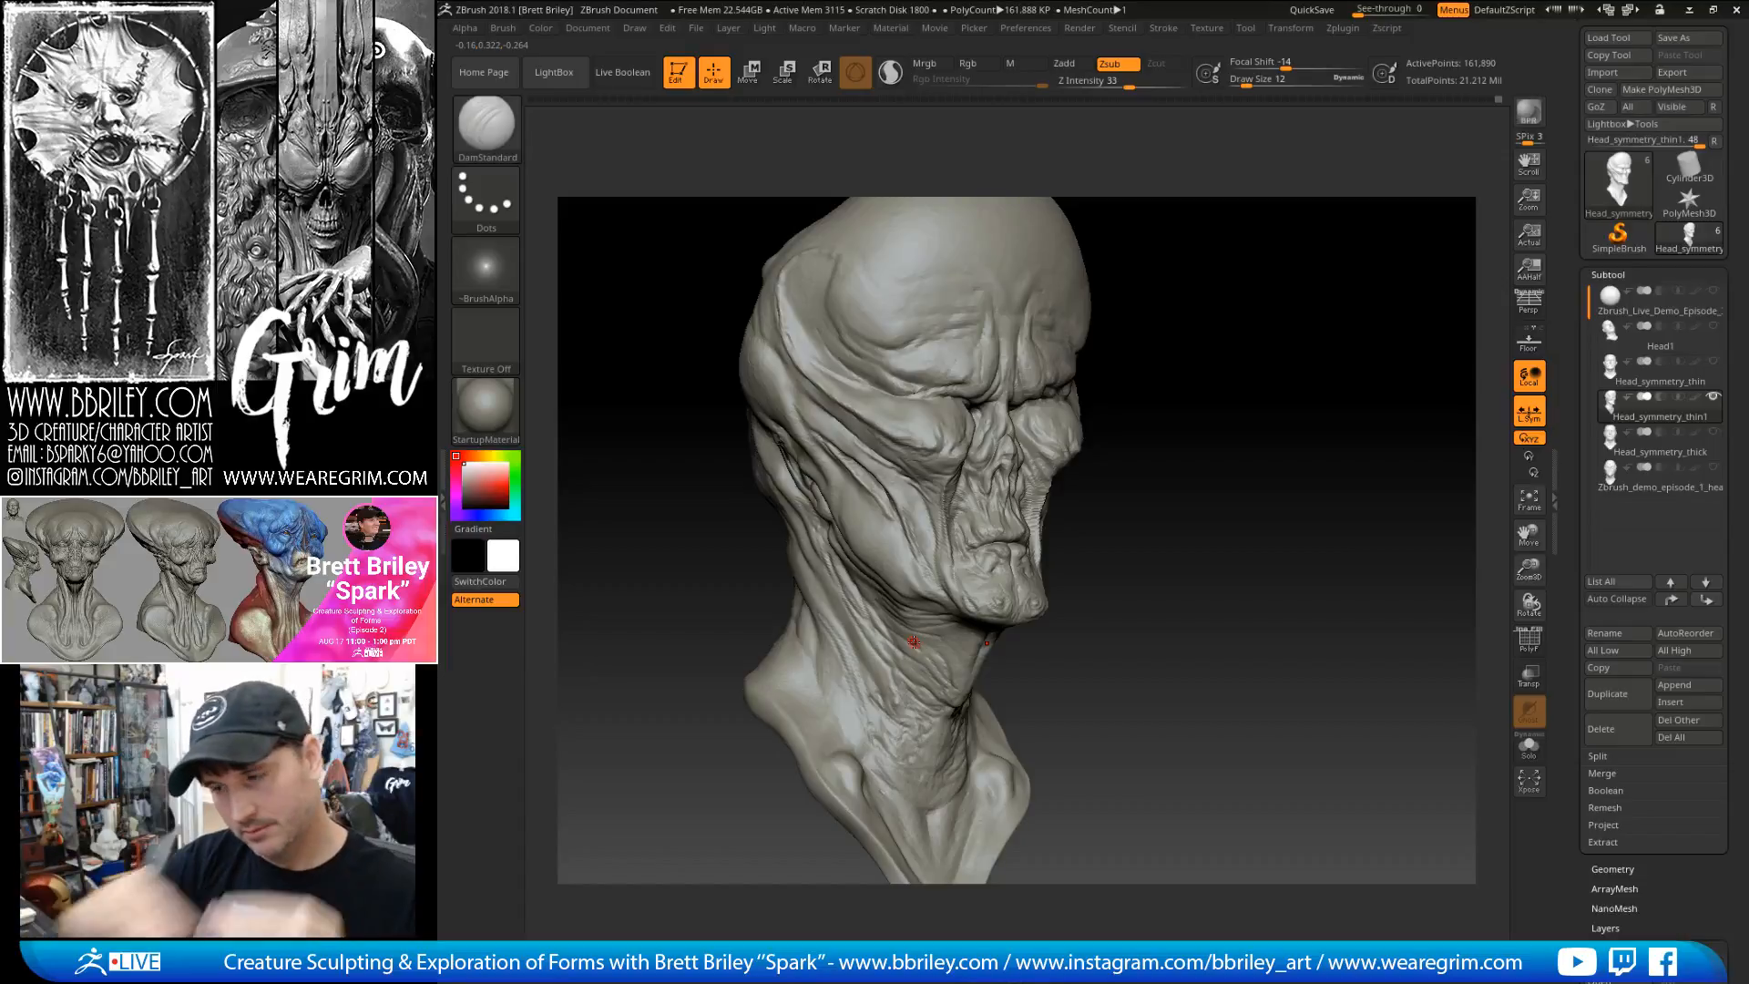
right_click_drag(914, 642, 1034, 653)
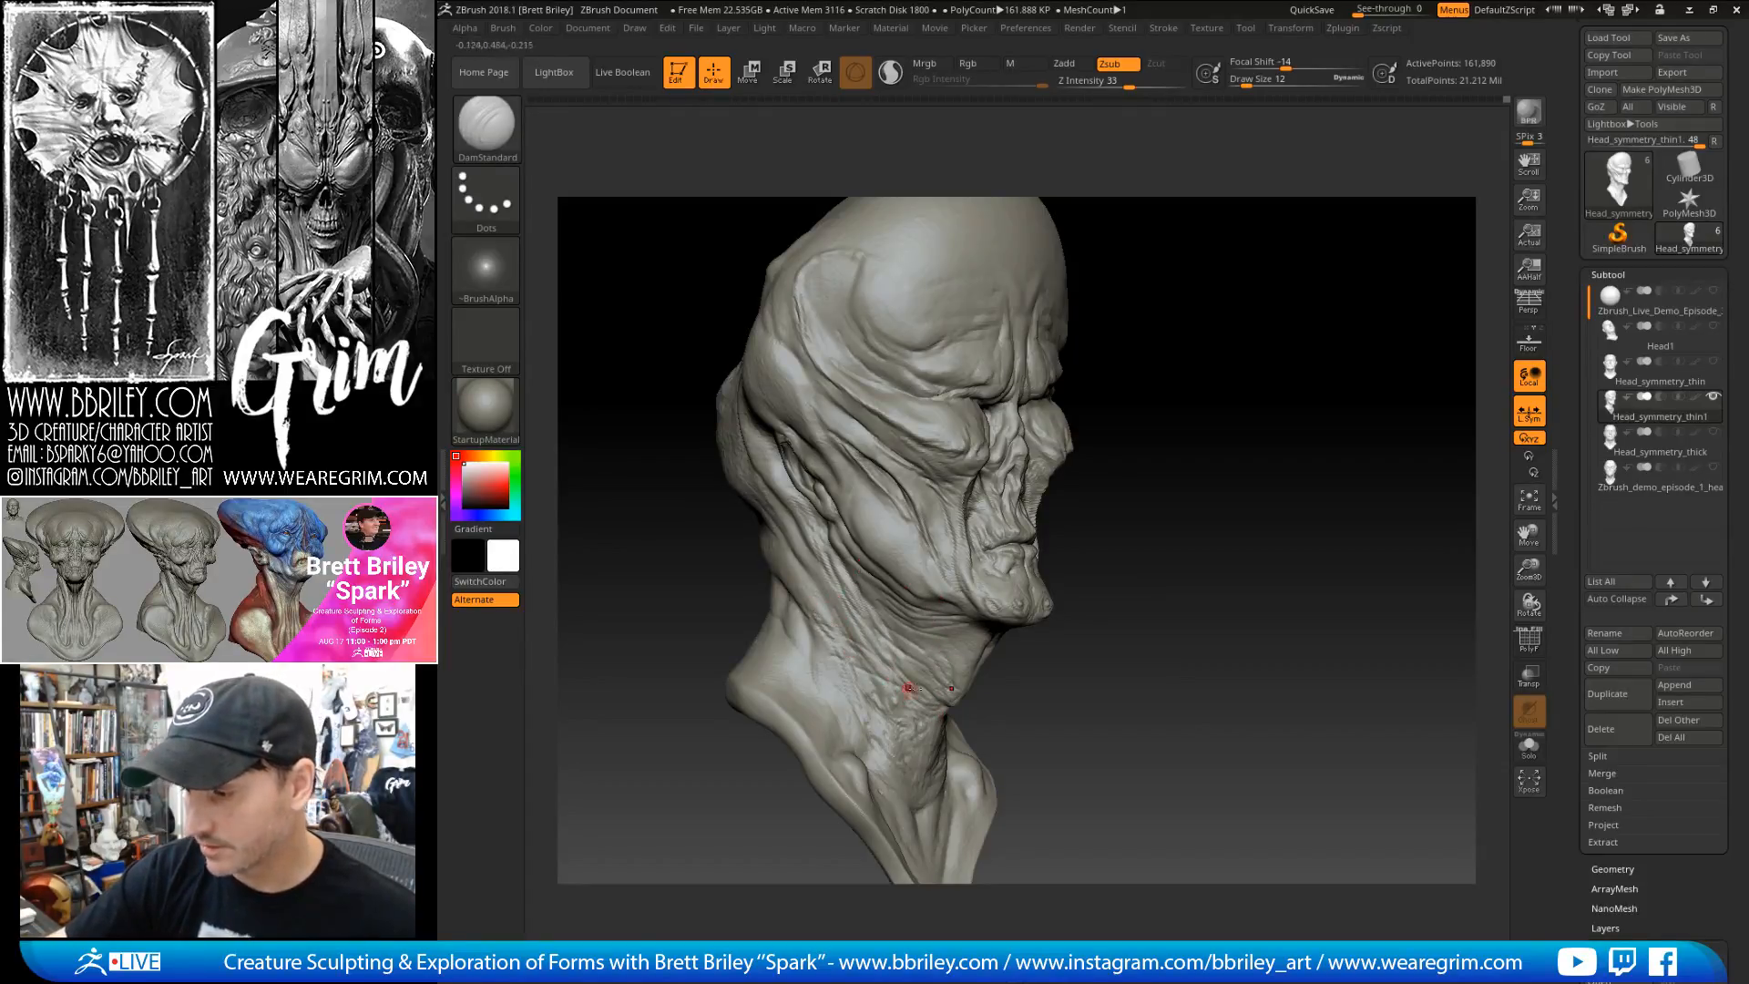
left_click_drag(1159, 585, 1145, 597)
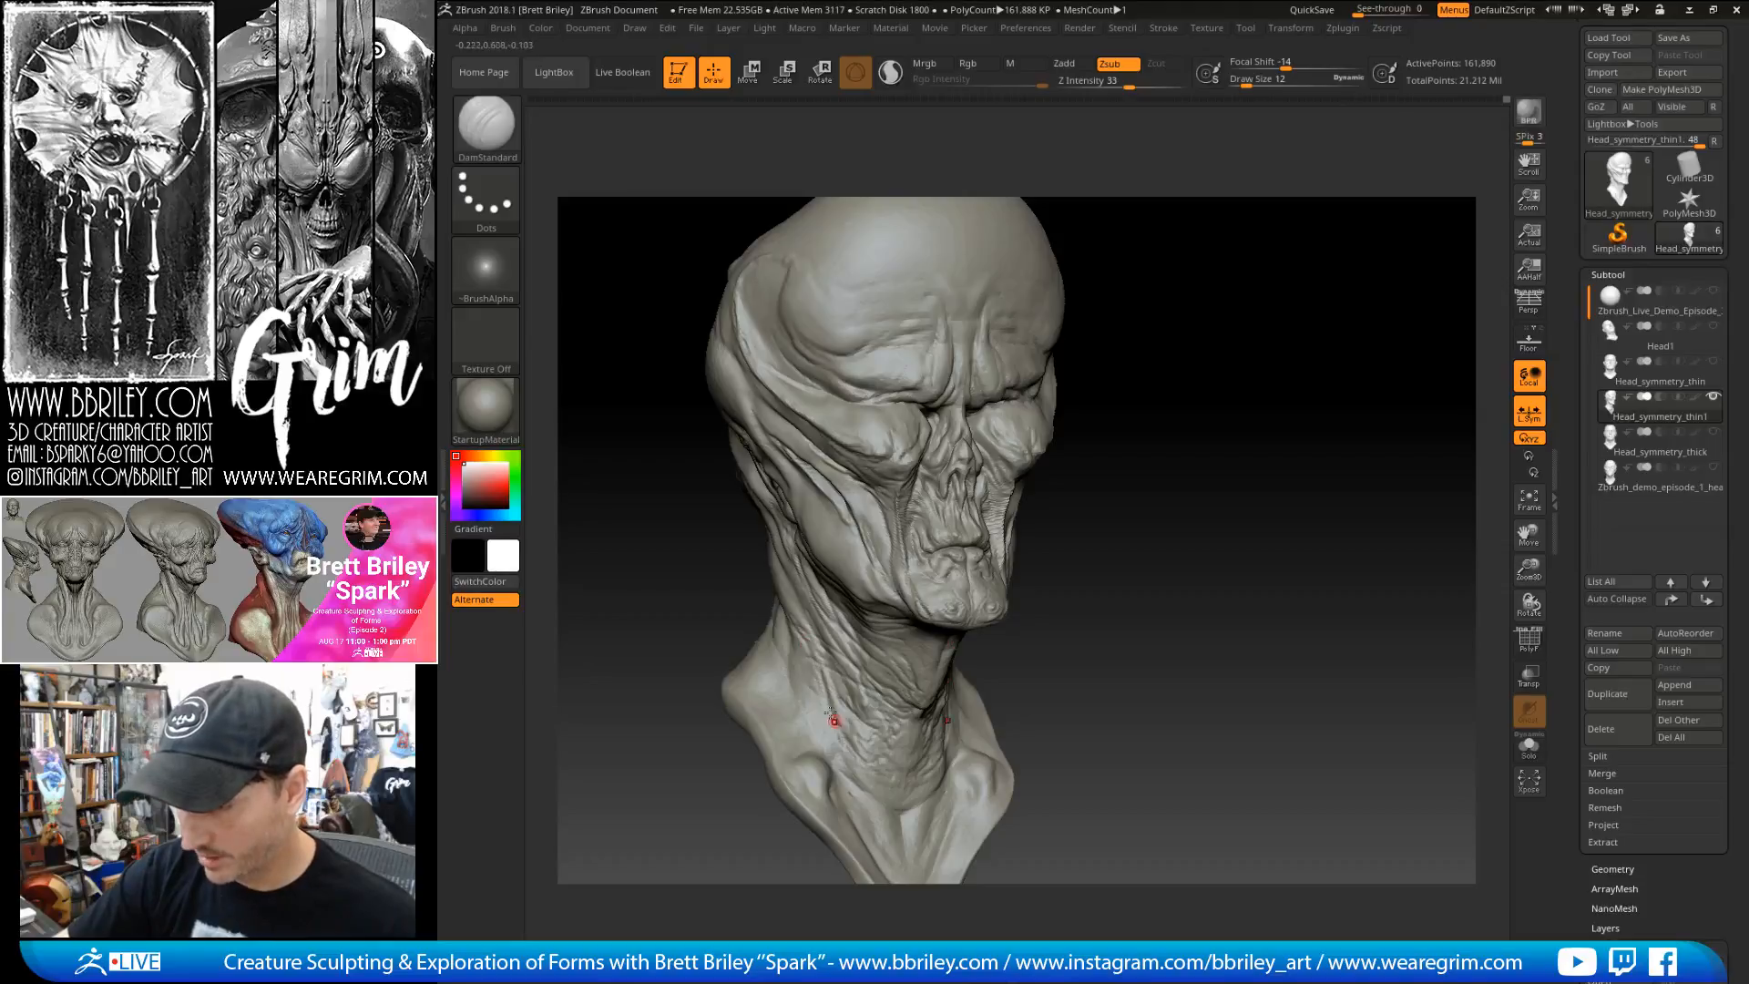
left_click_drag(1130, 590, 1150, 590)
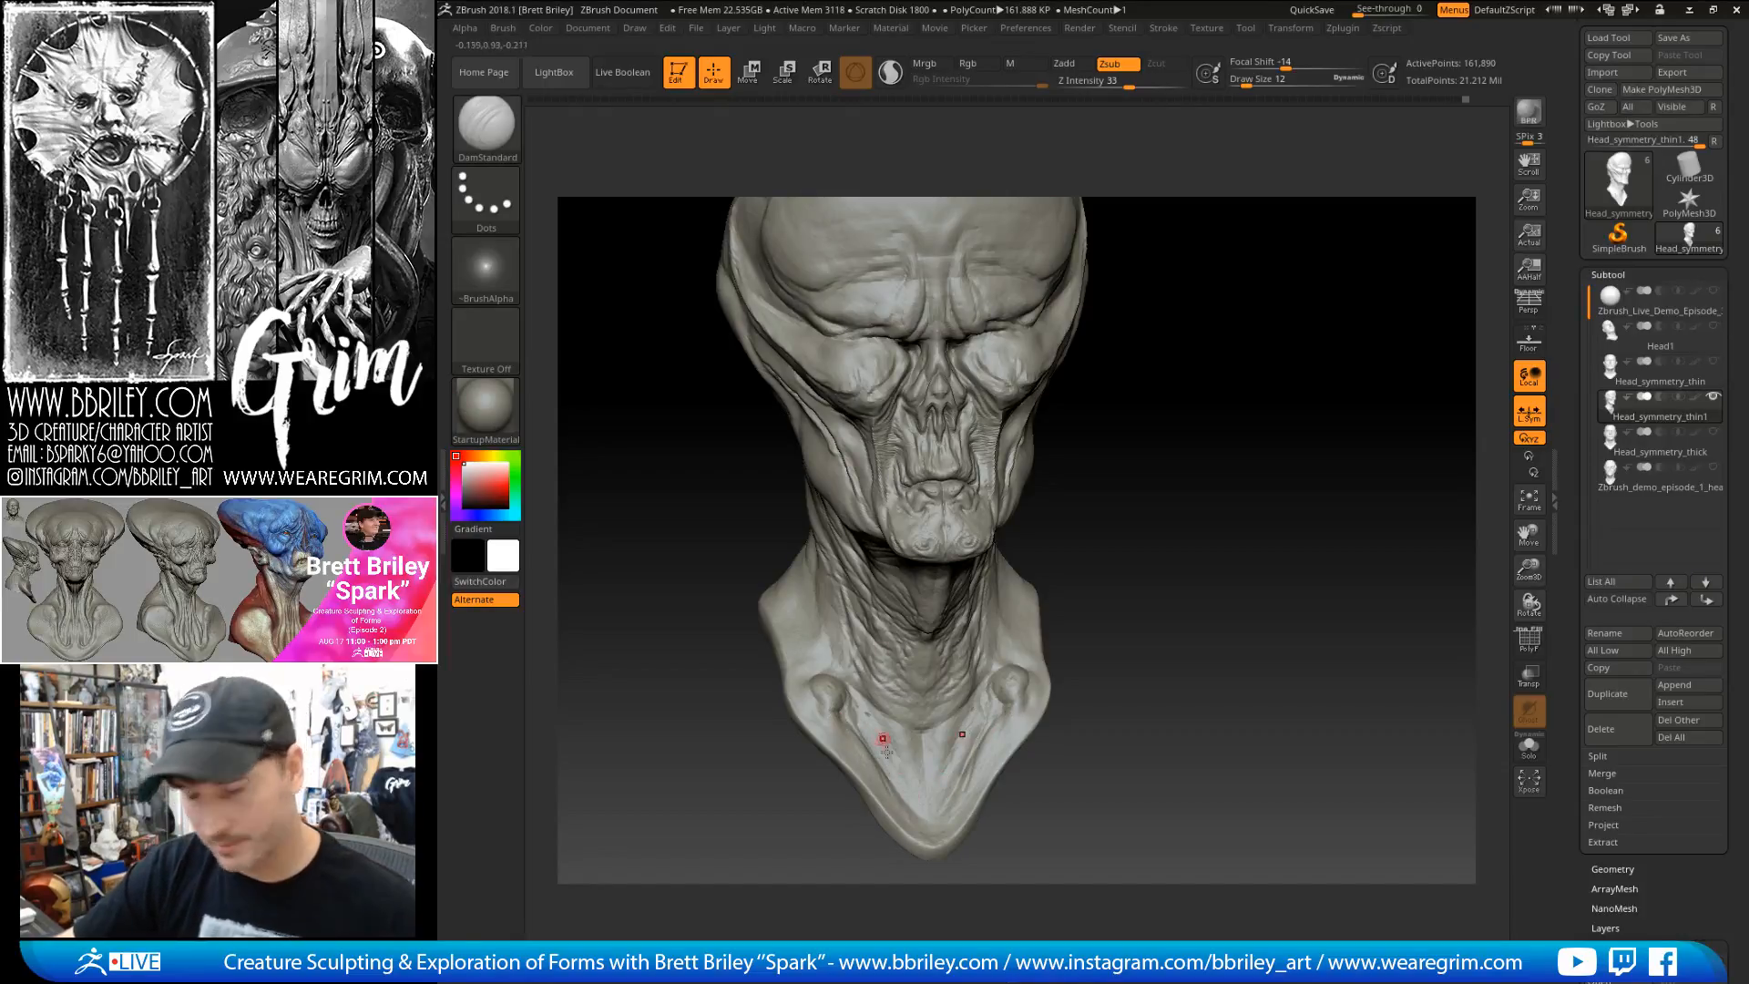
mouse_move(1104, 560)
left_mouse_down()
mouse_move(1111, 541)
mouse_move(1136, 586)
mouse_move(1171, 573)
left_mouse_up()
- Reshape the front of the throat and neck base with the Move brush at draw sizes 53 and 75
key("b")
key("m")
key("v")
key("s")
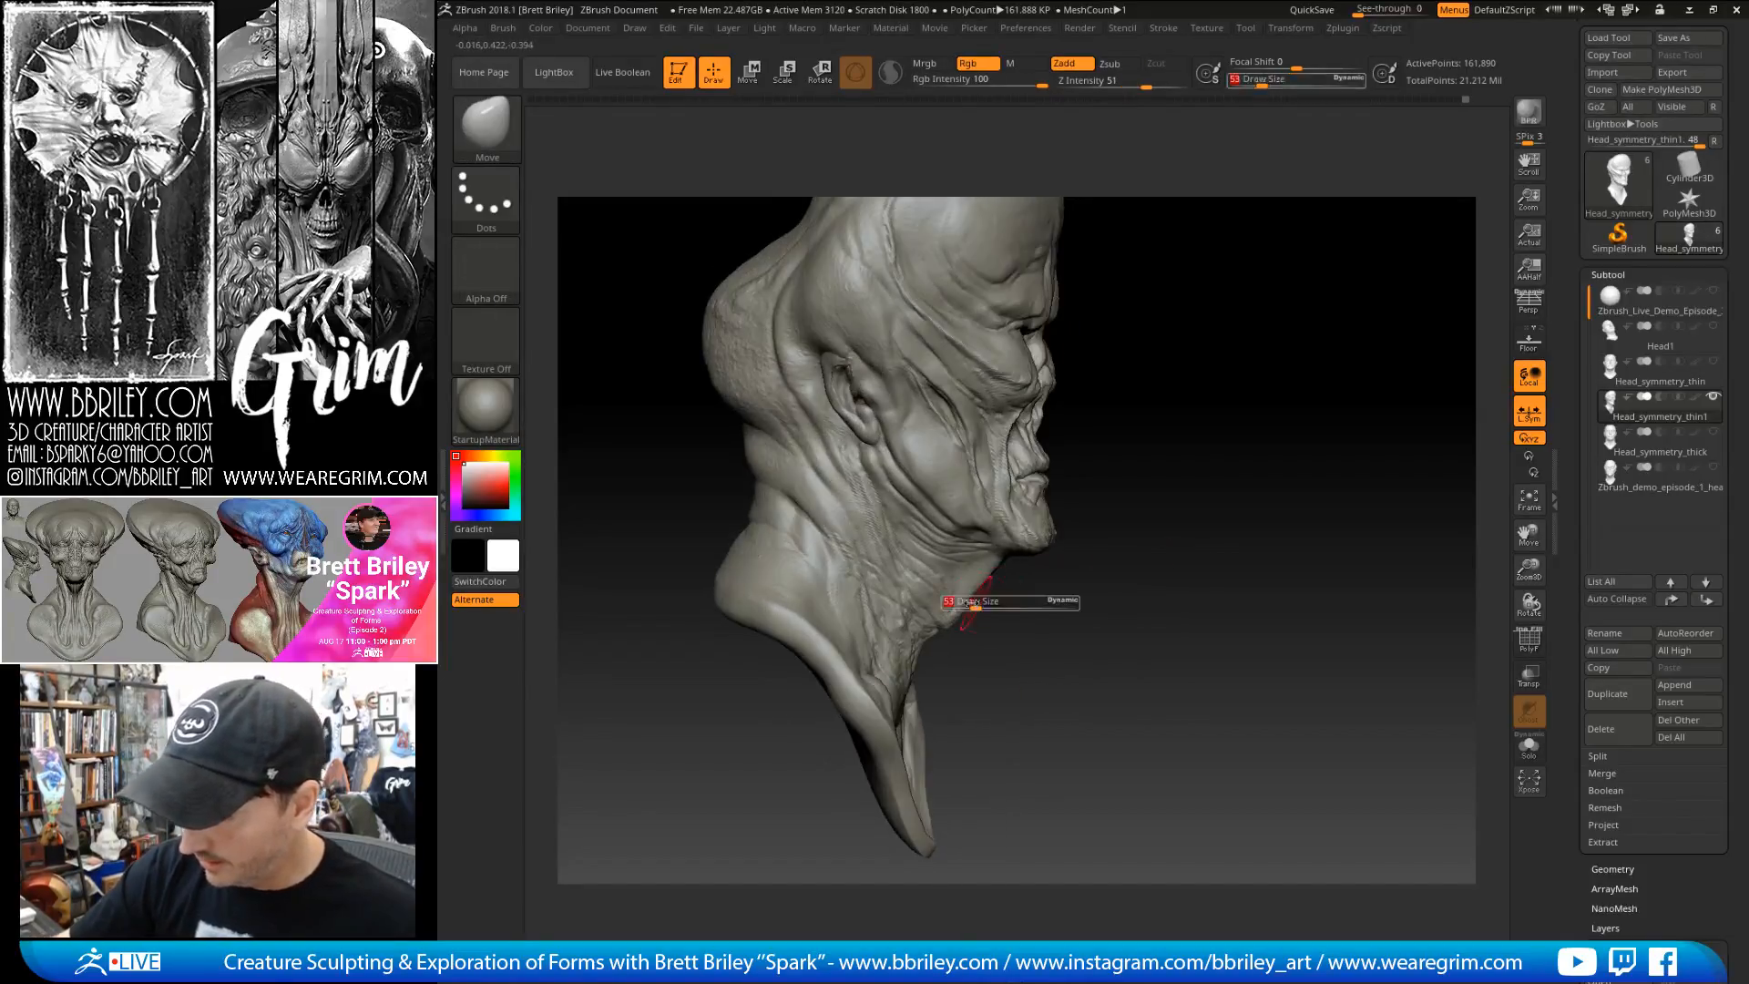
left_click_drag(971, 604, 938, 707)
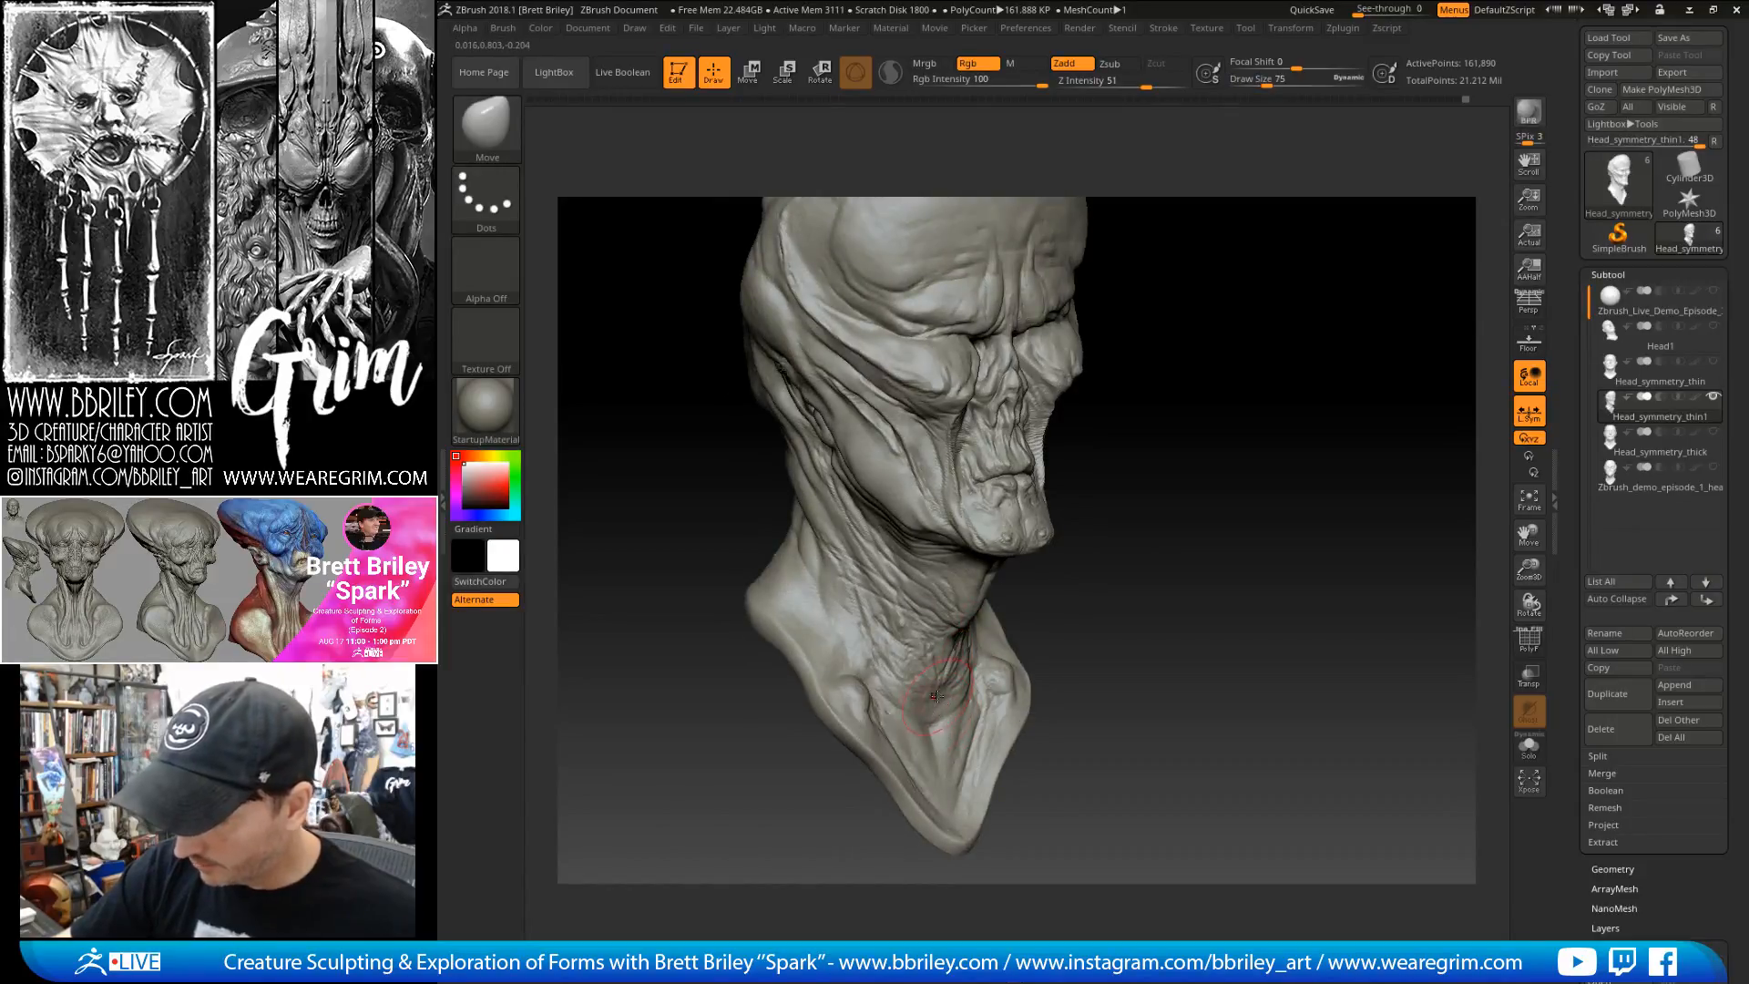
- Sculpt folds across the upper chest between the collarbones with the Standard brush and DamStandard at draw size 27
left_click_drag(1088, 608, 1054, 629)
key("bracketleft")
key("b")
key("s")
key("t")
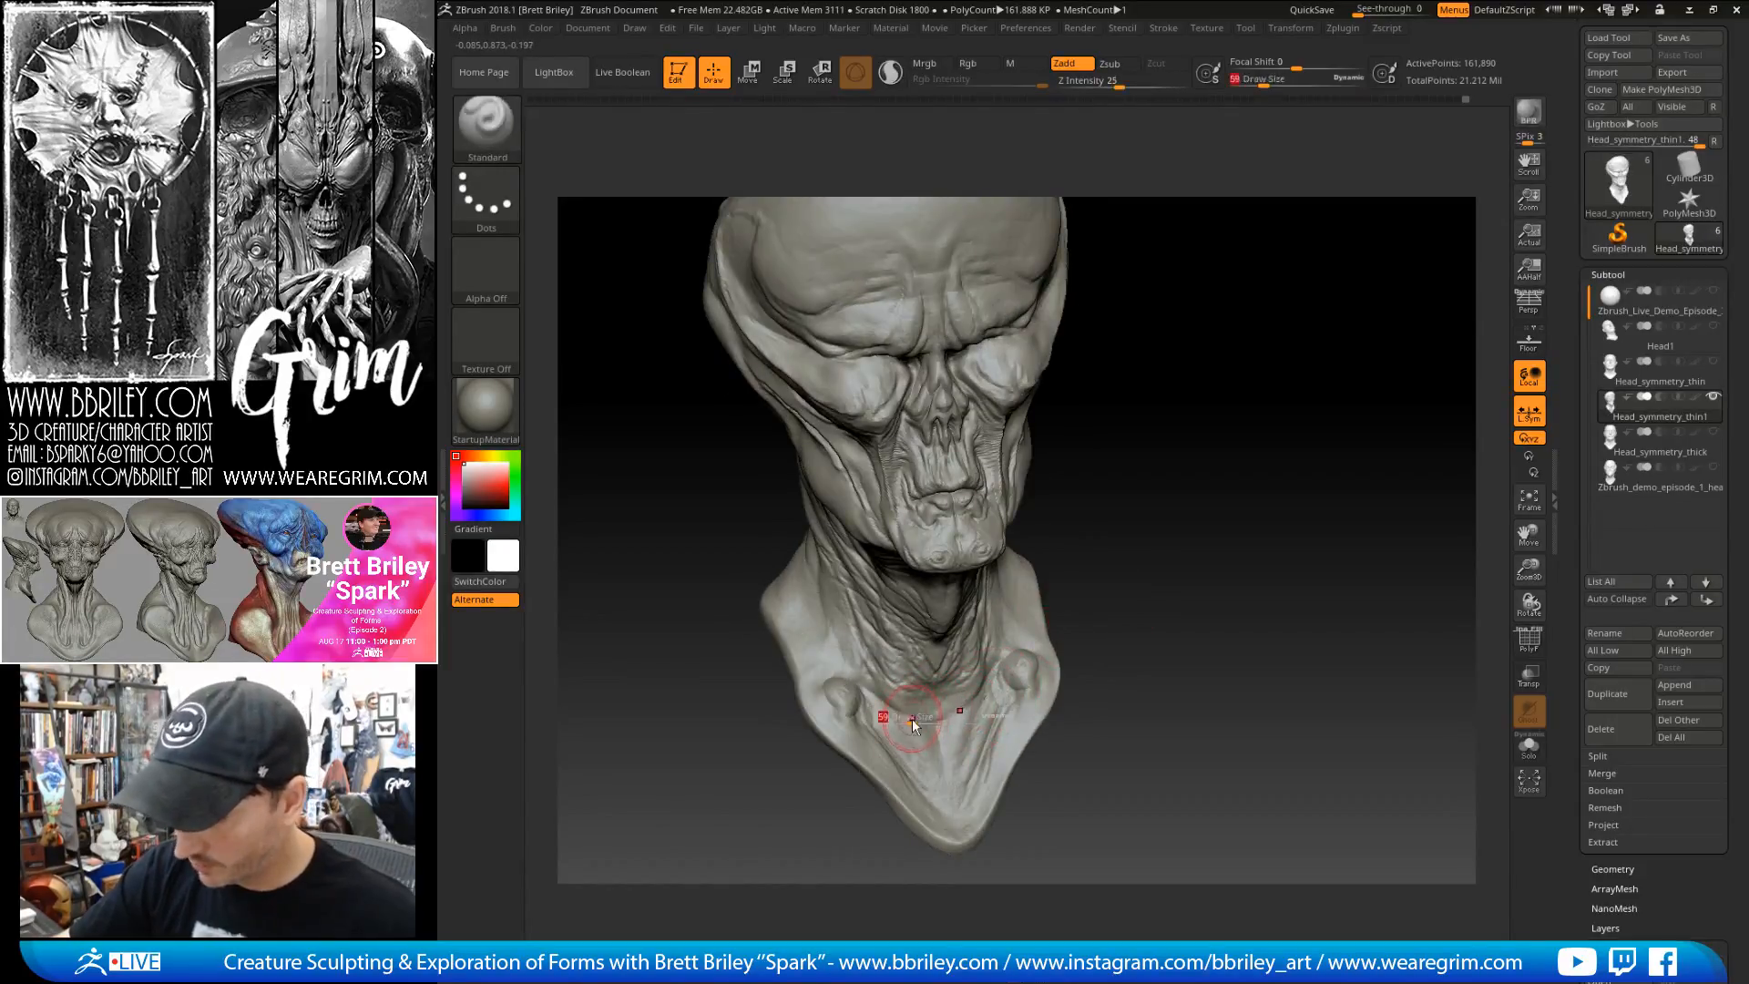
key("b")
key("d")
key("s")
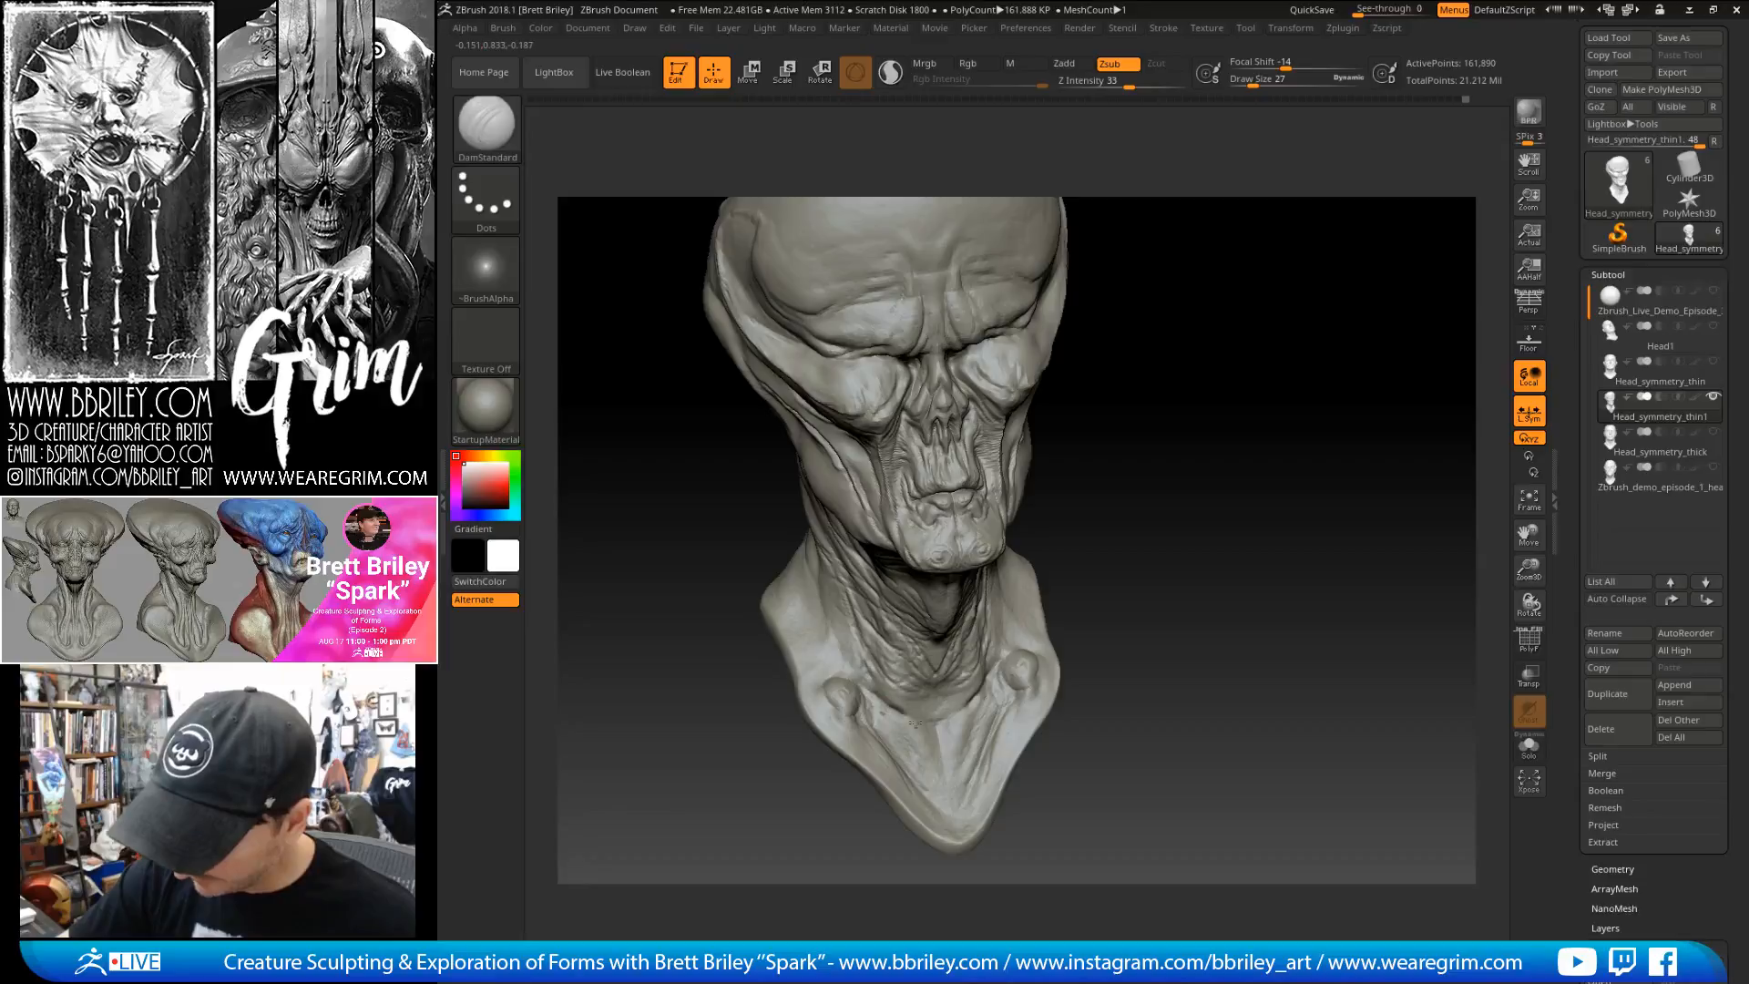
mouse_move(921, 709)
left_mouse_down()
mouse_move(900, 725)
mouse_move(1191, 550)
mouse_move(1047, 597)
left_mouse_up()
- Build up the upper-chest folds with the Standard brush at draw size 16 and smooth the base of the throat
key("b")
key("s")
key("t")
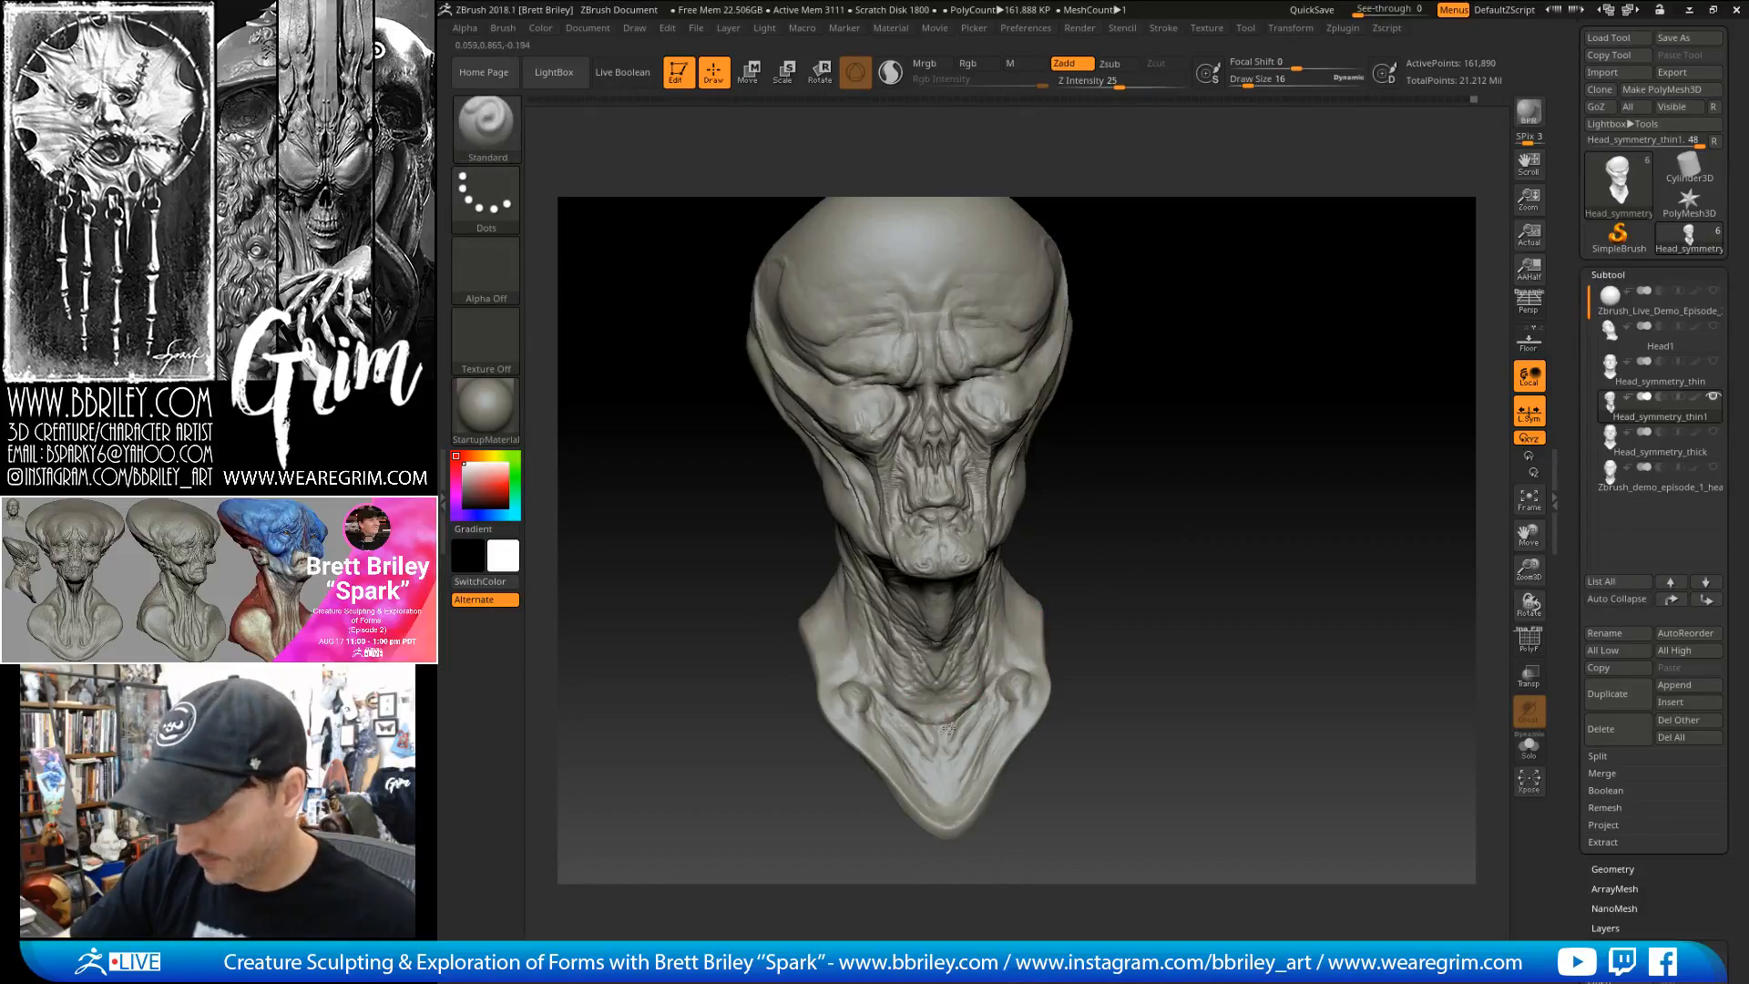
key("shift")
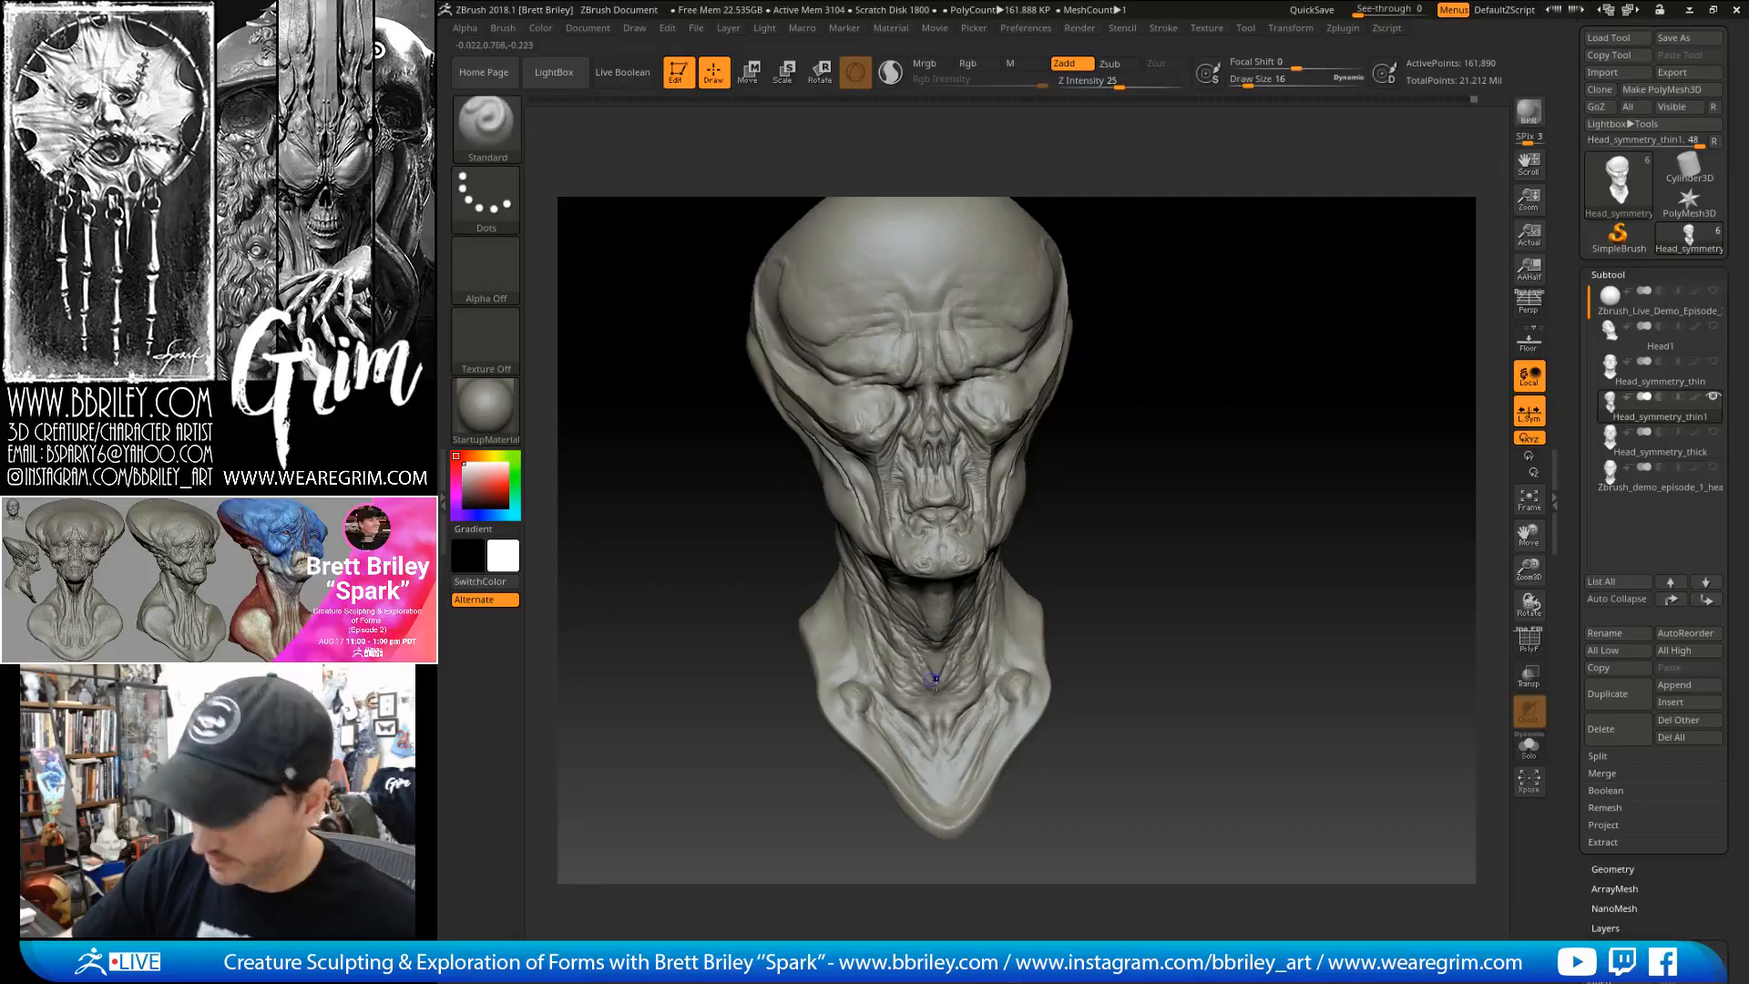
left_click_drag(939, 683, 979, 684, "shift")
- Raise the mesh two subdivision levels and carve fine wrinkles around the mouth and cheeks with DamStandard at draw size 6
mouse_move(1130, 583)
left_mouse_down()
mouse_move(1246, 515)
mouse_move(1116, 556)
mouse_move(1171, 566)
mouse_move(1003, 472)
left_mouse_up()
key("ctrl+d")
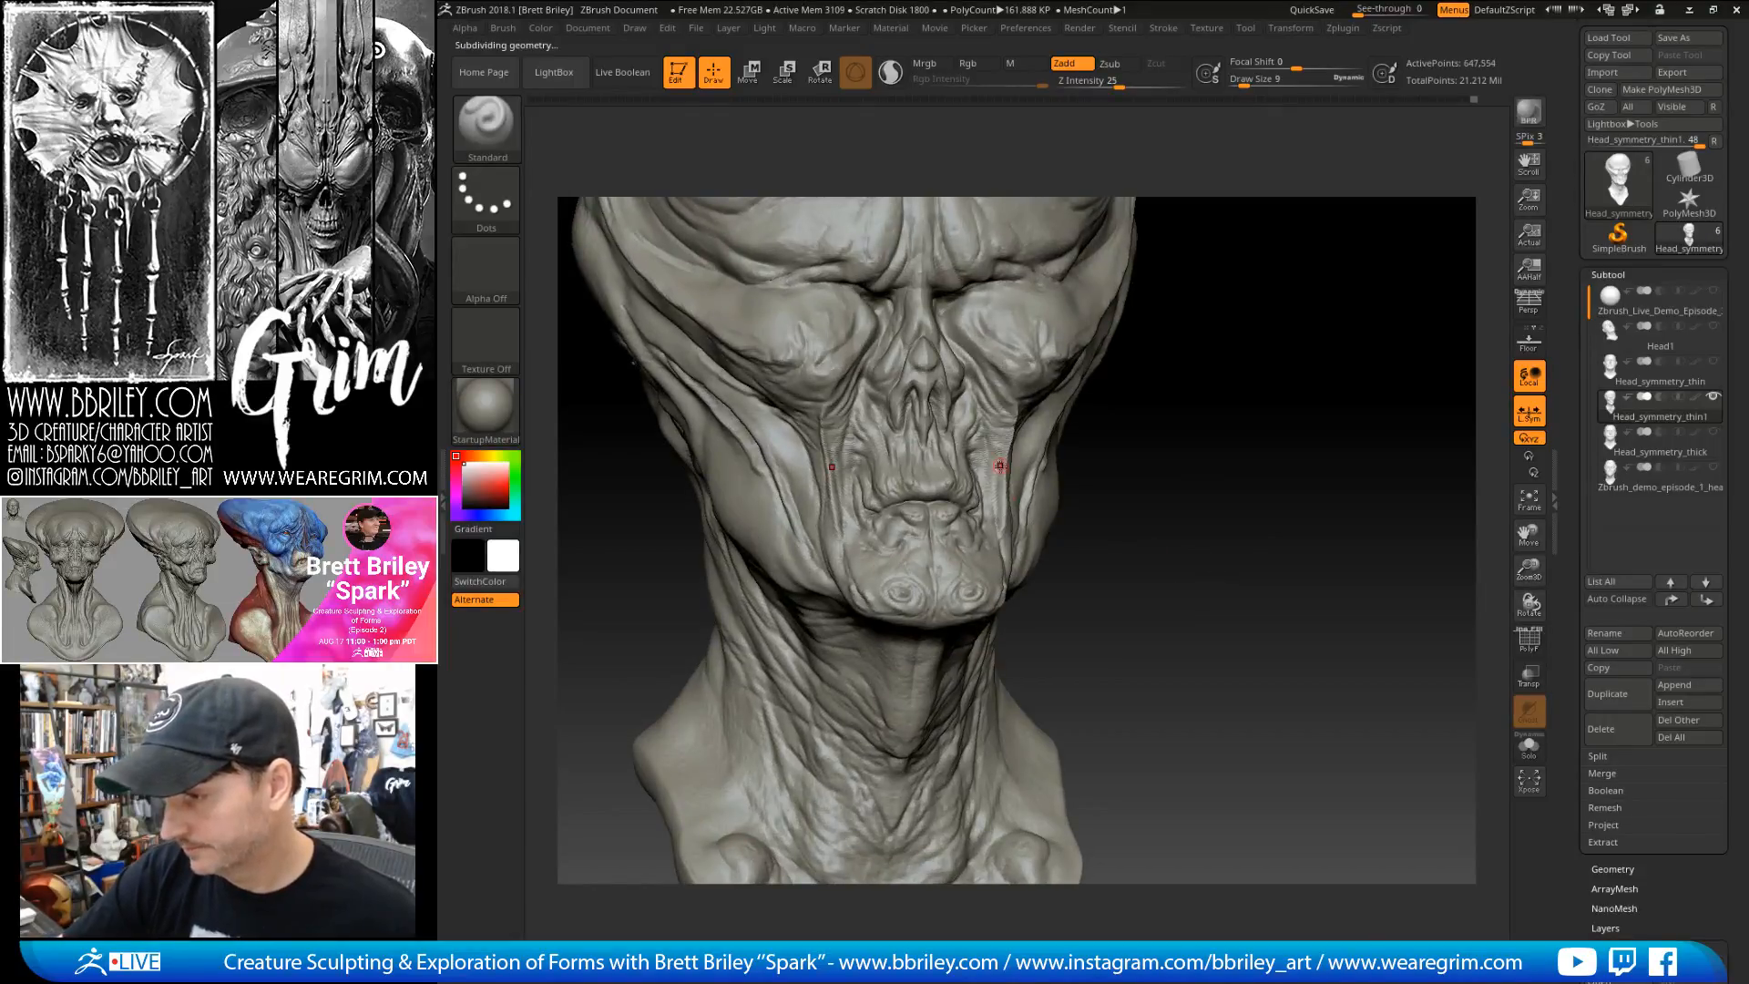
left_click_drag(1230, 489, 1215, 495, "shift")
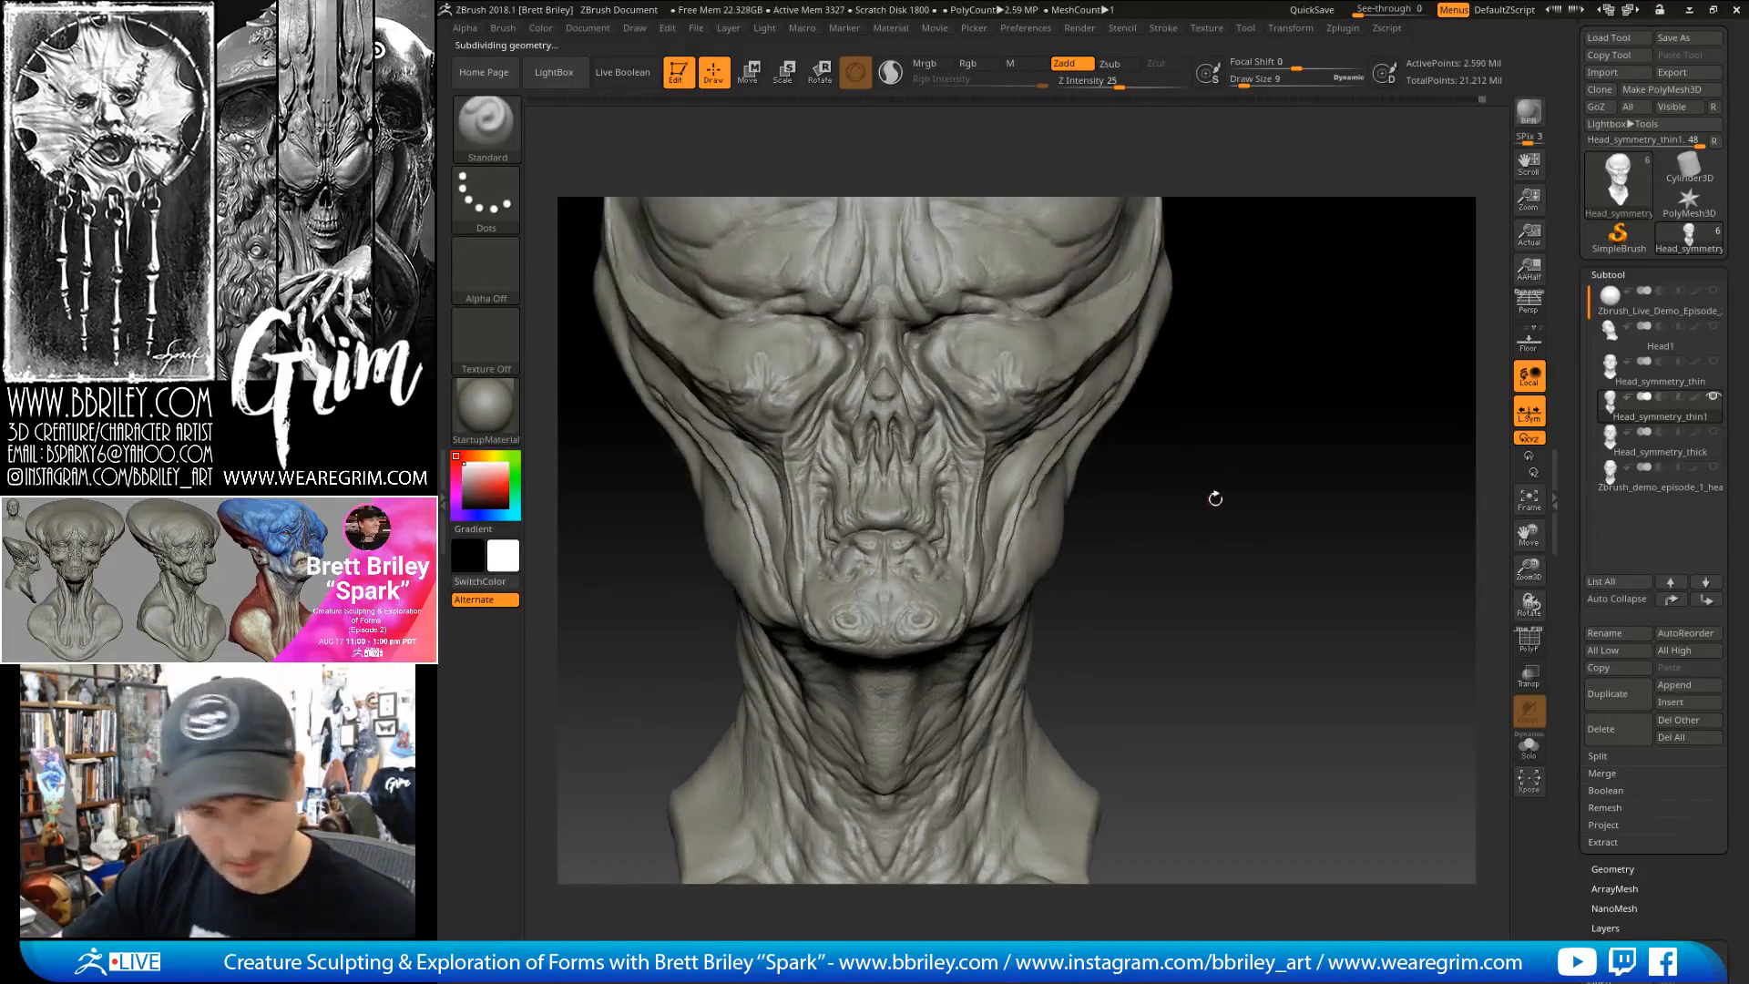
key("b")
key("d")
key("s")
key("s")
left_click(957, 538)
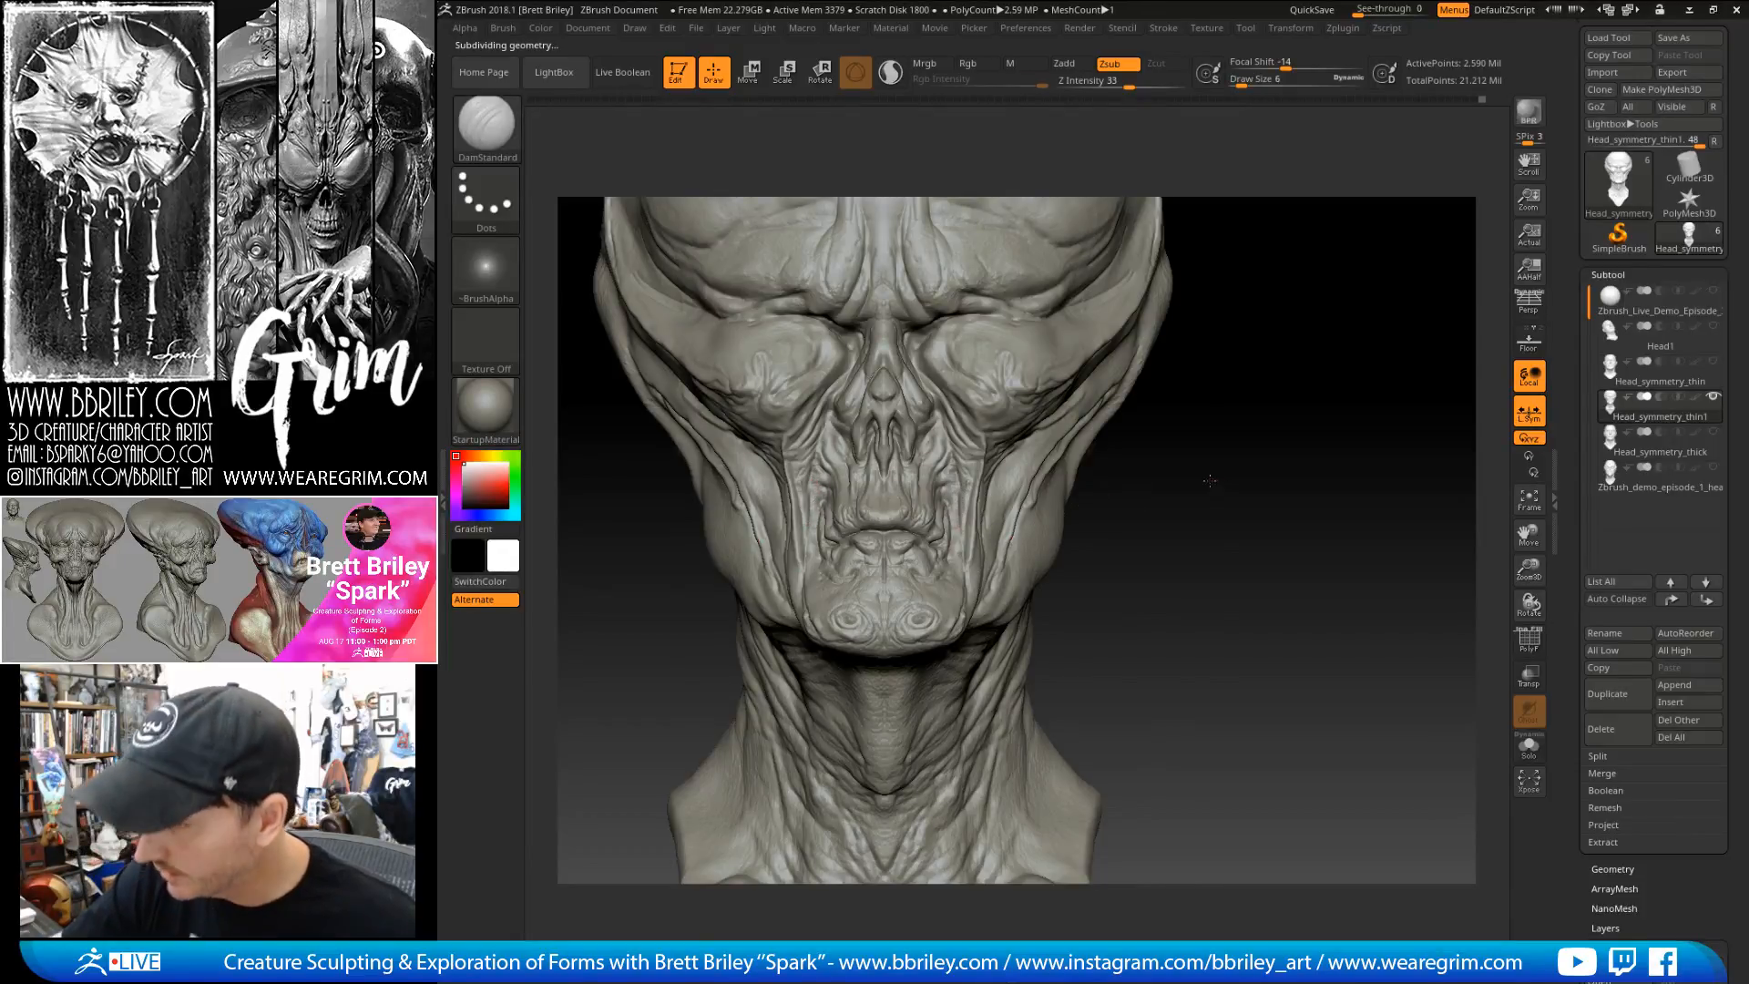
left_click_drag(1221, 485, 971, 497)
right_click_drag(959, 552, 986, 517)
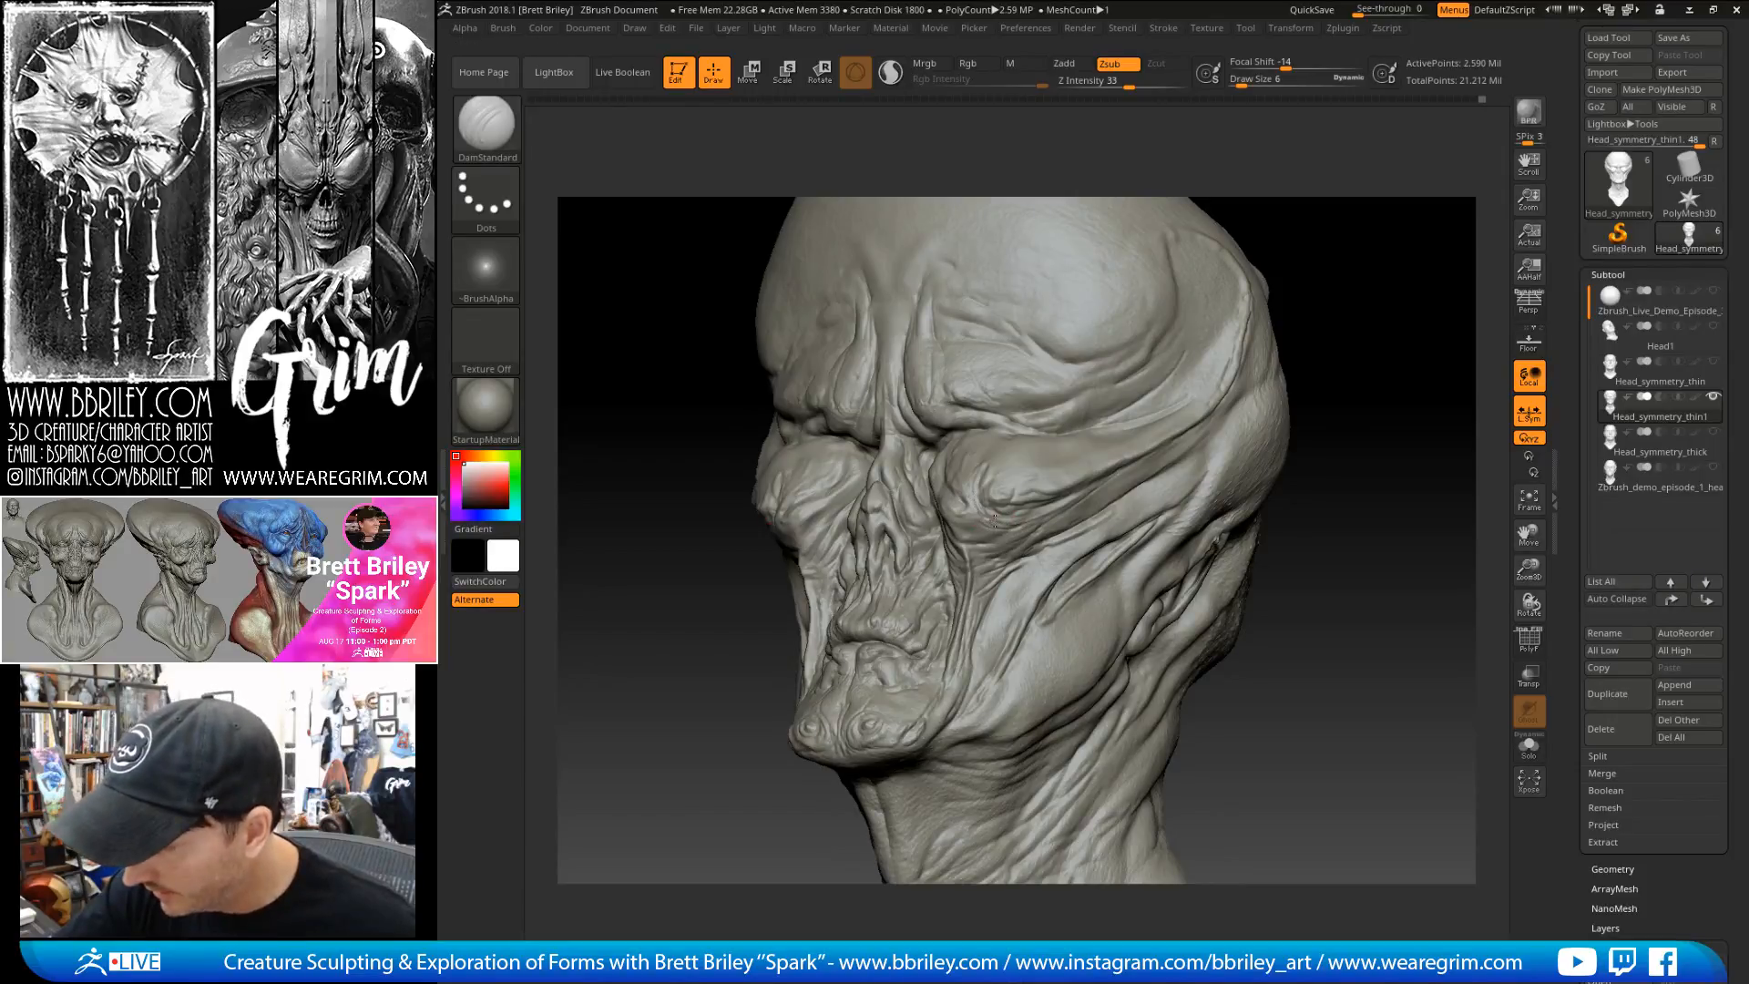
- Carve fine creases around the inner eyes and the bridge of the nose with DamStandard at draw sizes 6 and 5
left_click_drag(1312, 314, 1316, 377)
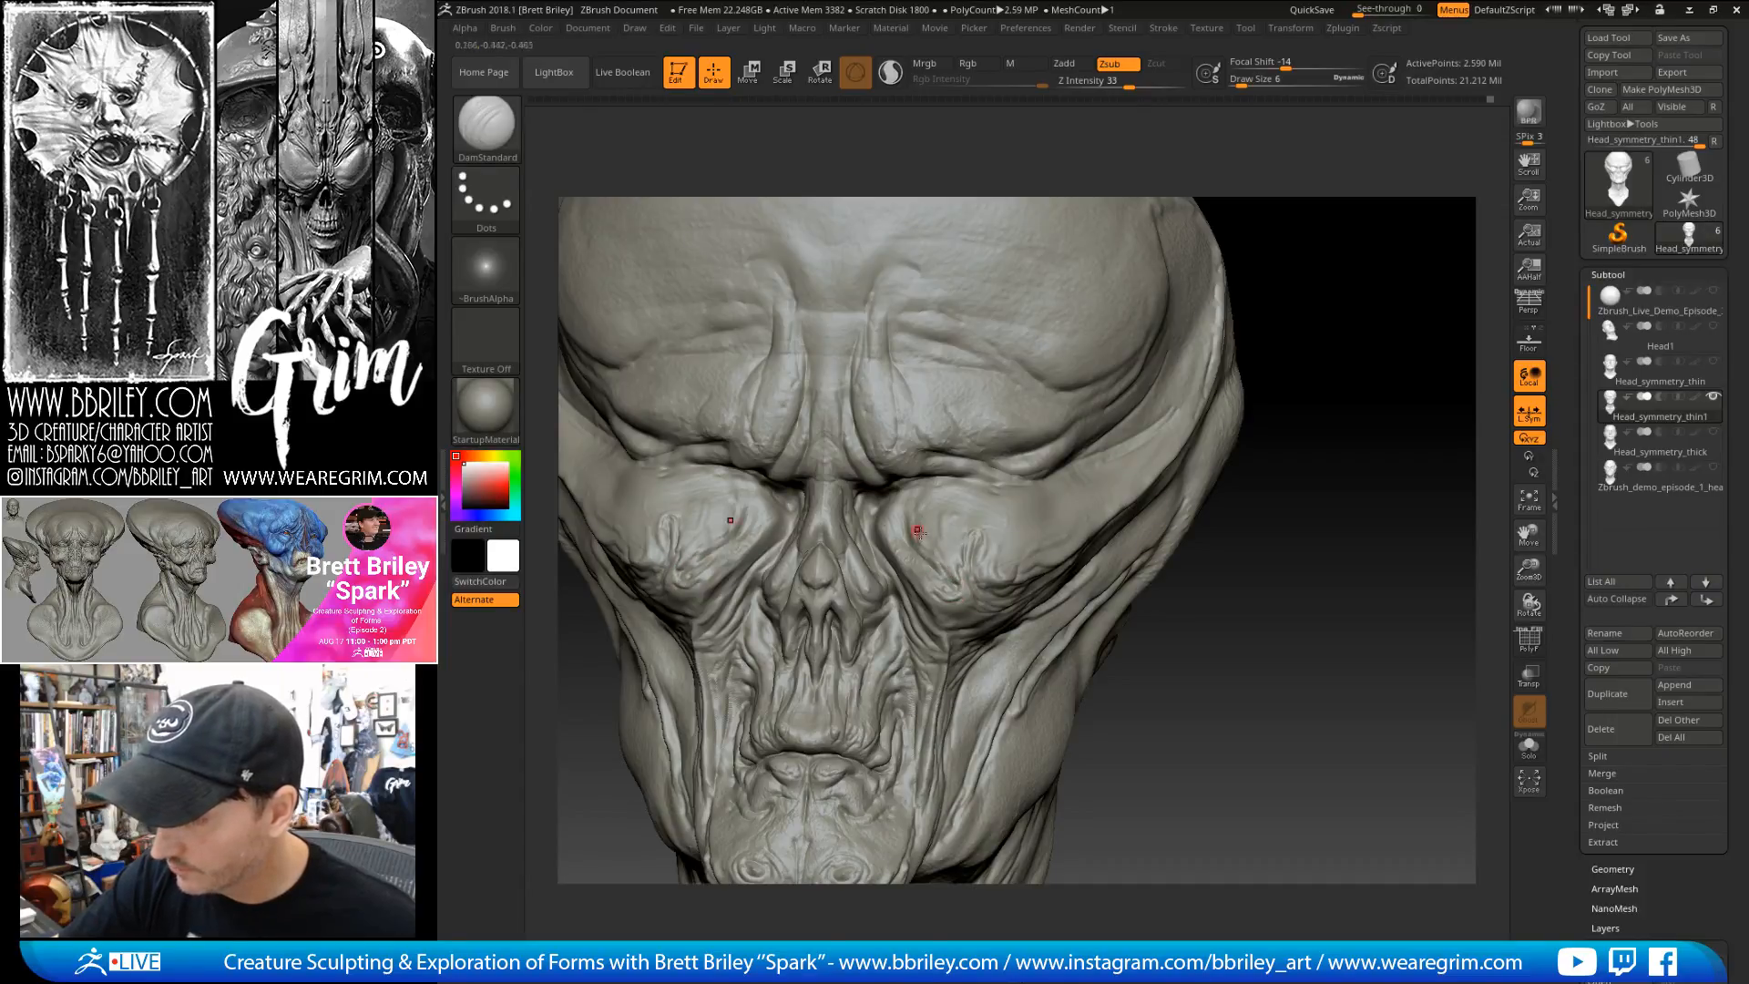
right_click_drag(1055, 449, 1088, 472)
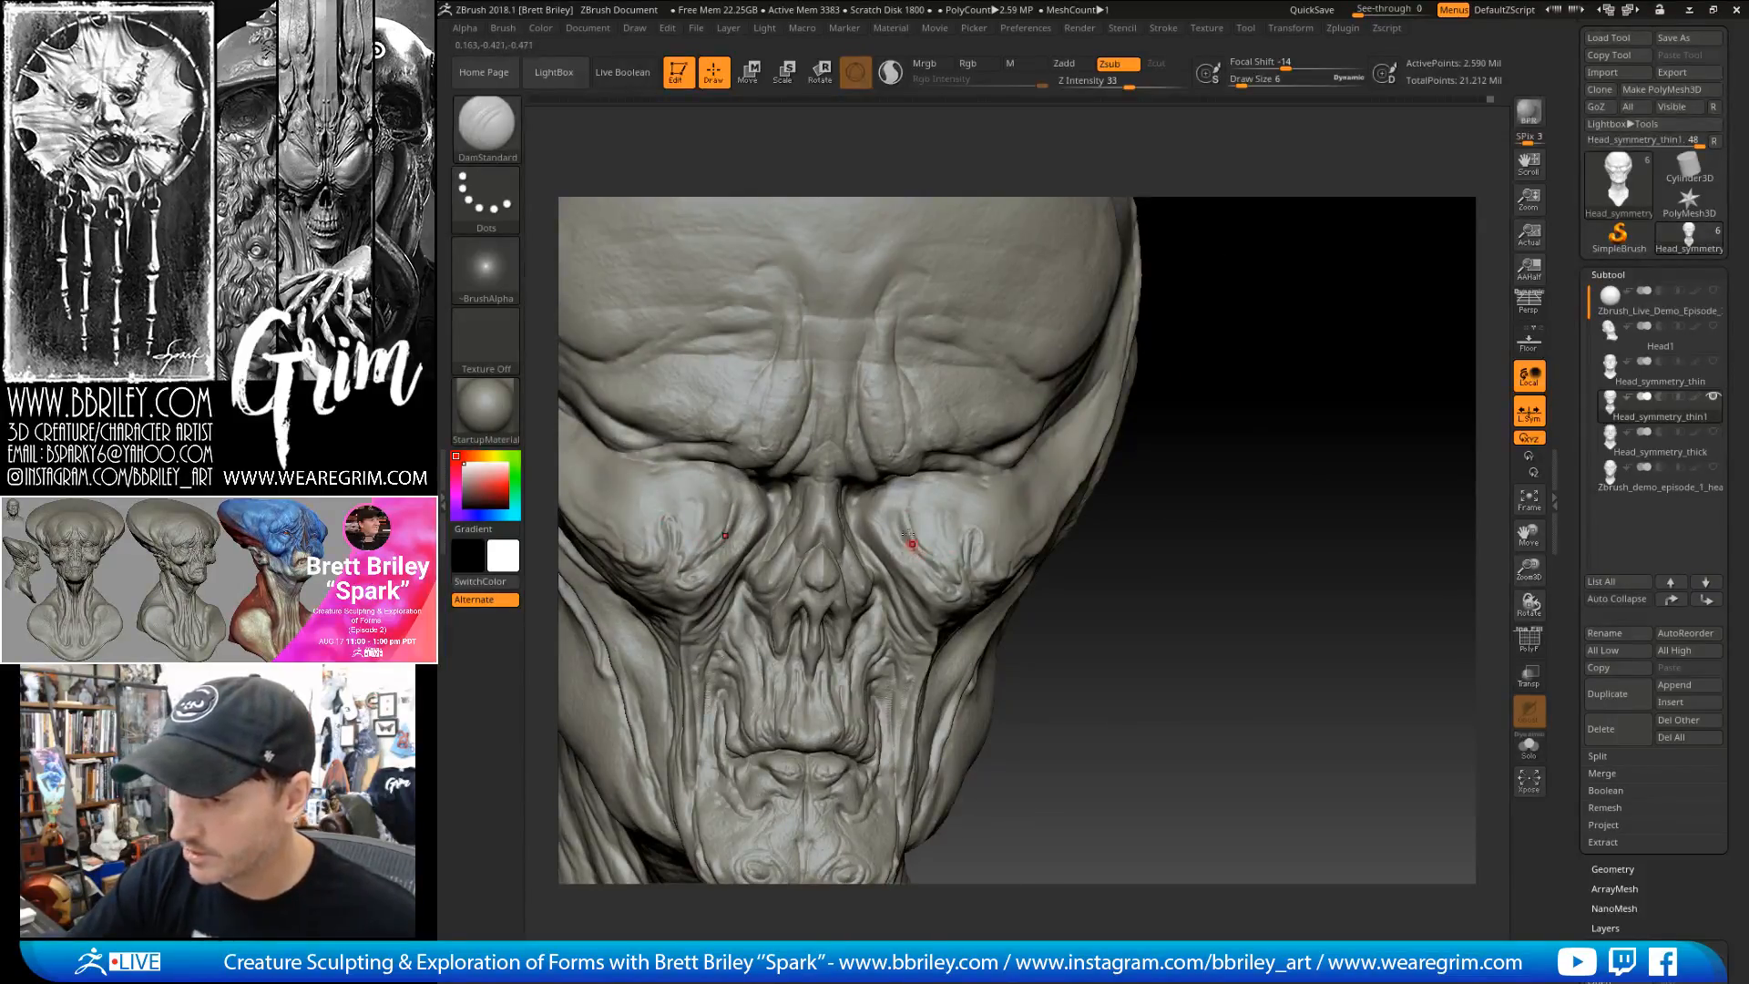
right_click_drag(915, 550, 908, 529)
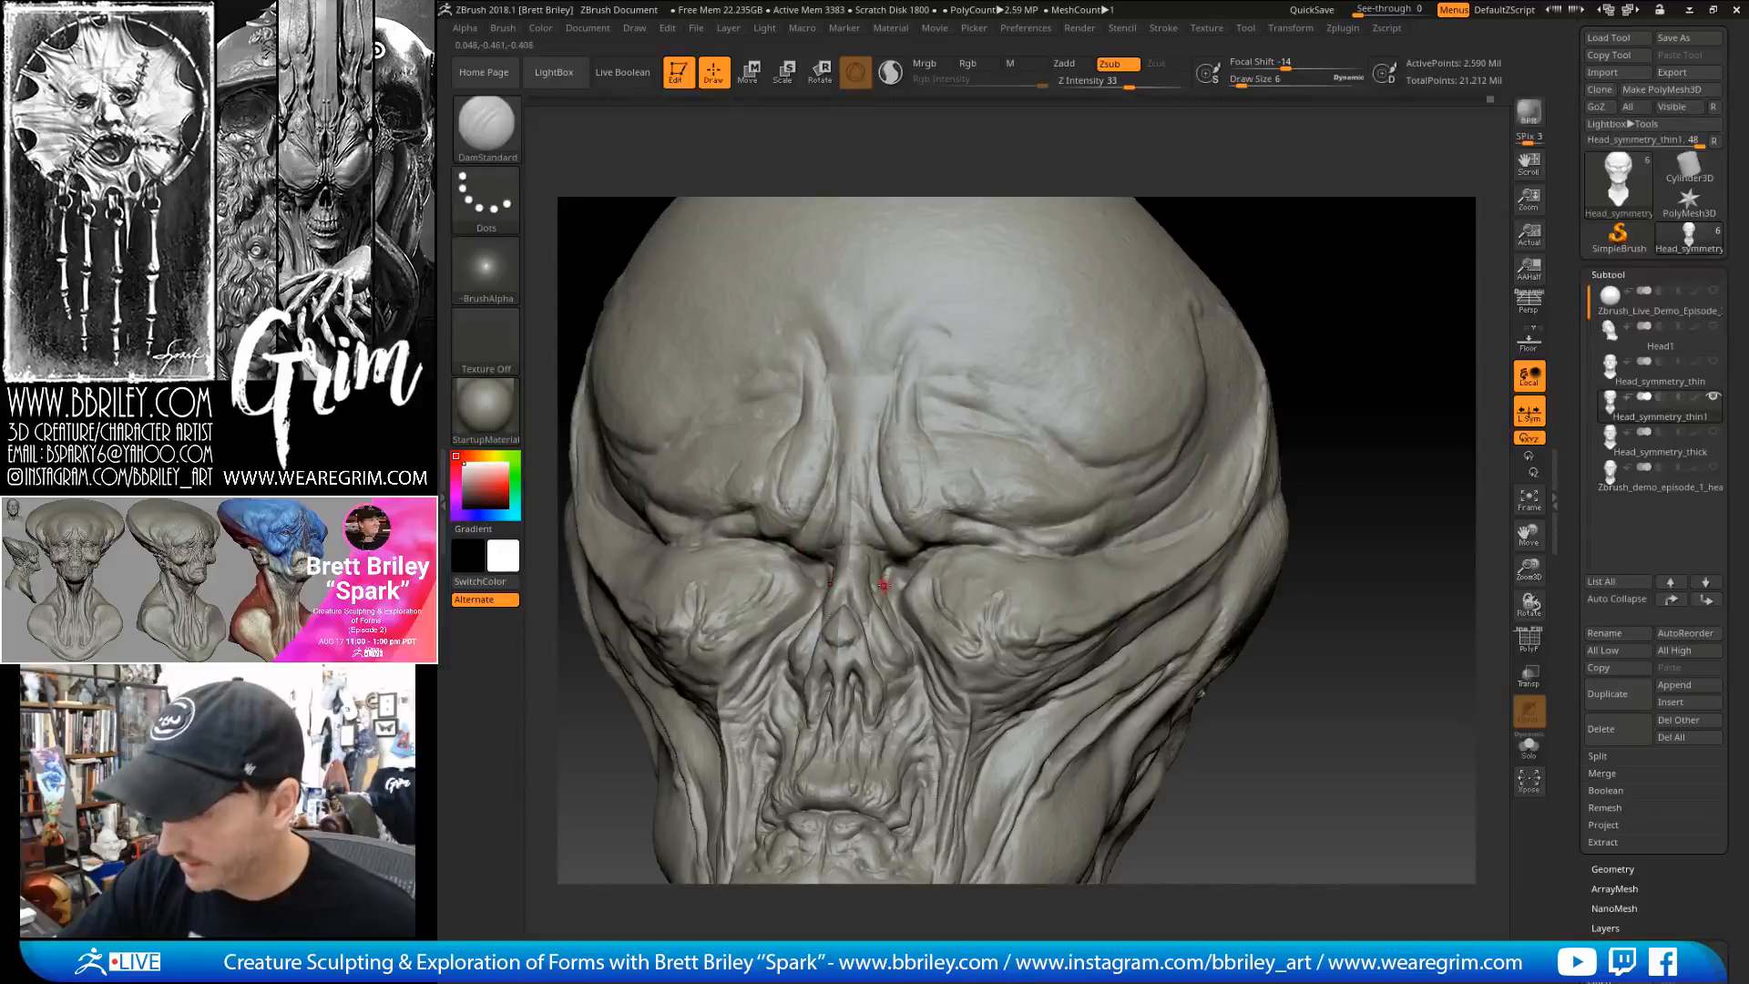
mouse_move(1001, 565)
right_mouse_down()
mouse_move(870, 645)
mouse_move(887, 694)
right_mouse_up()
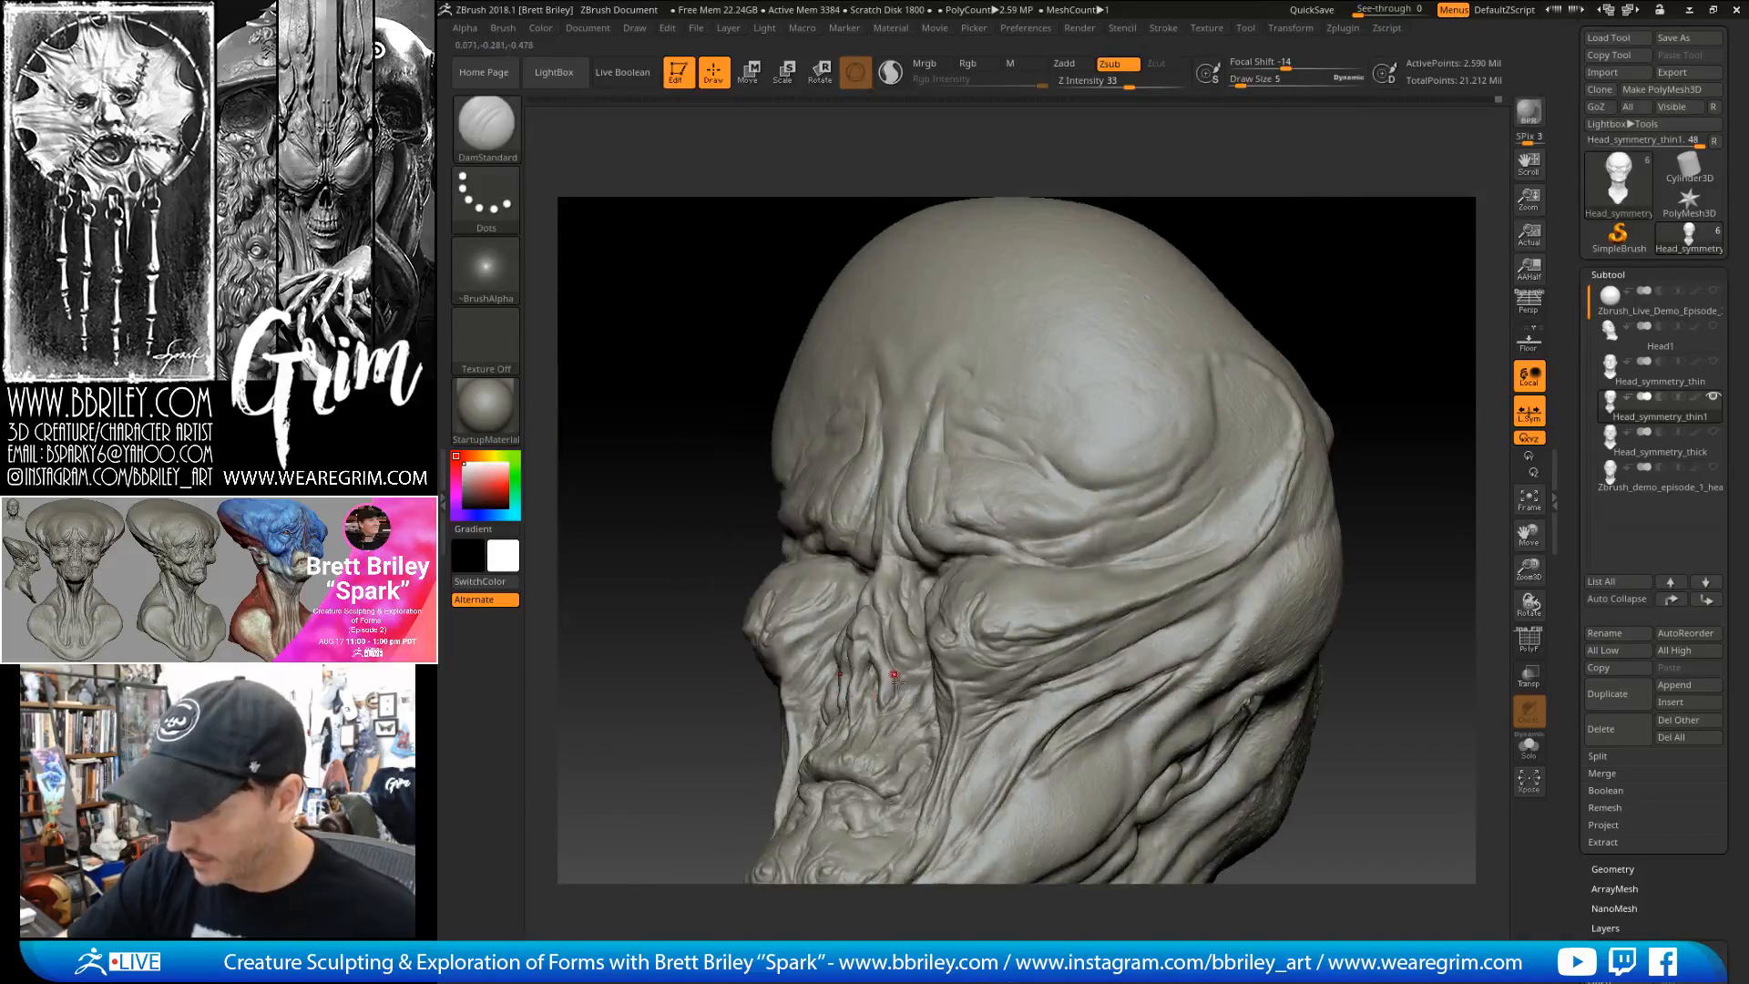
- Smooth the ear at draw size 13, partly one subdivision level lower, and adjust its shape with the Move brush at draw size 29
mouse_move(1408, 360)
right_mouse_down()
mouse_move(1339, 374)
mouse_move(1355, 352)
mouse_move(1214, 391)
mouse_move(1149, 452)
right_mouse_up()
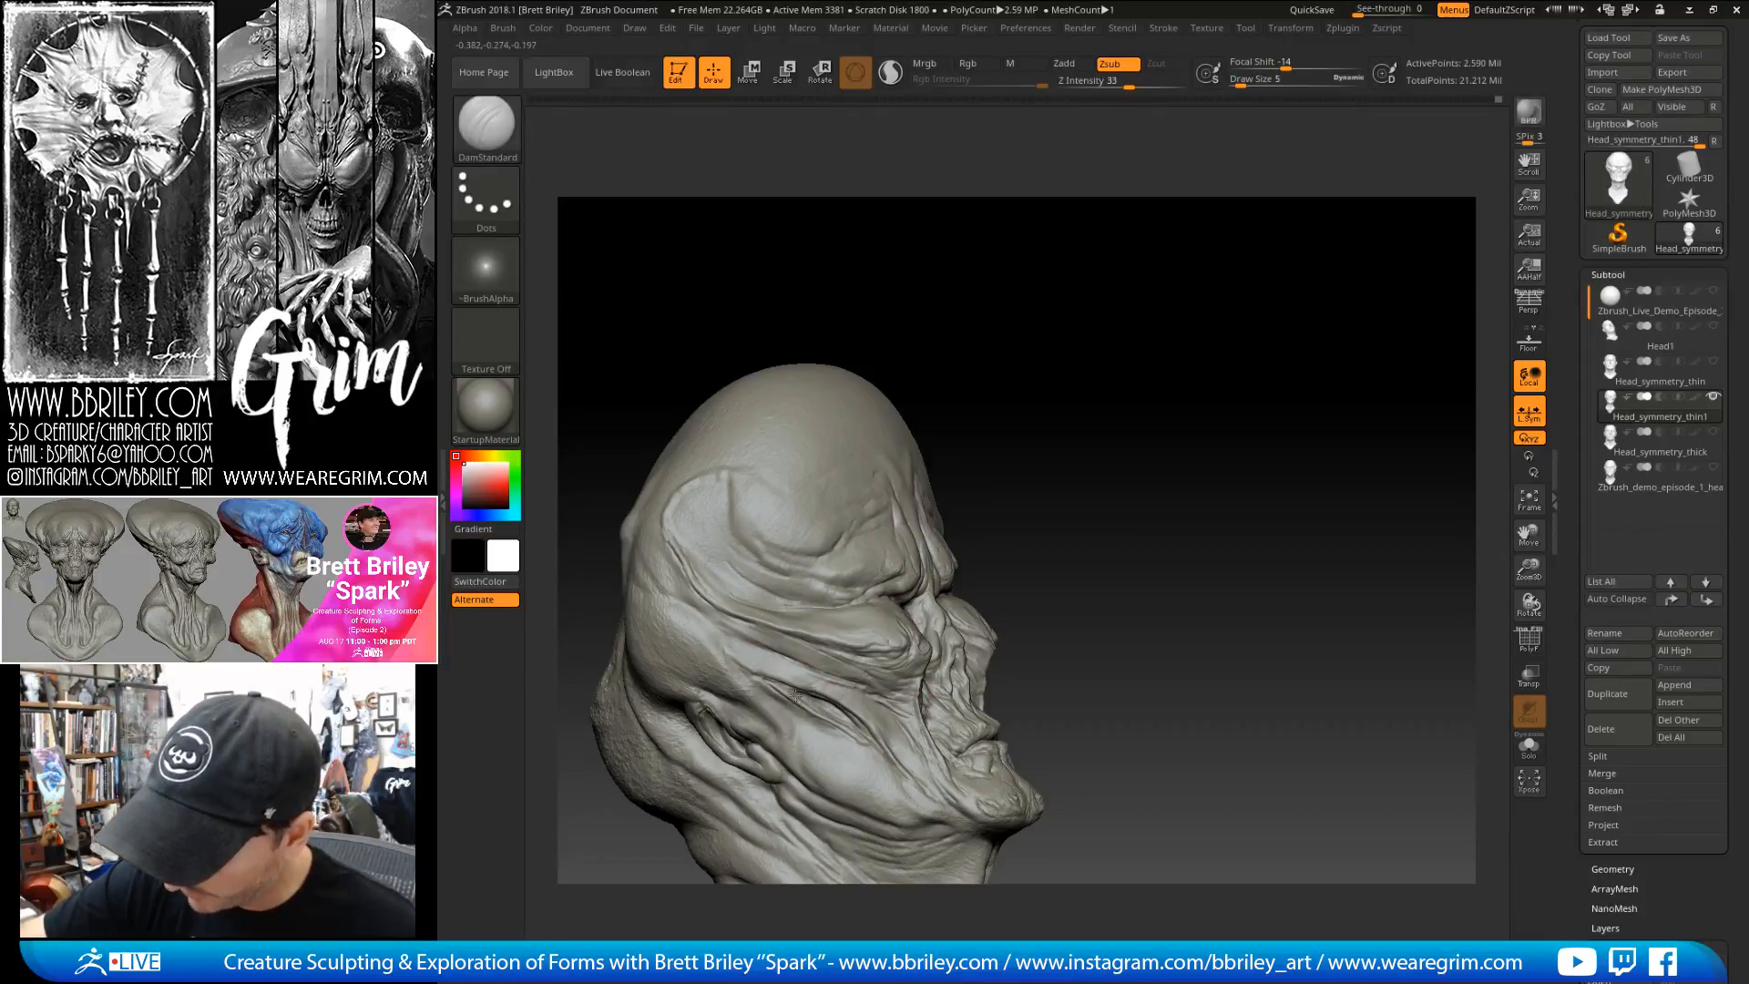
right_click_drag(708, 629, 770, 629)
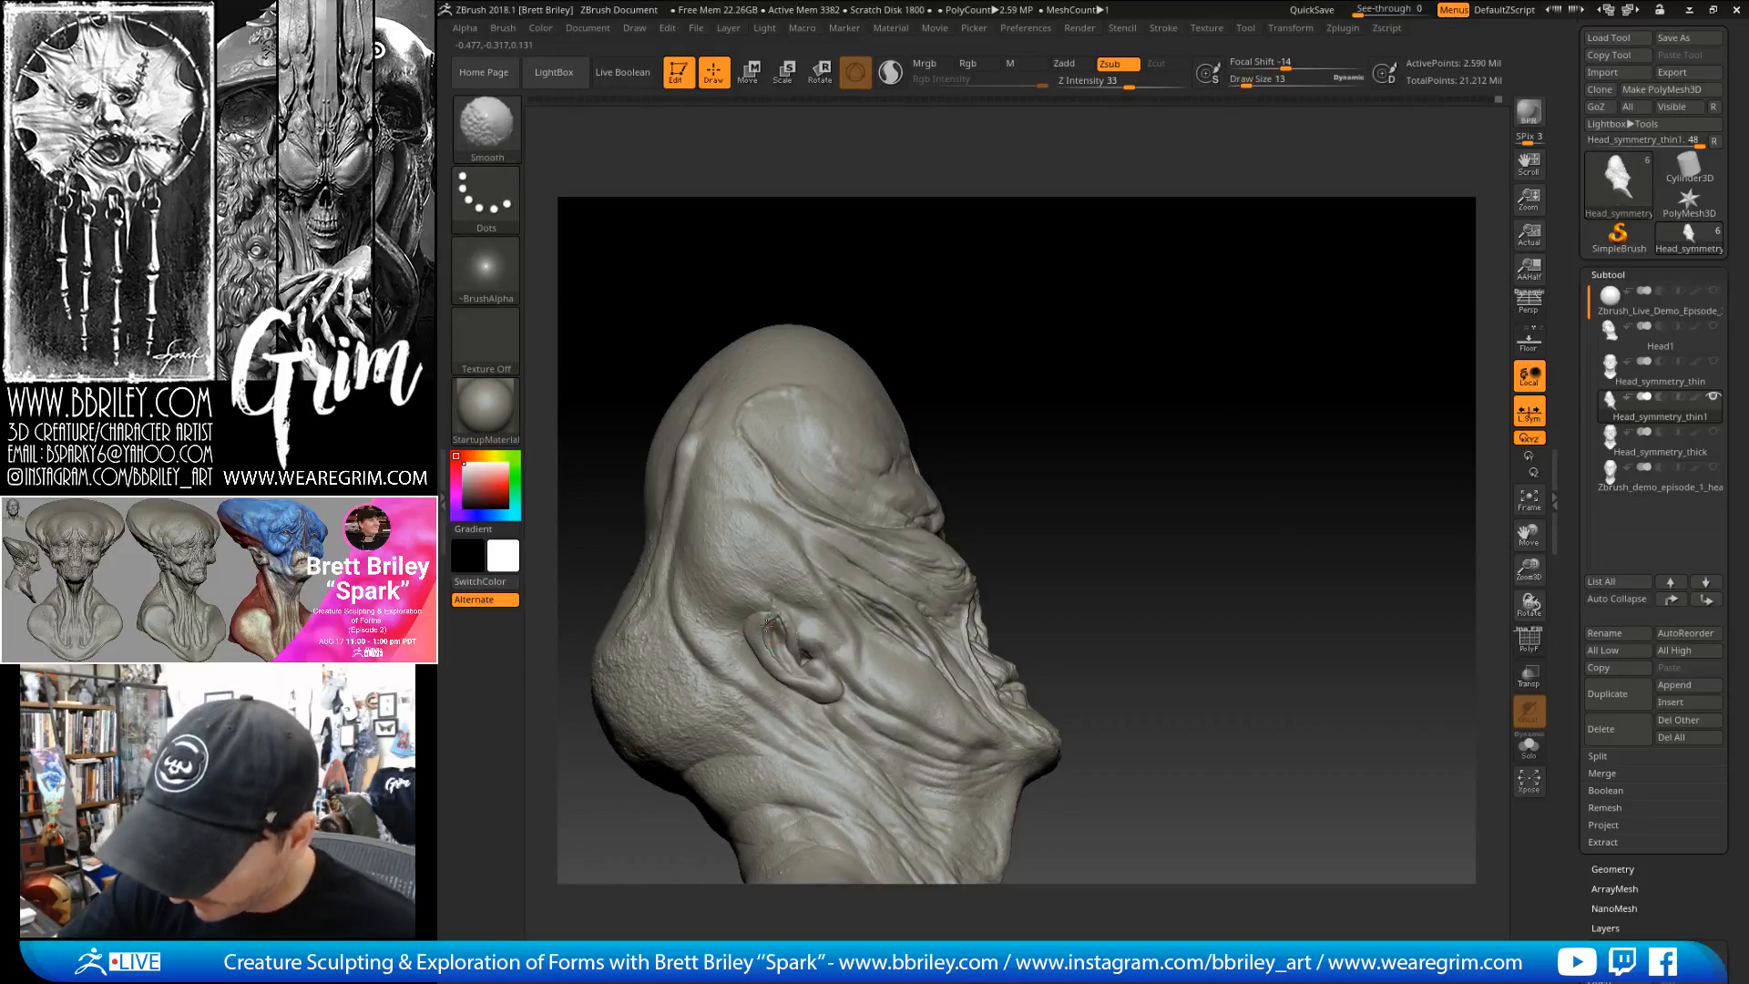
right_click_drag(1085, 356, 1175, 328, "ctrl")
key("shift+d")
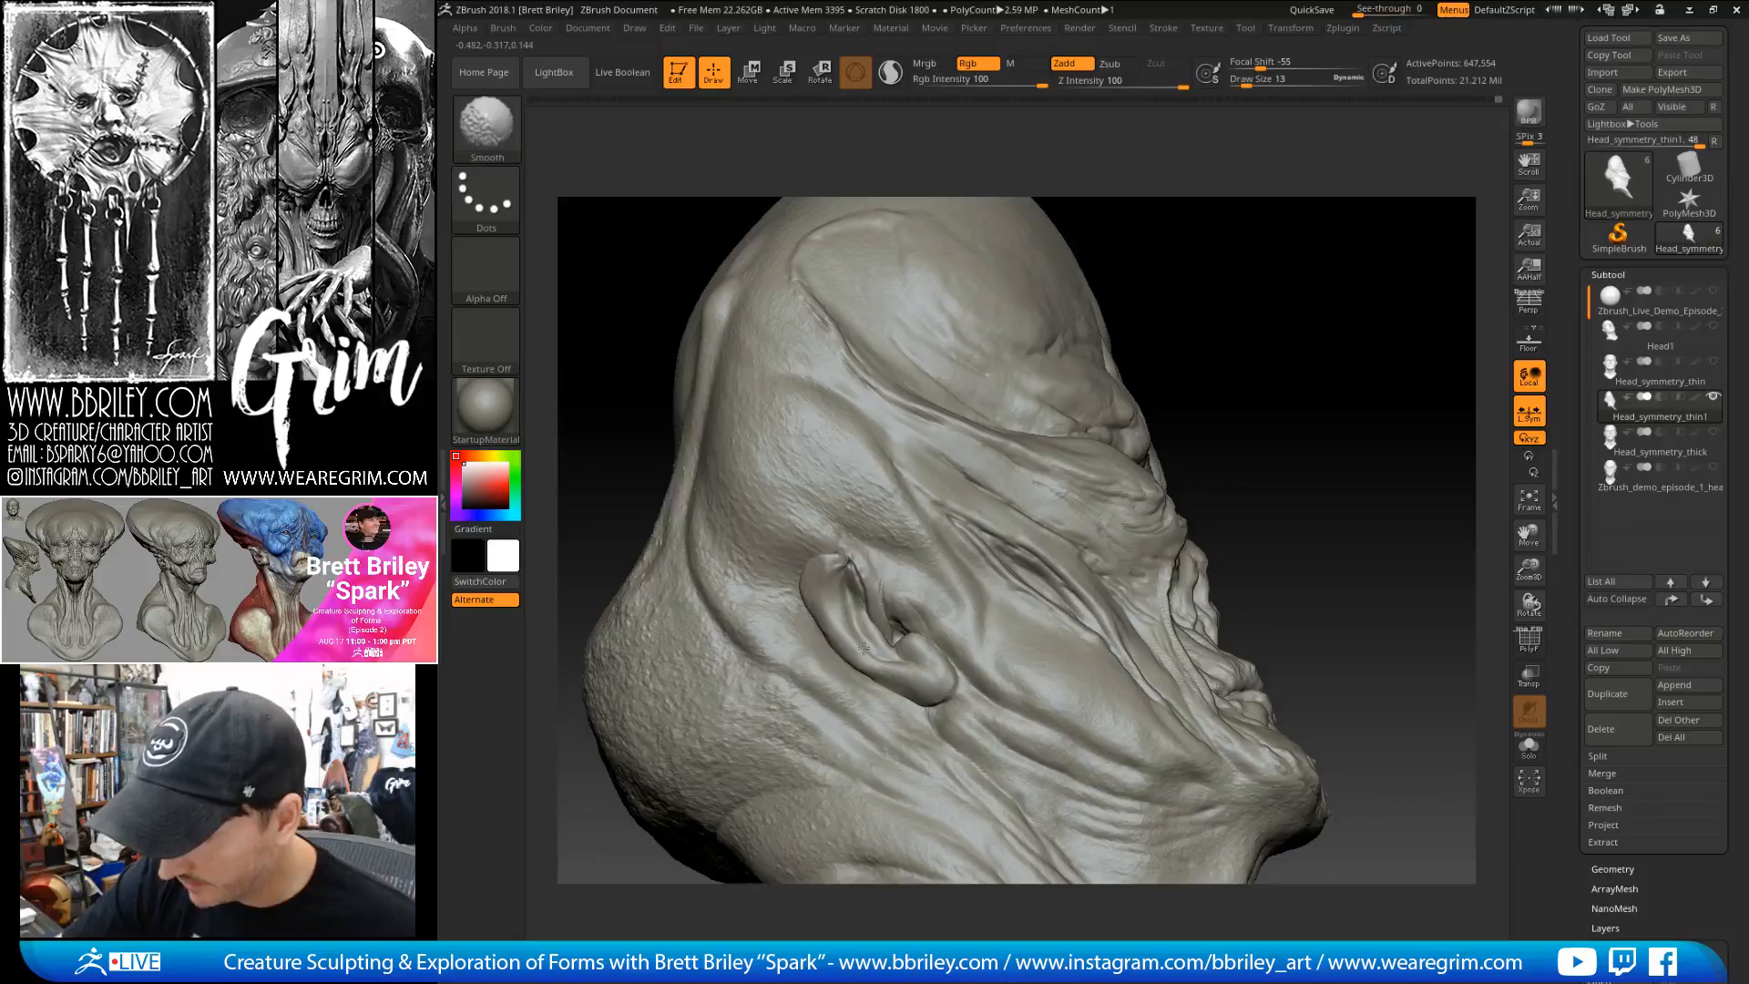
key("d")
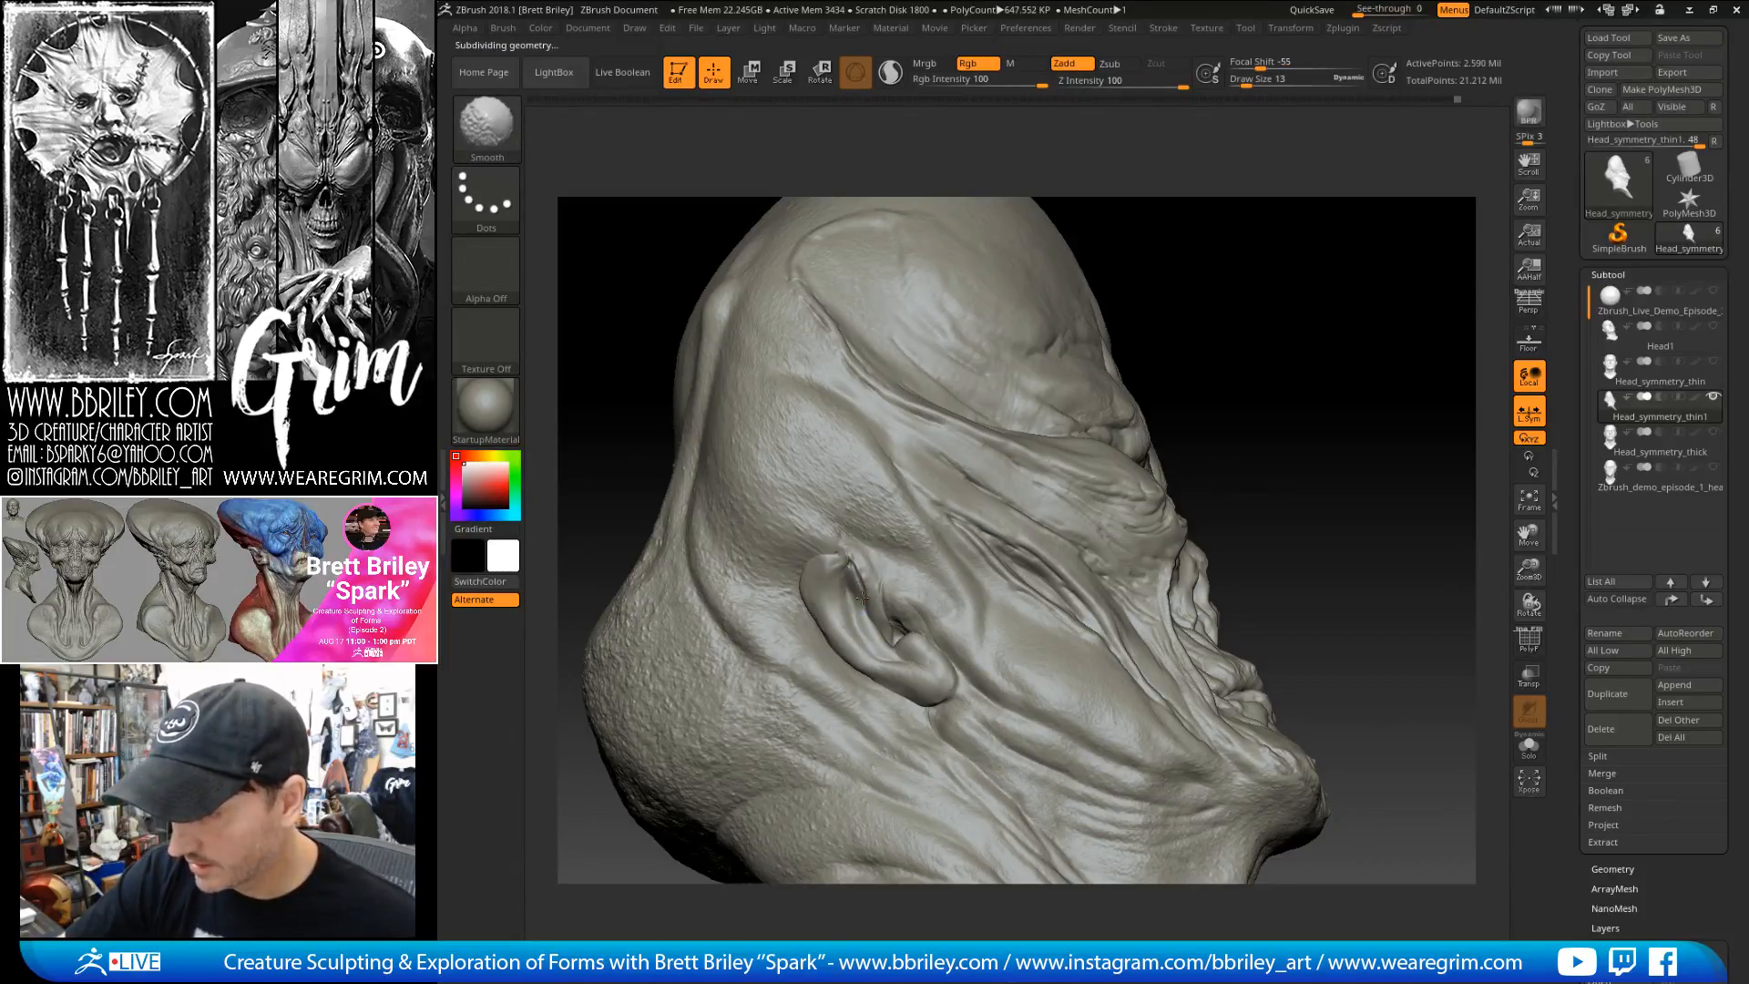
left_click_drag(881, 651, 881, 623, "shift")
left_click_drag(1175, 339, 1105, 363)
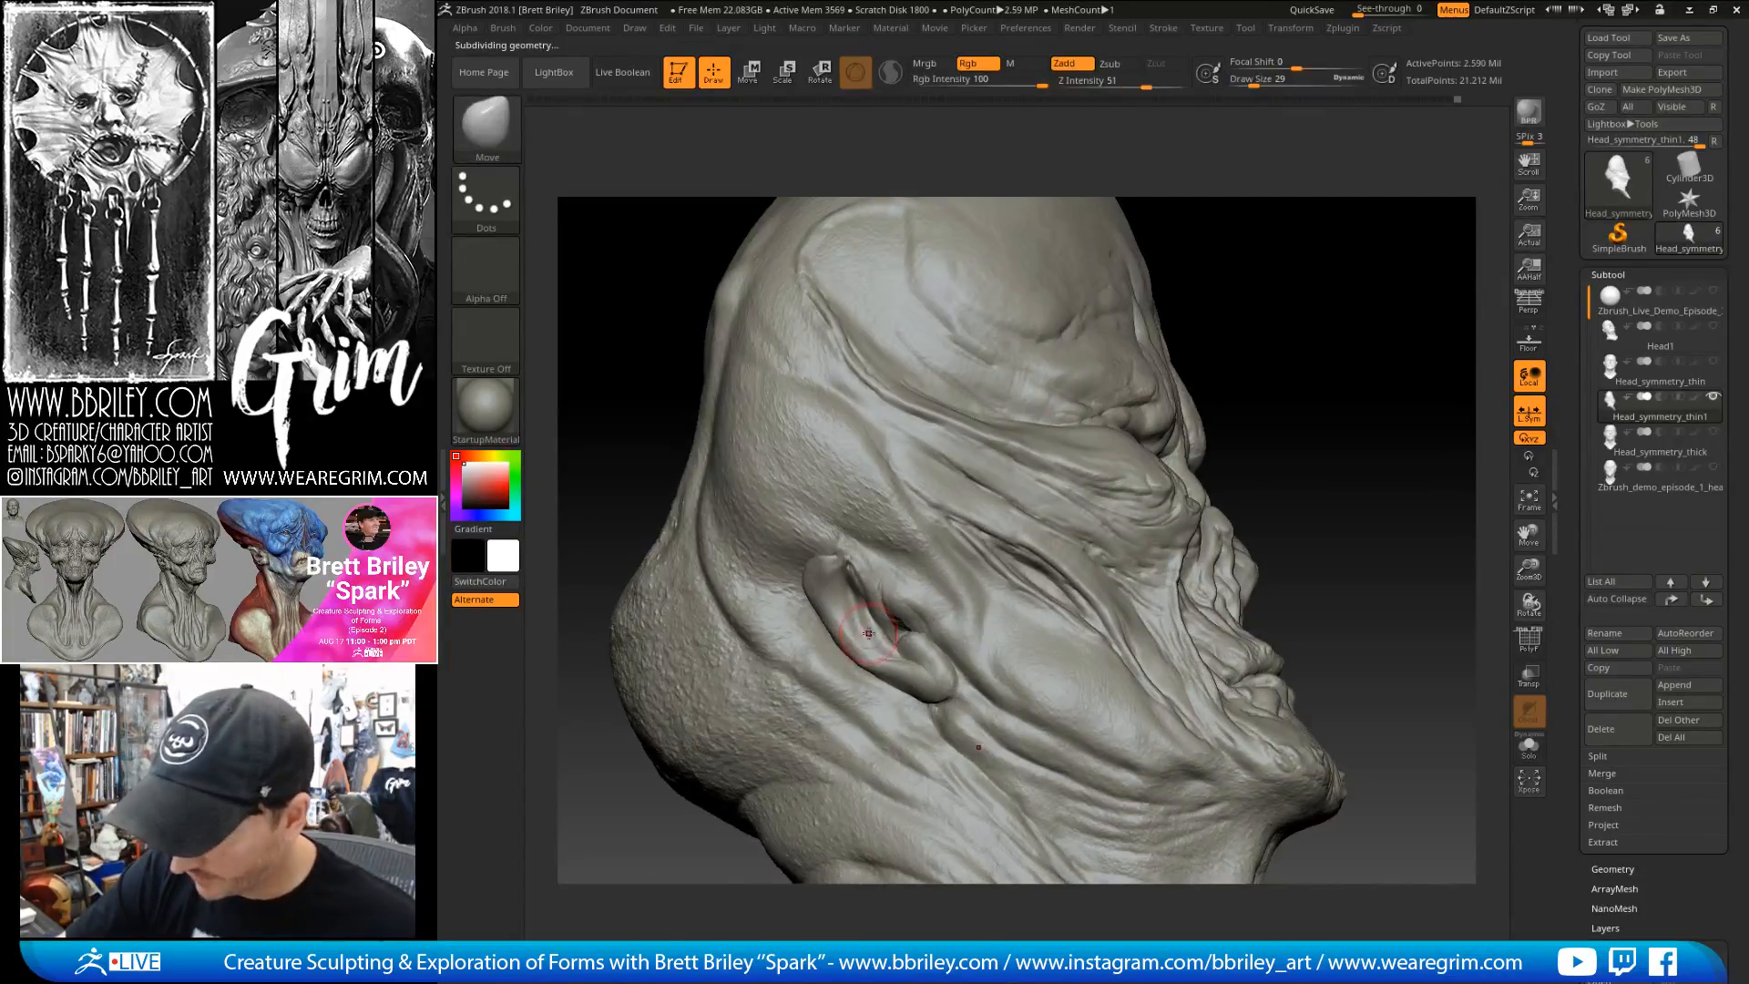
- Carve folds around the ear opening and lobe with DamStandard at draw size 9
key("b")
key("d")
key("s")
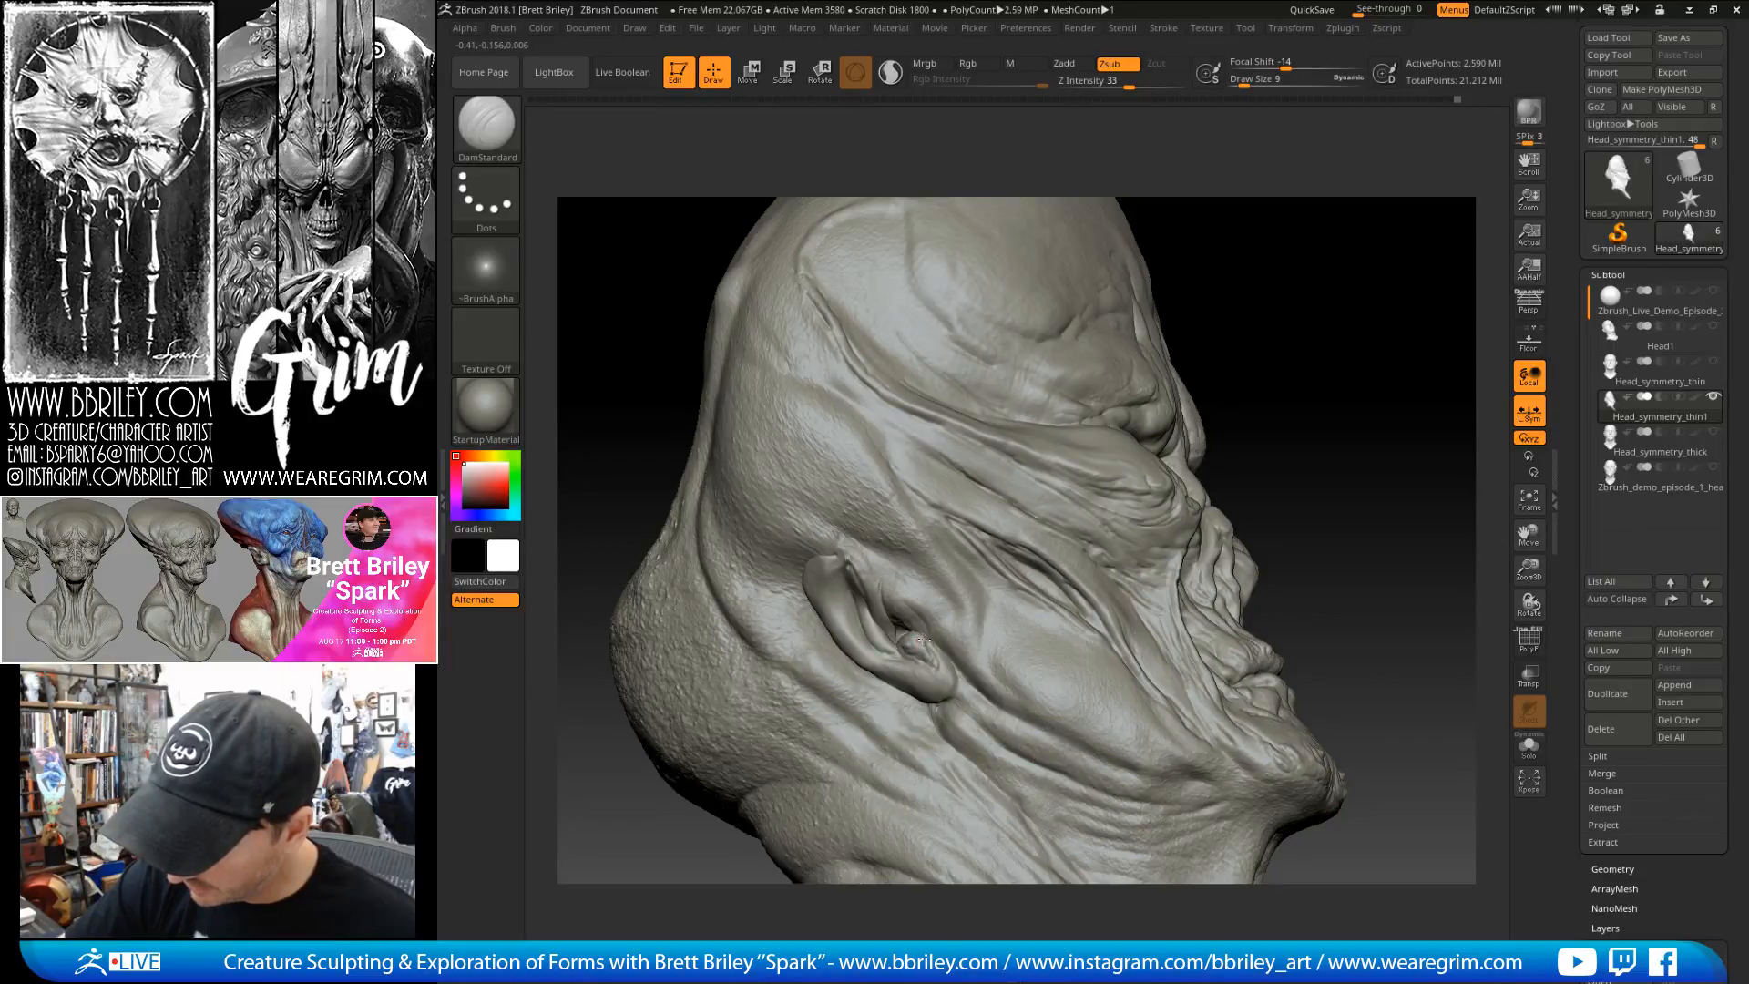
- Refine the ear's inner creases and upper rim with DamStandard at draw sizes 5, 10 and 8
type("s5")
key("Return")
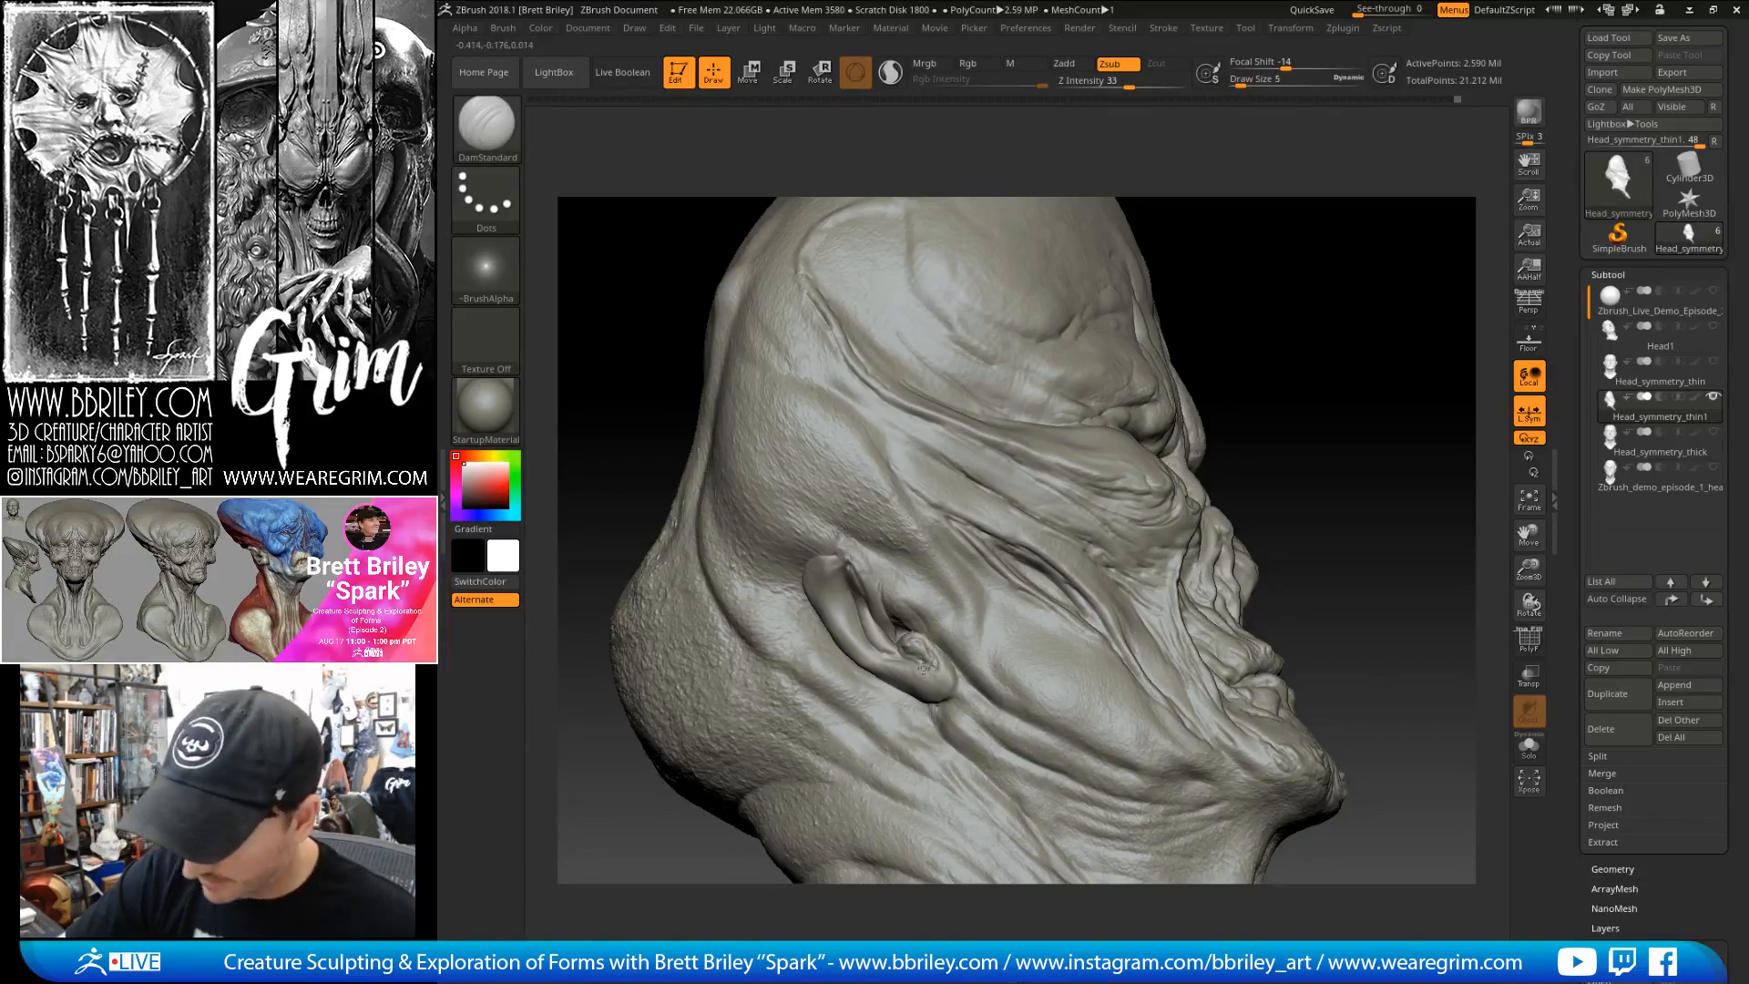
left_click_drag(1296, 234, 1398, 264)
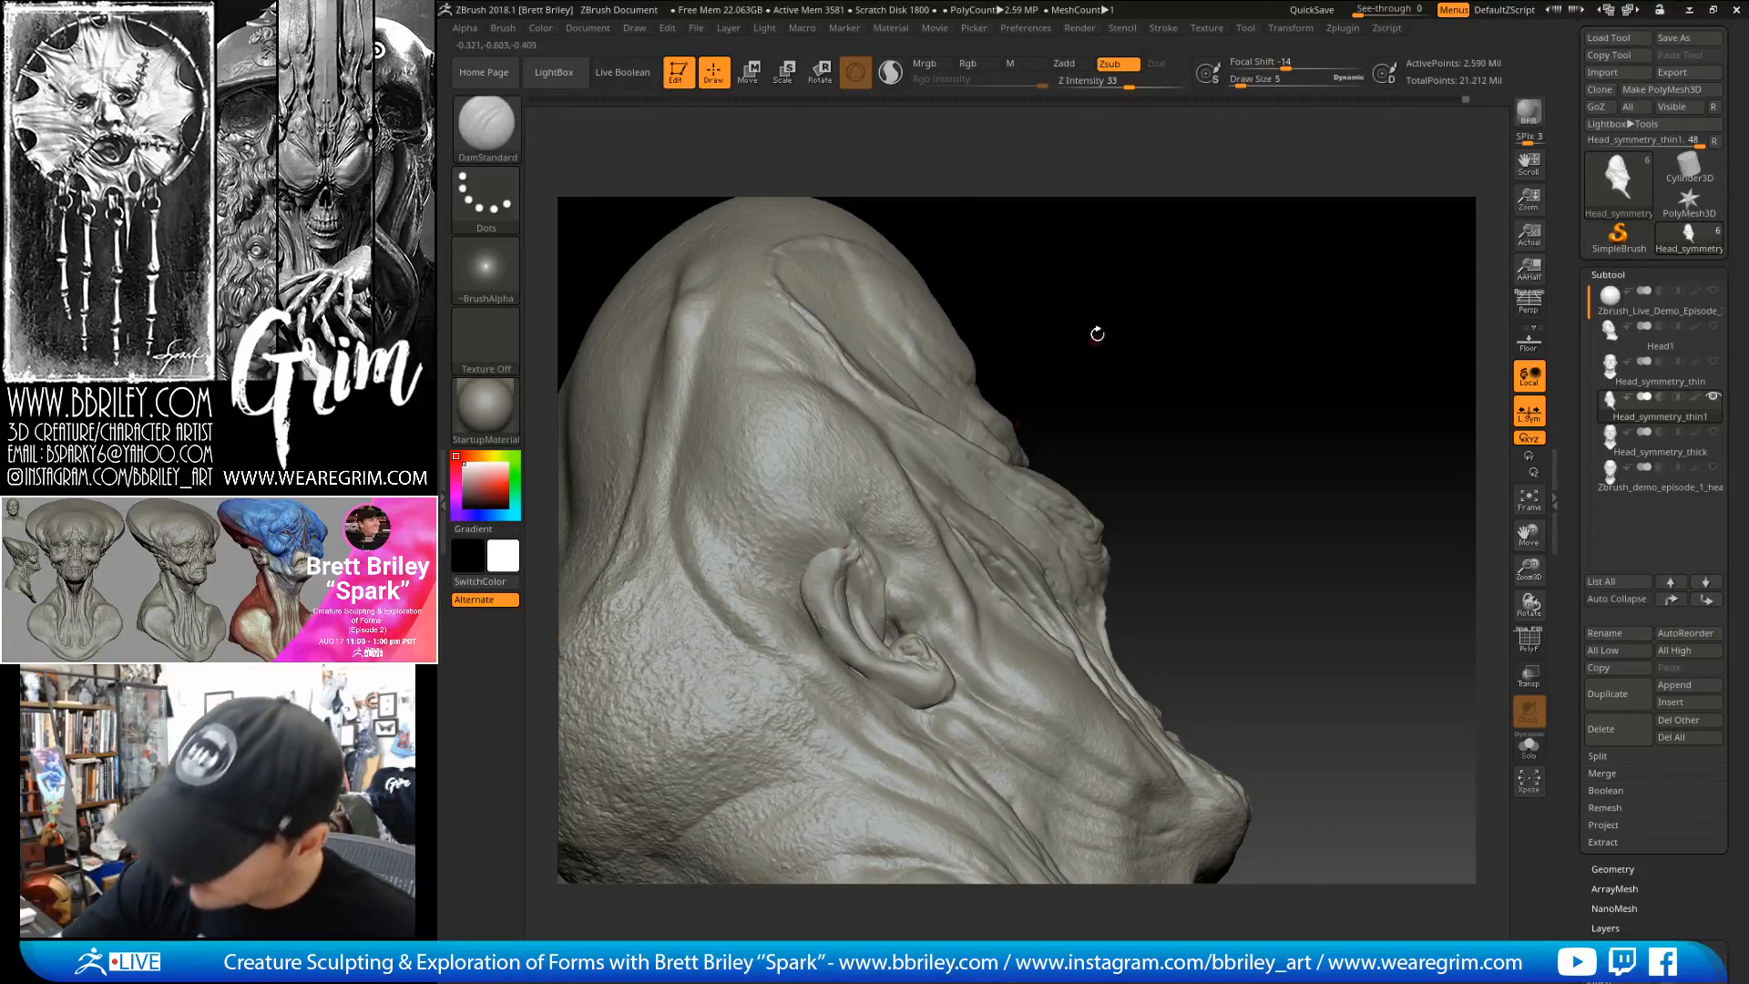
left_click_drag(1085, 352, 1021, 360)
type("s10")
key("Return")
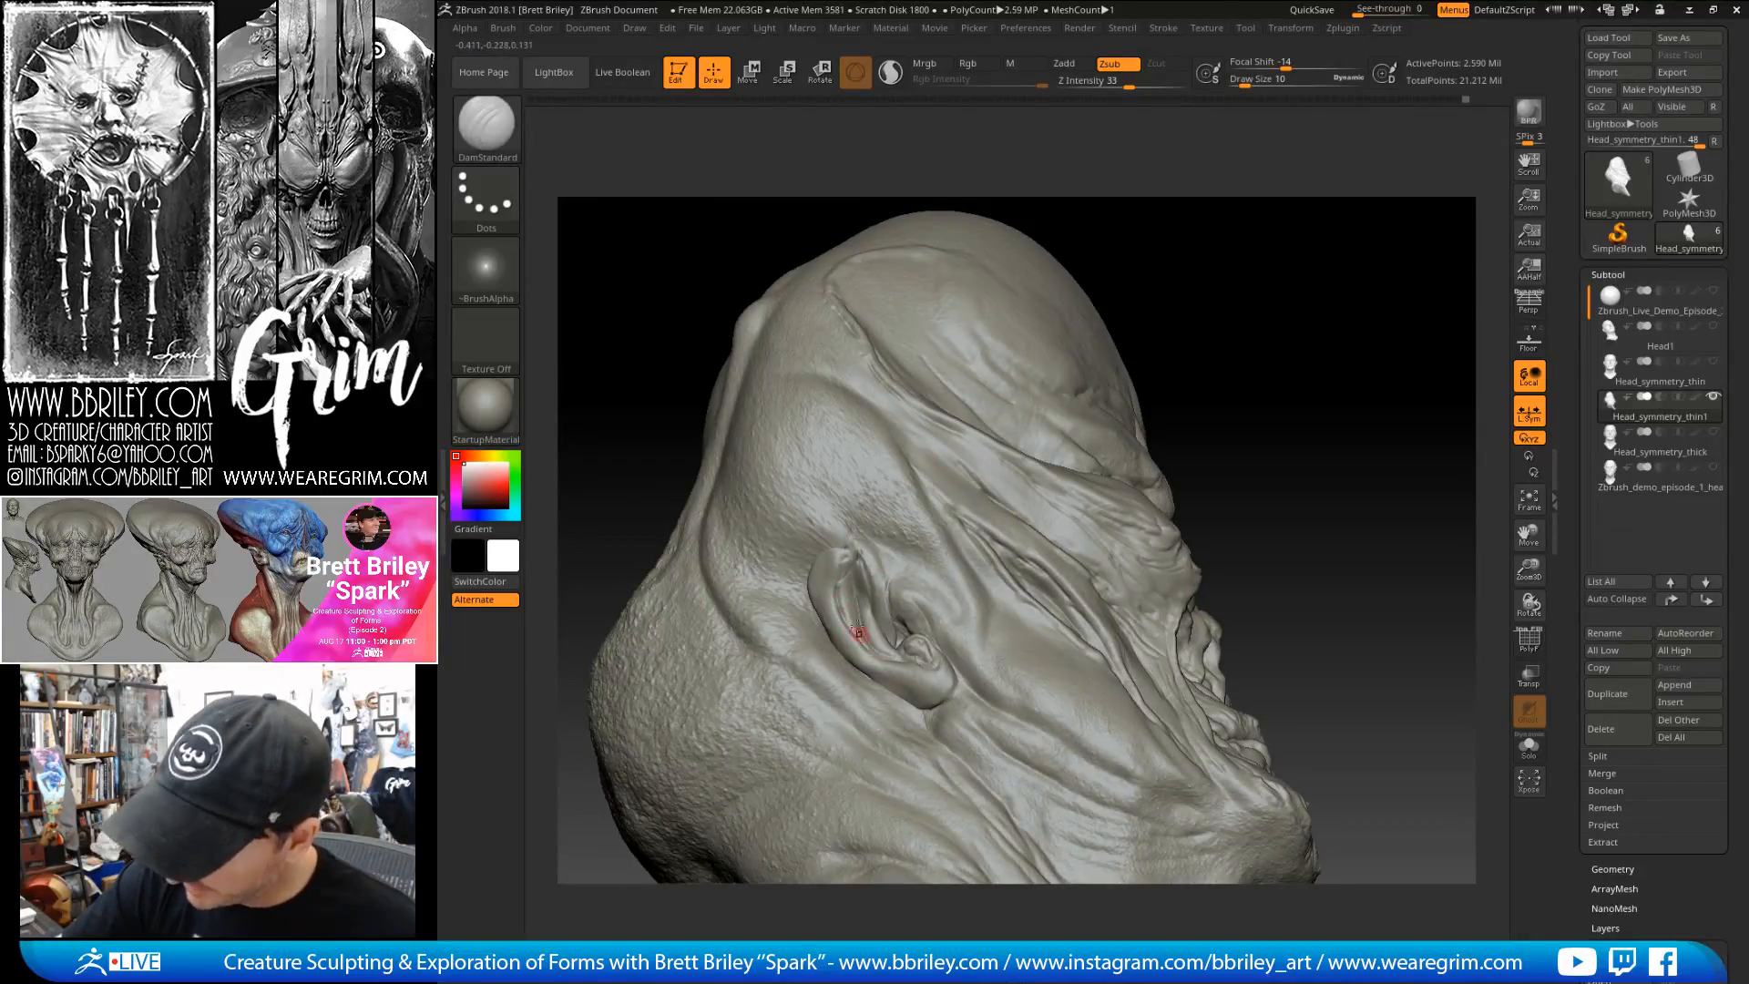
key("shift")
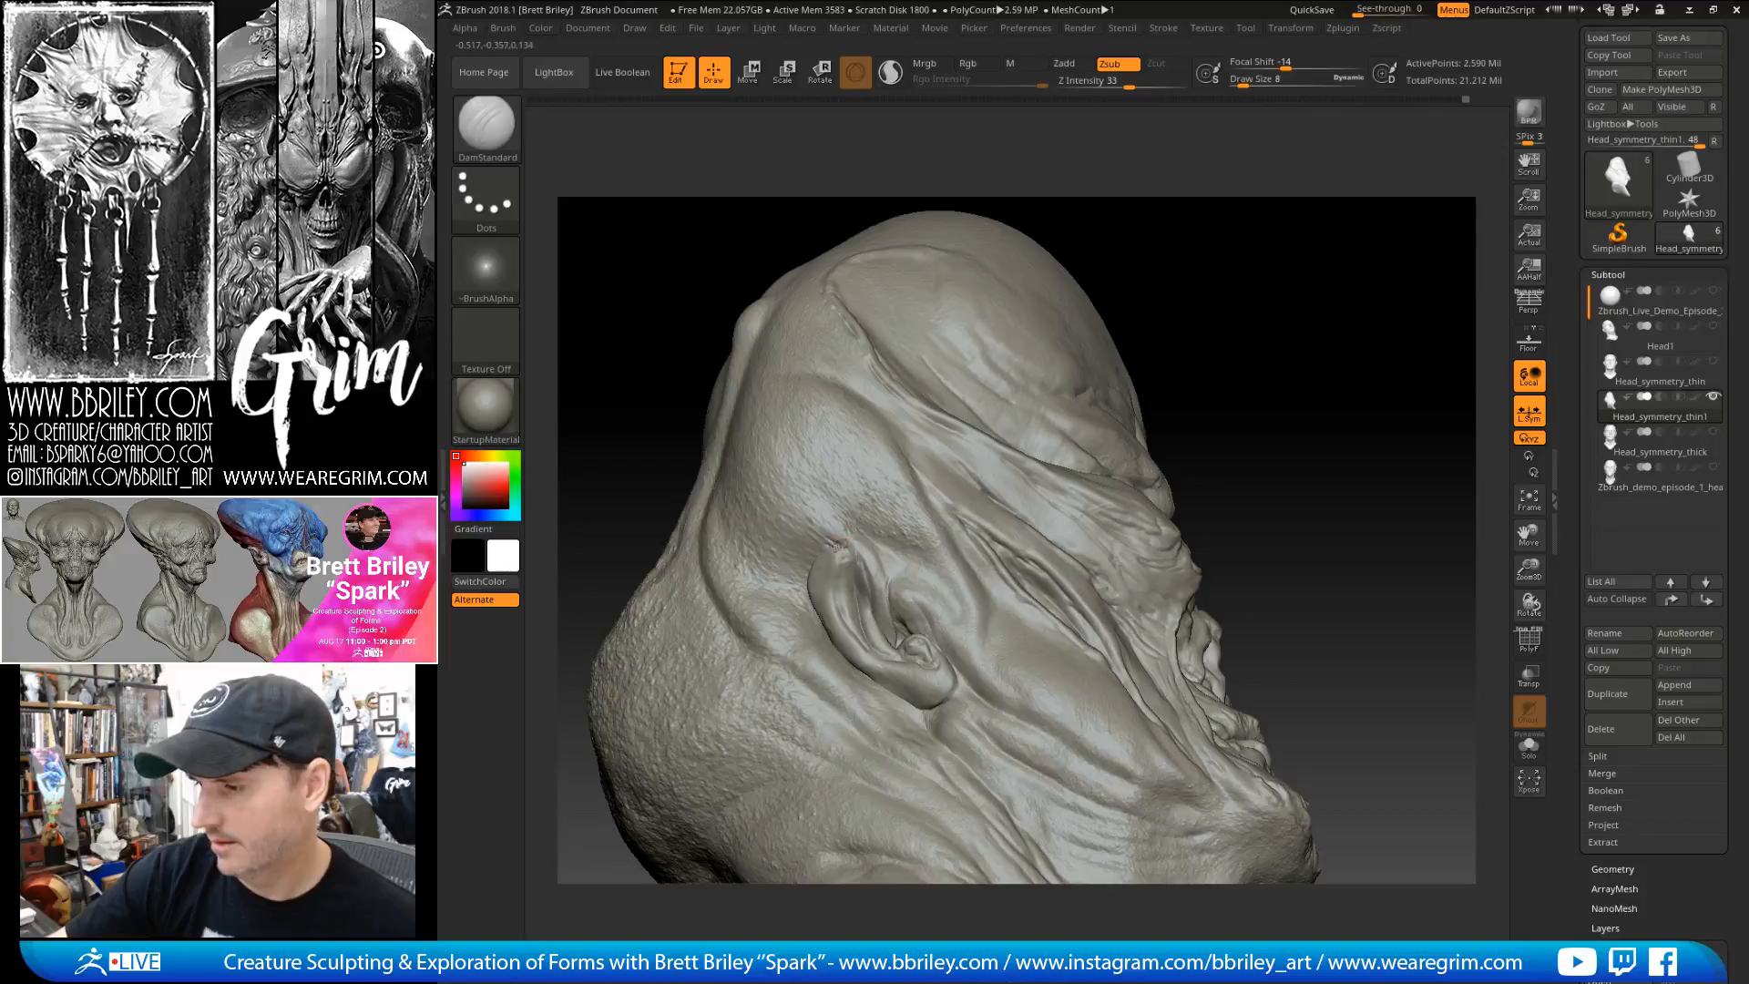
- Drop the mesh two subdivision levels and carve grooves down the back of the skull with DamStandard at draw sizes 10 and 21, undoing unwanted strokes
left_click_drag(1331, 365, 857, 412)
key("shift+d")
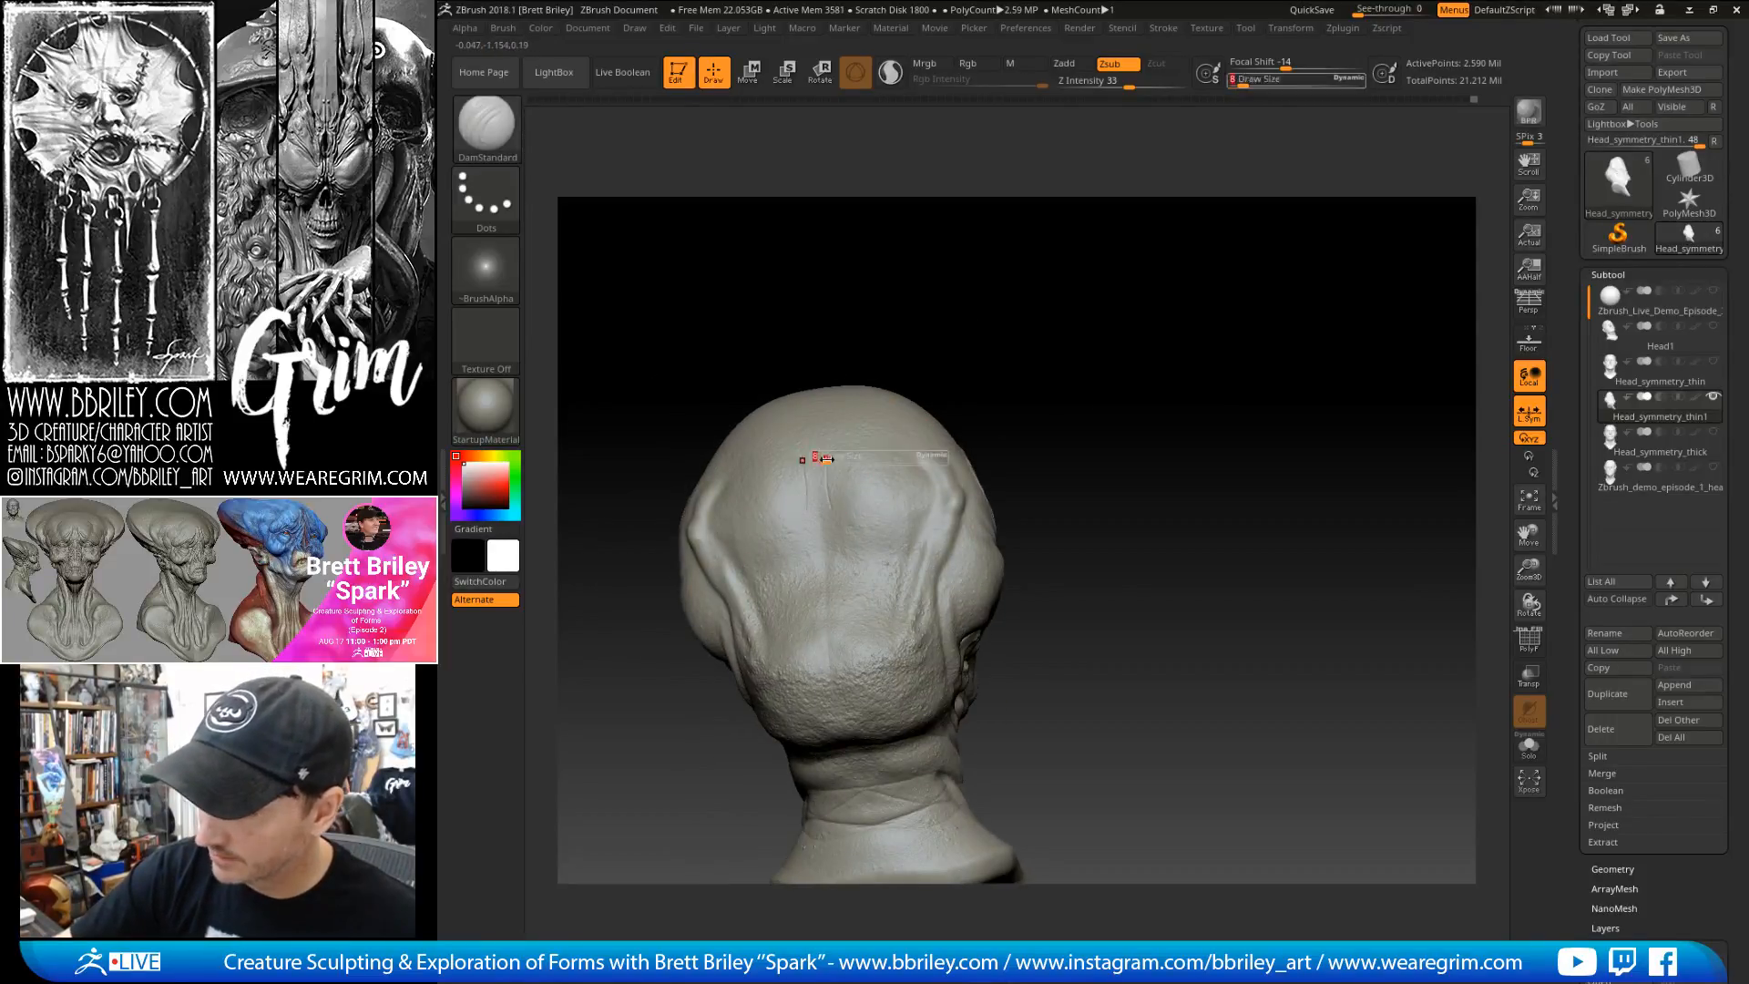
left_click_drag(821, 479, 831, 503)
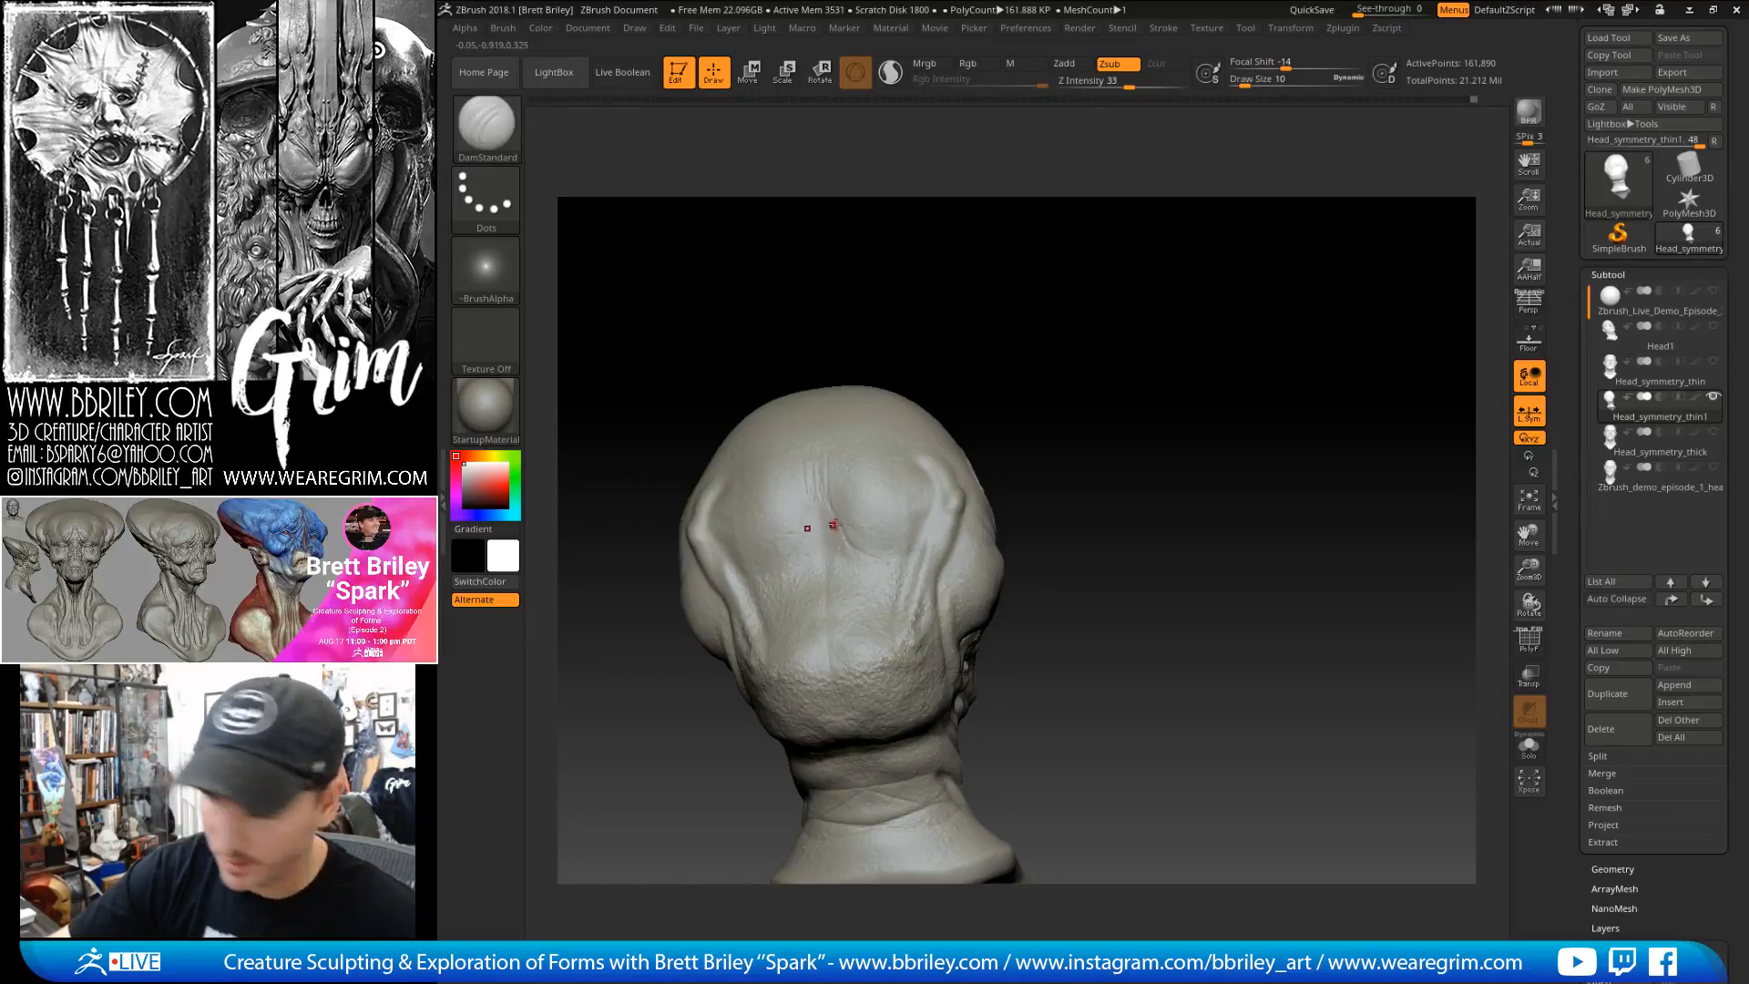
key("]")
key("]")
left_click_drag(825, 478, 836, 503)
key("ctrl+z")
key("ctrl+z")
key("ctrl+z")
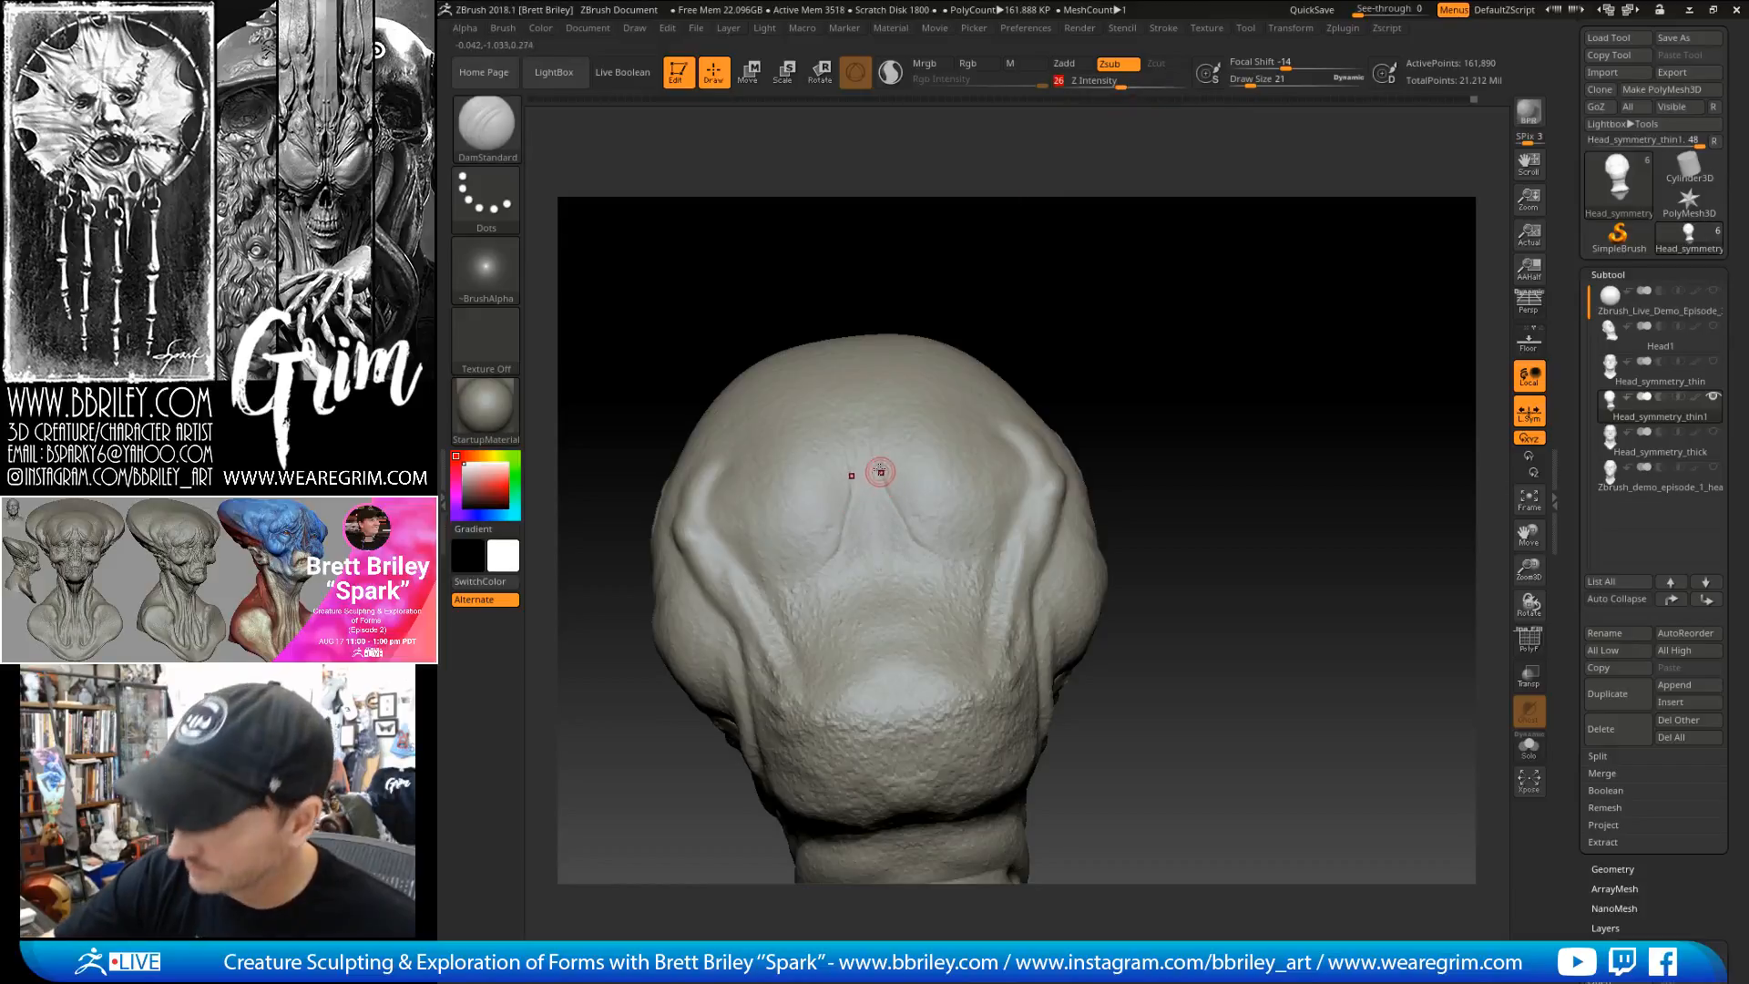
key("ctrl+z")
- Raise diverging folds down the back of the skull with the Standard brush at draw size 16
key("b")
key("s")
key("t")
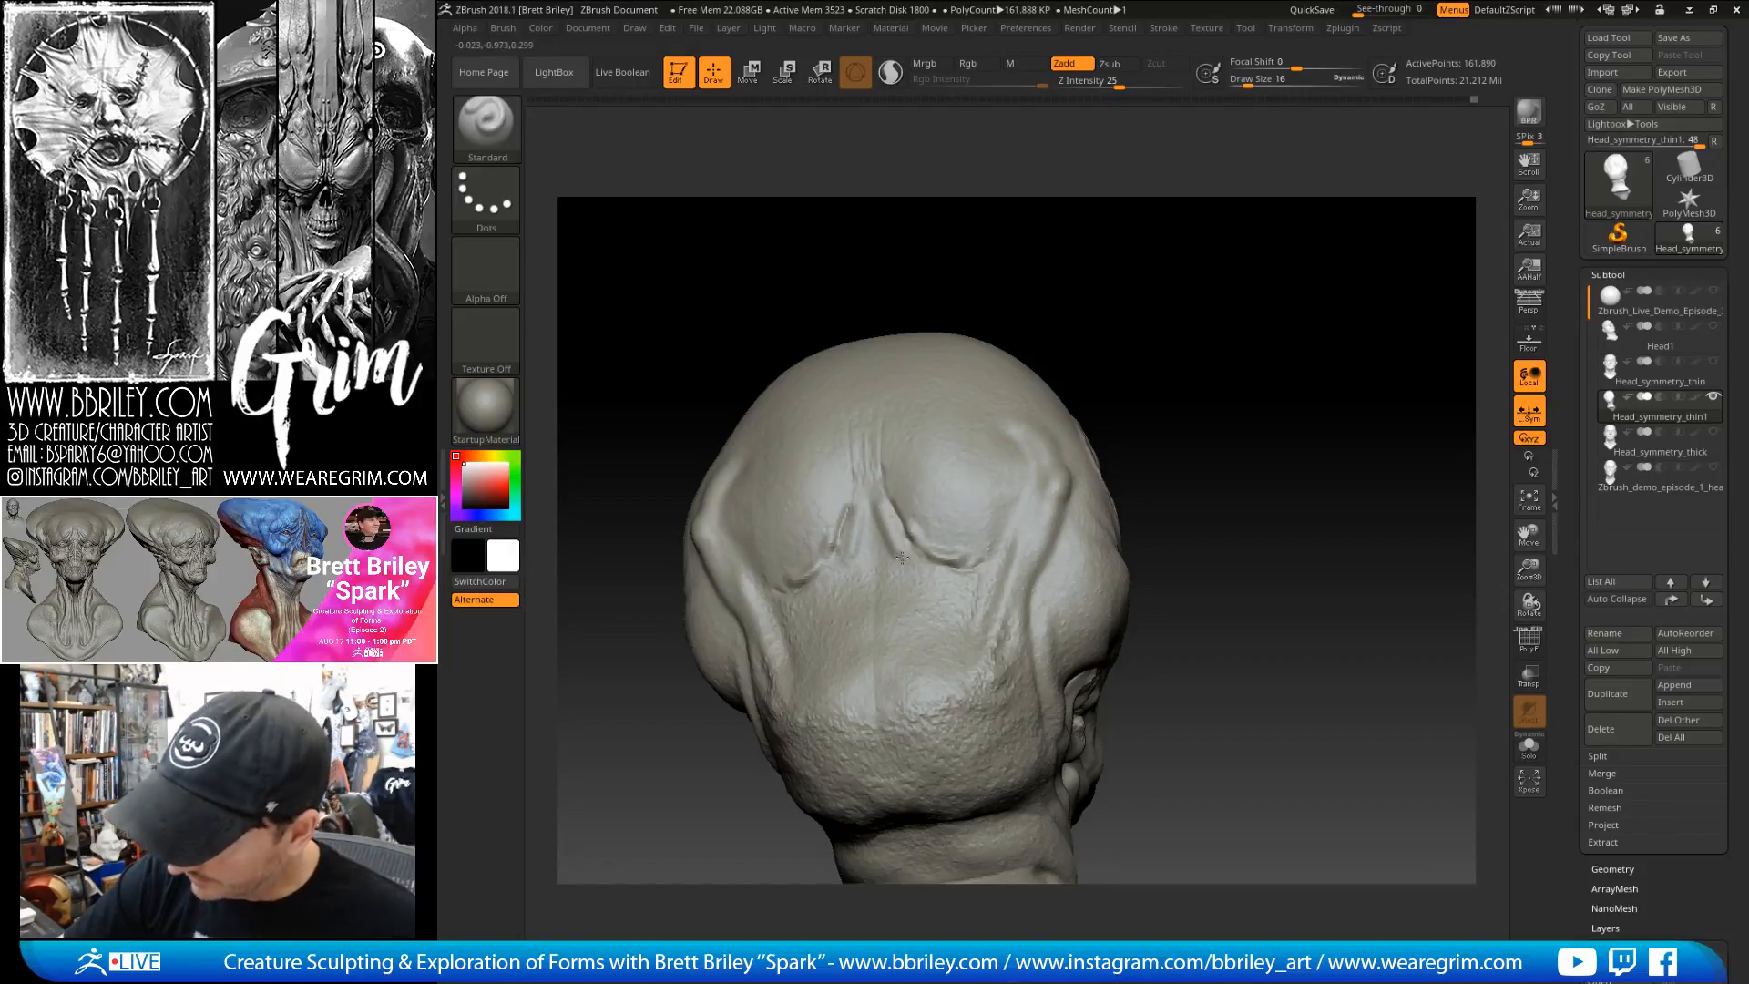
left_click_drag(984, 325, 995, 353)
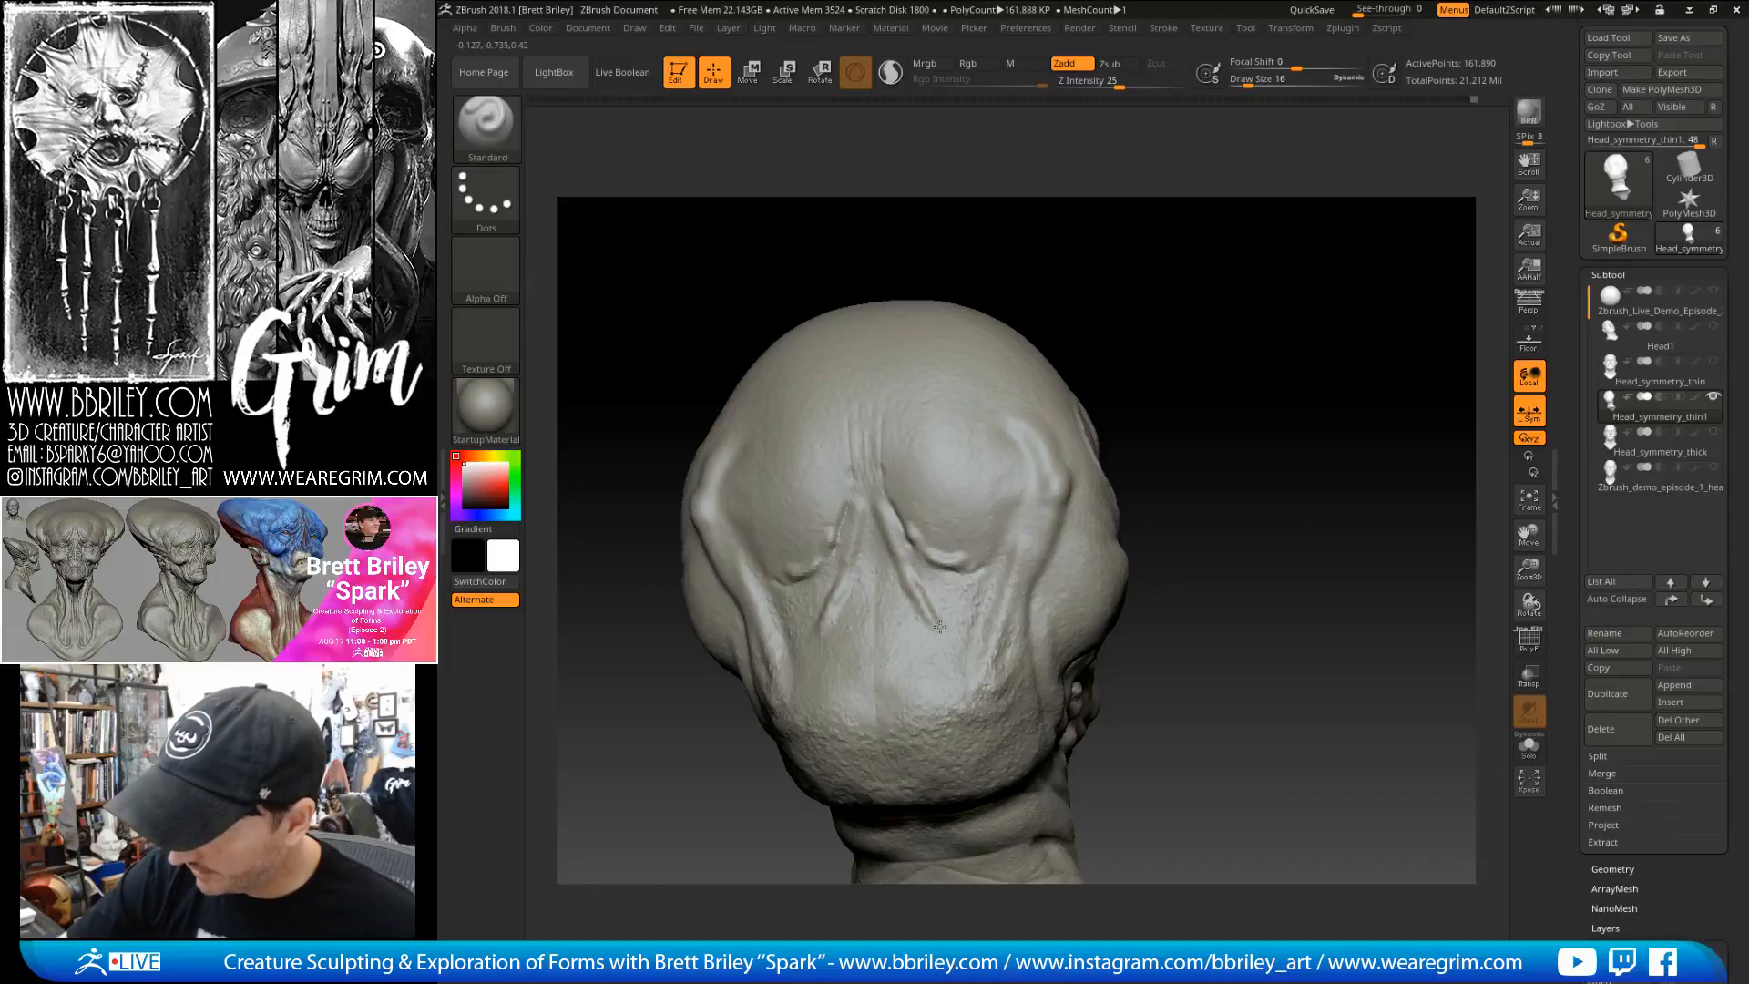
- Build up the area beside the rear skull folds with the Clay brush at draw size 23 and smooth it
key("b")
key("c")
key("l")
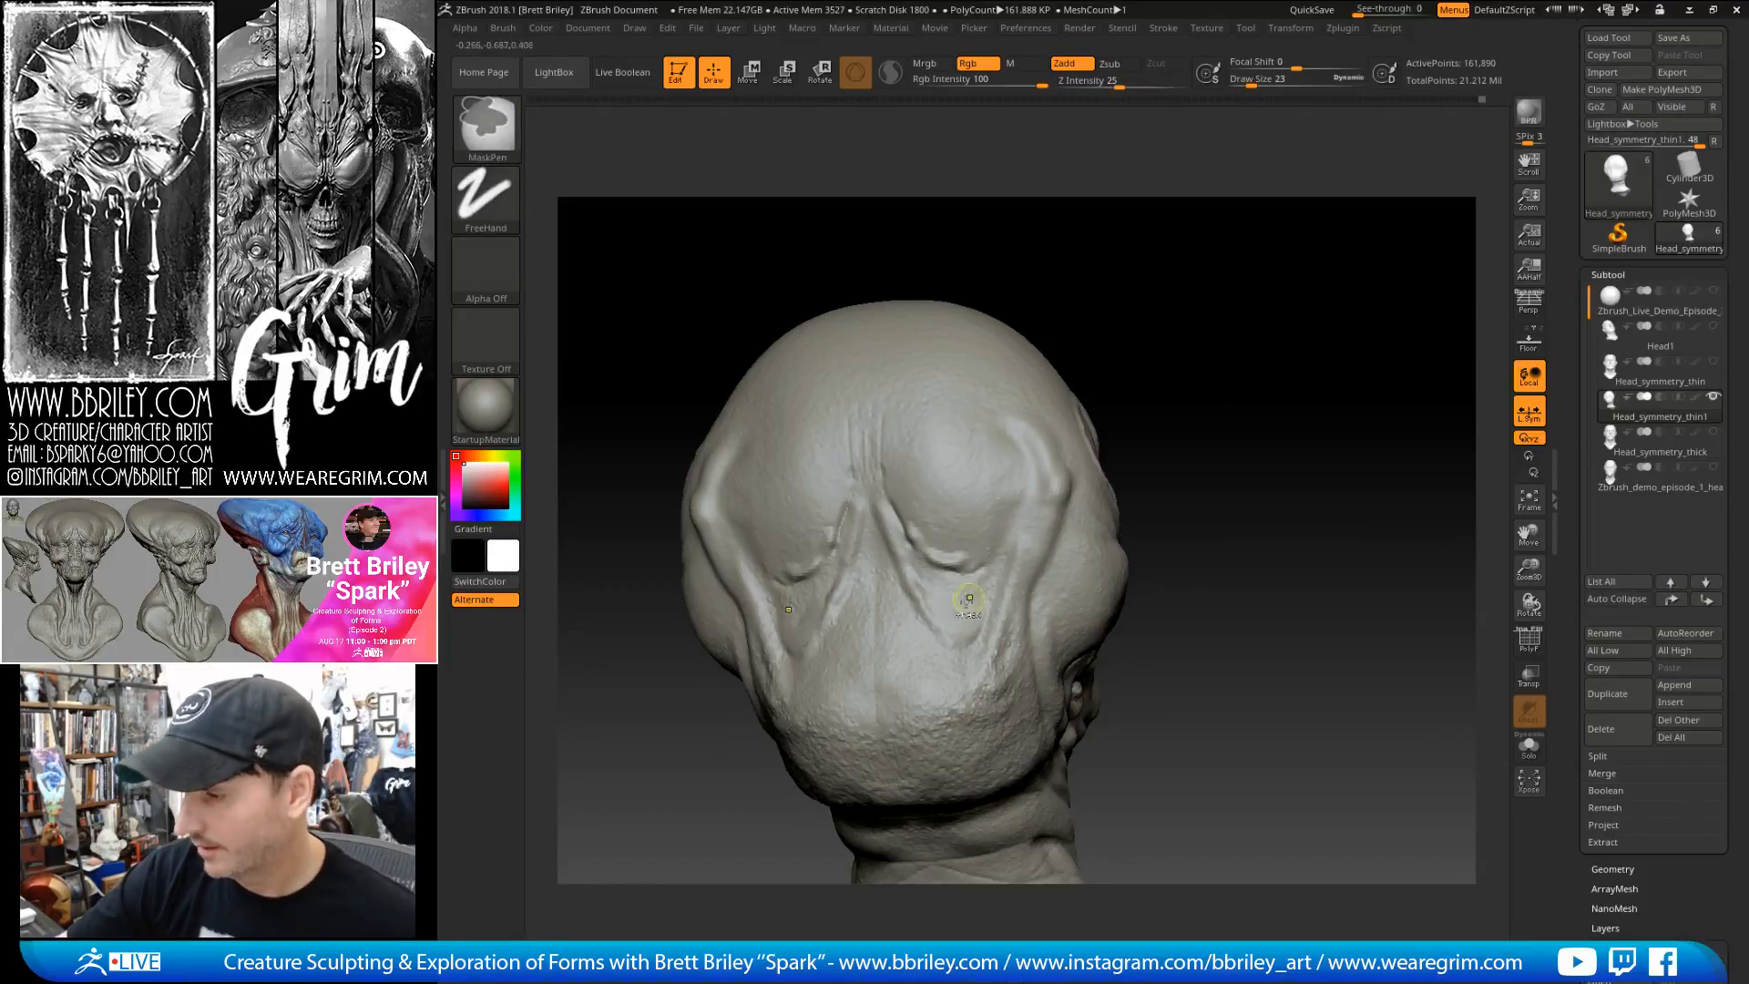
key("shift")
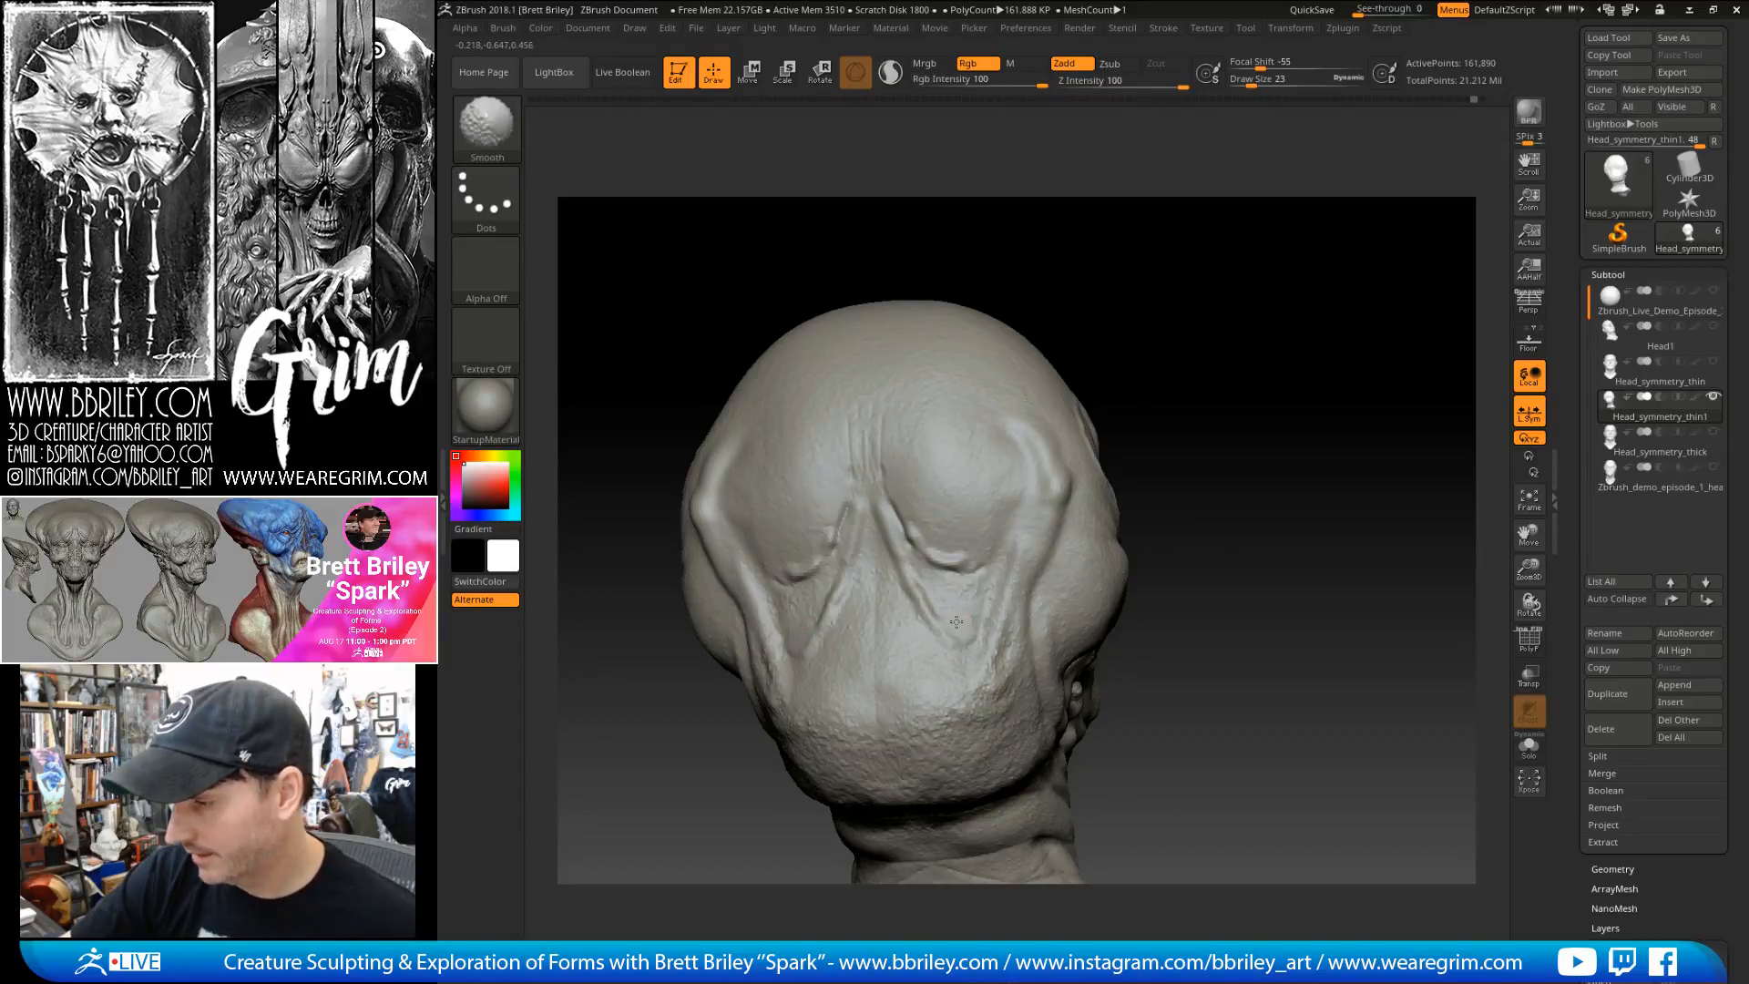
- Adjust the shape of the rear skull folds with the Move brush at draw sizes 41 and 59
key("b")
key("m")
key("v")
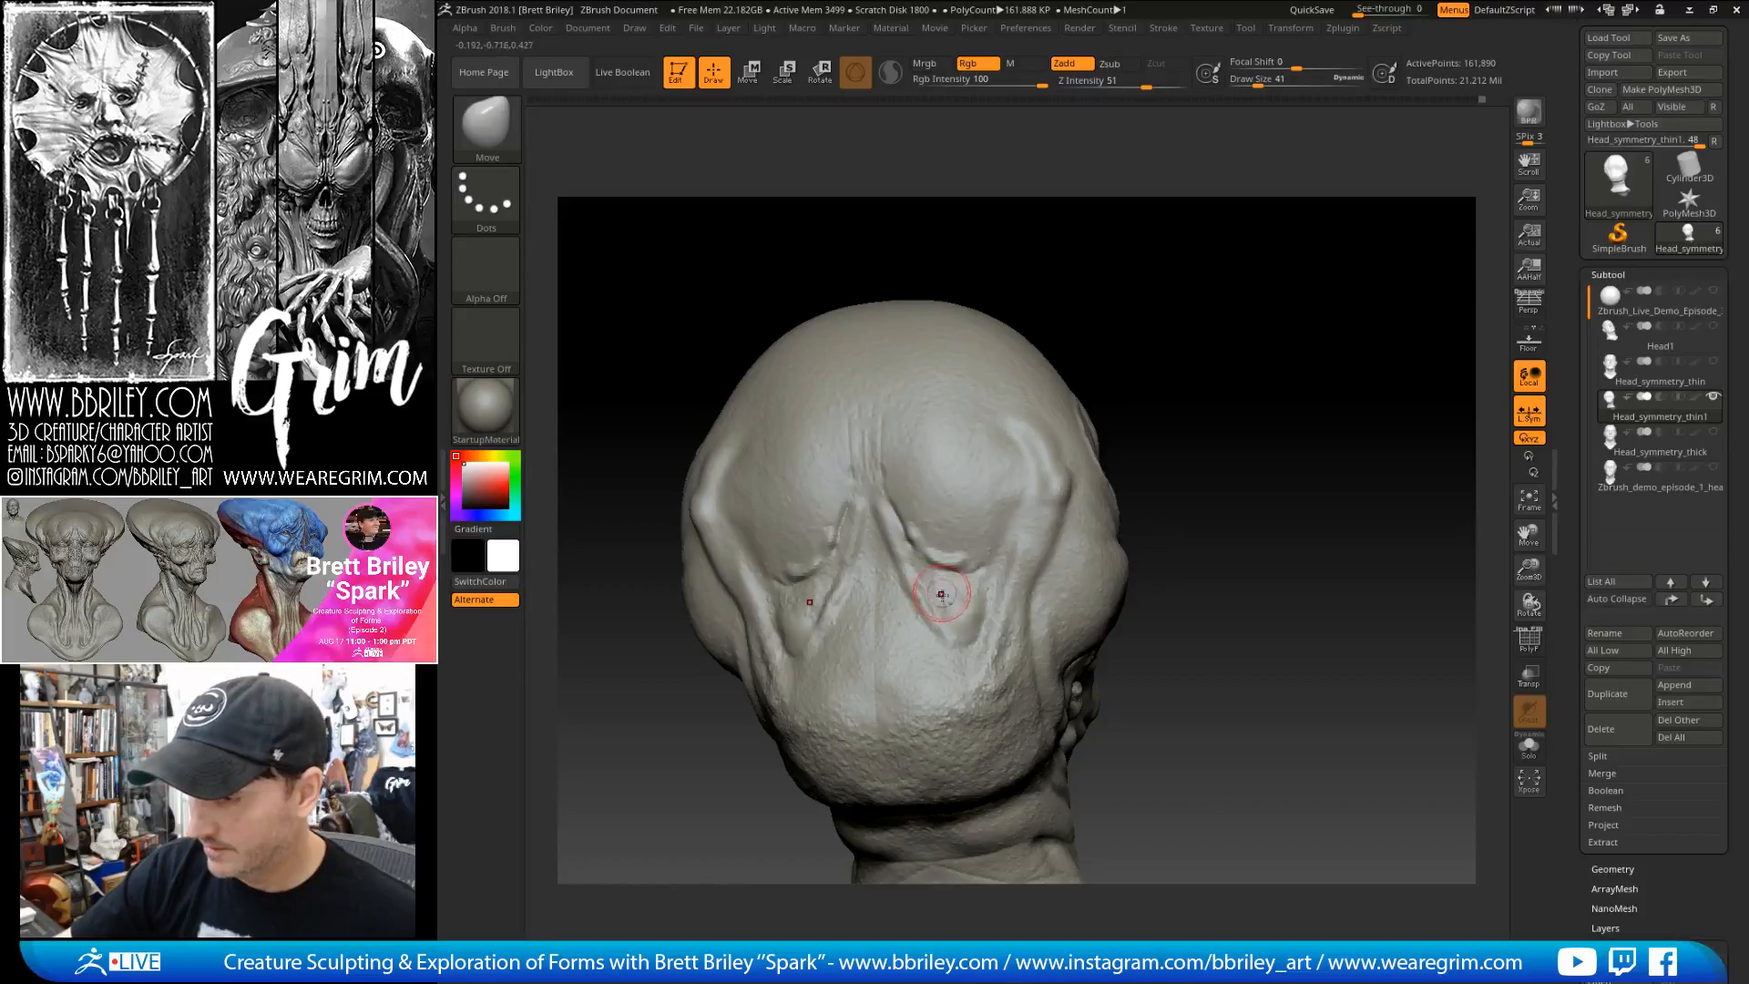
key("bracketright")
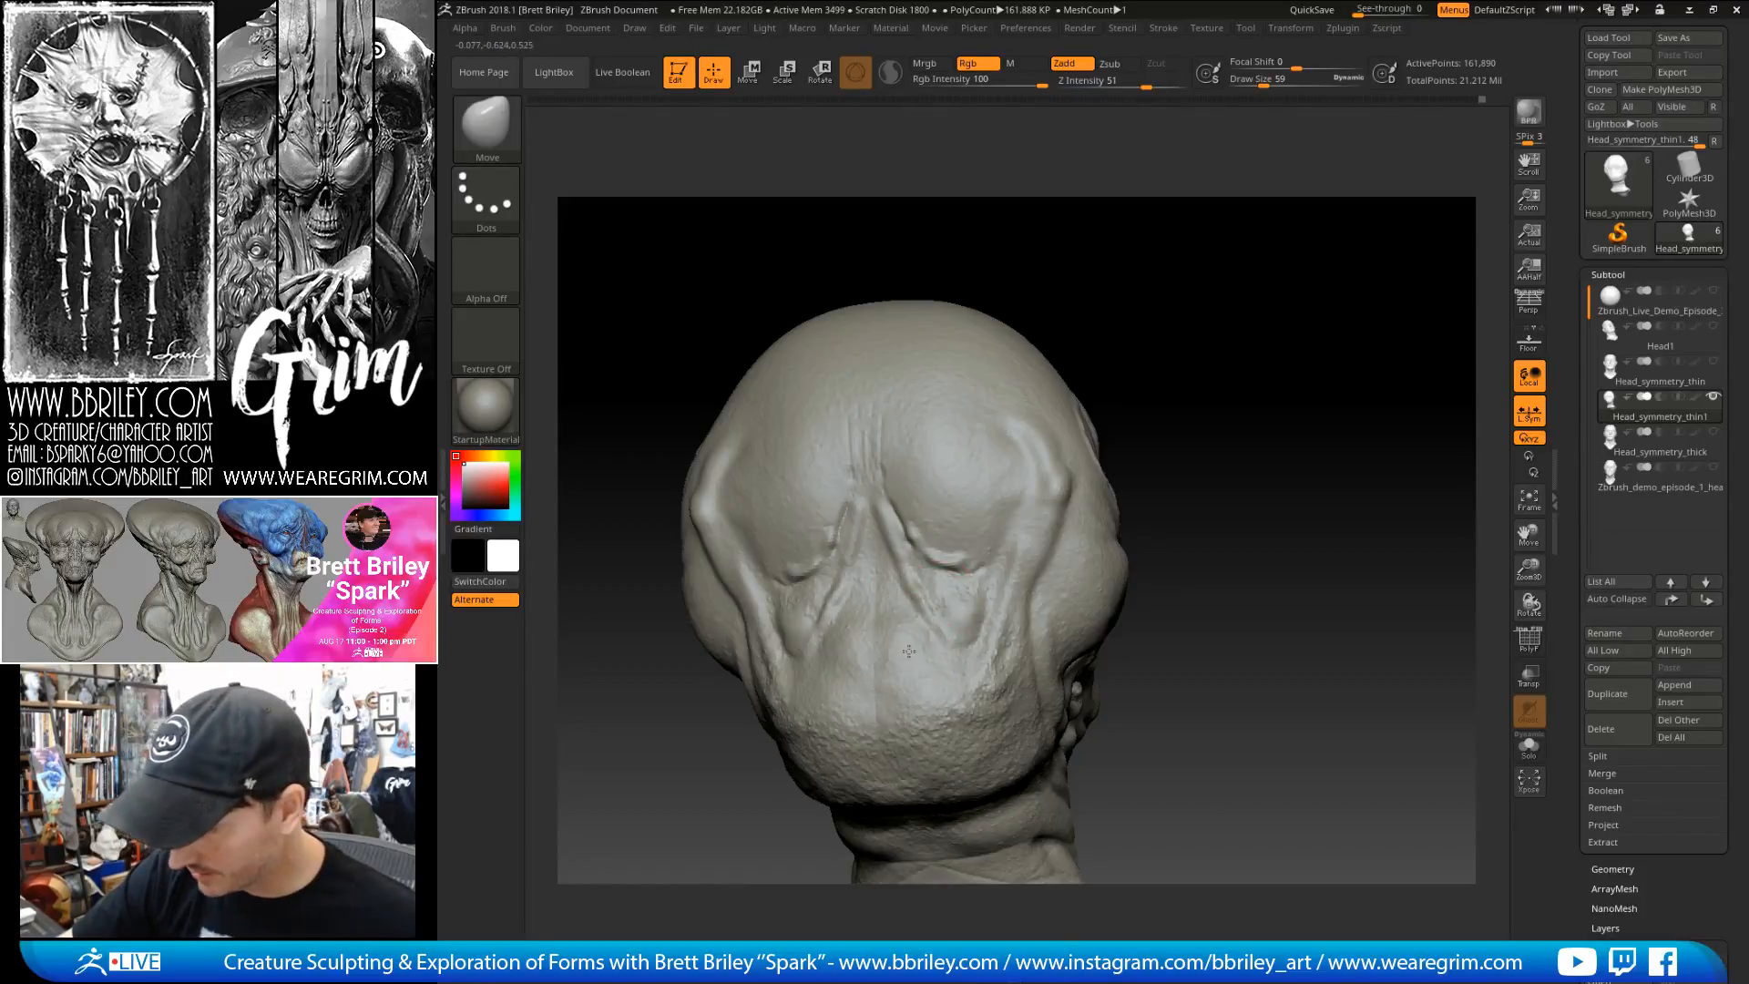
mouse_move(942, 497)
right_mouse_down()
mouse_move(1100, 309)
mouse_move(964, 573)
right_mouse_up()
- Carve paired rounded folds low on the back of the skull with DamStandard at draw size 25 and Z intensity 26
key("b")
key("d")
key("s")
key("bracketleft")
key("bracketleft")
key("bracketleft")
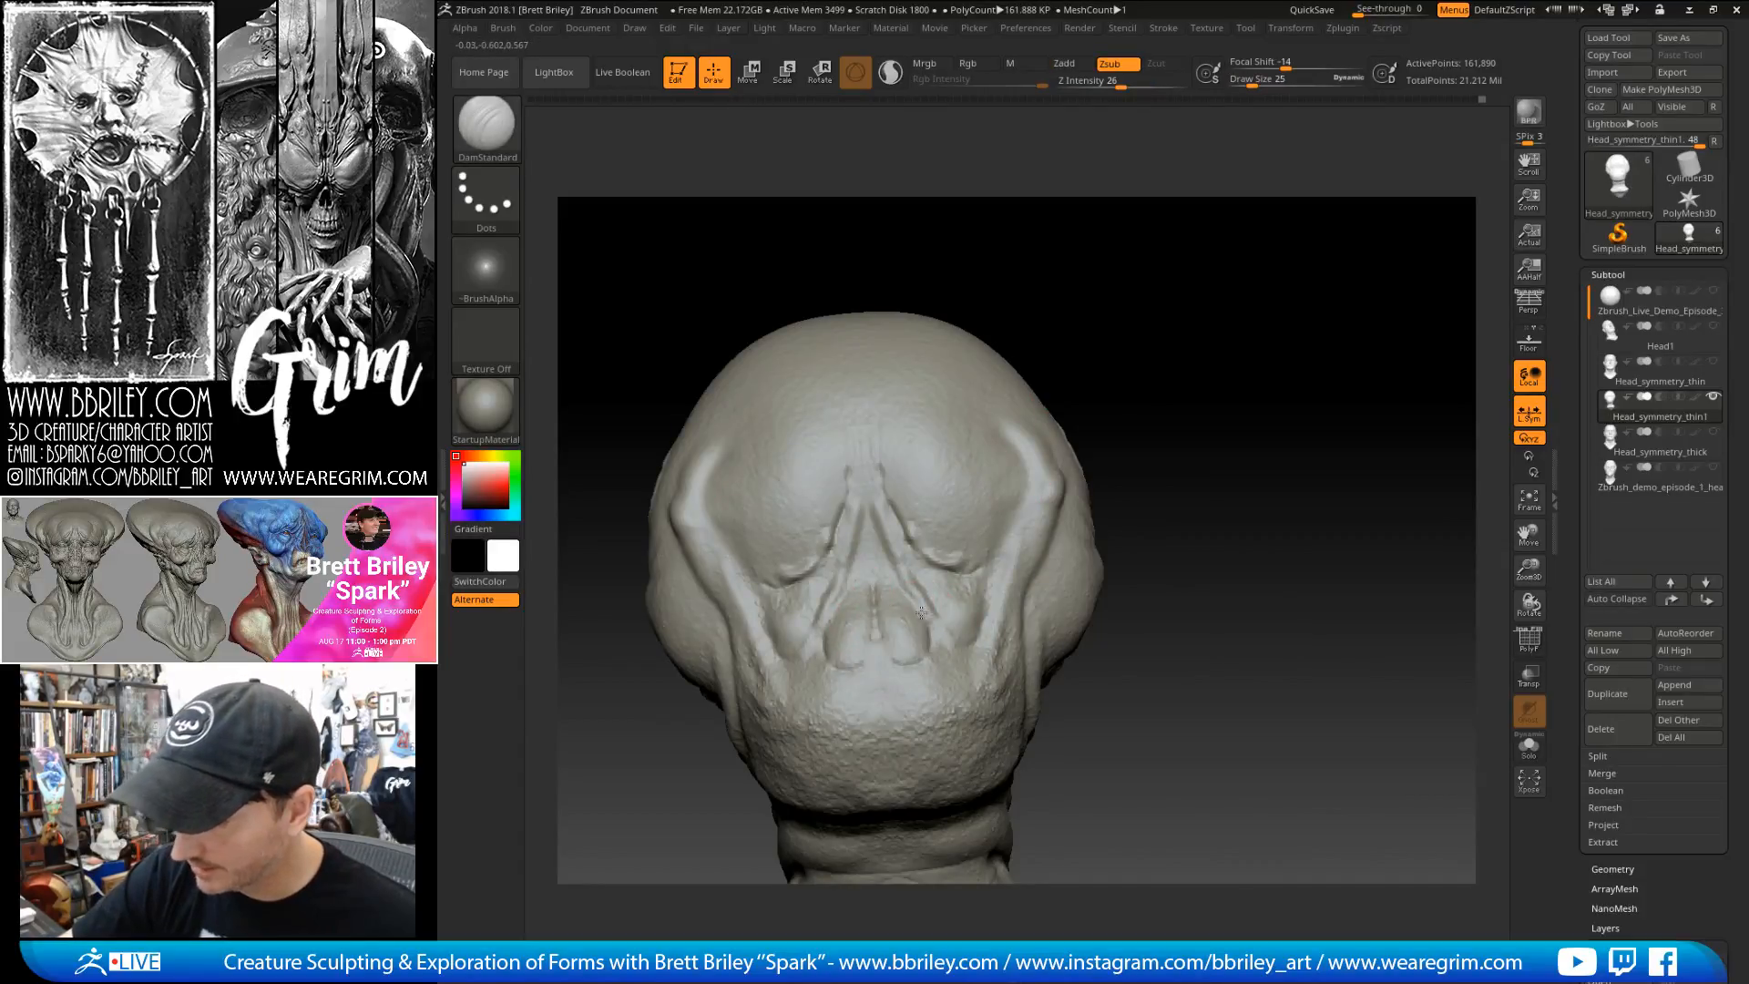
mouse_move(934, 606)
right_mouse_down()
mouse_move(1152, 344)
mouse_move(1221, 296)
right_mouse_up()
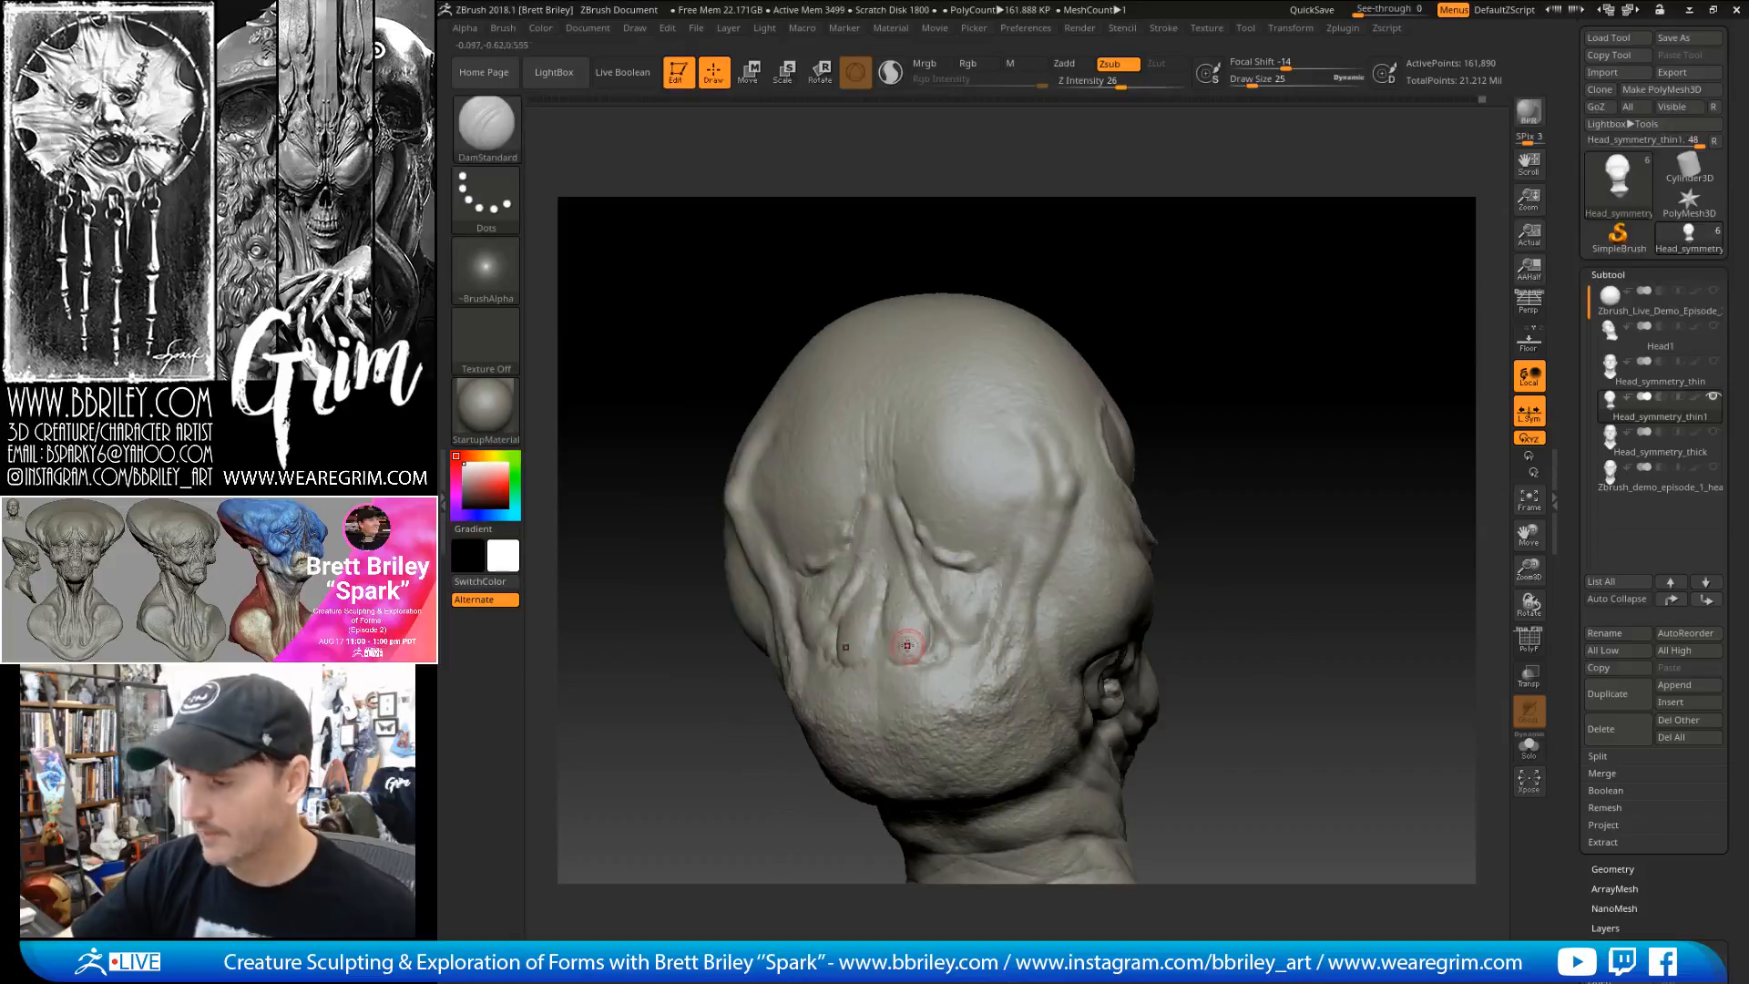
- Raise thin ridges around the lower rear skull folds and along their centre line with the Standard brush at draw size 10
key("b")
key("s")
key("t")
mouse_move(890, 671)
left_mouse_down()
mouse_move(929, 685)
mouse_move(954, 656)
left_mouse_up()
right_click_drag(1170, 427, 1119, 430)
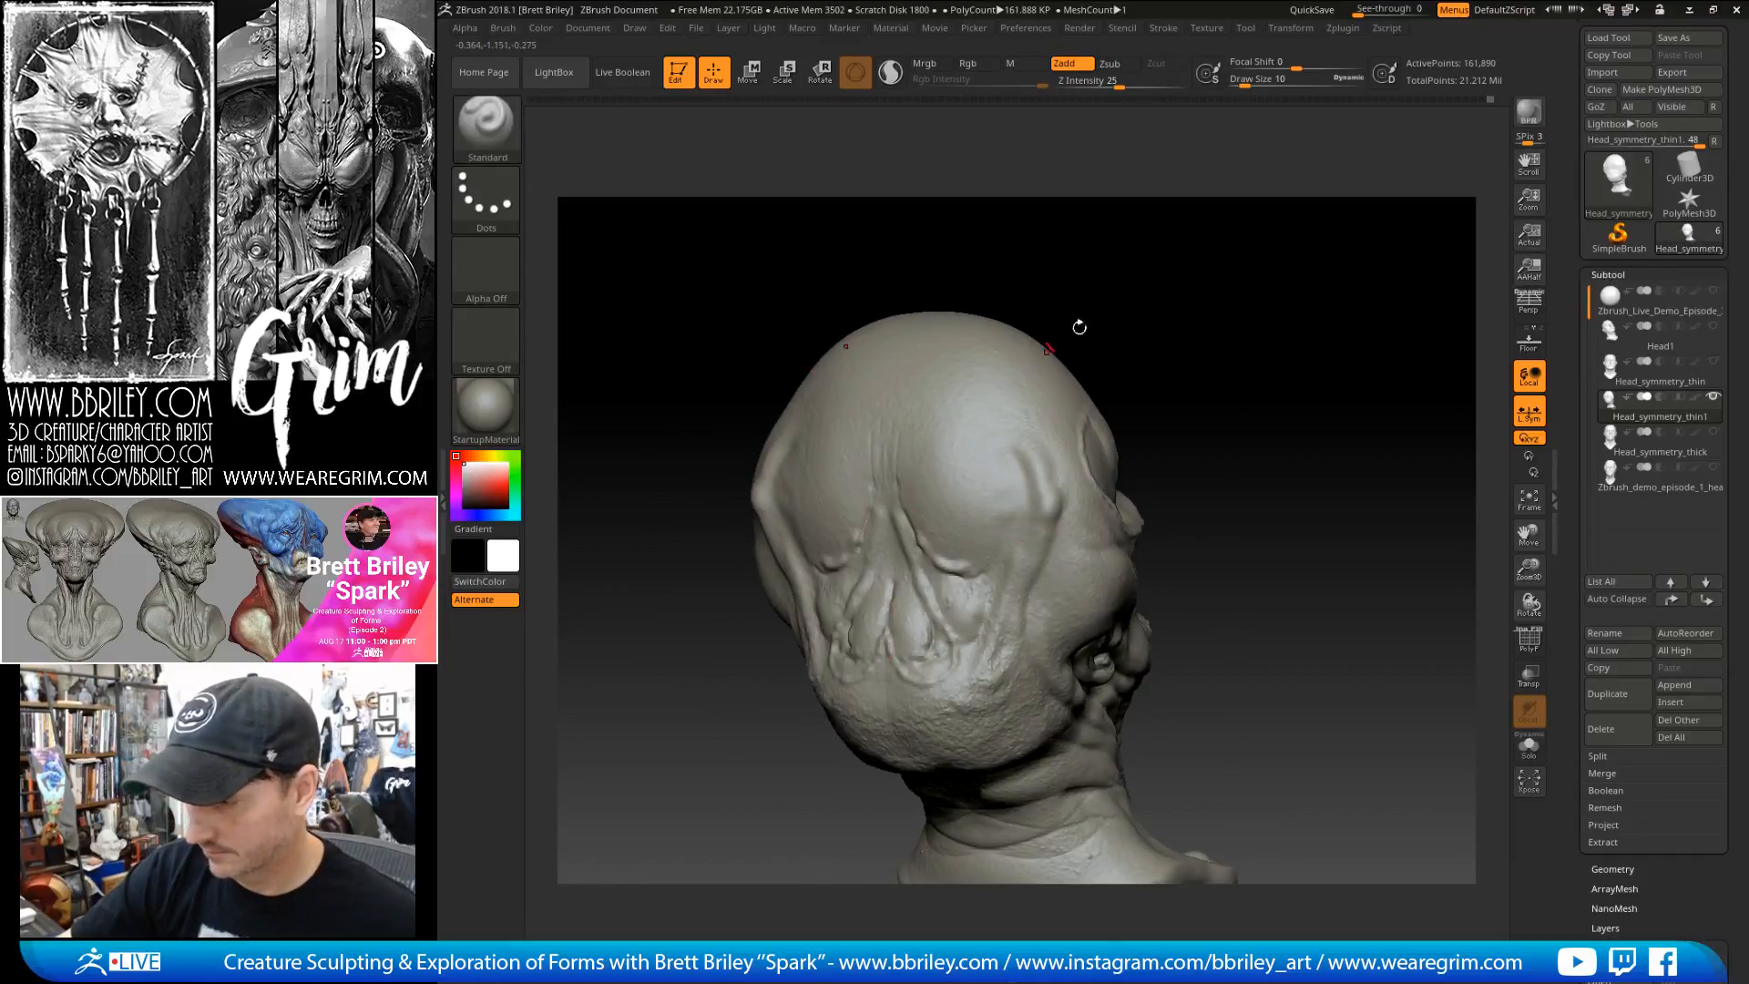
right_click_drag(1015, 378, 882, 628, "shift")
left_click_drag(882, 650, 883, 565)
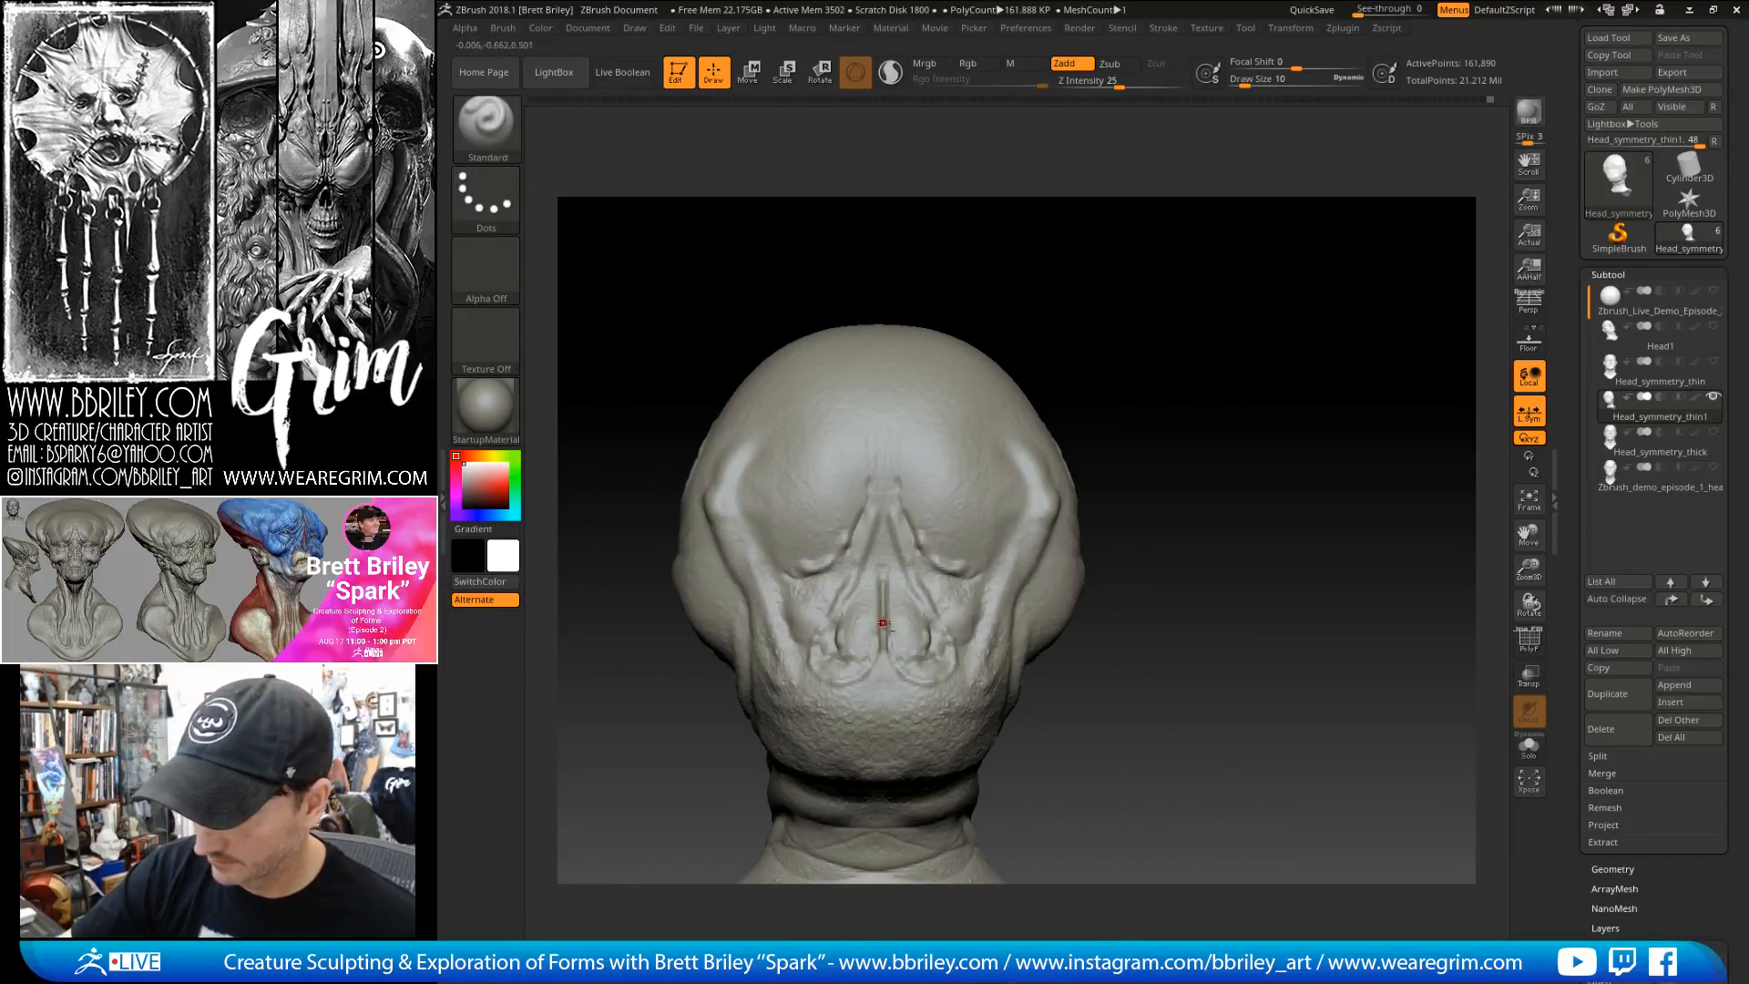
- Smooth down the centre-line ridge and folds on the back of the skull at a lower subdivision level, using Smooth at draw size 18
key("shift+d")
key("shift+d")
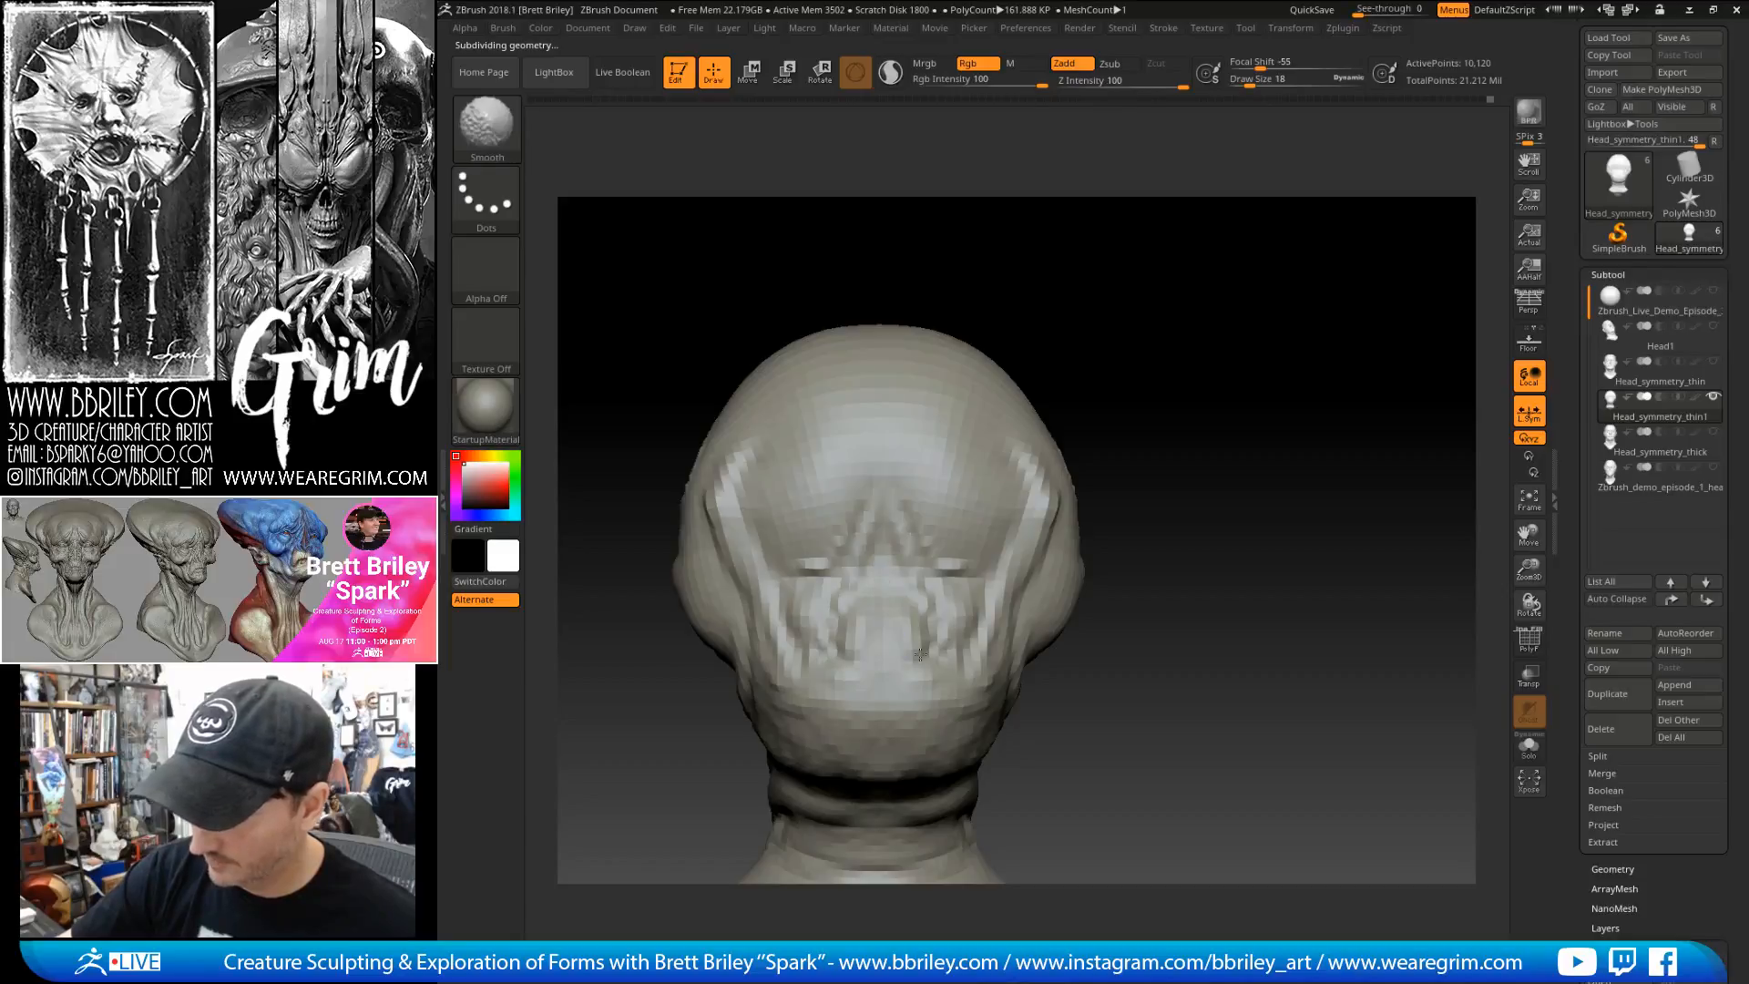
key("d")
key("d")
left_click_drag(893, 636, 901, 440, "shift")
- Refine the paired creases on the back of the skull with the Standard brush at draw sizes 18 and 9, then smooth them
right_click_drag(957, 524, 973, 554)
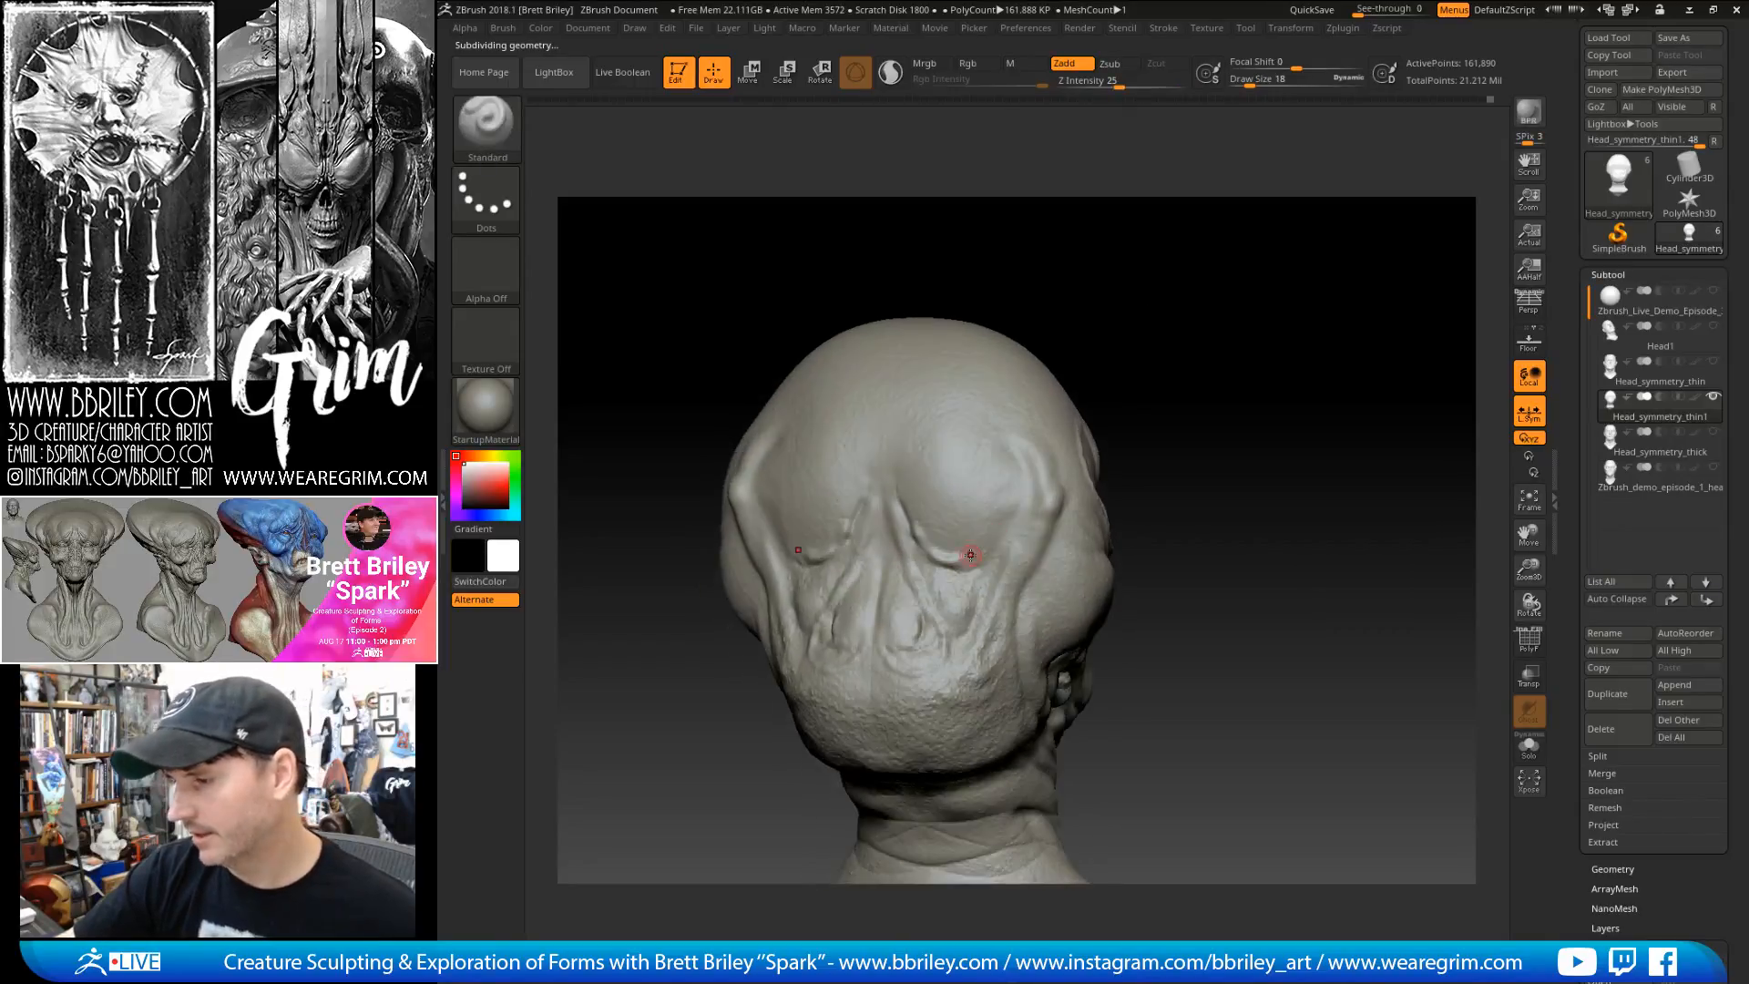
key("bracketleft")
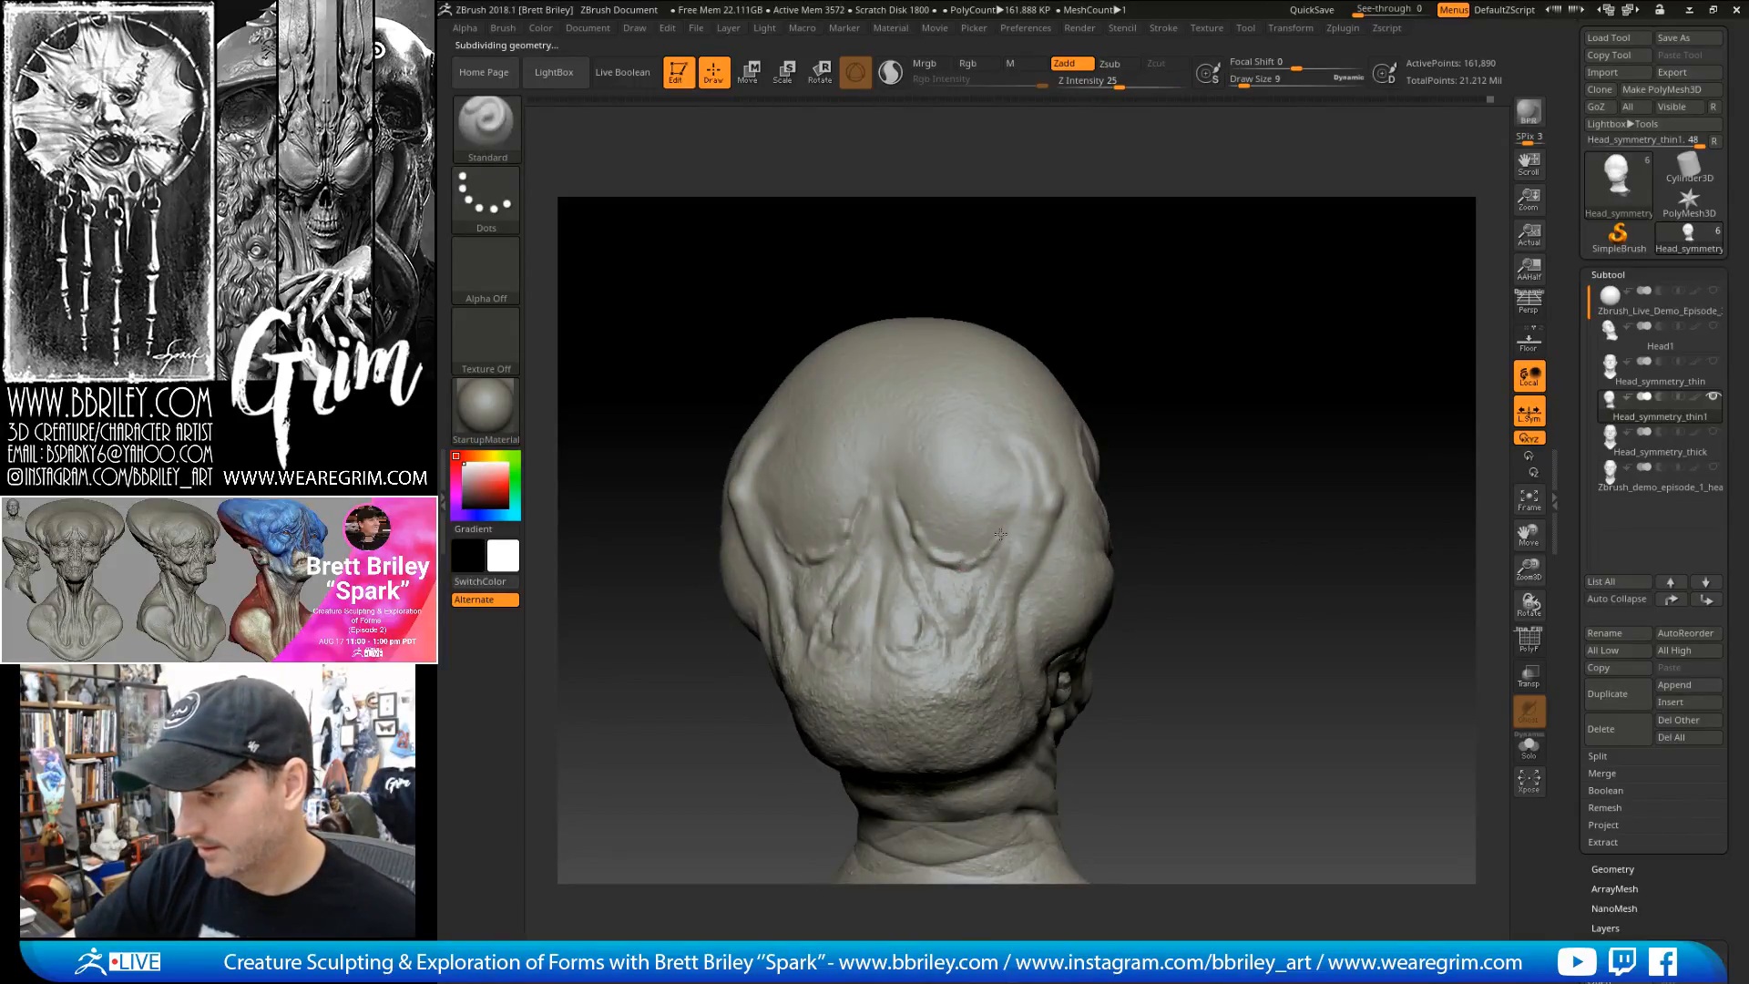
key("shift")
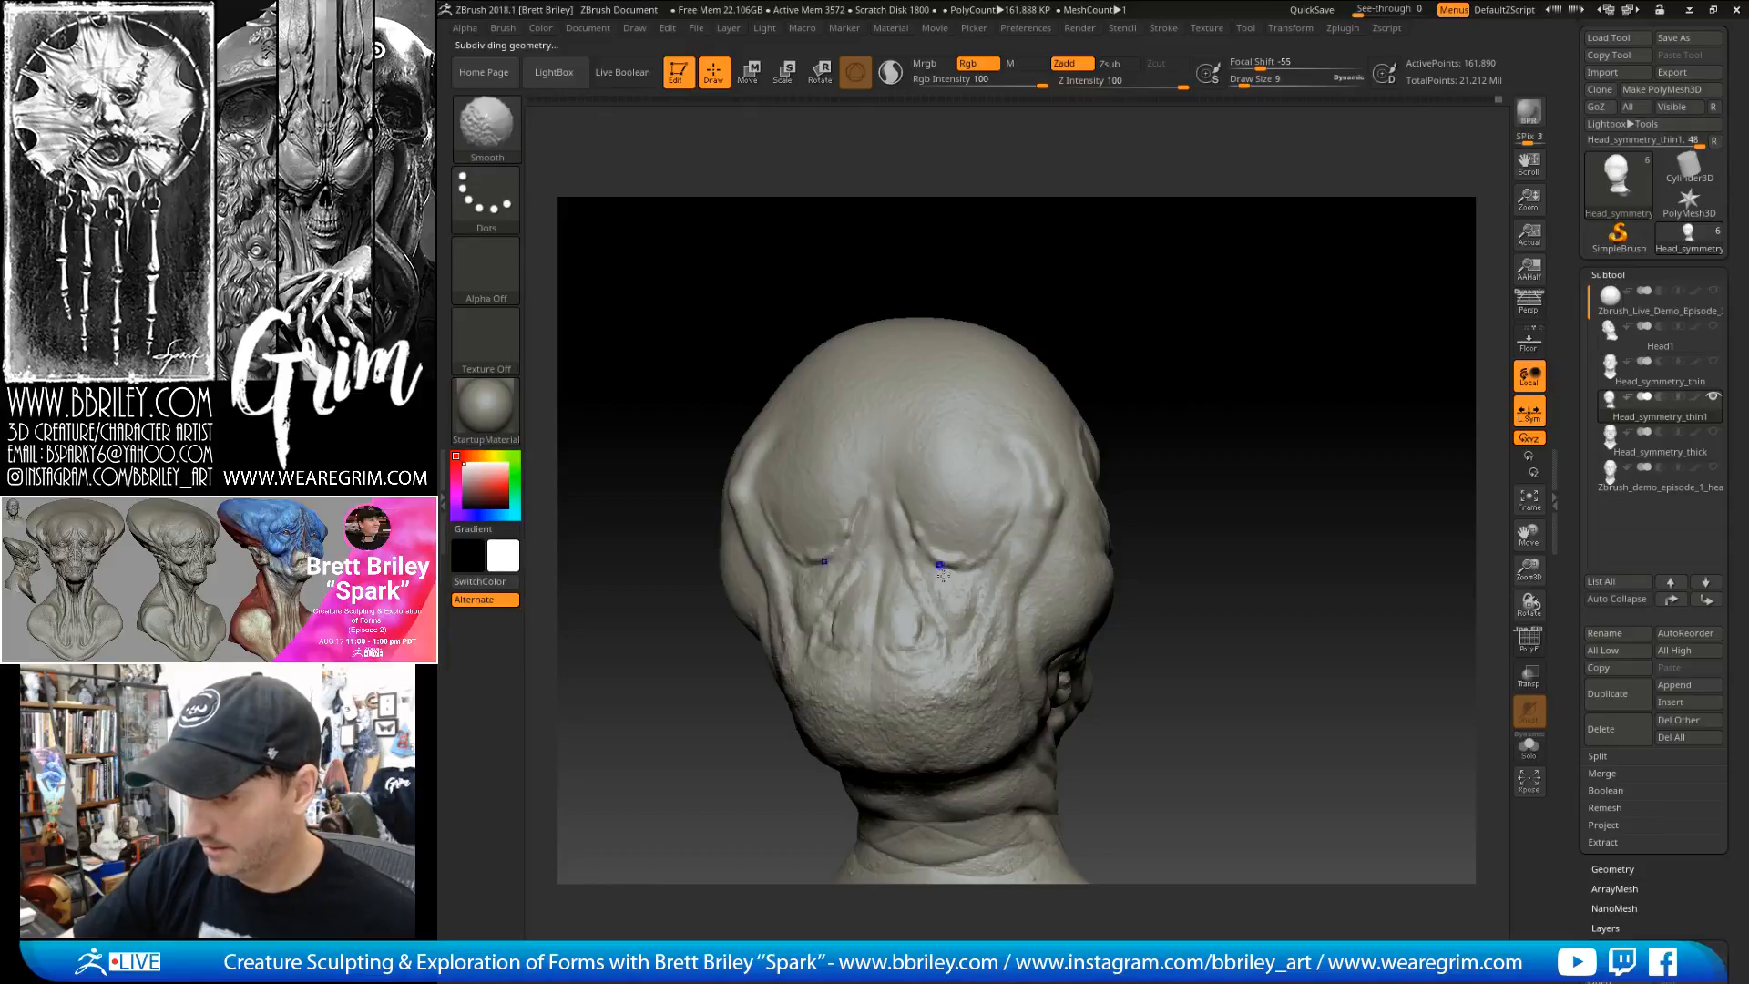
- Reshape the lower back of the skull and the nape with the Move brush, up to draw size 83
mouse_move(1125, 341)
left_mouse_down()
mouse_move(1145, 304)
mouse_move(1167, 340)
mouse_move(1150, 335)
left_mouse_up()
key("b")
key("m")
key("v")
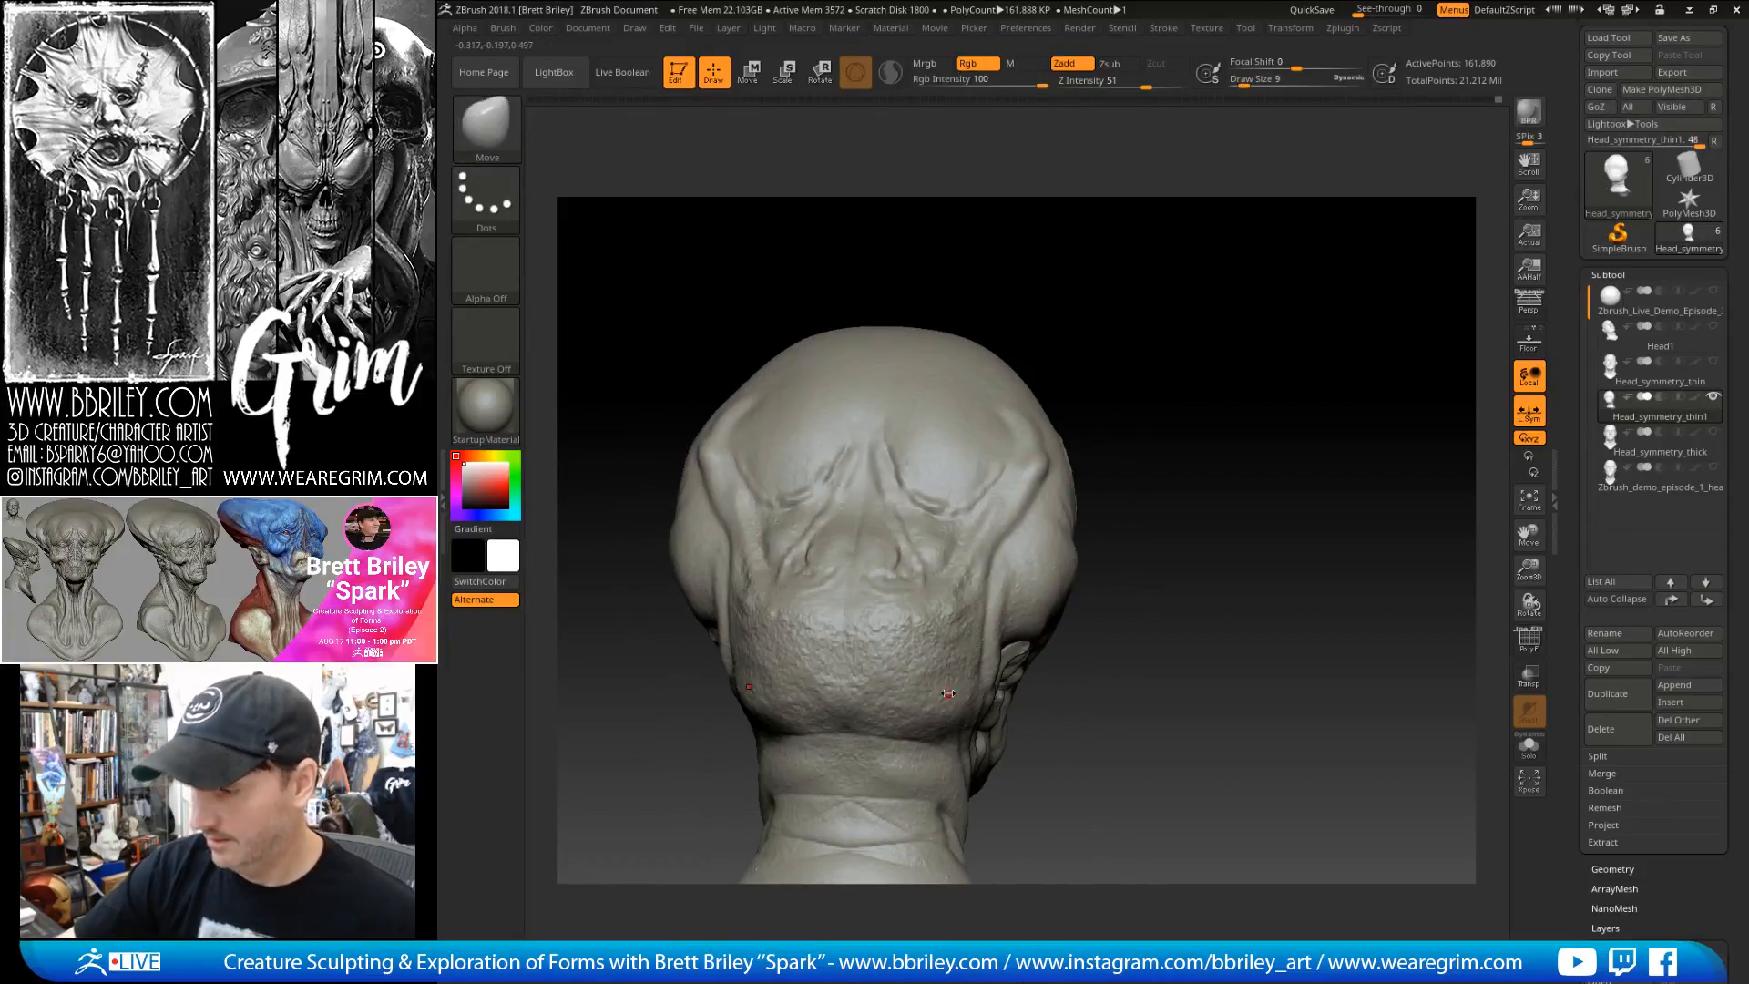
mouse_move(1129, 636)
left_mouse_down()
mouse_move(1161, 547)
mouse_move(1144, 583)
left_mouse_up()
key("s")
left_click(947, 661)
left_click_drag(1148, 647, 978, 685)
key("s")
left_click(968, 717)
mouse_move(1256, 532)
left_mouse_down("alt")
mouse_move(1225, 444)
mouse_move(966, 592)
left_mouse_up("alt")
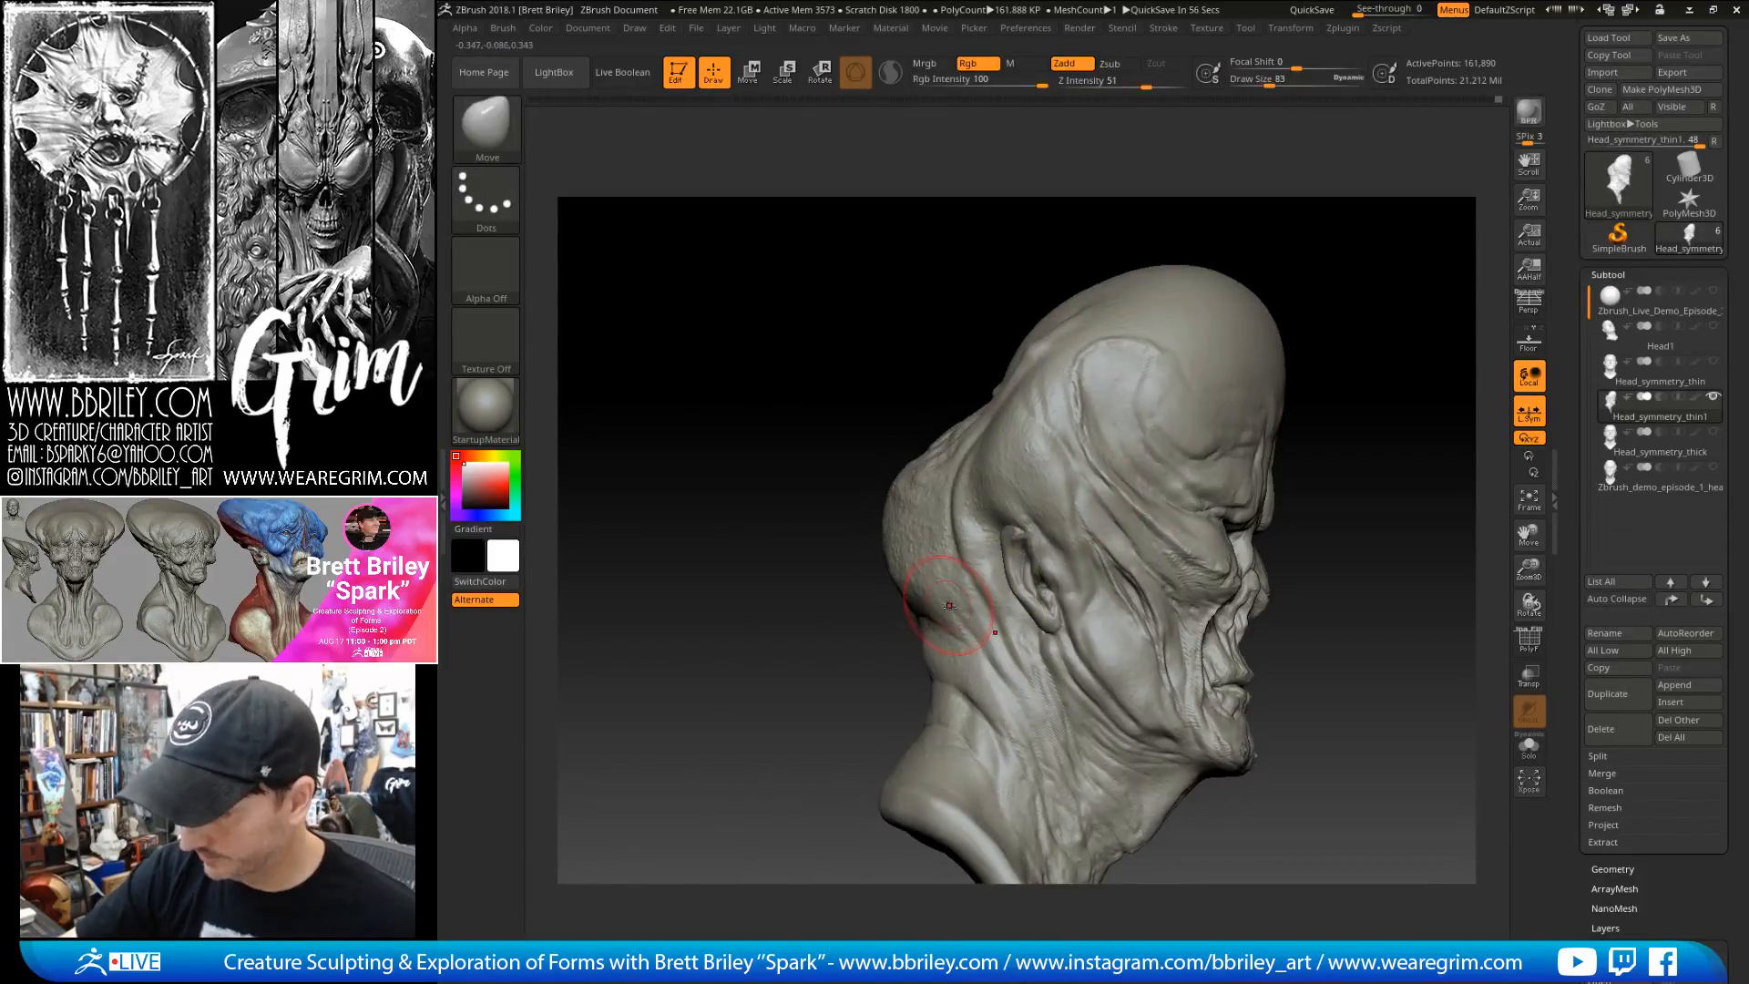
- Carve creases down the side of the neck behind the ear with DamStandard at draw size 32
key("b")
key("d")
key("s")
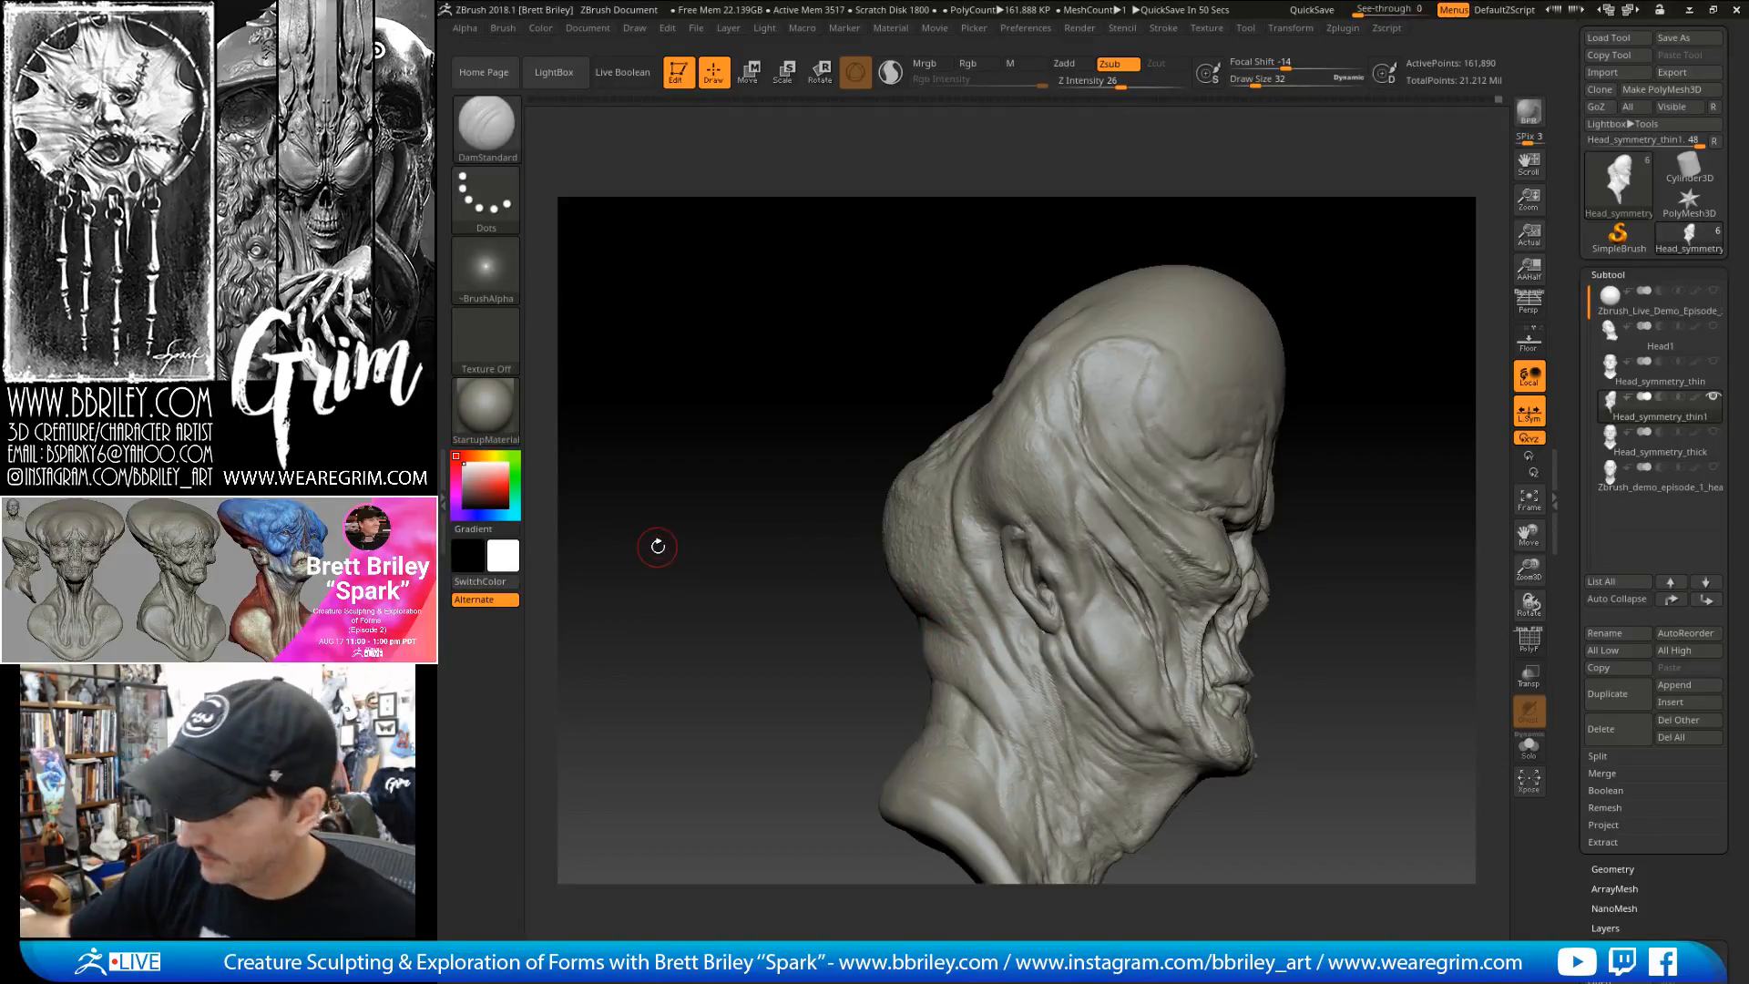
key("bracketleft")
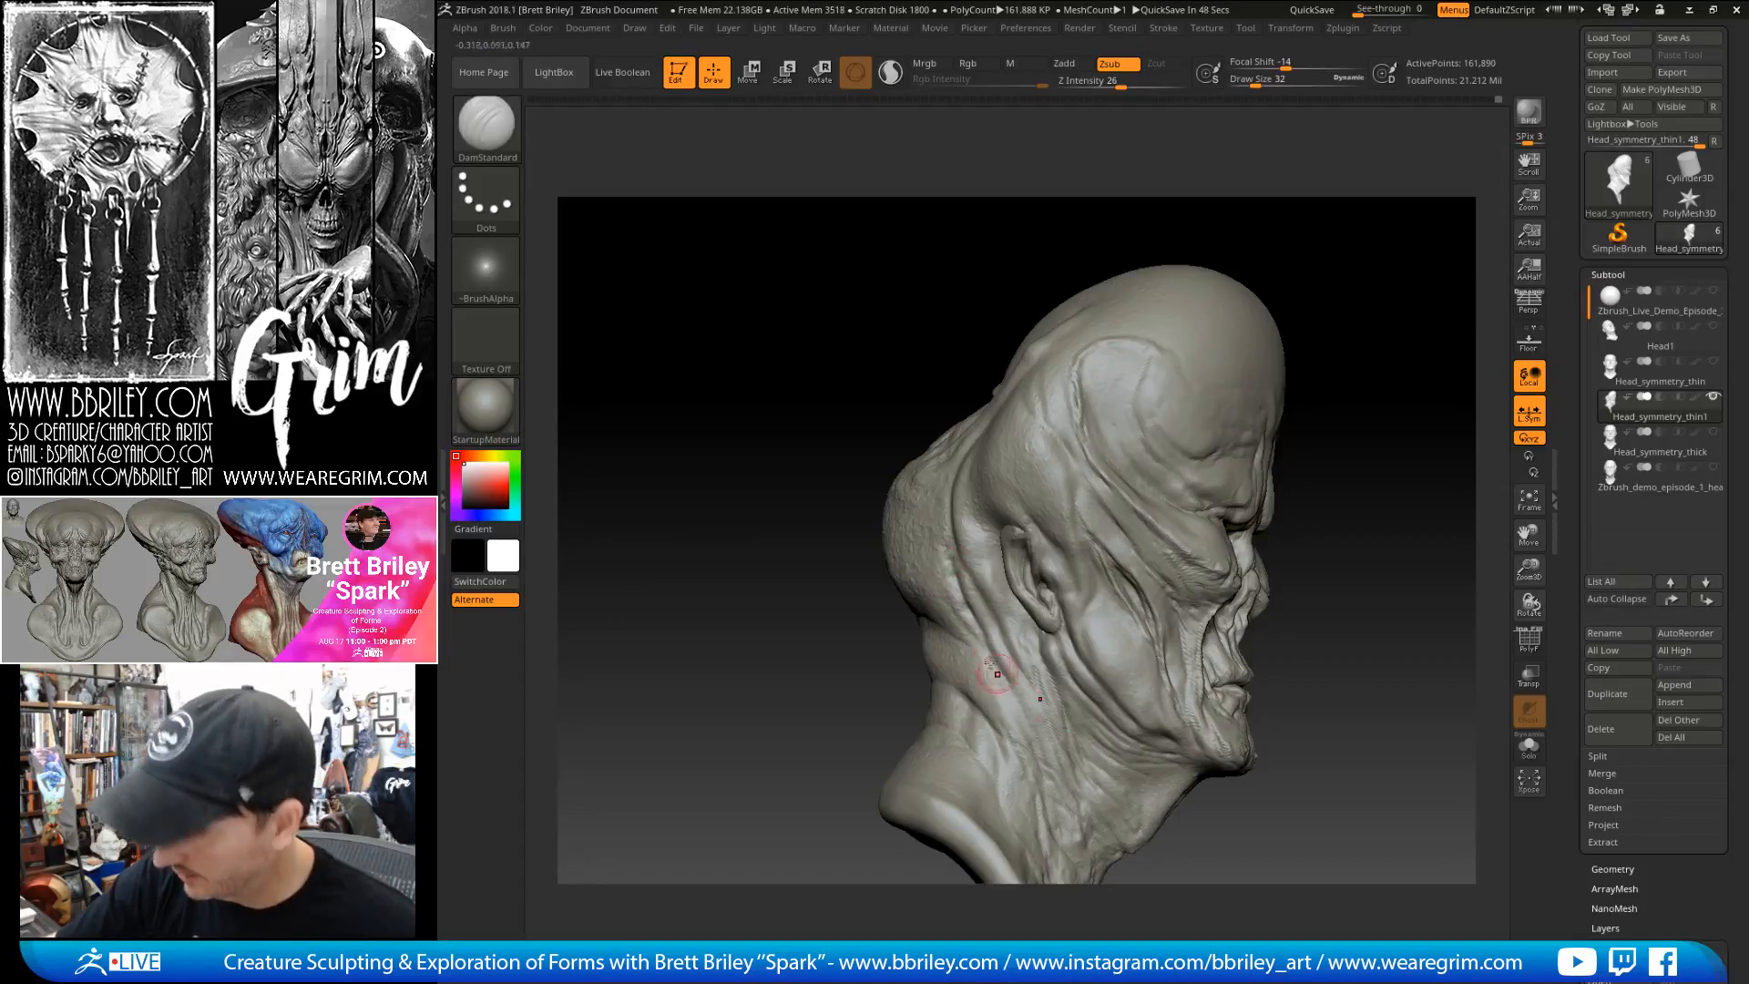
- Adjust the neck contours below the jaw from the front with the Move brush at draw sizes 65 and 102
mouse_move(1288, 566)
left_mouse_down()
mouse_move(1358, 469)
mouse_move(1331, 414)
mouse_move(1121, 507)
left_mouse_up()
key("bracketleft")
key("bracketleft")
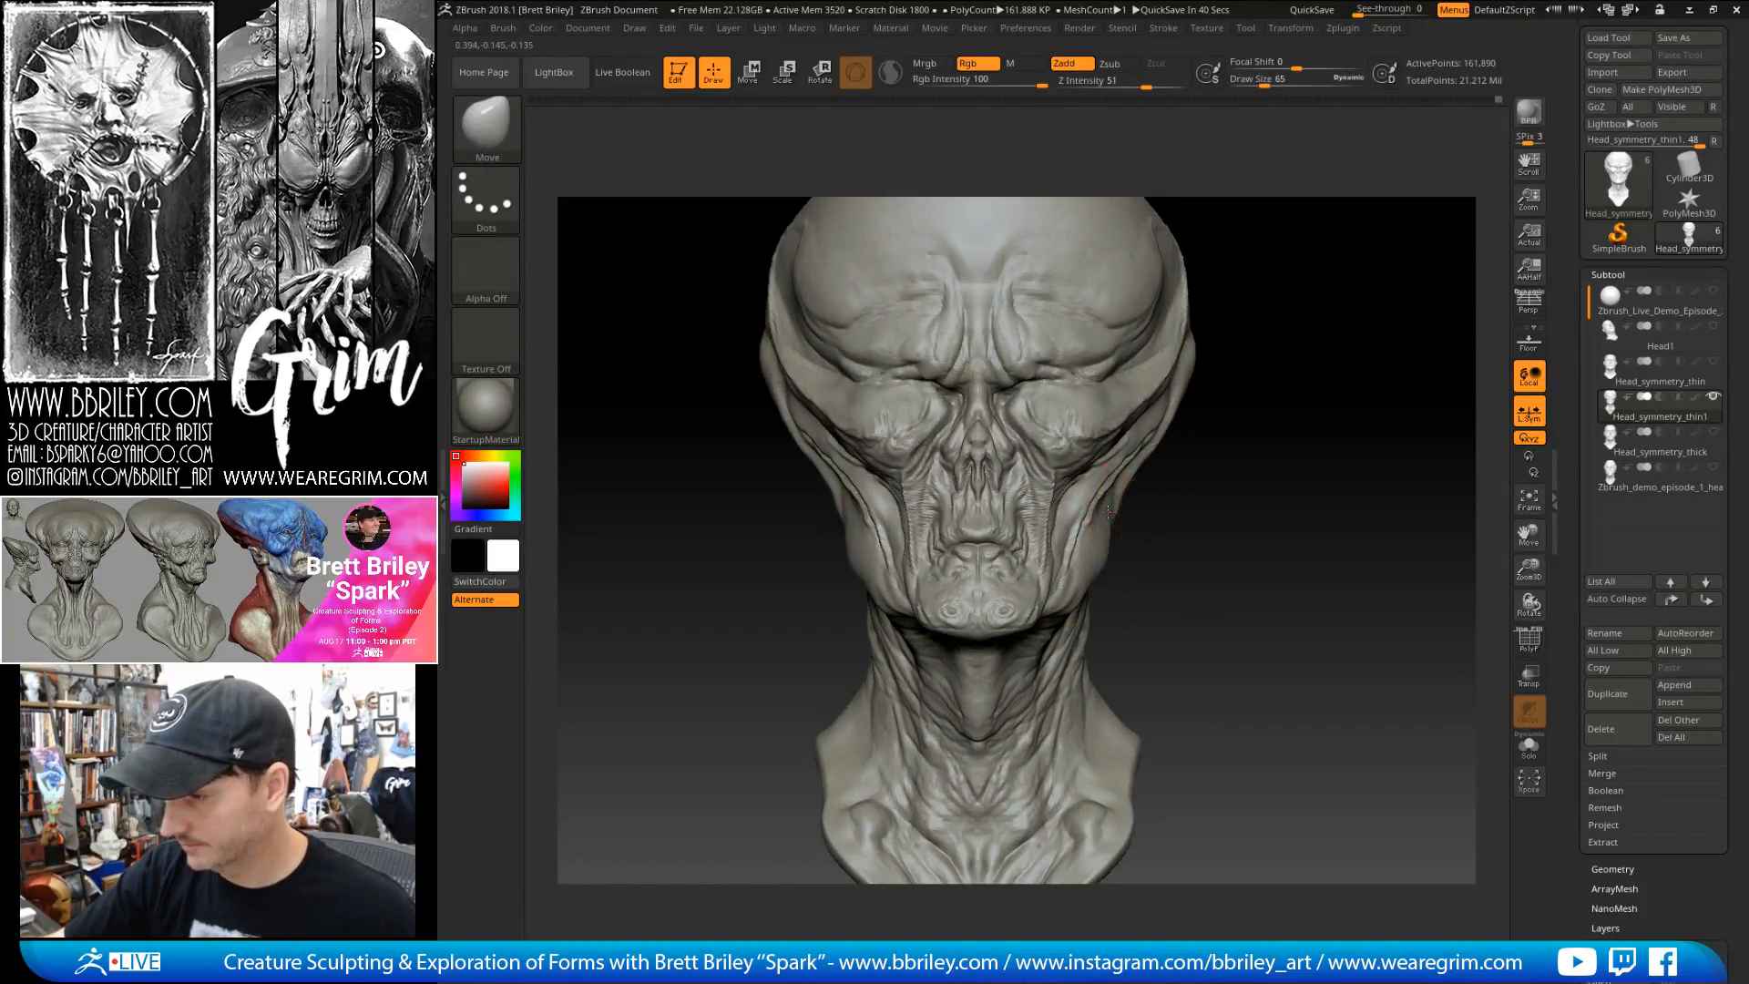
key("s")
left_click_drag(1088, 652, 1107, 652)
key("s")
mouse_move(1062, 711)
left_mouse_down()
mouse_move(1070, 800)
mouse_move(1066, 743)
left_mouse_up()
left_click_drag(1075, 674, 1070, 738)
mouse_move(1176, 642)
left_mouse_down()
mouse_move(1184, 500)
mouse_move(1256, 474)
mouse_move(1195, 456)
mouse_move(1236, 373)
left_mouse_up()
- Raise the head's subdivision level and set up the Standard brush with the DragRect stroke and the Leathery Skin alpha
key("ctrl+d")
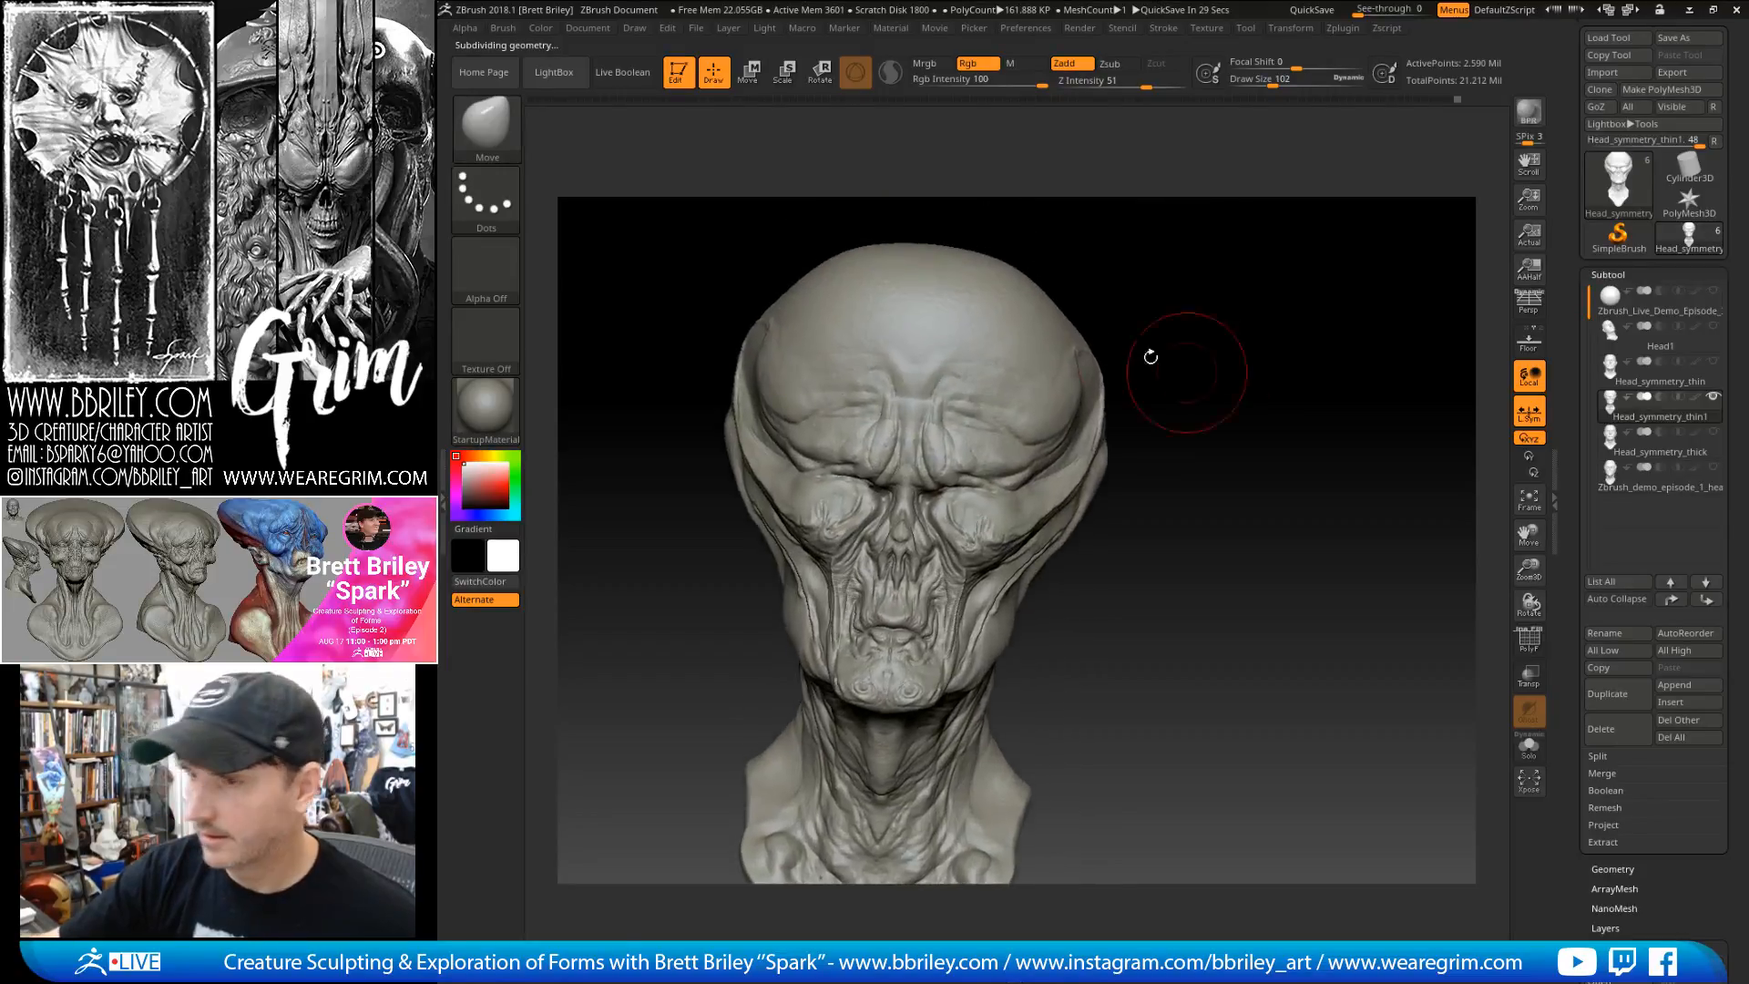
key("b")
key("s")
key("t")
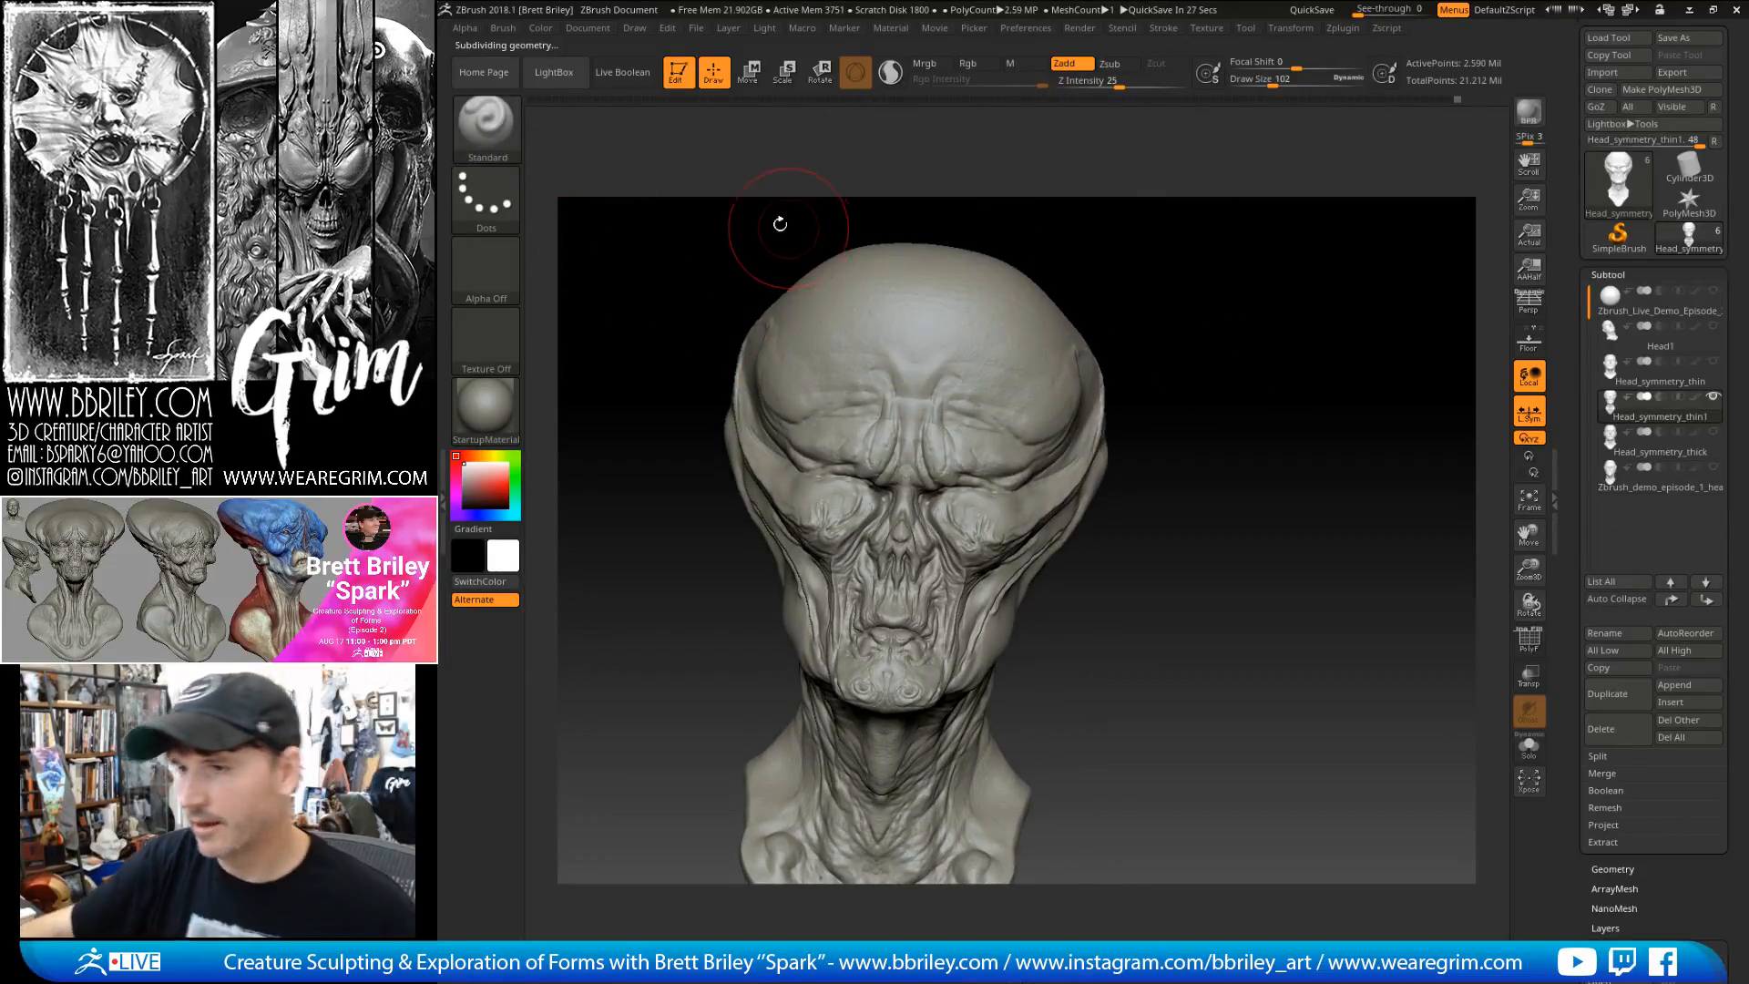
left_click(494, 195)
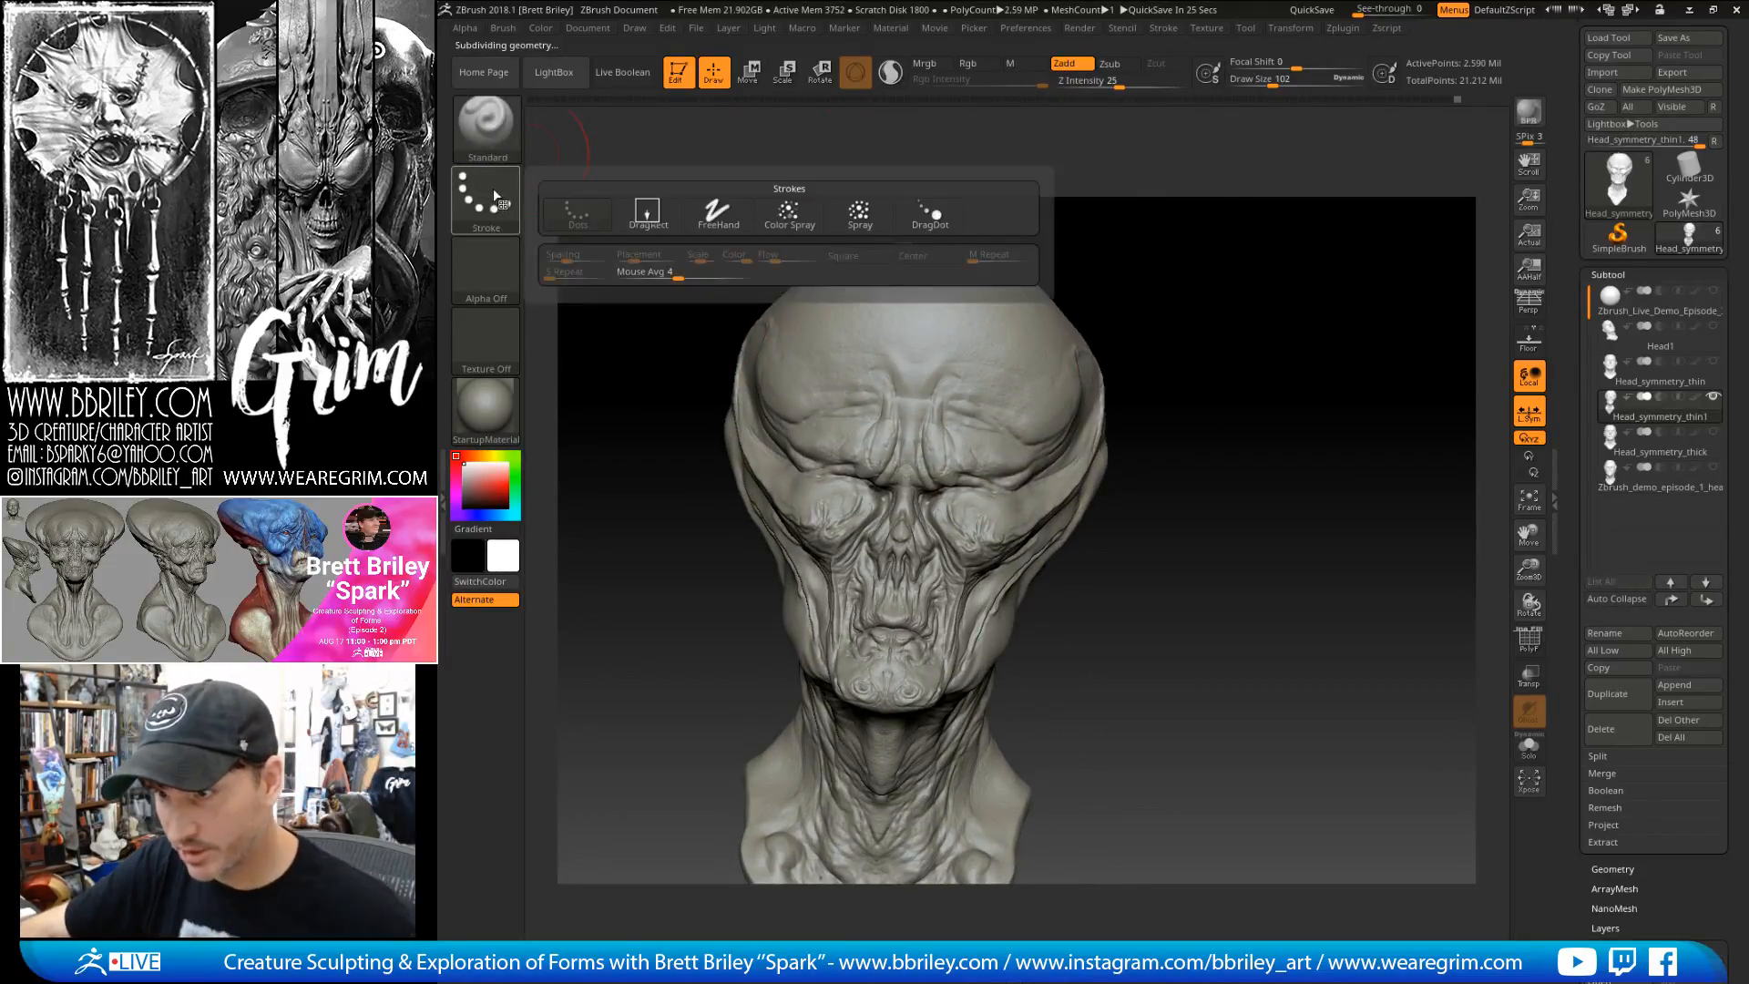
left_click(648, 215)
left_click(518, 284)
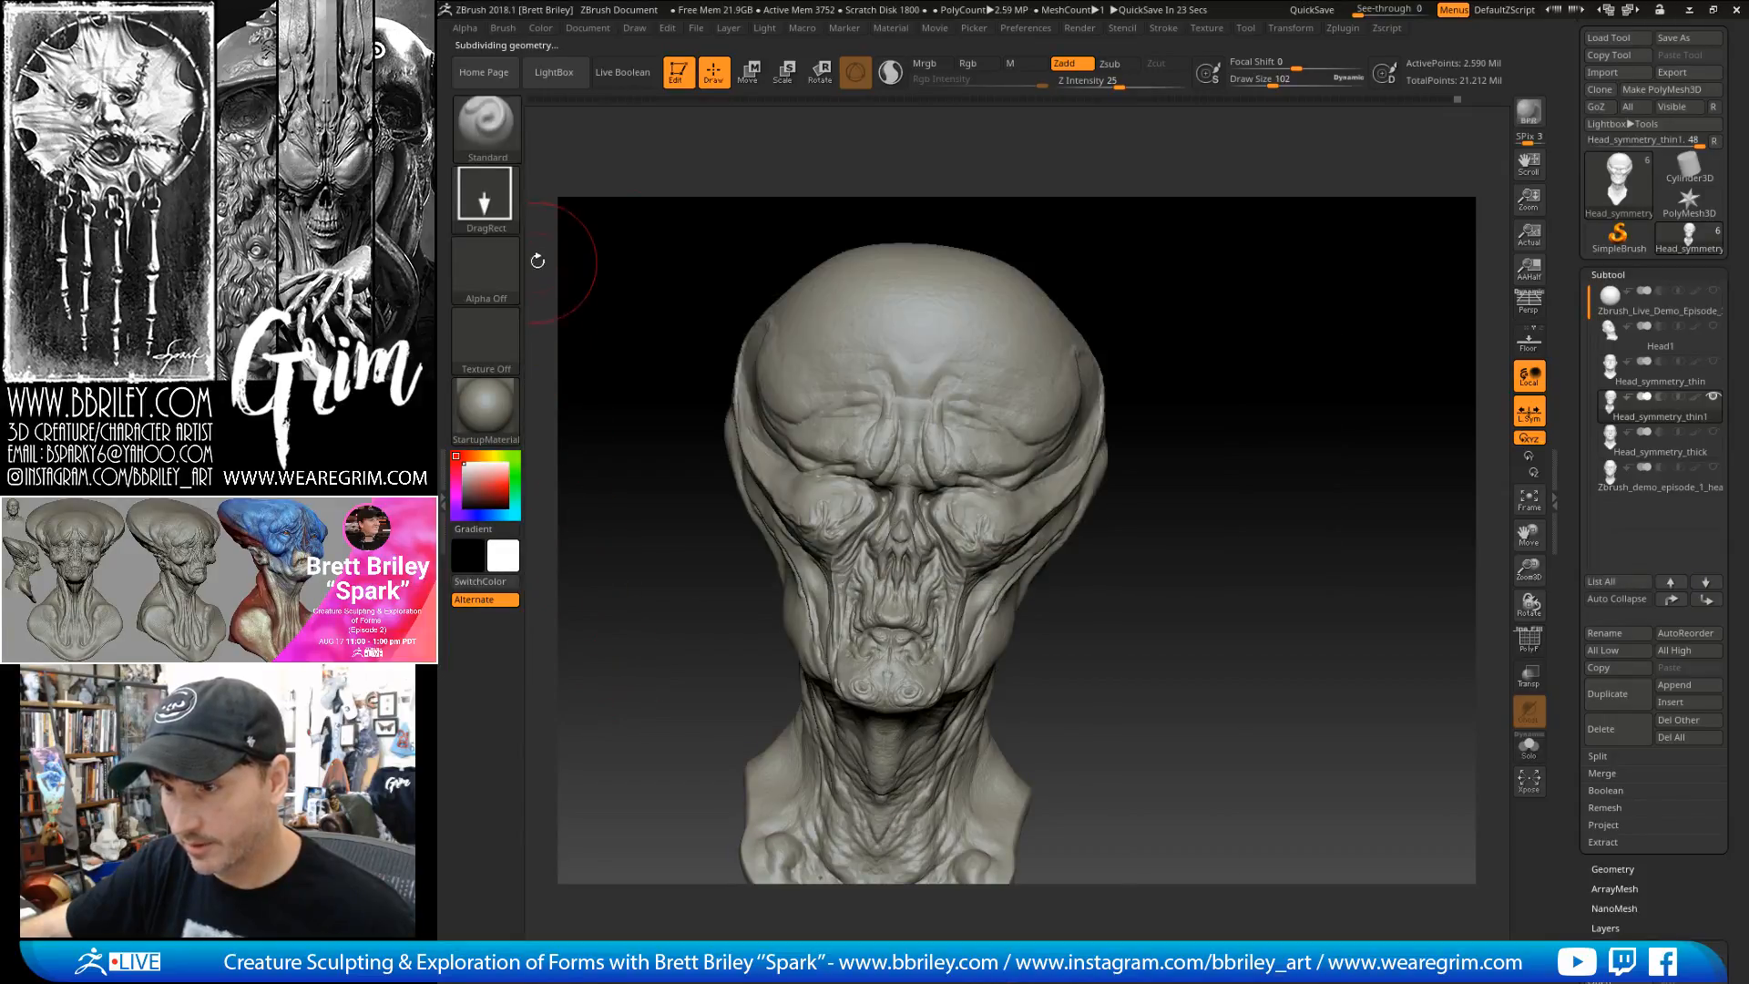
left_click(486, 271)
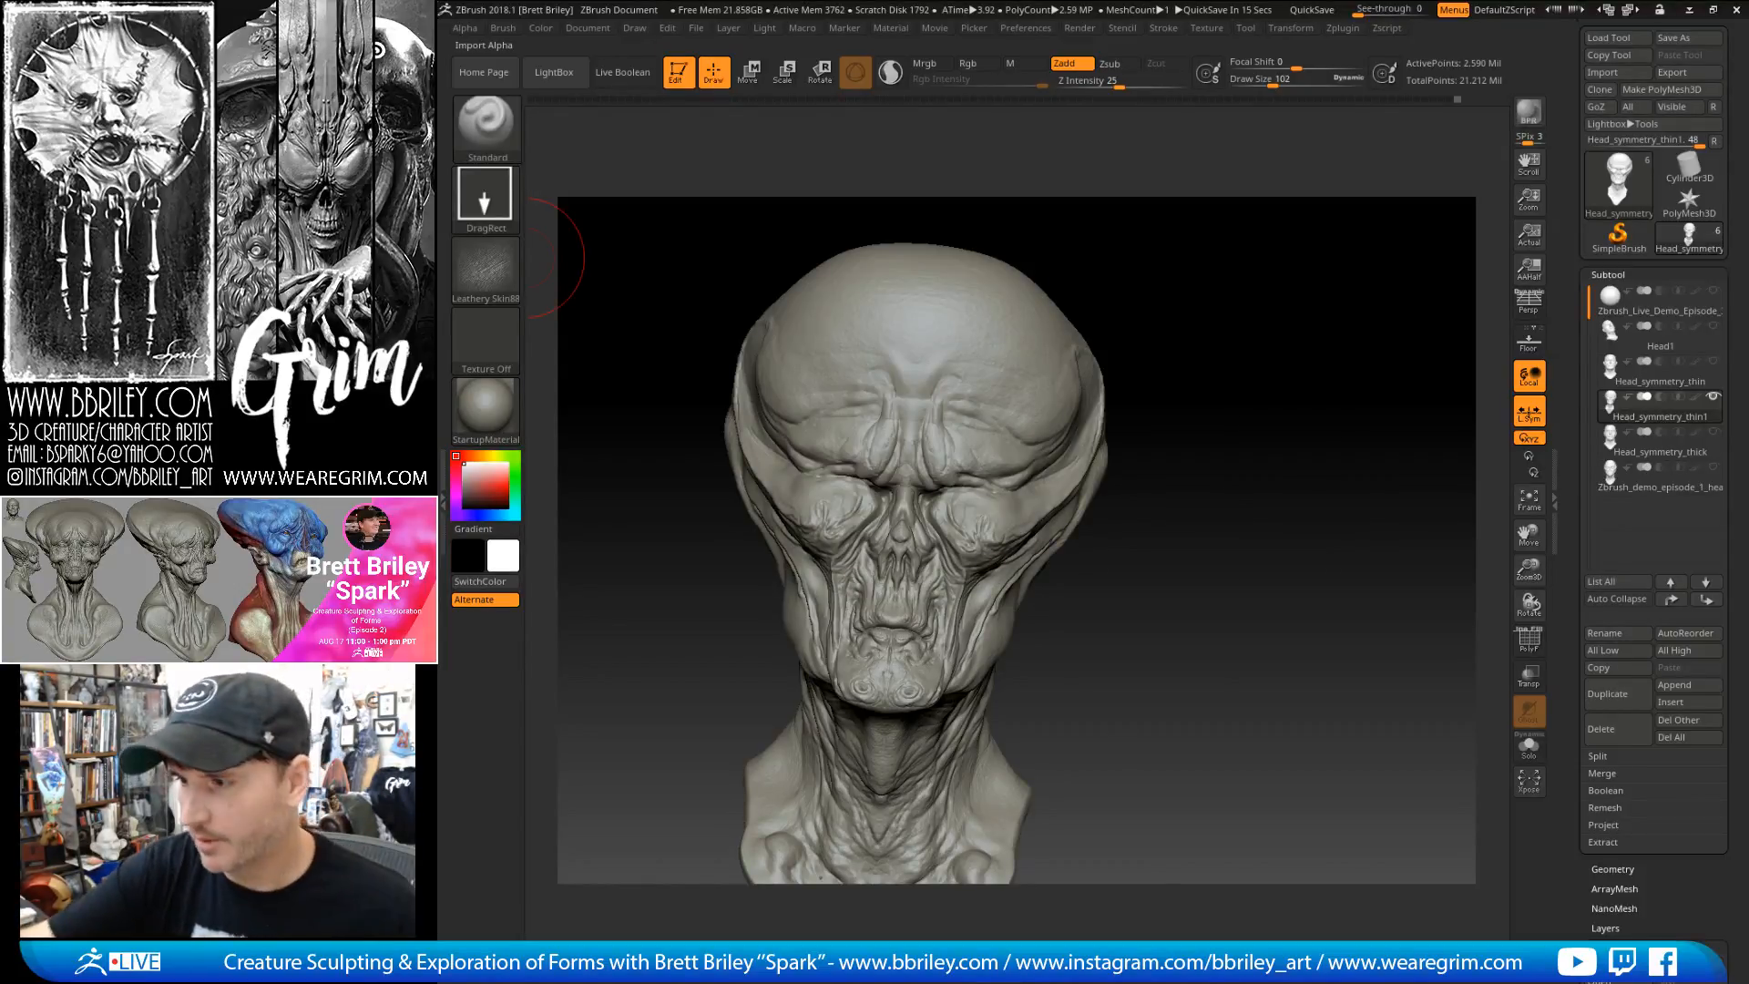
- Subdivide the head mesh one more level for fine skin detail
mouse_move(1046, 273)
right_mouse_down()
mouse_move(971, 353)
mouse_move(1258, 352)
right_mouse_up()
key("ctrl+d")
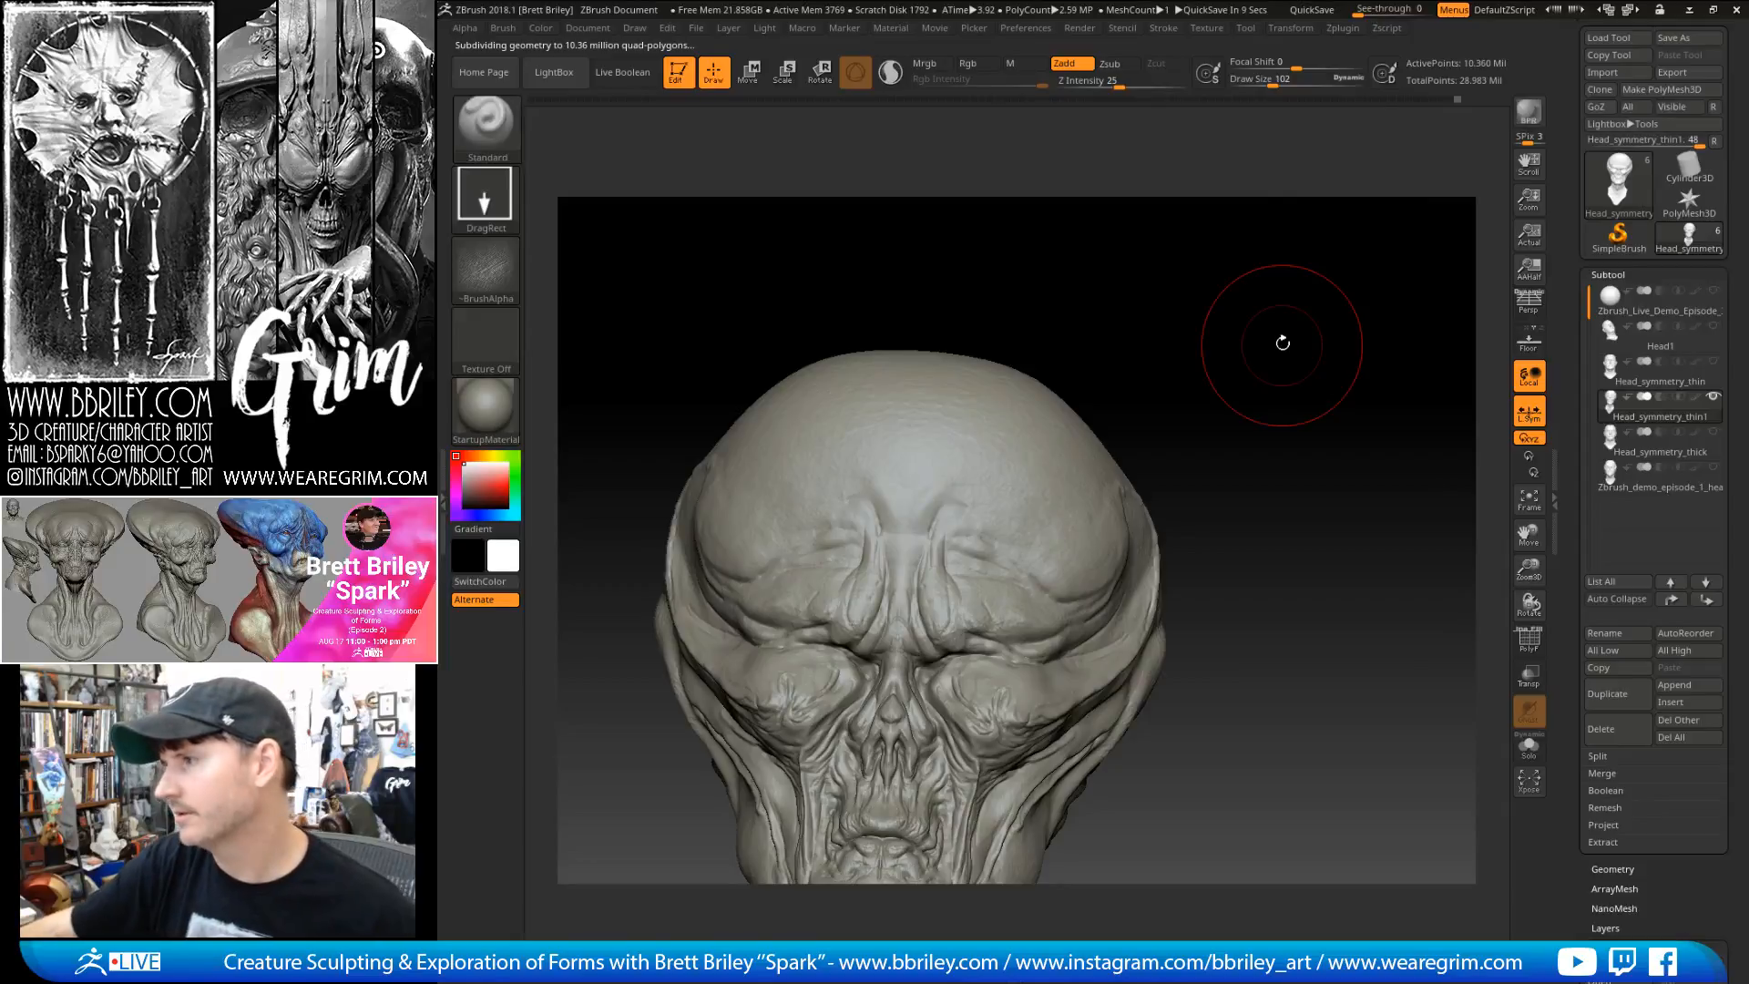
left_click(1247, 29)
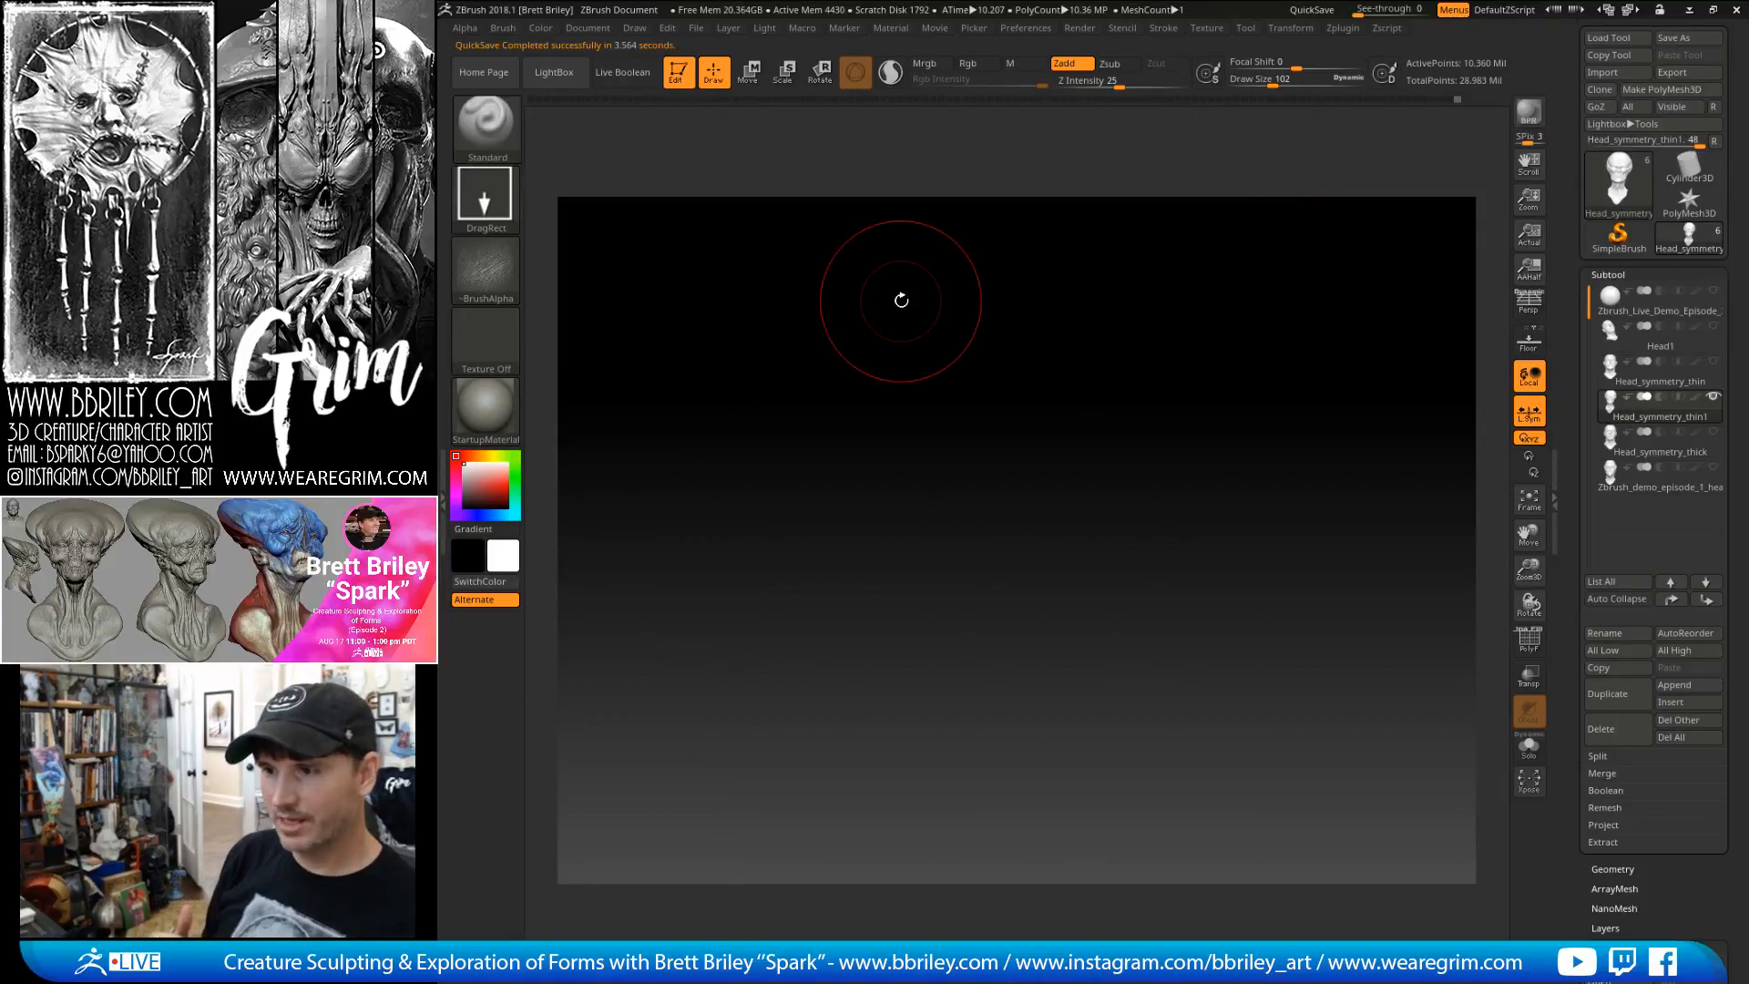
mouse_move(1304, 359)
left_mouse_down()
mouse_move(1324, 414)
mouse_move(1336, 355)
left_mouse_up()
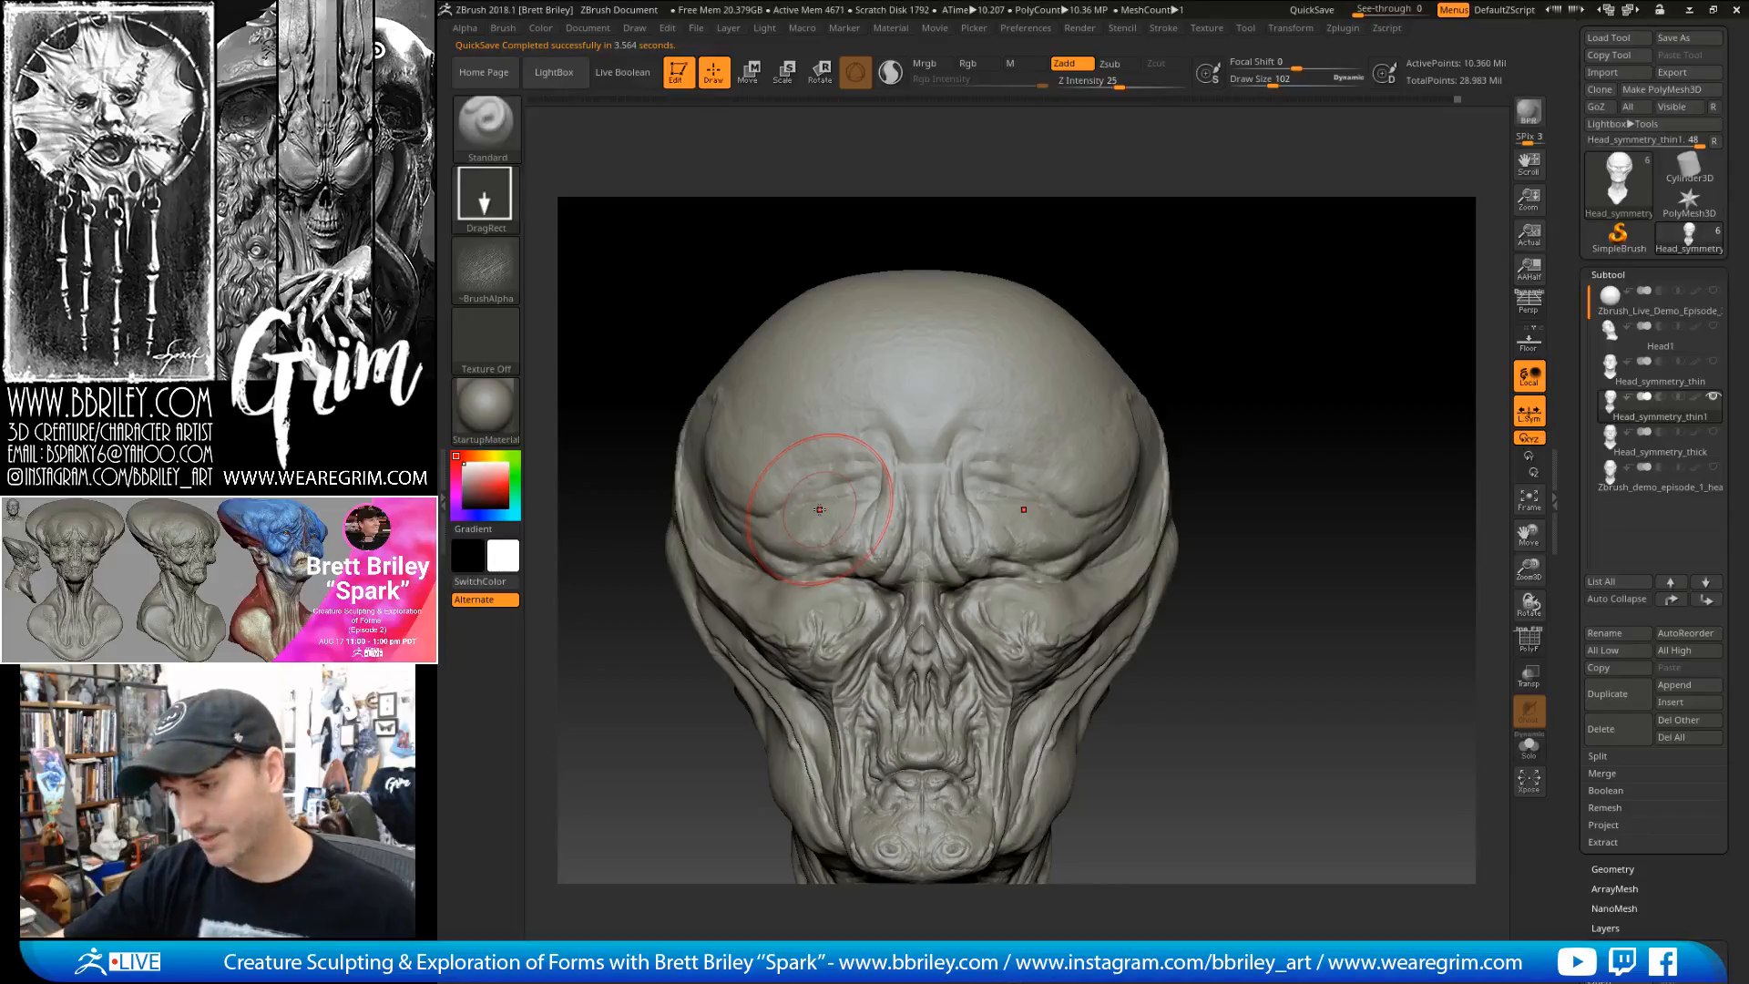
left_click_drag(1248, 381, 1093, 274)
- Place the transform gizmo on the lower face, stretch the bust vertically by a factor of about 1.04, and return to Draw mode
left_click(748, 72)
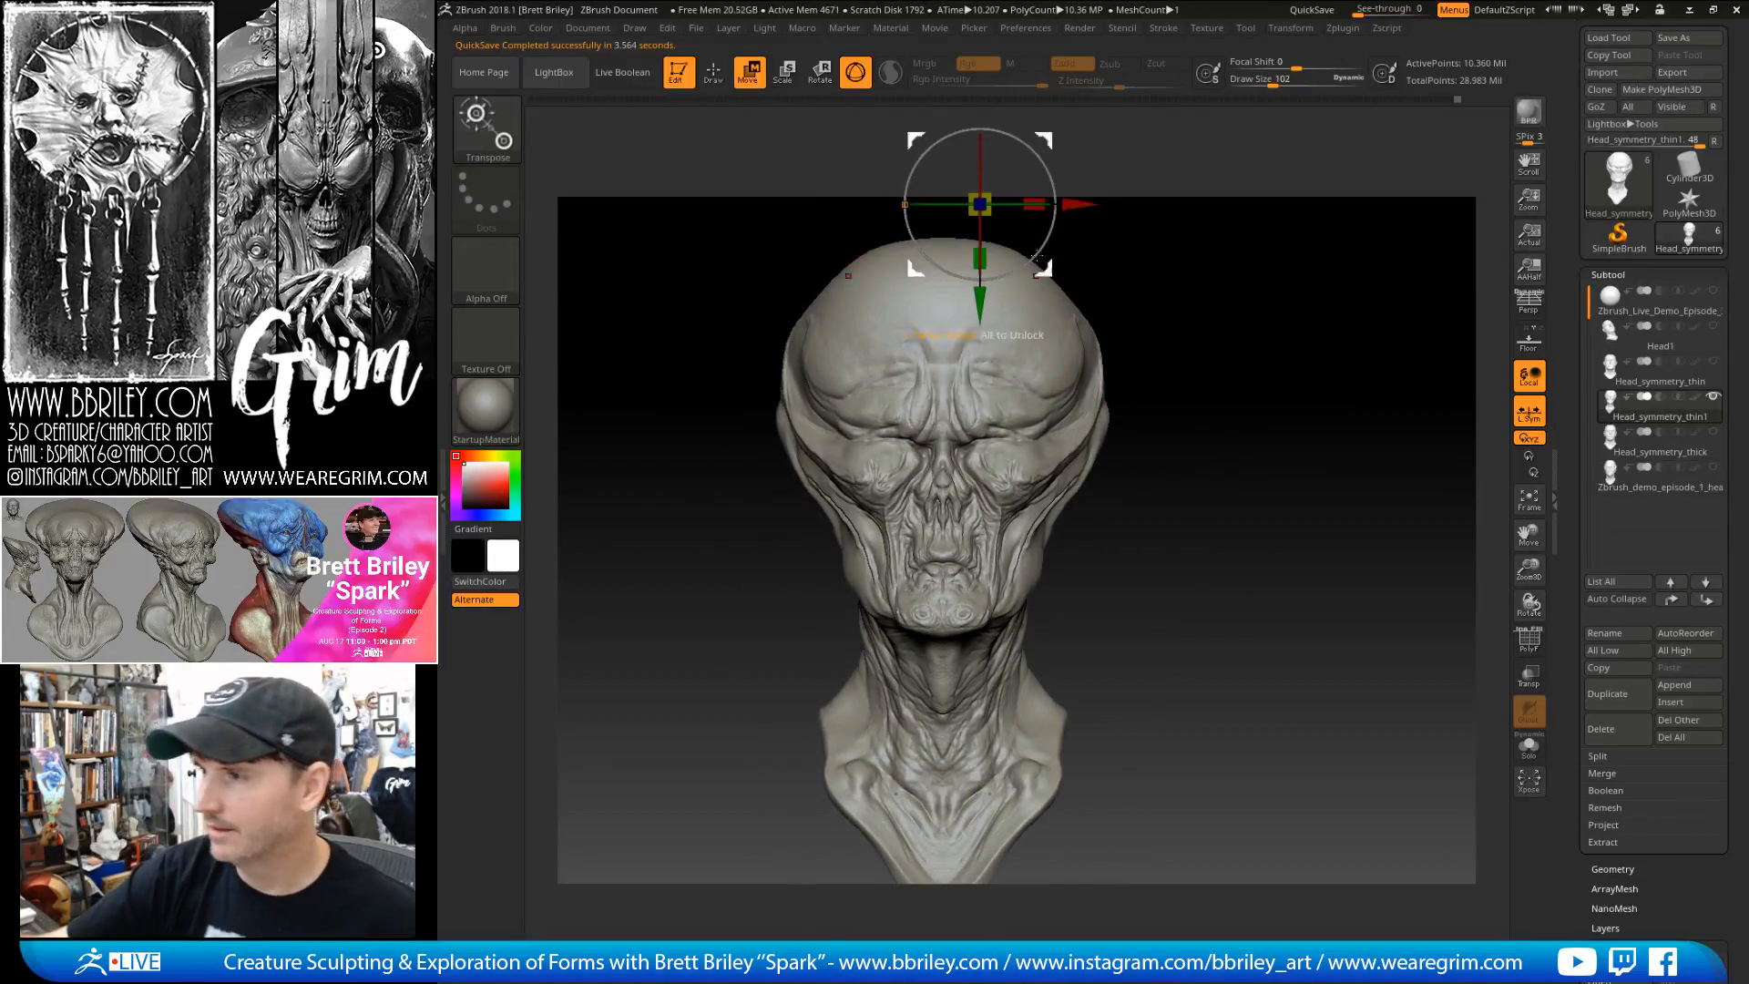
left_click_drag(1215, 328, 1229, 449, "alt")
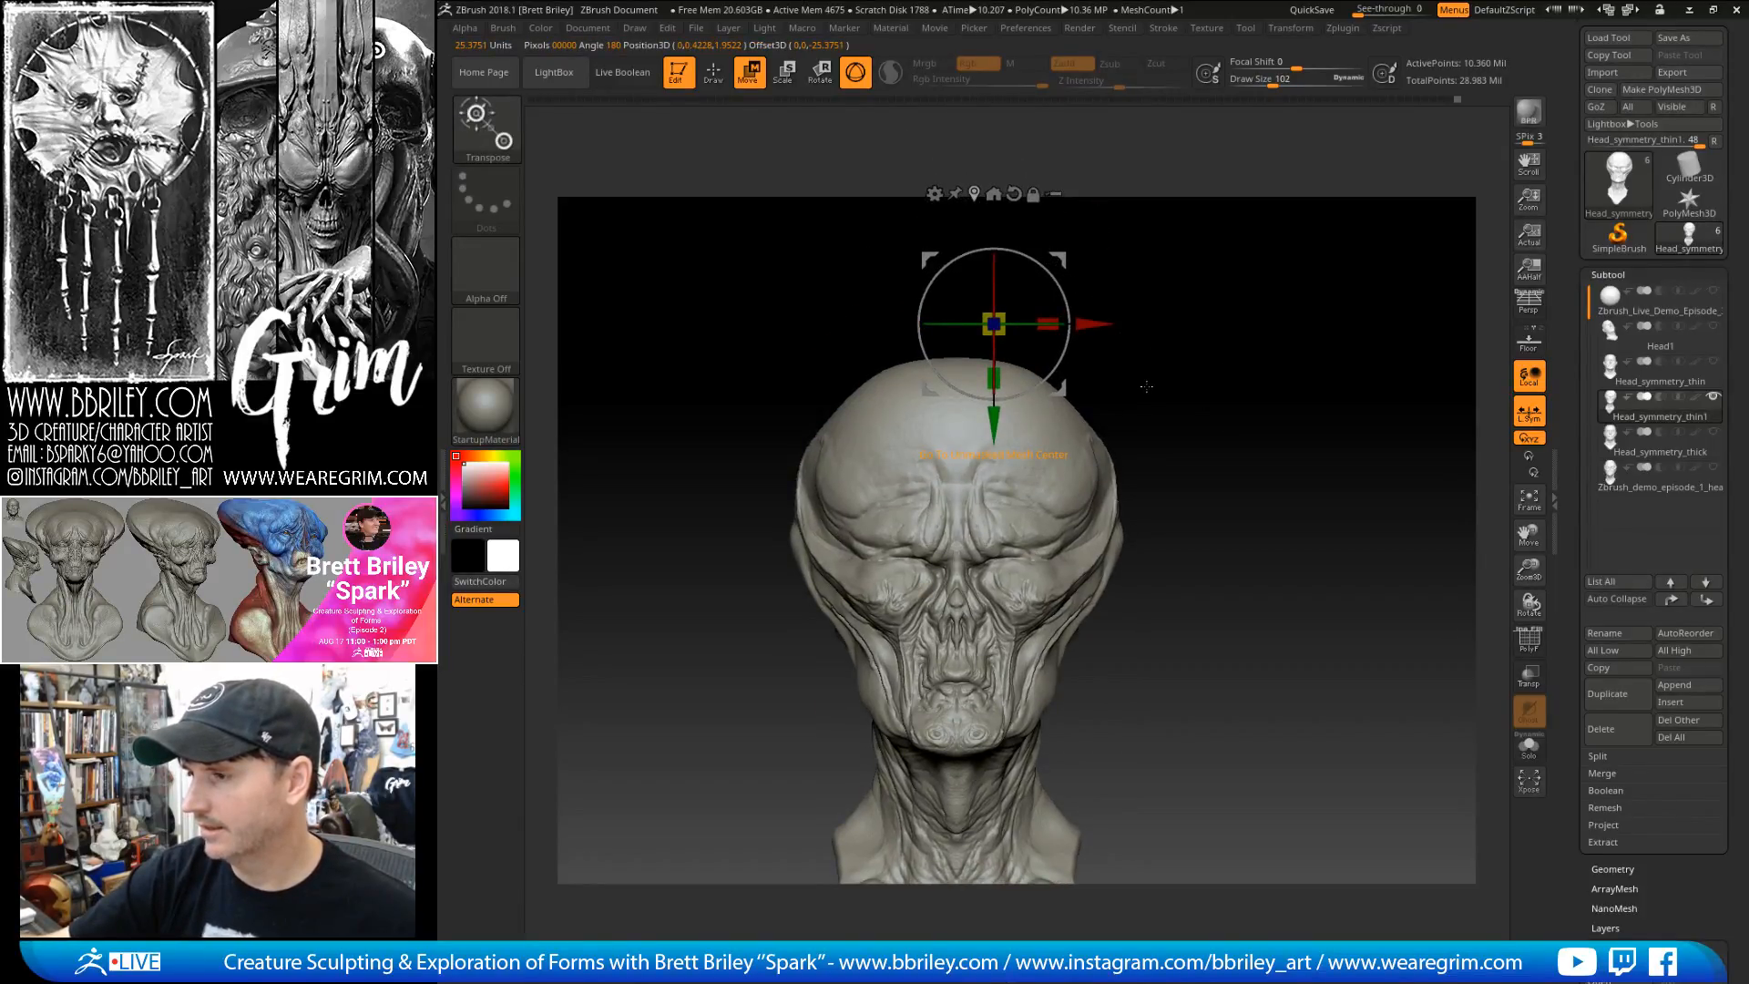
left_click(961, 697)
left_click_drag(1185, 656, 1184, 460, "alt")
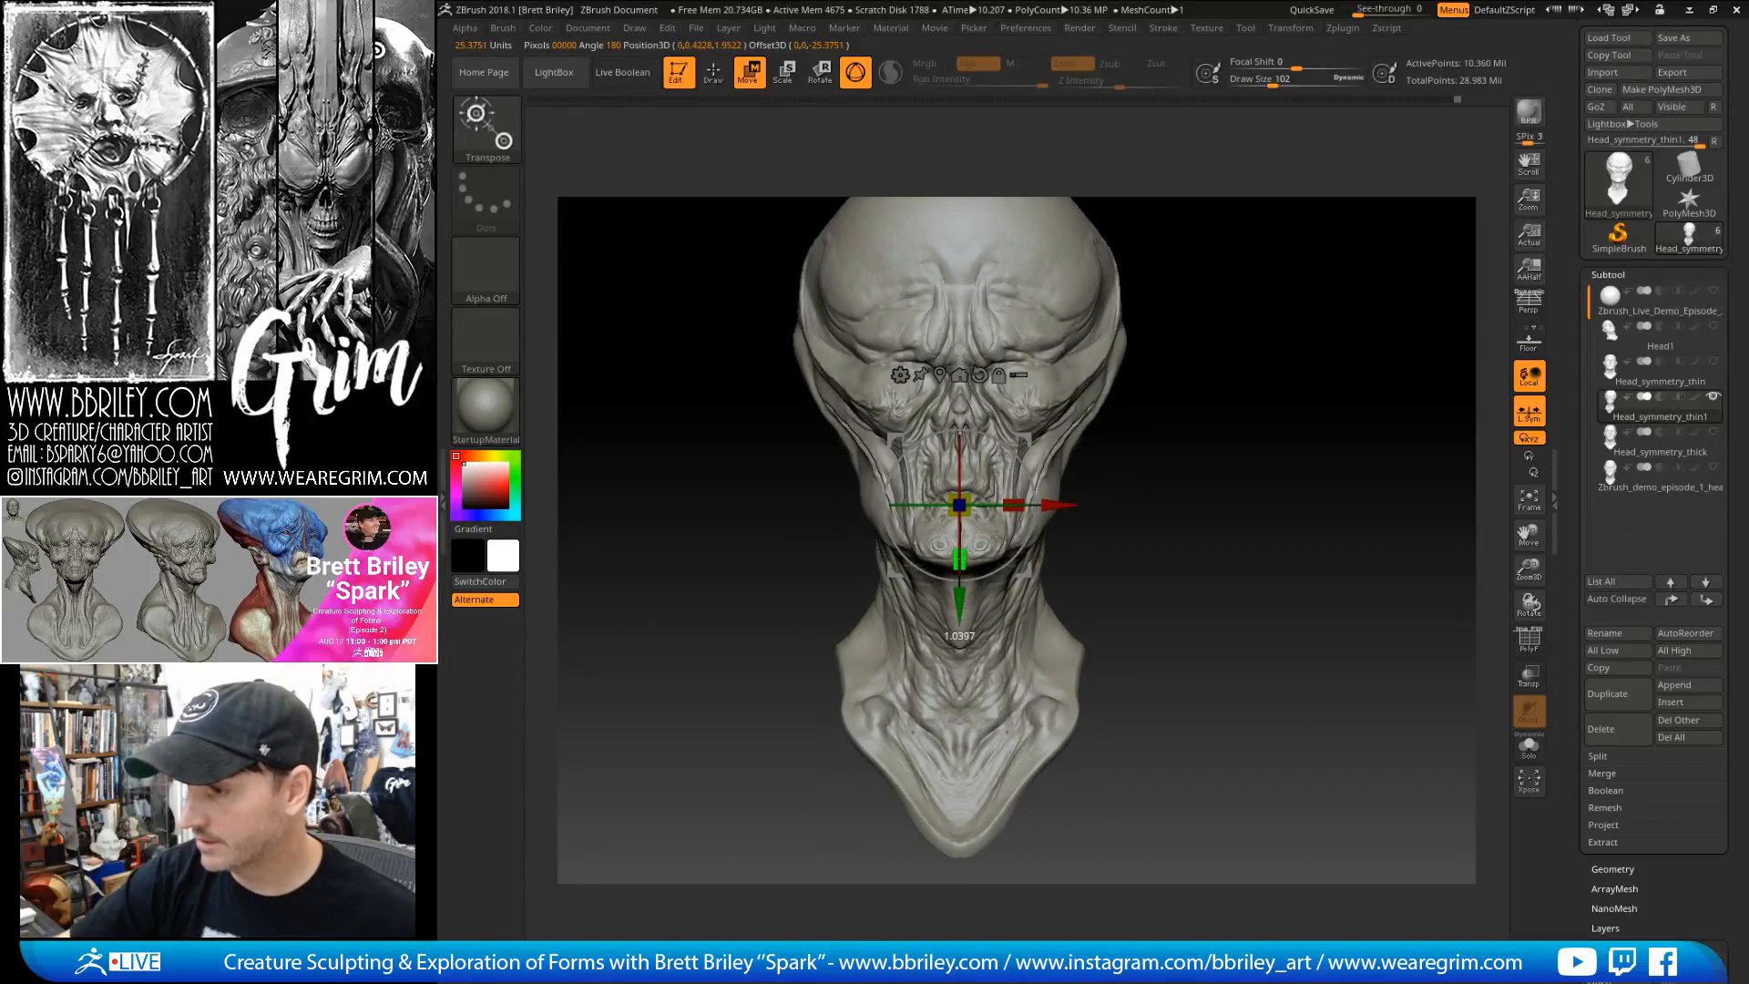
left_click_drag(1223, 406, 1223, 560, "alt")
key("q")
mouse_move(1215, 497)
left_mouse_down()
mouse_move(1199, 426)
mouse_move(1227, 437)
mouse_move(1199, 433)
left_mouse_up()
key("w")
key("q")
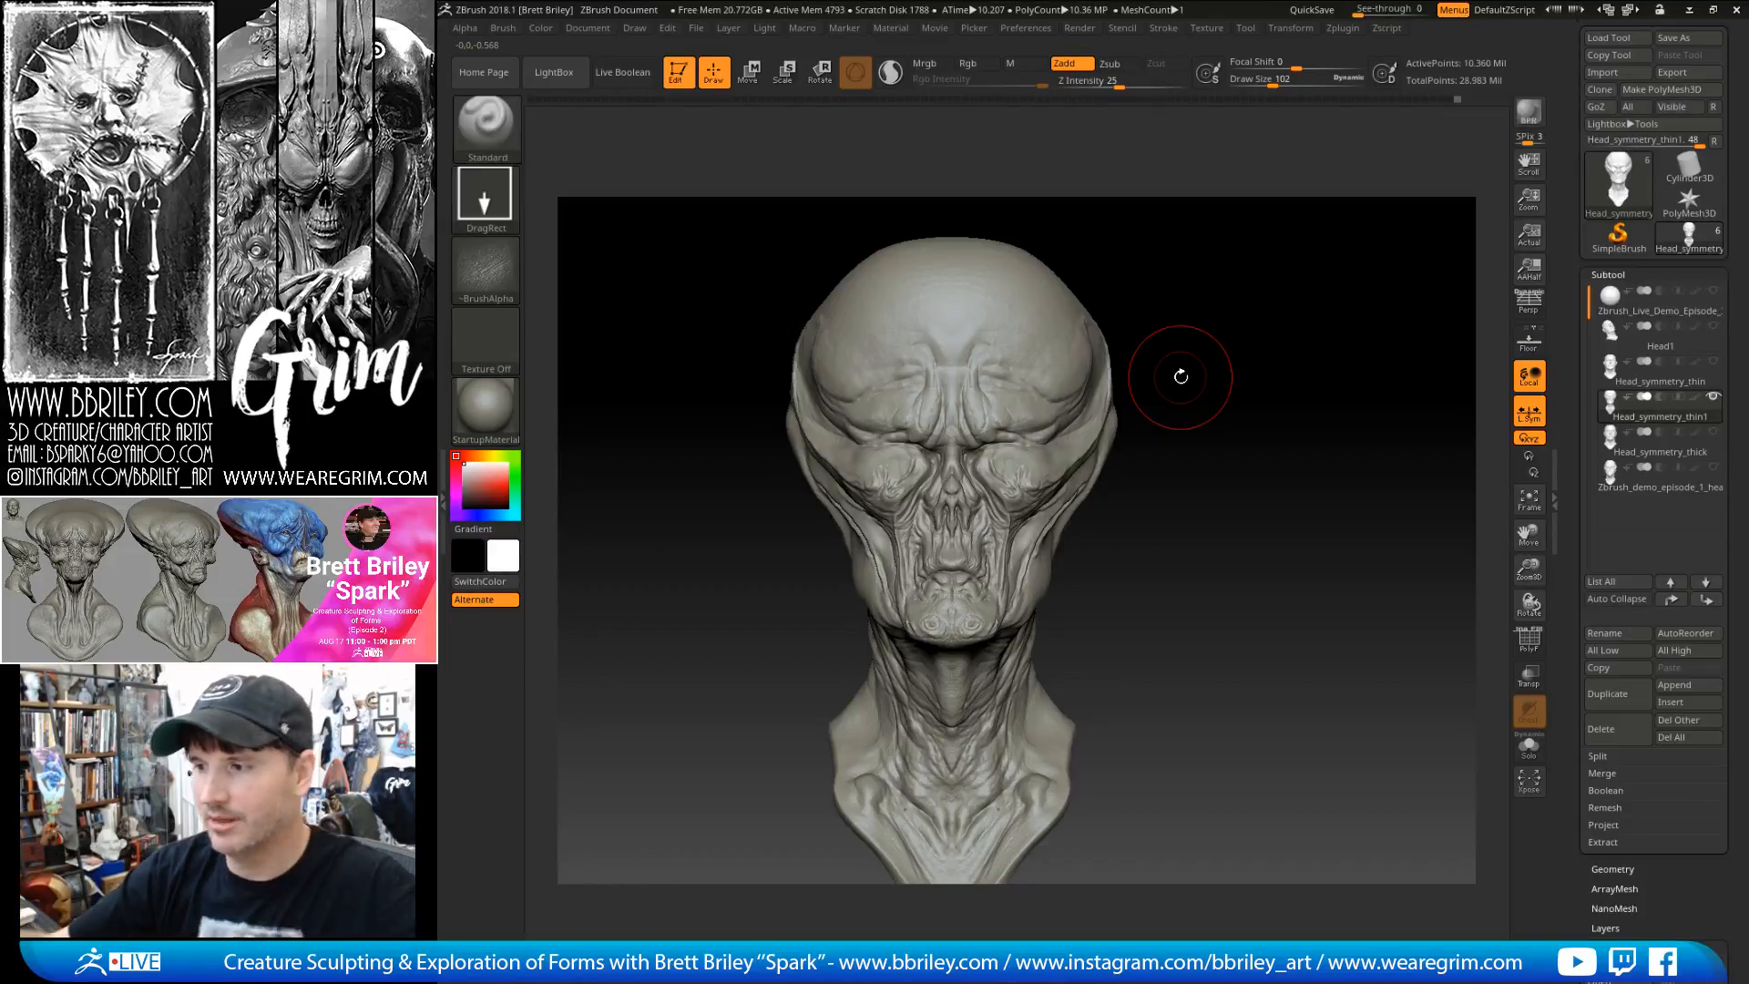
- Adjust the outline of the upper cranium with the Move brush at draw size 179
left_click_drag(1181, 376, 1193, 510, "alt")
key("b")
key("m")
key("v")
key("s")
left_click_drag(969, 362, 975, 362)
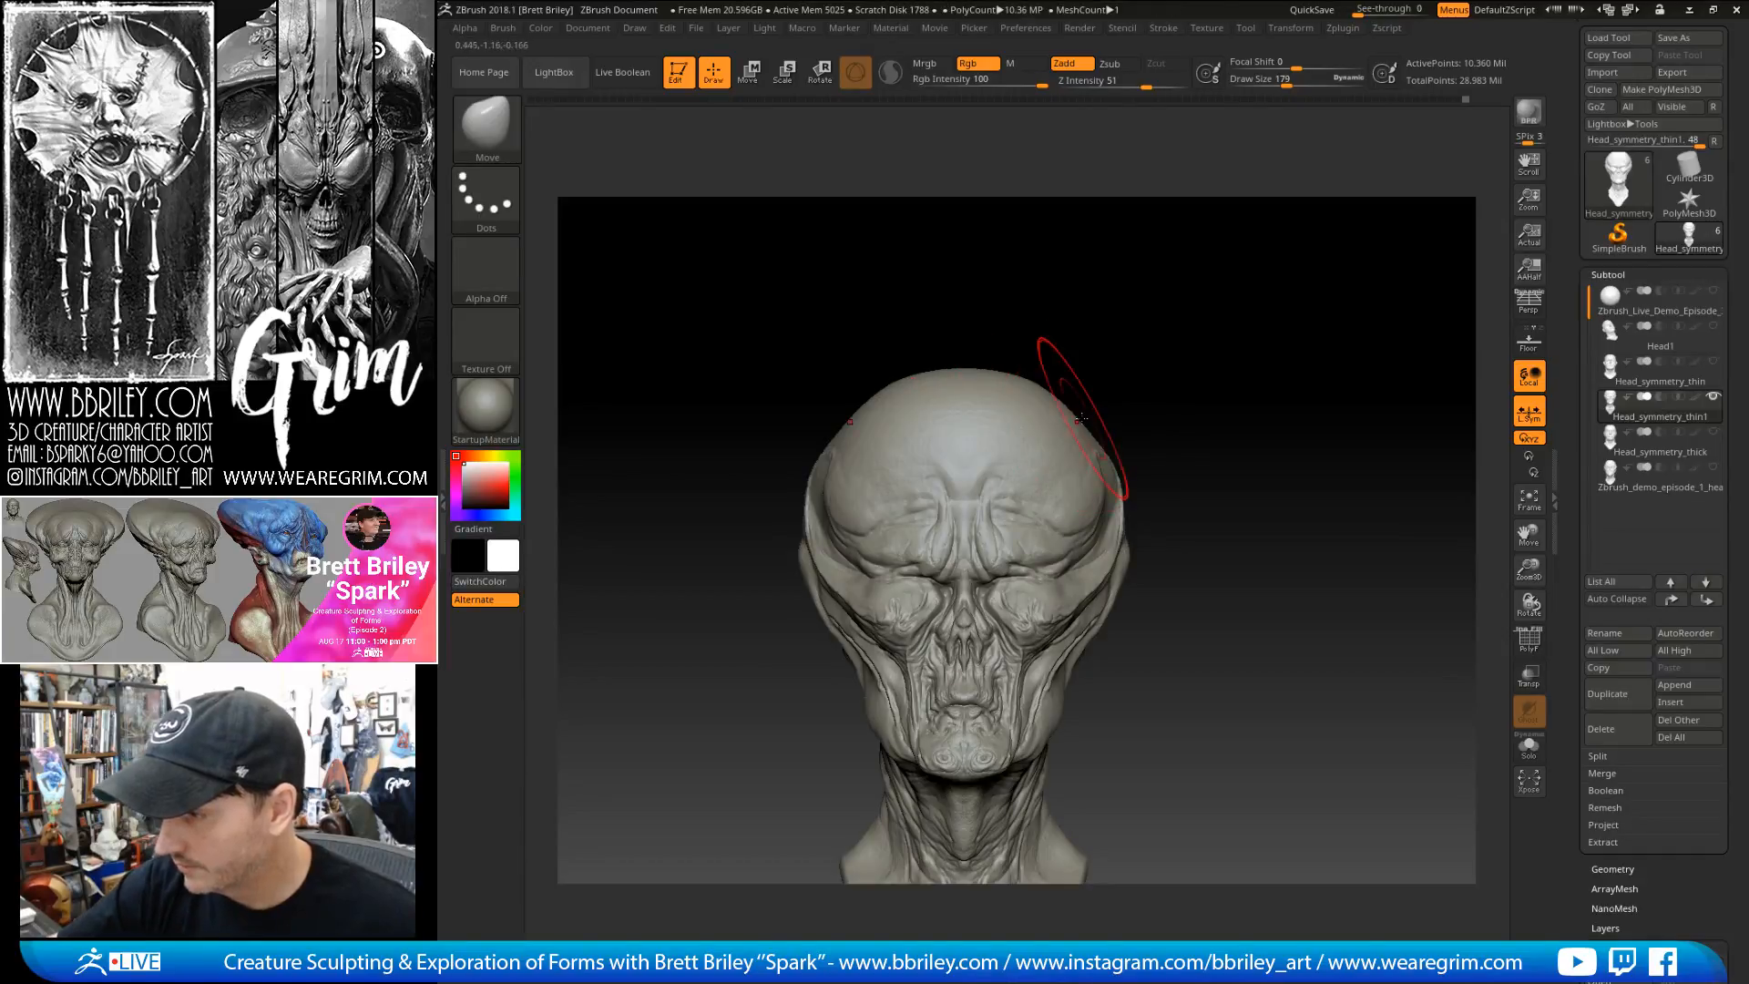
- Try to stamp leathery skin wrinkles across the forehead with the Standard brush at Z intensity 25
left_click_drag(1175, 361, 1066, 365)
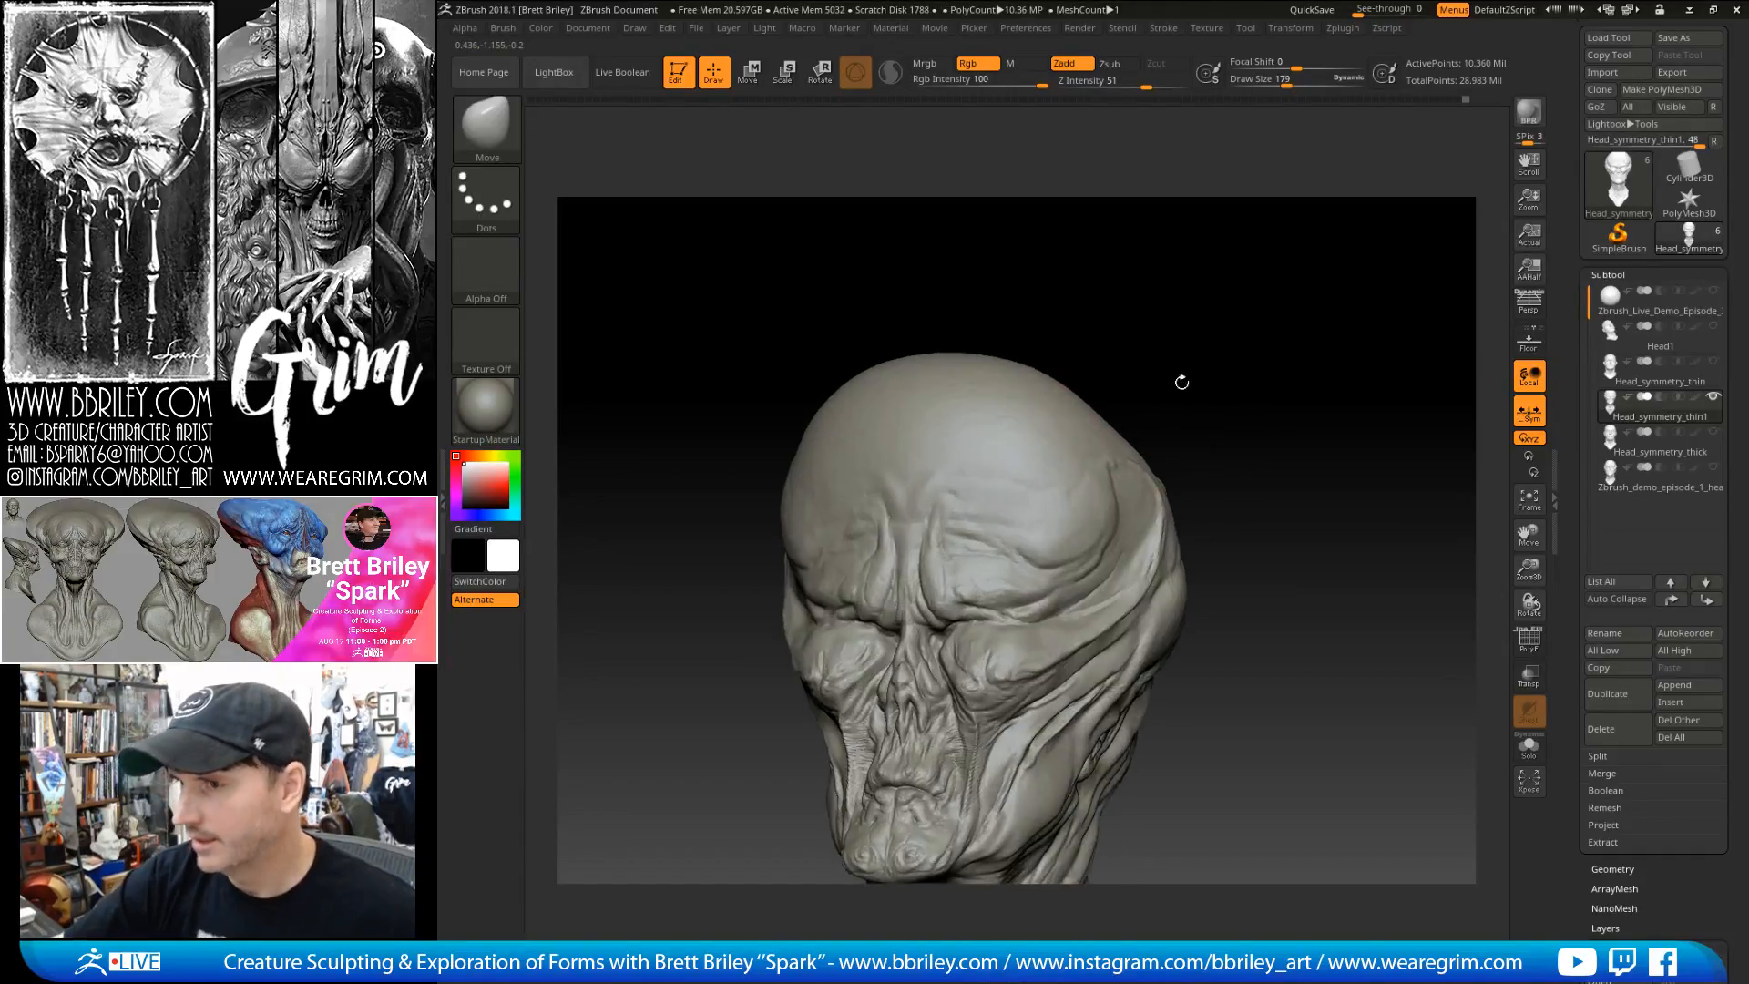
key("b")
key("s")
key("t")
left_click_drag(1039, 492, 1136, 339)
mouse_move(1216, 350)
left_mouse_down()
mouse_move(1322, 354)
mouse_move(1229, 316)
left_mouse_up()
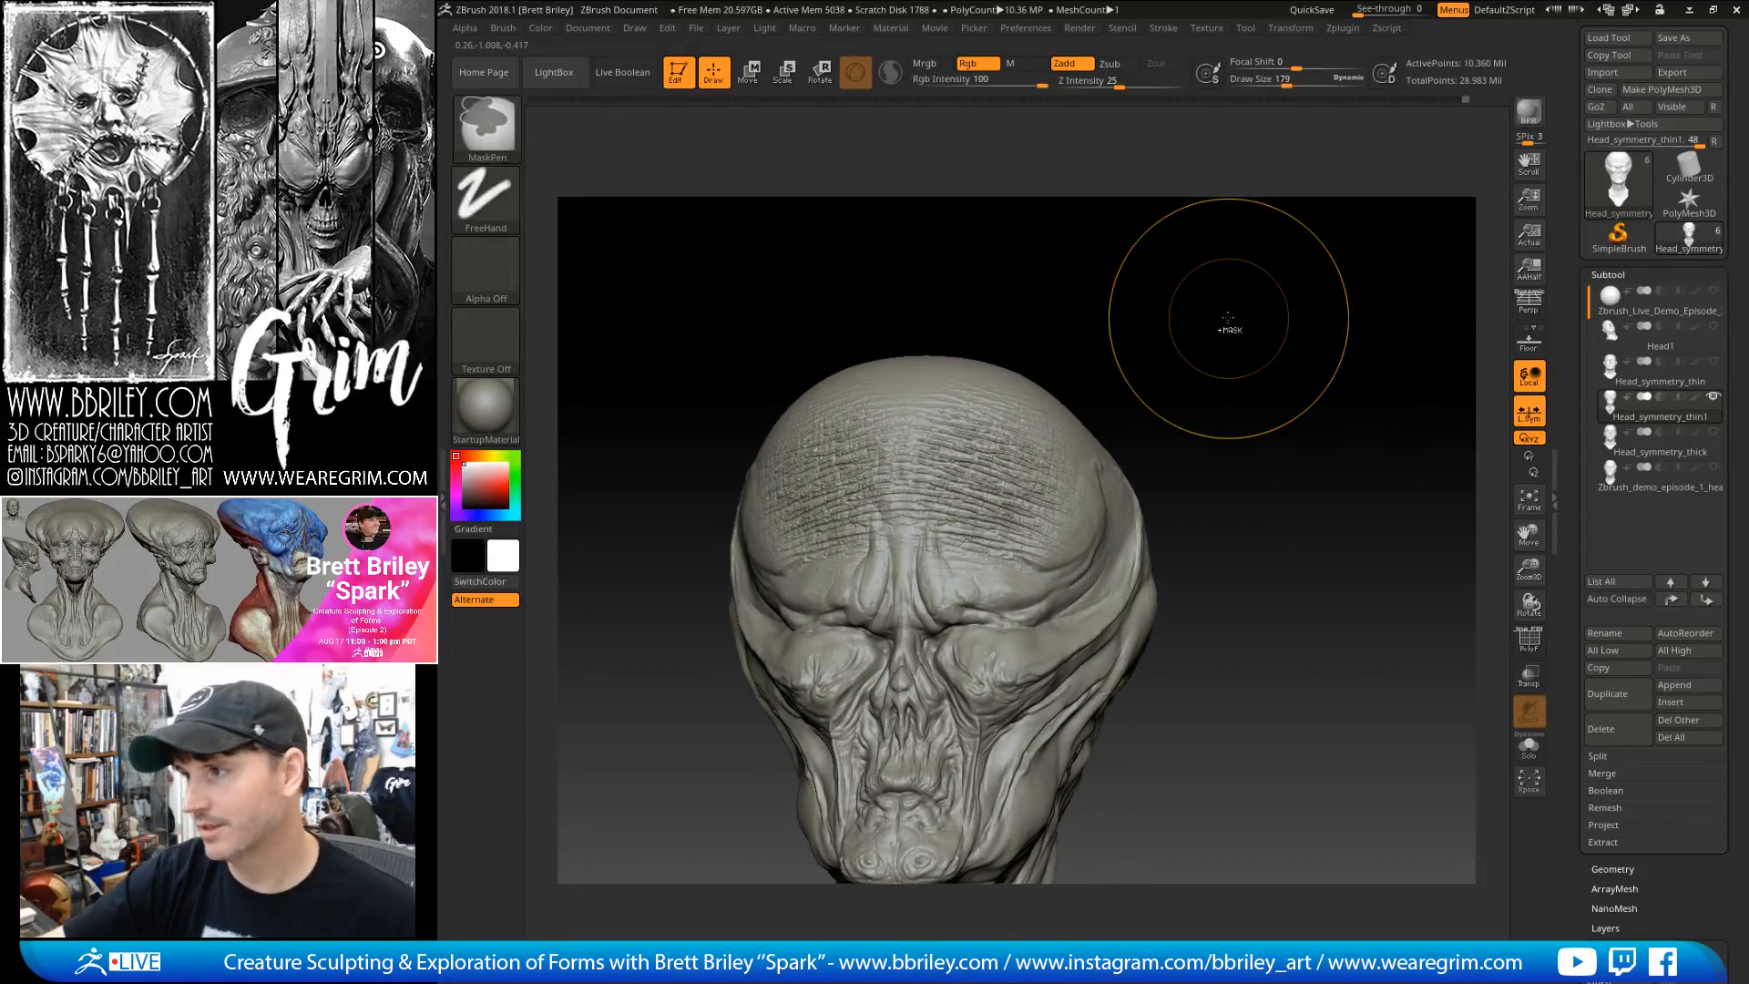
key("ctrl+z")
- Try a fainter leathery skin texture on the forehead at Z intensity 11, stamping and smoothing it
left_click_drag(1119, 81, 1099, 86)
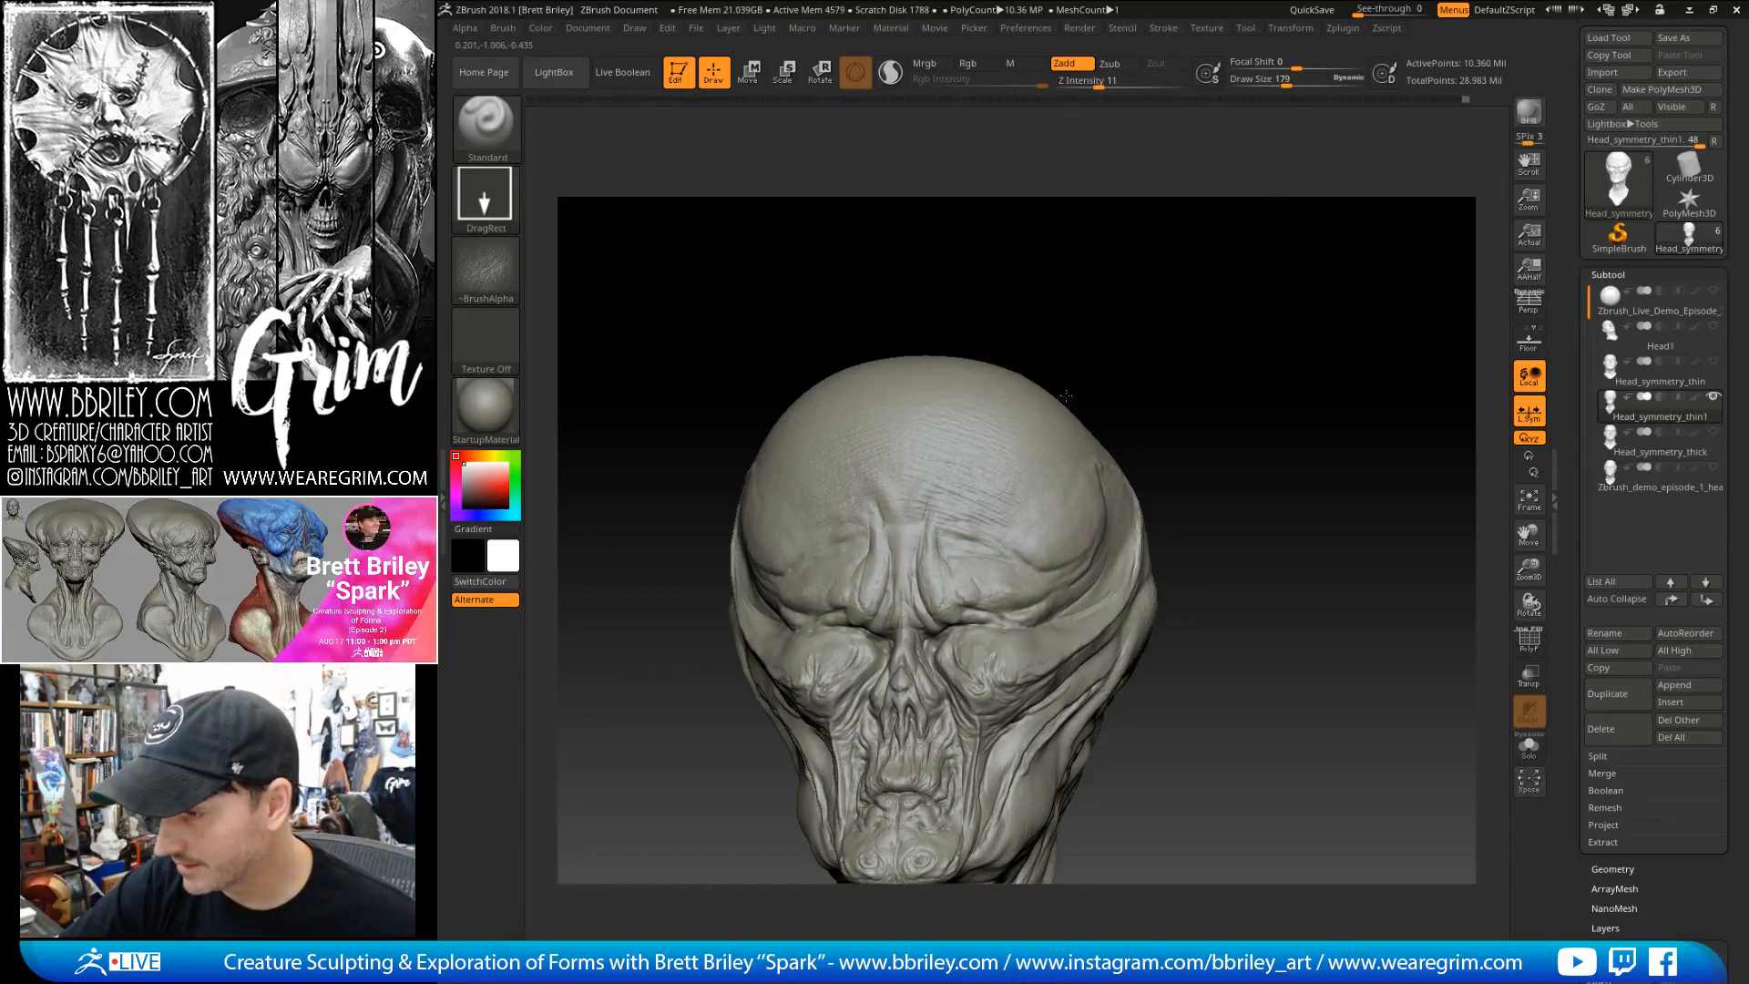
right_click_drag(1066, 396, 977, 460, "ctrl")
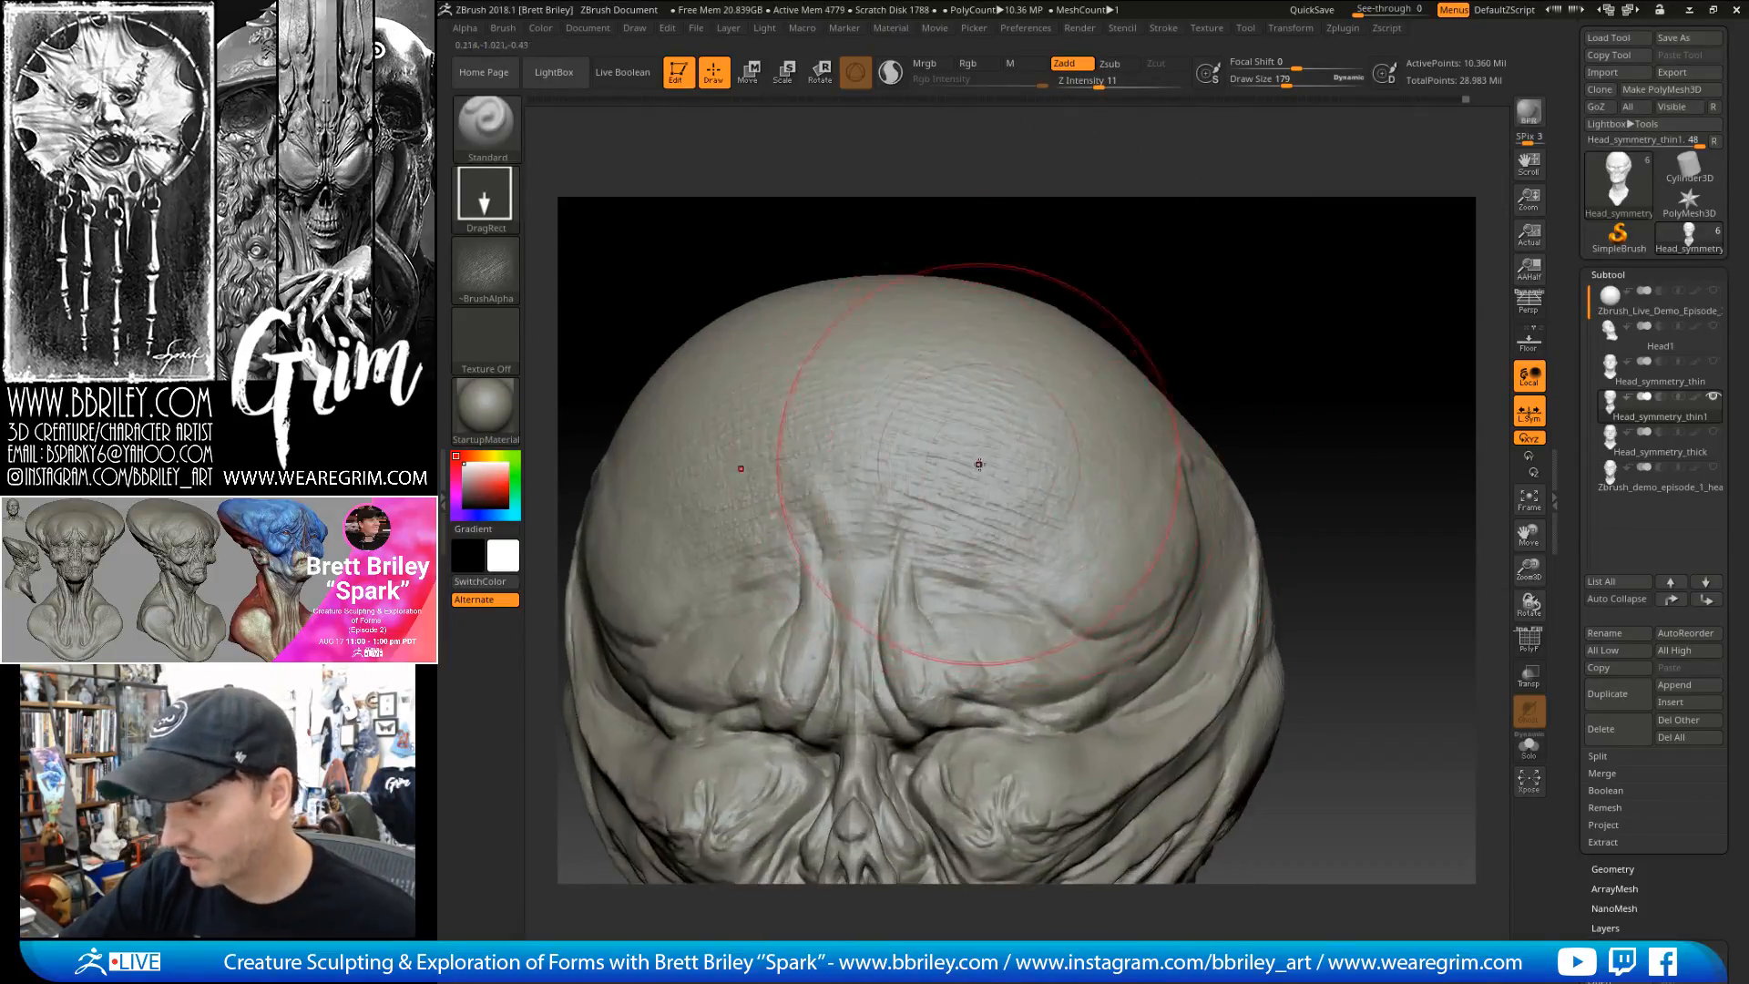
mouse_move(975, 449)
left_mouse_down("shift")
mouse_move(976, 371)
mouse_move(1048, 365)
left_mouse_up("shift")
mouse_move(811, 424)
left_mouse_down()
mouse_move(729, 546)
mouse_move(802, 401)
mouse_move(902, 510)
mouse_move(1071, 576)
mouse_move(875, 492)
mouse_move(966, 497)
mouse_move(1010, 650)
left_mouse_up()
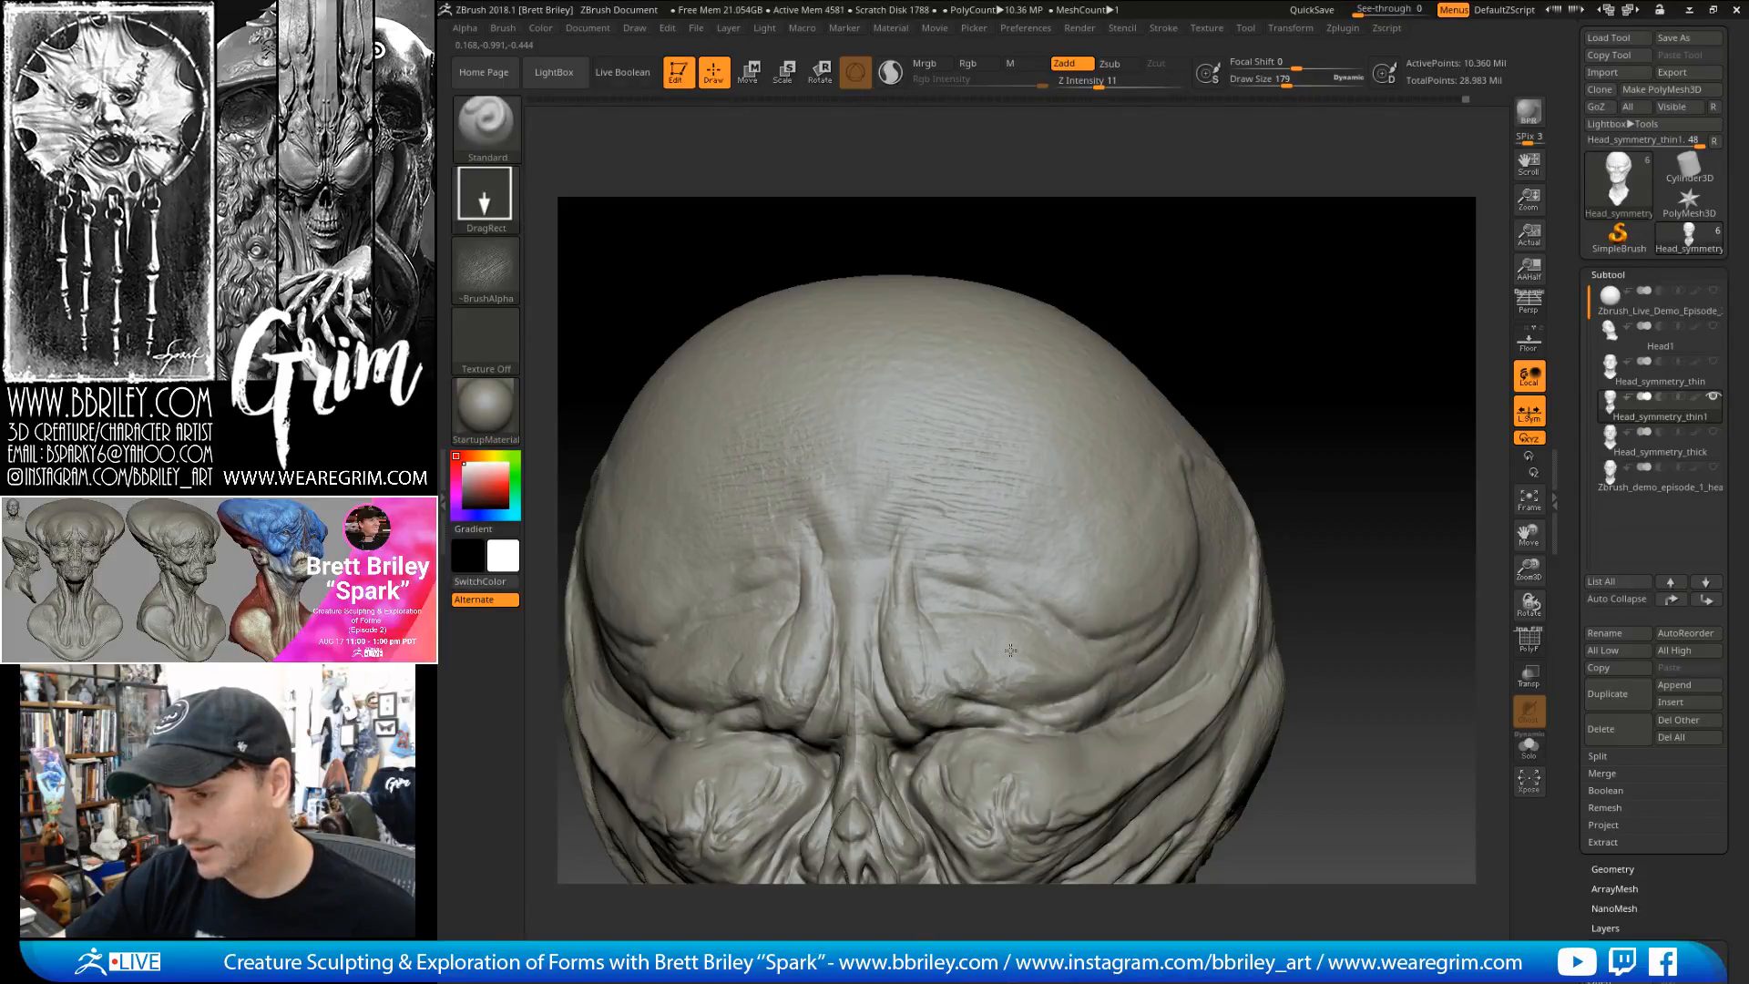
left_click_drag(1222, 391, 1293, 270)
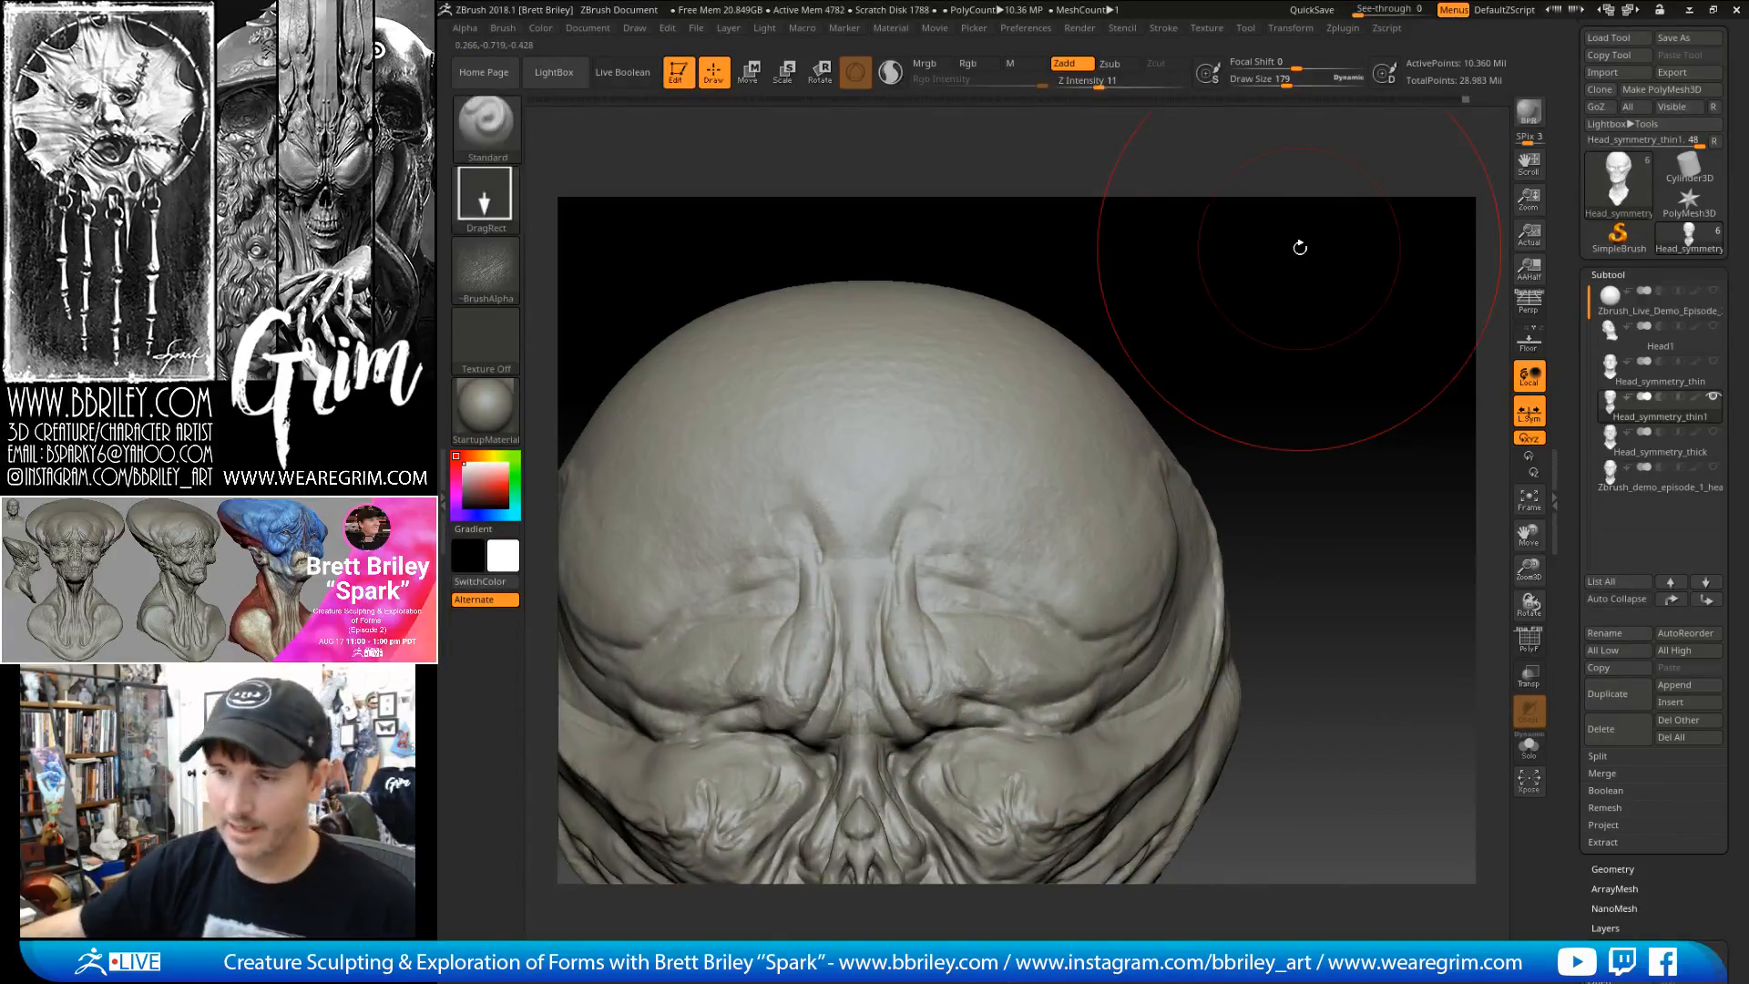
- Import the skin texture image Untitled-2 as the brush alpha
left_click(485, 339)
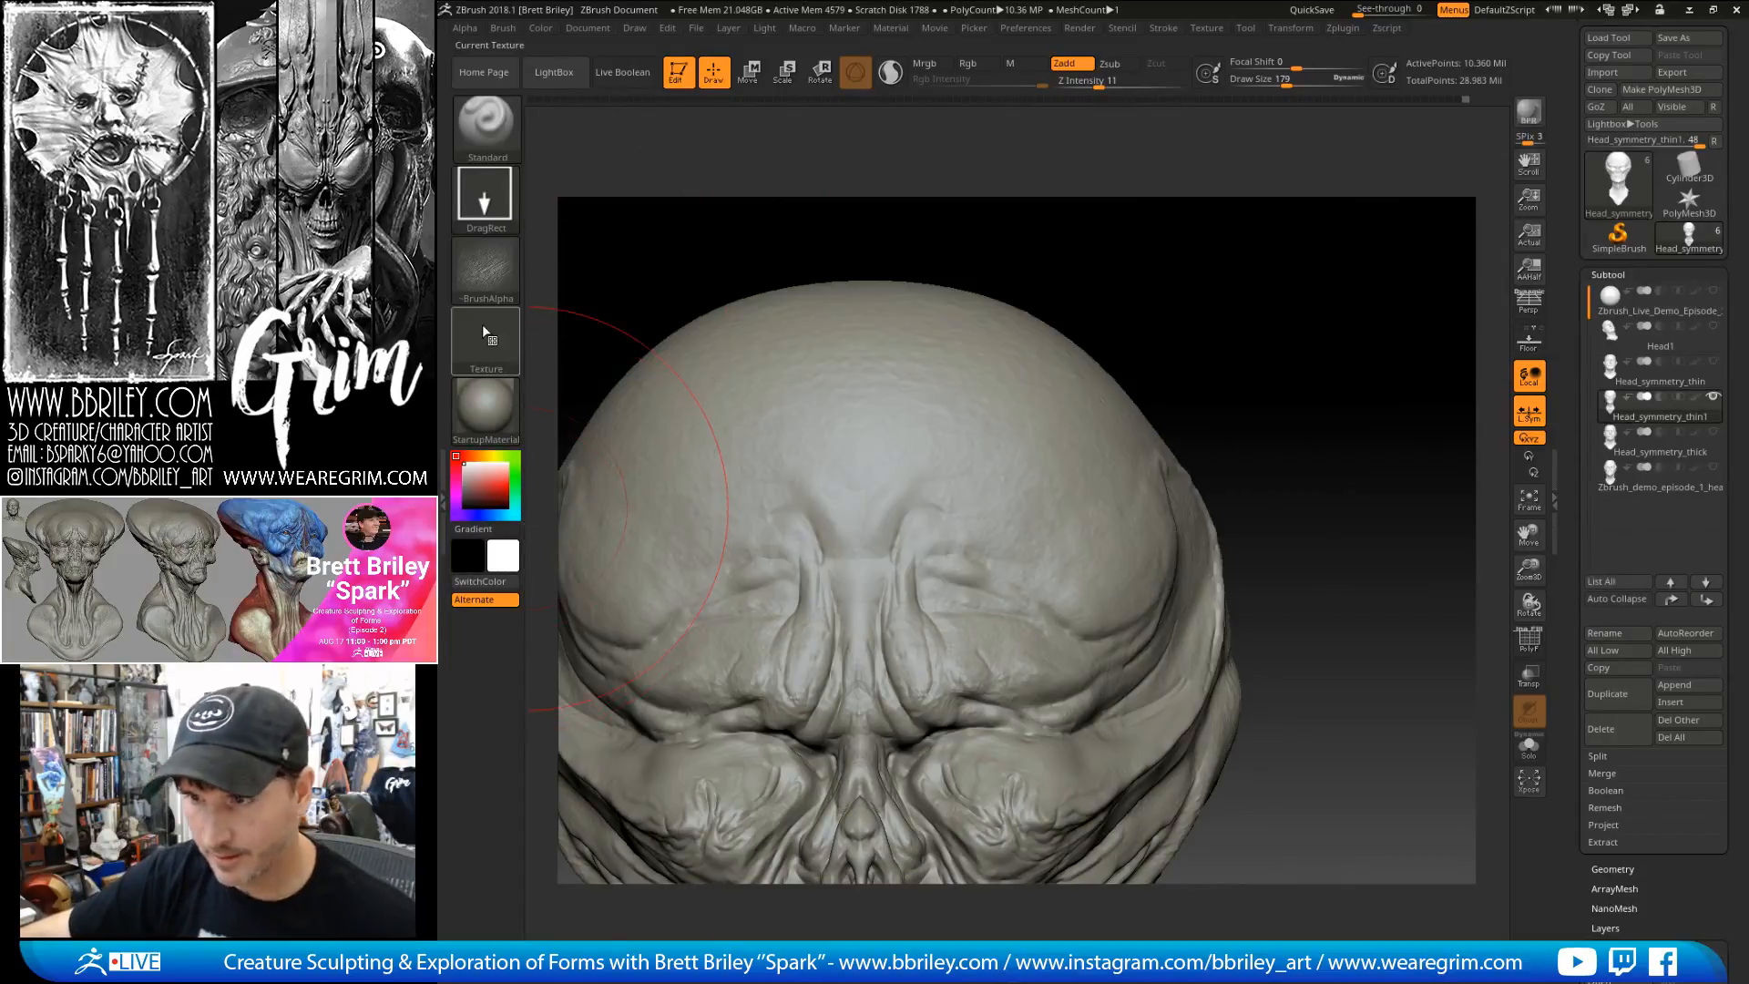
left_click(485, 273)
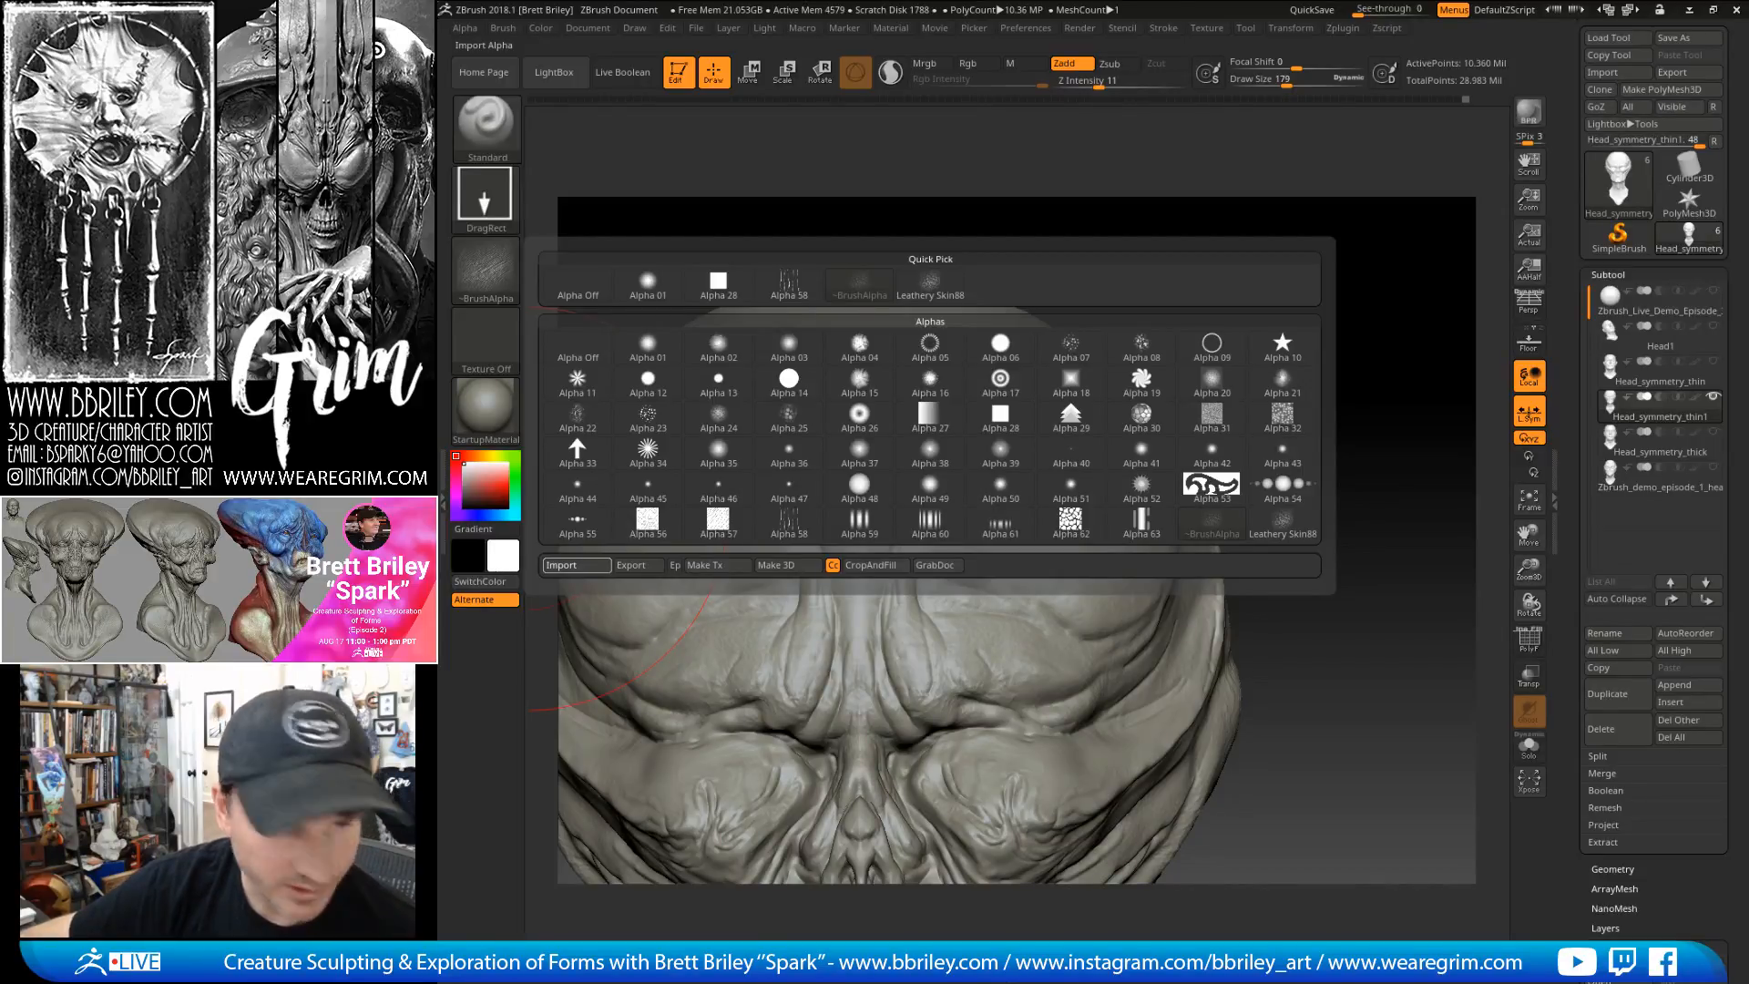
mouse_move(507, 283)
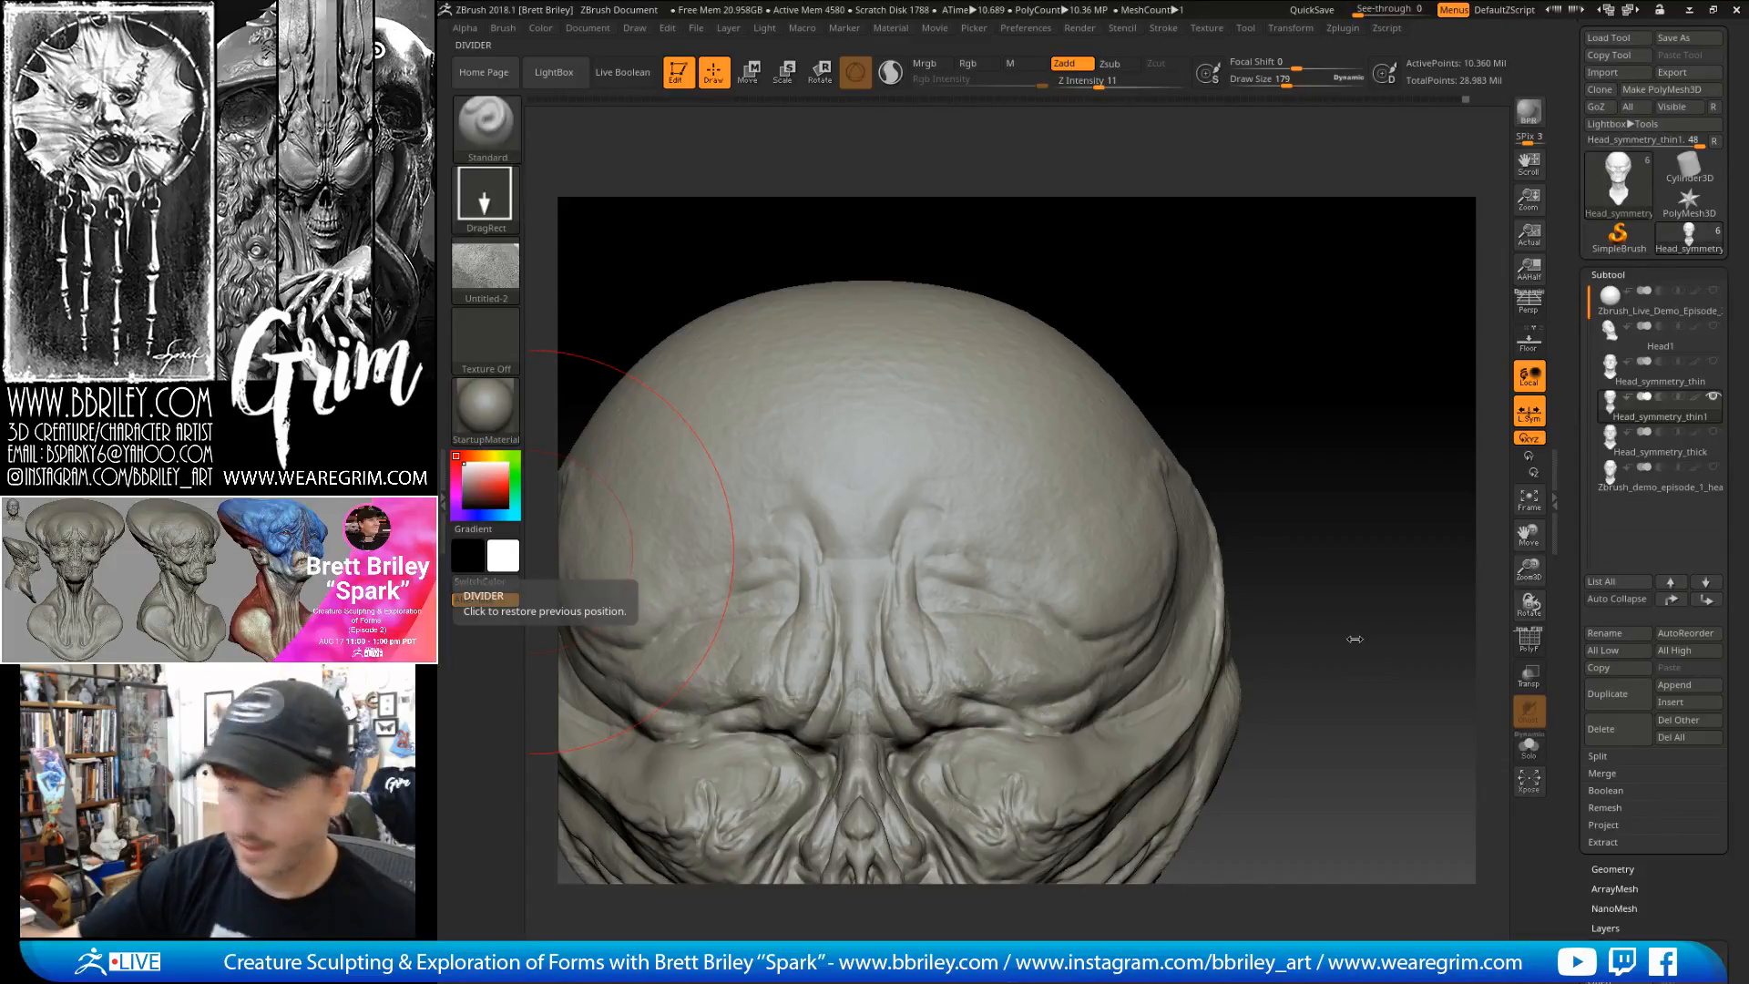
- Stamp the imported skin texture over the forehead and between the brows with the Standard brush at Z intensity 11
left_click_drag(1343, 635, 1009, 477)
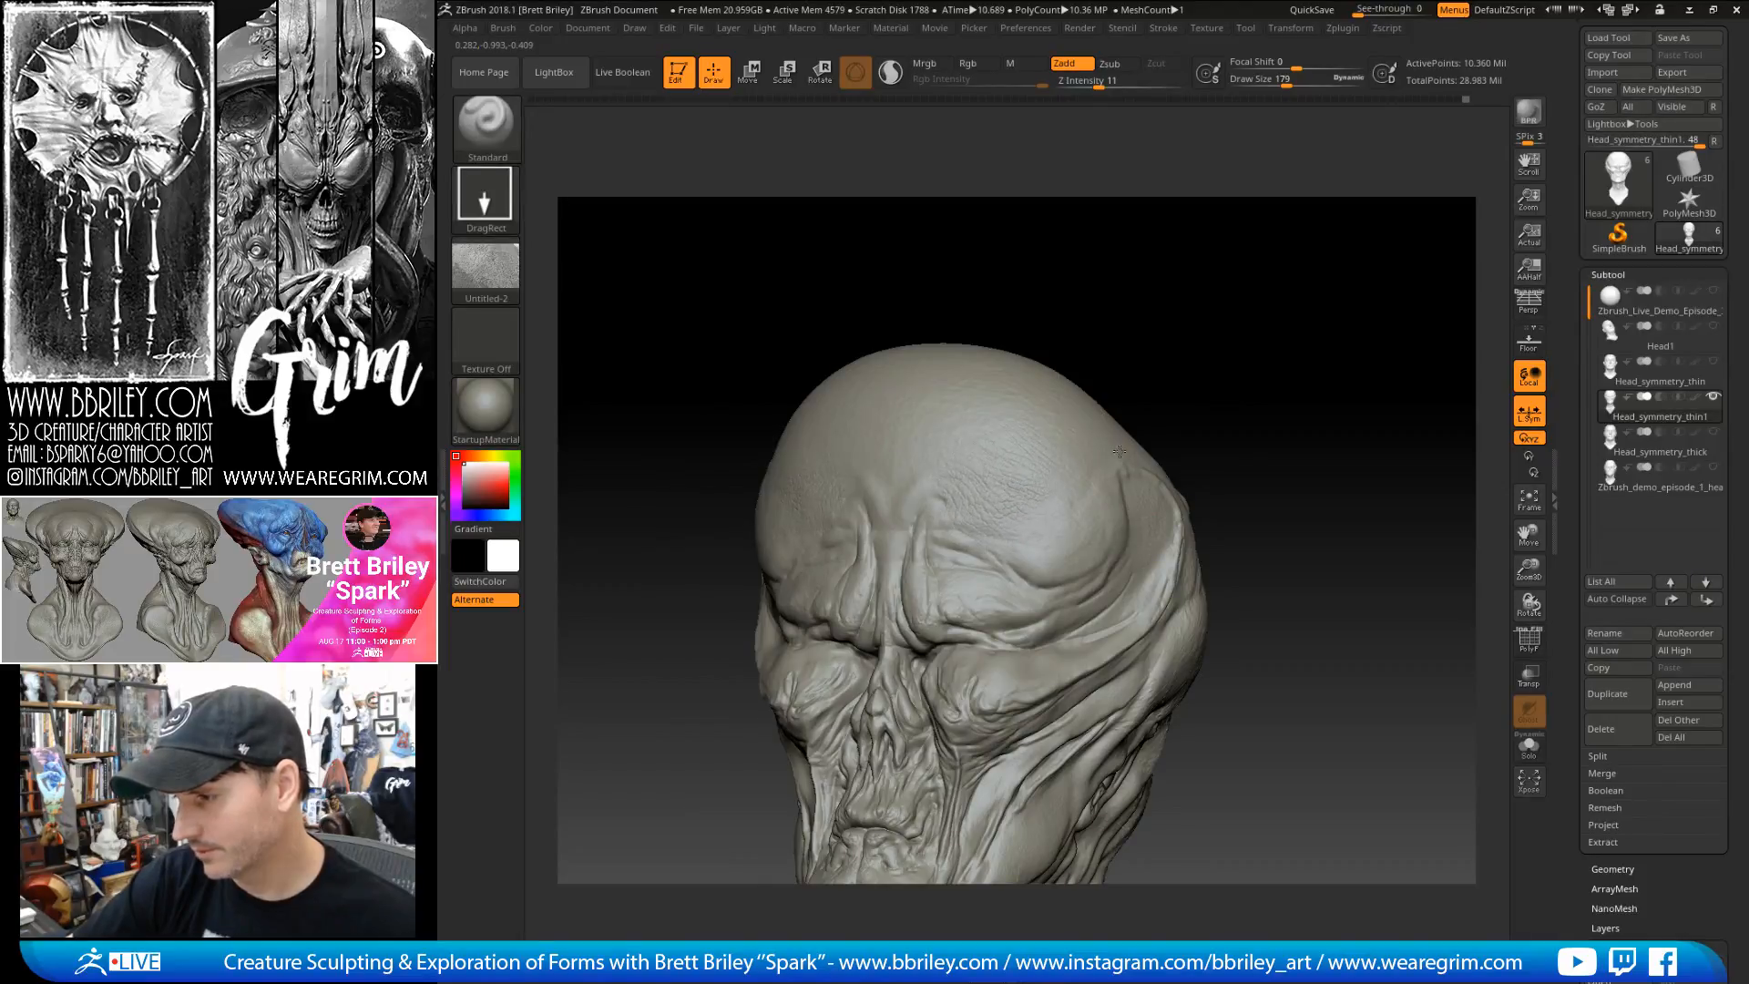
left_click_drag(1128, 444, 911, 492)
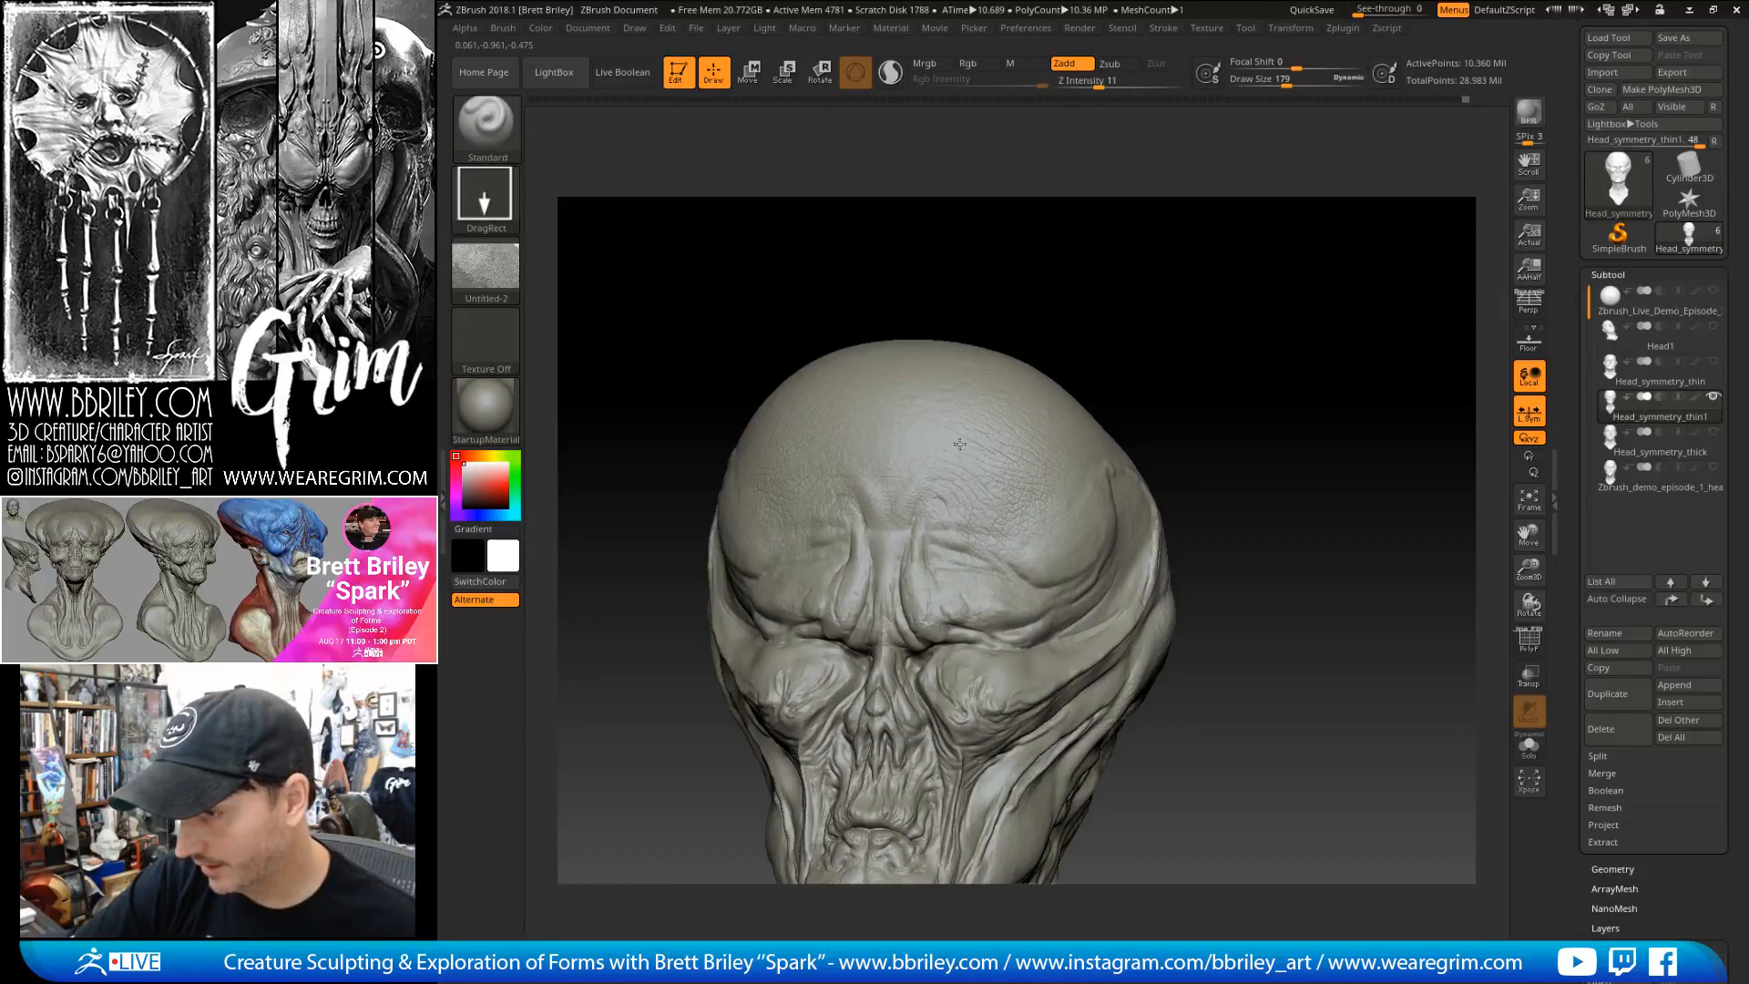
left_click_drag(1133, 352, 1029, 455)
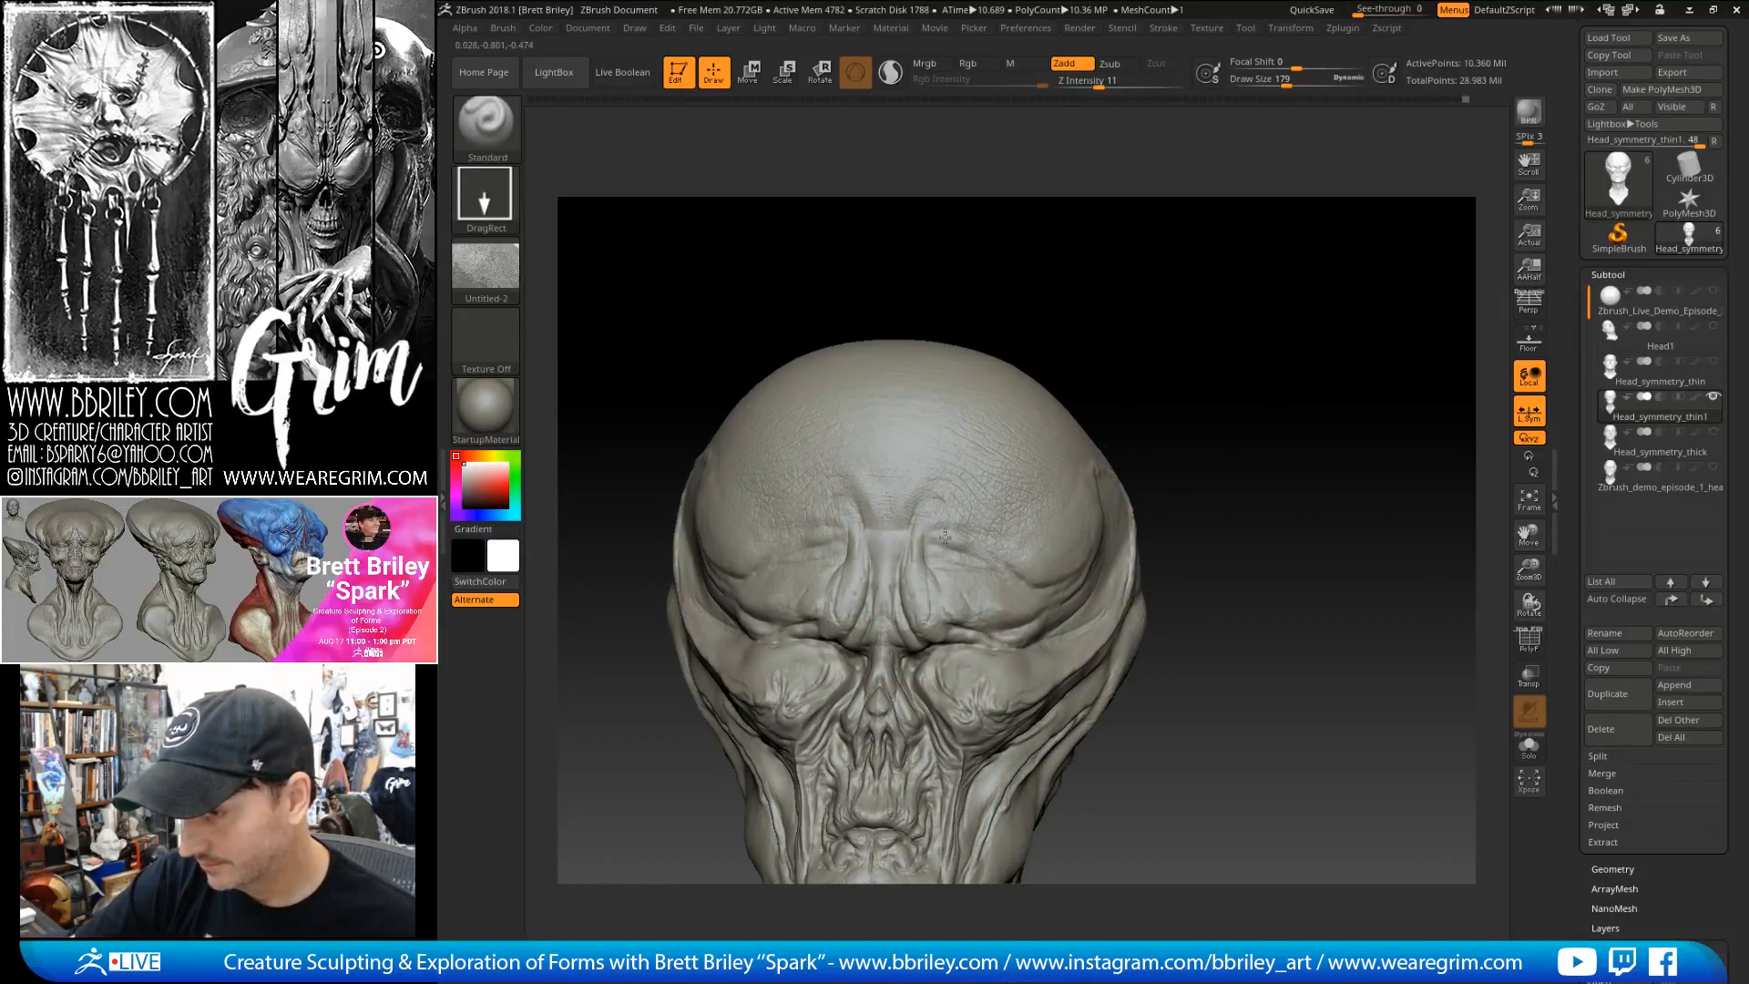
right_click_drag(945, 520, 934, 616, "alt")
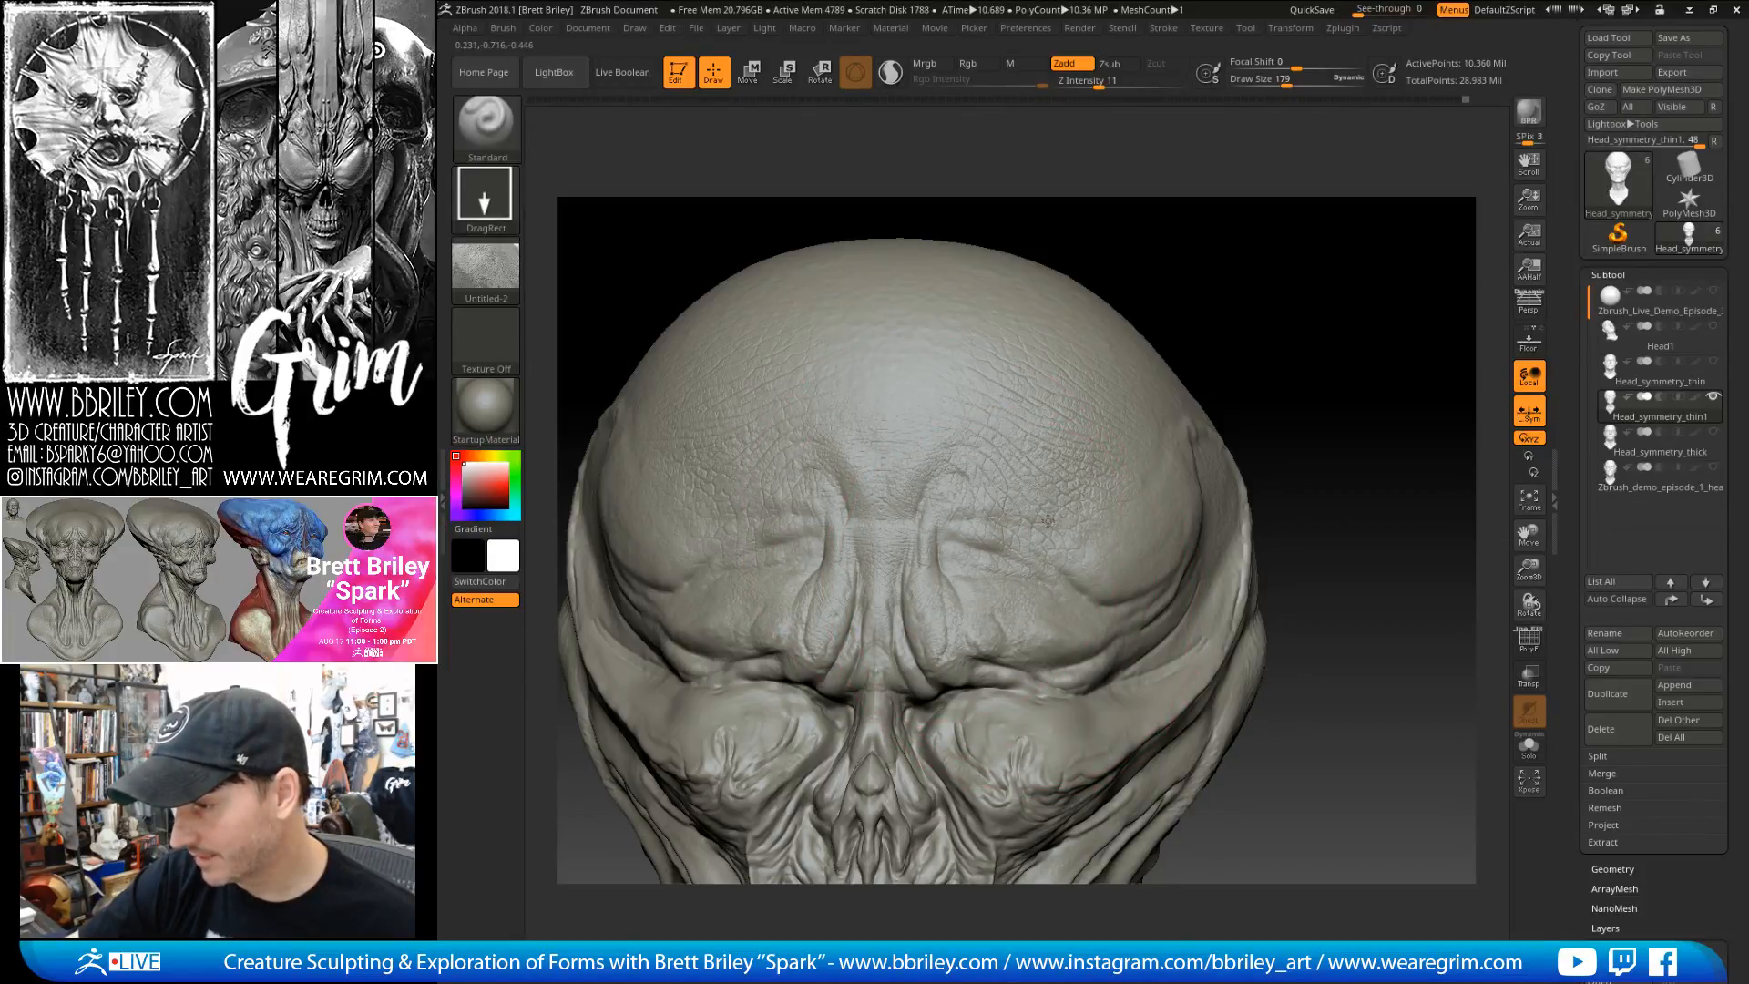
- Extend the imported skin texture over the brow, temple and front of the head with the Standard brush at Z intensity 11
right_click_drag(1249, 352, 1091, 553)
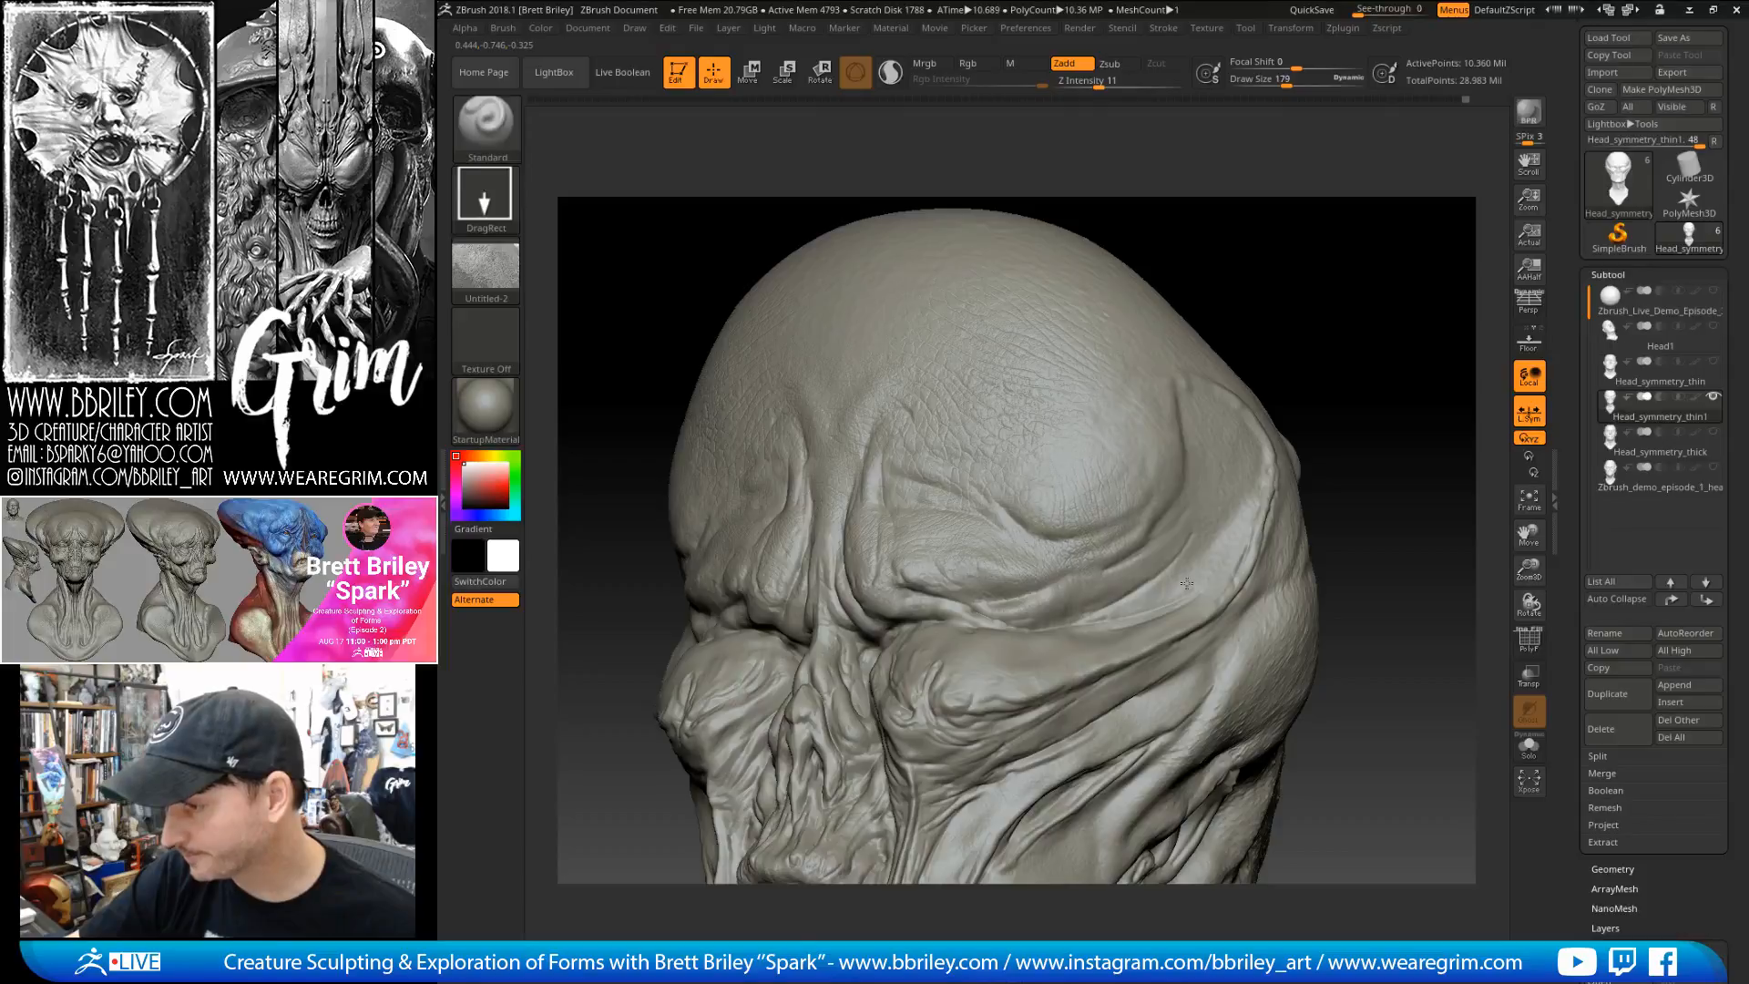
right_click_drag(1186, 583, 1234, 418)
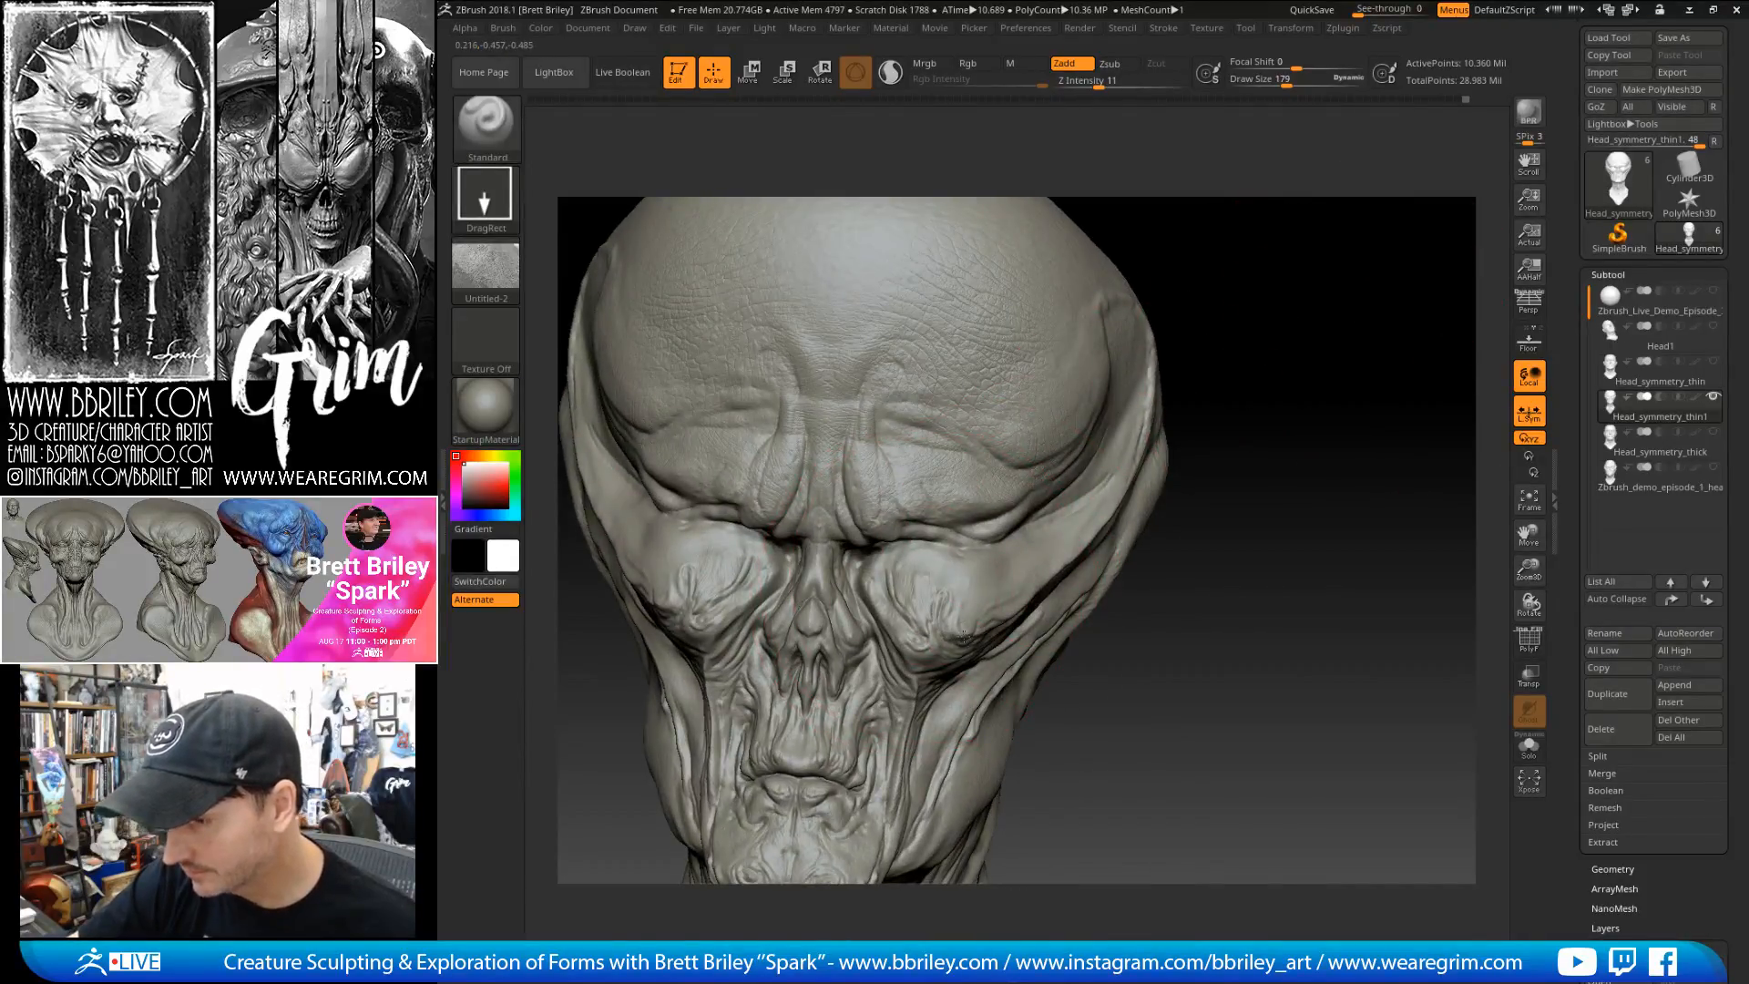
right_click_drag(1244, 540, 1230, 431)
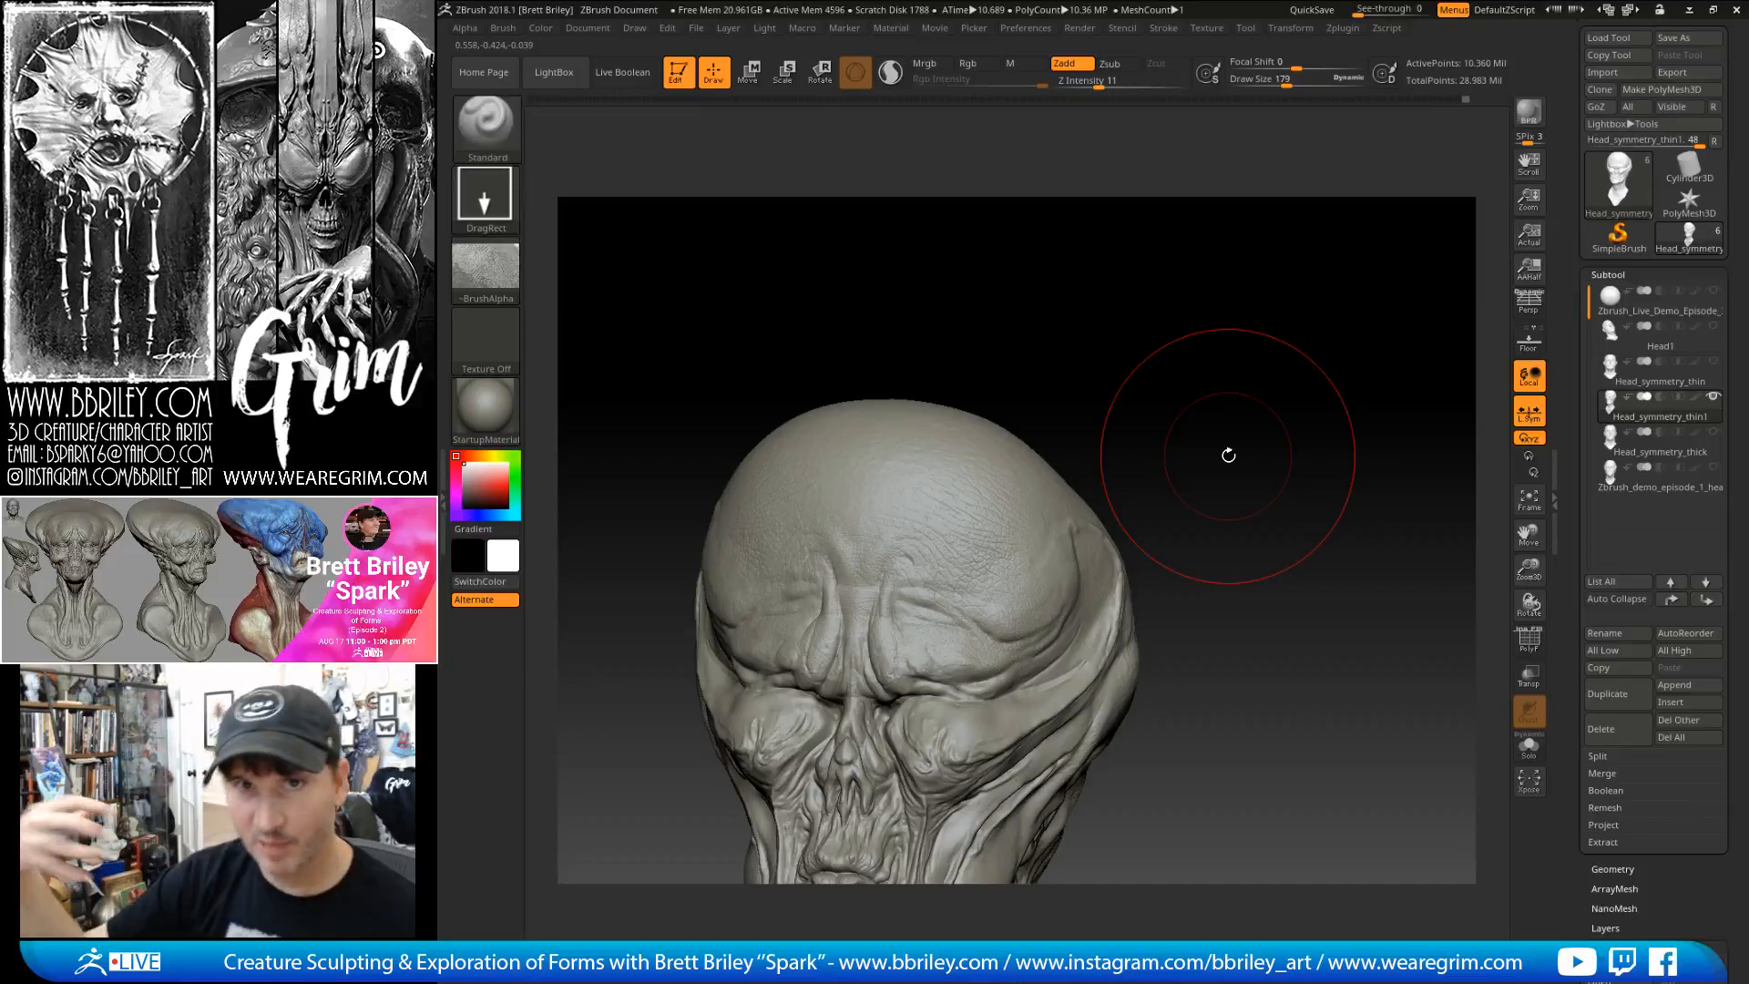
mouse_move(1229, 455)
left_mouse_down()
mouse_move(1172, 386)
mouse_move(902, 519)
left_mouse_up()
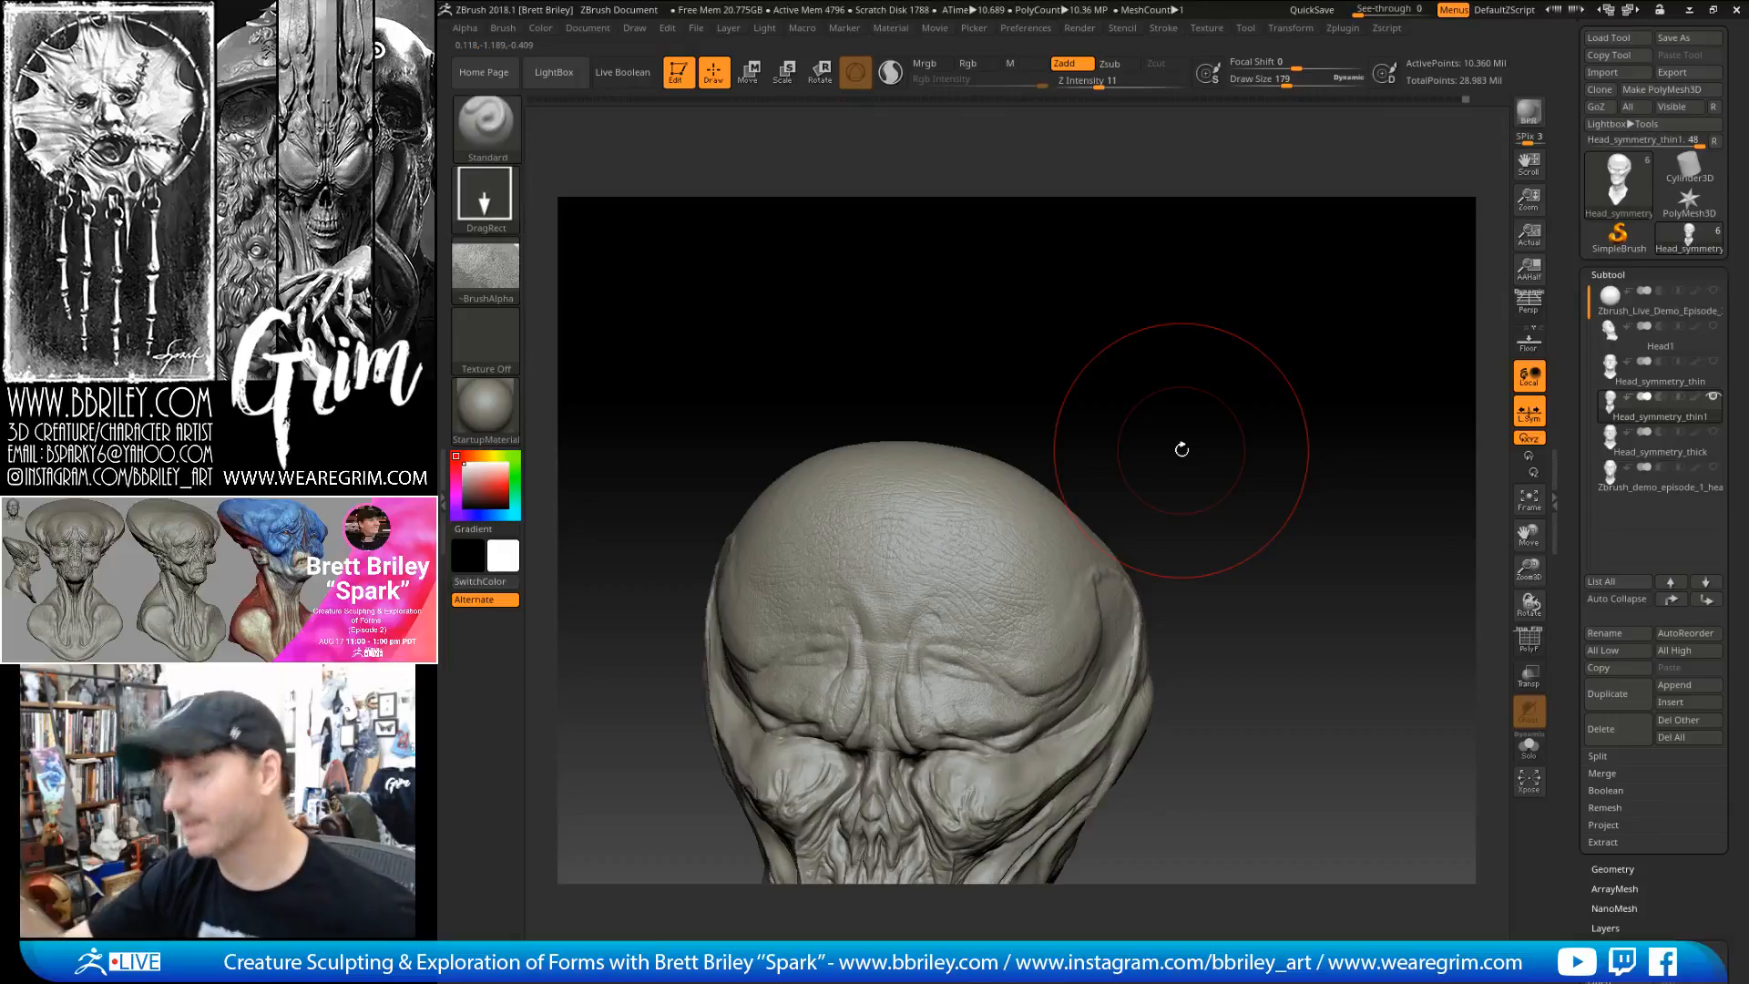
- Stamp the skin texture over the side of the head, behind the ear and onto the rear skull bulge
left_click_drag(1182, 449, 1215, 346)
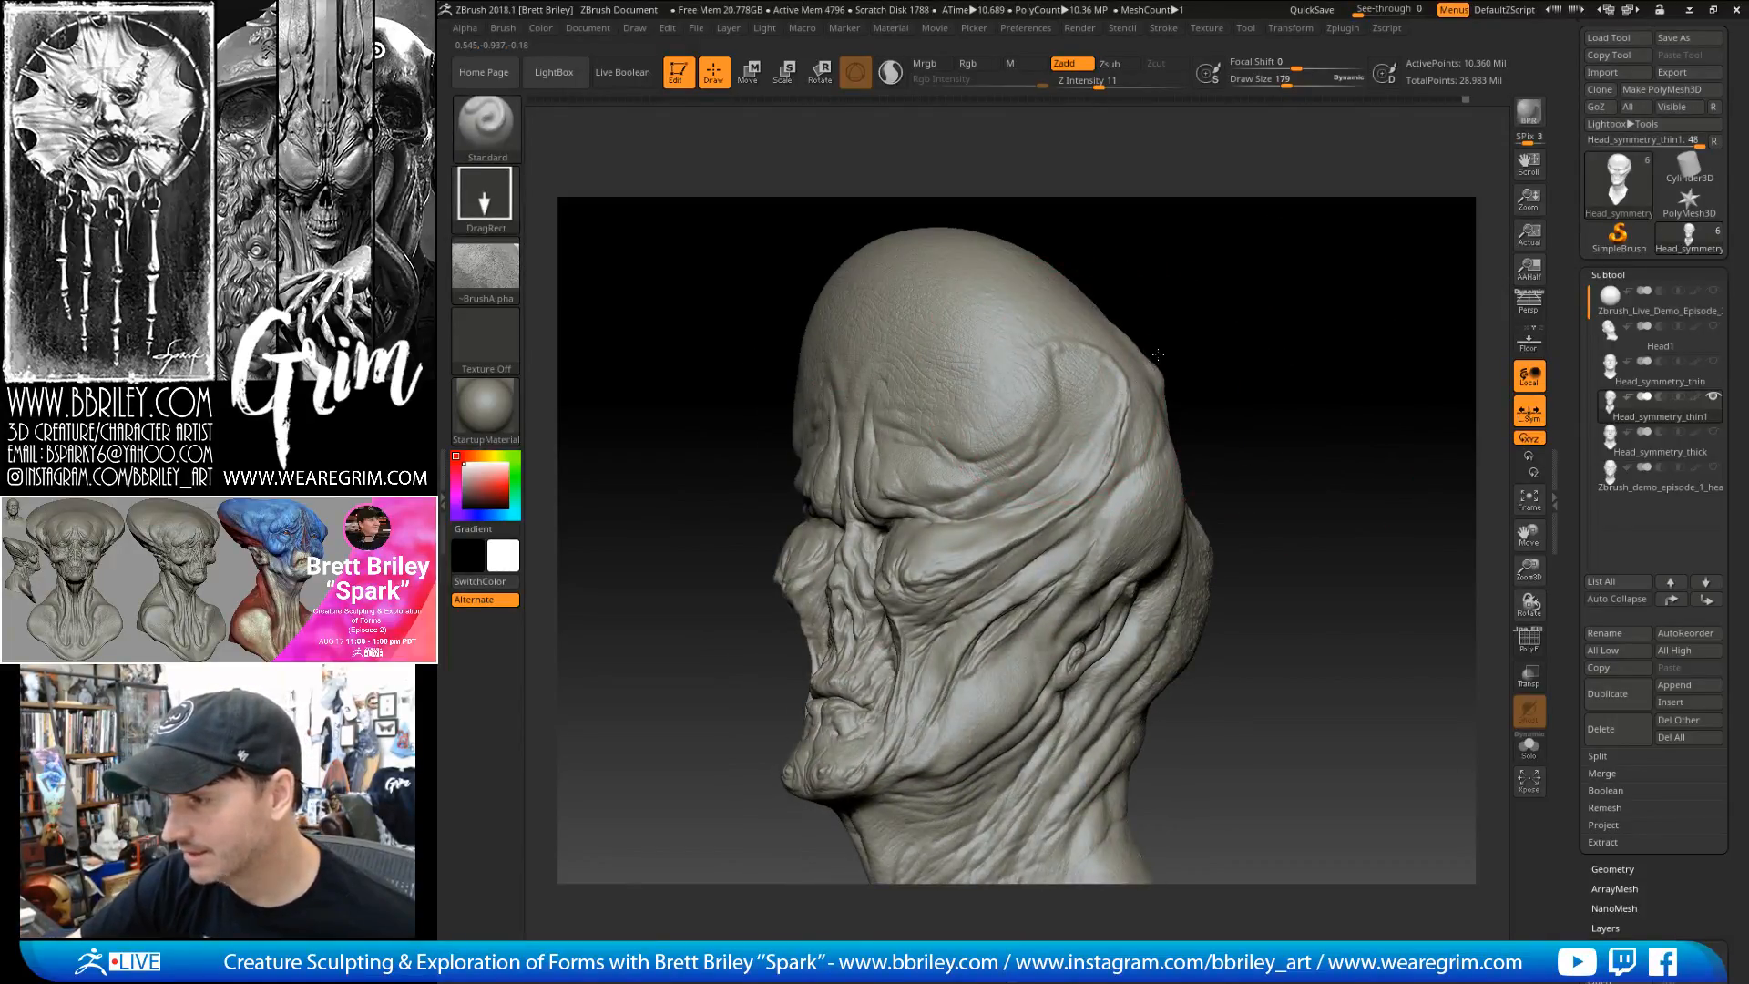
left_click_drag(1293, 359, 1132, 462)
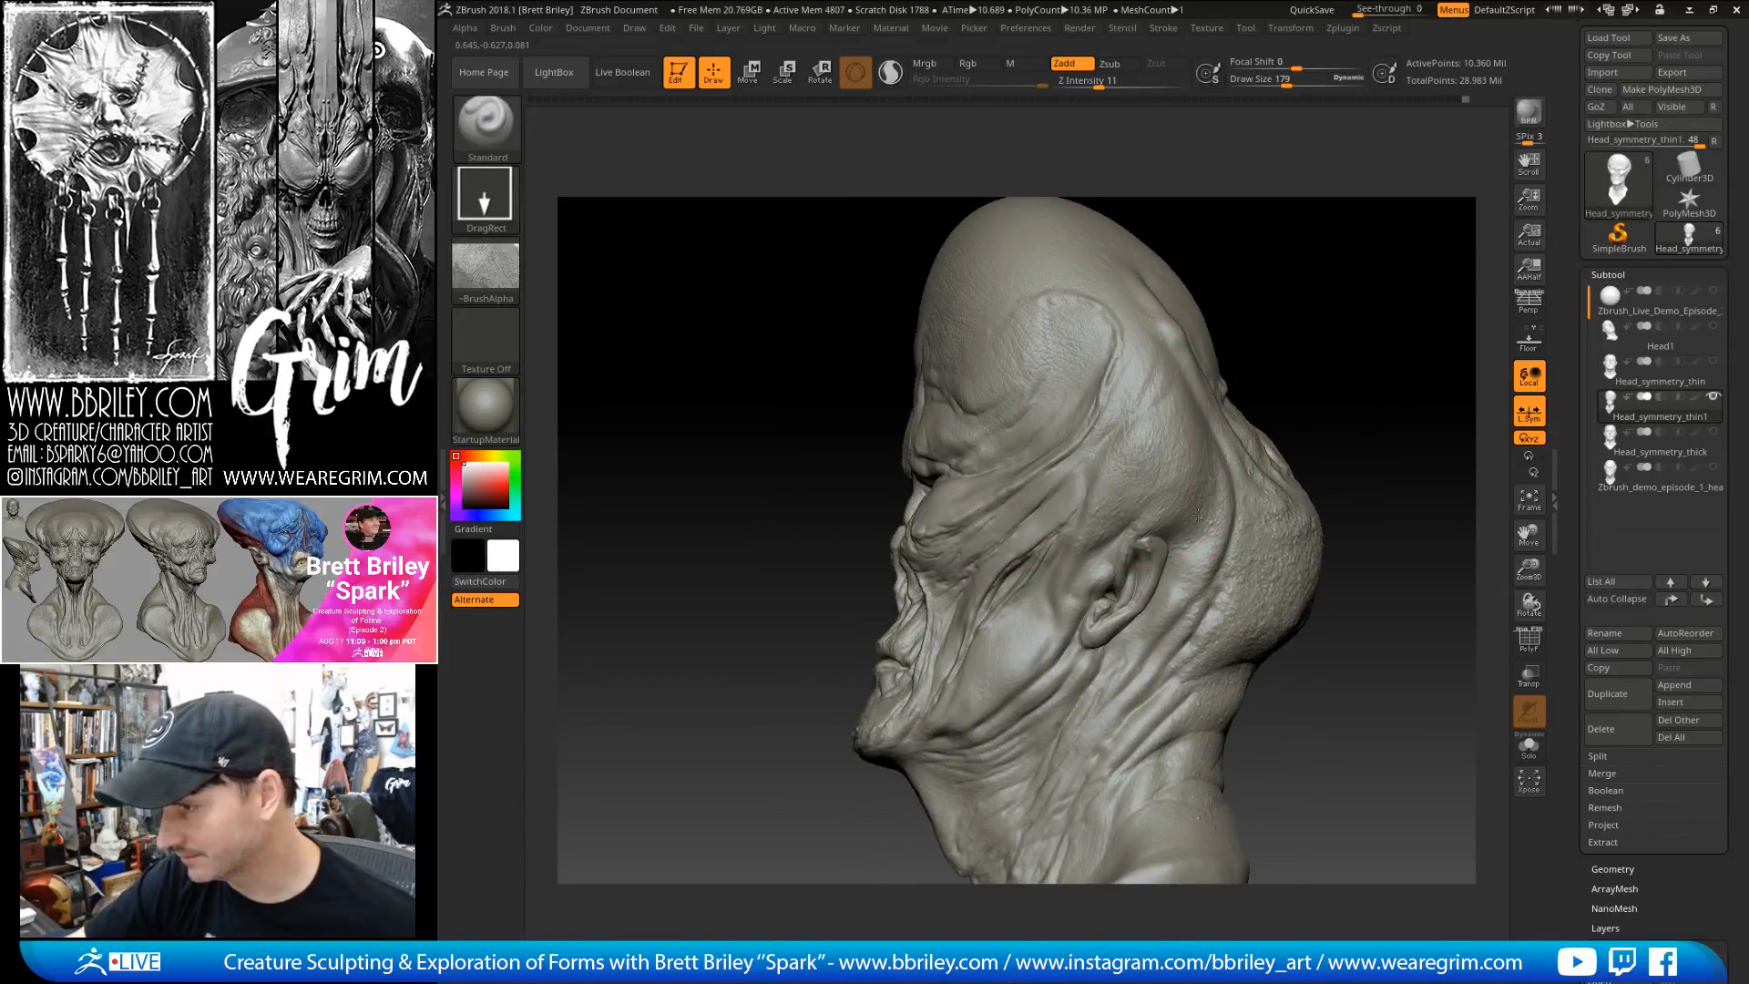
left_click_drag(1341, 364, 1261, 342)
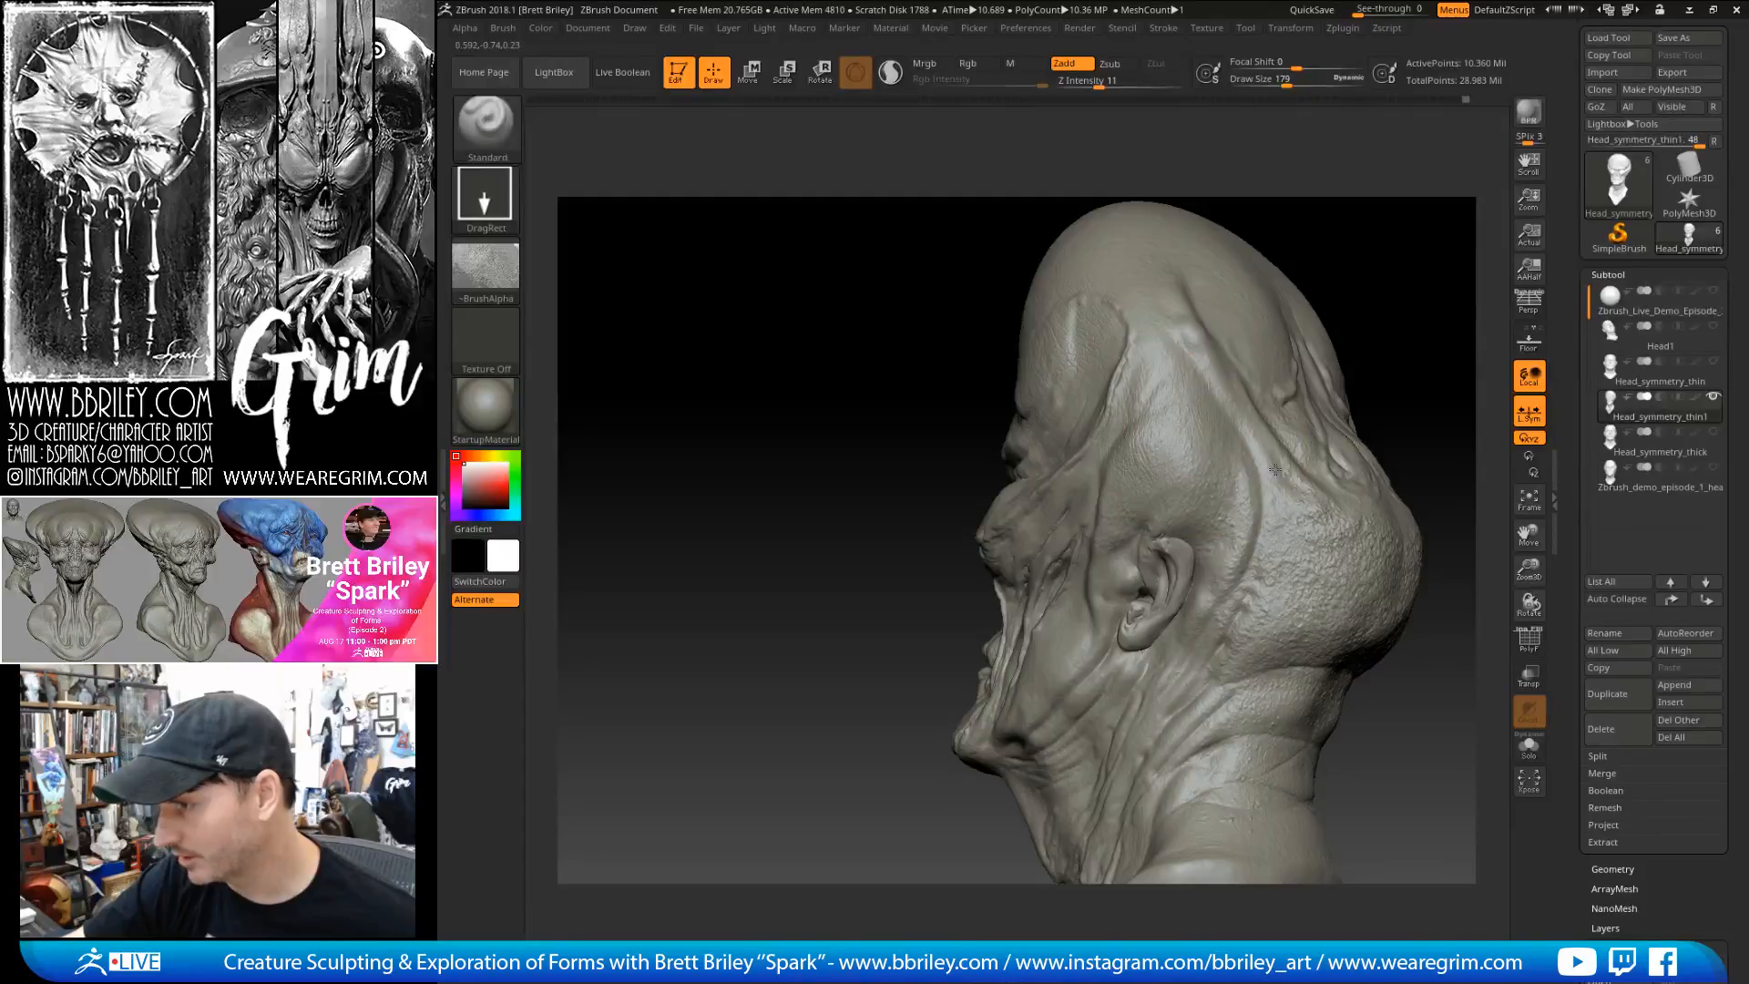
left_click_drag(1444, 364, 1363, 282)
right_click_drag(1023, 625, 1028, 547)
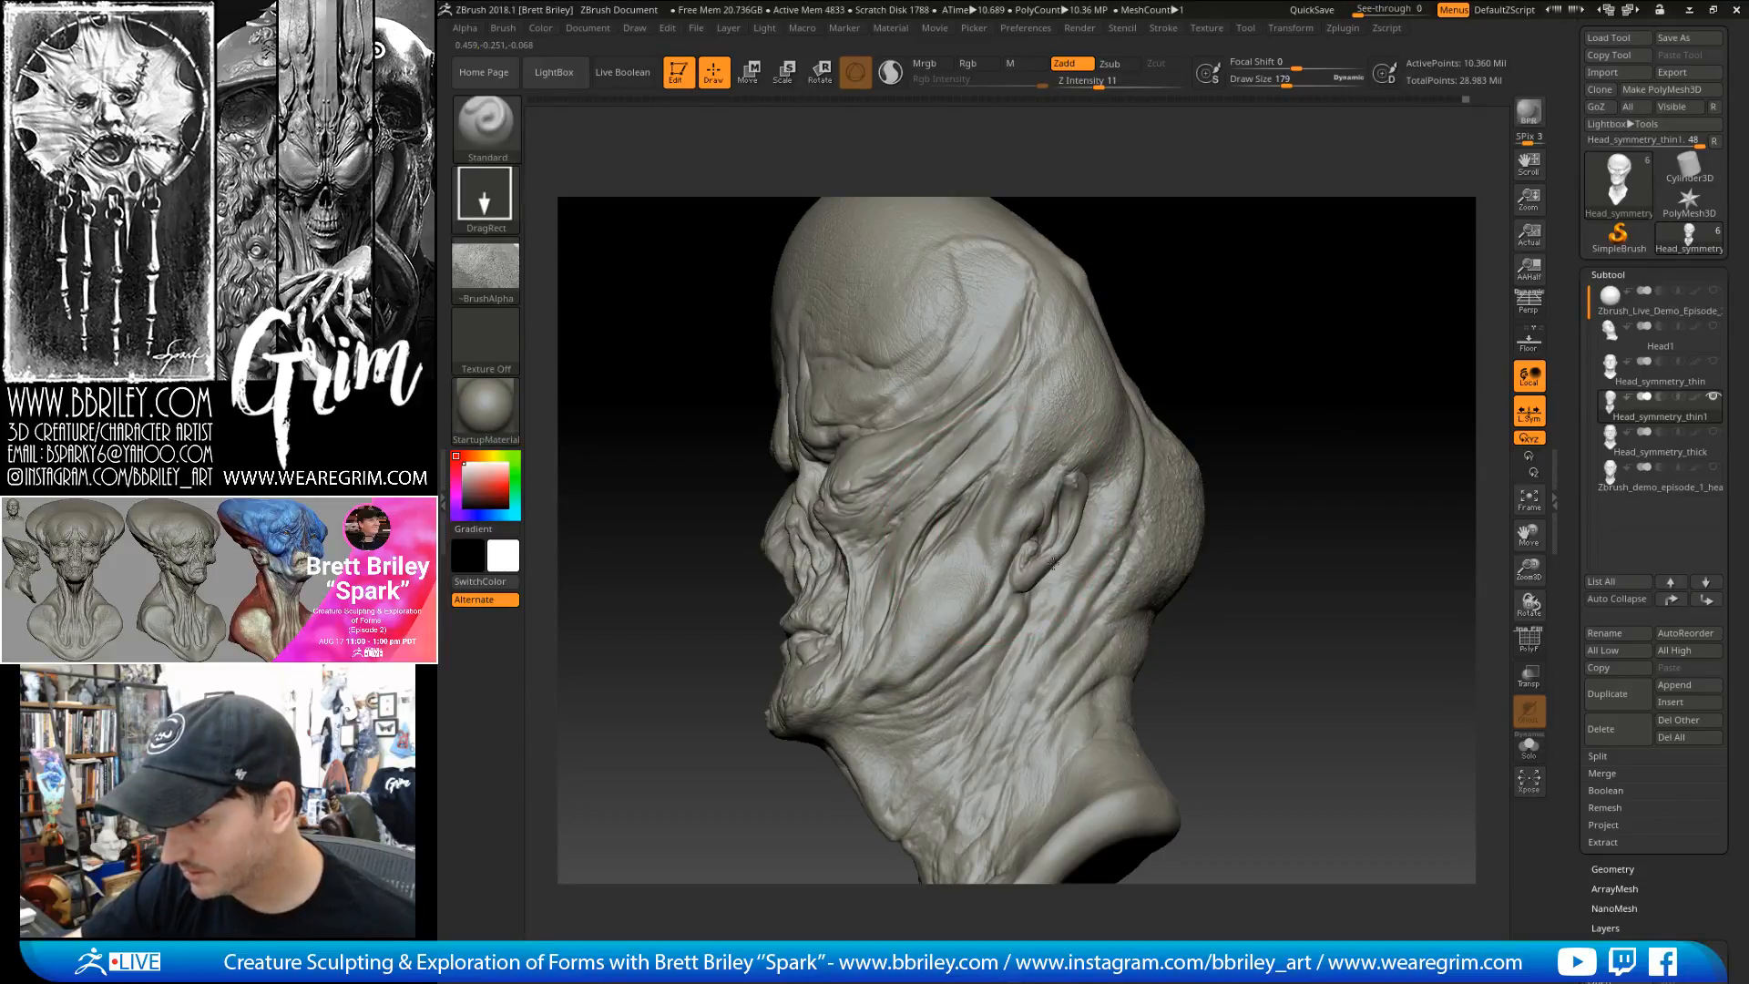
- Stamp the skin texture over the jaw, throat, shoulder and back of the neck
right_click_drag(978, 647, 893, 706)
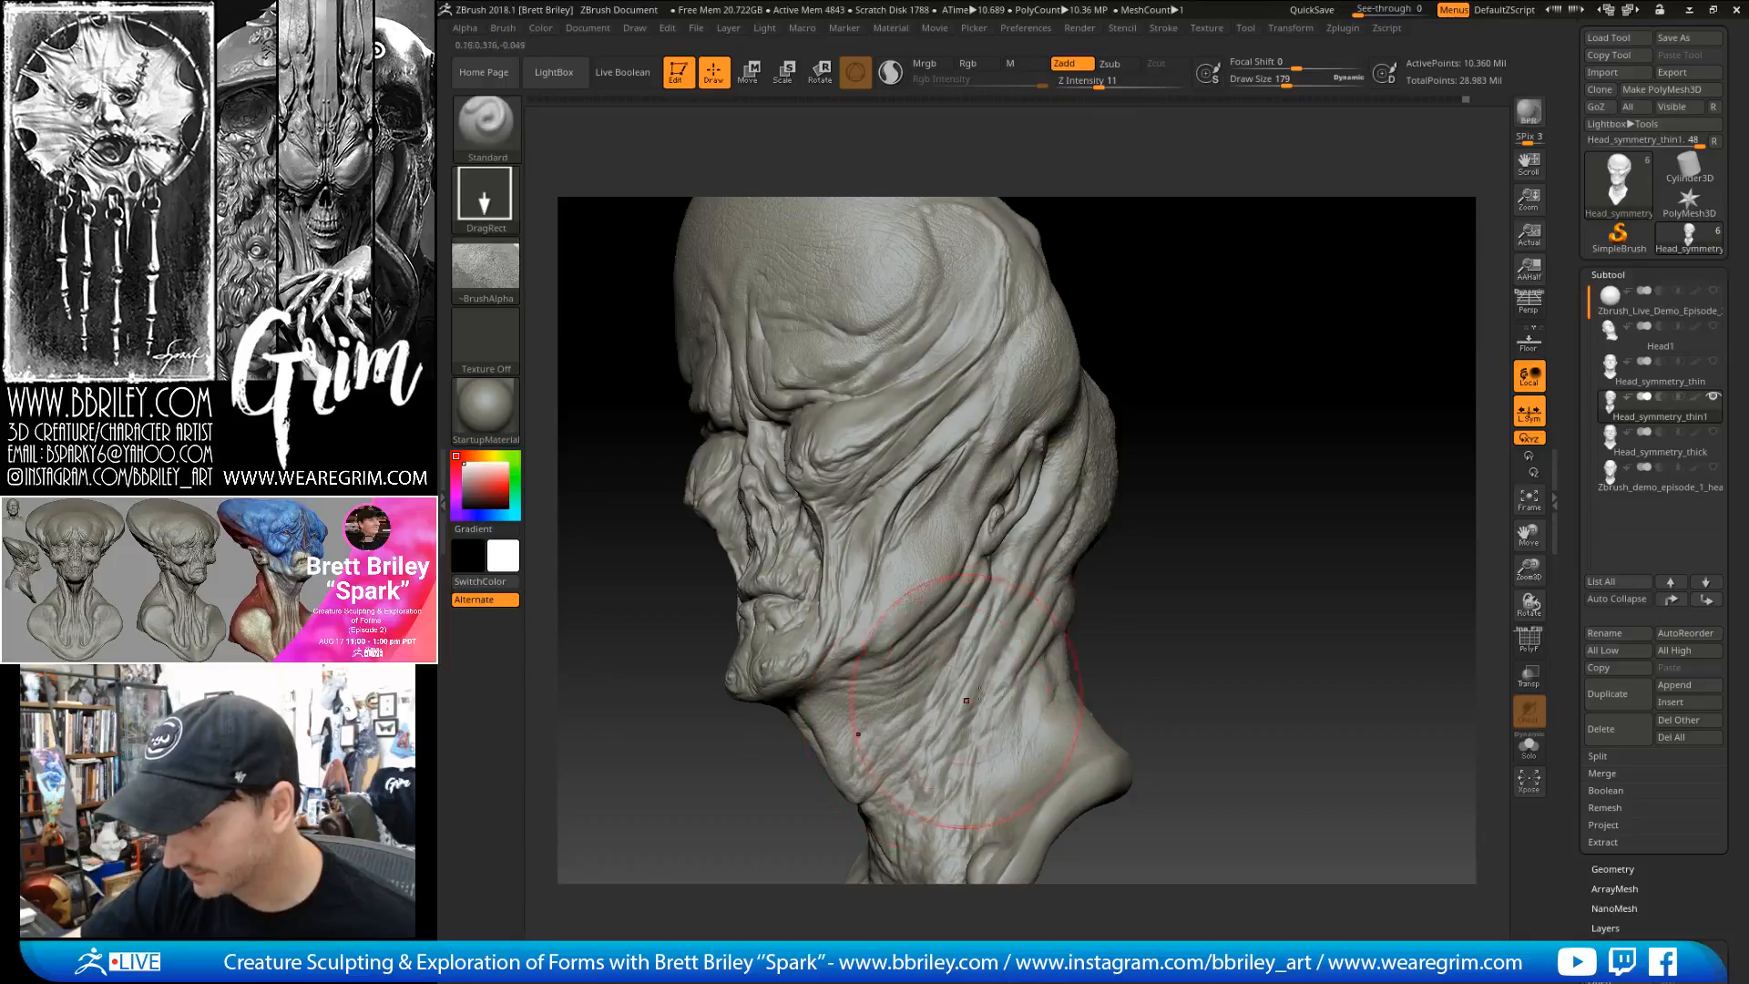
mouse_move(1112, 732)
right_mouse_down()
mouse_move(1159, 552)
mouse_move(989, 684)
right_mouse_up()
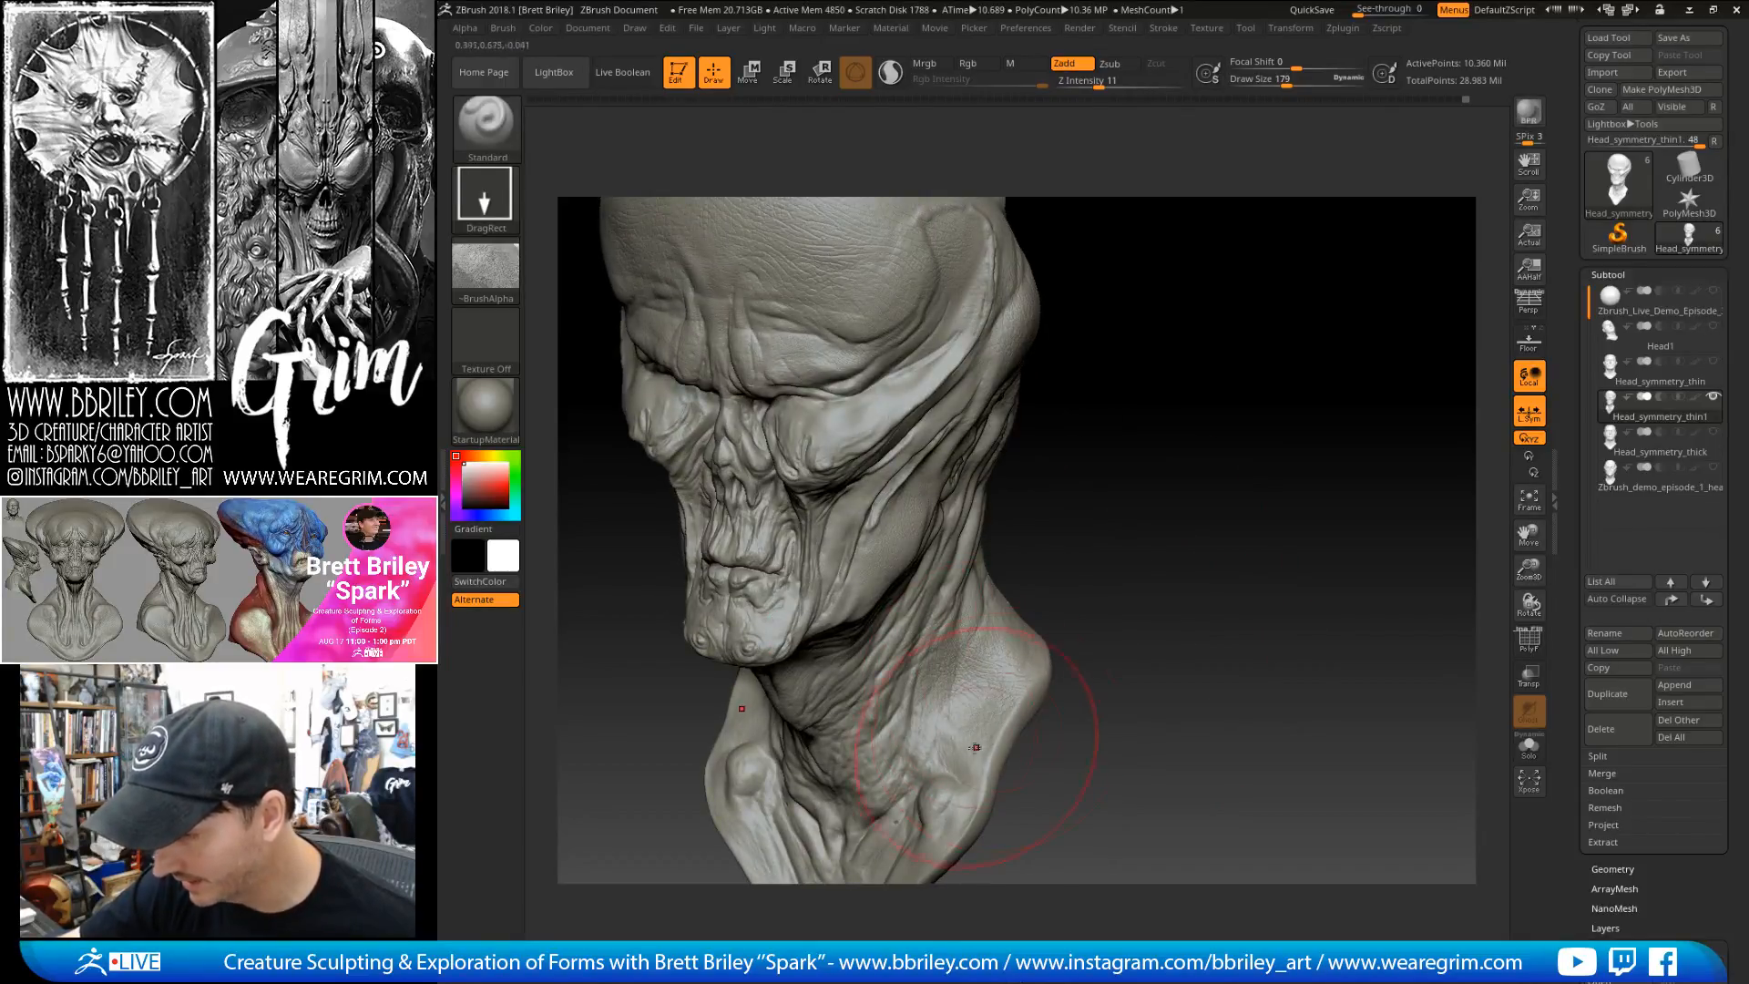
mouse_move(1039, 709)
right_mouse_down()
mouse_move(1084, 656)
mouse_move(1047, 622)
right_mouse_up()
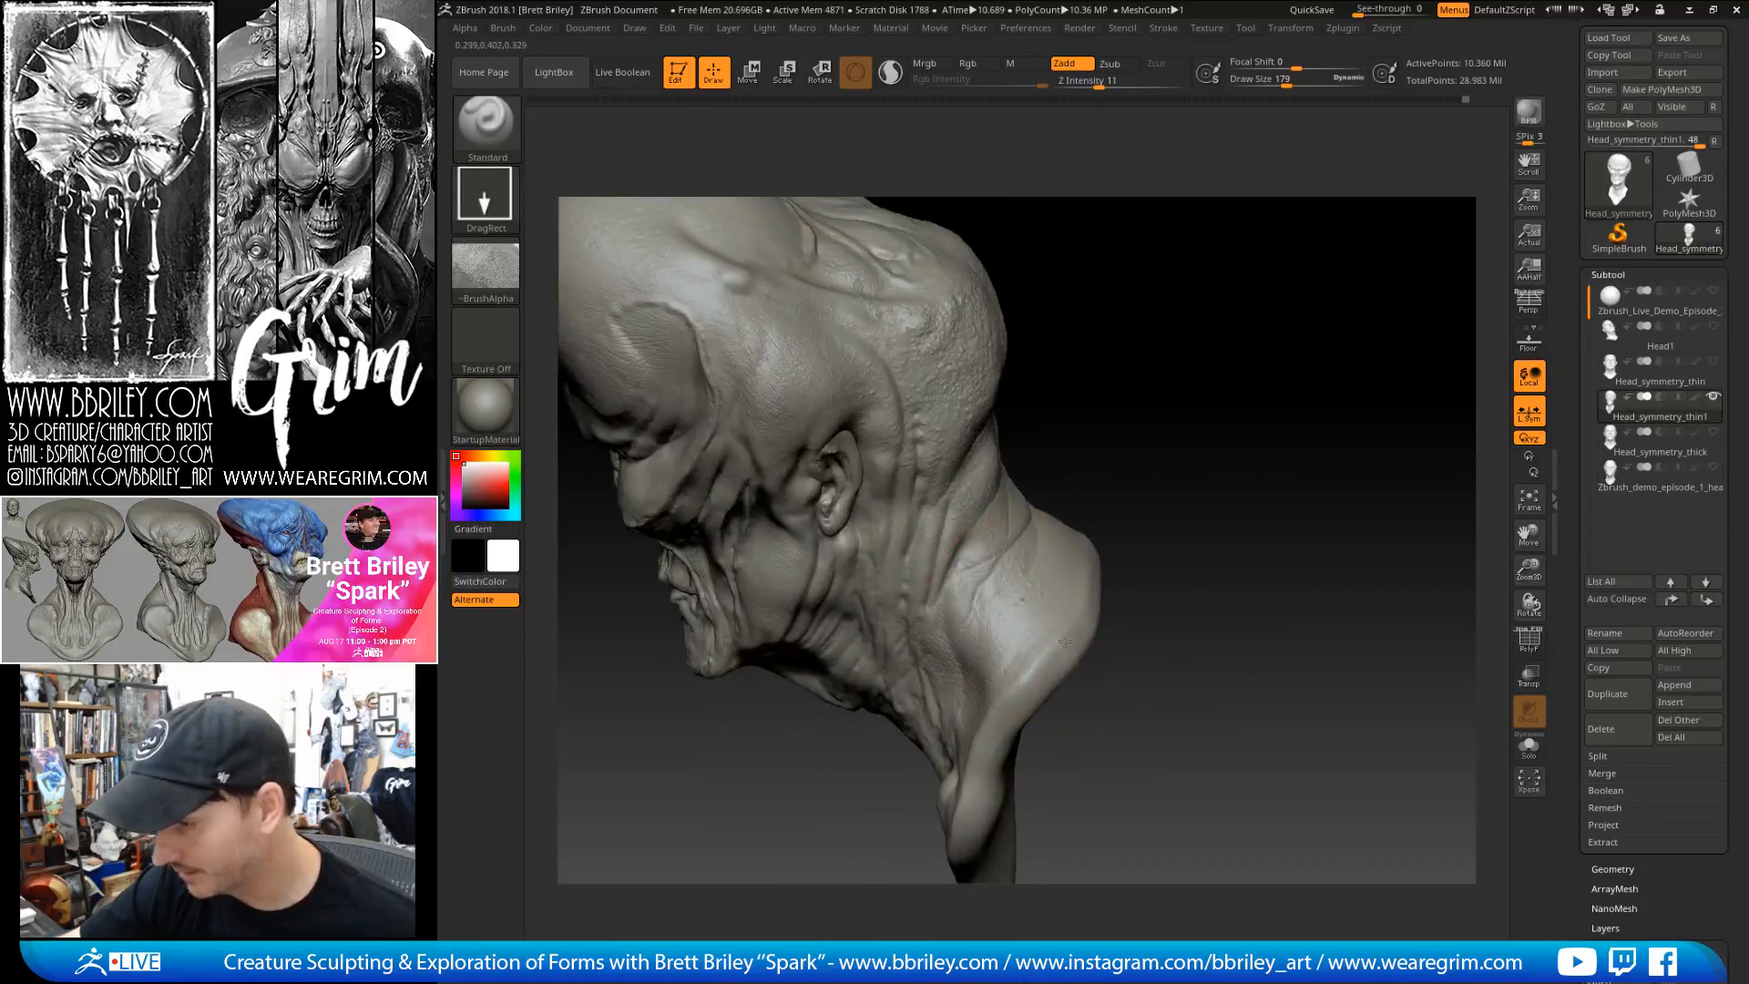
right_click_drag(1099, 676, 1063, 395)
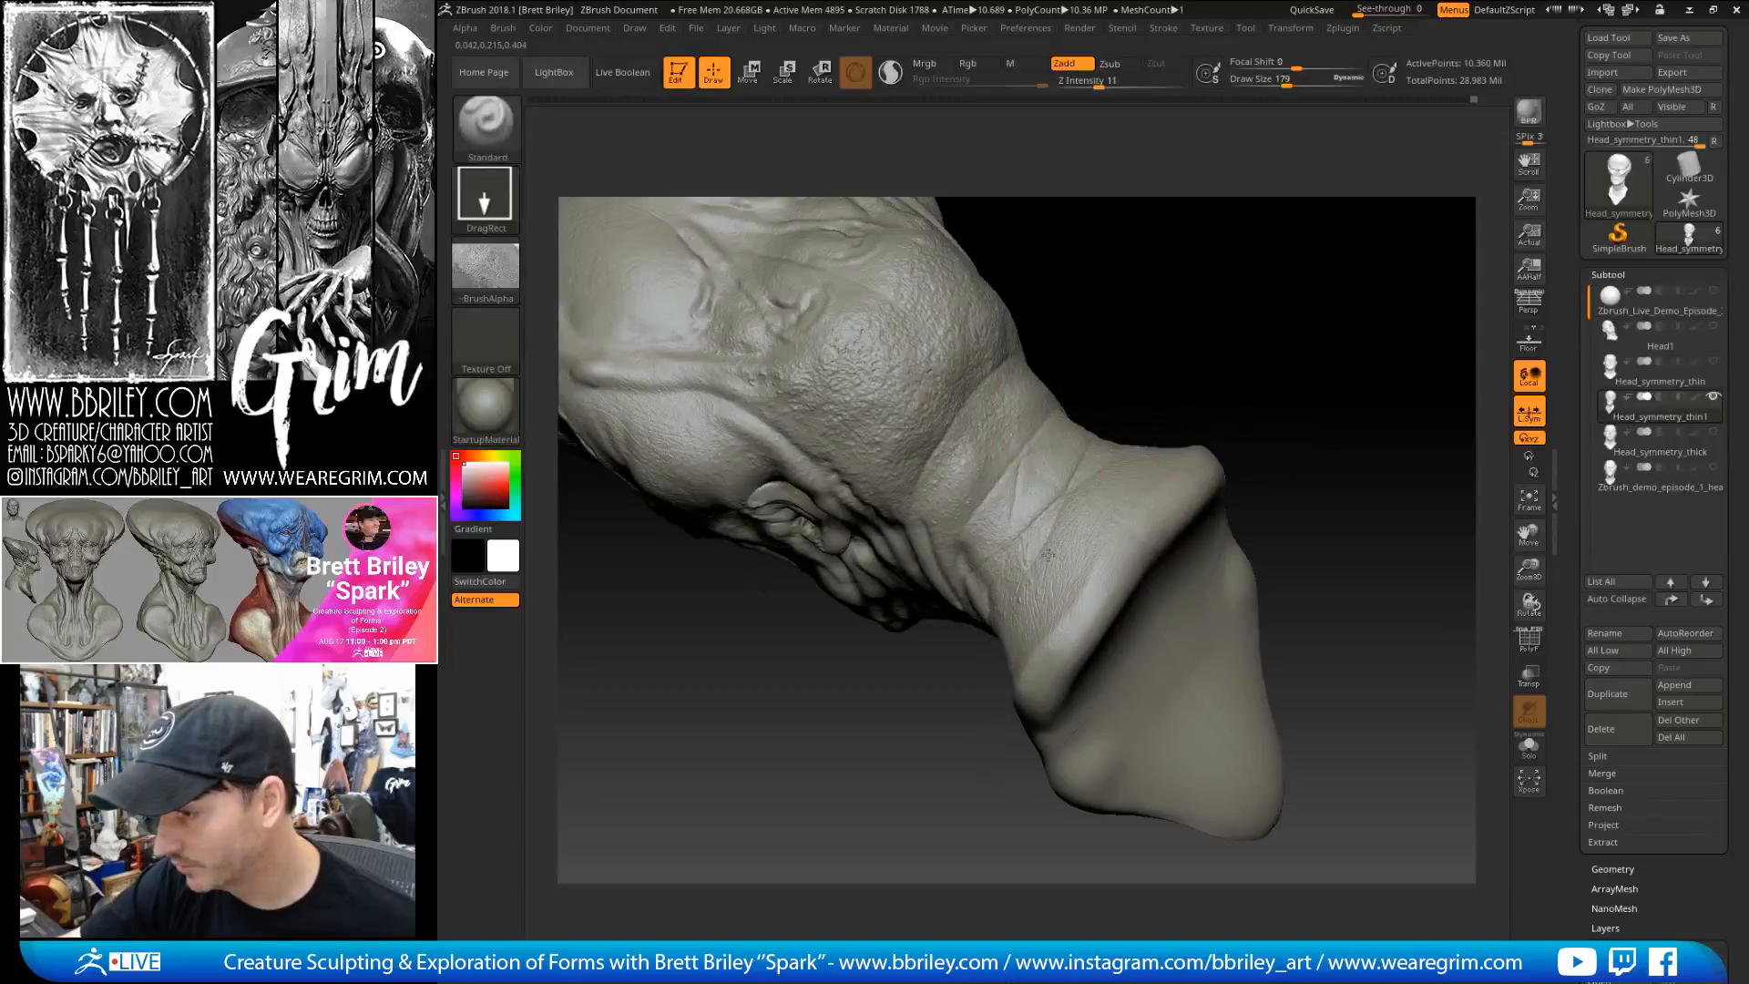
right_click_drag(999, 477, 1102, 496)
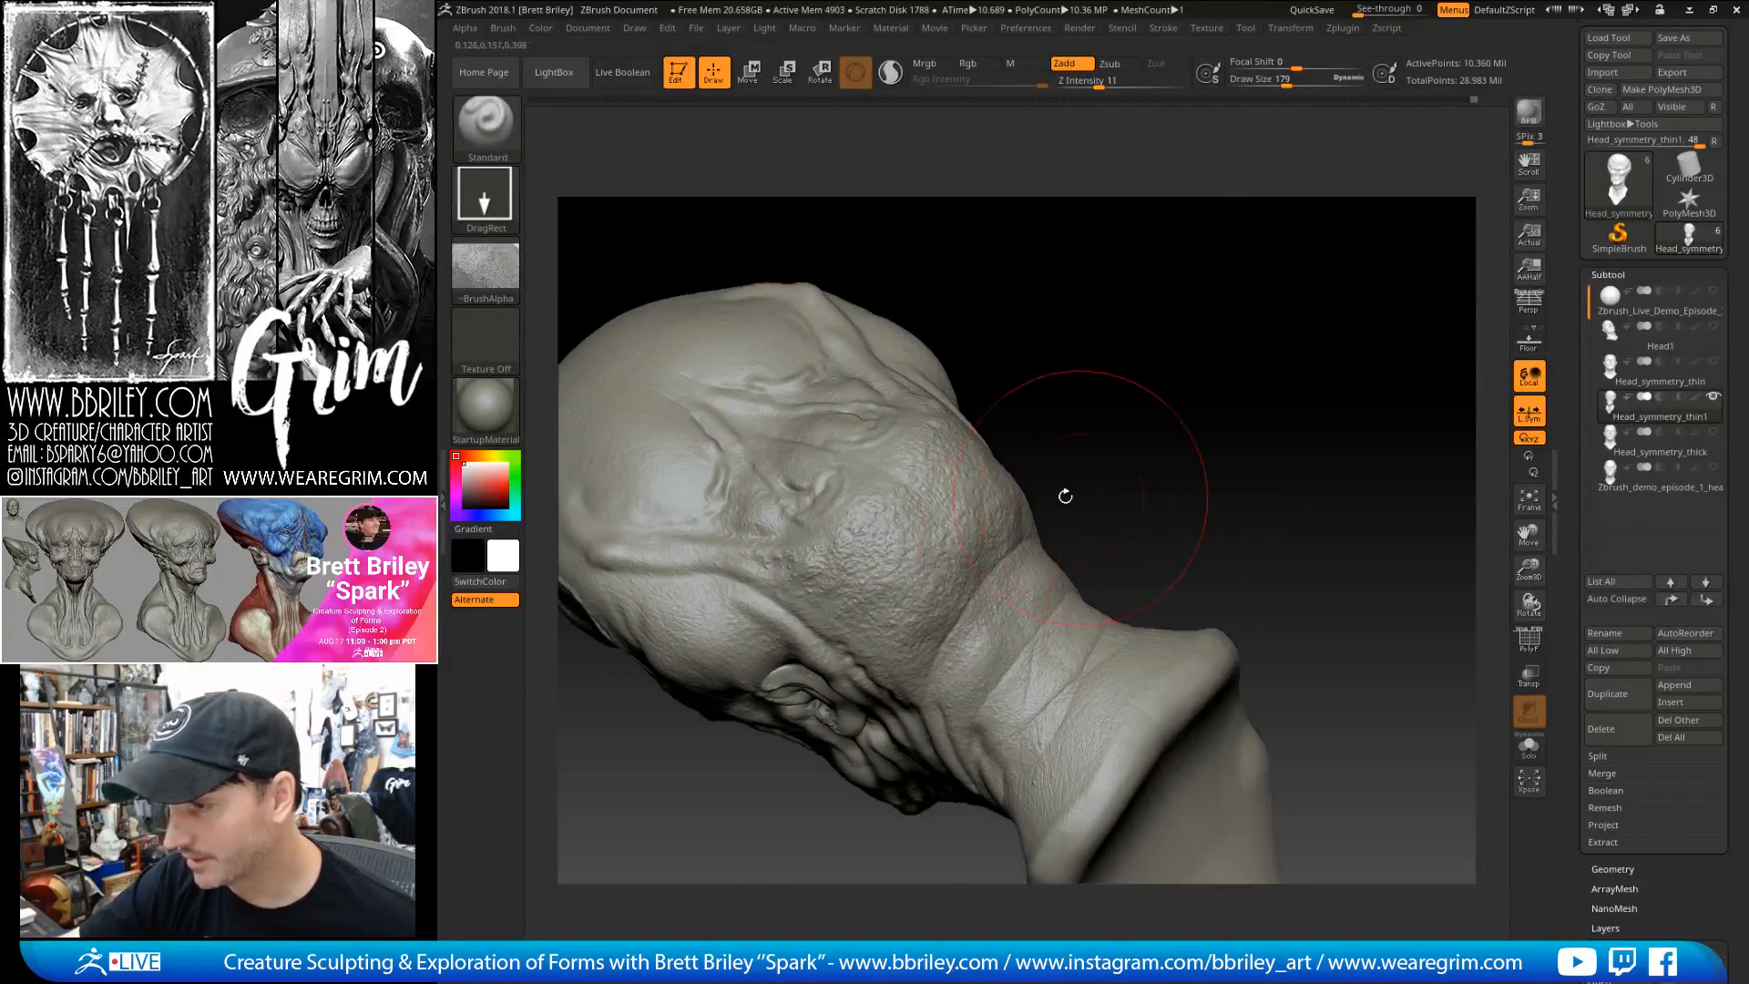
- Cover the crown and the folds on top of the skull with the stamped skin texture
mouse_move(925, 639)
right_mouse_down()
mouse_move(1090, 410)
mouse_move(1128, 456)
mouse_move(723, 586)
mouse_move(843, 536)
right_mouse_up()
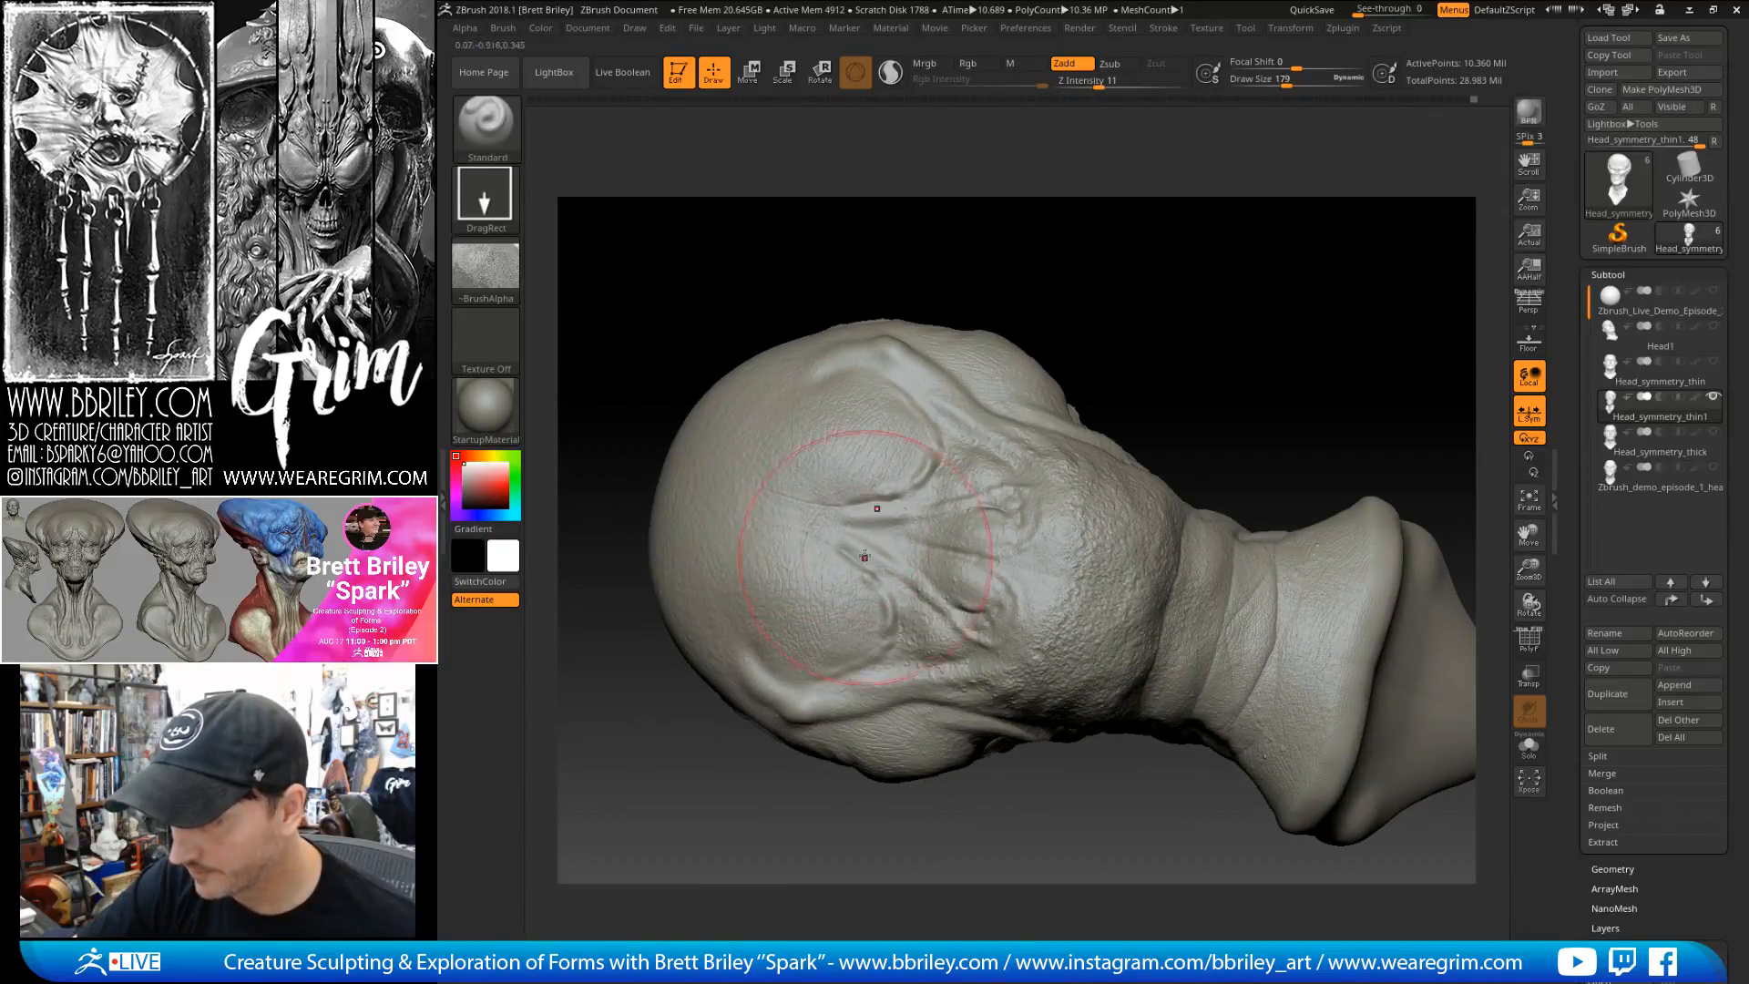
right_click_drag(965, 530, 941, 534)
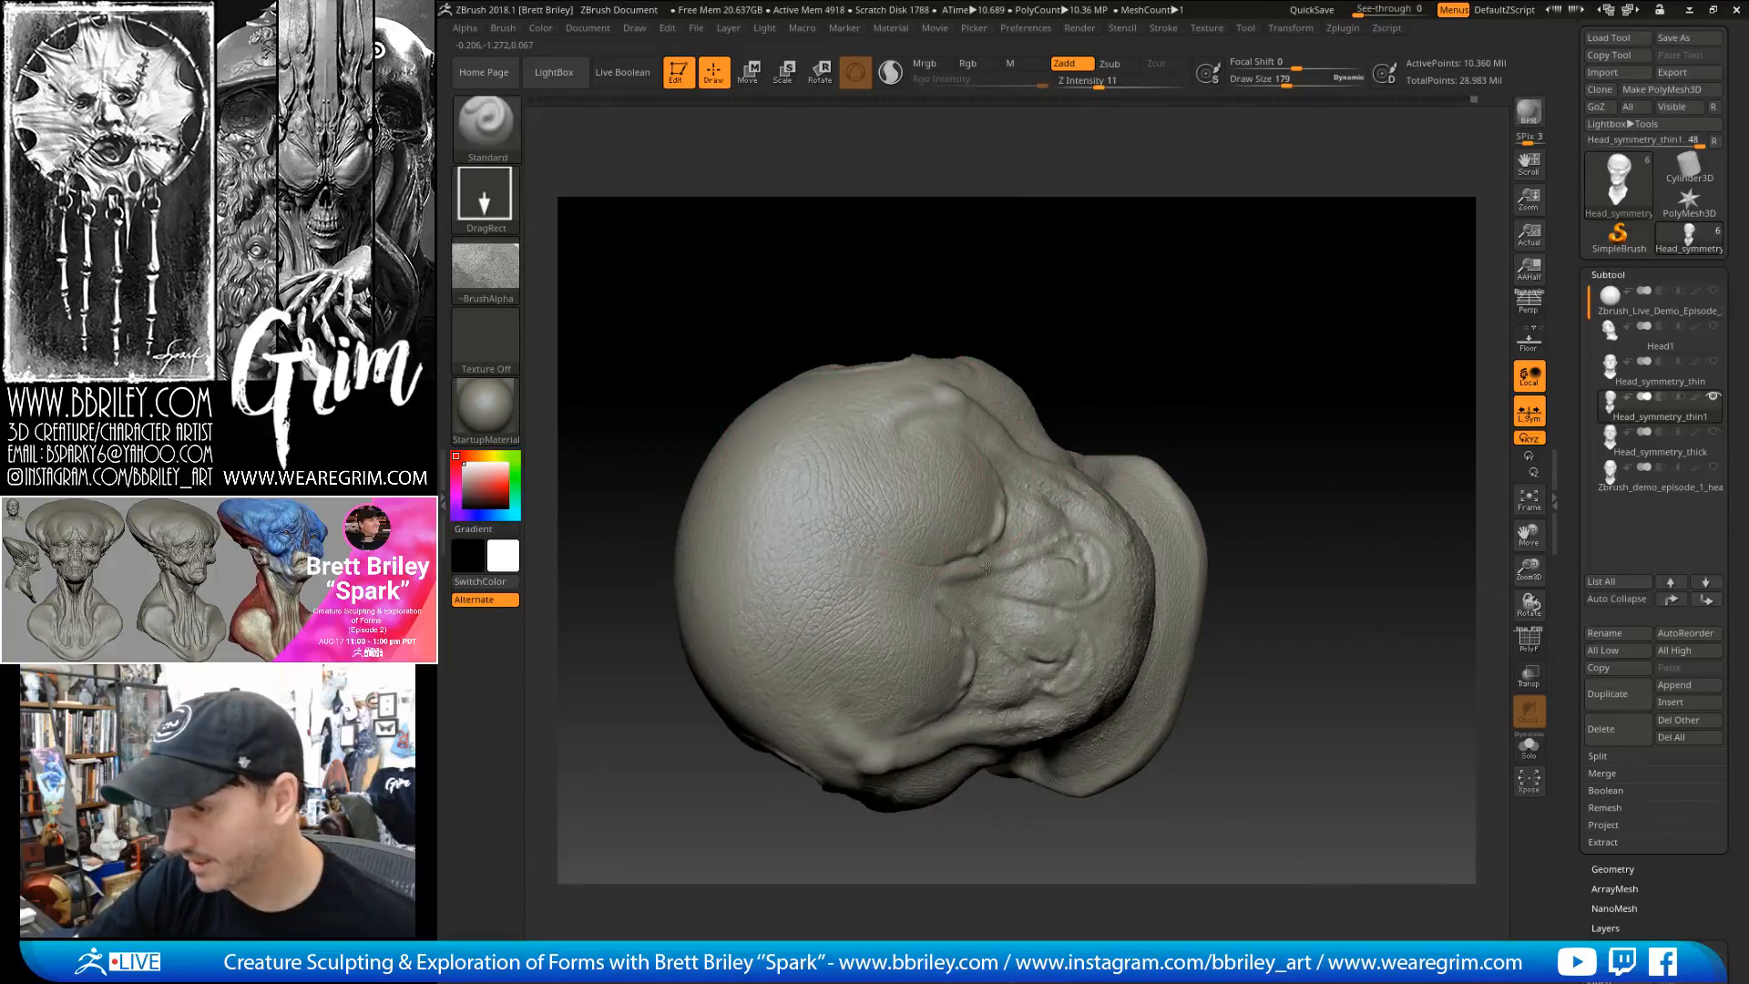
mouse_move(852, 592)
right_mouse_down()
mouse_move(793, 565)
mouse_move(742, 508)
right_mouse_up()
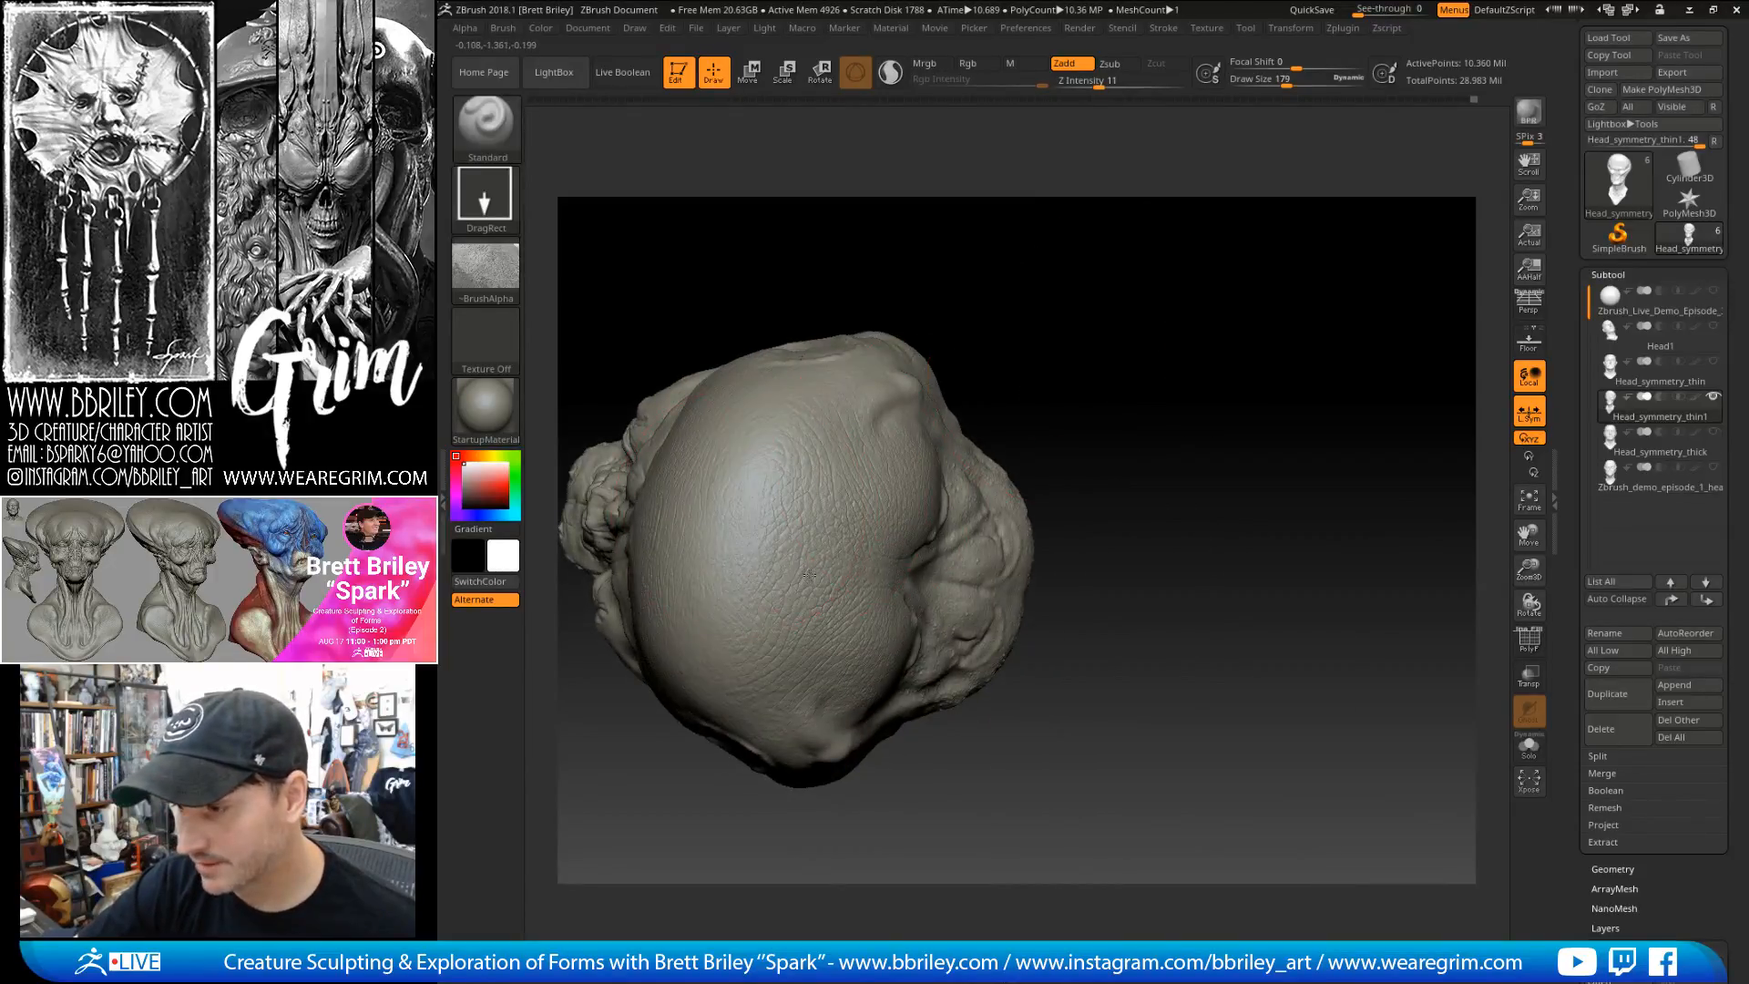
mouse_move(814, 556)
right_mouse_down()
mouse_move(1125, 364)
mouse_move(845, 446)
right_mouse_up()
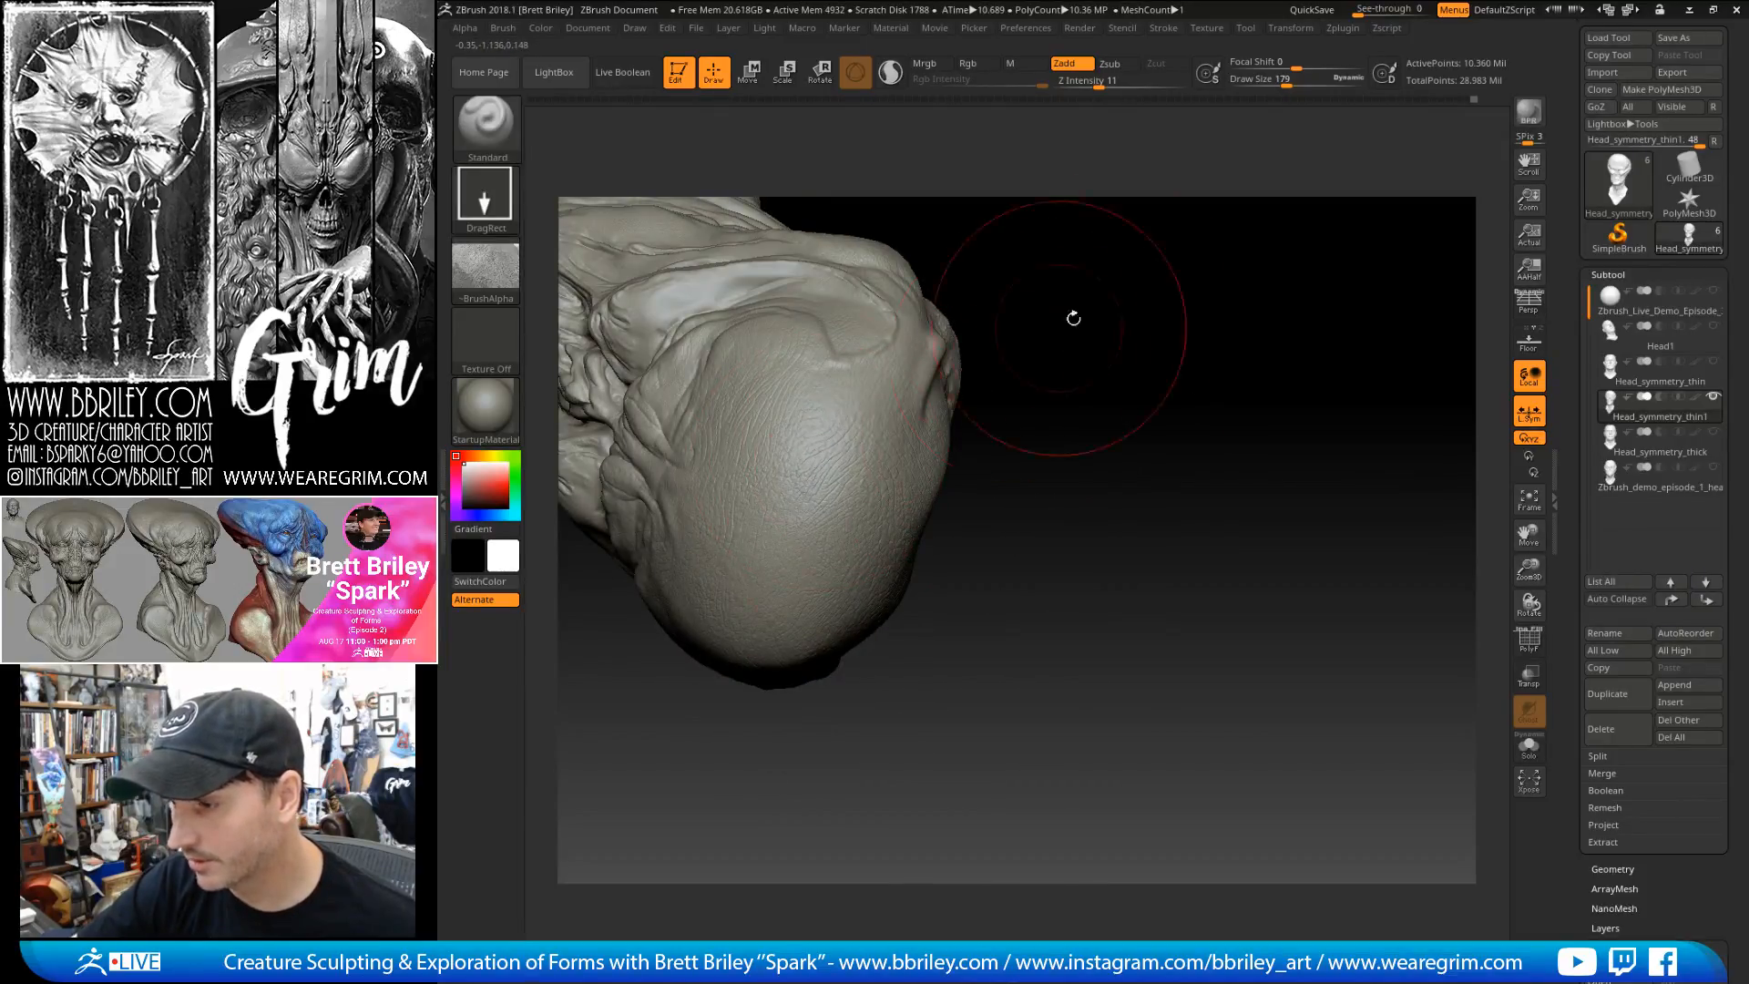
right_click_drag(1035, 343, 912, 456)
- Stamp the skin texture along the side of the skull, the cheek and the side of the neck
mouse_move(844, 502)
right_mouse_down()
mouse_move(1034, 312)
mouse_move(900, 482)
right_mouse_up()
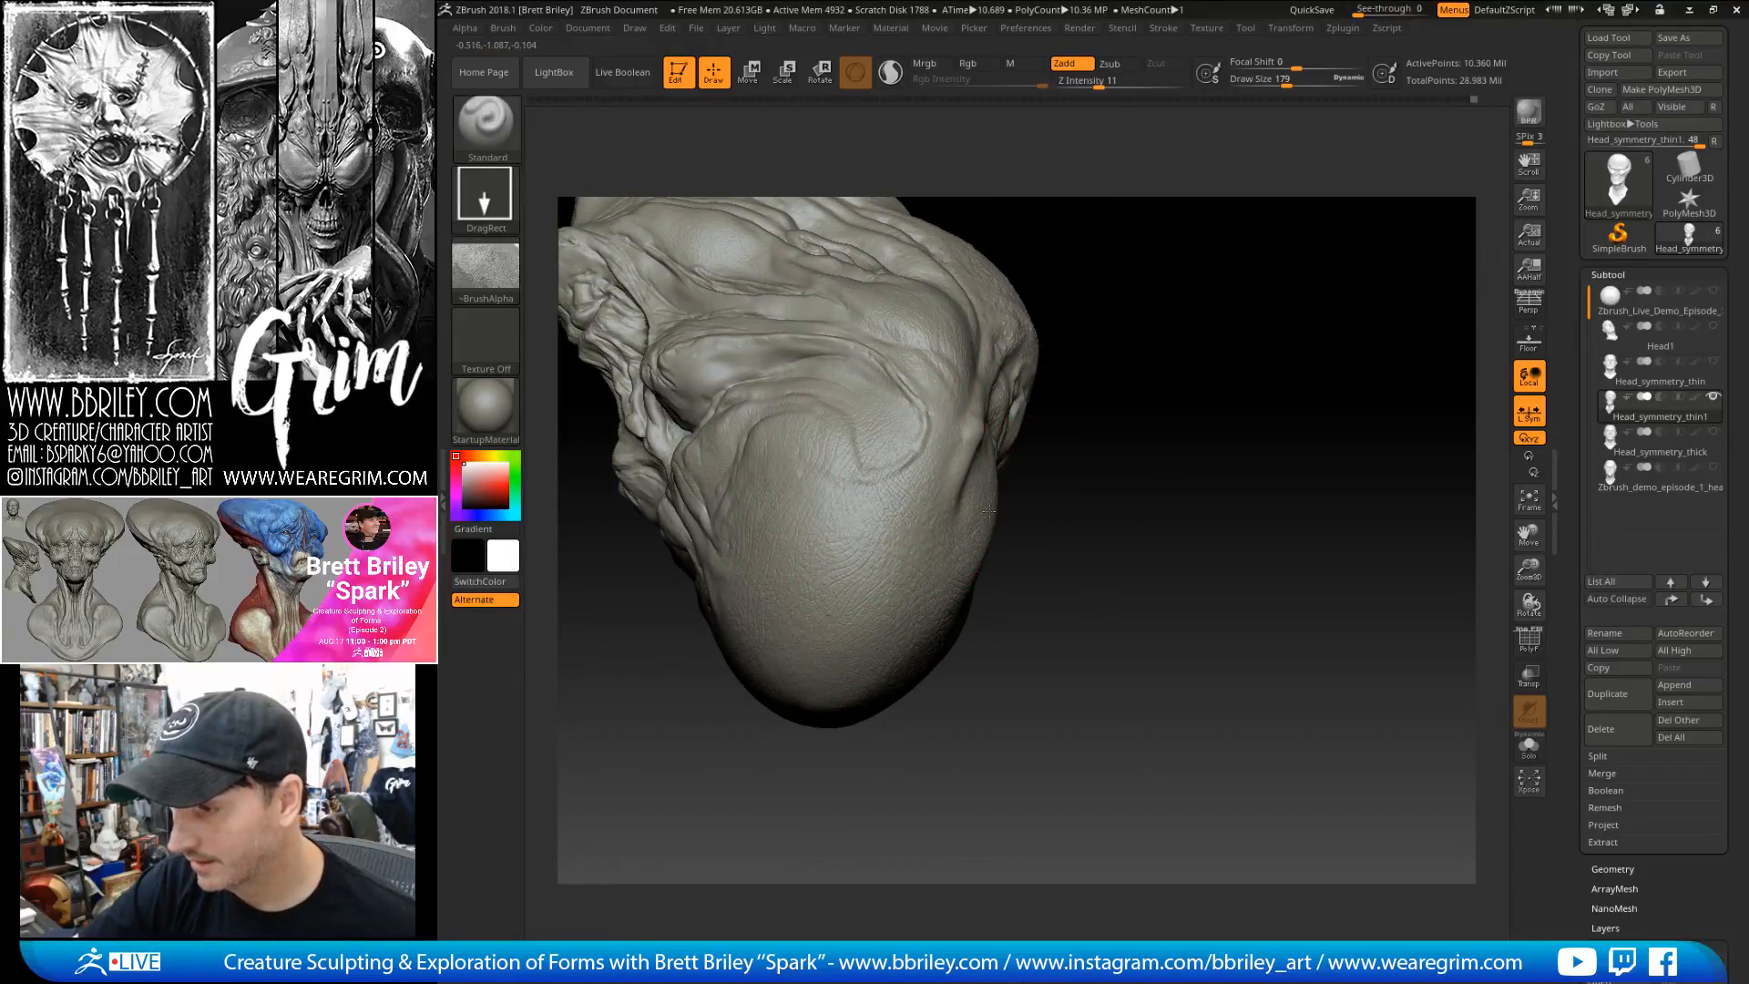
right_click_drag(1117, 246, 952, 412)
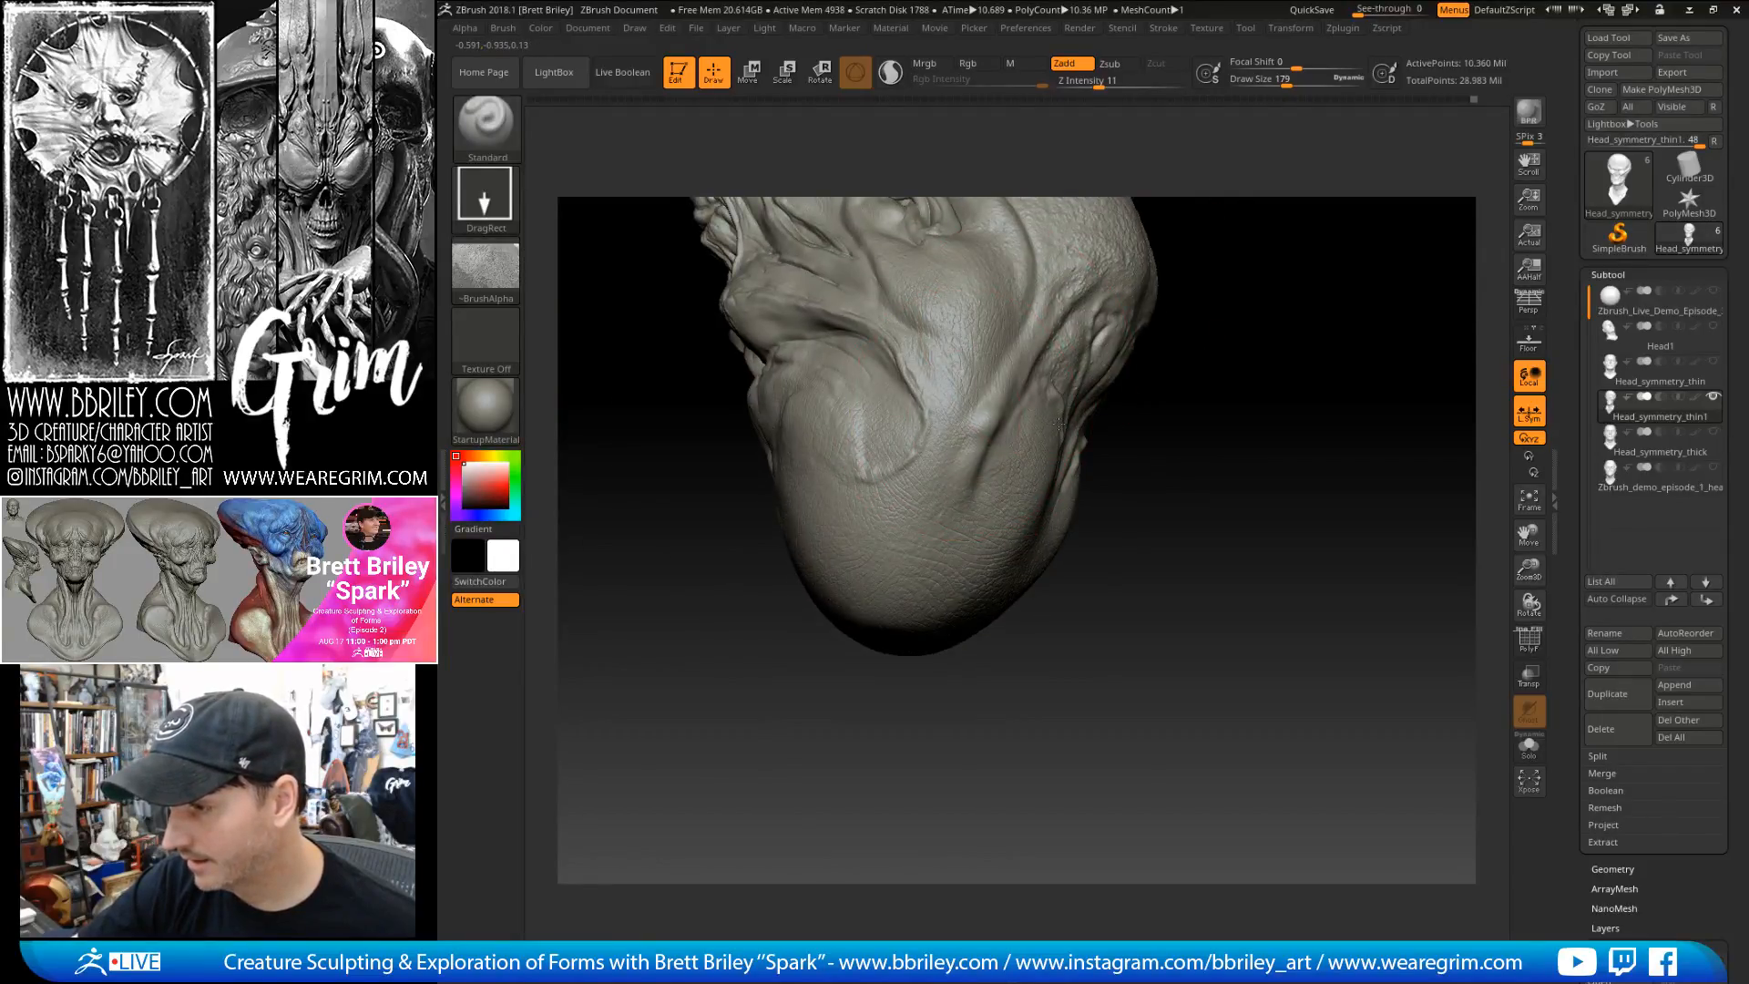
mouse_move(1057, 427)
right_mouse_down()
mouse_move(1002, 492)
mouse_move(1070, 428)
right_mouse_up()
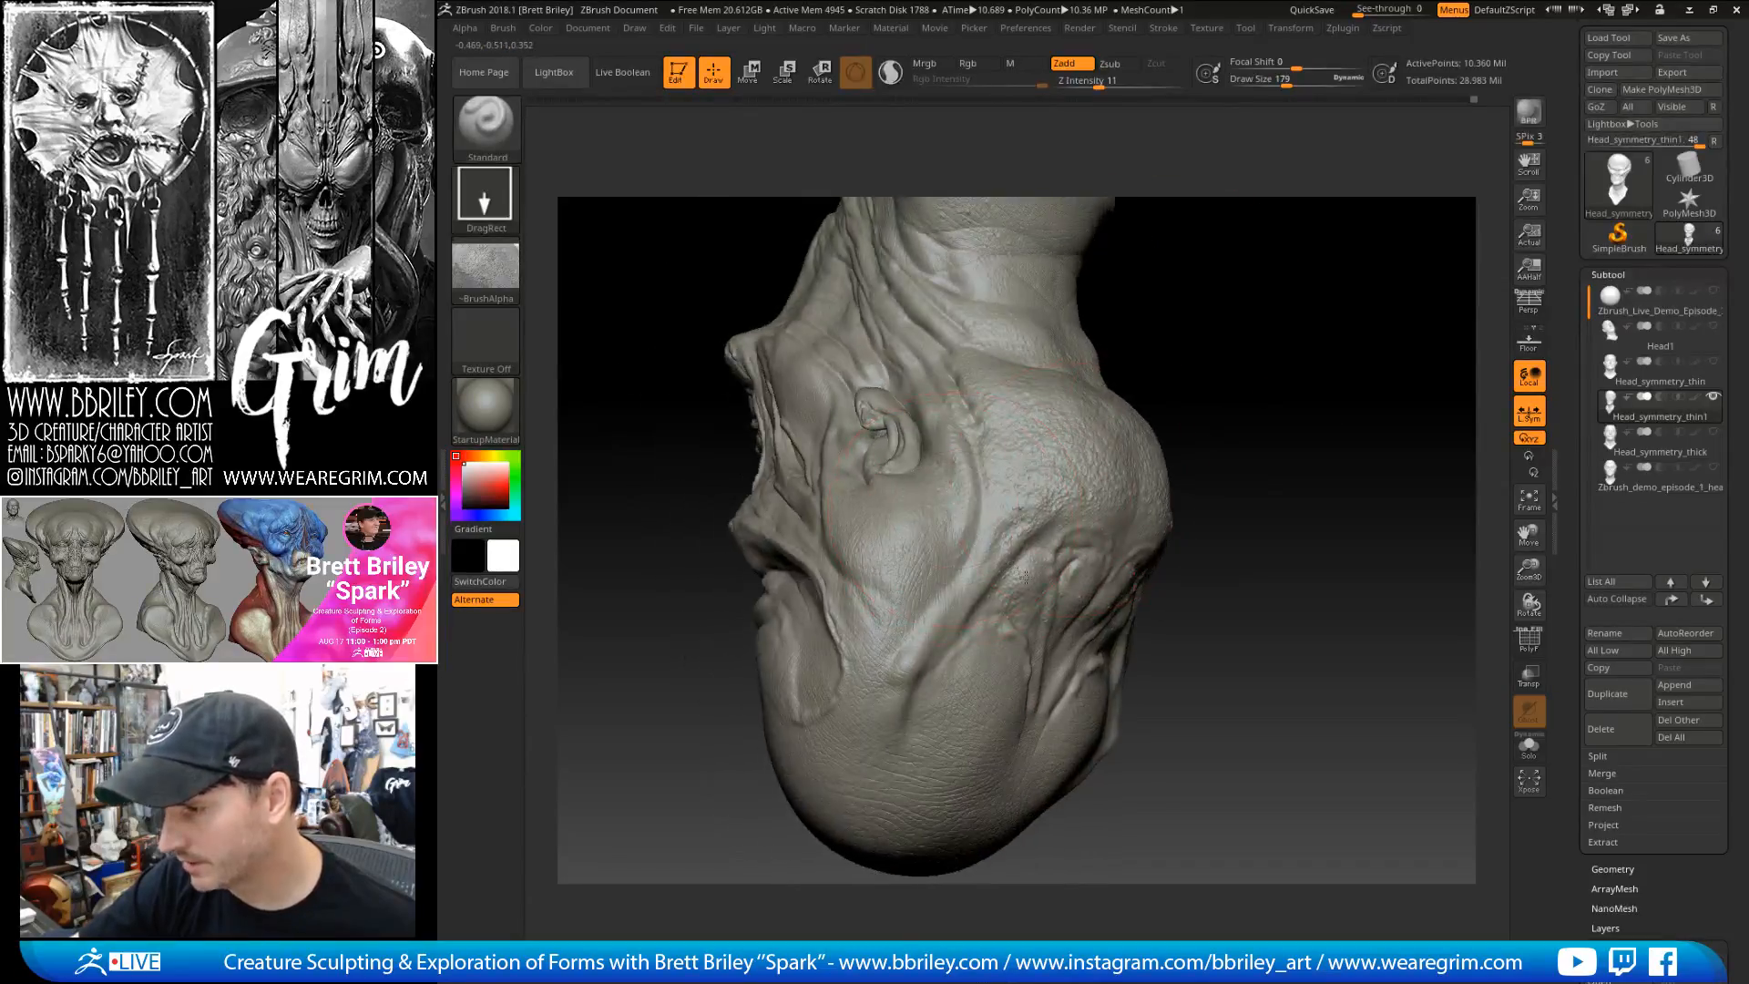
mouse_move(1028, 575)
right_mouse_down()
mouse_move(938, 503)
mouse_move(1074, 395)
right_mouse_up()
mouse_move(1005, 495)
right_mouse_down()
mouse_move(1057, 464)
mouse_move(1129, 474)
mouse_move(984, 545)
mouse_move(848, 567)
right_mouse_up()
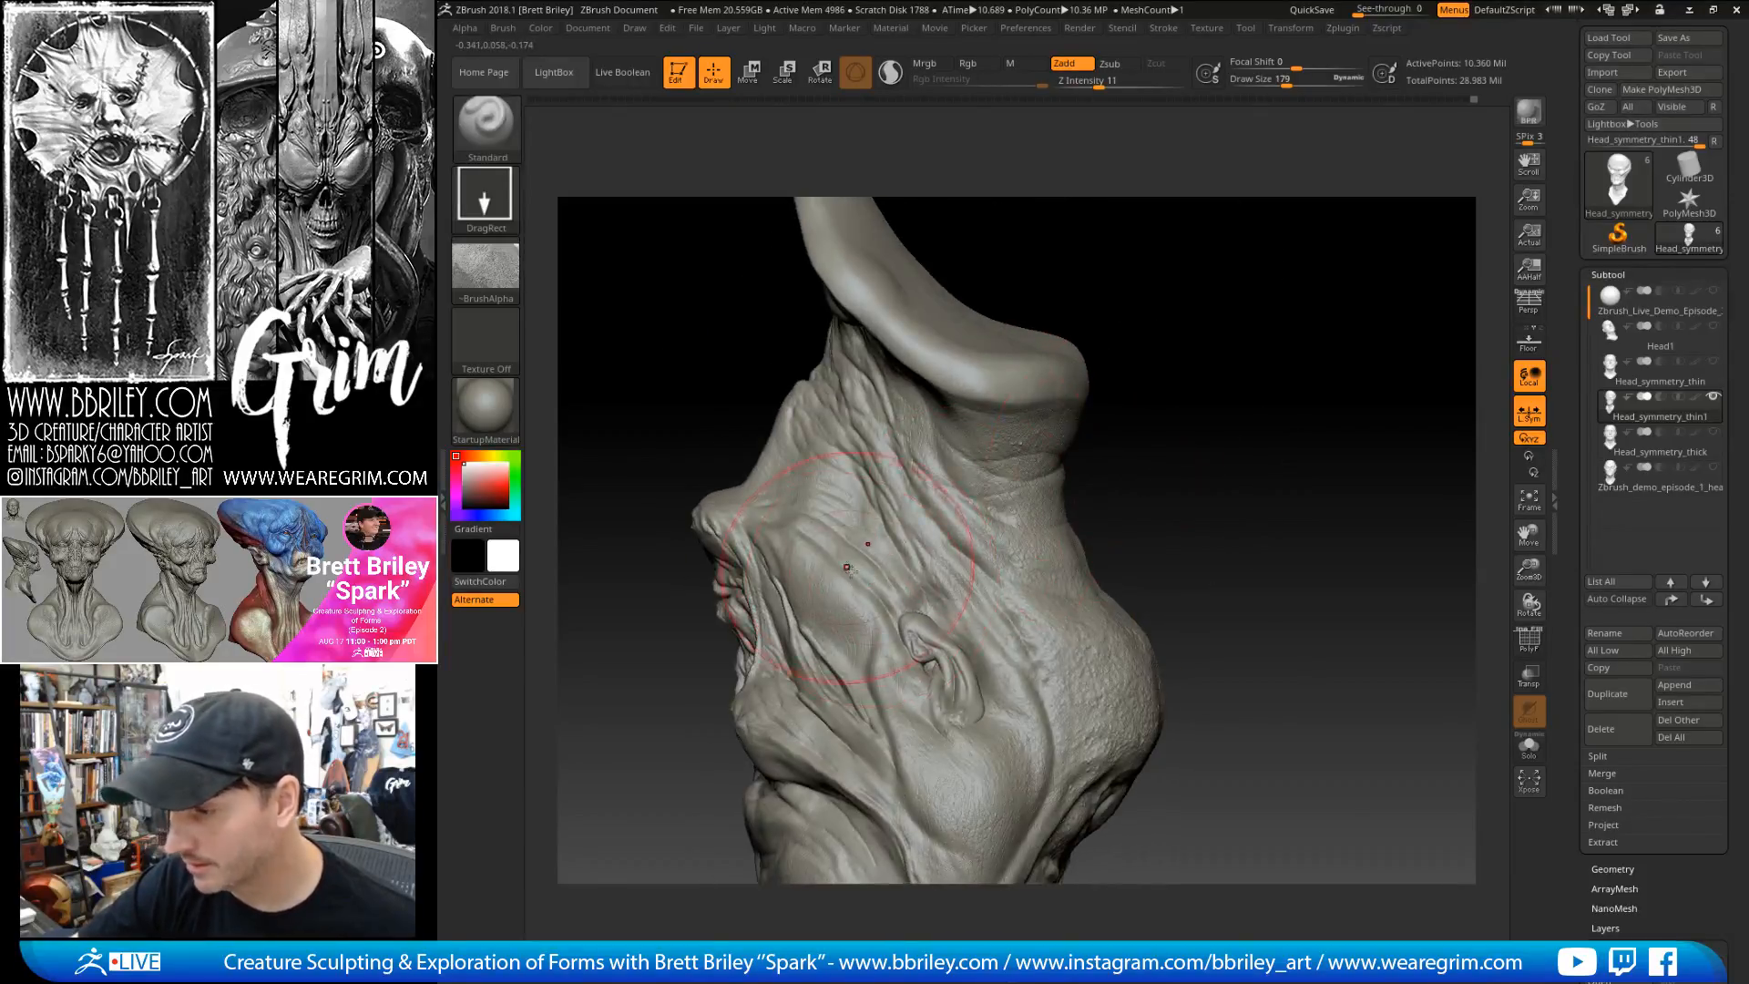
mouse_move(1094, 511)
right_mouse_down()
mouse_move(1184, 414)
mouse_move(1238, 391)
mouse_move(1284, 545)
mouse_move(1273, 558)
mouse_move(1309, 441)
mouse_move(1013, 531)
right_mouse_up()
- Smooth the skin texture in the temple hollow beside the forehead with the Smooth brush at draw size 62
key("shift")
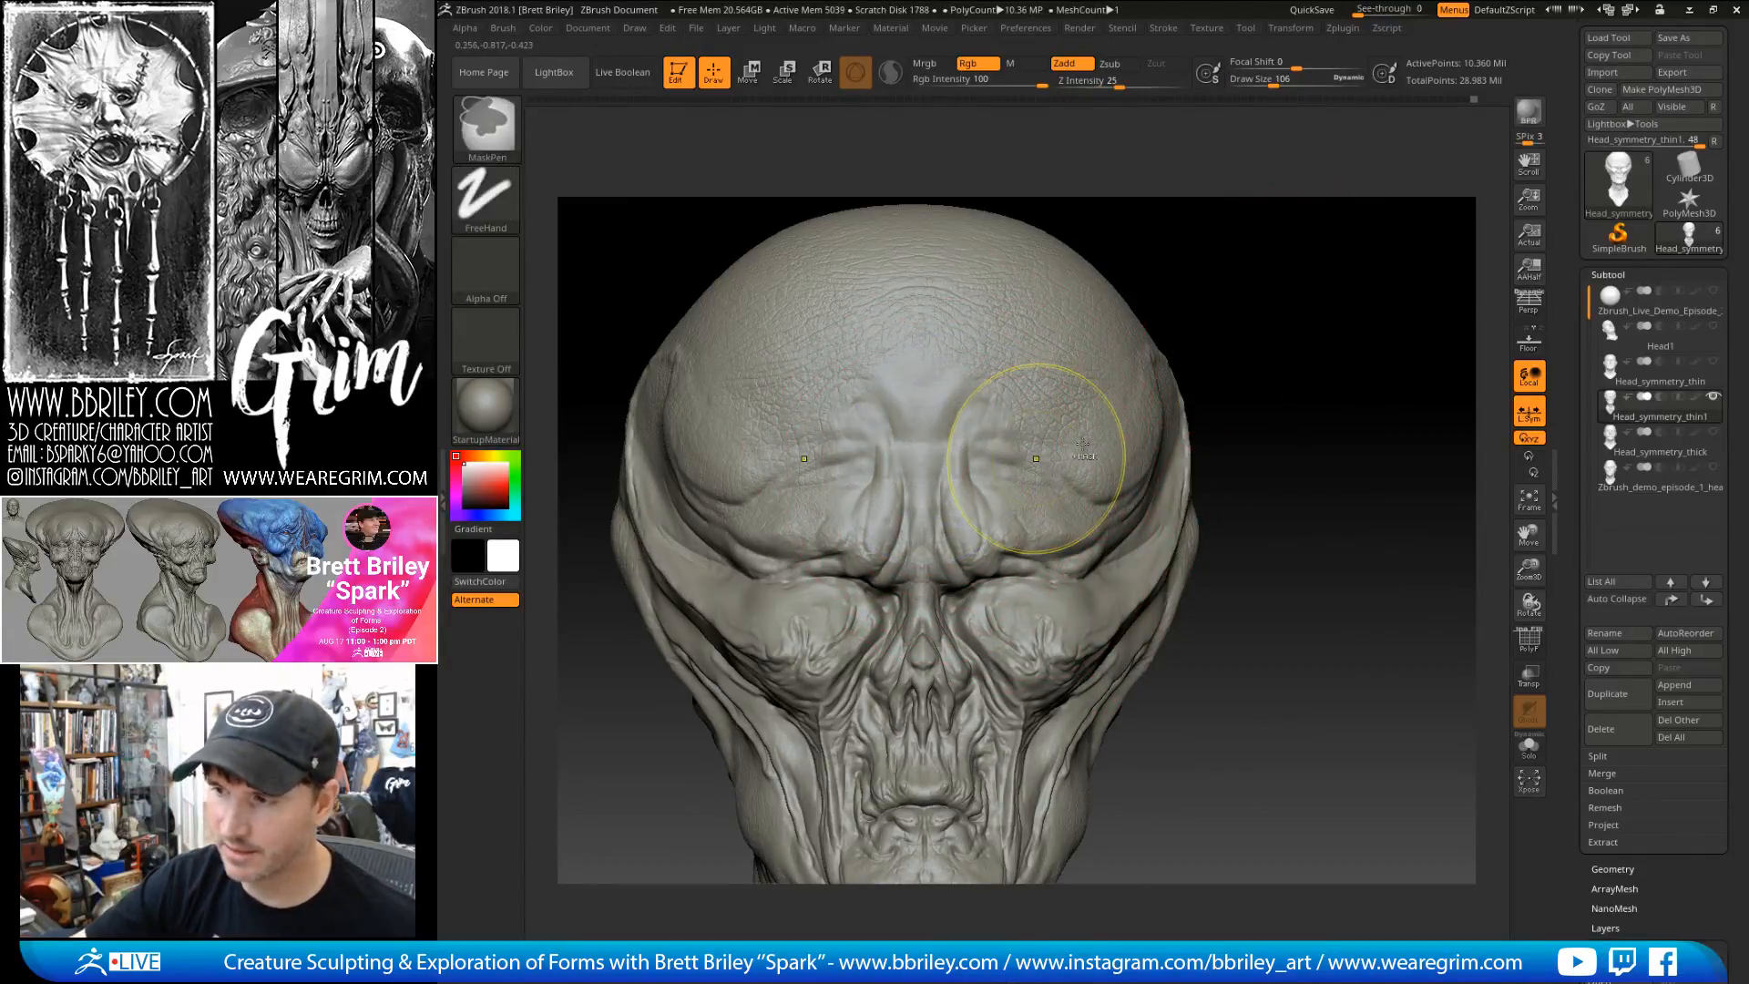
mouse_move(1221, 242)
left_mouse_down()
mouse_move(1253, 347)
mouse_move(1139, 351)
left_mouse_up()
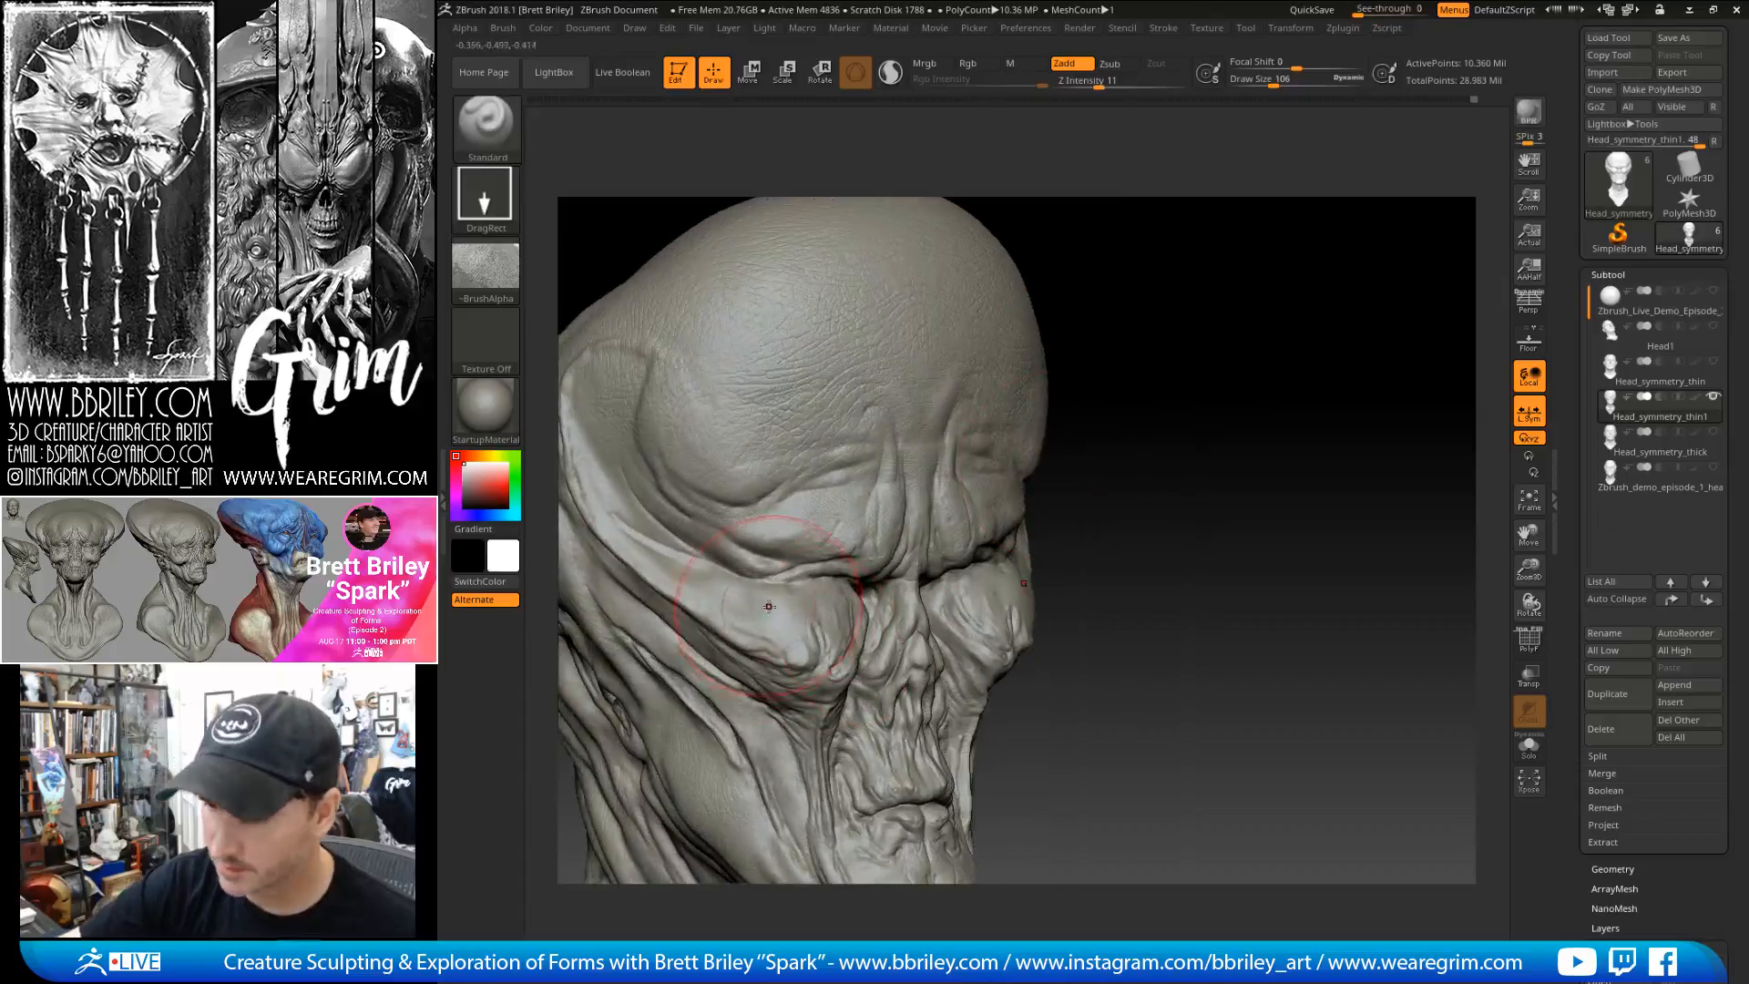
key("shift")
left_click_drag(597, 409, 607, 423, "shift")
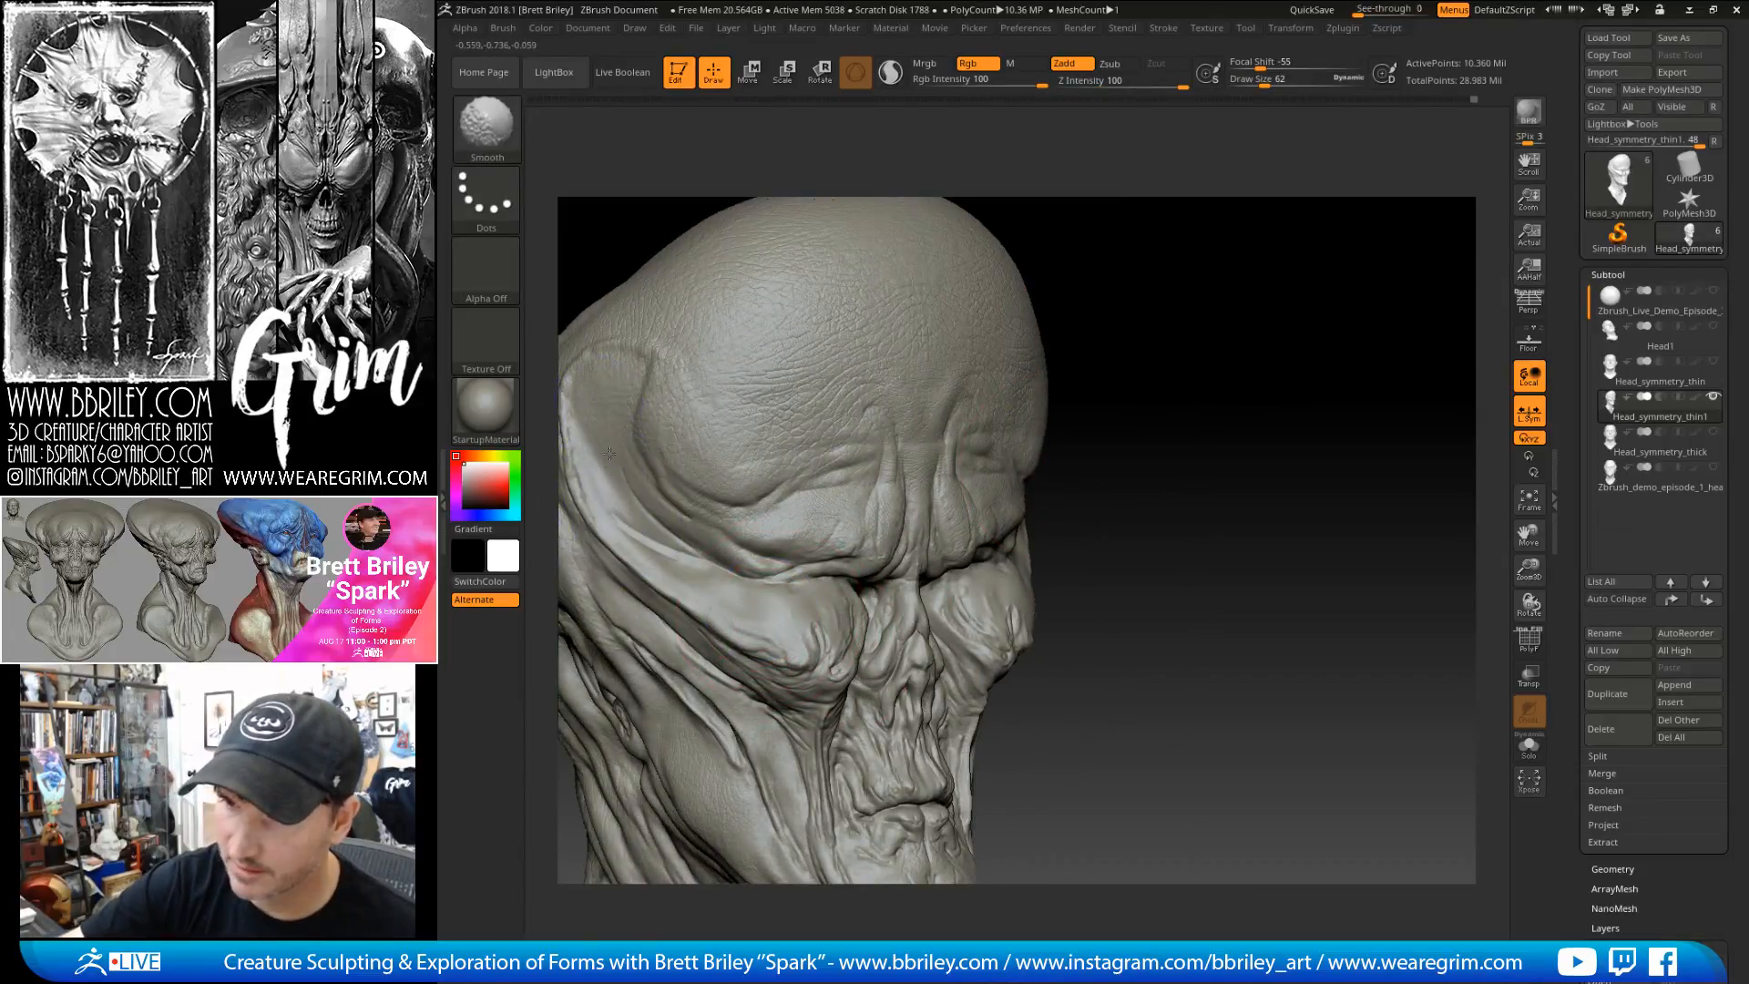
left_click_drag(618, 504, 618, 375, "shift")
- Import the wrinkled skin patch image whose name starts with 0a1e as the brush alpha
mouse_move(1207, 341)
left_mouse_down()
mouse_move(1269, 391)
mouse_move(1263, 367)
left_mouse_up()
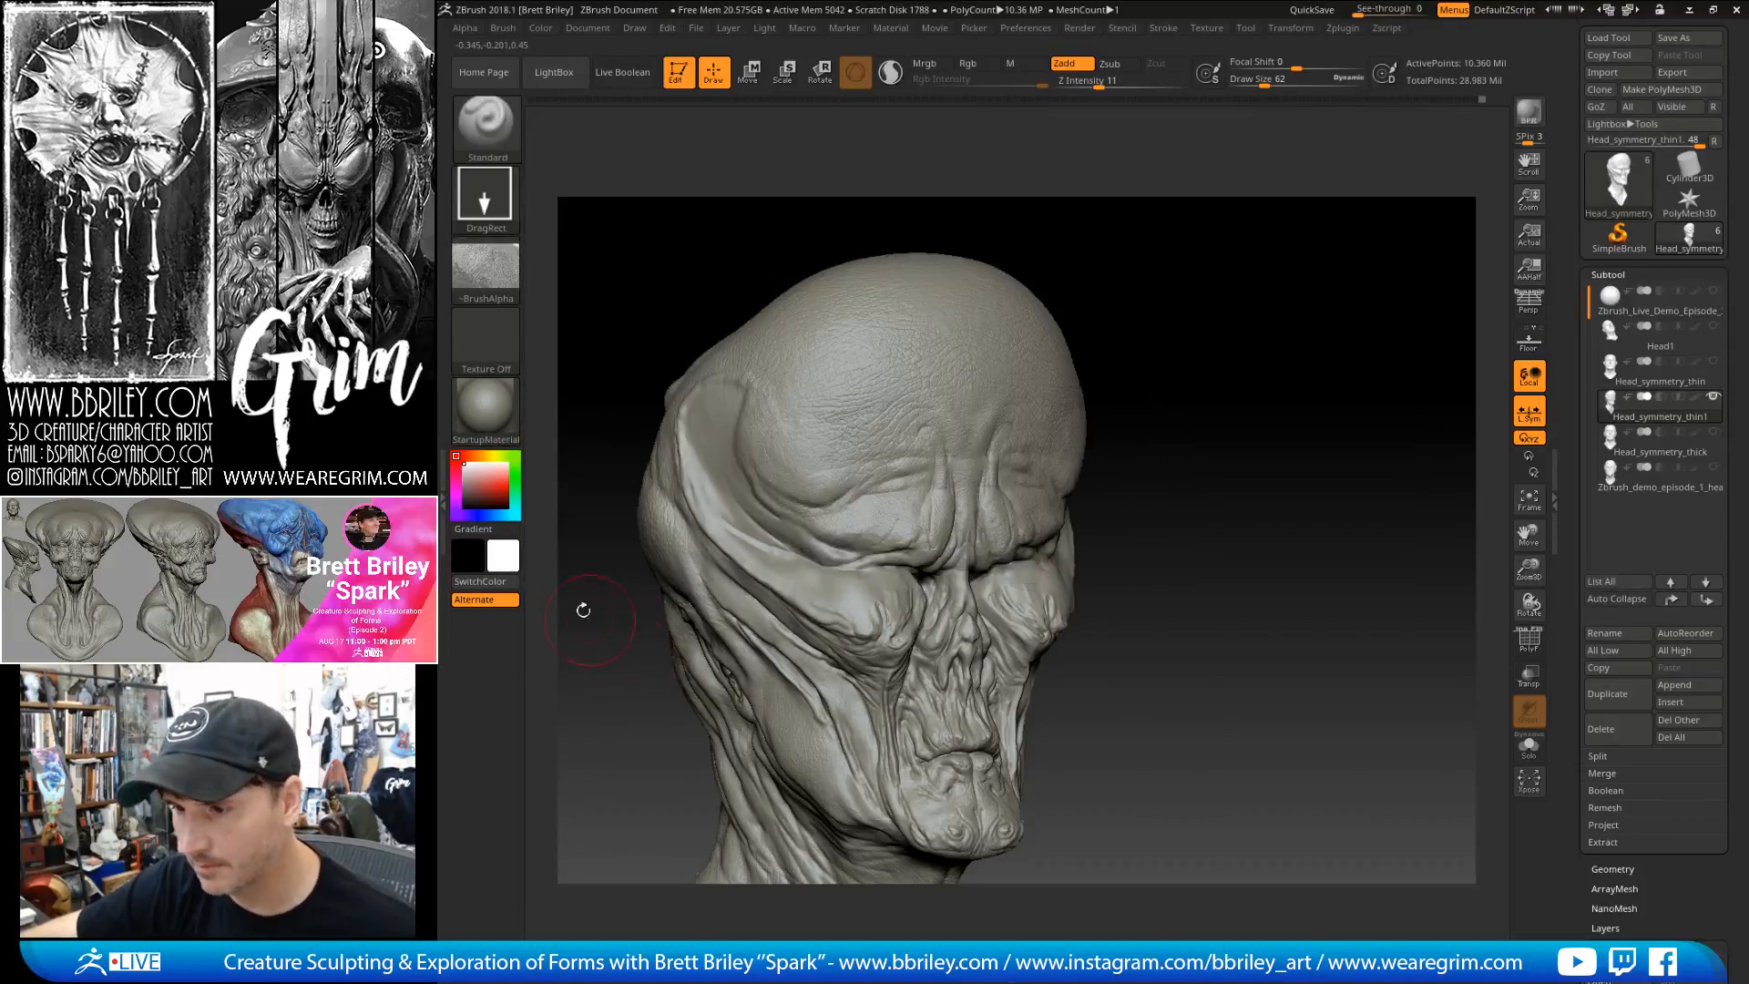
left_click(487, 305)
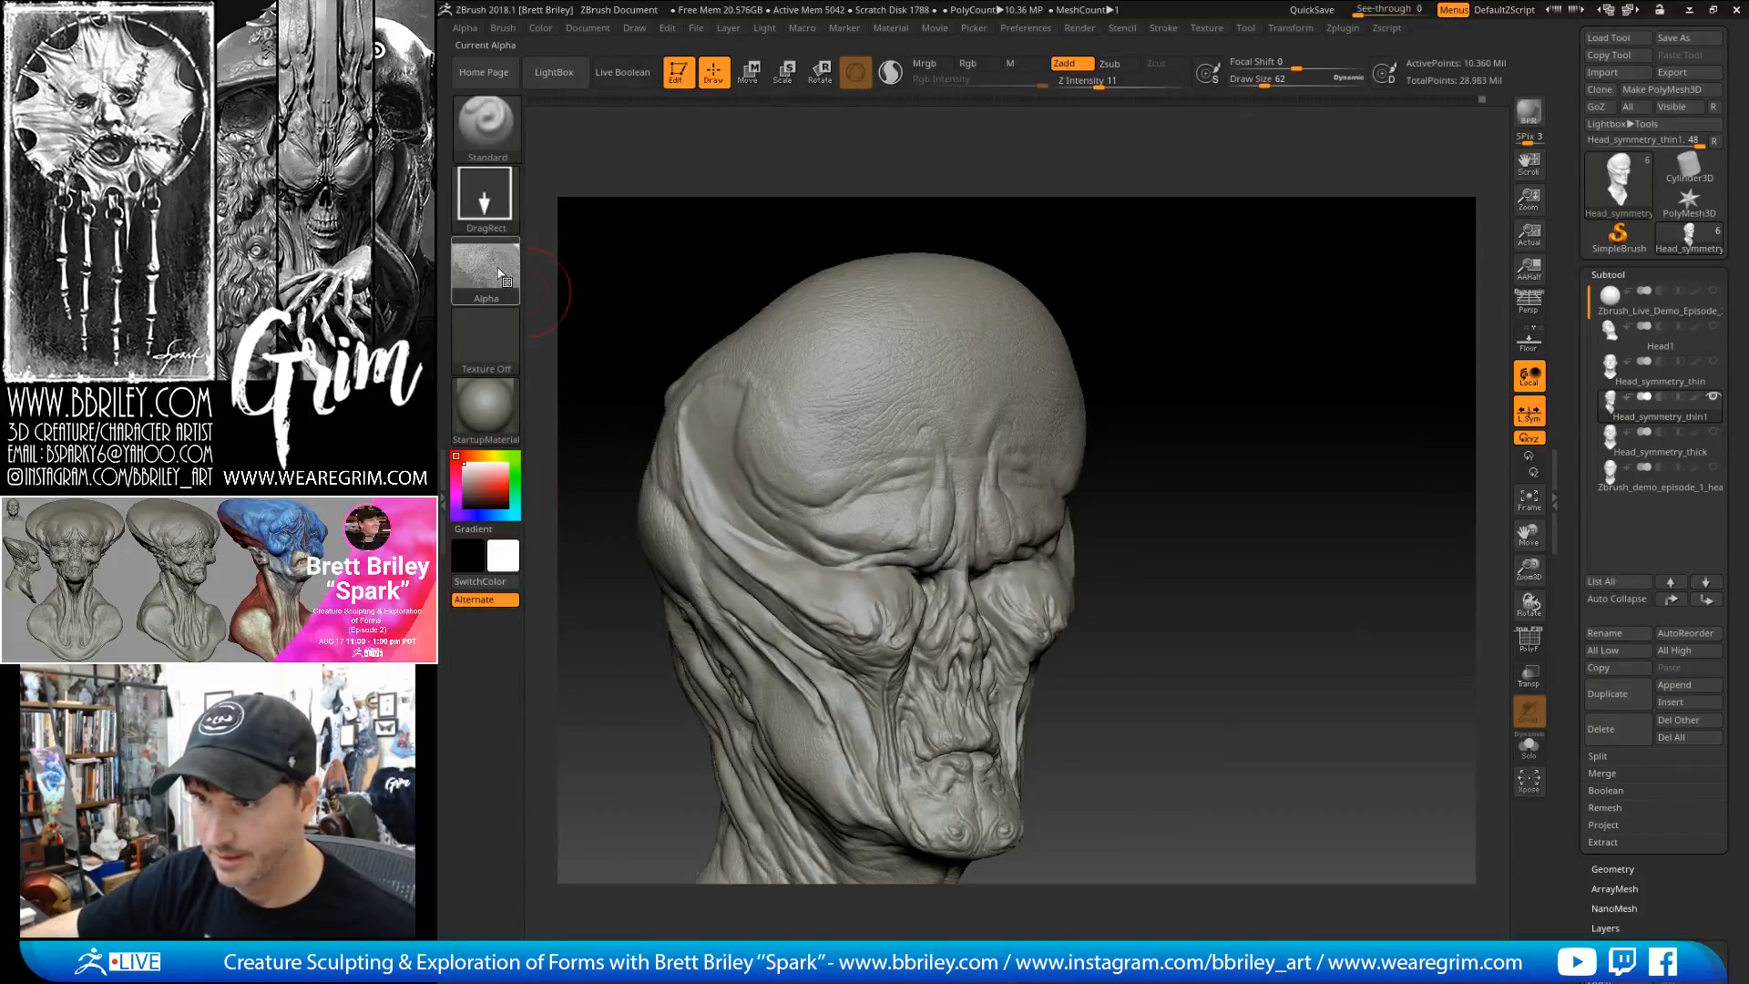
left_click(501, 282)
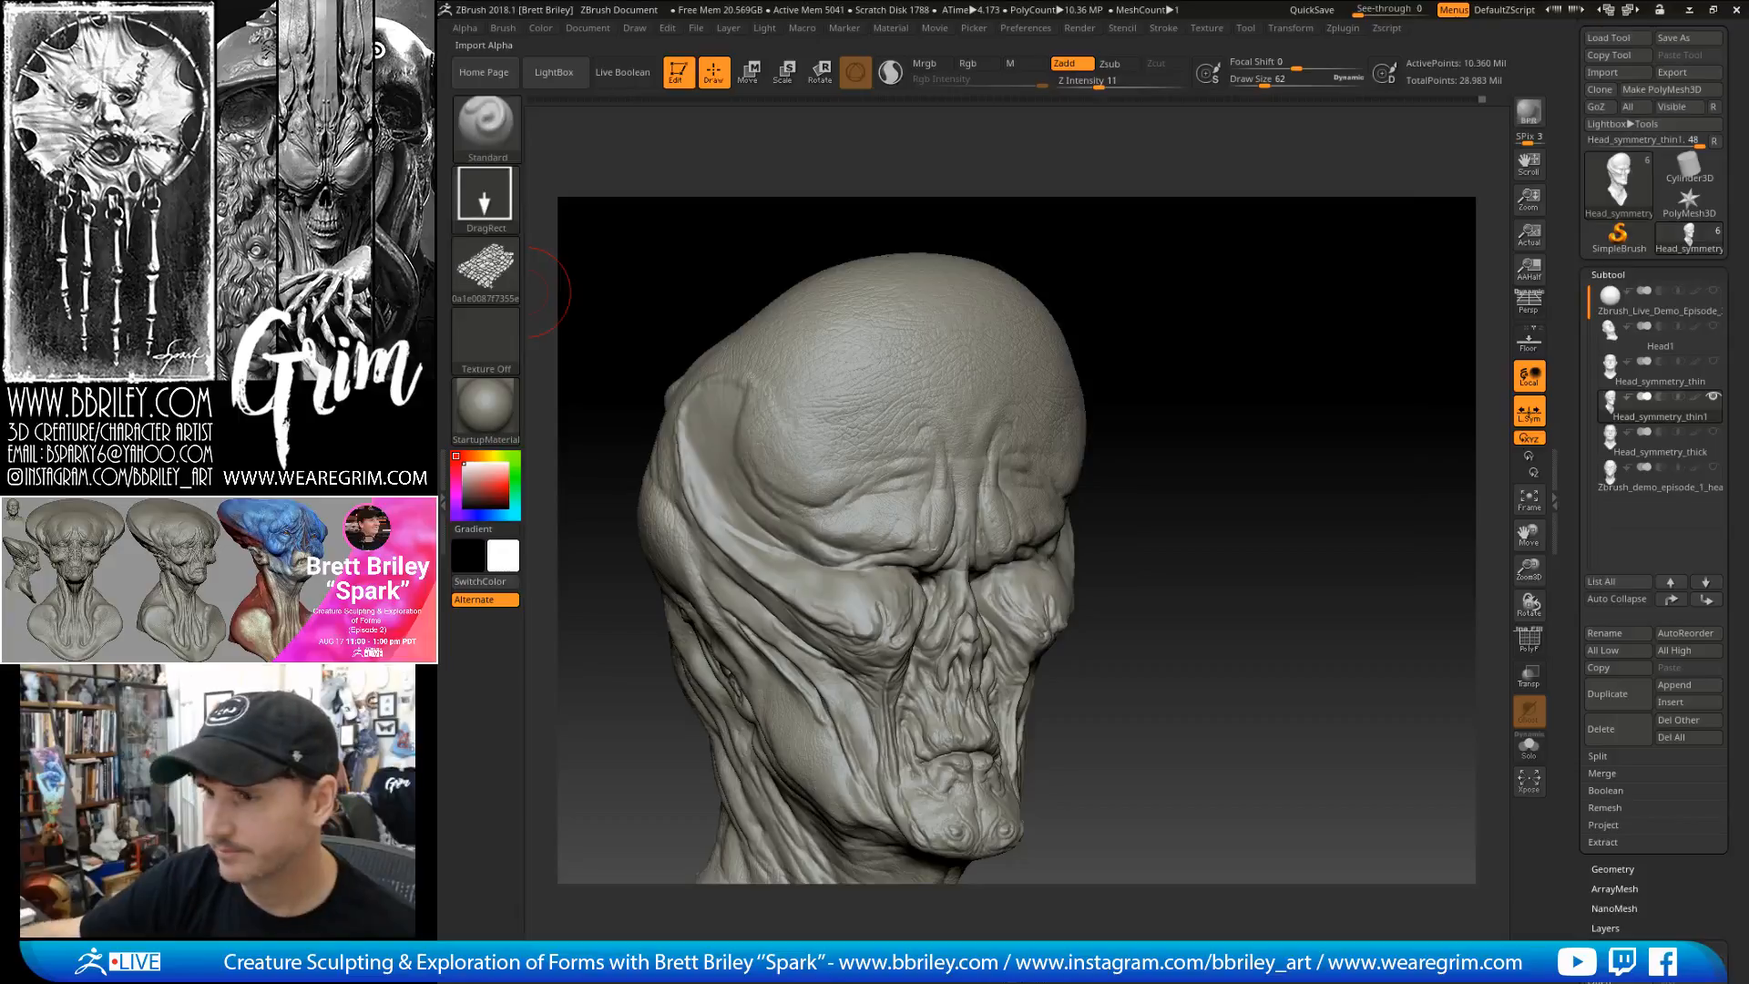
- Stamp the wrinkled skin patch on the side of the neck and shoulder at Z intensity 11, undoing one unwanted stamp
left_click_drag(565, 291, 911, 511)
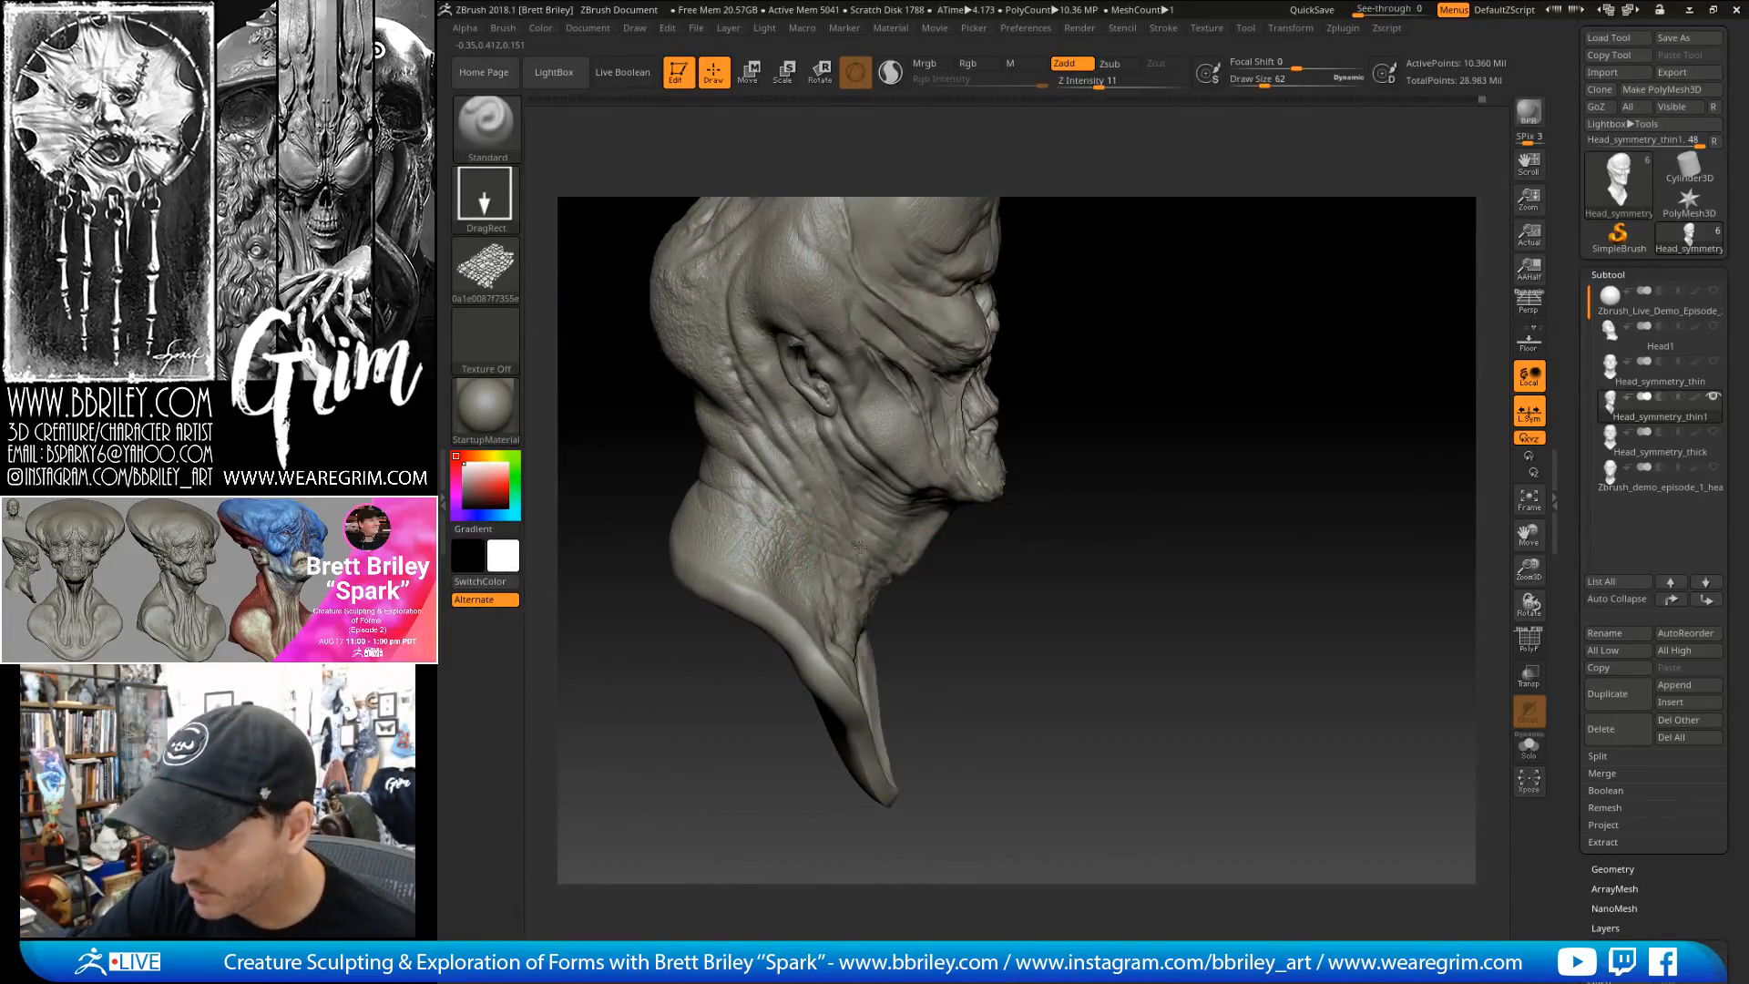
left_click_drag(1054, 547, 809, 560)
key("ctrl+z")
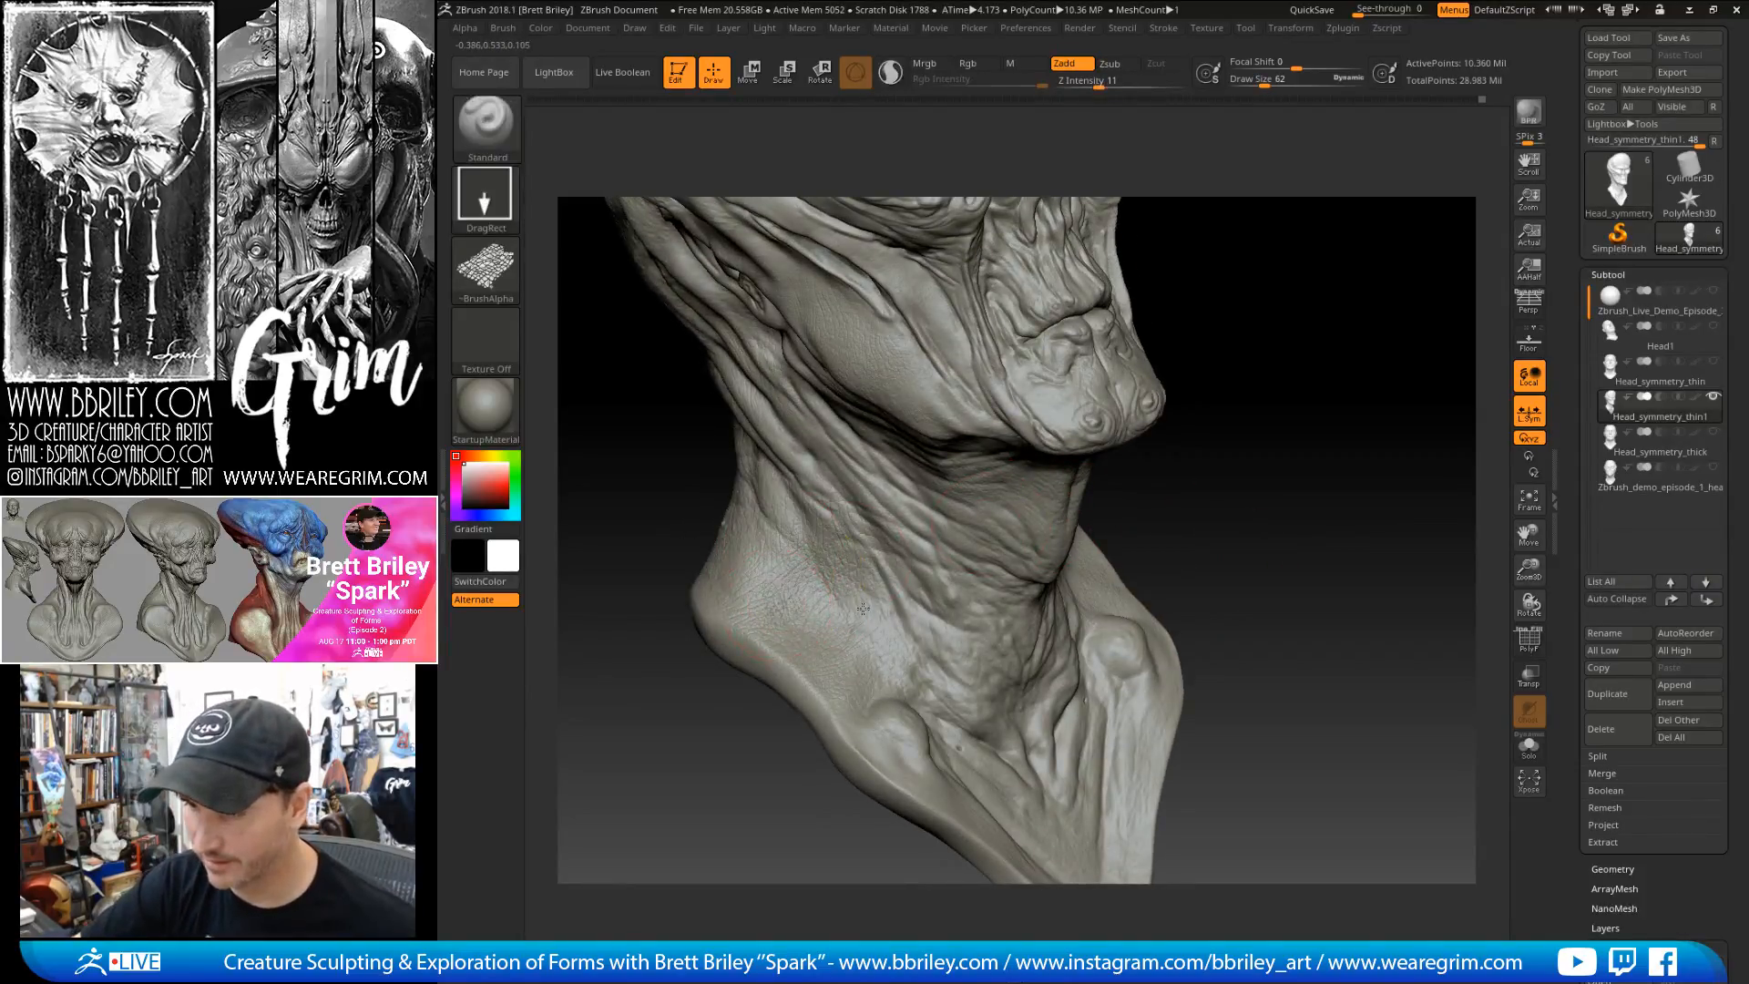
left_click_drag(1203, 520, 1271, 501)
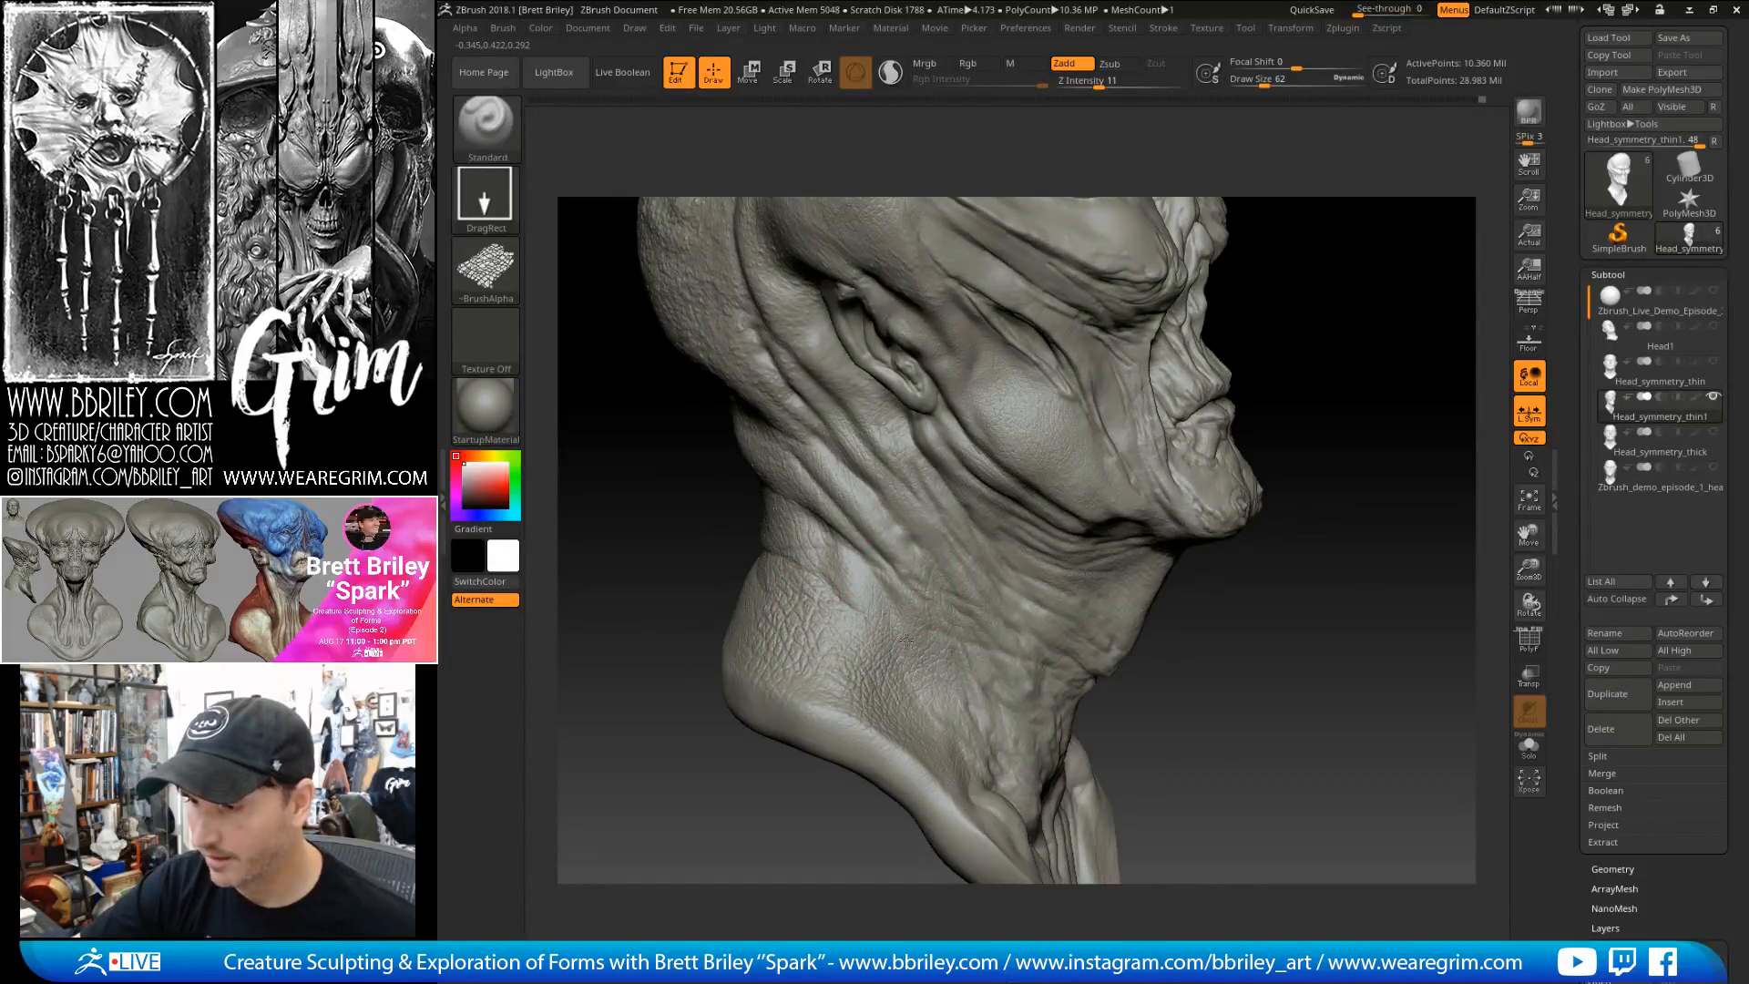
left_click_drag(824, 631, 692, 597)
left_click_drag(848, 654, 858, 673)
mouse_move(1148, 592)
left_mouse_down("alt")
mouse_move(1188, 666)
mouse_move(1218, 677)
mouse_move(1193, 601)
mouse_move(1148, 597)
left_mouse_up("alt")
left_click_drag(1030, 649, 945, 665)
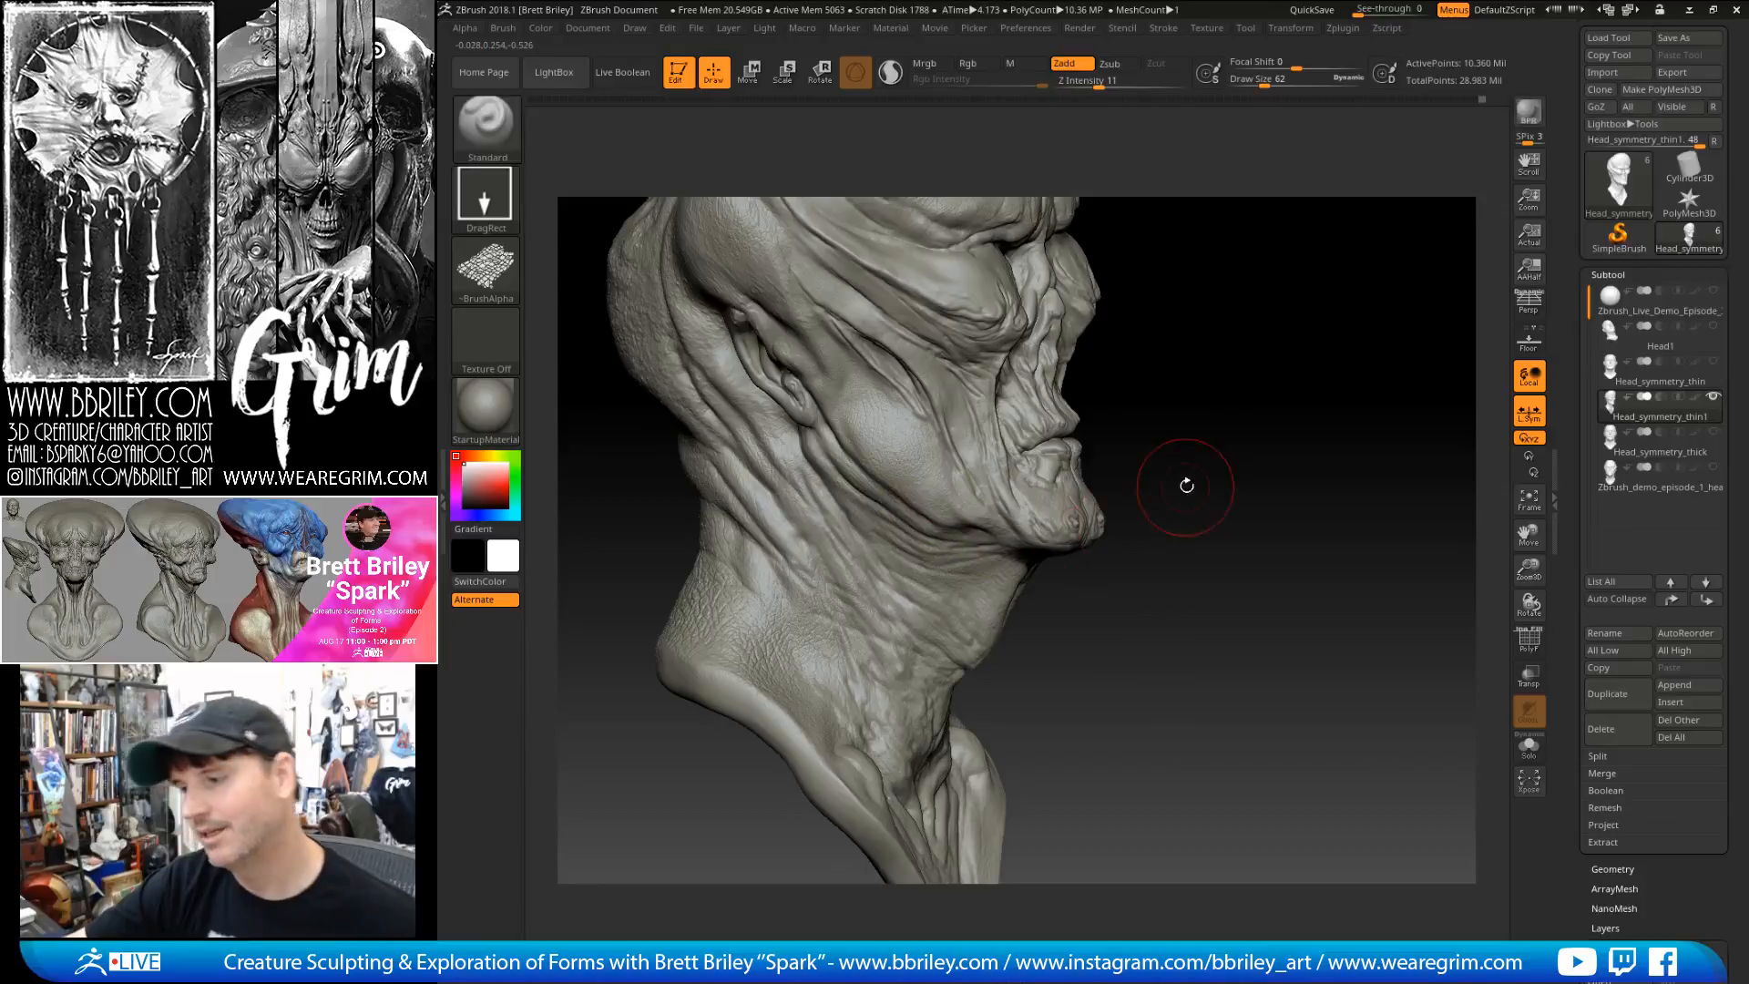
- Stamp the wrinkled skin patch across the back of the neck and along the rear shoulder edge
left_click_drag(1223, 442, 1231, 546)
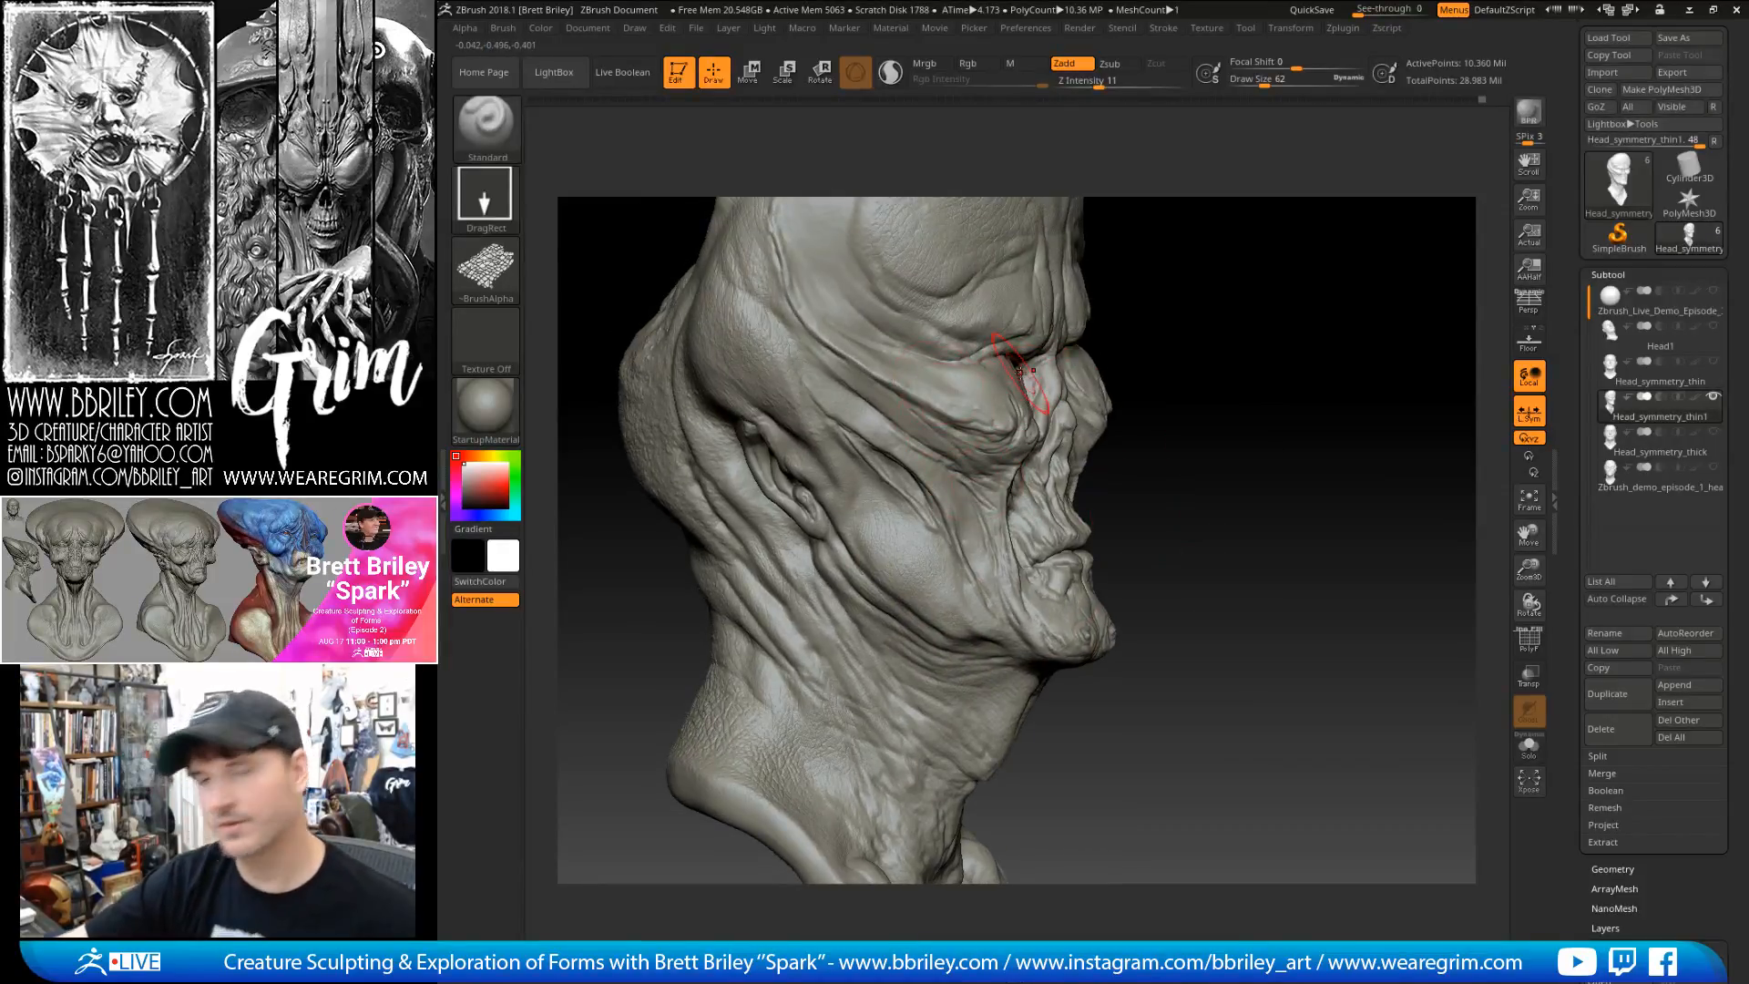
left_click_drag(1226, 538, 1232, 439)
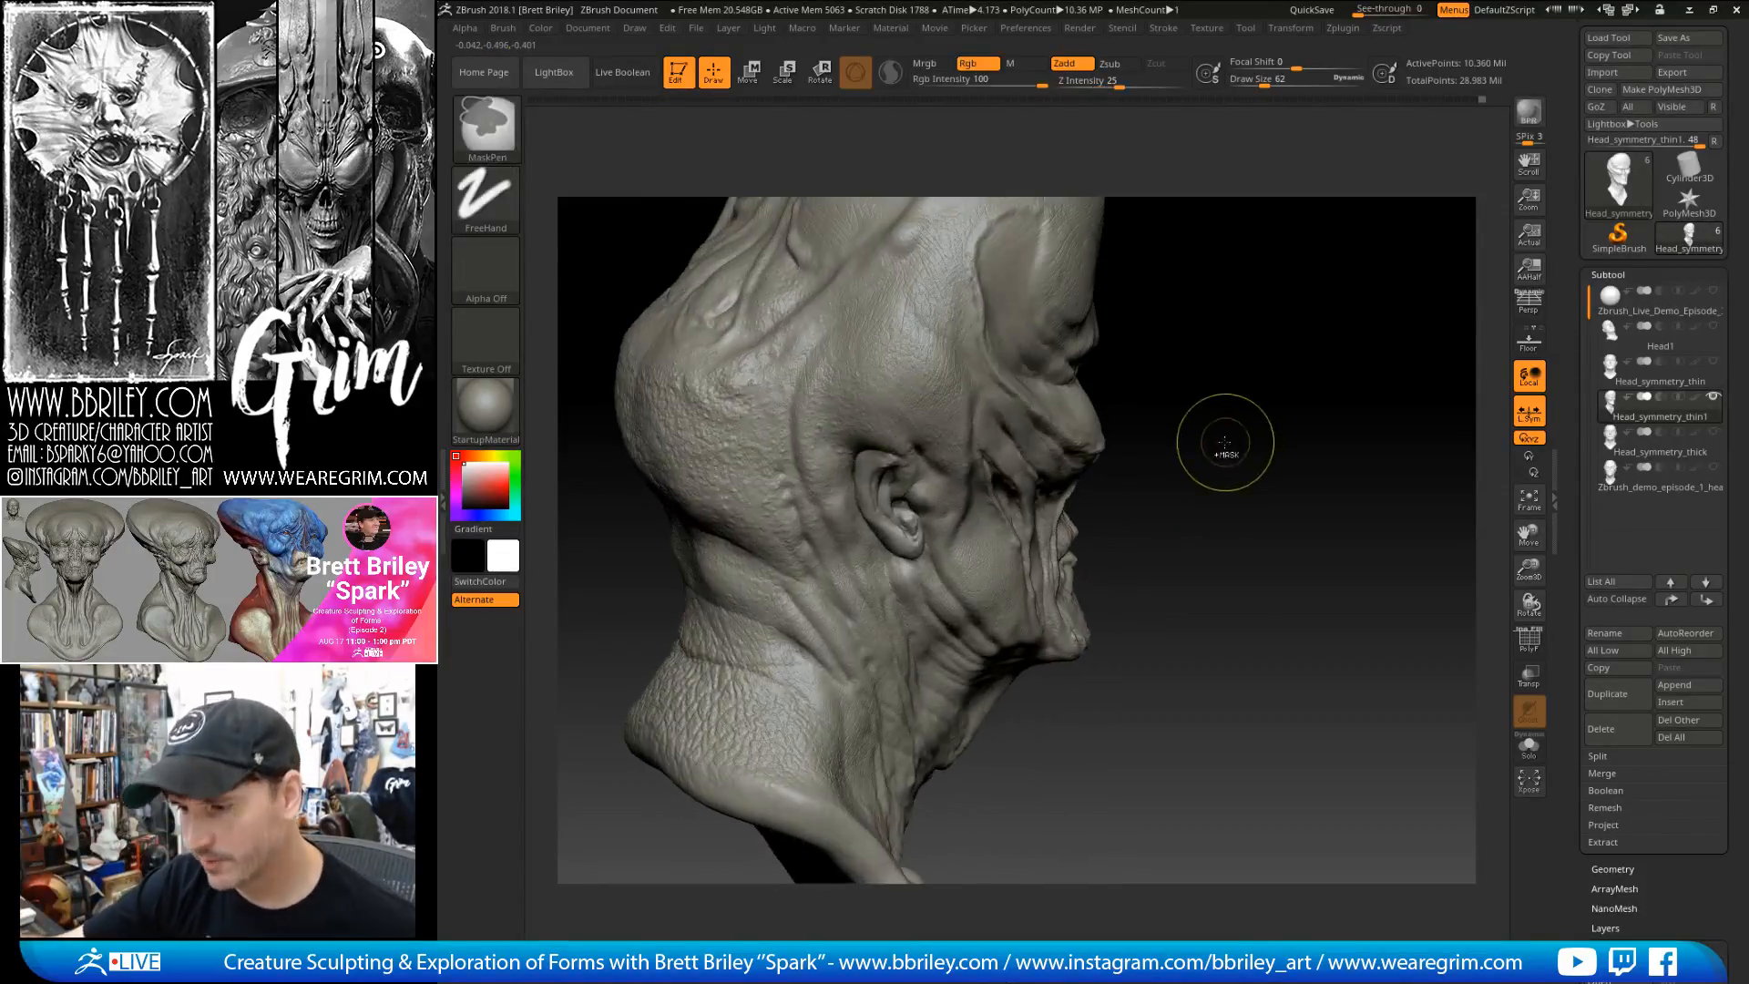
mouse_move(1203, 499)
left_mouse_down()
mouse_move(1207, 519)
mouse_move(800, 648)
left_mouse_up()
mouse_move(915, 659)
left_mouse_down()
mouse_move(890, 611)
mouse_move(820, 643)
mouse_move(830, 603)
left_mouse_up()
mouse_move(1194, 602)
left_mouse_down()
mouse_move(1247, 613)
mouse_move(1265, 641)
left_mouse_up()
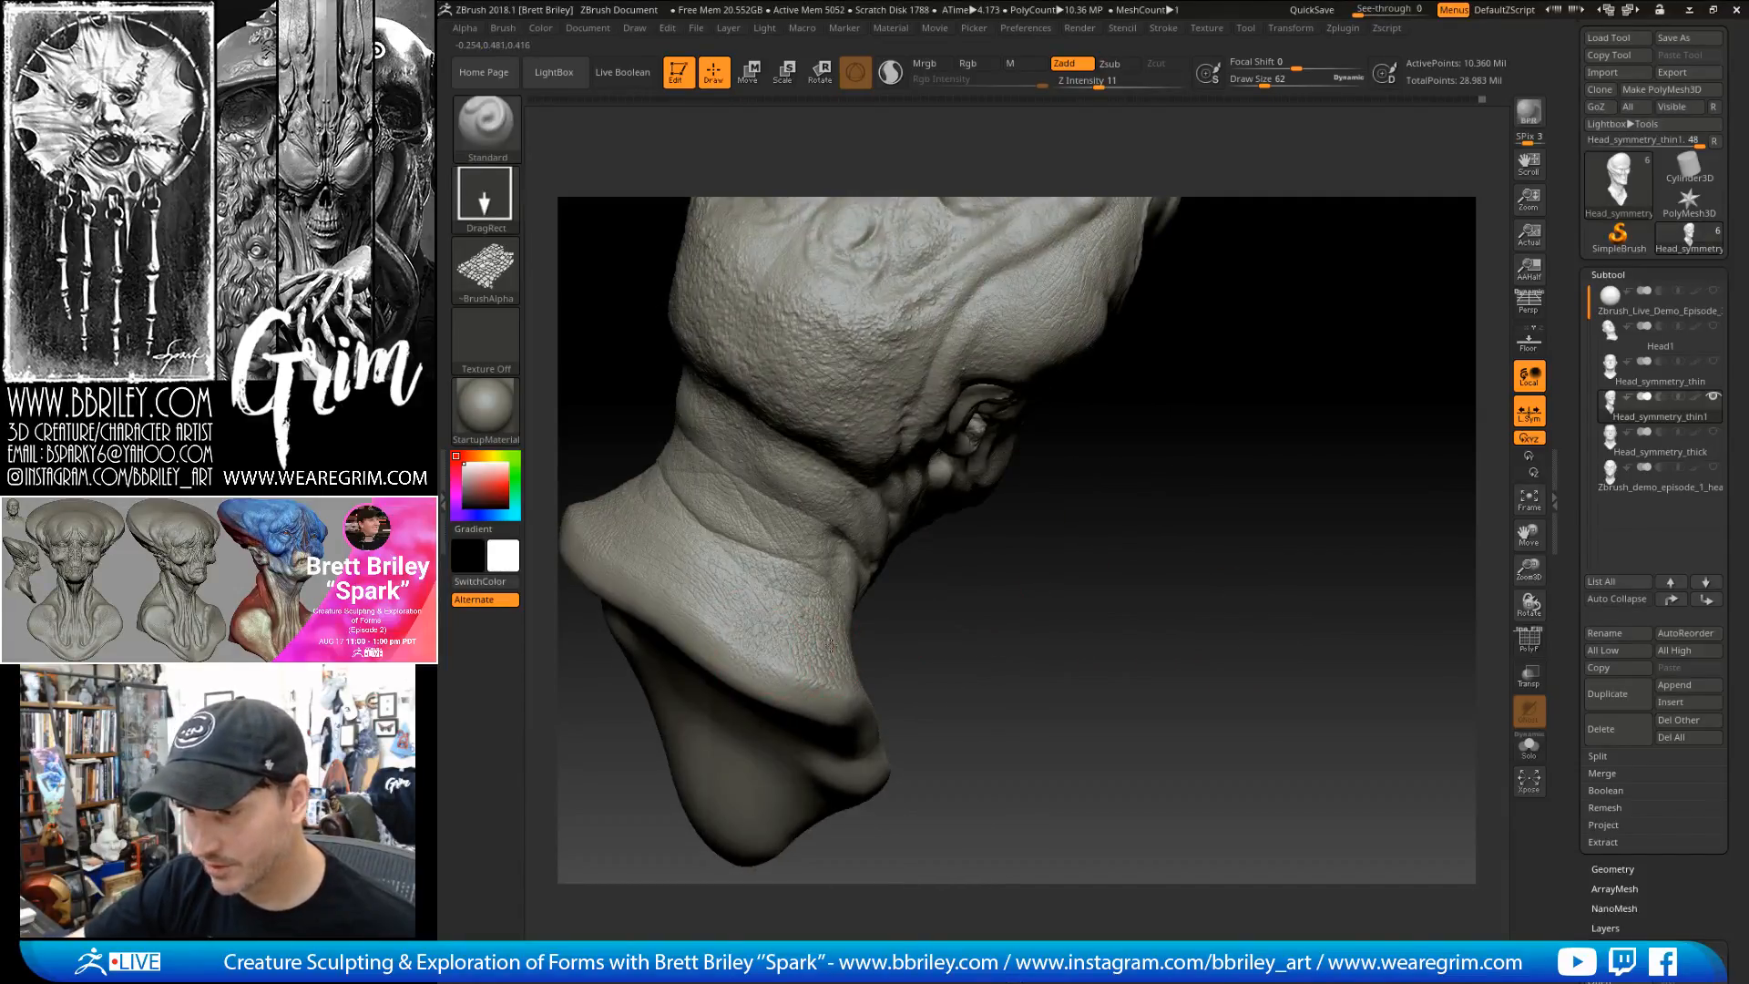
mouse_move(820, 617)
left_mouse_down()
mouse_move(757, 651)
mouse_move(738, 555)
mouse_move(693, 583)
mouse_move(771, 564)
left_mouse_up()
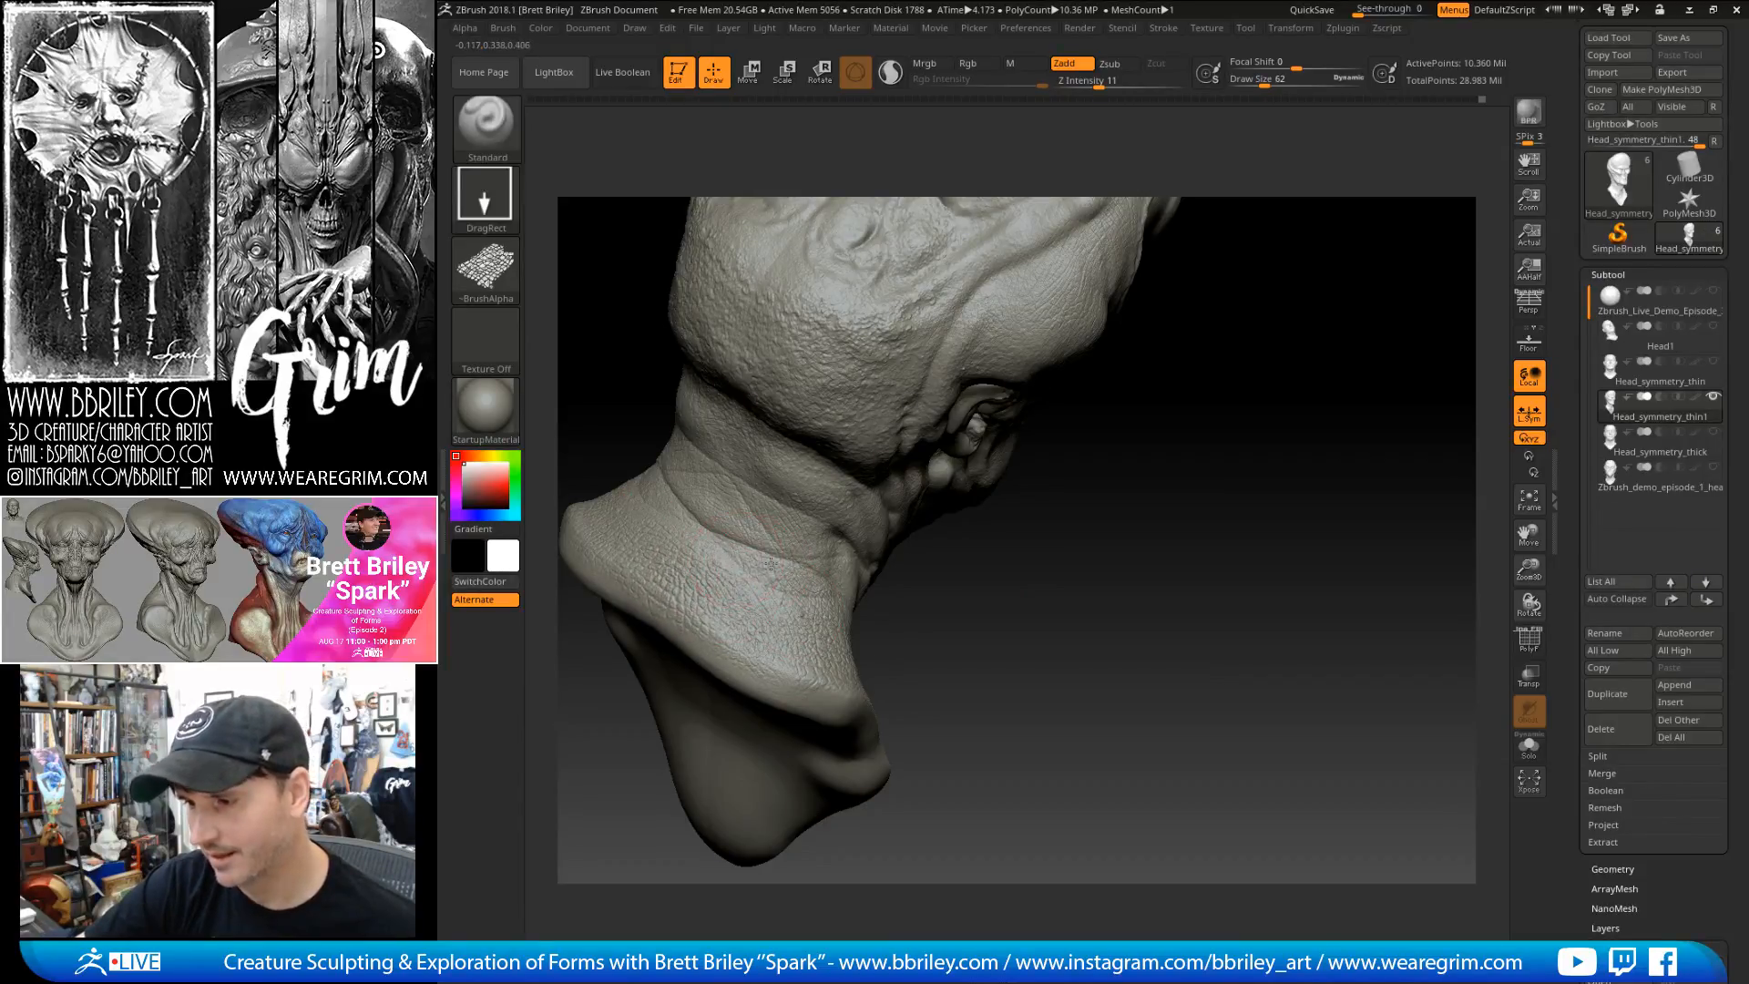
- Import the long pores image as the brush alpha
left_click_drag(1069, 611, 1311, 545)
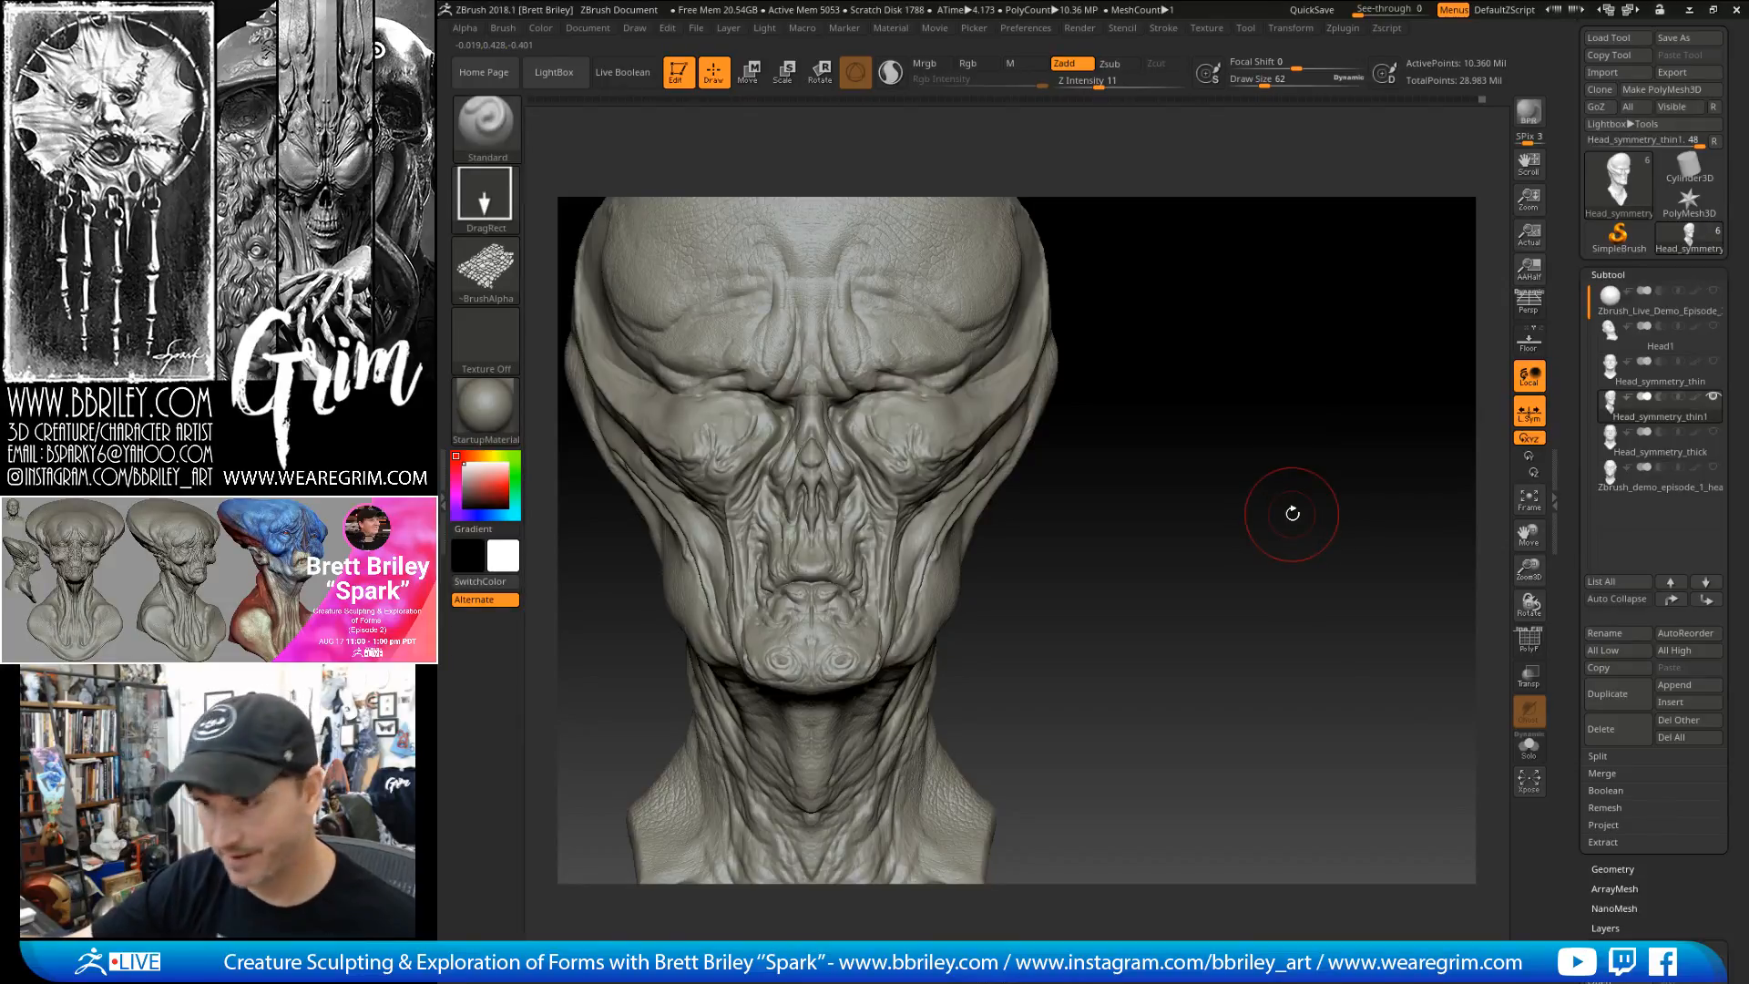
left_click_drag(1289, 456, 1308, 402)
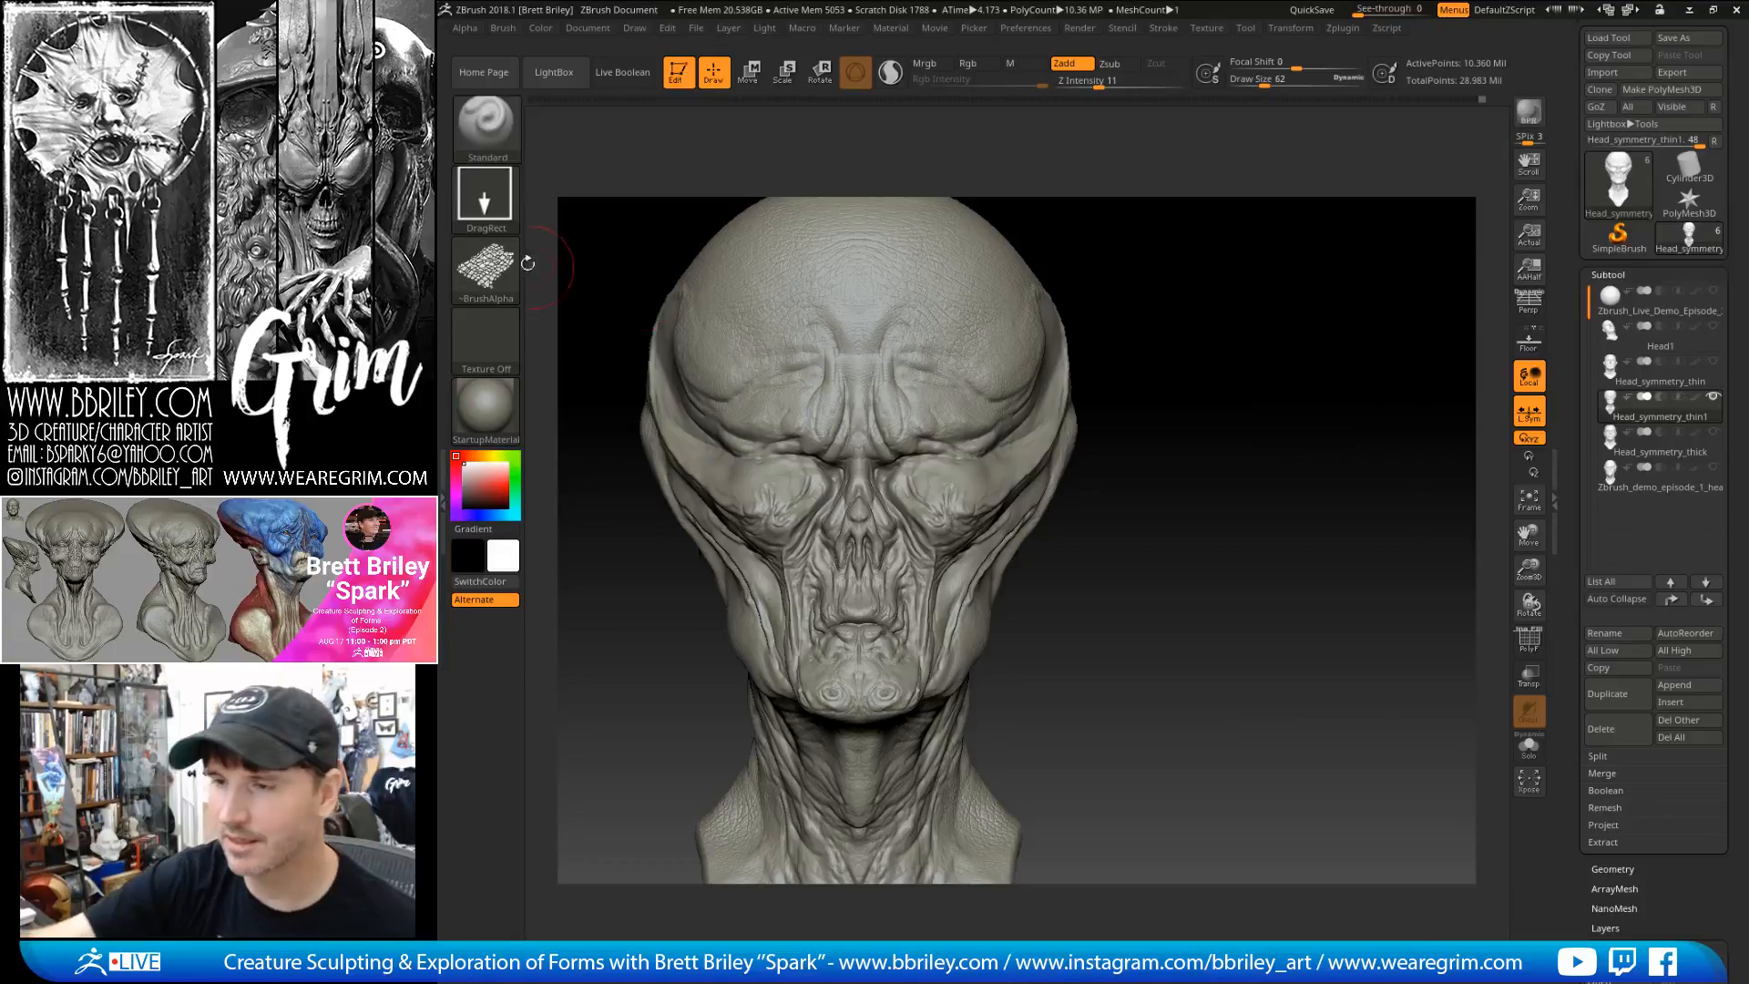
left_click(497, 268)
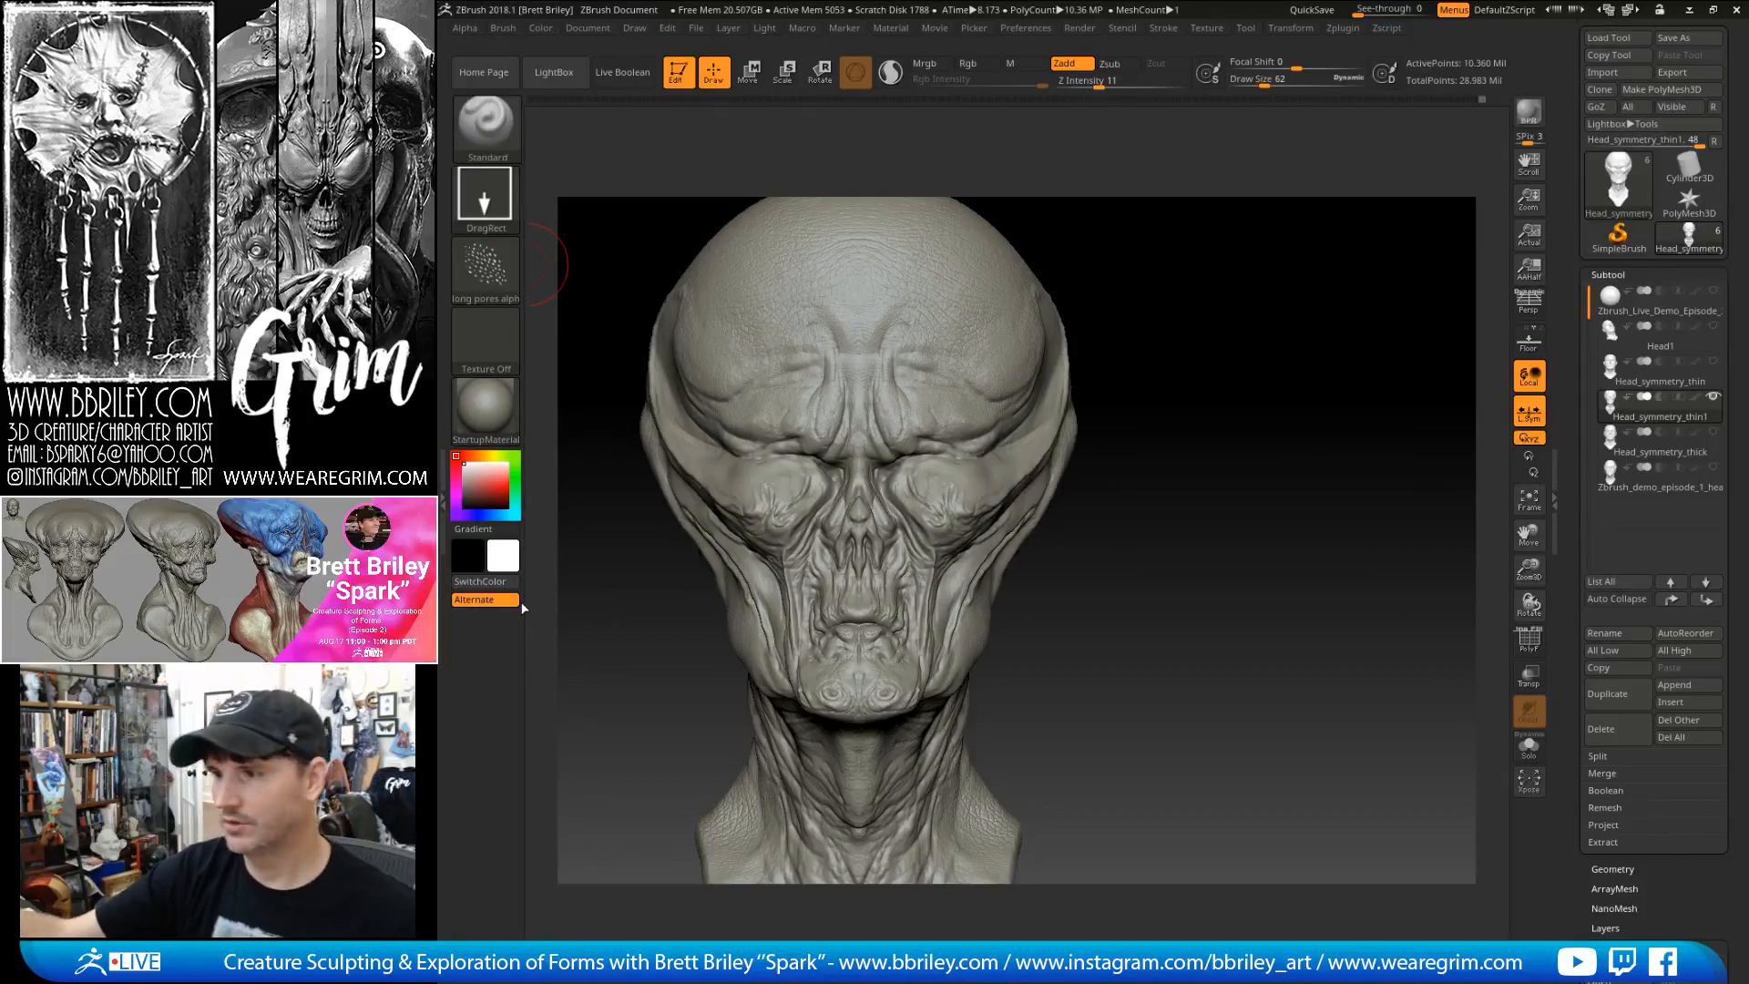
- Try stamping the long pores alpha on the side of the face at Z intensity 11
left_click_drag(1139, 379, 1221, 364)
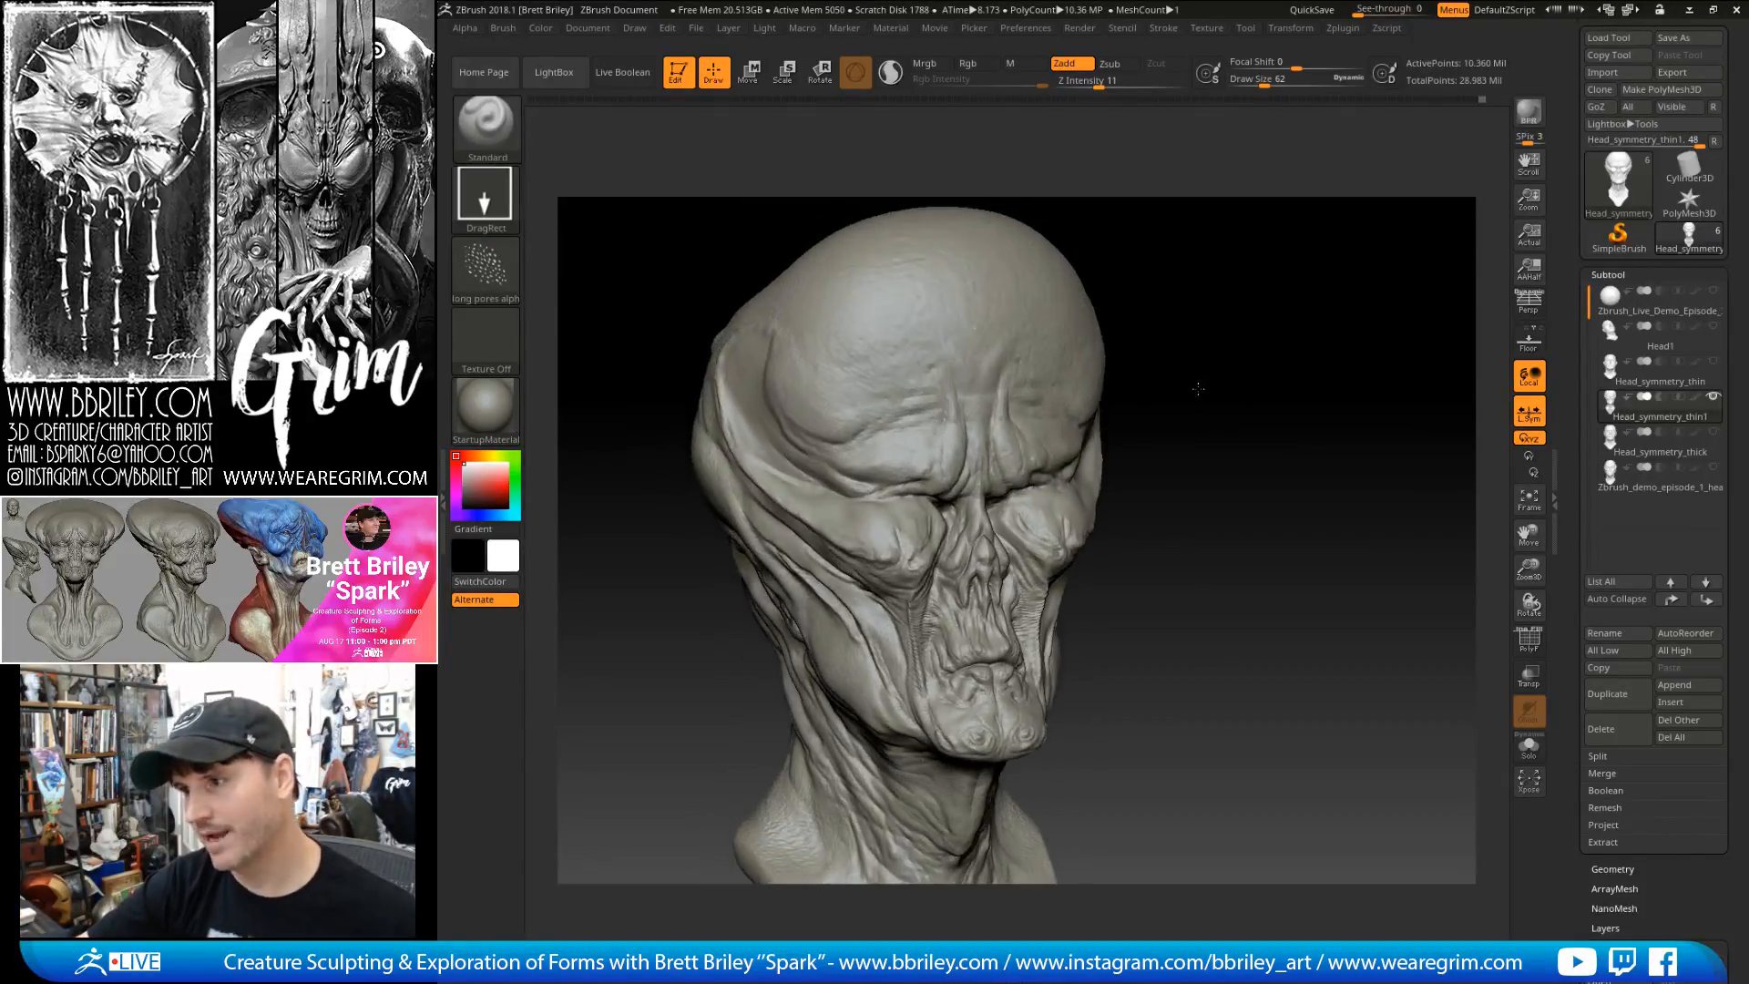
left_click_drag(1151, 243, 1151, 390)
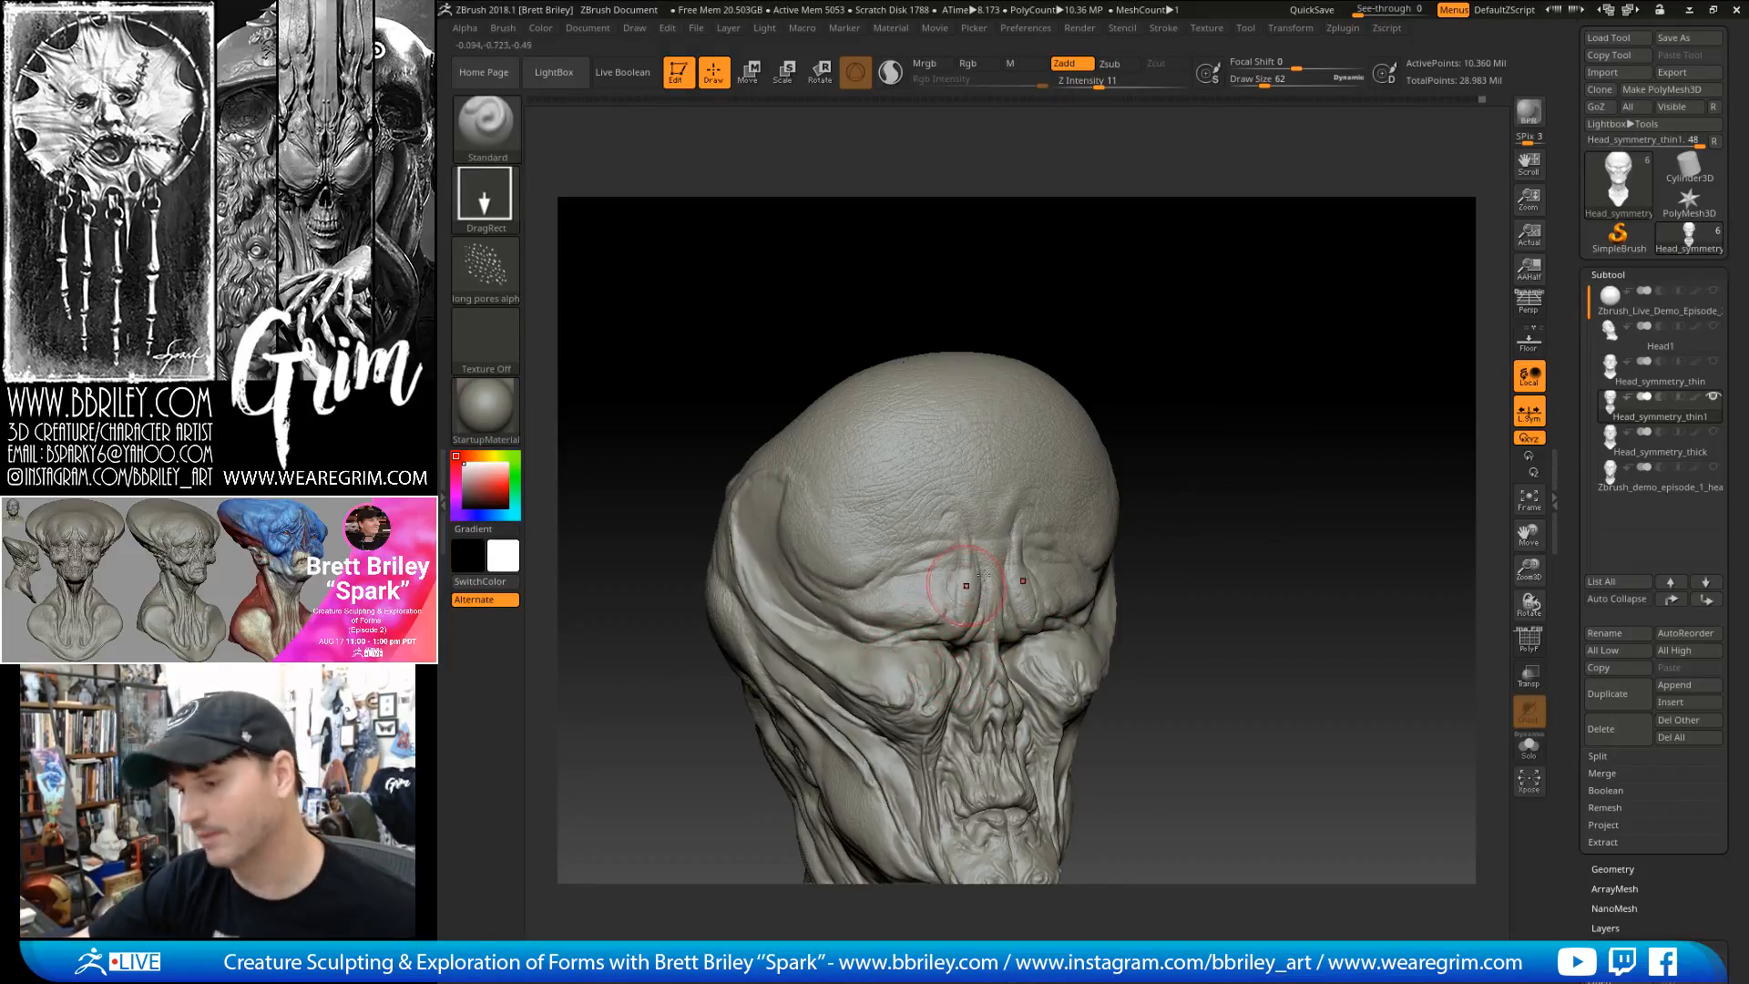
left_click_drag(1228, 448, 1151, 407)
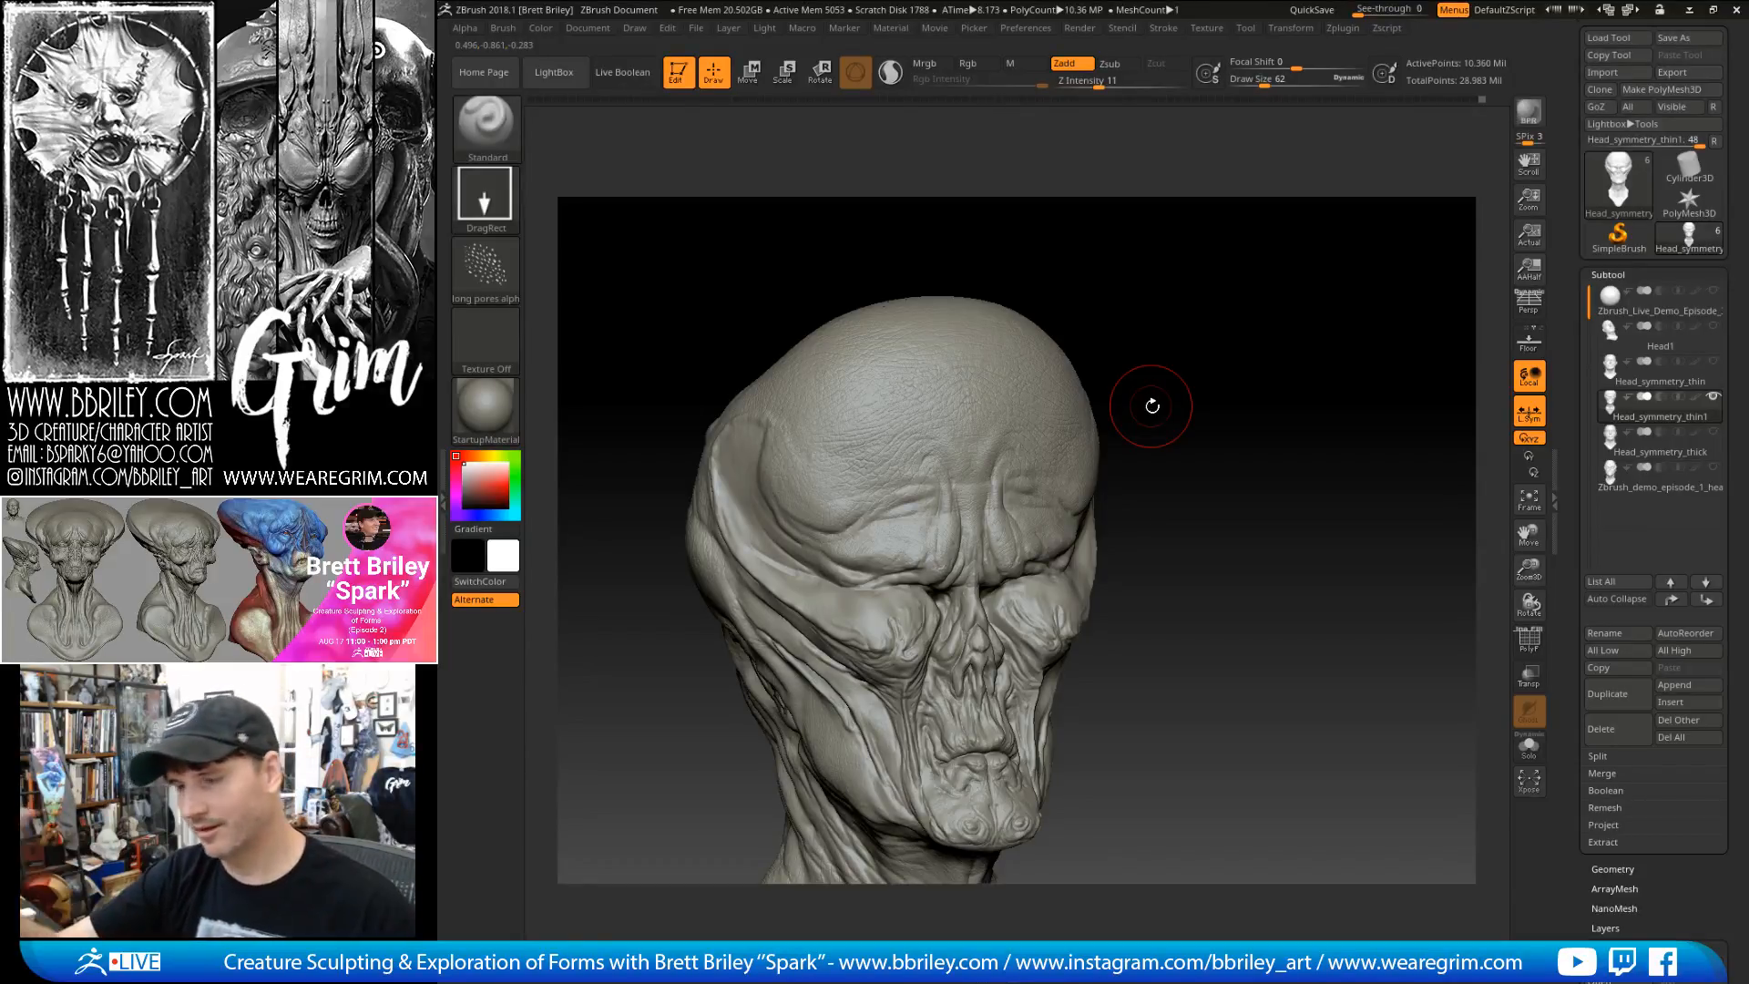
mouse_move(1212, 392)
left_mouse_down("alt")
mouse_move(1221, 363)
mouse_move(911, 474)
left_mouse_up("alt")
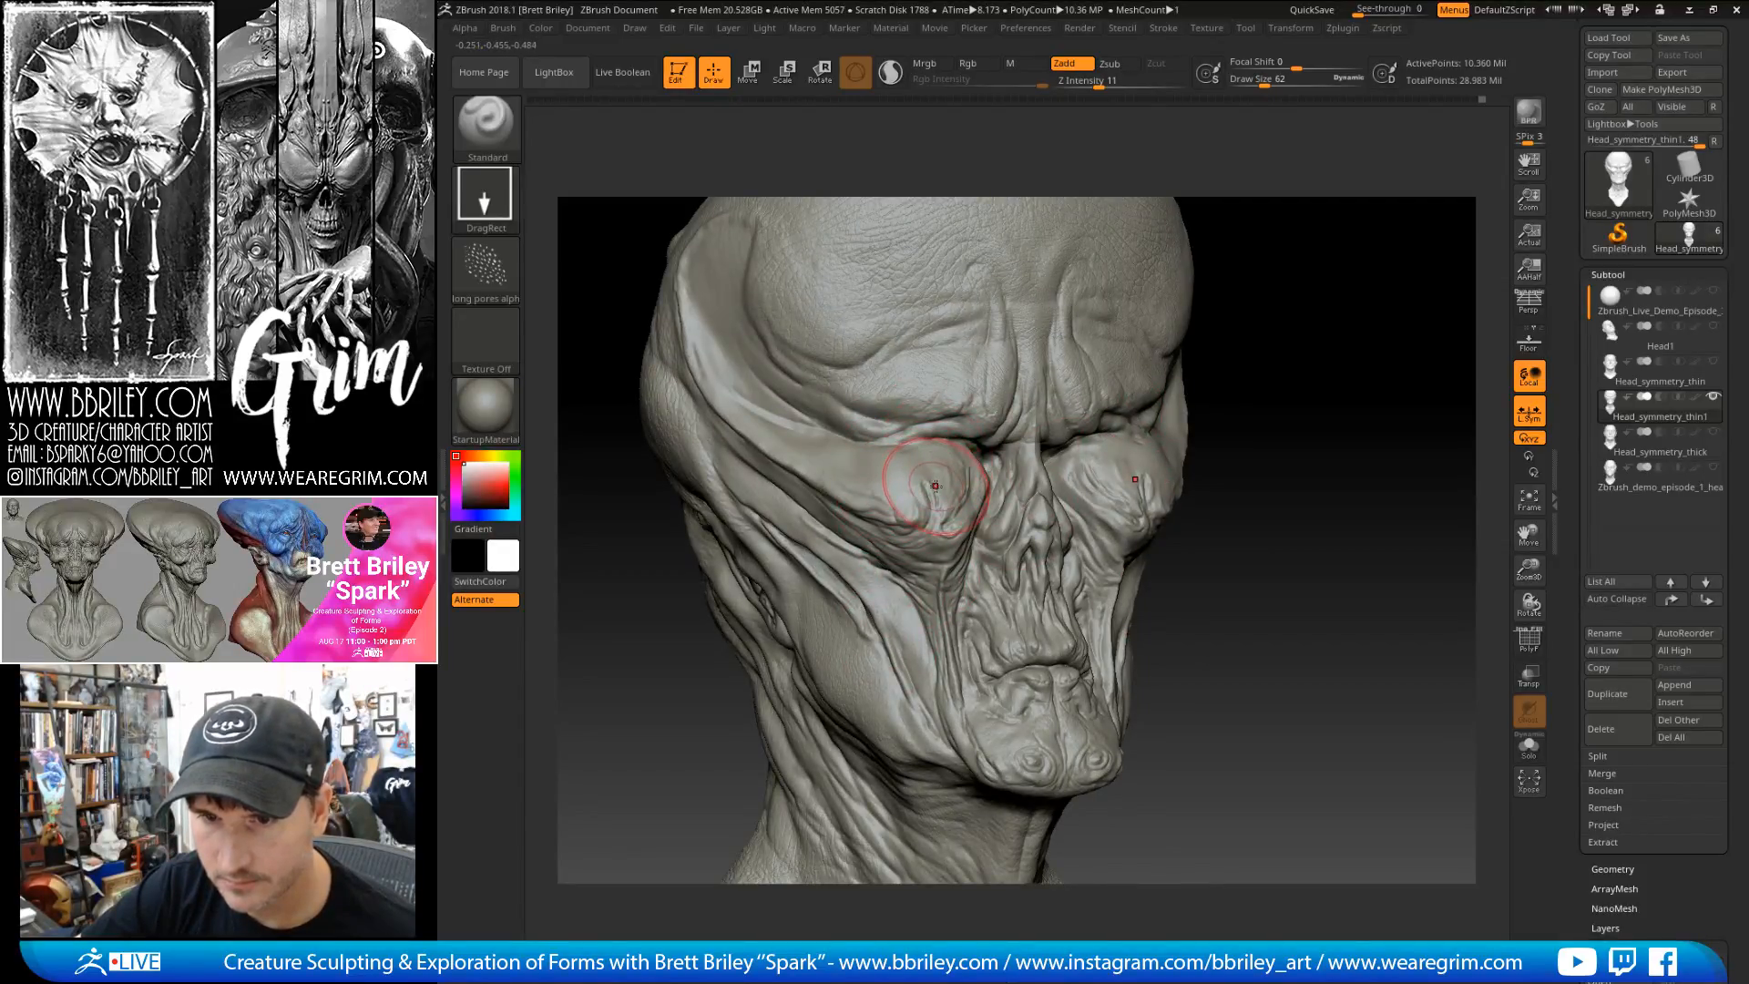
left_click_drag(1339, 381, 1348, 460)
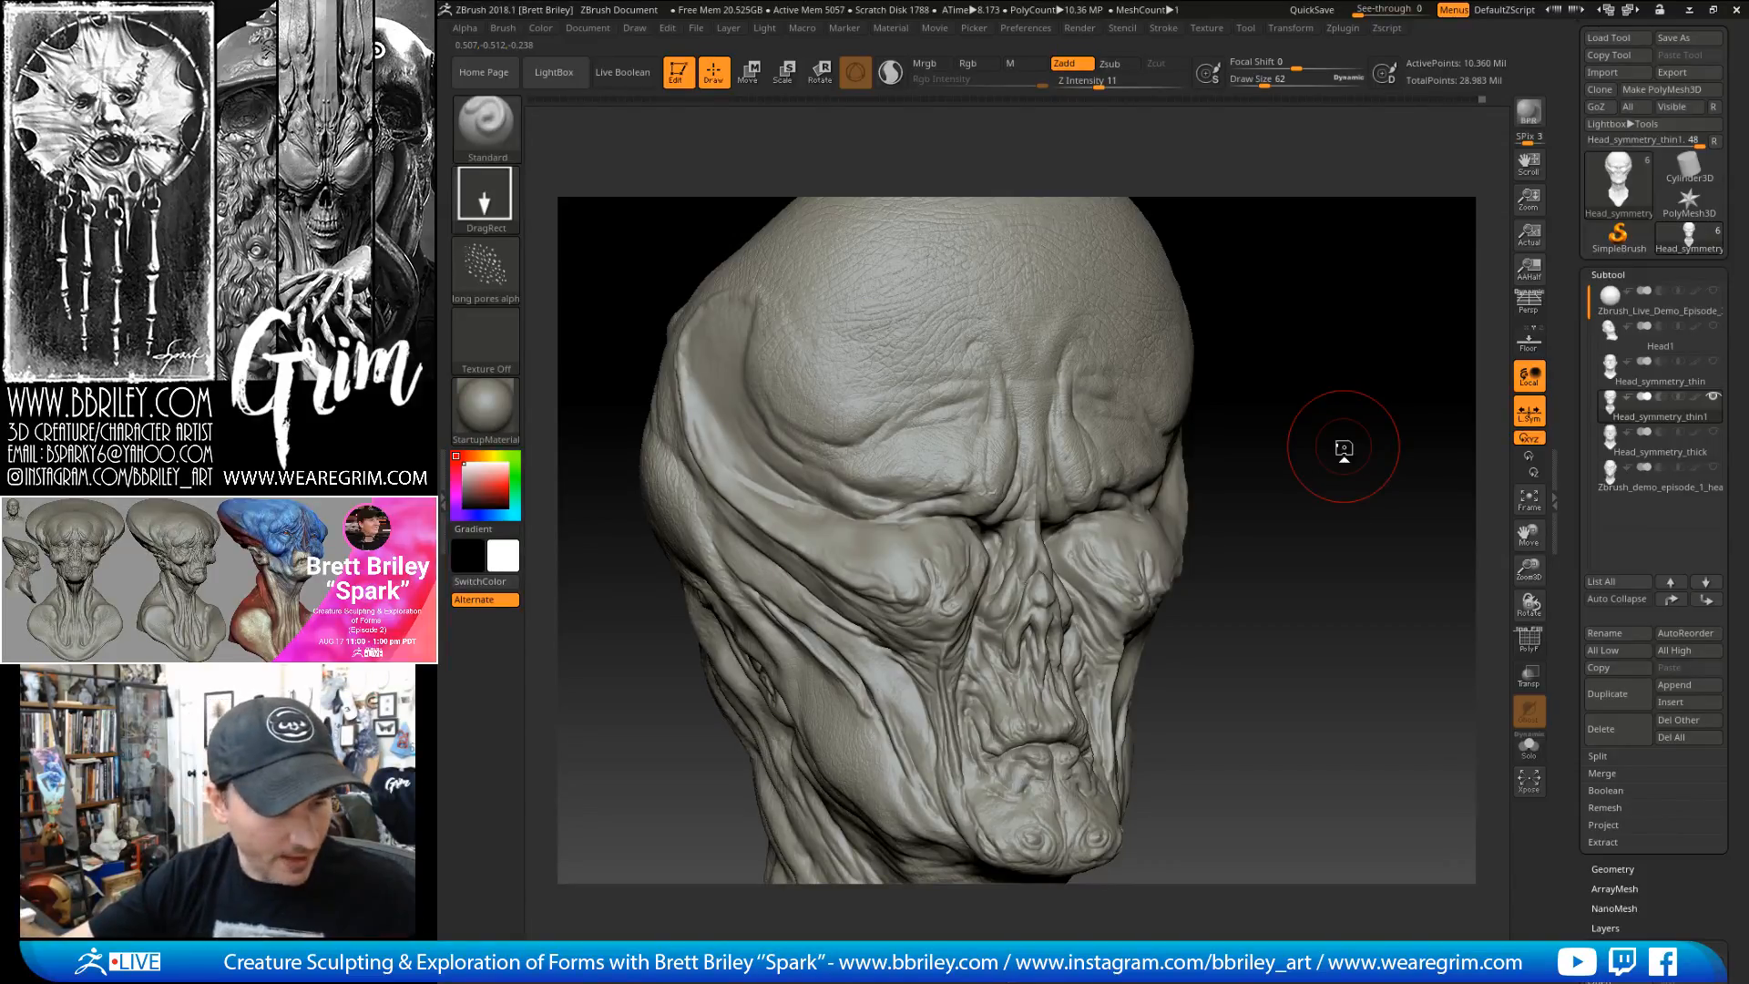
left_click_drag(1312, 332, 954, 647)
key("ctrl+z")
- Raise the Z intensity to 17 and stamp the long pores on the side of the forehead above the brow
left_click_drag(1317, 395, 1327, 413)
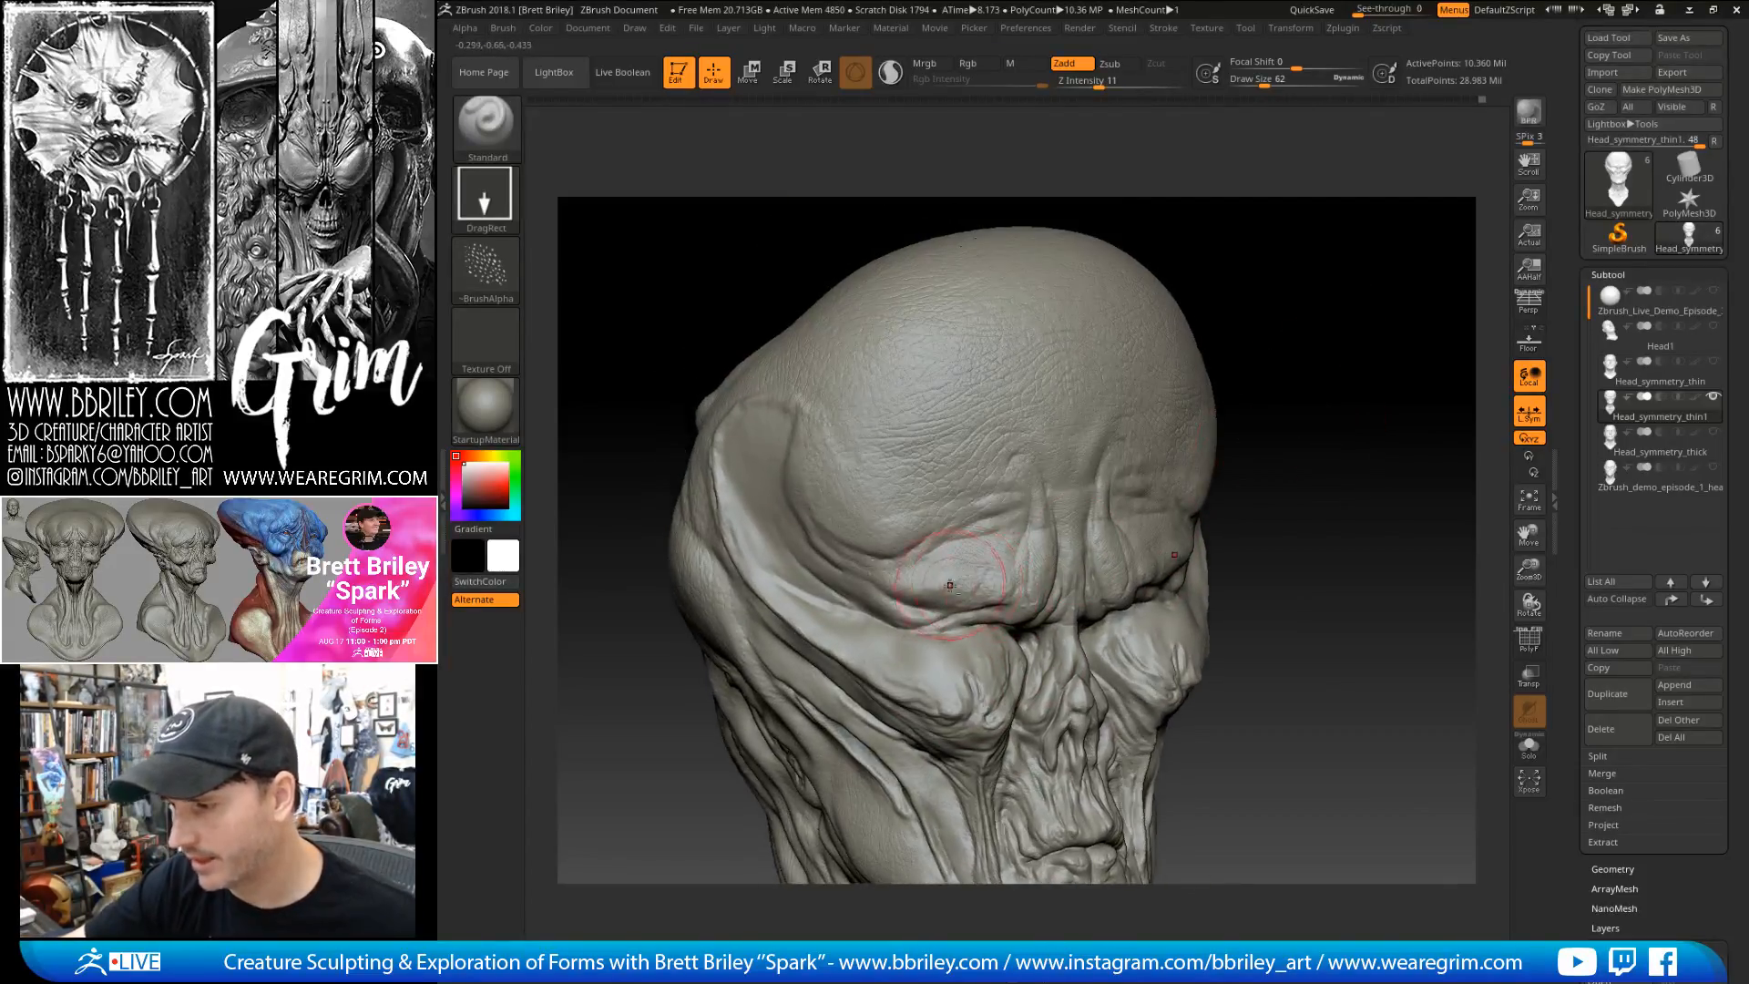
left_click_drag(1329, 401, 1350, 322)
left_click(1108, 84)
left_click_drag(1285, 242, 866, 507)
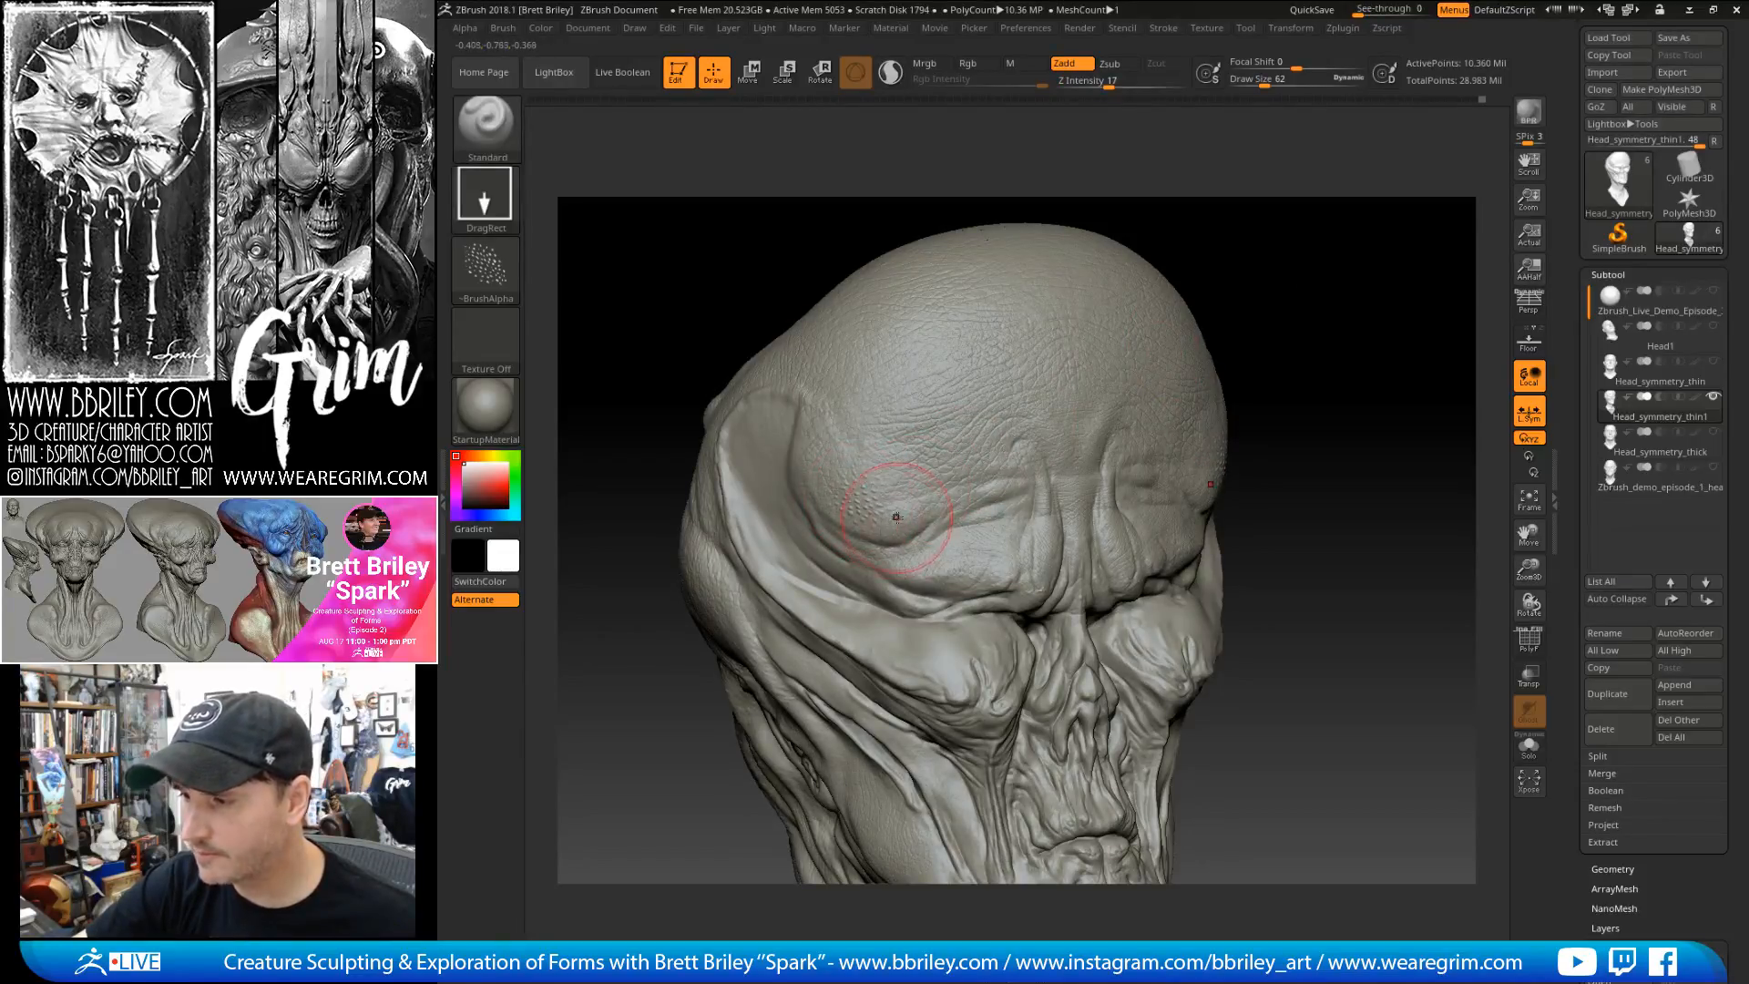
mouse_move(1350, 399)
left_mouse_down()
mouse_move(1394, 374)
mouse_move(1261, 365)
left_mouse_up()
left_click_drag(840, 438, 823, 479)
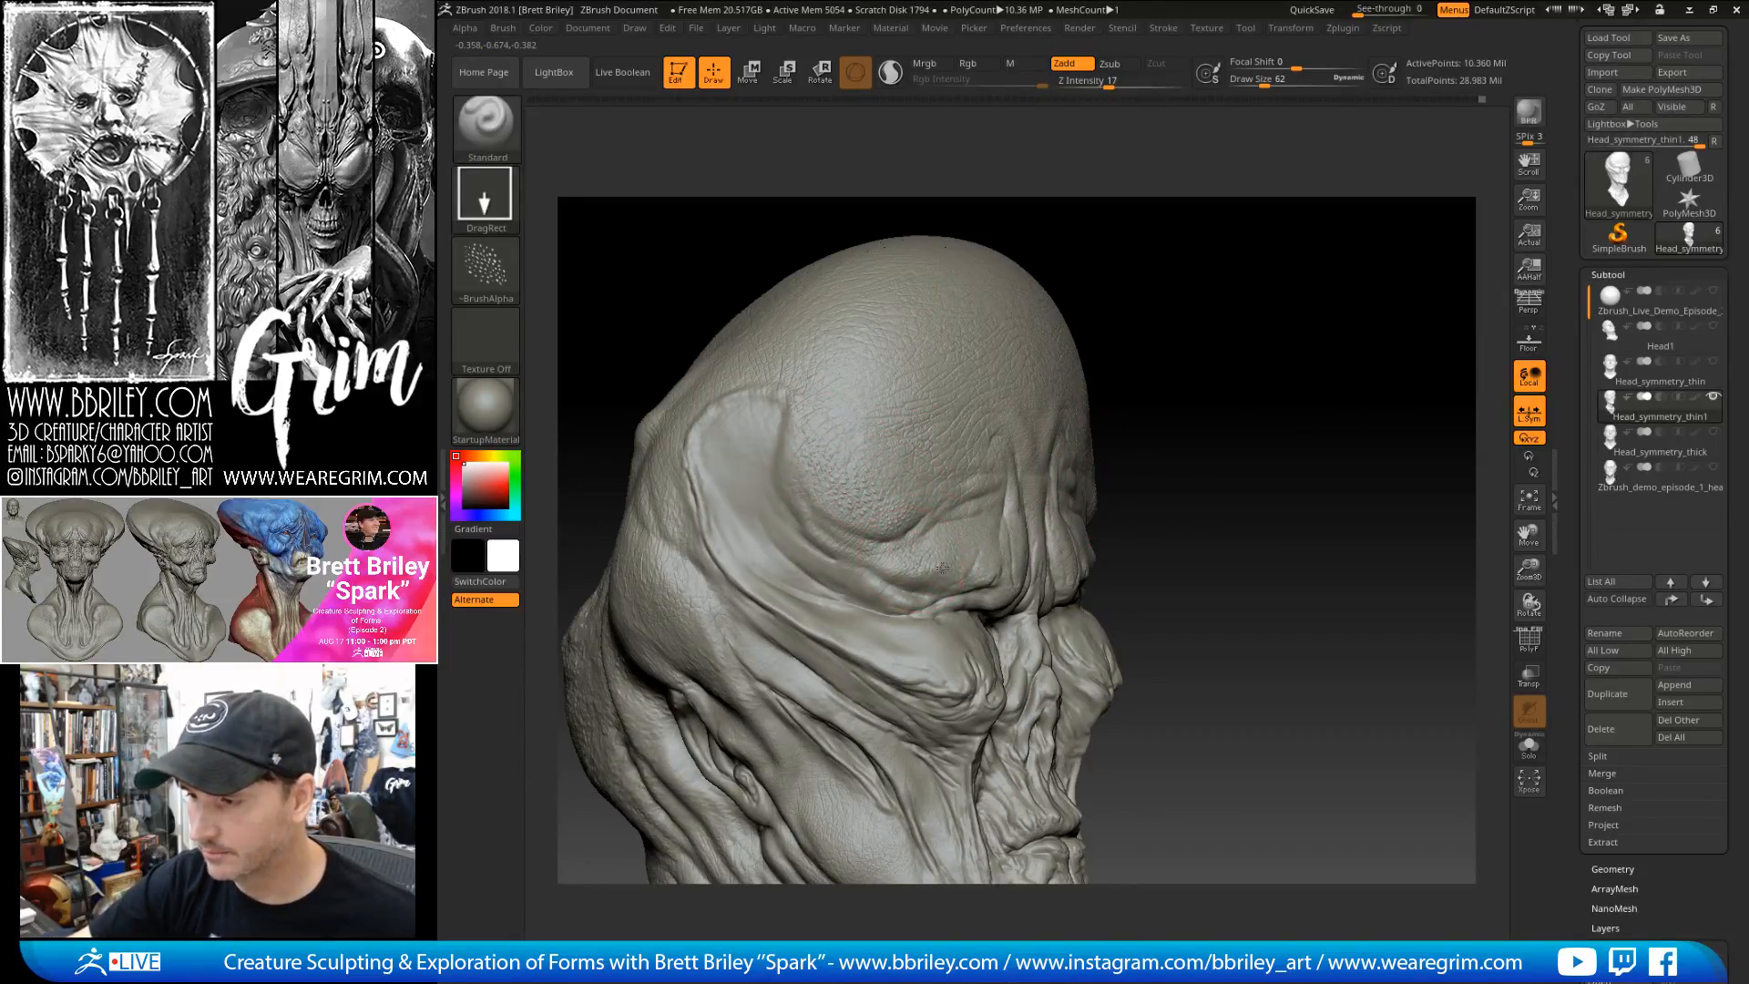
left_click_drag(1257, 390, 1362, 392)
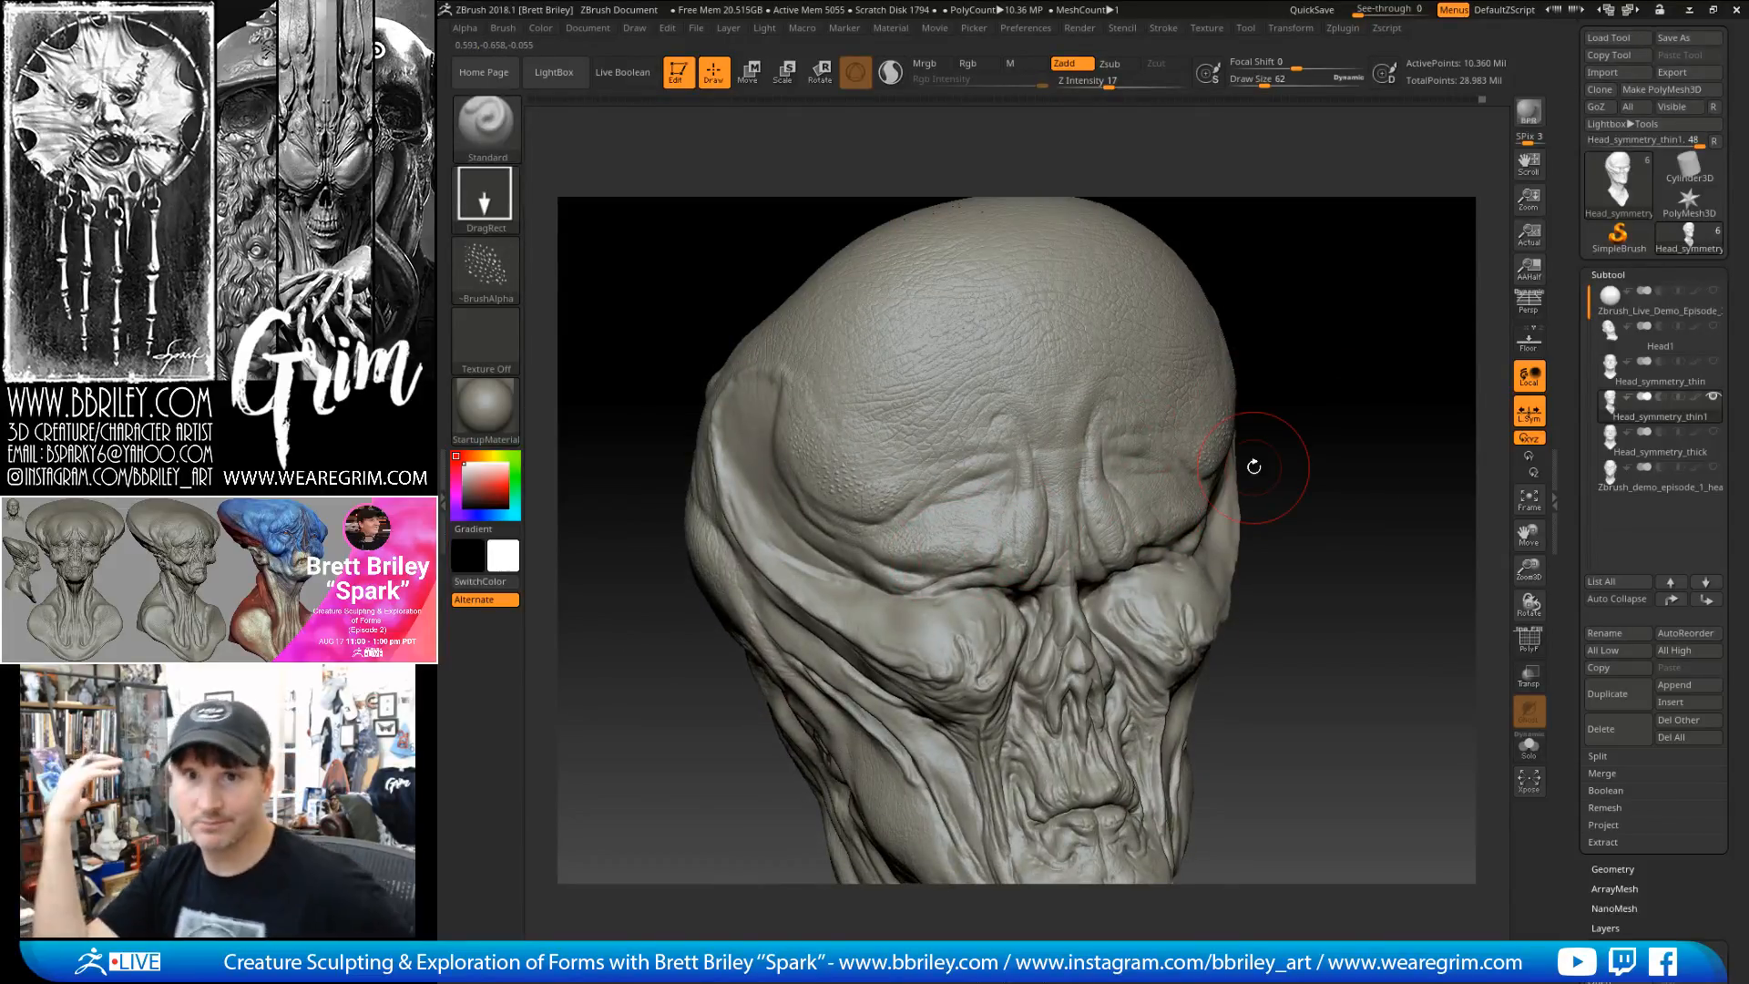
- Stamp the long pores over the cheek and along the side of the jaw
left_click_drag(1254, 466, 1422, 405)
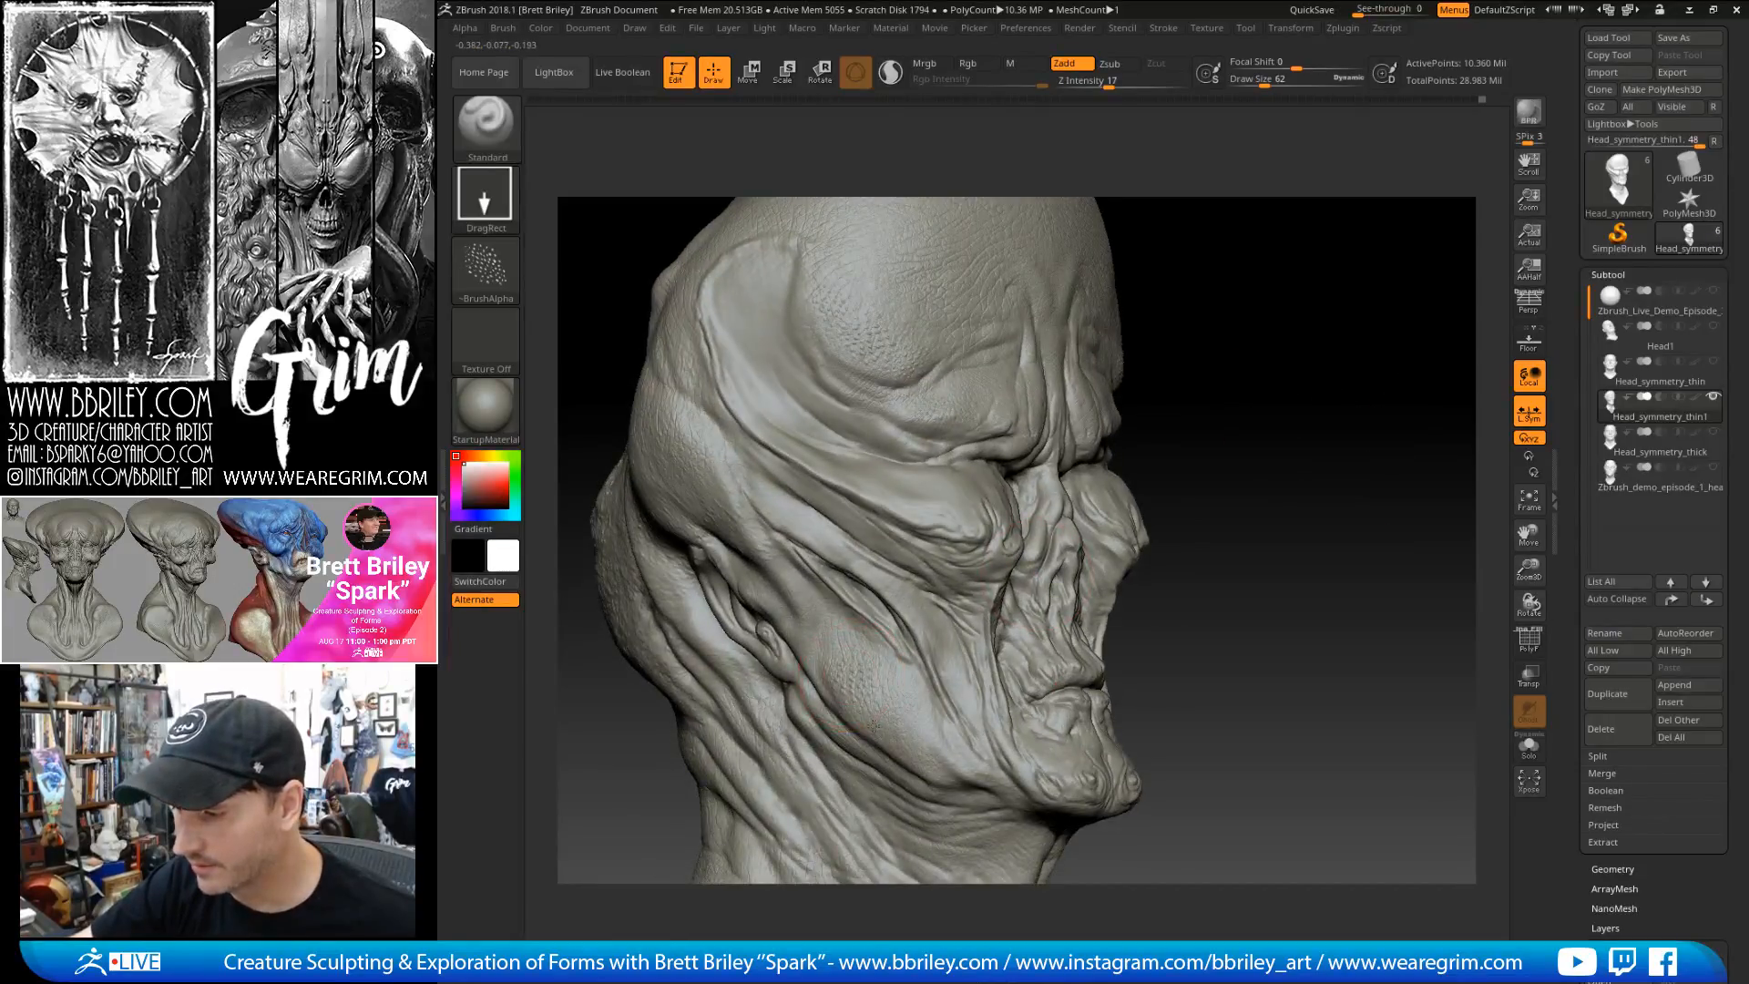
right_click_drag(1075, 565, 864, 614)
mouse_move(864, 653)
left_mouse_down()
mouse_move(939, 643)
mouse_move(914, 684)
left_mouse_up()
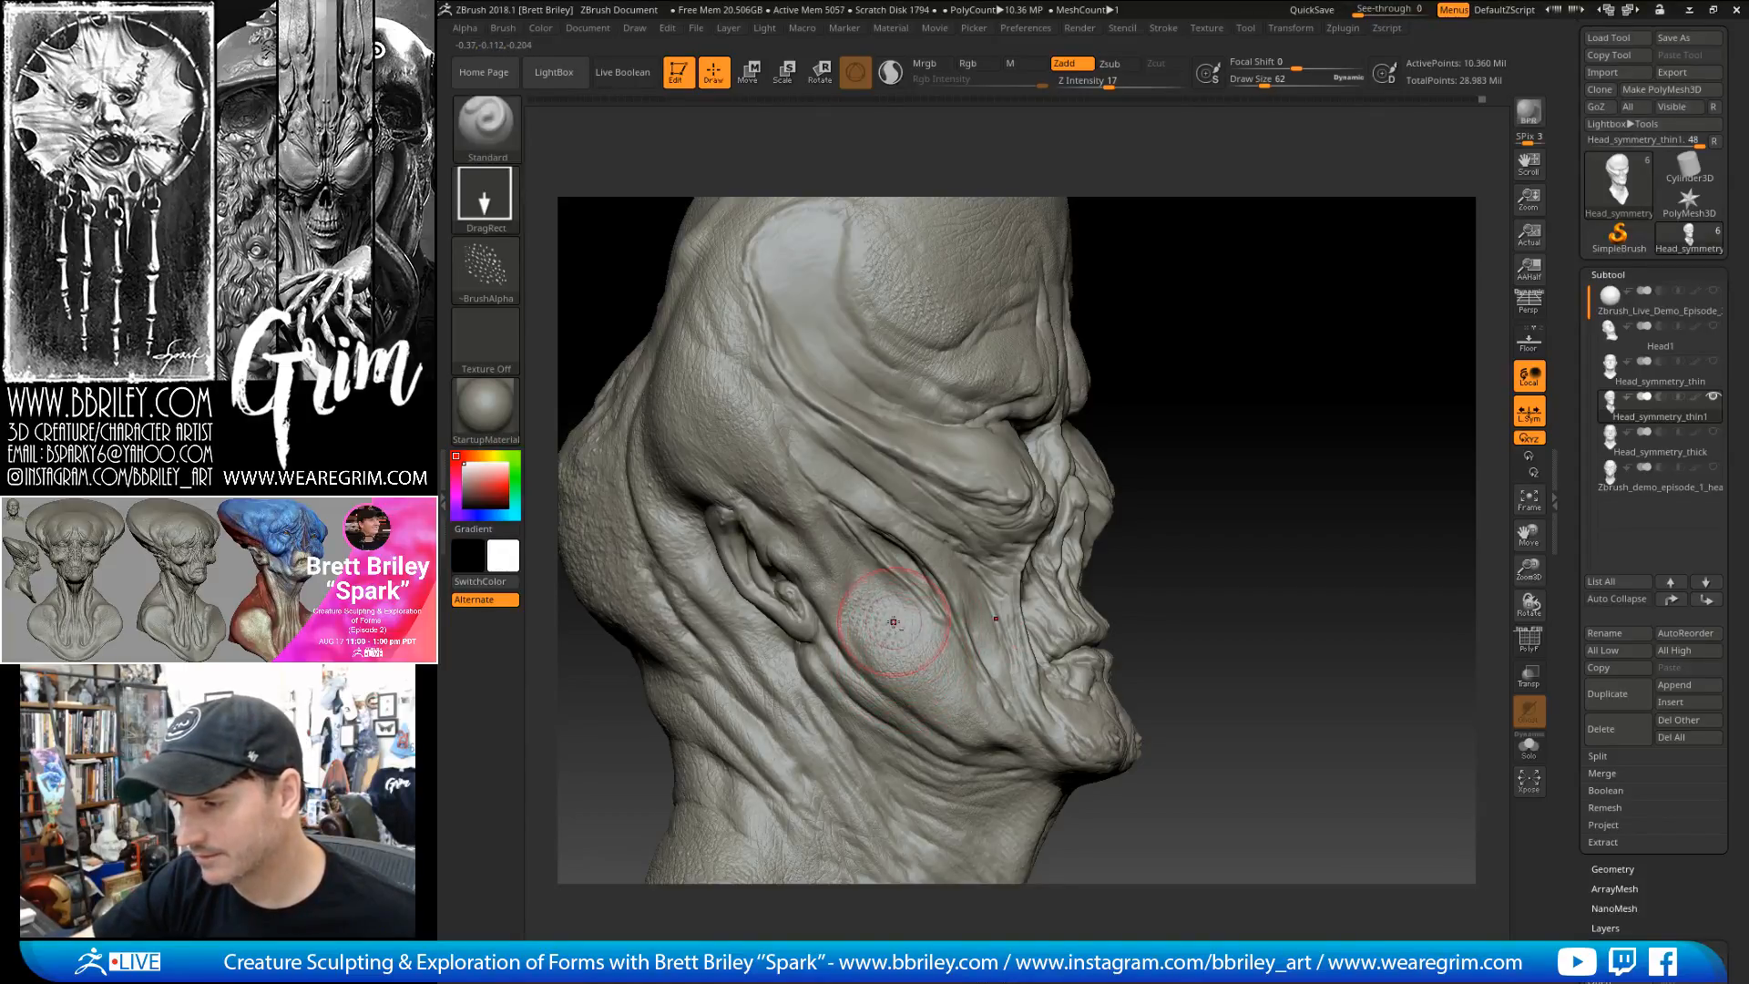
left_click_drag(1223, 462, 1205, 457)
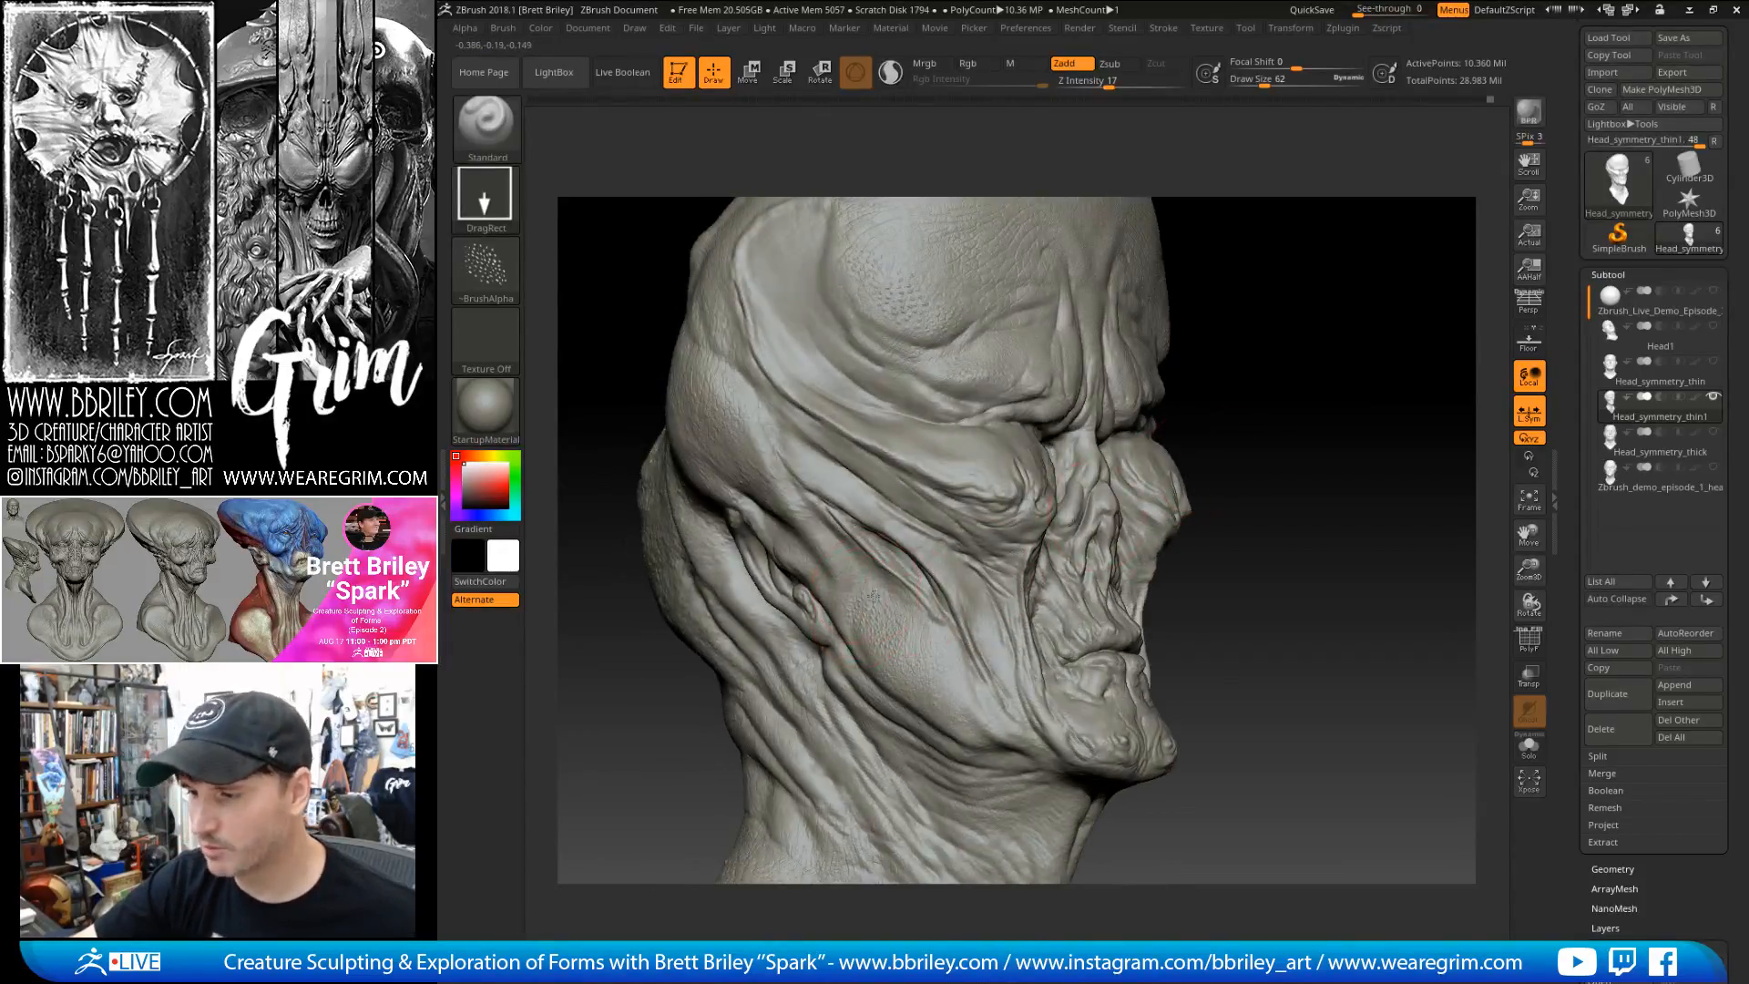
mouse_move(1312, 441)
left_mouse_down()
mouse_move(894, 644)
mouse_move(930, 715)
mouse_move(939, 675)
mouse_move(1017, 721)
mouse_move(1047, 683)
mouse_move(1015, 631)
mouse_move(1028, 668)
left_mouse_up()
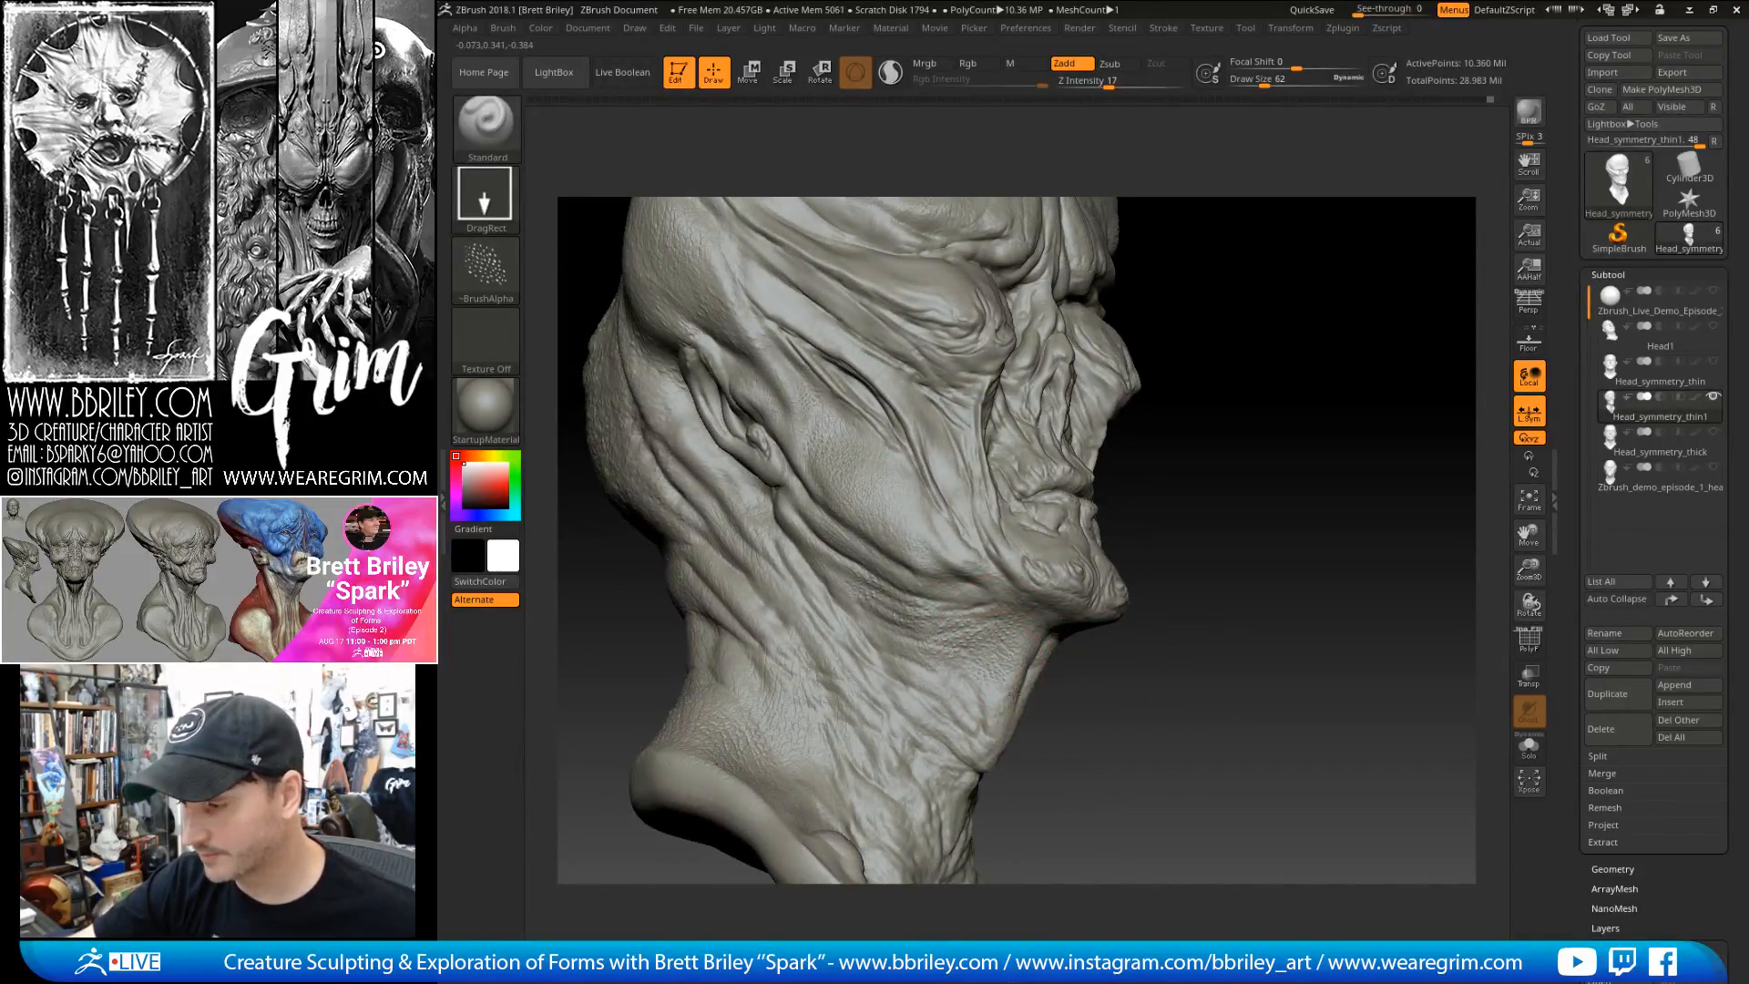
- Stamp the long pores under the jaw and down the side of the neck
left_click_drag(1191, 690, 1085, 613)
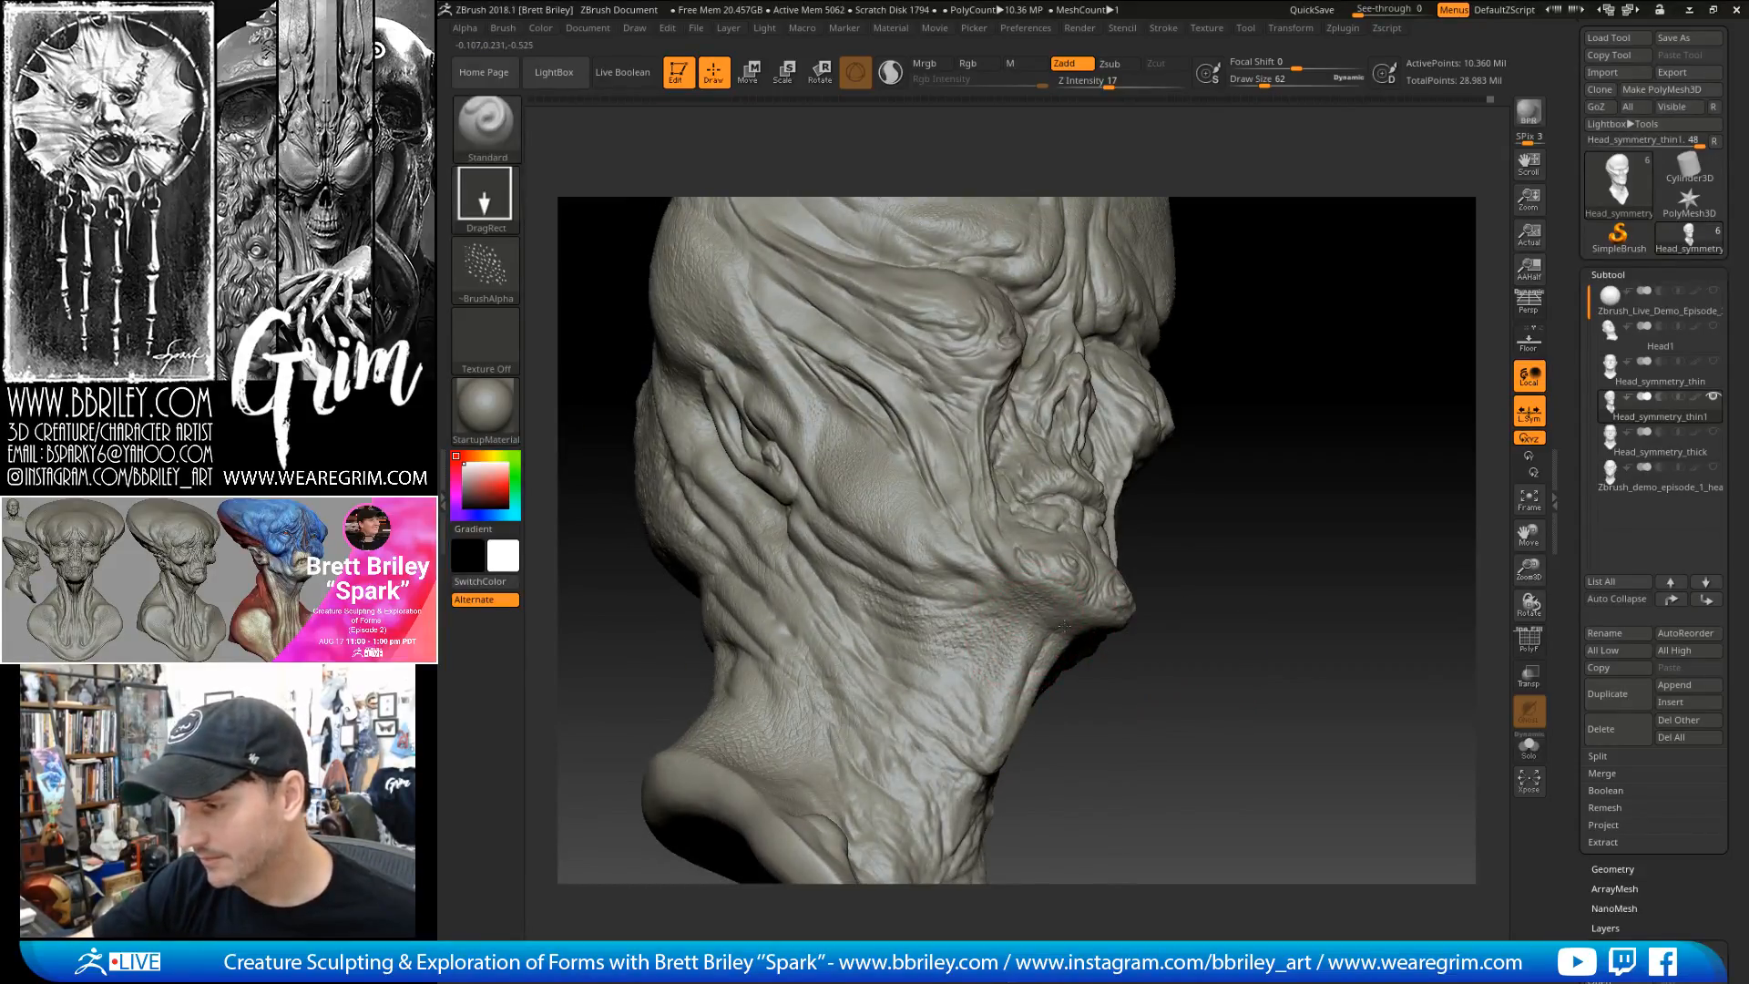
left_click_drag(1098, 642, 998, 654)
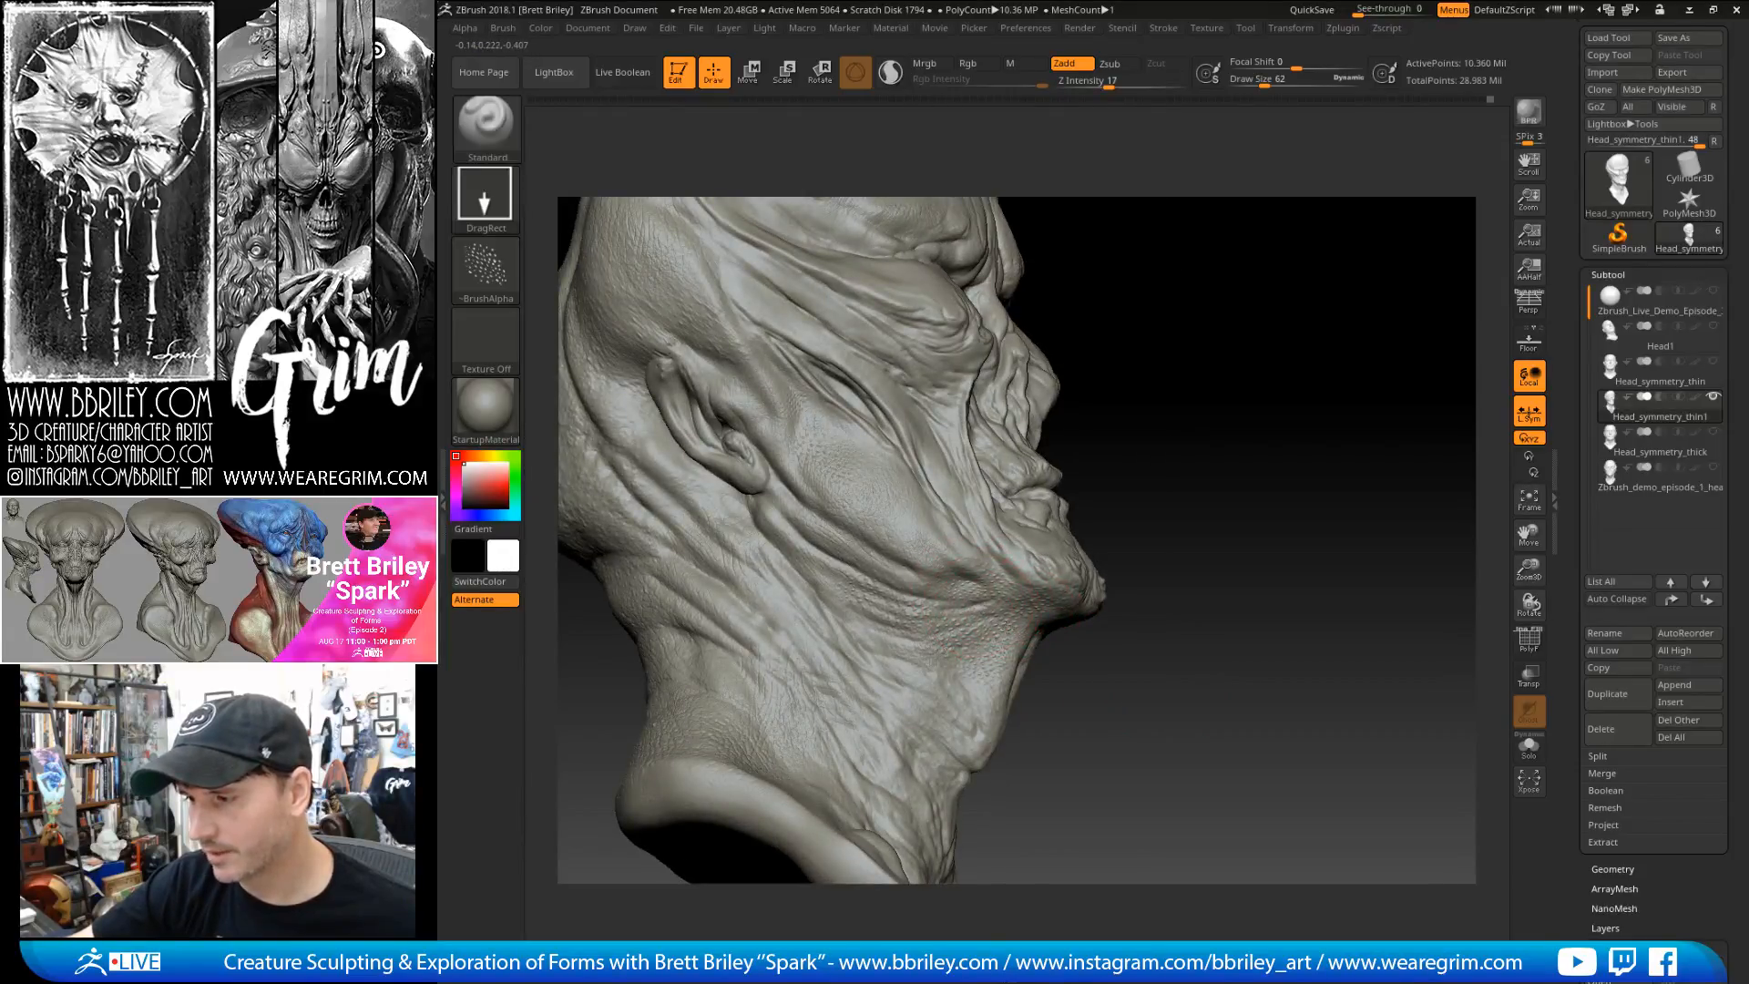
left_click_drag(1125, 628, 1257, 625)
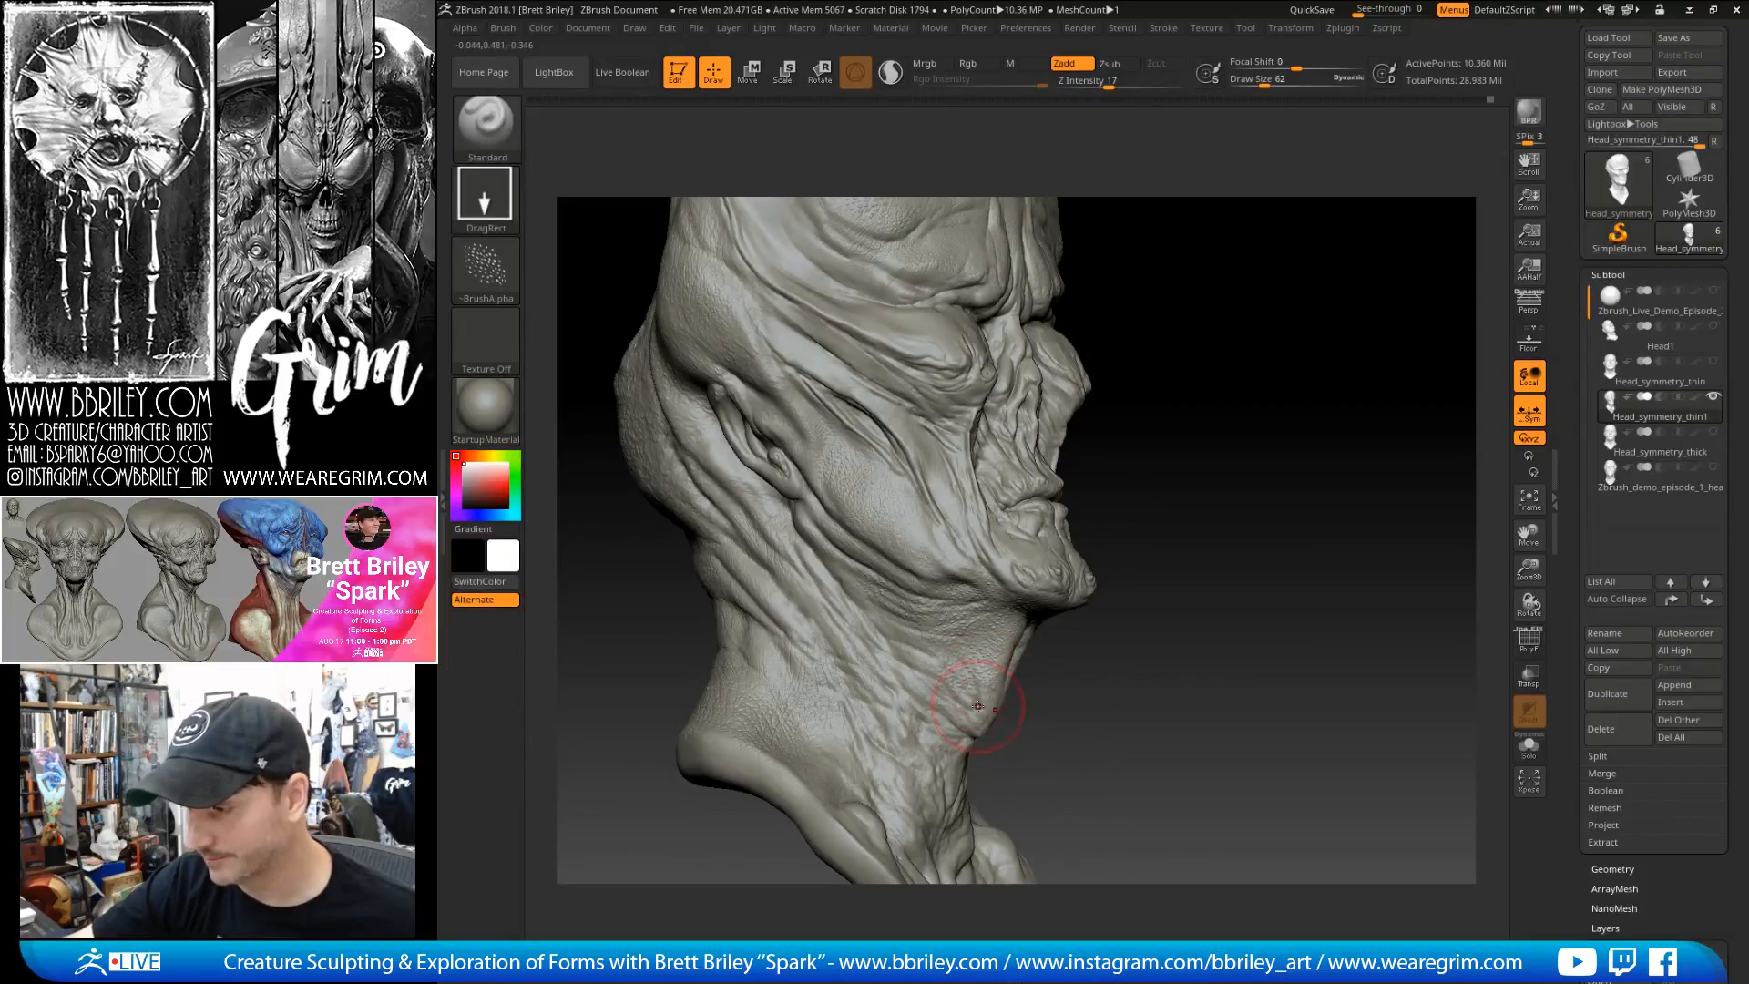
mouse_move(993, 740)
left_mouse_down()
mouse_move(1113, 707)
mouse_move(922, 682)
left_mouse_up()
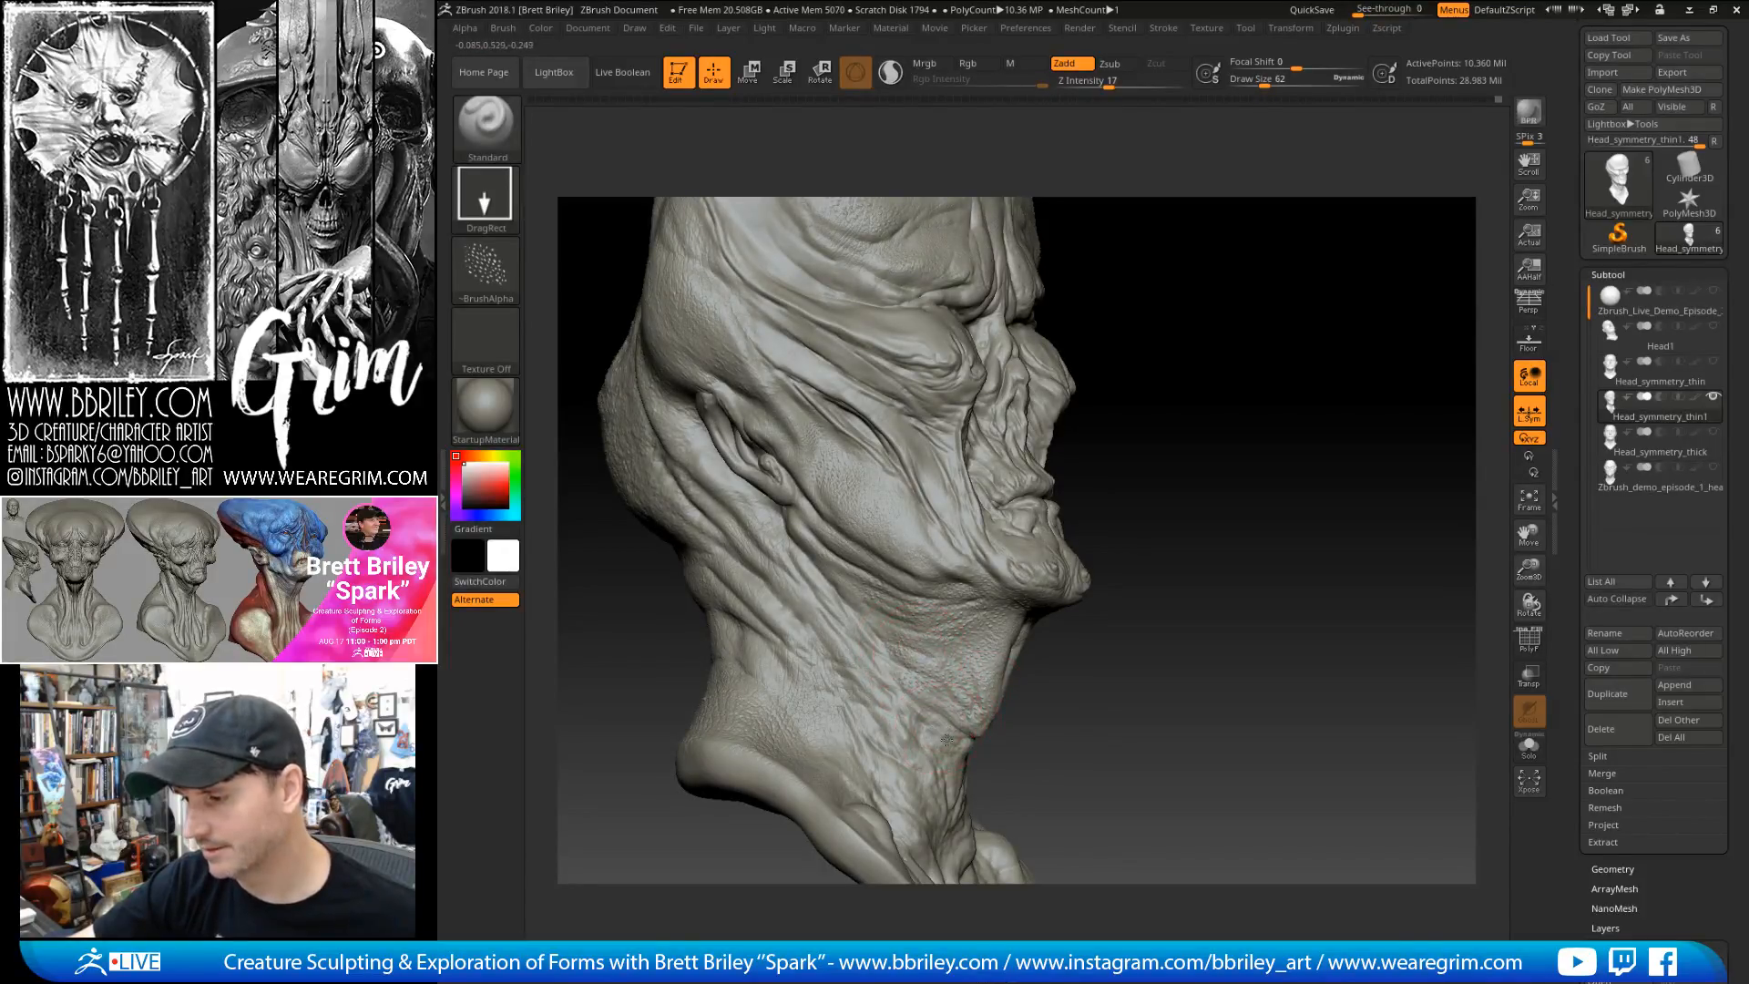
mouse_move(957, 756)
left_mouse_down()
mouse_move(981, 788)
mouse_move(1152, 613)
mouse_move(985, 626)
mouse_move(935, 602)
left_mouse_up()
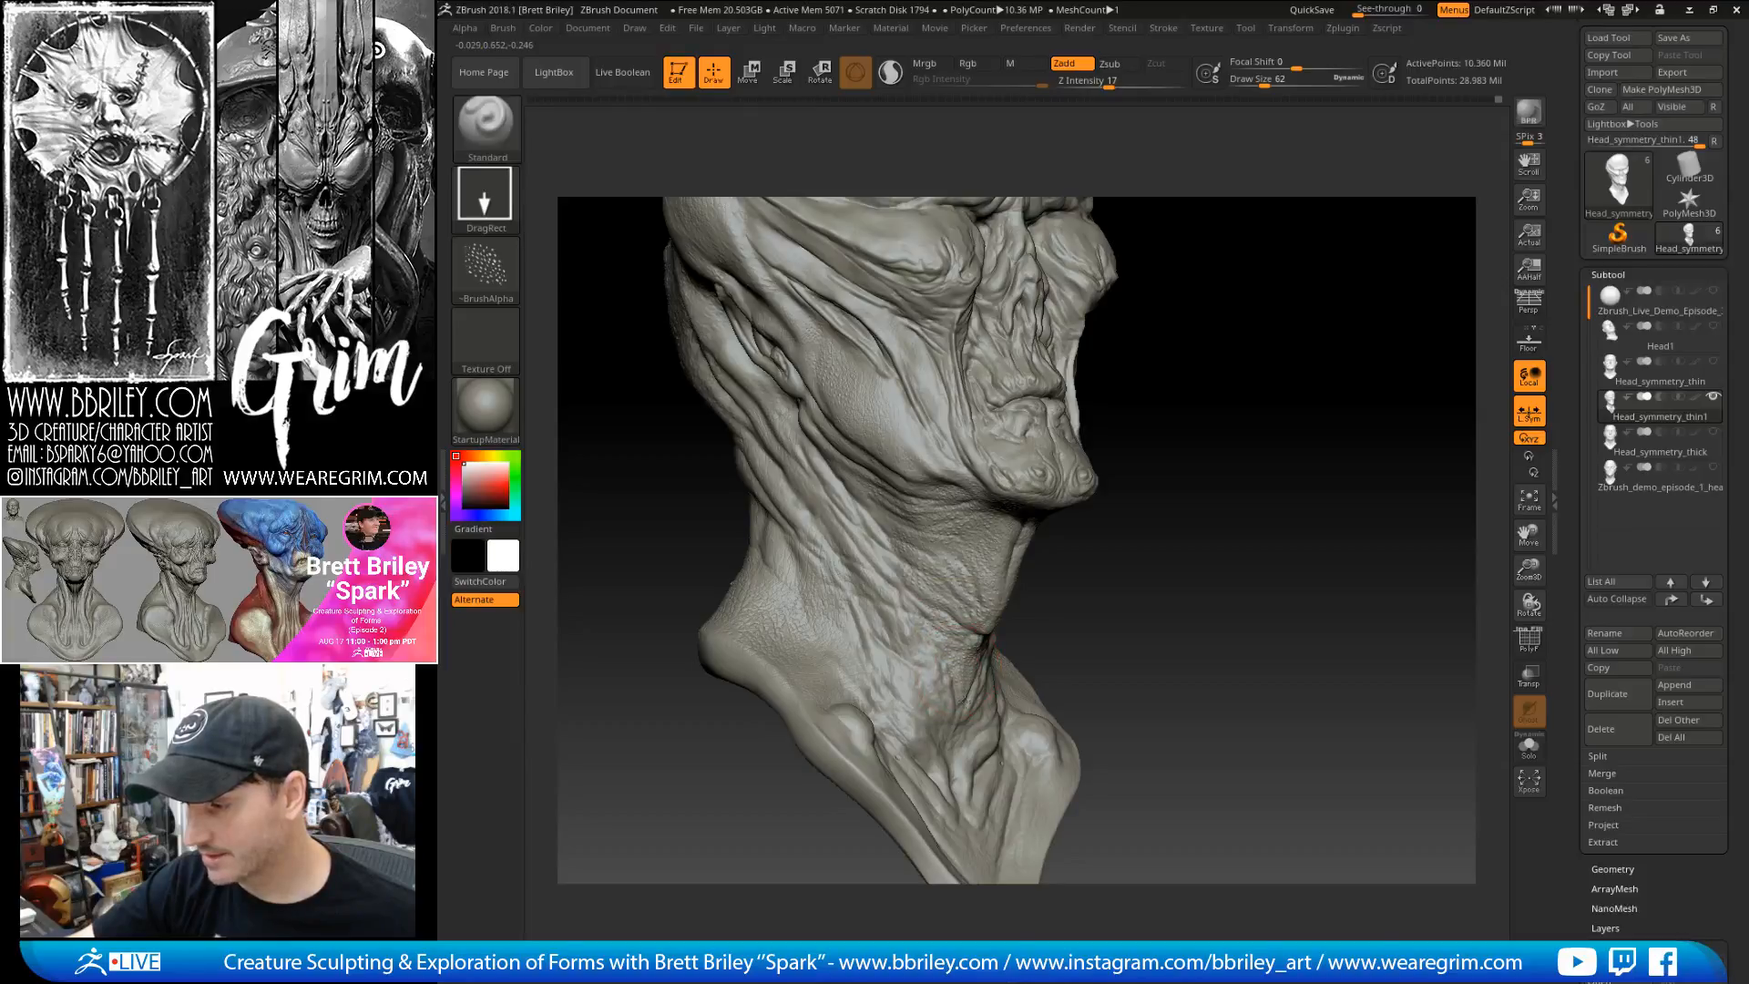
- Stamp the long pores on the lower front of the neck and on the chin
mouse_move(1121, 620)
left_mouse_down()
mouse_move(1178, 583)
mouse_move(1121, 558)
mouse_move(1226, 553)
mouse_move(1212, 469)
left_mouse_up()
mouse_move(1144, 581)
left_mouse_down()
mouse_move(1107, 652)
mouse_move(1143, 679)
mouse_move(1219, 636)
left_mouse_up()
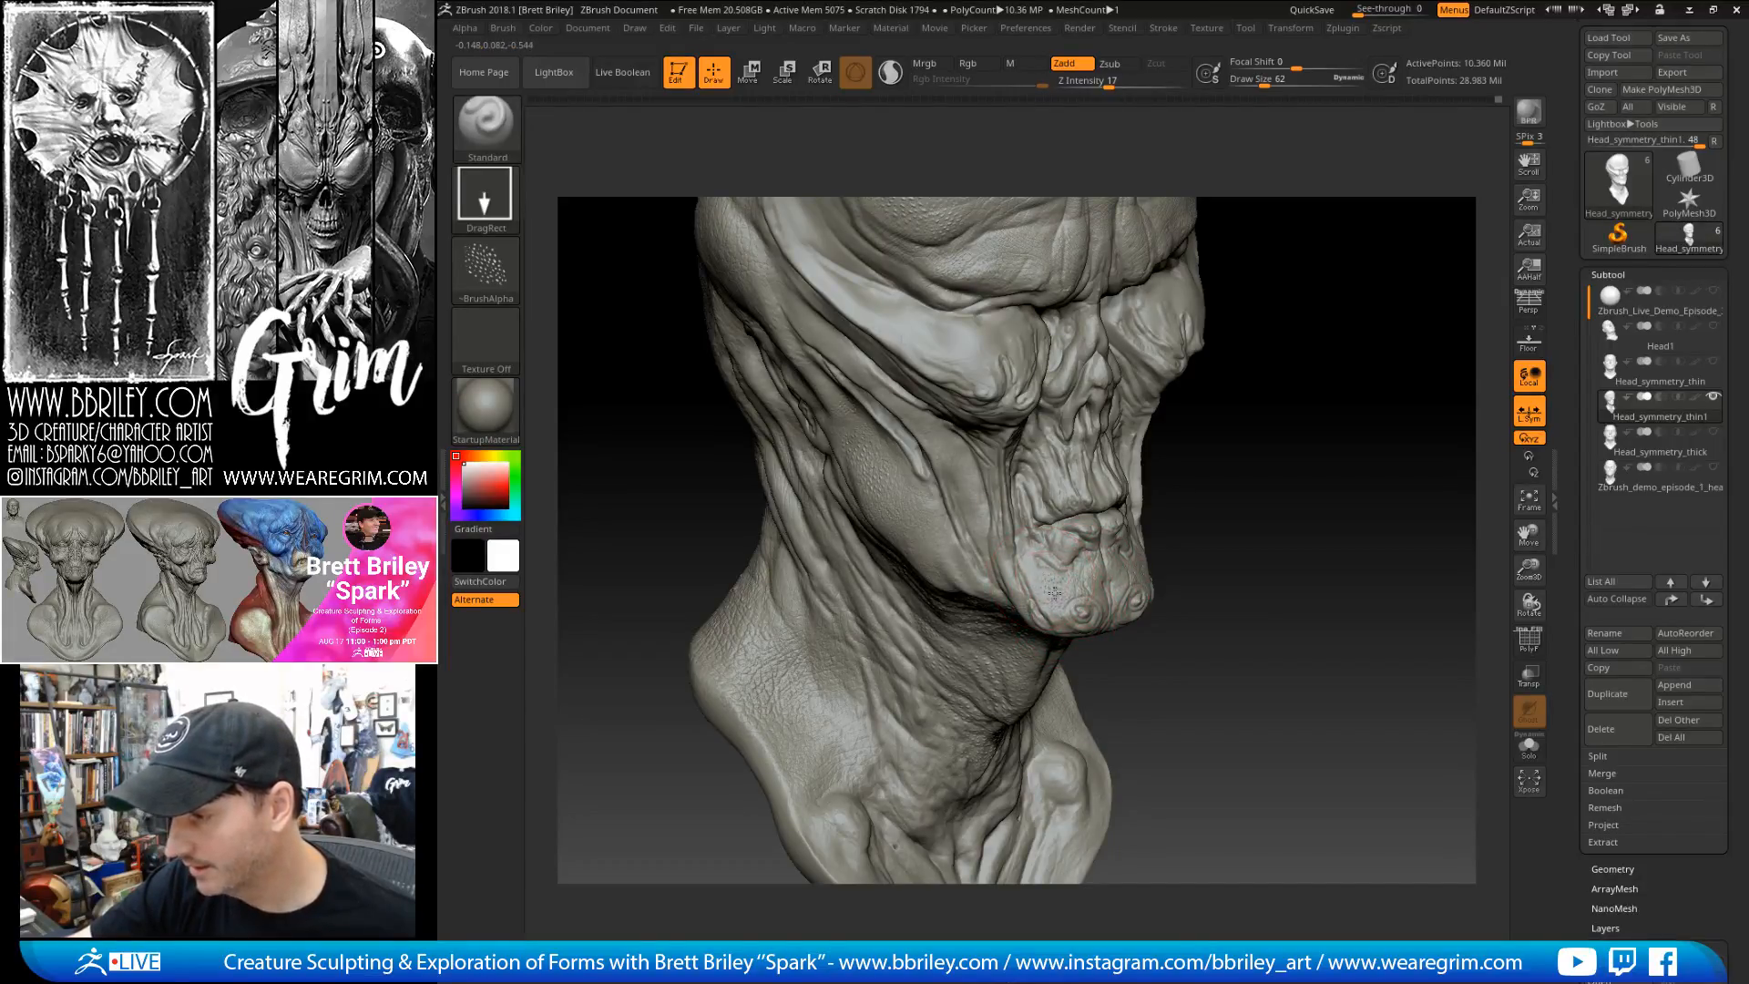
left_click_drag(1203, 547, 1071, 538, "alt")
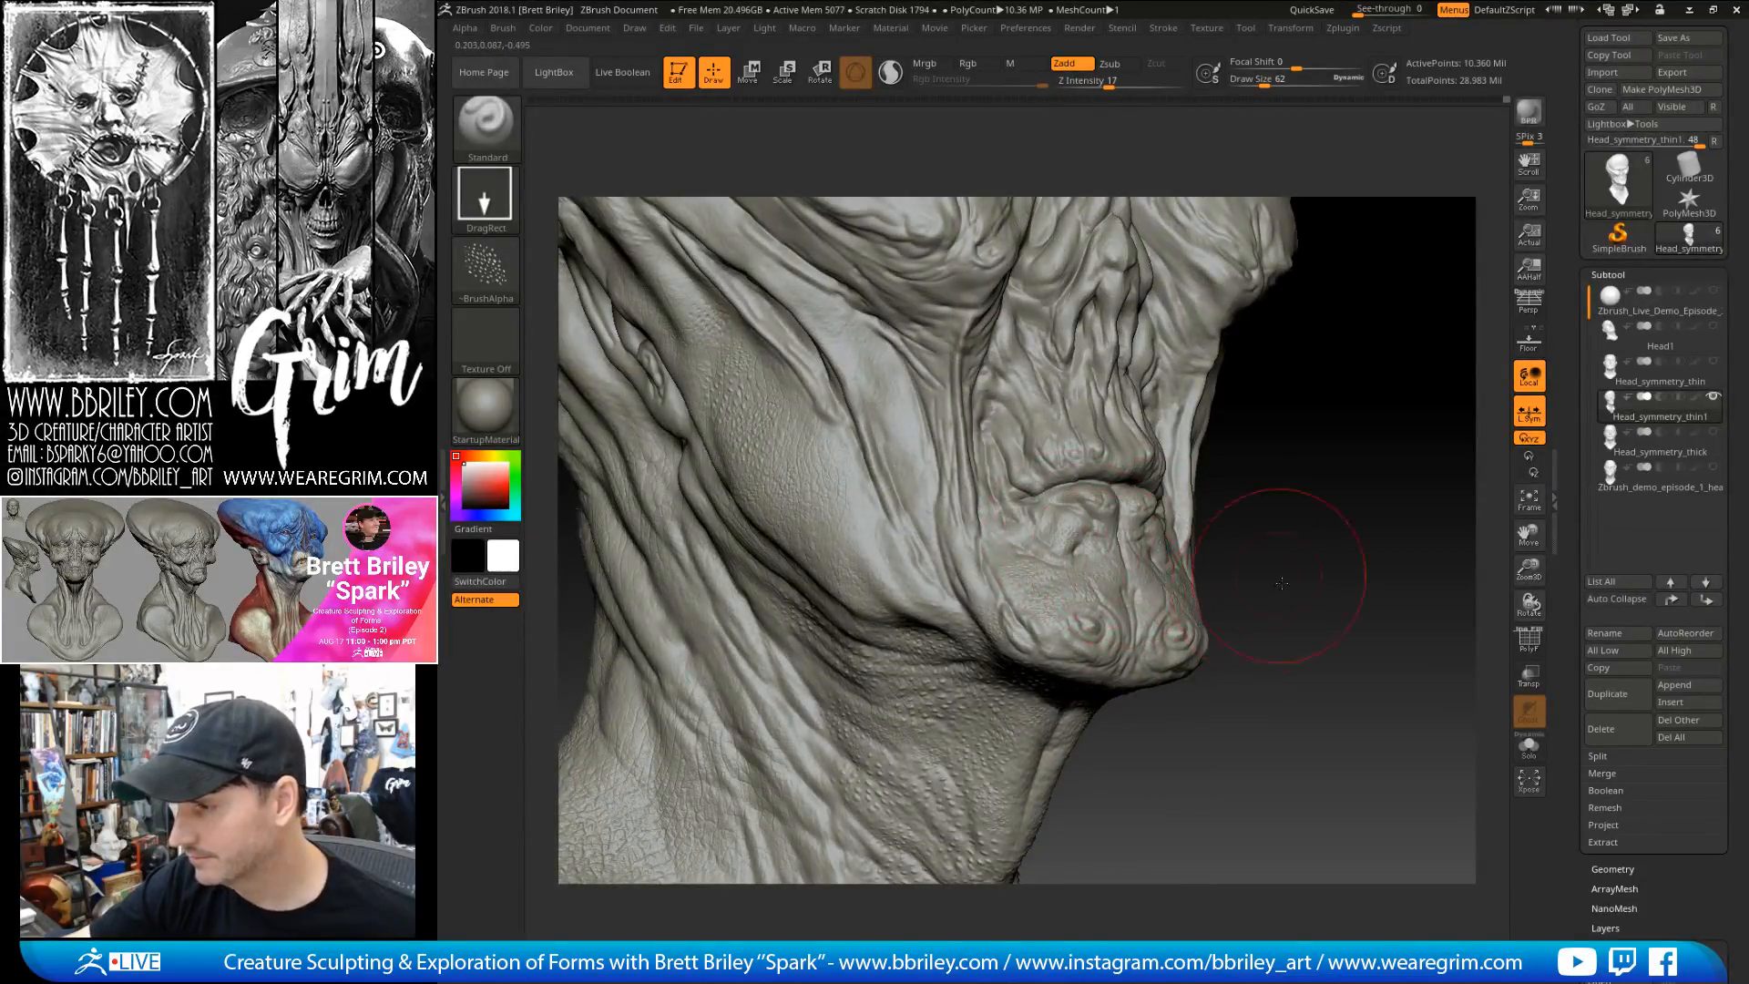
left_click_drag(1277, 578, 1248, 563)
left_click_drag(1281, 457, 1022, 565)
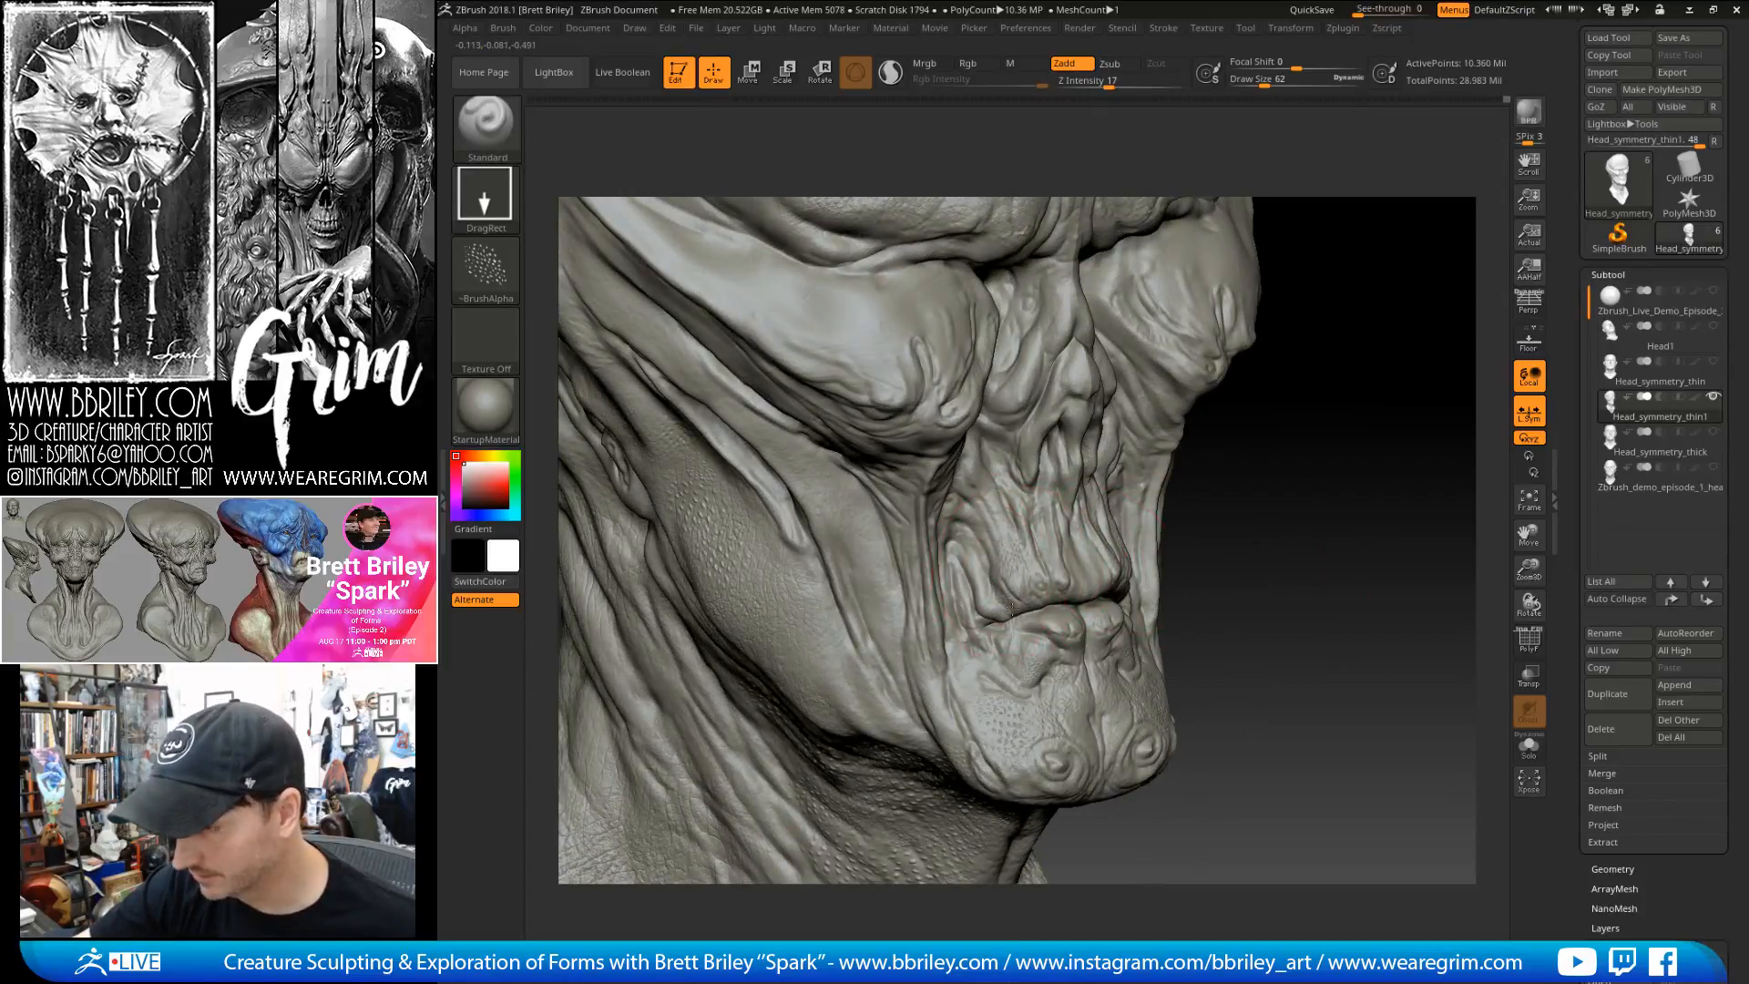
- Load the Untitled-2 skin texture as the brush alpha and stamp it around the mouth, chin and cheek
left_click(508, 274)
left_click(1007, 527)
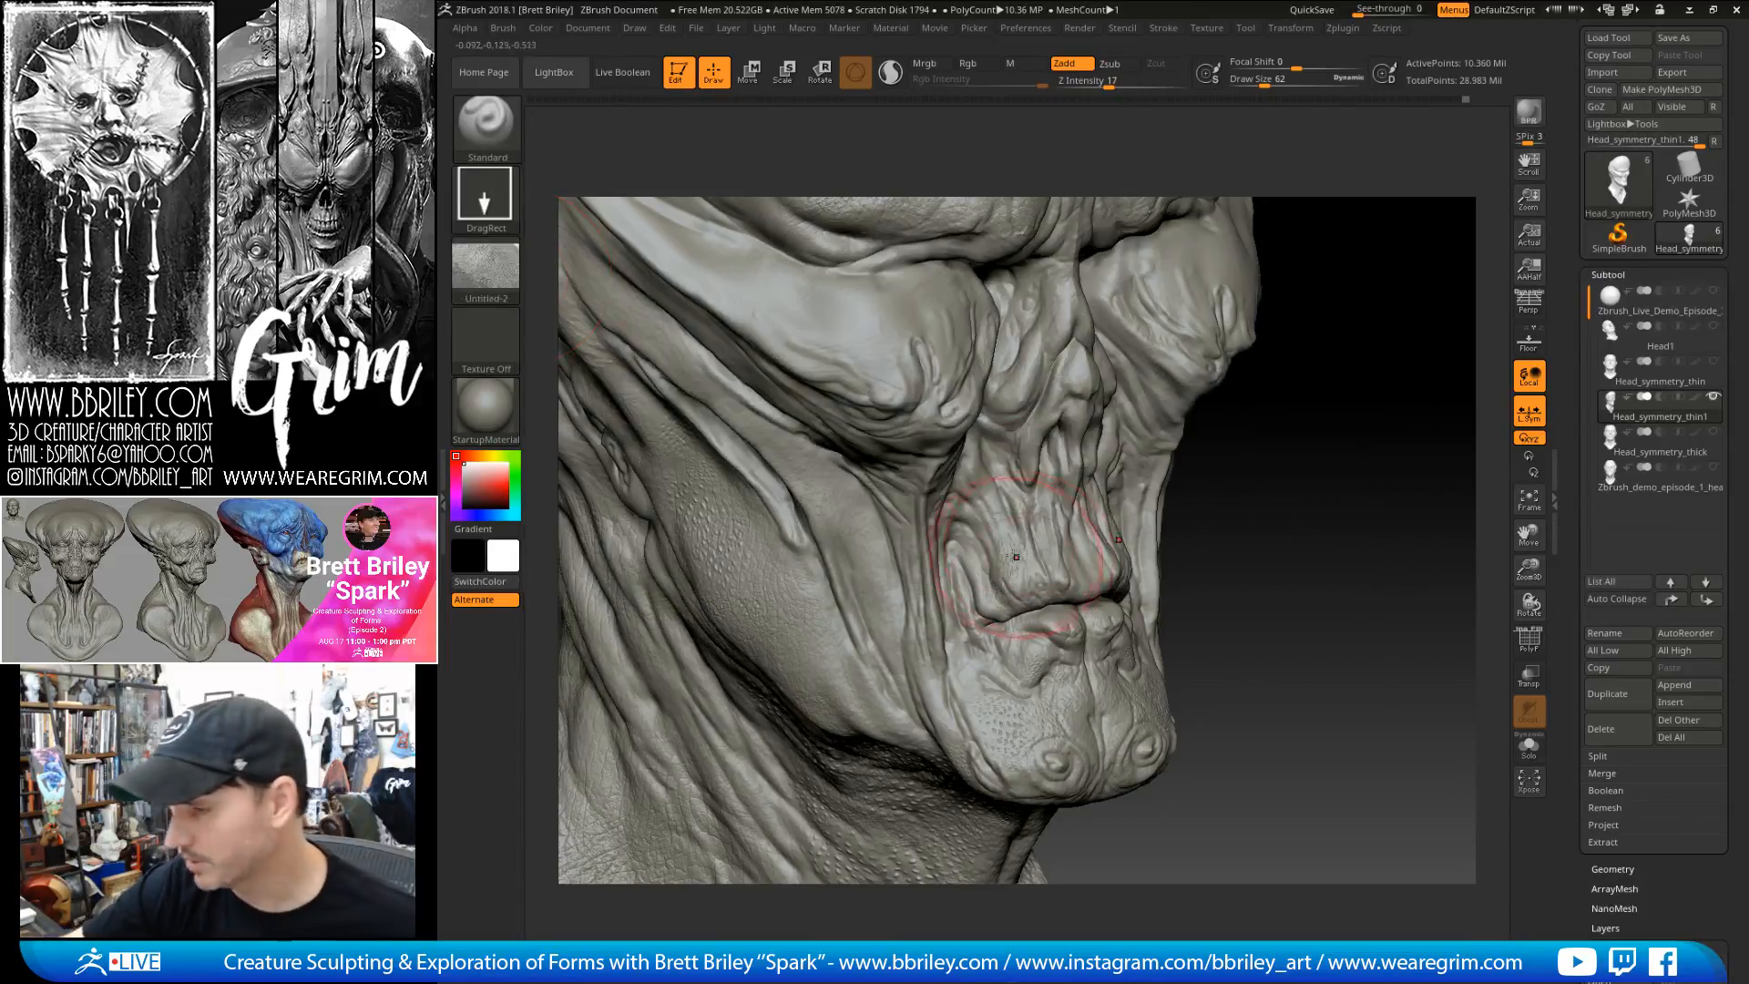
key("shift")
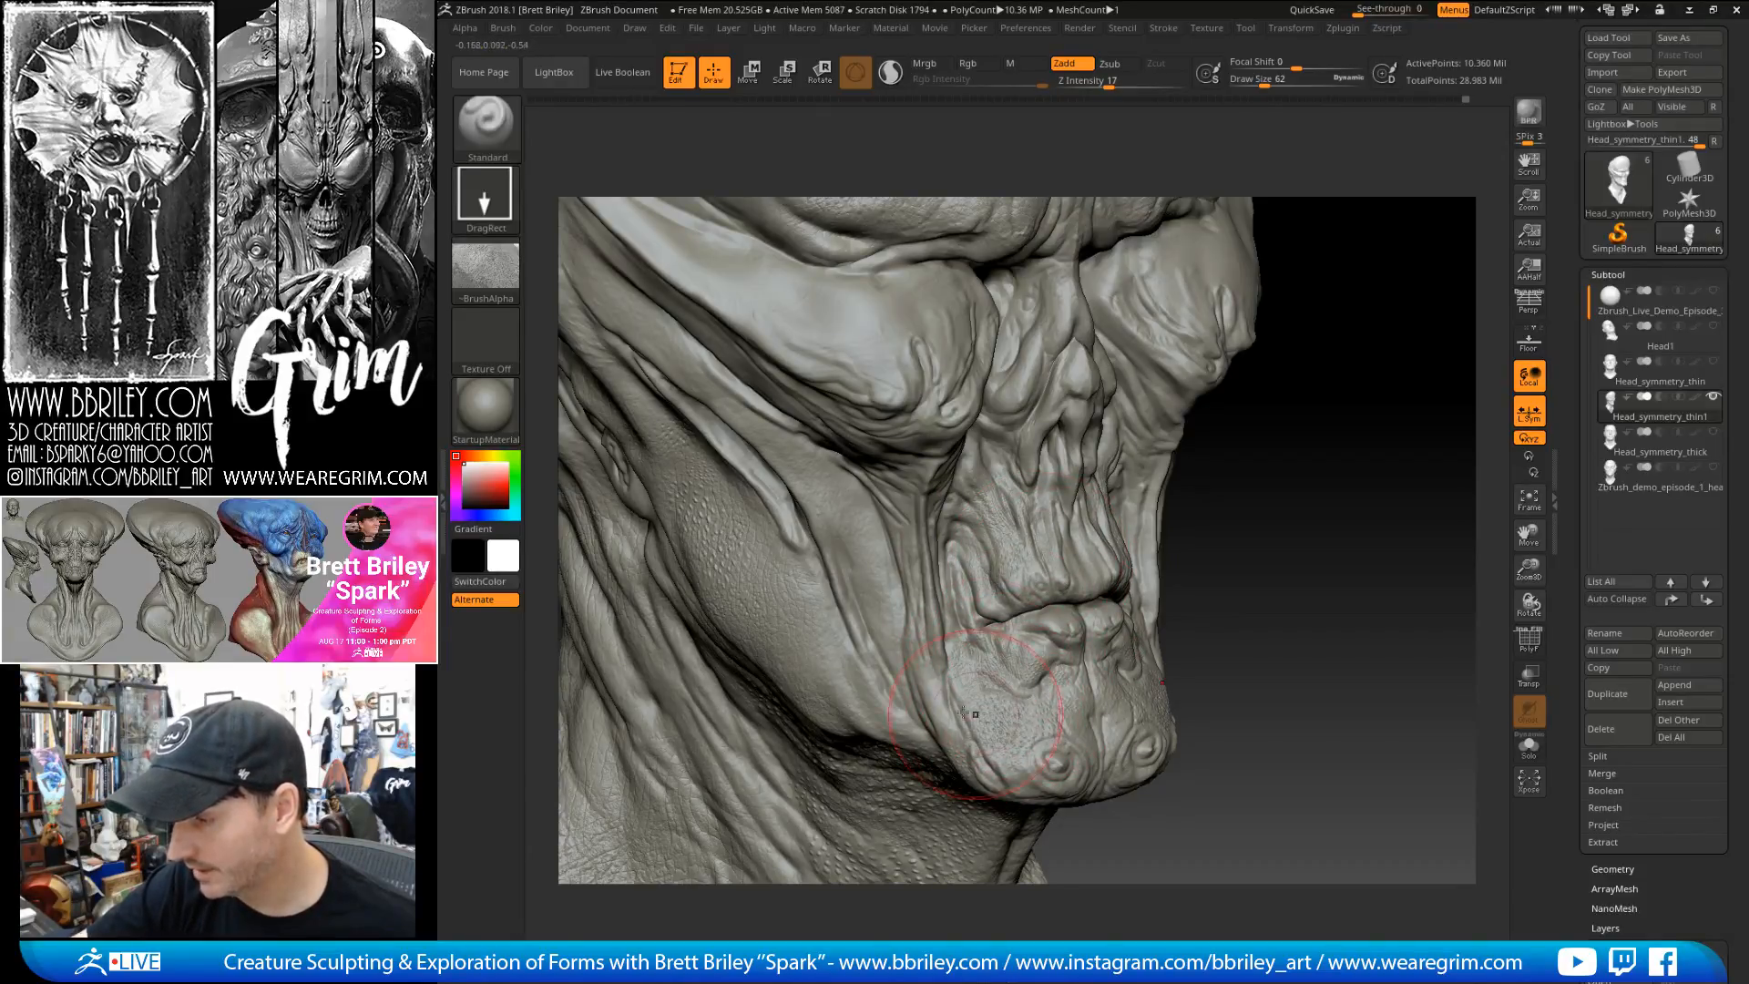
left_click_drag(1274, 686, 1179, 605)
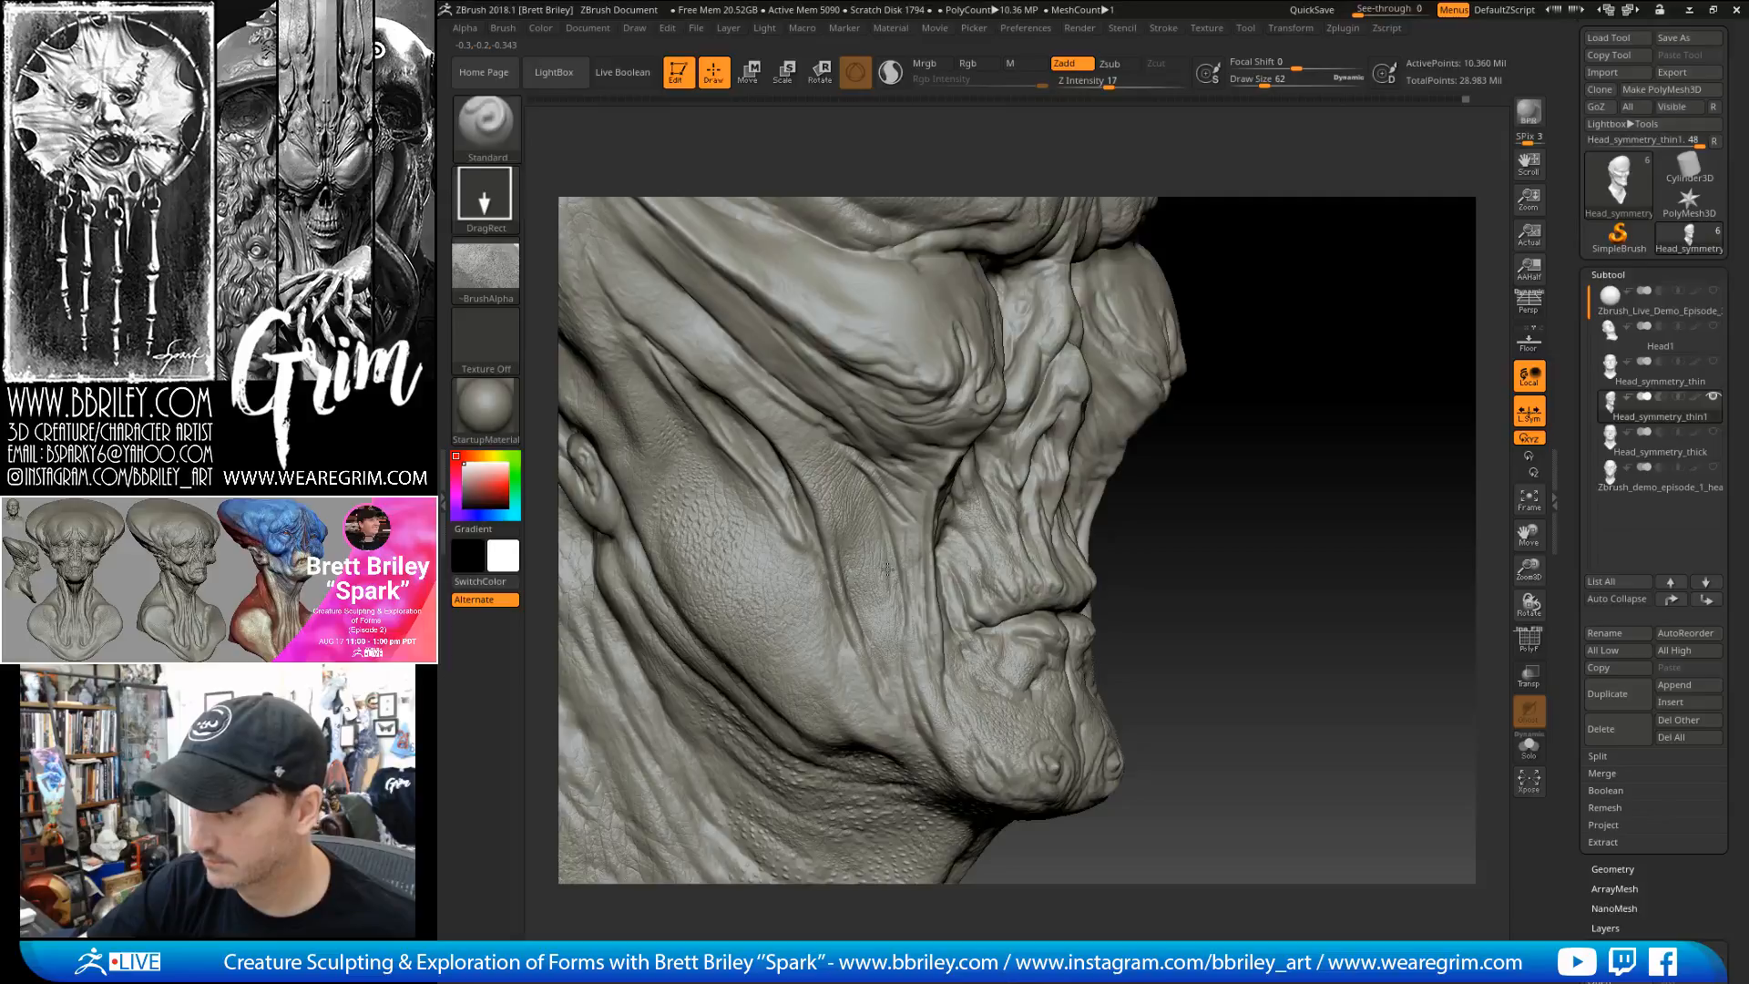
left_click_drag(979, 538, 912, 556)
- Mask the fold running from the temple to the eye at draw size 25, stamp skin texture beside it and clear the mask
mouse_move(1258, 499)
left_mouse_down("alt")
mouse_move(1338, 590)
mouse_move(1398, 578)
mouse_move(1350, 437)
mouse_move(1312, 438)
left_mouse_up("alt")
mouse_move(827, 402)
left_mouse_down("ctrl")
mouse_move(958, 528)
mouse_move(879, 446)
left_mouse_up("ctrl")
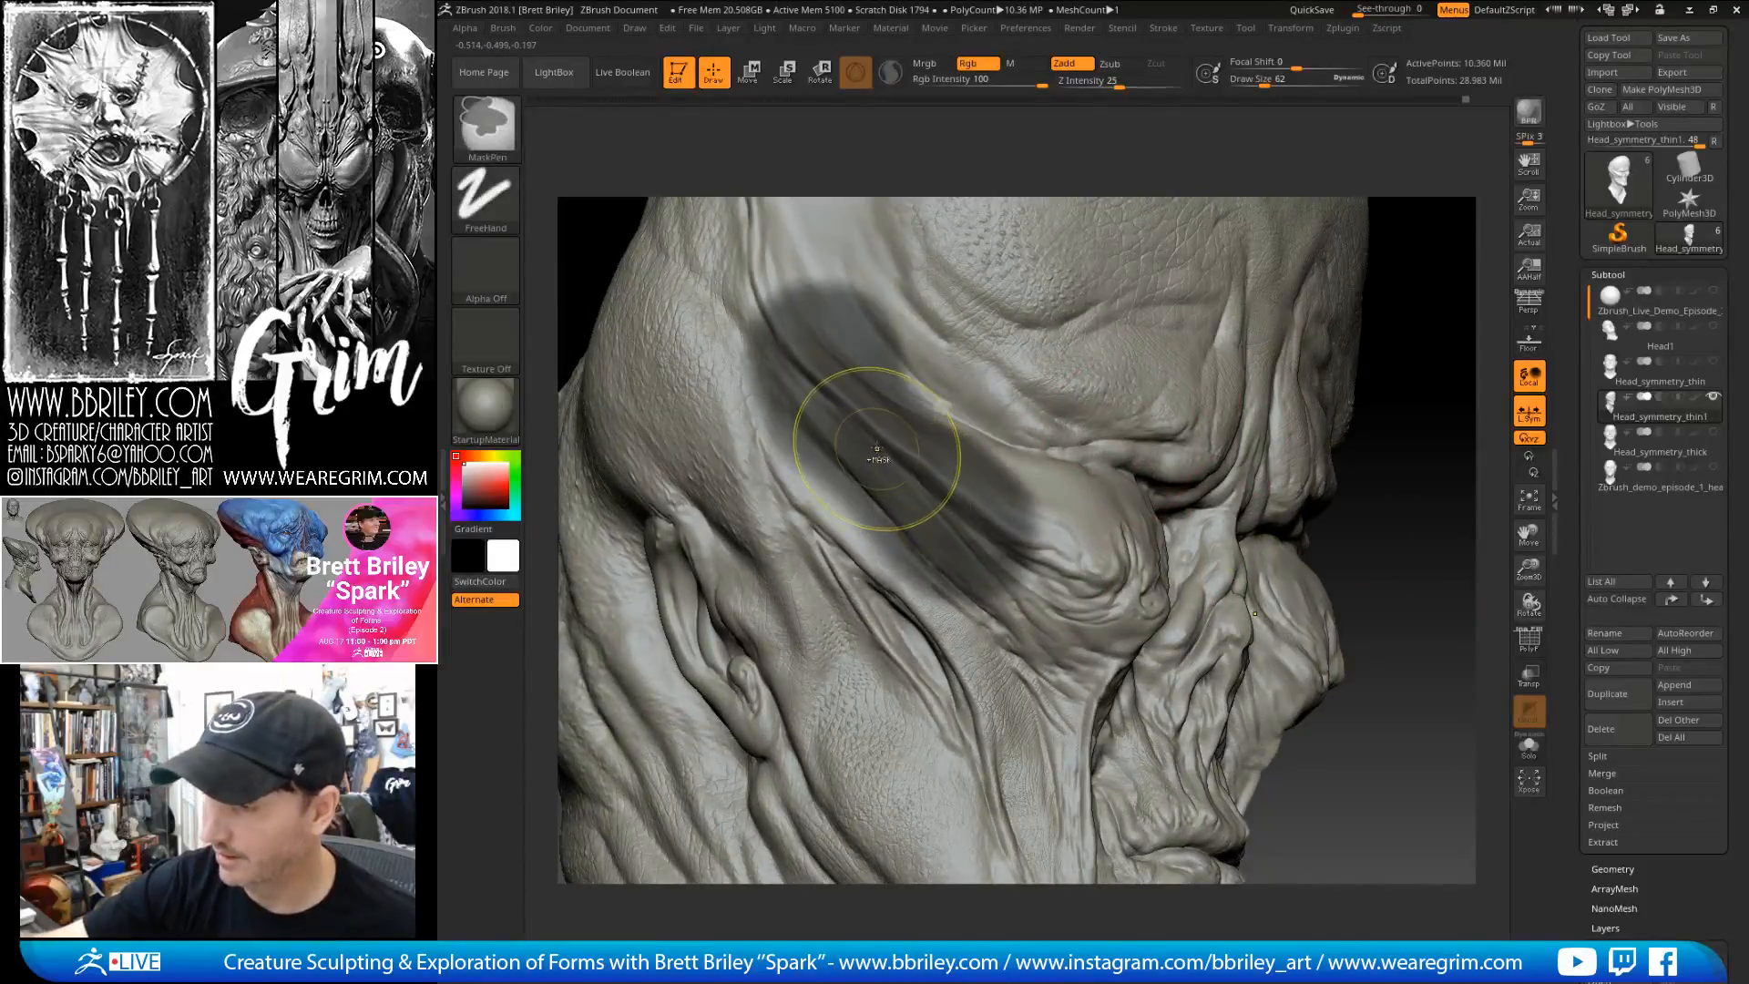
key("ctrl+h")
mouse_move(784, 357)
left_mouse_down("ctrl")
mouse_move(920, 511)
mouse_move(813, 398)
mouse_move(1077, 548)
left_mouse_up("ctrl")
mouse_move(852, 433)
left_mouse_down()
mouse_move(911, 474)
mouse_move(888, 529)
mouse_move(941, 552)
left_mouse_up()
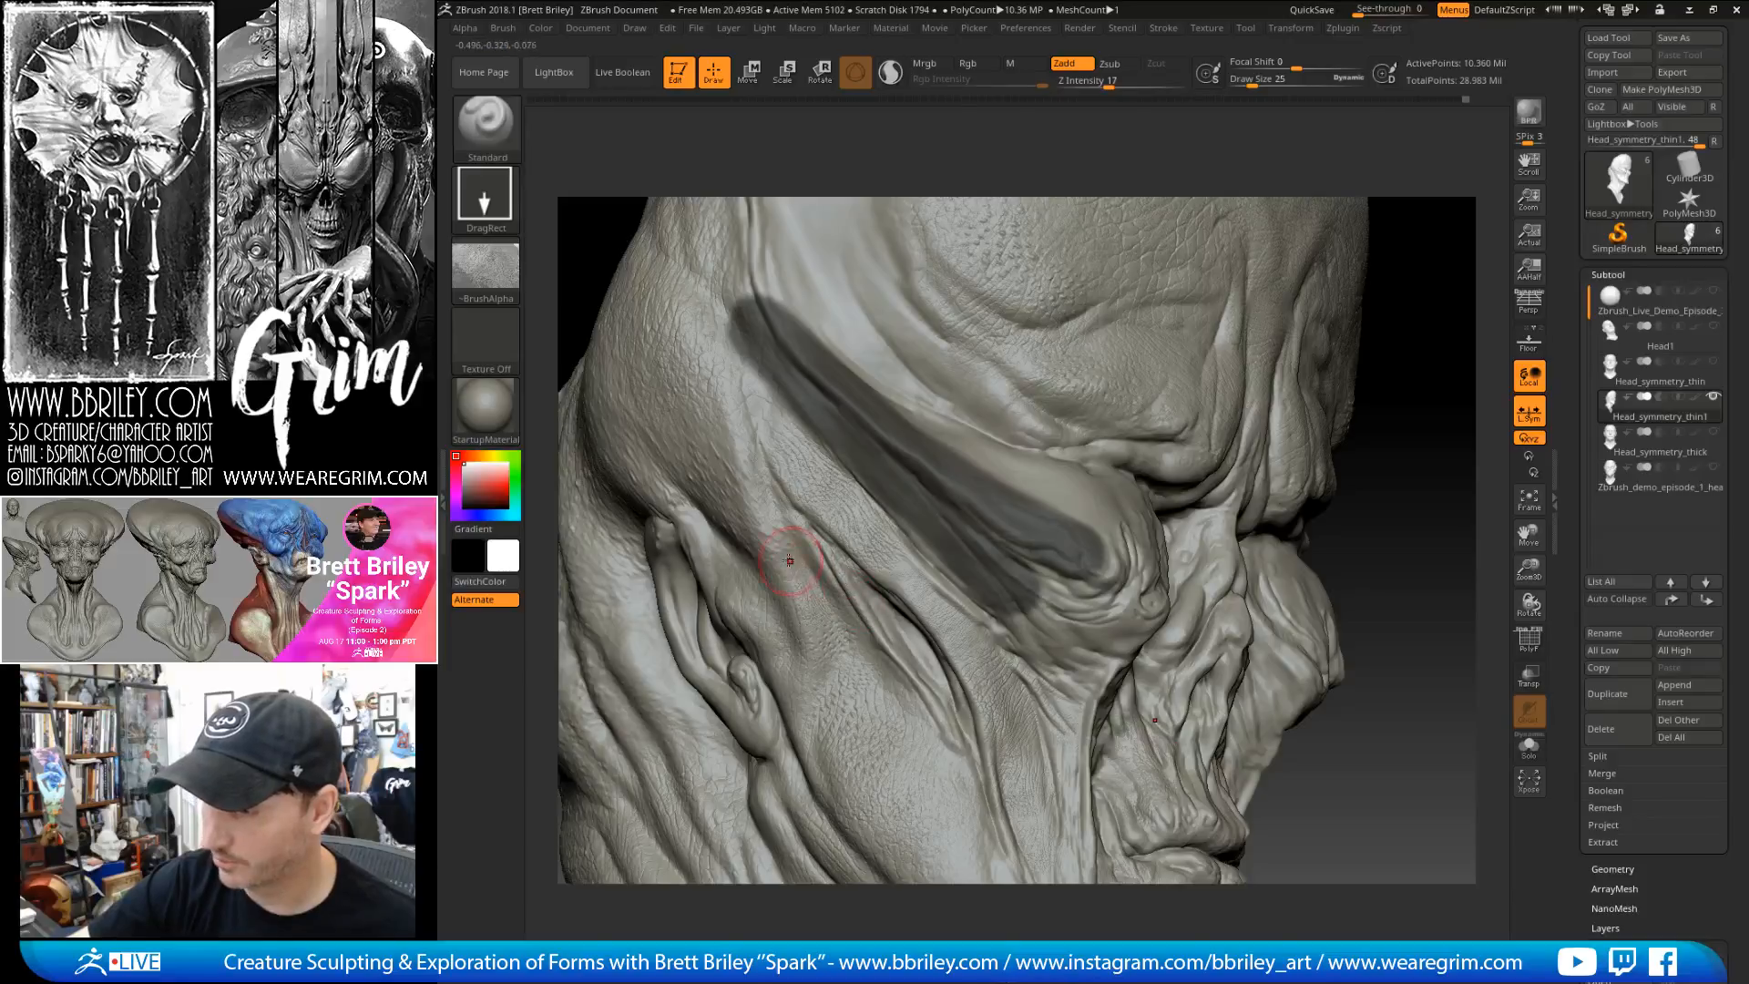
left_click_drag(1458, 511, 1381, 509)
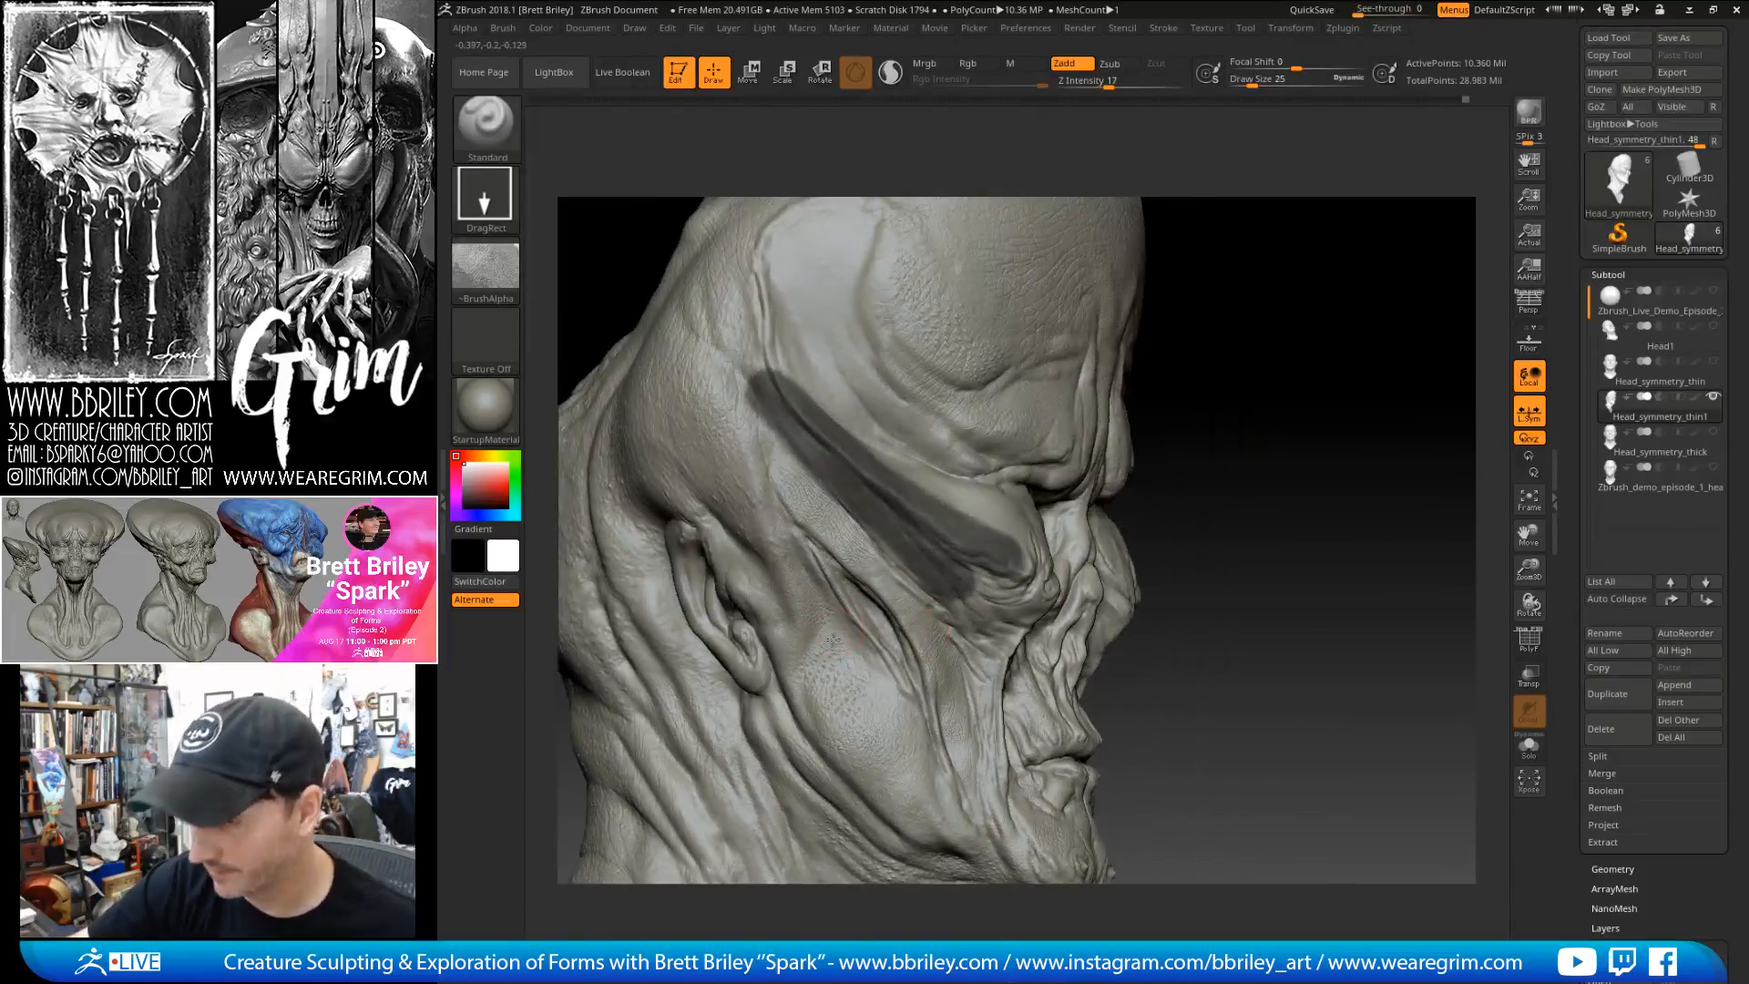
mouse_move(1274, 492)
left_mouse_down("ctrl")
mouse_move(1291, 473)
mouse_move(945, 495)
mouse_move(785, 424)
left_mouse_up("ctrl")
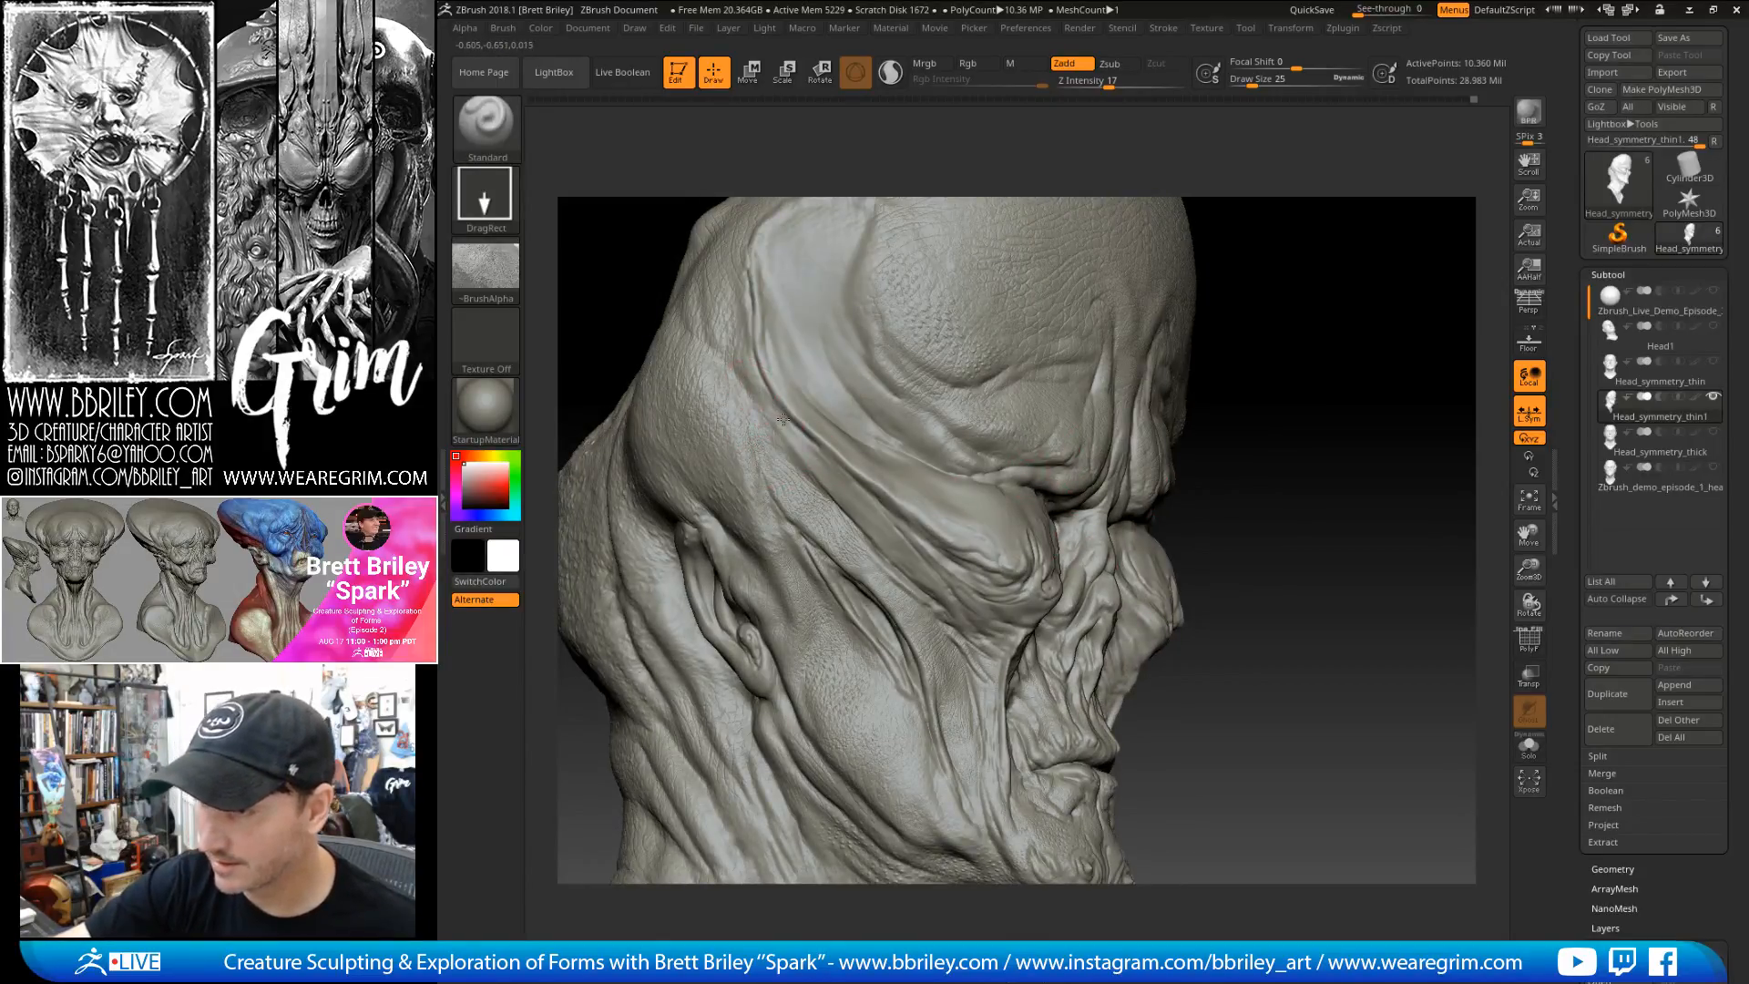
- Stamp the Untitled-2 skin texture on the side of the head between the temple fold and the ear
mouse_move(1212, 300)
left_mouse_down()
mouse_move(1191, 273)
mouse_move(749, 498)
left_mouse_up()
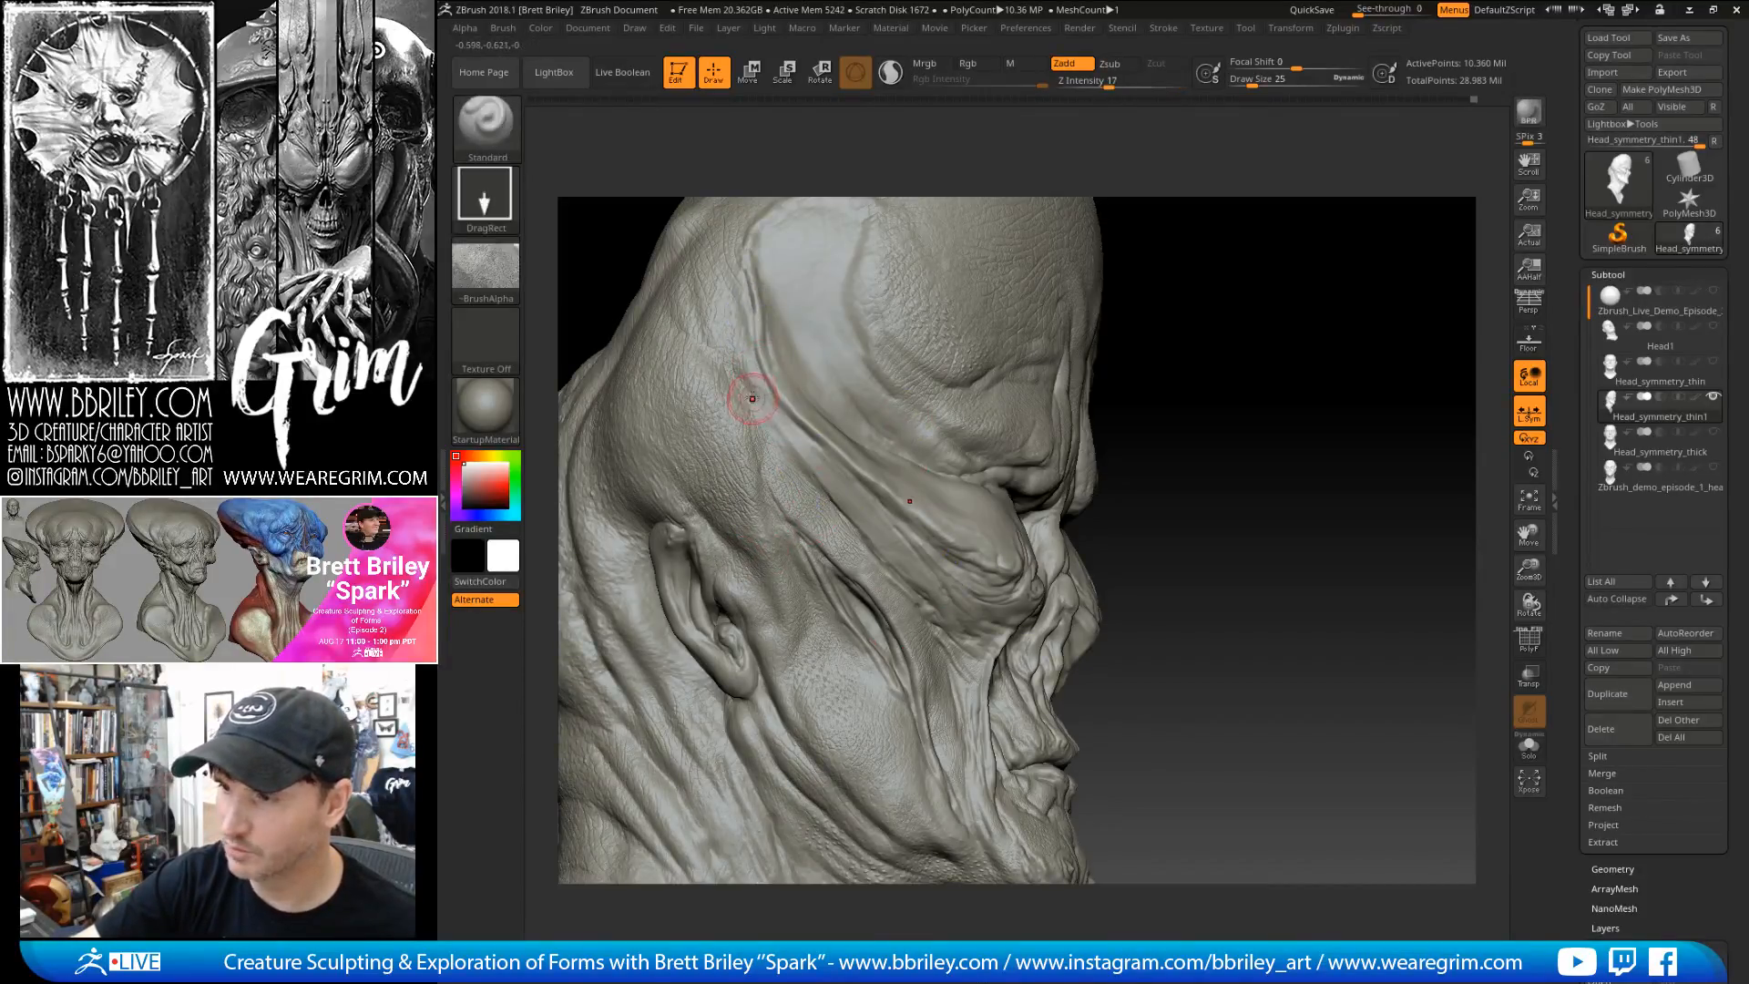
left_click_drag(1129, 428, 1331, 444)
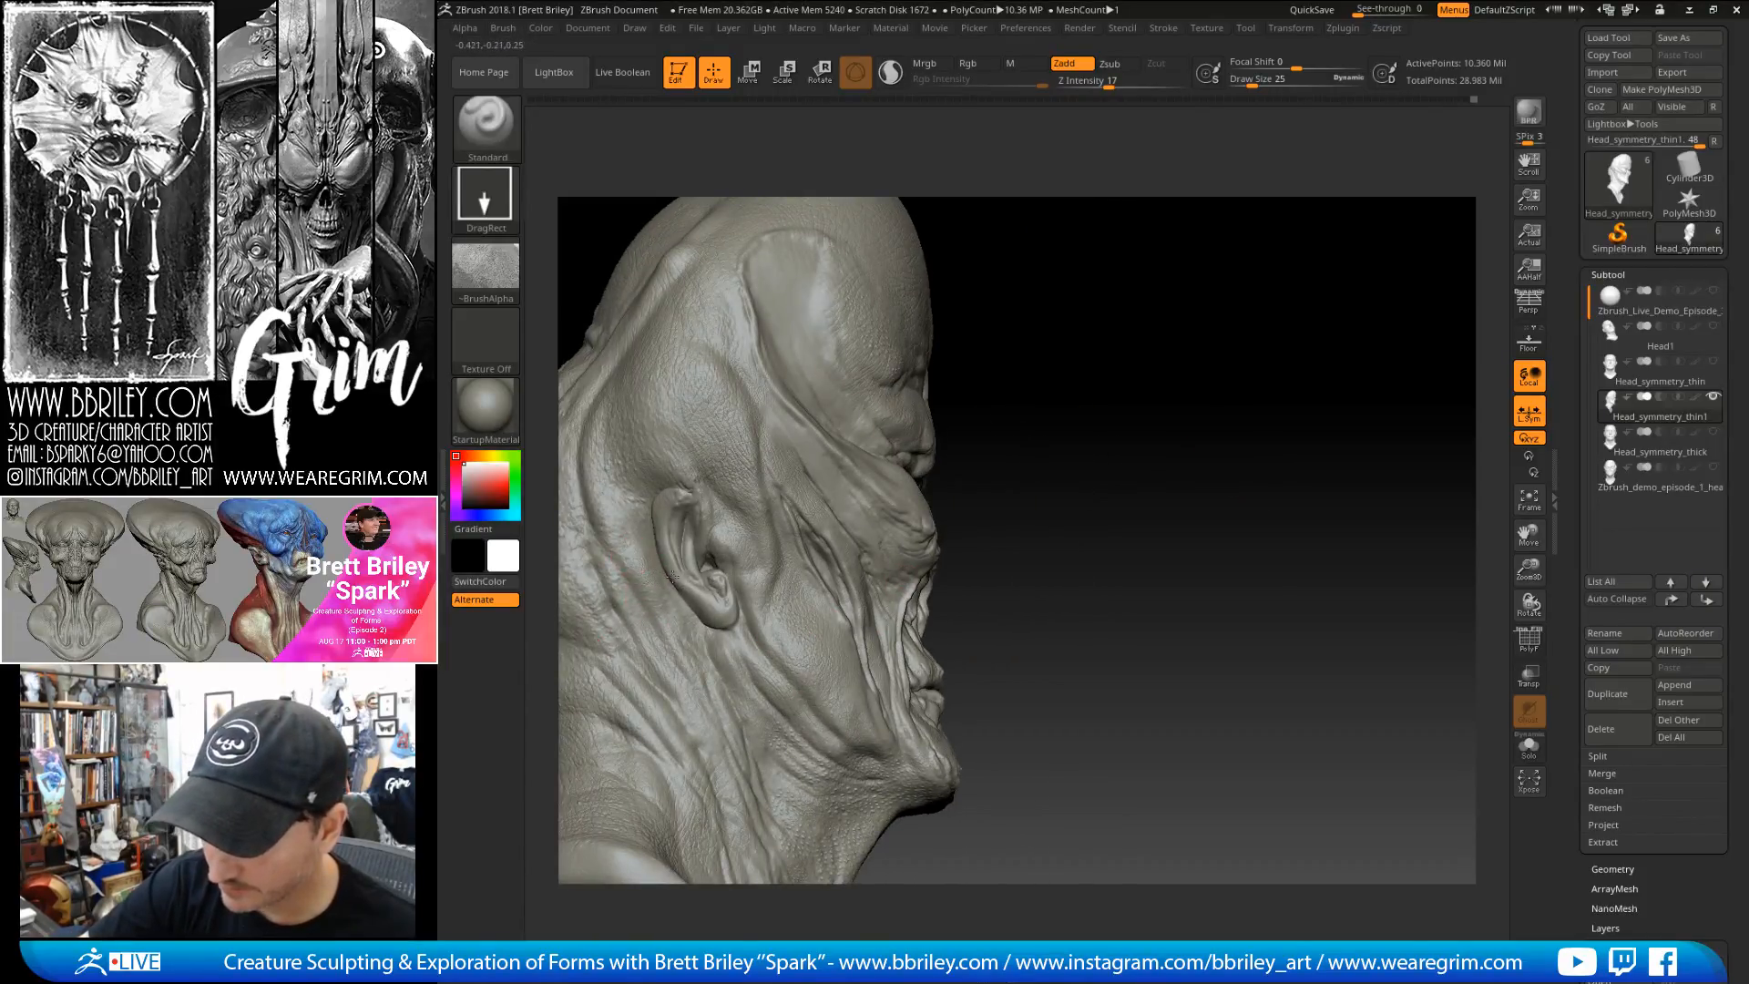
mouse_move(1321, 510)
left_mouse_down()
mouse_move(1215, 519)
mouse_move(1293, 509)
mouse_move(1303, 524)
mouse_move(1277, 500)
mouse_move(1298, 528)
mouse_move(1274, 423)
left_mouse_up()
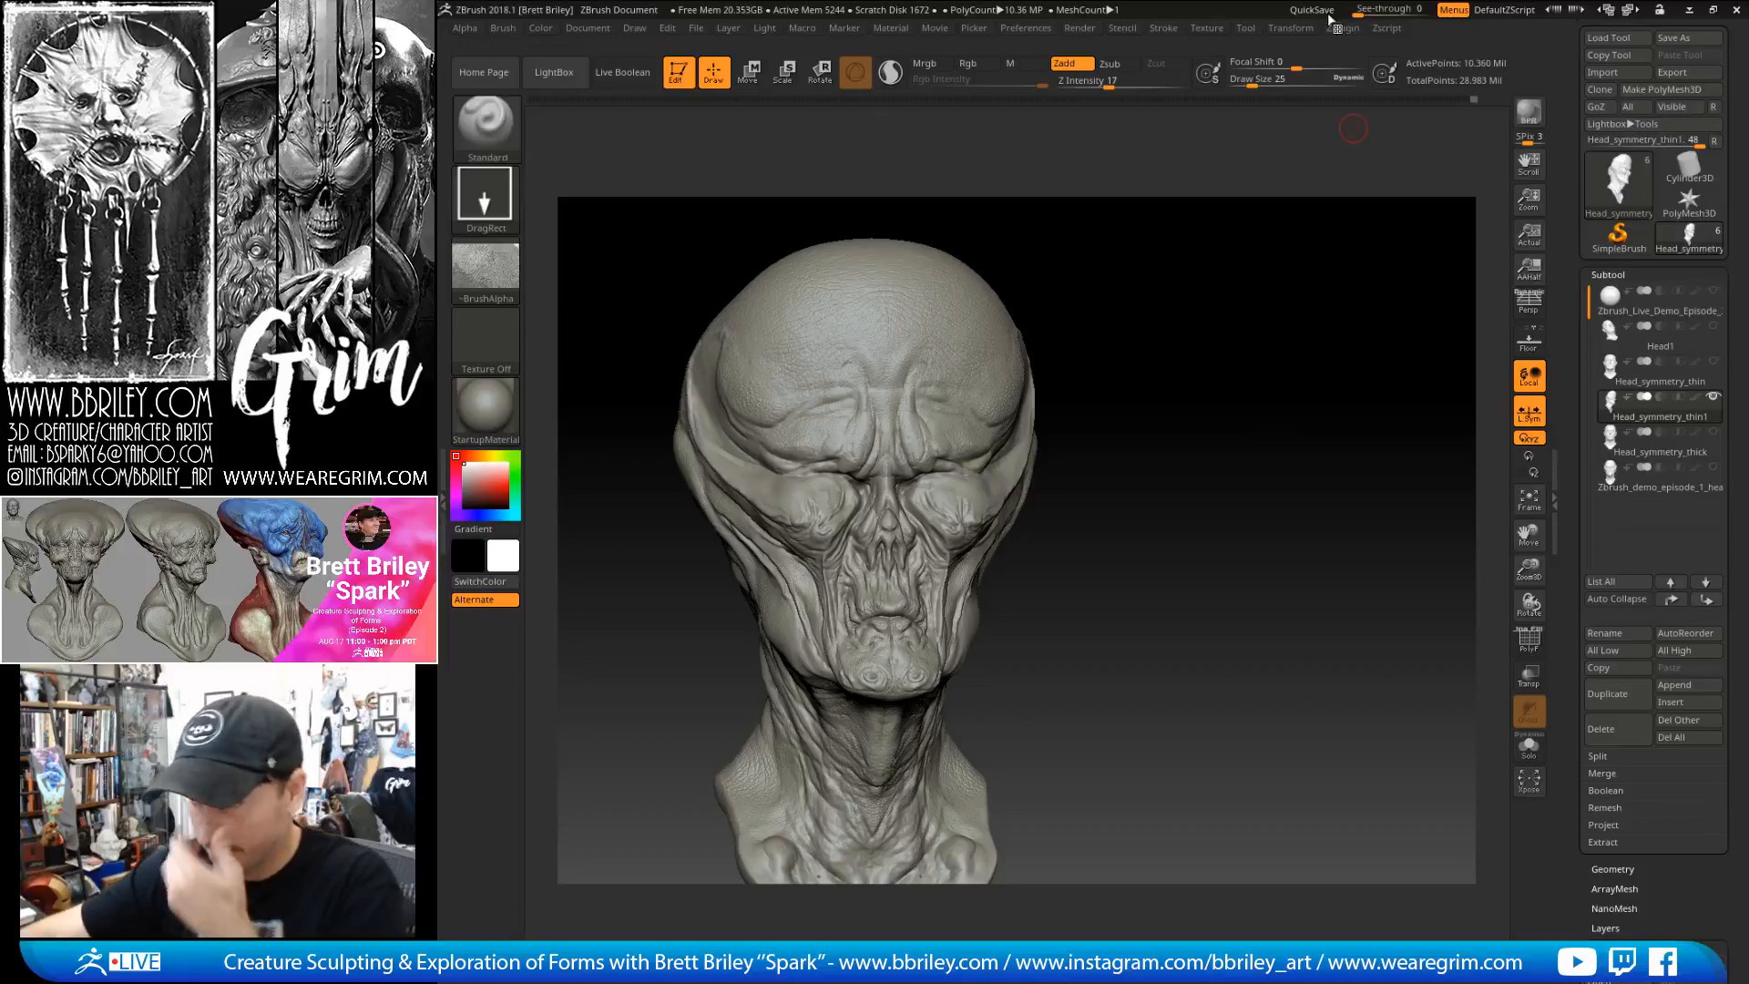
left_click(1245, 27)
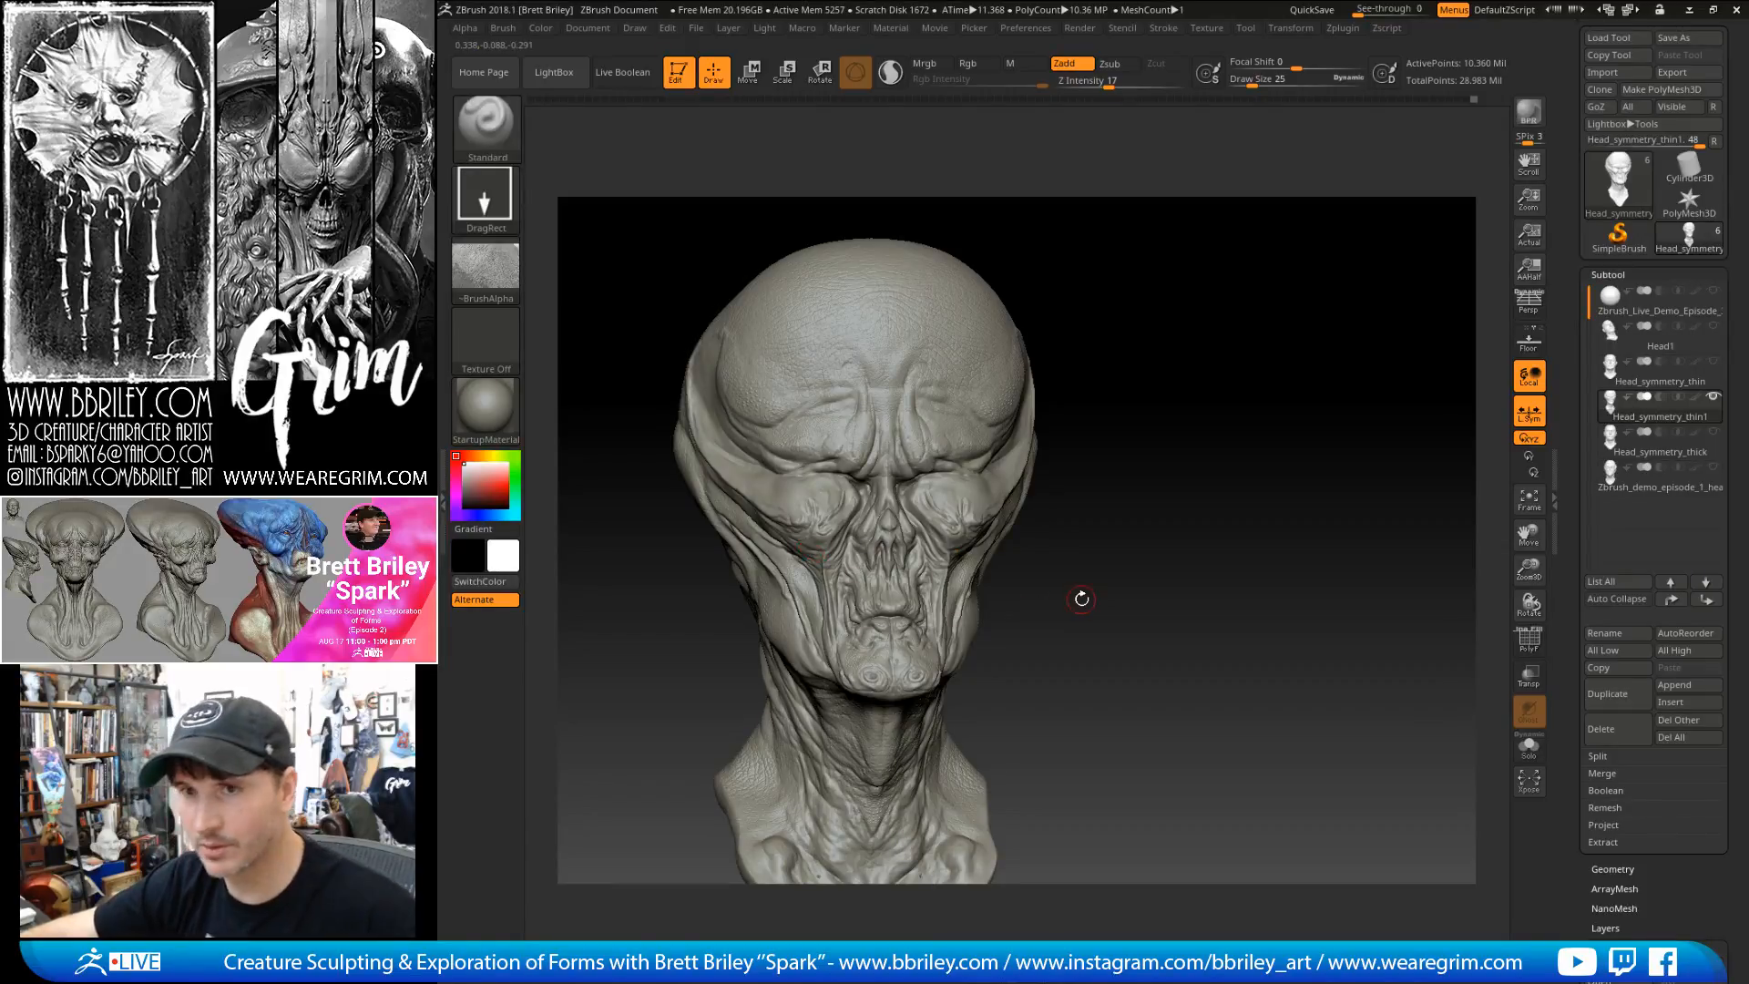
- Set Alpha 20 as the Standard brush's alpha
left_click_drag(1159, 569, 1275, 531)
mouse_move(486, 270)
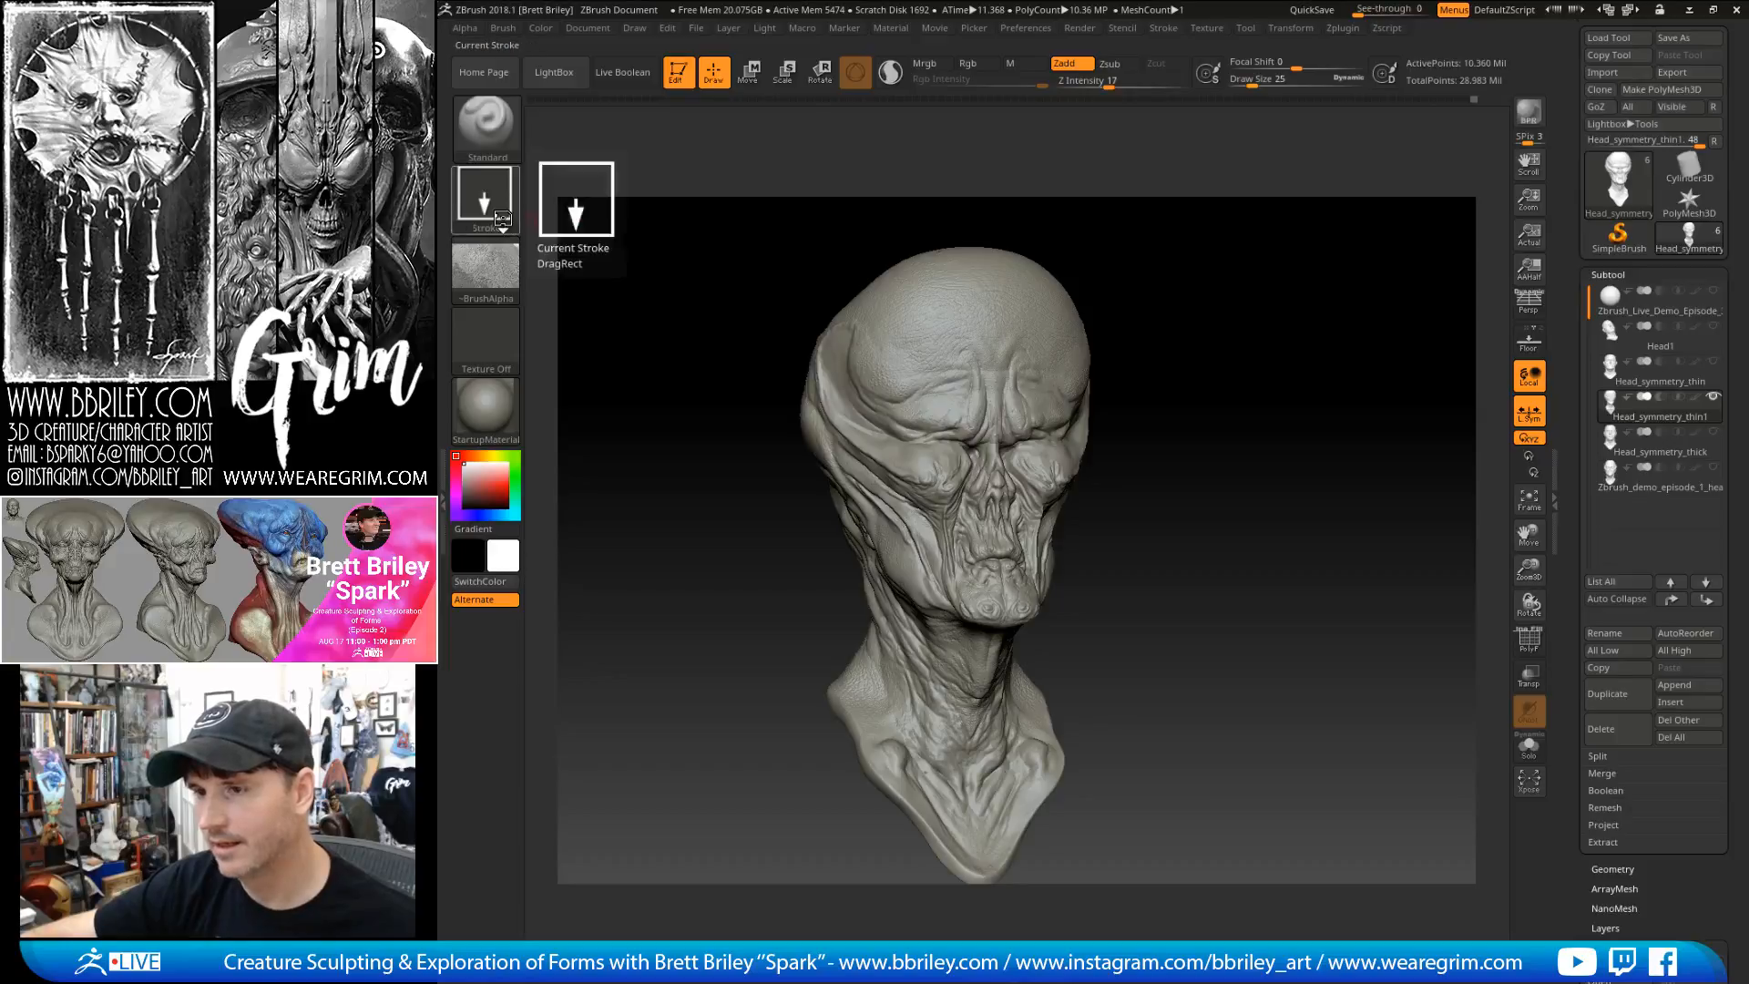
left_click(486, 269)
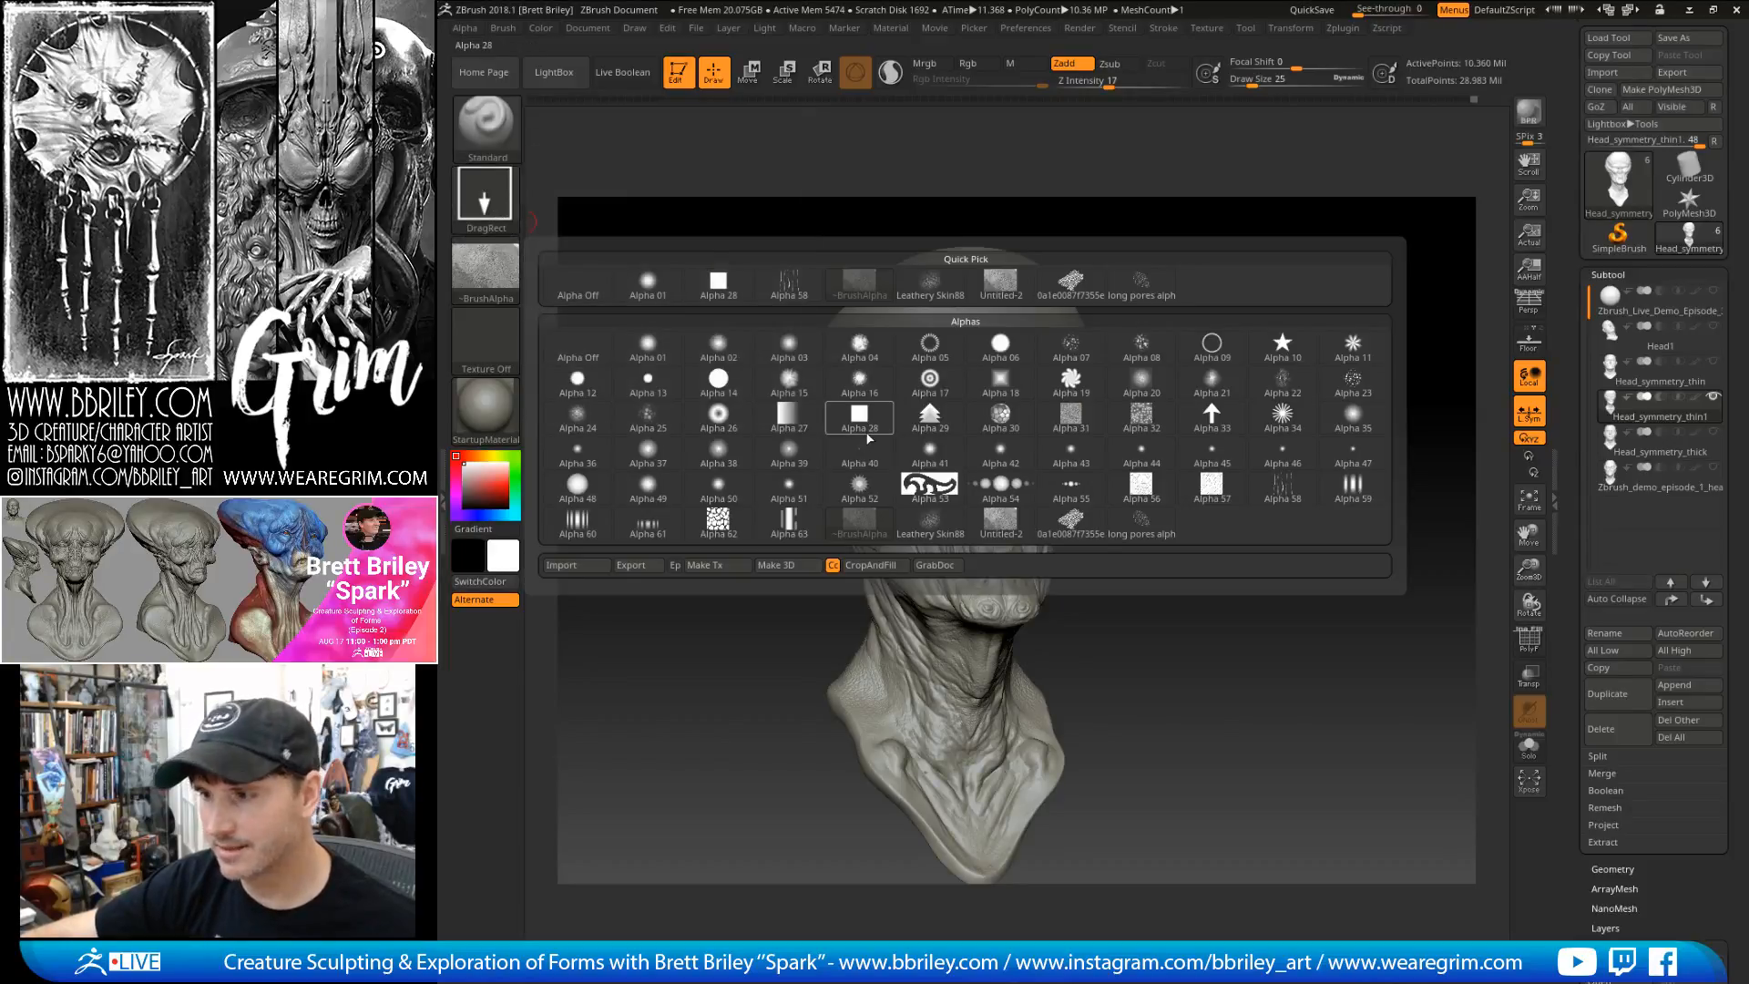
left_click(1143, 382)
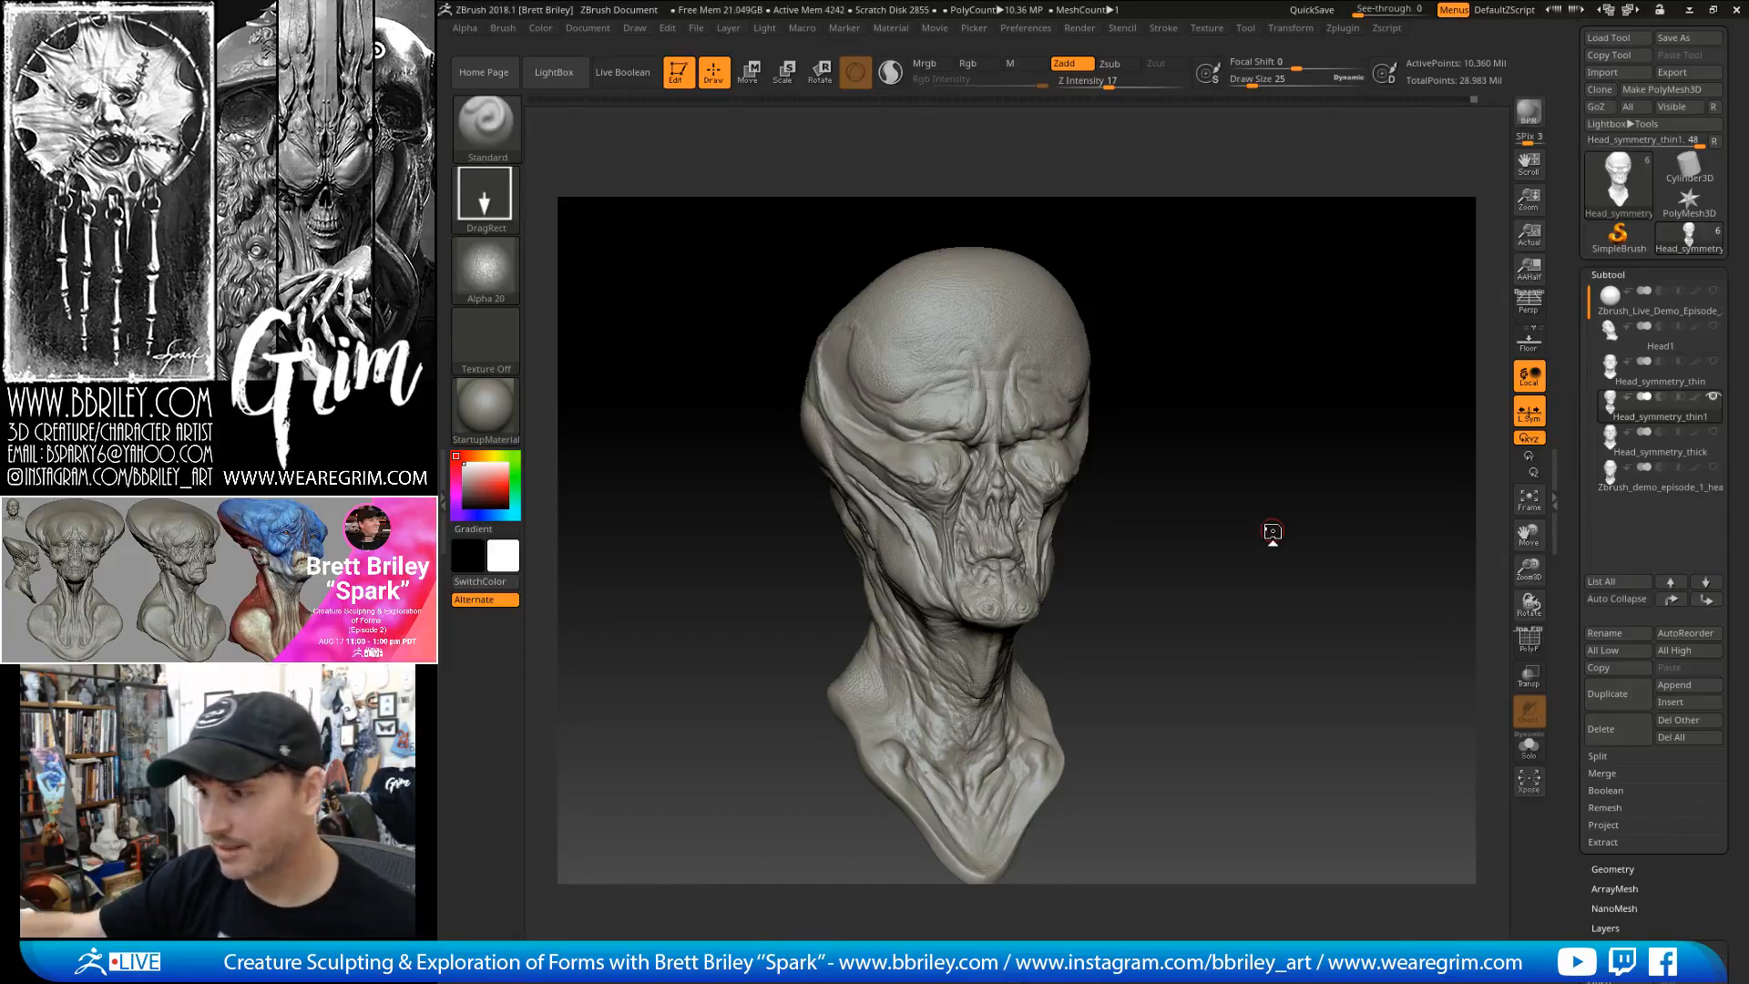
- Switch to the Move brush, reduce the draw size to 75 and adjust the outline of the cheek and jaw
mouse_move(1273, 532)
left_mouse_down()
mouse_move(1122, 422)
mouse_move(1090, 529)
mouse_move(1082, 504)
left_mouse_up()
key("b")
key("m")
key("v")
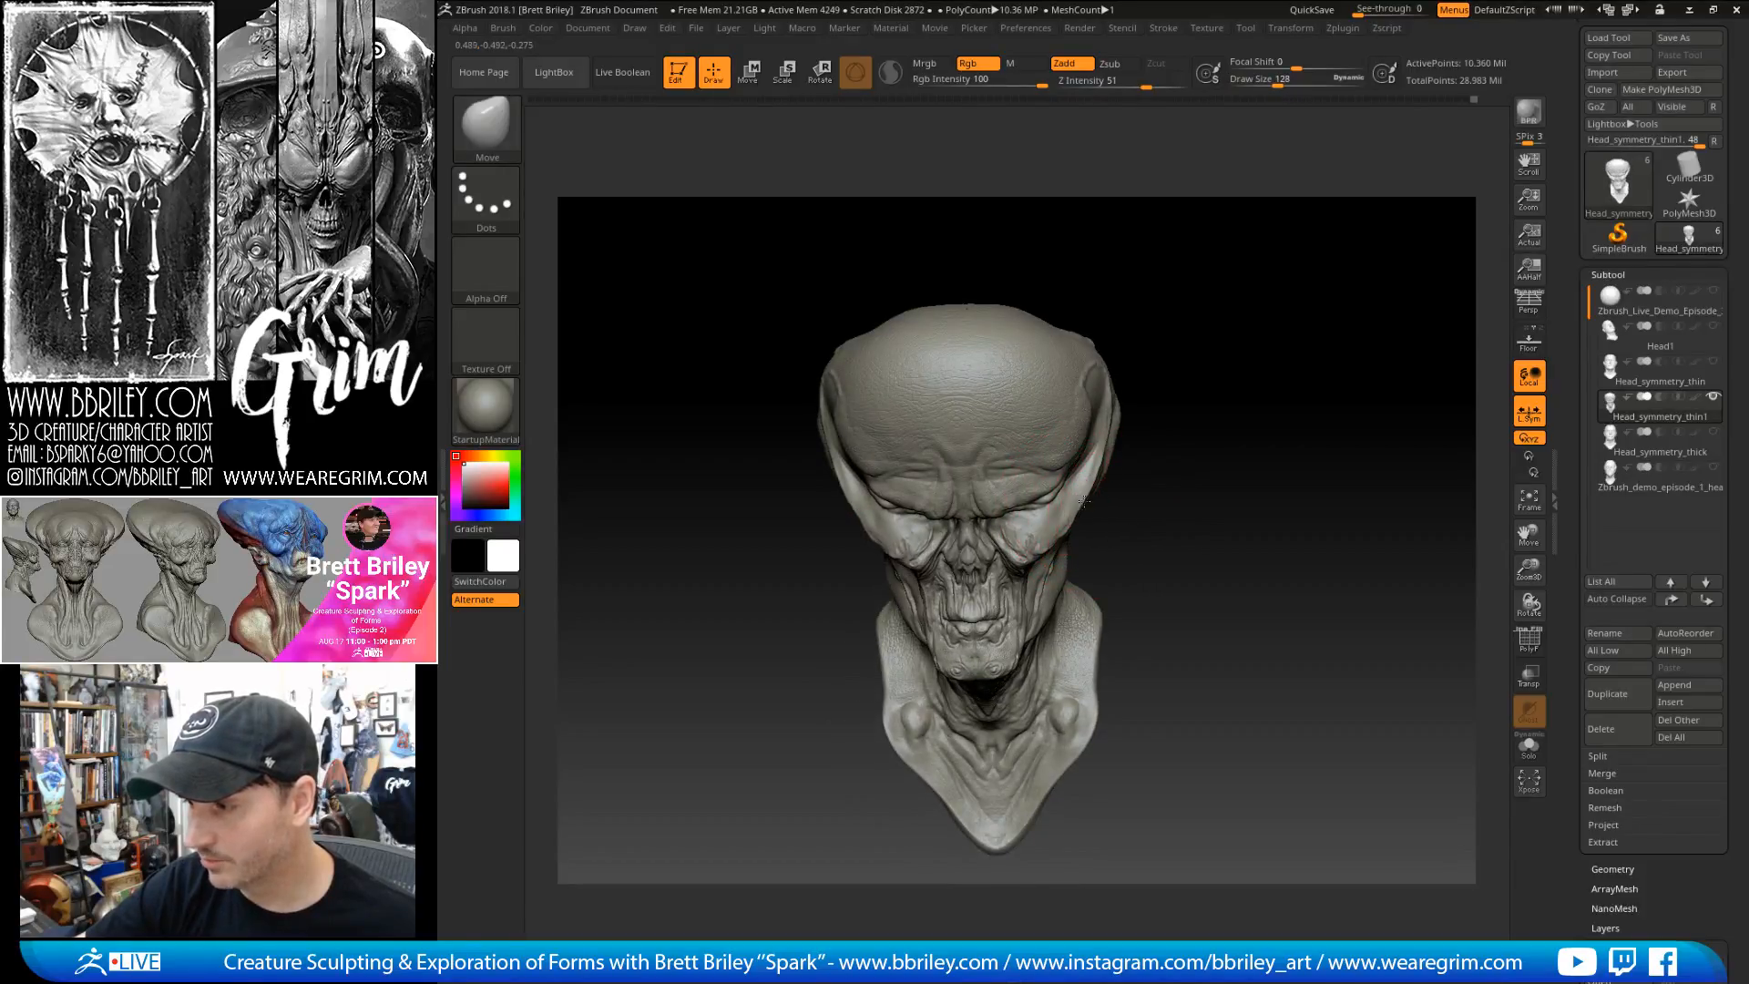
mouse_move(1084, 501)
left_mouse_down()
mouse_move(1173, 353)
mouse_move(1294, 383)
mouse_move(1235, 402)
mouse_move(1238, 437)
left_mouse_up()
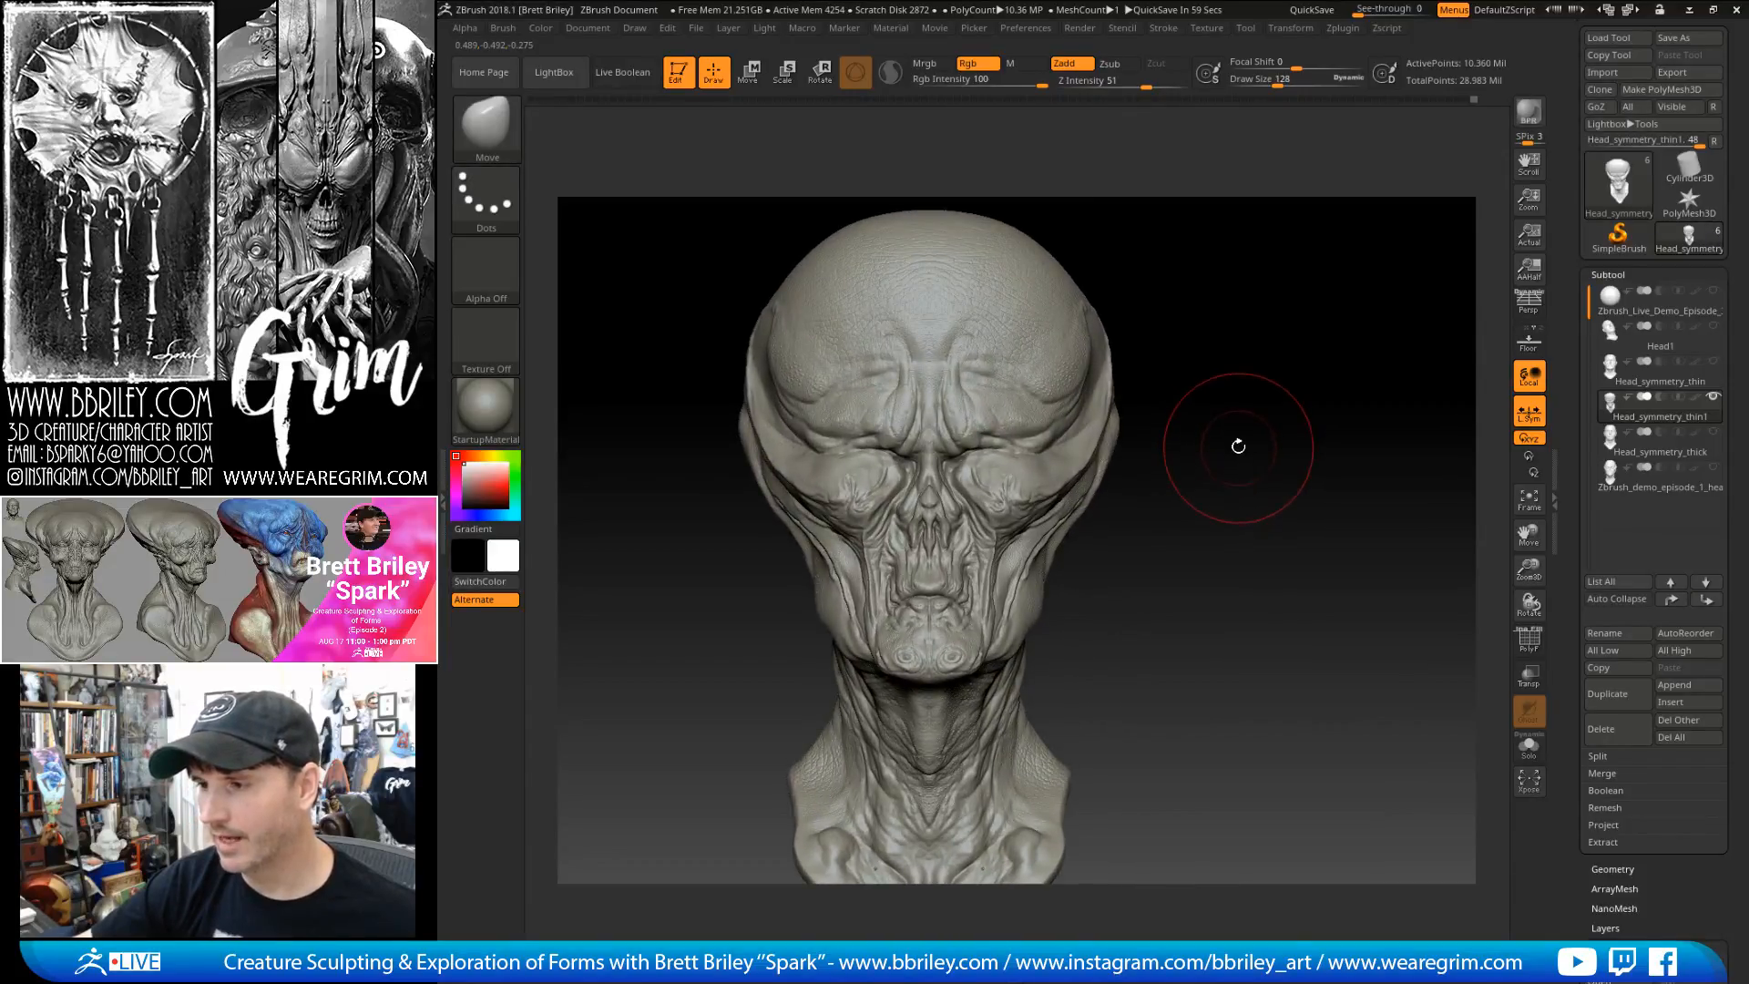
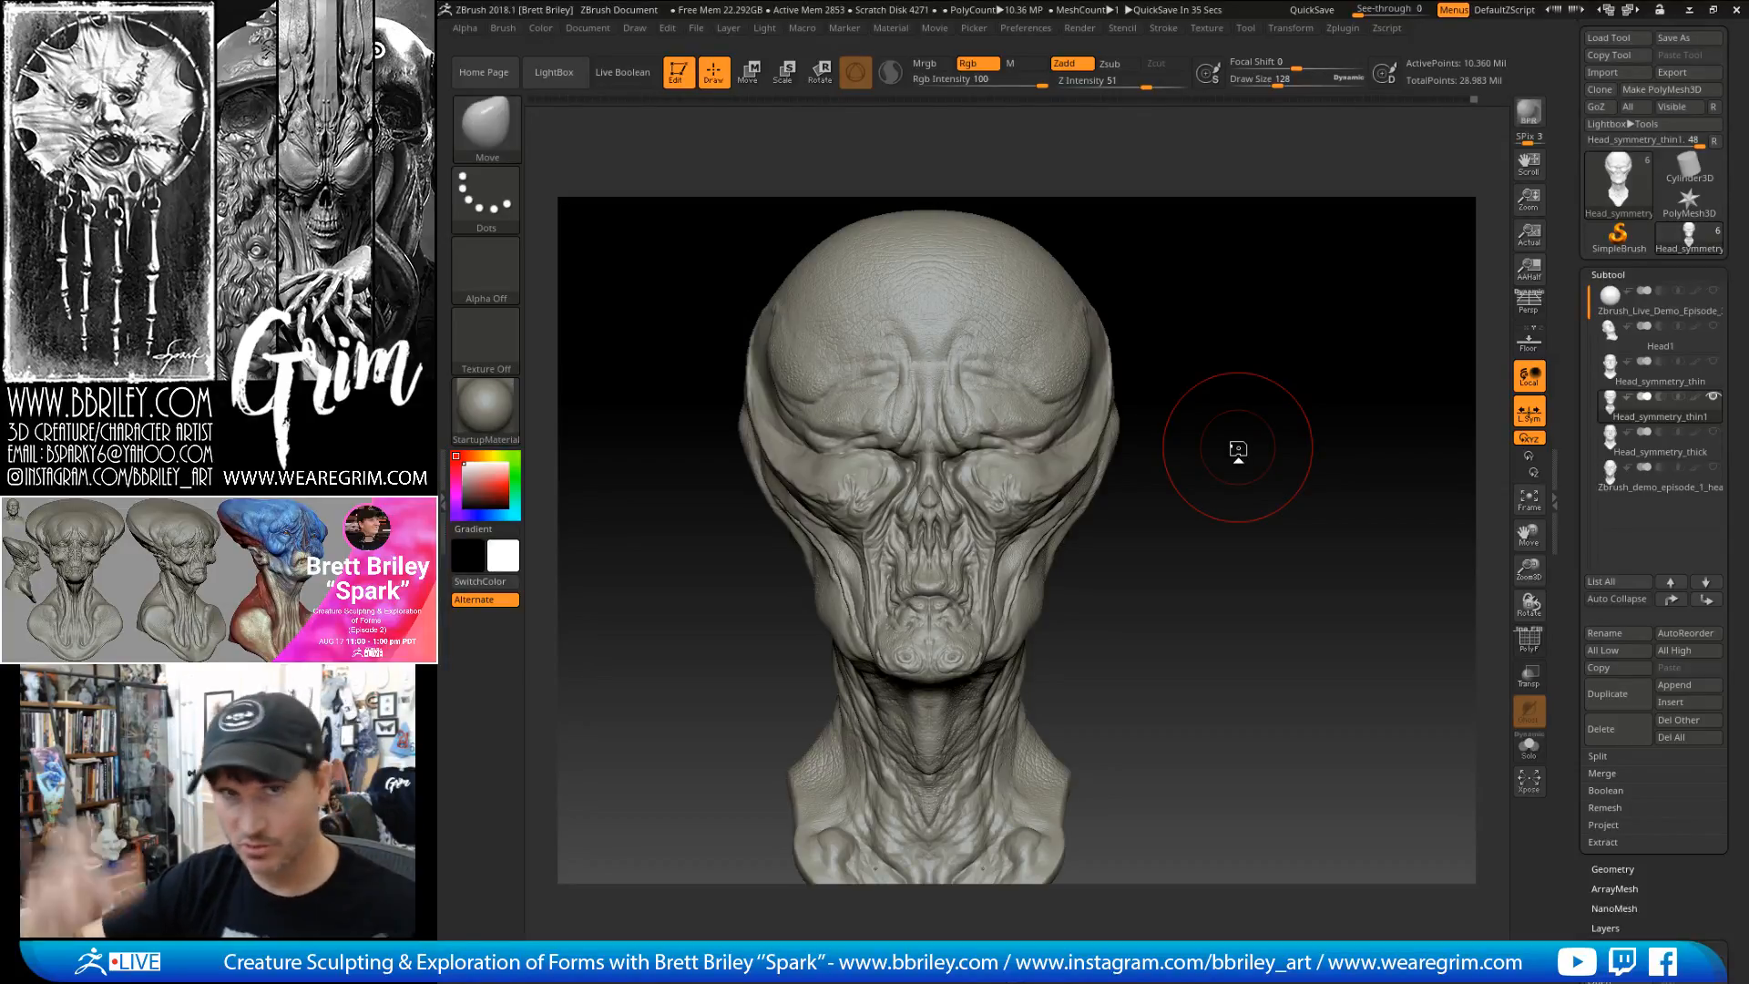
left_click_drag(1224, 474, 1222, 498)
key("s")
mouse_move(1041, 578)
left_mouse_down()
mouse_move(1159, 556)
mouse_move(1259, 504)
mouse_move(1273, 476)
left_mouse_up()
key("bracketleft")
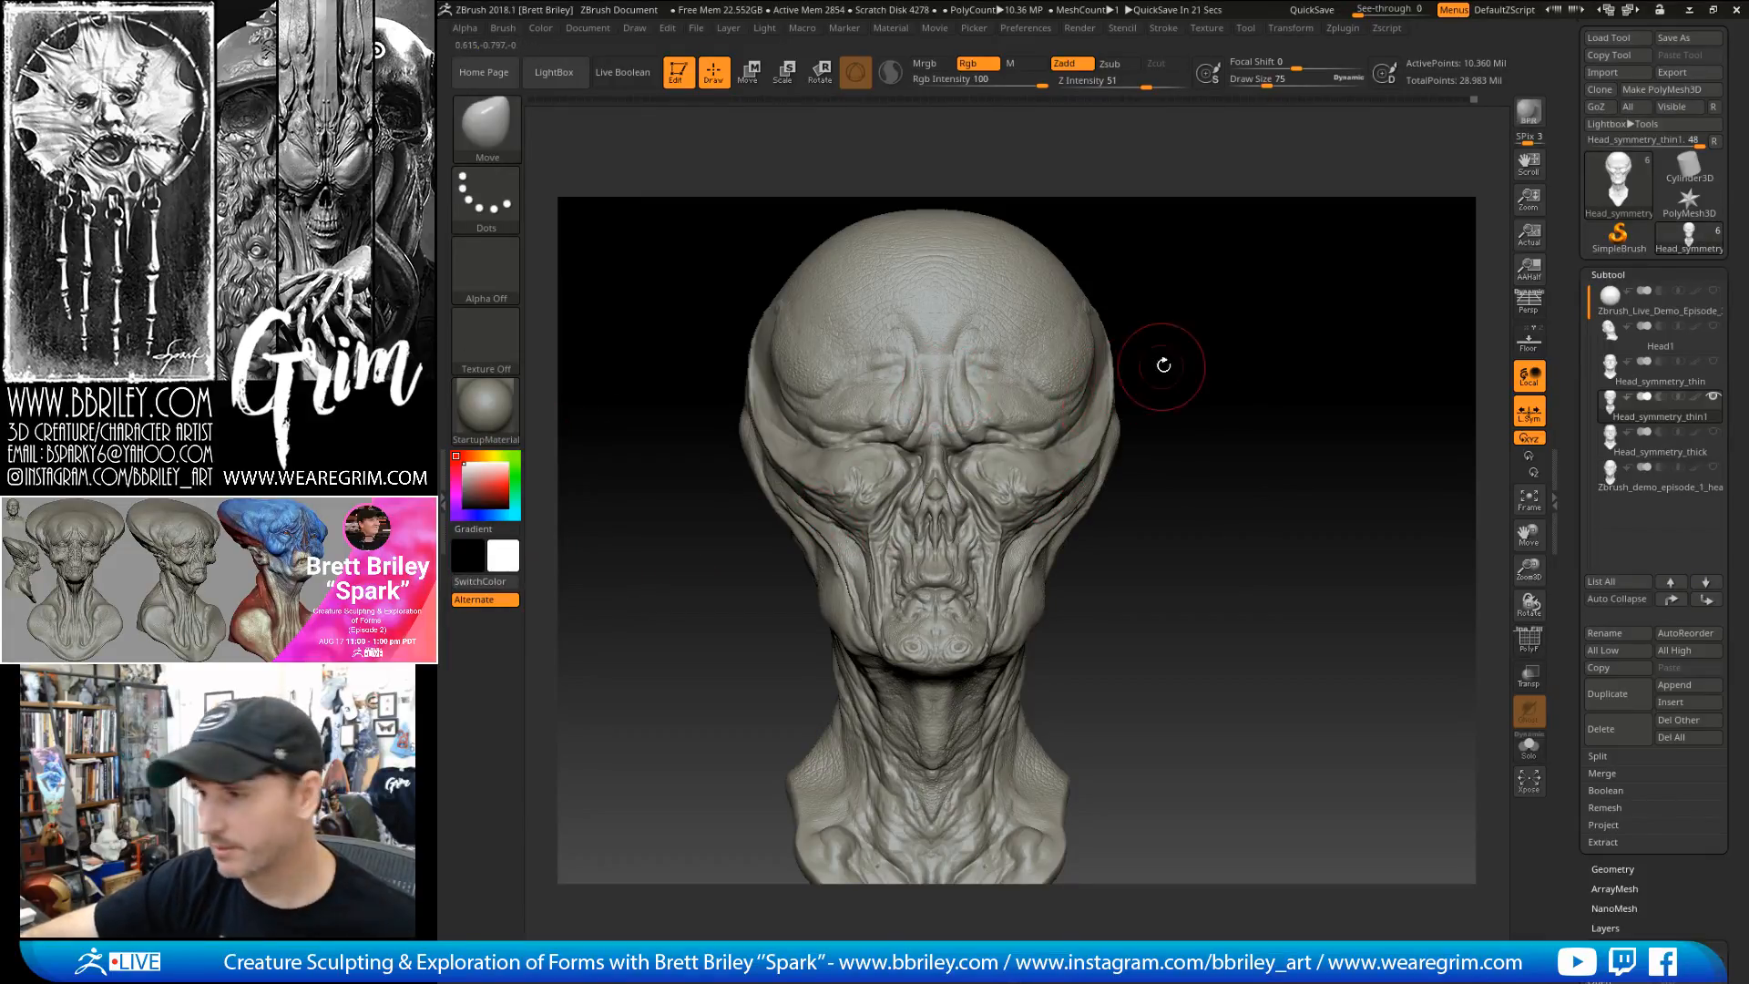
left_click_drag(1150, 371, 1218, 361)
- Return to the Standard brush, apply the zbro_IllustPaint material and tint the bust dark reddish brown, R 96, G 65, B 65
key("b")
key("s")
key("t")
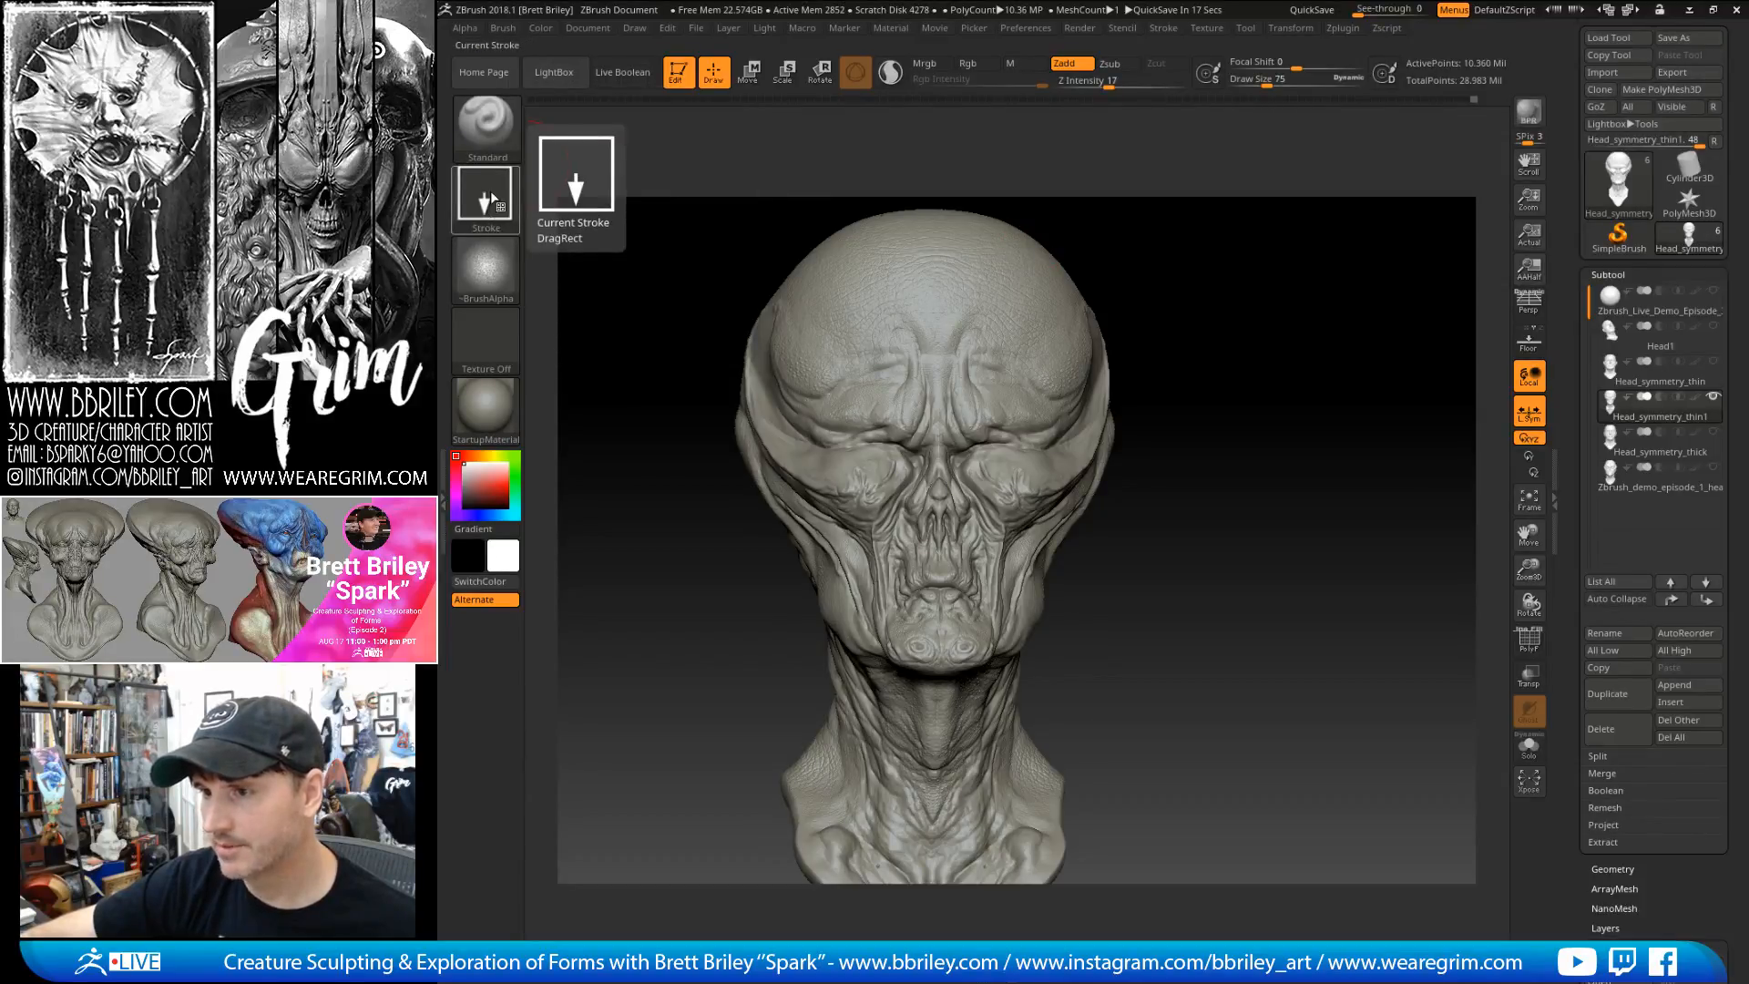
left_click(496, 420)
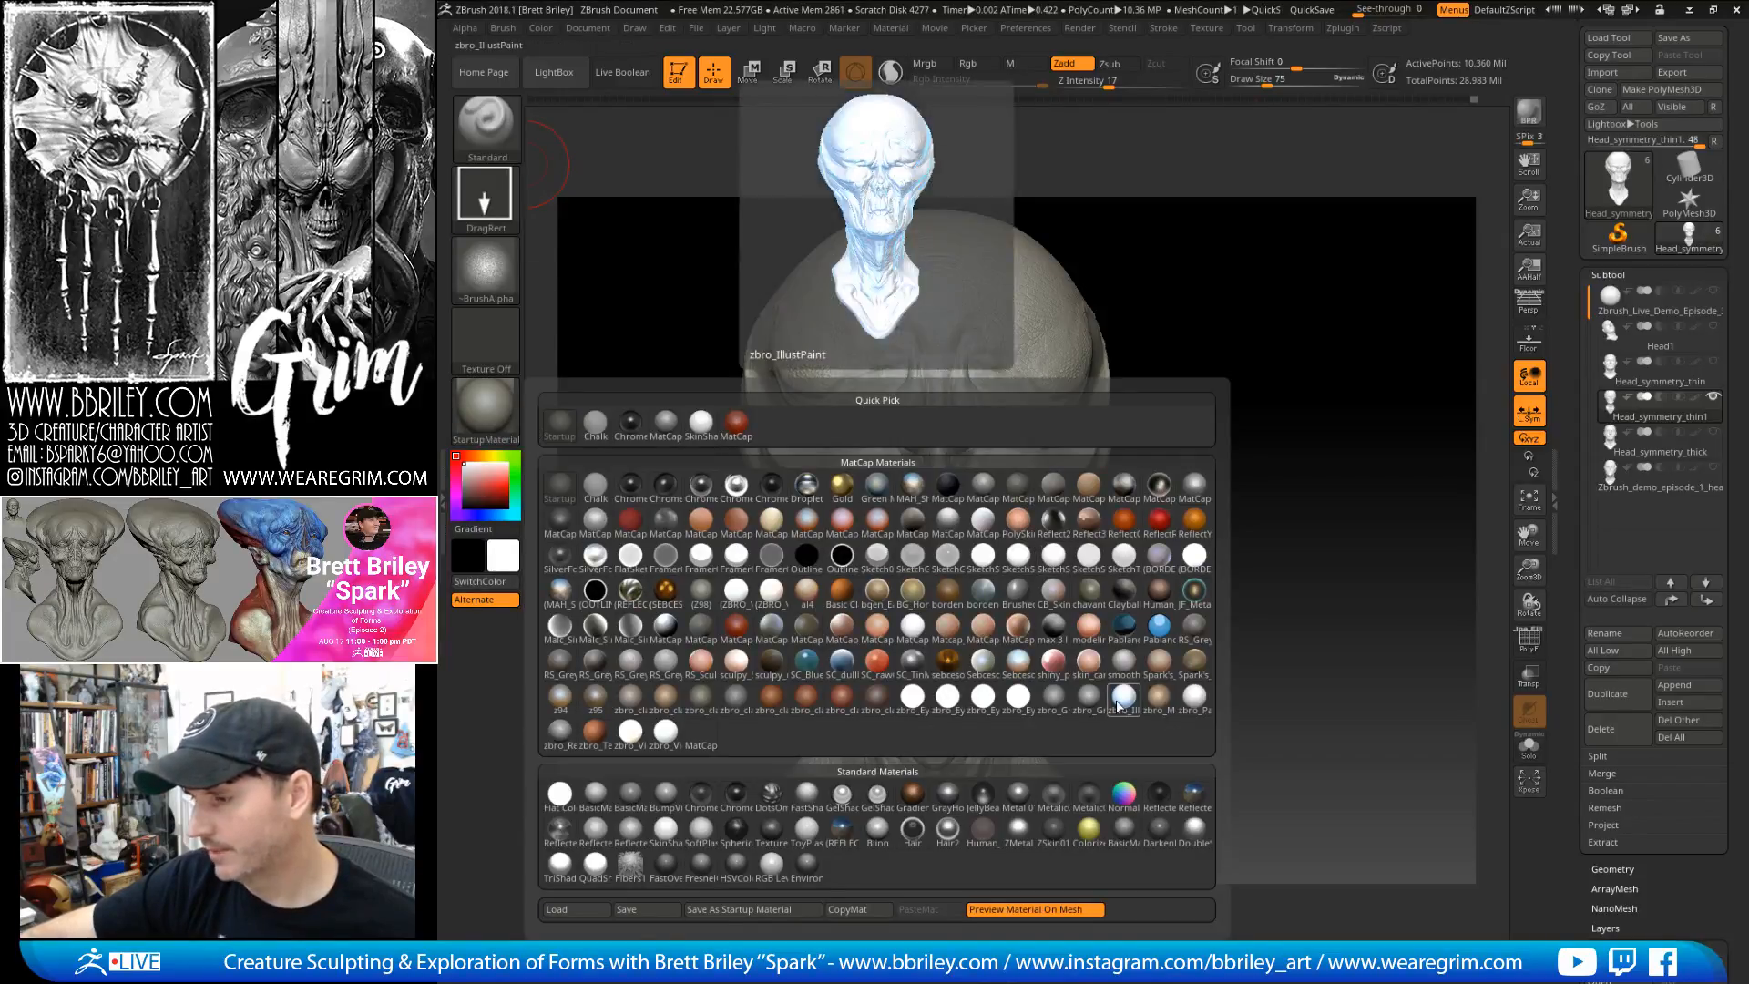
left_click(1119, 704)
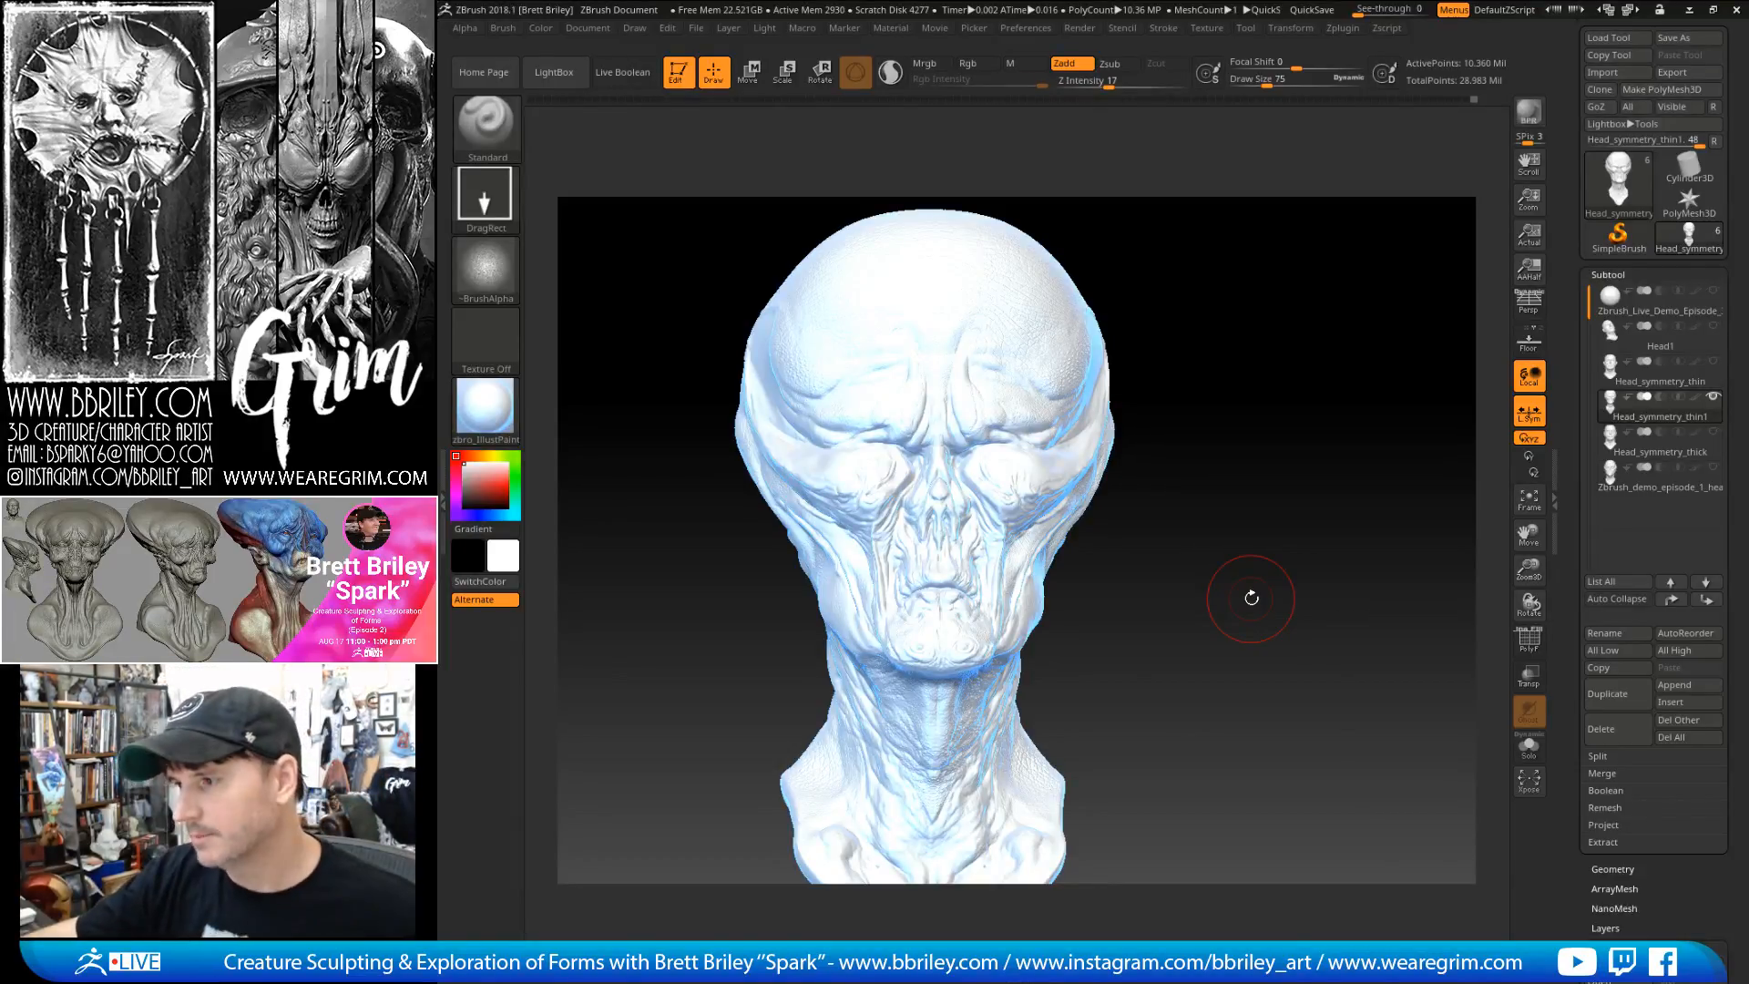
mouse_move(1249, 566)
left_mouse_down()
mouse_move(1265, 530)
mouse_move(1244, 508)
mouse_move(1256, 526)
left_mouse_up()
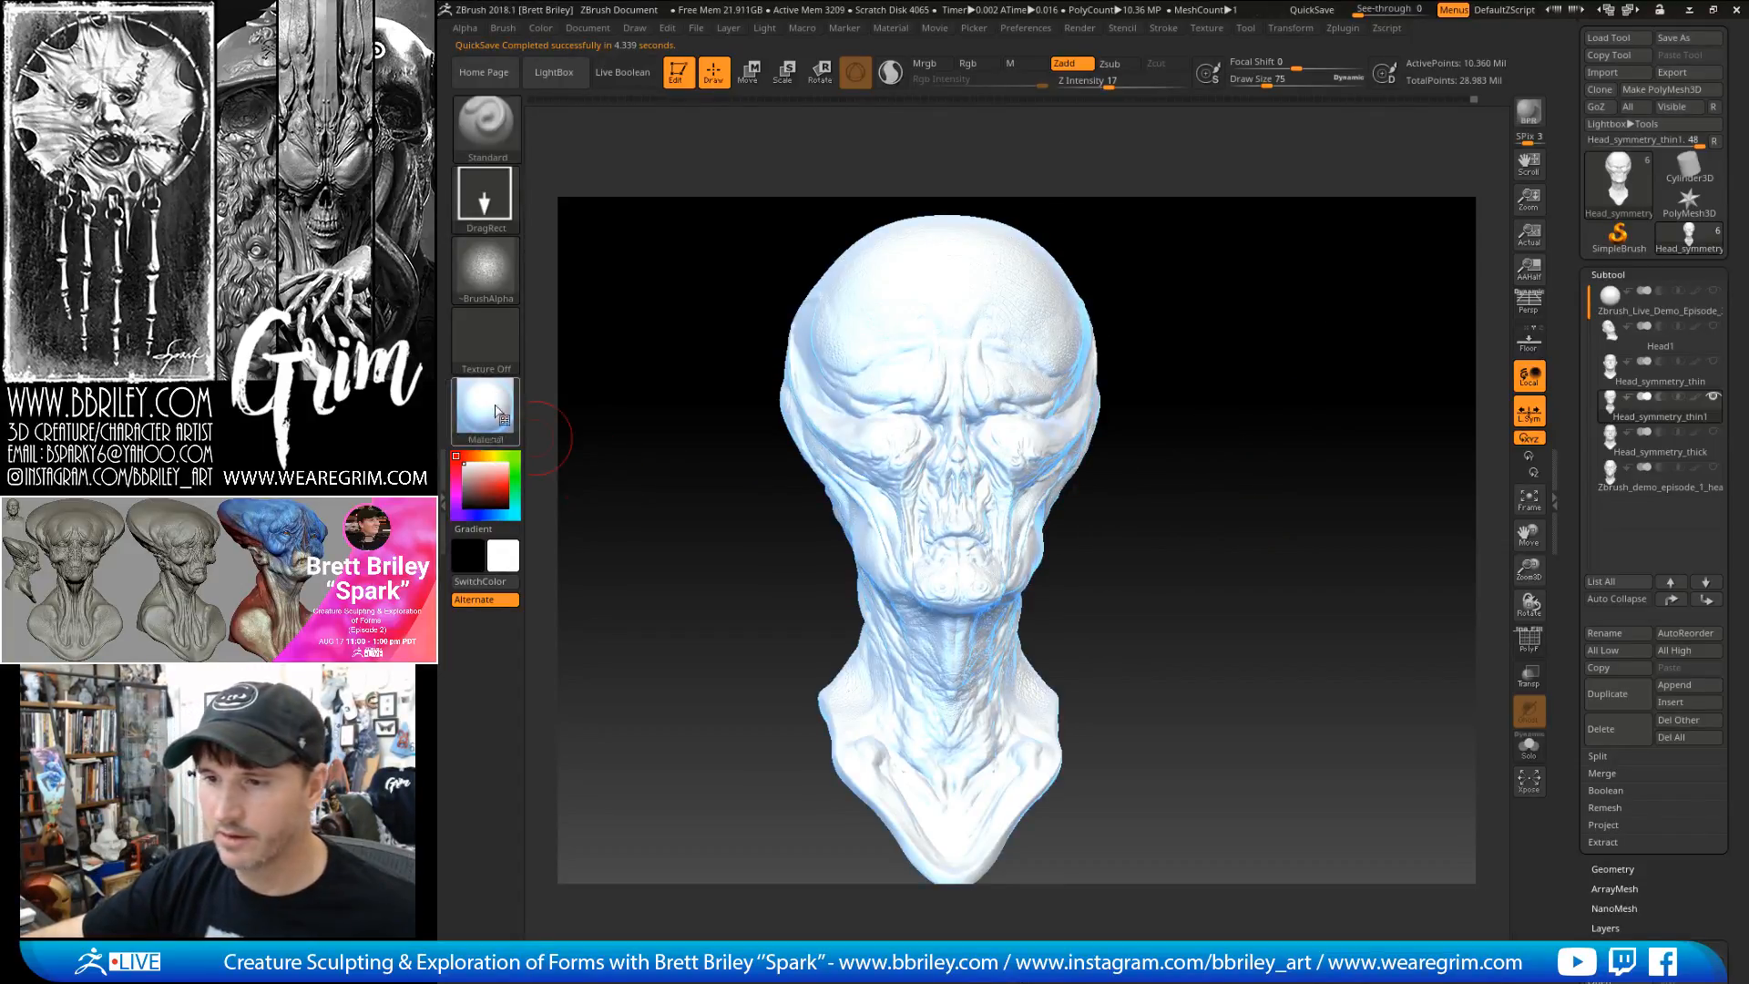
left_click(471, 497)
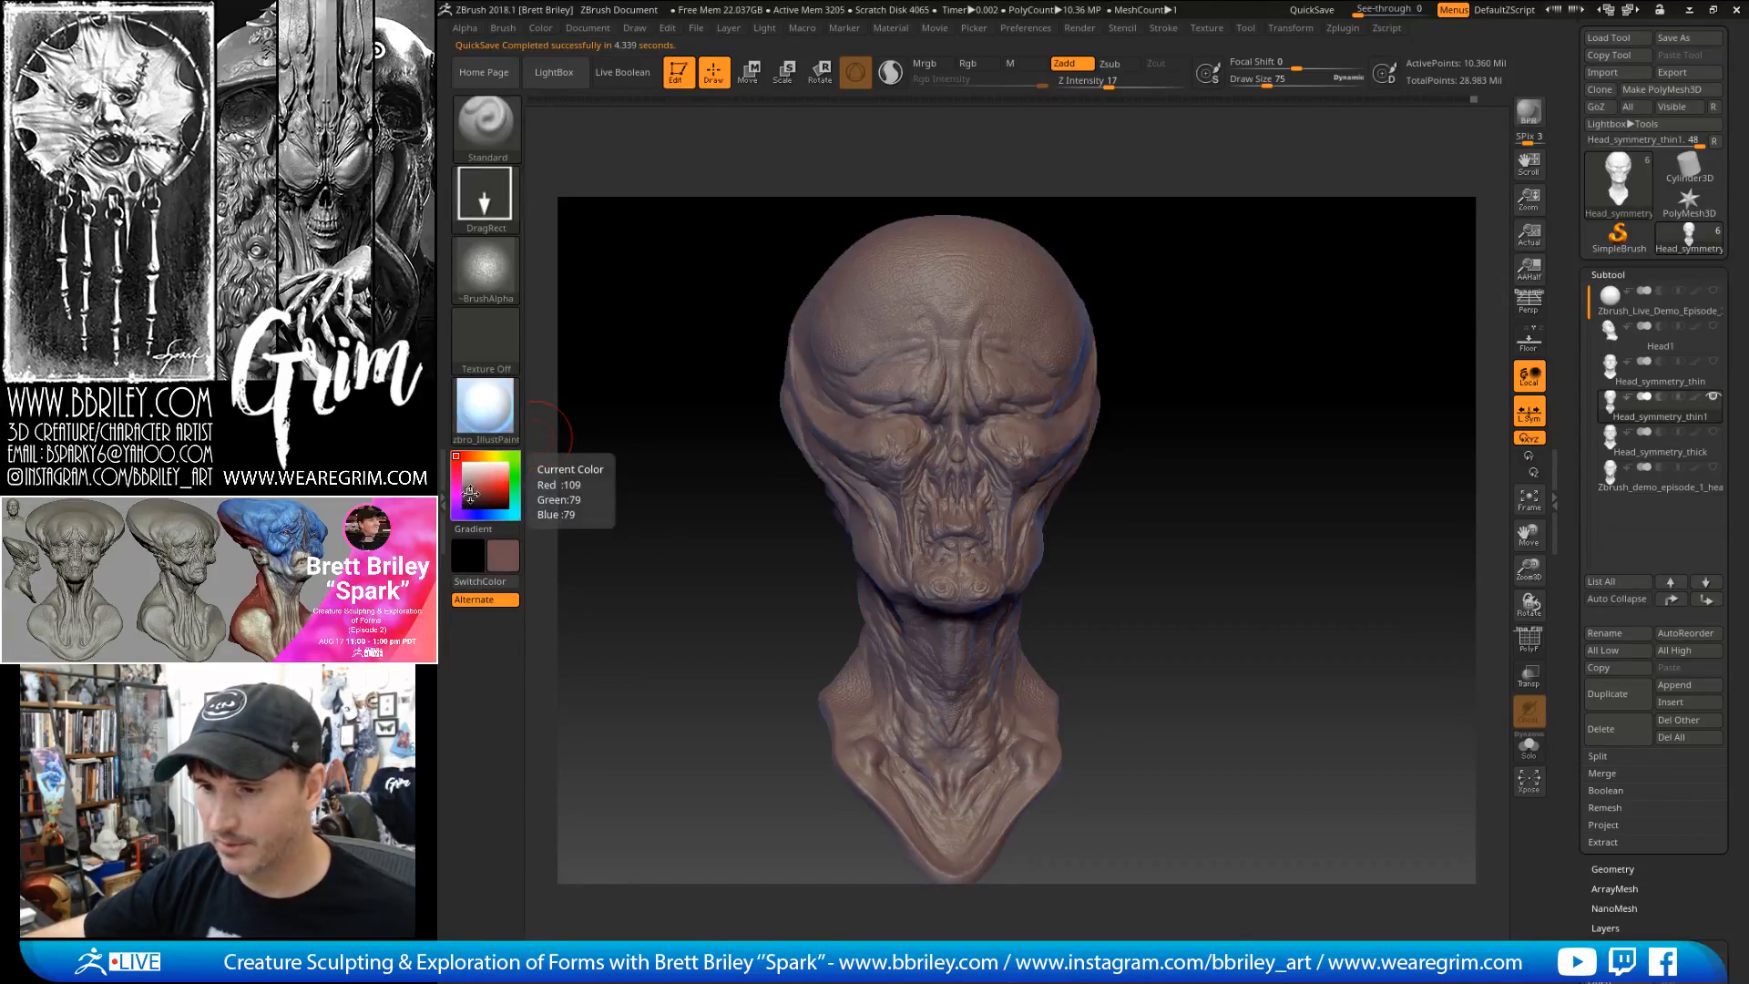
left_click(471, 495)
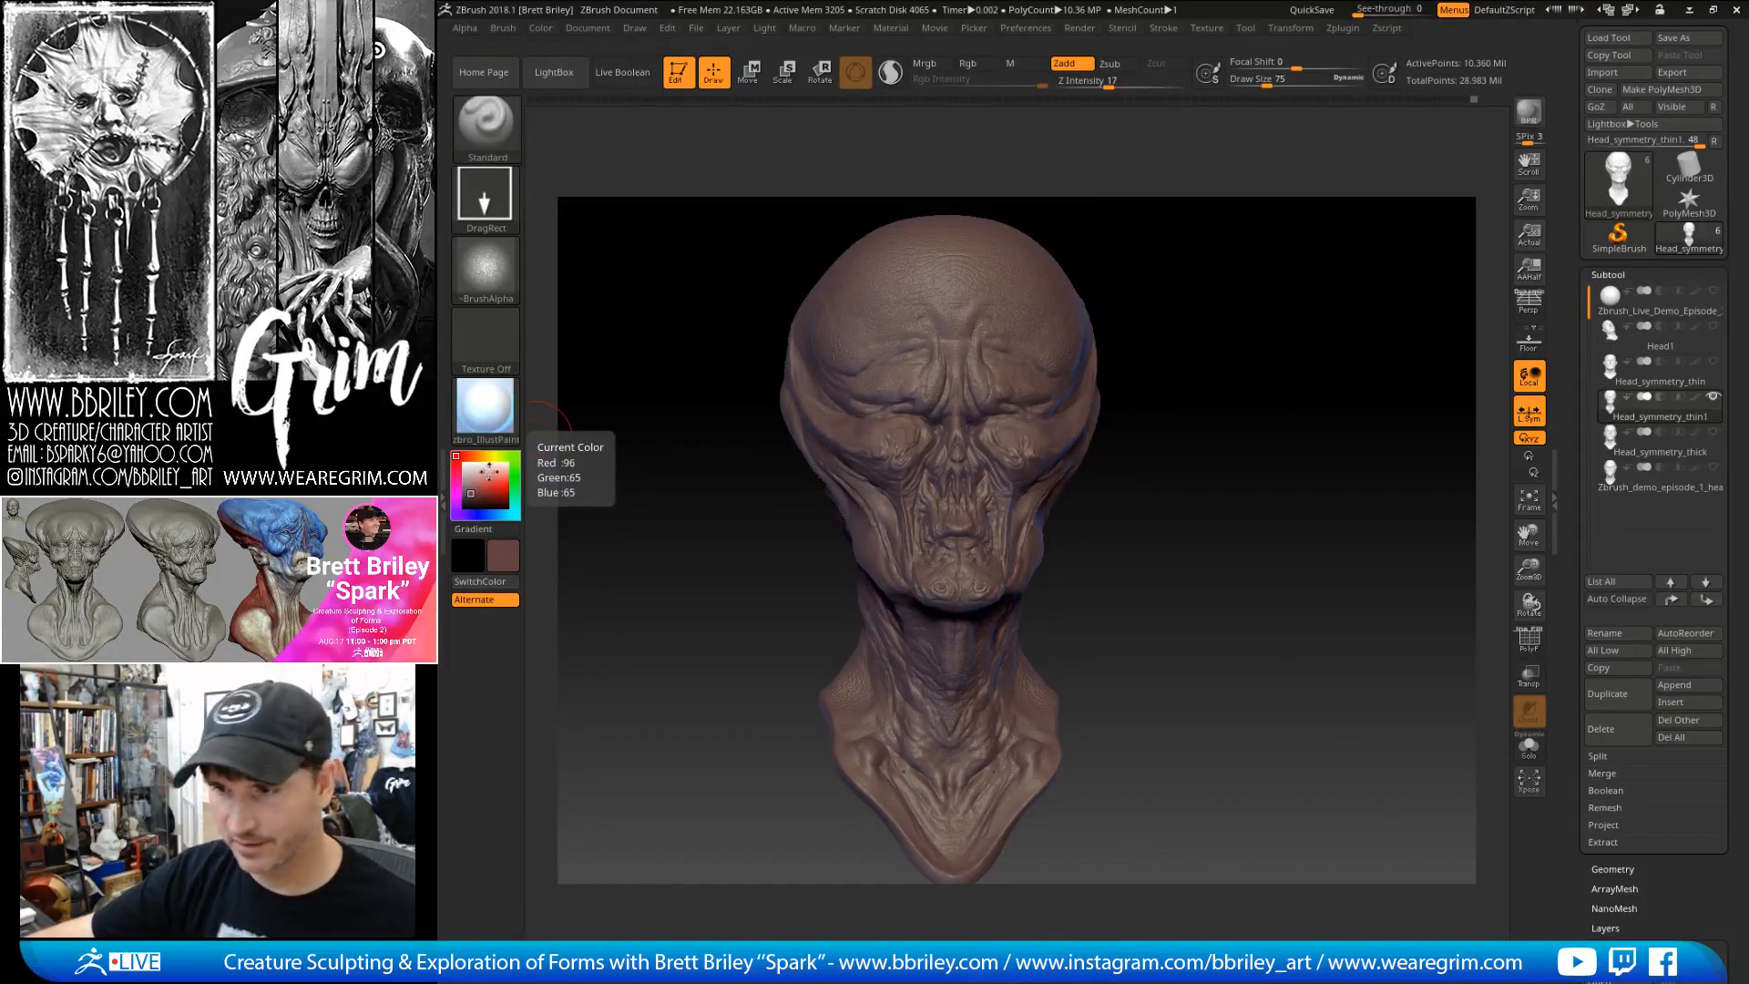
- Make the brush affect only Rgb colour with Zadd off, and open the colour fill options
left_click(530, 35)
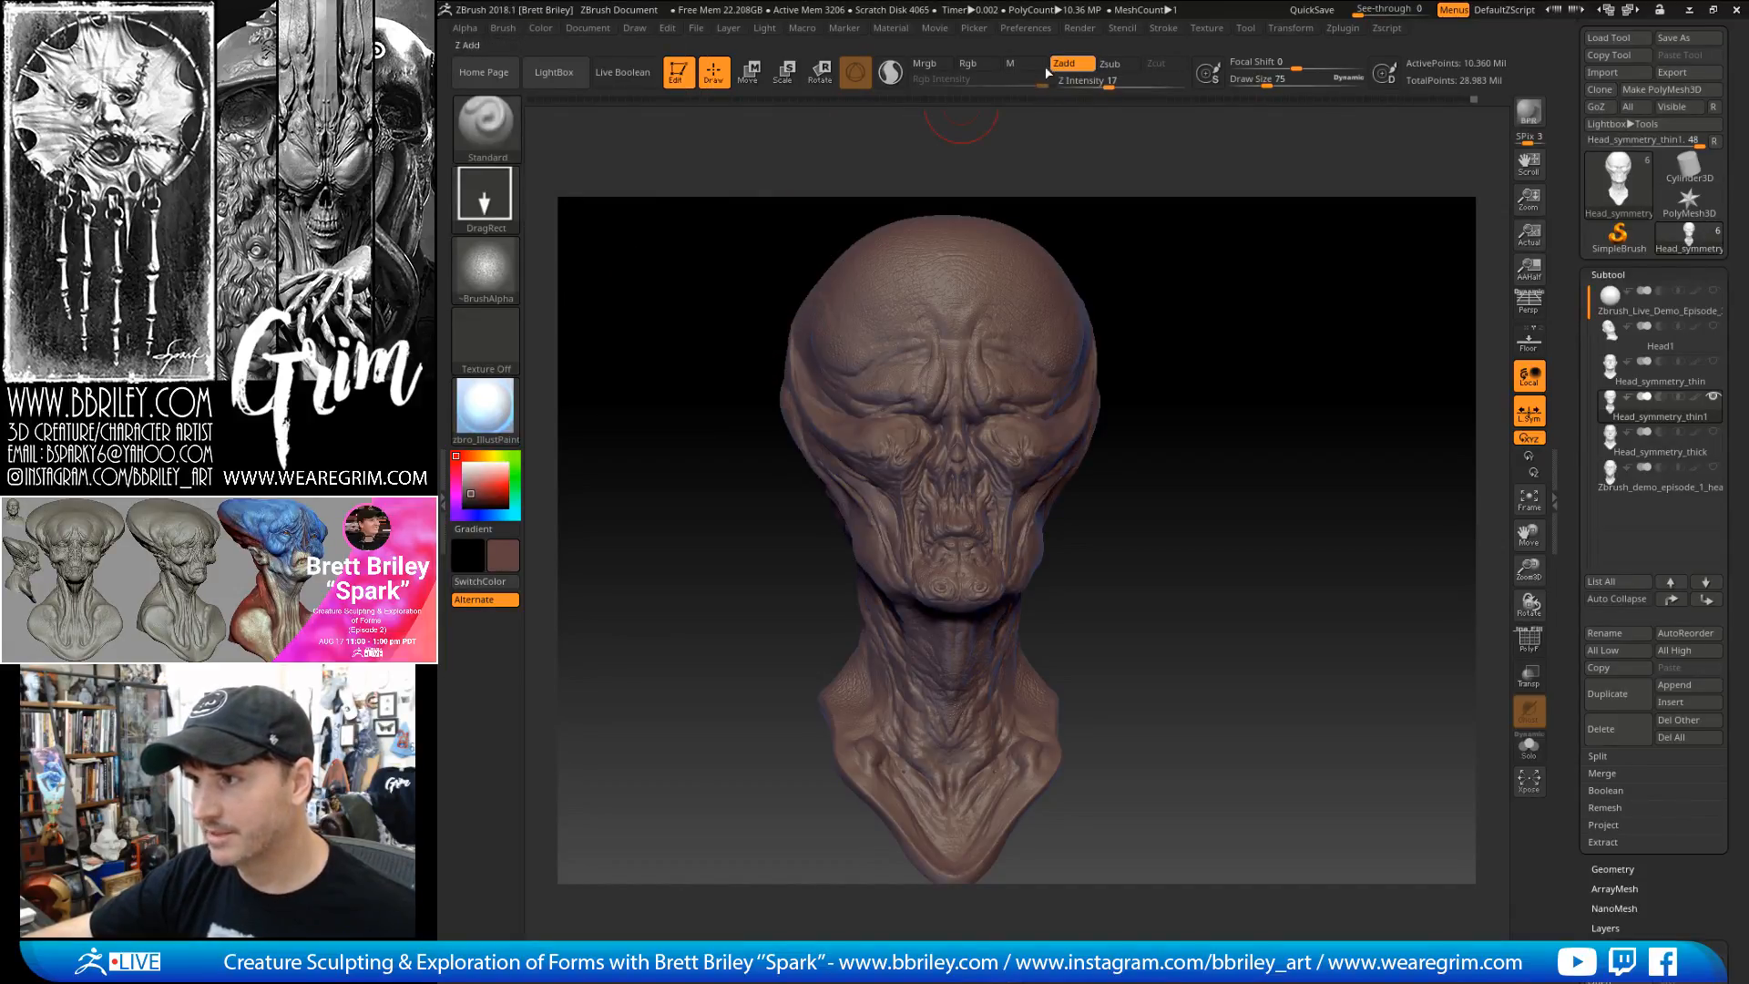
left_click(981, 67)
left_click(1066, 62)
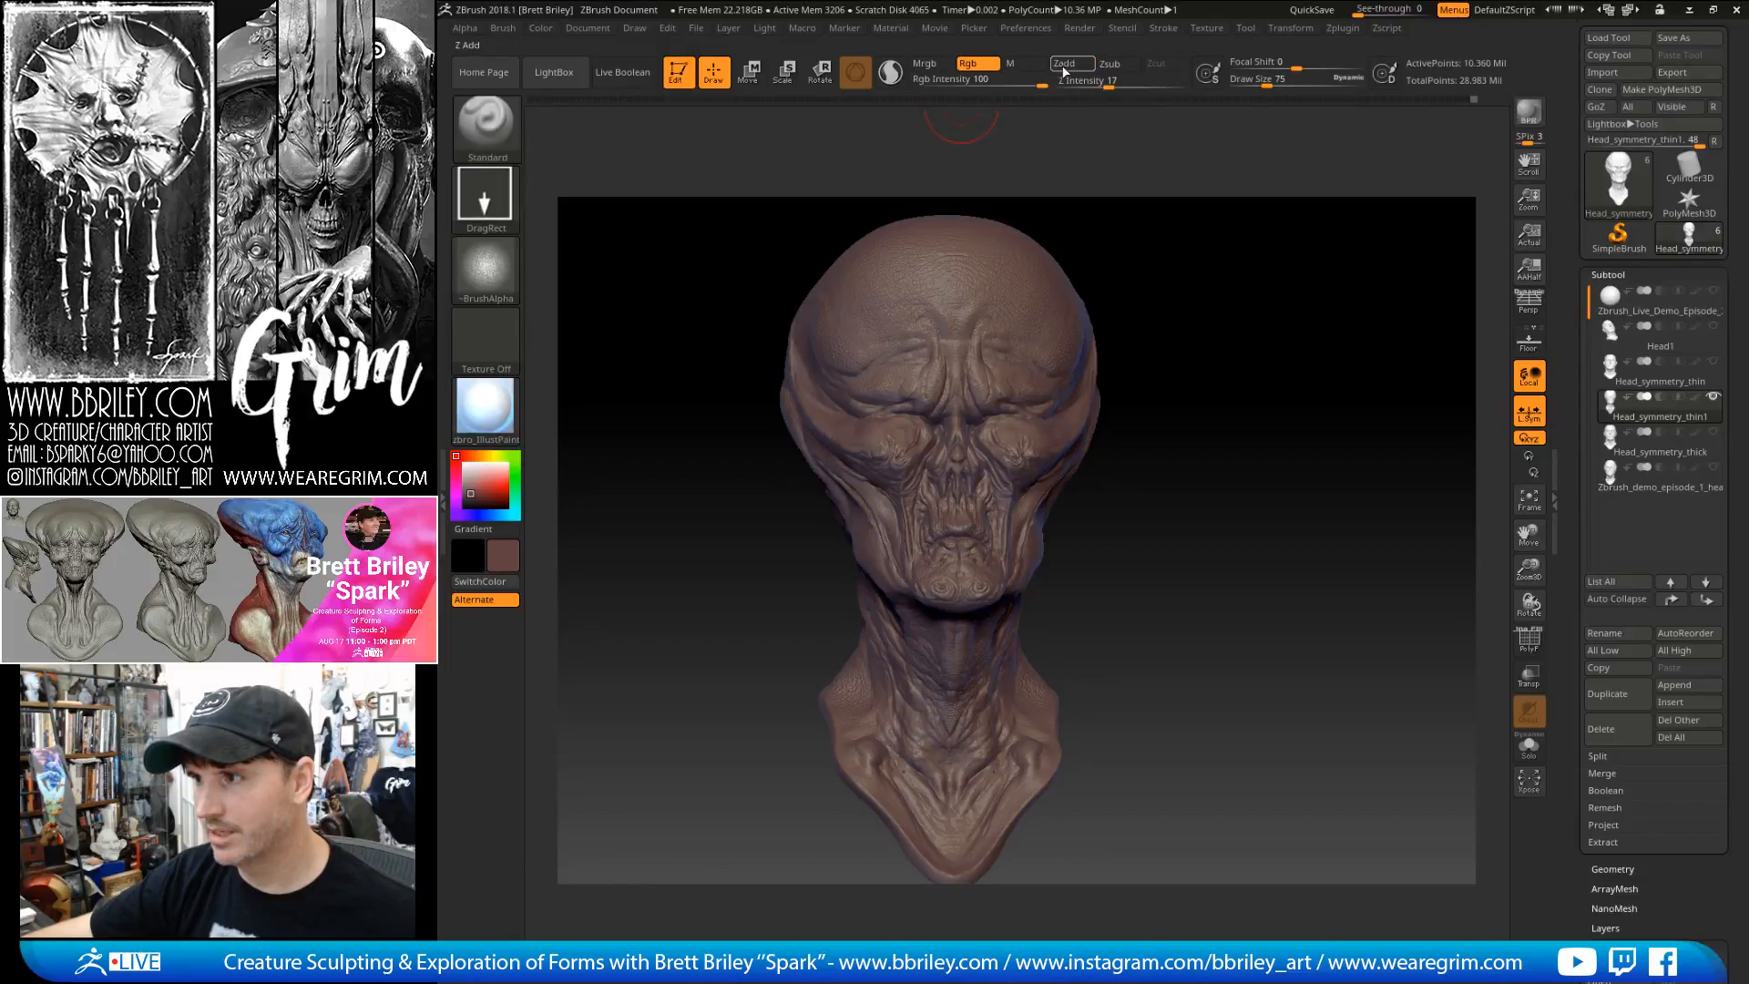
left_click(540, 27)
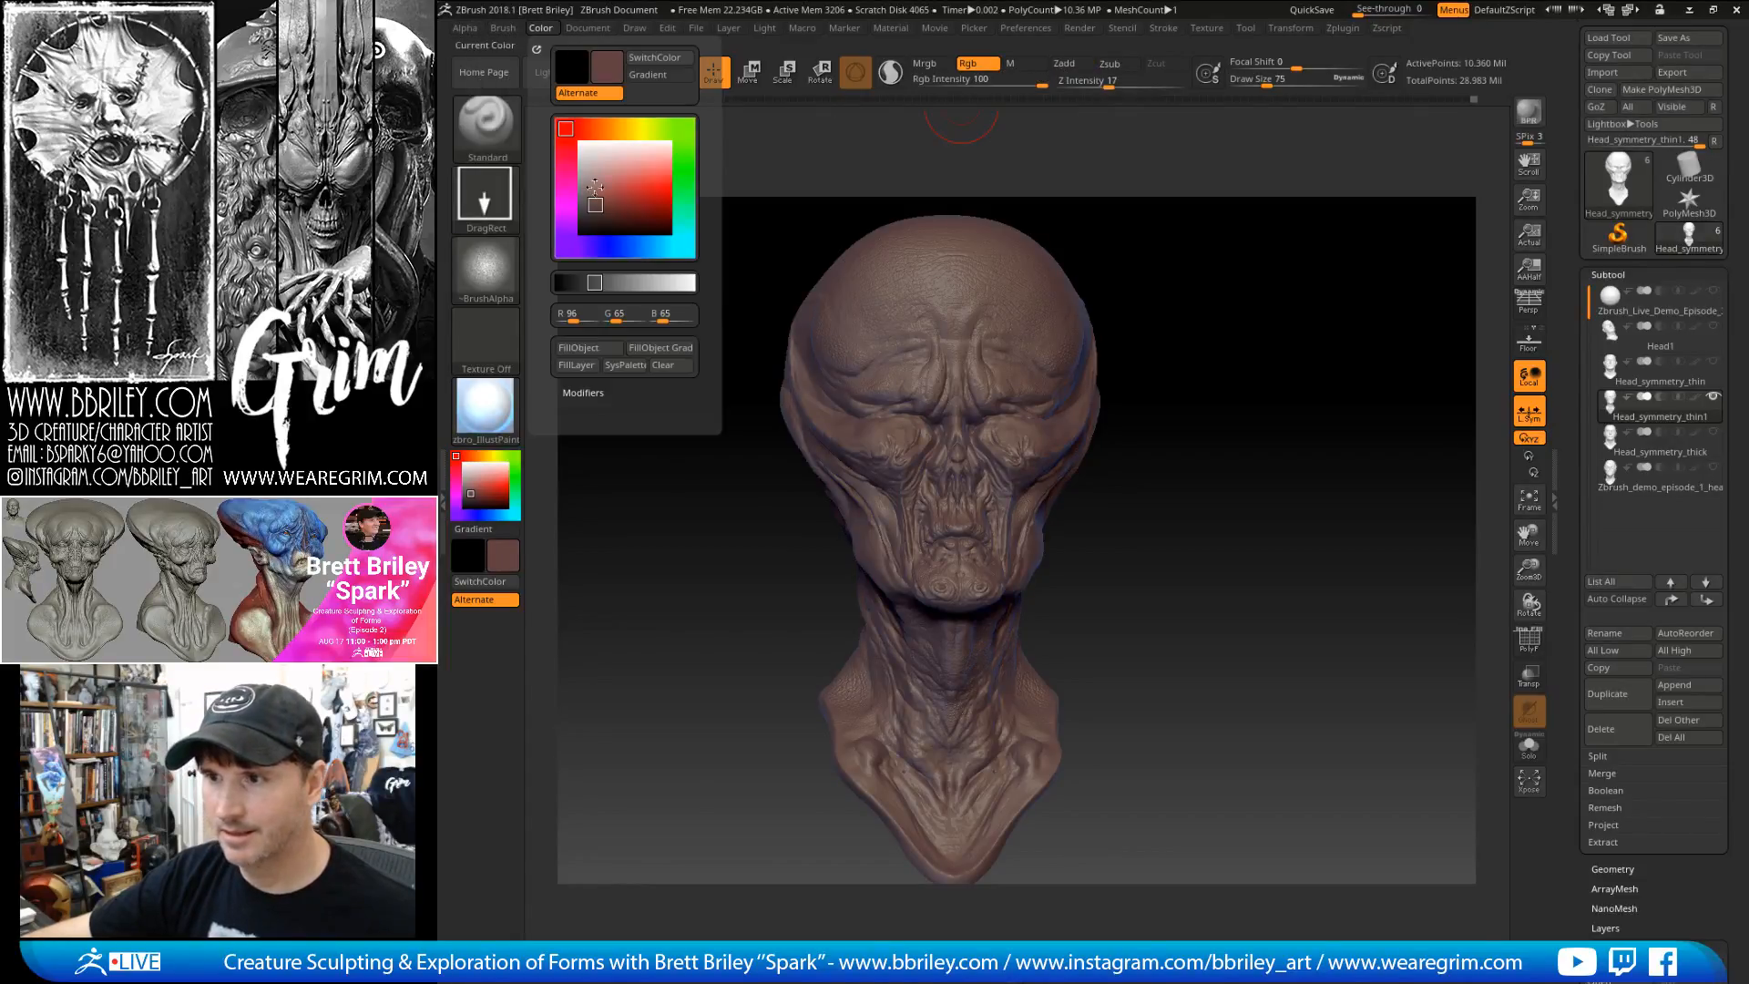
- Fill the whole head with the dark reddish brown (R 96, G 65, B 65) and lower the Rgb Intensity to 34
left_click(590, 349)
left_click(1021, 81)
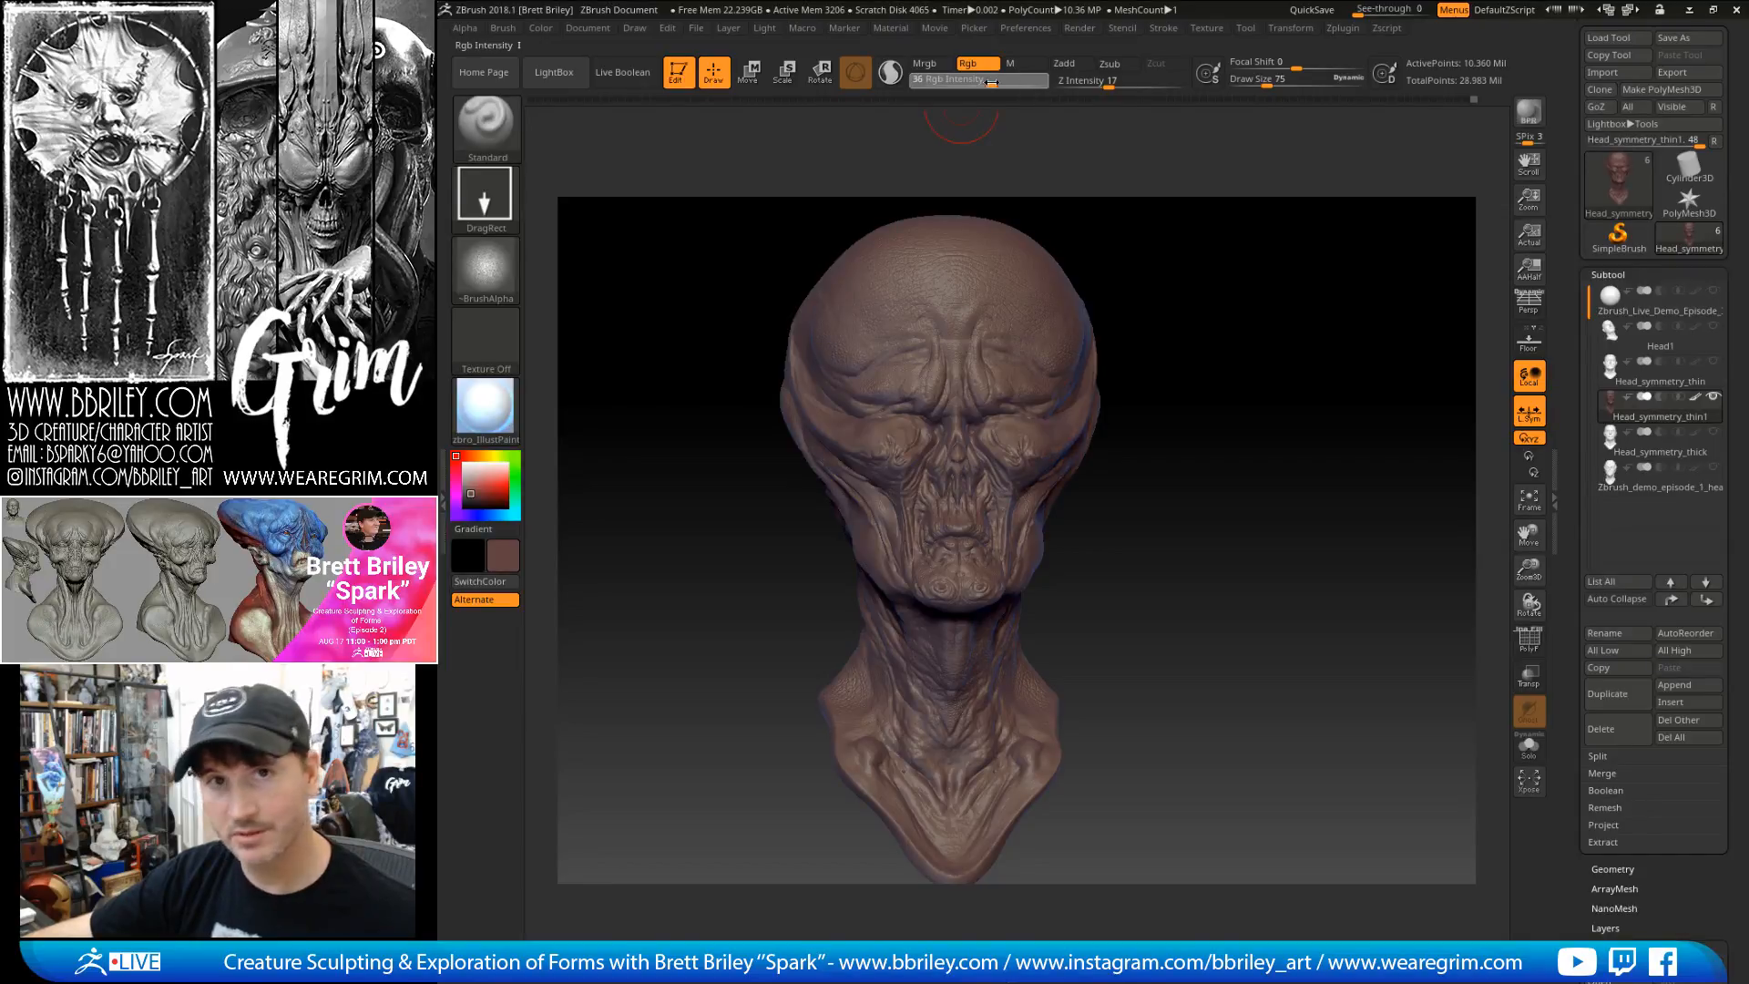
left_click_drag(989, 82, 990, 82)
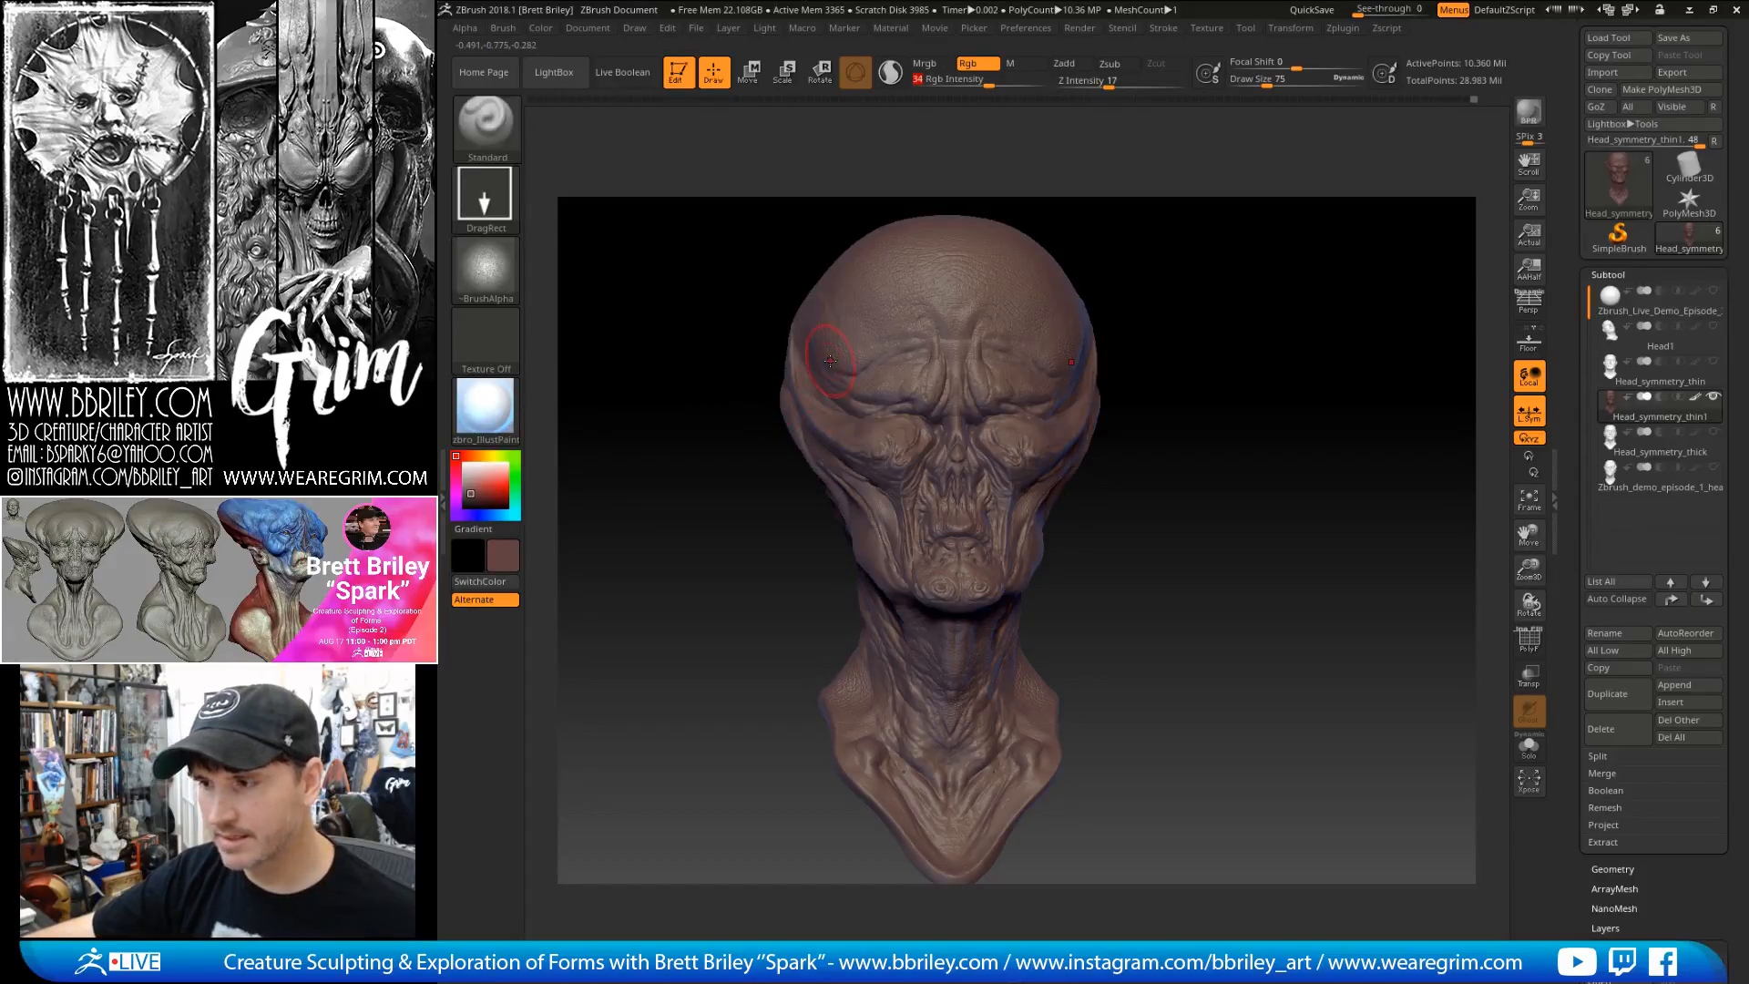
- Change the paint colour to a light, desaturated warm grey with an orange hue
mouse_move(703, 379)
left_mouse_down()
mouse_move(671, 402)
mouse_move(744, 396)
left_mouse_up()
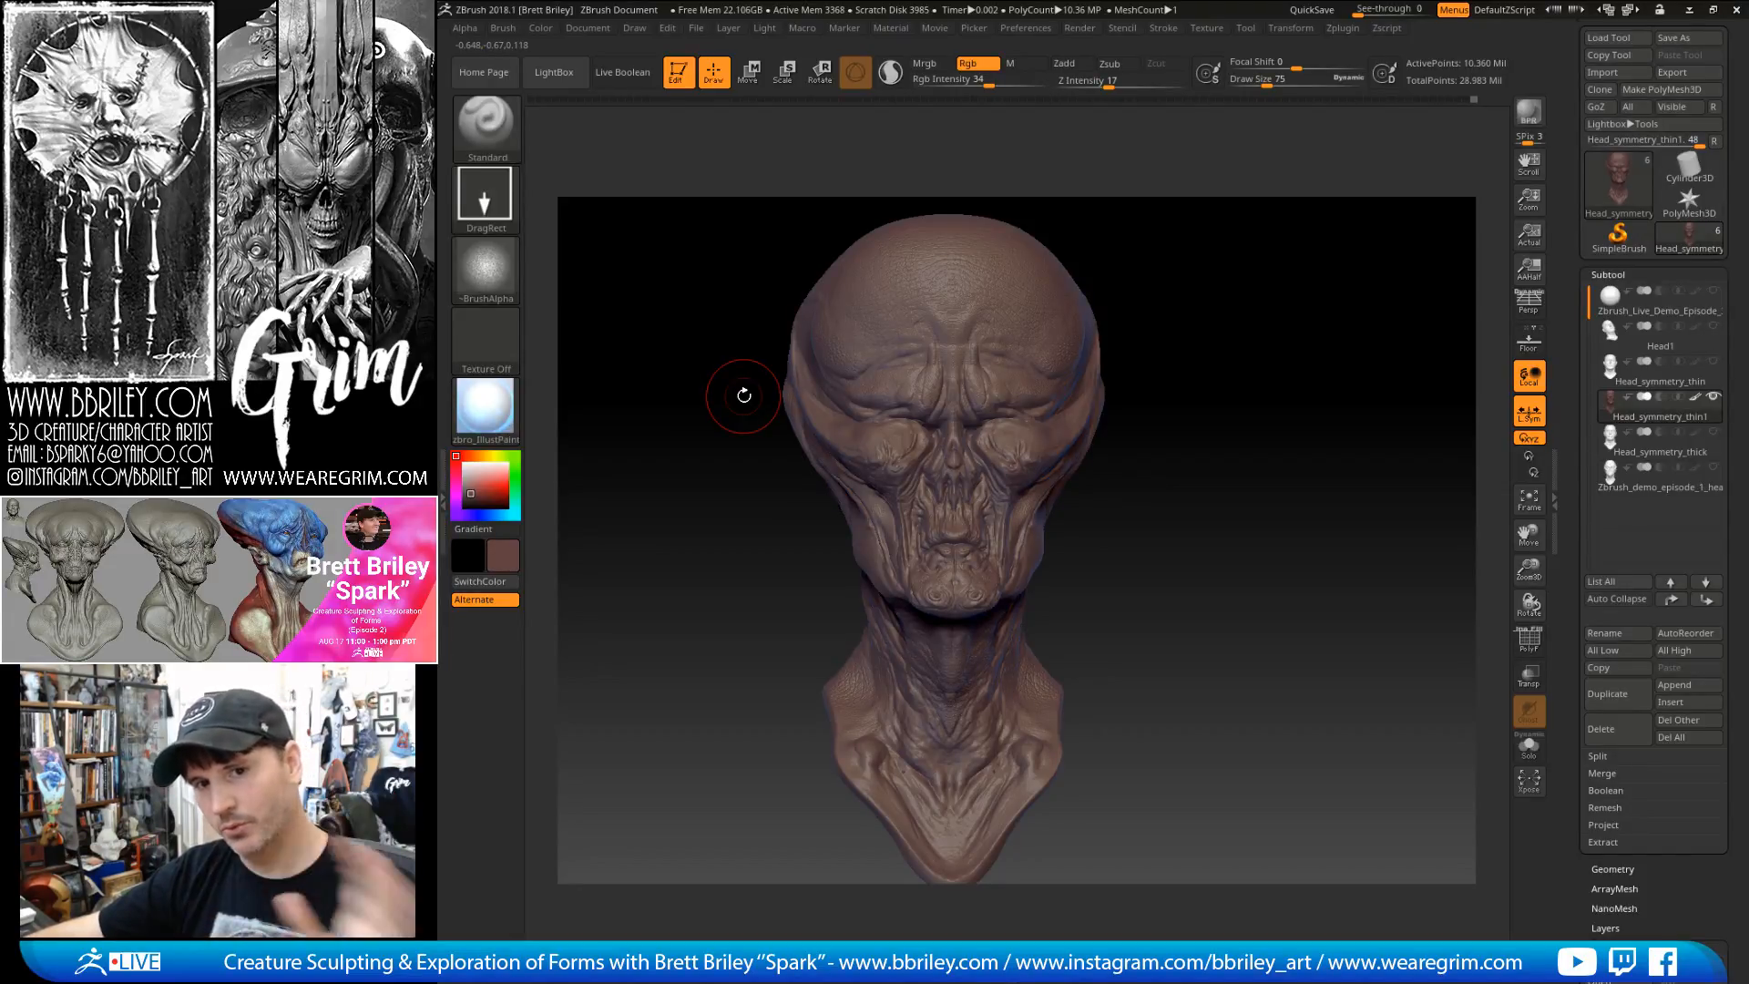
mouse_move(743, 395)
left_mouse_down()
mouse_move(707, 379)
mouse_move(718, 395)
left_mouse_up()
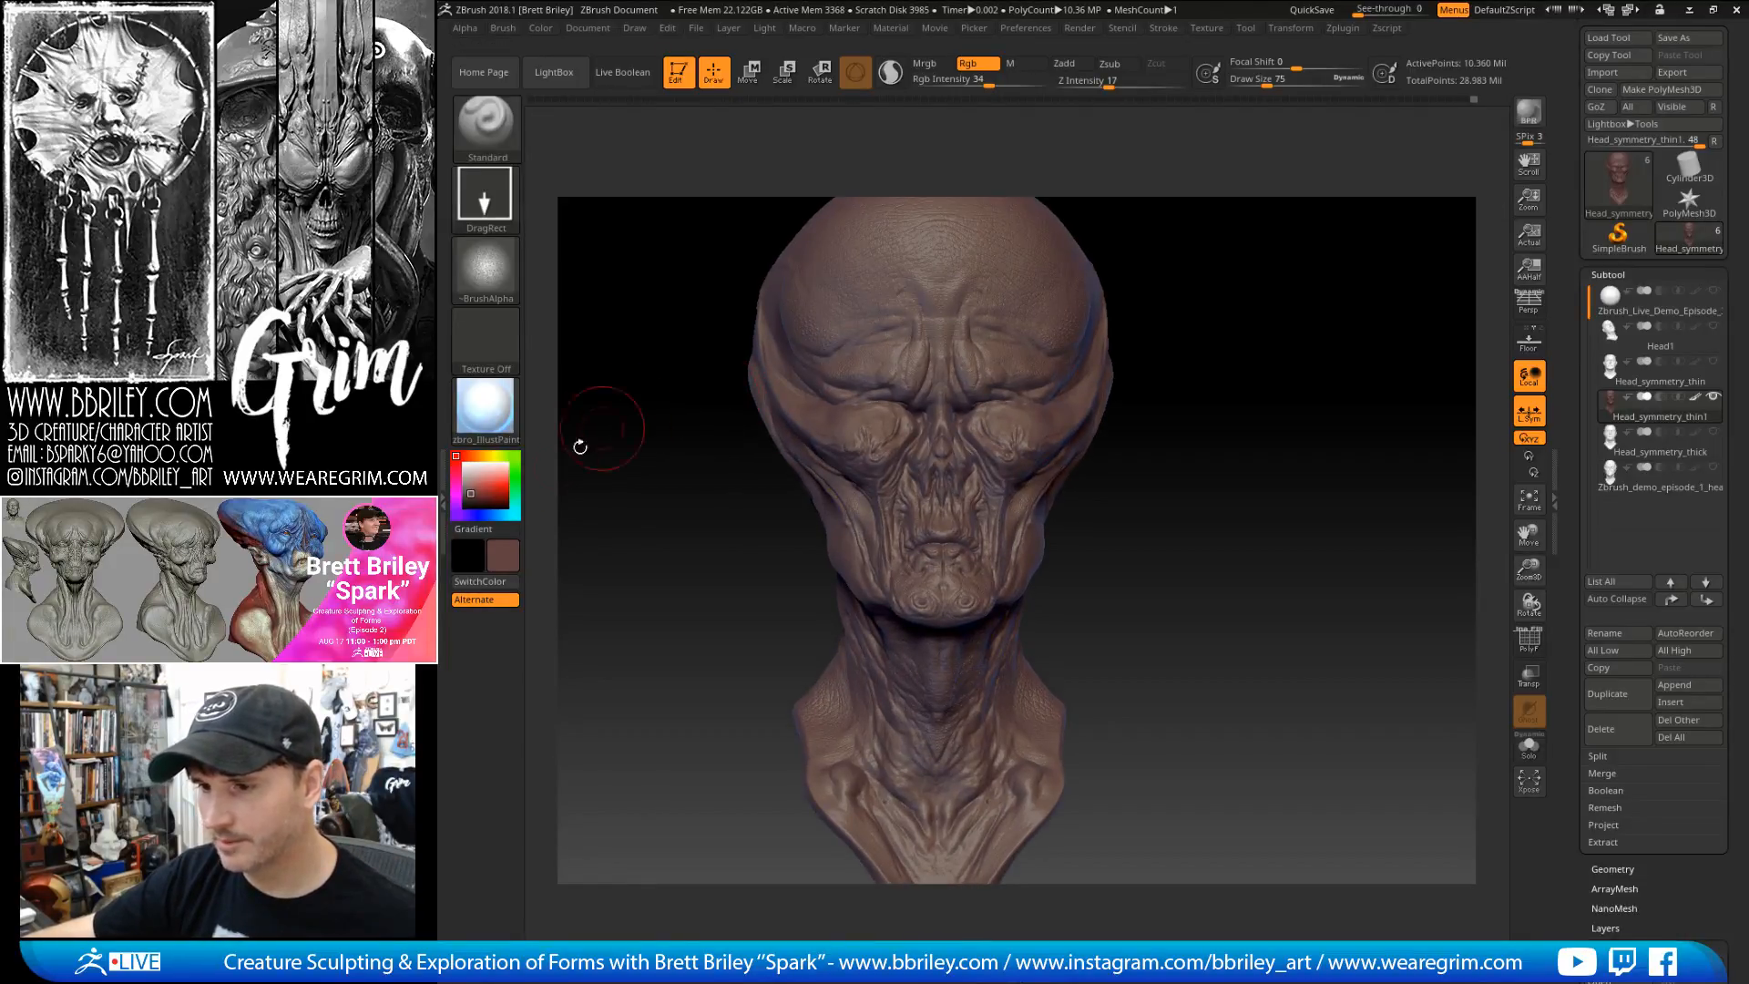
left_click(478, 456)
left_click_drag(471, 485, 465, 484)
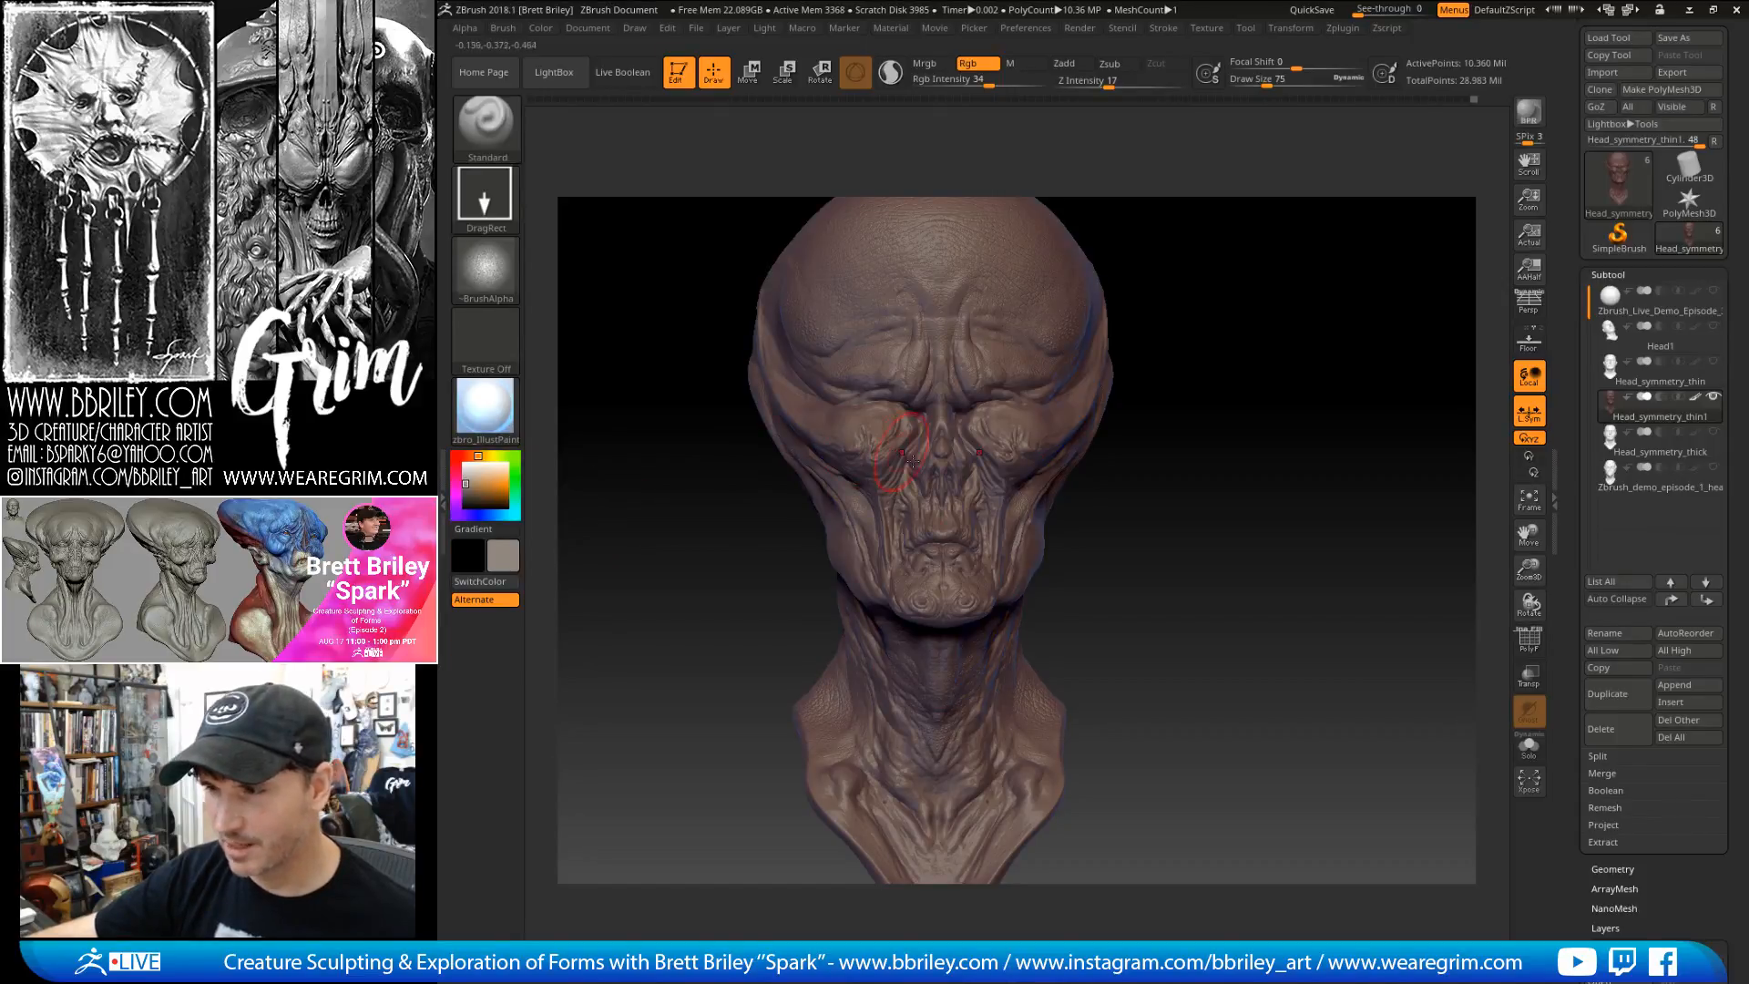
- Load the speckled Alpha 32 as the Standard brush's alpha
left_click_drag(698, 547, 706, 601)
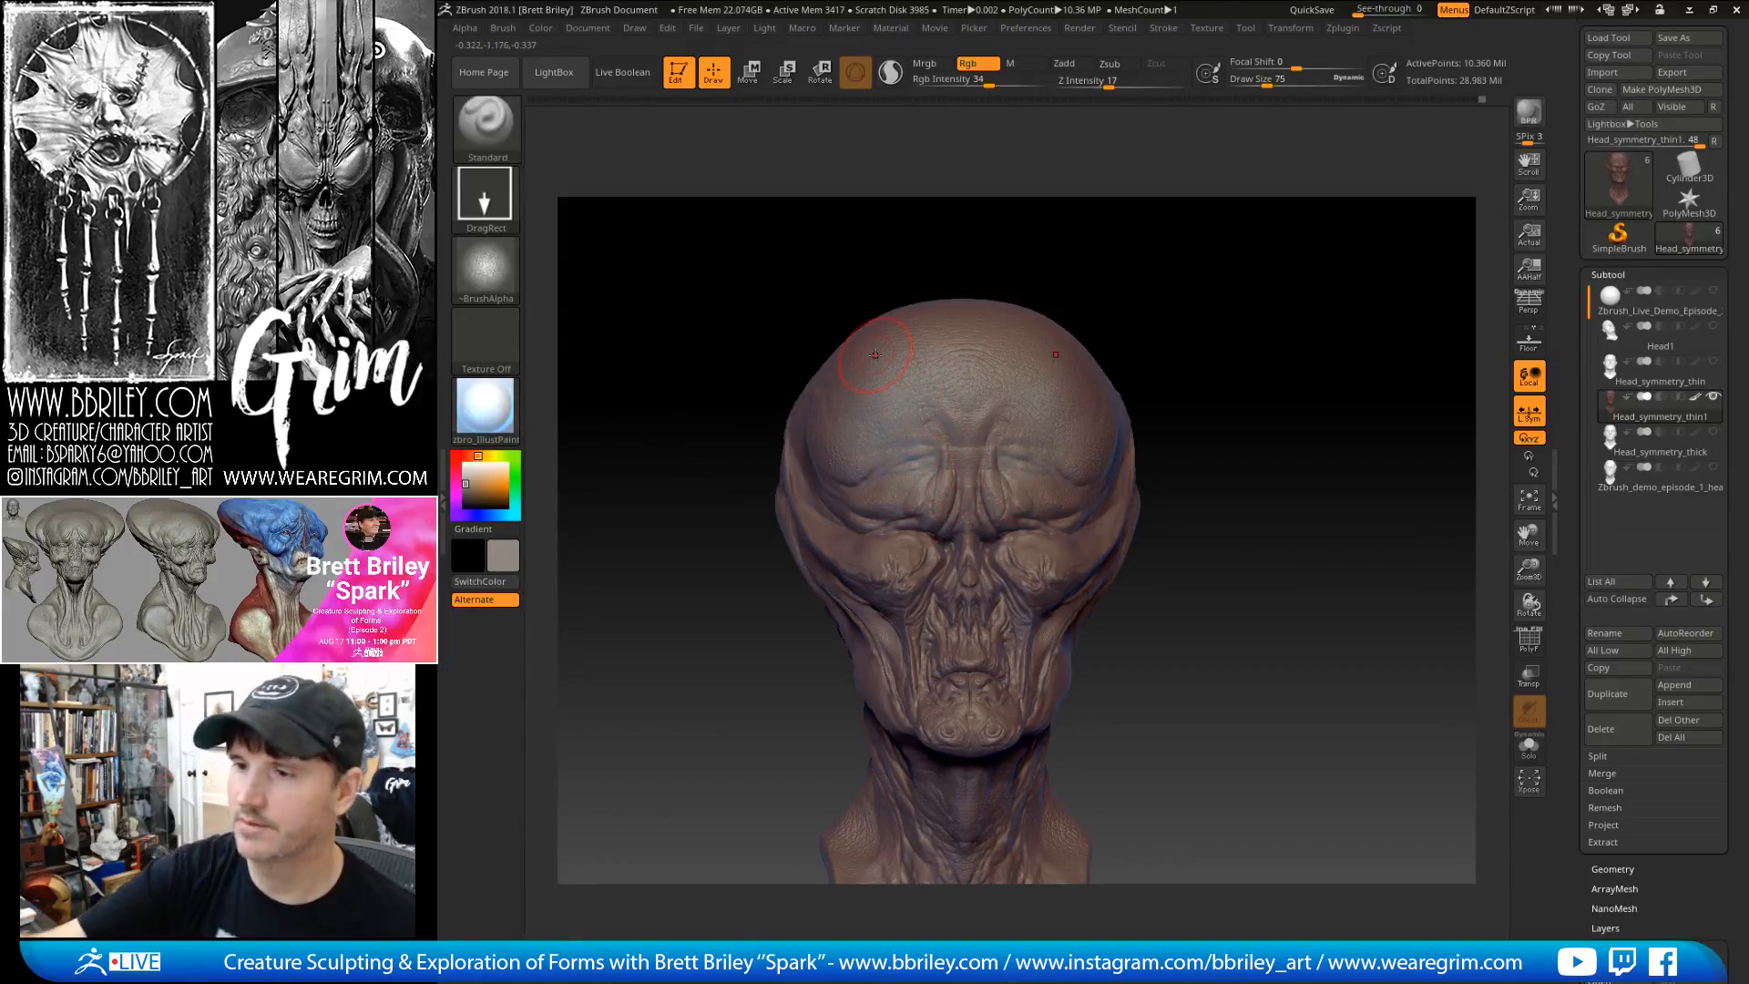
left_click(498, 270)
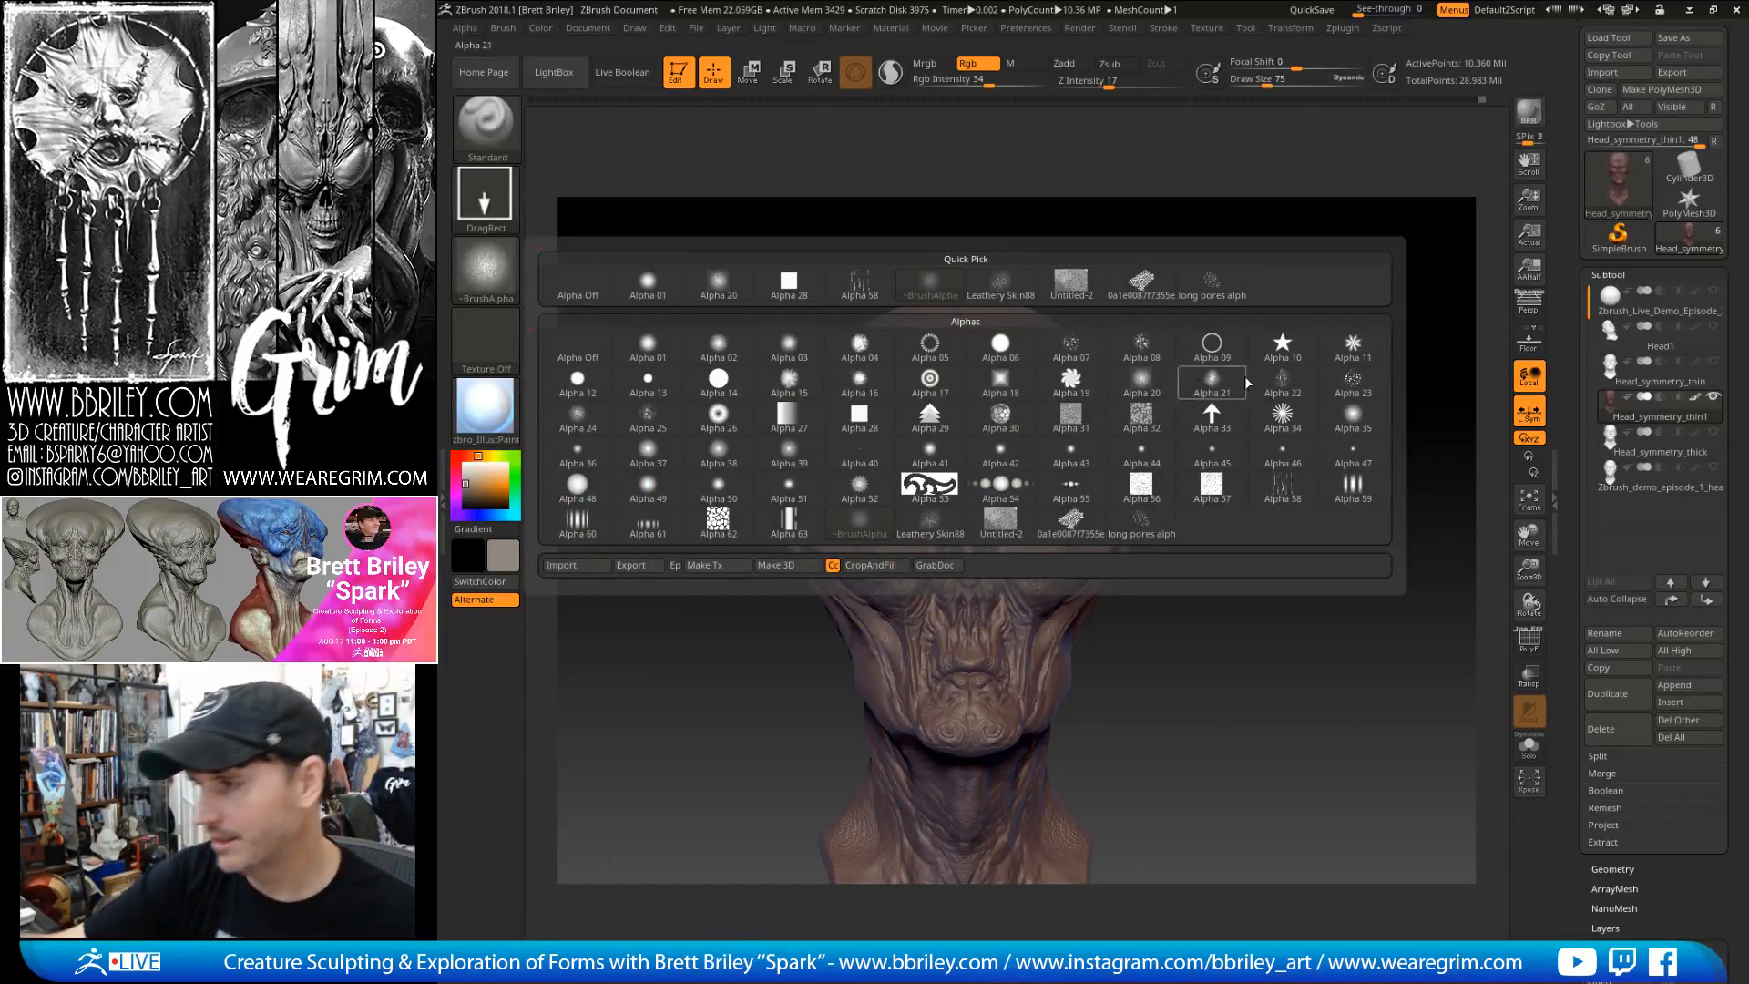
mouse_move(1354, 392)
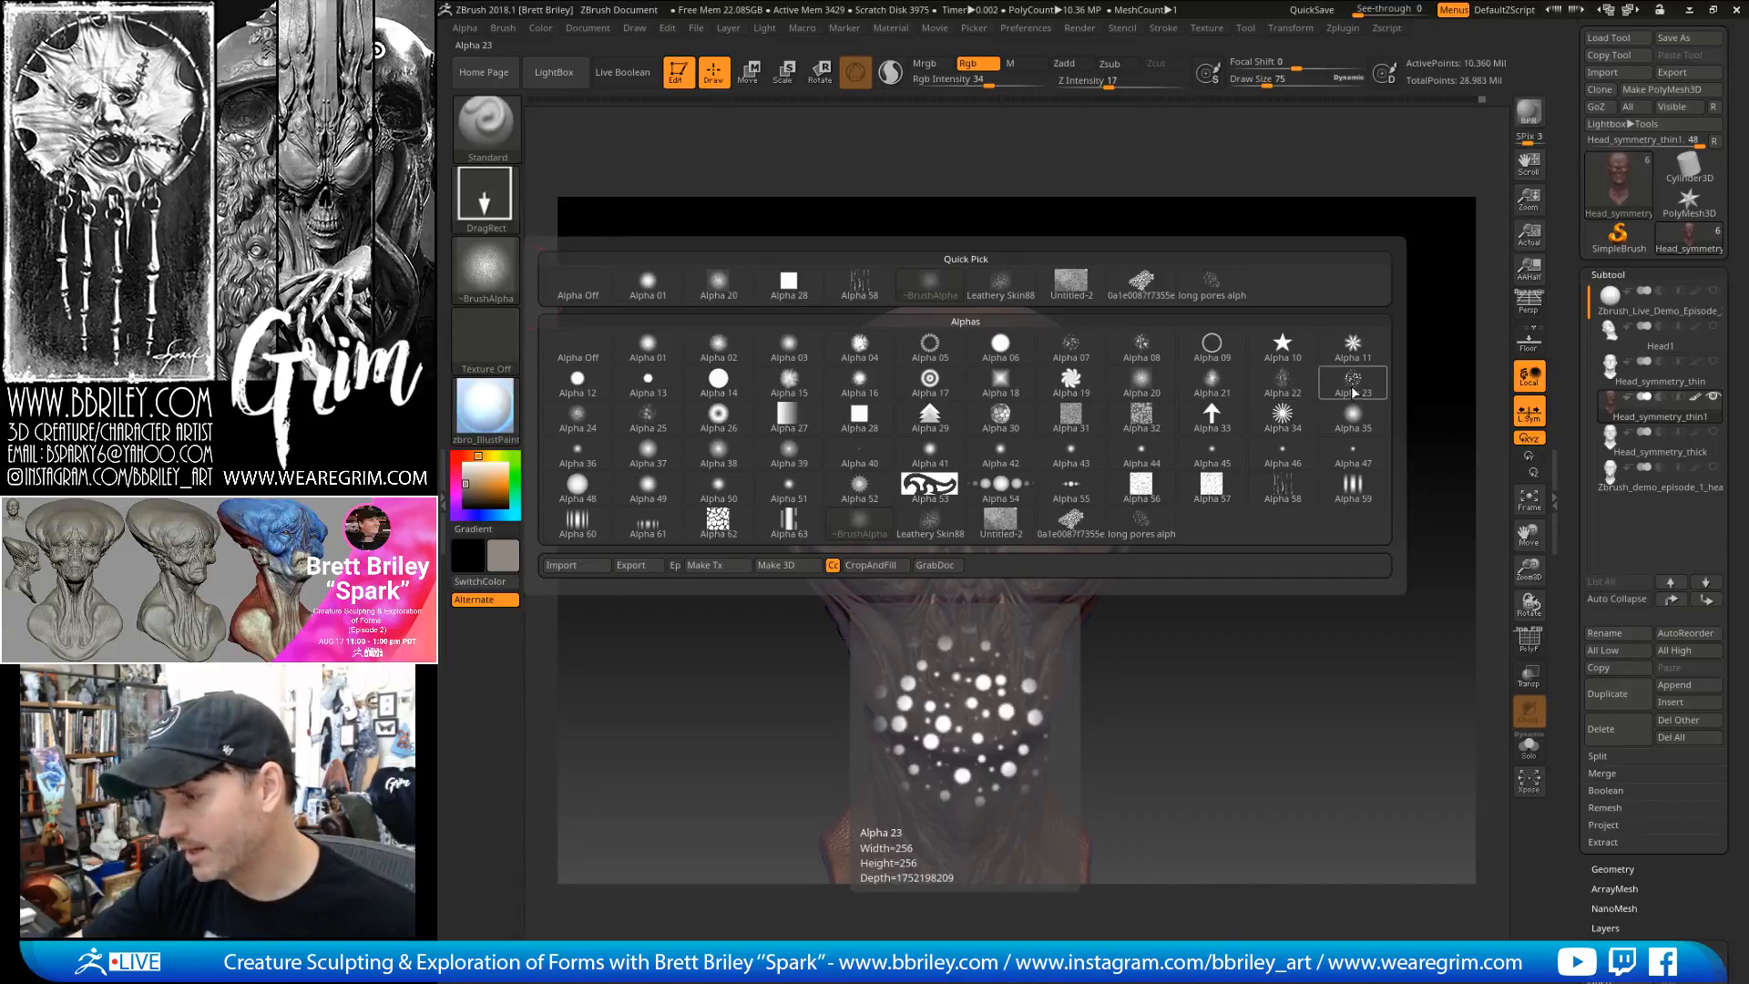
mouse_move(1140, 381)
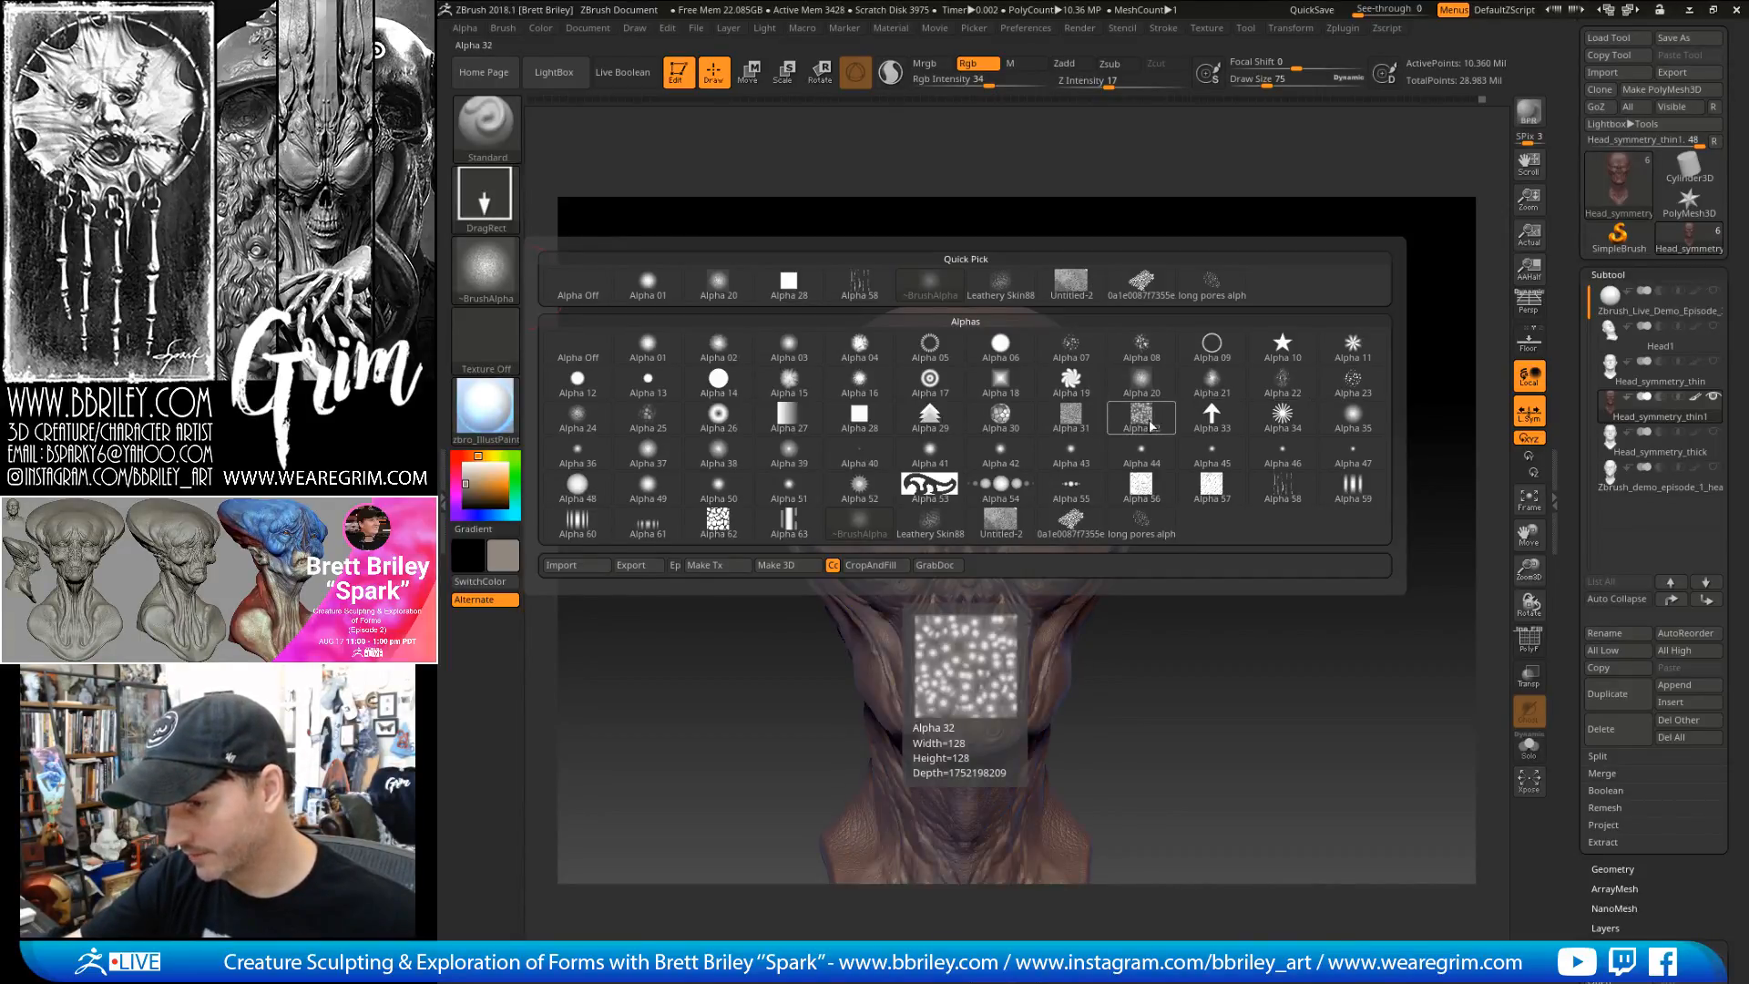
left_click(1152, 421)
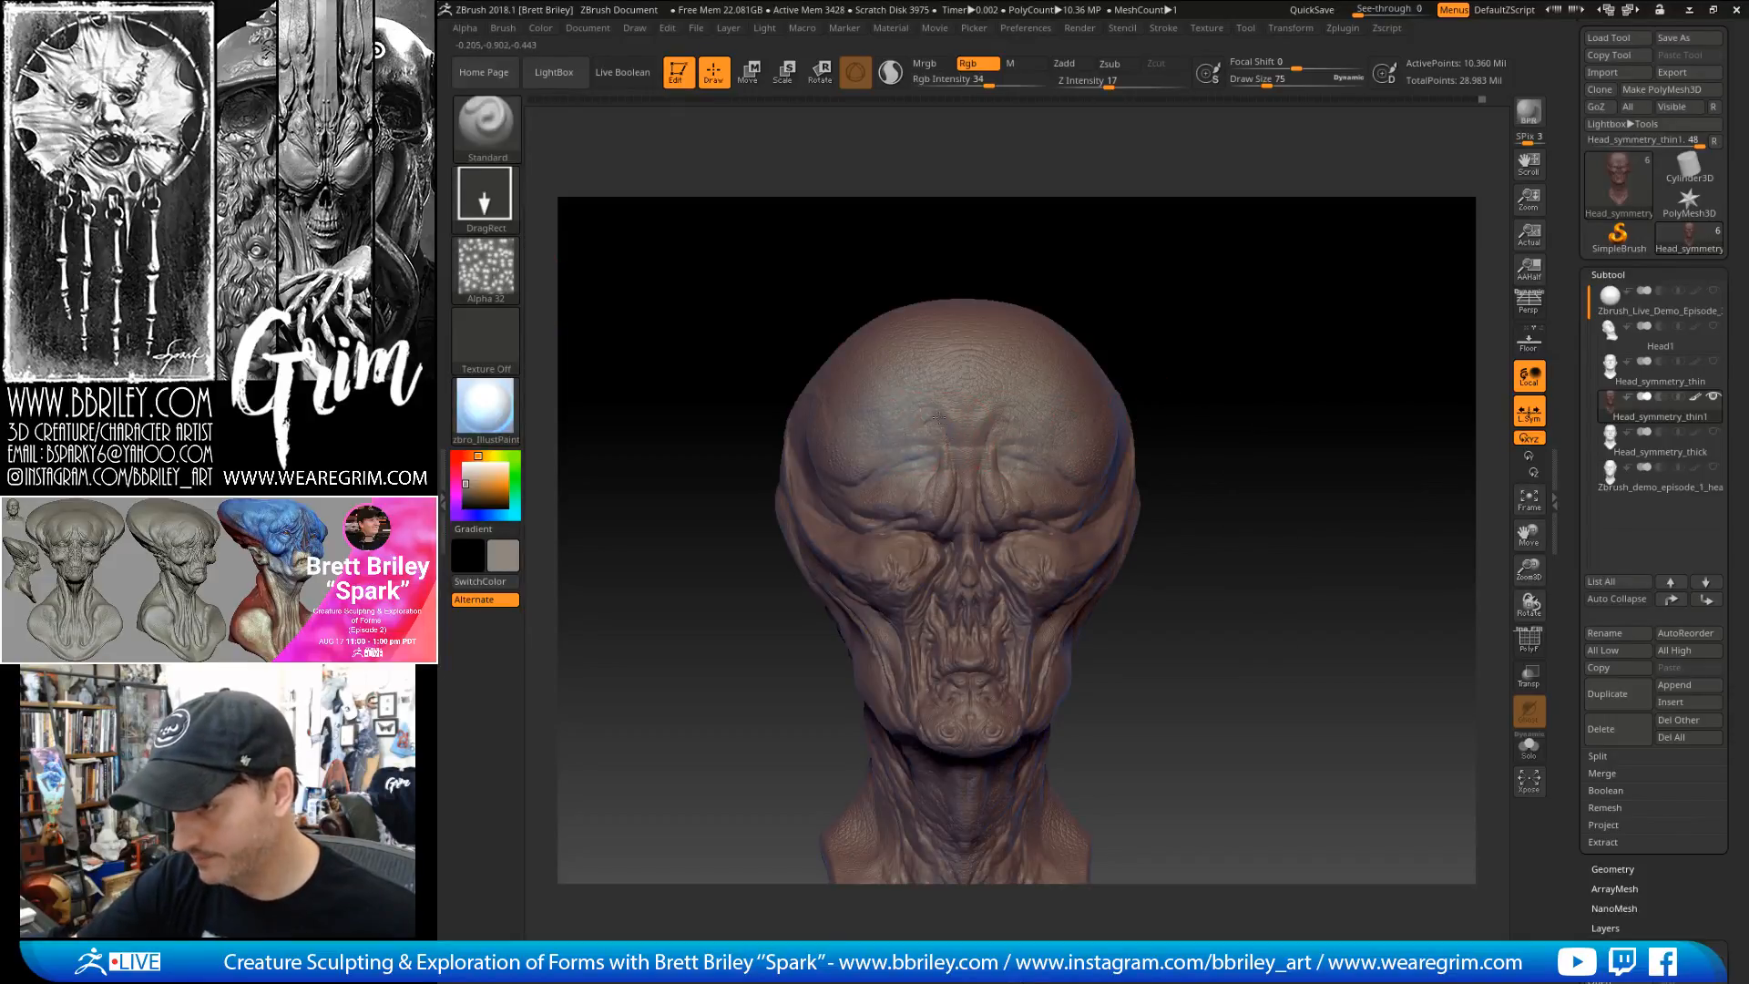
- Paint the warm grey with the speckled alpha over the forehead, sides and crown of the cranium
left_click_drag(985, 461, 1009, 425)
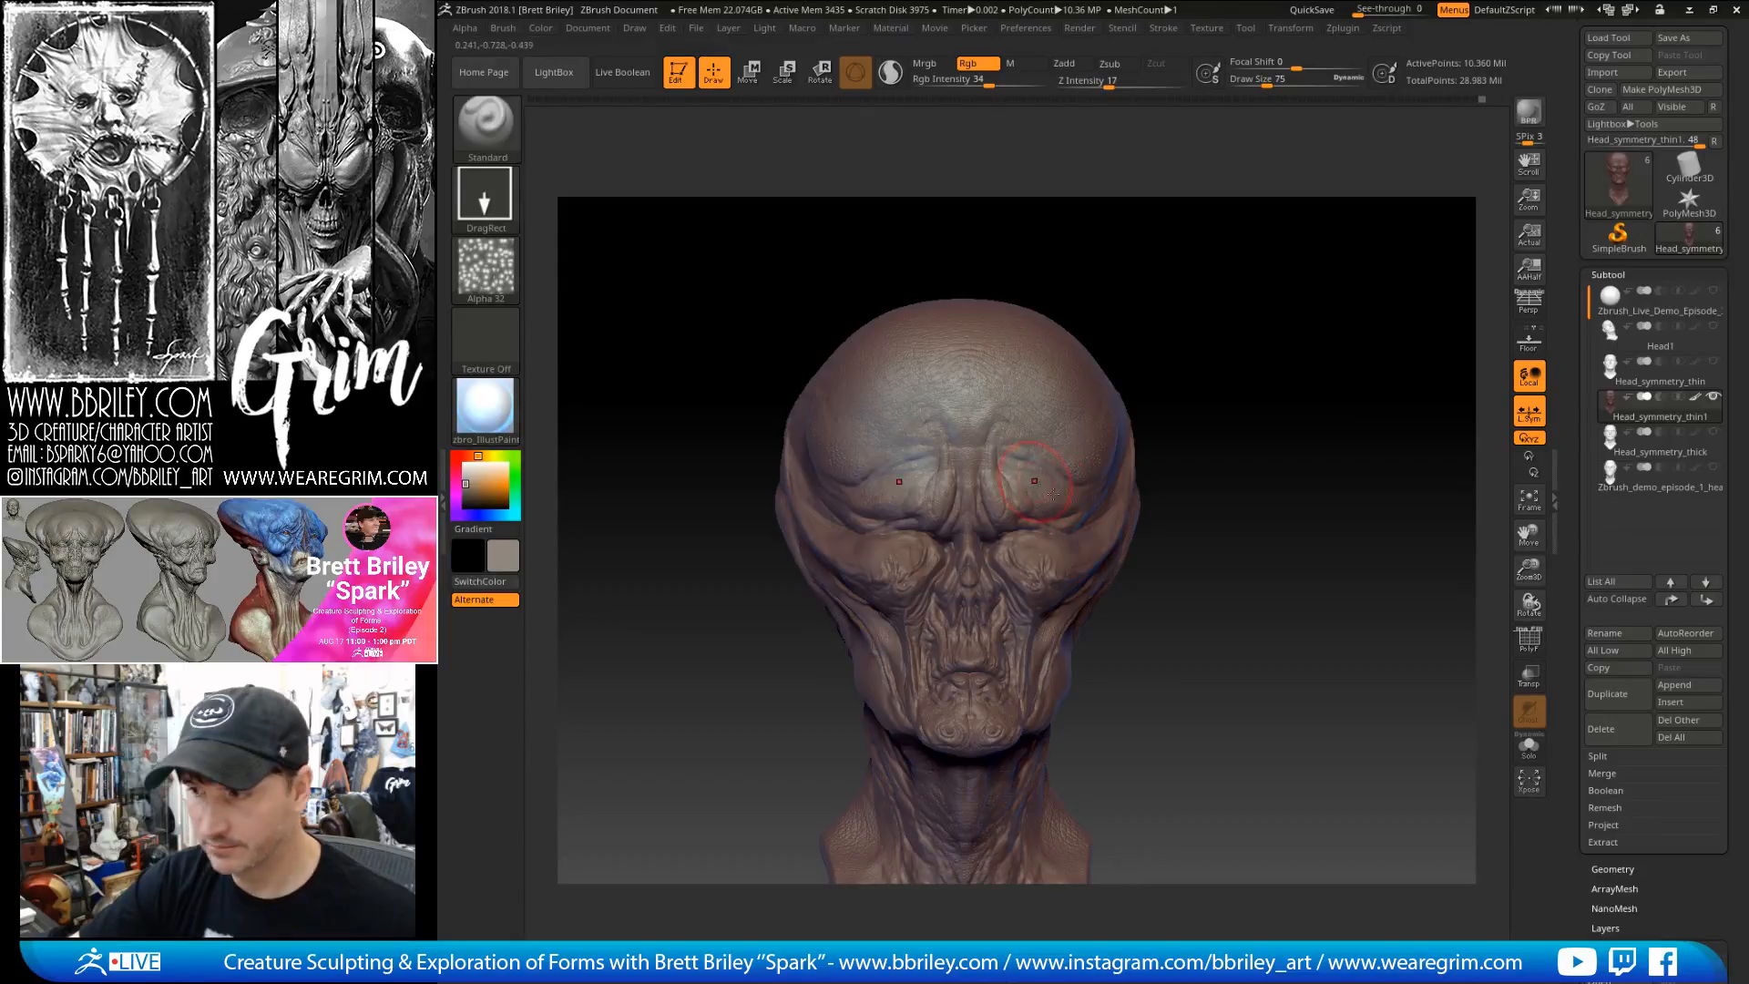
right_click_drag(1101, 453, 1090, 464)
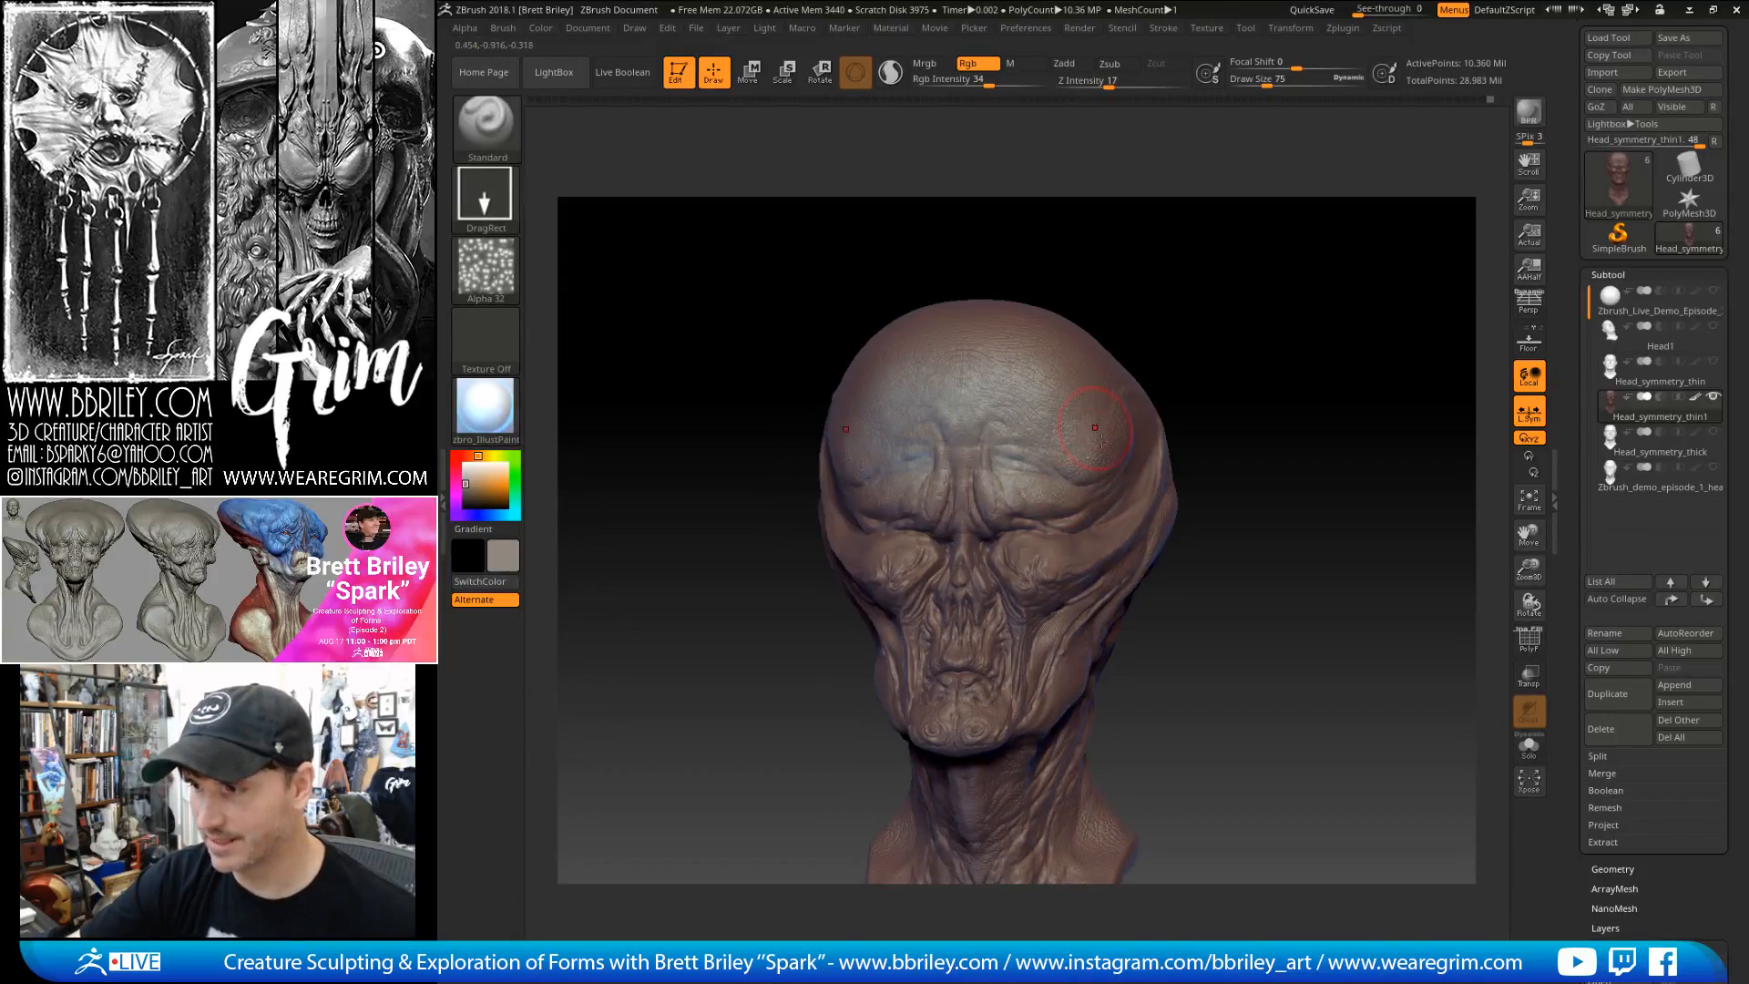
mouse_move(1094, 418)
right_mouse_down()
mouse_move(1109, 373)
mouse_move(1128, 476)
right_mouse_up()
mouse_move(1302, 376)
right_mouse_down()
mouse_move(1343, 391)
mouse_move(993, 485)
right_mouse_up()
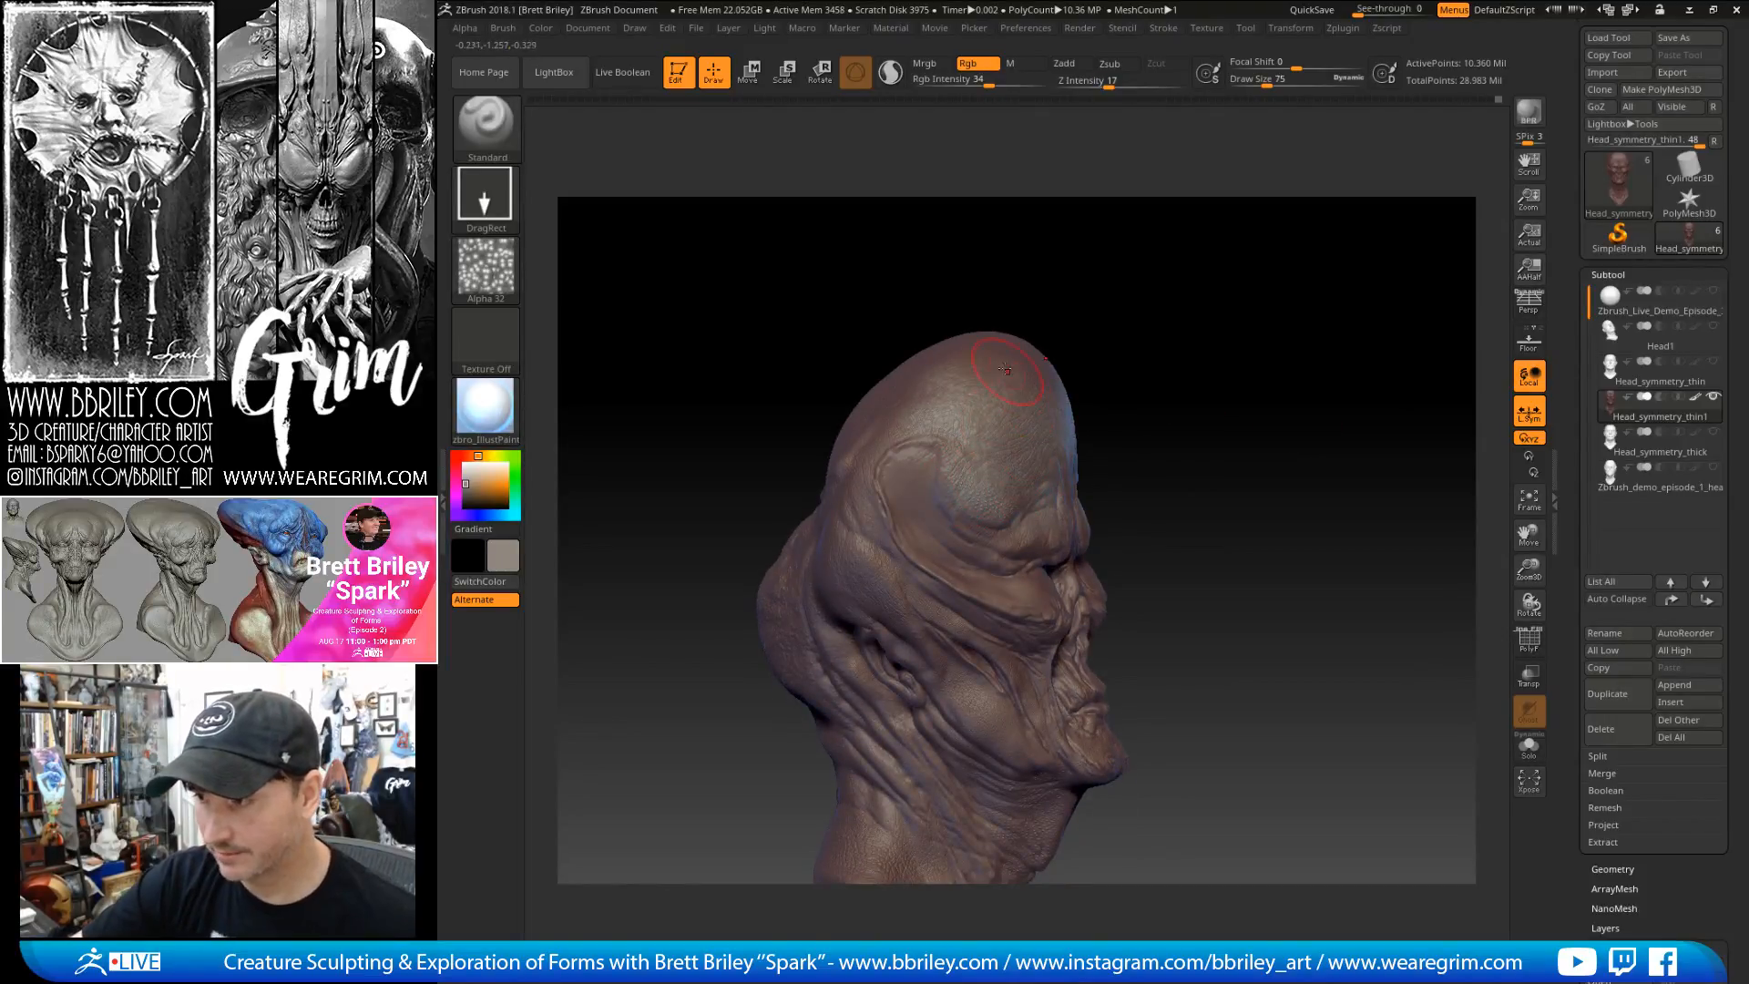
mouse_move(1105, 292)
right_mouse_down()
mouse_move(1076, 495)
mouse_move(1003, 431)
right_mouse_up()
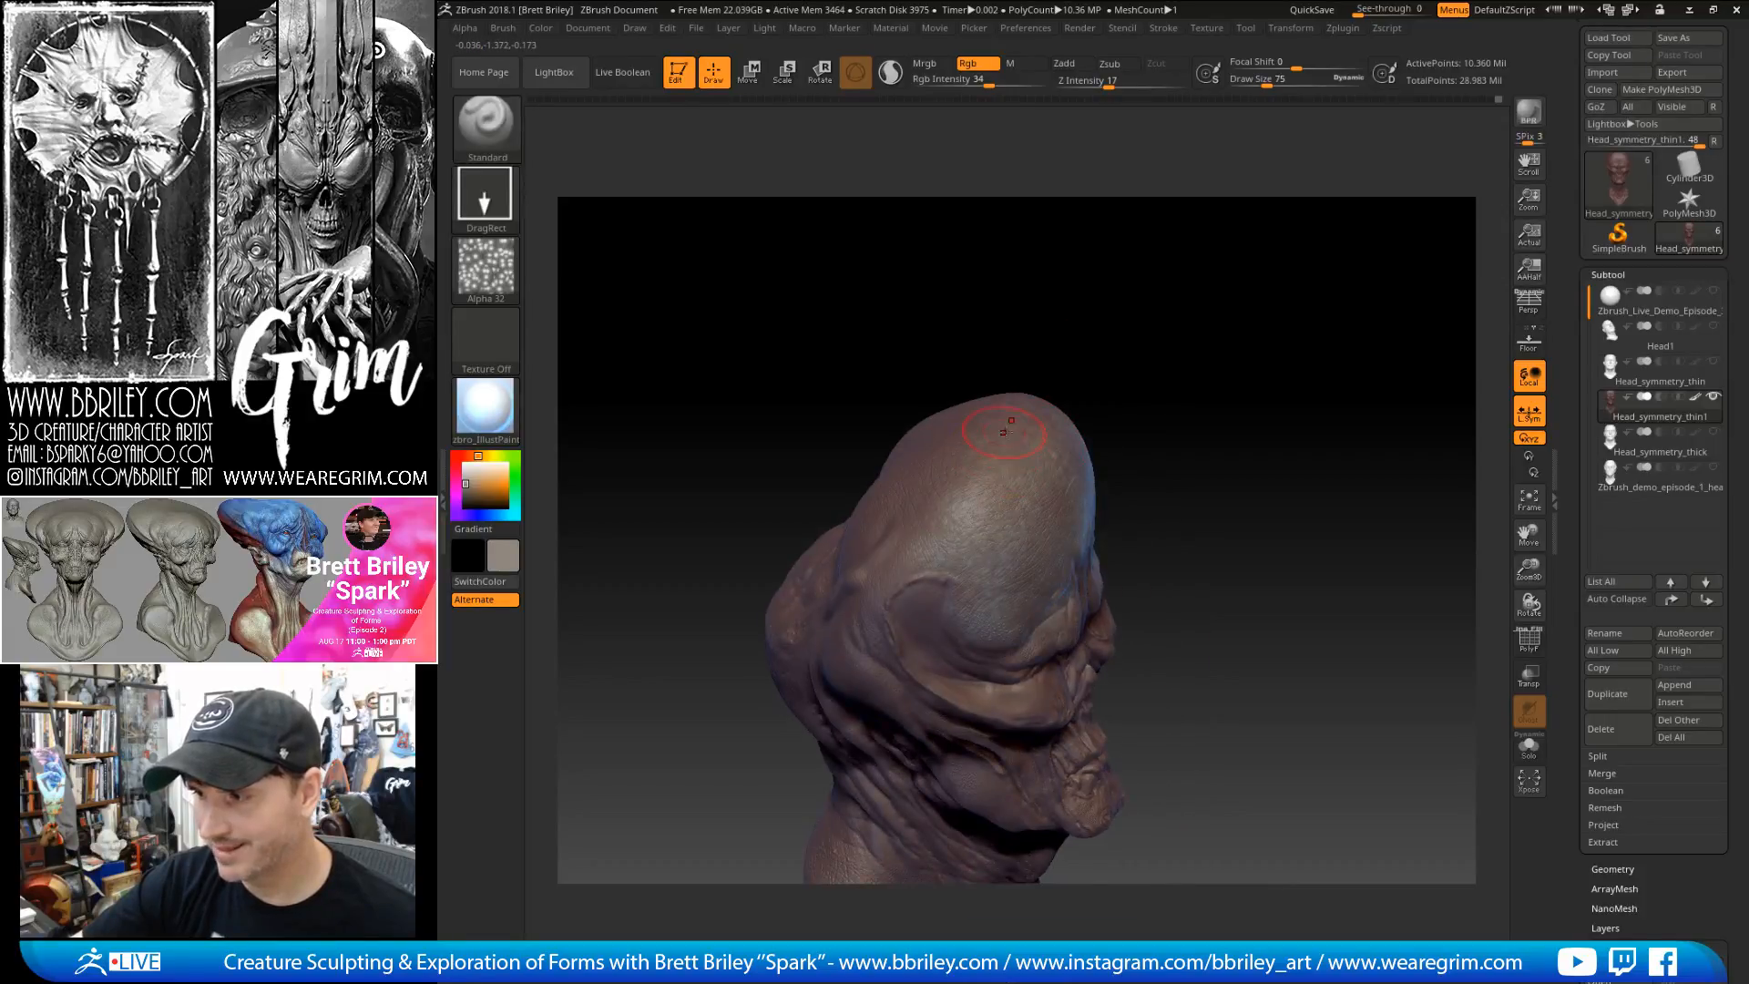
right_click_drag(948, 484, 922, 511)
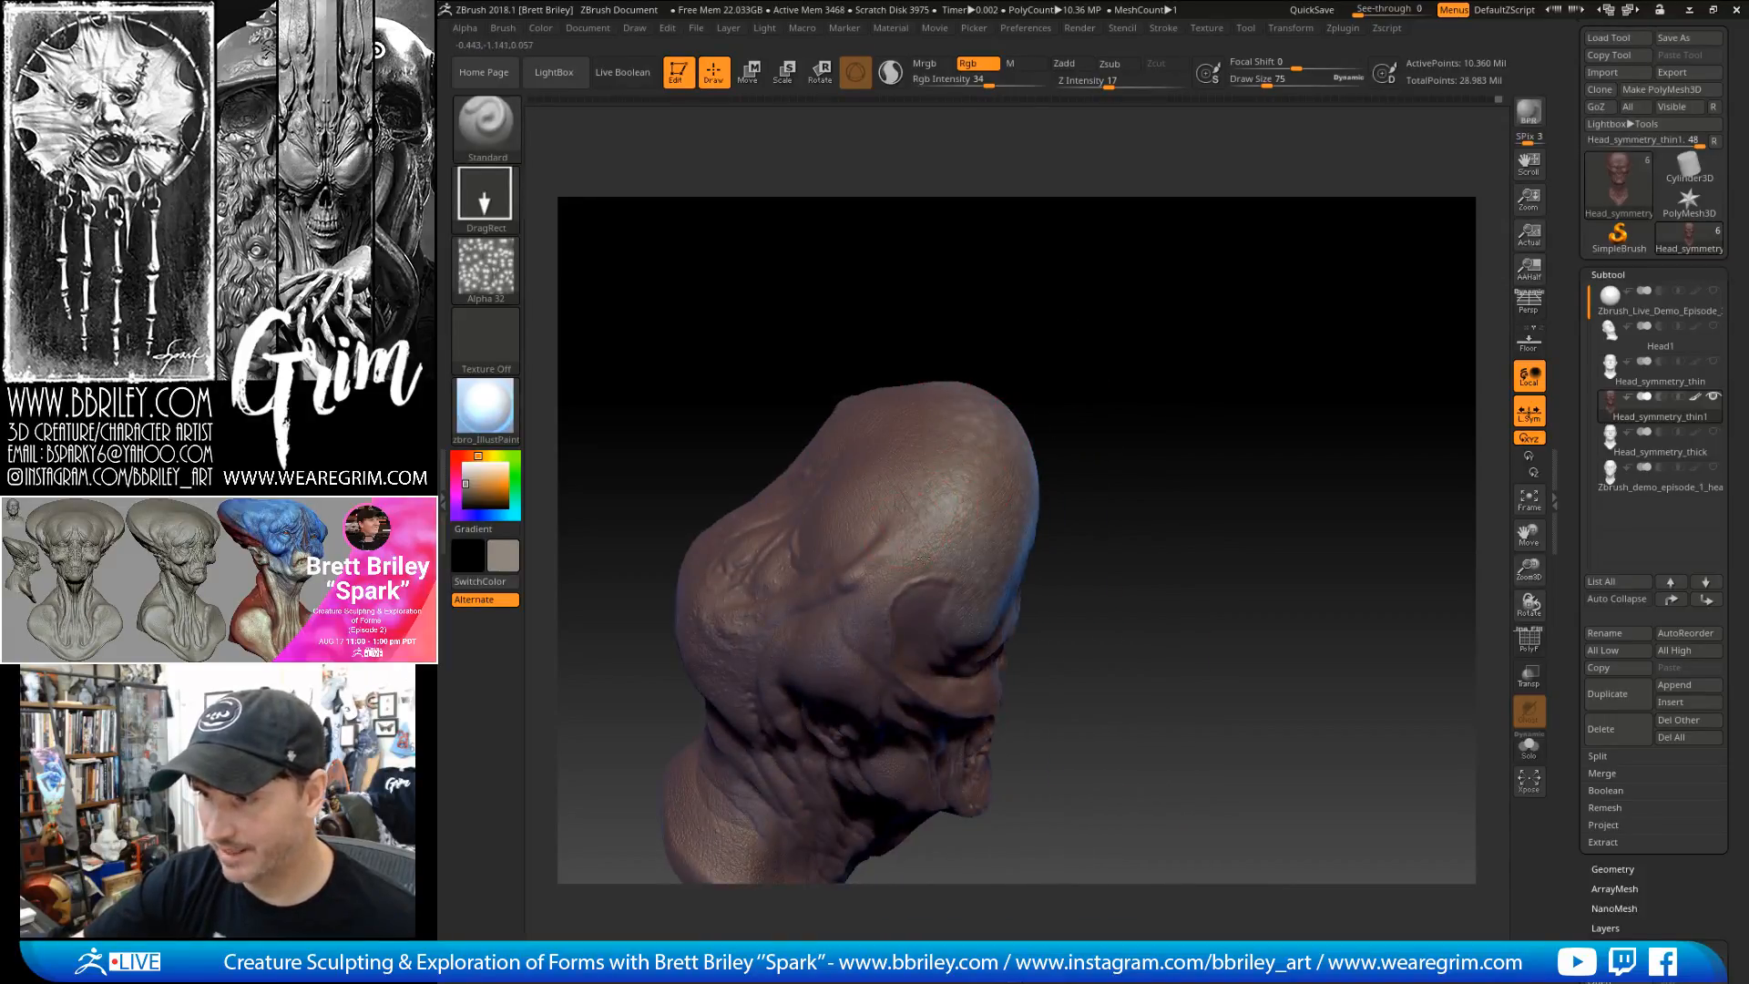
mouse_move(914, 428)
right_mouse_down()
mouse_move(1008, 383)
mouse_move(1051, 336)
mouse_move(1139, 346)
mouse_move(1082, 477)
right_mouse_up()
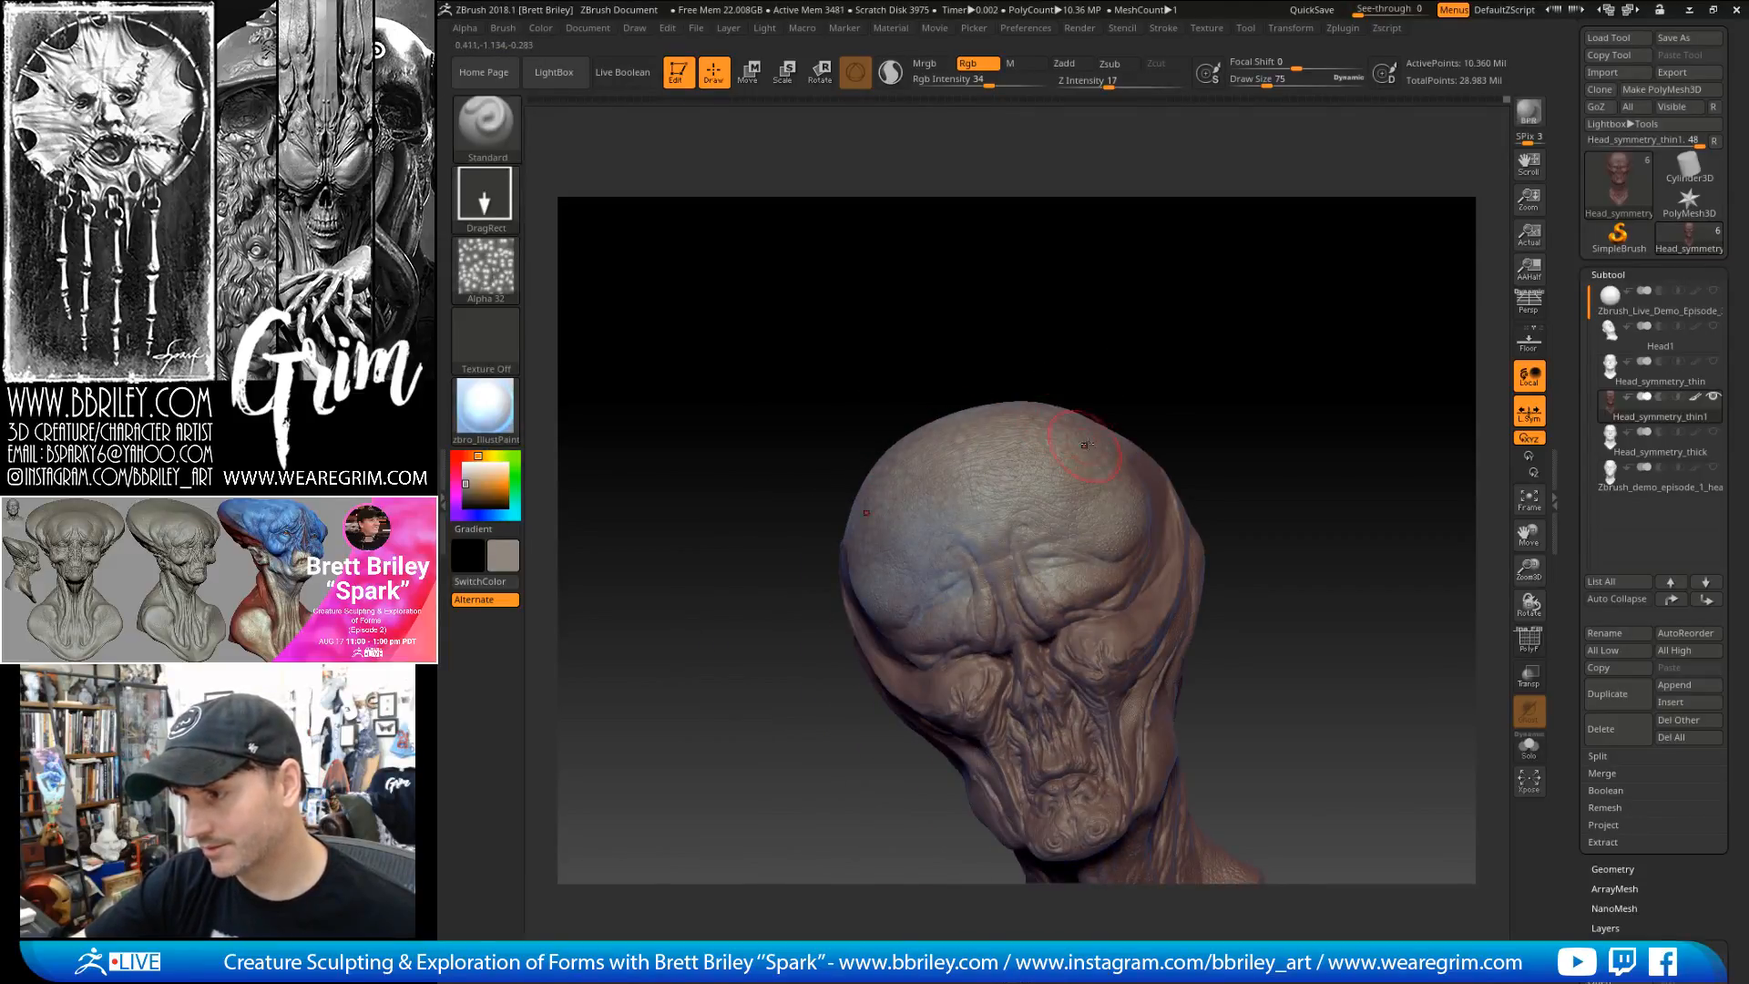
mouse_move(1260, 352)
left_mouse_down()
mouse_move(1210, 328)
mouse_move(1219, 374)
mouse_move(1143, 376)
left_mouse_up()
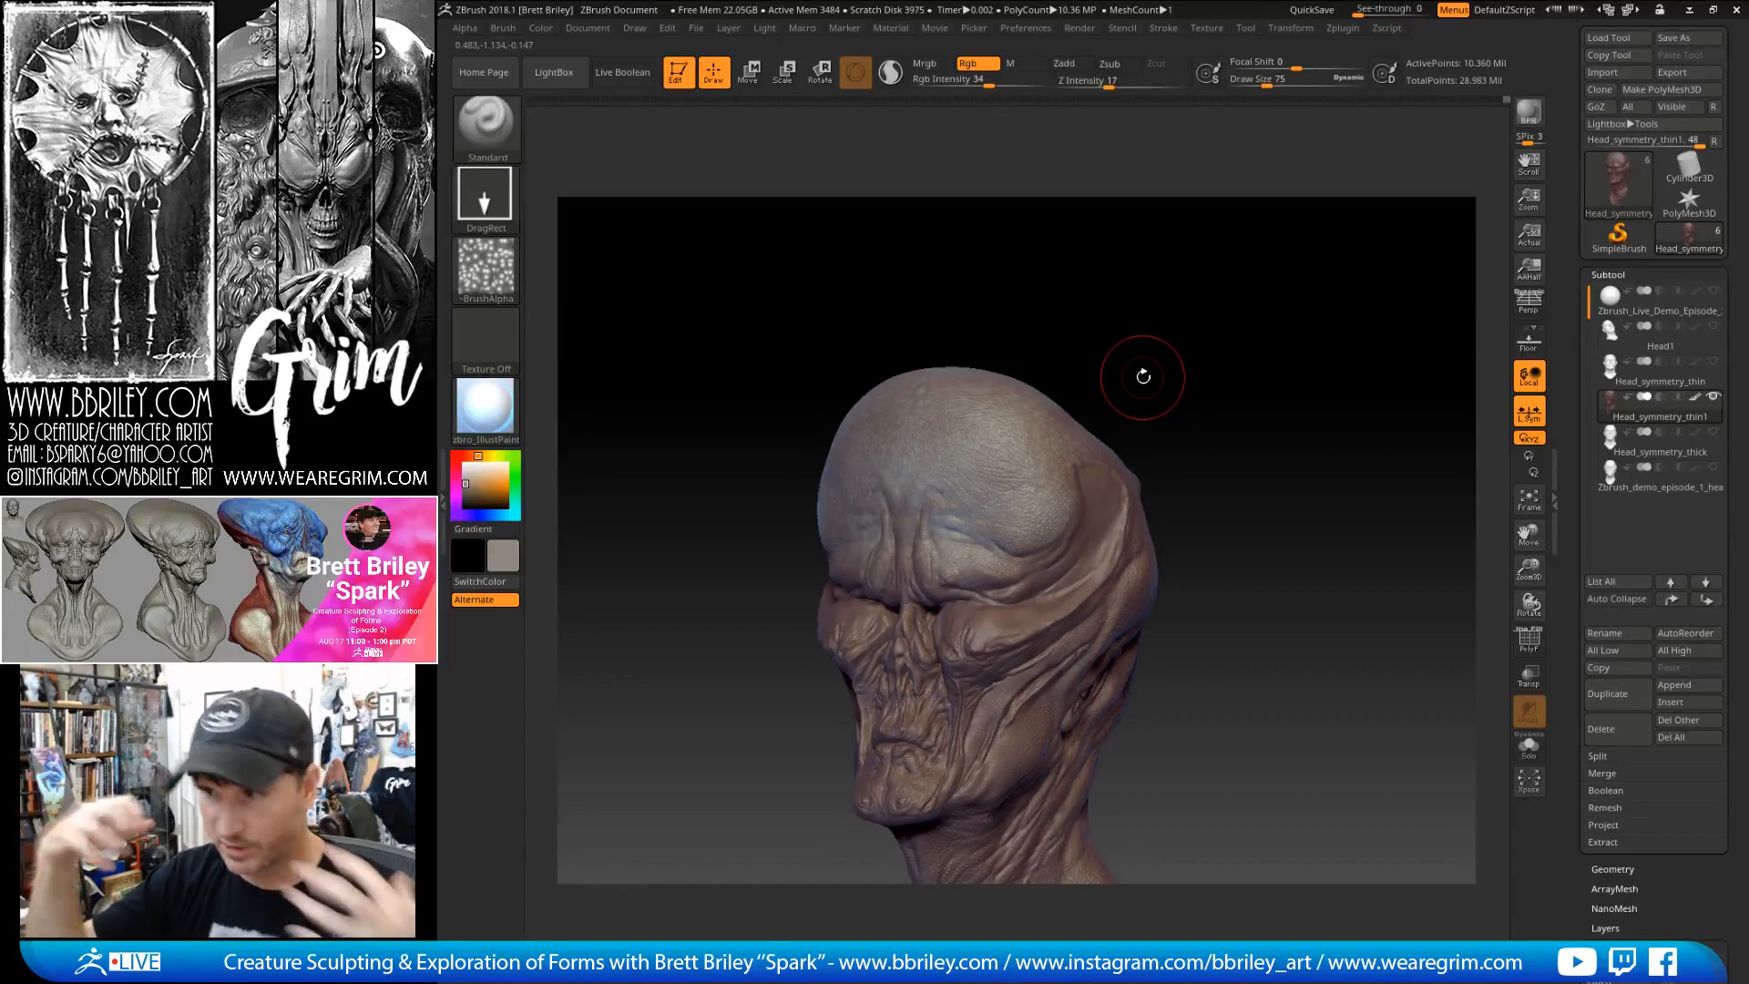
left_click_drag(1144, 376, 945, 412, "shift")
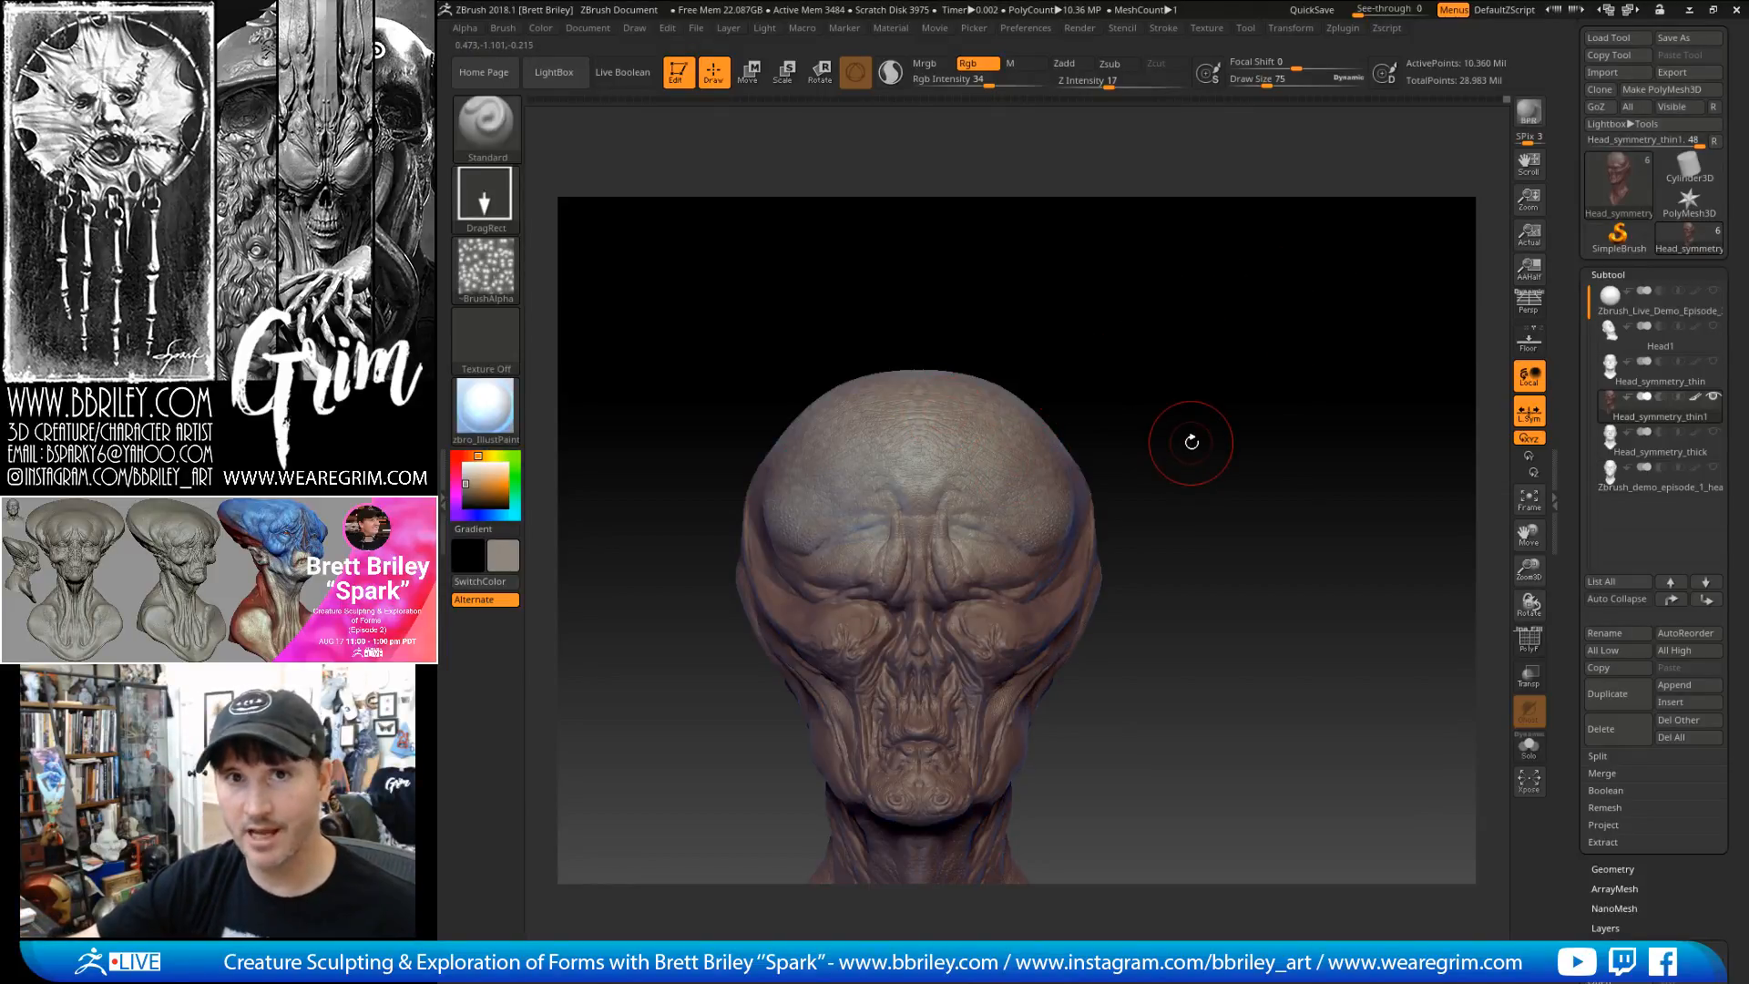
- Reduce the Draw Size to 34 and paint warm grey over the wrinkles between the brows down to the nose bridge
left_click_drag(1201, 408, 1185, 350, "alt")
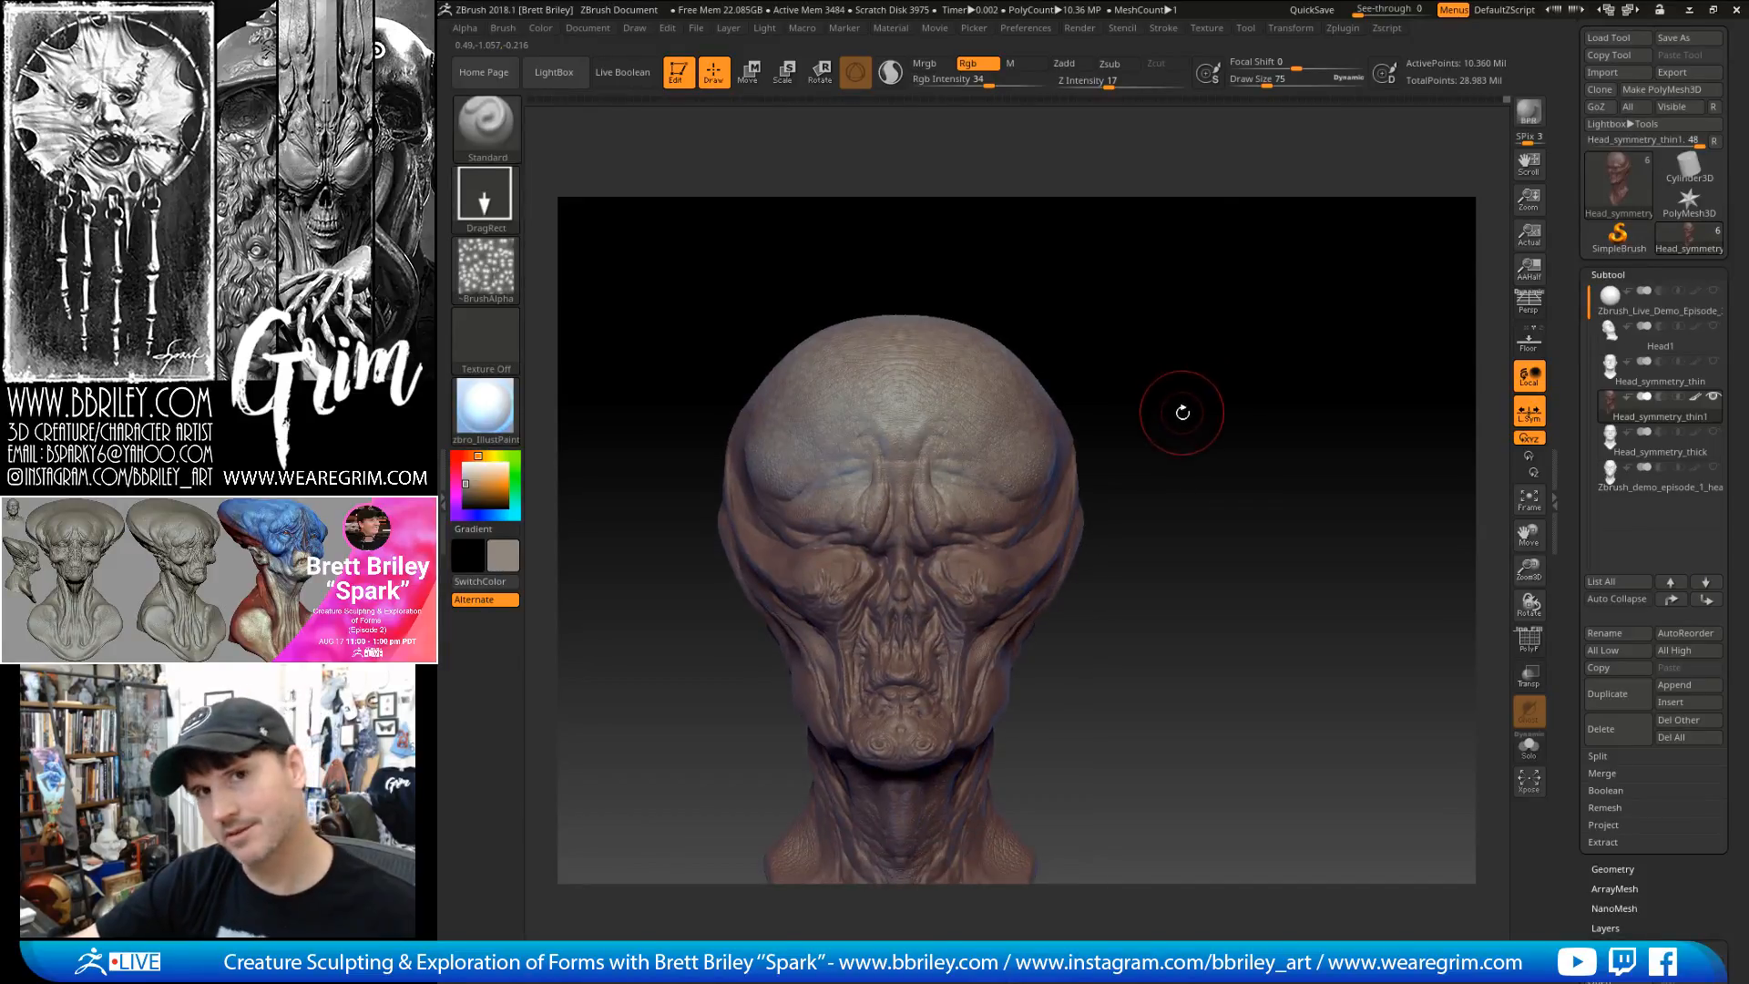
left_click_drag(1238, 394, 1190, 402)
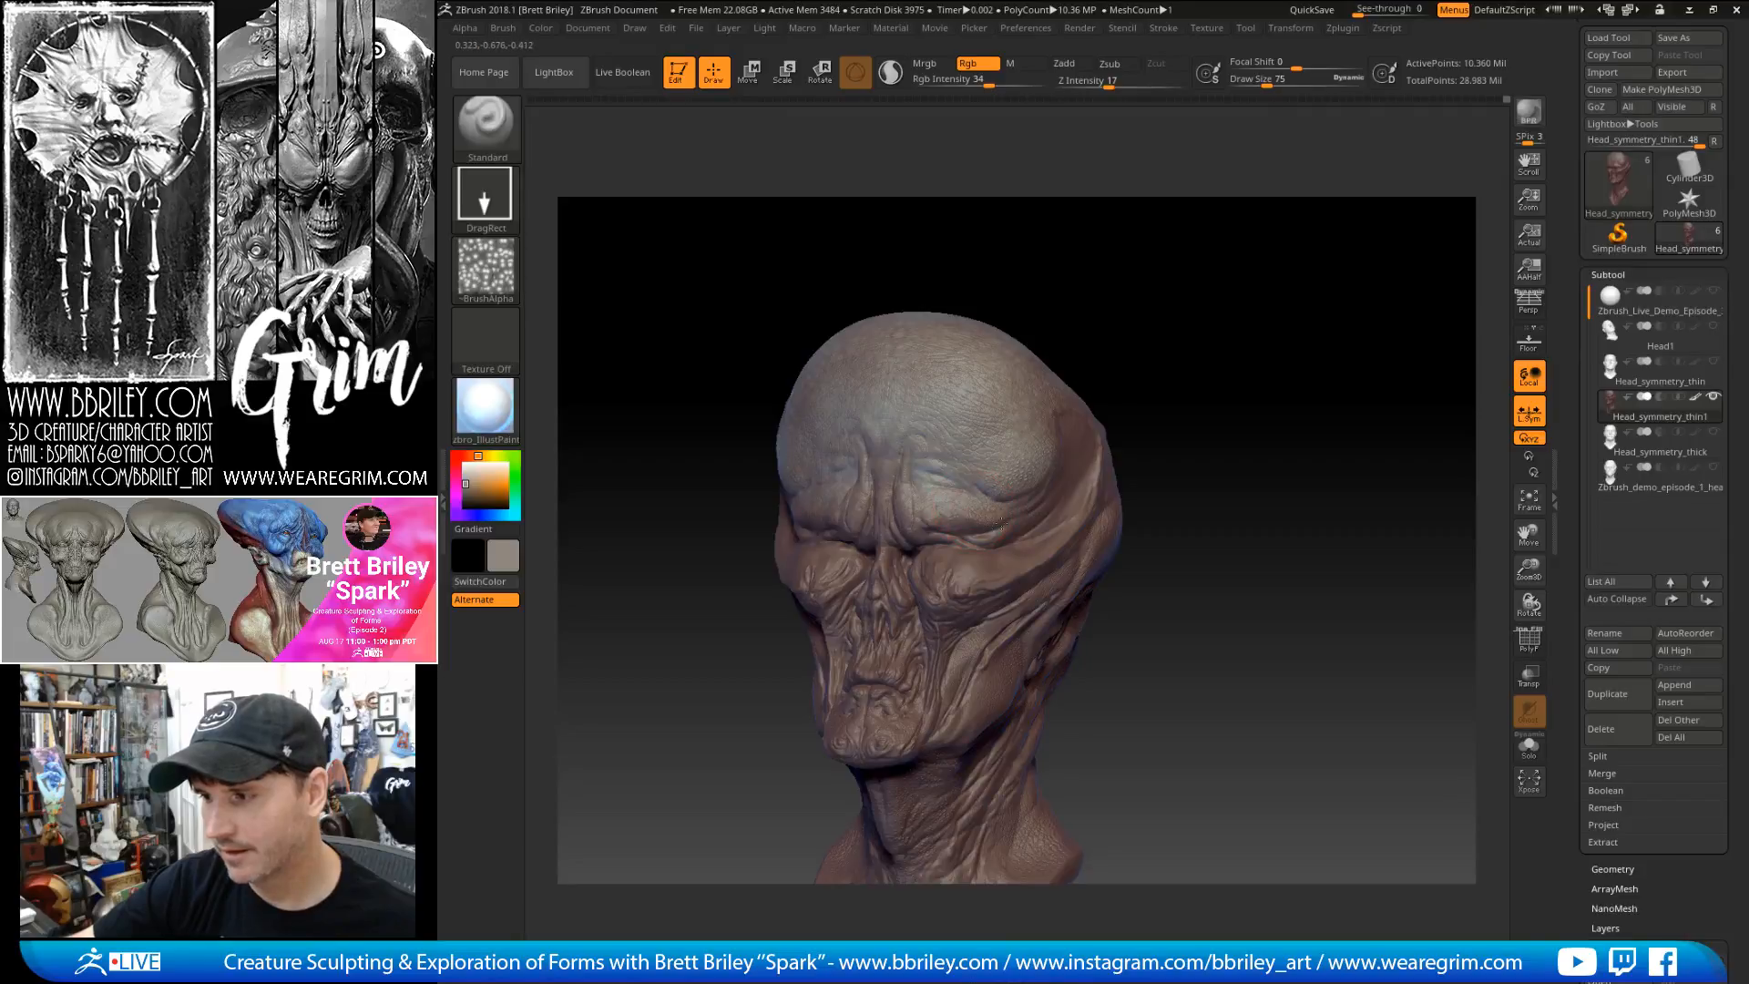
mouse_move(1242, 394)
left_mouse_down()
mouse_move(1279, 396)
mouse_move(1266, 492)
left_mouse_up()
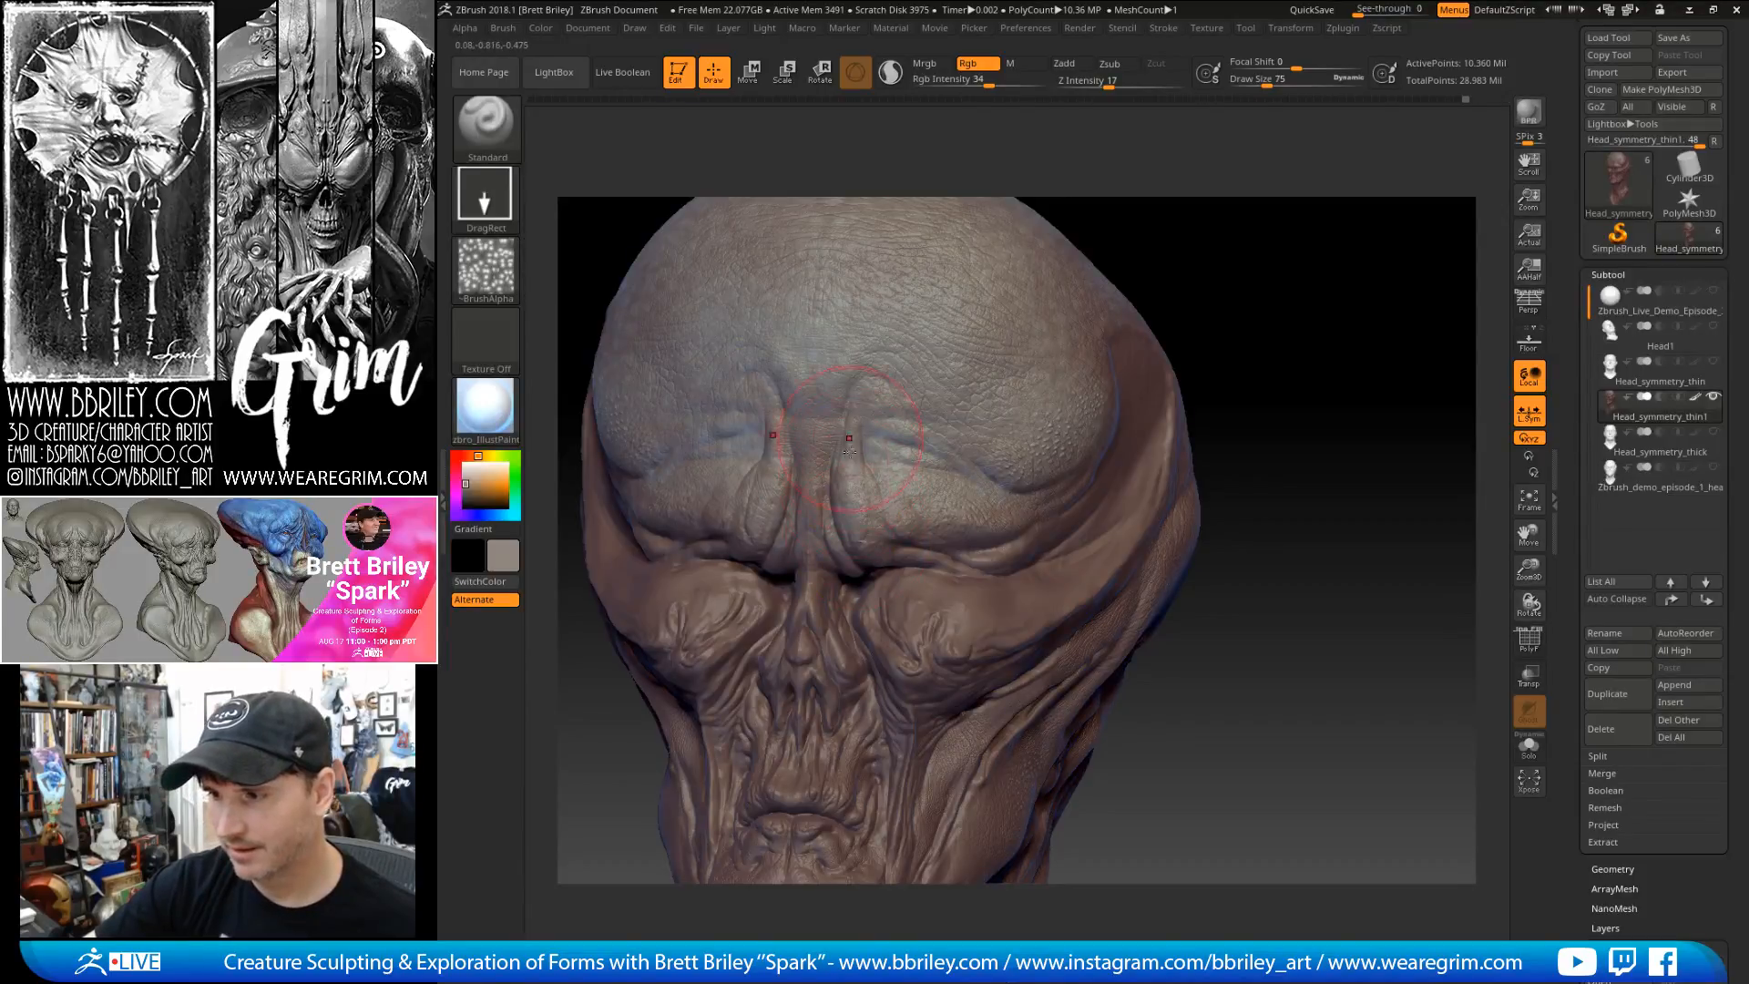
left_click_drag(1225, 276, 1230, 233)
mouse_move(1167, 297)
left_mouse_down()
mouse_move(1218, 274)
mouse_move(1218, 351)
left_mouse_up()
key("s")
left_click(814, 549)
mouse_move(798, 541)
left_mouse_down()
mouse_move(795, 507)
mouse_move(825, 492)
left_mouse_up()
left_click_drag(798, 421, 800, 448)
left_click_drag(805, 377, 813, 407)
left_click_drag(1284, 268, 1275, 214)
left_click_drag(802, 453, 801, 466)
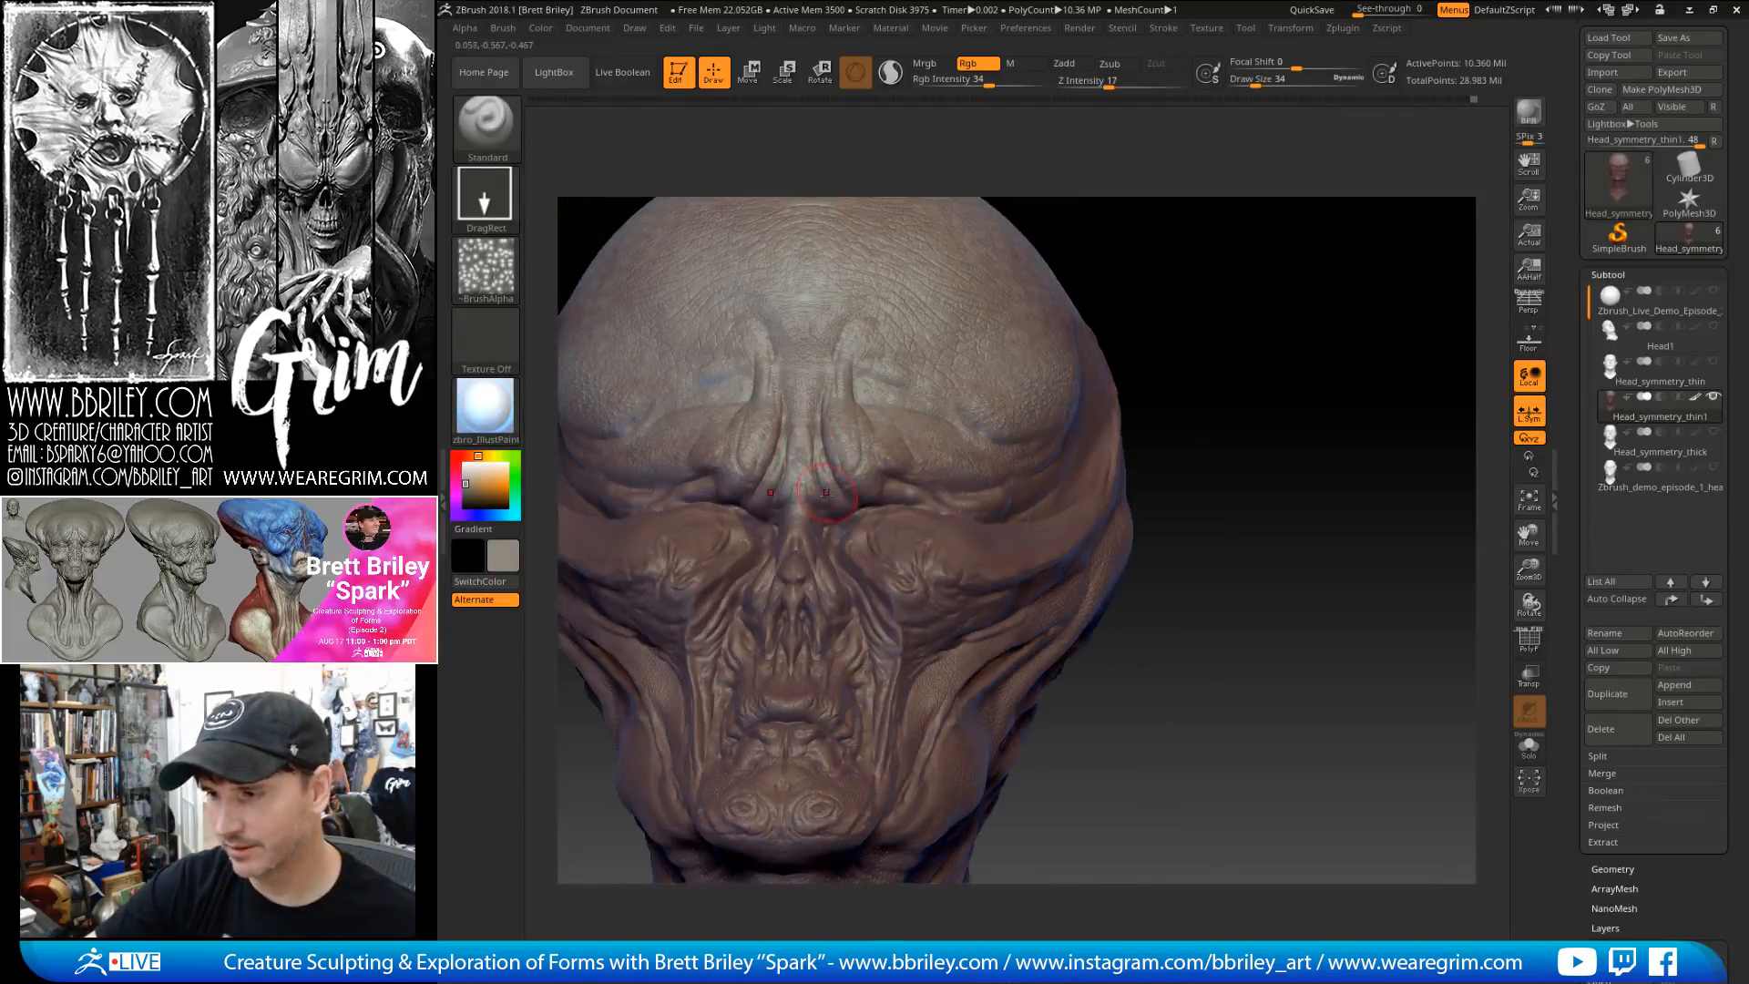
- Reduce the Draw Size to 21 and paint warm grey highlights along the nose bridge and the nose
left_click_drag(1185, 239, 1113, 248)
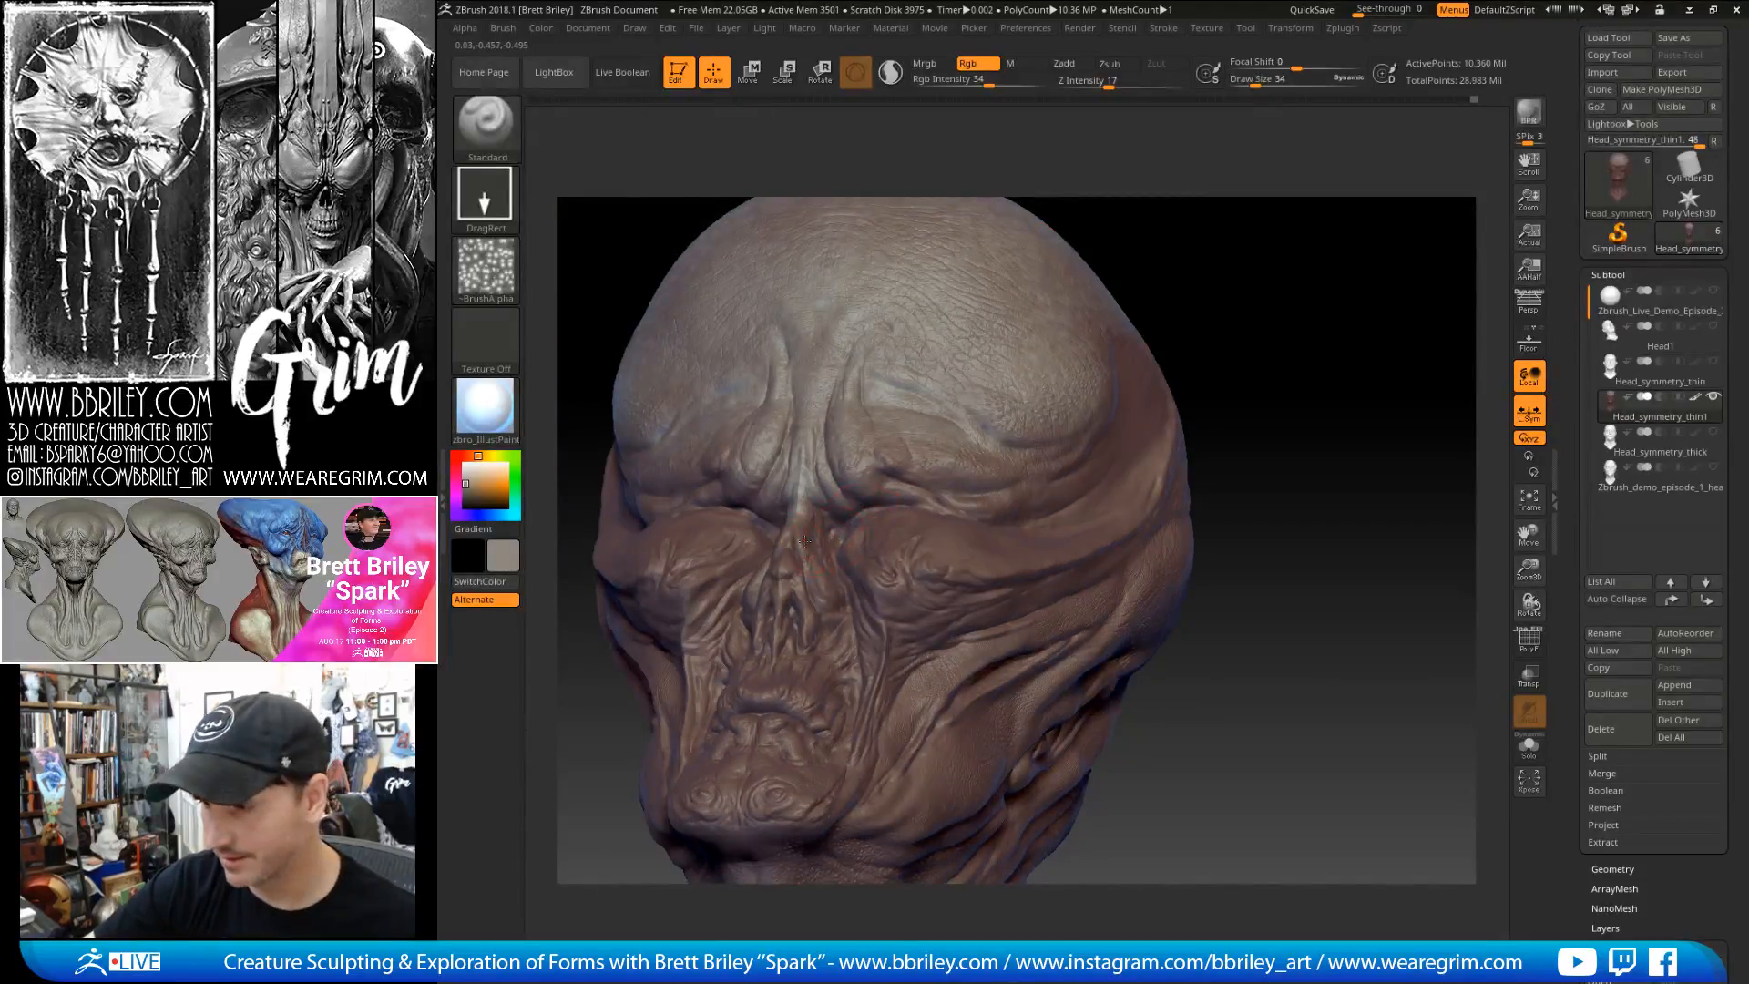
left_click_drag(1264, 205, 1175, 214)
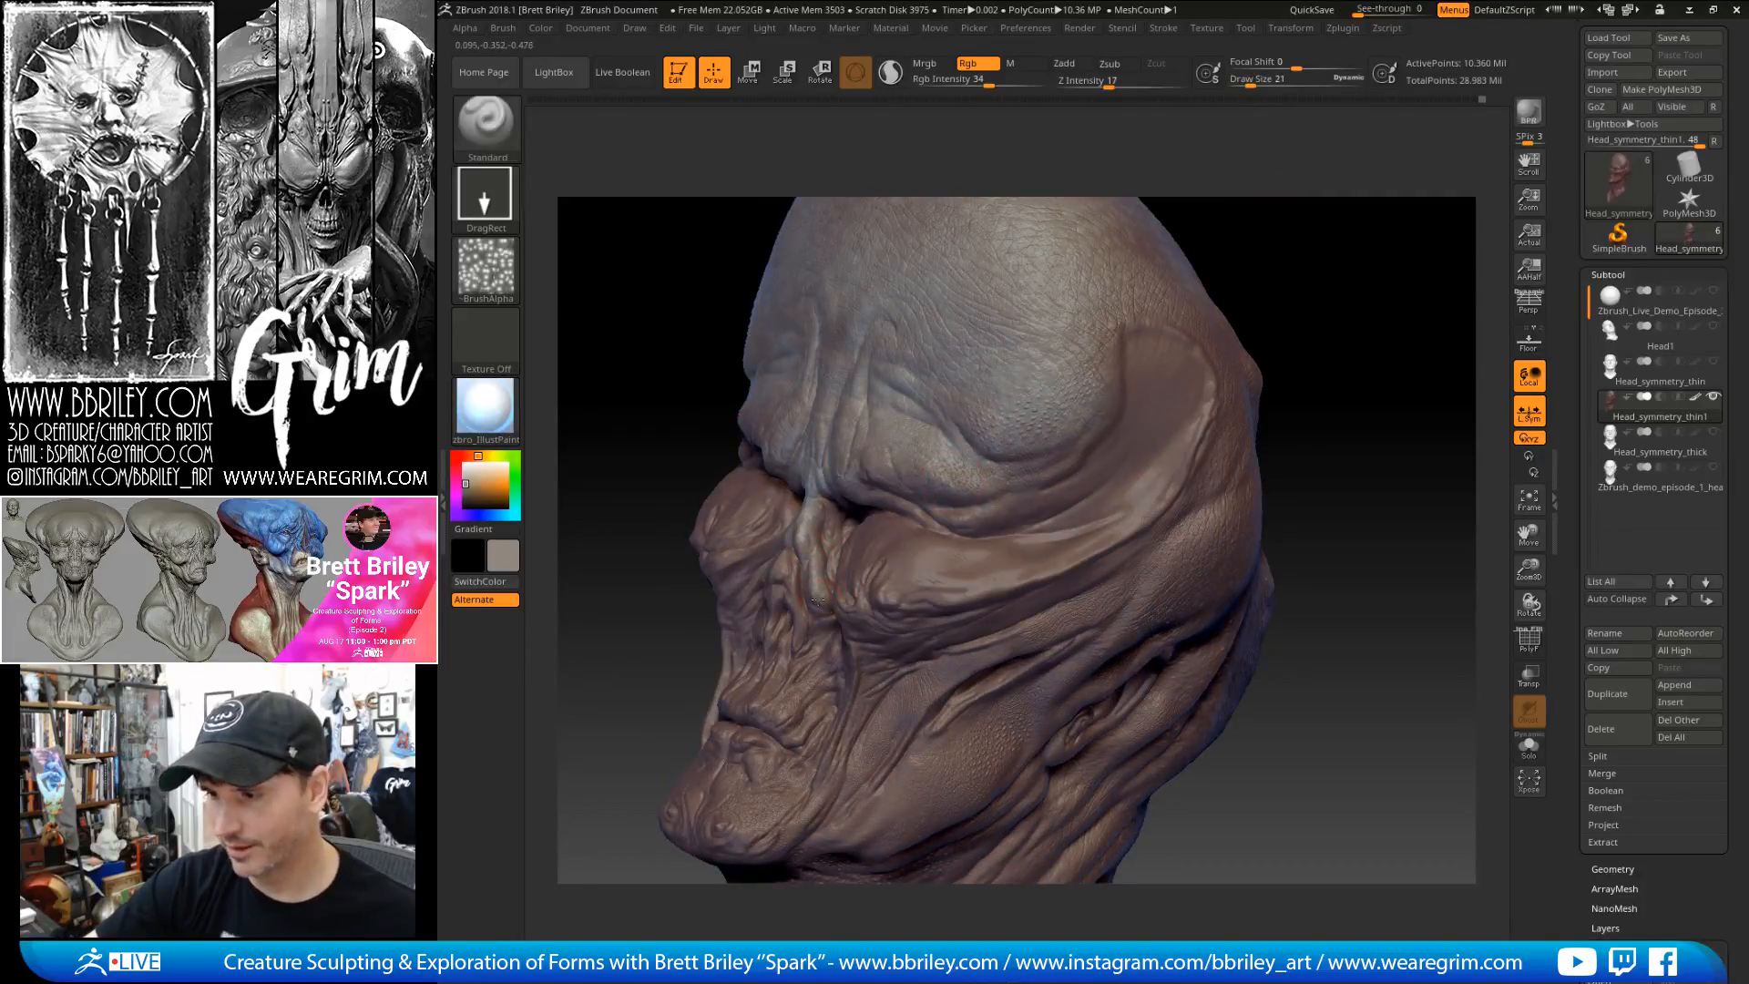
mouse_move(1367, 243)
left_mouse_down()
mouse_move(1422, 246)
mouse_move(1376, 244)
mouse_move(1412, 246)
mouse_move(1339, 269)
mouse_move(1362, 274)
left_mouse_up()
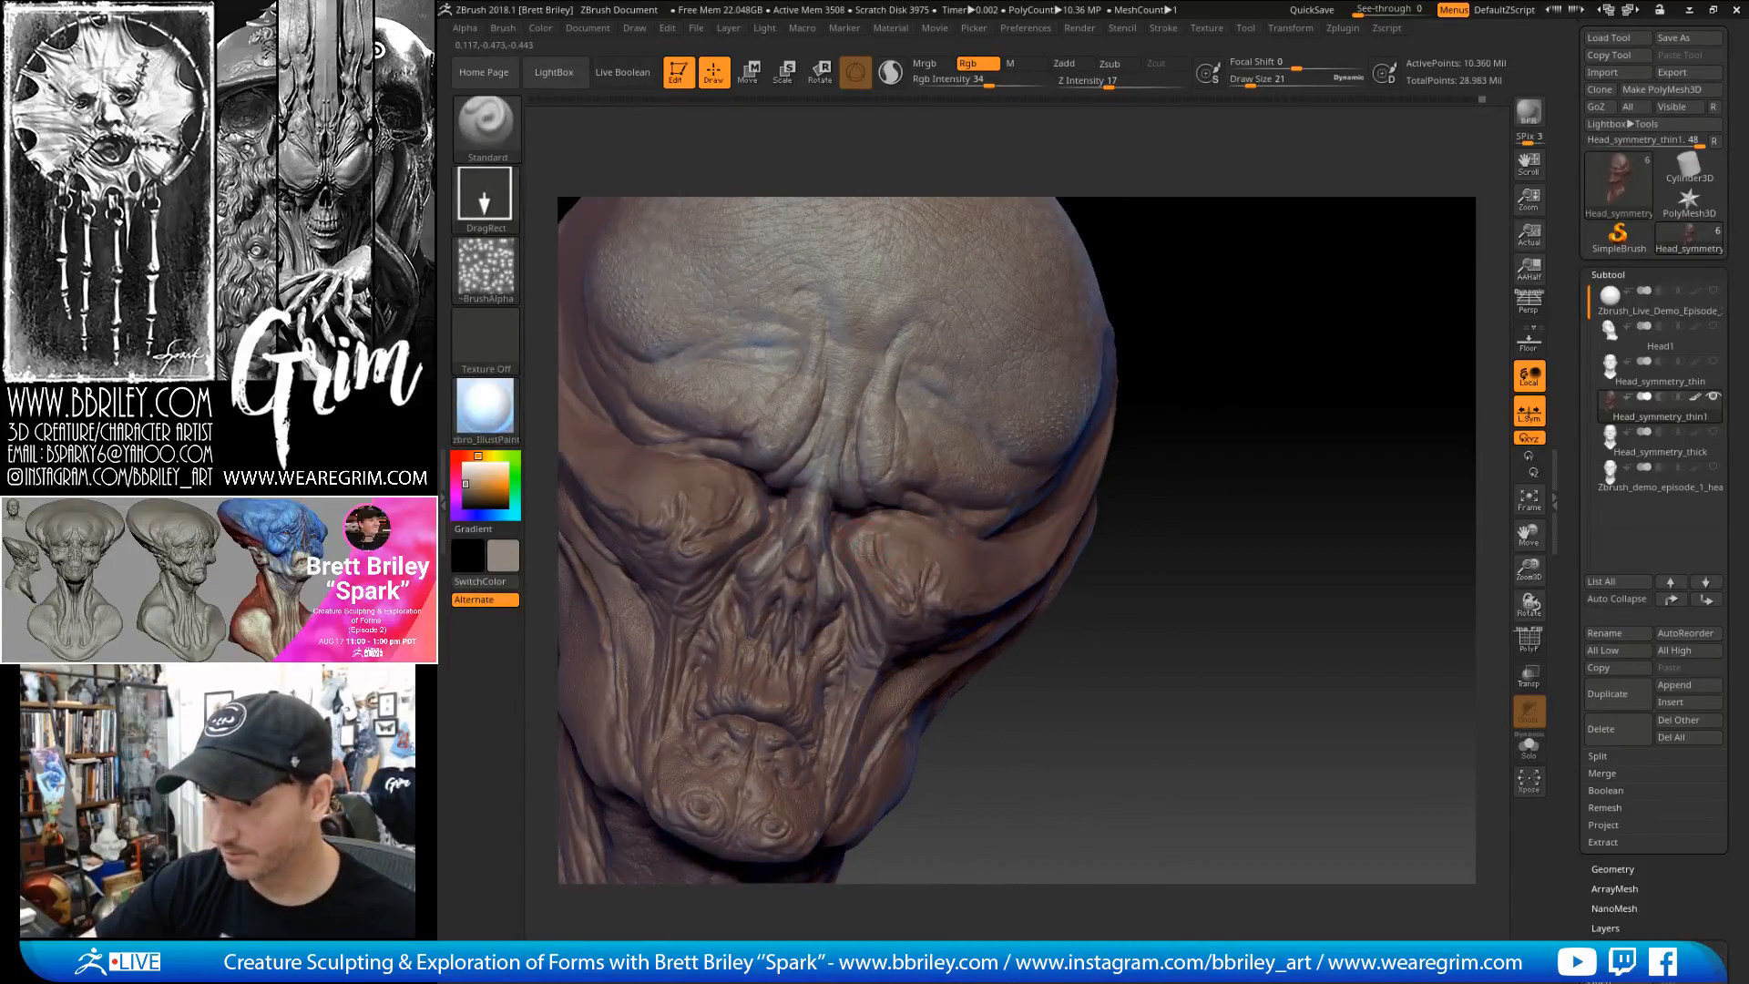
left_click_drag(1155, 568, 1203, 483)
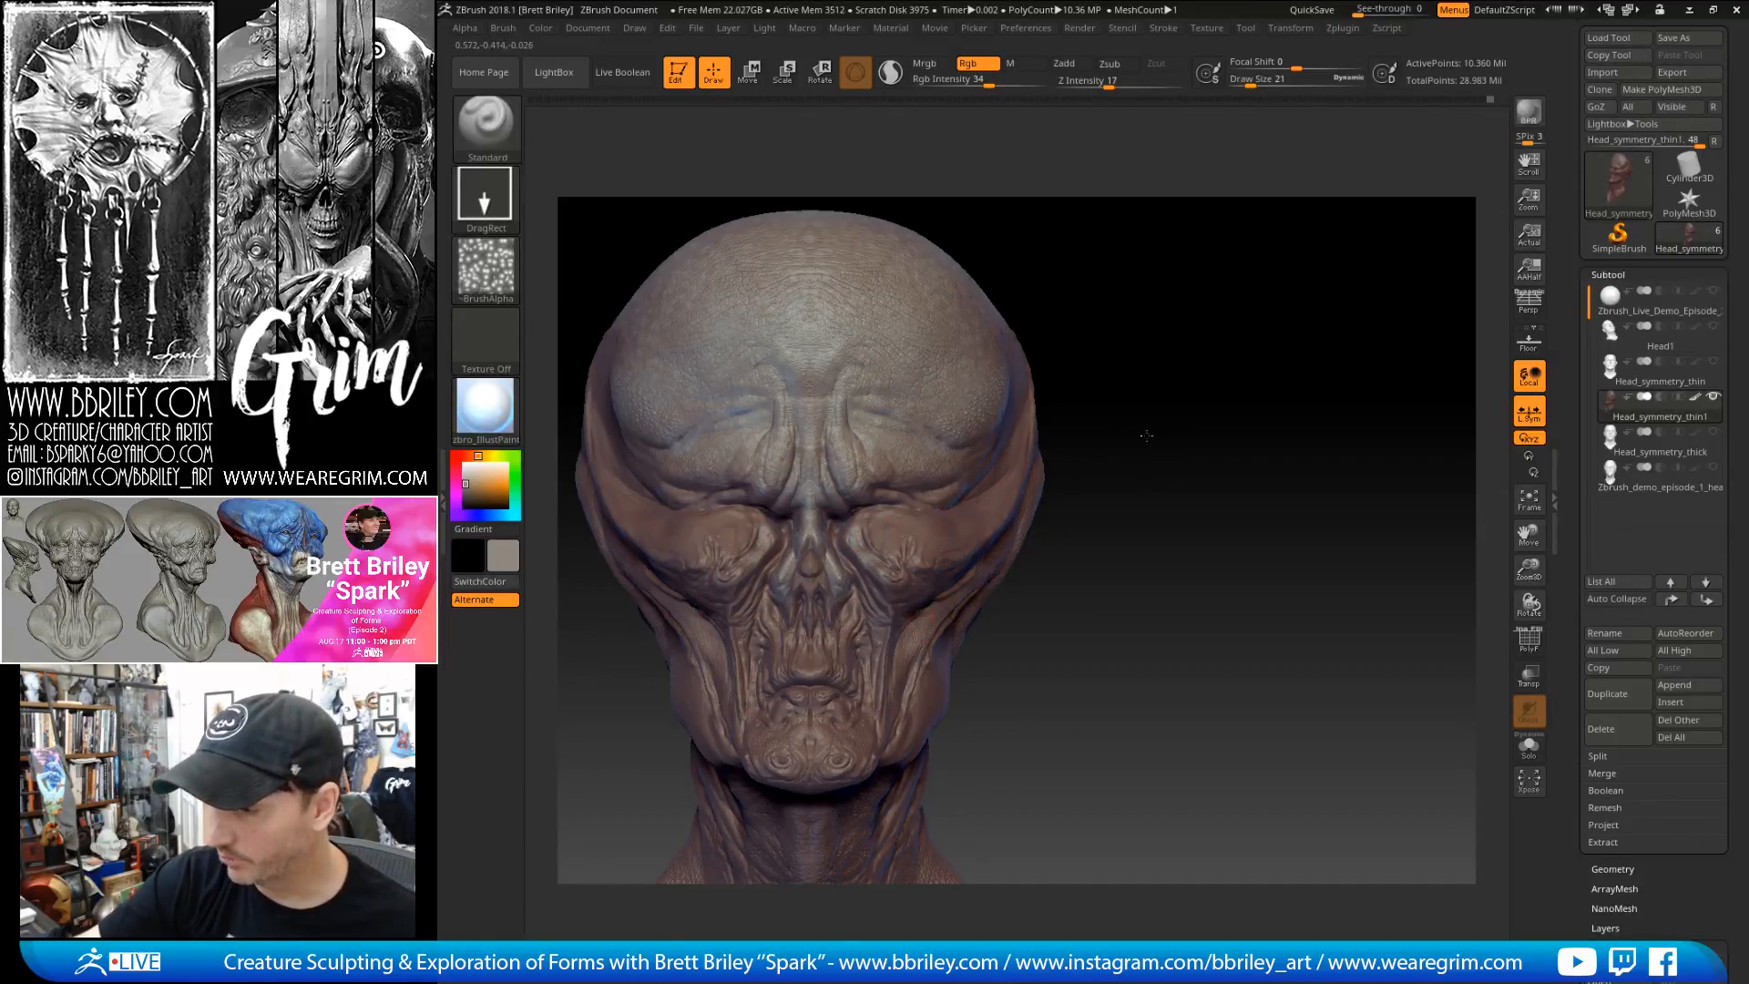
left_click_drag(1169, 436, 922, 629)
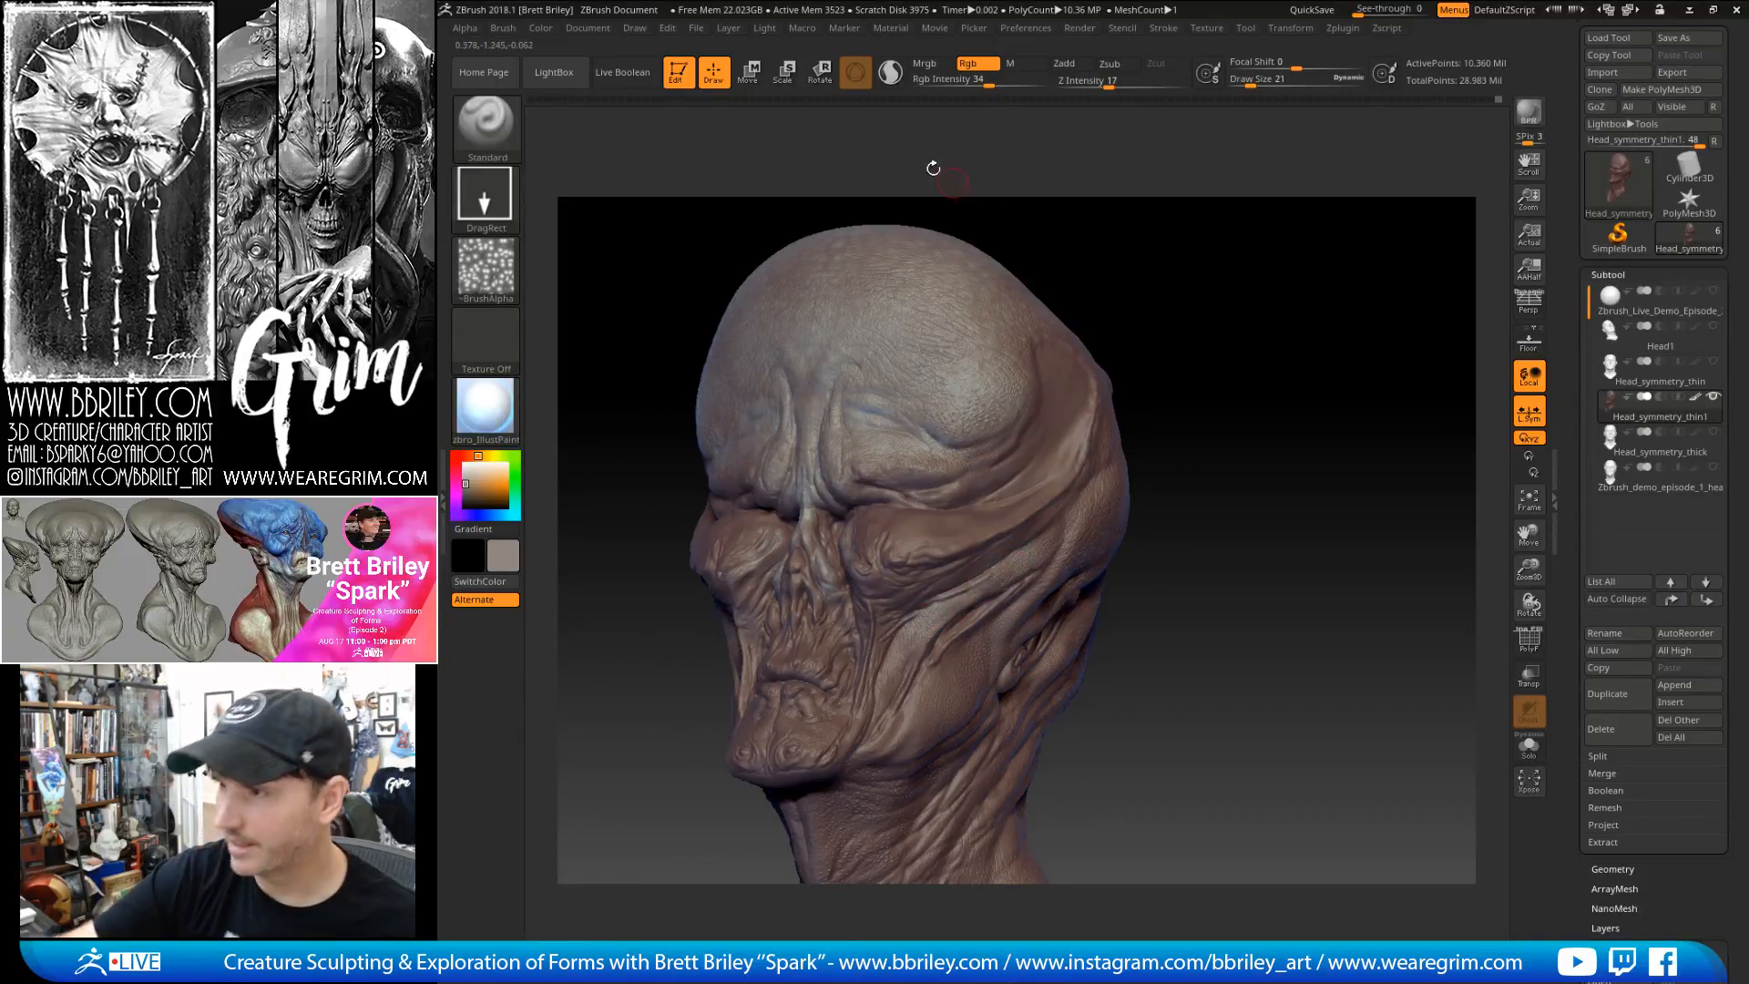
- Raise the Rgb Intensity to 43 and paint warm grey highlights on the cheekbone and cheek tendons
left_click_drag(988, 84, 999, 84)
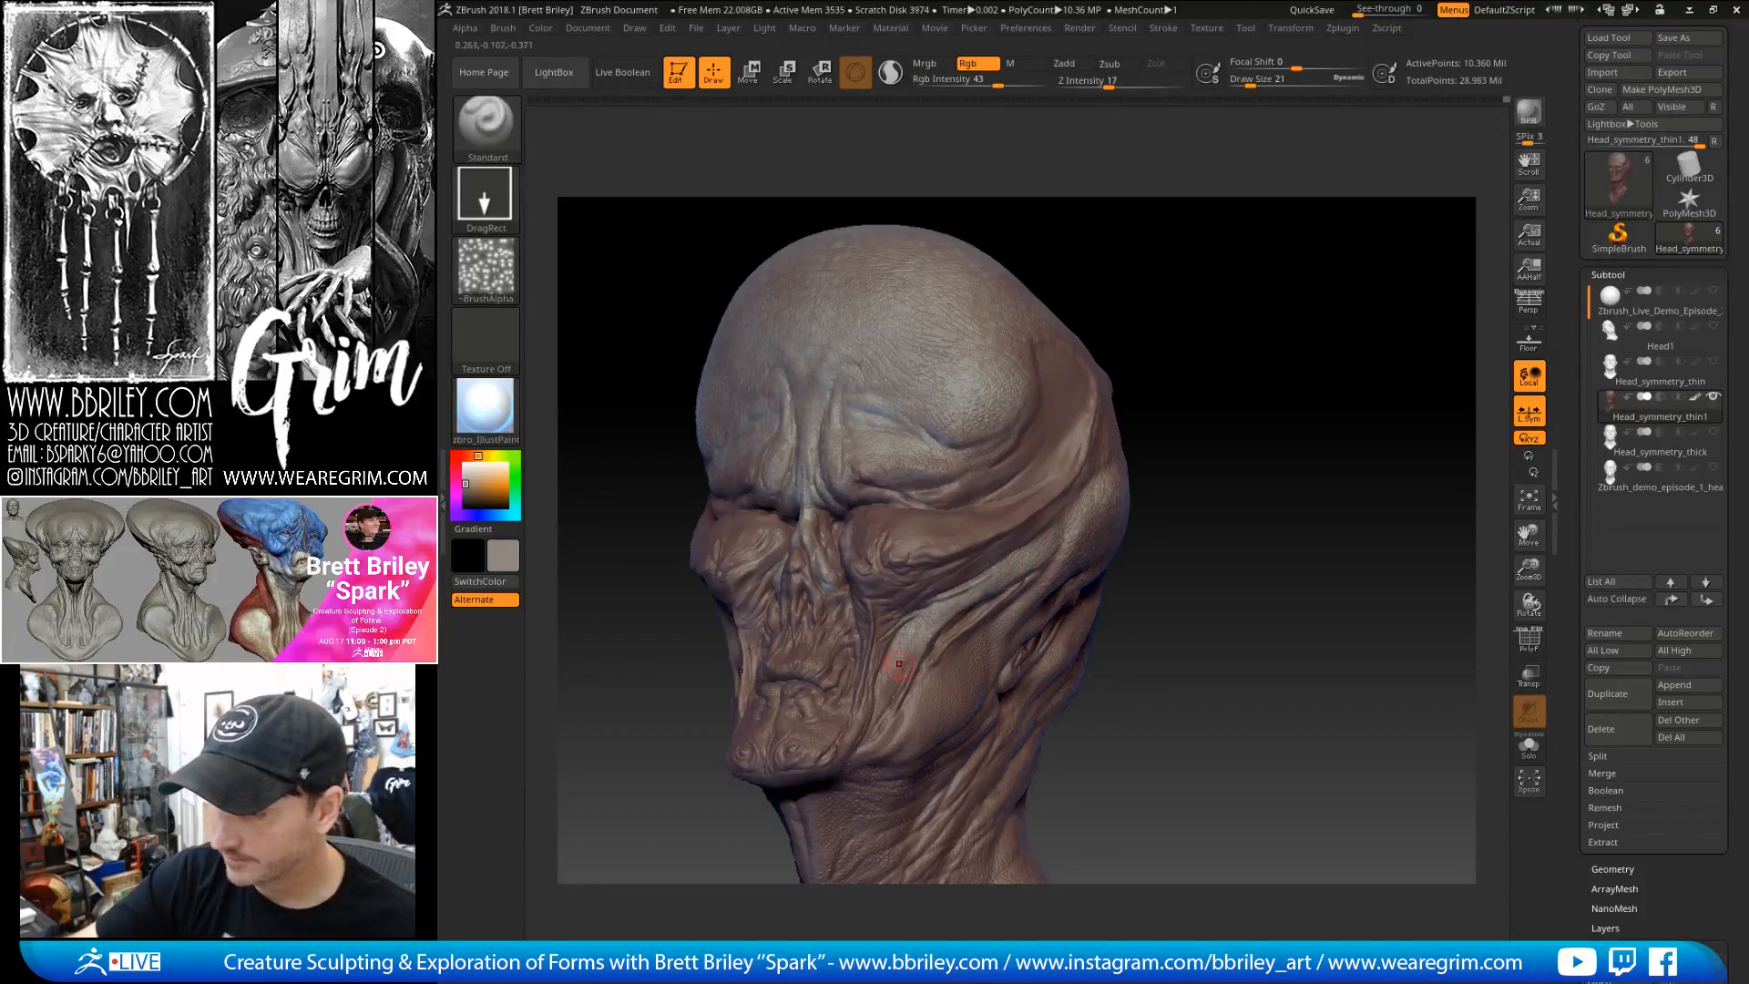
left_click_drag(1208, 666, 911, 656)
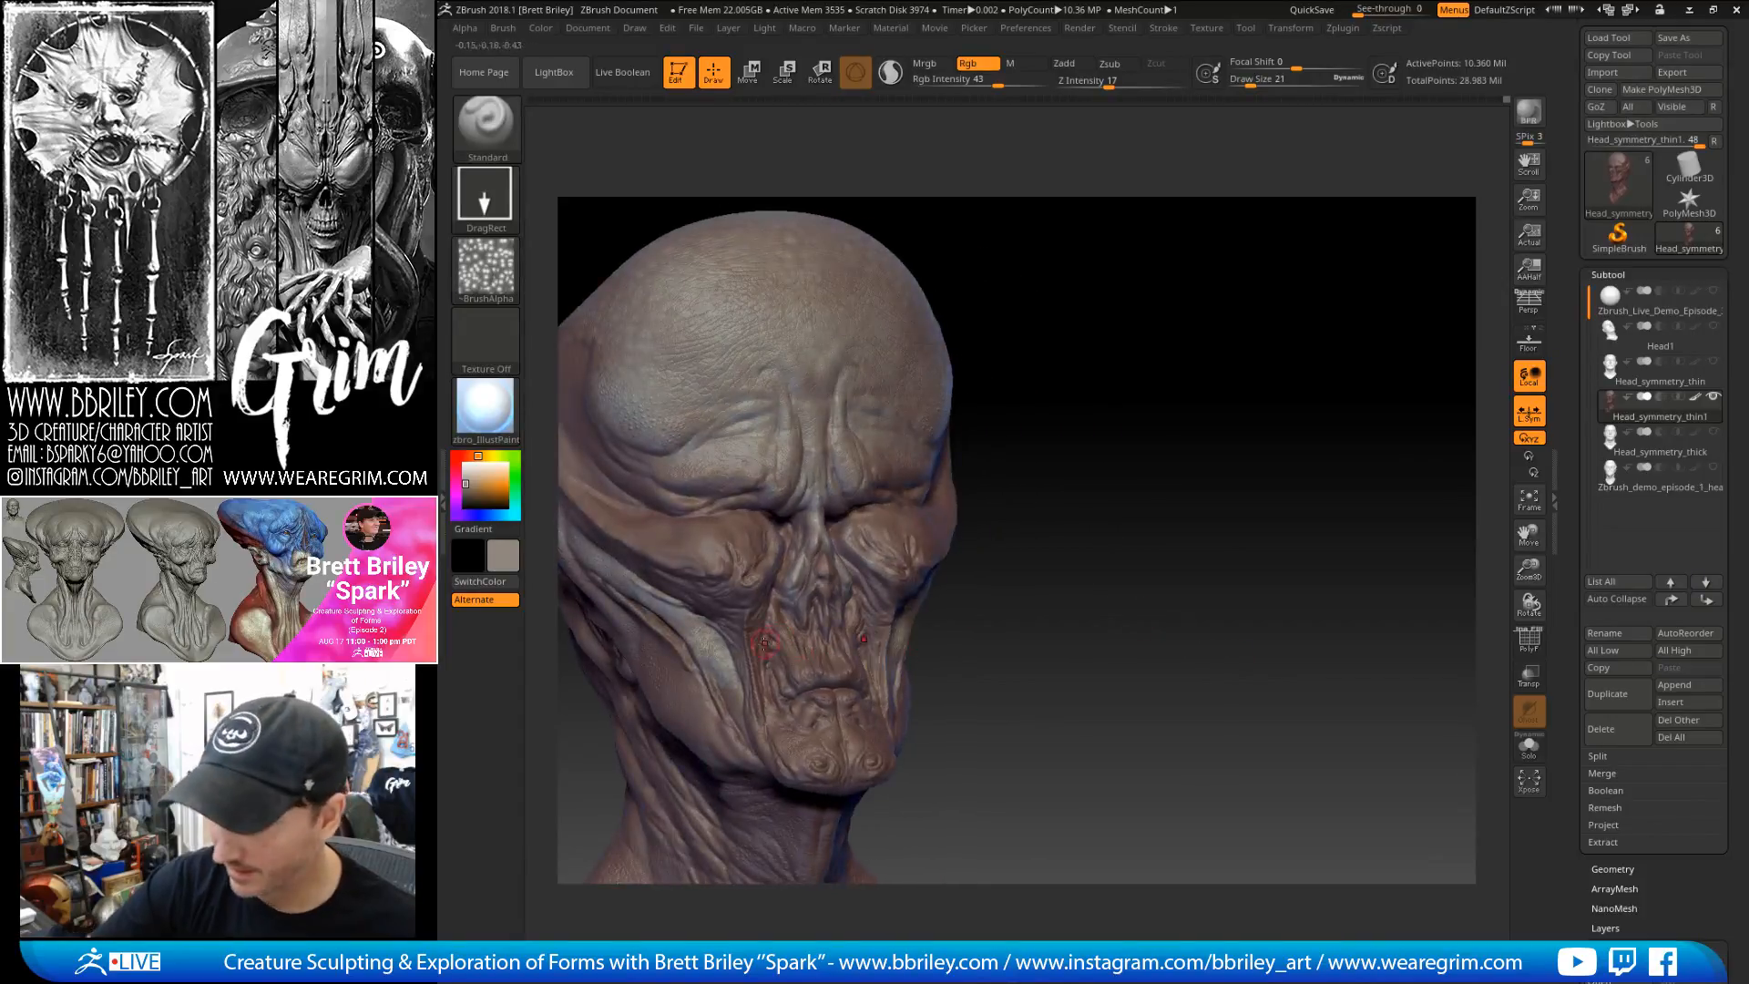
left_click_drag(846, 550, 732, 630)
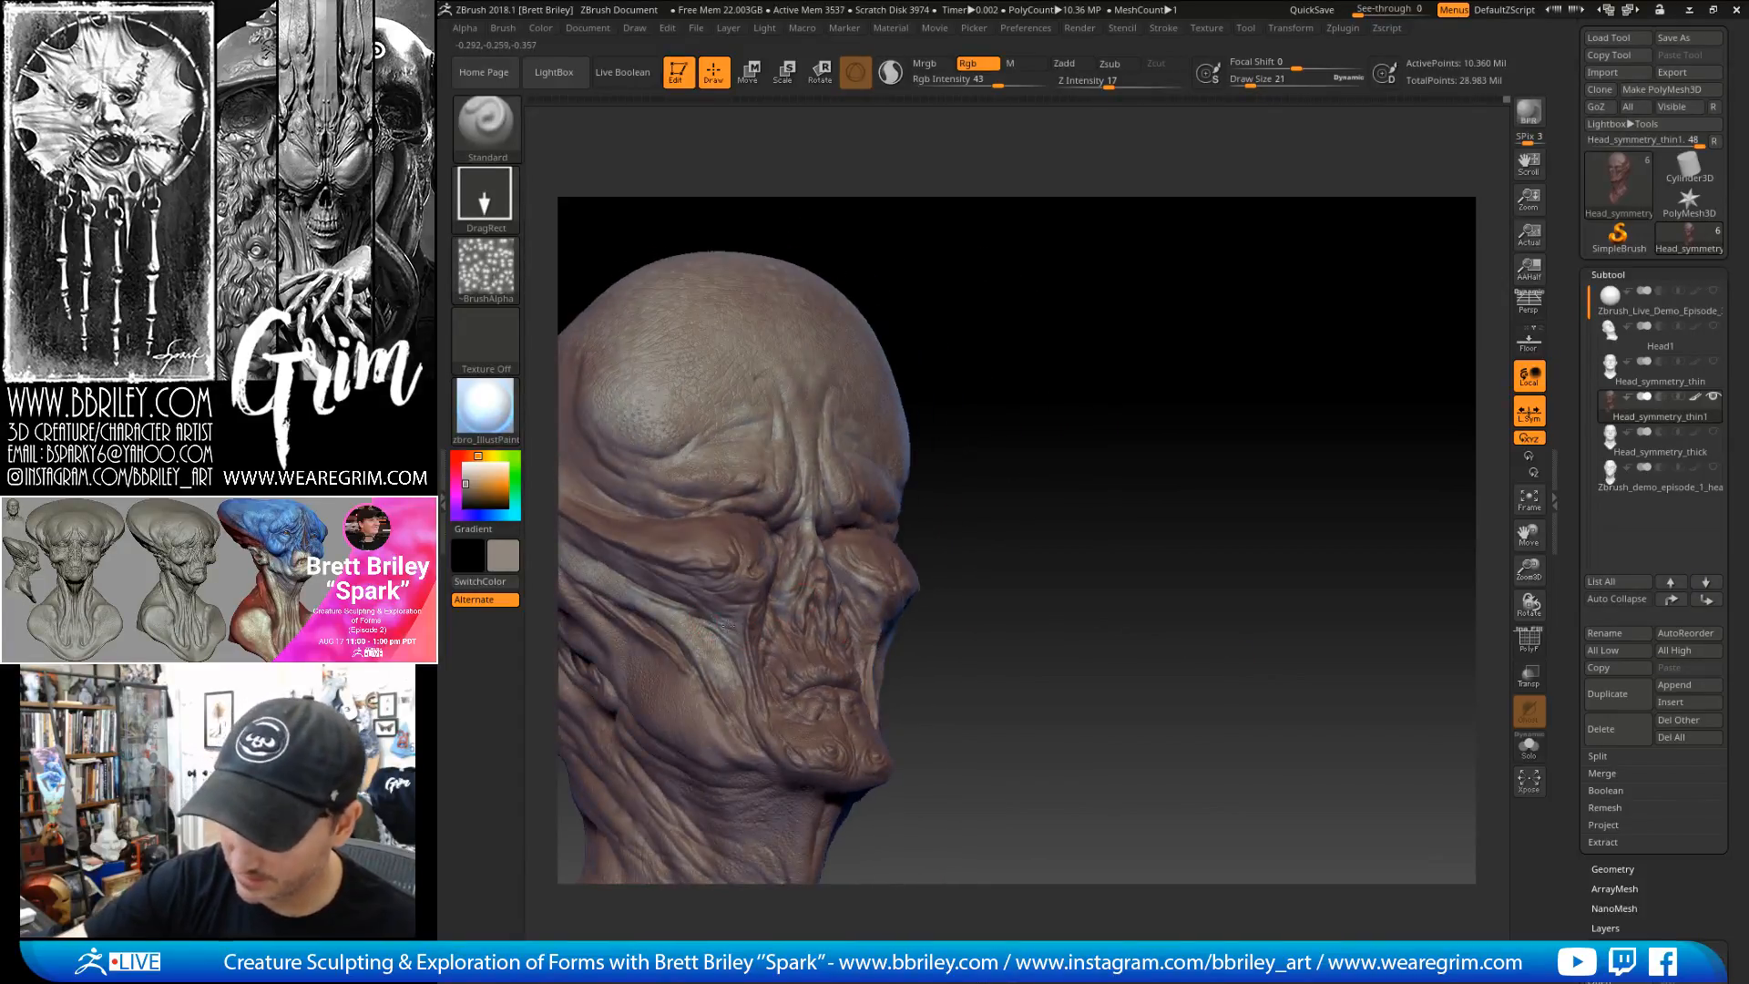
left_click_drag(1042, 461, 724, 597)
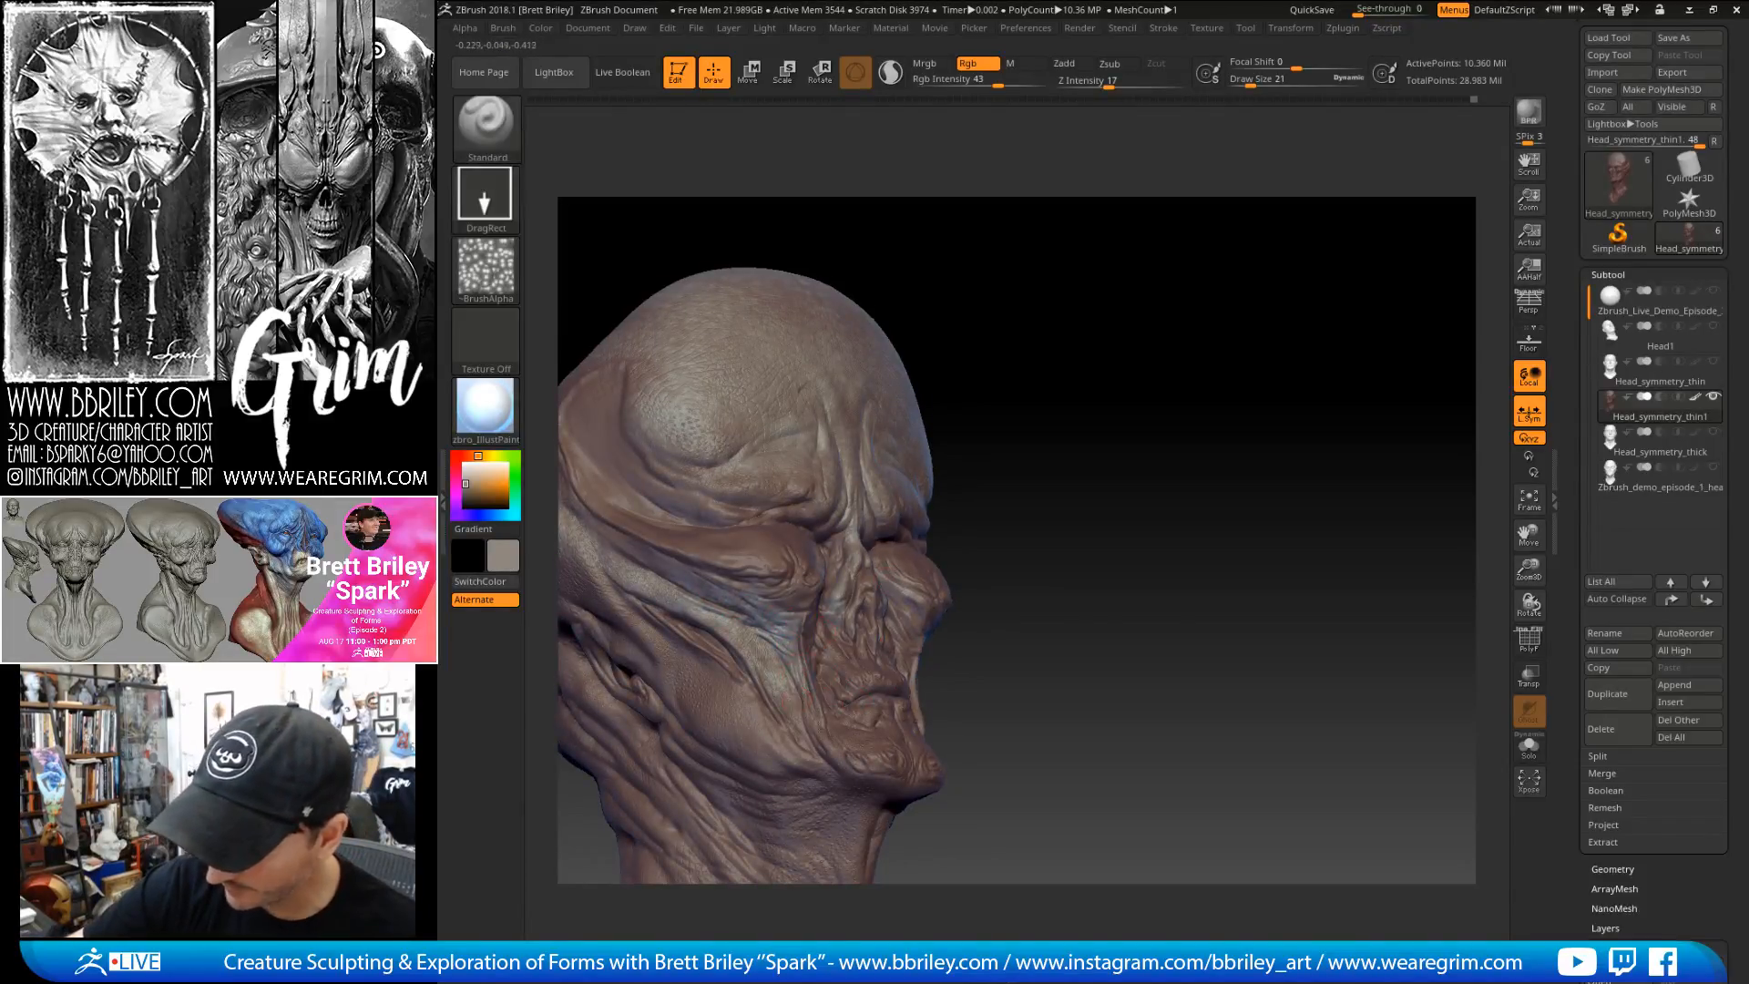
- Paint warm grey highlights on the chin, lips and mouth wrinkles, reducing the Draw Size to 15 for the finer areas
right_click_drag(831, 734, 870, 766)
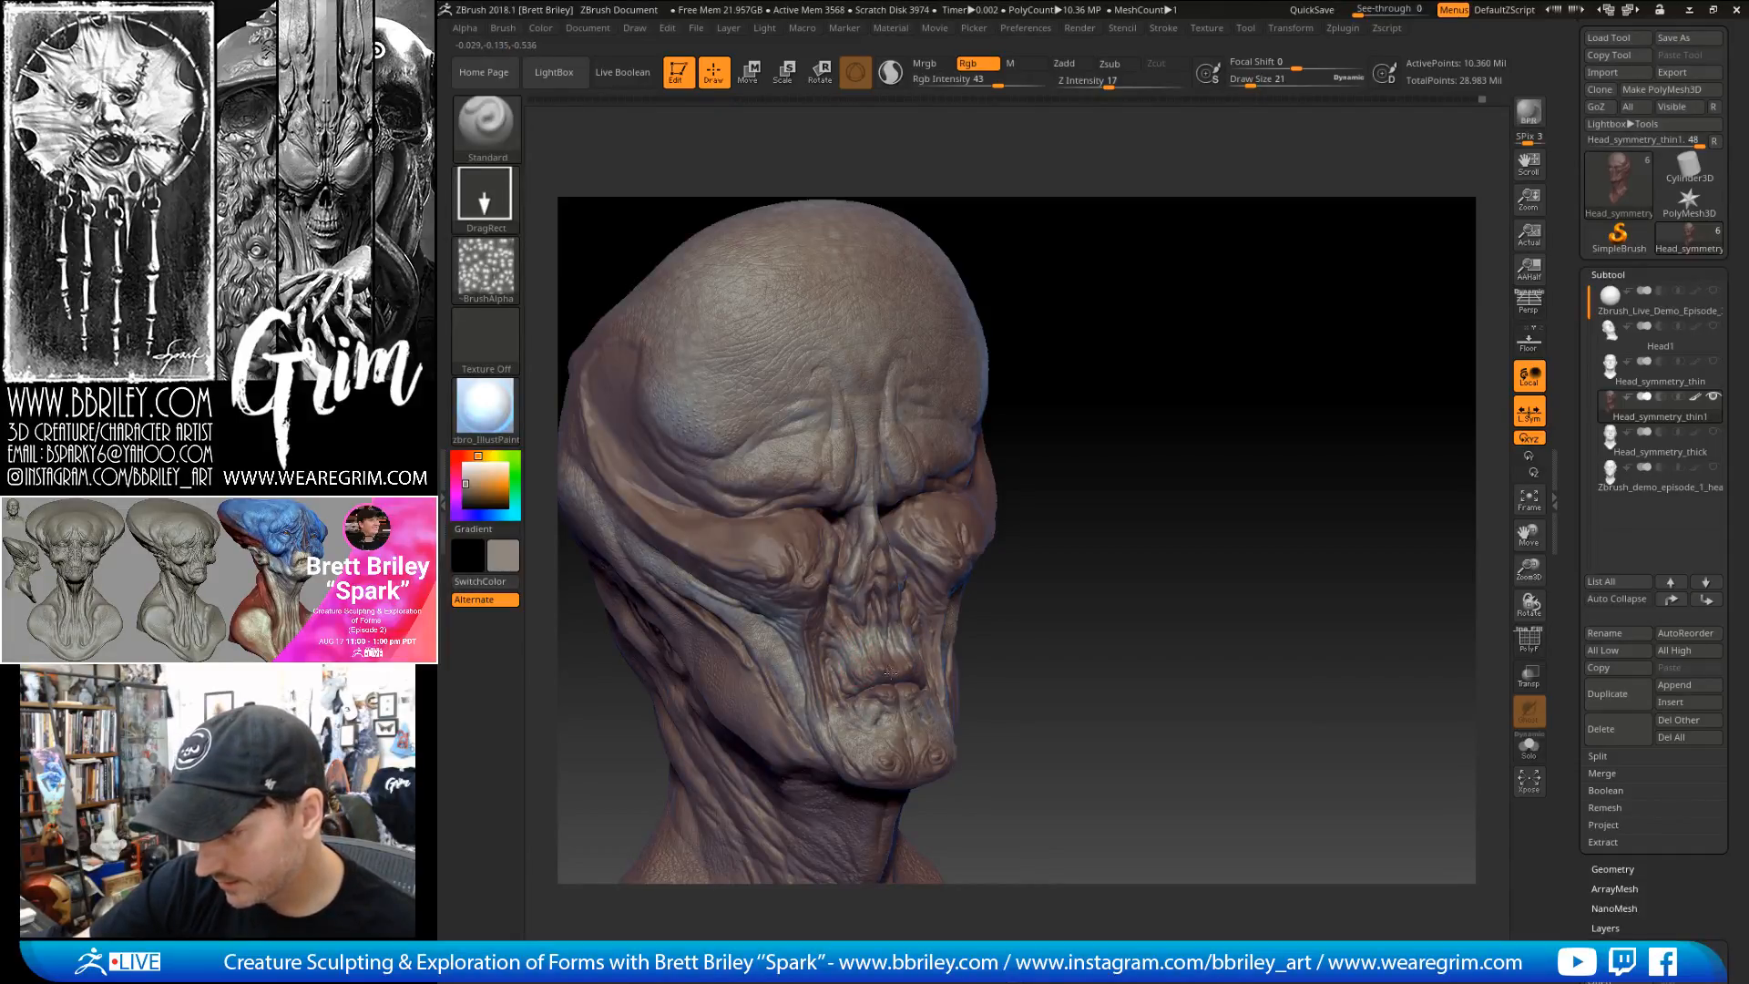
mouse_move(1116, 462)
left_mouse_down()
mouse_move(1214, 453)
mouse_move(1139, 453)
left_mouse_up()
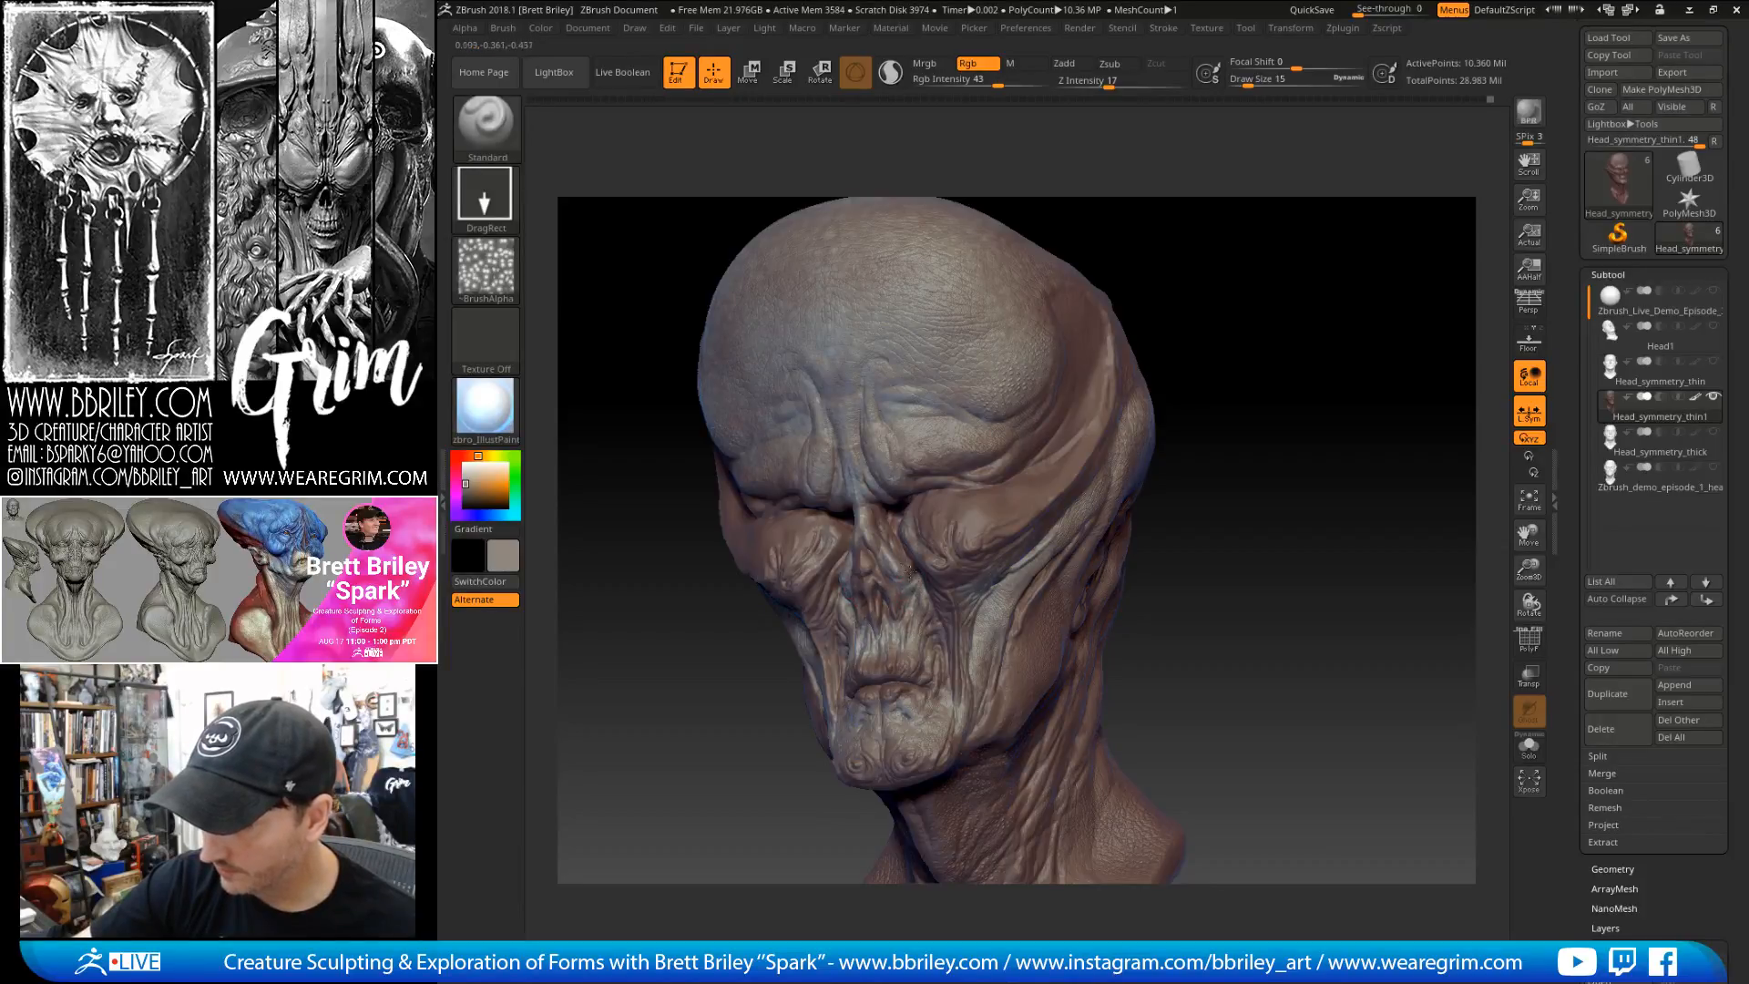
left_click_drag(1257, 305, 904, 547)
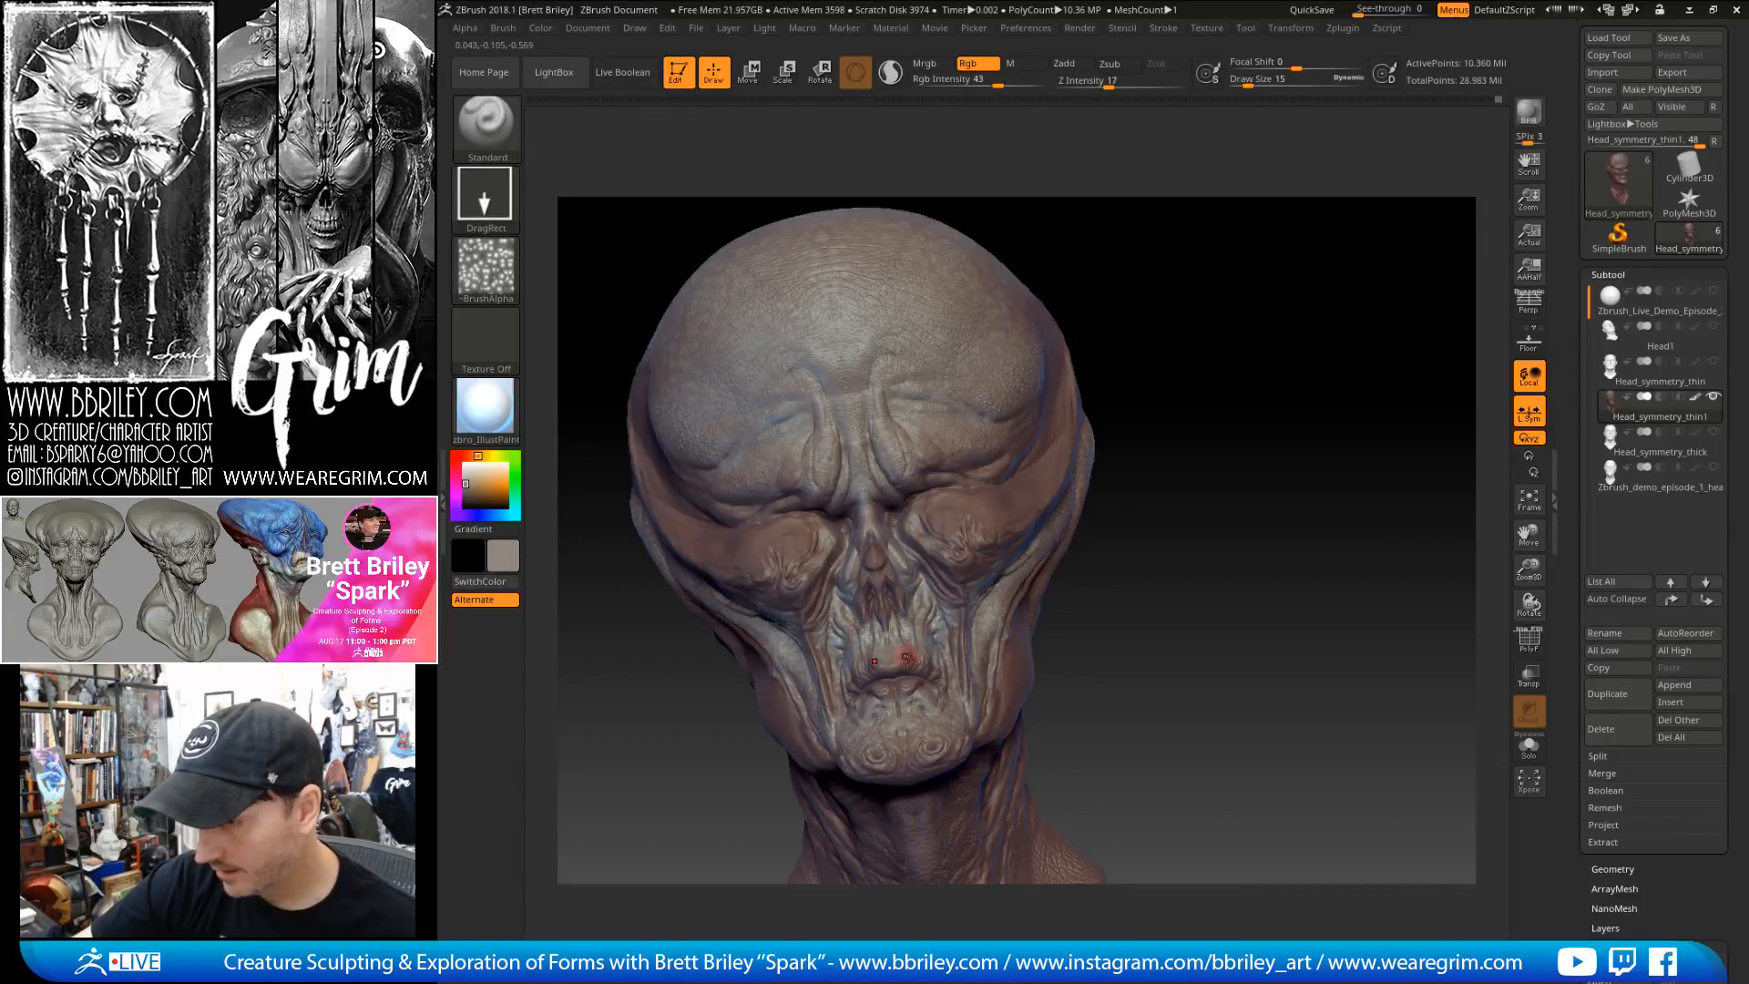
left_click_drag(1184, 623, 1239, 629)
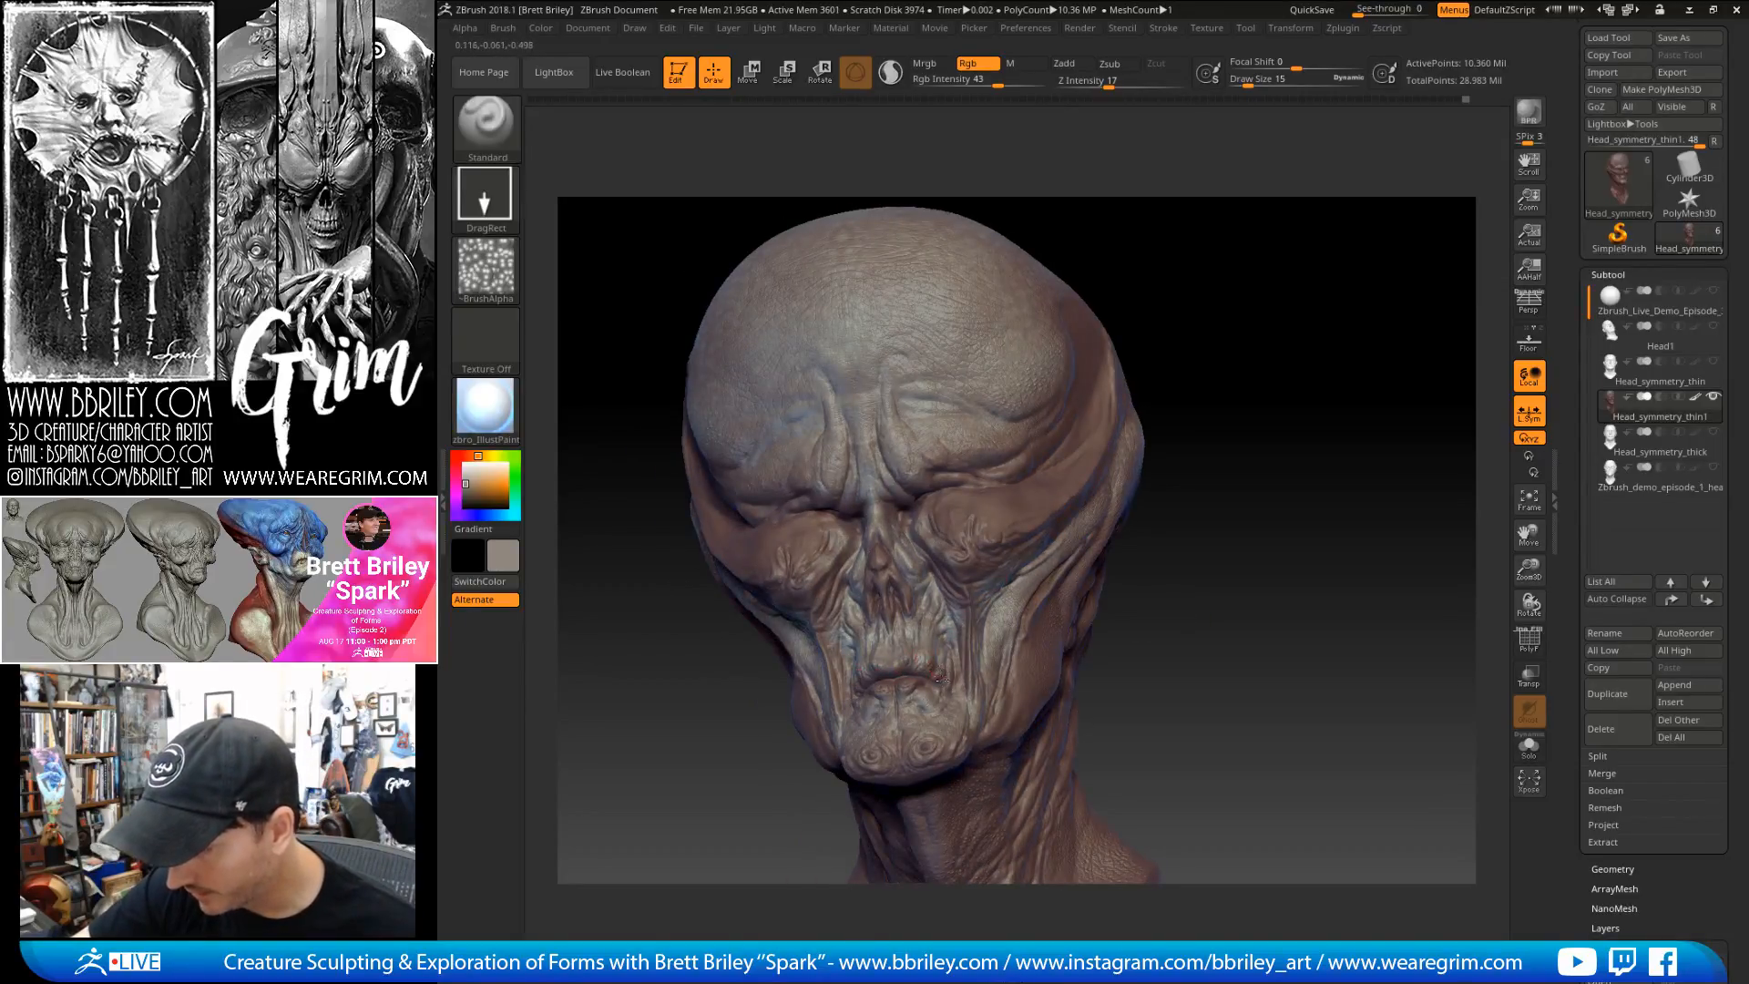
- Paint warm grey highlights over the tendons running from the cheek to the temple and around the ear
left_click_drag(927, 606, 1031, 555)
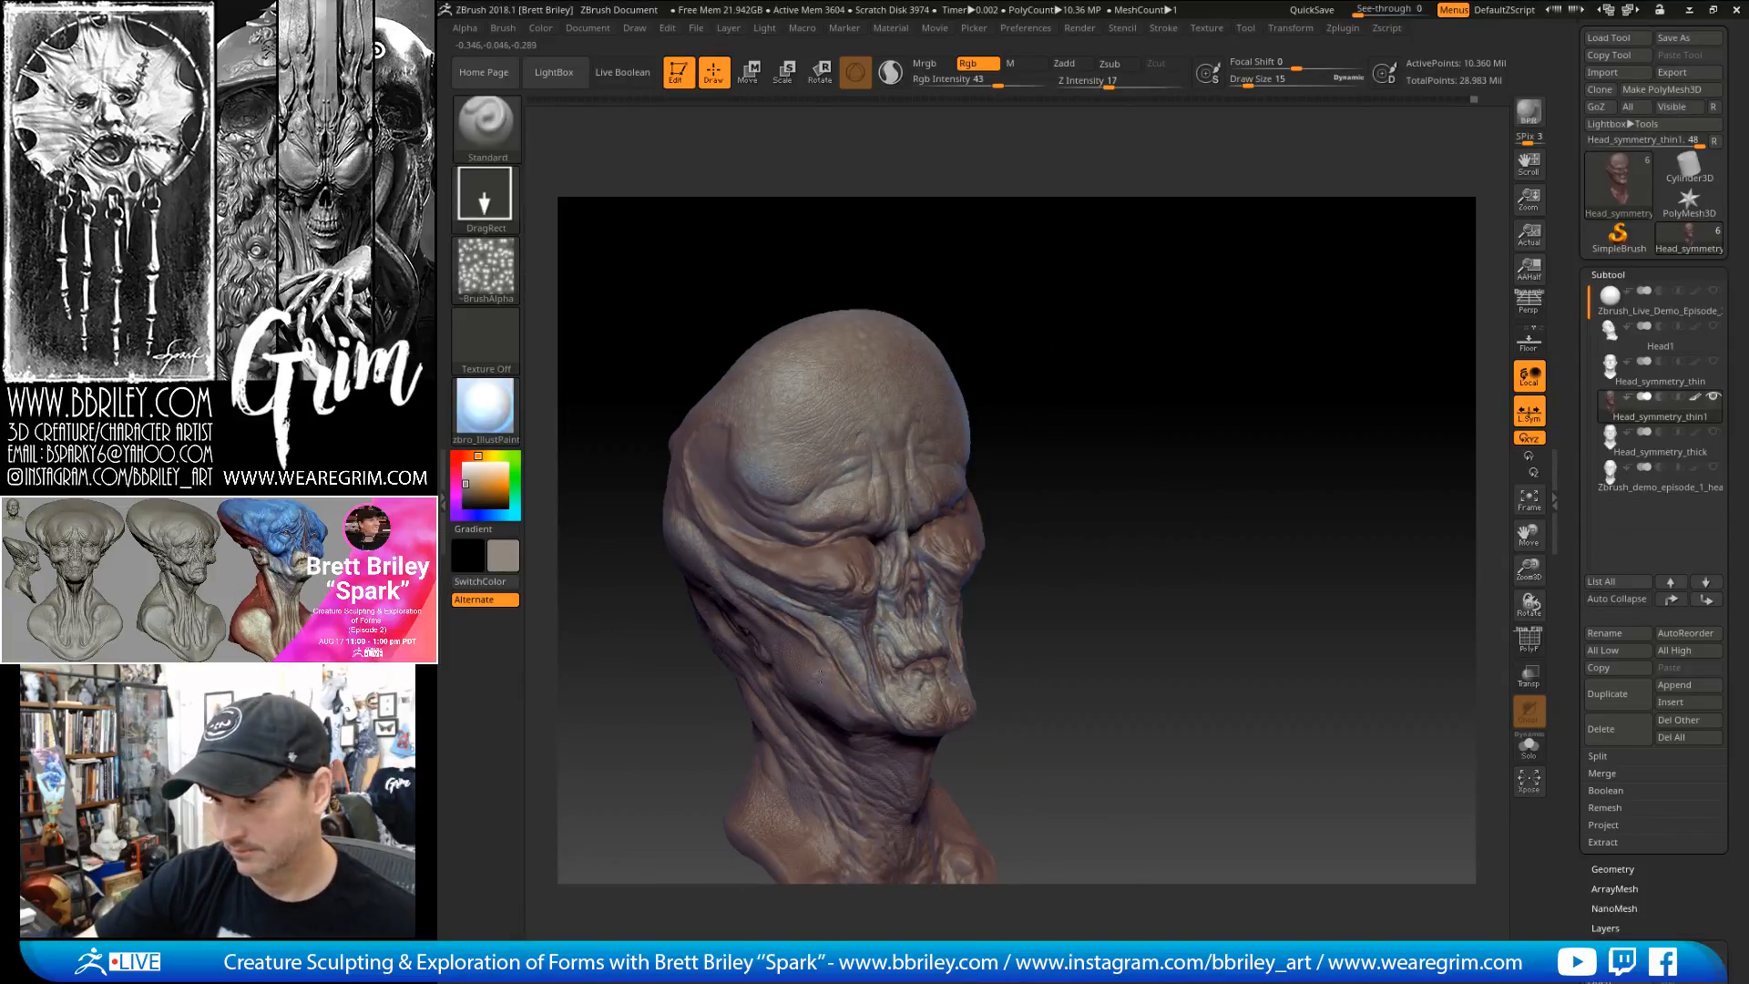
mouse_move(807, 664)
right_mouse_down()
mouse_move(891, 609)
mouse_move(816, 639)
right_mouse_up()
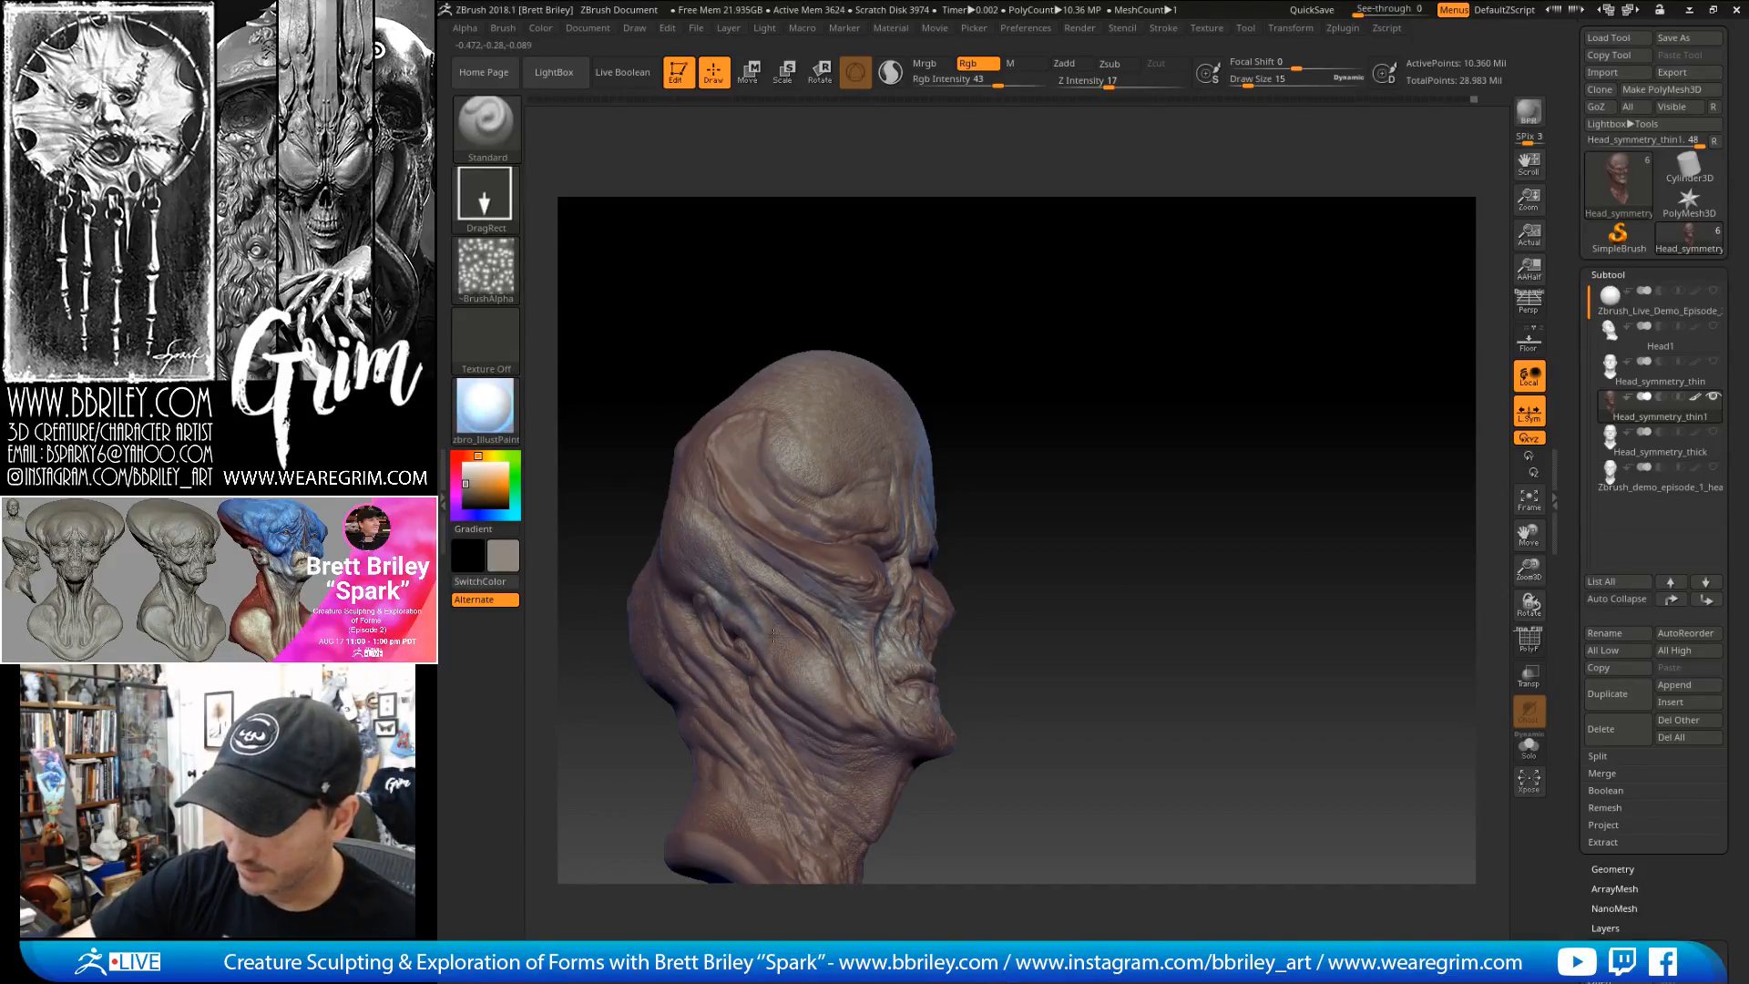
left_click_drag(1055, 538, 1026, 564)
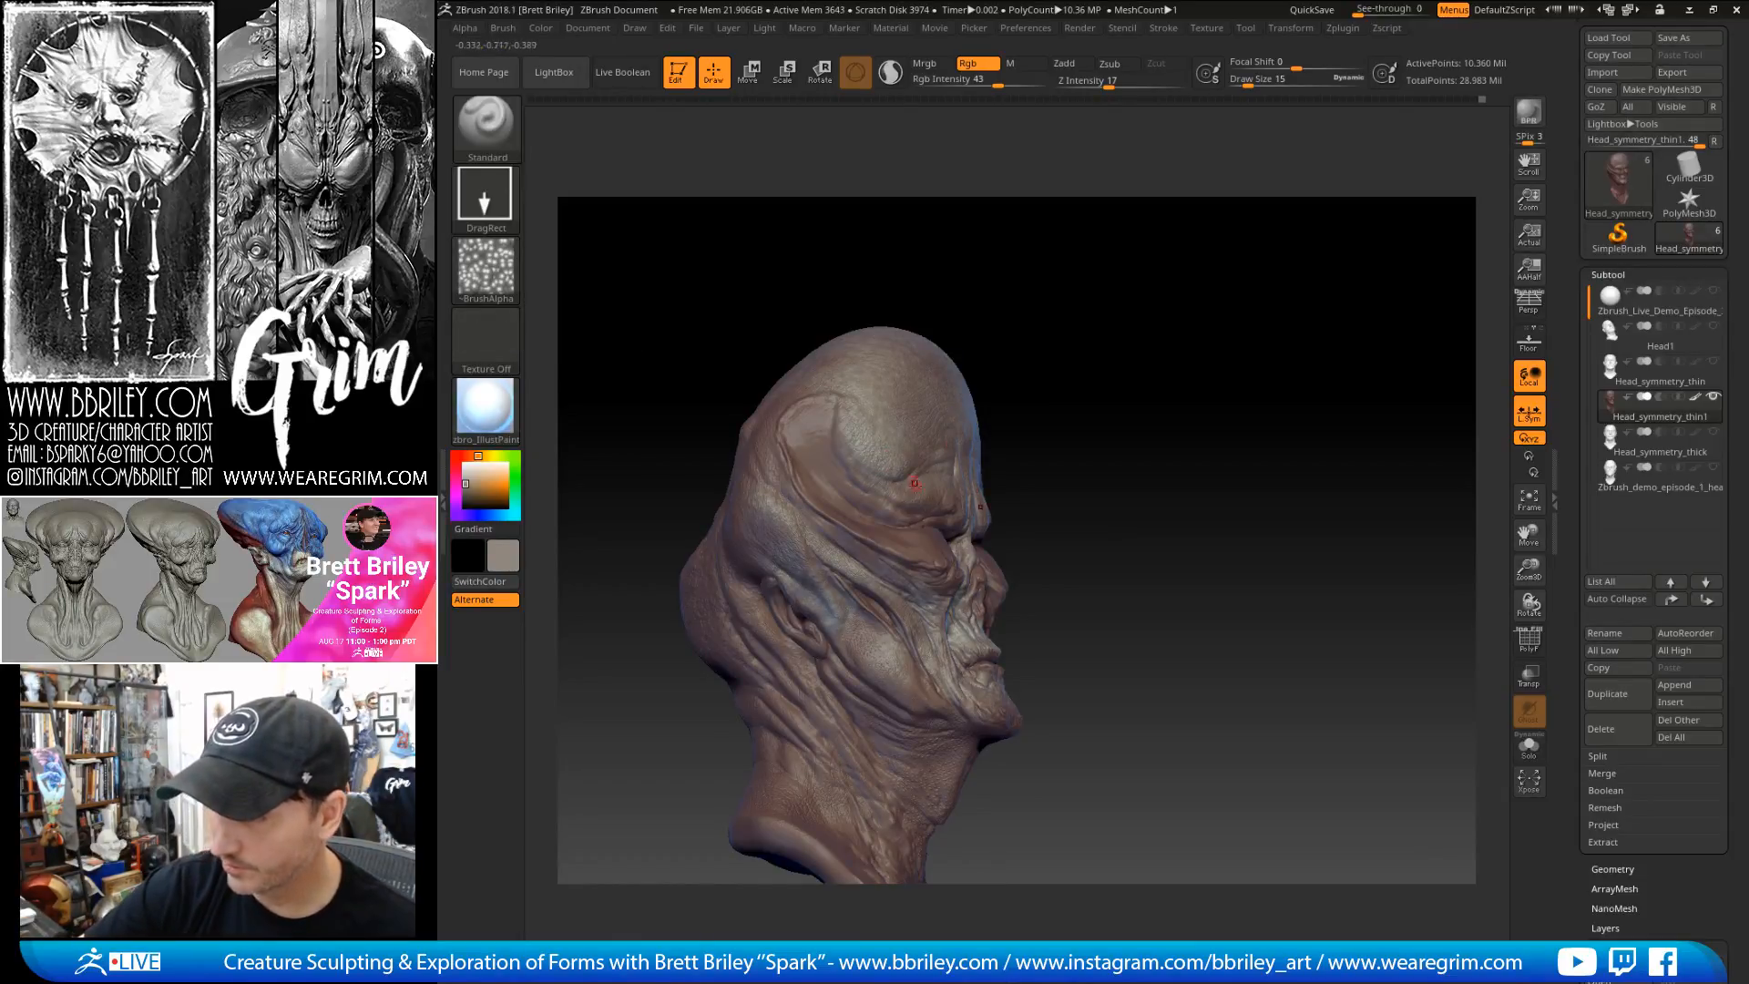
left_click_drag(987, 410, 920, 487)
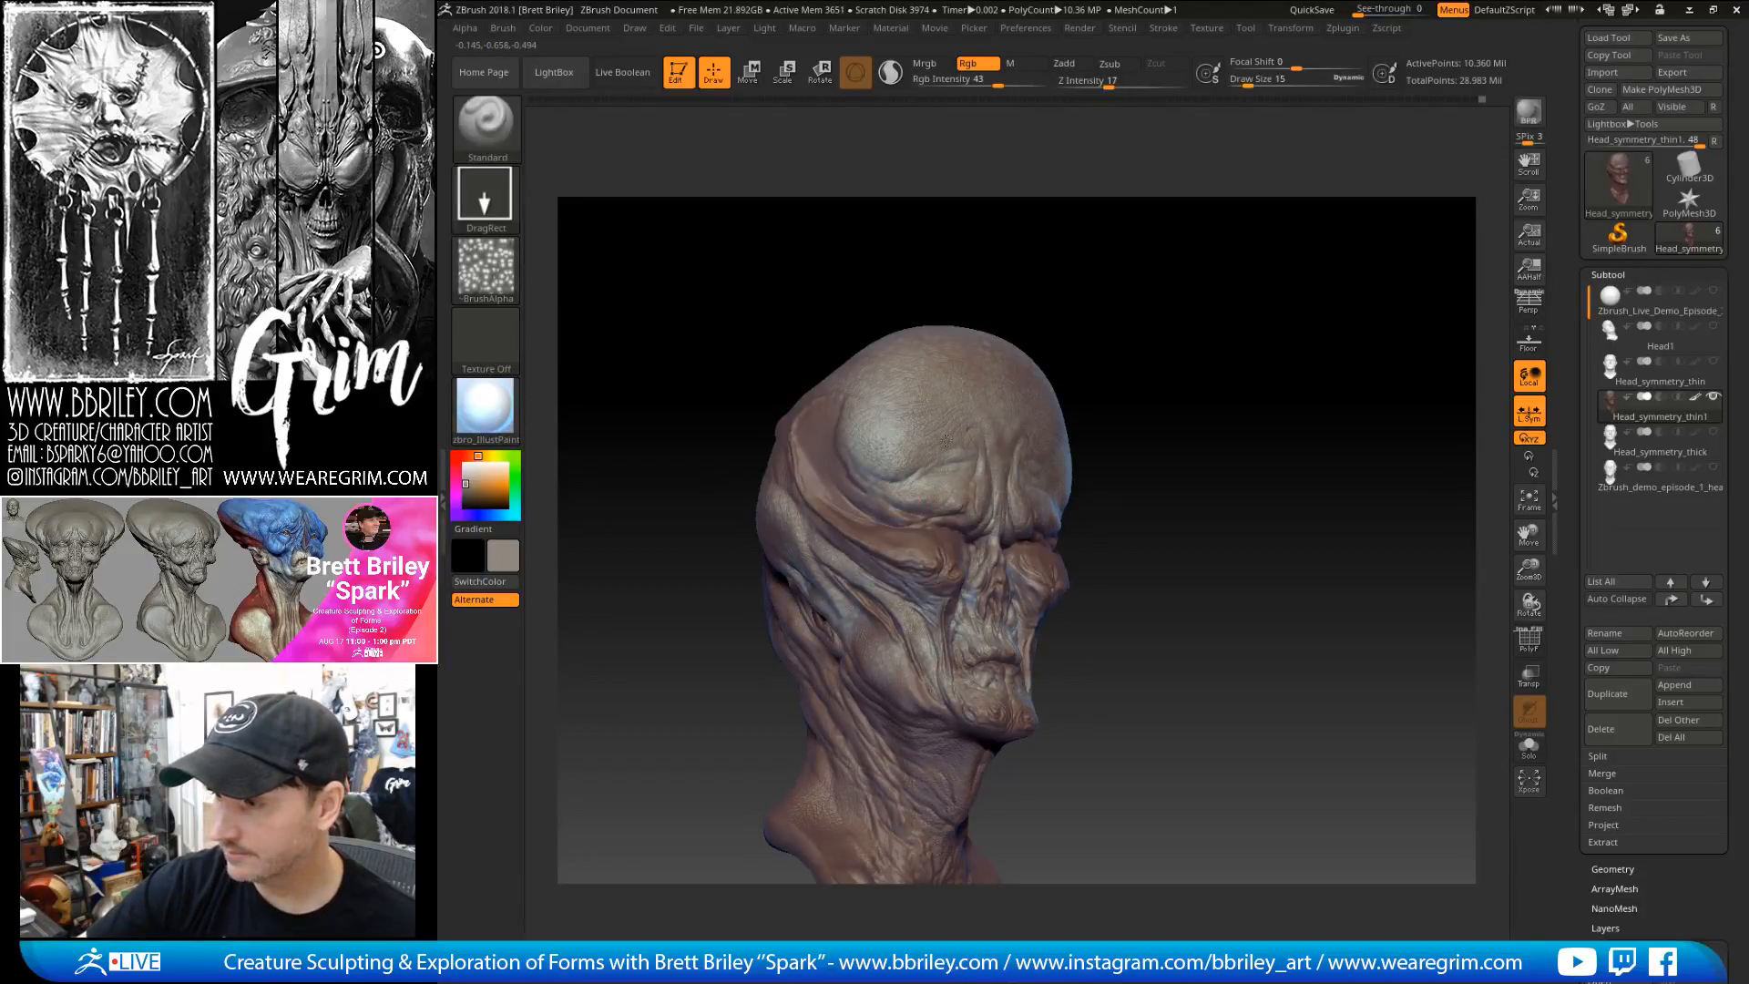
left_click_drag(1113, 320, 1312, 328)
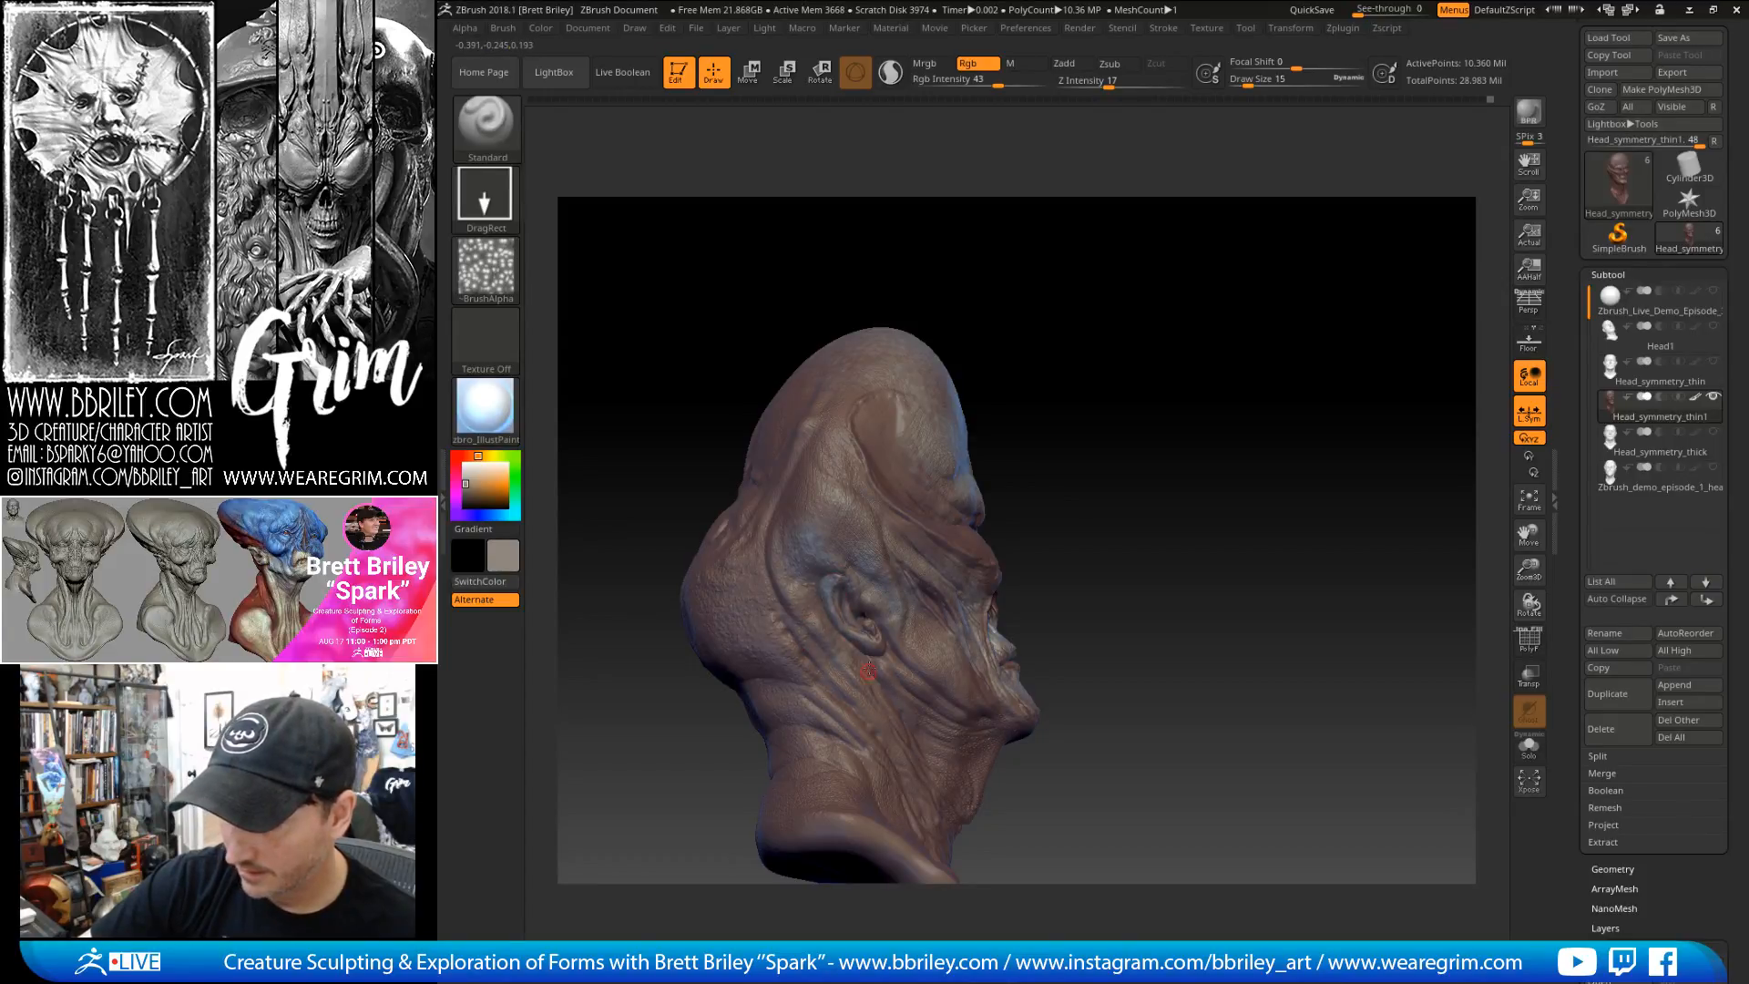
- Paint warm grey highlights along the neck folds, down the throat and onto the pointed chest area
left_click_drag(1115, 535, 943, 558)
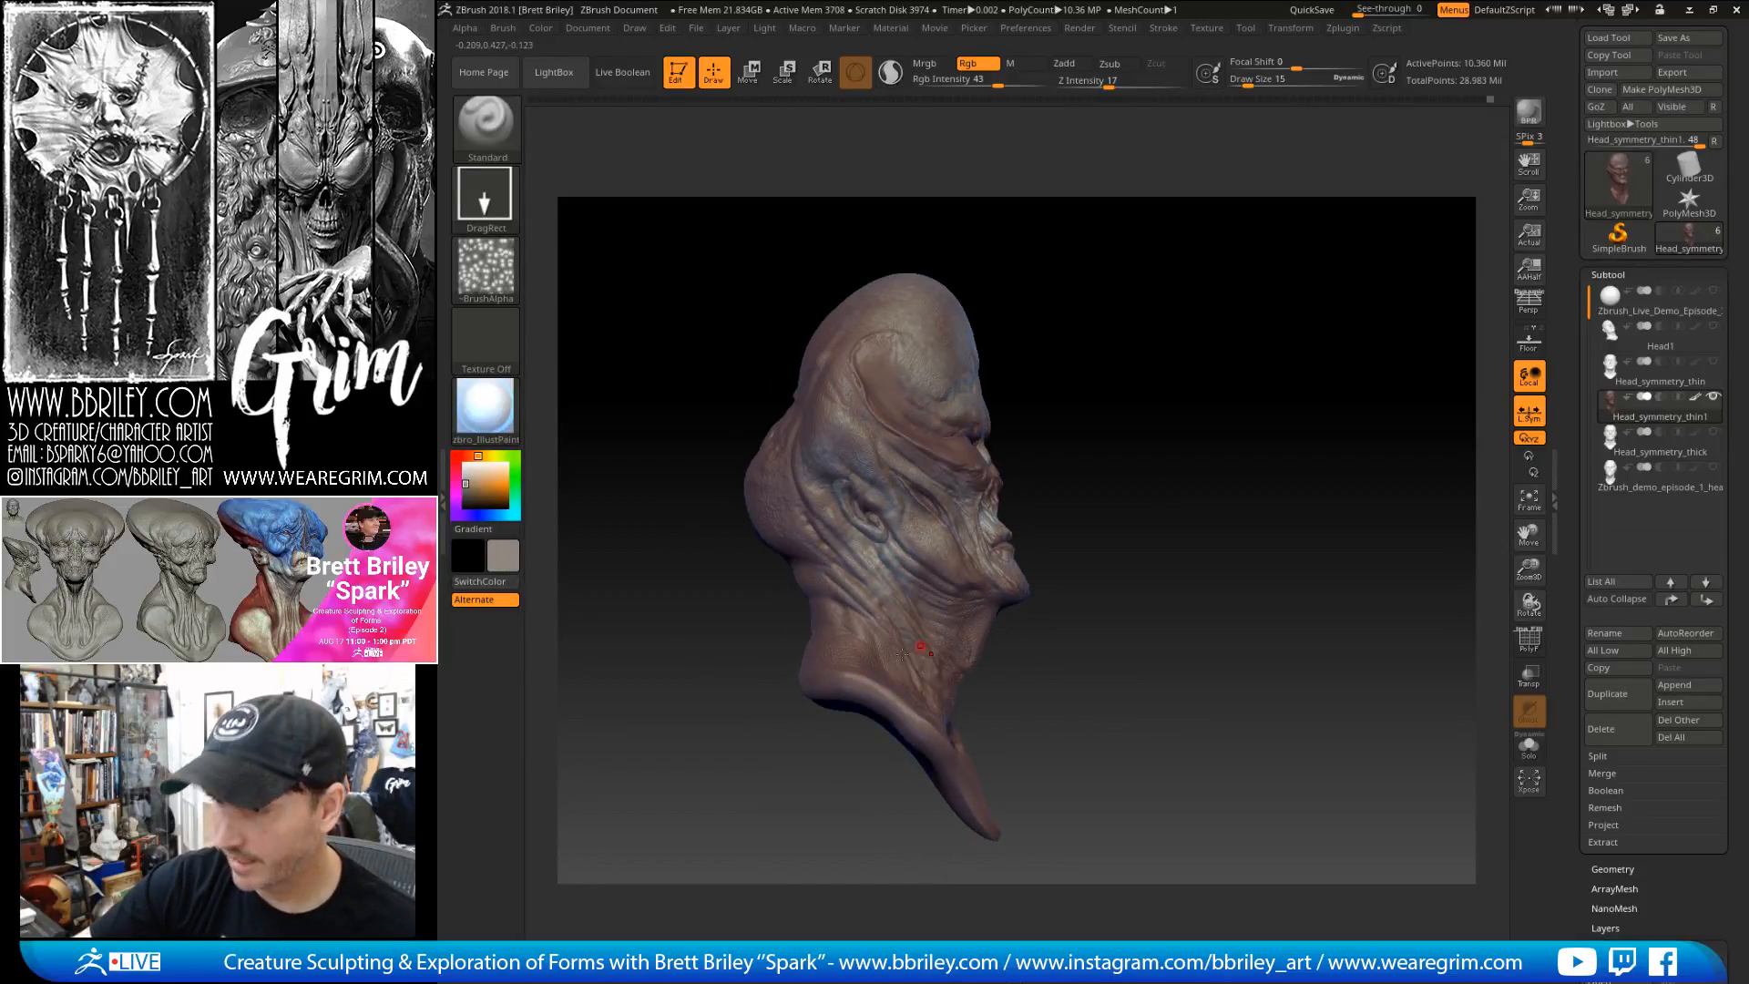
left_click_drag(908, 656, 911, 688)
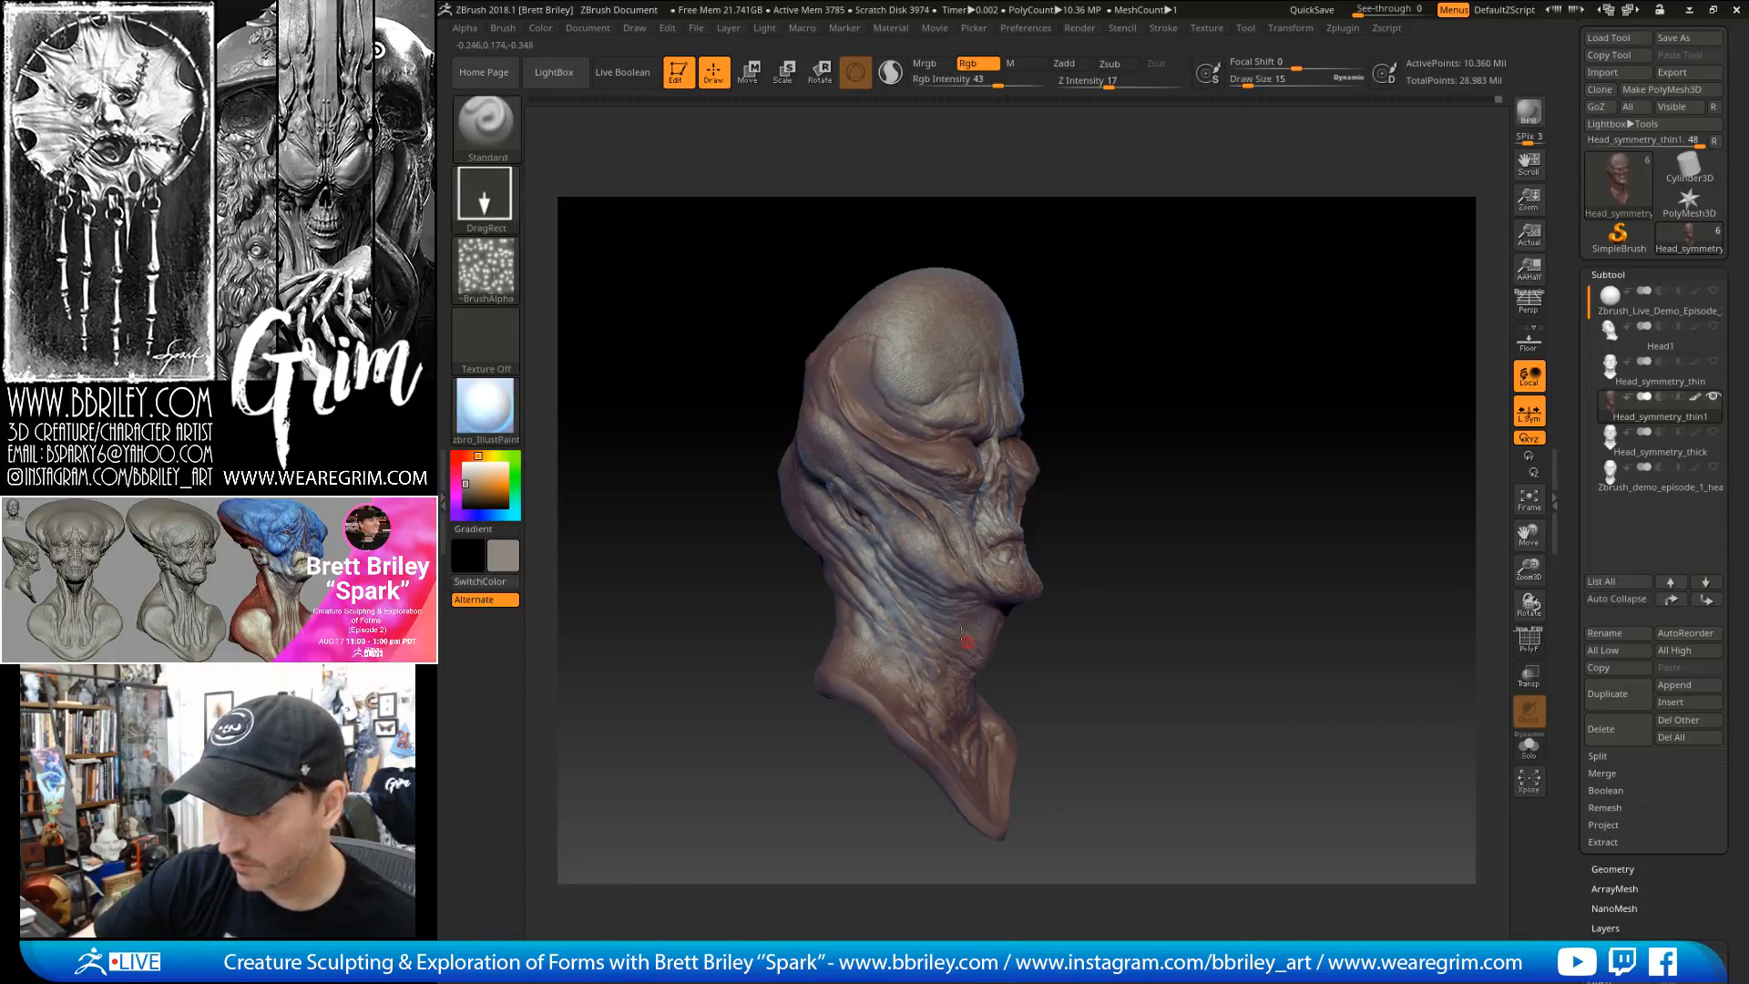
left_click_drag(1163, 632, 1016, 657)
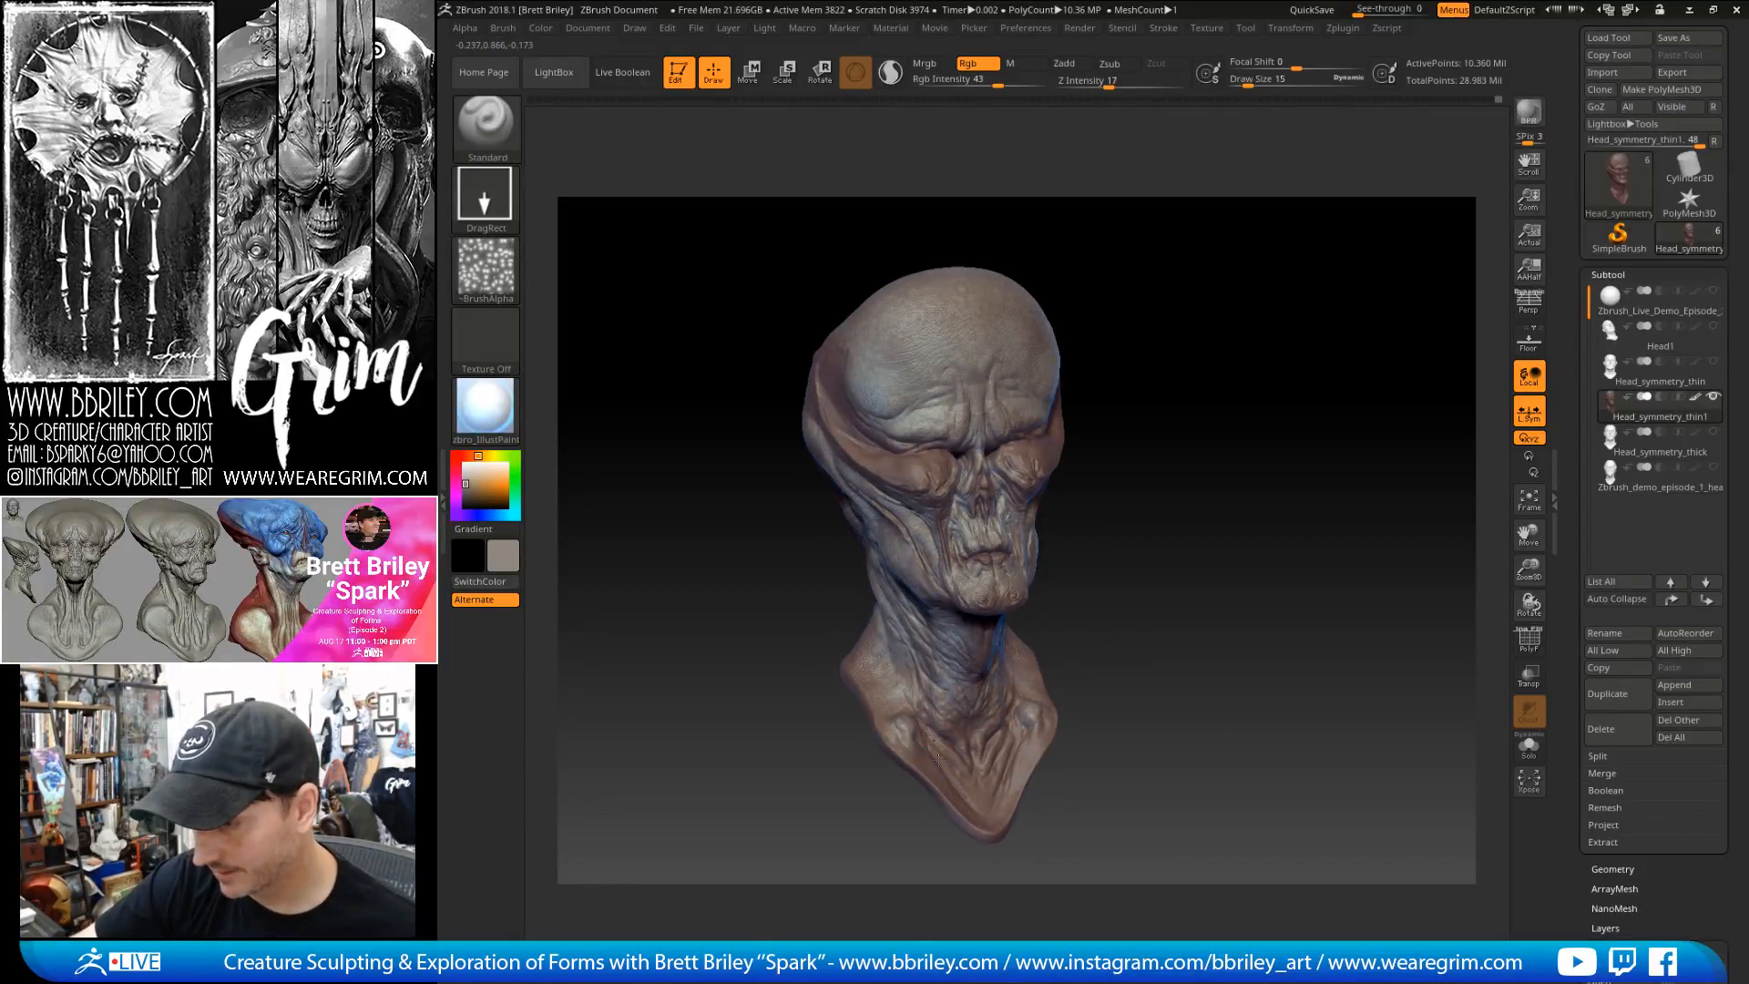
left_click_drag(968, 739, 979, 774)
left_click_drag(1127, 689, 1075, 710)
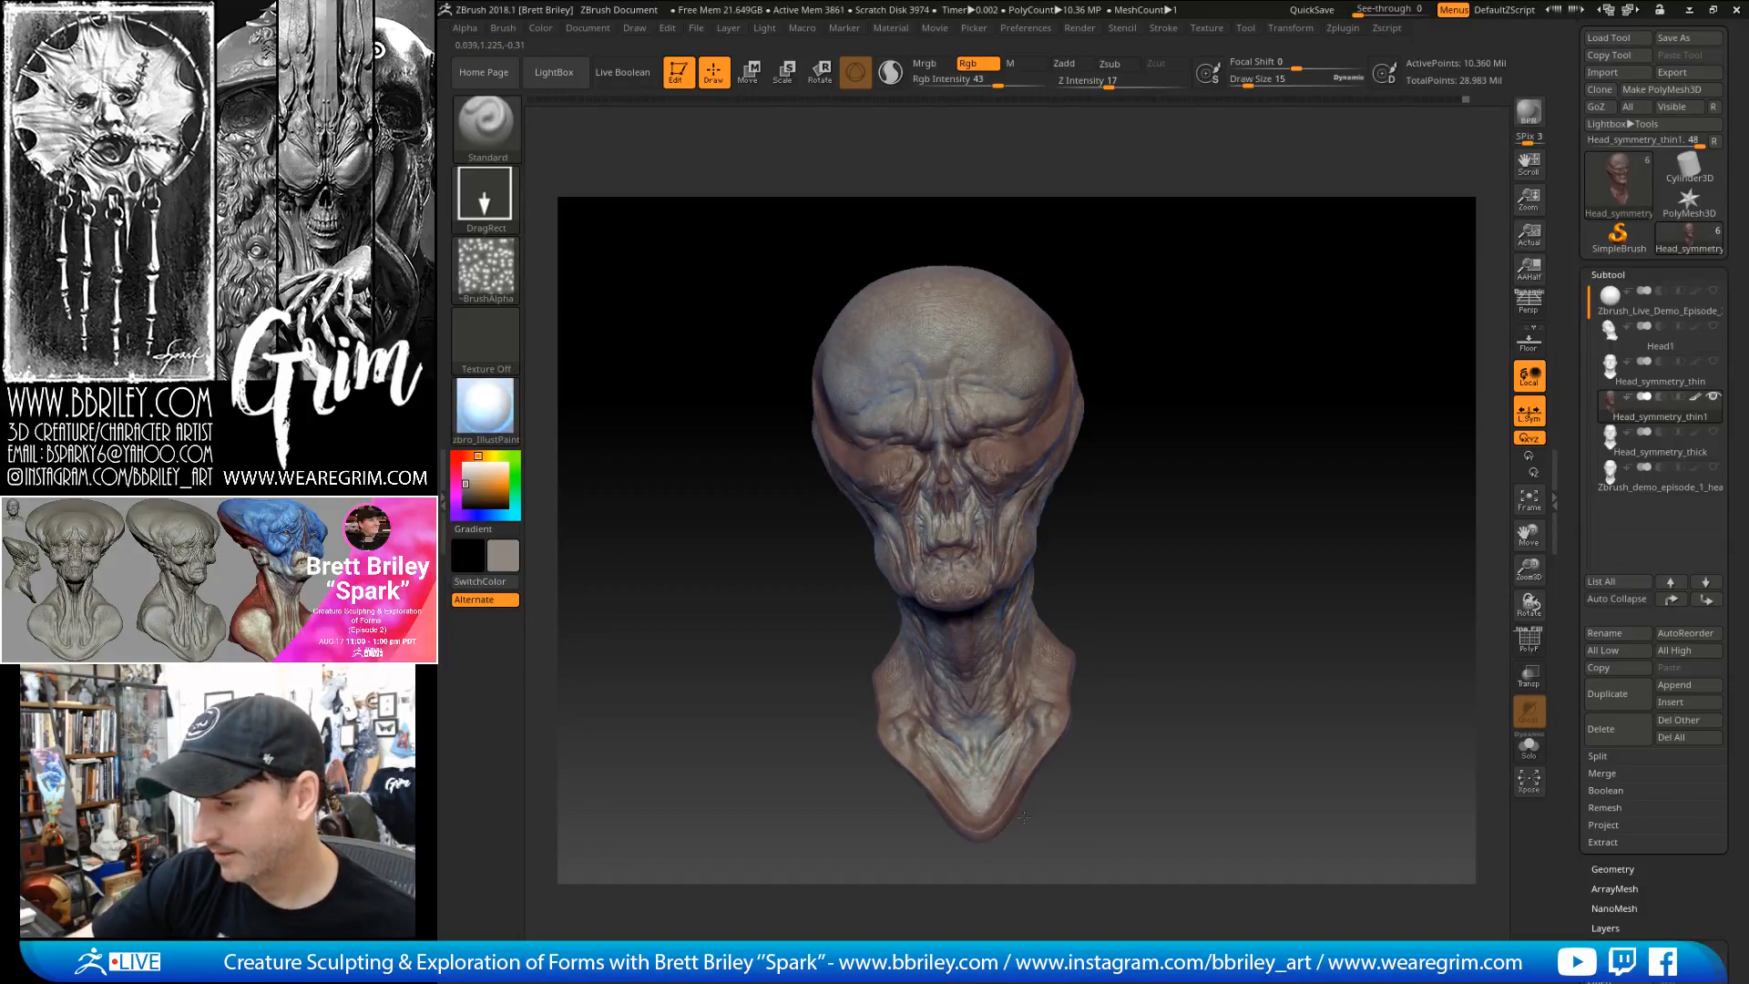
right_click_drag(1022, 728, 1023, 667)
right_click_drag(1094, 596, 1078, 599)
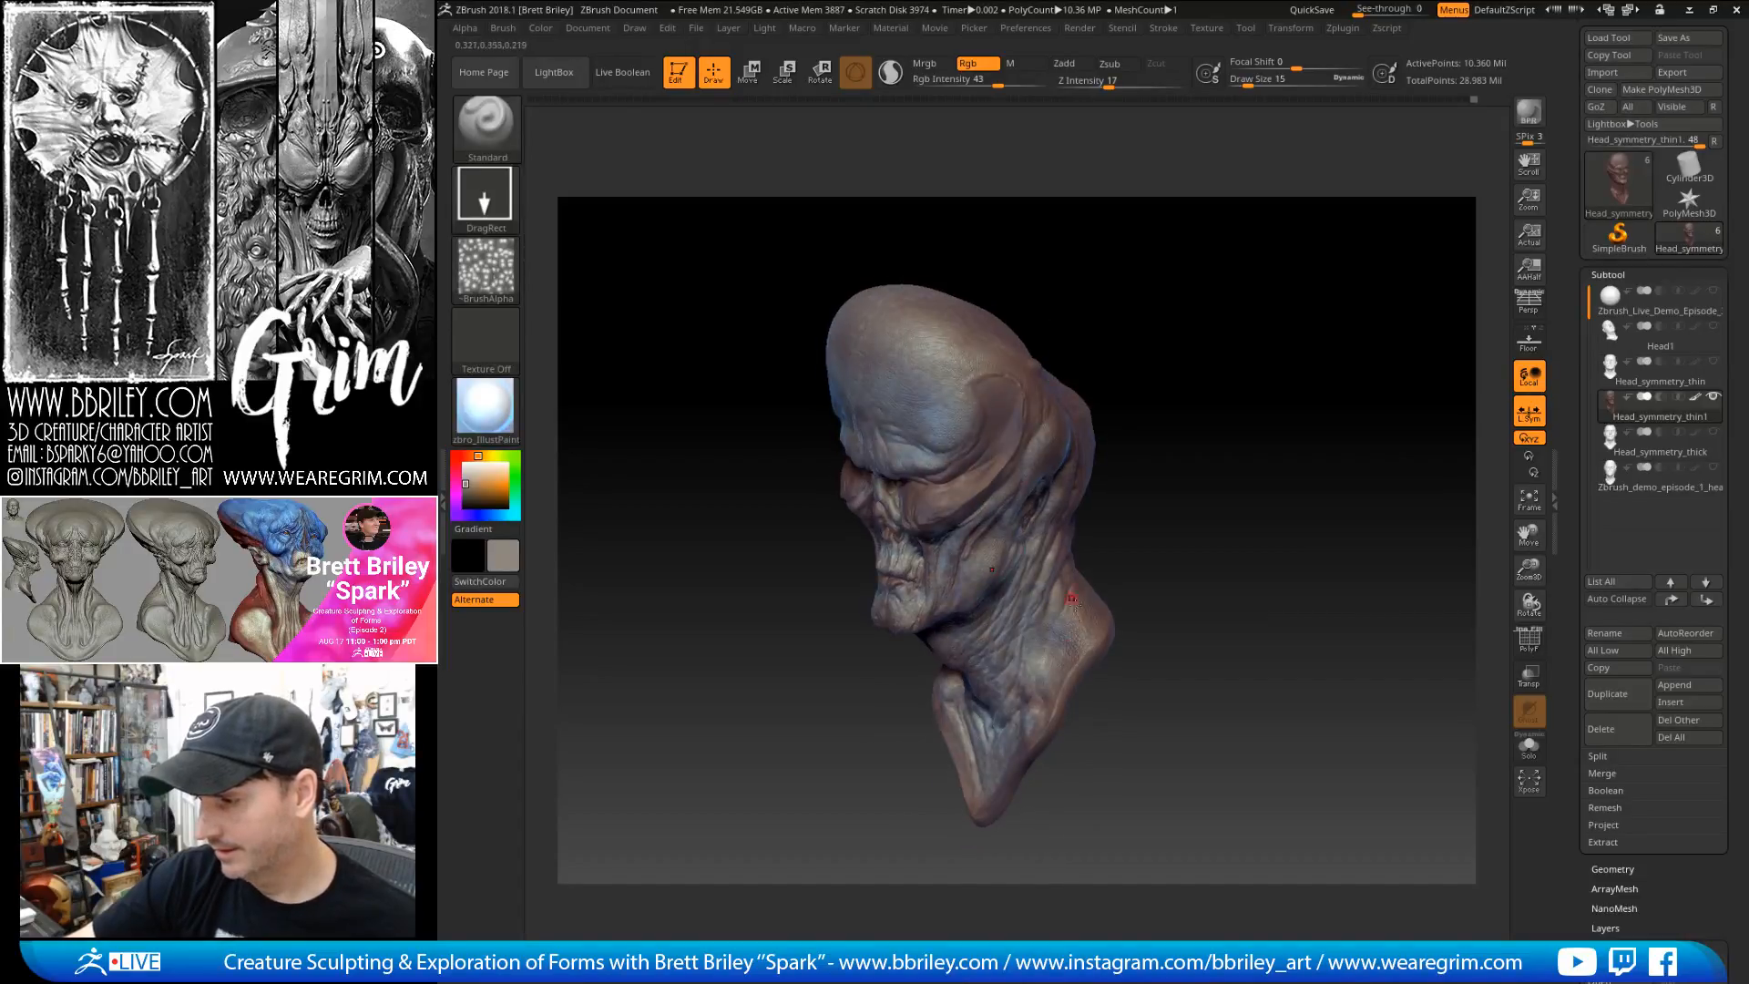
- Paint warm grey over the side of the skull and the raised folds on the back of the head
right_click_drag(1156, 508, 1124, 641)
right_click_drag(1106, 557, 1139, 542)
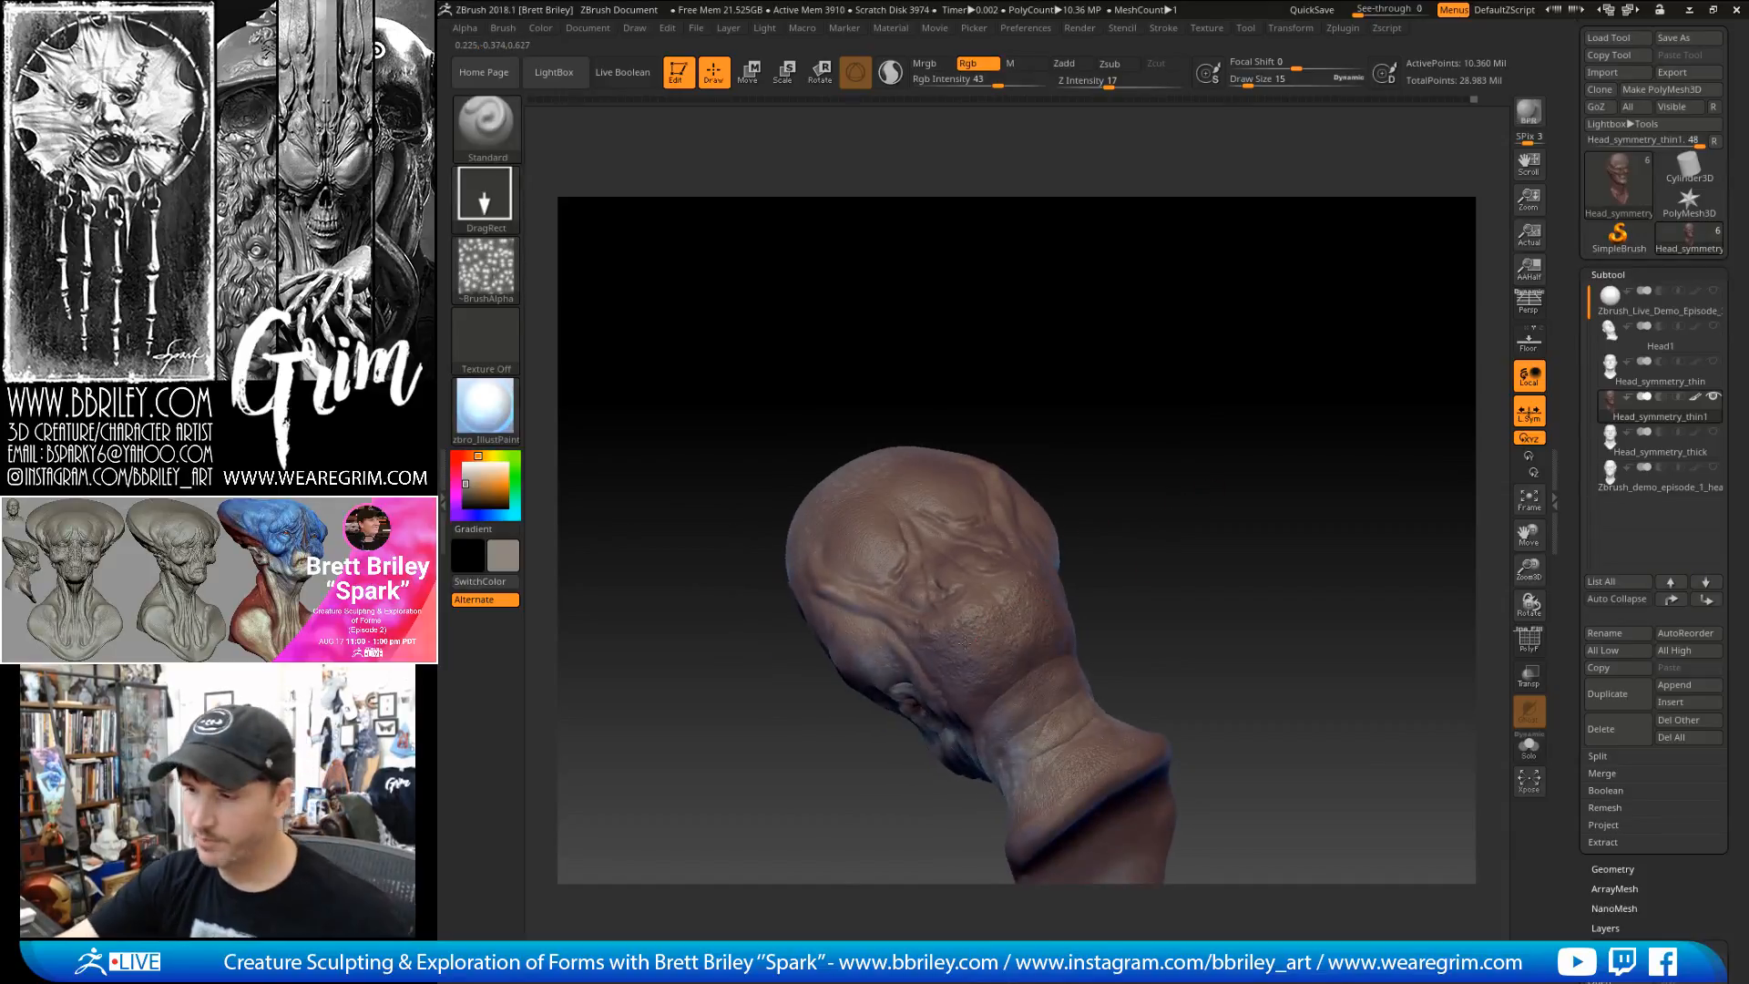
right_click_drag(998, 506, 888, 534)
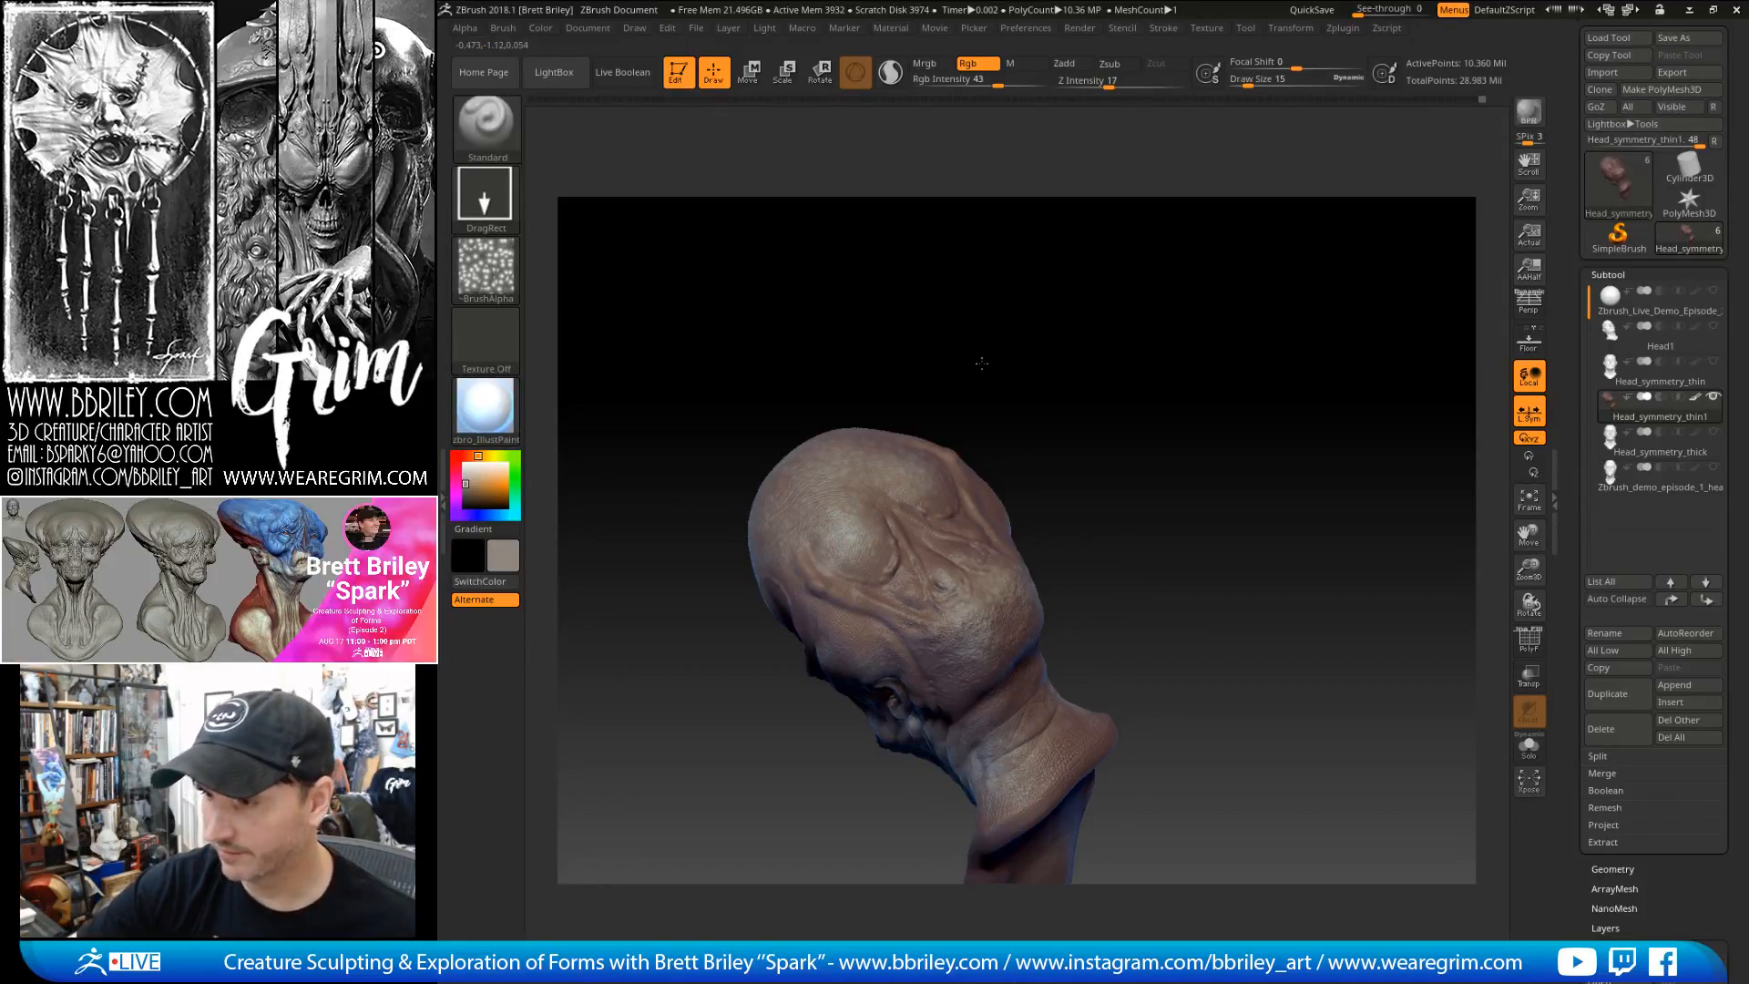
right_click_drag(976, 362, 873, 546)
right_click_drag(1038, 441, 926, 488)
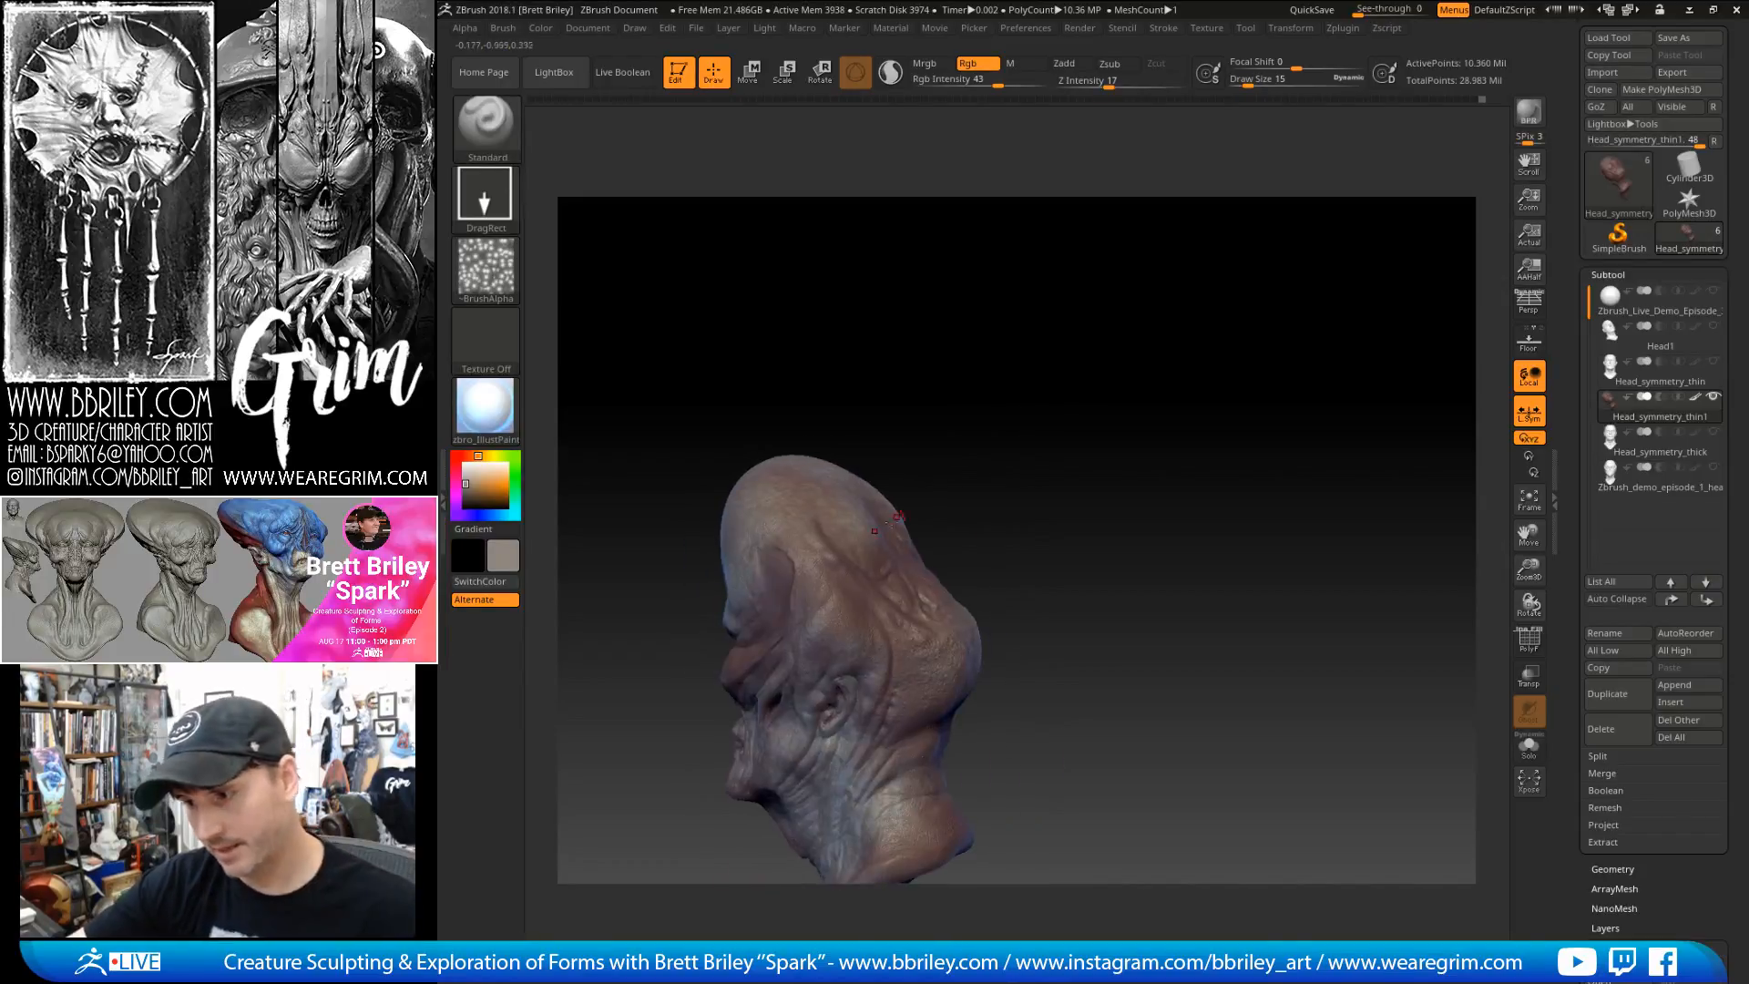
right_click_drag(850, 592, 860, 576)
right_click_drag(863, 638, 870, 619)
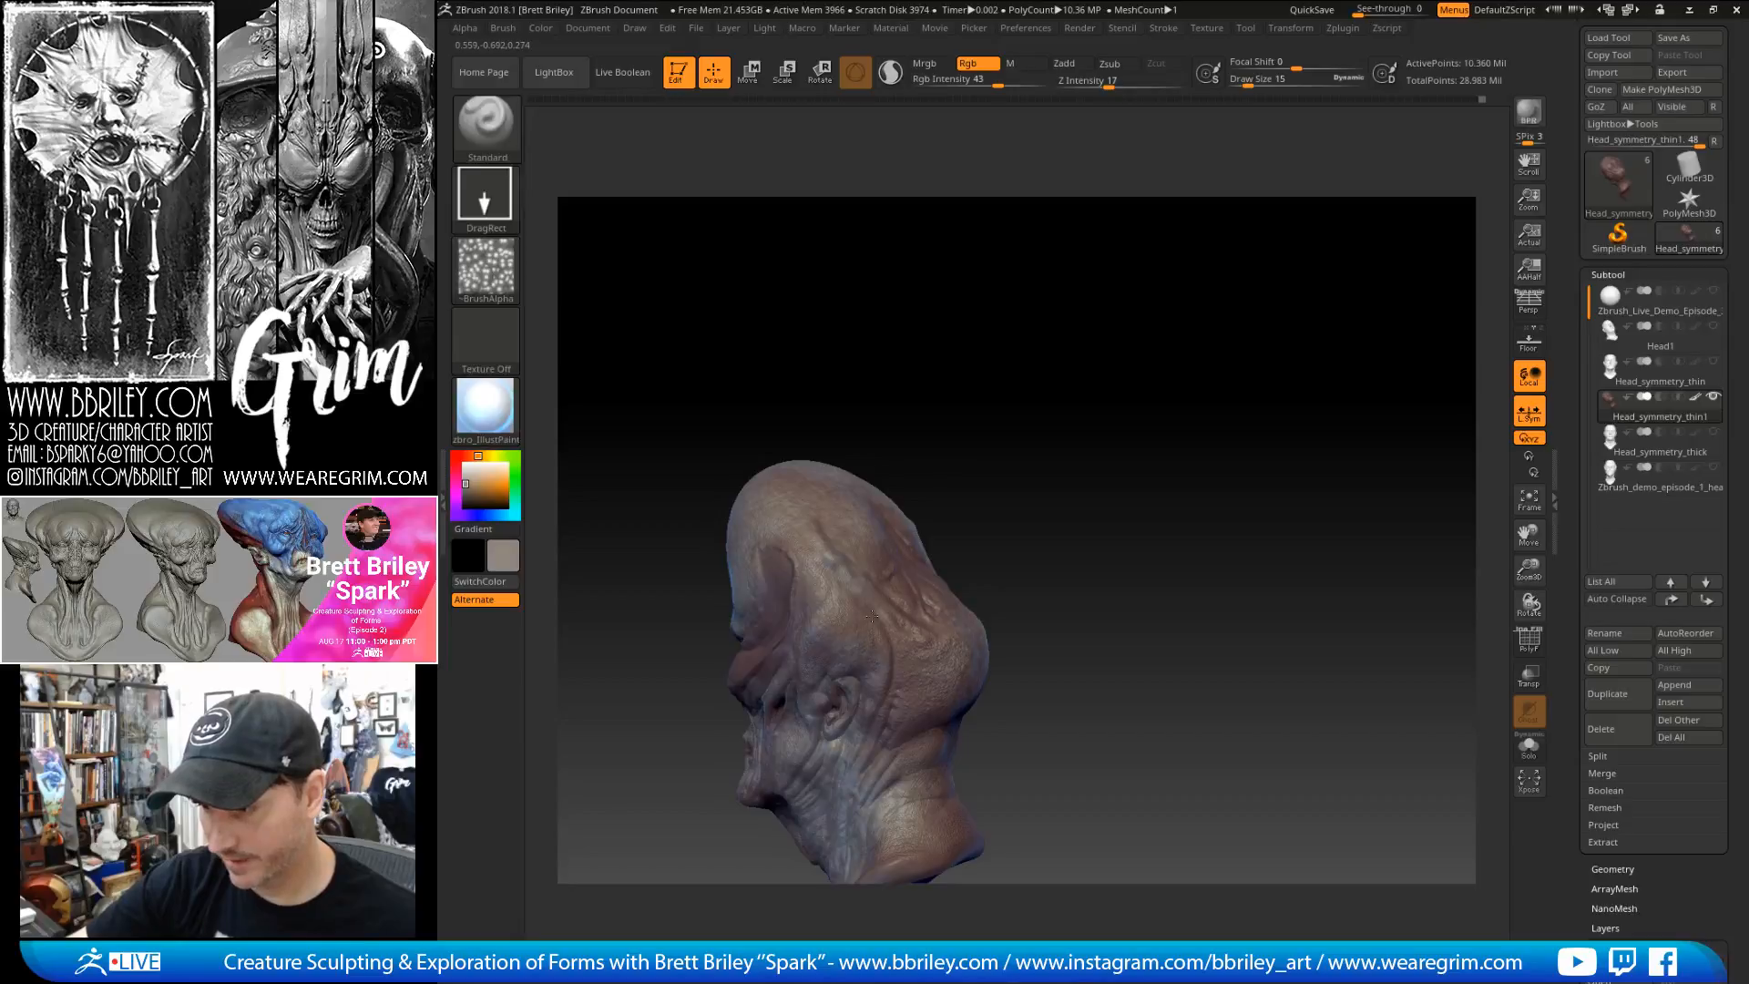
- Paint warm grey highlights behind the ear and along the ridges leading up the rear of the skull
right_click_drag(976, 436, 798, 648)
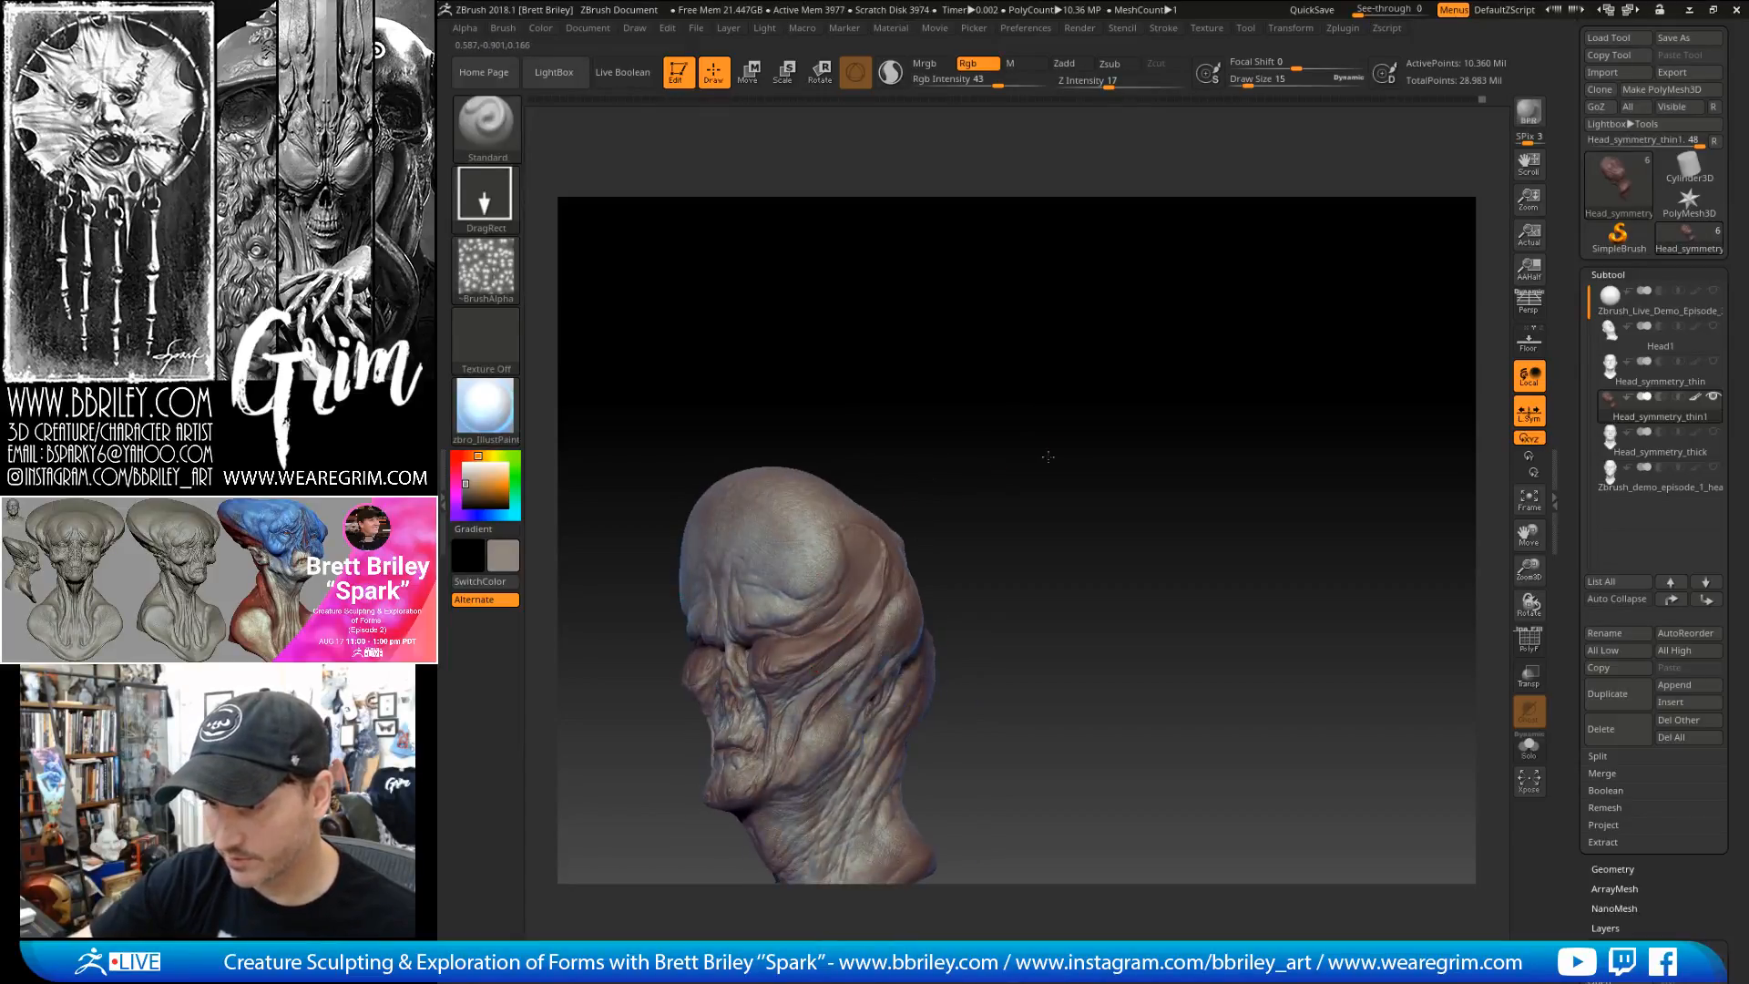
right_click_drag(1061, 452, 853, 641)
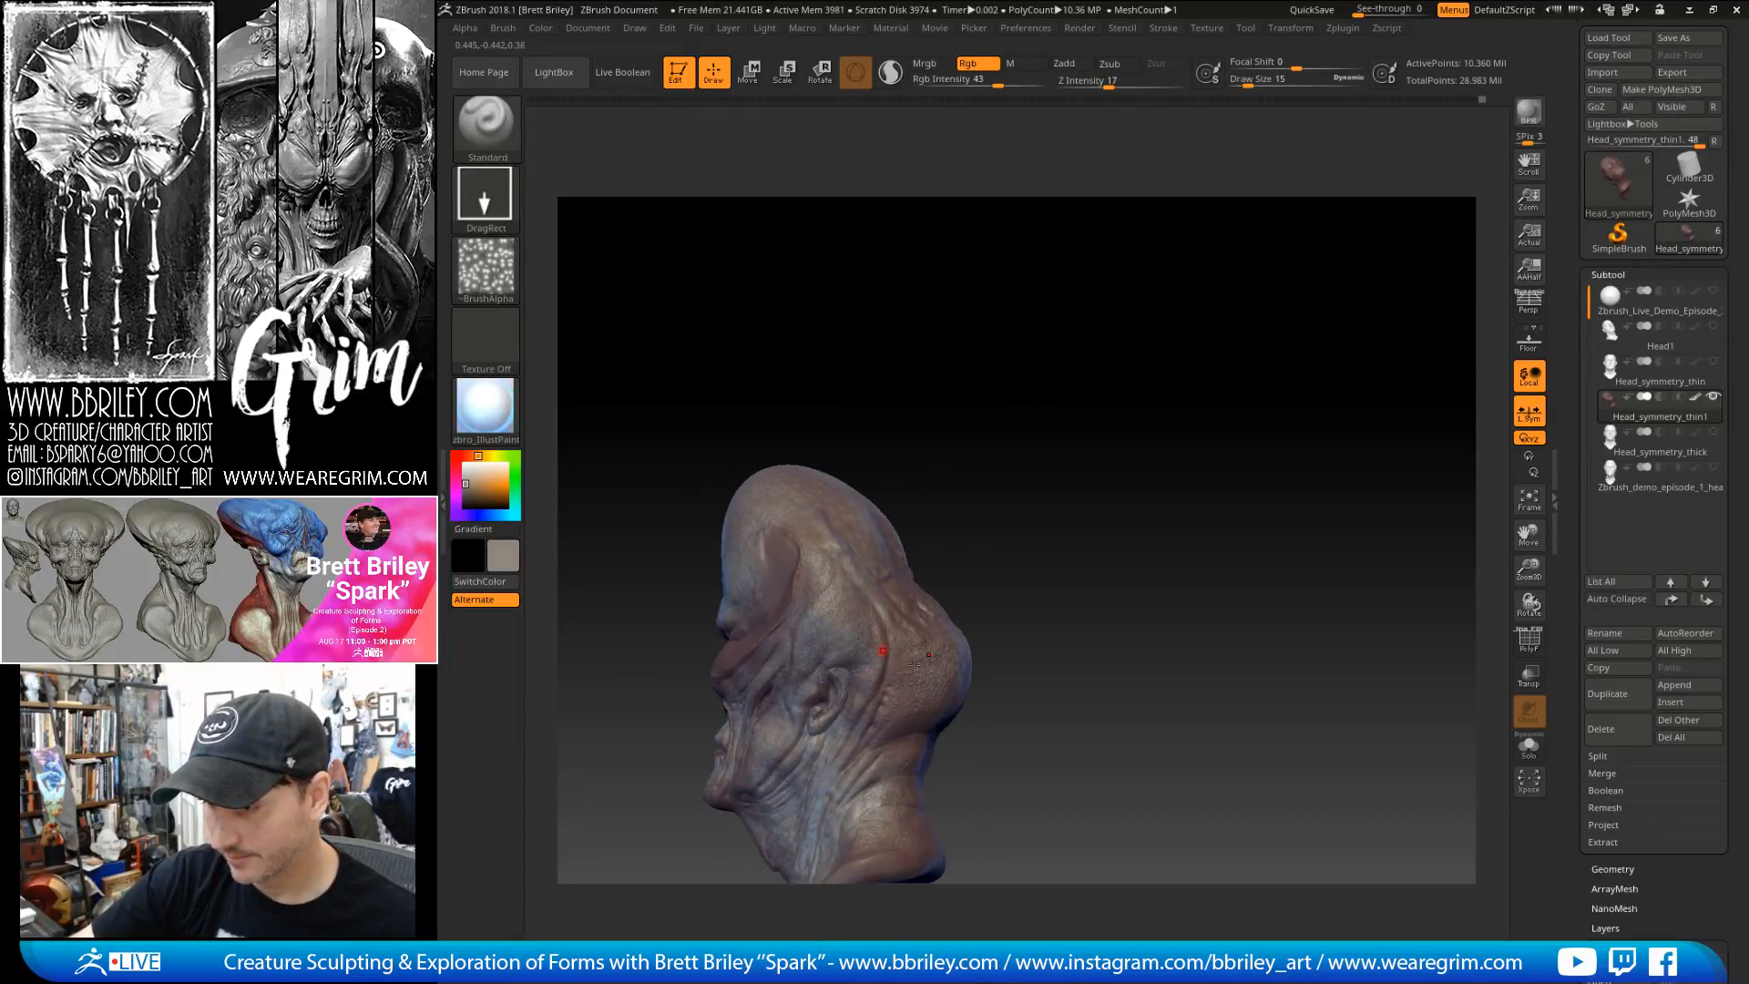
right_click_drag(922, 687, 926, 640)
left_click_drag(940, 545, 926, 523)
left_click_drag(924, 512, 906, 498)
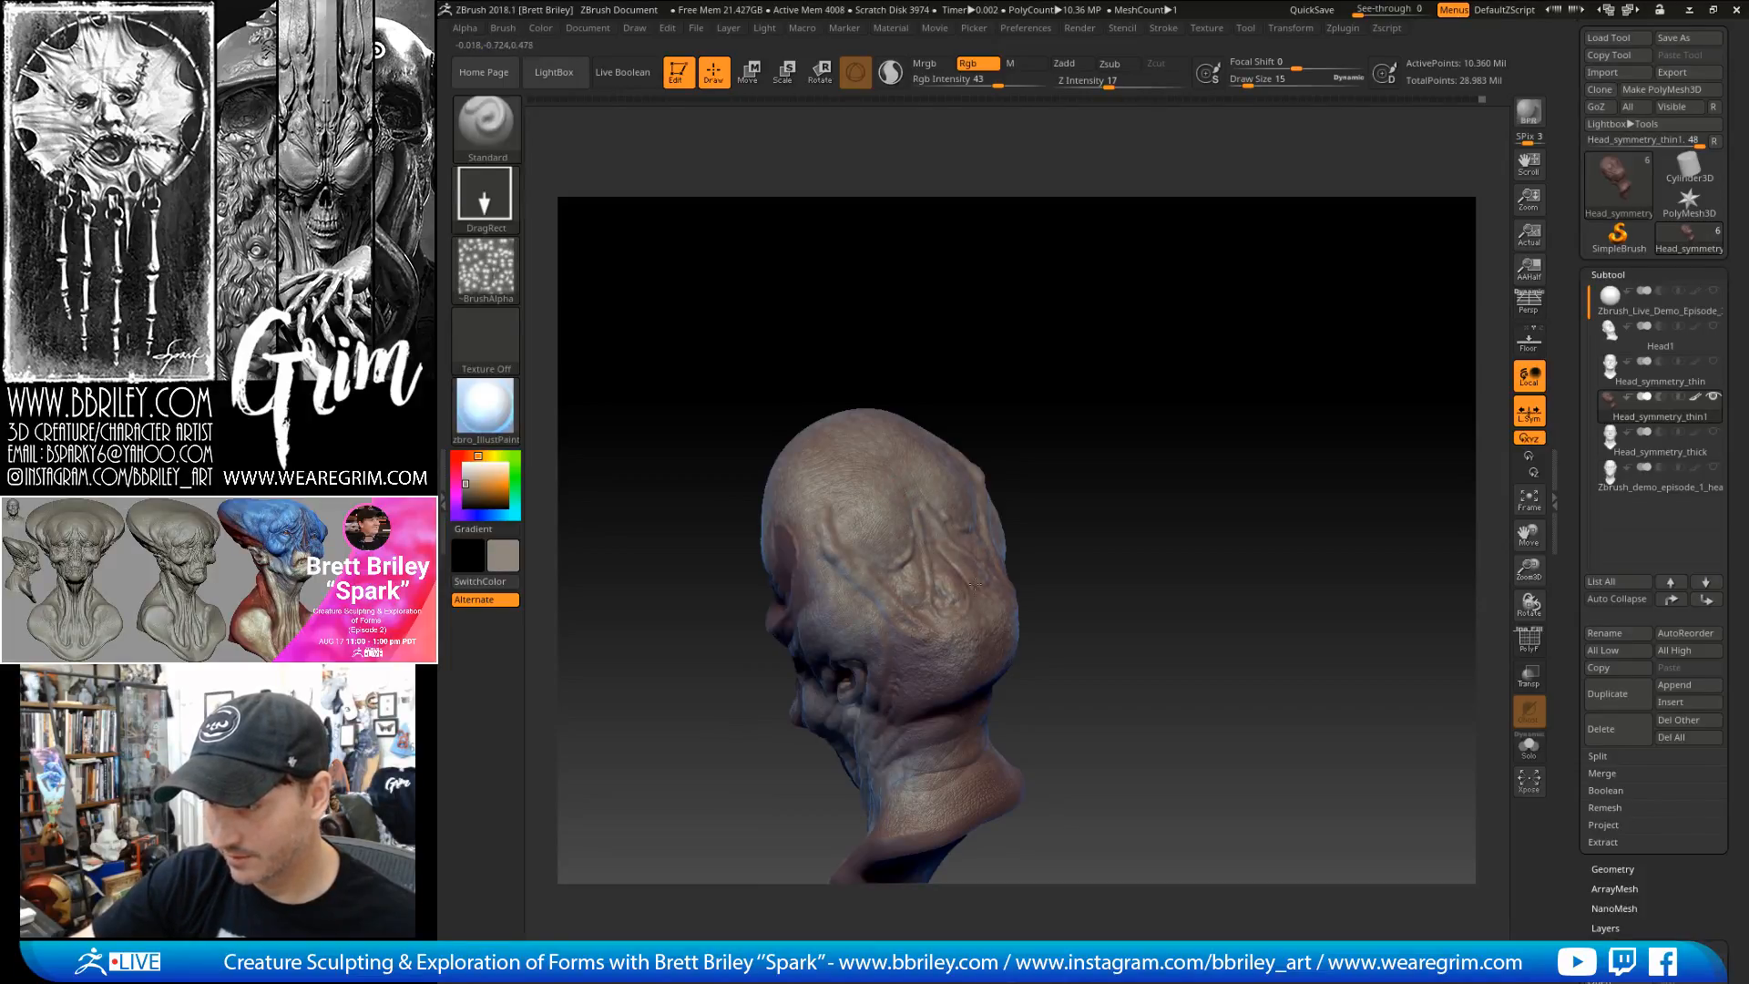
left_click_drag(1039, 463, 1019, 441)
left_click_drag(1105, 504, 1030, 438)
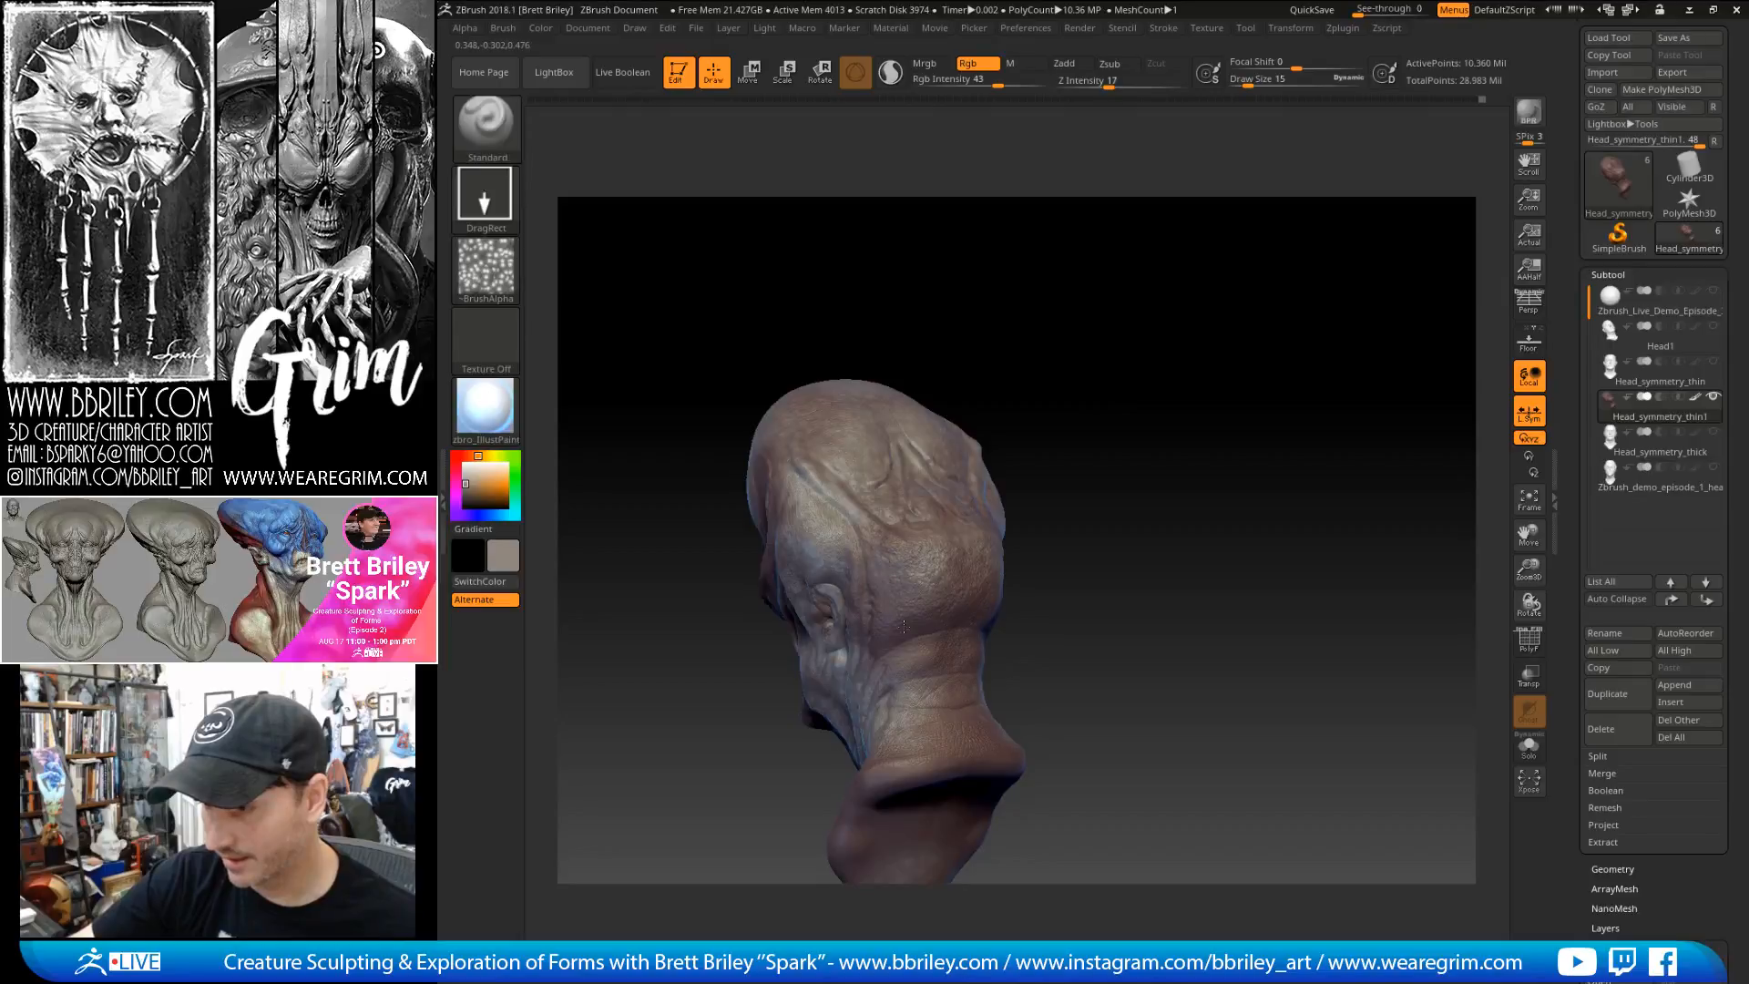
- Paint mottled warm grey over the rear bulge of the skull and the nape of the neck
right_click_drag(948, 583, 924, 690)
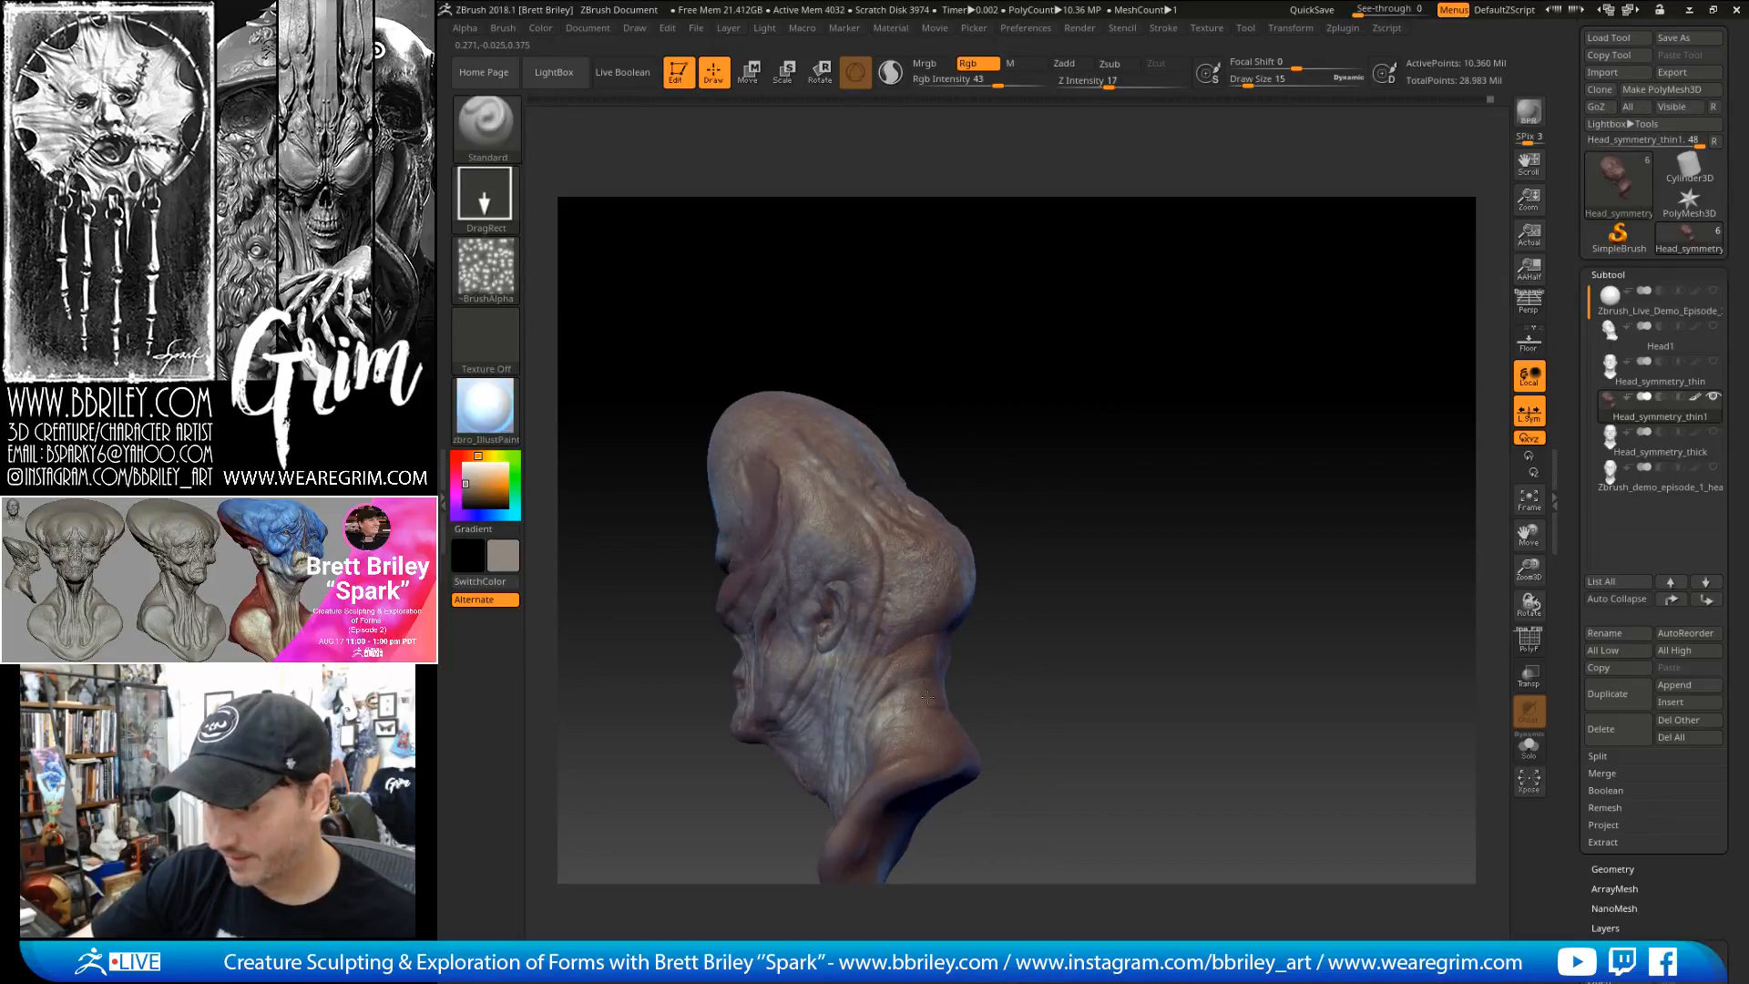
left_click_drag(1015, 534, 977, 697)
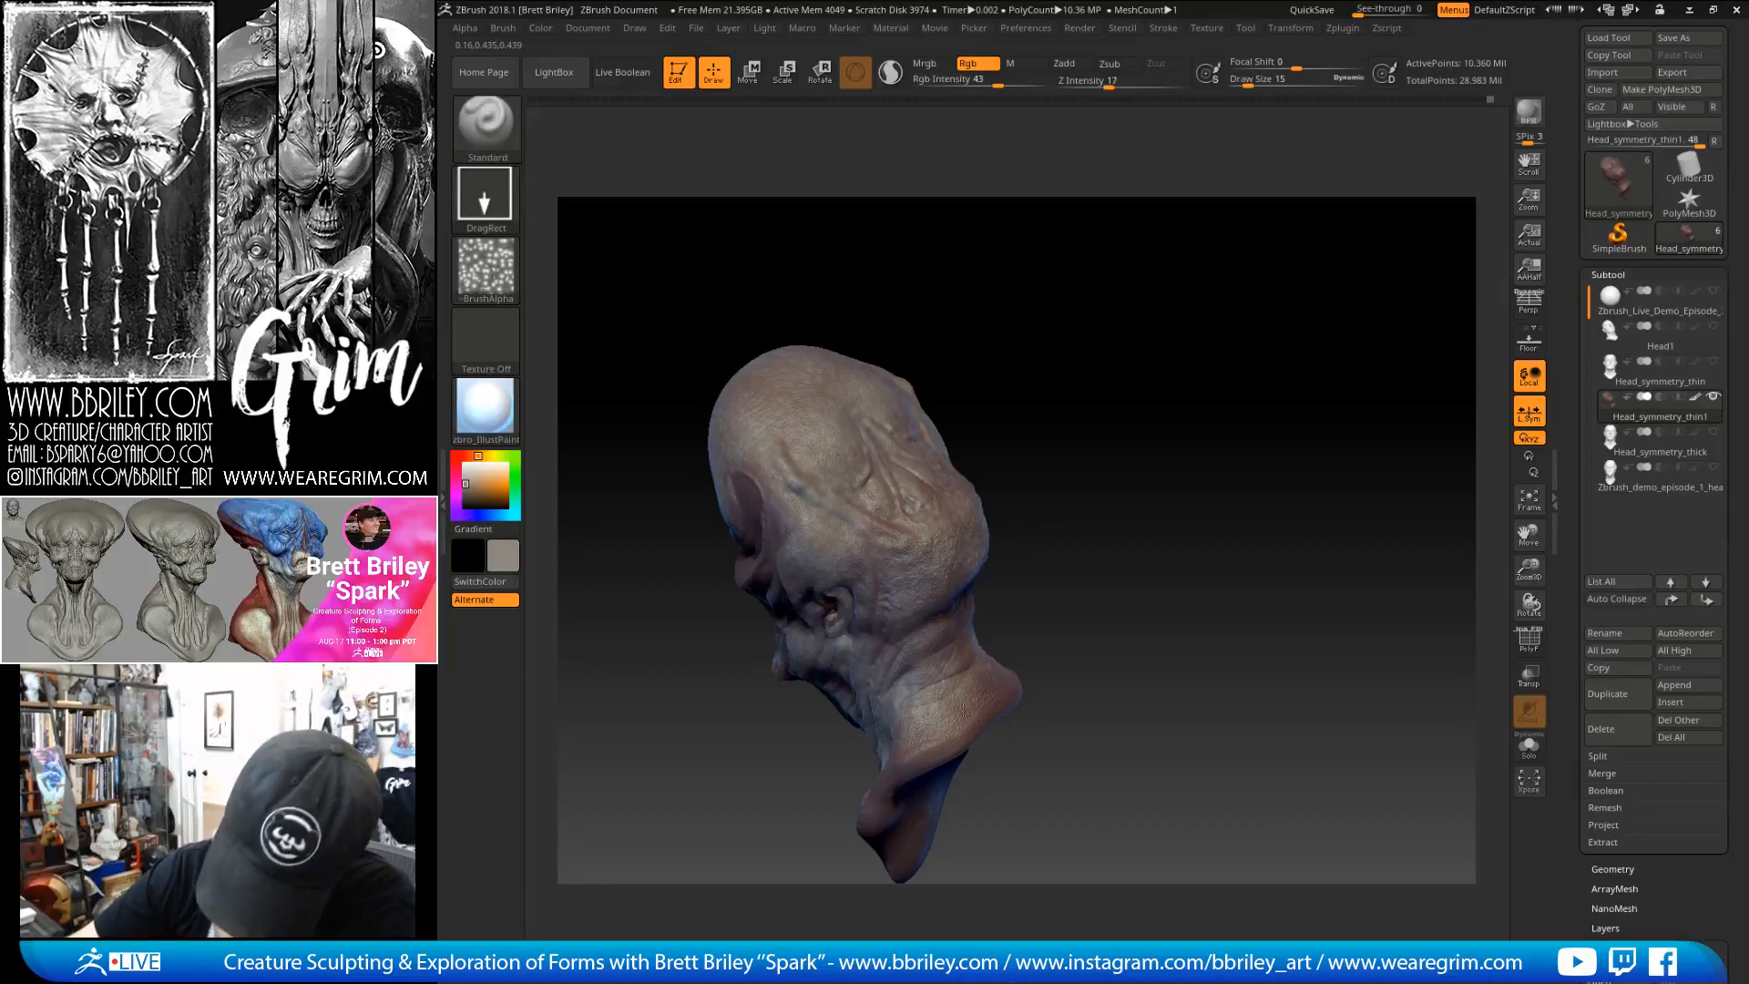
left_click_drag(1014, 599, 962, 650)
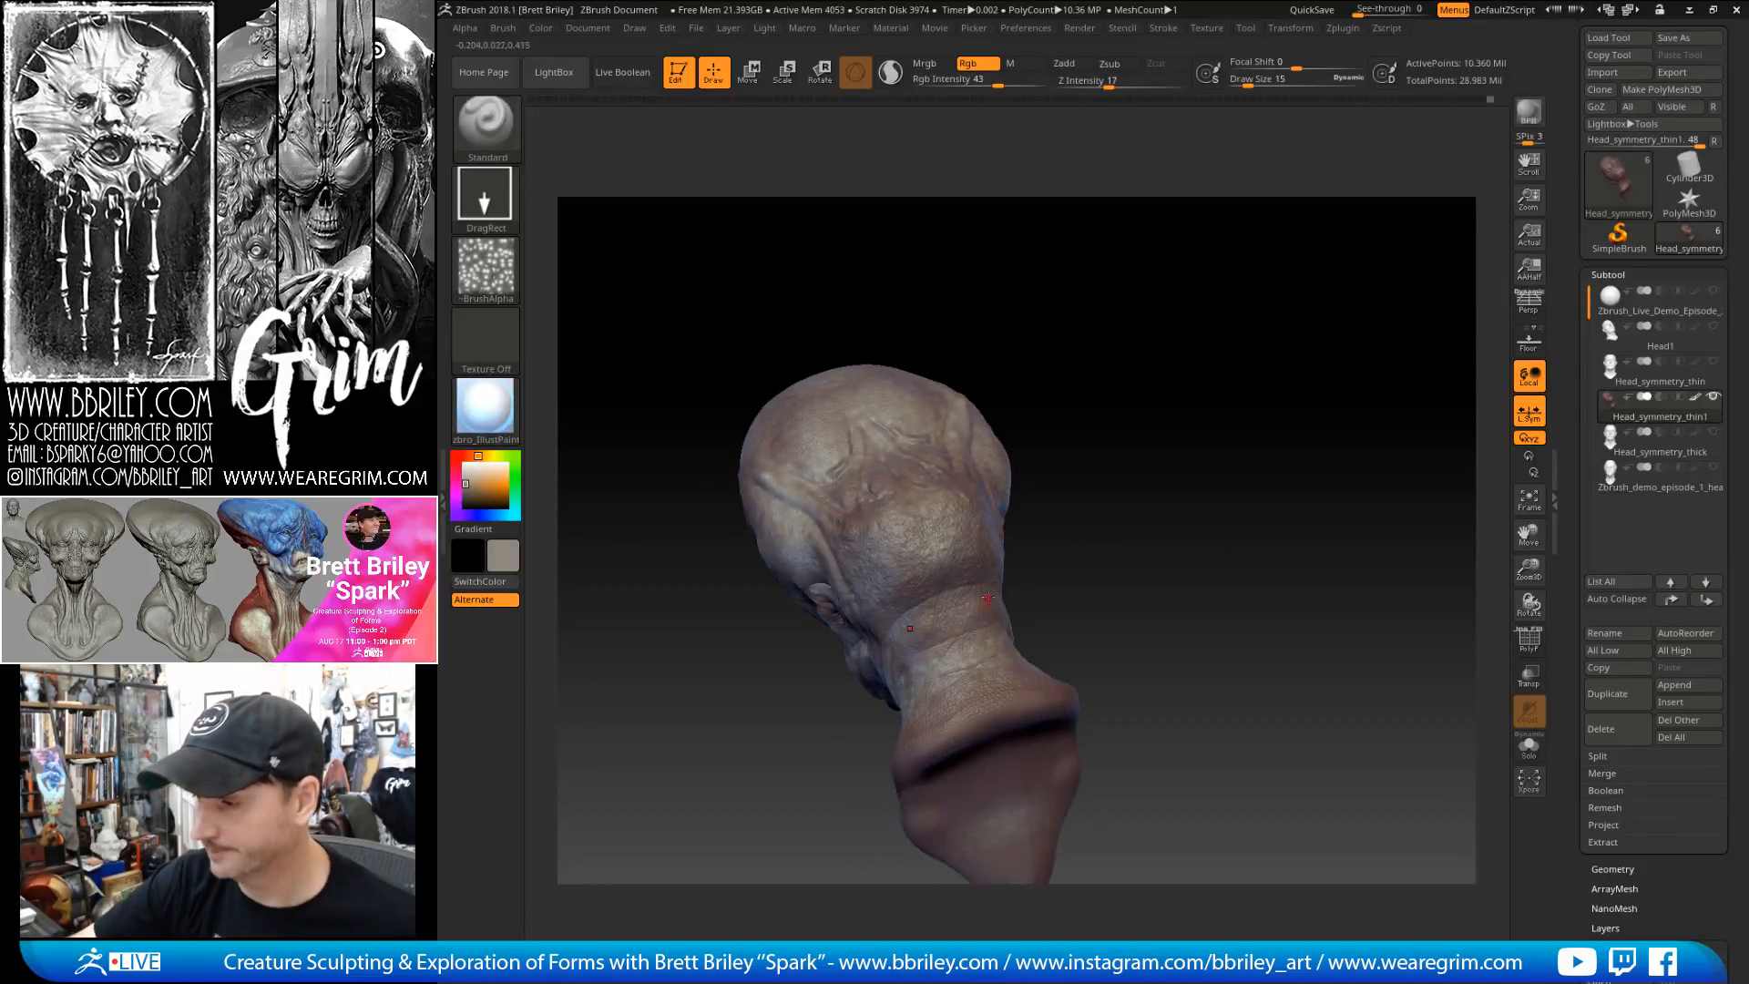
right_click_drag(962, 650, 954, 507)
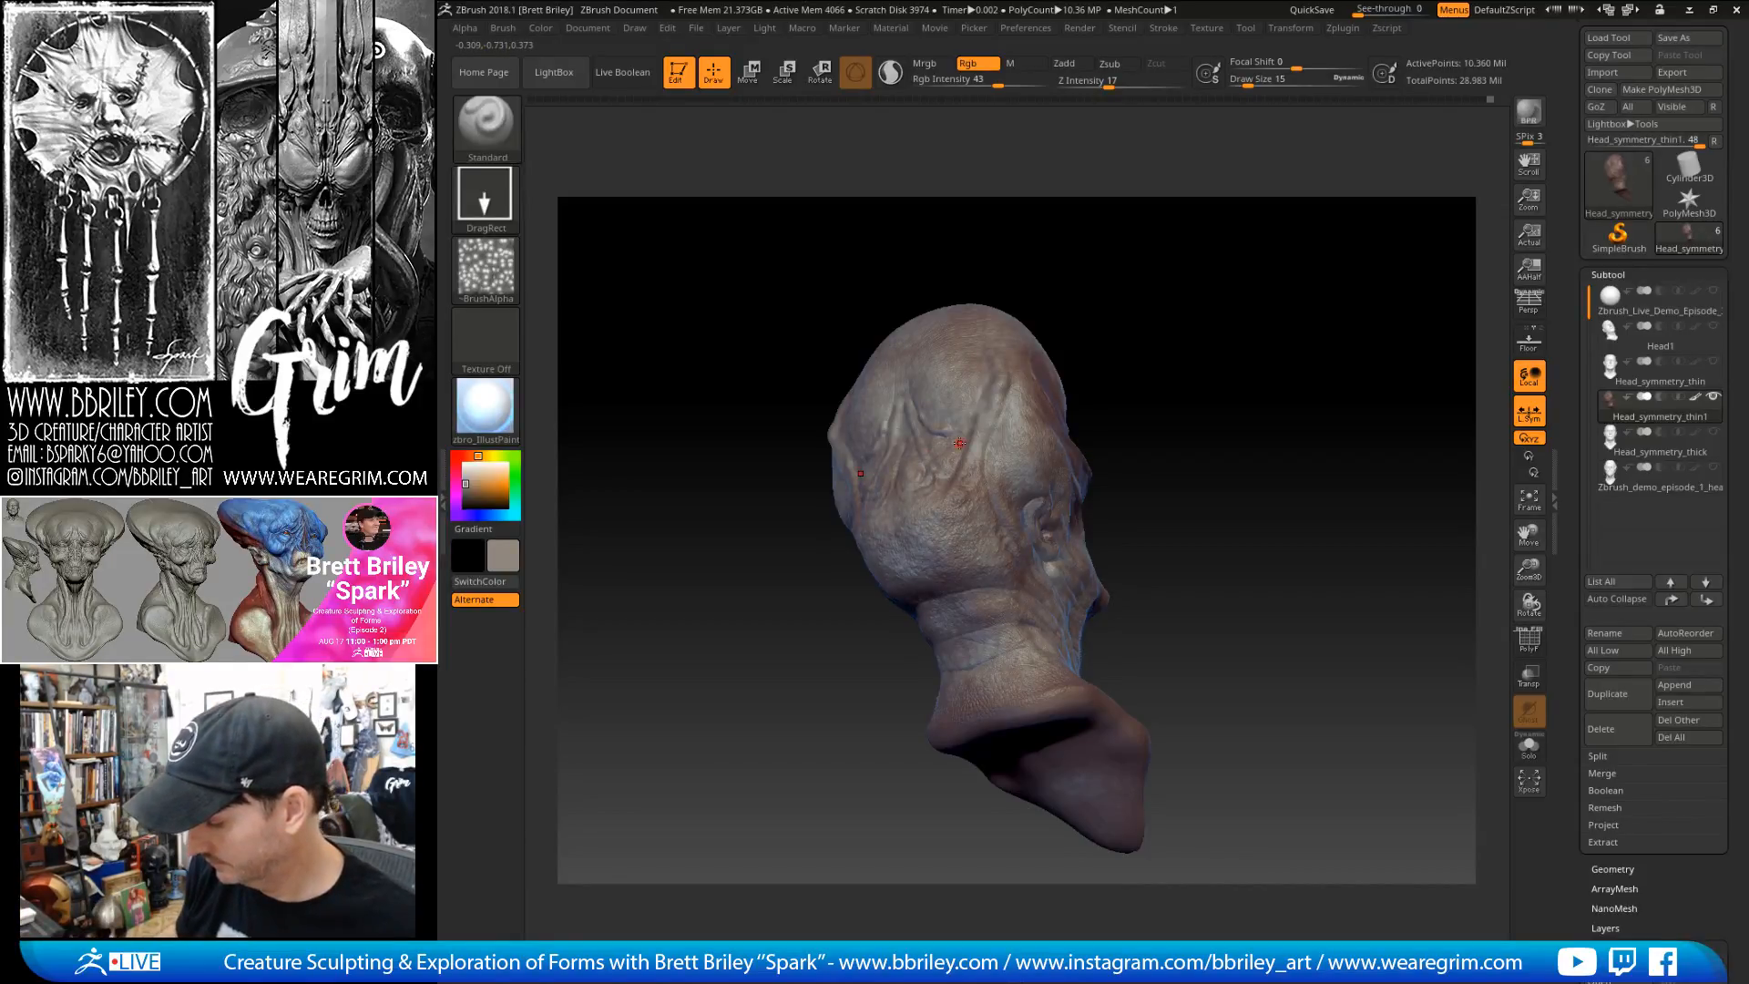
right_click_drag(960, 444, 971, 520)
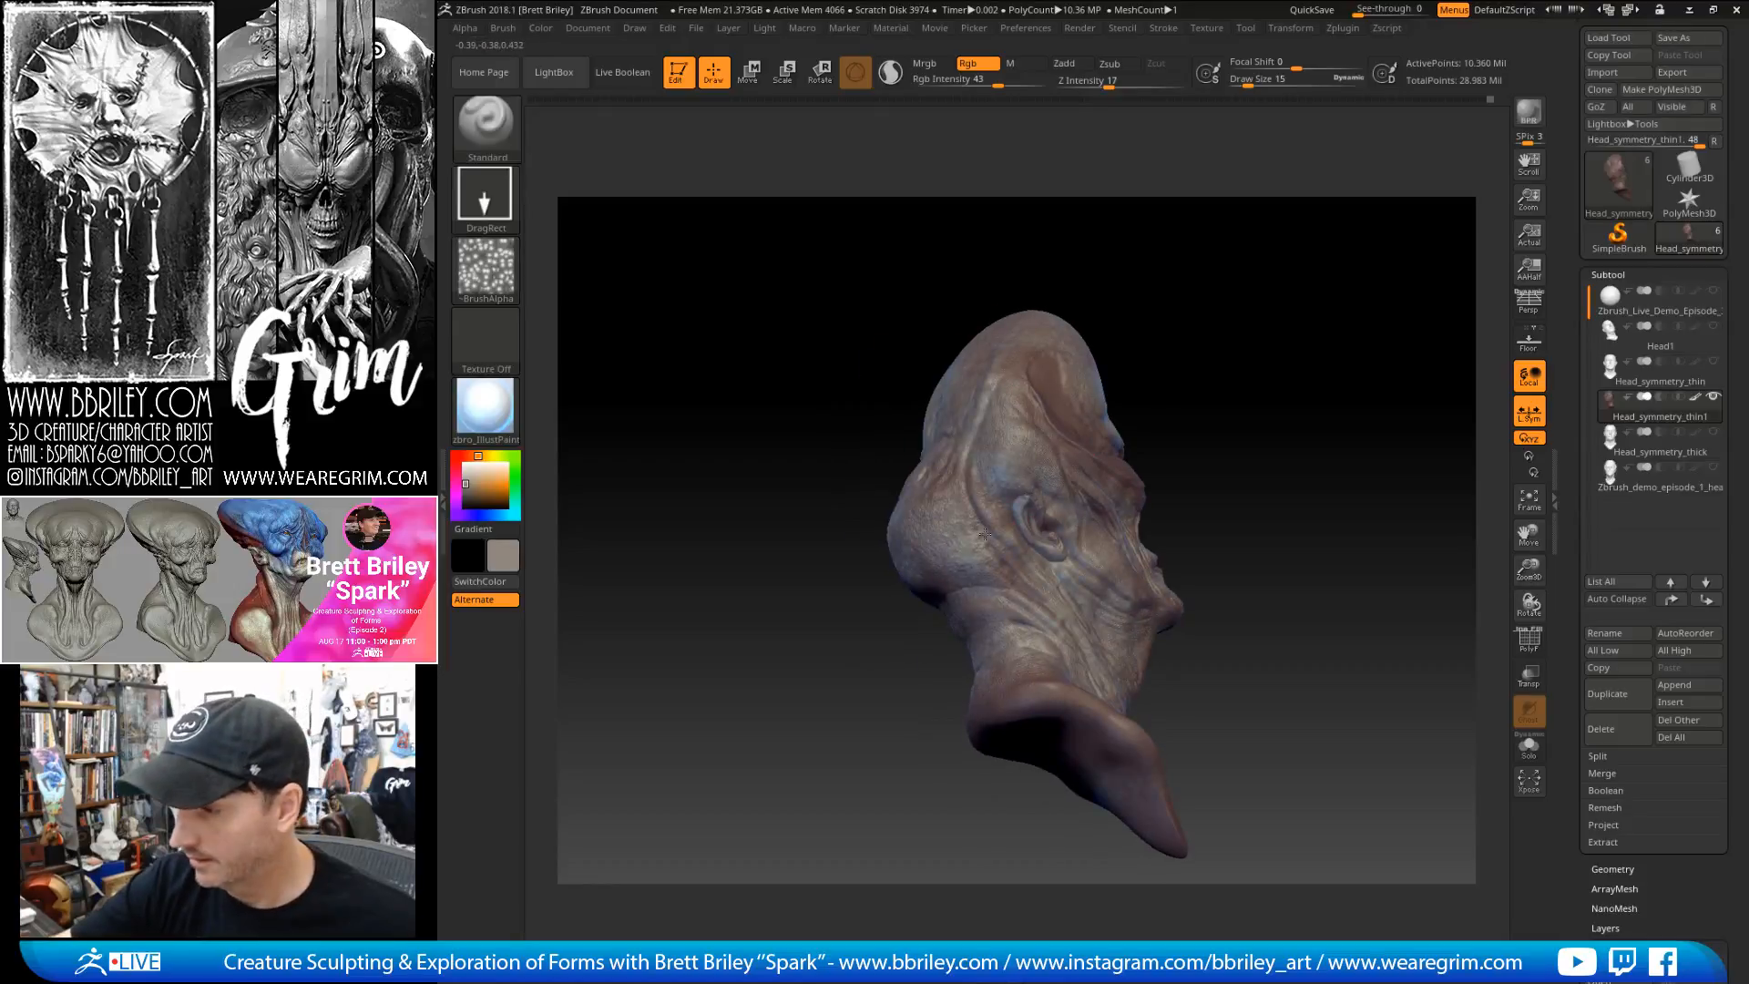
- Paint warm grey highlights over the side of the neck and the folds below the ear and jaw
right_click_drag(1102, 544, 1034, 711)
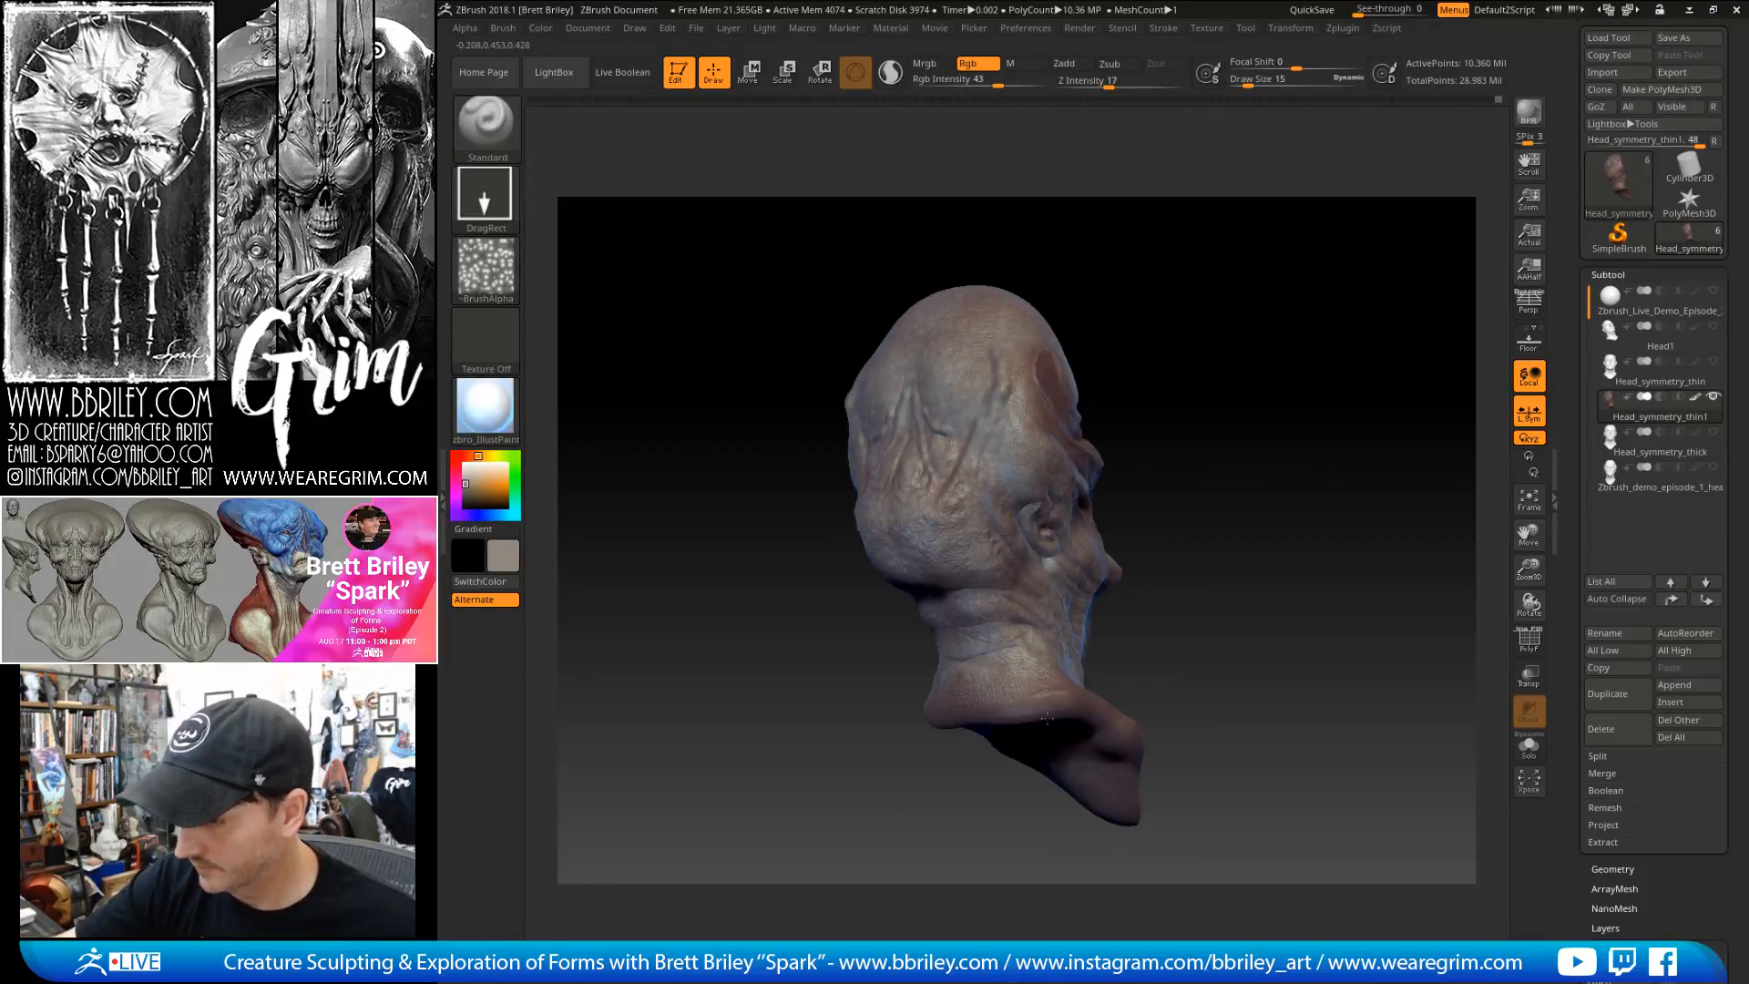
right_click_drag(1164, 617, 1101, 670)
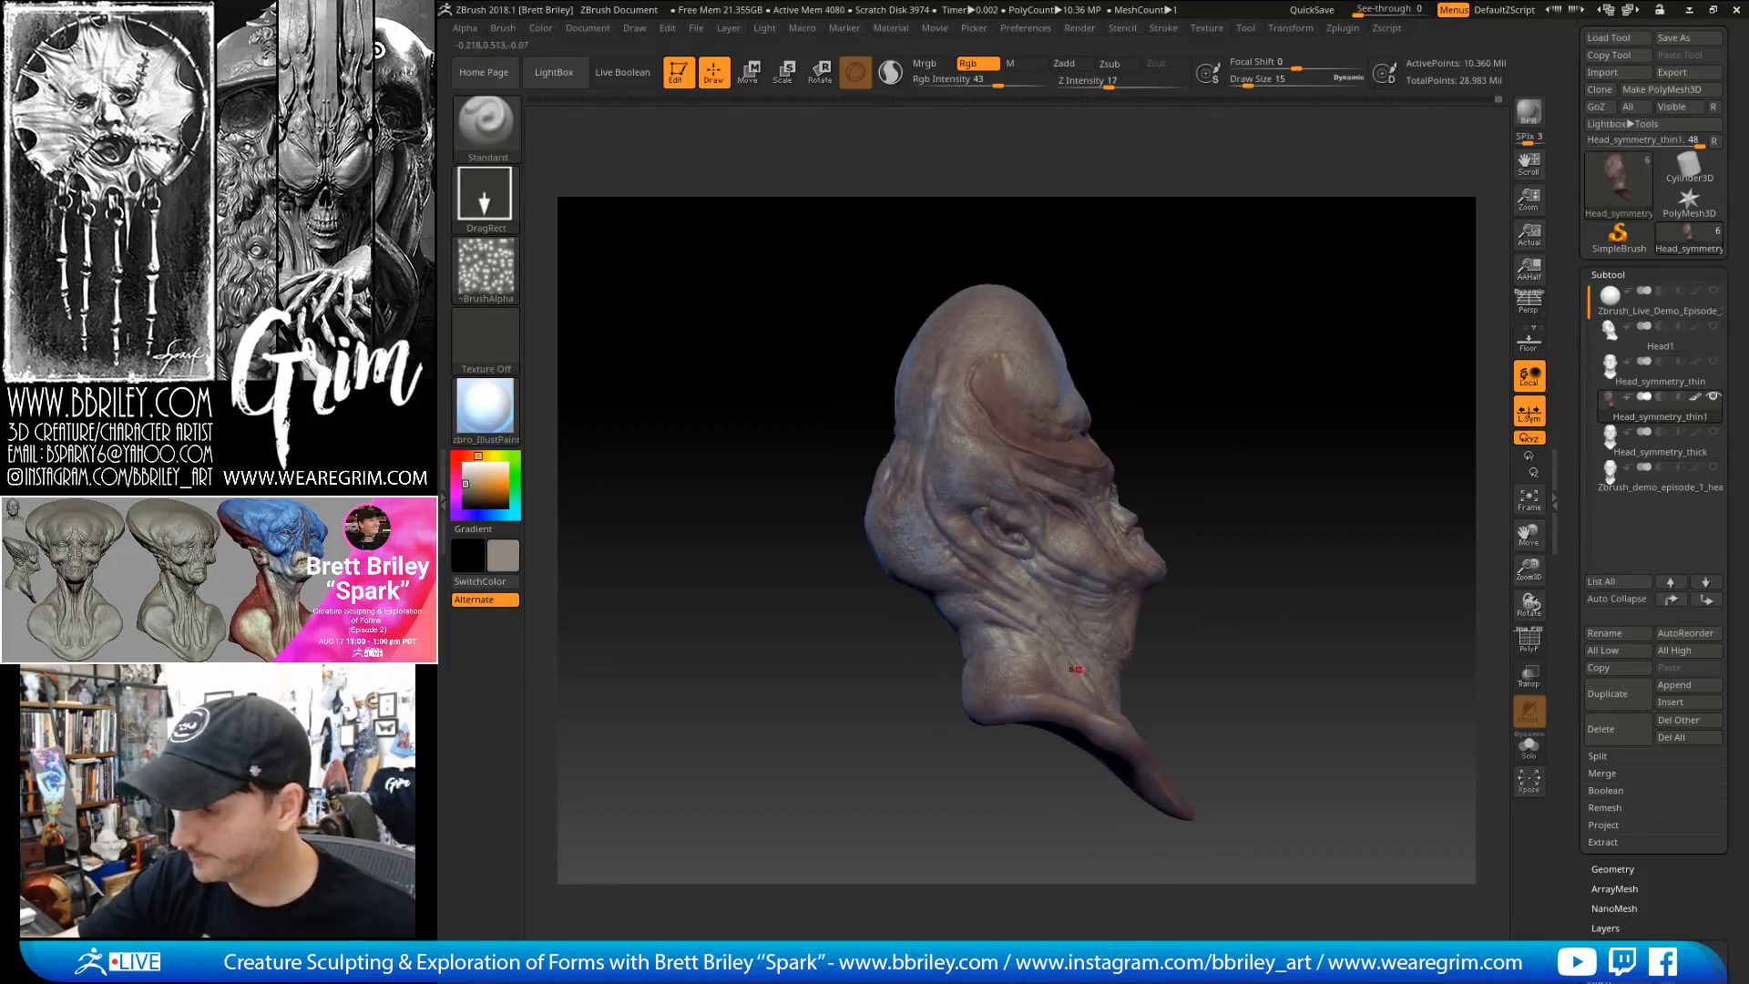
right_click_drag(1271, 586, 1032, 618)
right_click_drag(1260, 592, 943, 591)
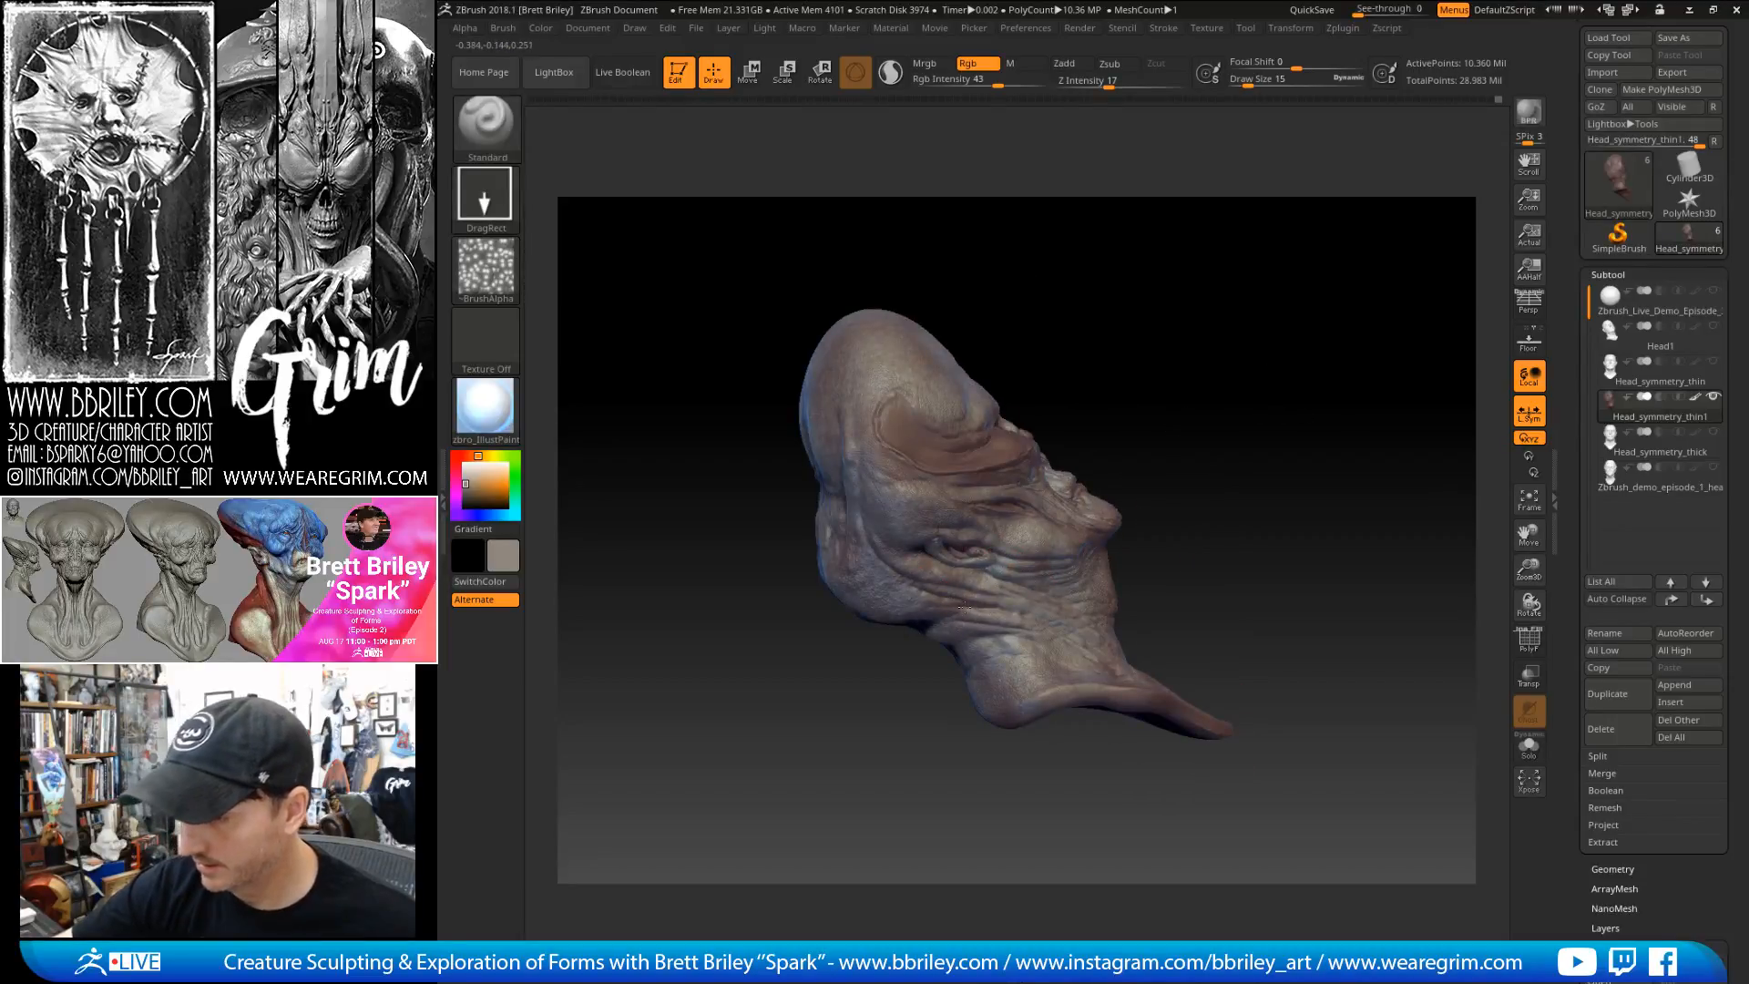
- Paint warm grey over the side of the skull between the ear, the temple ridge and the crown
right_click_drag(1146, 397, 1072, 407)
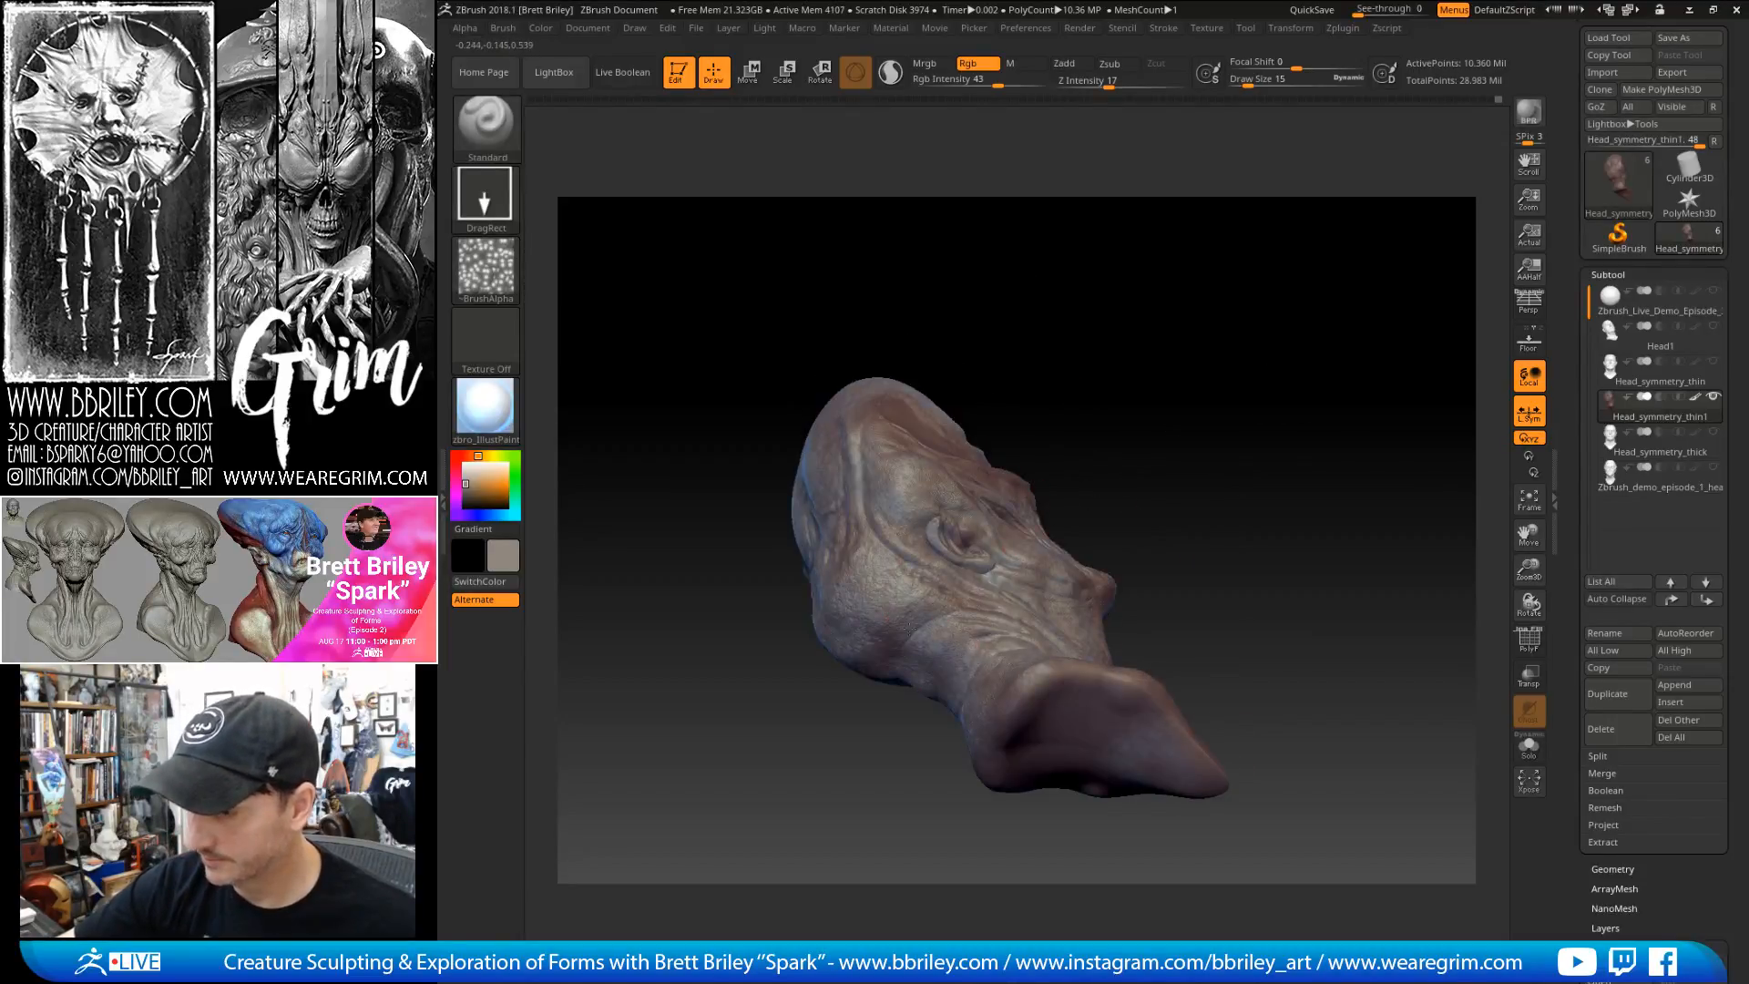
right_click_drag(896, 620, 1187, 430)
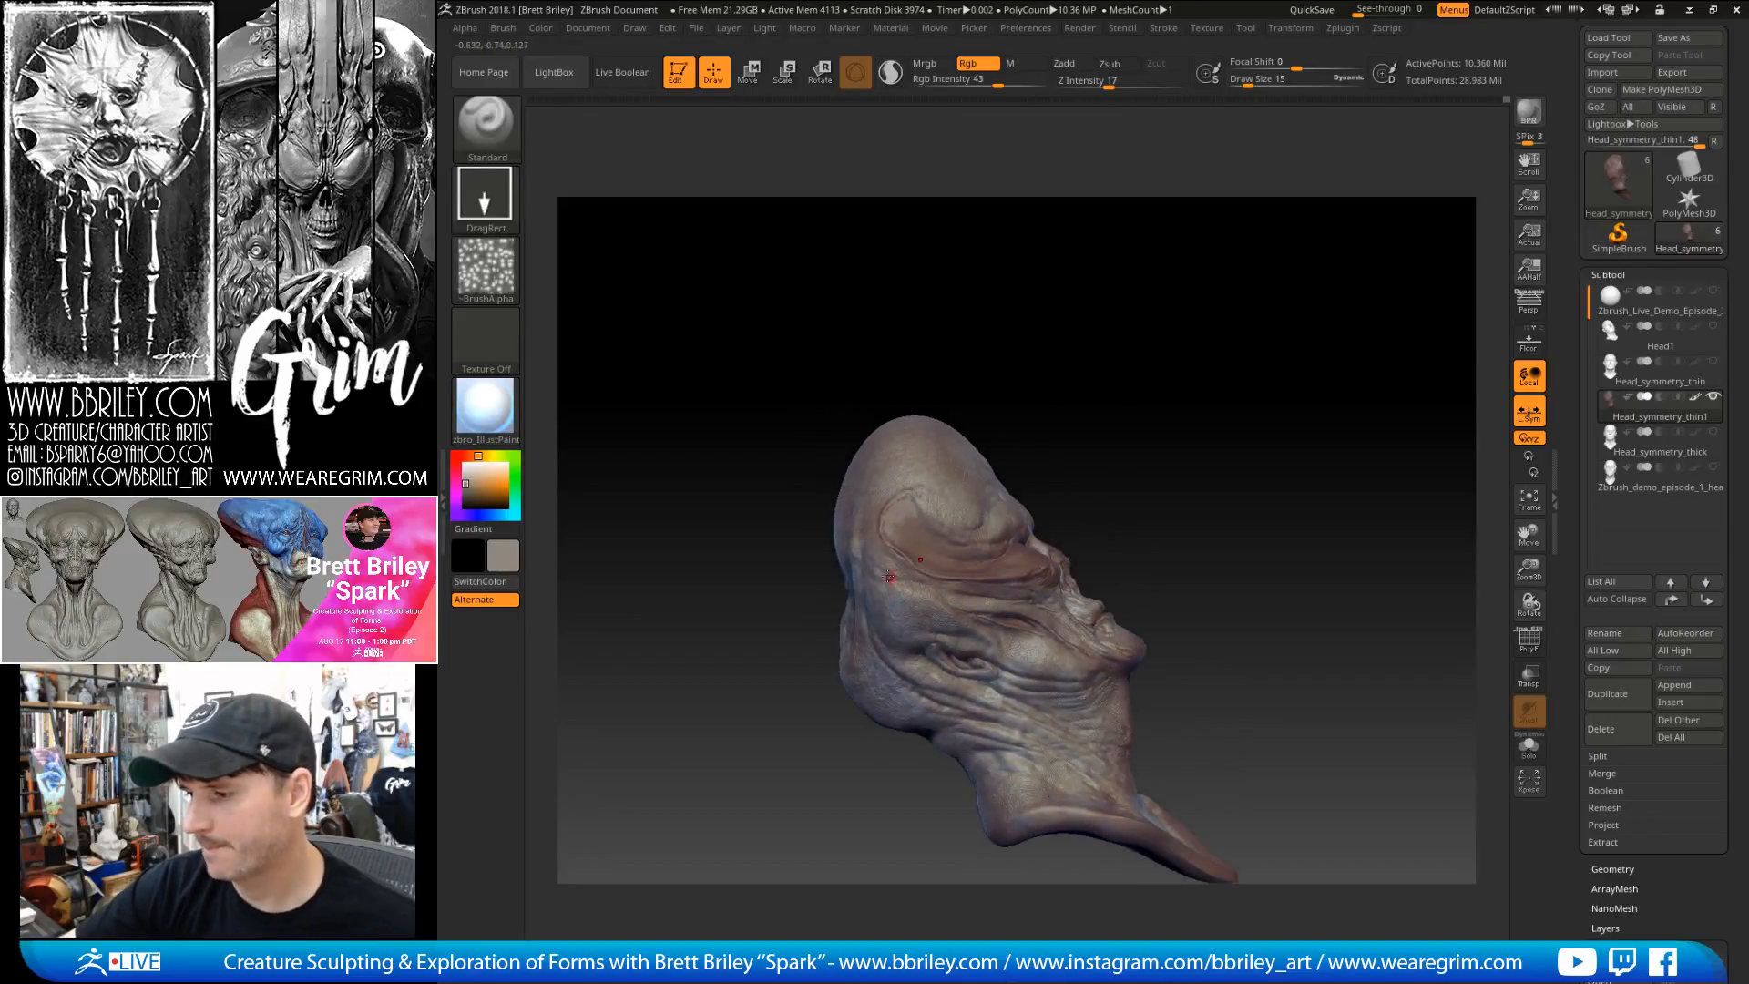
right_click_drag(891, 558, 876, 559)
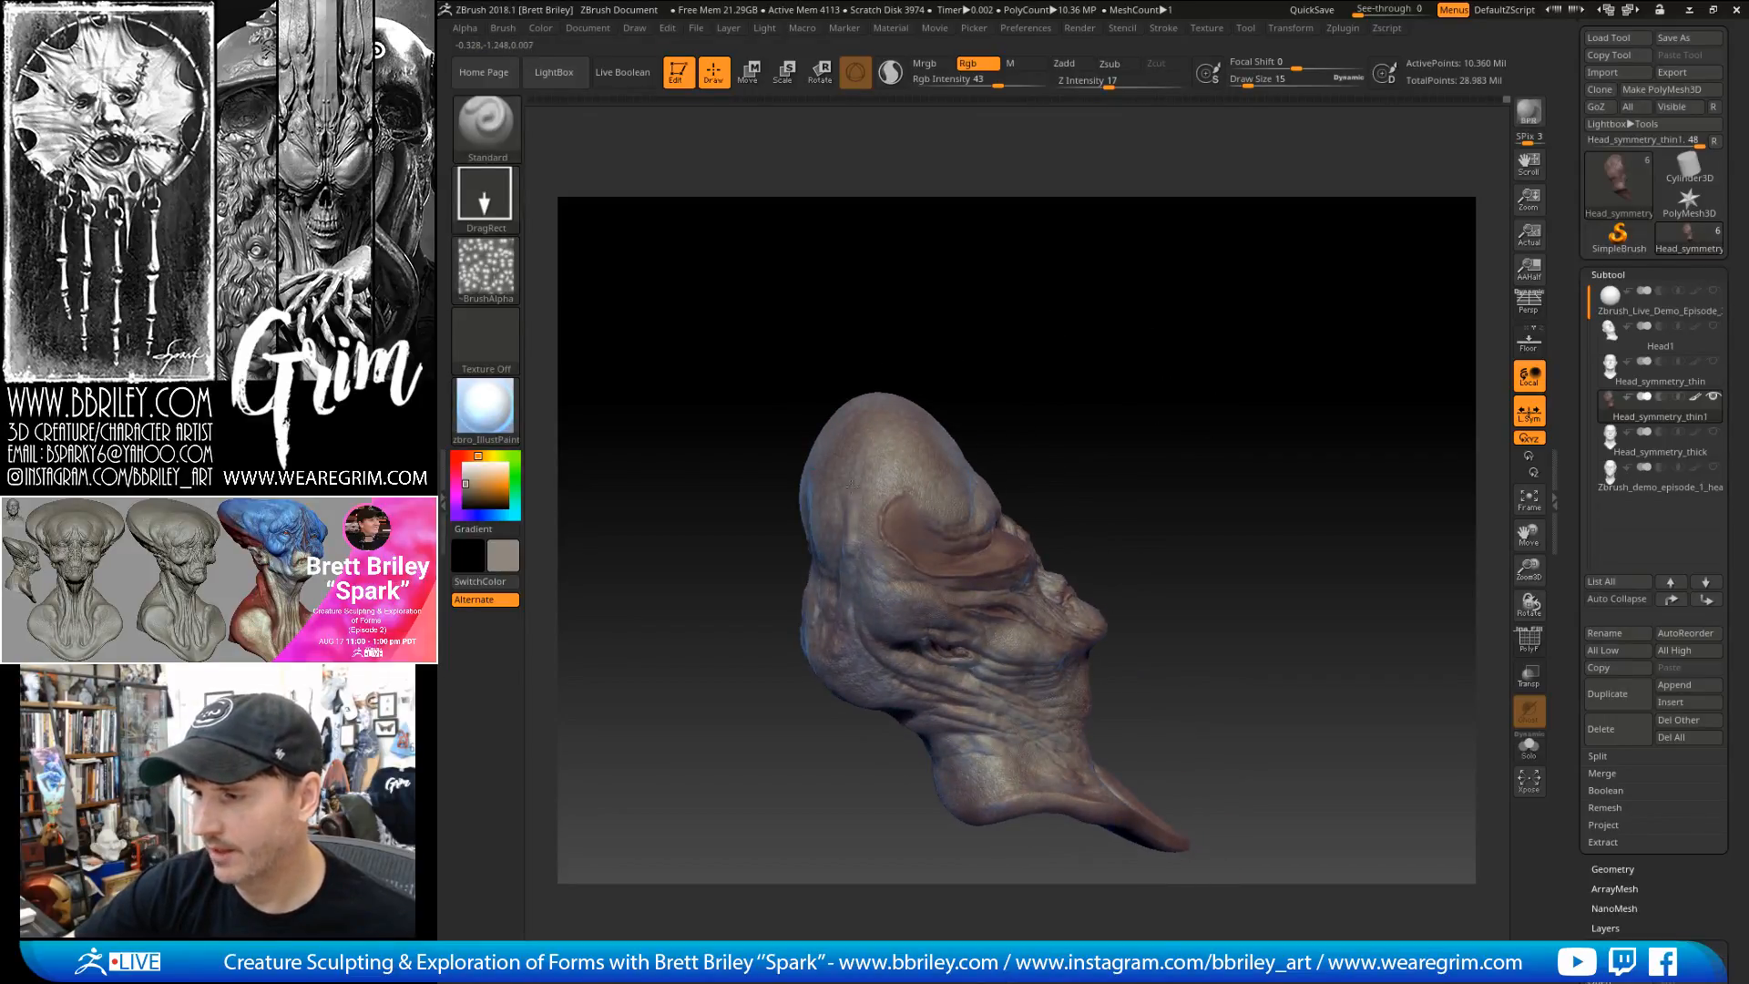
right_click_drag(902, 404, 897, 428)
mouse_move(1178, 384)
right_mouse_down()
mouse_move(1249, 402)
mouse_move(1292, 503)
mouse_move(1255, 353)
mouse_move(1281, 386)
mouse_move(1276, 365)
right_mouse_up()
- Reduce the Draw Size to 12 and paint fine warm grey highlights on the eye bags, cheeks and mouth wrinkles
key("s")
left_click(930, 576)
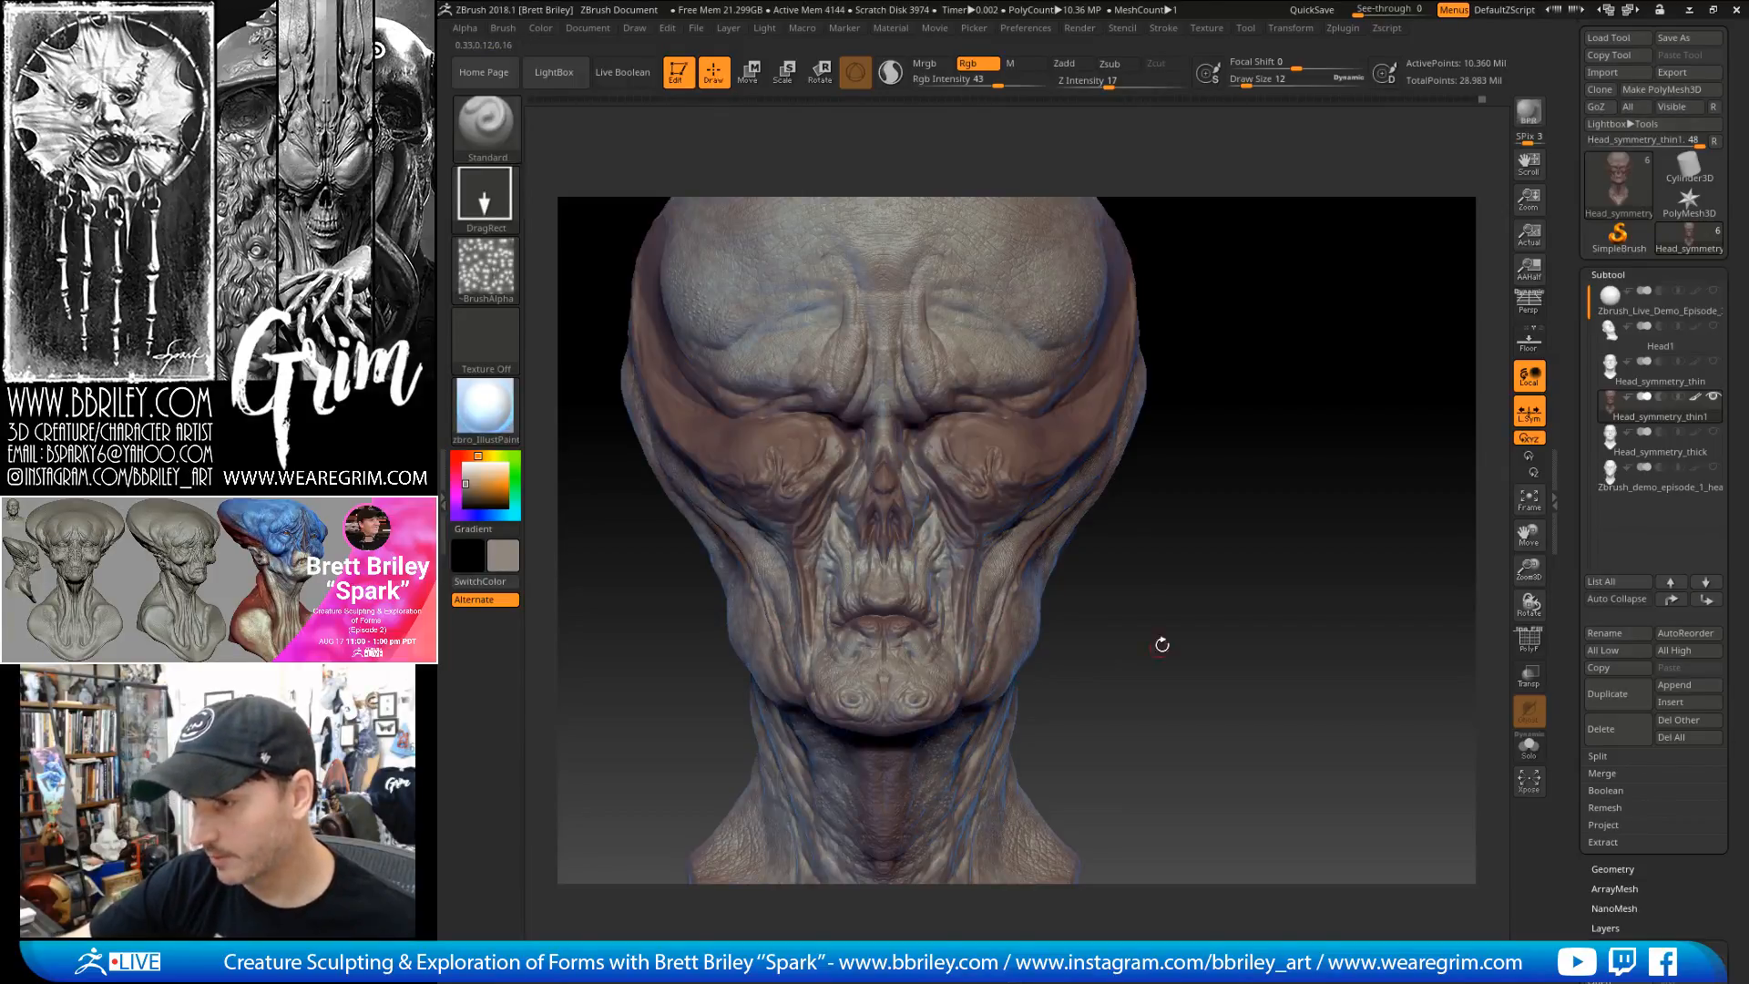
left_click_drag(1140, 665, 969, 680)
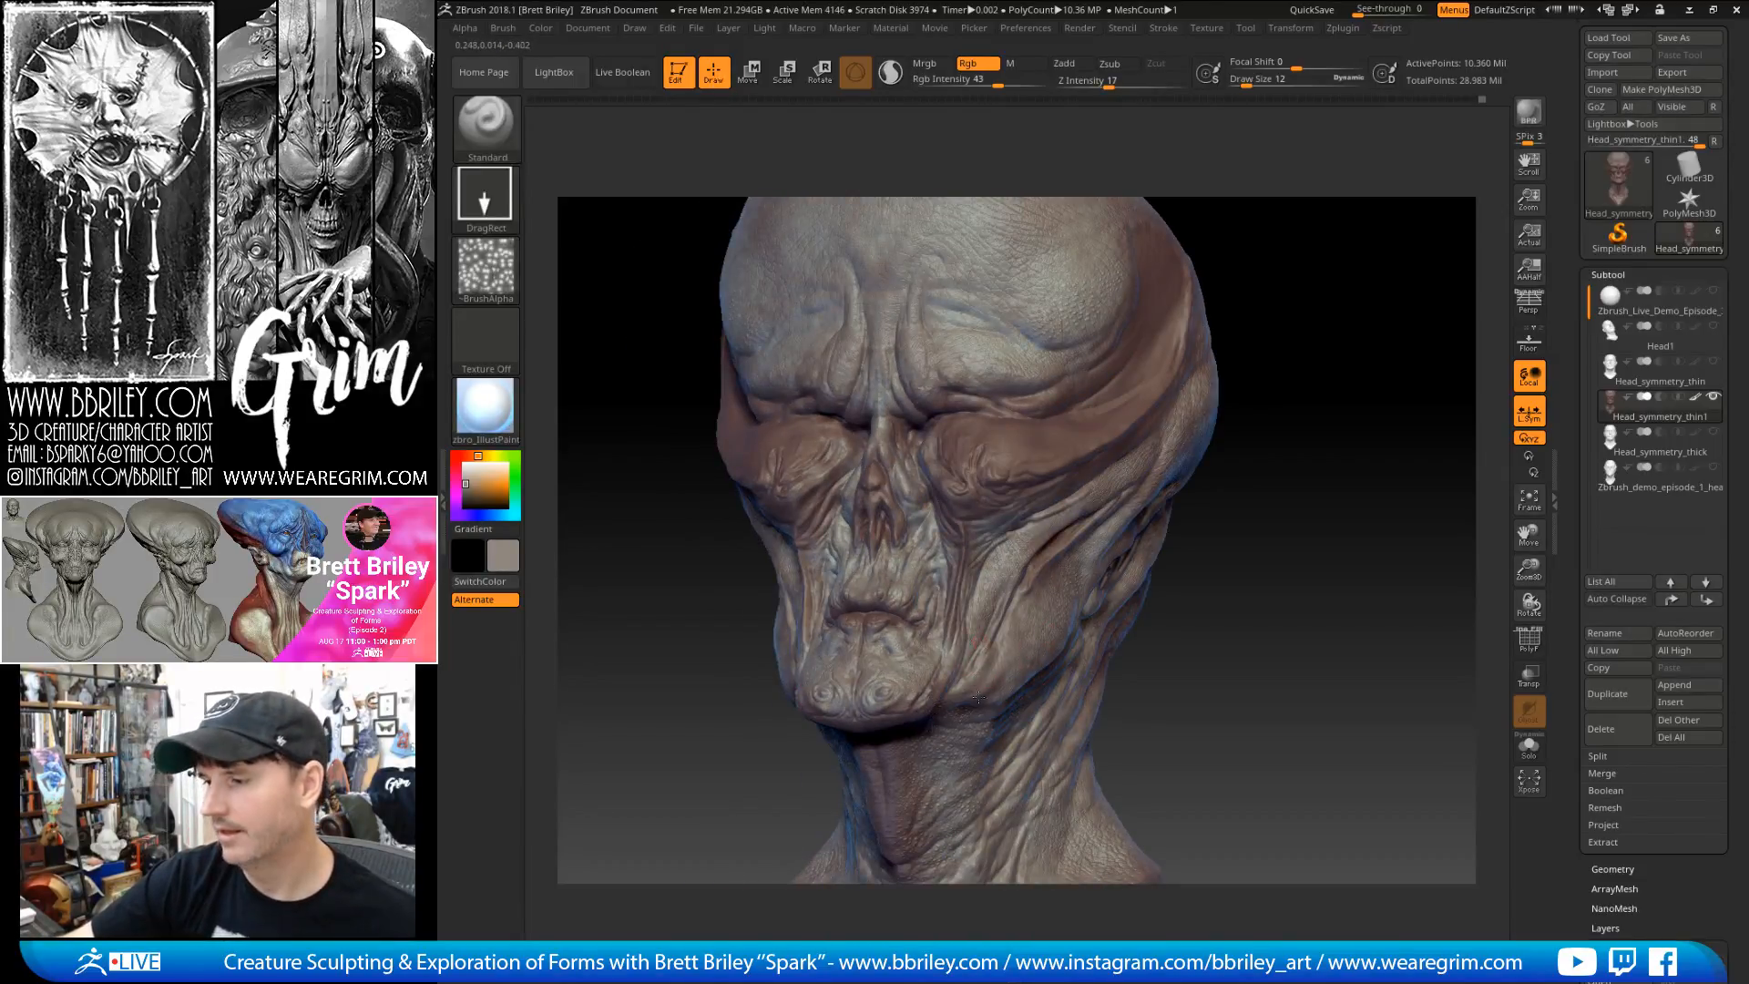
mouse_move(1043, 622)
right_mouse_down()
mouse_move(1021, 620)
mouse_move(1051, 607)
right_mouse_up()
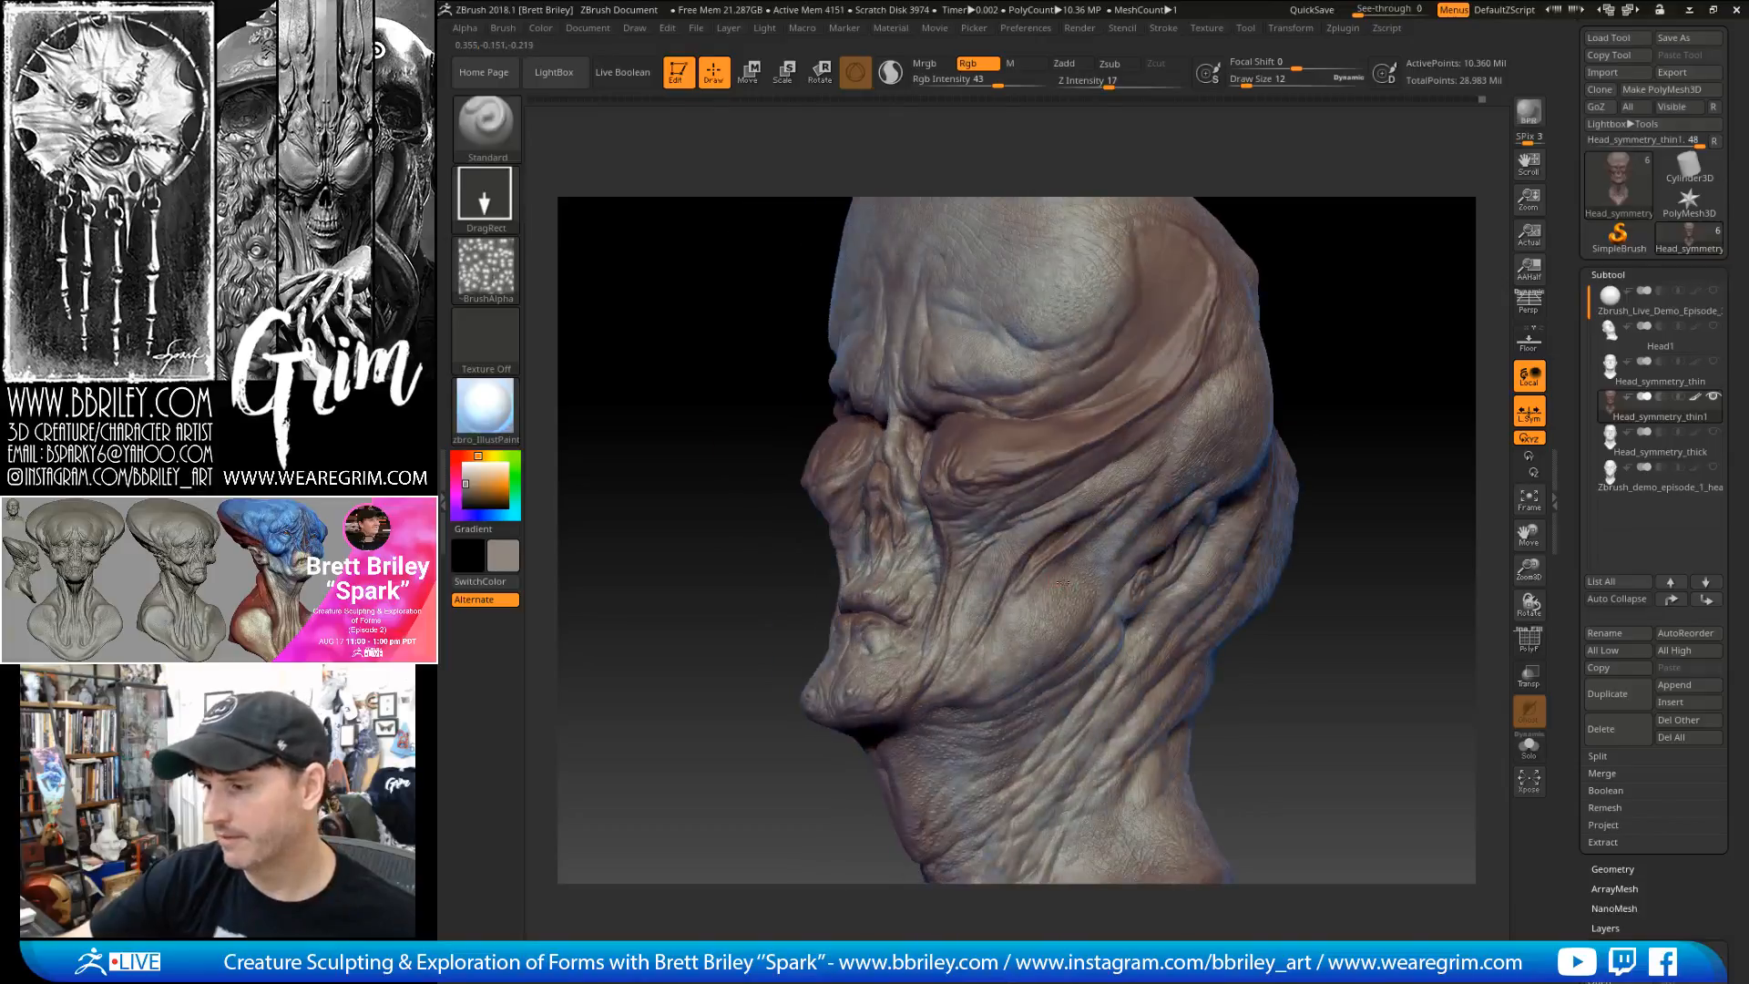
- Choose a lighter grey as the paint colour for the next highlights on the face
right_click_drag(1194, 419, 1289, 475)
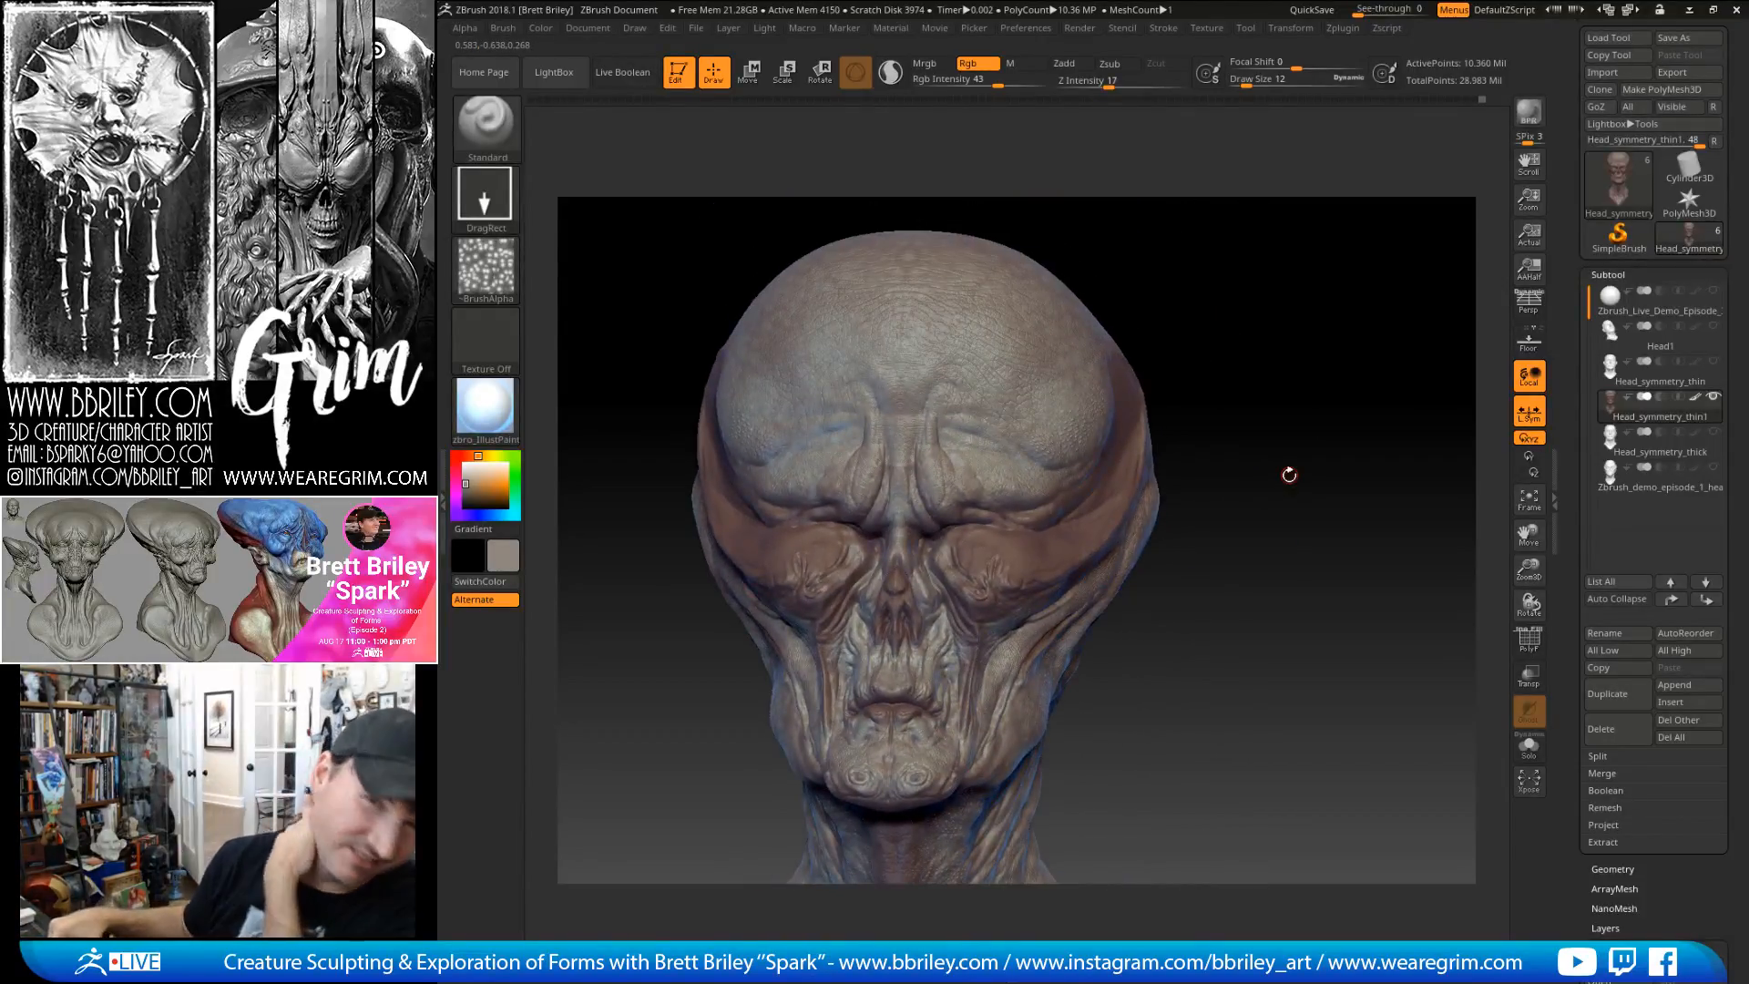
right_click_drag(1289, 475, 1237, 314)
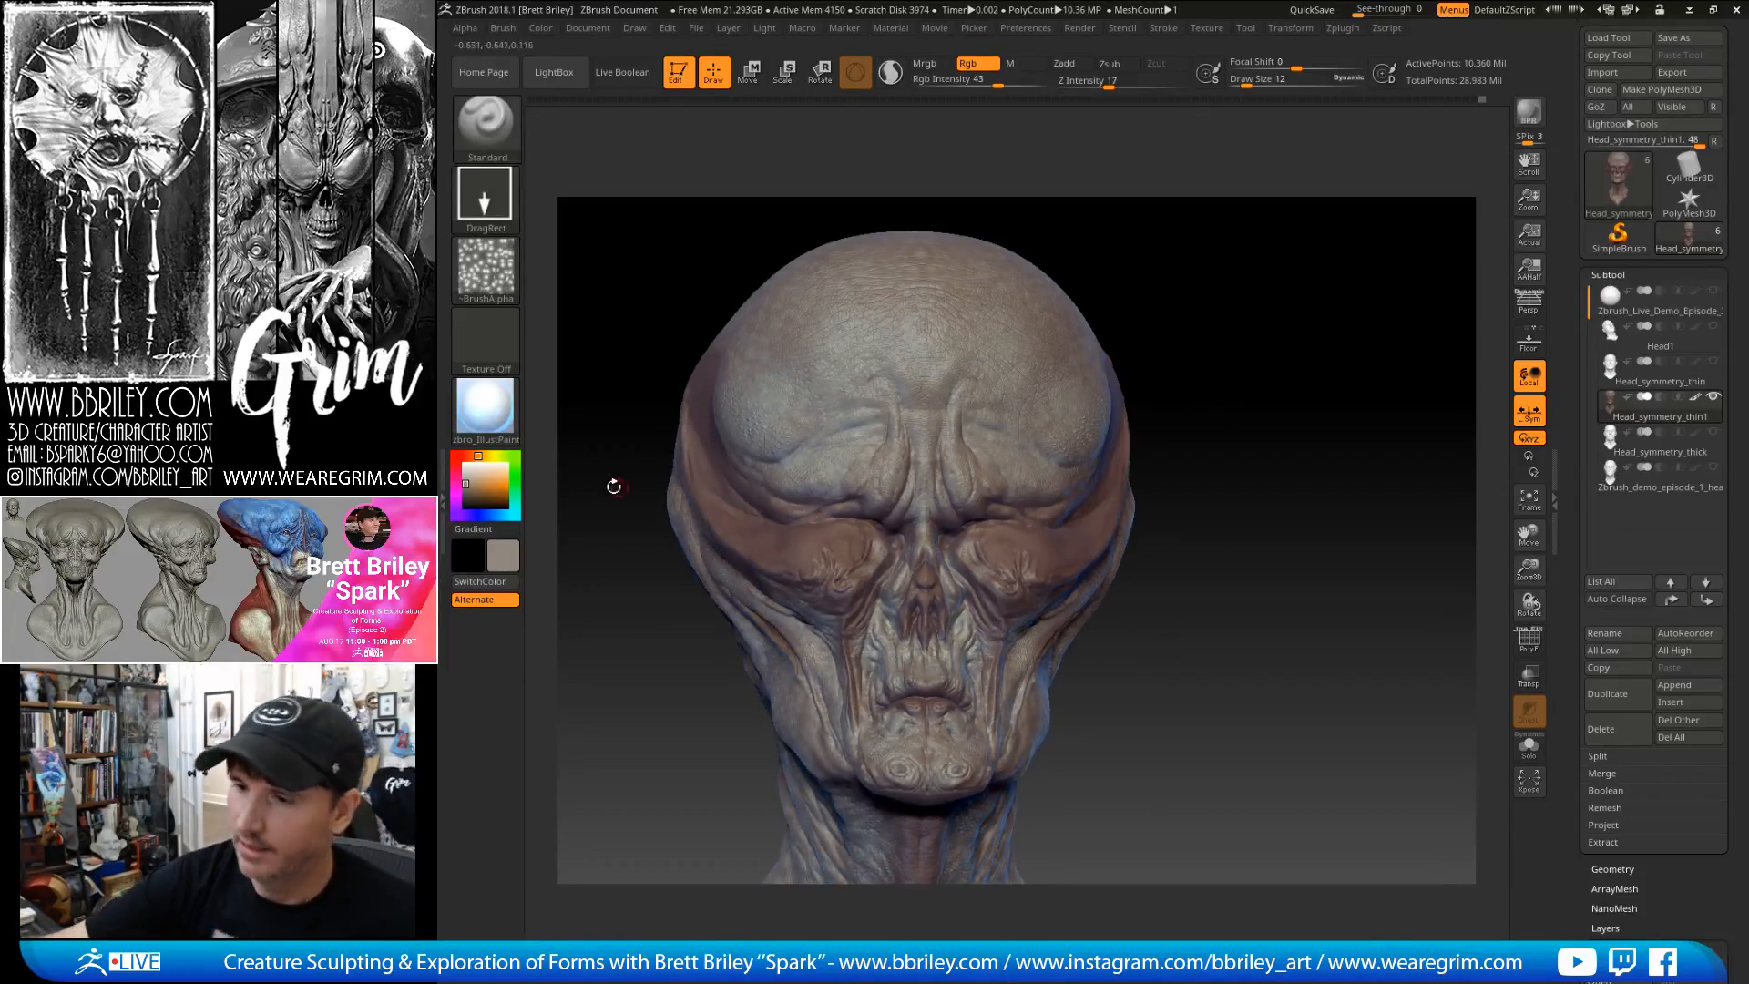
left_click(466, 476)
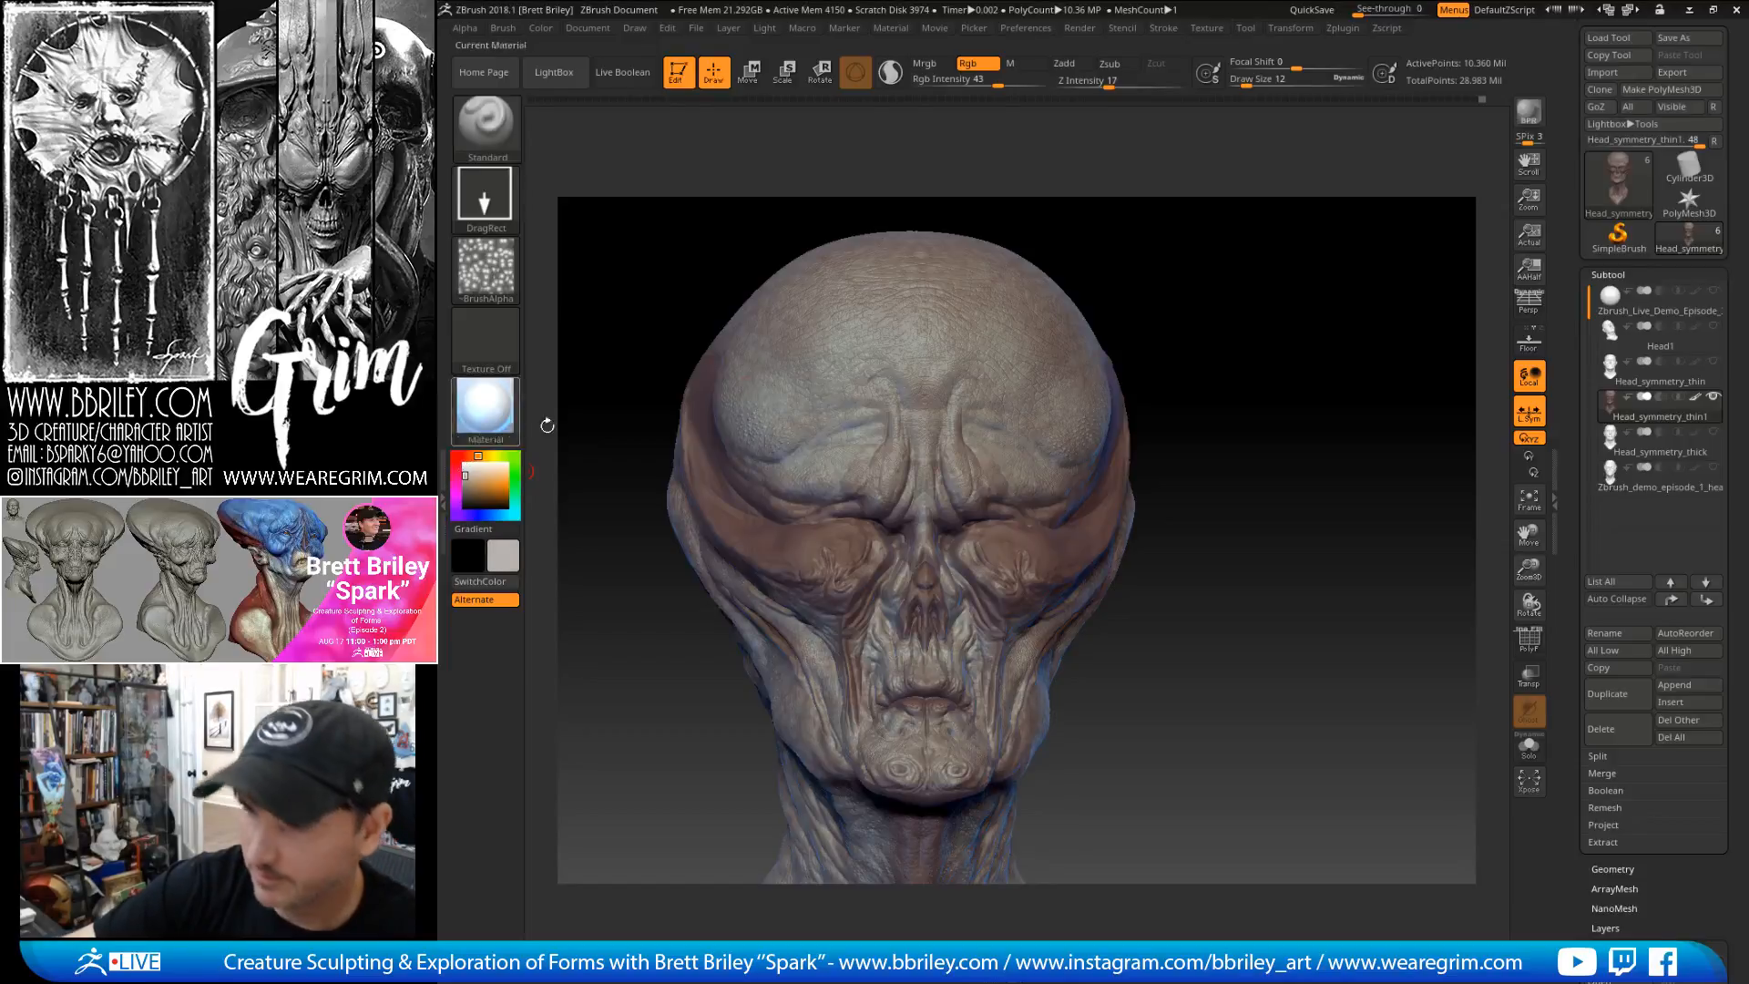
- Set the Rgb Intensity to 51 and the Draw Size to 18, and paint lighter grey highlights on the furrowed brow
left_click(486, 269)
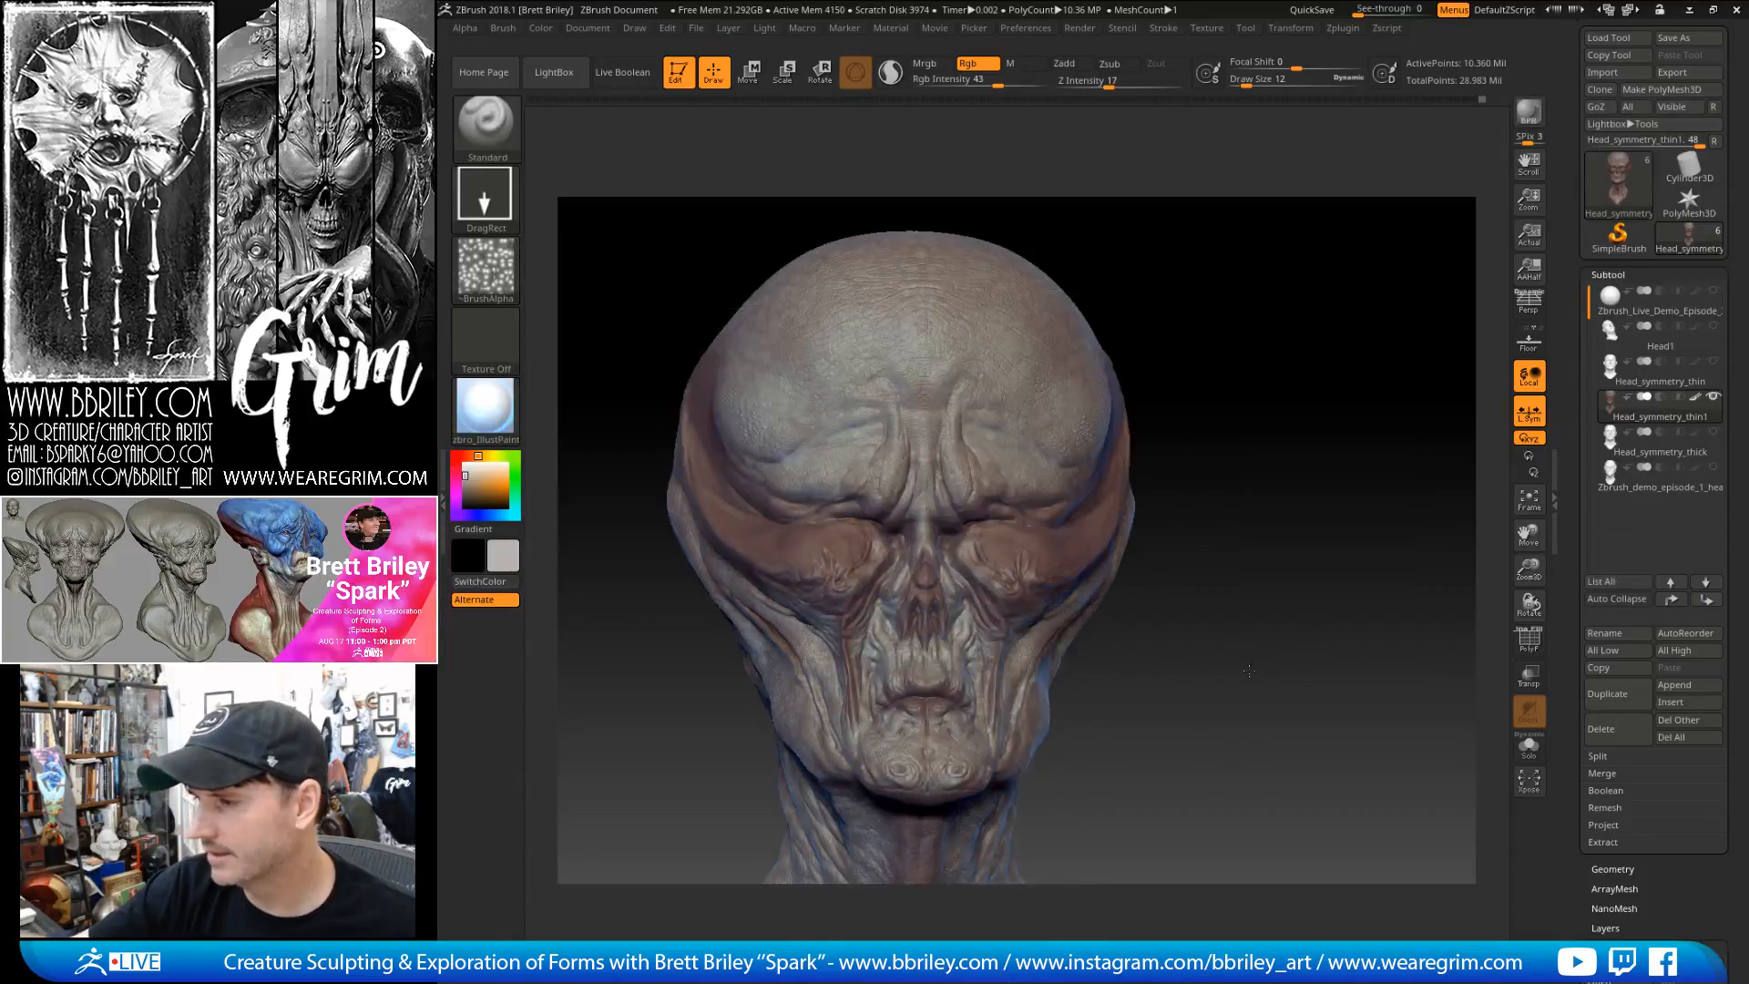
left_click_drag(1237, 658, 1253, 764, "alt")
left_click_drag(1003, 83, 1006, 83)
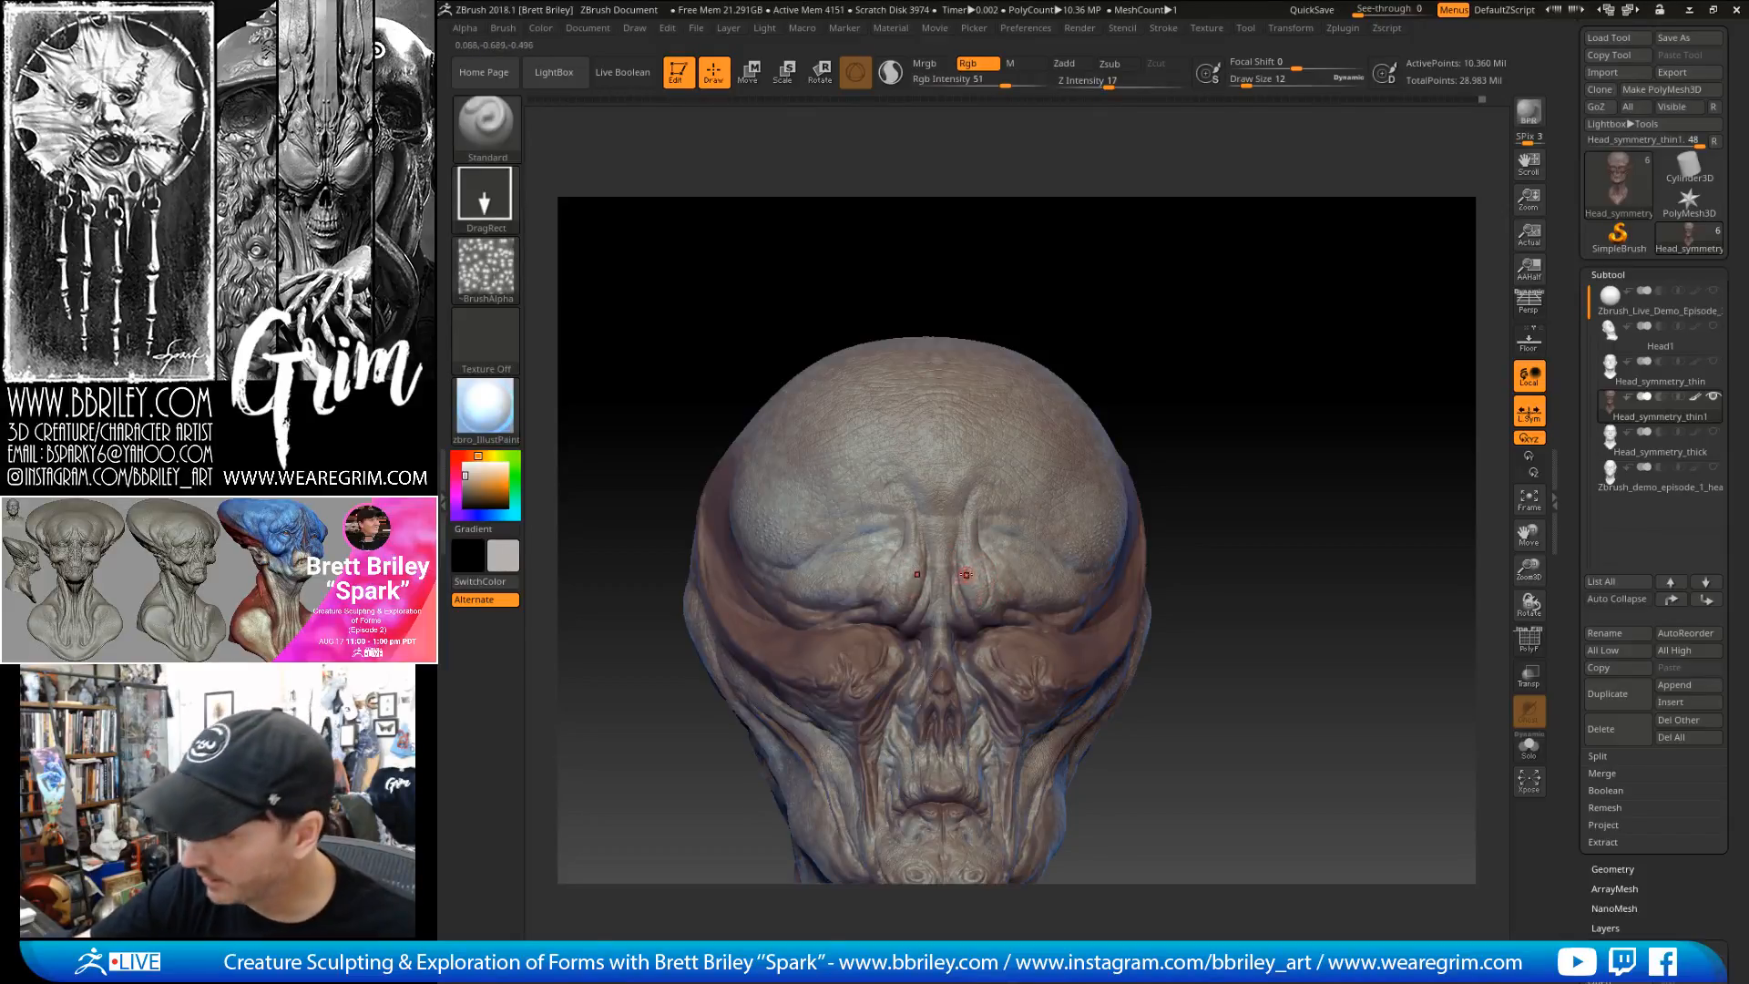
right_click_drag(955, 608, 950, 648)
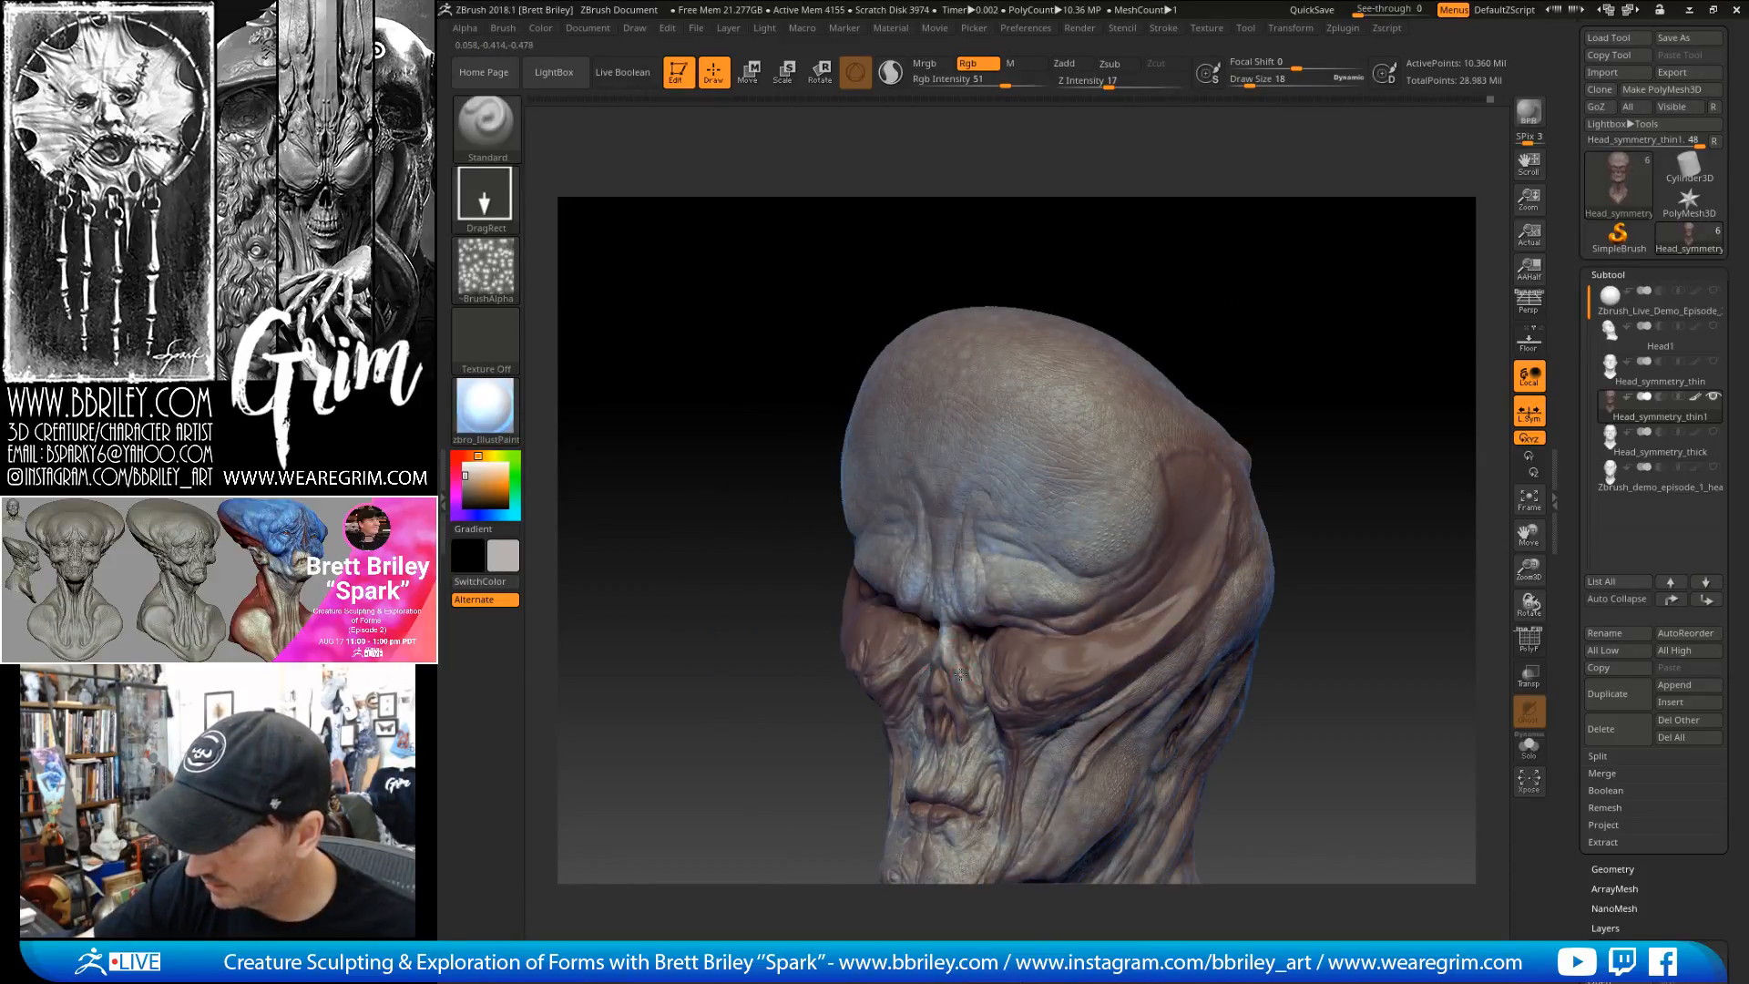
right_click_drag(1328, 390, 1006, 566)
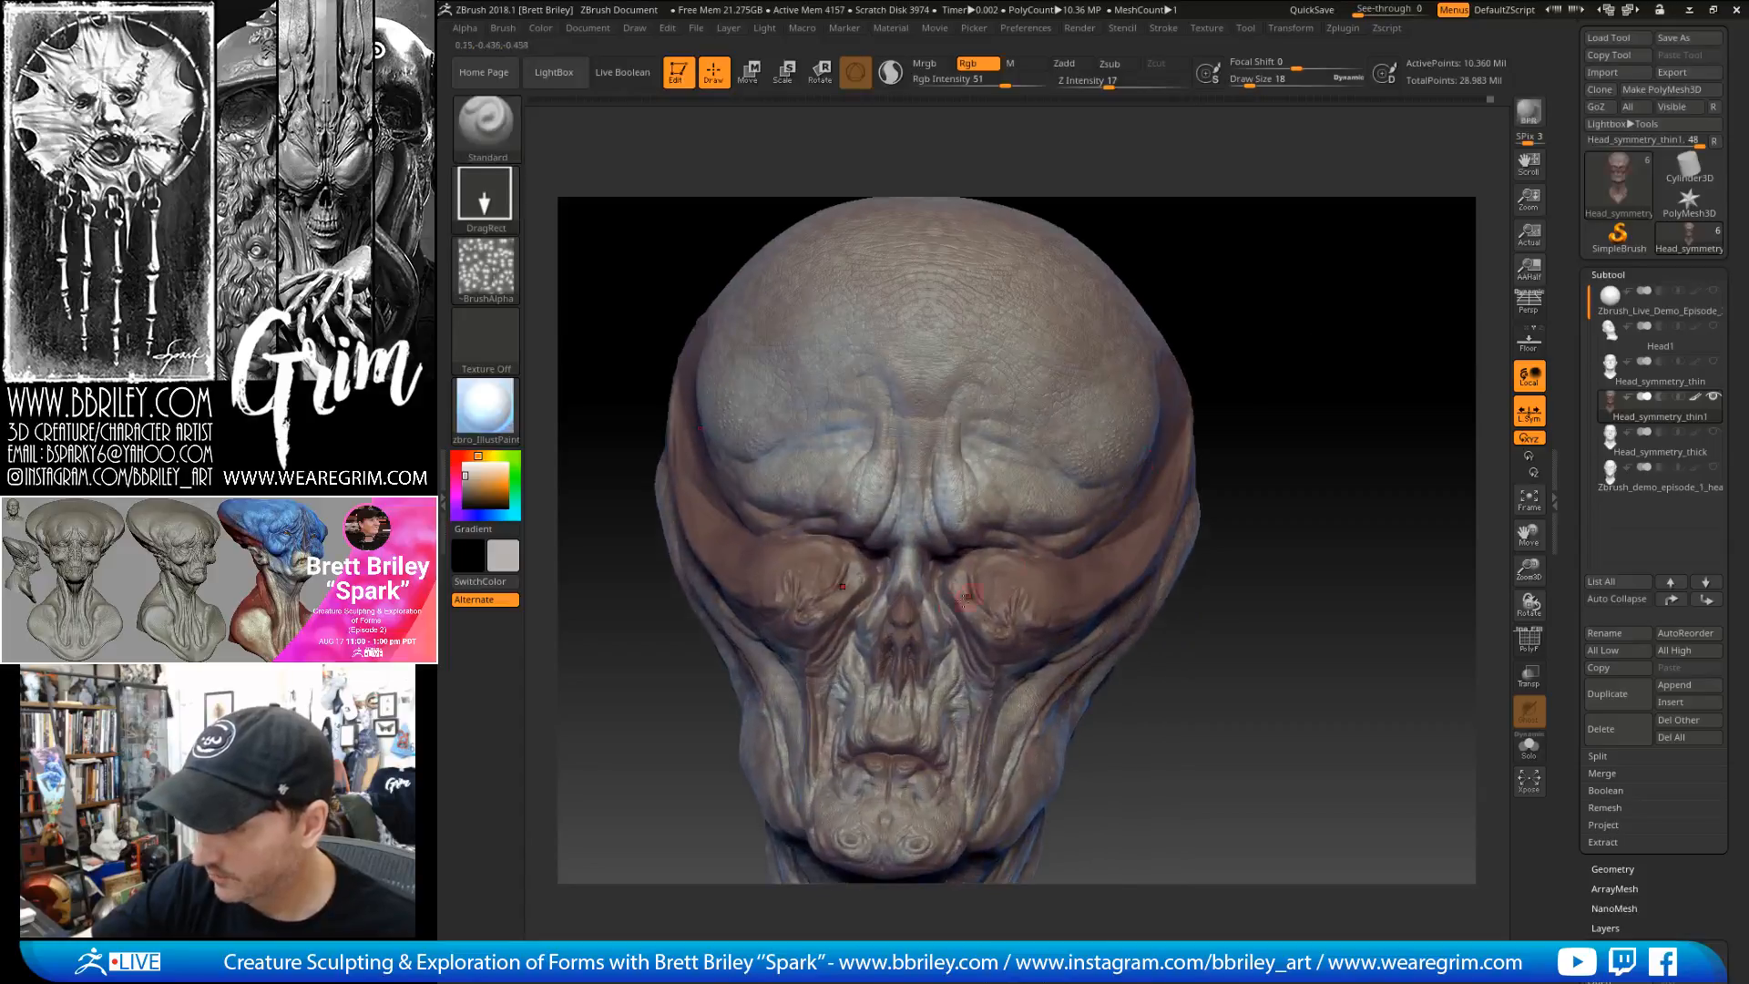
- Reduce the Draw Size to 16 and paint lighter grey highlights on the nose bridge, nostril edges and wrinkles around the mouth
key("s")
left_click(939, 627)
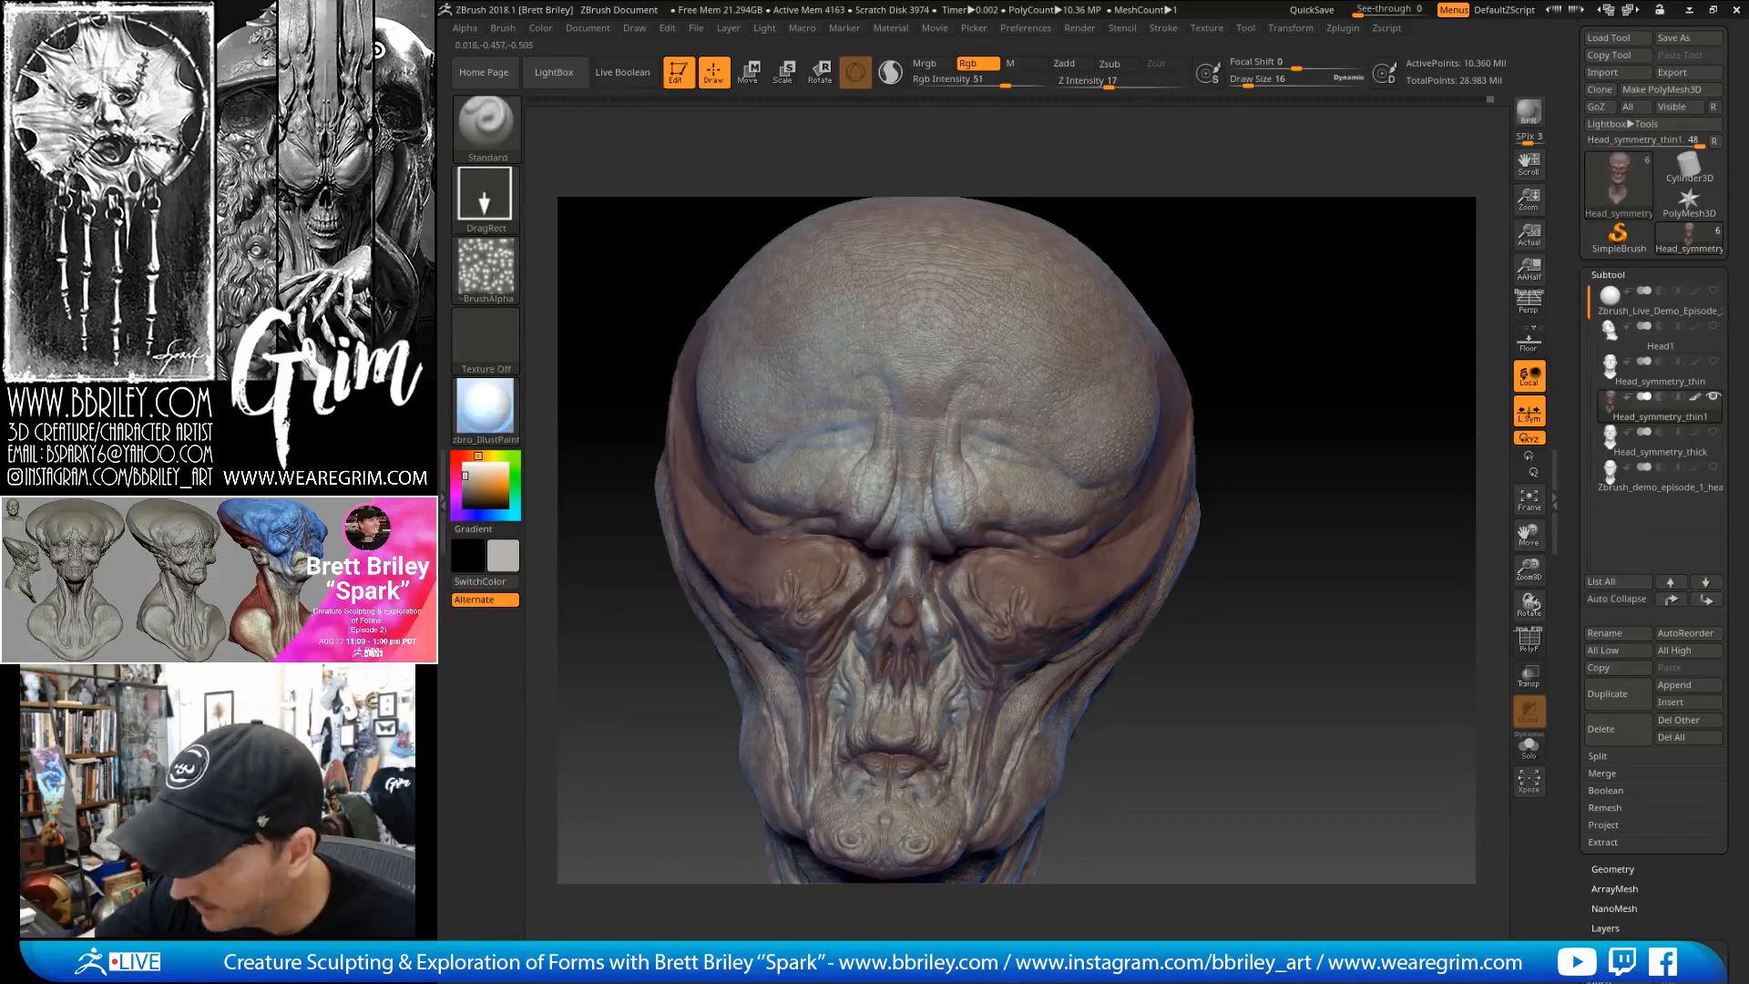
left_click_drag(1288, 324, 938, 648)
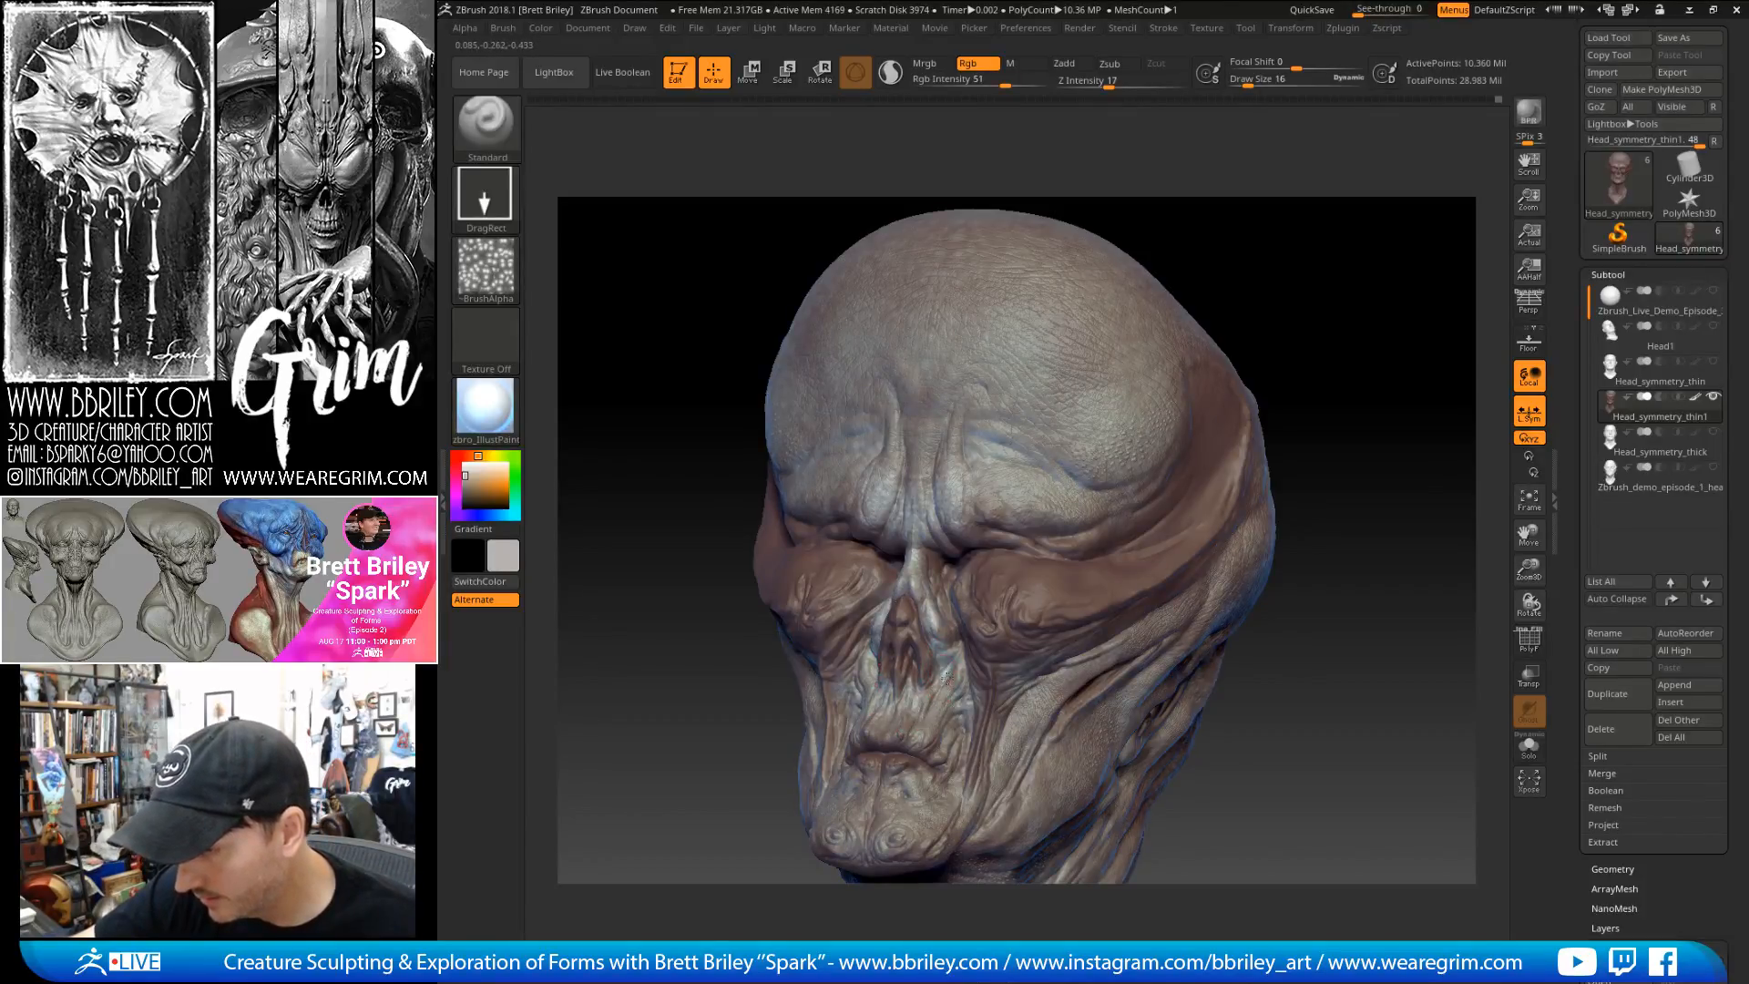
left_click_drag(1326, 315, 1422, 339)
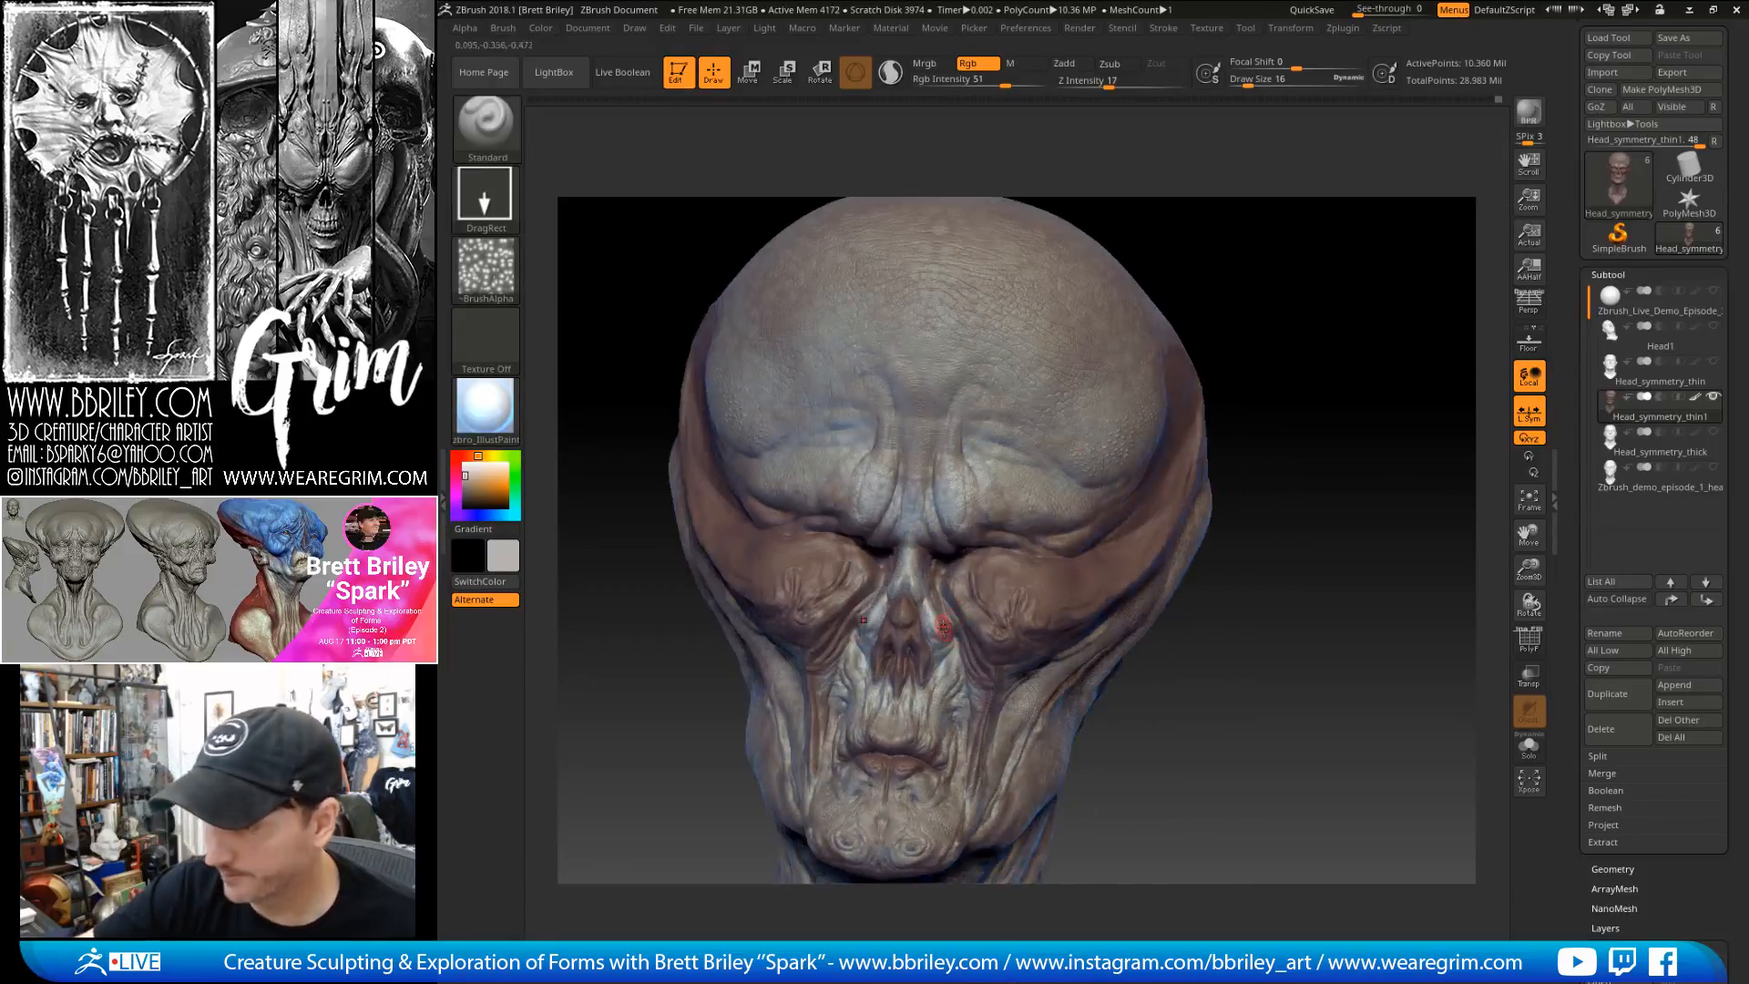
mouse_move(1281, 313)
left_mouse_down()
mouse_move(1269, 289)
mouse_move(1212, 374)
left_mouse_up()
left_click_drag(1212, 374, 1199, 402, "shift")
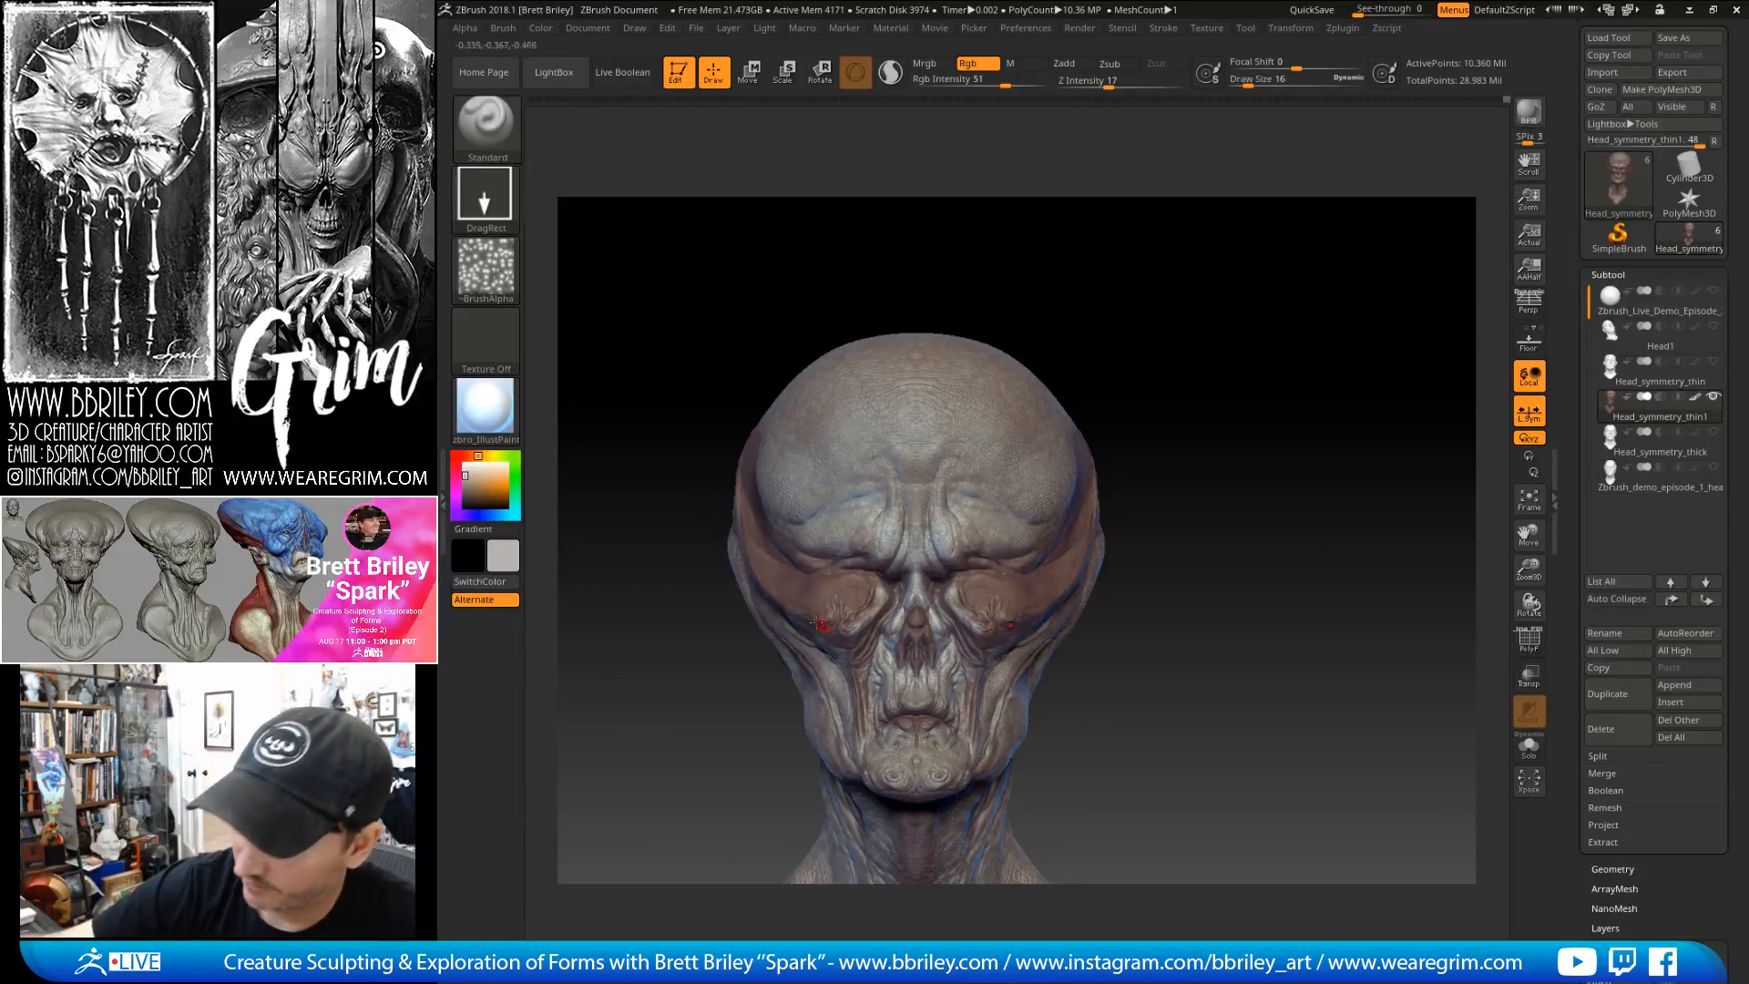
- Paint lighter grey highlights on the wrinkled eye bags and the stretched folds along the cheek
right_click_drag(829, 629, 842, 630)
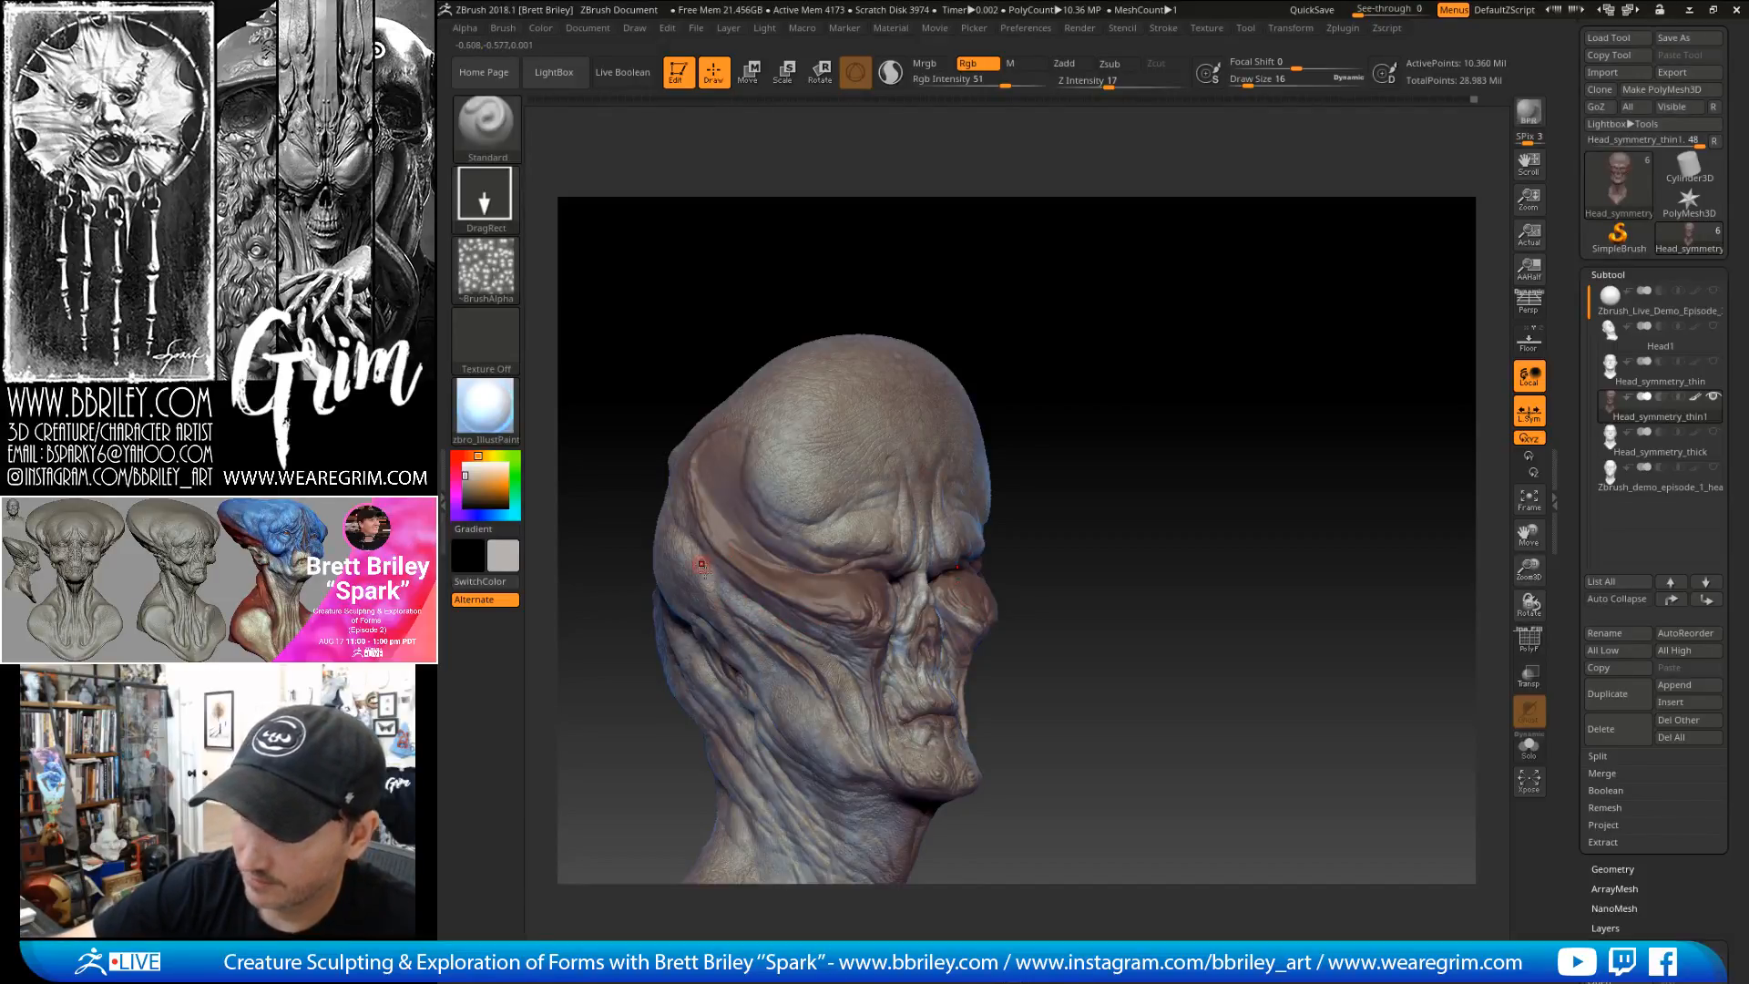
left_click_drag(1155, 394, 997, 502)
left_click_drag(803, 661, 834, 700)
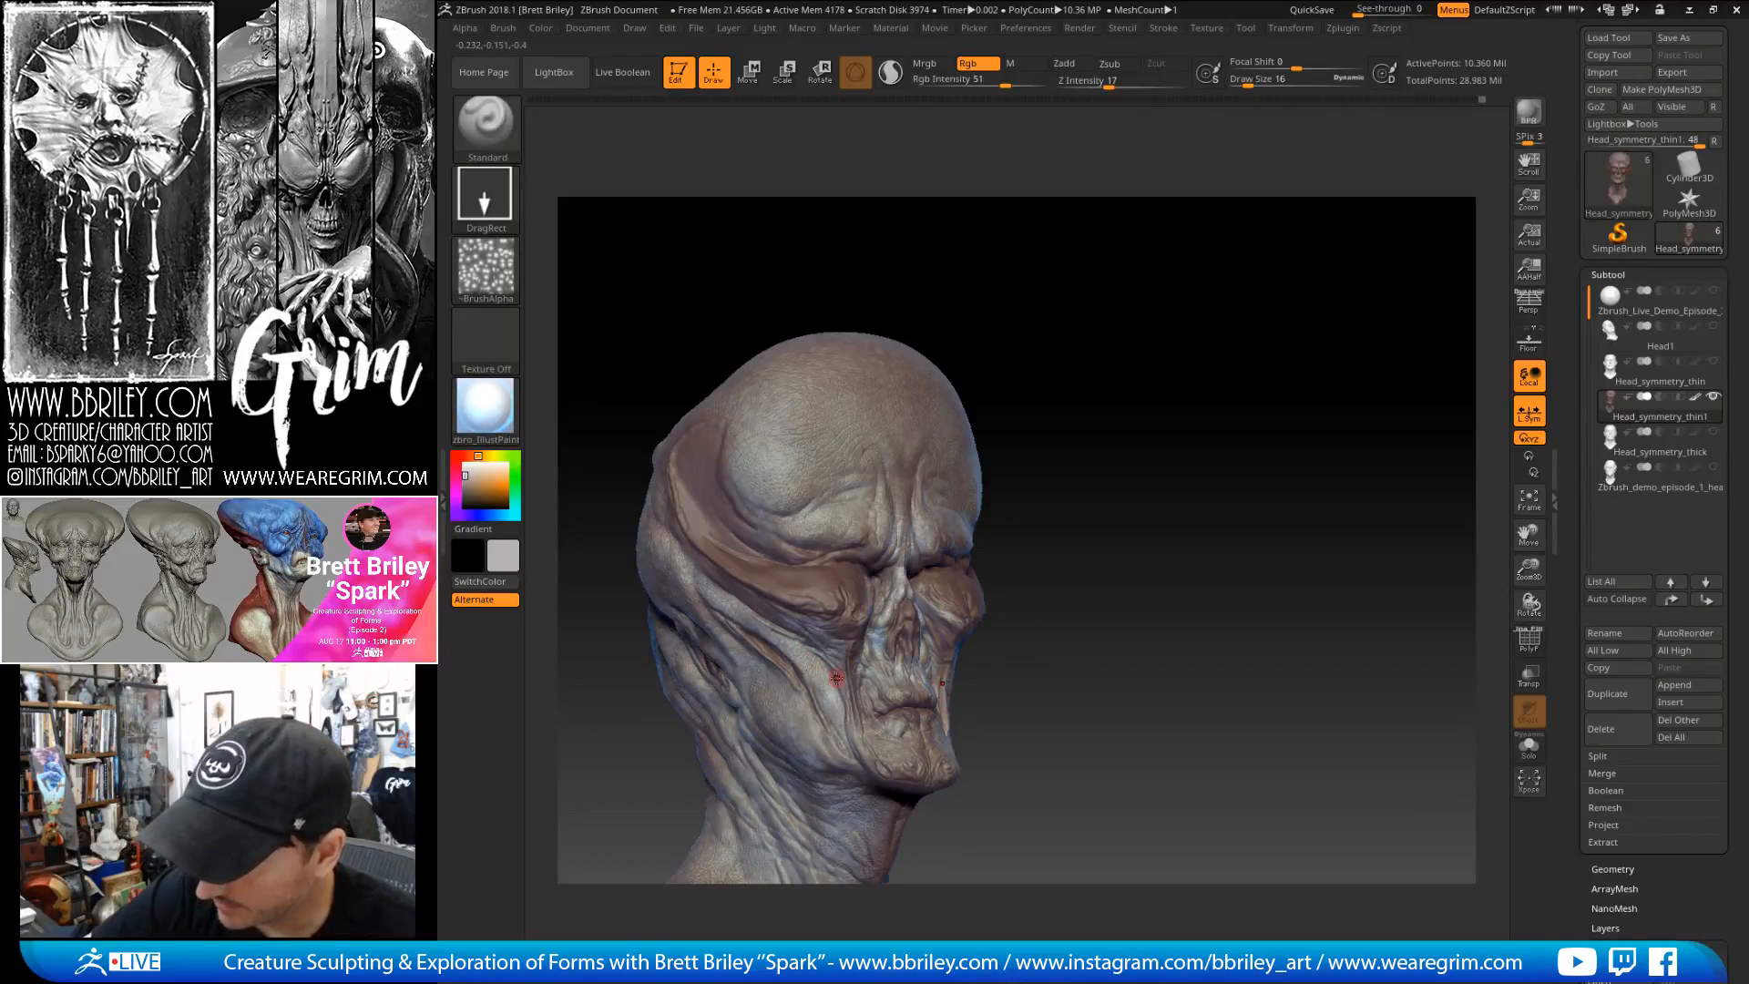
left_click_drag(1114, 584, 1093, 483)
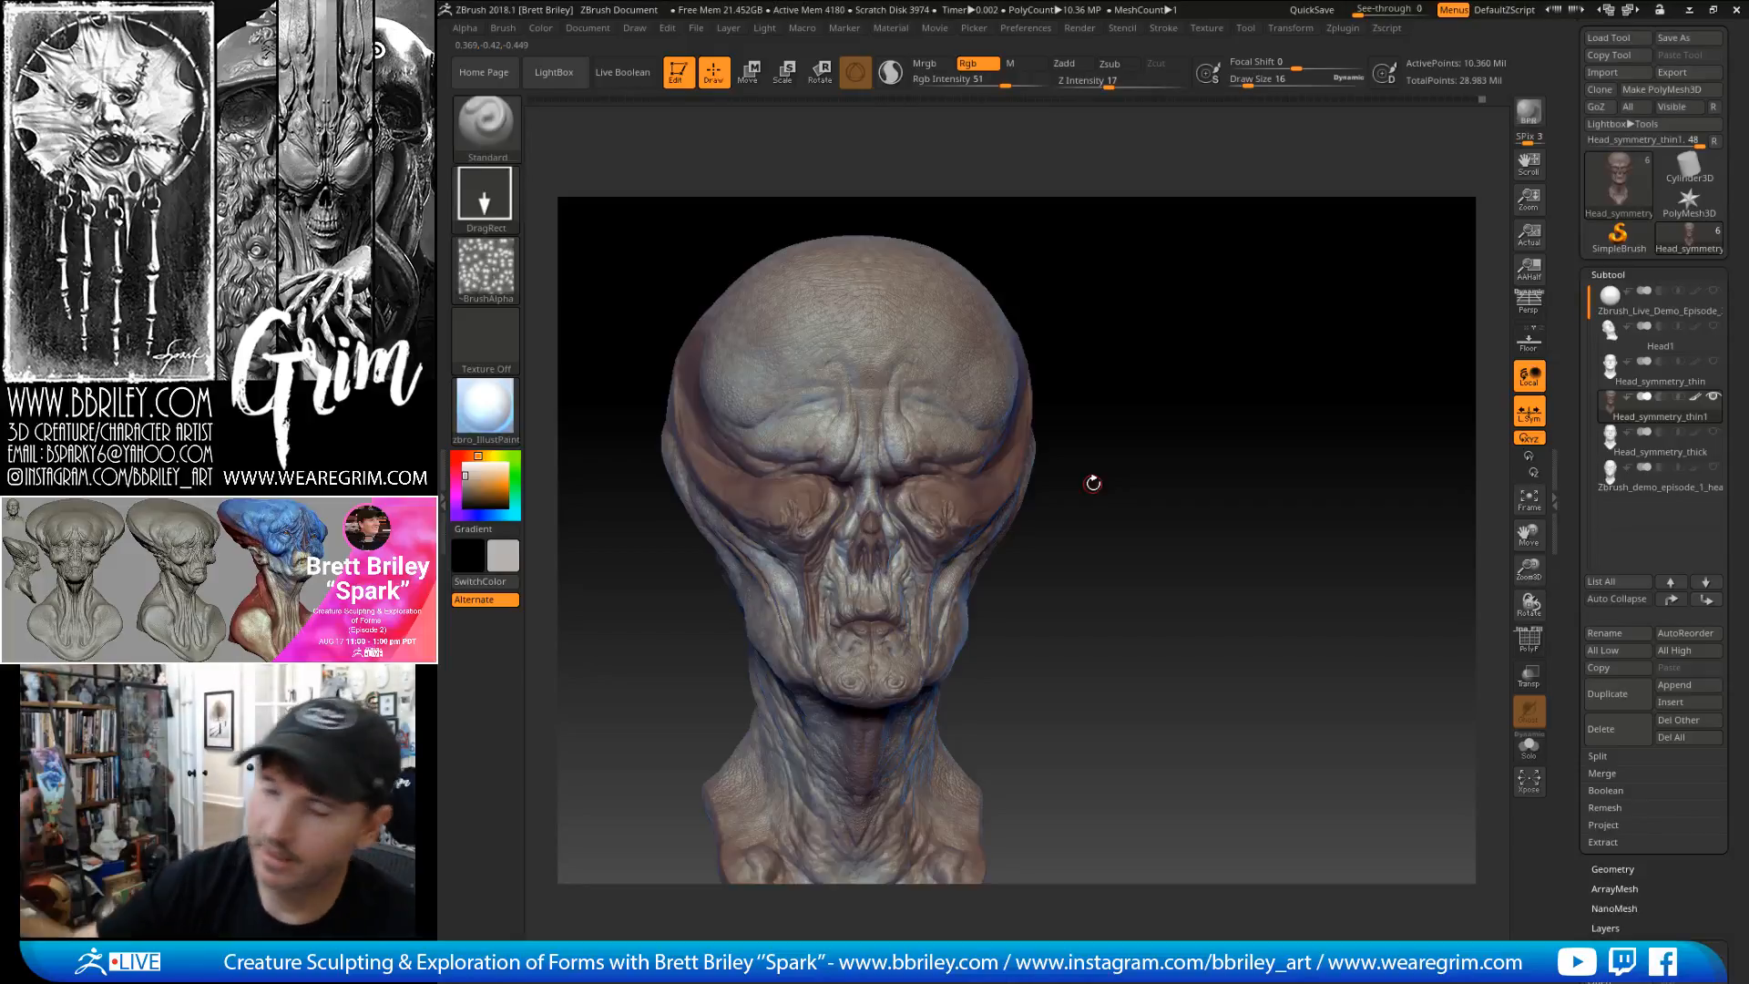
- Paint lighter grey highlights over the lips, chin and jaw and down the folds on the side of the neck
left_click_drag(1094, 483, 847, 667)
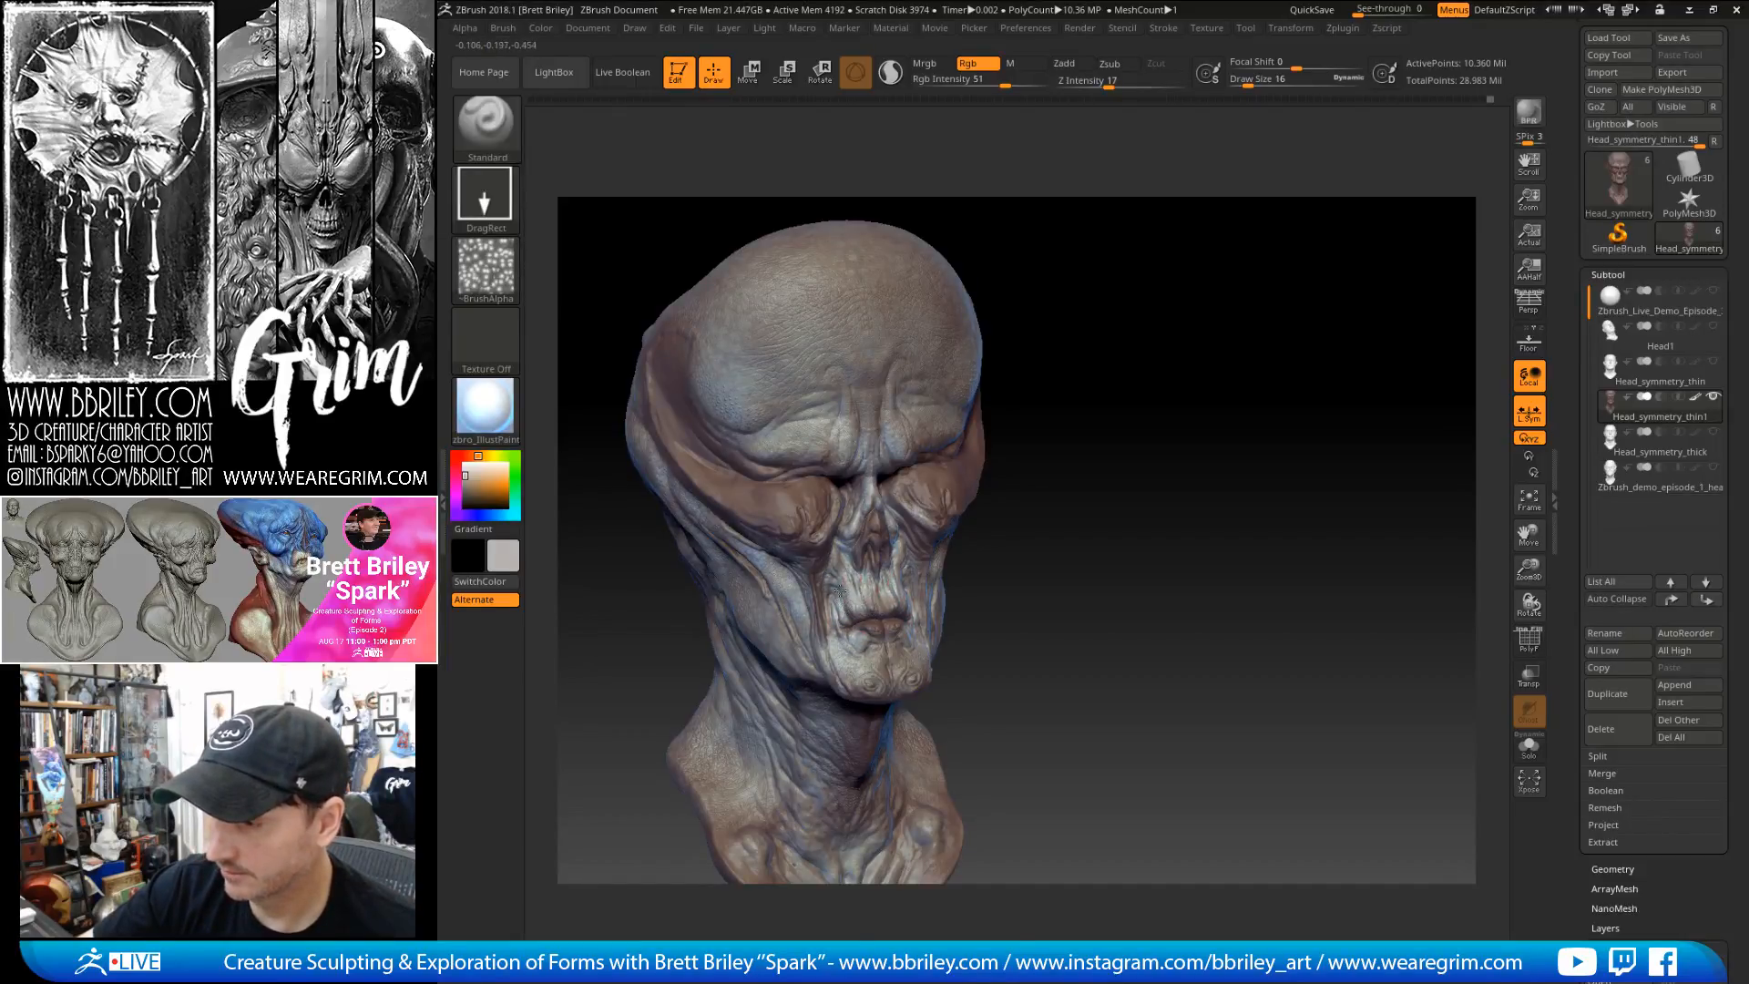
left_click_drag(1101, 558, 1000, 552)
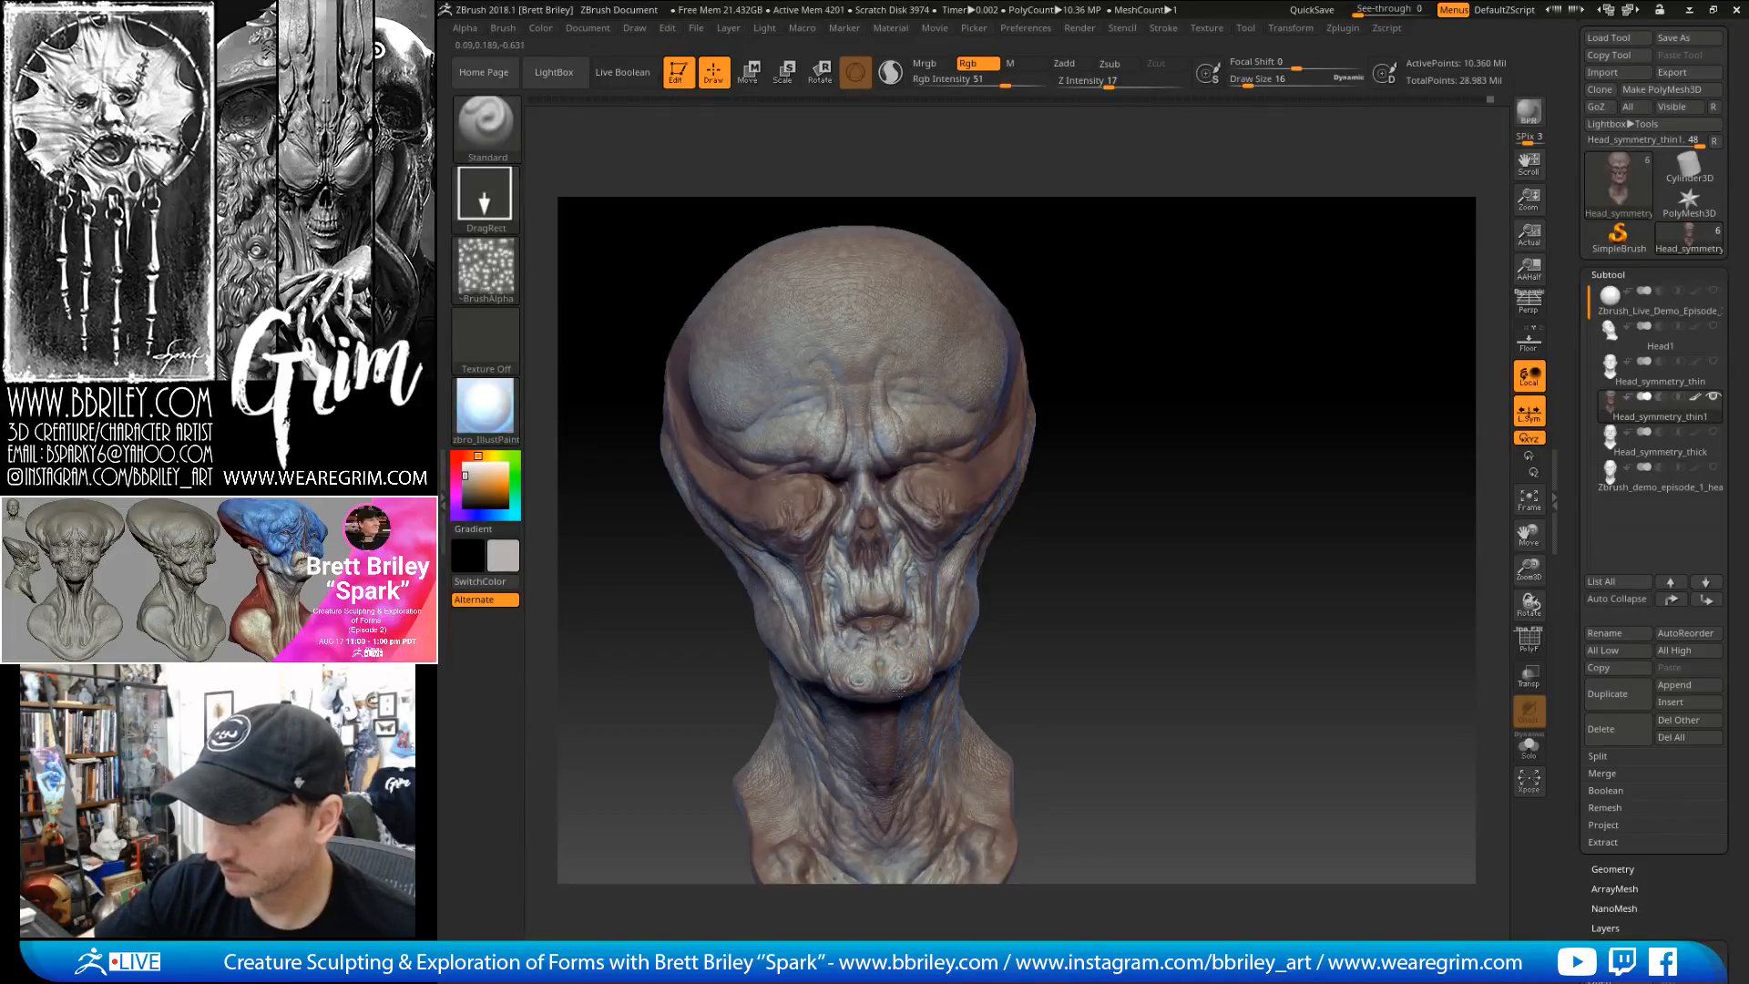
left_click_drag(1108, 610, 864, 719)
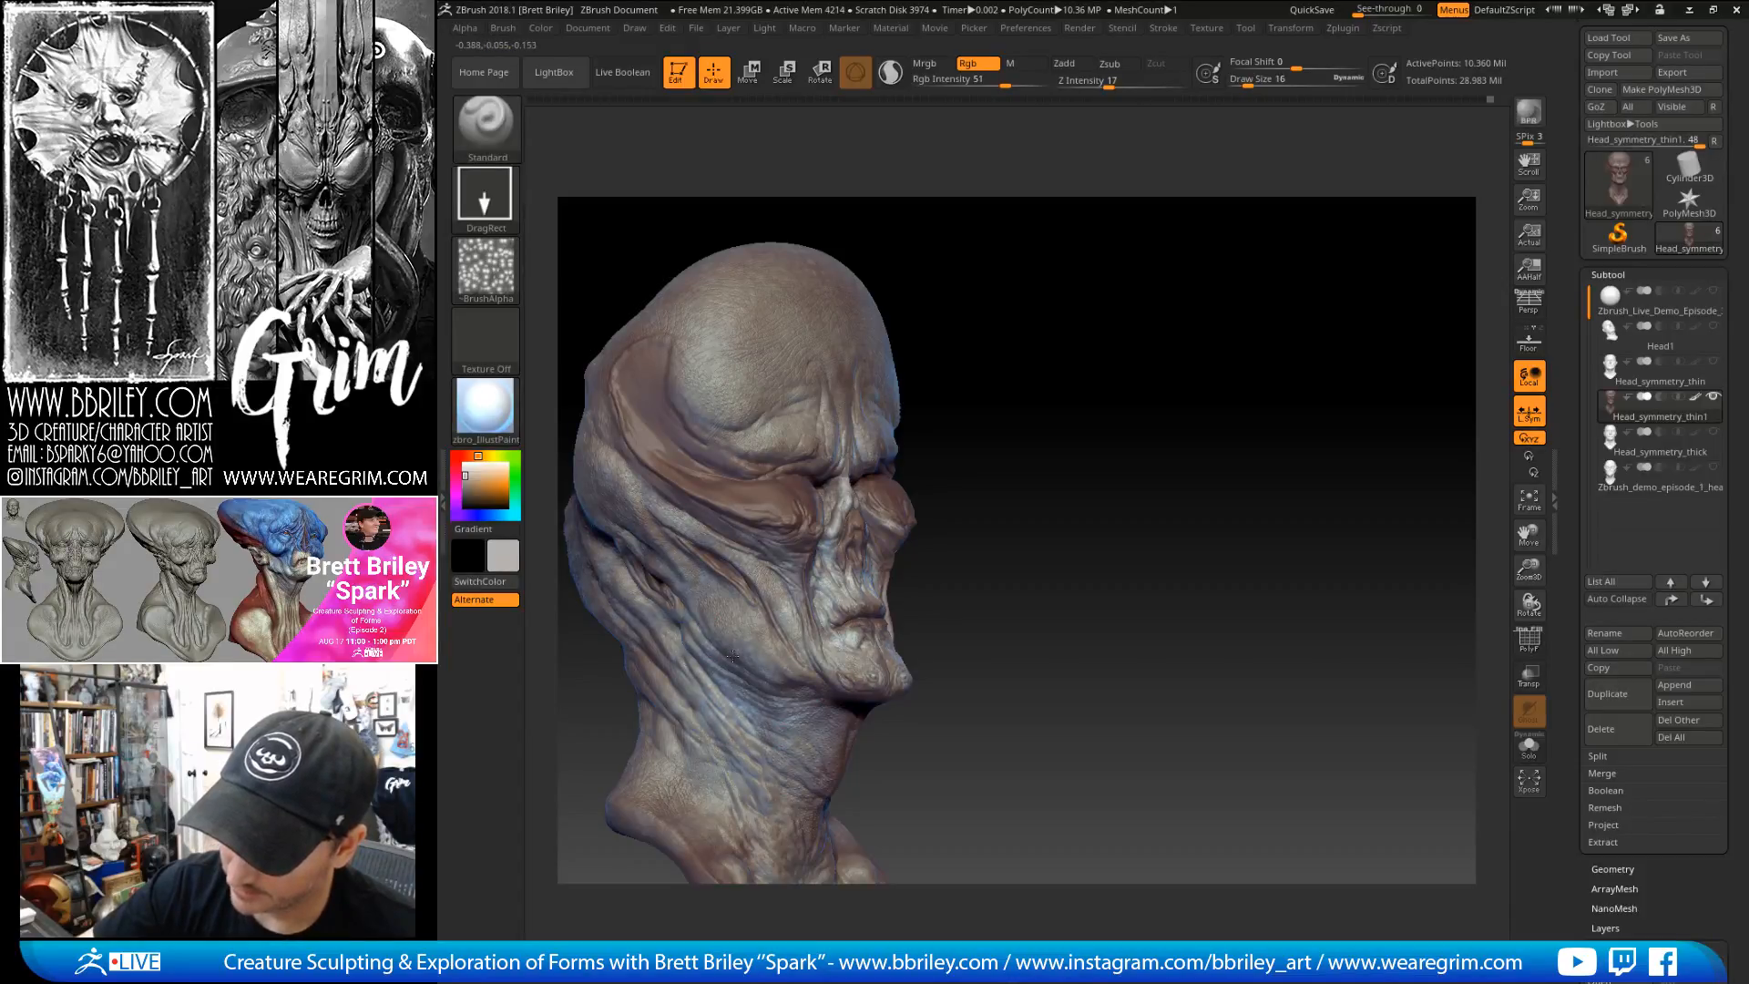
left_click_drag(1003, 510, 803, 586)
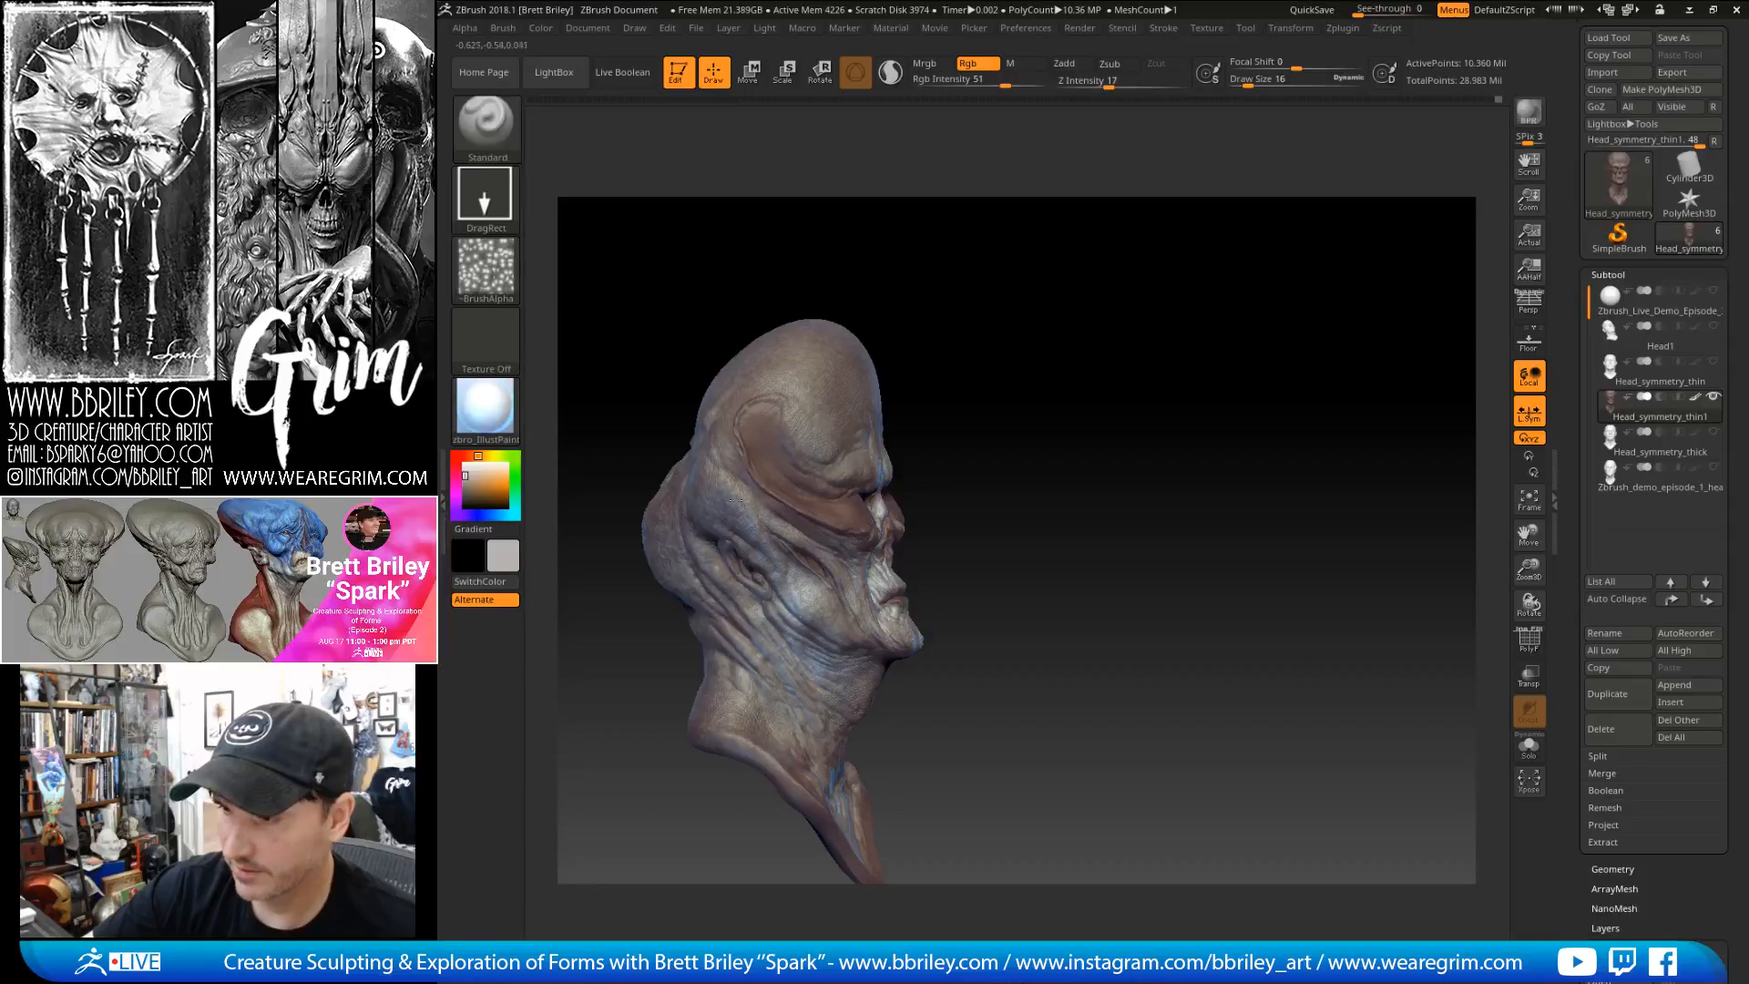
- Paint lighter grey highlights on the side of the head around the ear and on the raised form above it
right_click_drag(740, 503, 797, 576, "alt")
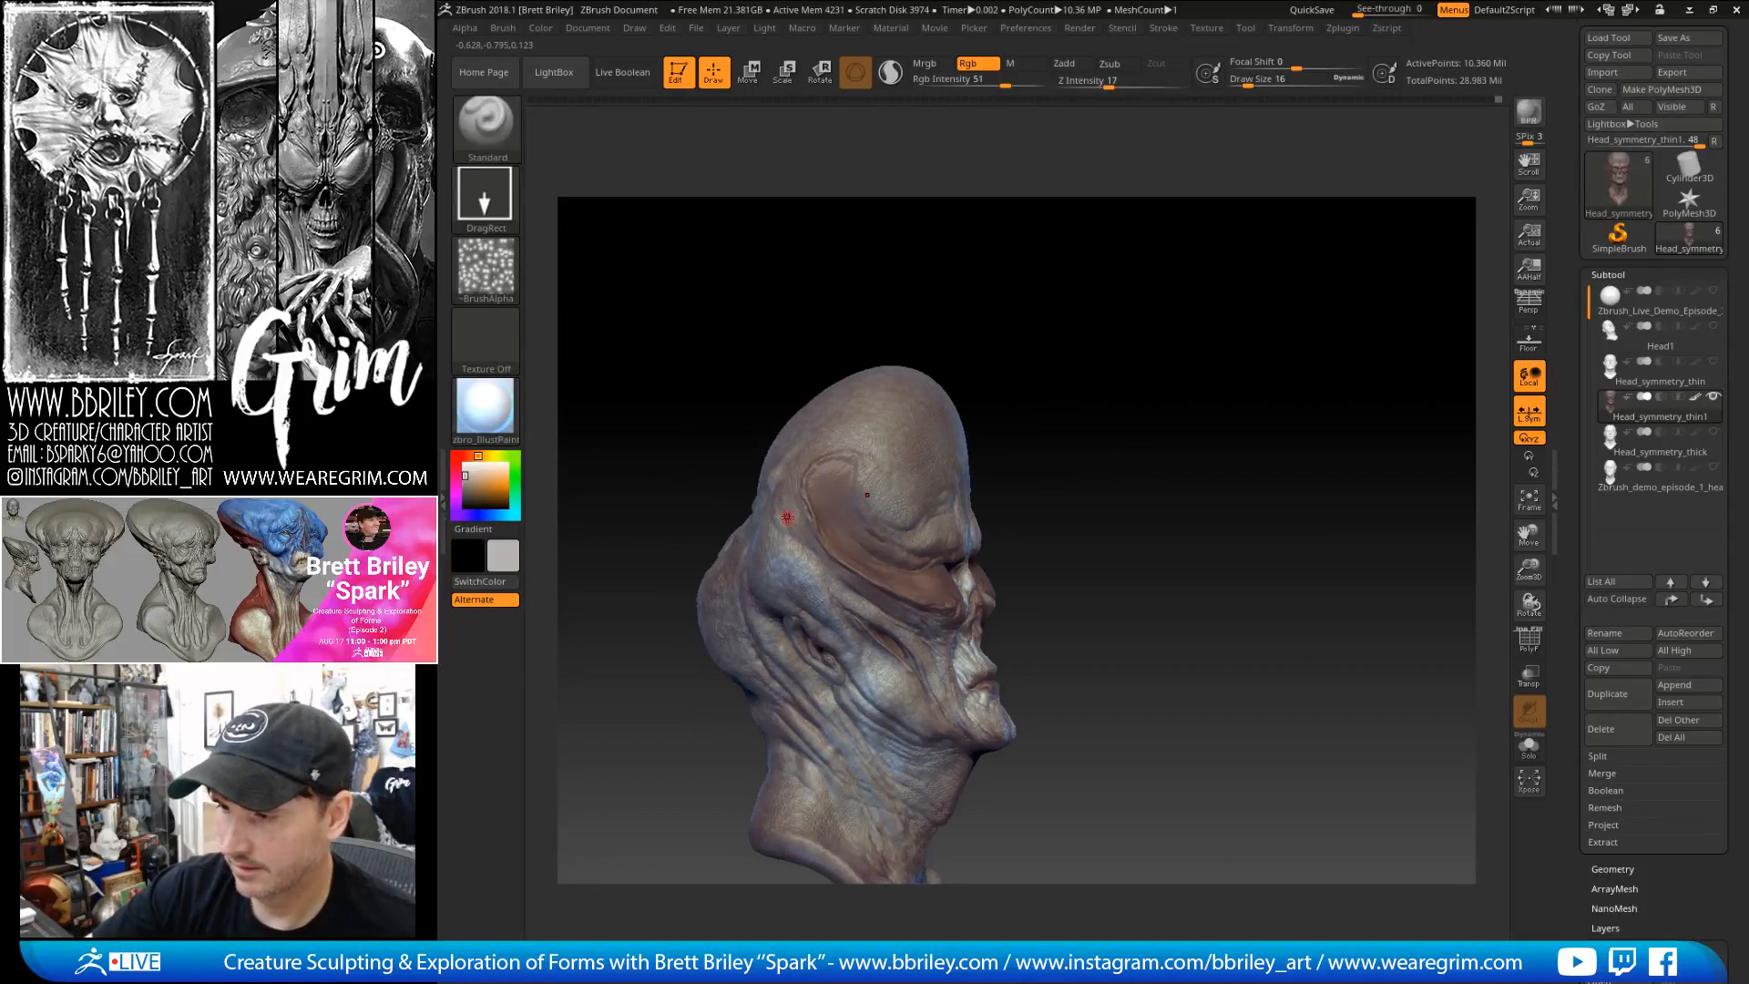
right_click_drag(1011, 508, 859, 594)
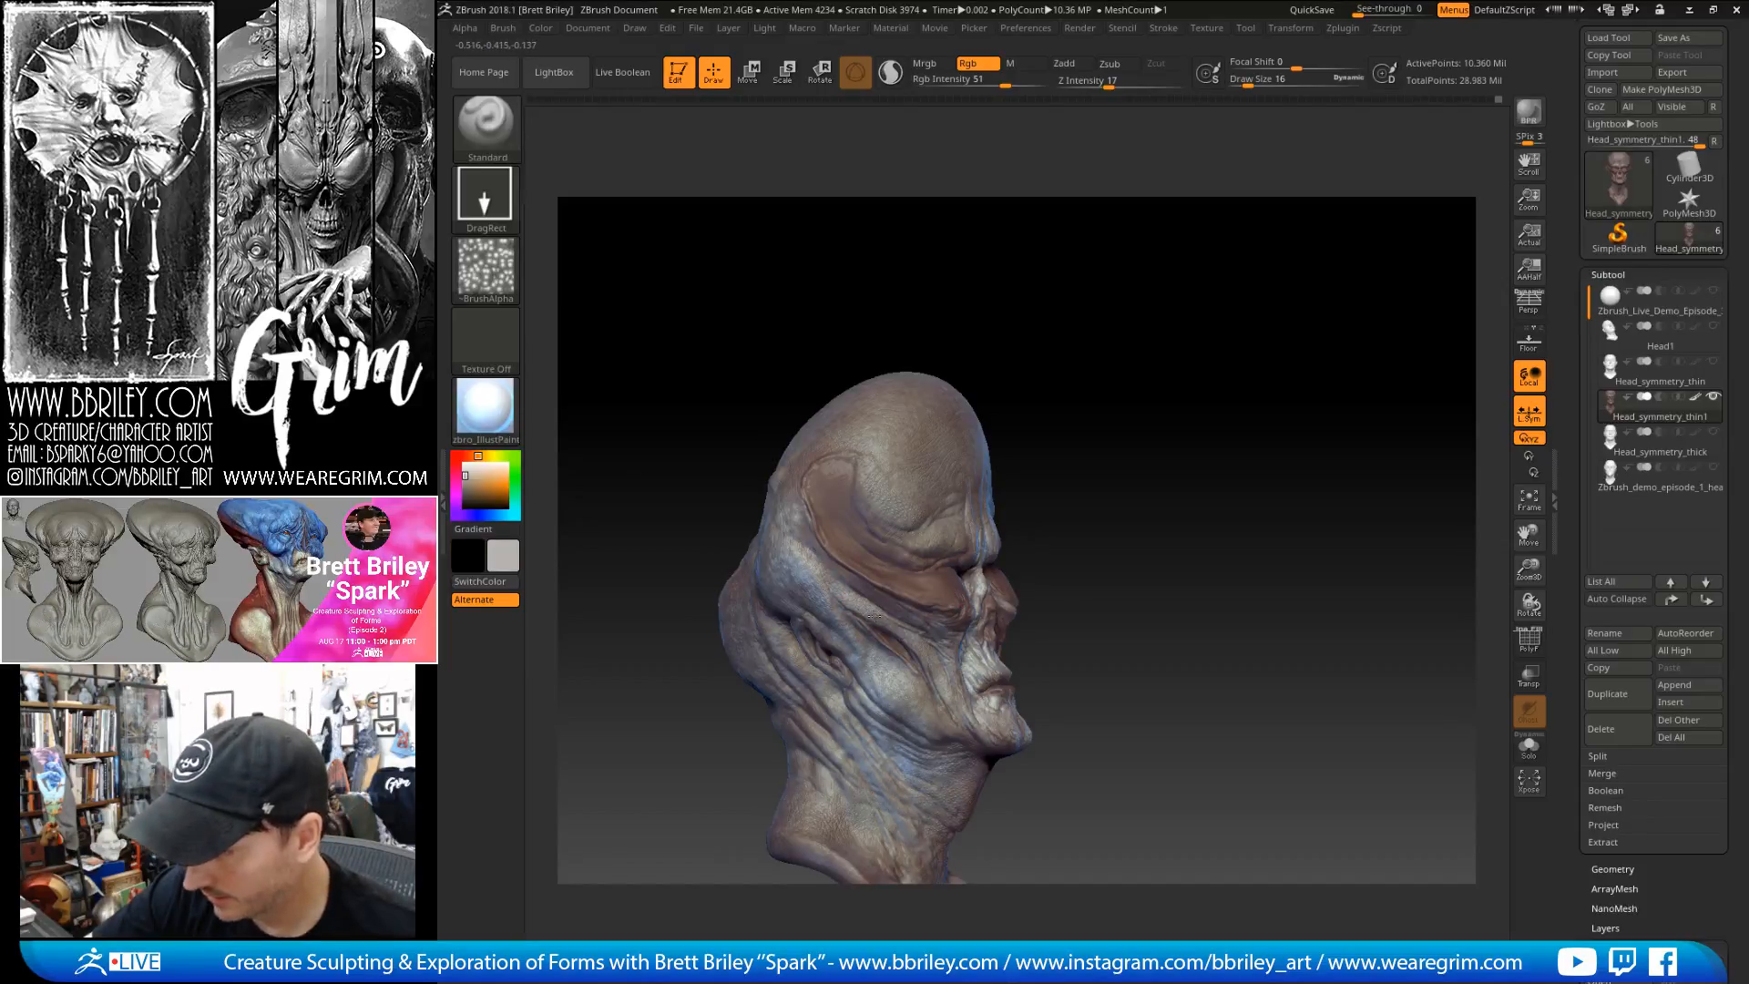
right_click_drag(930, 444, 802, 565)
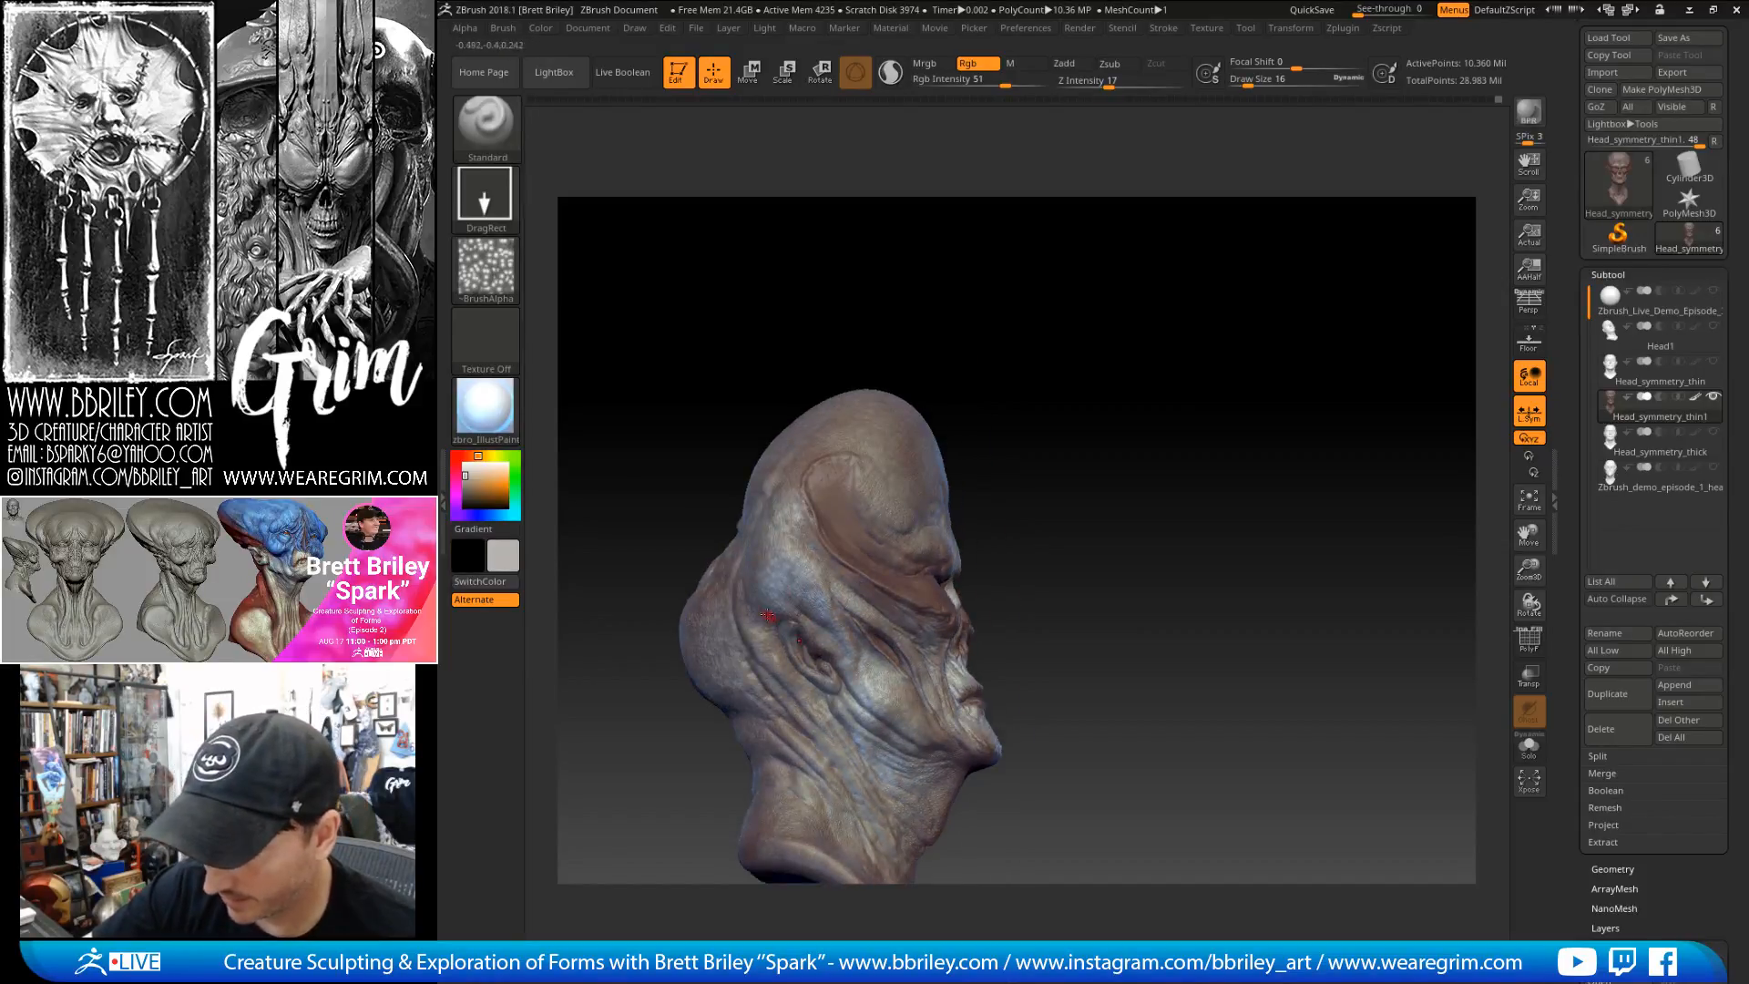
right_click_drag(902, 322, 880, 367)
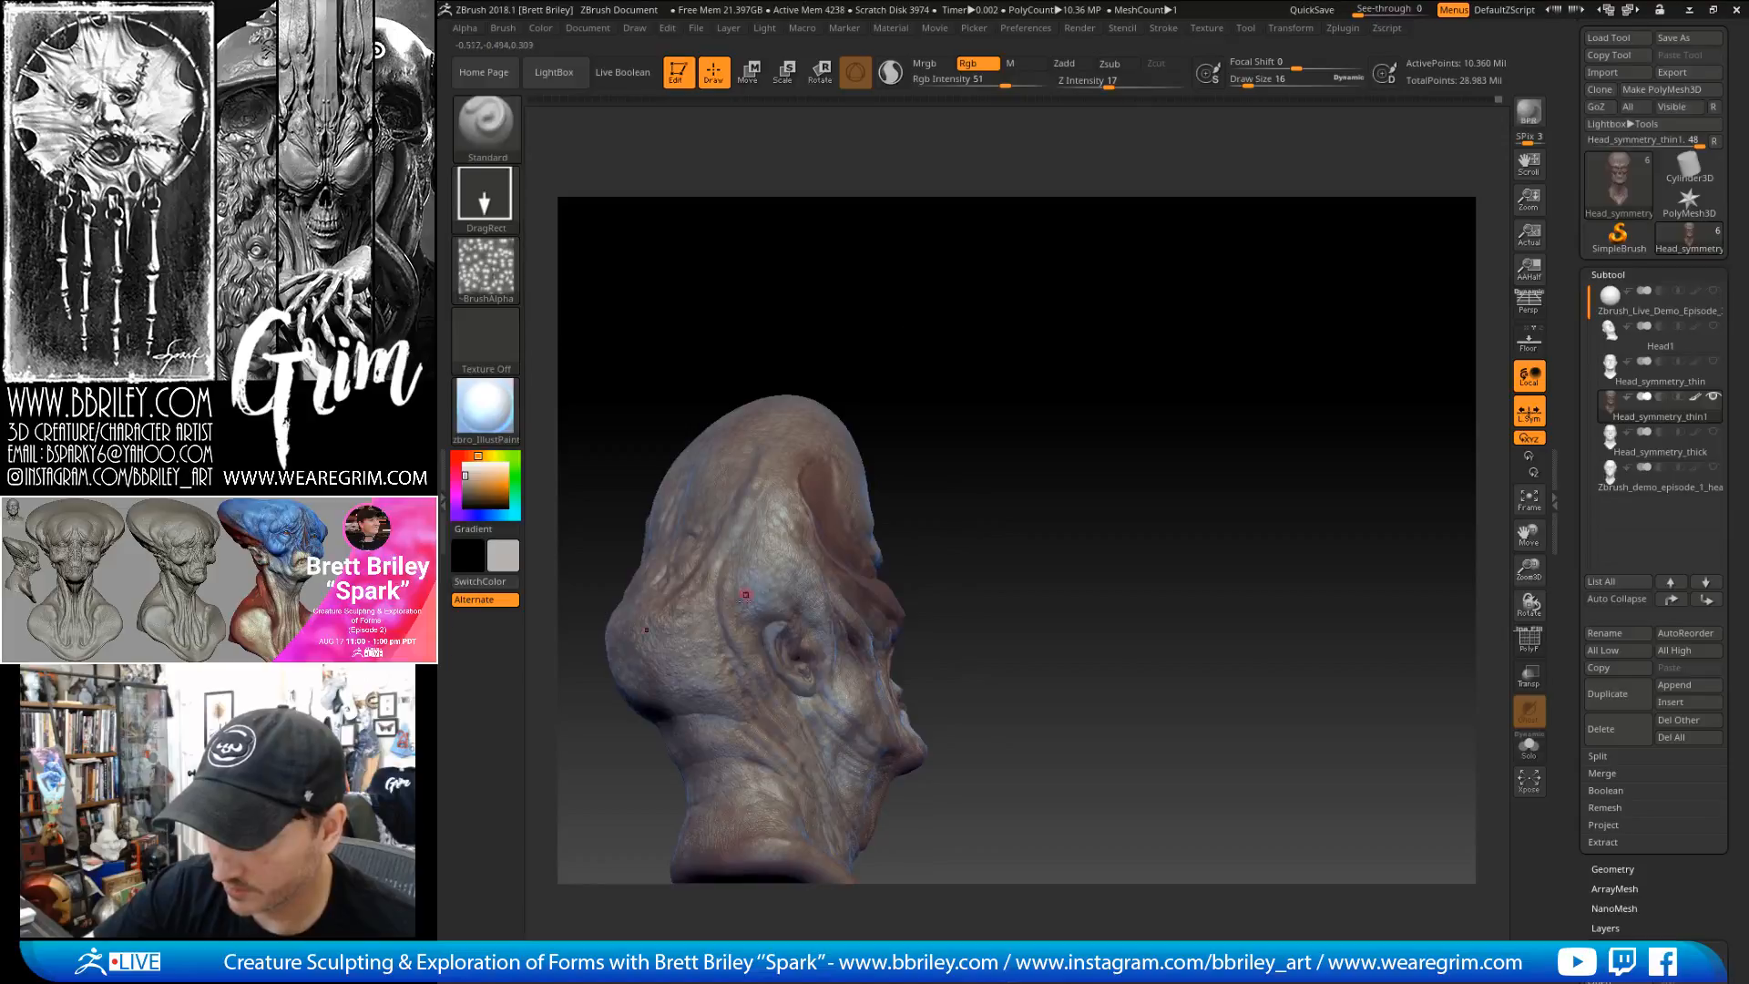
right_click_drag(986, 444, 1031, 362)
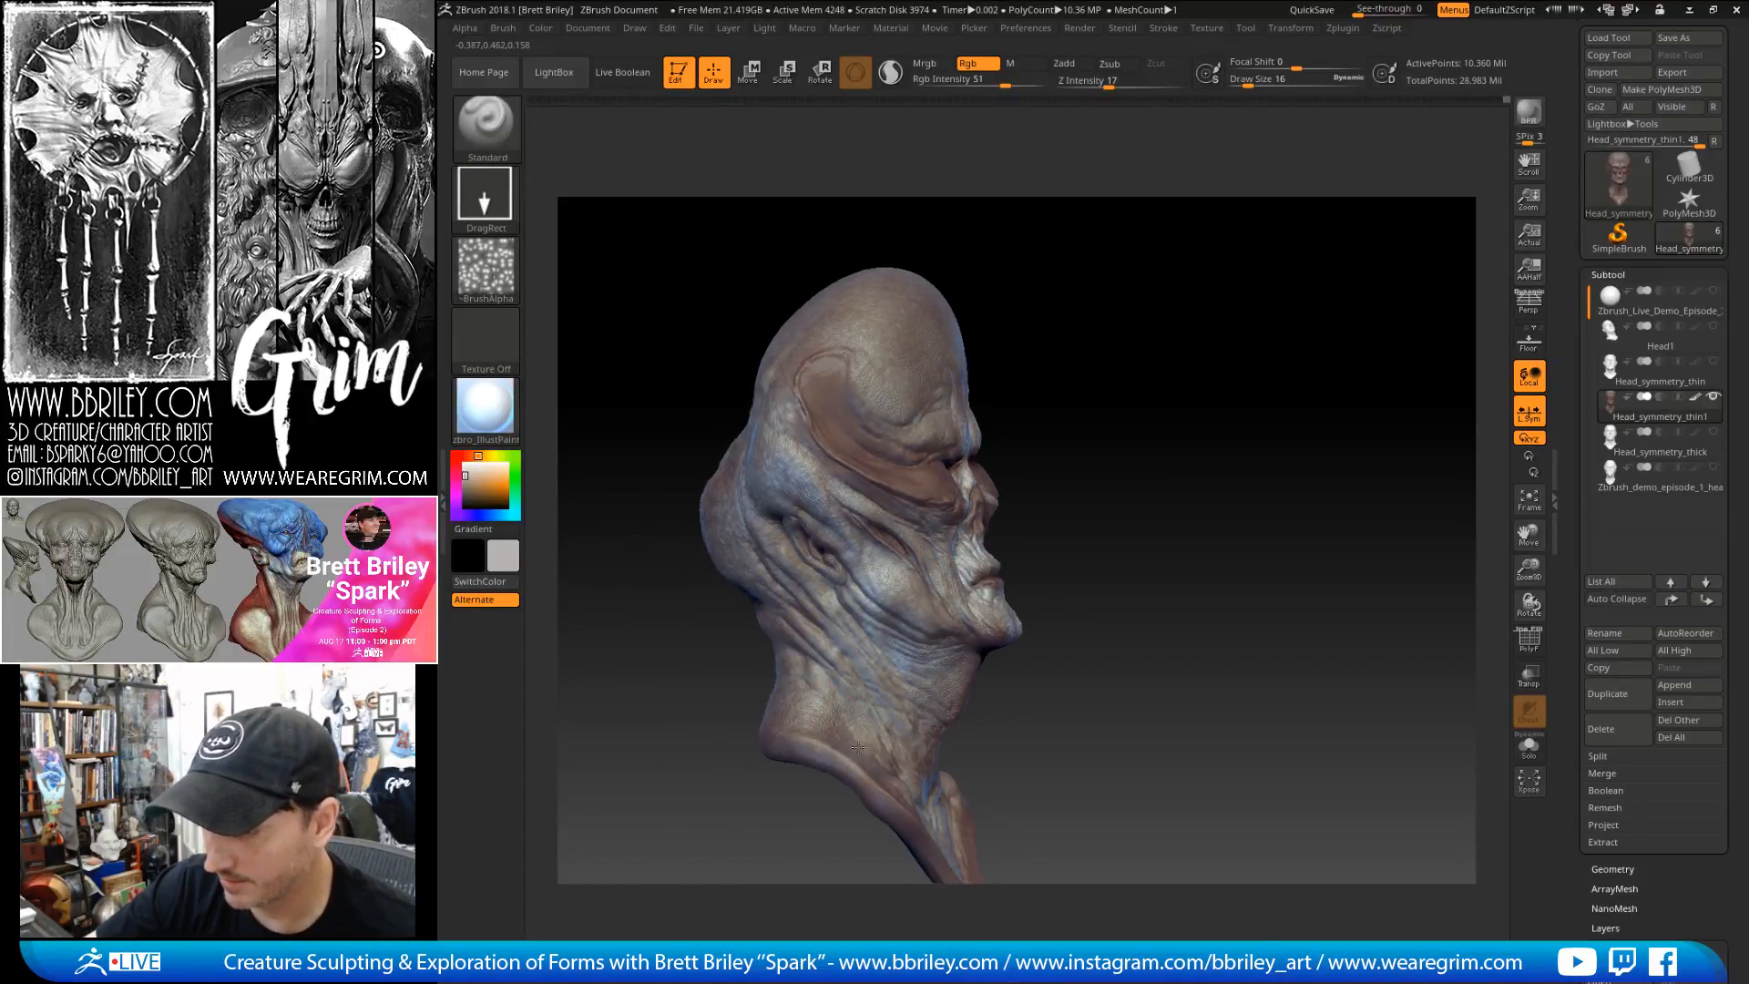
- Paint lighter grey highlights over the lower neck cords, the collarbones and the folds of the upper chest
right_click_drag(844, 735, 840, 746)
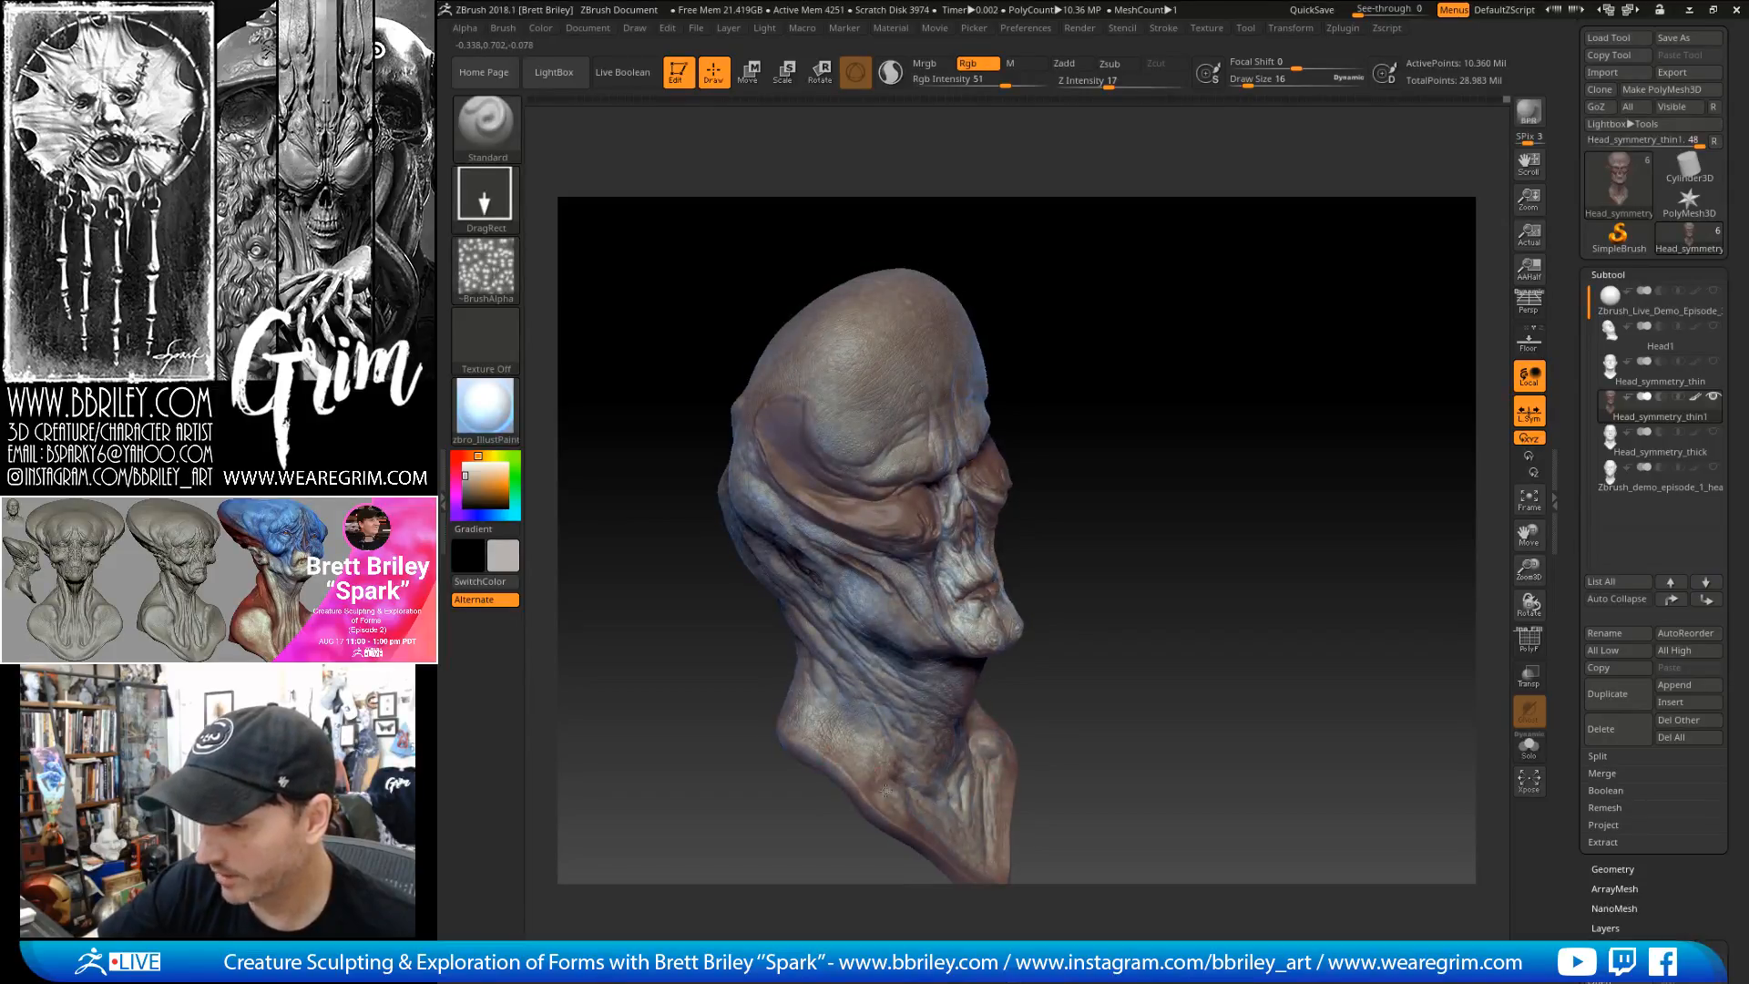
mouse_move(990, 802)
right_mouse_down()
mouse_move(1117, 583)
mouse_move(895, 709)
right_mouse_up()
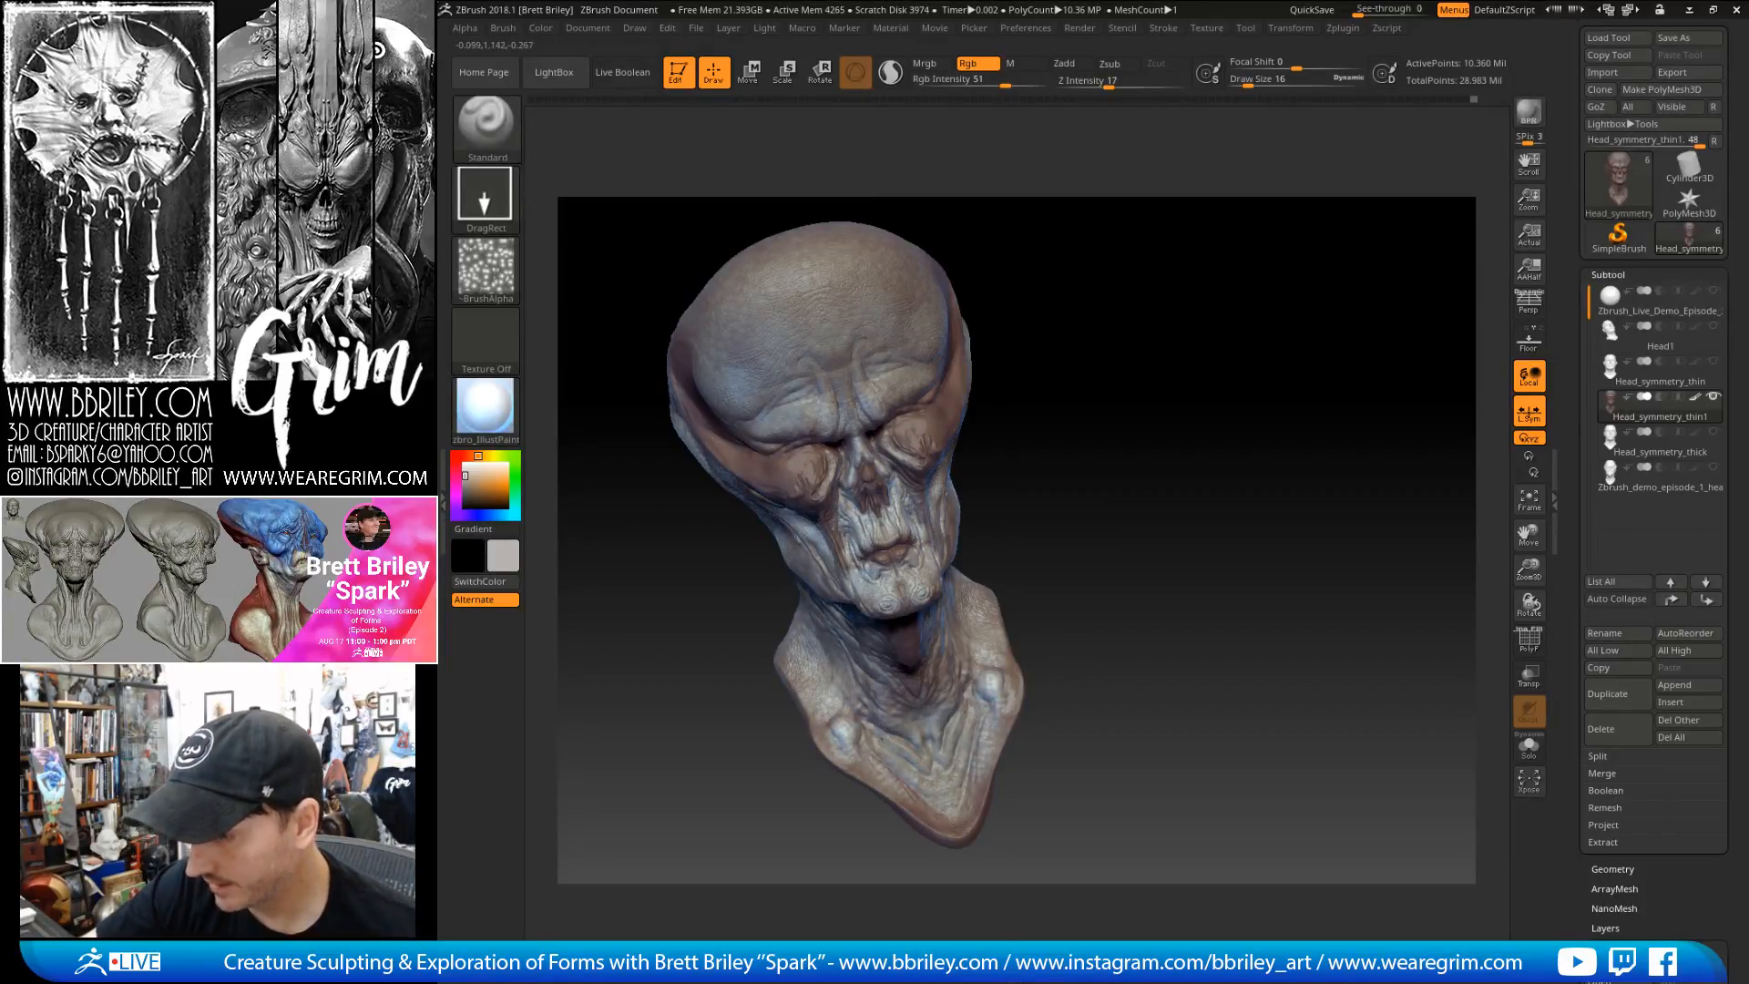
mouse_move(1022, 764)
left_mouse_down()
mouse_move(1140, 657)
mouse_move(1151, 617)
left_mouse_up()
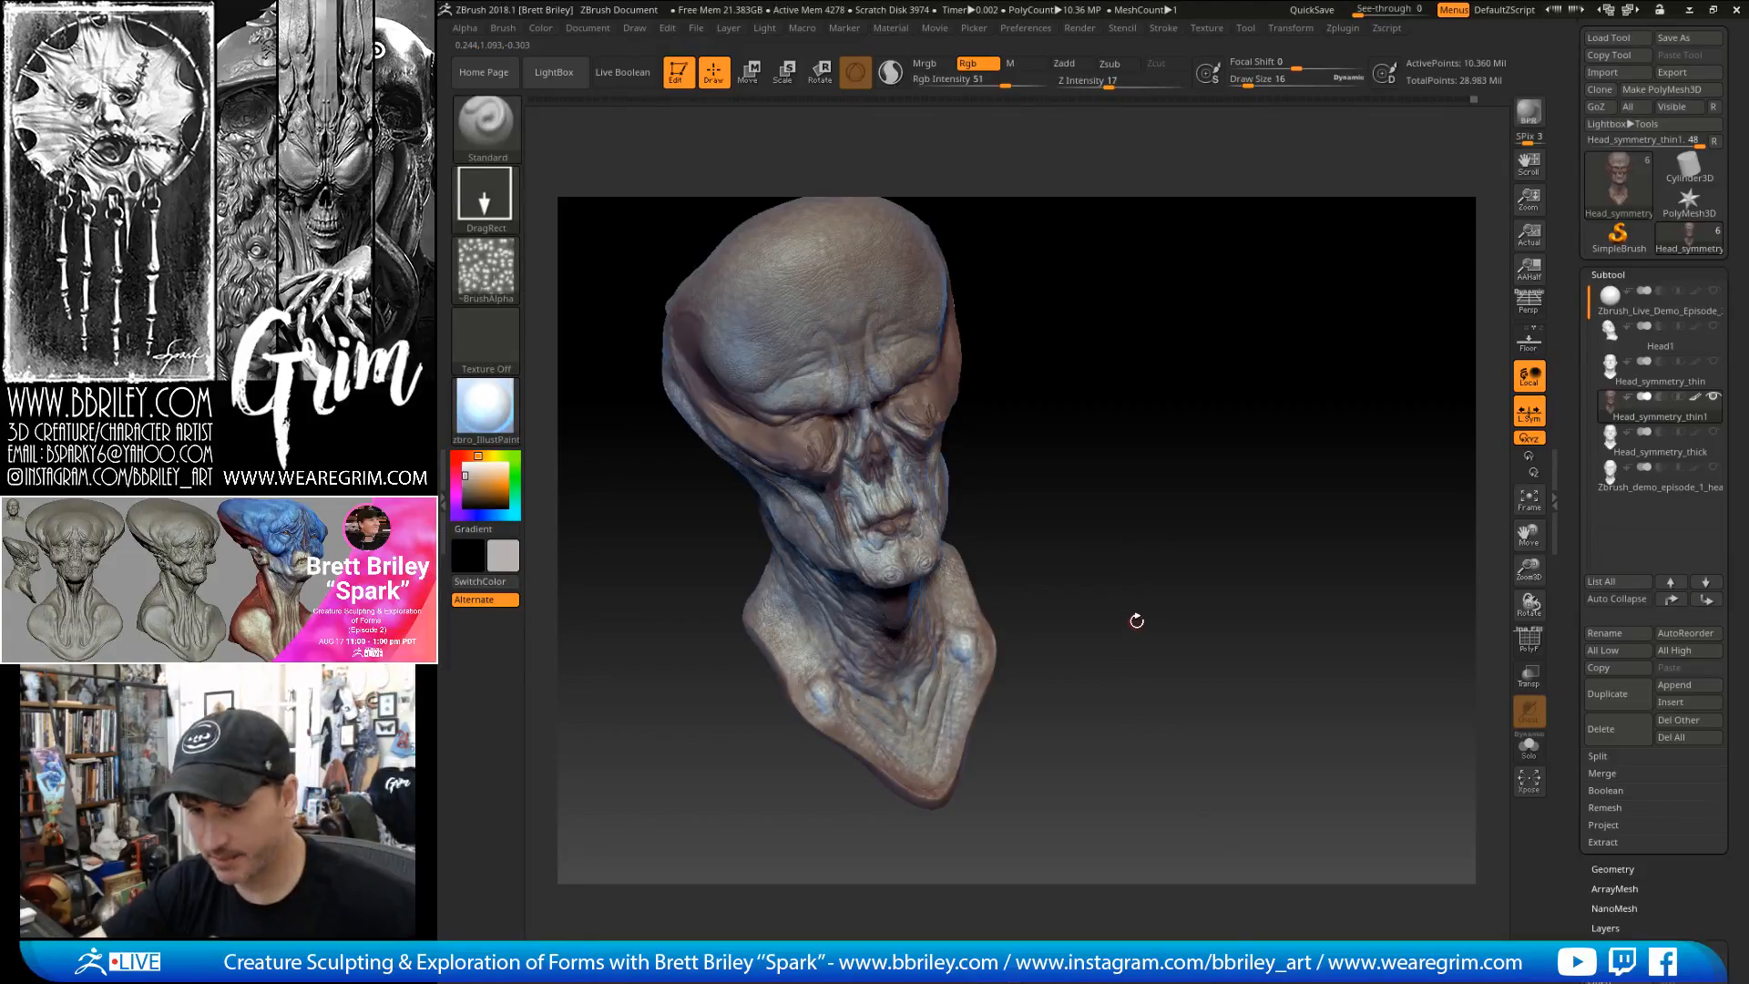
left_click_drag(1096, 492, 957, 571)
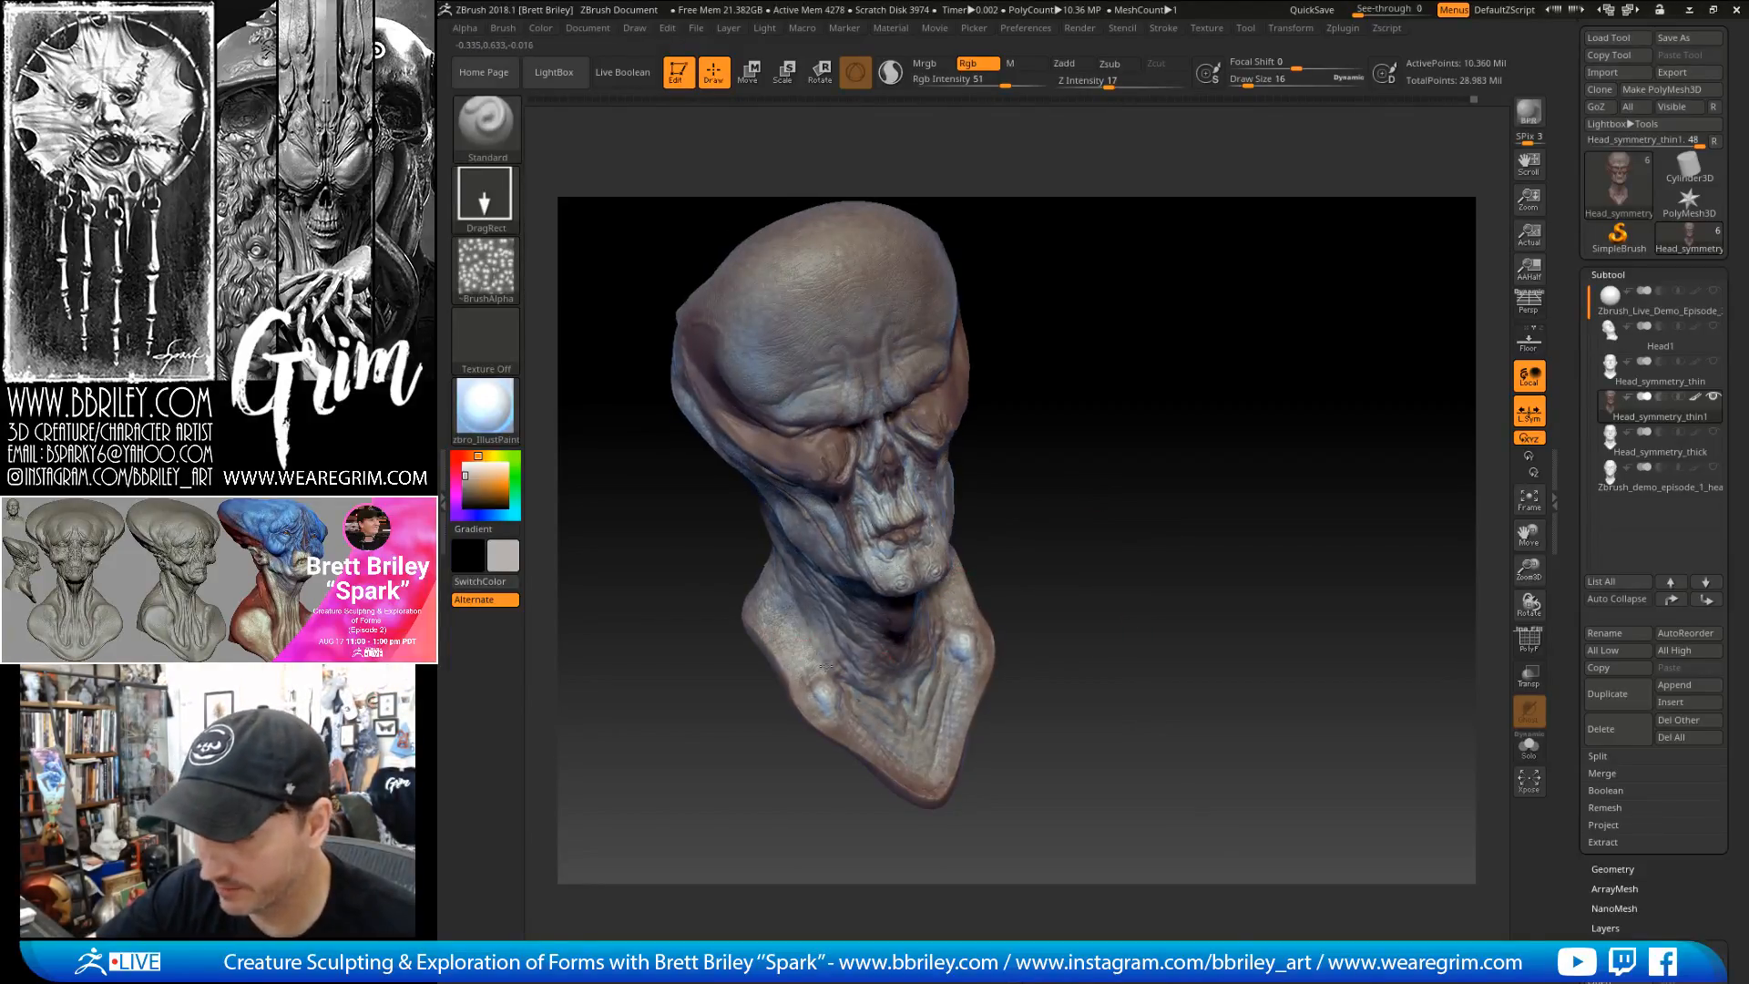
left_click_drag(1081, 519, 860, 641)
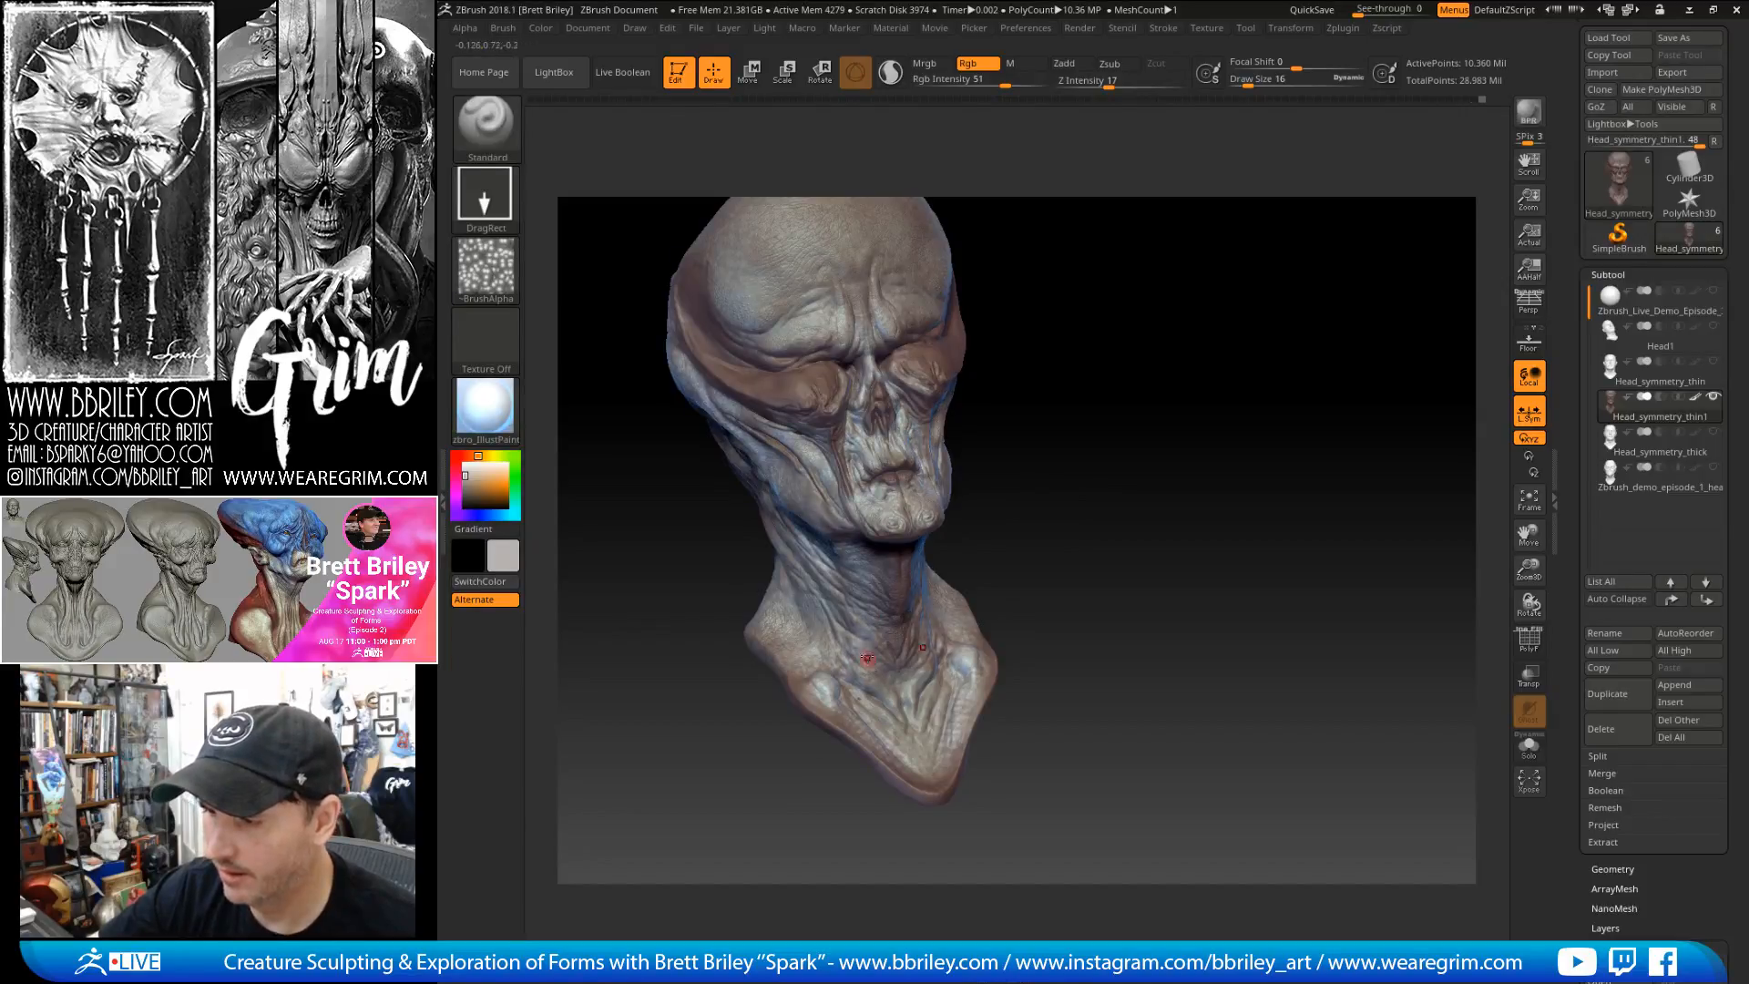
mouse_move(982, 589)
left_mouse_down()
mouse_move(1087, 427)
mouse_move(1139, 569)
left_mouse_up()
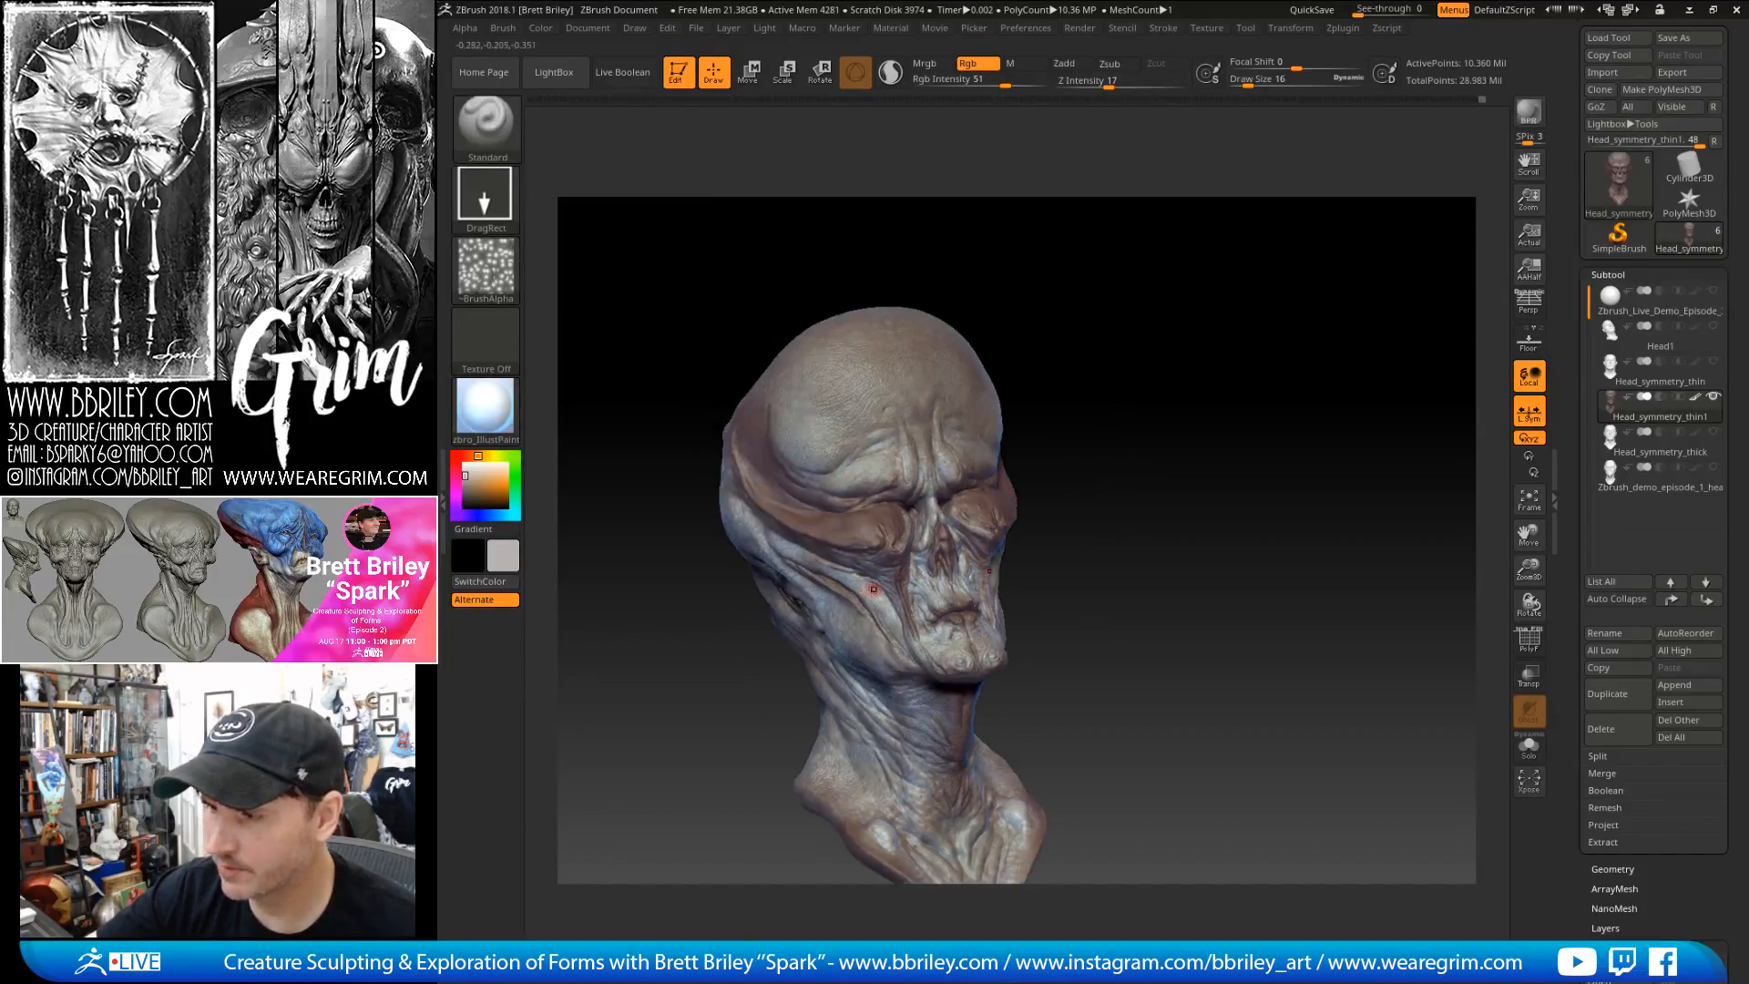
- Paint lighter grey highlights across the forehead and the rounded upper surfaces of the cranium
left_click_drag(1090, 307, 1061, 418, "alt")
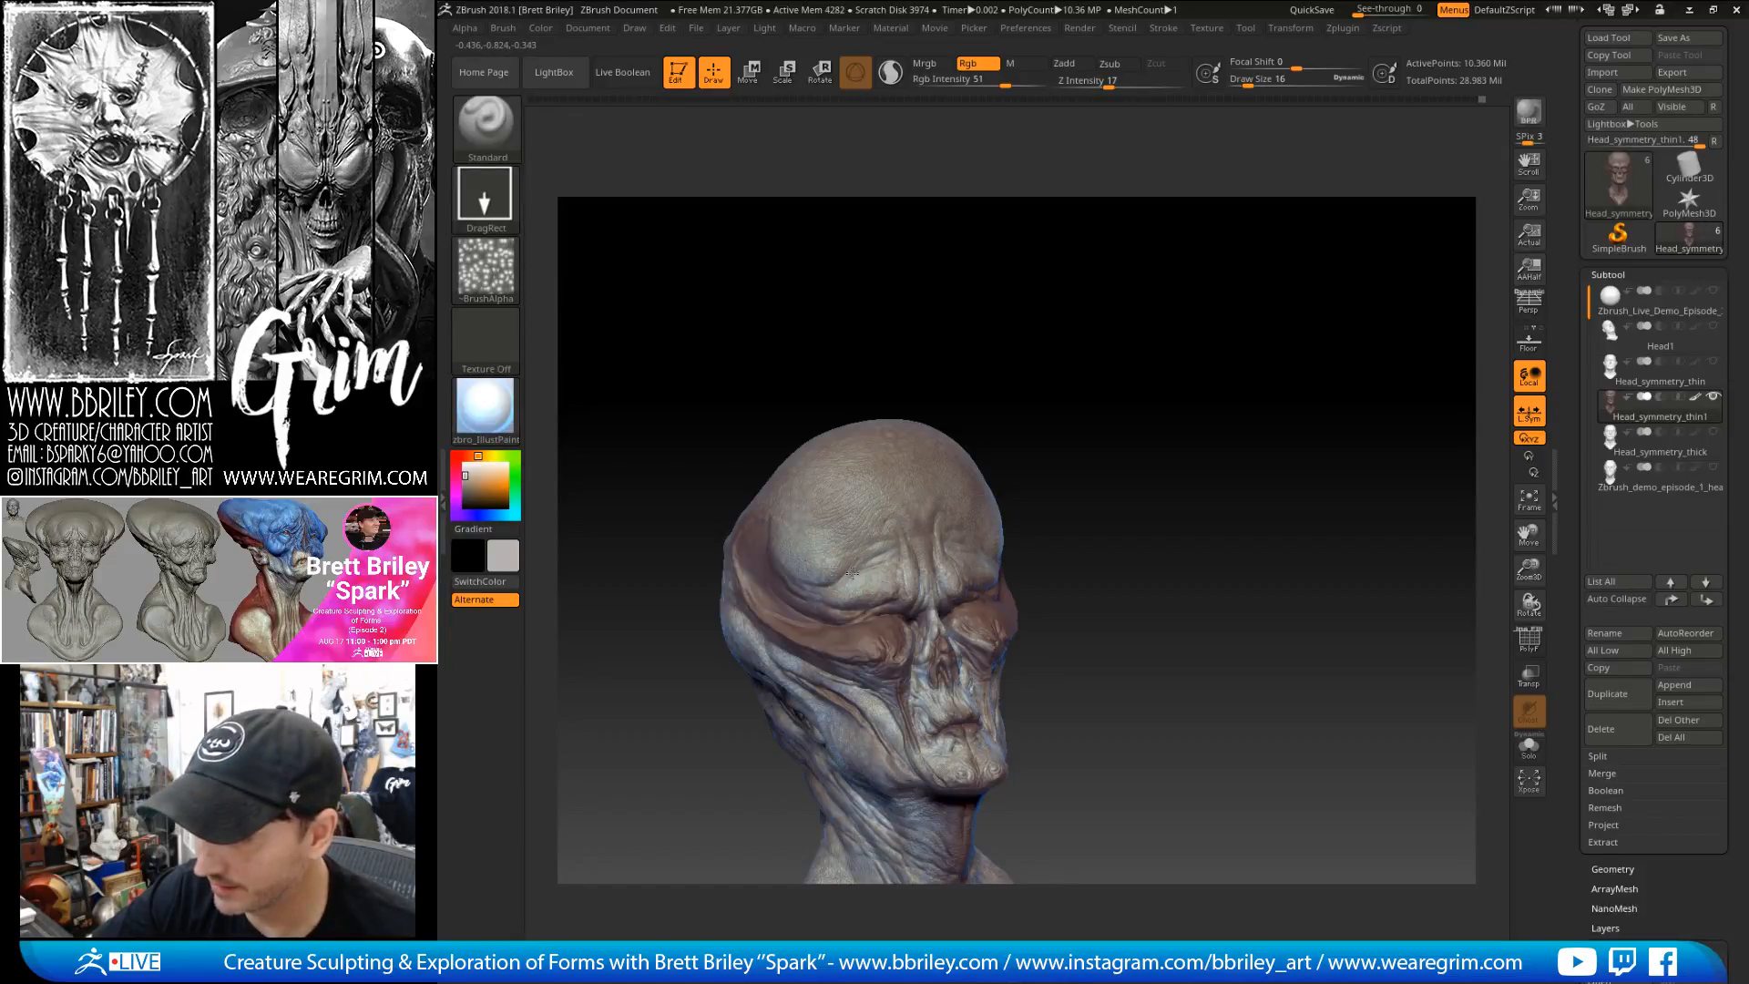
left_click_drag(984, 359, 1056, 414, "alt")
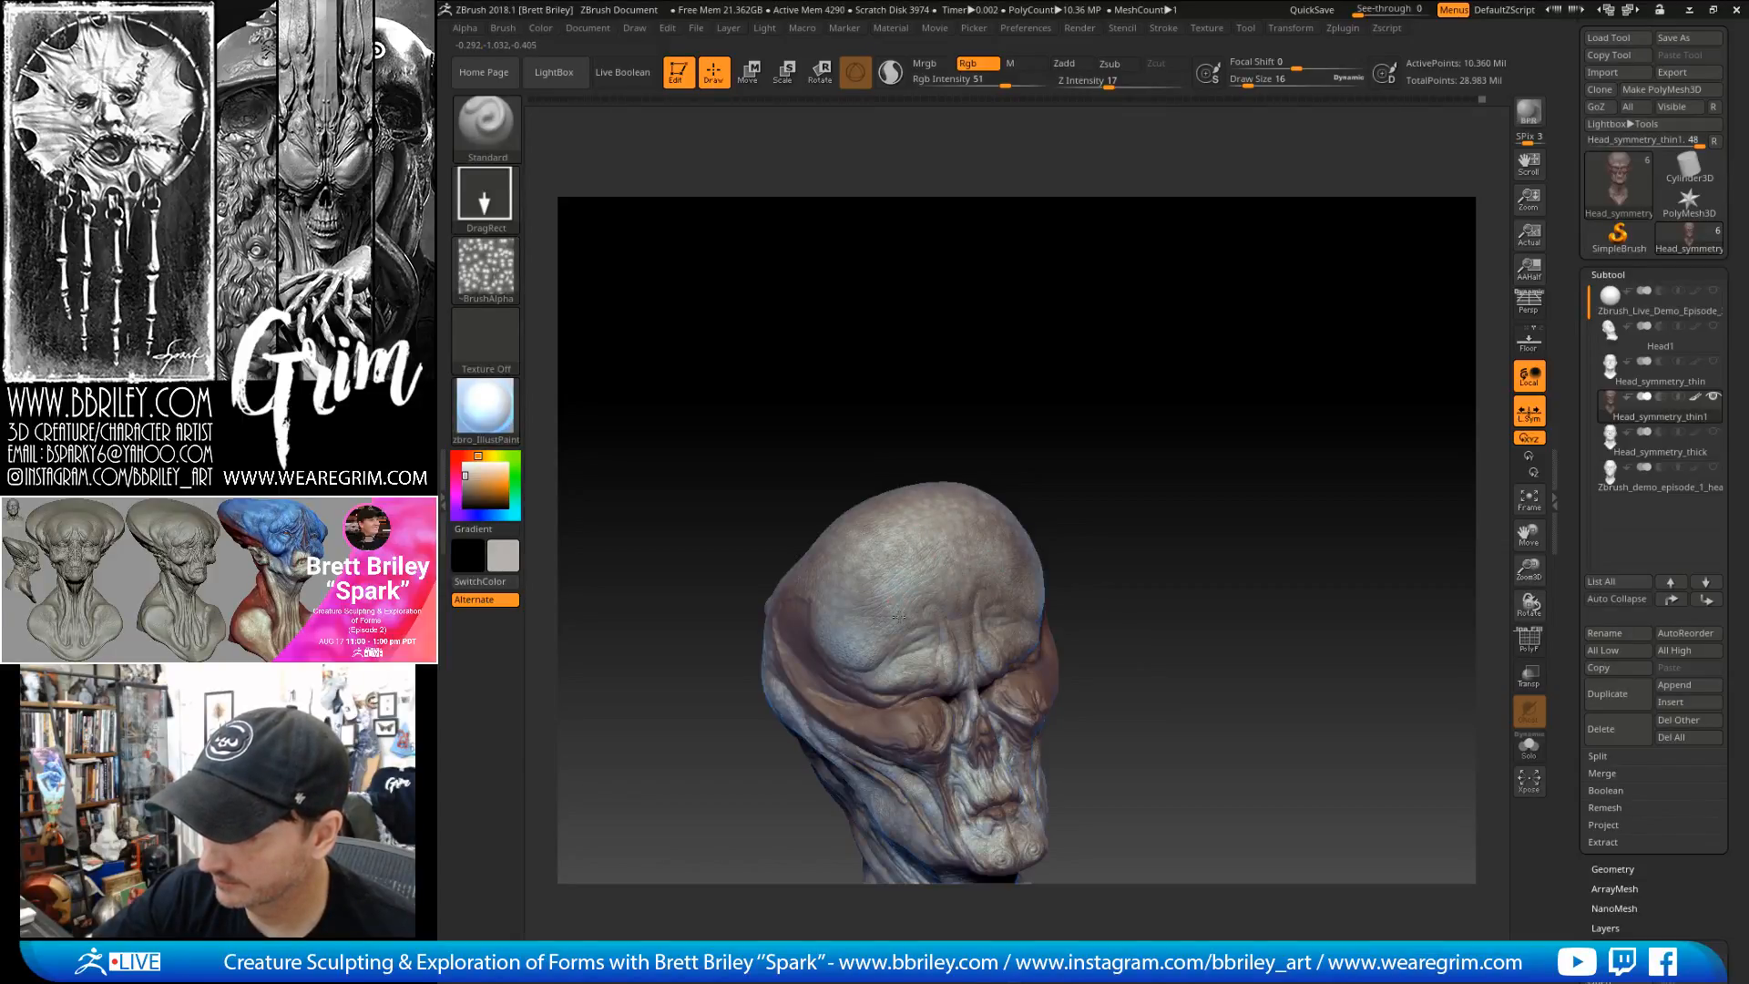
left_click_drag(1035, 422, 984, 427)
left_click_drag(958, 597, 968, 623)
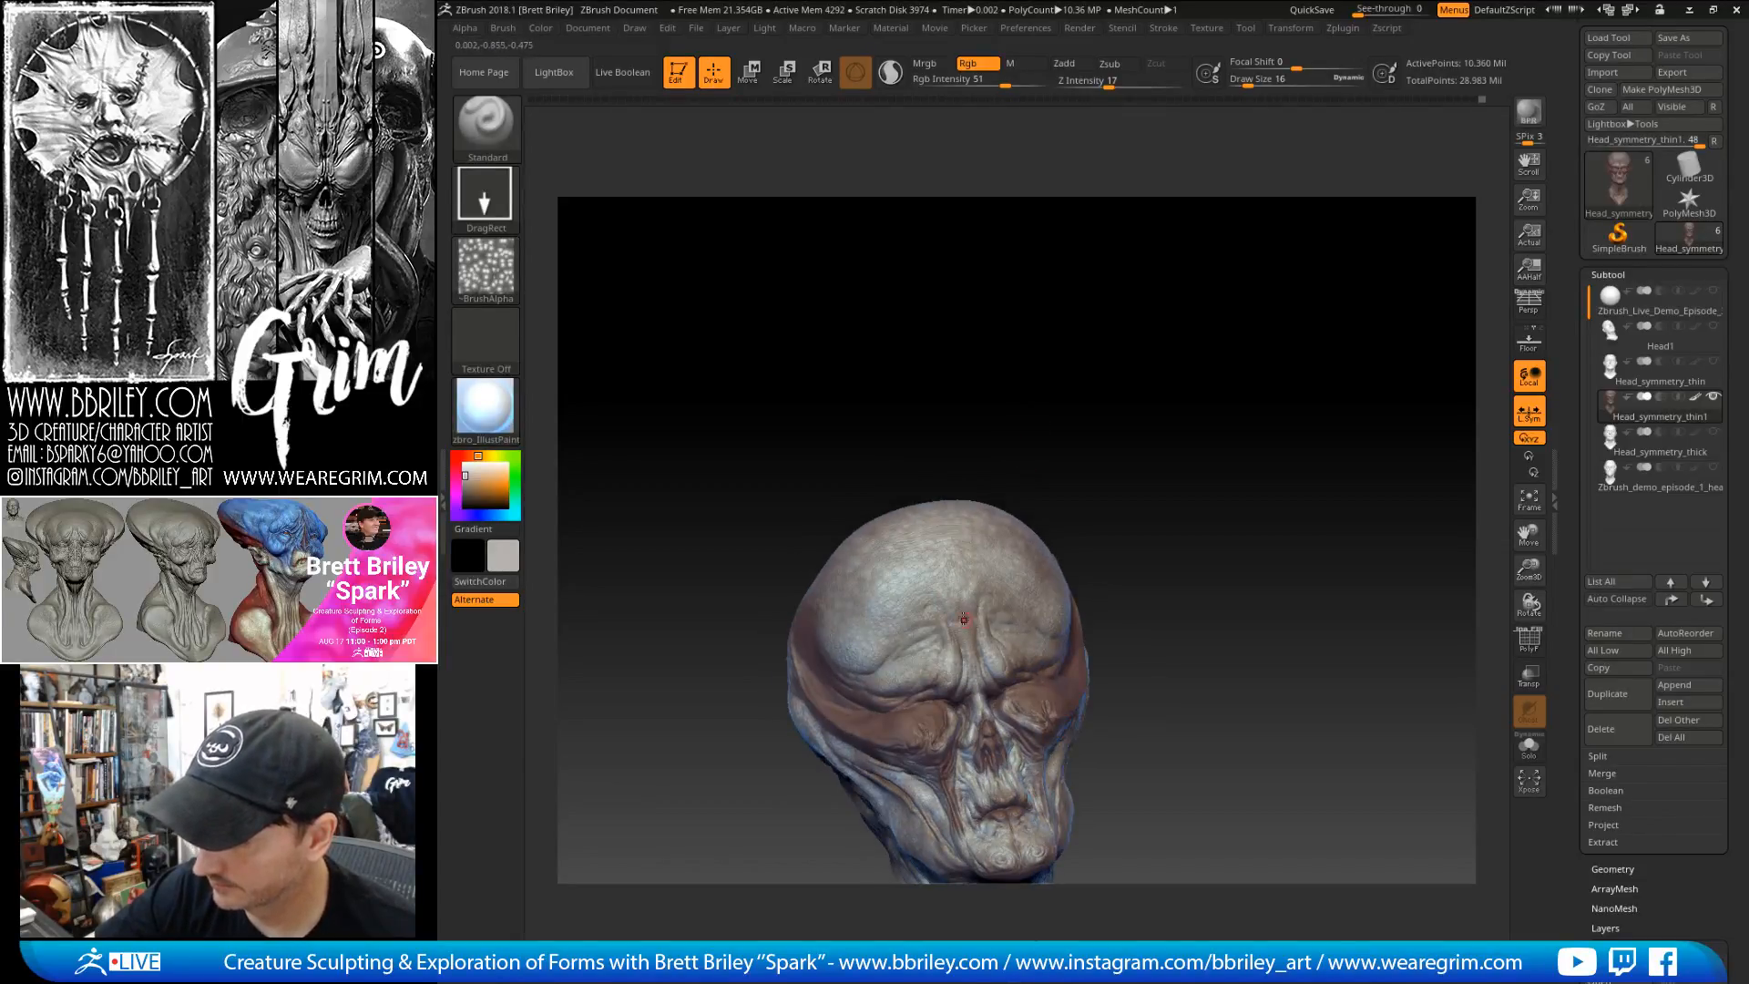
left_click_drag(1164, 449, 1119, 426)
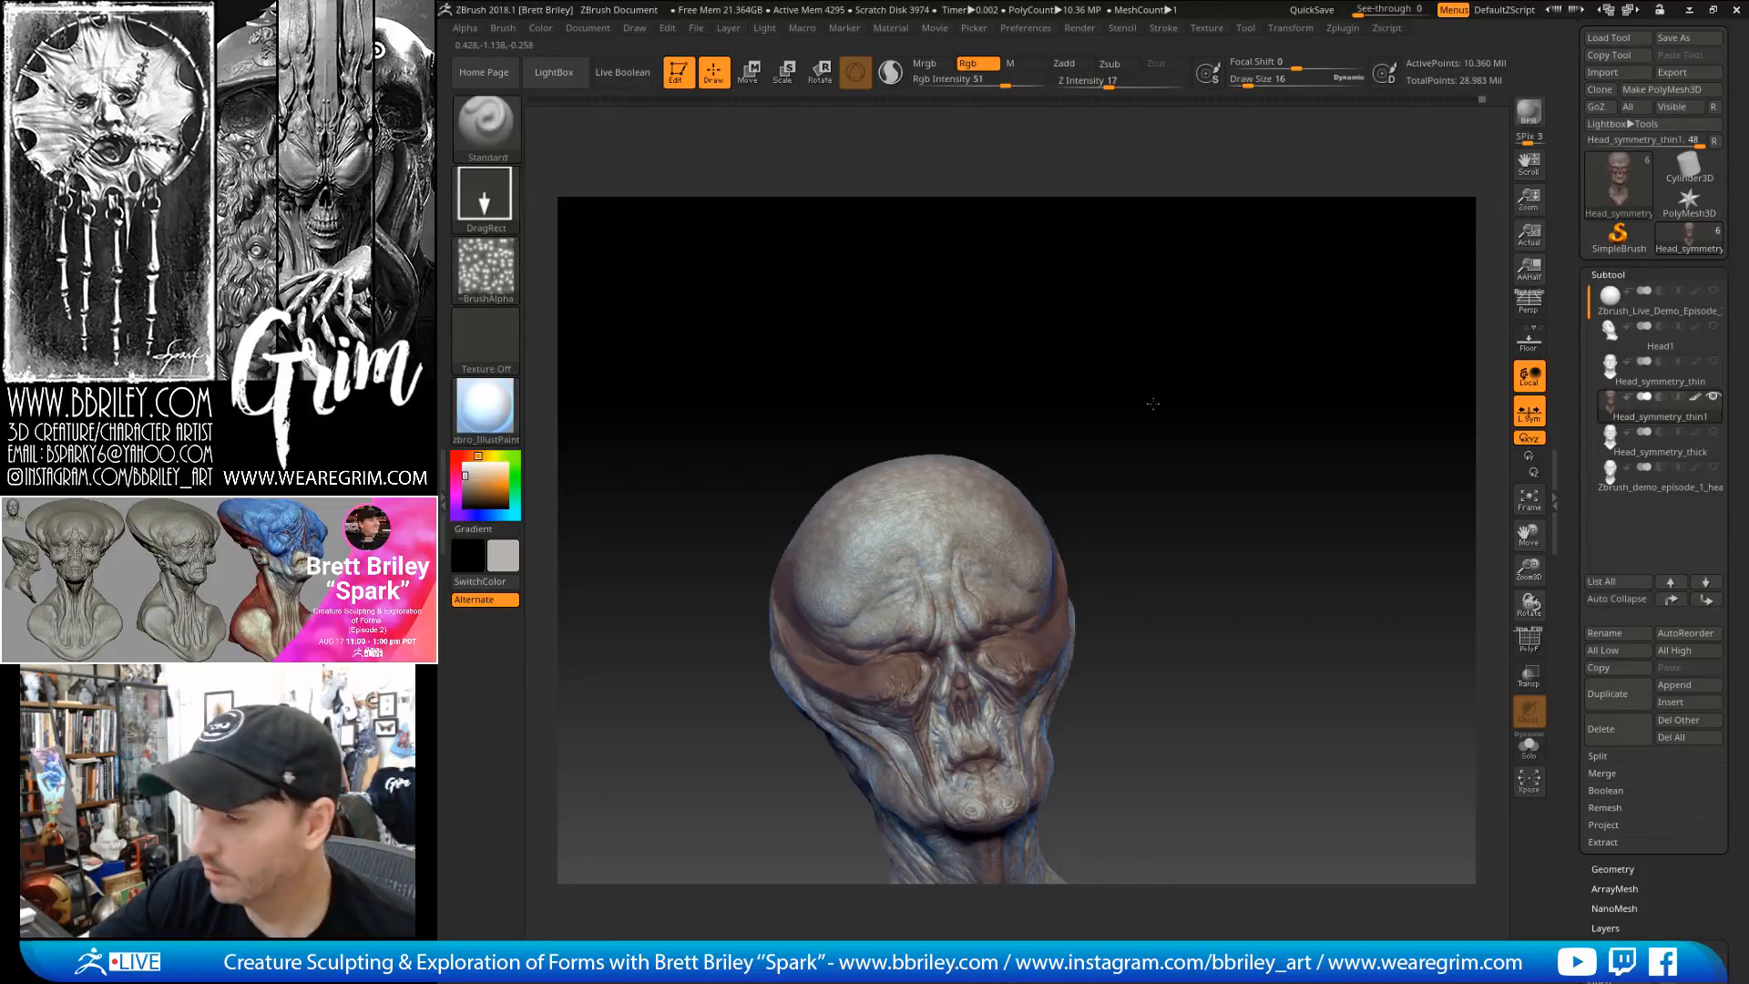
left_click_drag(1156, 395, 1094, 429)
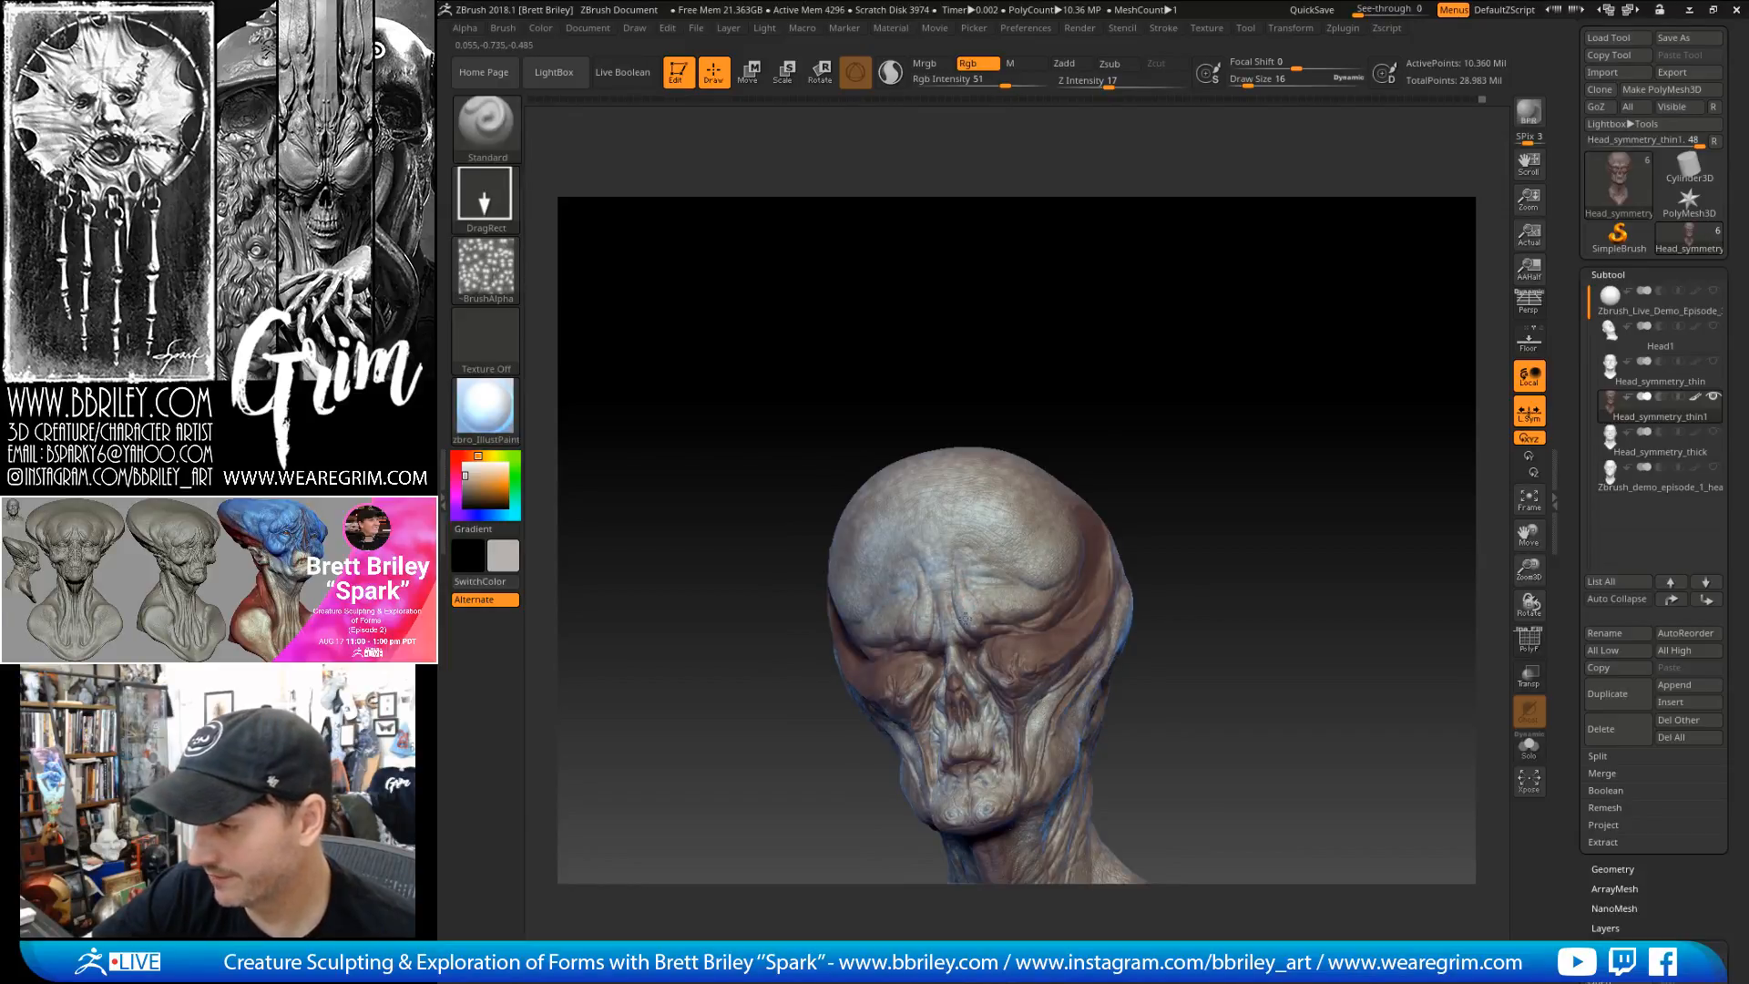
- Paint lighter grey highlights on the inner brow creases, the brow ridges and the forehead bulges above them
mouse_move(1192, 442)
left_mouse_down()
mouse_move(1152, 422)
mouse_move(1099, 336)
mouse_move(960, 635)
left_mouse_up()
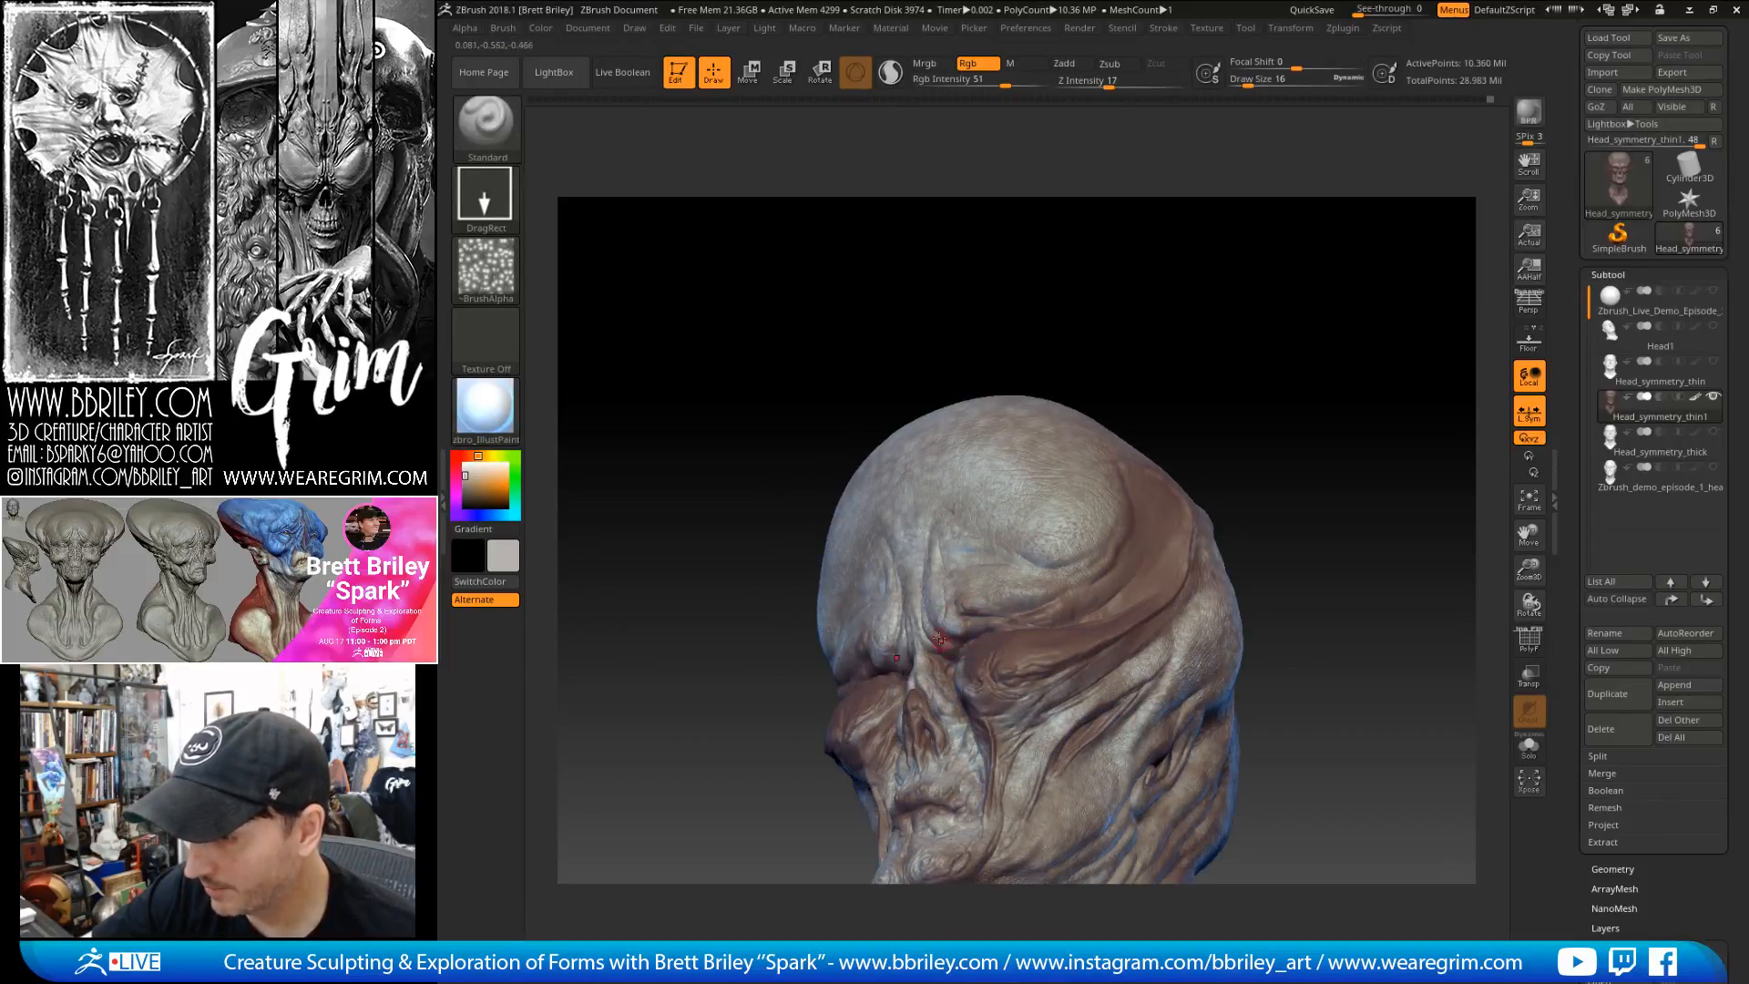
left_click_drag(1030, 360, 954, 643)
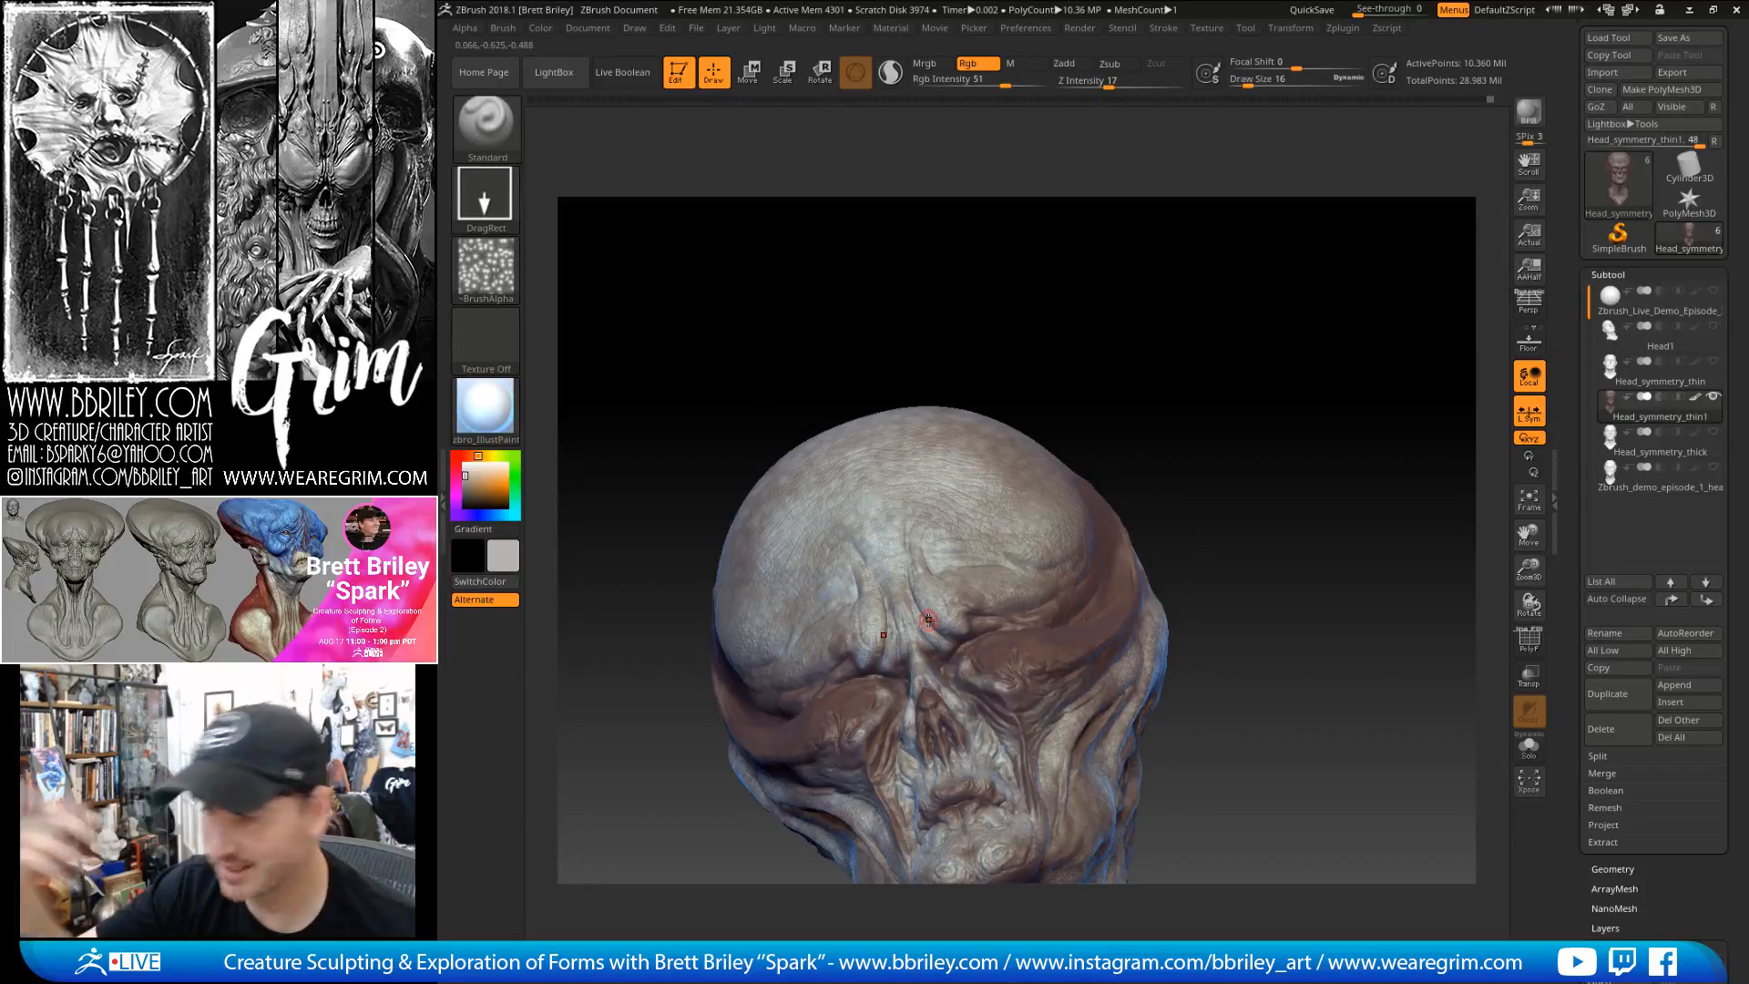
right_click_drag(928, 619, 975, 618)
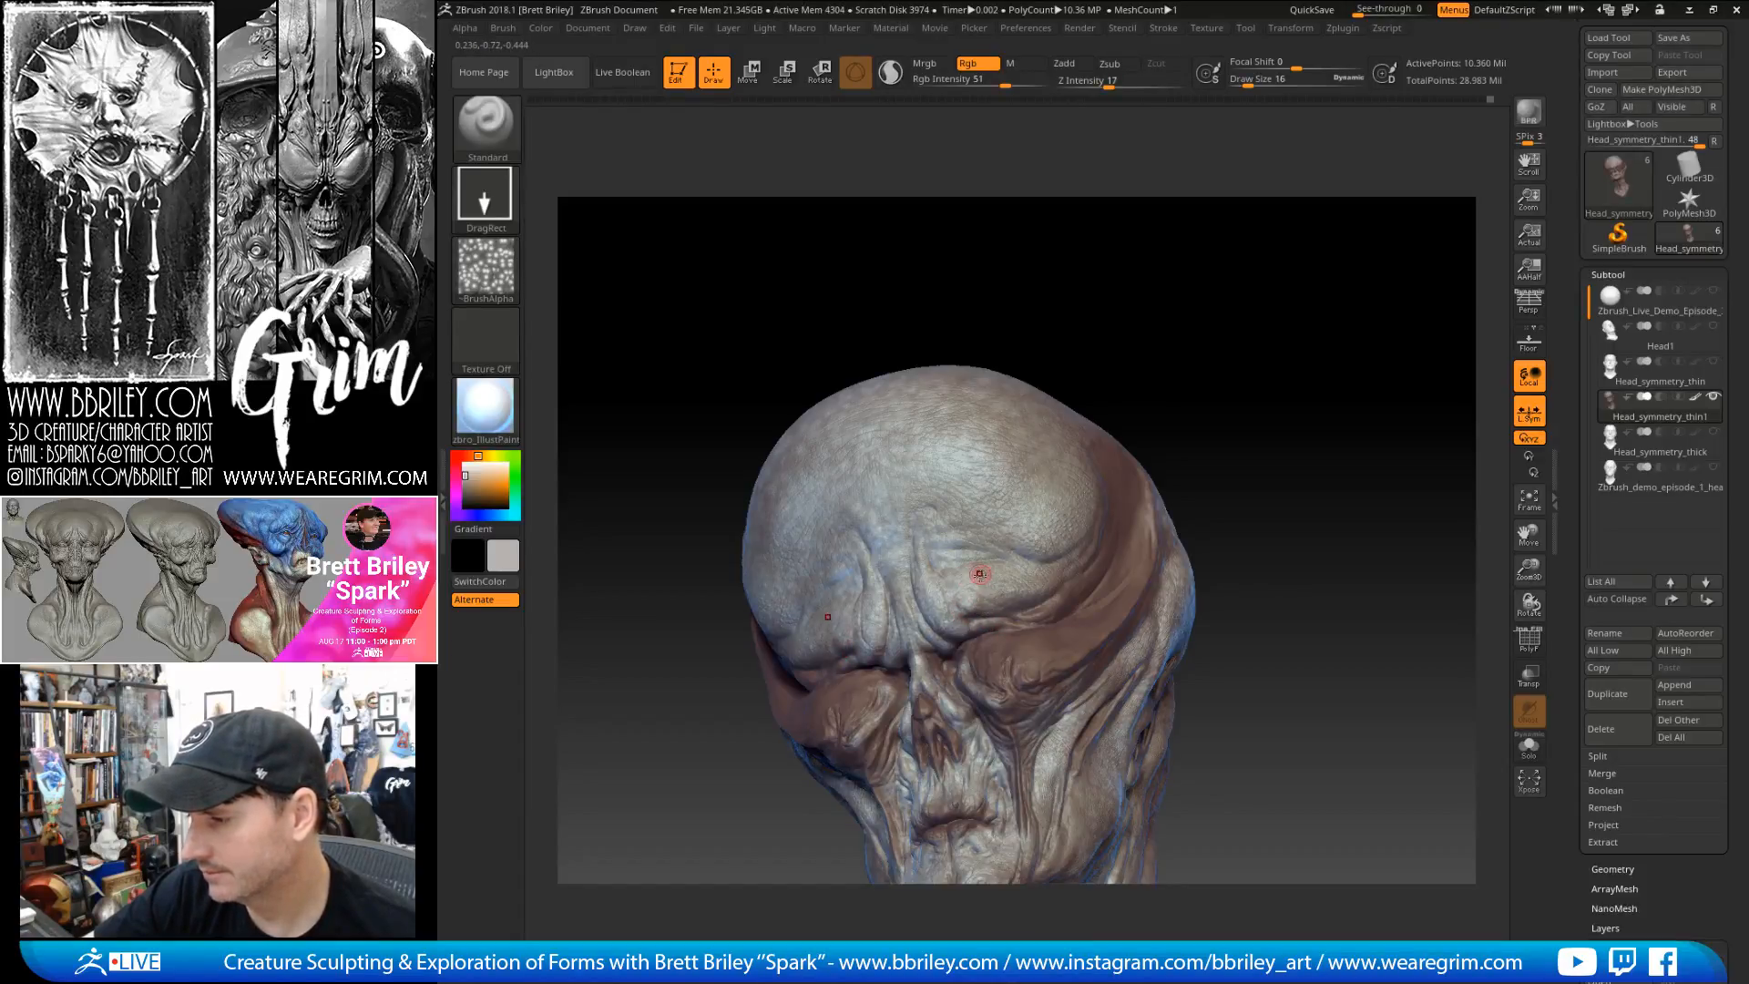
mouse_move(1002, 513)
right_mouse_down()
mouse_move(1194, 348)
mouse_move(1178, 310)
right_mouse_up()
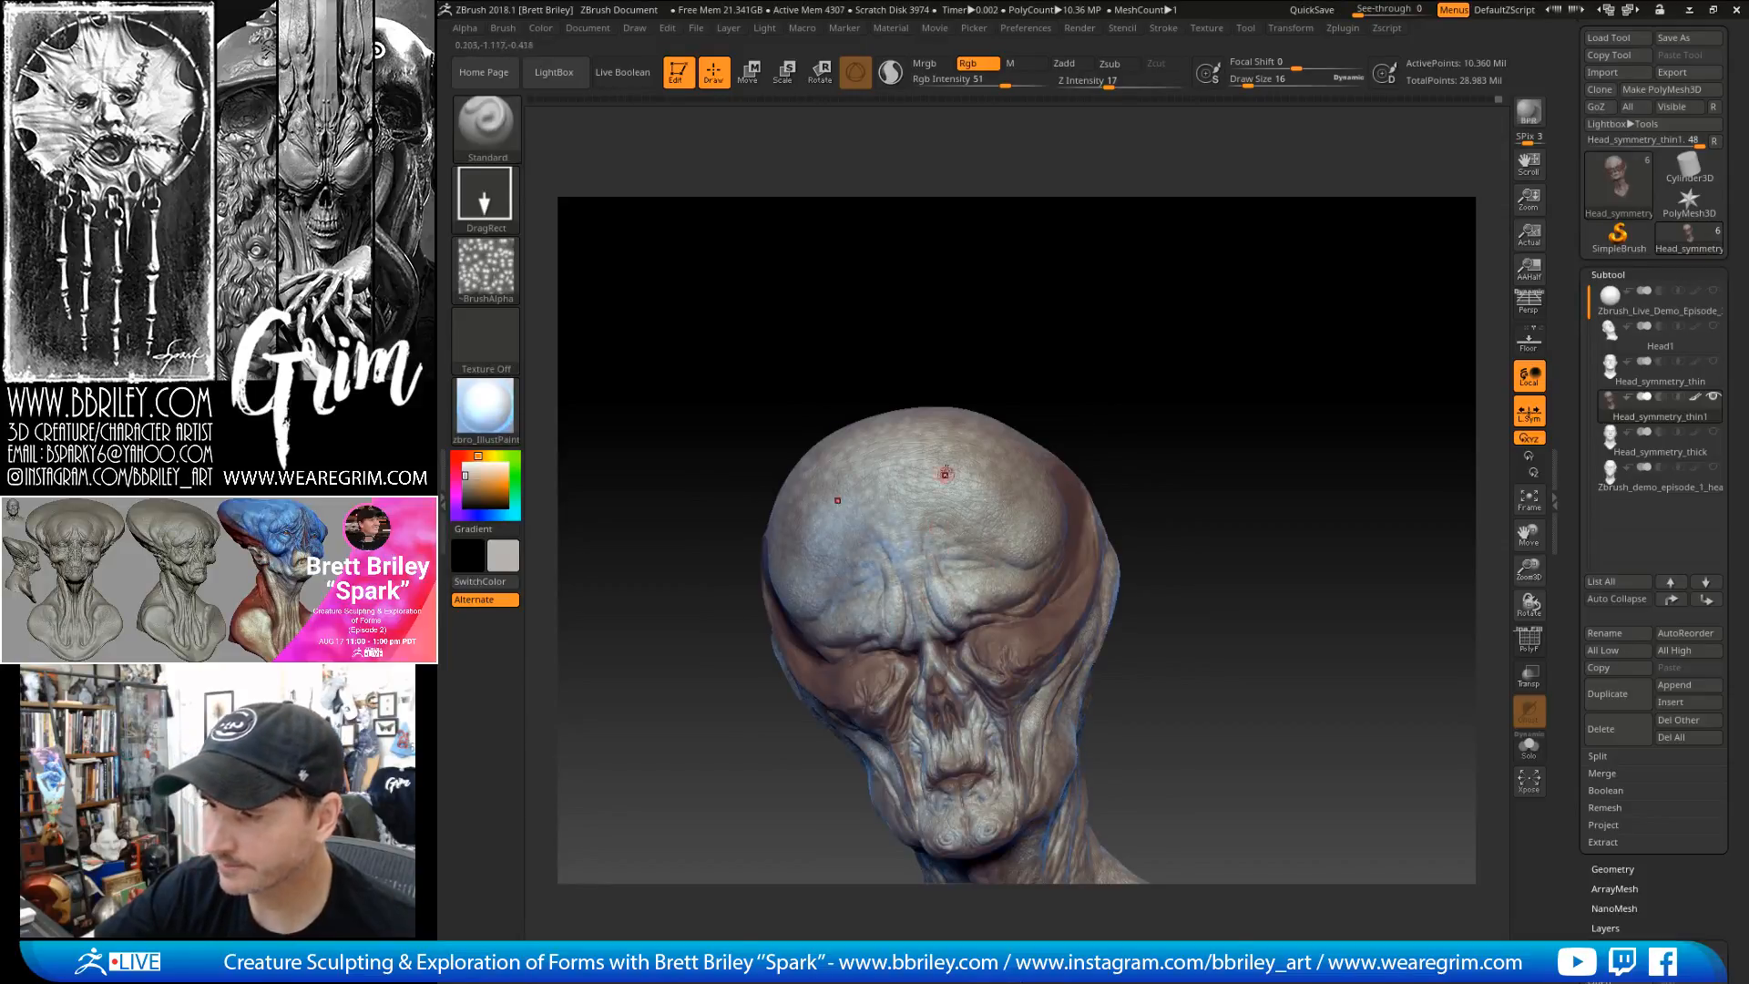
- Paint lighter grey highlights around the nose bridge, mouth, chin and jawline of the head
mouse_move(1111, 393)
right_mouse_down()
mouse_move(1153, 379)
mouse_move(987, 443)
mouse_move(936, 401)
mouse_move(870, 707)
right_mouse_up()
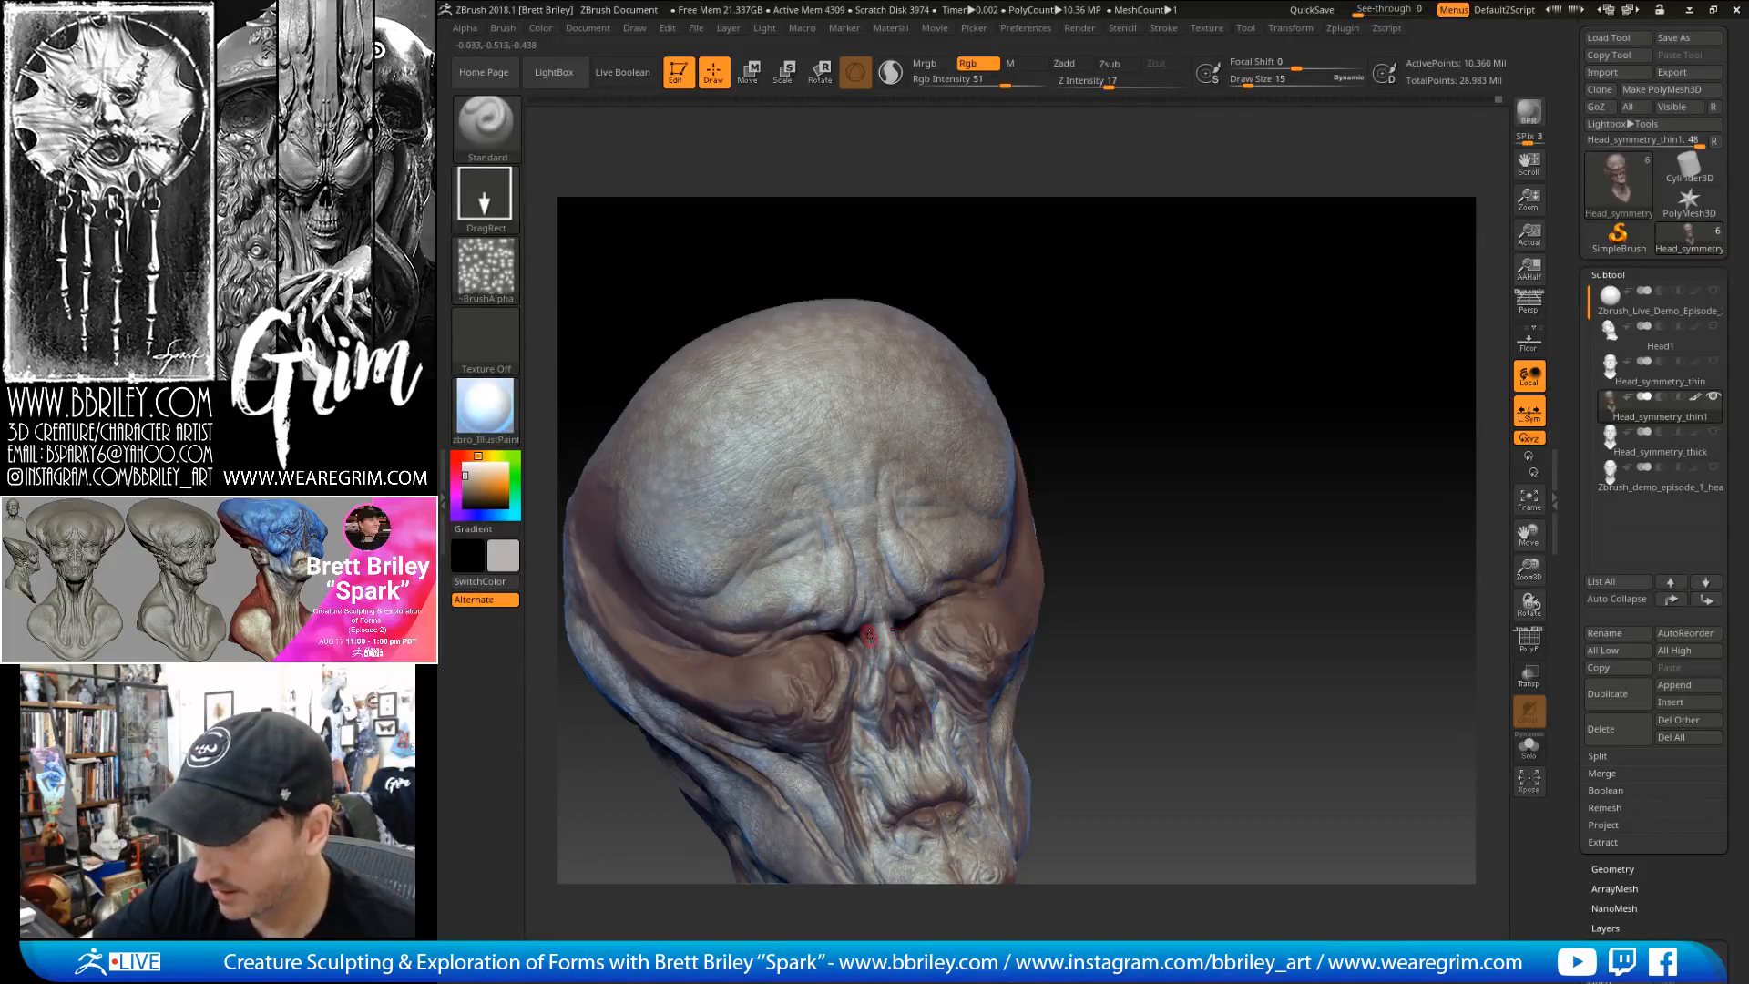
right_click_drag(1167, 469, 832, 612)
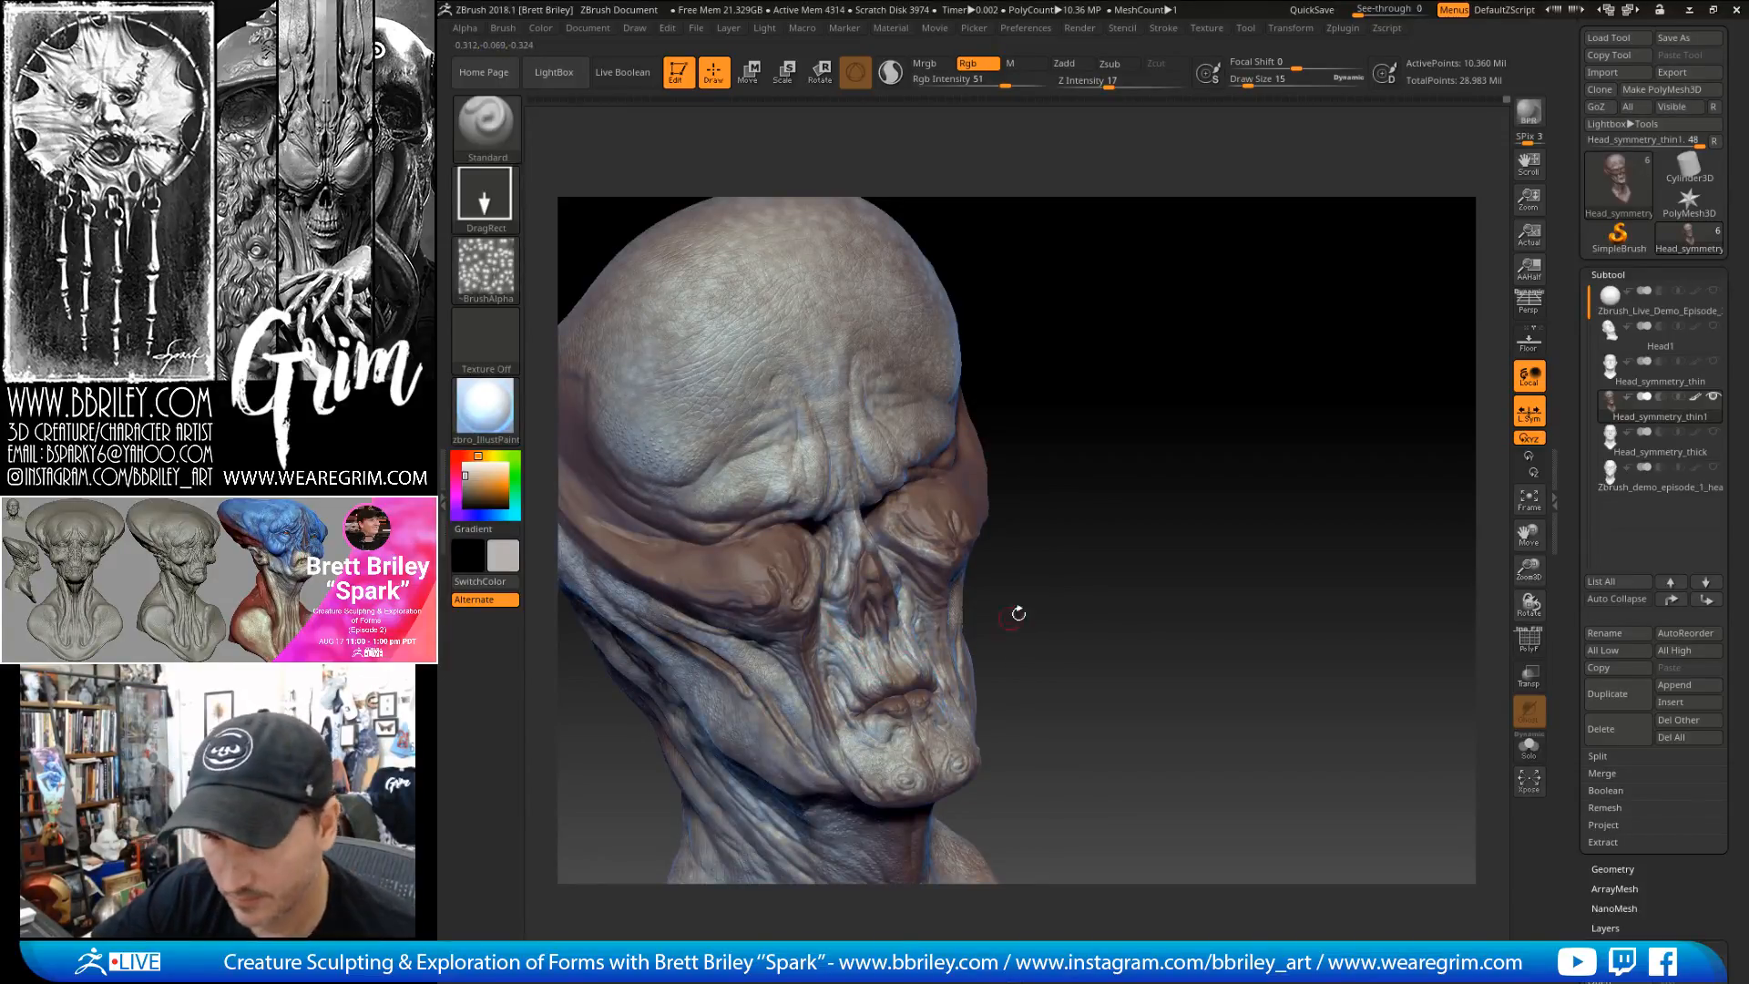
right_click_drag(988, 629, 1109, 496)
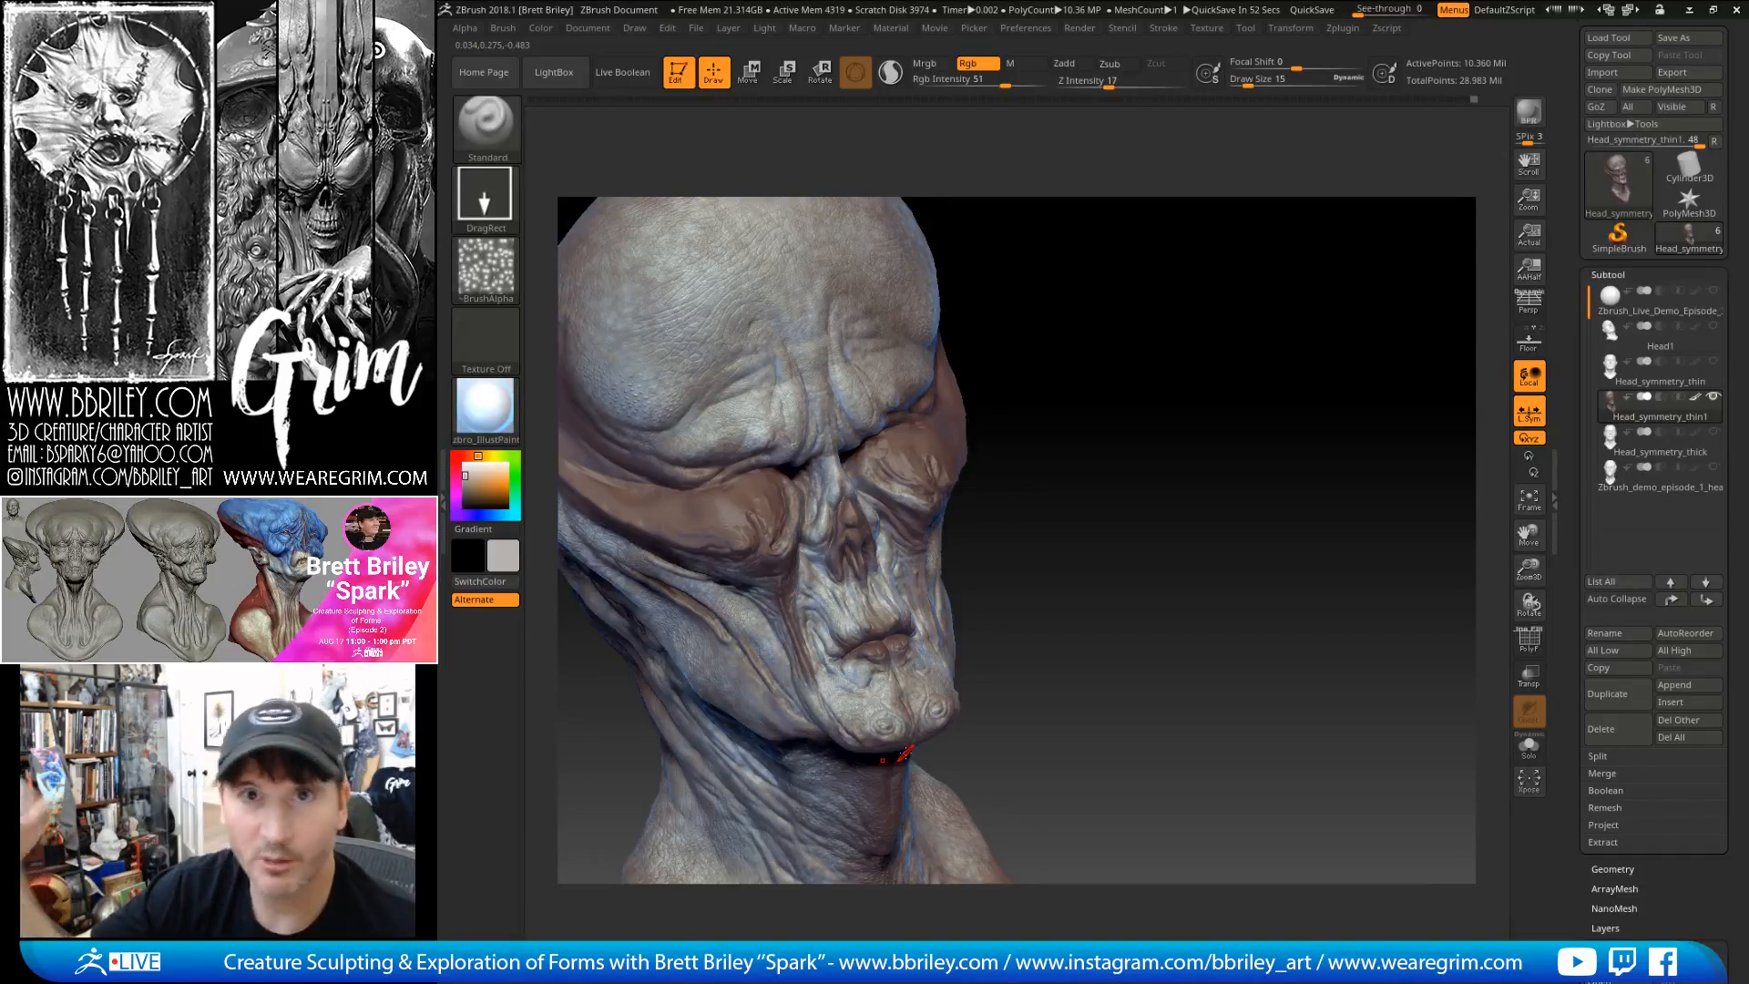
left_click_drag(1085, 507, 819, 629)
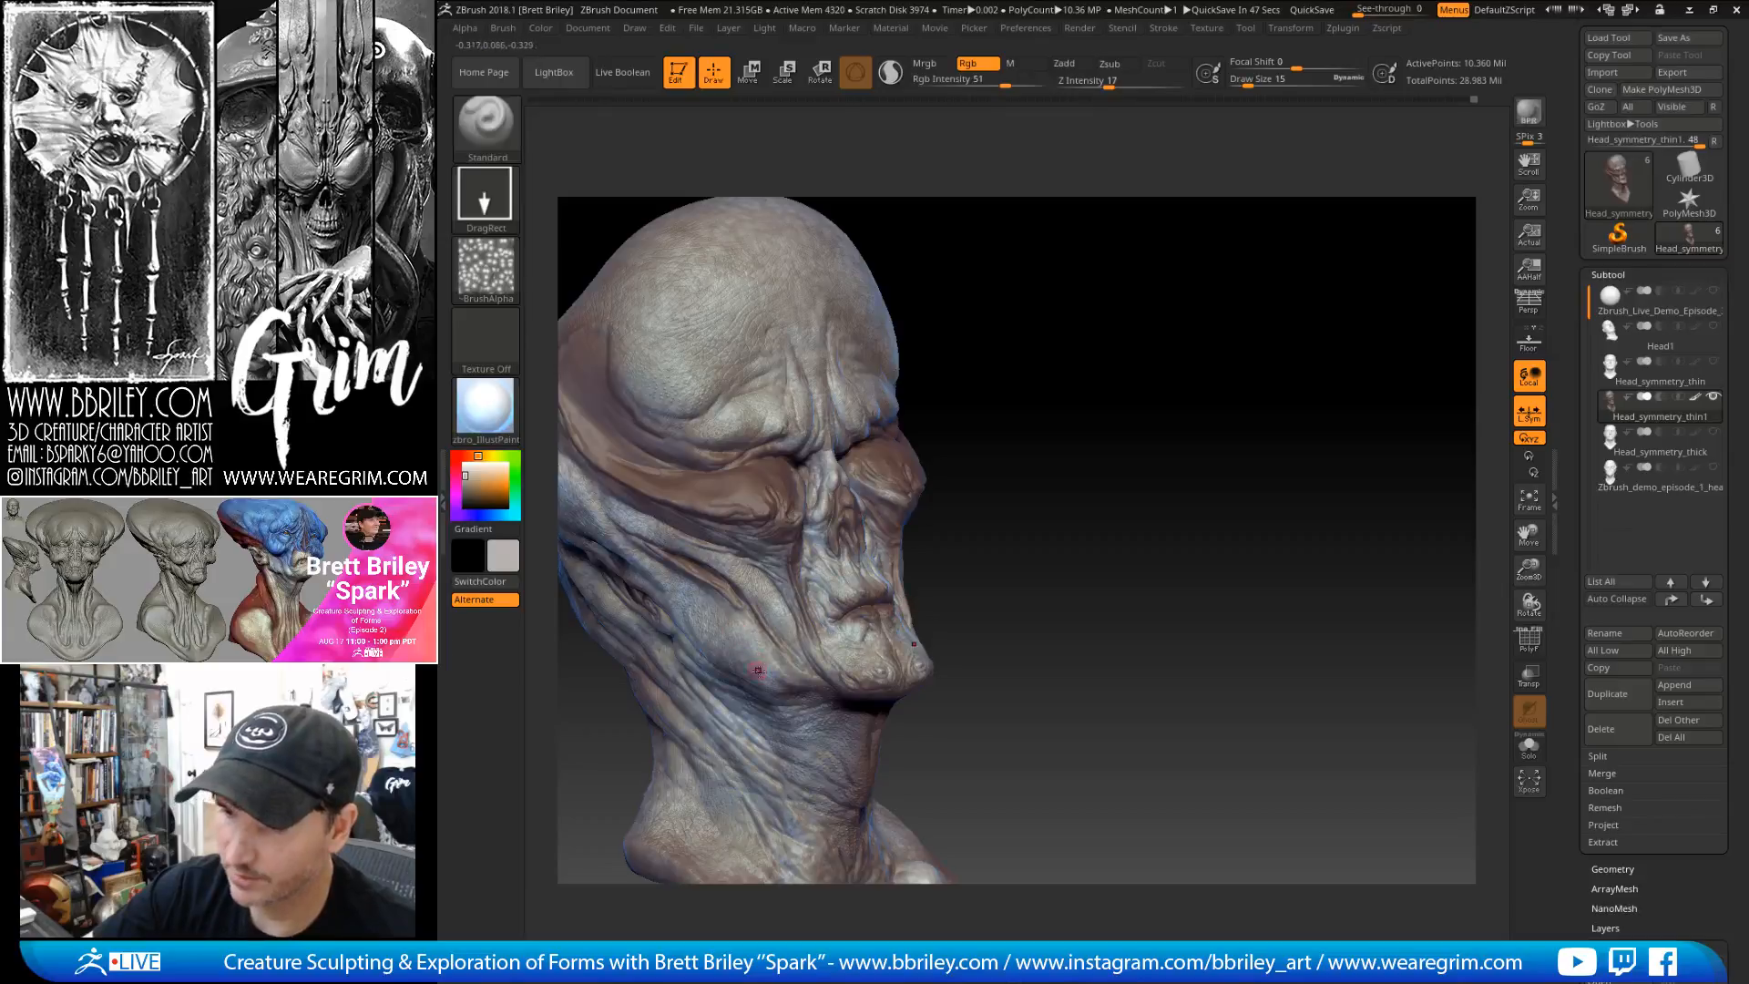
left_click_drag(1033, 553, 1107, 507, "alt")
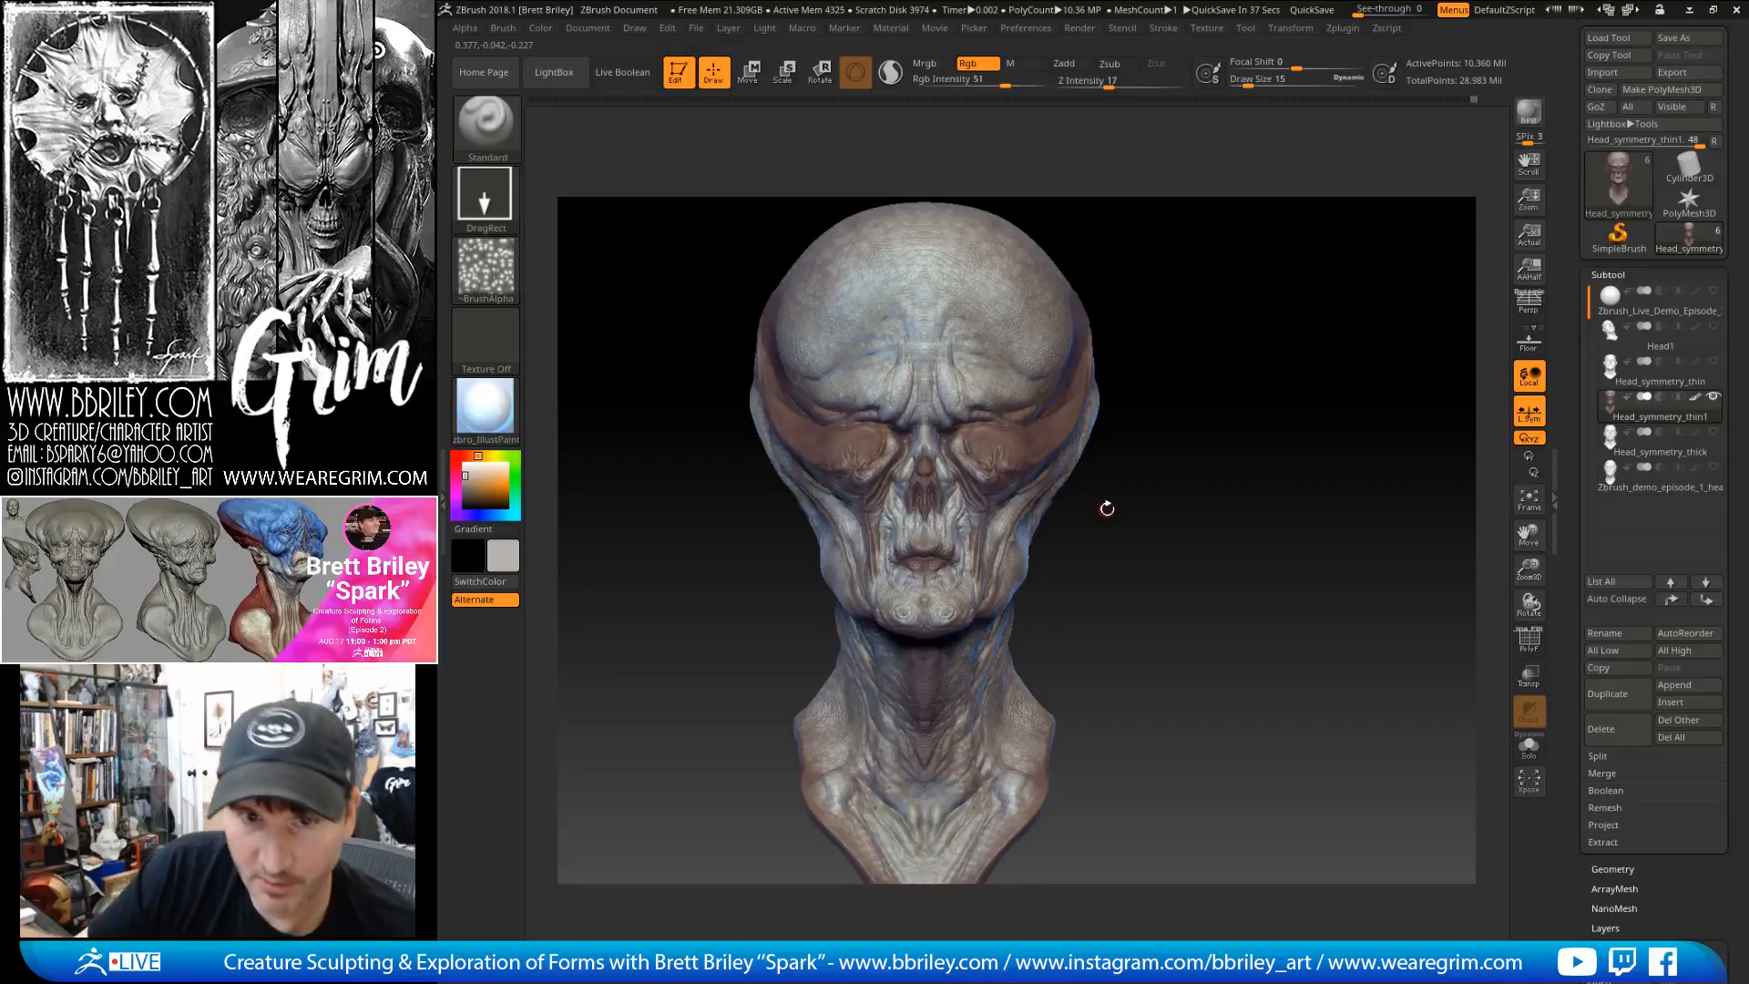
- Set the paint colour to a muted pinkish red and the brush alpha to Alpha 31
left_click_drag(1107, 508, 1291, 412)
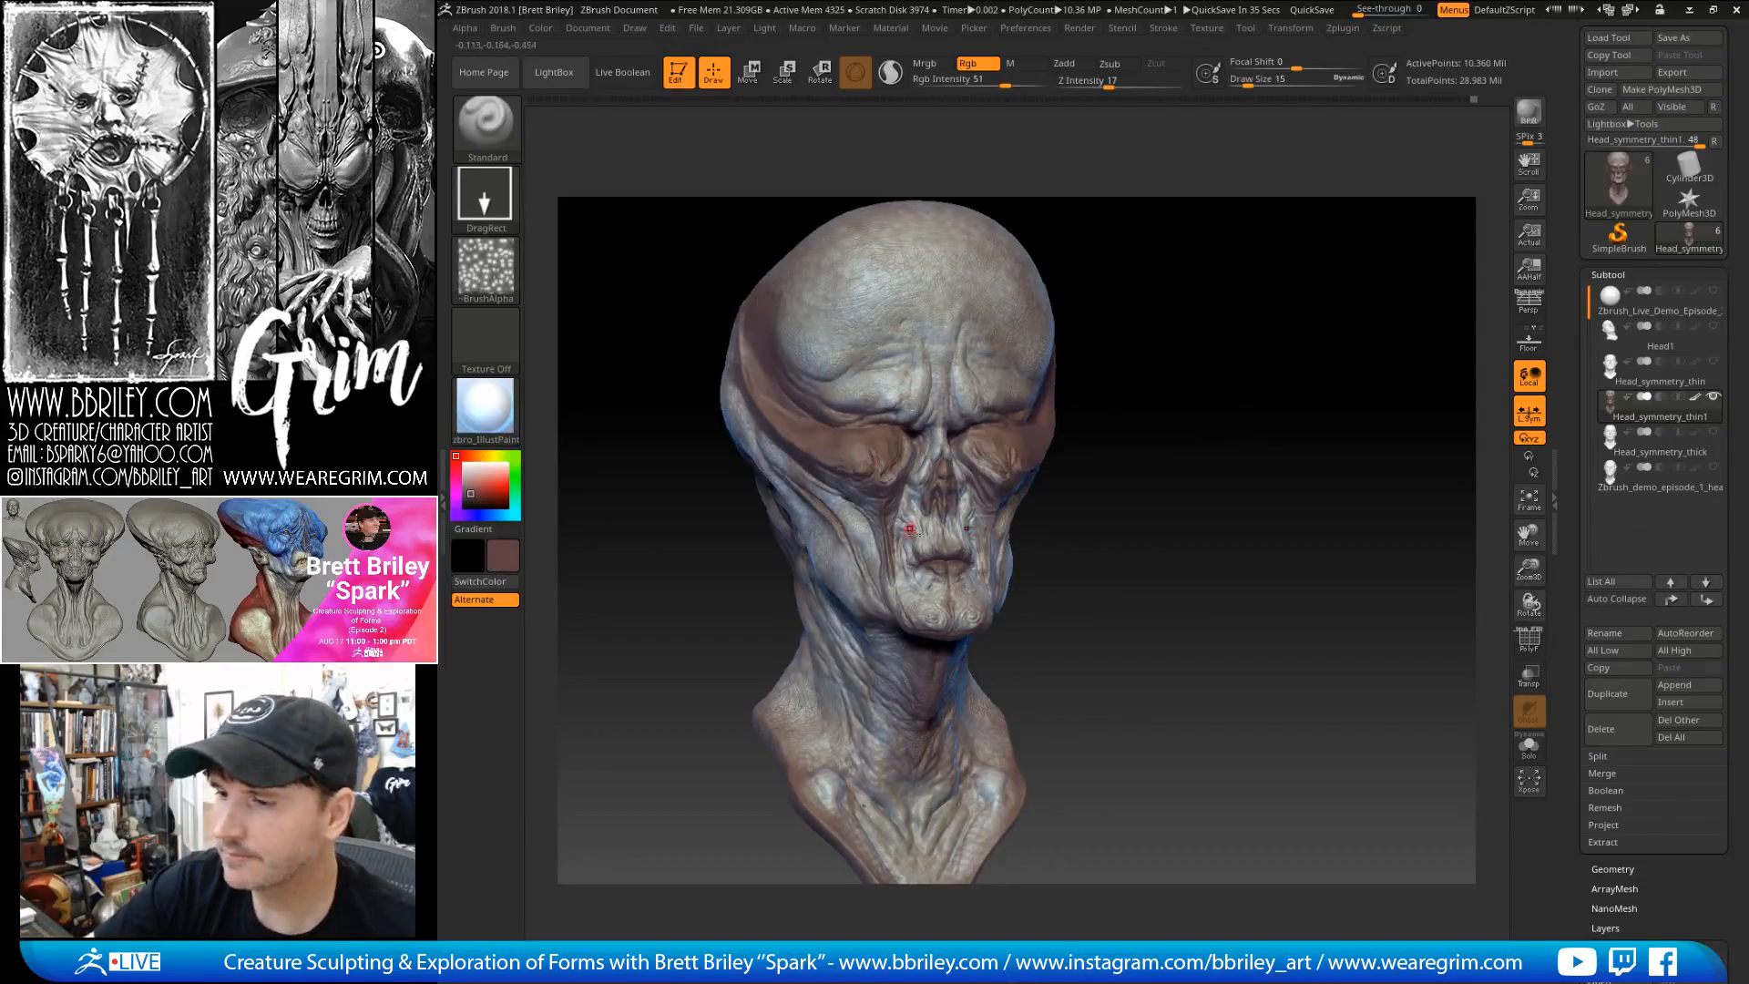
left_click(472, 486)
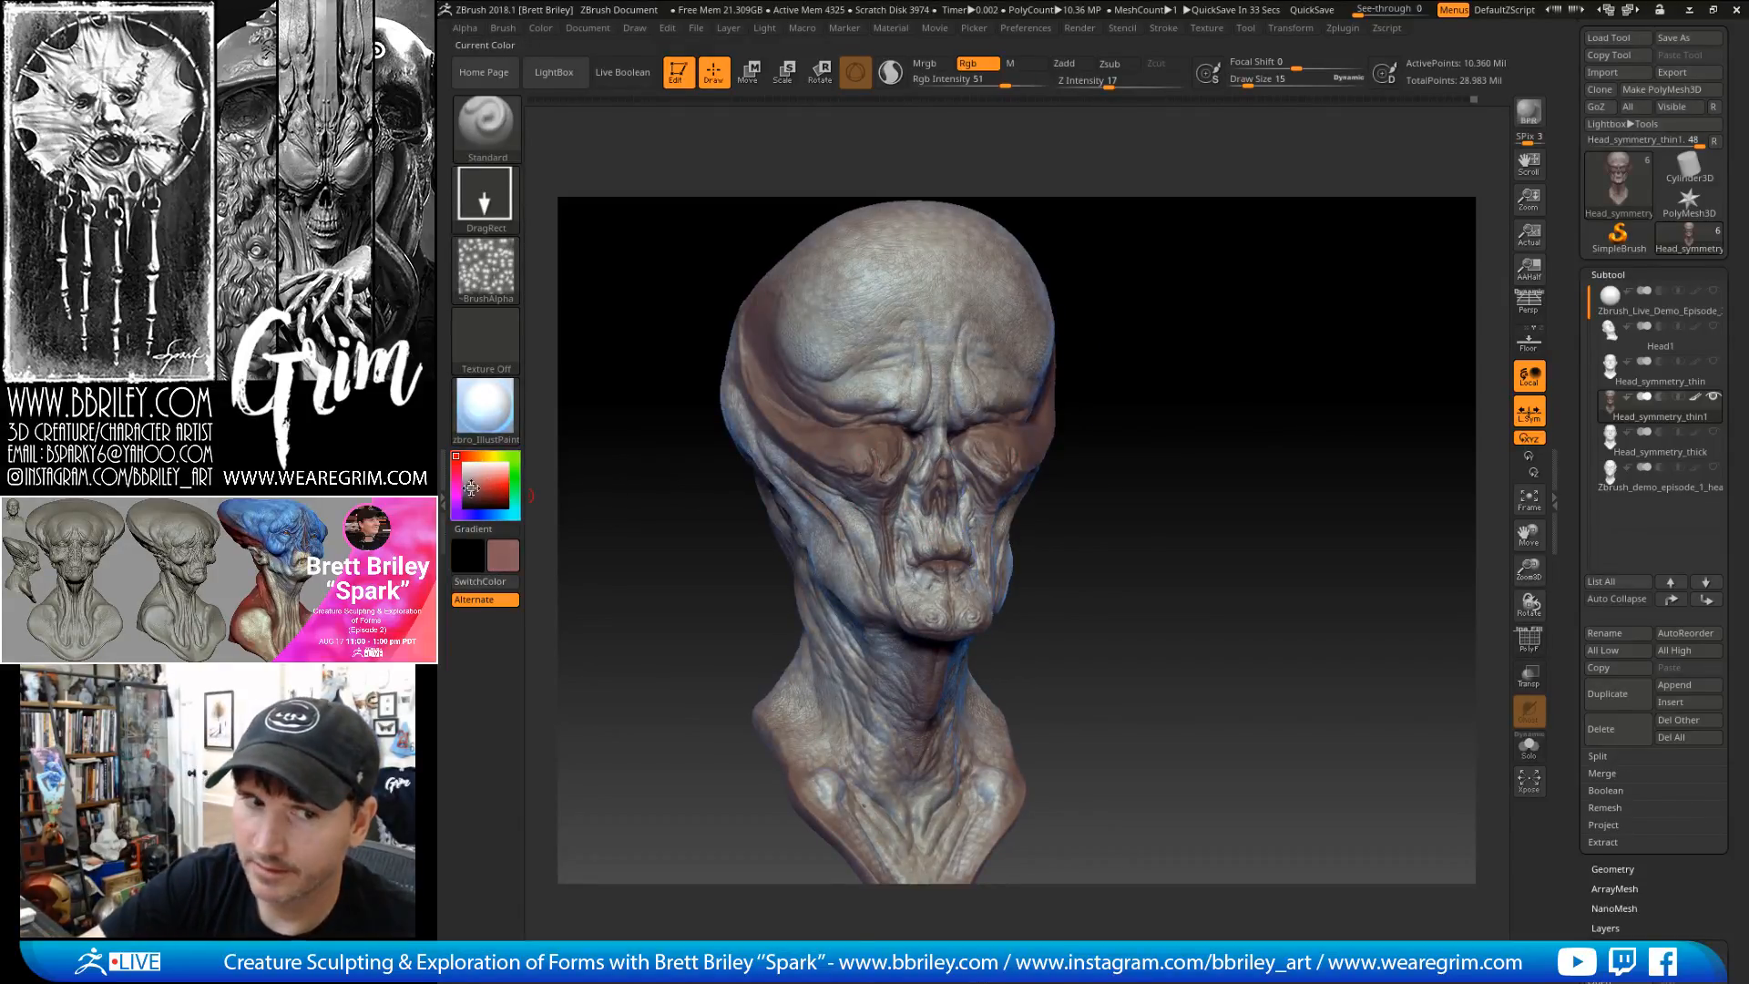
left_click(473, 484)
left_click(474, 484)
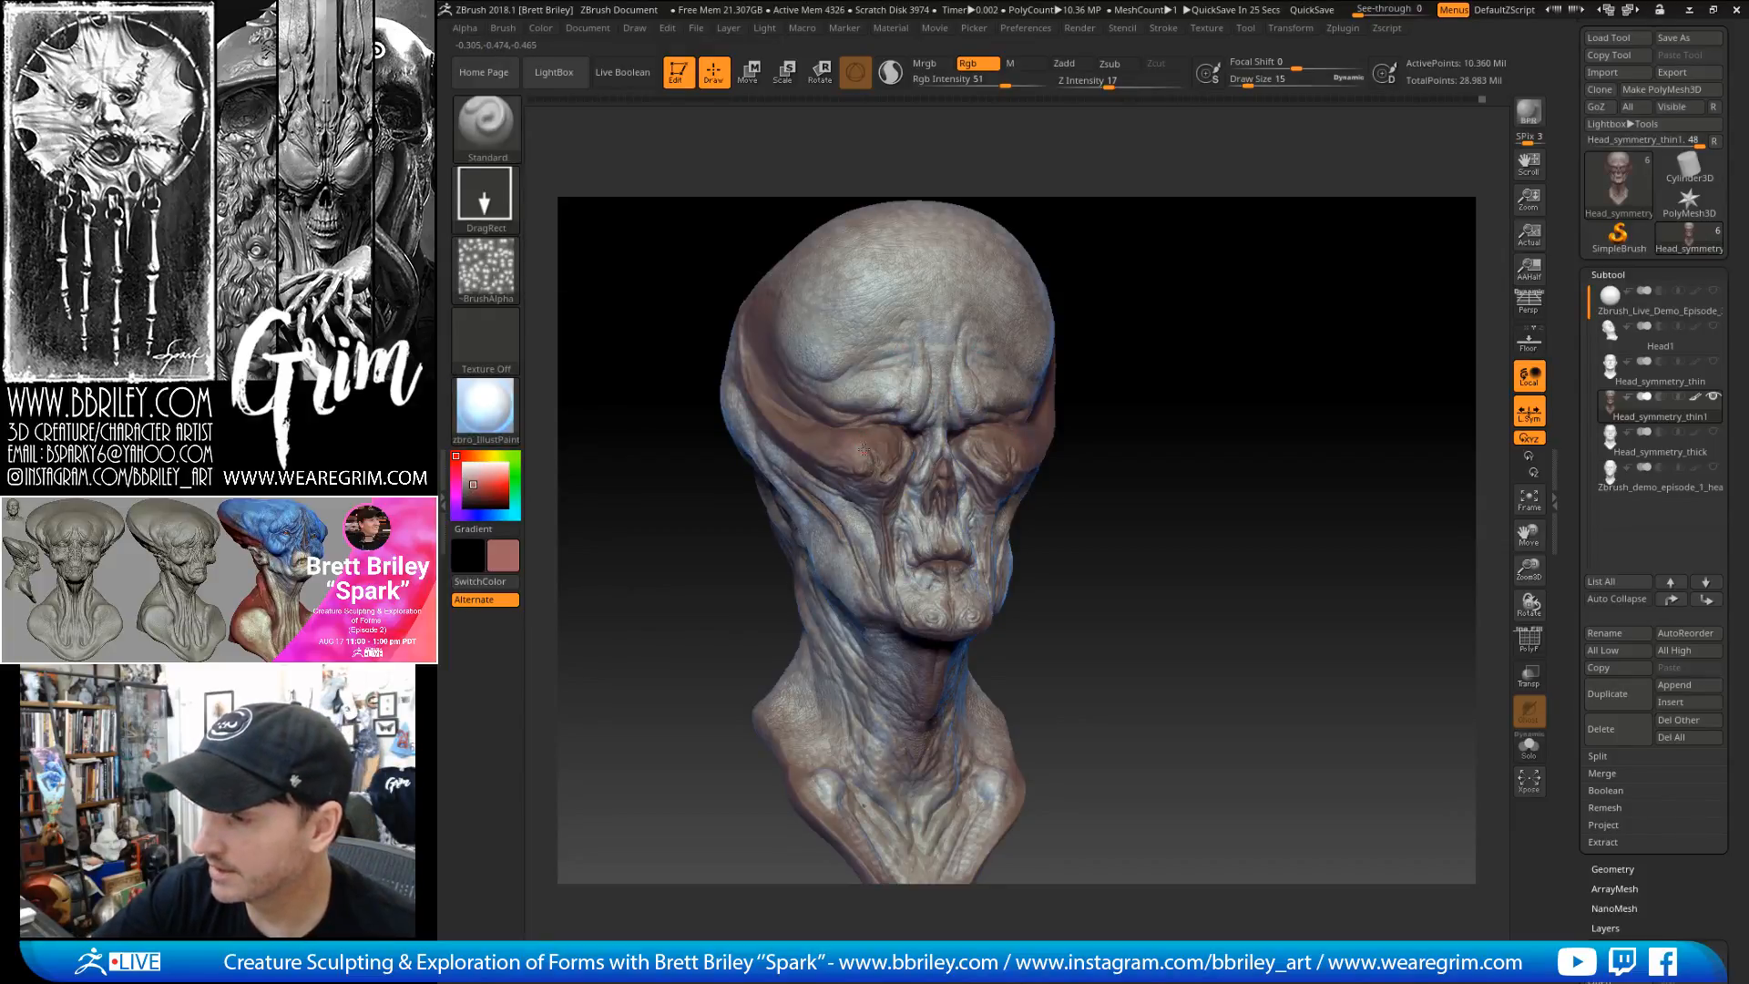
left_click(486, 269)
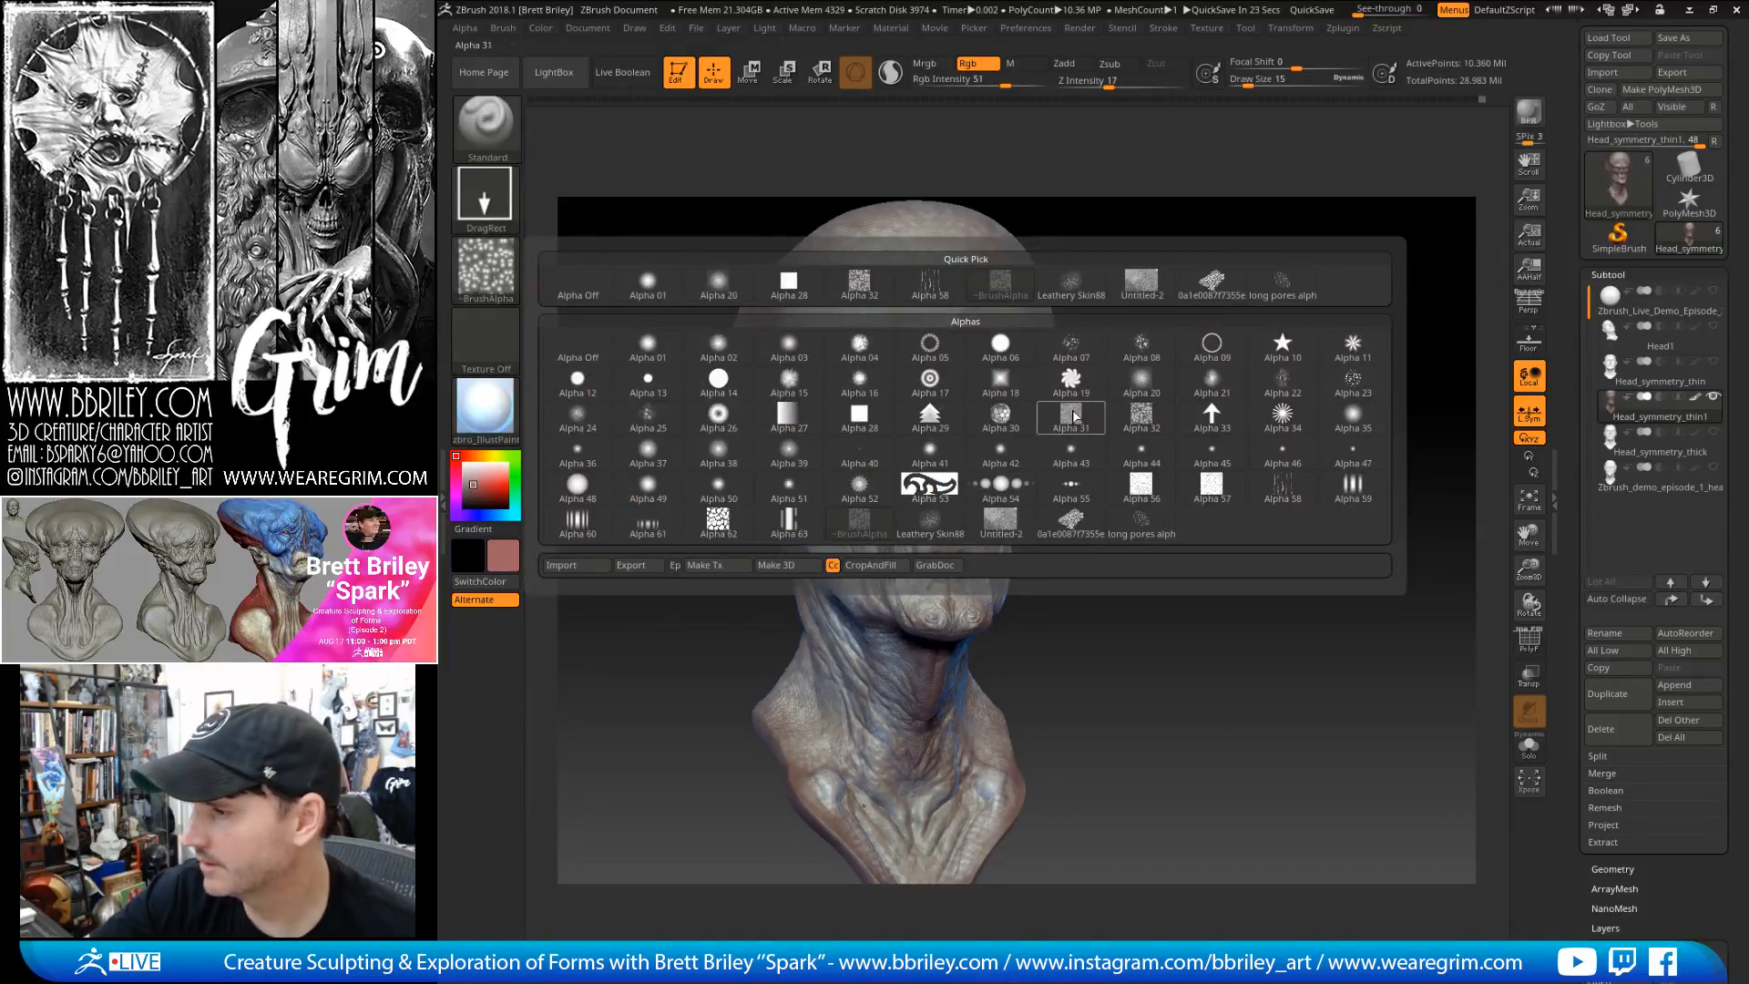
left_click(1071, 418)
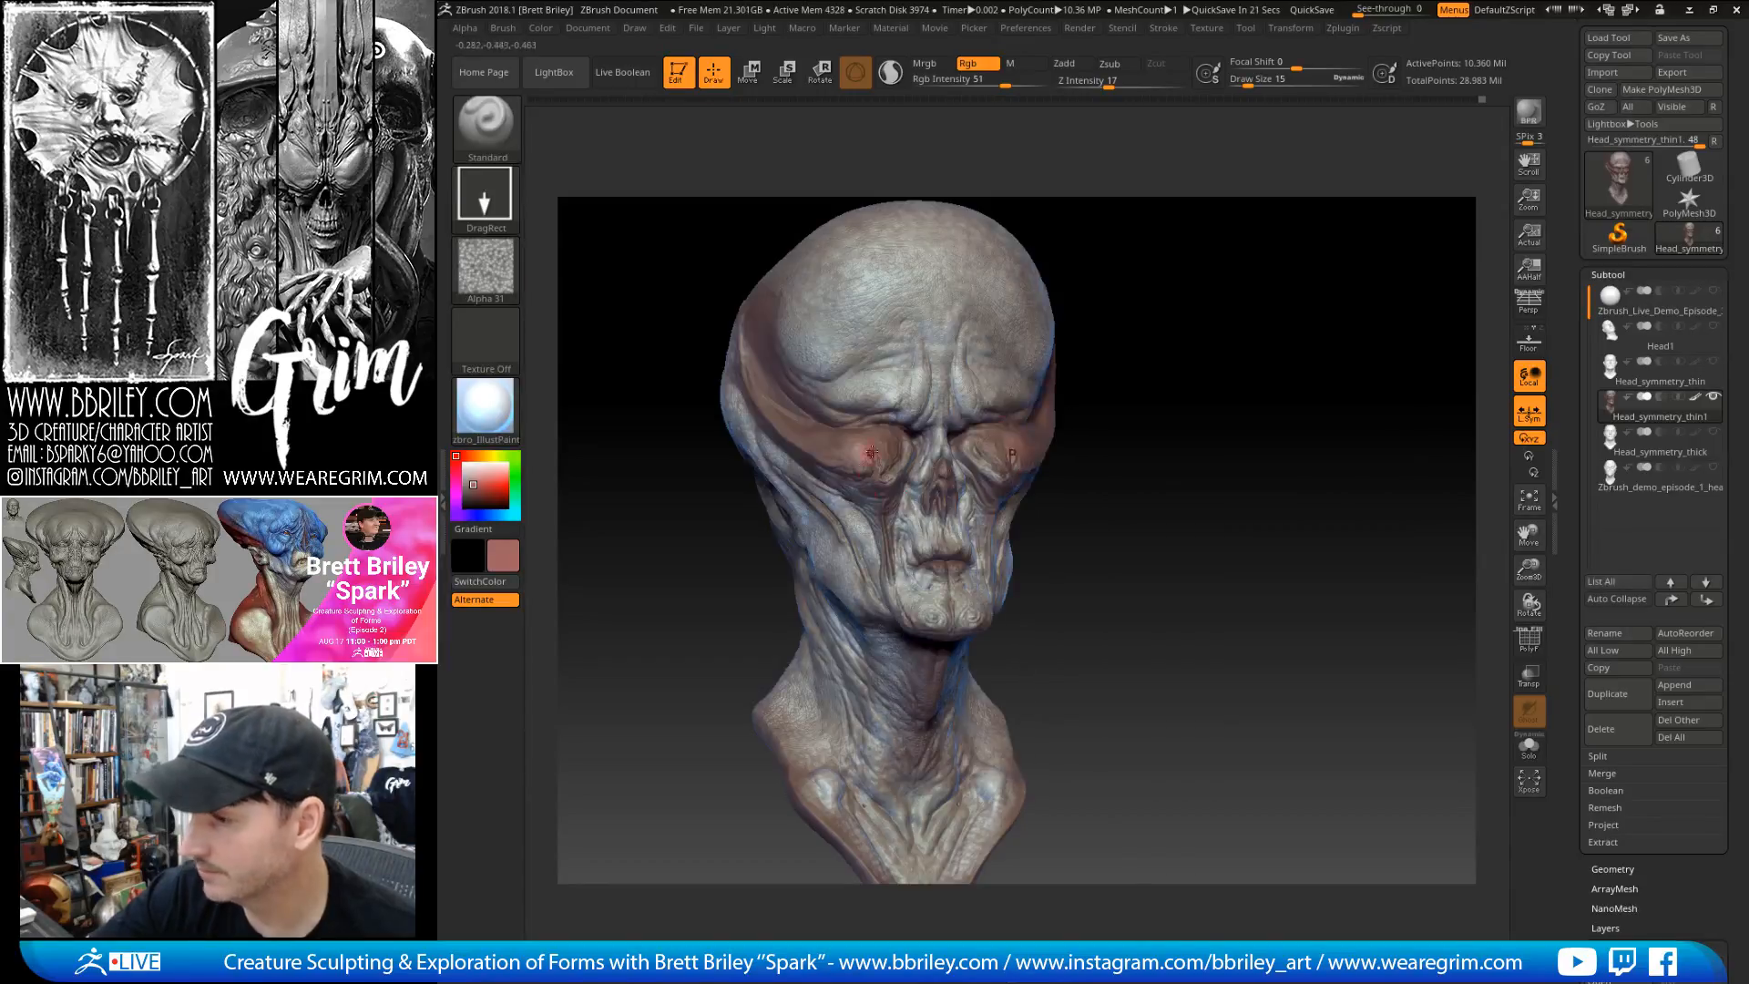
- Paint muted red over the bulging eyelids, the nose and the lips
mouse_move(1184, 381)
left_mouse_down()
mouse_move(1206, 379)
mouse_move(838, 536)
left_mouse_up()
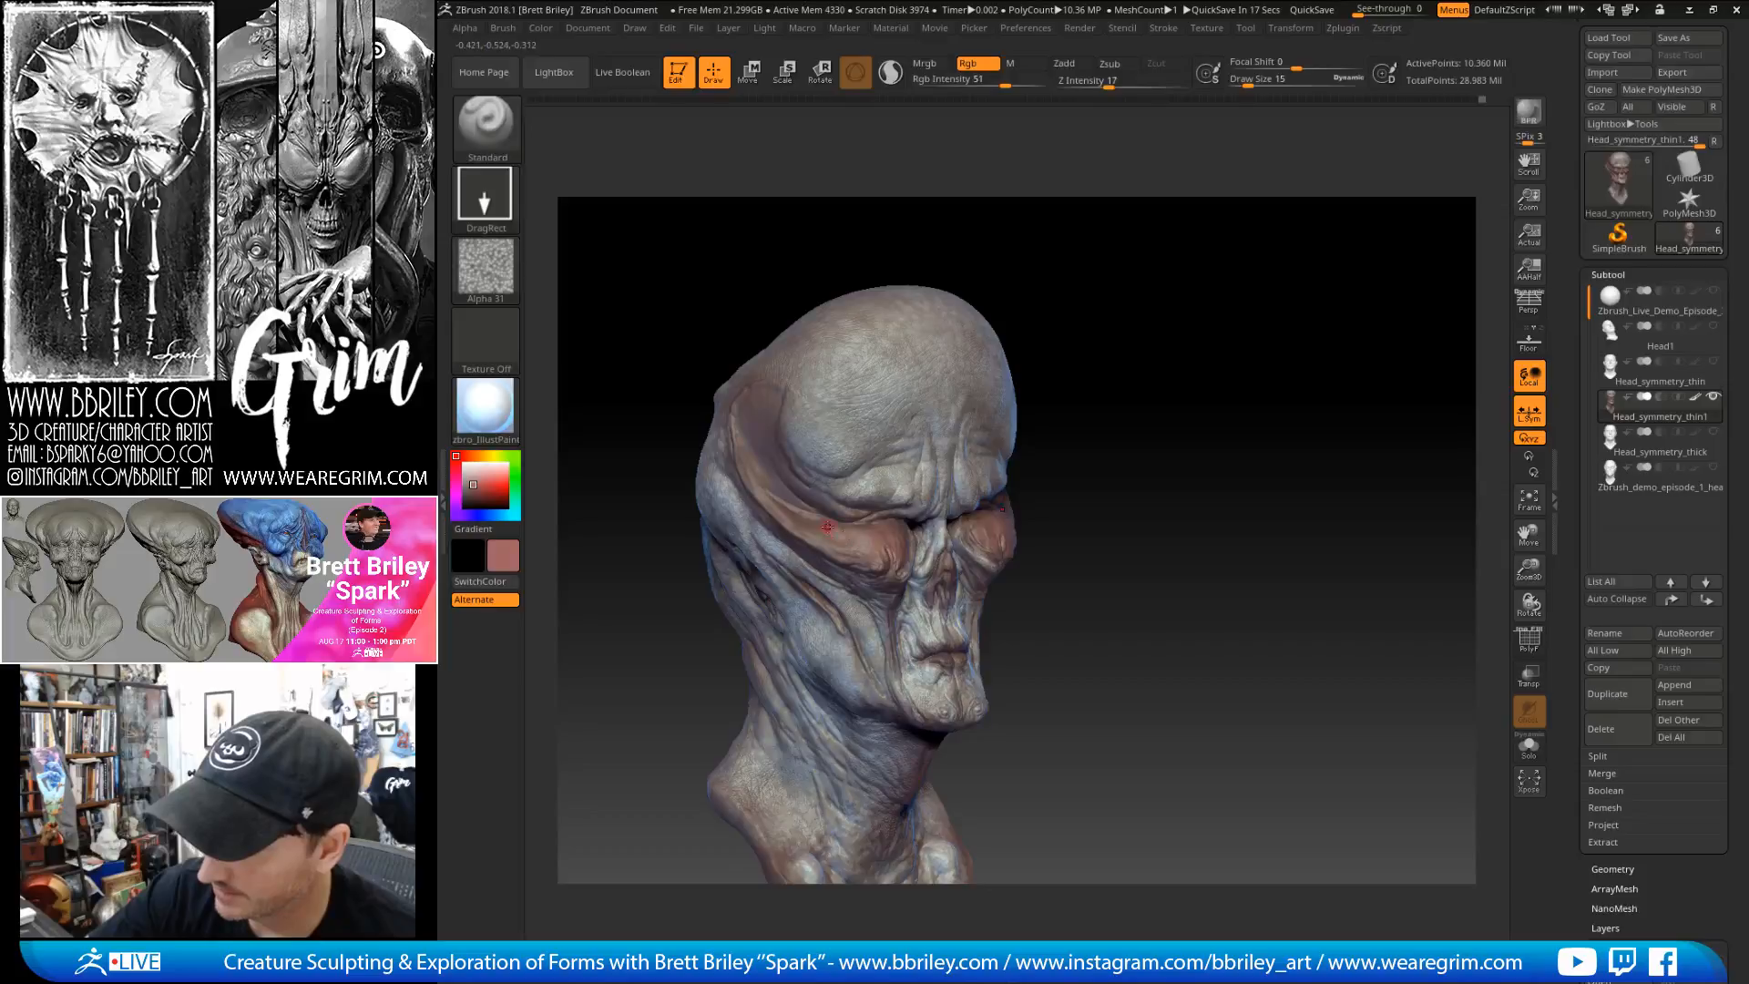
mouse_move(801, 504)
right_mouse_down()
mouse_move(893, 543)
mouse_move(975, 428)
mouse_move(906, 547)
right_mouse_up()
left_click_drag(906, 549, 916, 557)
mouse_move(914, 583)
right_mouse_down()
mouse_move(894, 597)
mouse_move(920, 678)
right_mouse_up()
left_click_drag(920, 678, 914, 671)
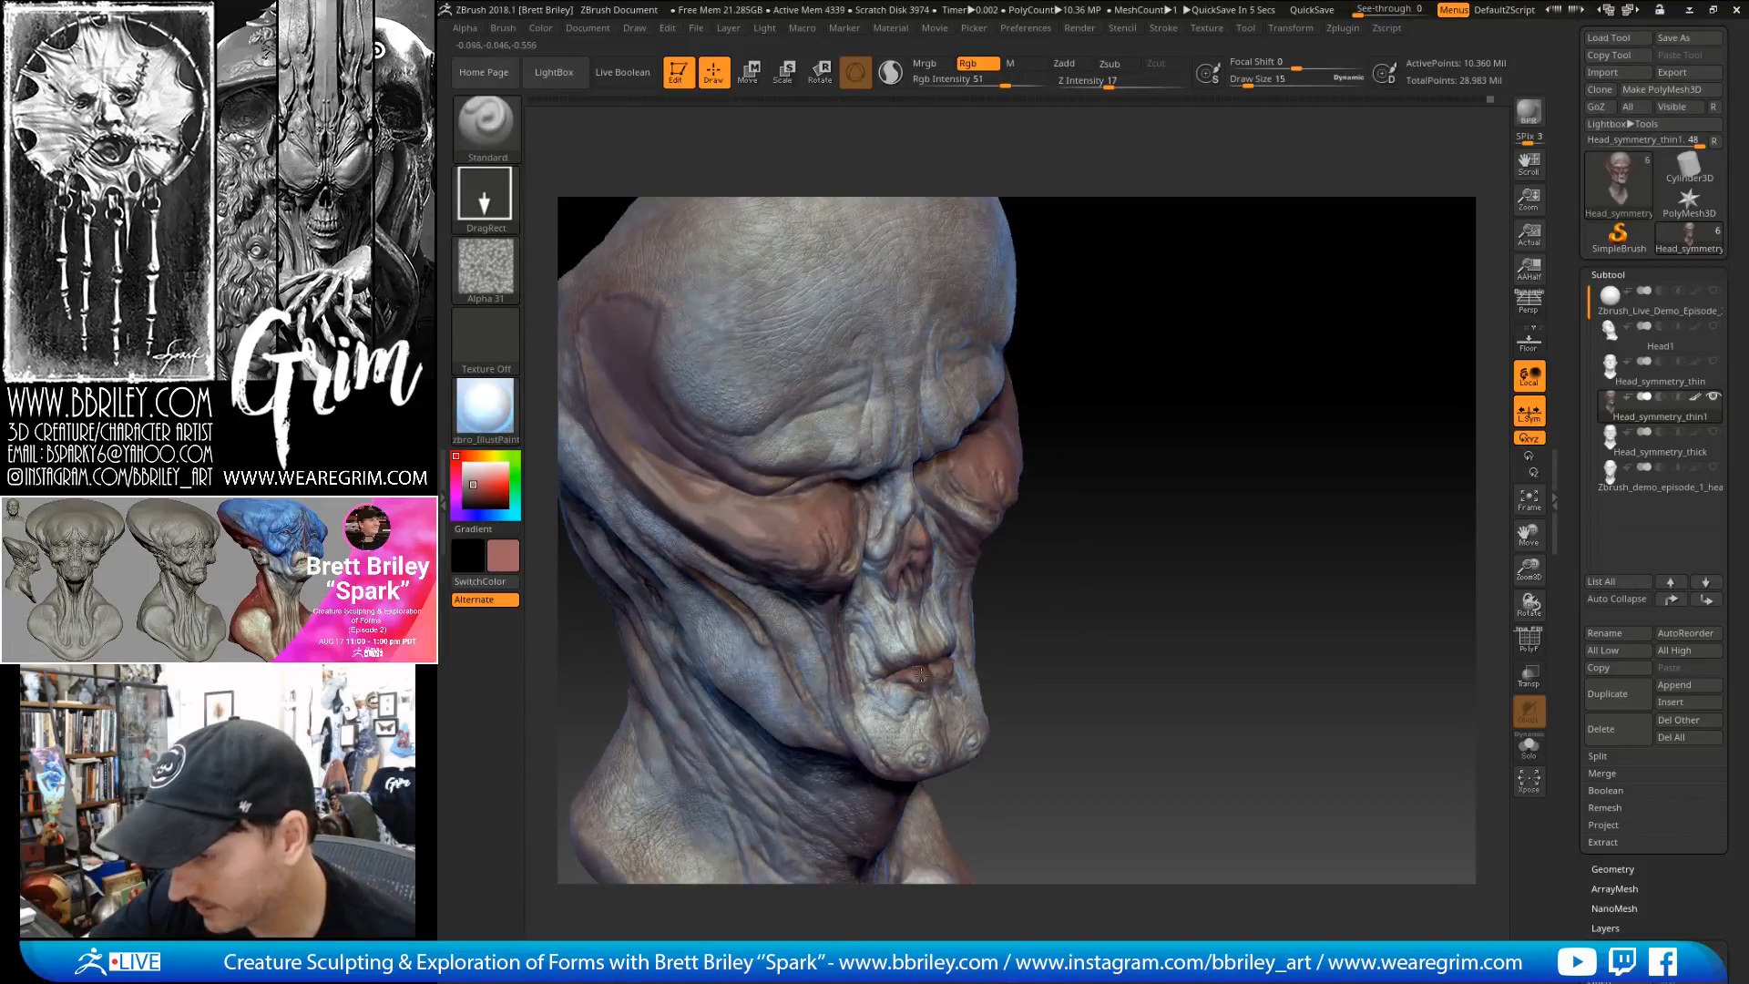
right_click_drag(1014, 626, 978, 490)
right_click_drag(1181, 414, 1046, 471)
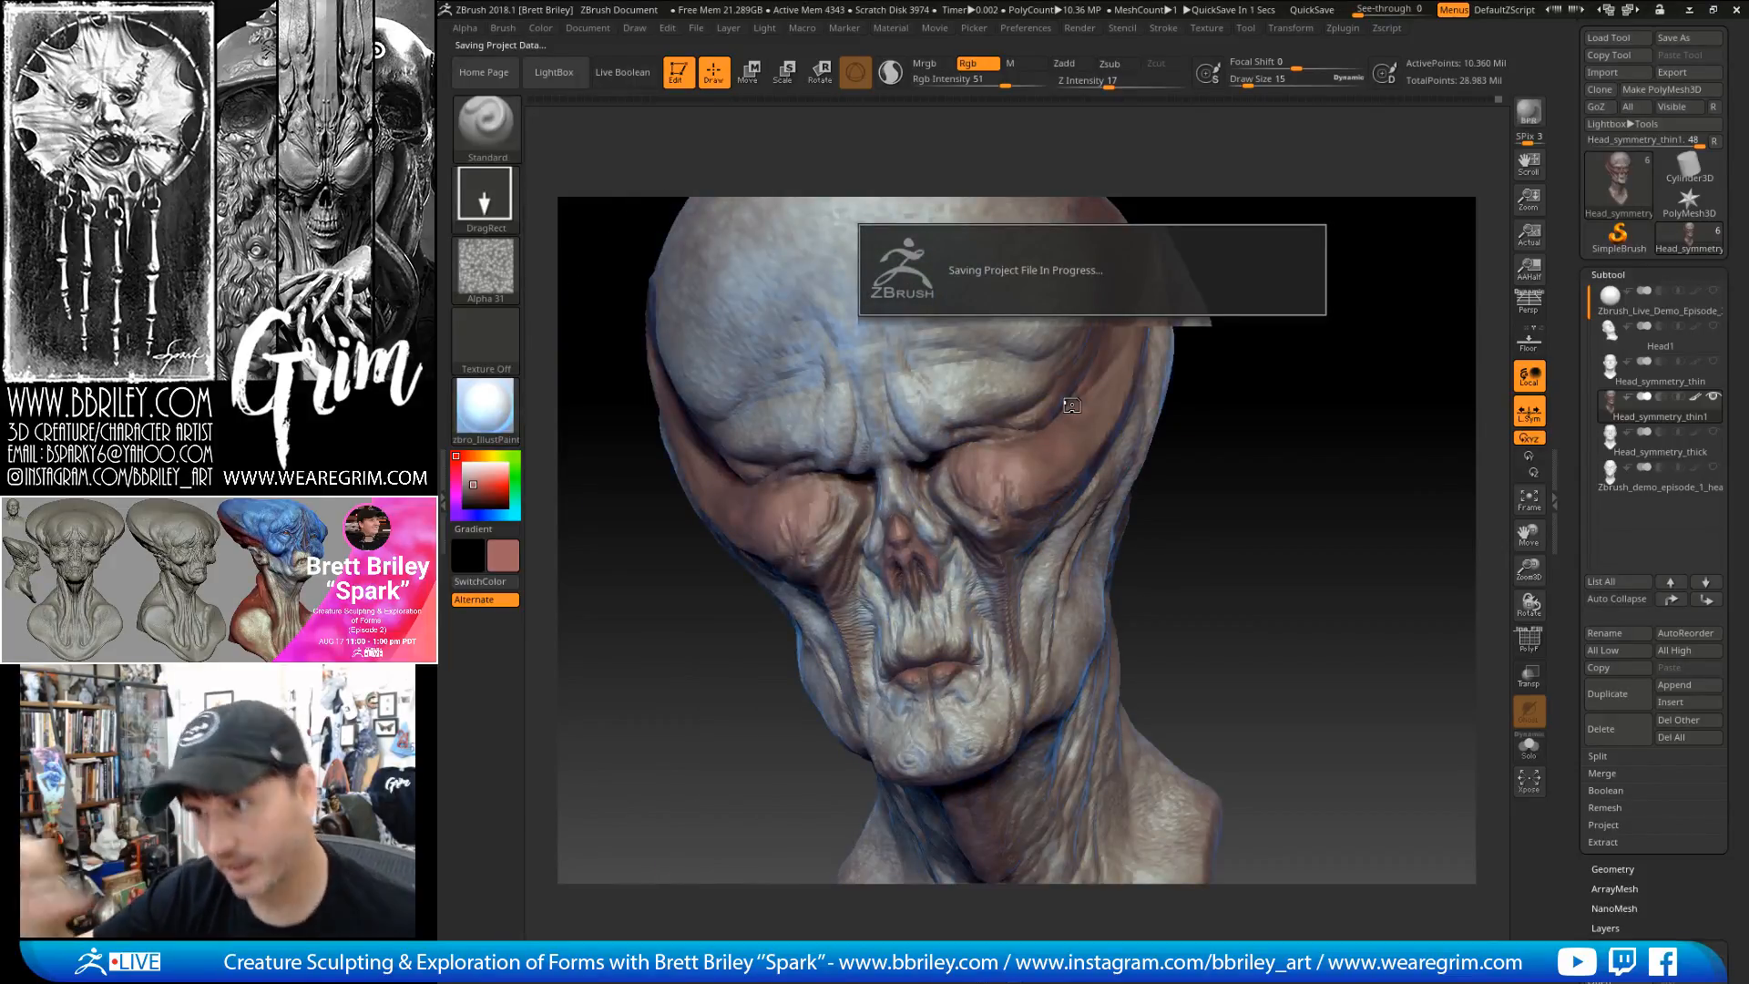
- Paint muted red along the band from the eyes to the temples and into the cheek grooves in front of the ear
mouse_move(1319, 290)
right_mouse_down()
mouse_move(1294, 308)
mouse_move(1321, 330)
mouse_move(1312, 383)
mouse_move(829, 489)
right_mouse_up()
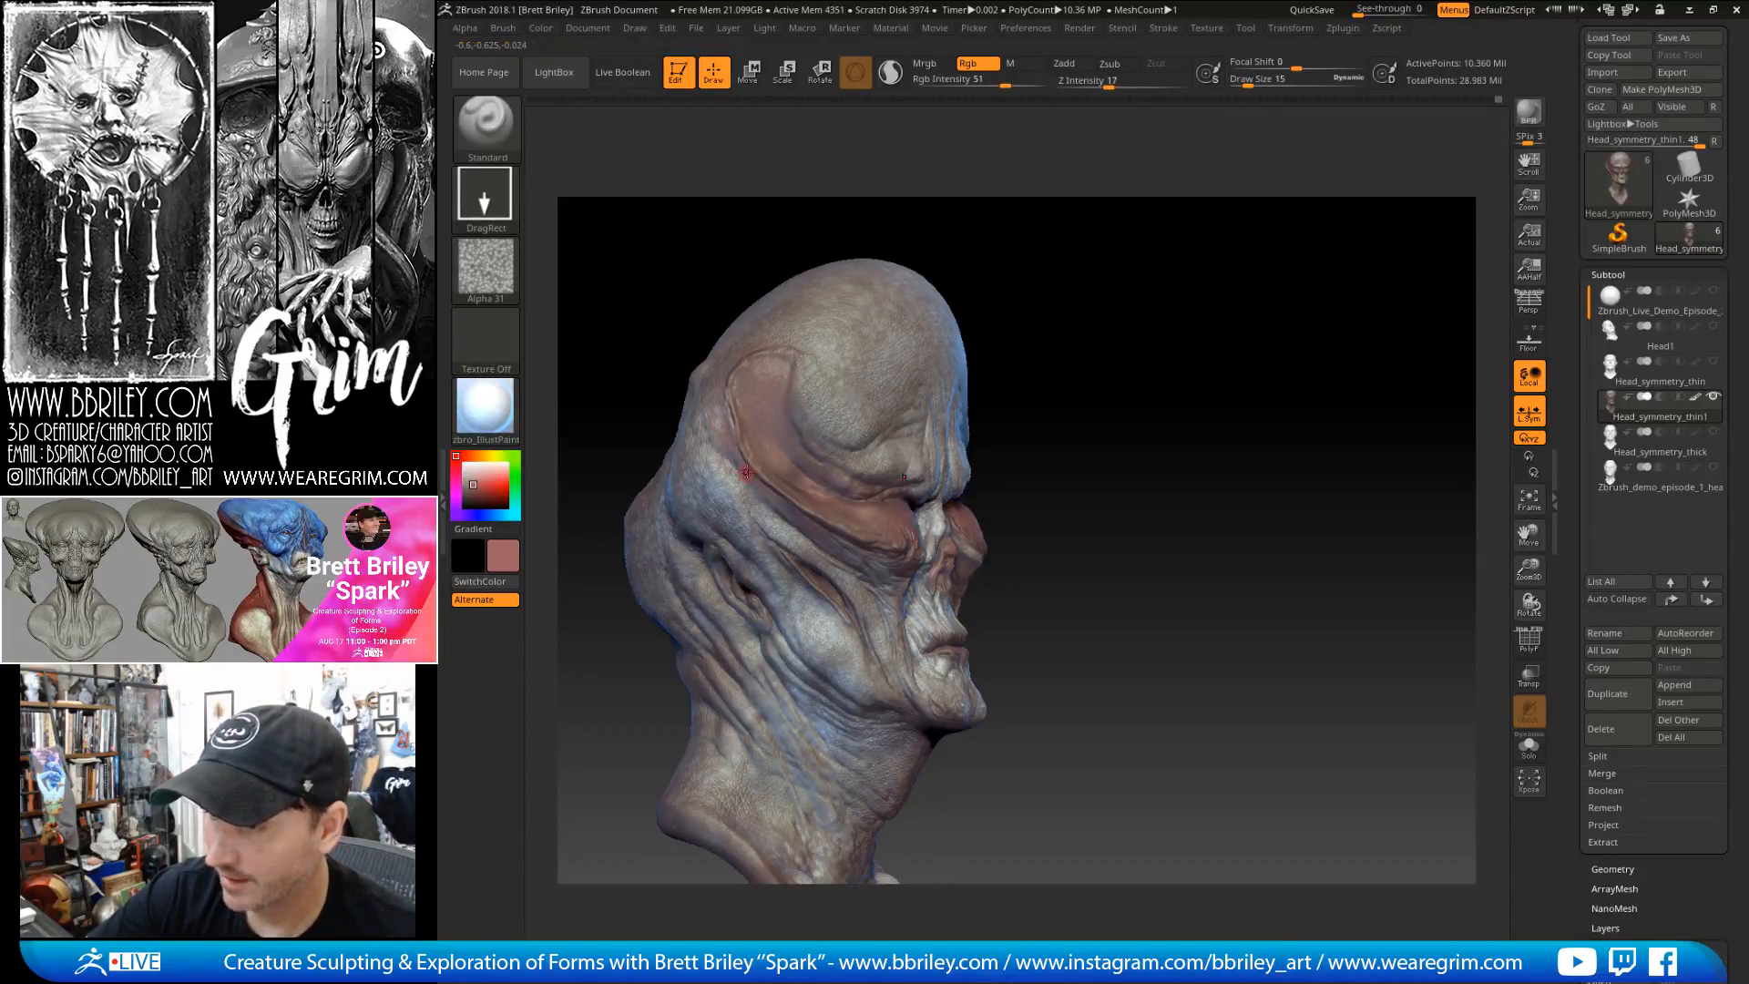
left_click_drag(1095, 317, 1114, 302)
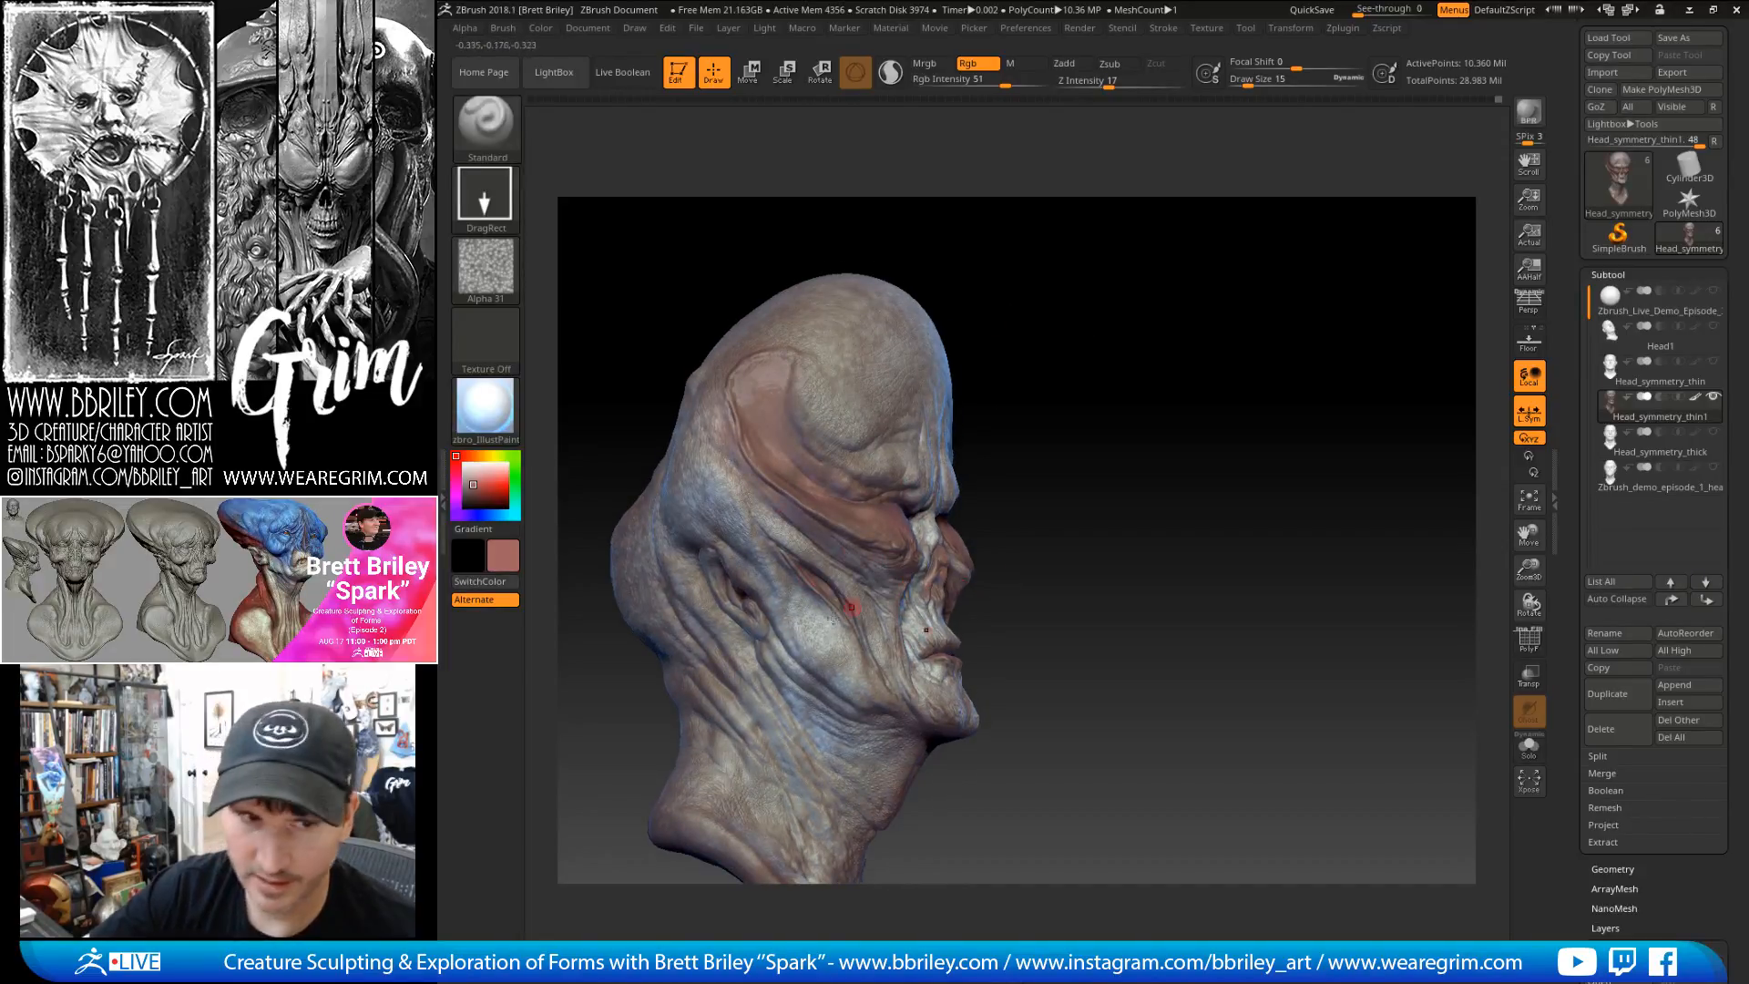
left_click_drag(882, 590, 897, 574)
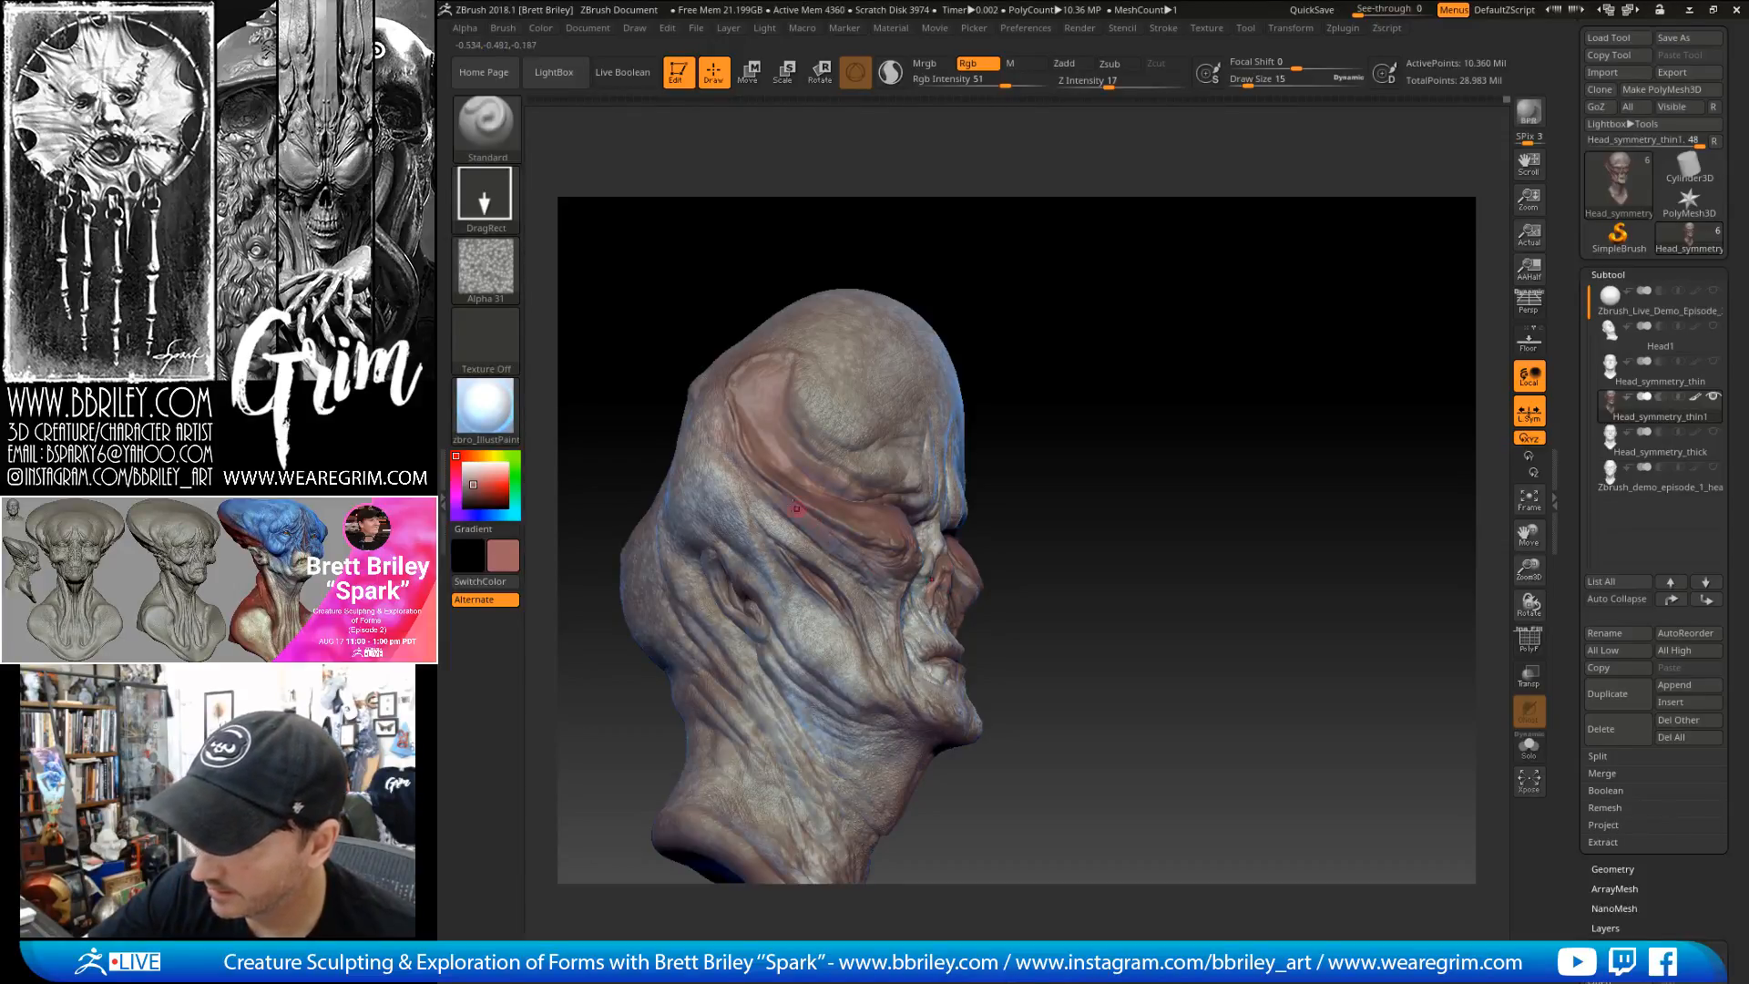
left_click_drag(1008, 418, 888, 535)
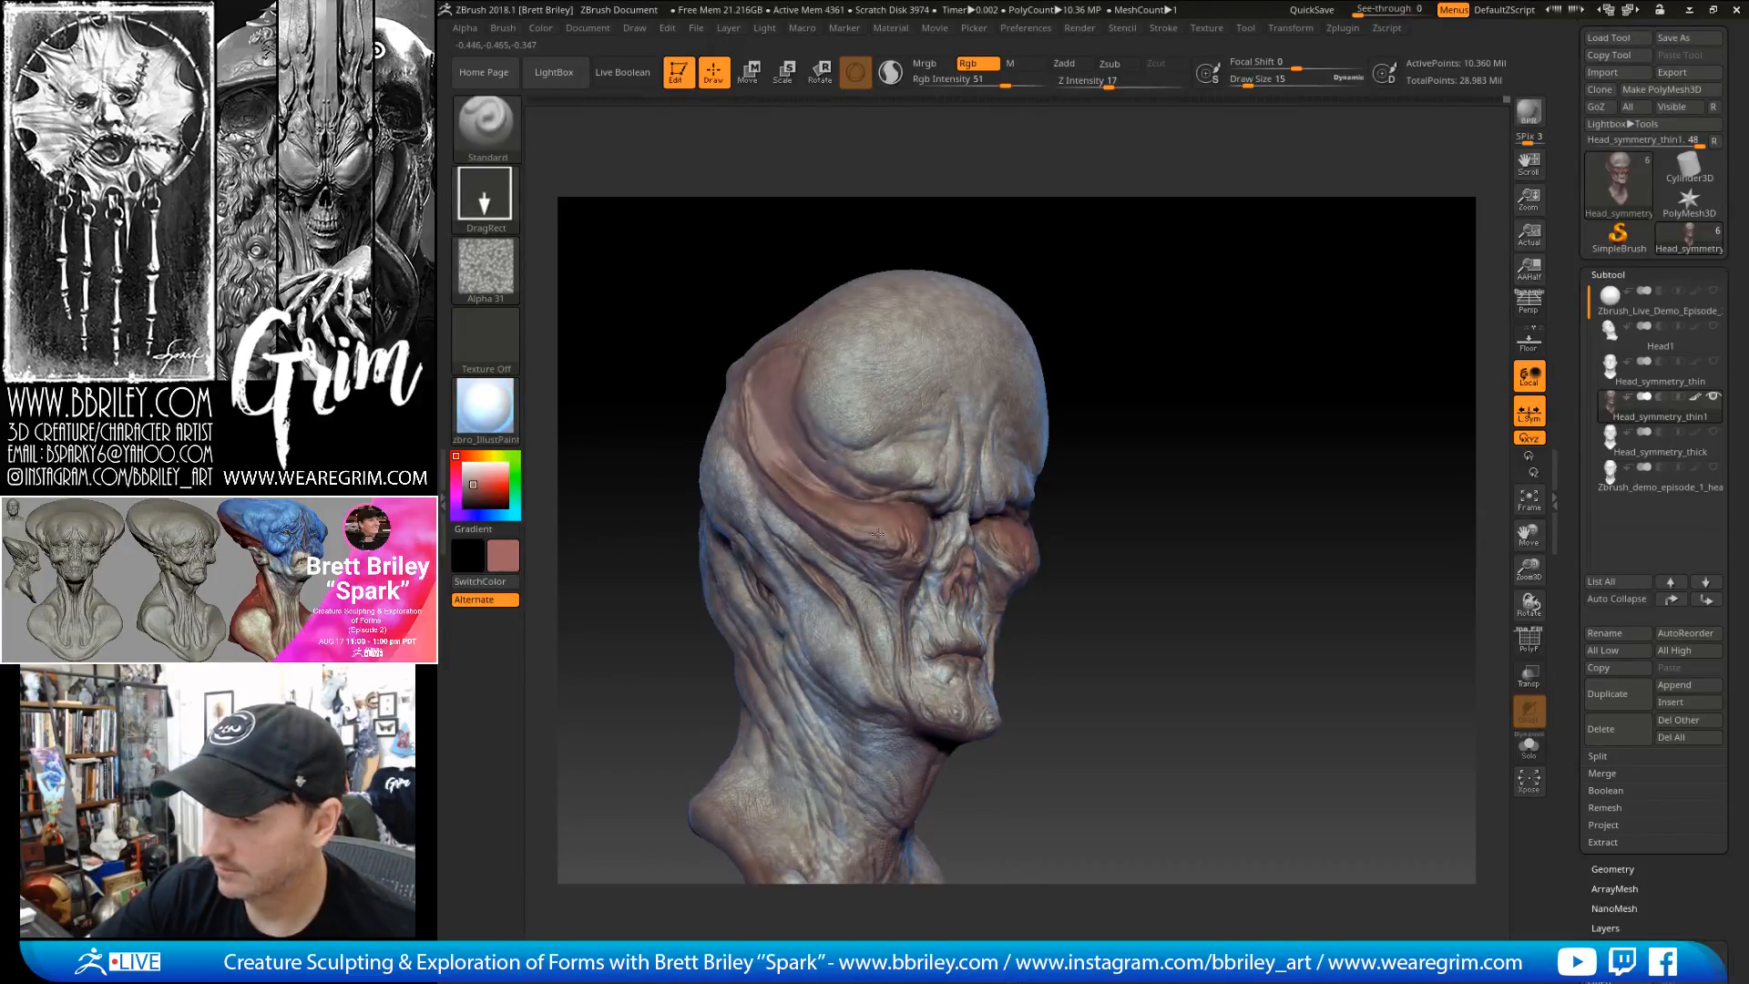
left_click_drag(1085, 472, 940, 566)
left_click_drag(1223, 549, 944, 492)
left_click_drag(1093, 468, 963, 529)
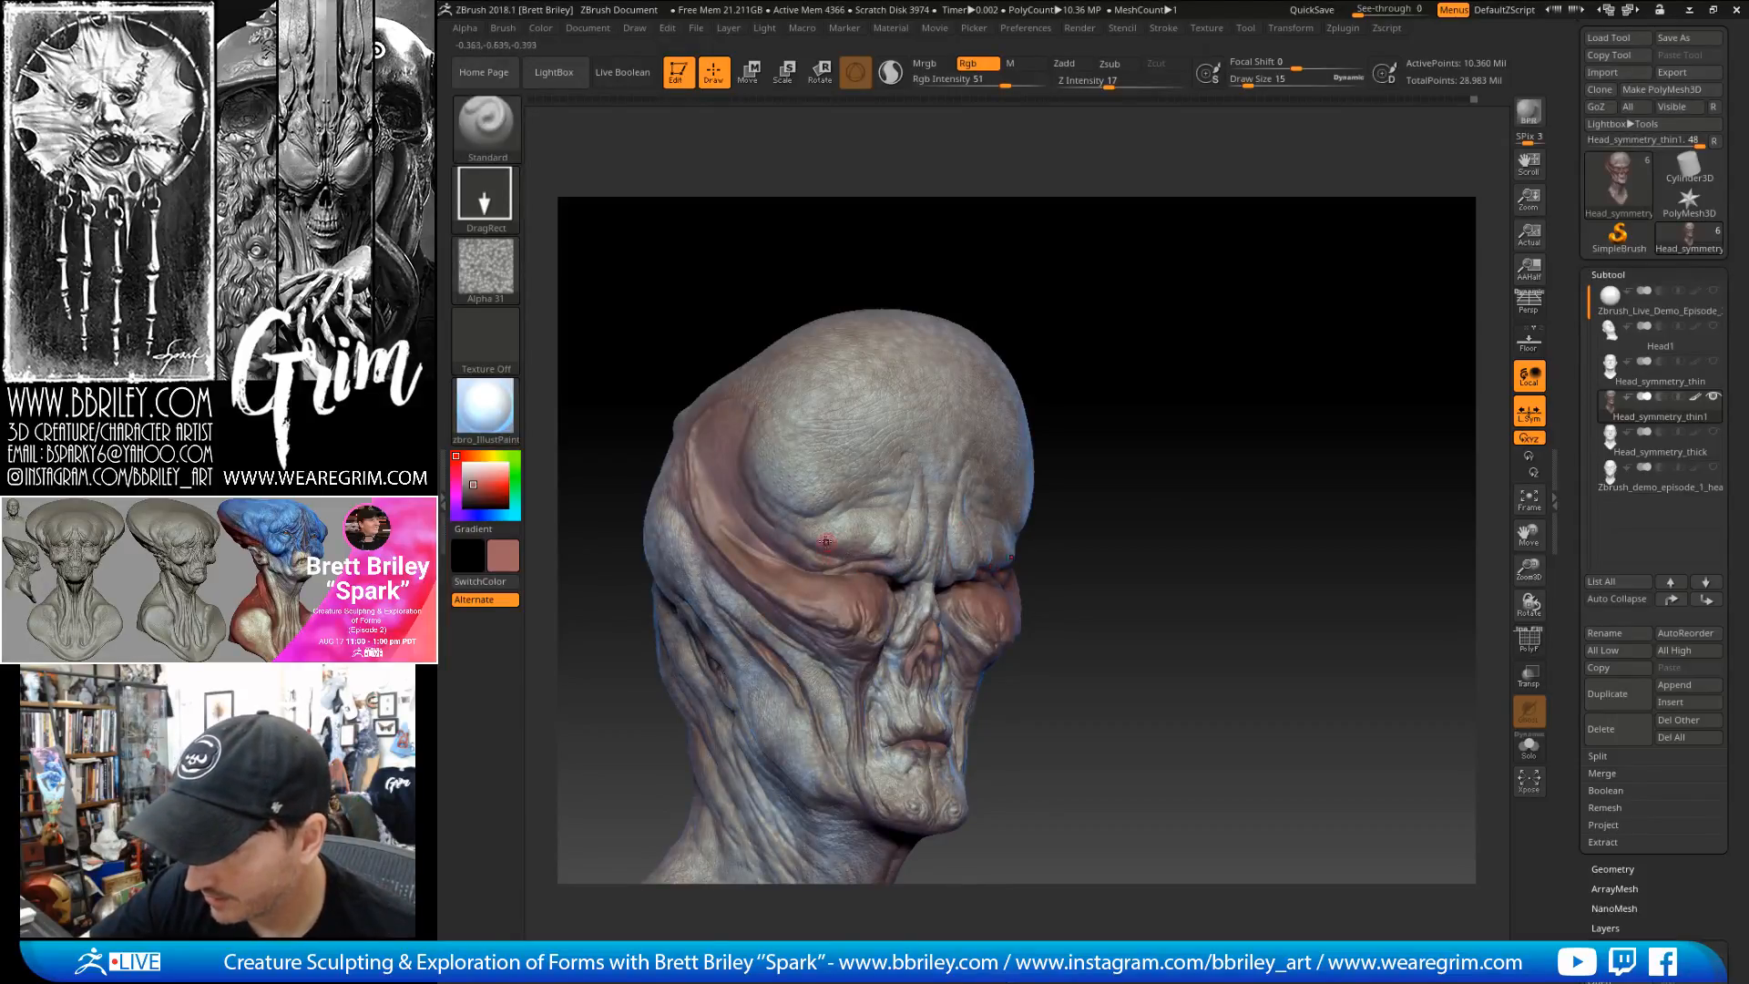
left_click_drag(990, 474, 931, 554)
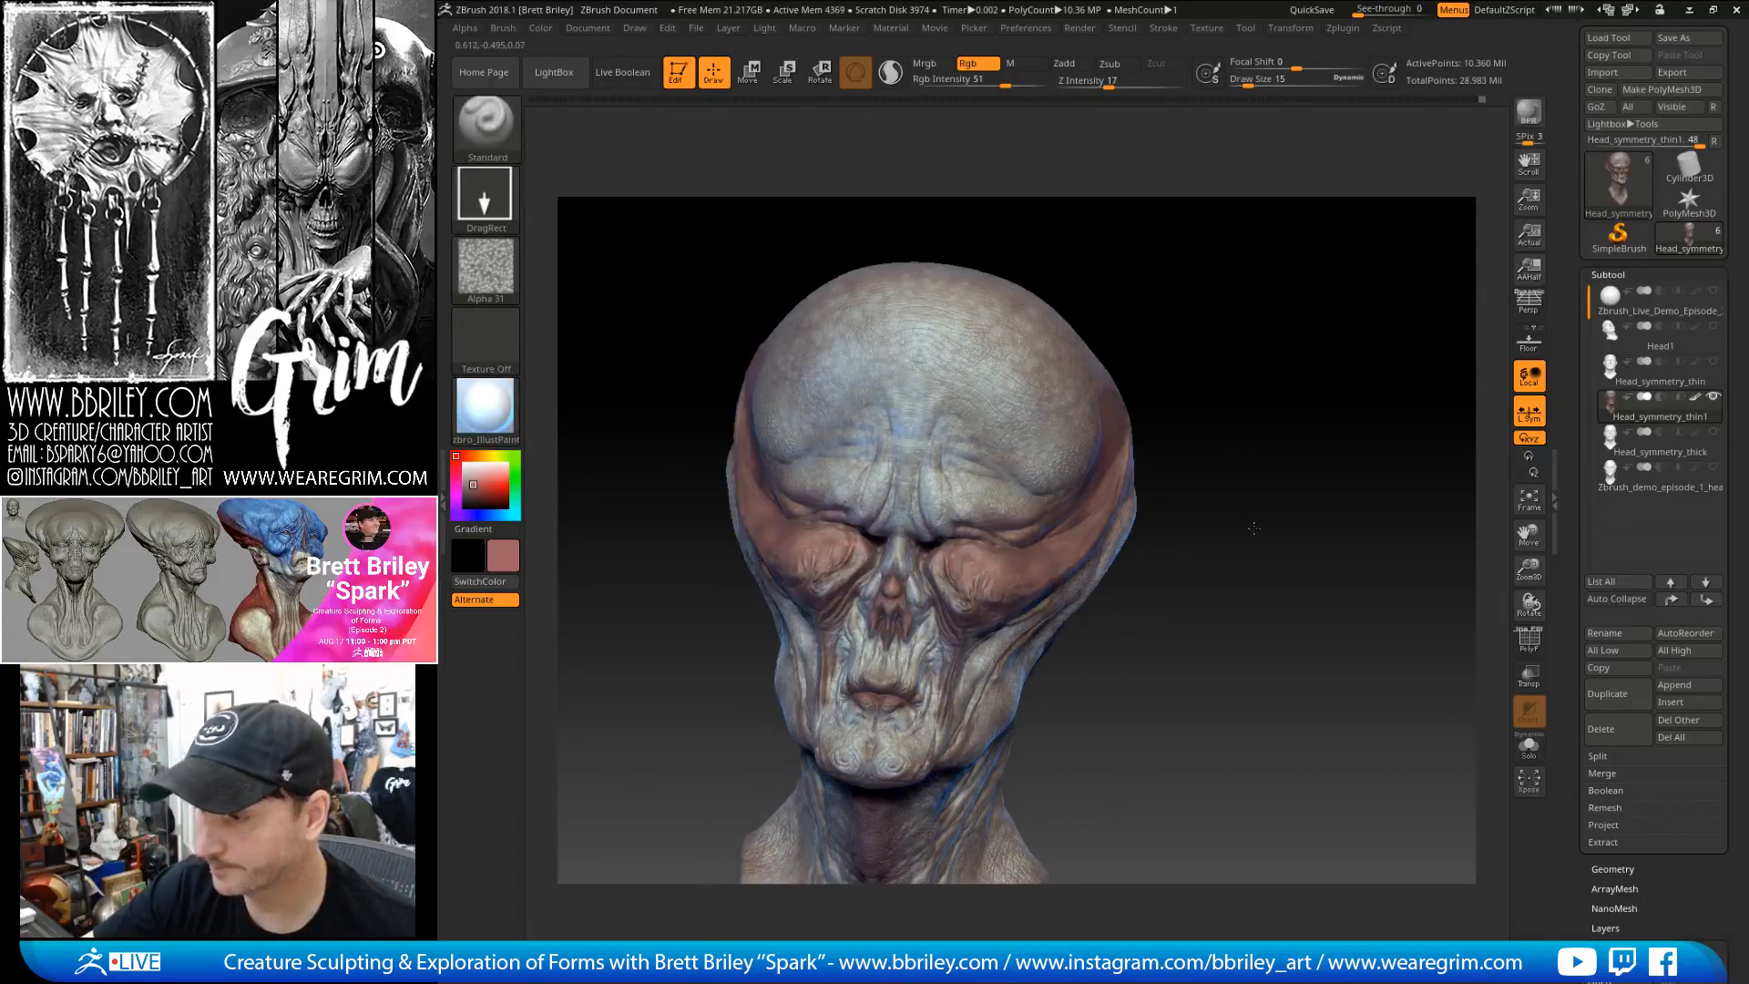
left_click_drag(1242, 523, 1211, 468)
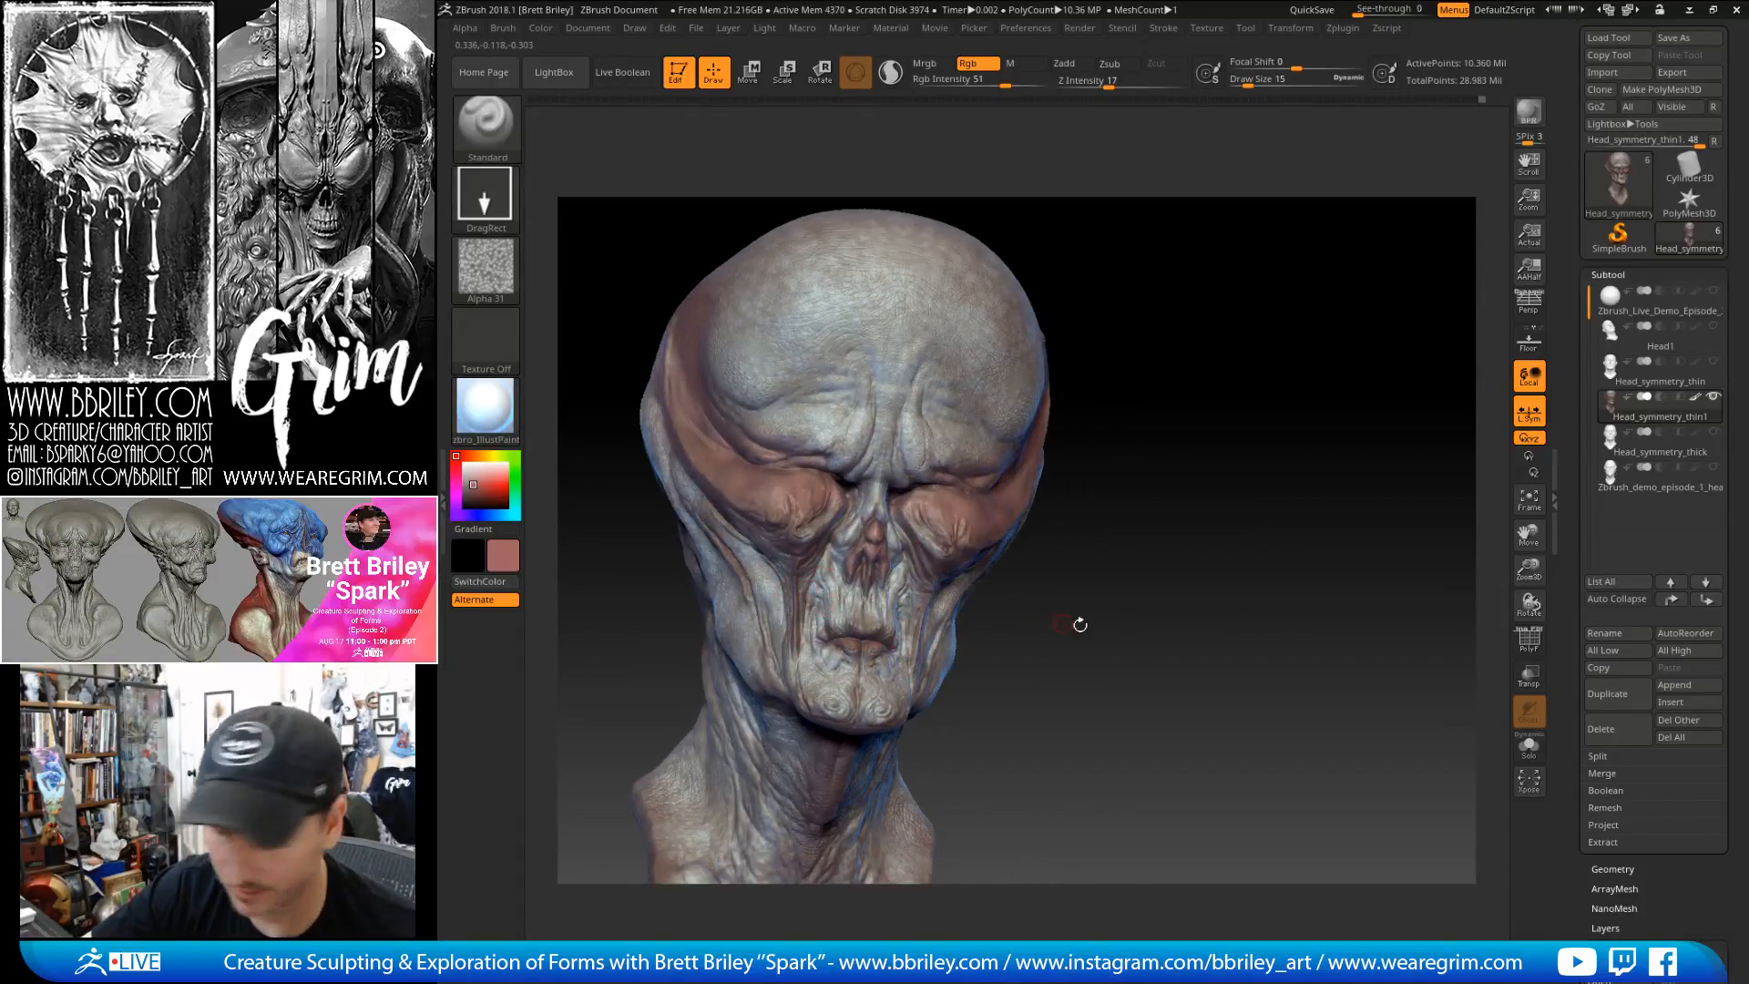
left_click_drag(1044, 621, 793, 570)
right_click_drag(872, 501, 875, 469)
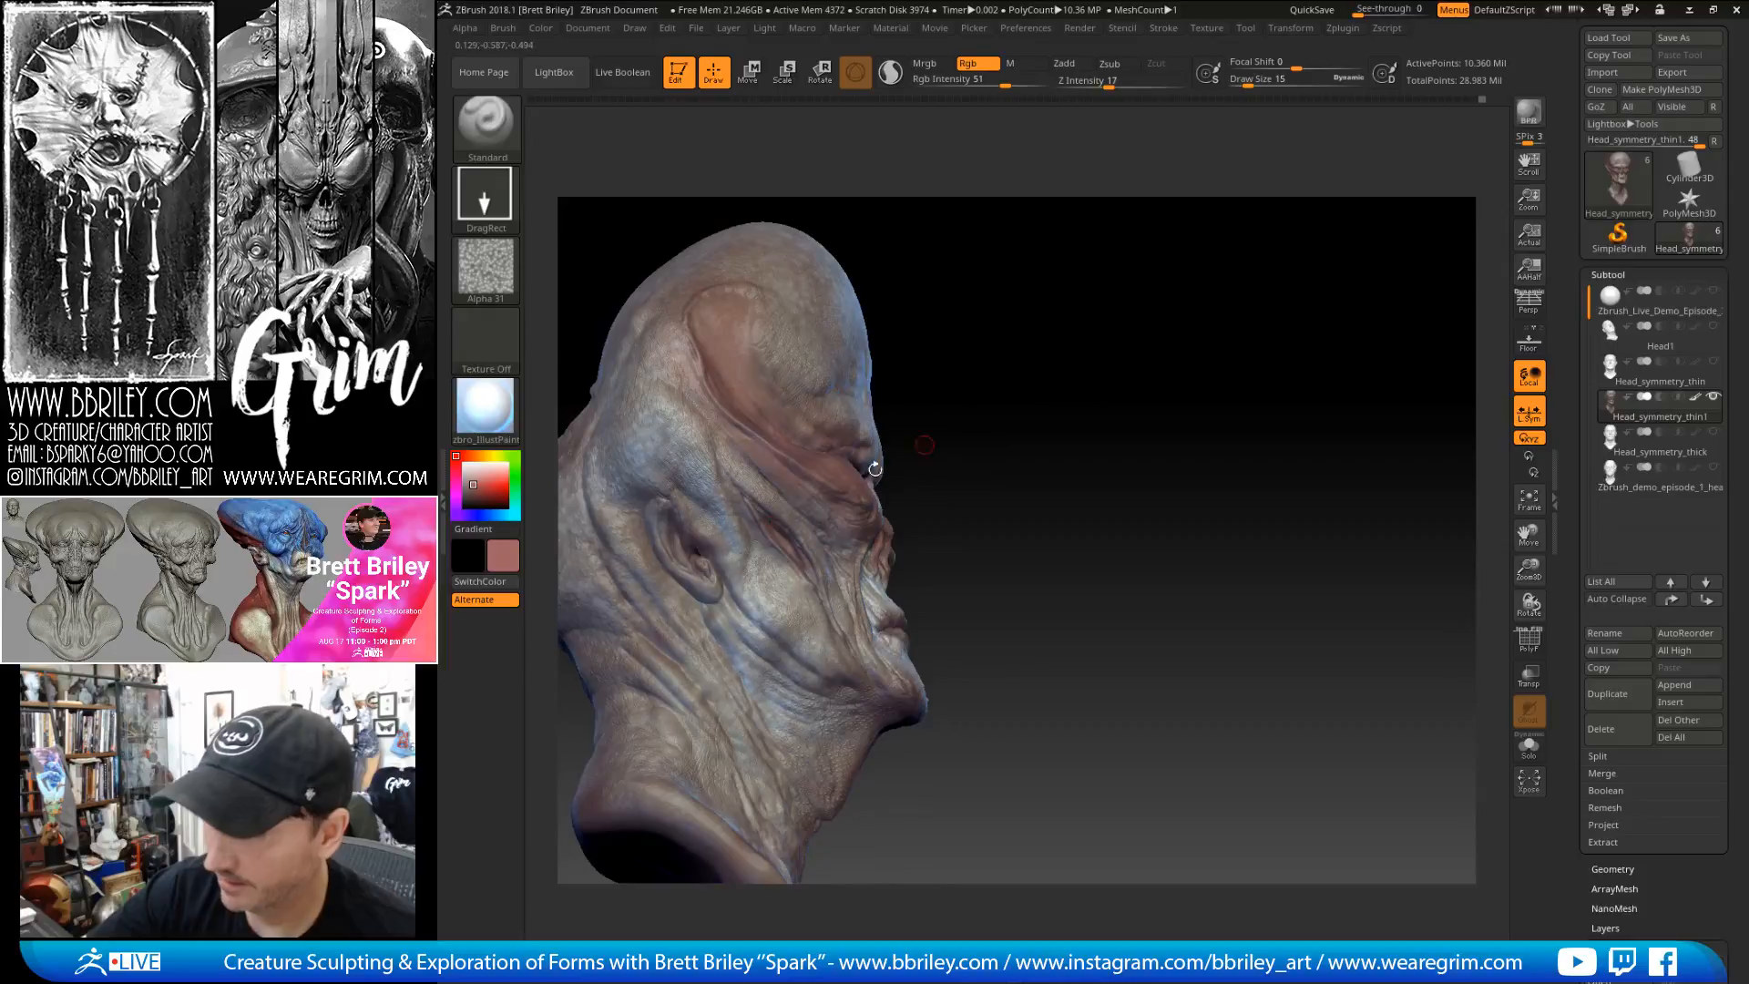
right_click_drag(683, 558, 766, 602)
- Switch the brush to the FreeHand stroke with Alpha Off and sample a light warm grey from the head
left_click(485, 195)
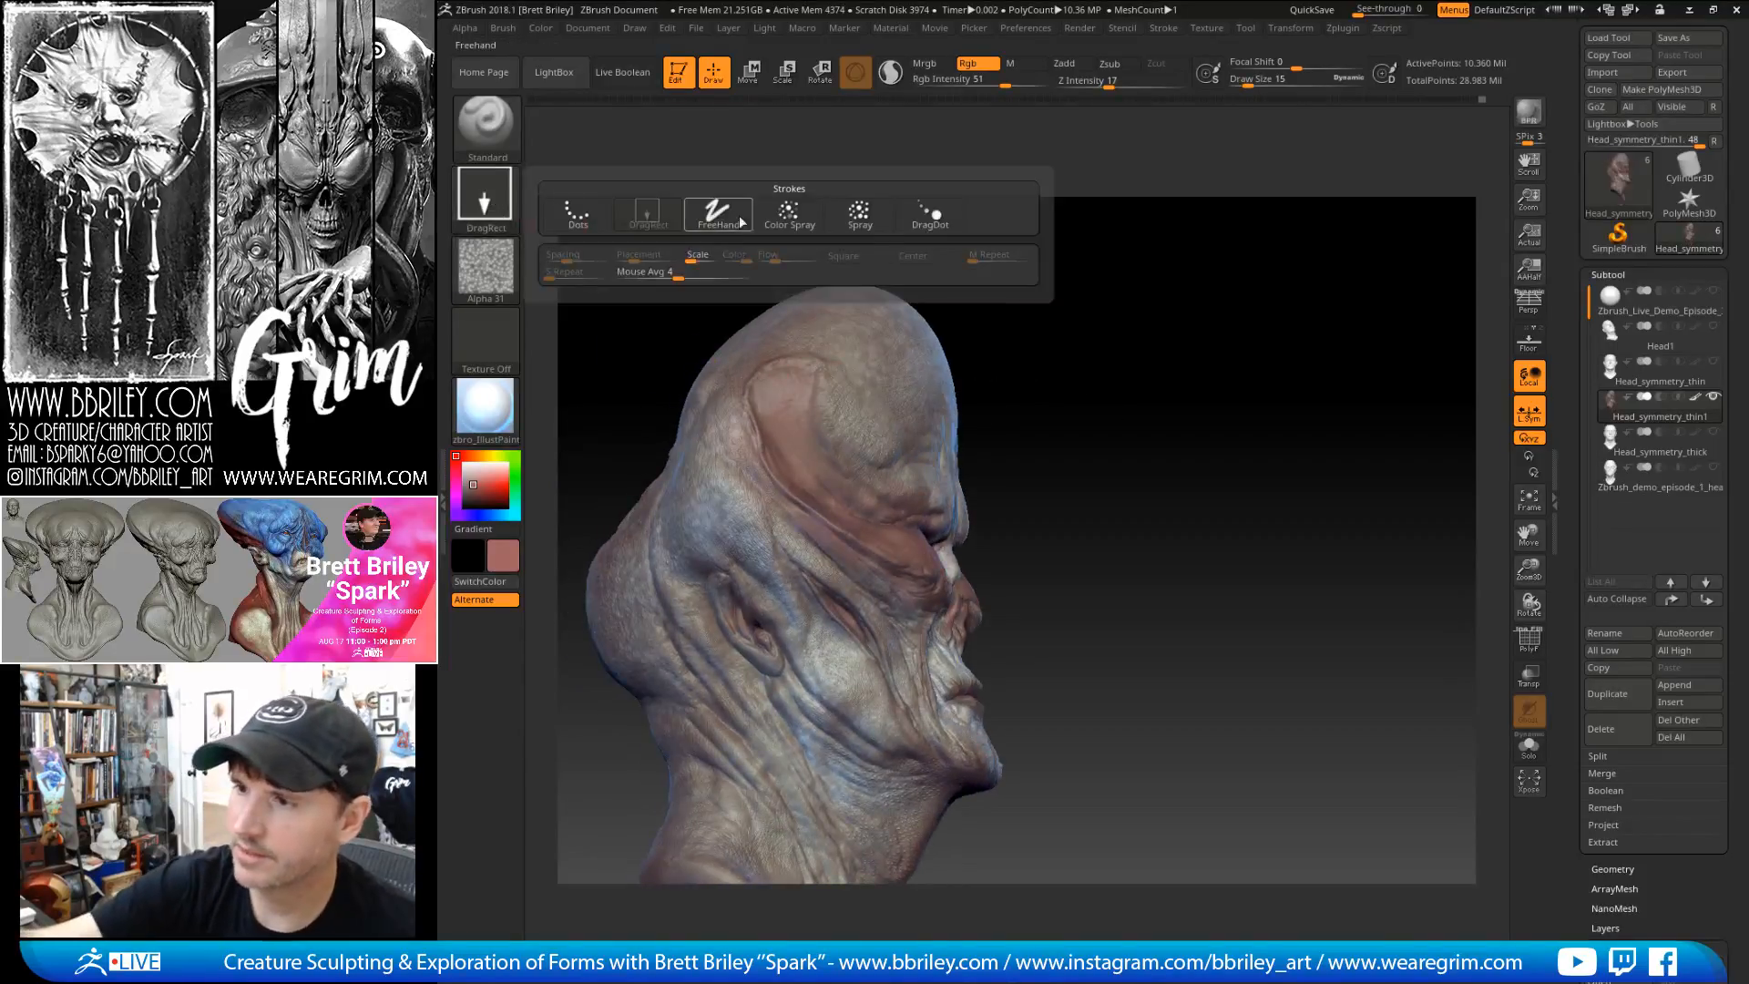
left_click(739, 215)
left_click(490, 273)
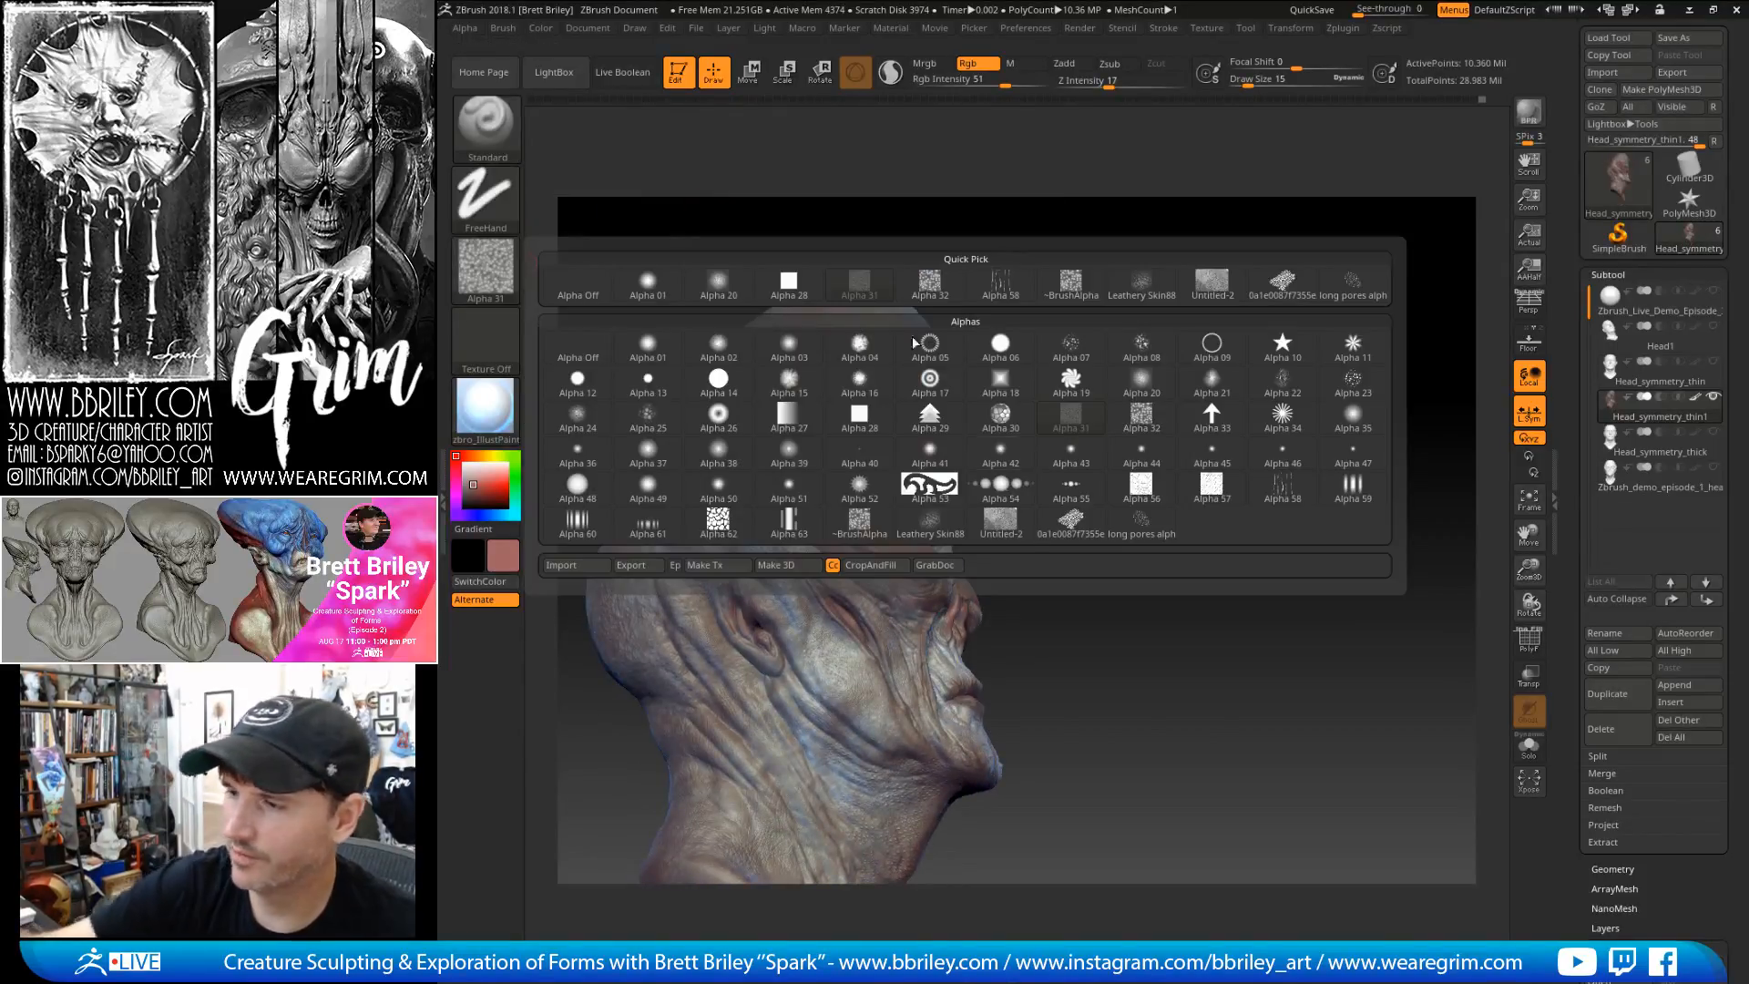
left_click(577, 383)
mouse_move(1114, 377)
right_mouse_down()
mouse_move(966, 572)
mouse_move(993, 182)
right_mouse_up()
key("c")
- Lower the RGB intensity to 11 and paint soft grey highlights on the forehead bulge and brow beside the temple band
left_click_drag(1005, 85, 982, 85)
right_click_drag(1043, 187, 867, 586)
key("]")
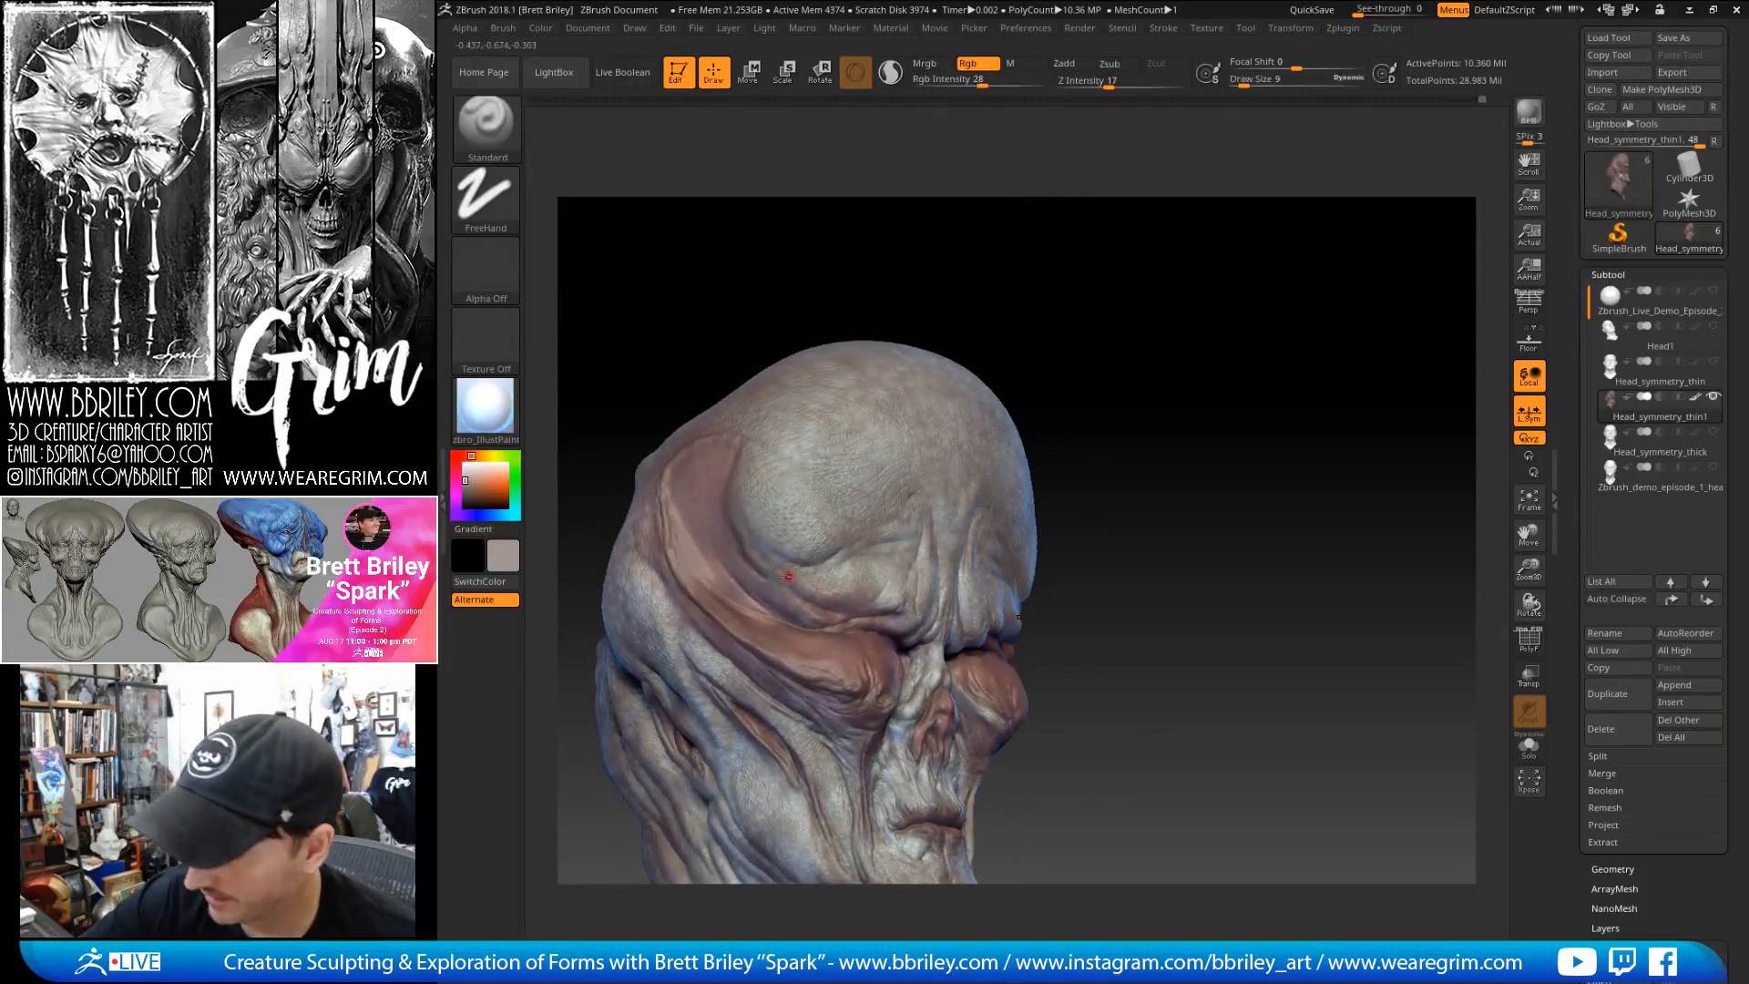
left_click_drag(992, 83, 982, 83)
key("[")
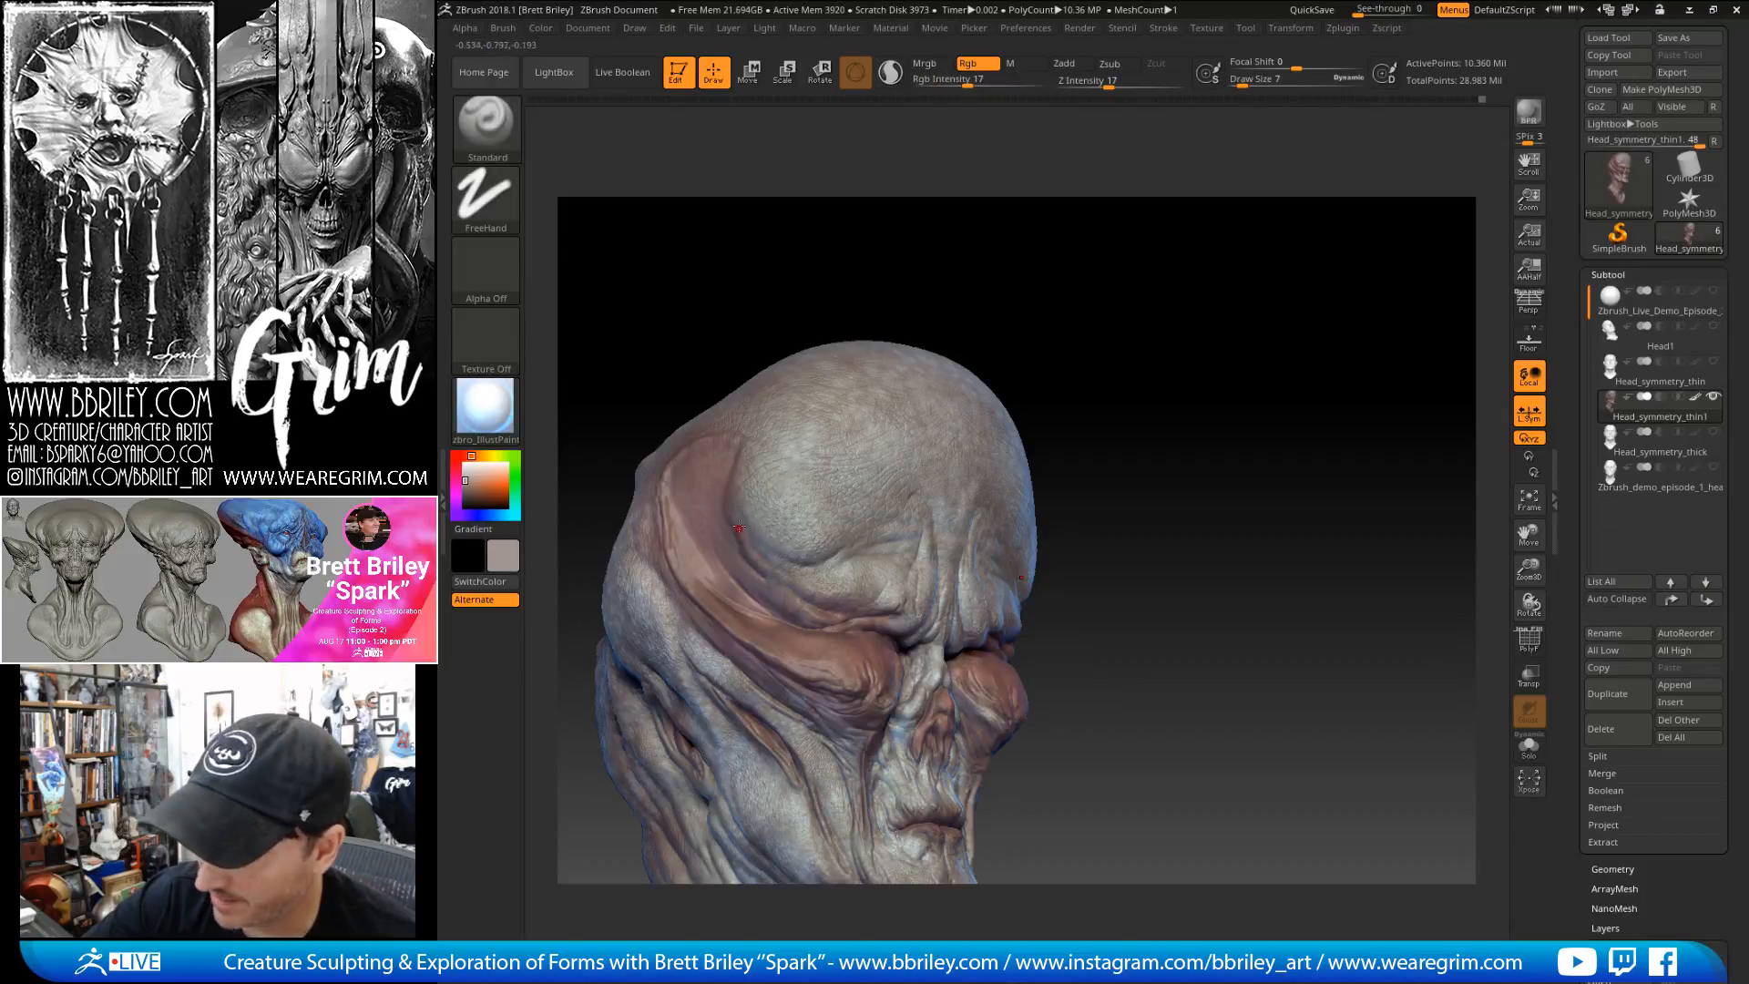
left_click_drag(968, 83, 958, 83)
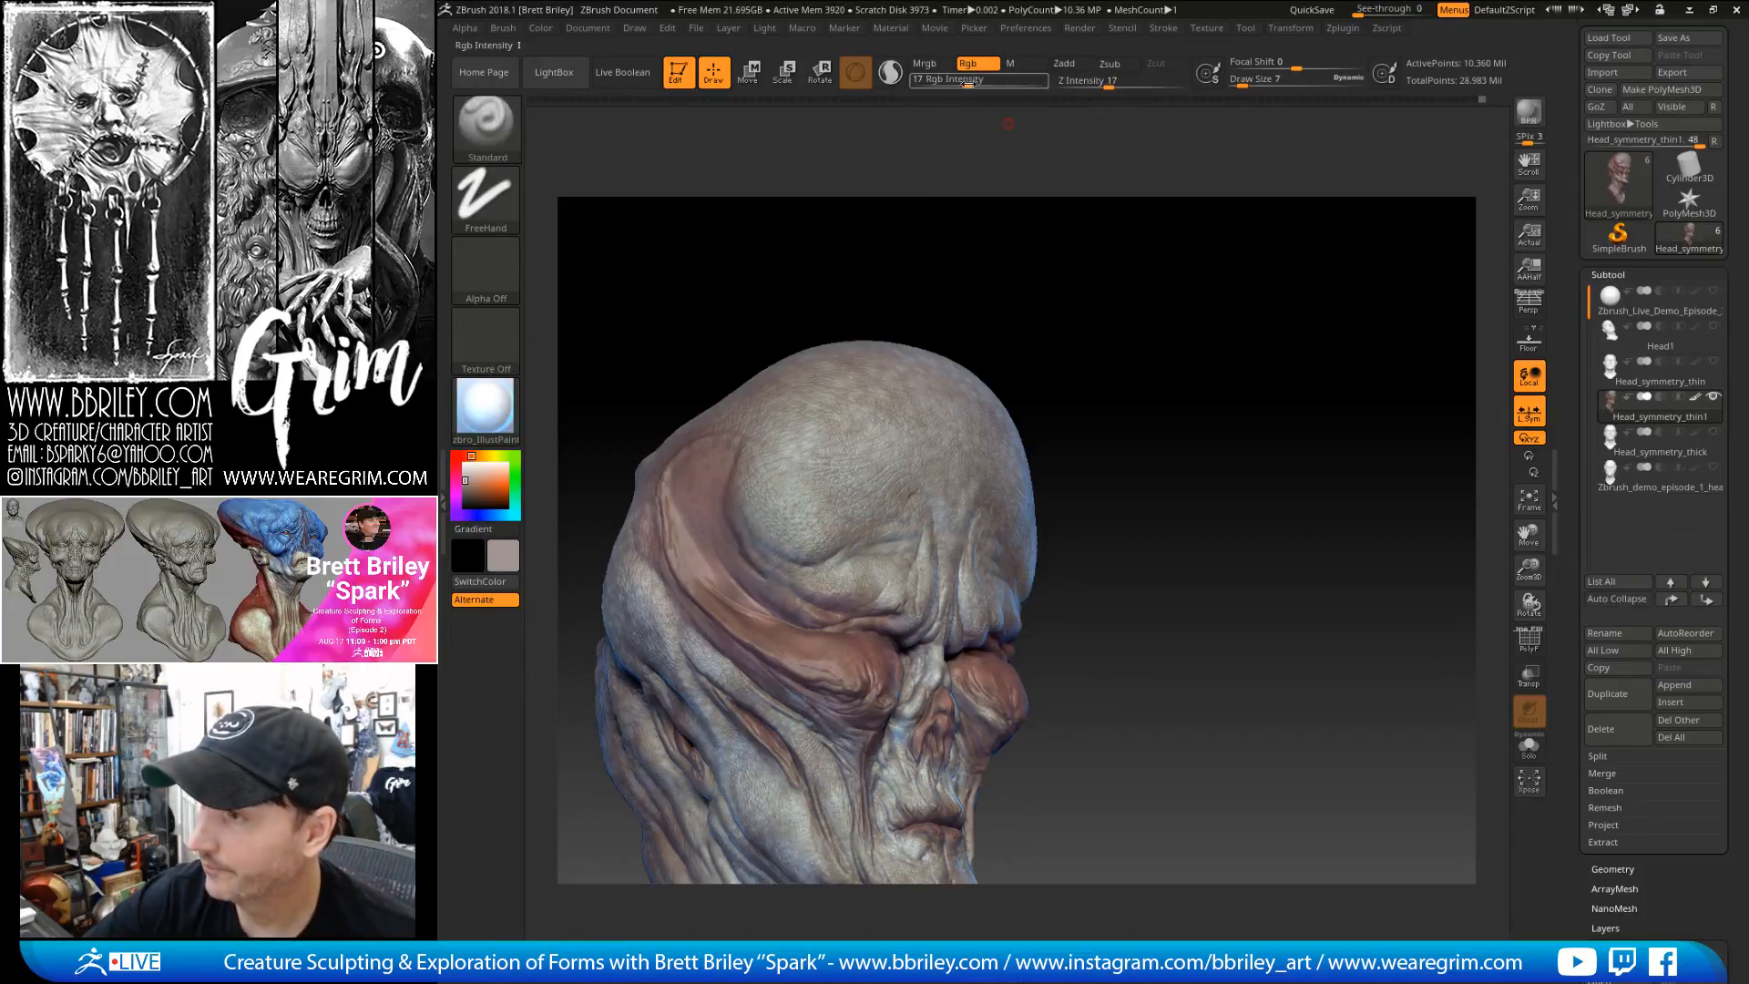
key("]")
key("]")
key("[")
key("[")
key("[")
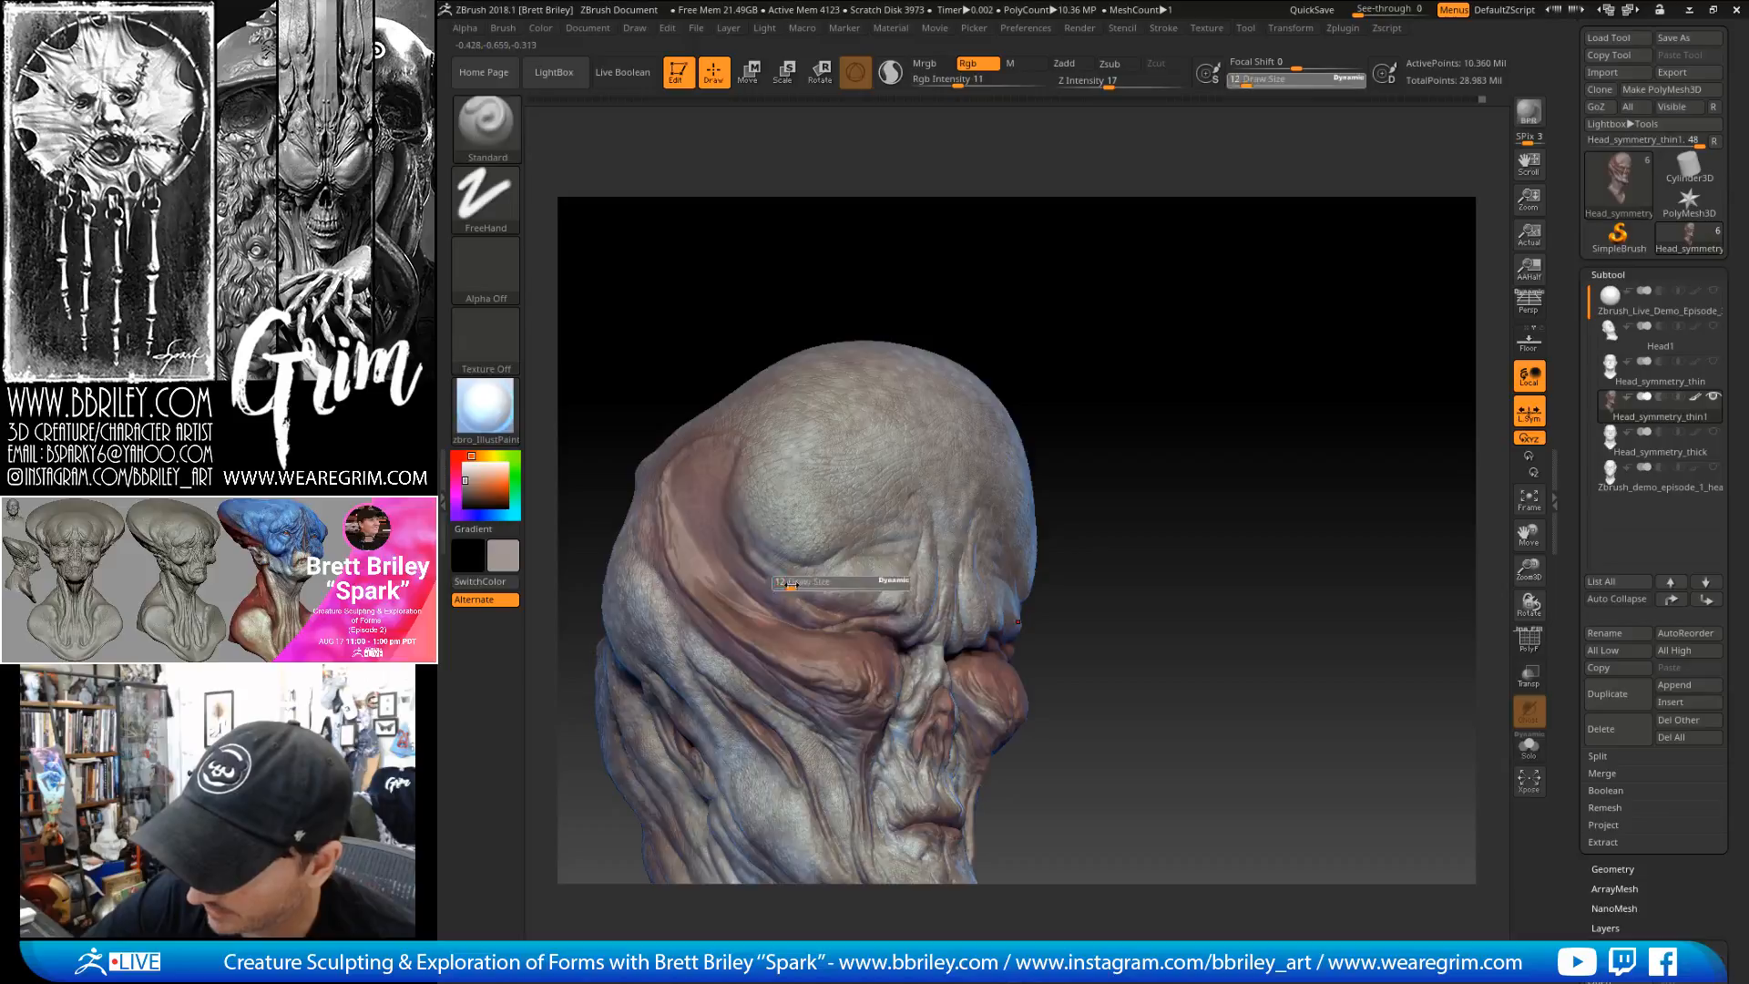
key("]")
key("]")
key("]")
- Set the draw size to 5 and RGB intensity to 20, and paint light grey on the inner brow creases above the nose
mouse_move(1175, 319)
left_mouse_down()
mouse_move(1092, 300)
mouse_move(1203, 328)
mouse_move(899, 392)
mouse_move(872, 547)
left_mouse_up()
key("[")
key("[")
key("[")
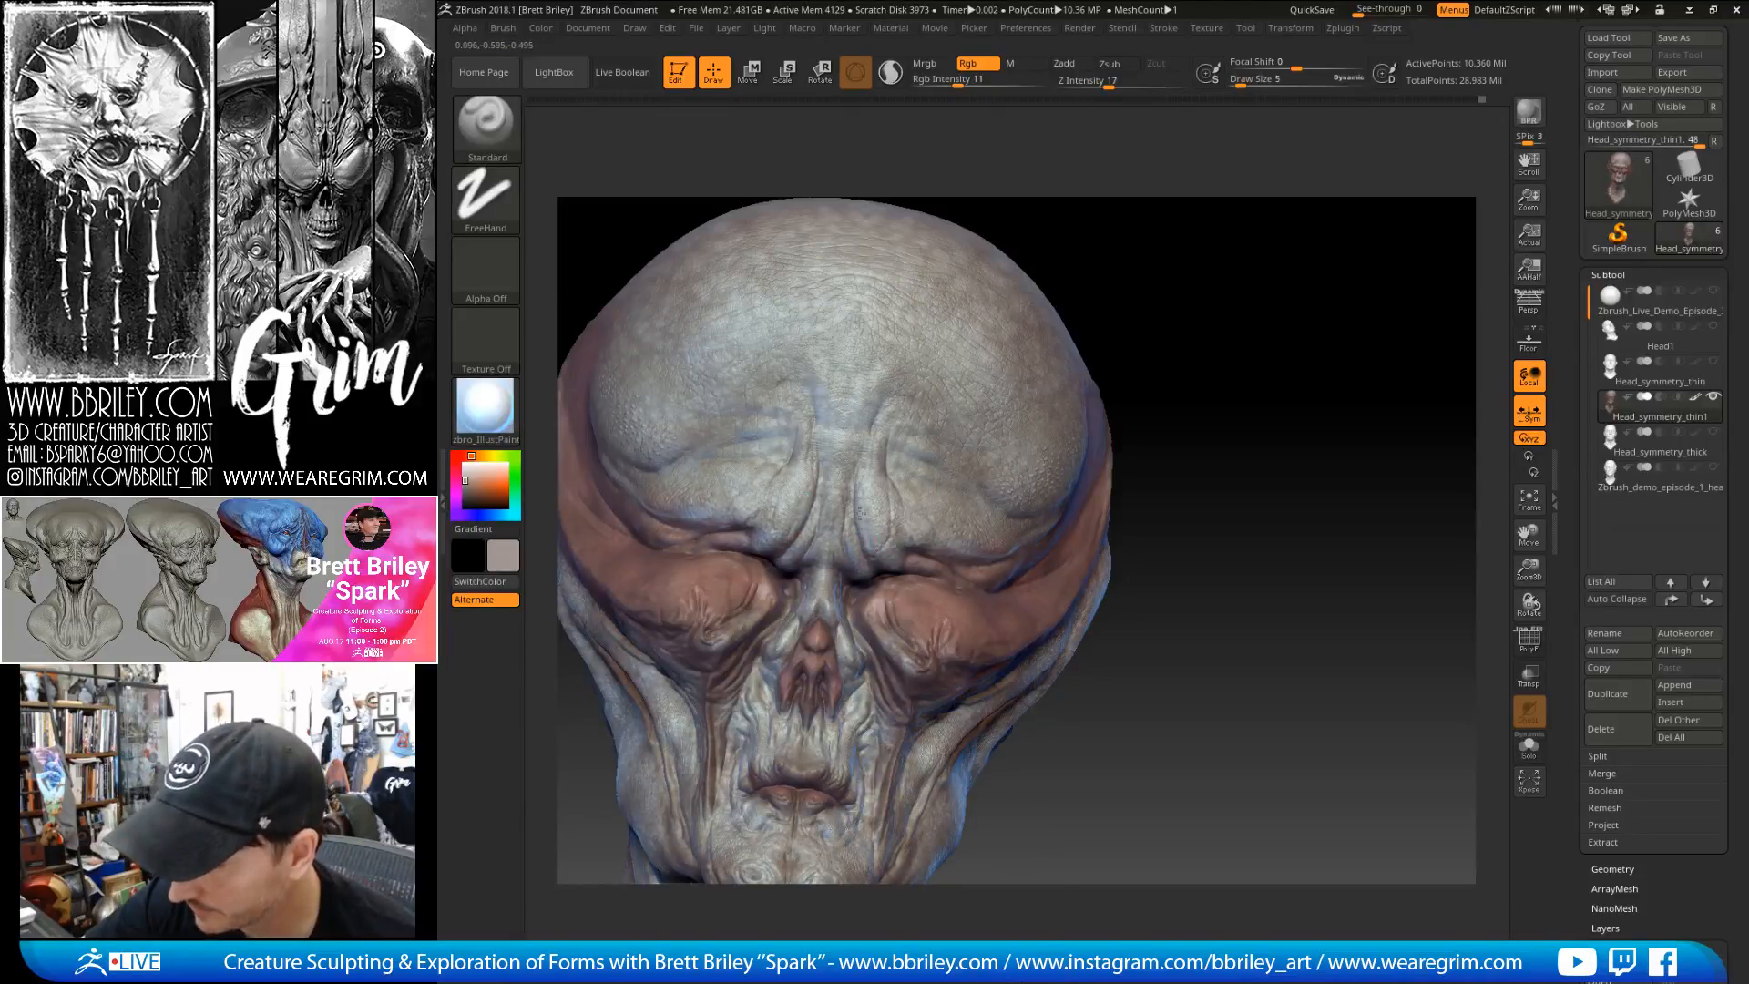
left_click_drag(973, 80, 977, 80)
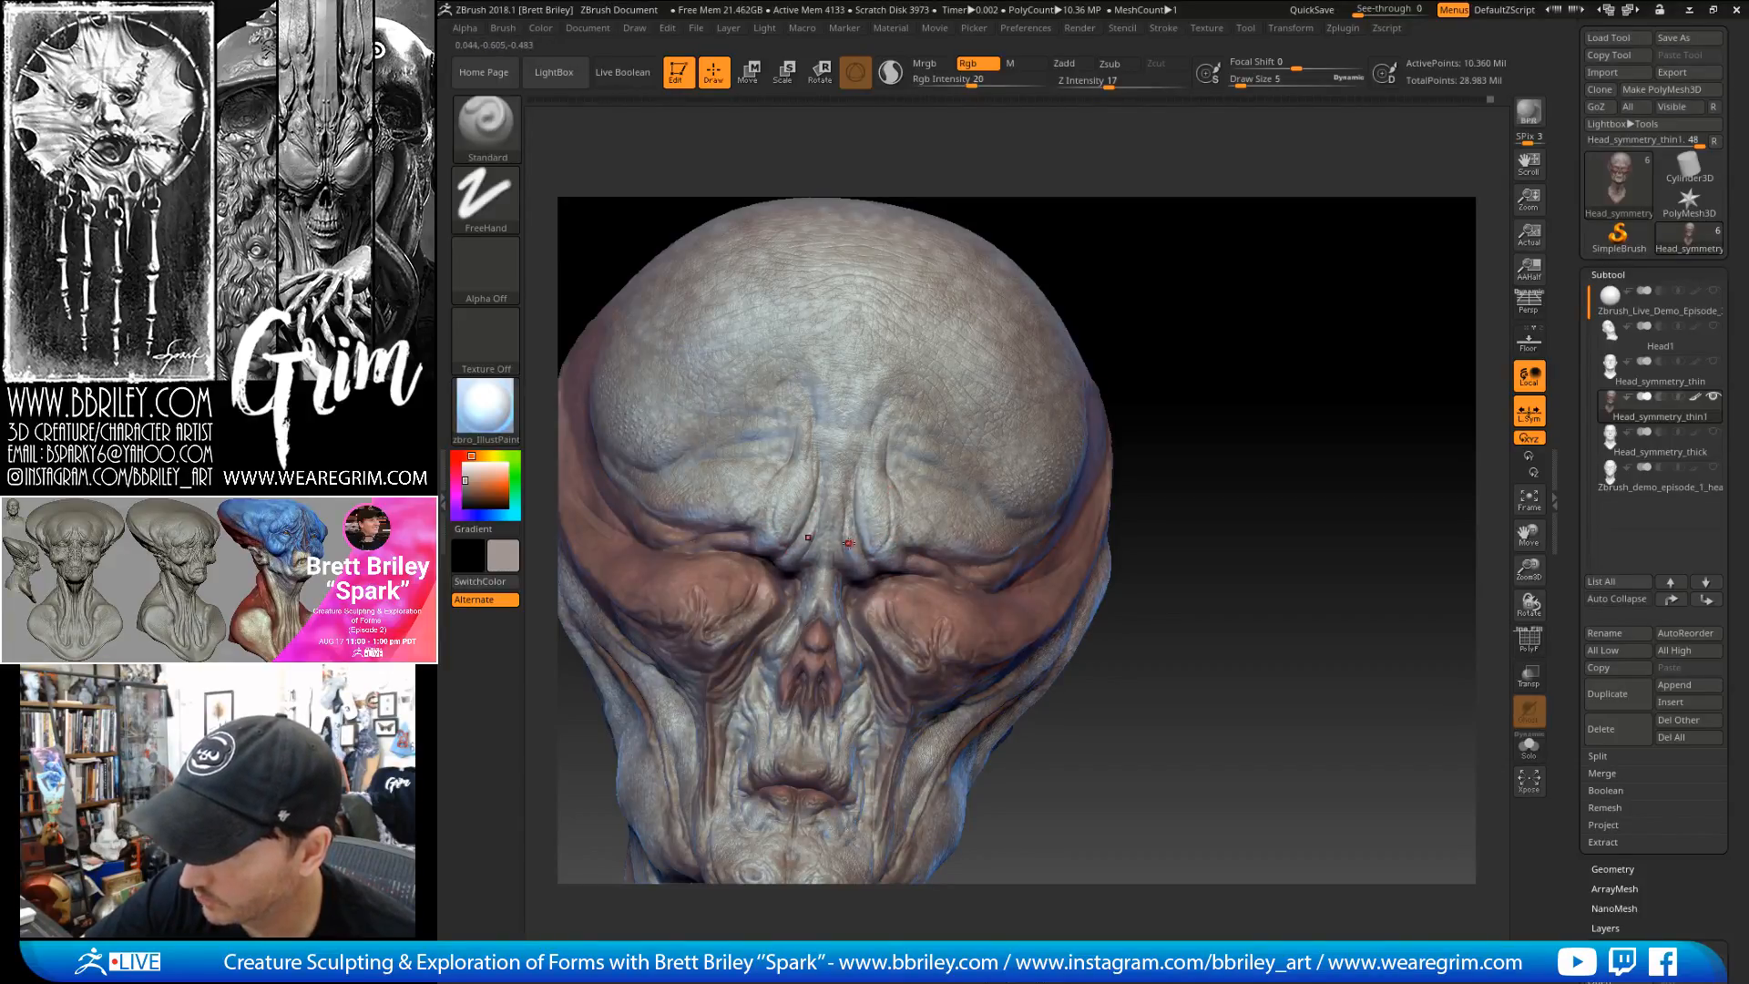
right_click_drag(868, 562, 822, 566, "ctrl")
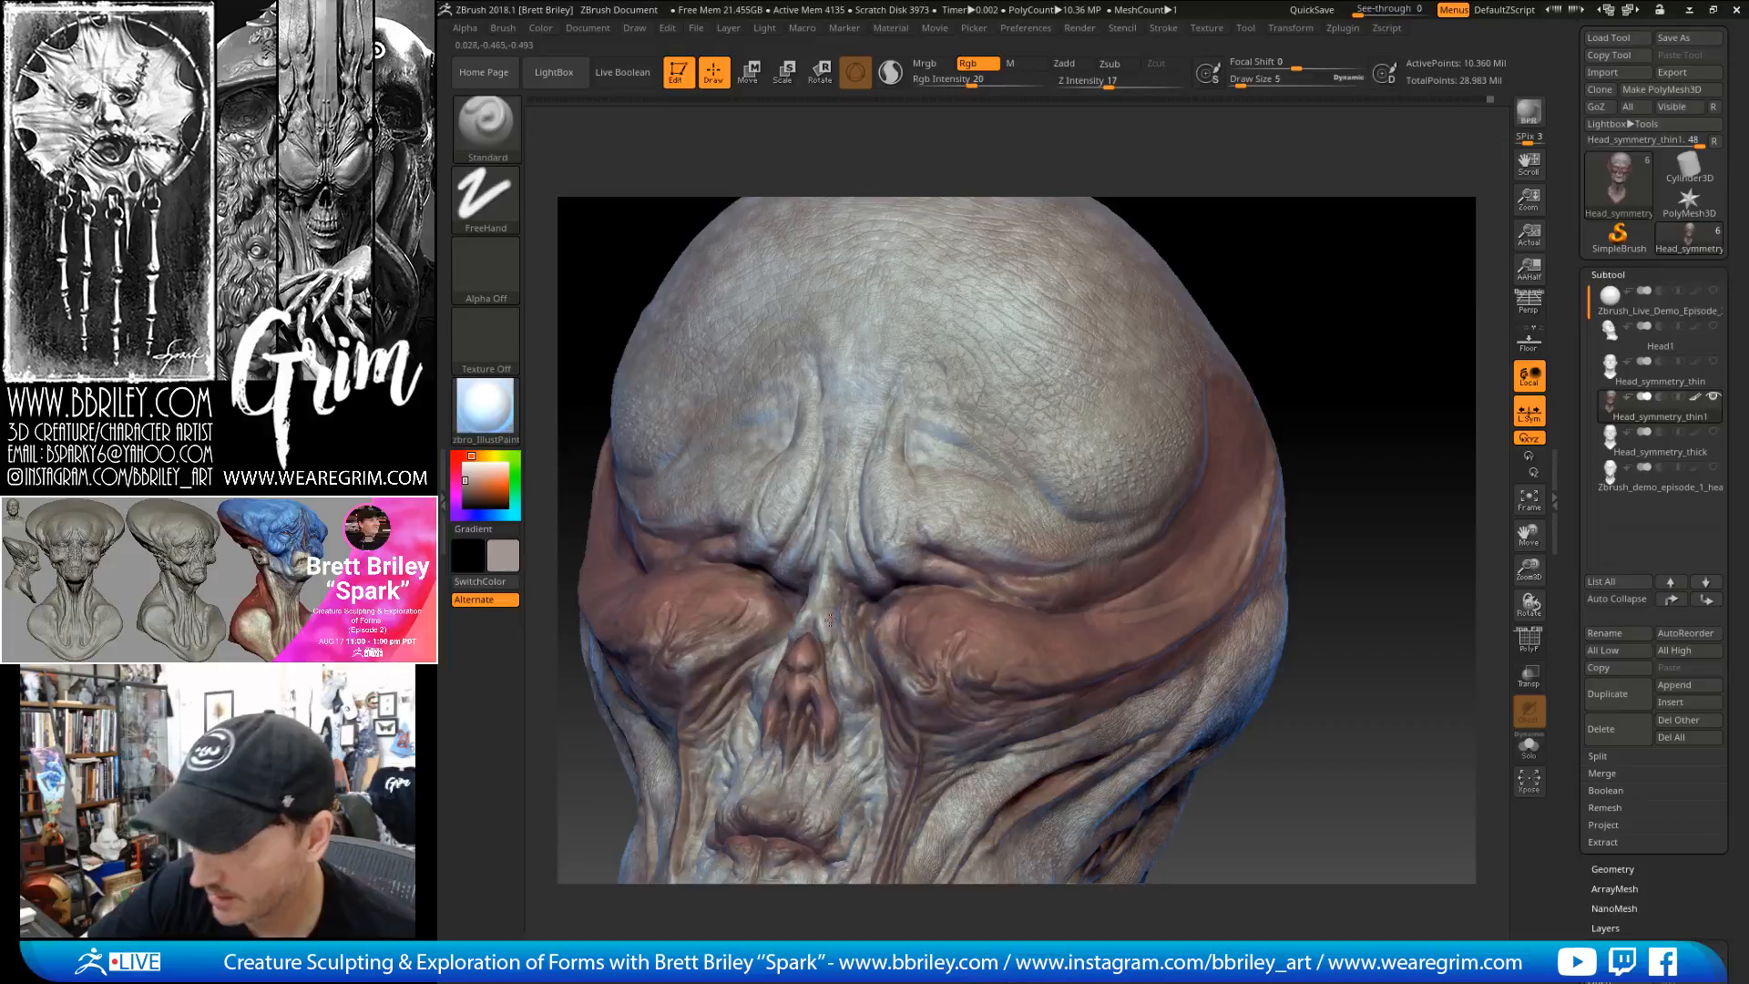
- Reduce the draw size to 3 and paint thin light grey highlights on the wrinkles of the closed eyelids
key("bracketleft")
key("bracketleft")
mouse_move(846, 684)
right_mouse_down()
mouse_move(1285, 313)
mouse_move(808, 679)
right_mouse_up()
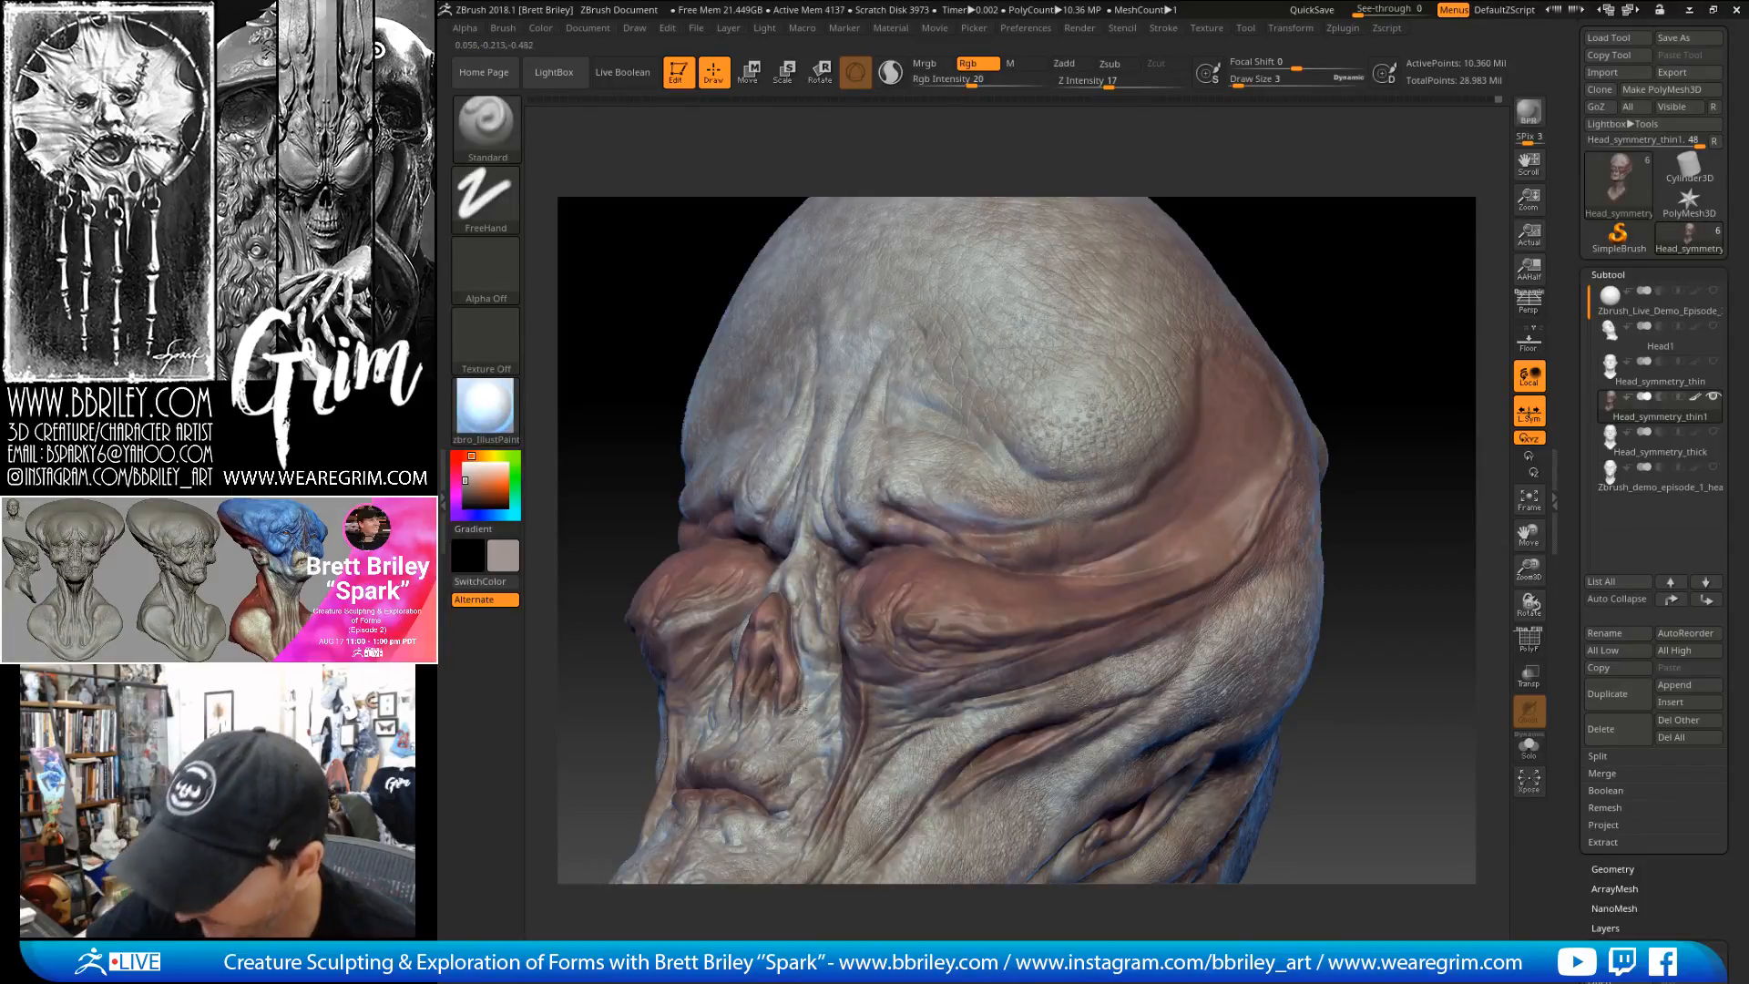
right_click_drag(1127, 362, 766, 732)
mouse_move(1163, 492)
right_mouse_down()
mouse_move(920, 565)
mouse_move(832, 614)
right_mouse_up()
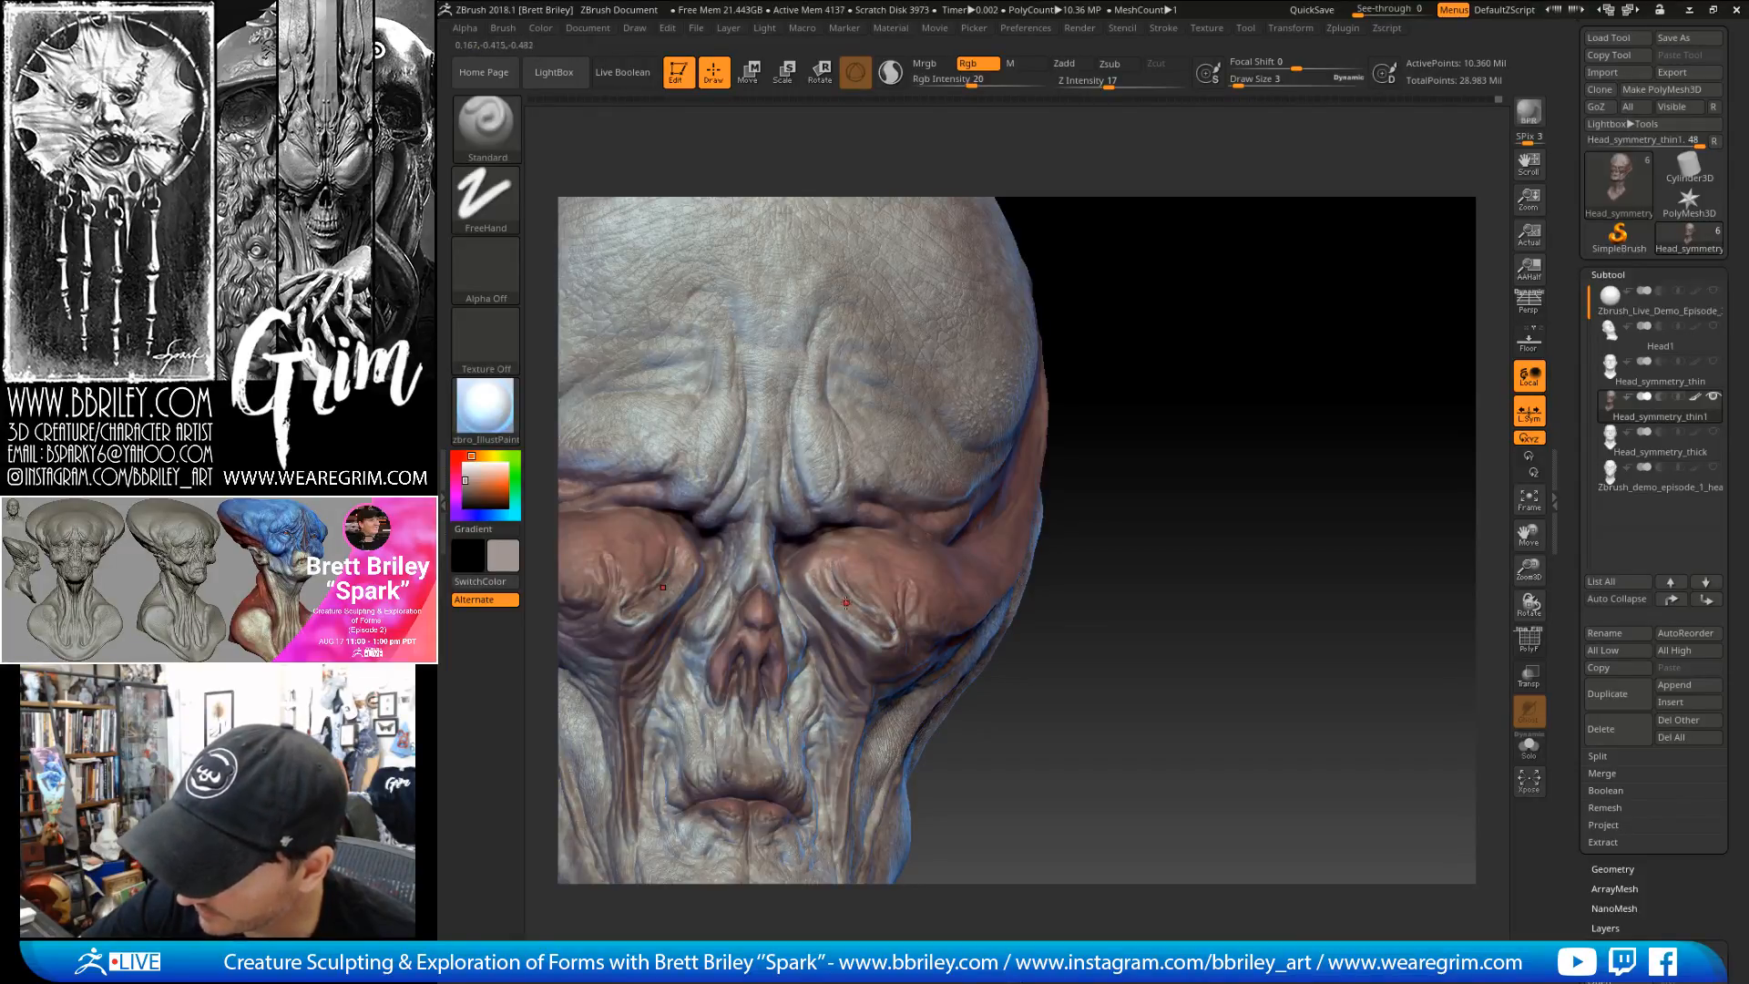
- Paint thin light grey highlights on the closed eyelids' wrinkles and the skin folds at the outer eye corners
left_click_drag(1200, 484, 908, 601)
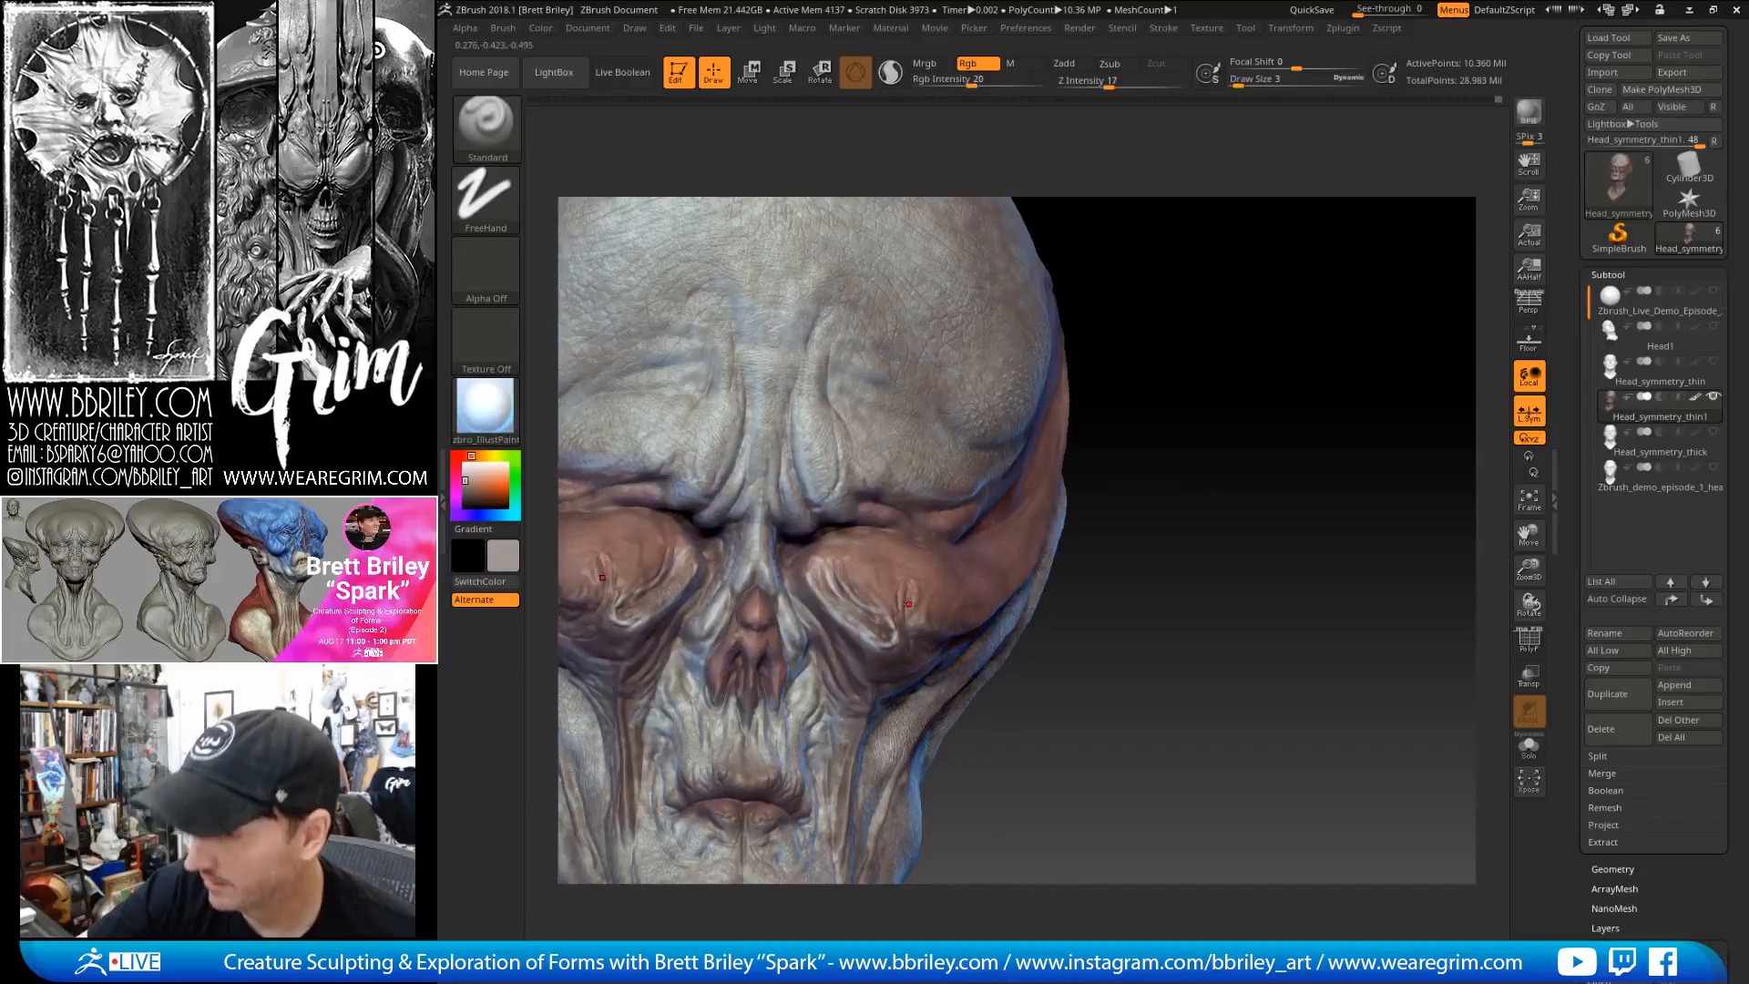
mouse_move(1063, 602)
left_mouse_down()
mouse_move(1148, 520)
mouse_move(1160, 441)
mouse_move(1038, 472)
left_mouse_up()
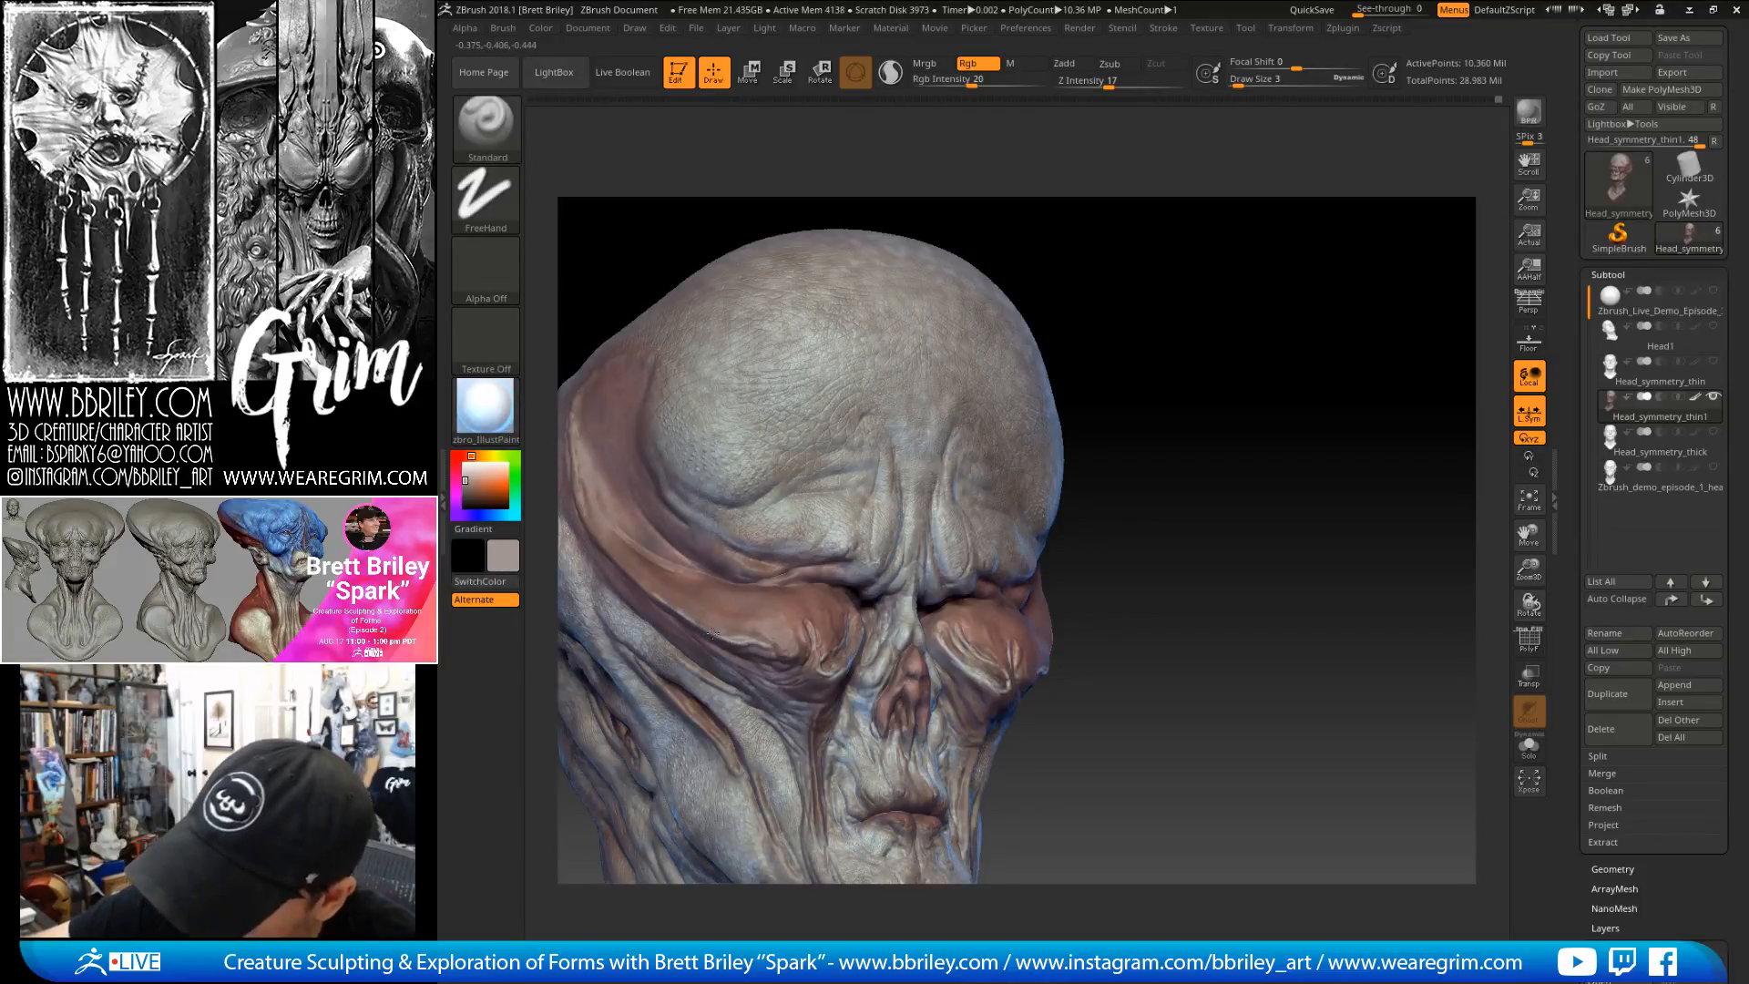
mouse_move(1127, 357)
left_mouse_down()
mouse_move(1164, 293)
mouse_move(910, 349)
mouse_move(683, 615)
left_mouse_up()
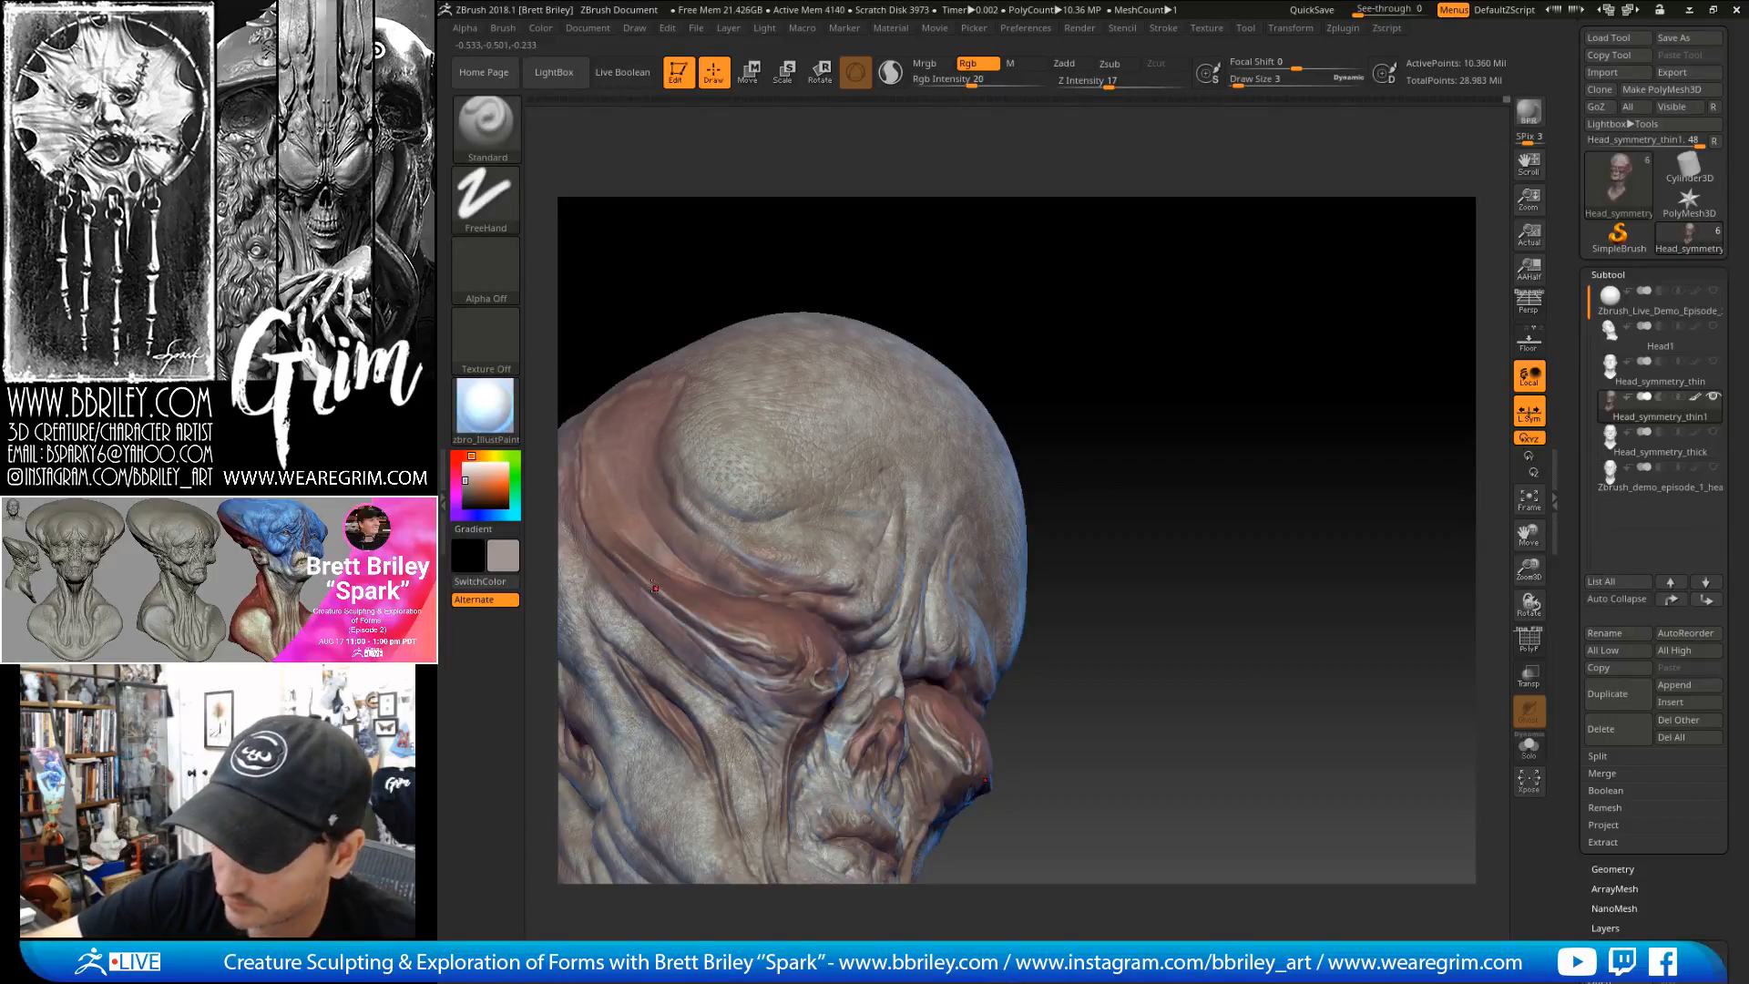
mouse_move(1148, 380)
left_mouse_down()
mouse_move(1195, 367)
mouse_move(800, 662)
left_mouse_up()
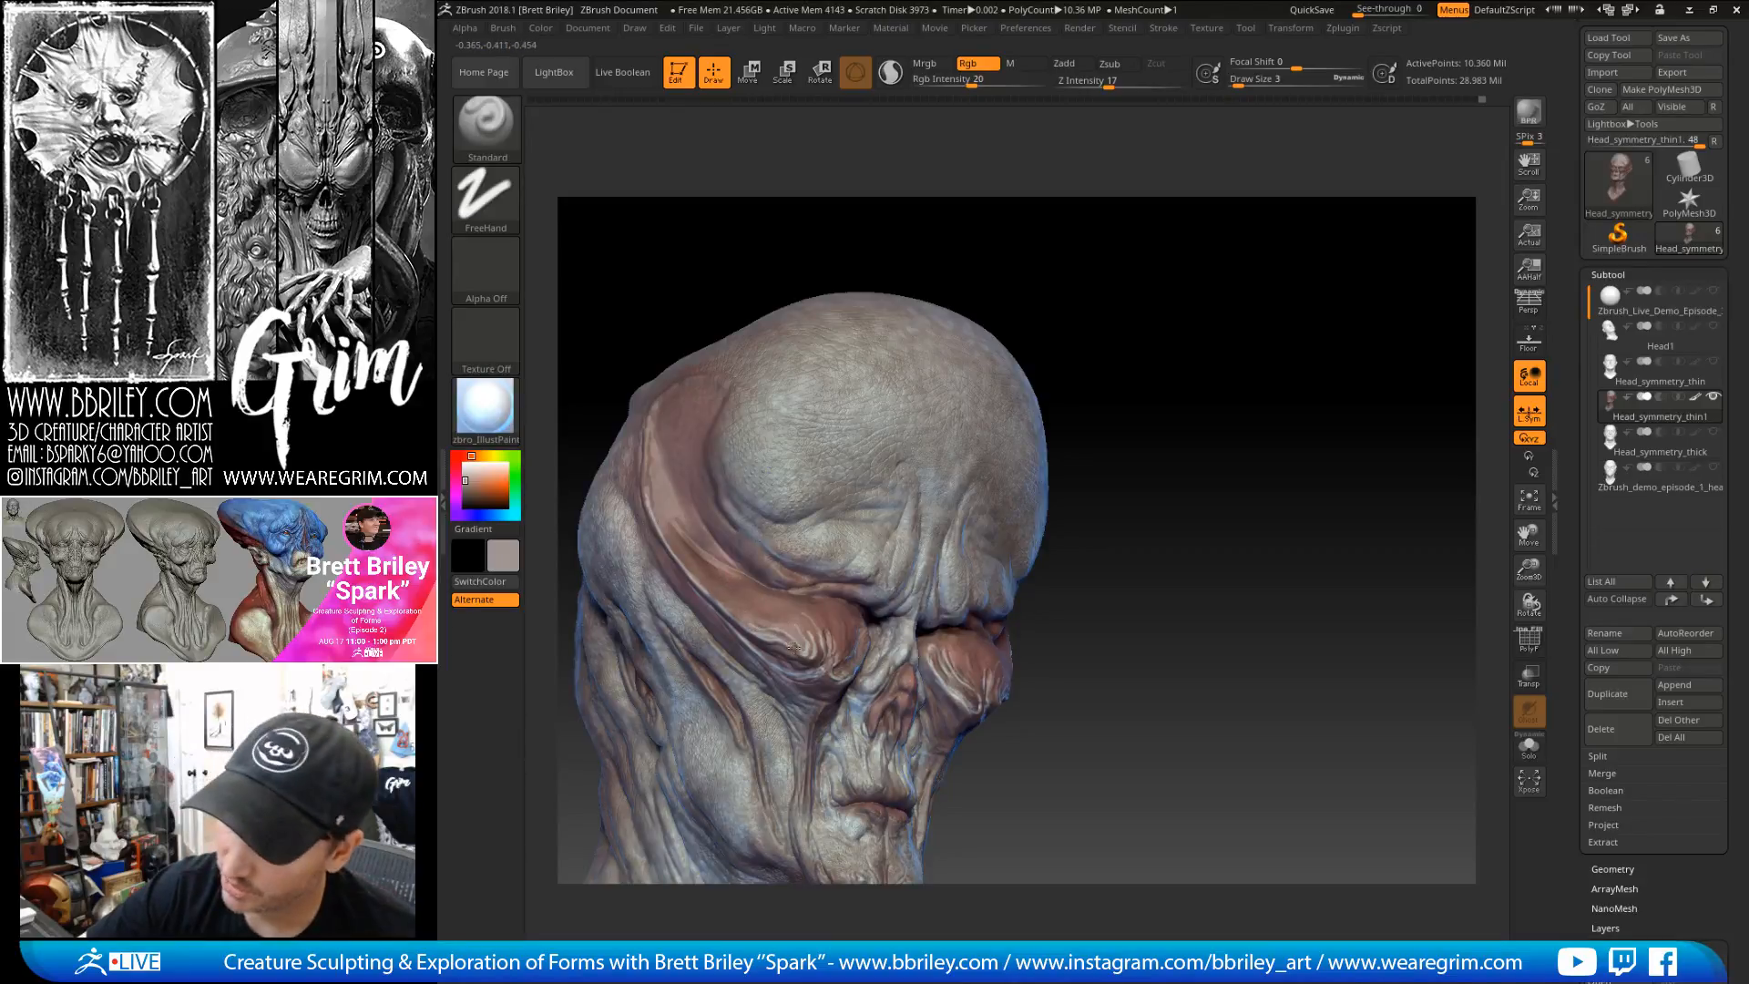
left_click_drag(1048, 346, 1042, 379)
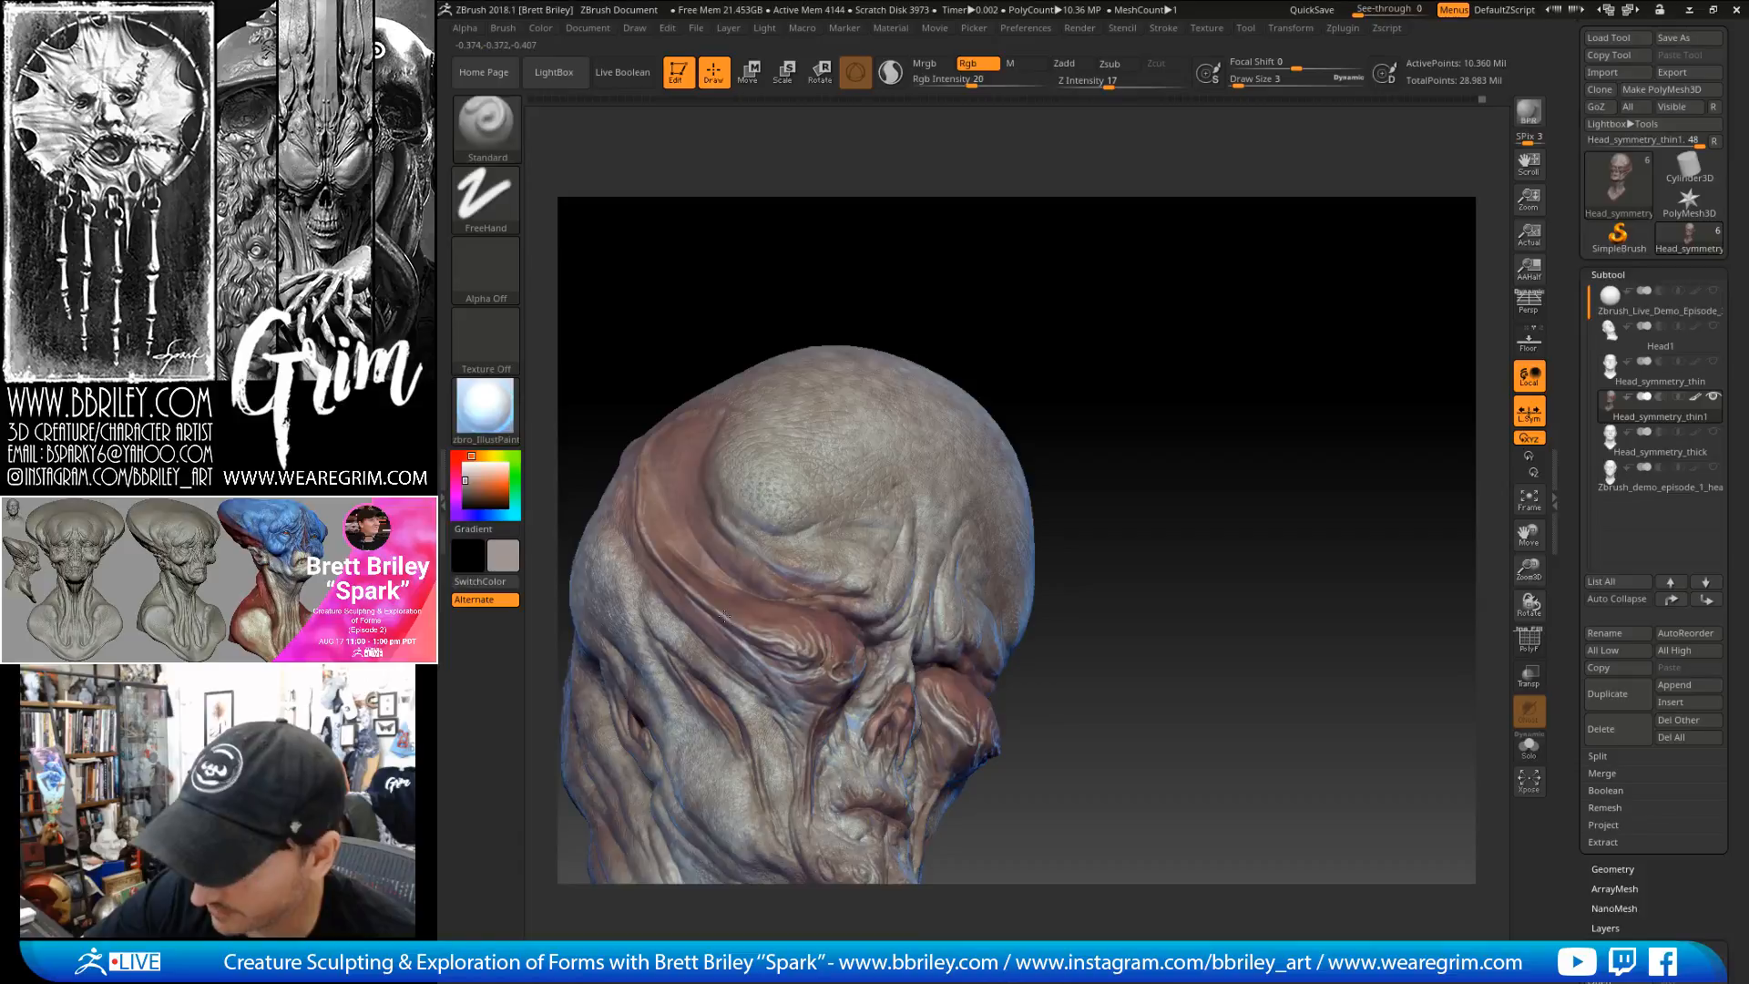
mouse_move(1003, 358)
left_mouse_down()
mouse_move(1149, 368)
mouse_move(1179, 319)
mouse_move(783, 663)
left_mouse_up()
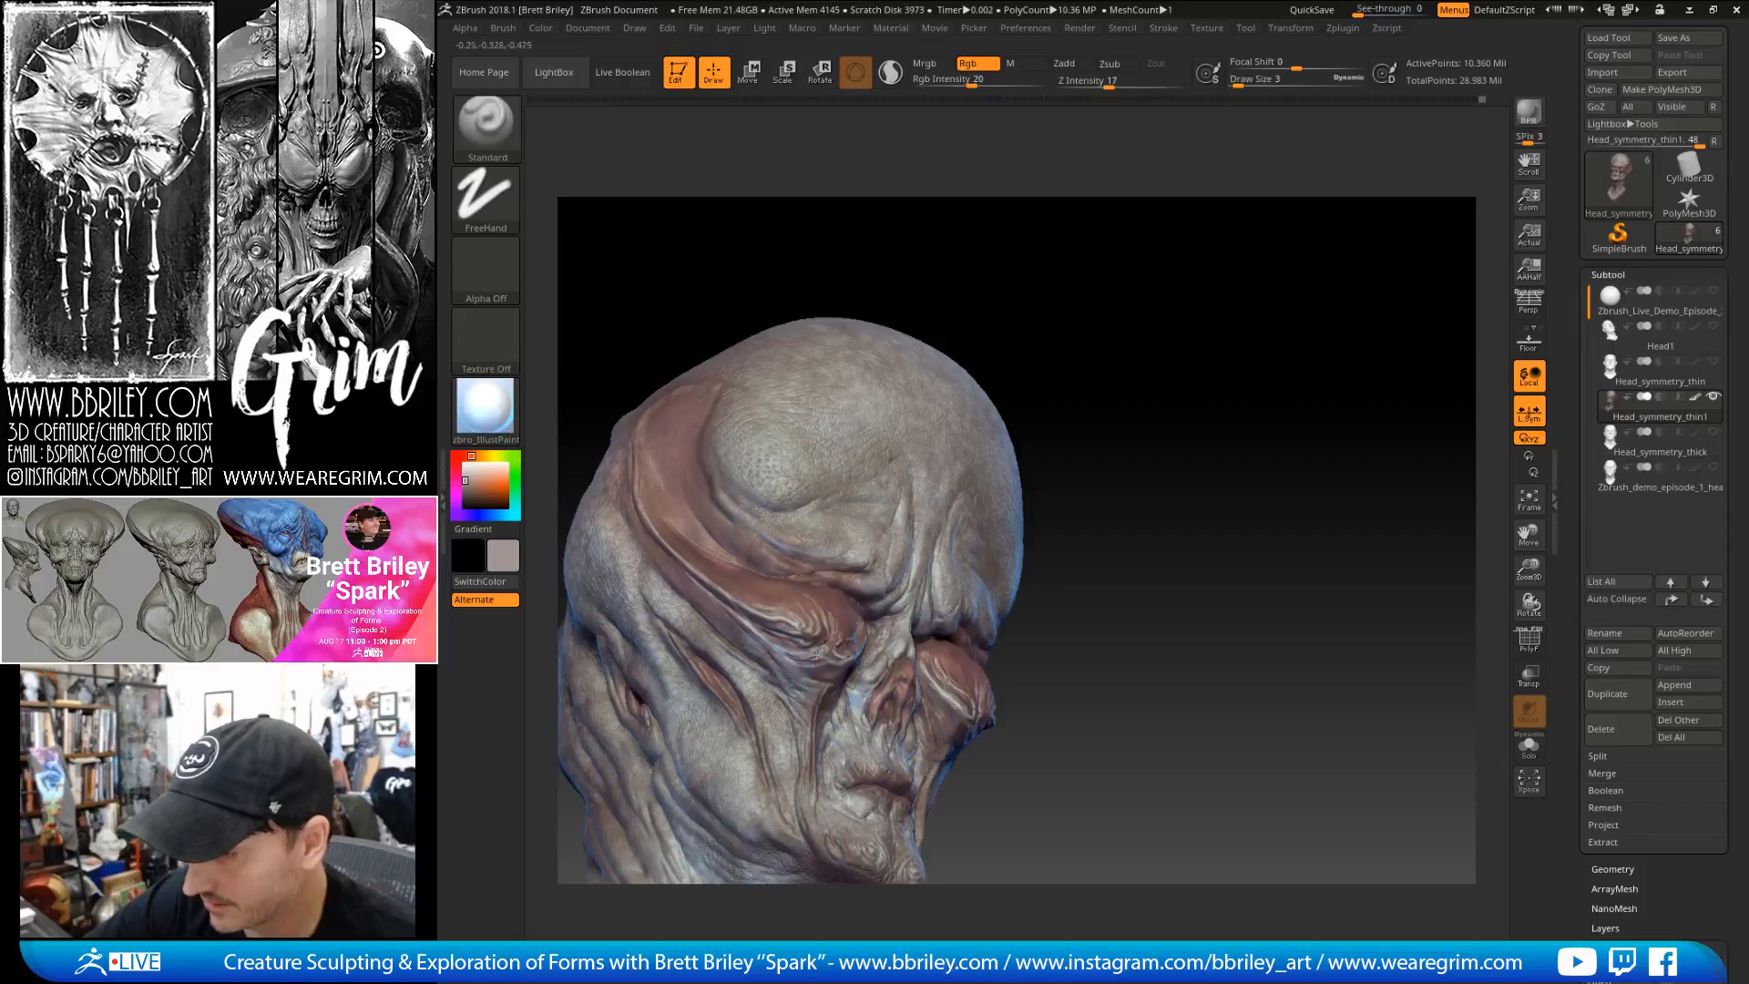
- Paint fine light grey accents along the raised rim of the red temple band and the folds just below it
mouse_move(1097, 283)
left_mouse_down()
mouse_move(1144, 270)
mouse_move(1111, 310)
mouse_move(1195, 309)
mouse_move(838, 572)
left_mouse_up()
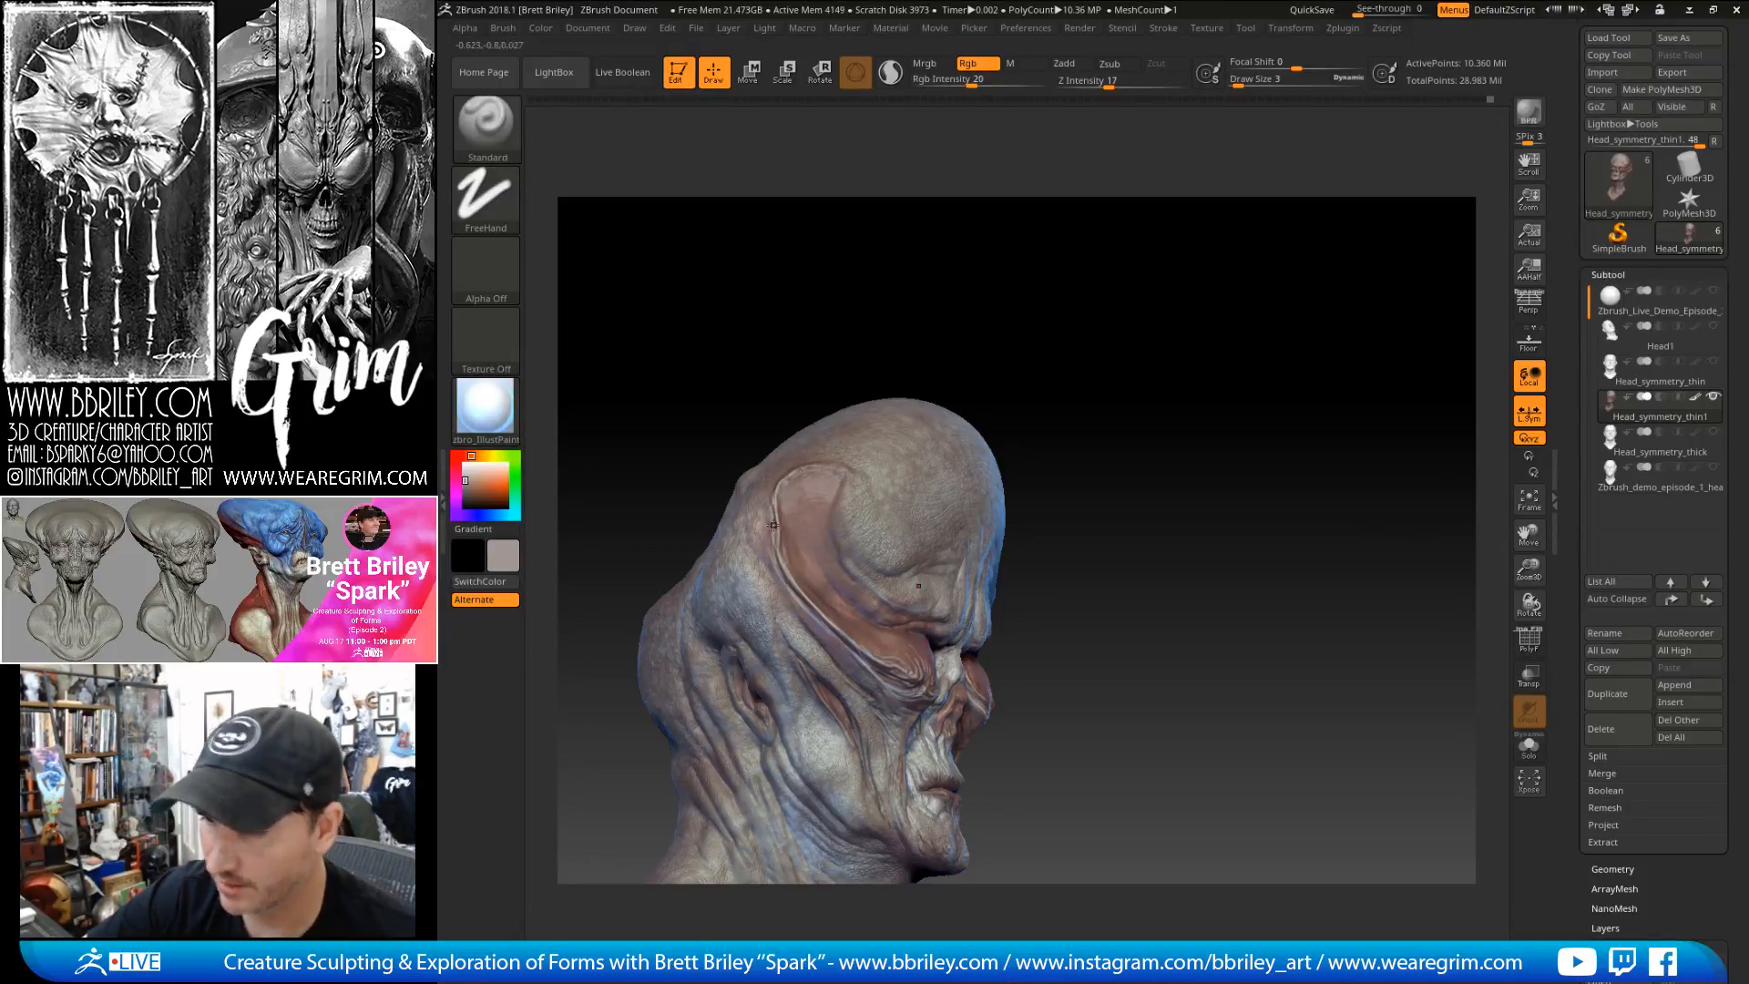
left_click_drag(1086, 383, 982, 401)
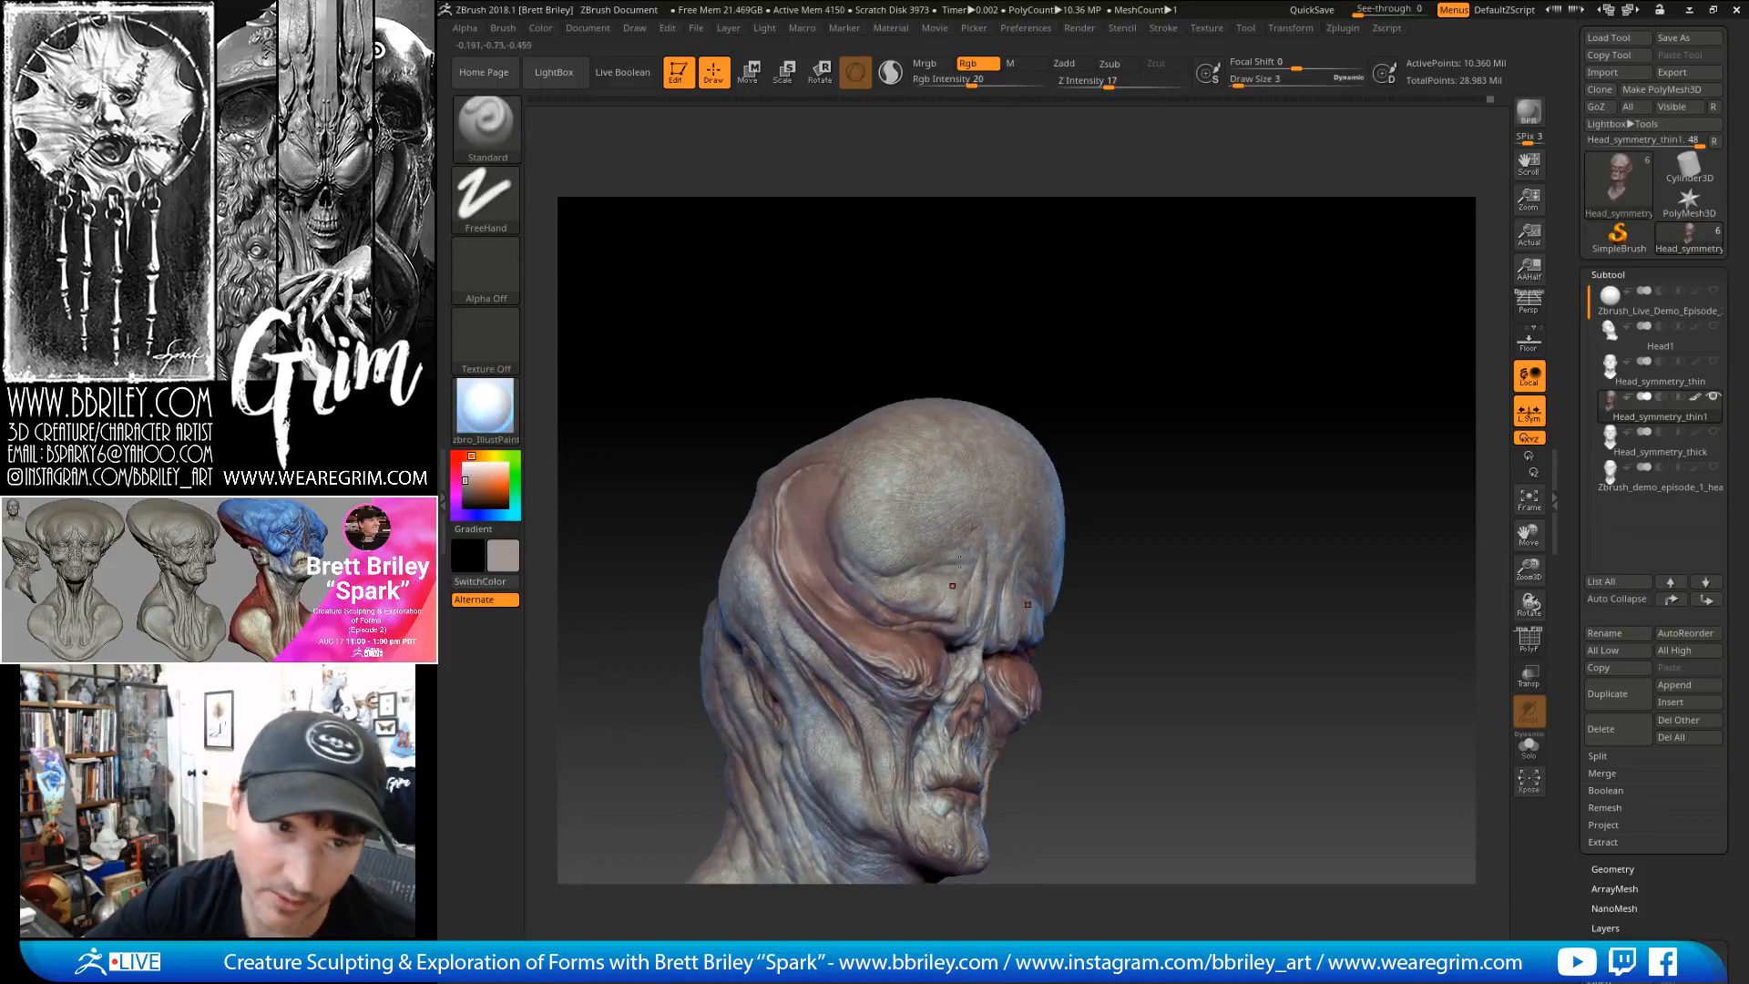
left_click_drag(1126, 346, 1062, 355)
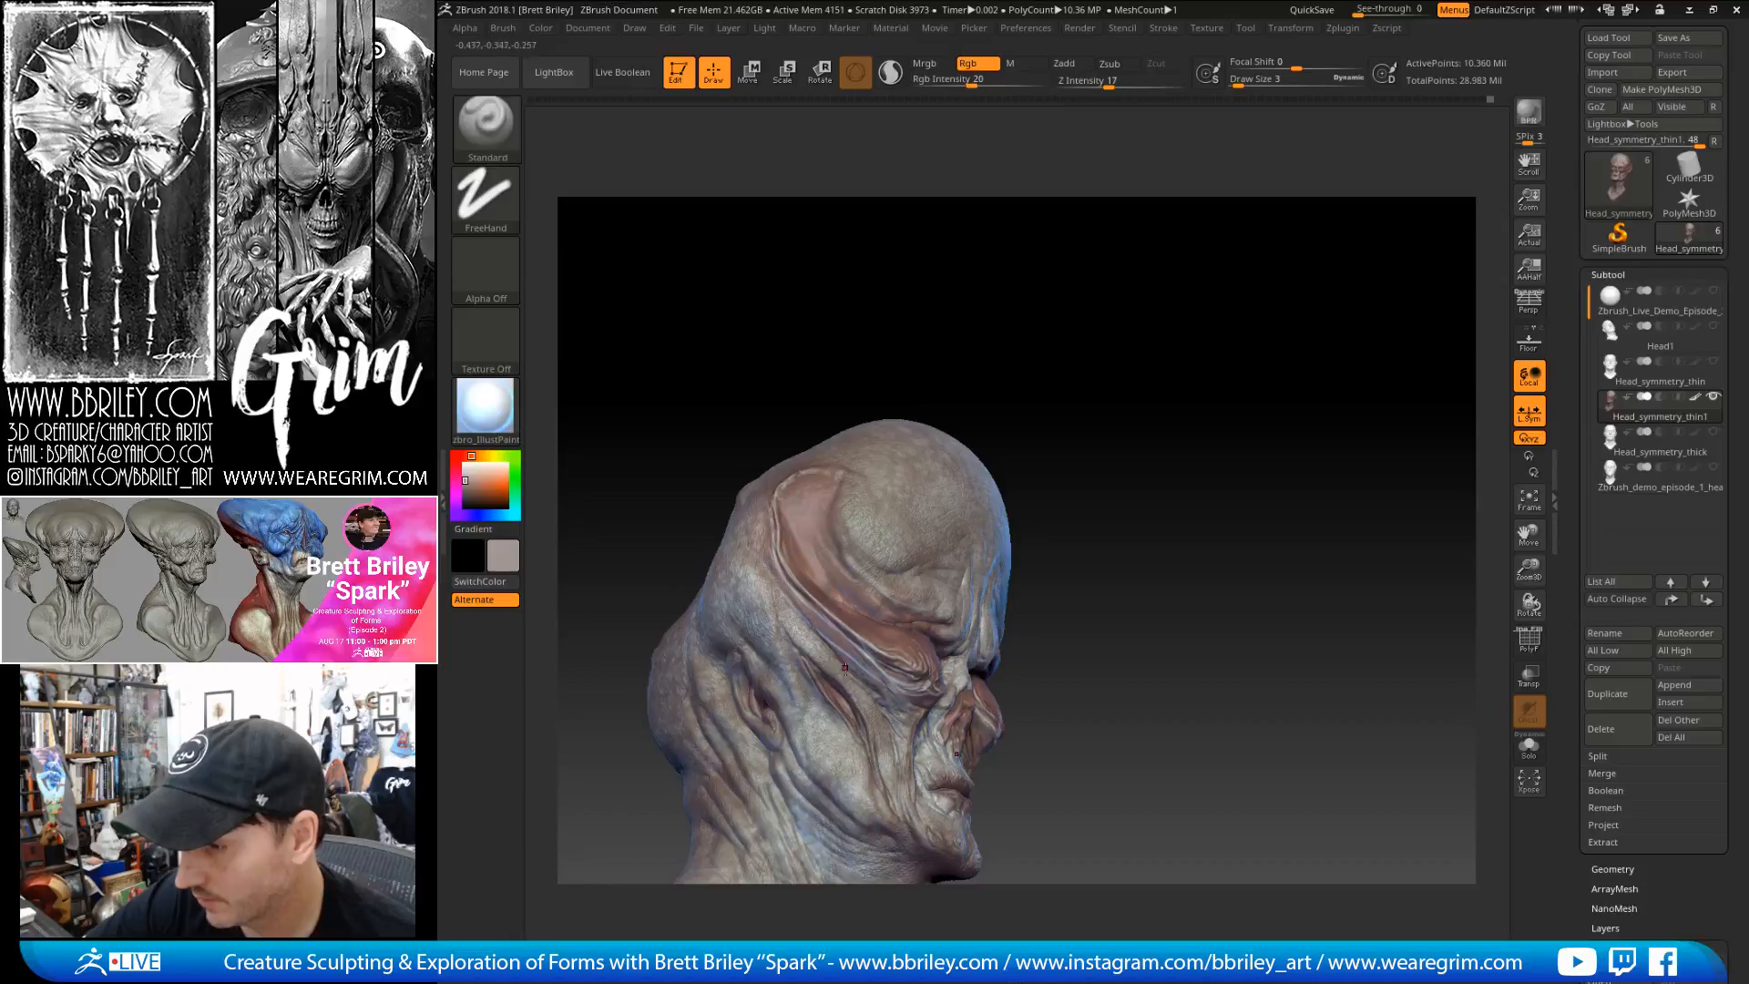
left_click_drag(1092, 425, 1050, 352, "alt")
left_click_drag(1155, 334, 1048, 328)
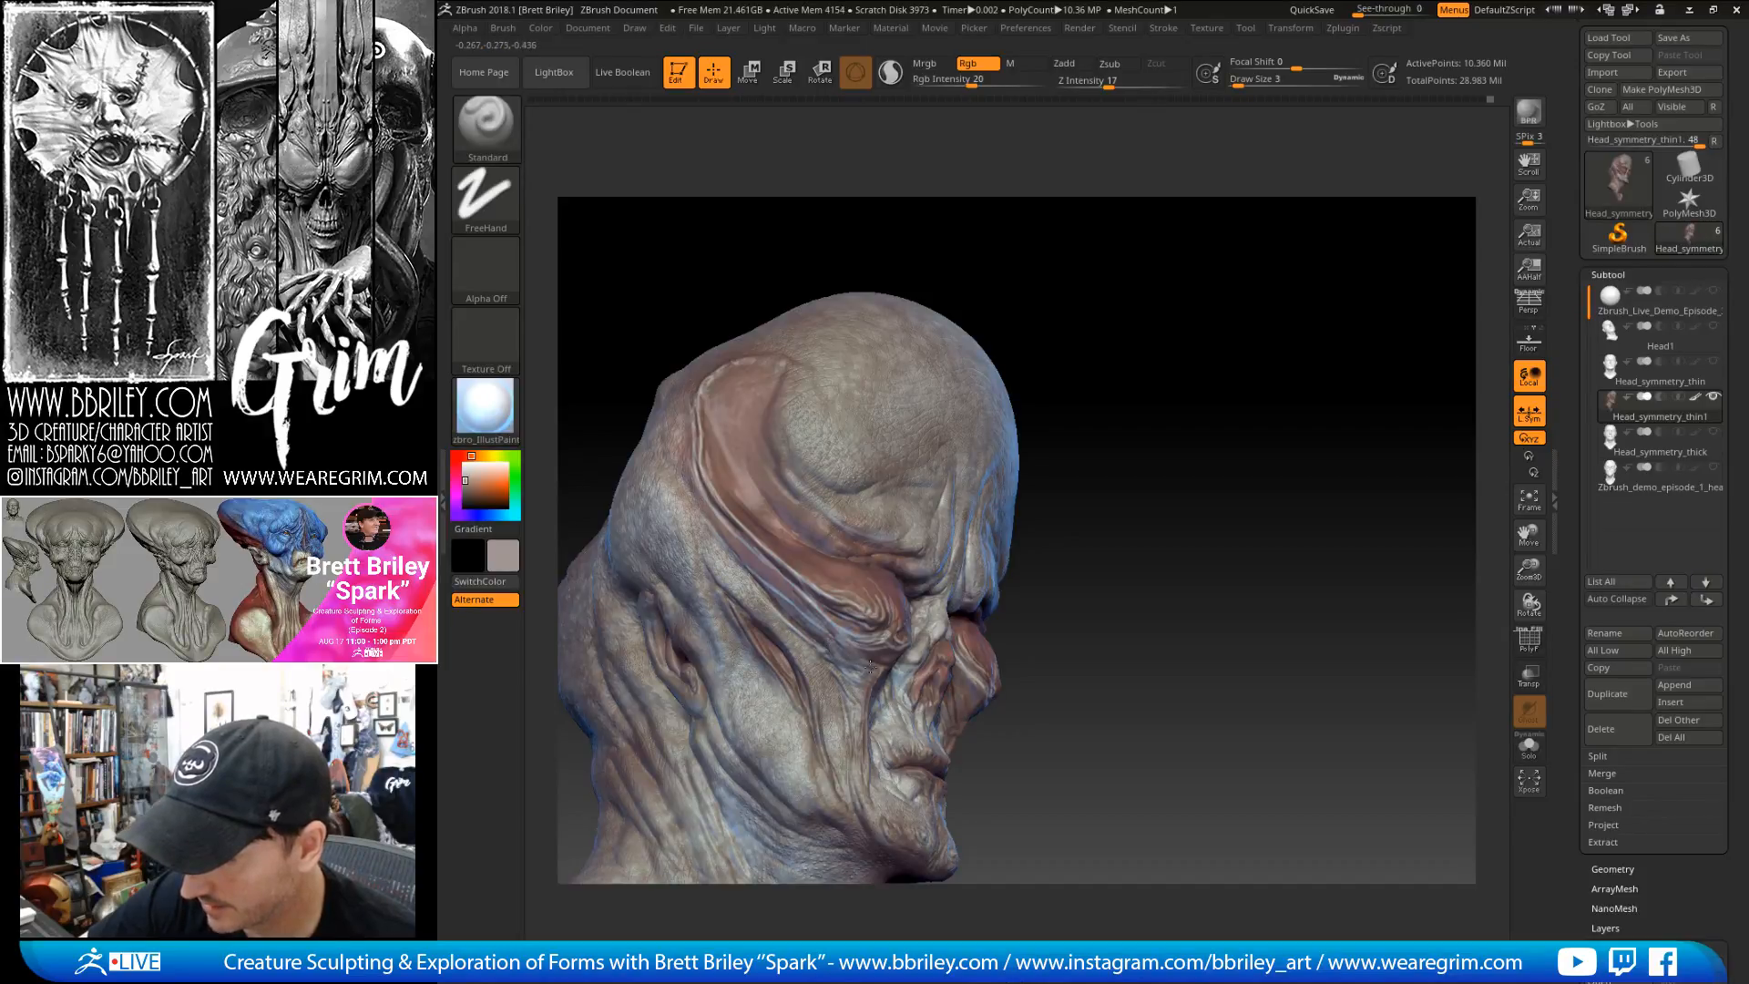
mouse_move(1120, 382)
left_mouse_down()
mouse_move(1152, 359)
mouse_move(813, 637)
left_mouse_up()
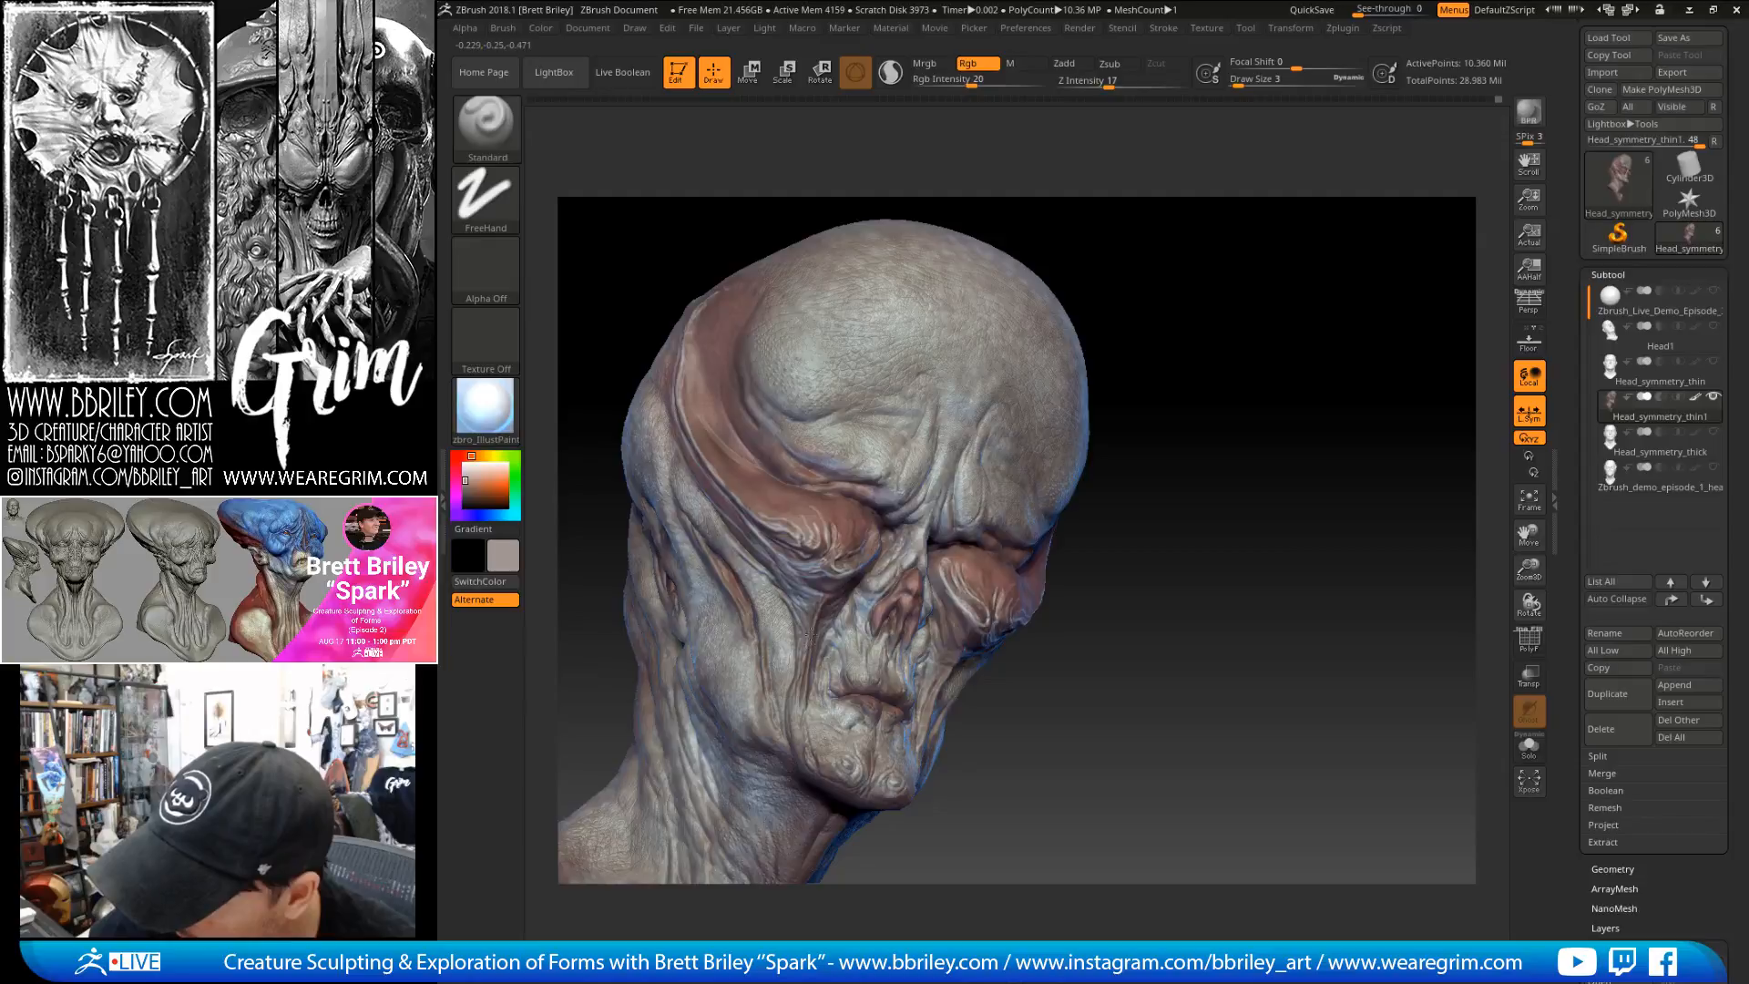
- Set the draw size to 4 and paint light grey highlights on the folds beside the nose and above the mouth
key("bracketright")
key("bracketright")
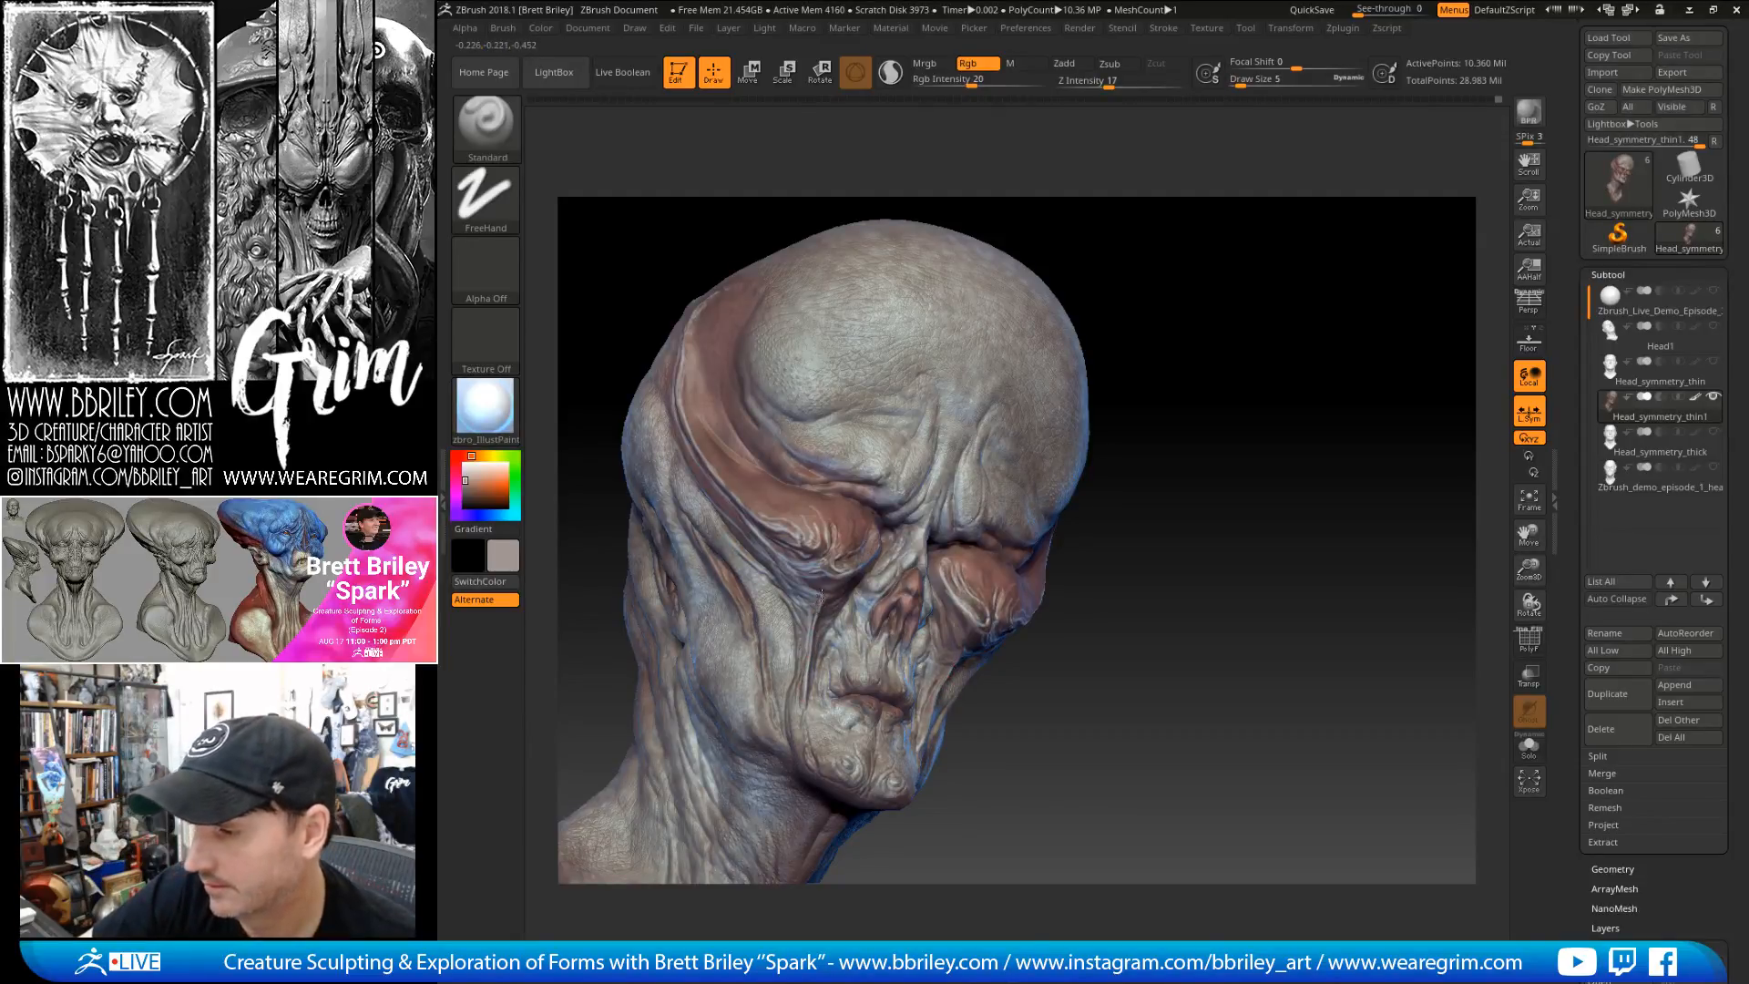
mouse_move(1145, 279)
left_mouse_down()
mouse_move(1234, 297)
mouse_move(1194, 269)
mouse_move(1093, 365)
left_mouse_up()
key("bracketleft")
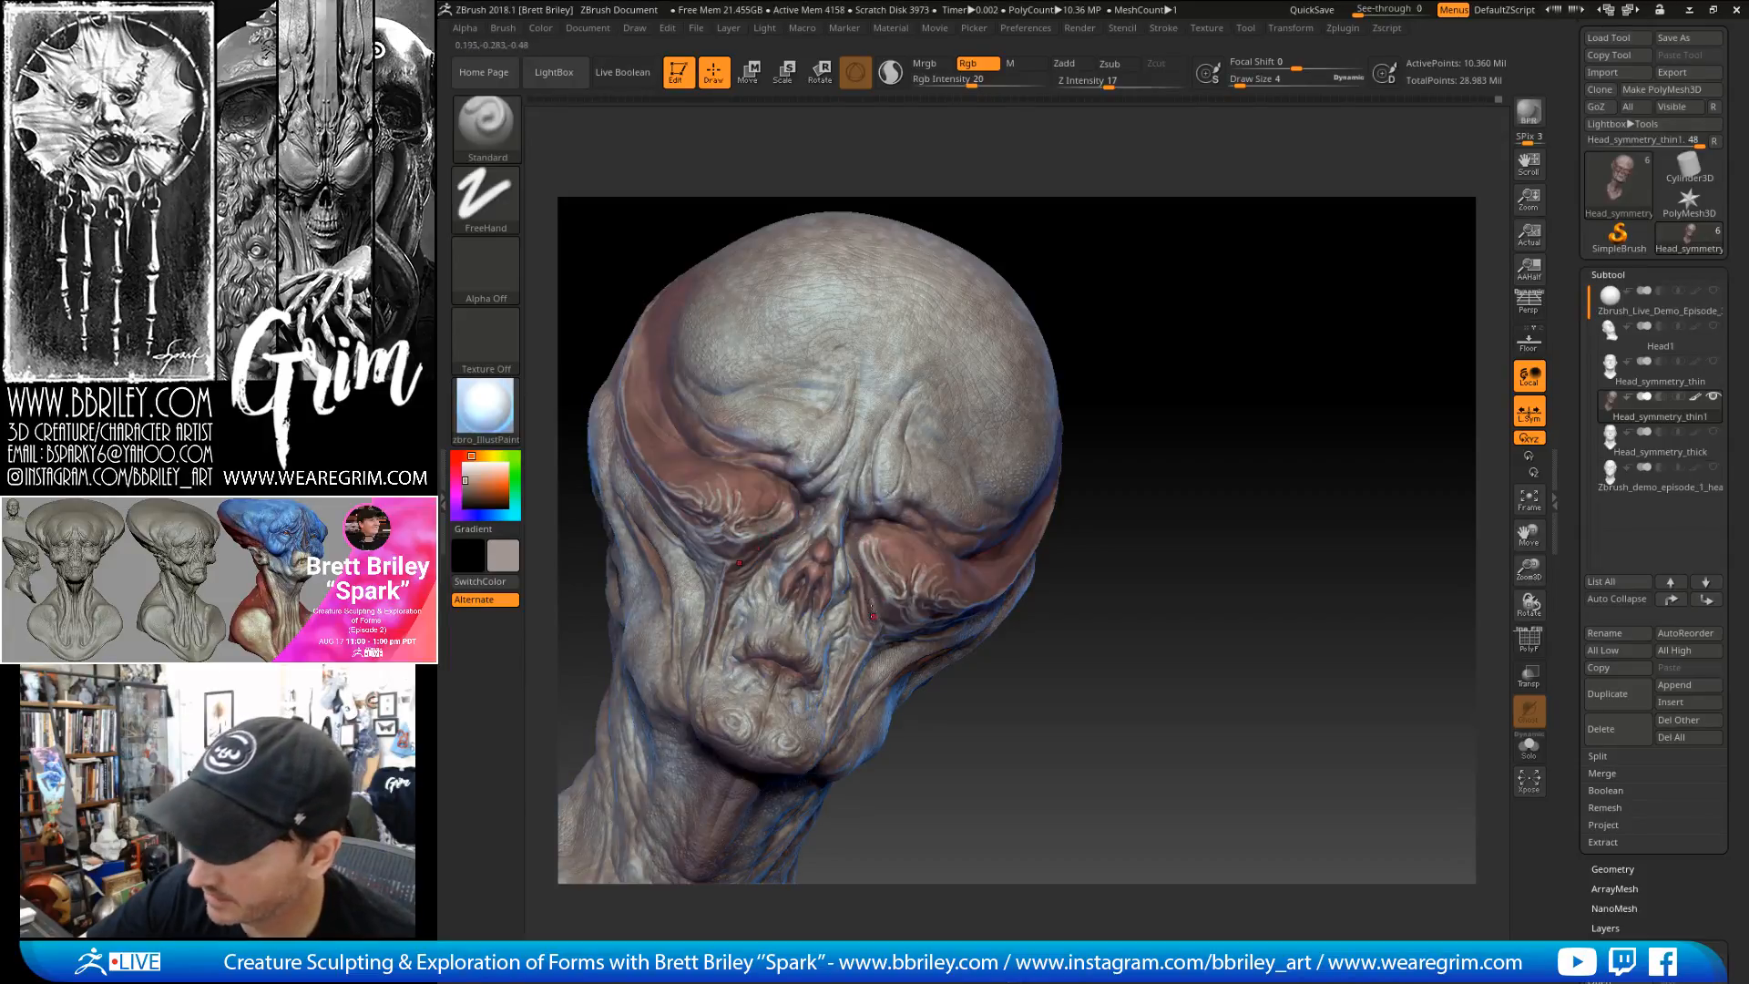
left_click_drag(1109, 228, 842, 581)
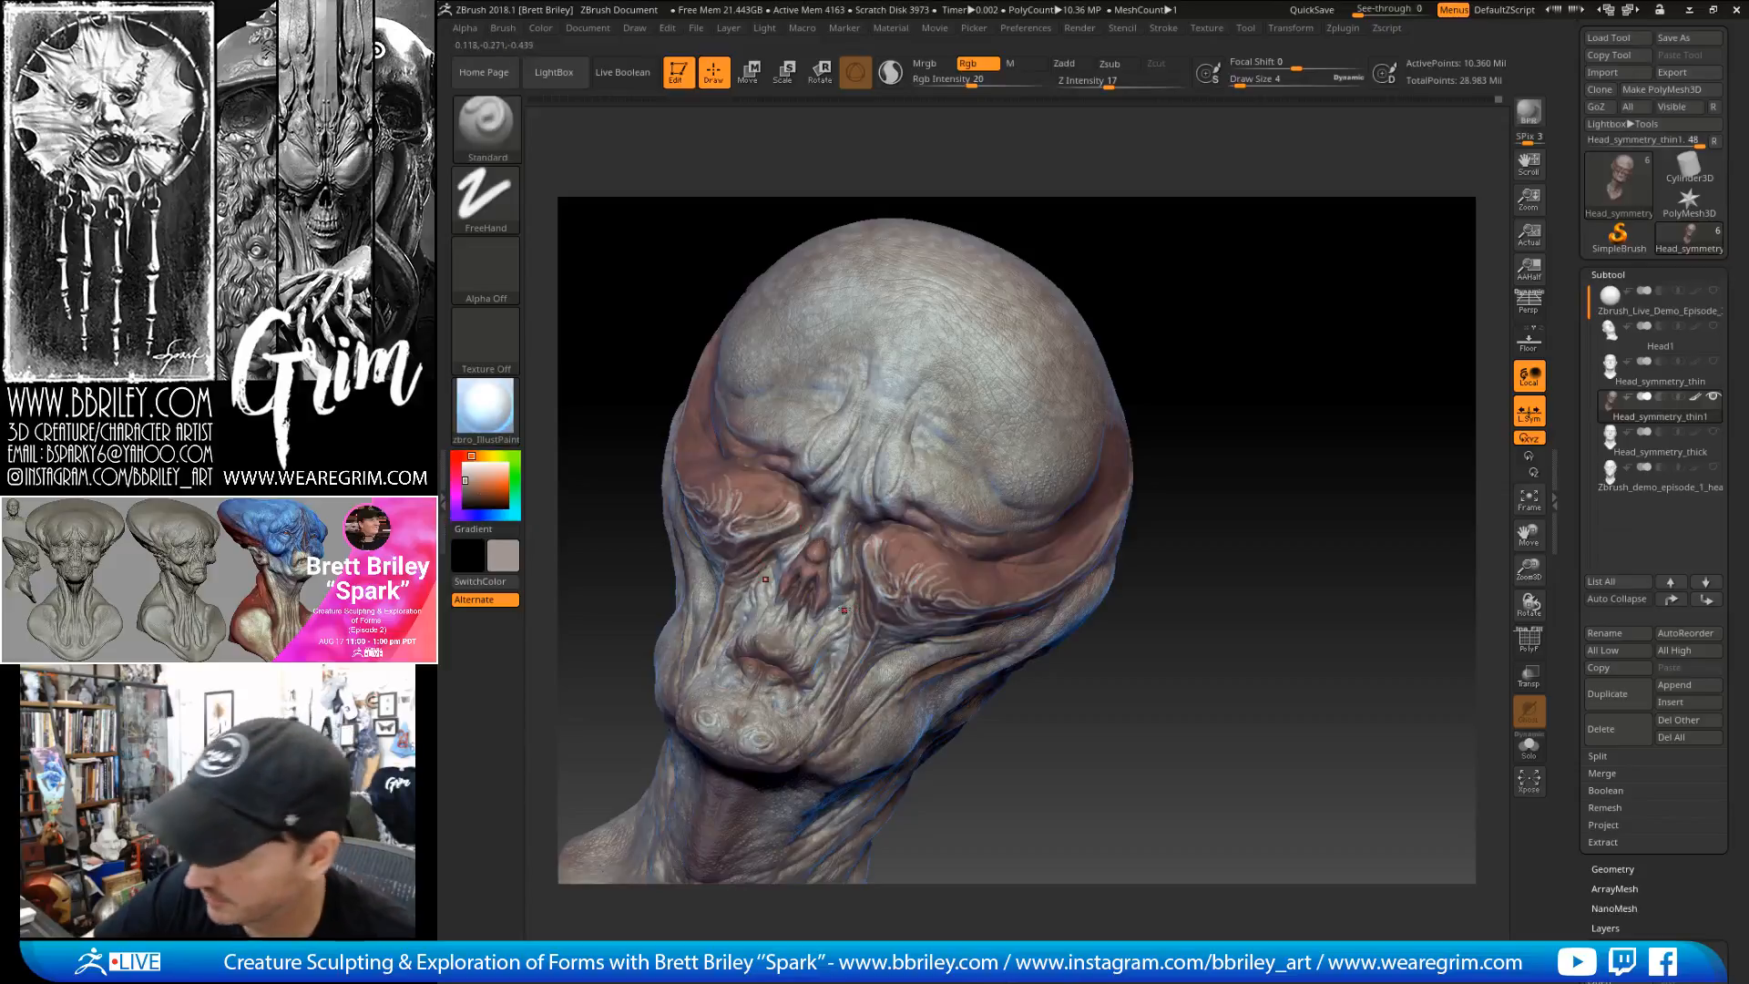
left_click_drag(1137, 675, 1139, 700)
key("bracketleft")
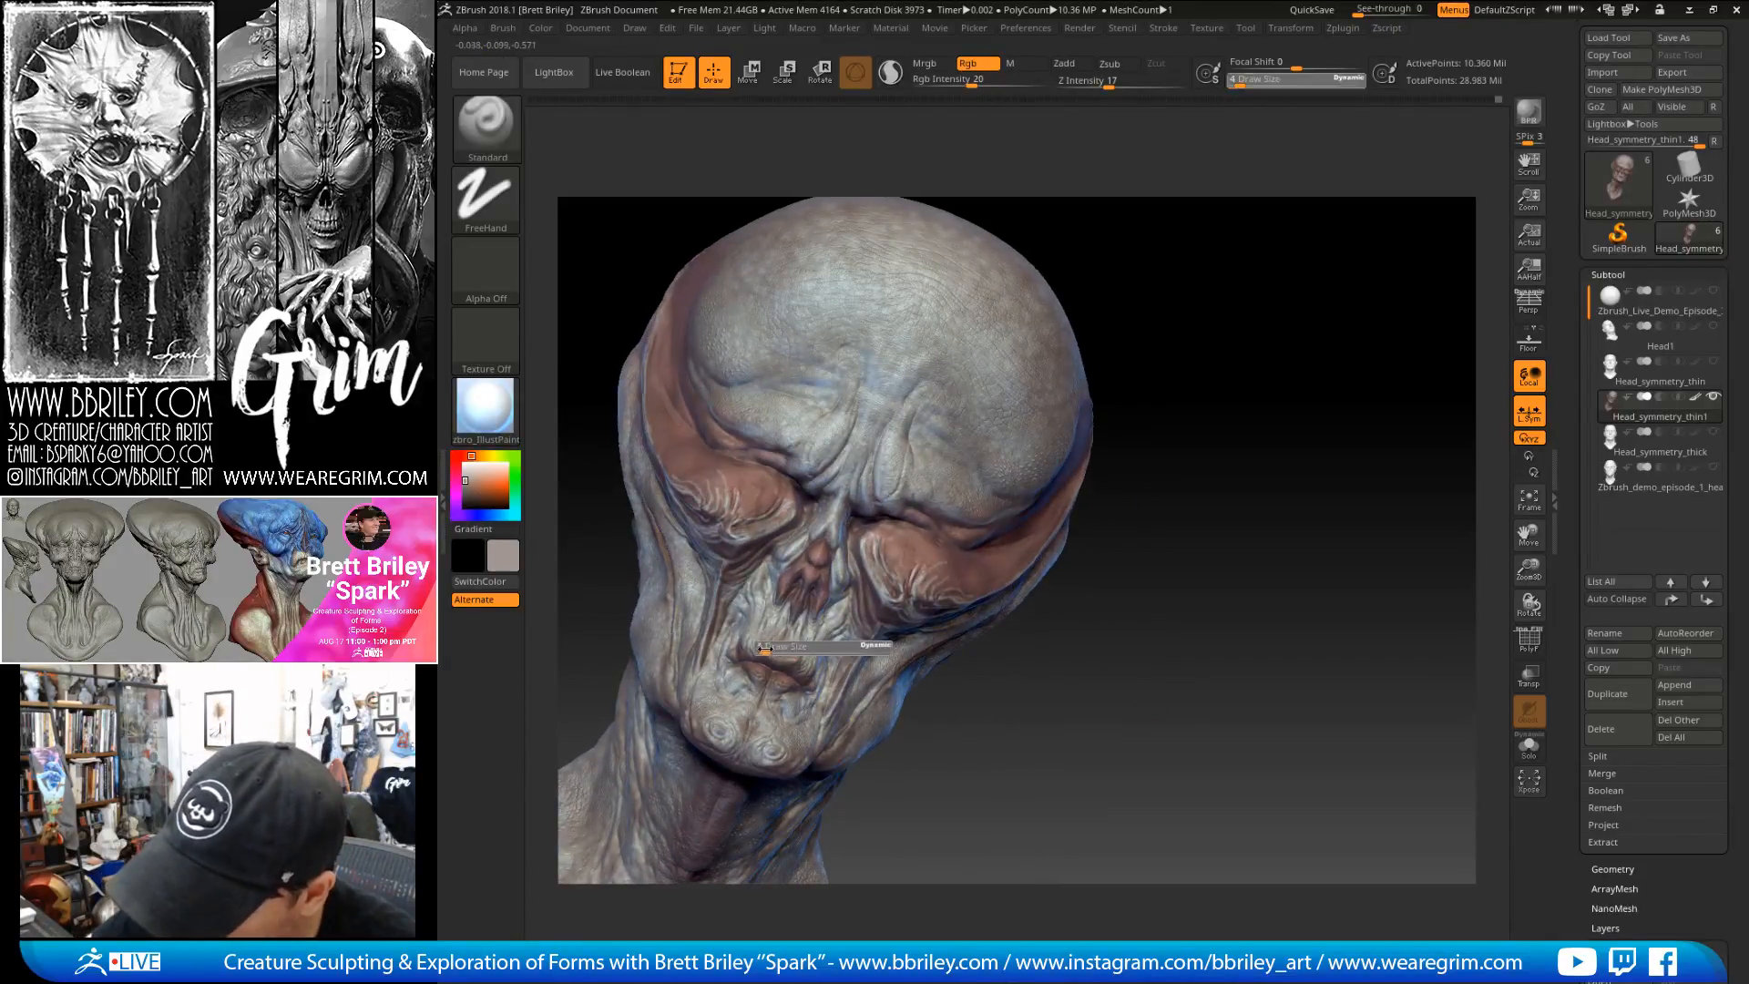
key("bracketright")
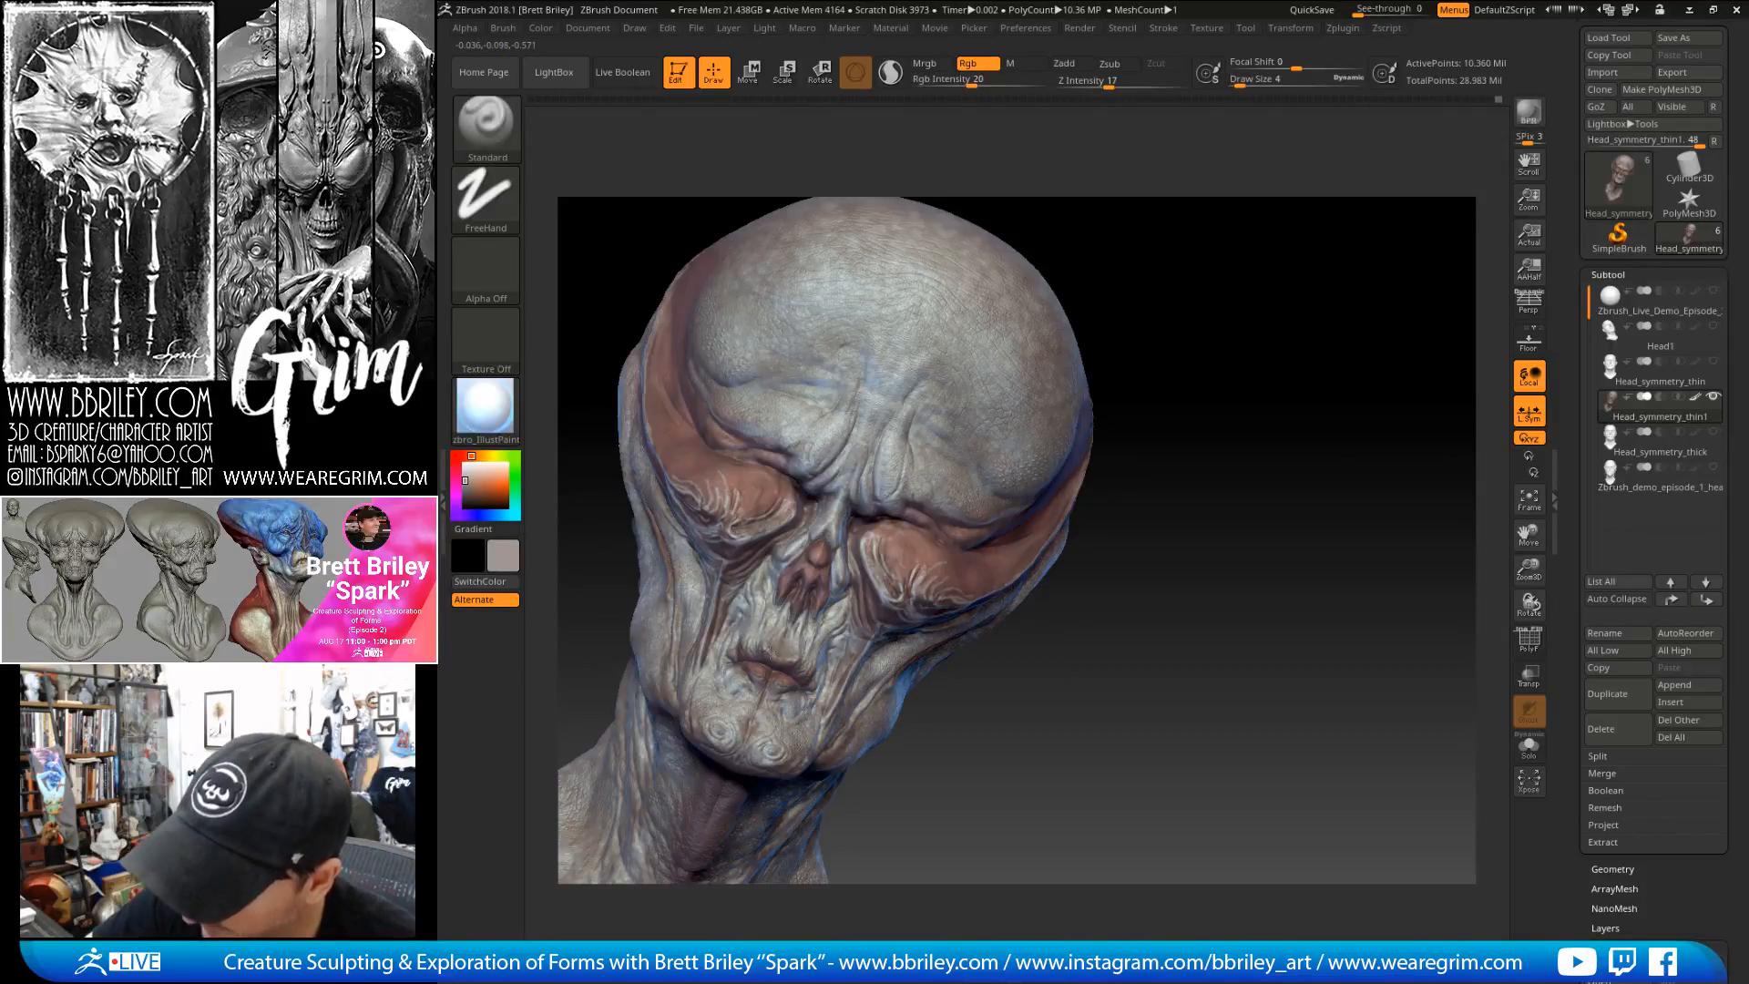
- Raise the RGB intensity to 30 and paint stronger light grey highlights on the wrinkles around the lips and chin
left_click(984, 82)
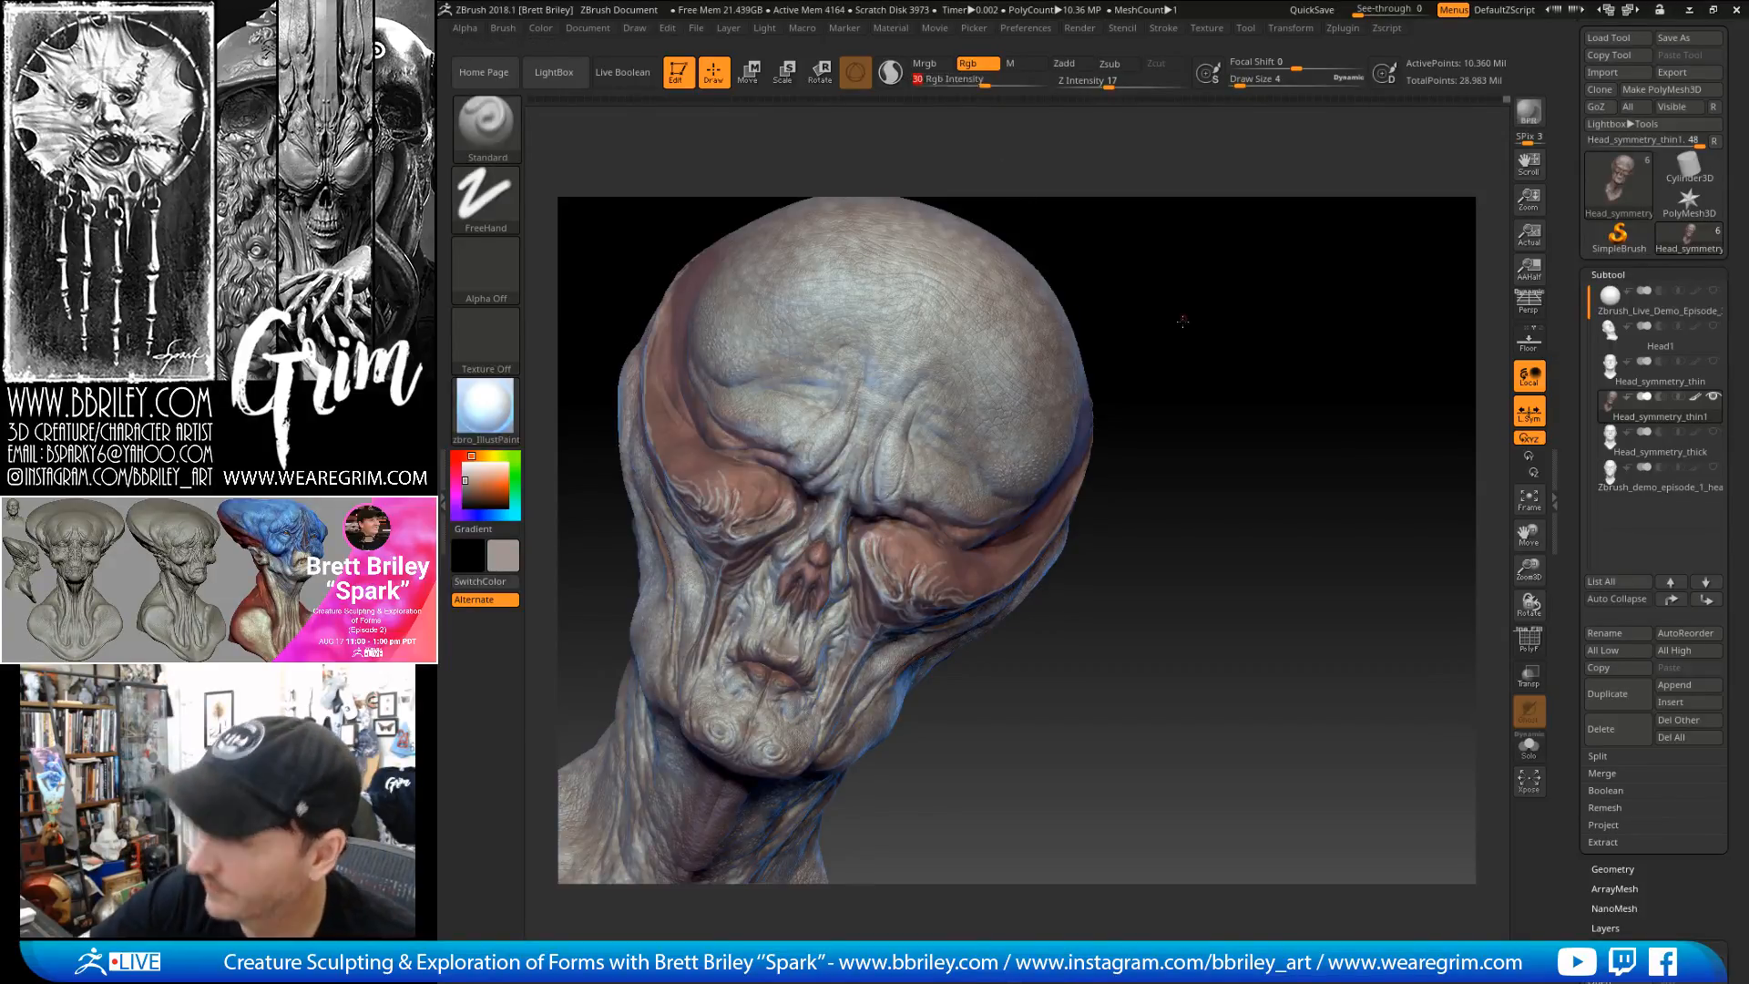
left_click_drag(1182, 312, 1130, 356)
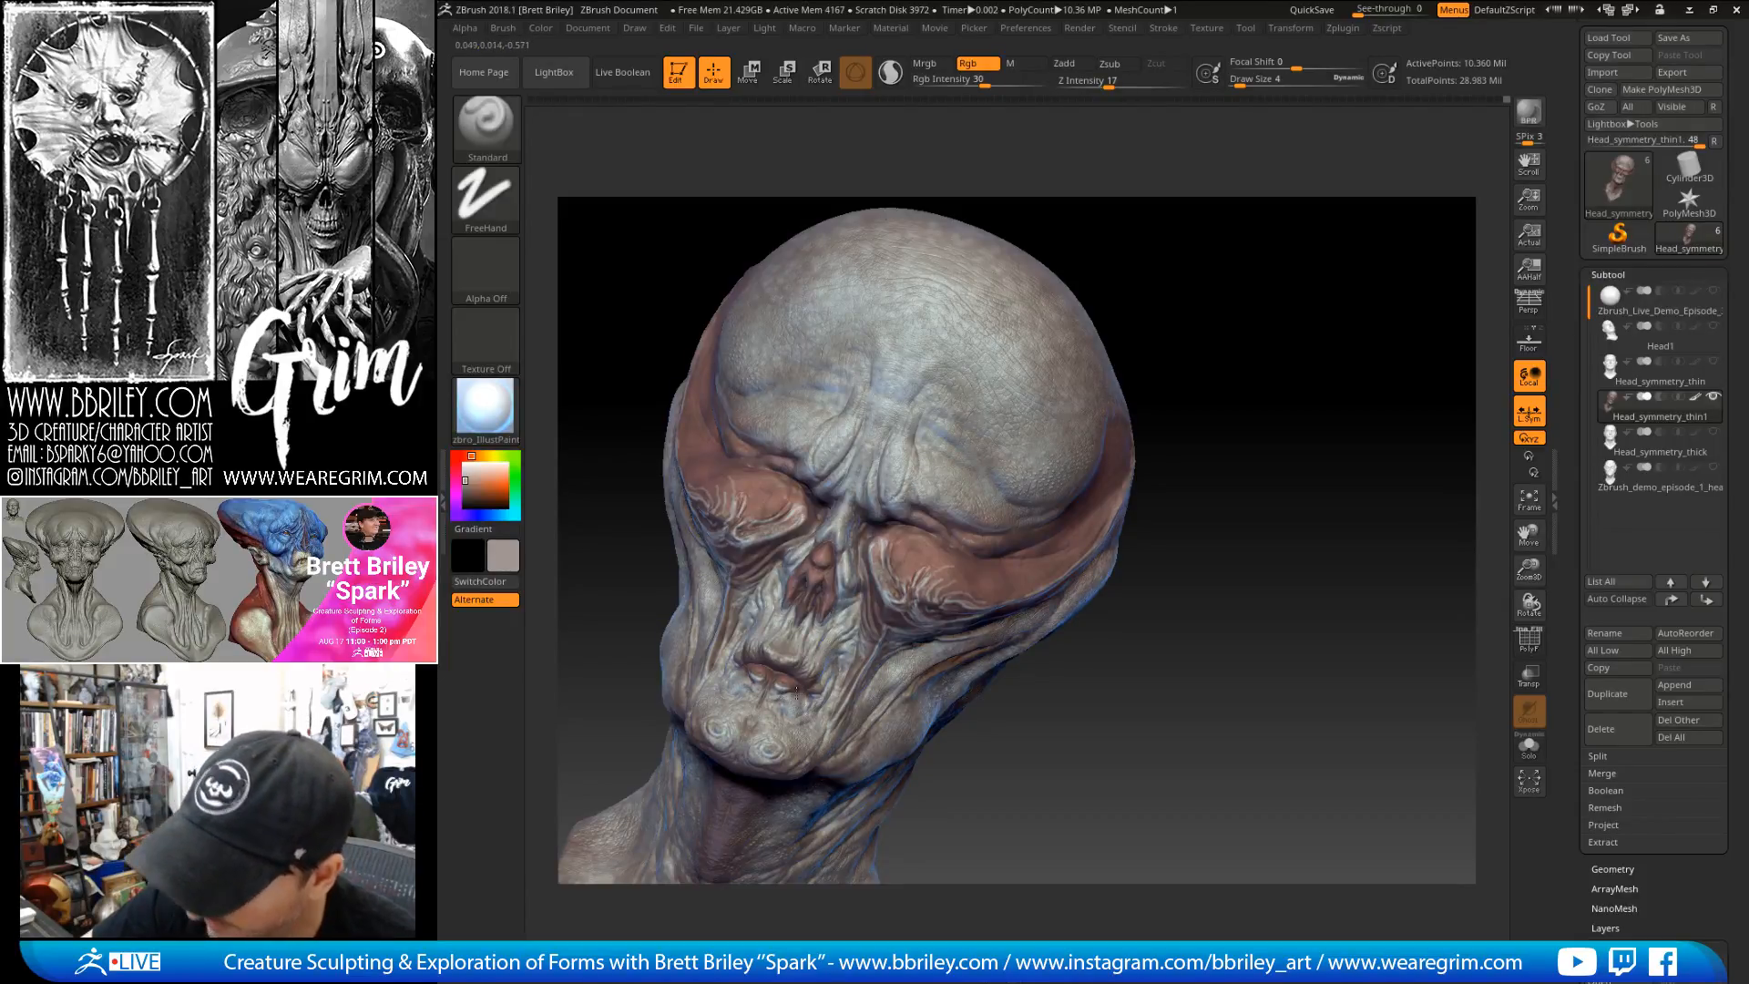
left_click_drag(1112, 674, 730, 672)
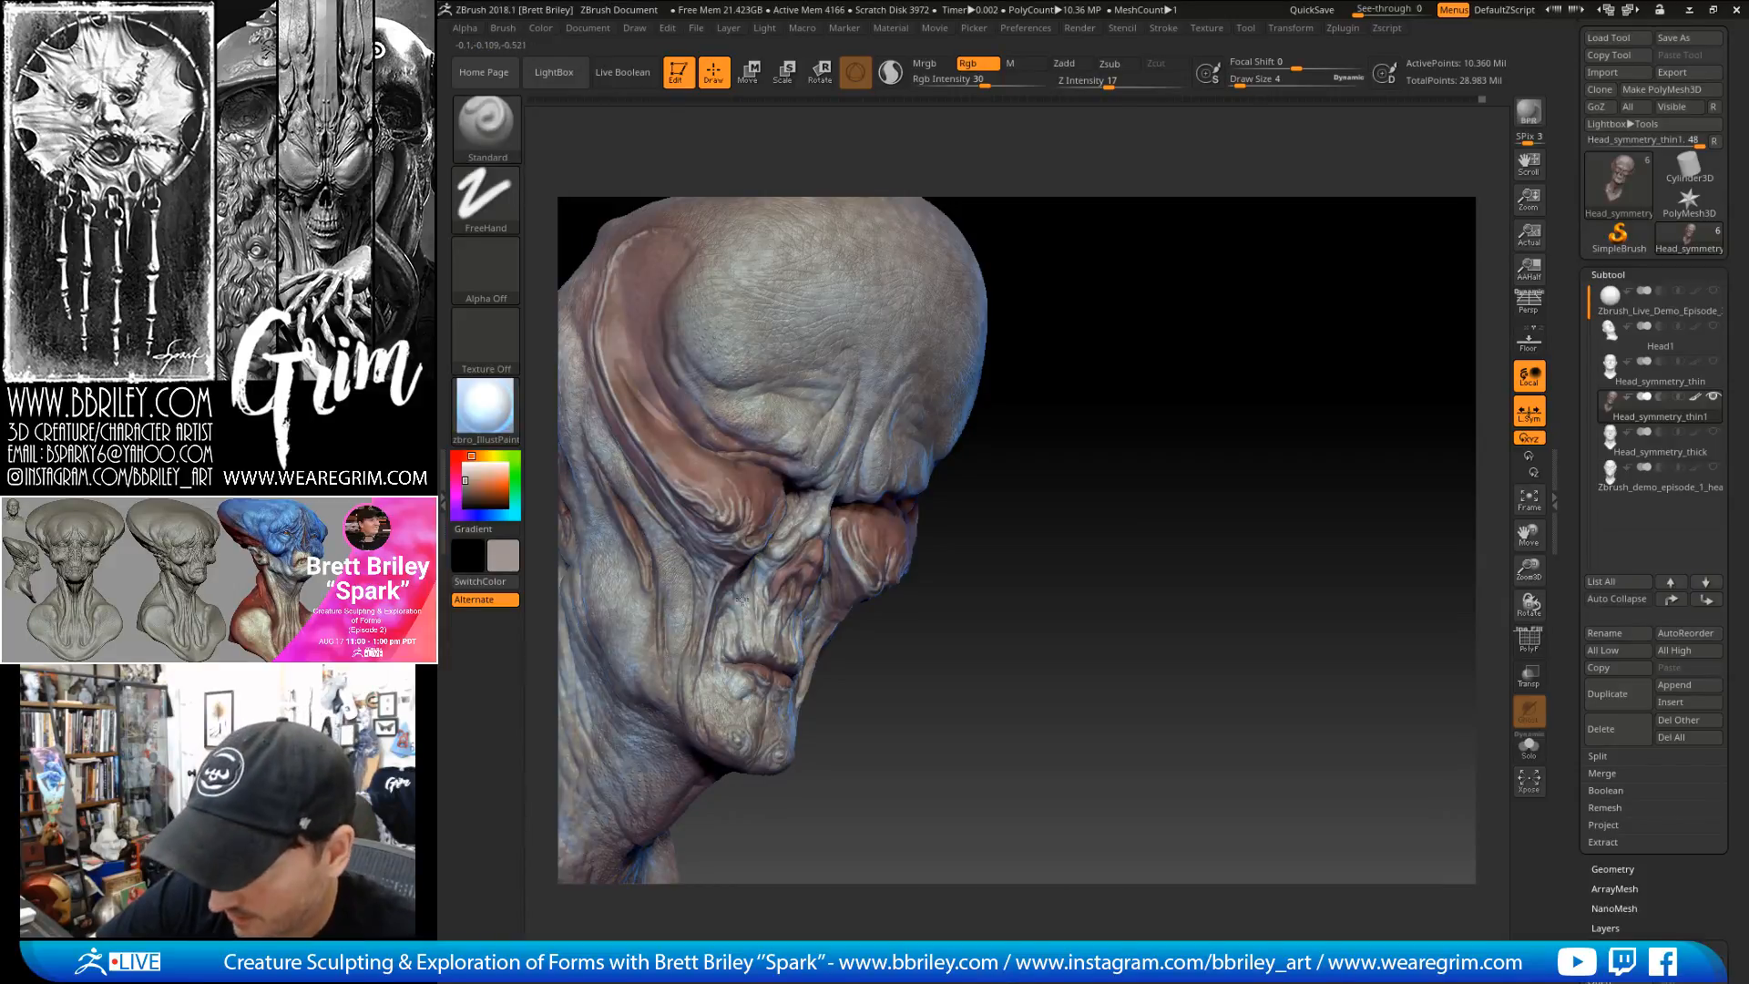
mouse_move(1053, 615)
left_mouse_down()
mouse_move(1134, 678)
mouse_move(1148, 629)
mouse_move(730, 604)
left_mouse_up()
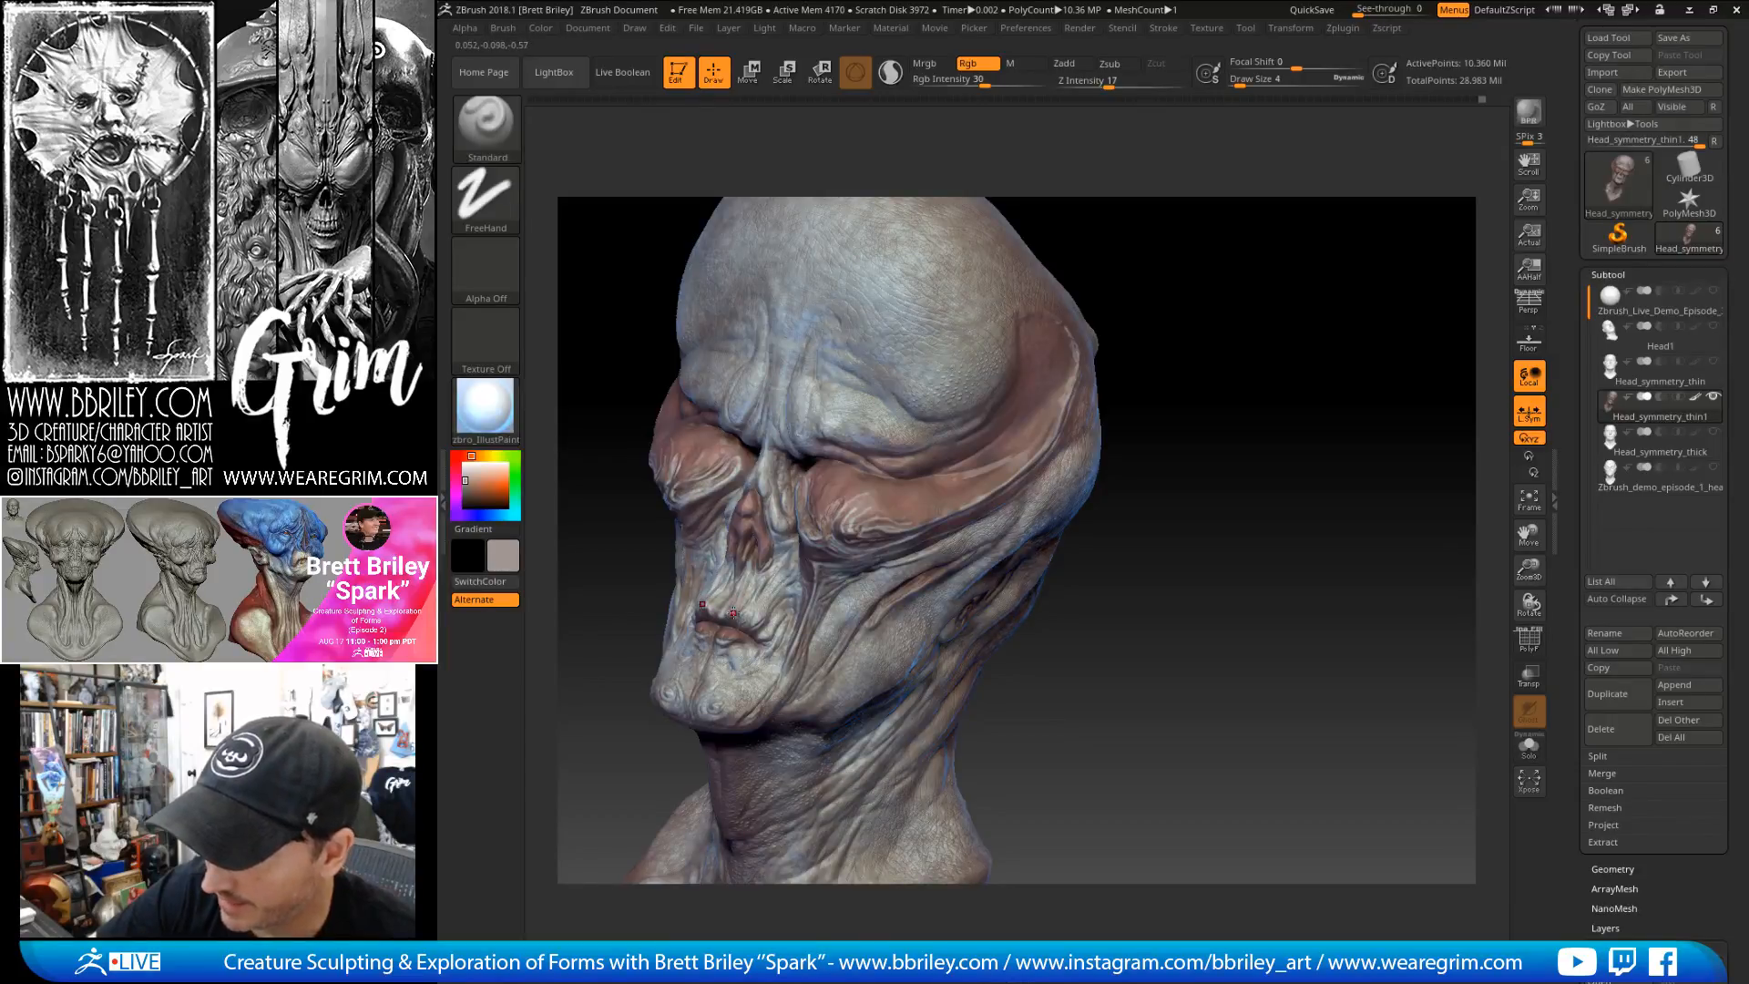
left_click_drag(1131, 665, 1385, 667)
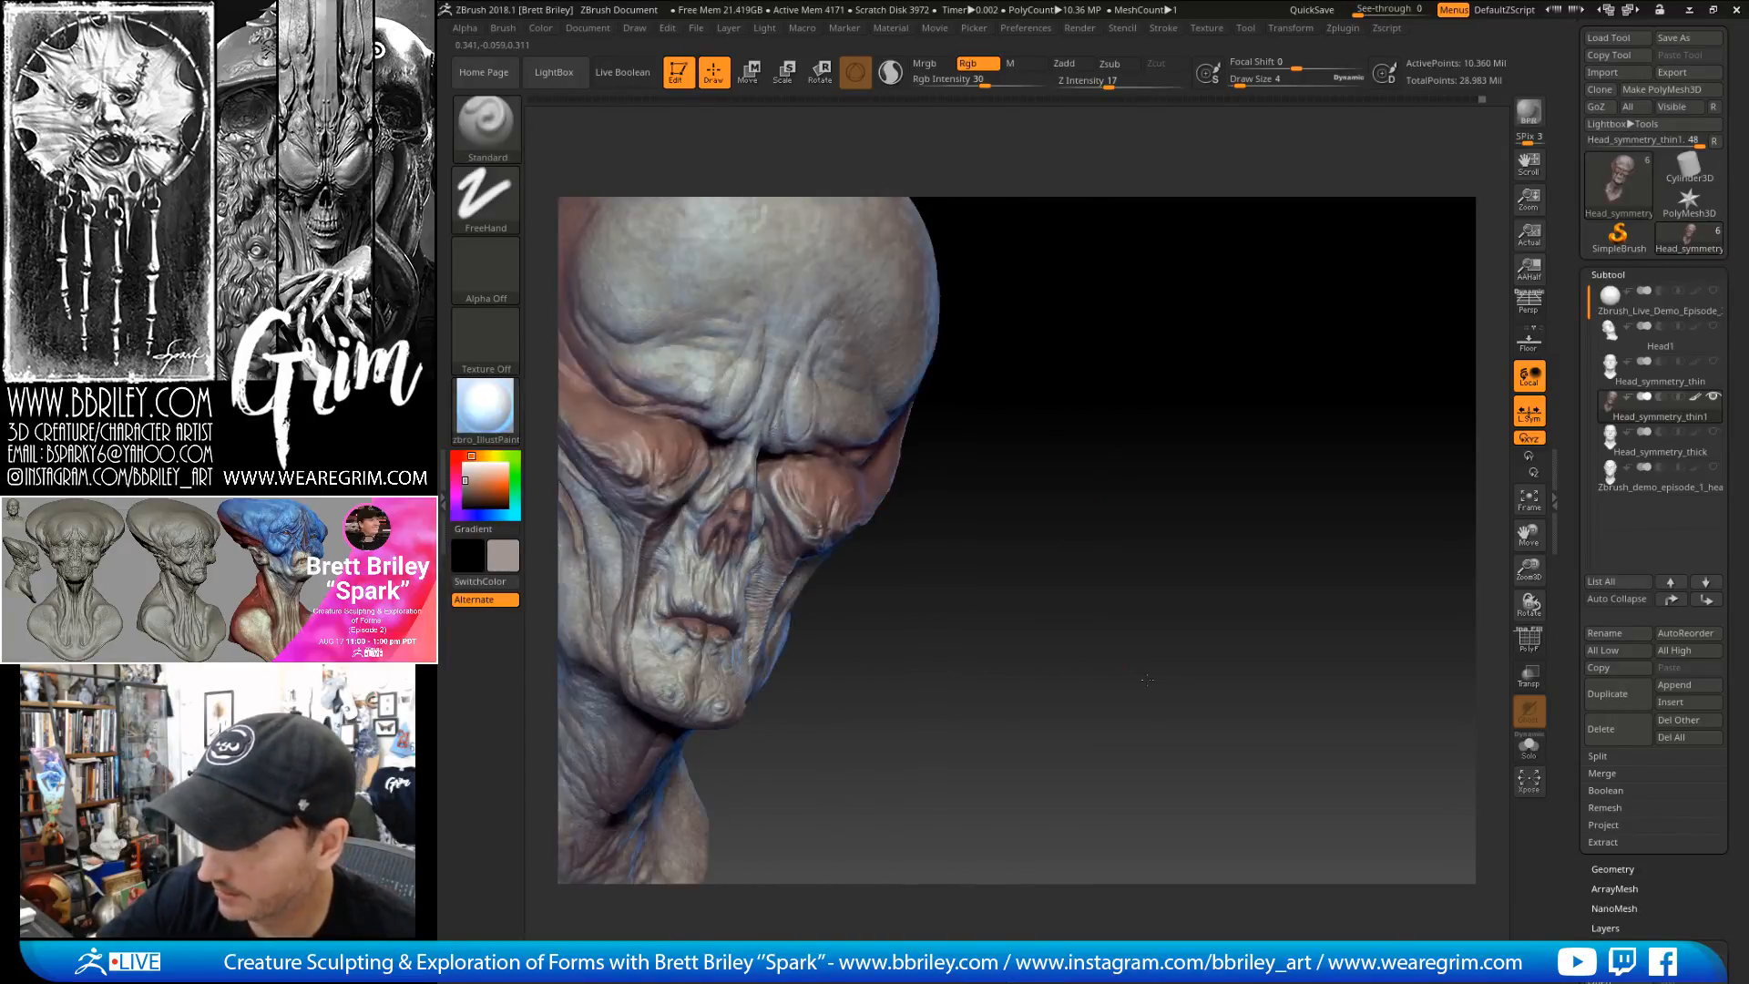
left_click_drag(906, 629, 733, 679, "alt")
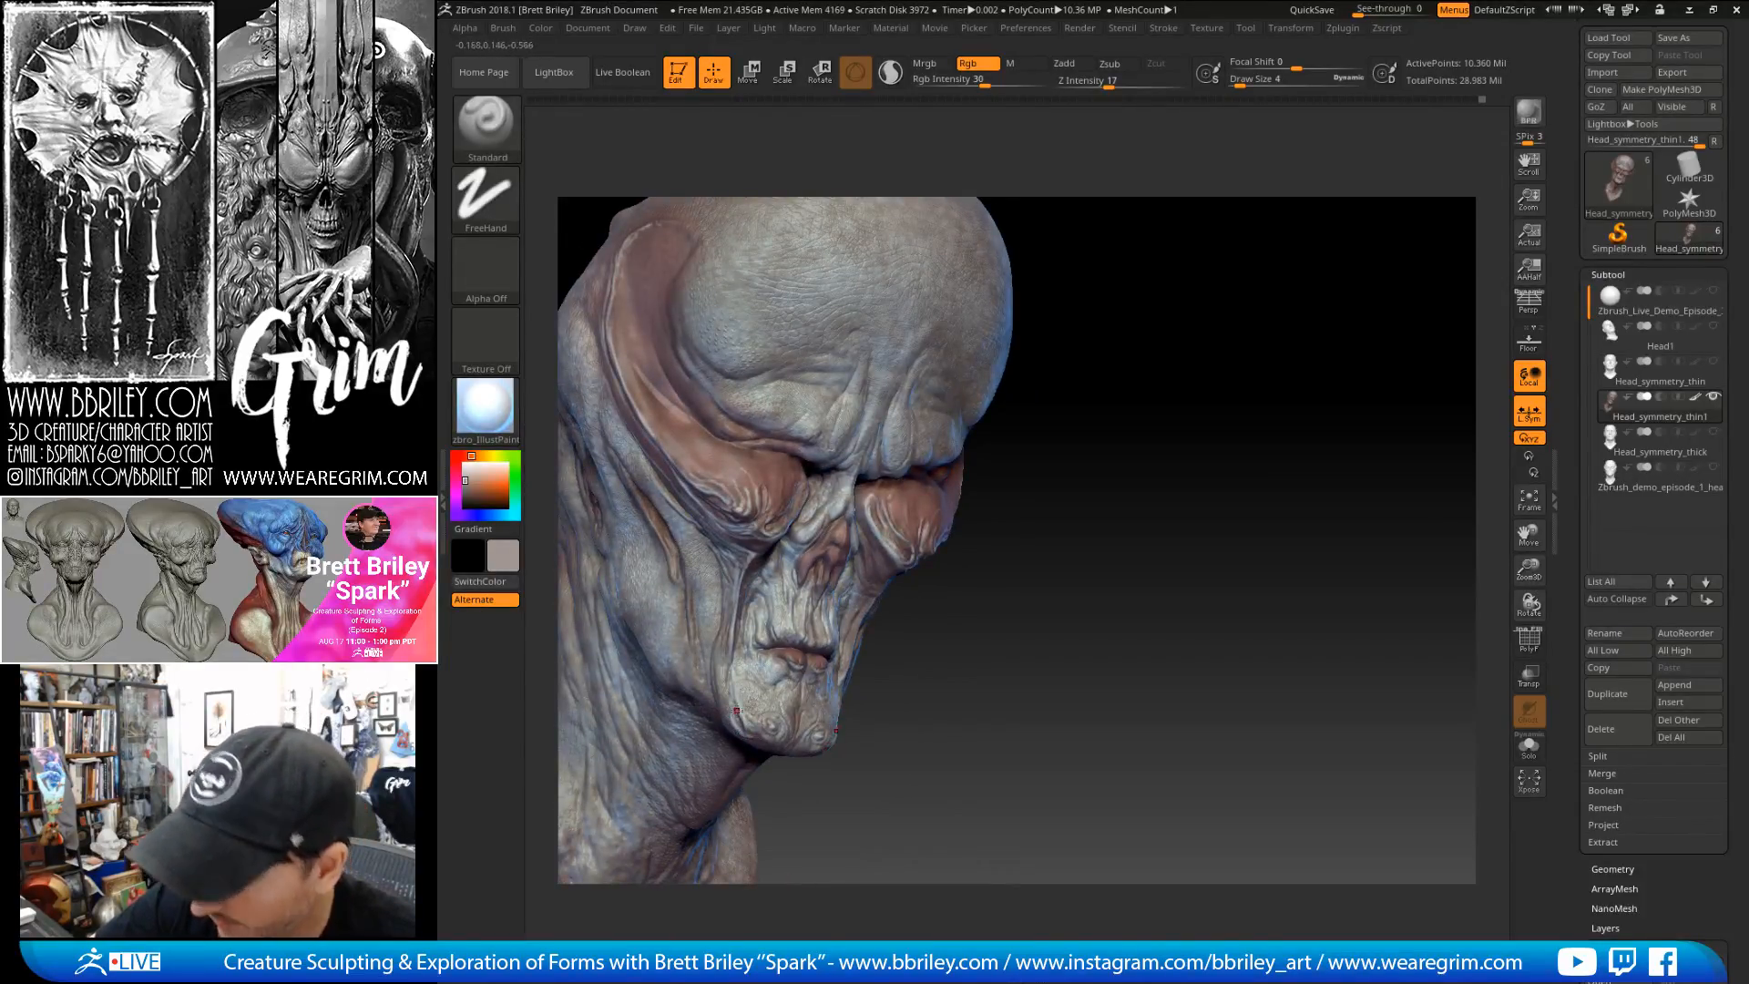
- Paint light grey highlights on the long cheek folds, from the mouth and jaw up to the skin below the temple band
right_click_drag(776, 679, 729, 678)
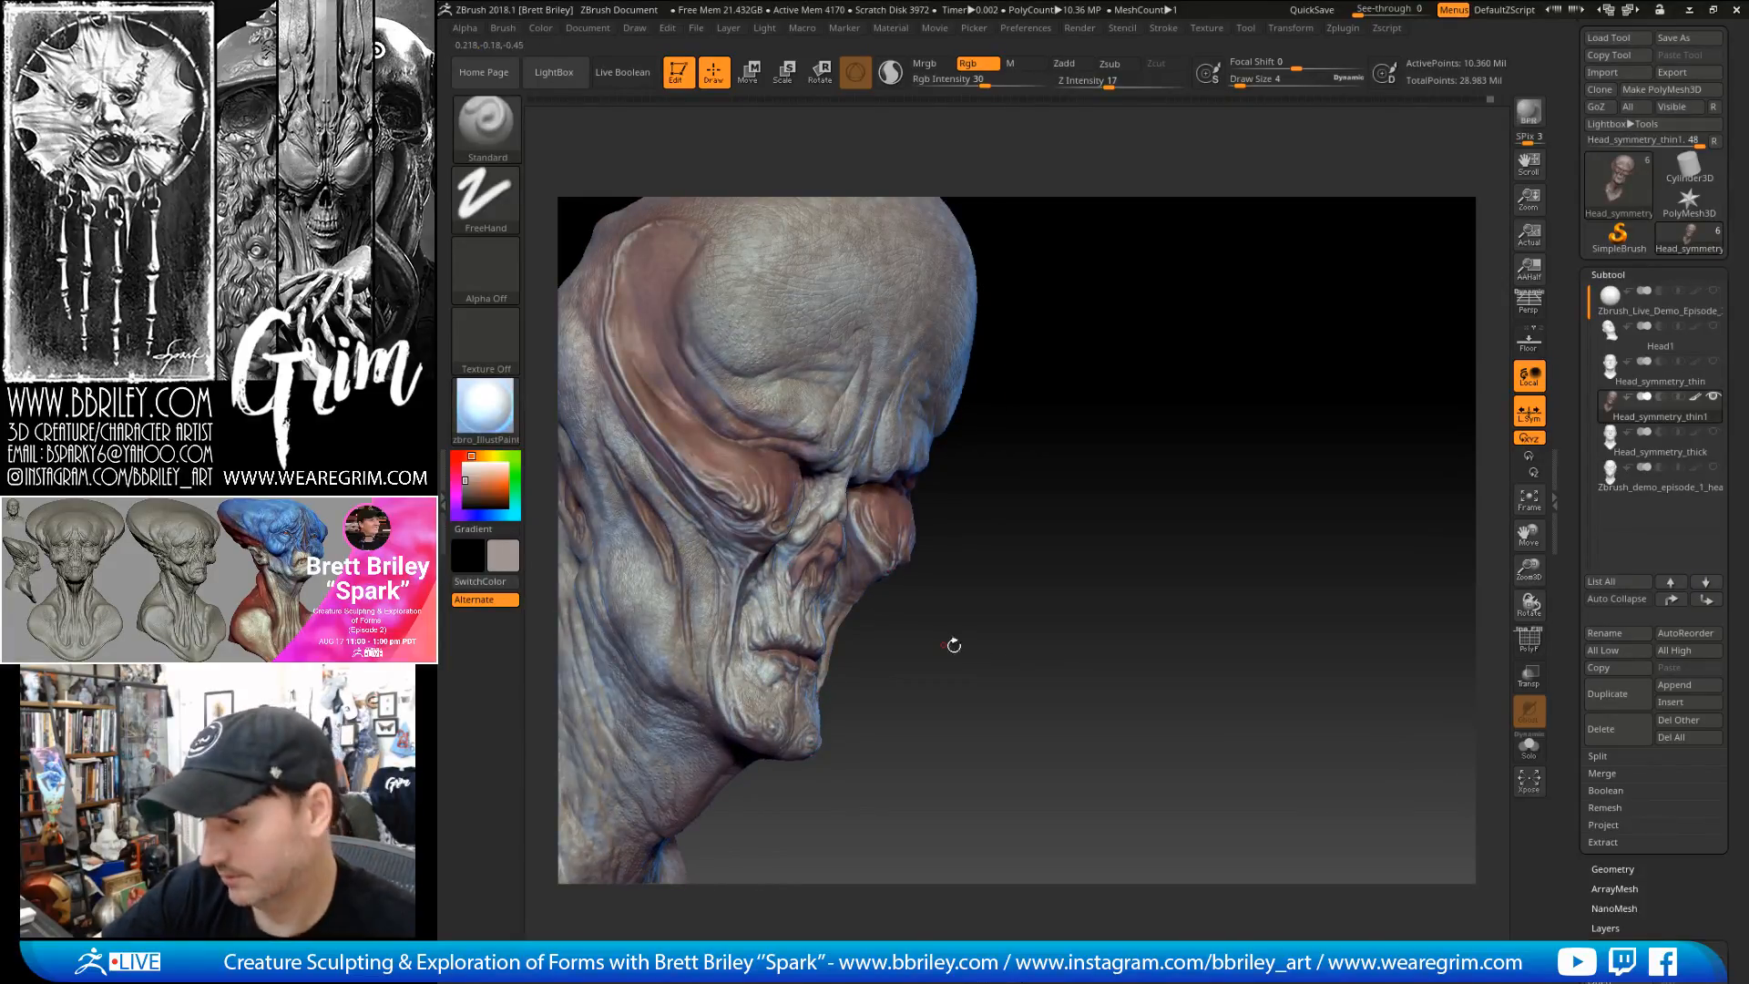
right_click_drag(954, 645, 896, 585)
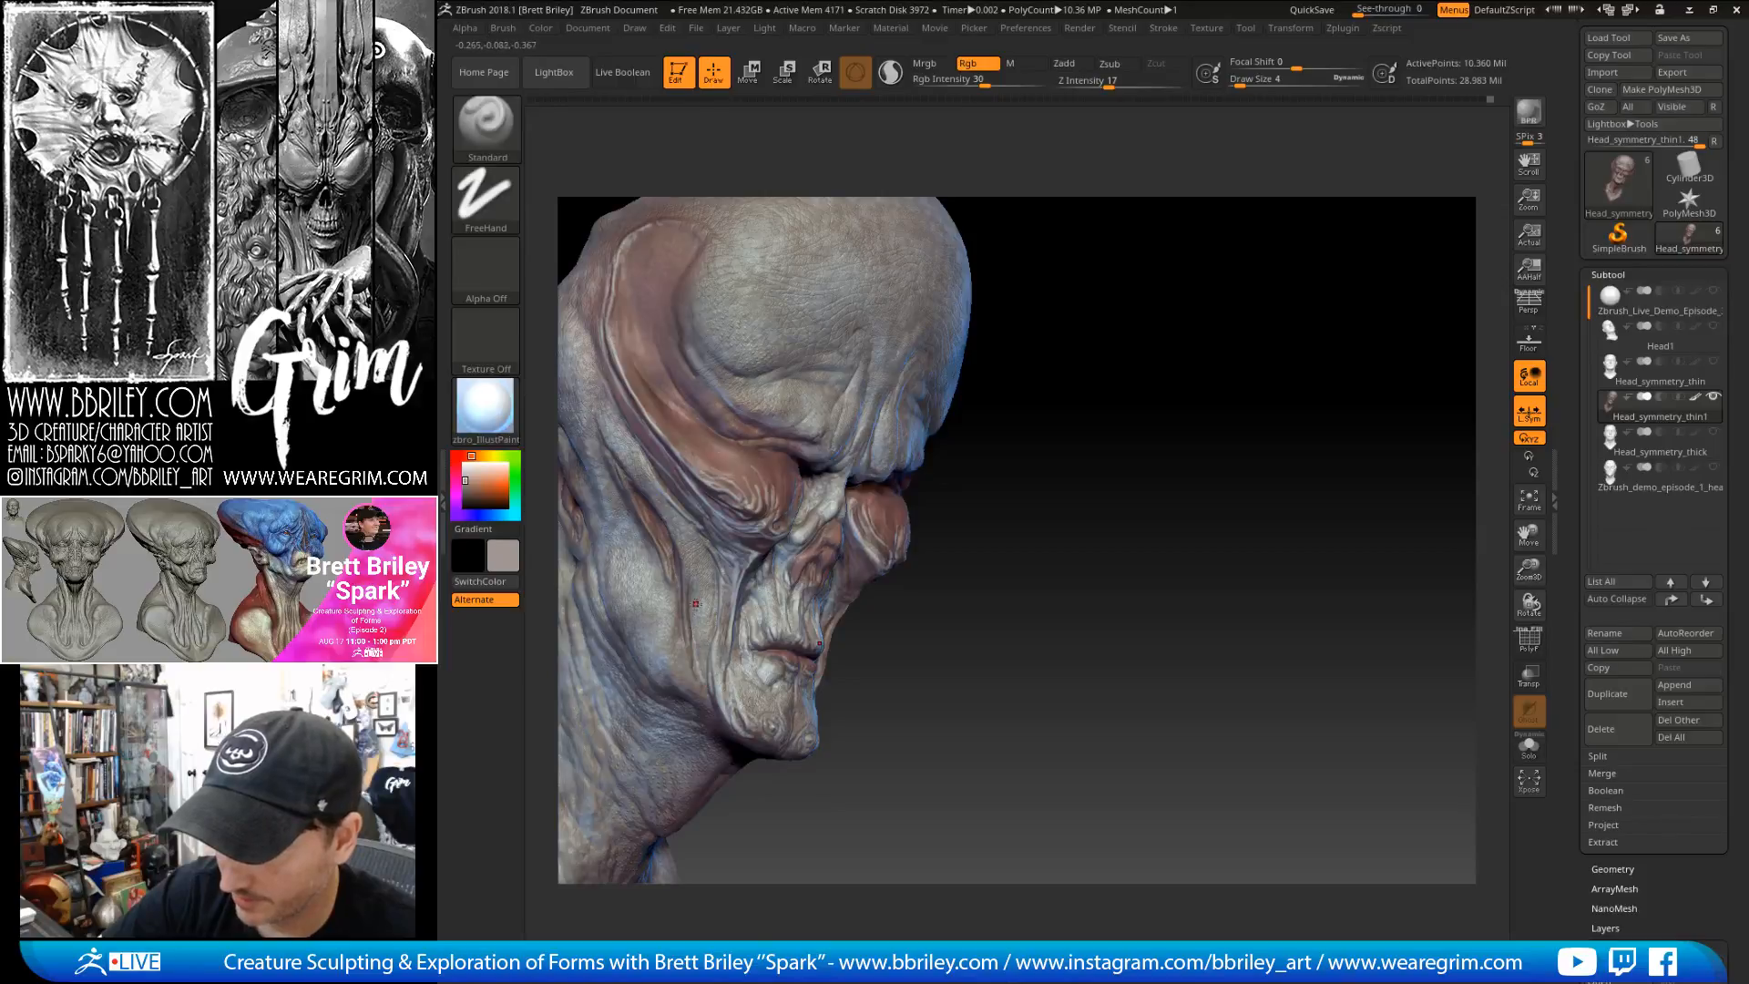
right_click_drag(763, 572, 1062, 702)
right_click_drag(970, 615, 838, 646)
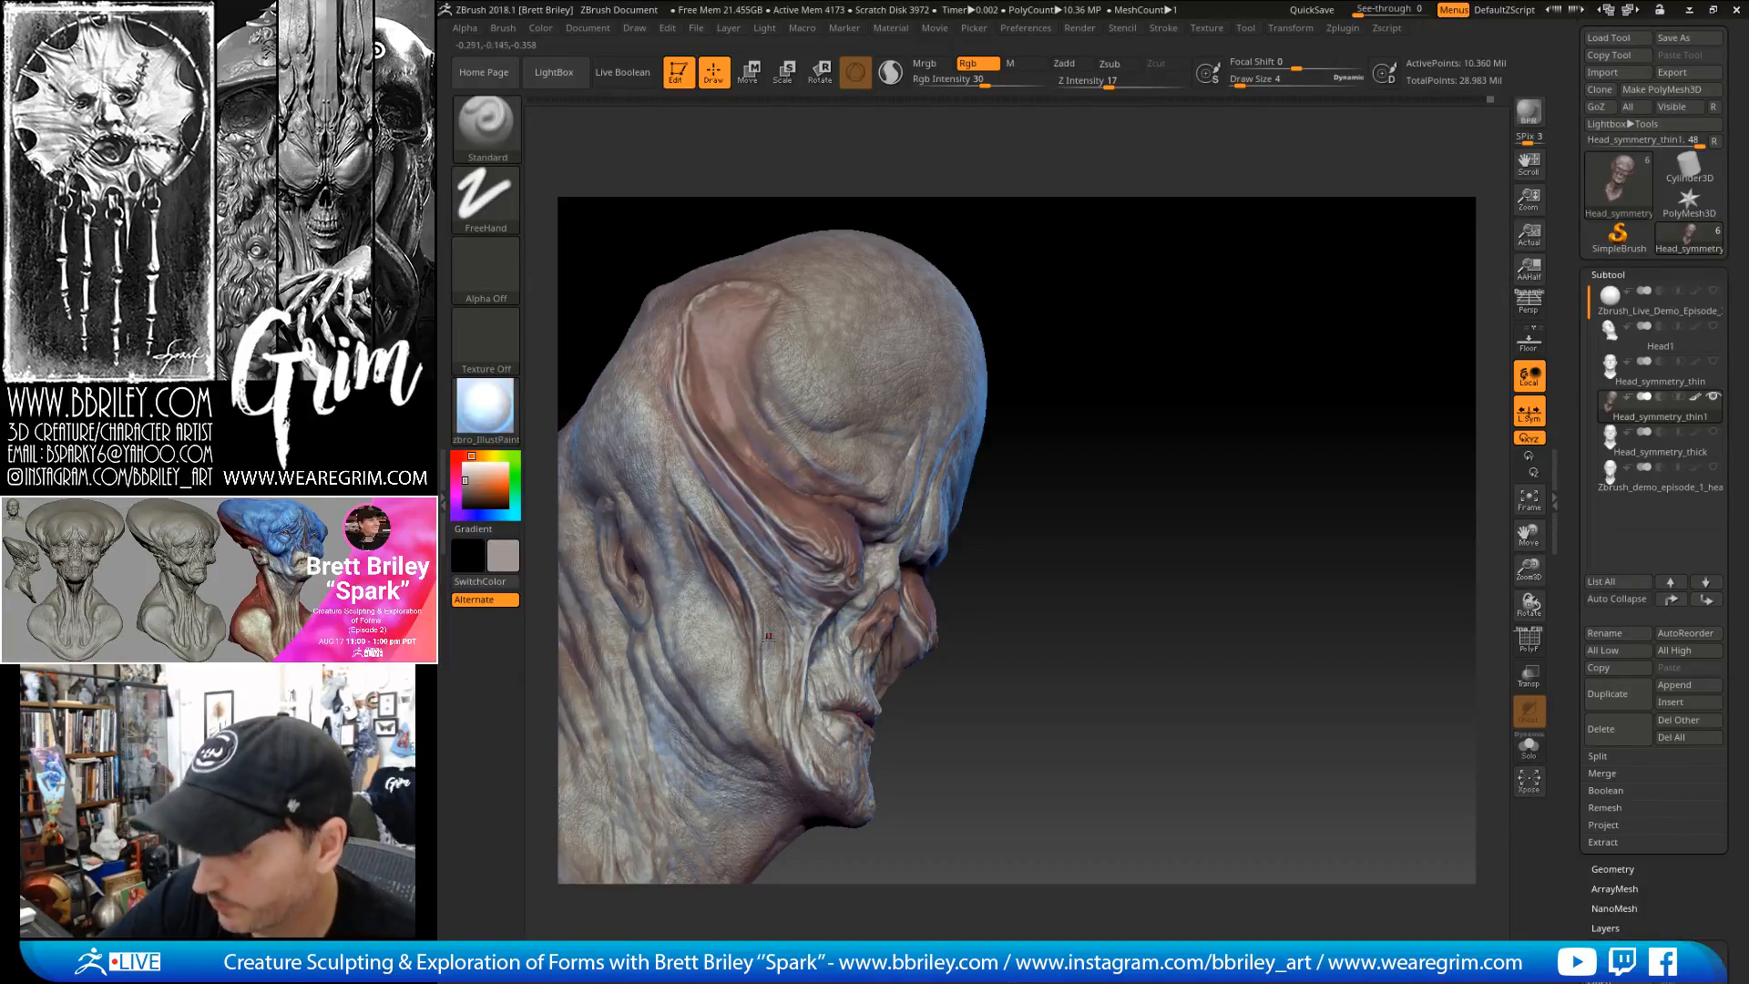
right_click_drag(763, 601, 772, 677)
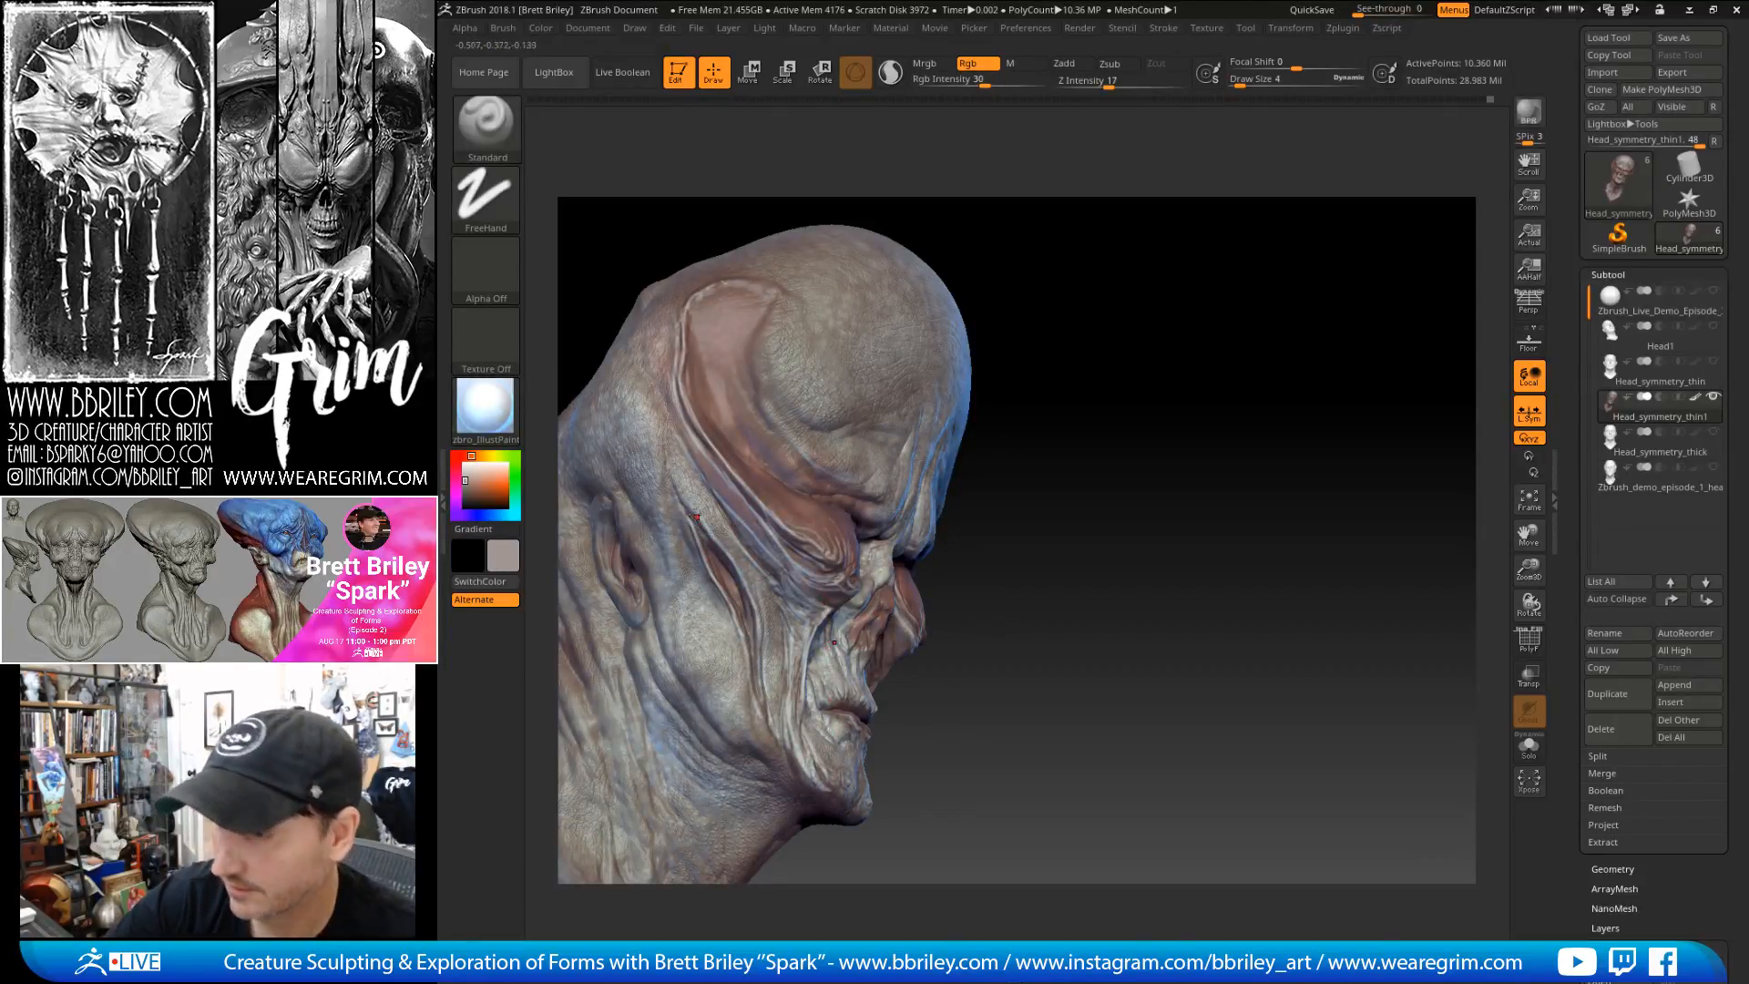
right_click_drag(706, 492, 724, 575)
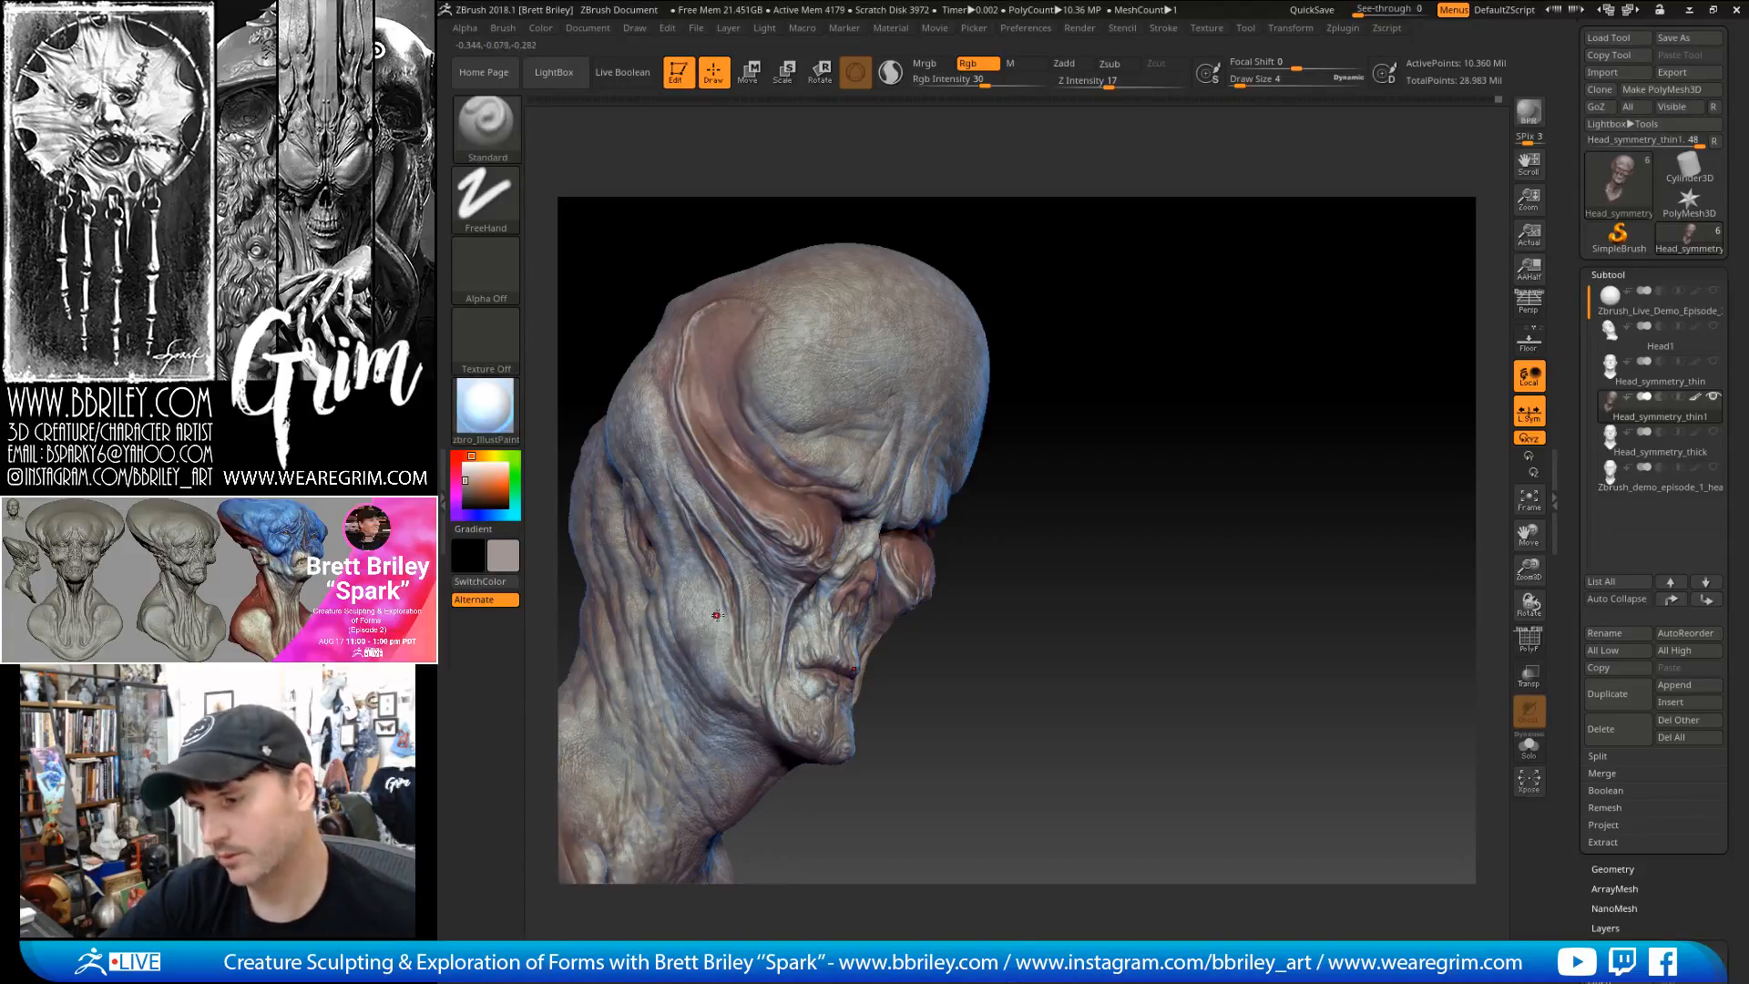
mouse_move(991, 589)
left_mouse_down()
mouse_move(1077, 543)
mouse_move(722, 543)
left_mouse_up()
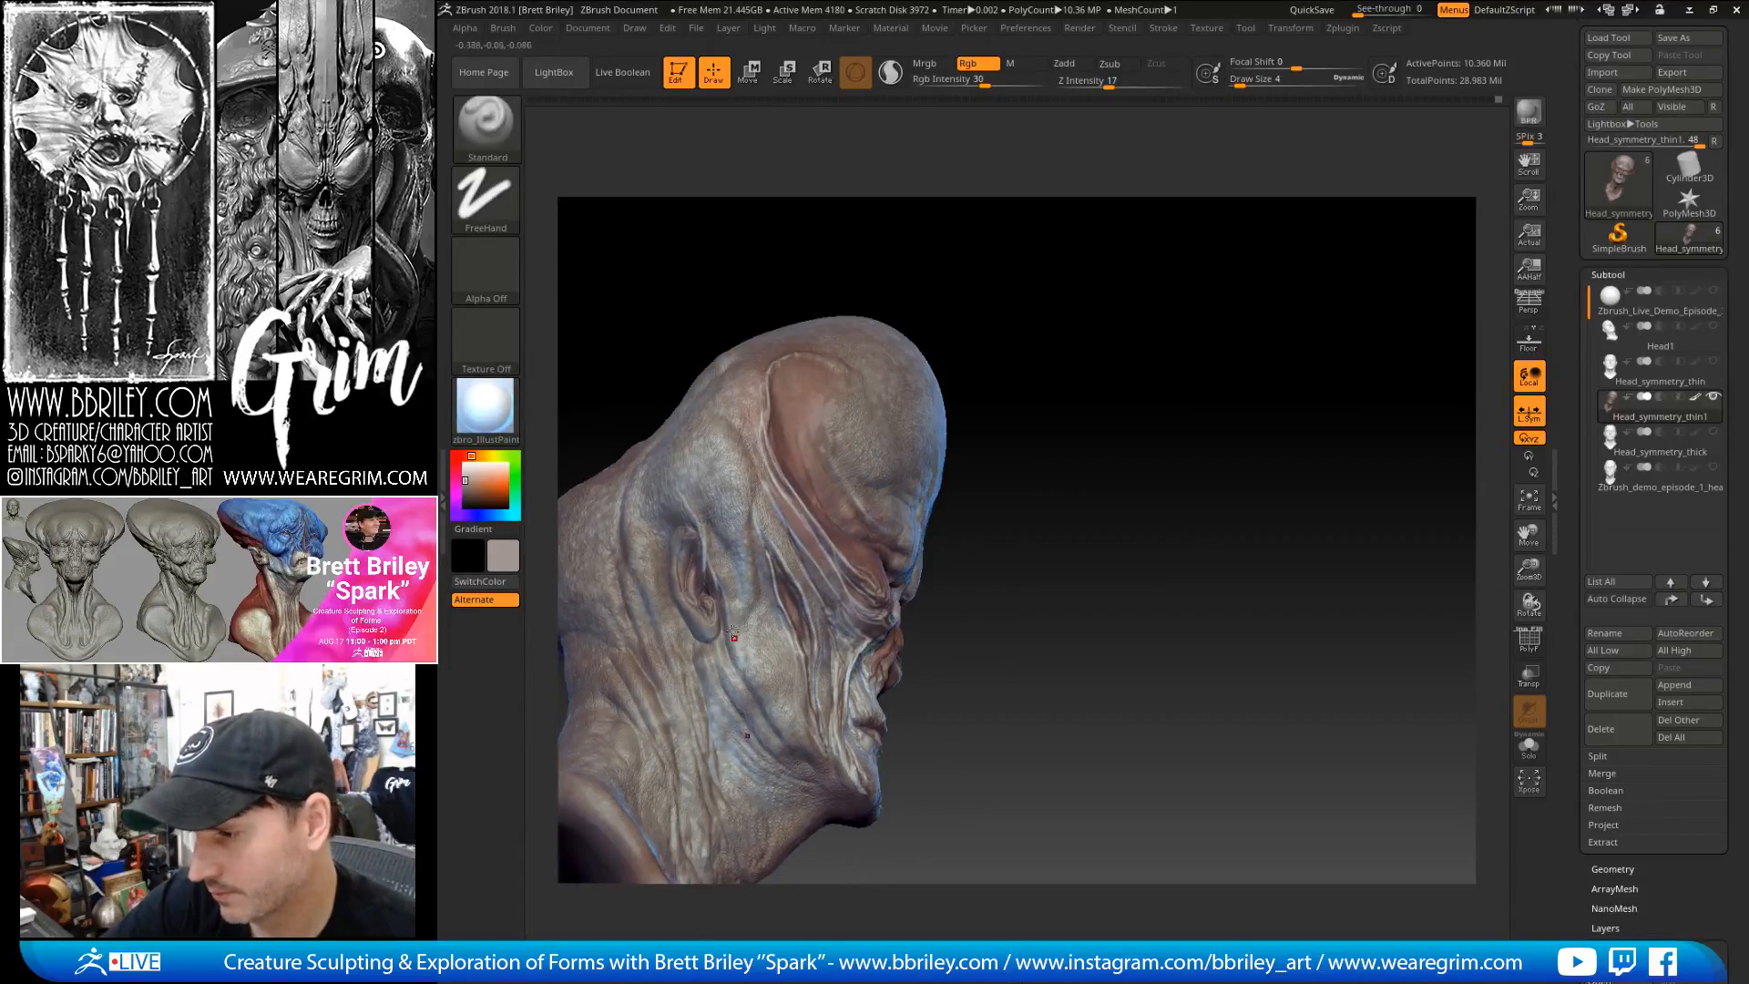
- Turn off Zadd for the Smooth brush and set its draw size to 21 to blend paint on the side of the head
key("shift")
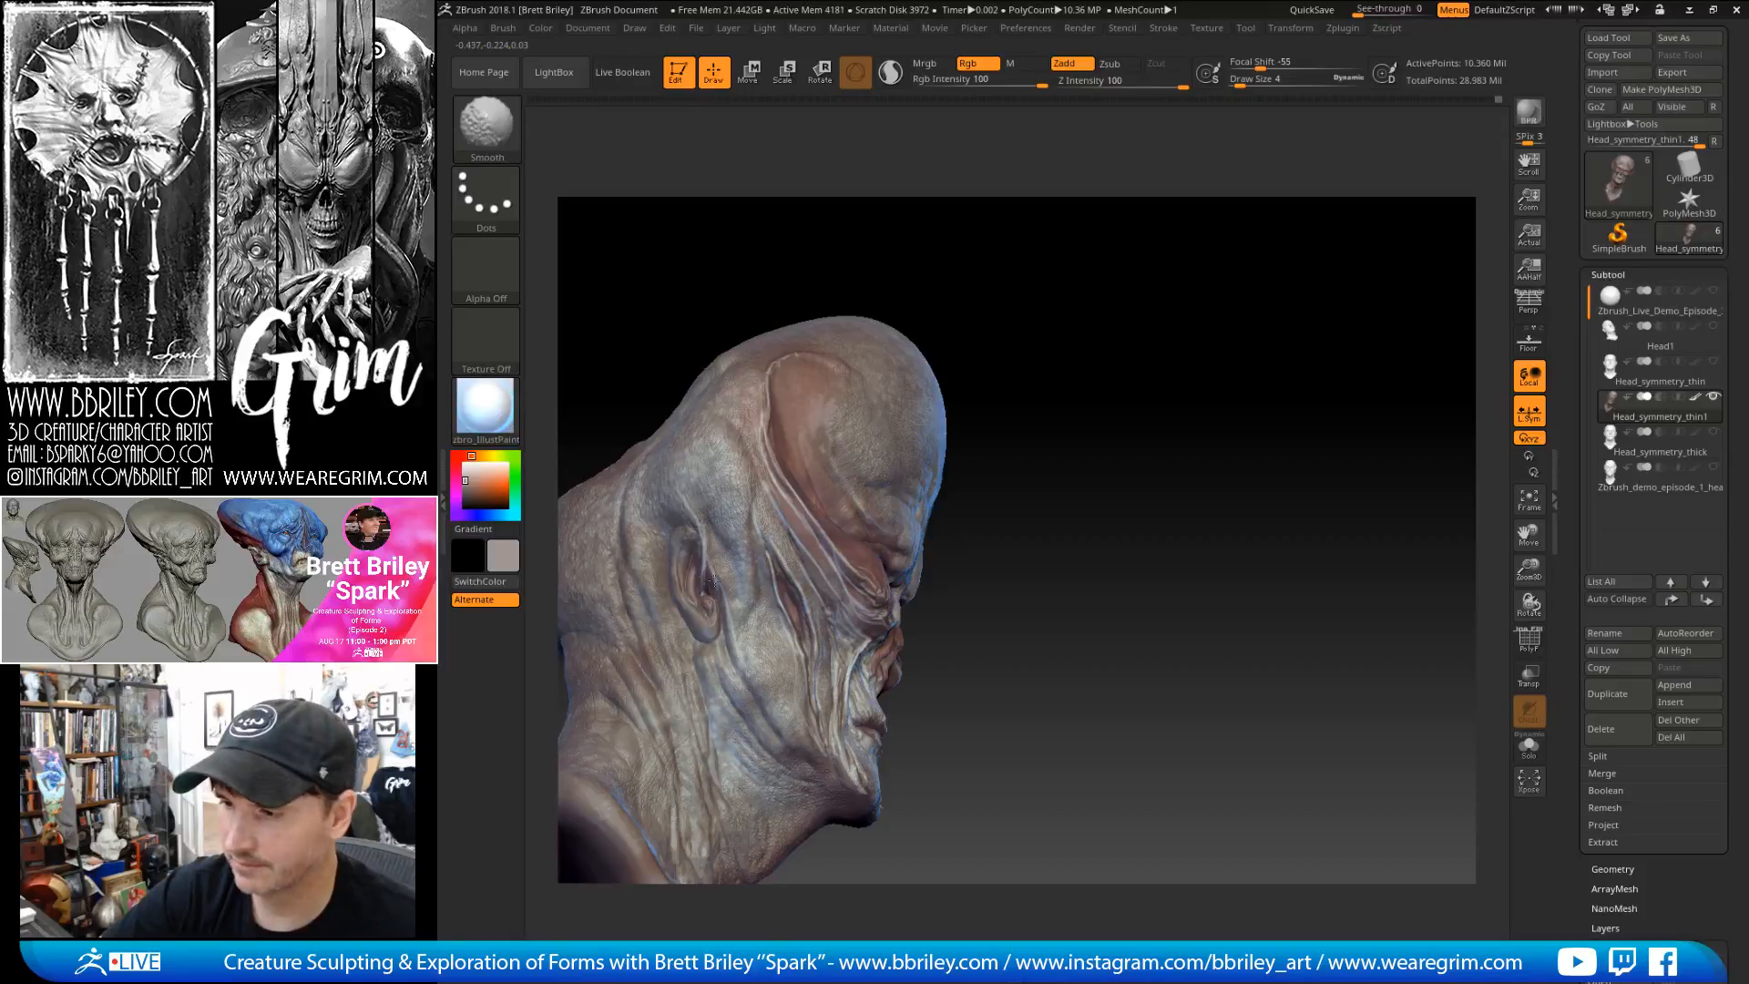
left_click_drag(1048, 314, 1125, 305)
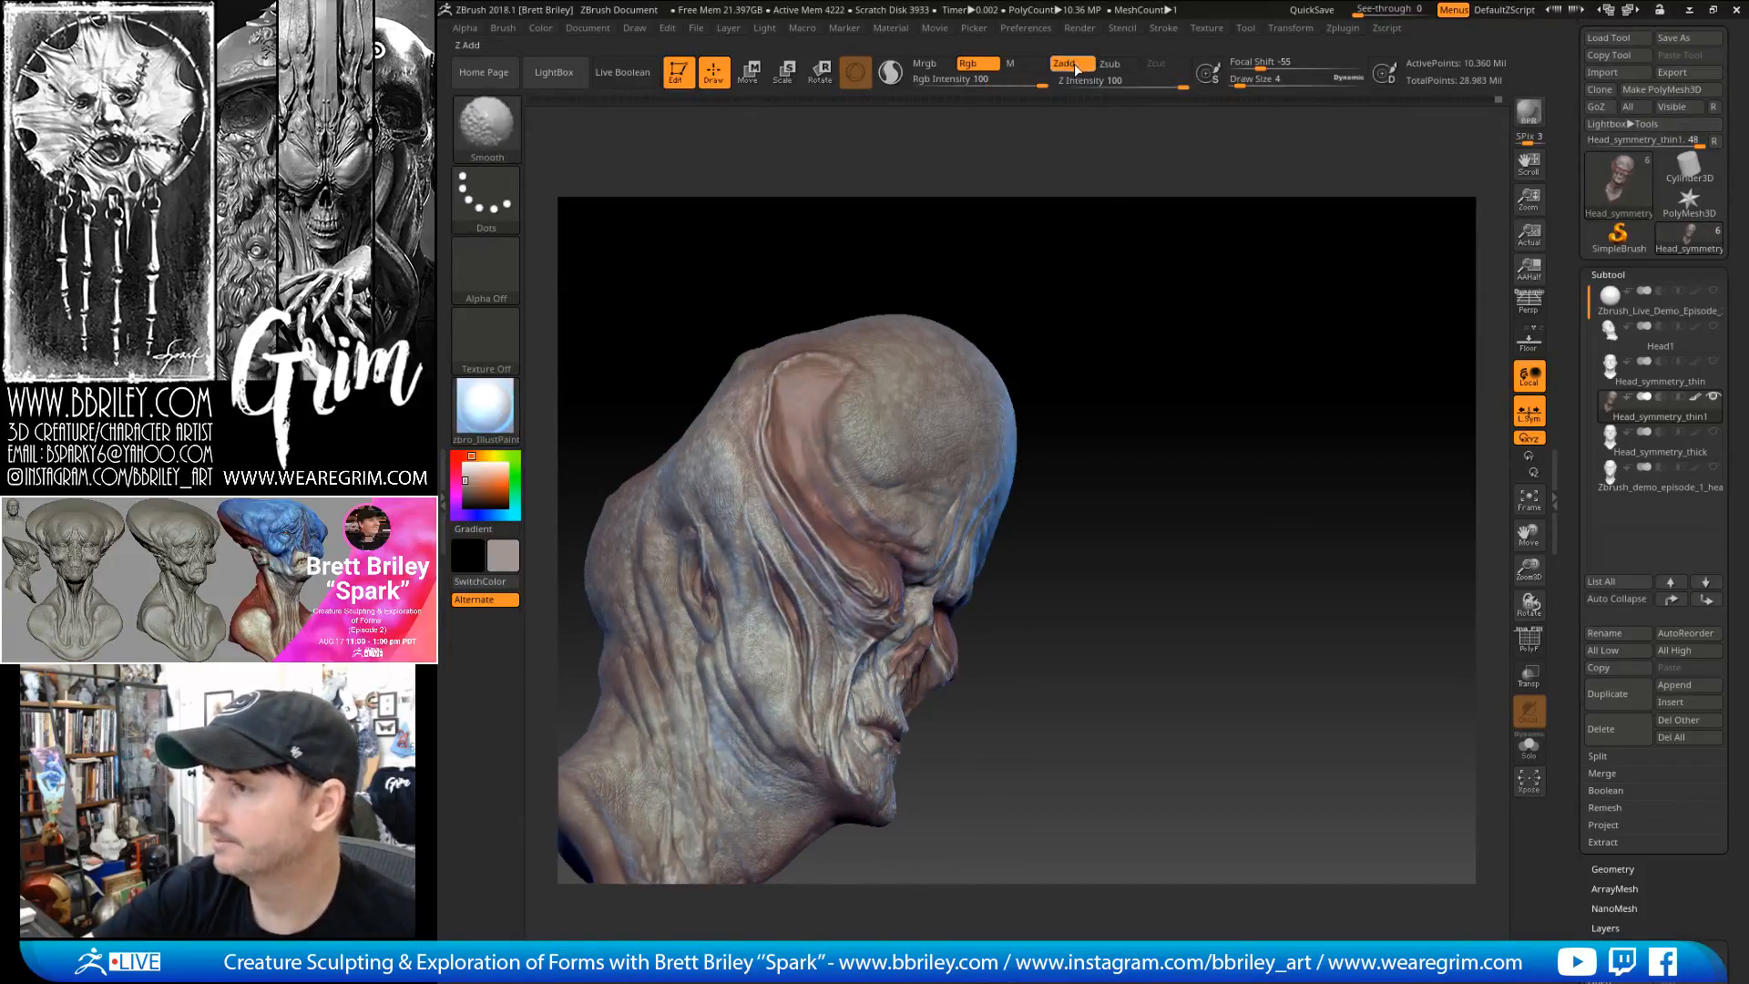
key("shift")
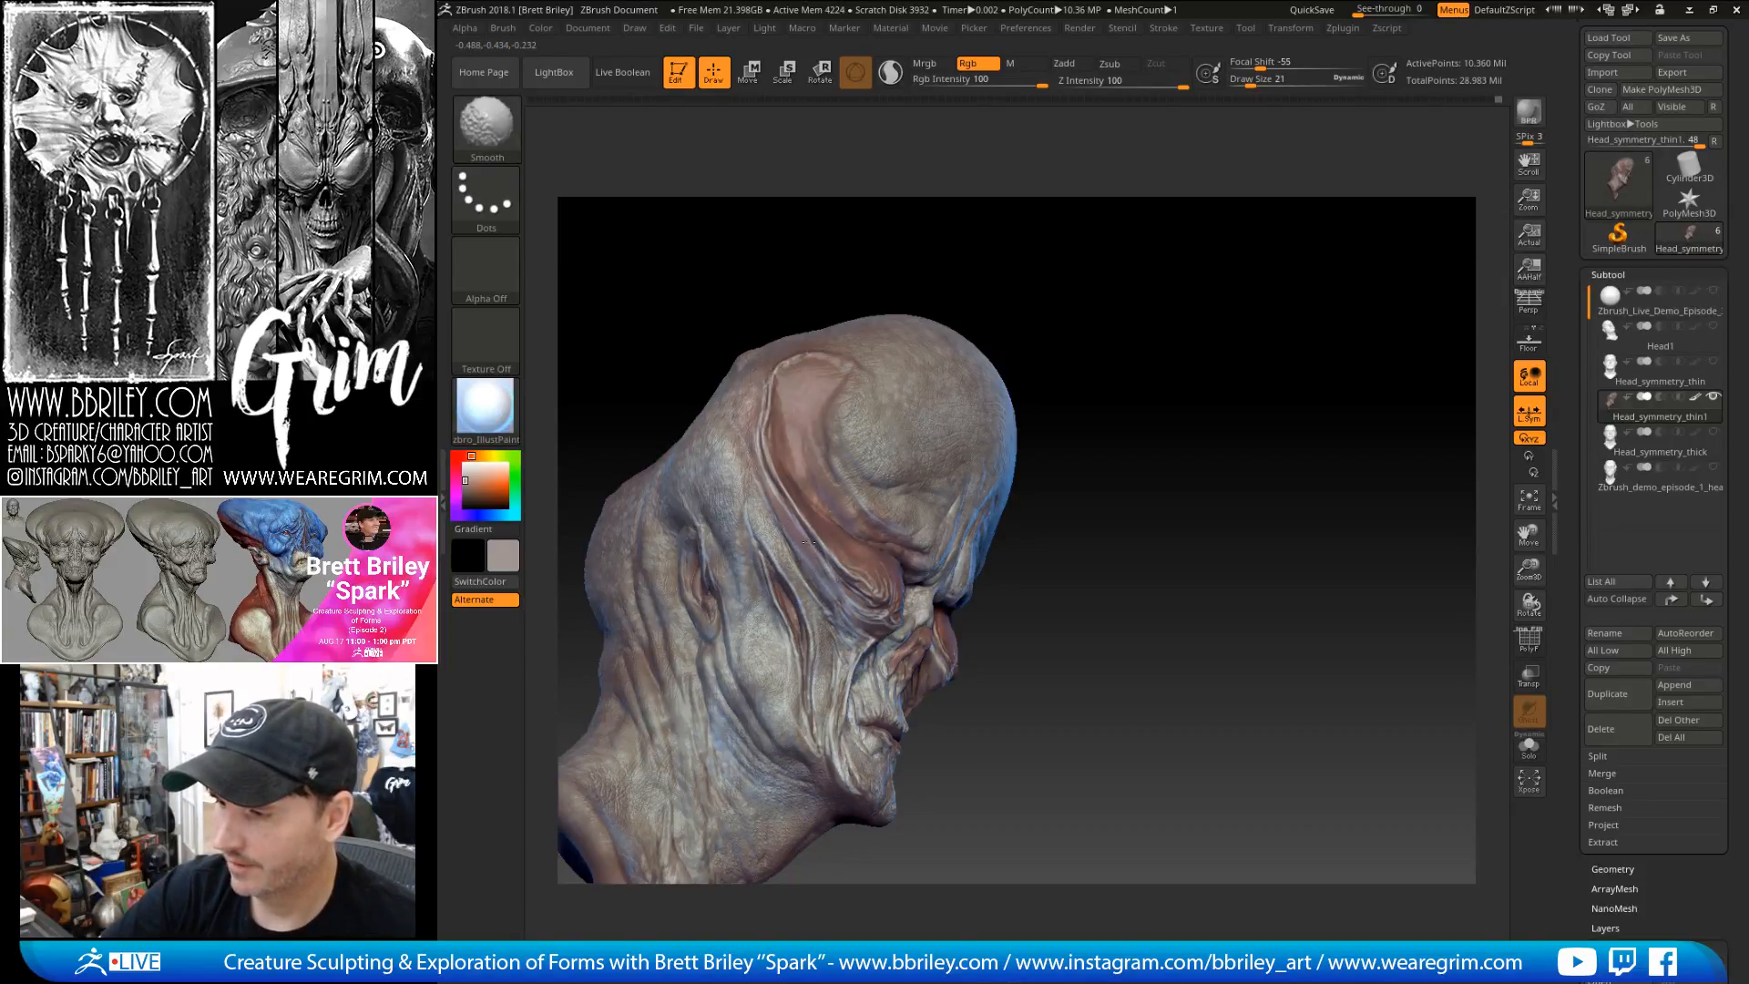
- Paint thin light grey lines along the edges of the red temple band with the Standard brush at draw sizes 3 and 4
right_click_drag(797, 508, 795, 518)
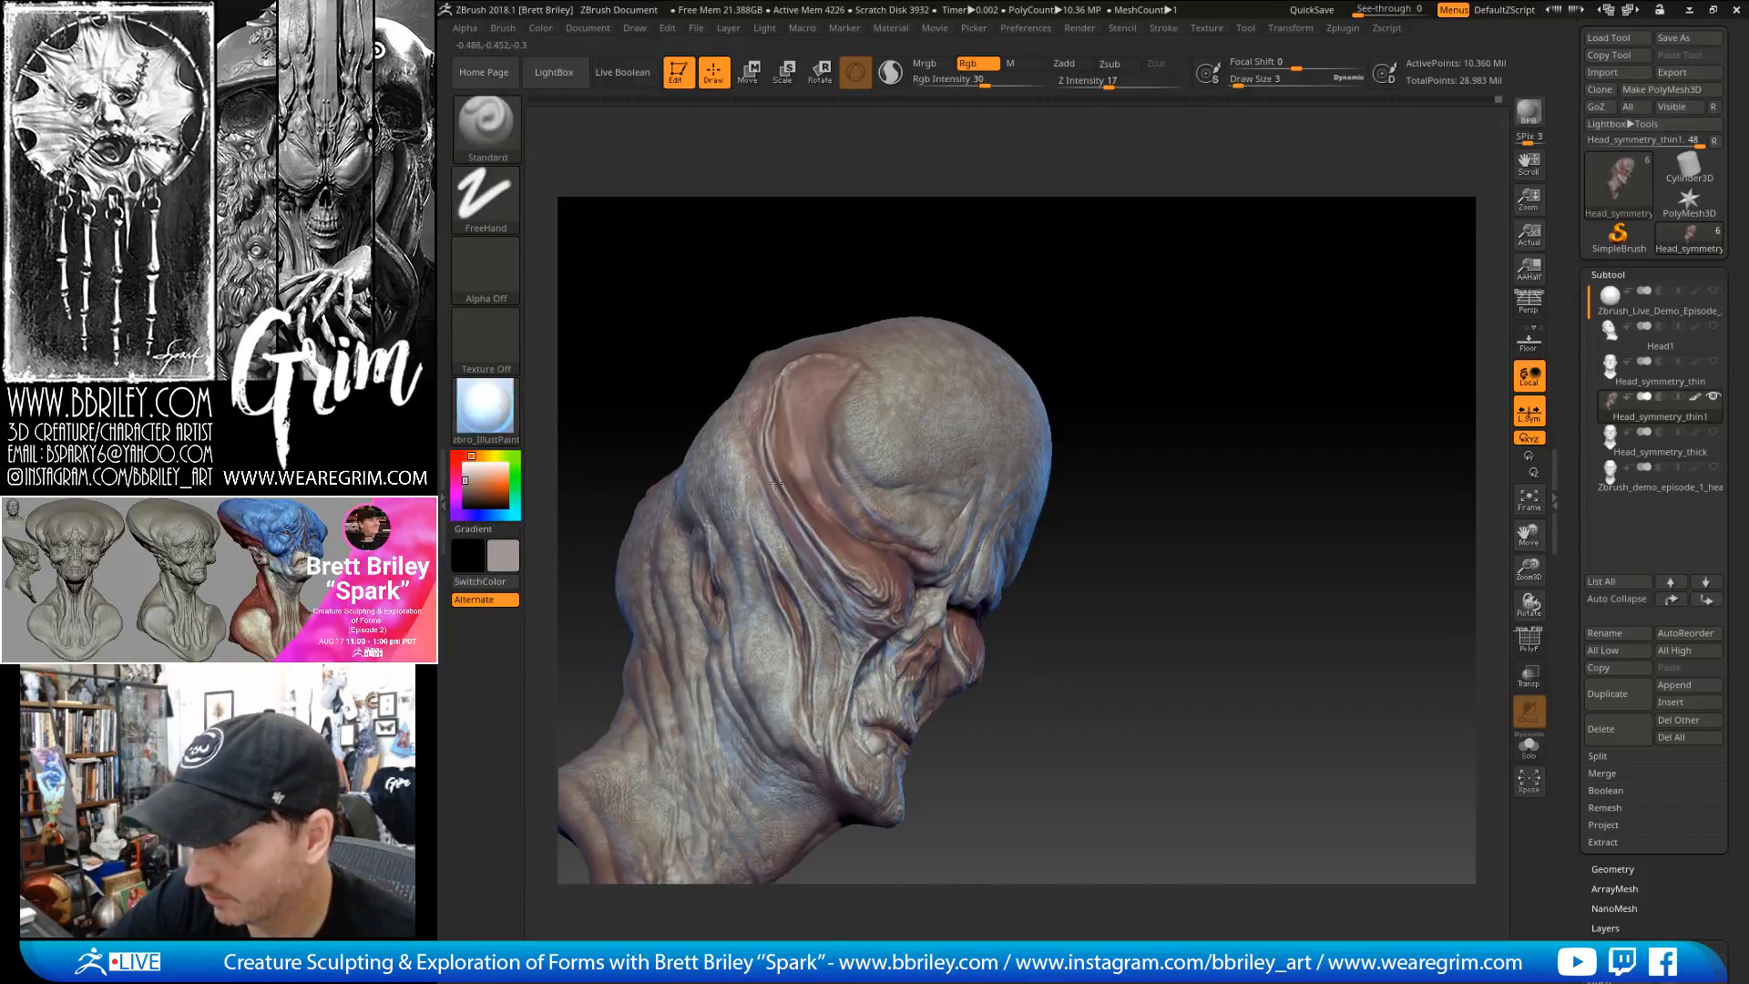
right_click_drag(787, 499, 900, 584)
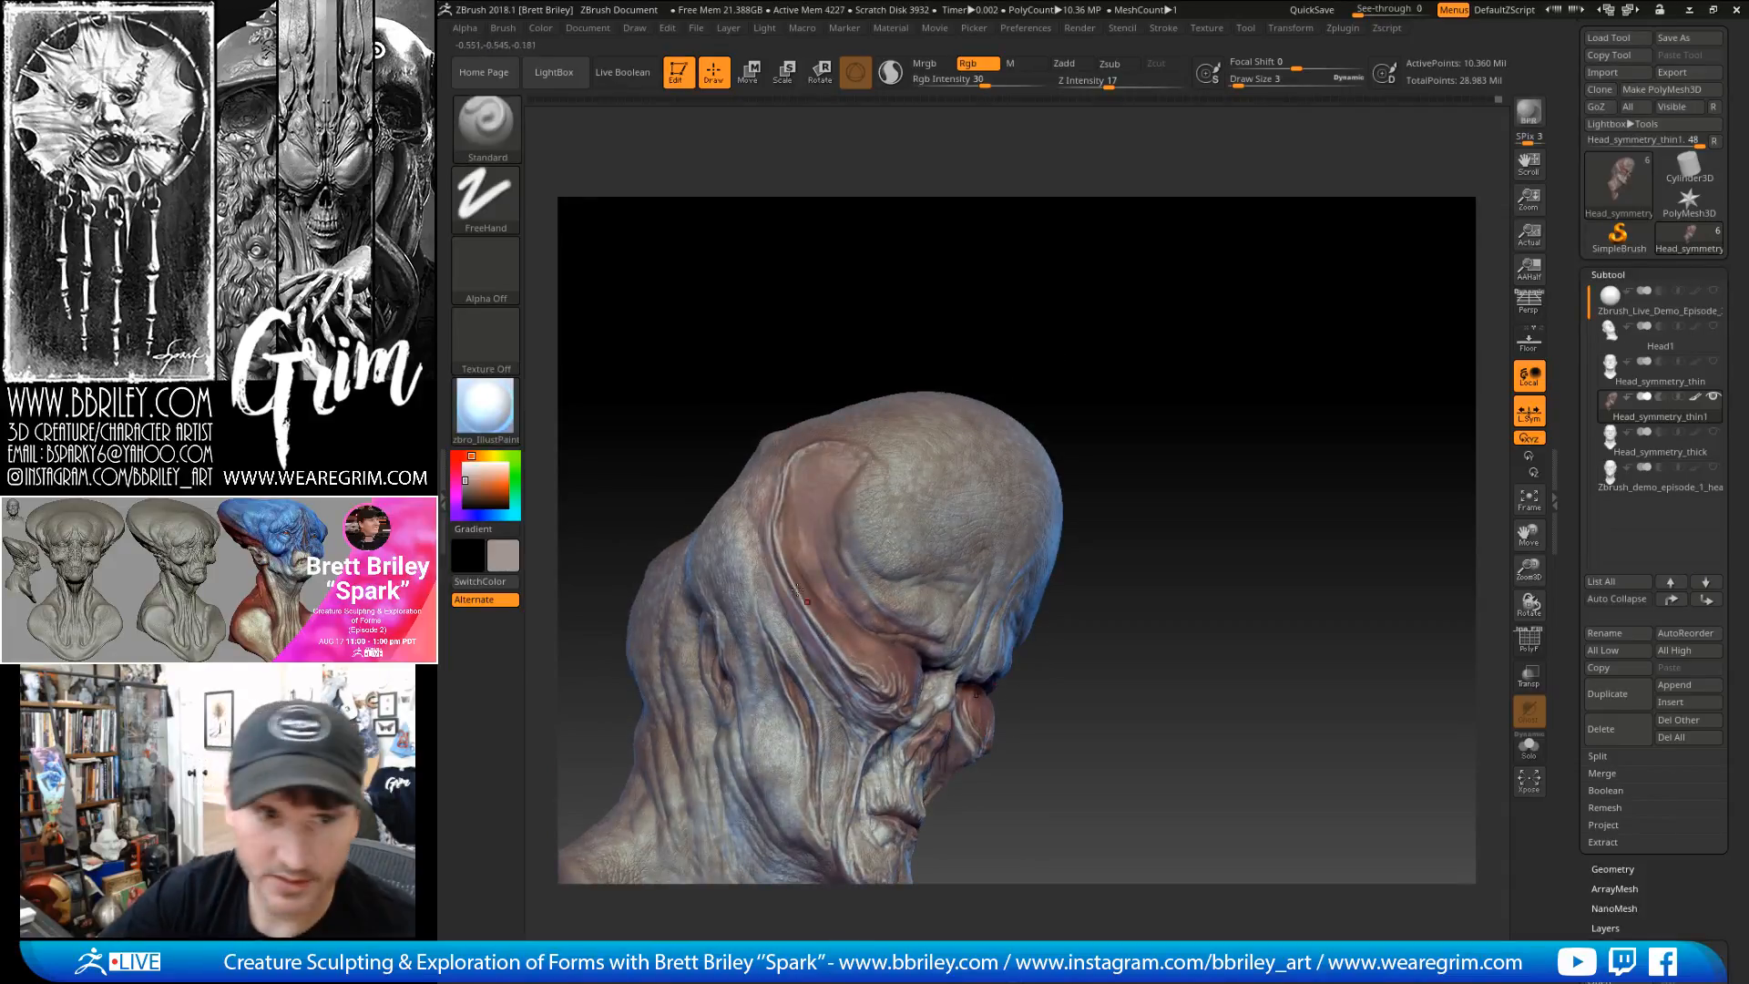
left_click_drag(793, 558, 785, 501)
left_click_drag(839, 388, 877, 391)
left_click_drag(772, 525, 791, 449)
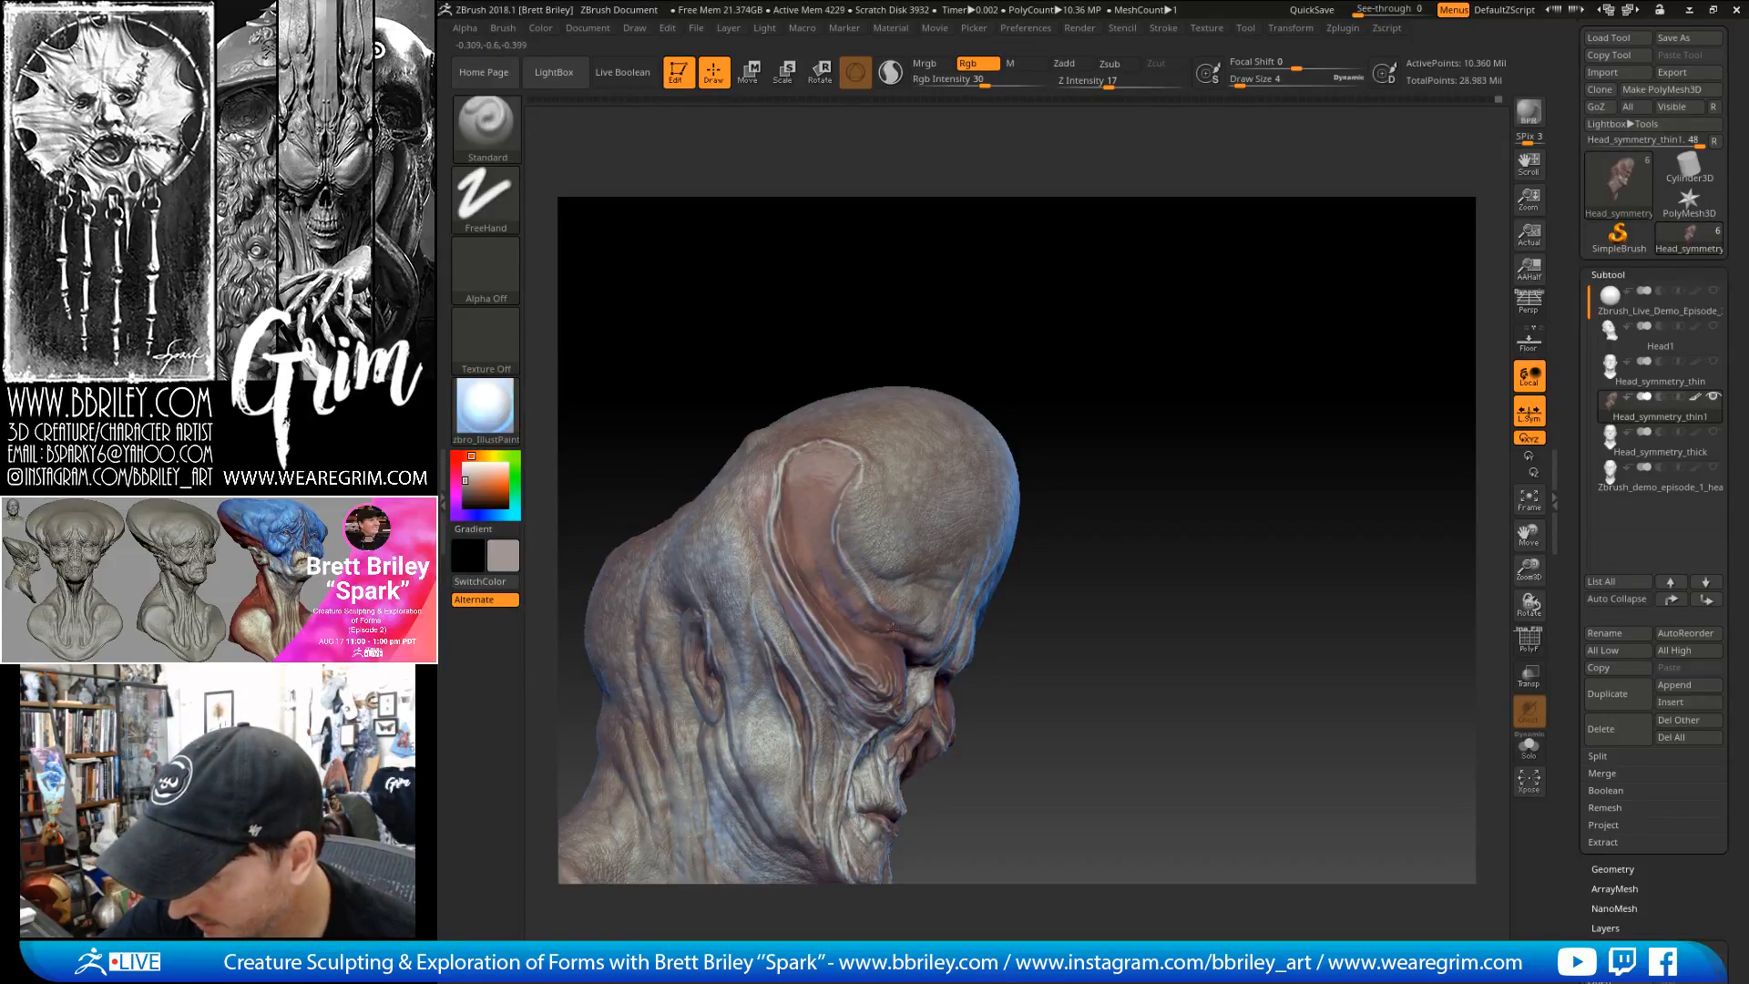
left_click_drag(964, 267, 947, 278)
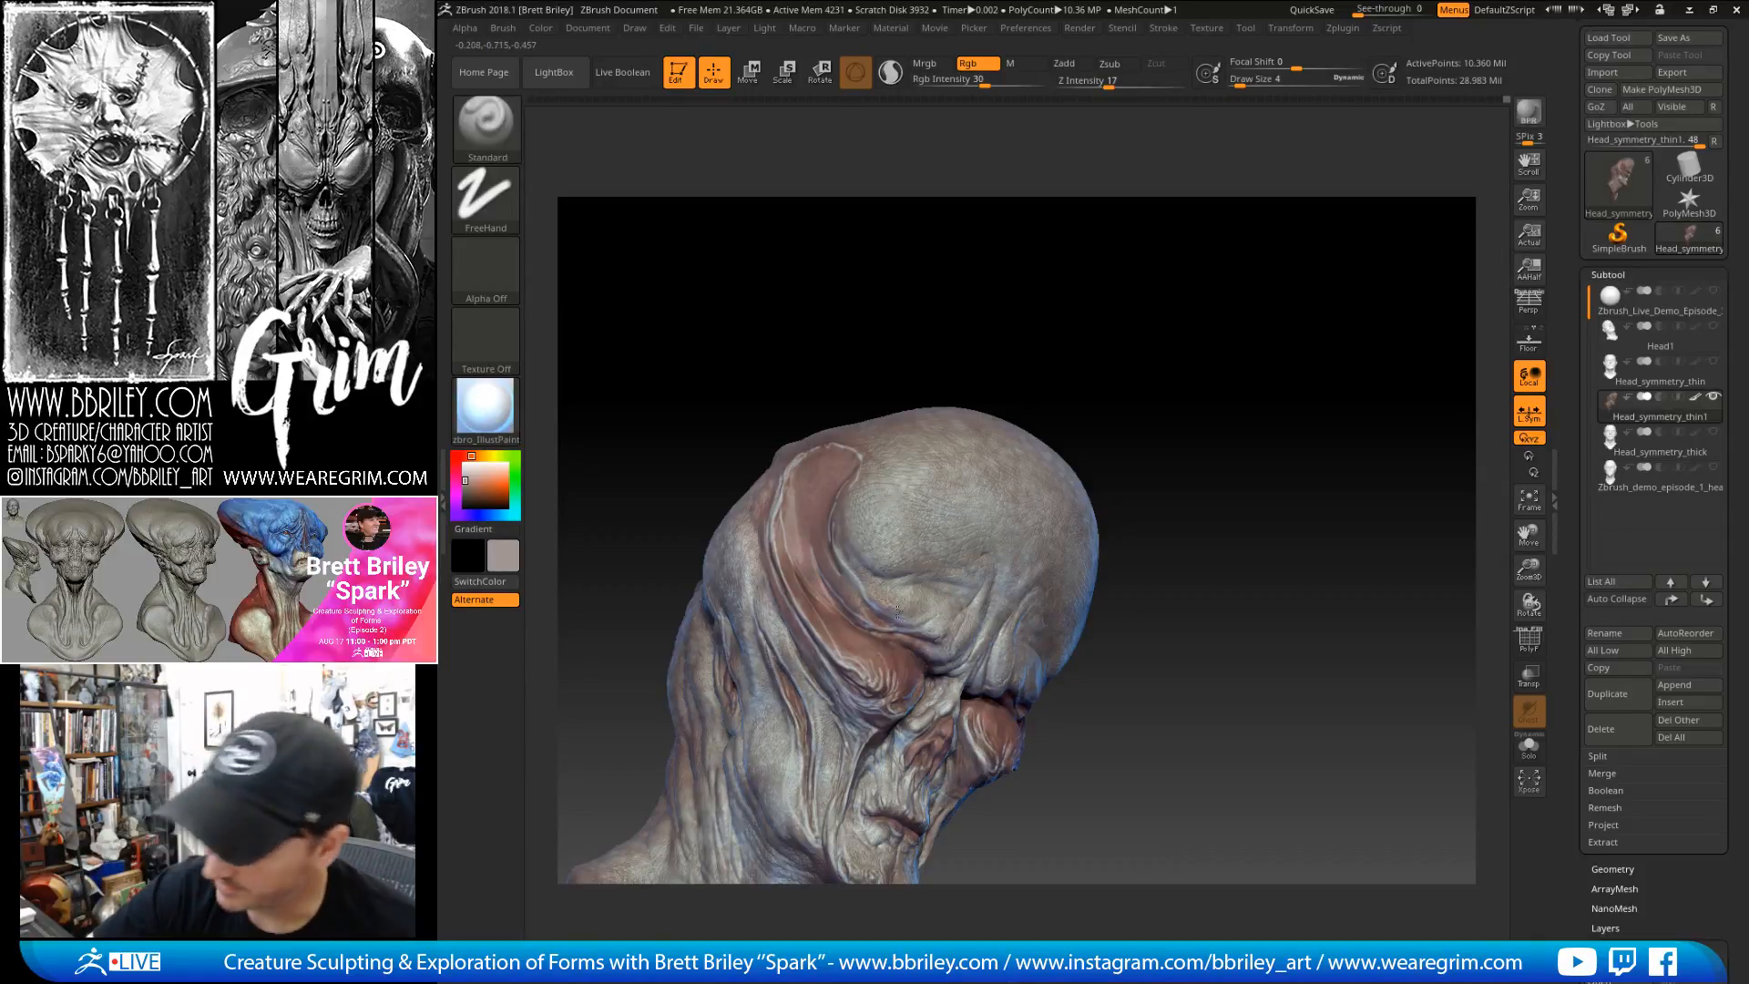
- Choose a near-white grey and paint bright highlights along the bridge of the nose with draw size 3
mouse_move(877, 538)
left_mouse_down()
mouse_move(1112, 355)
mouse_move(1089, 328)
mouse_move(1020, 373)
left_mouse_up()
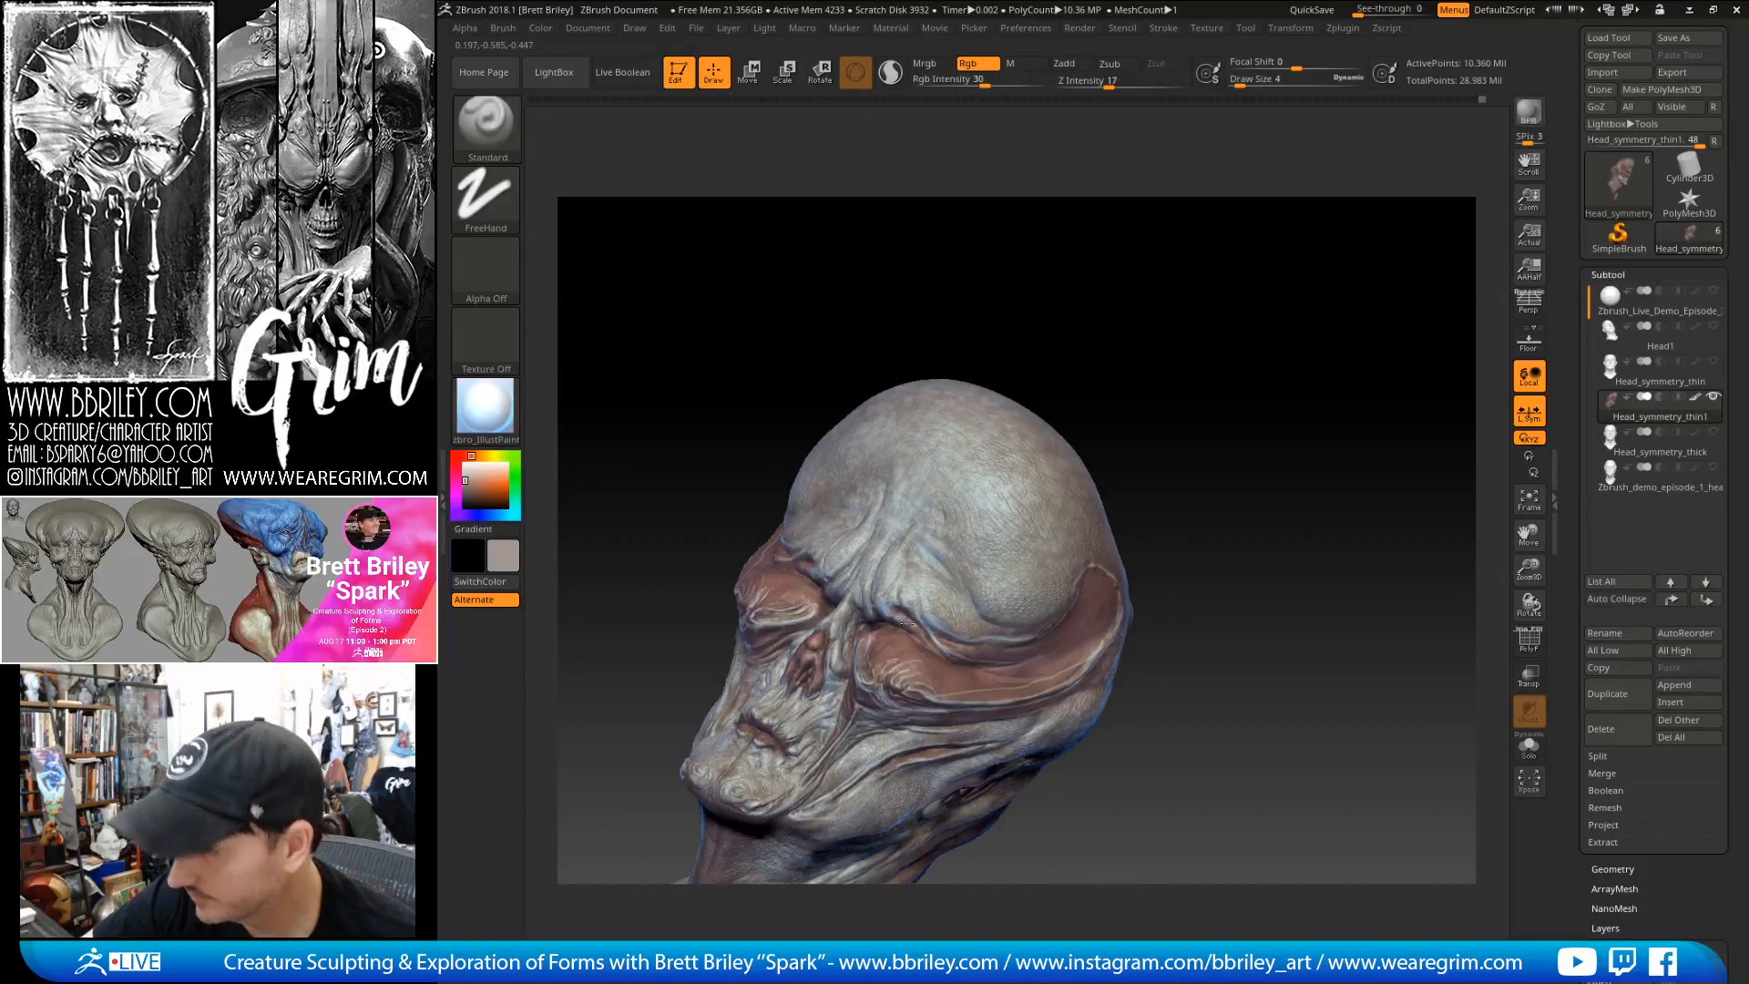
key("shift")
left_click_drag(938, 364, 934, 446)
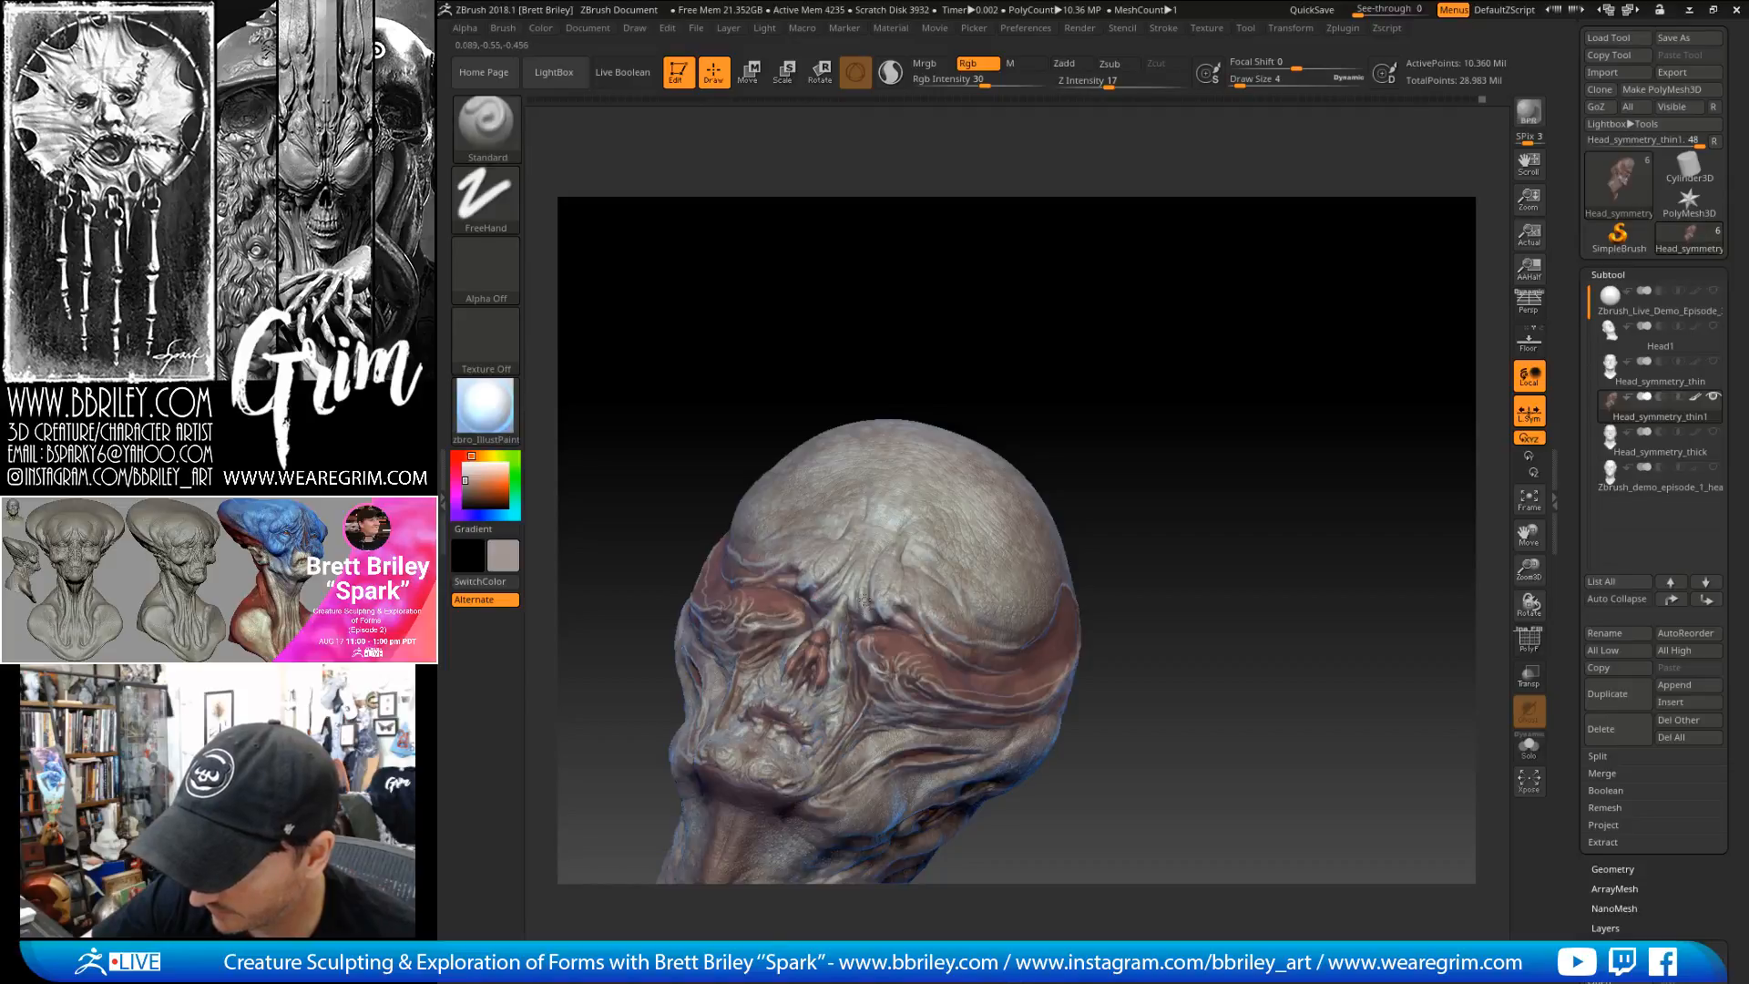
left_click_drag(656, 510, 628, 469)
left_click(466, 469)
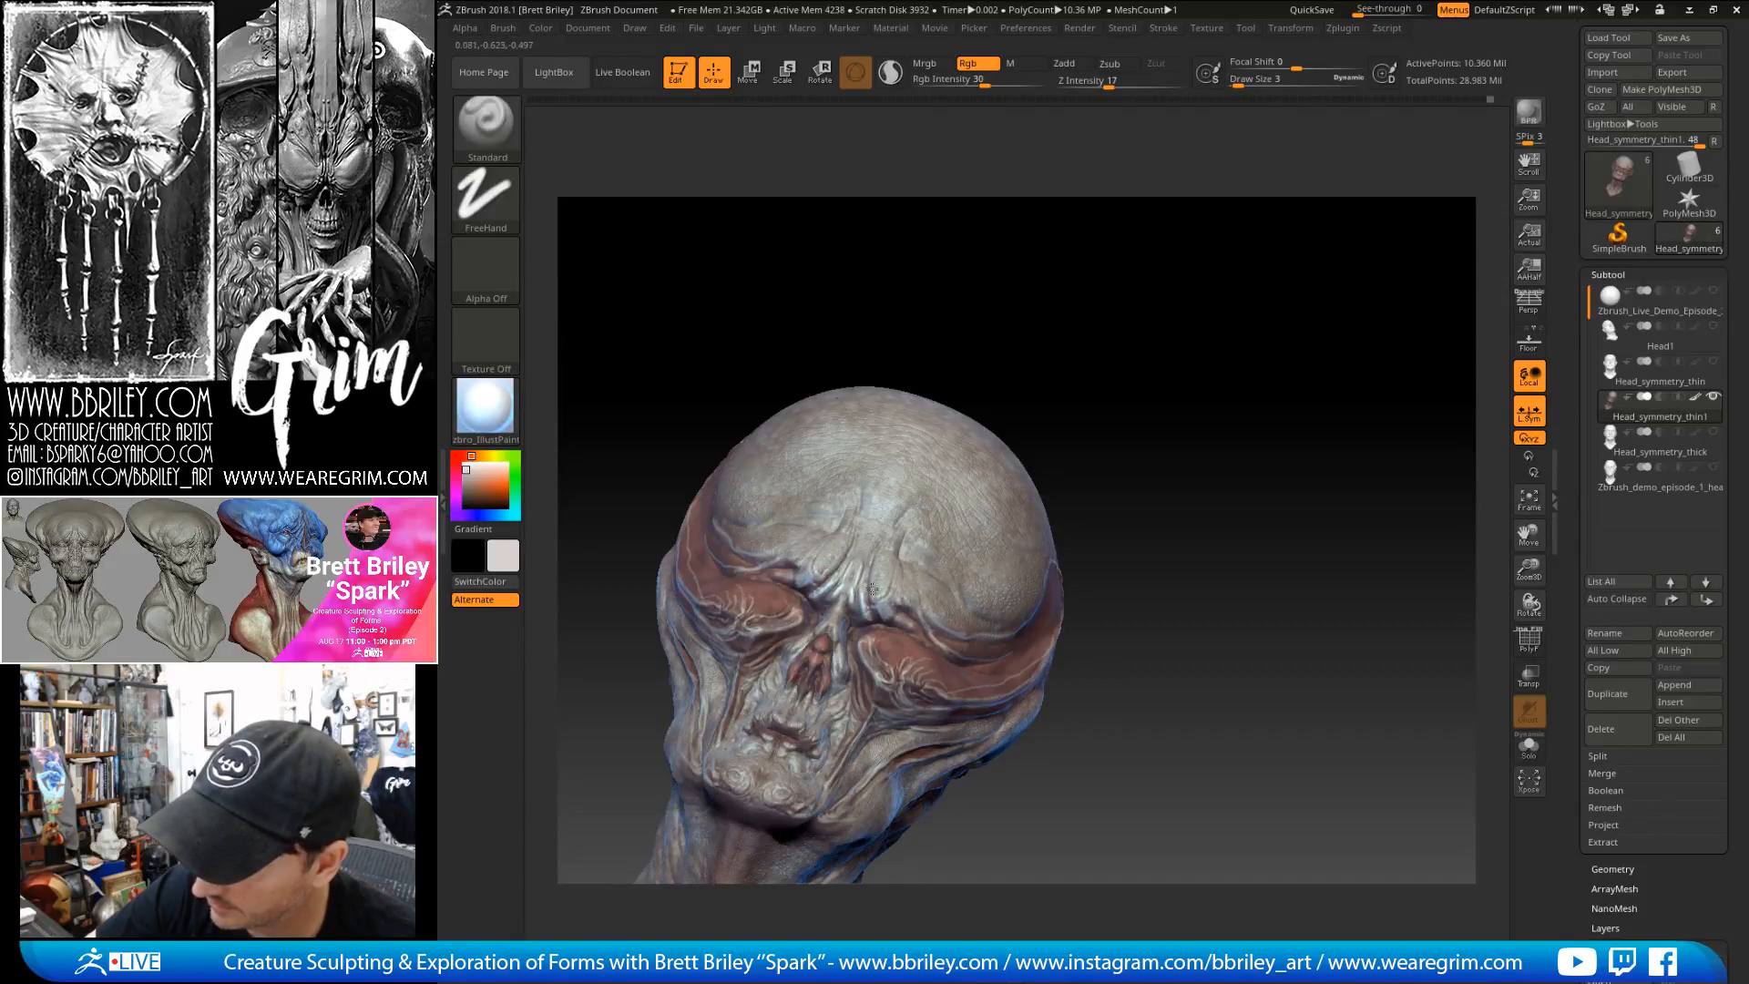
right_click_drag(872, 590, 847, 606)
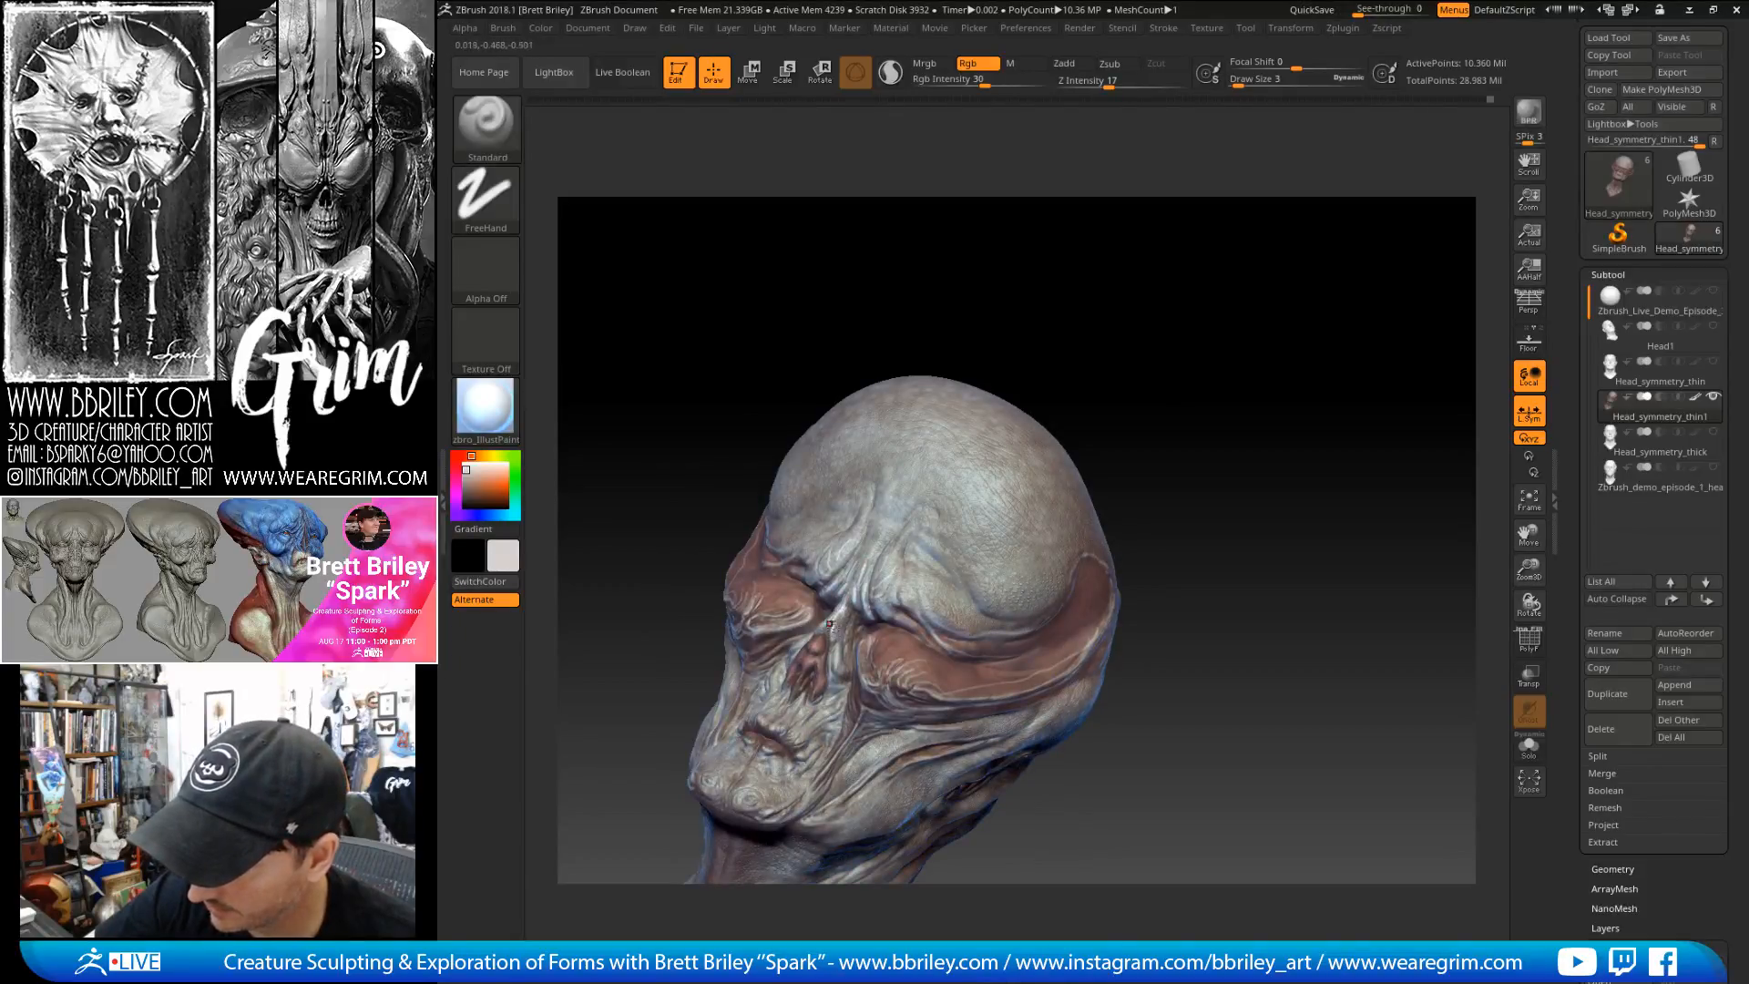
mouse_move(831, 624)
right_mouse_down()
mouse_move(1038, 308)
mouse_move(1163, 318)
mouse_move(837, 613)
right_mouse_up()
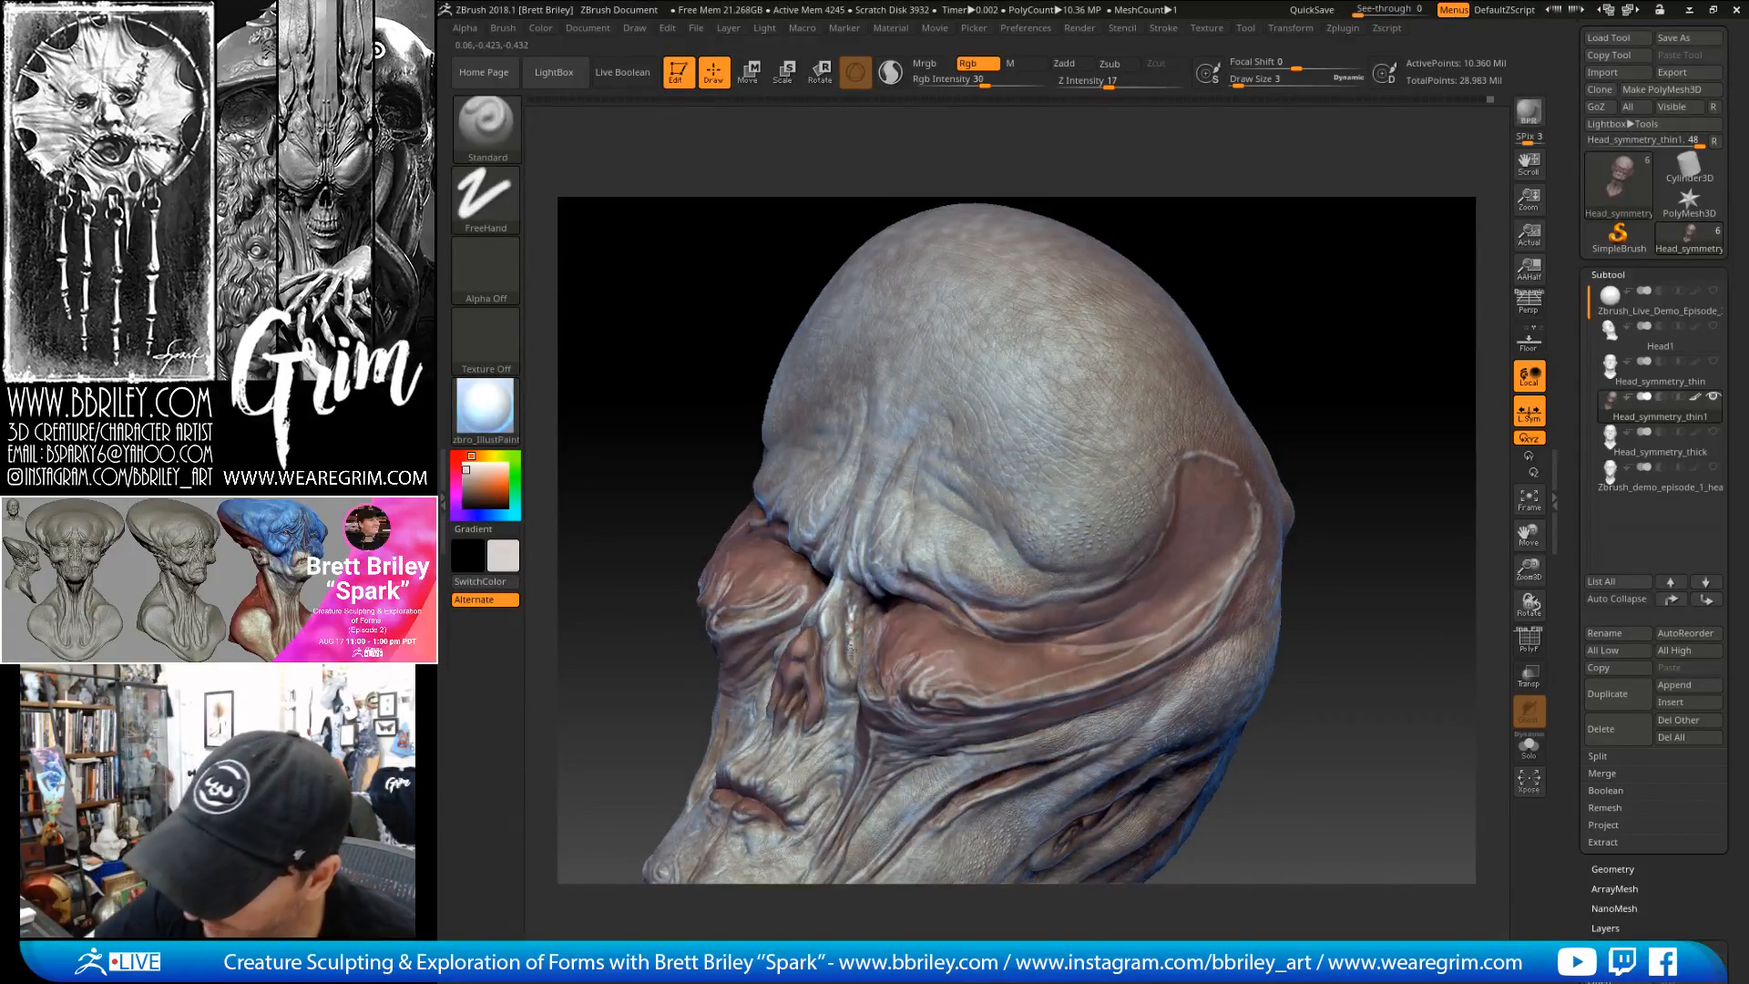
- Reduce the draw size to 2 and paint fine near-white accents around the nose cavity and upper lip
key("bracketleft")
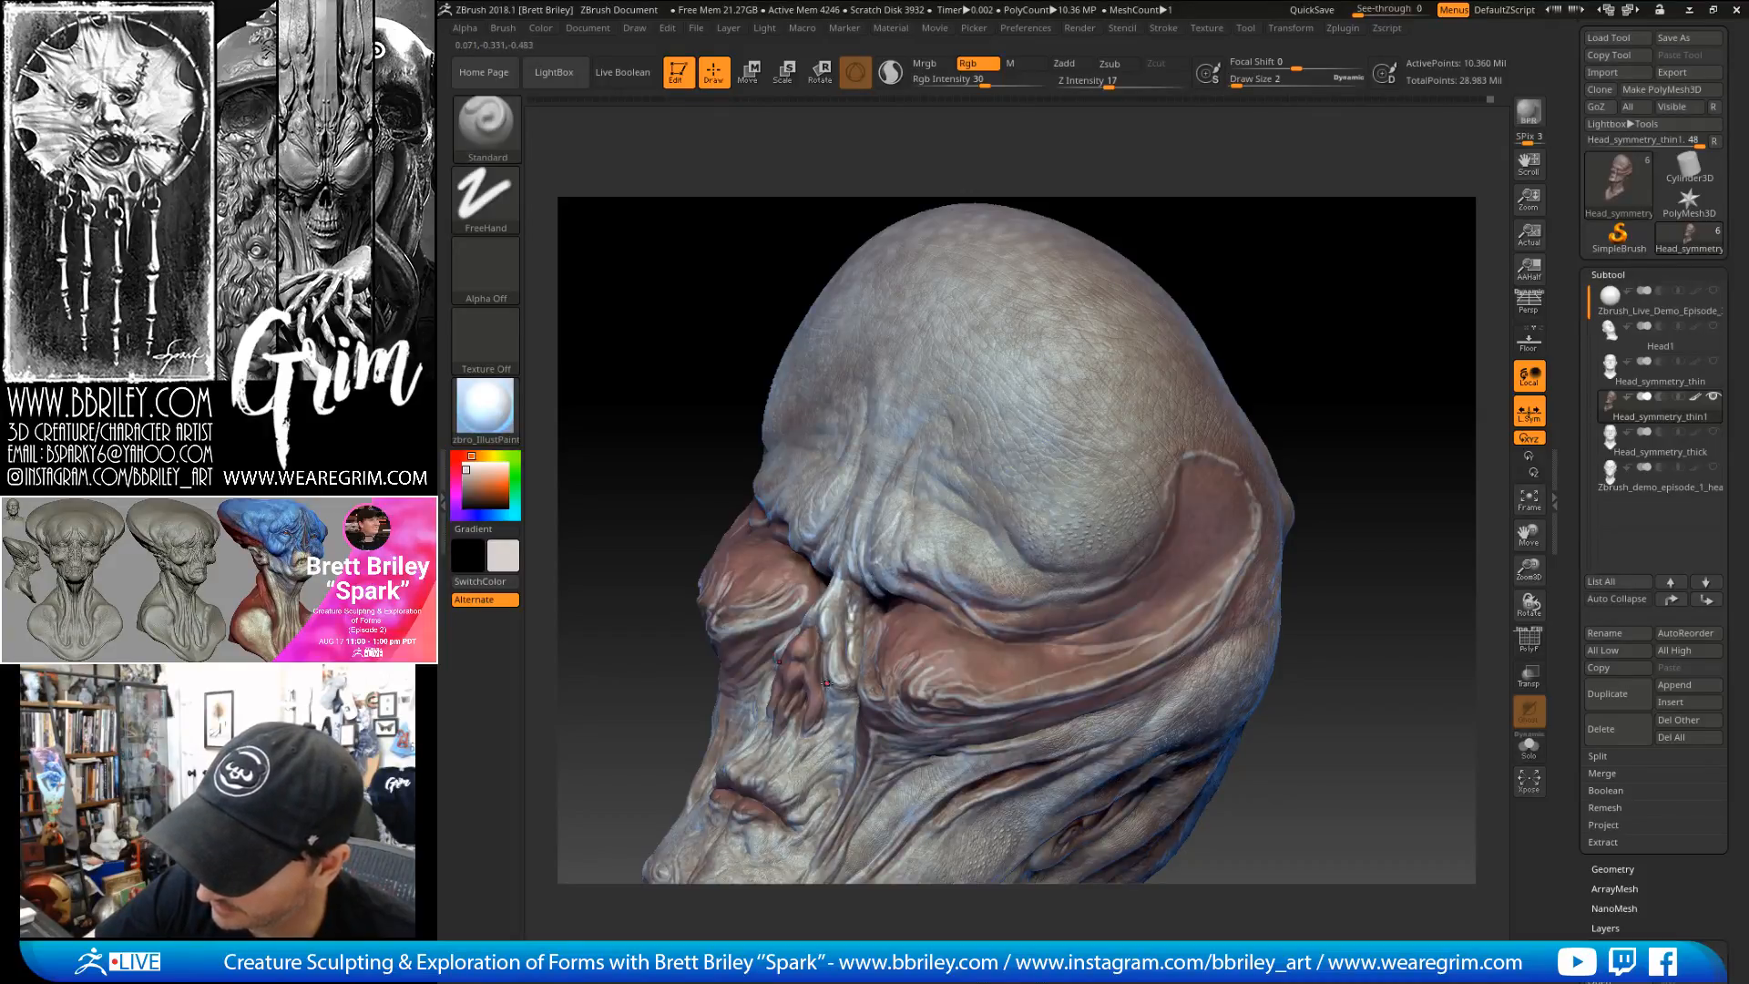
right_click_drag(852, 699, 828, 647)
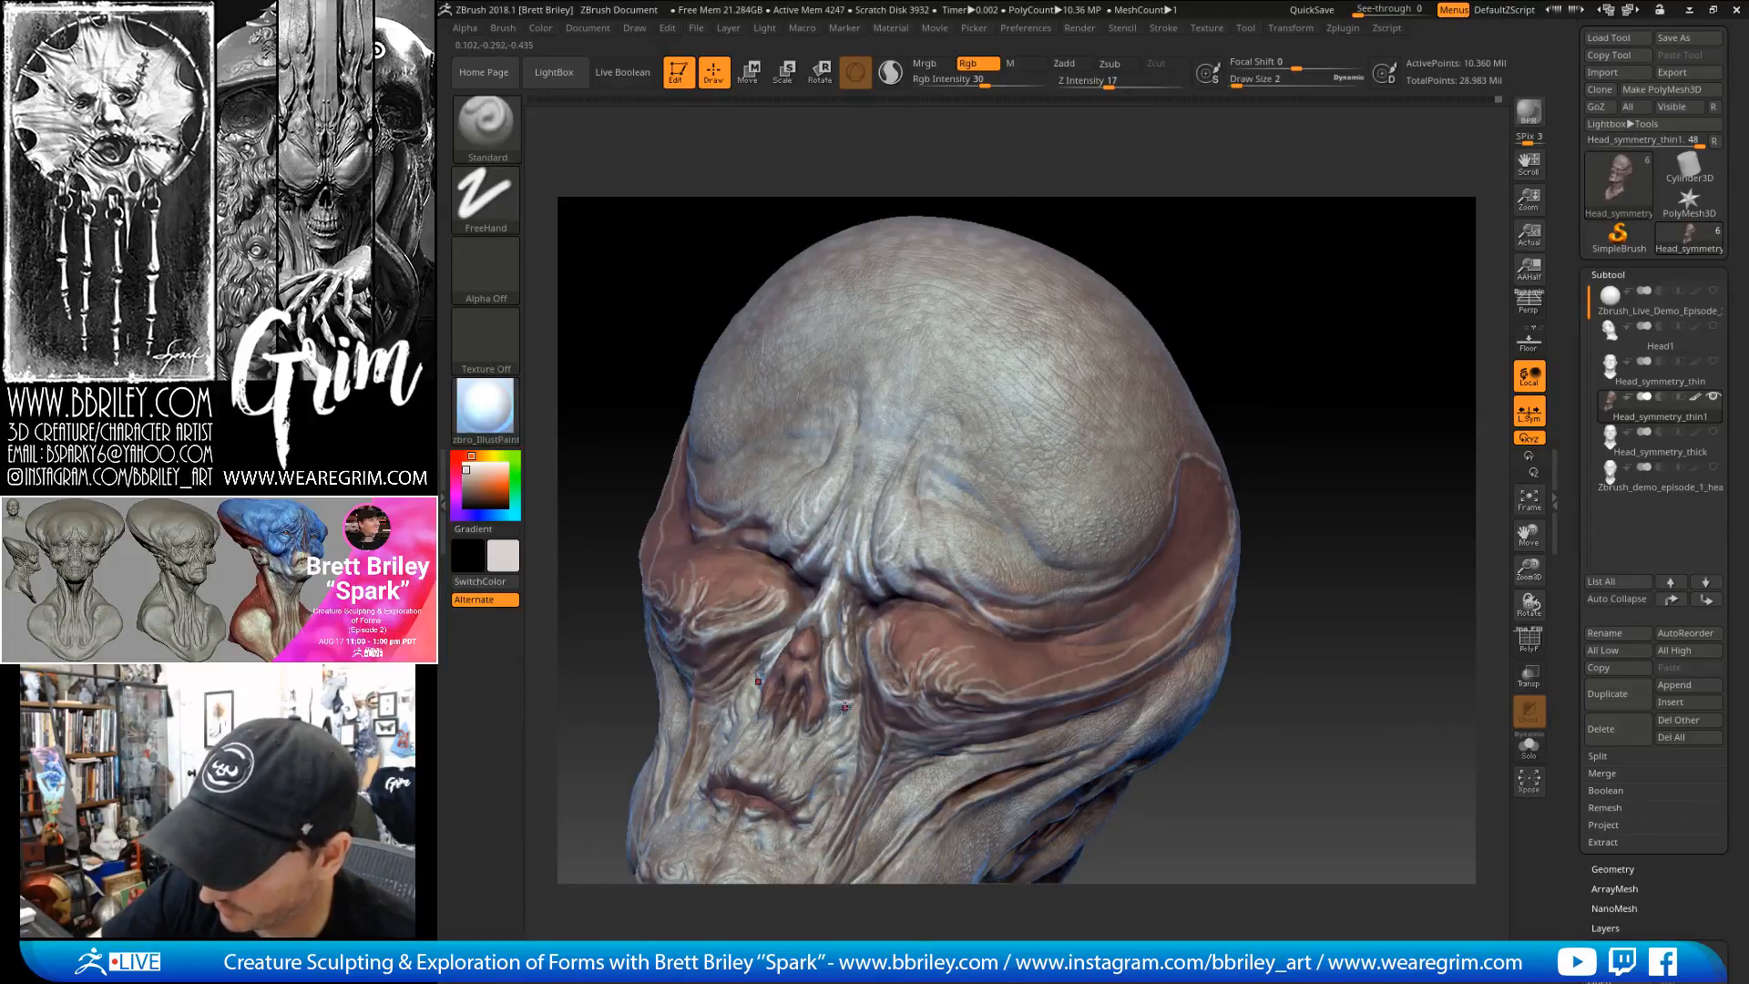
right_click_drag(1293, 323, 1331, 290)
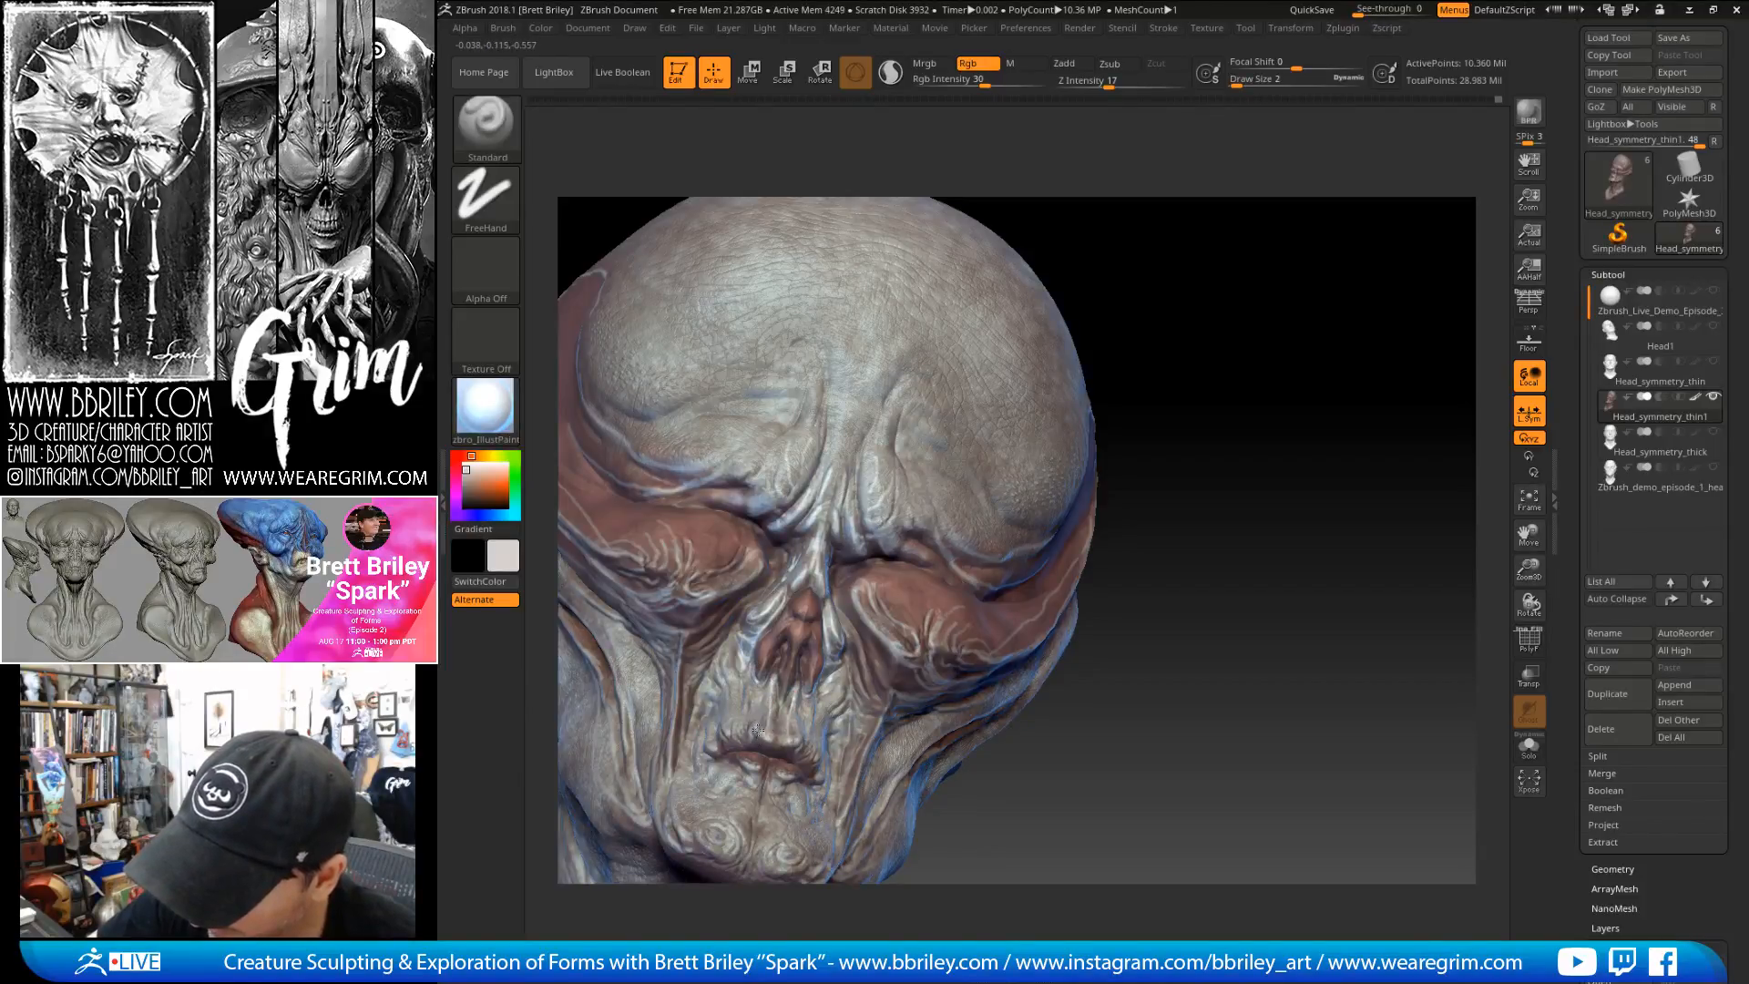
right_click_drag(1175, 375, 1134, 390)
mouse_move(791, 735)
left_mouse_down()
mouse_move(819, 726)
mouse_move(821, 755)
left_mouse_up()
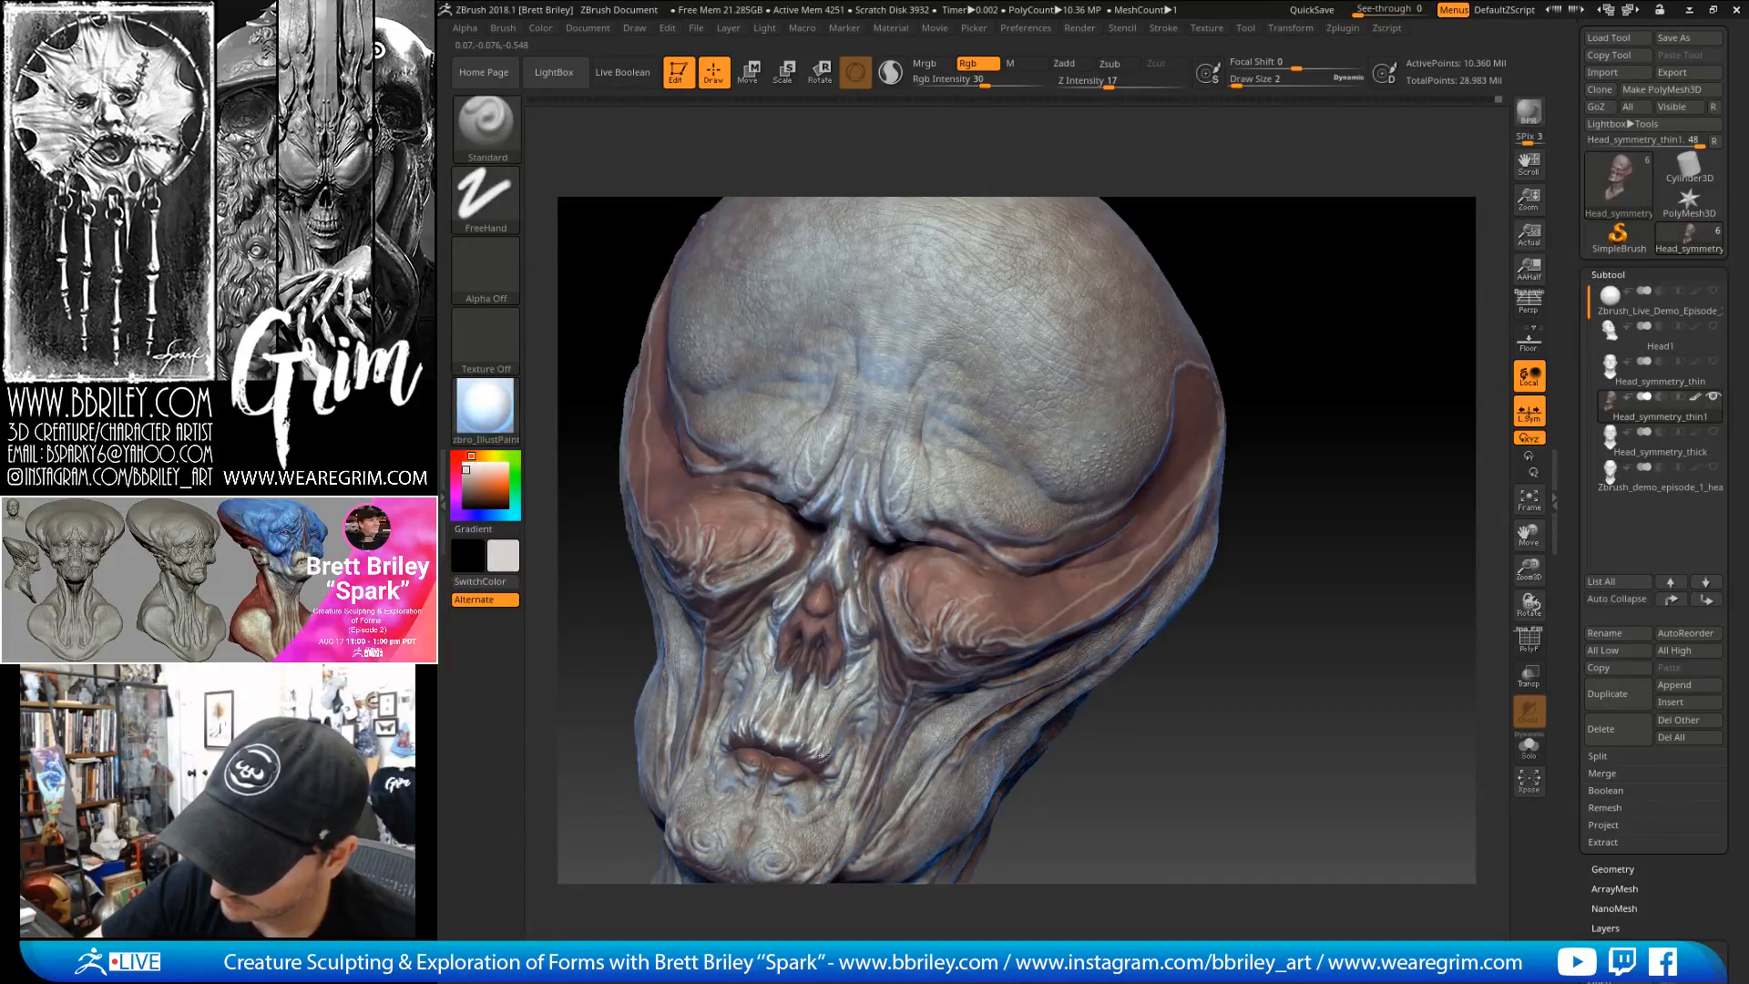
right_click_drag(1275, 529, 871, 571)
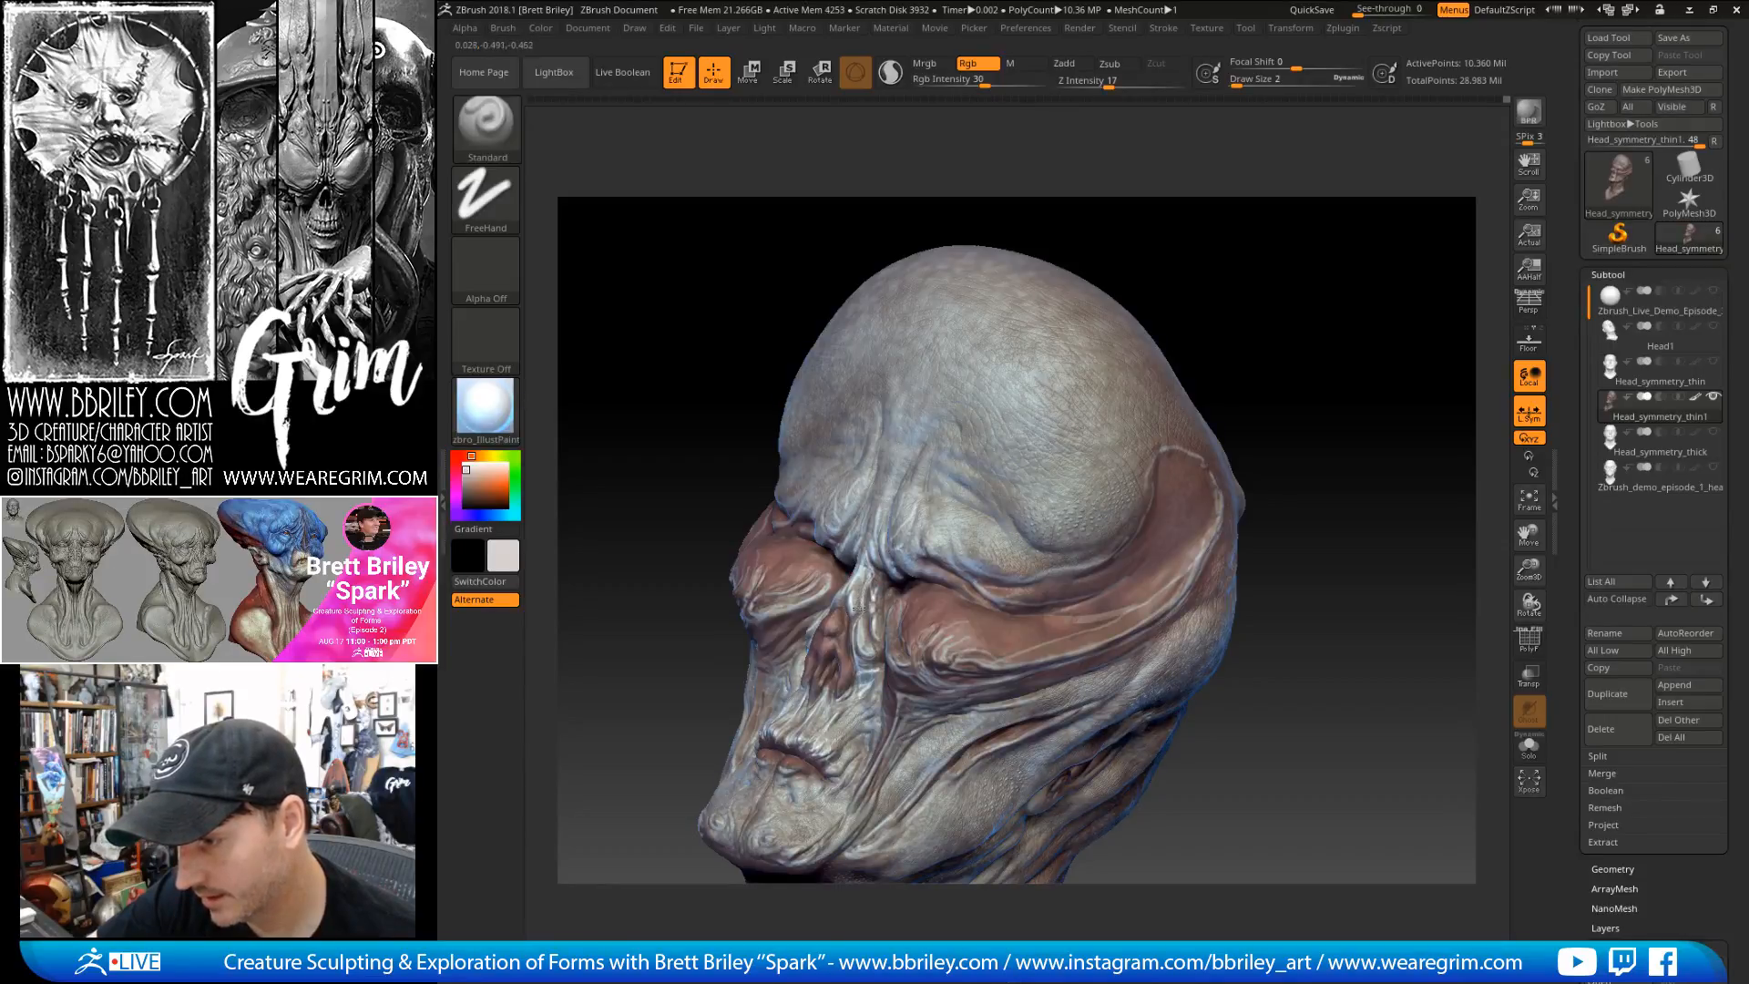
- Sample a muted reddish brown from the head and paint the inner eye corners at draw size 8
key("bracketright")
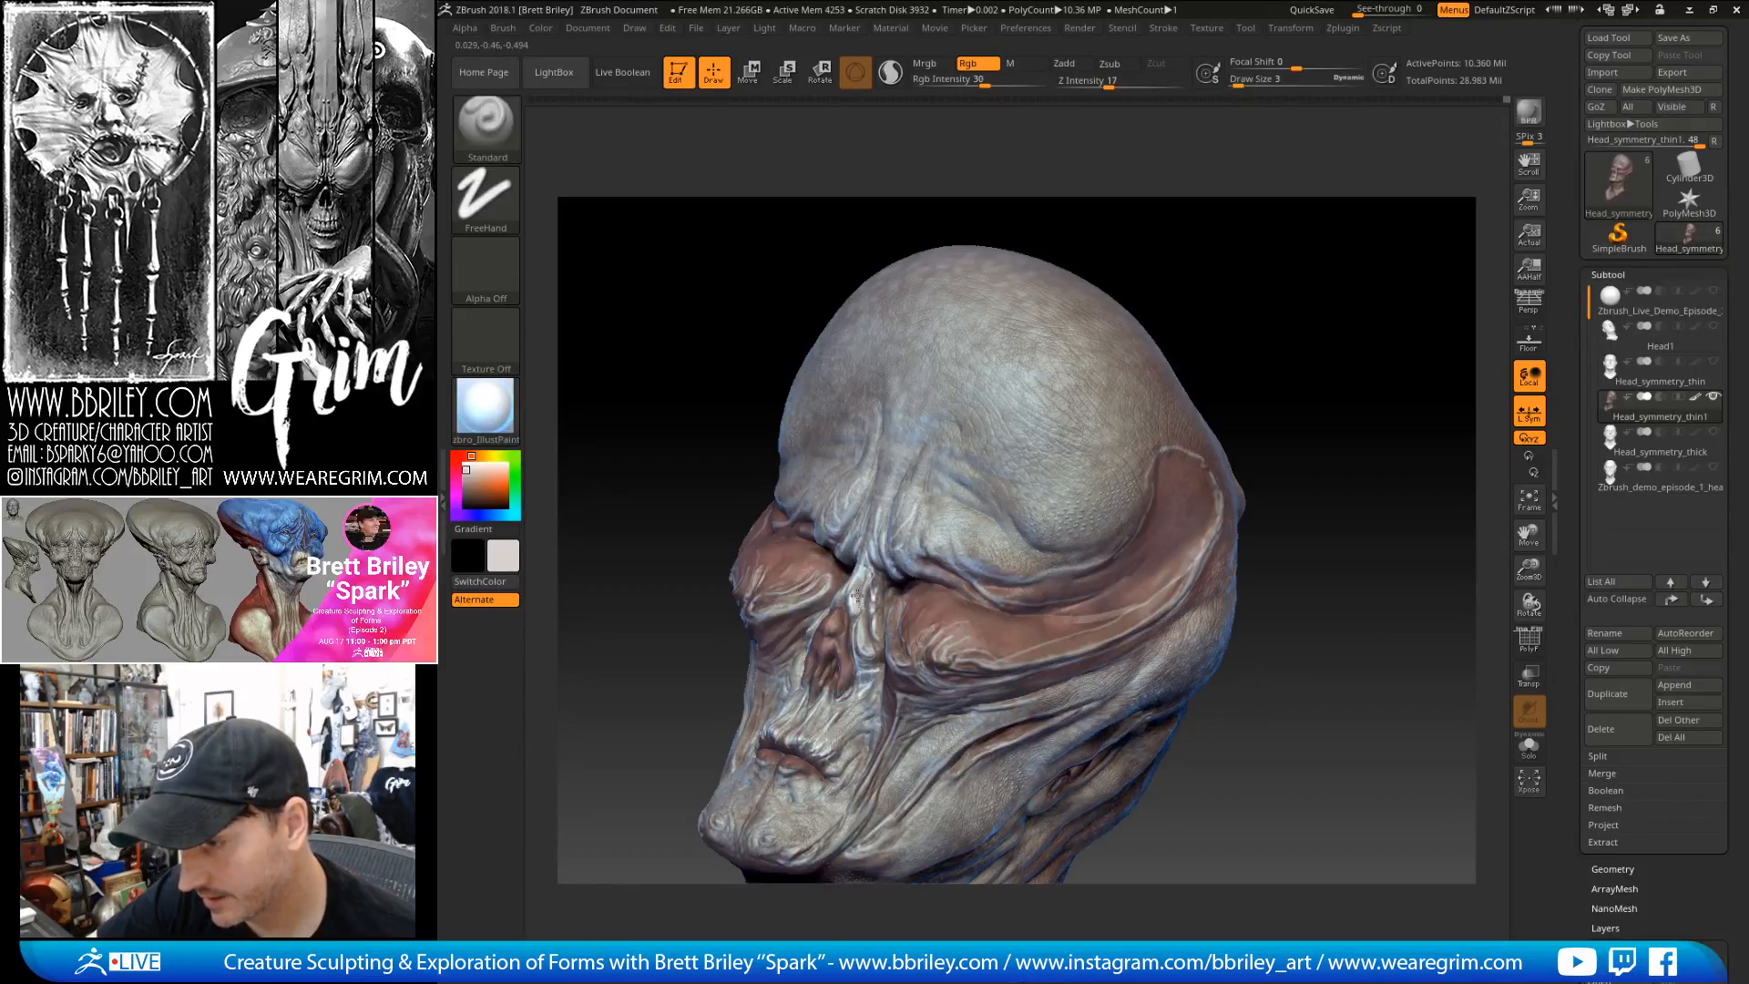
key("c")
key("]")
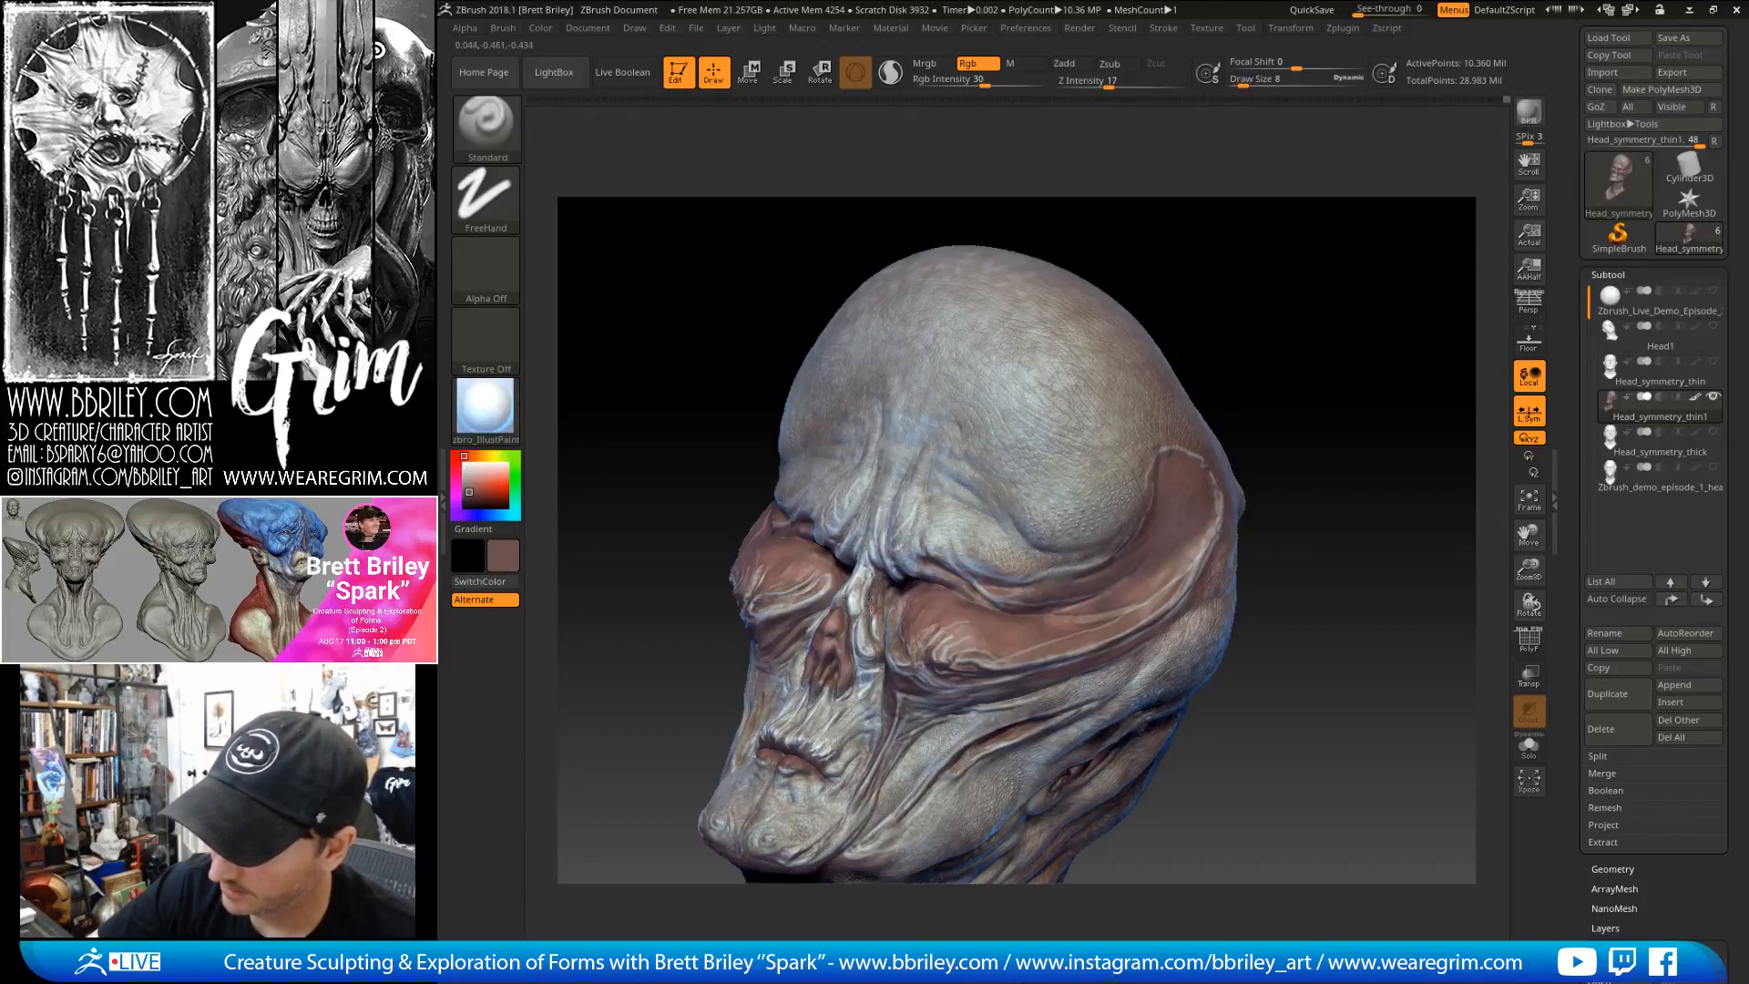
right_click_drag(993, 399, 941, 531)
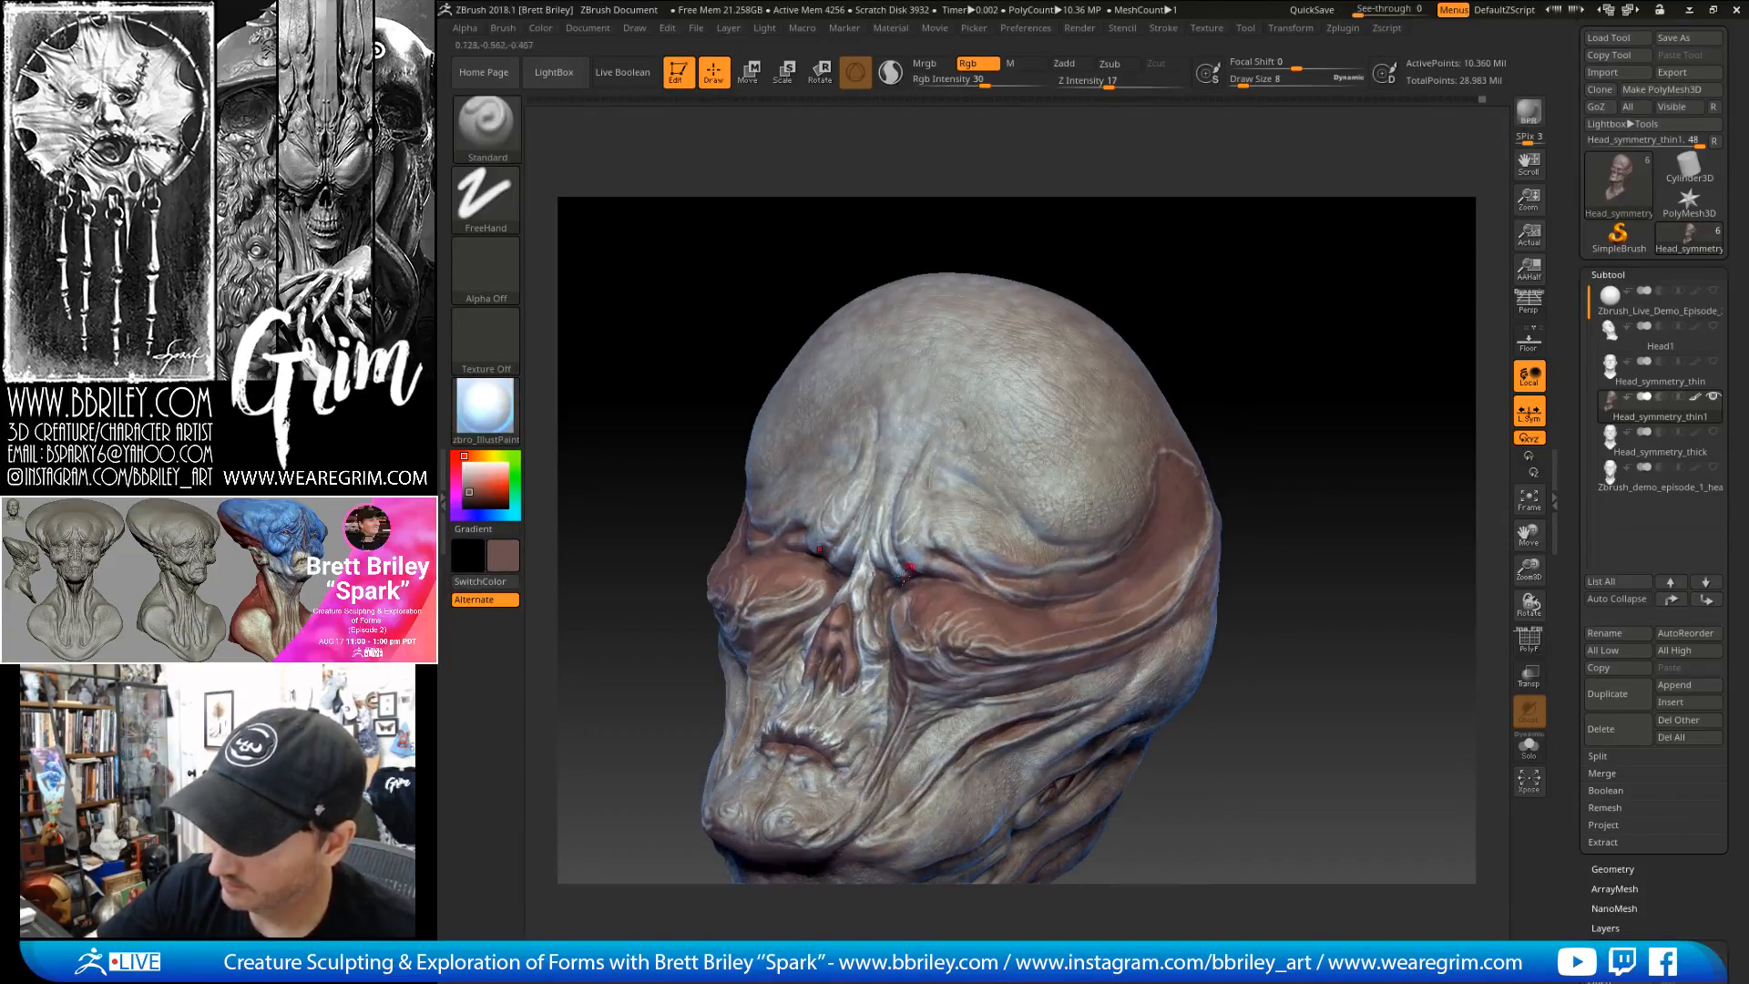
- Sample a darker brown and deepen the creases around the eyes and nose, using draw size 5 for the finer areas
key("c")
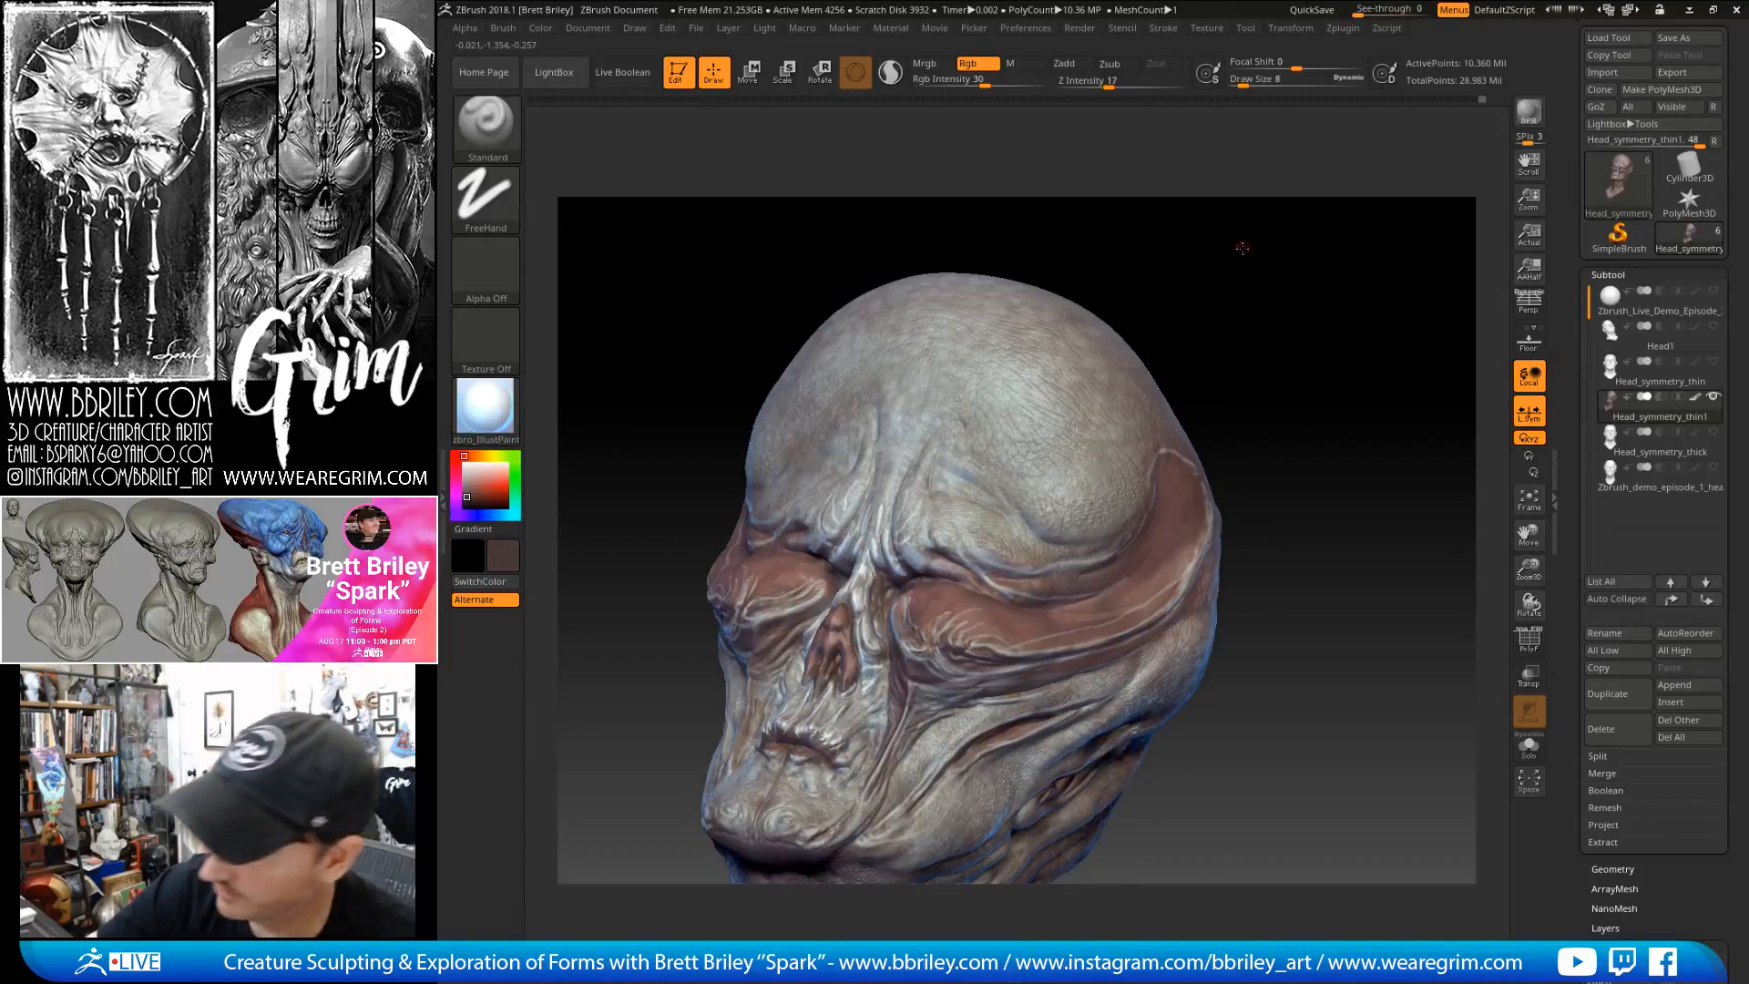
right_click_drag(1241, 242, 893, 592)
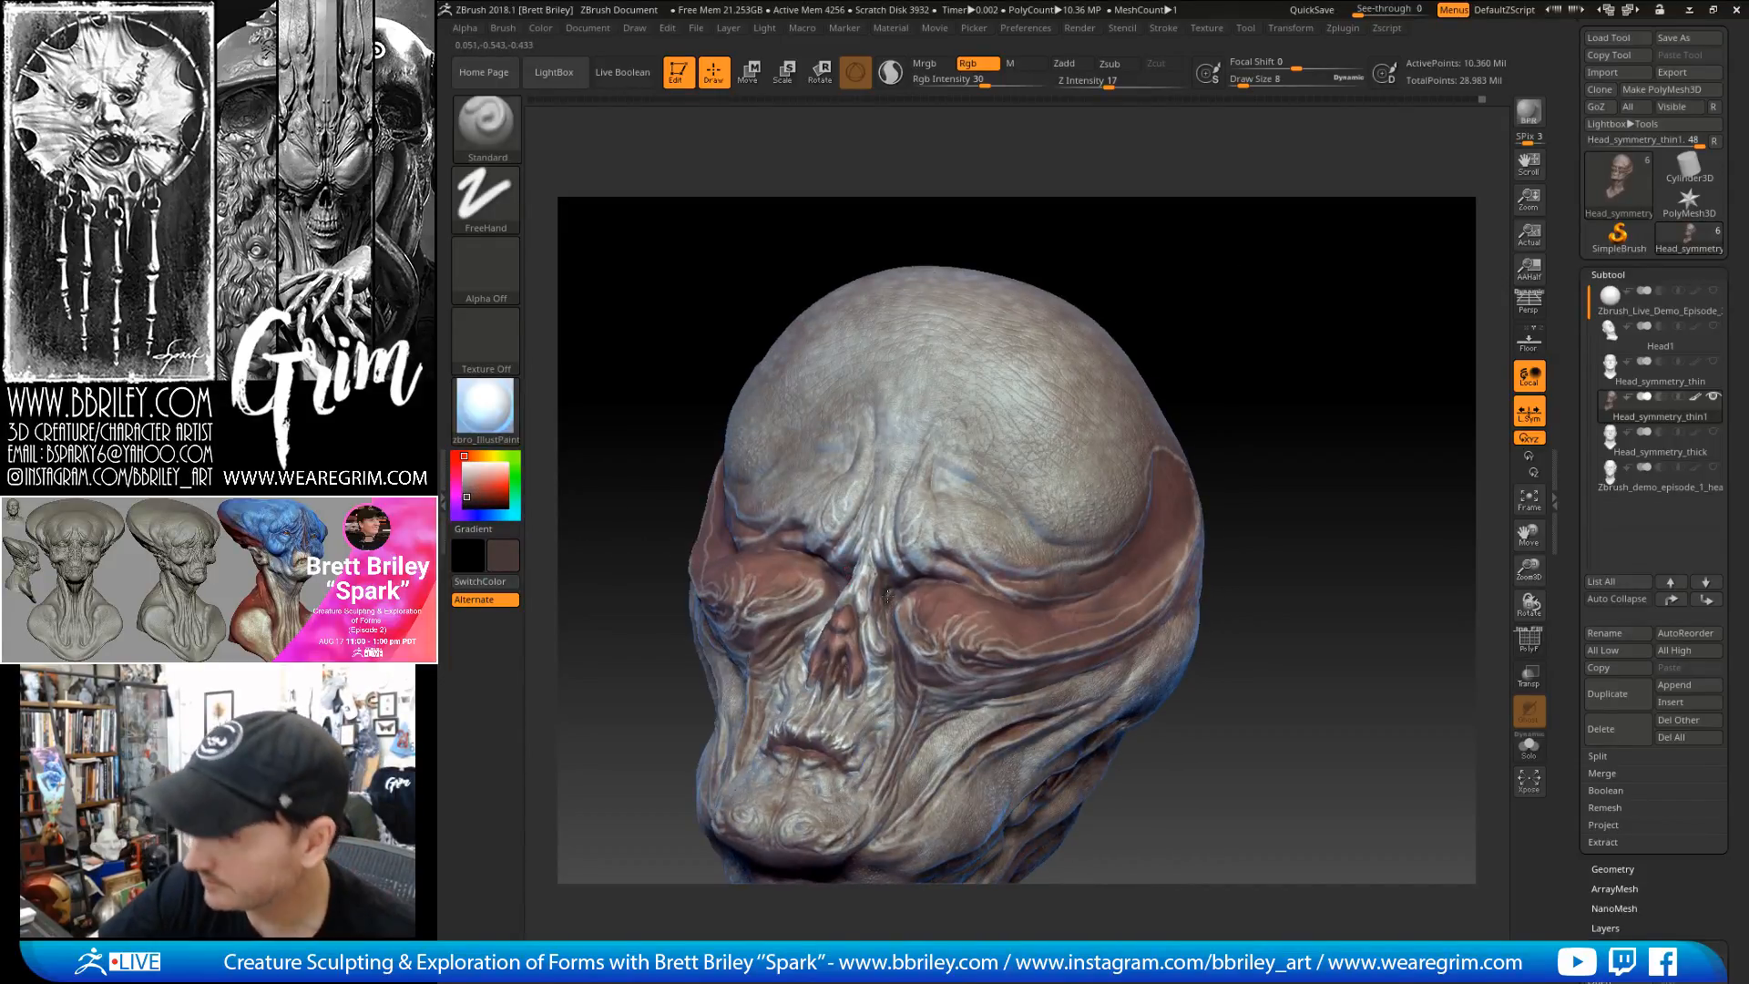
key("bracketleft")
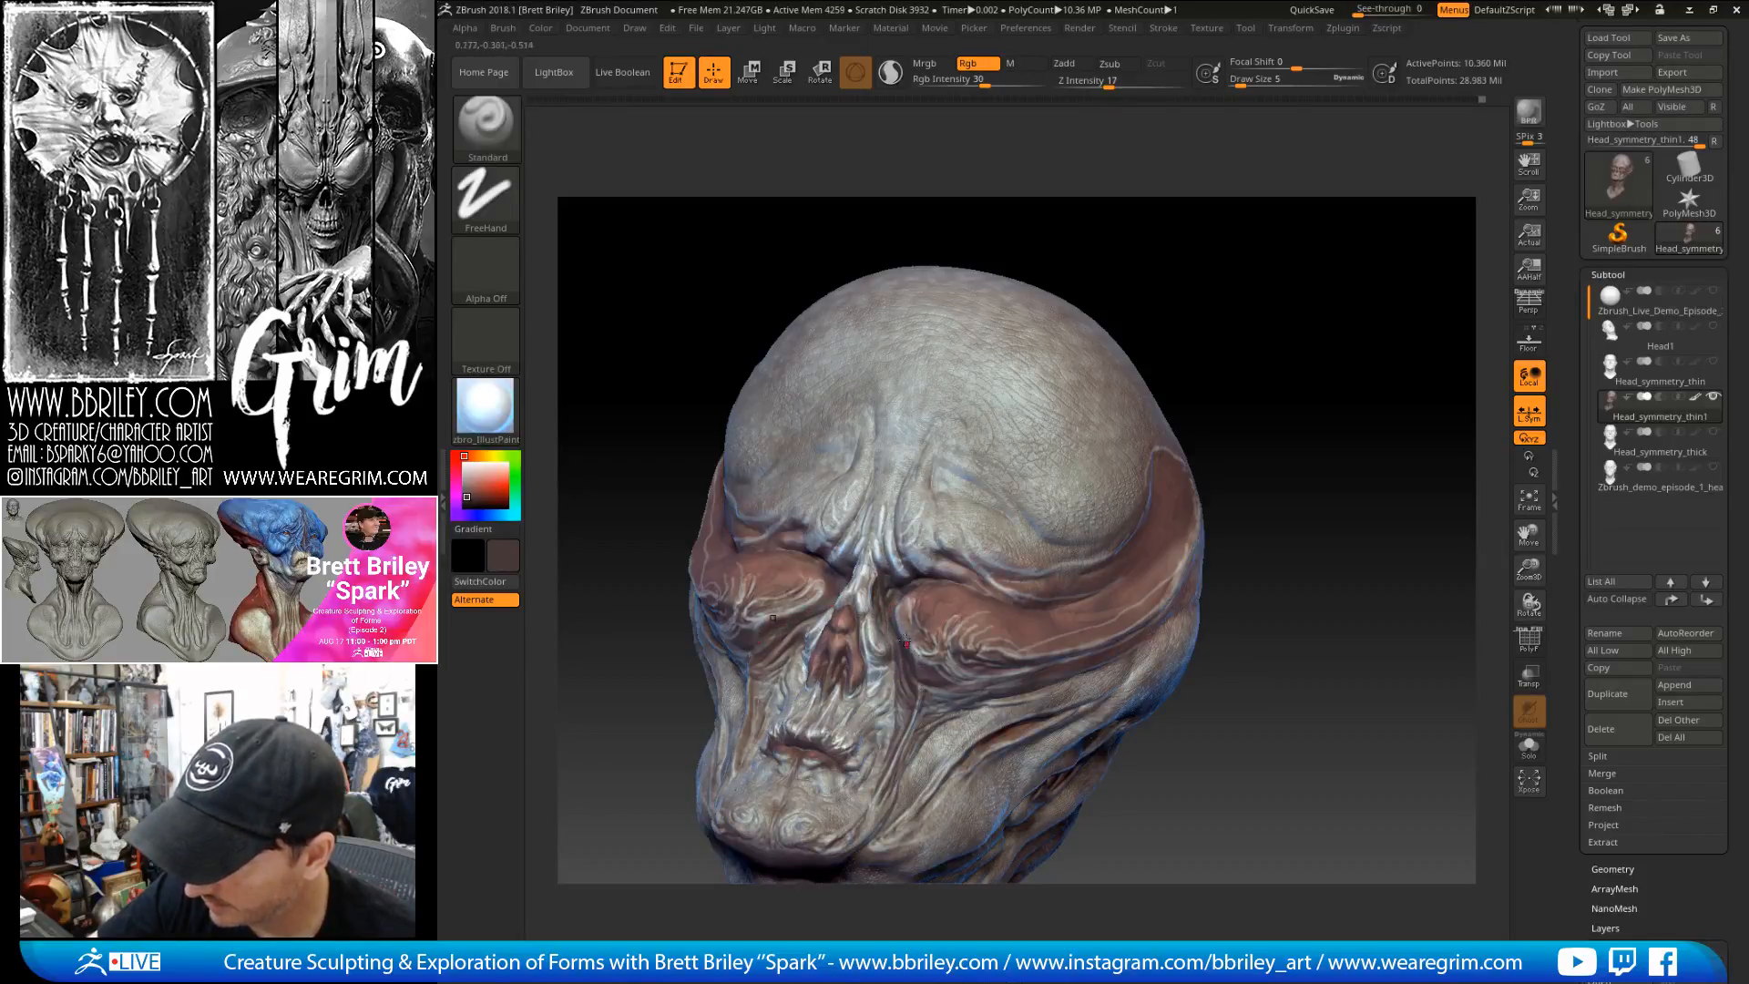
right_click_drag(914, 685, 882, 593)
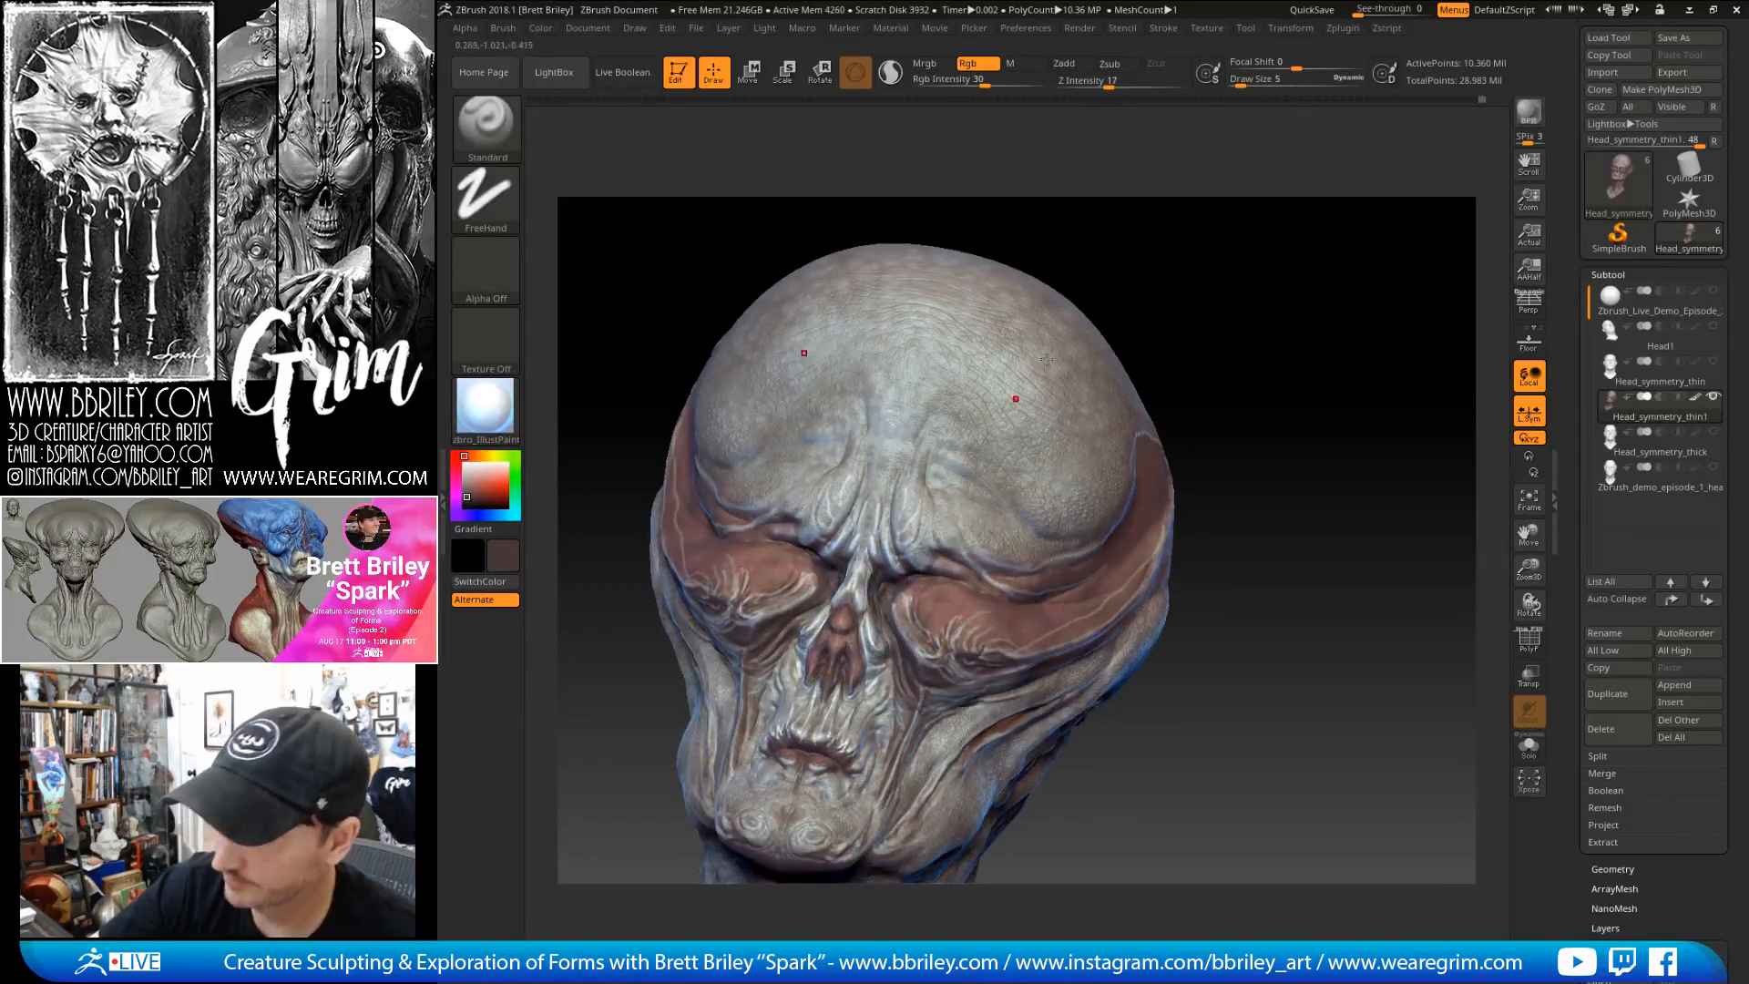
right_click_drag(994, 426, 848, 626)
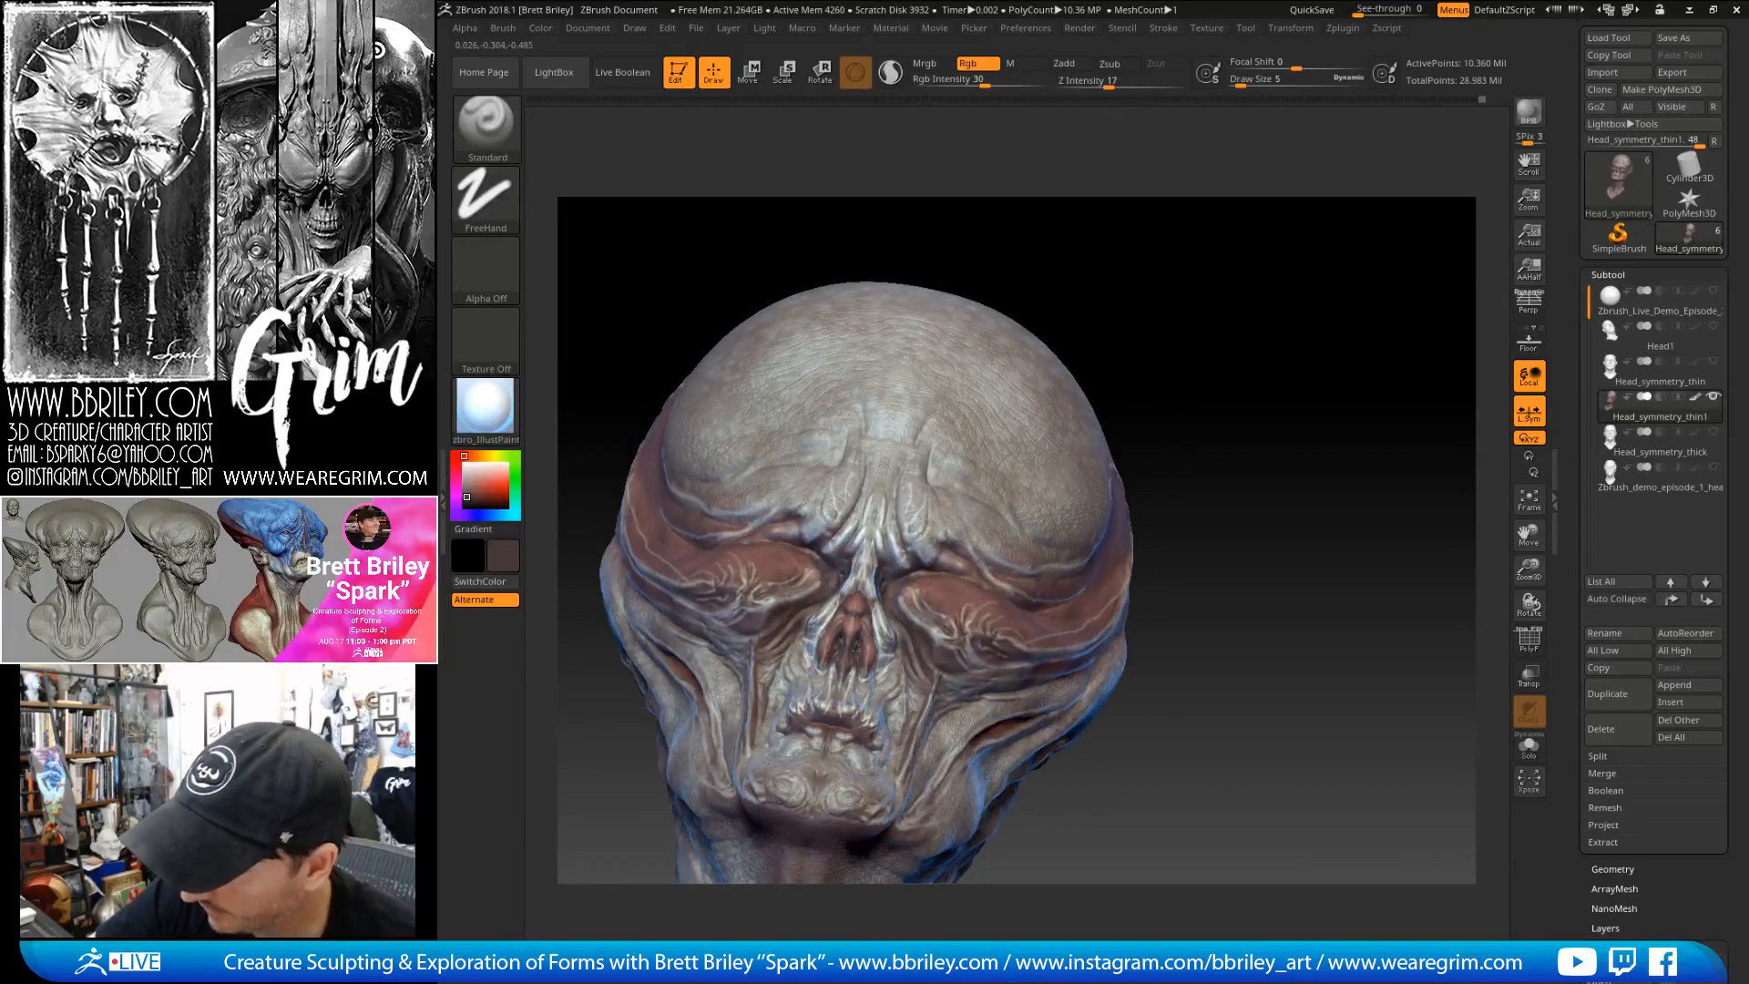
right_click_drag(1078, 342, 1002, 274)
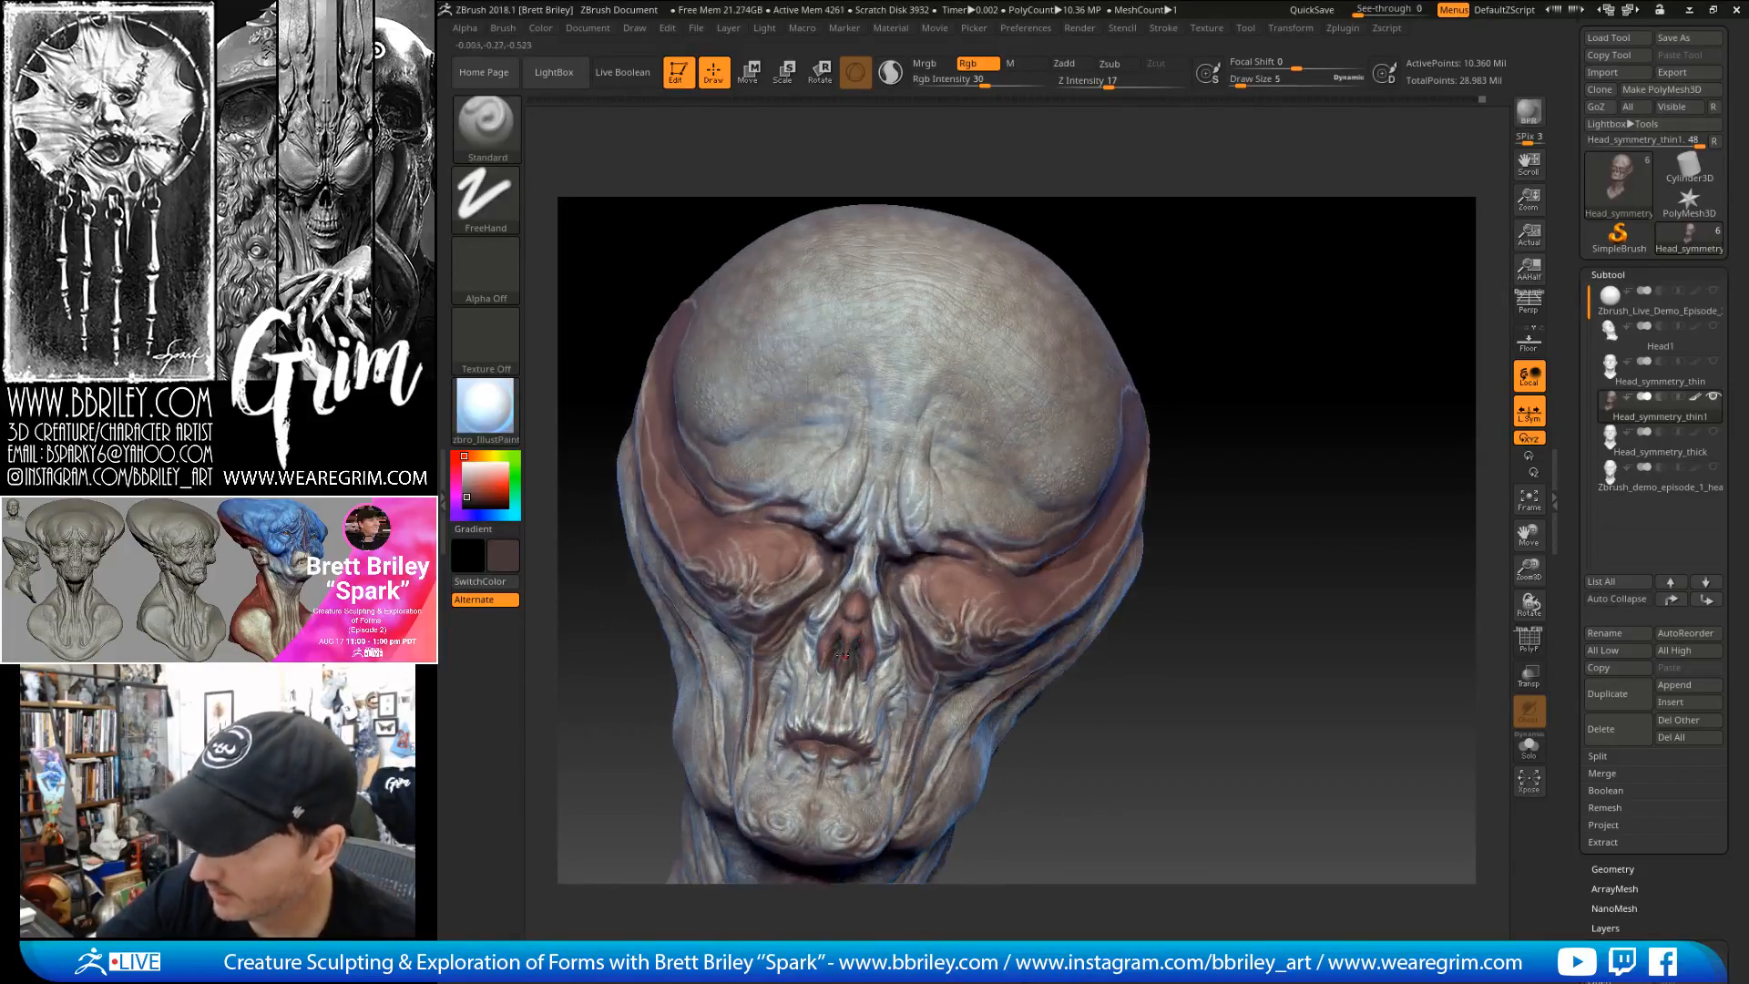
- Lower the RGB intensity to 25, darken the nose cavity, and sample a reddish brown for the mouth area at draw size 3
key("bracketright")
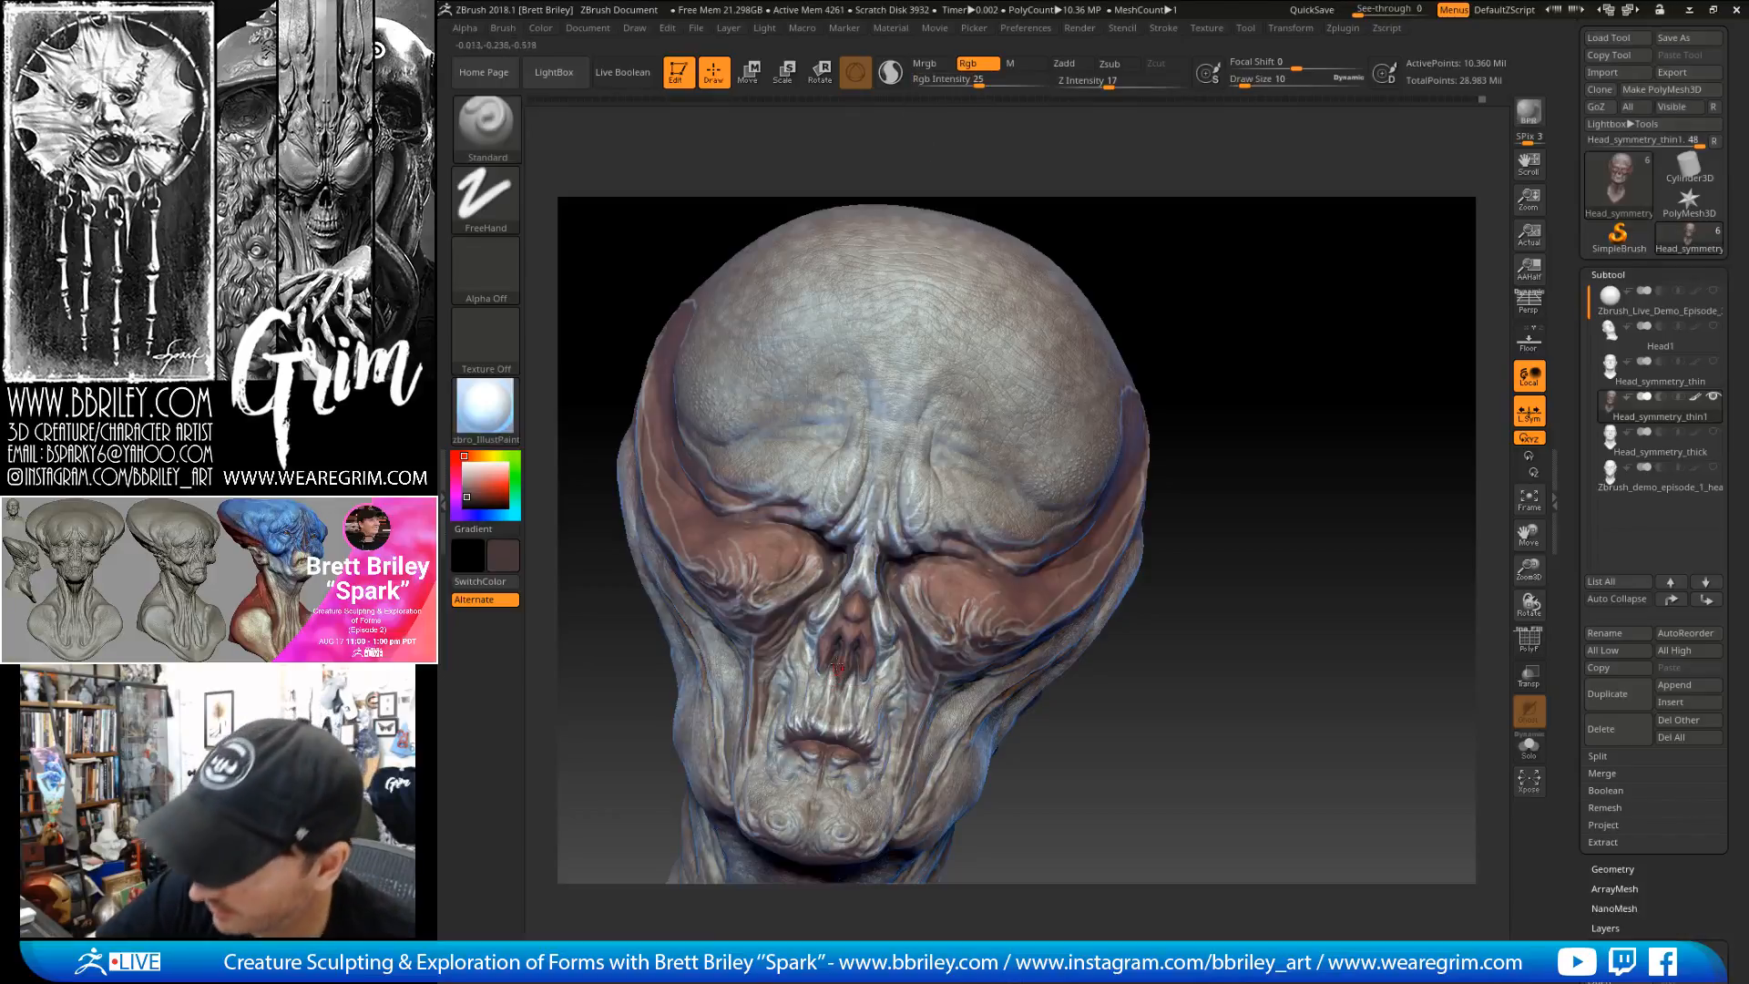
key("bracketleft")
key("bracketleft")
key("c")
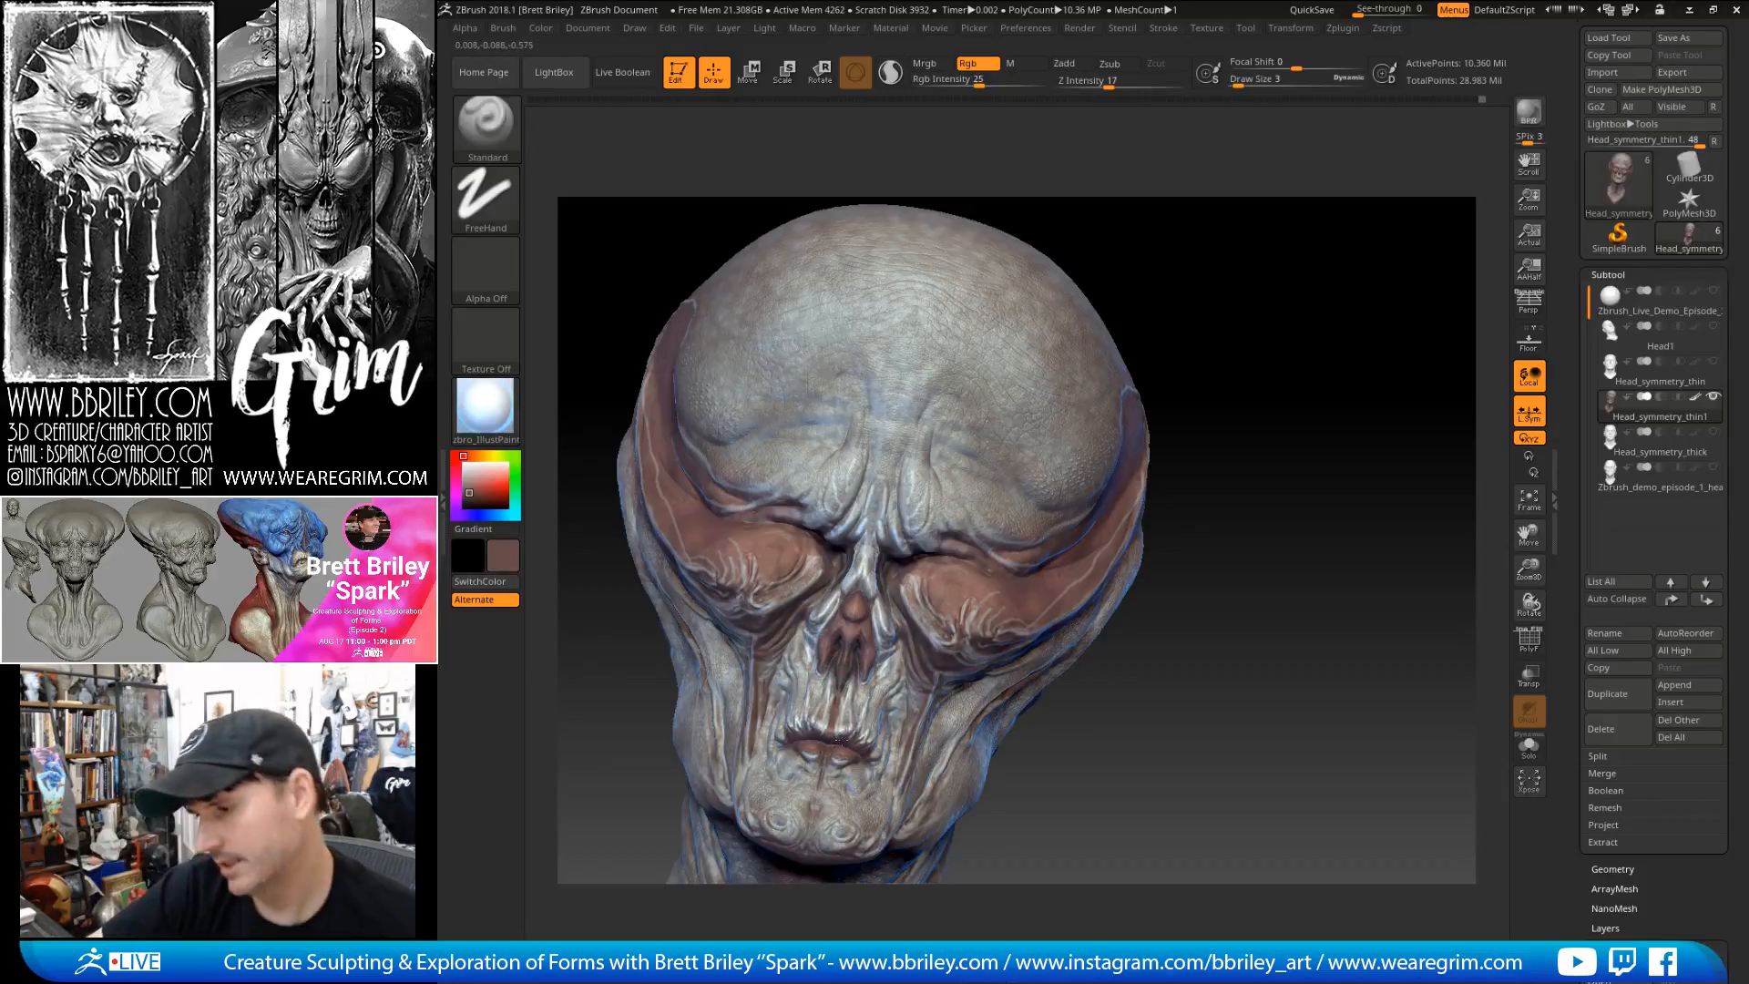
left_click_drag(1255, 346, 1184, 383)
key("bracketright")
left_click_drag(1246, 292, 1263, 352)
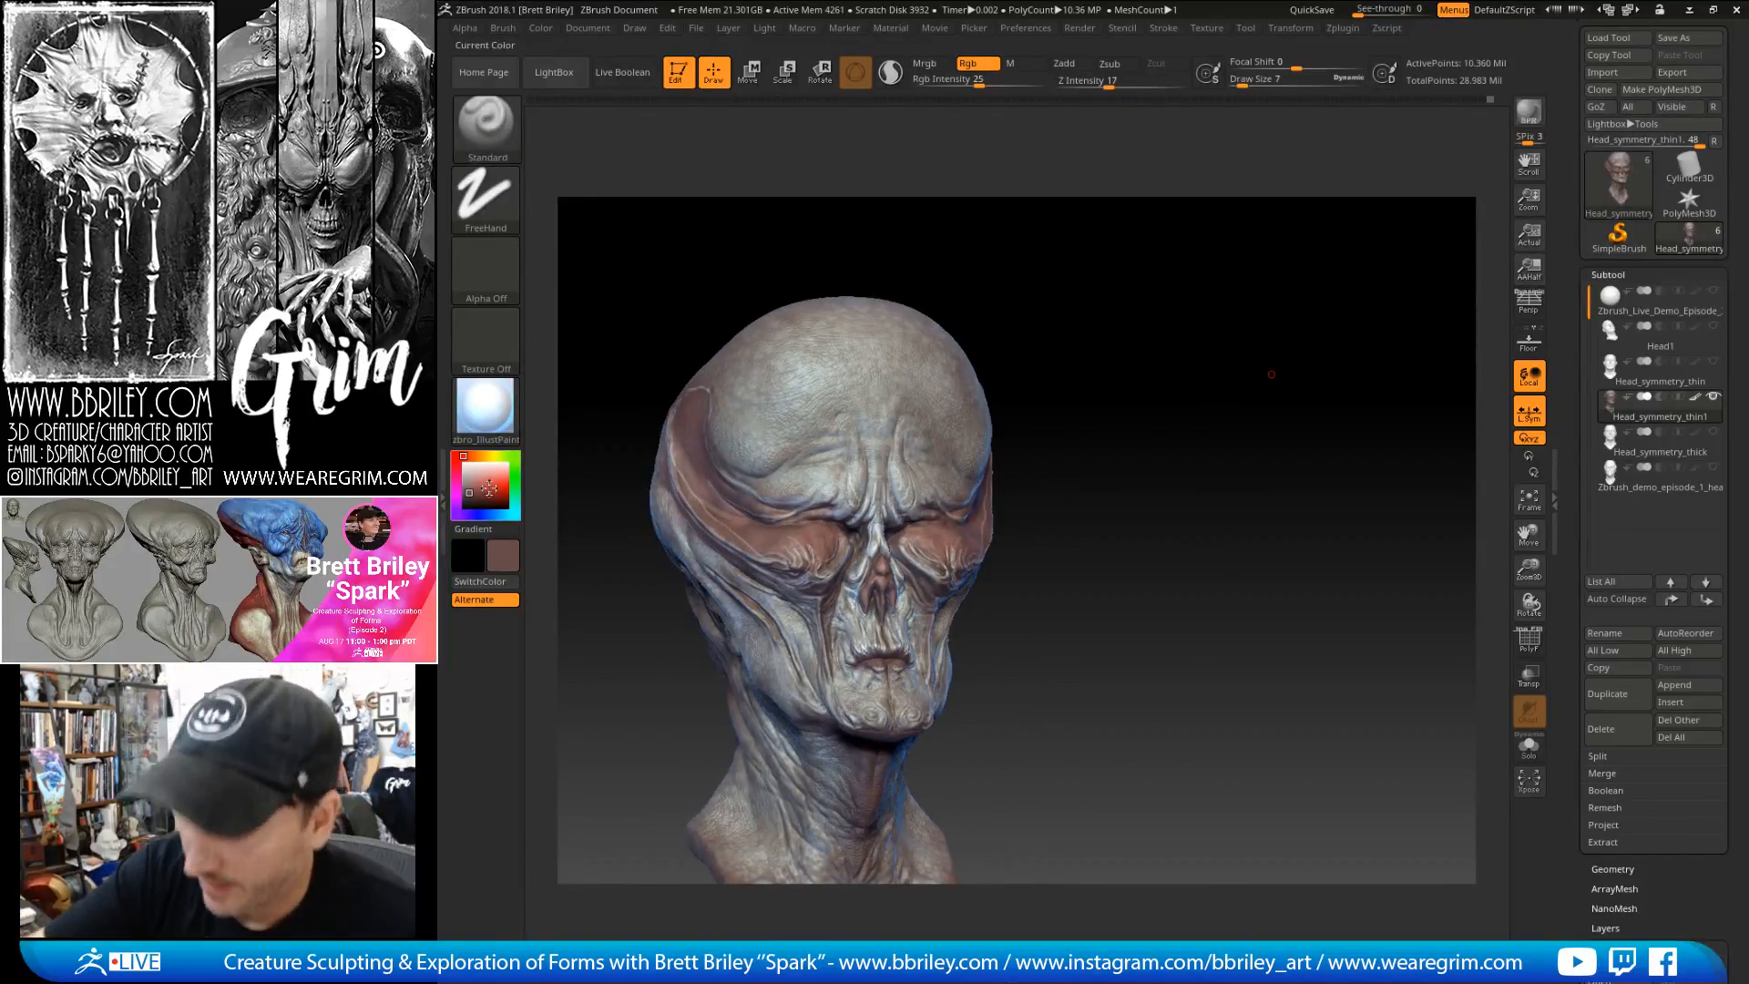
- Shift the paint colour to muted purple and set the Standard brush to the DragRect stroke with Alpha 32
left_click_drag(468, 493, 457, 494)
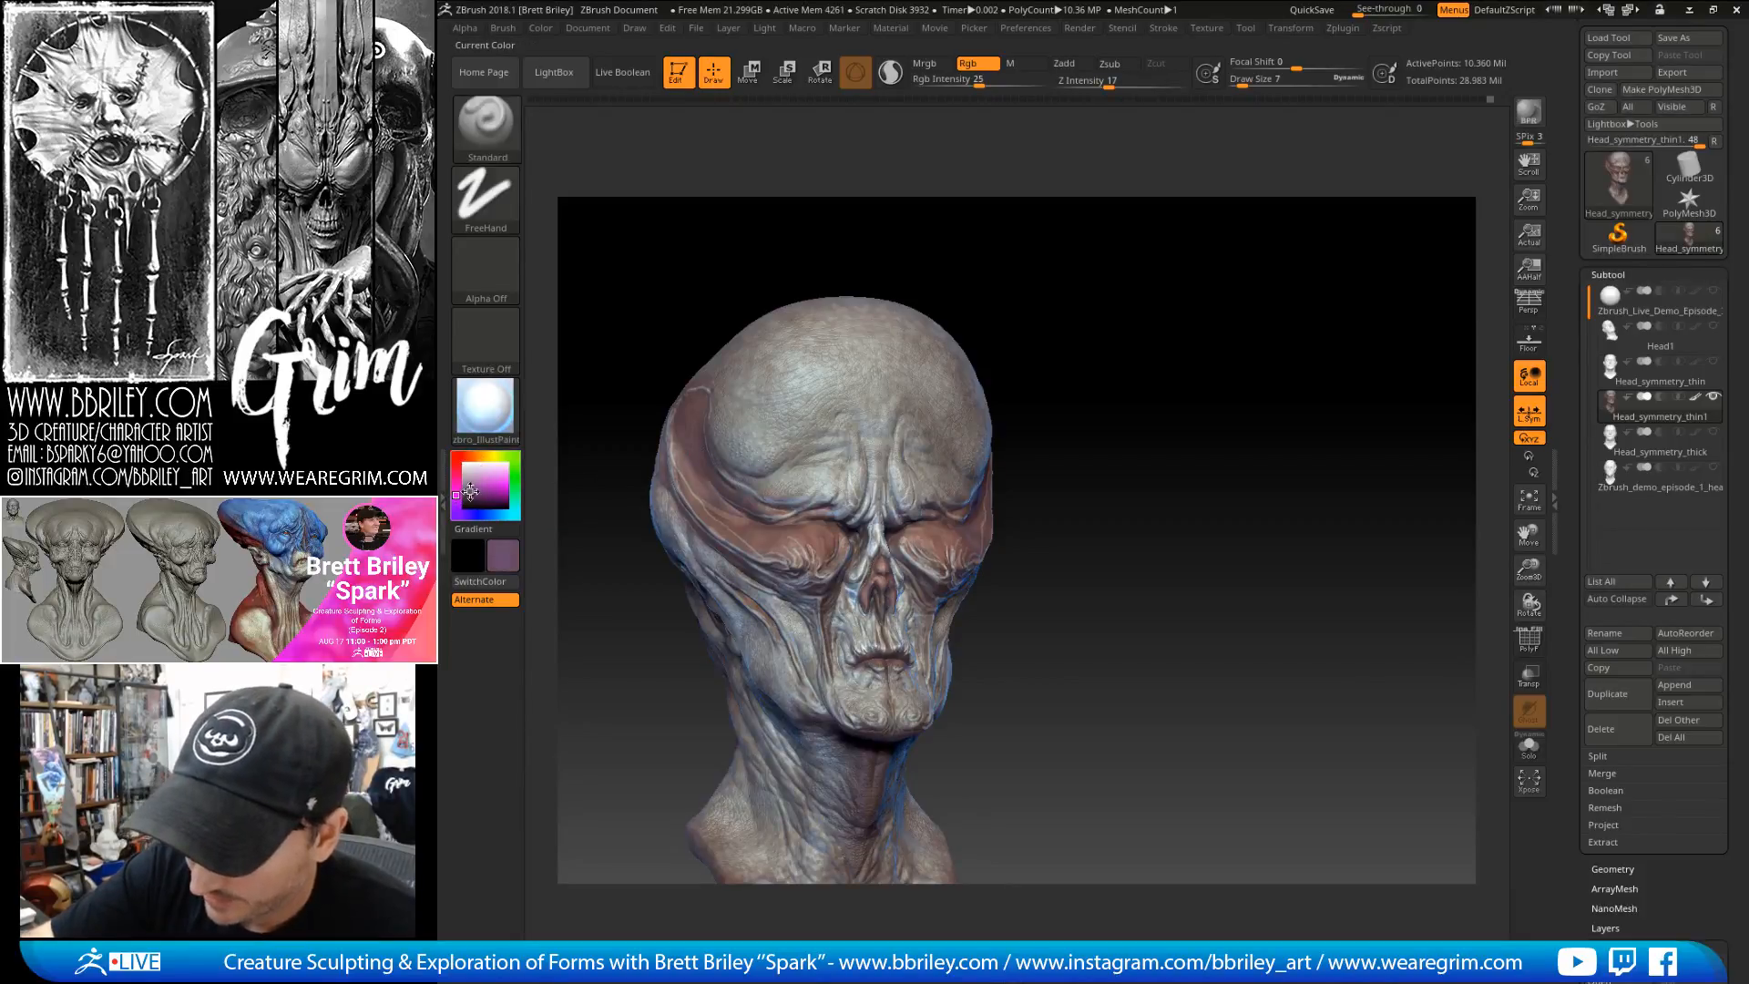
left_click(487, 200)
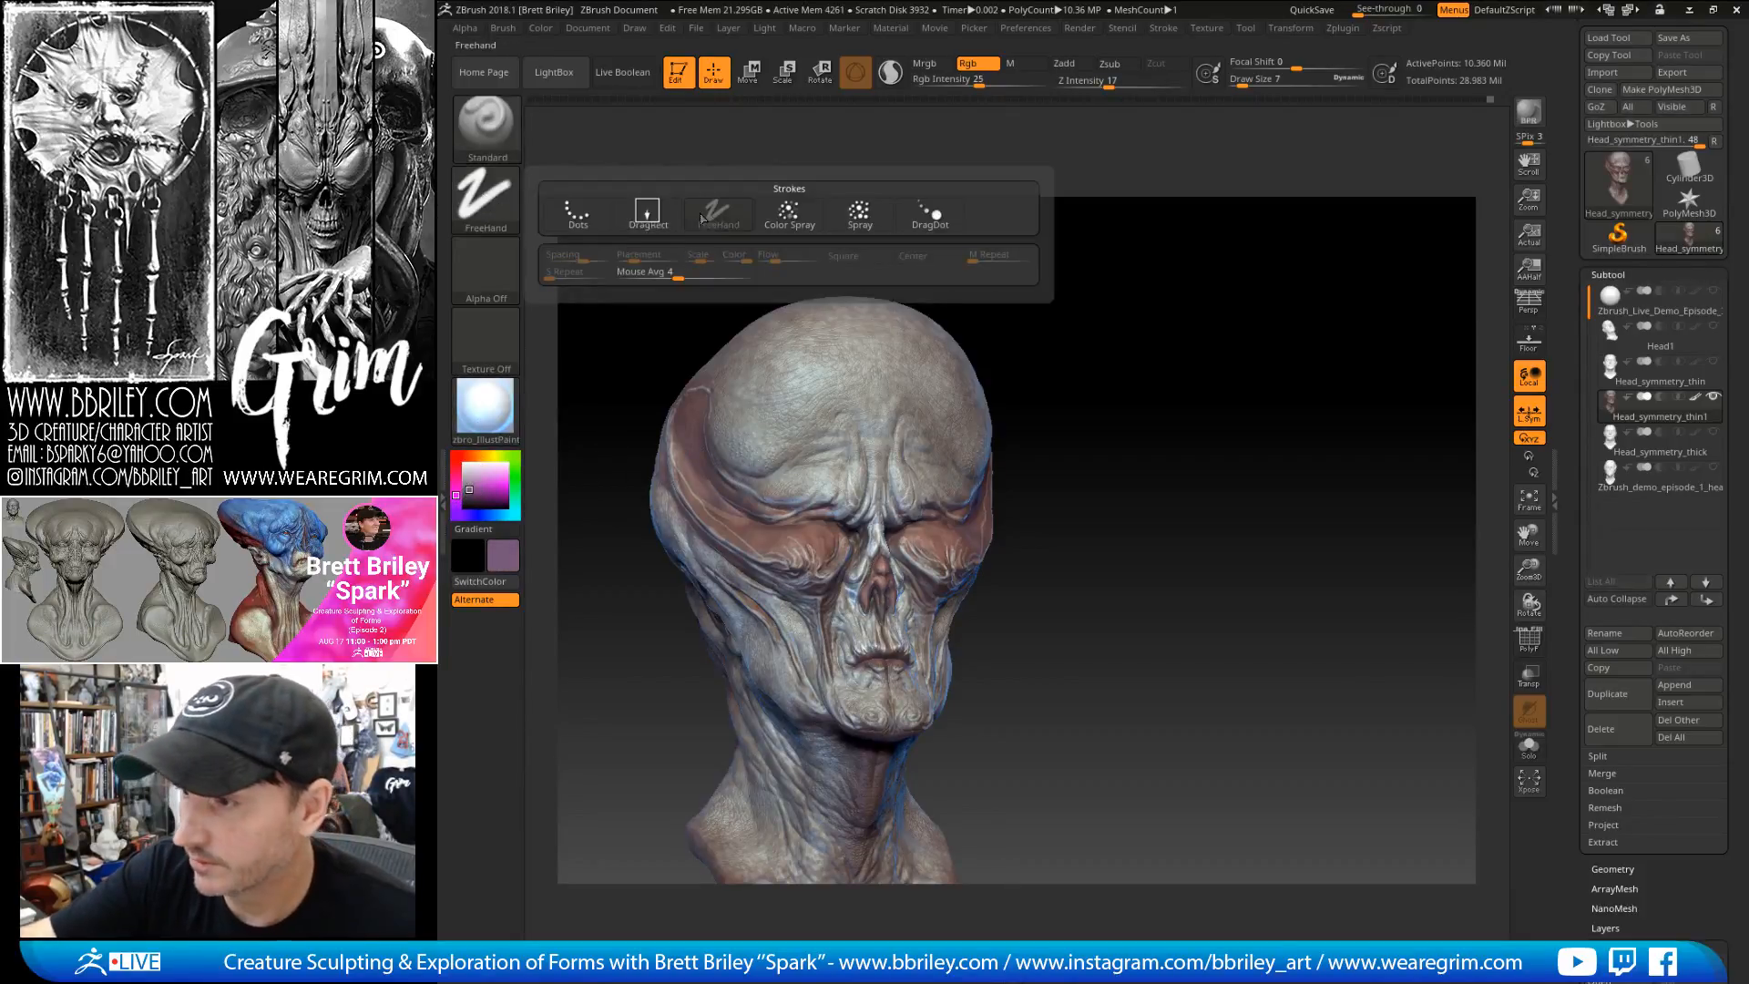
left_click(647, 212)
left_click(486, 269)
left_click(934, 478)
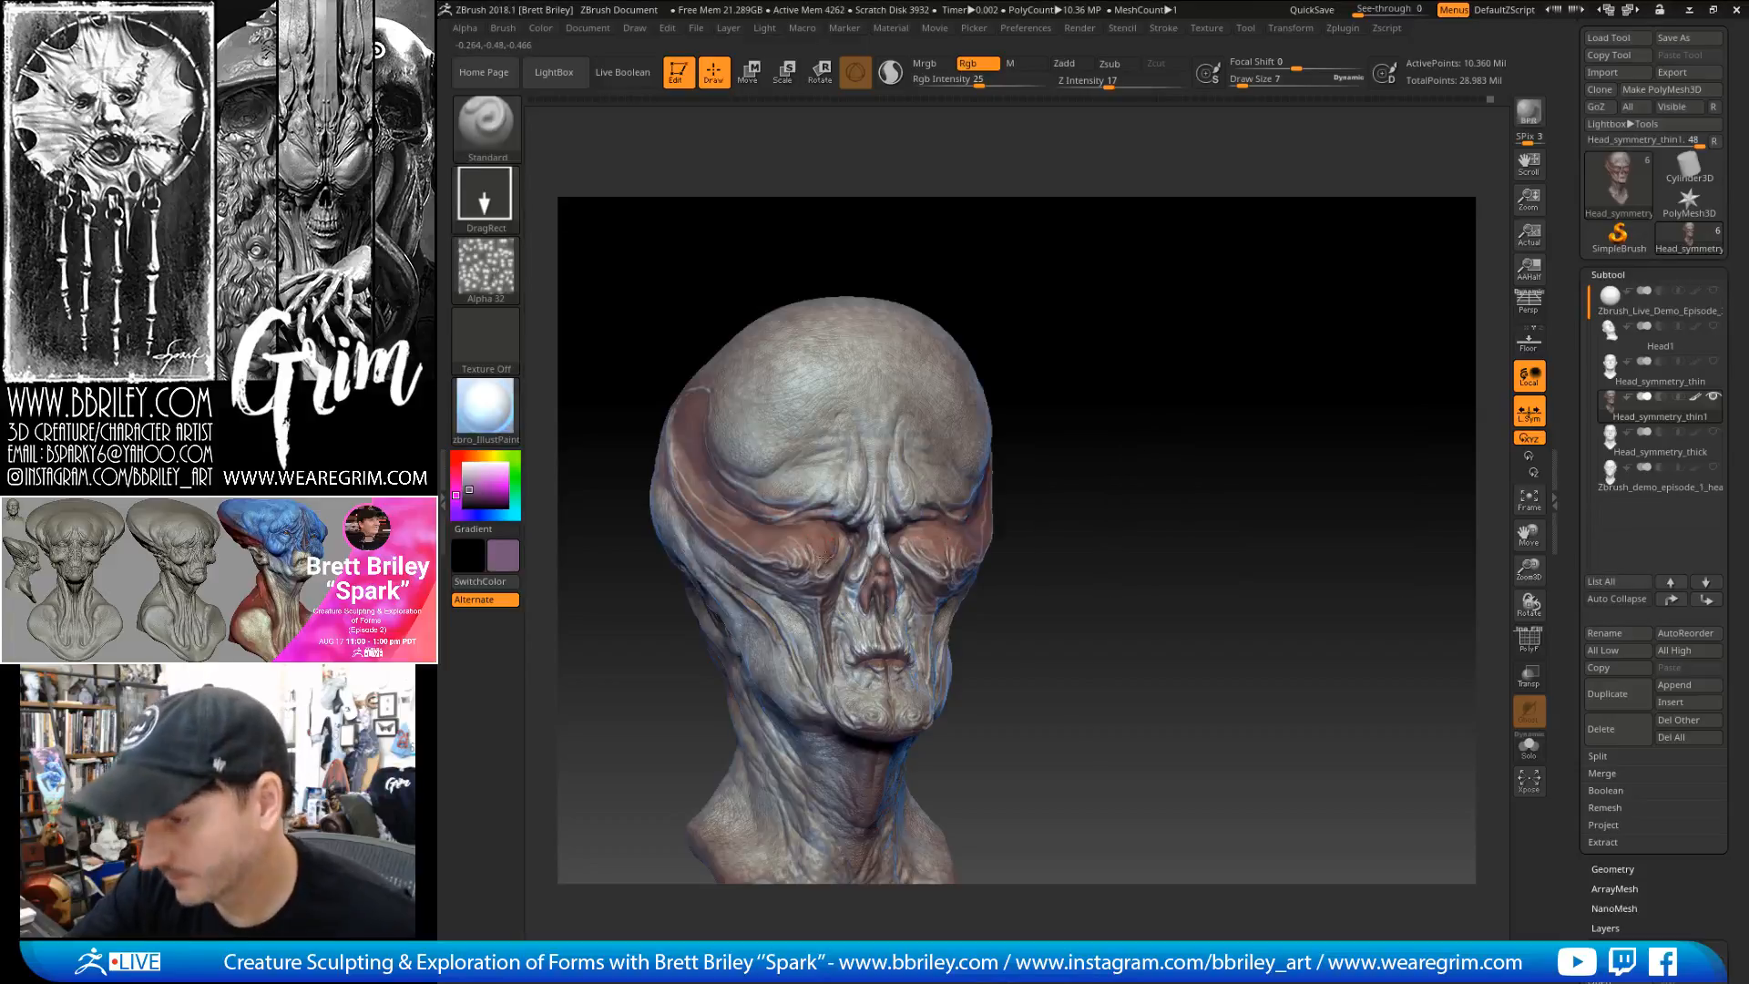
- Set the RGB intensity to 36 and the draw size to 23, and stamp purple mottling over the swollen eye areas
left_click_drag(980, 84, 991, 84)
left_click_drag(1048, 283, 1016, 278)
key("bracketright")
key("bracketright")
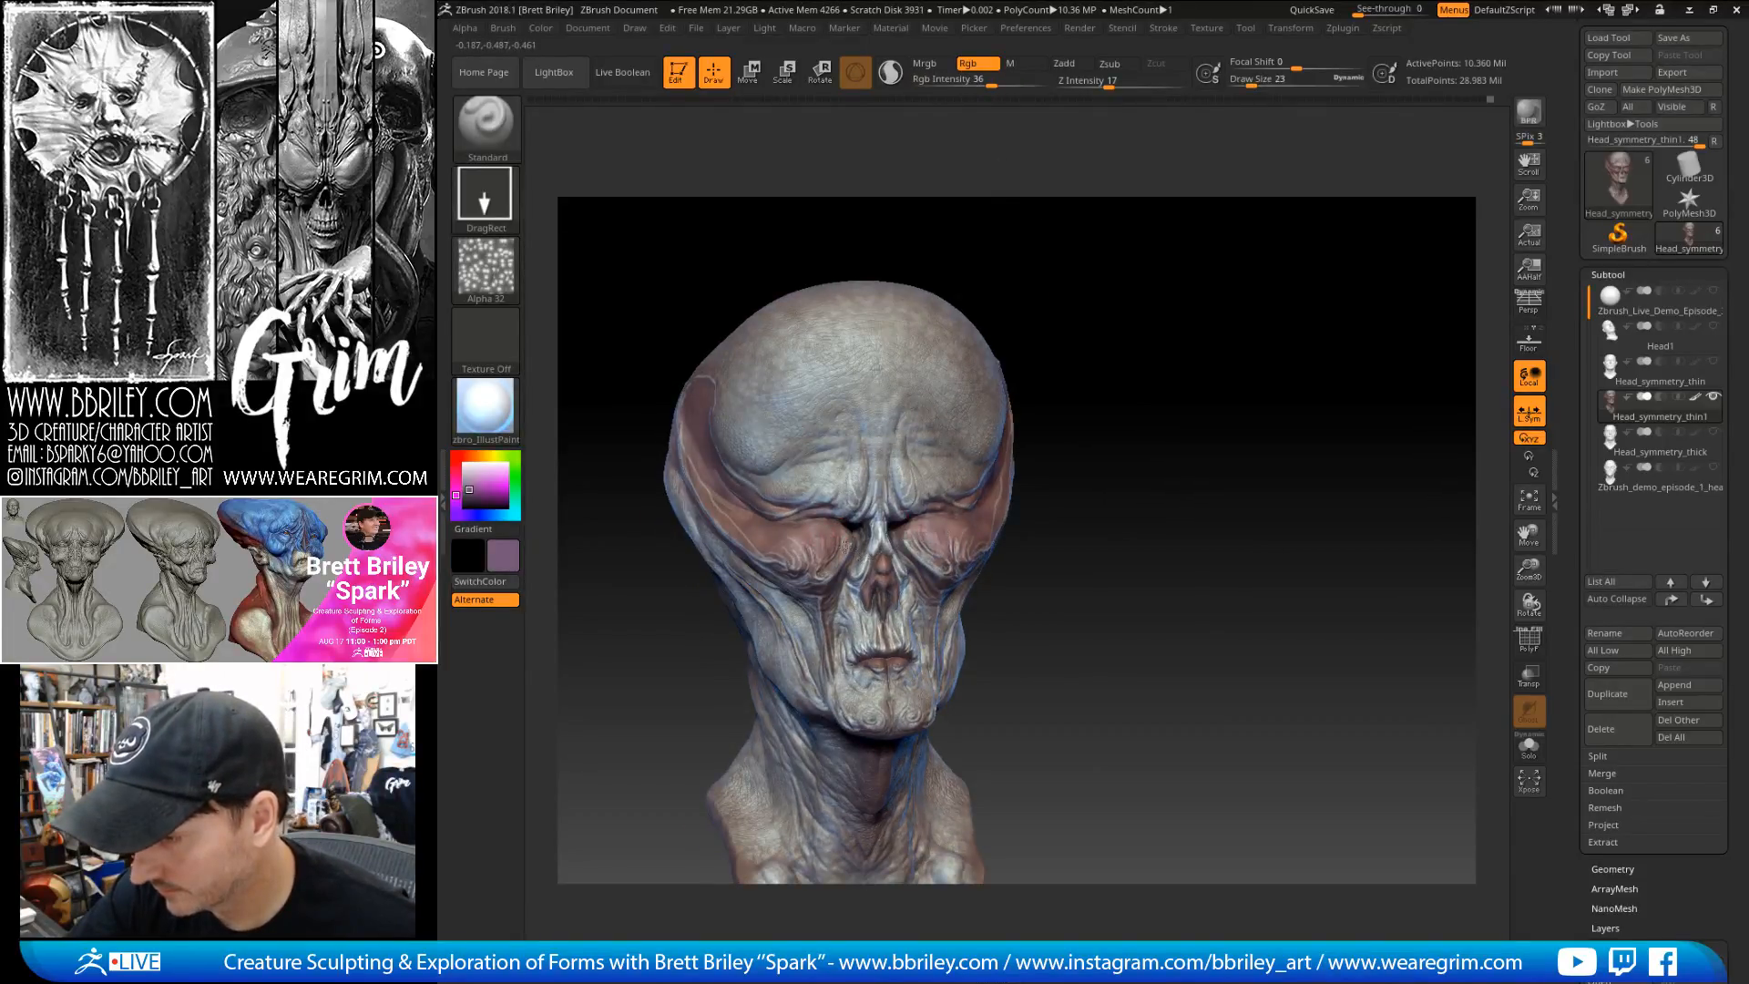
scroll(838, 550, "up", 3)
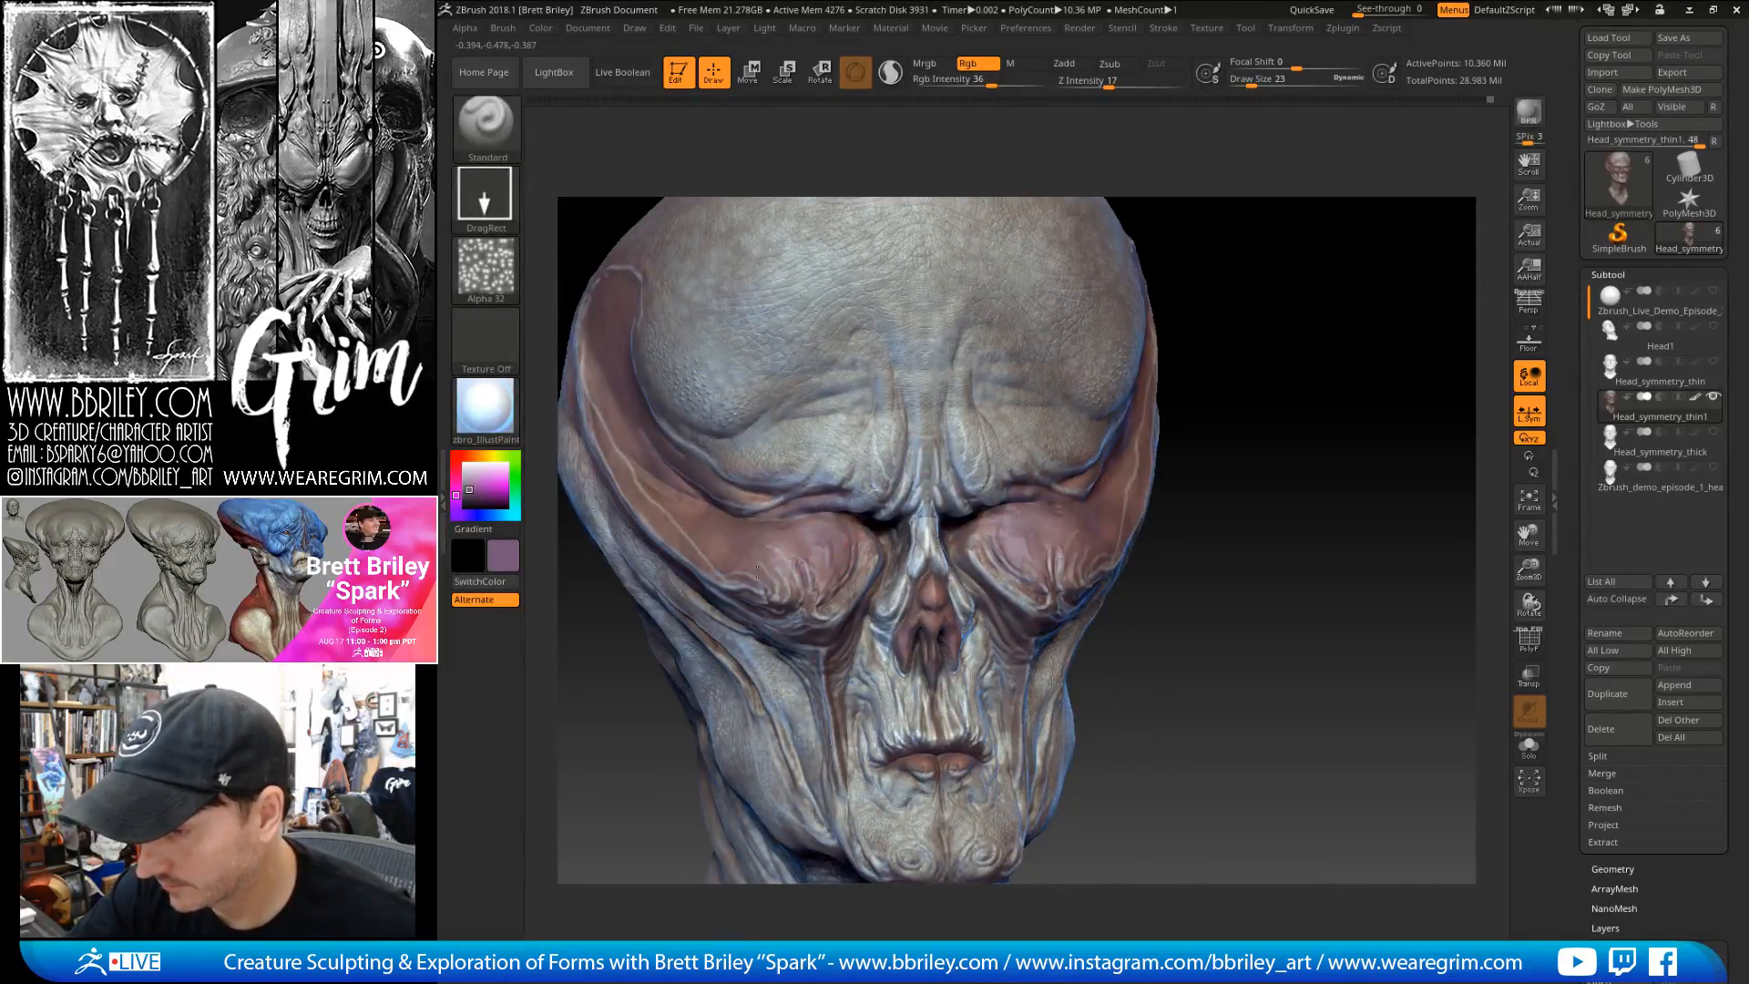
scroll(839, 516, "down", 4)
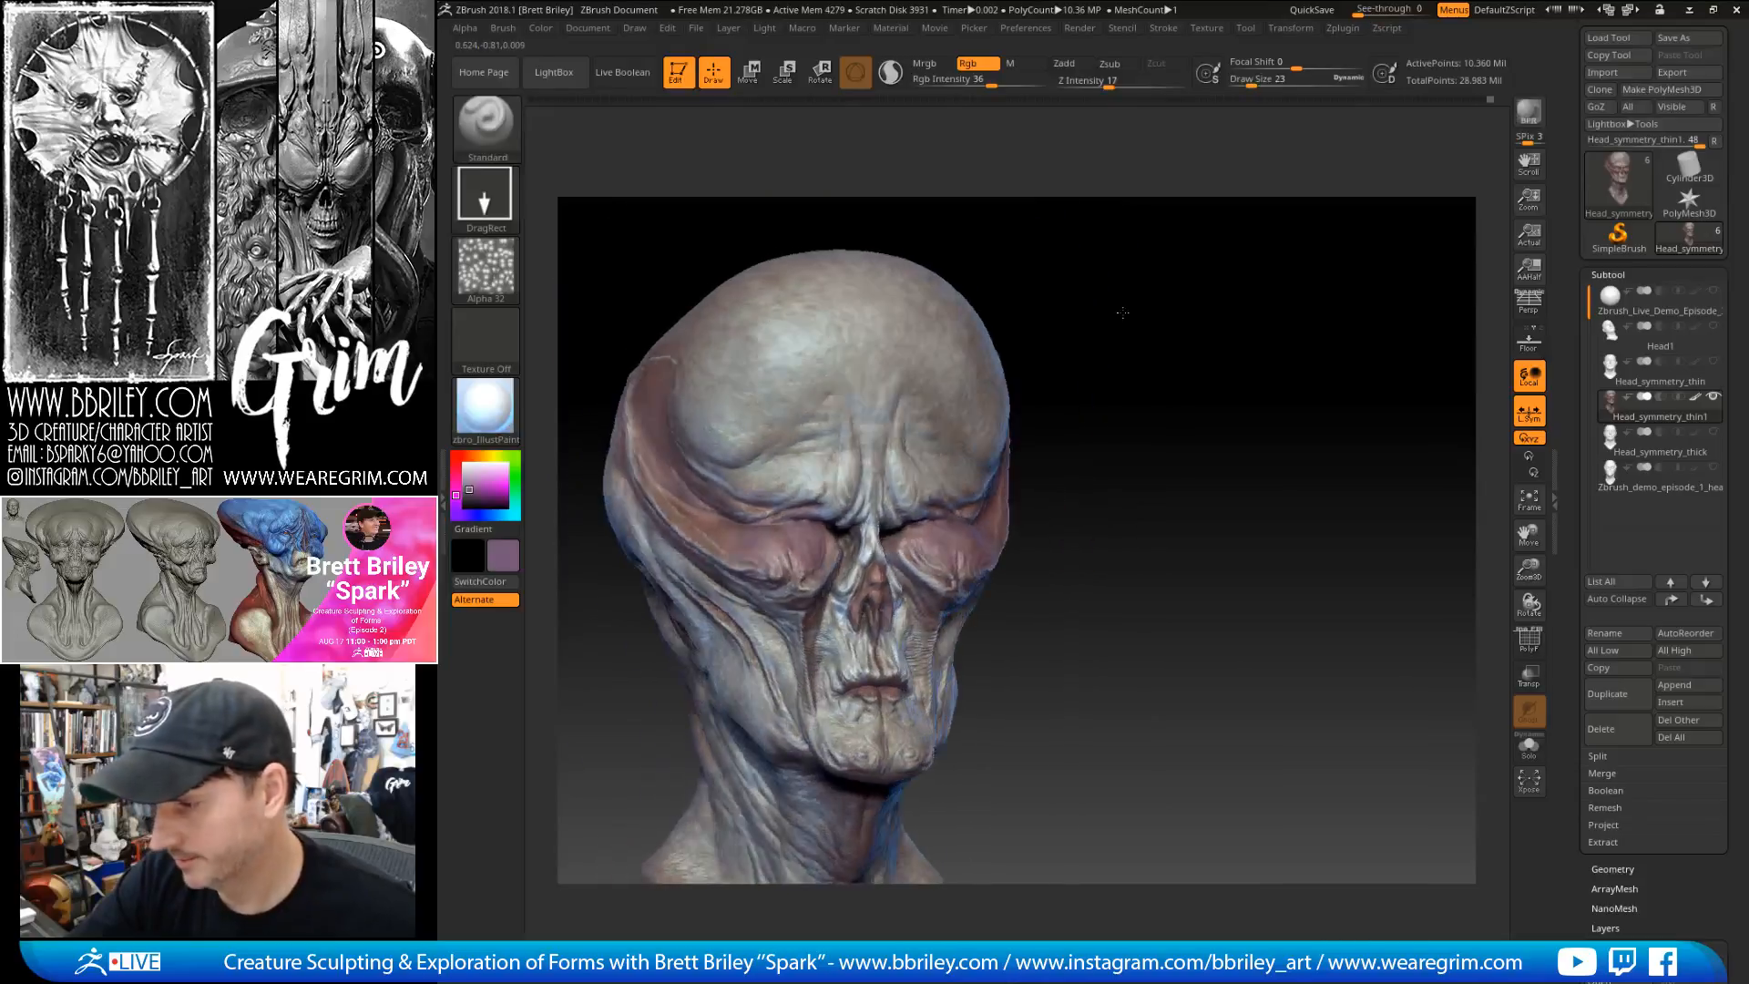
- Stamp speckled purple colour over the temple band, lips and cheek folds
right_click_drag(814, 539, 744, 549)
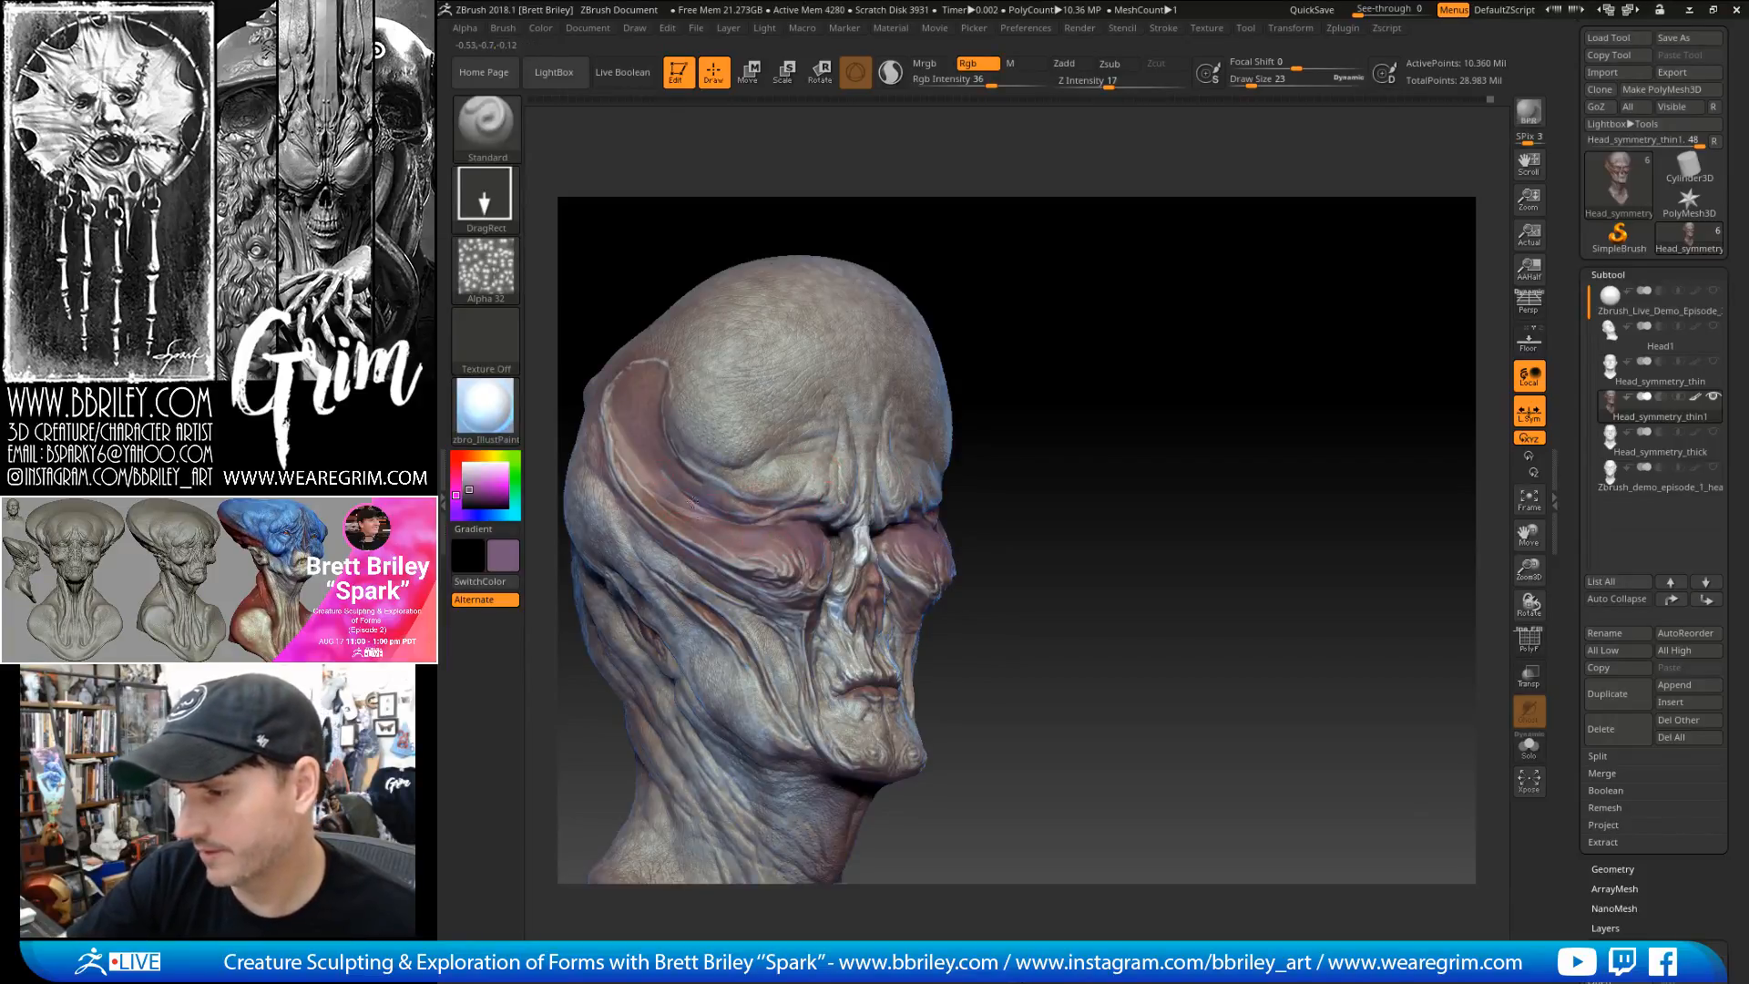
right_click_drag(732, 487, 809, 542)
right_click_drag(1027, 408, 882, 612)
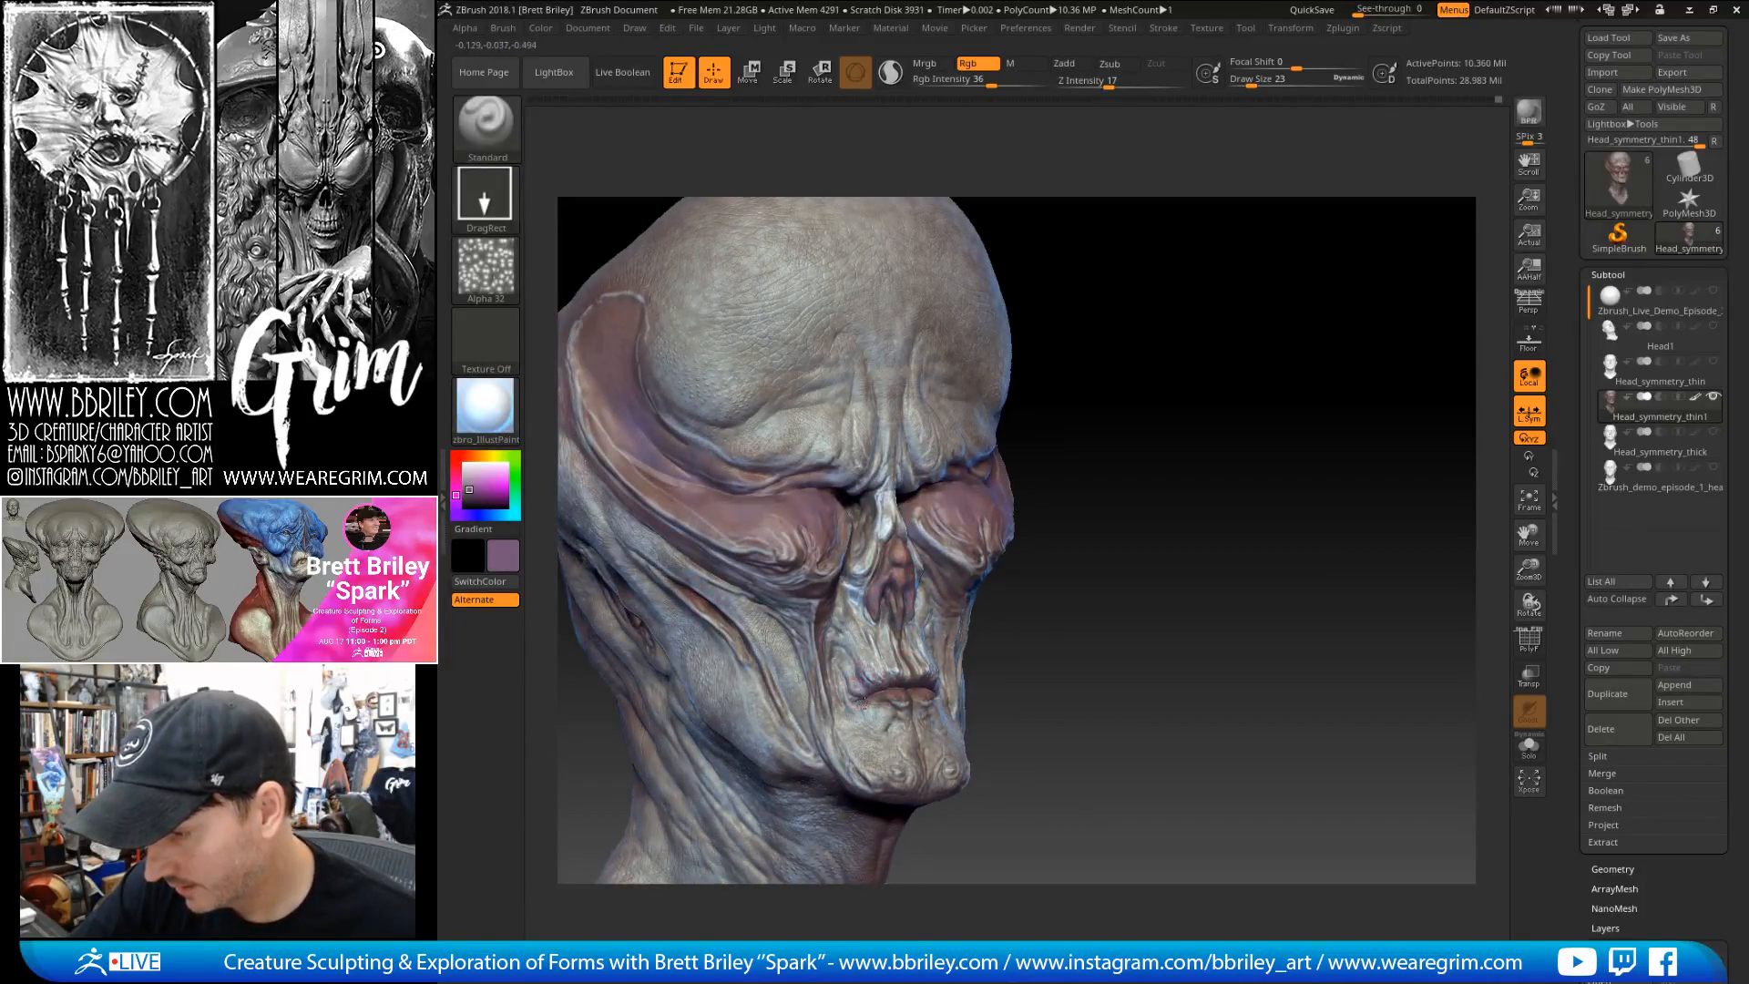
right_click_drag(990, 657, 886, 583)
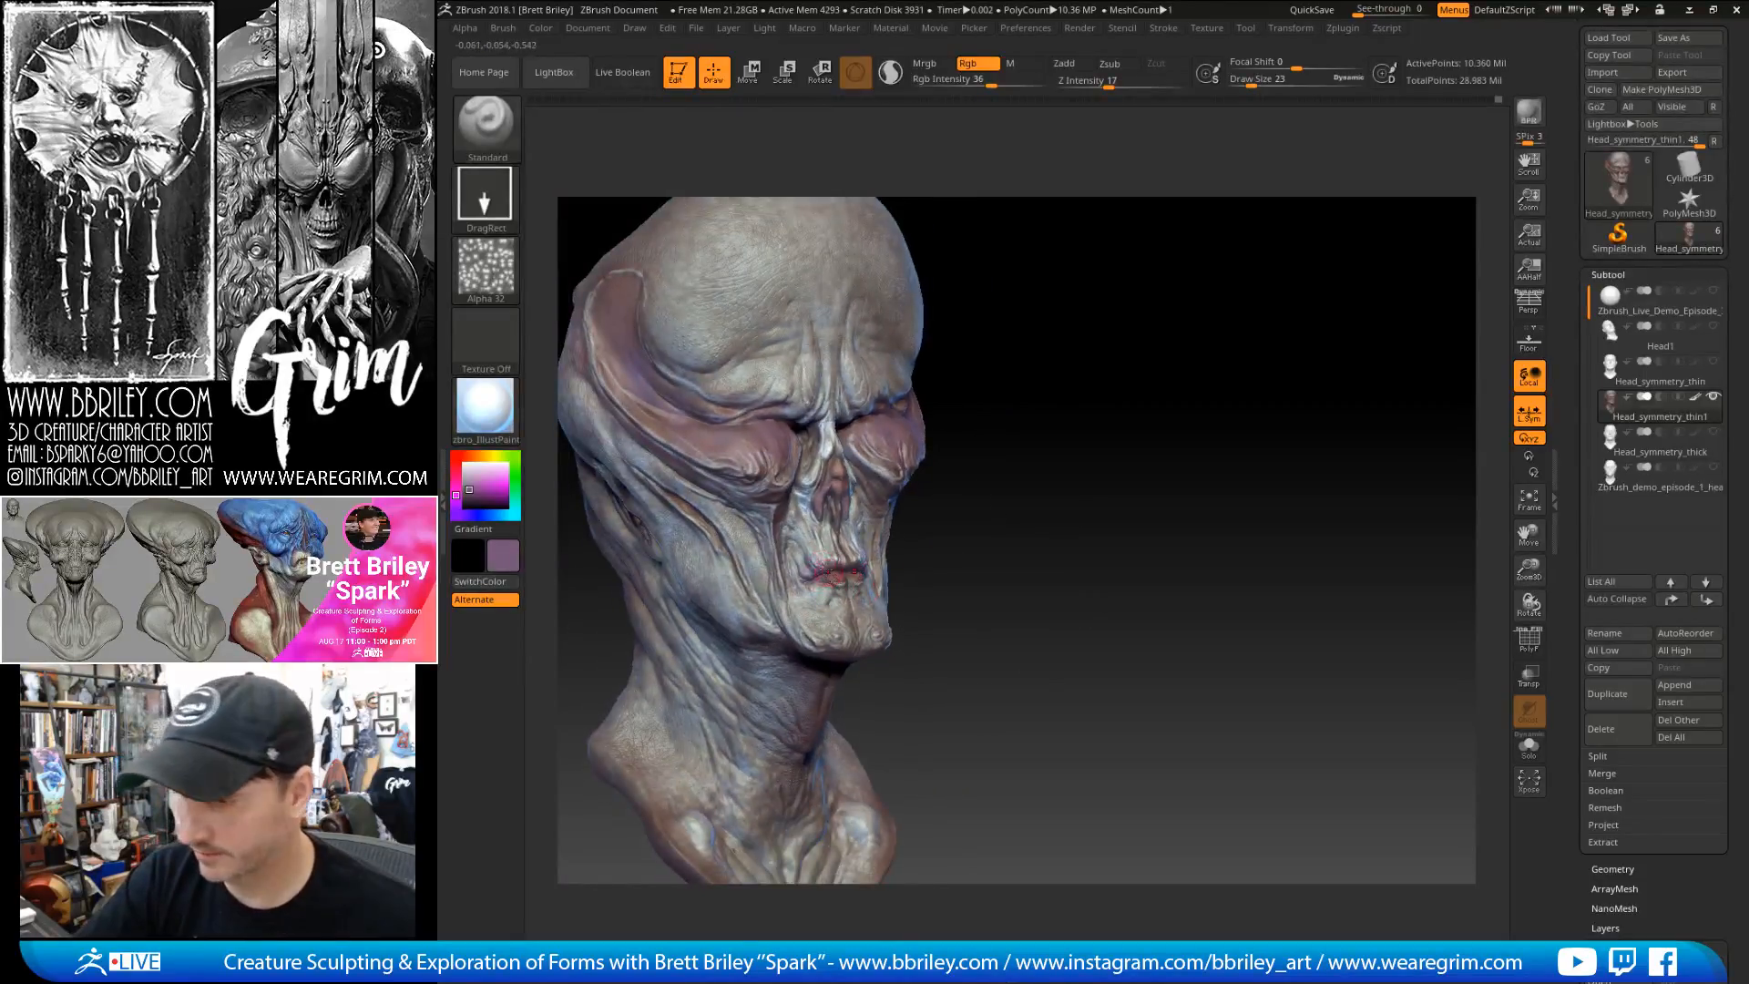
right_click_drag(729, 533, 679, 497)
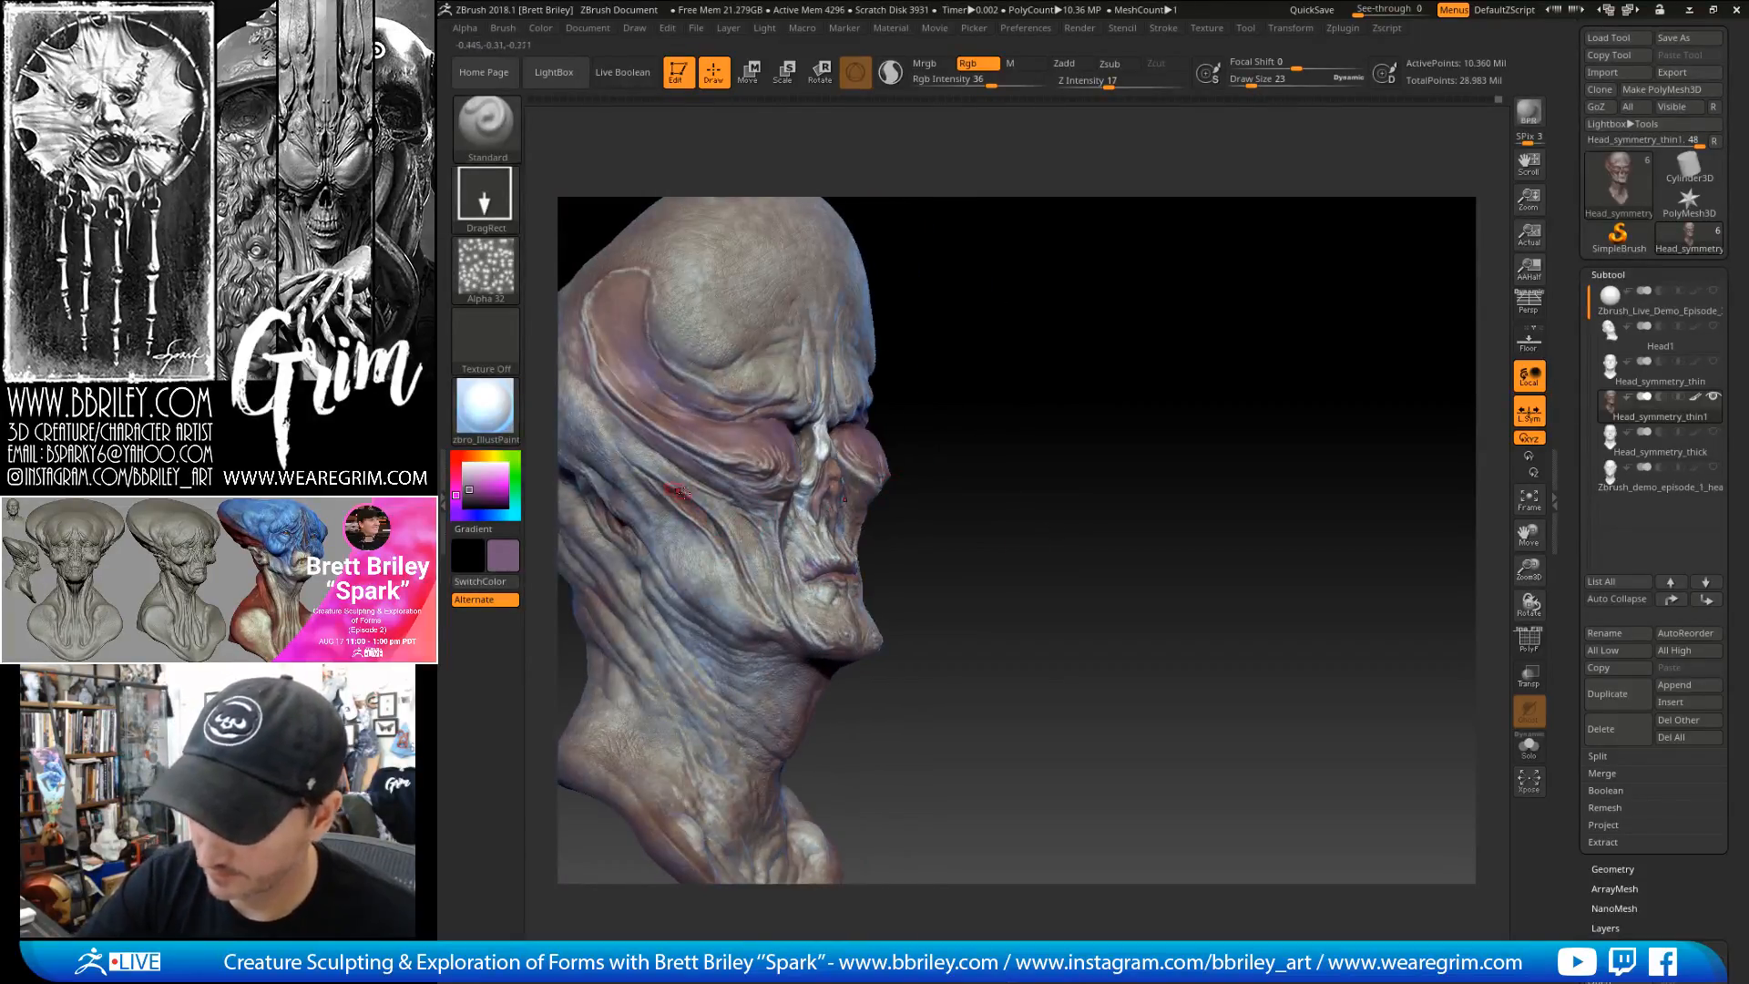
- Stamp more speckled purple over the side of the head, the upper temple band and the neck
right_click_drag(873, 451, 738, 559)
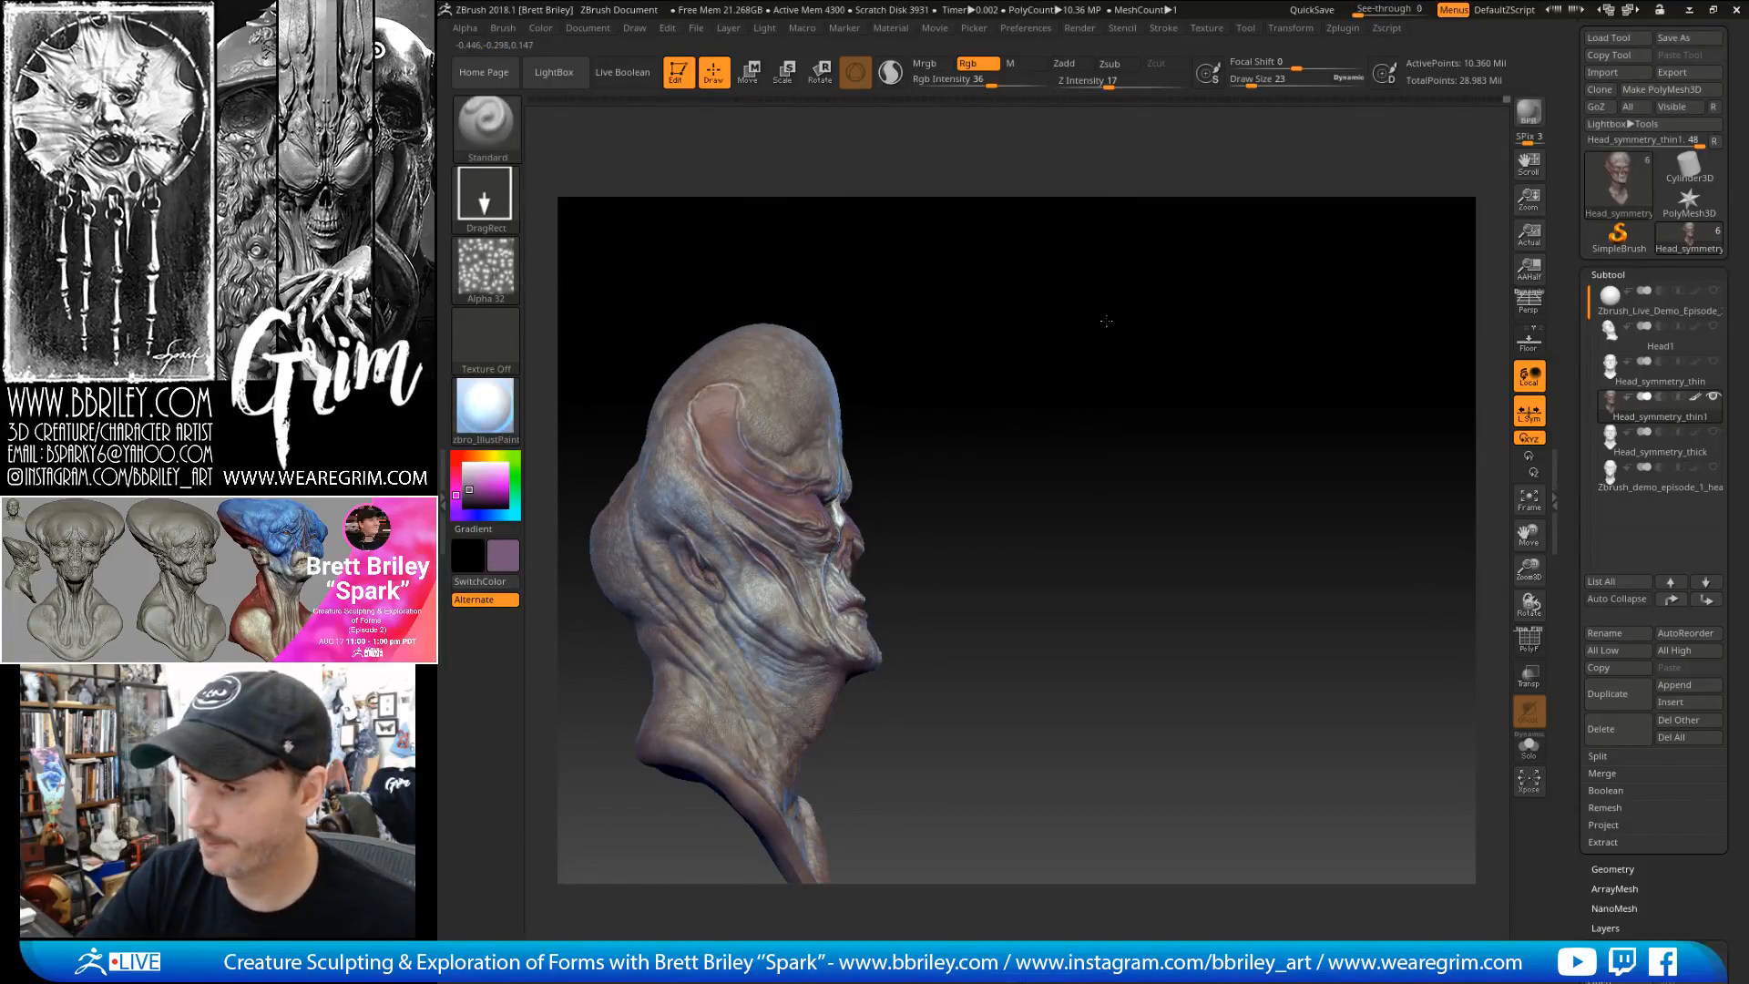
mouse_move(1107, 342)
right_mouse_down()
mouse_move(1048, 374)
mouse_move(1071, 387)
mouse_move(1084, 369)
mouse_move(1180, 365)
mouse_move(1165, 345)
mouse_move(1179, 305)
mouse_move(897, 433)
right_mouse_up()
key("ctrl")
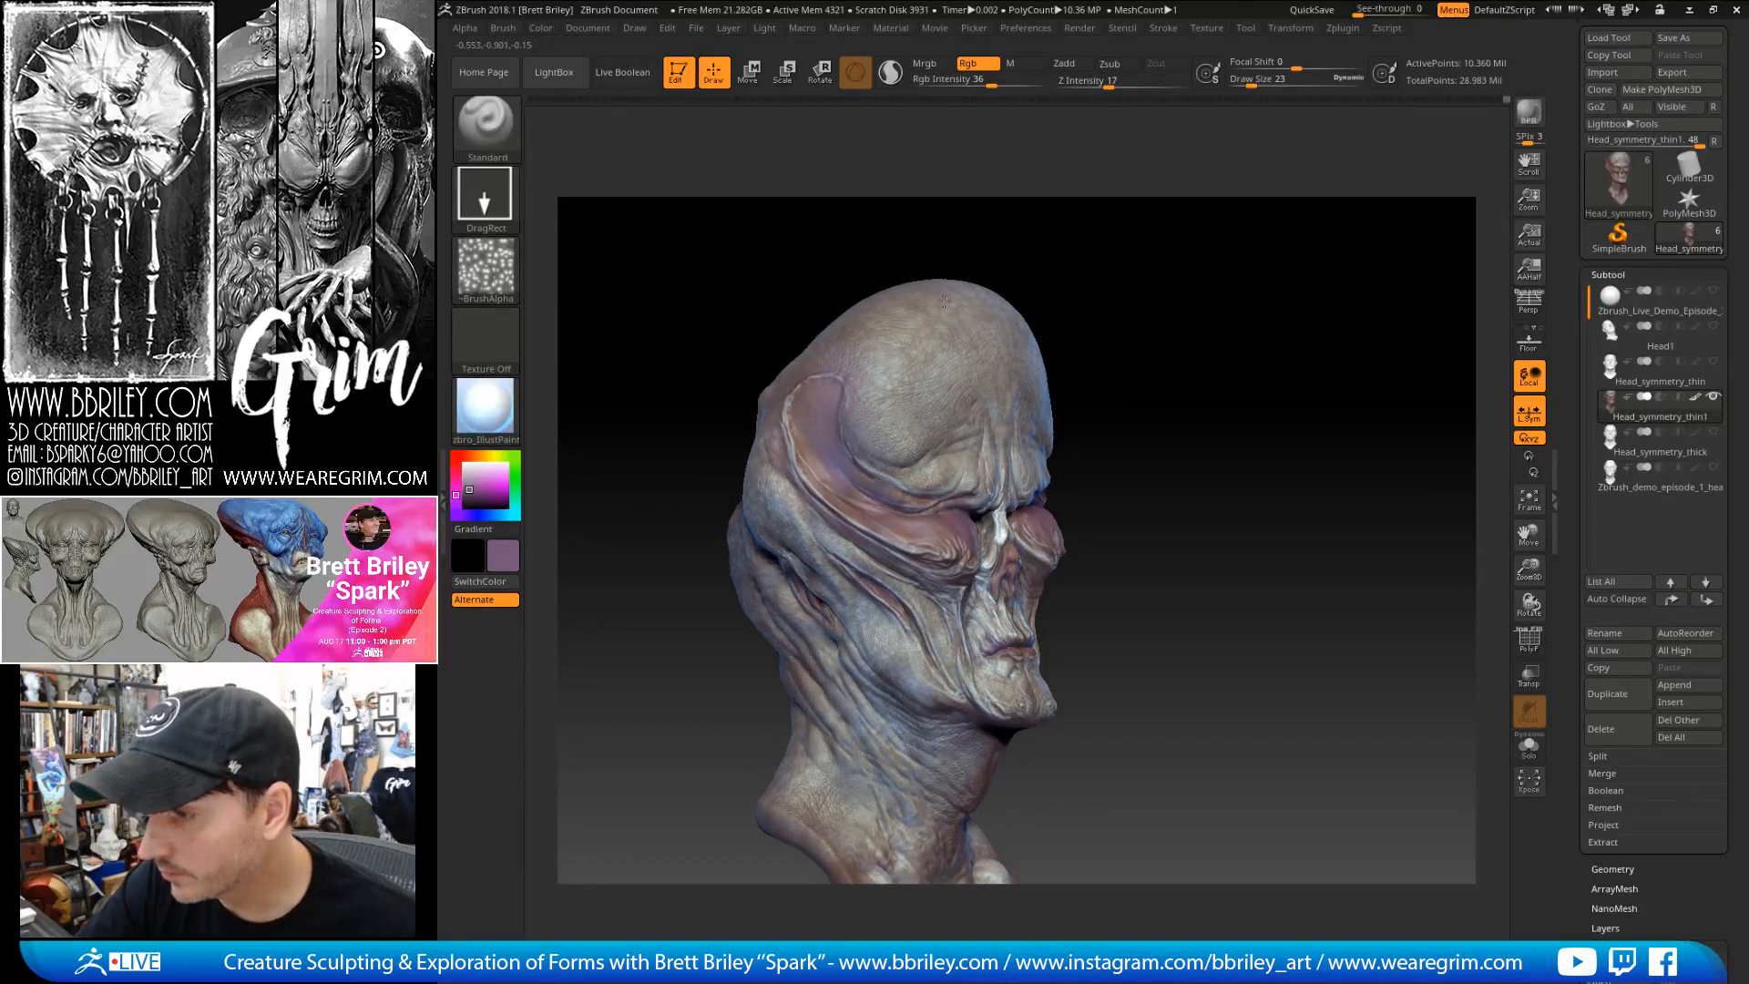
right_click_drag(869, 362, 856, 376)
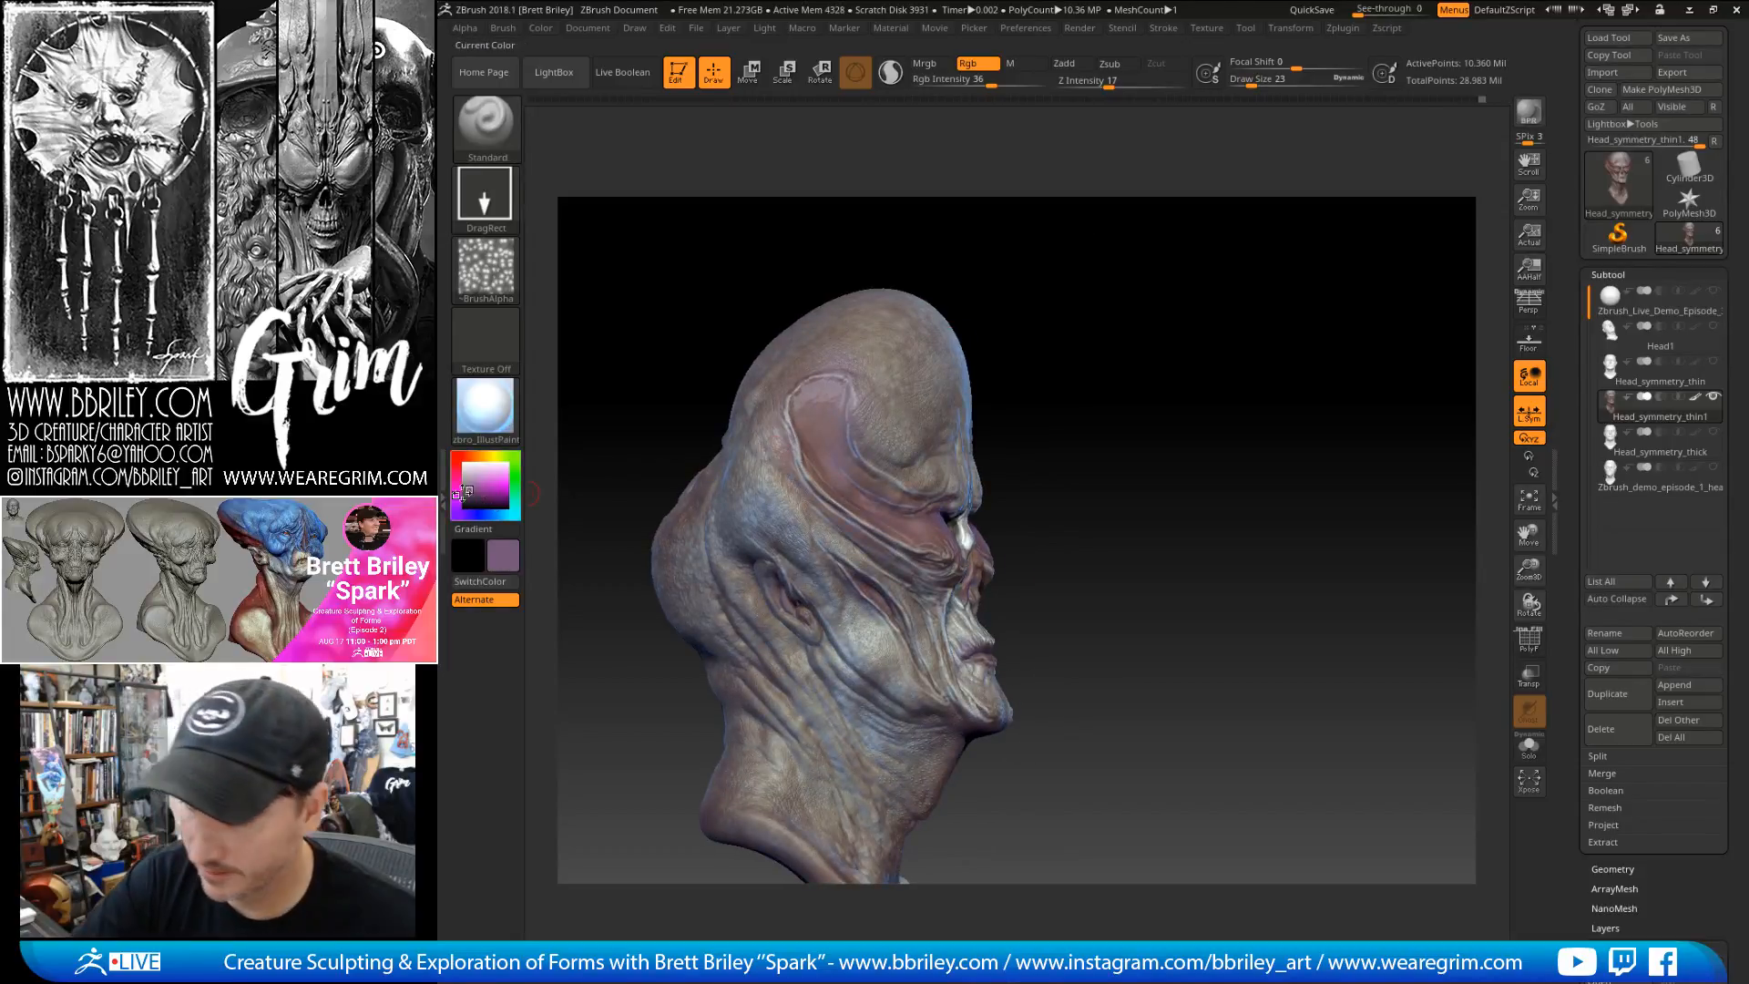
- Set the paint colour to muted blue-violet (Red 80, Green 75, Blue 104) and stamp speckled mottling over the side and back of the head
left_click(472, 514)
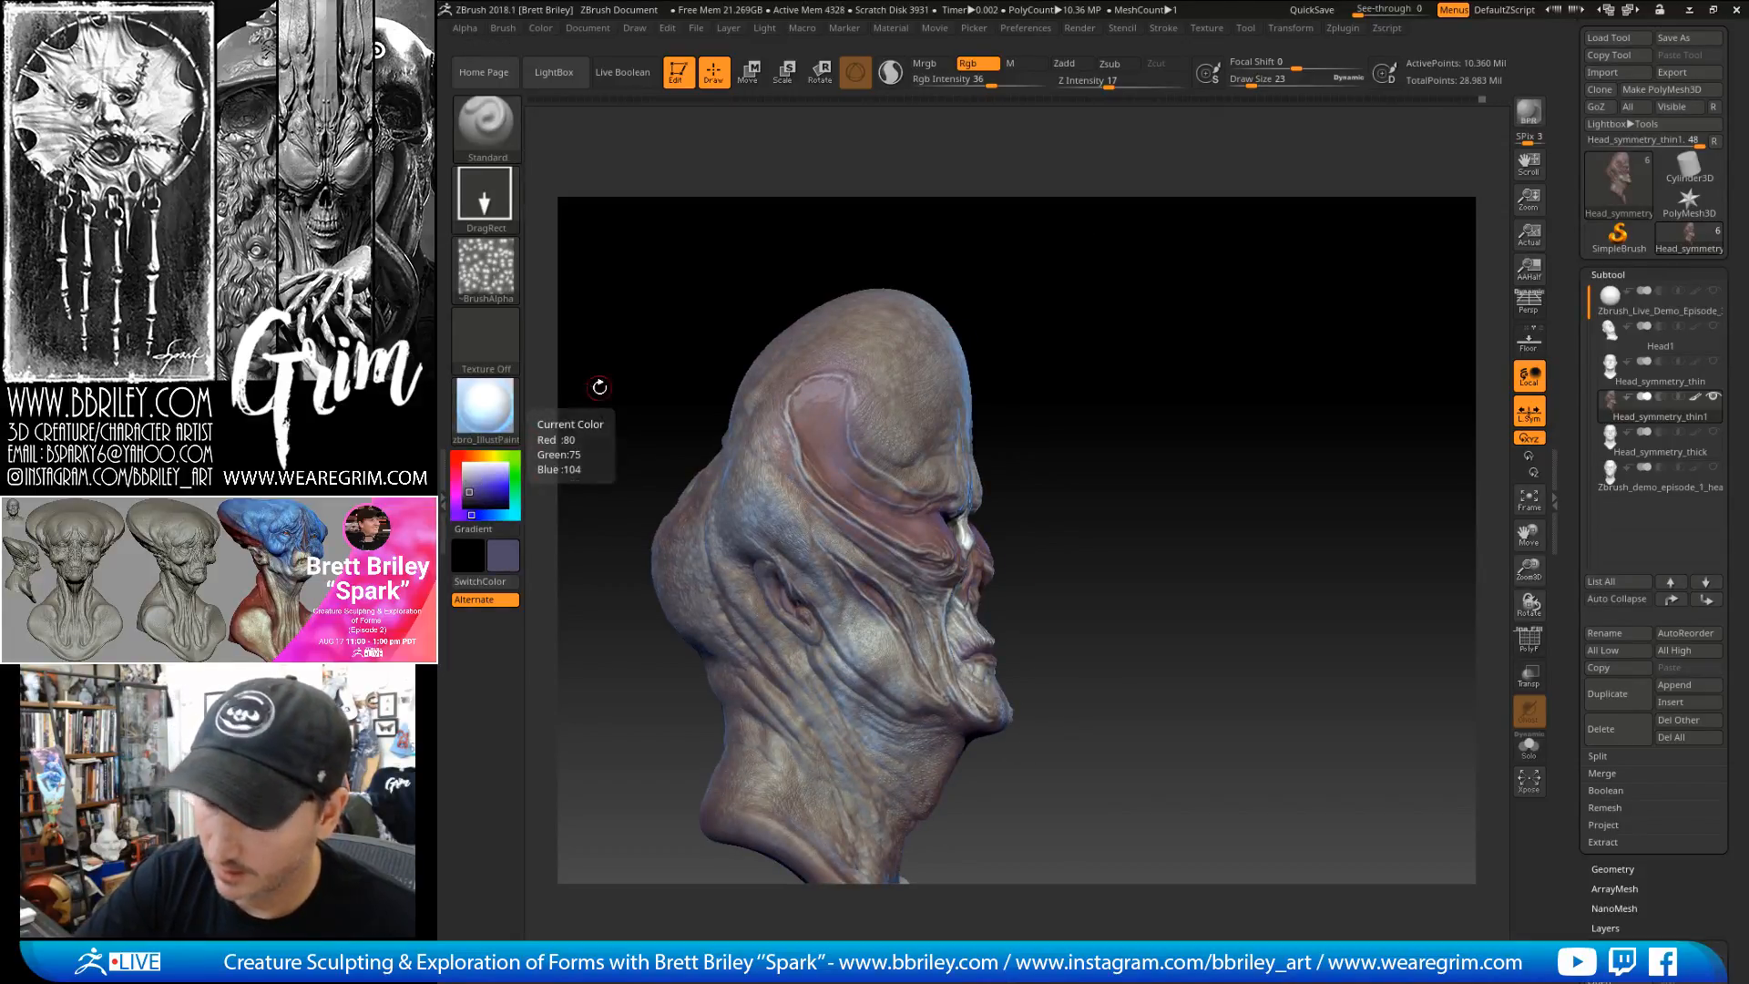
right_click_drag(720, 410, 868, 402)
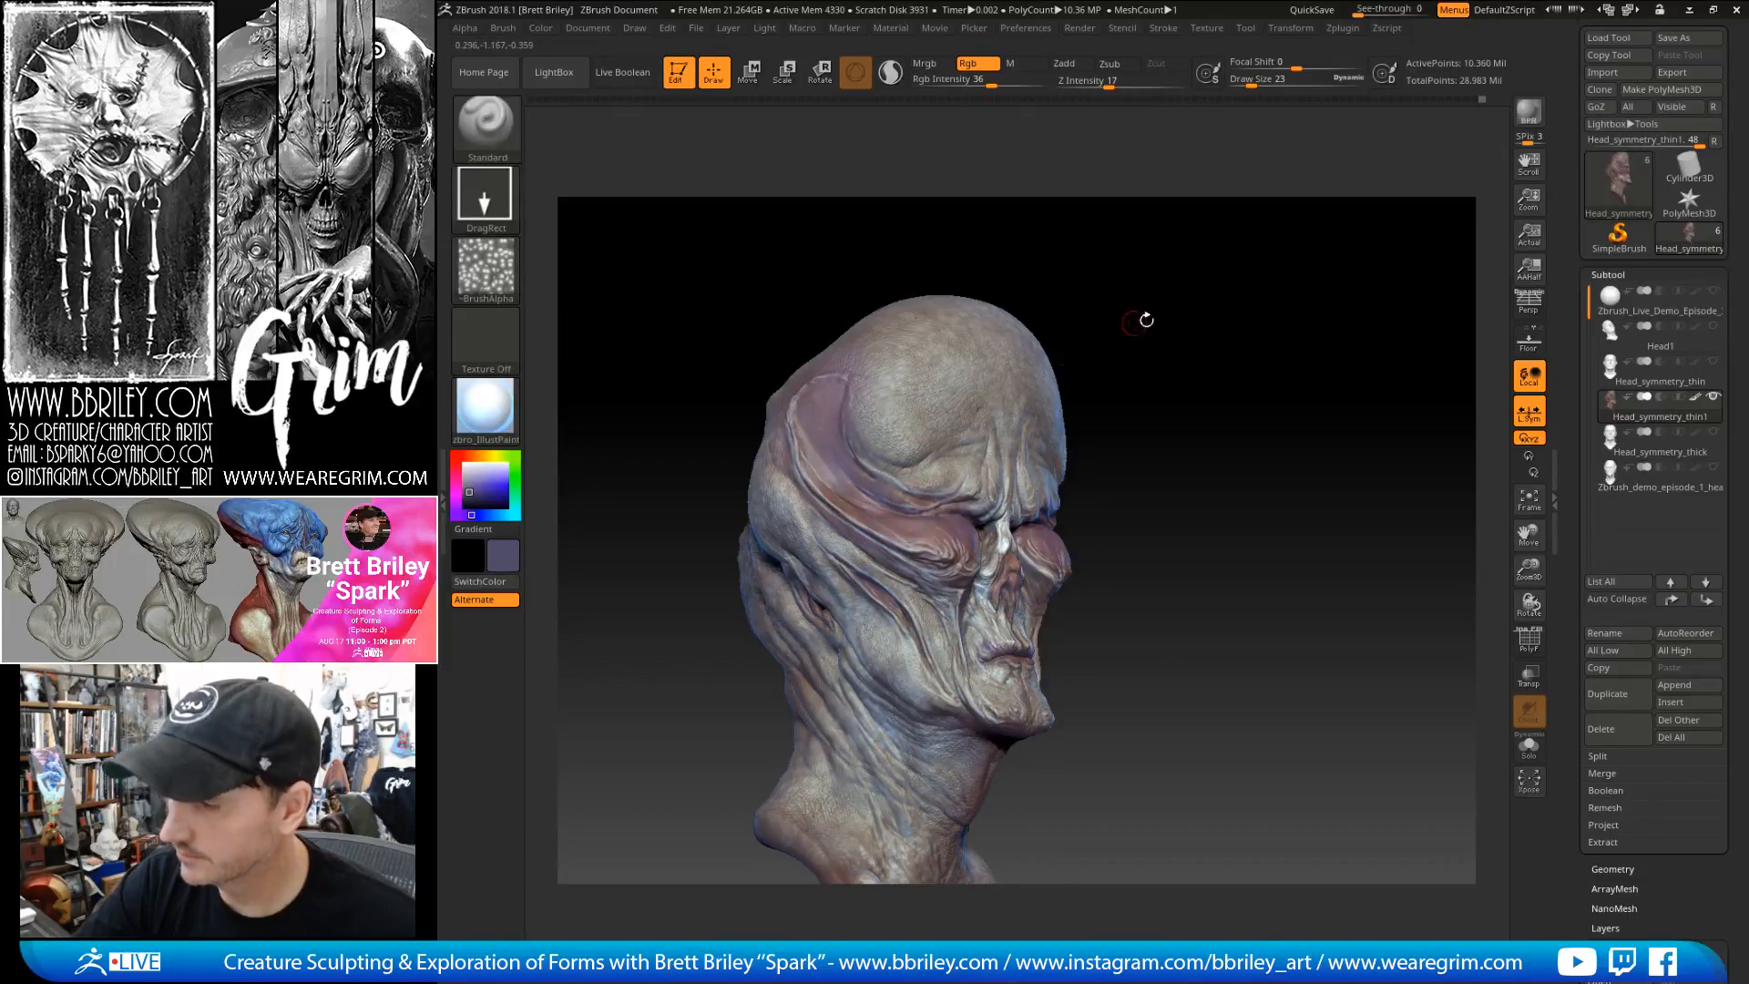
mouse_move(1146, 321)
left_mouse_down()
mouse_move(1175, 297)
mouse_move(1163, 286)
mouse_move(1193, 290)
left_mouse_up()
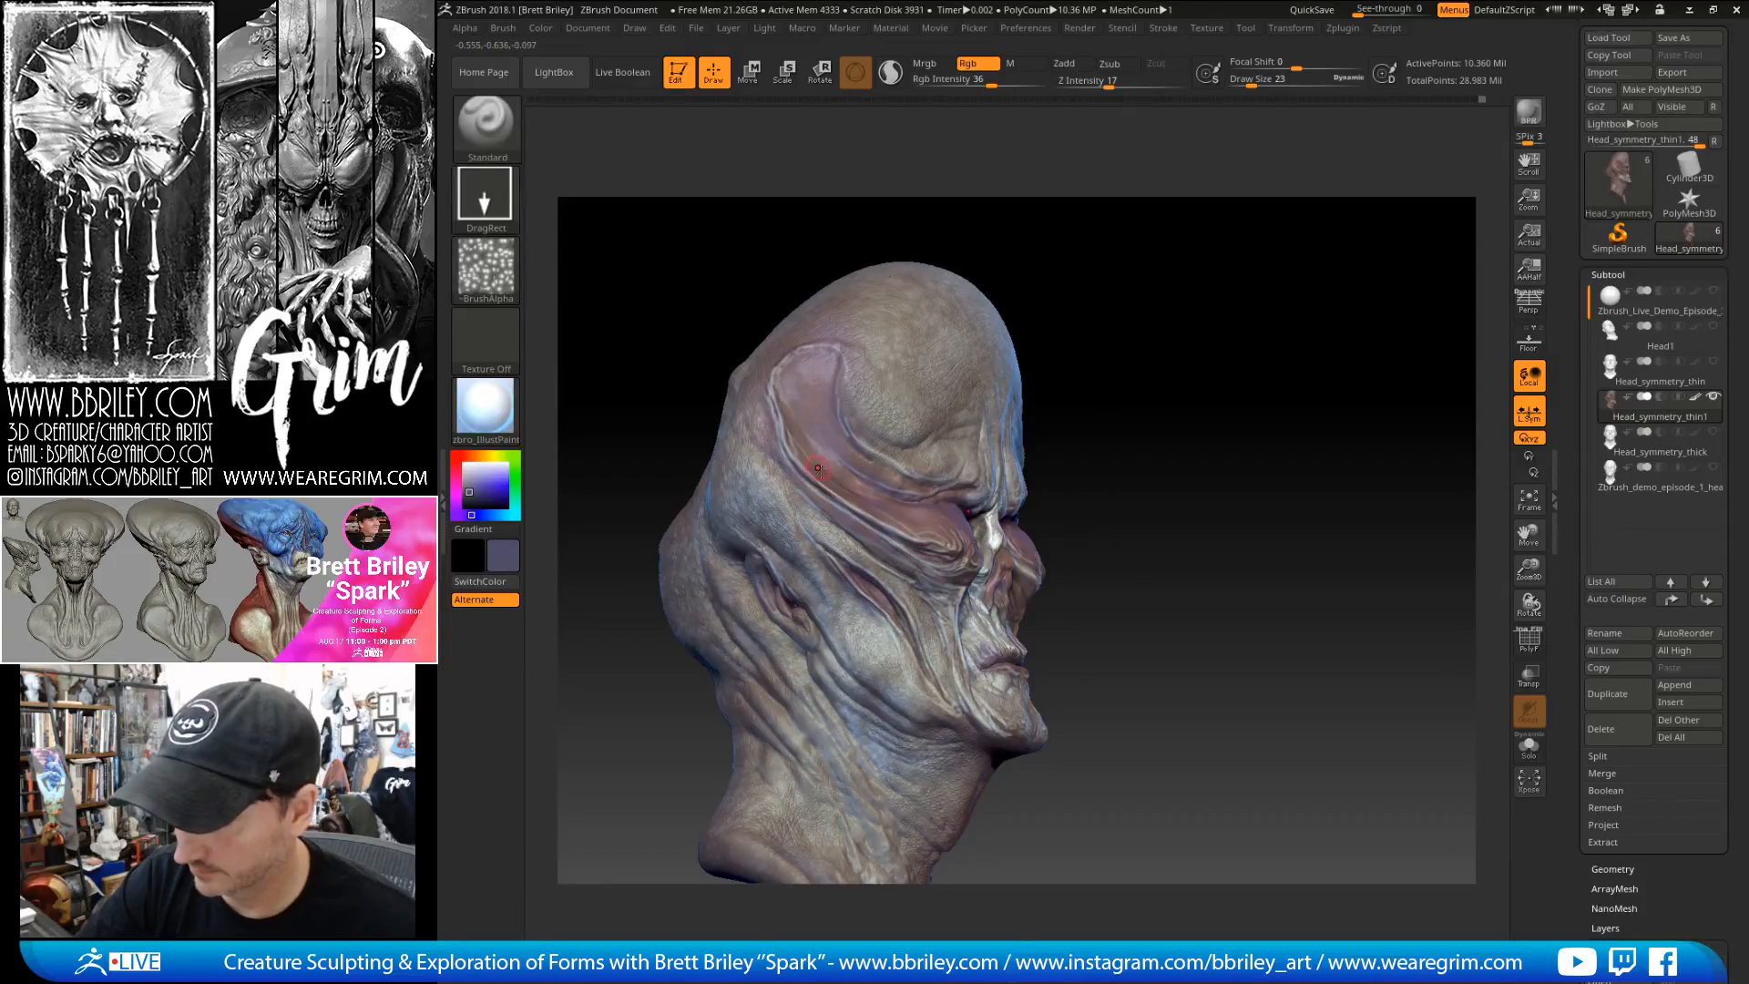
mouse_move(1183, 326)
left_mouse_down()
mouse_move(1160, 300)
mouse_move(1139, 310)
left_mouse_up()
mouse_move(1168, 398)
left_mouse_down()
mouse_move(1191, 359)
mouse_move(1038, 410)
left_mouse_up()
left_click_drag(831, 475, 705, 519)
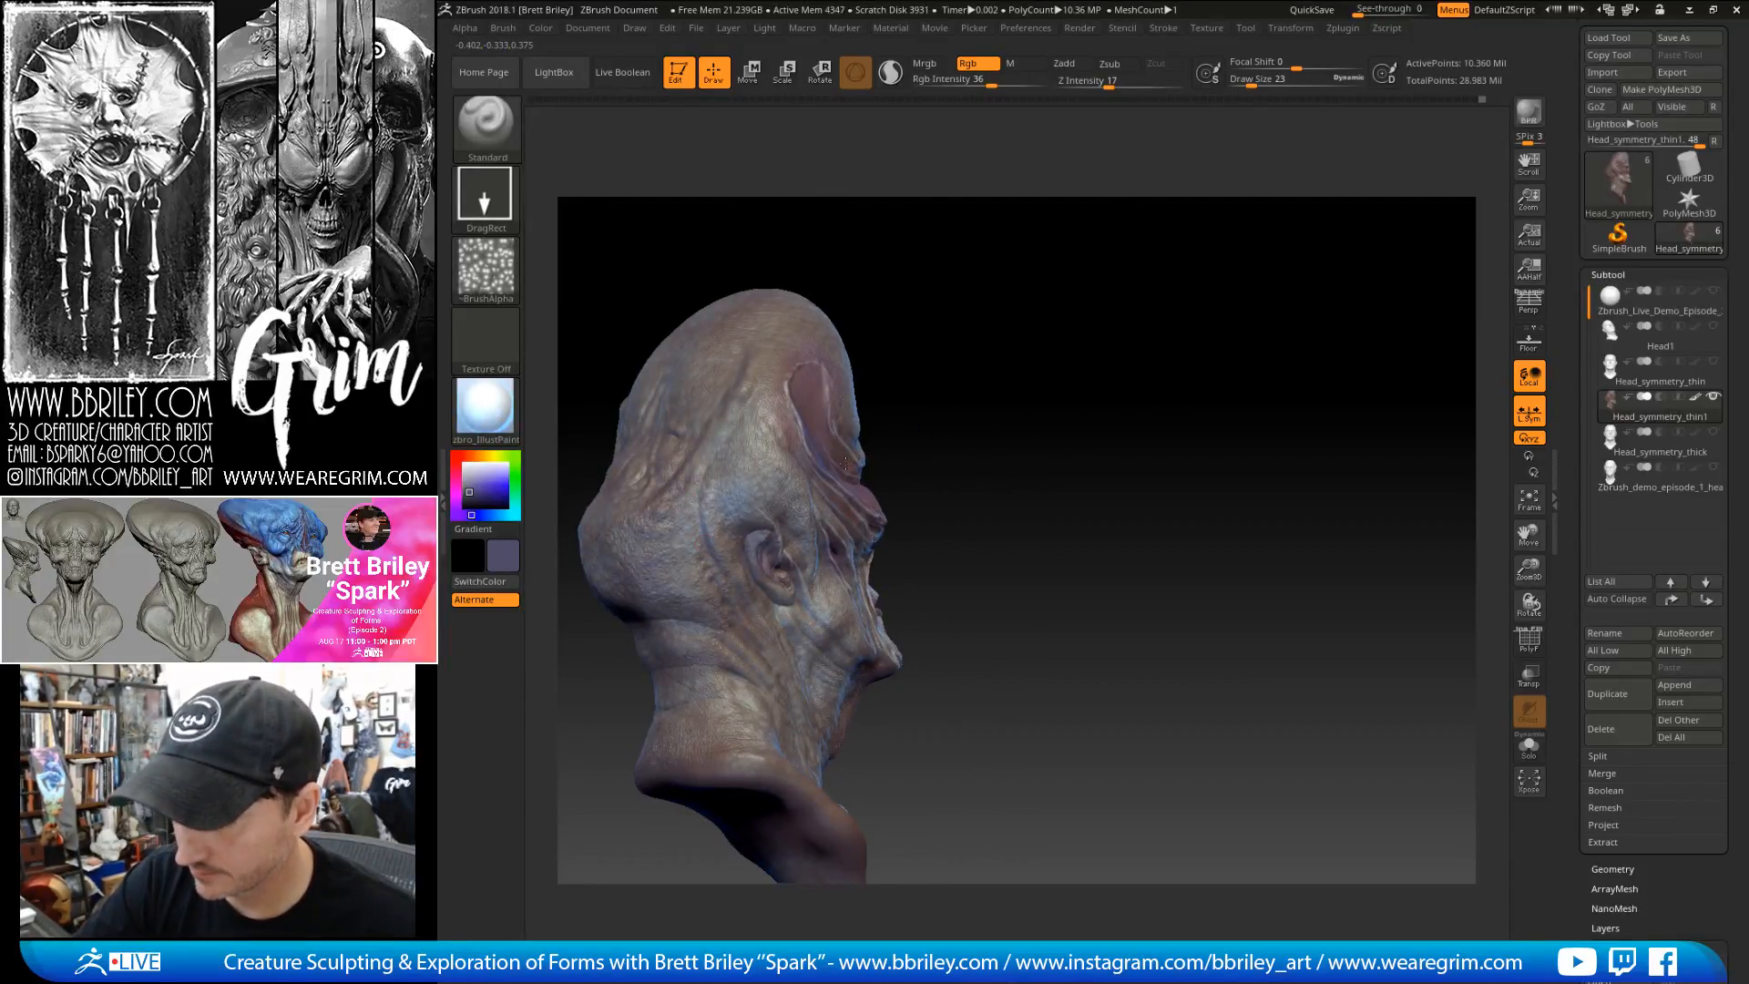
mouse_move(1043, 402)
left_mouse_down()
mouse_move(1117, 371)
mouse_move(814, 655)
left_mouse_up()
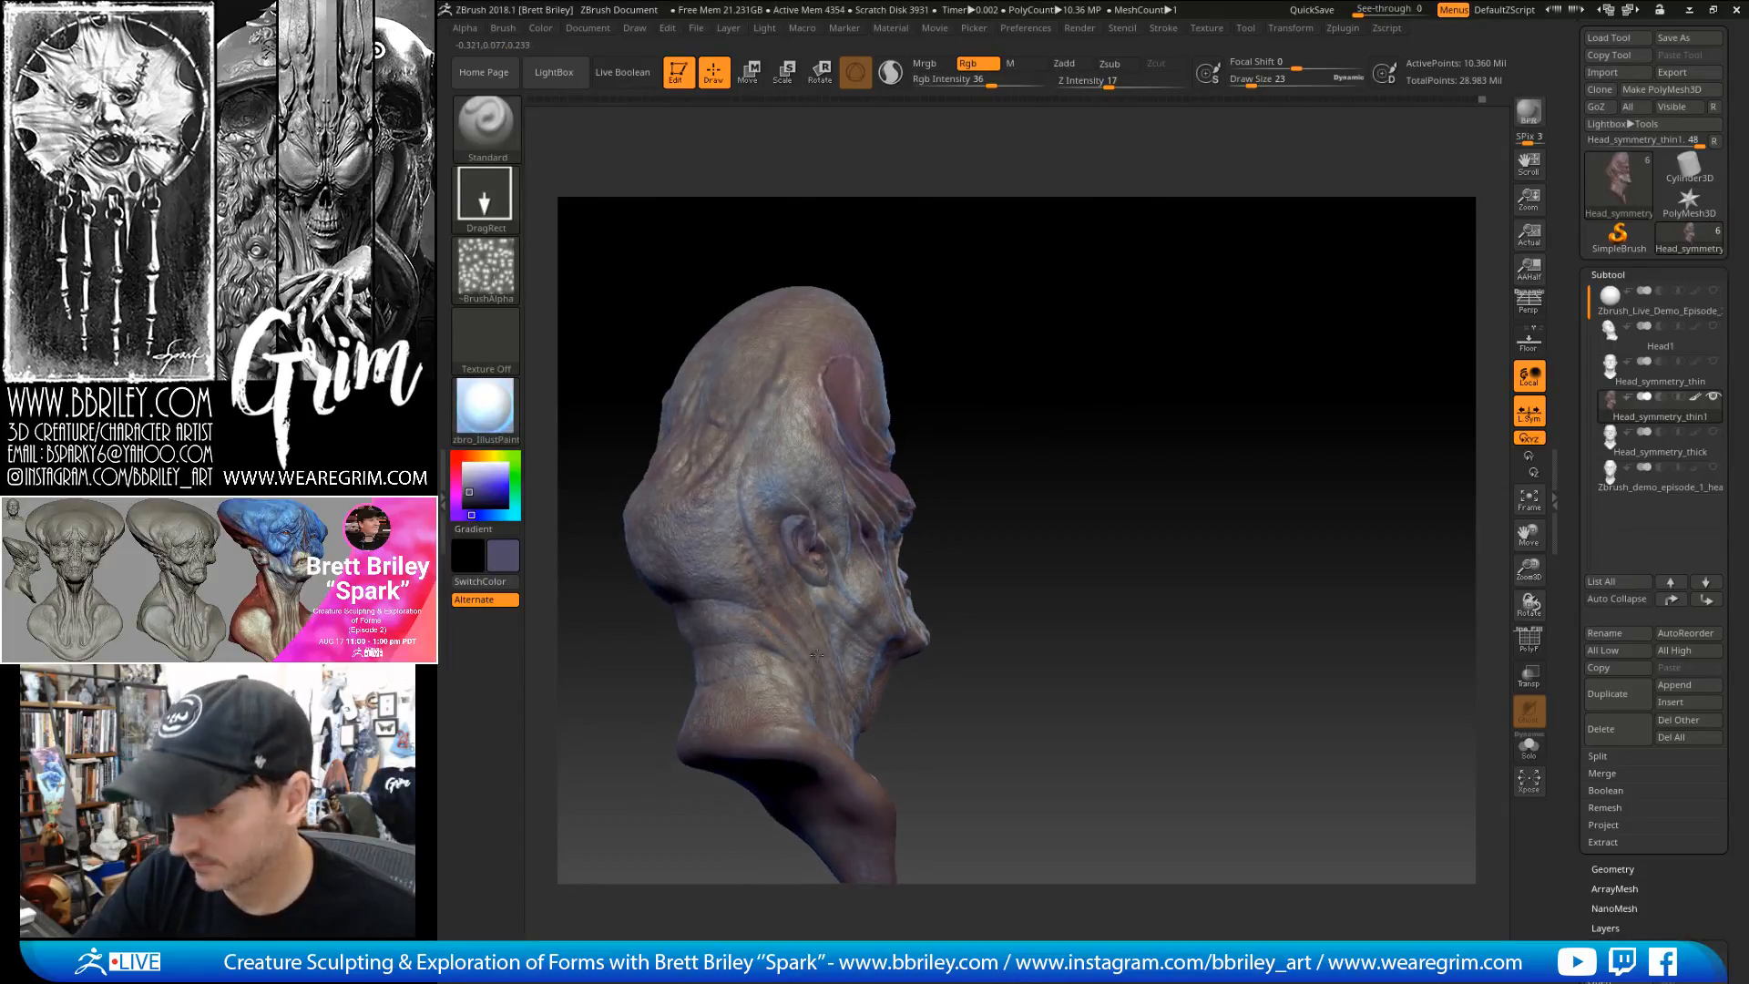
left_click_drag(782, 576, 869, 573)
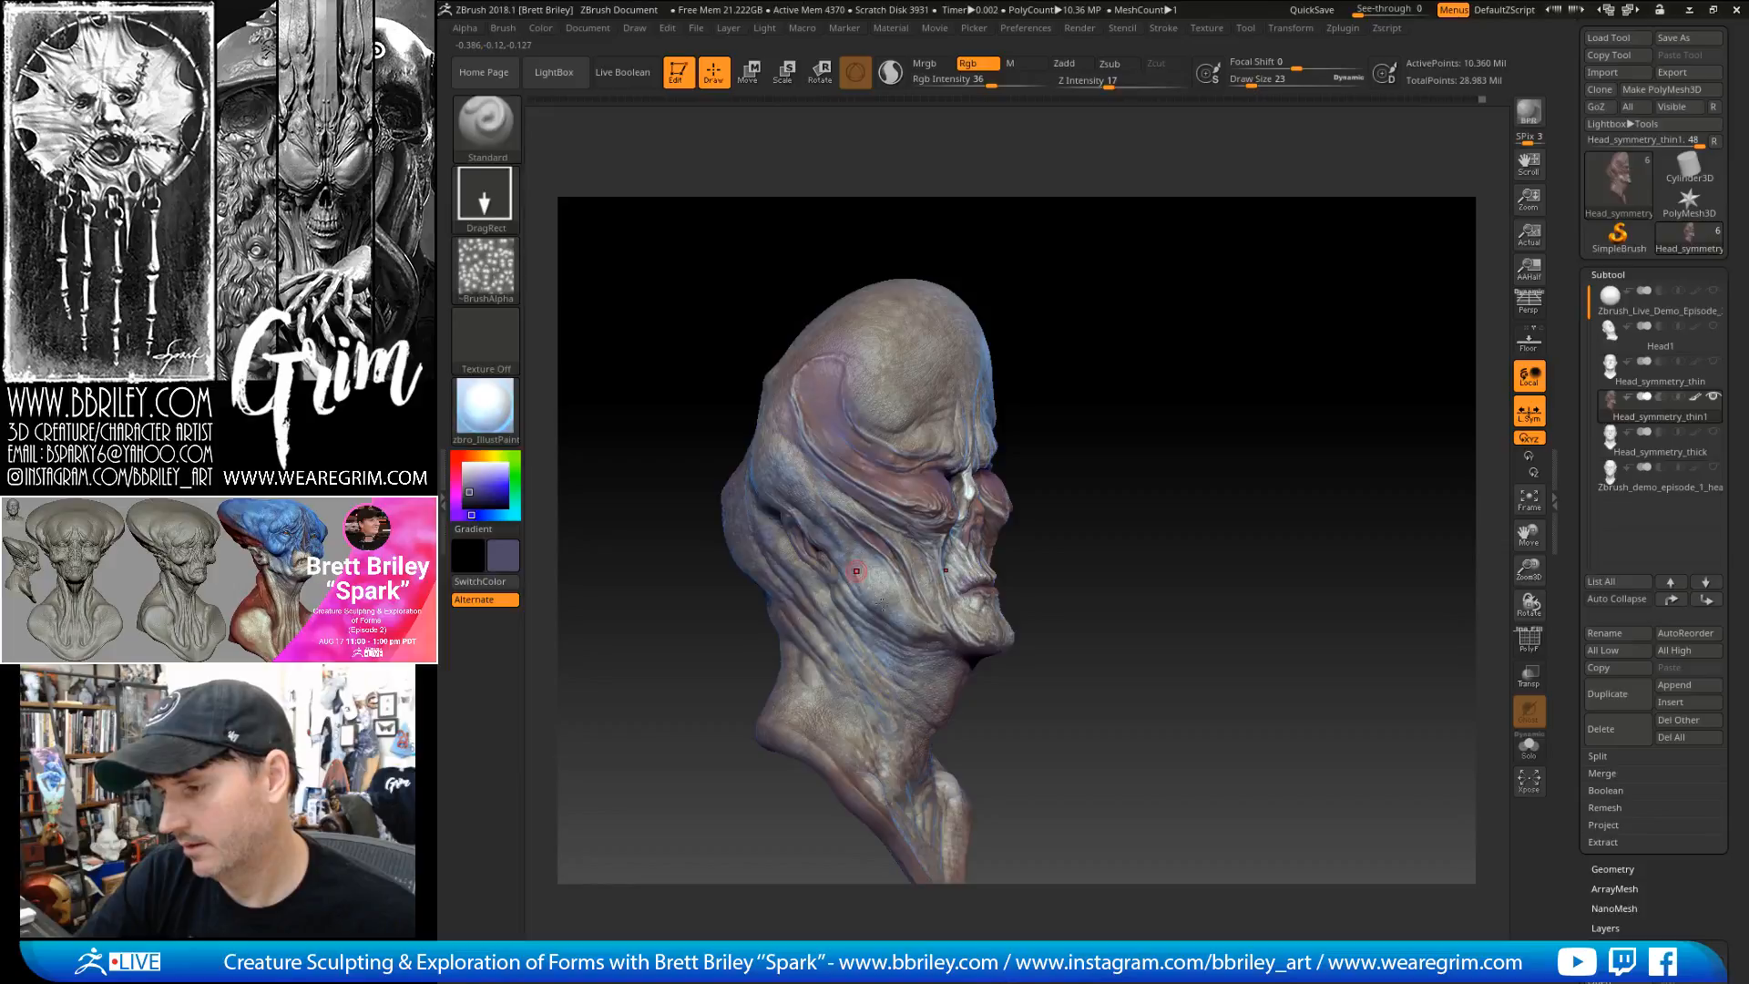
- Switch the brush alpha to the cracked, scaly skin pattern and set the paint colour to warm red
mouse_move(1121, 409)
left_mouse_down()
mouse_move(1173, 311)
mouse_move(1107, 269)
left_mouse_up()
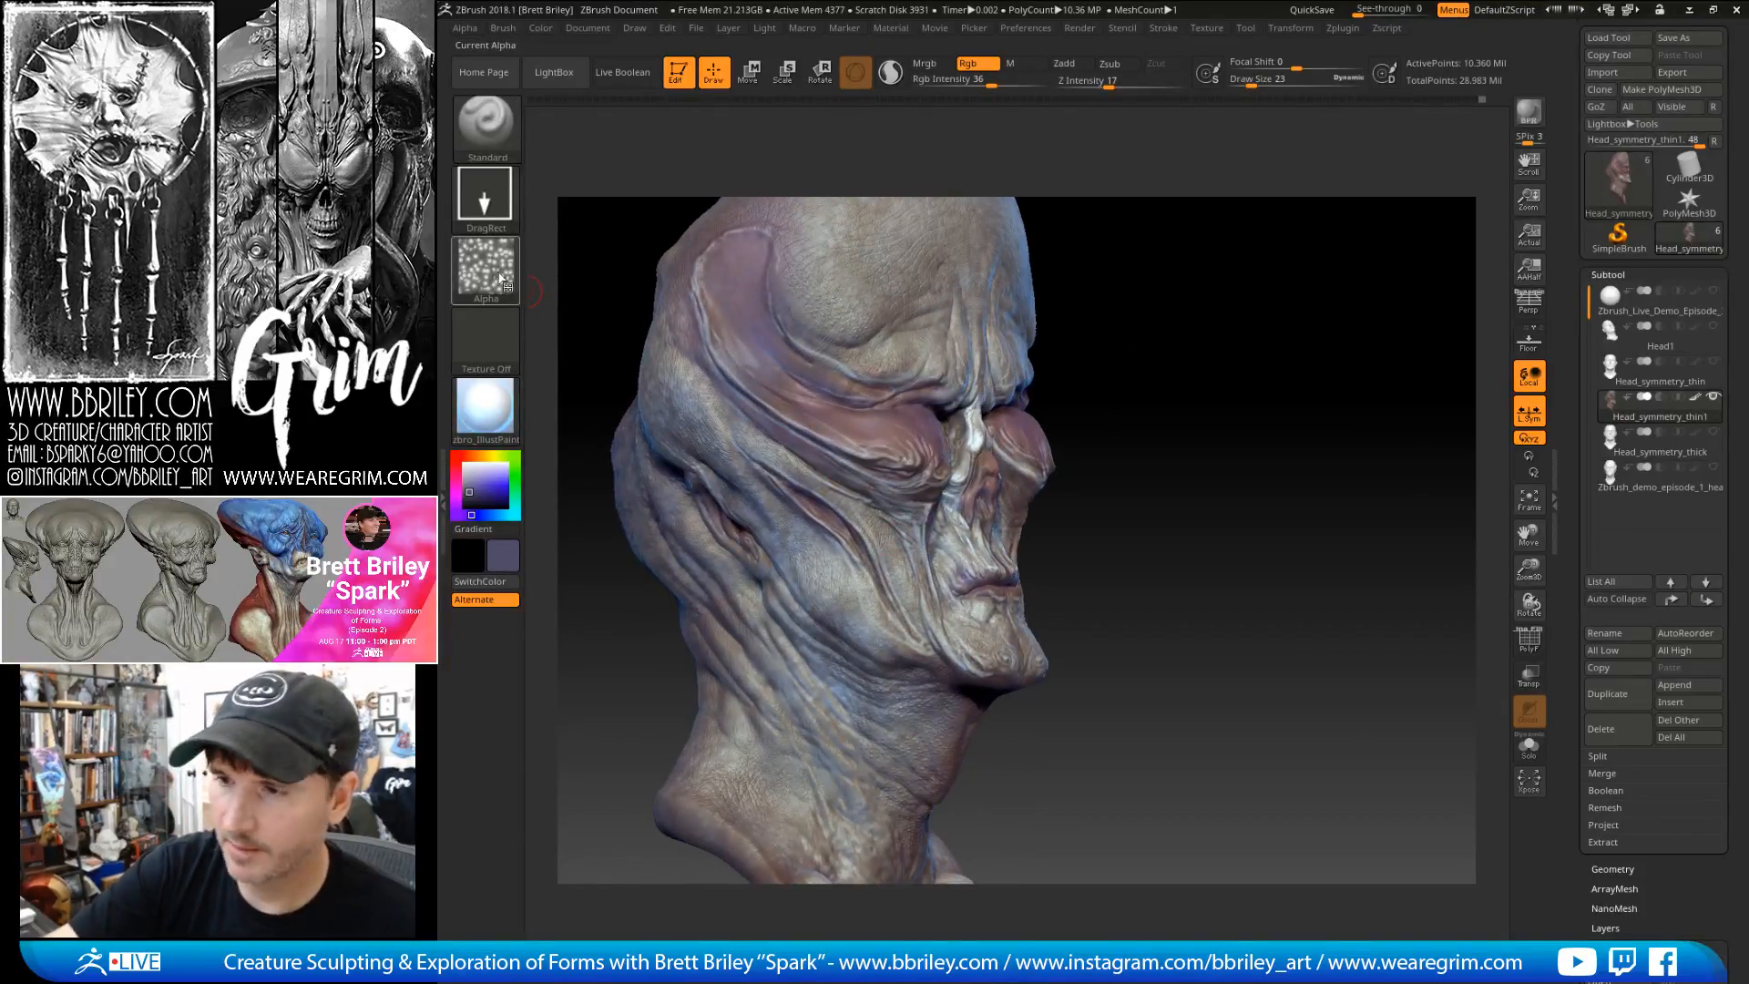
left_click(488, 274)
left_click(1071, 521)
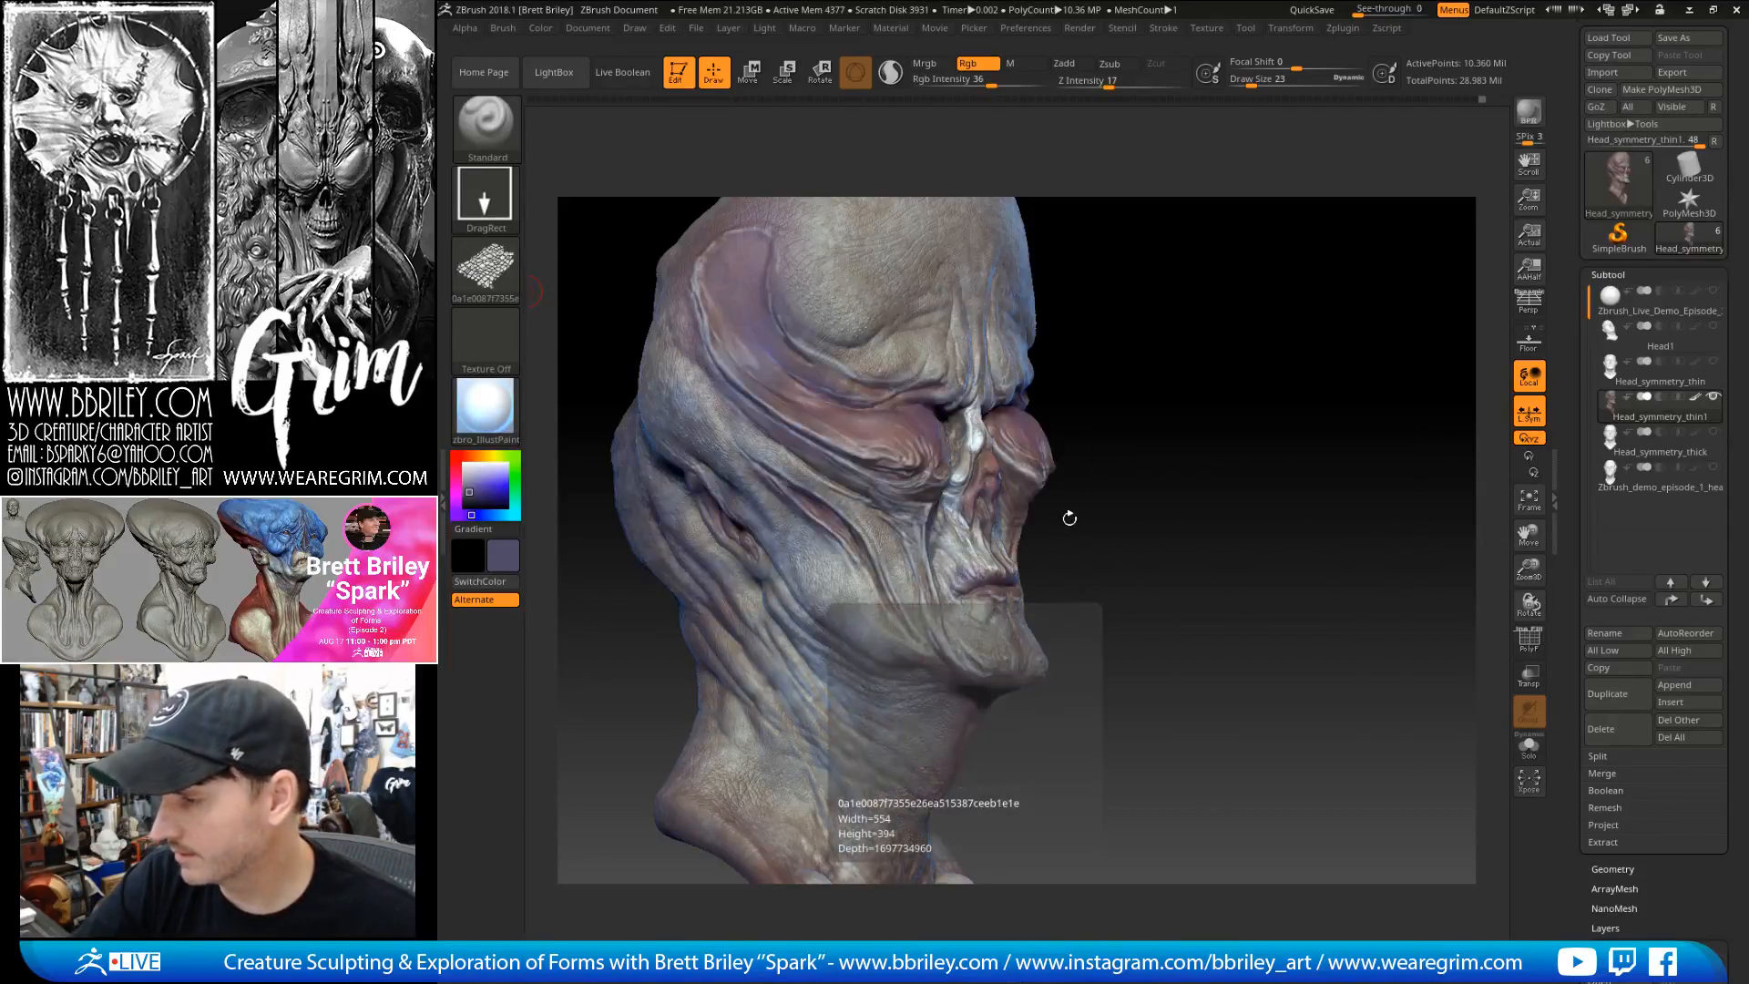
left_click_drag(1145, 286, 909, 513)
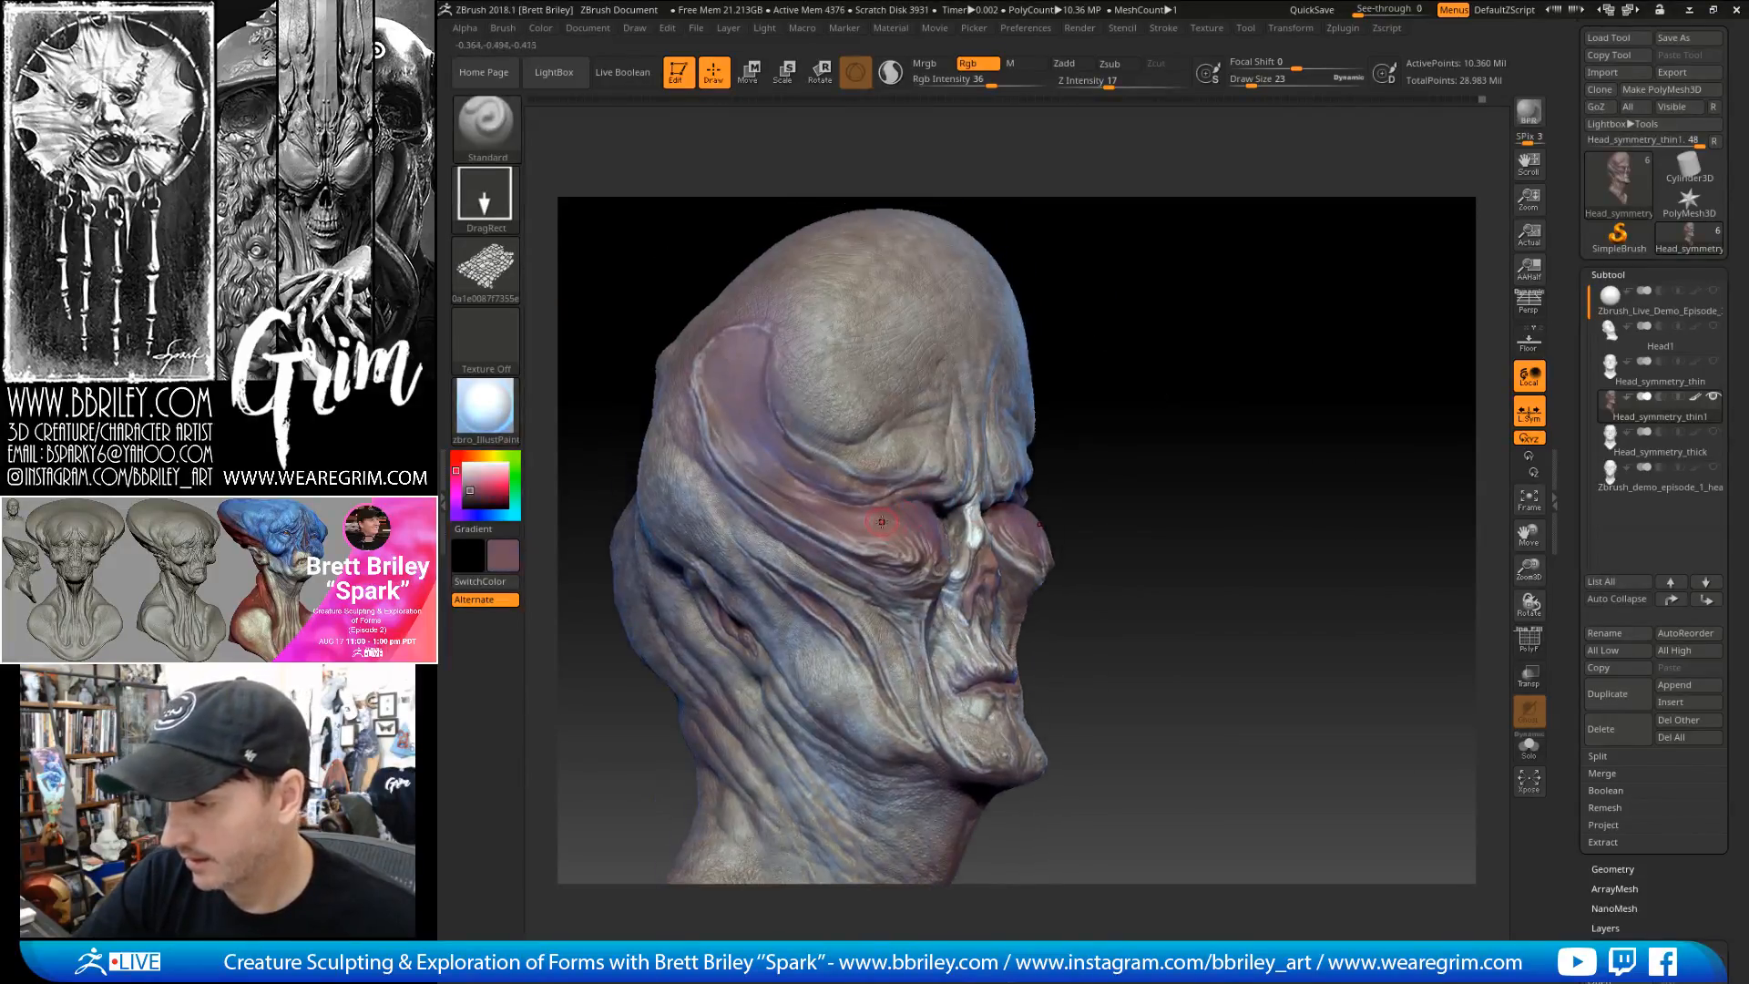
key("c")
left_click_drag(470, 491, 480, 485)
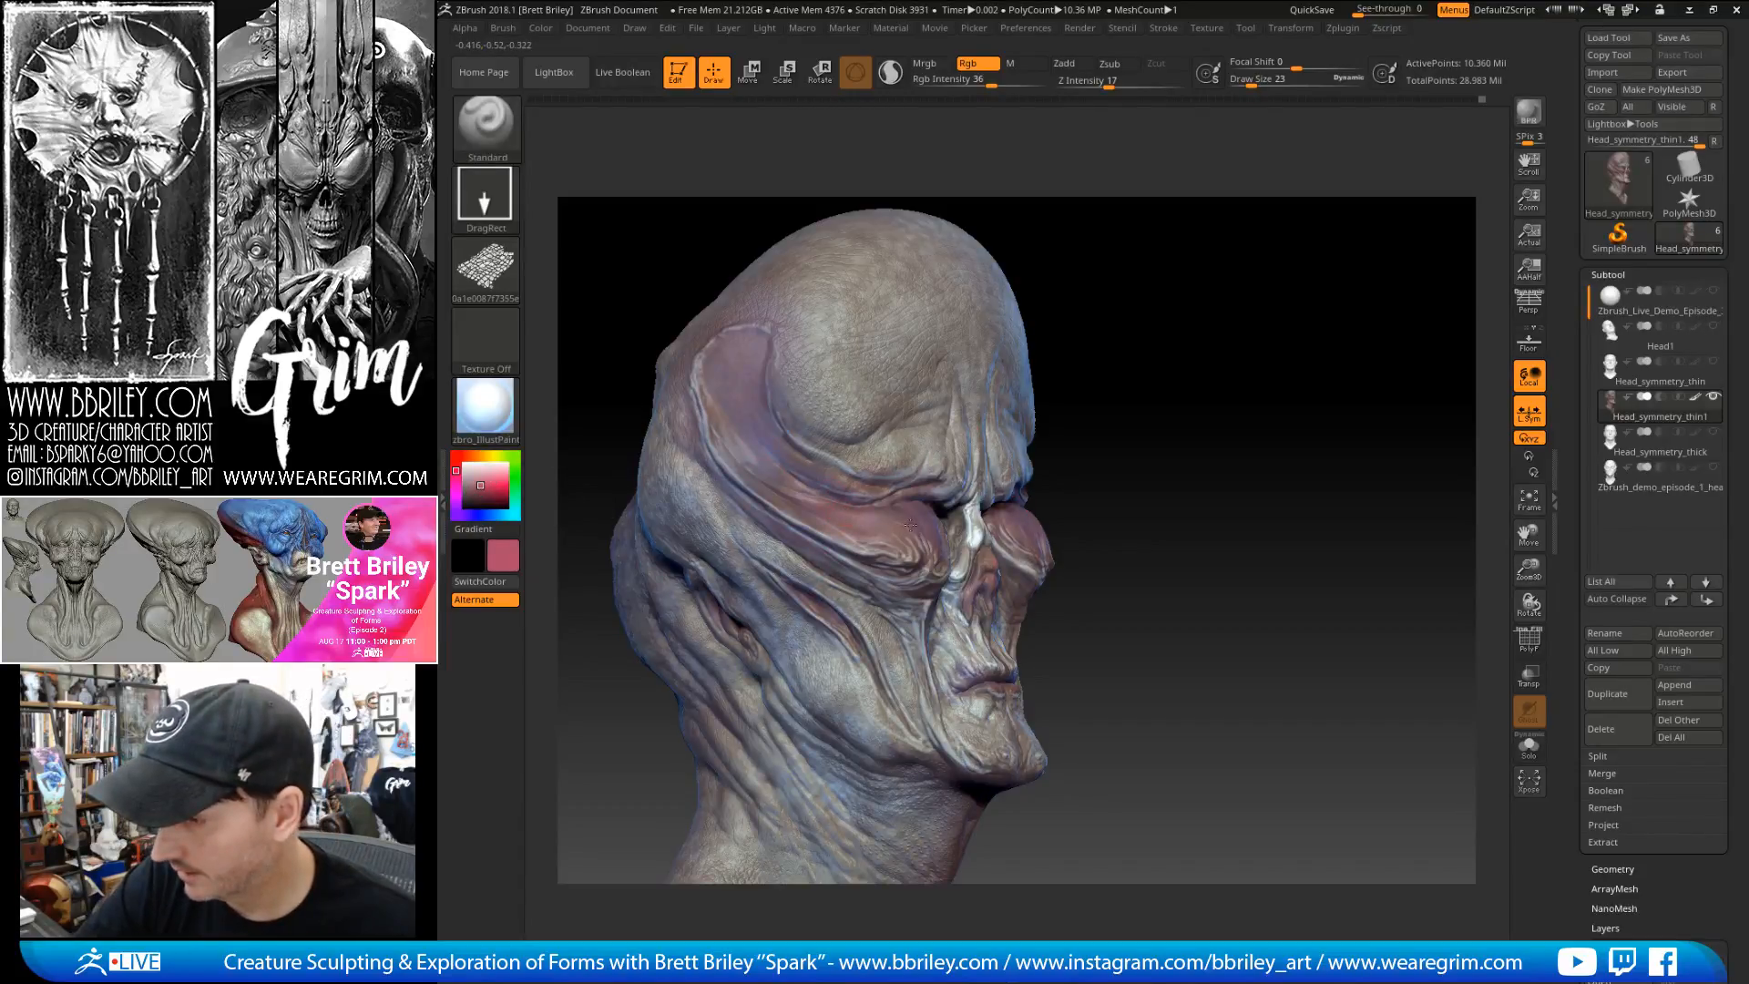
left_click(456, 456)
left_click(484, 483)
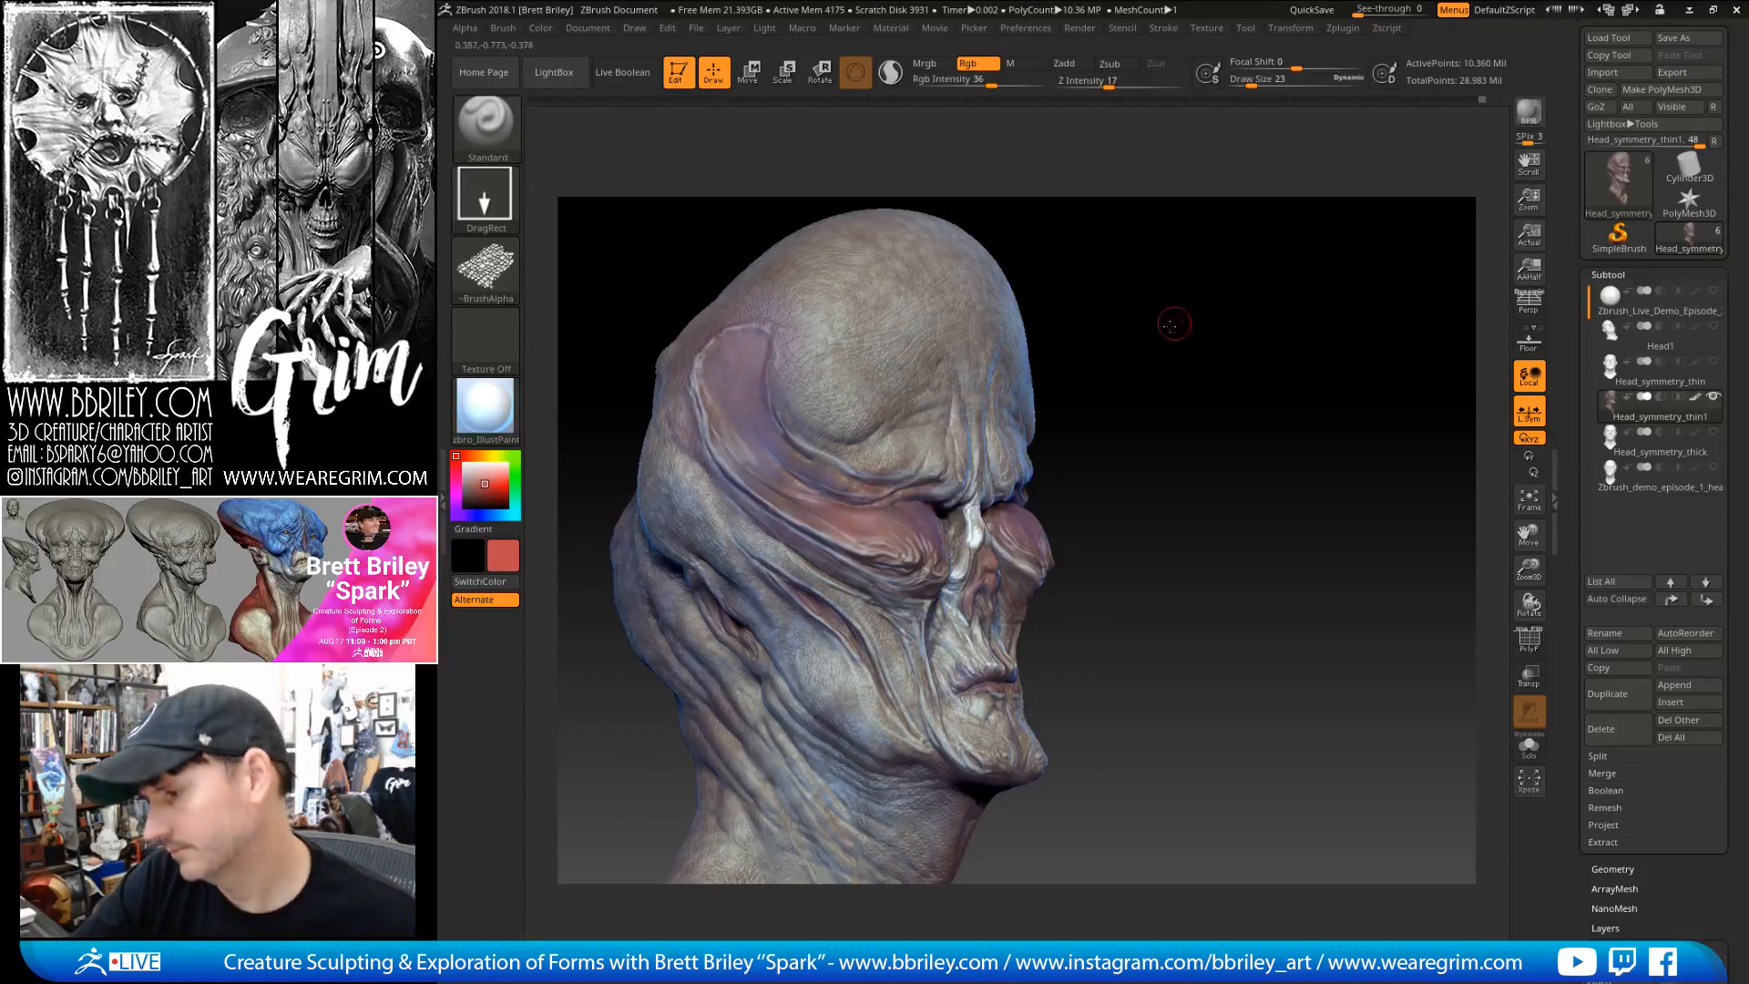
- Stamp the red scaly pattern over the swollen eye area and the upper cheek folds
left_click_drag(1175, 320, 1156, 332)
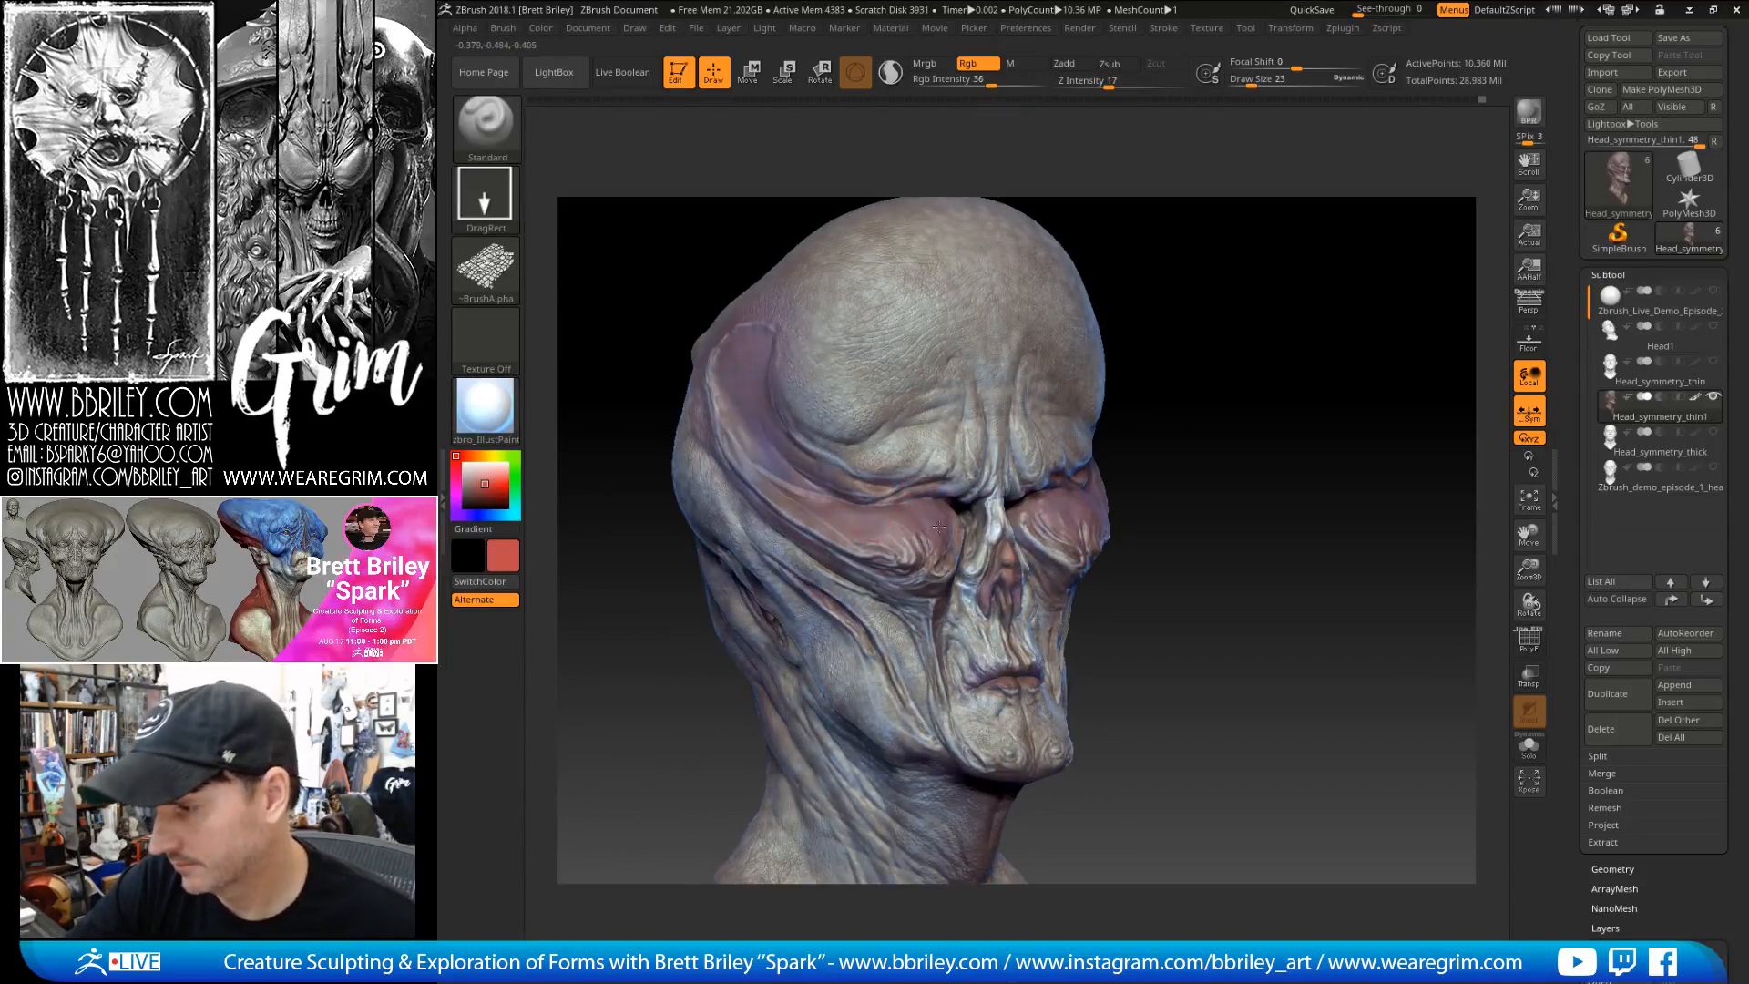
left_click_drag(1164, 352, 1152, 361)
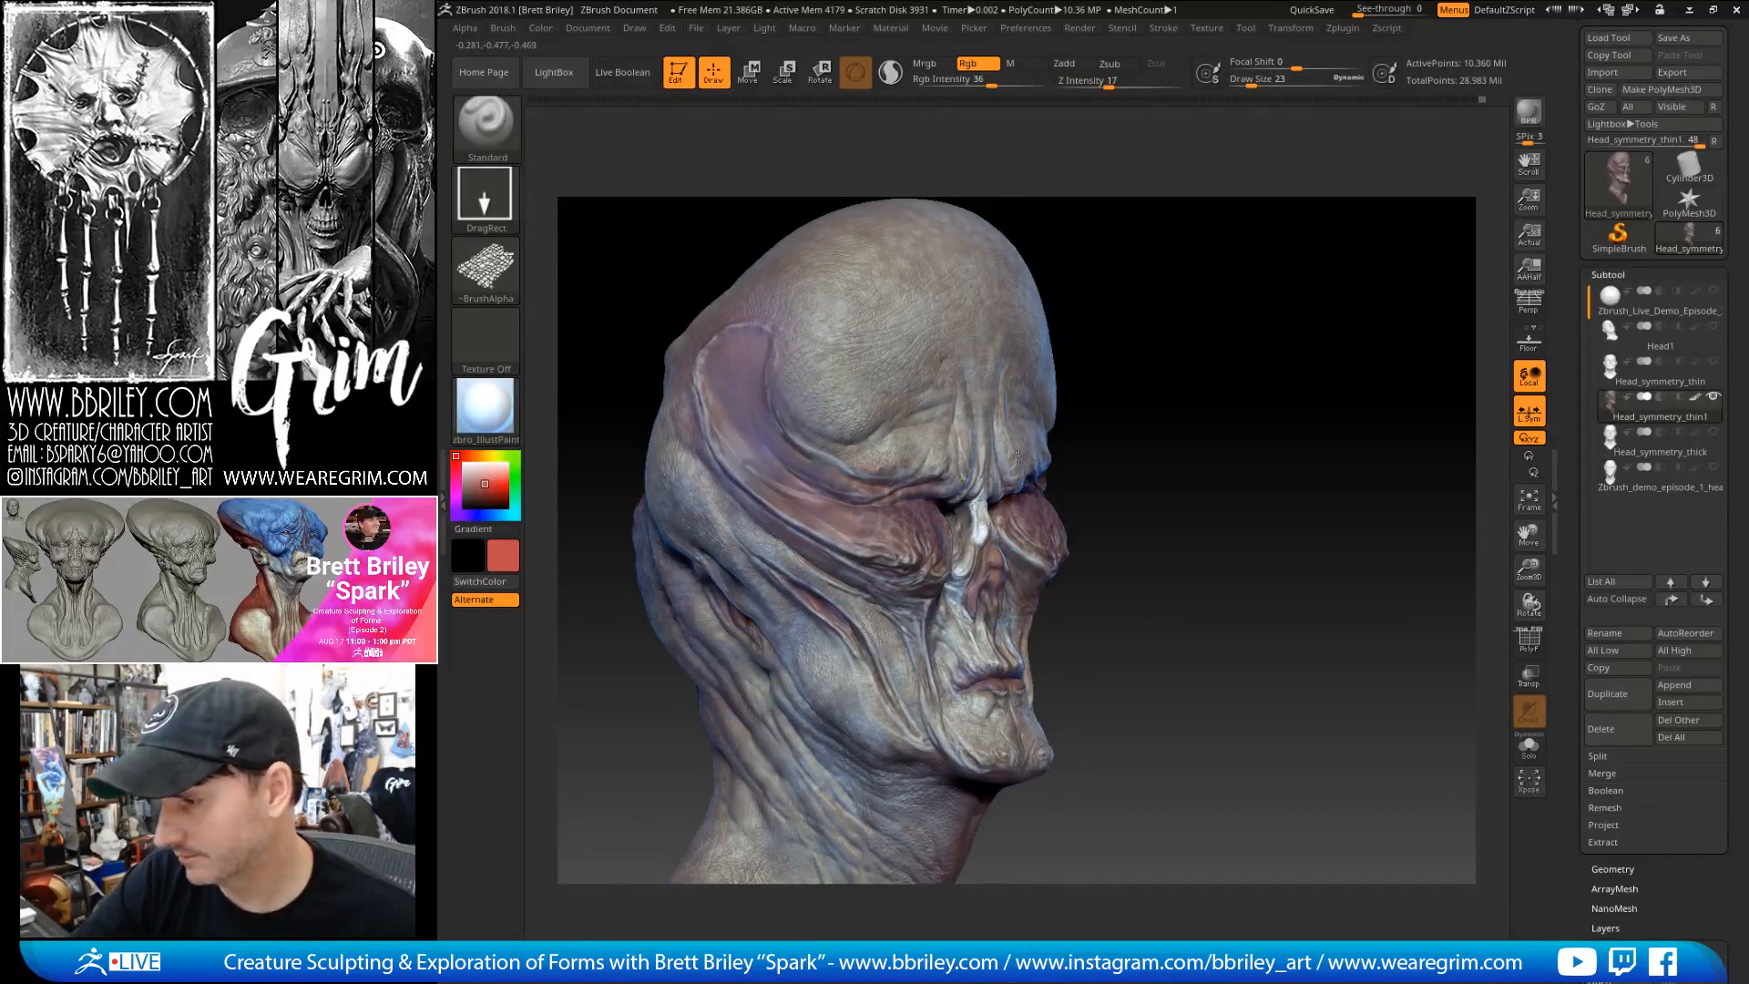
left_click_drag(1199, 347, 920, 524)
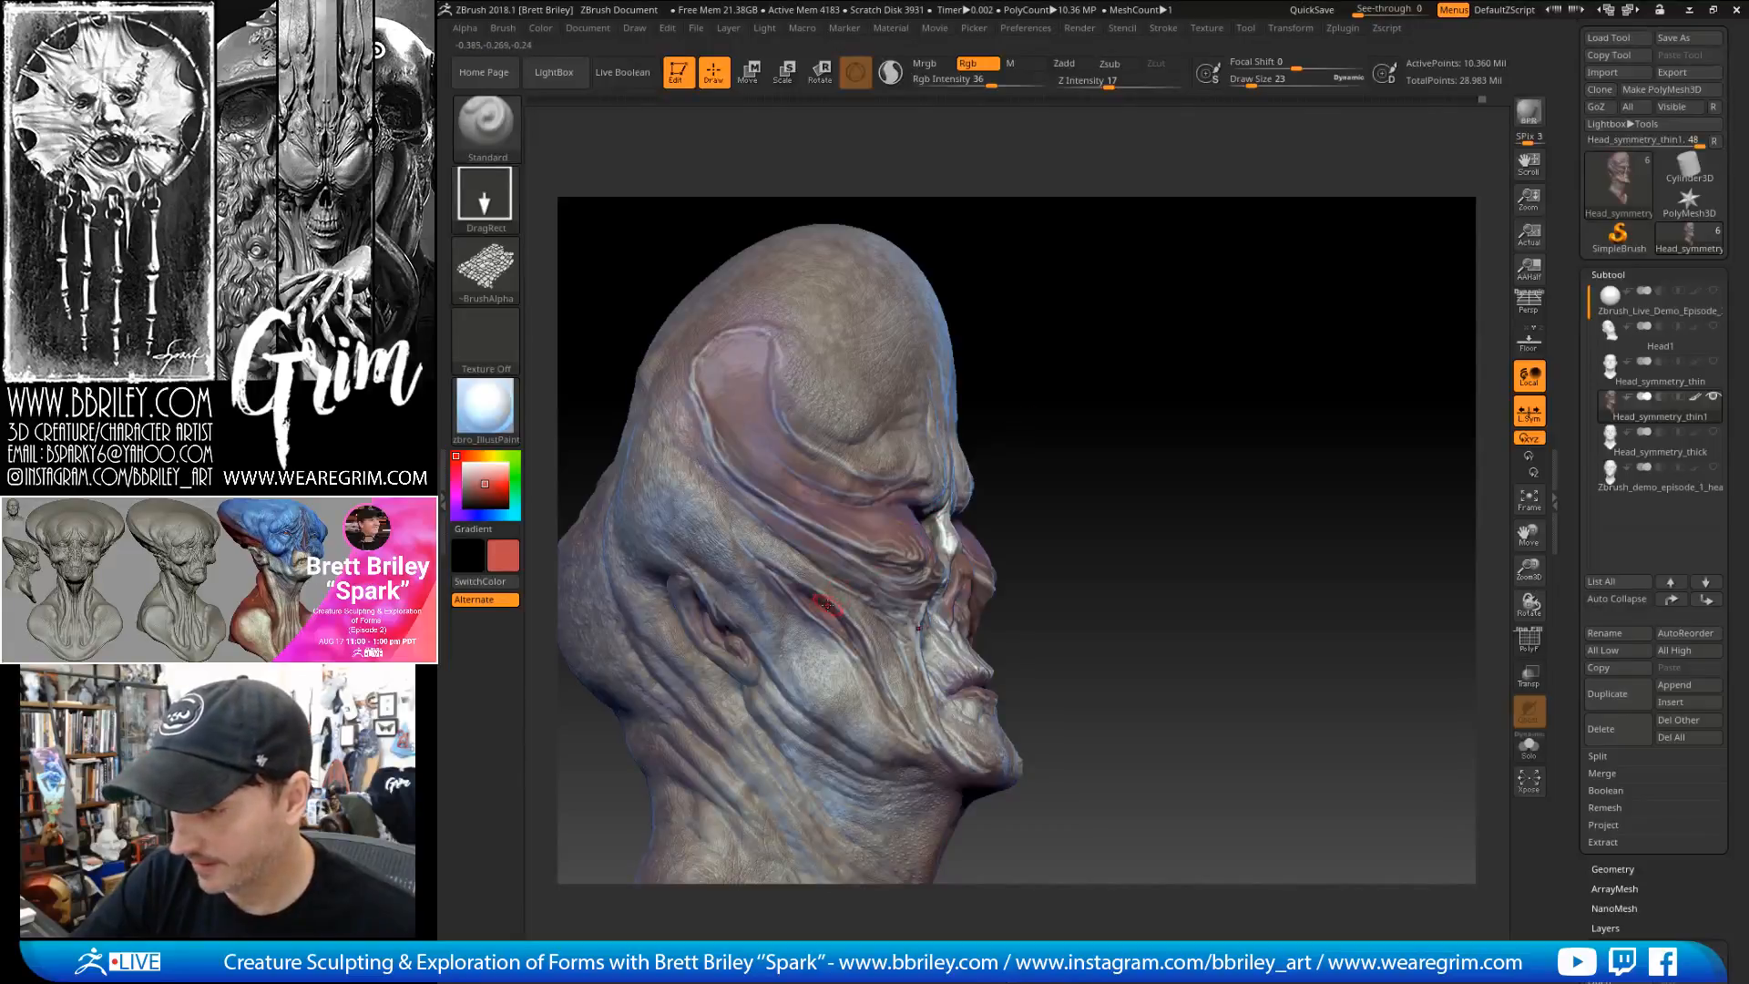
- Darken the paint colour to reddish brown (Red 63, Green 44, Blue 46) and stamp the scaly pattern over the side of the head
left_click(470, 498)
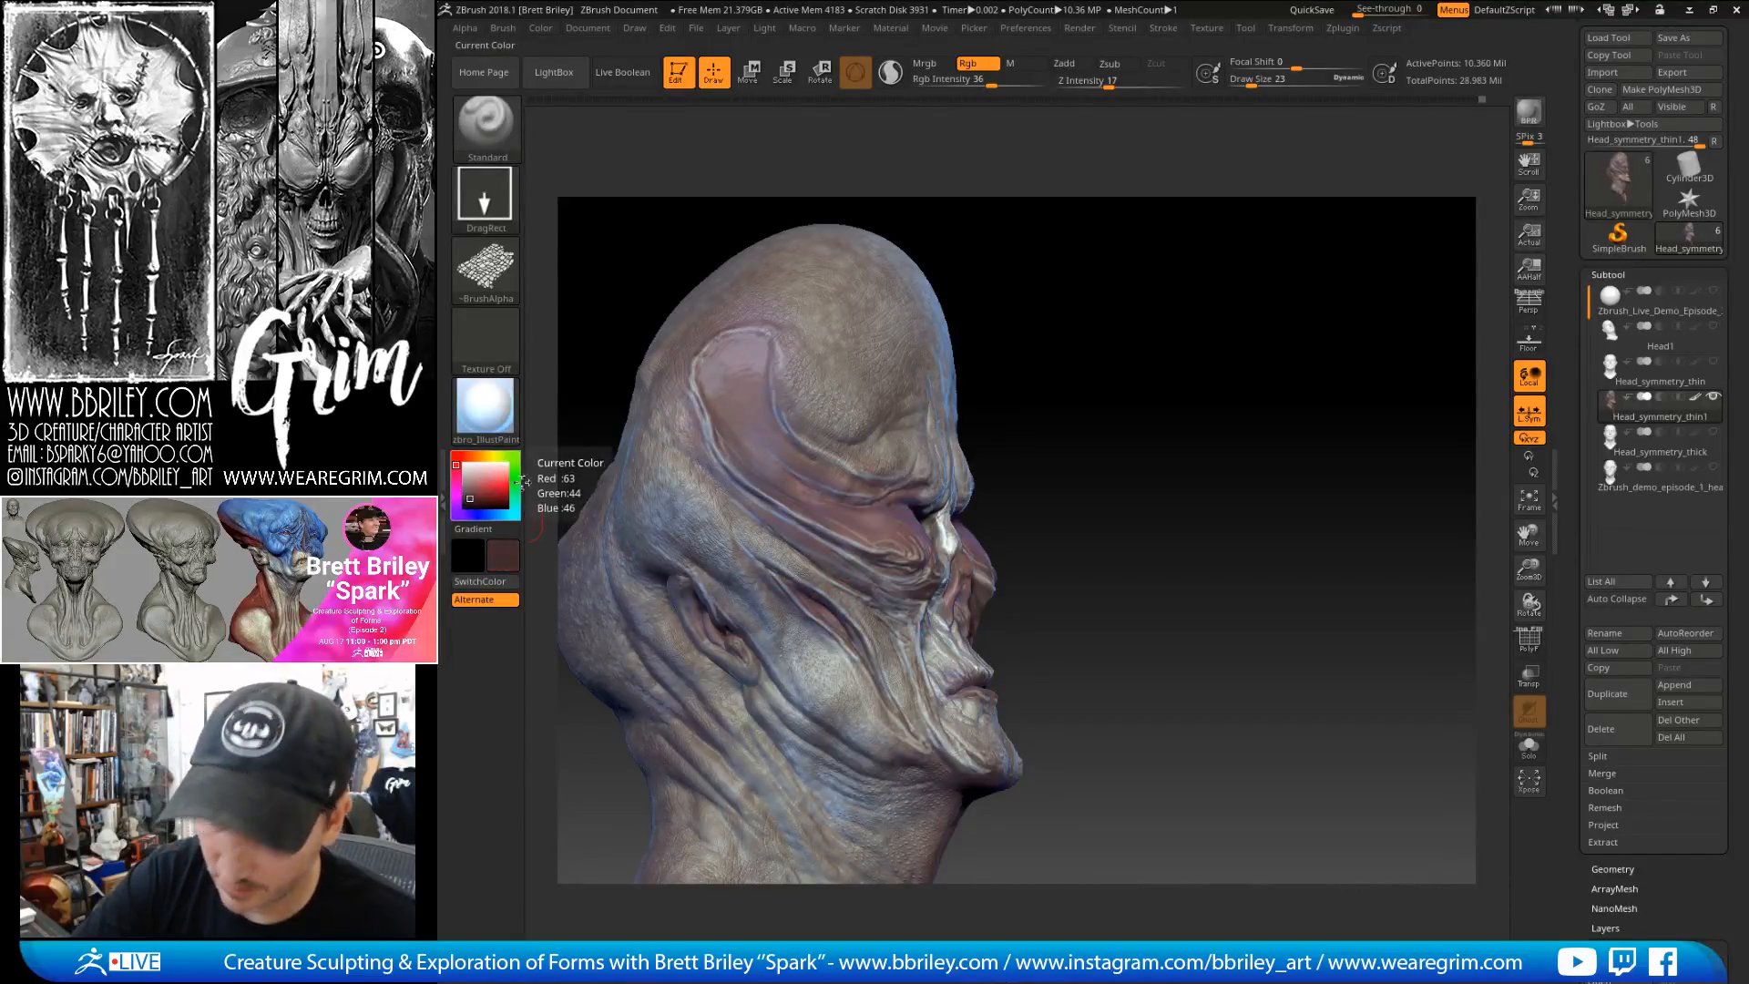
left_click_drag(1096, 362, 866, 441)
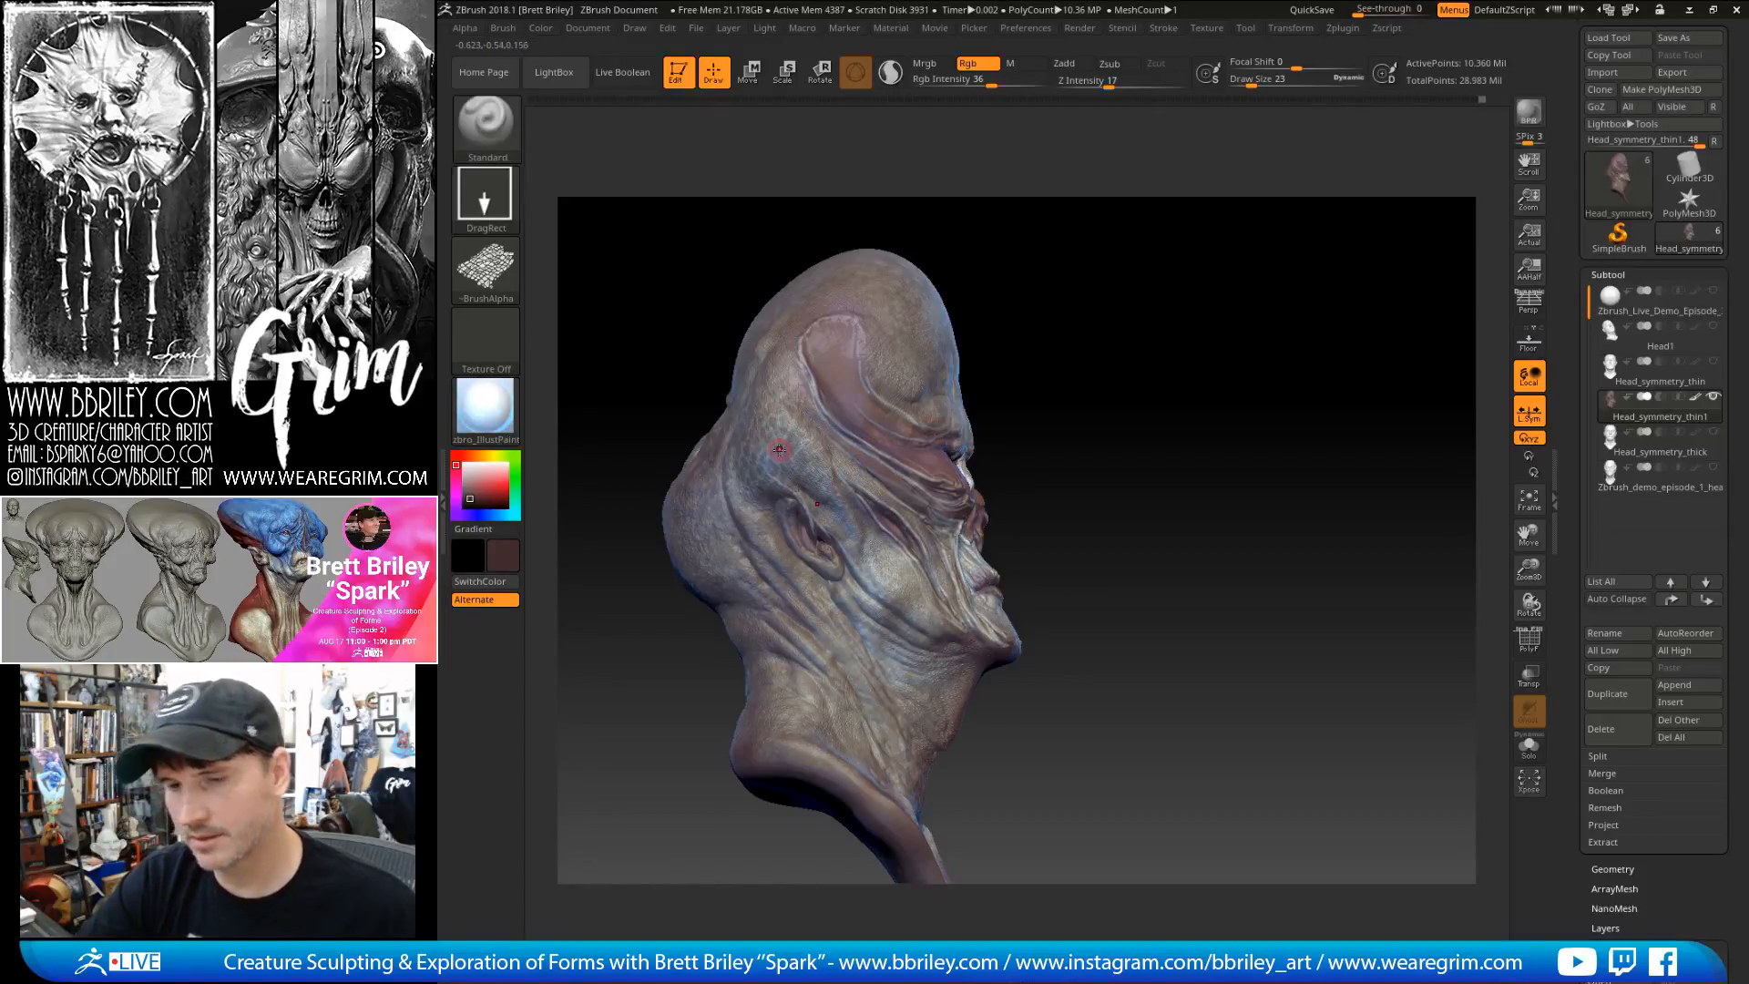
left_click_drag(1093, 305, 1020, 315)
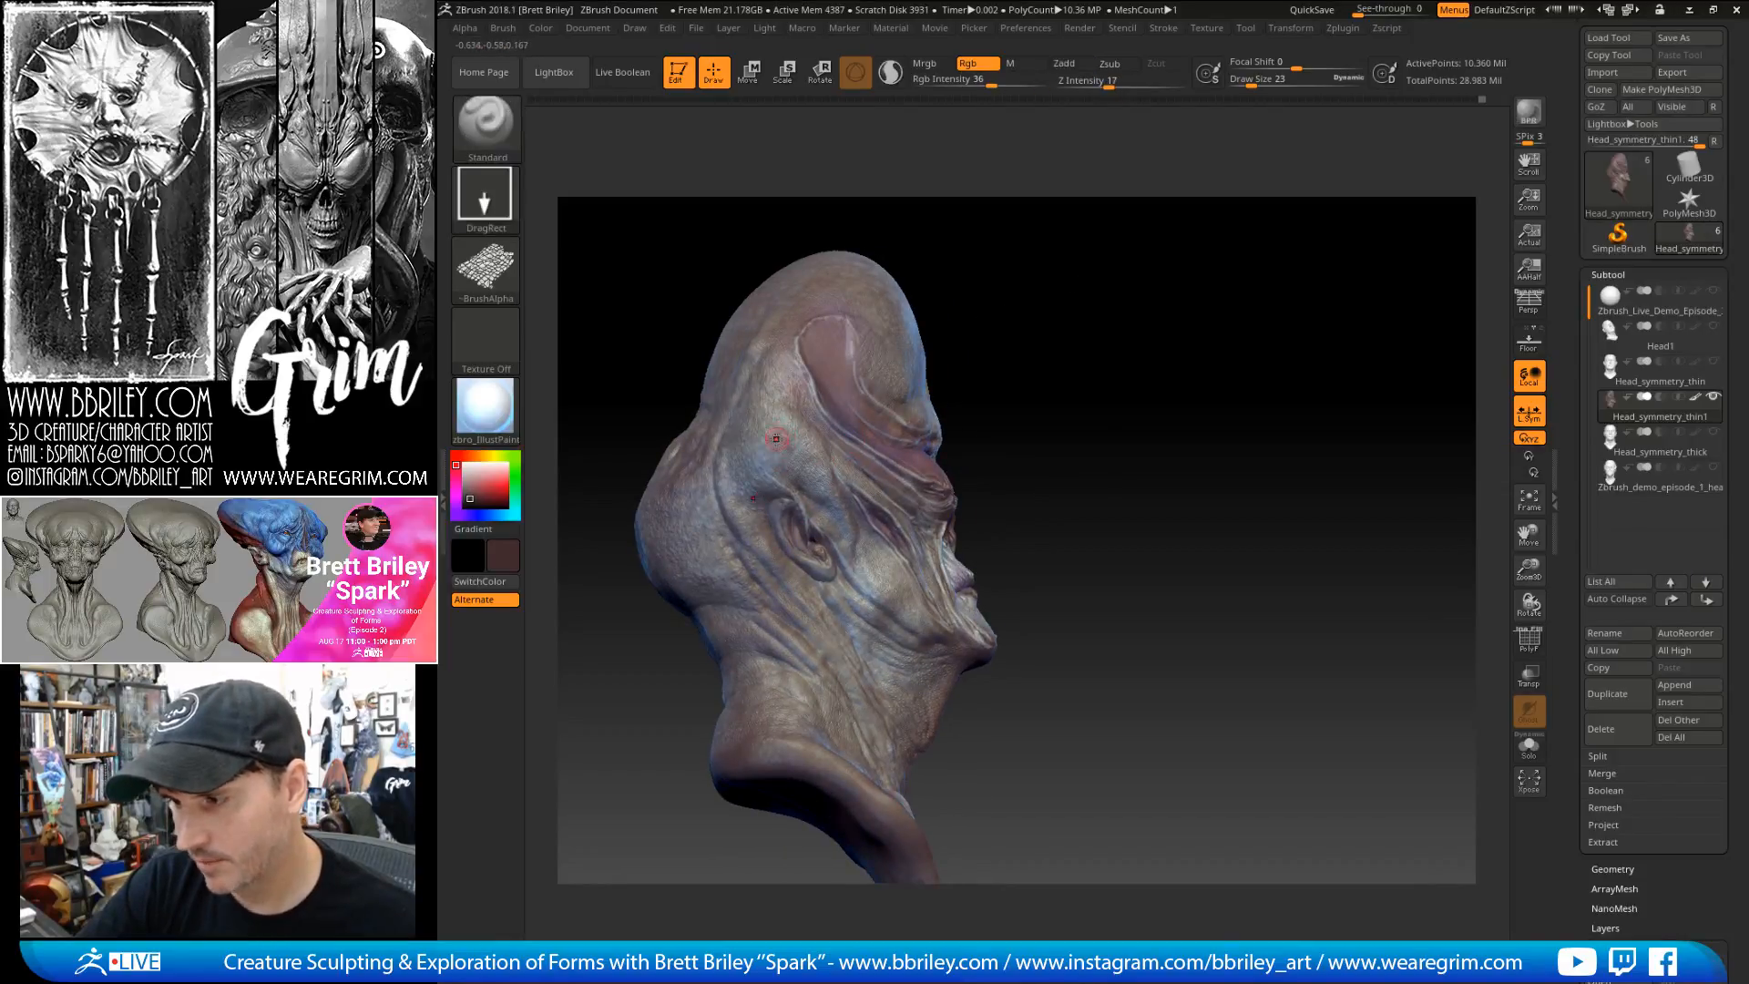
- Change the paint colour to light grey and stamp pale scales over the temple and the back of the head
key("c")
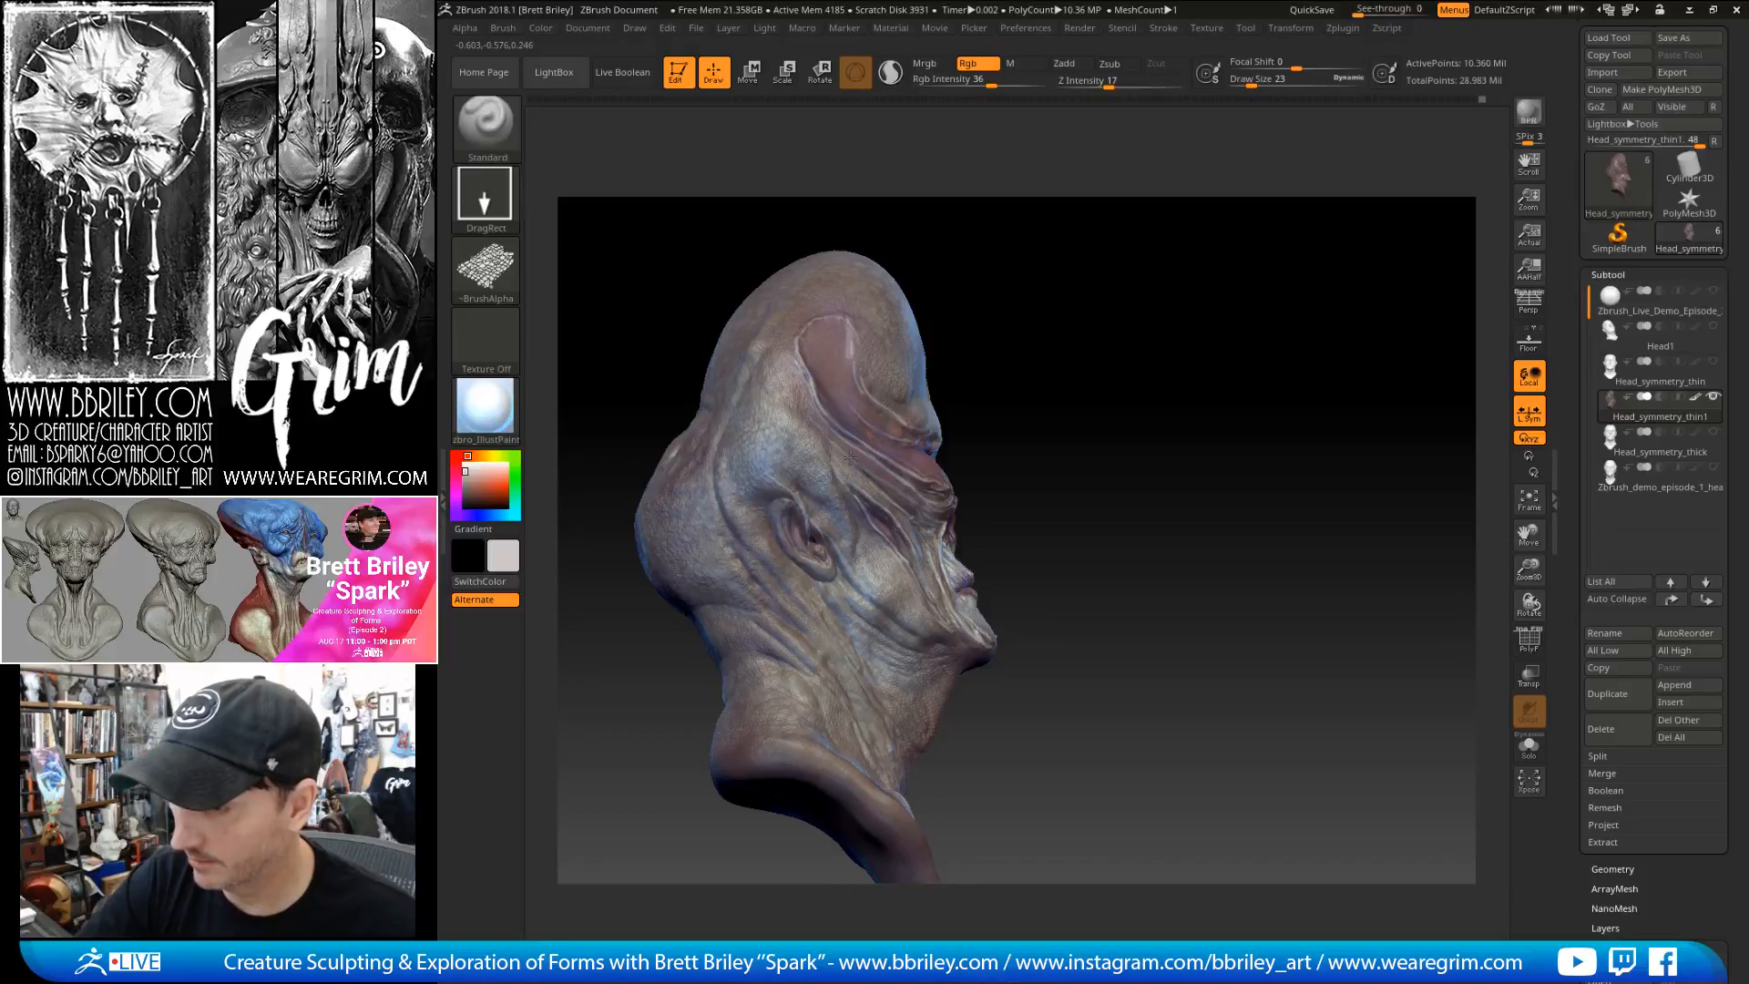
left_click_drag(780, 374, 839, 400)
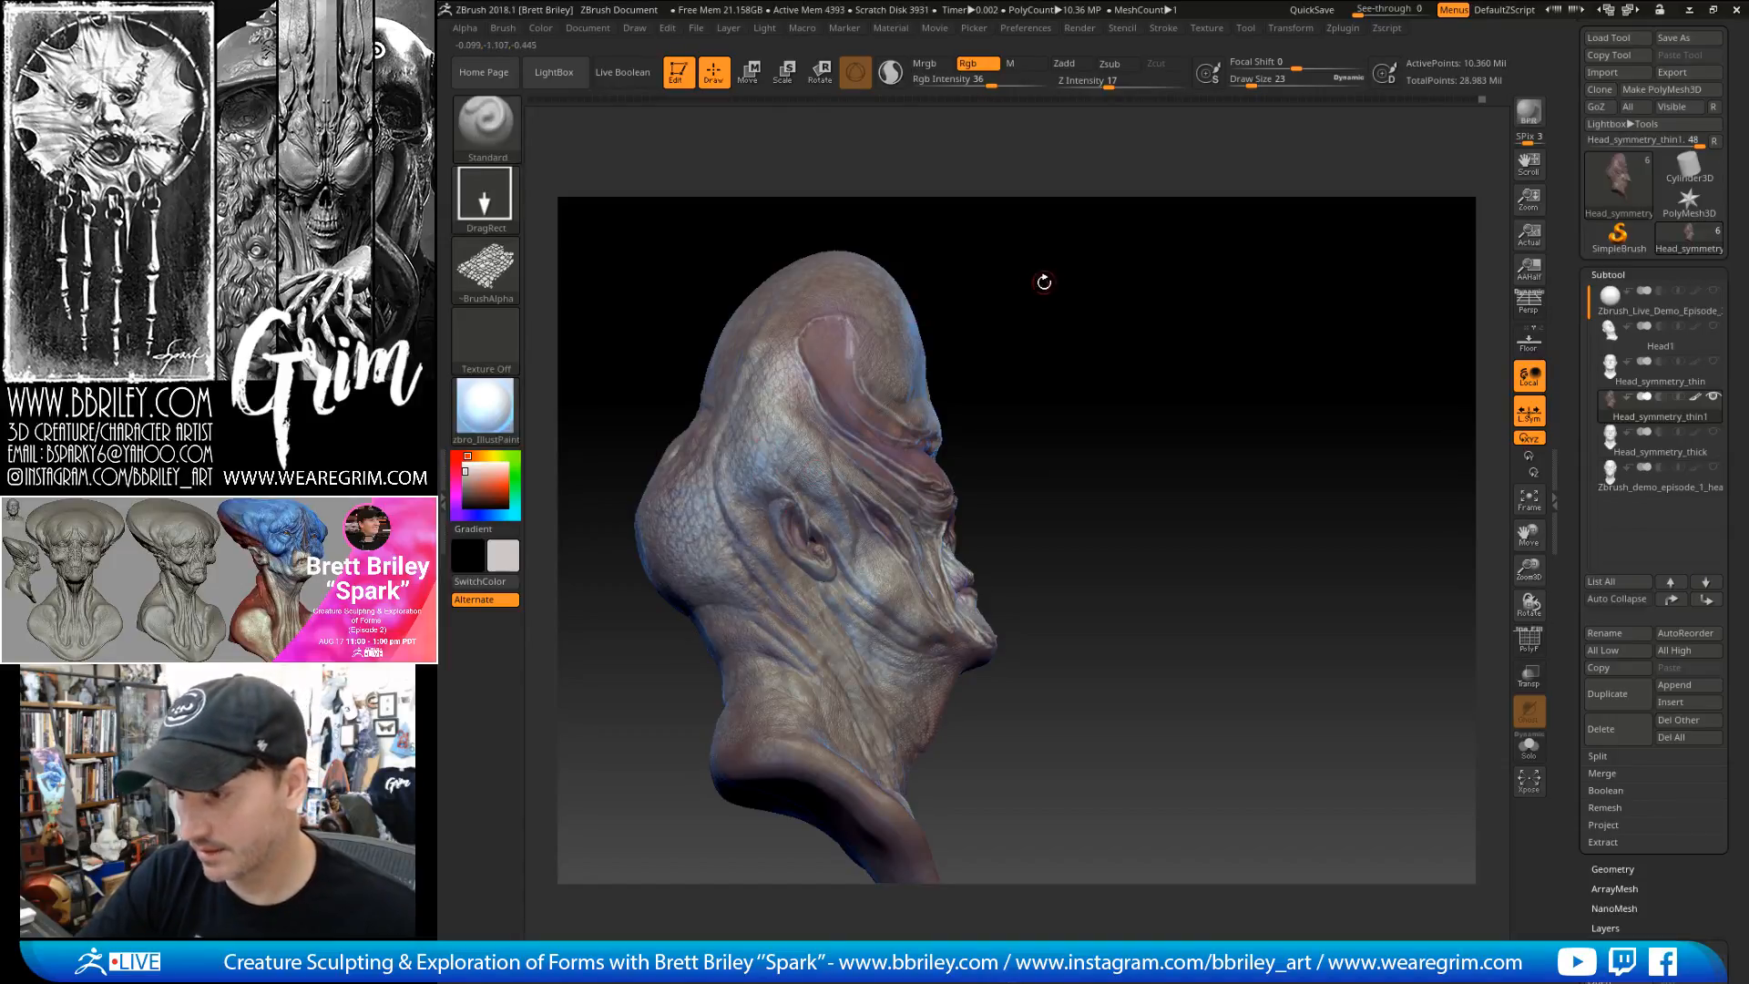
left_click_drag(1047, 281, 1011, 310)
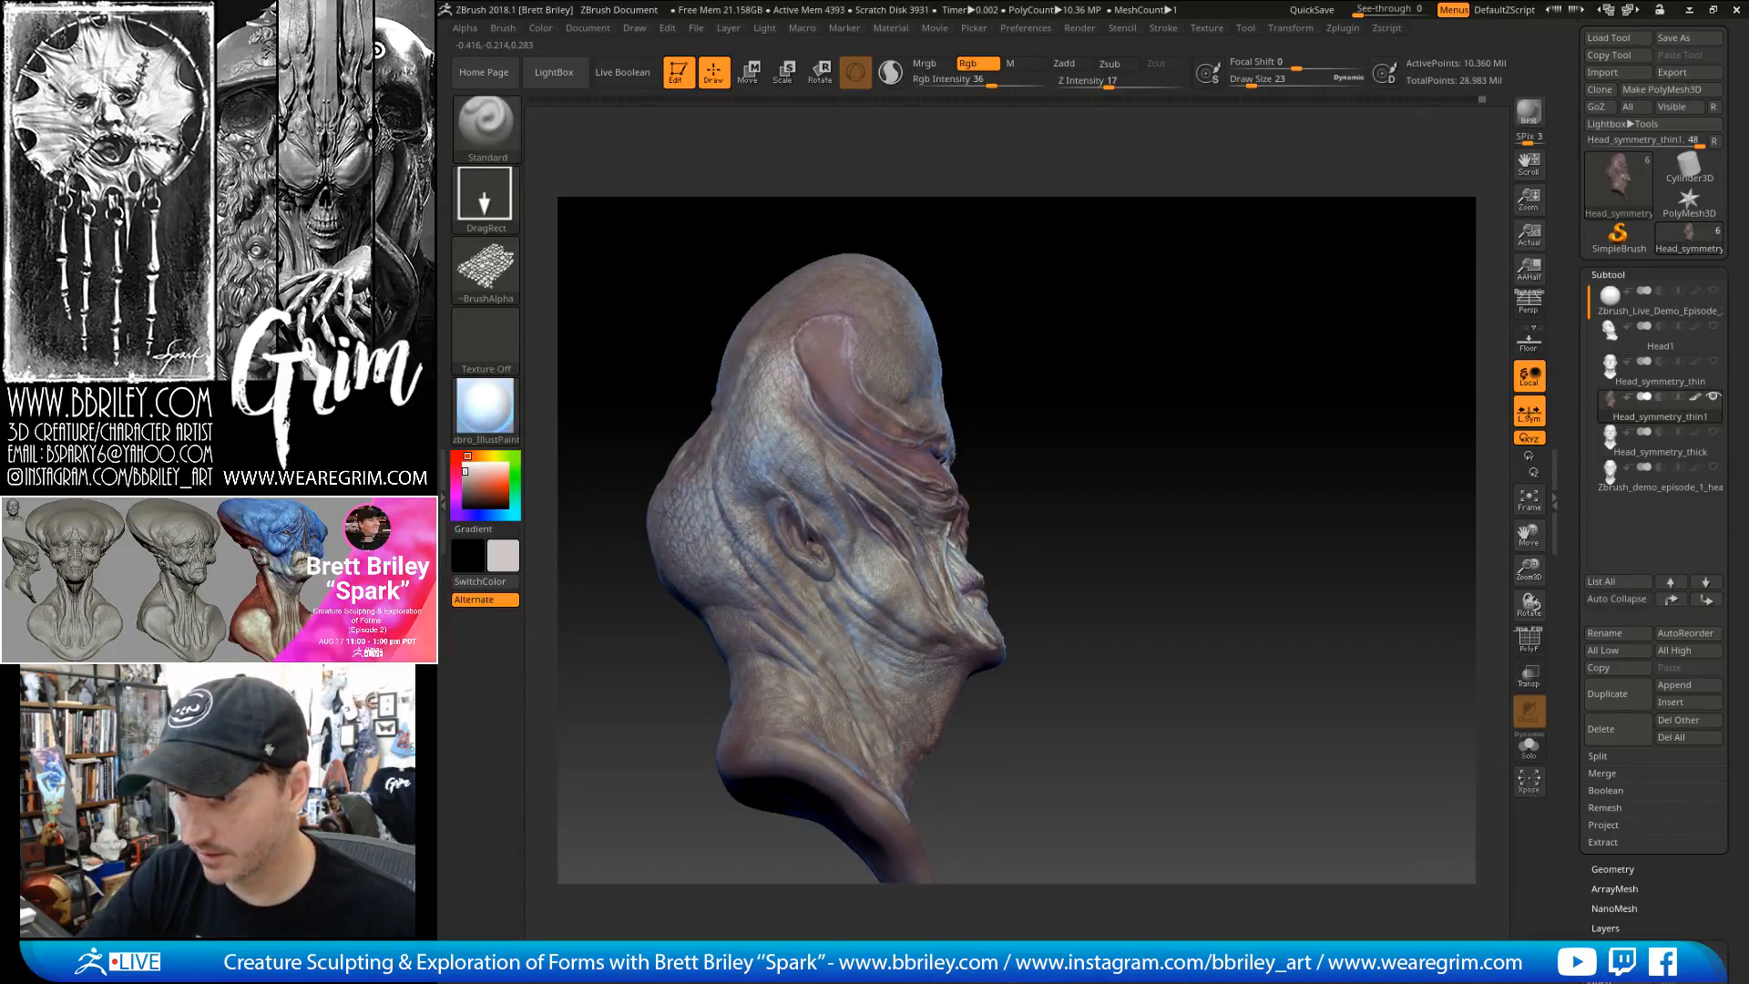
left_click_drag(1097, 352, 1085, 324)
- Stamp light grey scales over the jaw, the area behind the ear and the side of the neck
mouse_move(866, 614)
left_mouse_down()
mouse_move(872, 583)
mouse_move(905, 575)
left_mouse_up()
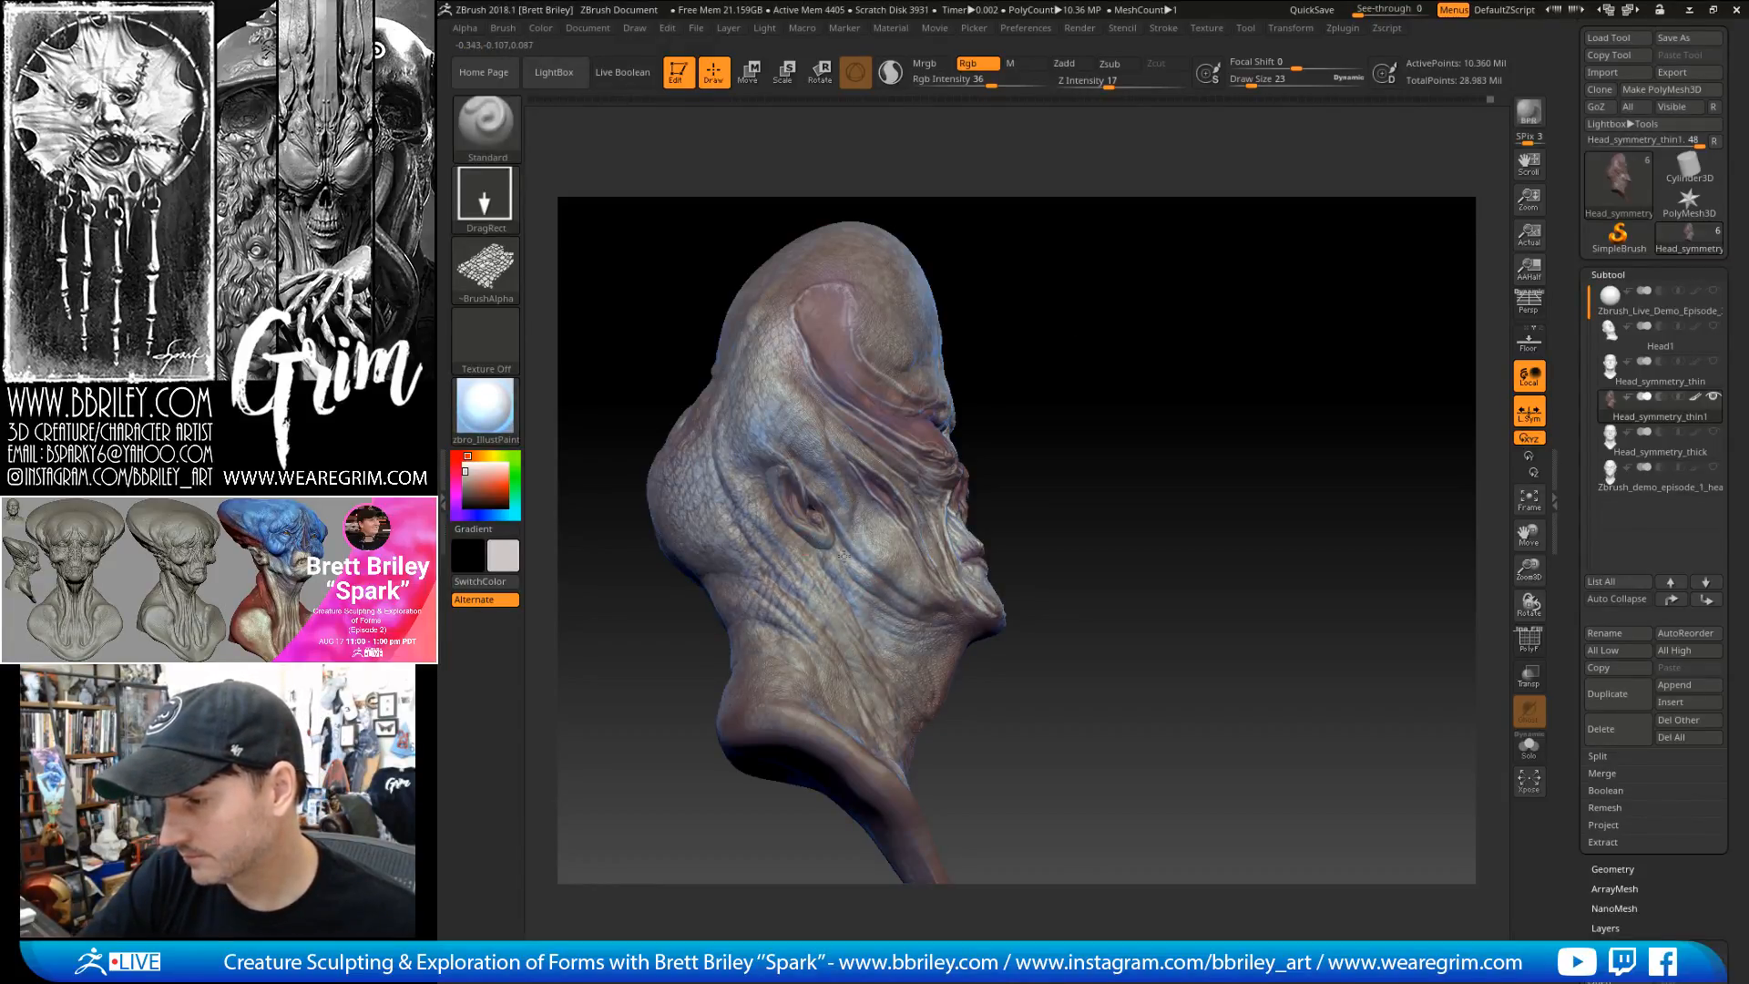
left_click_drag(1084, 415, 911, 478)
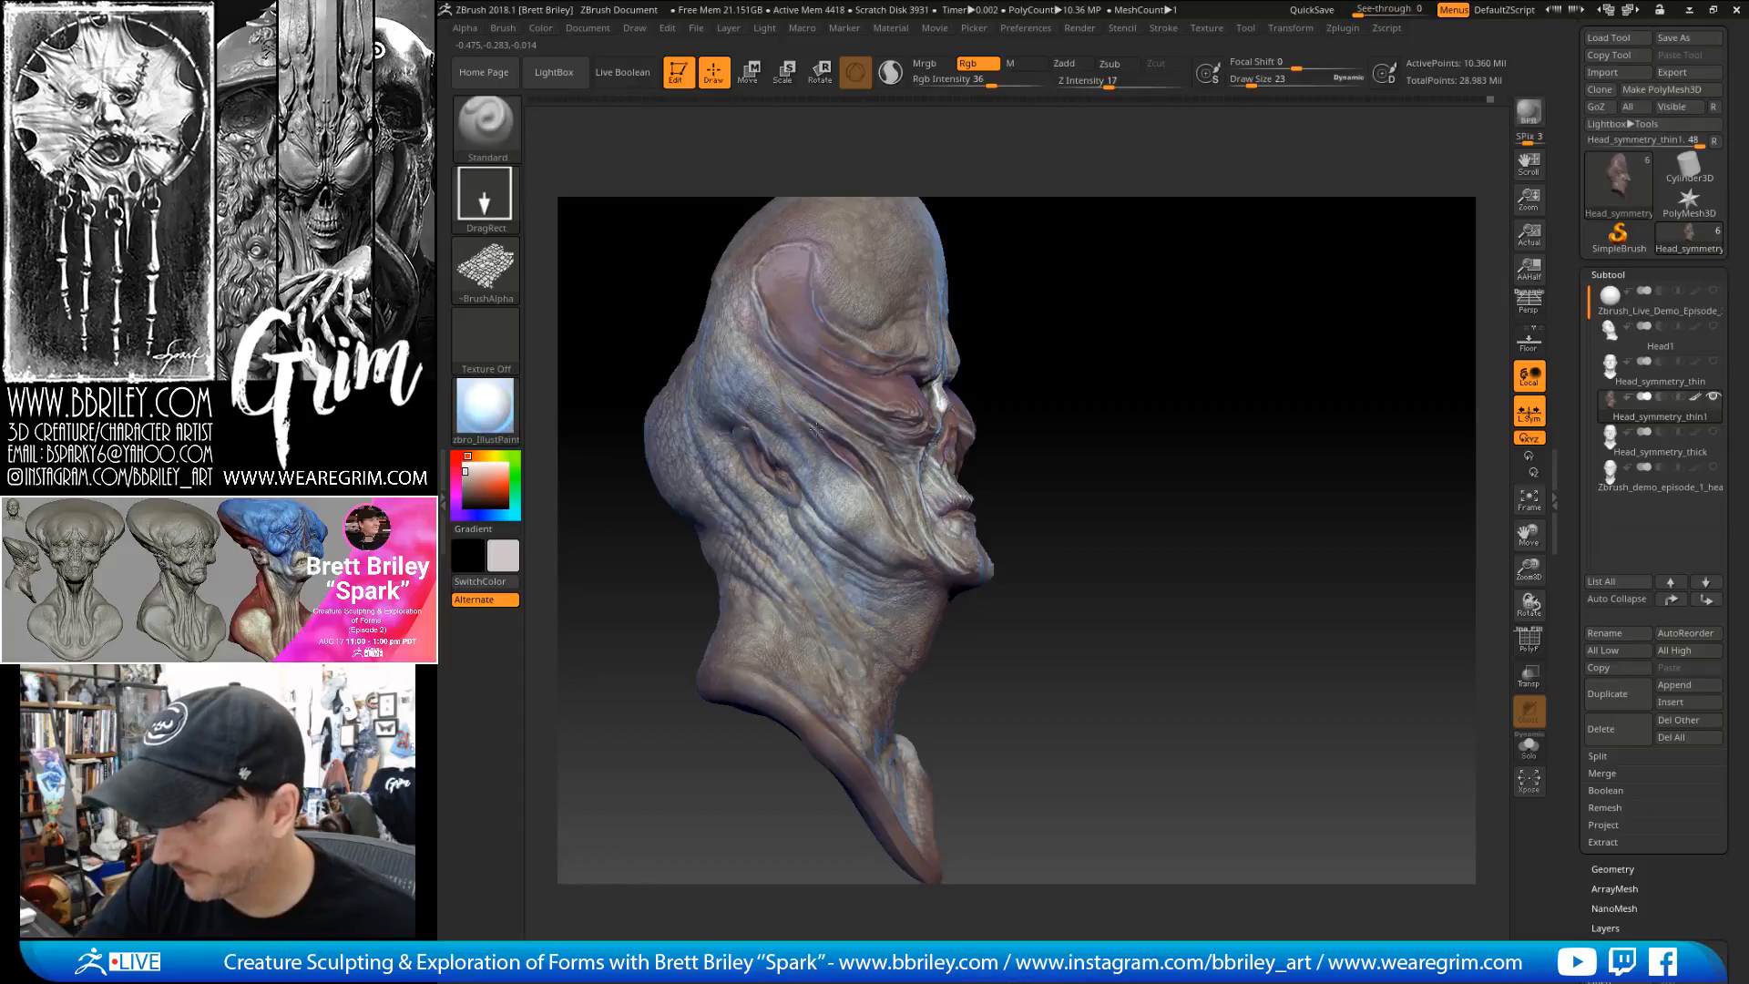
mouse_move(923, 347)
right_mouse_down()
mouse_move(817, 375)
mouse_move(1039, 379)
right_mouse_up()
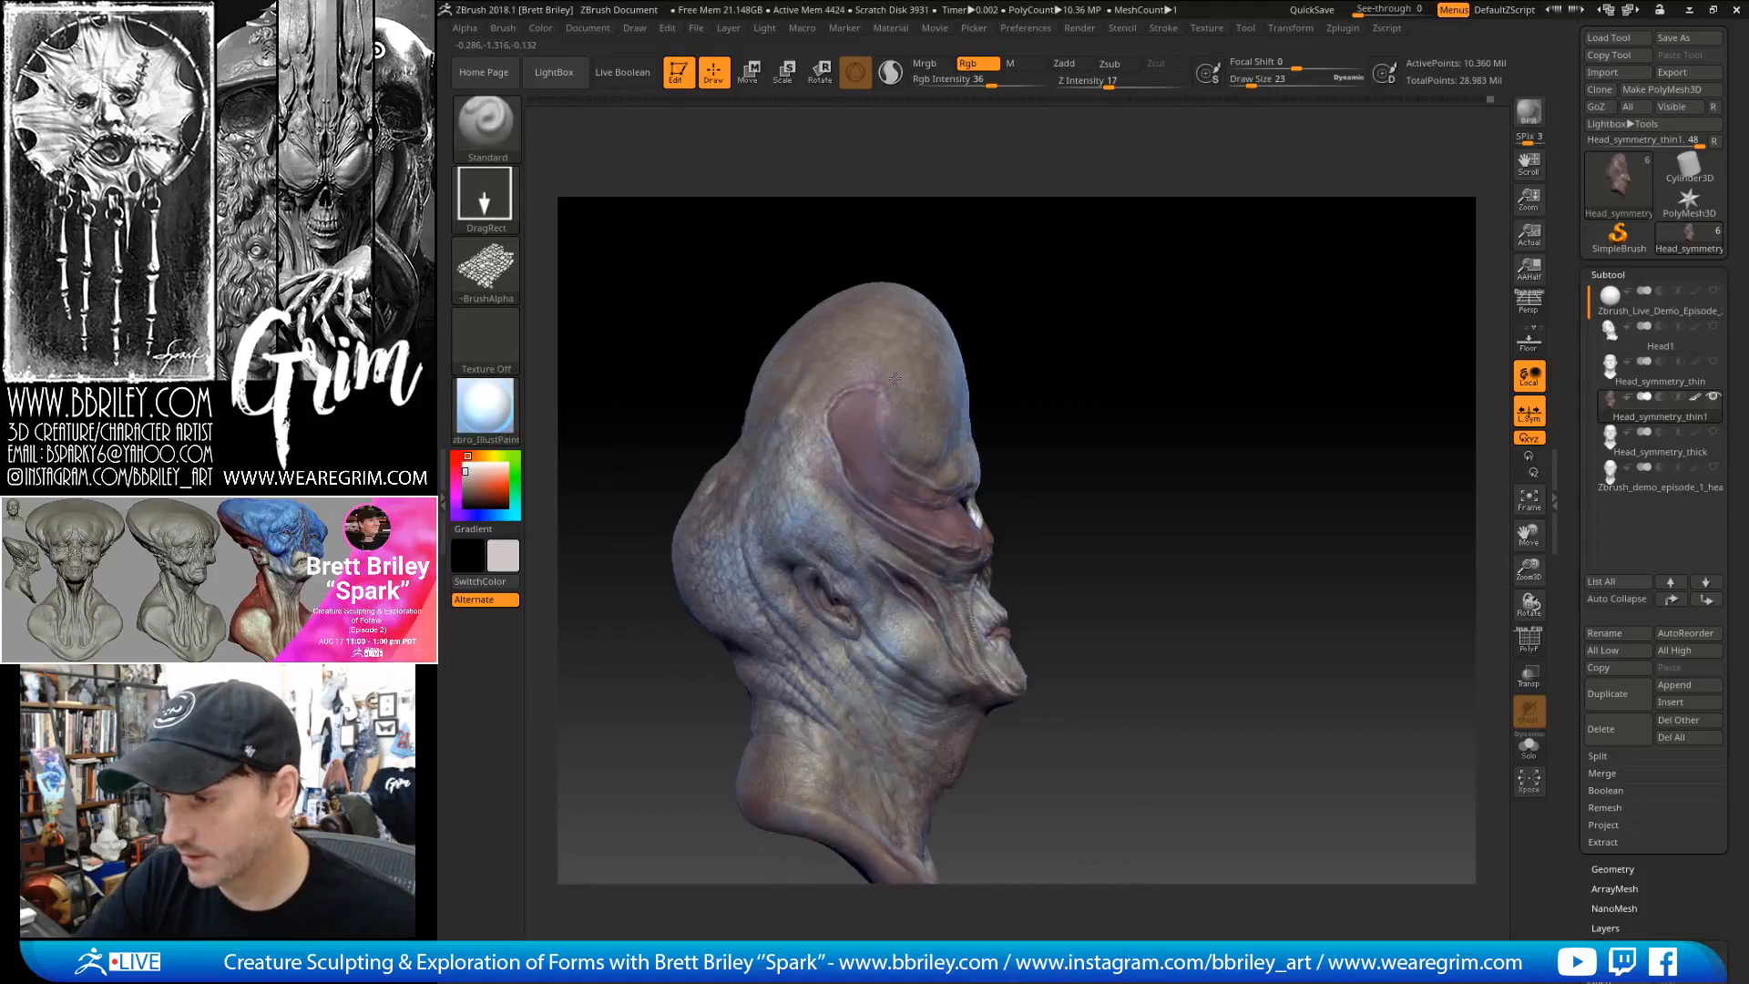
right_click_drag(975, 274, 1001, 346)
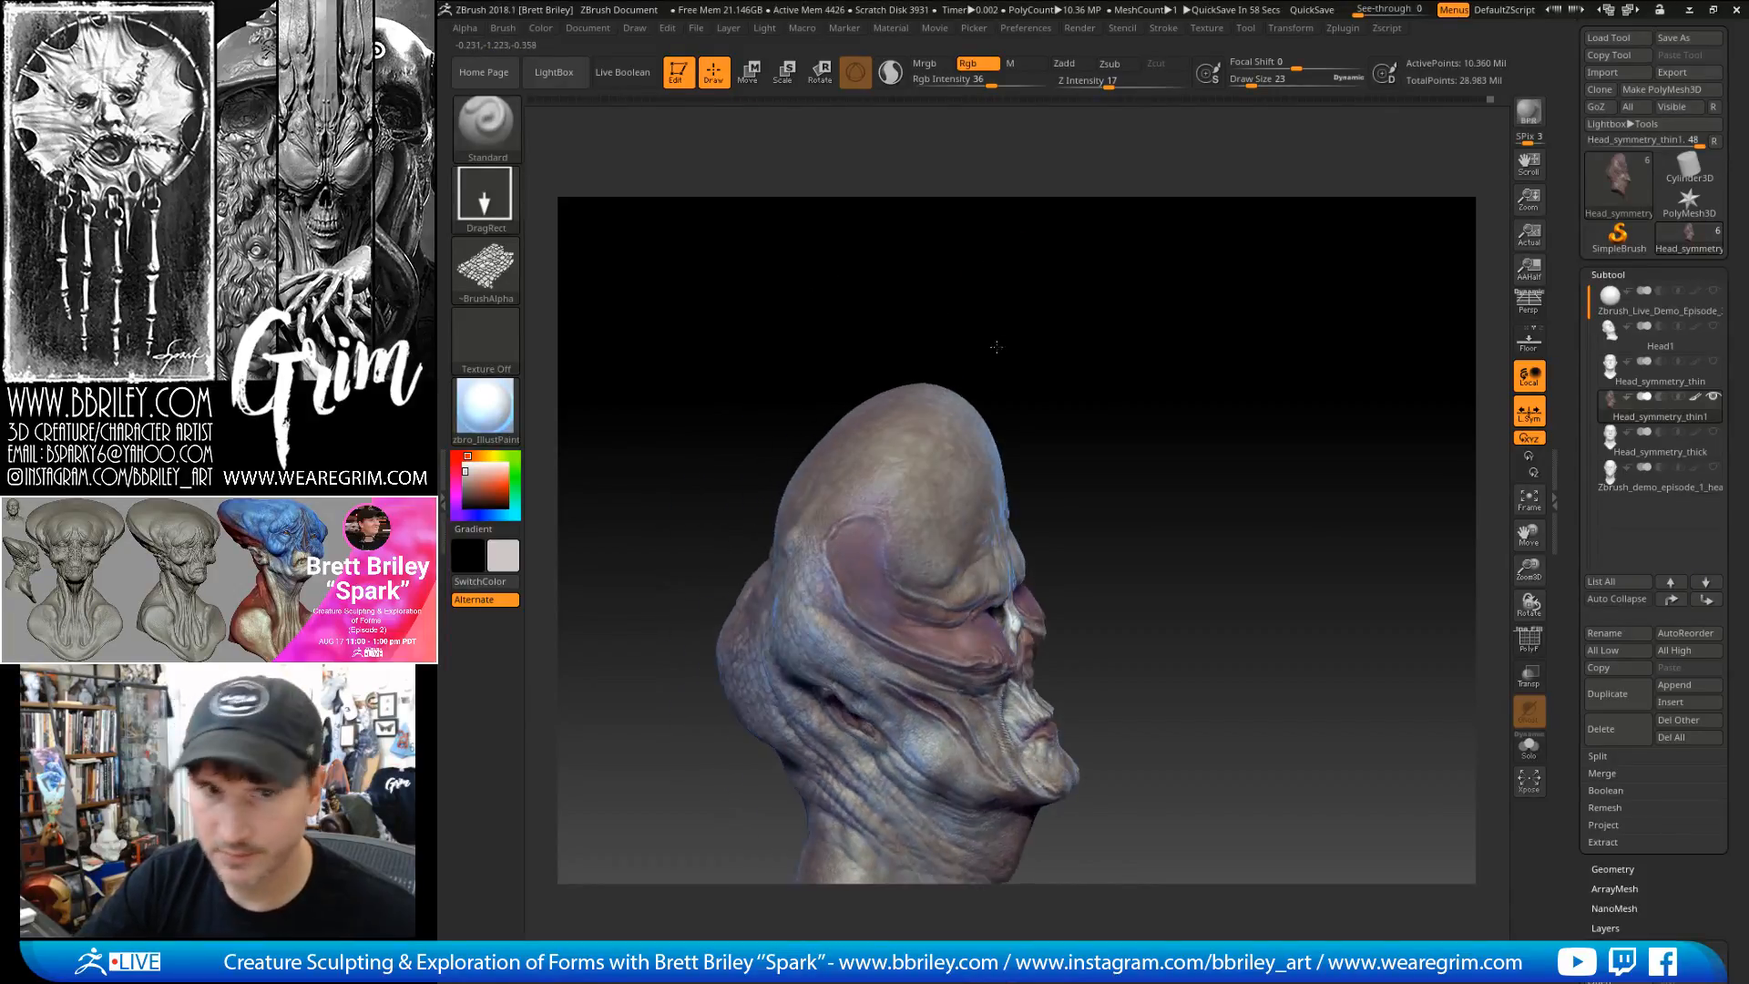
- Stamp light grey scales across the top, back and side of the cranium
right_click_drag(908, 523, 879, 450)
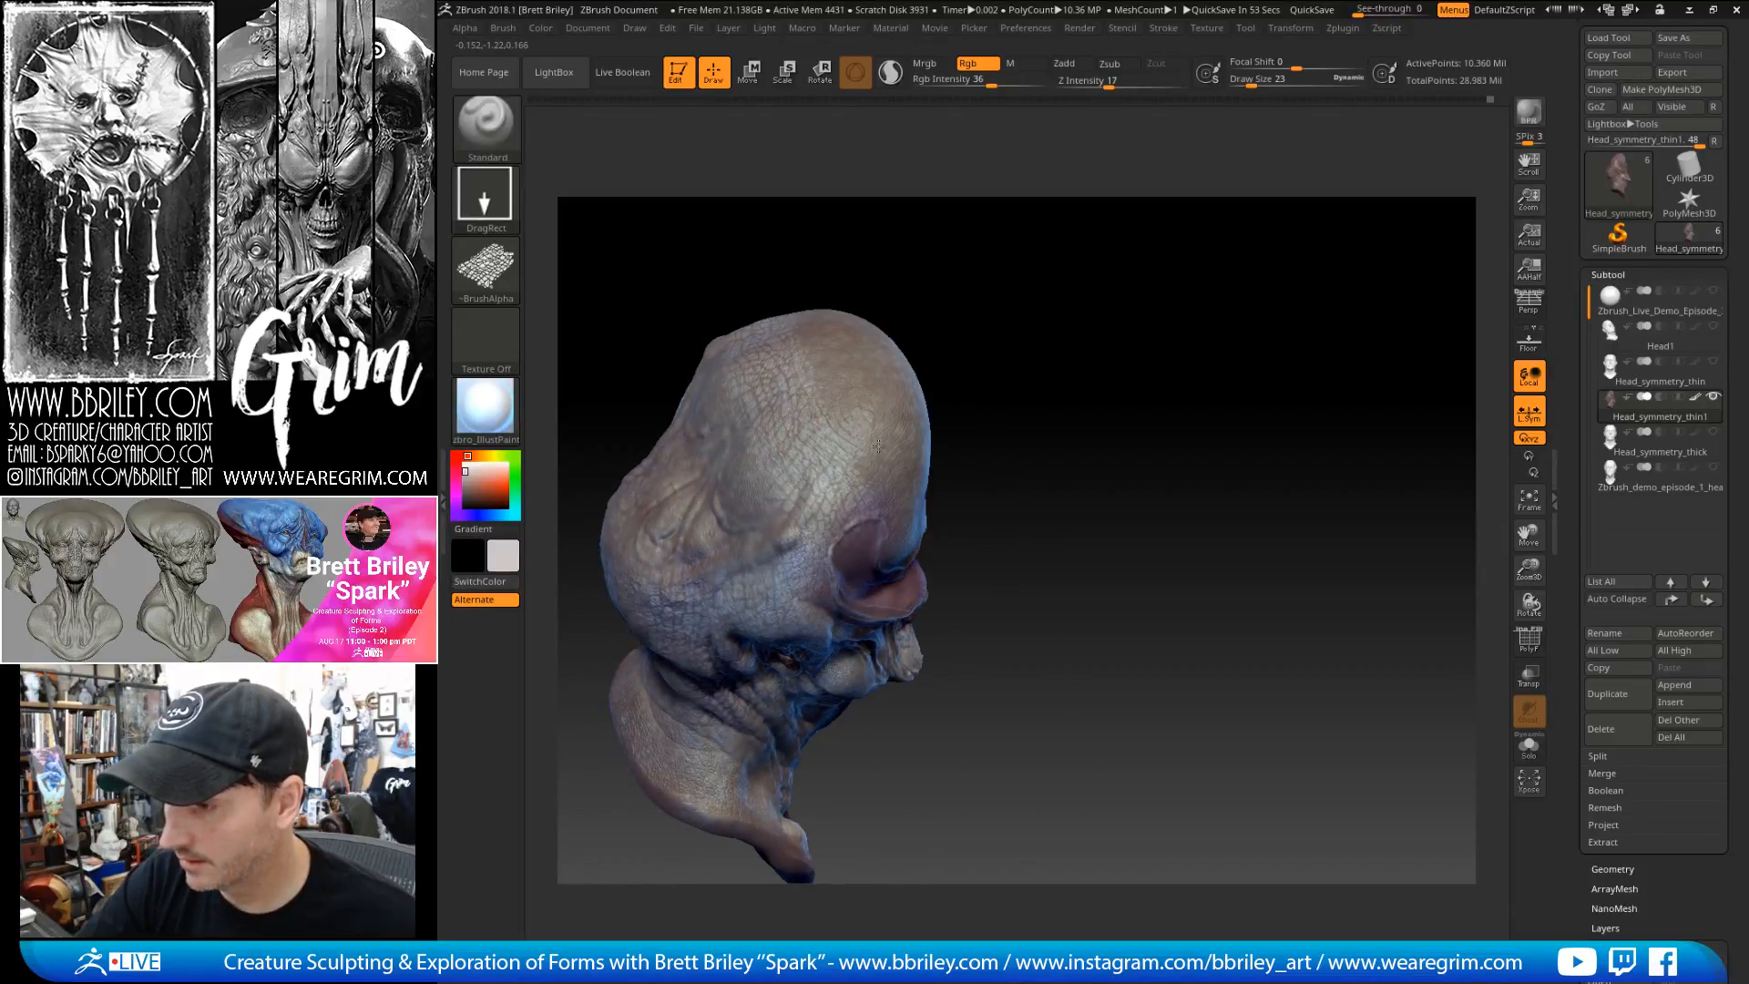
right_click_drag(949, 292, 935, 489)
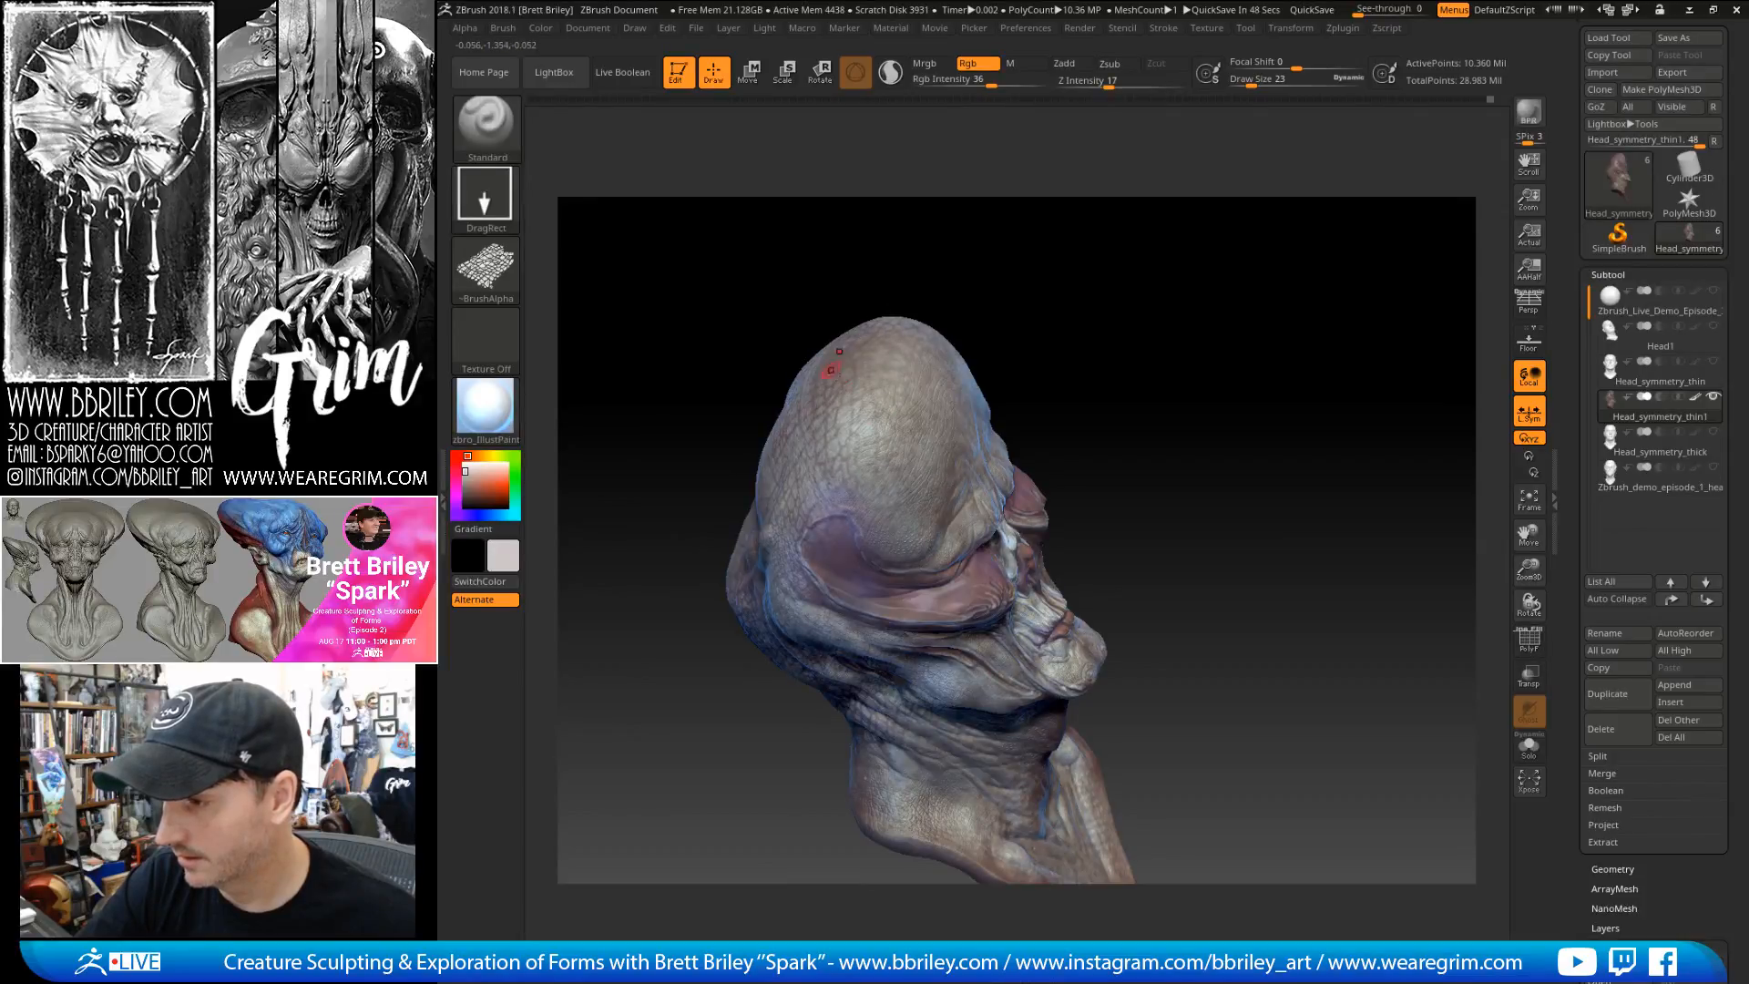
mouse_move(1015, 313)
right_mouse_down()
mouse_move(1060, 367)
mouse_move(1071, 322)
mouse_move(1035, 328)
right_mouse_up()
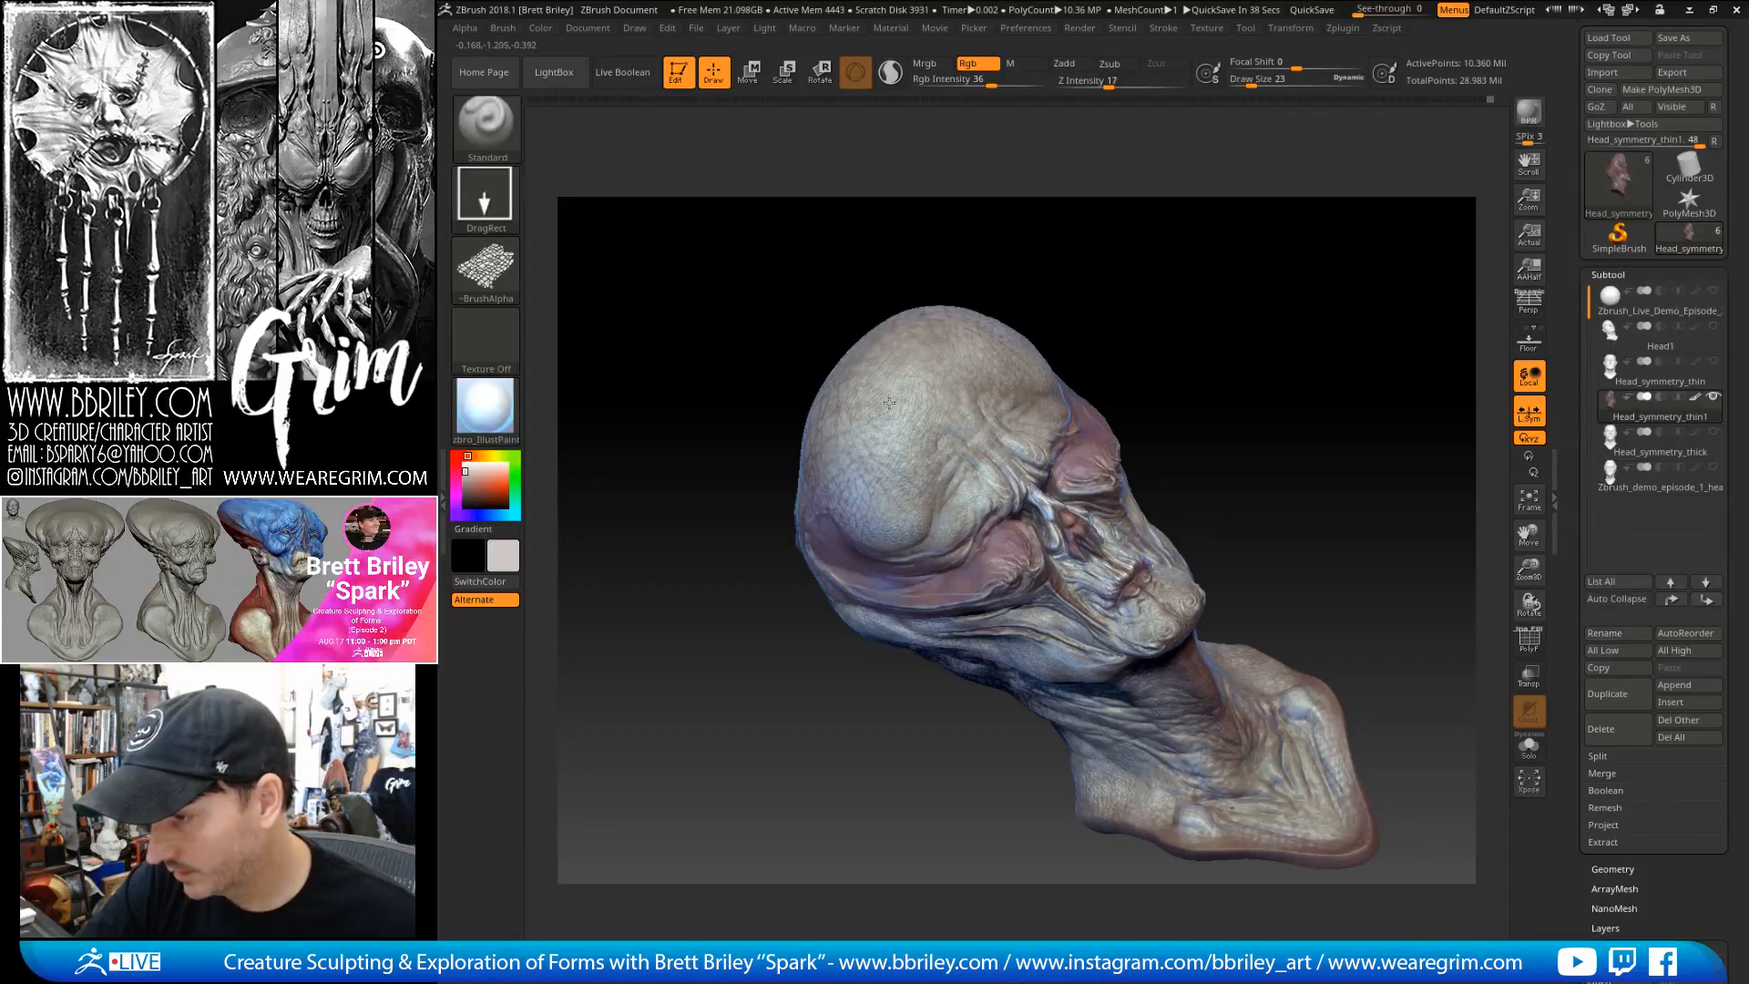
left_click_drag(1101, 266, 857, 487)
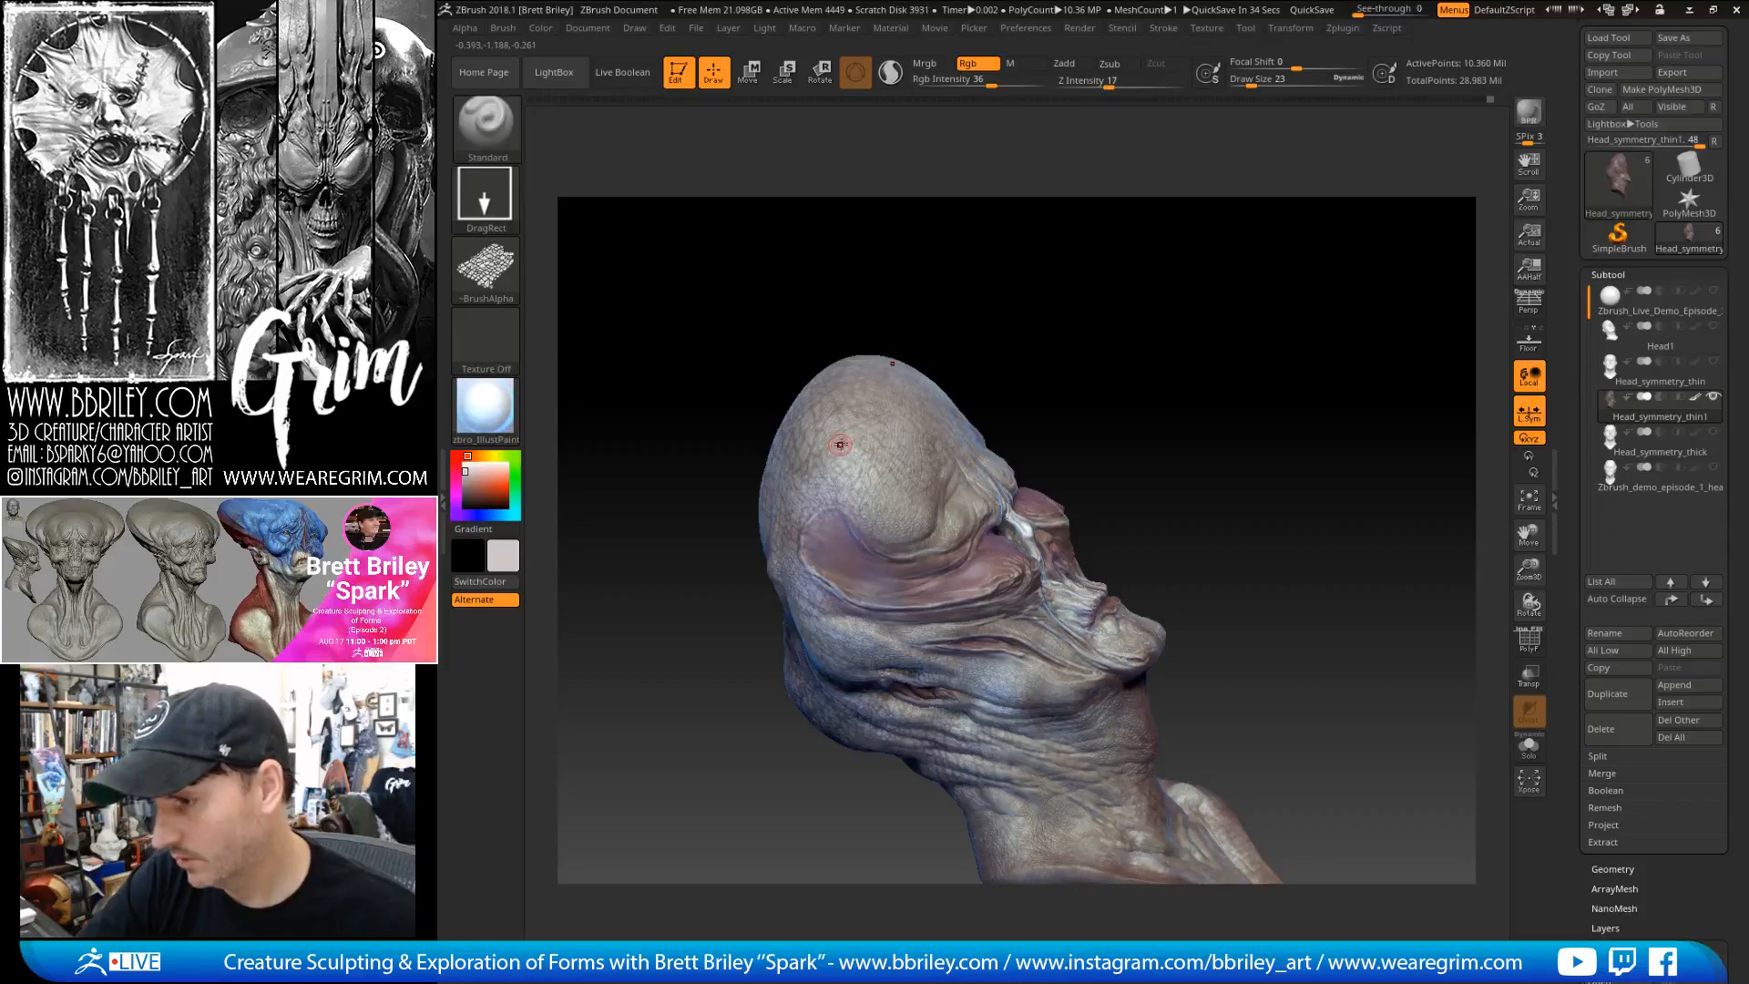
right_click_drag(840, 444, 868, 470)
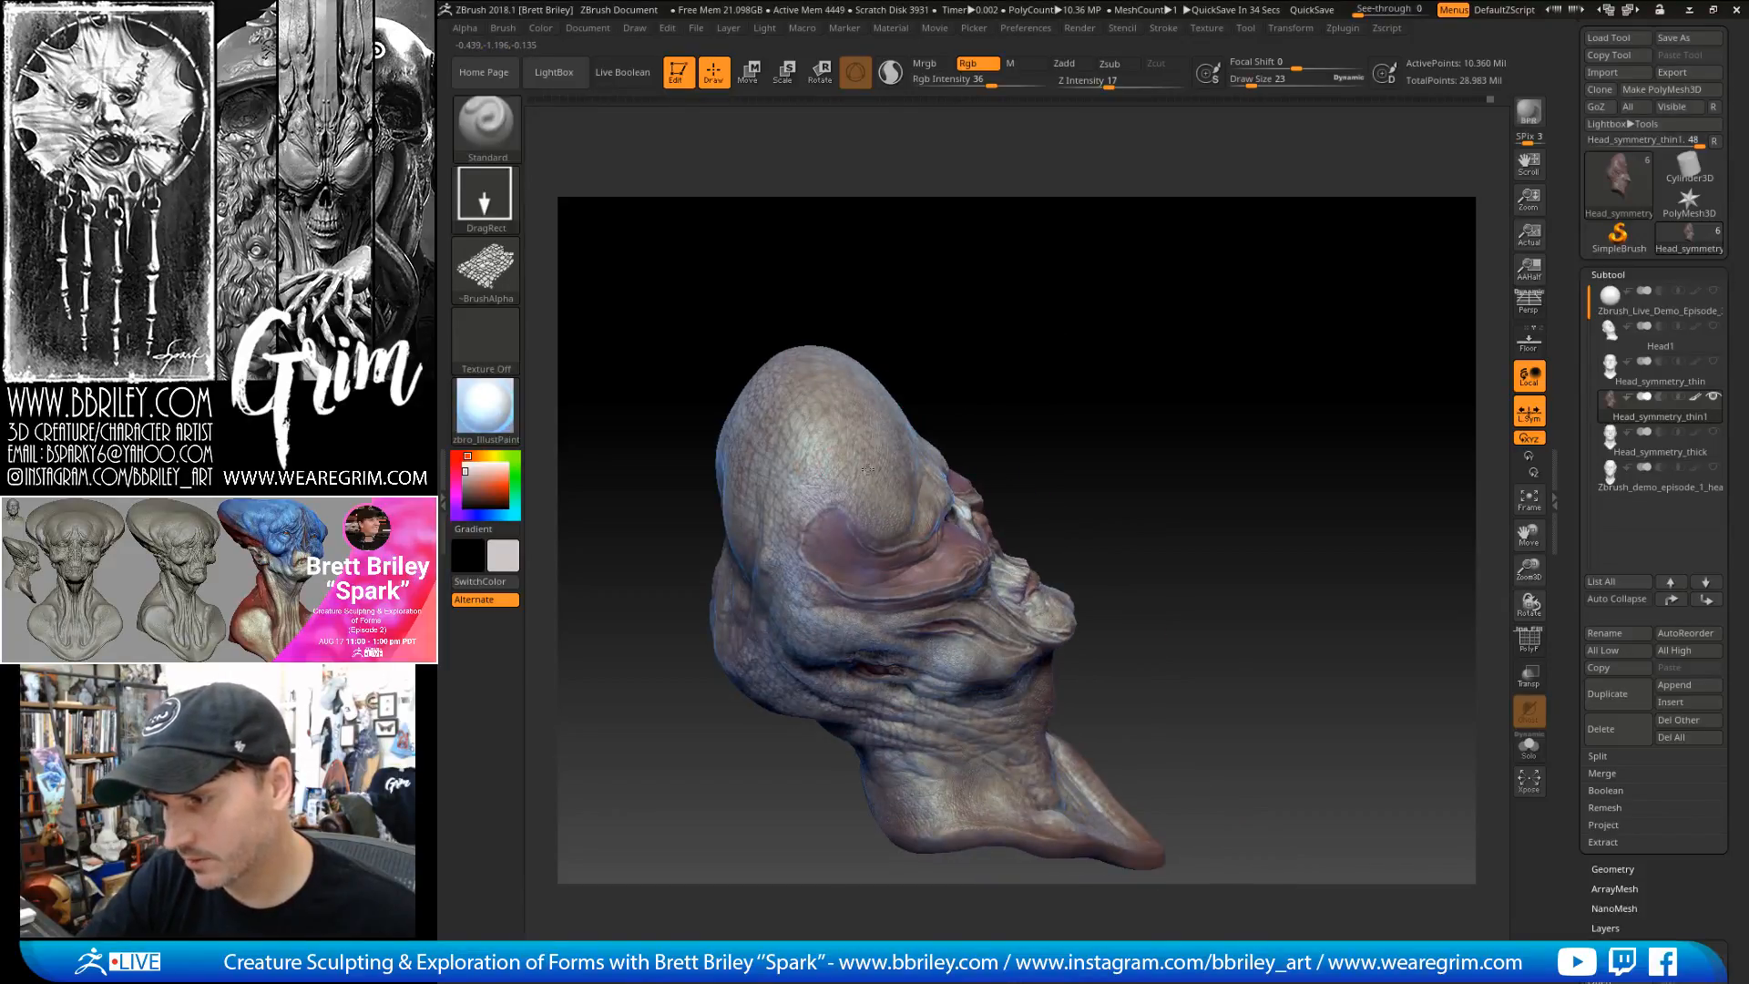
- Stamp light grey scales over the forehead, brow, cheeks and swollen eye areas
left_click_drag(1047, 371, 1130, 392)
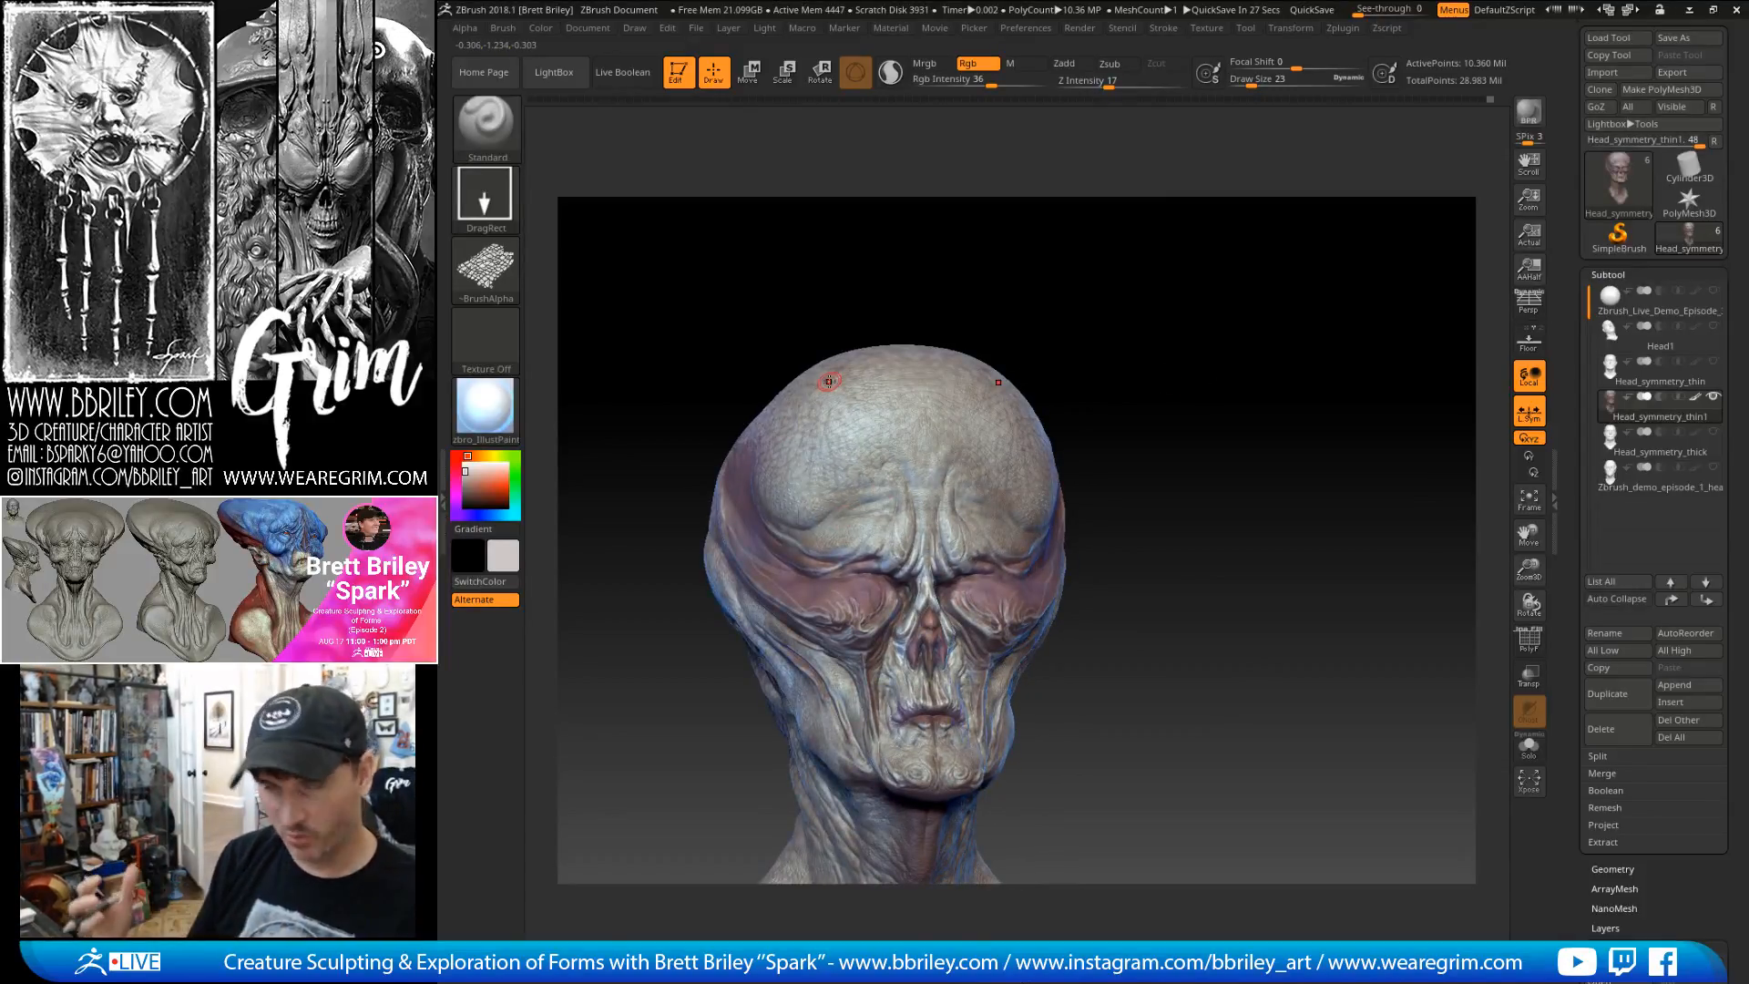
left_click_drag(1151, 421, 925, 617)
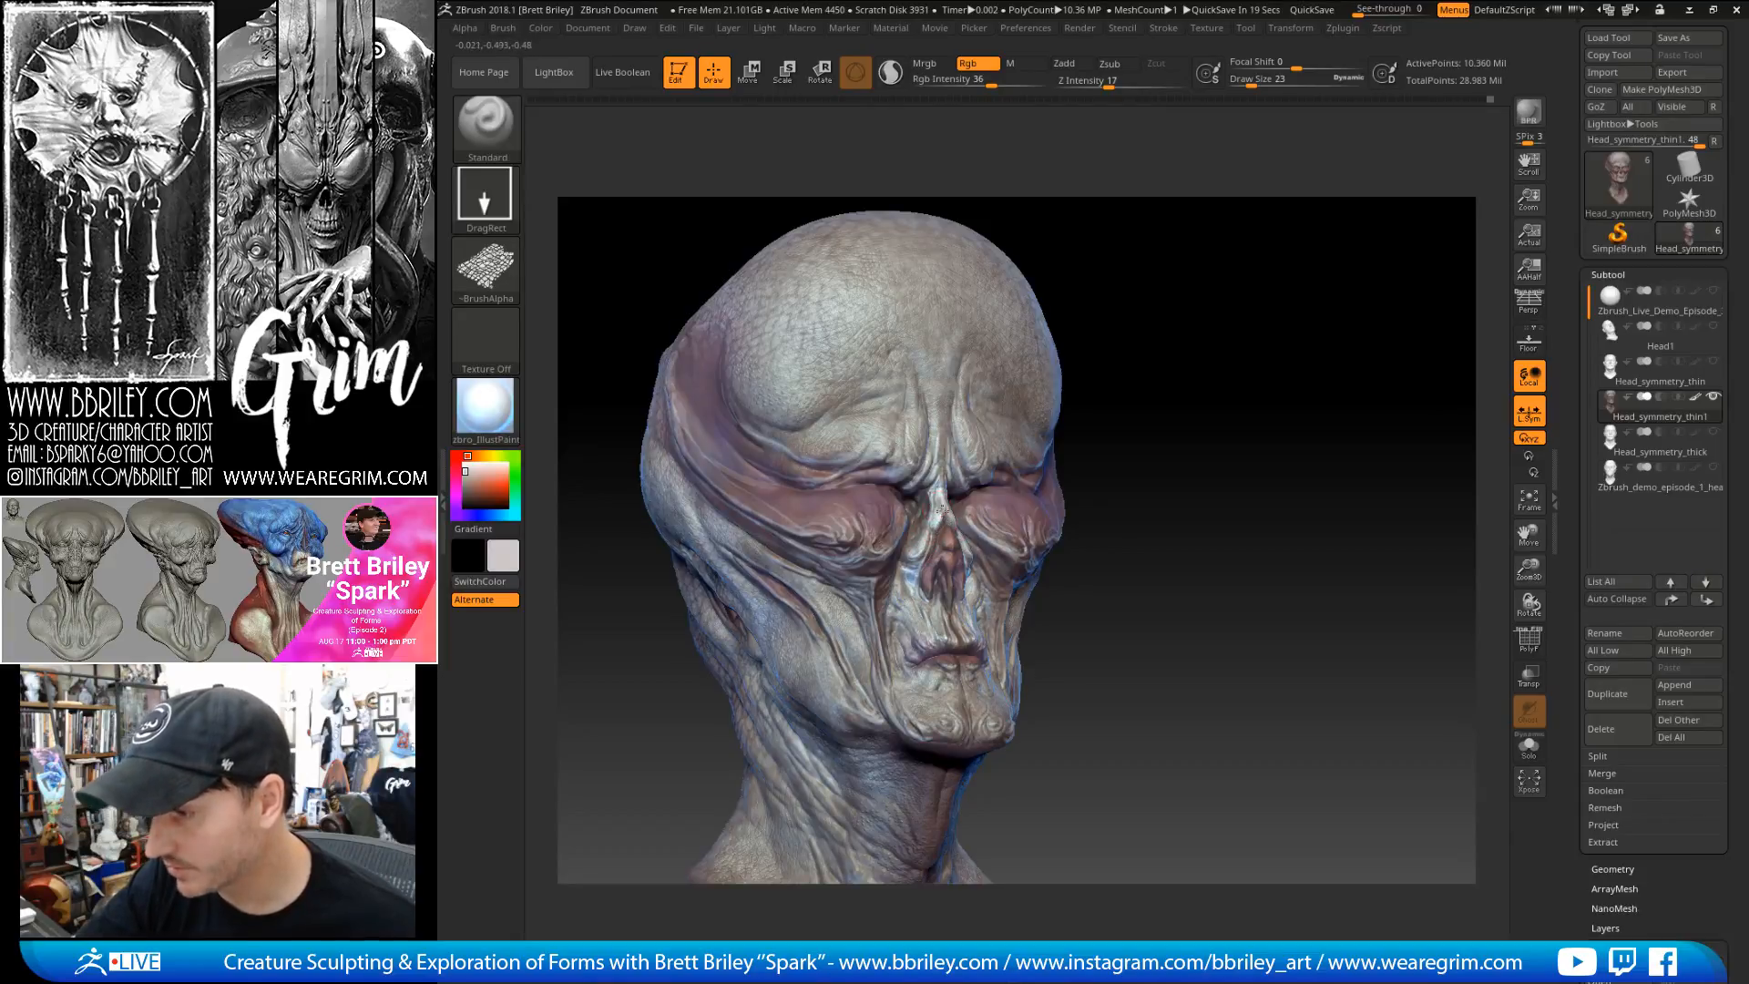
left_click_drag(1200, 368, 1206, 455, "alt")
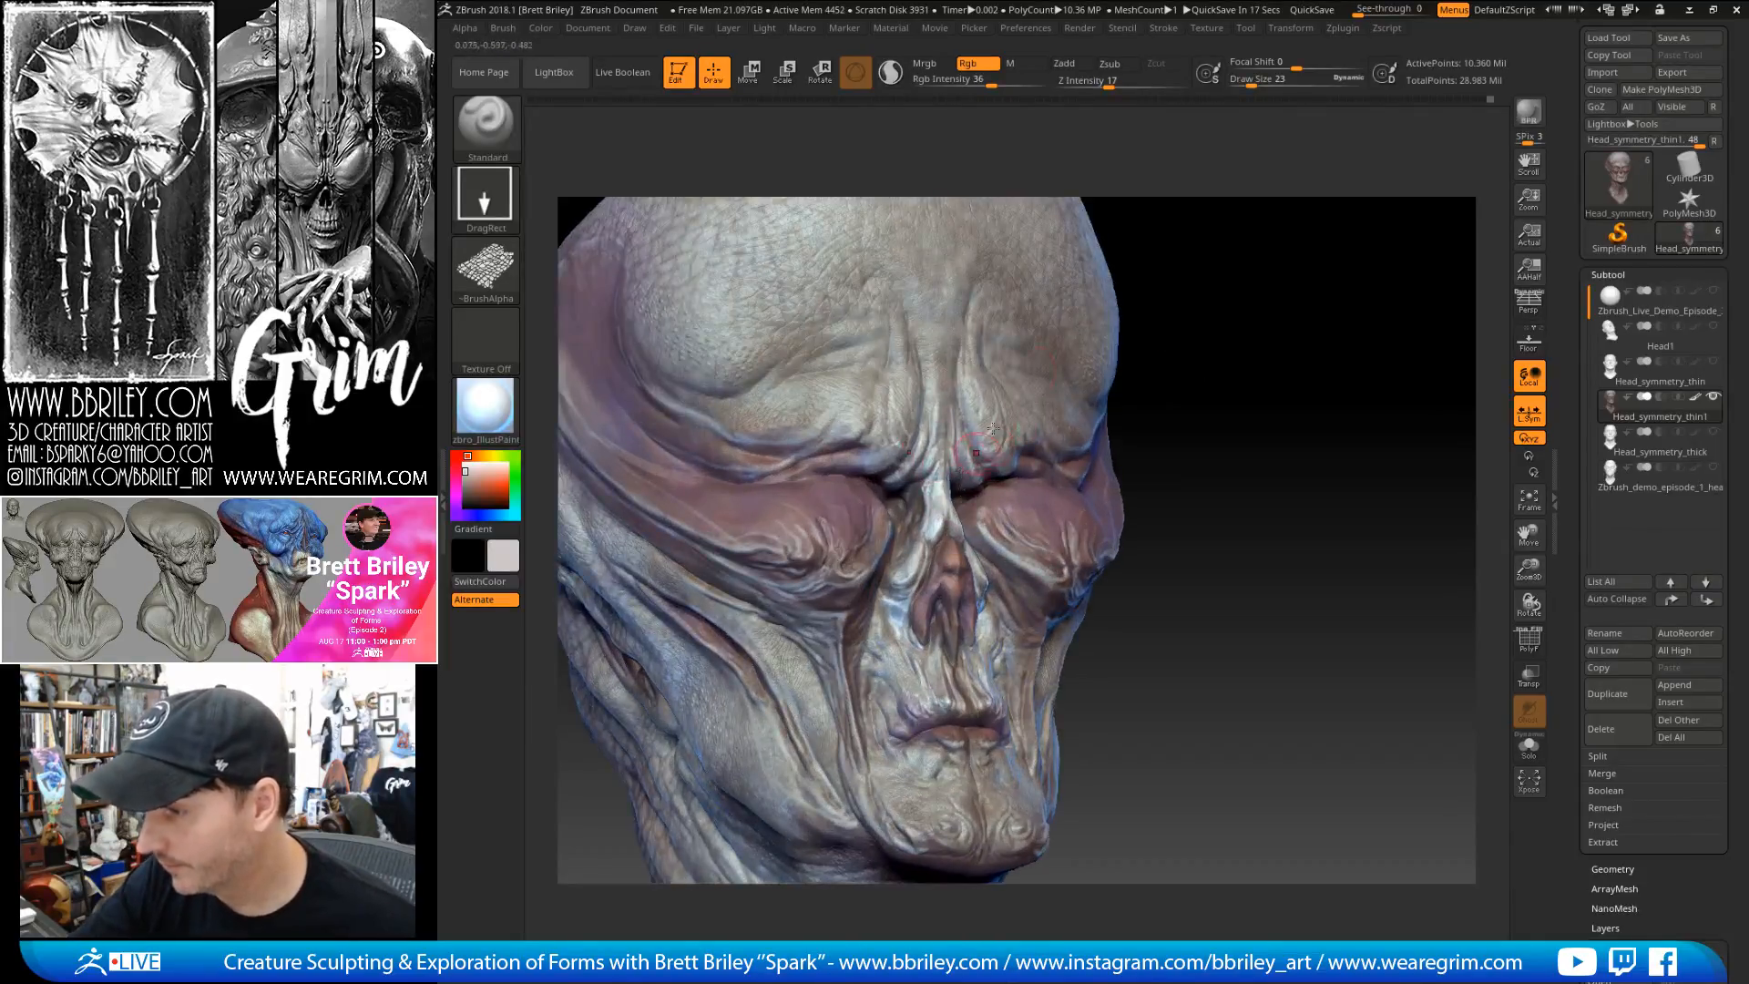
mouse_move(1184, 397)
left_mouse_down()
mouse_move(1038, 388)
mouse_move(991, 452)
left_mouse_up()
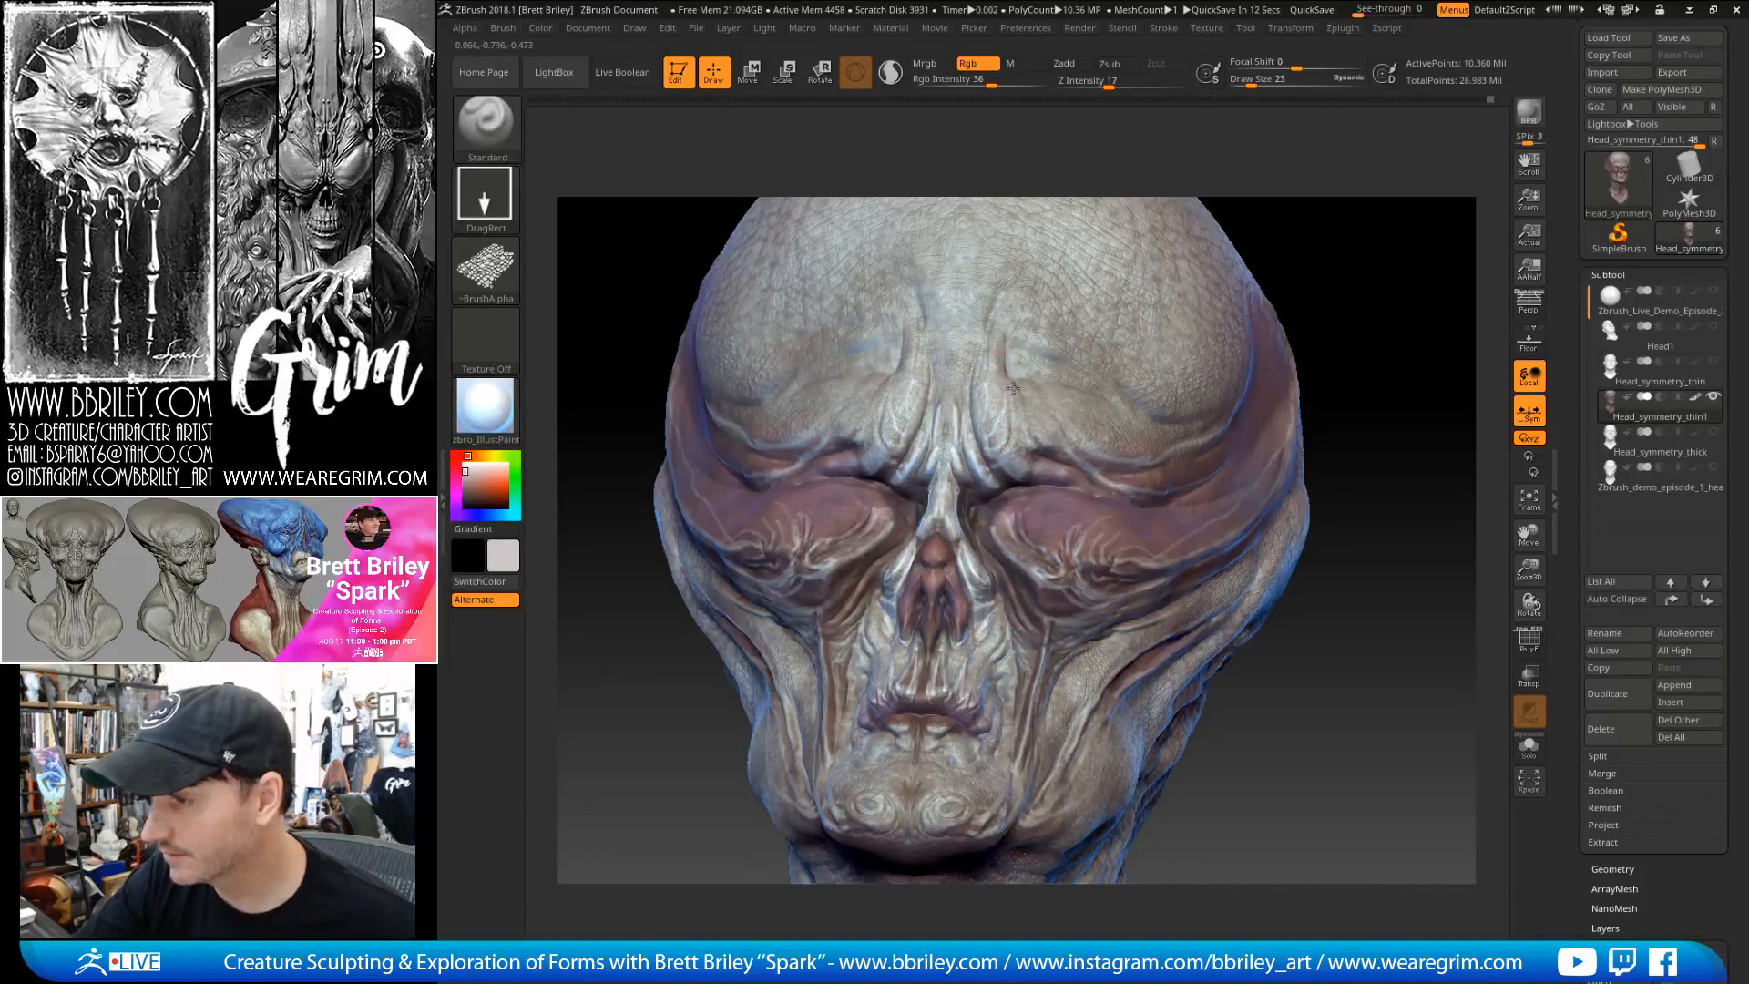
left_click_drag(1002, 383, 1082, 438)
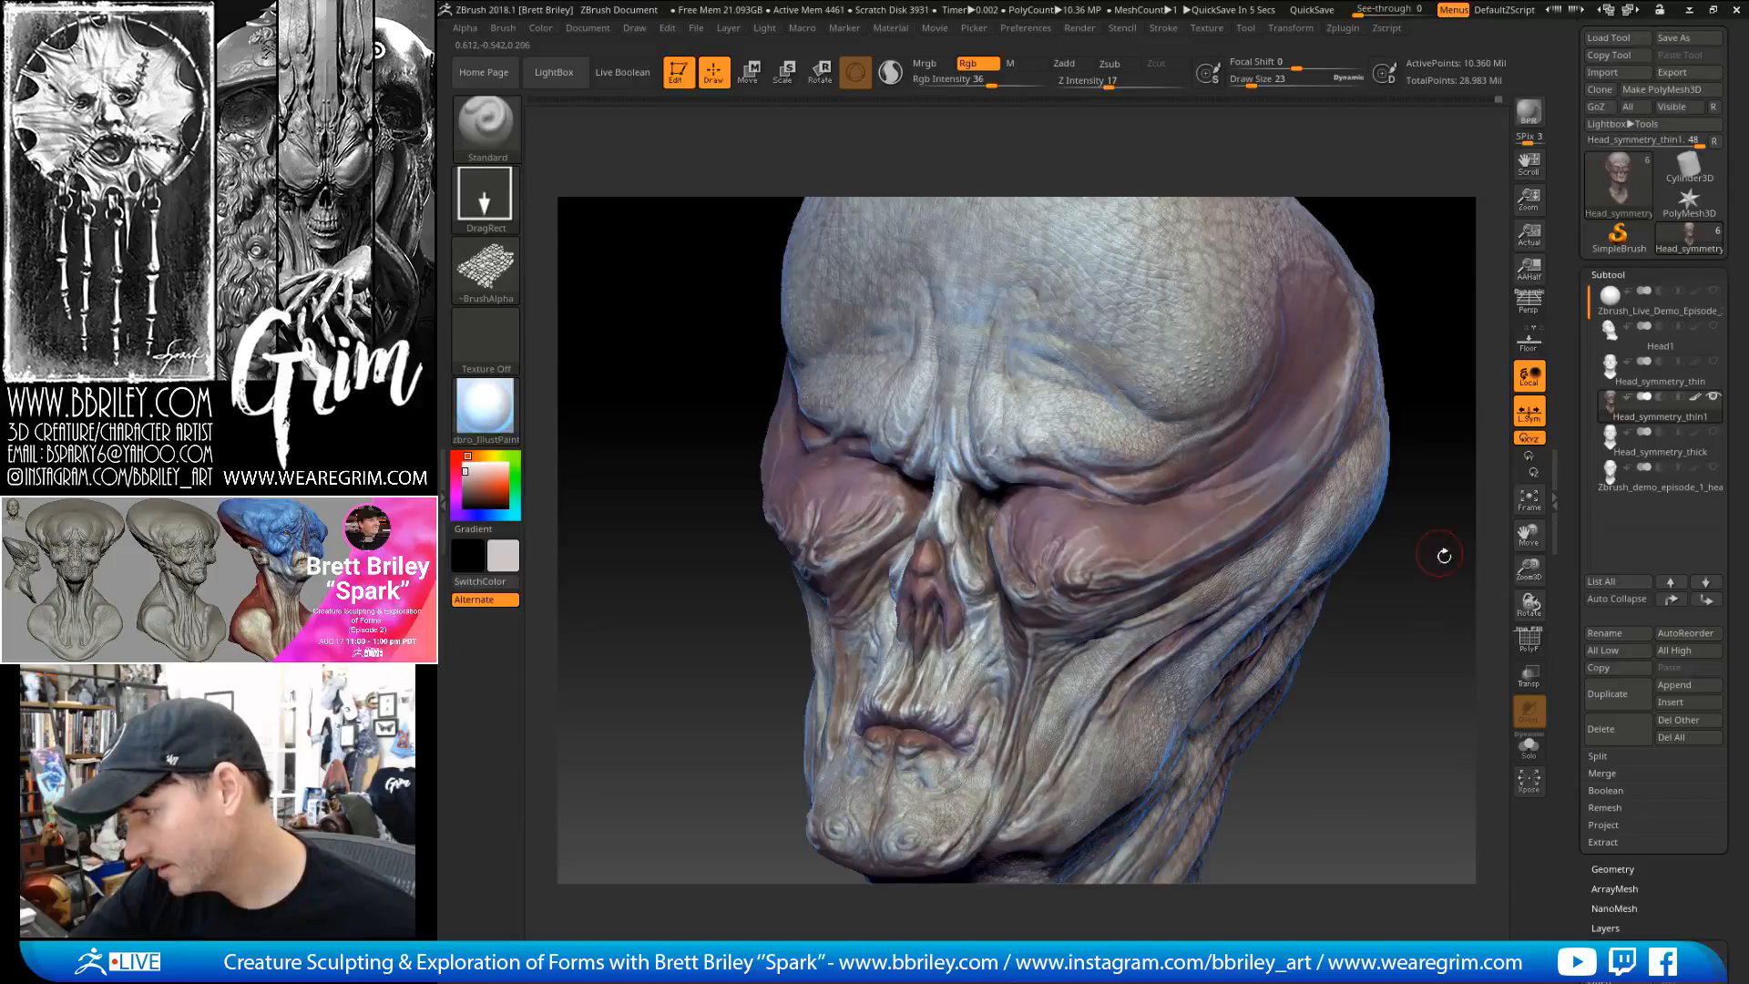
left_click_drag(1413, 531, 1175, 392)
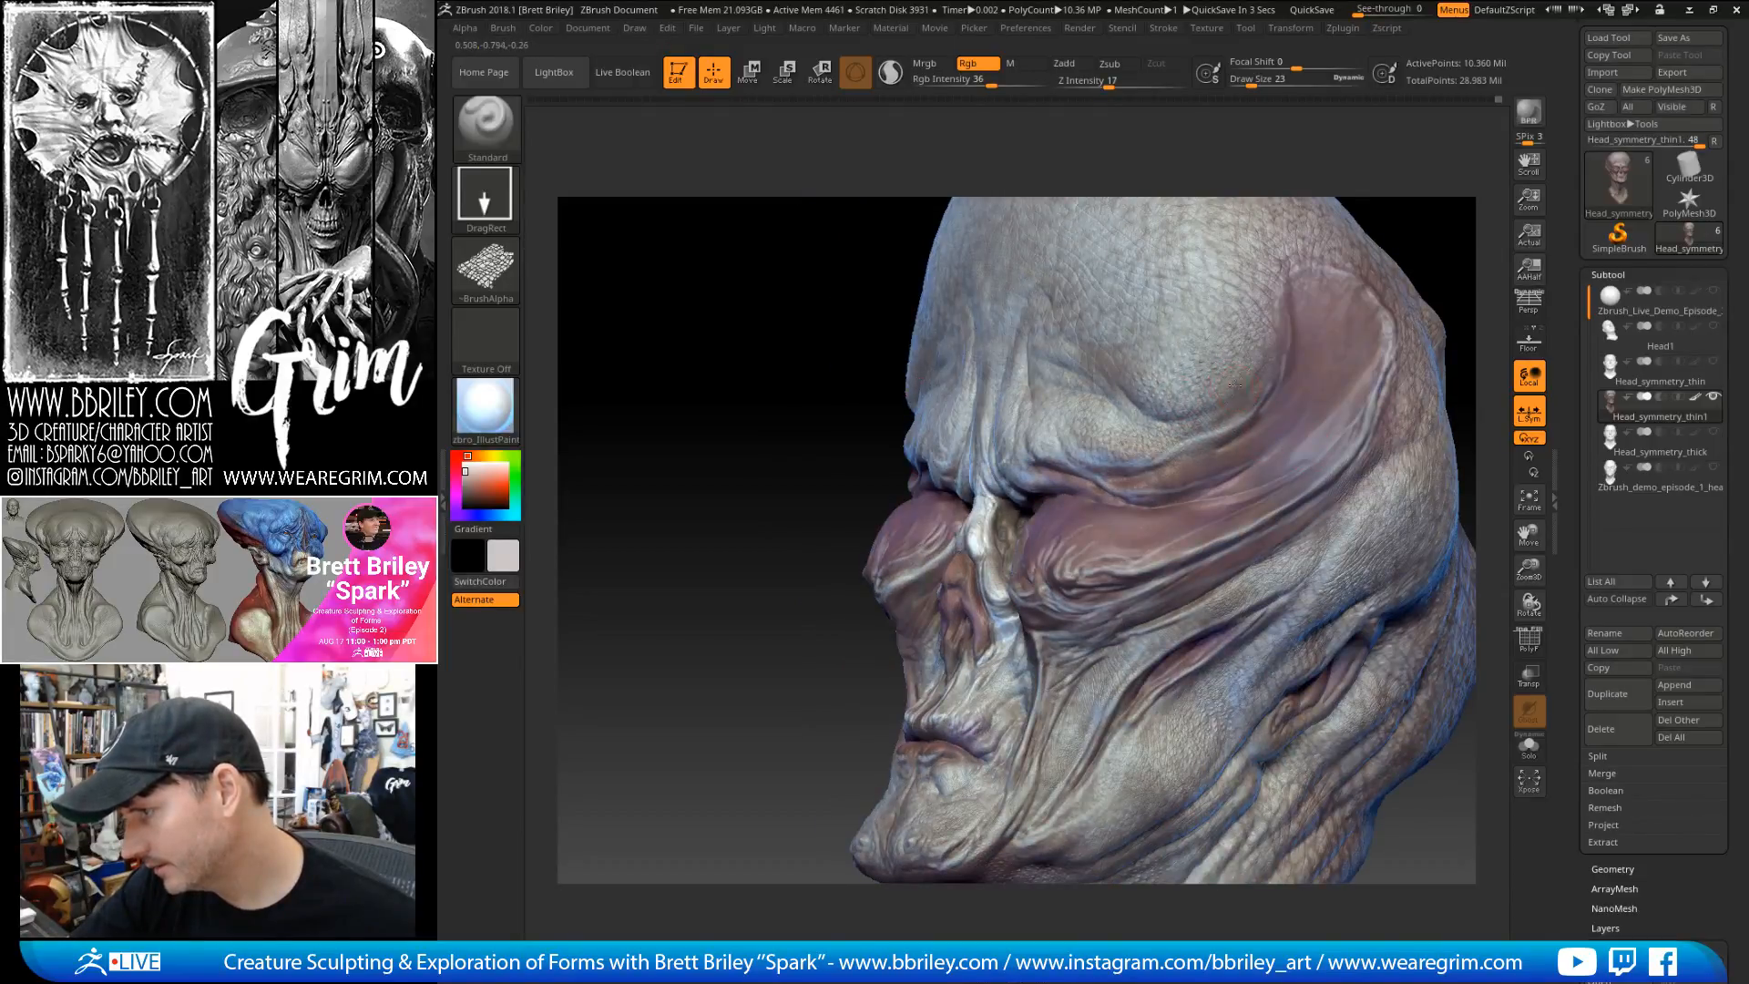
- Save the project and change the paint colour to a dark muted purple
key("ctrl+s")
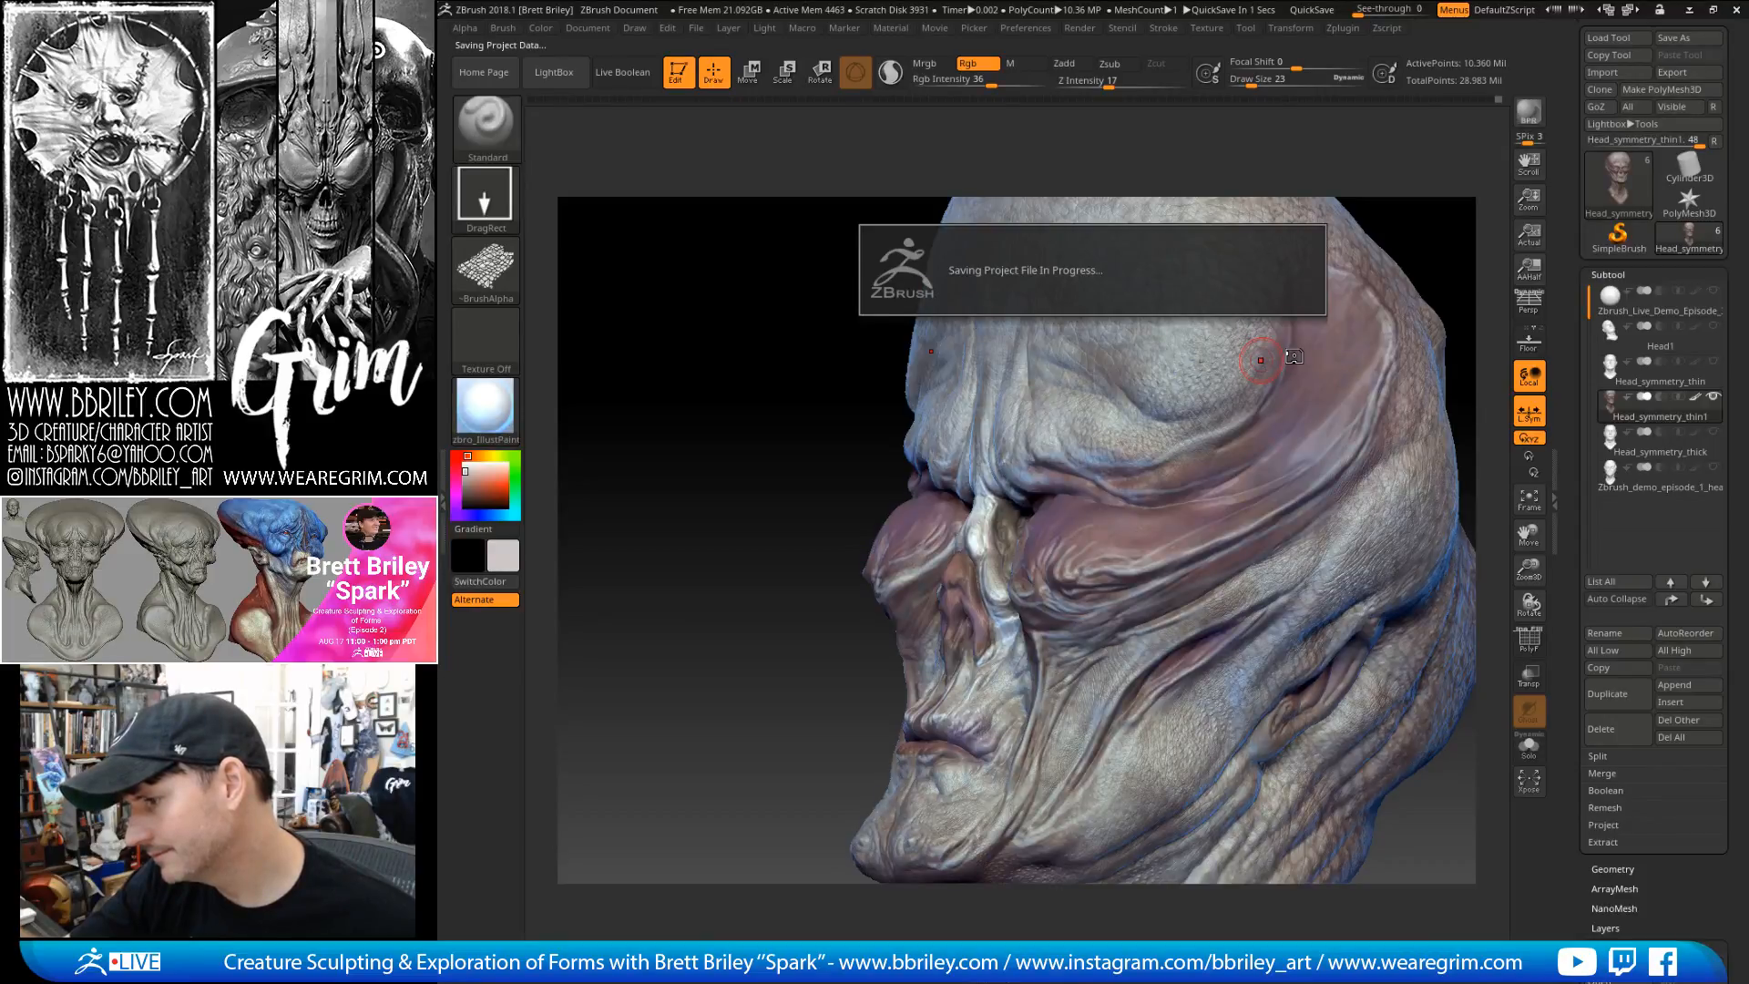
left_click_drag(1261, 361, 1294, 355, "shift")
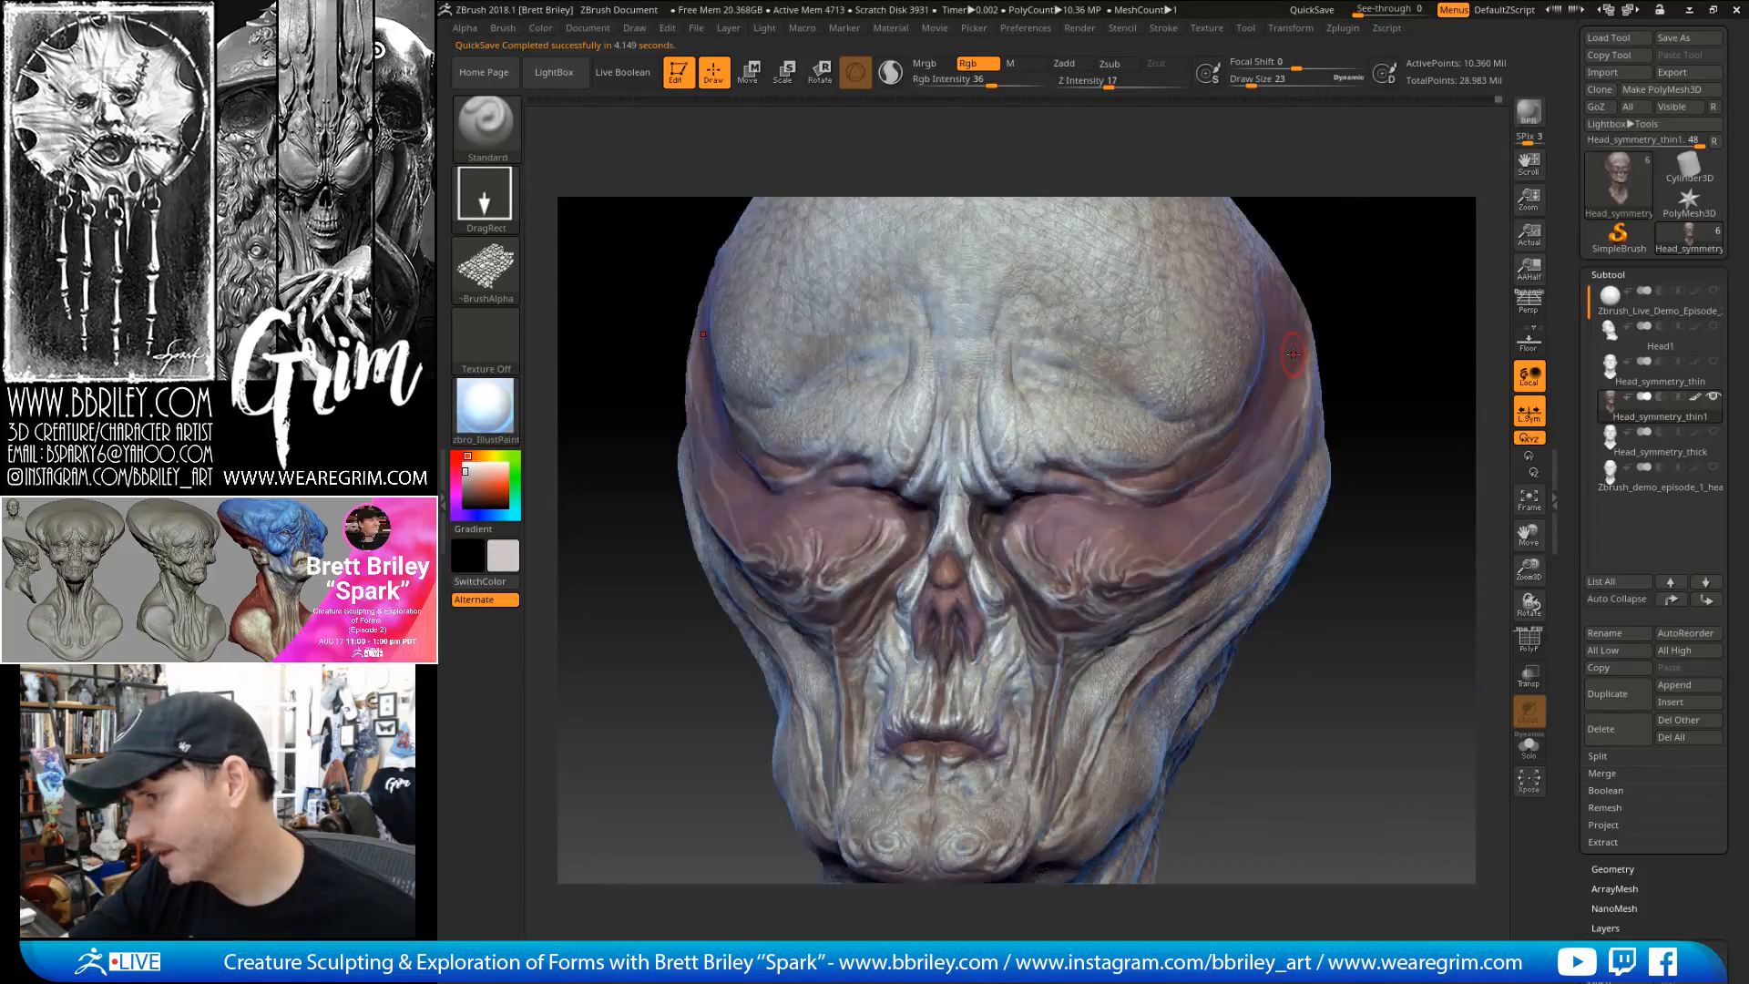
mouse_move(1382, 271)
left_mouse_down("alt")
mouse_move(1312, 239)
mouse_move(1294, 265)
mouse_move(1198, 298)
left_mouse_up("alt")
key("c")
left_click(472, 492)
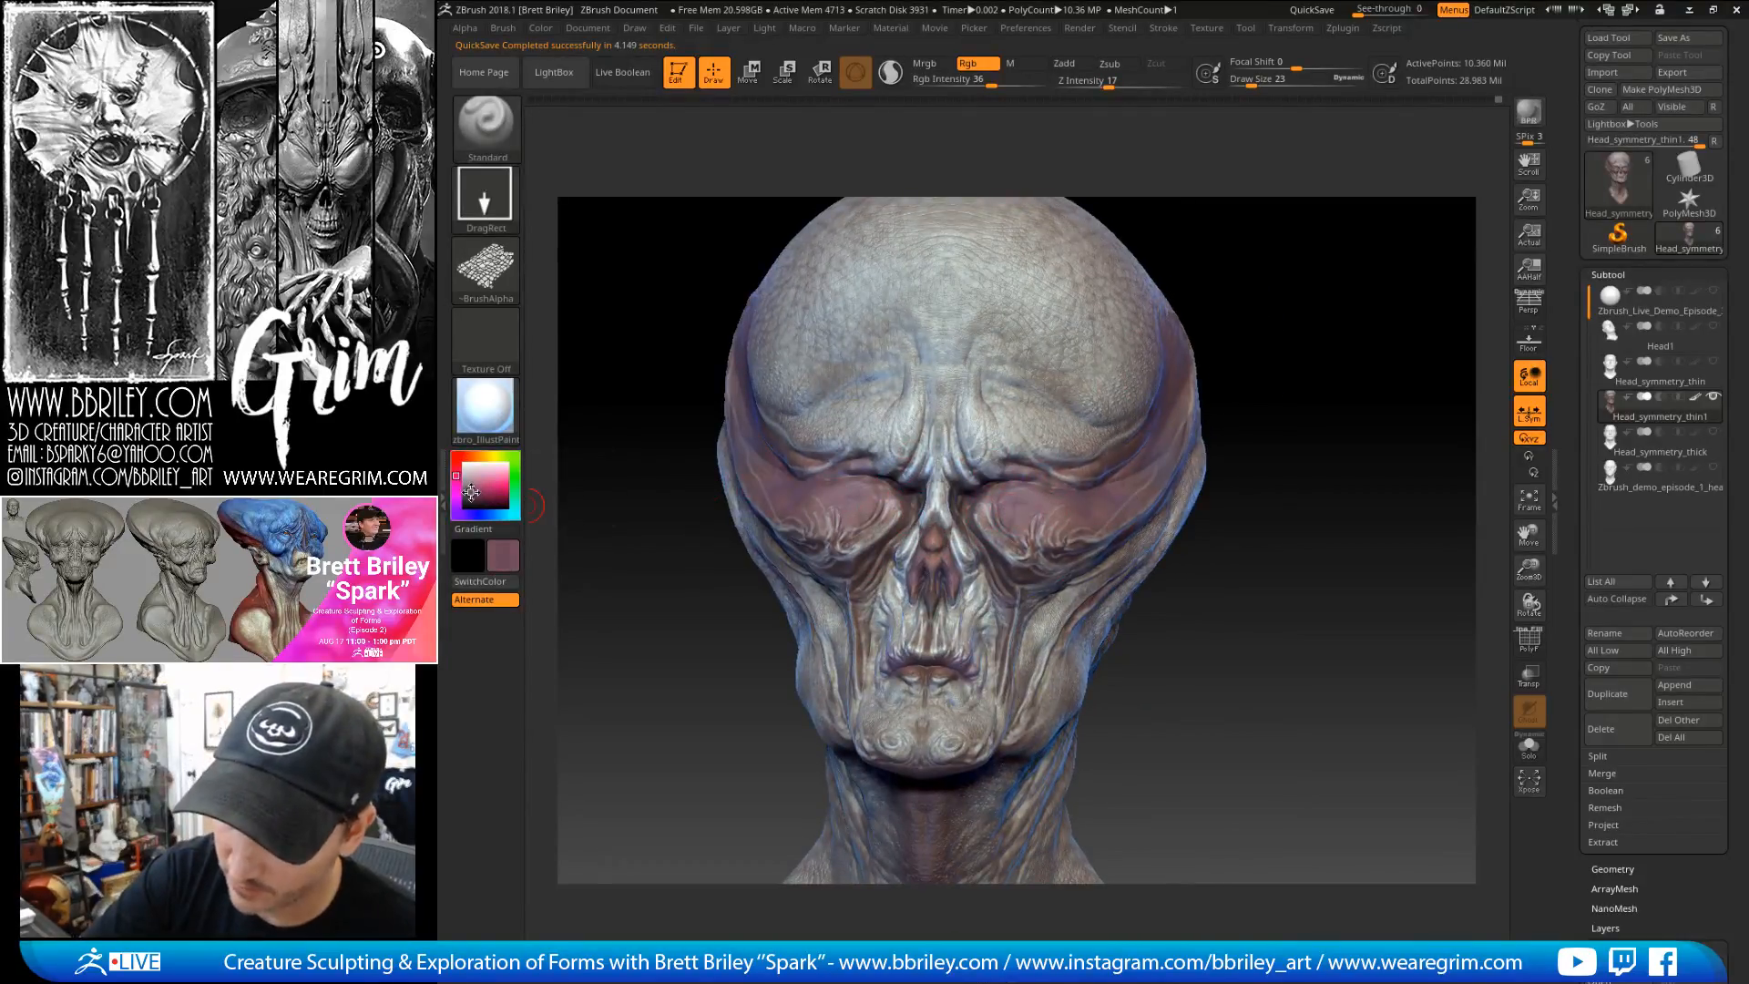
left_click_drag(1335, 319, 1194, 378)
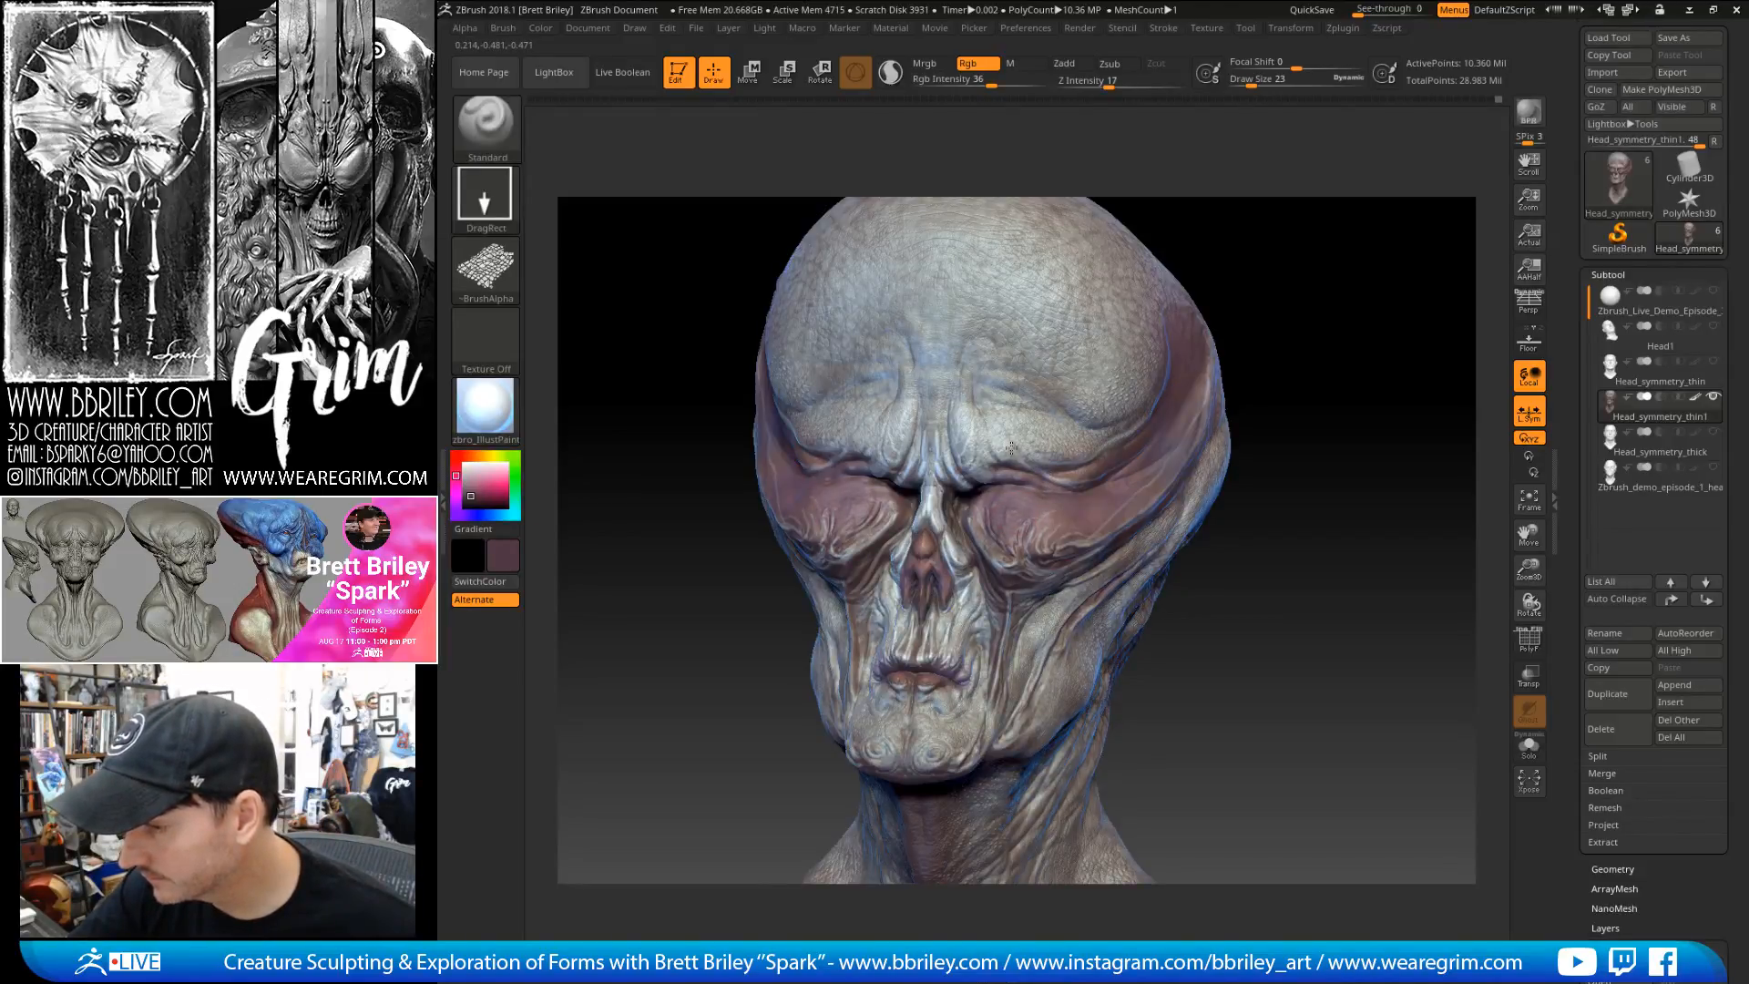
- Stamp dark muted purple skin texture over the swollen eye areas and the temples
left_click_drag(1329, 417, 1350, 533)
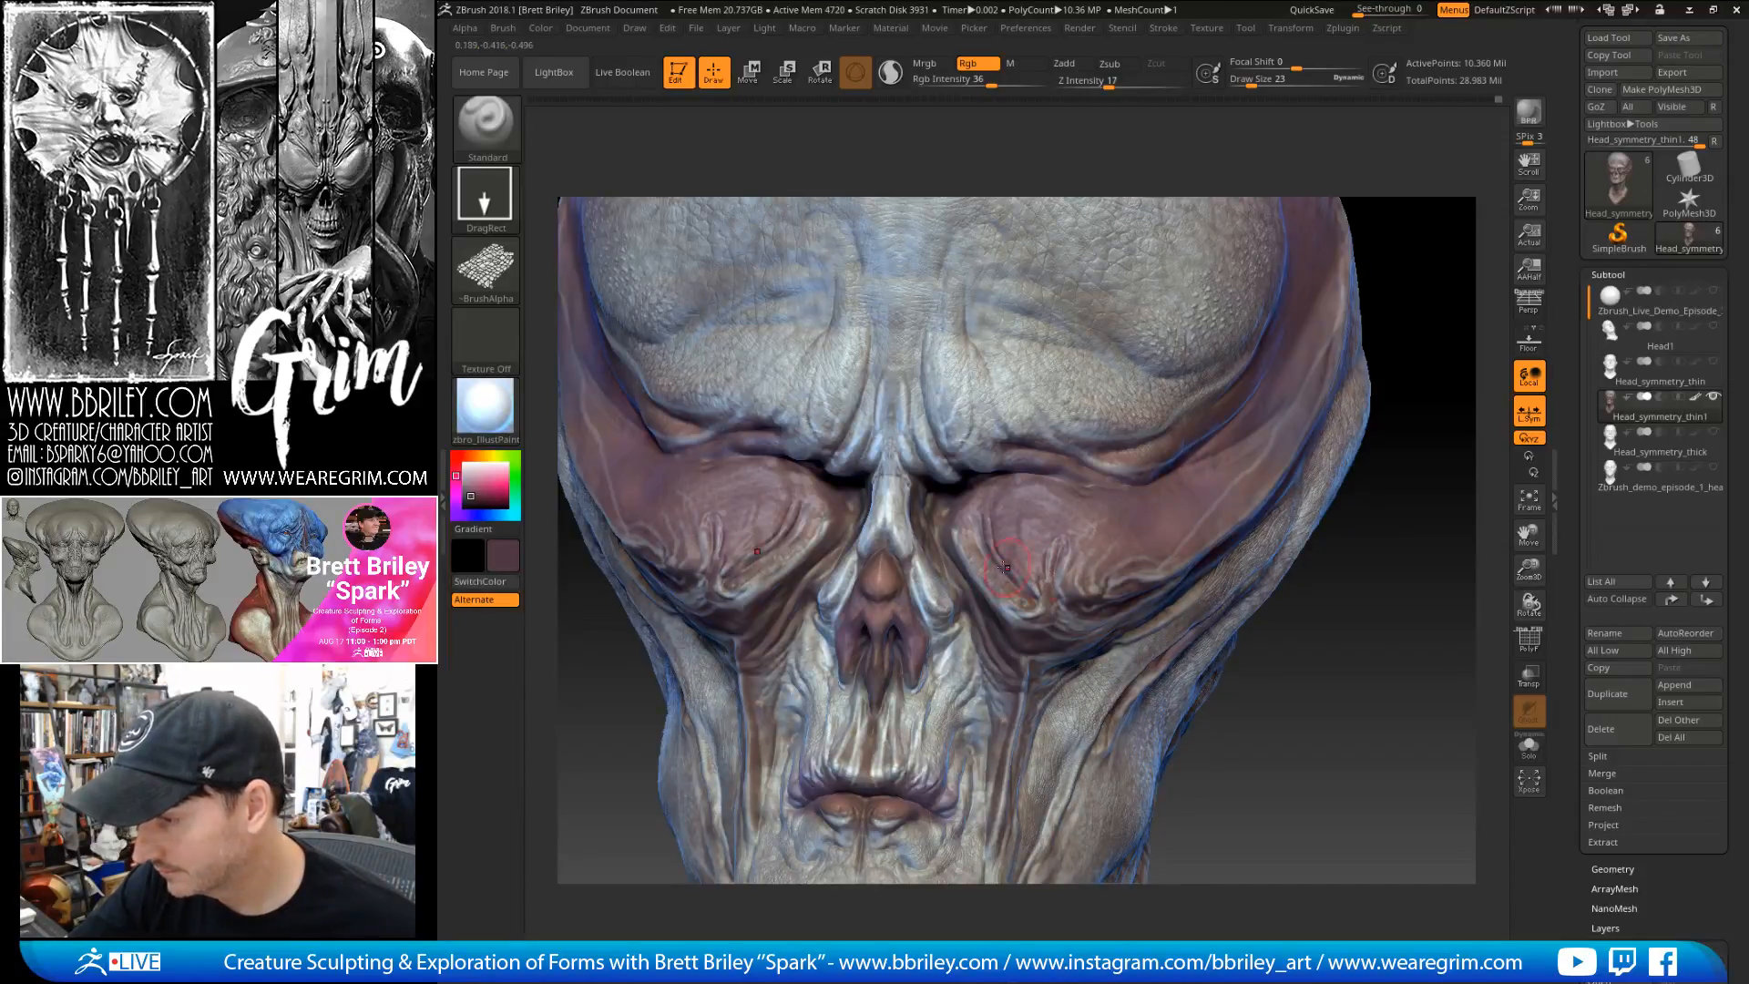
right_click_drag(984, 544, 943, 504)
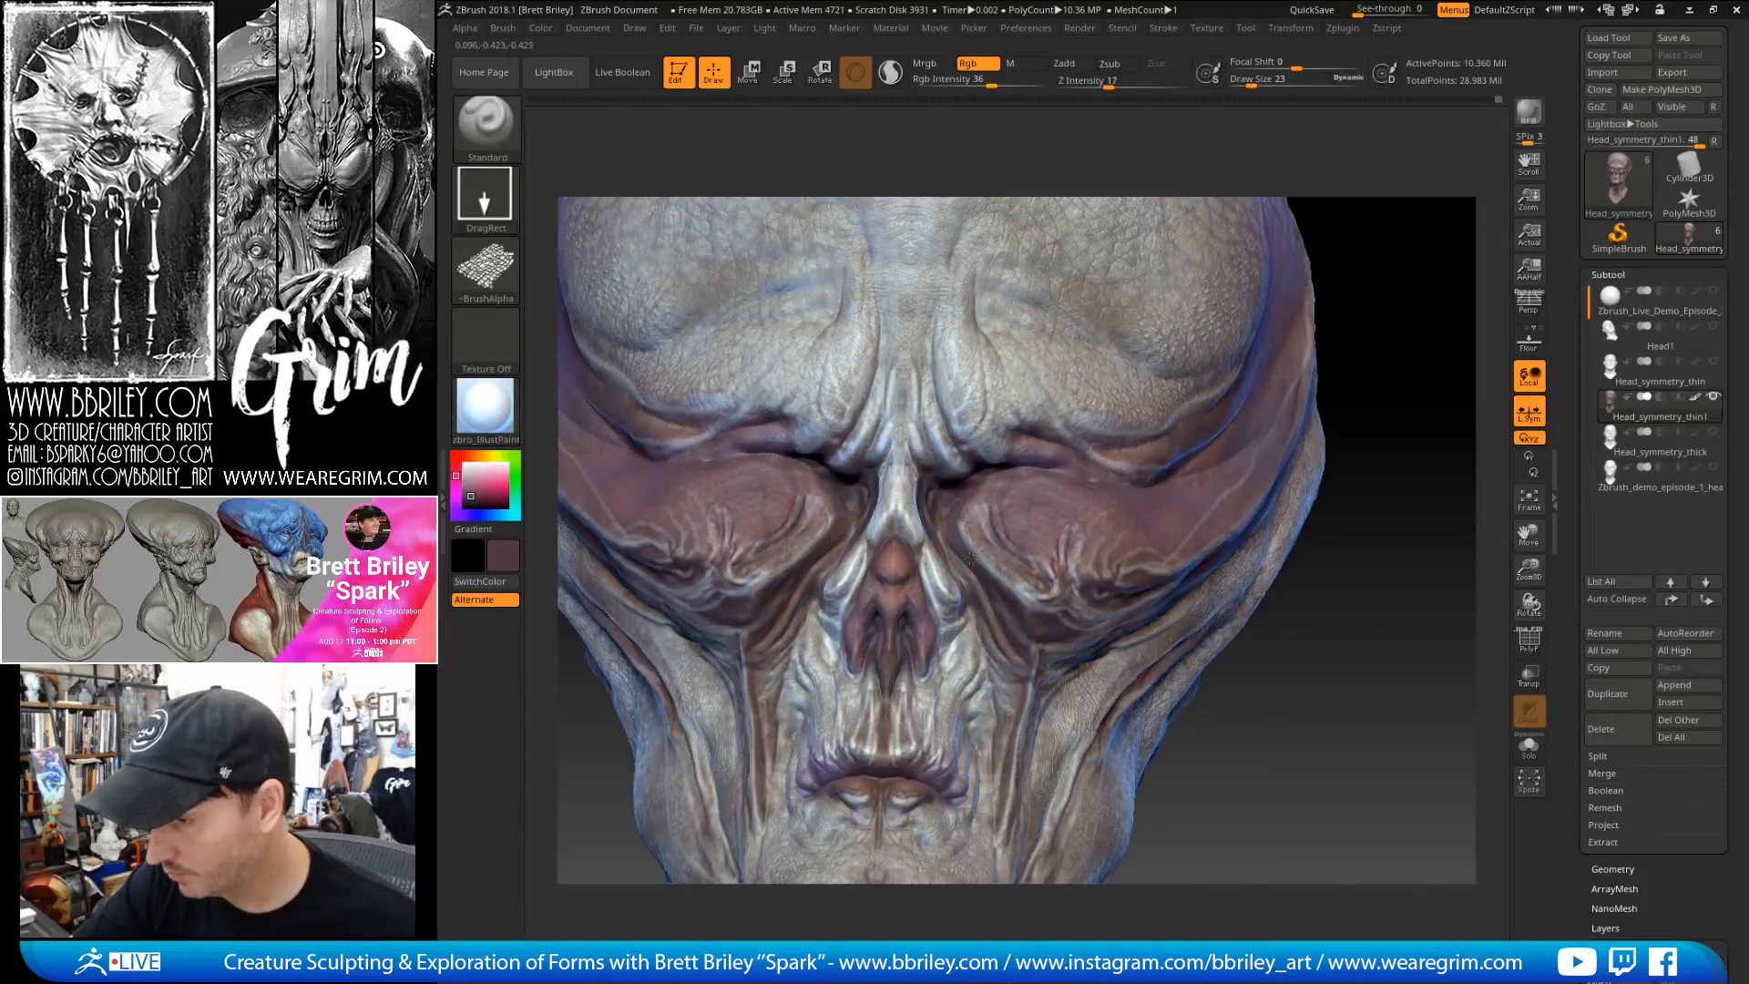
key("f")
mouse_move(1248, 583)
left_mouse_down()
mouse_move(1304, 601)
mouse_move(1280, 530)
mouse_move(1300, 498)
mouse_move(1205, 501)
left_mouse_up()
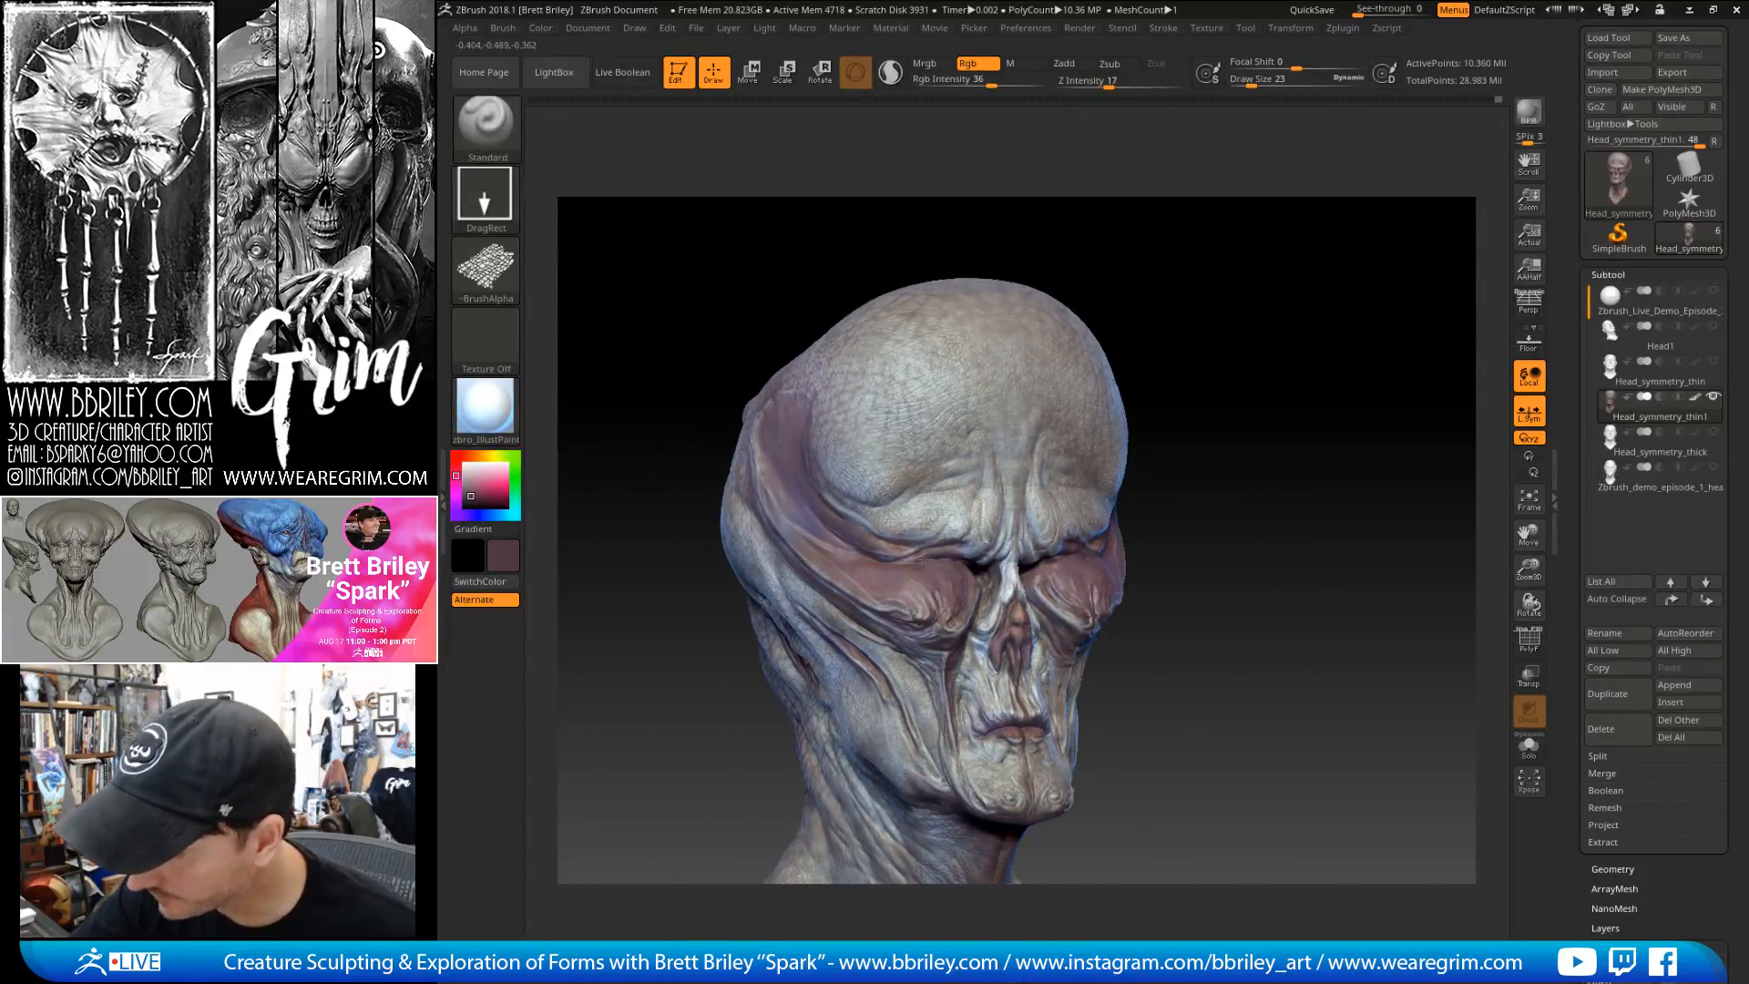
right_click_drag(941, 510, 911, 520)
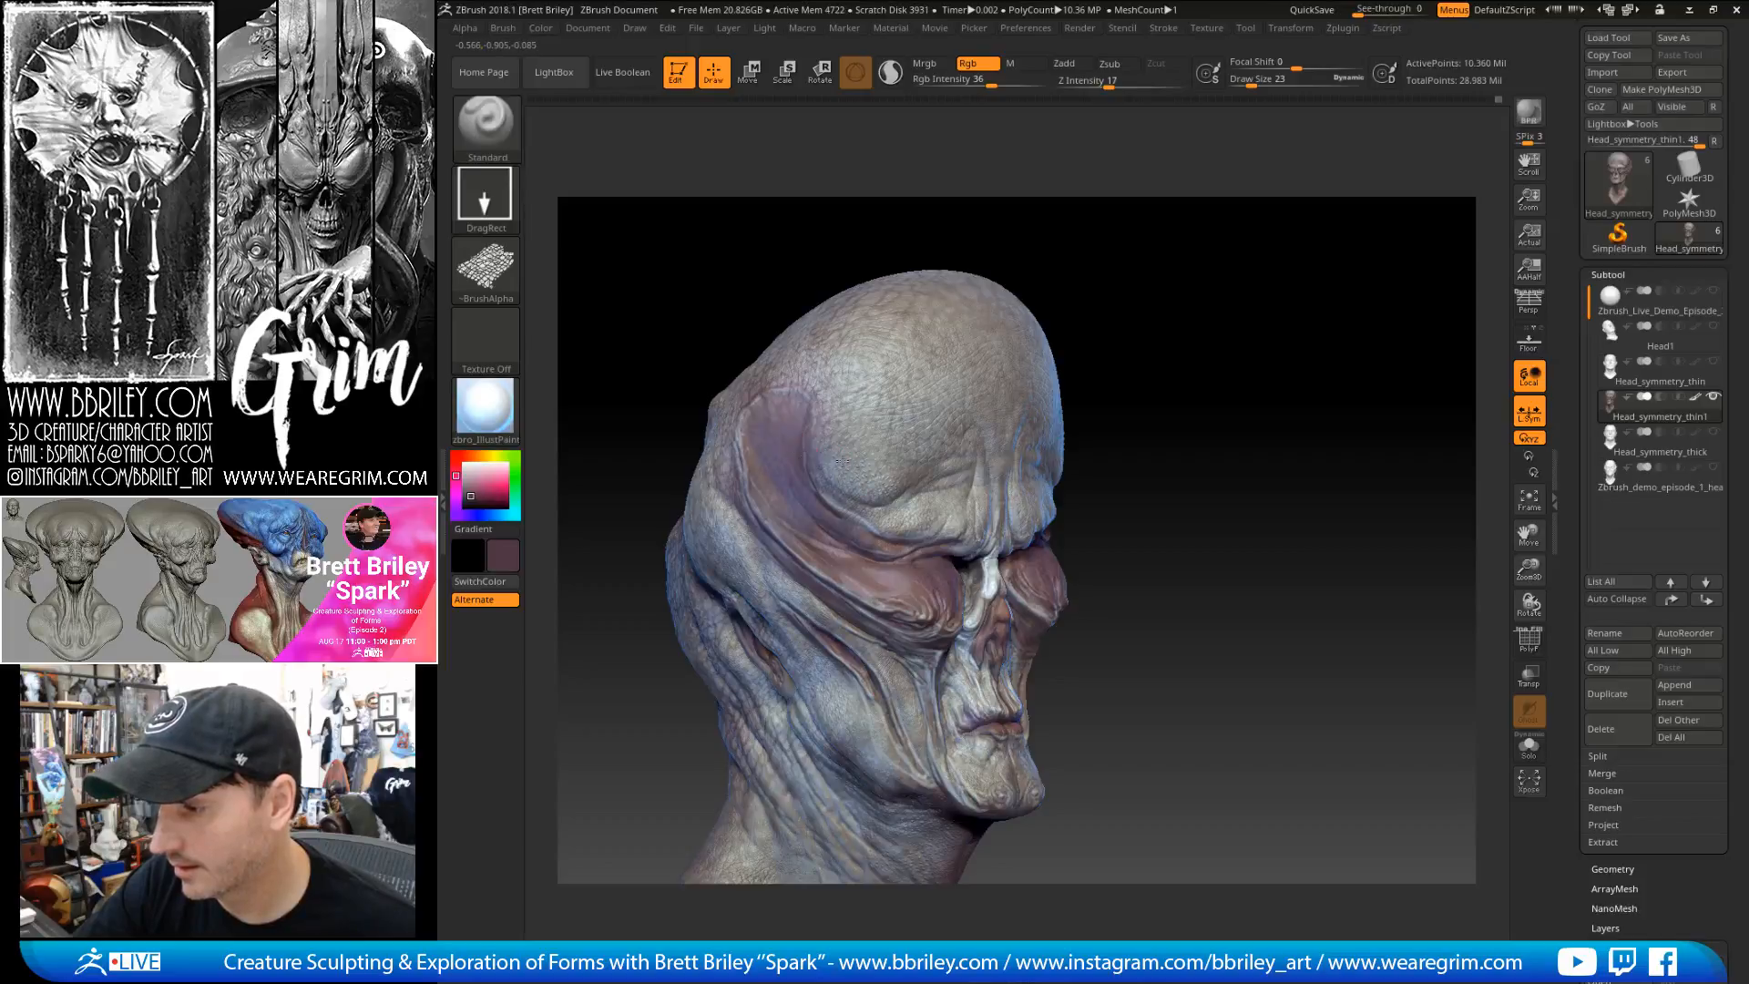
- Stamp dark muted purple texture over the side of the head, the inner eye corners and the cheeks
mouse_move(861, 456)
right_mouse_down()
mouse_move(1129, 283)
mouse_move(795, 439)
right_mouse_up()
mouse_move(925, 454)
right_mouse_down()
mouse_move(851, 550)
mouse_move(918, 543)
right_mouse_up()
right_click_drag(1184, 442, 1193, 511)
right_click_drag(1084, 594, 1025, 583)
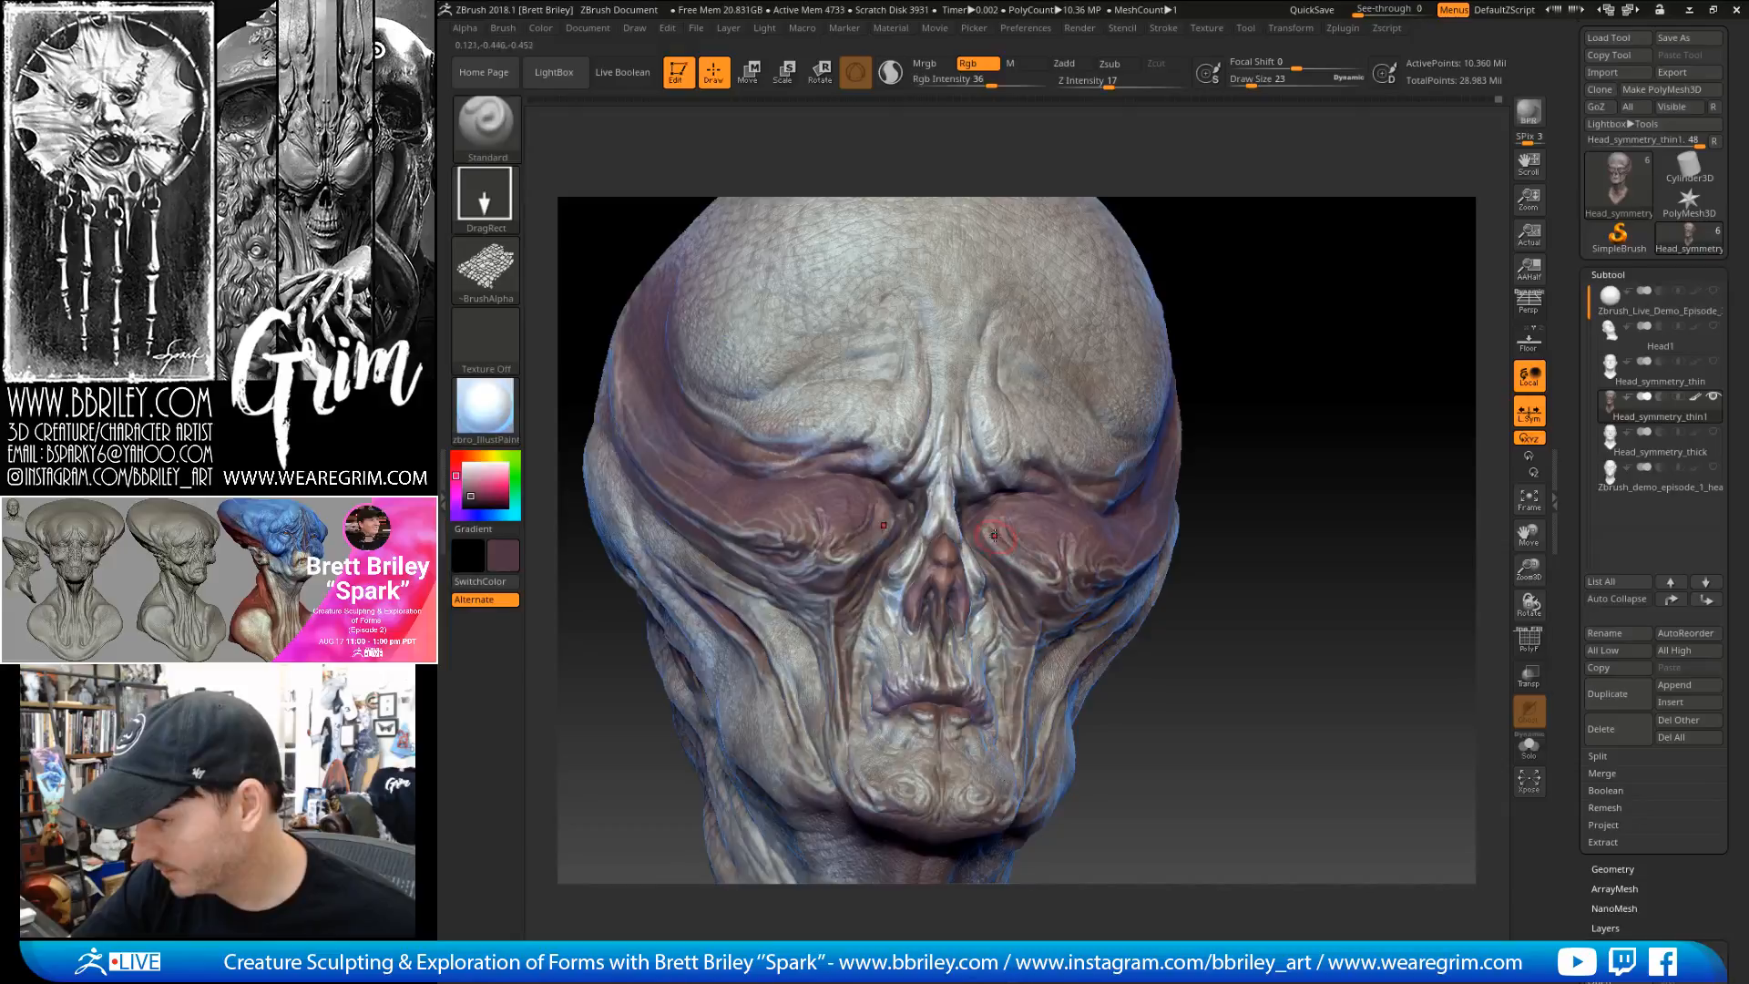
right_click_drag(1164, 410, 1059, 608)
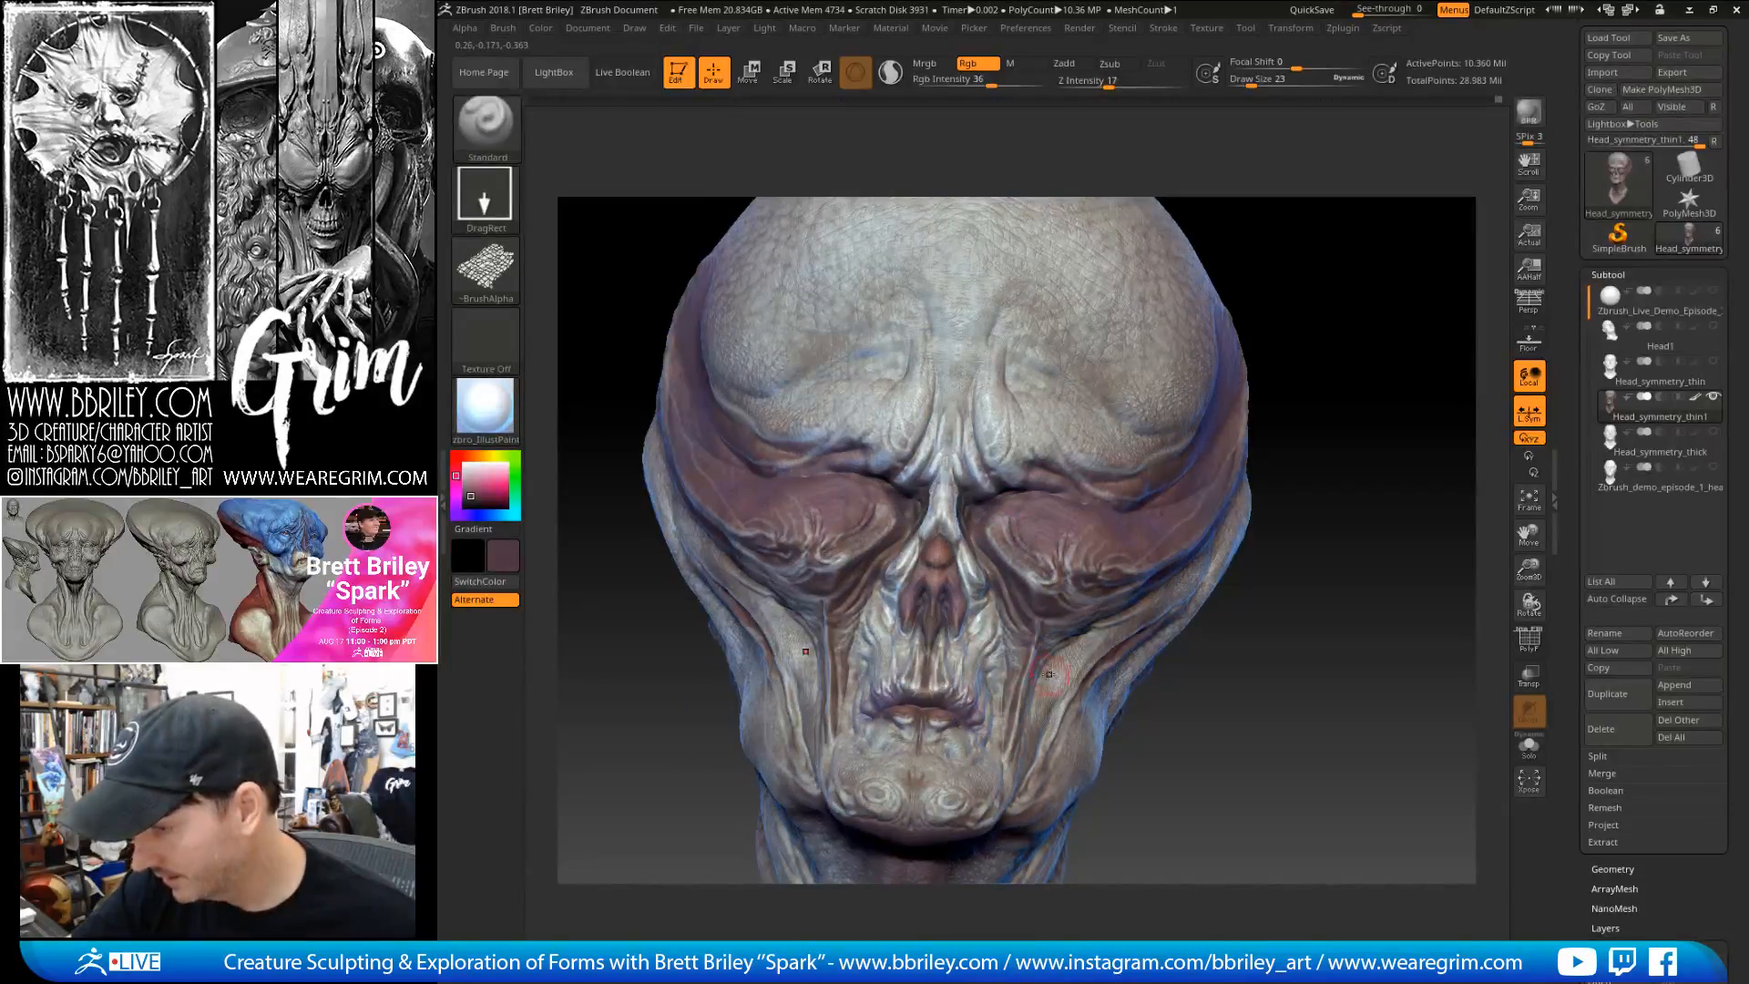
right_click_drag(1155, 713, 1112, 613, "alt")
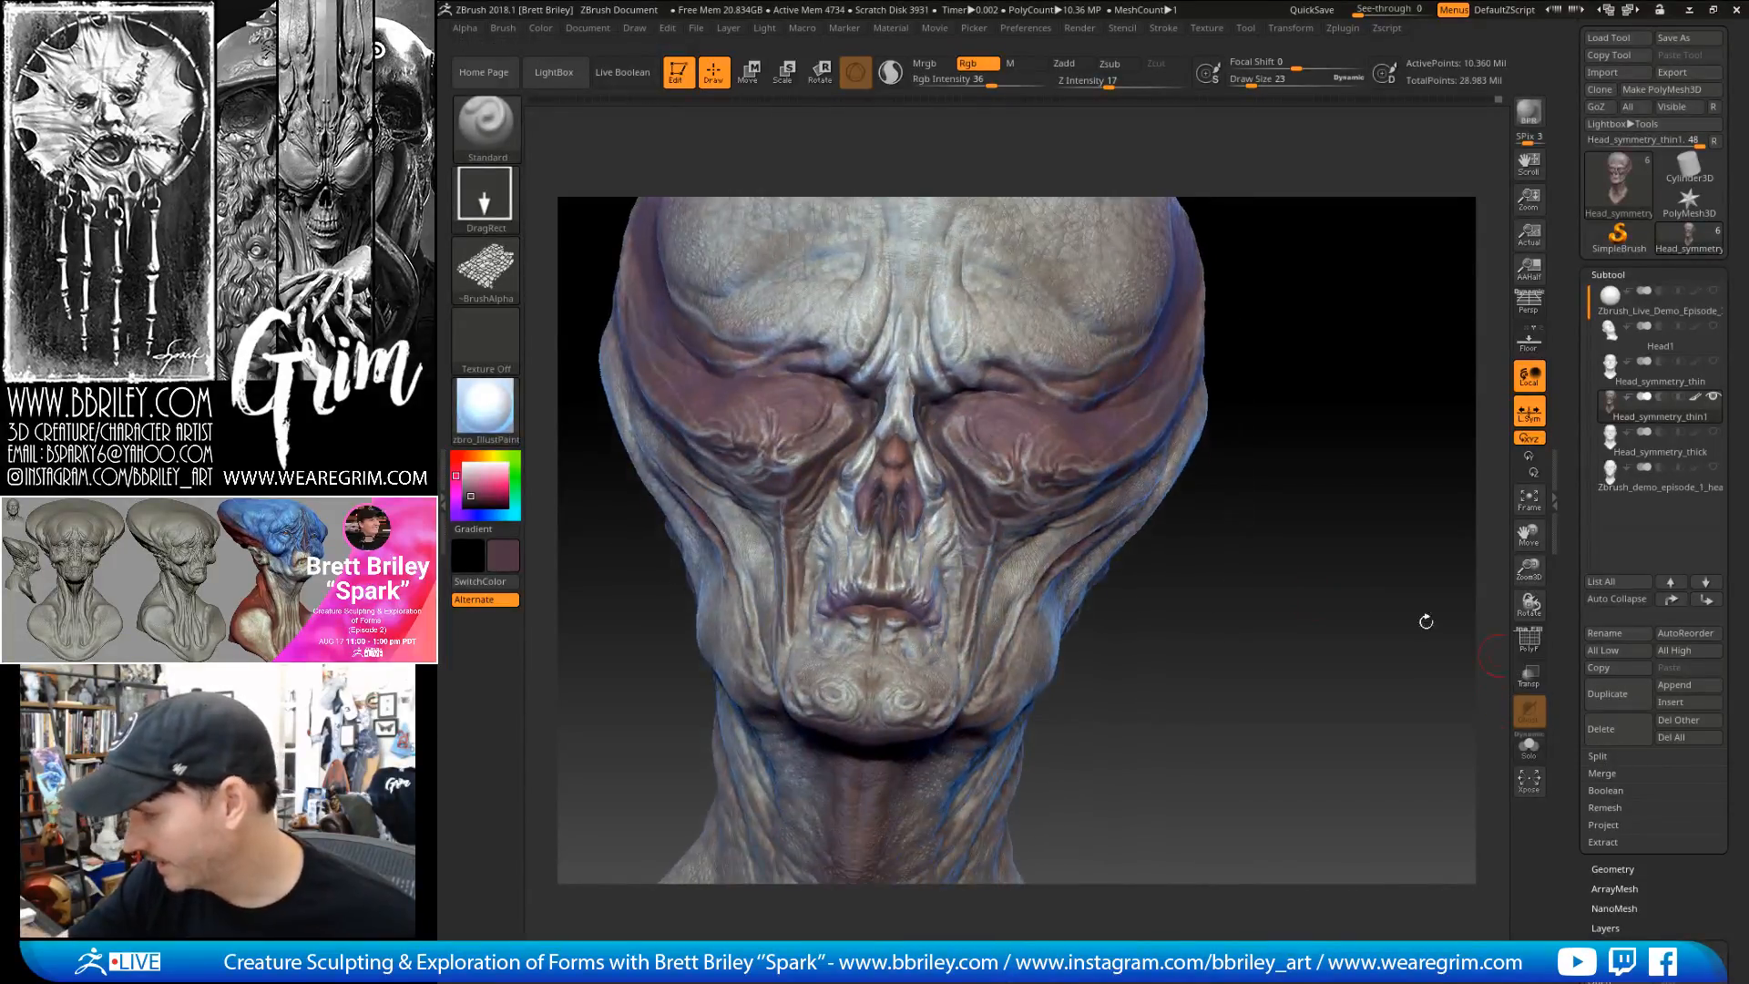
- Stamp dark muted purple texture around the mouth, chin and jaw
right_click_drag(1097, 679, 913, 647)
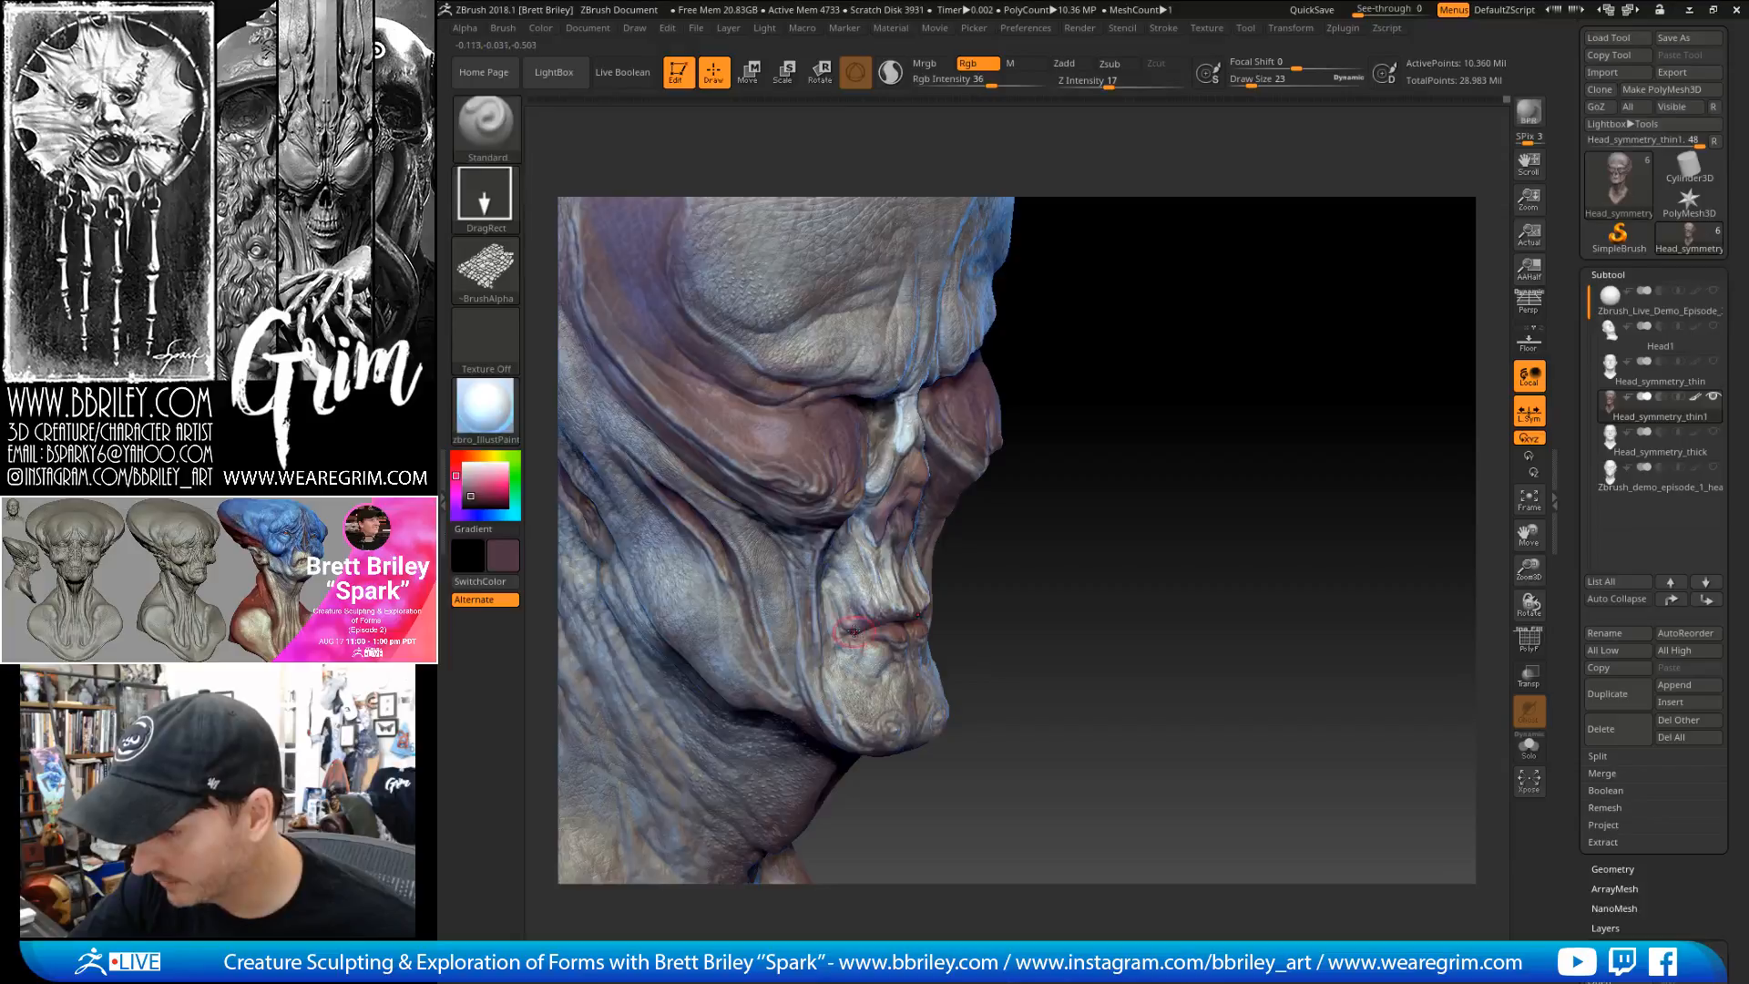
mouse_move(870, 663)
right_mouse_down()
mouse_move(811, 674)
mouse_move(832, 655)
right_mouse_up()
mouse_move(957, 692)
right_mouse_down()
mouse_move(916, 697)
mouse_move(934, 702)
right_mouse_up()
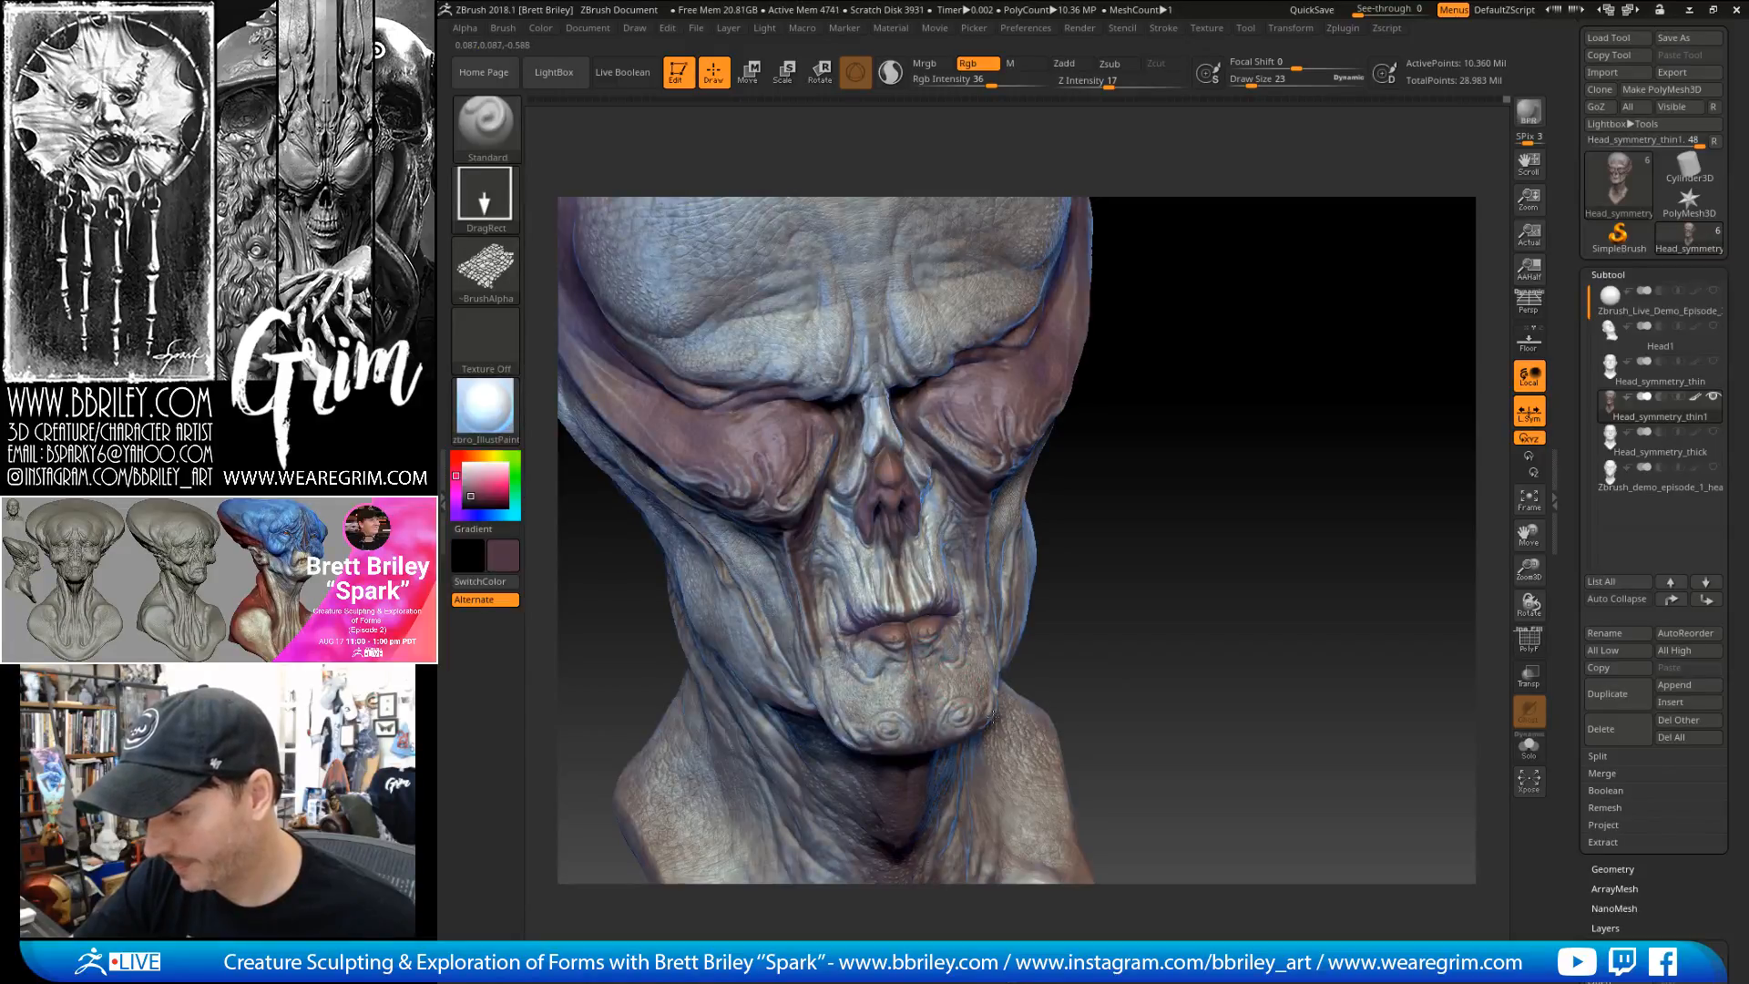
mouse_move(1204, 609)
right_mouse_down()
mouse_move(1187, 547)
mouse_move(943, 597)
right_mouse_up()
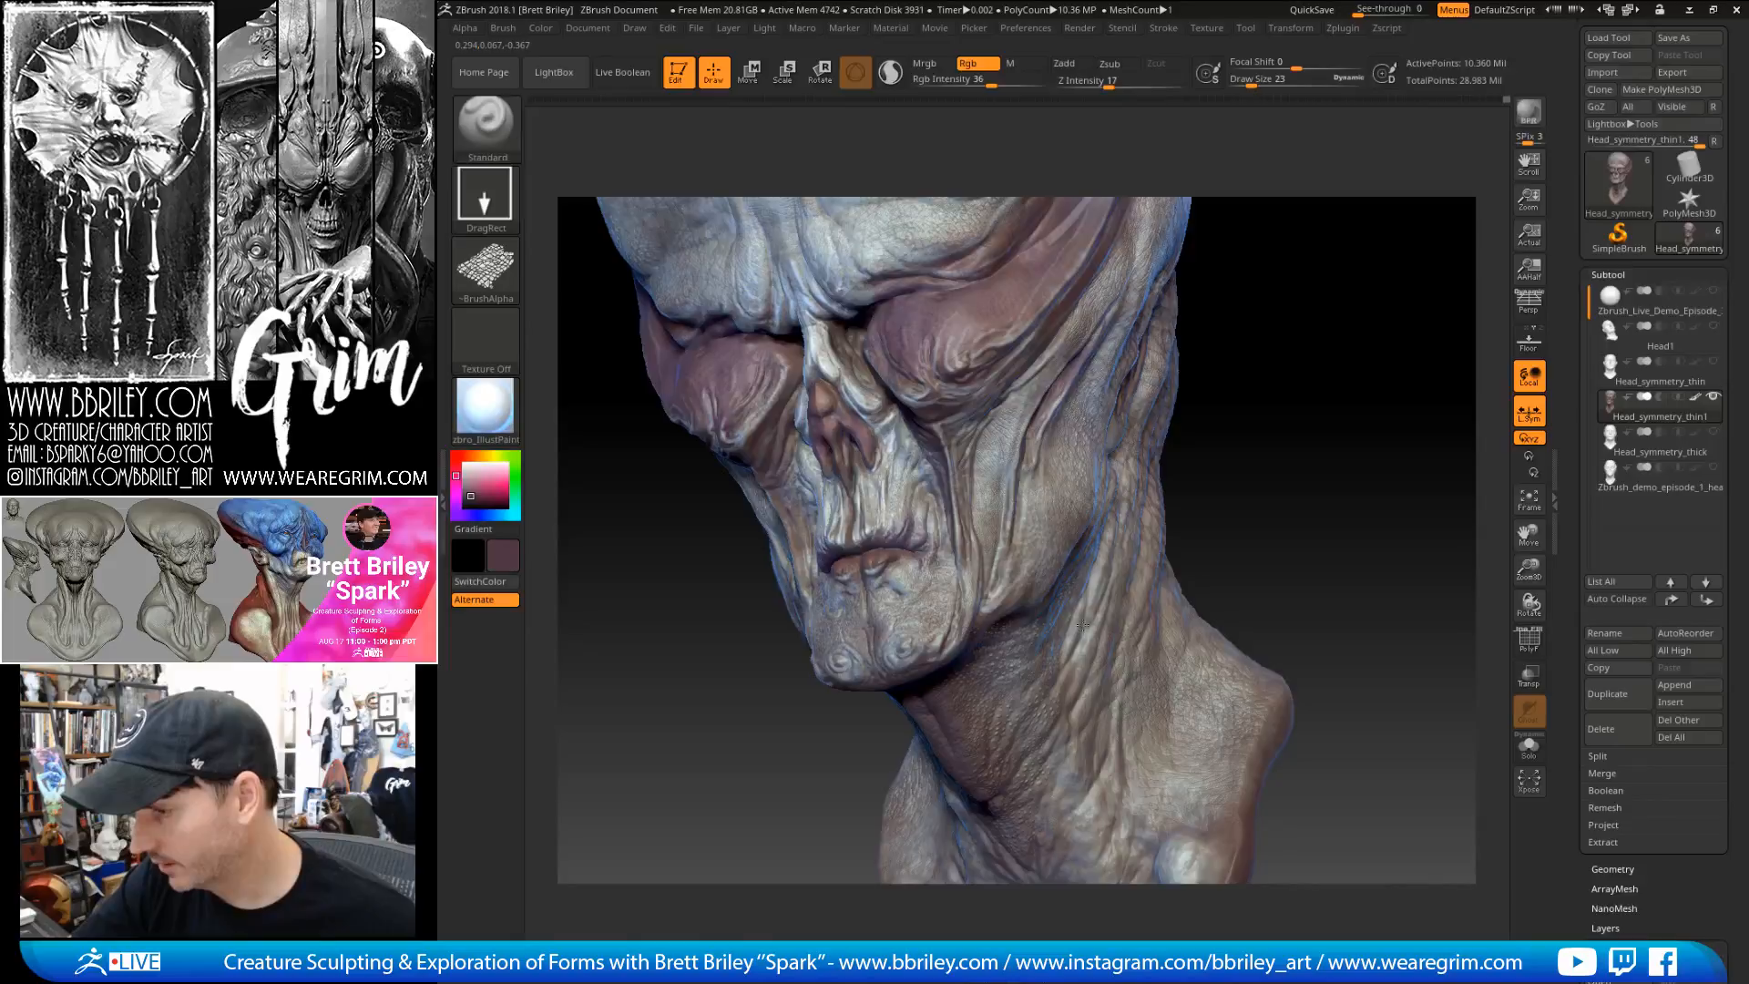
- Stamp dark muted purple texture over the neck, collar area and back of the head
mouse_move(1191, 443)
right_mouse_down()
mouse_move(1109, 515)
mouse_move(1375, 441)
mouse_move(1078, 552)
right_mouse_up()
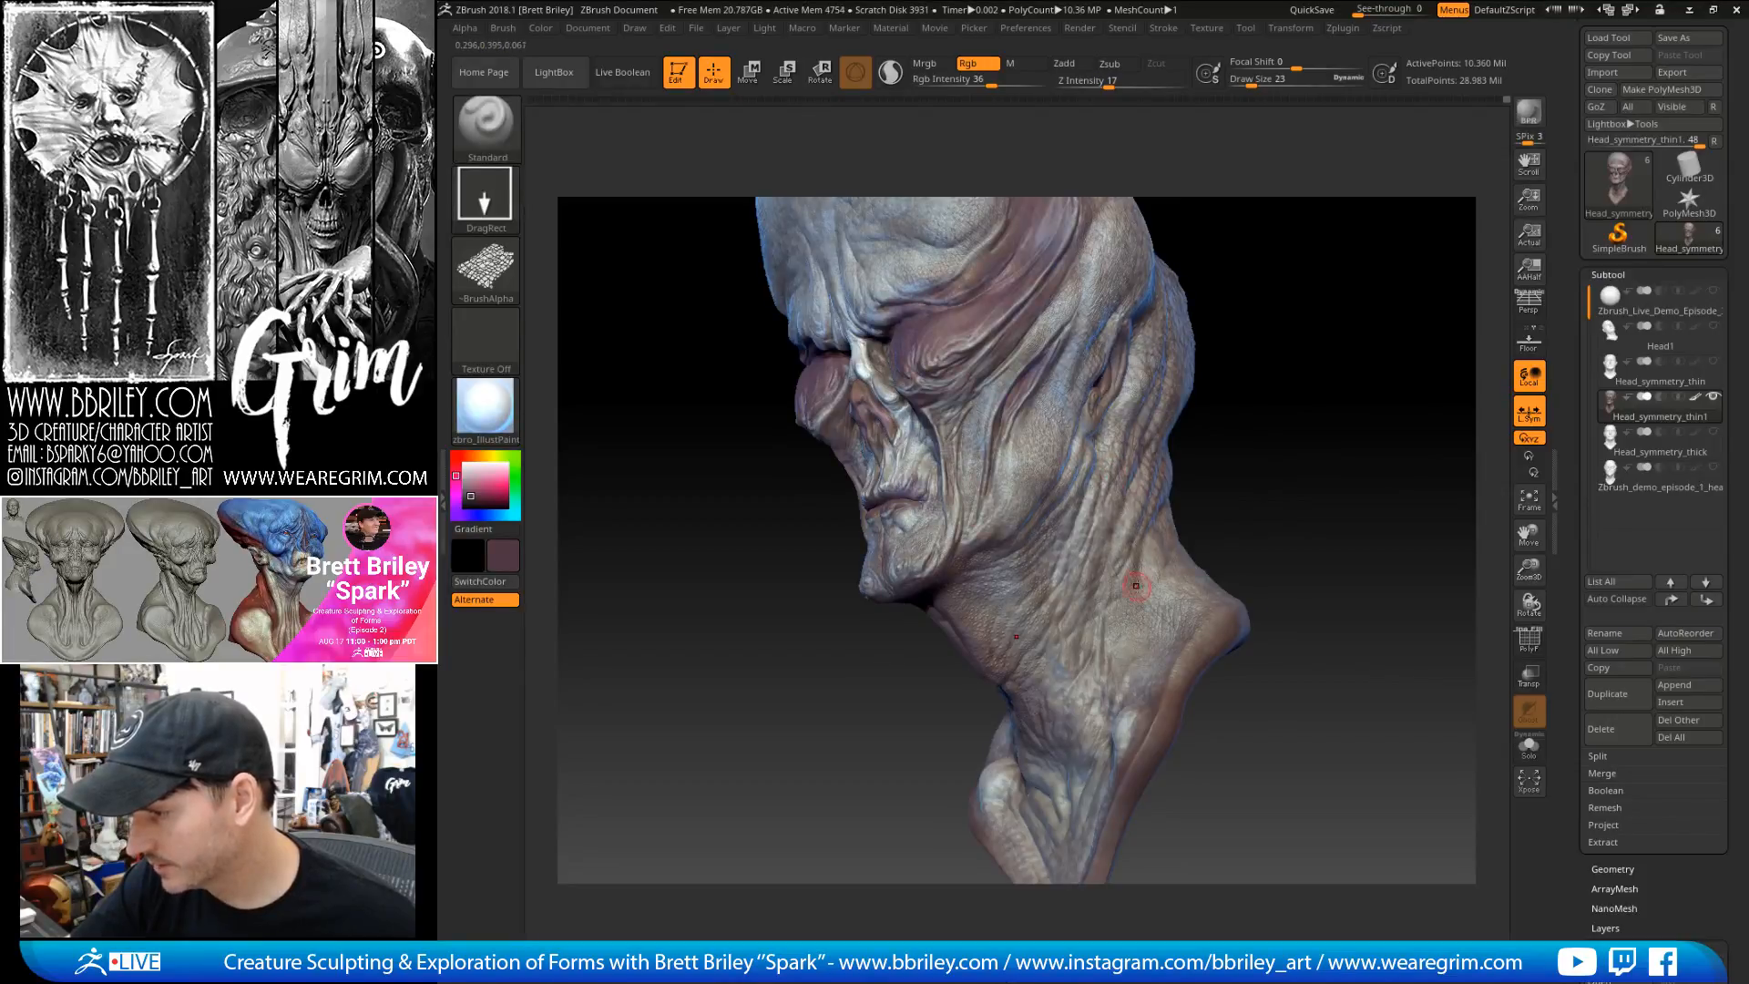
mouse_move(1285, 719)
left_mouse_down()
mouse_move(1221, 582)
mouse_move(1160, 580)
left_mouse_up()
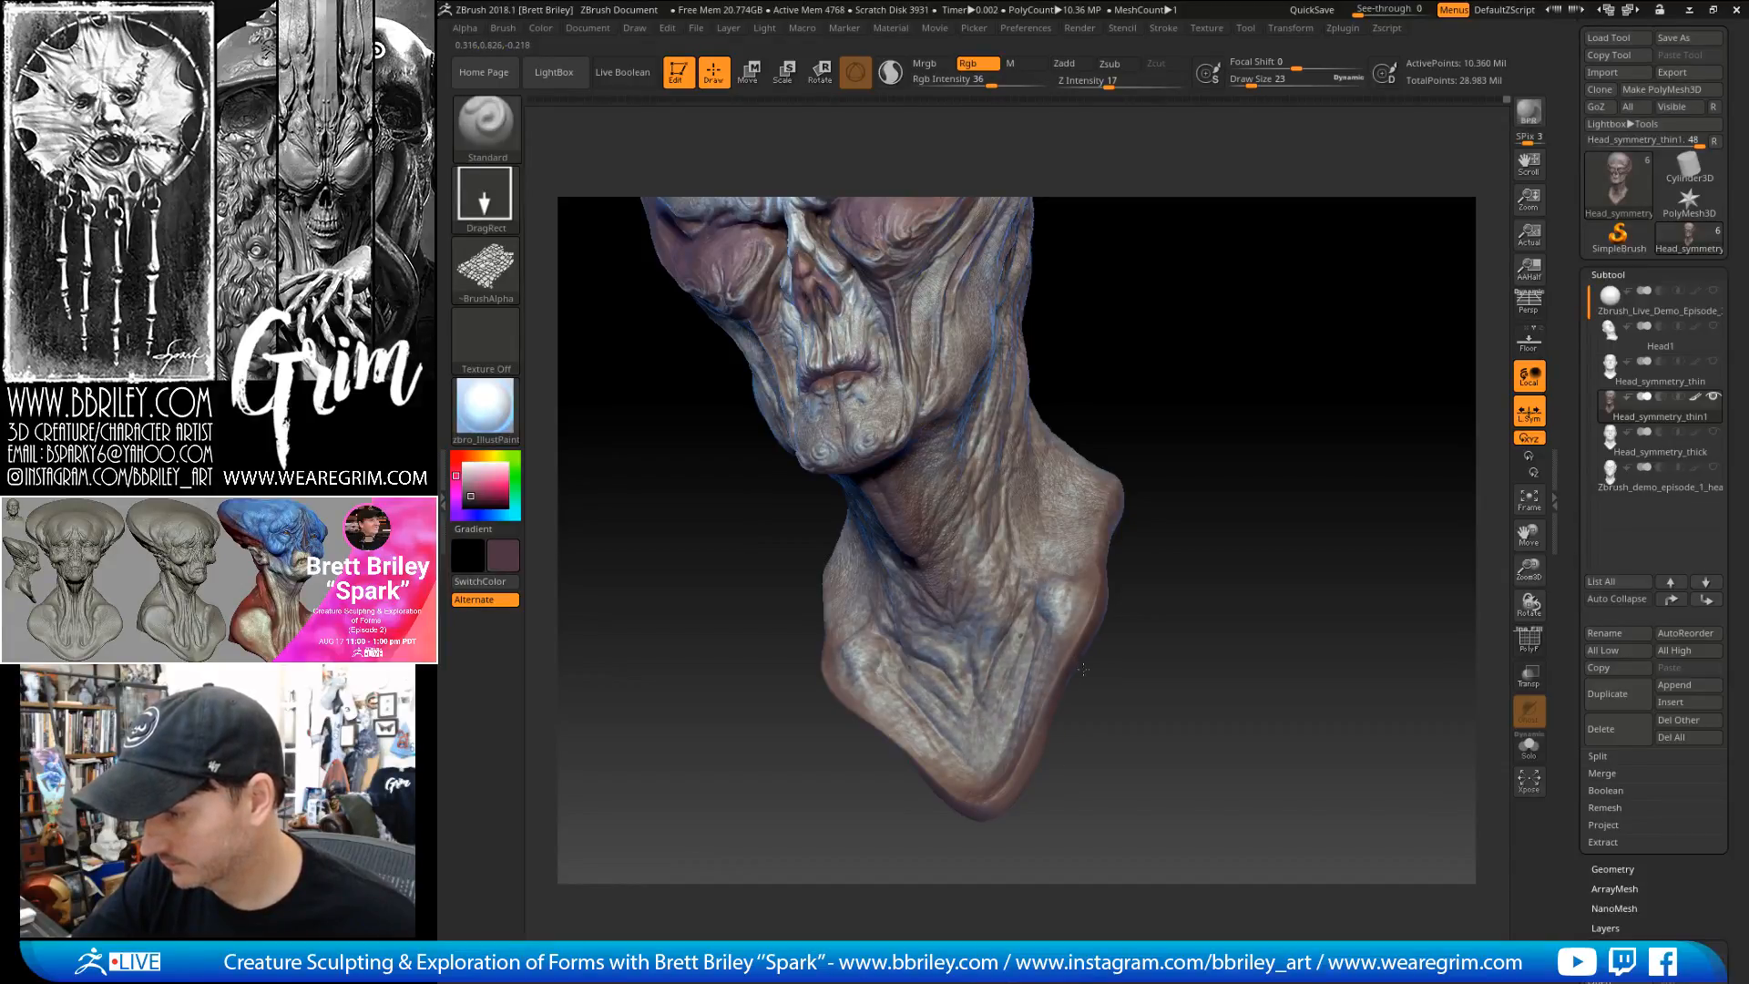
mouse_move(1145, 676)
left_mouse_down()
mouse_move(1212, 547)
mouse_move(1002, 820)
mouse_move(891, 554)
left_mouse_up()
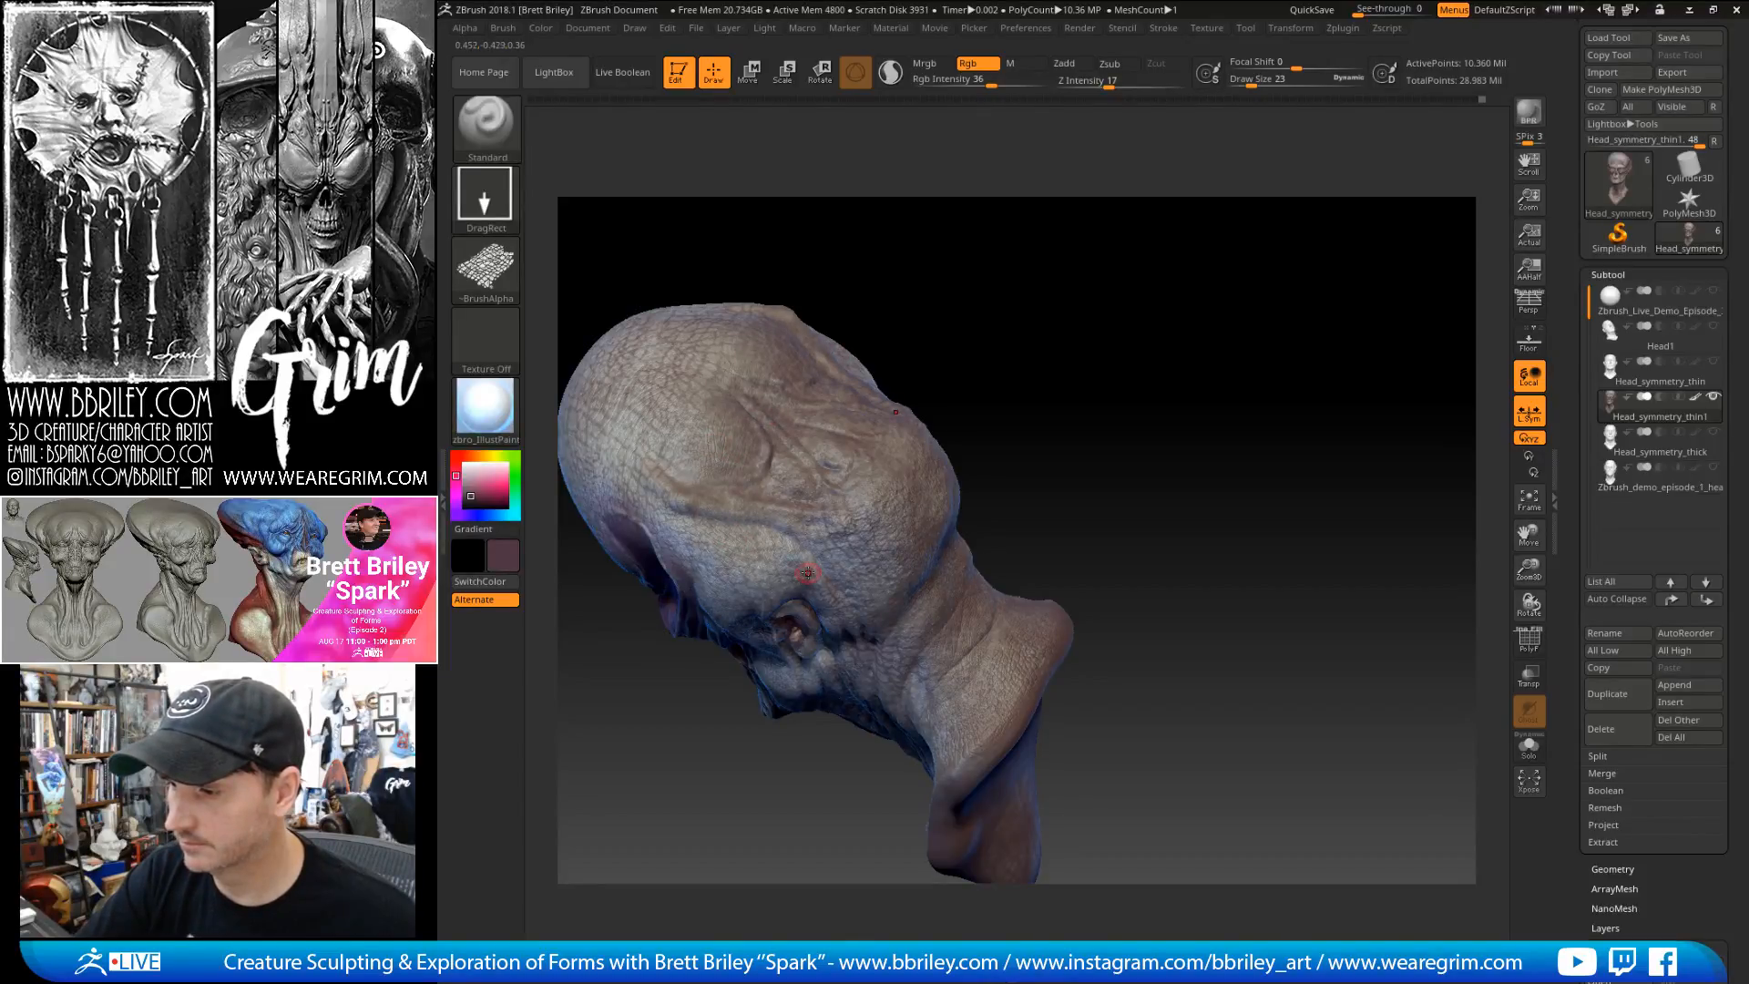
mouse_move(927, 347)
left_mouse_down()
mouse_move(891, 336)
mouse_move(874, 392)
mouse_move(1238, 336)
mouse_move(1315, 368)
mouse_move(1264, 393)
left_mouse_up()
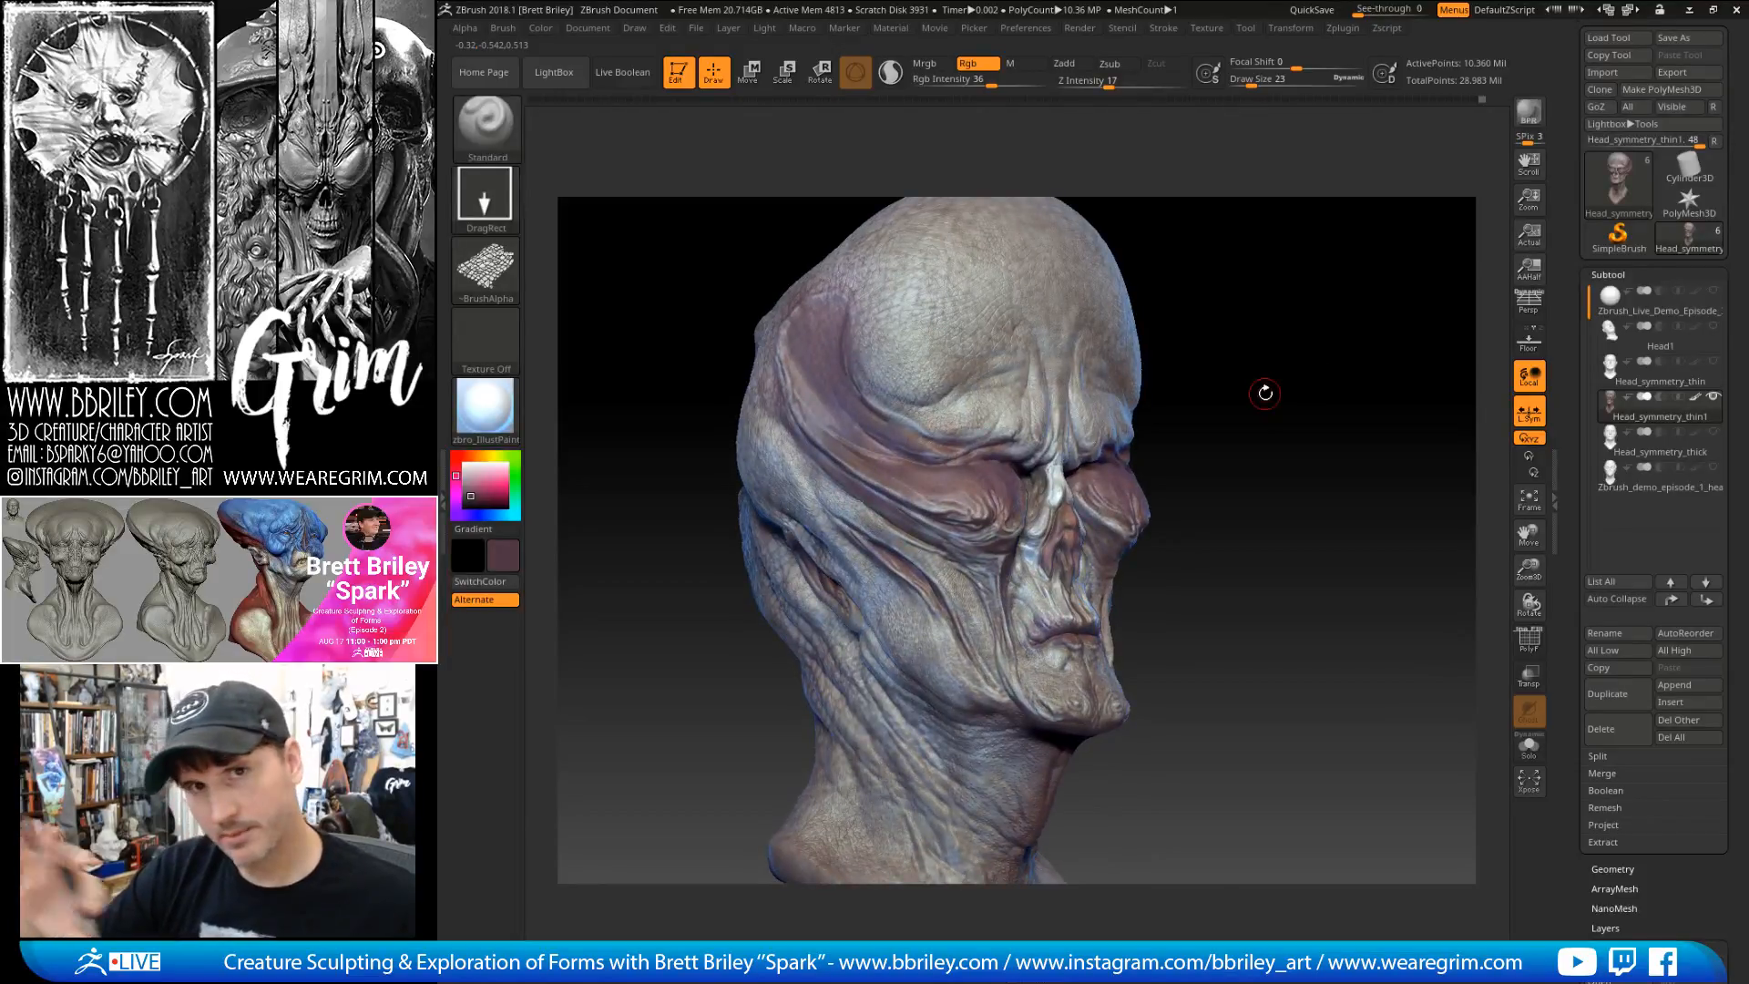
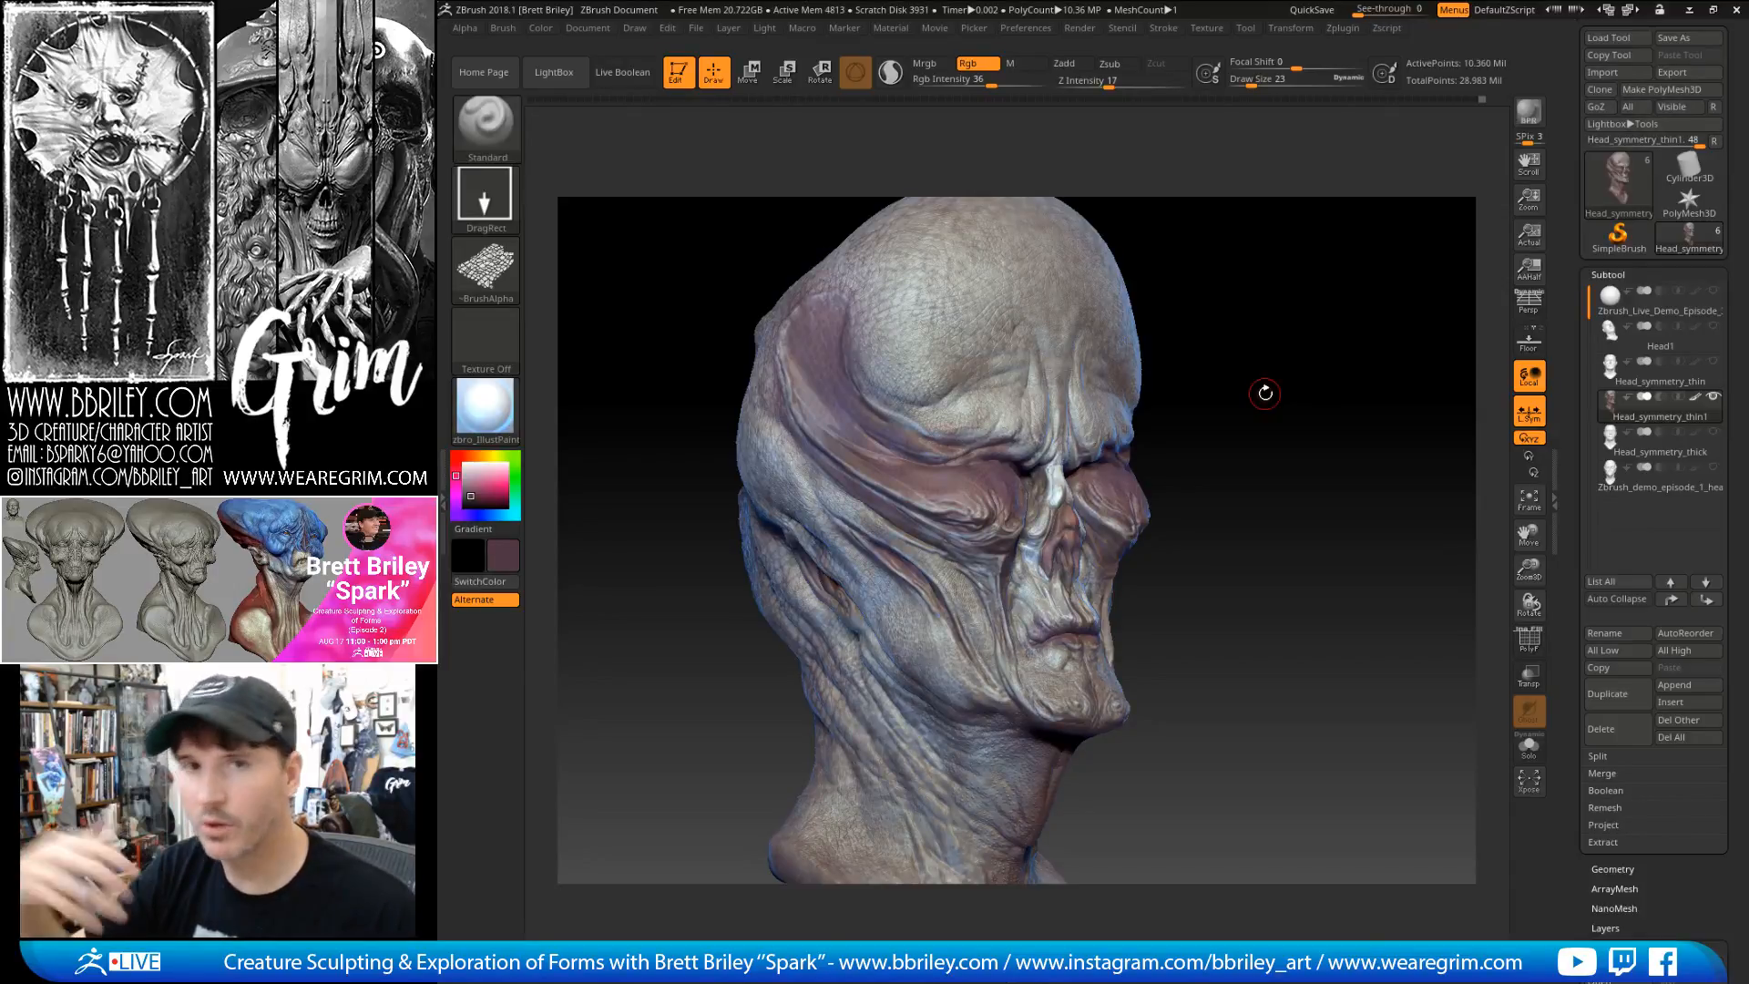
left_click_drag(1264, 393, 1233, 394)
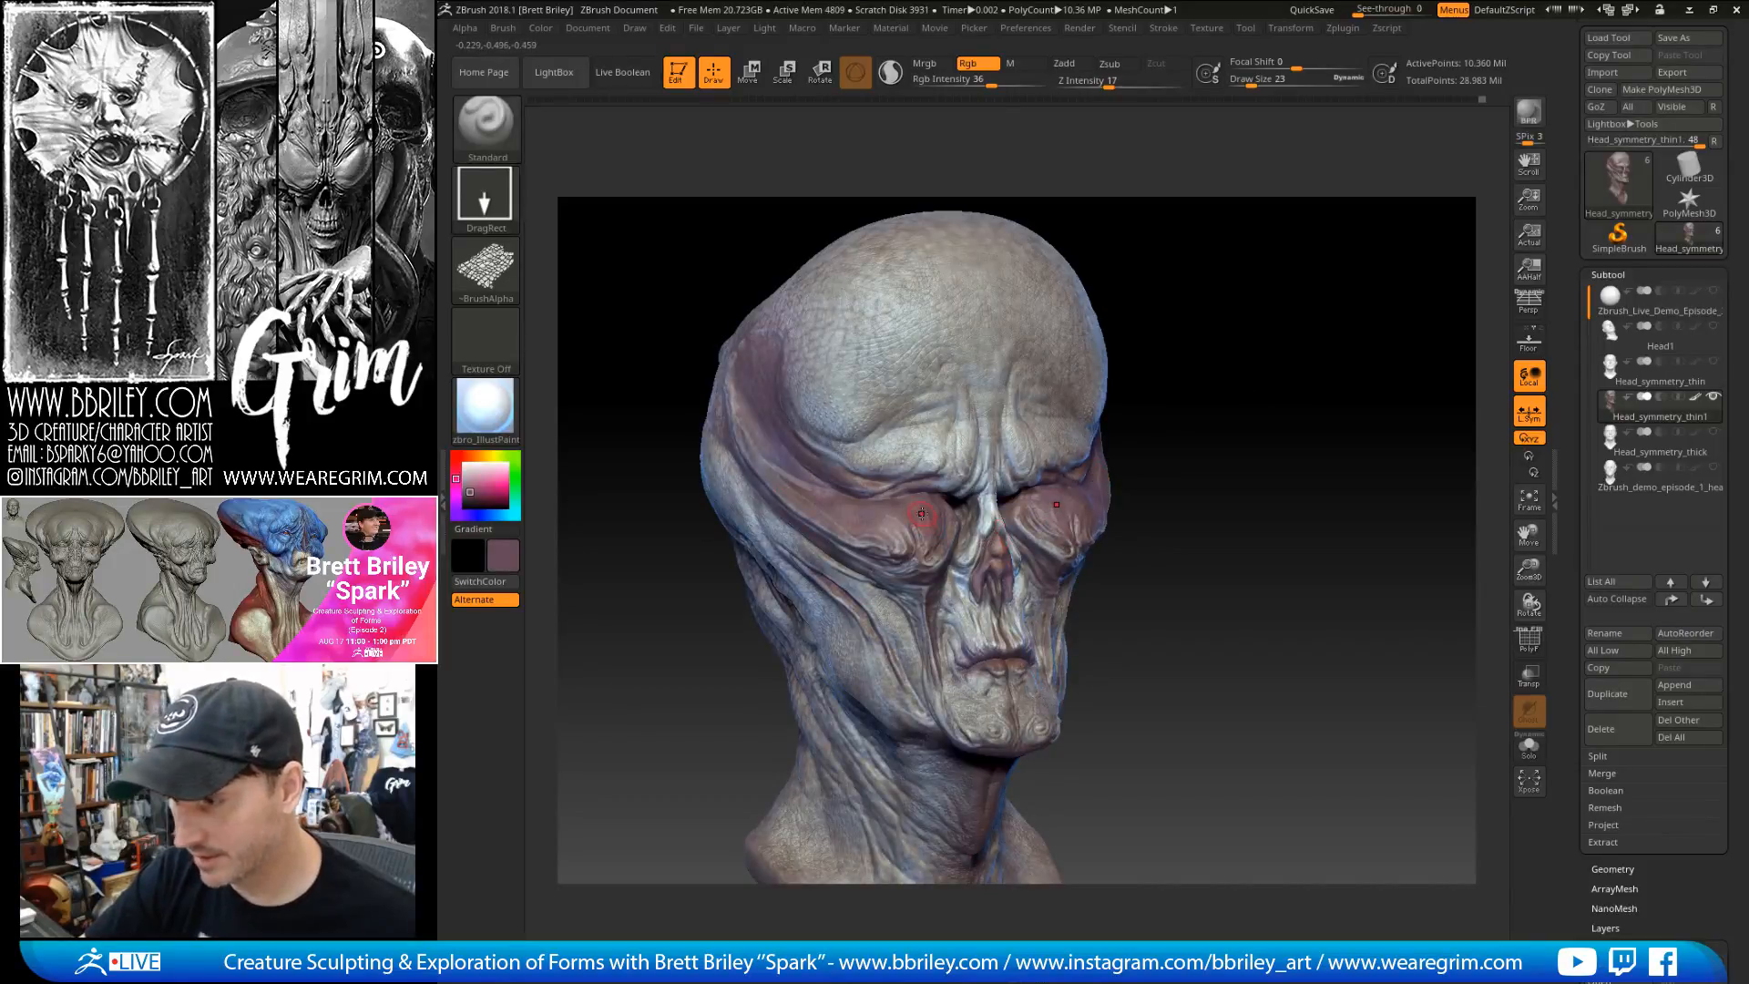
- Undo the last stamp and set the brush to a pink colour with the Untitled-2 alpha
left_click(484, 471)
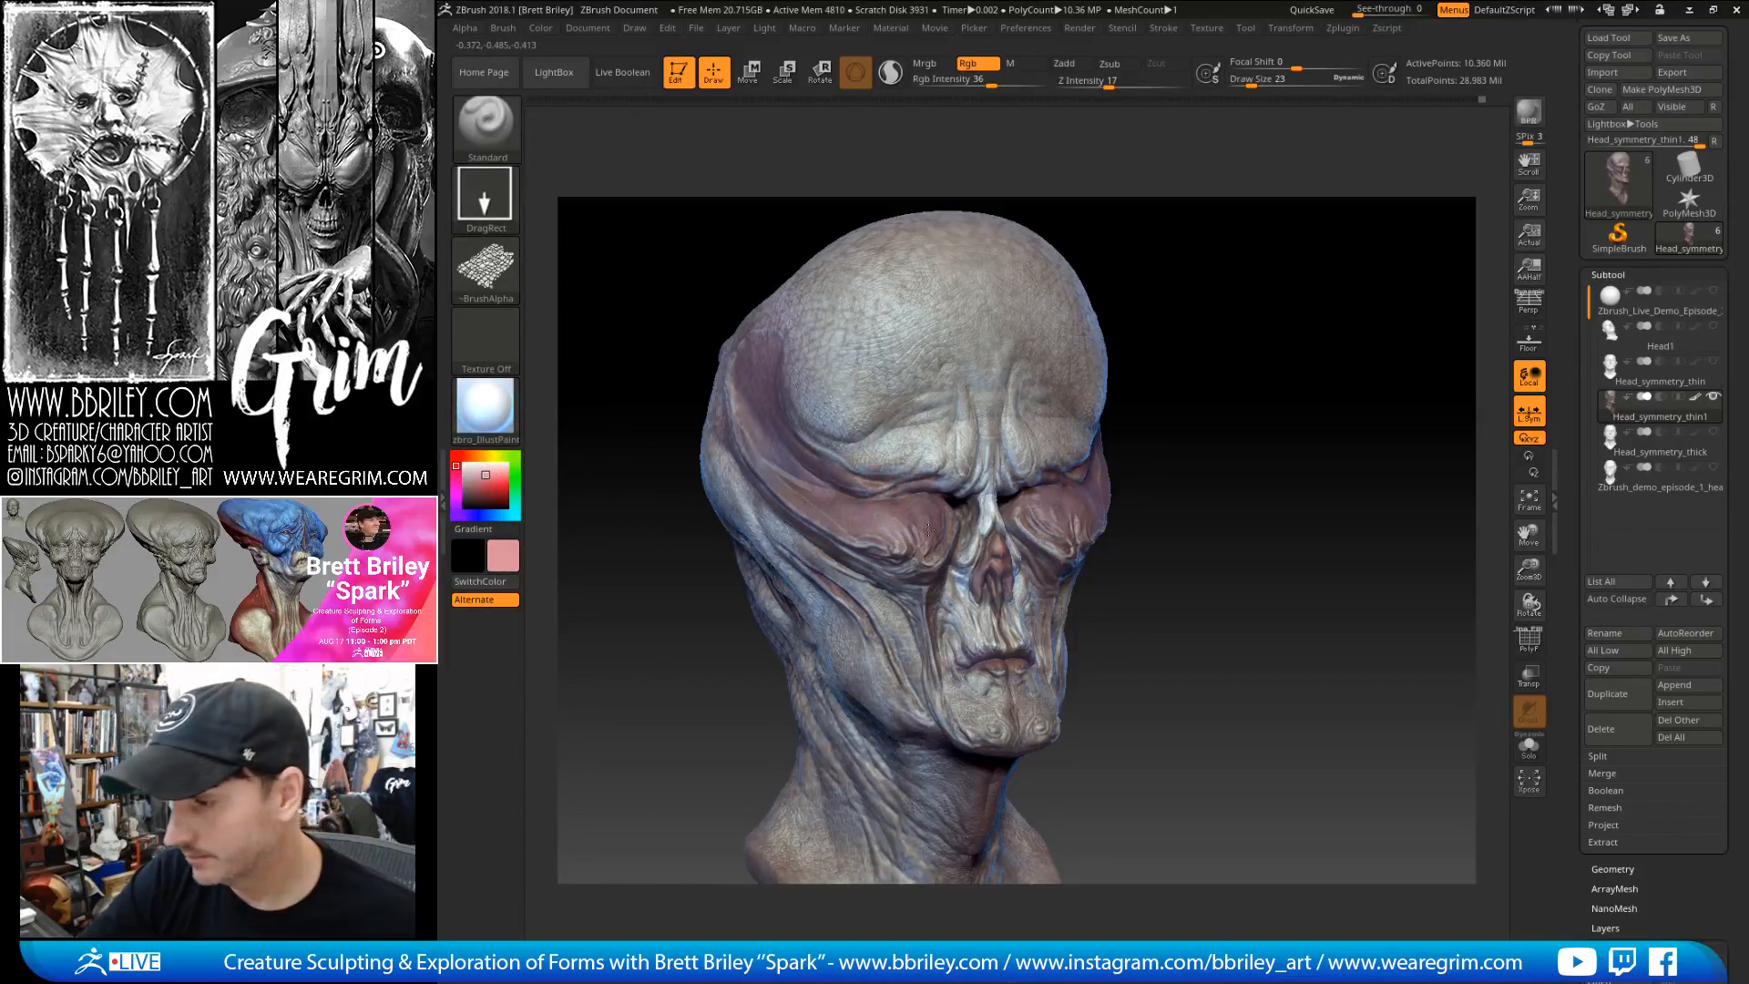
key("ctrl+z")
left_click(487, 270)
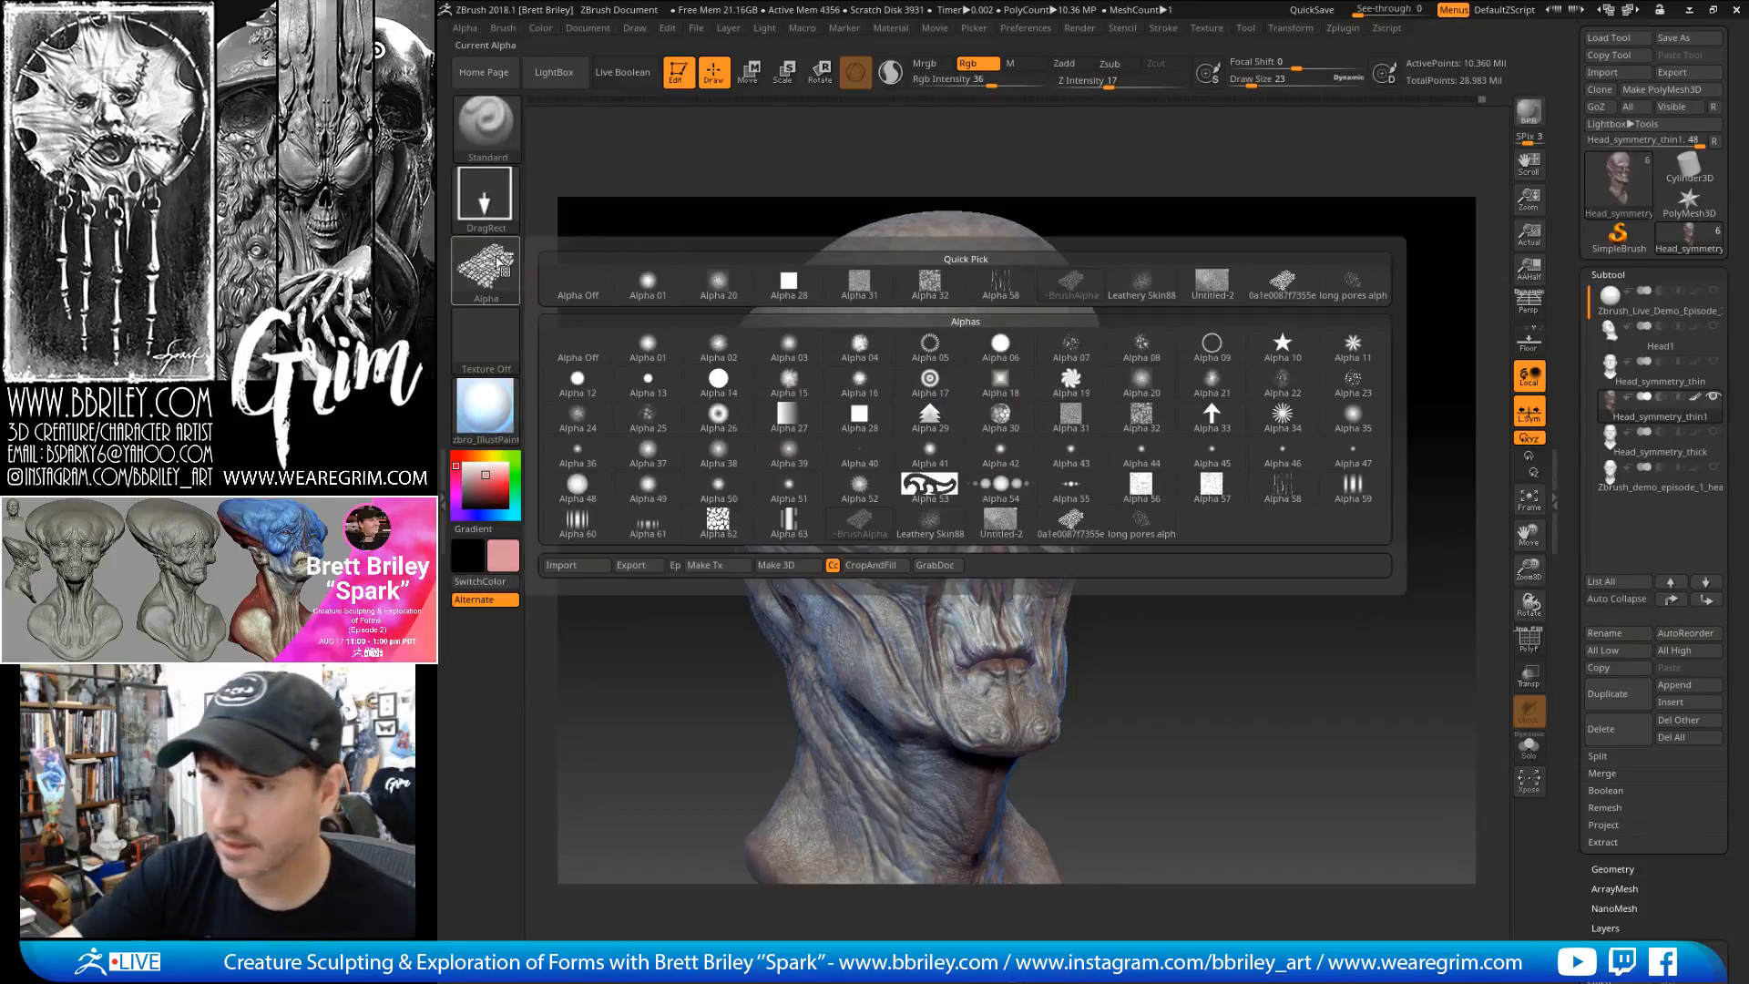
left_click(1016, 522)
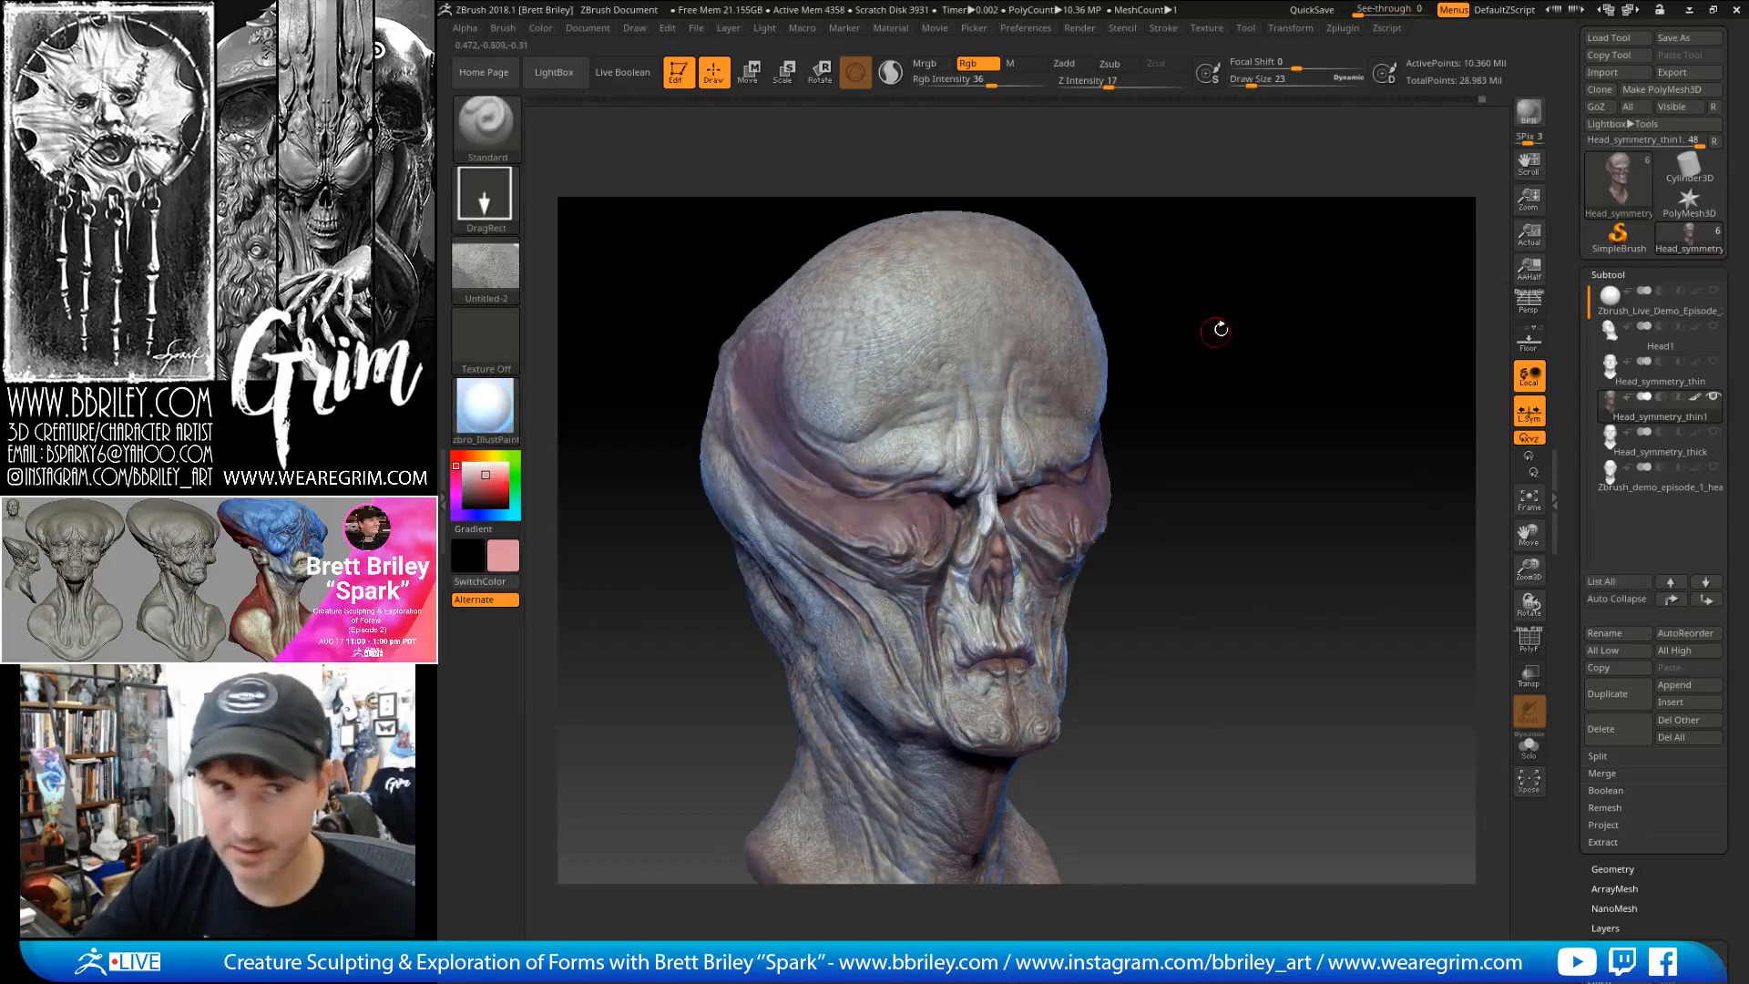
- Stamp pink mottling over the temples, side of the head, cranium and swollen eye areas
left_click_drag(1191, 344, 886, 405)
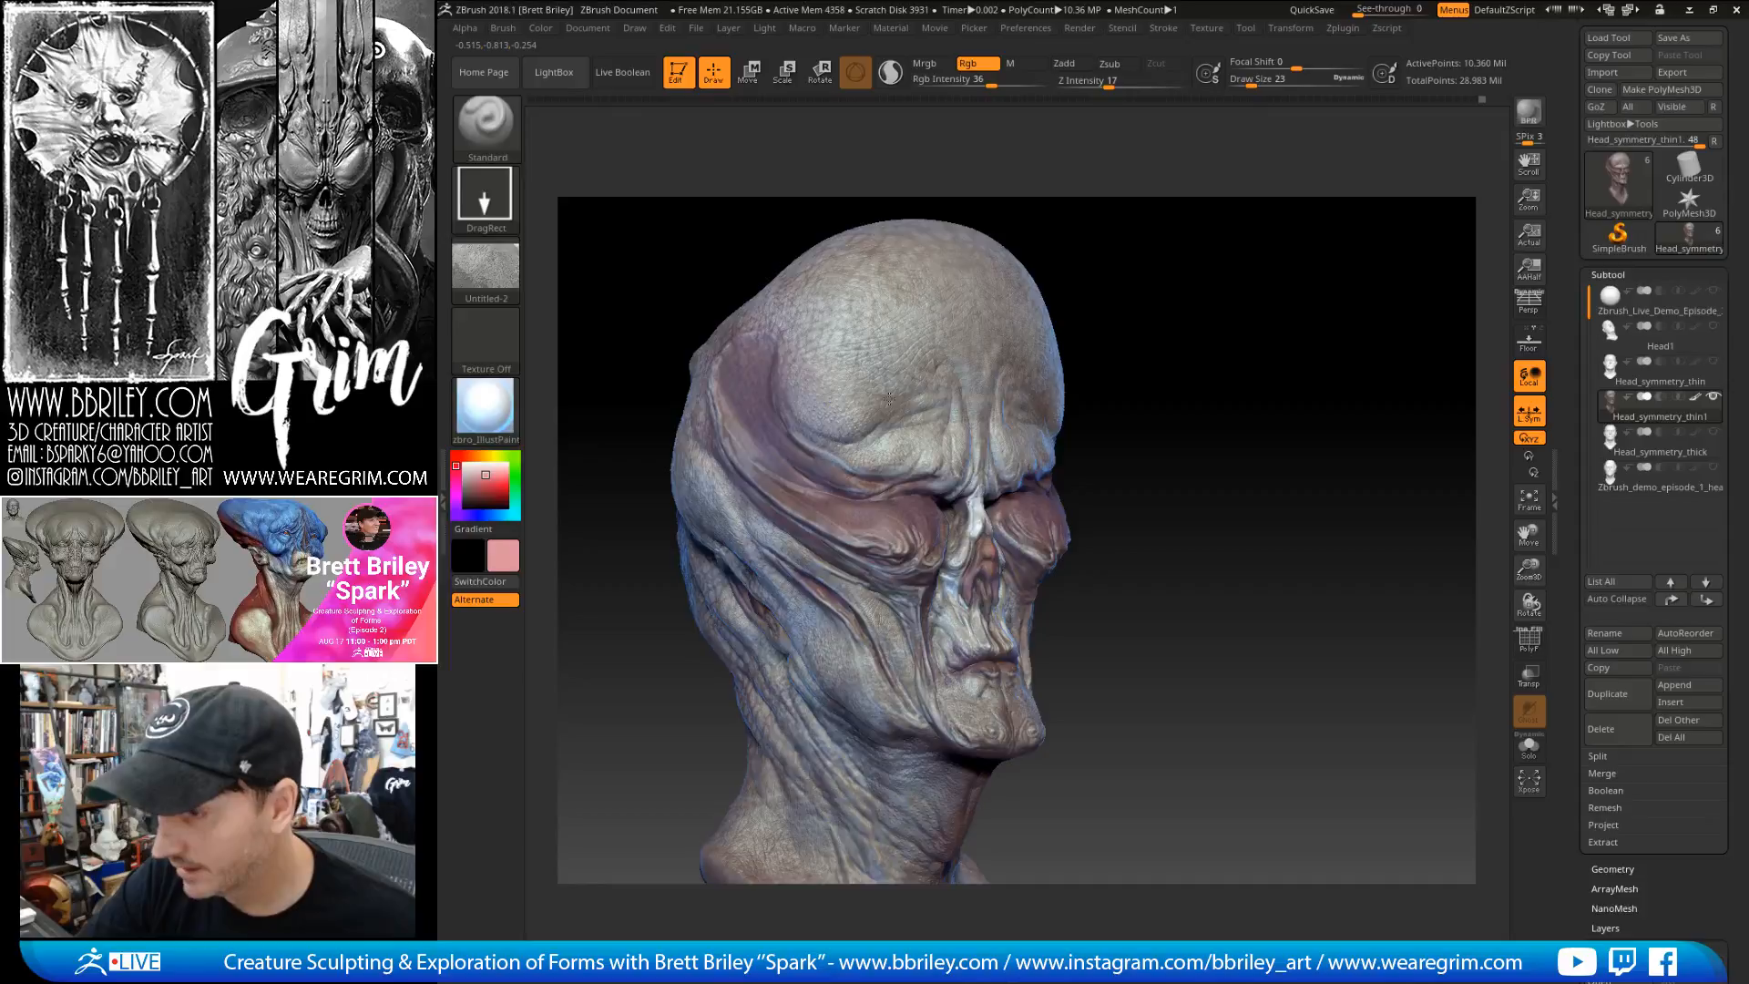
left_click_drag(966, 273, 889, 395)
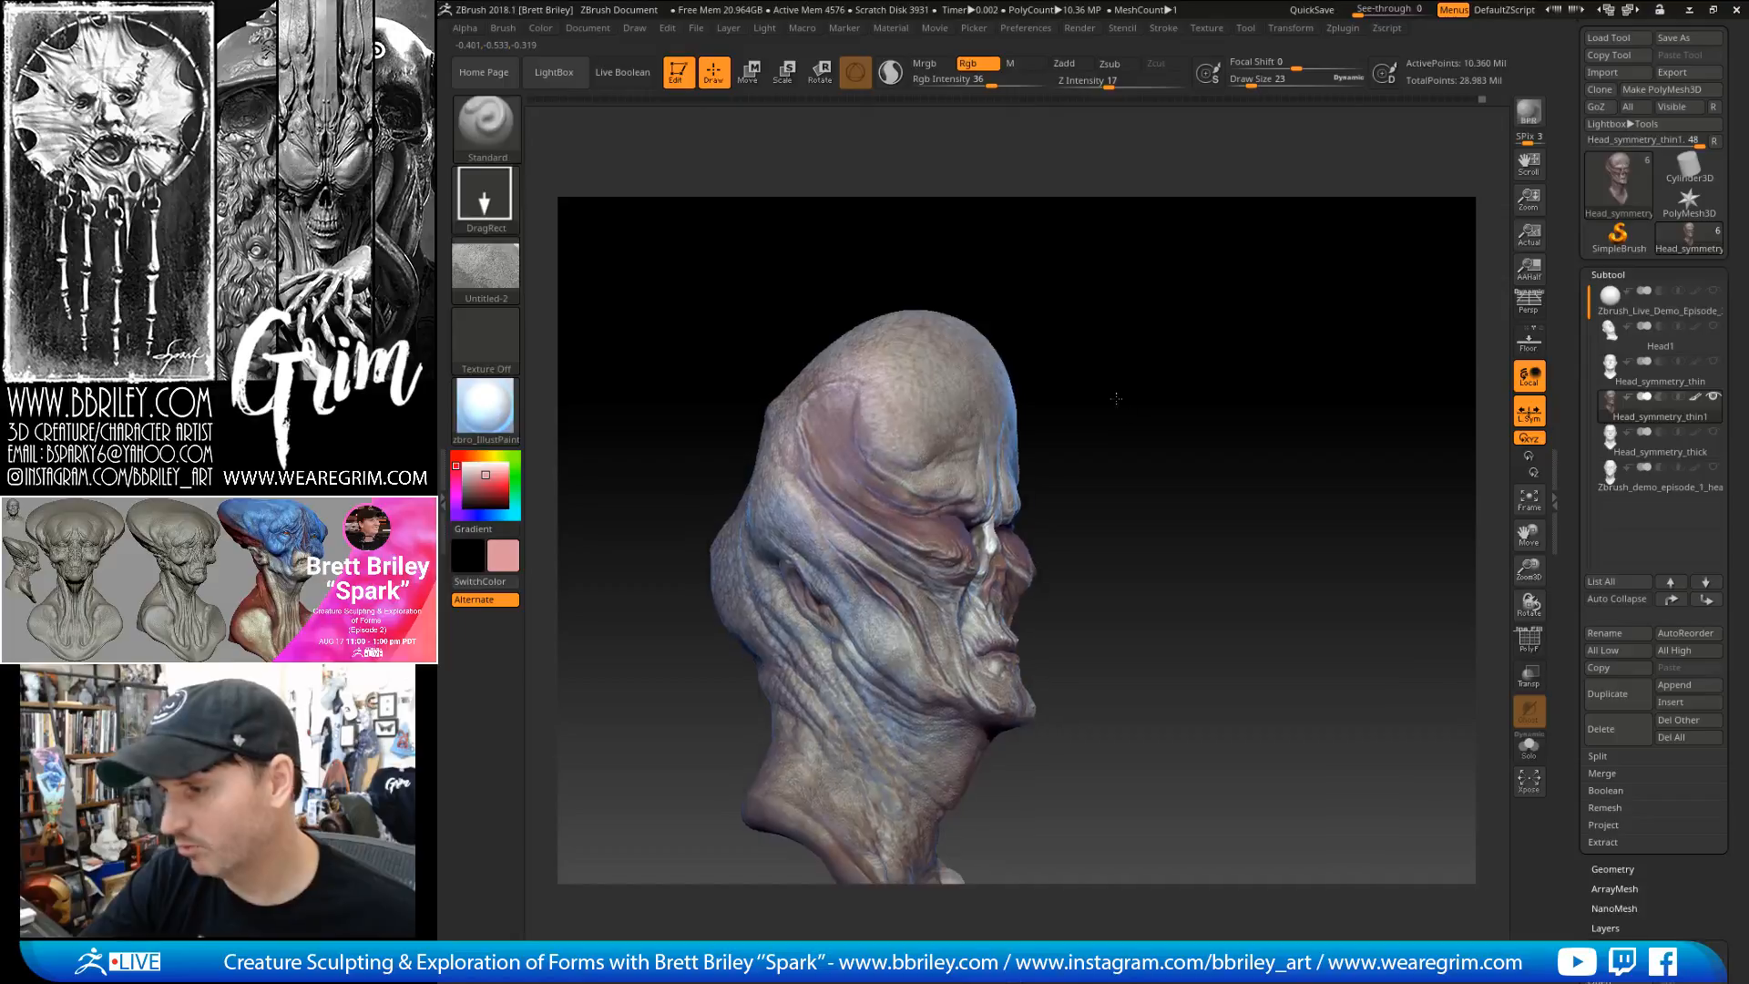
left_click_drag(1127, 414, 1062, 402)
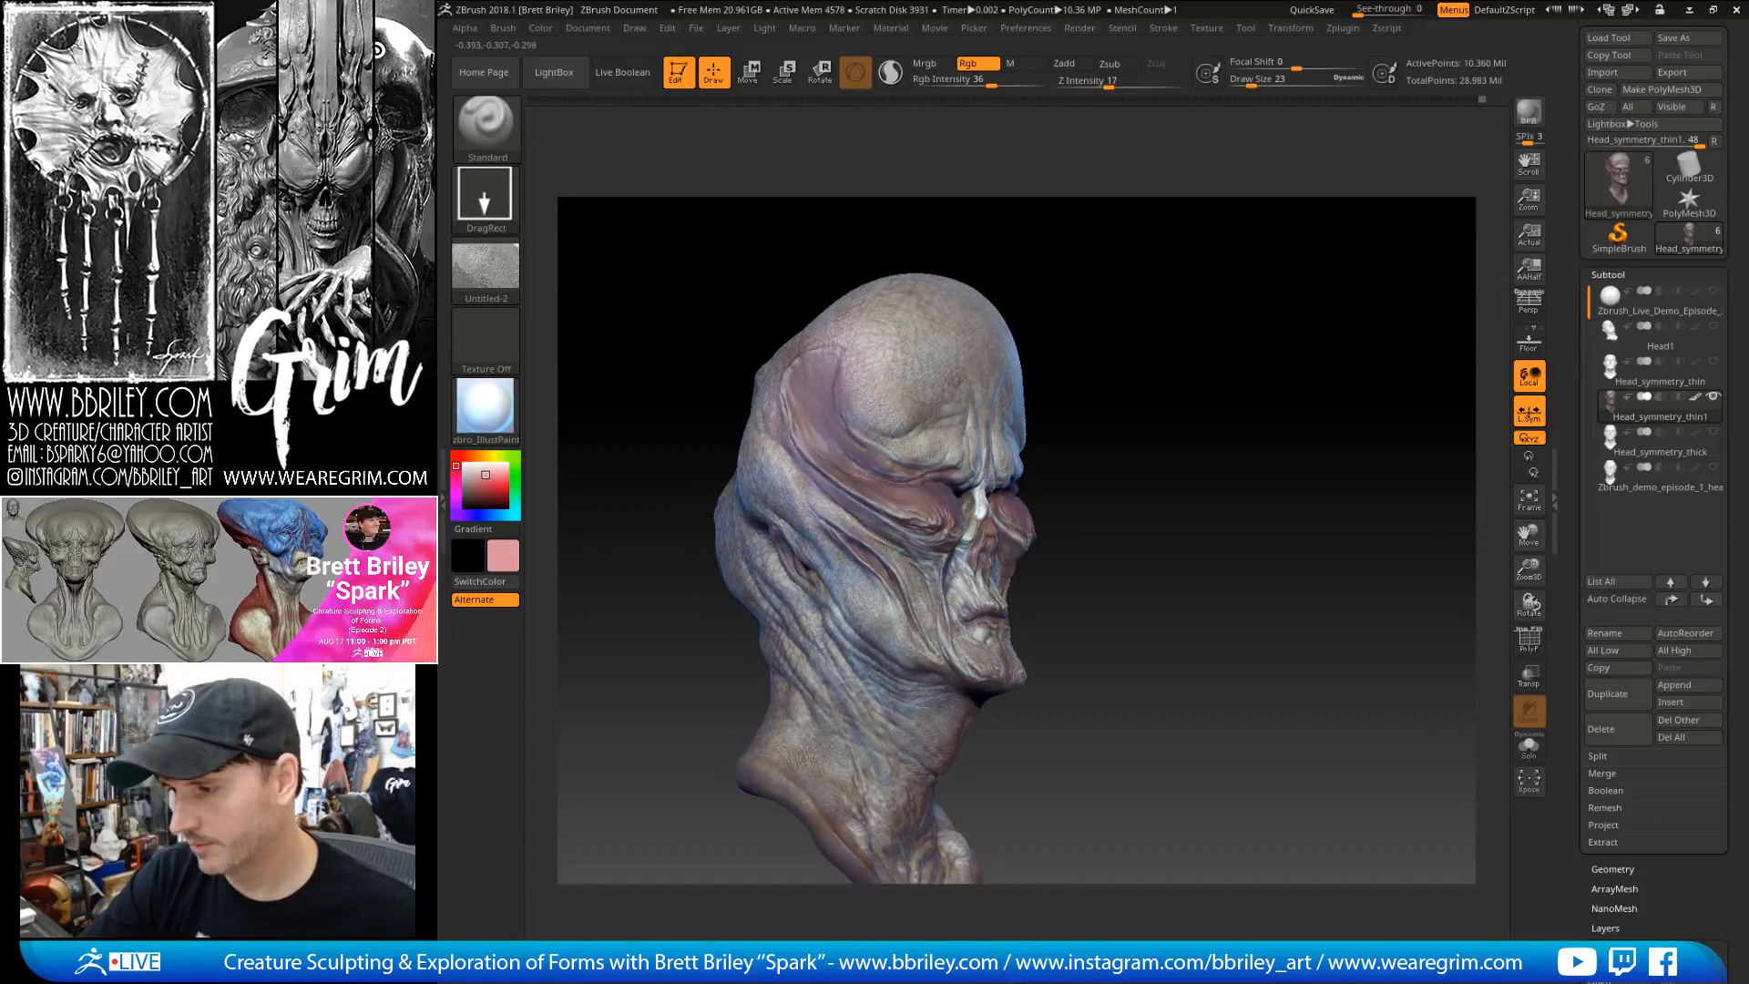
left_click_drag(907, 559, 1043, 493)
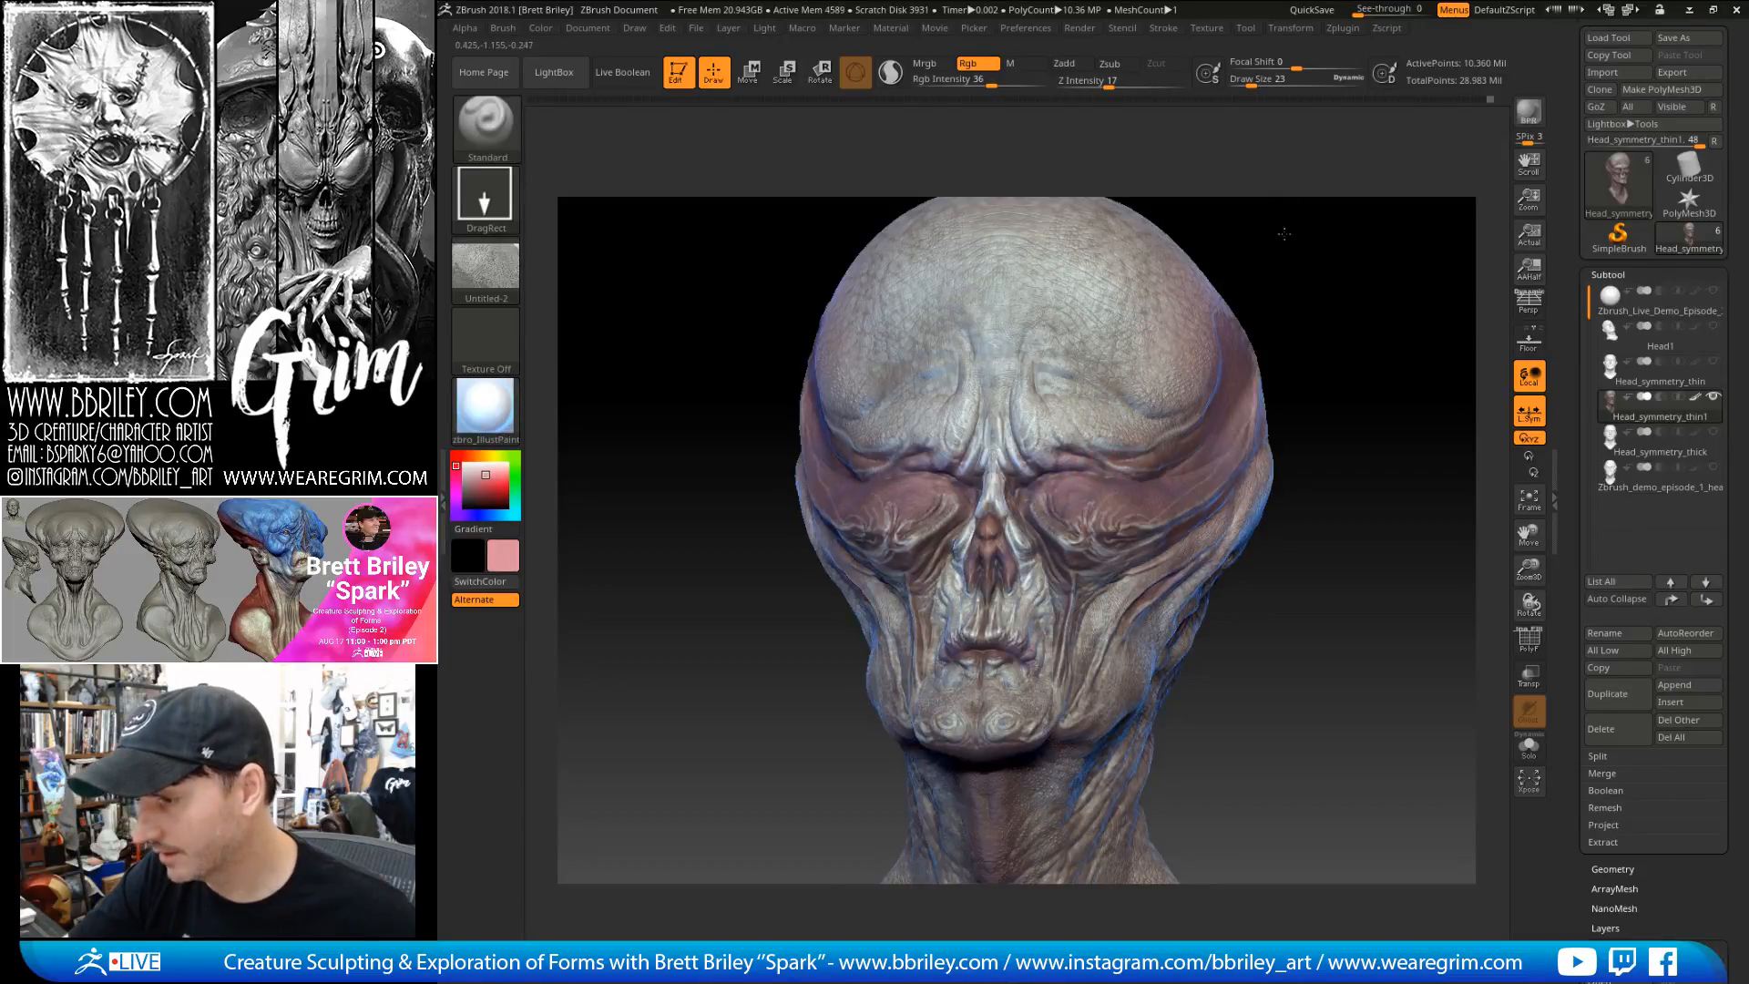
left_click_drag(1283, 234, 1056, 506)
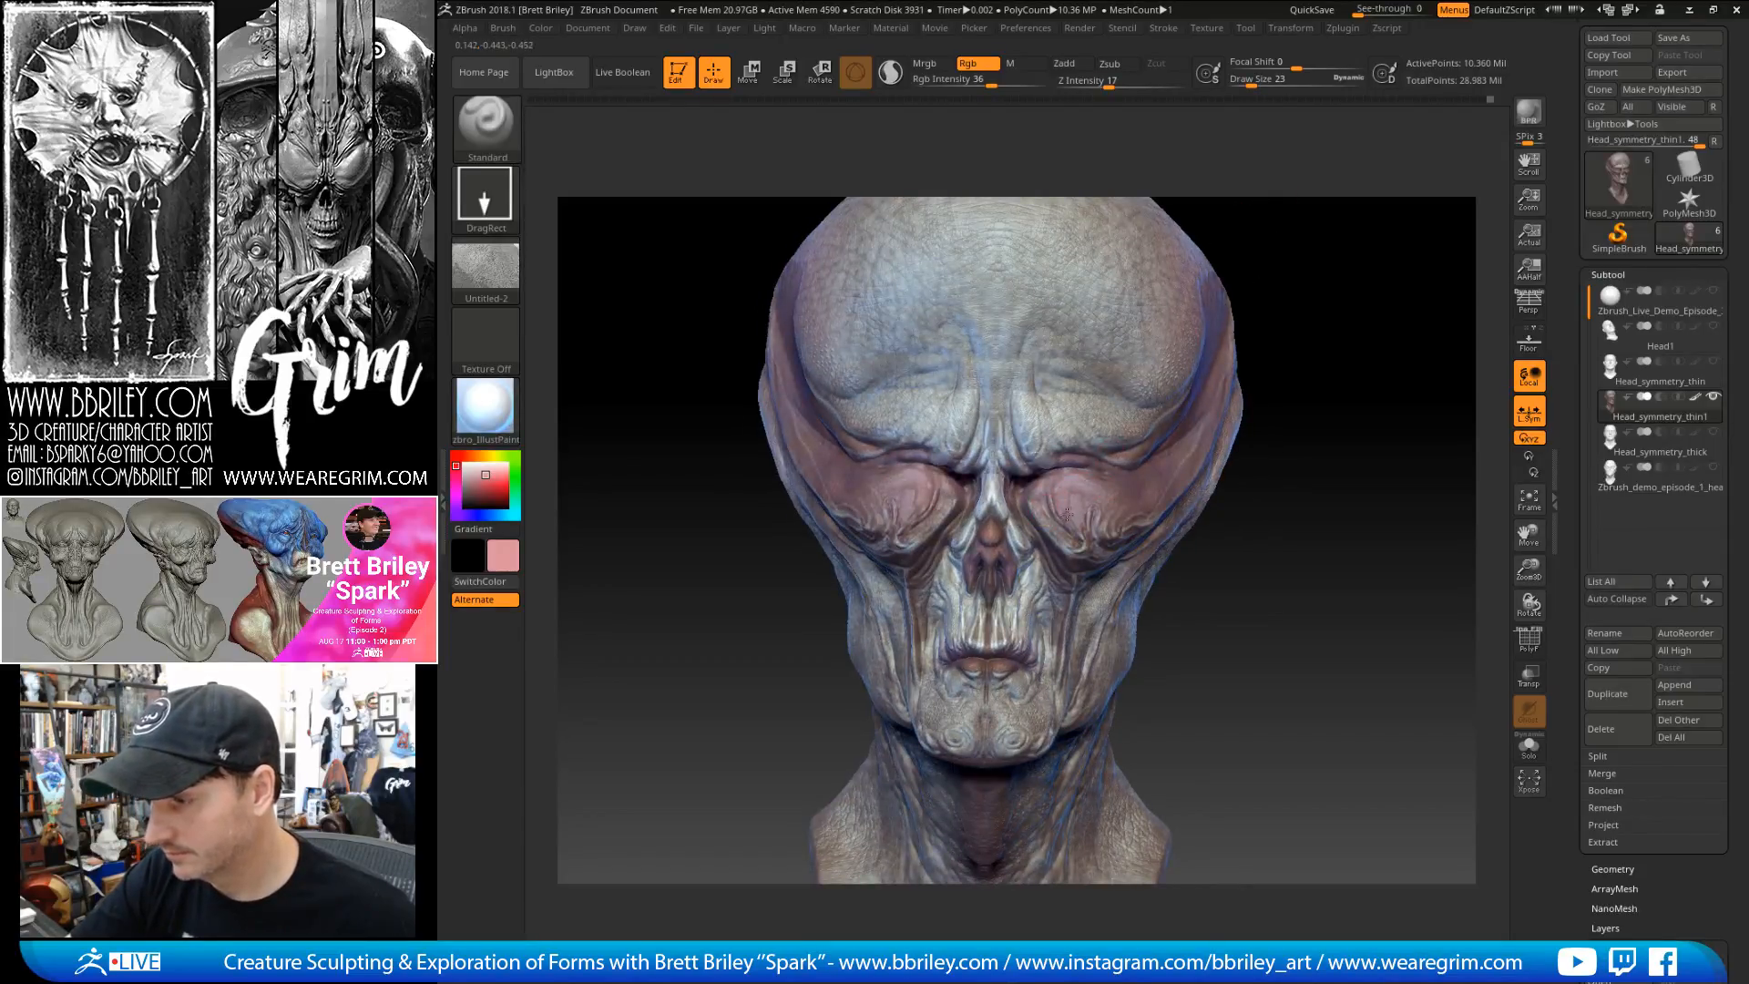
left_click_drag(1249, 262, 1111, 454)
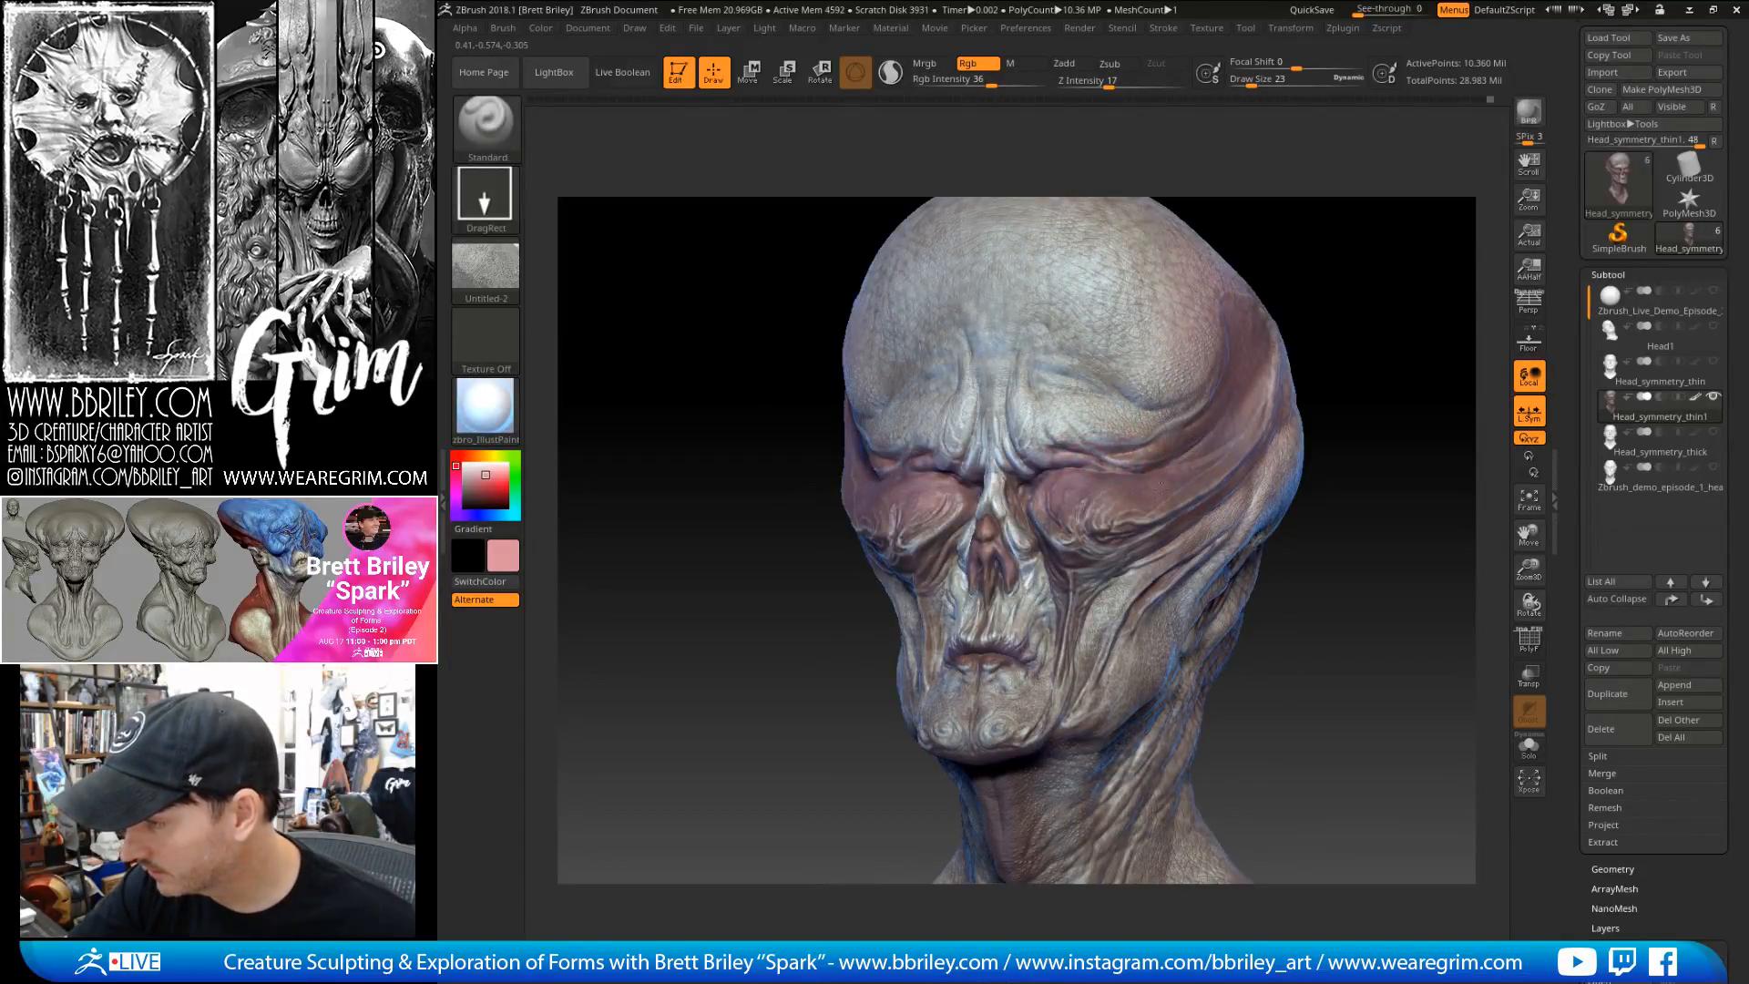
- Dab pink onto the nose tip and reduce the draw size to 8
mouse_move(1284, 346)
left_mouse_down()
mouse_move(1343, 301)
mouse_move(1343, 343)
mouse_move(1279, 402)
left_mouse_up()
key("s")
left_click(911, 489)
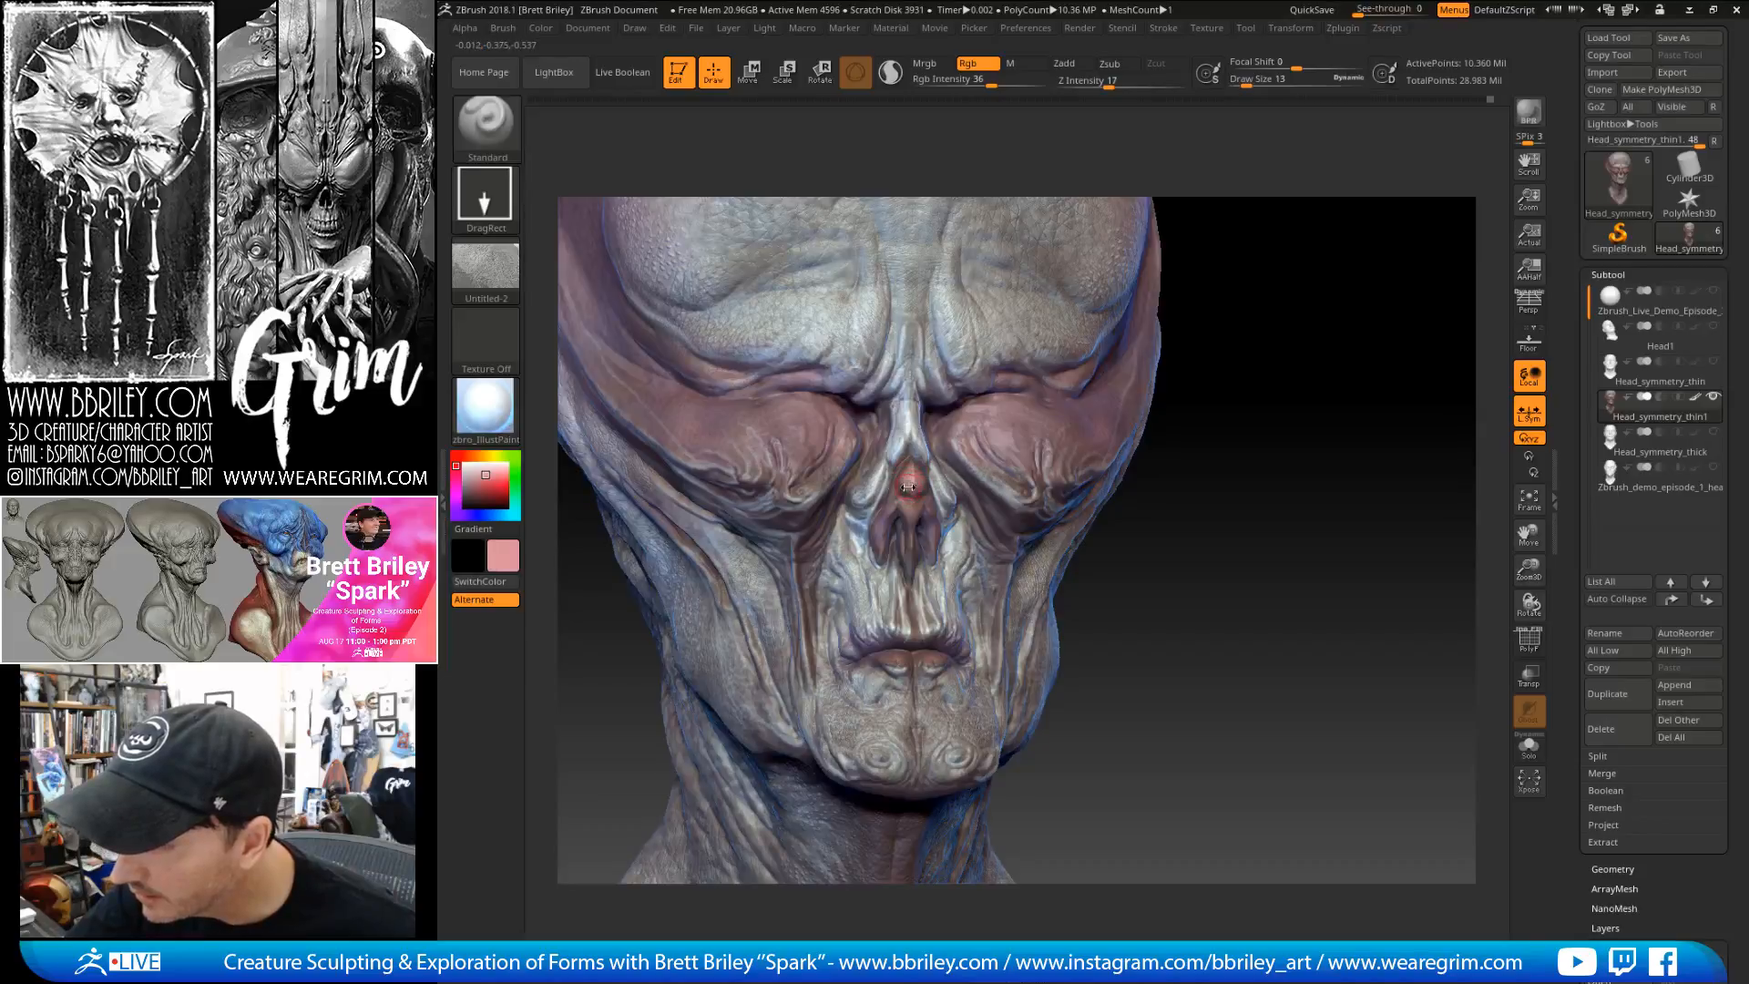
key("[")
left_click_drag(1175, 547, 1293, 537)
key("[")
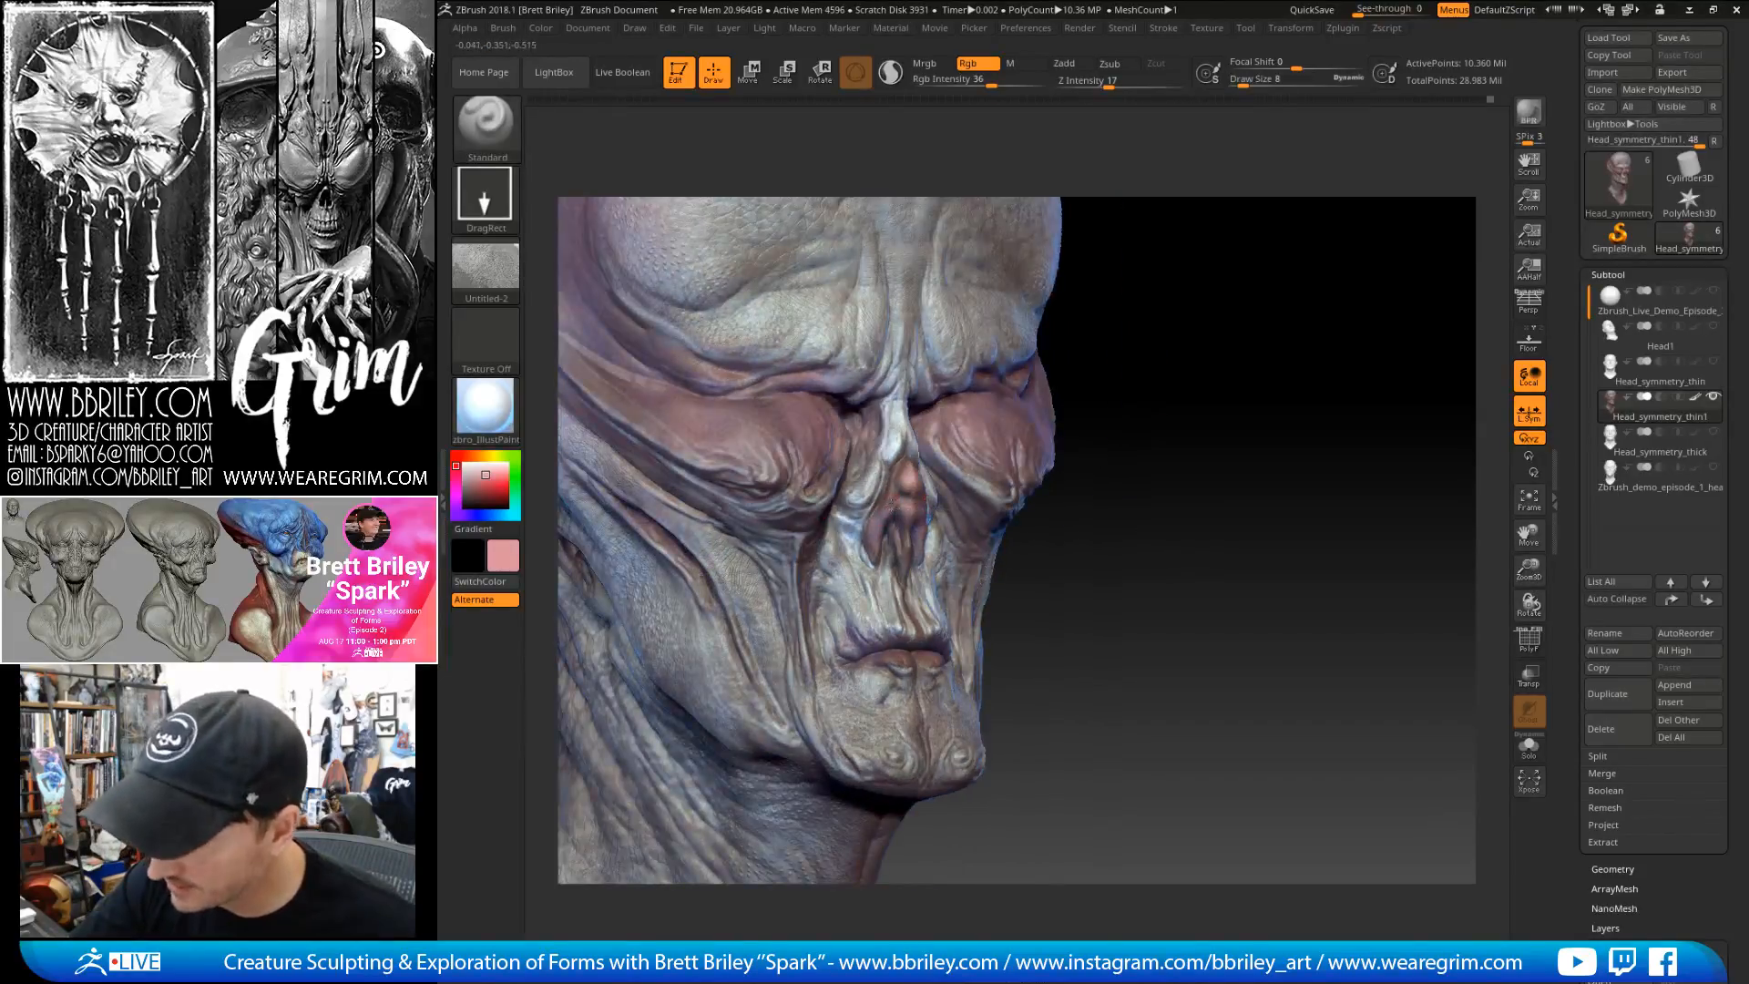
- Set the brush to a FreeHand stroke with the alpha off, a pale pink colour and draw size 1
left_click(486, 195)
left_click(718, 214)
left_click(486, 269)
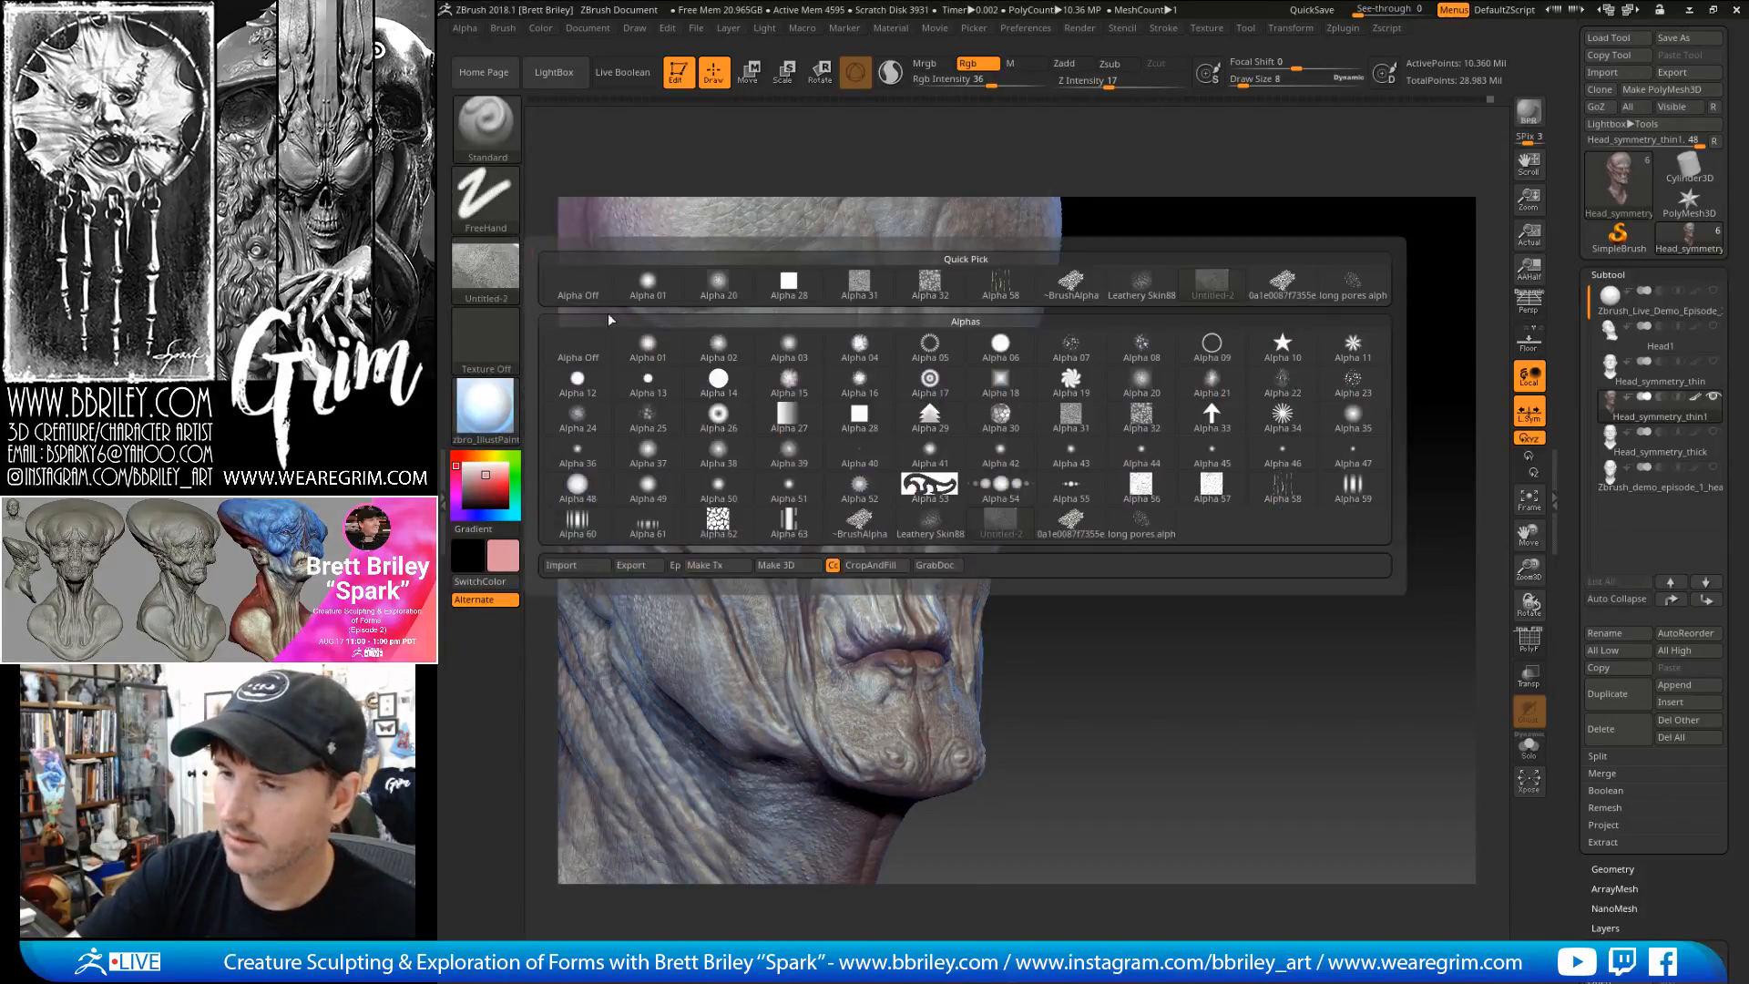
left_click(587, 304)
key("bracketleft")
left_click(474, 478)
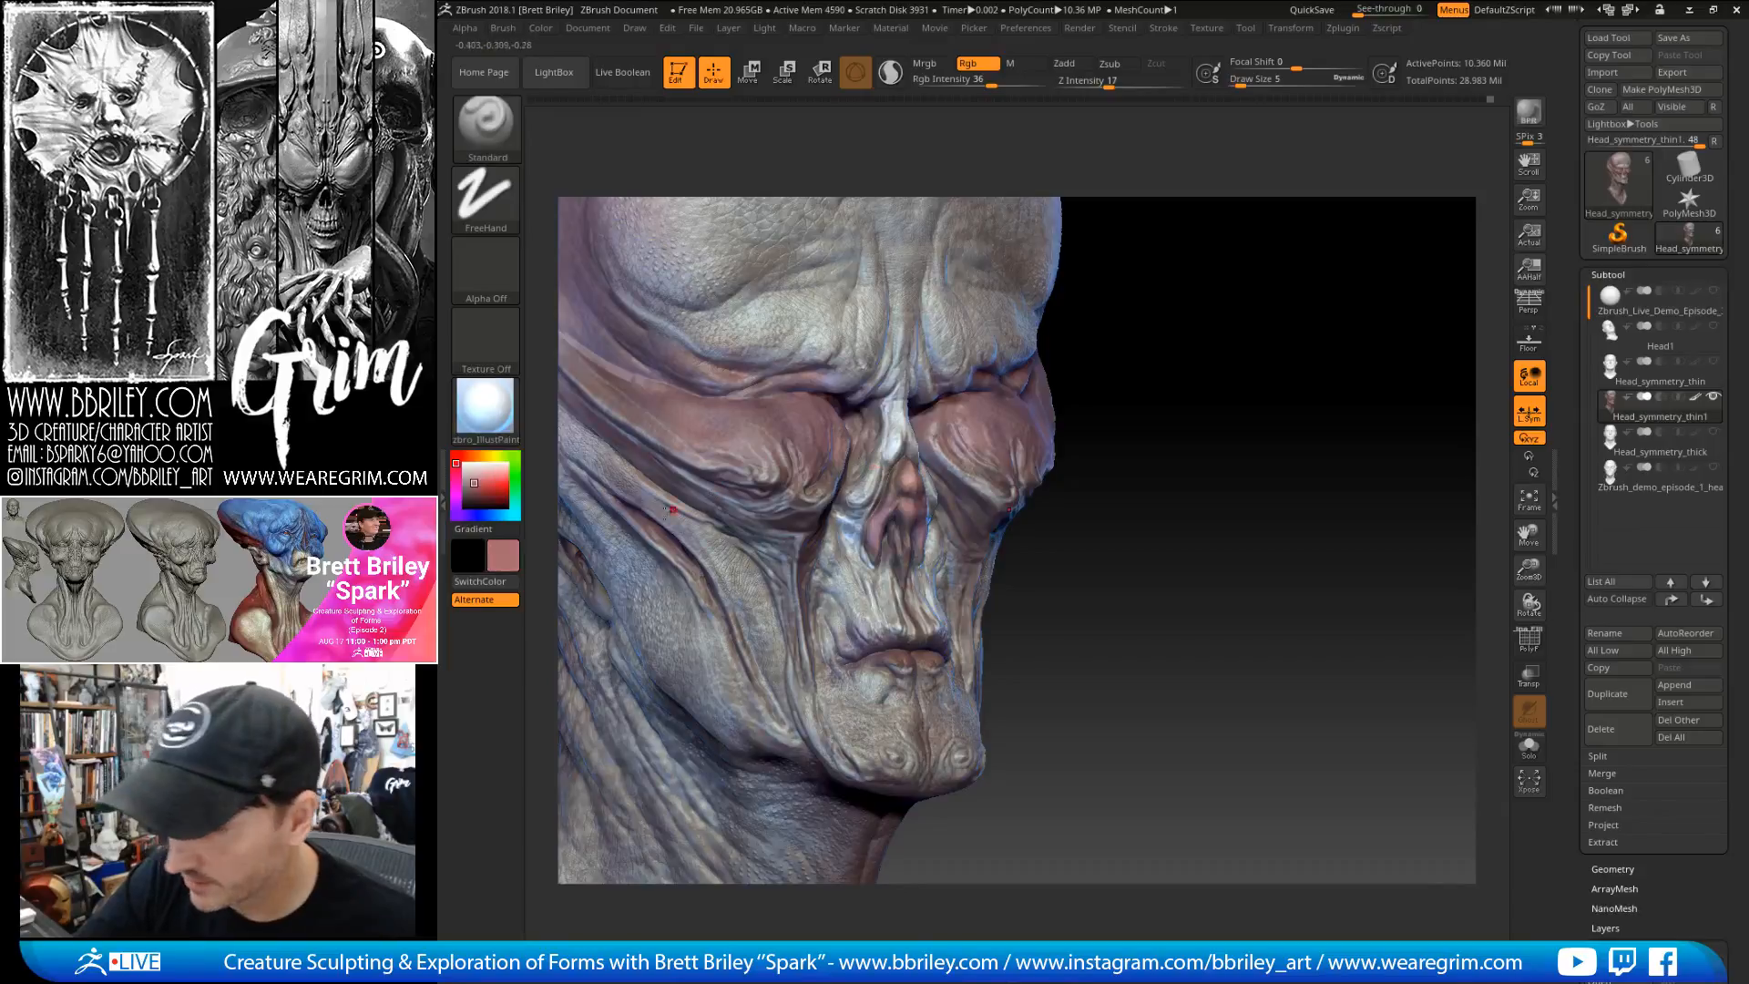
left_click(475, 475)
left_click_drag(1155, 555, 1176, 620)
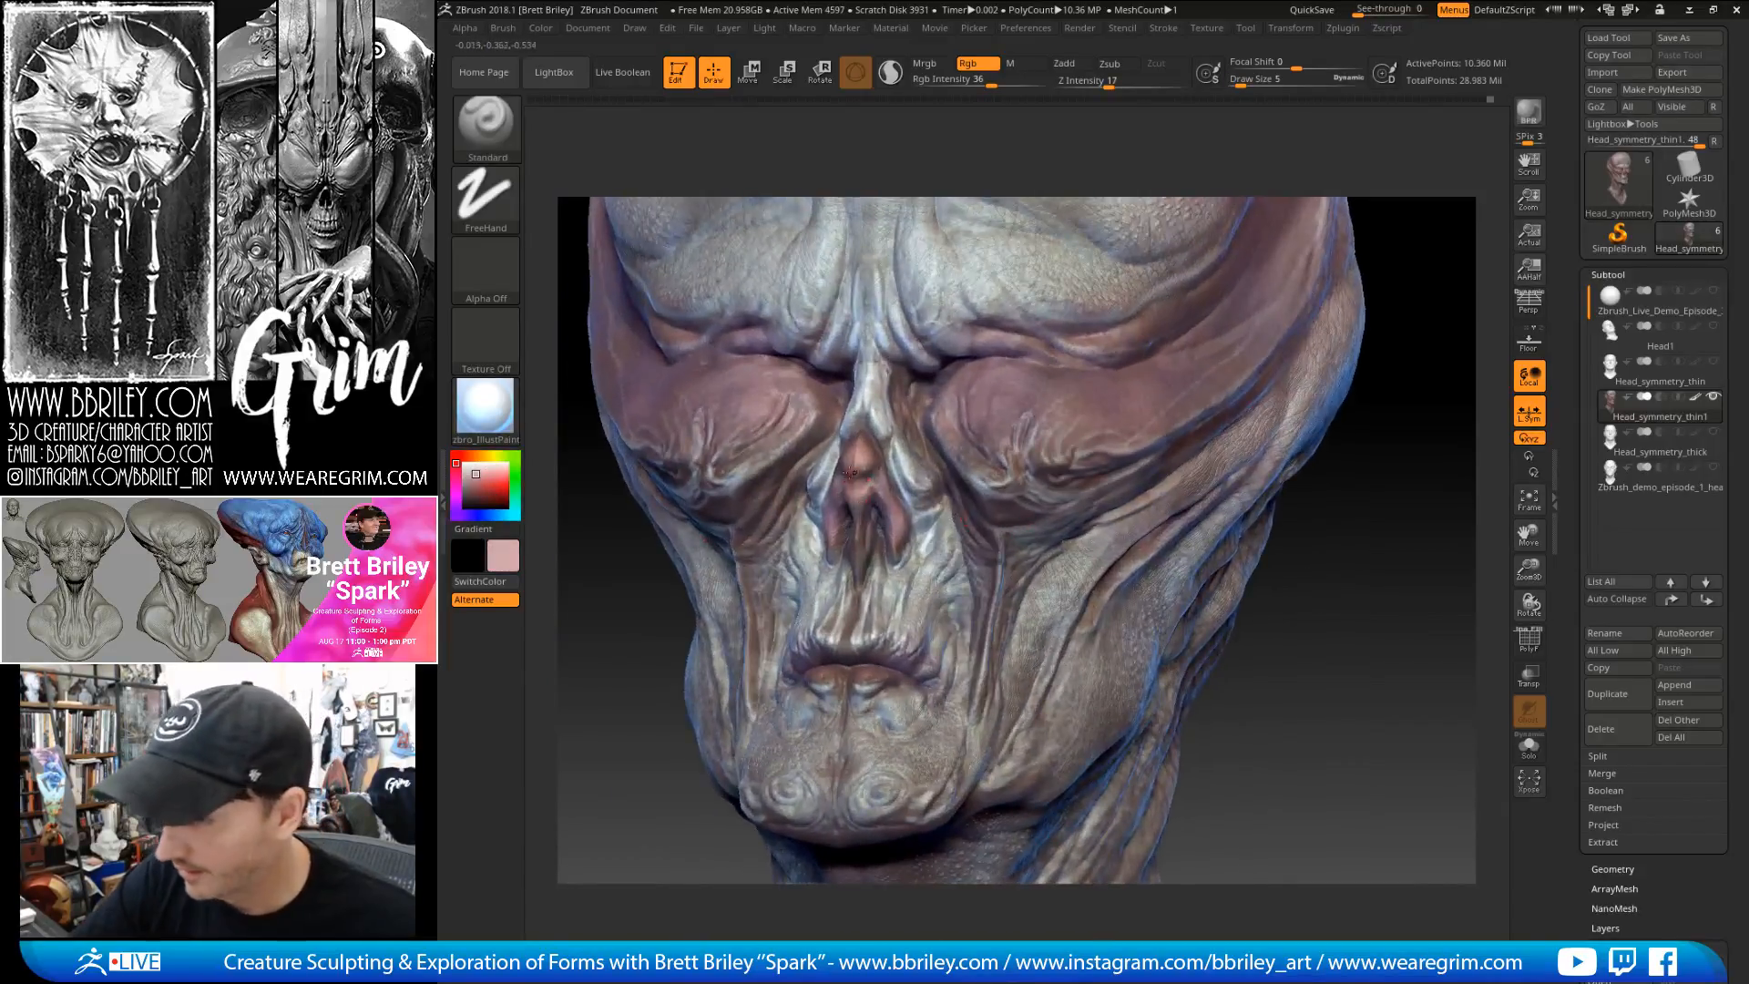
key("bracketleft")
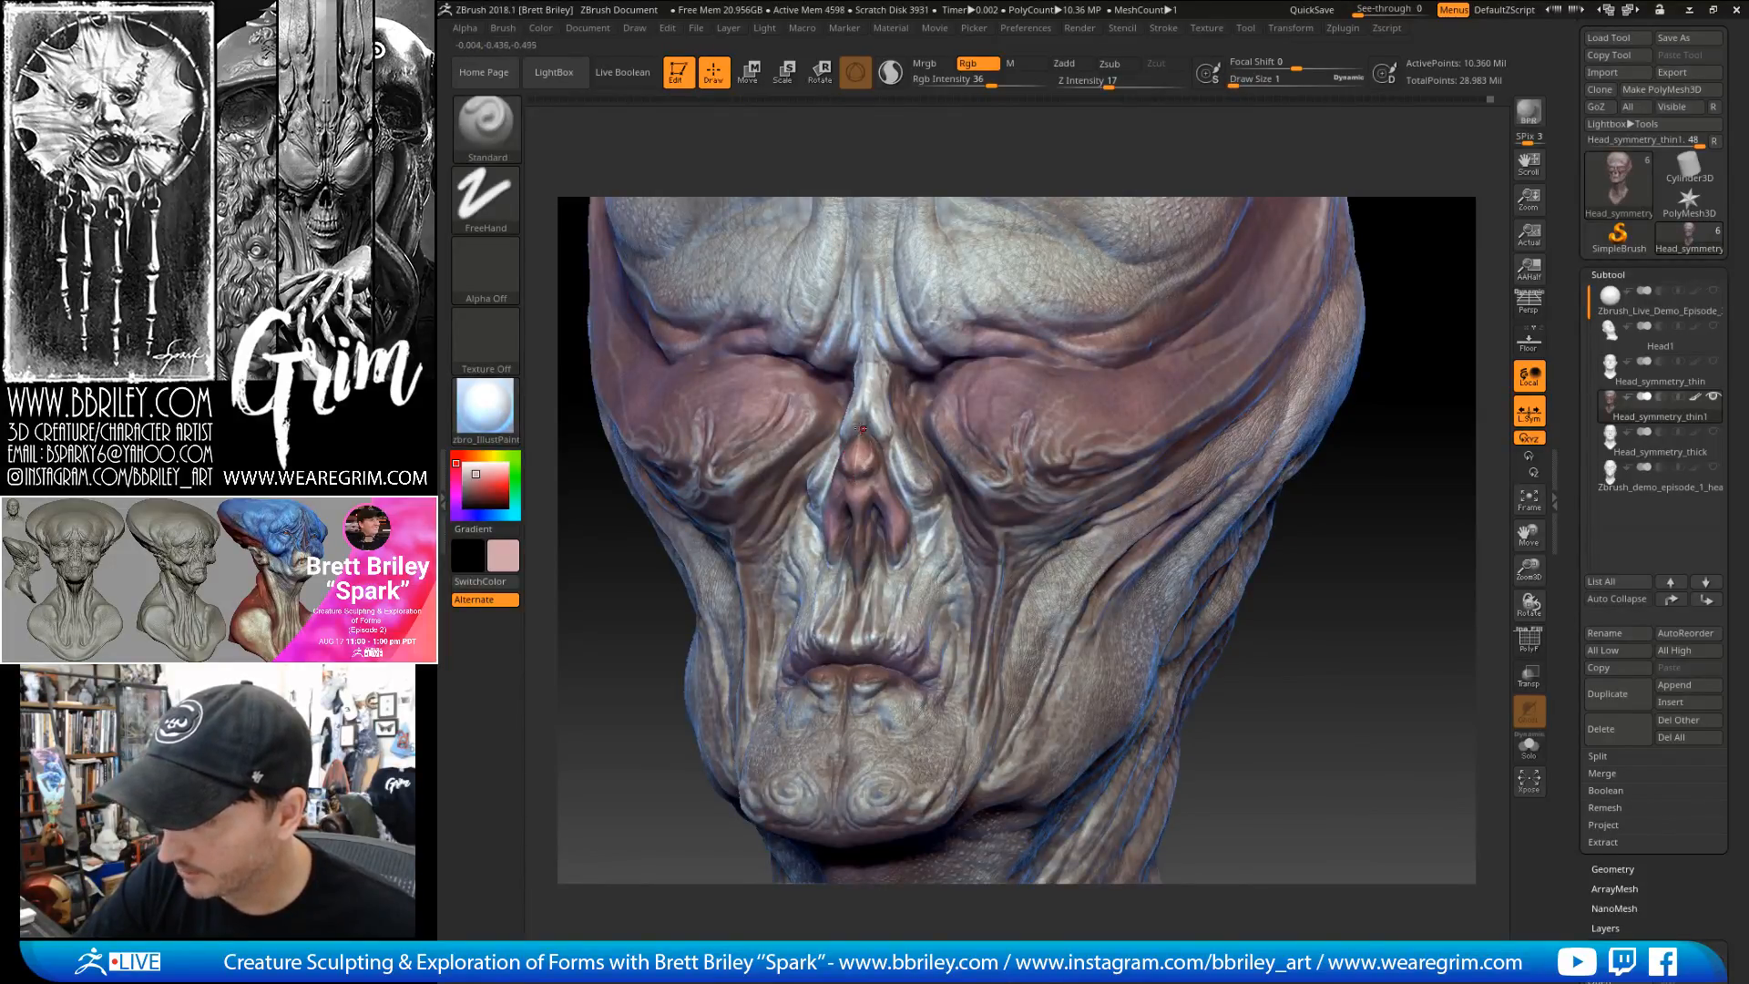
- Paint fine pale pink highlights along the nostril rims and the folds inside the nose
key("shift")
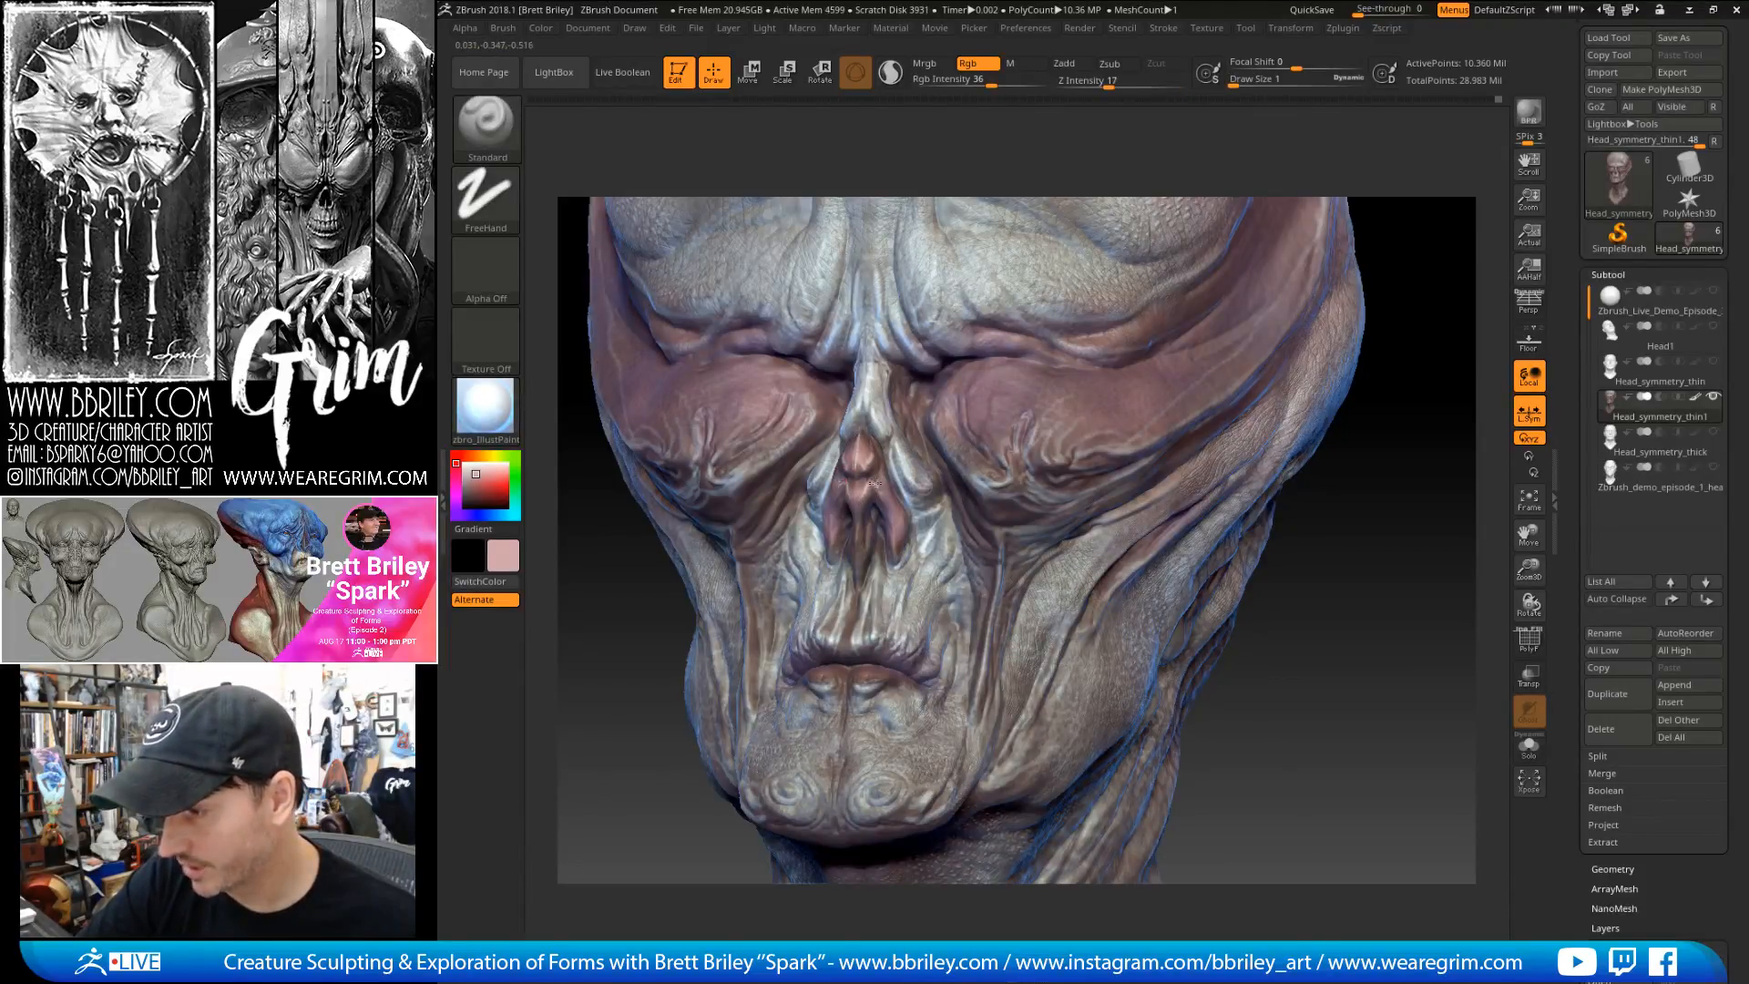
right_click_drag(1100, 550, 891, 493)
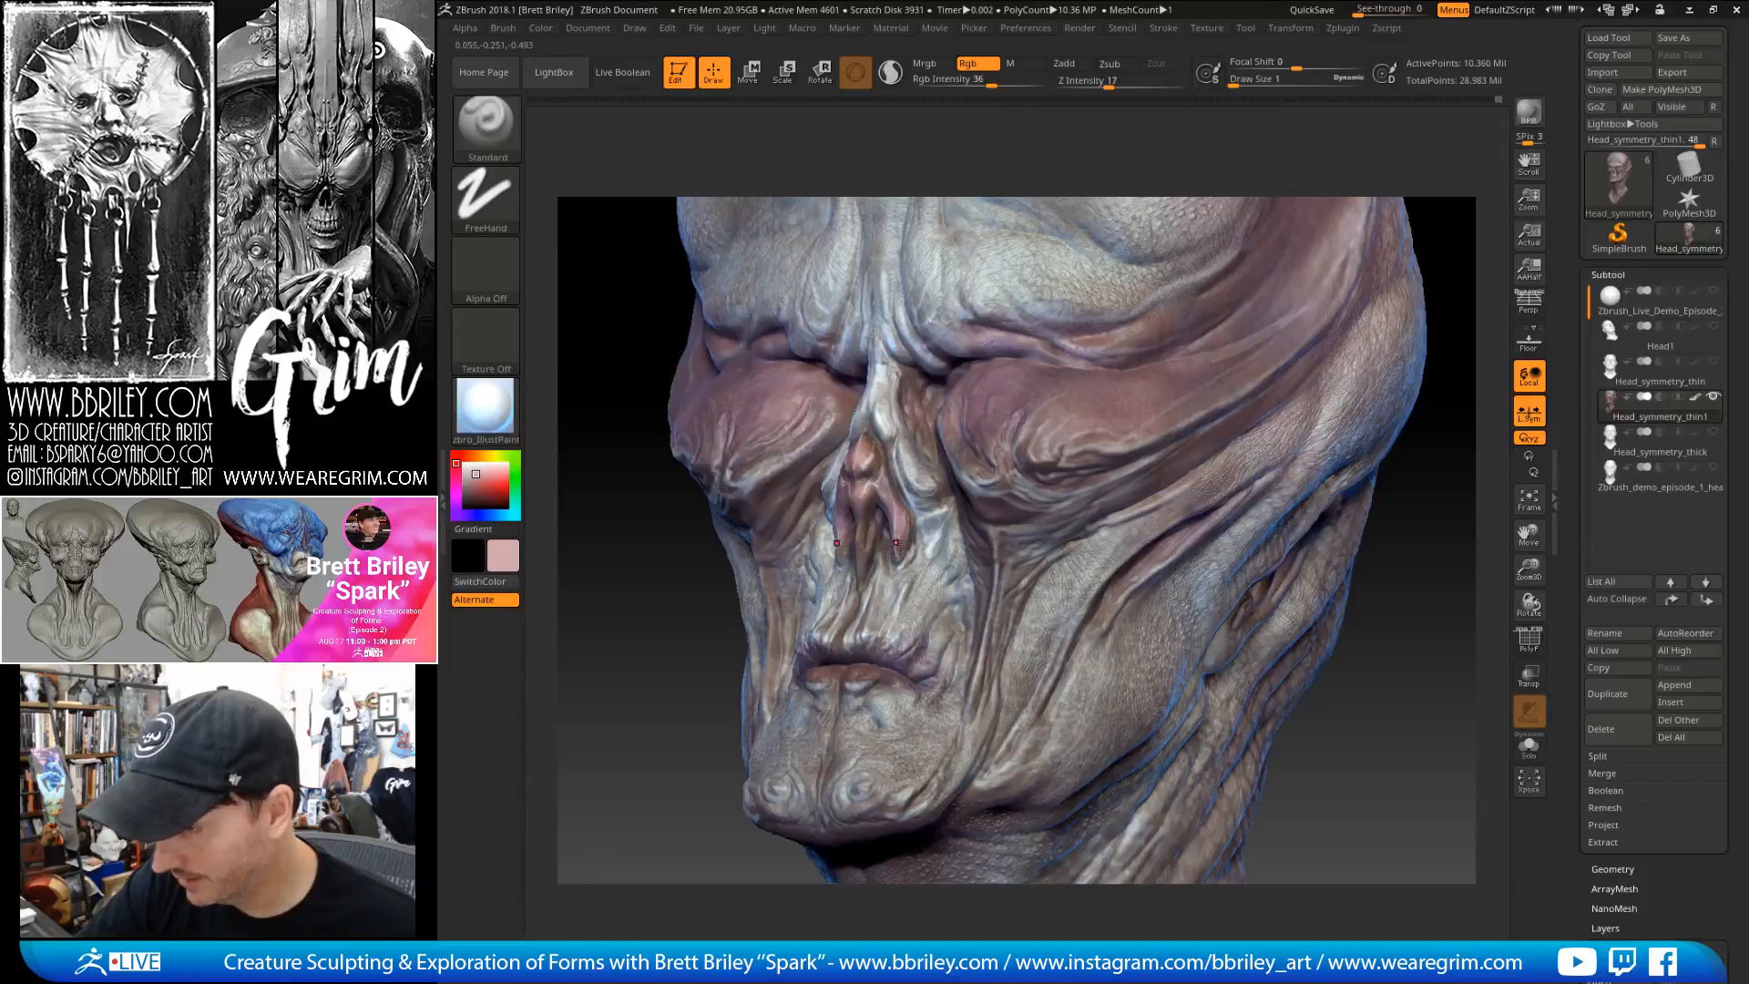
right_click_drag(920, 485, 1351, 464)
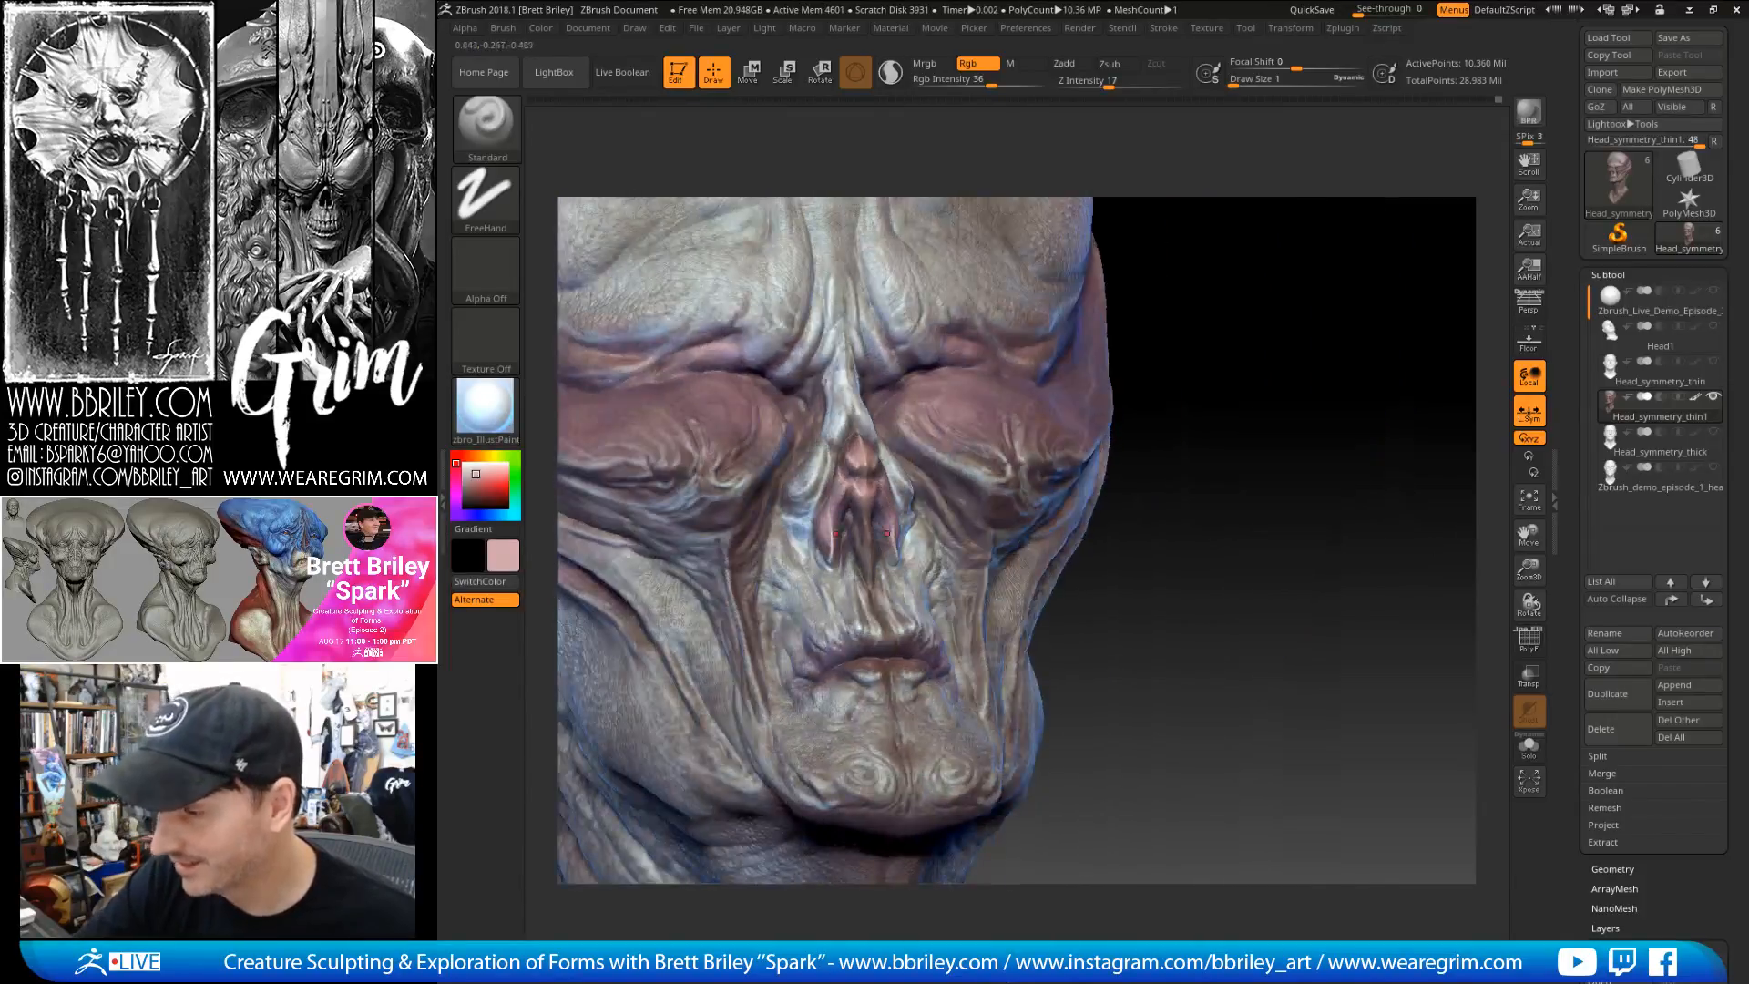
mouse_move(867, 526)
right_mouse_down()
mouse_move(1211, 492)
mouse_move(1024, 506)
right_mouse_up()
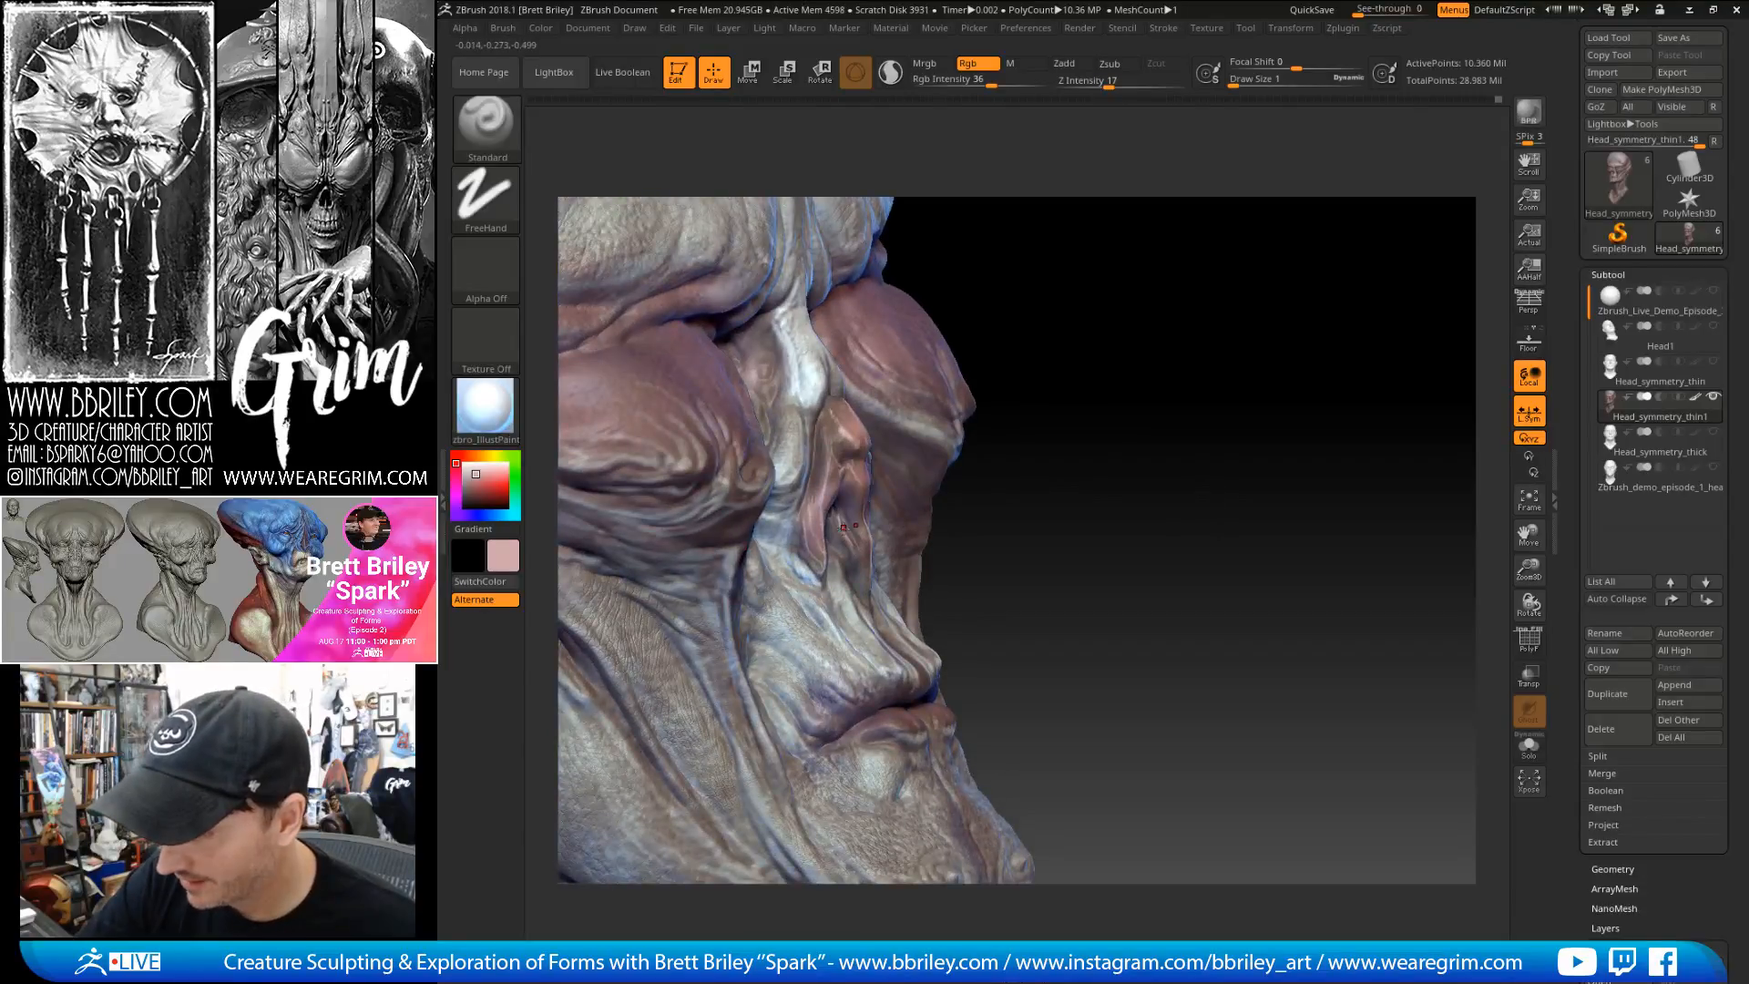
key("shift")
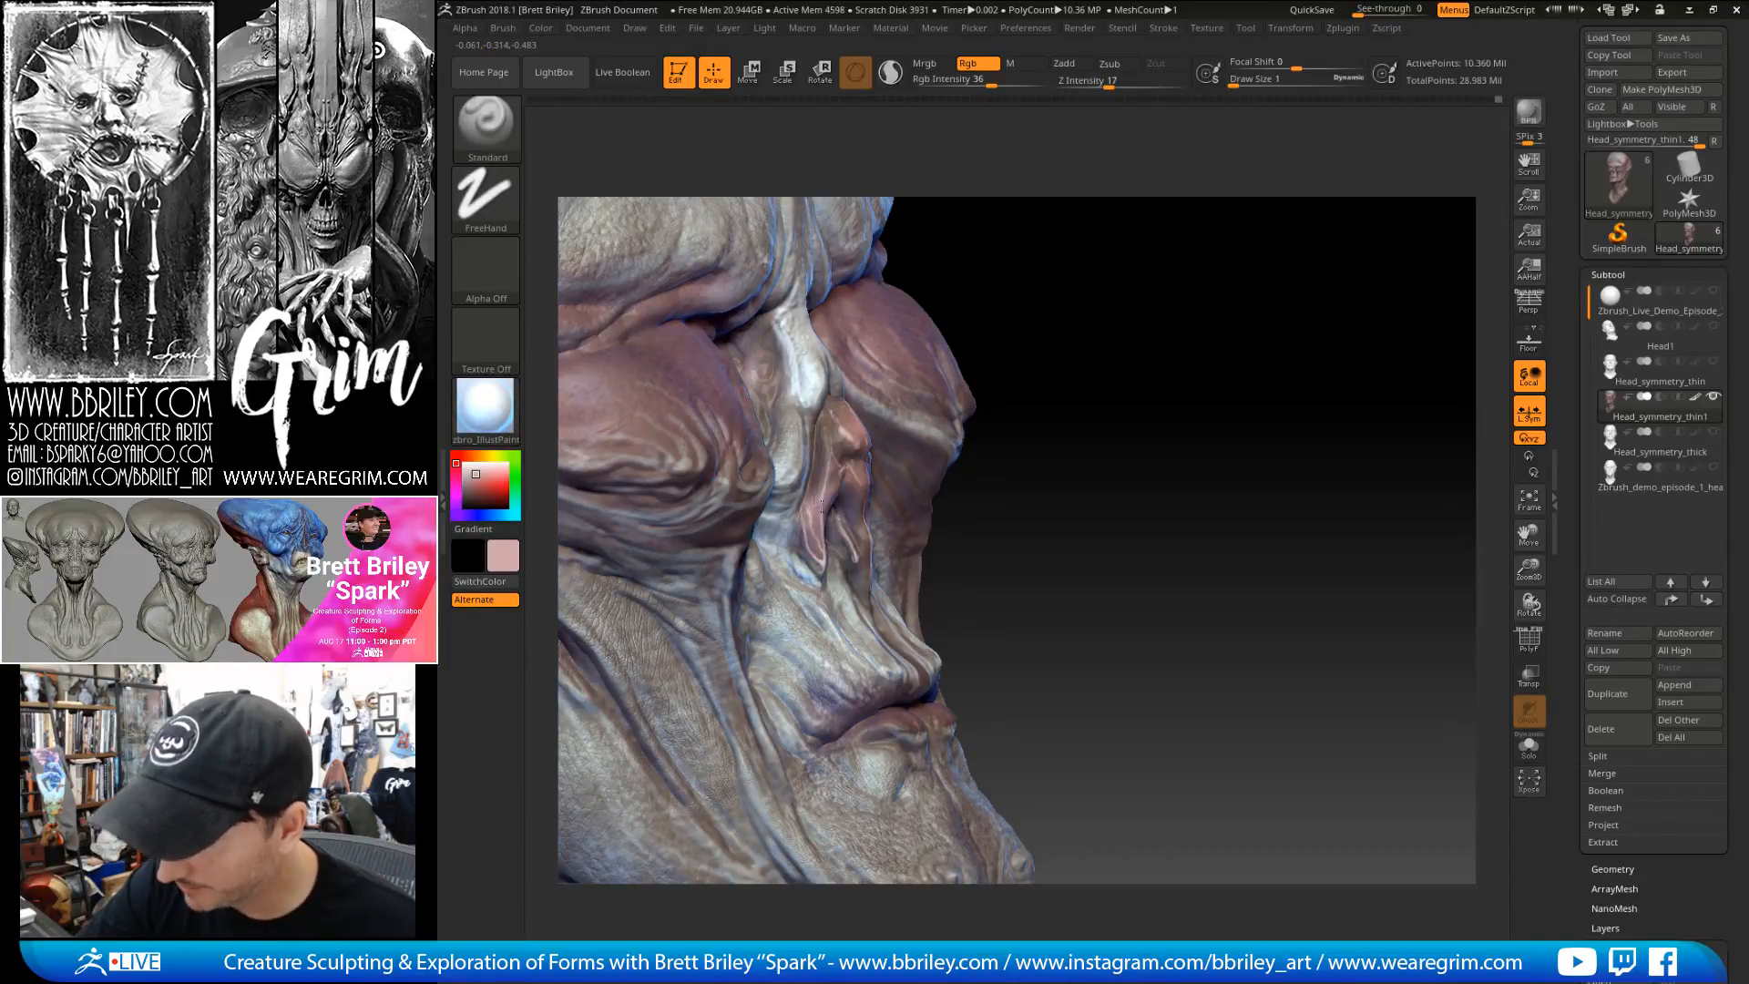
right_click_drag(820, 519, 905, 450)
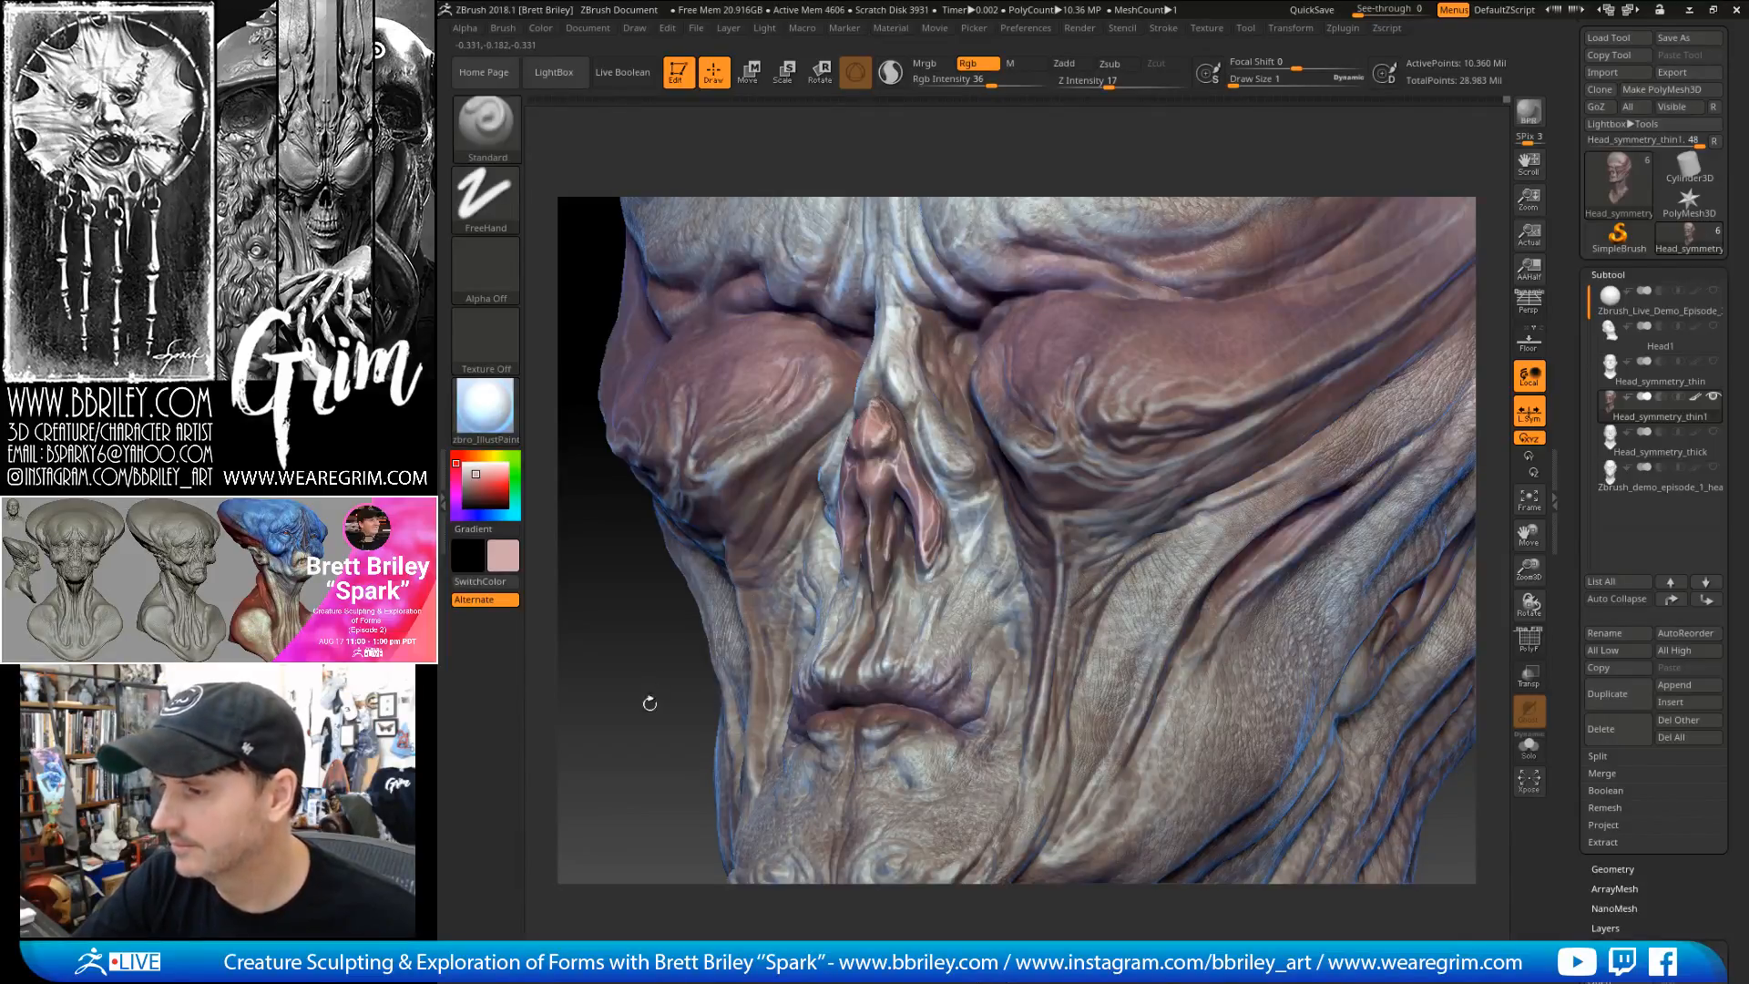
- Brighten the nose tip and the ridges between the nostrils with pale pink strokes
left_click_drag(652, 691, 620, 685)
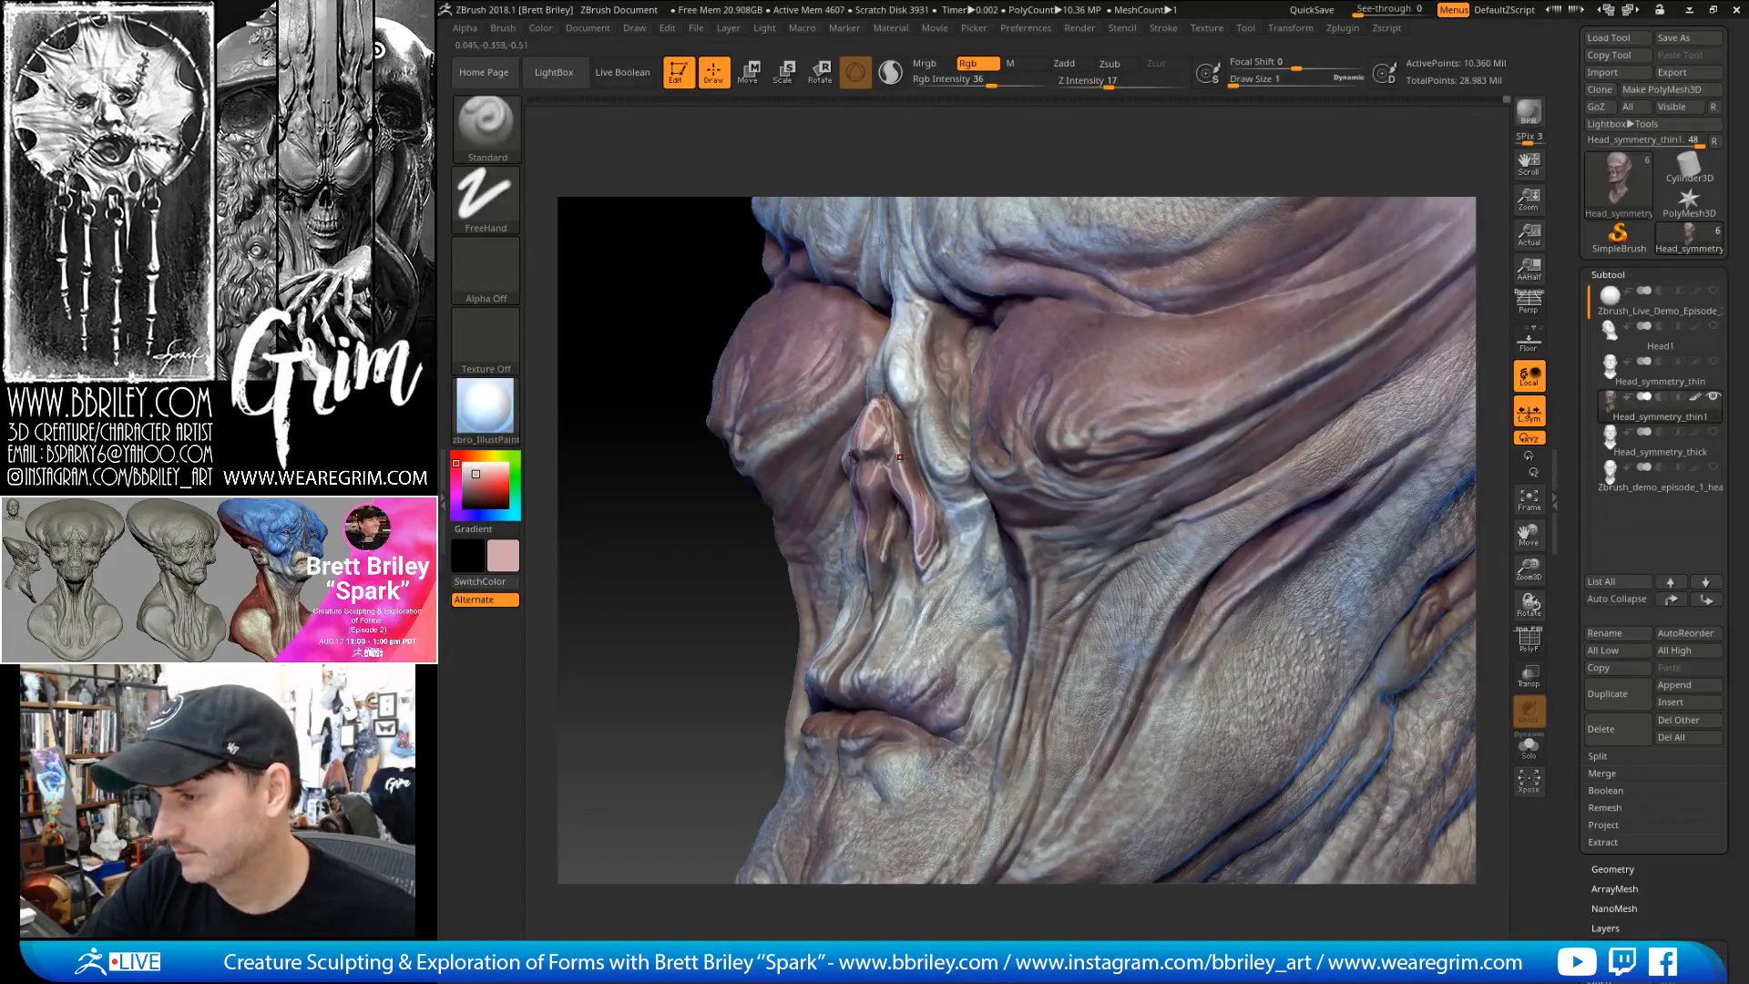
left_click_drag(756, 588, 806, 599)
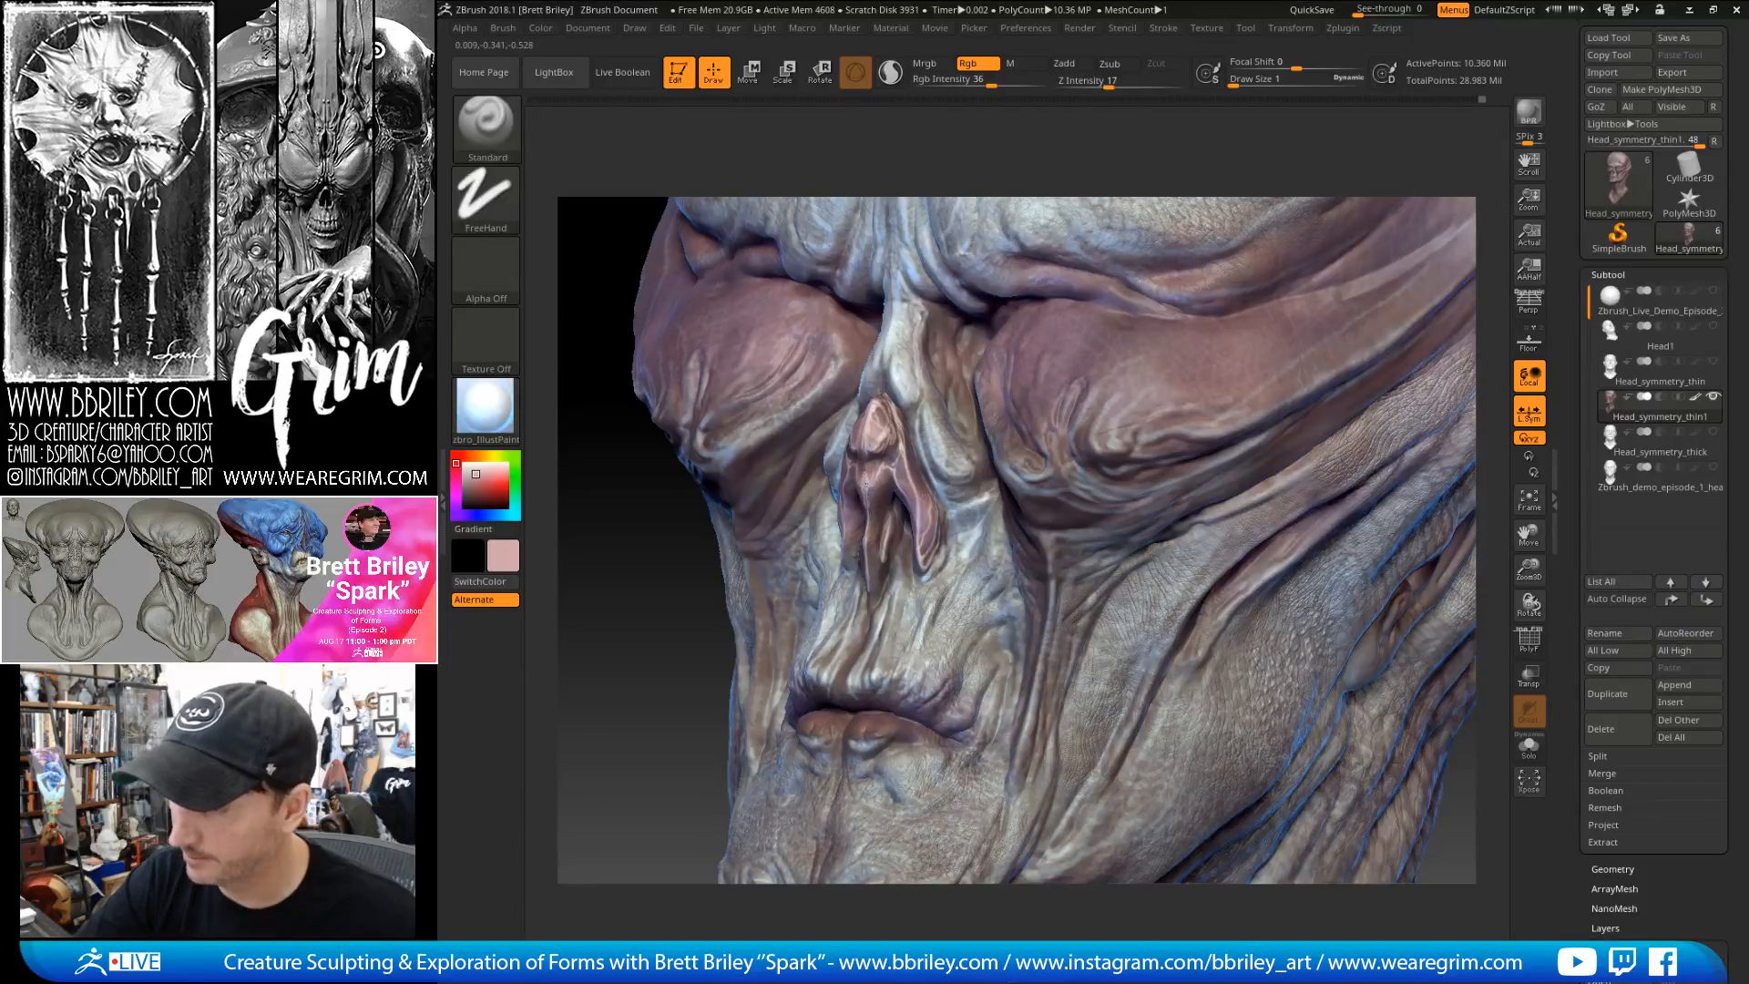
left_click_drag(697, 640, 774, 611)
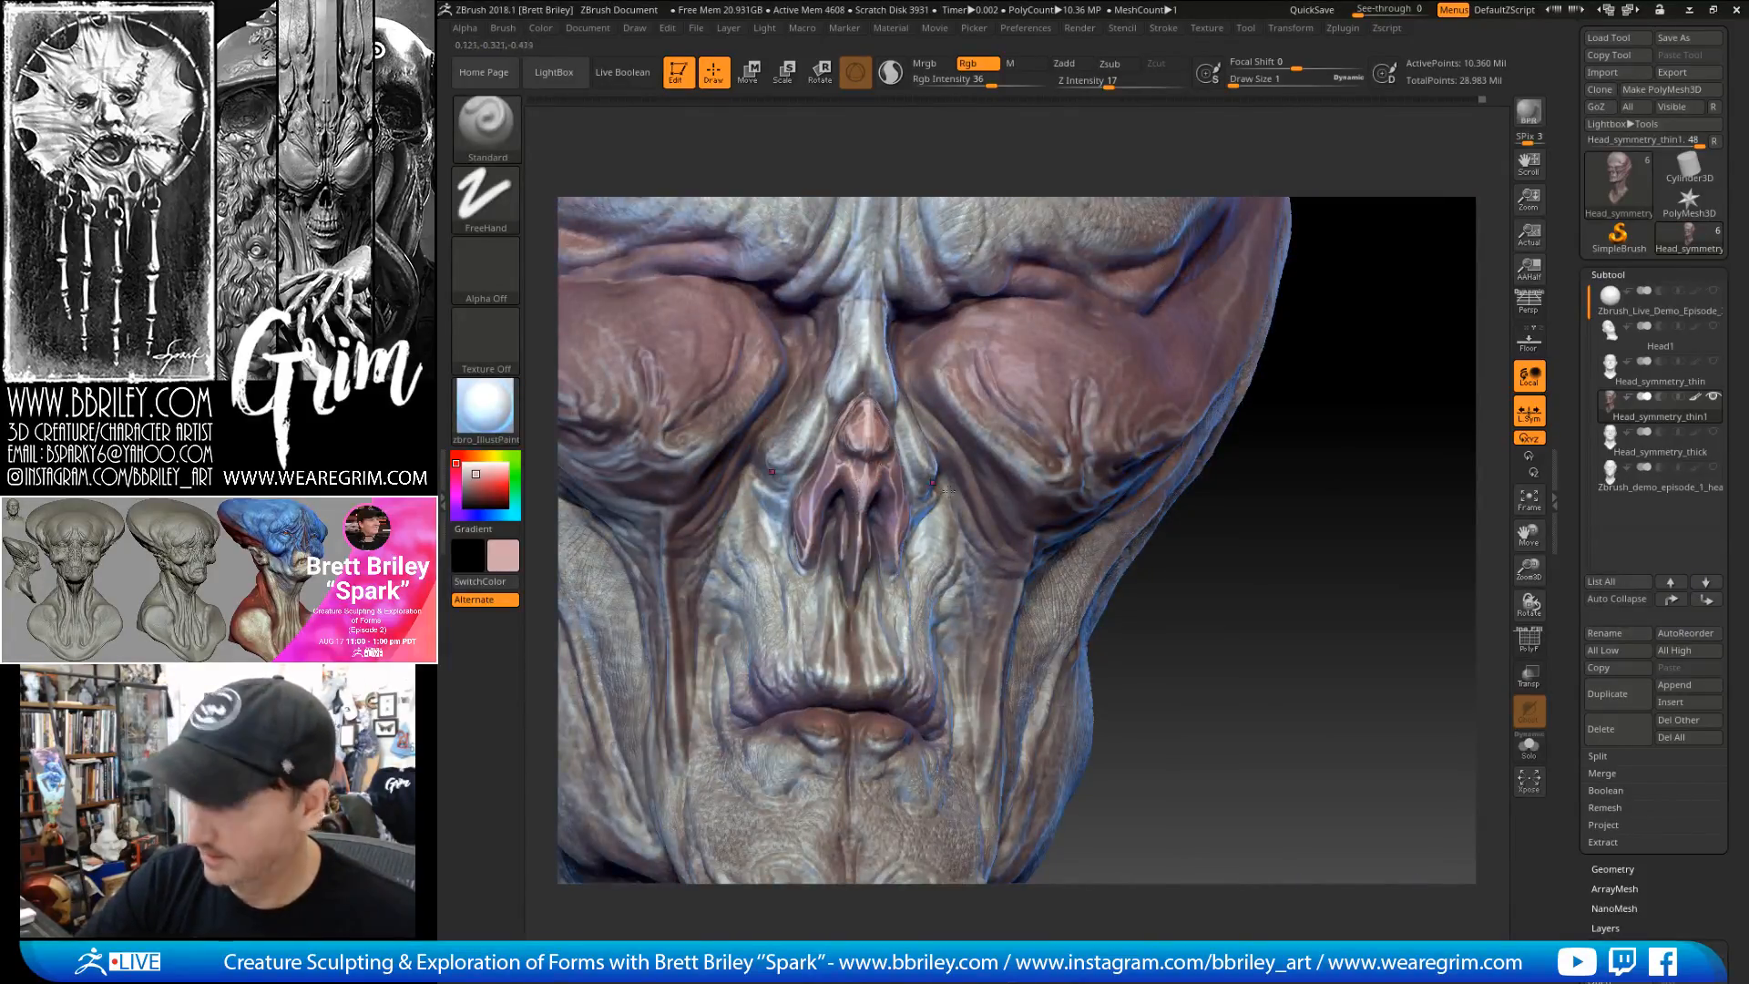
mouse_move(1247, 601)
left_mouse_down()
mouse_move(1285, 570)
mouse_move(1257, 591)
left_mouse_up()
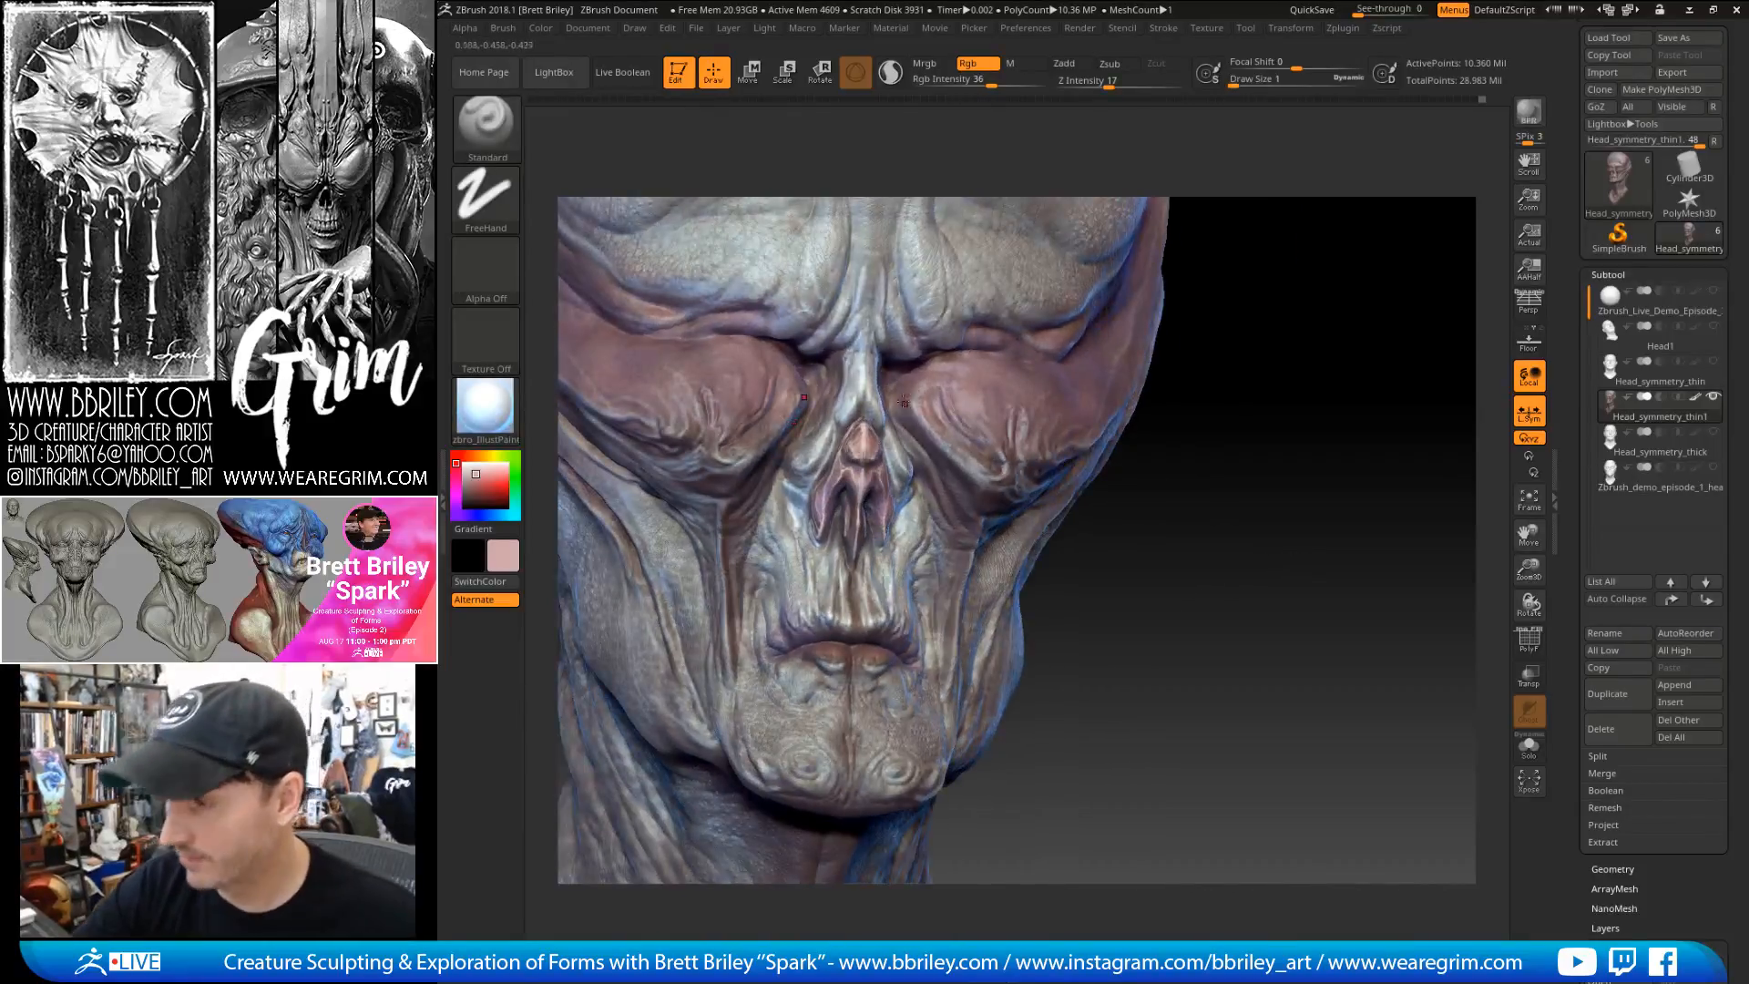
- Set the draw size to 2 and paint pale pink lines along the wrinkles of the swollen eye areas
key("]")
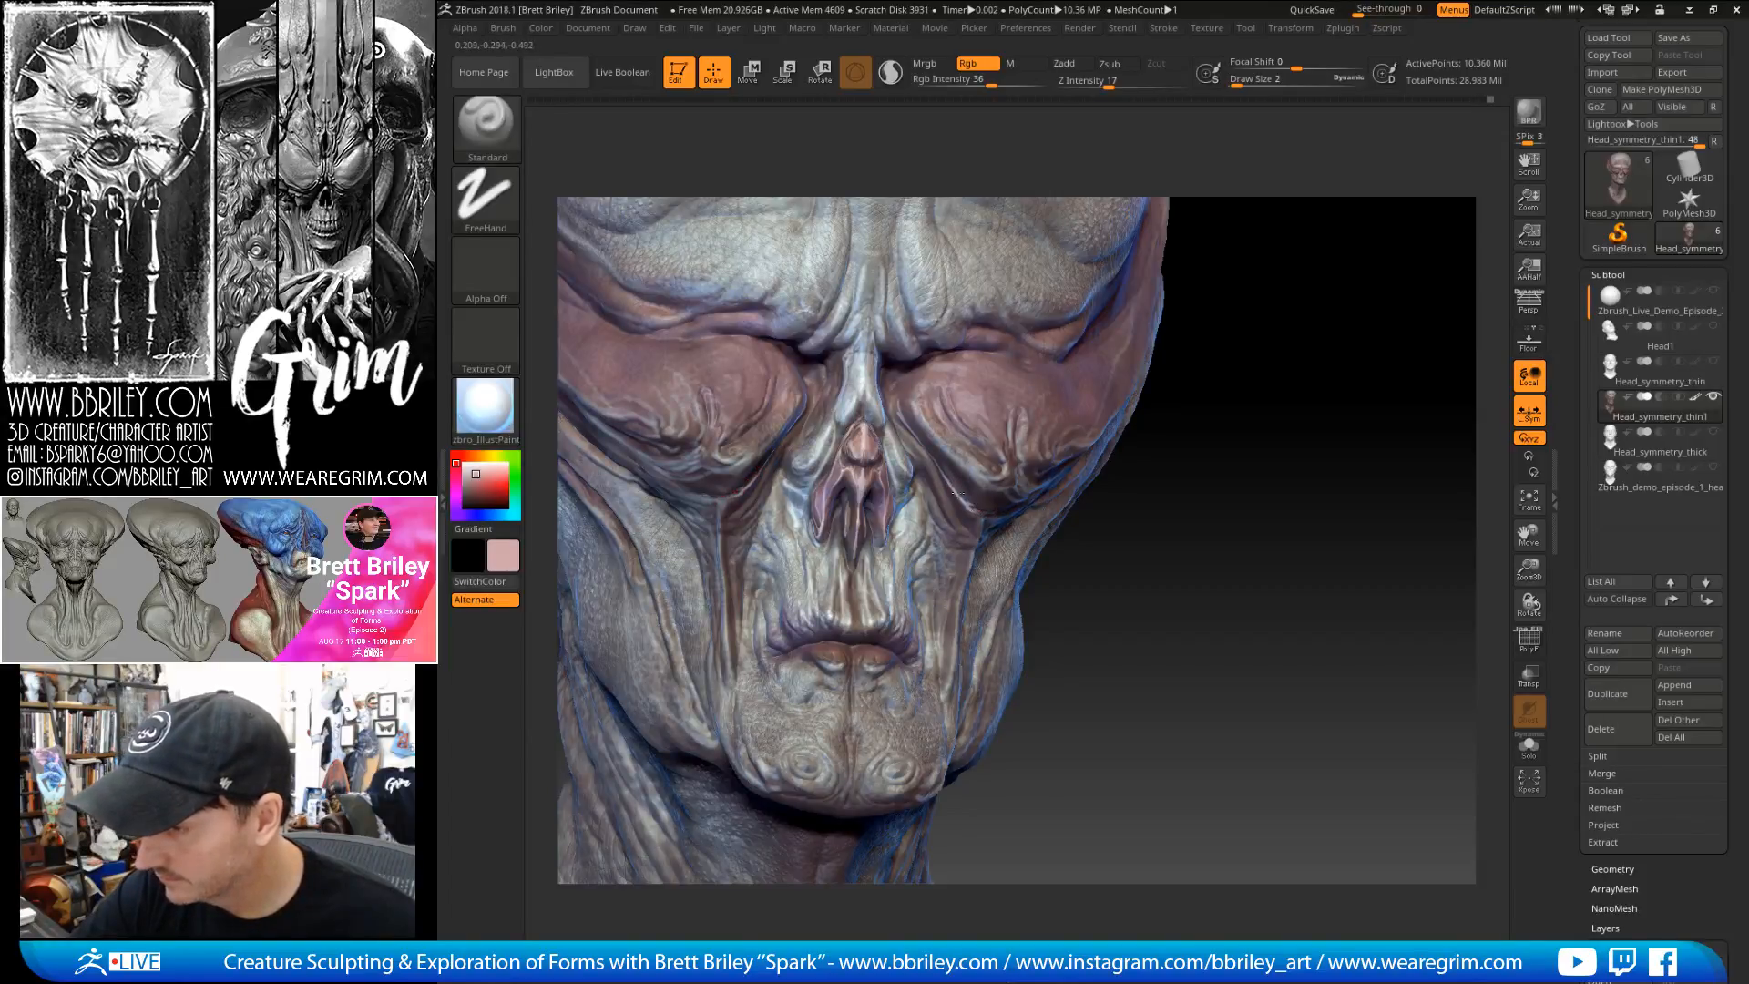
left_click_drag(1193, 489, 1175, 469)
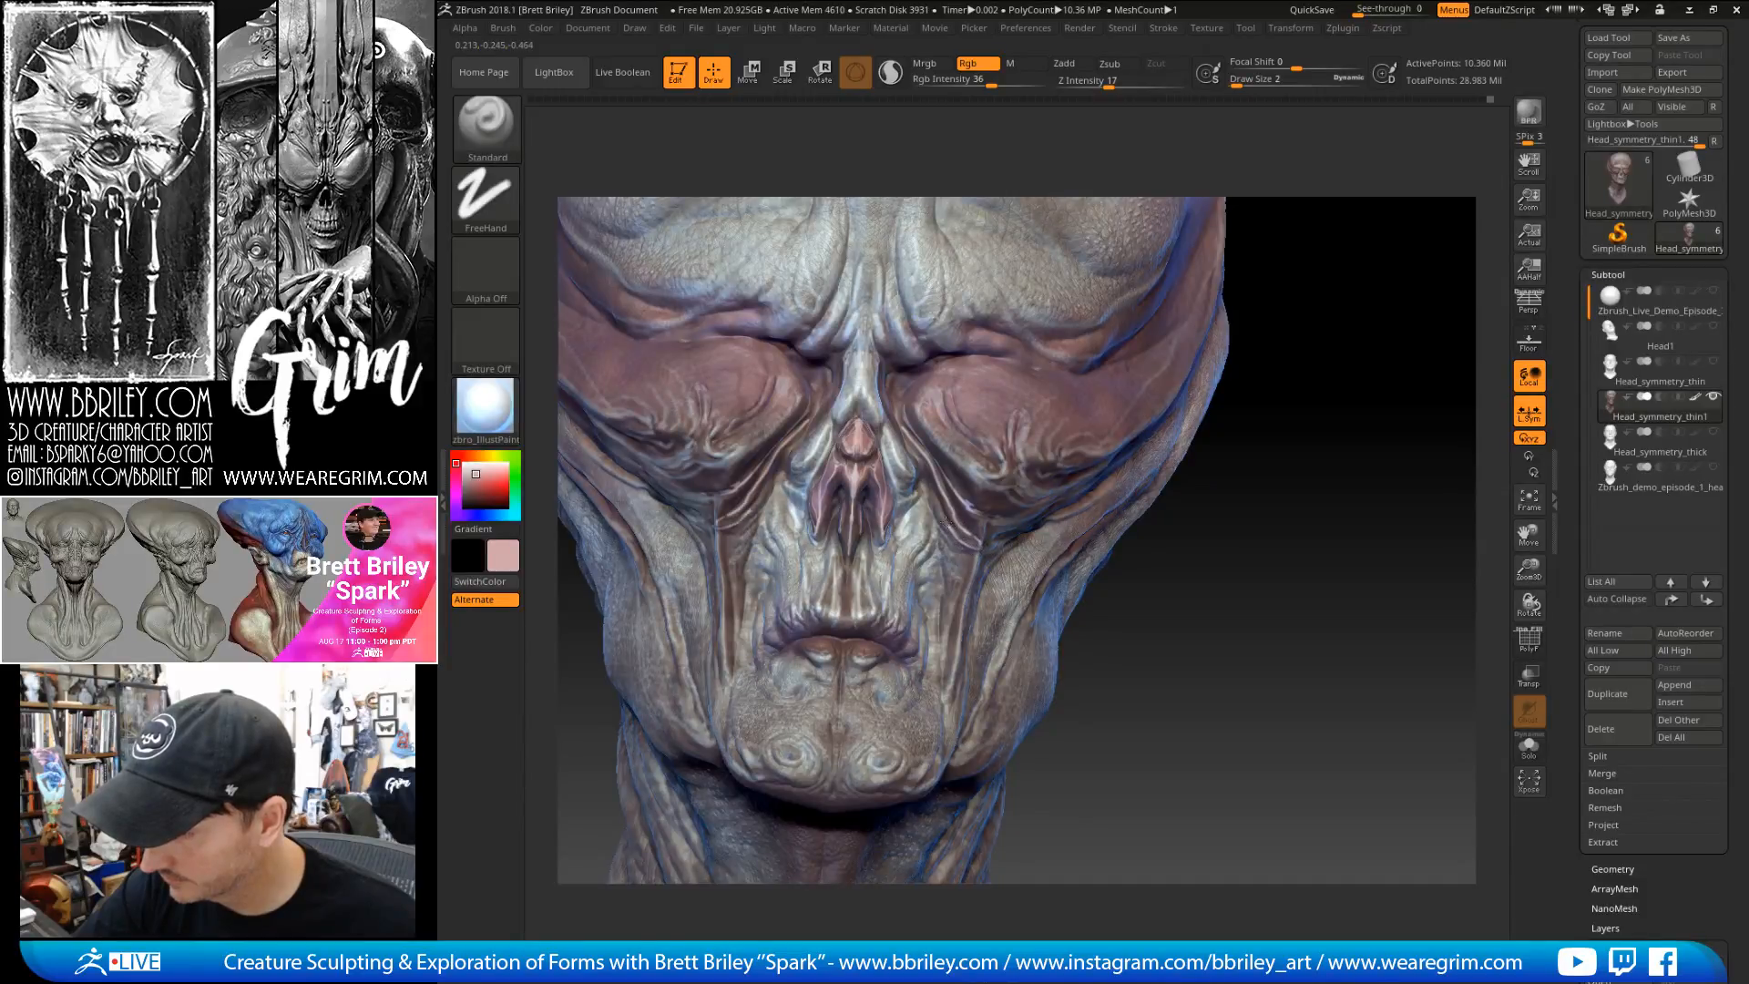
mouse_move(1021, 526)
left_mouse_down()
mouse_move(1102, 410)
mouse_move(1230, 559)
mouse_move(973, 537)
left_mouse_up()
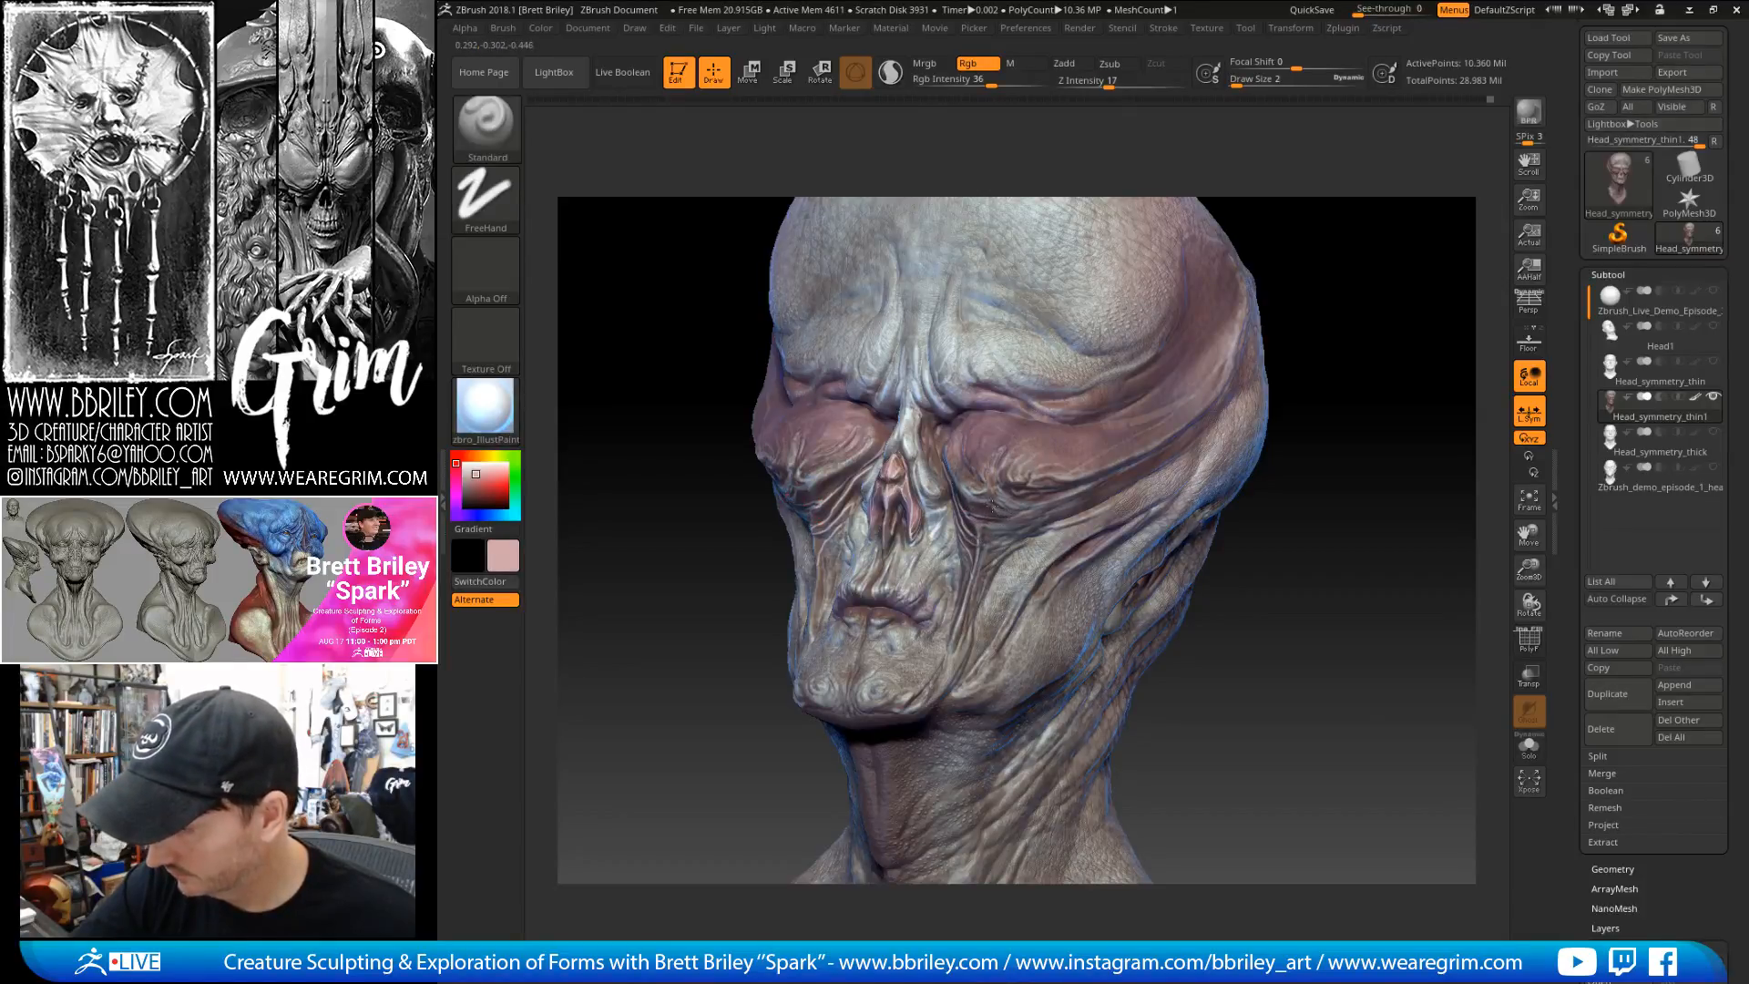
left_click_drag(1406, 315, 1321, 328, "shift")
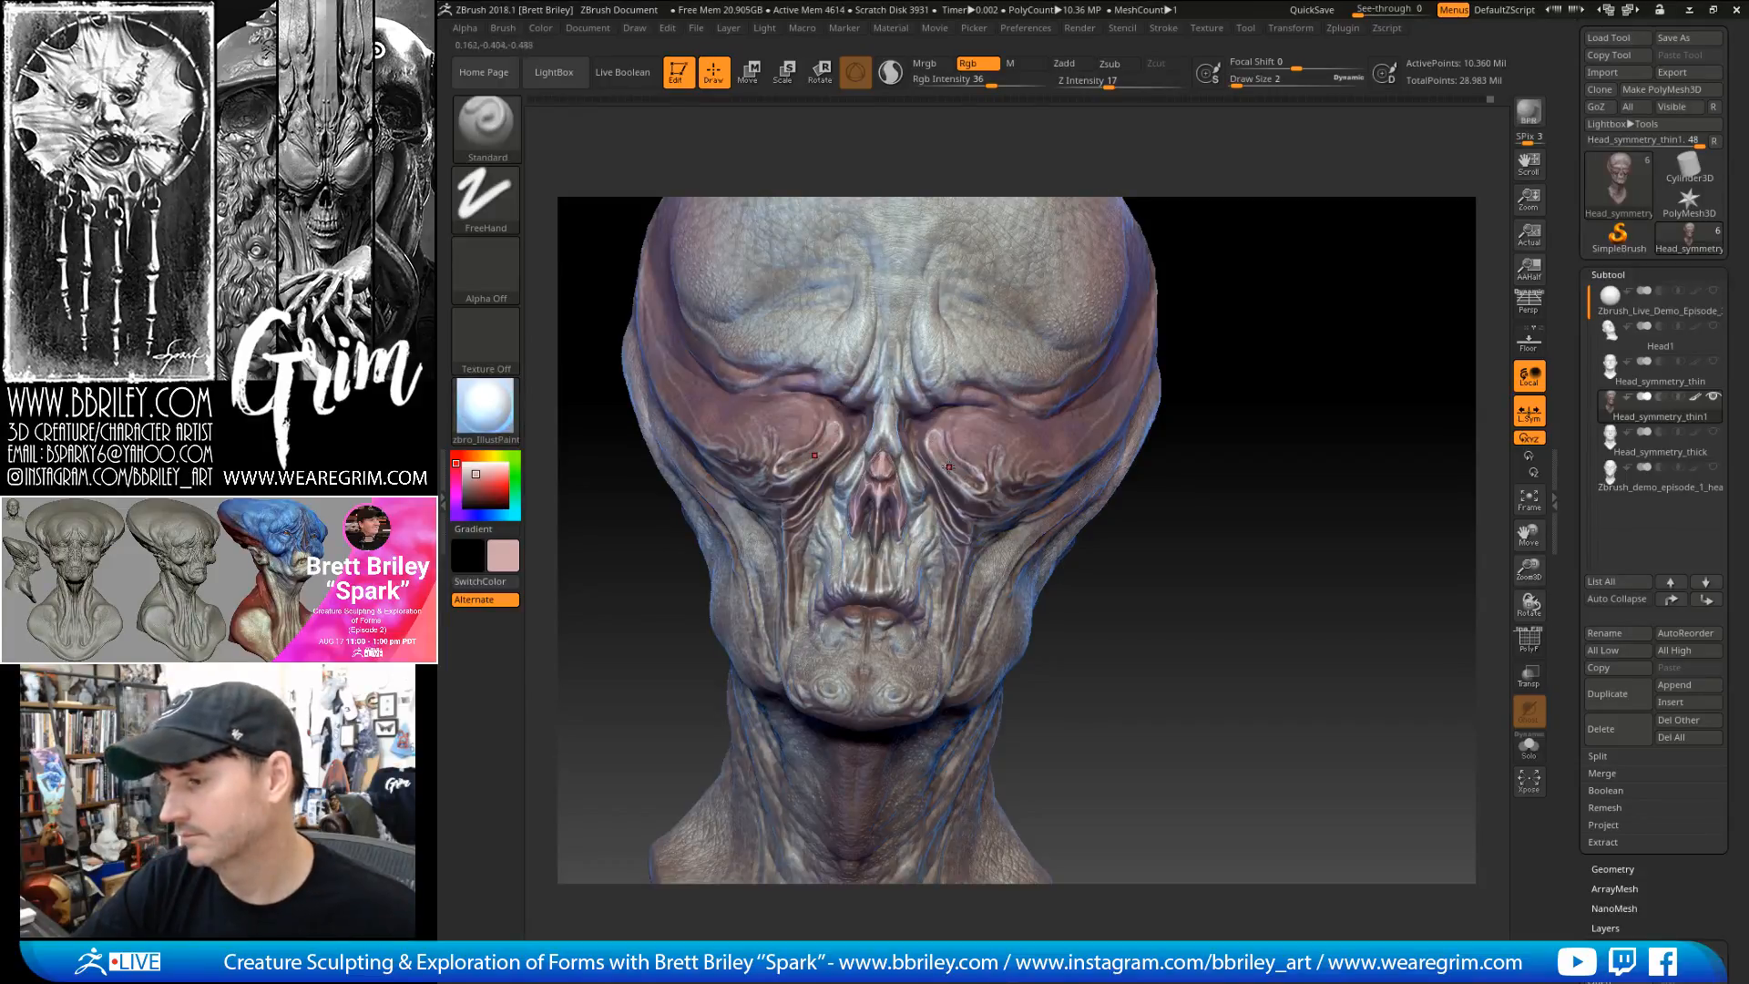
key("shift")
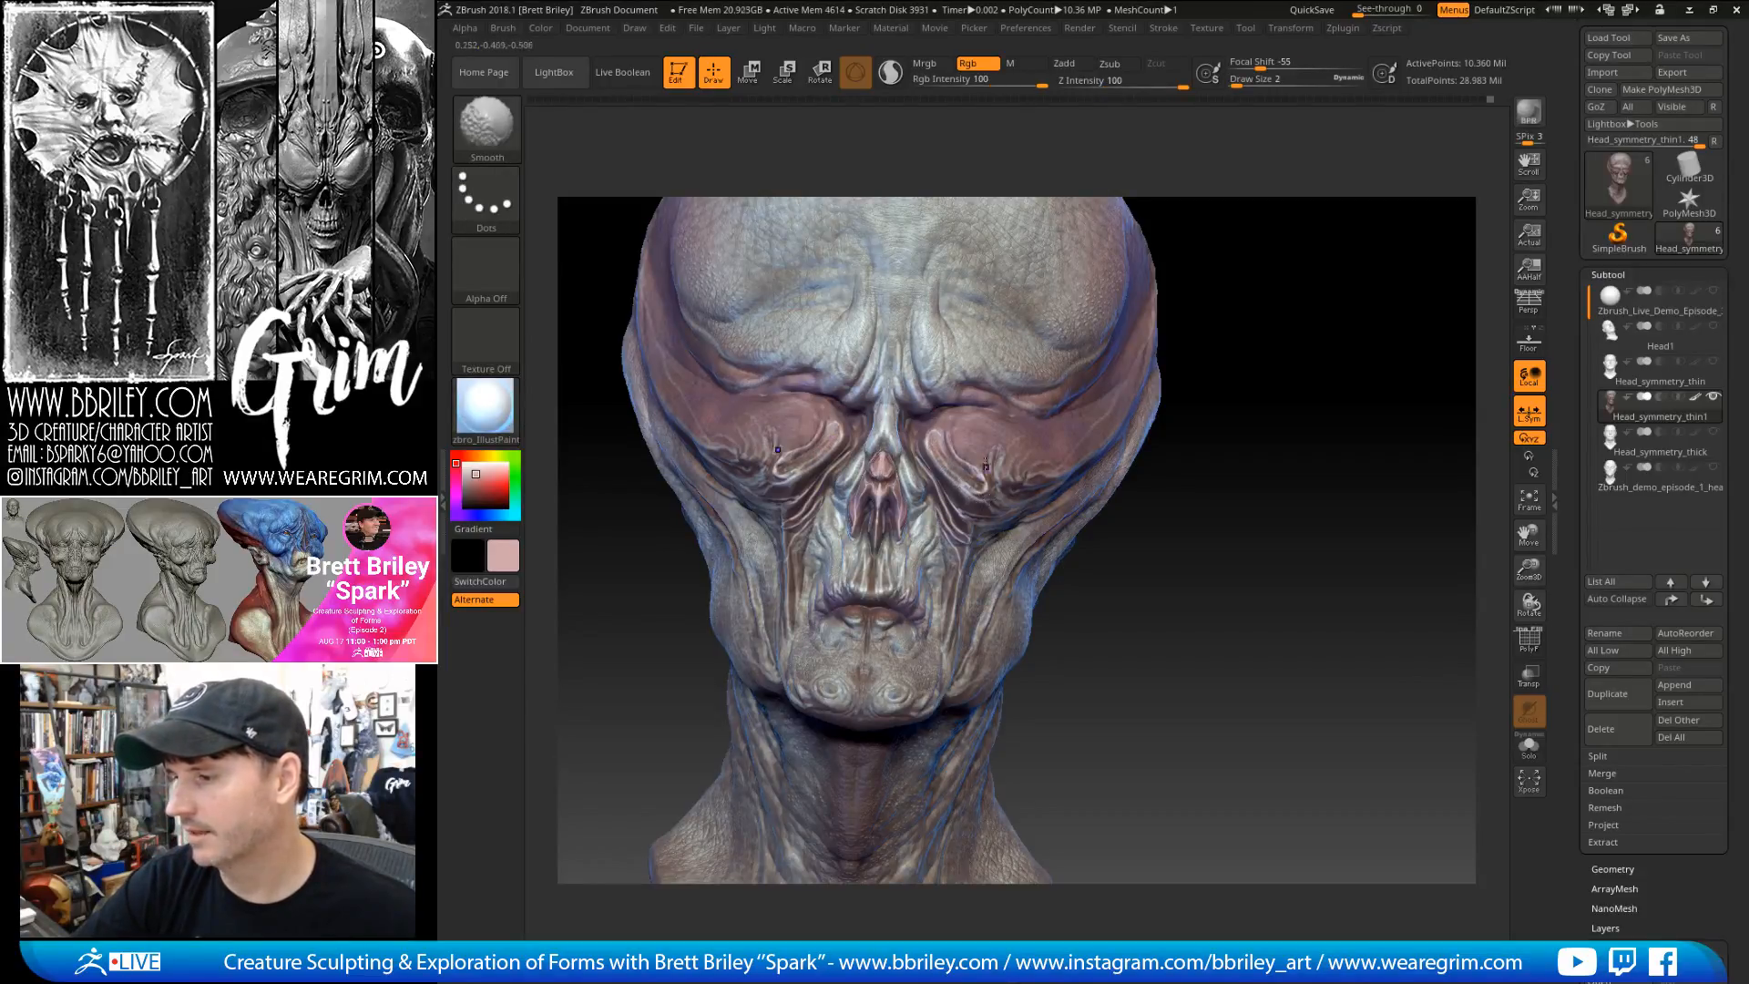
key("shift")
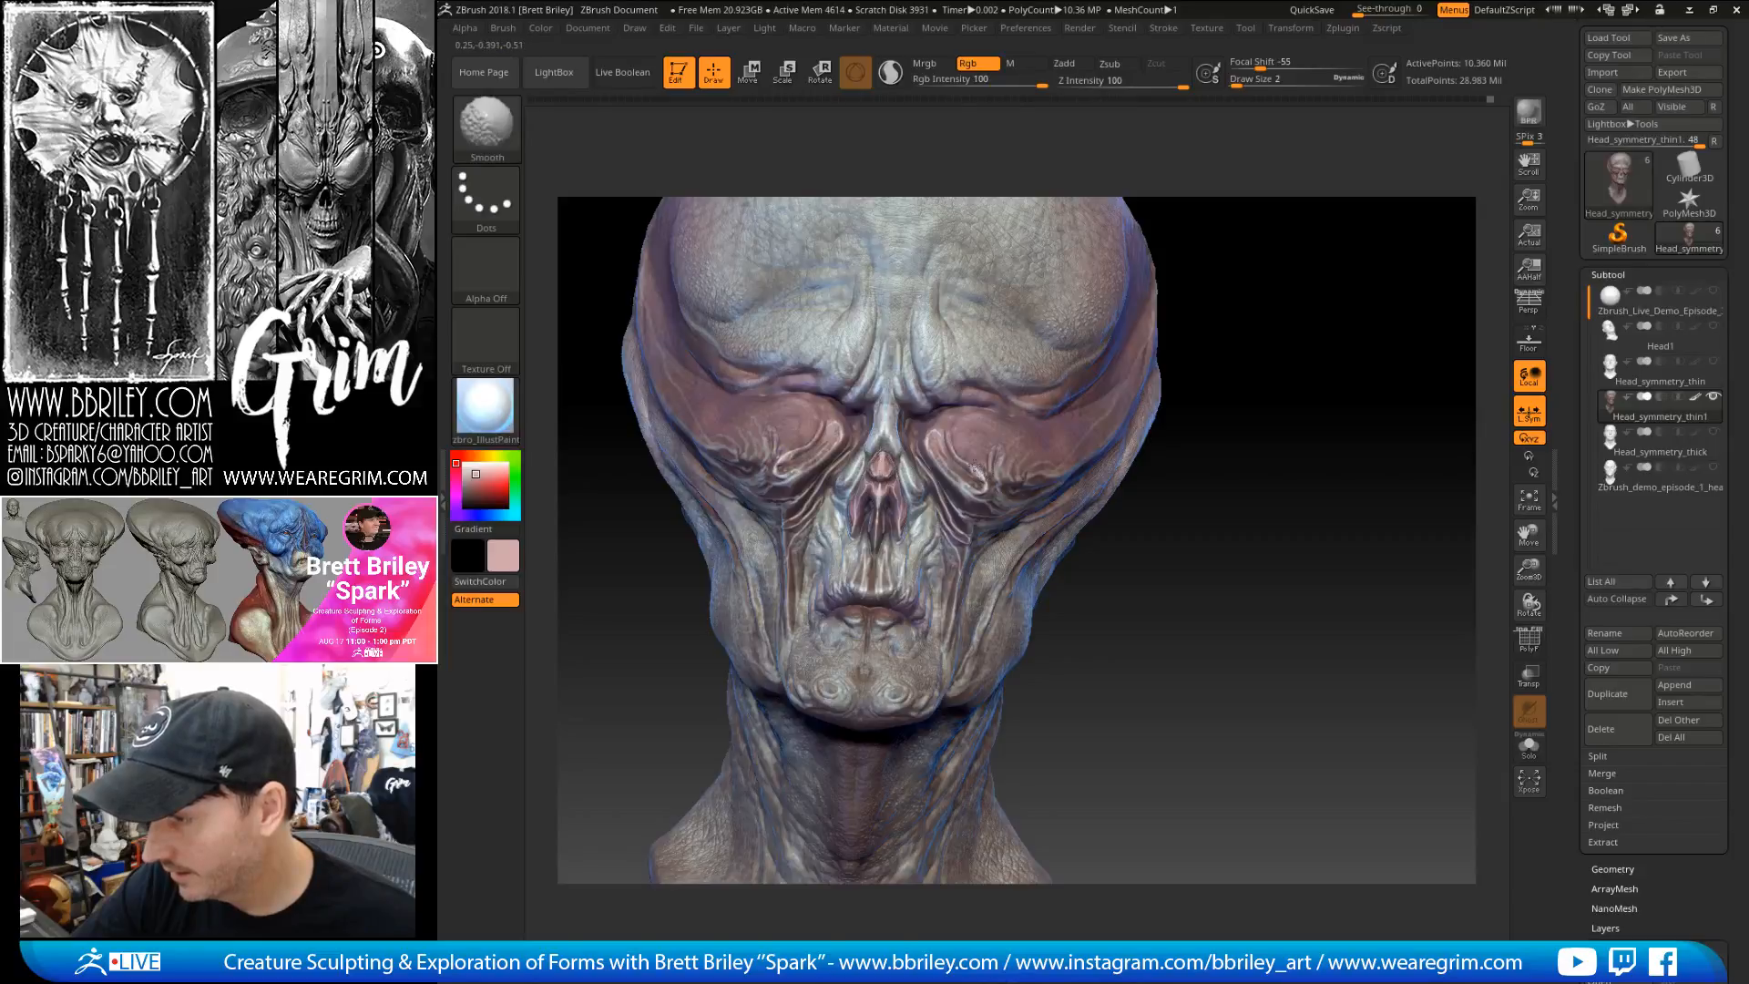
right_click_drag(1013, 485, 984, 476)
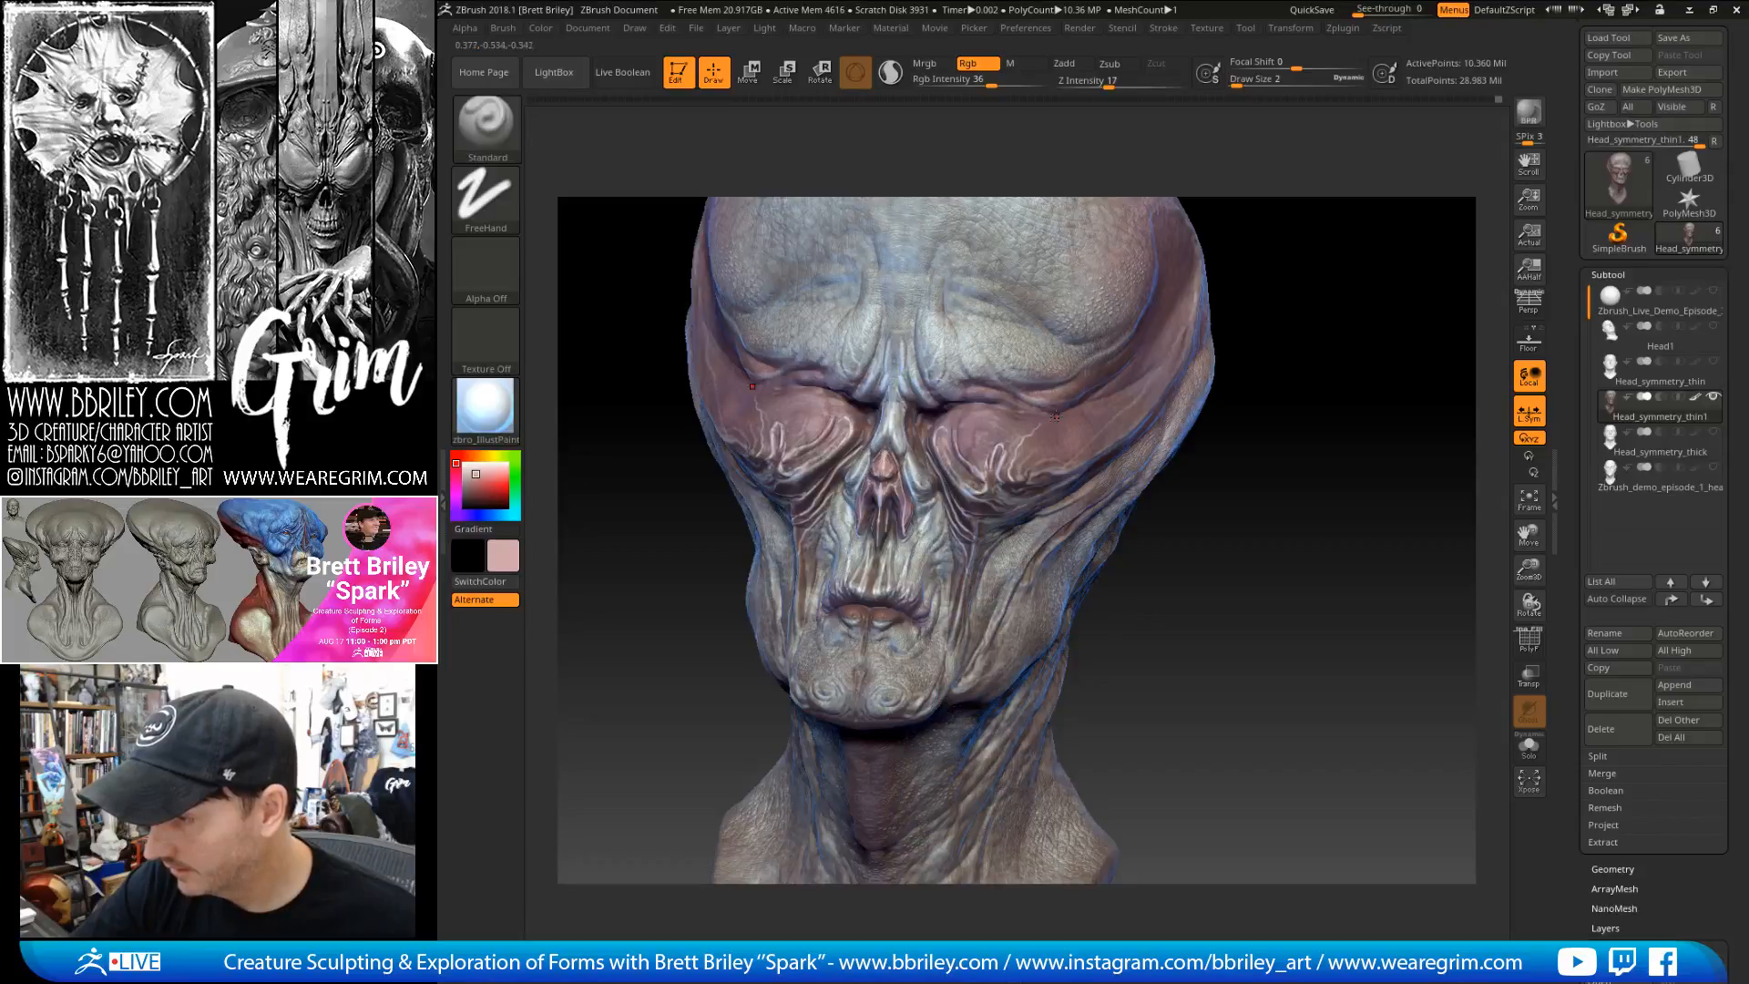
- Extend the pale pink squiggly lines across the swollen eye areas and raise the draw size to 3
key("shift")
mouse_move(1258, 359)
left_mouse_down()
mouse_move(1324, 328)
mouse_move(1331, 397)
mouse_move(1312, 405)
left_mouse_up()
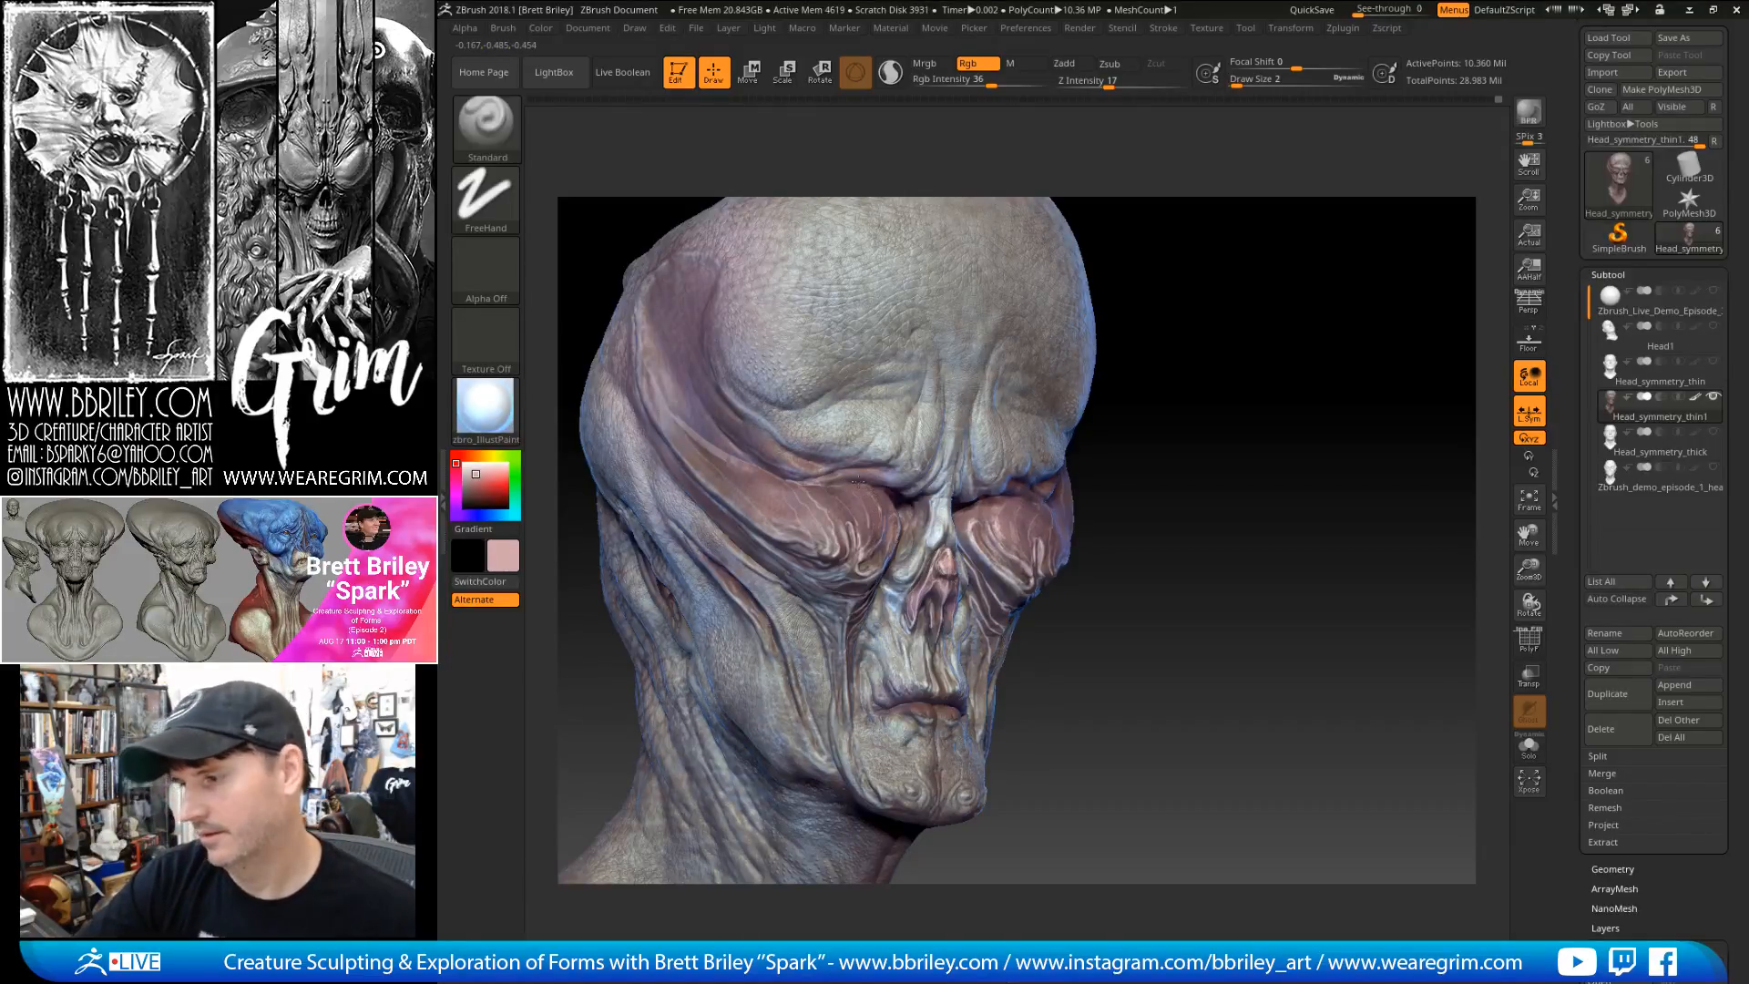
mouse_move(1185, 310)
left_mouse_down()
mouse_move(1328, 241)
mouse_move(1294, 264)
left_mouse_up()
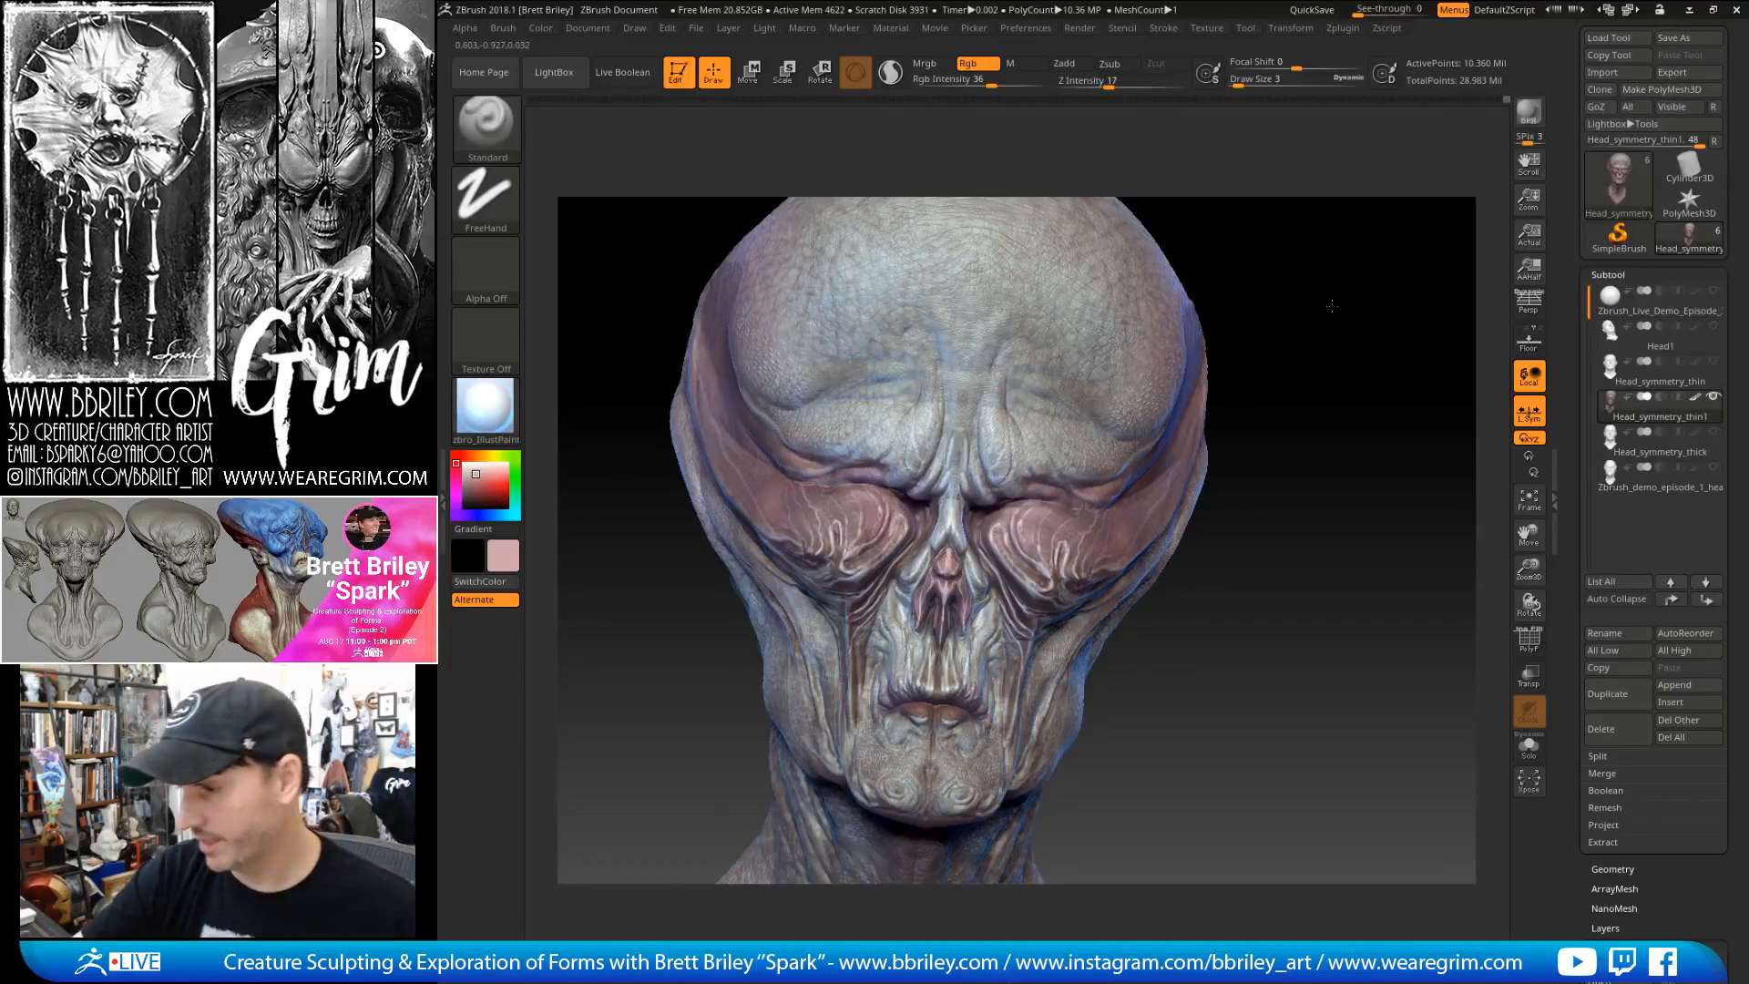
right_click_drag(889, 486, 889, 520)
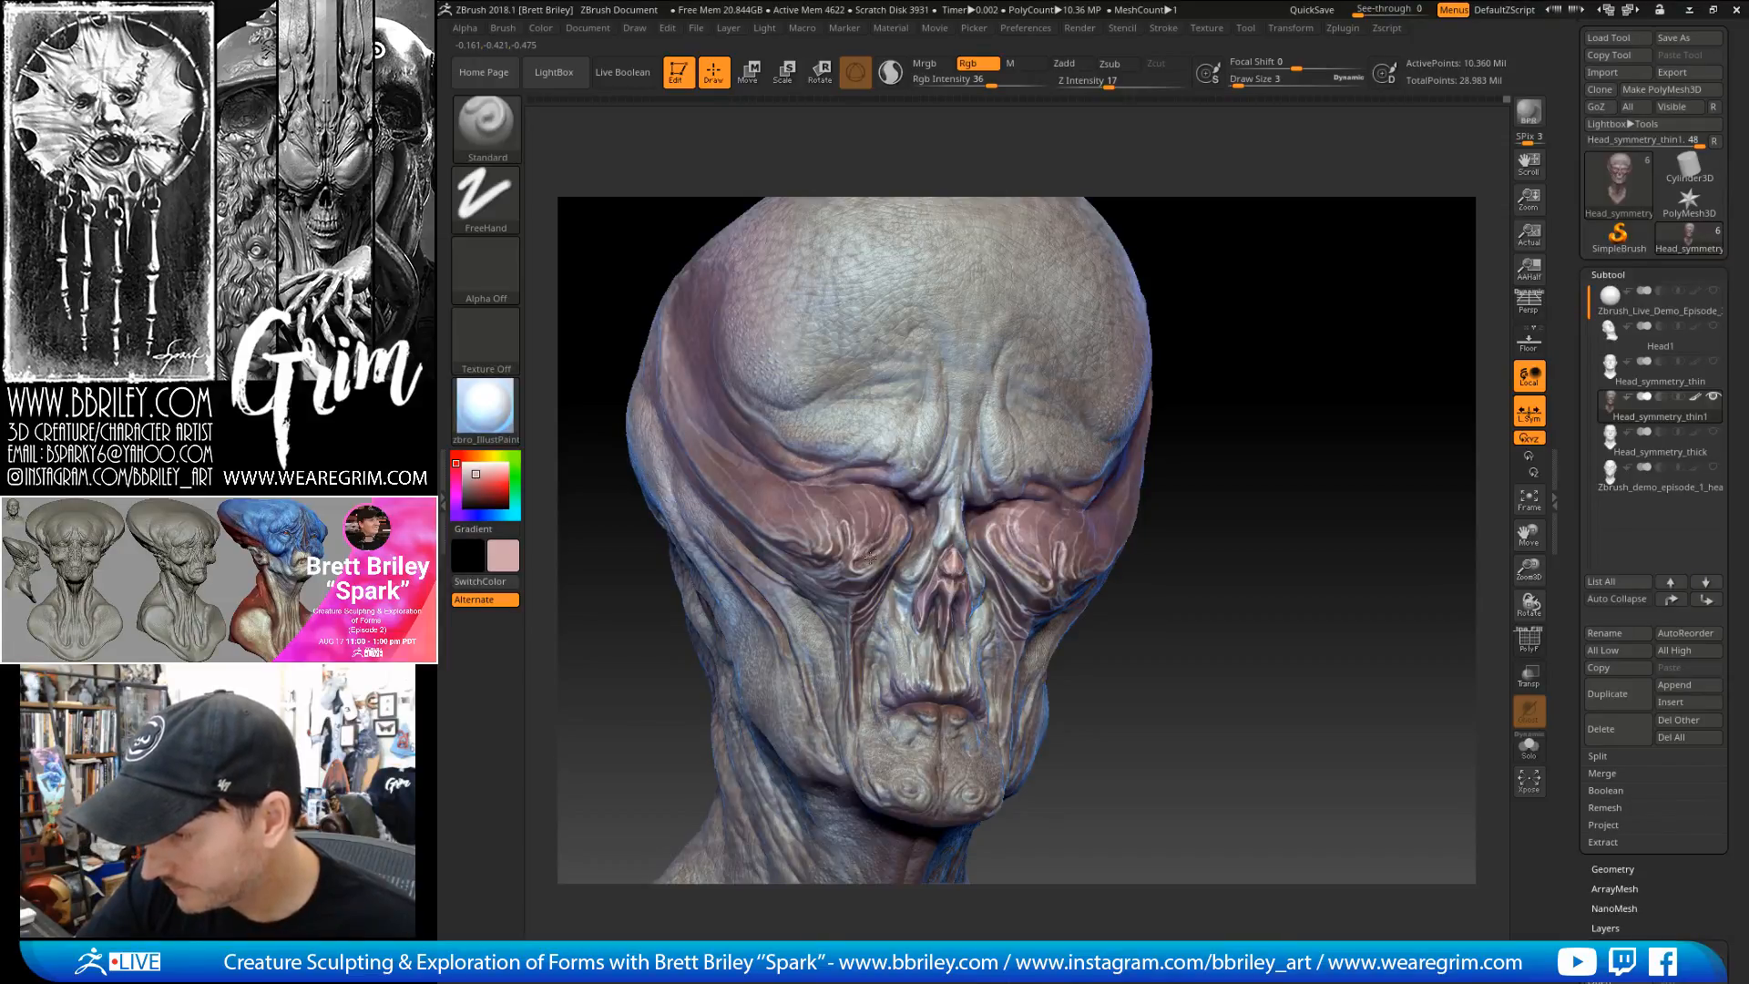
right_click_drag(855, 562, 857, 538)
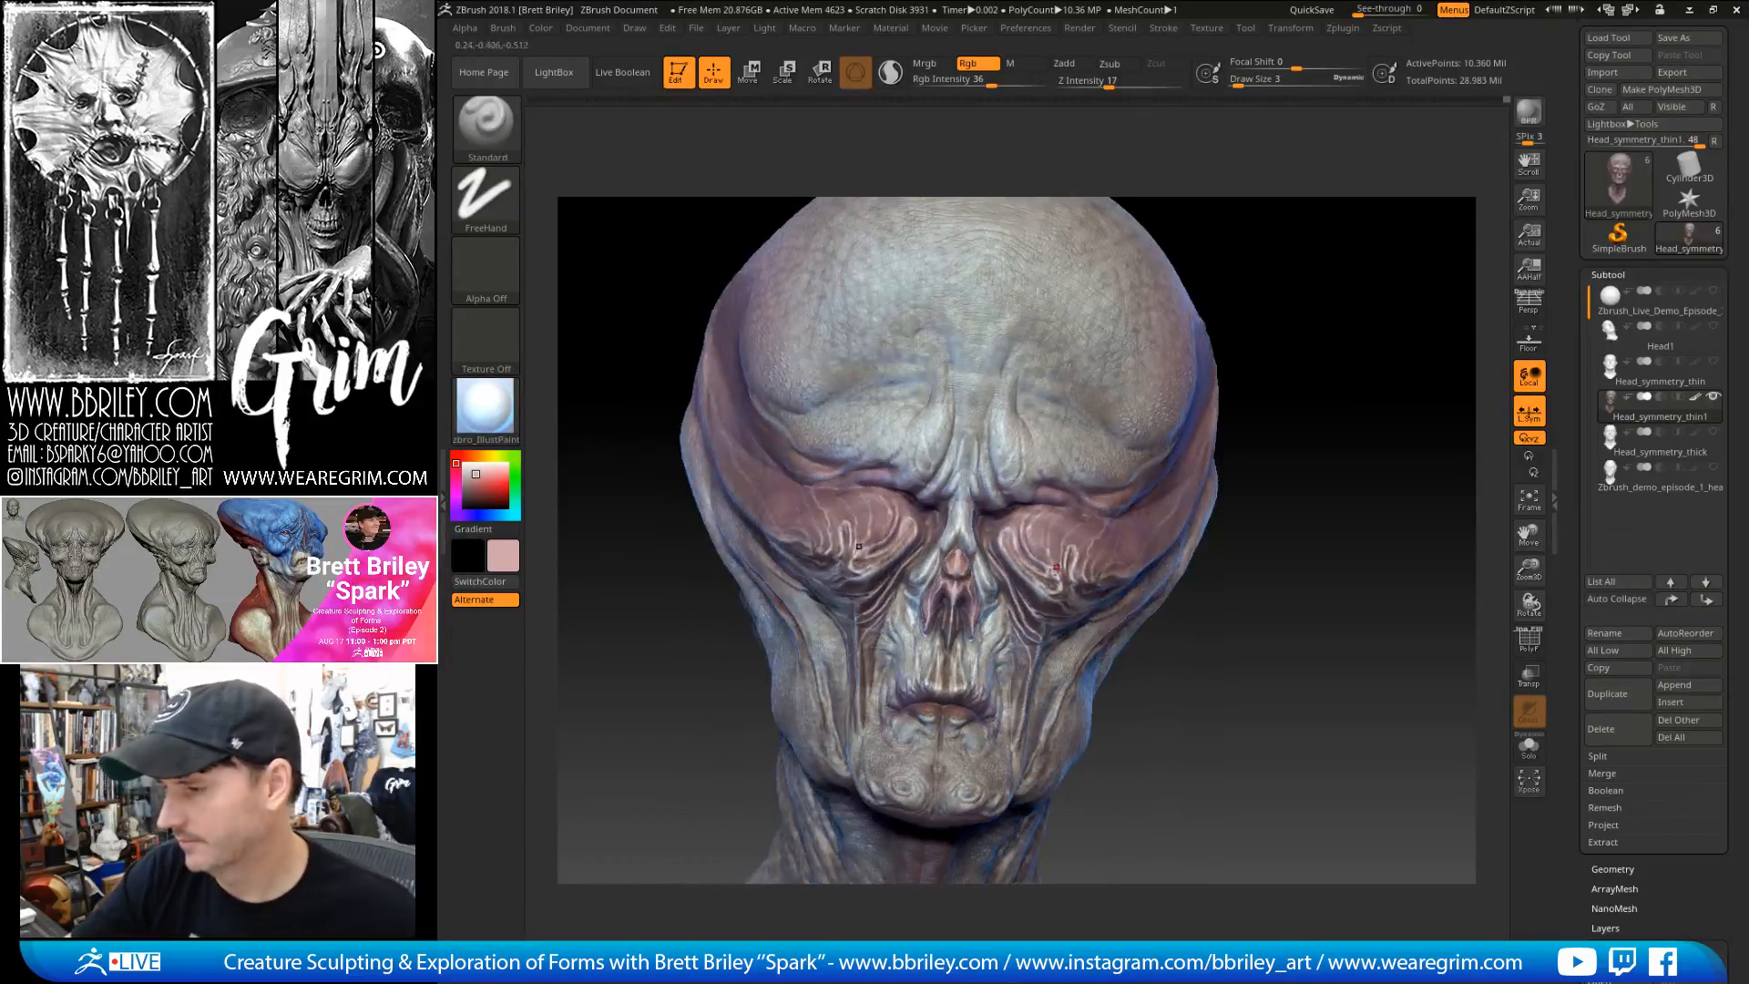
- Reduce the draw size to 1 and paint thin pale pink lines along the folds from the eye to the temple
mouse_move(1330, 382)
right_mouse_down()
mouse_move(1323, 355)
mouse_move(1264, 372)
mouse_move(1199, 343)
mouse_move(1310, 370)
mouse_move(1294, 373)
right_mouse_up()
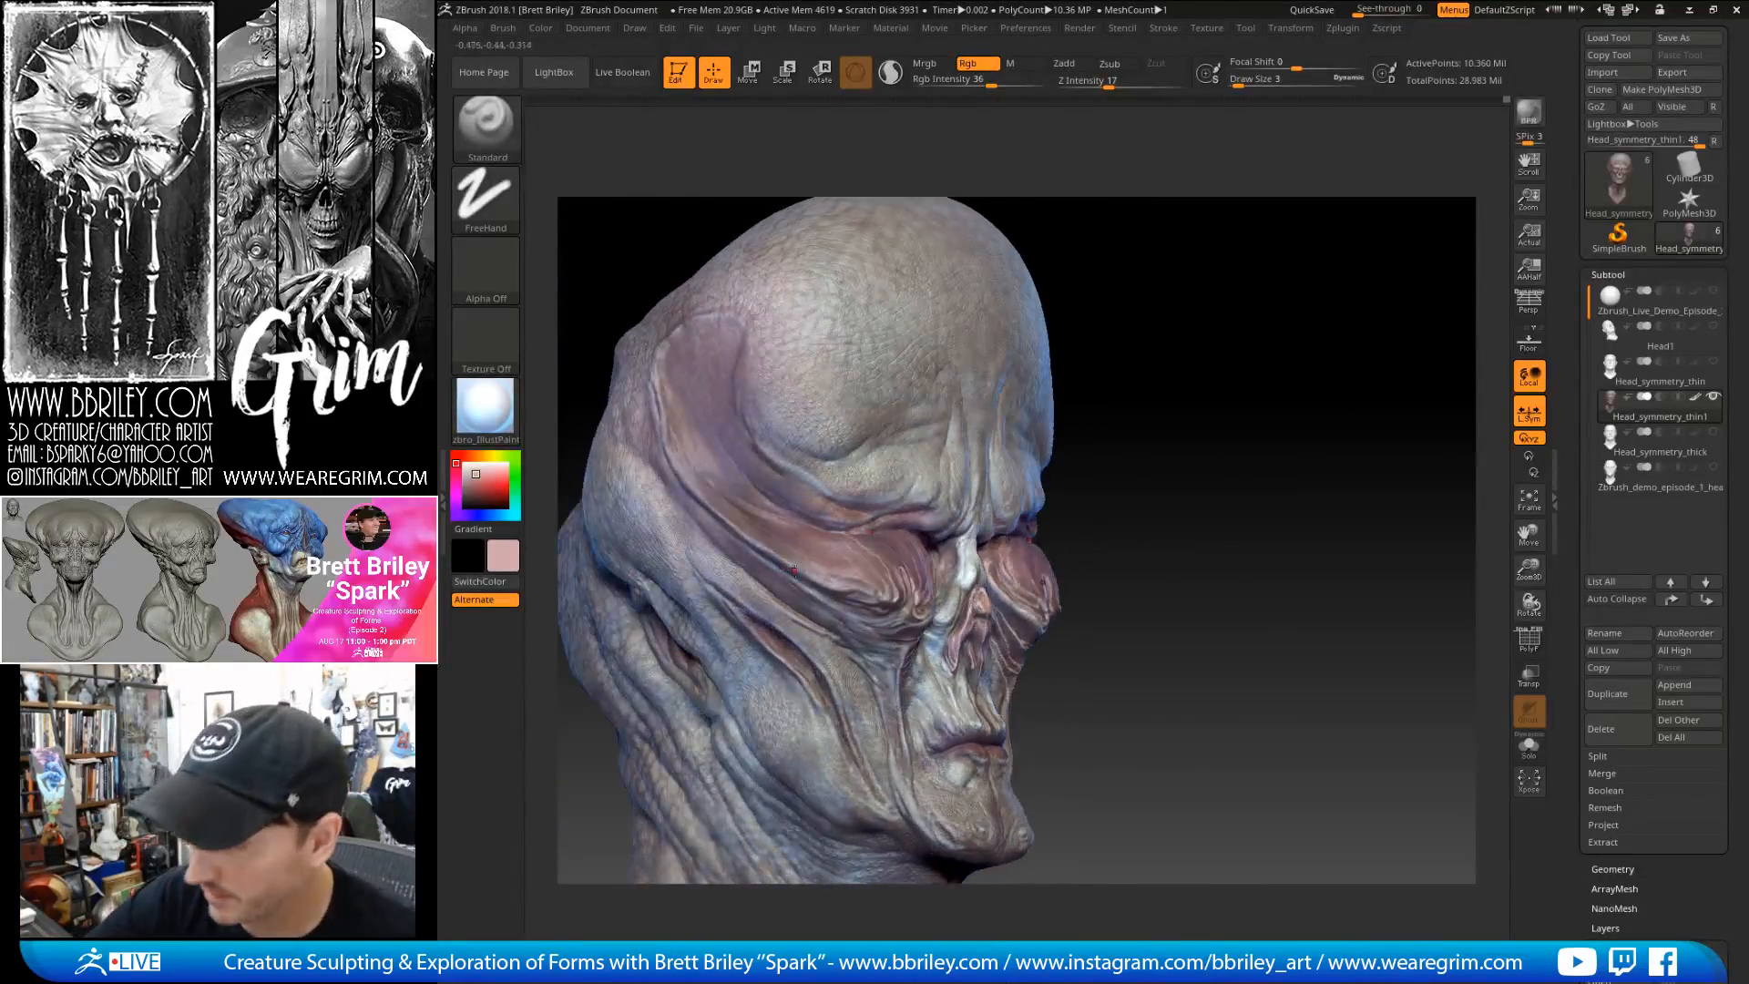
right_click_drag(805, 572, 815, 534)
key("ctrl")
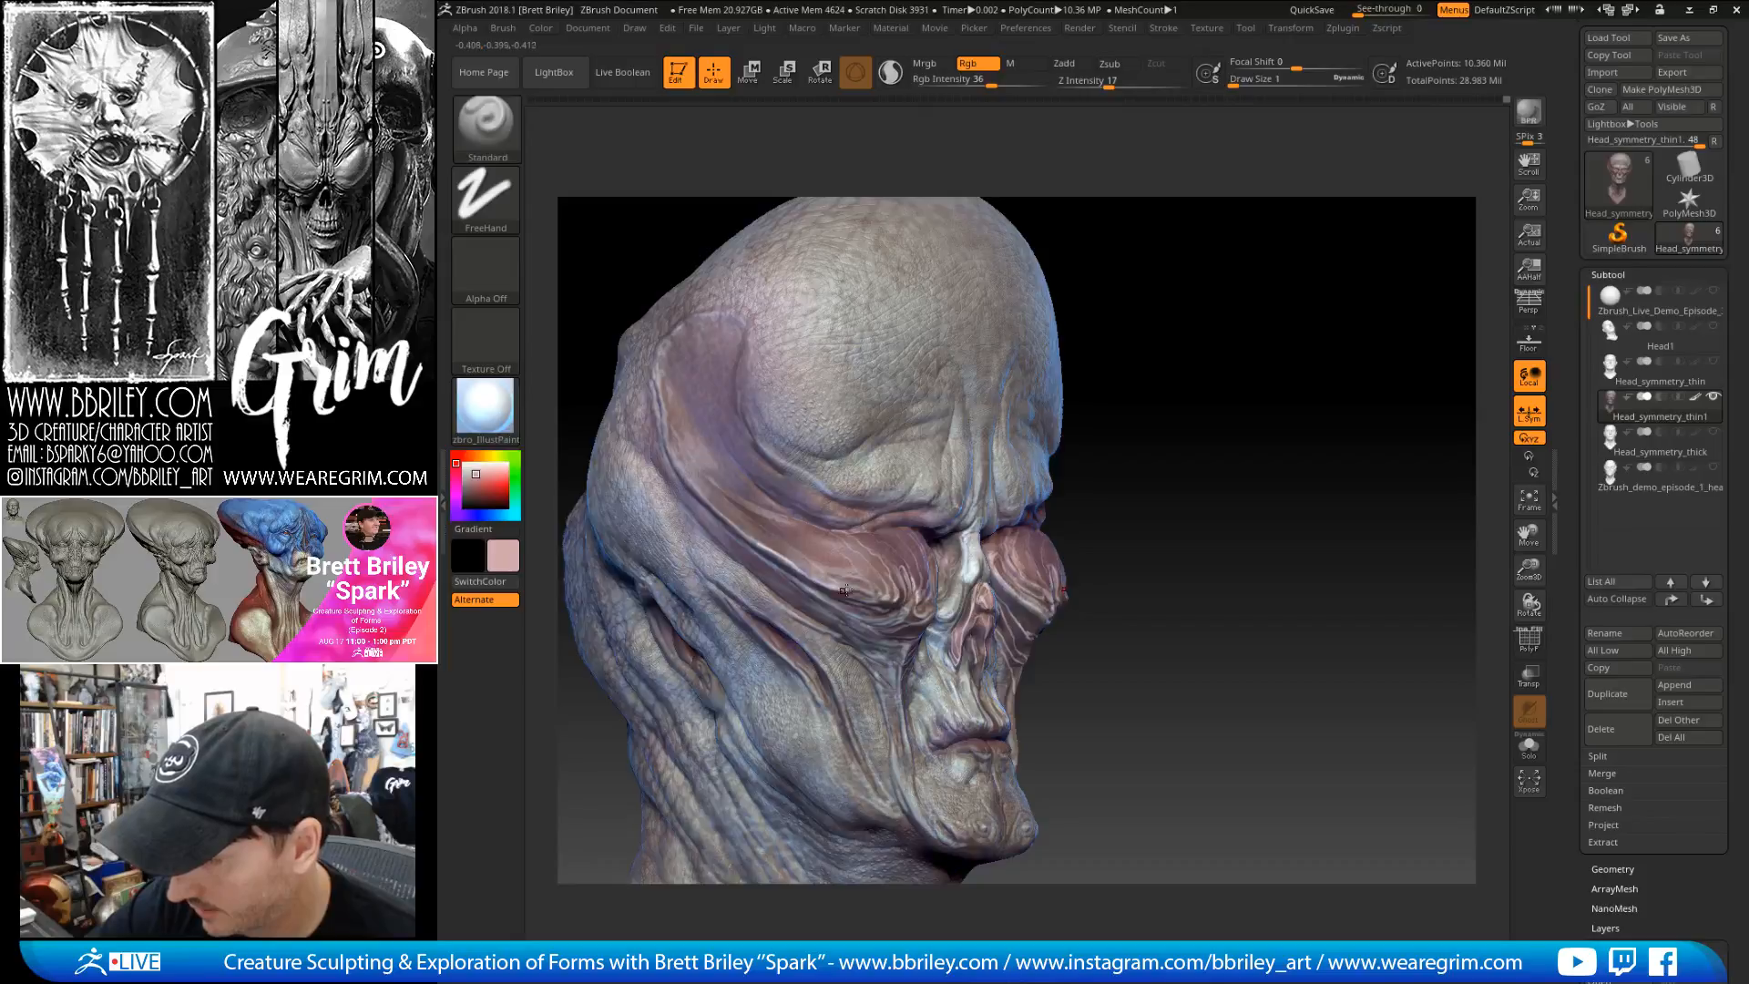
mouse_move(1069, 270)
left_mouse_down()
mouse_move(1183, 207)
mouse_move(734, 518)
left_mouse_up()
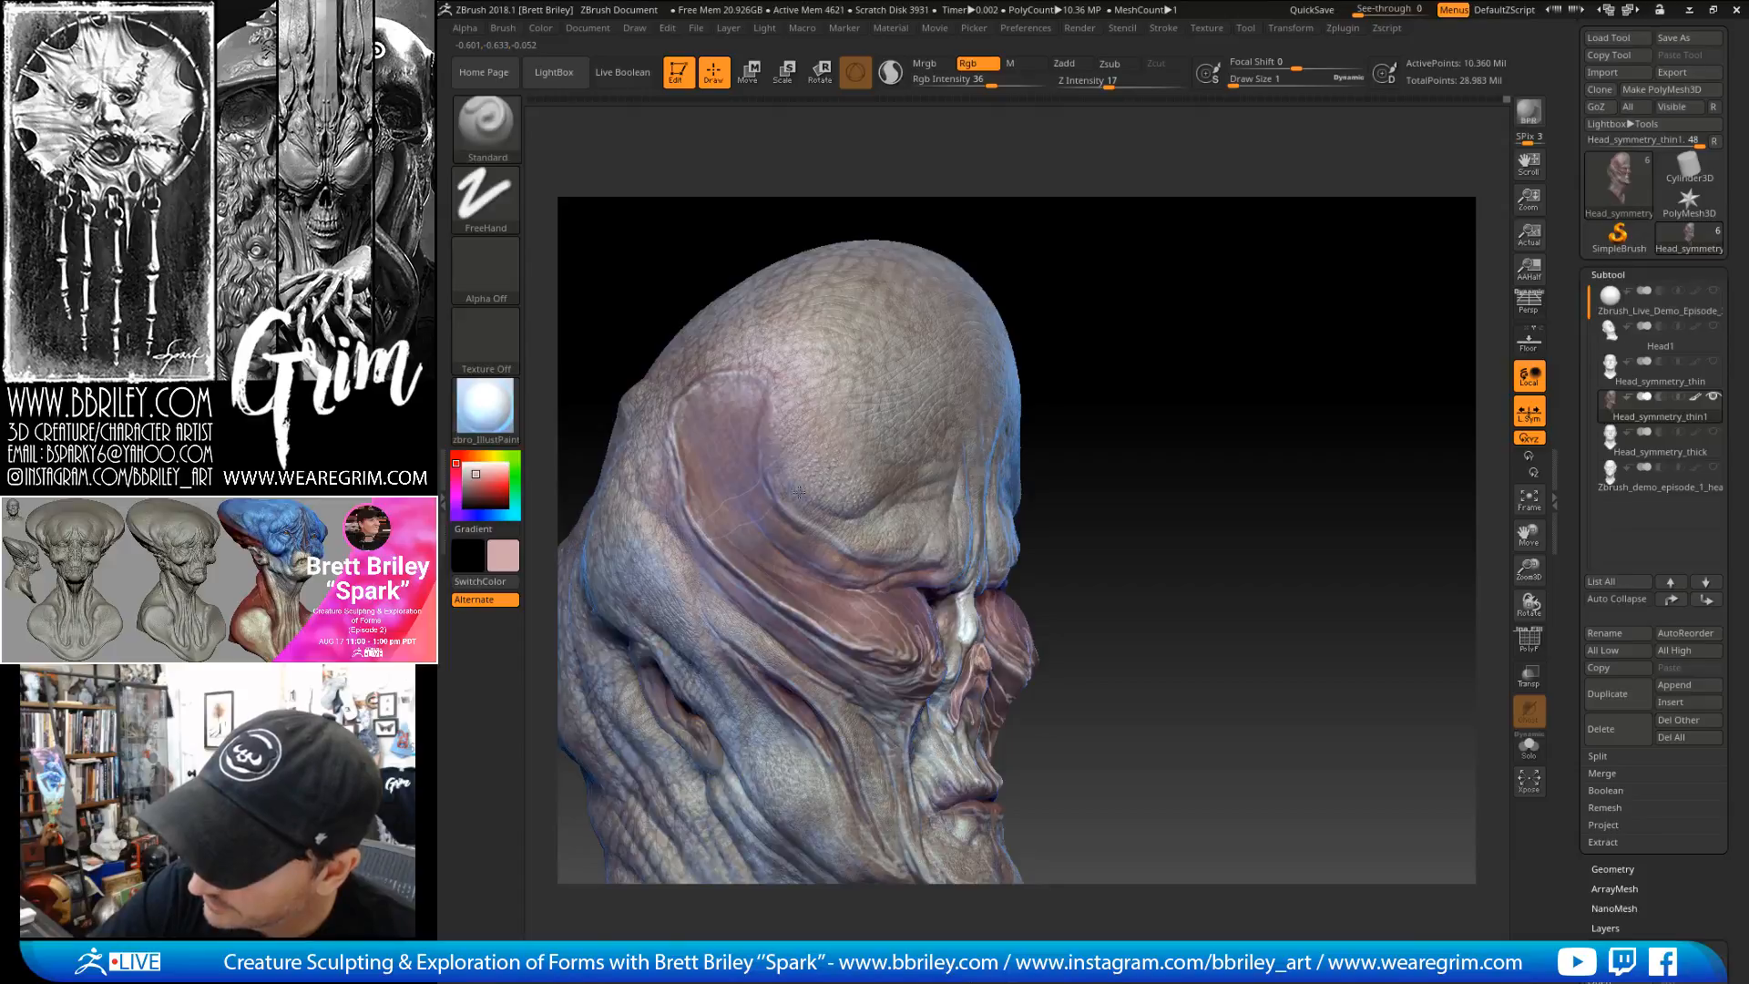
- Set the draw size to 2 and paint pale pink branching veins across the temple recess and its lower ridge
key("bracketright")
key("bracketleft")
key("bracketleft")
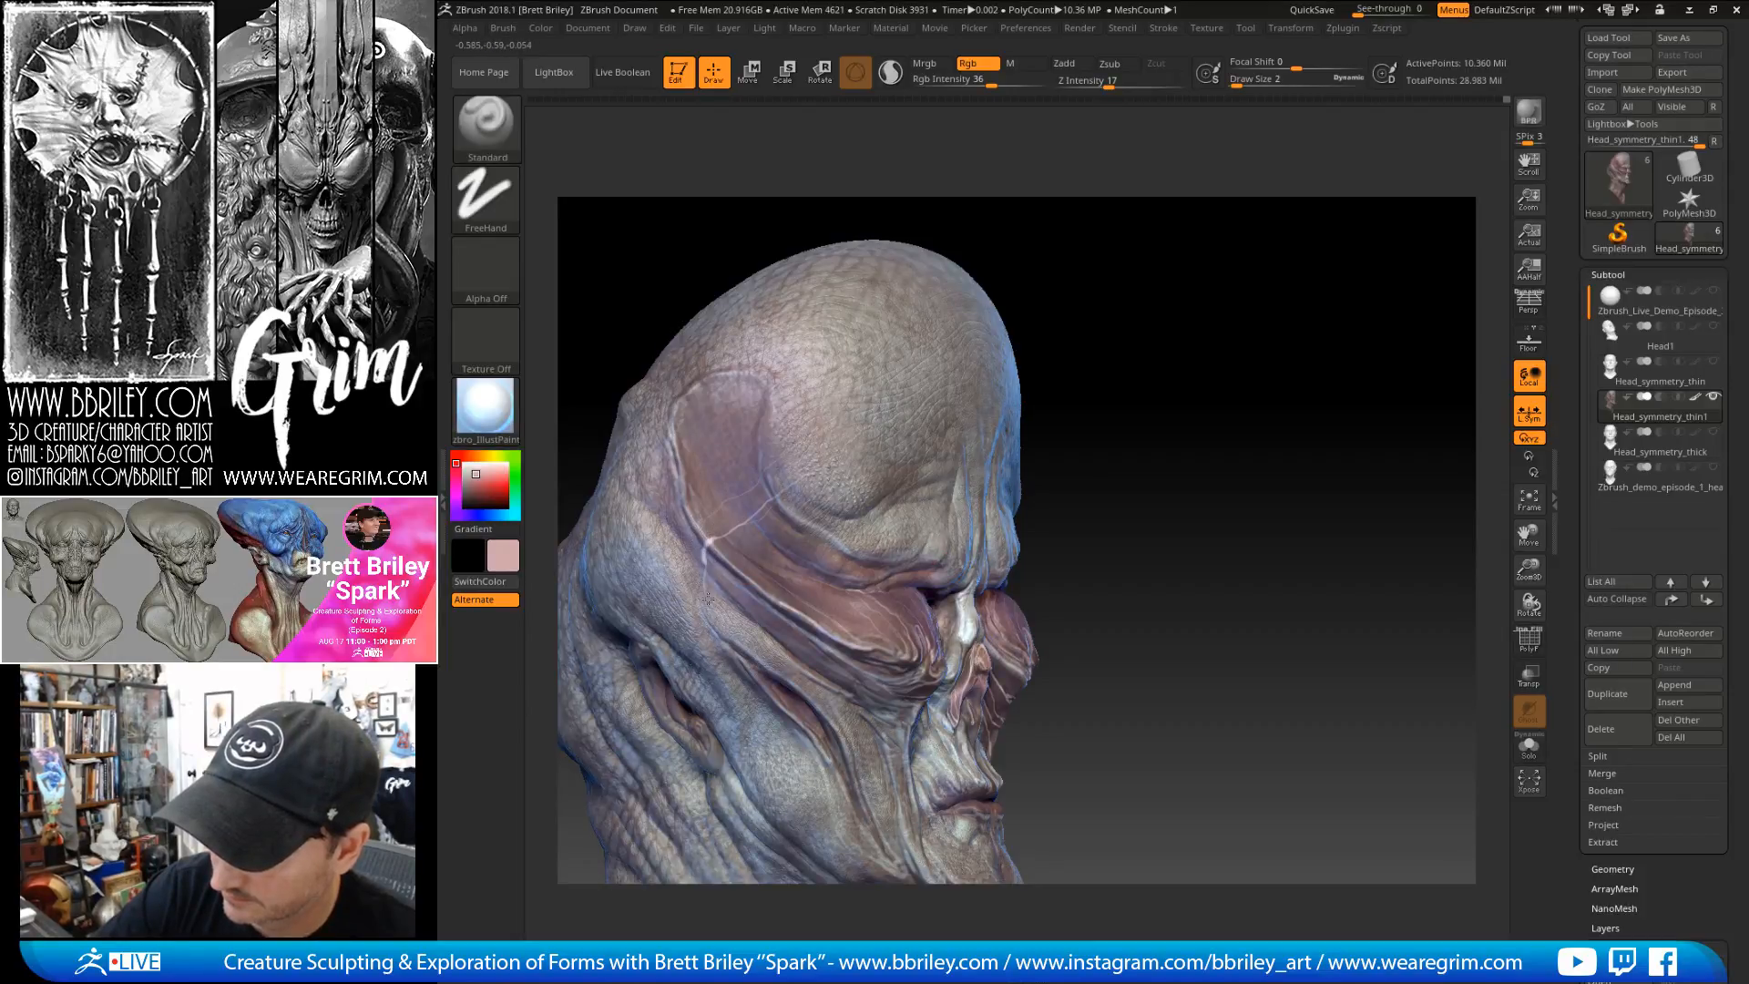
left_click_drag(1043, 401, 1034, 383)
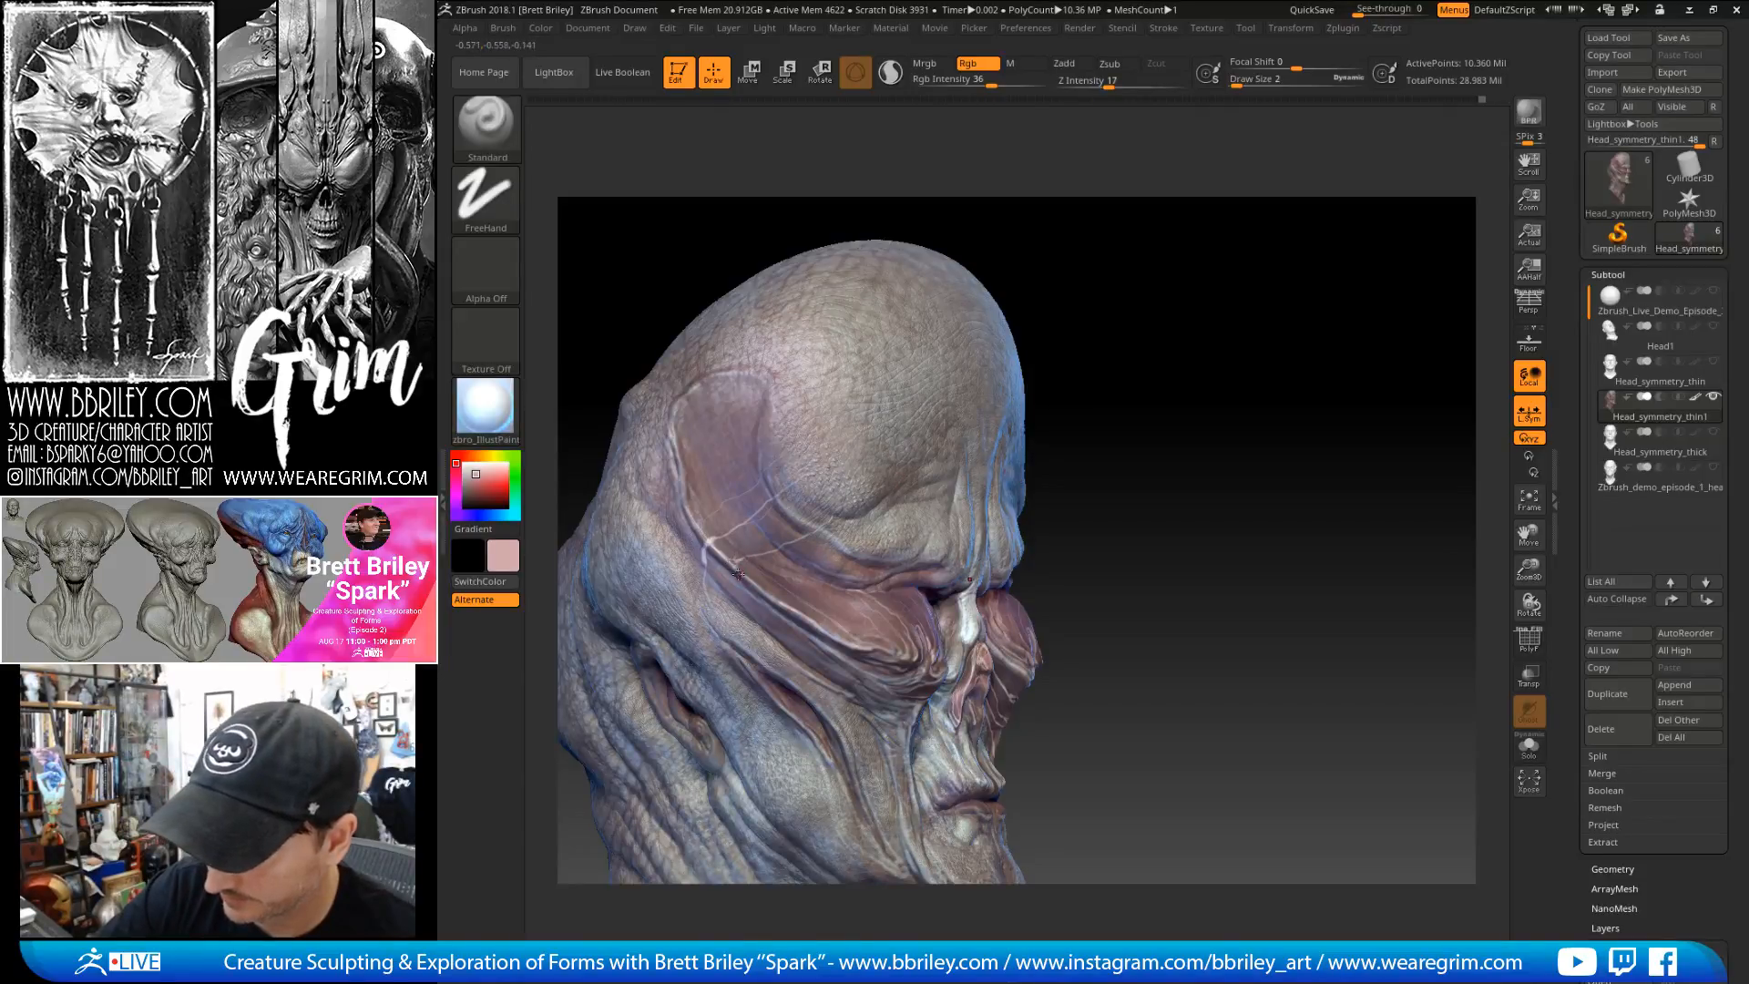
left_click_drag(1176, 323, 1149, 312)
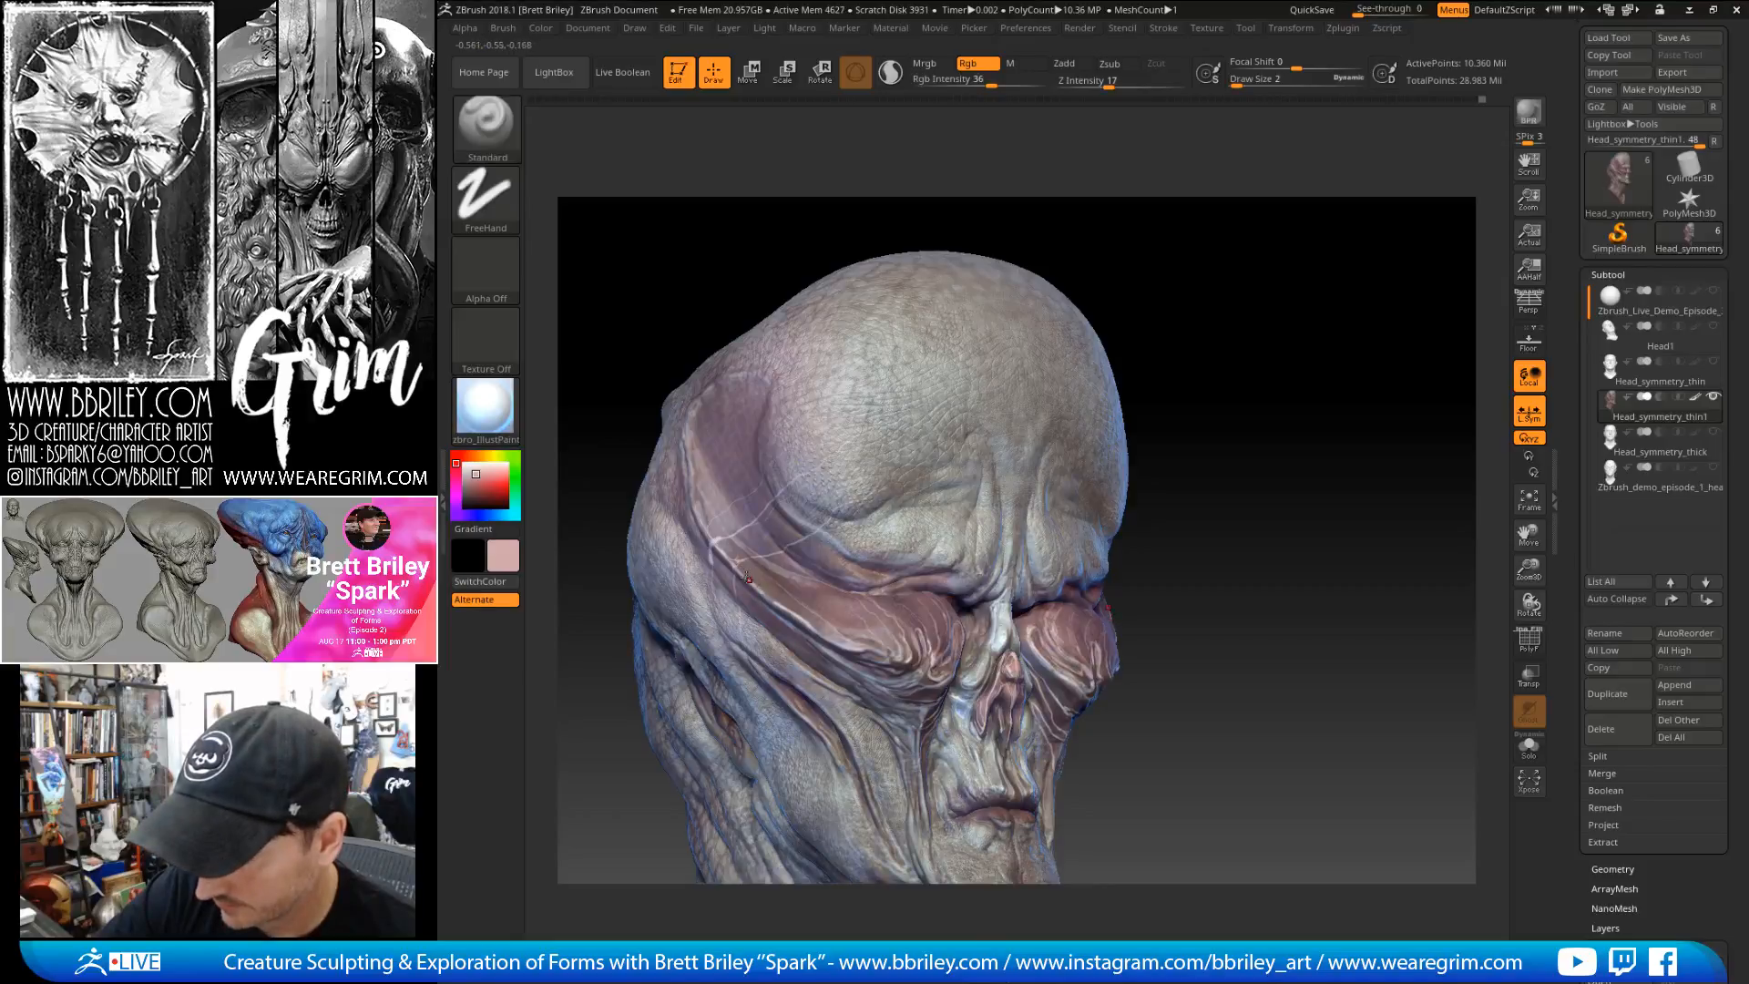
left_click_drag(1208, 244, 1255, 278)
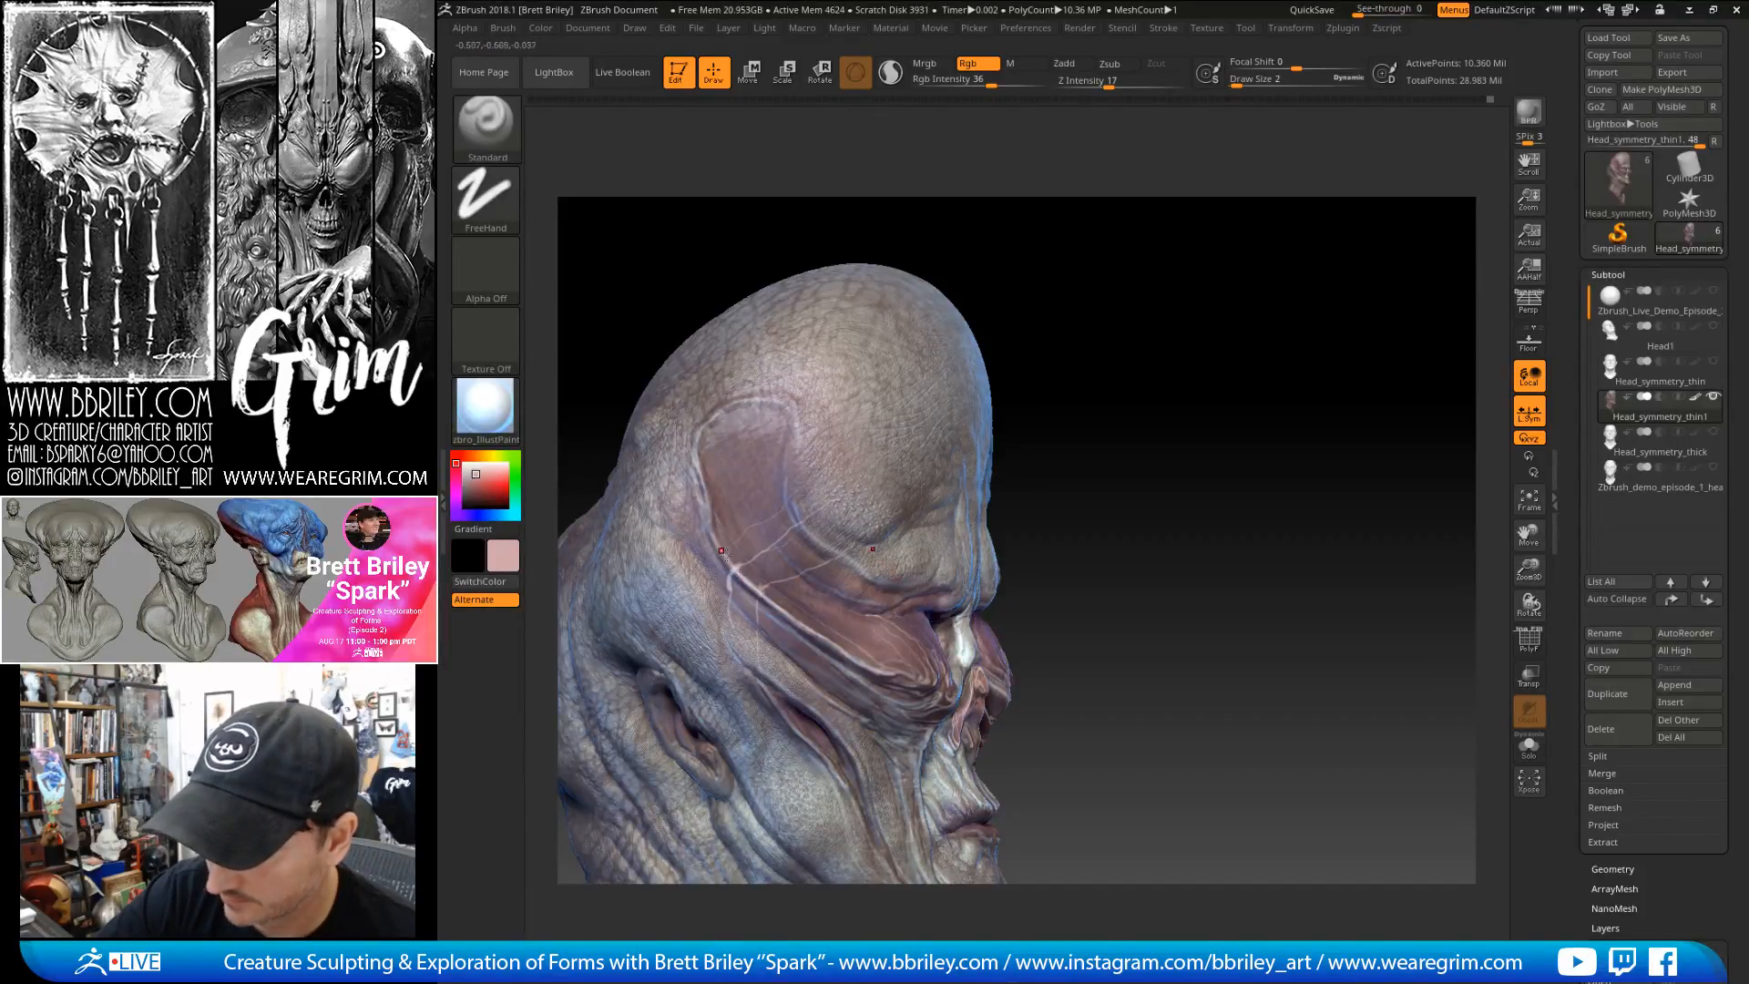
- Outline the rim of the temple recess in pale pink and add thin veins inside it
left_click_drag(1055, 265, 788, 566)
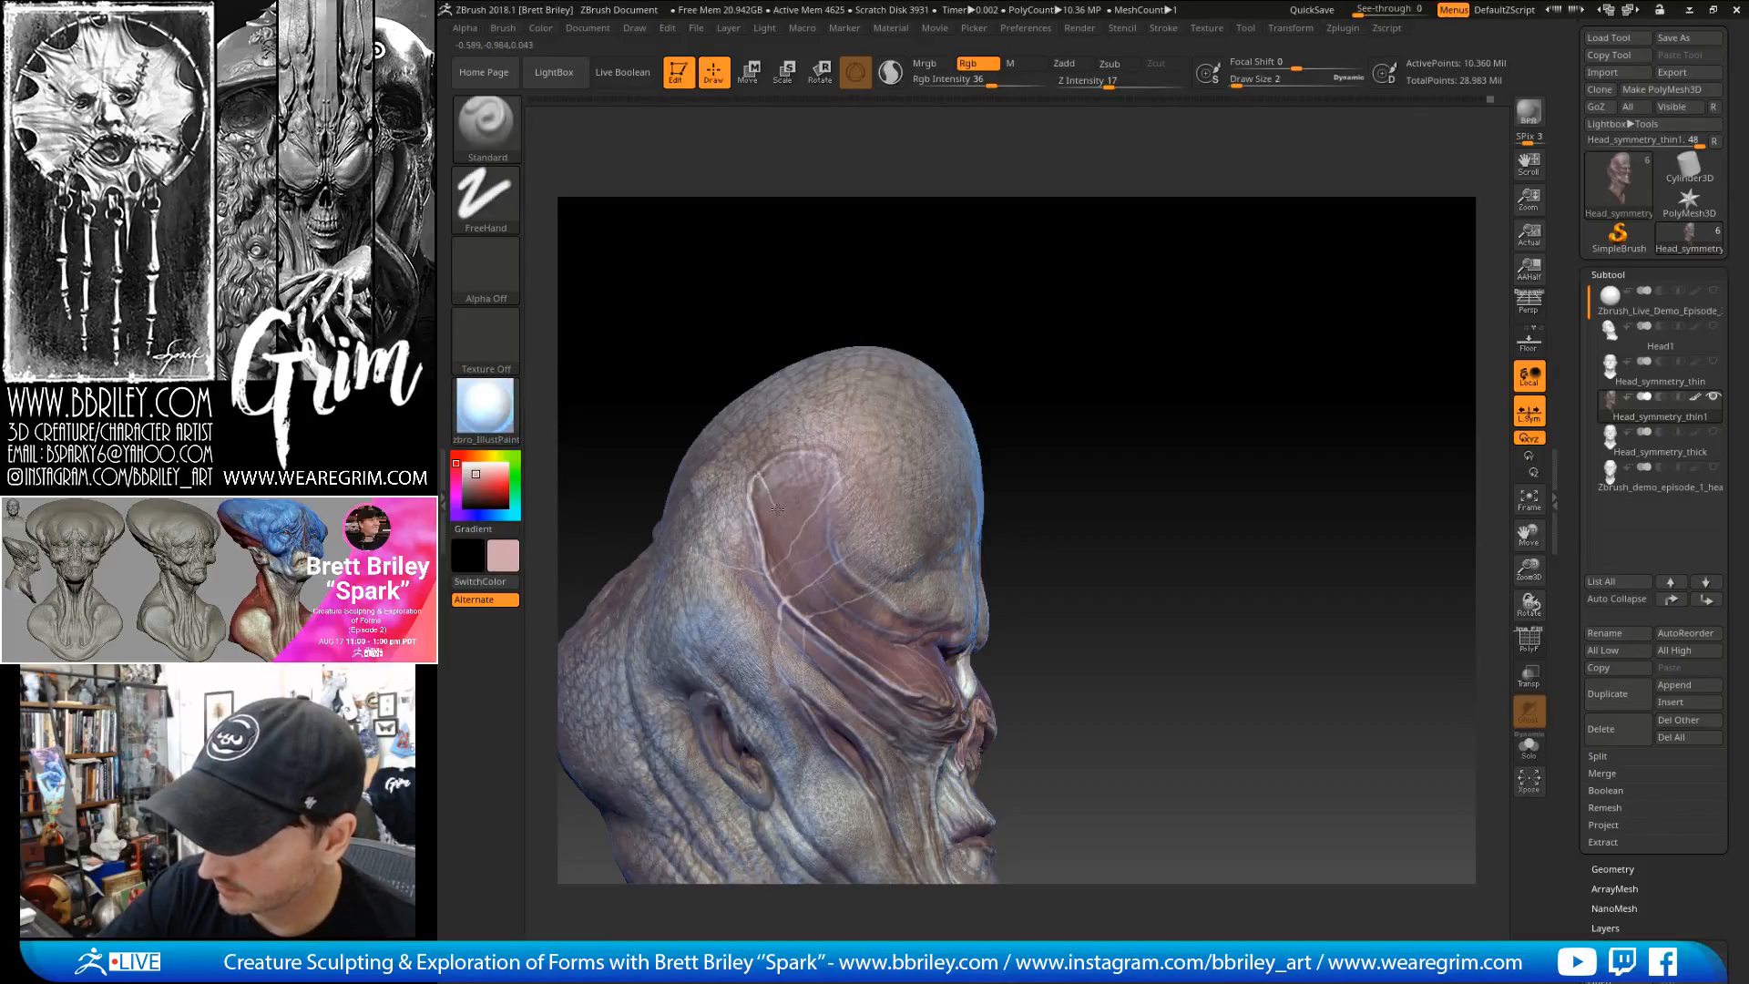
key("shift")
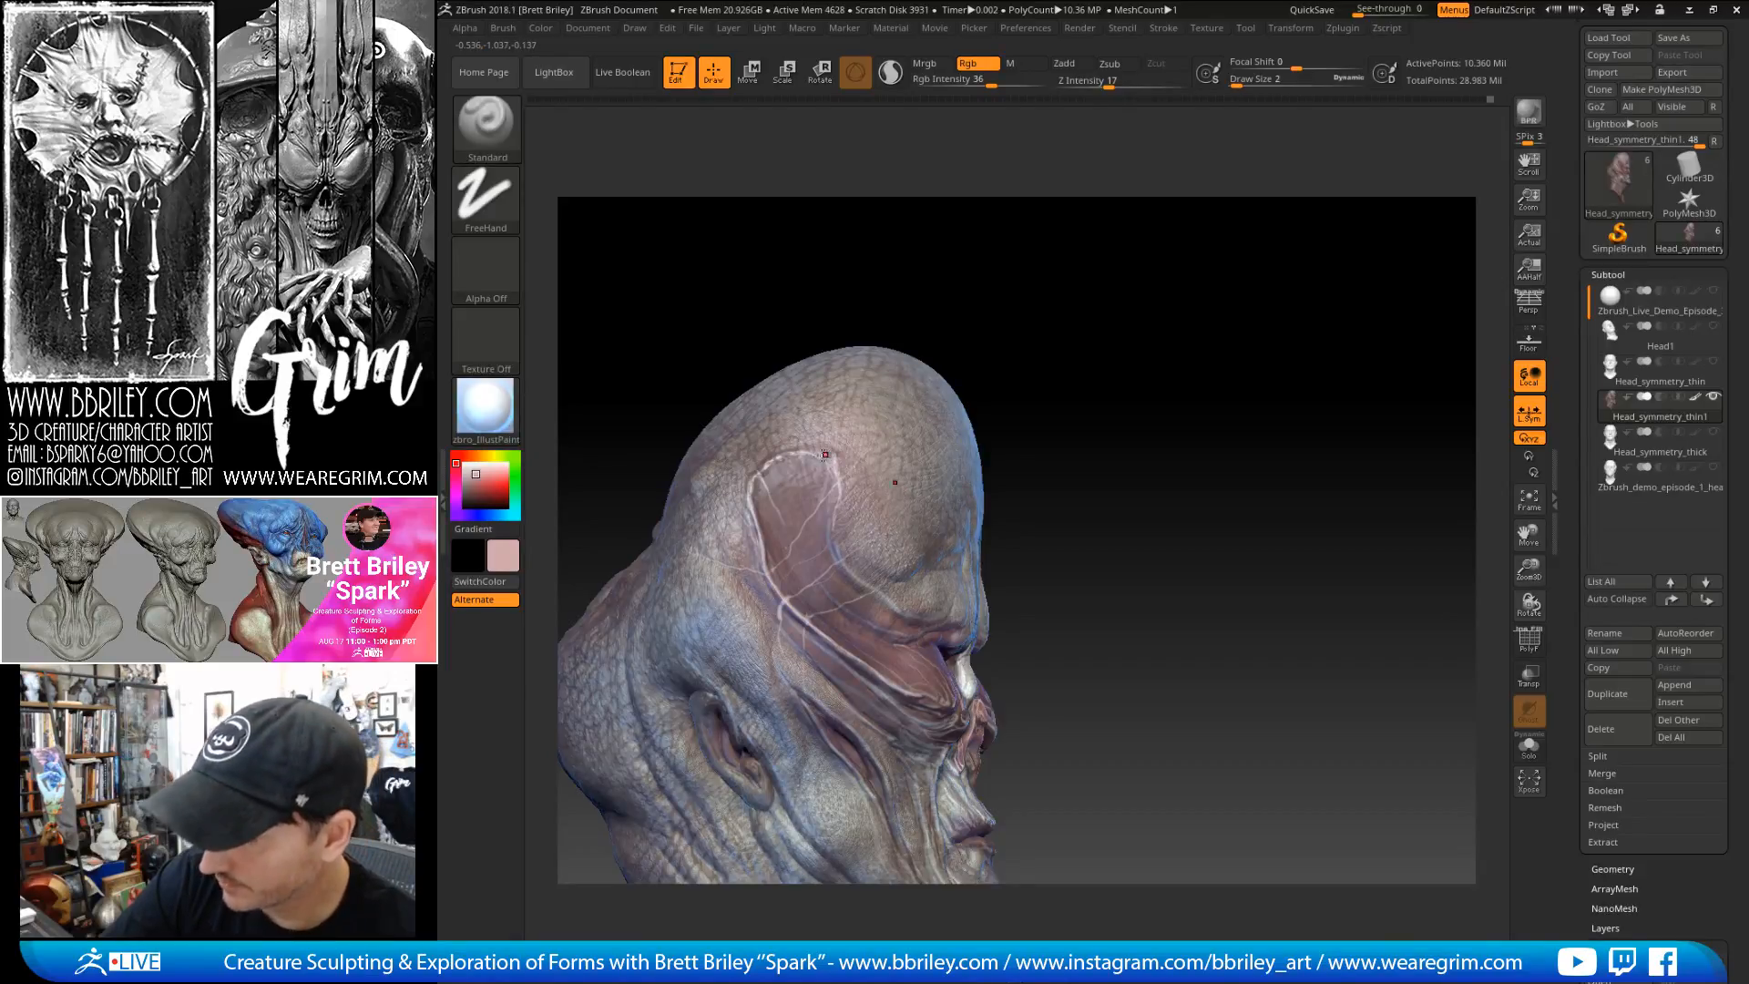
left_click_drag(826, 454, 812, 454)
left_click_drag(1005, 277, 988, 278)
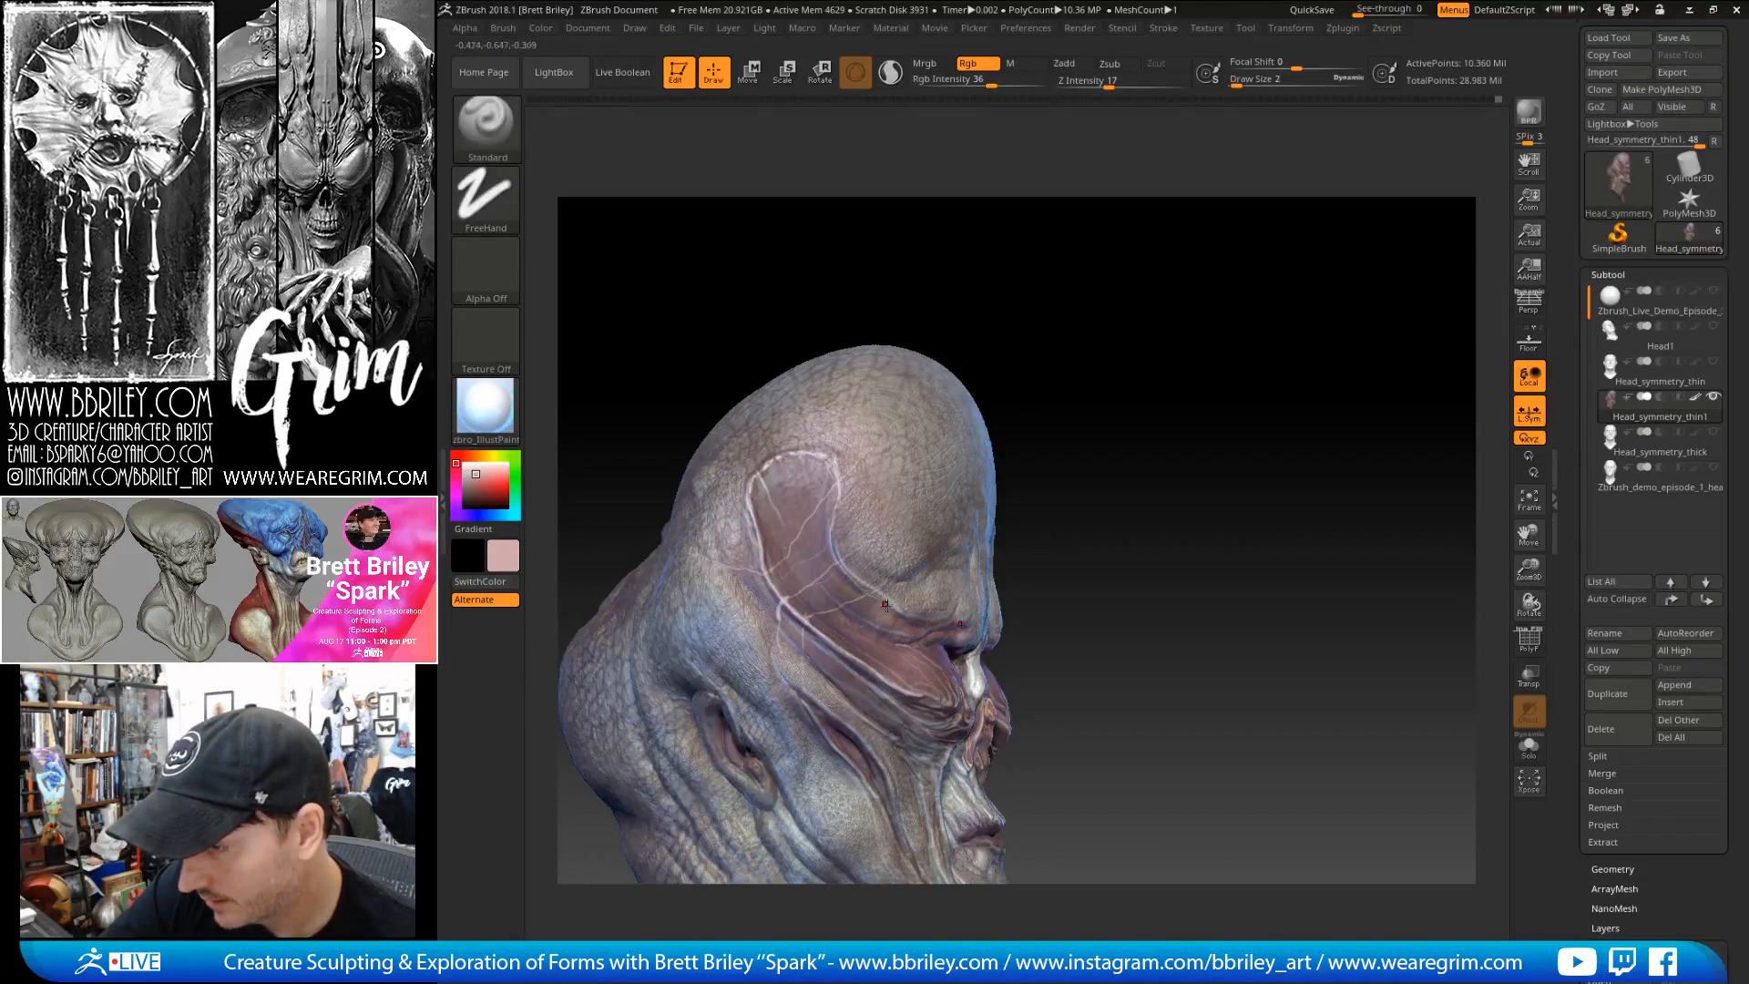
- Add more fine veins inside the temple recess, raise the draw size to 4 and strengthen its pale pink rim
key("shift")
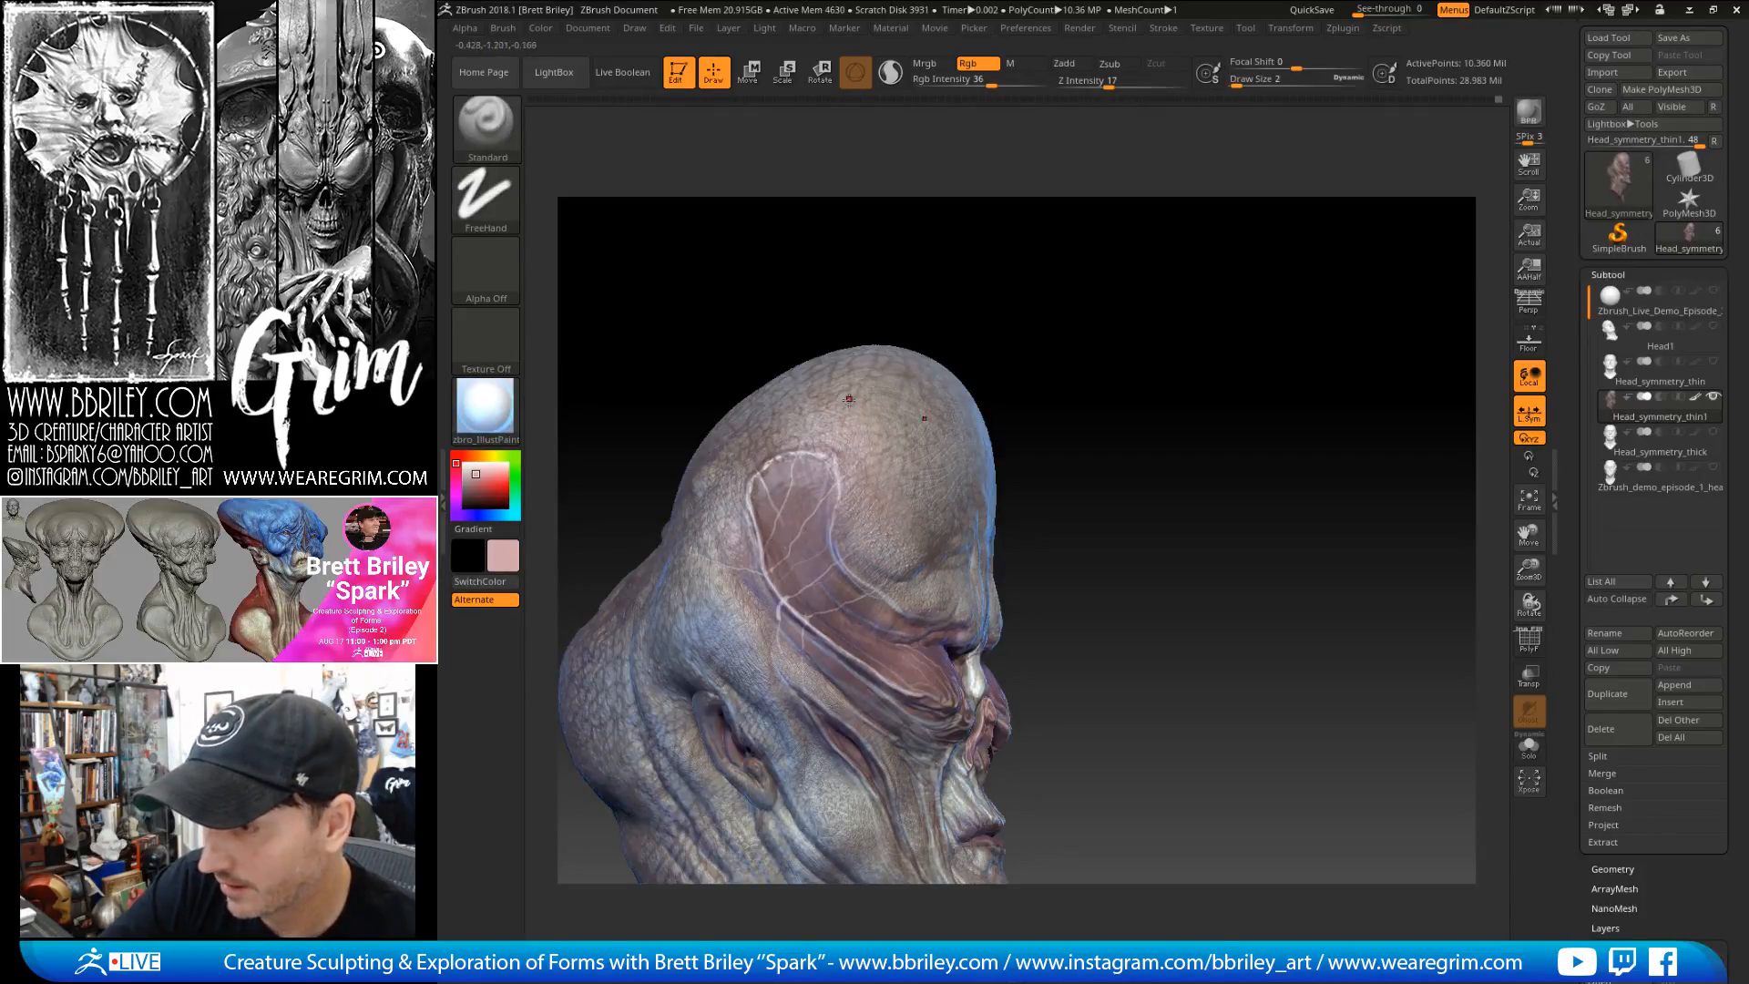
key("shift")
left_click_drag(1080, 380, 1048, 390)
key("shift")
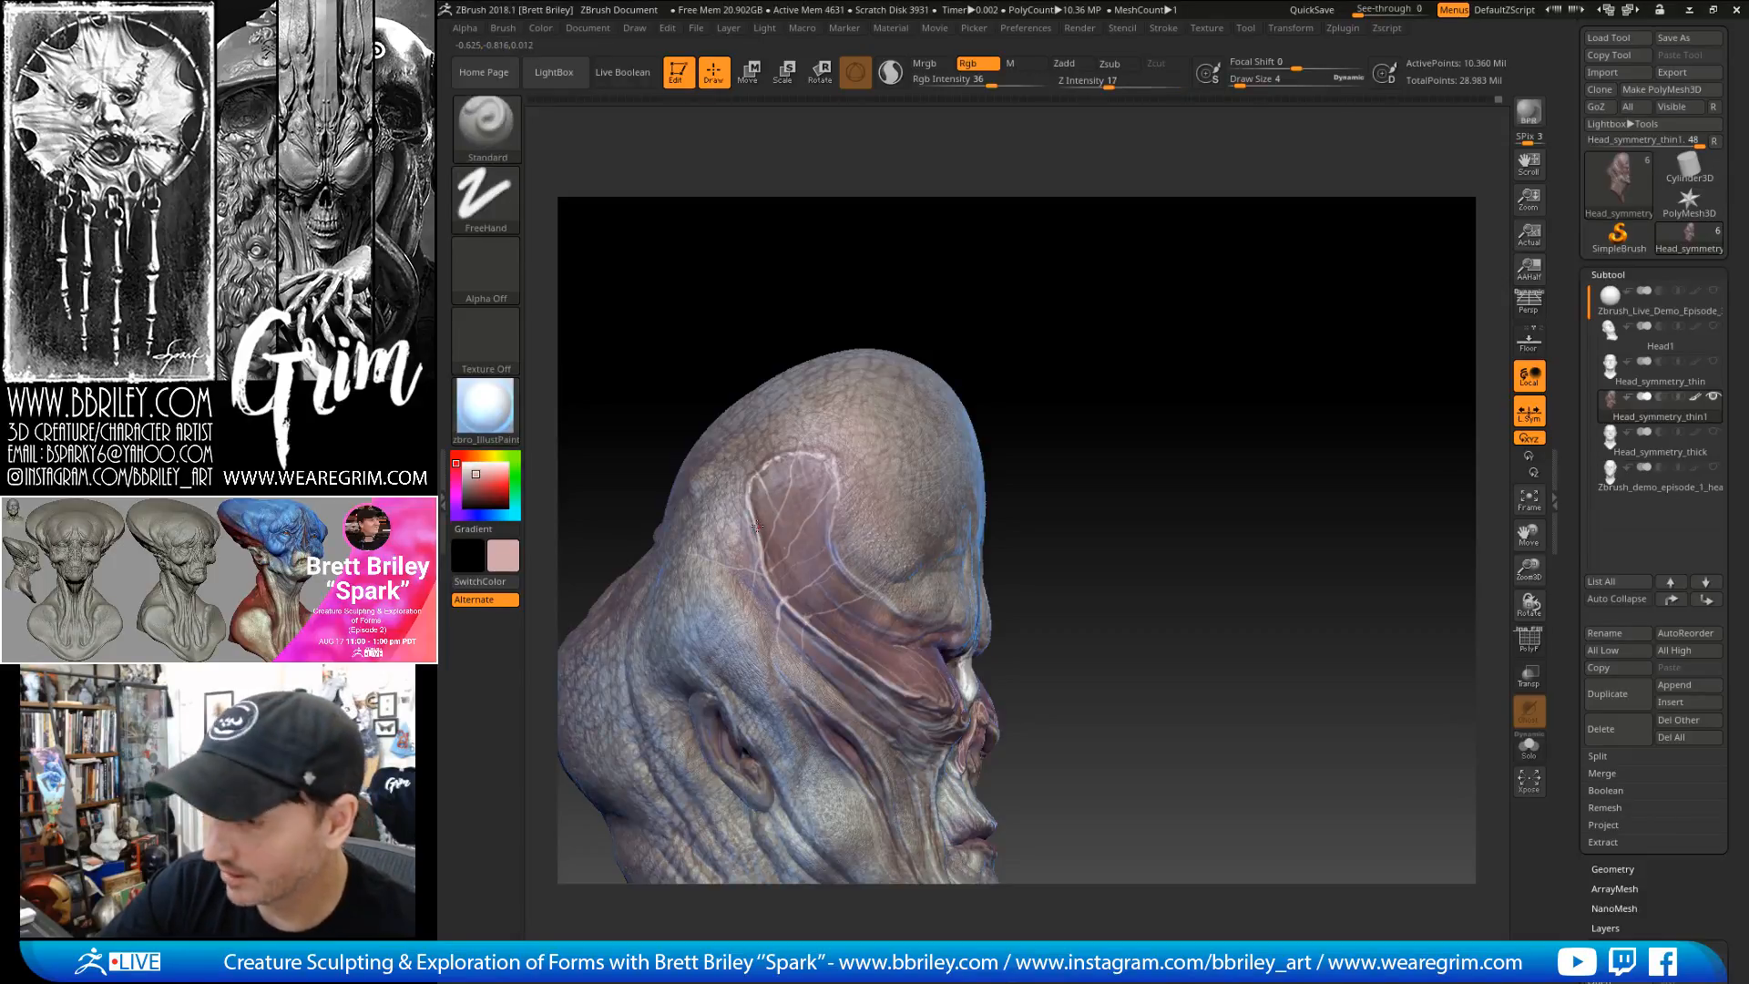
key("shift")
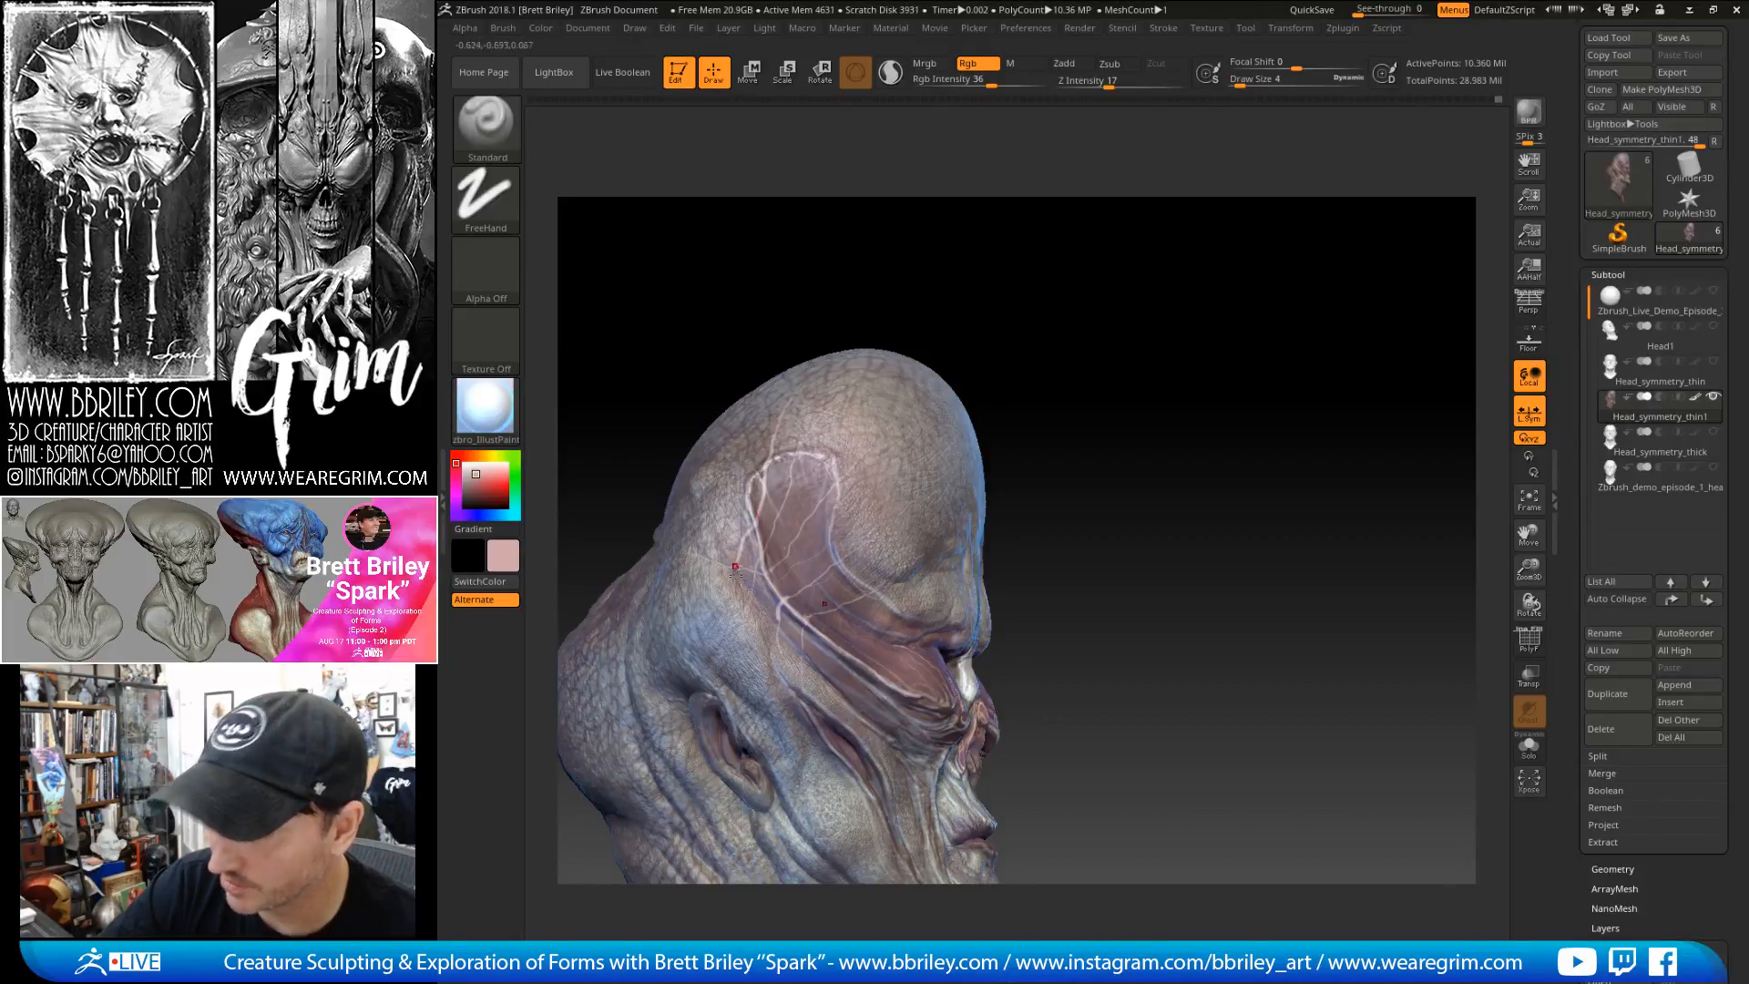
key("shift")
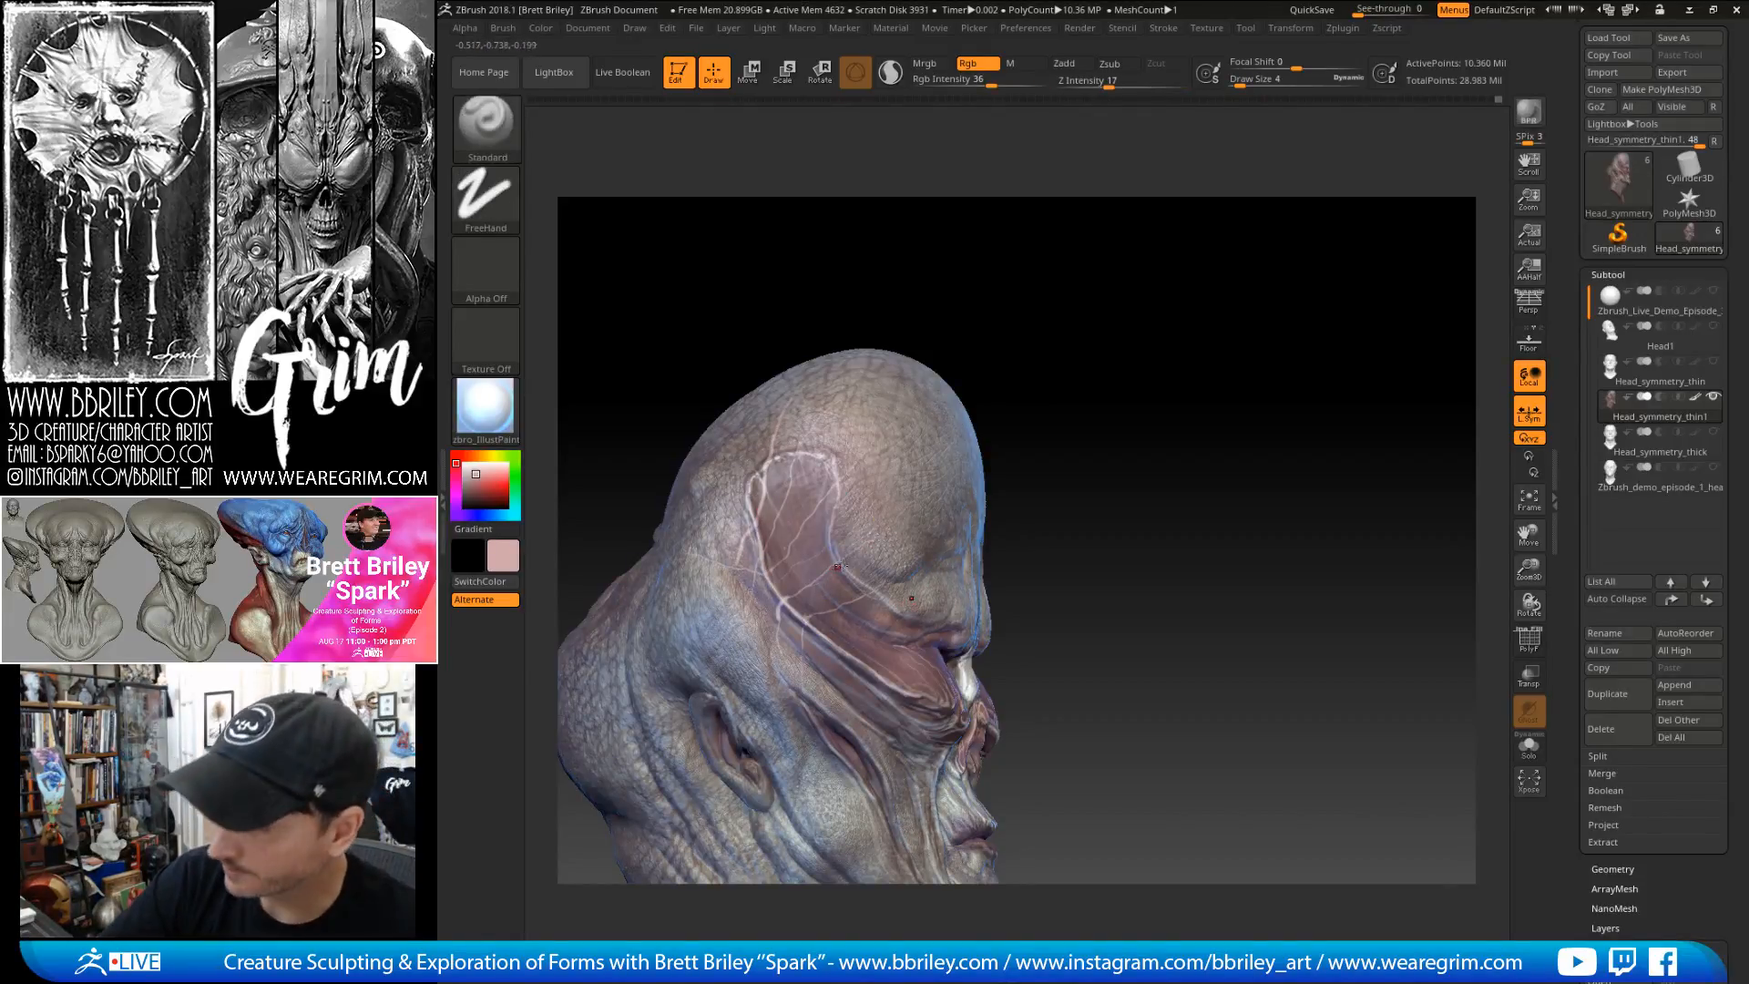
- Examine the pale pink veins and recess rims on both temples from the side, three-quarter and front angles
right_click_drag(806, 571, 797, 584)
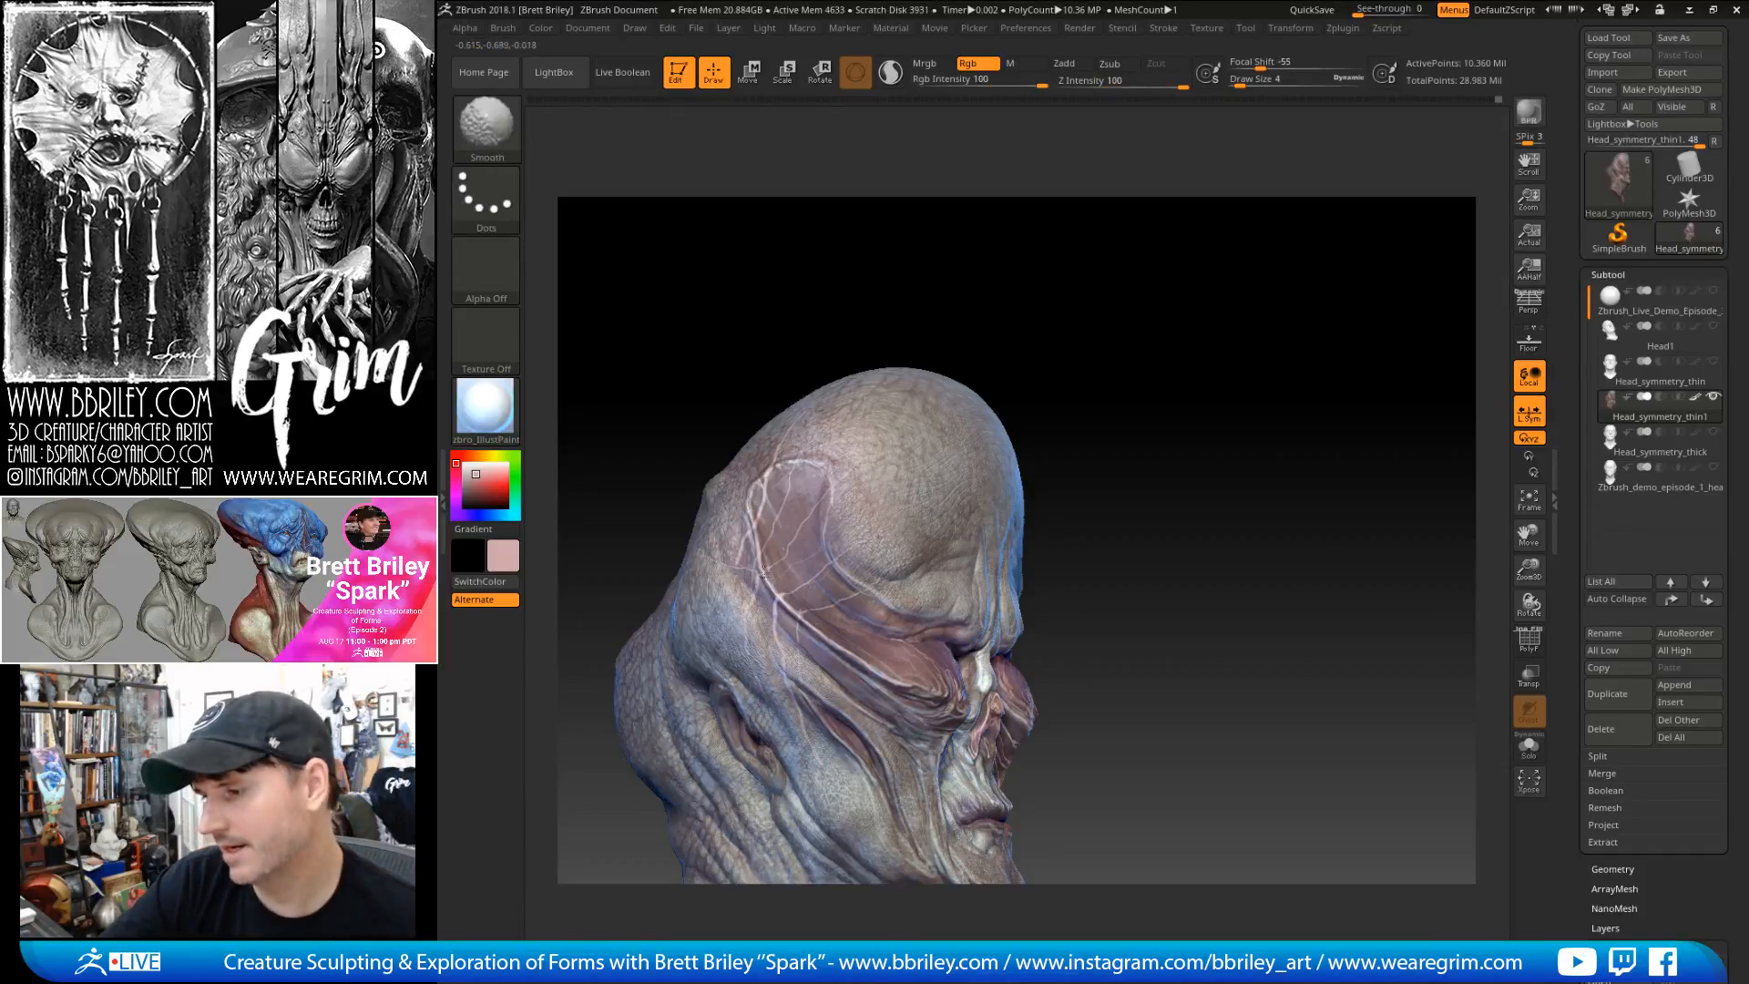
left_click_drag(1025, 351, 1035, 305)
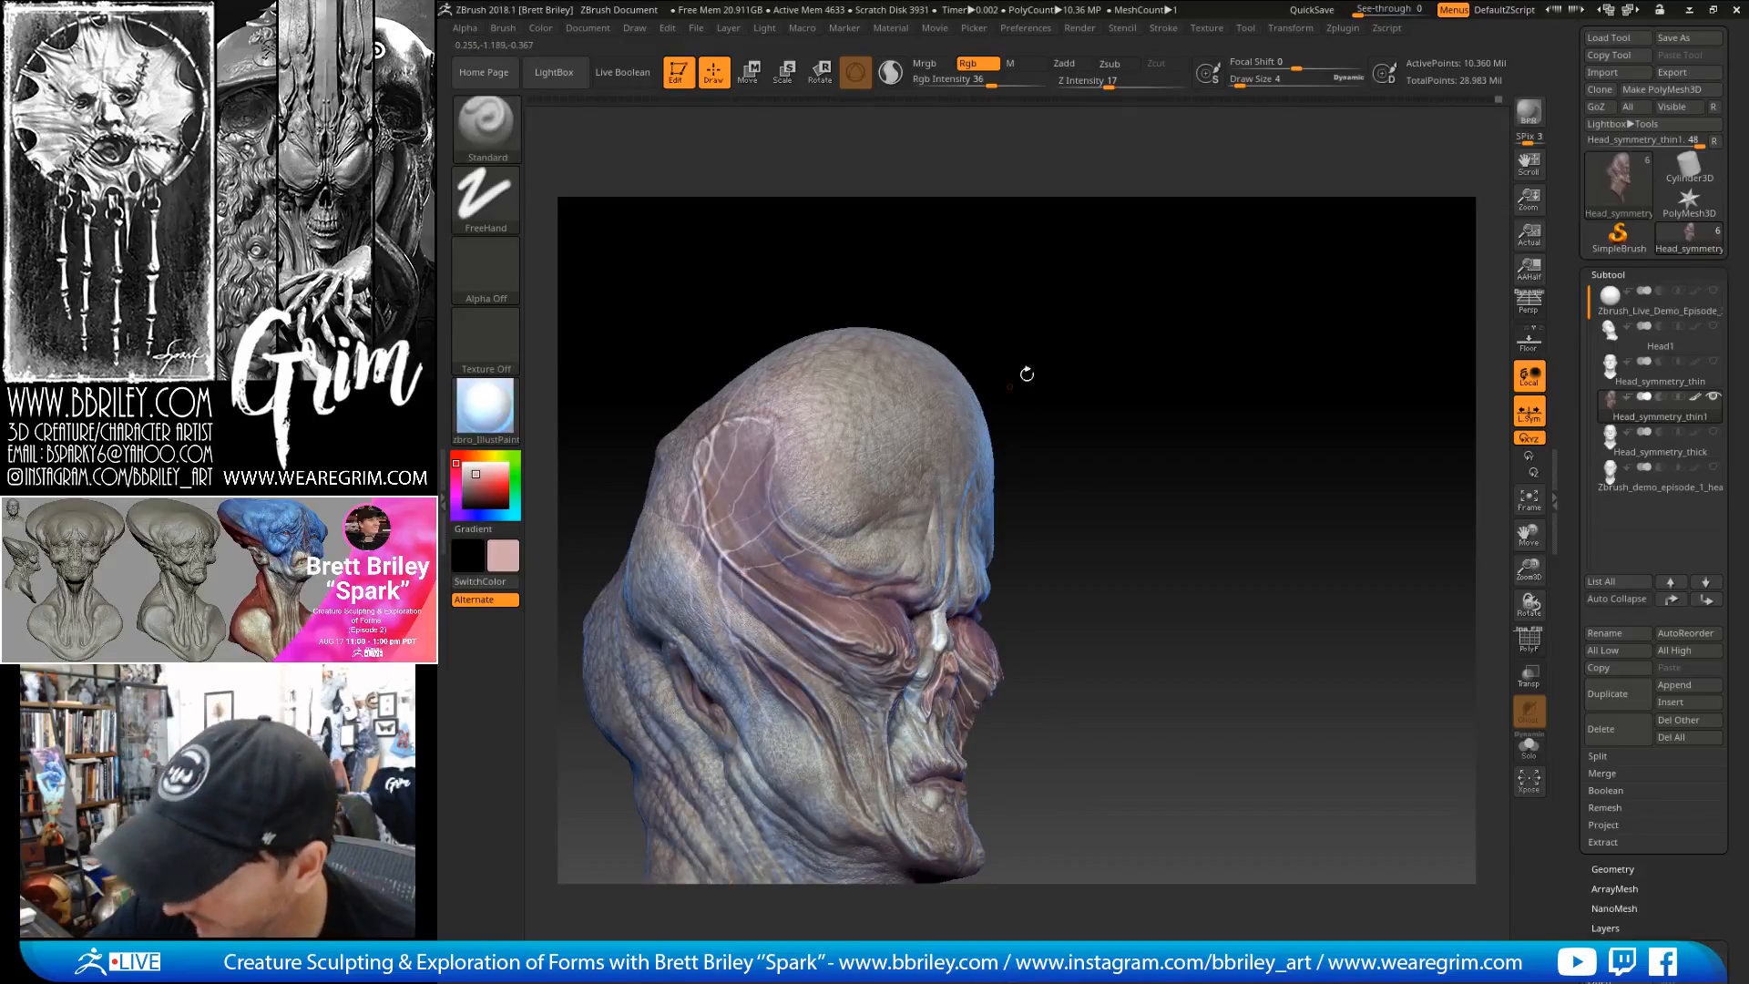
right_click_drag(751, 574, 847, 546)
type("s2")
key("Return")
key("bracketright")
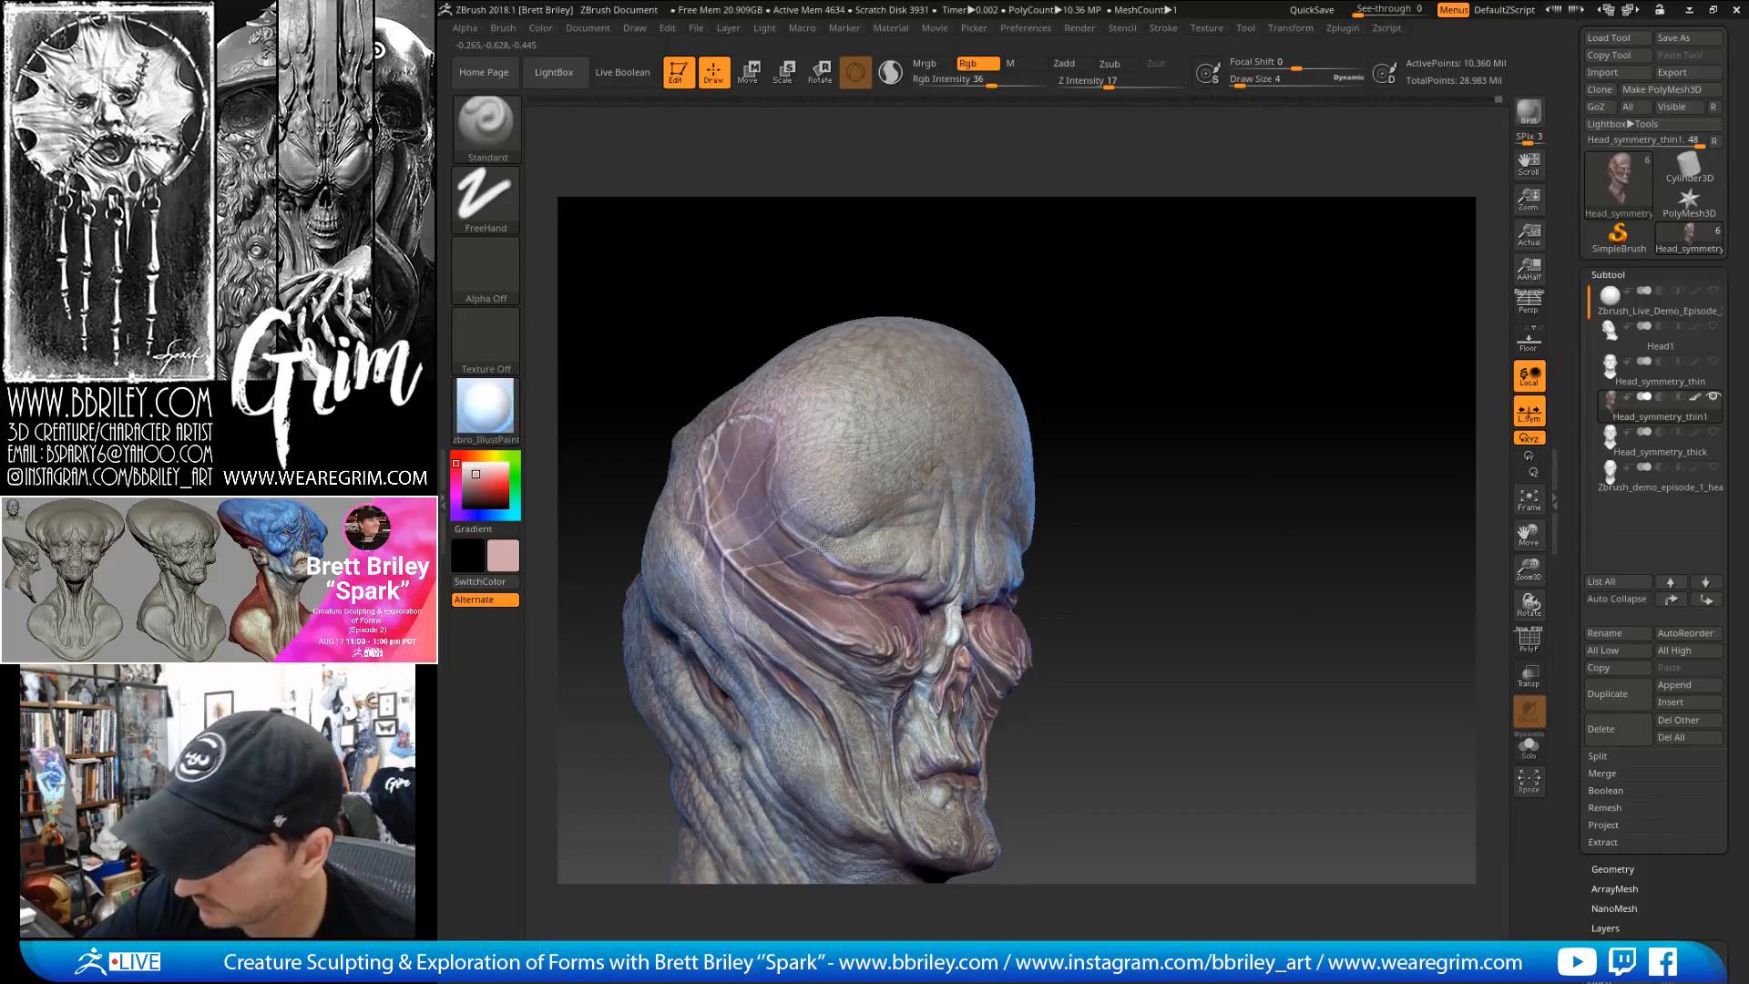
right_click_drag(1066, 264, 902, 553)
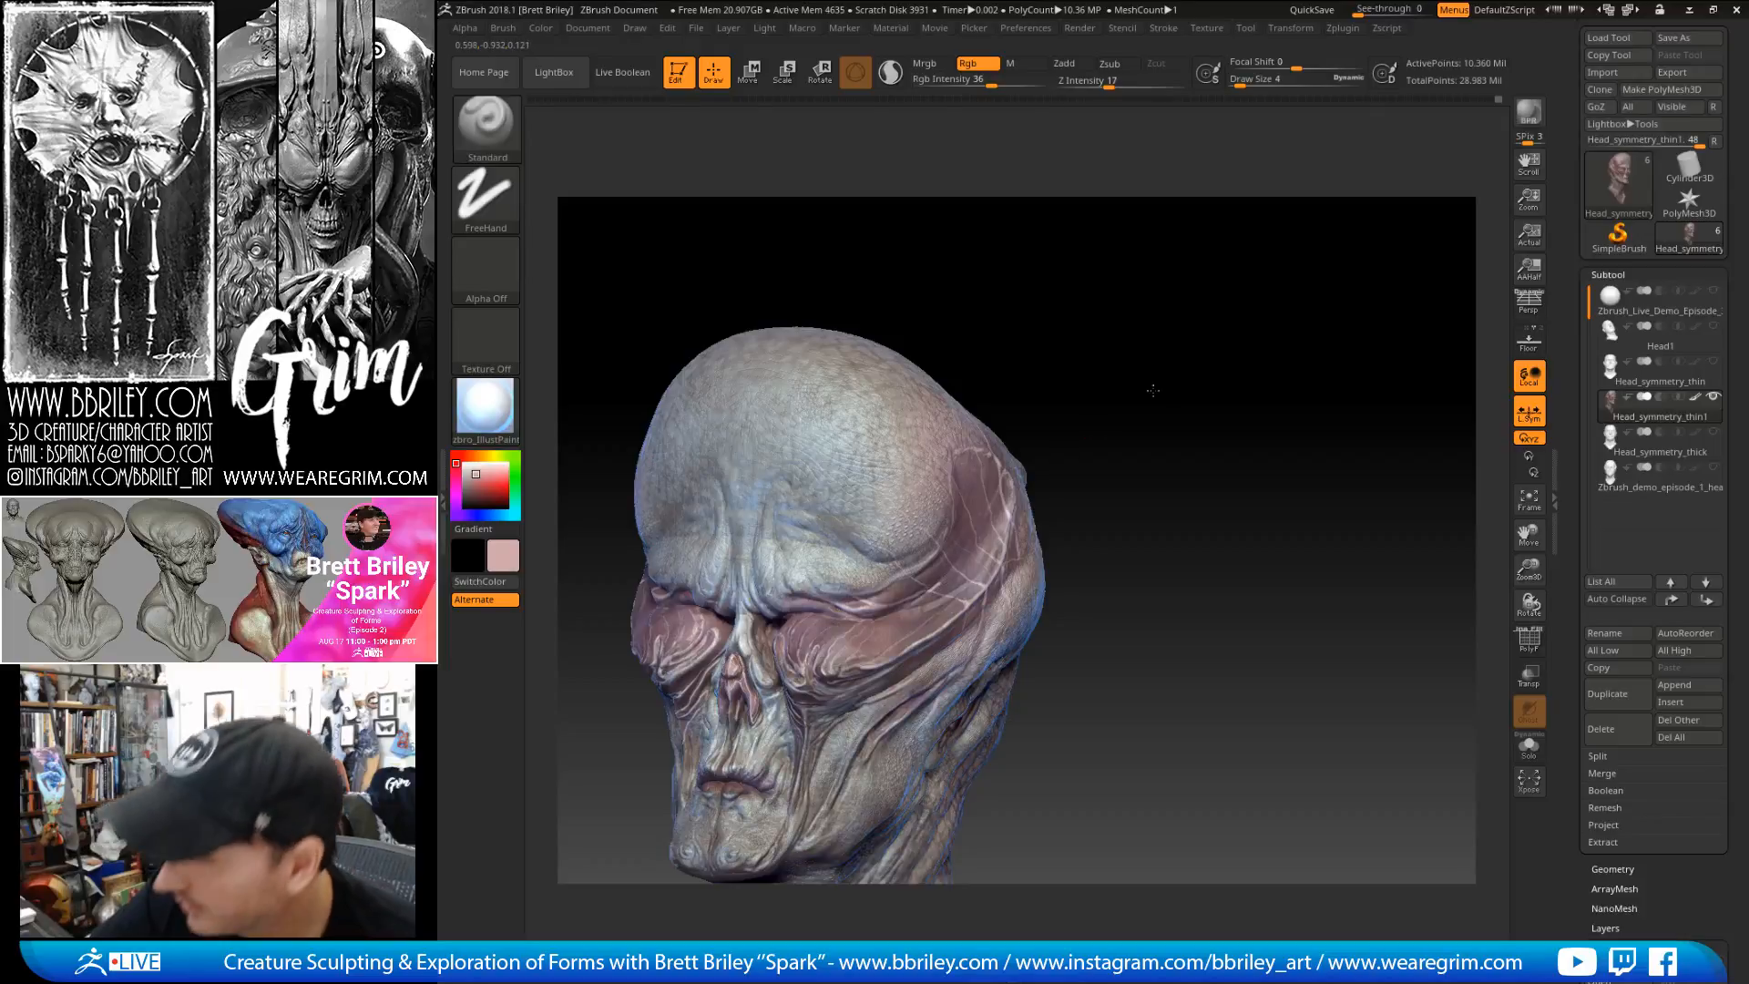
right_click_drag(911, 592, 1046, 363)
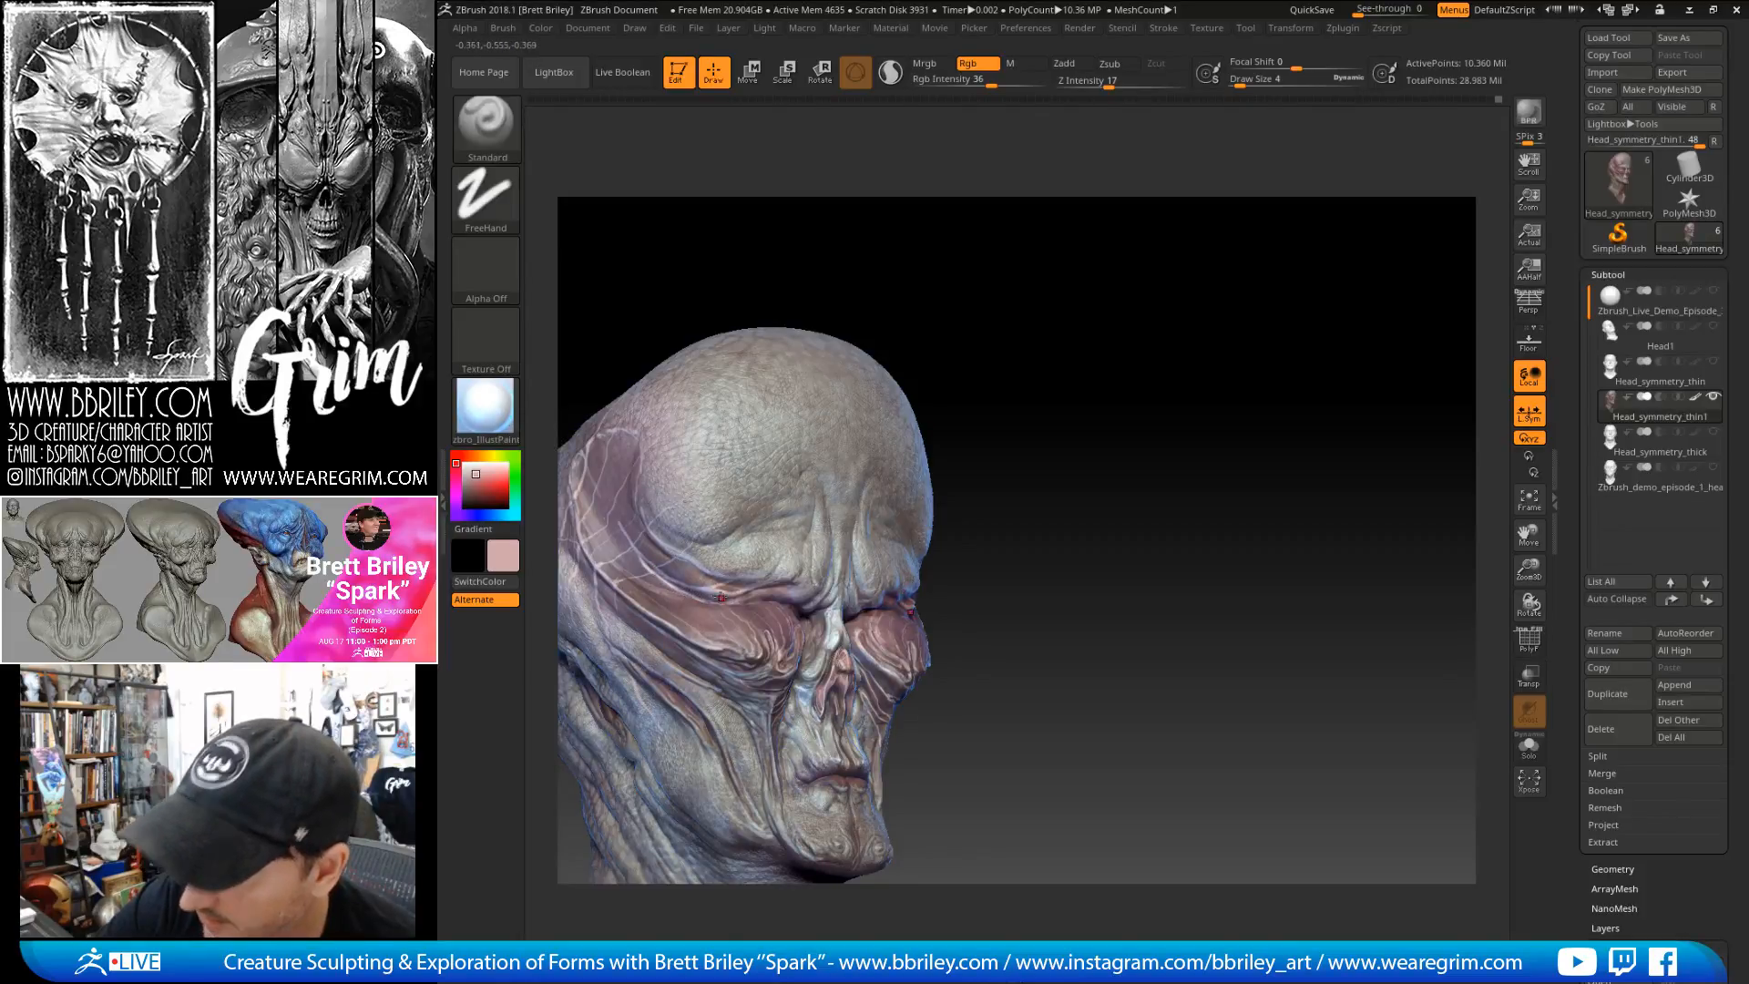
- Reduce the draw size to 3 and touch up the pale pink lines along the pouch folds below the eyes
key("shift")
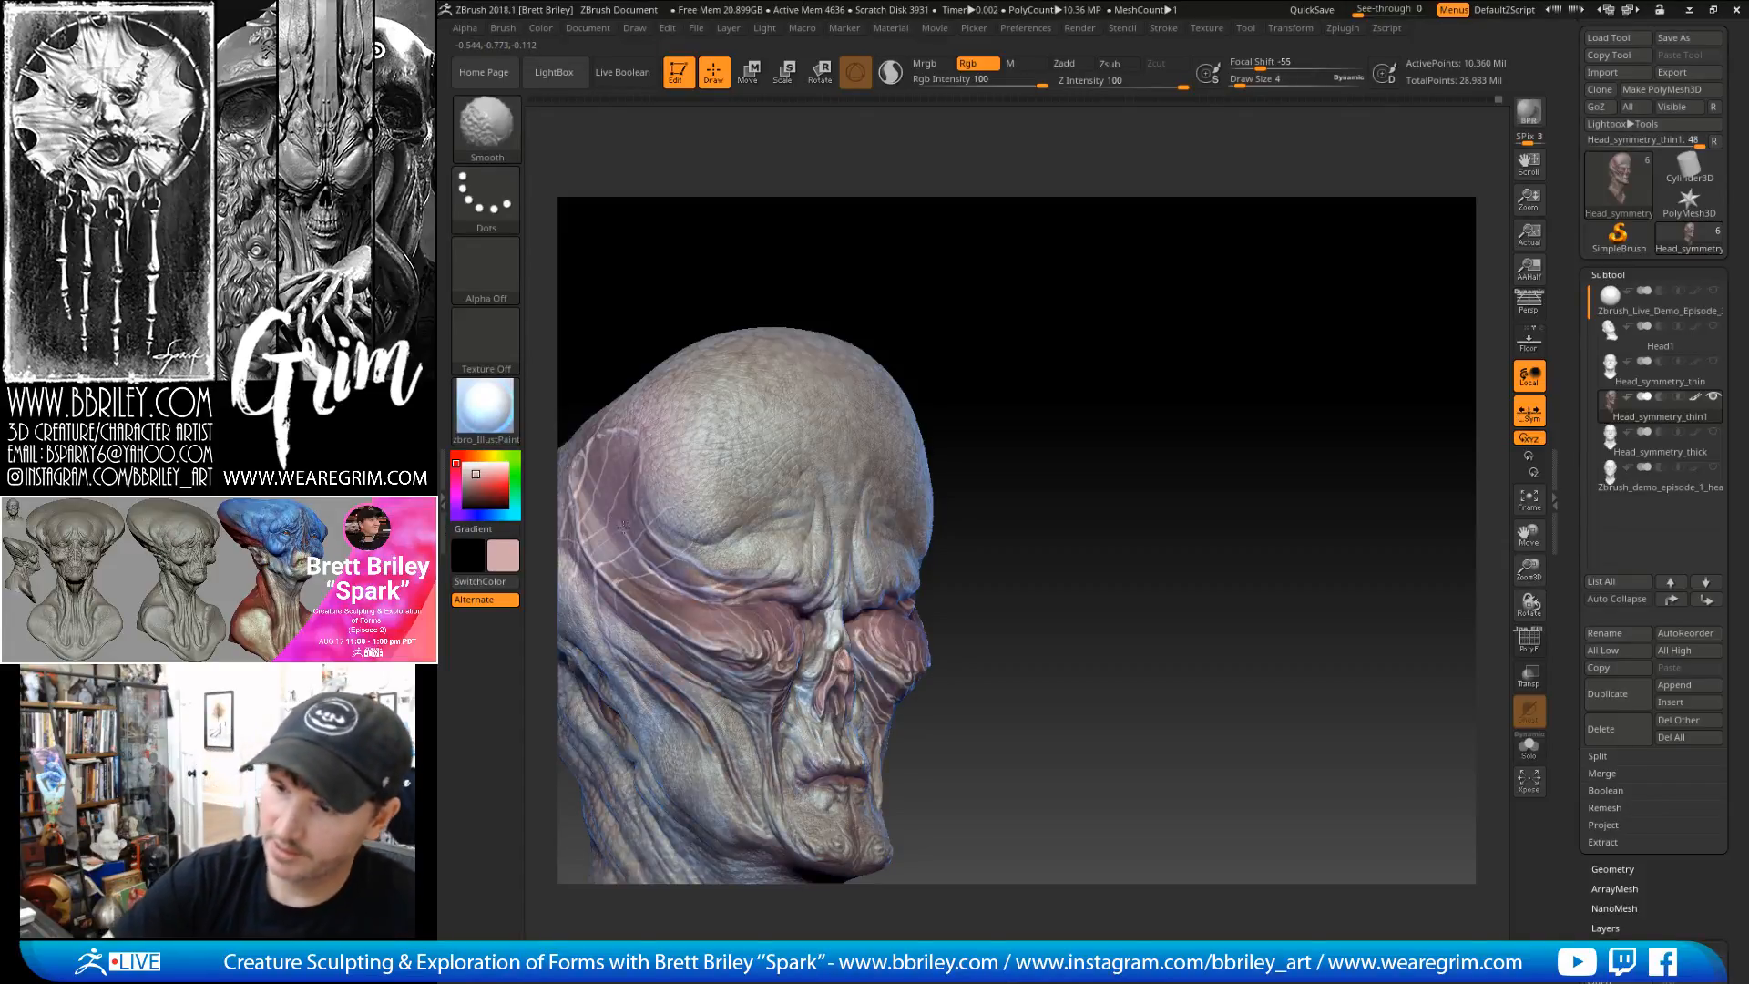
mouse_move(964, 331)
left_mouse_down()
mouse_move(1024, 316)
mouse_move(989, 351)
left_mouse_up()
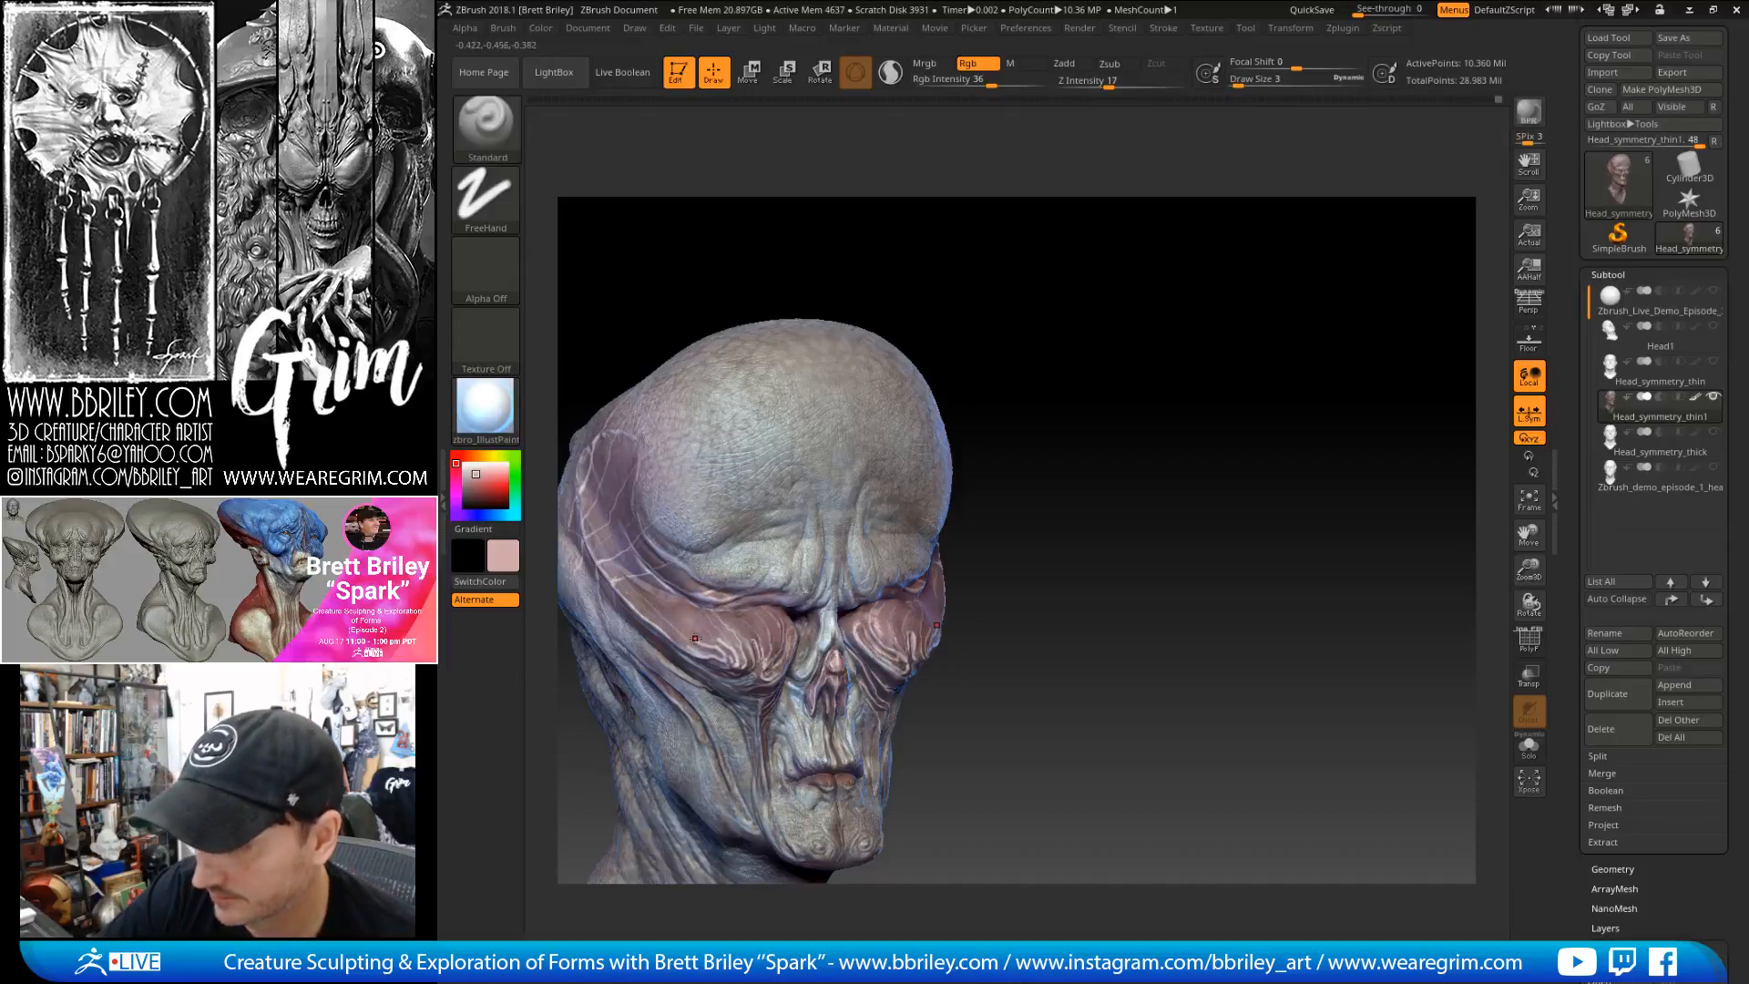
key("shift")
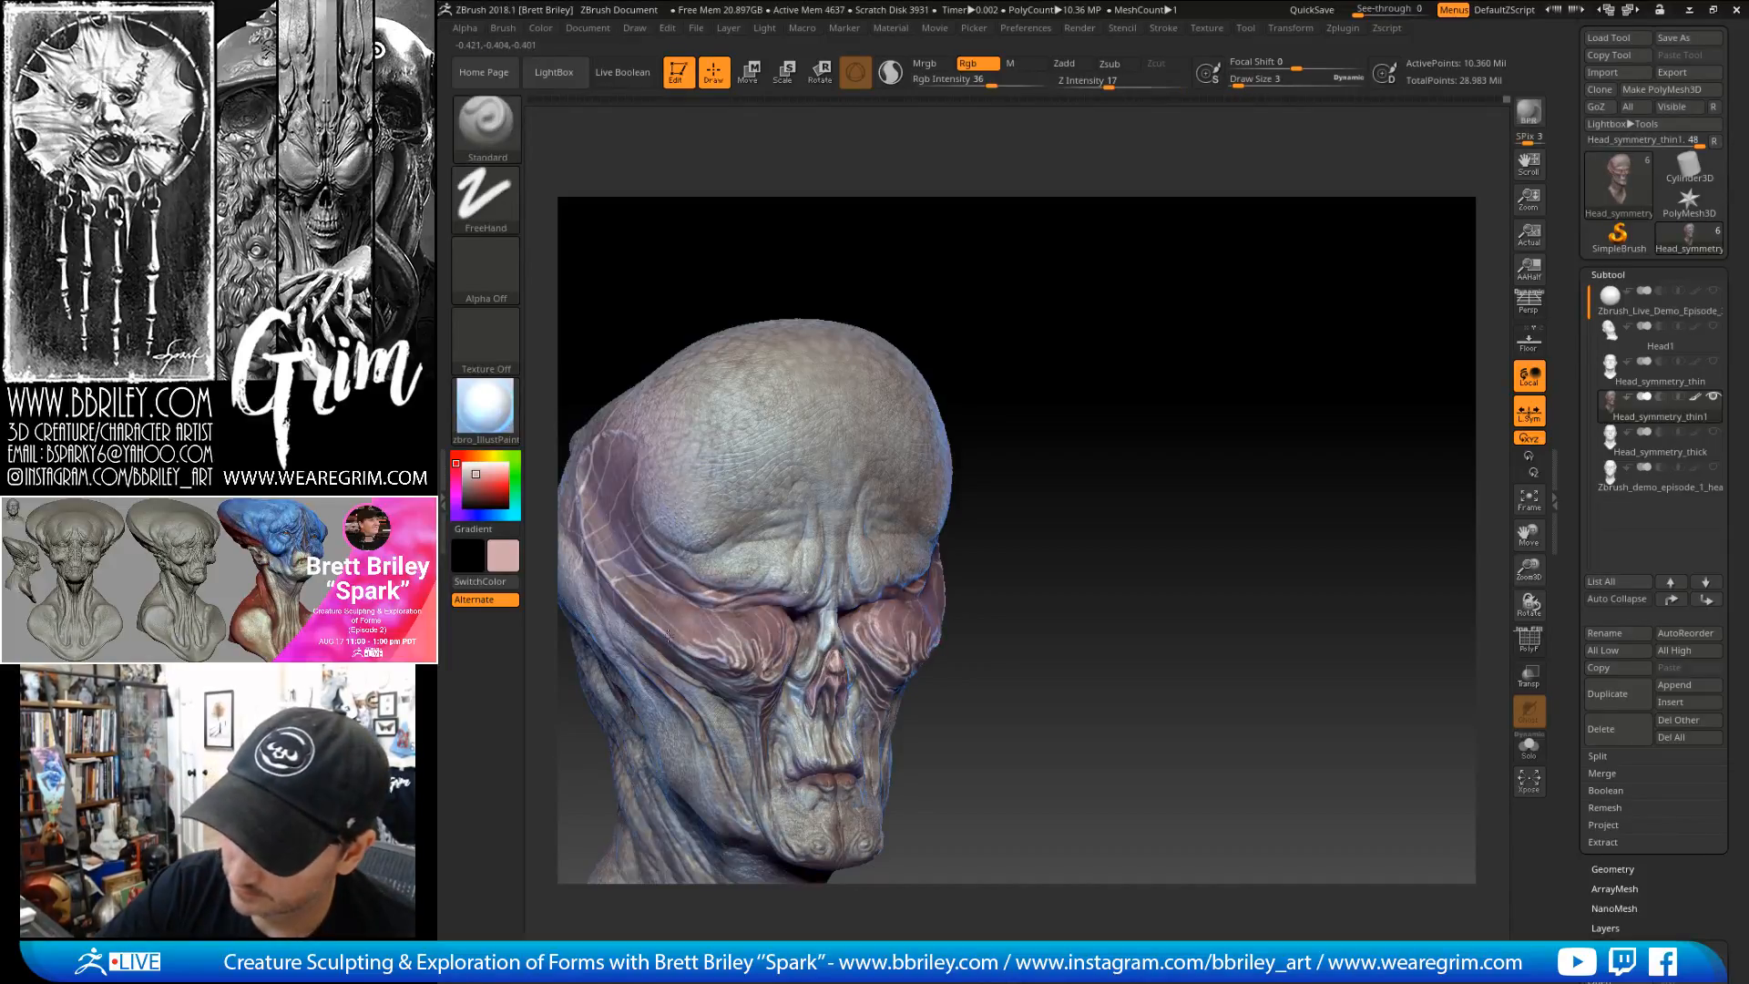
left_click_drag(970, 369, 913, 444)
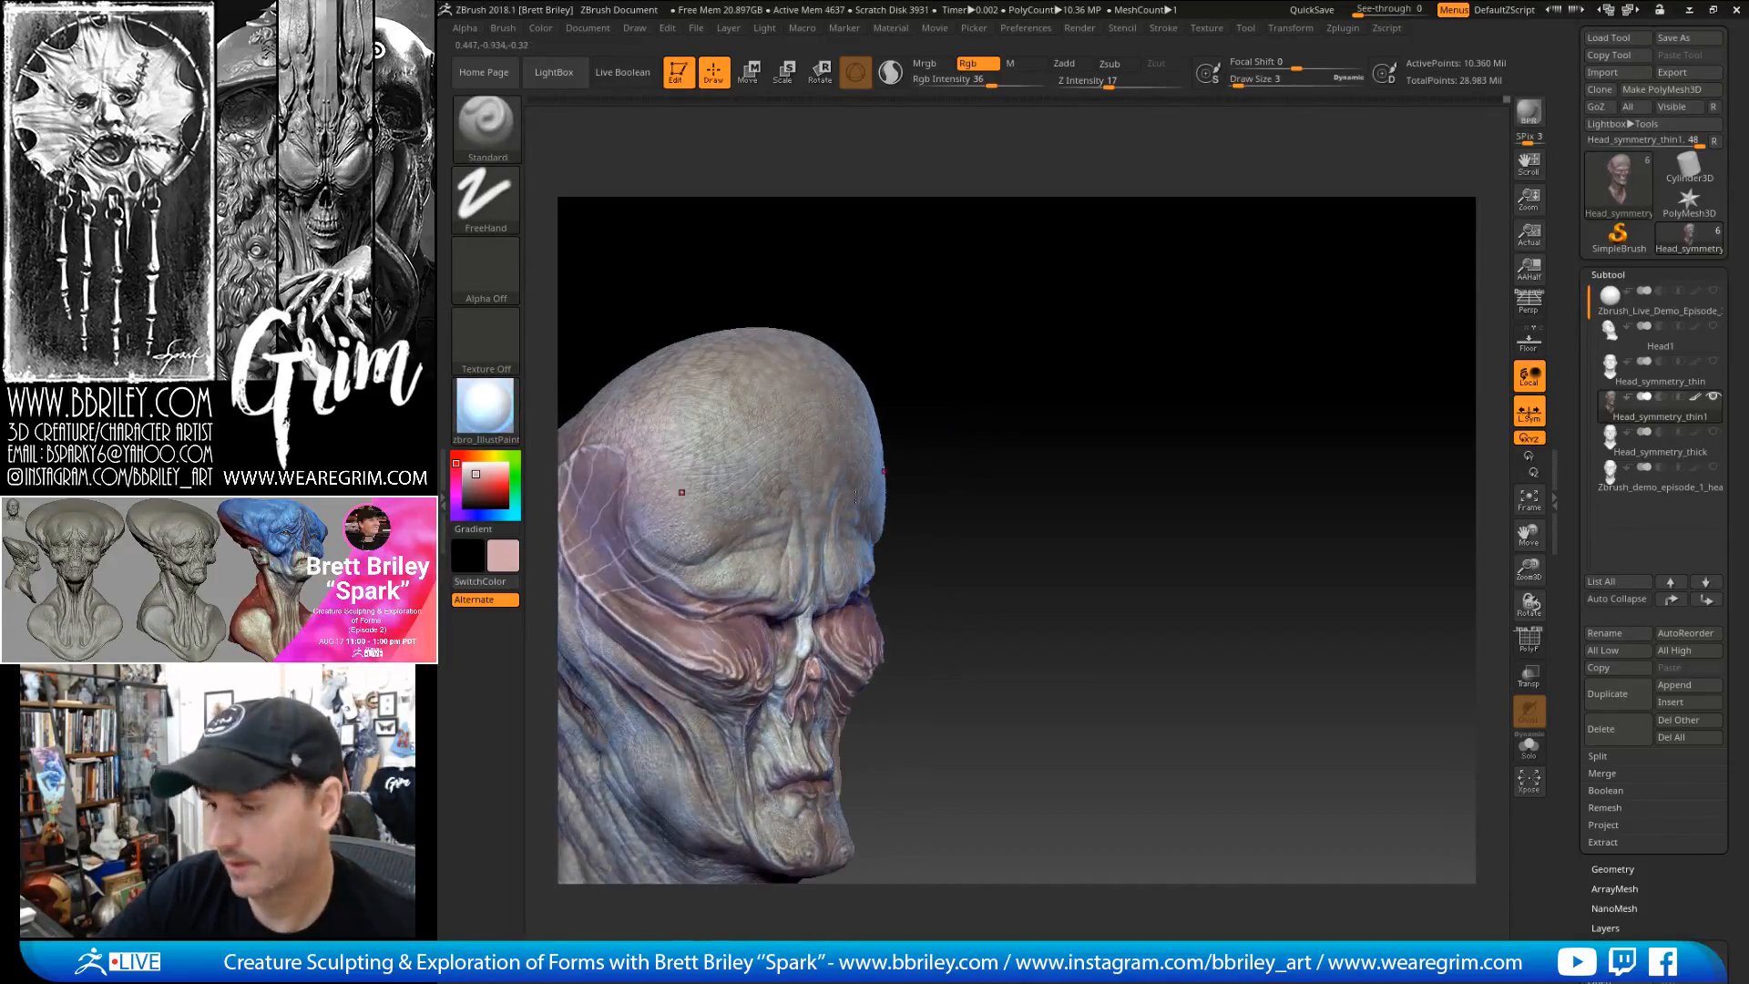
- Sample a muted pink, switch to a dark purple and deepen the recesses around the eyes and nose
key("c")
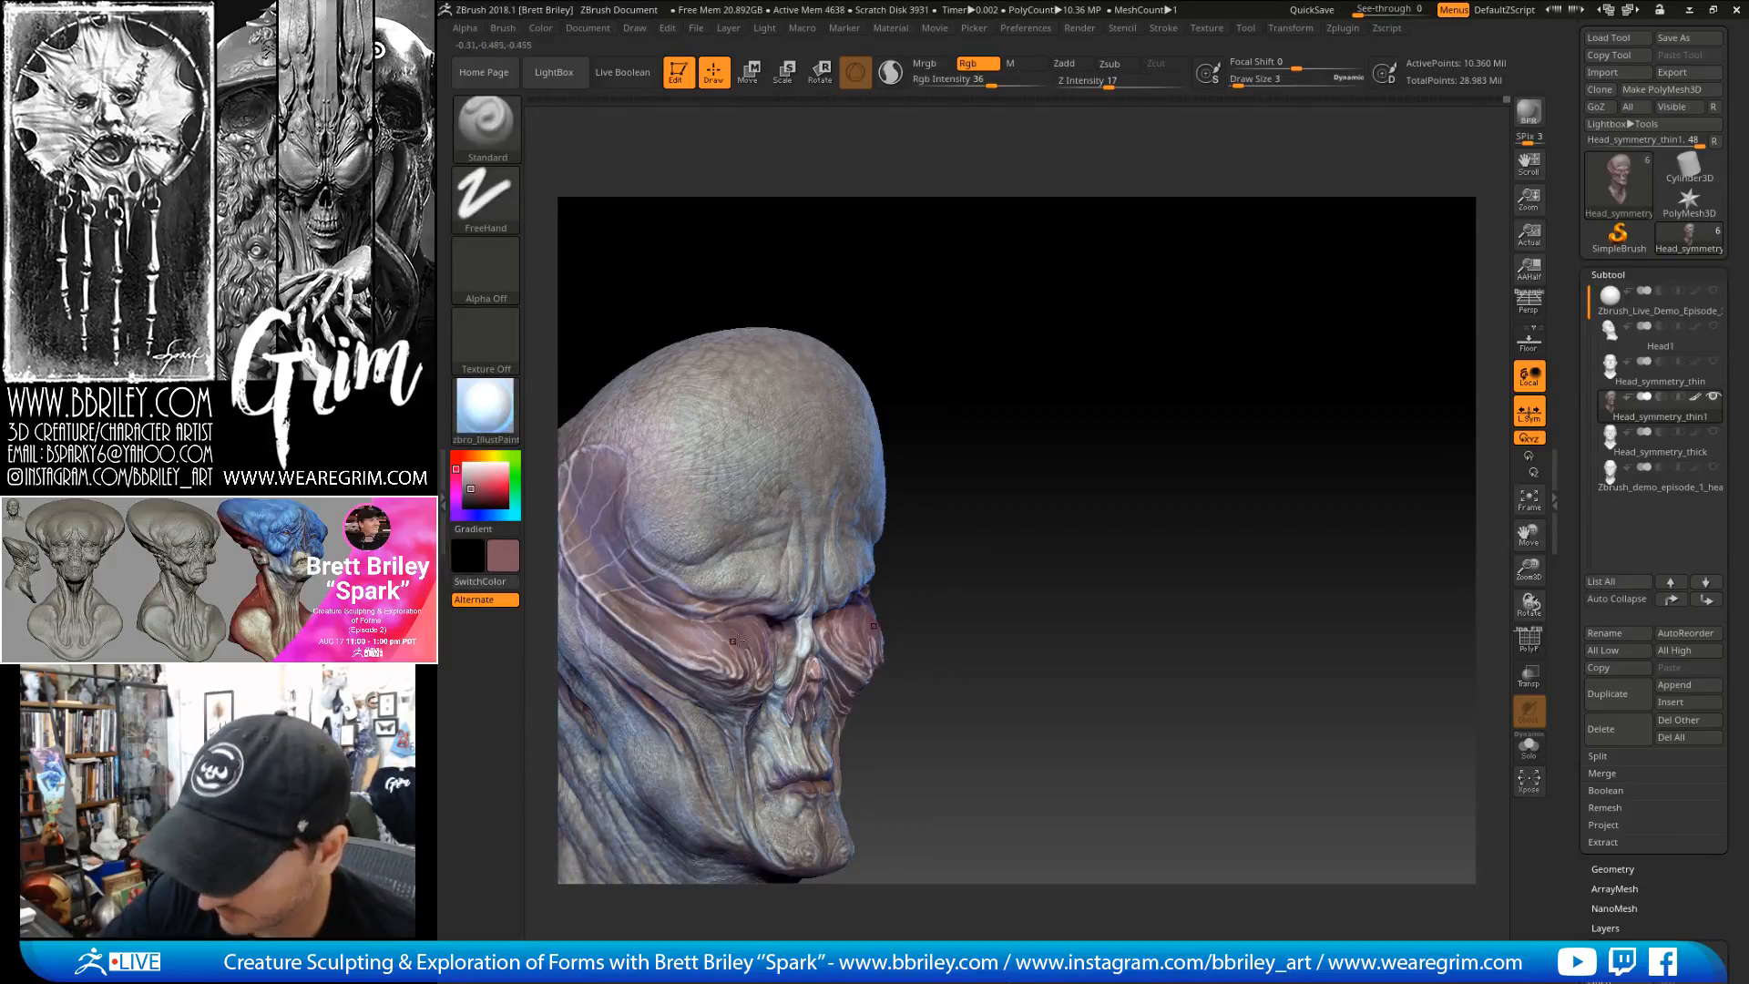
mouse_move(1005, 405)
left_mouse_down()
mouse_move(1125, 410)
mouse_move(1133, 391)
mouse_move(1170, 431)
mouse_move(1139, 510)
left_mouse_up()
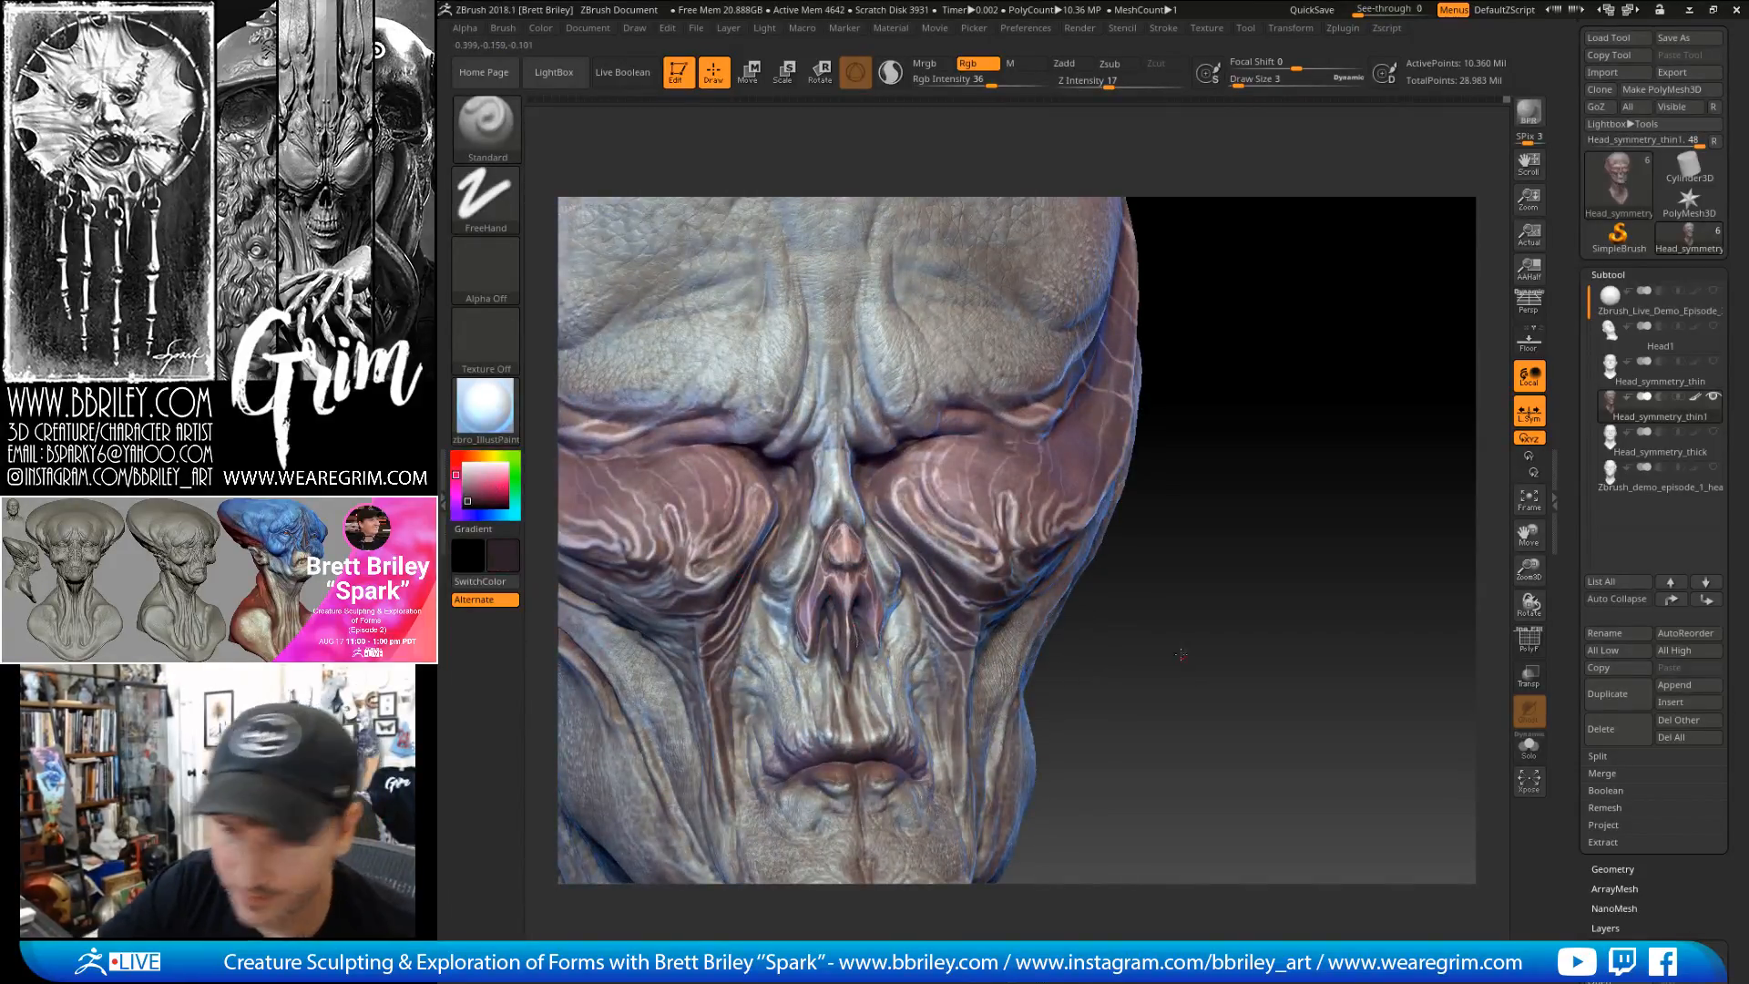
left_click_drag(1179, 656, 1162, 643)
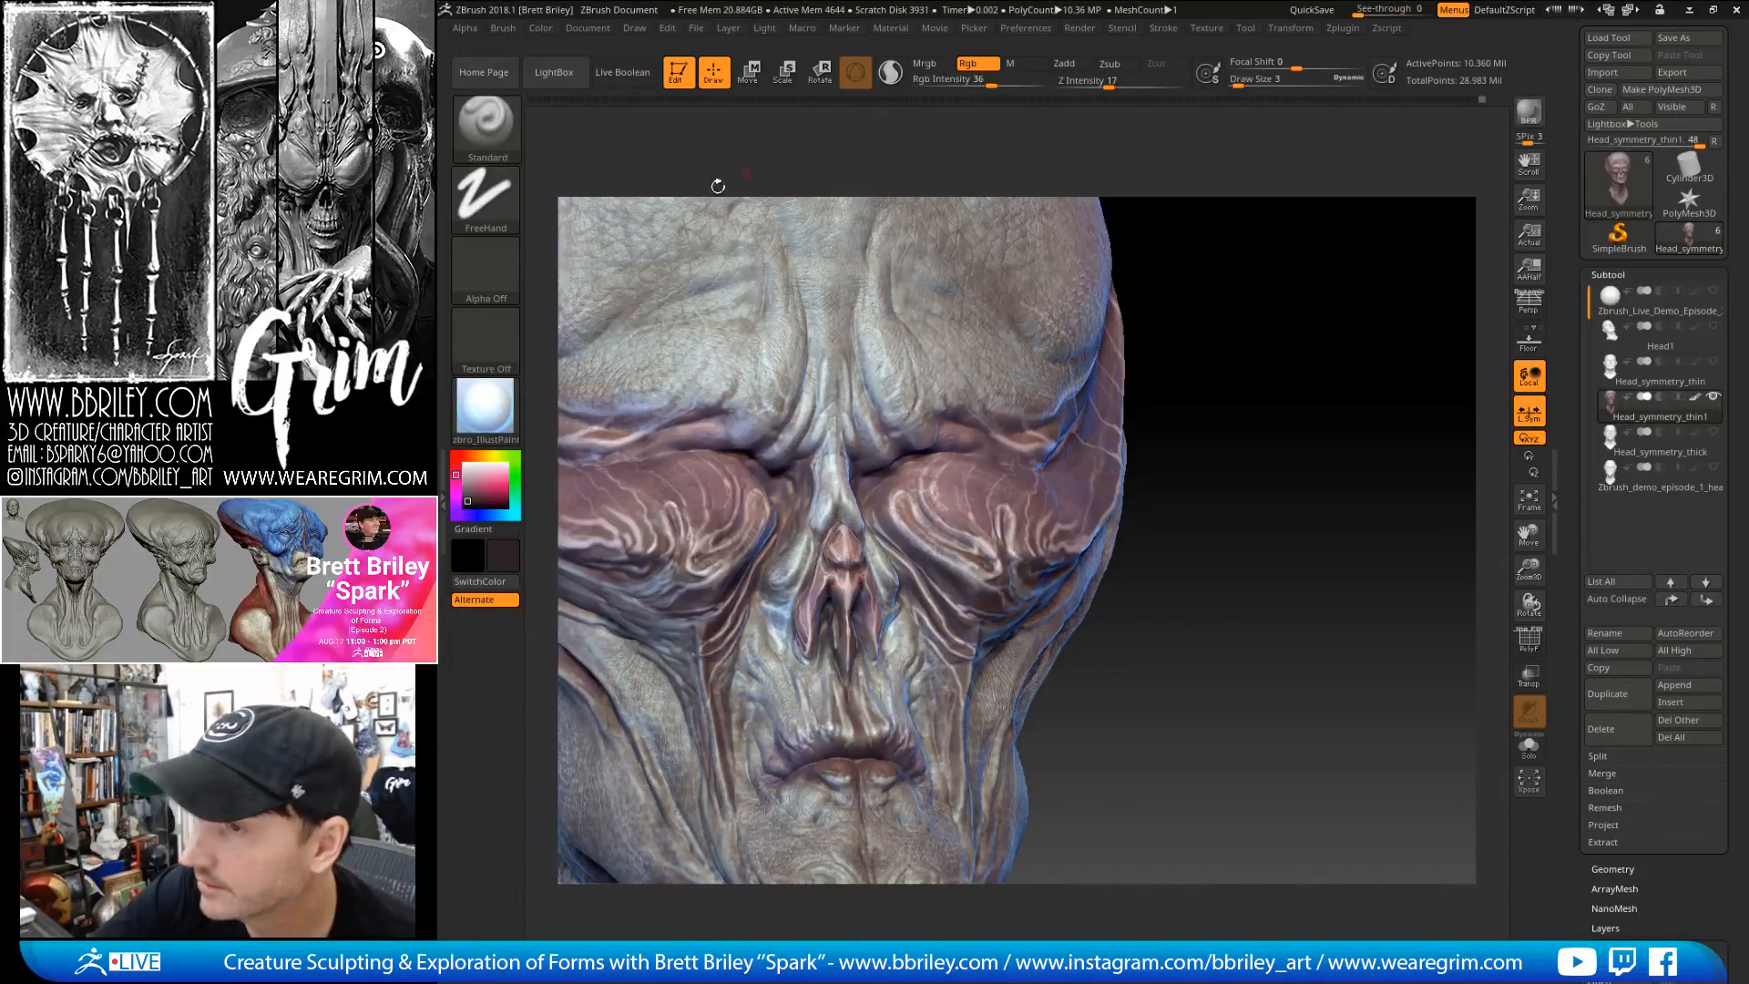
- Give the brush Alpha 31, set the draw size to 4 and paint textured dark purple into the nose recesses
left_click(492, 203)
left_click(497, 200)
left_click(492, 278)
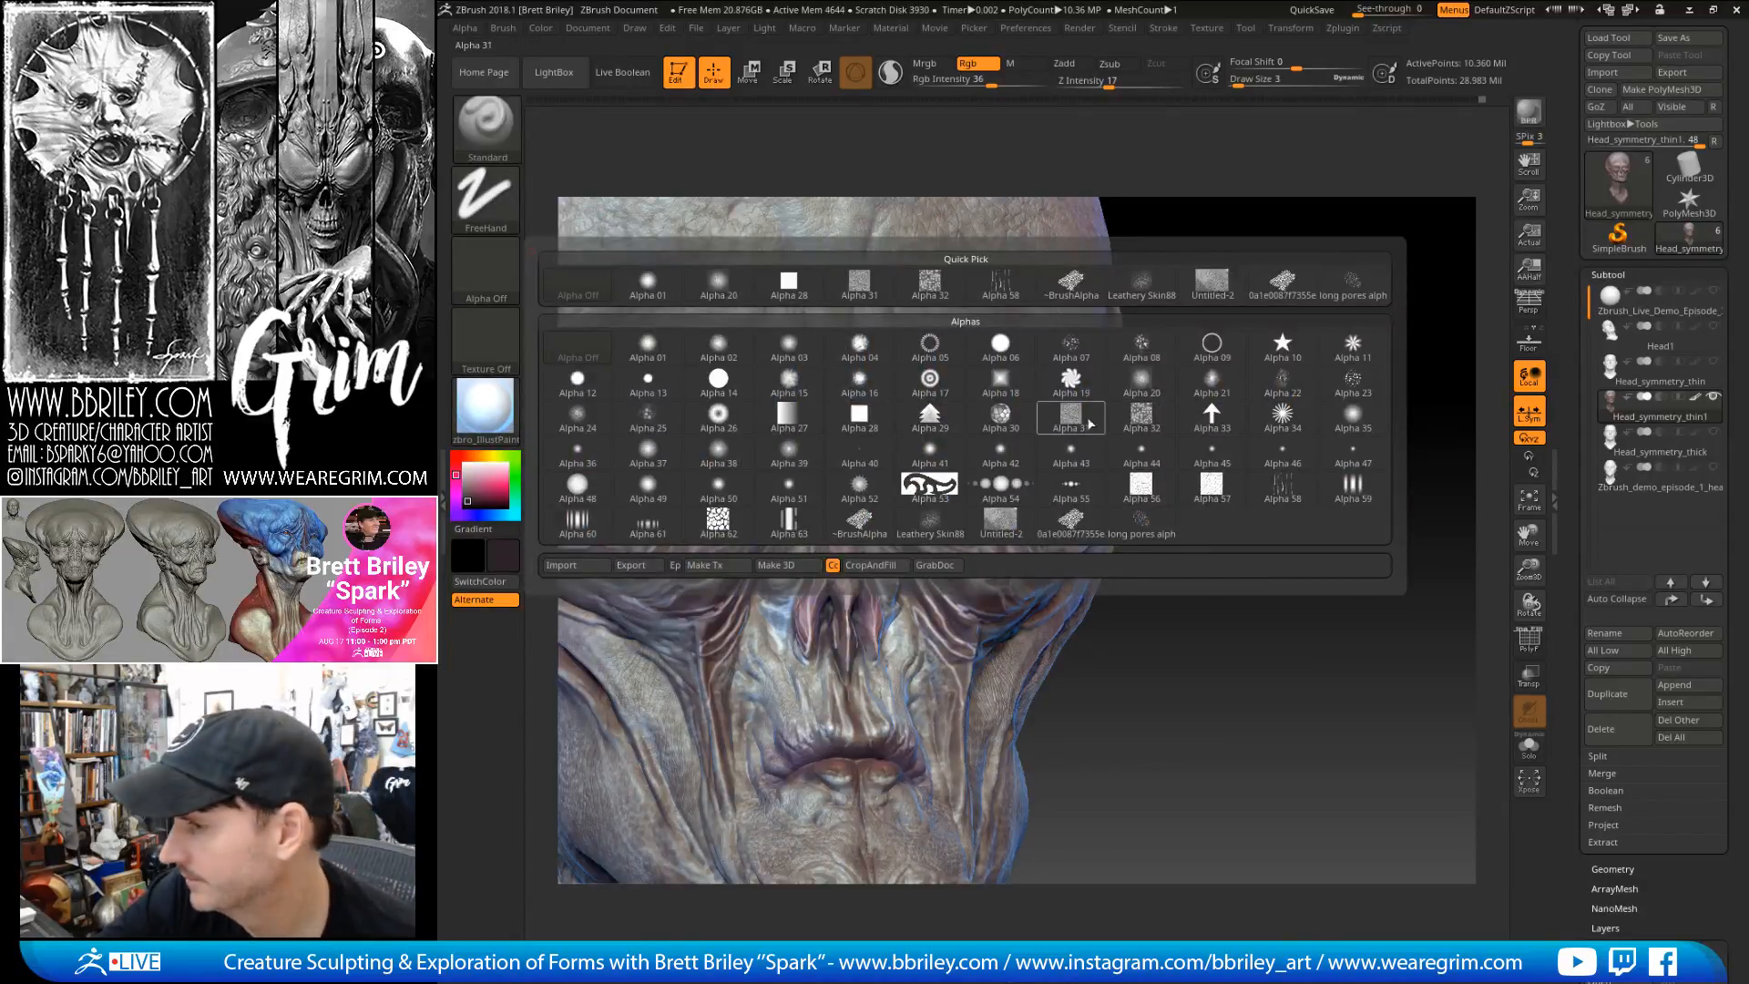
left_click(934, 480)
key("bracketright")
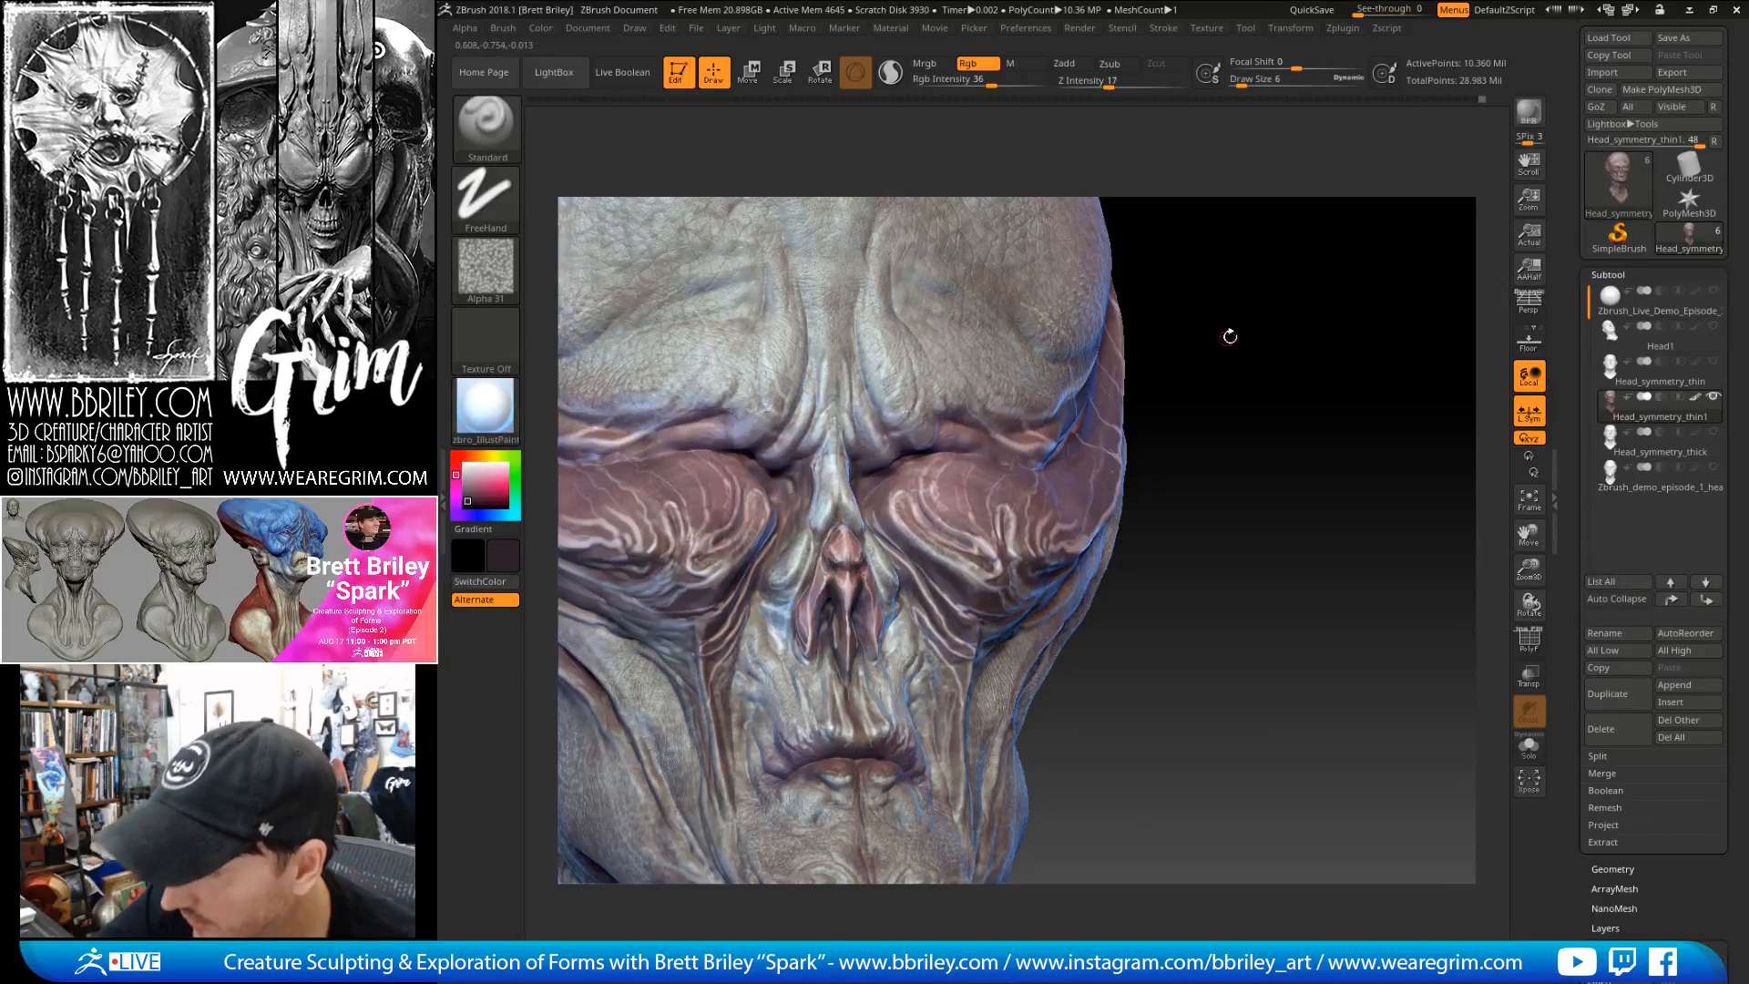
left_click_drag(1214, 343, 1035, 402)
left_click_drag(993, 314, 825, 544)
key("bracketleft")
key("bracketleft")
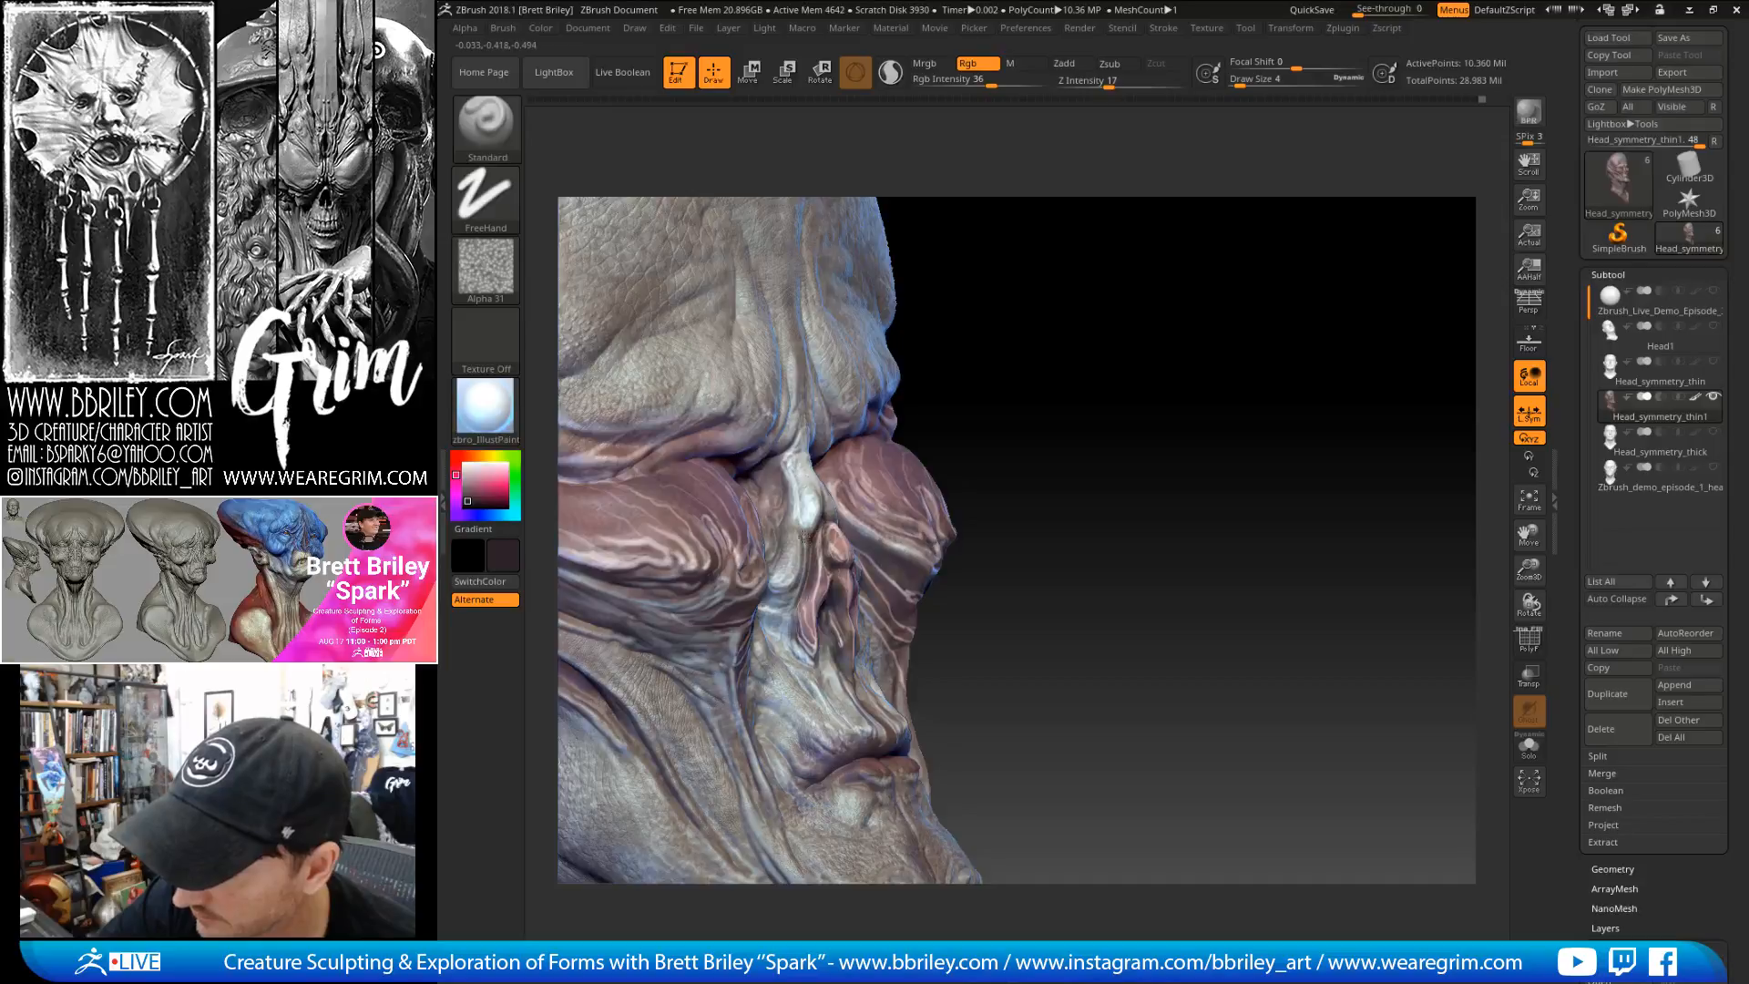
left_click_drag(997, 333, 1166, 339, "shift")
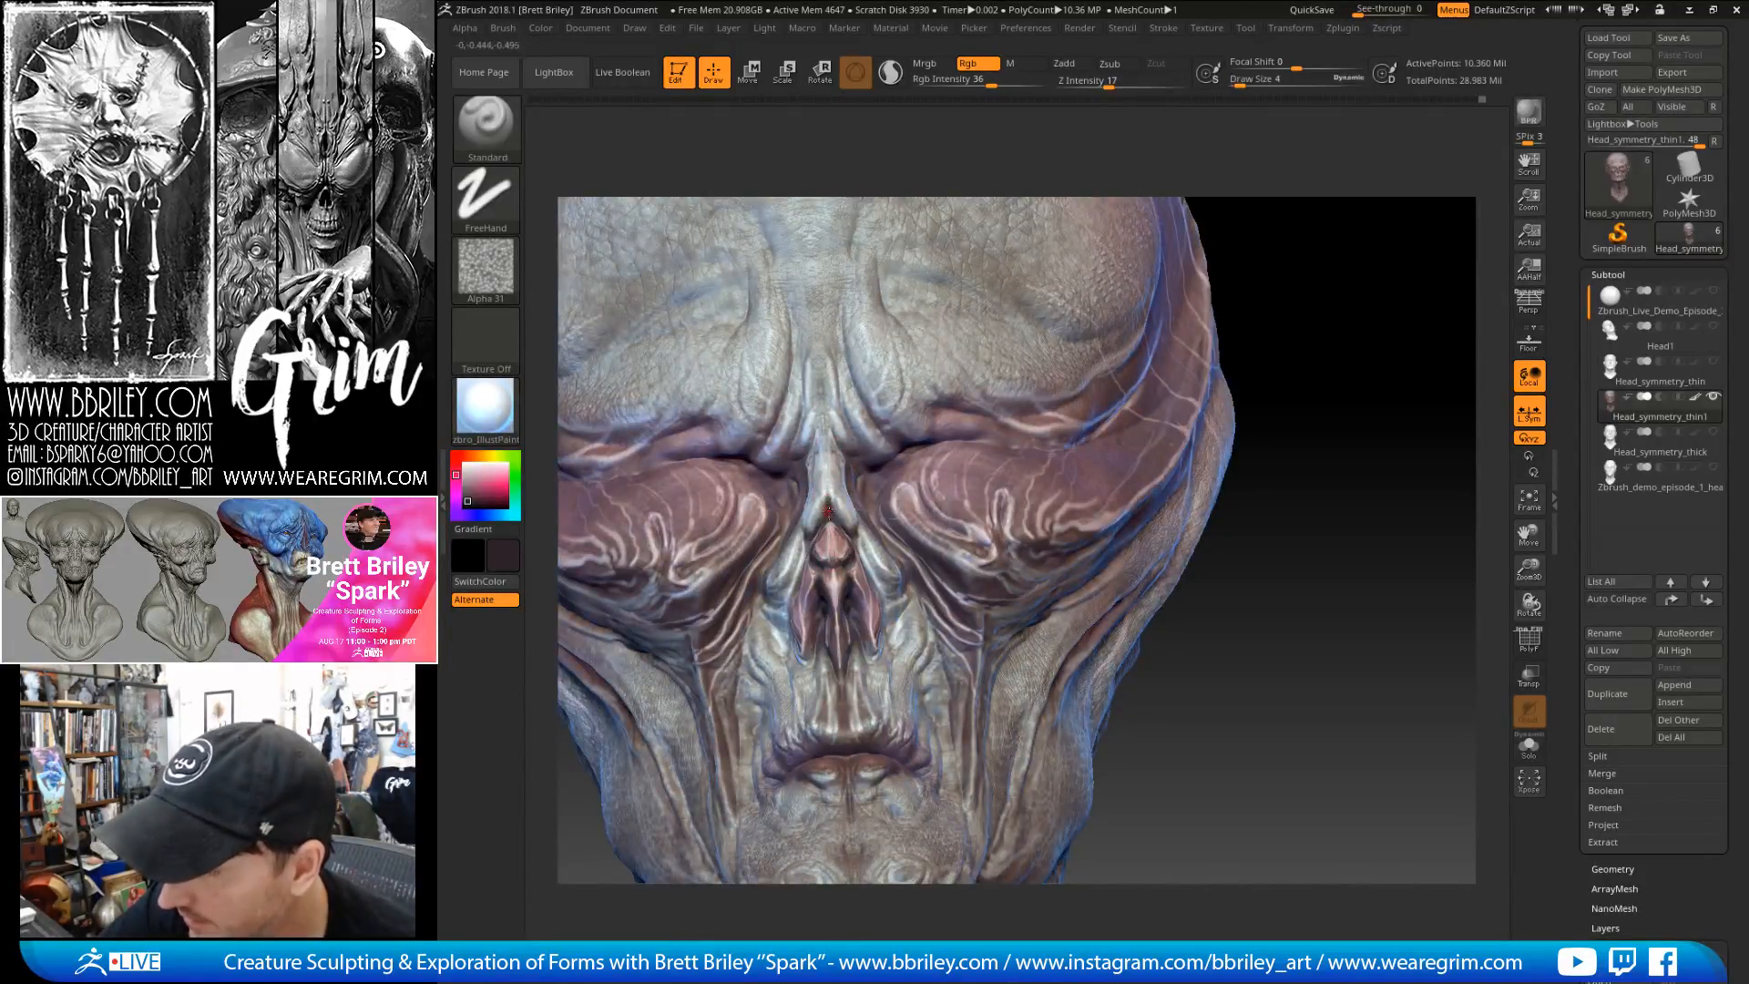
- Sample a light grey from the skin and paint highlights on the nose bridge at draw size 2
key("c")
key("c")
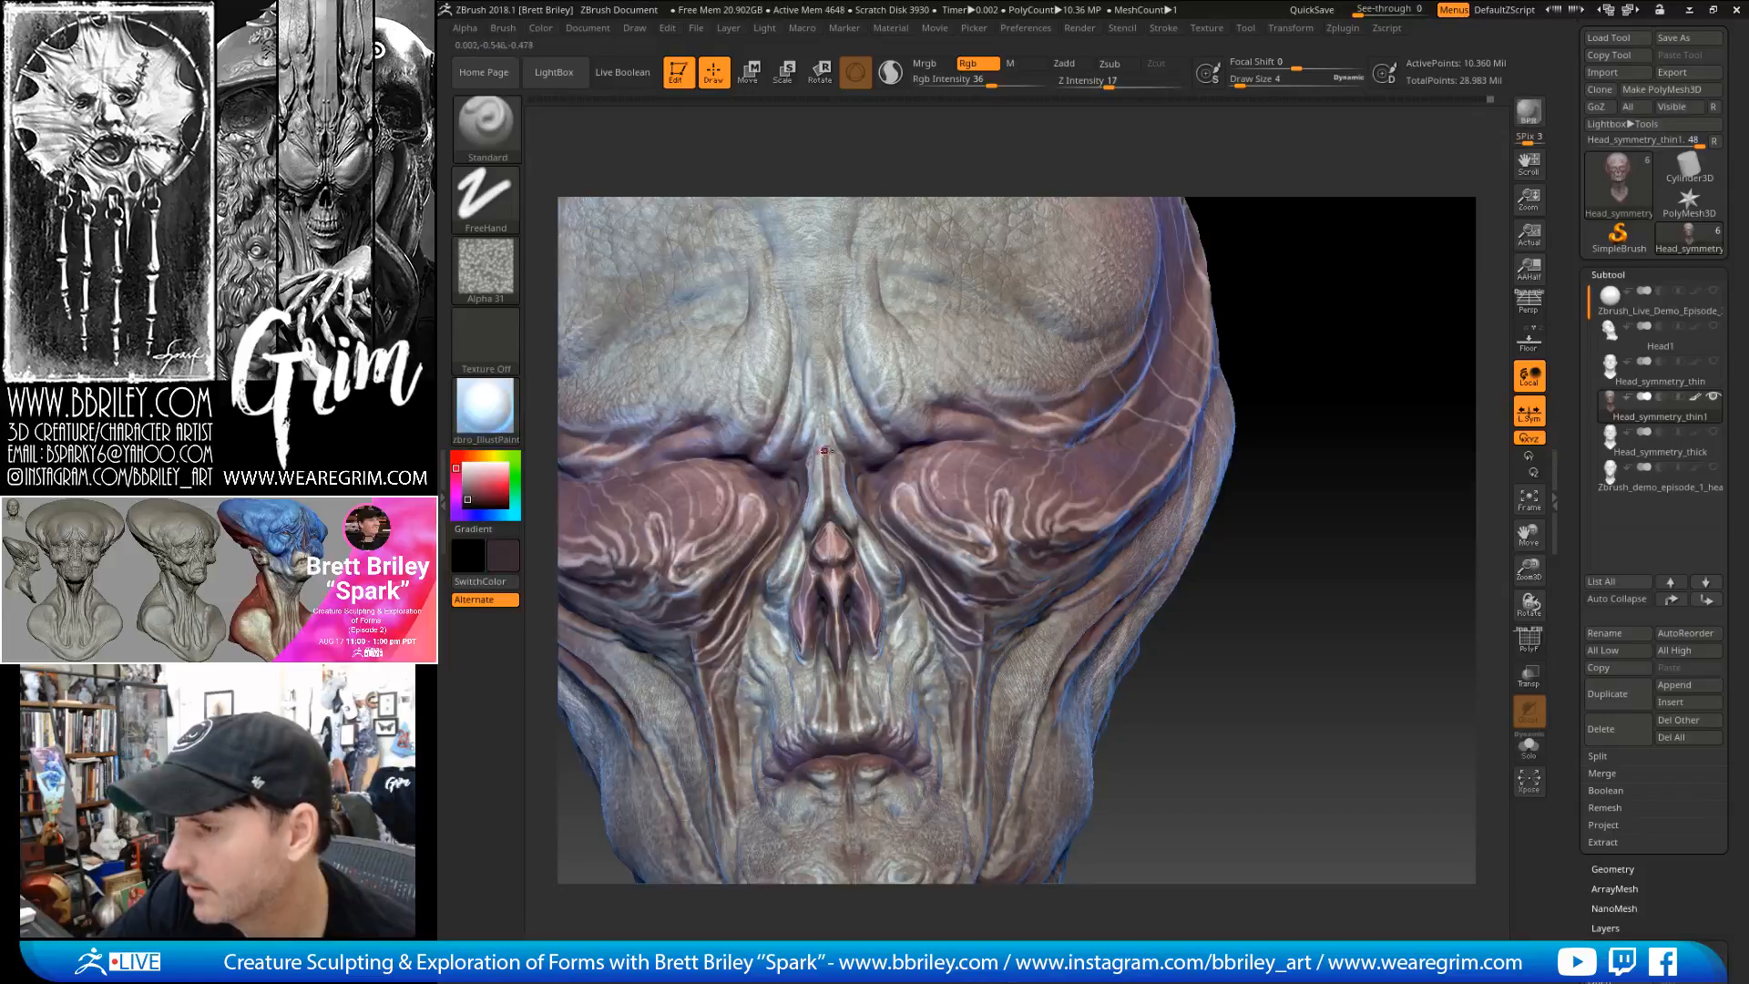
key("c")
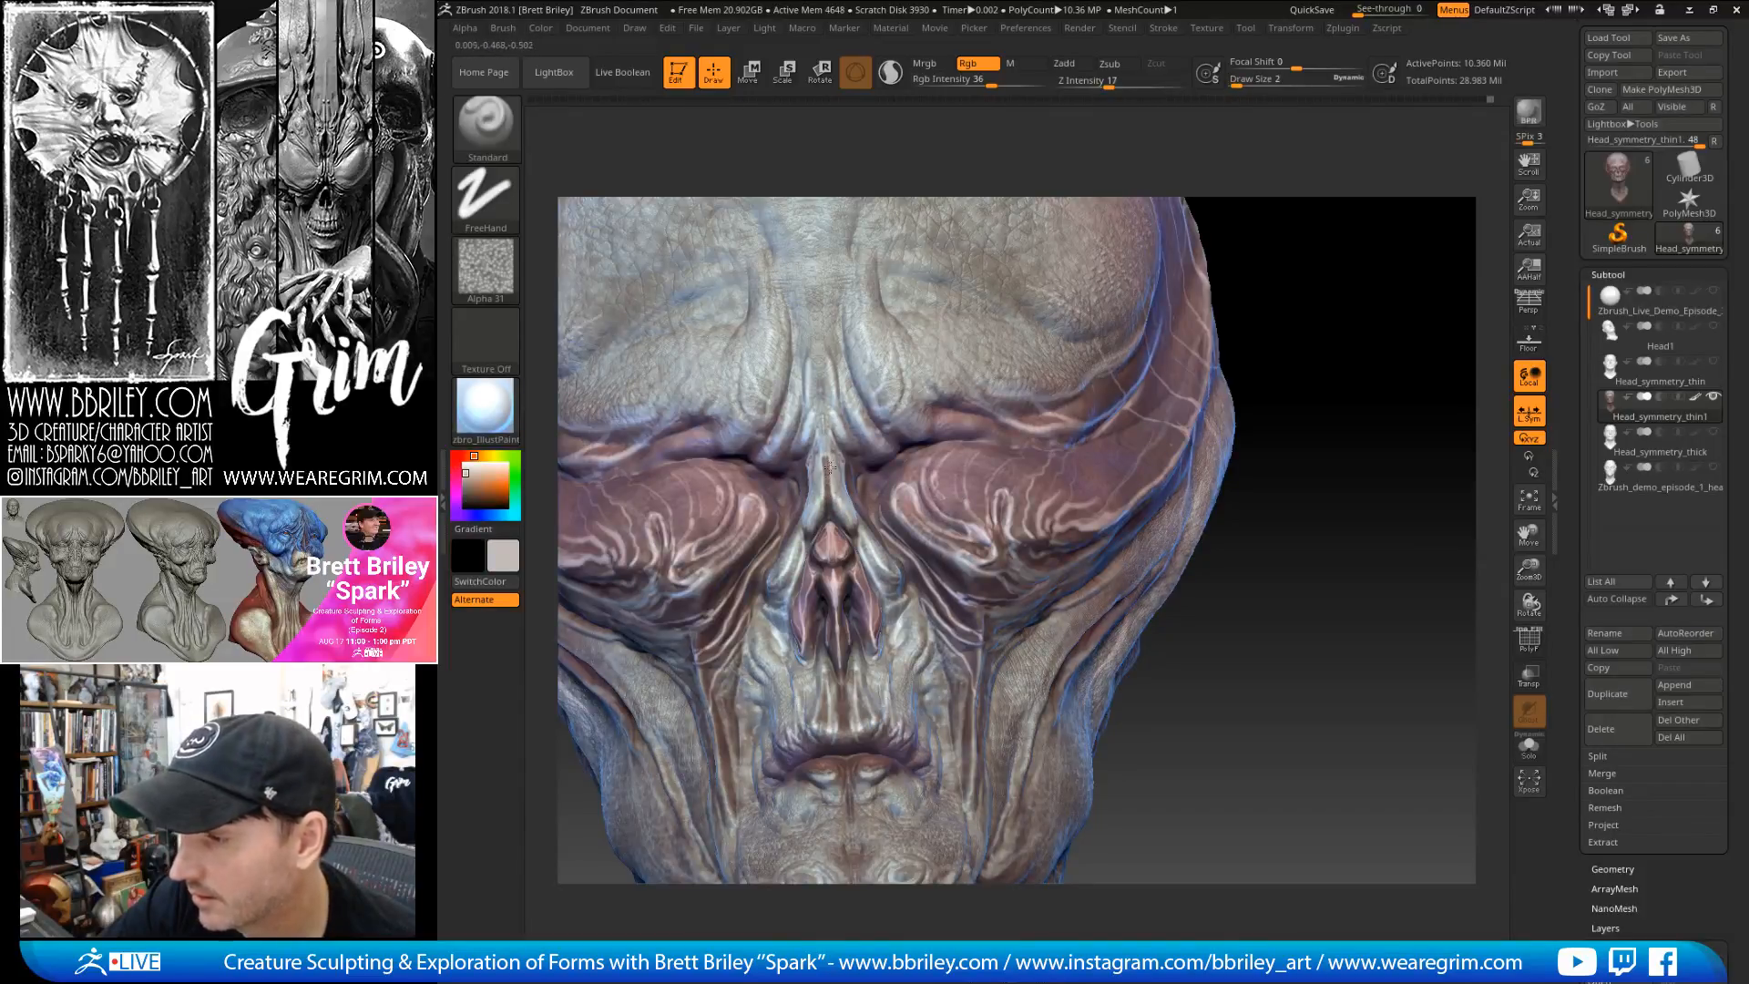
mouse_move(1299, 427)
left_mouse_down()
mouse_move(1362, 417)
mouse_move(1303, 423)
left_mouse_up()
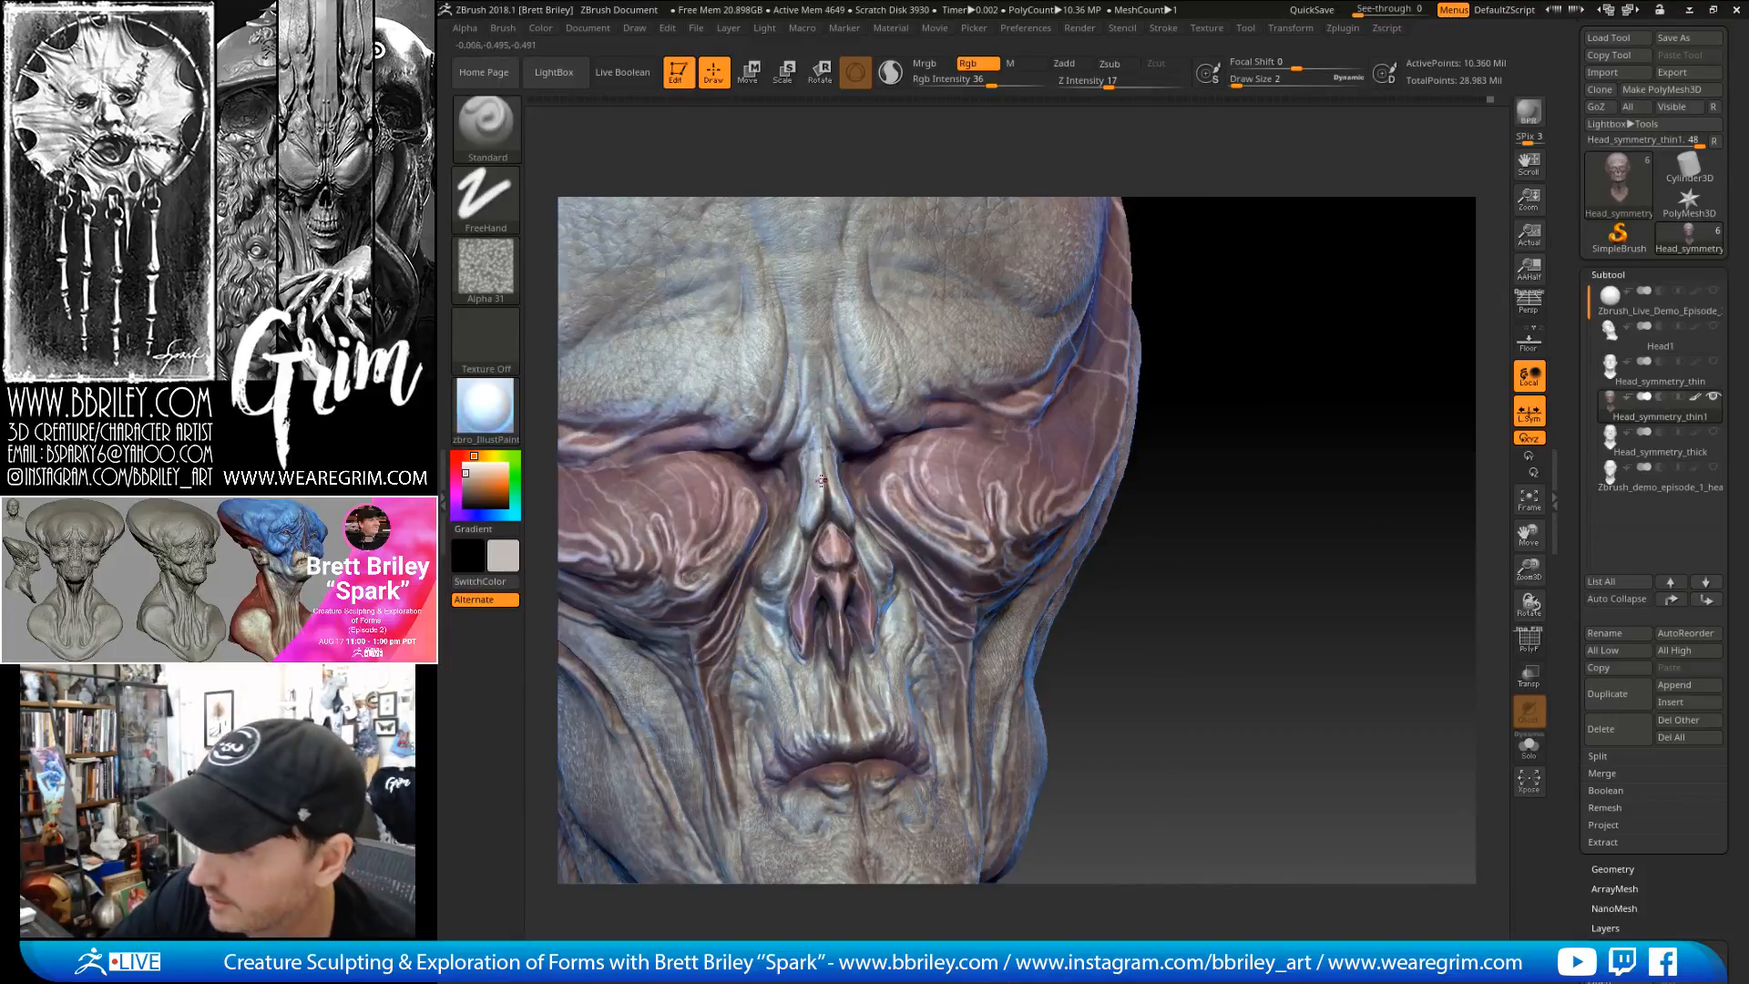
left_click_drag(1275, 480, 1270, 402)
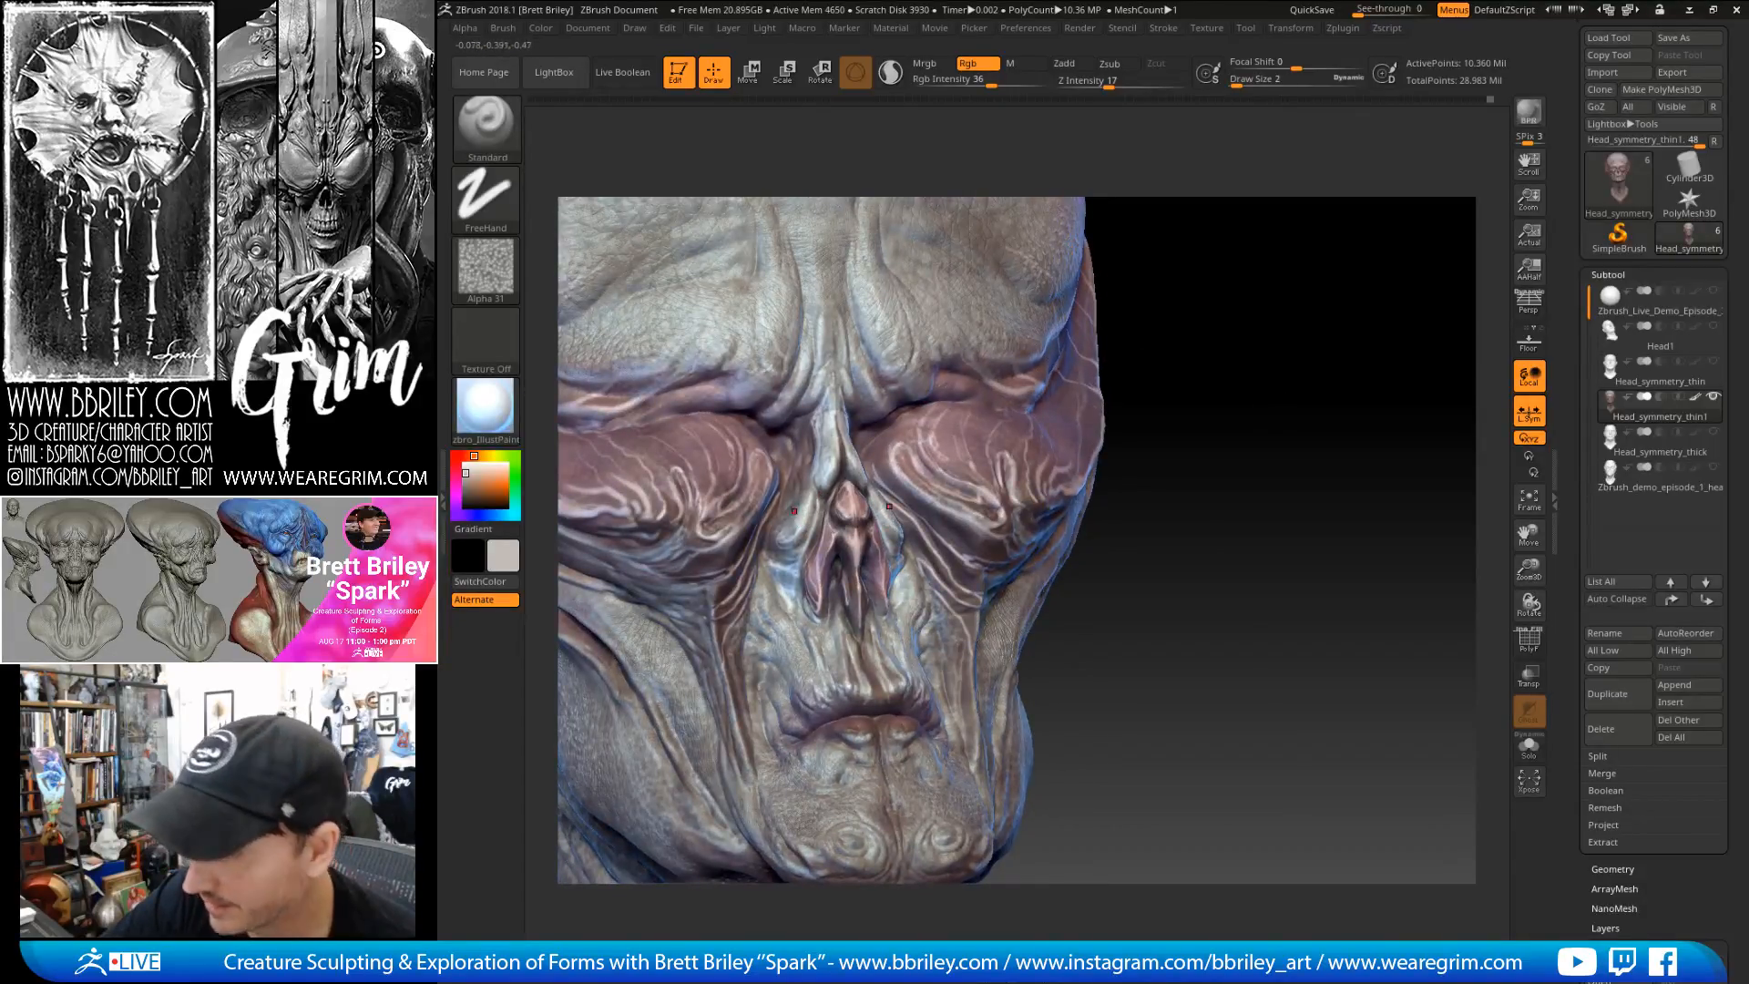
- Choose a near-white colour and paint fine highlights beside the nose and along the upper lip at draw sizes 1 and 2
left_click(469, 468)
key("[")
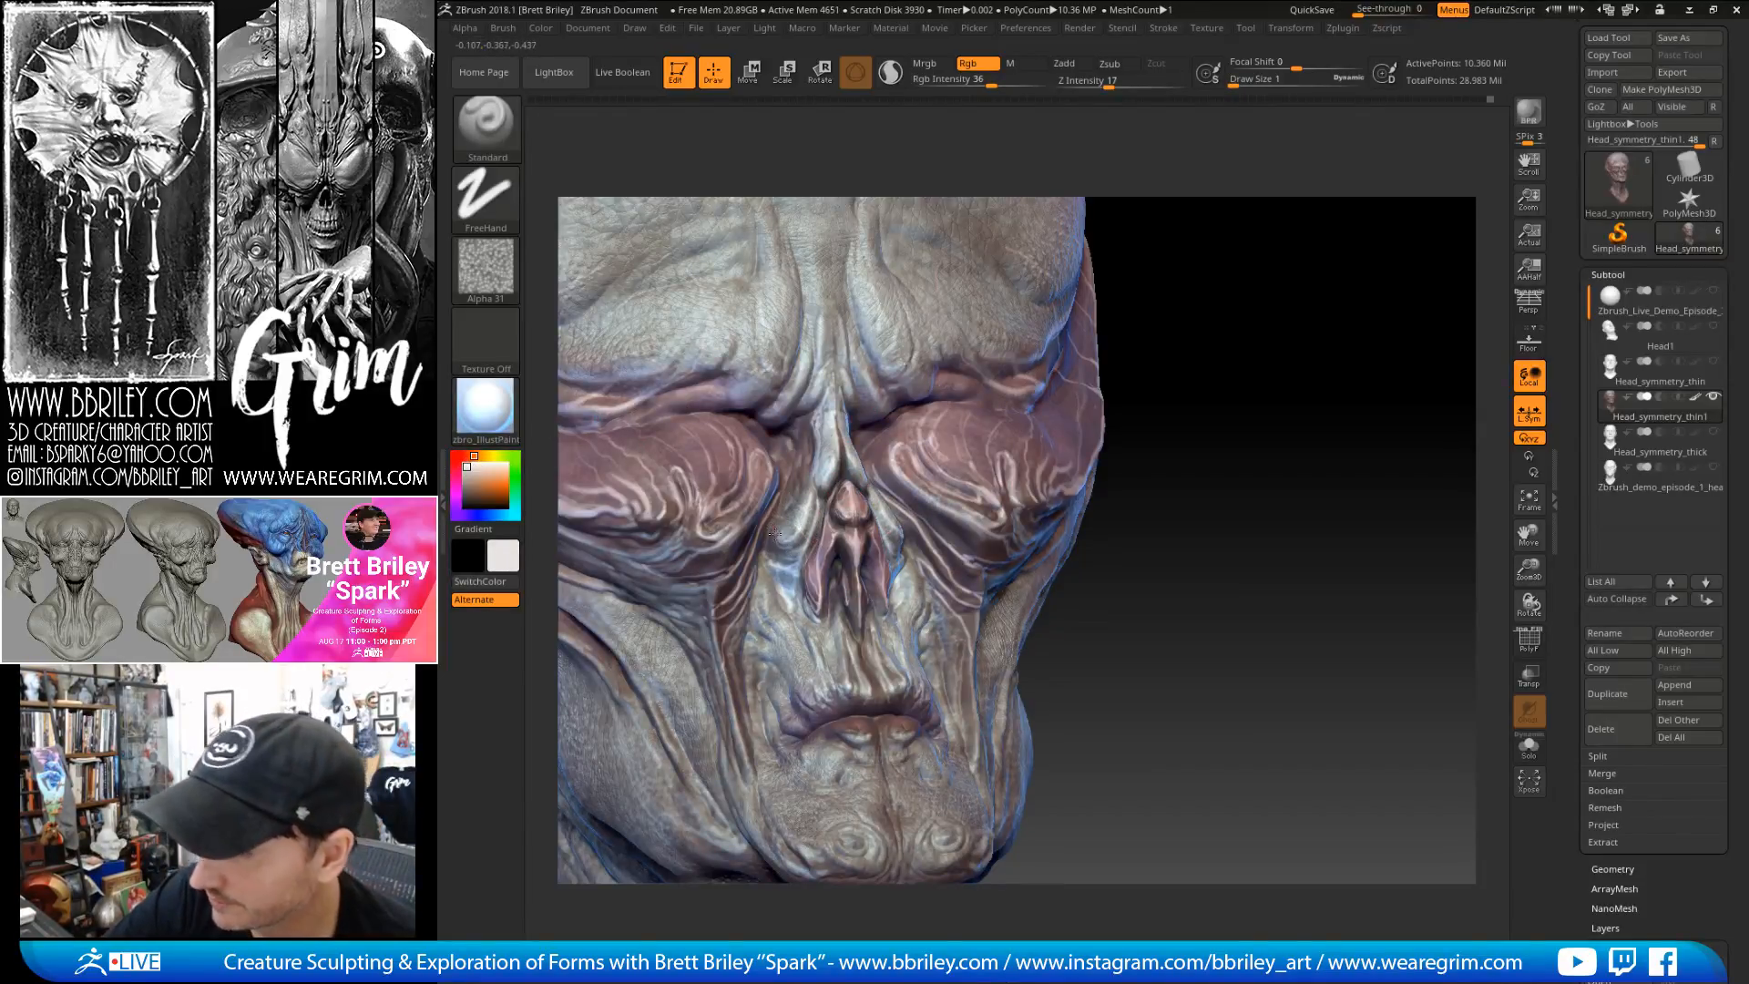
left_click_drag(1188, 376, 1150, 392)
left_click_drag(784, 591, 789, 638)
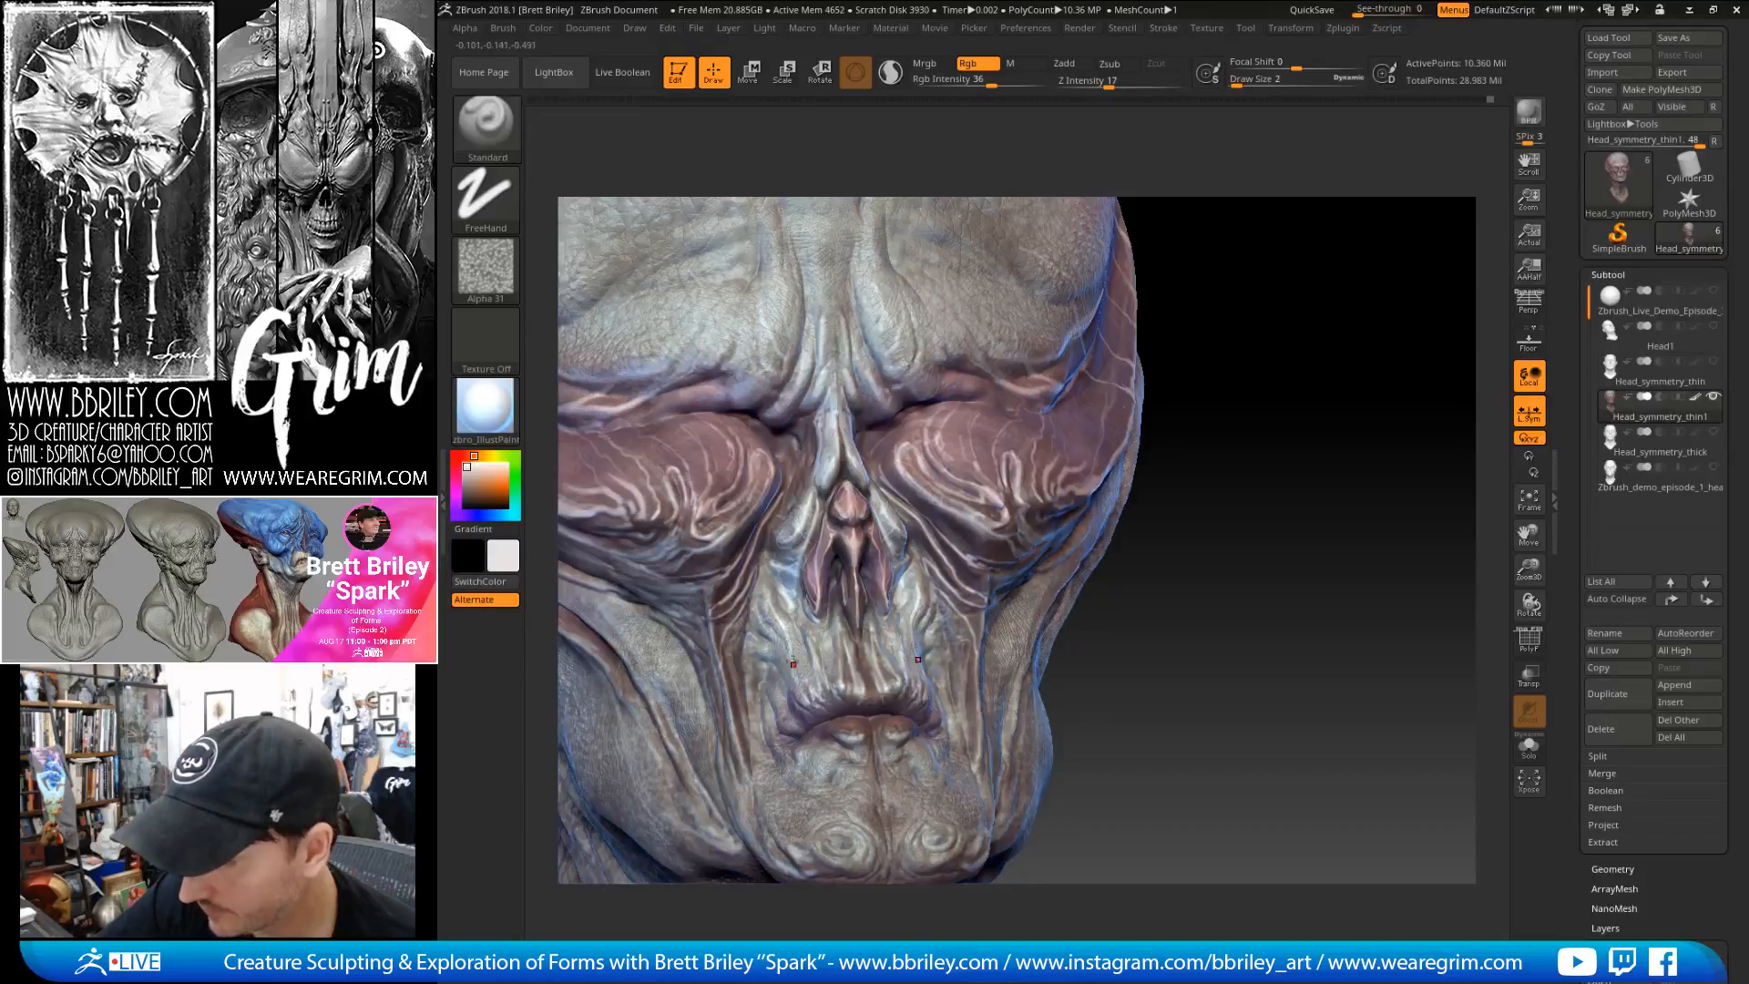
left_click_drag(1233, 461, 789, 635)
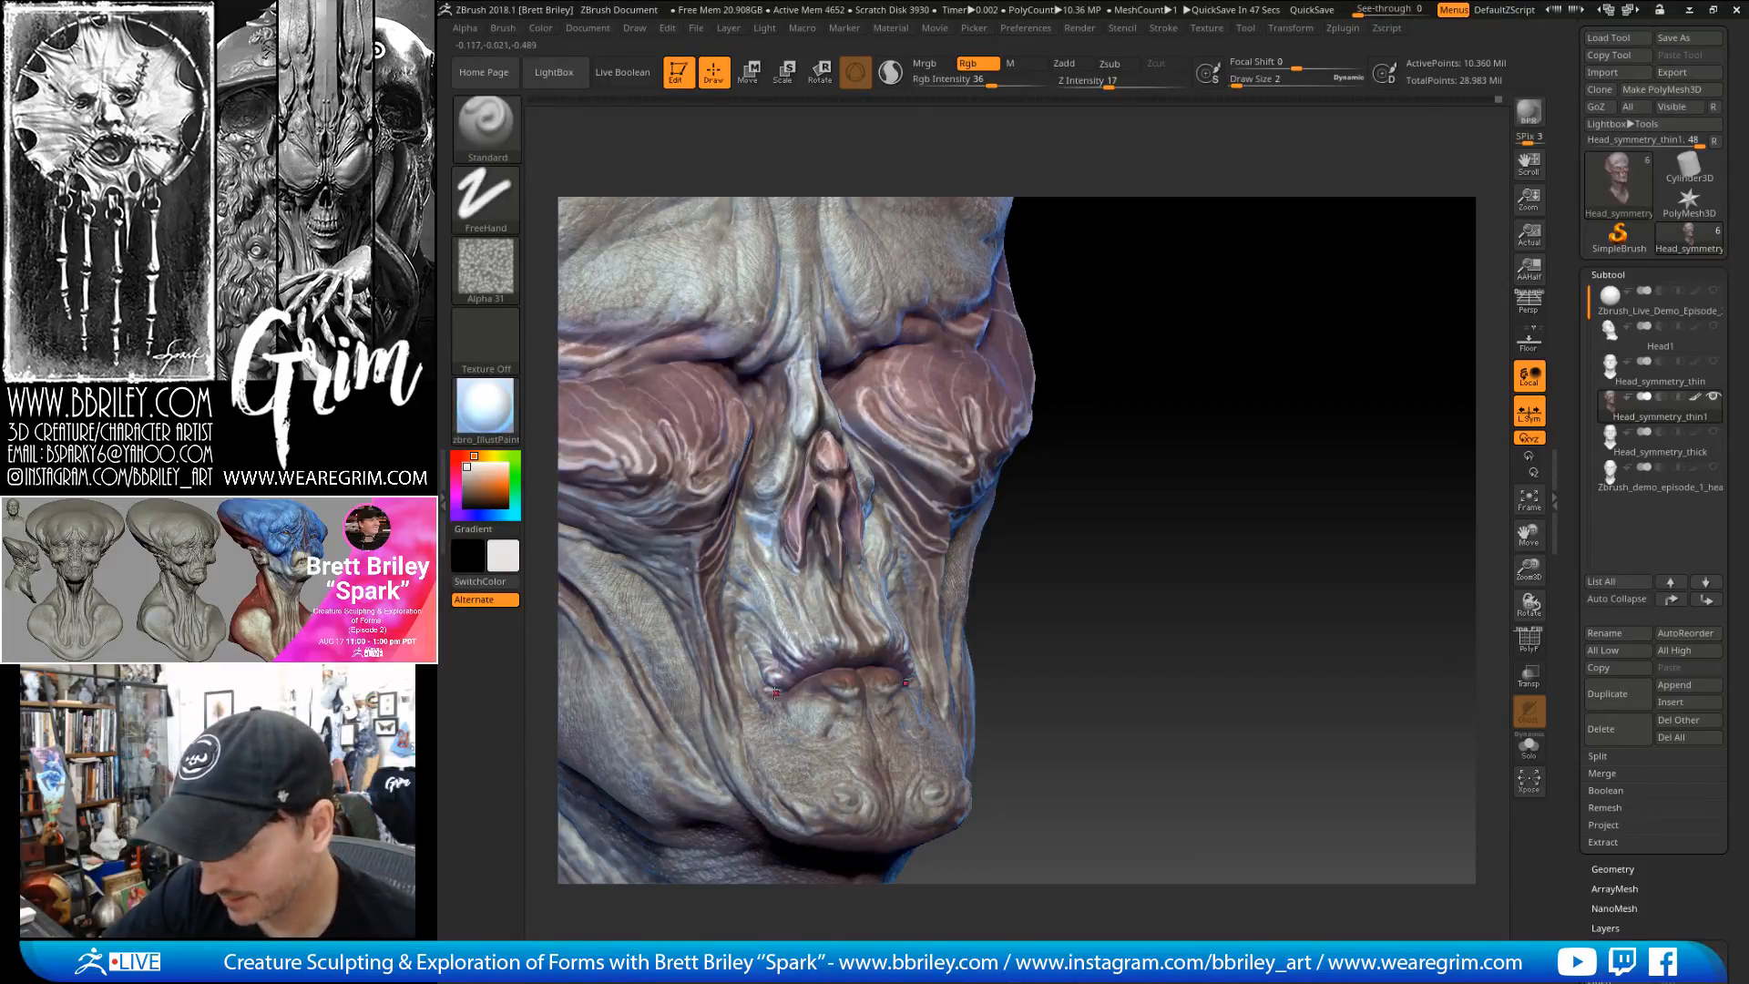
mouse_move(1145, 534)
left_mouse_down()
mouse_move(1148, 480)
mouse_move(1145, 523)
mouse_move(826, 630)
left_mouse_up()
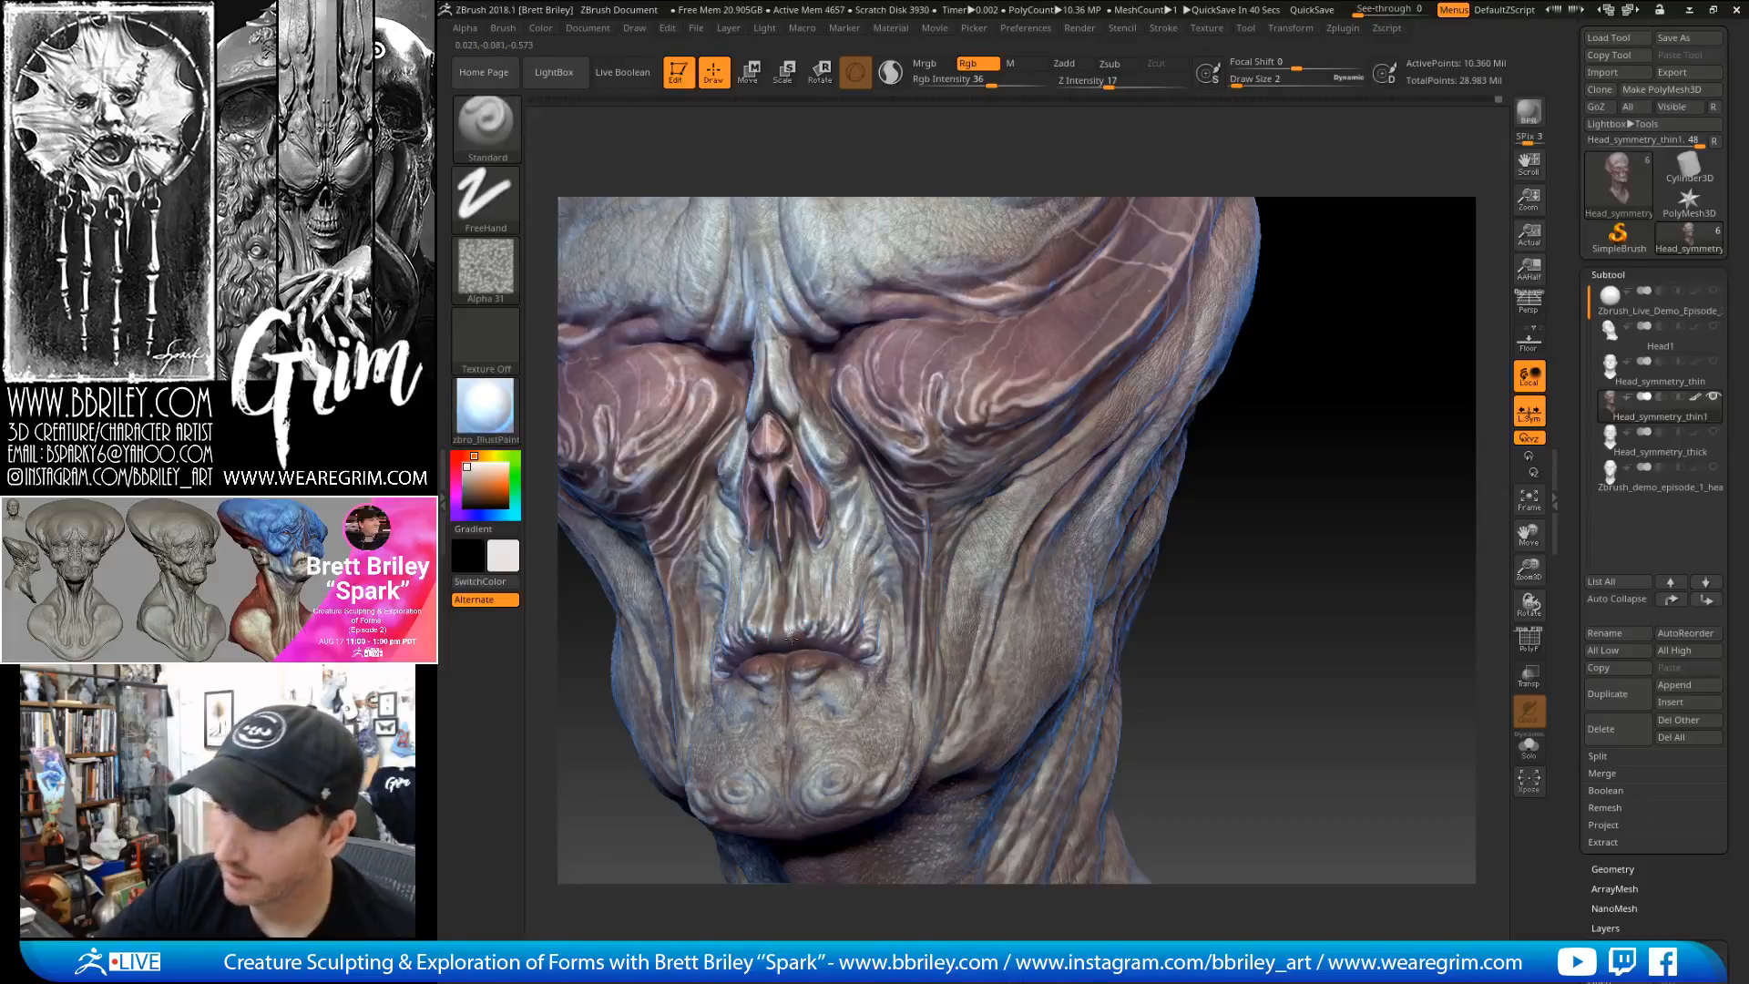
- Switch the alpha to BrushAlpha, reduce the draw size to 1 and paint thin near-white highlights on the lips and chin
key("shift")
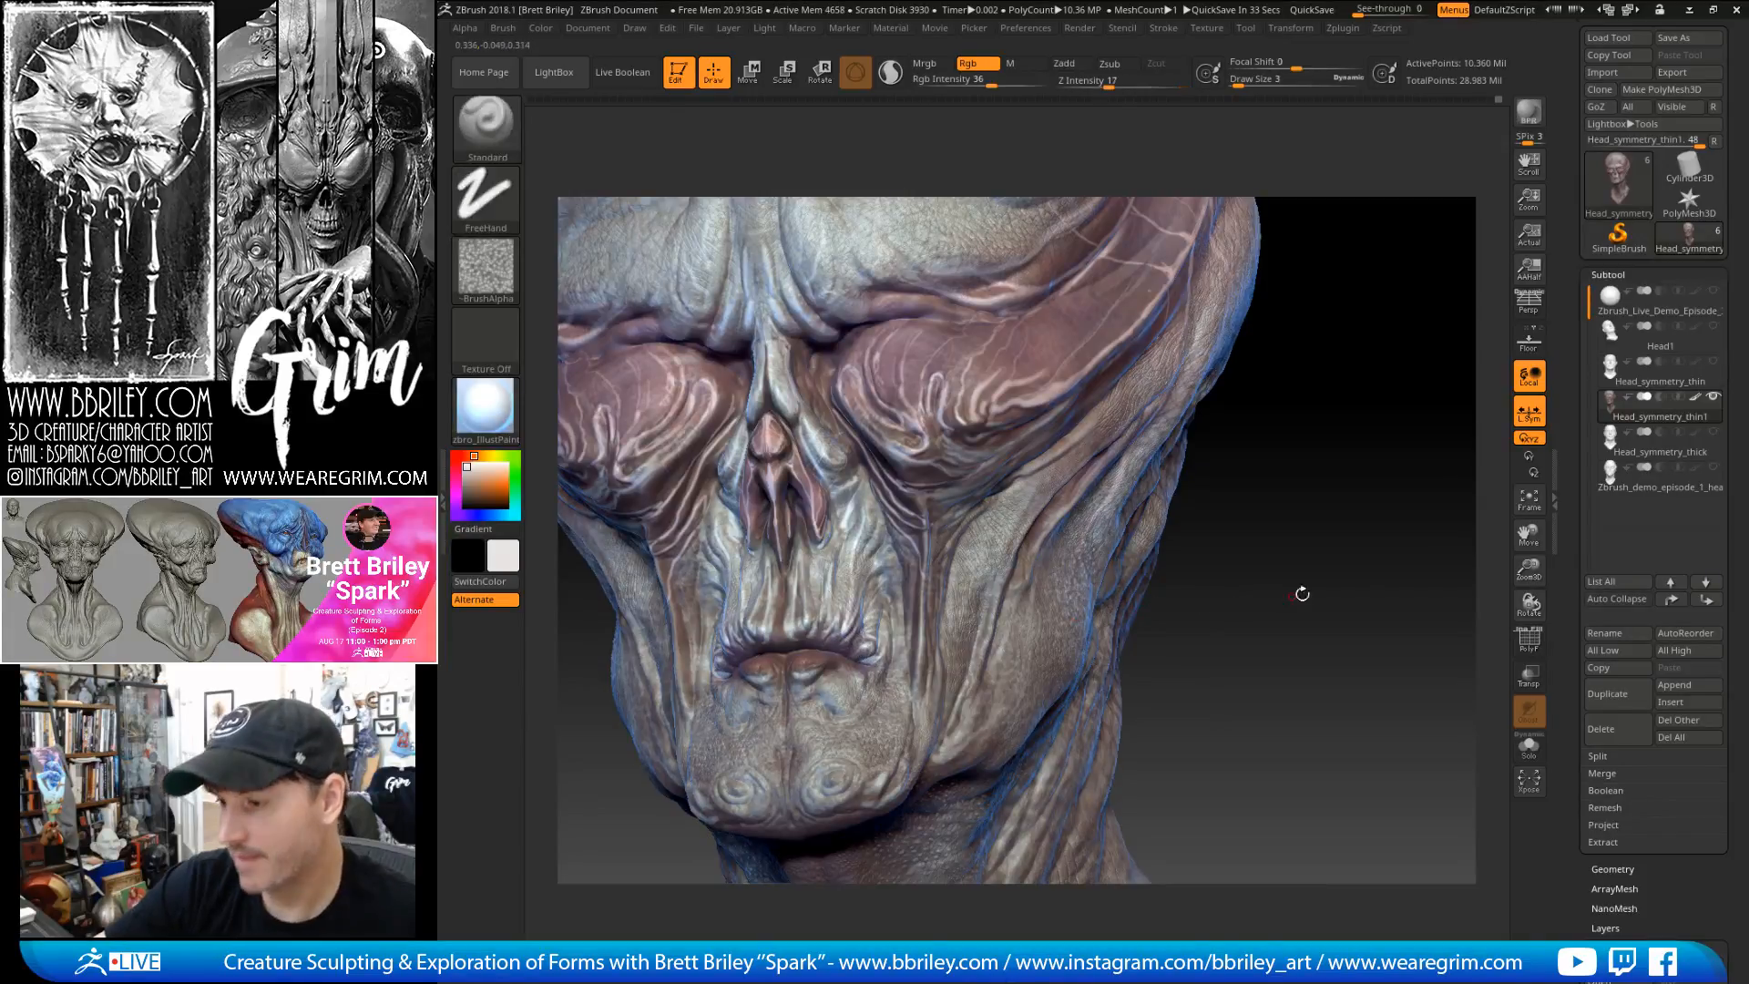
left_click_drag(1300, 593, 1019, 559)
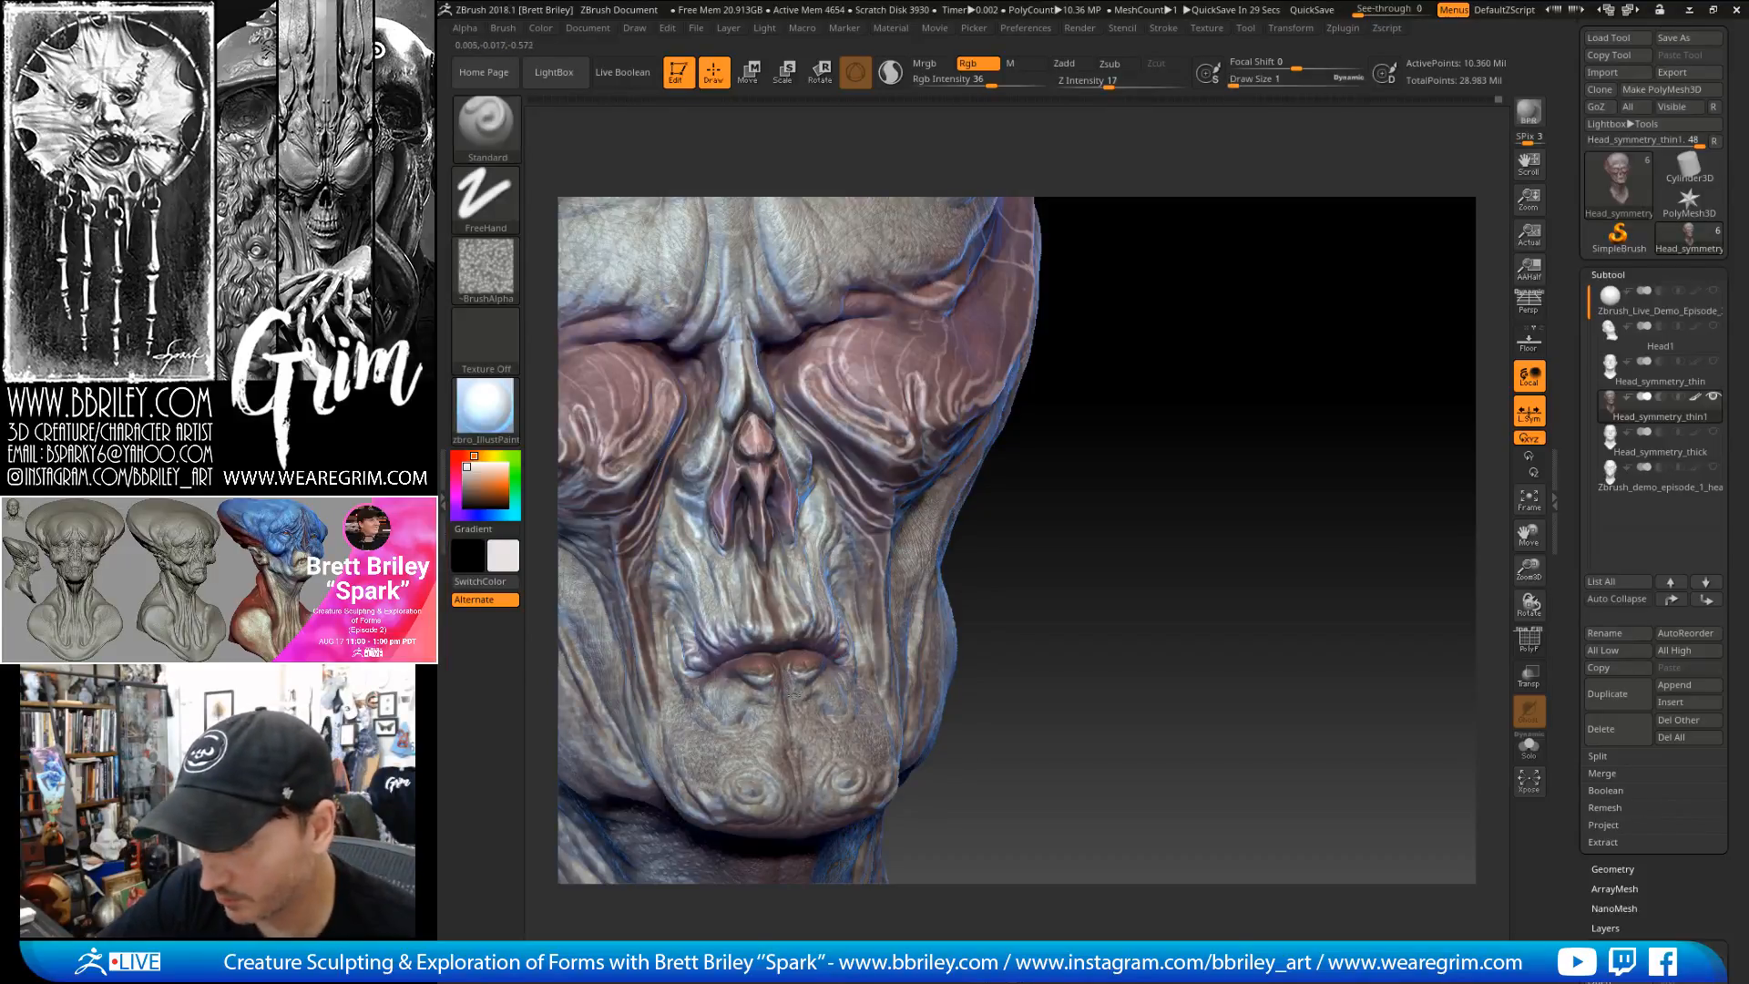
left_click_drag(1052, 686, 820, 775)
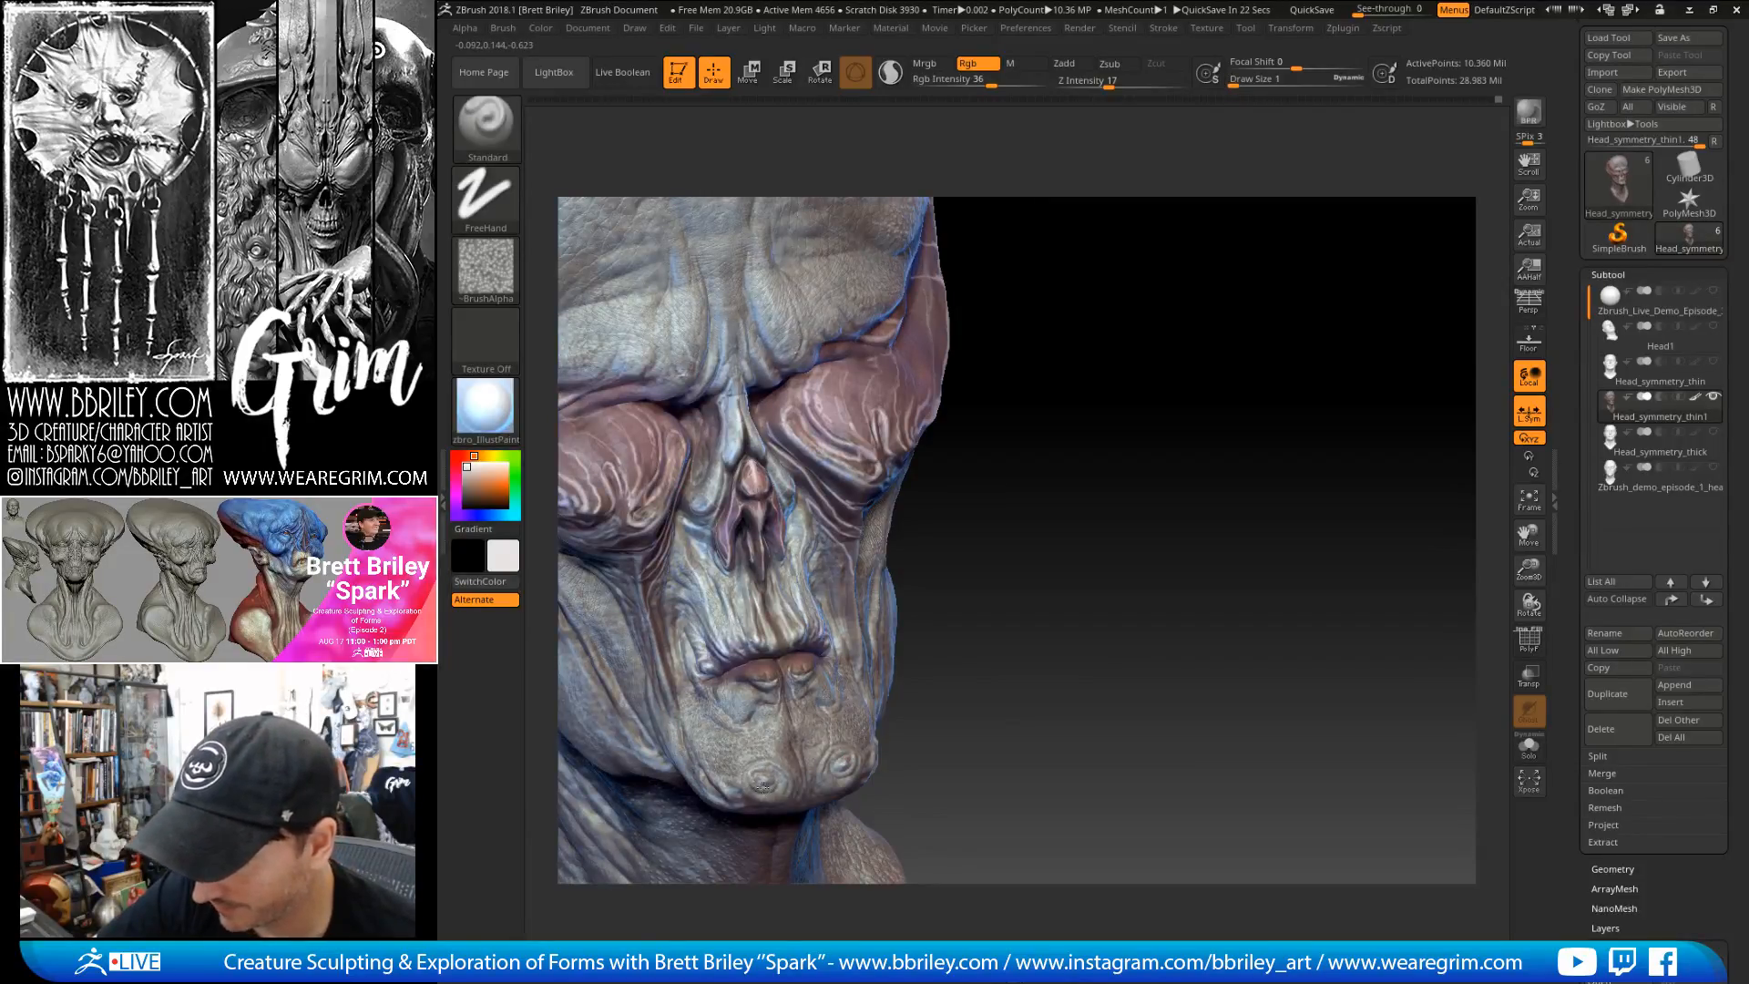
left_click_drag(975, 727, 1021, 510)
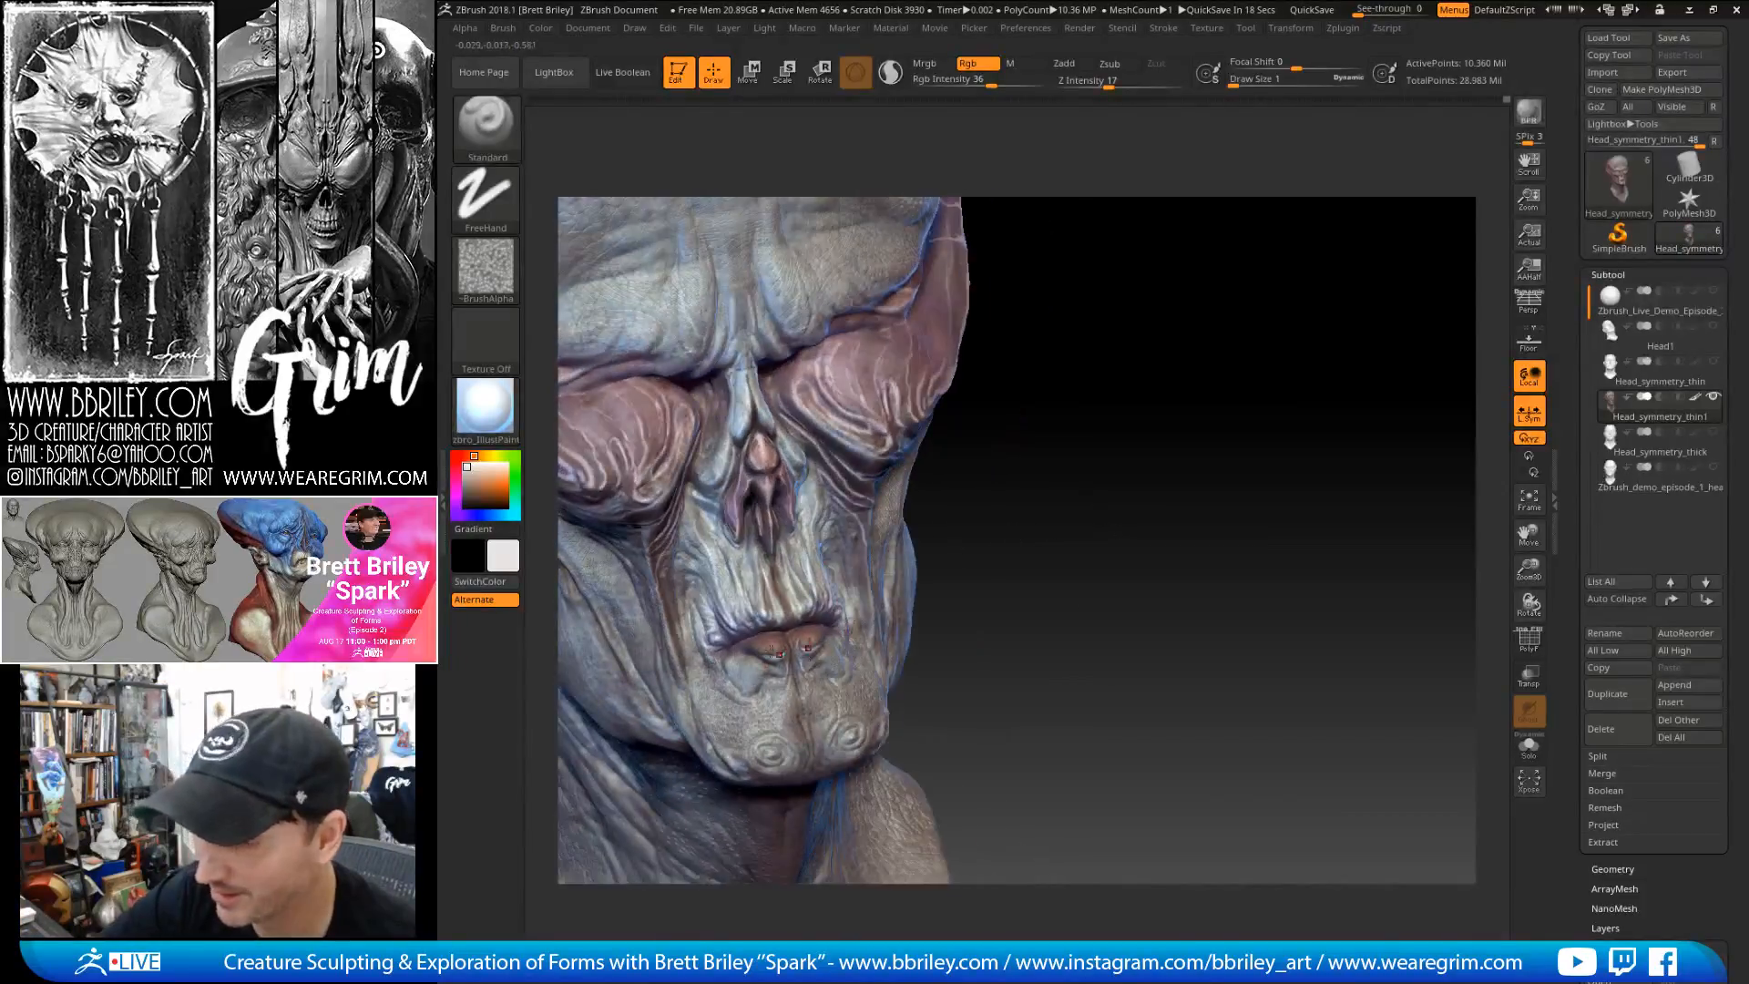
- Add near-white highlights below the lower lip at draw size 2, then finer ones around the mouth at size 1
key("s")
left_click(779, 675)
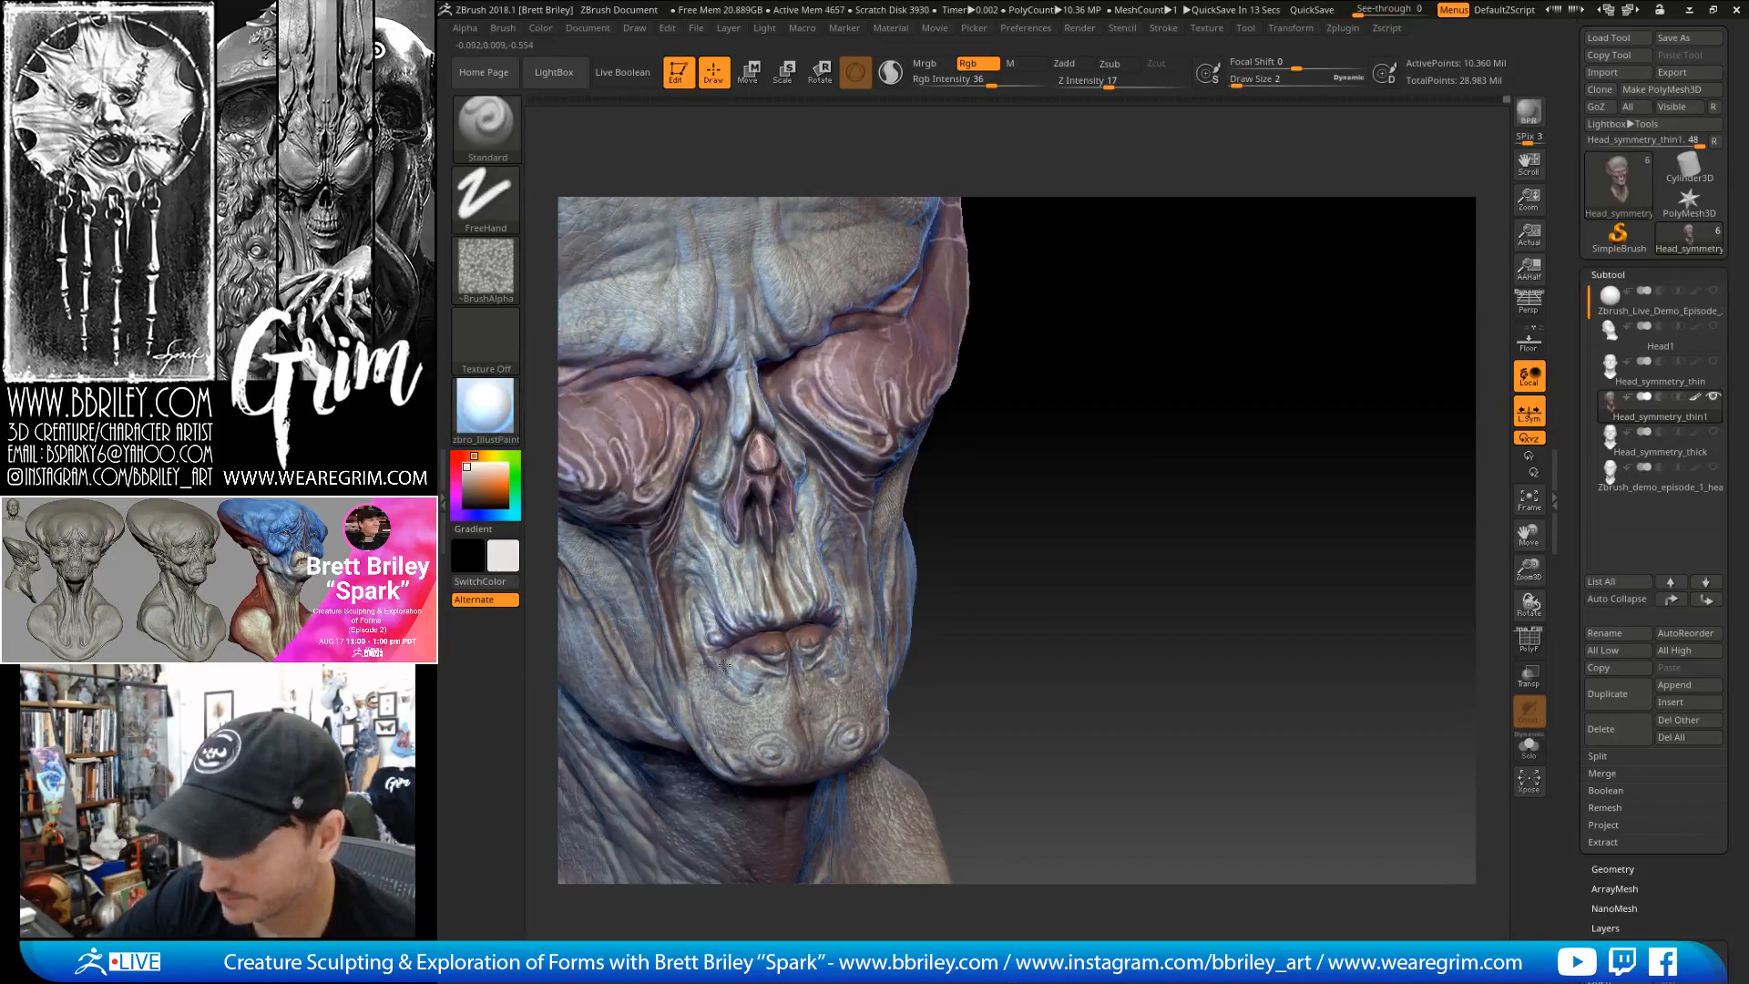
key("[")
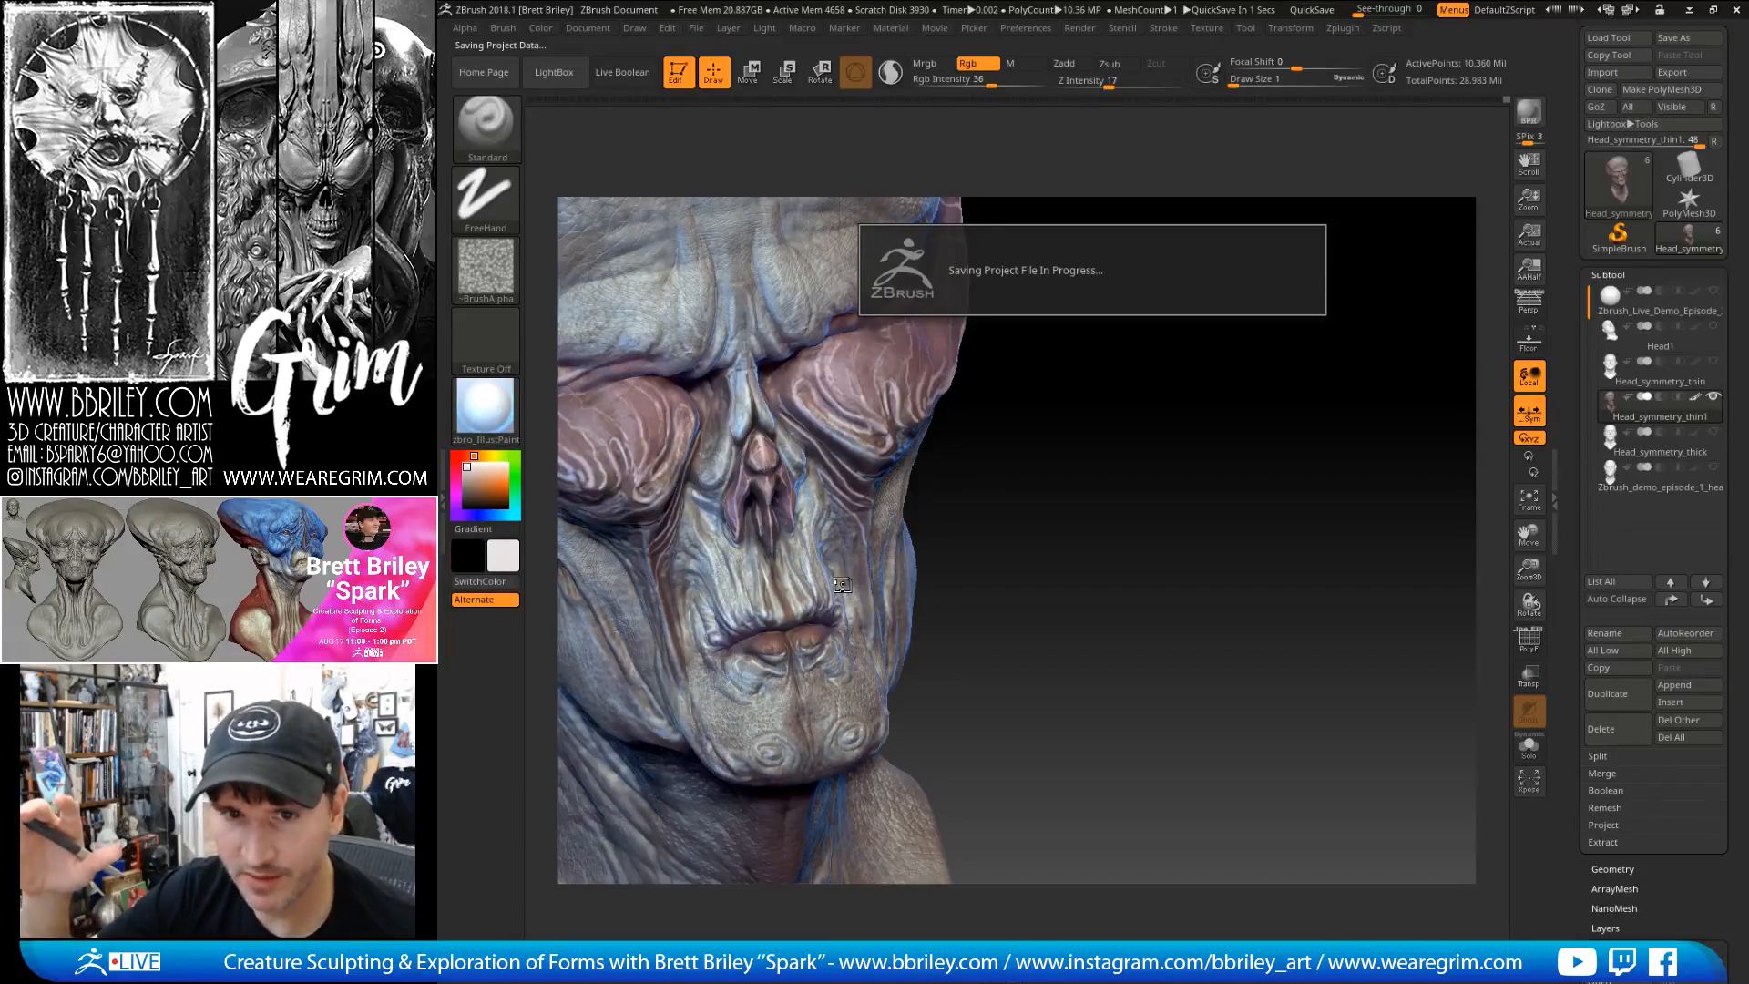
left_click_drag(971, 501, 1048, 481)
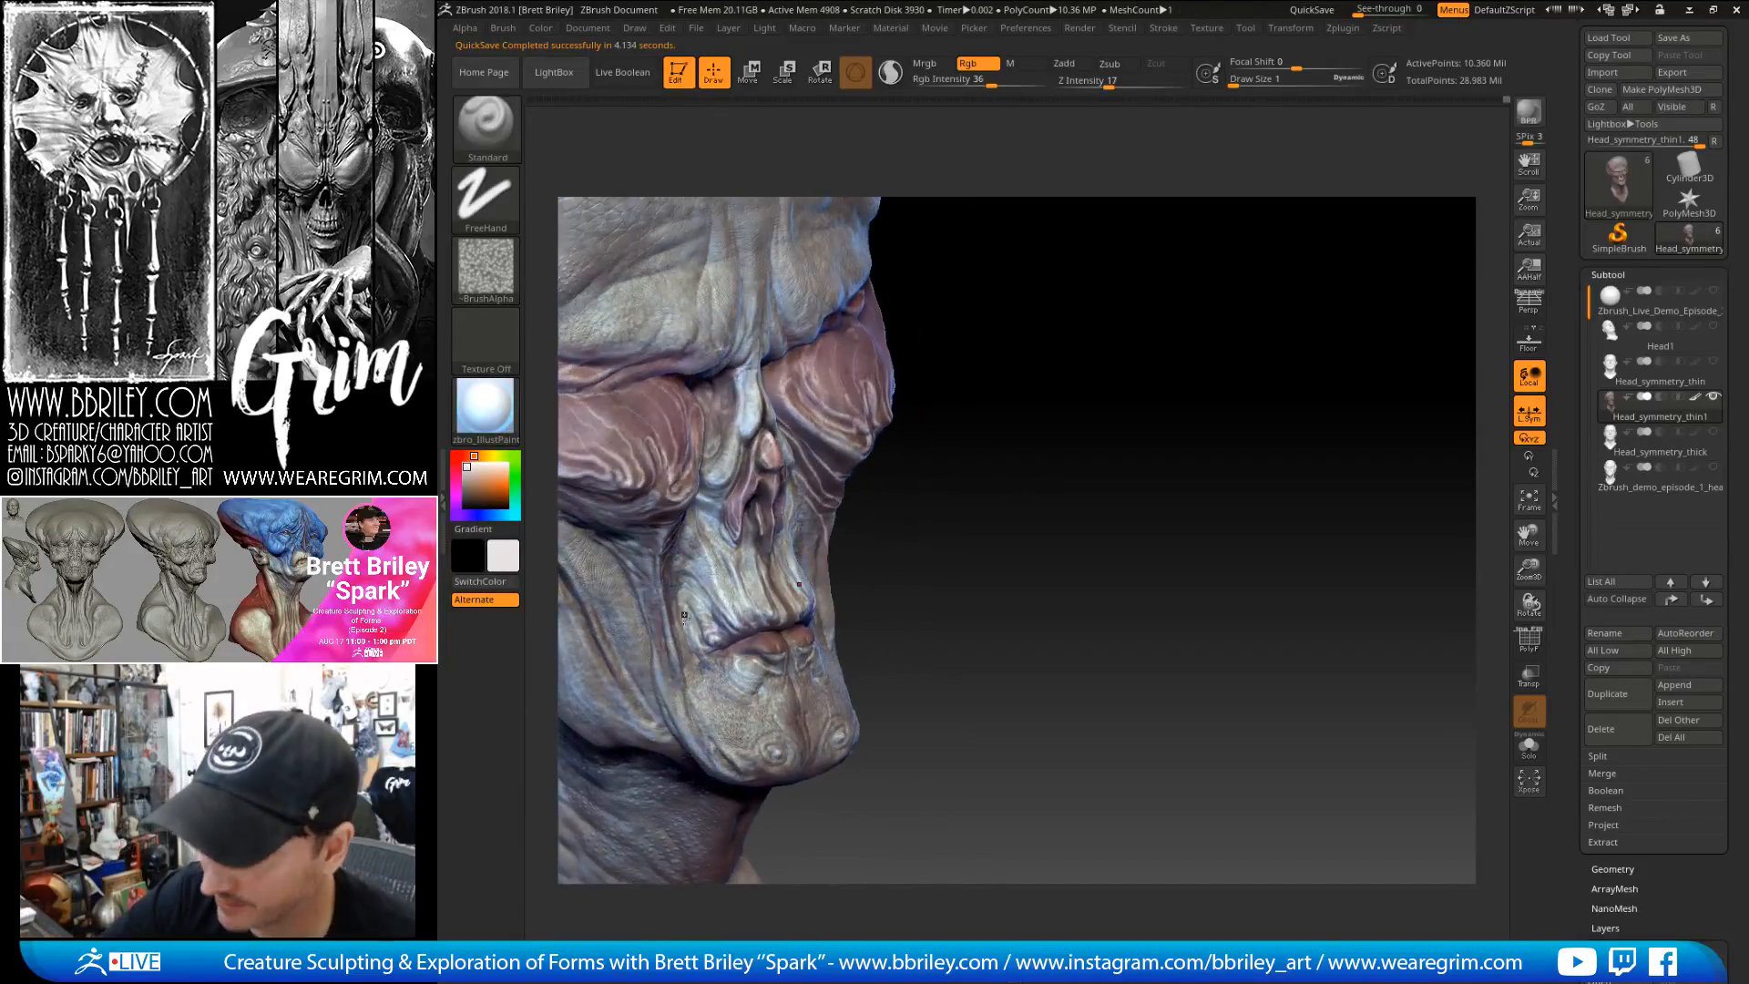
right_click_drag(686, 608, 705, 588)
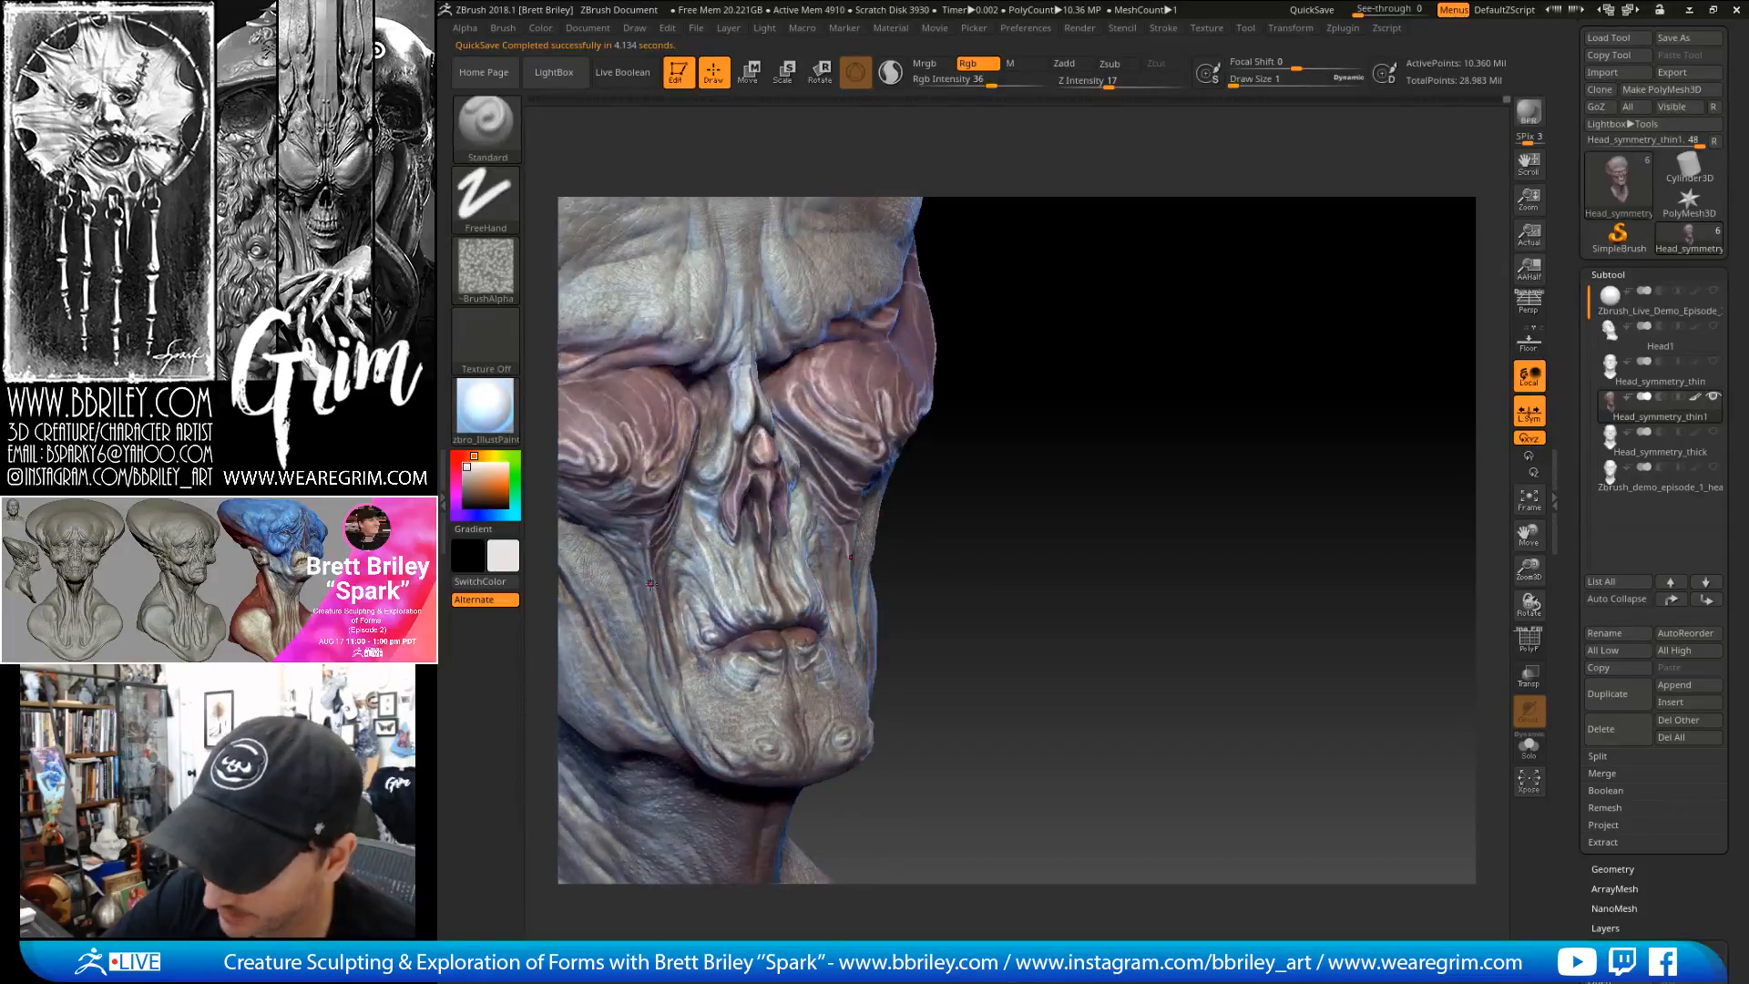
- Raise the draw size to 2 and then 3, painting near-white highlights on the brow folds and nose bridge
mouse_move(713, 713)
right_mouse_down()
mouse_move(1070, 417)
mouse_move(1224, 422)
mouse_move(1008, 422)
mouse_move(988, 401)
right_mouse_up()
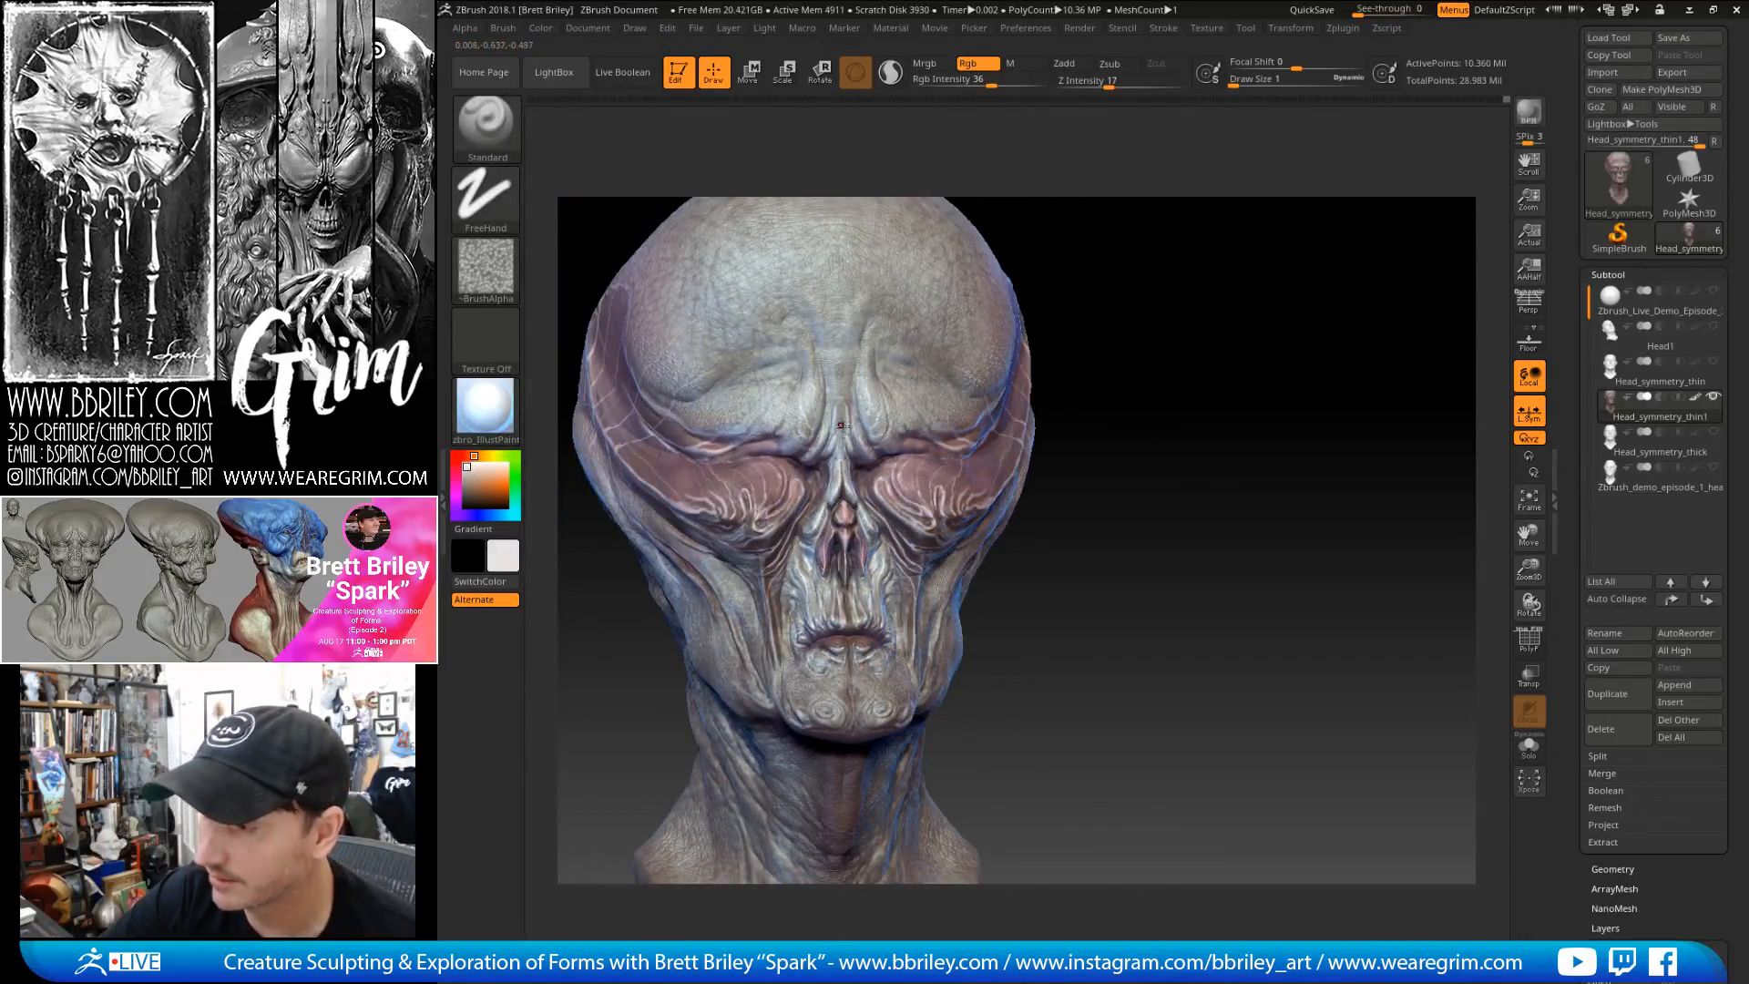
key("bracketright")
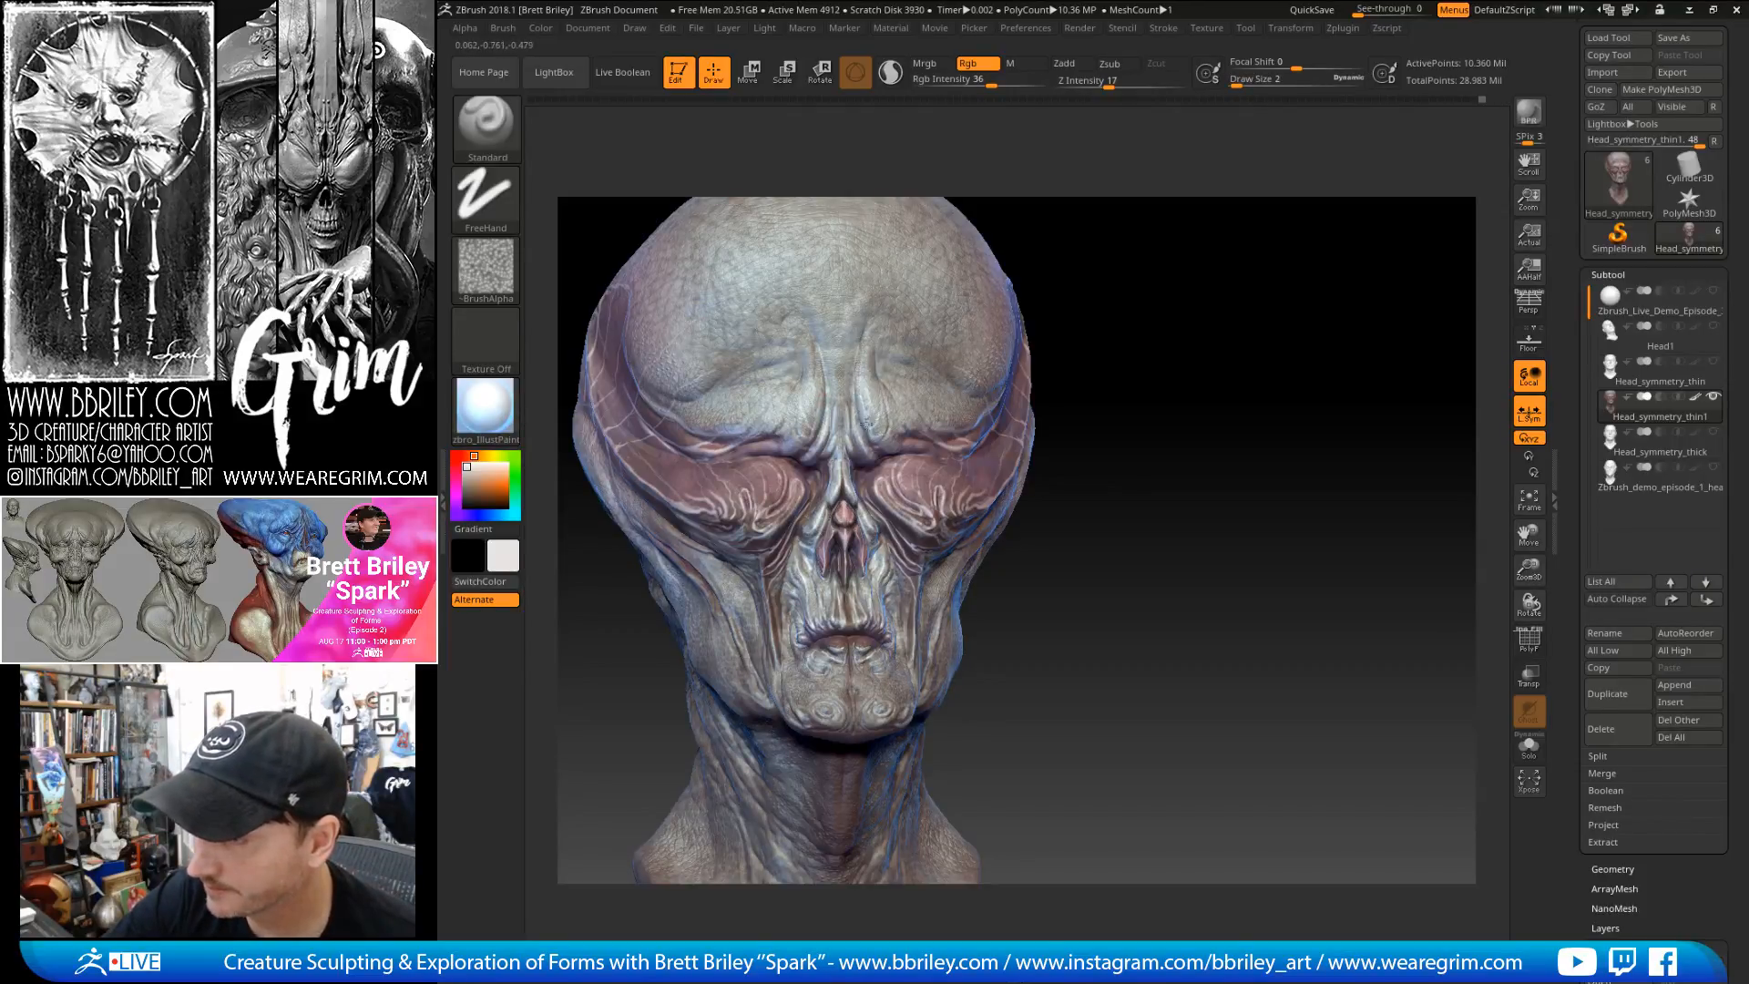
mouse_move(1054, 273)
left_mouse_down()
mouse_move(1020, 383)
mouse_move(864, 521)
left_mouse_up()
key("bracketright")
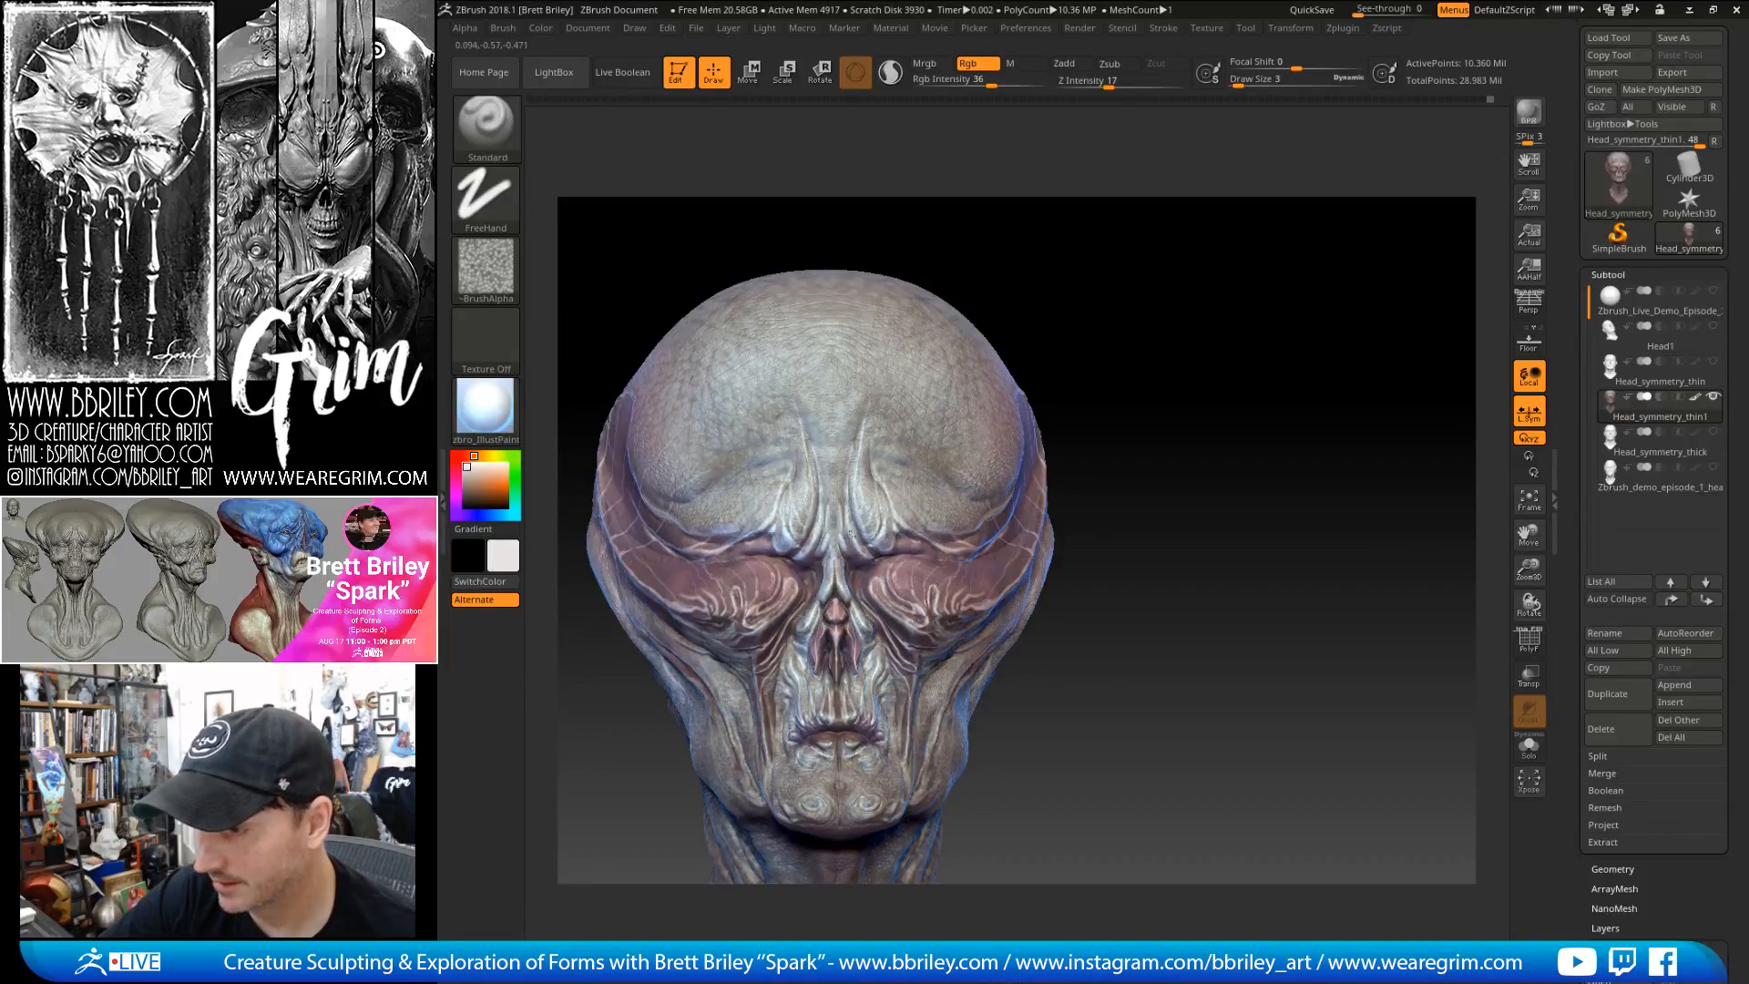
- Paint more near-white highlights along the central brow folds and lower forehead at draw size 3
left_click_drag(1116, 273, 828, 561)
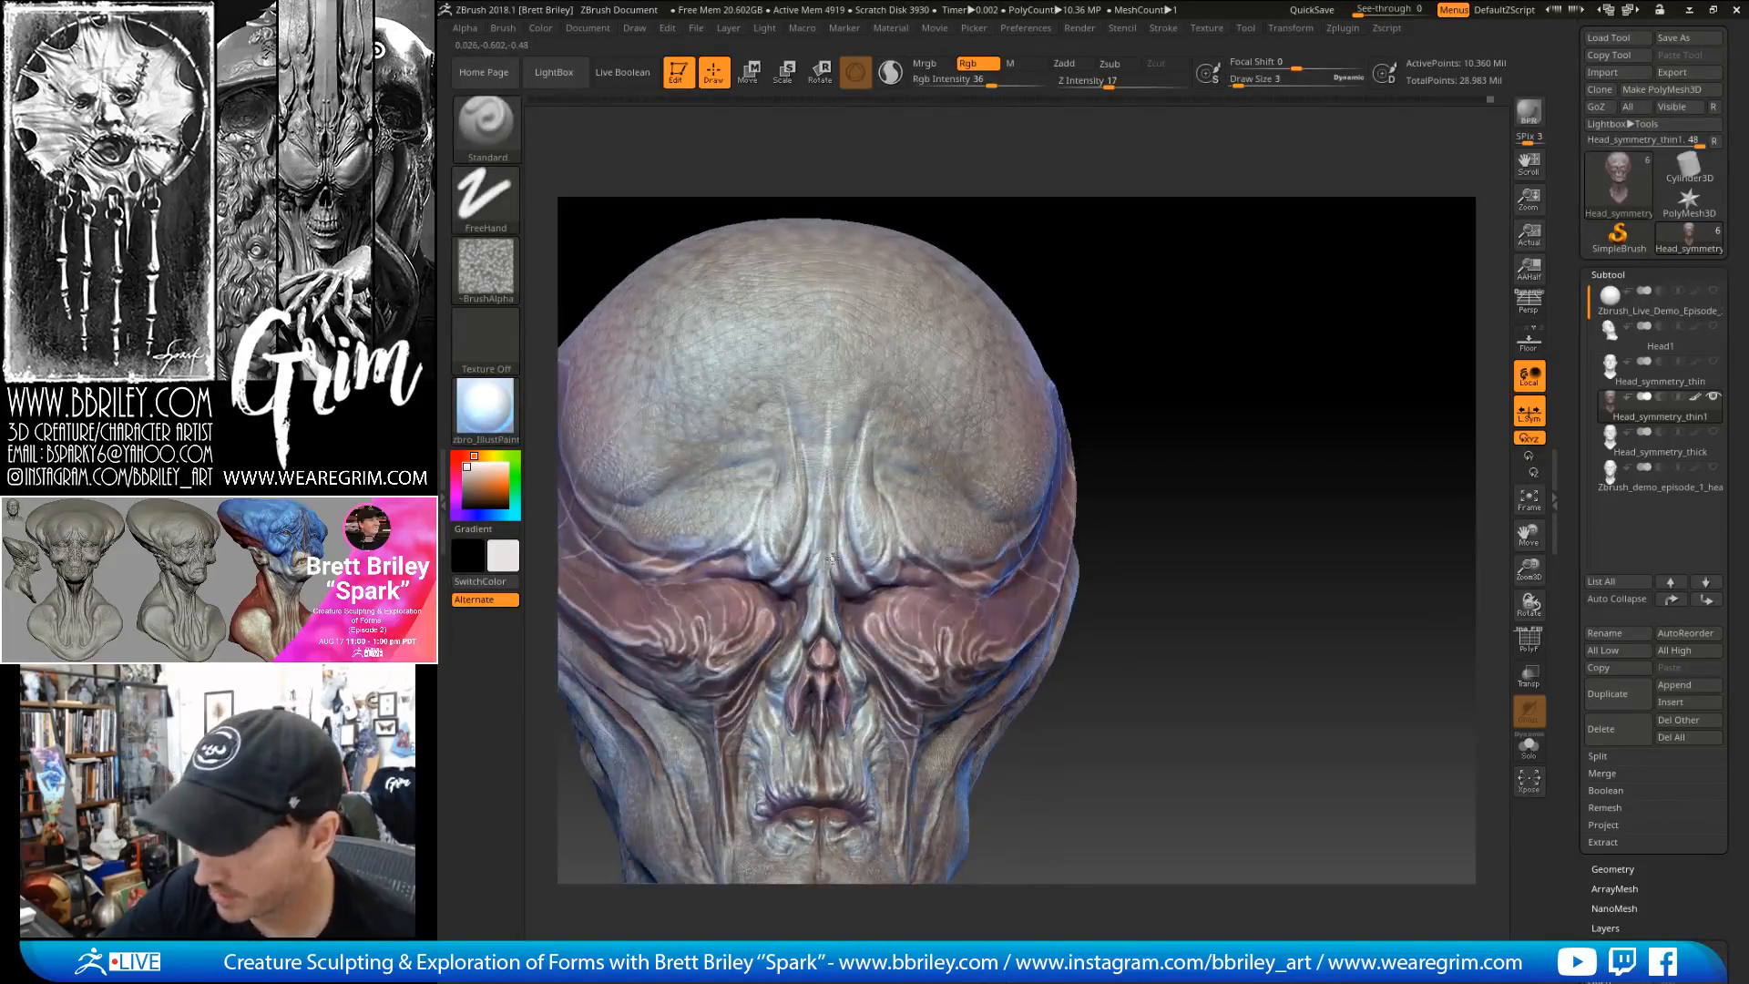
mouse_move(1157, 298)
left_mouse_down()
mouse_move(1087, 277)
mouse_move(1047, 310)
left_mouse_up()
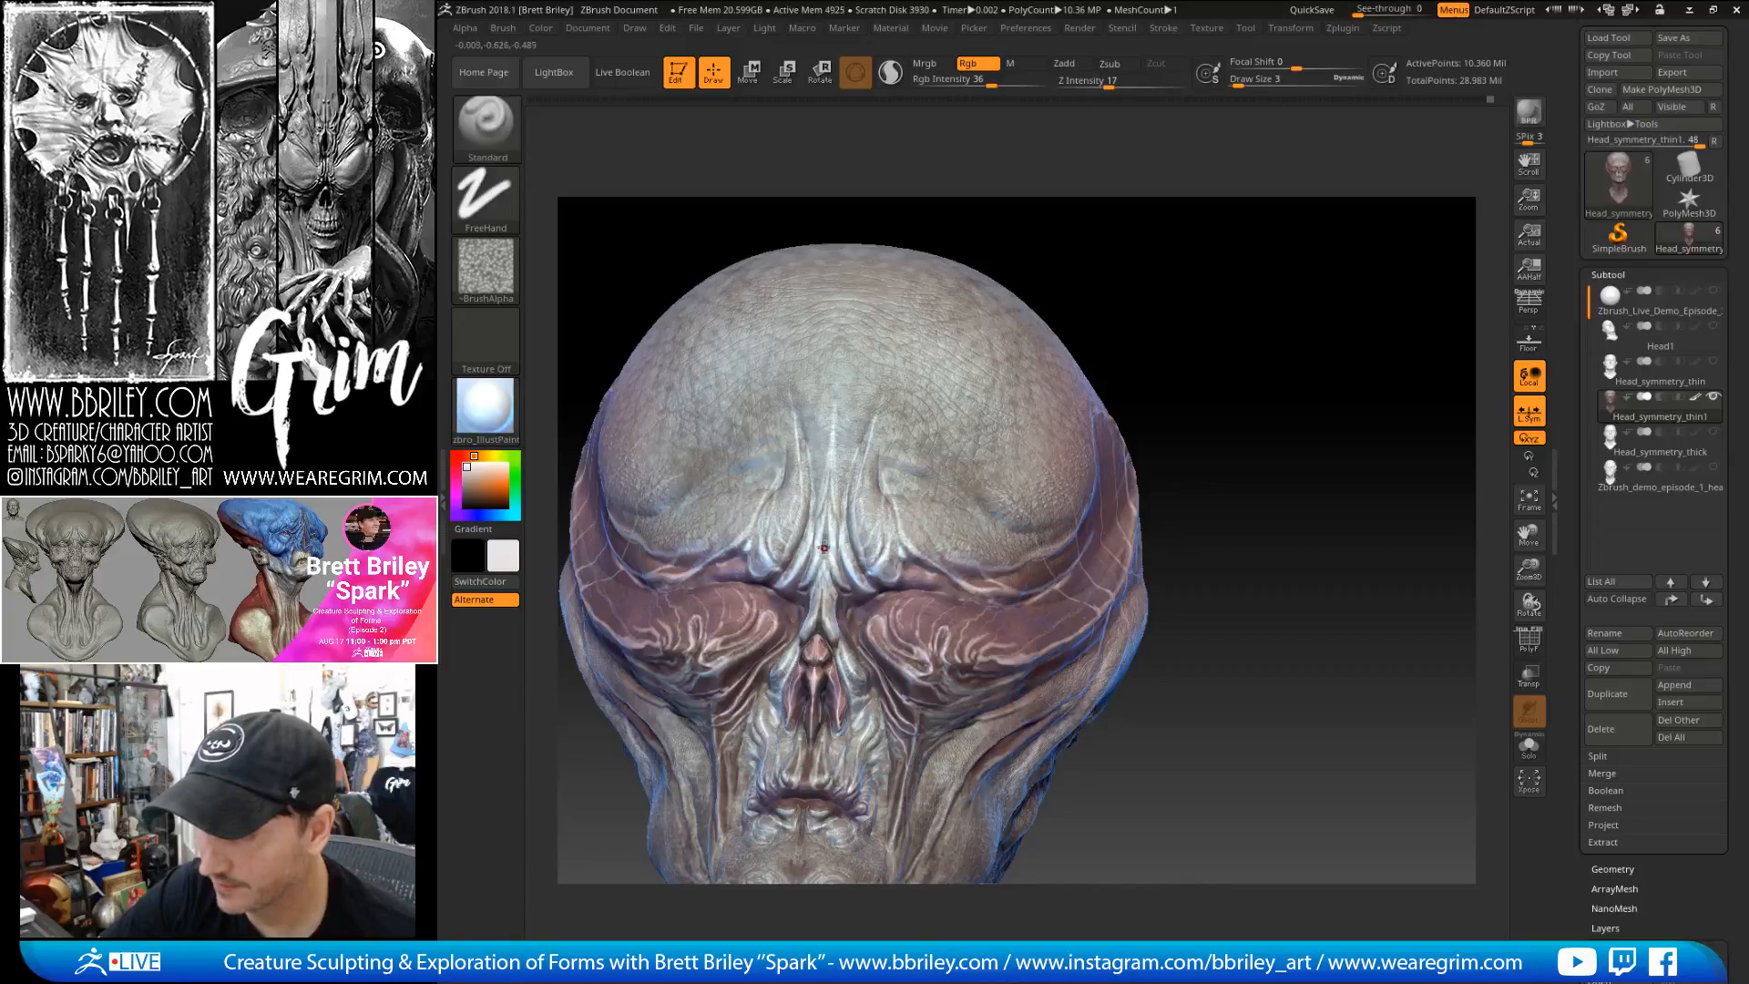
left_click_drag(857, 403, 872, 517)
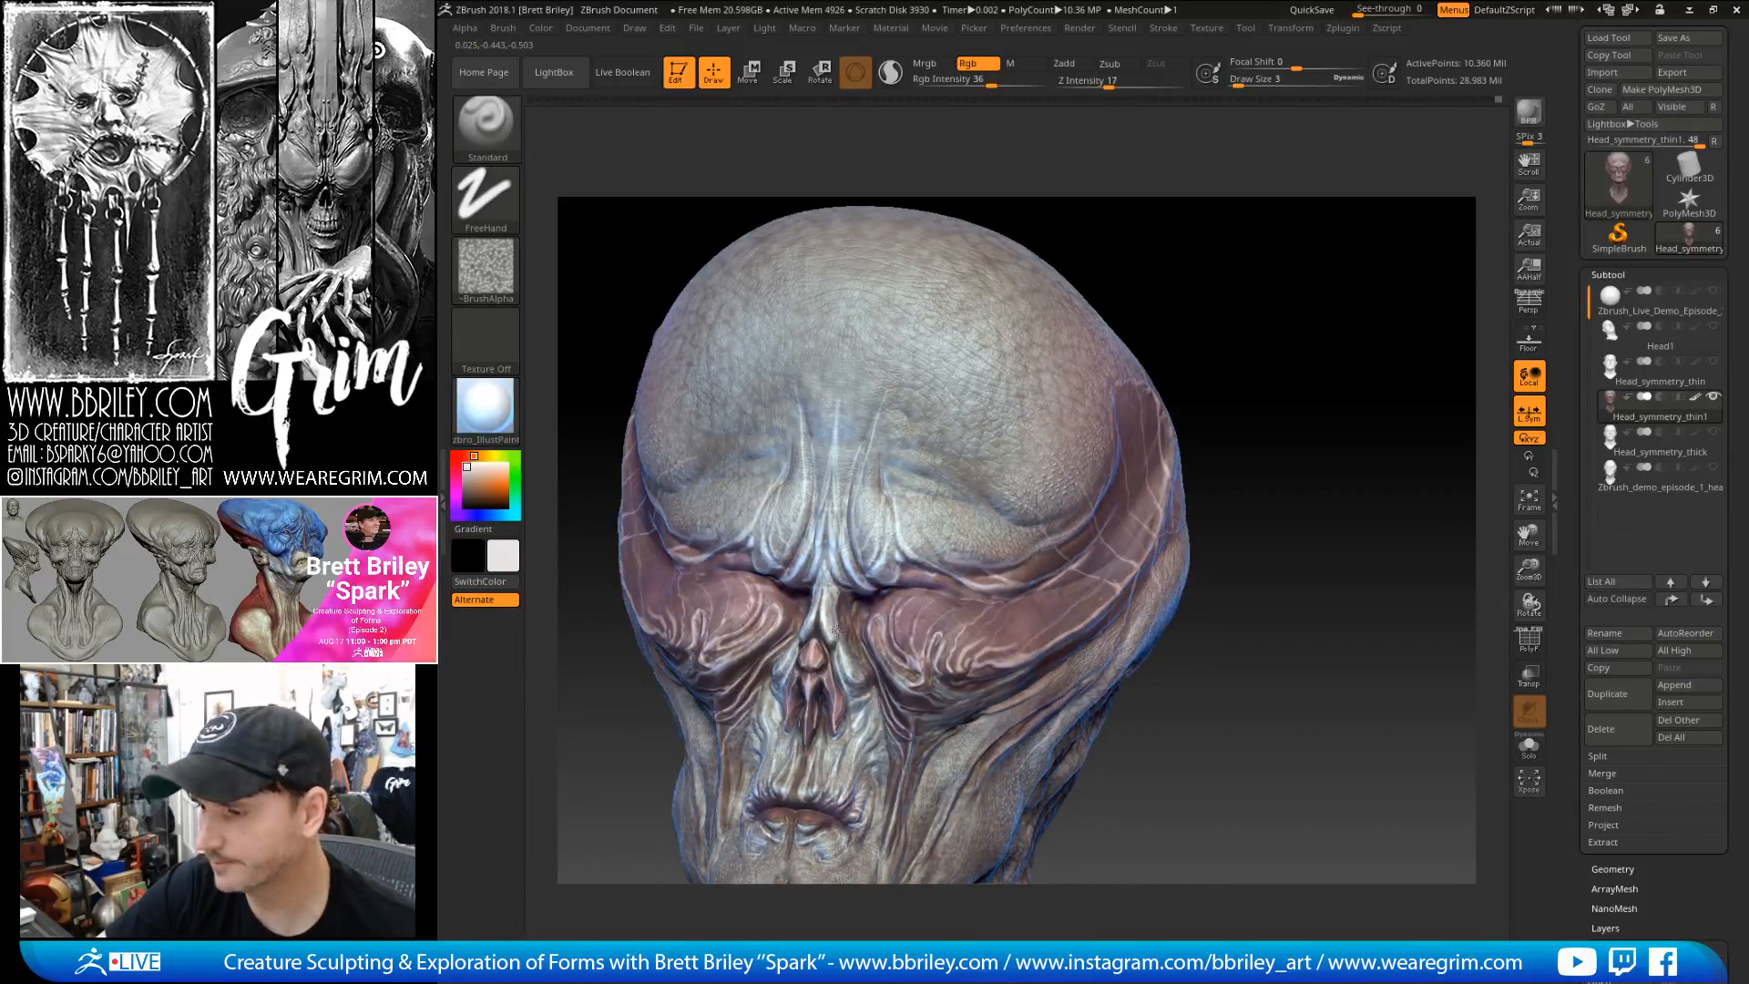
mouse_move(1247, 338)
left_mouse_down()
mouse_move(1257, 292)
mouse_move(823, 644)
left_mouse_up()
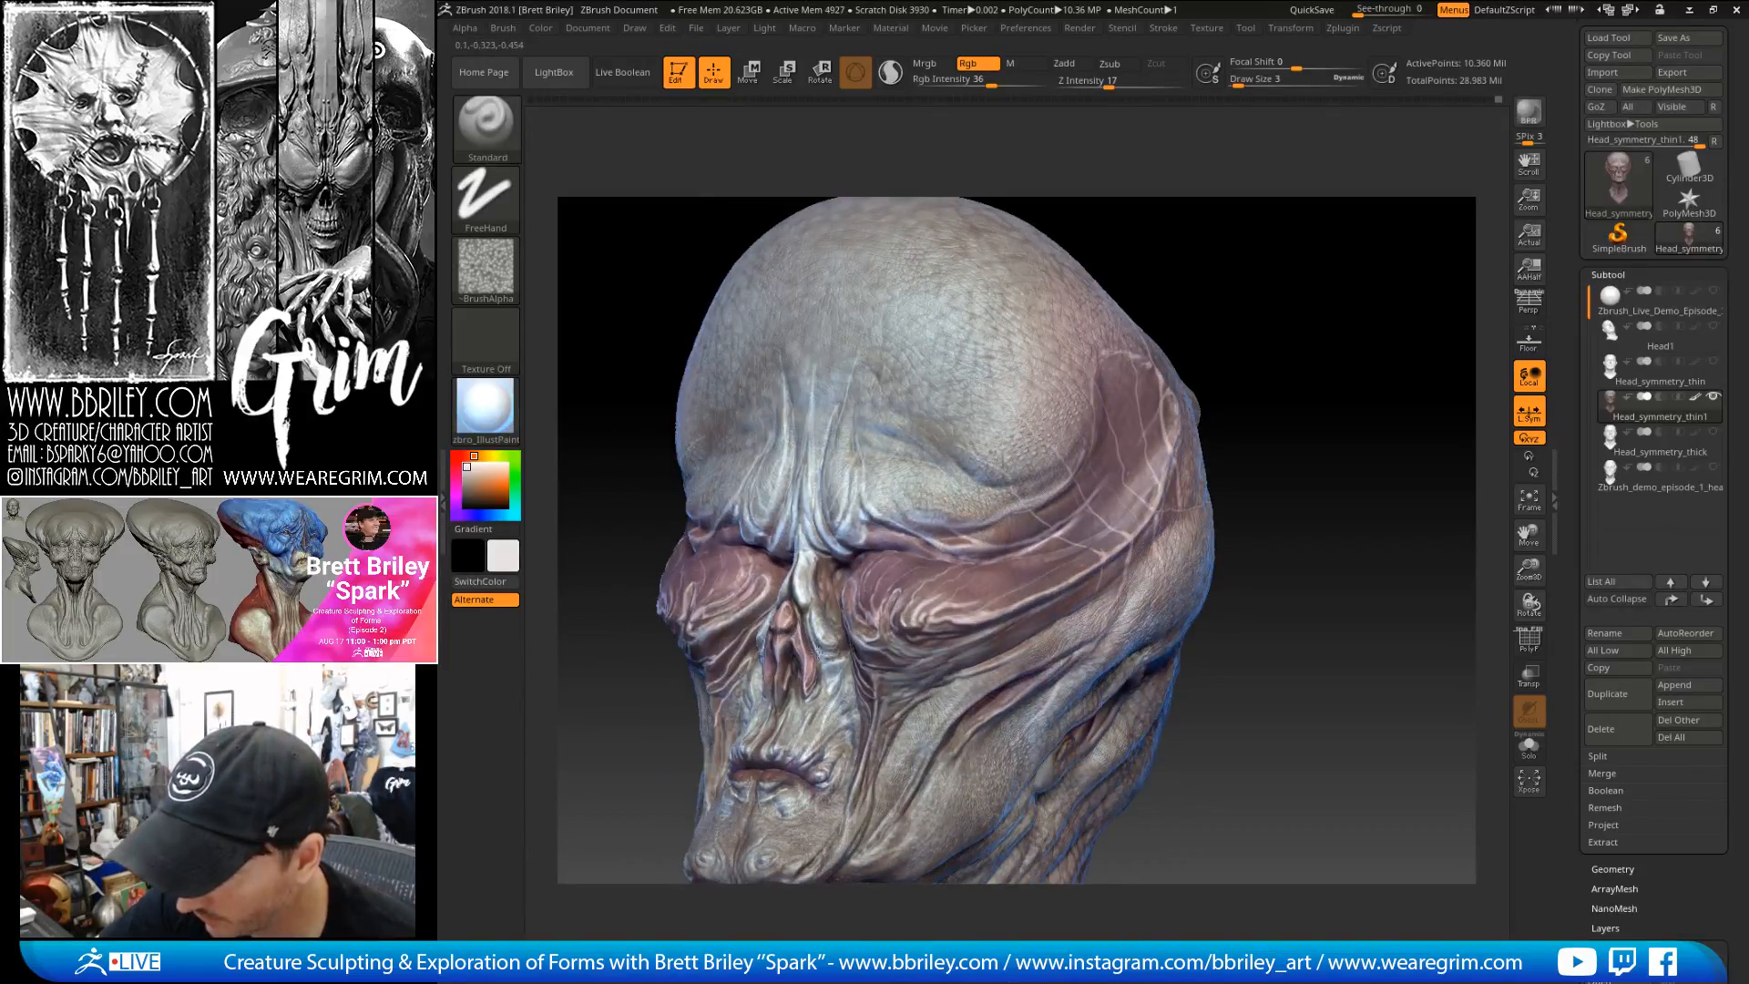
mouse_move(1216, 292)
left_mouse_down()
mouse_move(1261, 301)
mouse_move(1070, 390)
left_mouse_up()
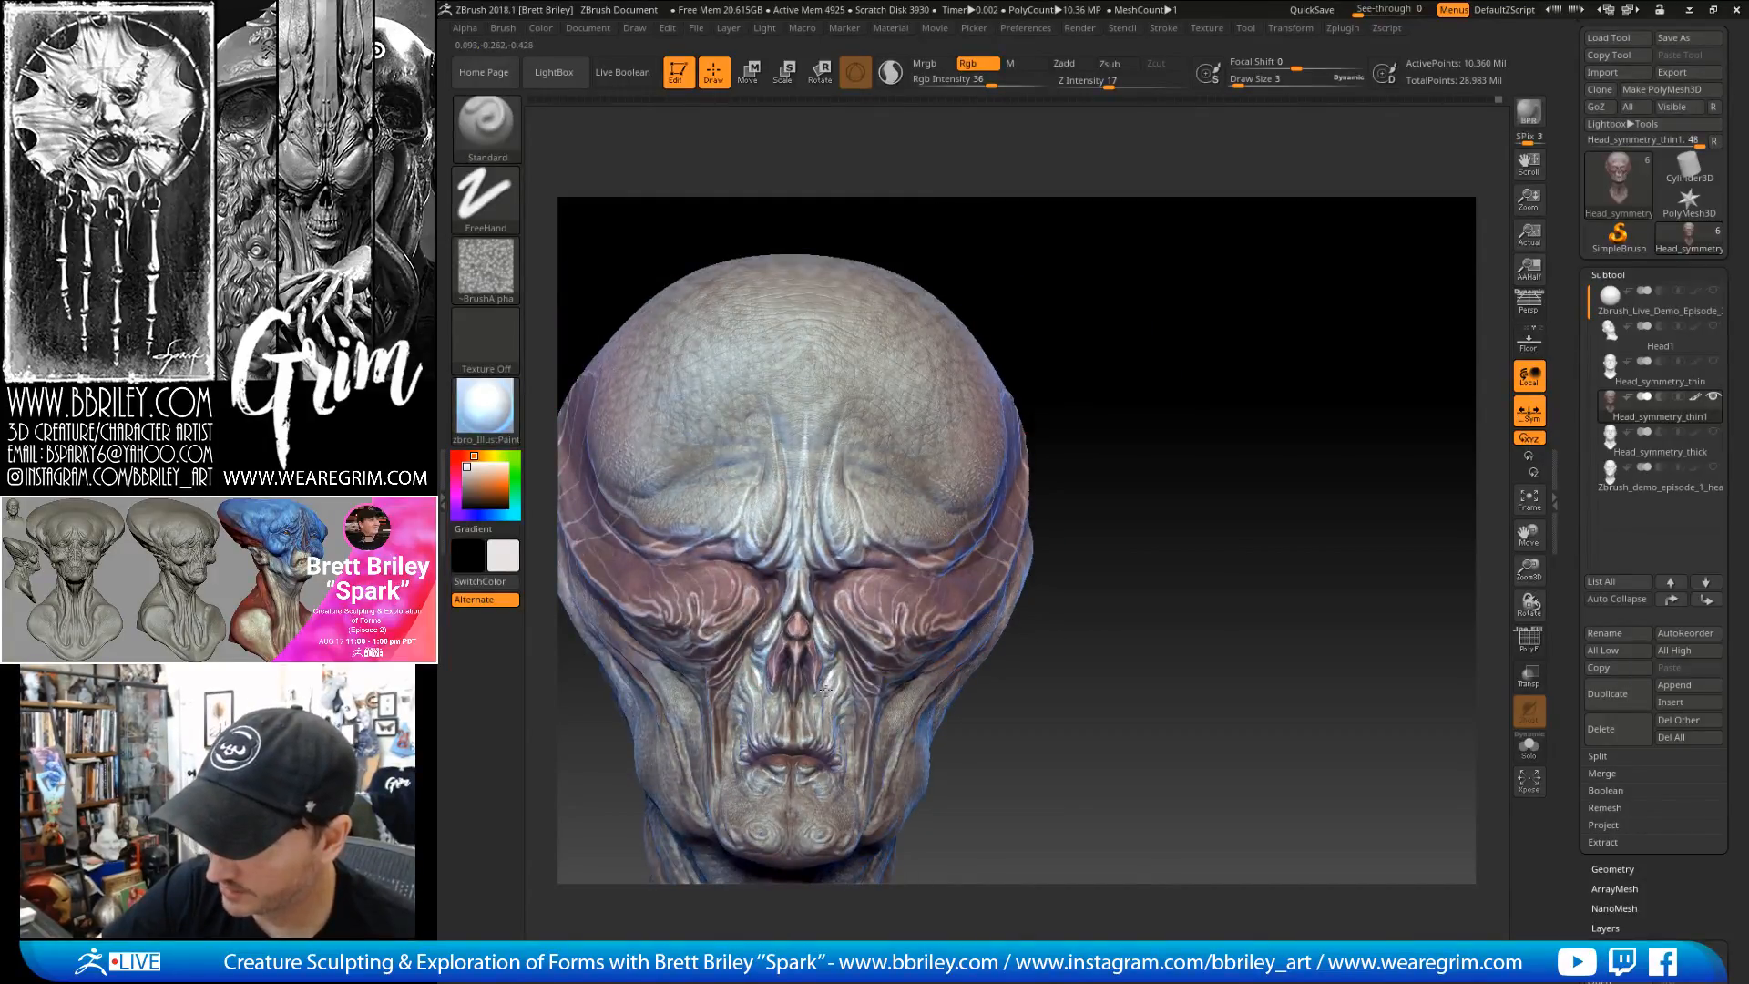
left_click_drag(1128, 362, 1177, 305)
left_click_drag(1044, 256, 989, 310)
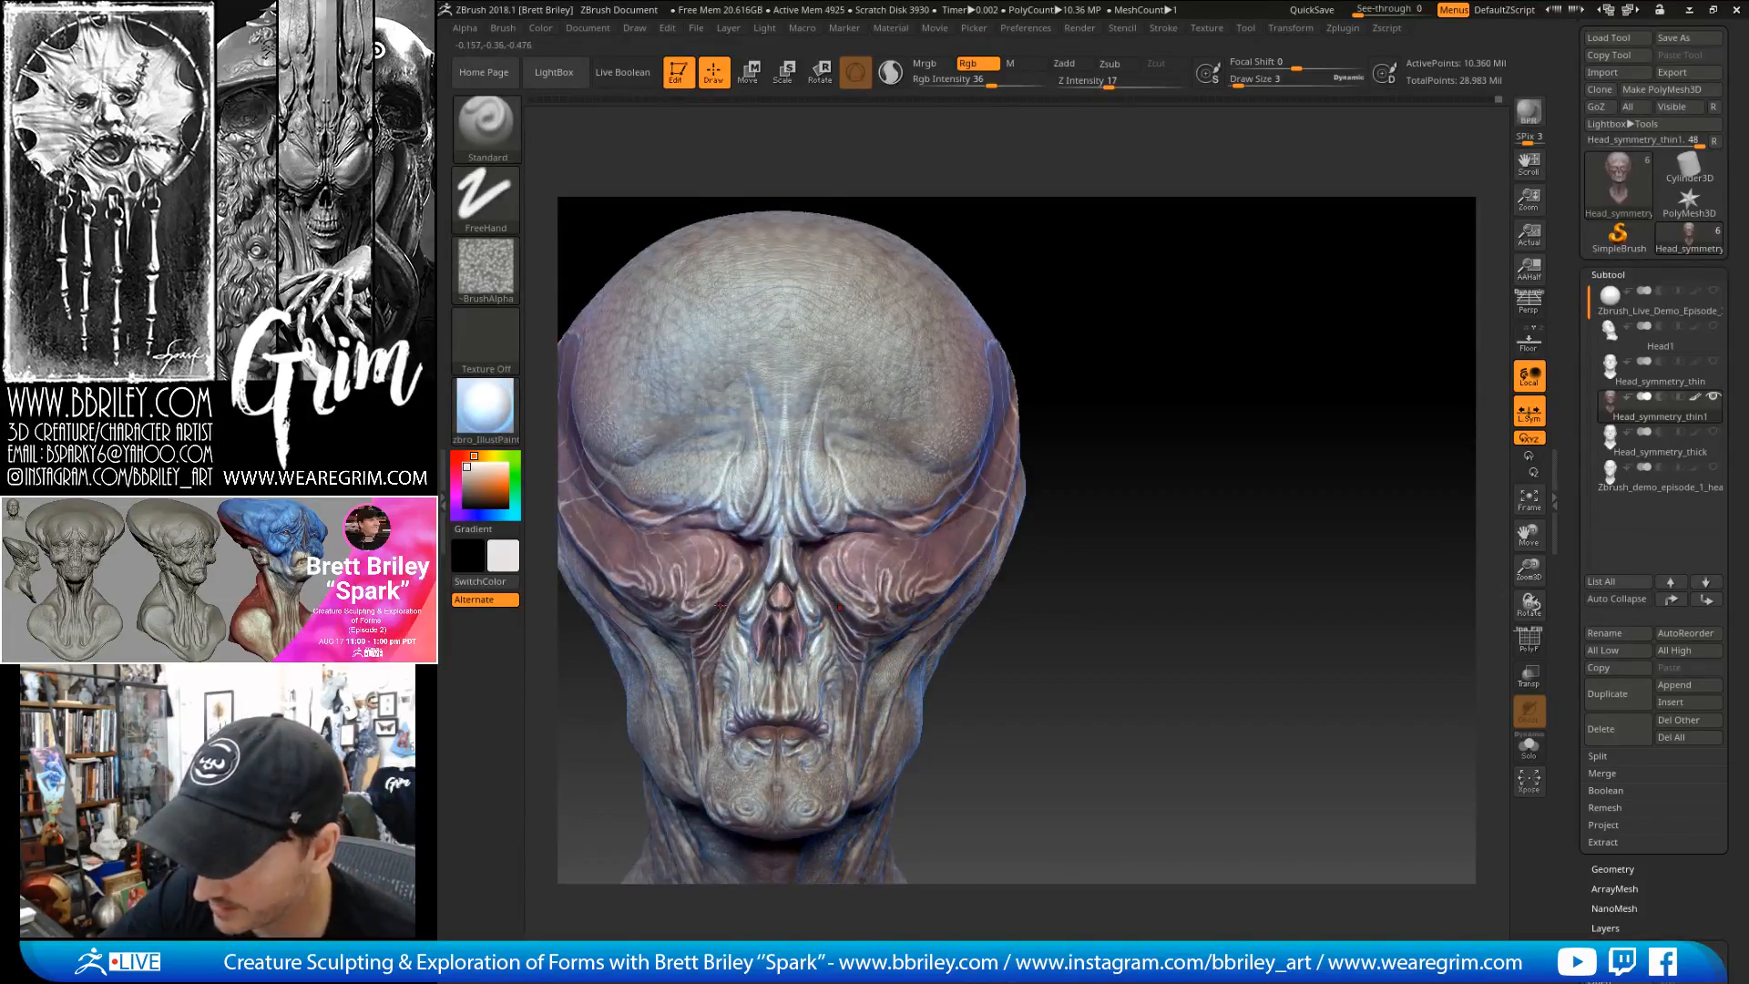
- Sample a dark muted reddish-purple from the face and shade the recesses beside the nose at draw size 8
key("c")
key("]")
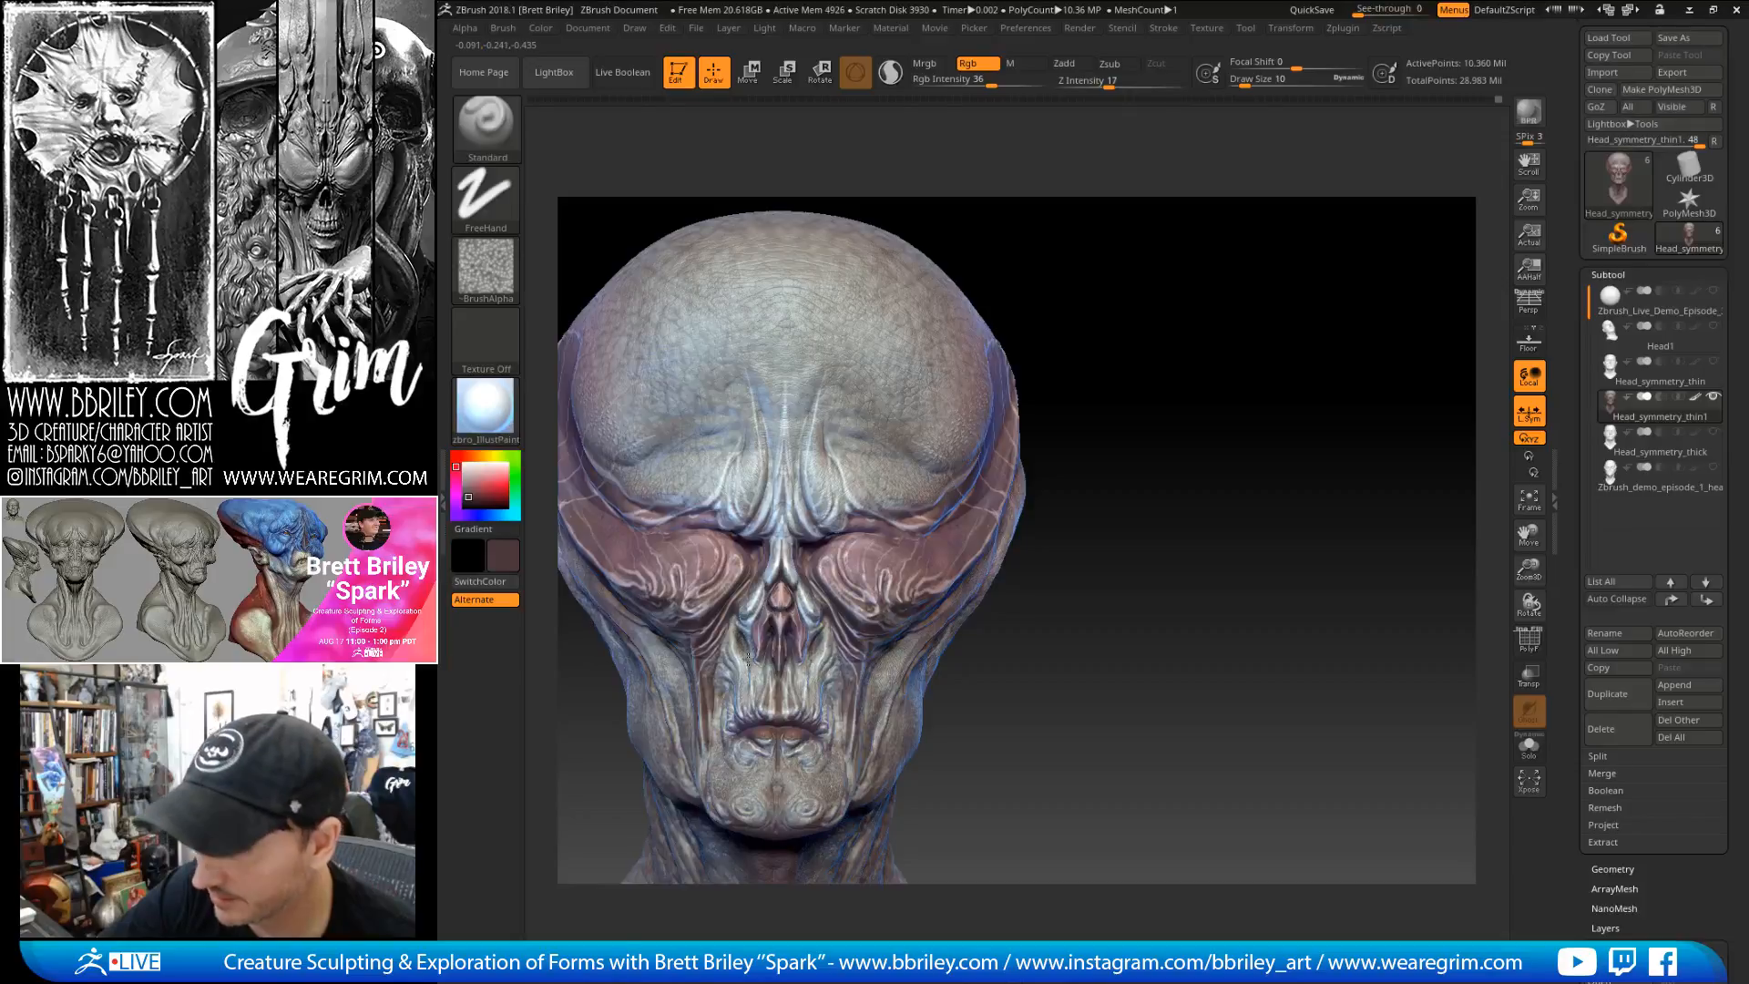
key("[")
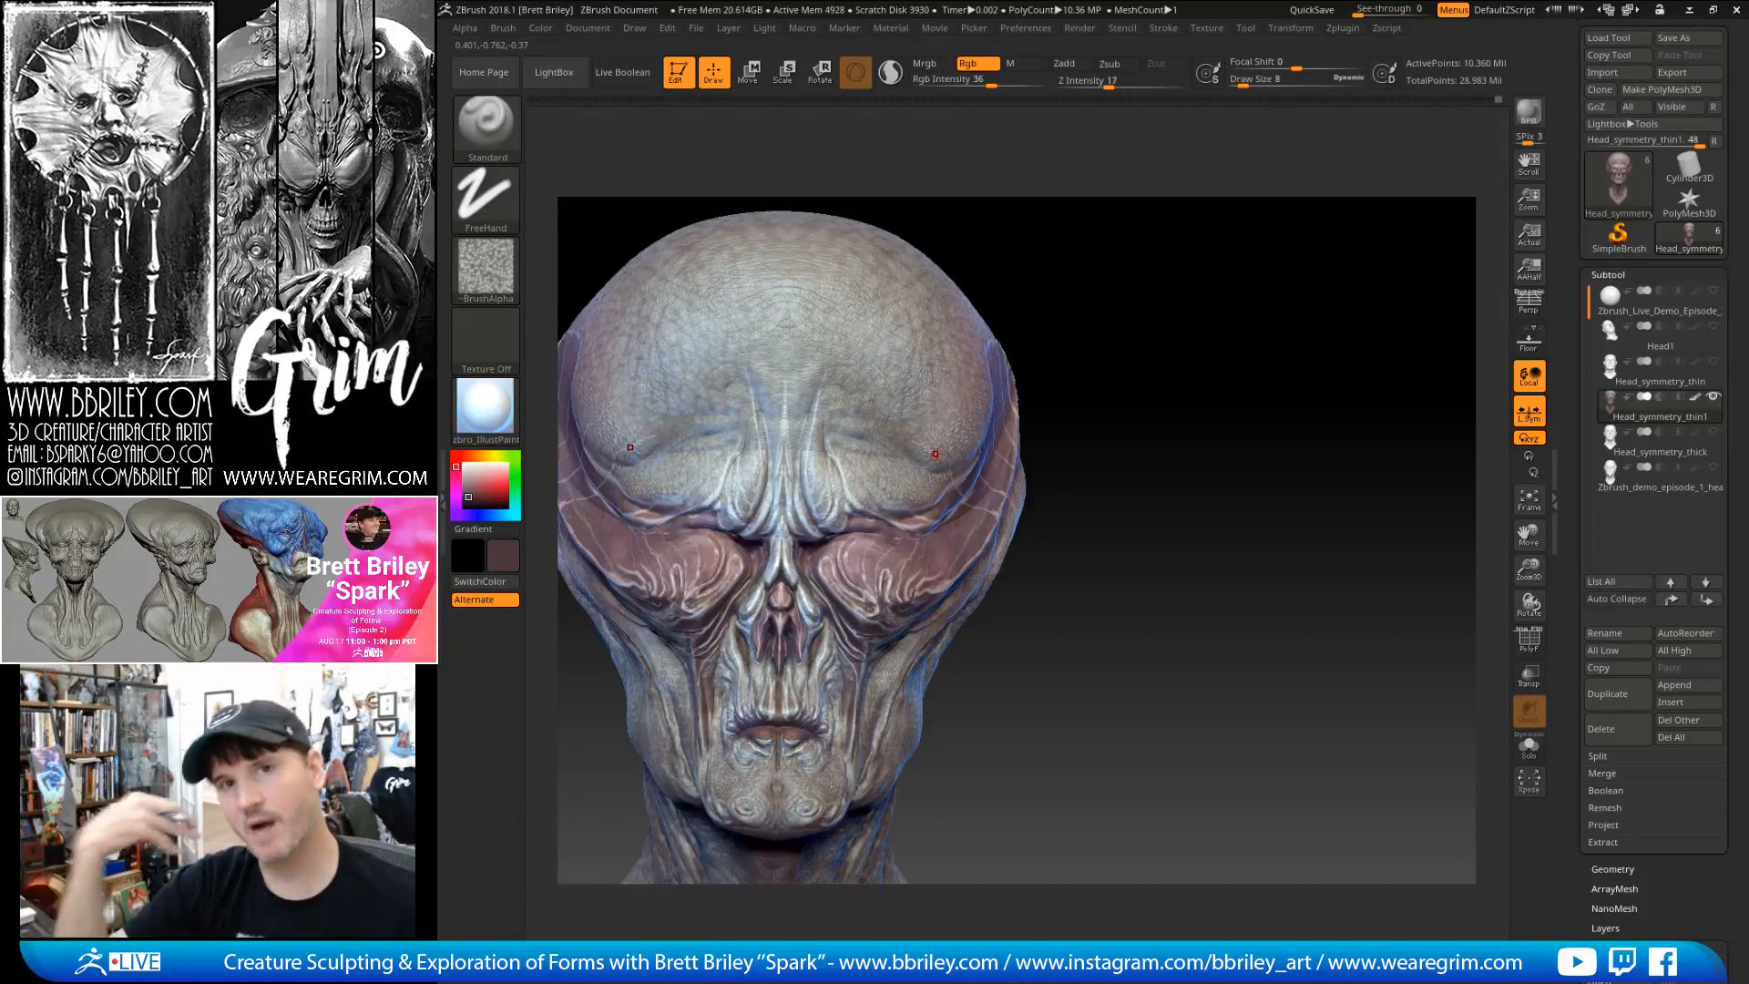
left_click_drag(1093, 510, 1099, 483)
key("c")
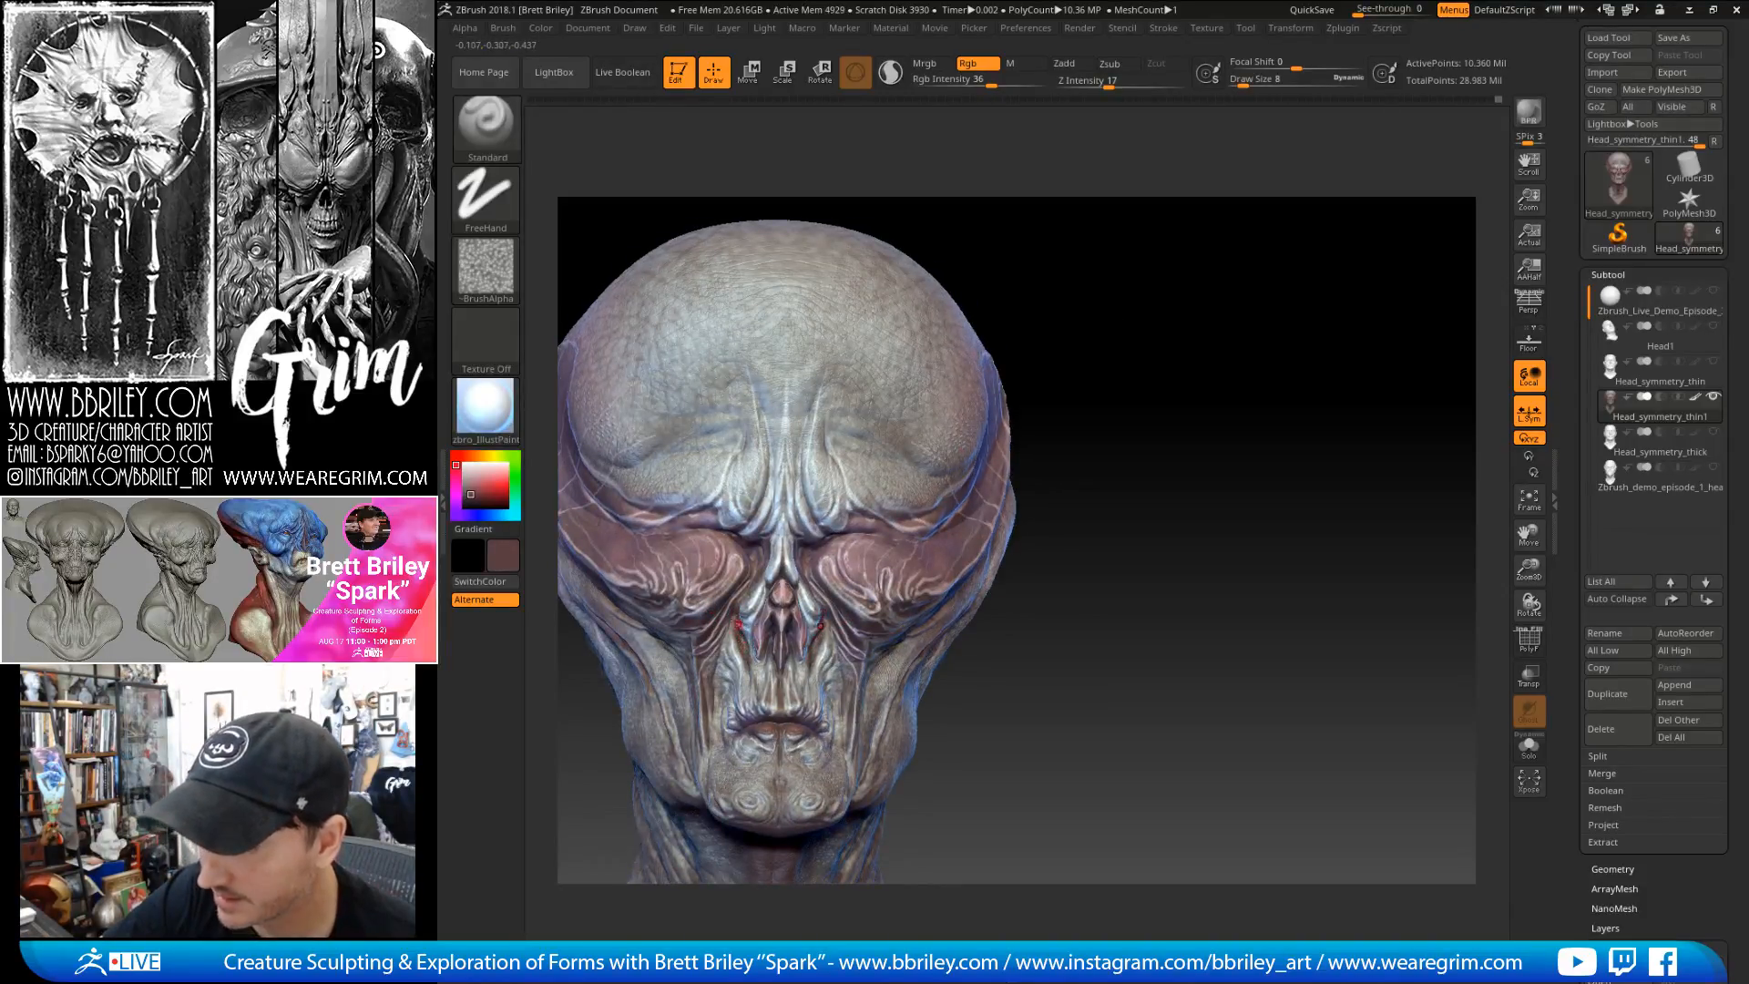
left_click_drag(1077, 289, 811, 596)
- Sample a near-white colour and paint highlights around the nose and upper lip at draw sizes 1, 2 and 3
key("bracketleft")
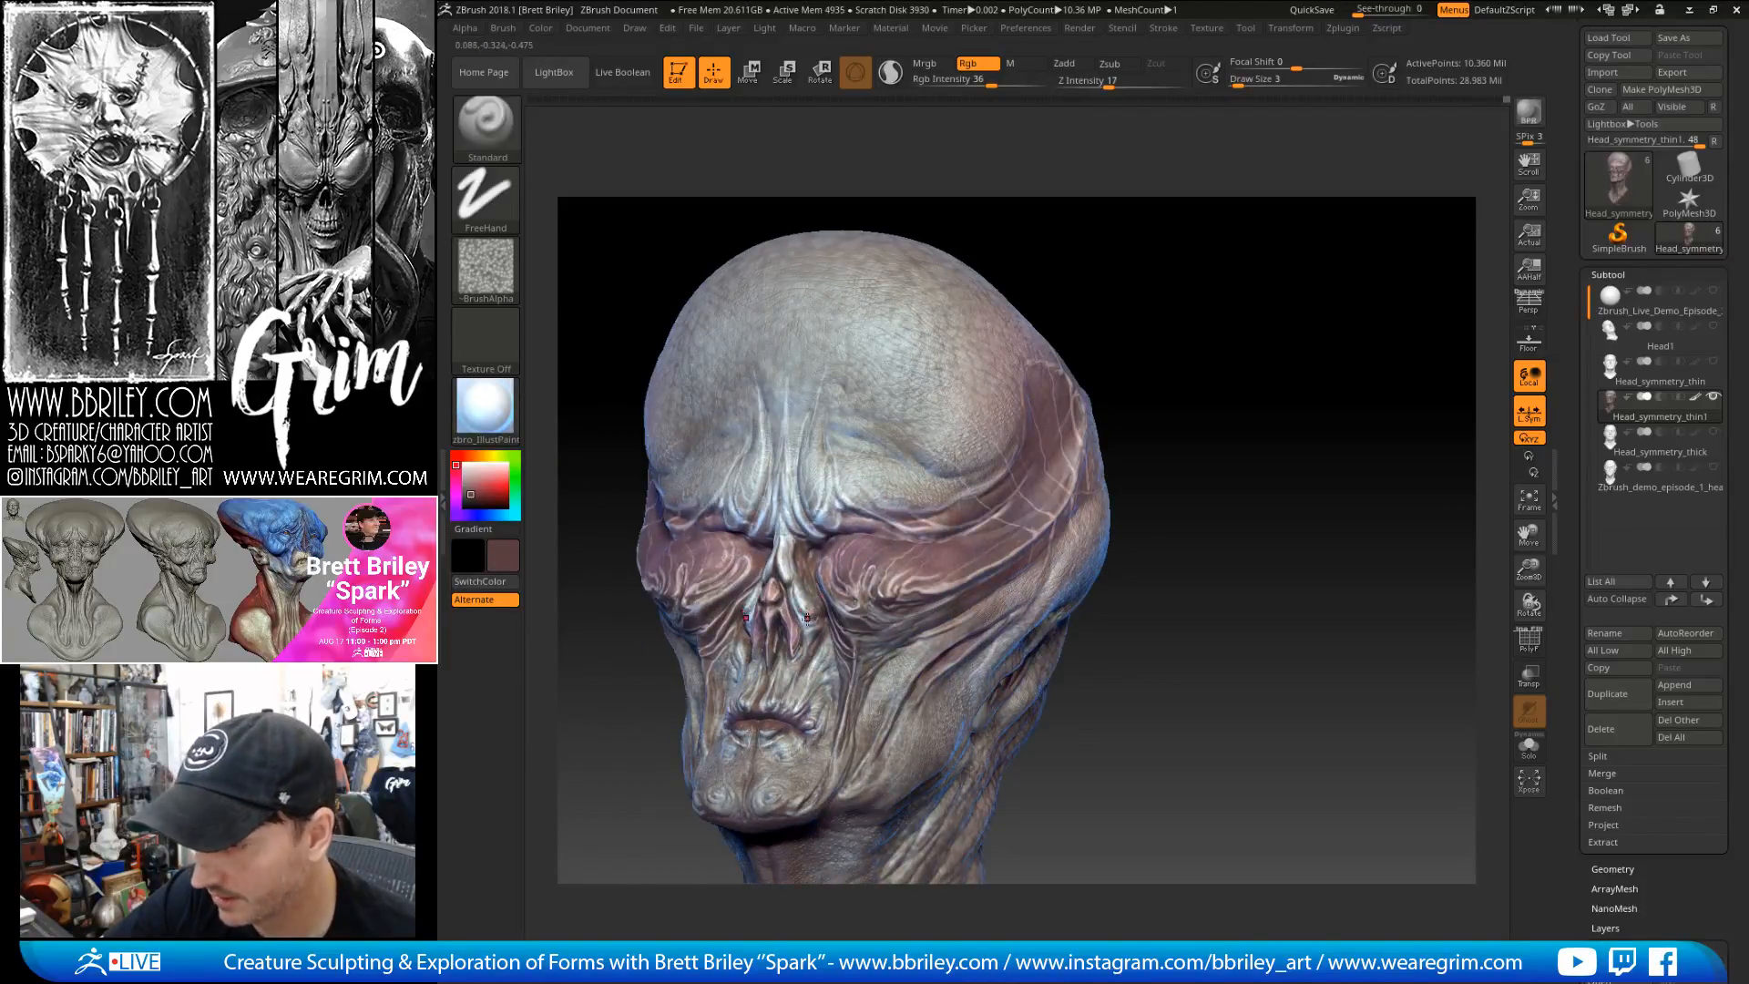
key("c")
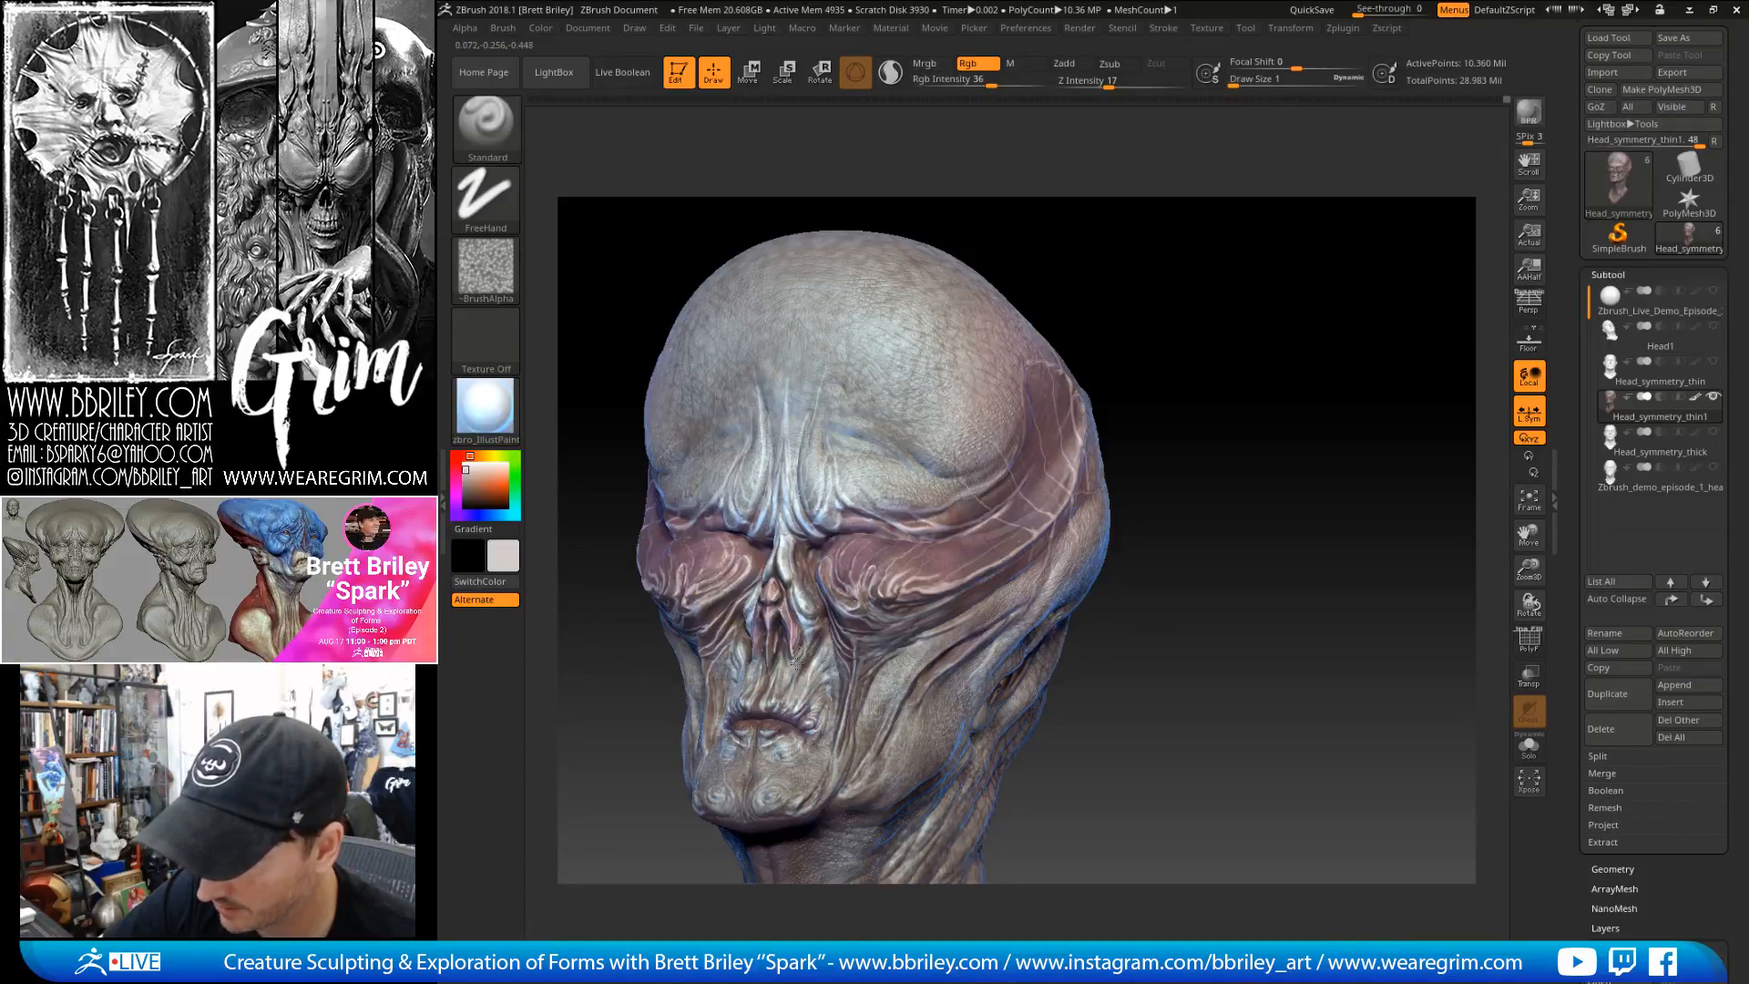
left_click_drag(1131, 271, 1185, 274, "shift")
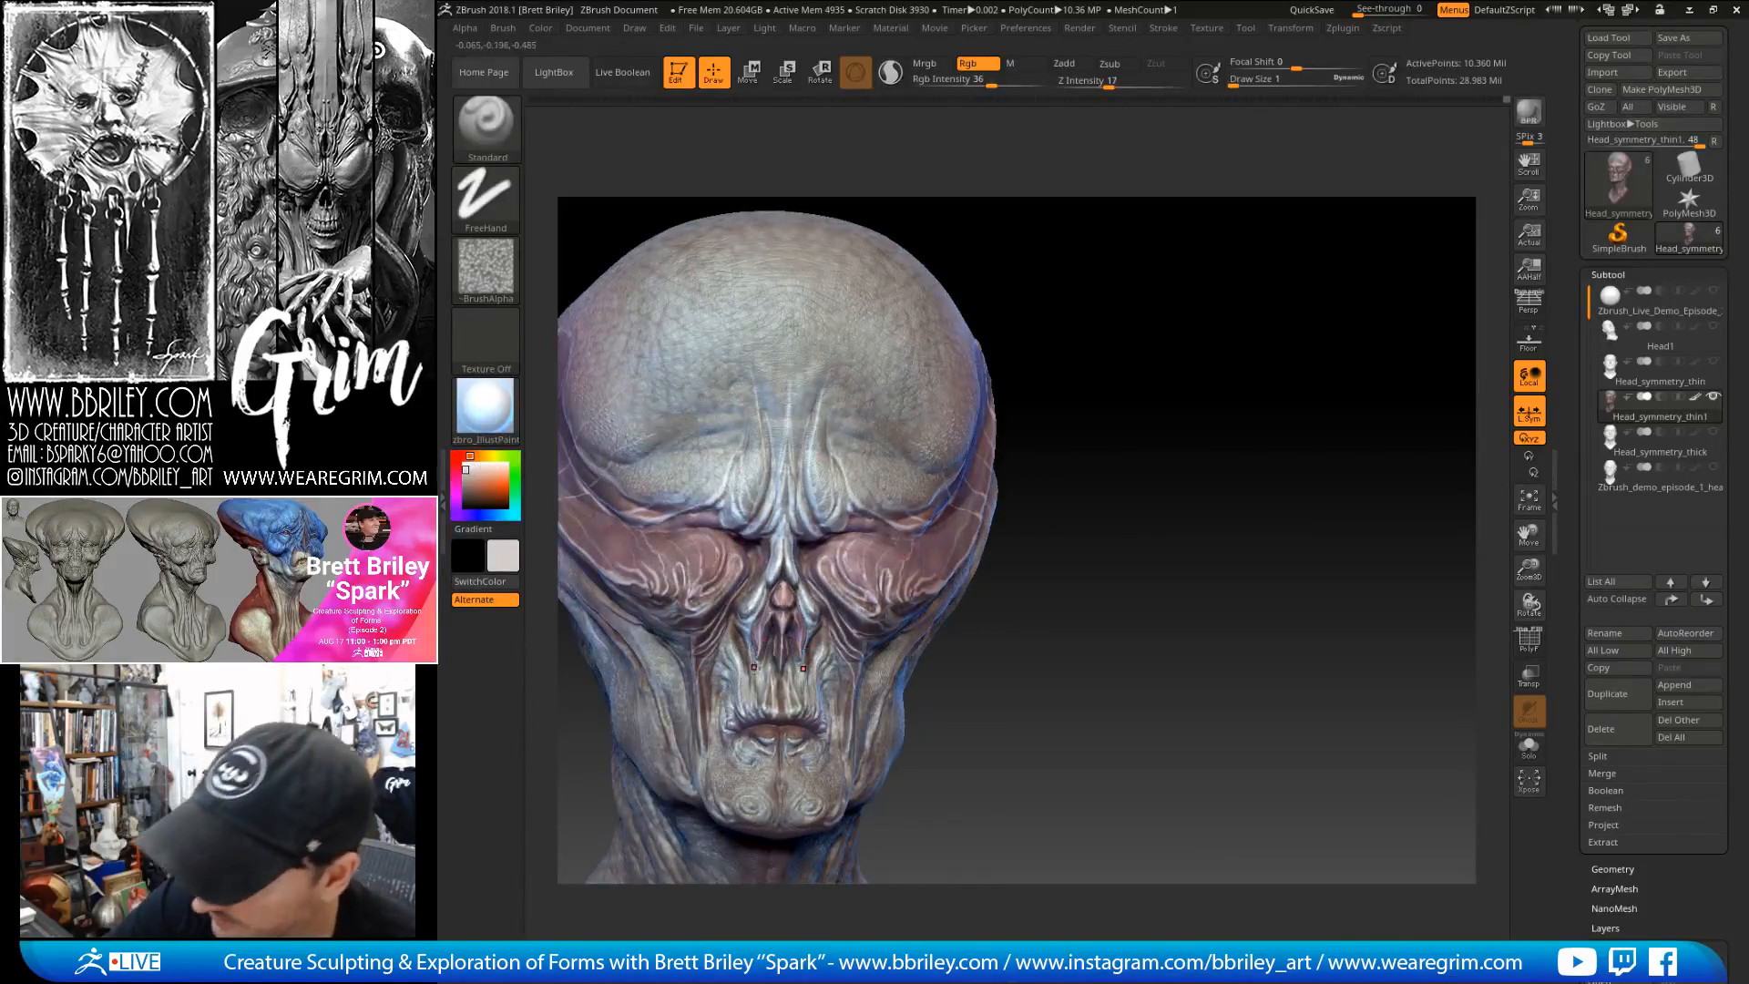
right_click_drag(781, 597, 800, 600, "ctrl")
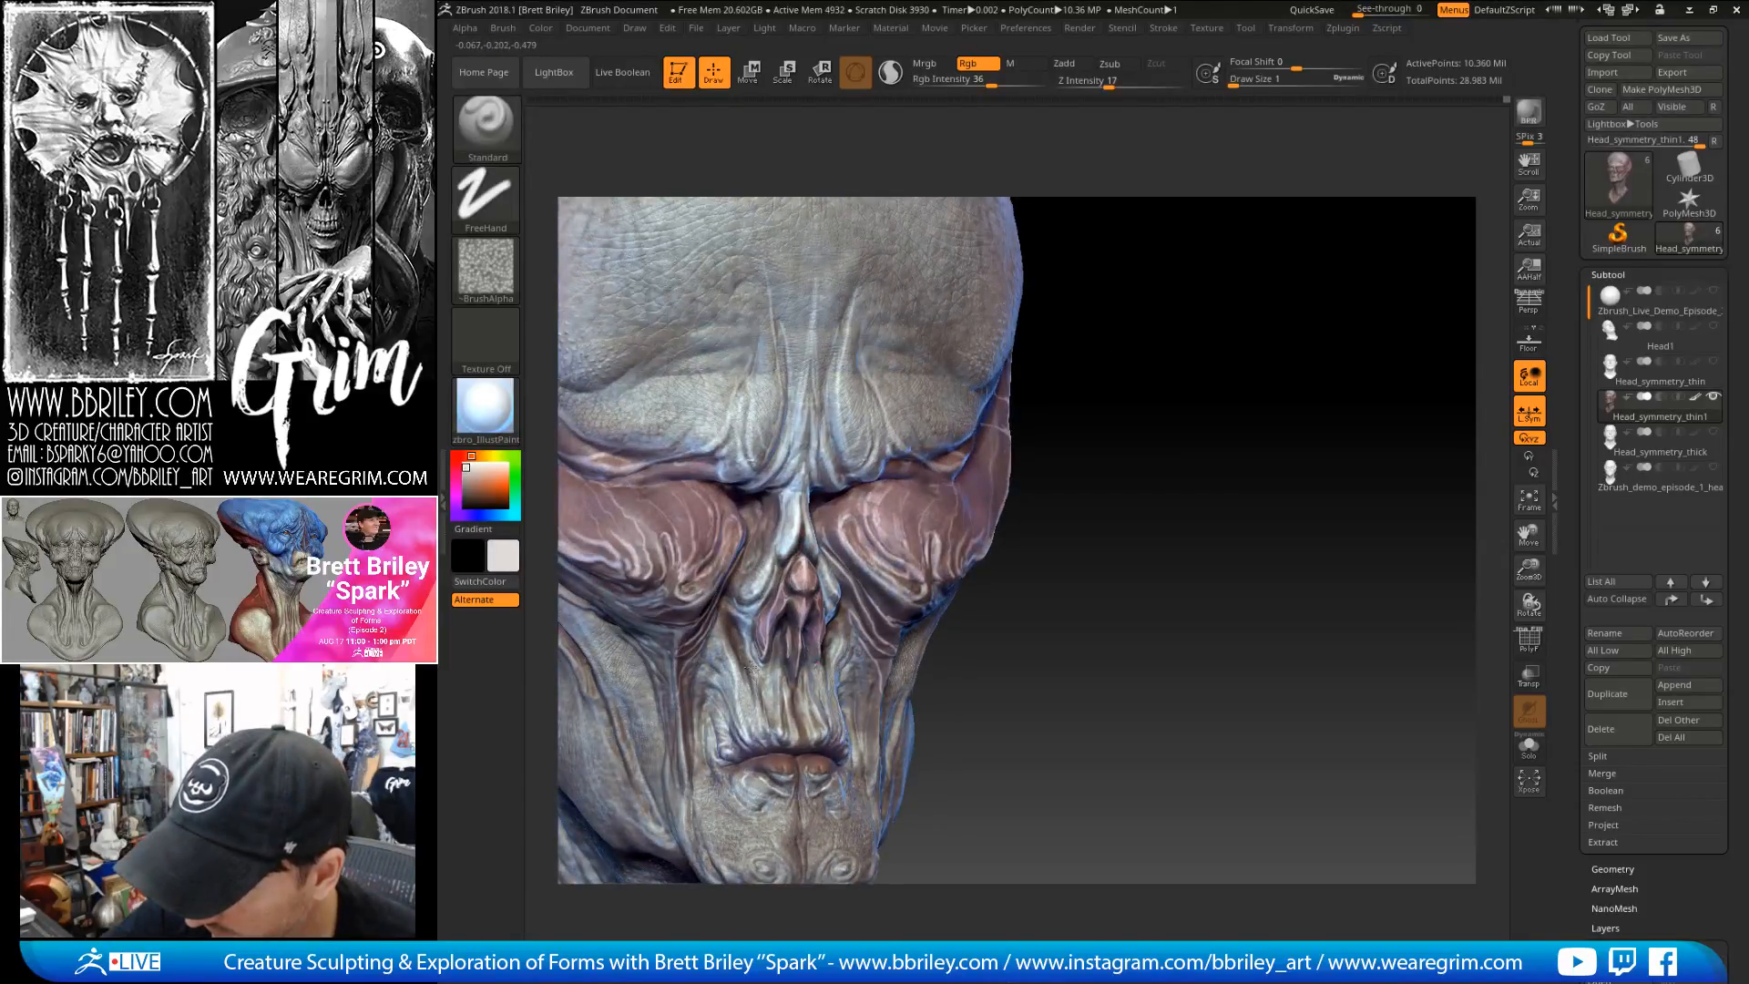
key("bracketright")
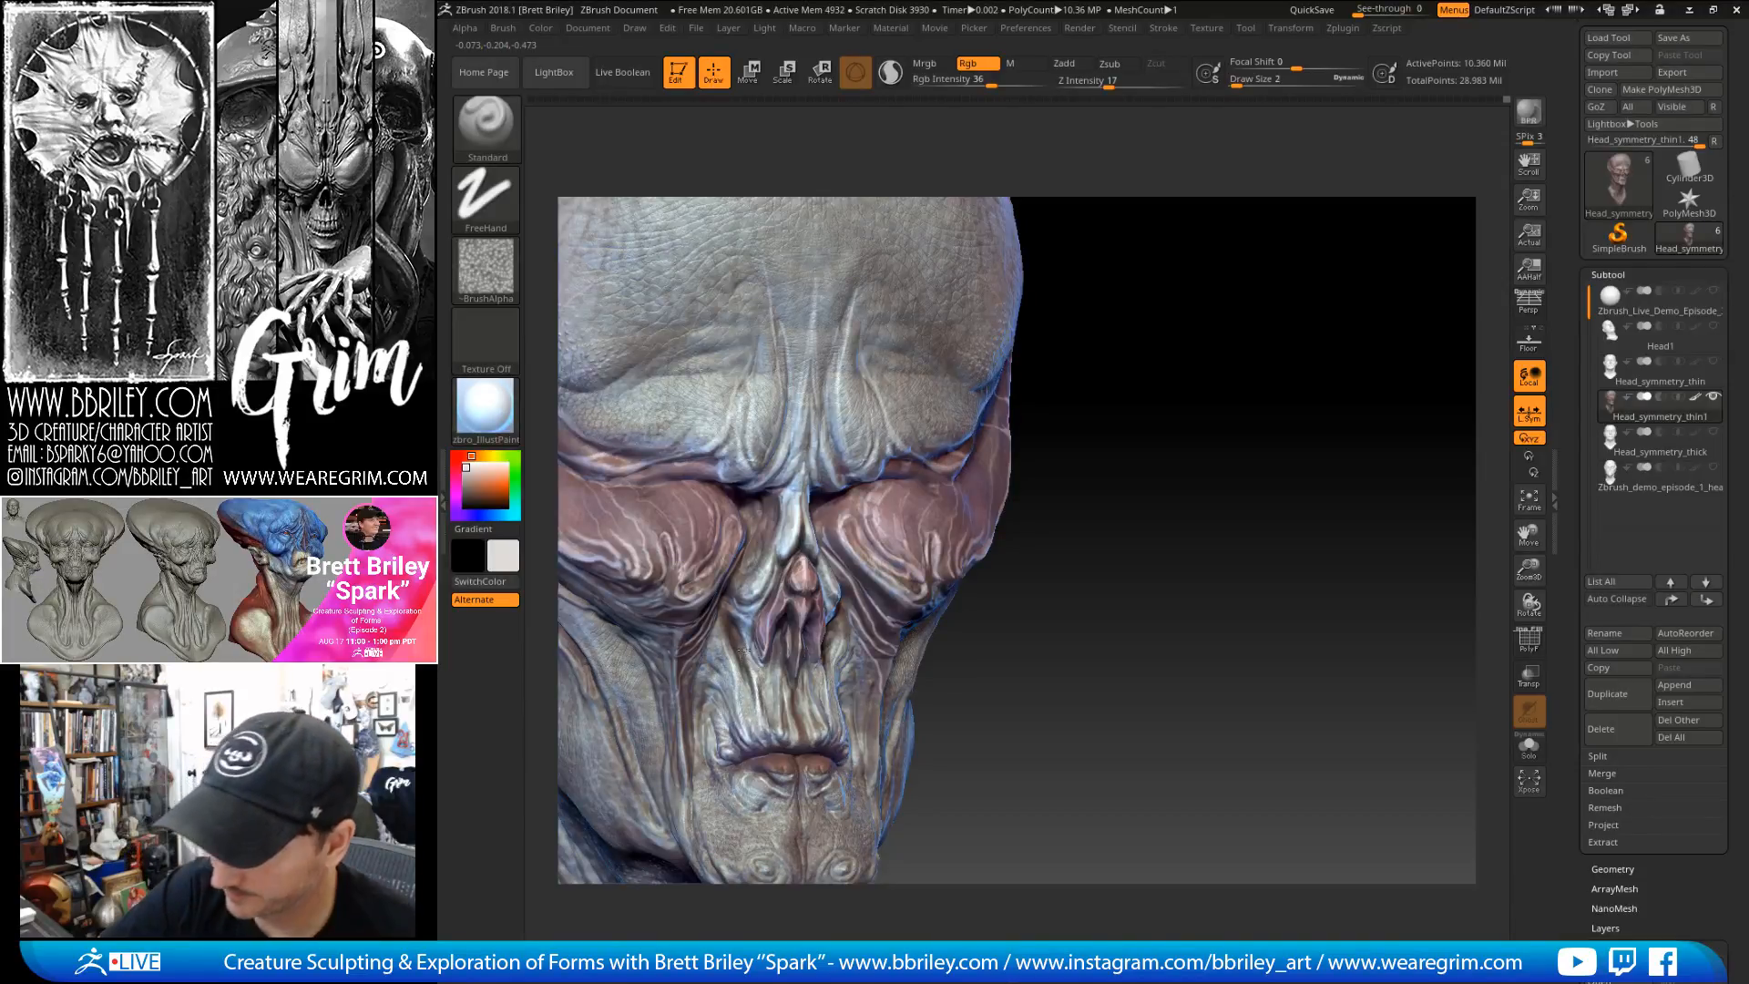
key("bracketright")
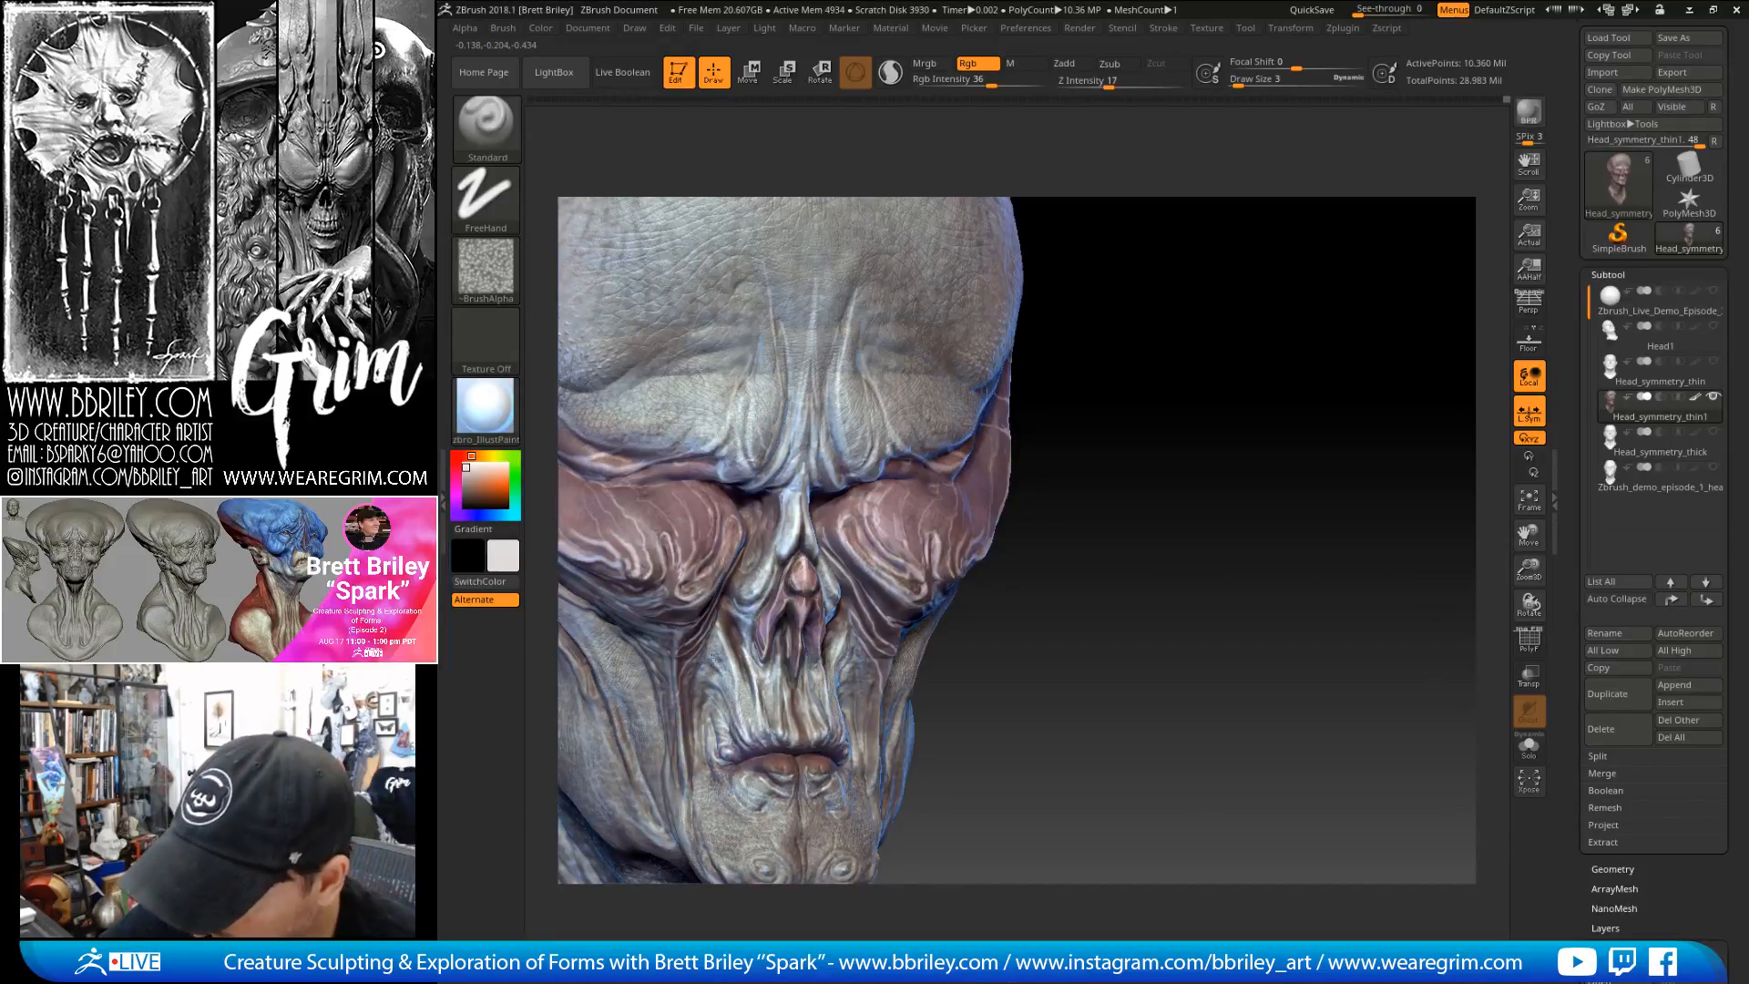
right_click_drag(825, 688, 724, 685)
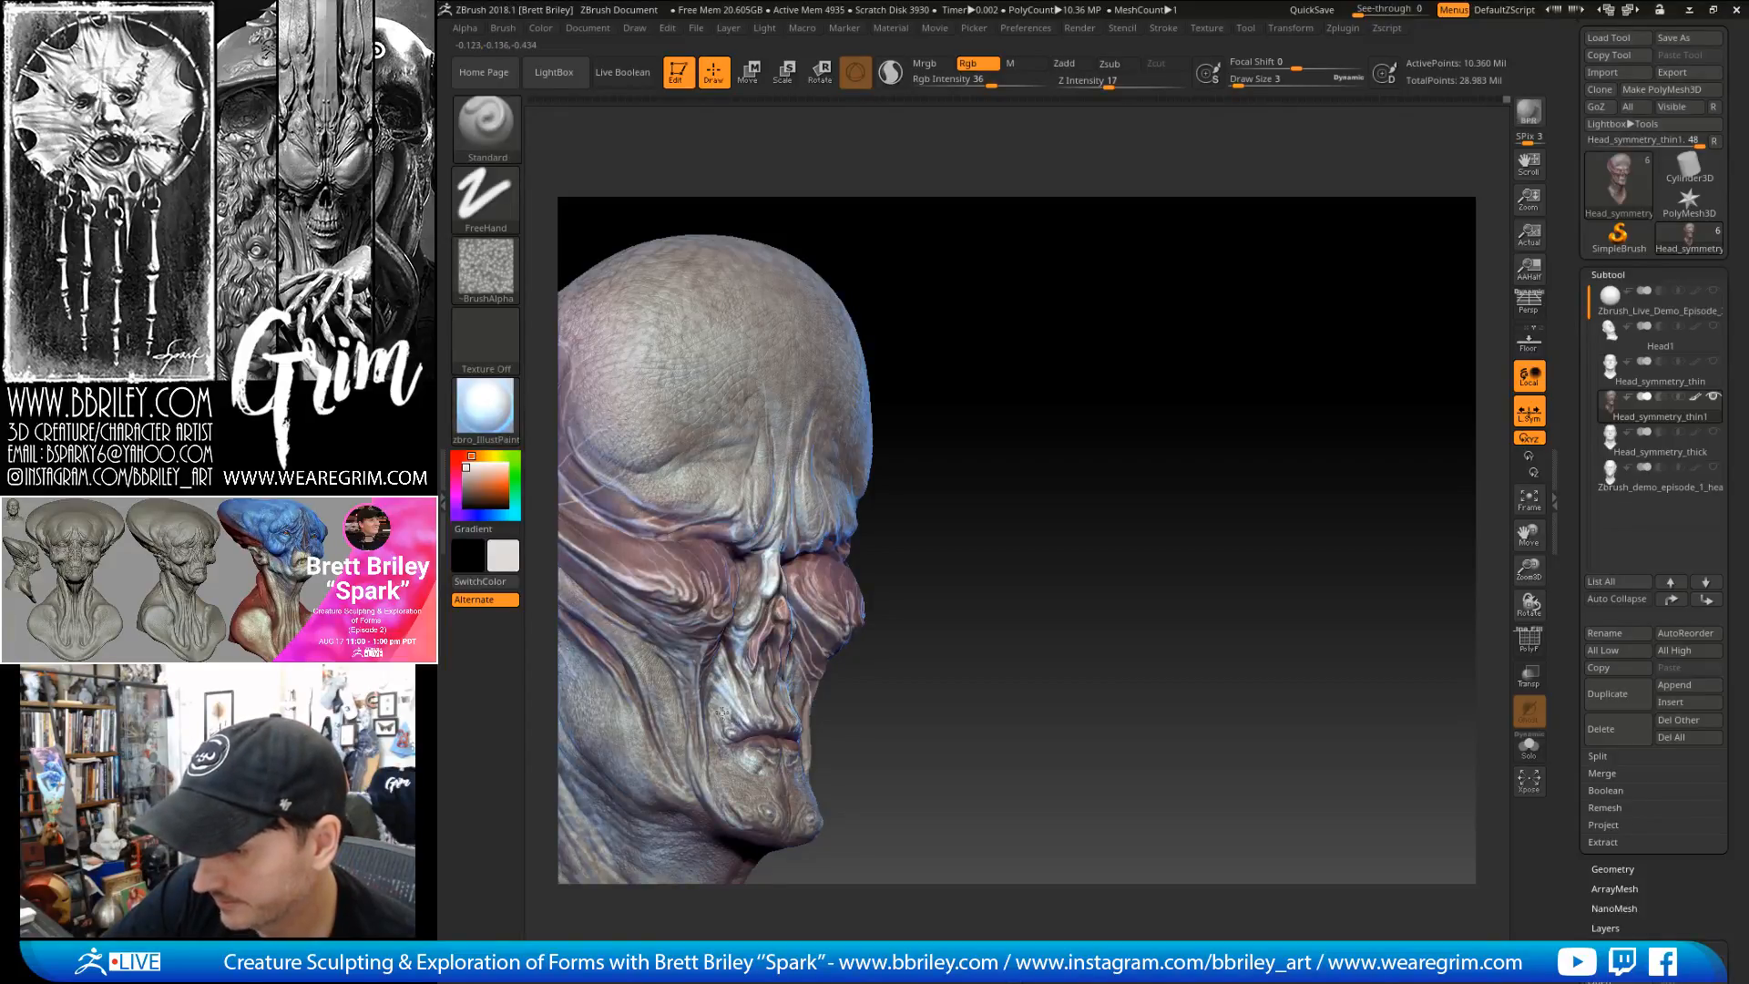
- Sample a dark reddish-brown skin colour from the face and set the draw size to 5
left_click_drag(1057, 592, 957, 592)
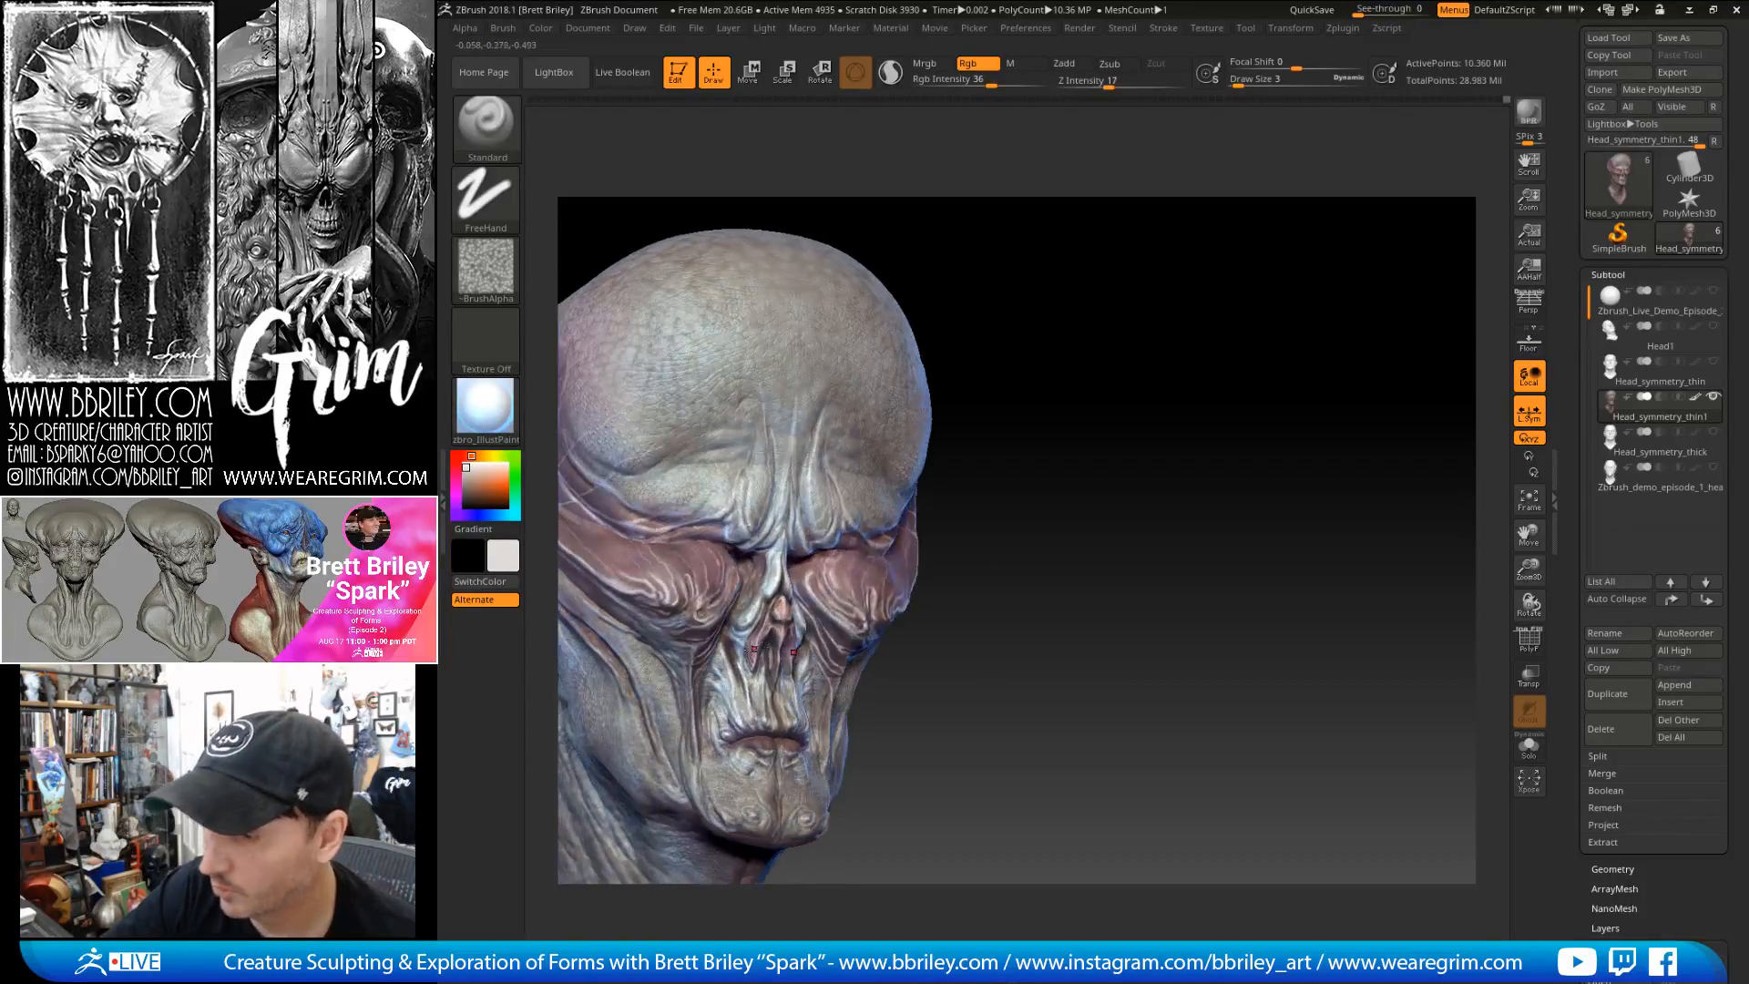
key("c")
key("bracketright")
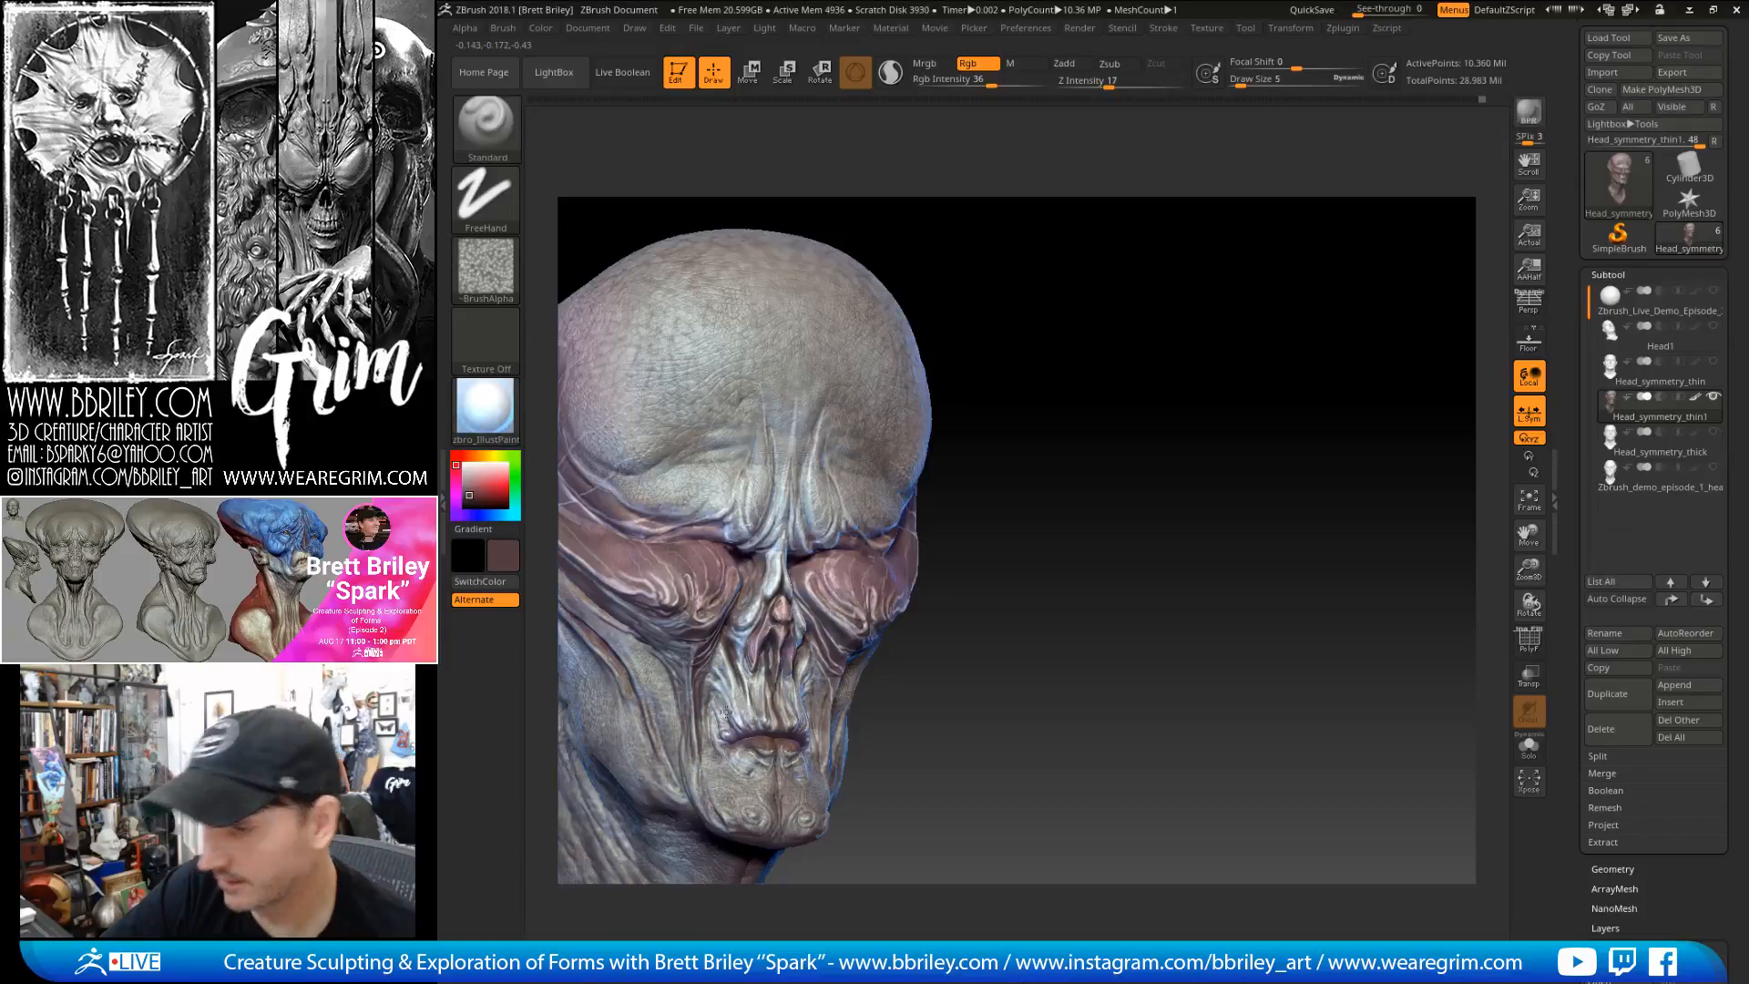
mouse_move(1068, 524)
left_mouse_down()
mouse_move(1131, 492)
mouse_move(1124, 476)
mouse_move(957, 402)
left_mouse_up()
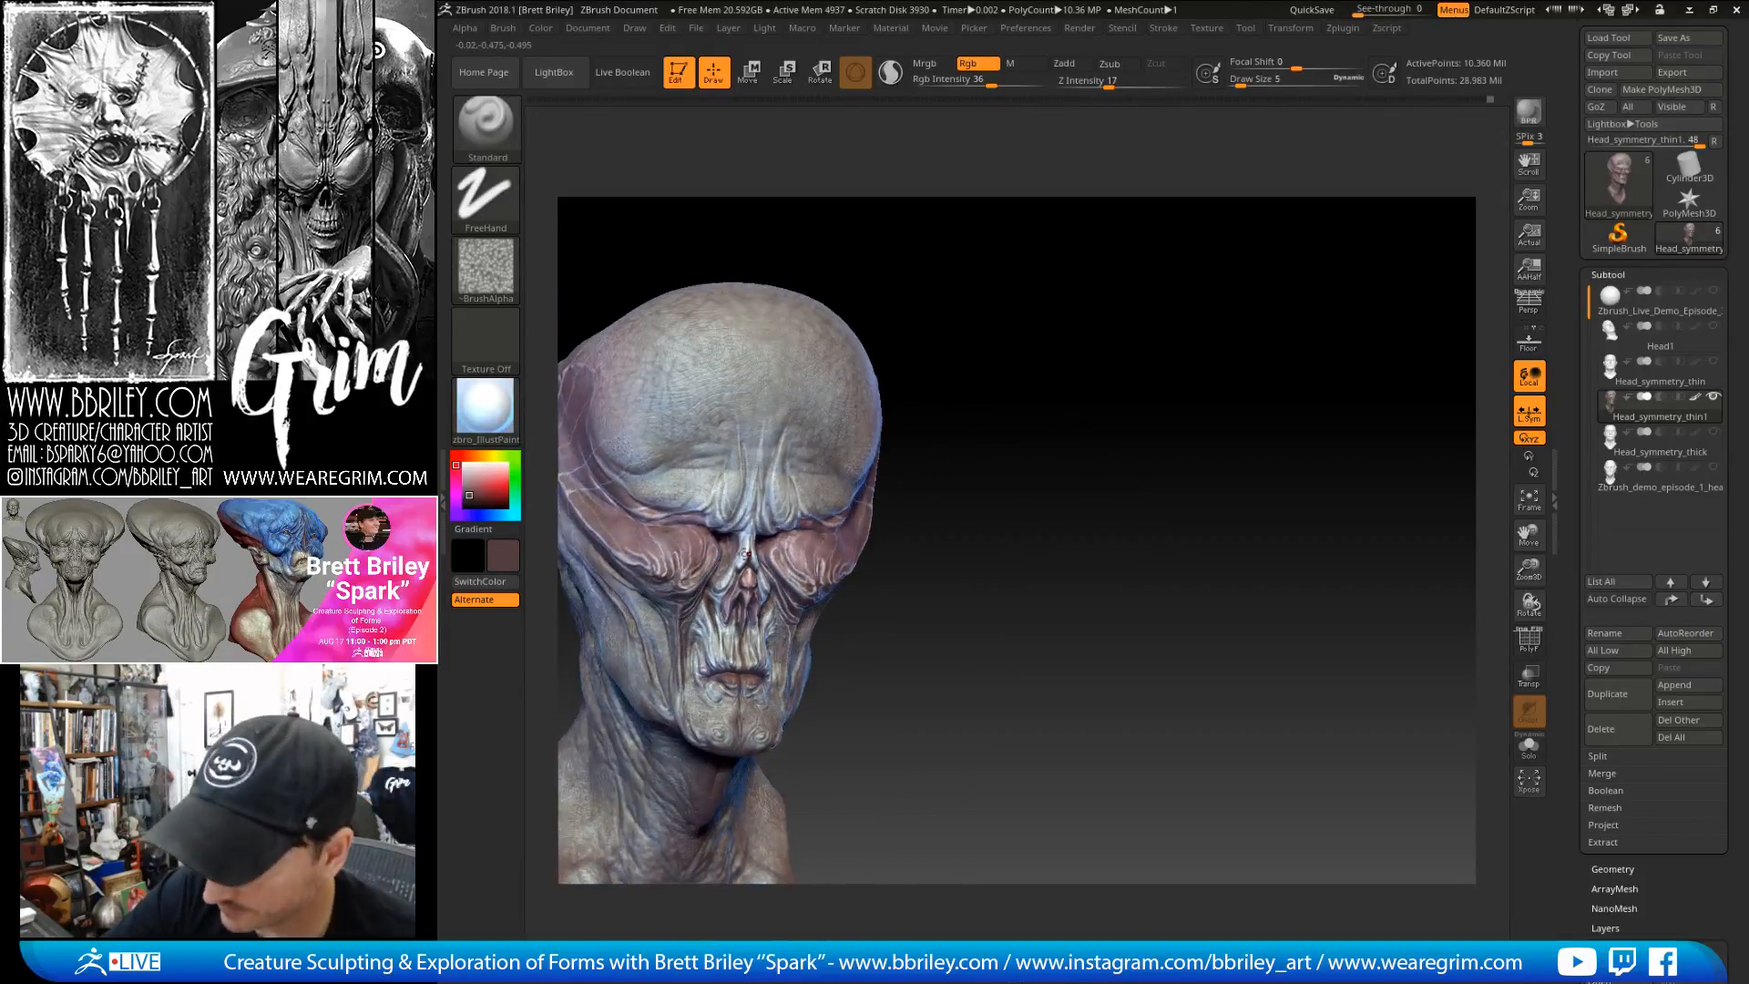
- Sample a pale grey skin colour from the head and set the draw size to 7
key("c")
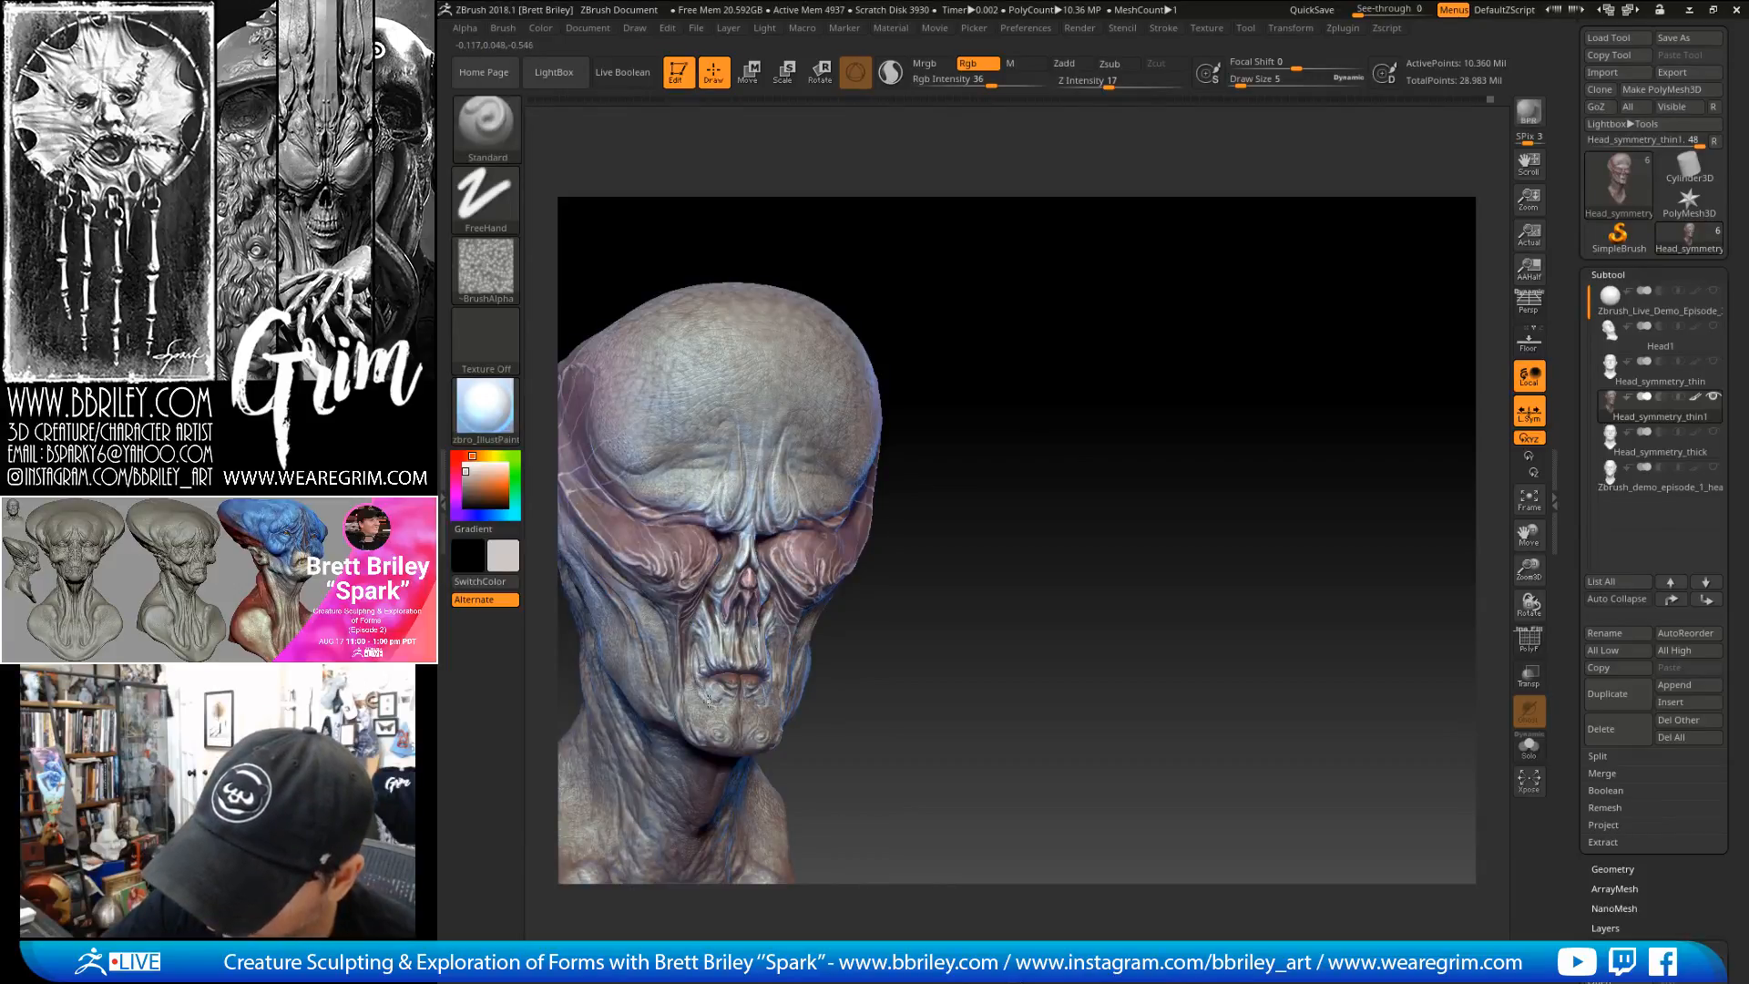
left_click_drag(940, 586, 770, 580)
key("s")
left_click(811, 643)
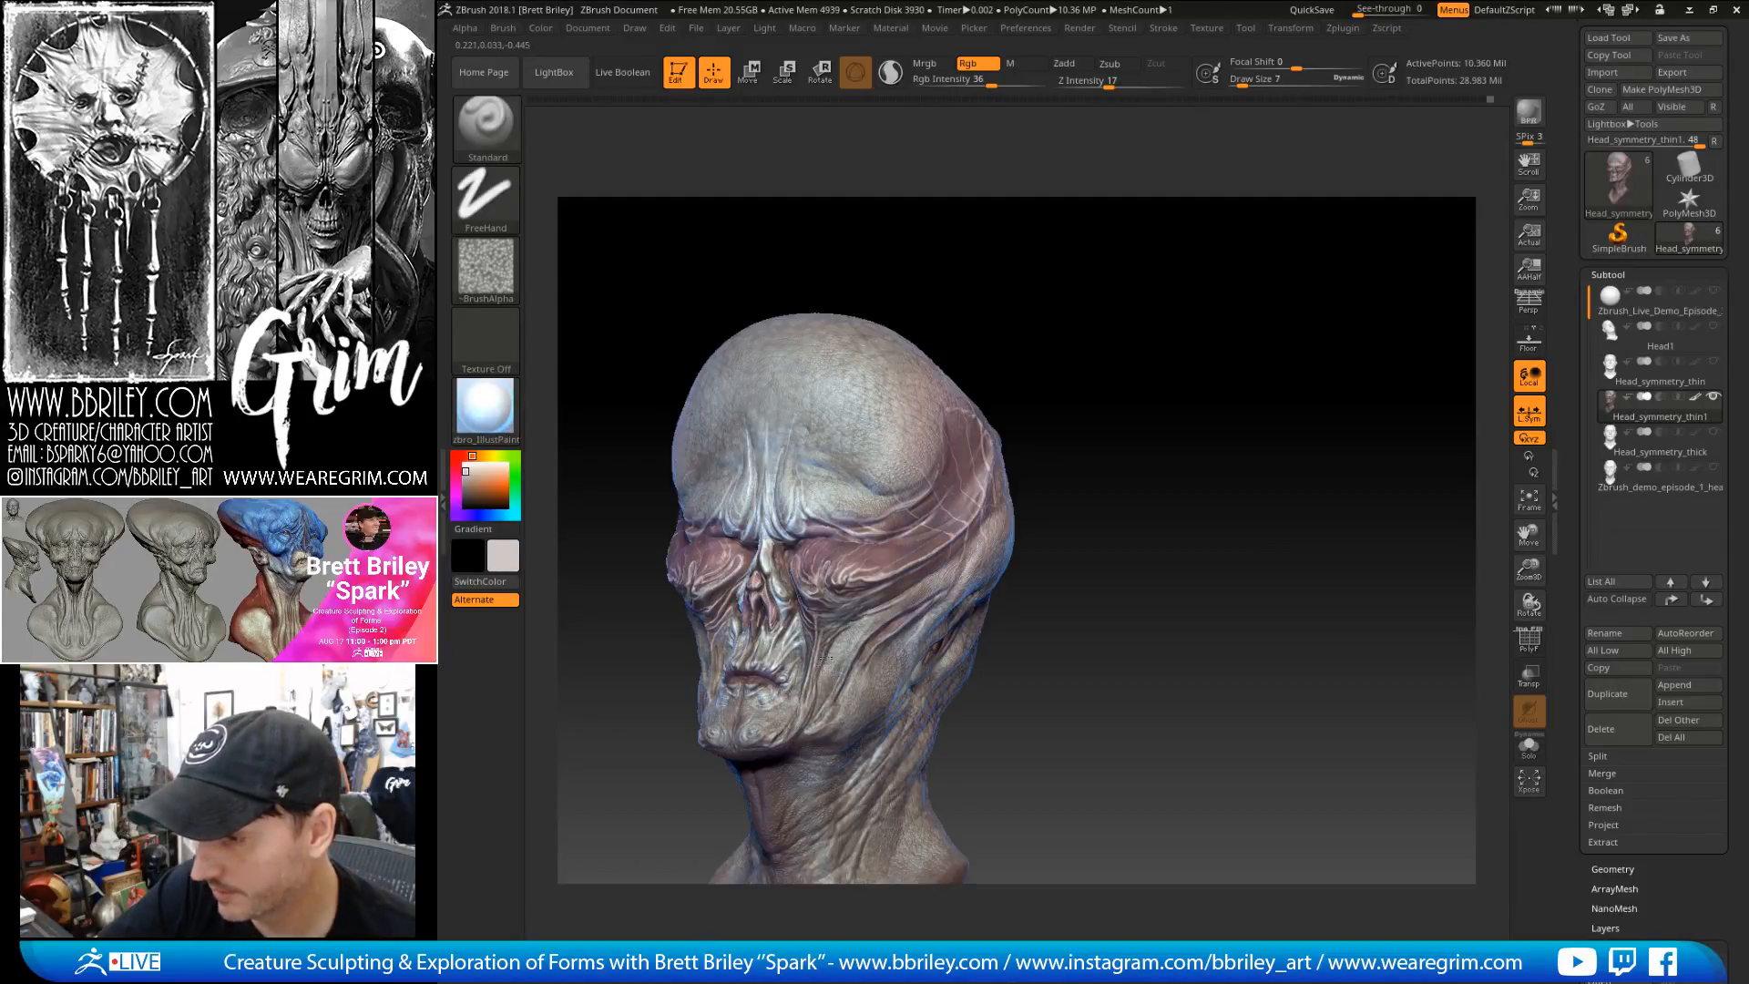
- Raise the draw size to 10 and the Rgb Intensity to 52, and paint pale highlights on the side of the cheek
left_click_drag(1052, 462, 672, 651)
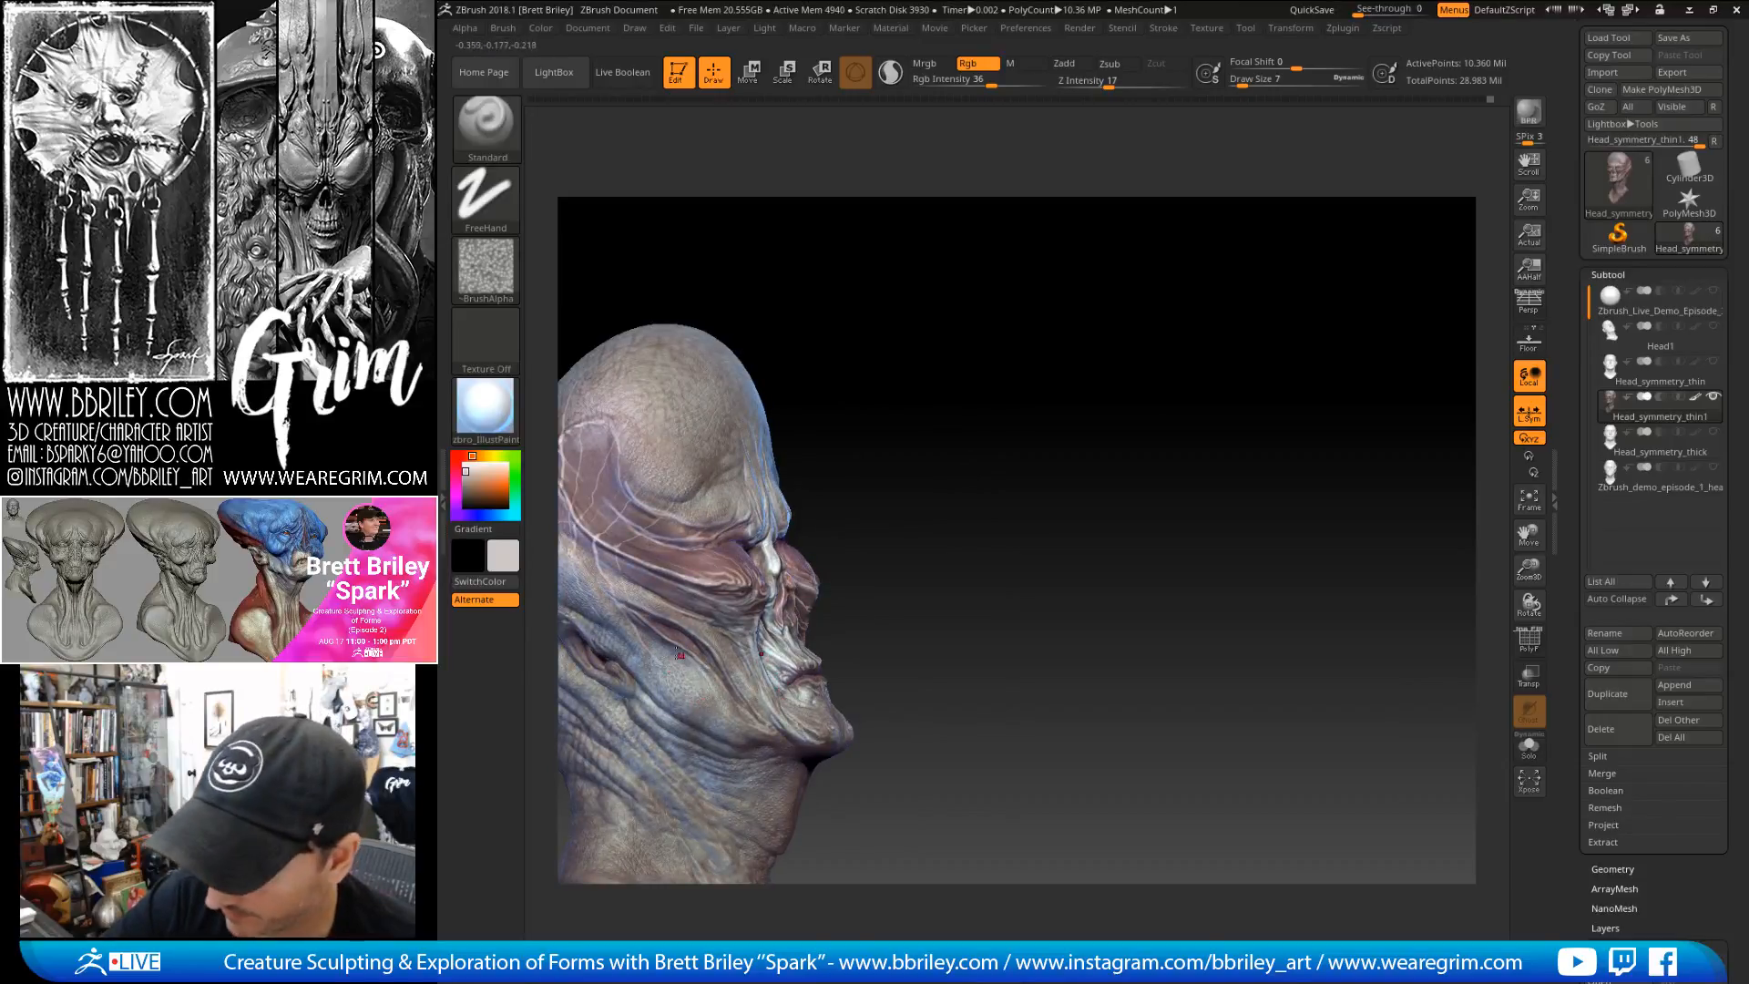
key("]")
left_click_drag(961, 478, 1007, 85)
left_click_drag(1003, 308, 734, 627)
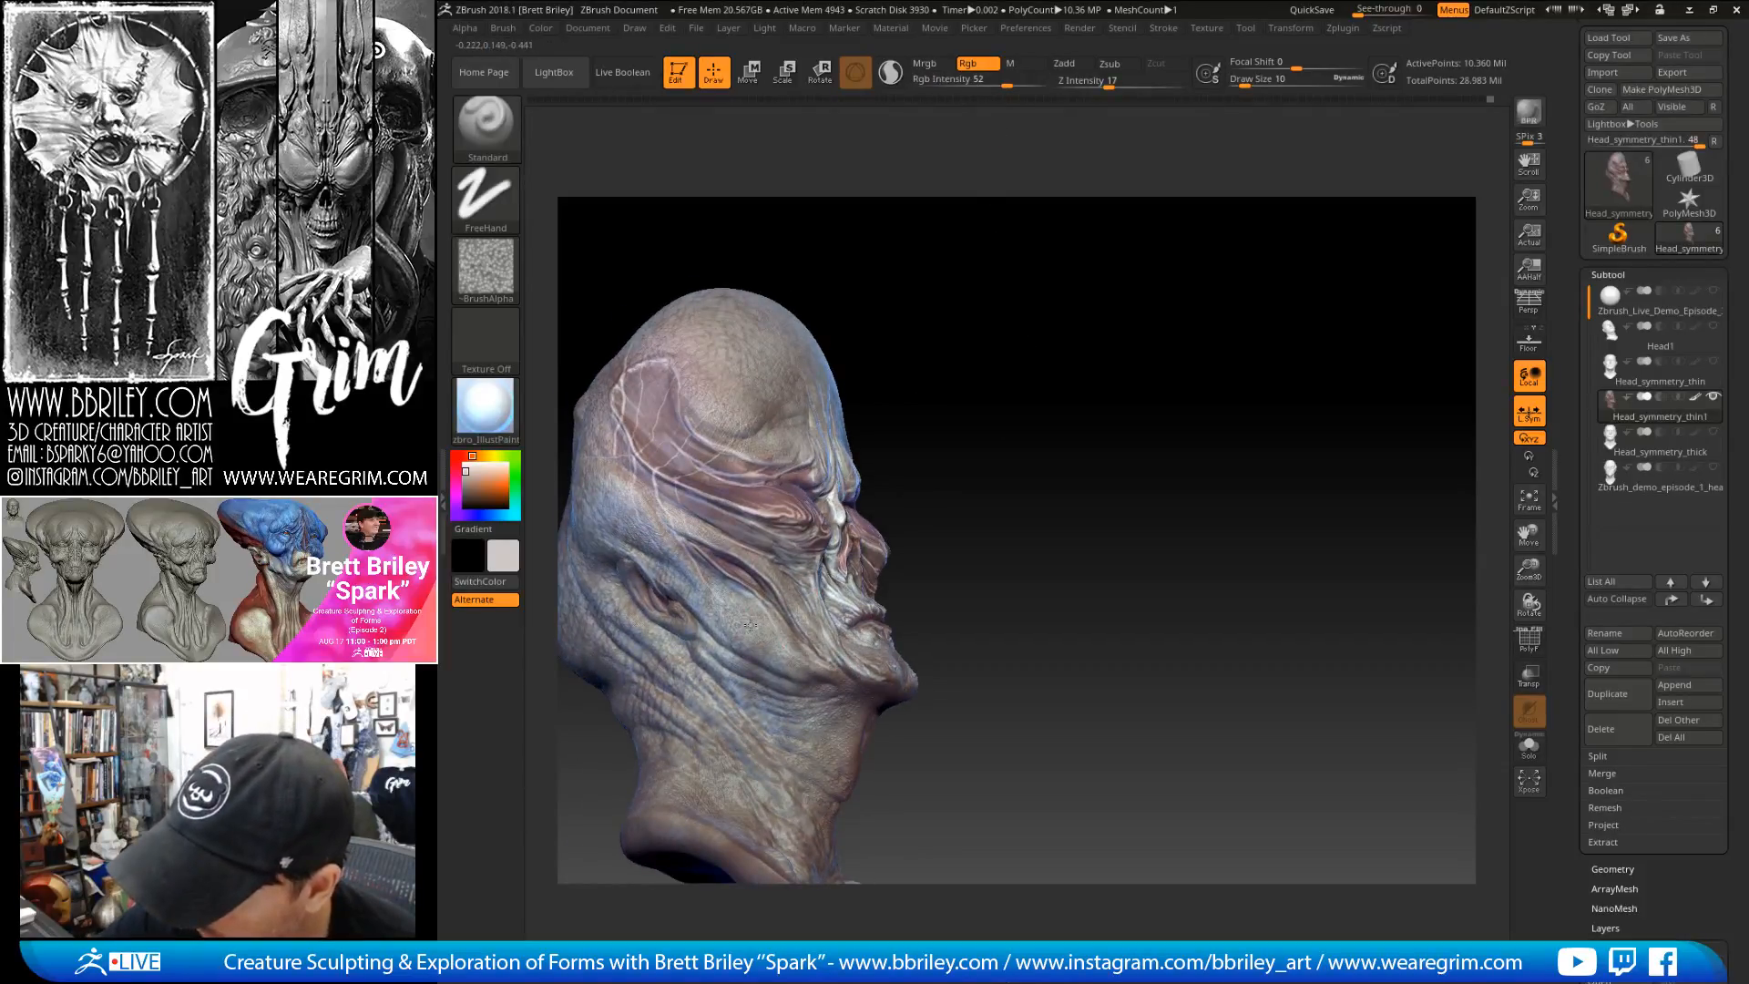
- Paint finer pale highlights along the cheek folds and chin, reducing the draw size to 6 and 4
key("[")
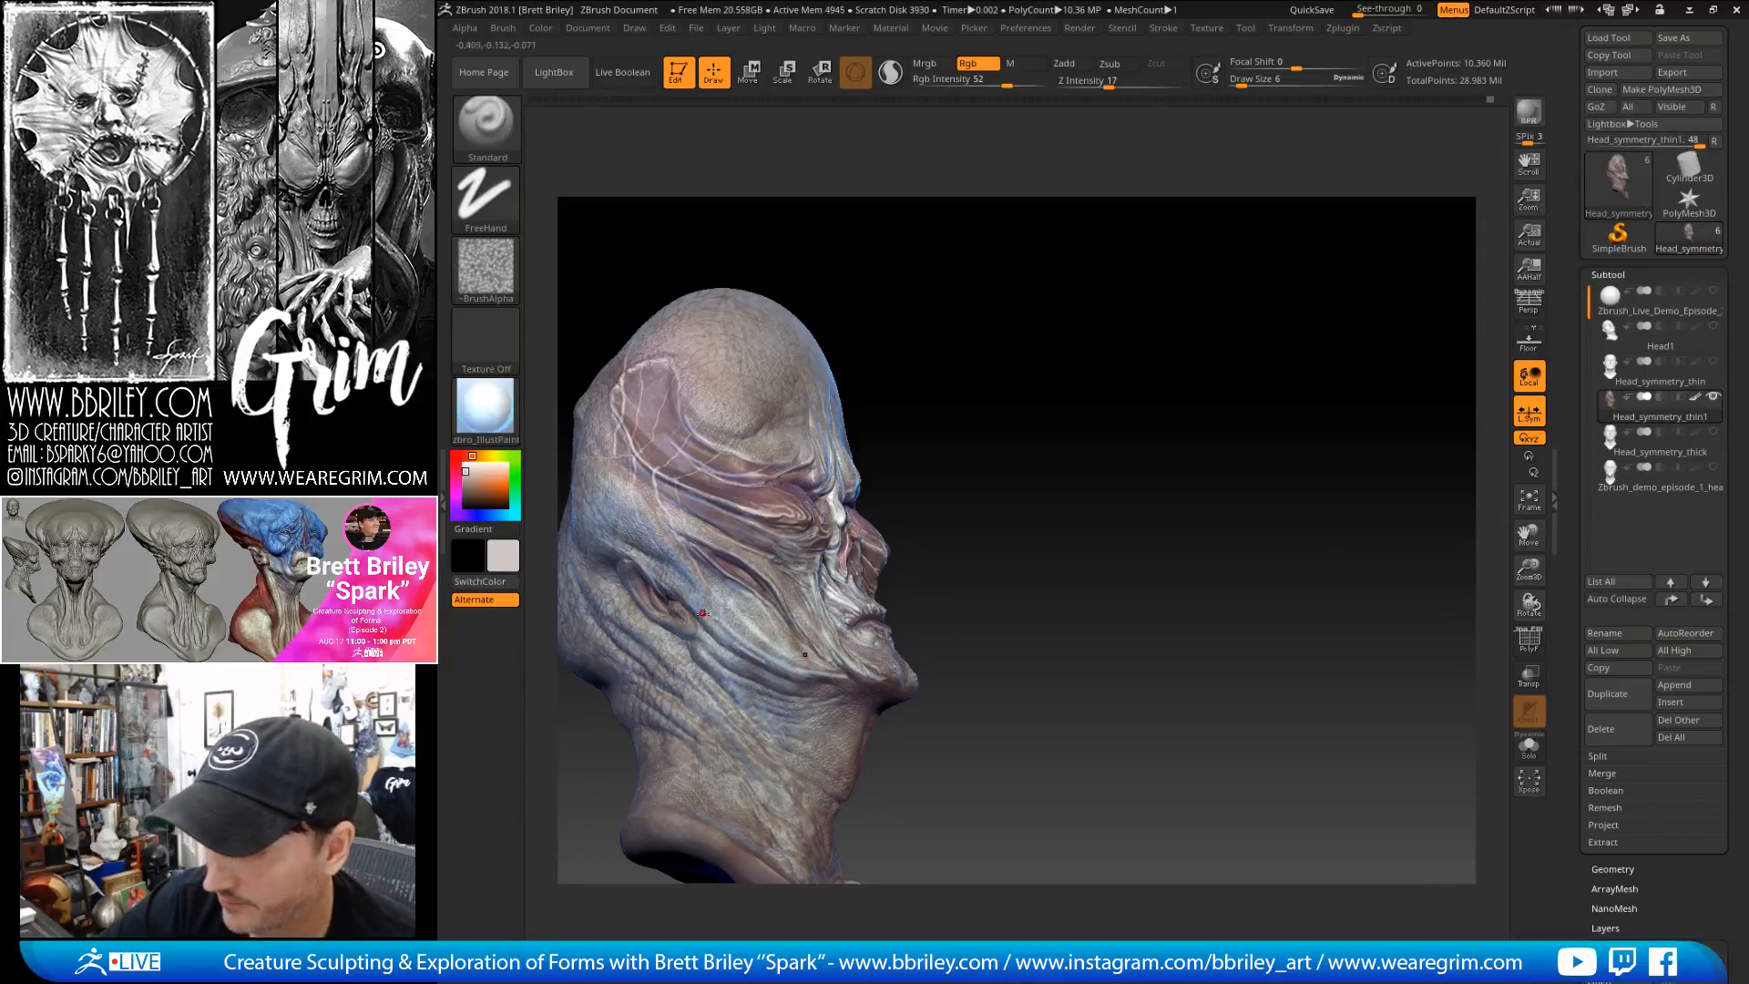
mouse_move(912, 465)
left_mouse_down()
mouse_move(948, 461)
mouse_move(921, 510)
left_mouse_up()
key("[")
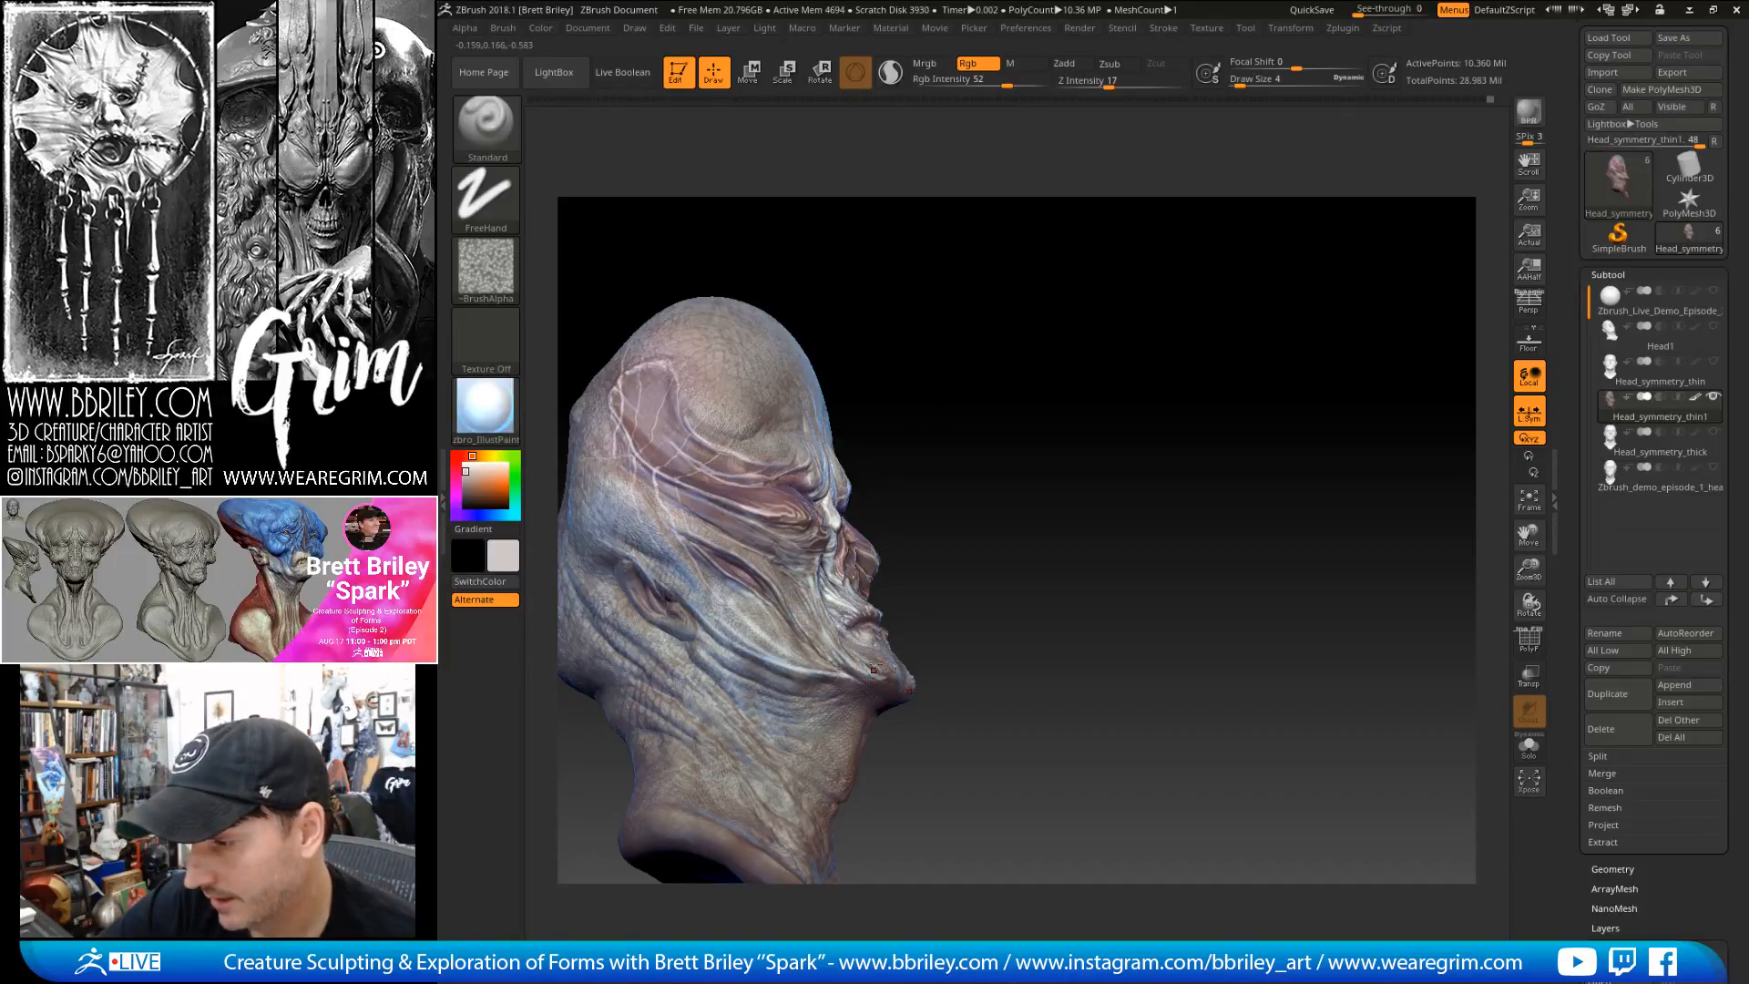
left_click_drag(871, 676, 872, 651)
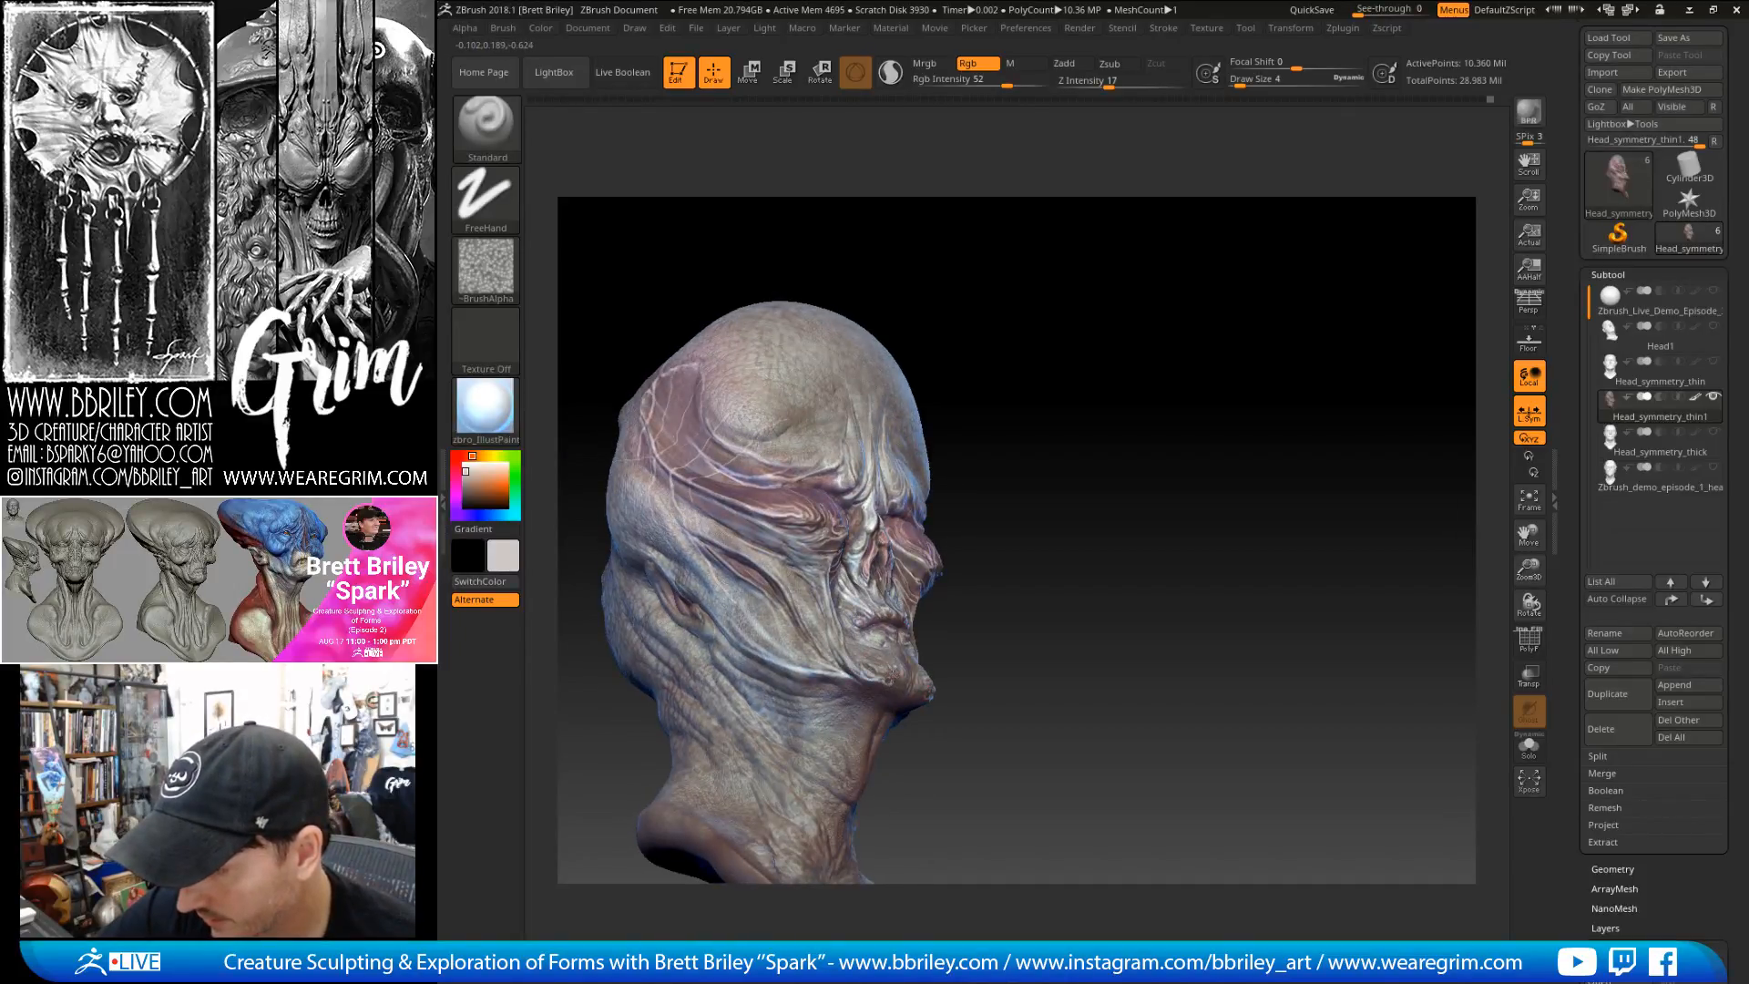
left_click_drag(1049, 559, 919, 681)
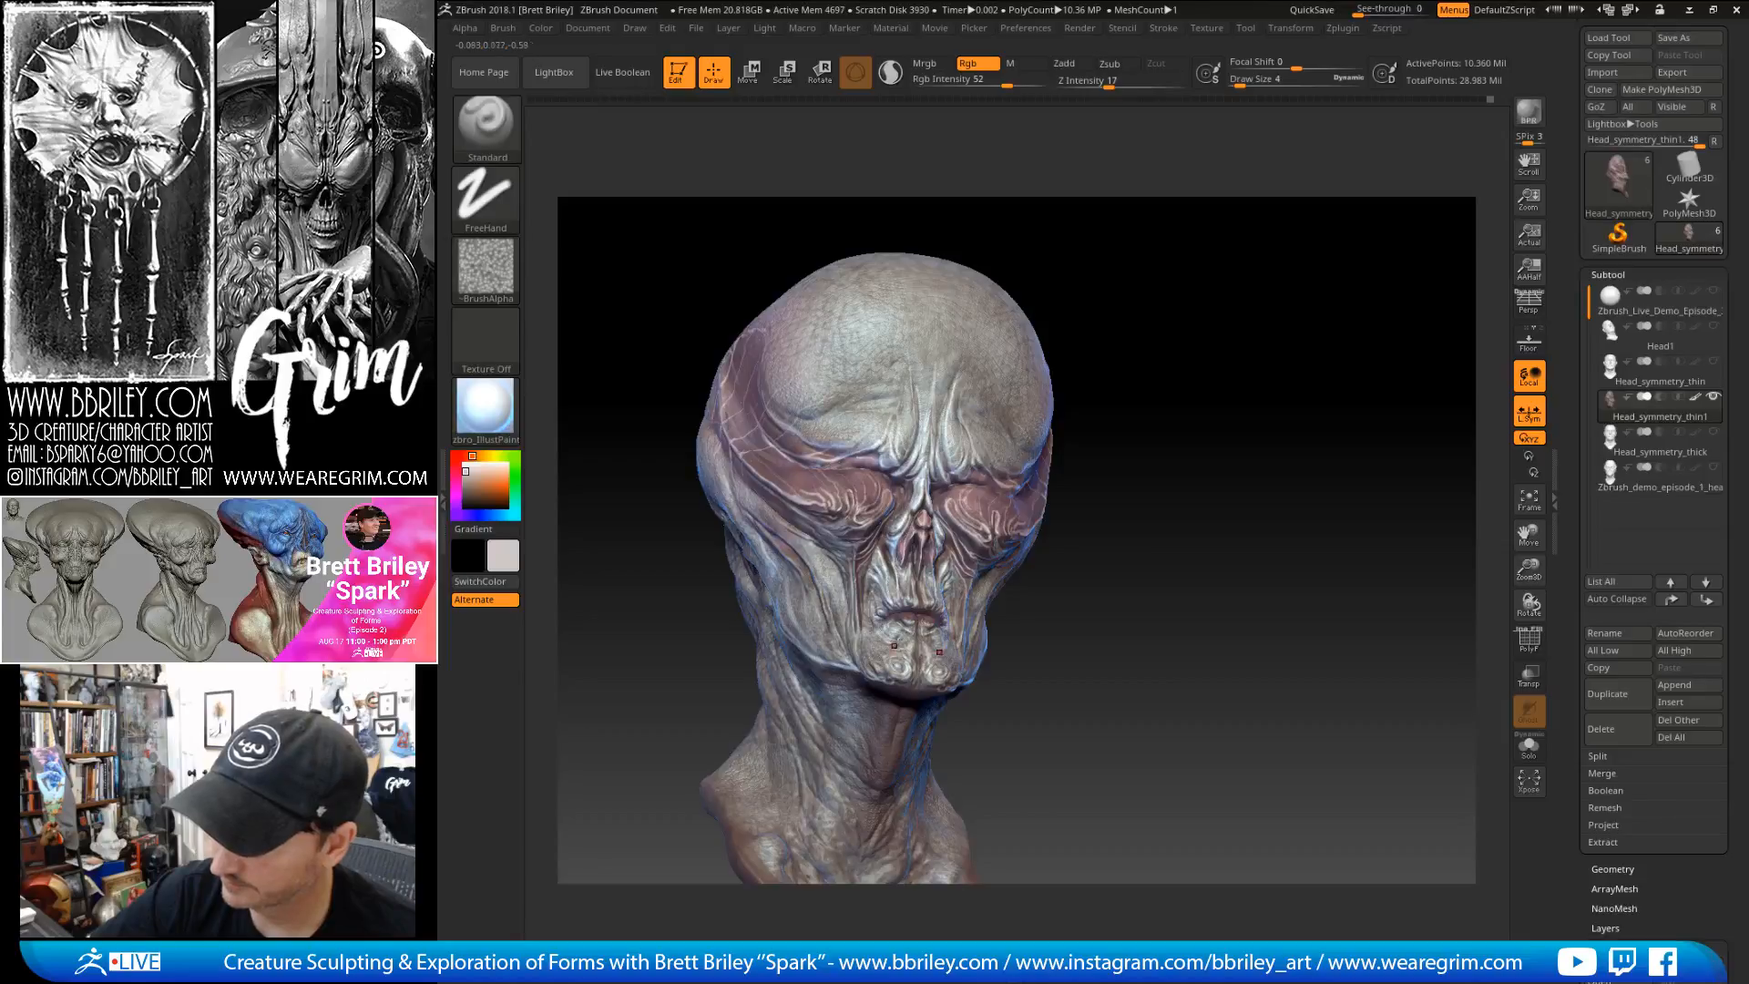
- Set the Standard brush to draw size 12 with the DragRect stroke and the Untitled-2 alpha
key("bracketright")
left_click(510, 262)
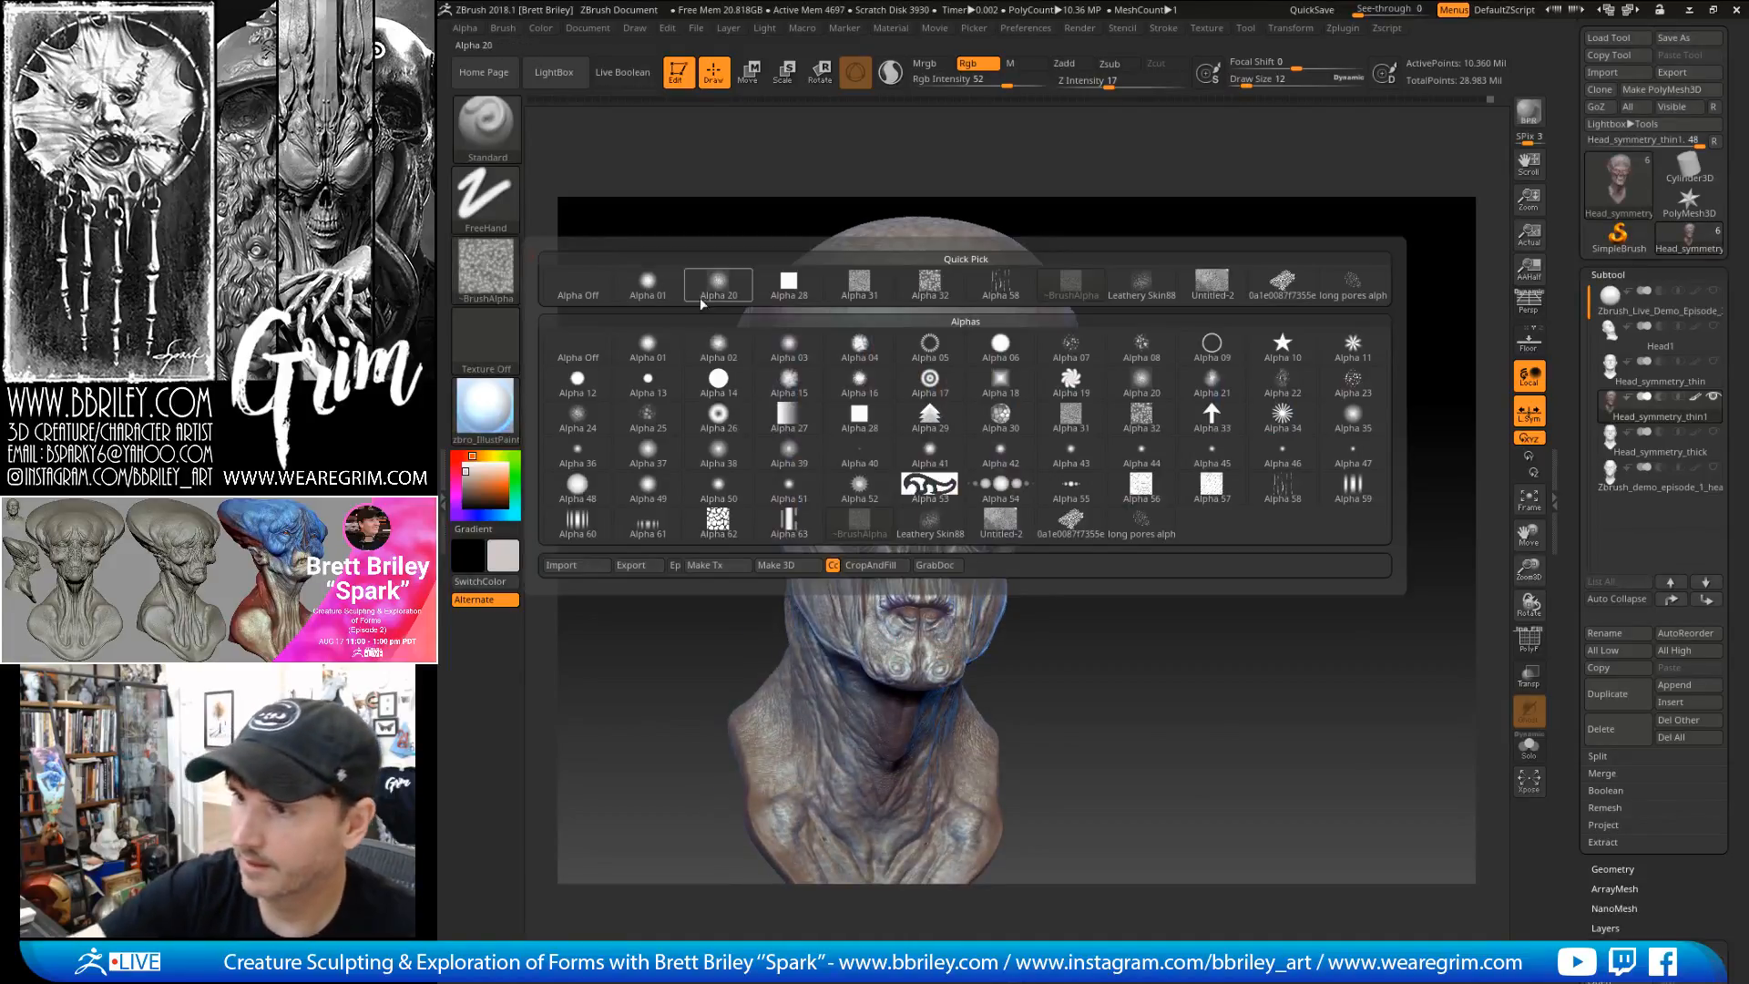
left_click(486, 196)
left_click(639, 204)
left_click(486, 267)
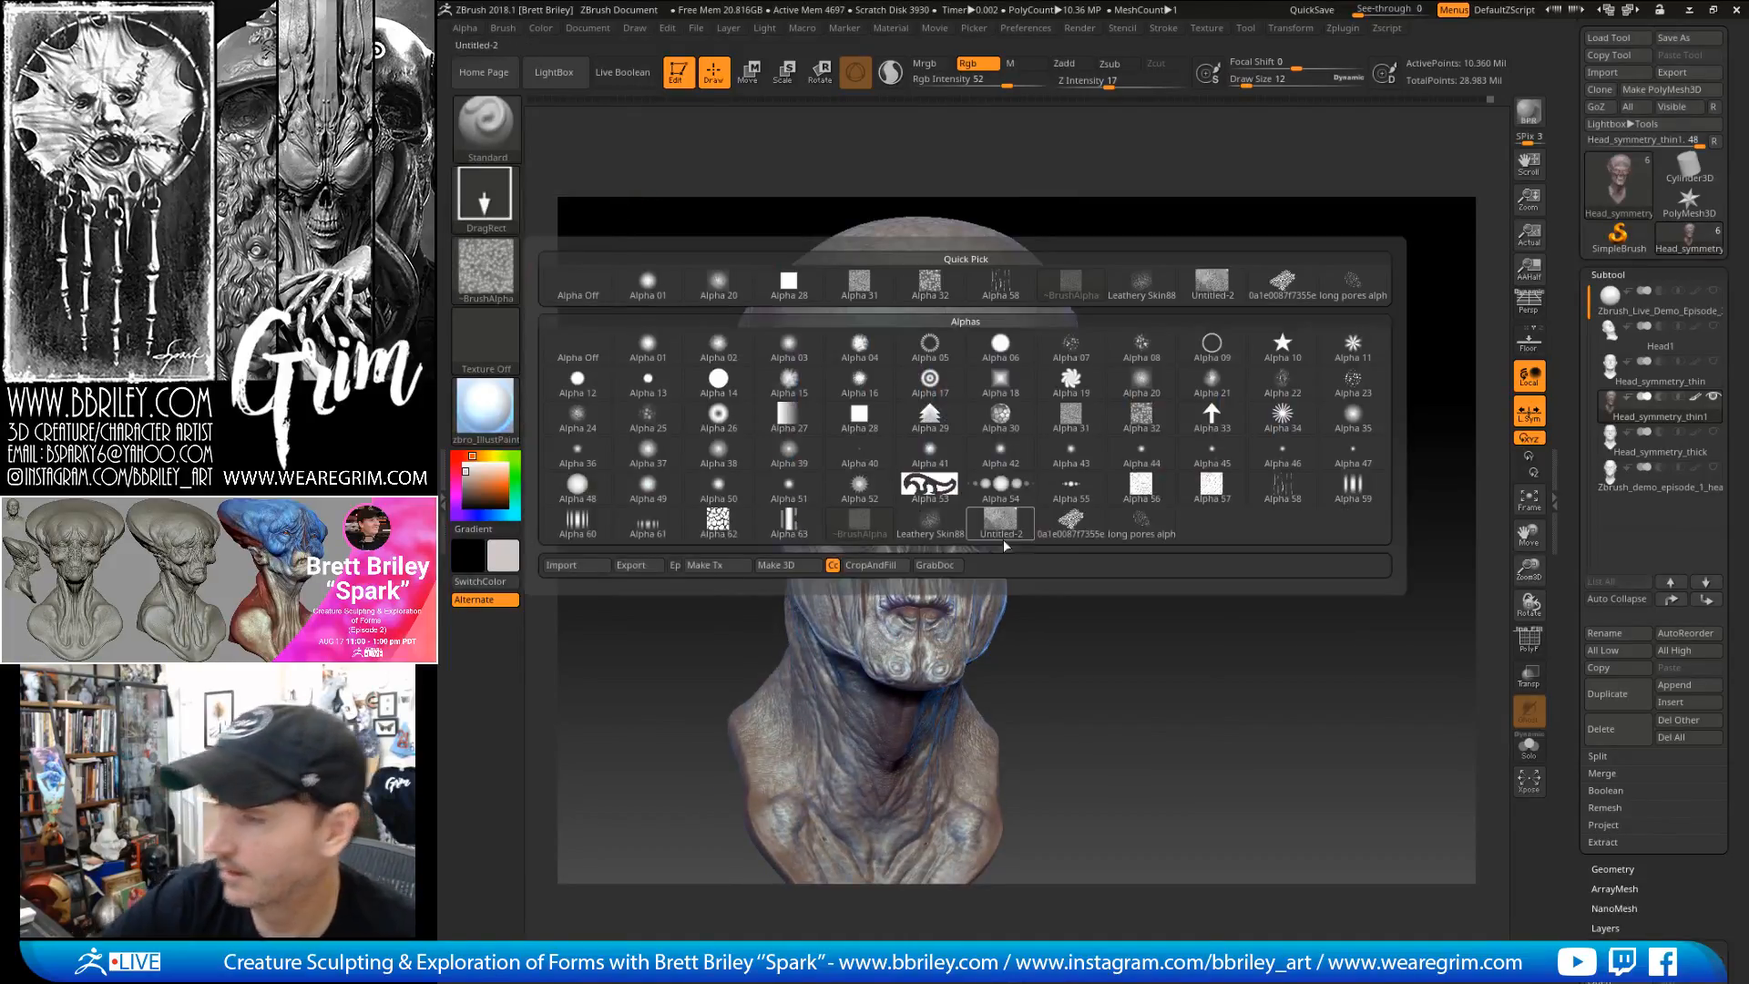
left_click(999, 522)
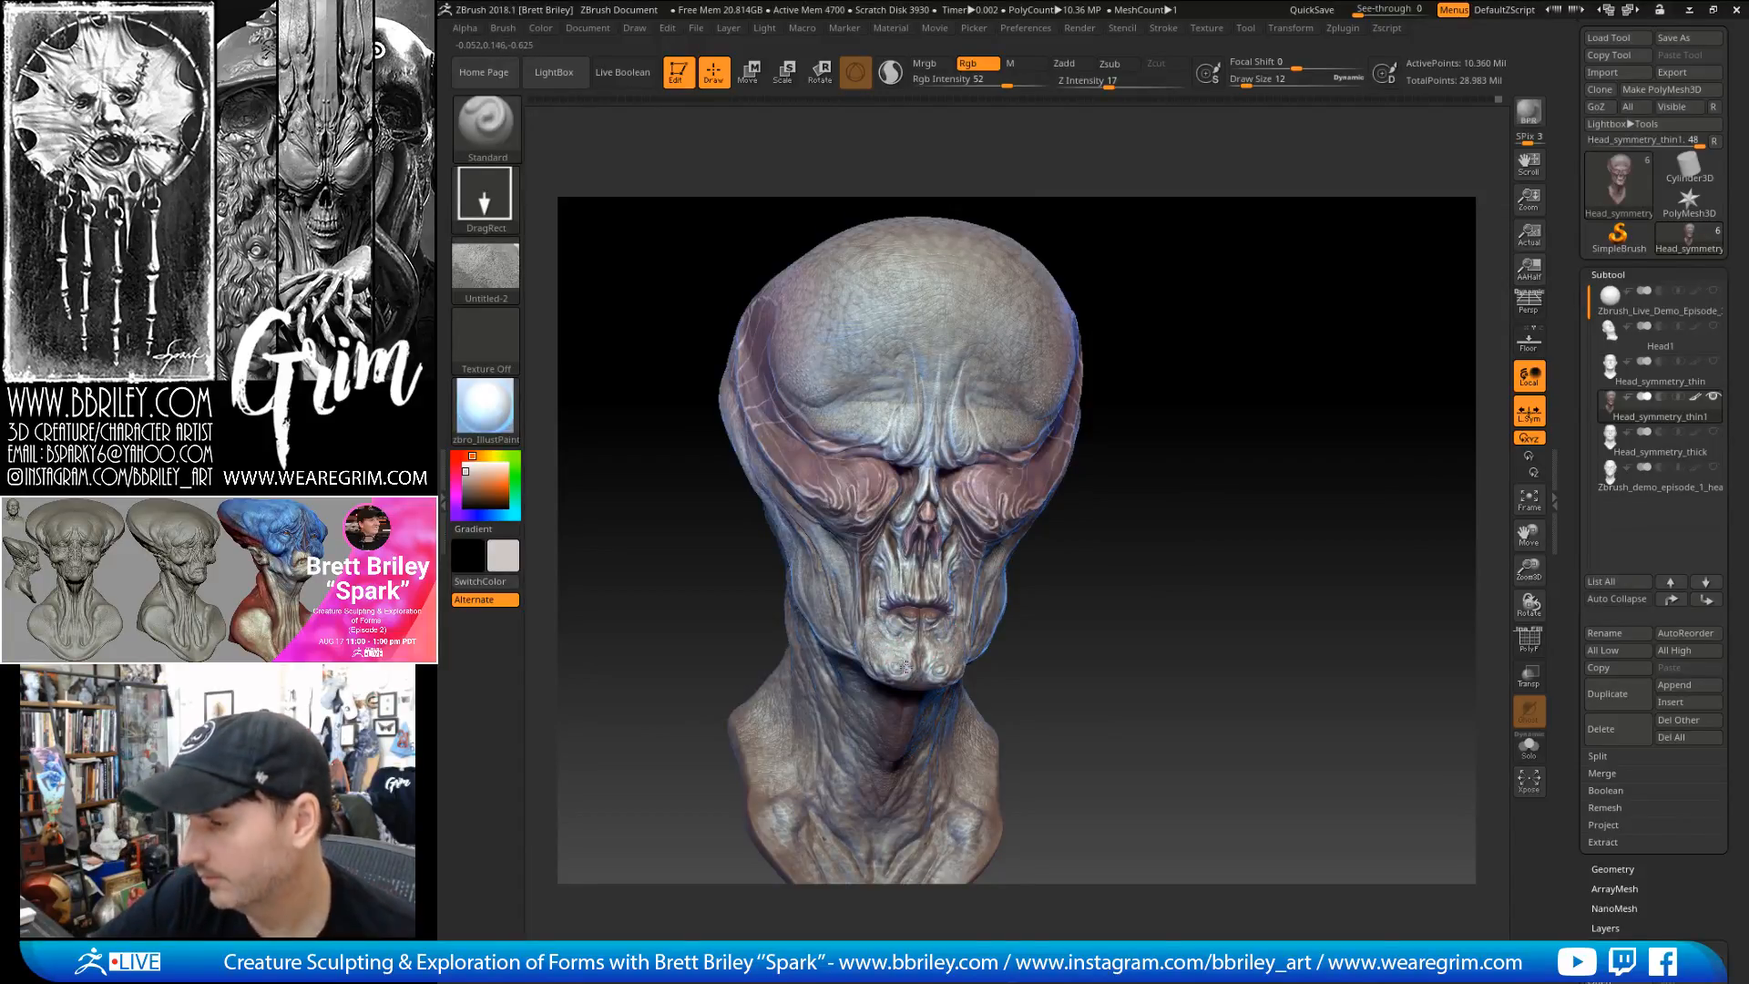
- Stamp pale skin texture over the face around the nose, mouth and brow
left_click_drag(1085, 652, 907, 643)
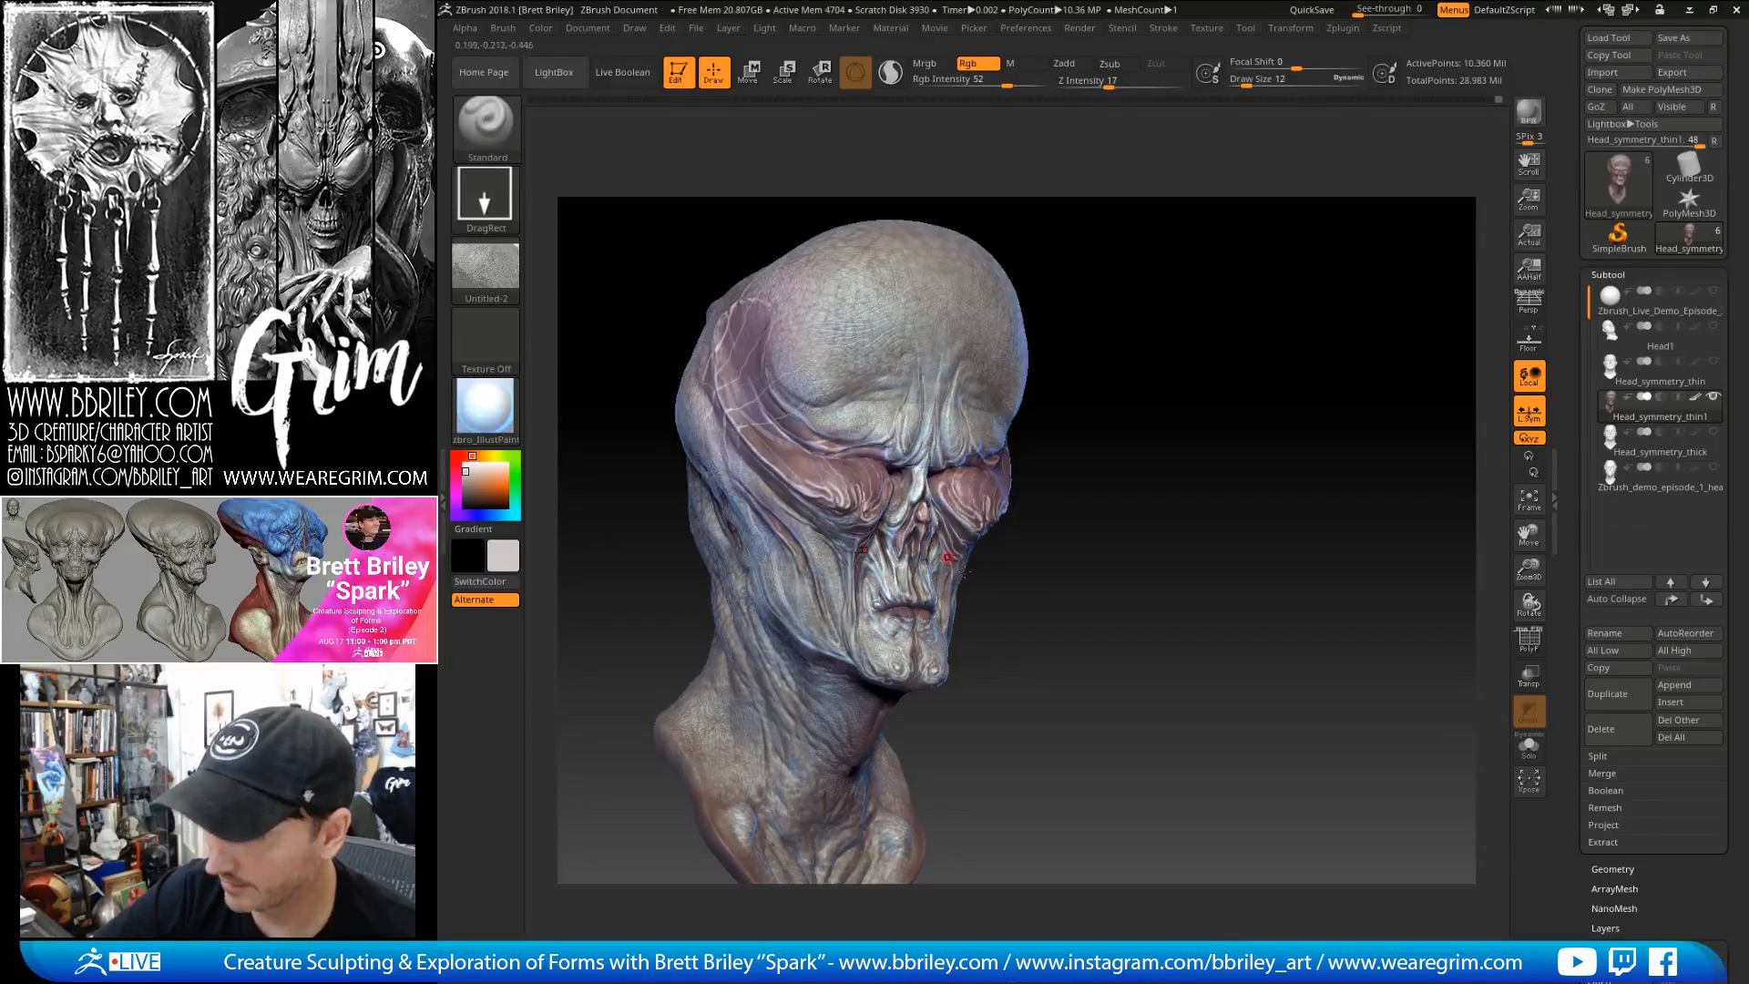
right_click_drag(931, 545, 977, 560)
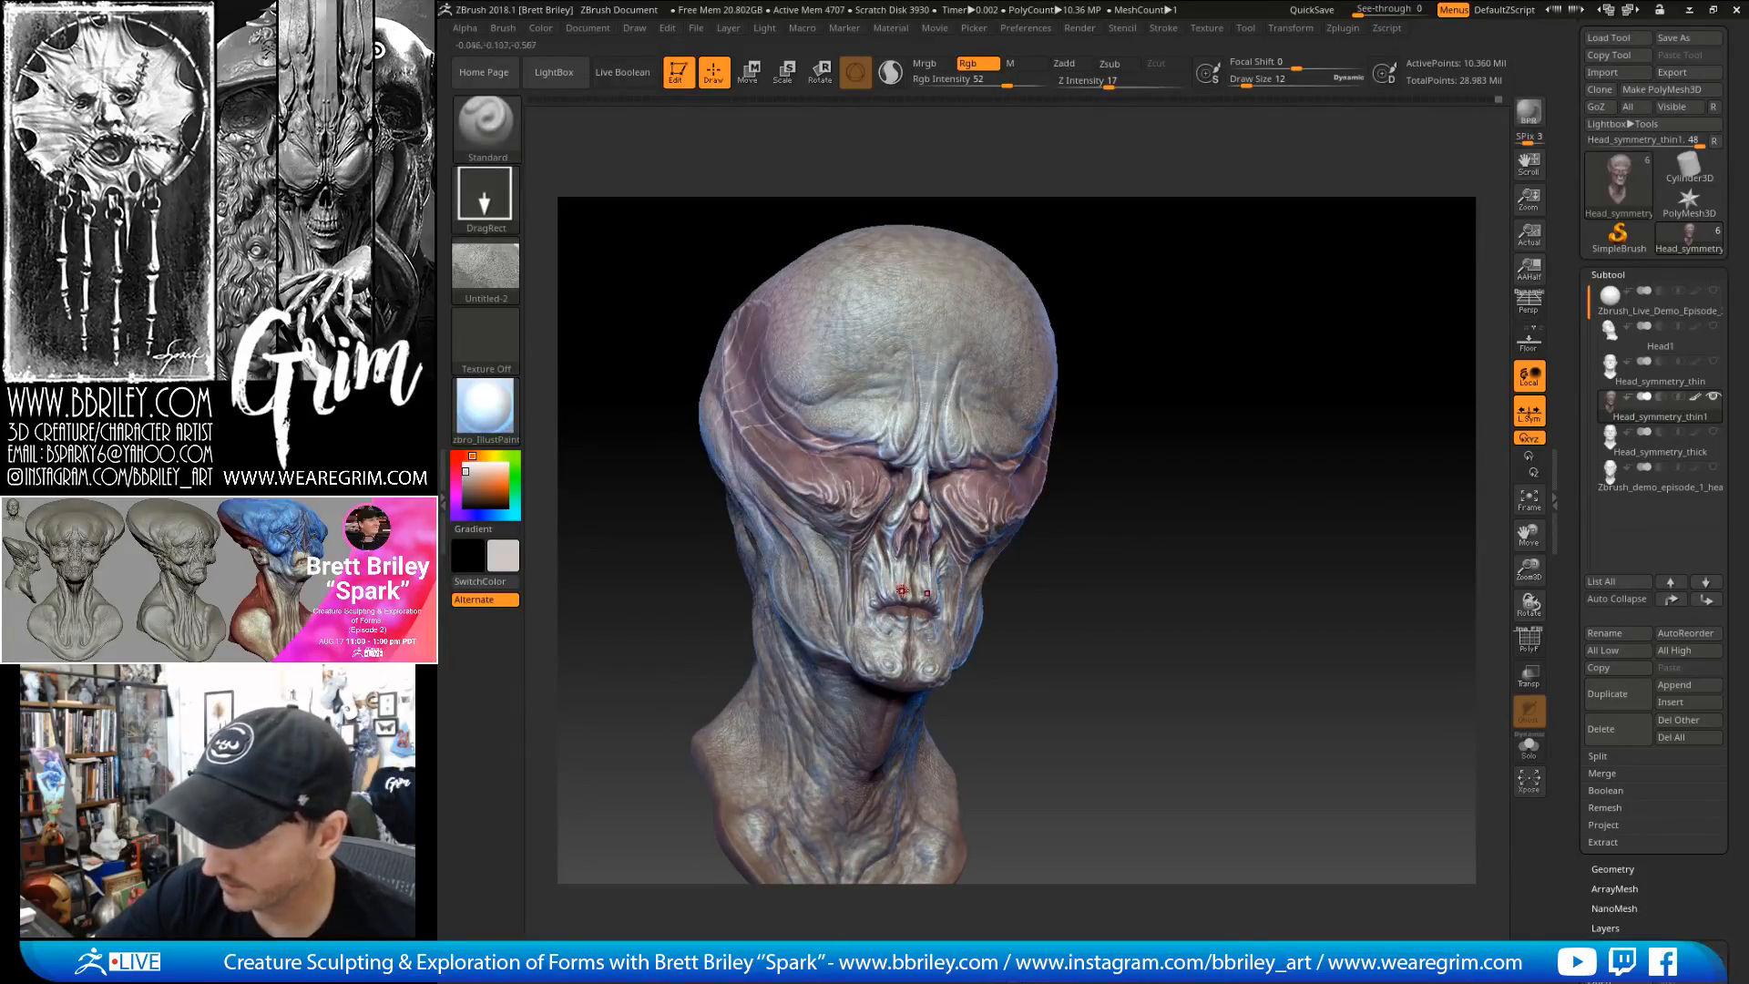
mouse_move(1233, 468)
left_mouse_down()
mouse_move(1258, 422)
mouse_move(1205, 401)
mouse_move(1141, 412)
left_mouse_up()
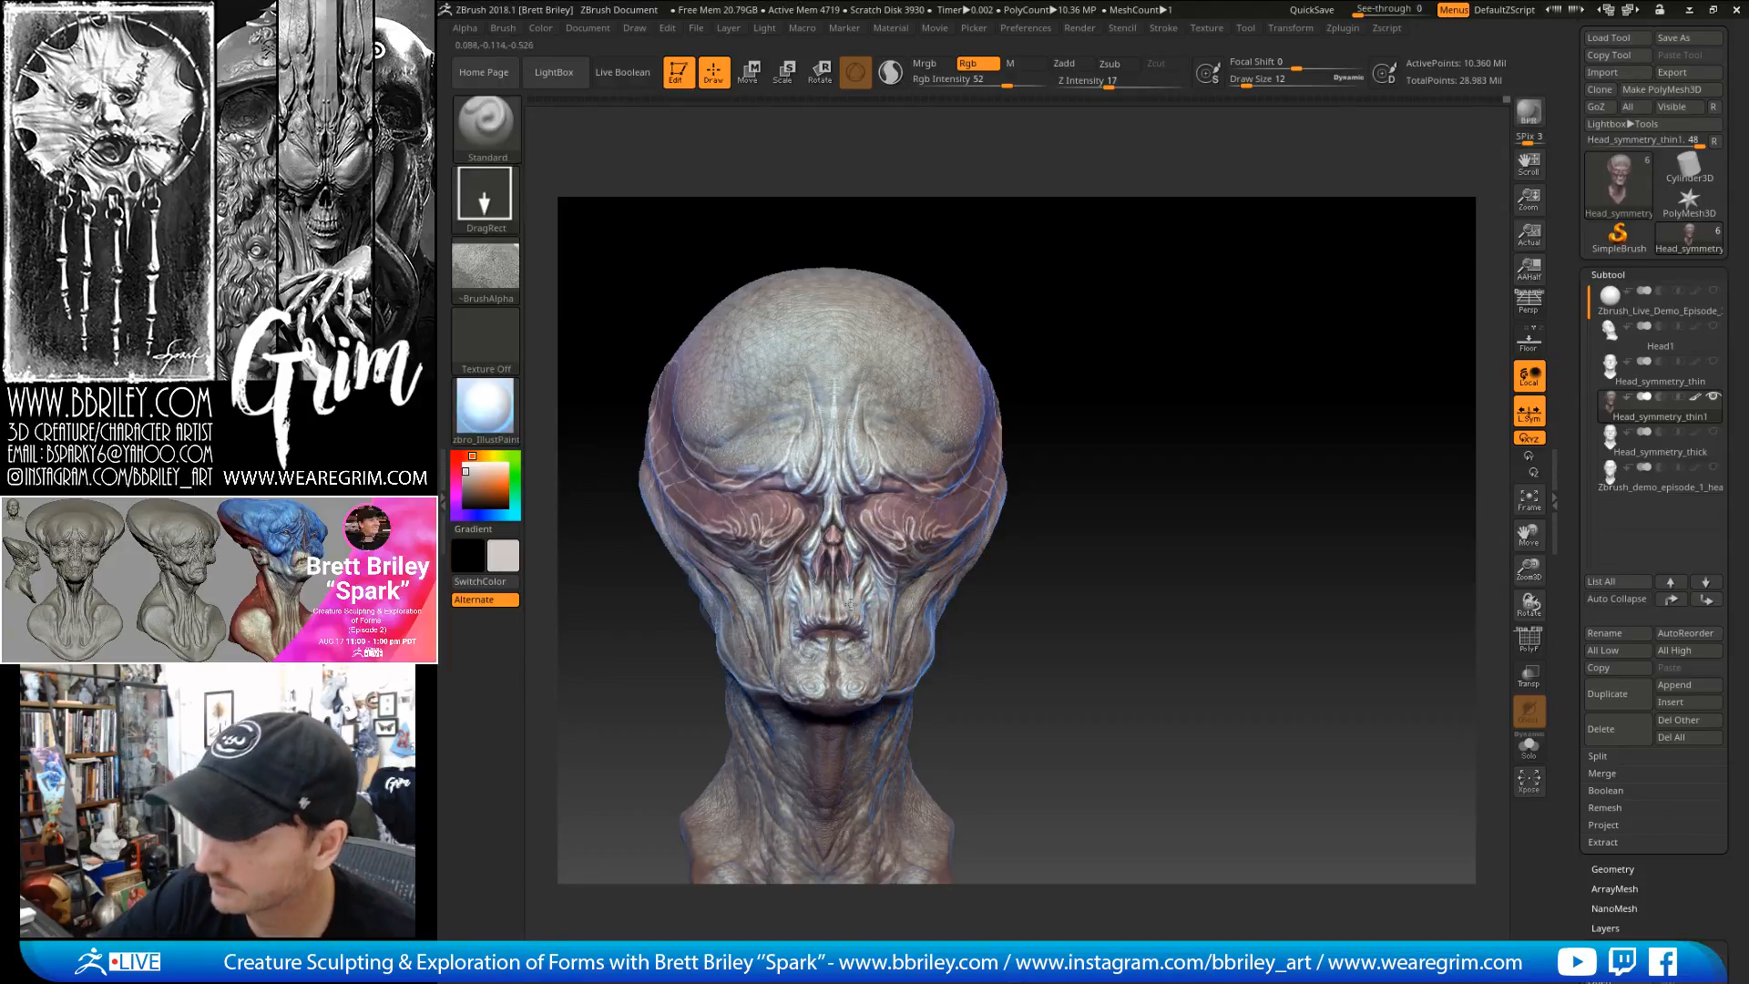
right_click_drag(845, 611, 882, 474)
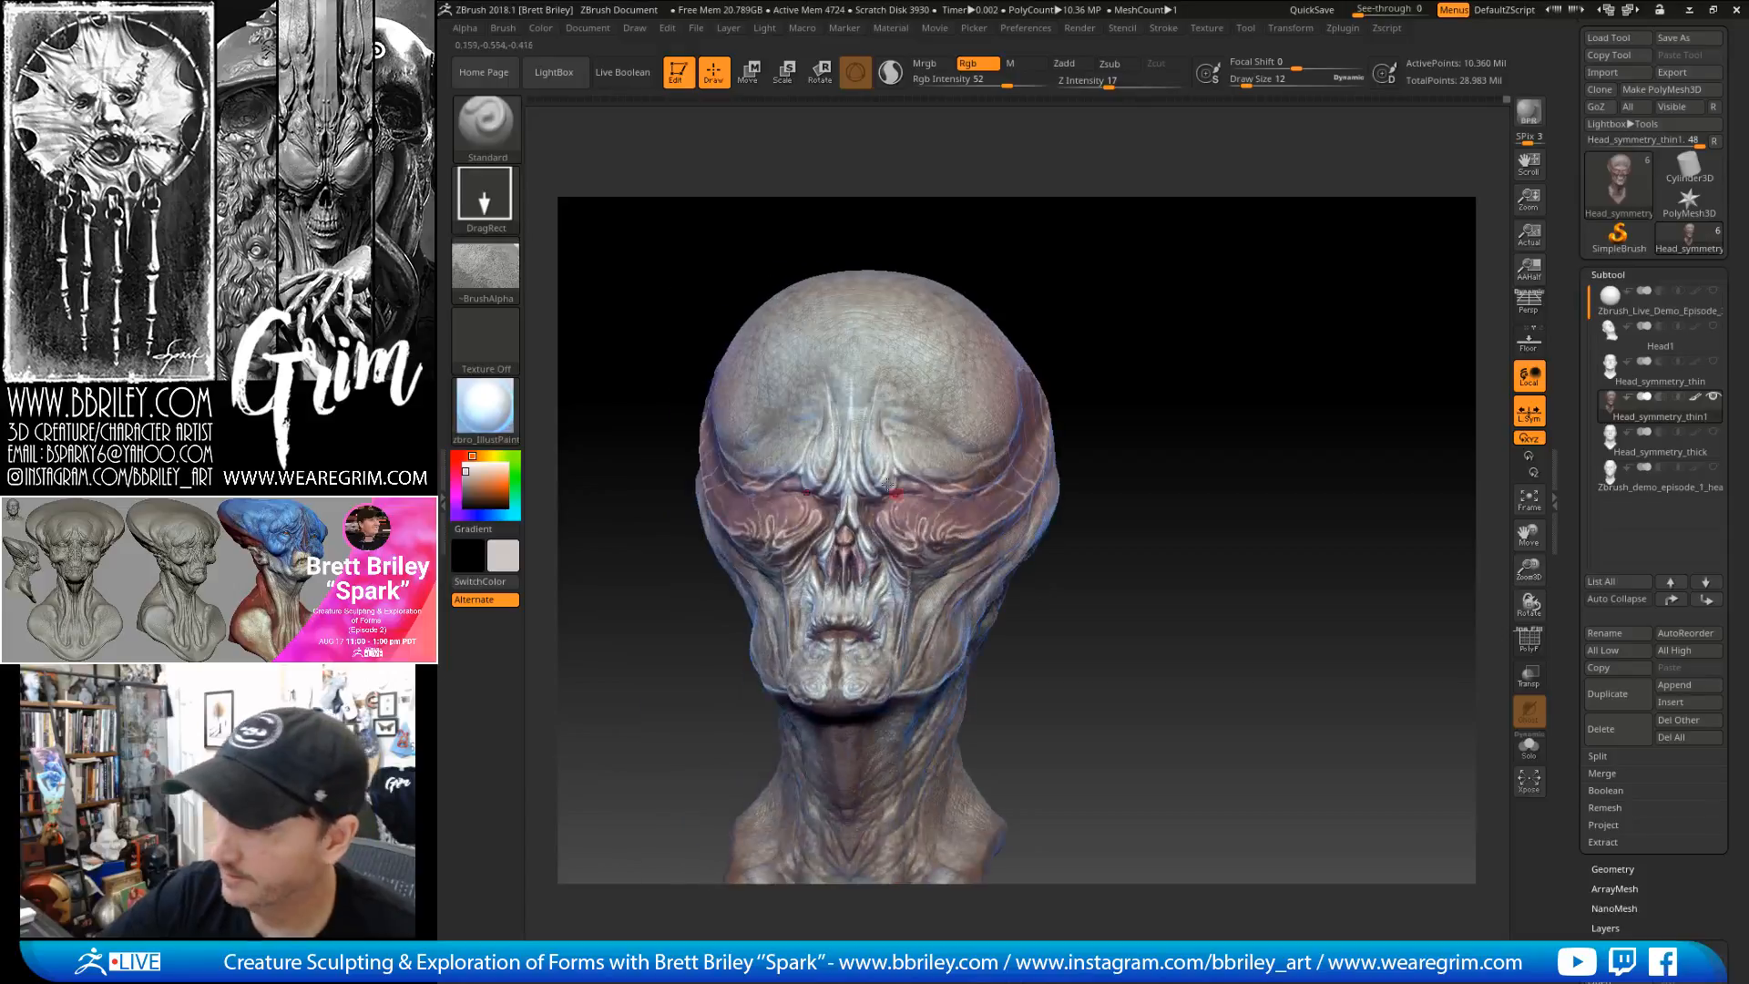
mouse_move(878, 440)
left_mouse_down()
mouse_move(889, 369)
mouse_move(926, 406)
mouse_move(964, 377)
mouse_move(1000, 436)
left_mouse_up()
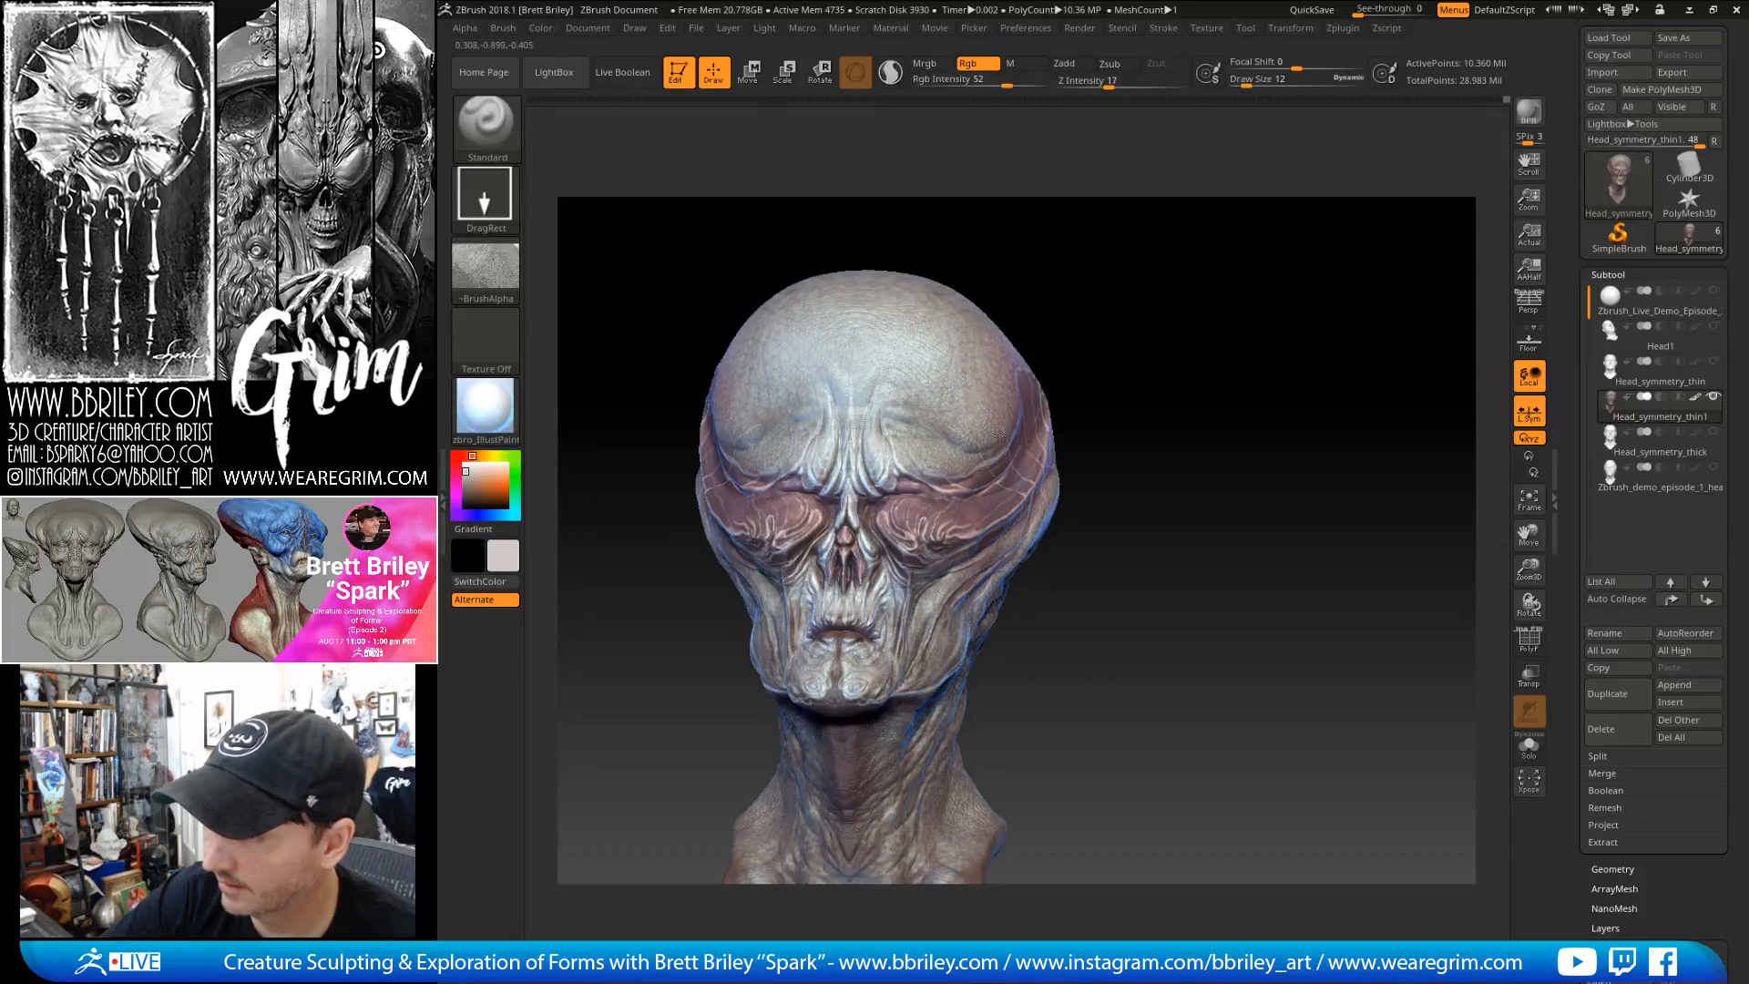
- Stamp small patches of pale texture on the side of the cheek and jaw
mouse_move(1085, 351)
left_mouse_down()
mouse_move(1157, 348)
mouse_move(1122, 311)
left_mouse_up()
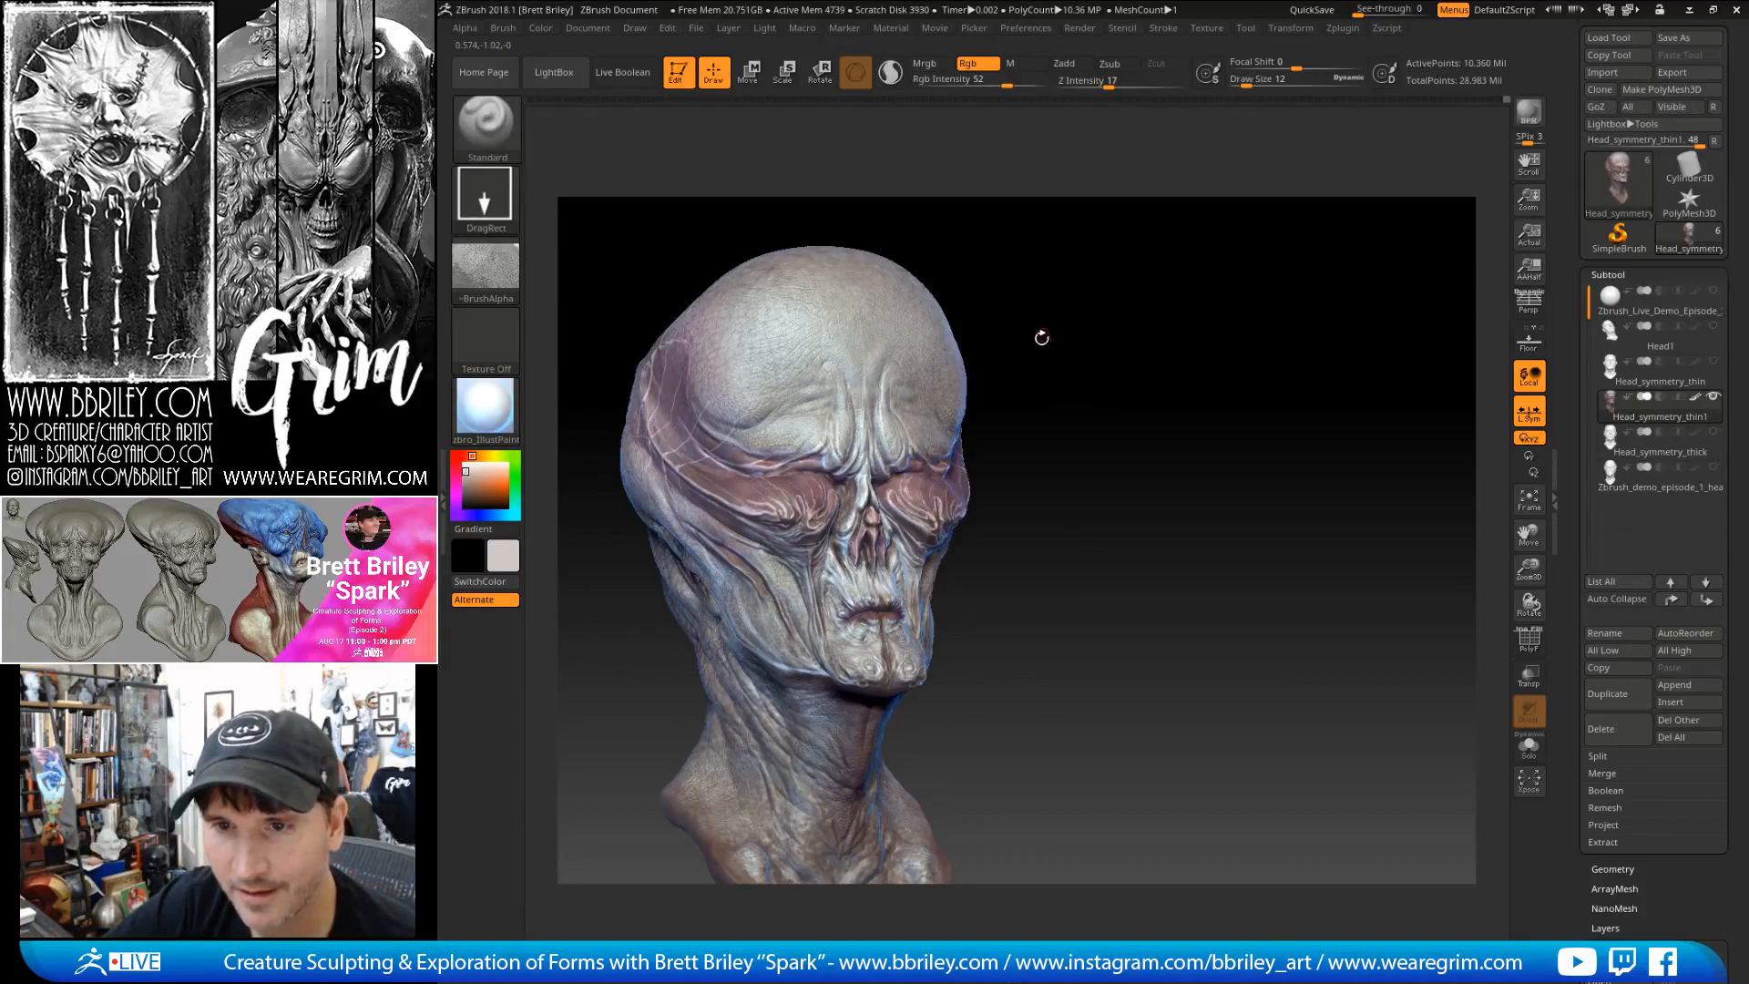
mouse_move(1036, 318)
left_mouse_down()
mouse_move(1130, 313)
mouse_move(1085, 316)
left_mouse_up()
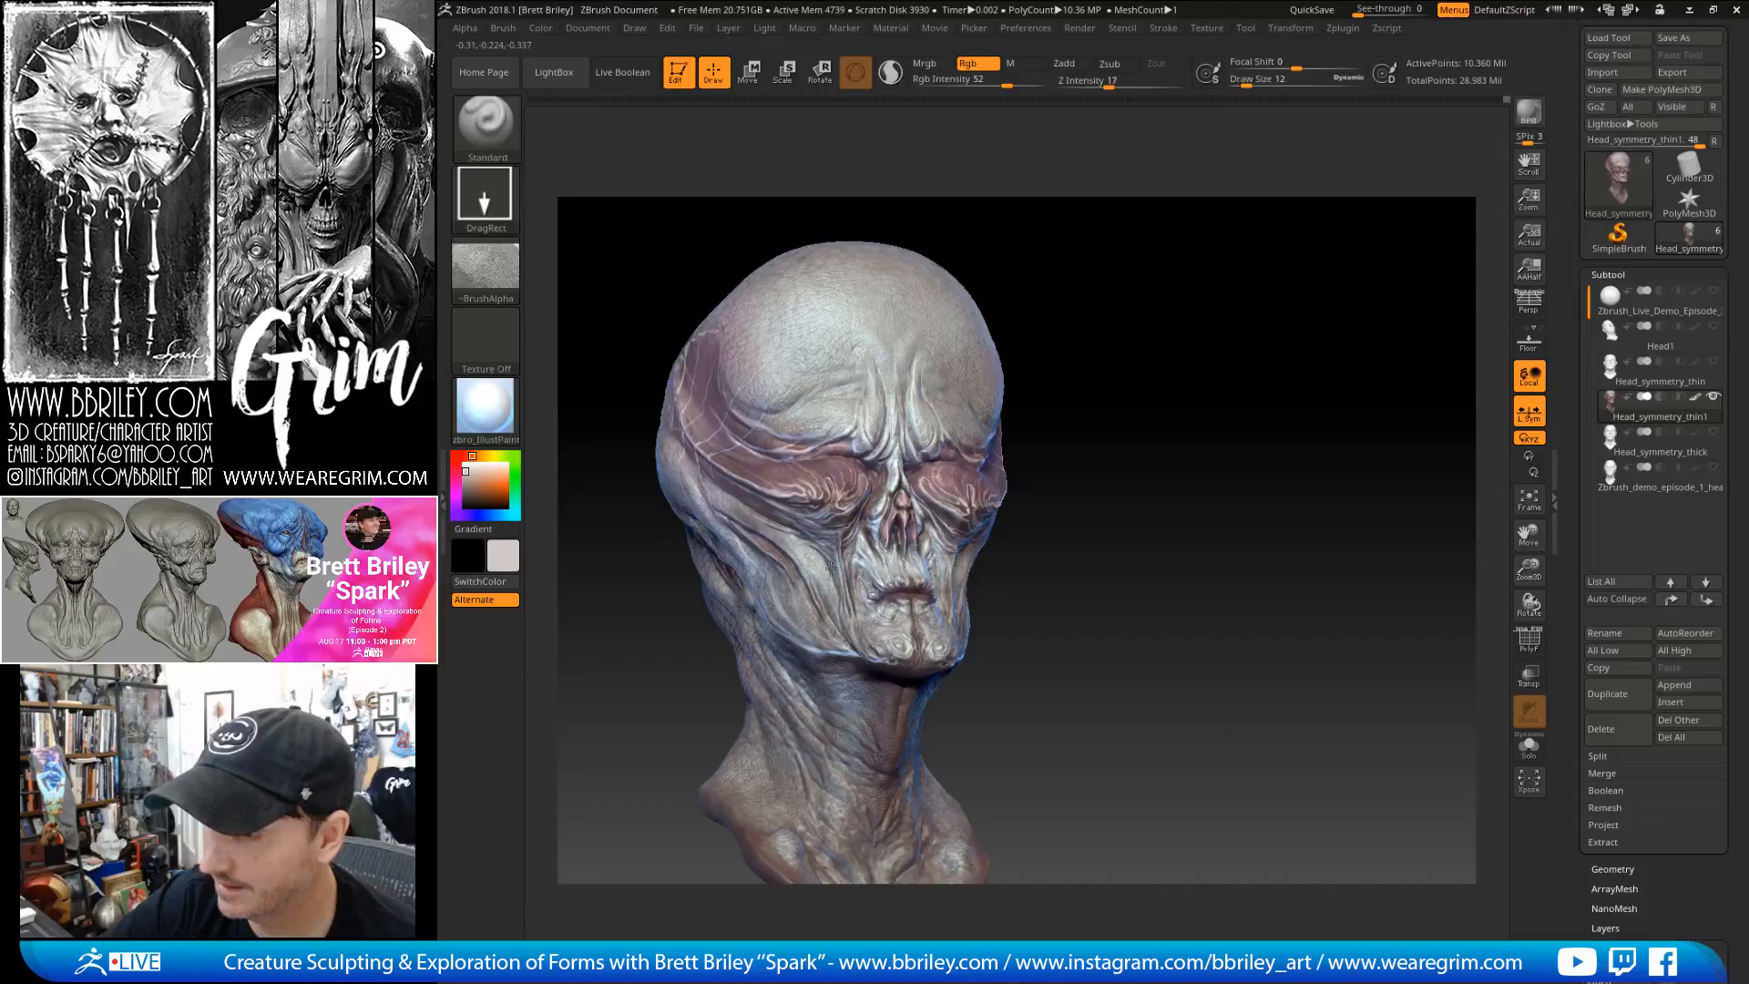
left_click_drag(1047, 275, 989, 351)
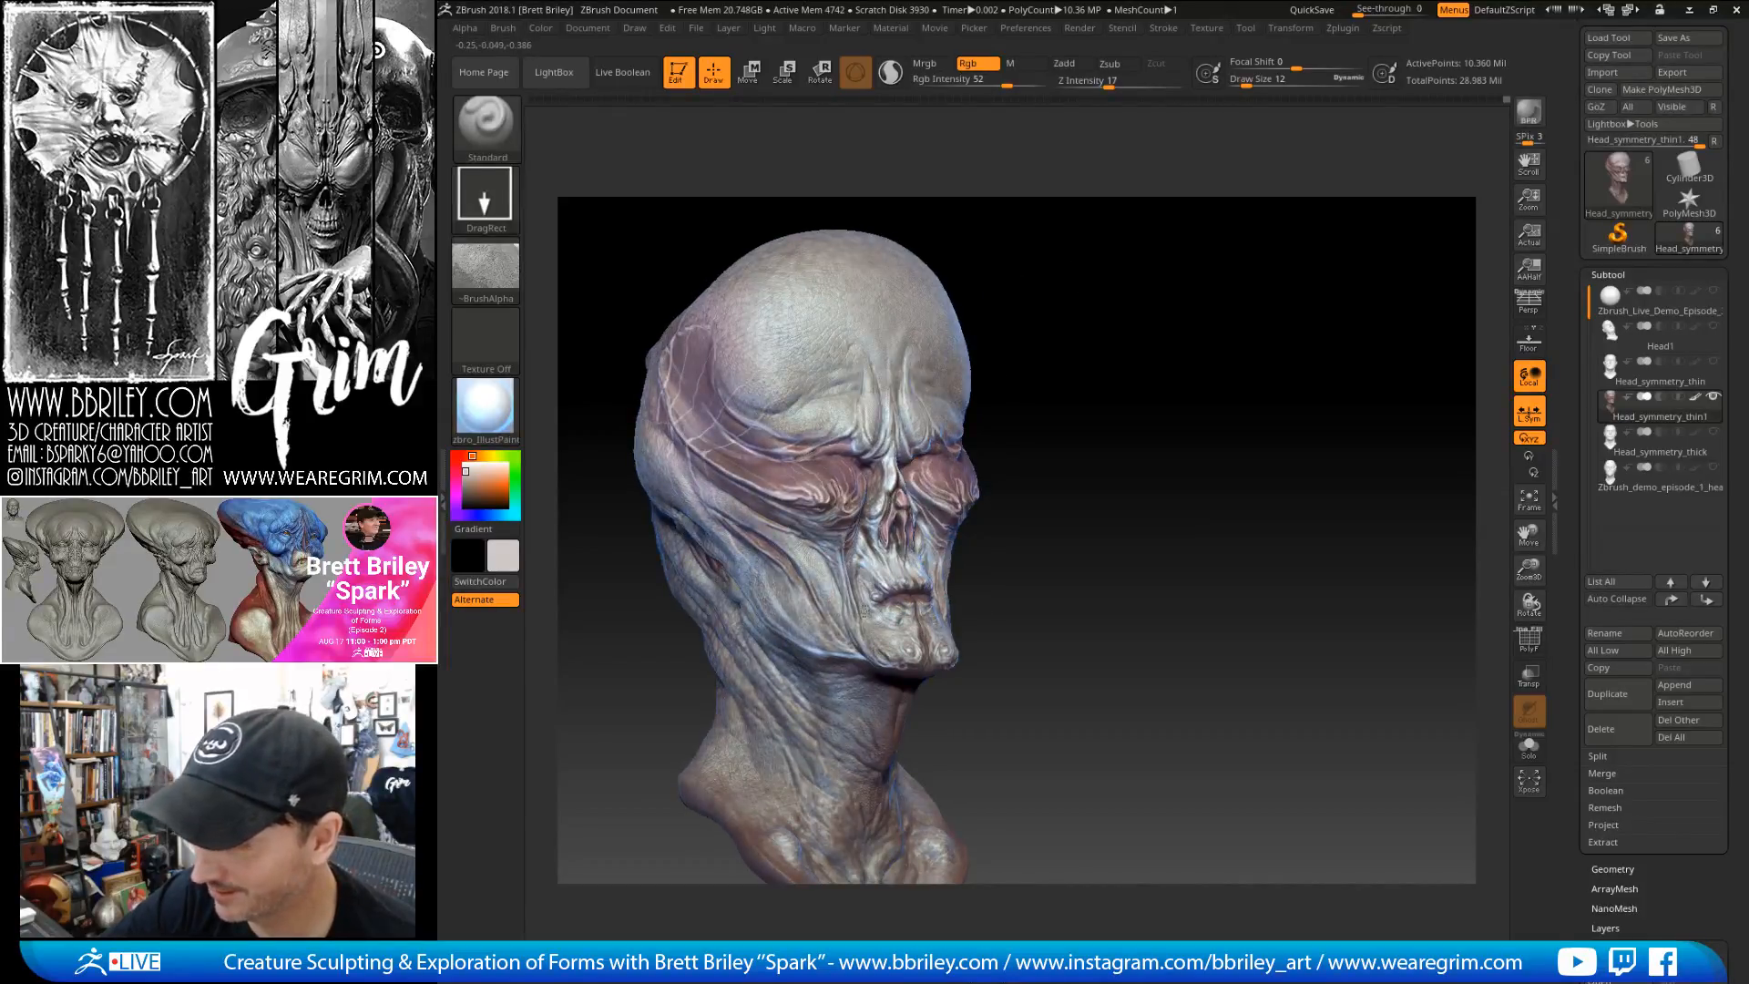
left_click_drag(816, 613, 800, 617)
left_click_drag(1002, 298, 1072, 308)
left_click_drag(771, 600, 785, 595)
- Switch to the Move brush with a draw size of 158
left_click_drag(1011, 428, 952, 474)
type("bmvs158")
key("Return")
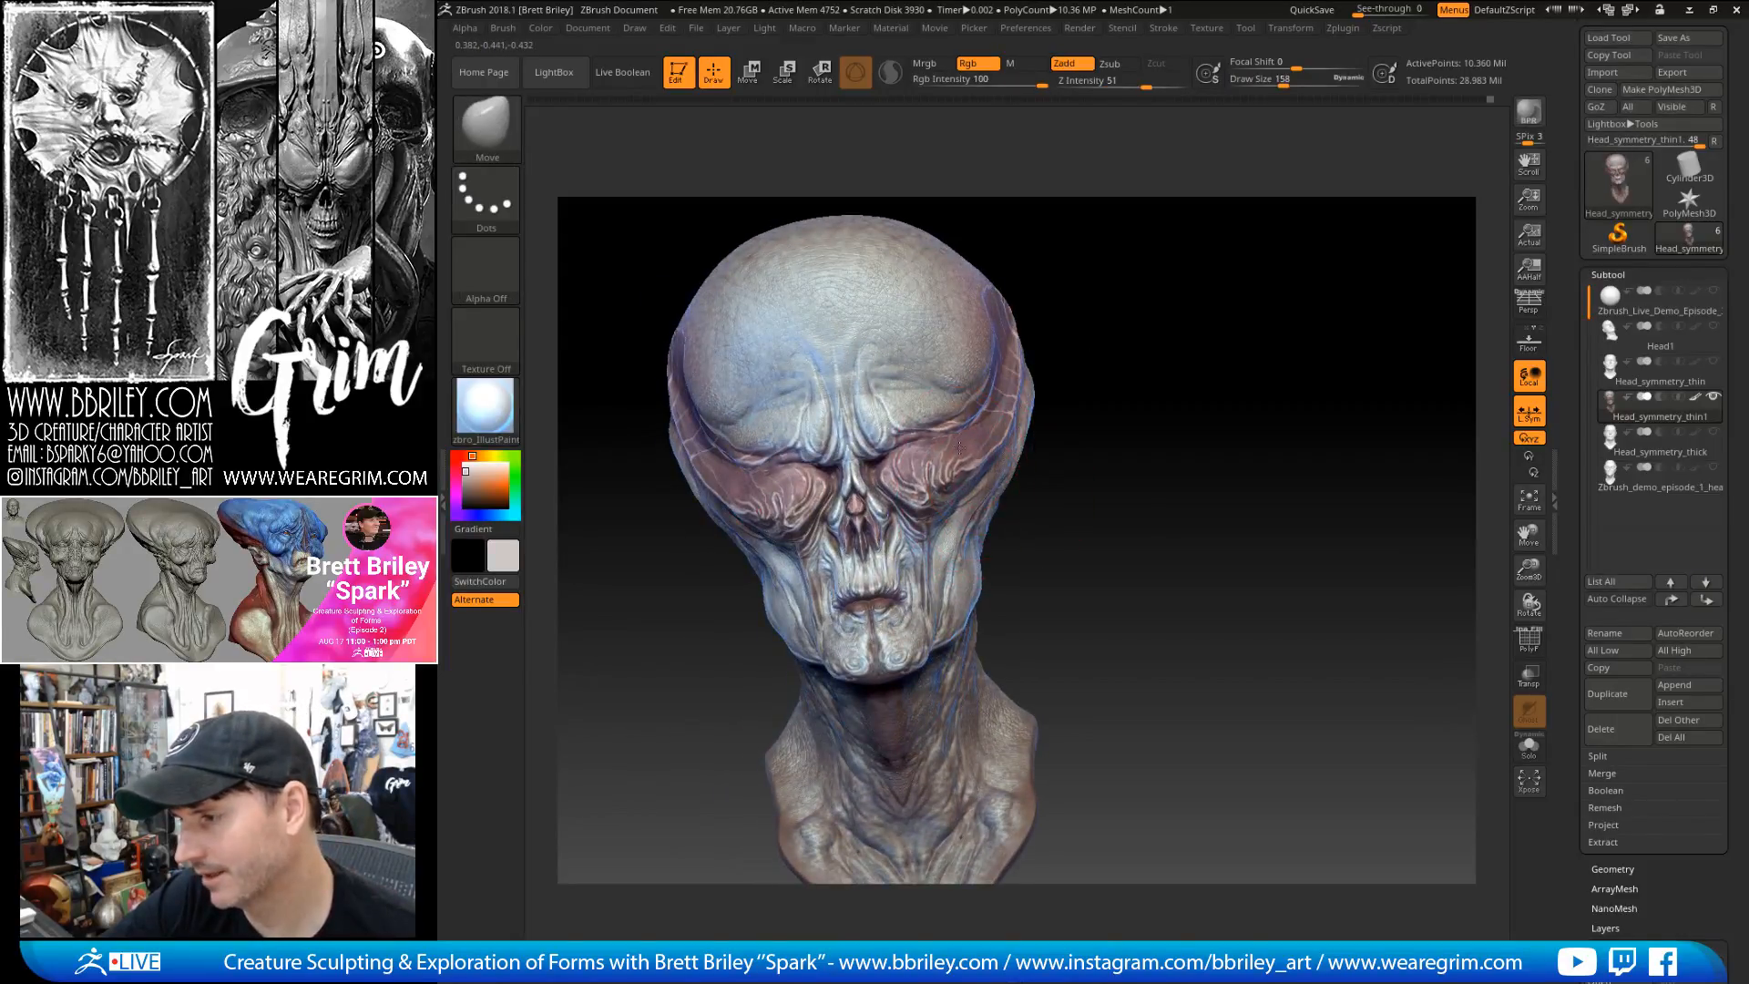
left_click_drag(1156, 453, 1164, 423)
key("1")
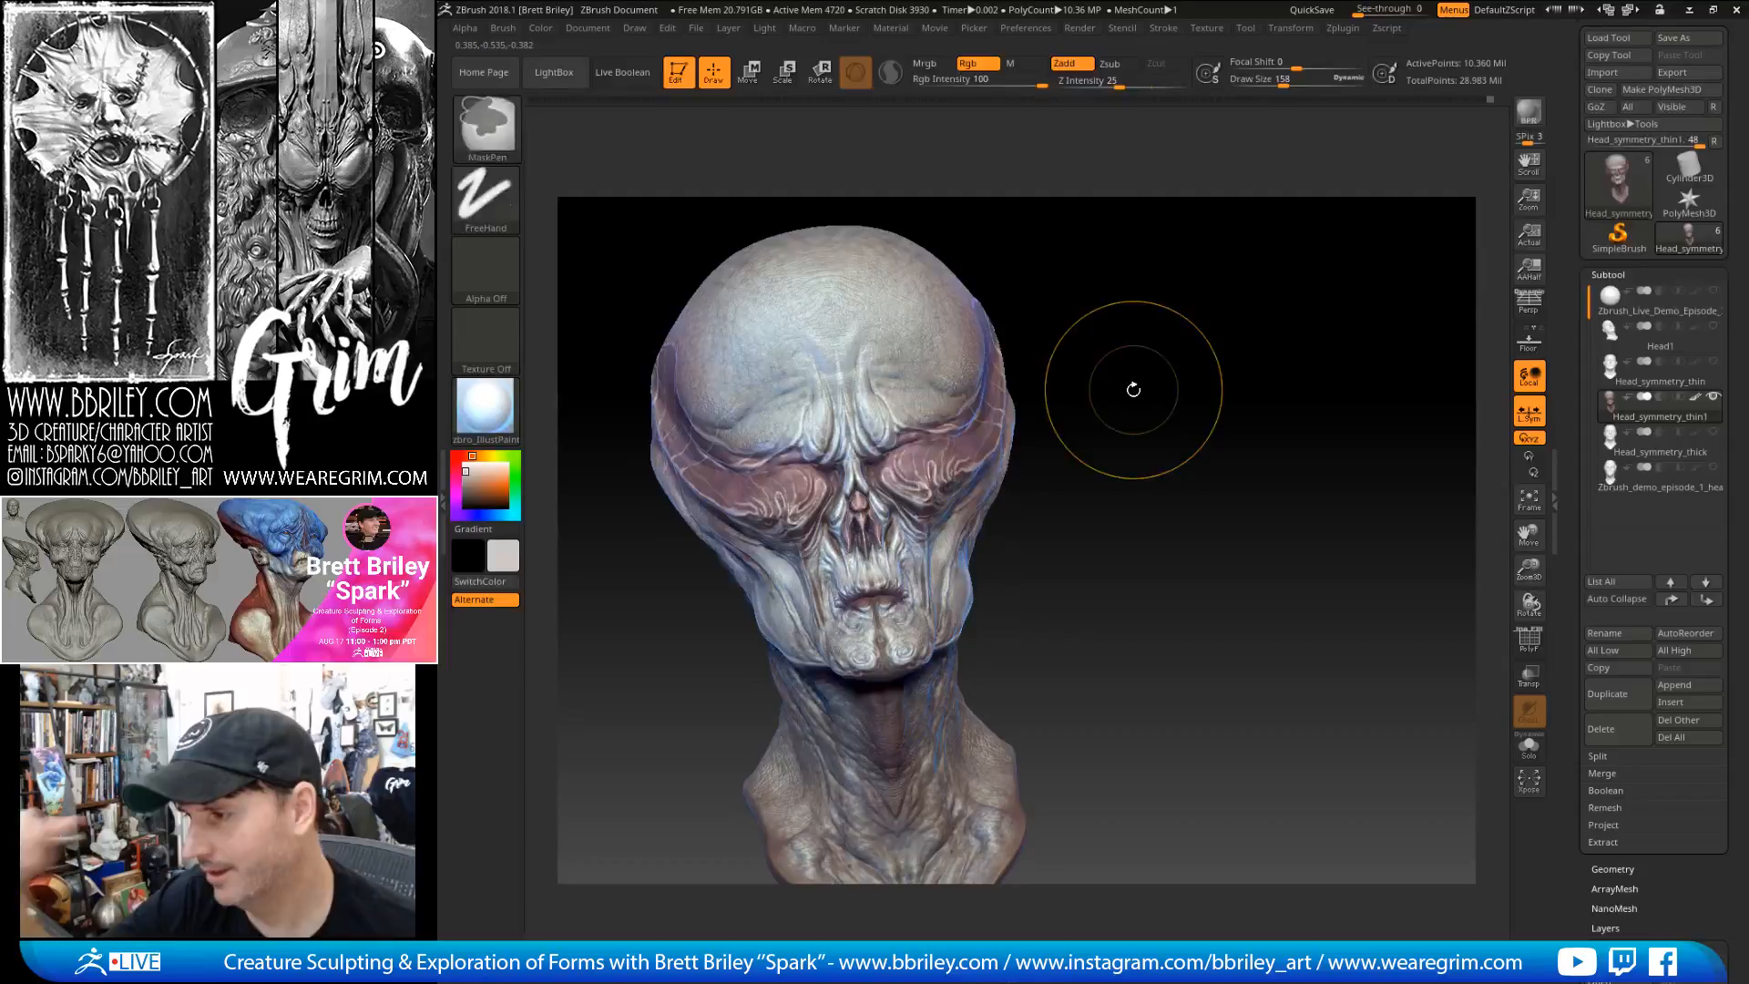
- Return to the Standard DragRect brush at draw size 50 and stamp pale texture over the jaw and neck
mouse_move(920, 510)
right_mouse_down()
mouse_move(898, 545)
mouse_move(1143, 349)
mouse_move(793, 584)
right_mouse_up()
type("s50")
key("Return")
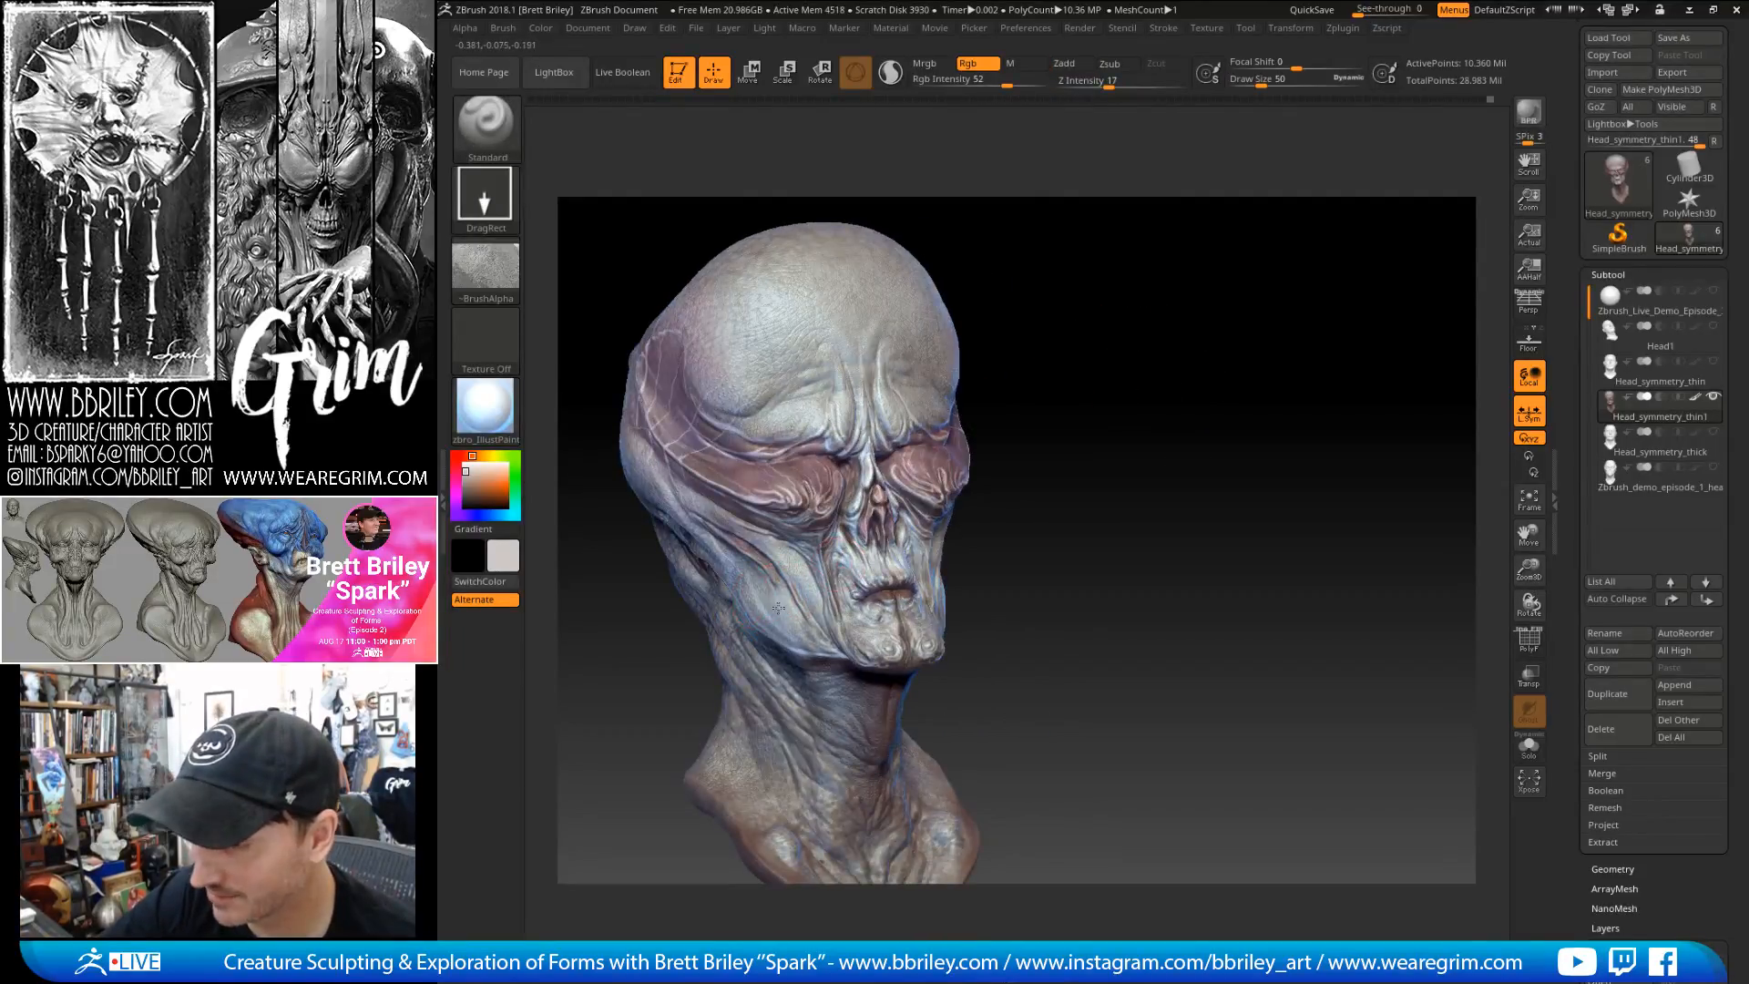
right_click_drag(848, 670, 927, 560)
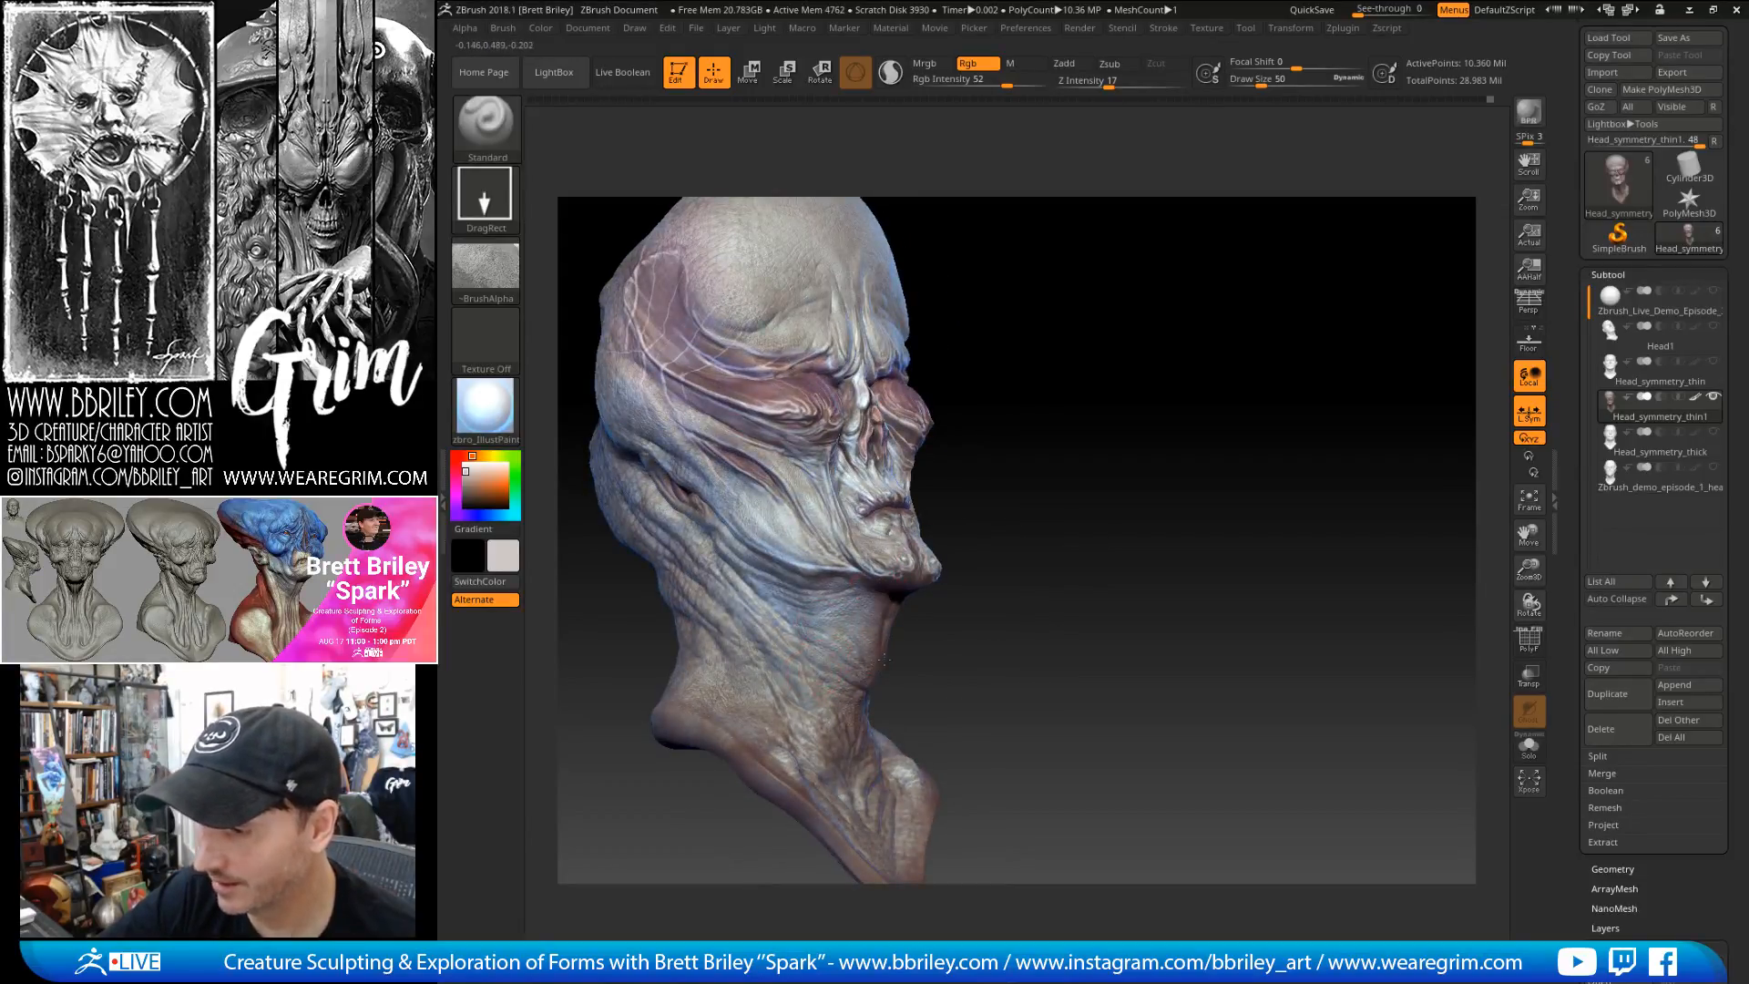
right_click_drag(1045, 566, 820, 719)
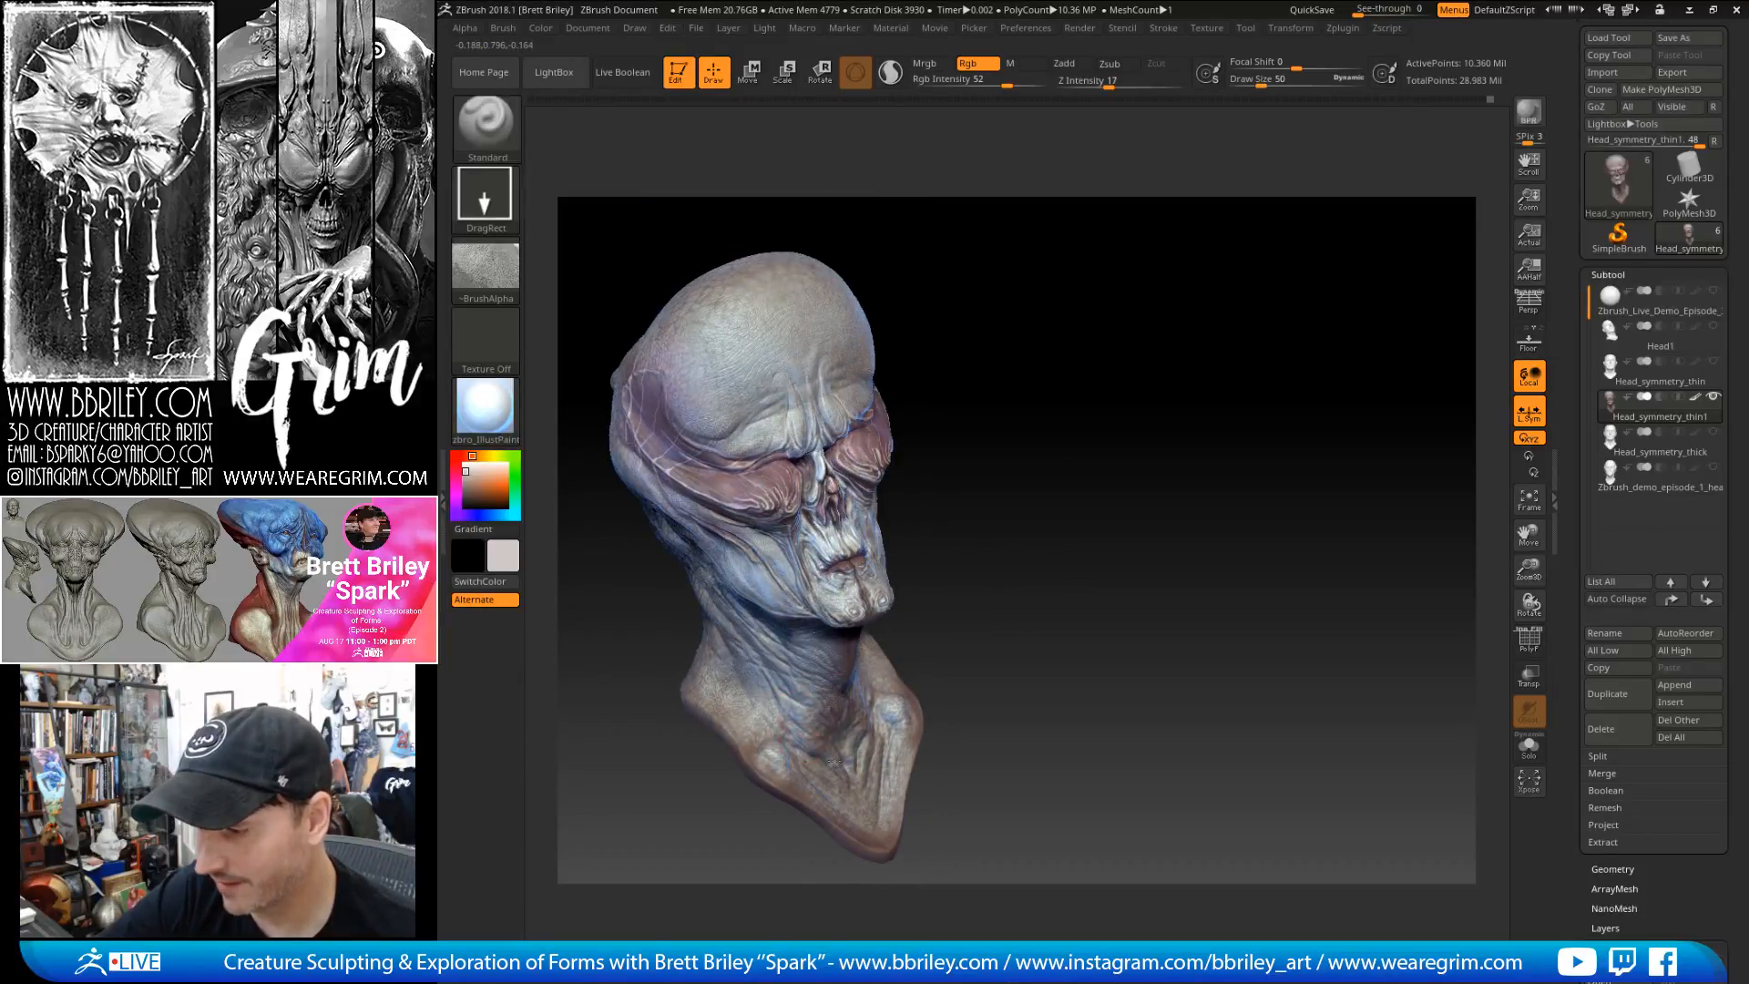
right_click_drag(999, 593, 894, 584)
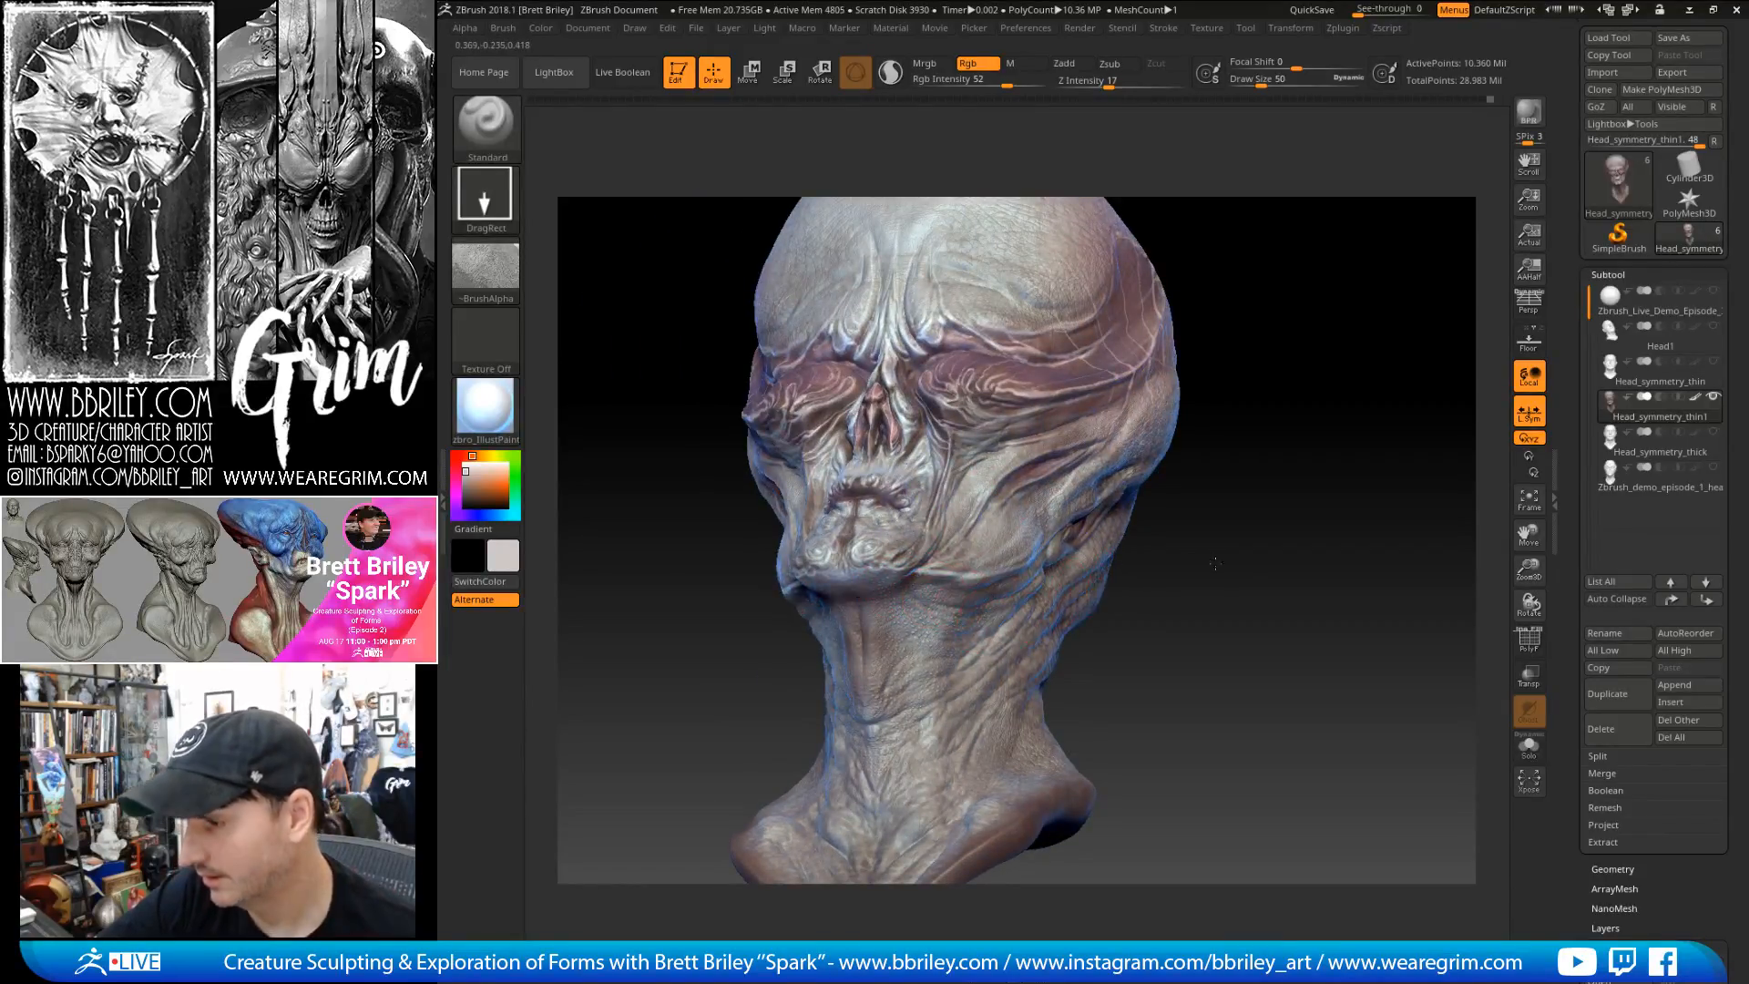
- Stamp more pale texture around the ear, the side of the head and the back of the neck
mouse_move(1215, 563)
right_mouse_down()
mouse_move(1028, 538)
mouse_move(850, 606)
mouse_move(1069, 489)
mouse_move(1184, 506)
mouse_move(1148, 480)
mouse_move(889, 440)
mouse_move(756, 562)
right_mouse_up()
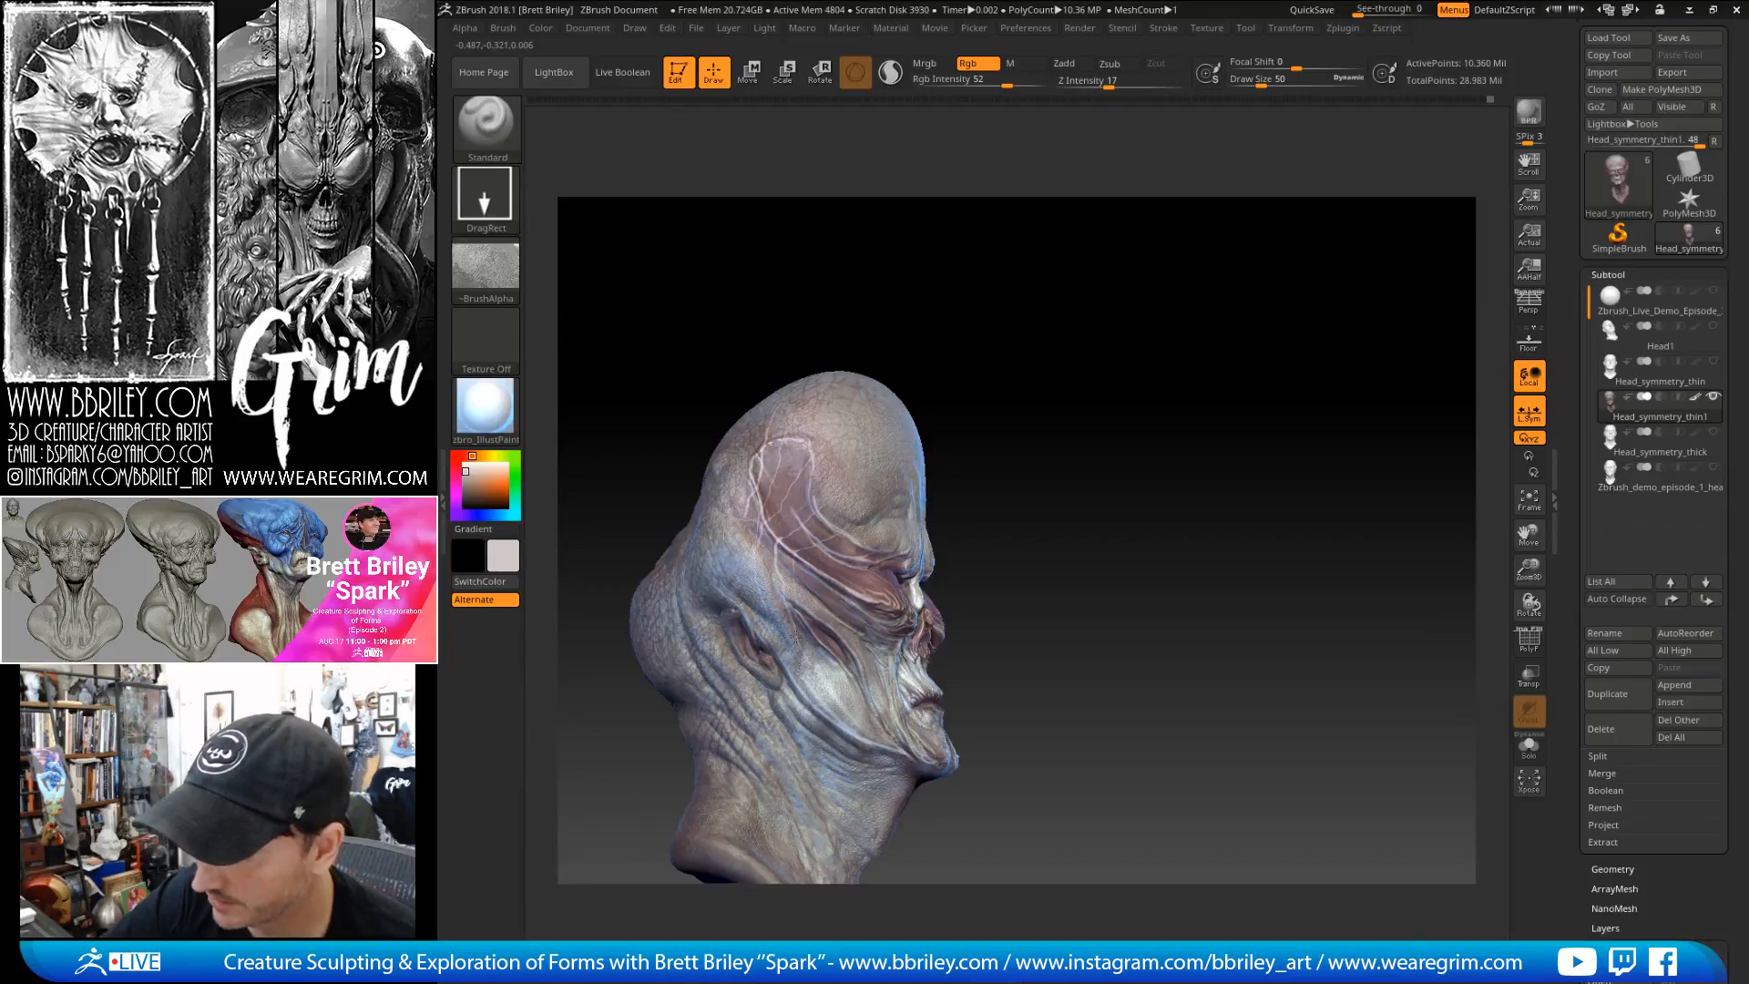
mouse_move(795, 634)
right_mouse_down()
mouse_move(765, 560)
mouse_move(718, 558)
right_mouse_up()
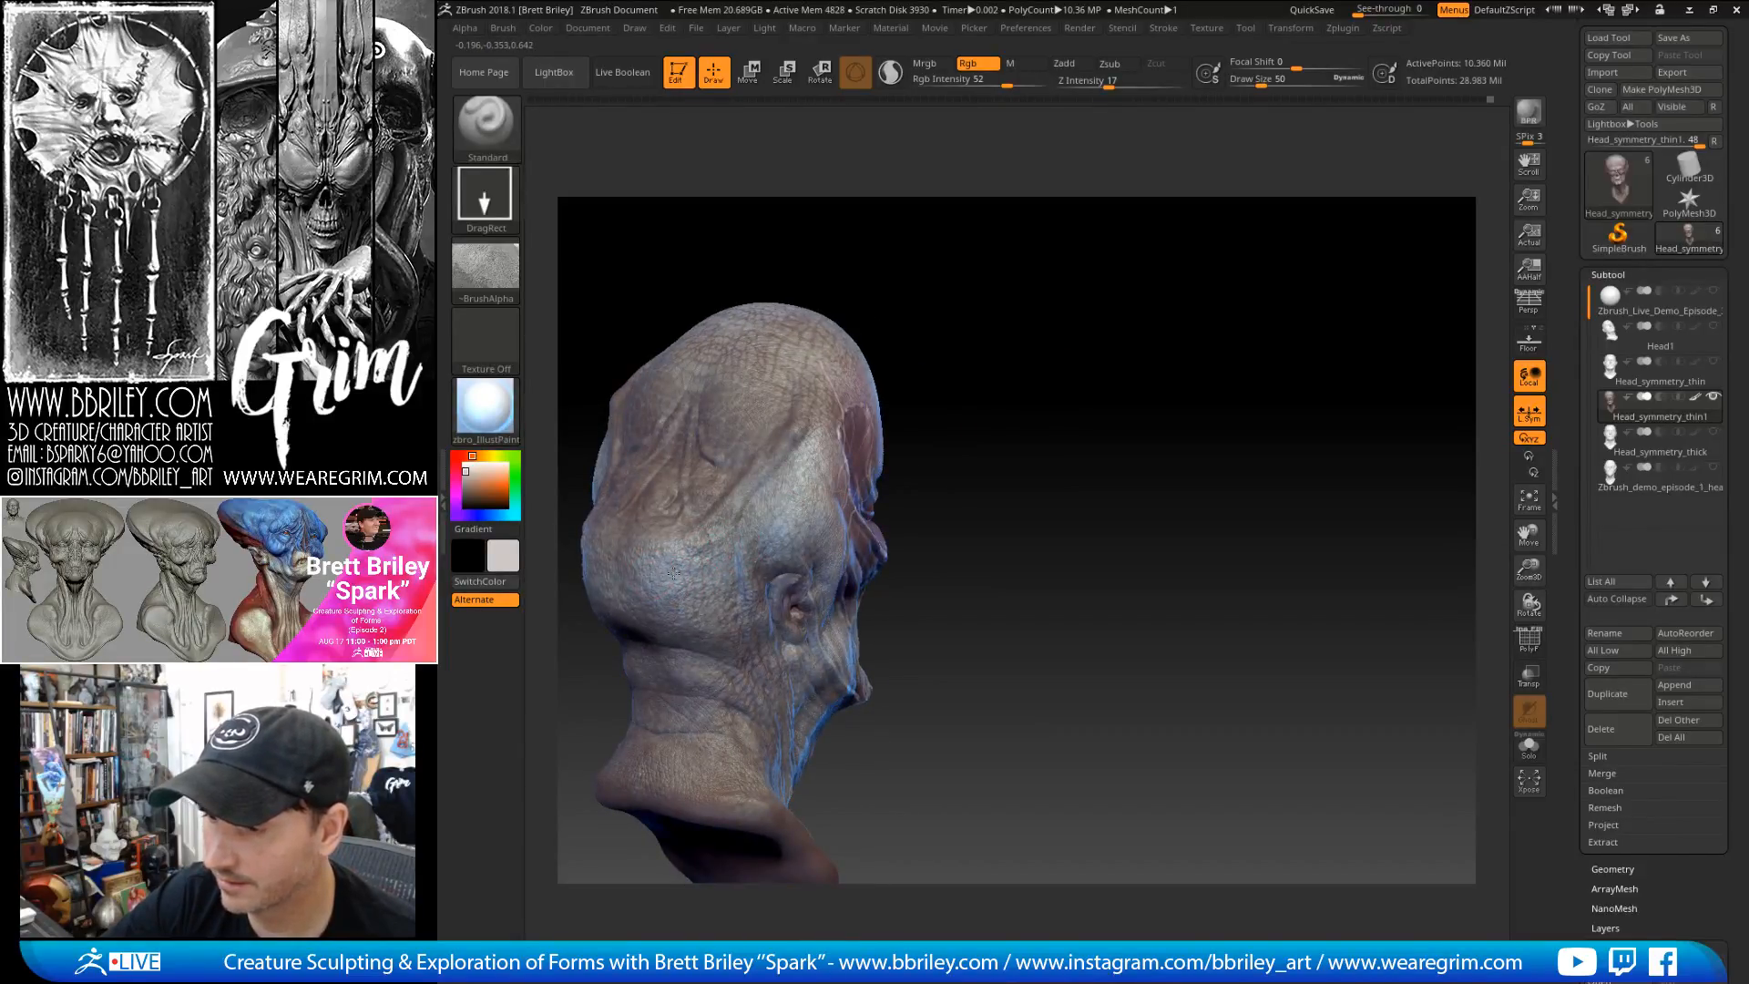
right_click_drag(905, 359, 938, 286)
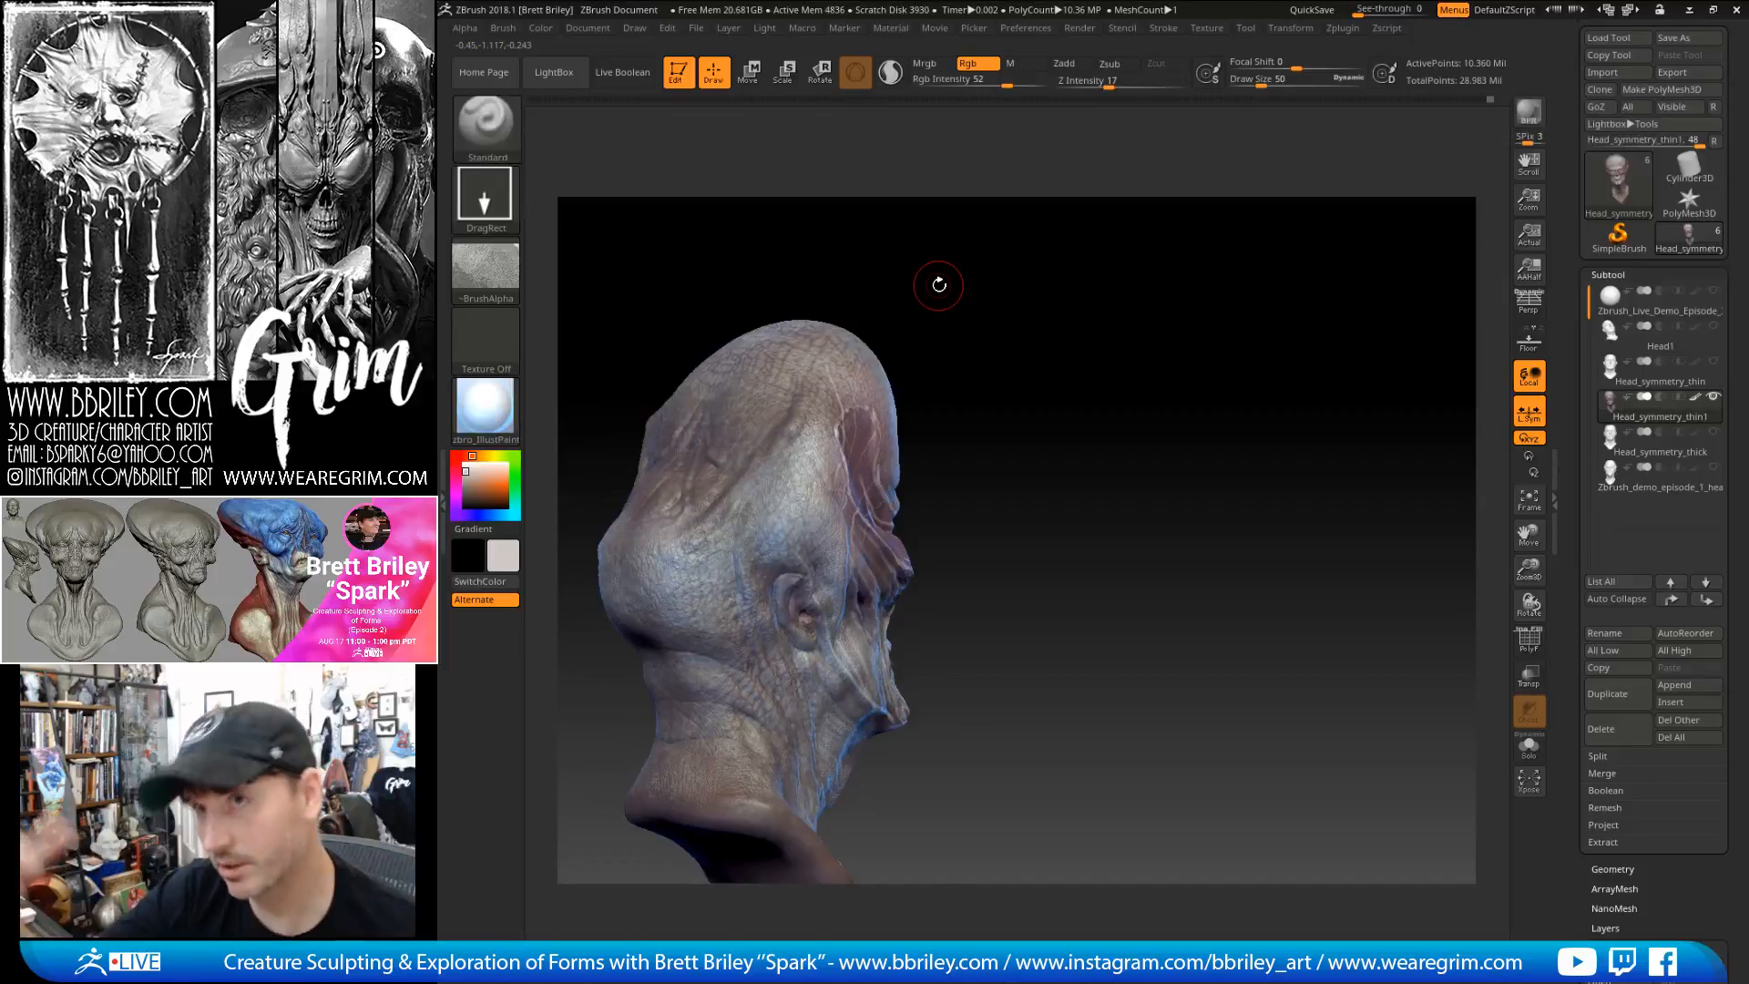
left_click_drag(938, 283, 973, 474)
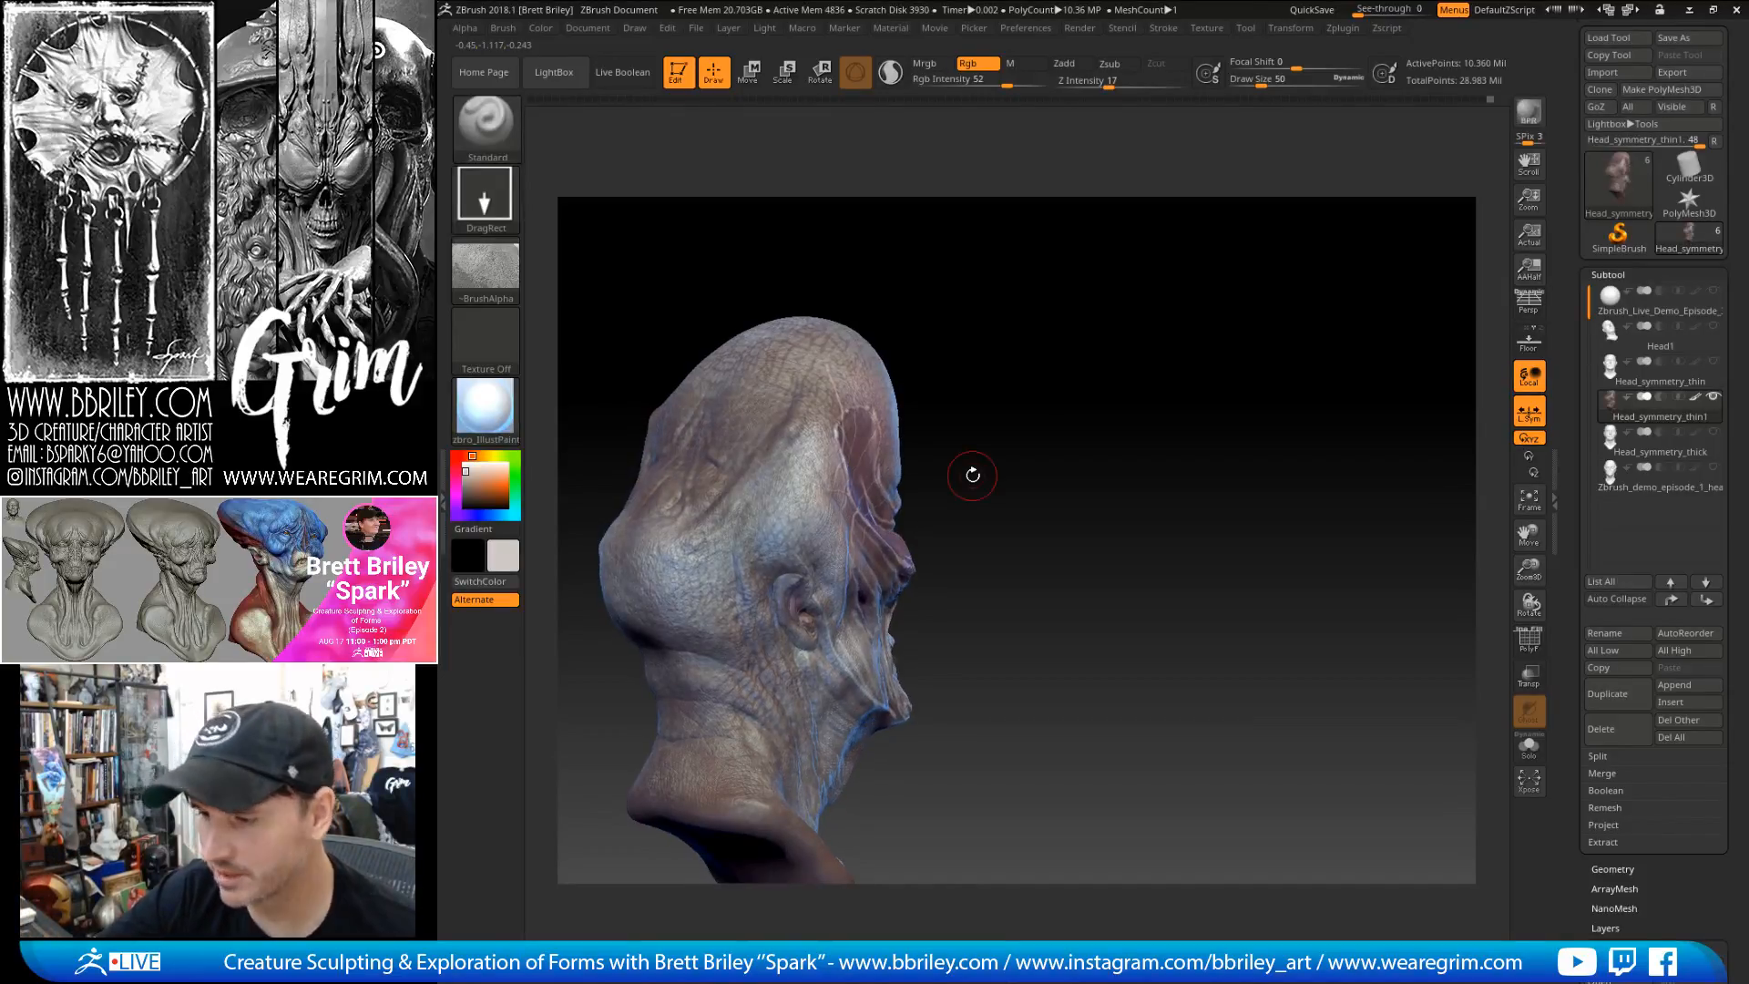
mouse_move(742, 691)
right_mouse_down()
mouse_move(1118, 419)
mouse_move(653, 608)
right_mouse_up()
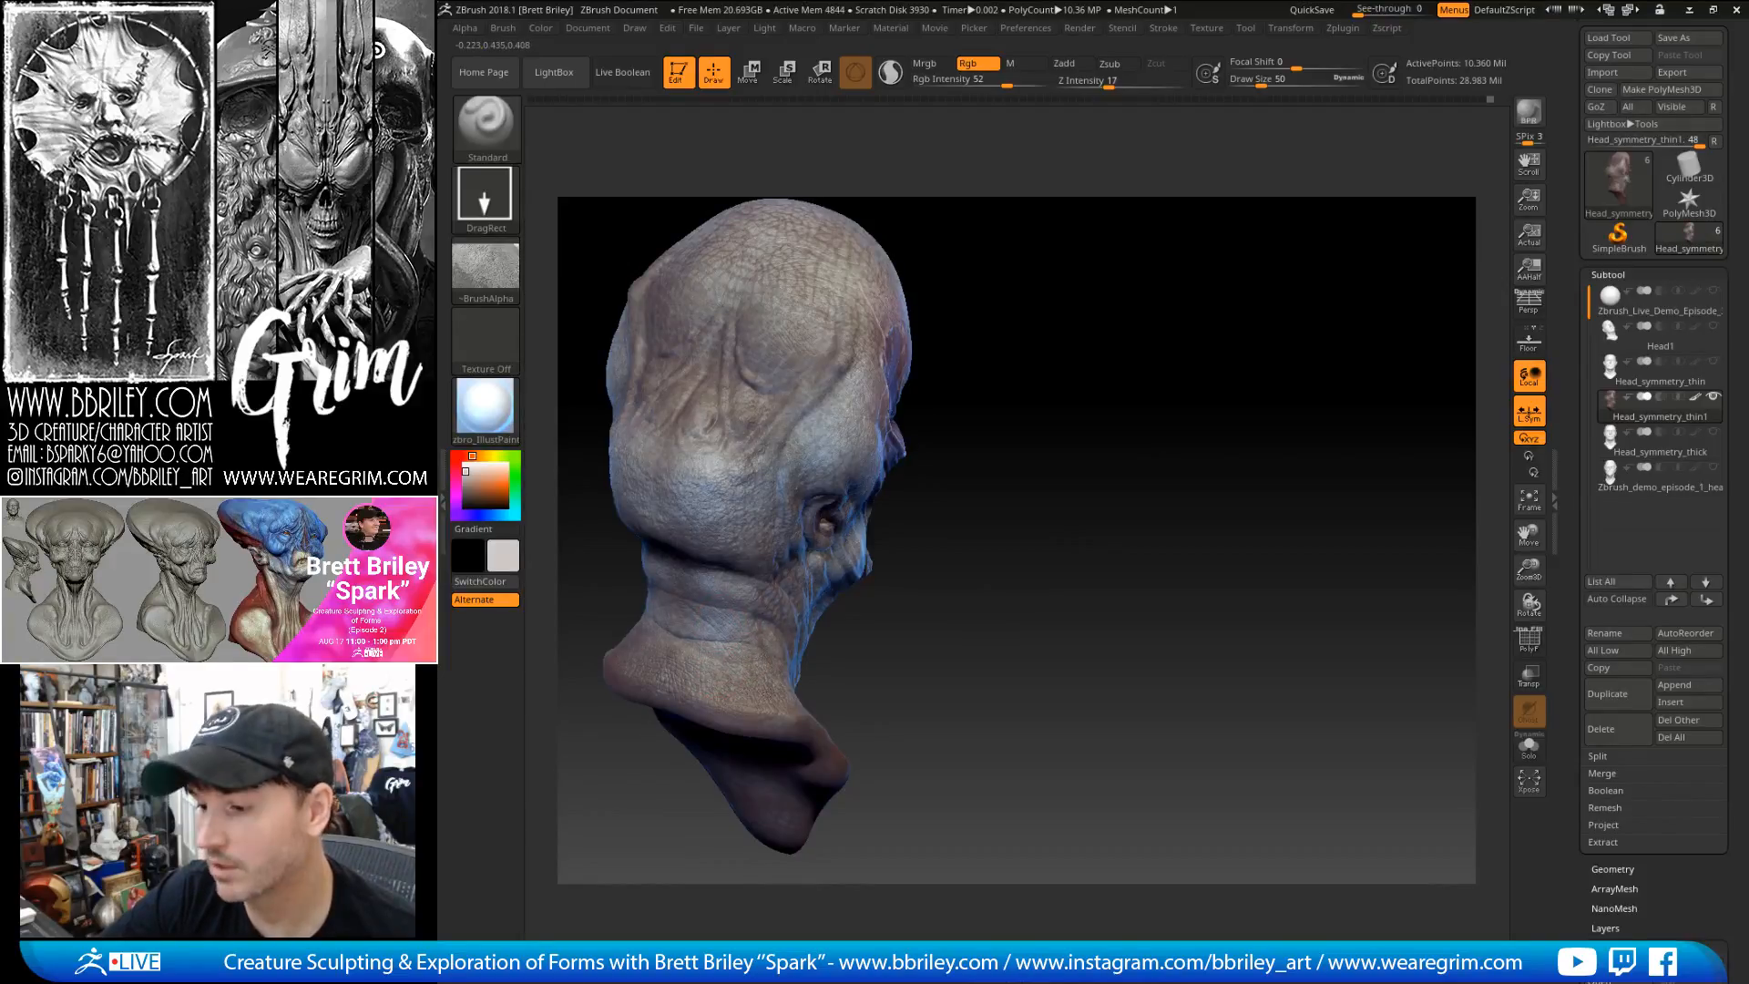
- Stamp texture on the side of the neck below the jaw and undo the last stamp
right_click_drag(684, 674, 778, 702)
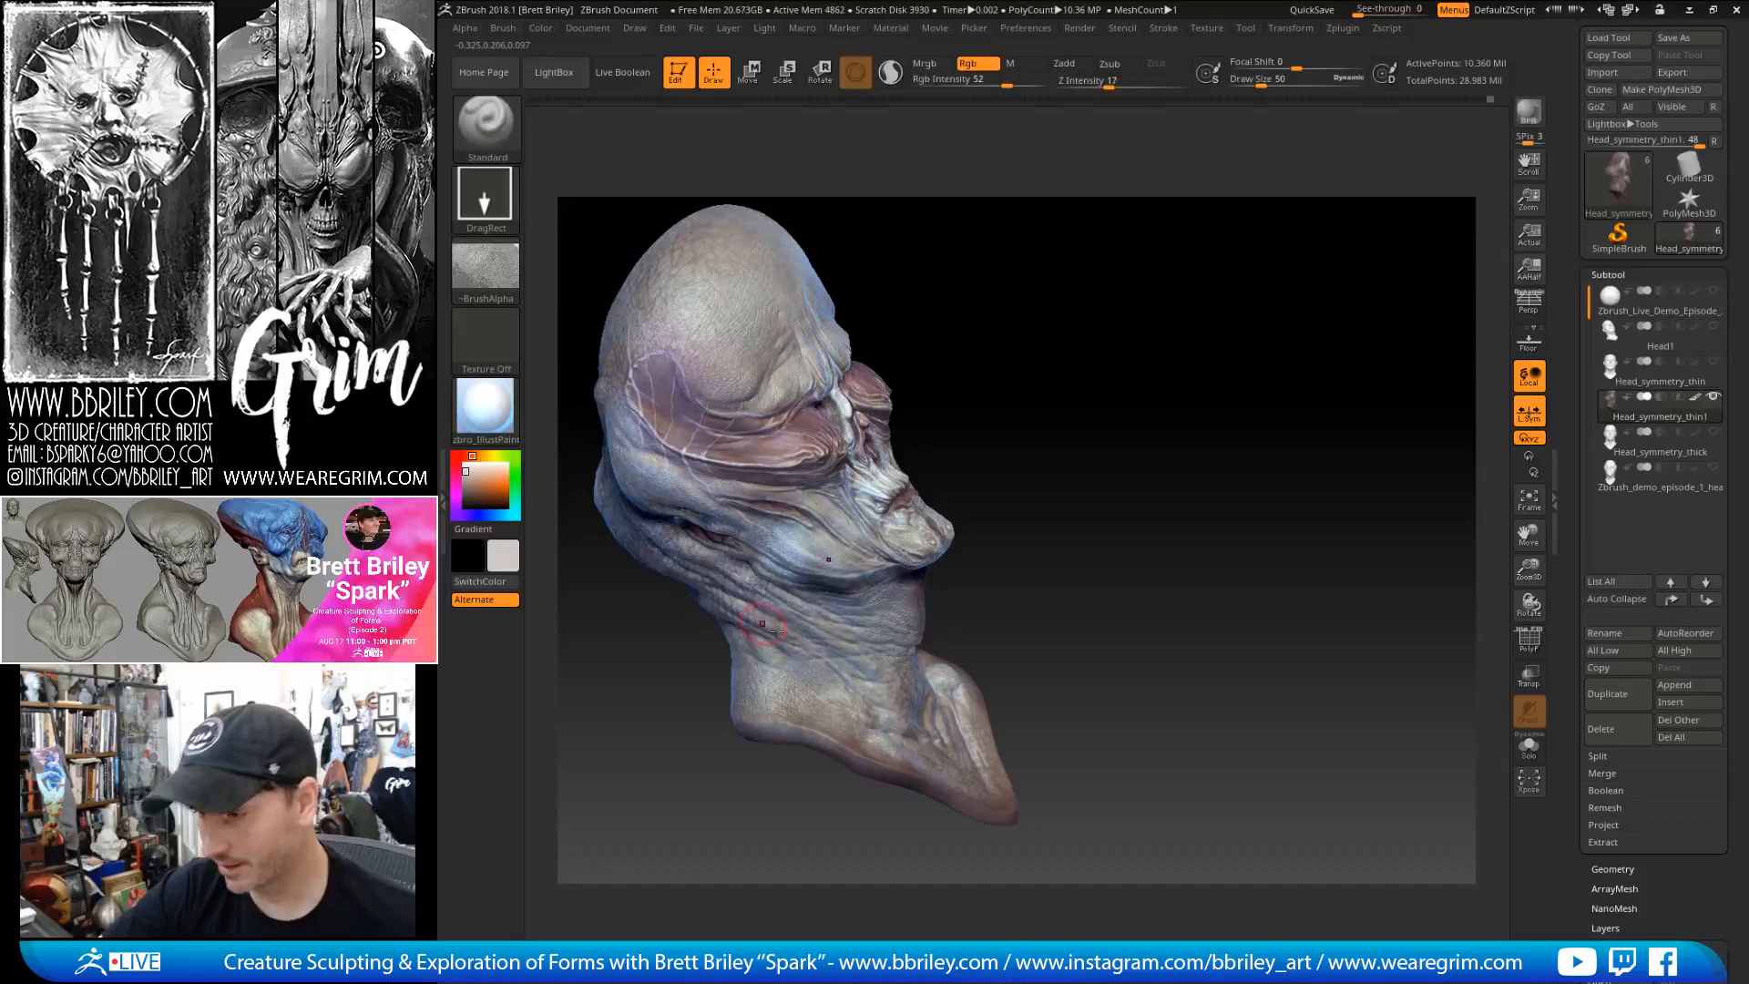
right_click_drag(766, 623, 1090, 447)
left_click_drag(1090, 448, 1116, 501)
mouse_move(993, 510)
left_mouse_down()
mouse_move(757, 609)
mouse_move(798, 640)
left_mouse_up()
key("ctrl+z")
- Stamp pale texture on the back and side of the skull
left_click_drag(943, 469, 1122, 445, "alt")
mouse_move(798, 632)
left_mouse_down()
mouse_move(895, 571)
mouse_move(890, 606)
left_mouse_up()
left_click_drag(1104, 542, 1112, 387)
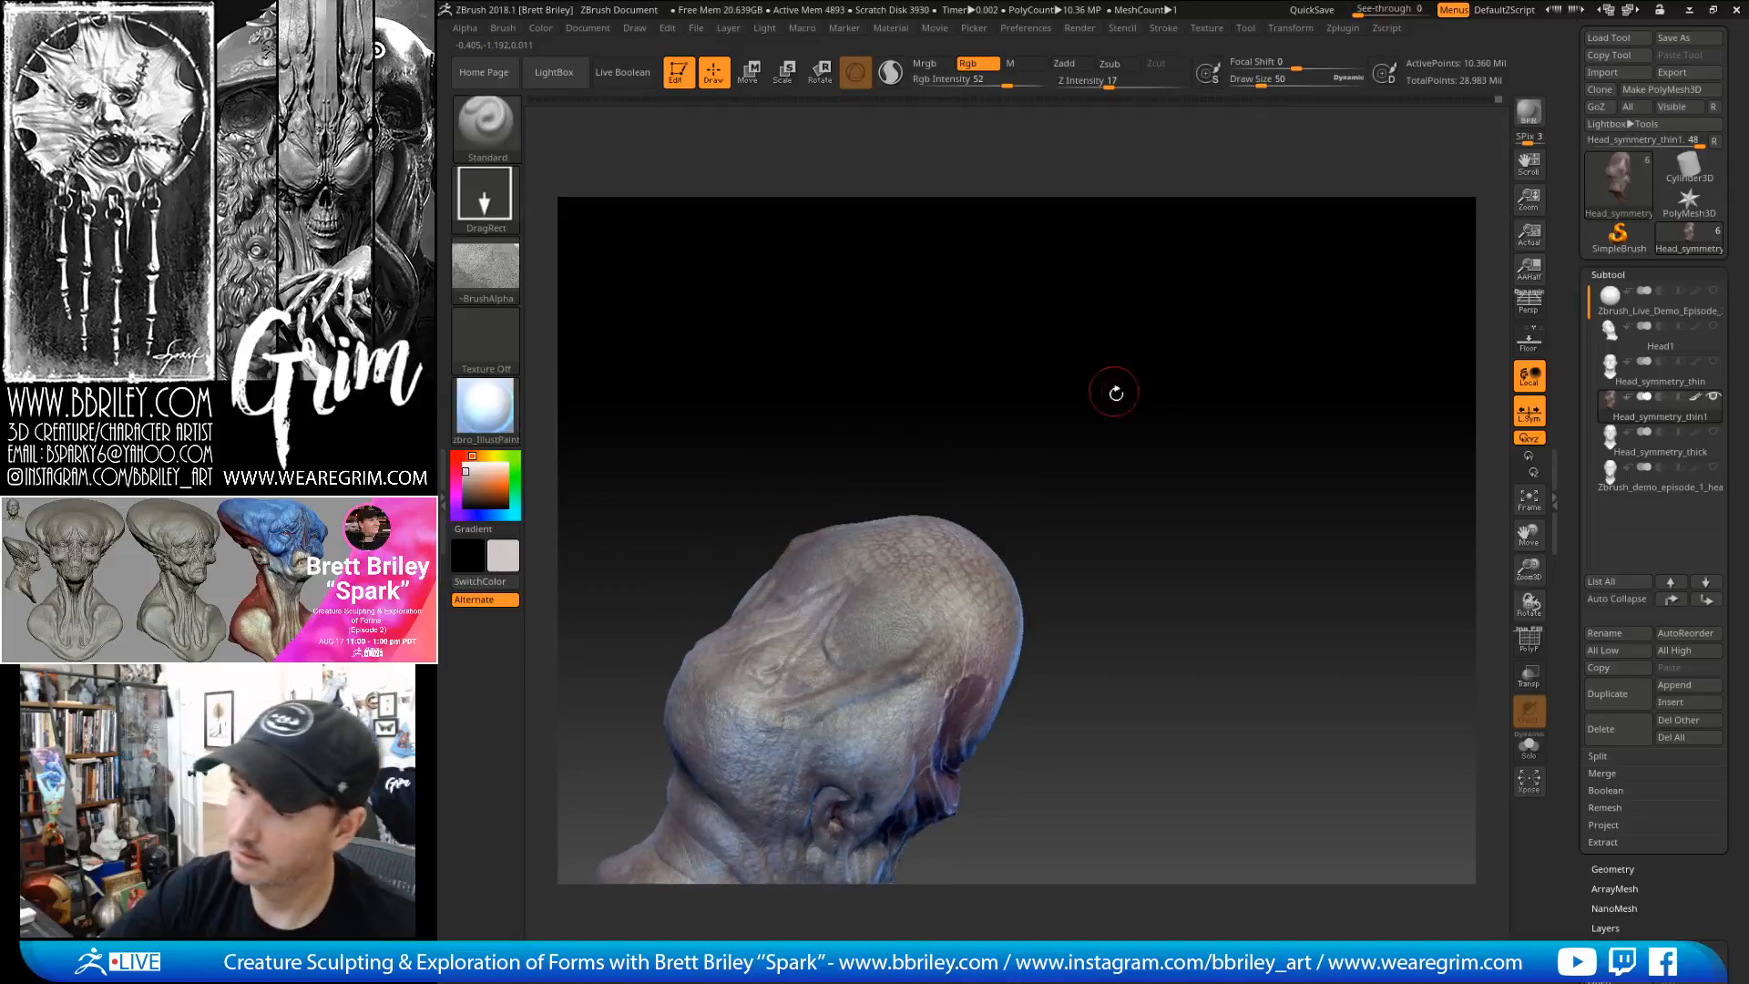
- Undo the last two stamps and stamp pale texture again on the side of the skull
key("ctrl+z")
key("ctrl+z")
left_click_drag(849, 632, 857, 663)
left_click_drag(996, 521, 1098, 395)
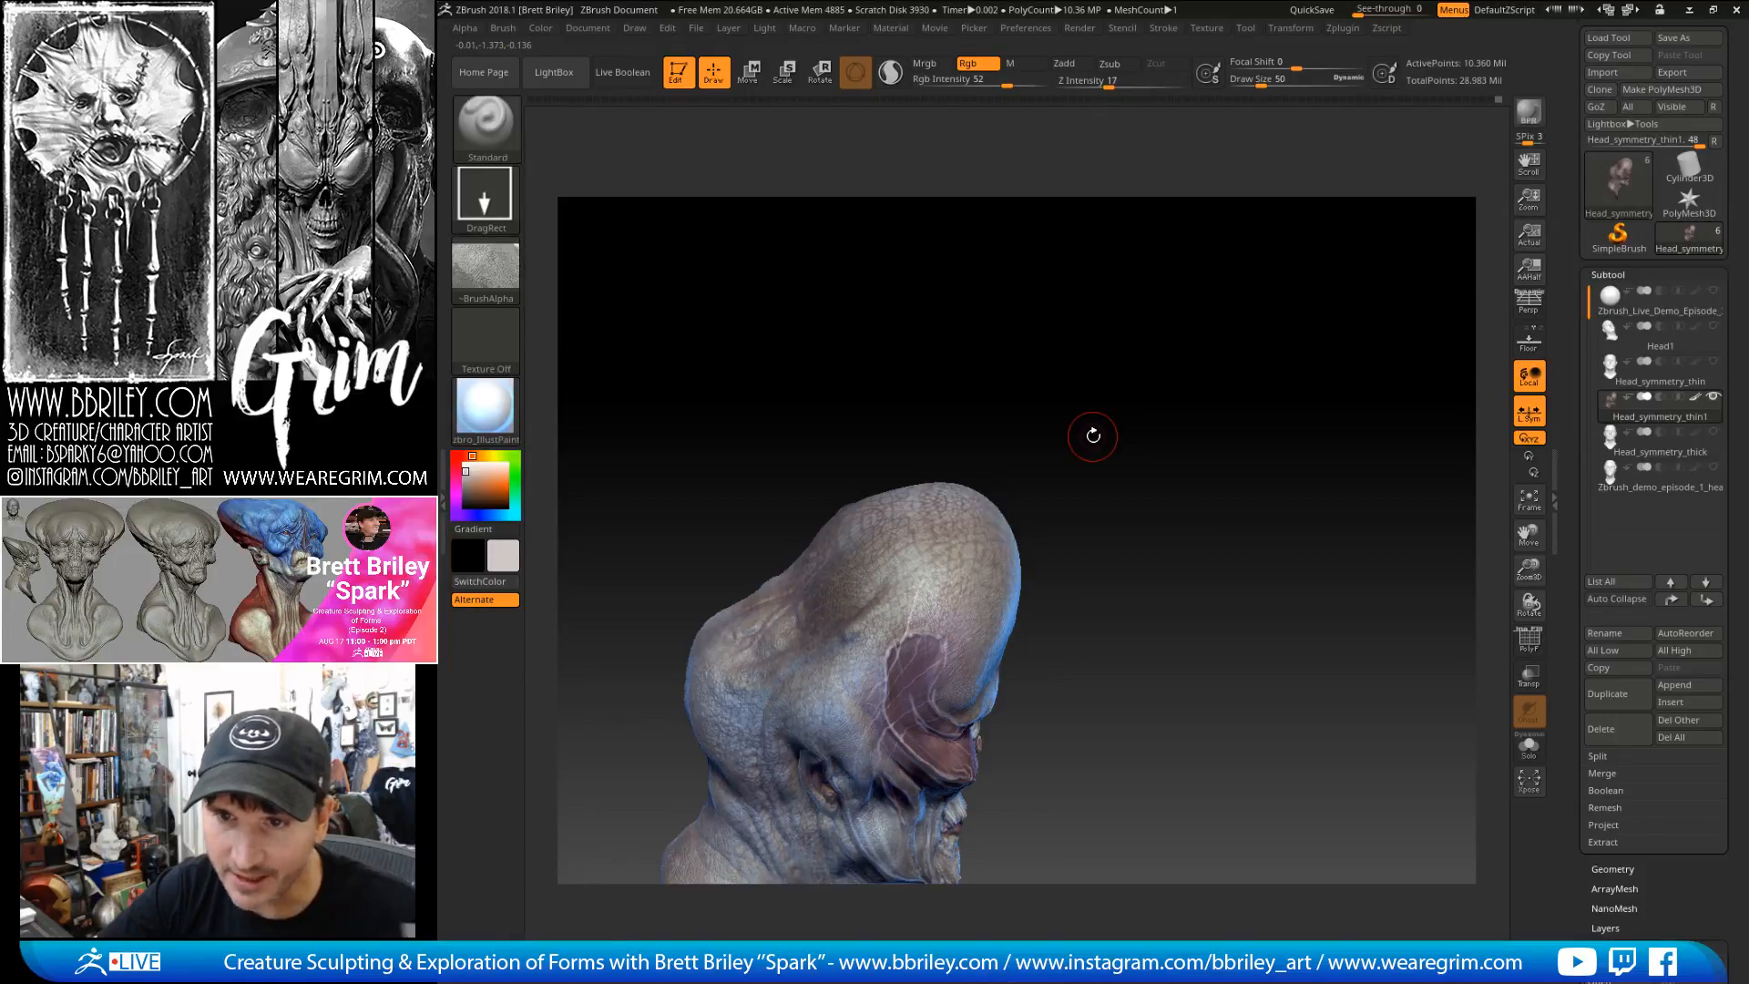
- Stamp more pale texture over the temple, the side of the head and the cheek
mouse_move(1137, 422)
left_mouse_down()
mouse_move(1144, 363)
mouse_move(1035, 391)
left_mouse_up()
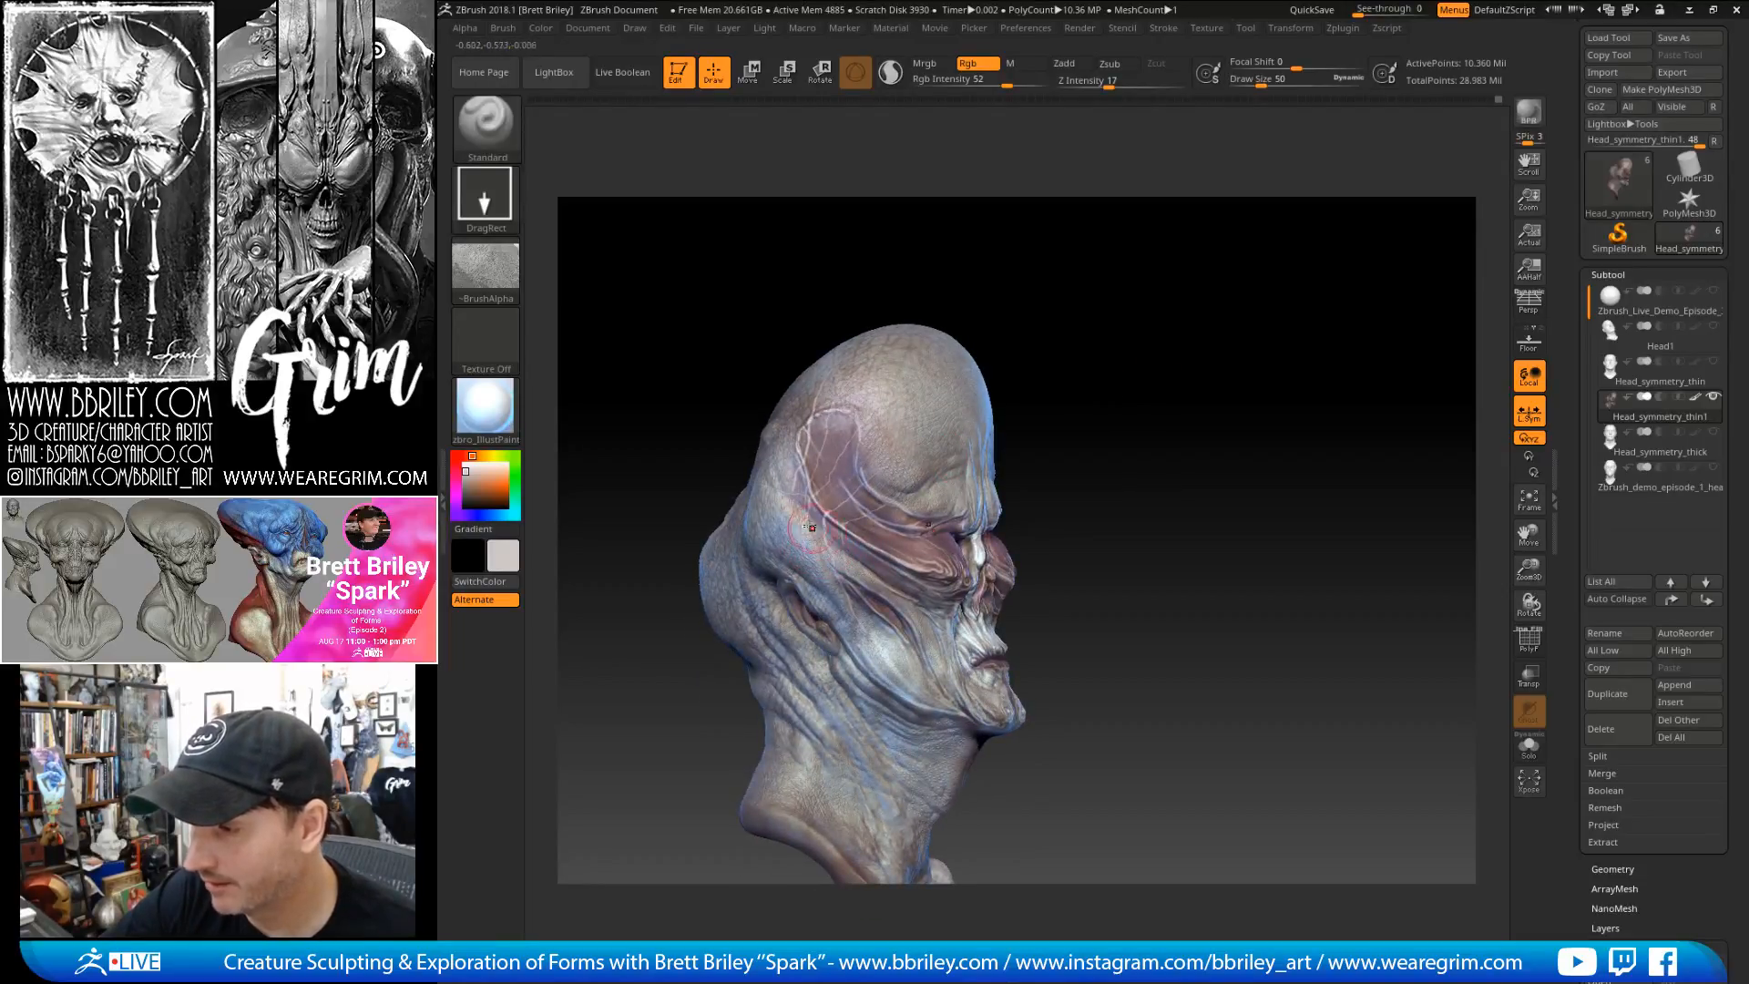
mouse_move(1020, 321)
left_mouse_down()
mouse_move(1049, 315)
mouse_move(872, 419)
left_mouse_up()
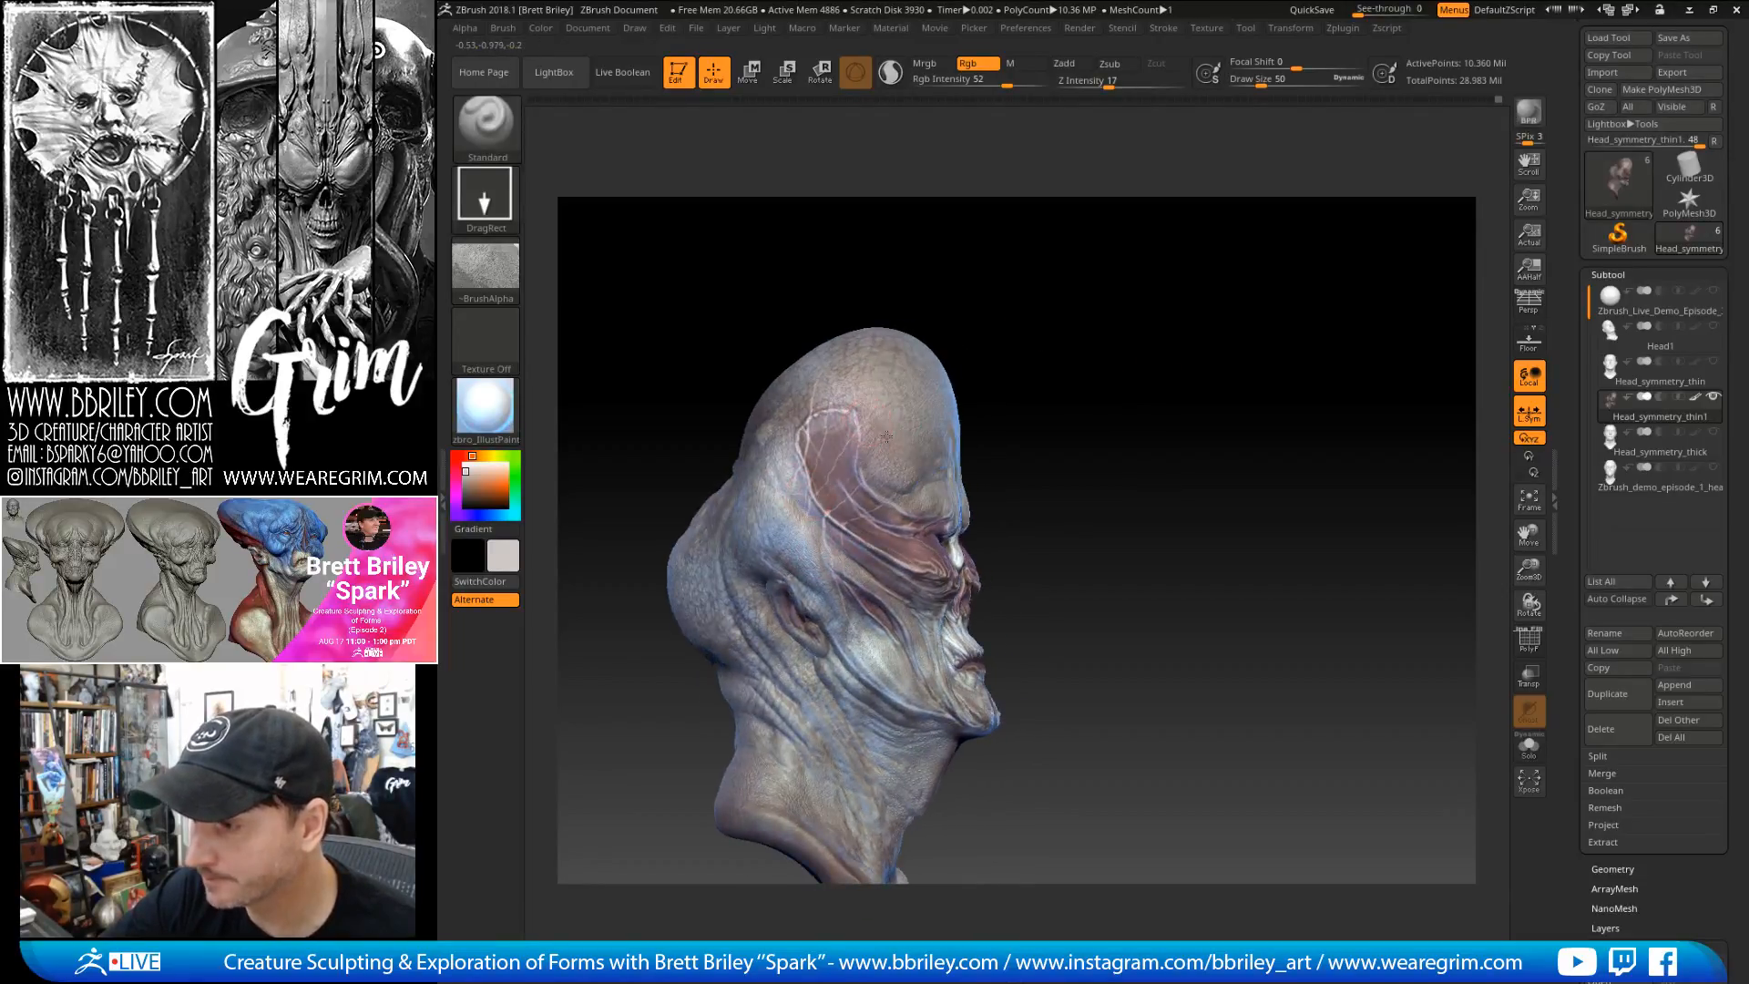
mouse_move(1048, 419)
left_mouse_down()
mouse_move(1102, 349)
mouse_move(1149, 326)
mouse_move(1003, 371)
left_mouse_up()
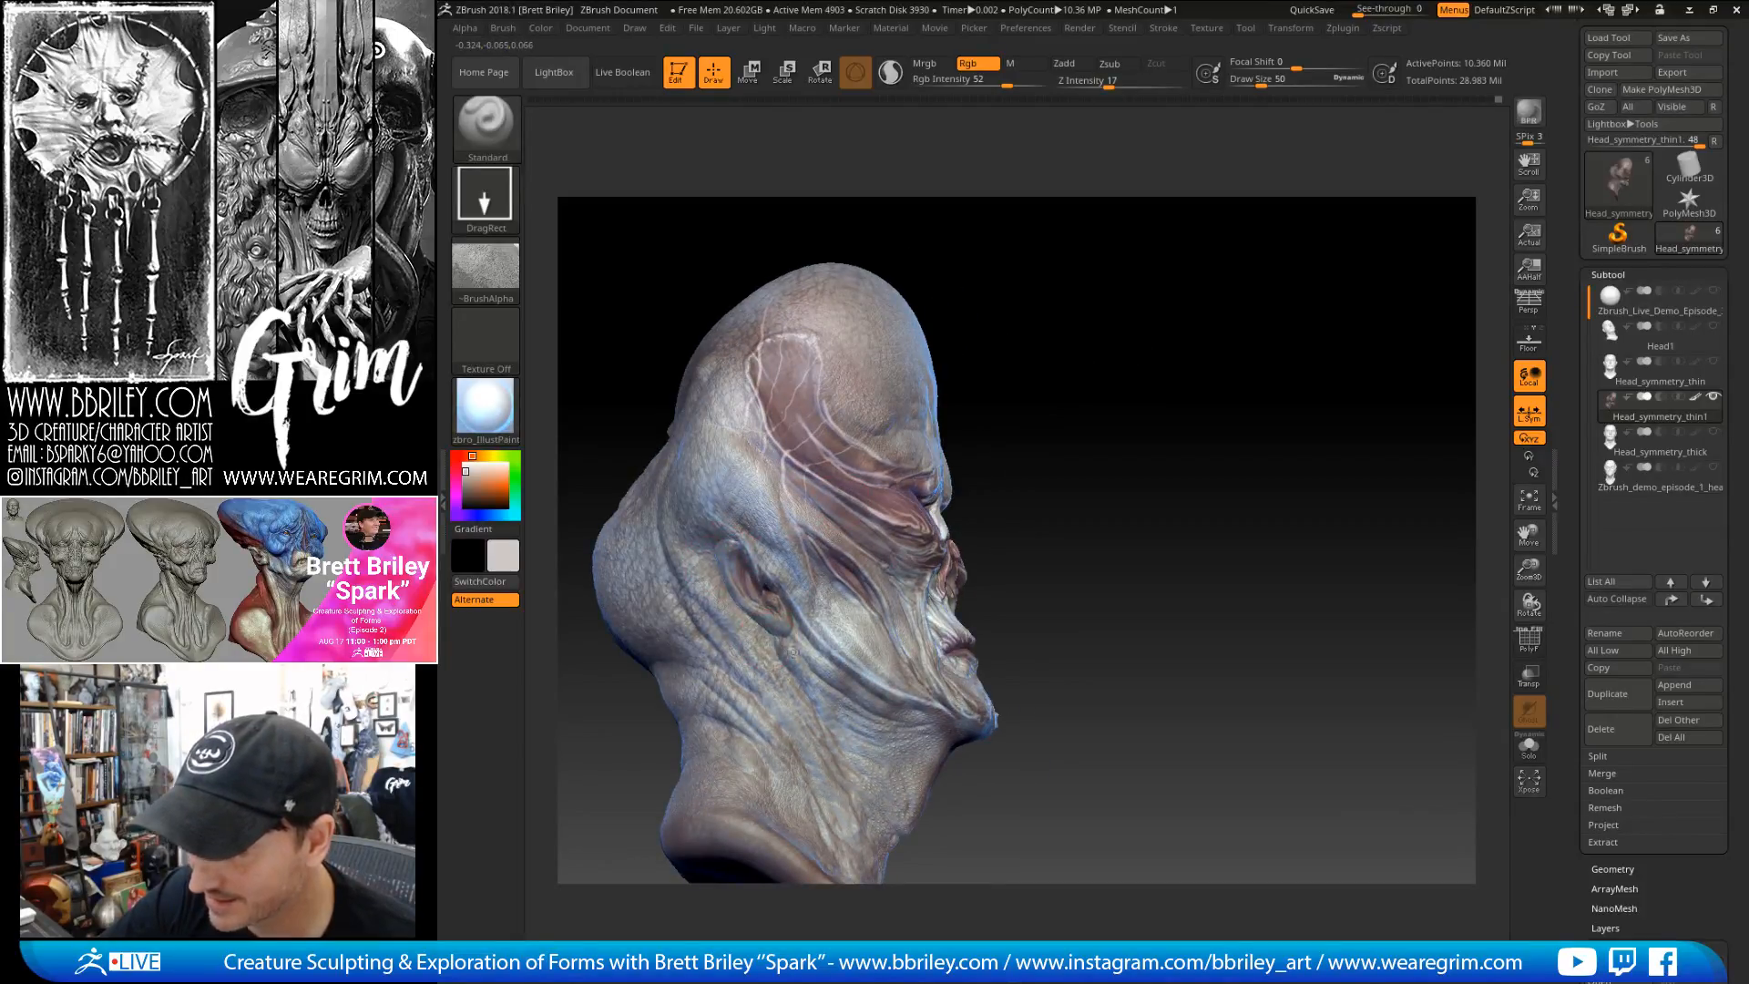
mouse_move(793, 653)
right_mouse_down()
mouse_move(799, 608)
mouse_move(867, 606)
right_mouse_up()
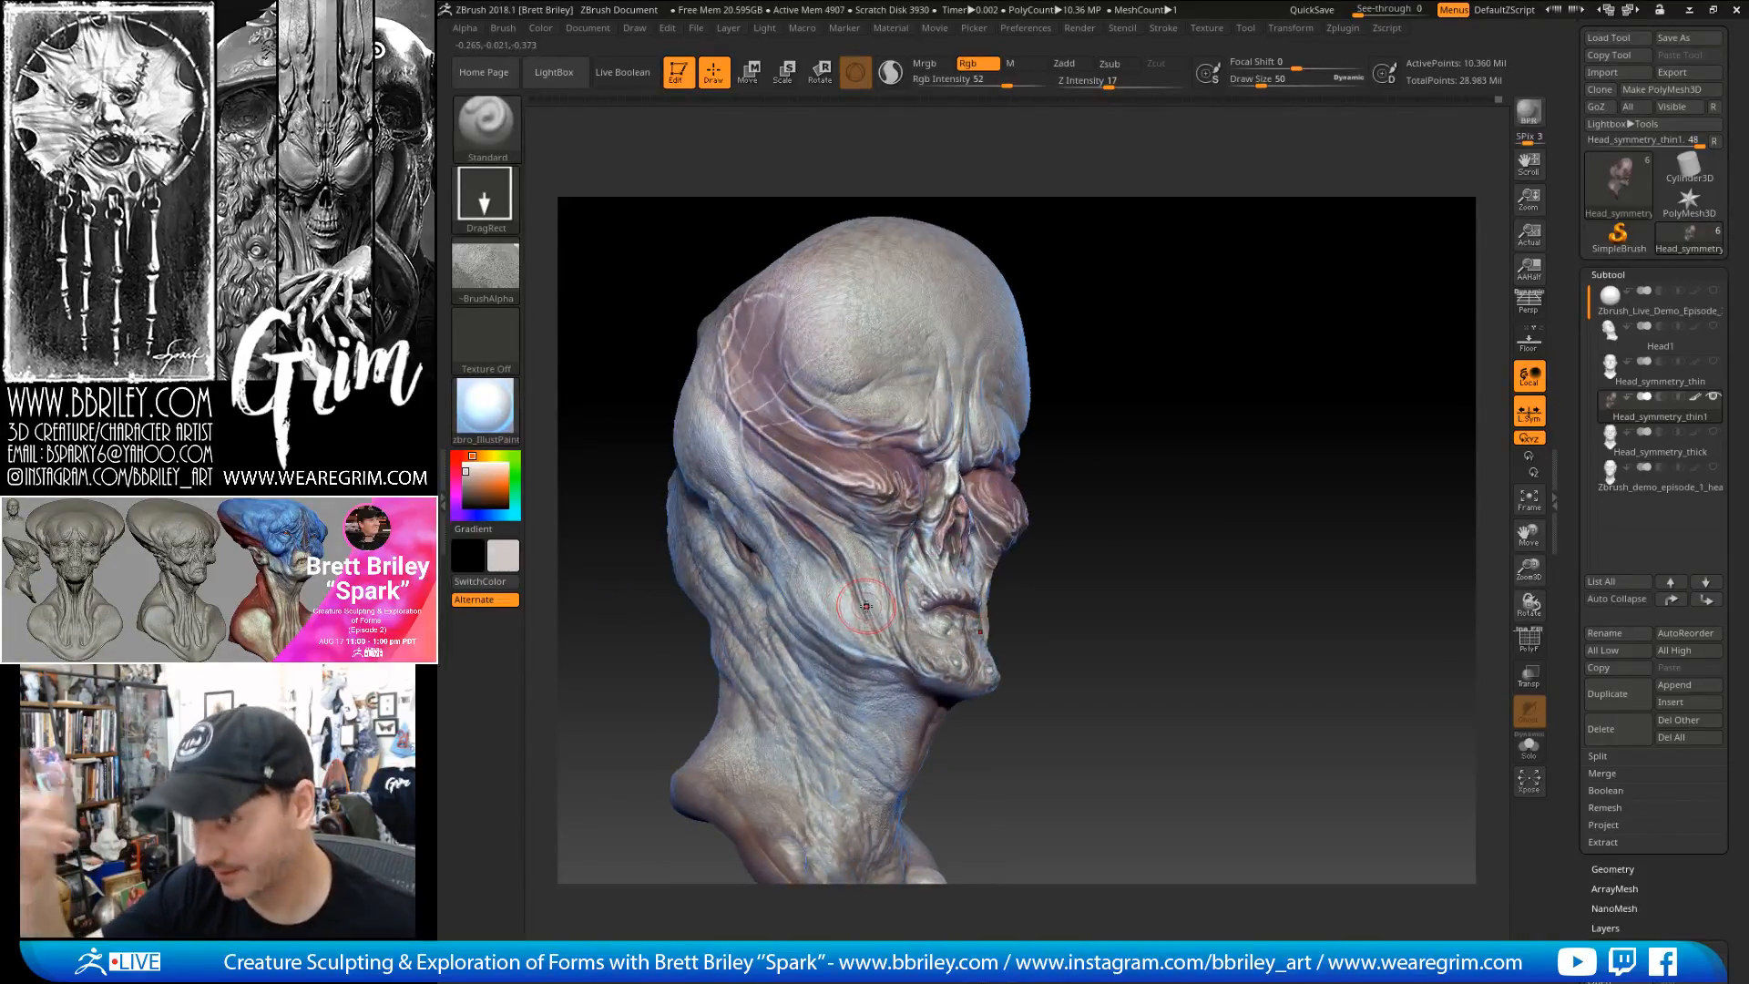
mouse_move(1183, 379)
right_mouse_down()
mouse_move(1151, 437)
mouse_move(1184, 373)
right_mouse_up()
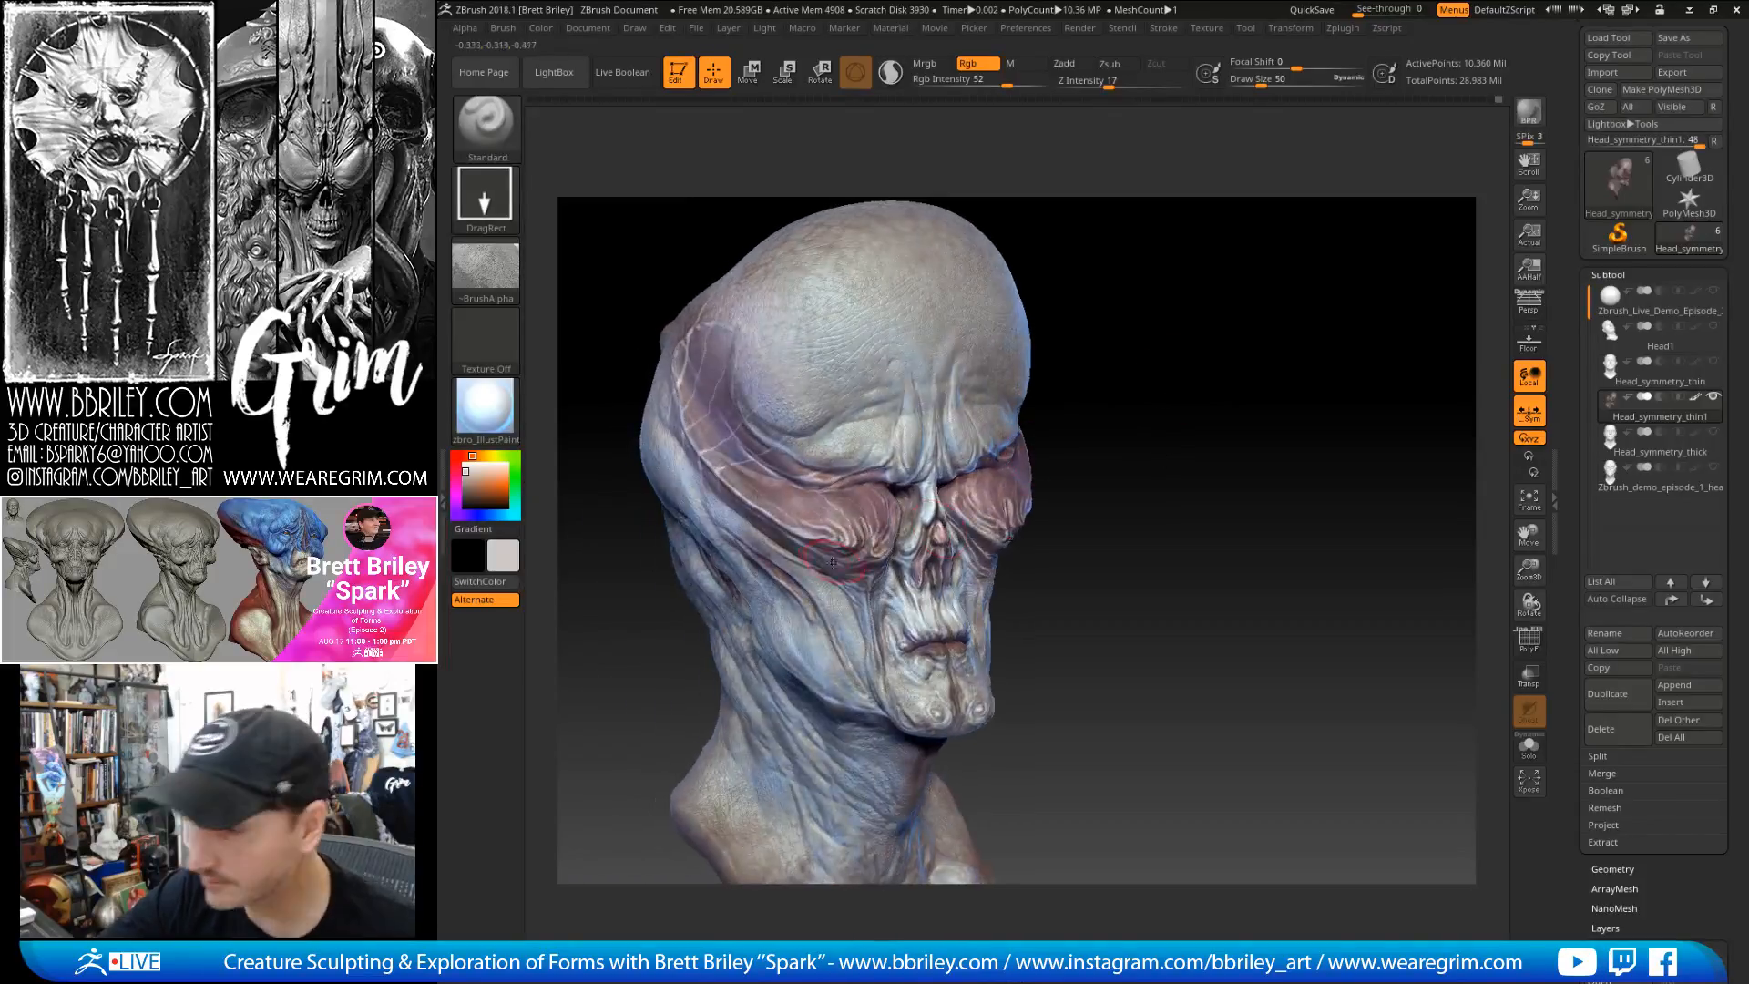
- Sample the eye bulge colour, shift it to a muted purple and stamp it around the eyes at RGB Intensity 79
key("c")
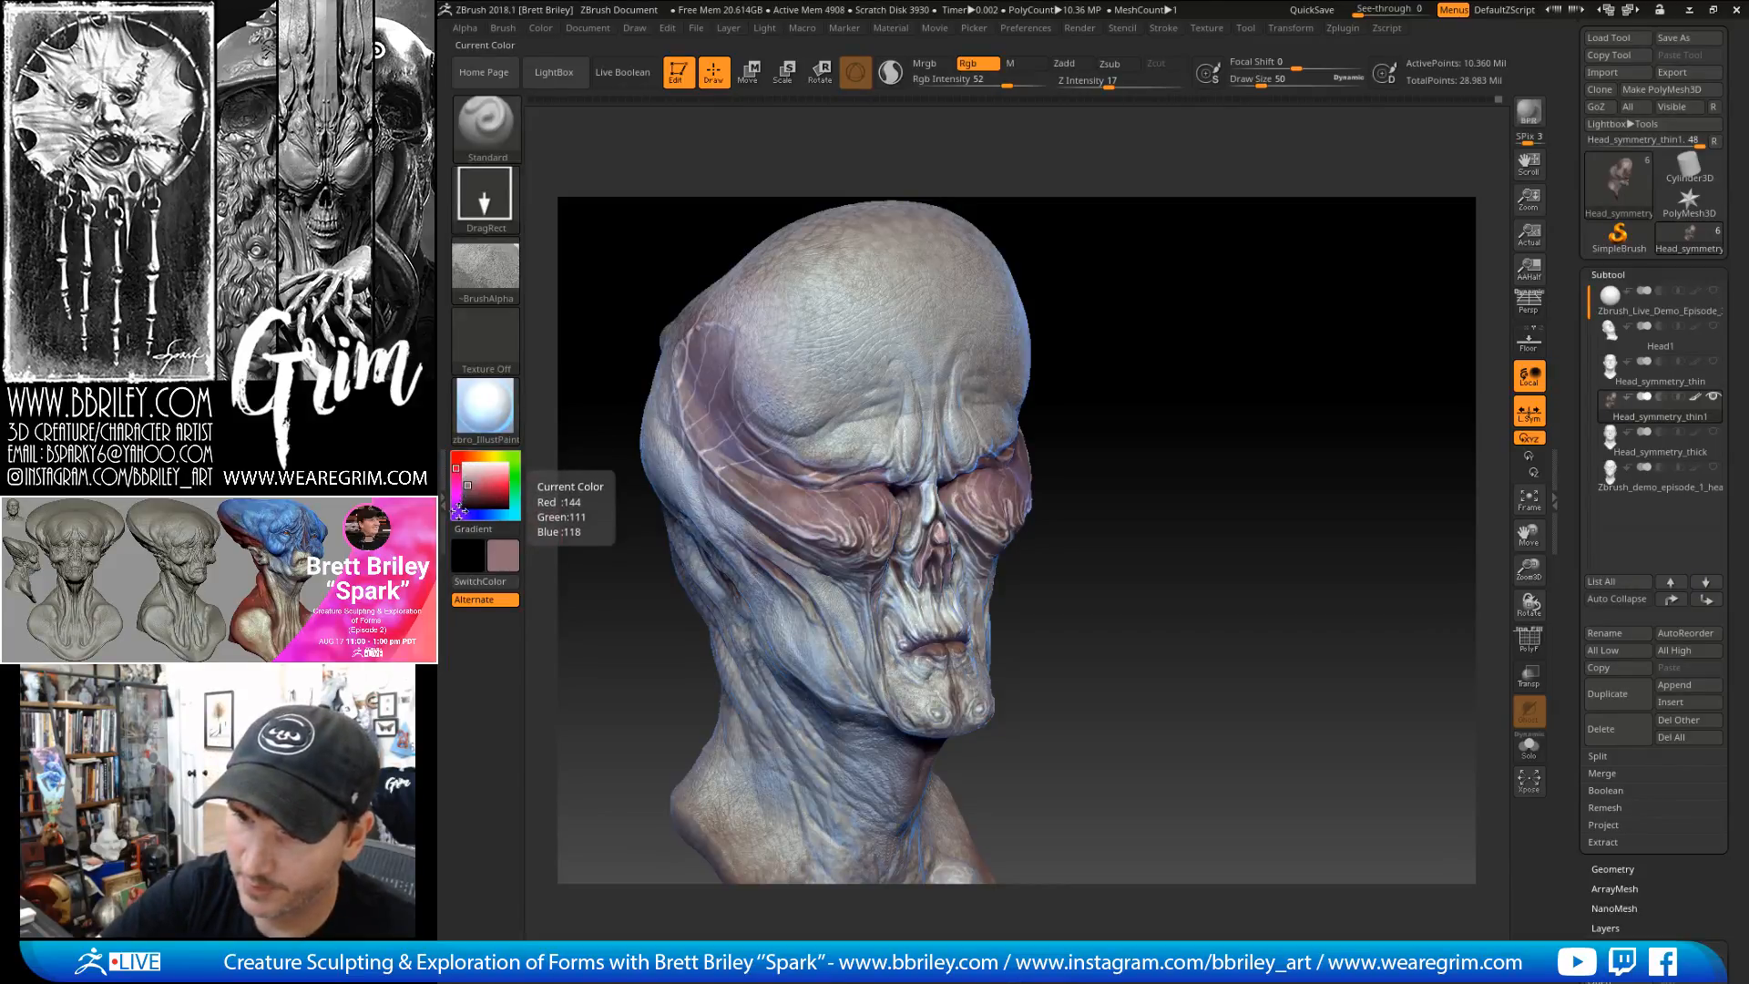
left_click_drag(456, 490, 467, 489)
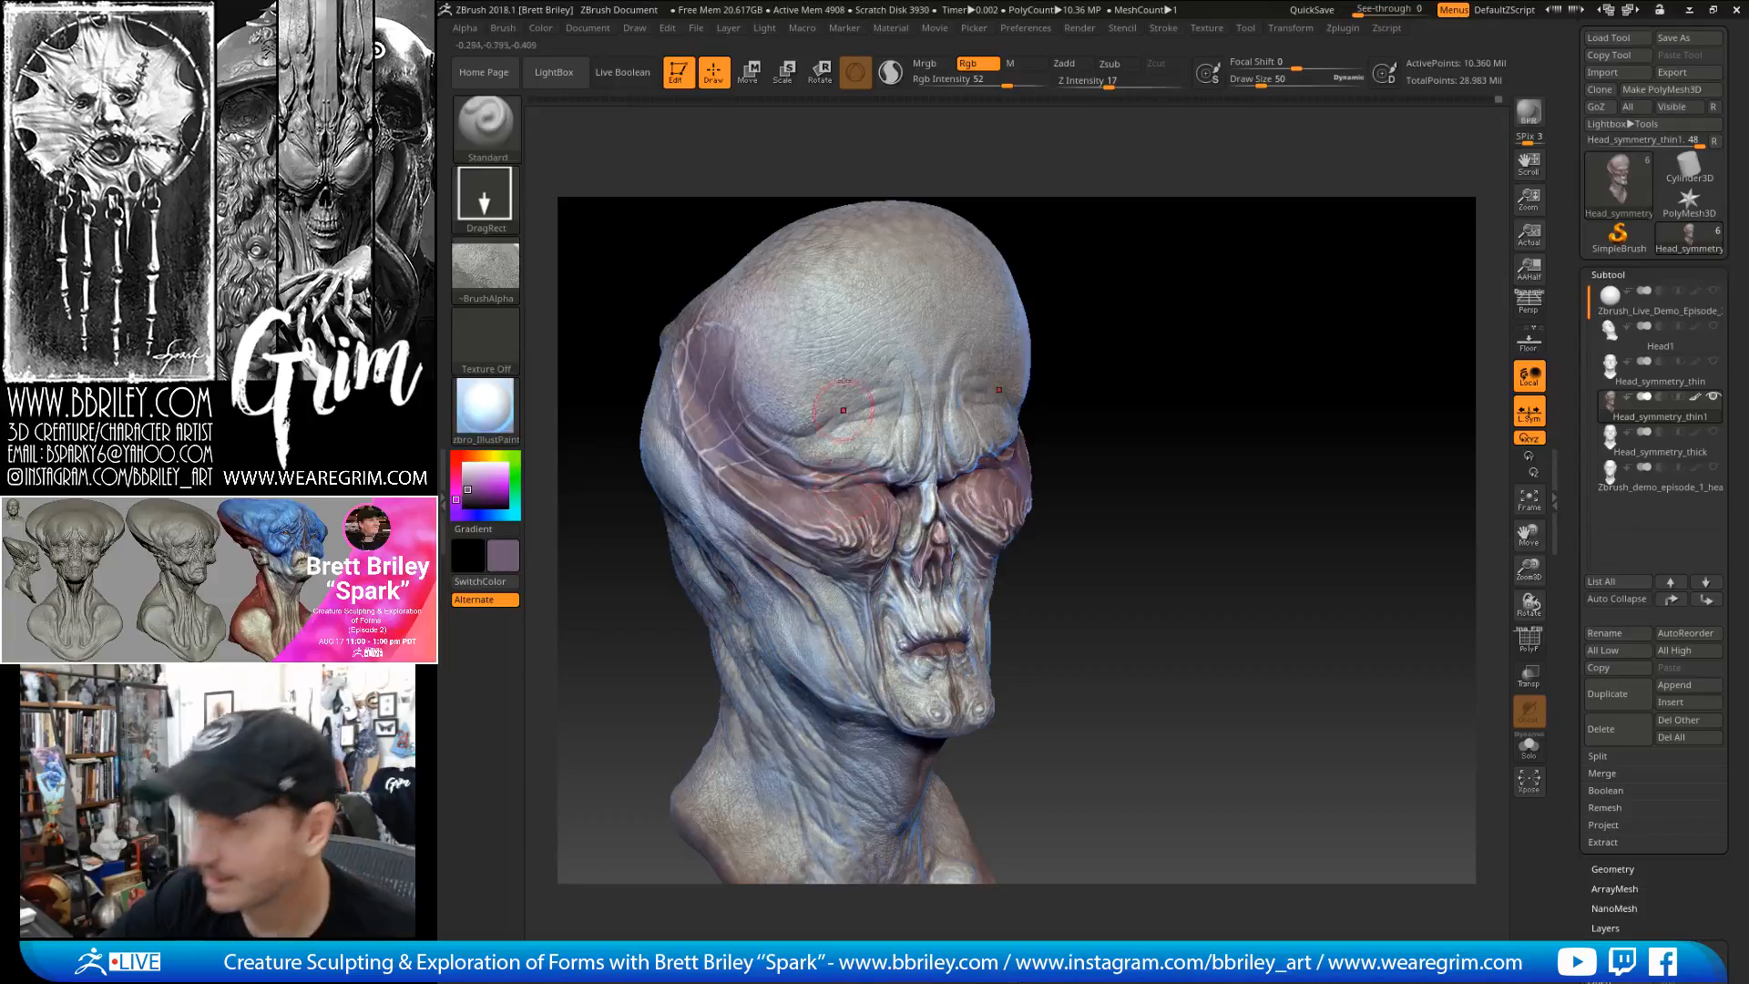
left_click_drag(1005, 87, 1027, 88)
mouse_move(1104, 364)
left_mouse_down()
mouse_move(1136, 355)
mouse_move(870, 544)
left_mouse_up()
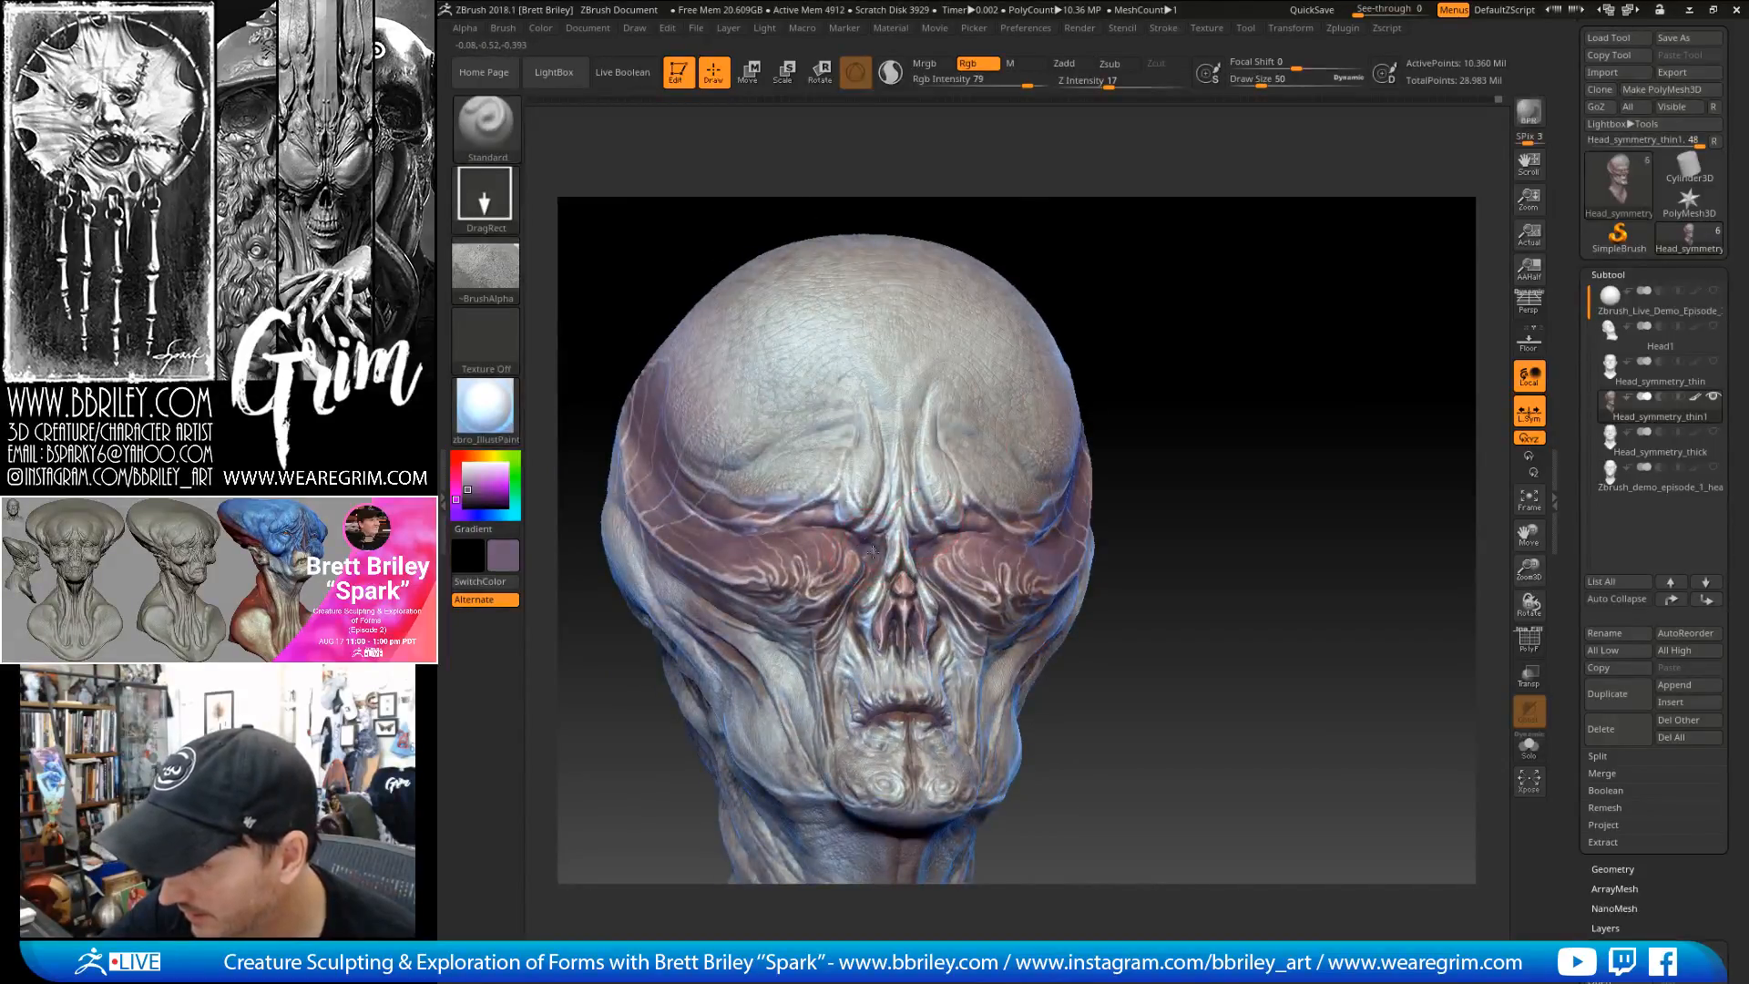
- Darken the purple slightly and stamp it over the eye bulges, temple bands and cheeks
left_click(469, 493)
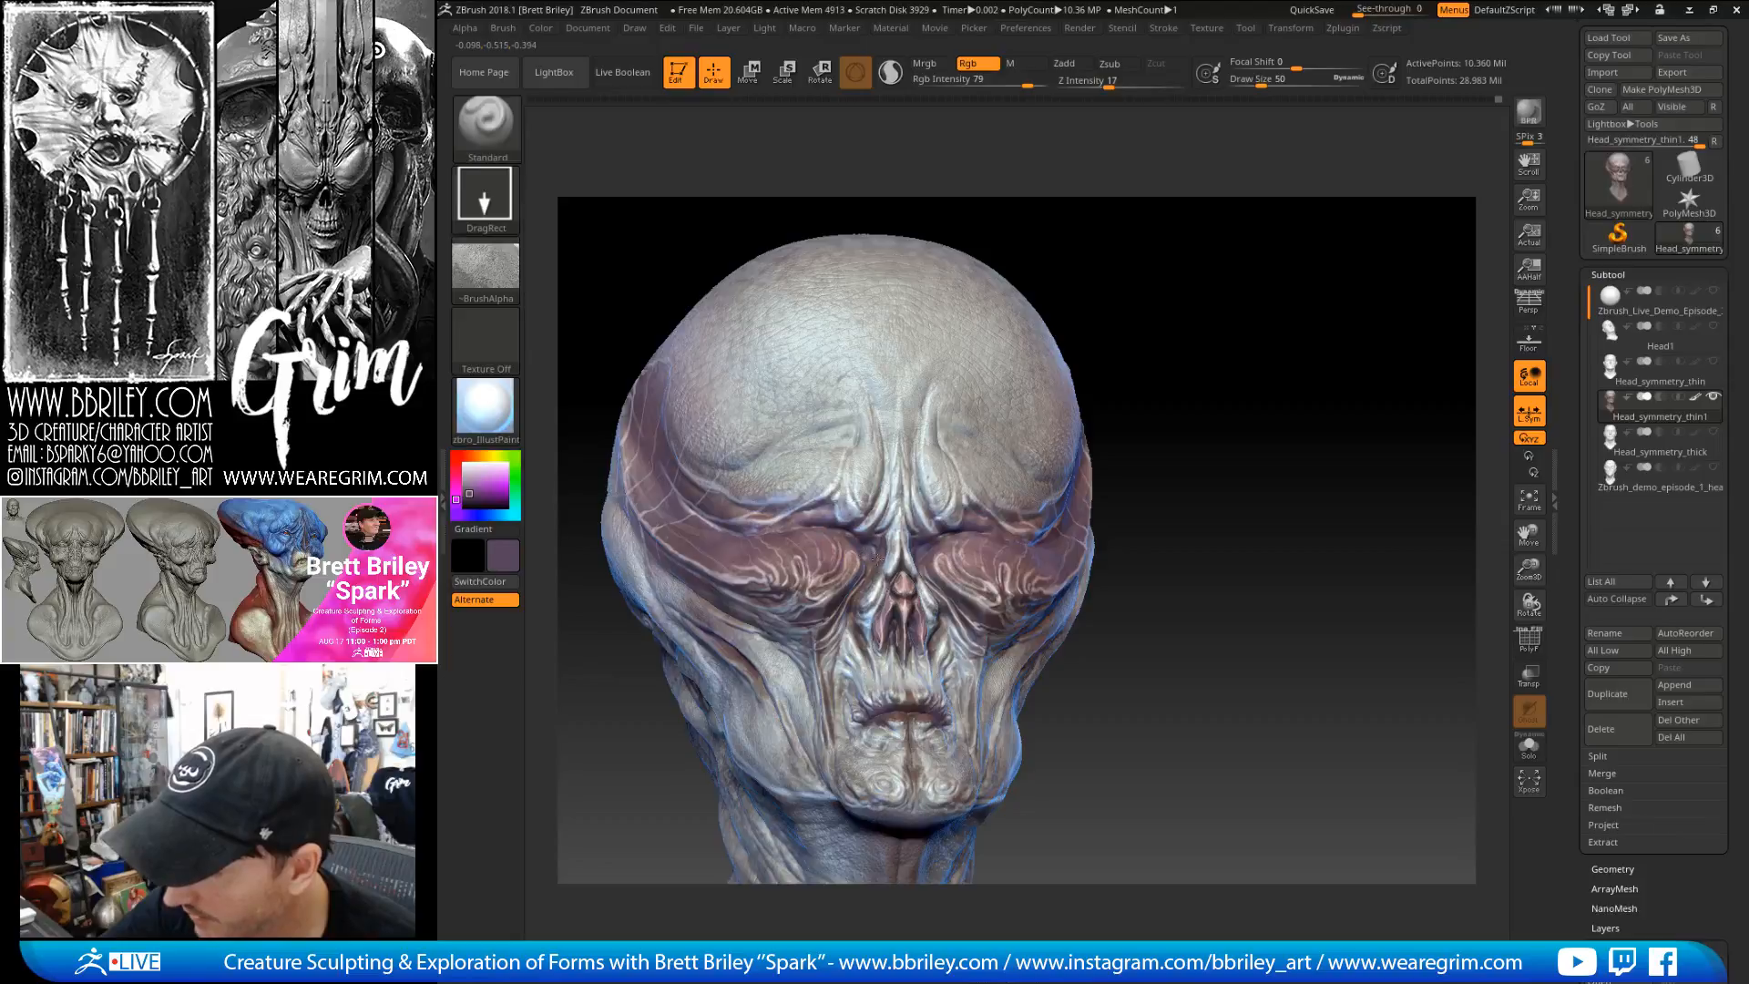
right_click_drag(991, 375, 1001, 507)
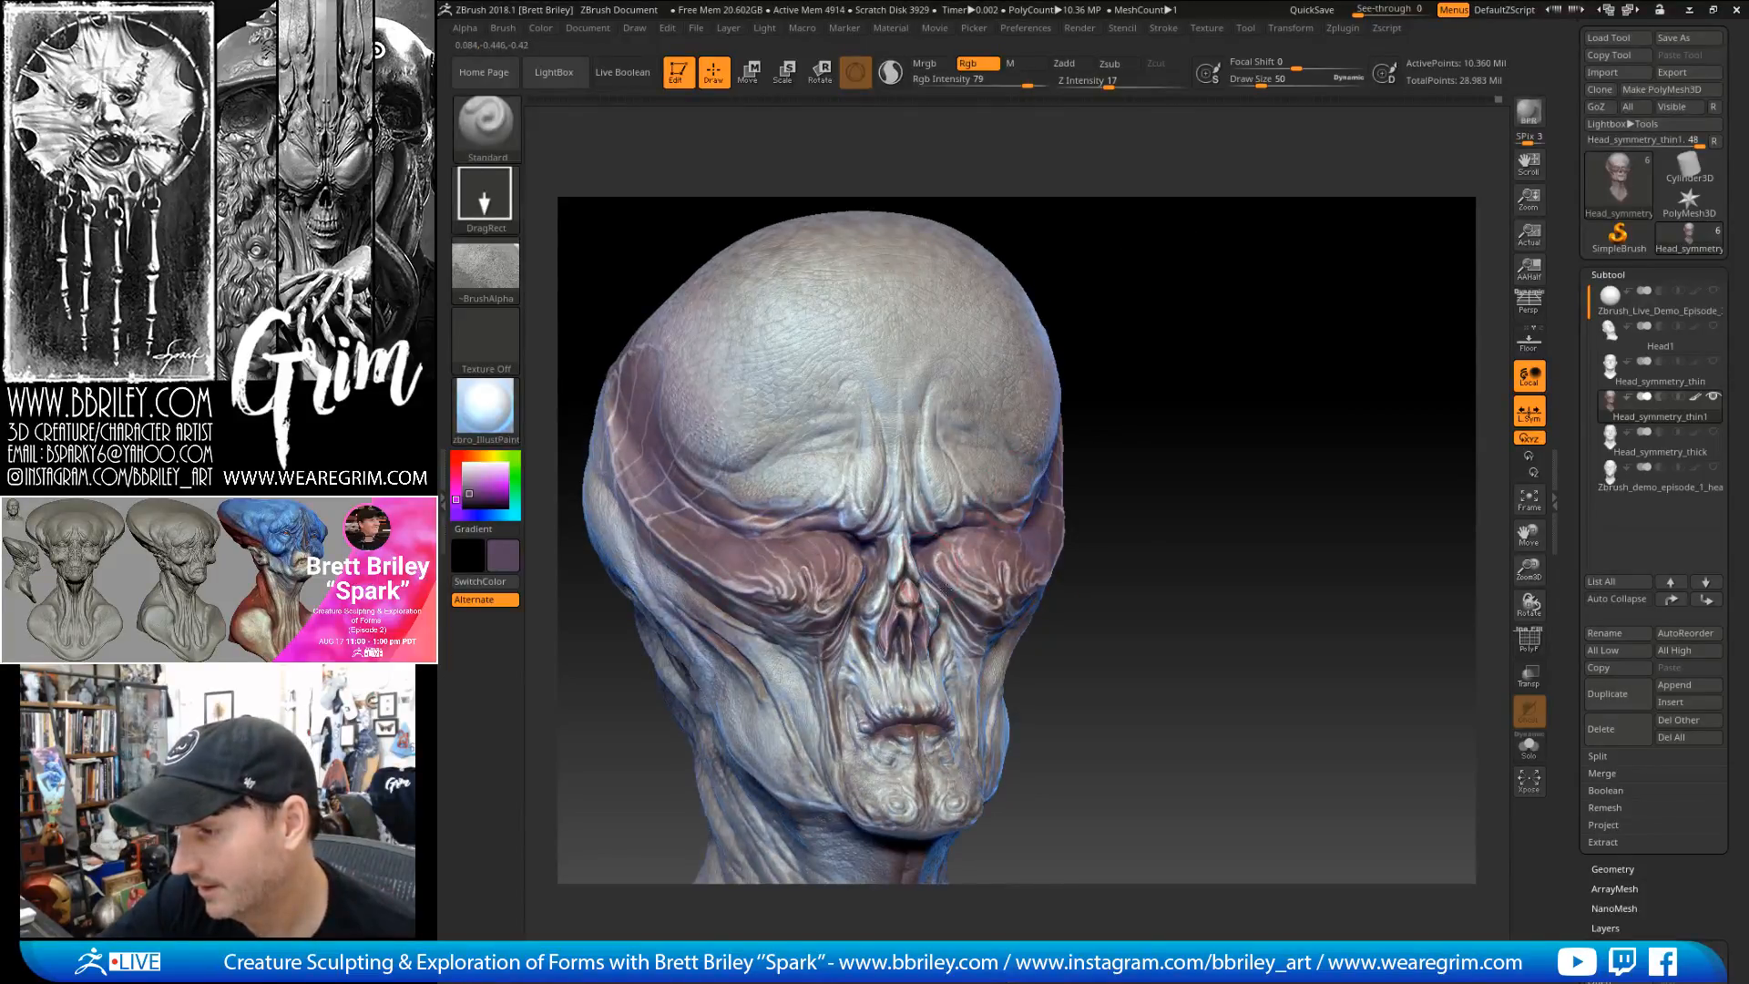
right_click_drag(965, 608, 1051, 546)
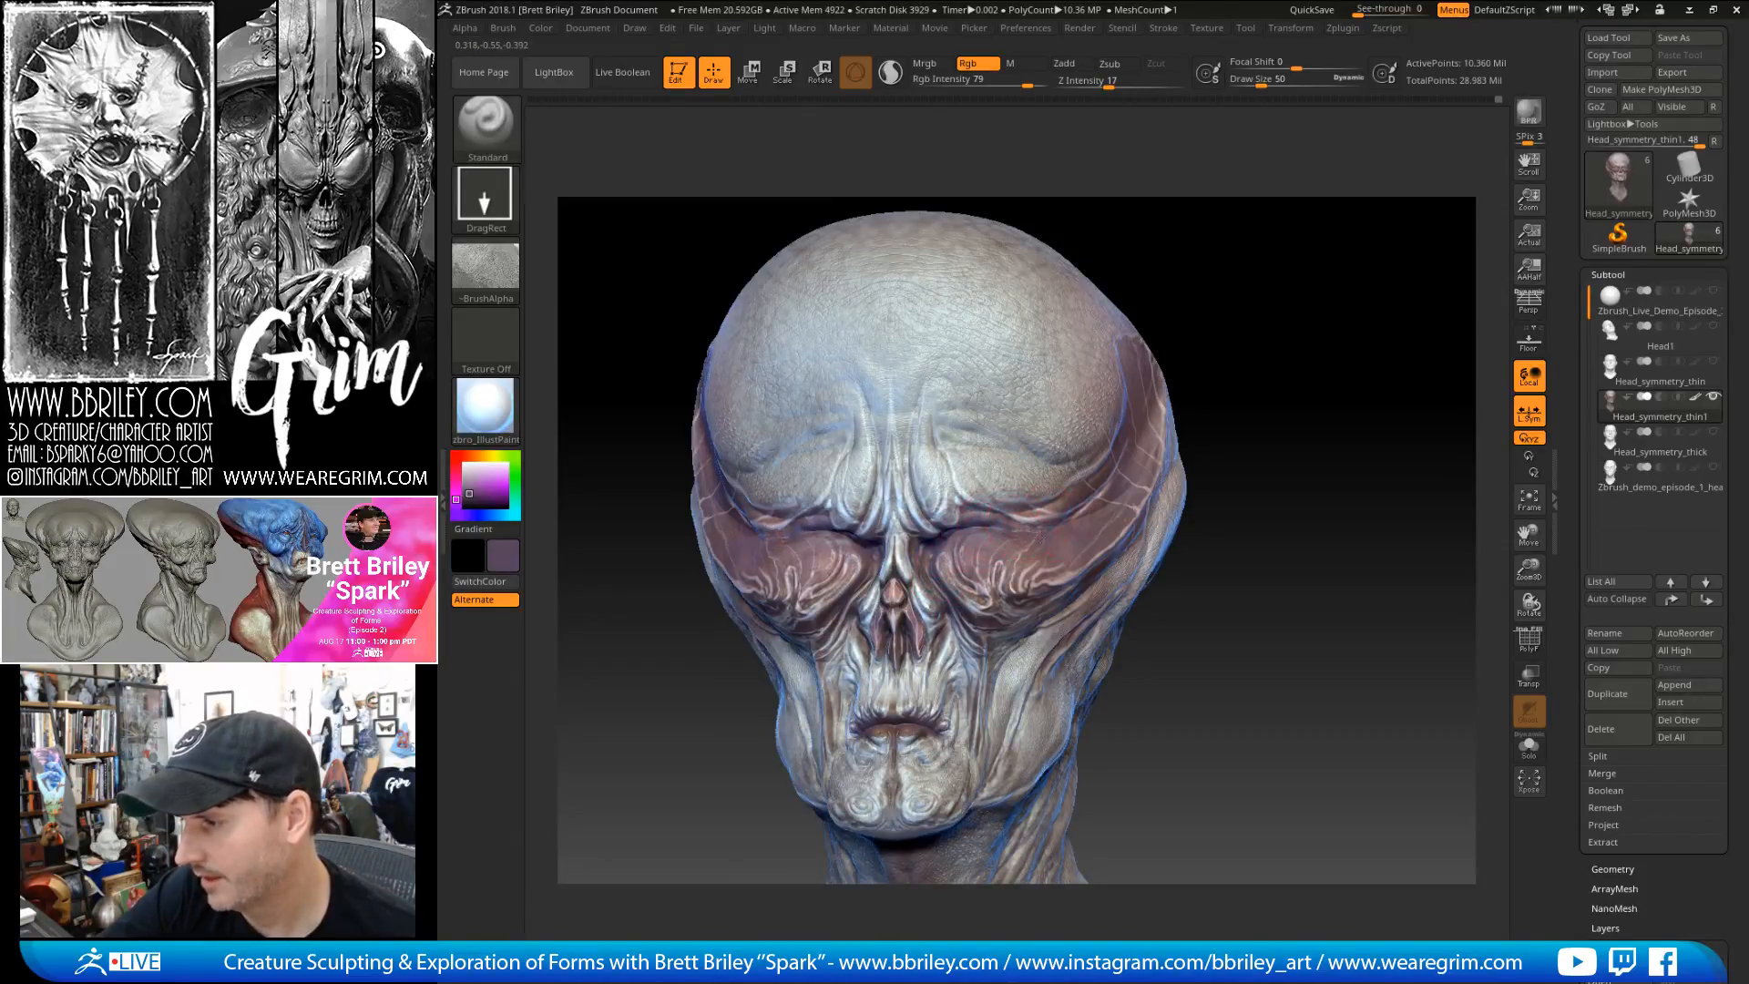
left_click_drag(1226, 305, 802, 538)
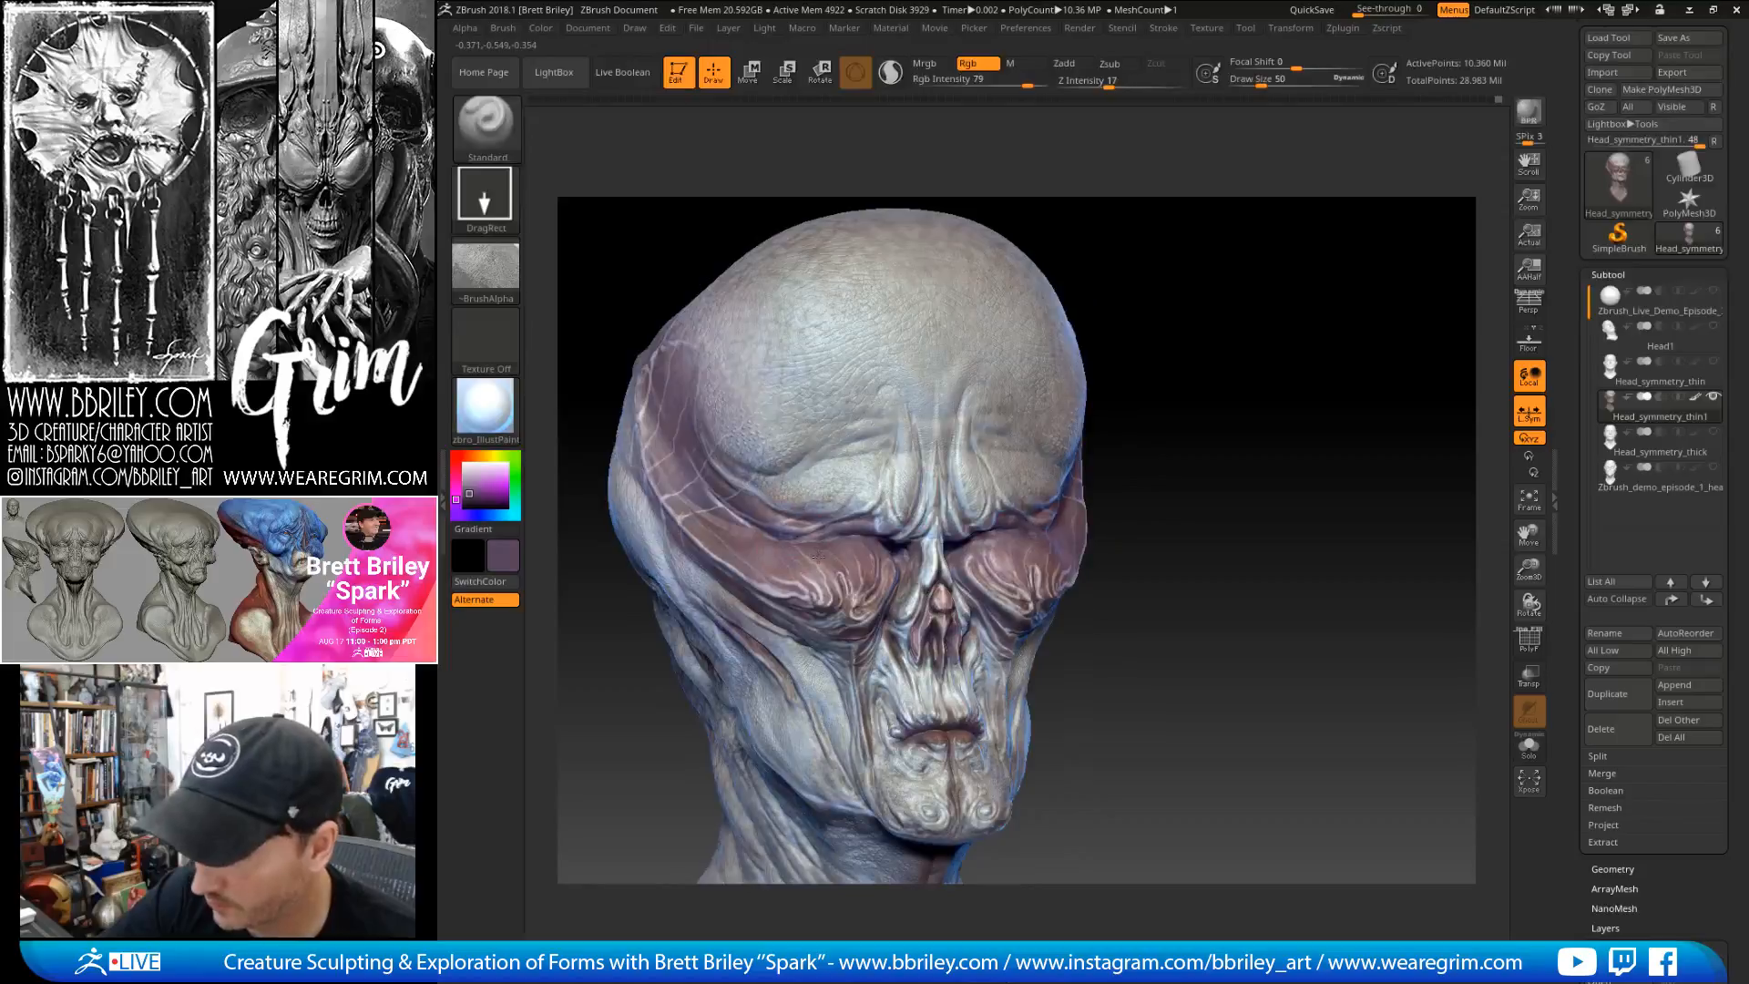
mouse_move(1172, 273)
left_mouse_down()
mouse_move(1182, 293)
mouse_move(763, 575)
left_mouse_up()
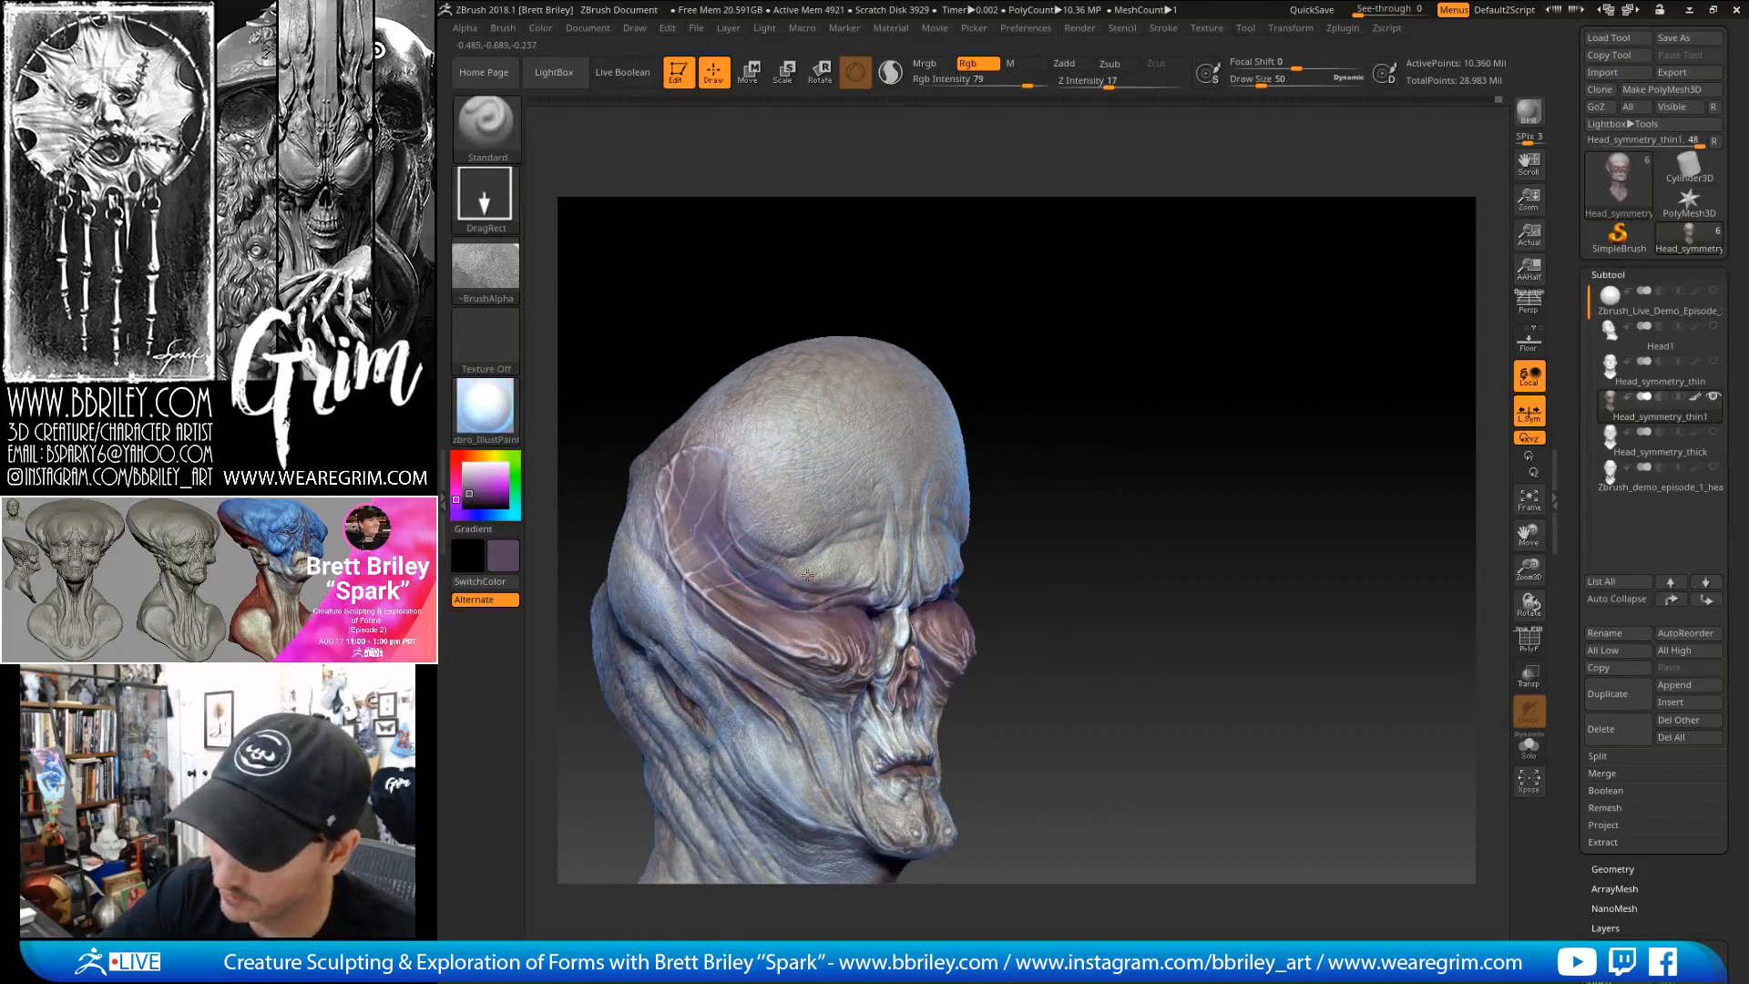
mouse_move(1057, 396)
left_mouse_down()
mouse_move(1120, 428)
mouse_move(829, 597)
left_mouse_up()
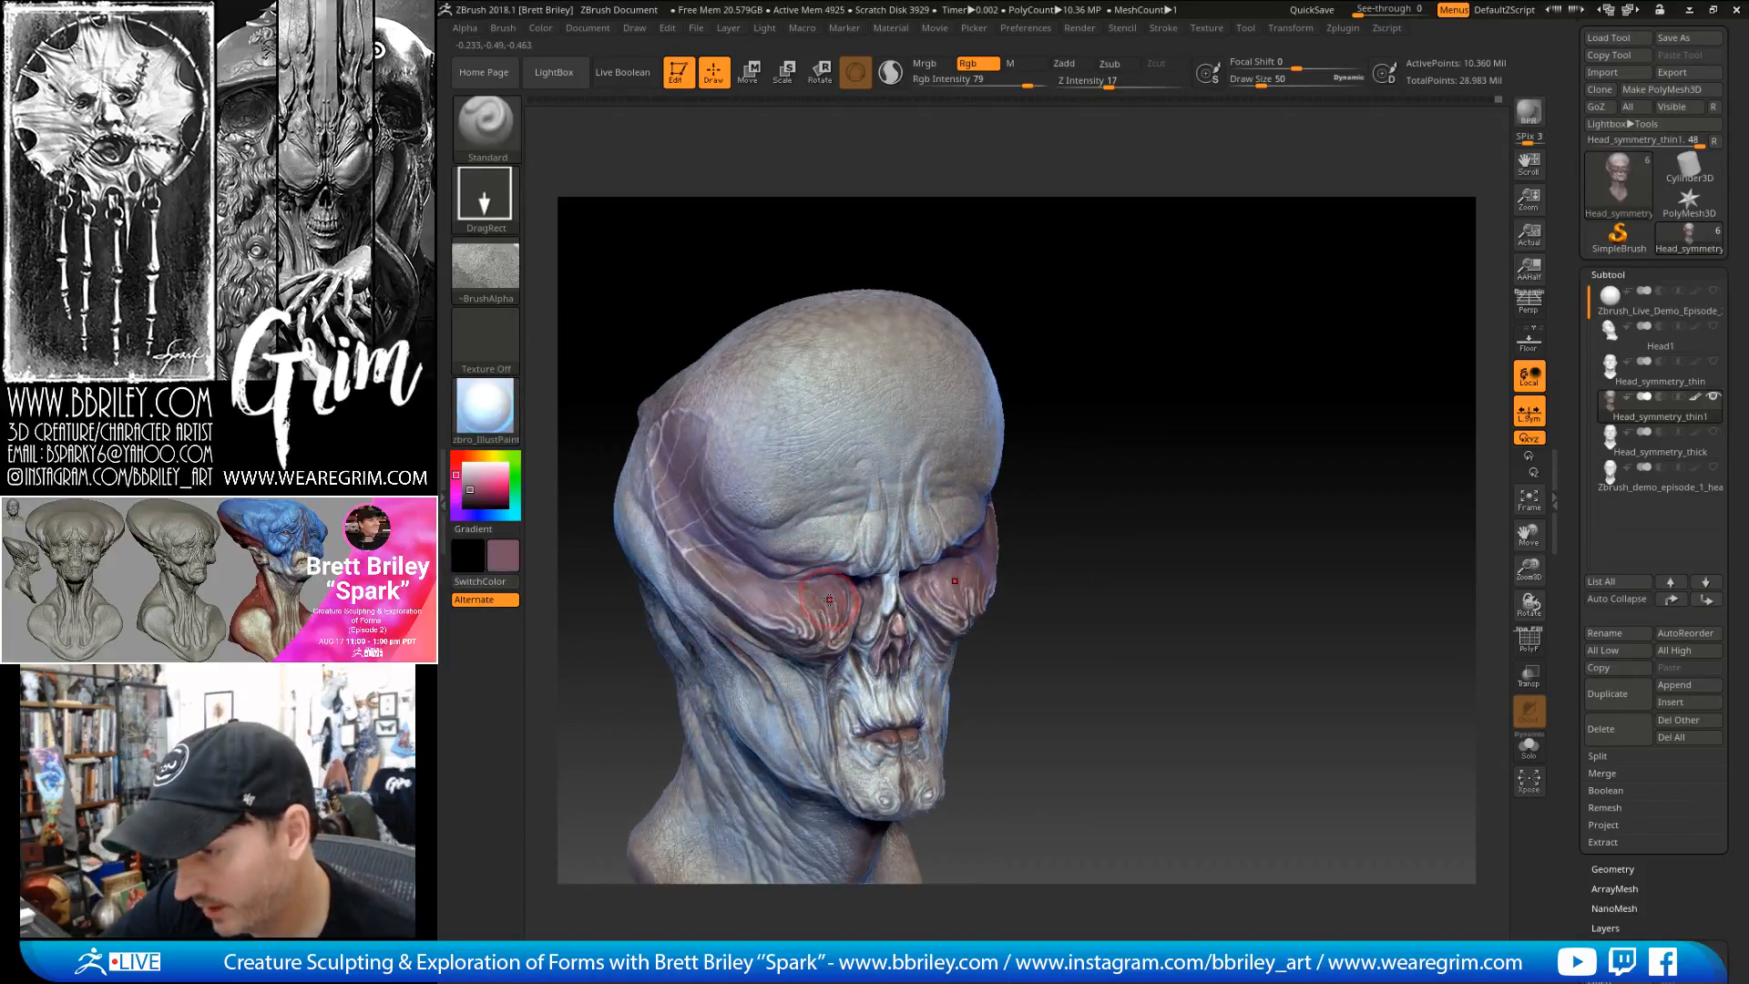
- Try a pink on the eye bulges, change it to a light red and stamp that on them instead
left_click(487, 476)
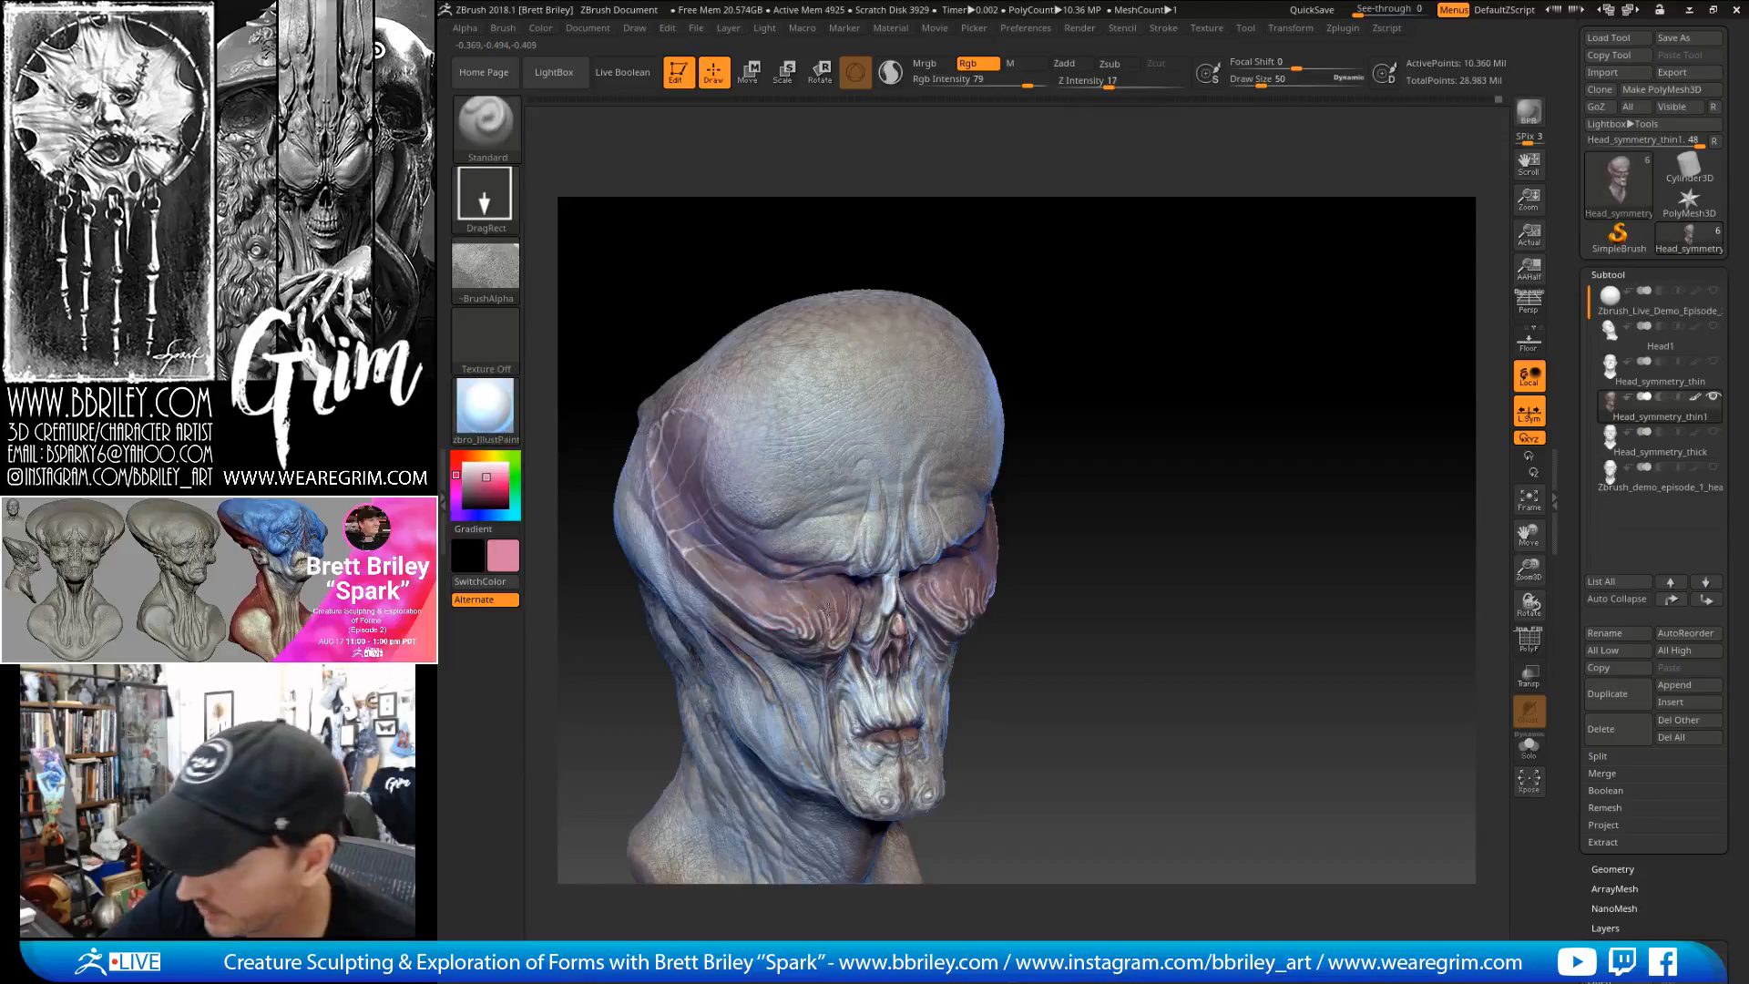
left_click_drag(1019, 307, 1002, 356)
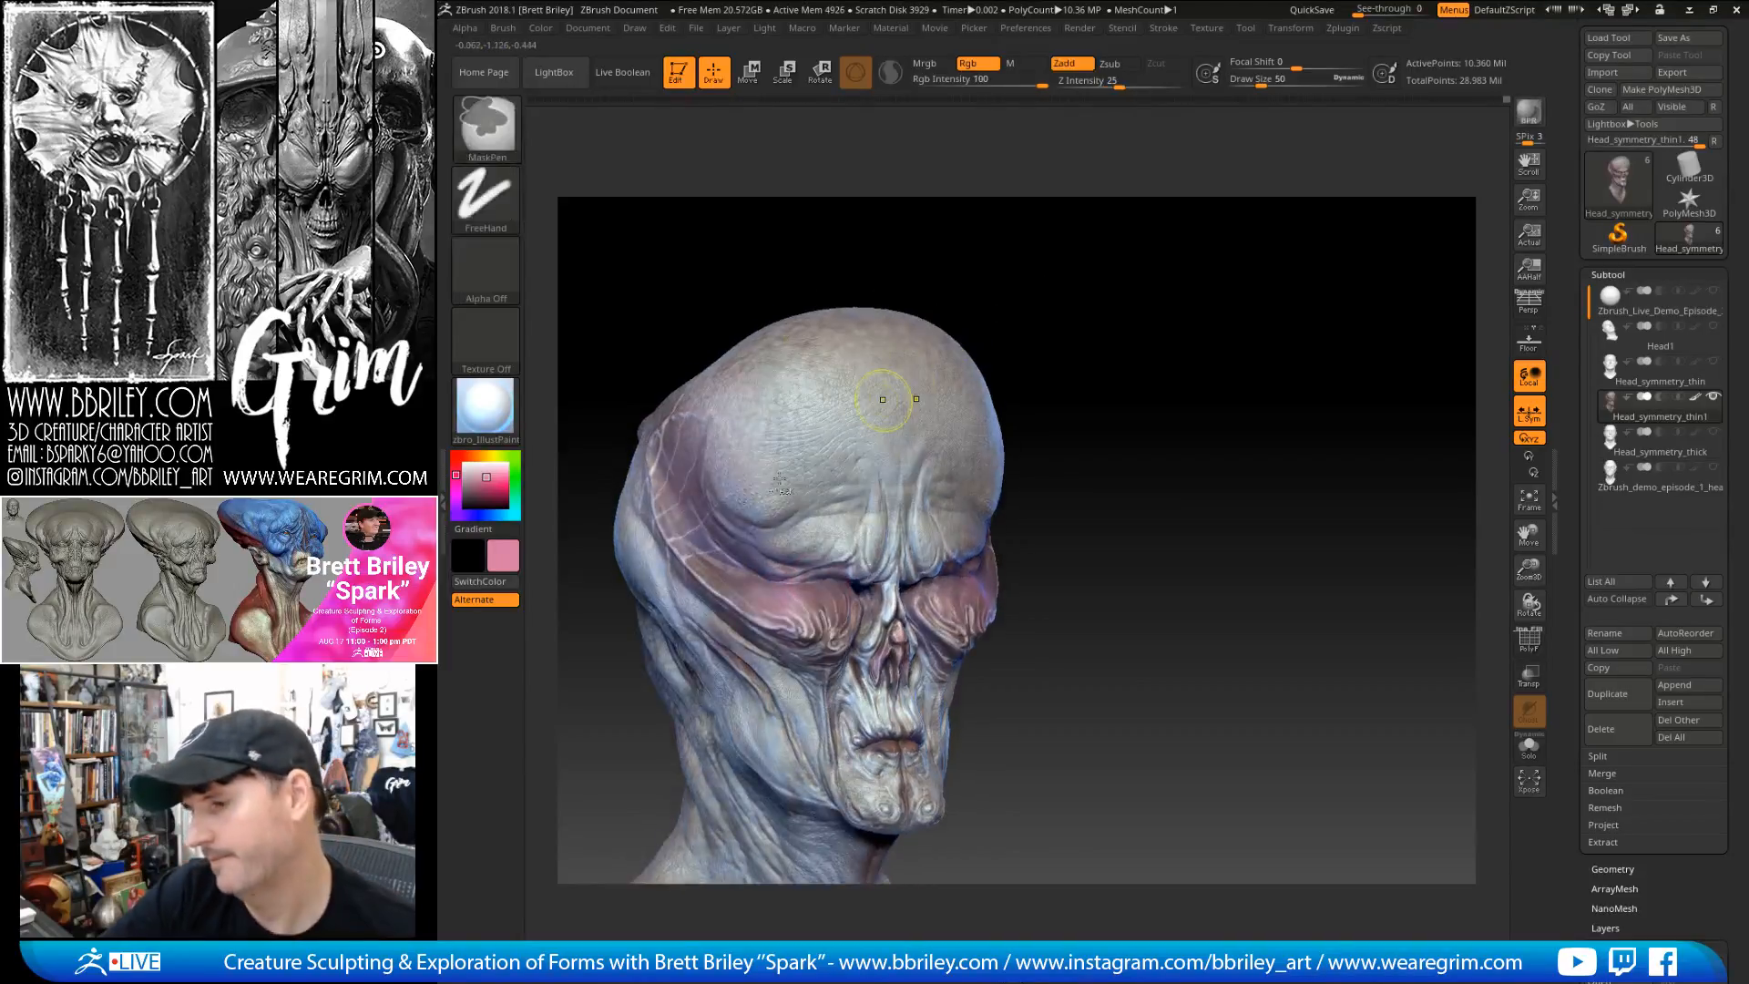
left_click(489, 479)
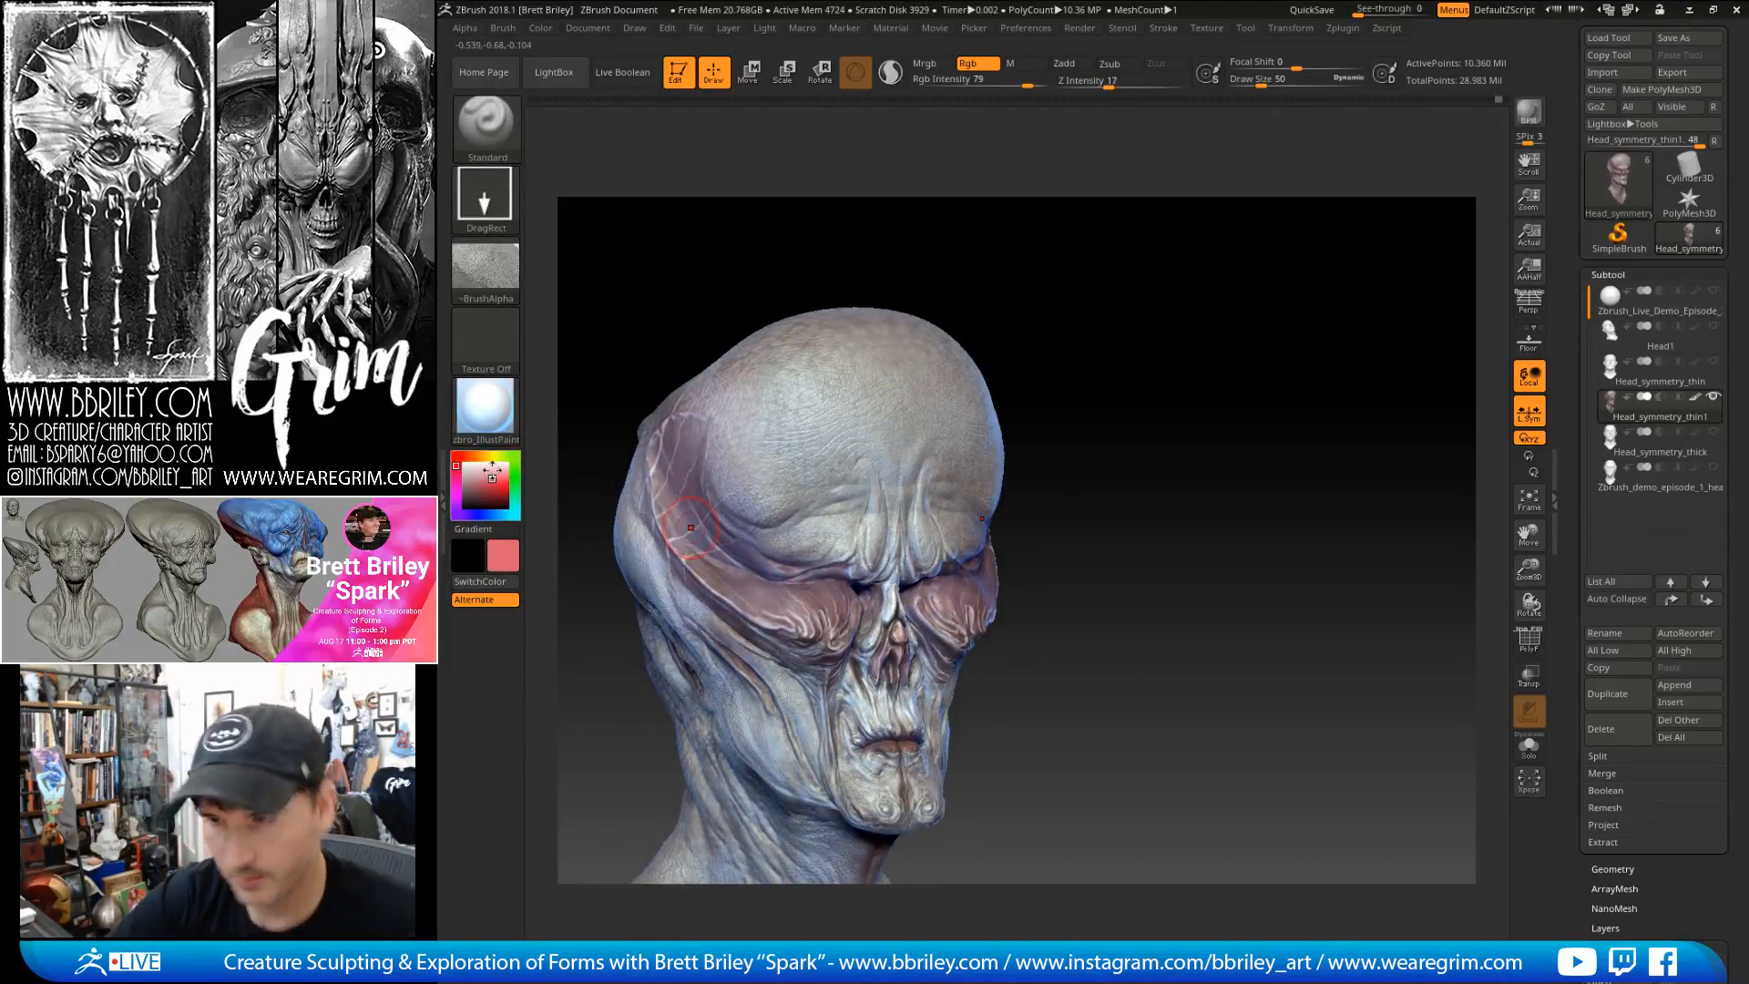
left_click_drag(1098, 387, 1084, 402)
left_click_drag(818, 598, 849, 613)
left_click_drag(989, 375, 1063, 344)
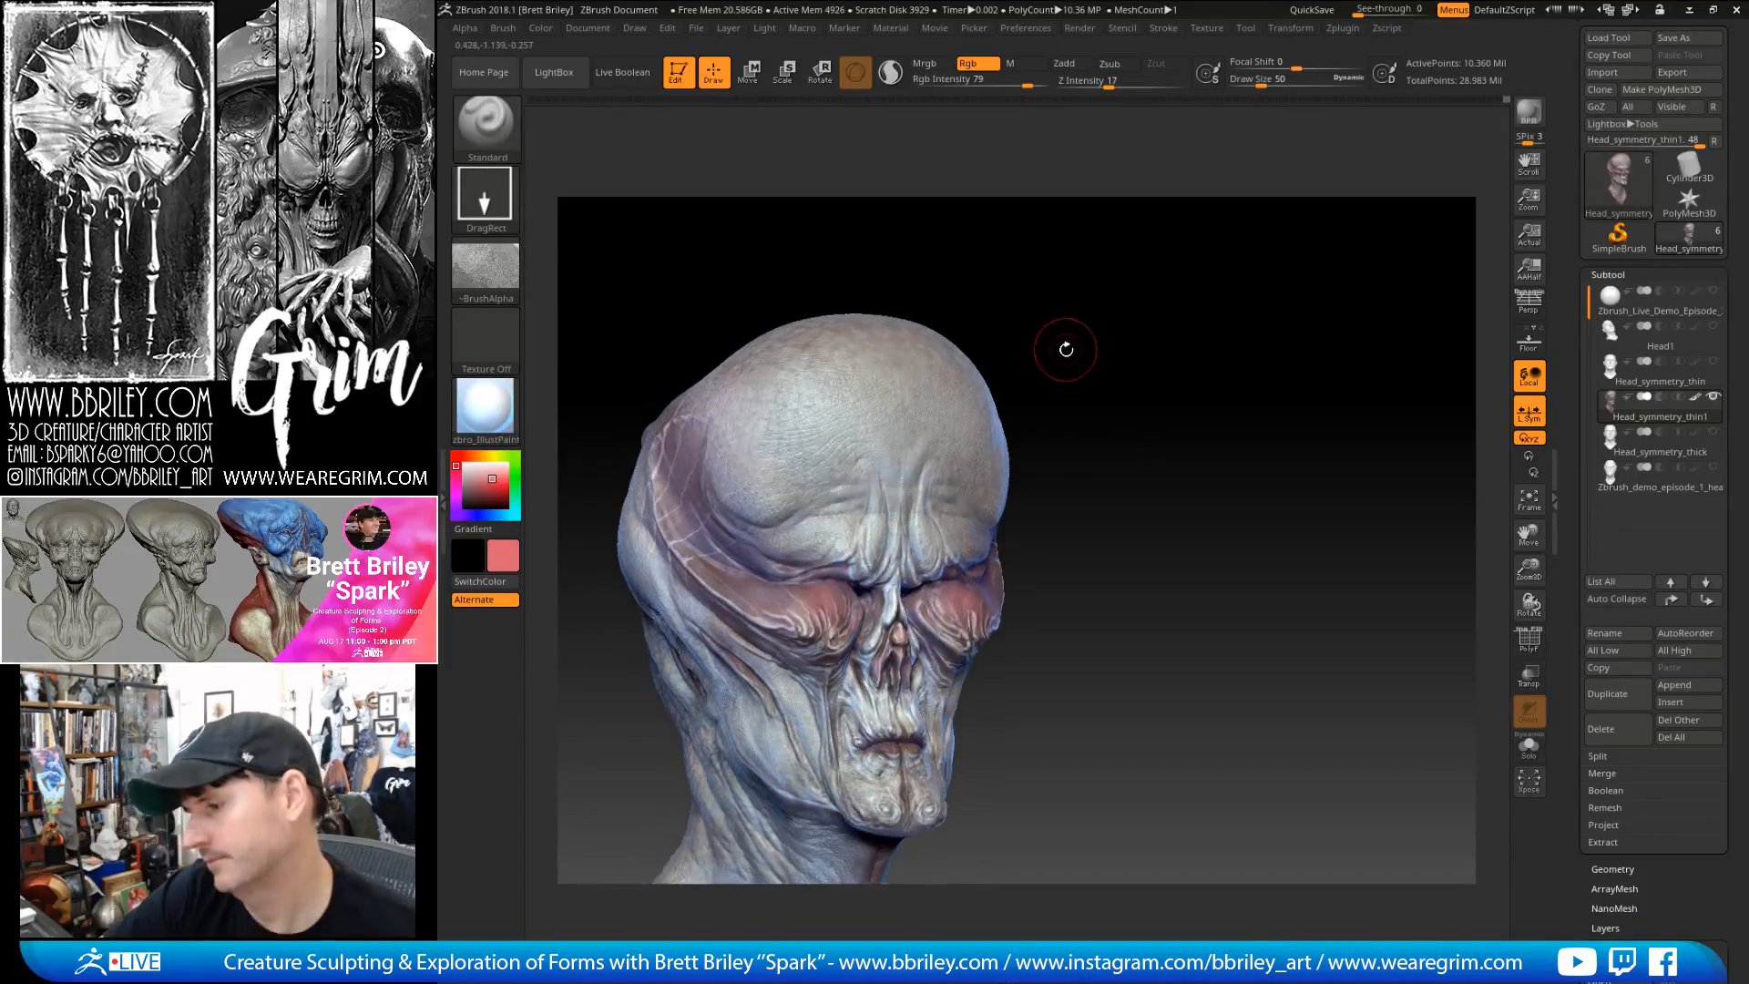
- Try the 0a1e0087f7355e and long pores alphas for the red stamps on the eye bulges
left_click(485, 269)
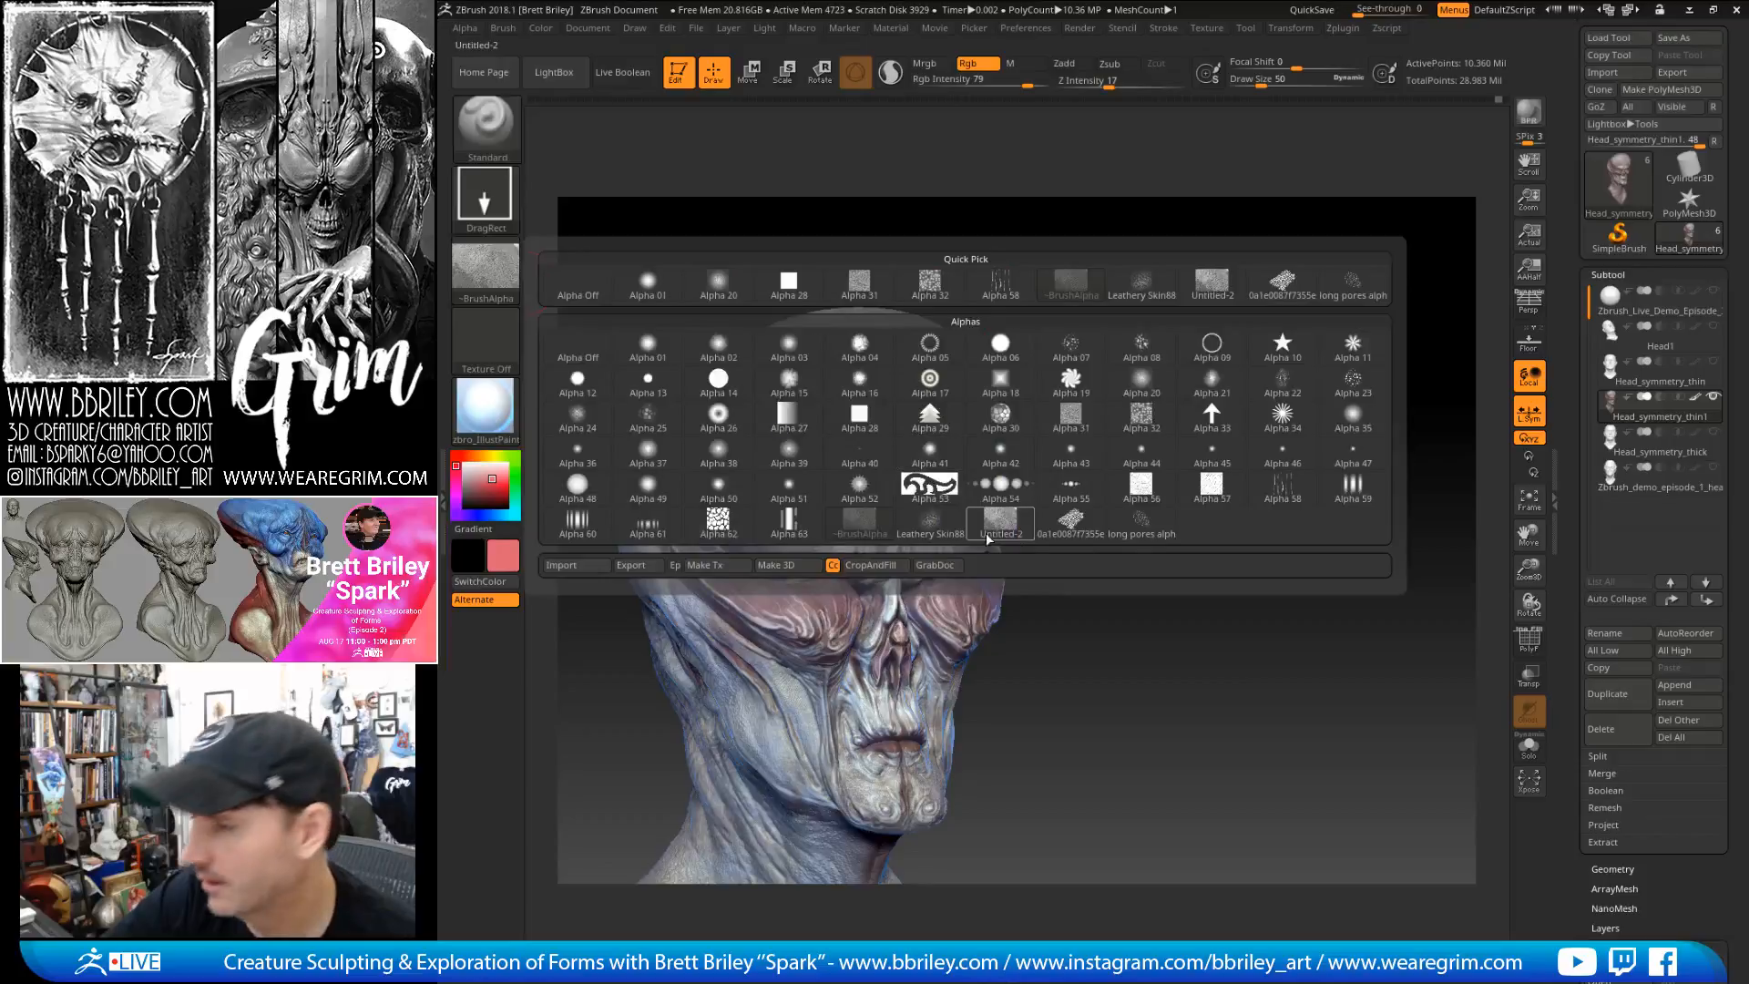
left_click(1070, 527)
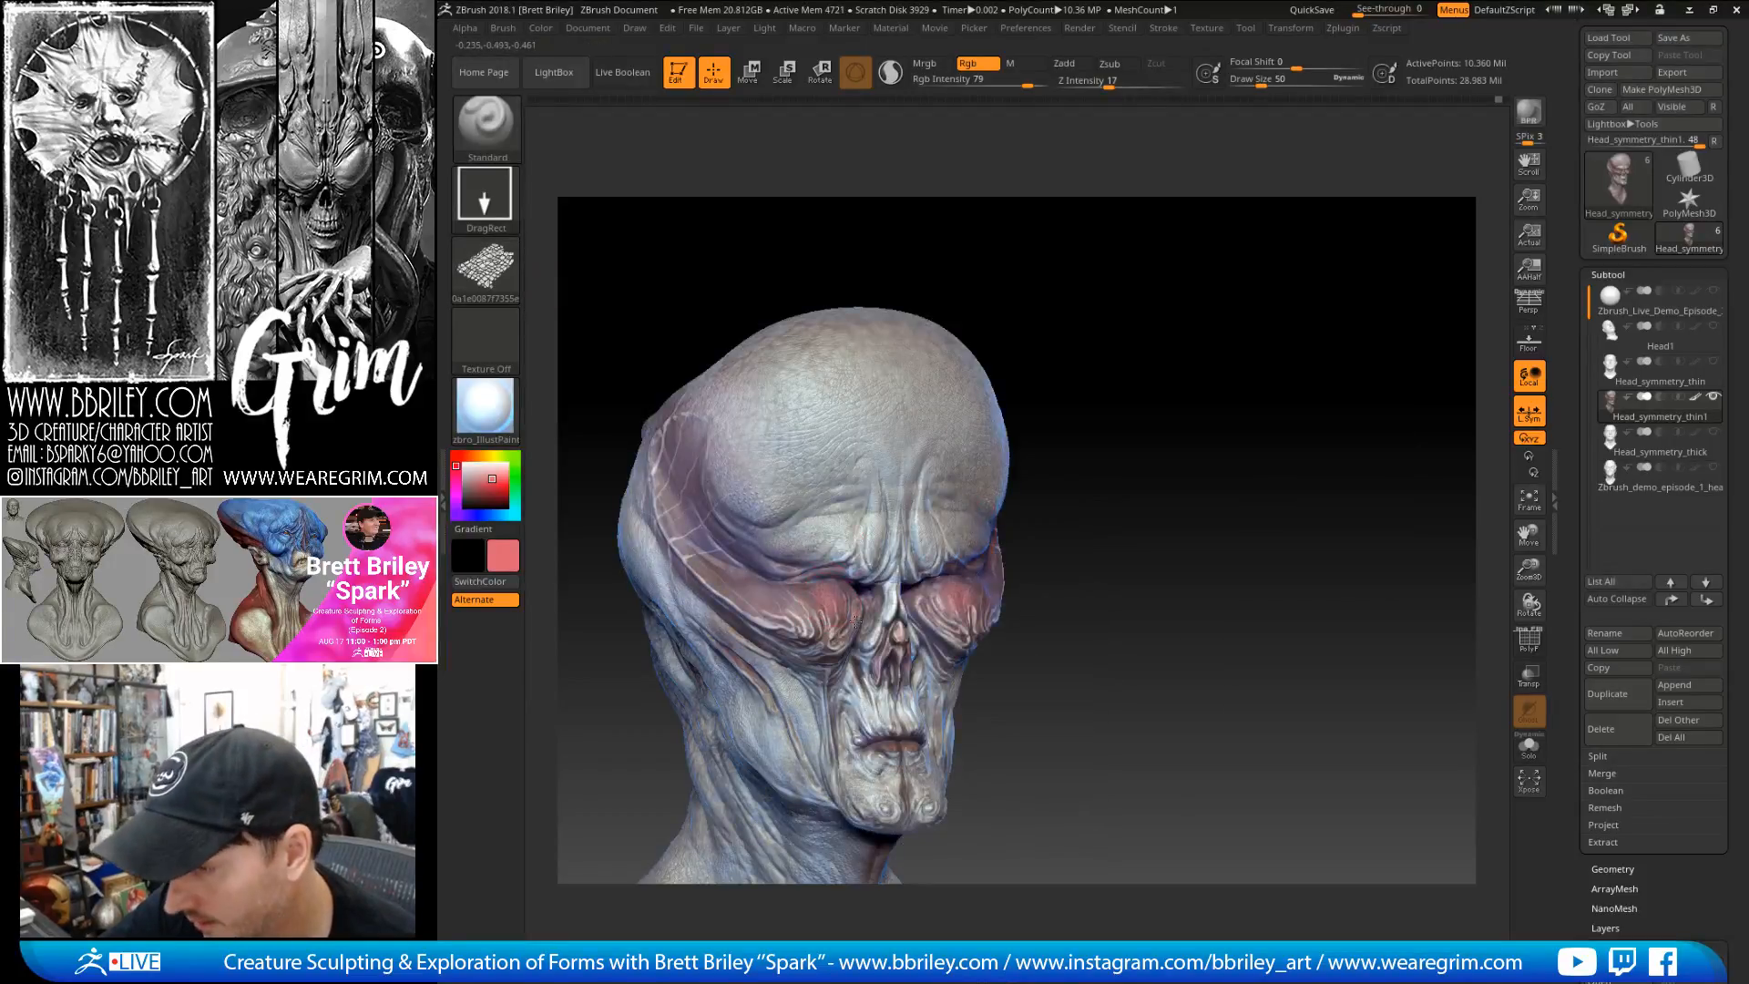
key("ctrl")
left_click(486, 269)
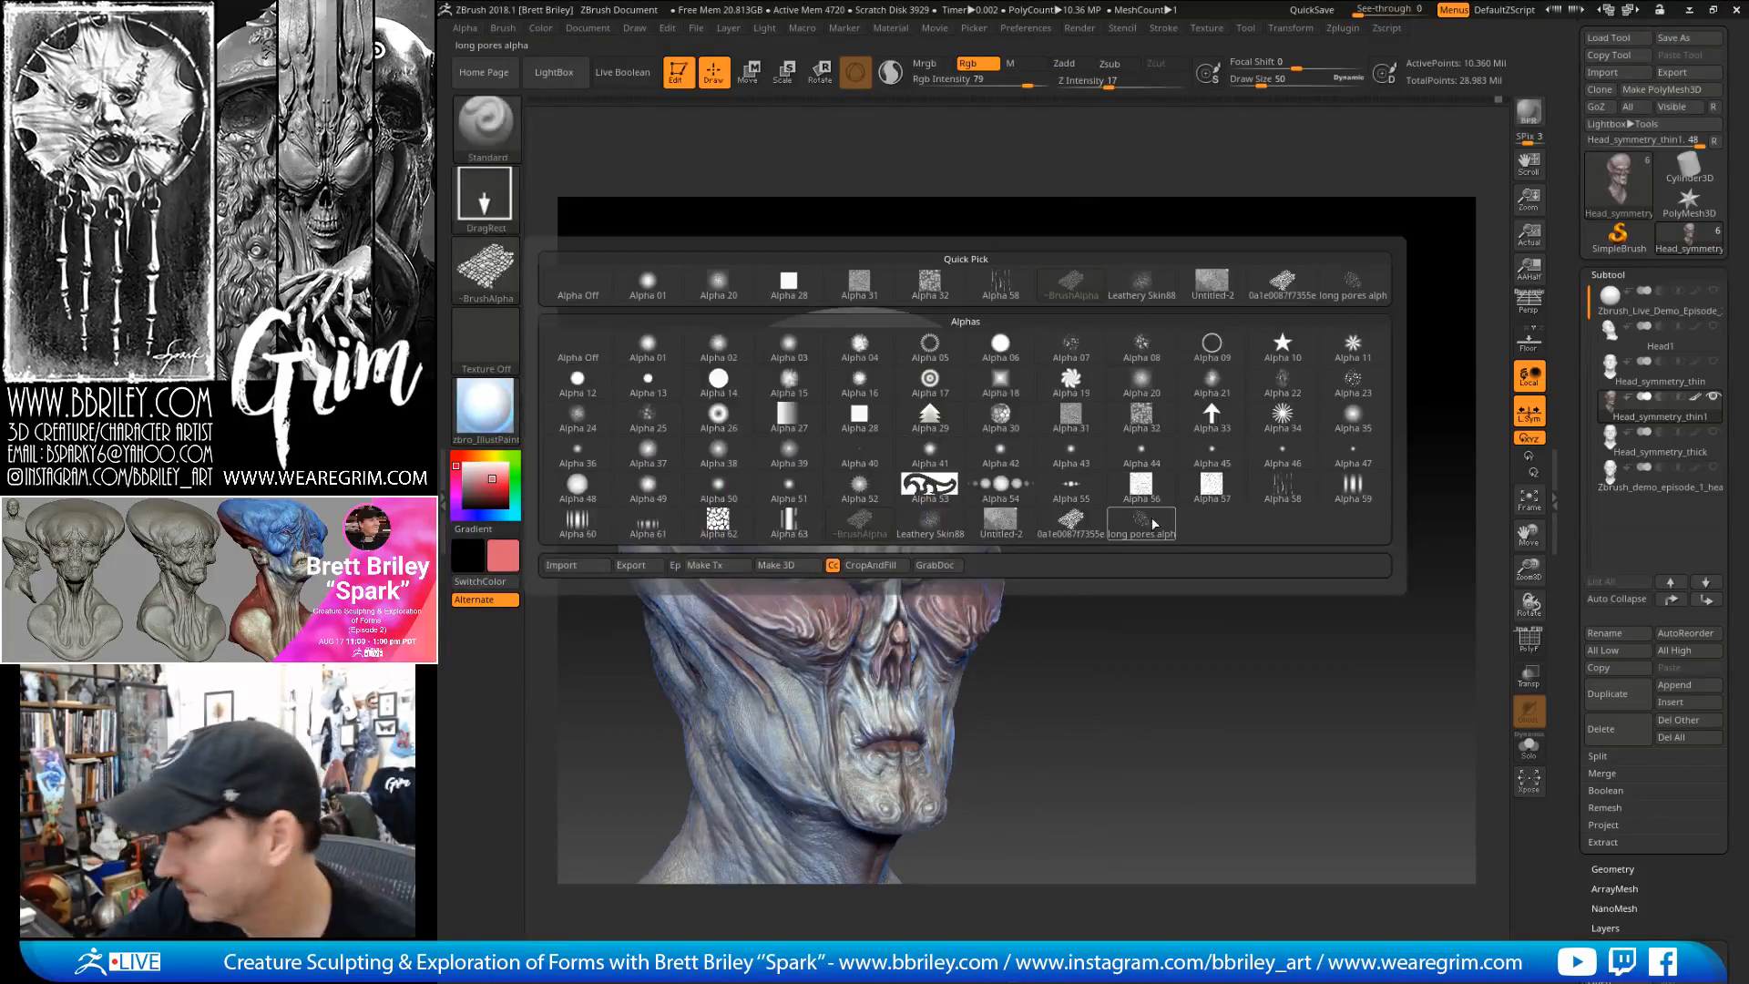
left_click(925, 476)
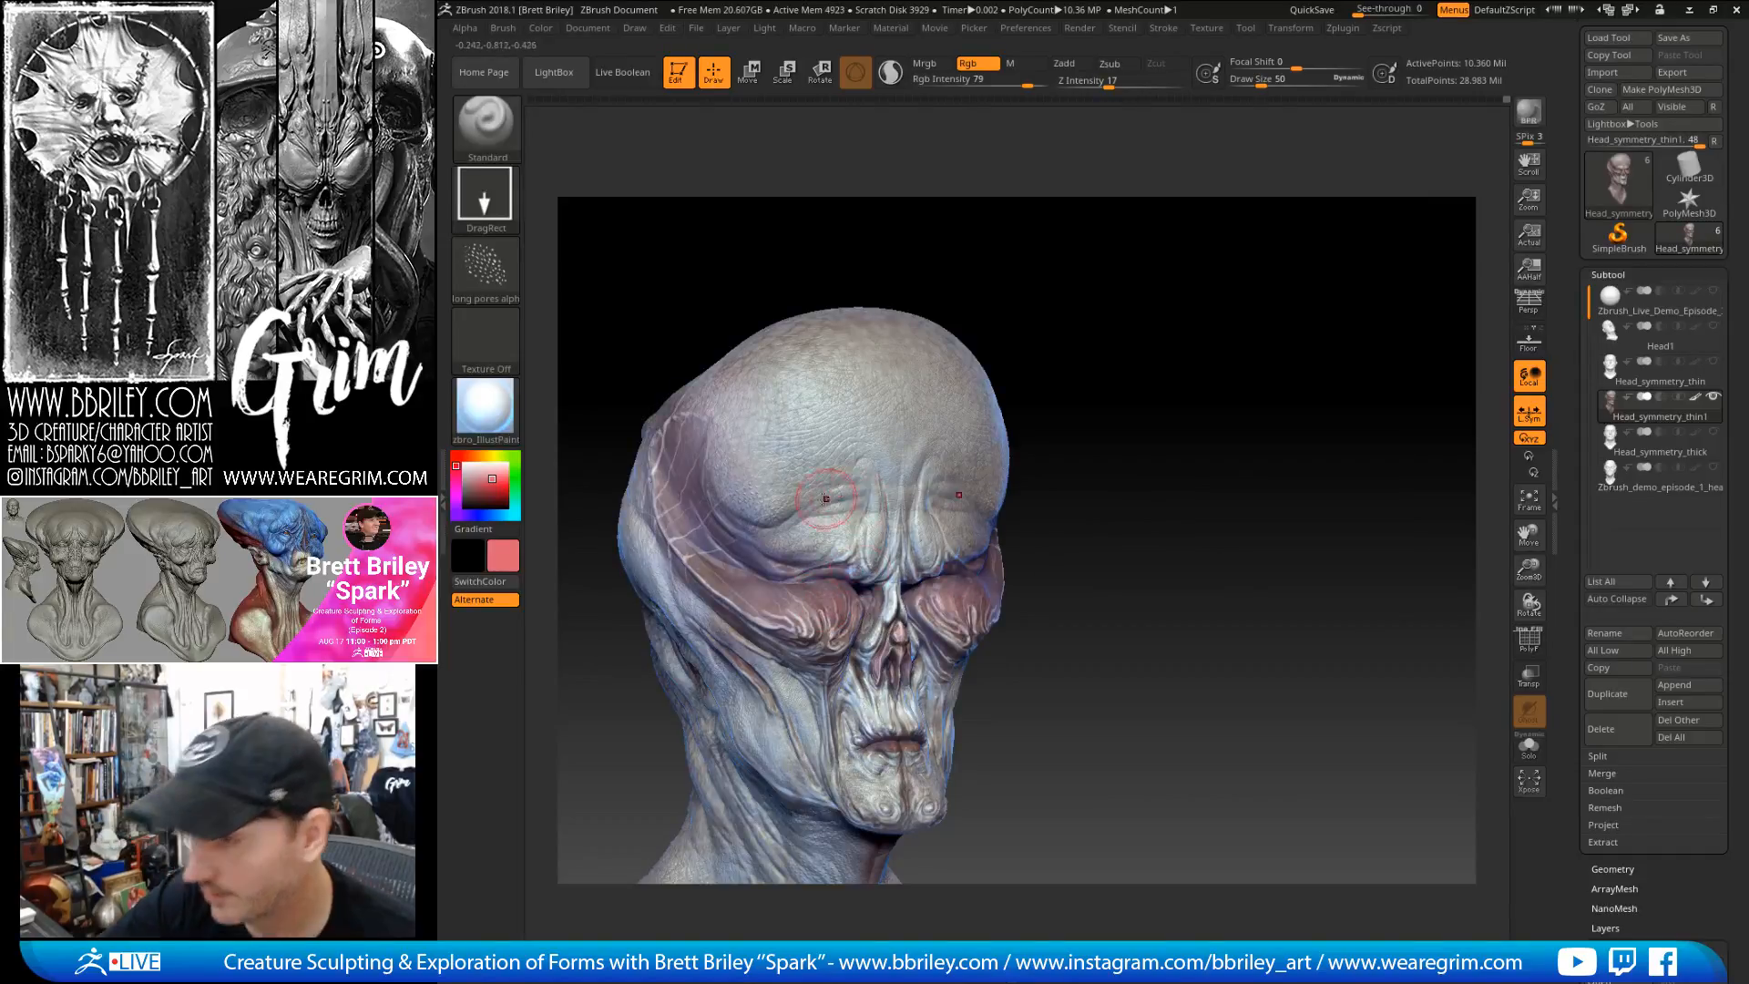
- Switch to the Leathery Skin alpha and stamp light red over the eye bulges and the lower temple bands
left_click(486, 269)
left_click(943, 534)
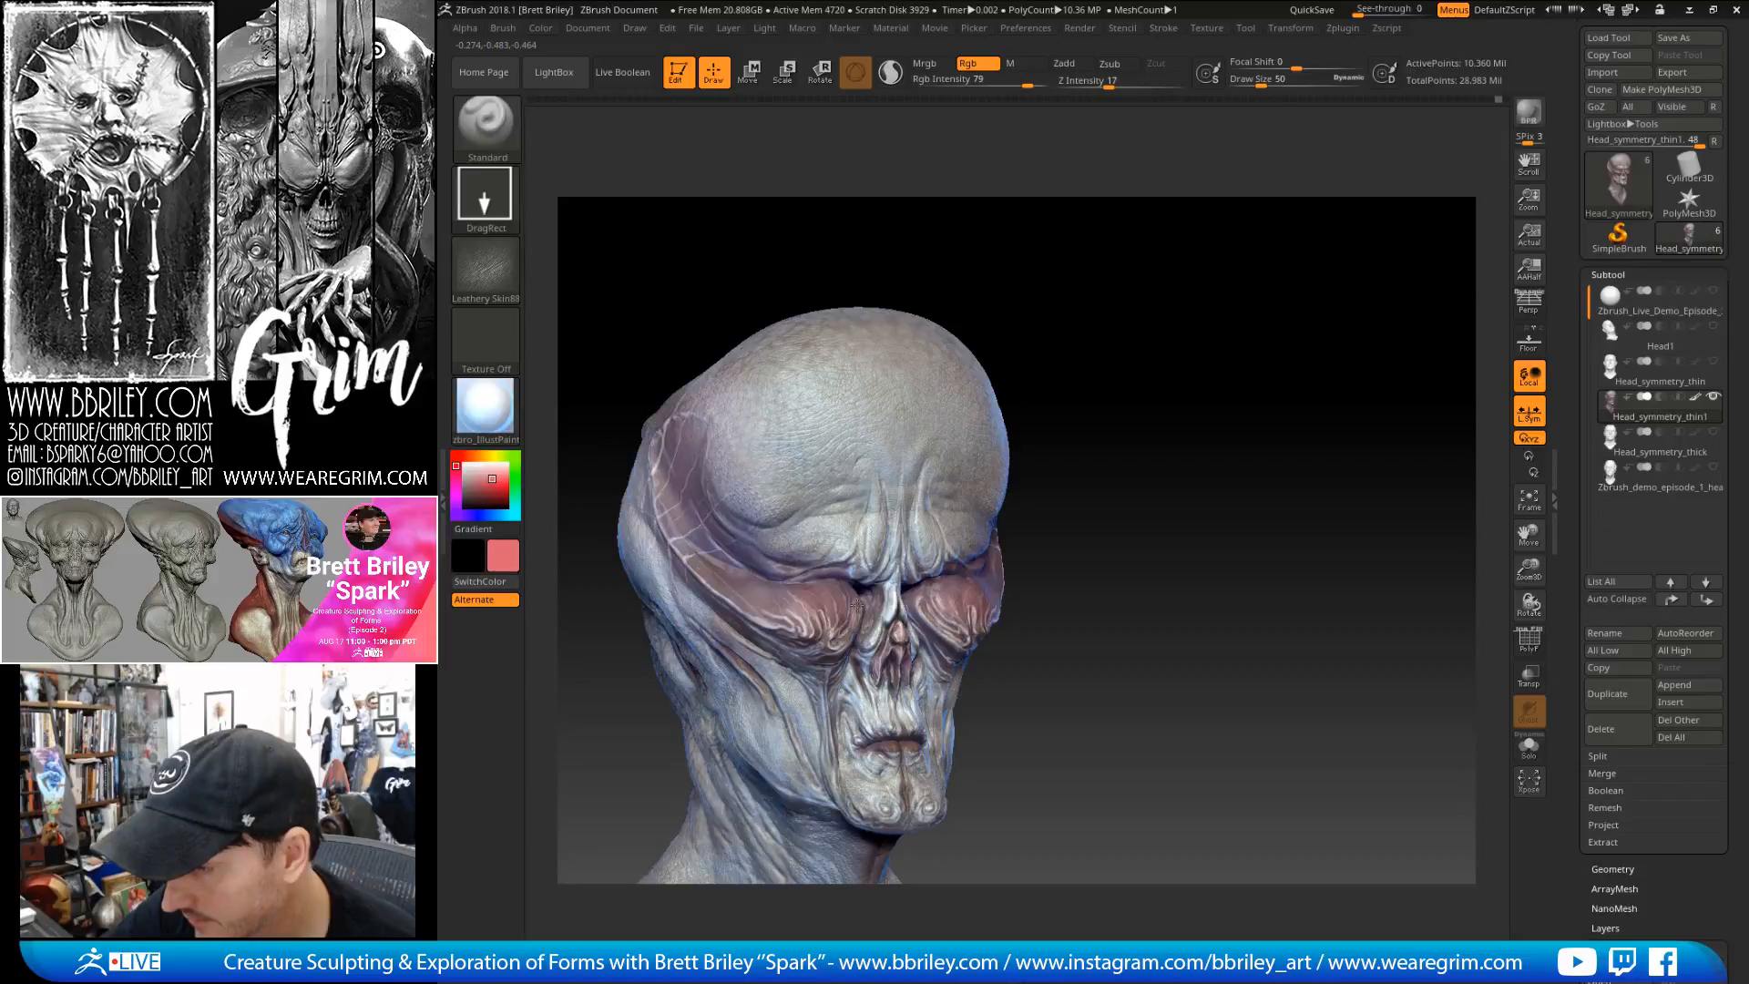
left_click_drag(984, 297, 781, 526)
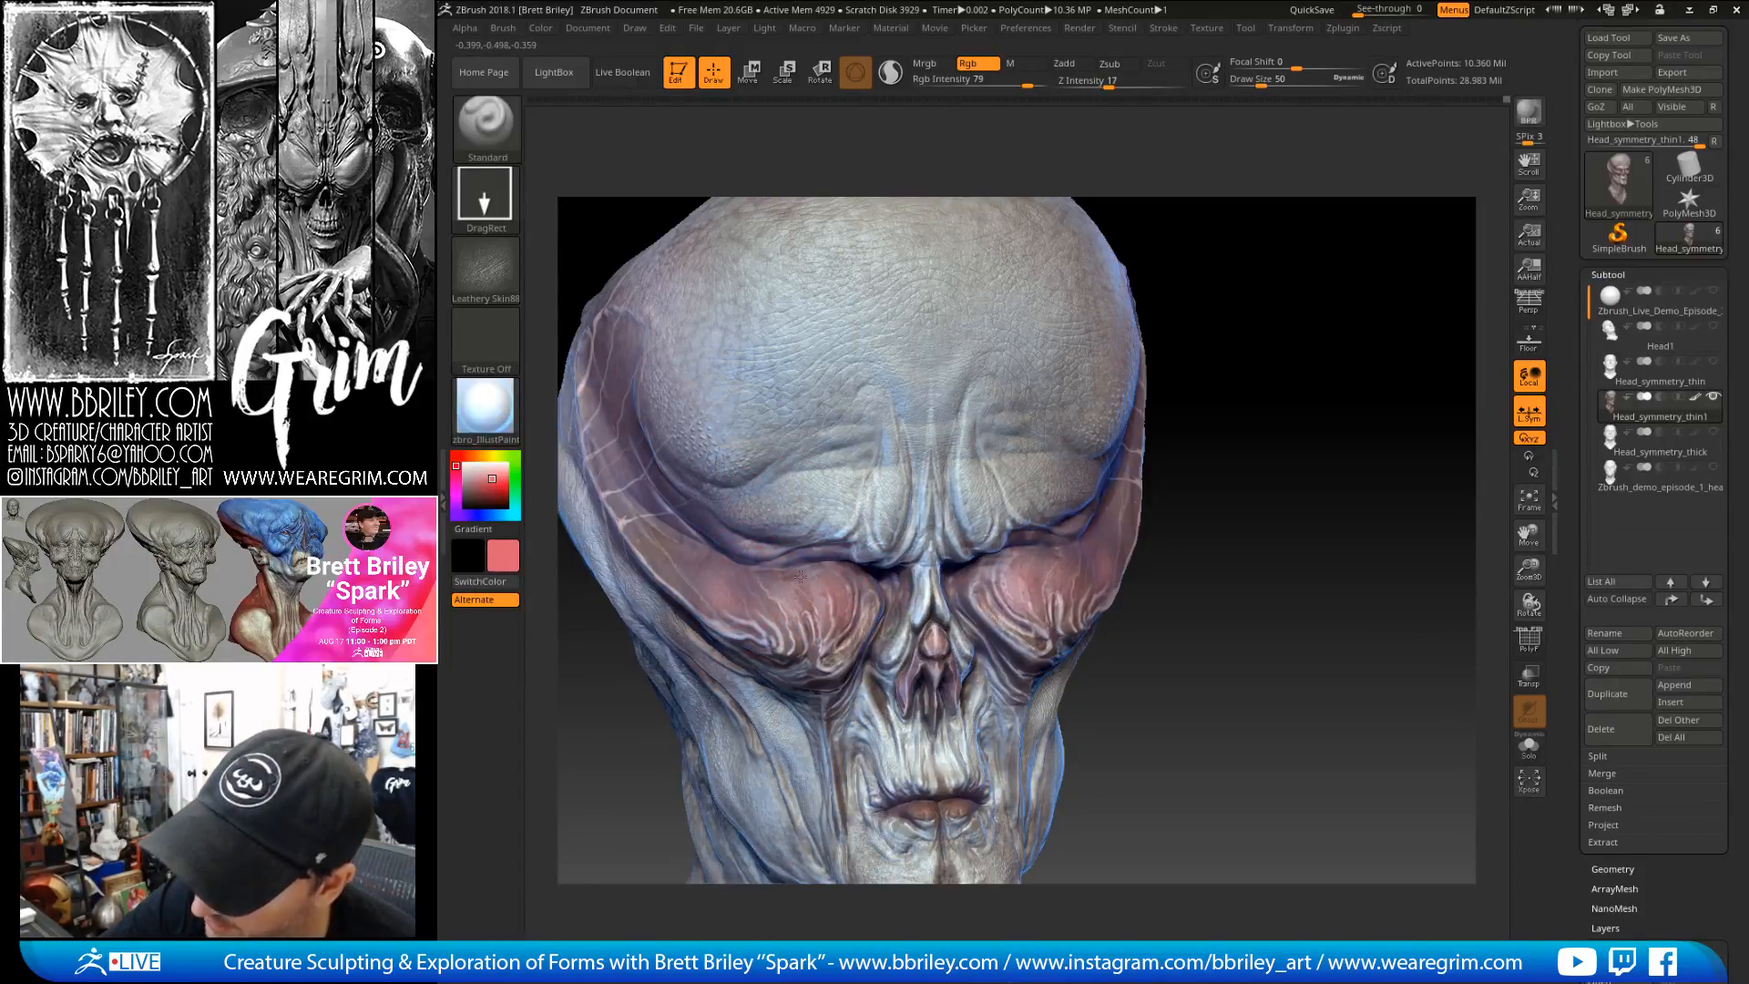
left_click_drag(1232, 365, 690, 558)
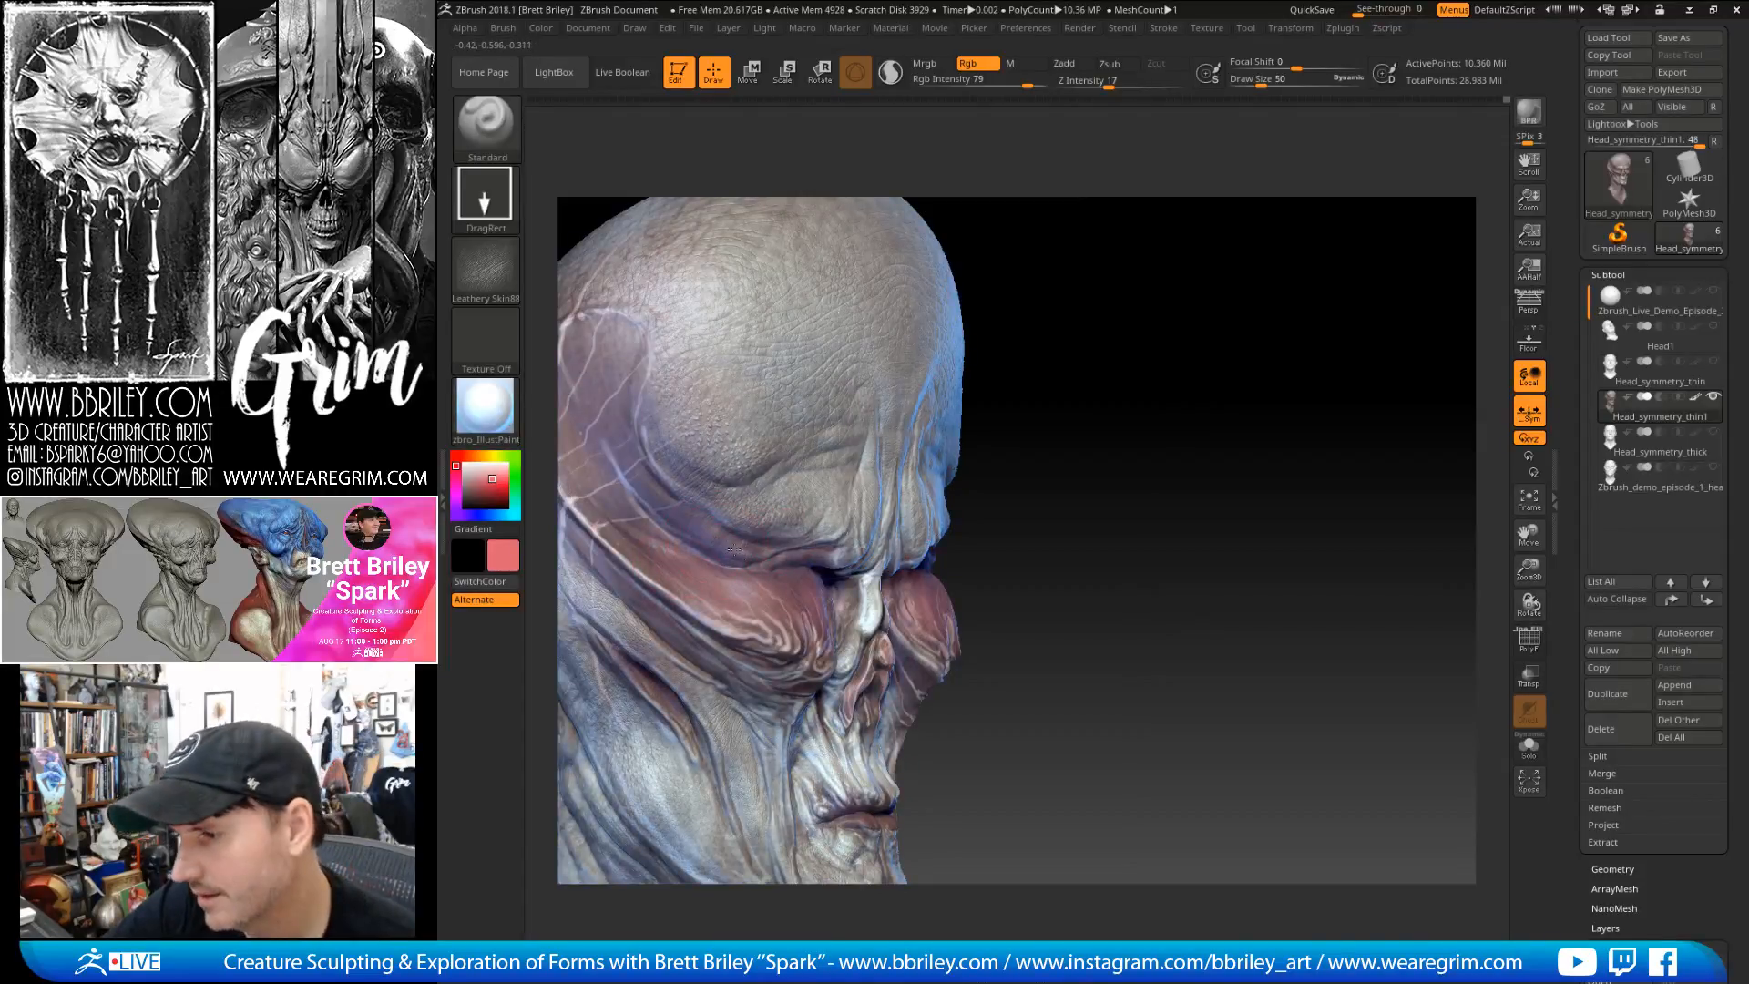
right_click_drag(791, 510, 895, 561, "alt")
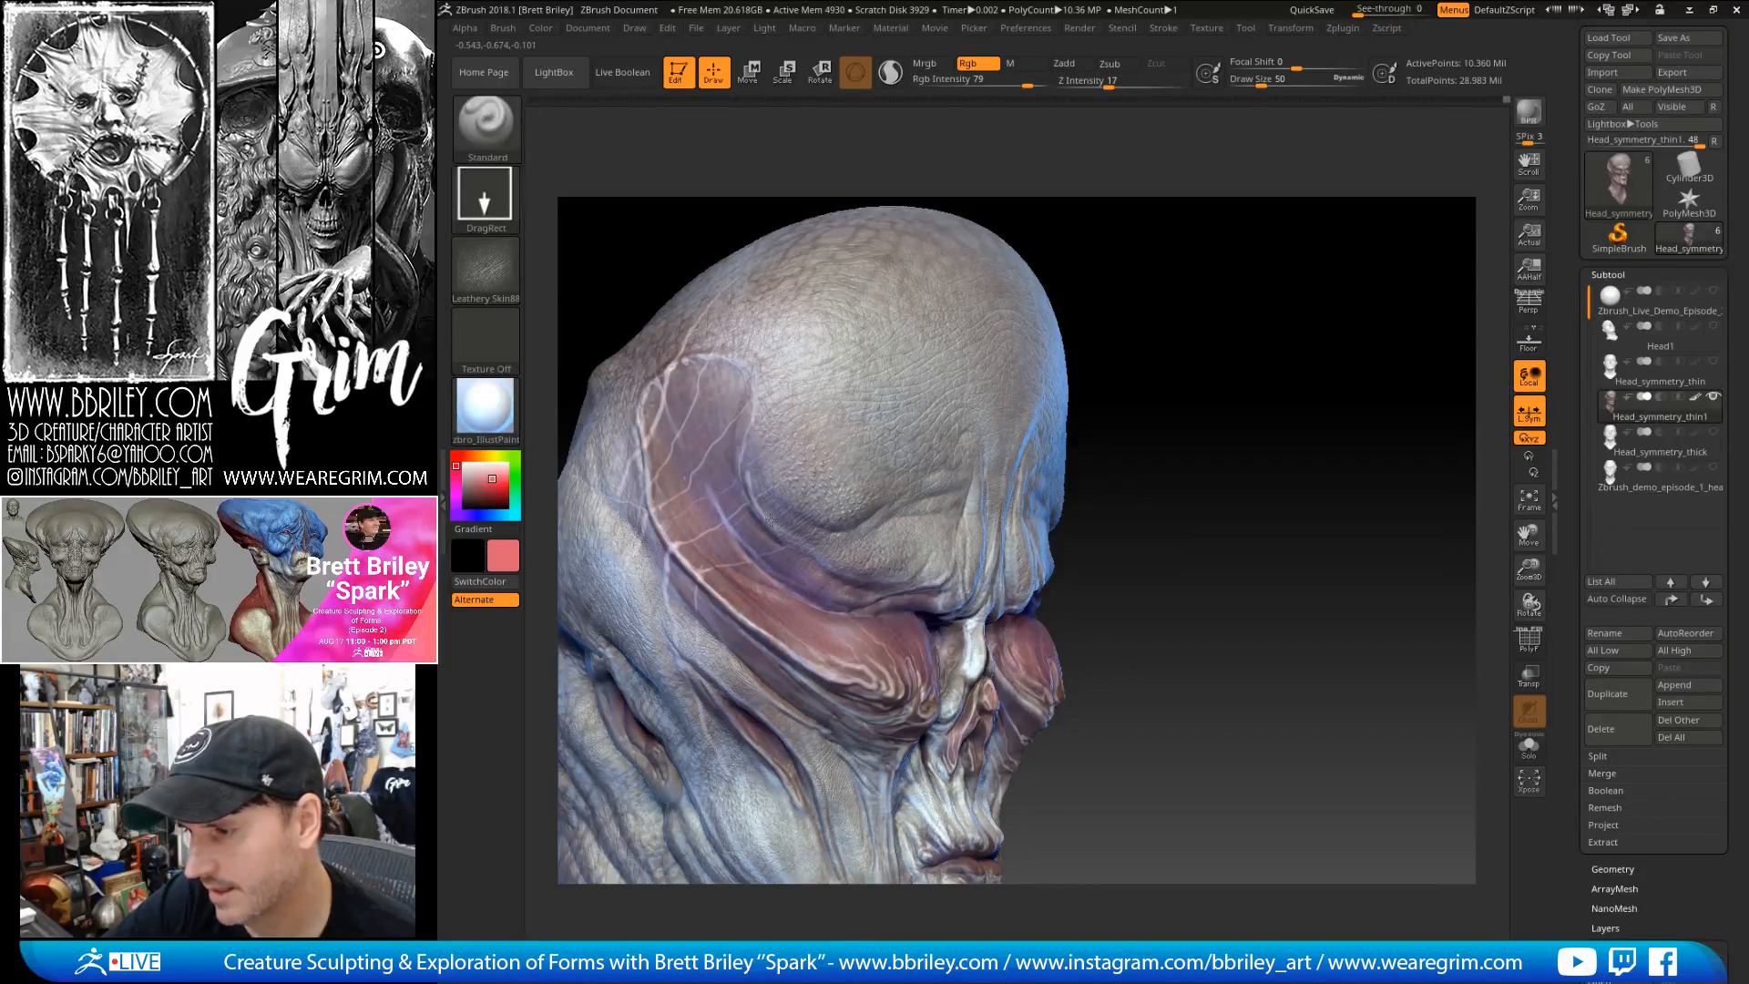
left_click_drag(1084, 307, 1046, 324)
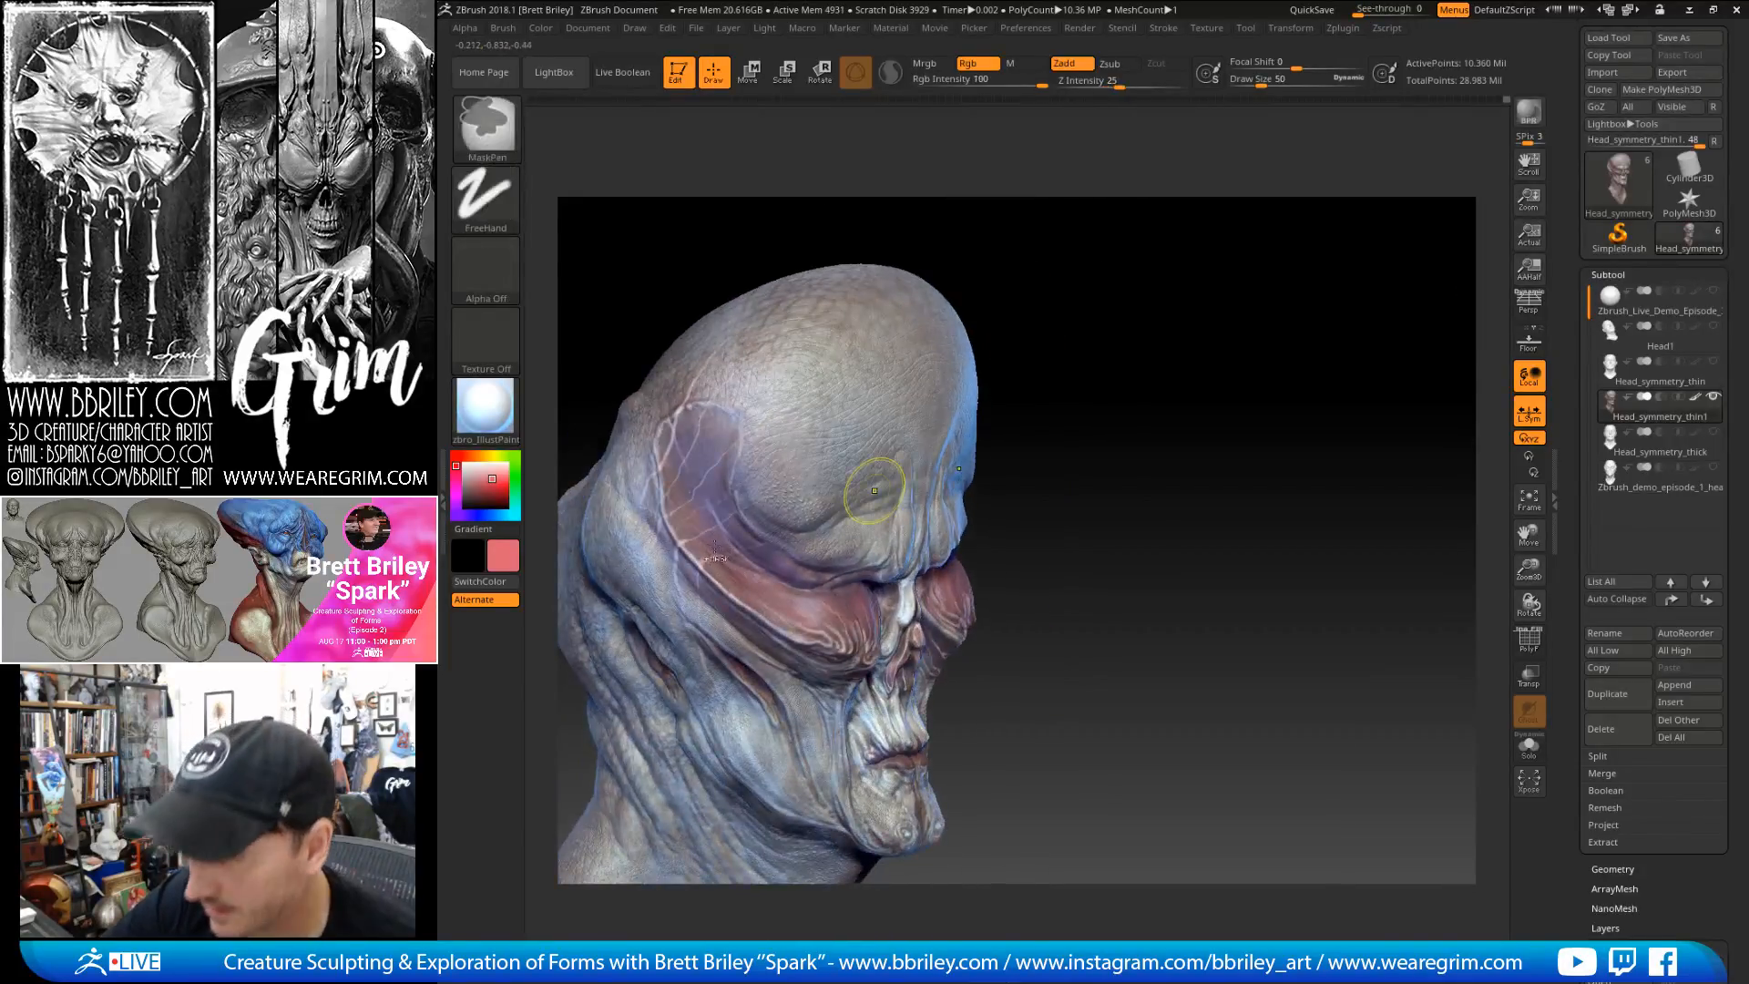
- Switch to the Untitled-2 alpha and stamp light red along the veined temple band up to its upper end
left_click(486, 268)
left_click(995, 520)
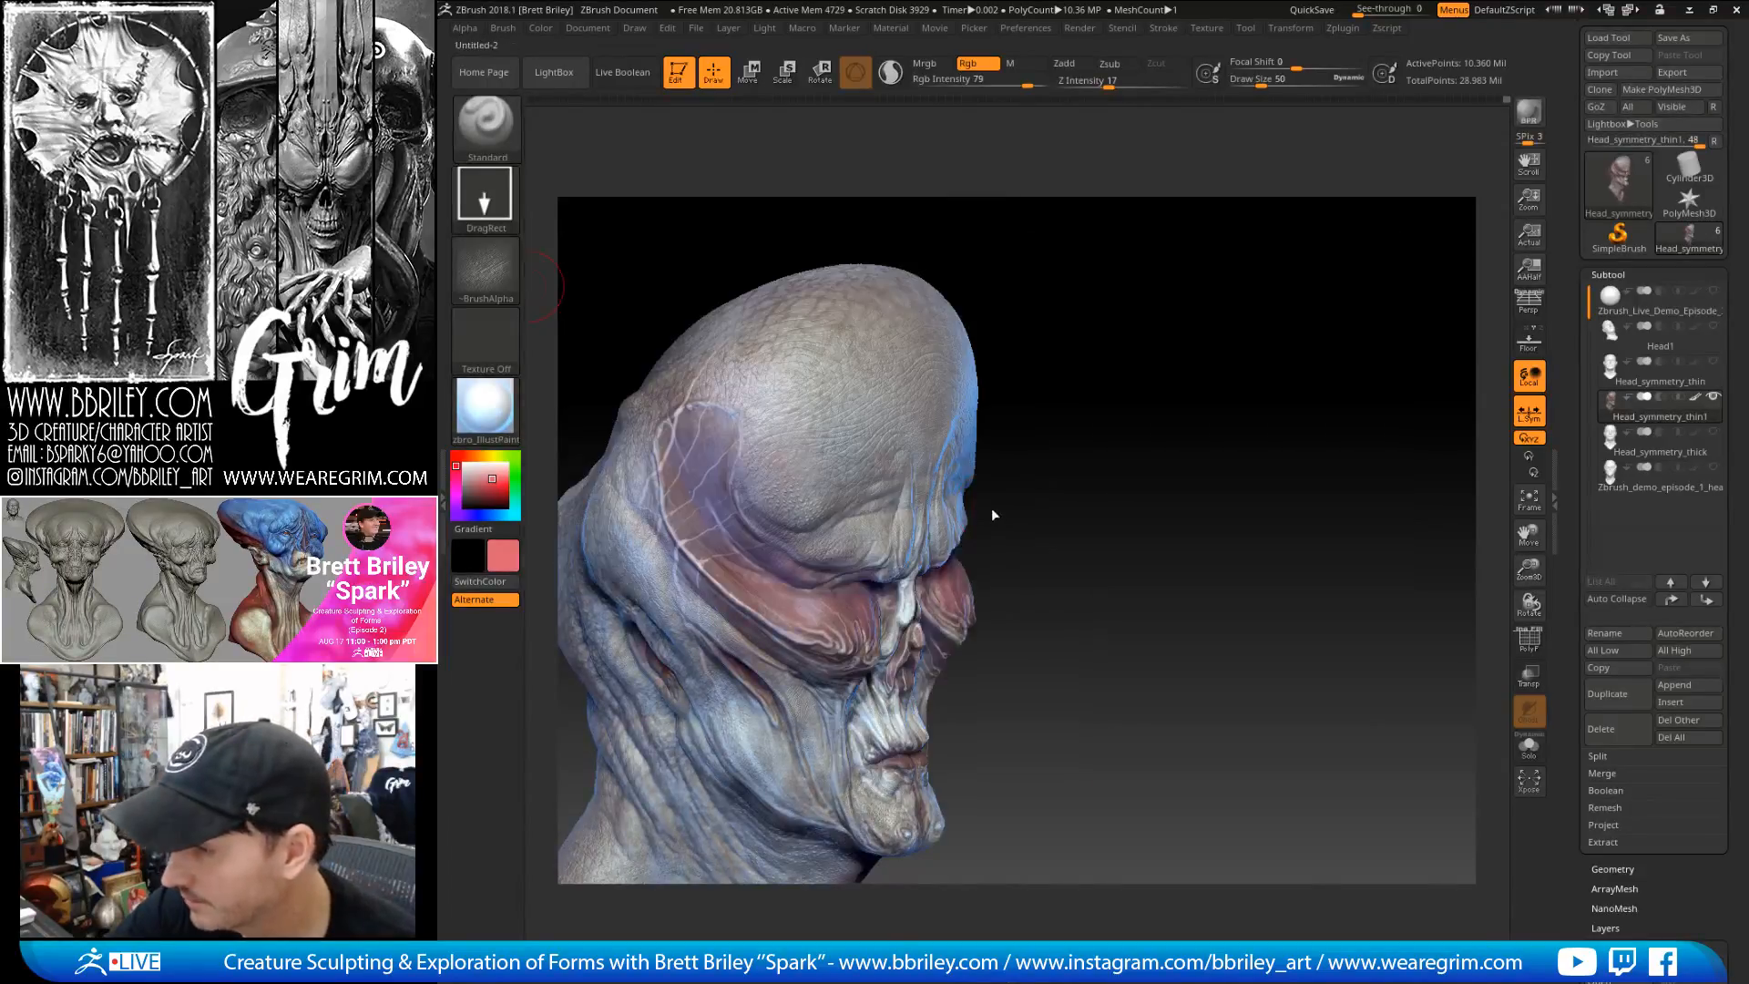
left_click_drag(712, 532, 786, 527)
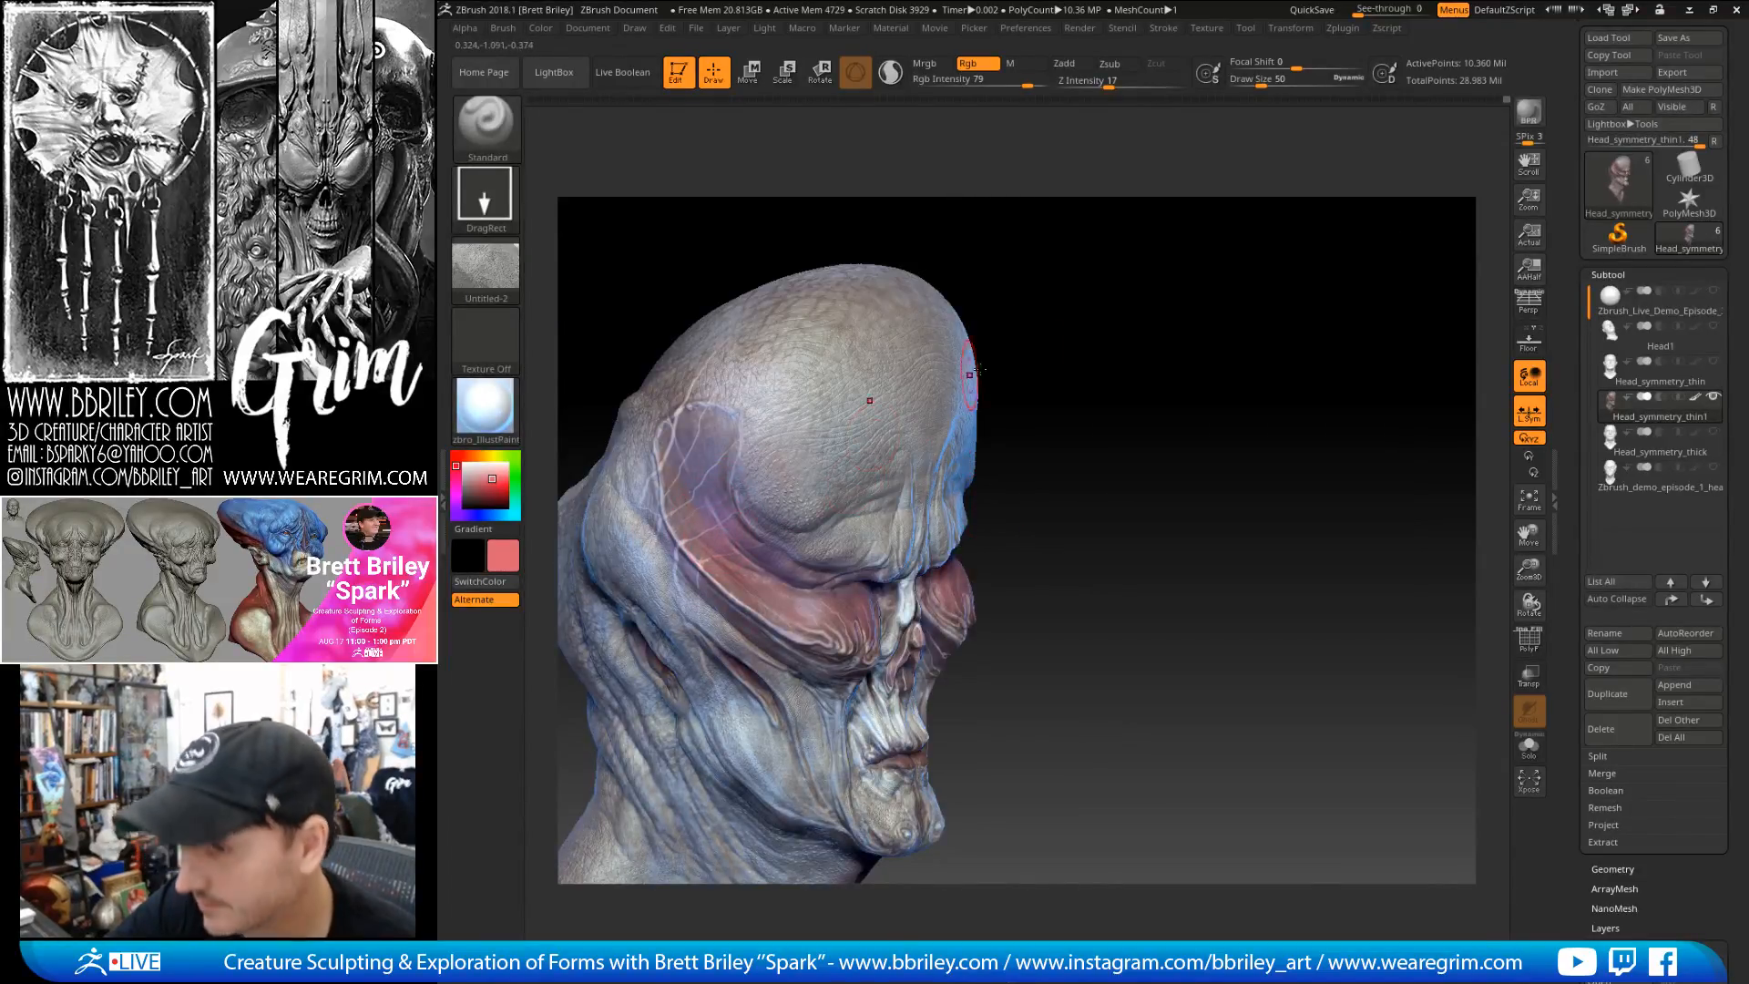
left_click_drag(1005, 308, 1053, 312)
left_click_drag(682, 504, 752, 507)
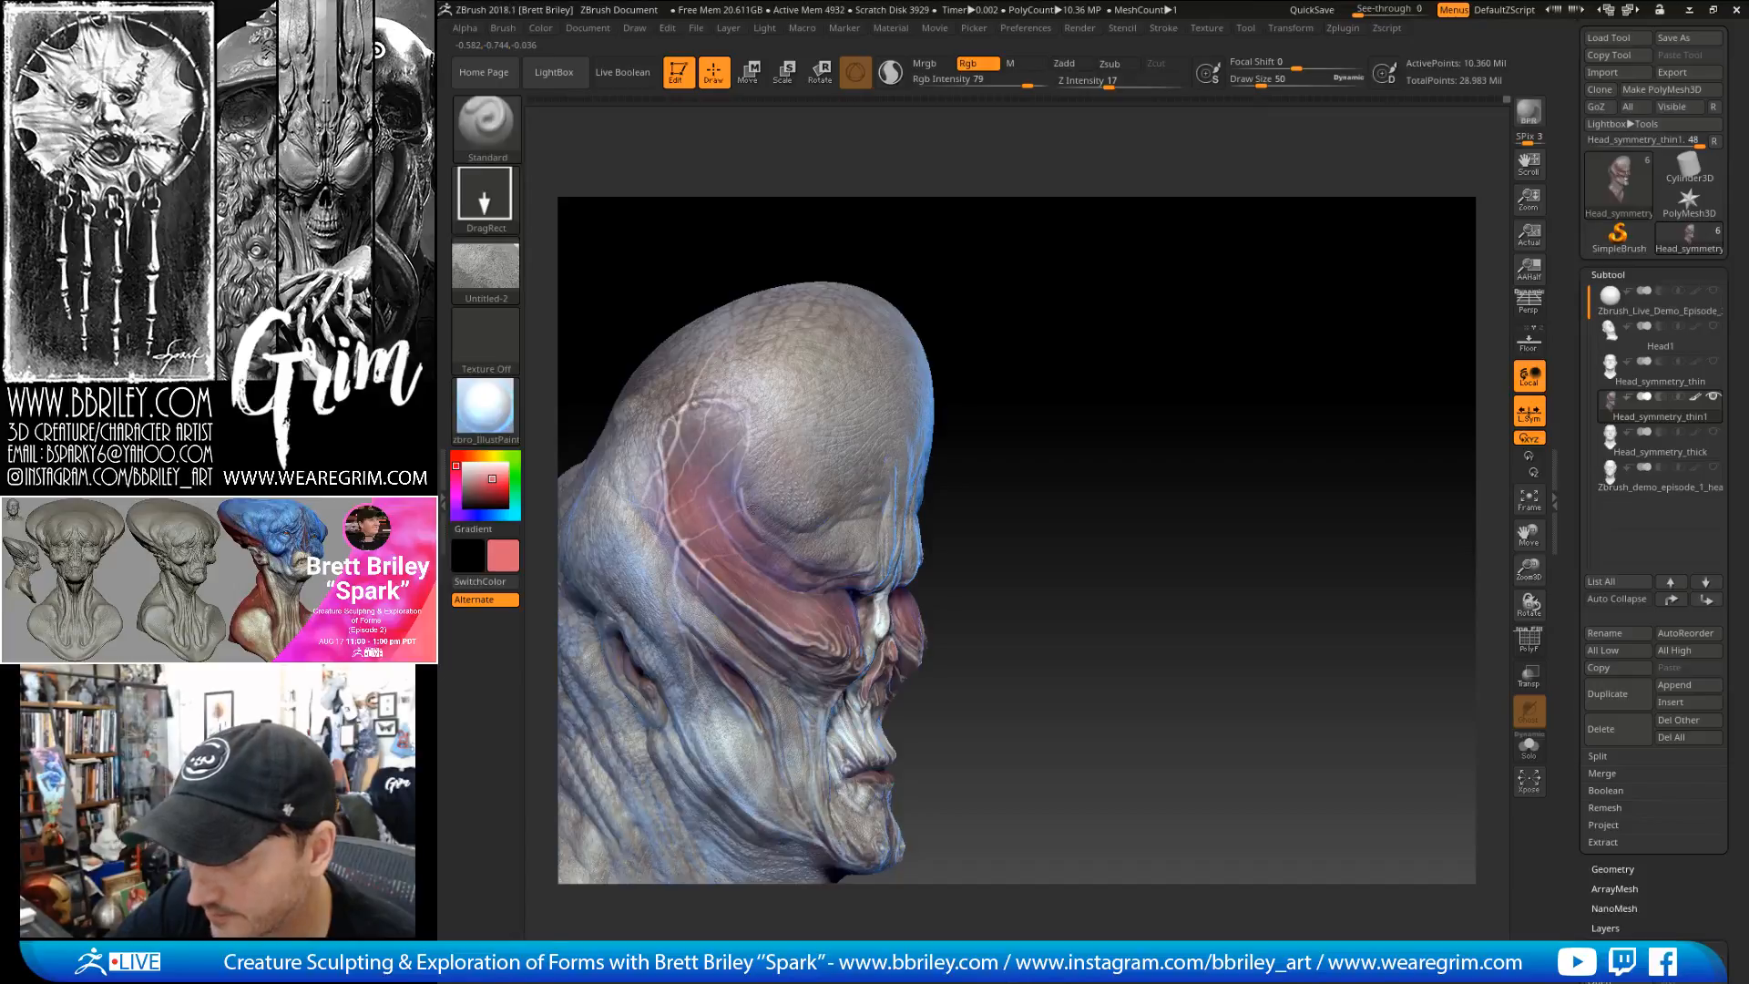
left_click_drag(674, 397, 725, 465)
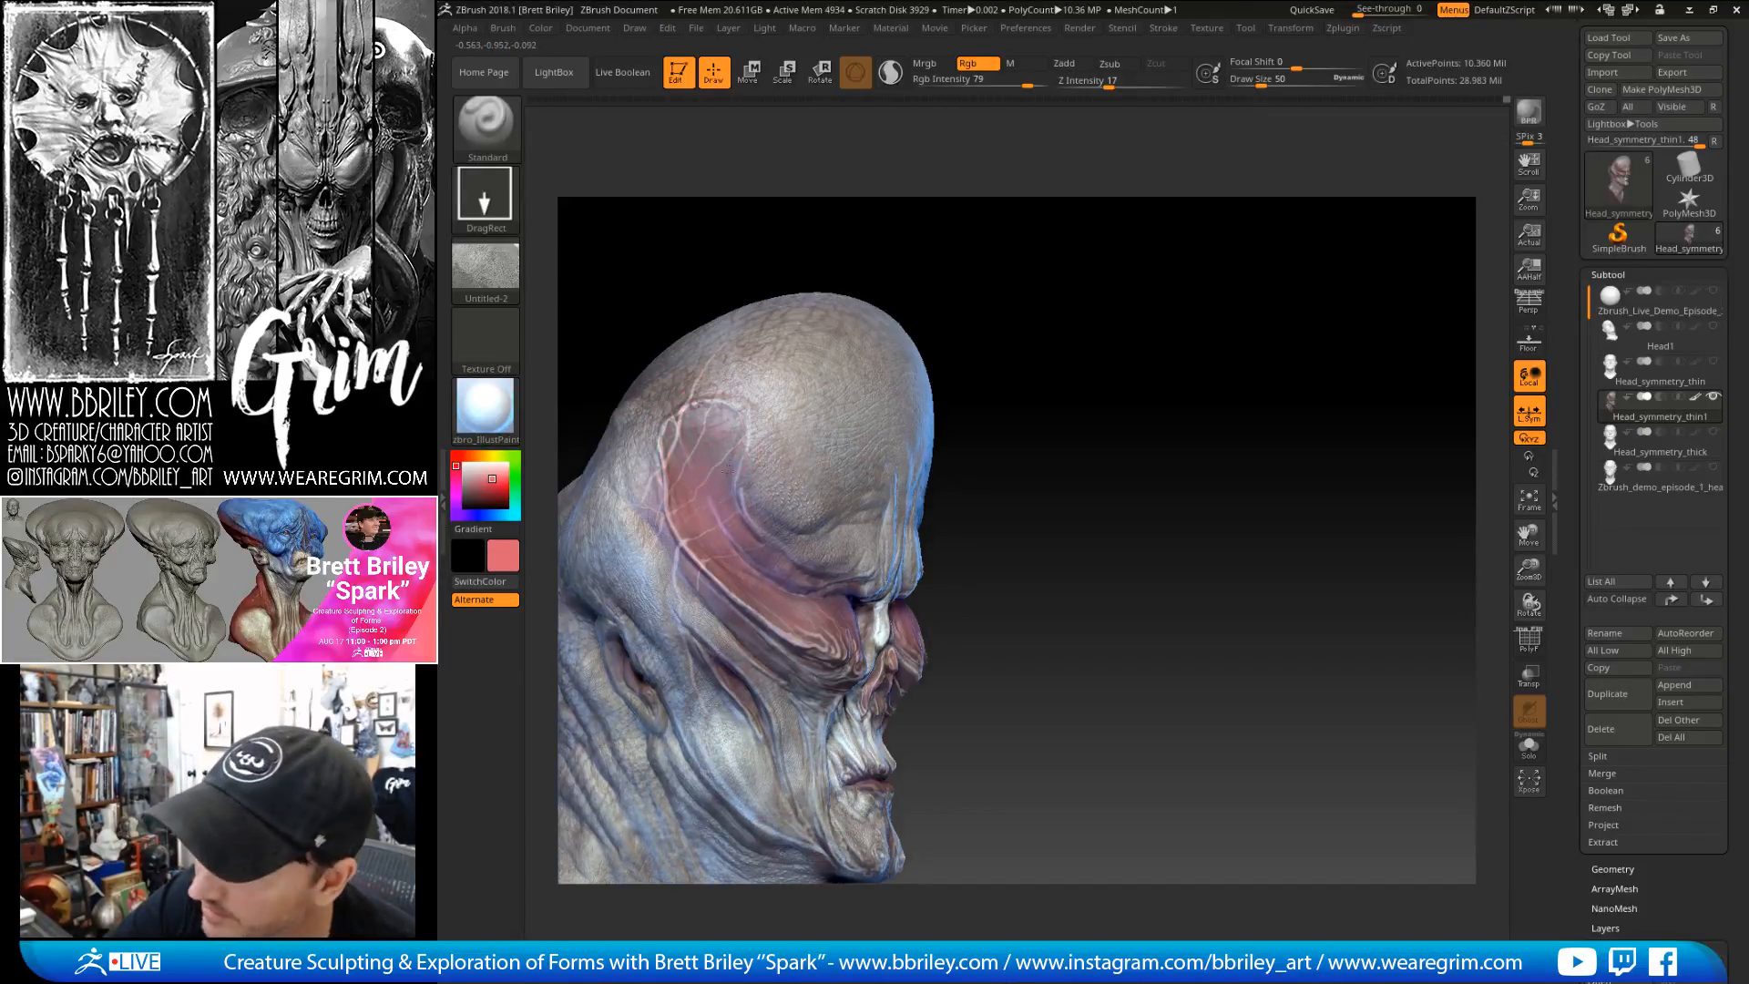
mouse_move(1109, 340)
left_mouse_down()
mouse_move(1196, 360)
mouse_move(1133, 356)
left_mouse_up()
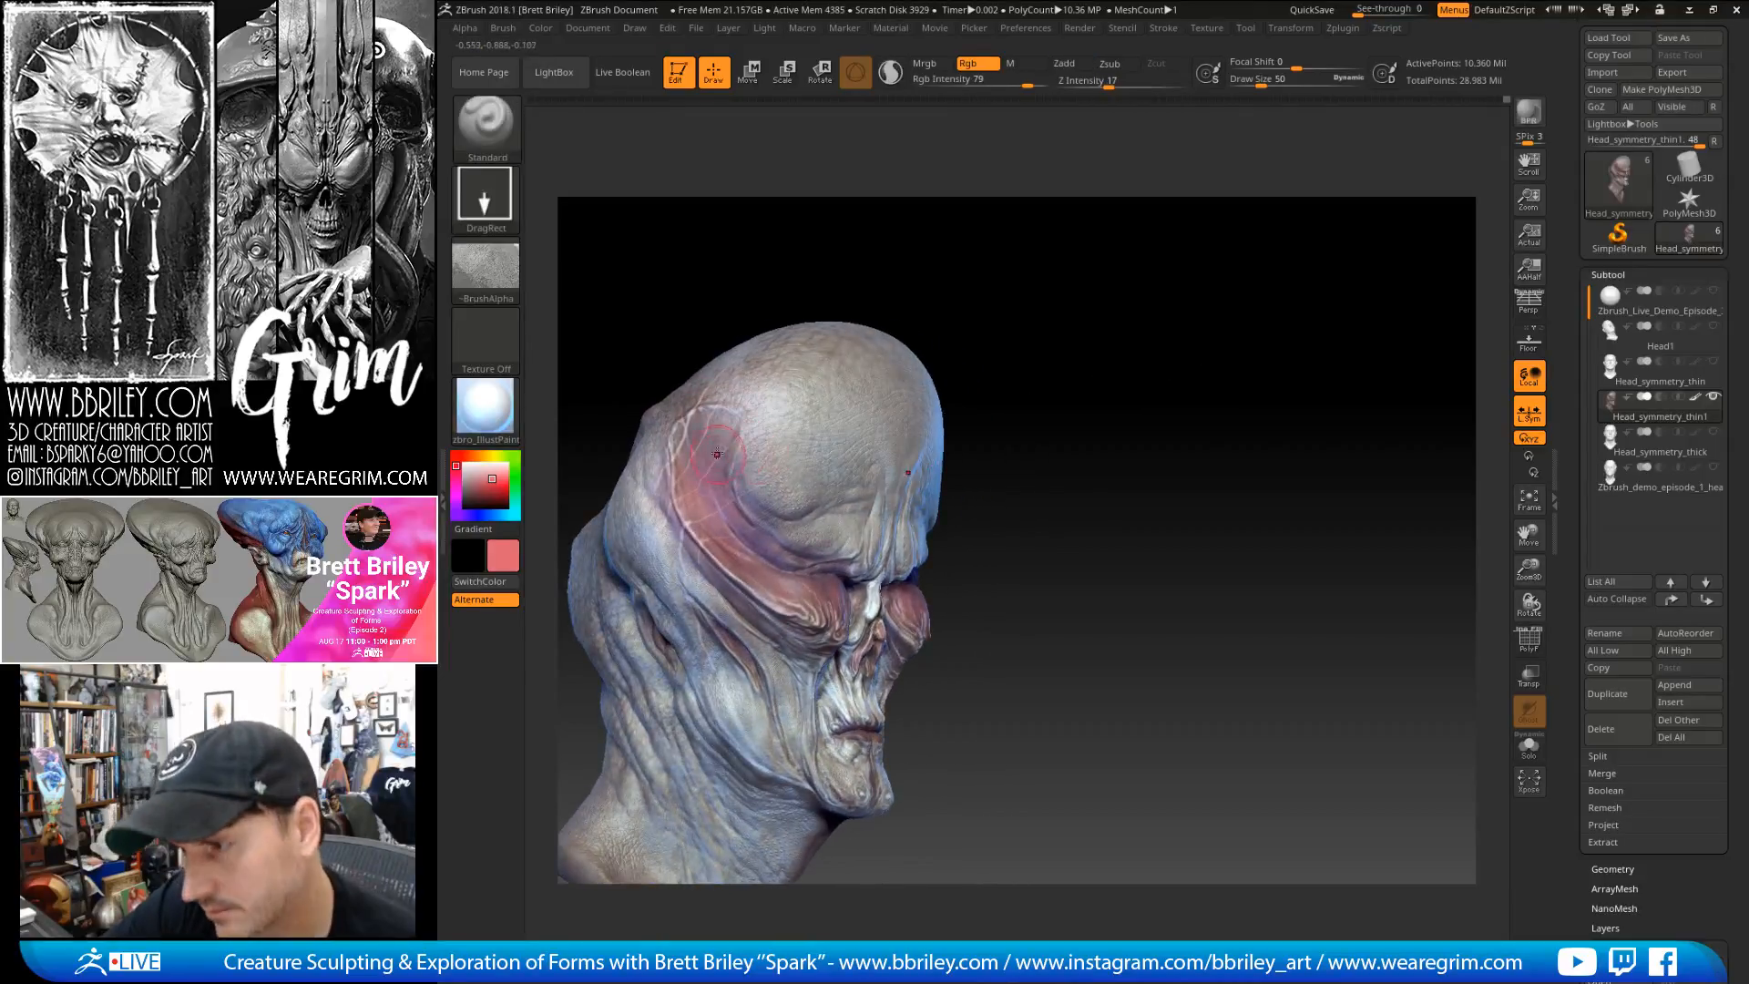
- Lower the RGB Intensity to 43 and sample a muted pink colour from the head
left_click_drag(1028, 84, 980, 92)
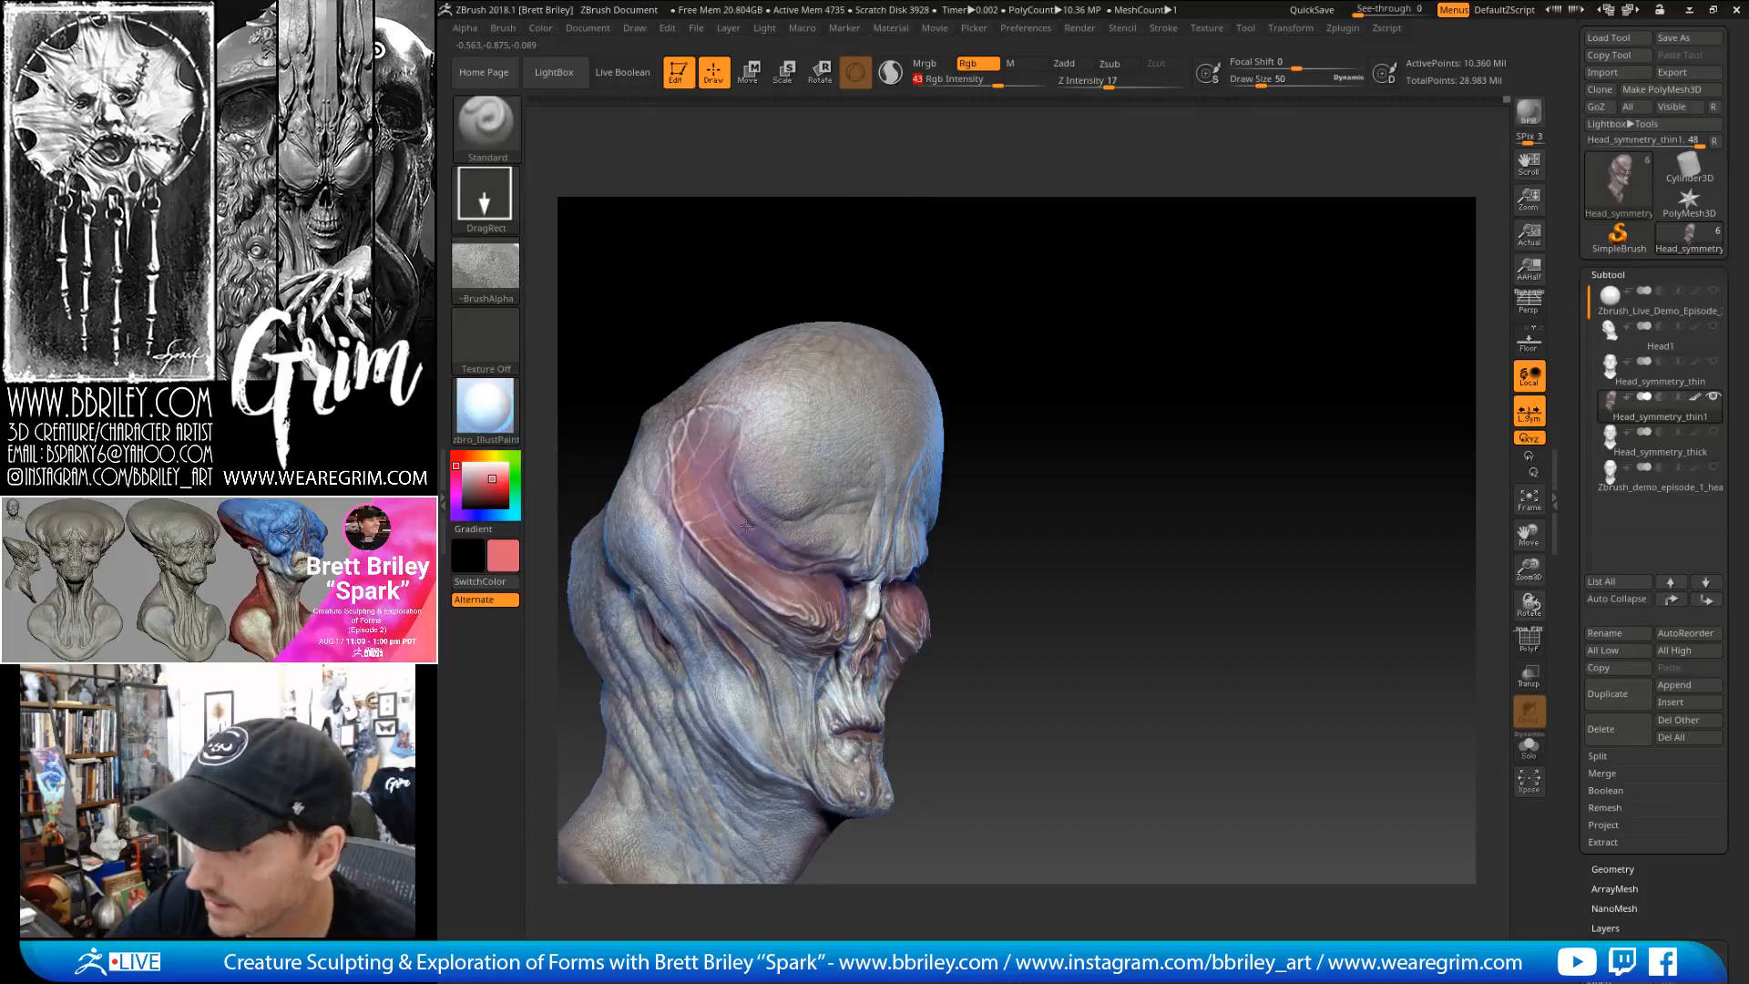
left_click_drag(1026, 395, 1061, 332)
key("c")
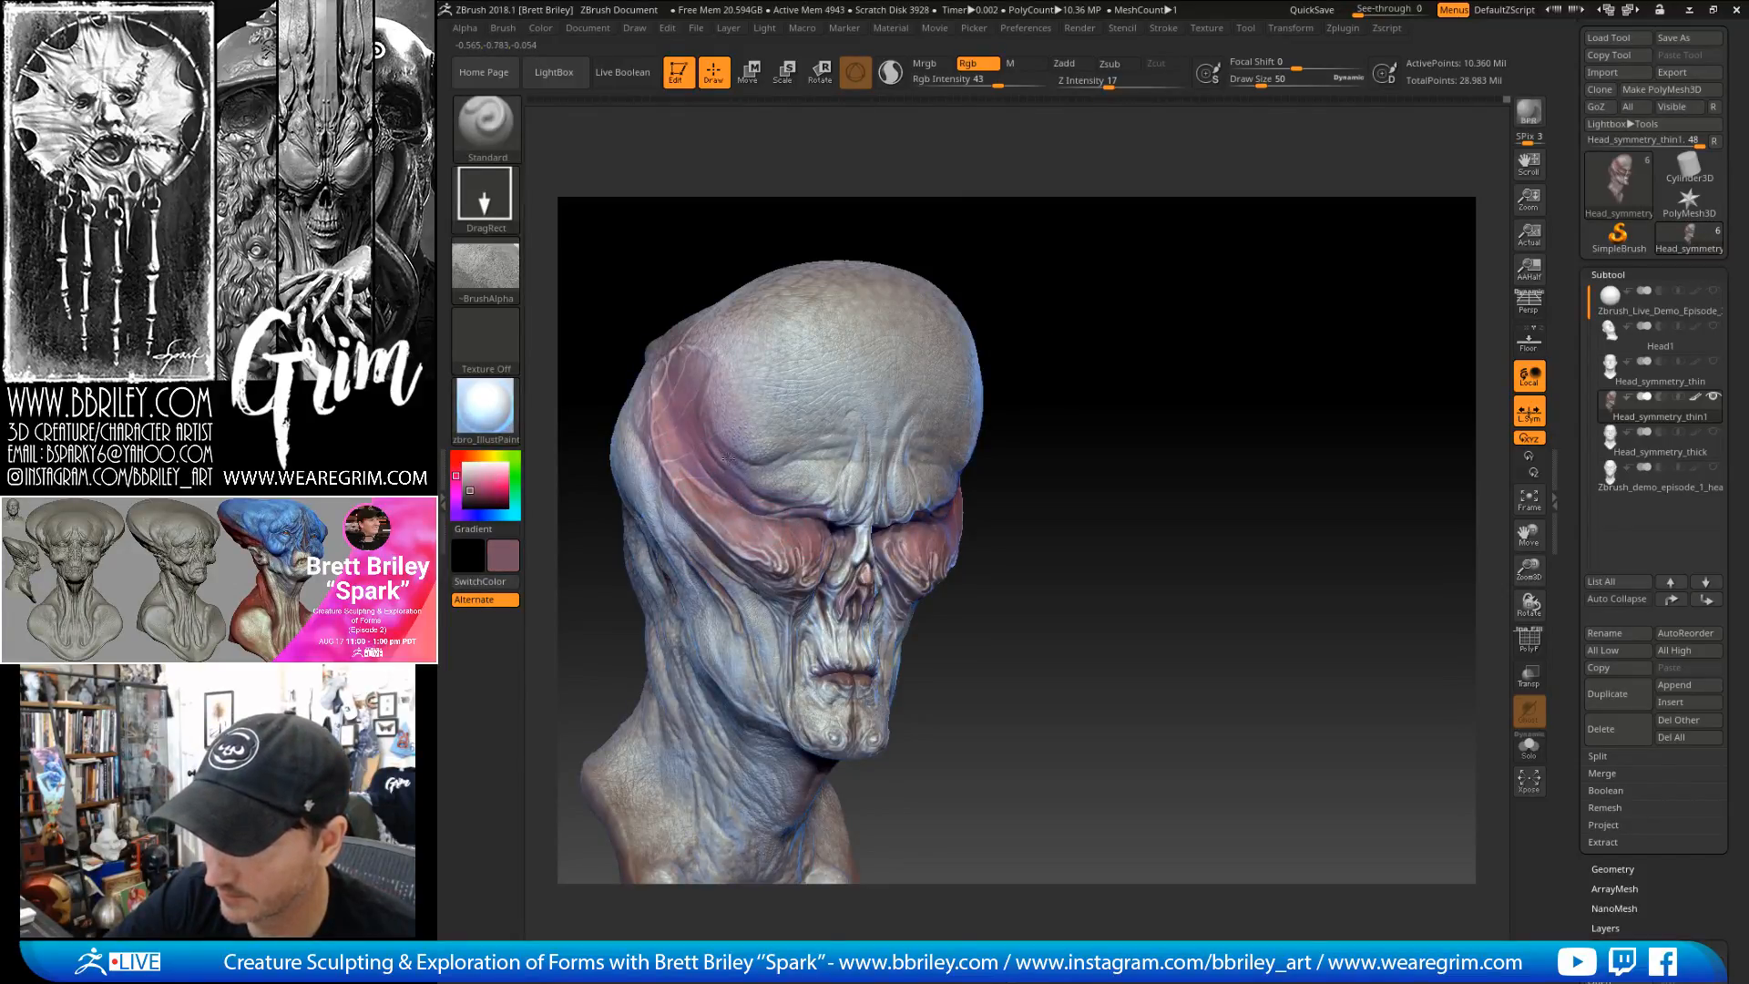
- Resample a muted pink from the painted temple band and stamp it over the cheek and the area around the ear
mouse_move(1048, 301)
left_mouse_down()
mouse_move(1144, 293)
mouse_move(1062, 312)
left_mouse_up()
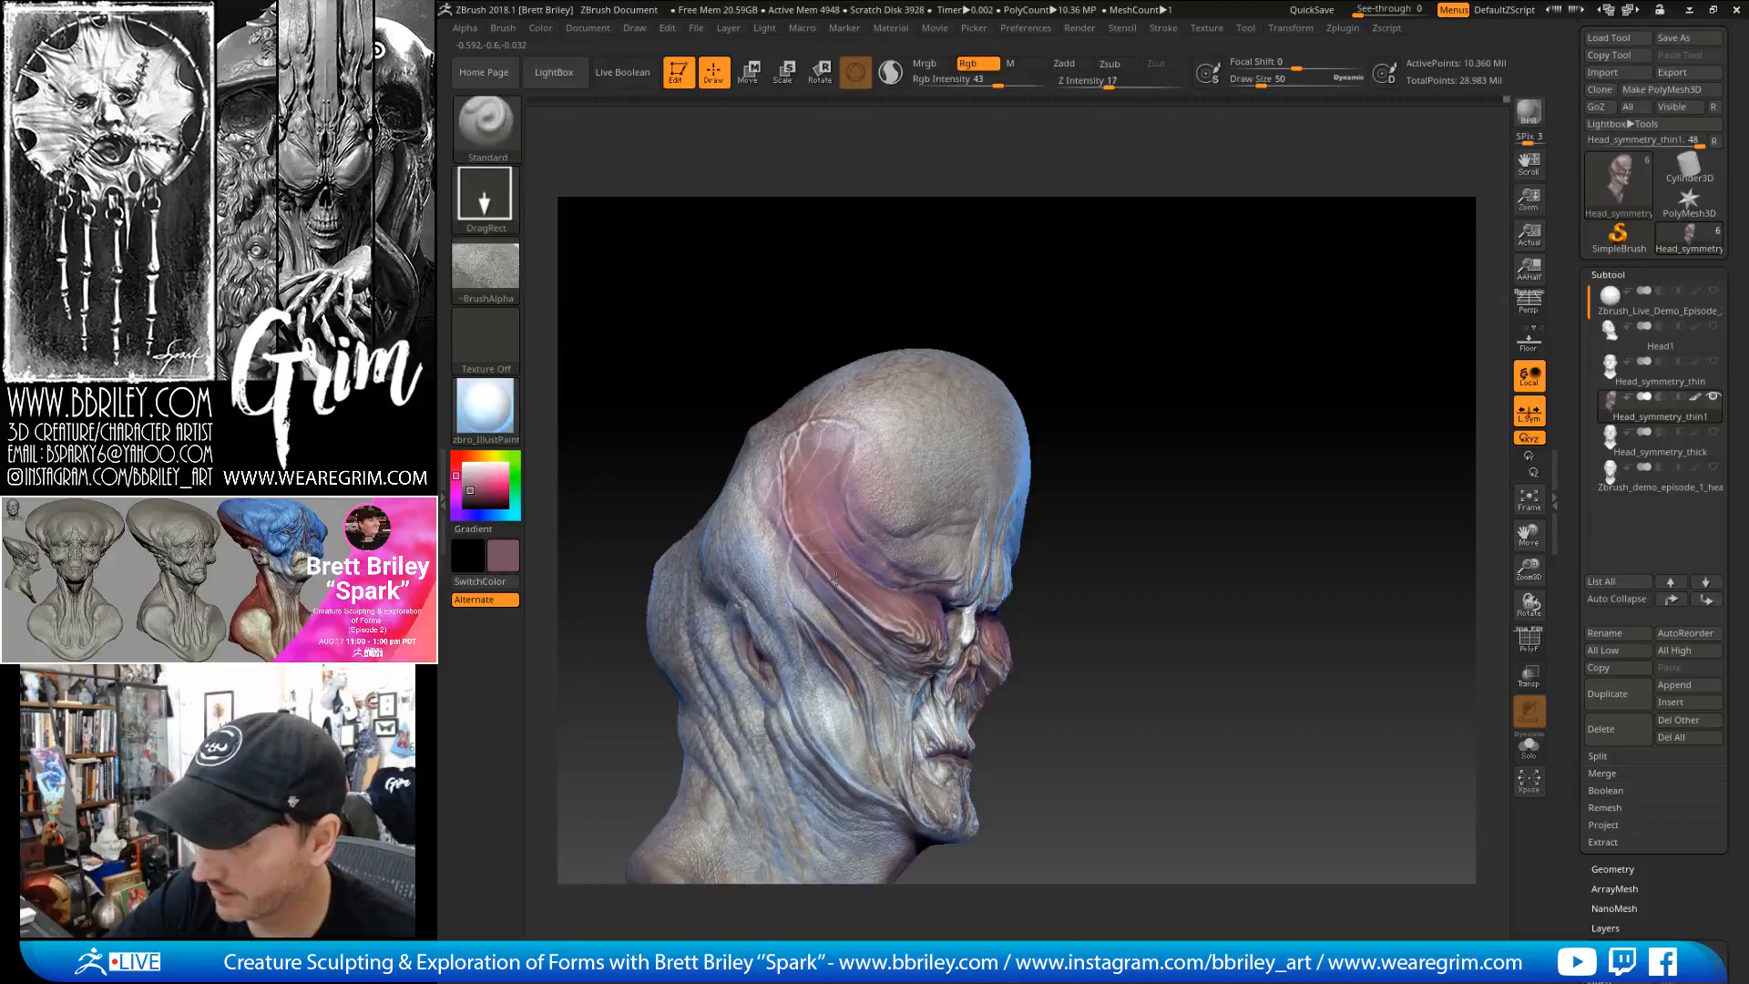
mouse_move(1130, 412)
left_mouse_down()
mouse_move(802, 541)
mouse_move(818, 544)
left_mouse_up()
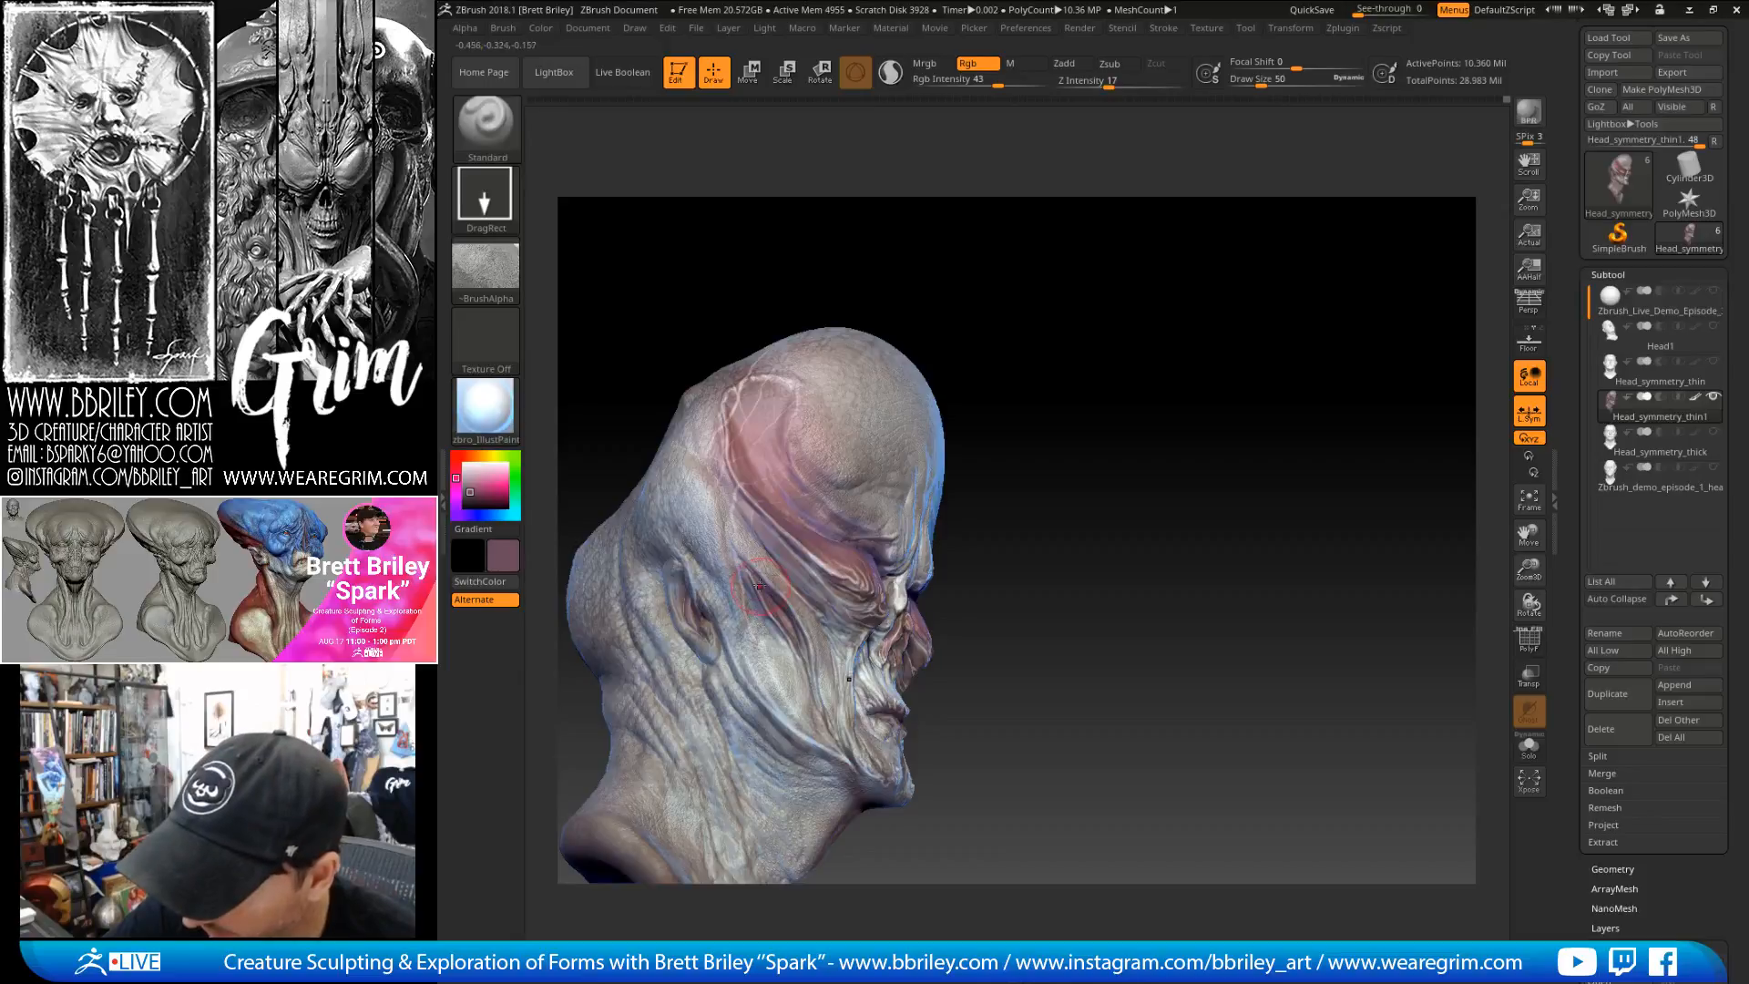
key("c")
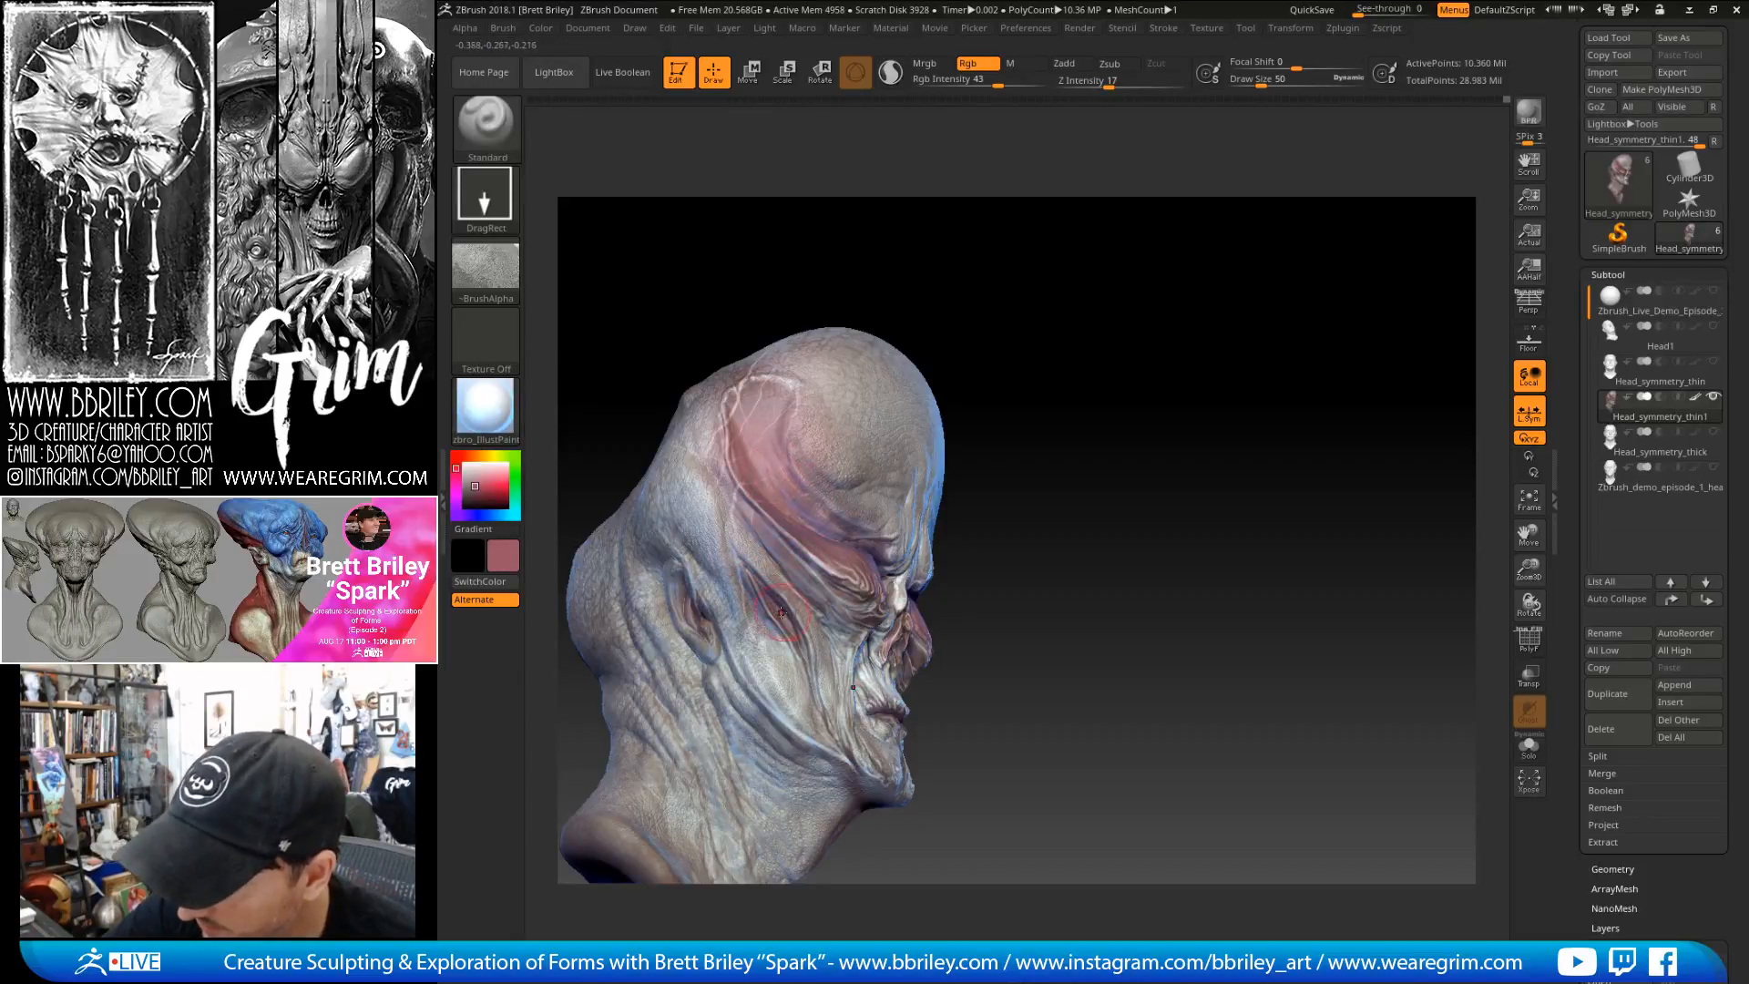
mouse_move(708, 617)
left_mouse_down()
mouse_move(707, 543)
mouse_move(735, 499)
left_mouse_up()
left_click_drag(1097, 406, 1163, 366)
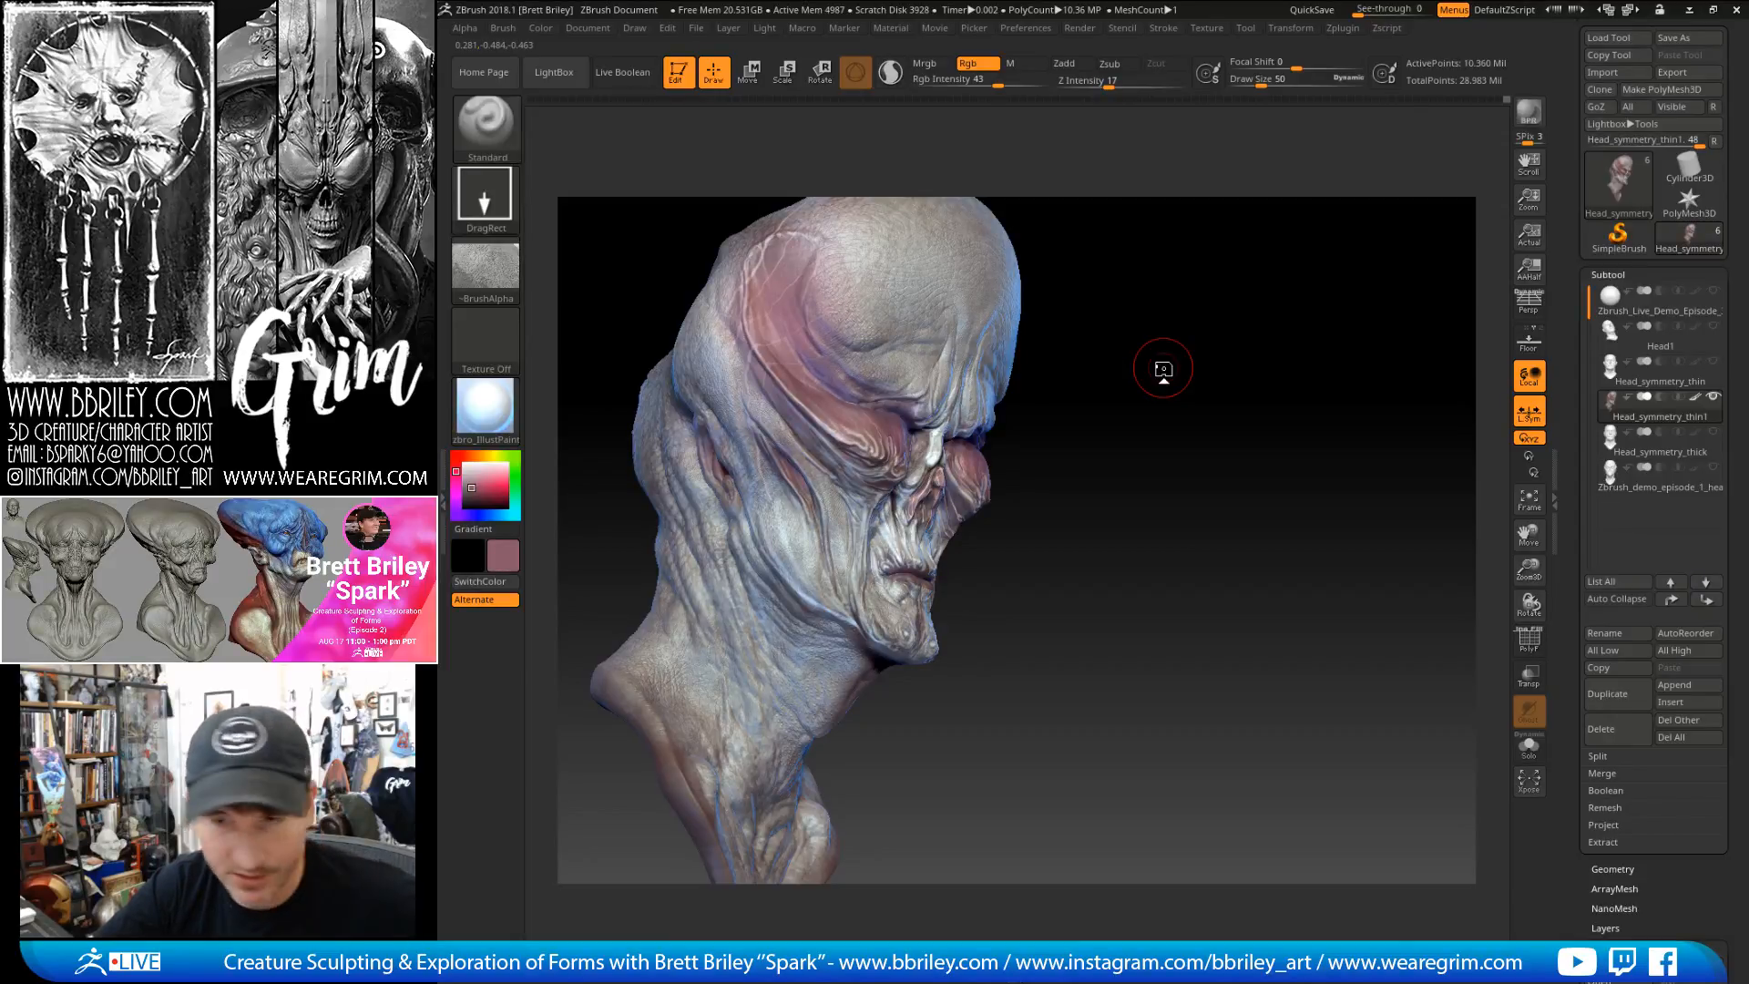
- Set the Draw Size to 47 and stamp muted pink around the mouth and cheek
left_click_drag(1156, 371, 902, 232)
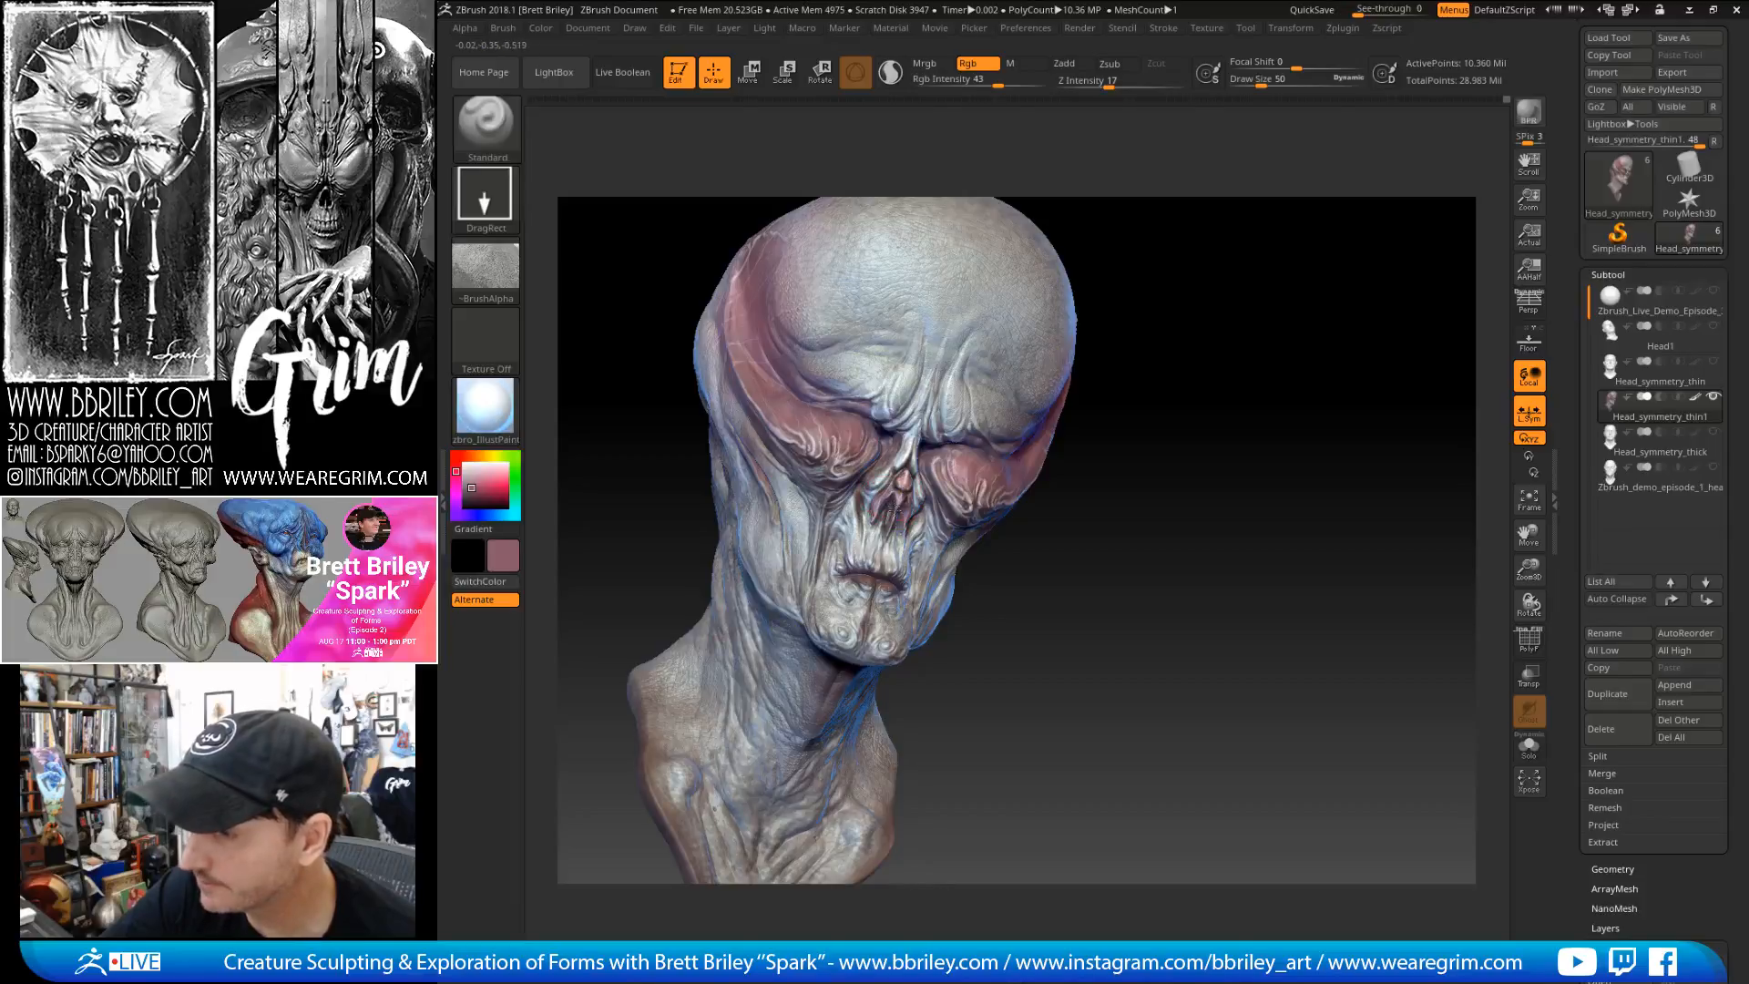
left_click_drag(1116, 422, 874, 544)
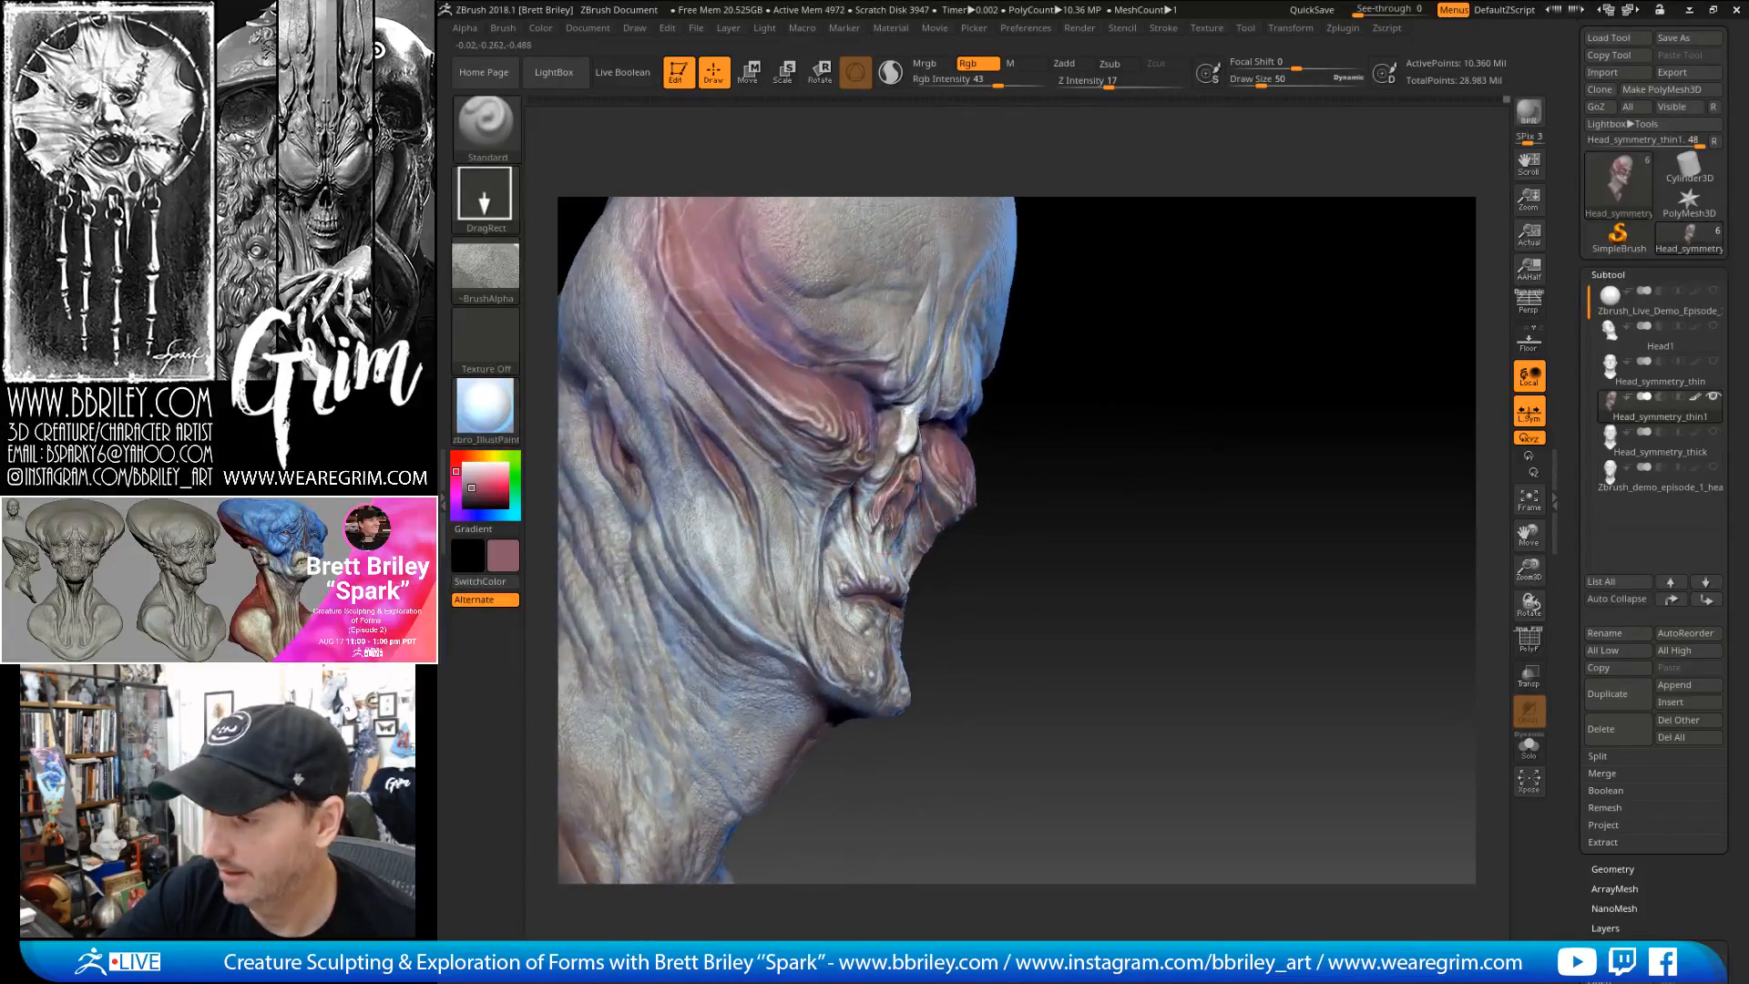
mouse_move(861, 572)
right_mouse_down()
mouse_move(888, 592)
mouse_move(1001, 597)
mouse_move(1066, 574)
mouse_move(957, 556)
mouse_move(1101, 546)
mouse_move(795, 537)
right_mouse_up()
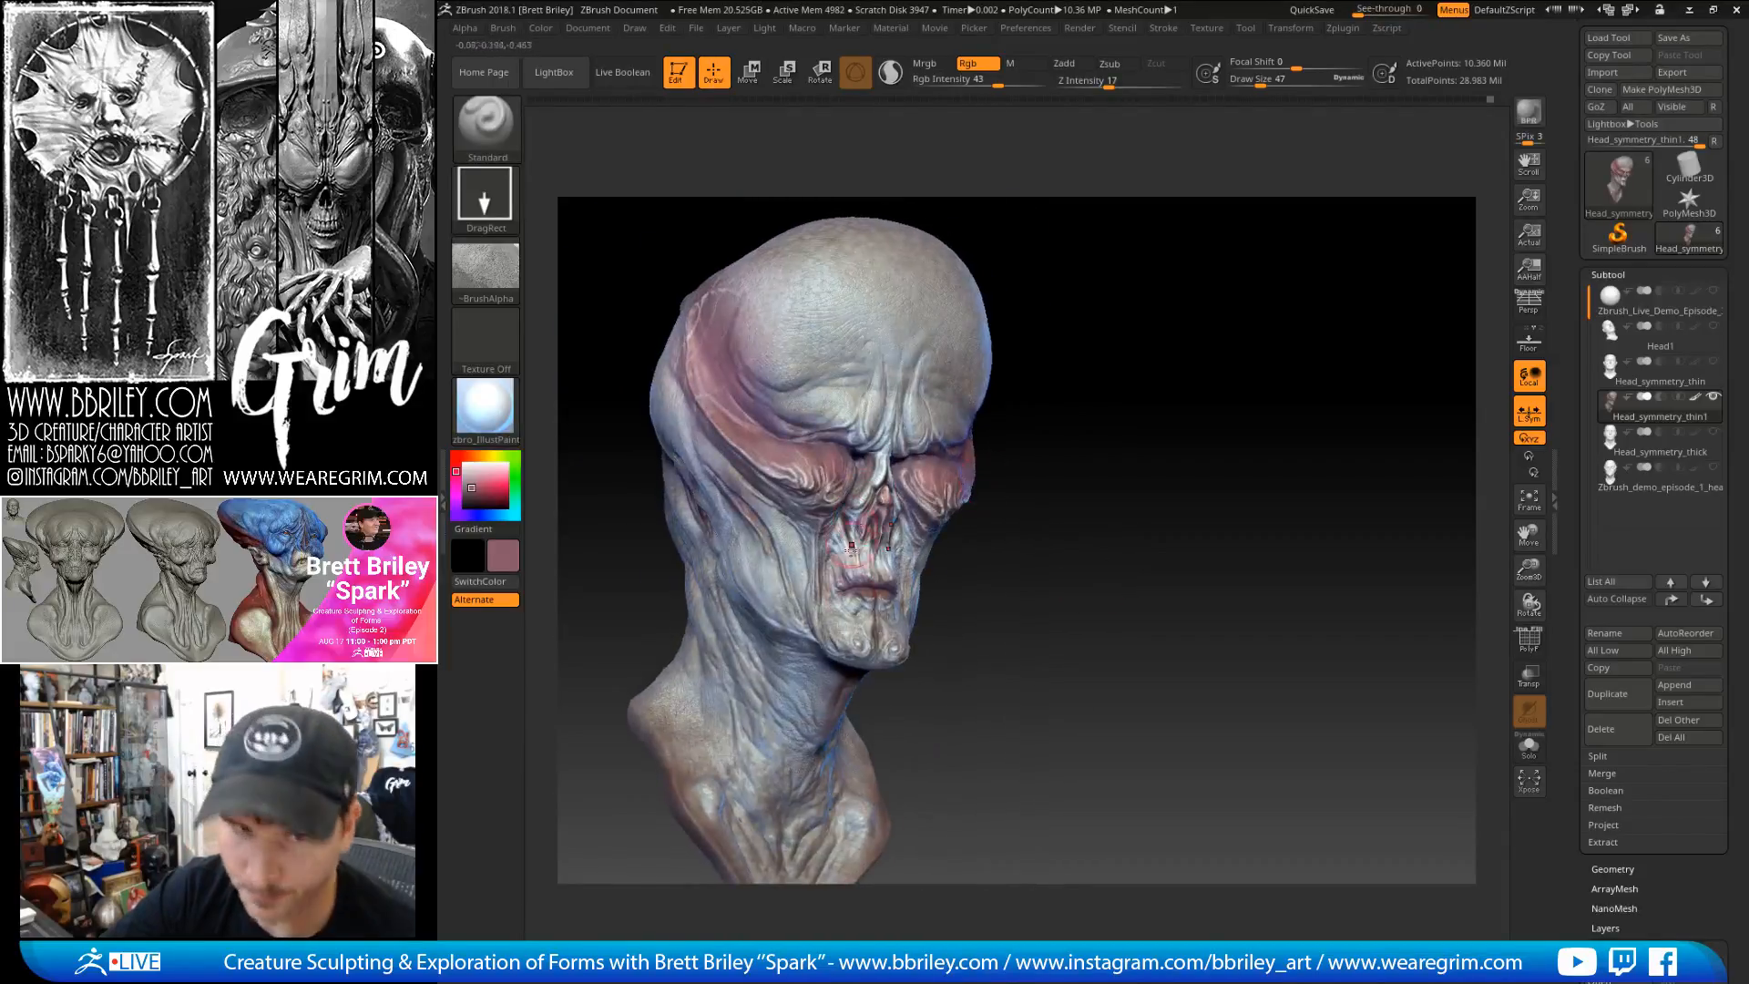
mouse_move(972, 562)
right_mouse_down()
mouse_move(1078, 496)
mouse_move(1046, 483)
right_mouse_up()
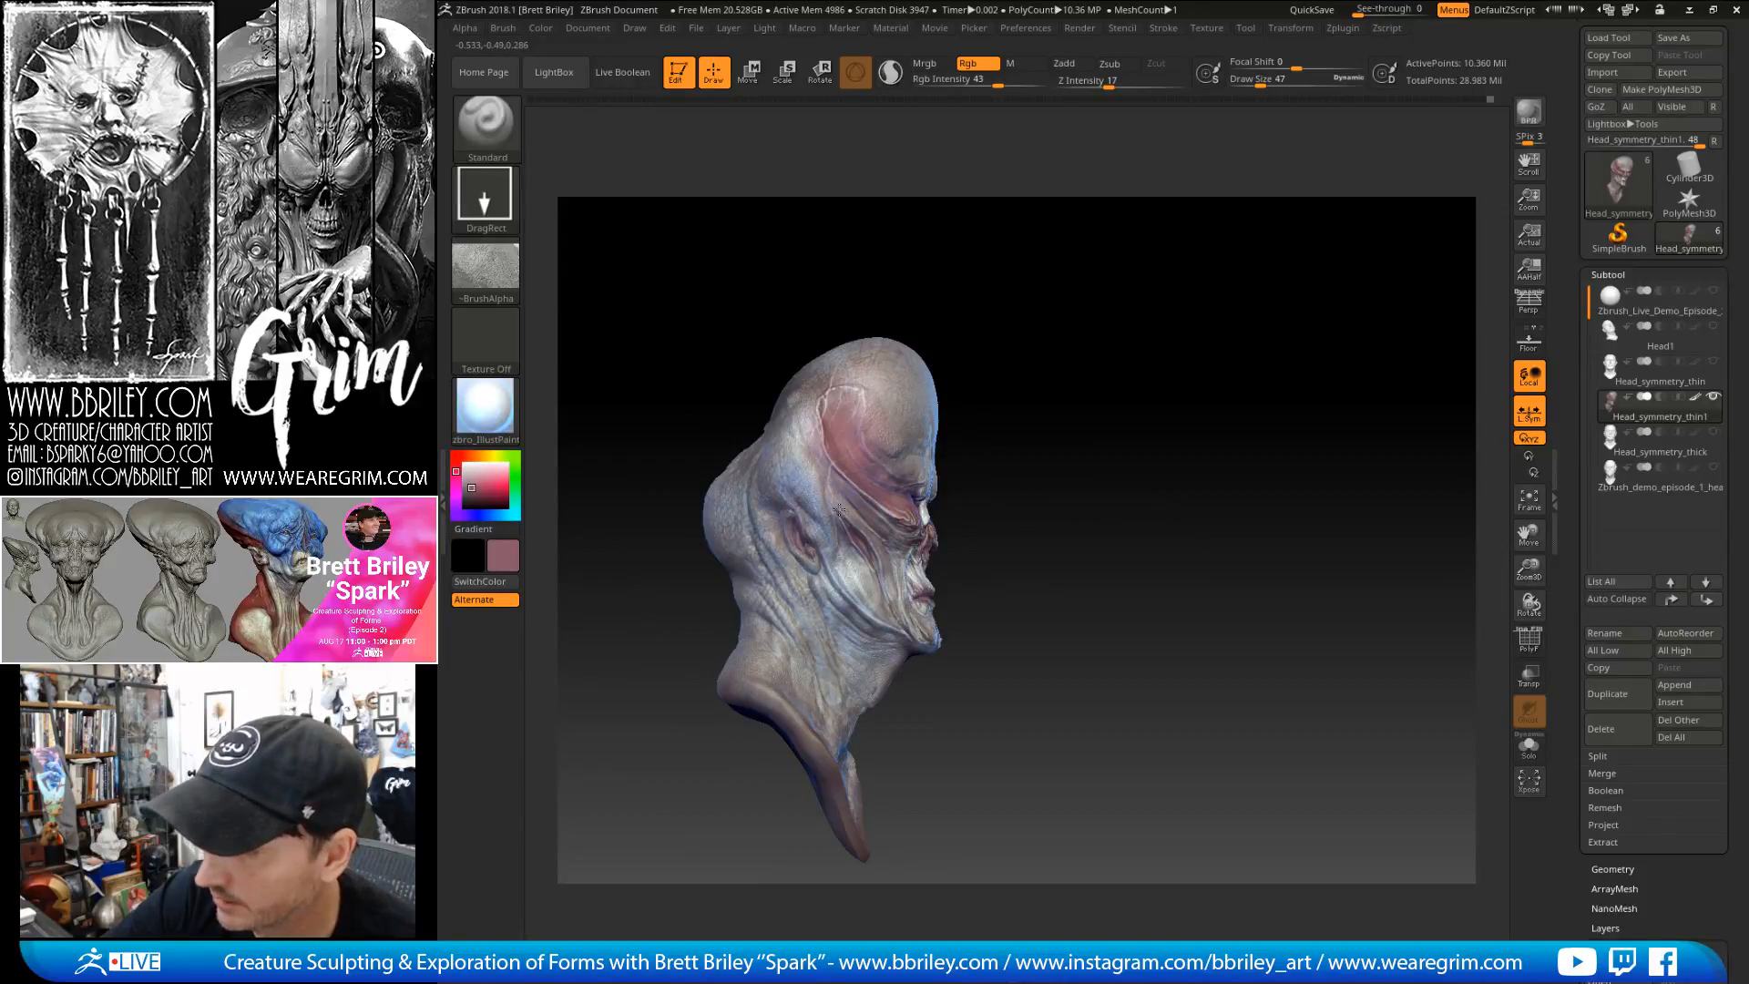
- Stamp muted pink across the side of the head, the neck and the upper chest of the bust
right_click_drag(999, 355, 938, 343)
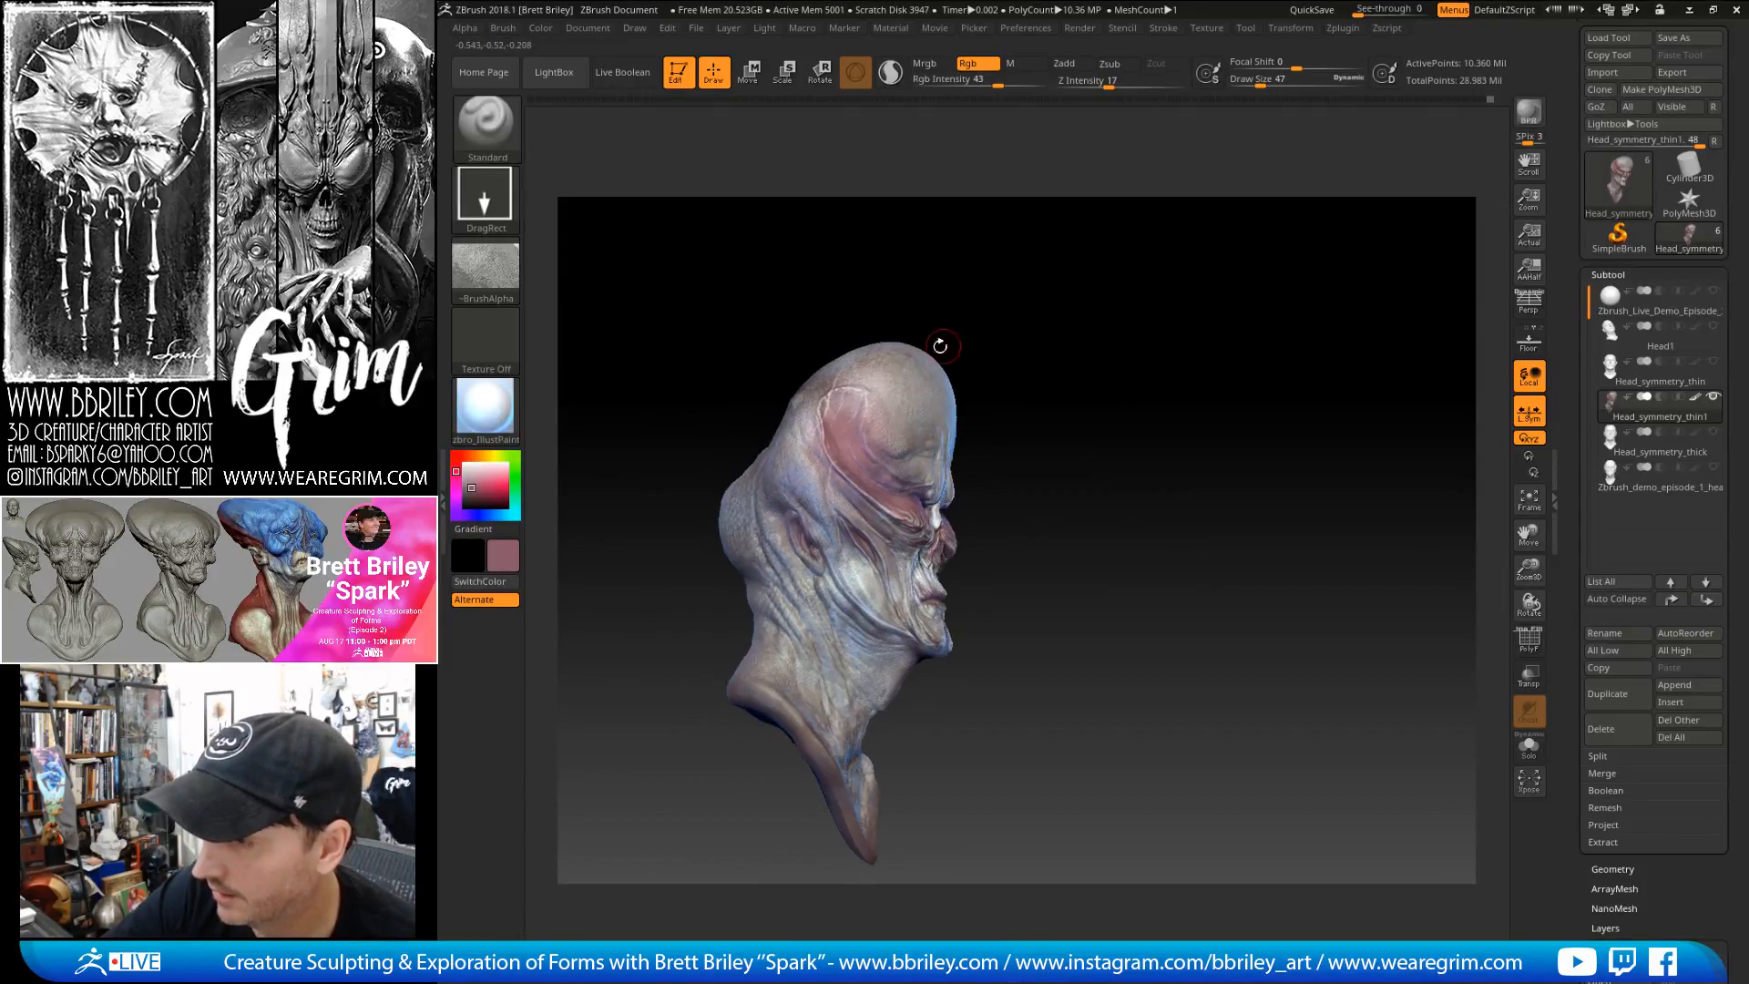
right_click_drag(826, 449, 820, 604)
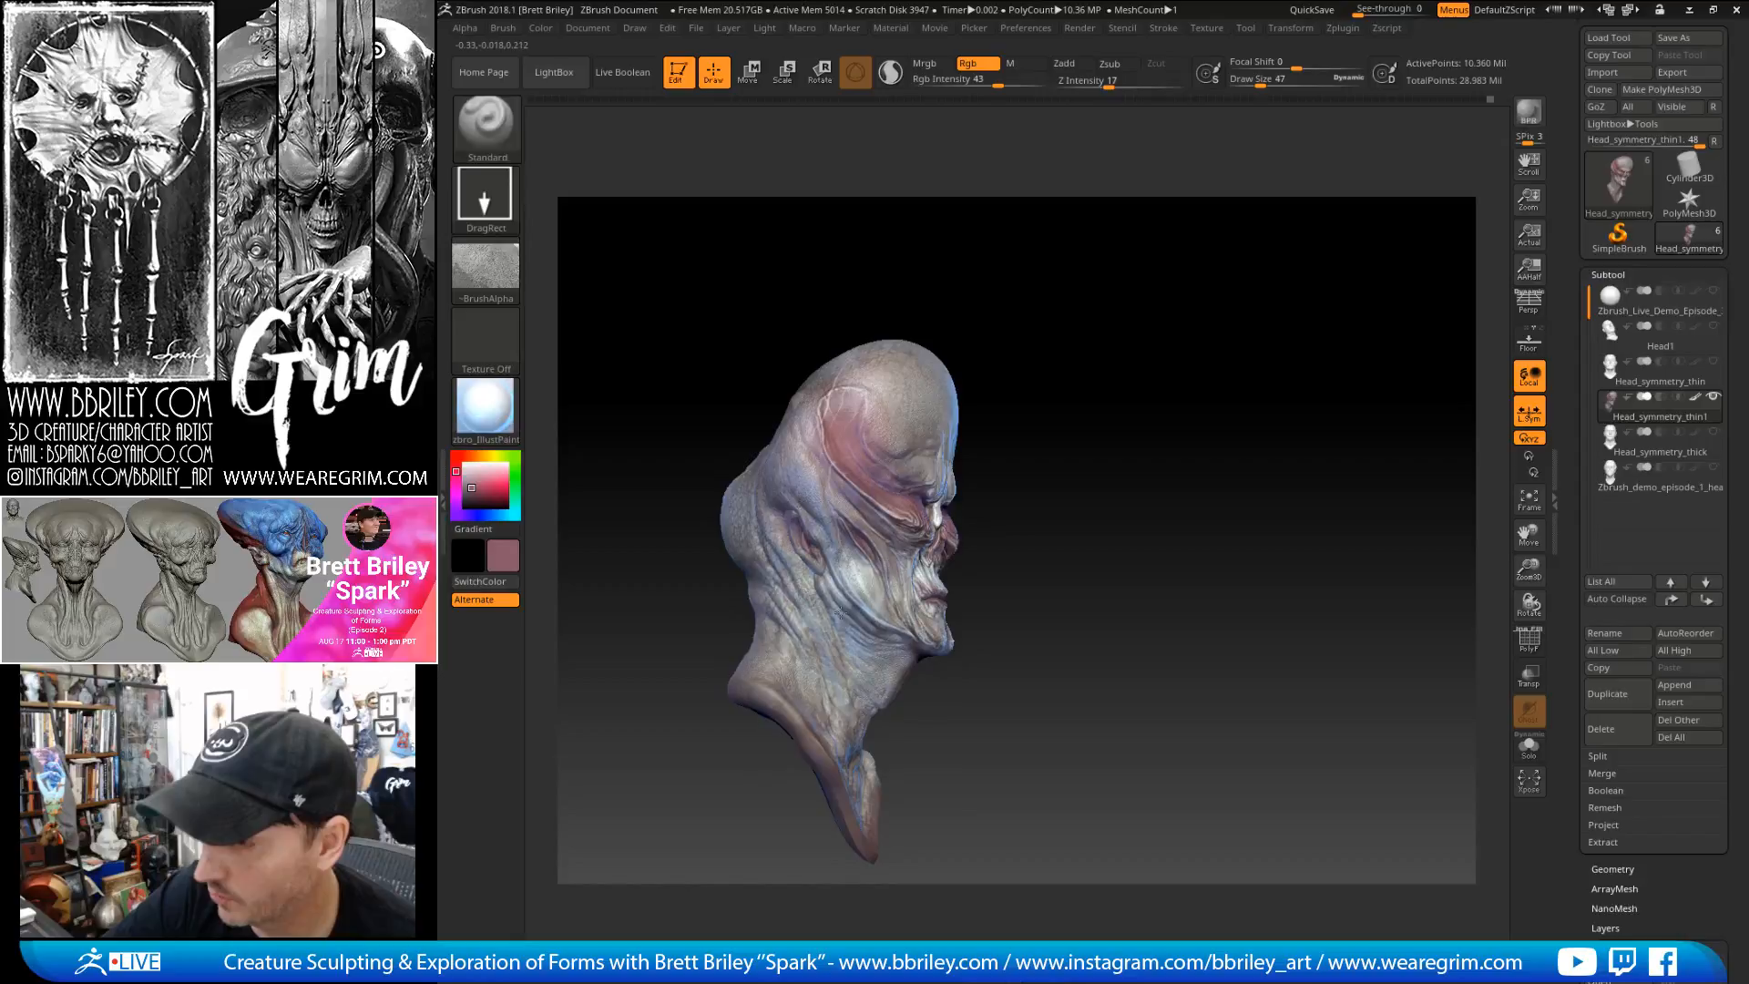
left_click_drag(823, 595, 884, 604)
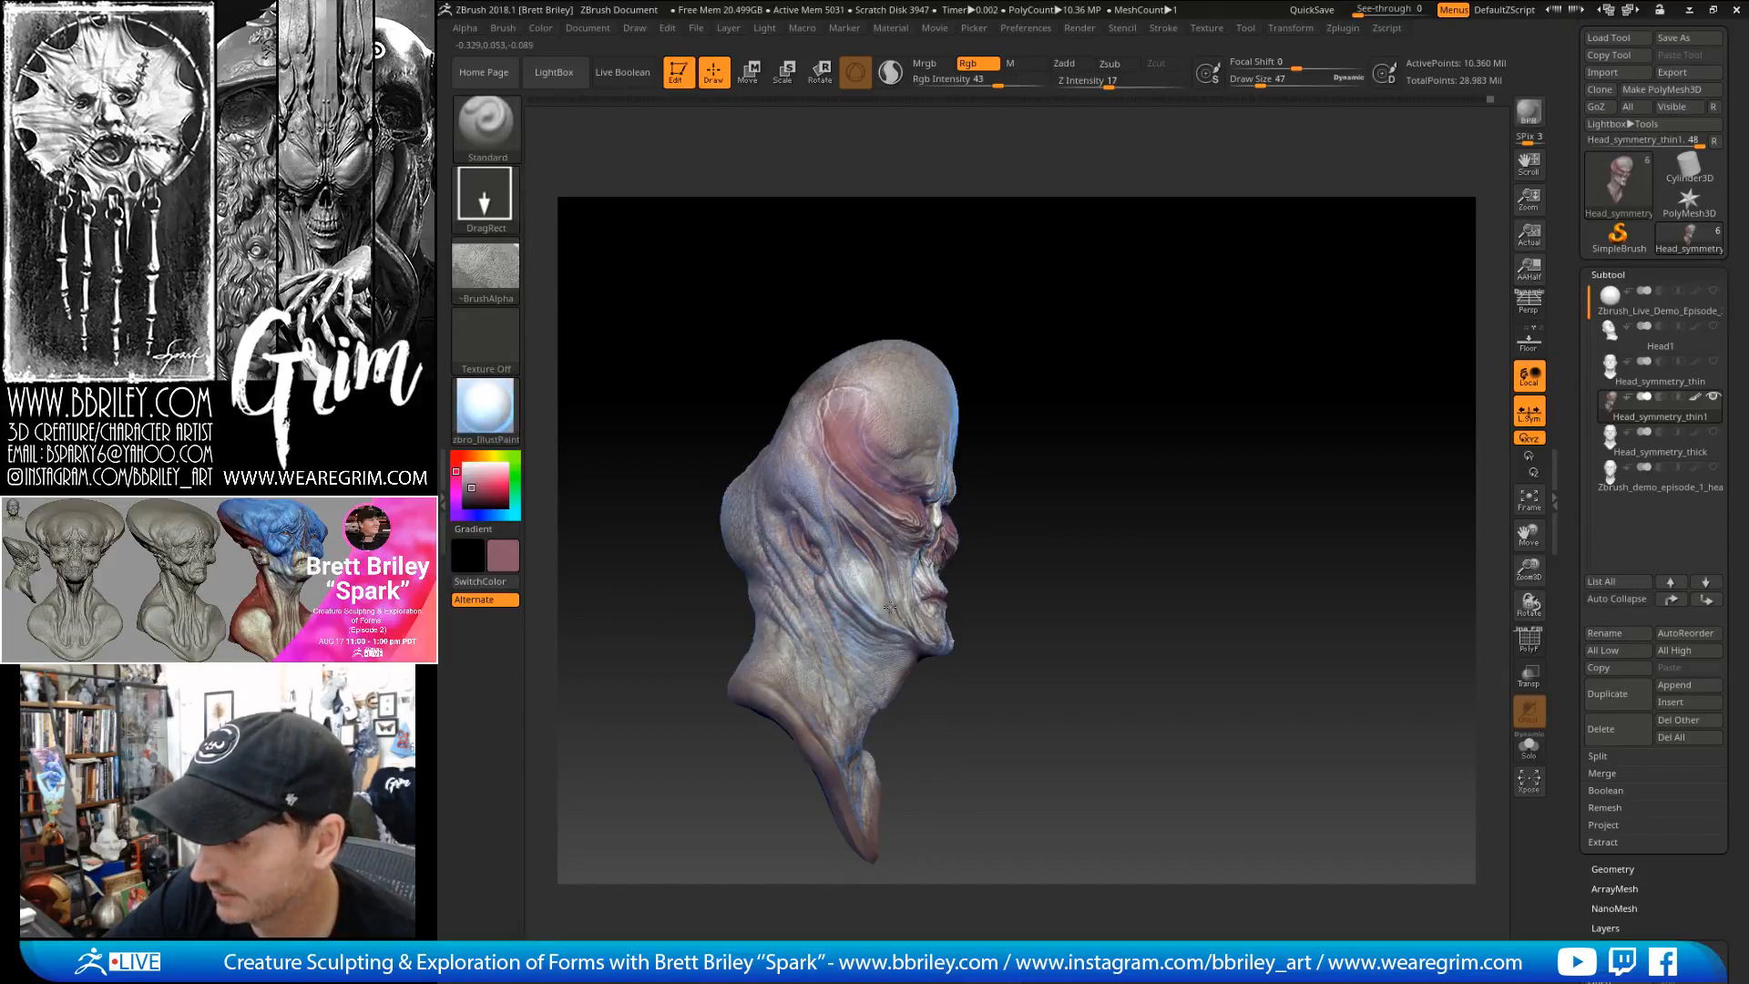
right_click_drag(911, 430, 1025, 327)
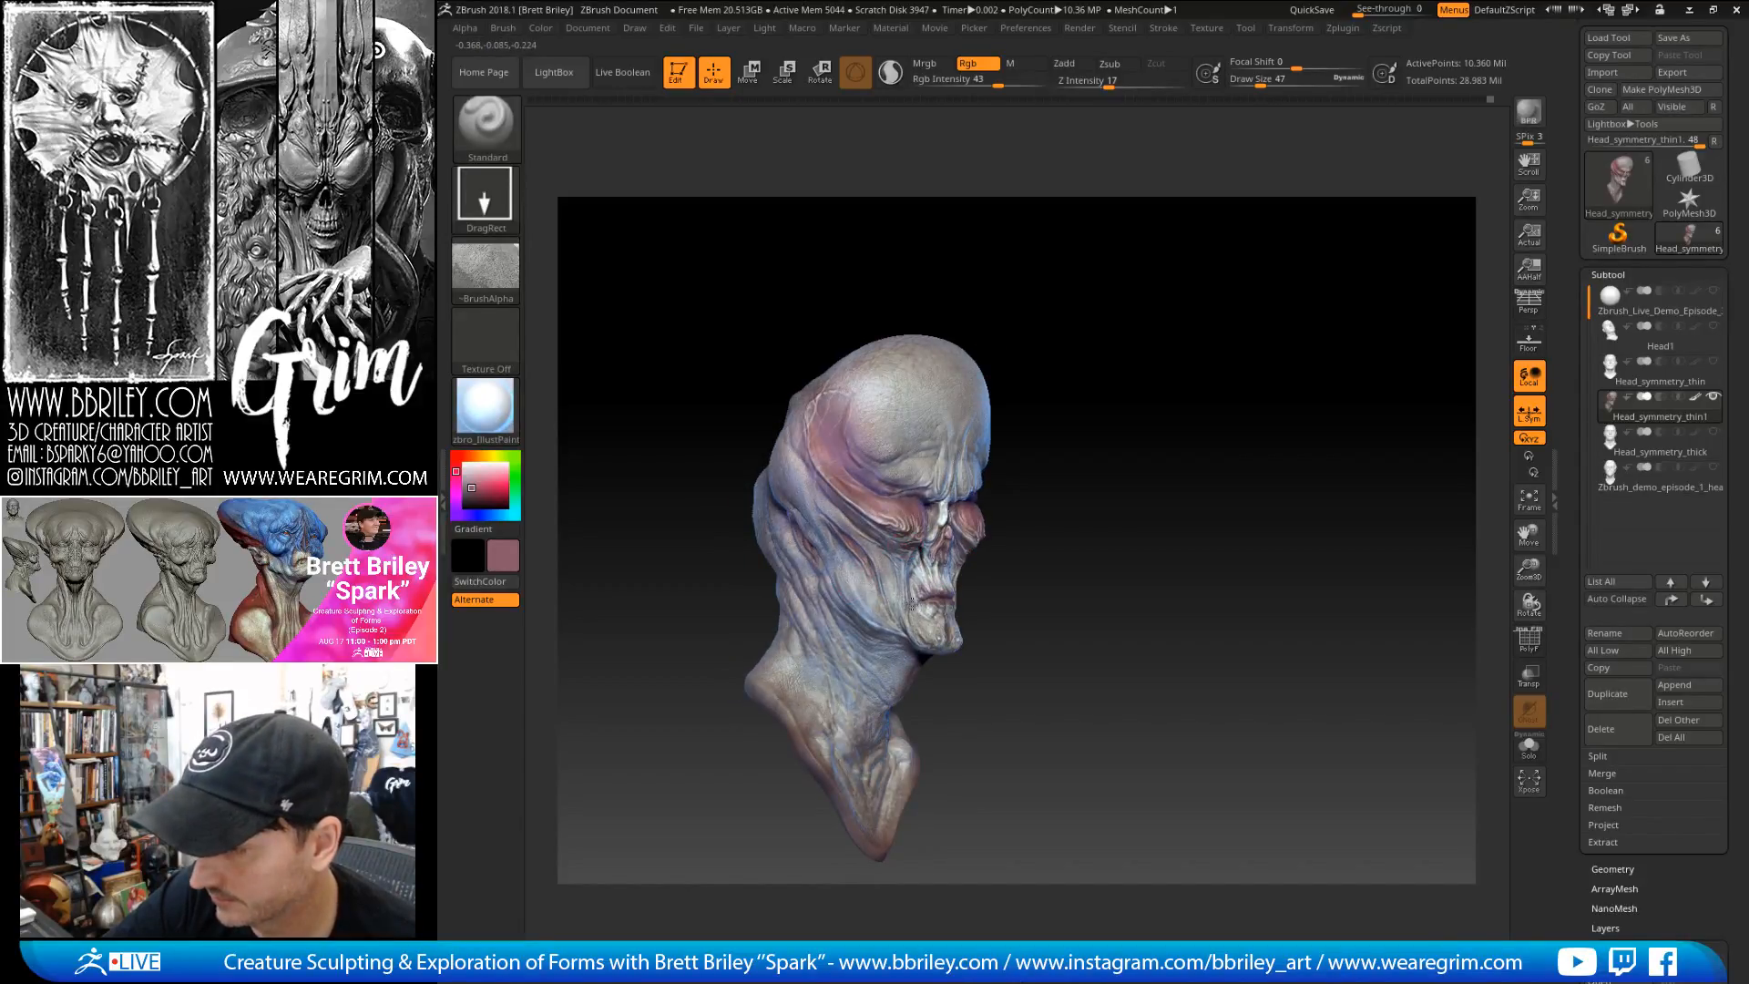
right_click_drag(794, 538, 882, 558)
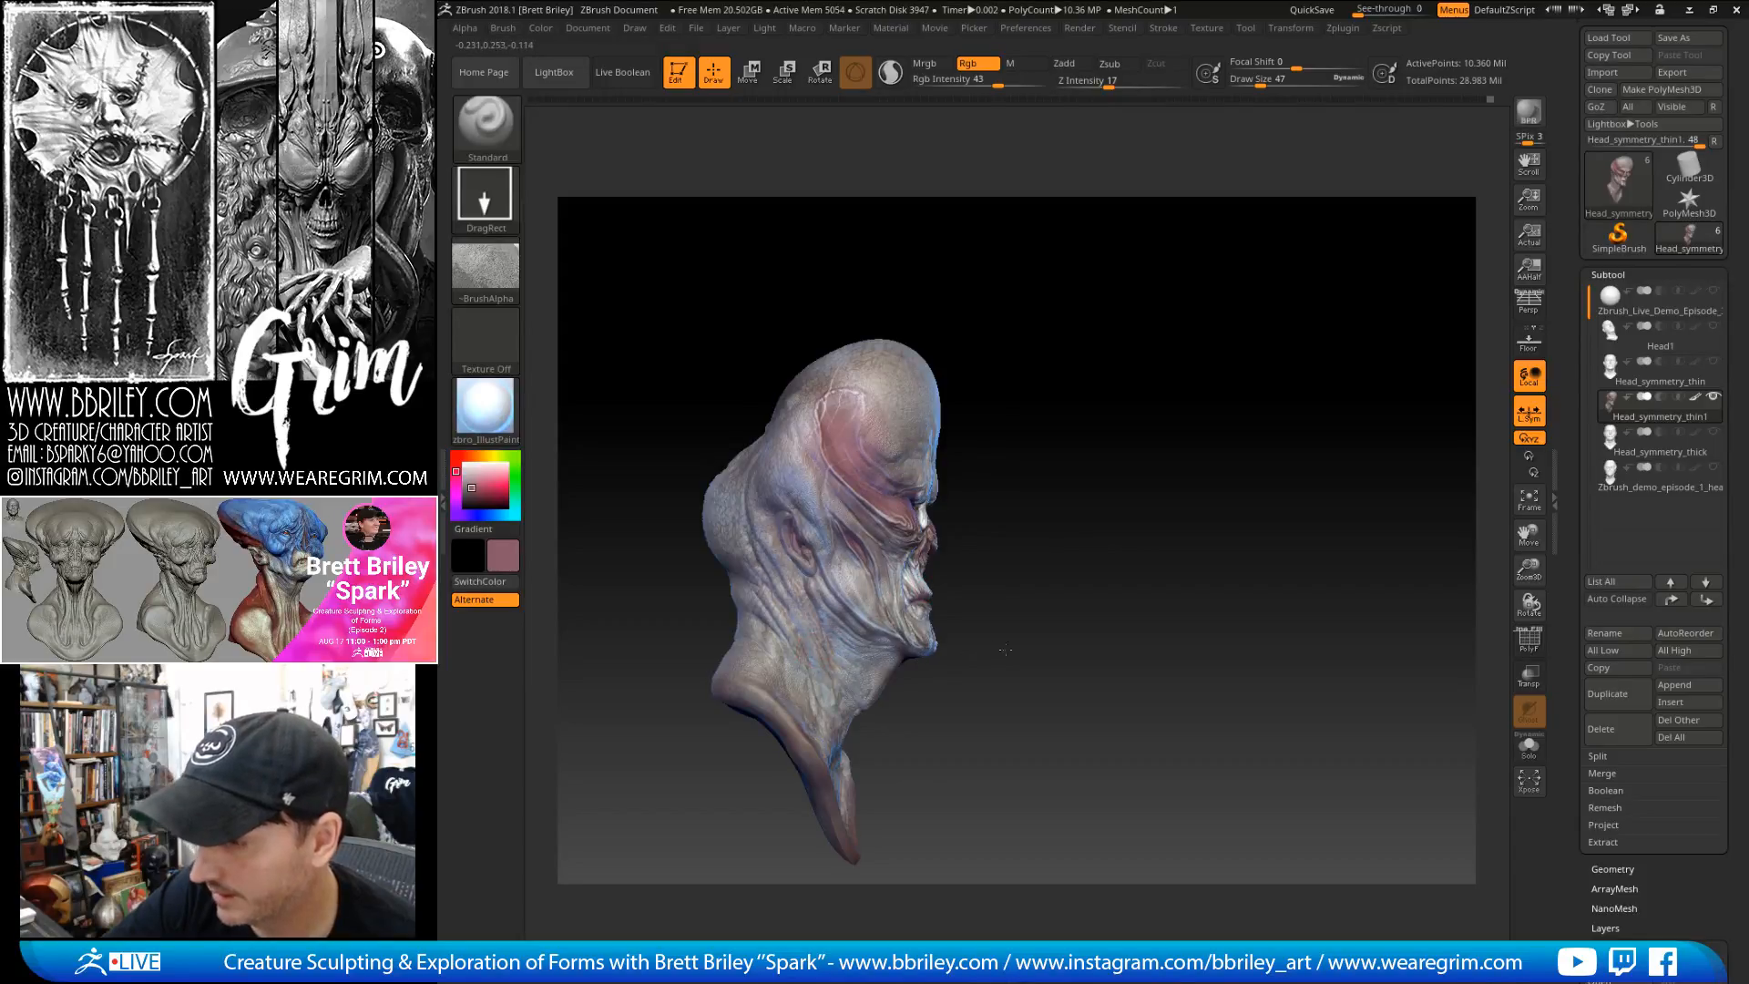
right_click_drag(994, 649, 775, 654)
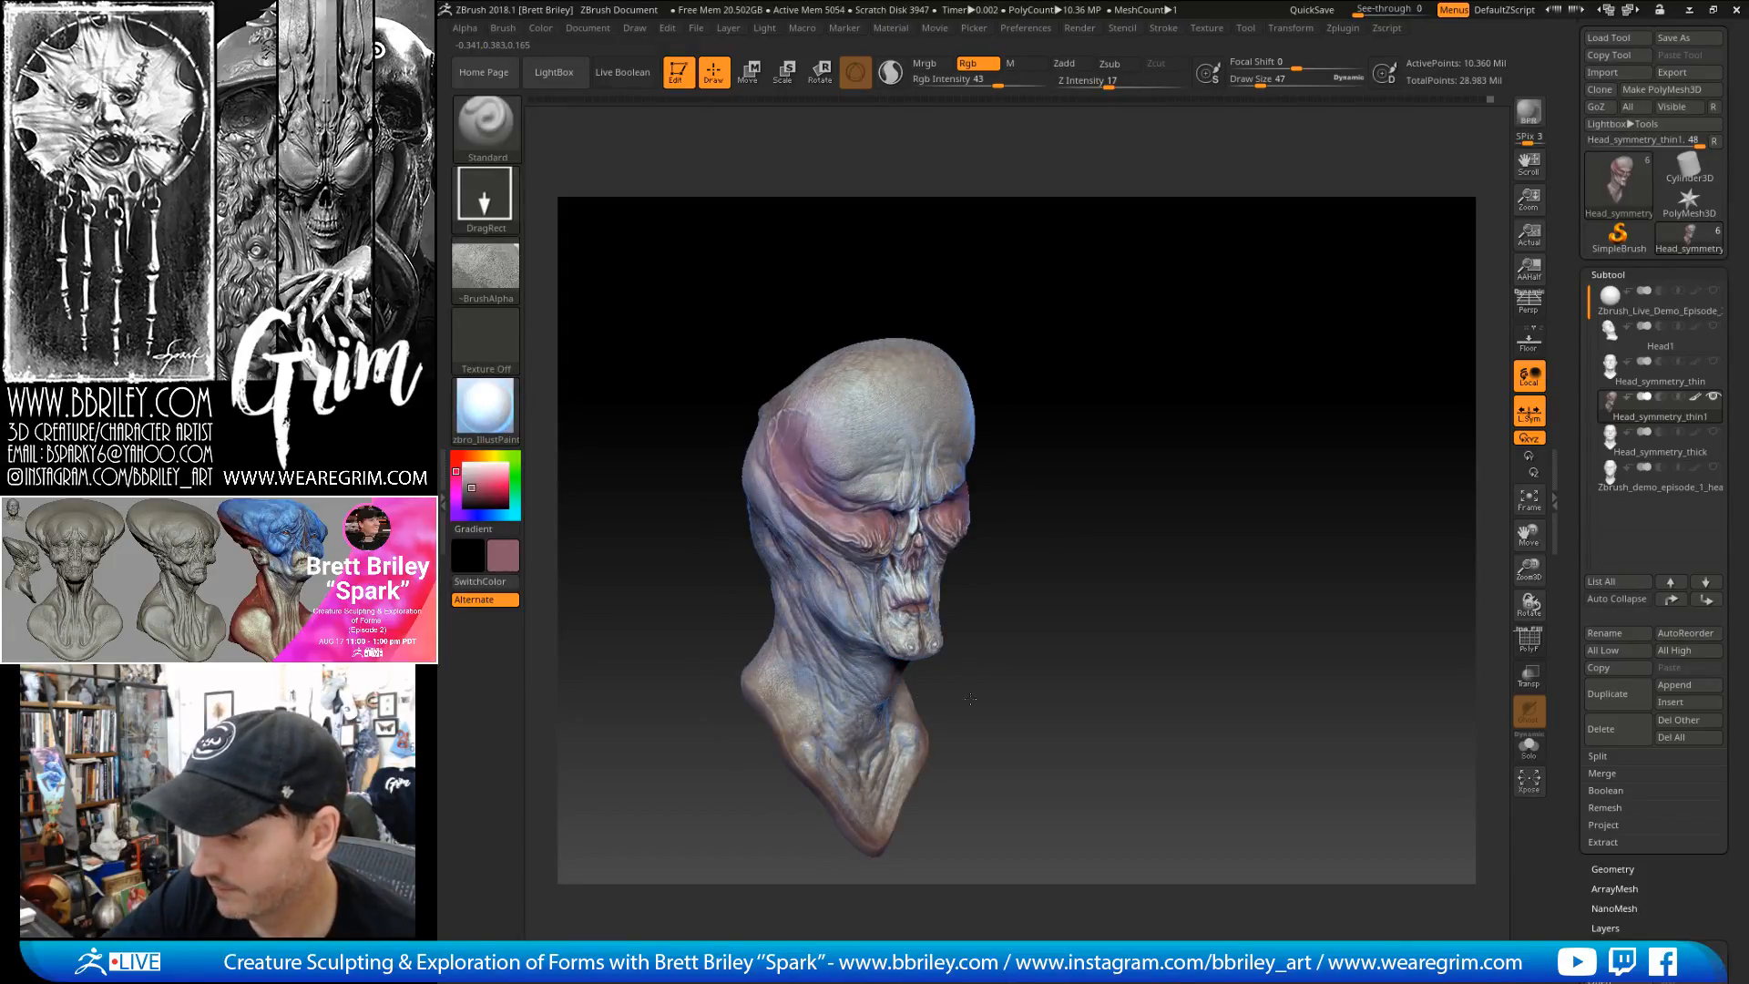
right_click_drag(1134, 383, 1001, 479)
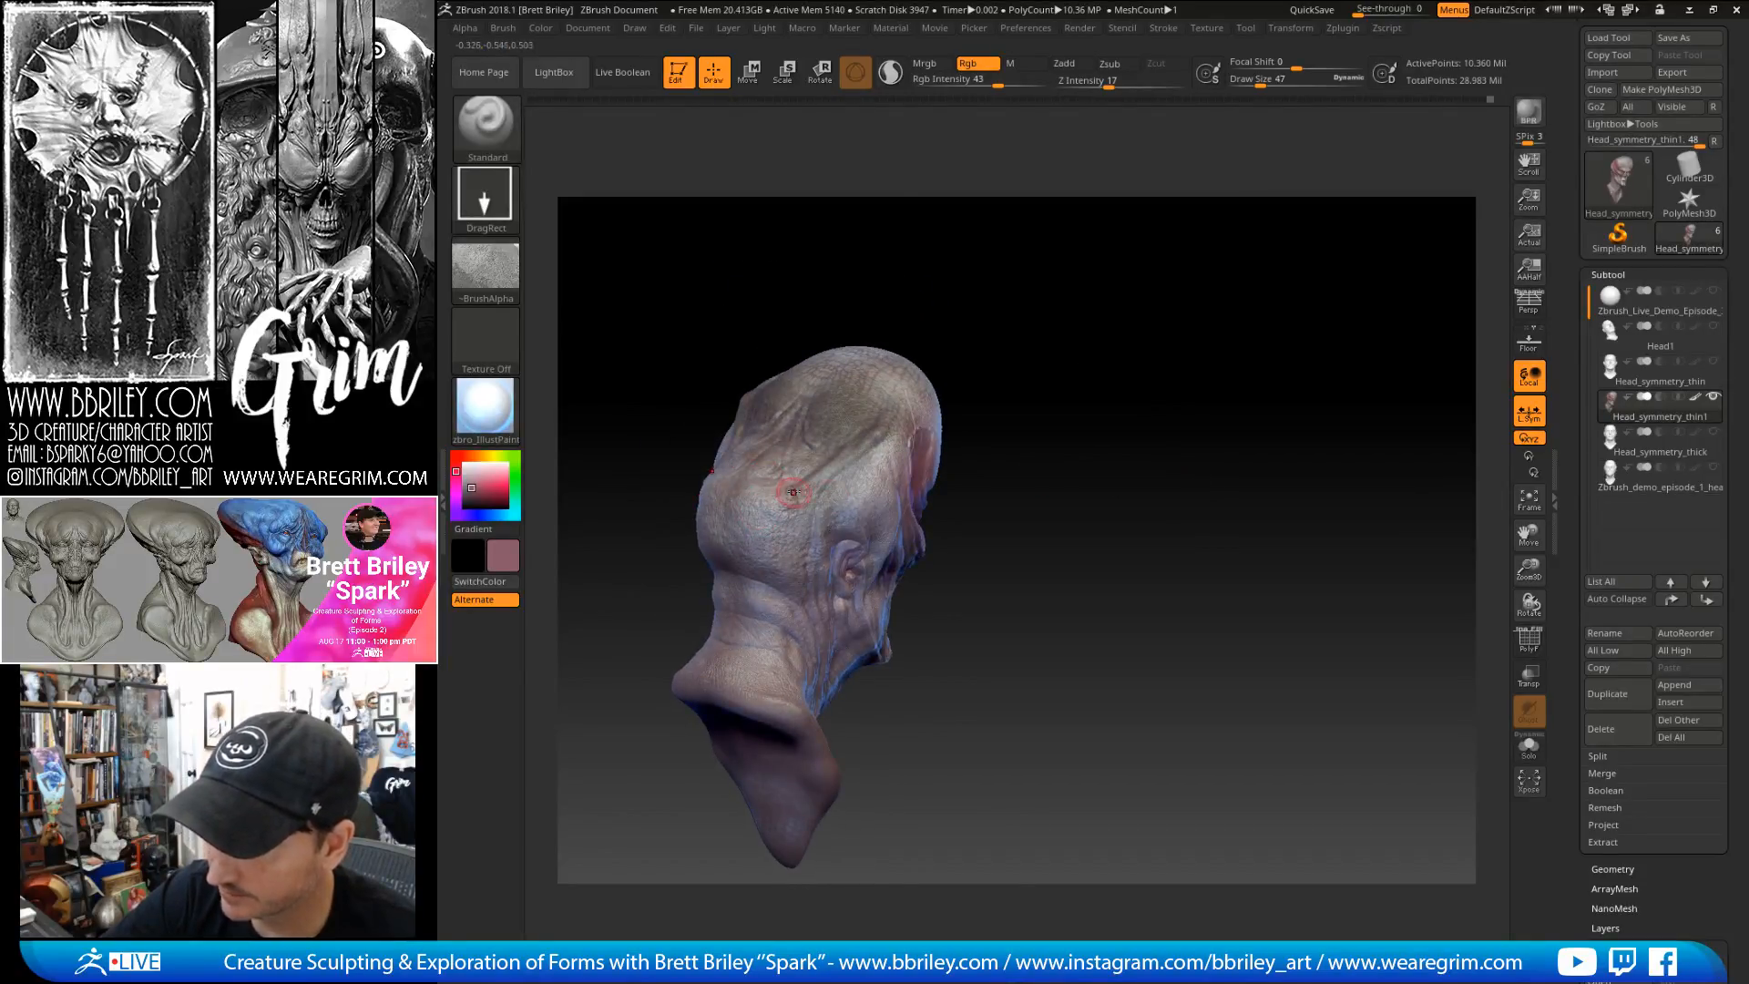
left_click_drag(939, 492, 1158, 308)
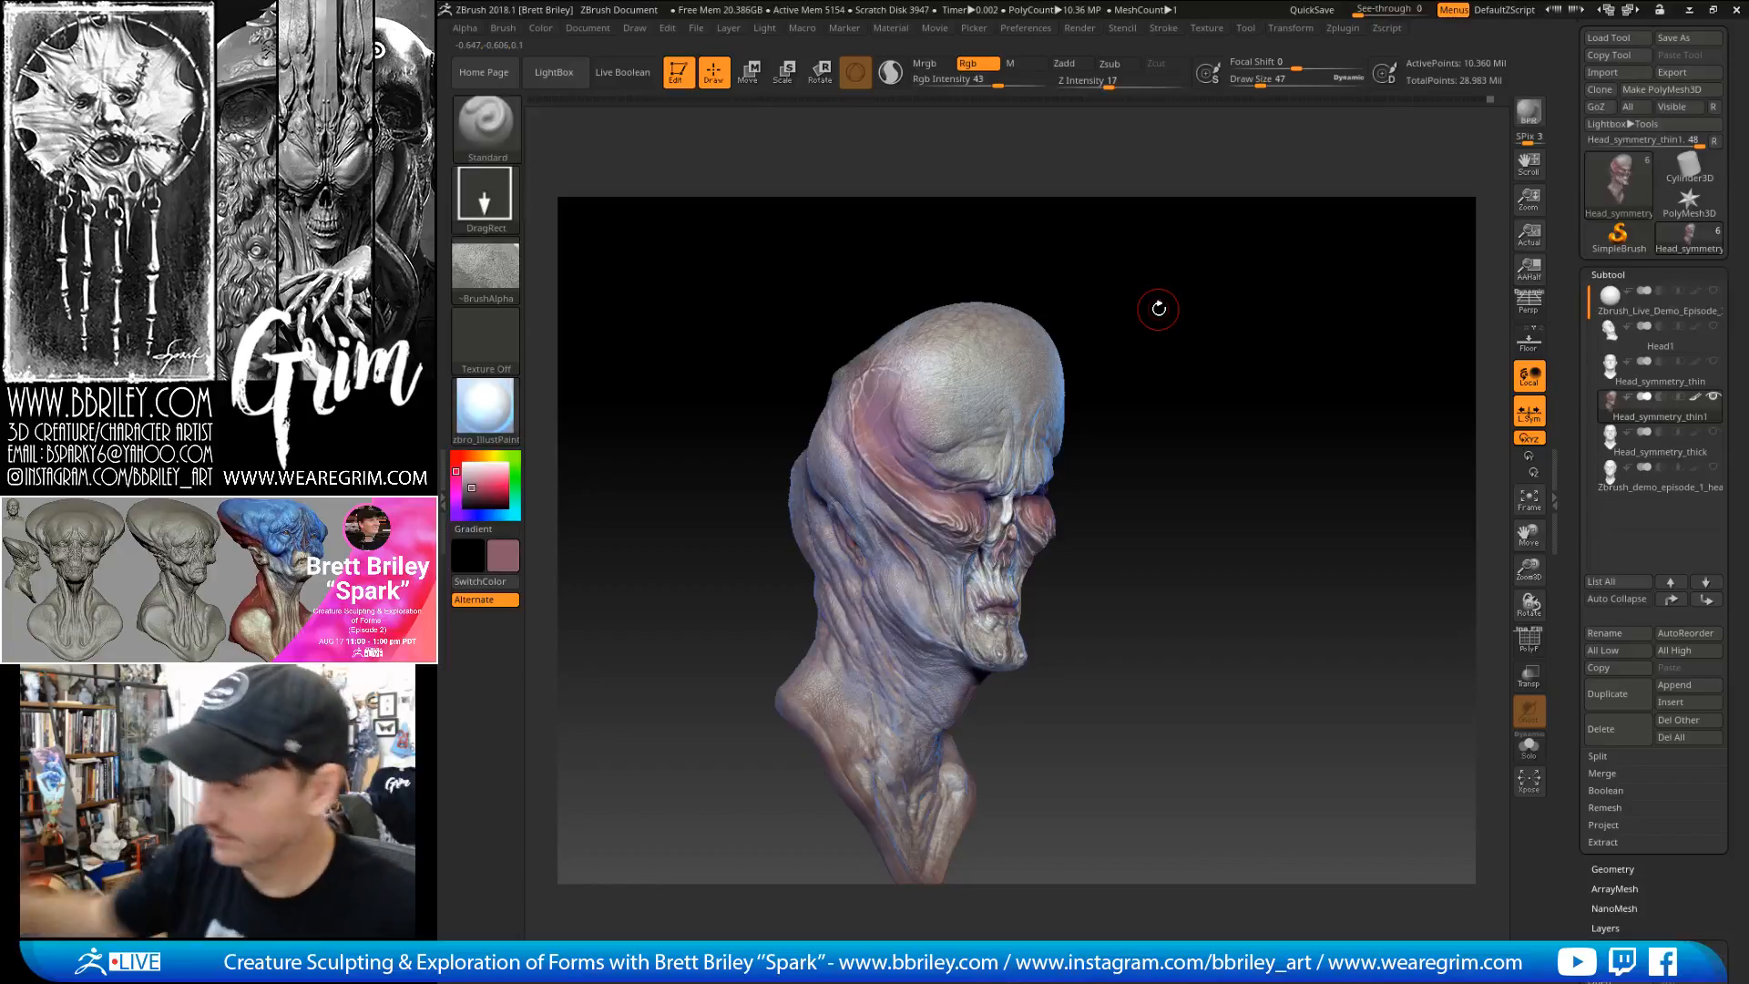
- Switch to the 0a1e0087f7355e alpha with a pale greyish pink and raise the RGB Intensity to 71
left_click(485, 269)
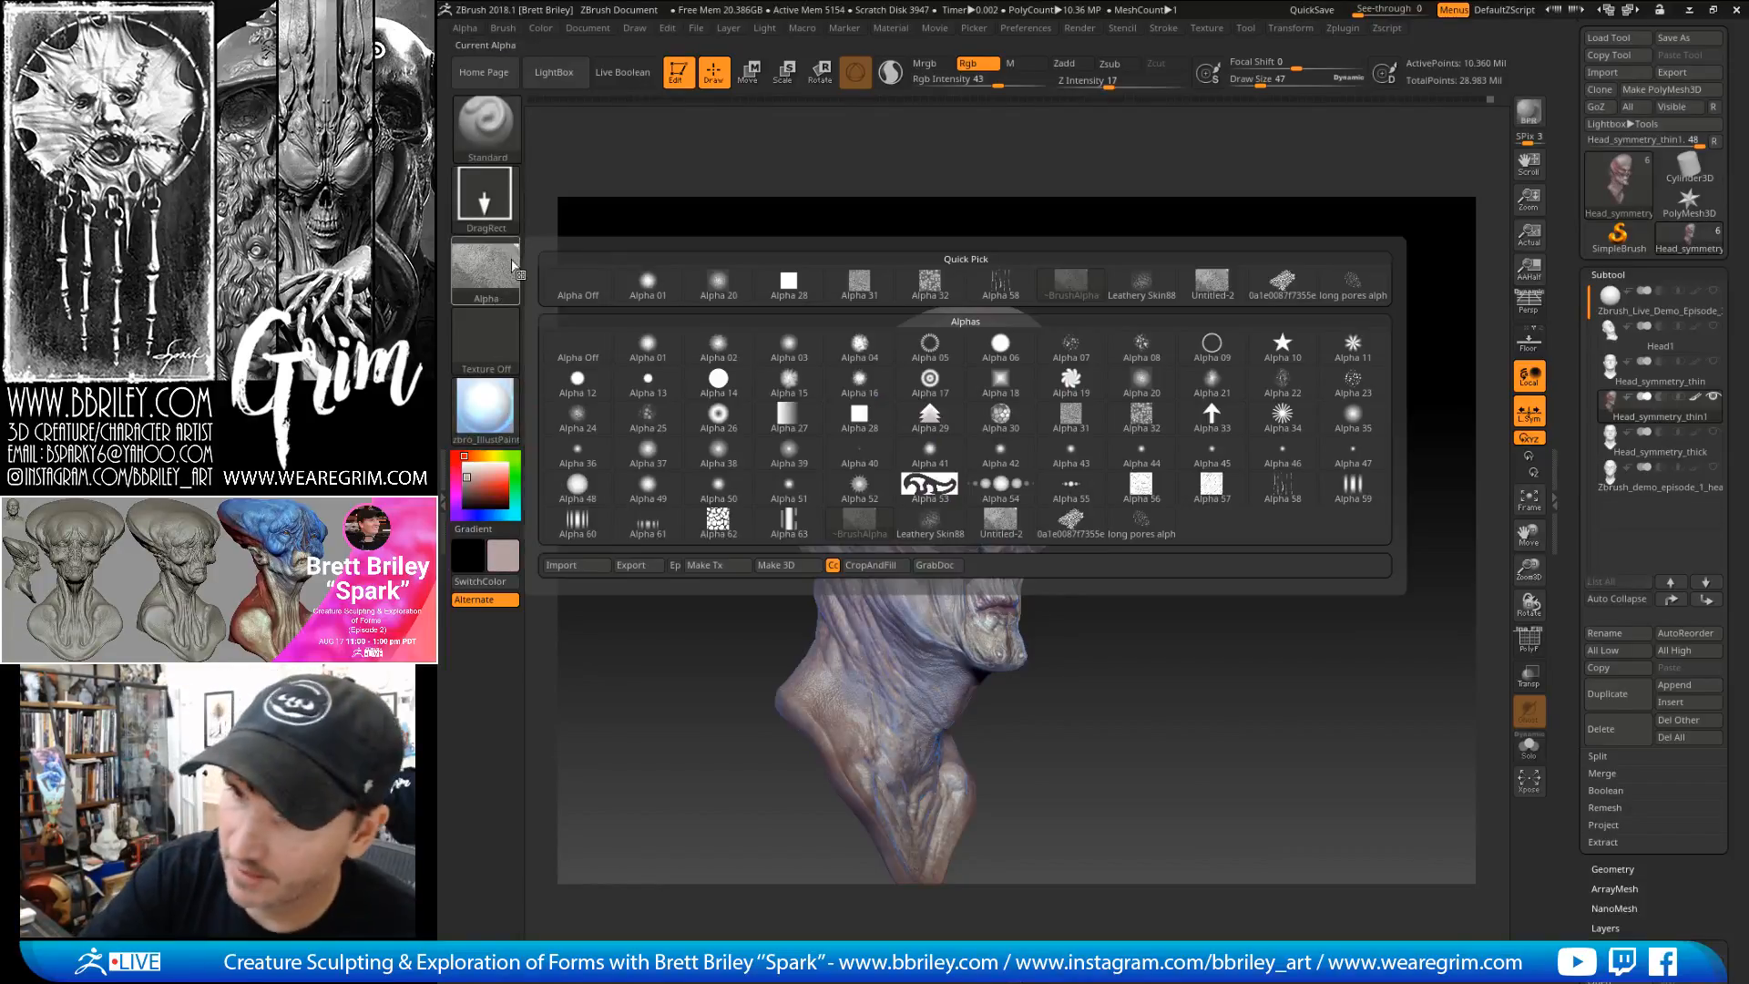
left_click(1071, 519)
left_click_drag(993, 391, 1004, 365)
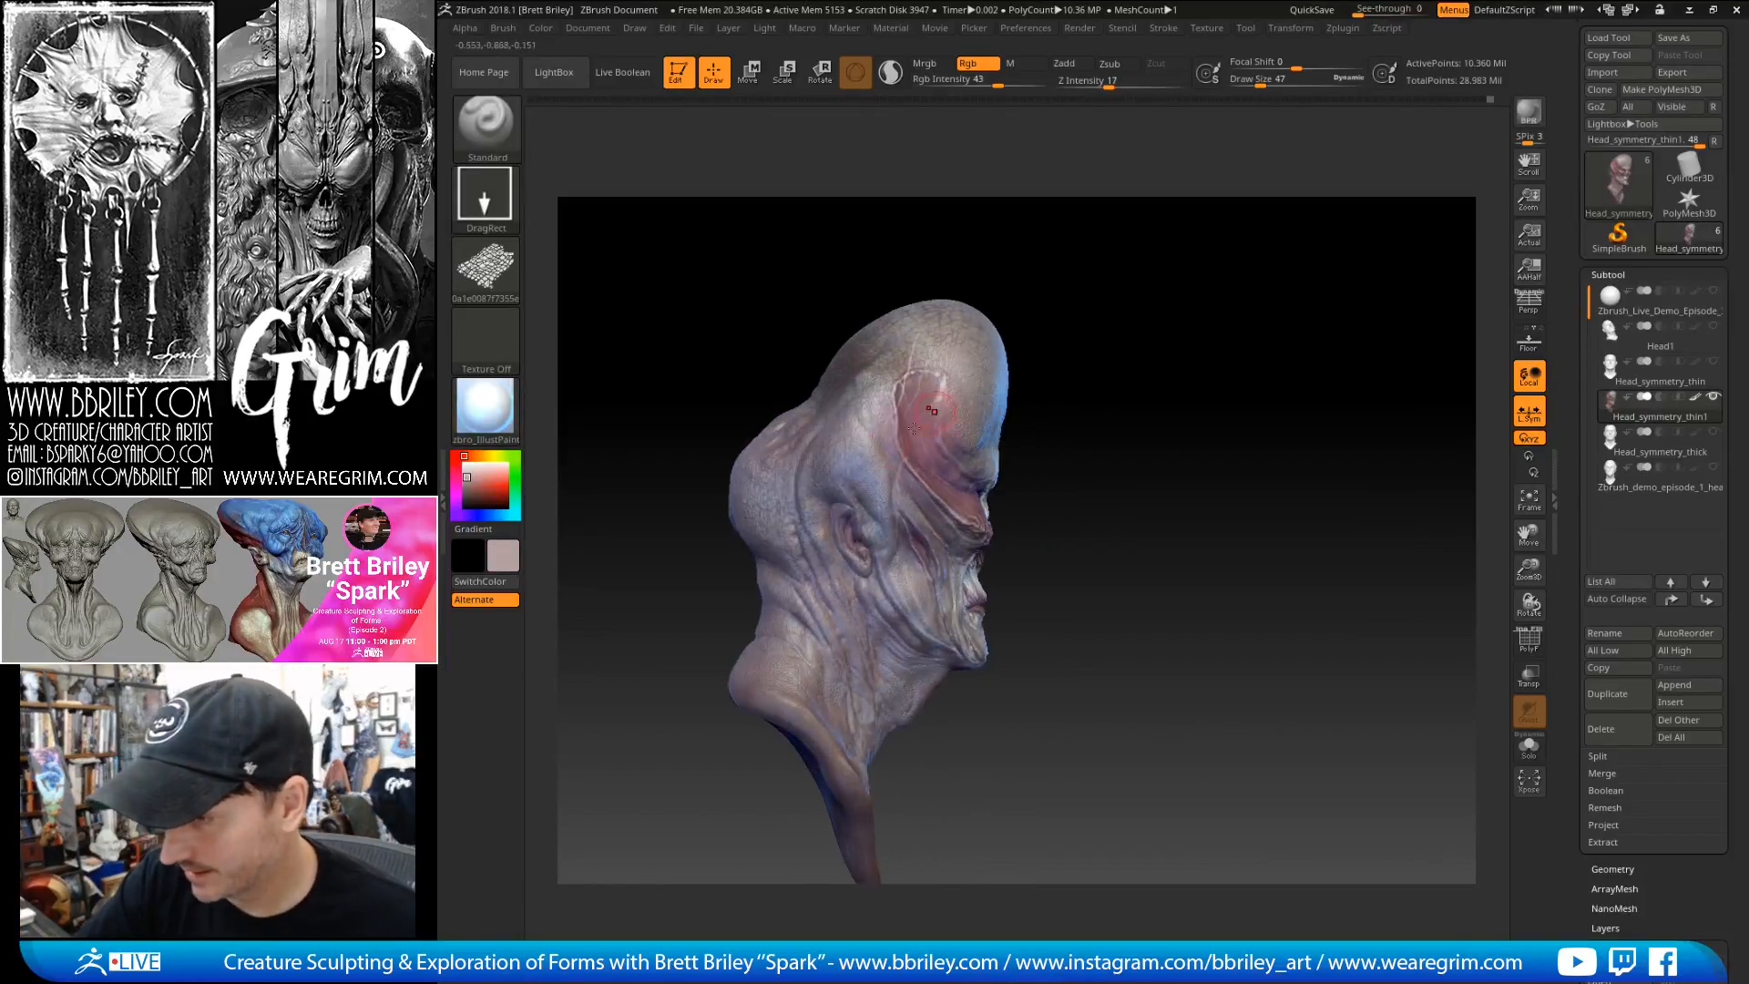
key("i")
left_click_drag(906, 273, 912, 273)
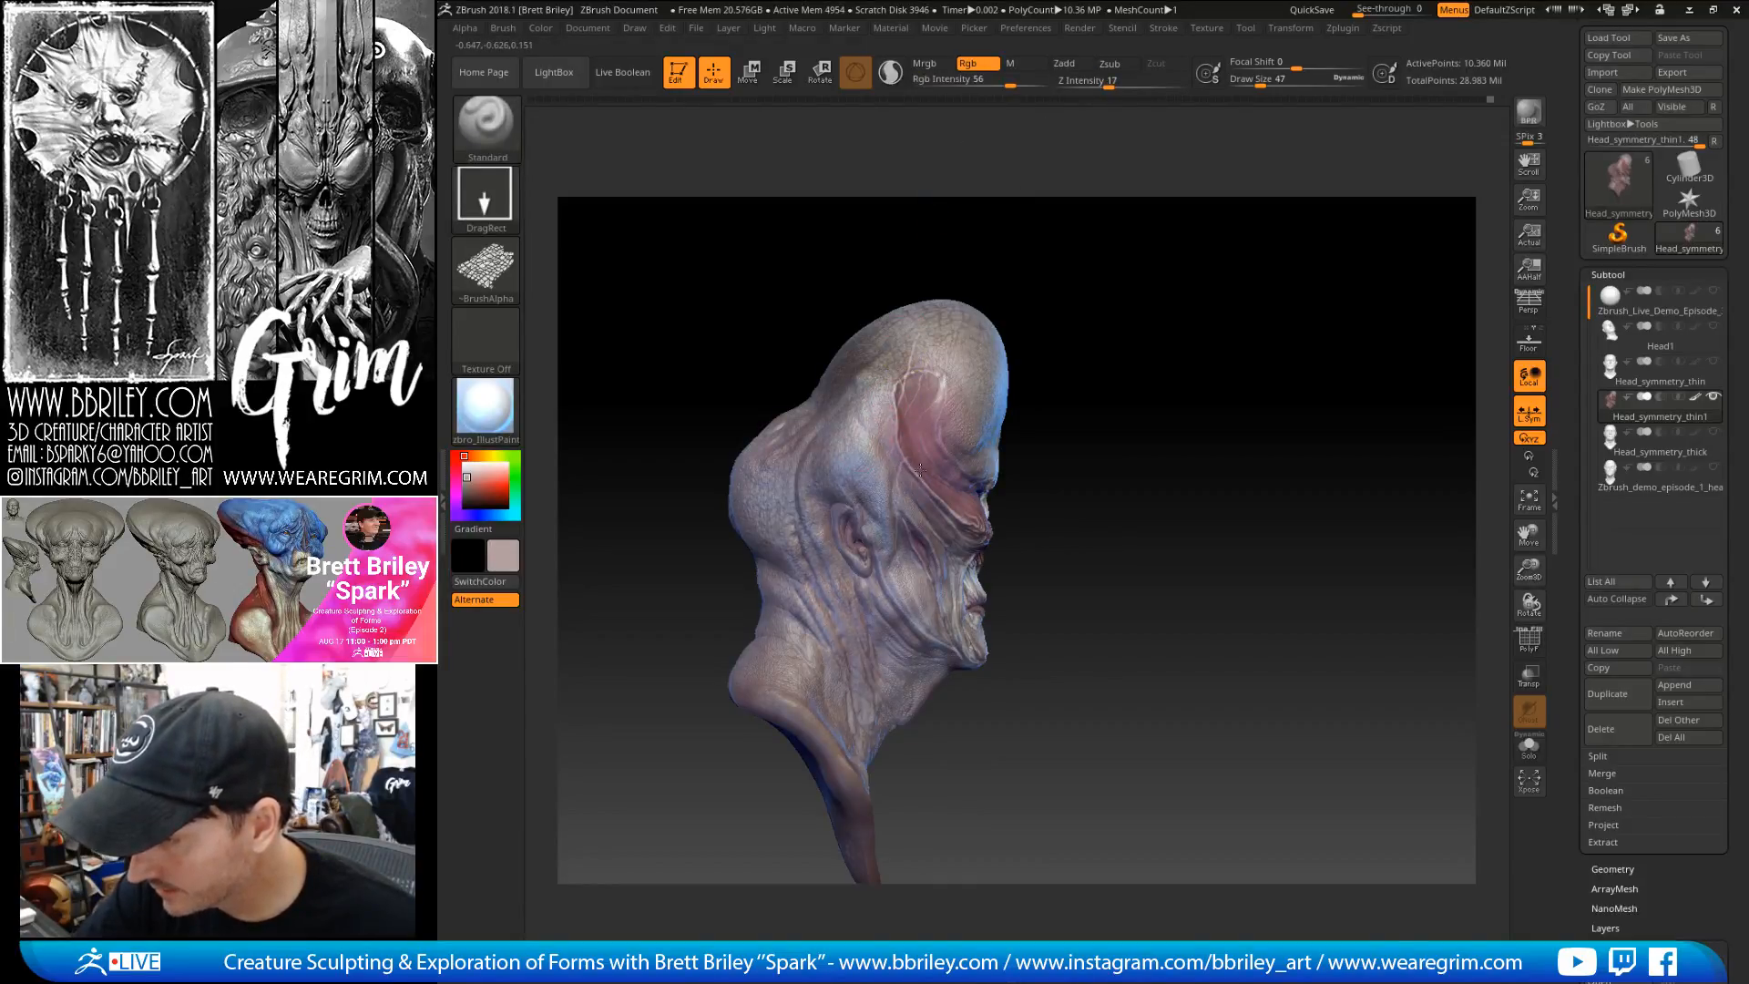
key("i")
left_click_drag(998, 84, 1025, 84)
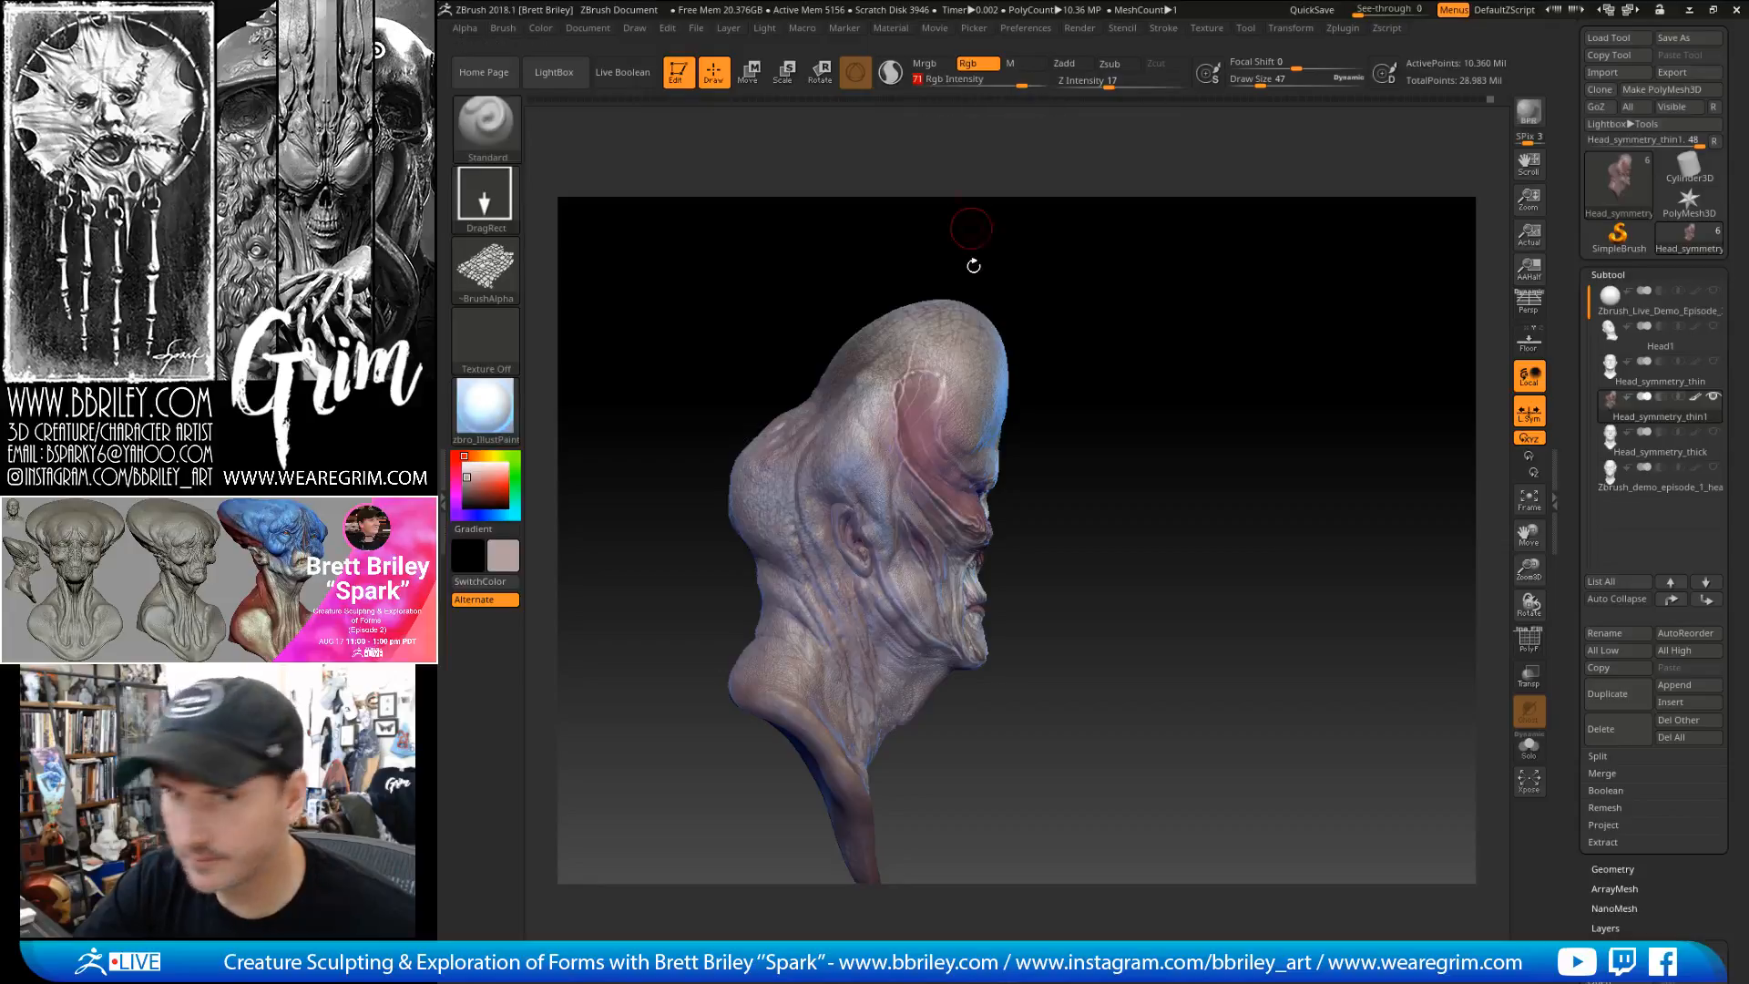
- Stamp the pale greyish pink crackle pattern over the side of the head and around the ear
left_click_drag(1058, 232, 973, 285)
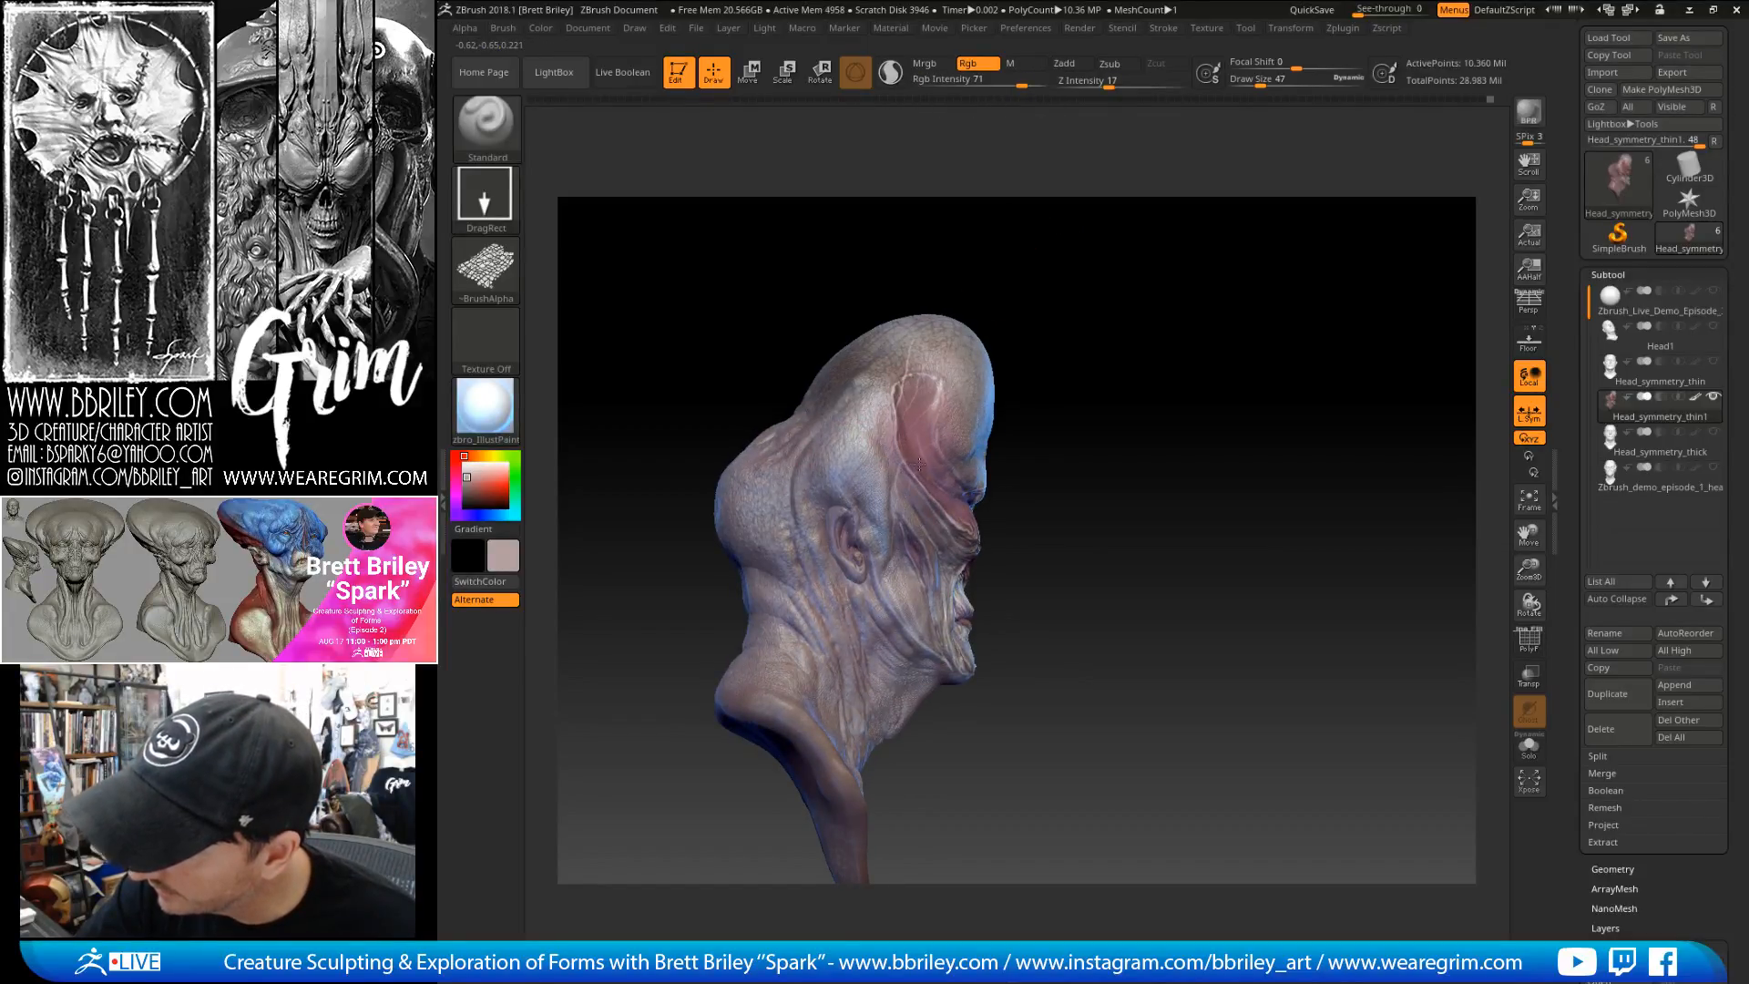
left_click_drag(1008, 289, 865, 428)
left_click_drag(848, 510, 855, 503)
left_click_drag(1009, 256, 865, 380)
mouse_move(956, 447)
left_mouse_down()
mouse_move(863, 488)
mouse_move(884, 473)
left_mouse_up()
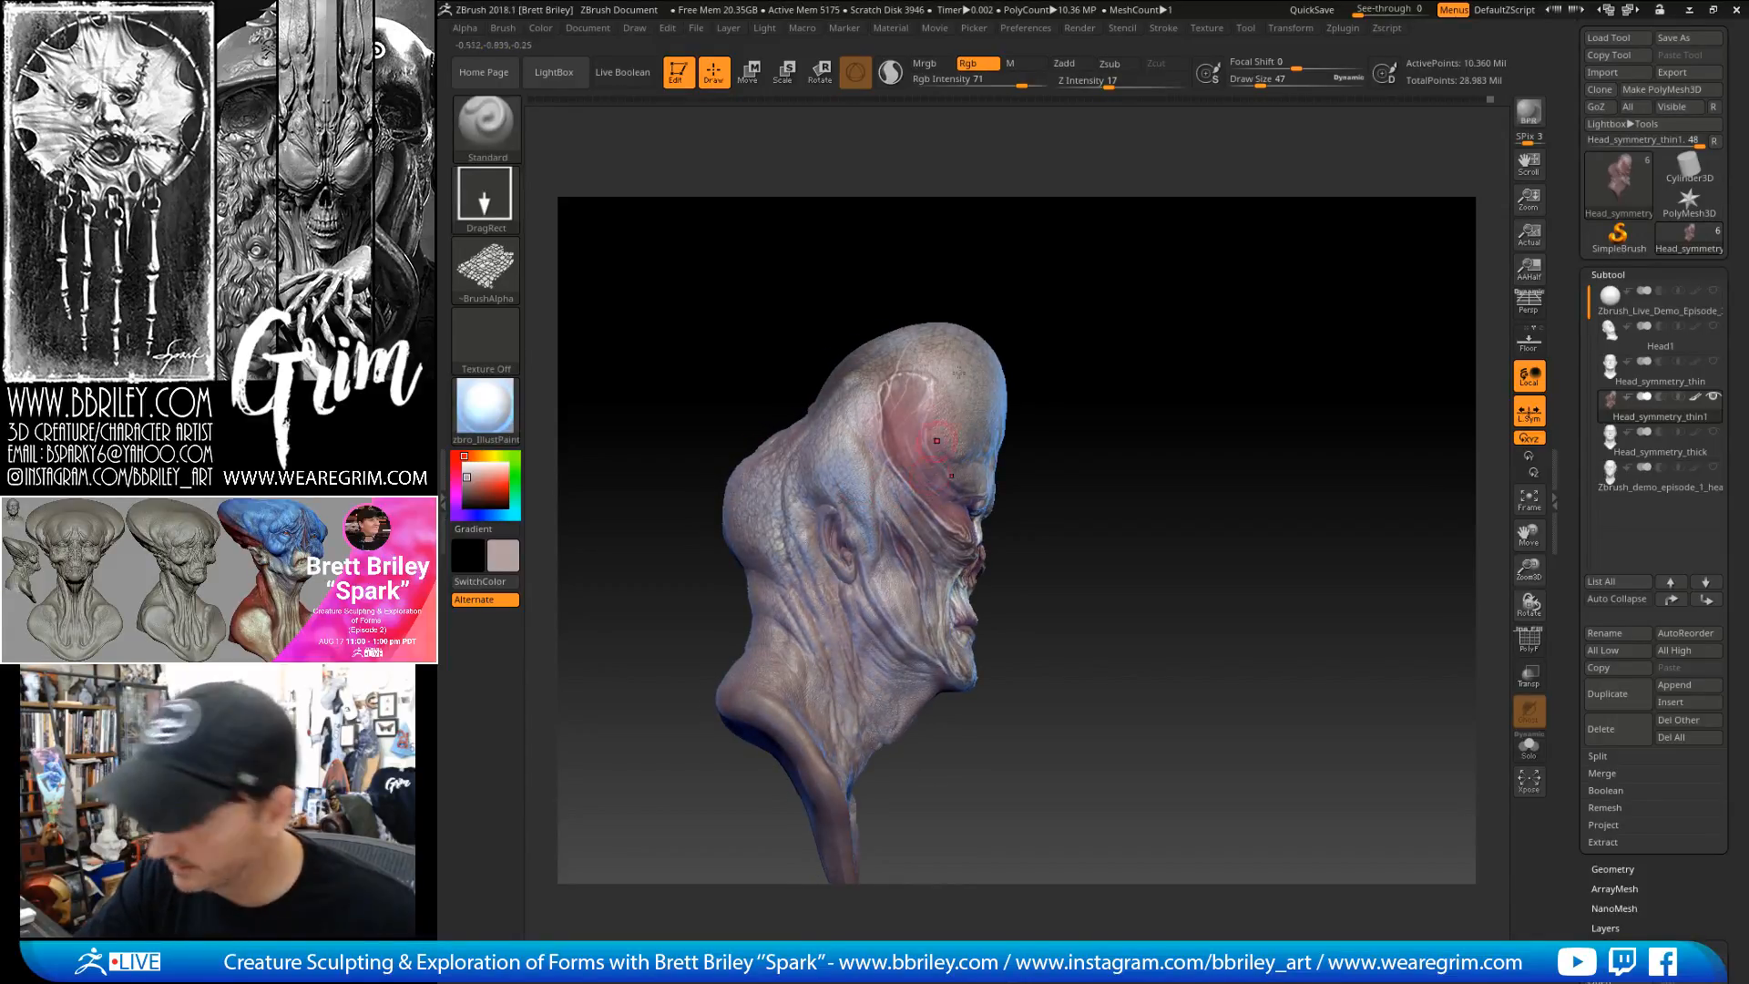
- Stamp the pale greyish pink crackle pattern along the jaw, the cheek and the side of the neck
left_click_drag(1134, 281, 1075, 378)
left_click_drag(885, 604, 930, 614)
right_click_drag(948, 625, 875, 596, "alt")
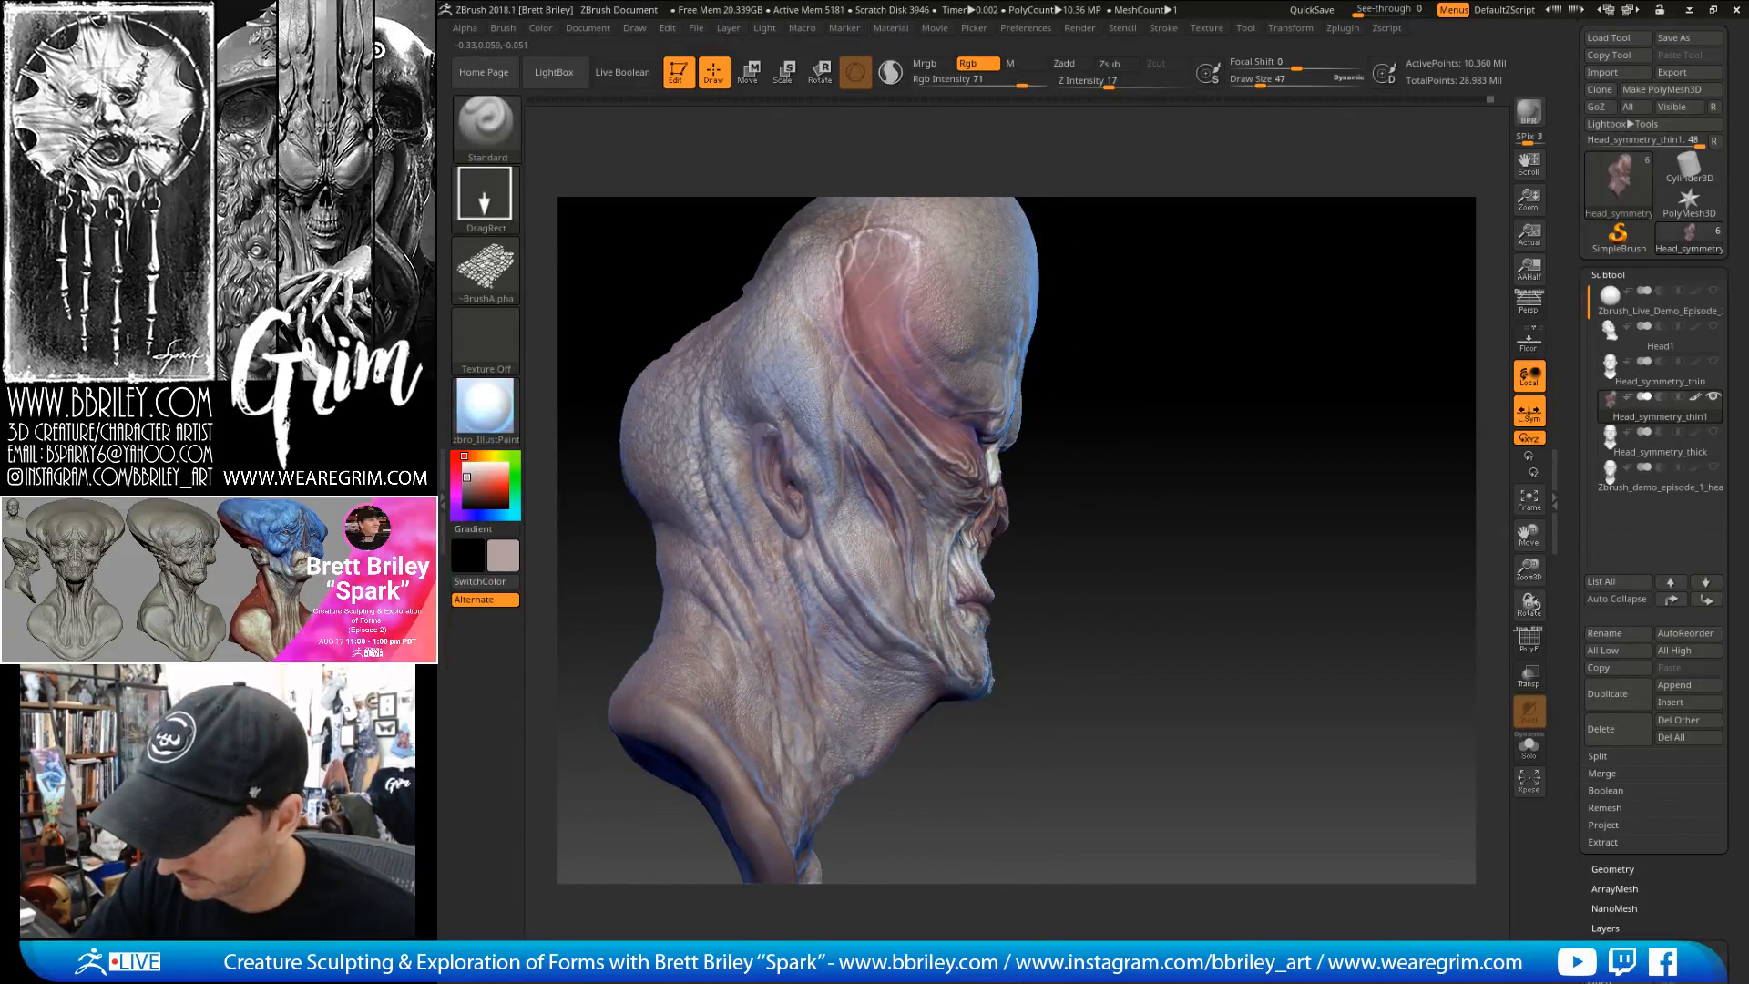
left_click_drag(923, 649, 927, 640)
left_click_drag(772, 617, 855, 605)
left_click_drag(1127, 462, 1020, 492)
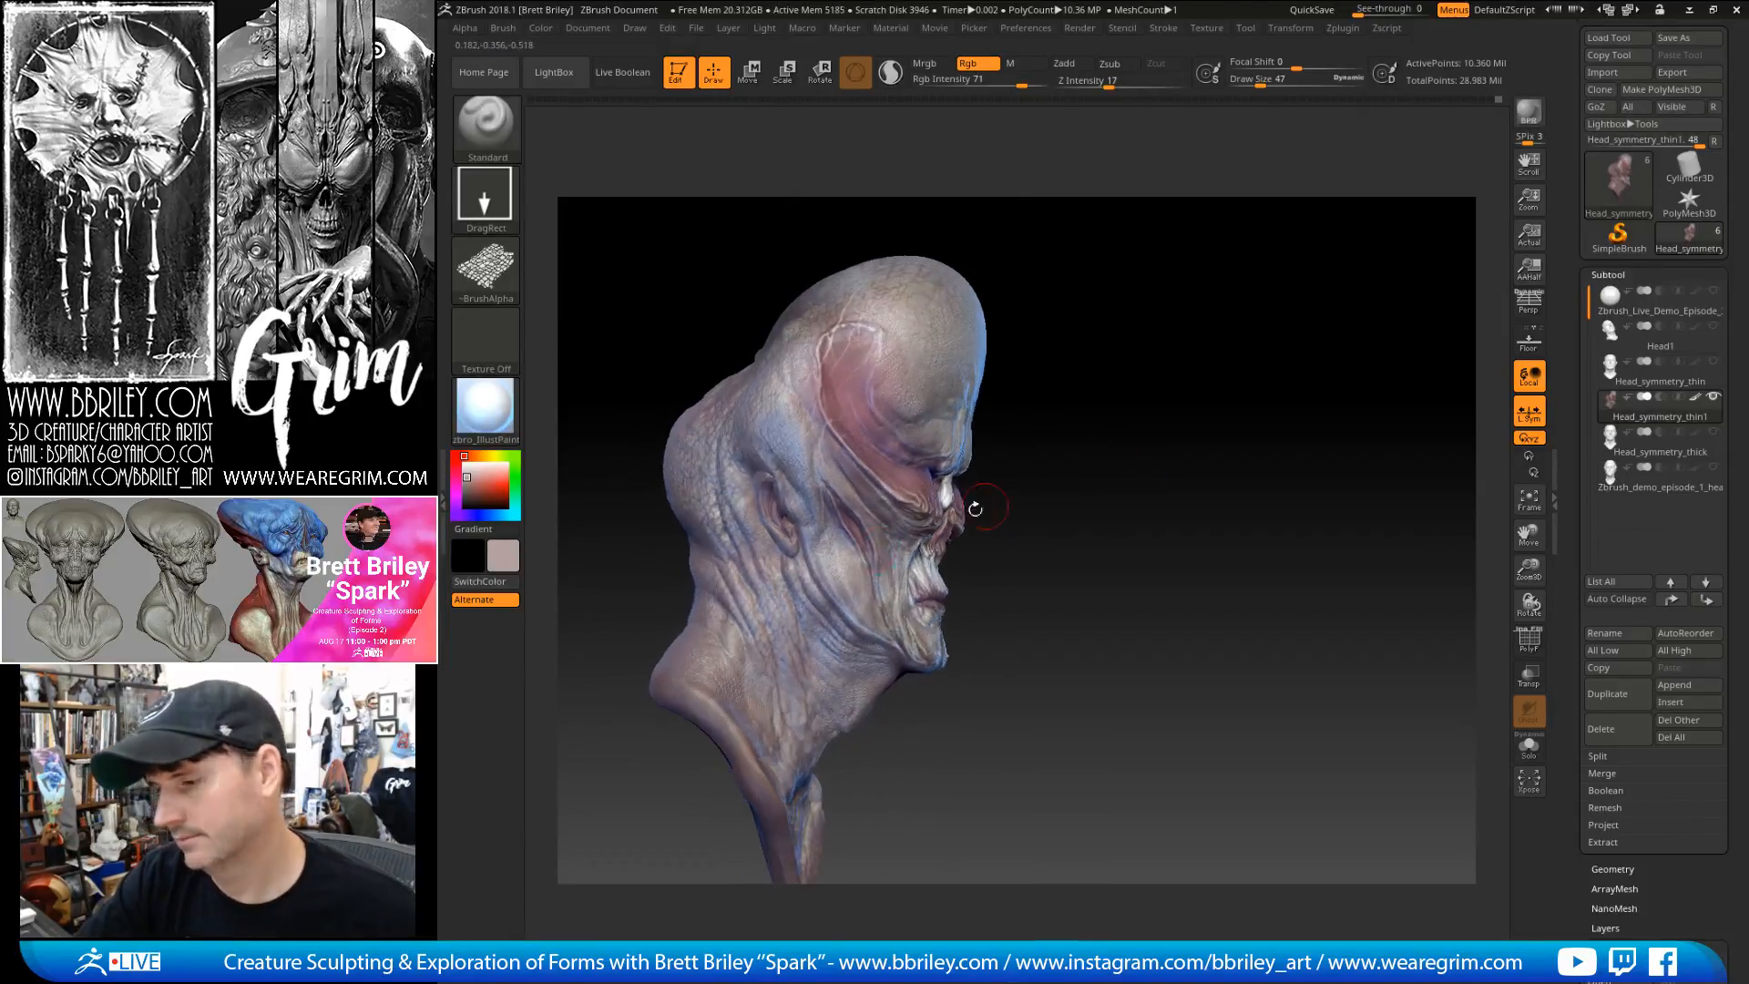
- Stamp the pale crackle pattern over the lower neck and across the back of the head
mouse_move(818, 570)
right_mouse_down()
mouse_move(784, 574)
mouse_move(856, 596)
right_mouse_up()
mouse_move(825, 656)
right_mouse_down()
mouse_move(792, 558)
mouse_move(899, 578)
right_mouse_up()
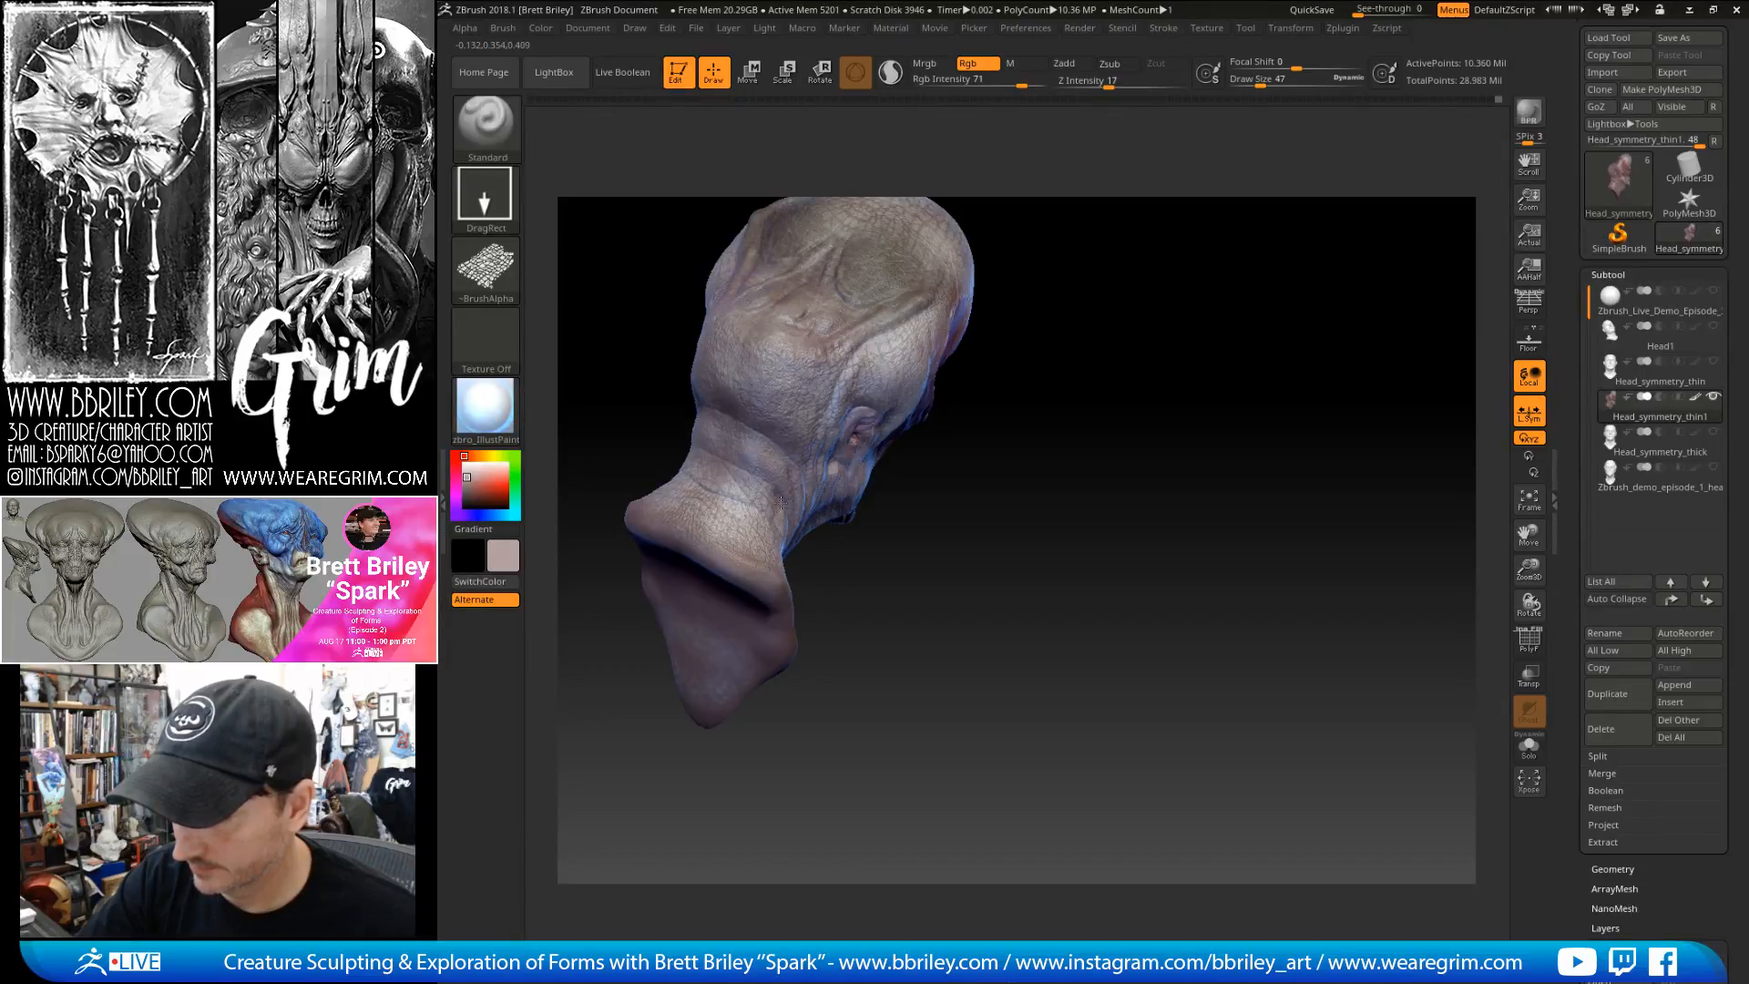
right_click_drag(830, 549, 901, 604, "alt")
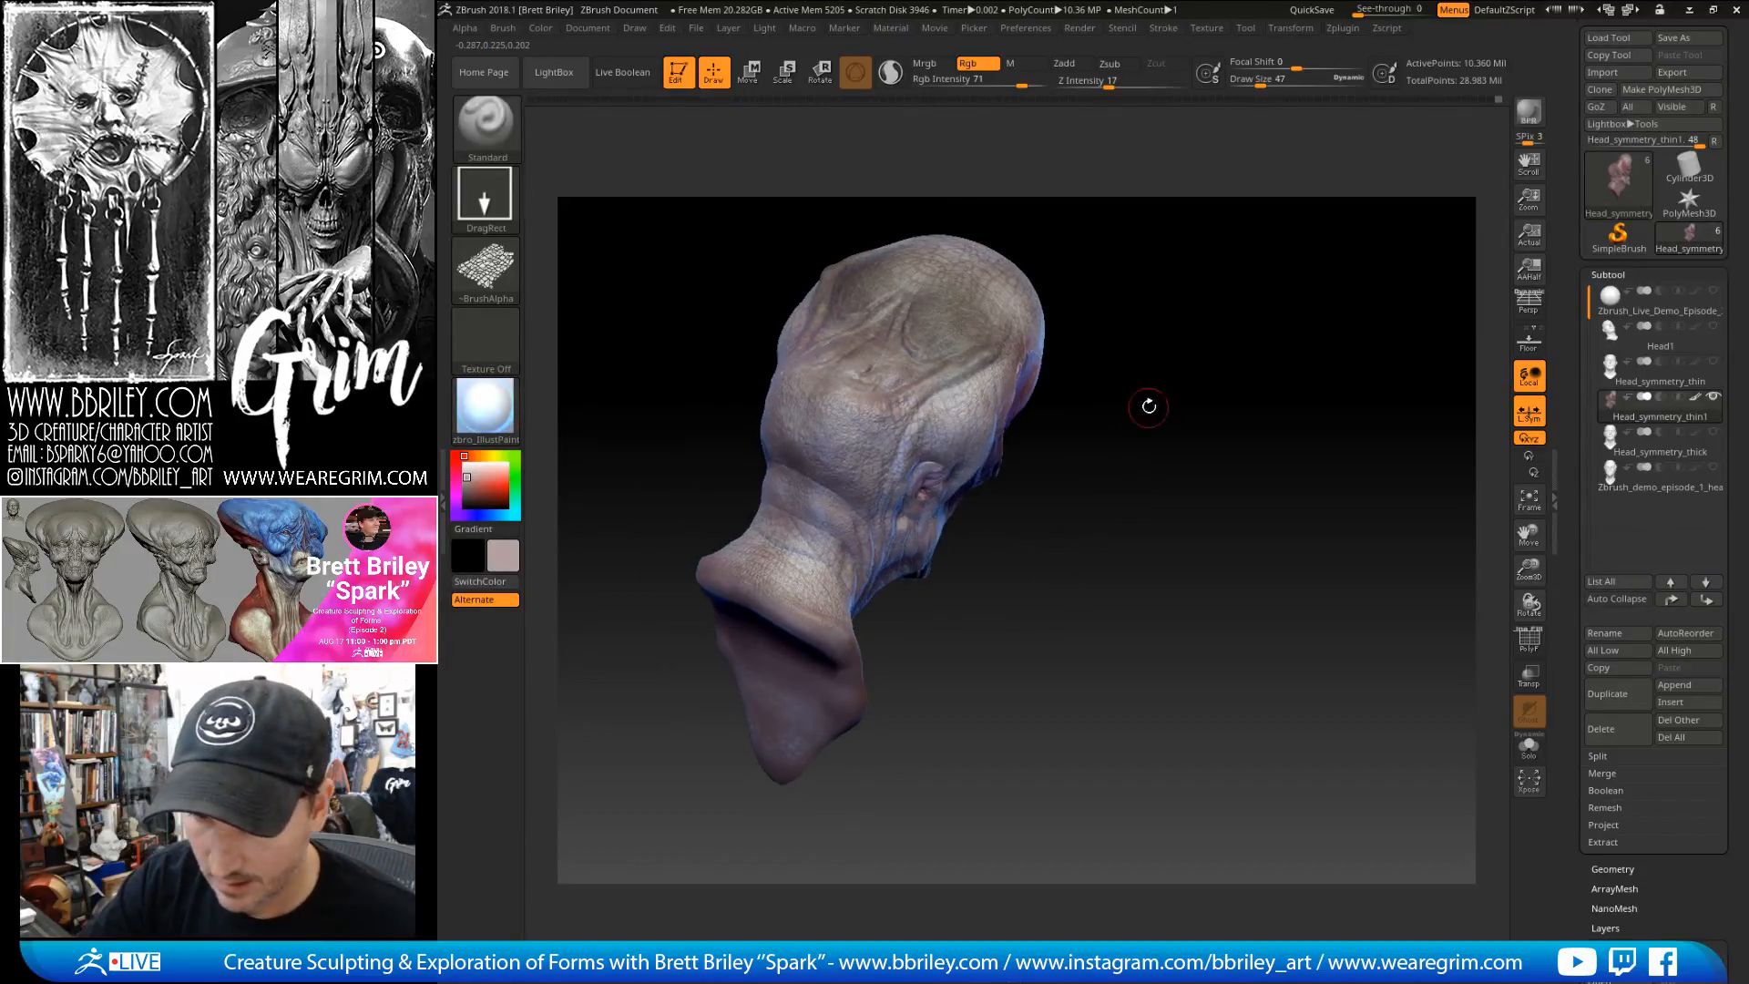
left_click_drag(1127, 359, 1118, 366)
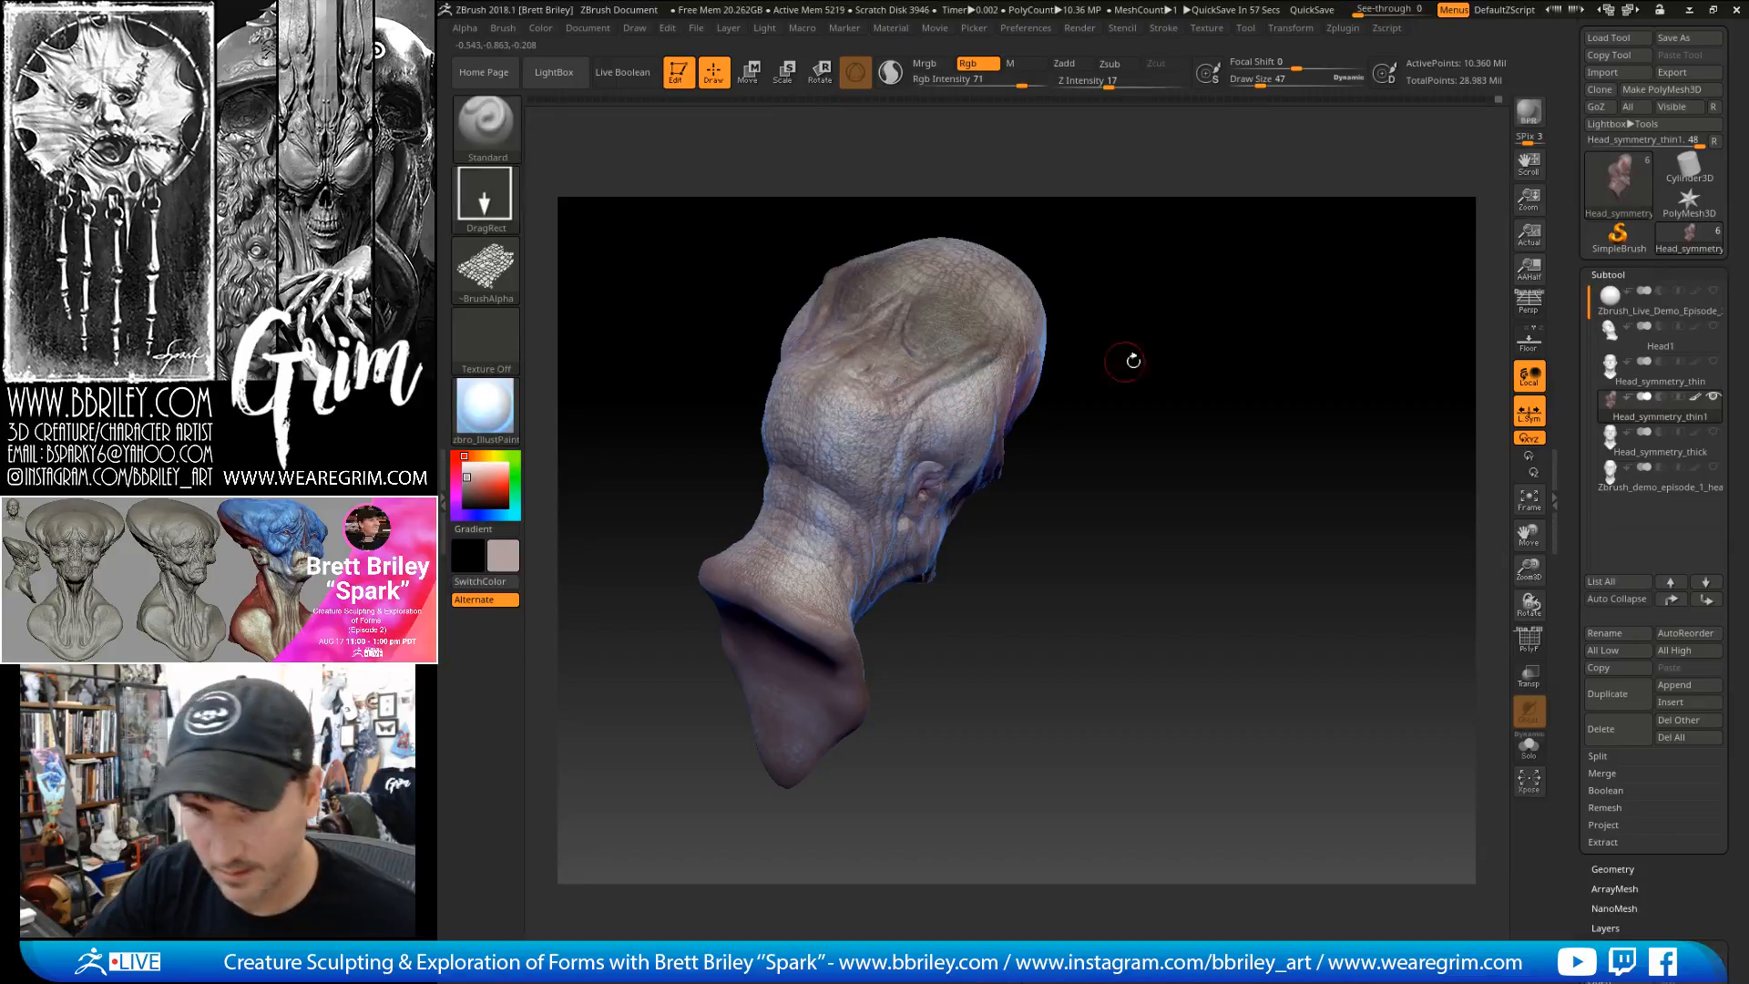
left_click_drag(1227, 345, 1230, 386, "alt")
left_click_drag(1256, 266, 1242, 270)
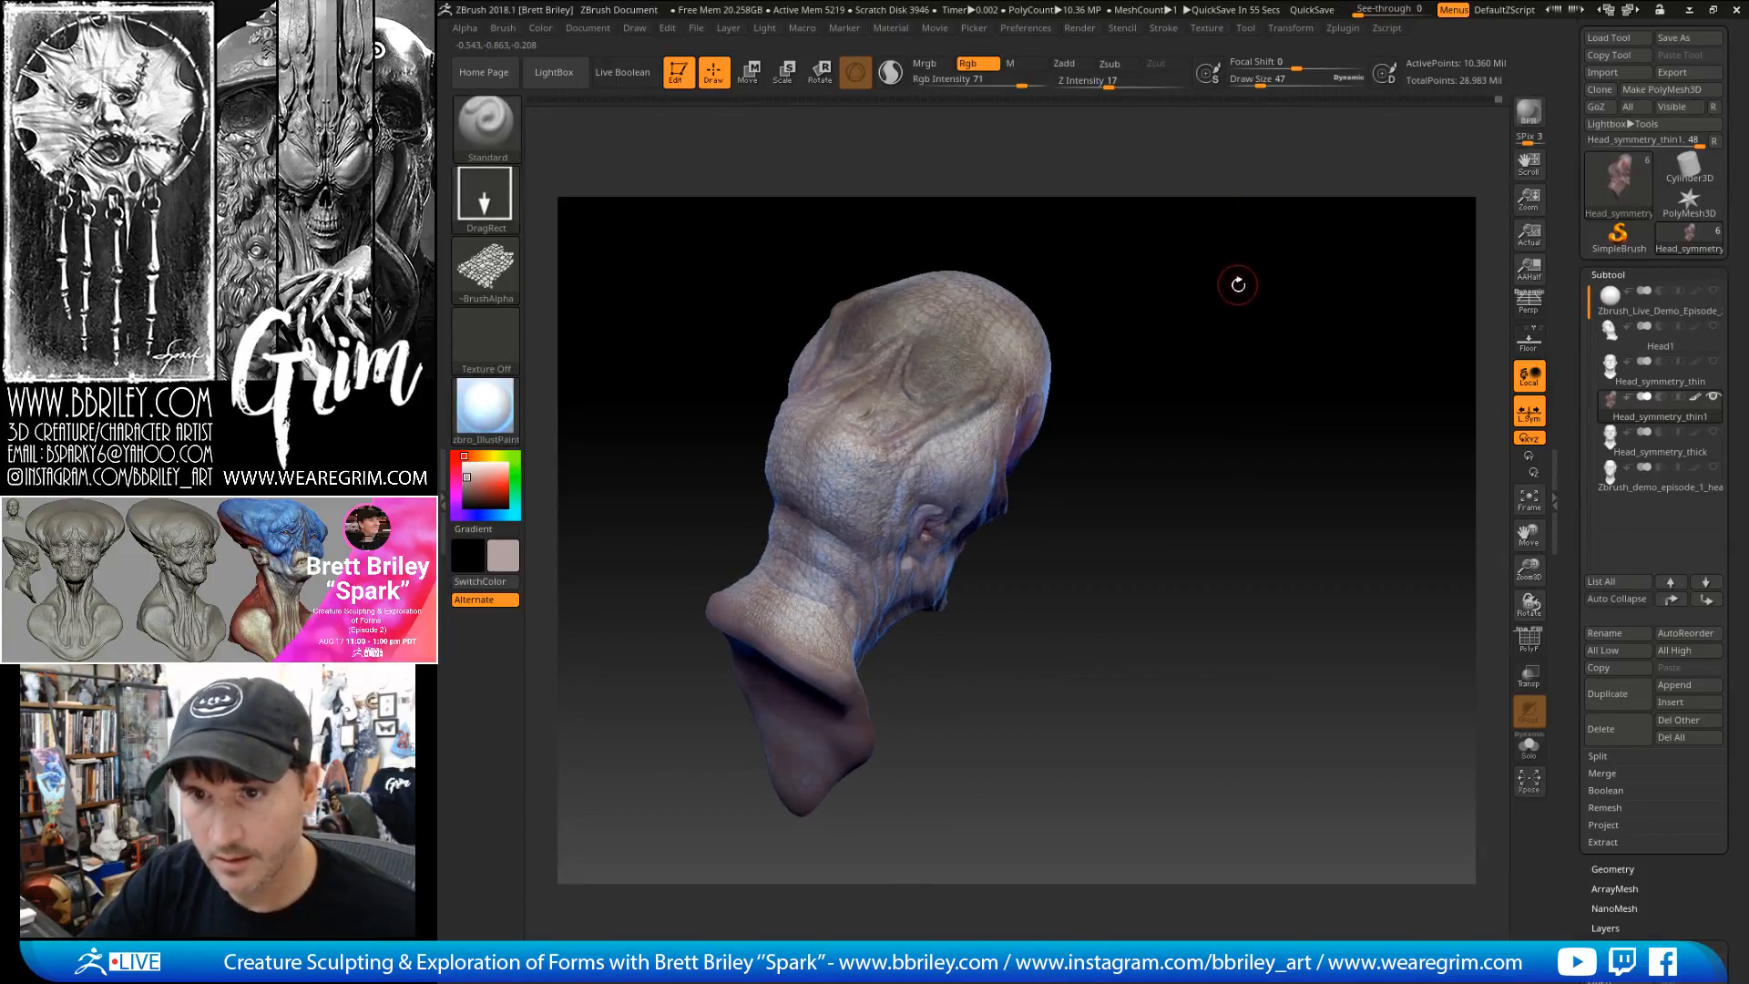
- Stamp the pale crackle pattern over the side of the skull, the front of the neck and the collarbone area
mouse_move(1240, 290)
left_mouse_down()
mouse_move(1094, 333)
mouse_move(1046, 273)
mouse_move(1071, 326)
left_mouse_up()
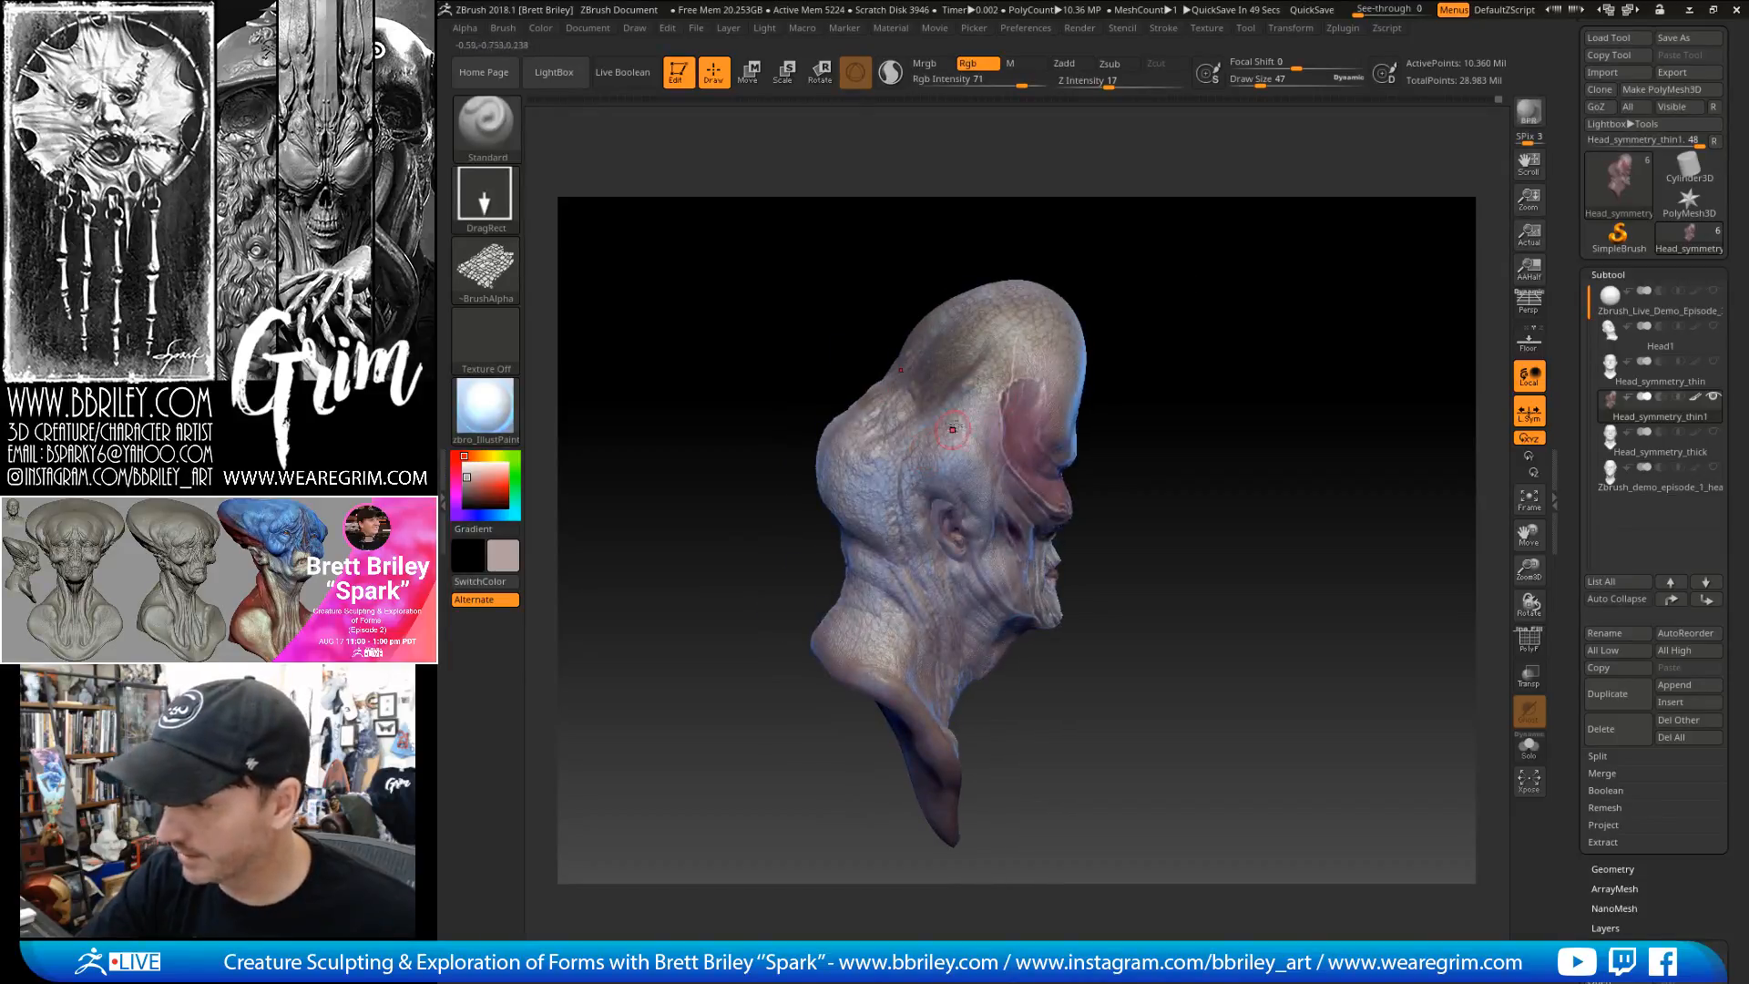
mouse_move(1198, 312)
left_mouse_down()
mouse_move(1225, 306)
mouse_move(1233, 261)
mouse_move(1185, 301)
left_mouse_up()
left_click_drag(968, 457, 1053, 501)
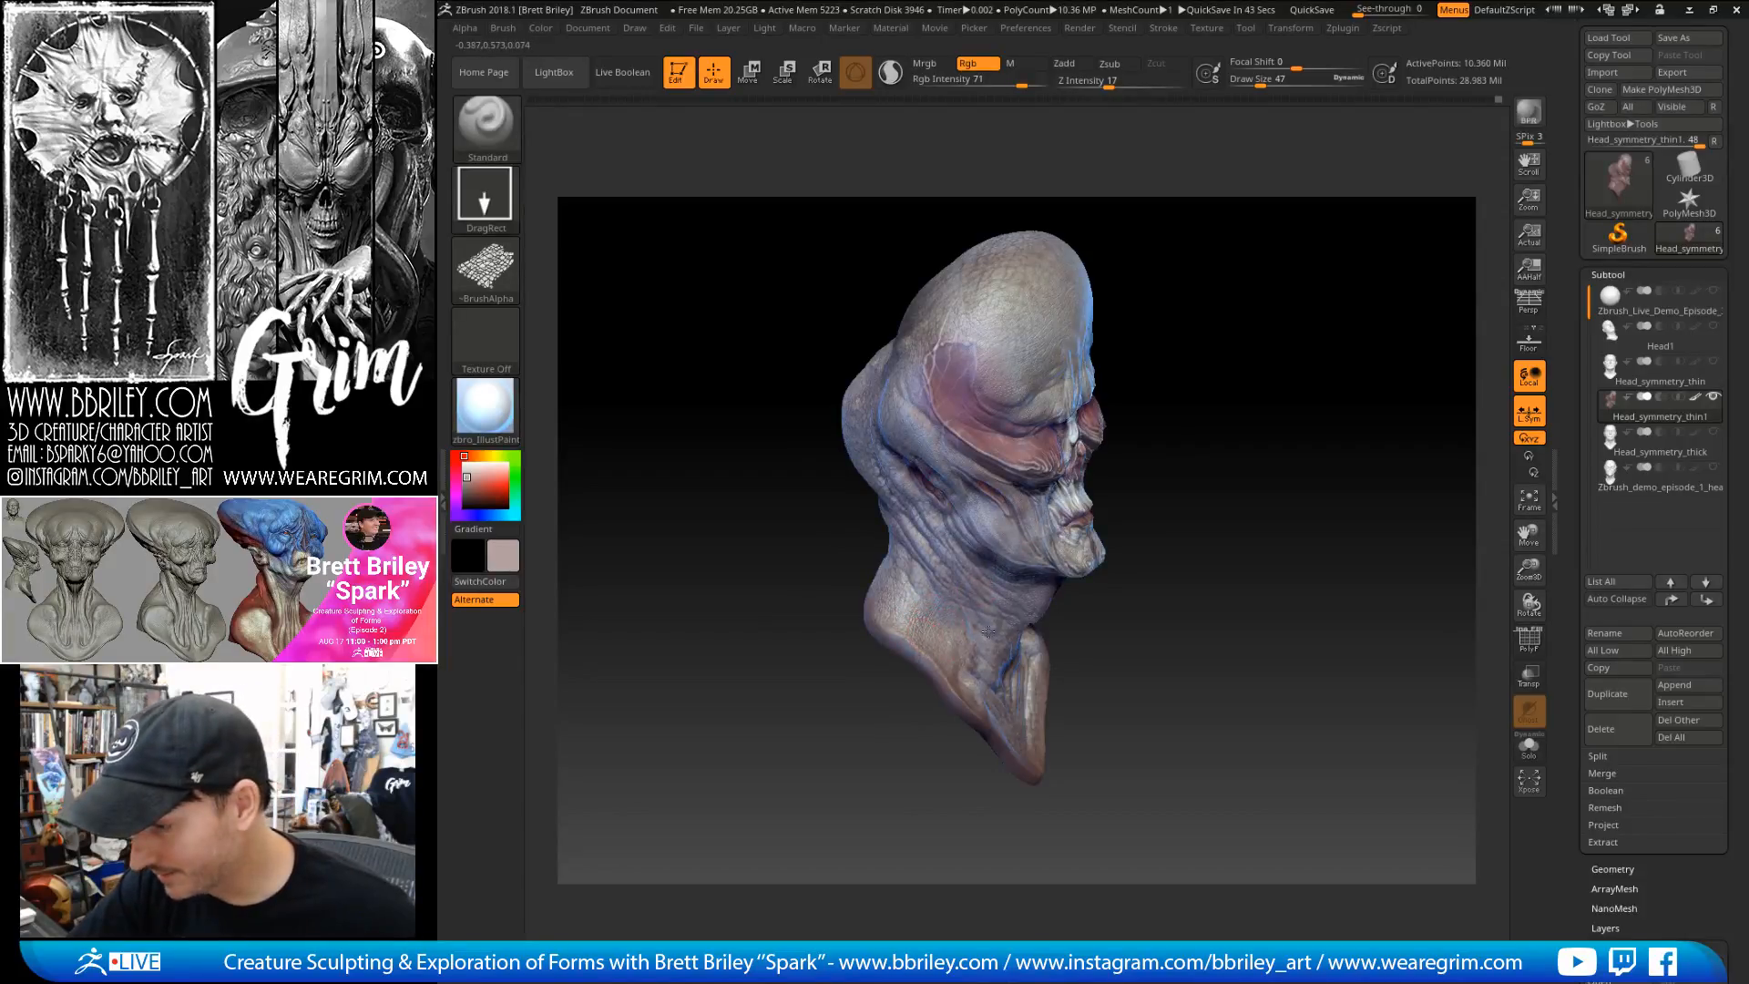
left_click_drag(977, 627, 1016, 649)
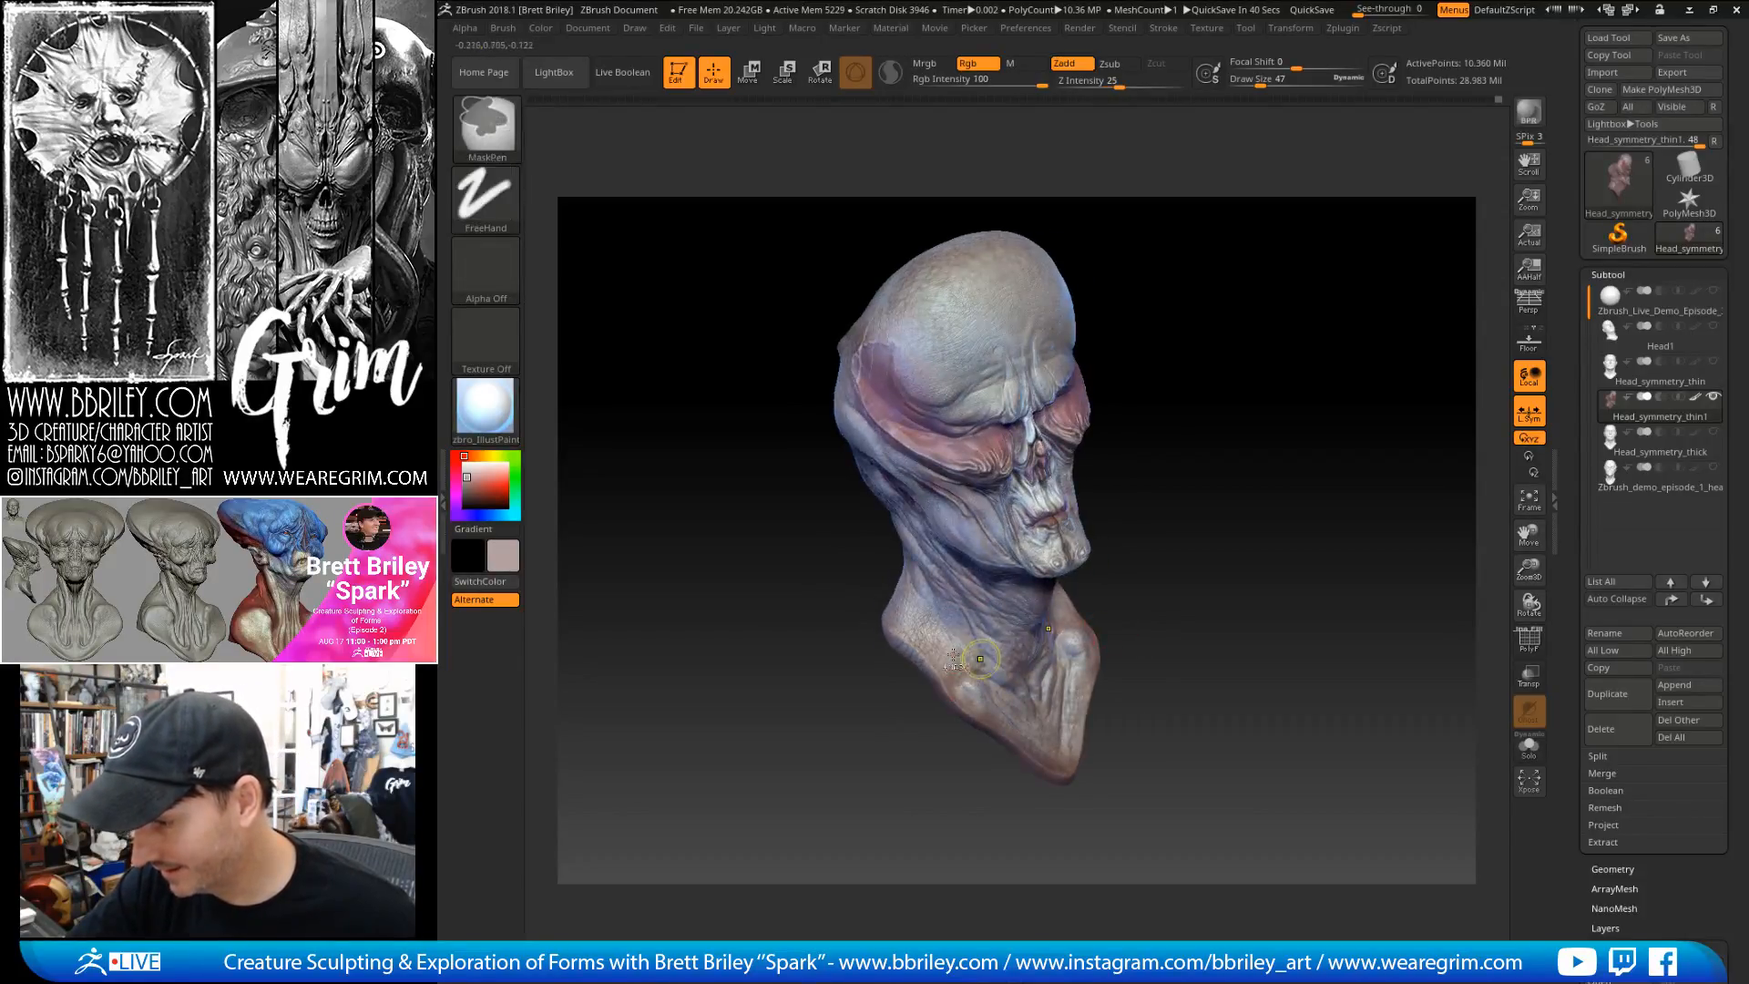
right_click_drag(1041, 656, 1010, 611)
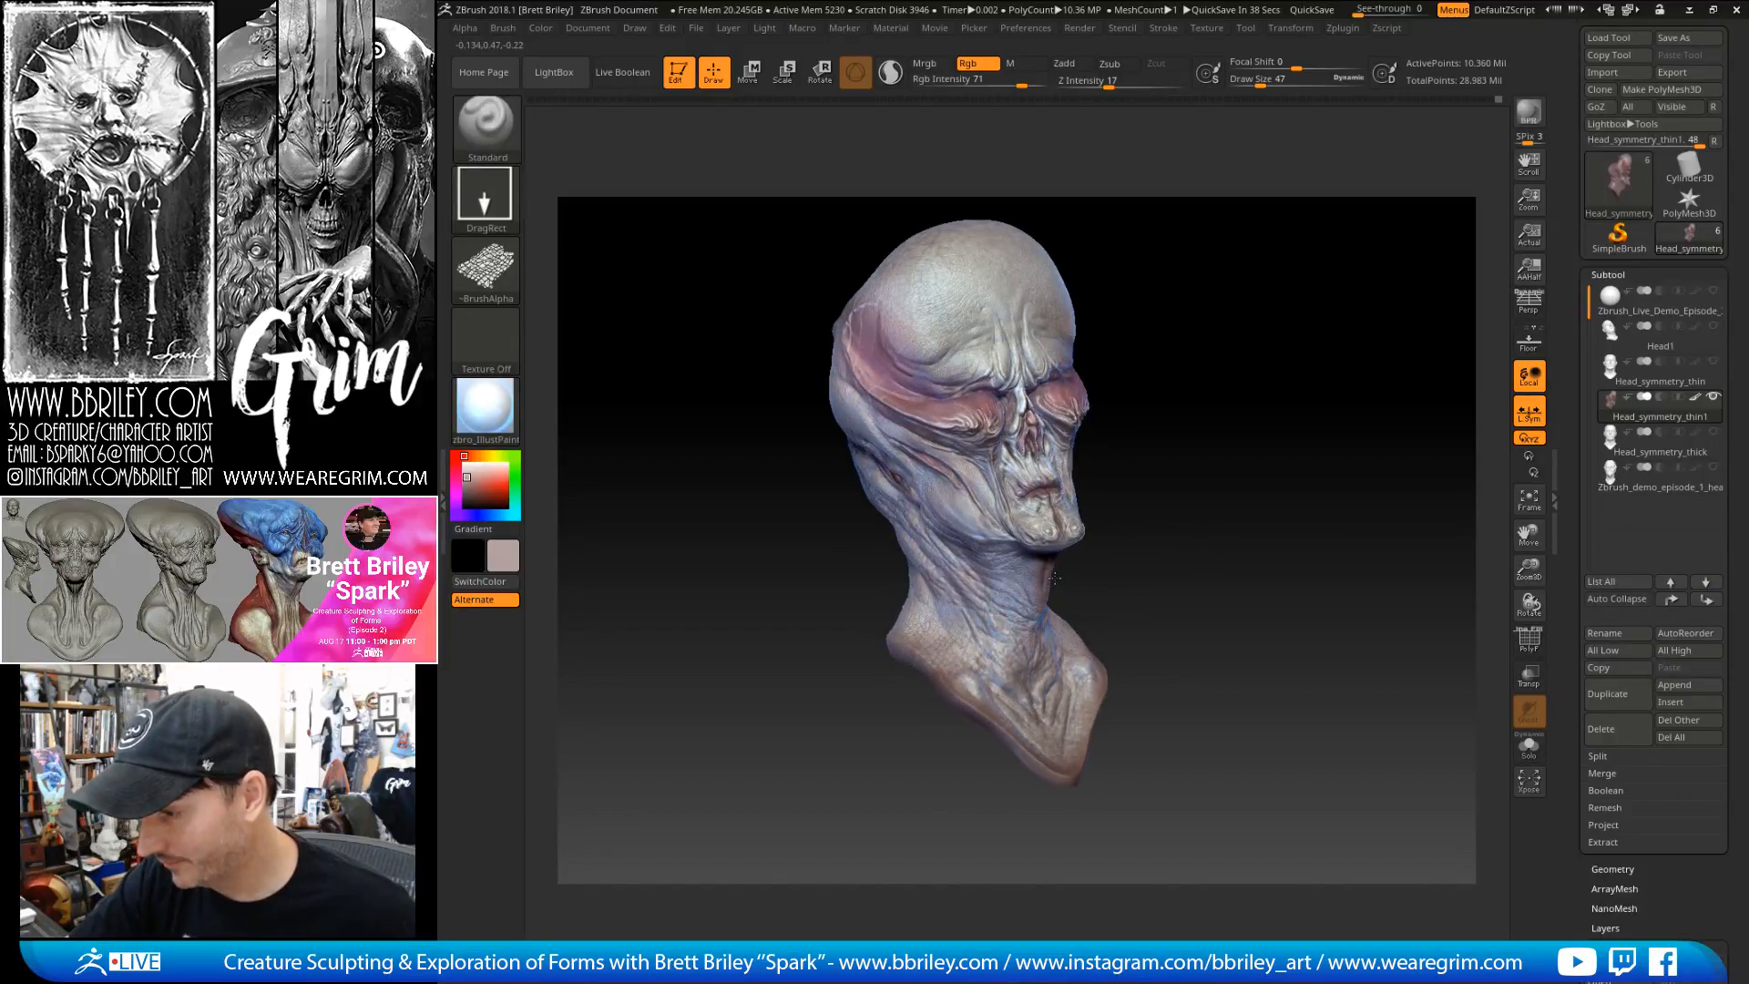
left_click_drag(1081, 584, 1019, 588)
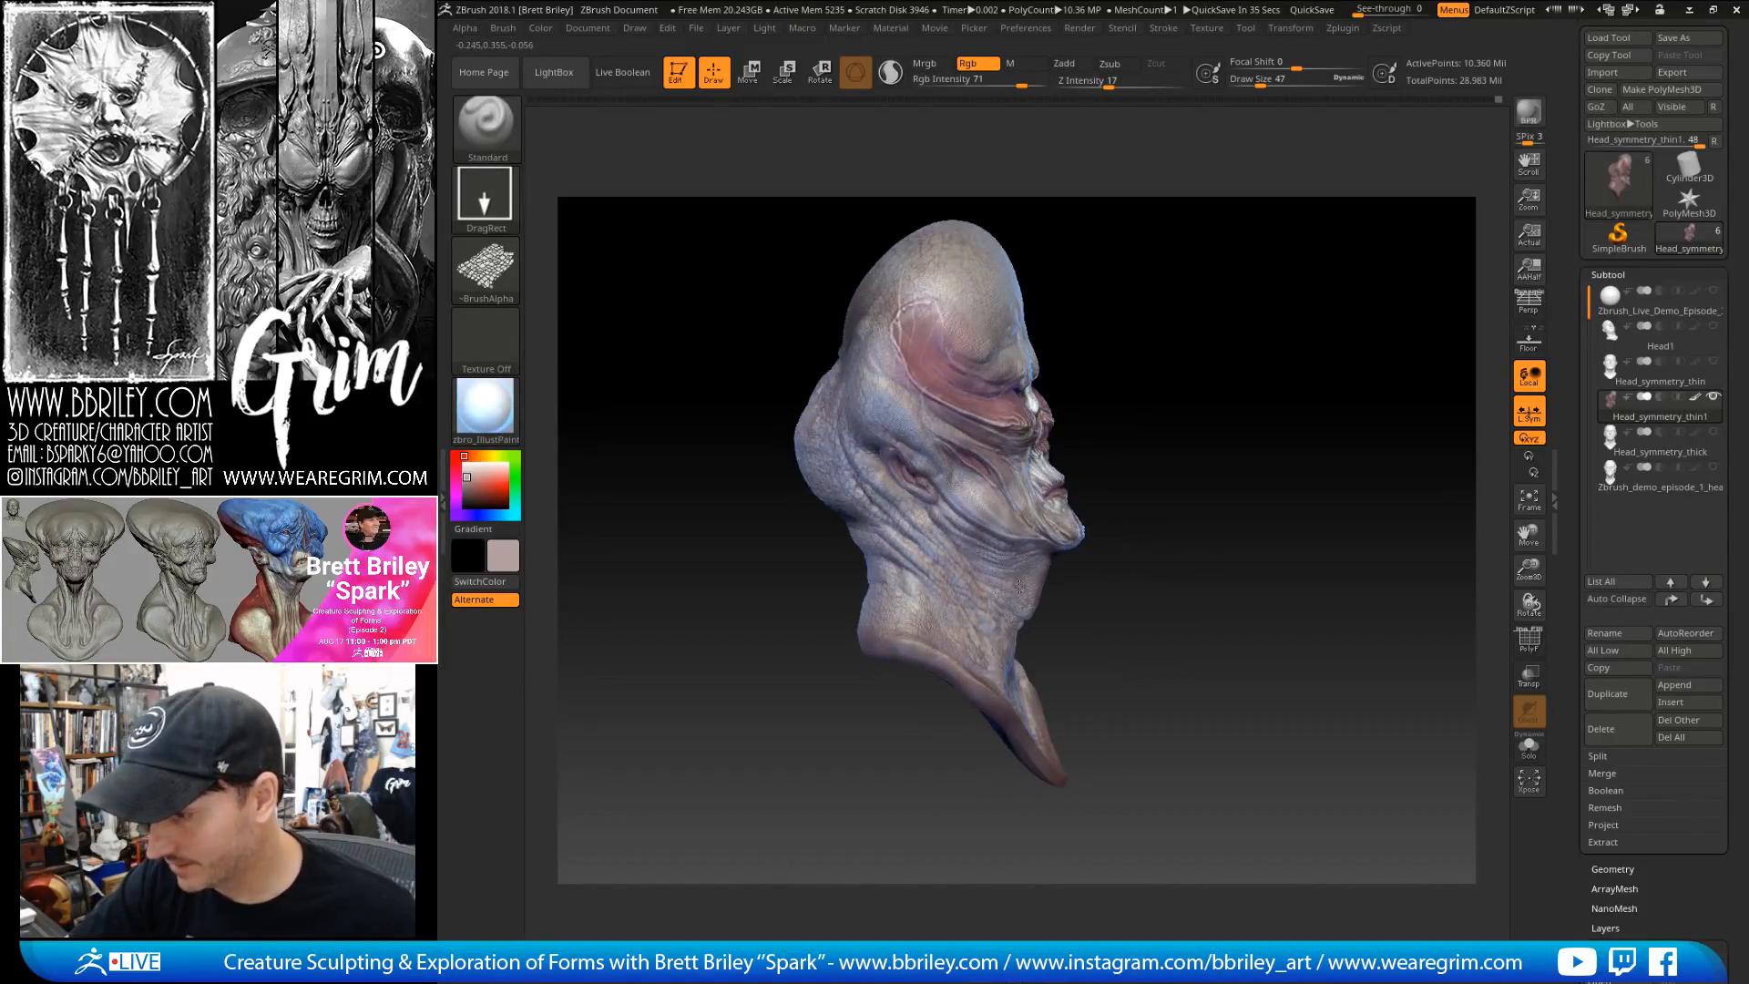
left_click_drag(1158, 518, 1230, 379)
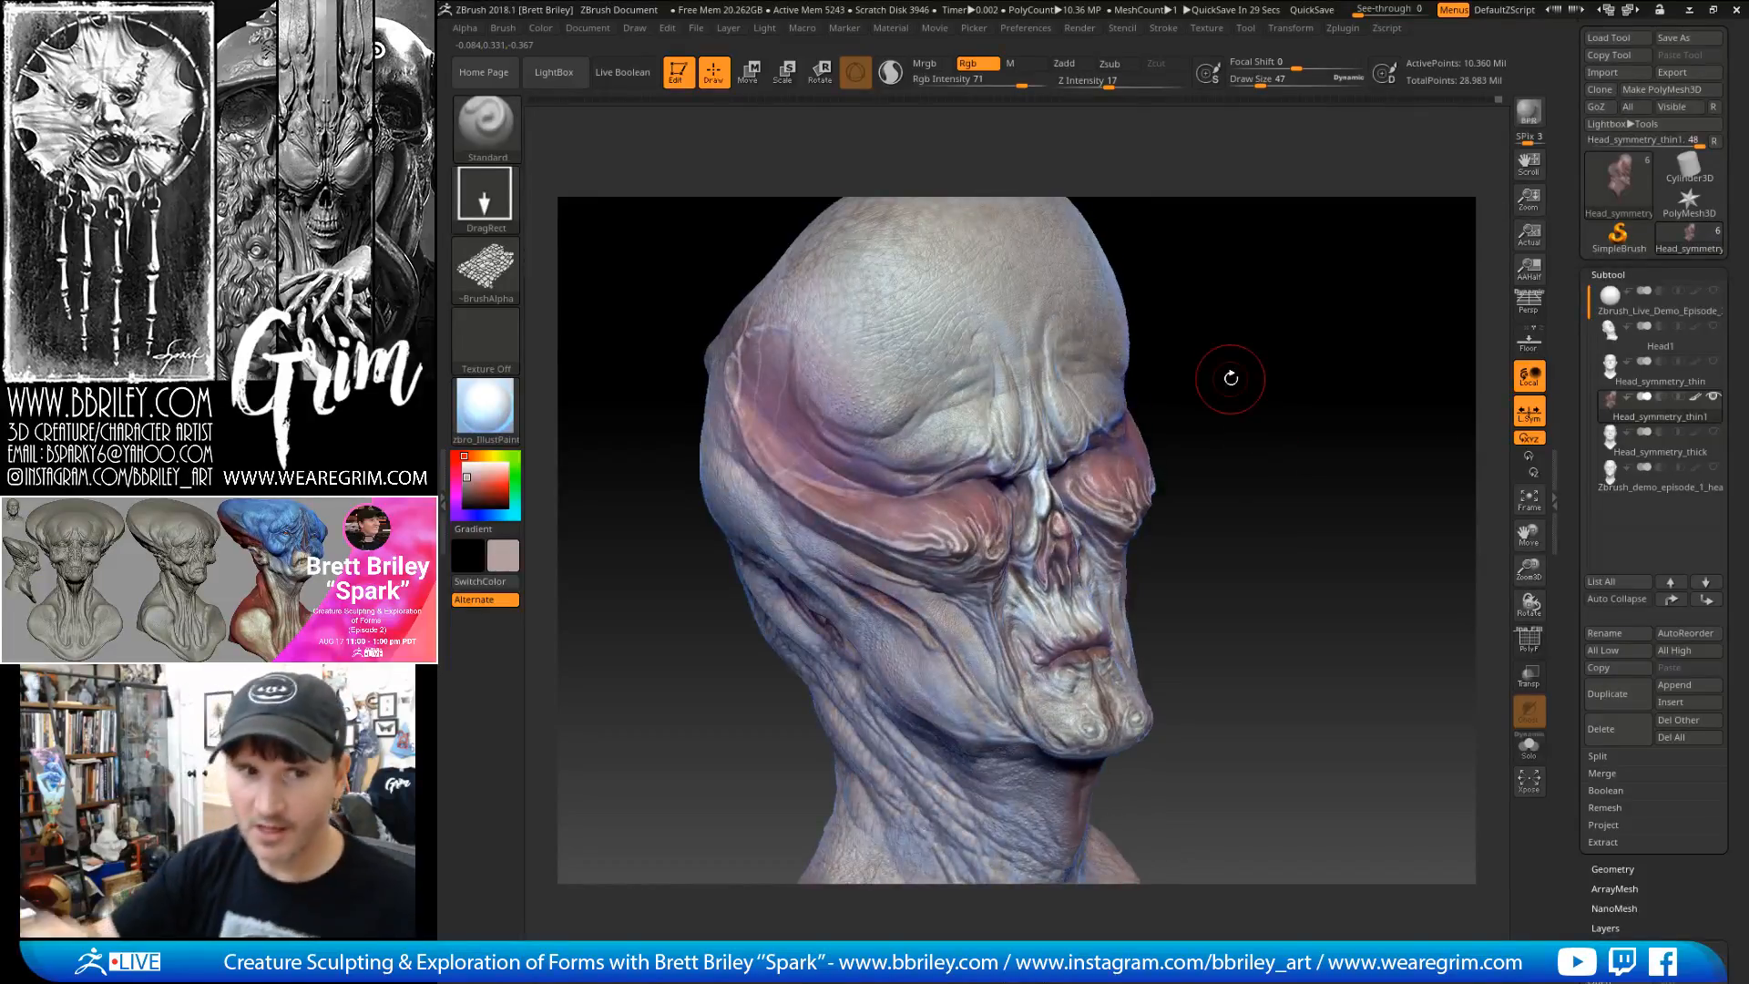
left_click_drag(1187, 473, 1075, 538, "alt")
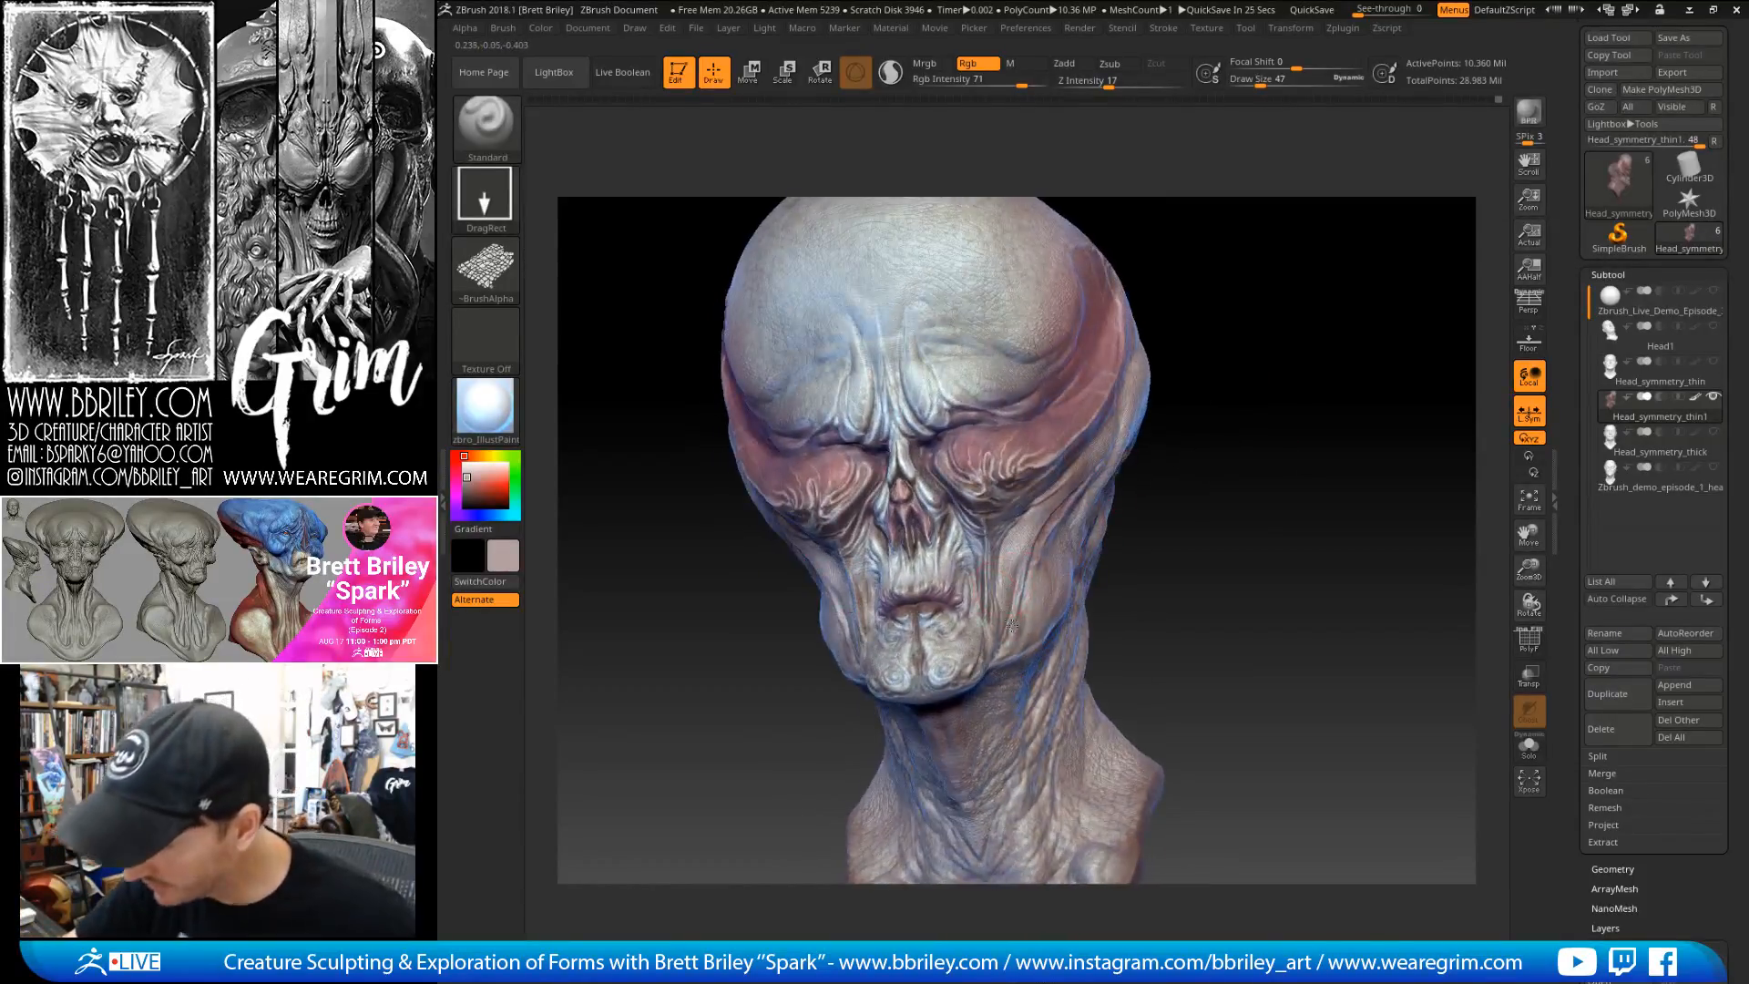
- Pick a near-white colour and stamp the crackle pattern over the chin and around the mouth
left_click(467, 465)
left_click_drag(628, 510, 1018, 591)
left_click_drag(940, 658, 900, 684)
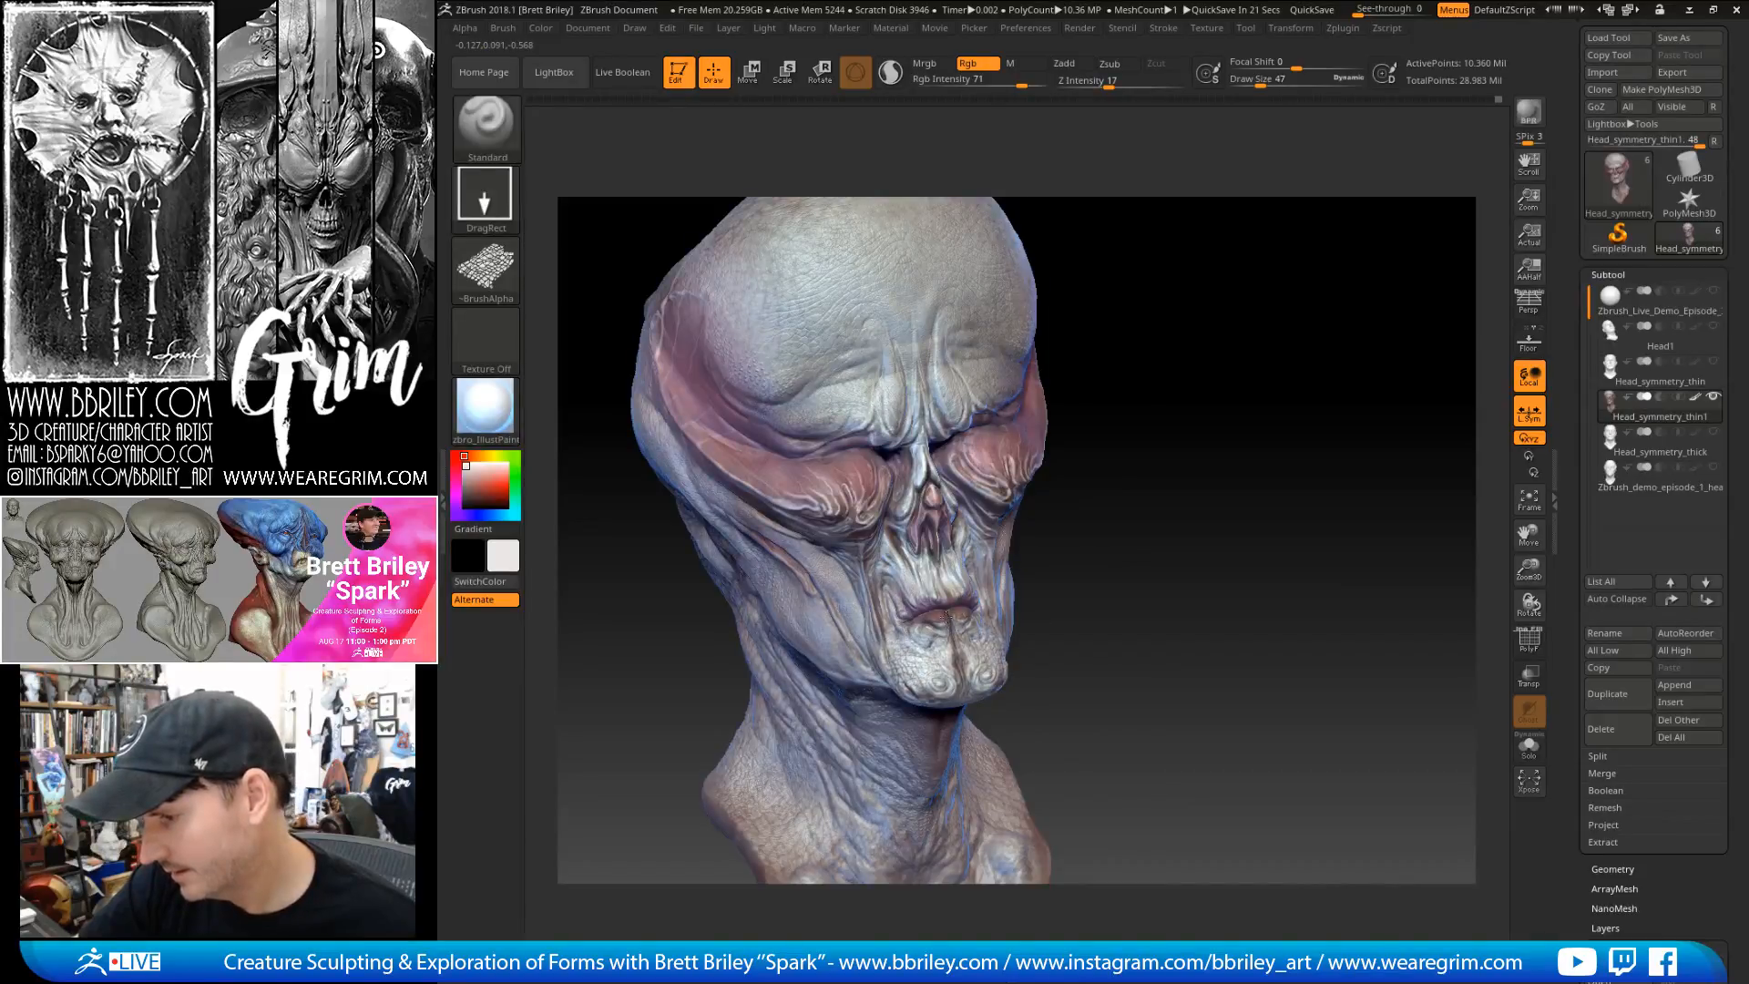
mouse_move(1117, 520)
left_mouse_down()
mouse_move(1139, 535)
mouse_move(1184, 497)
left_mouse_up()
left_click_drag(892, 635, 972, 617)
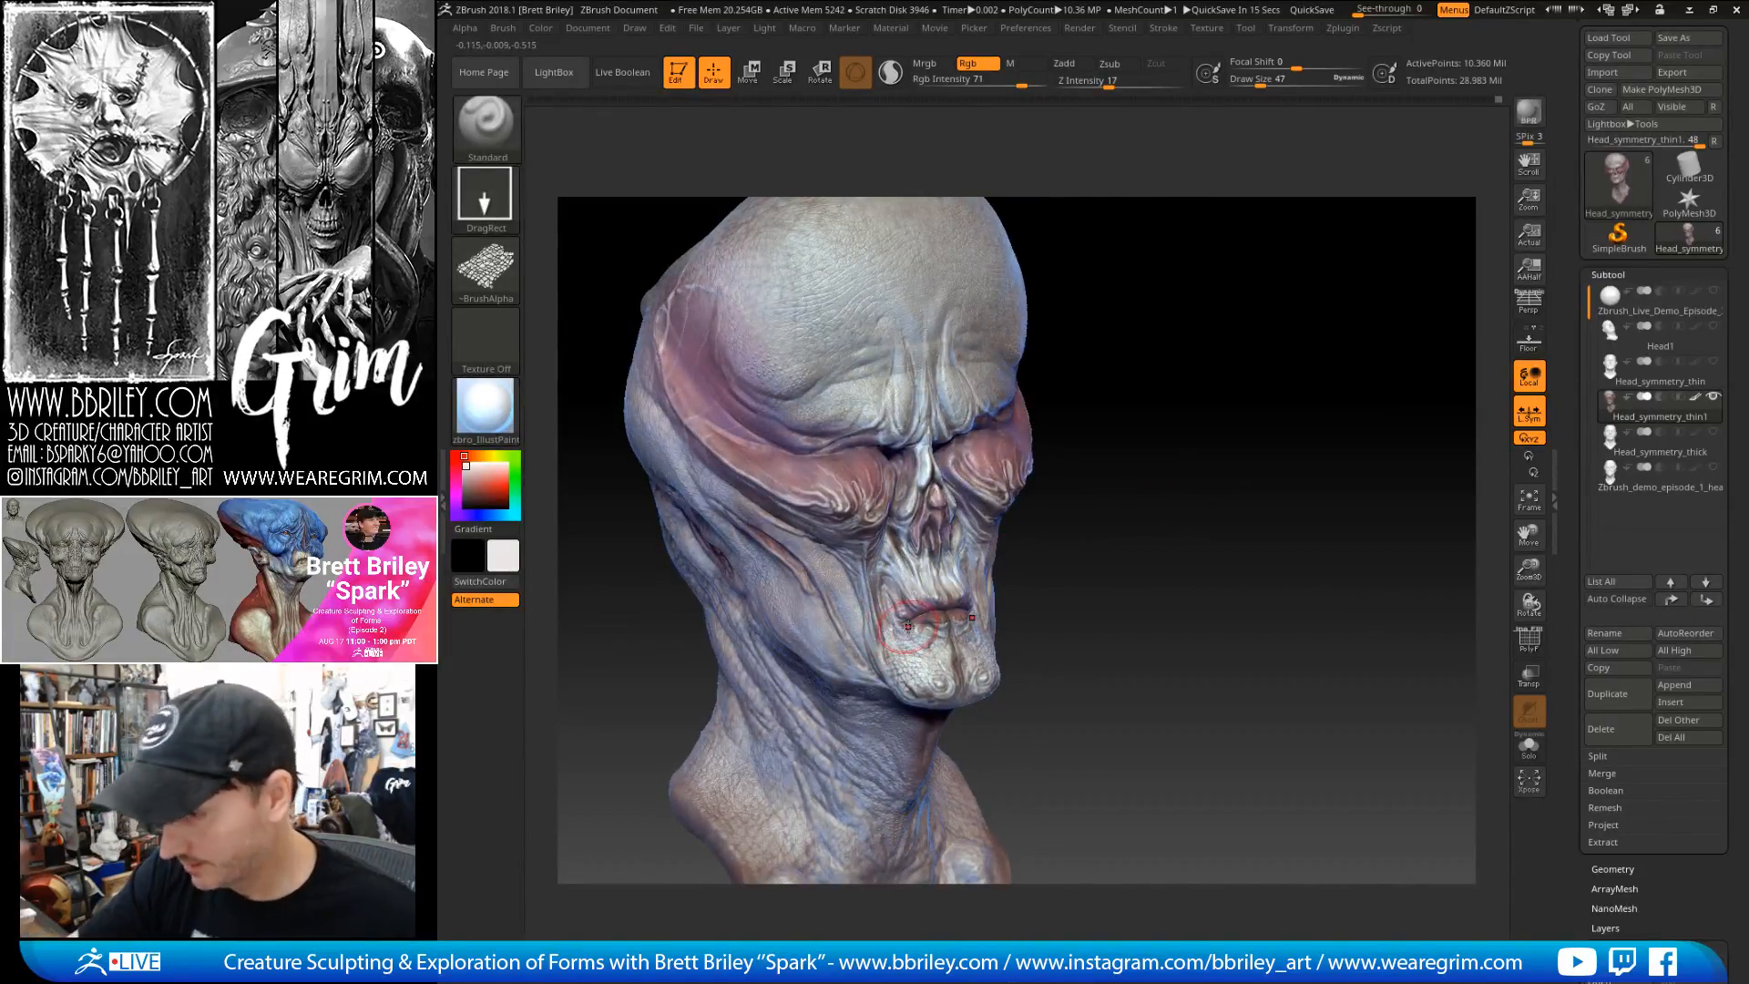
mouse_move(1093, 556)
left_mouse_down()
mouse_move(1155, 552)
mouse_move(1133, 536)
mouse_move(1151, 566)
mouse_move(1155, 552)
left_mouse_up()
- Undo the last chin stamps and restamp the chin and lower face with the near-white pattern at Rgb Intensity 40
key("ctrl")
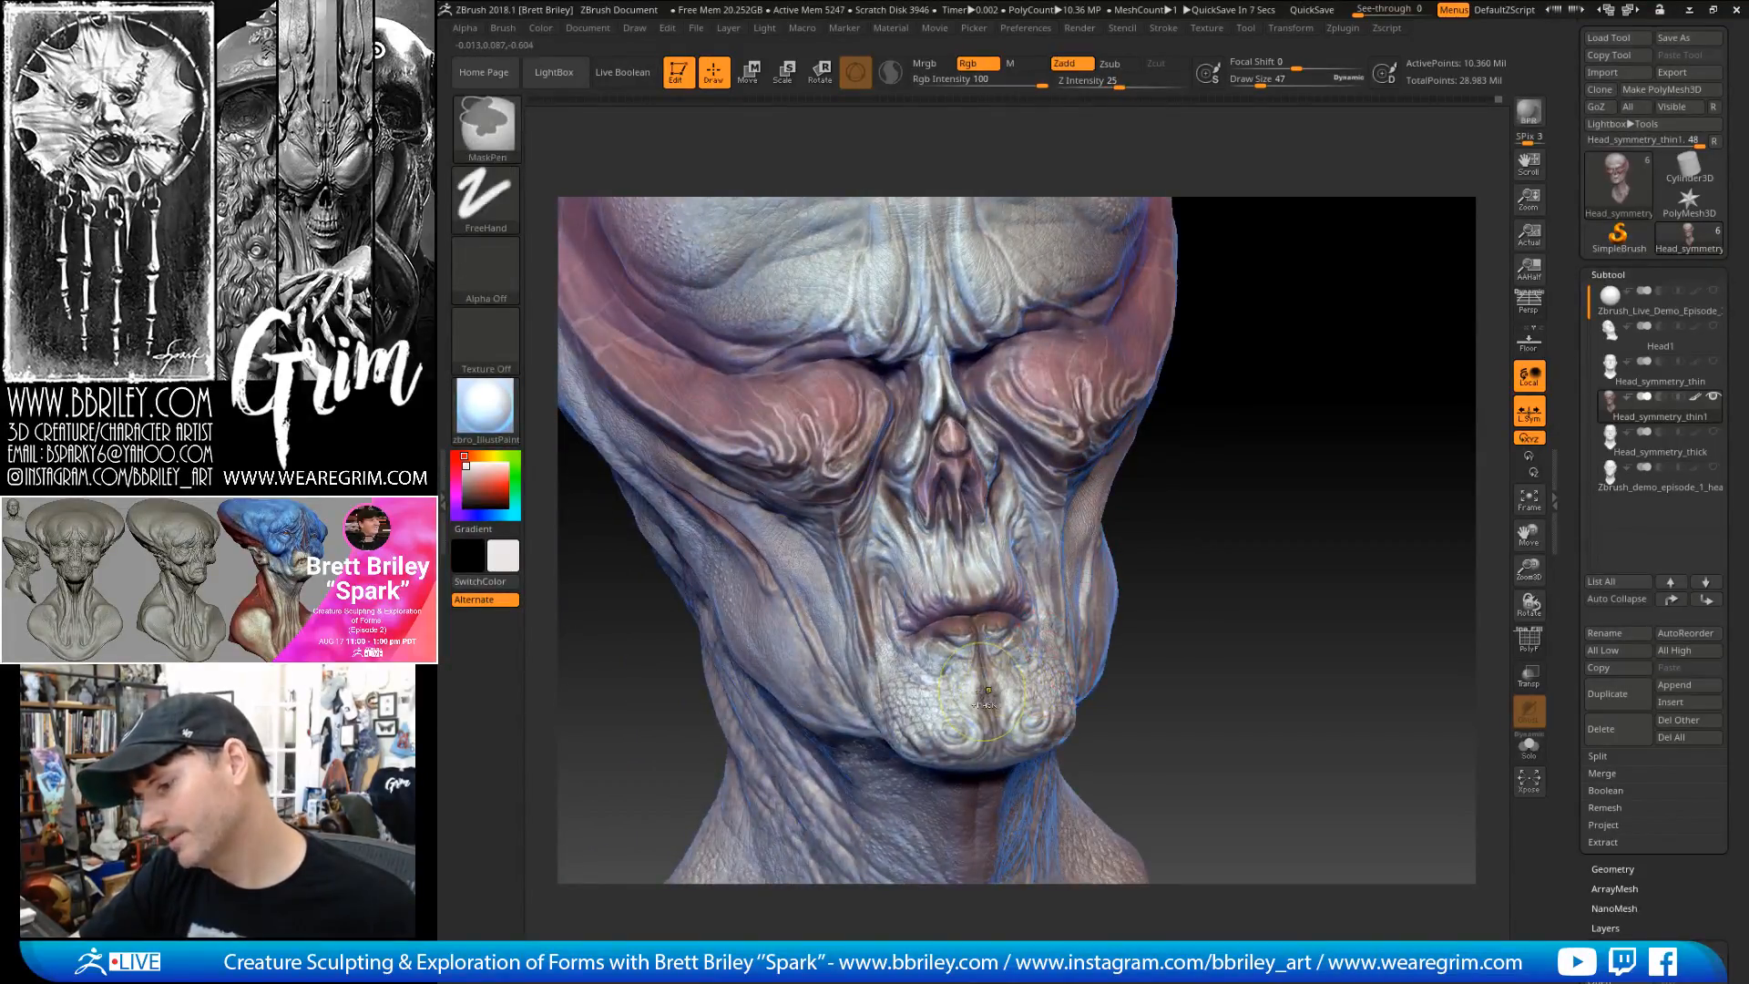
left_click_drag(984, 690, 953, 670, "ctrl")
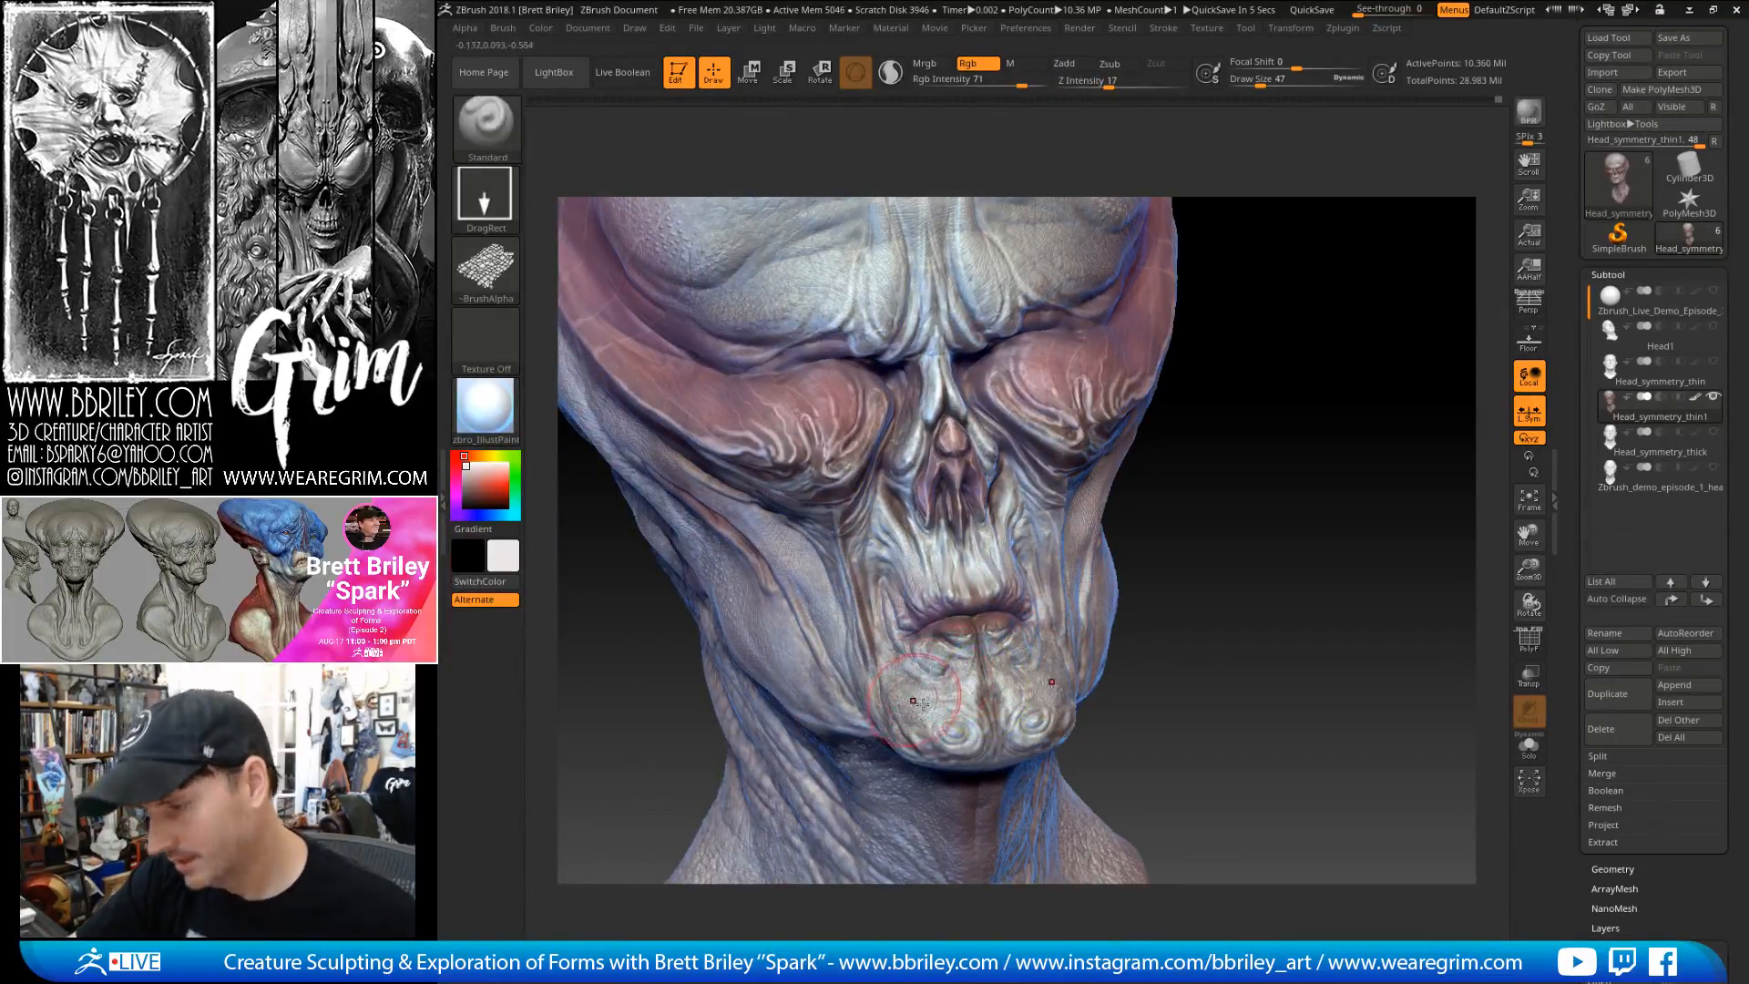
left_click(996, 84)
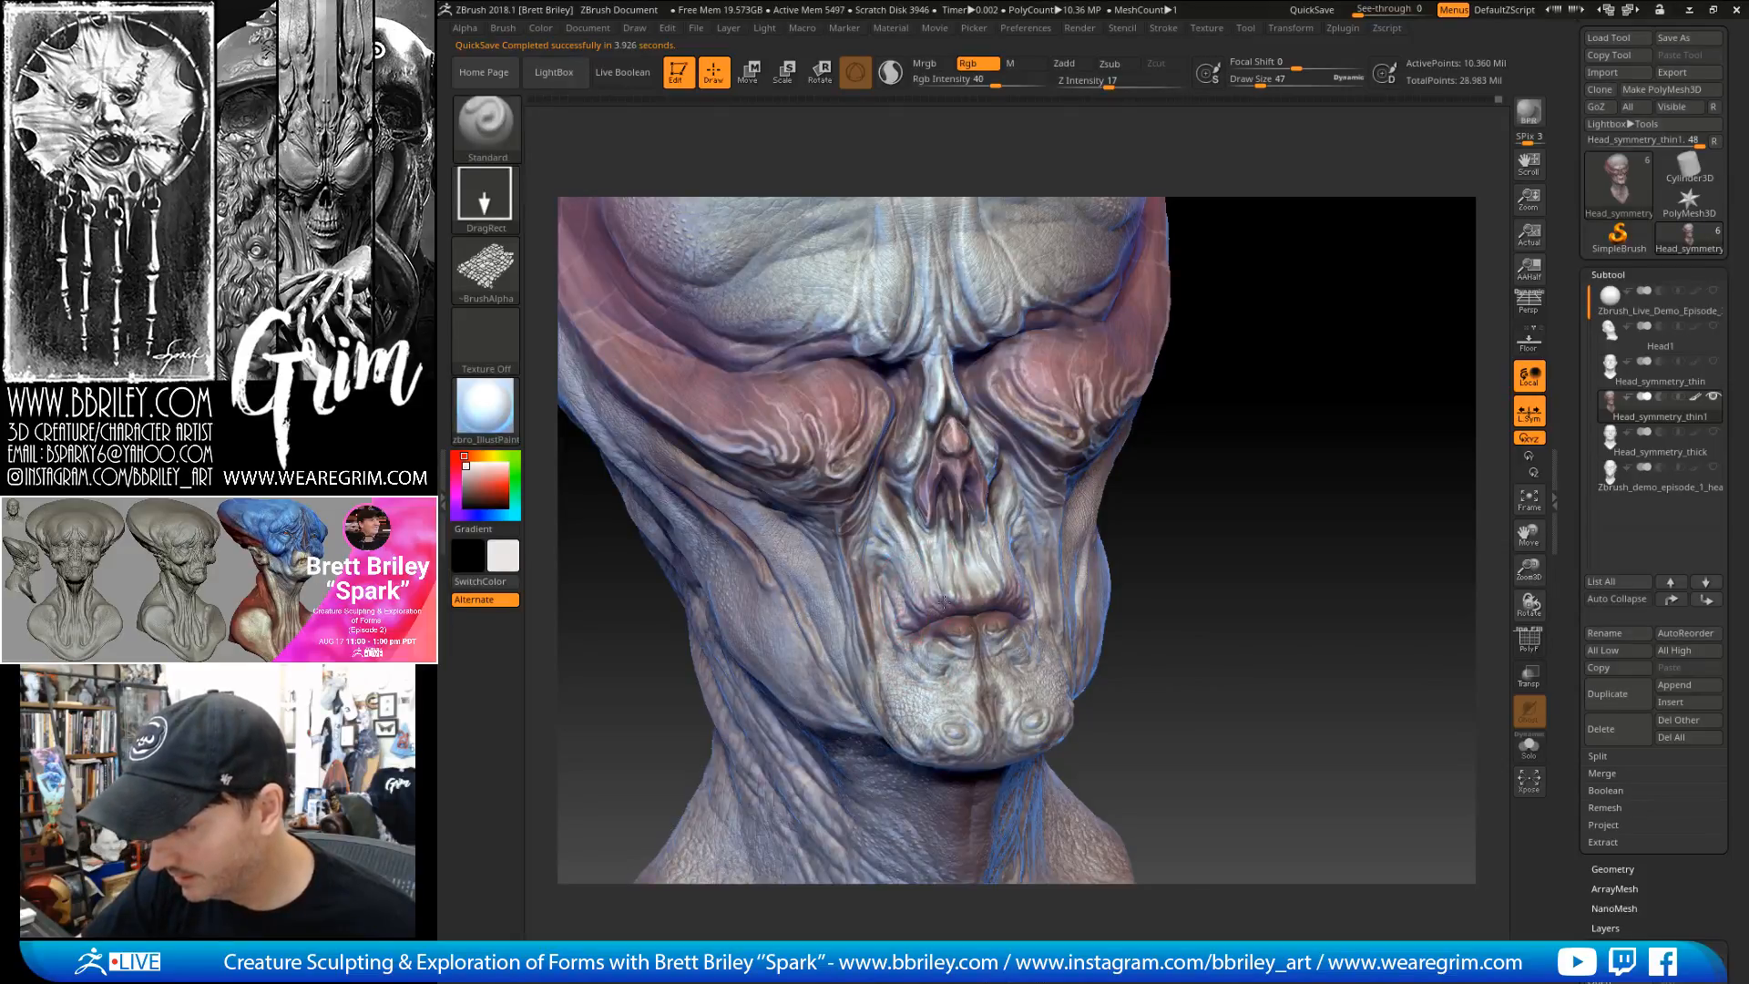
left_click_drag(1208, 554, 930, 563)
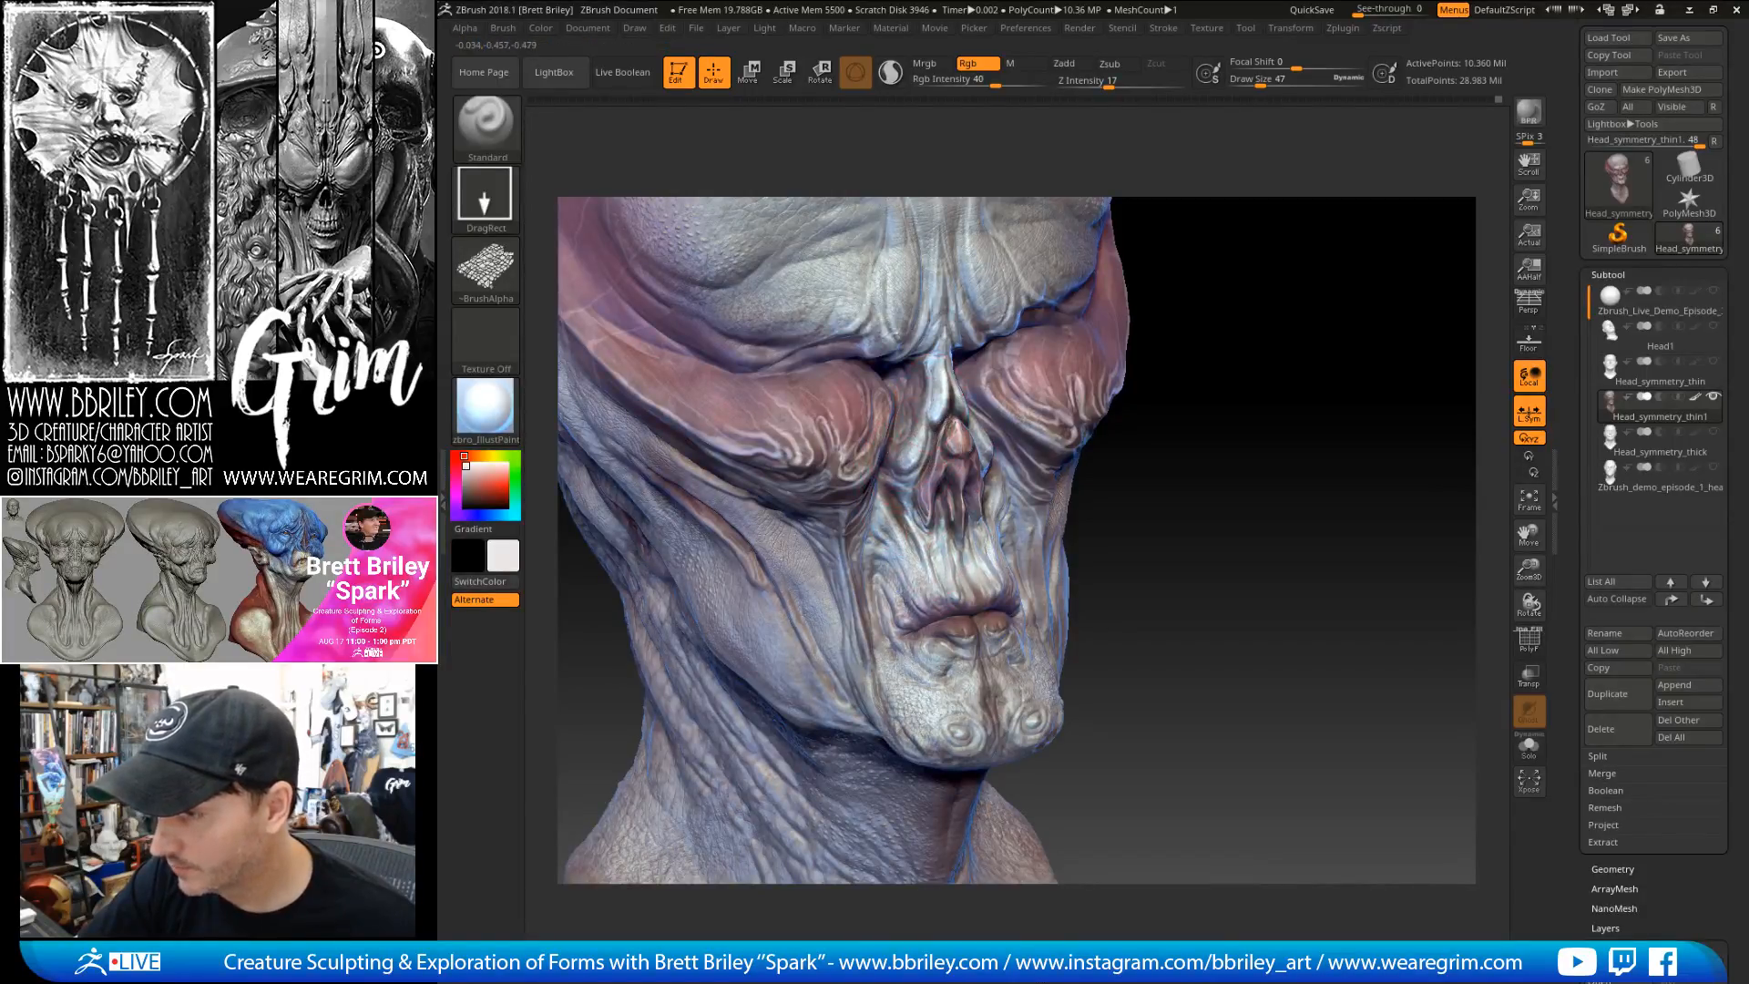
mouse_move(1191, 344)
left_mouse_down()
mouse_move(952, 215)
mouse_move(965, 187)
mouse_move(933, 466)
left_mouse_up()
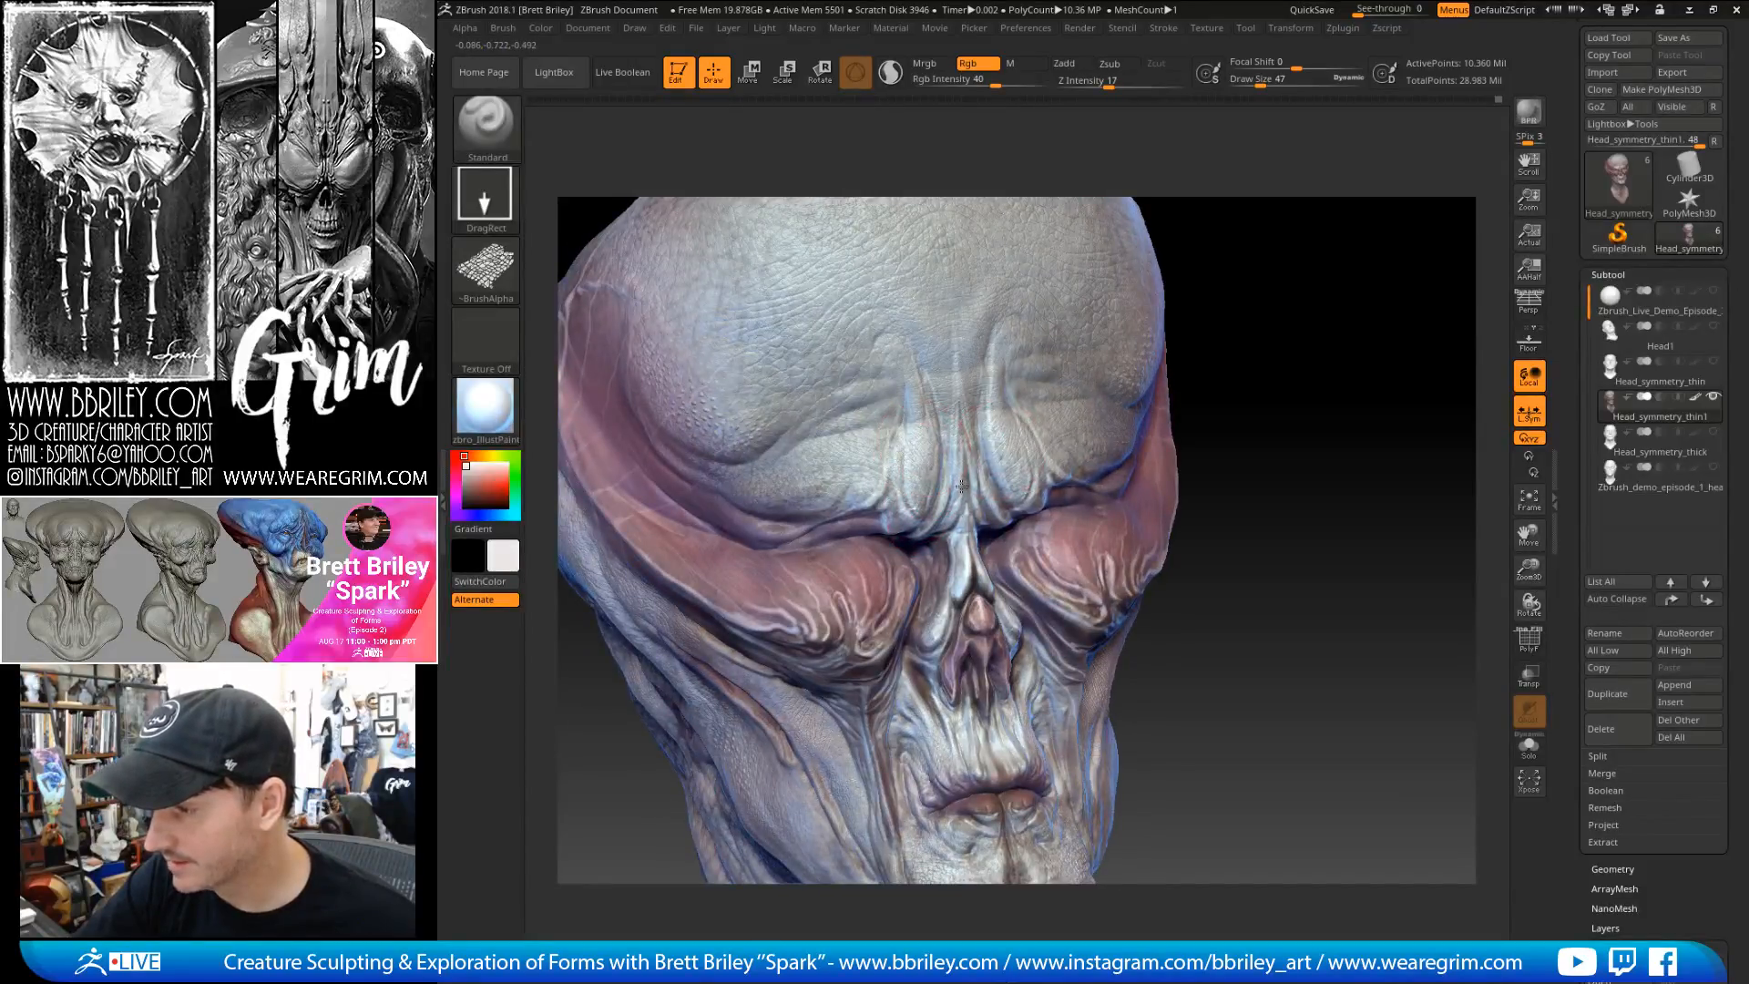
- Stamp the near-white crackle pattern over the forehead, the brow and the side of the skull
right_click_drag(1106, 397, 1105, 417)
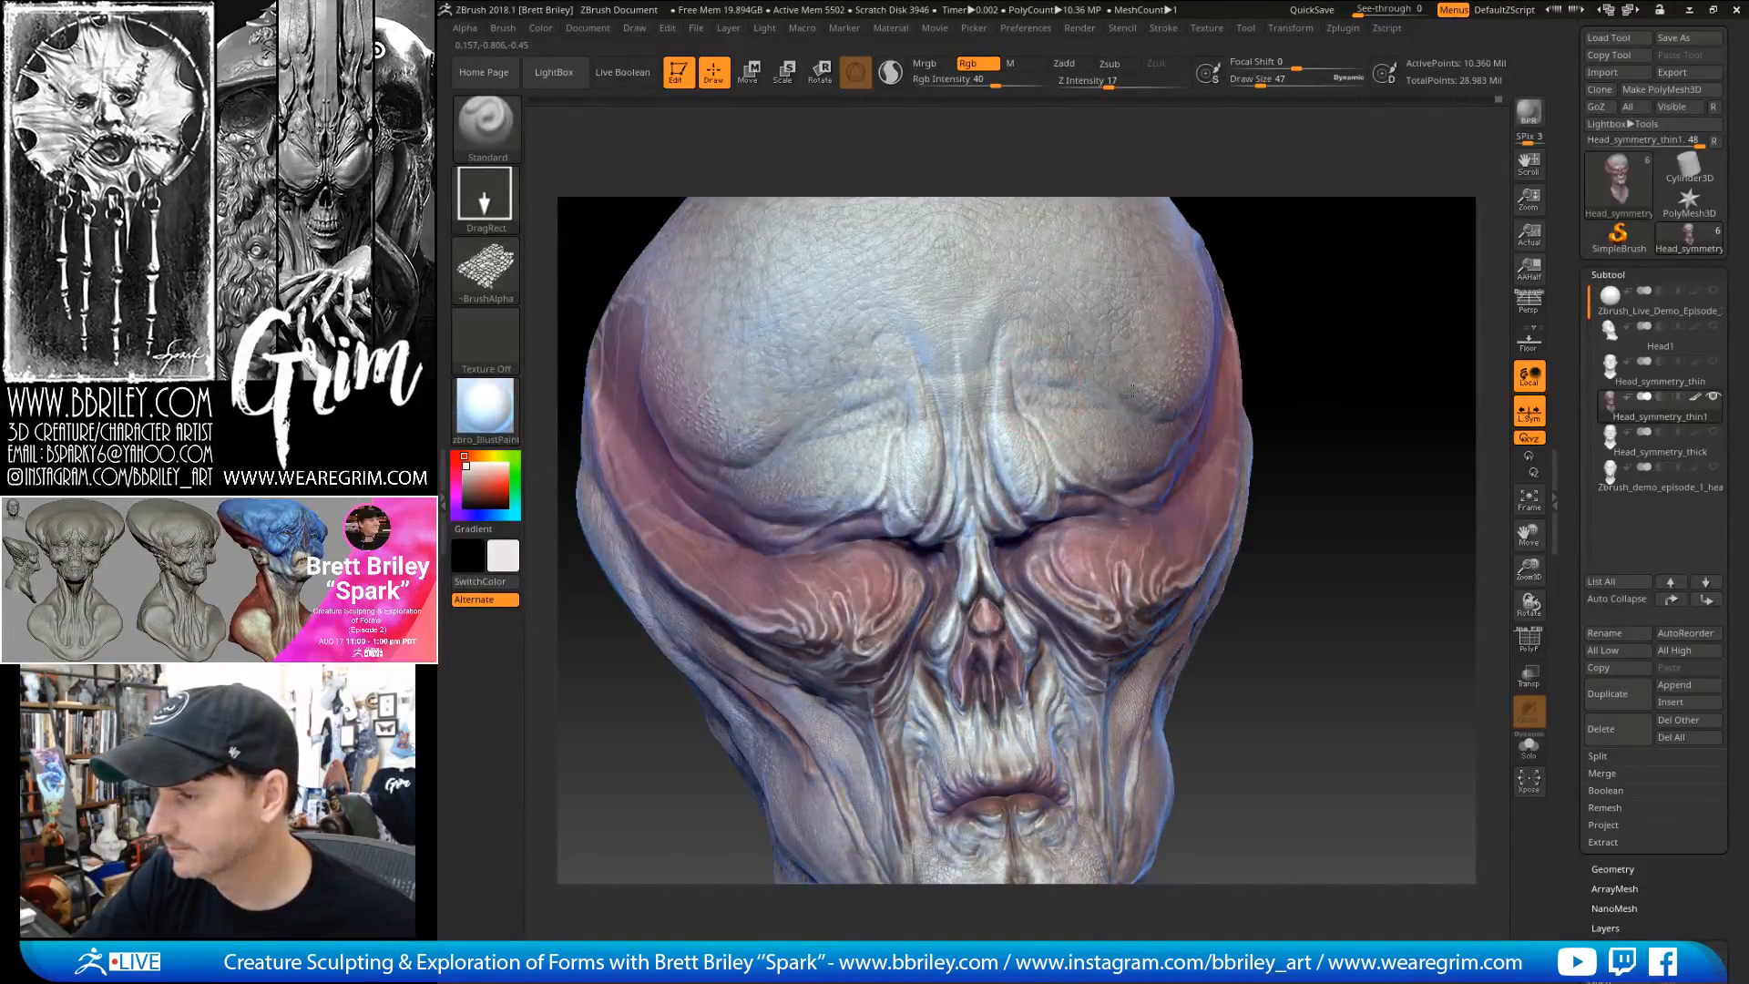
mouse_move(1105, 421)
left_mouse_down()
mouse_move(1126, 428)
mouse_move(1120, 456)
left_mouse_up()
right_click_drag(1195, 374, 1245, 393)
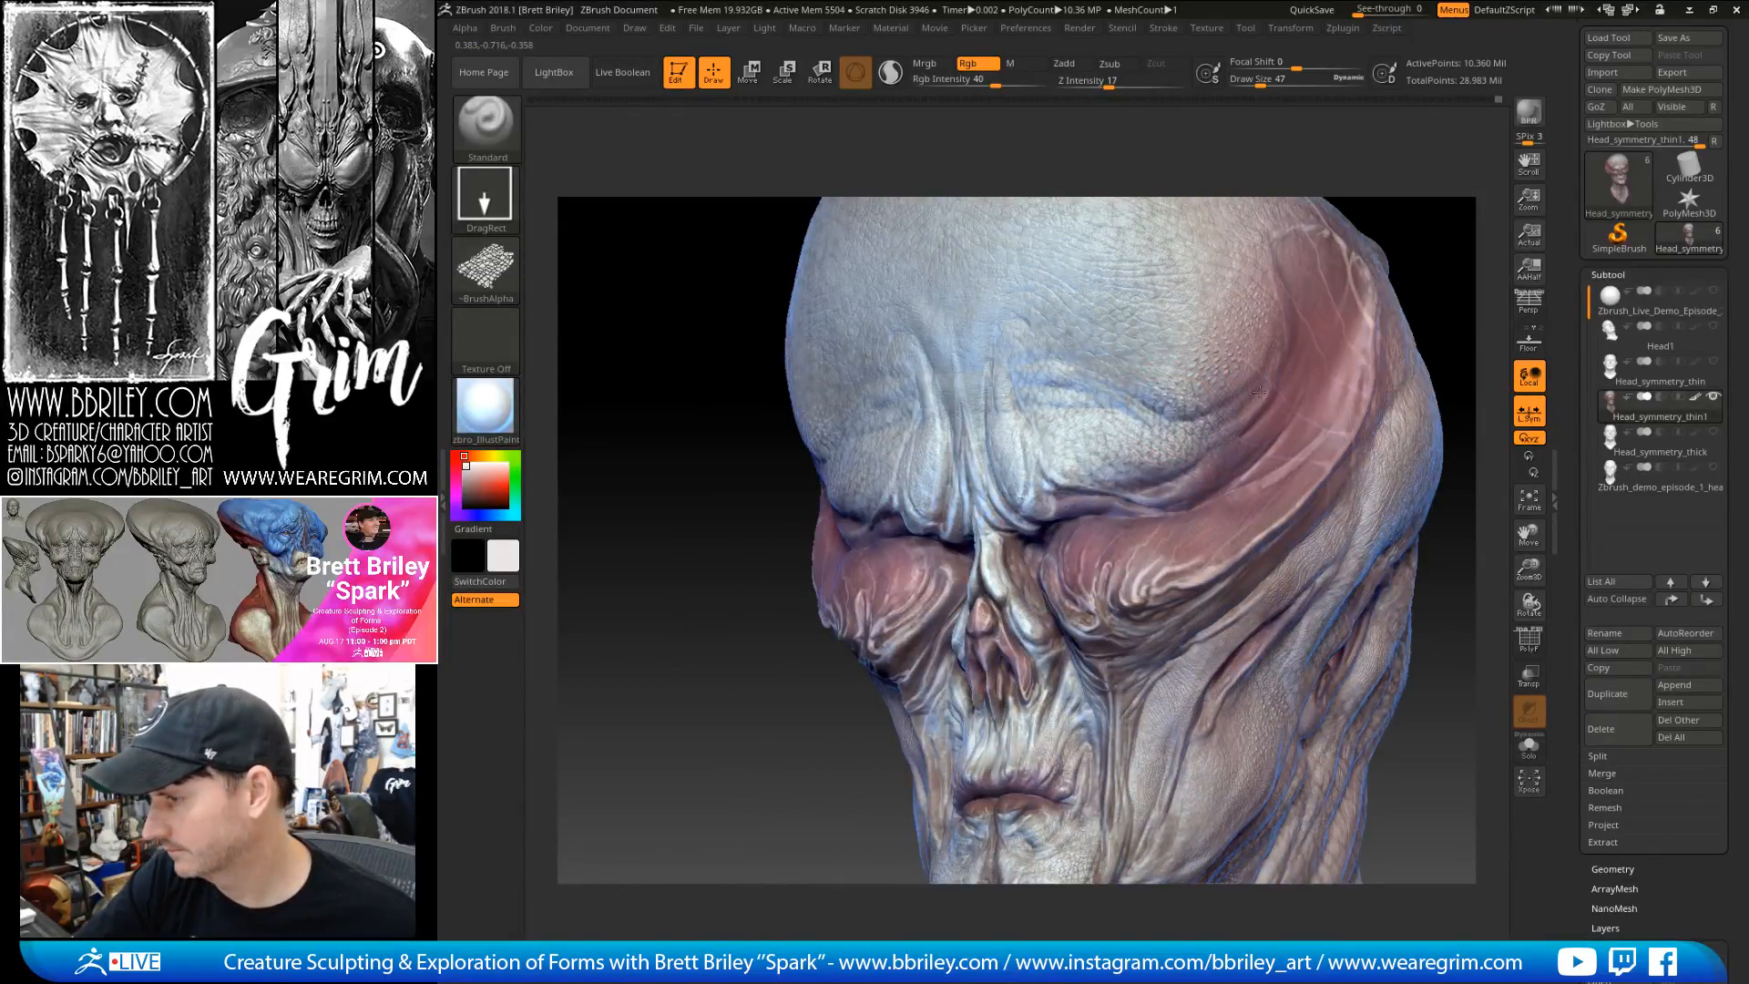
right_click_drag(1260, 393, 1267, 415)
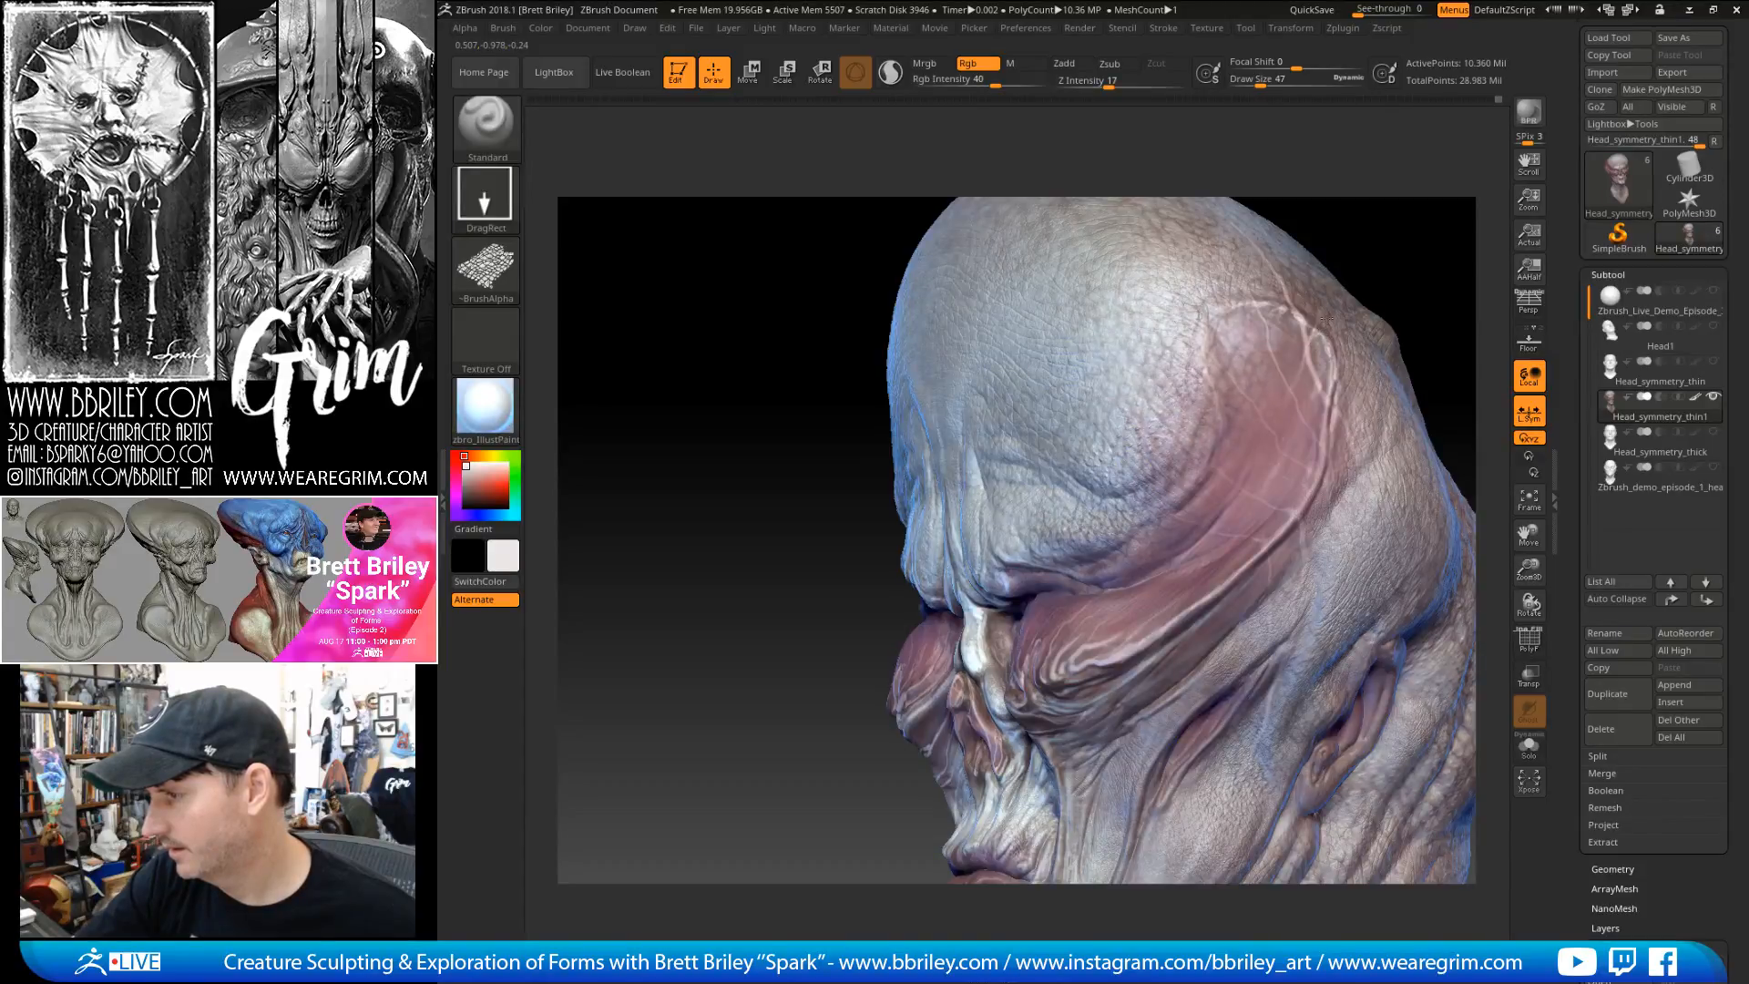
mouse_move(1365, 194)
left_mouse_down("alt")
mouse_move(1339, 264)
mouse_move(1312, 246)
left_mouse_up("alt")
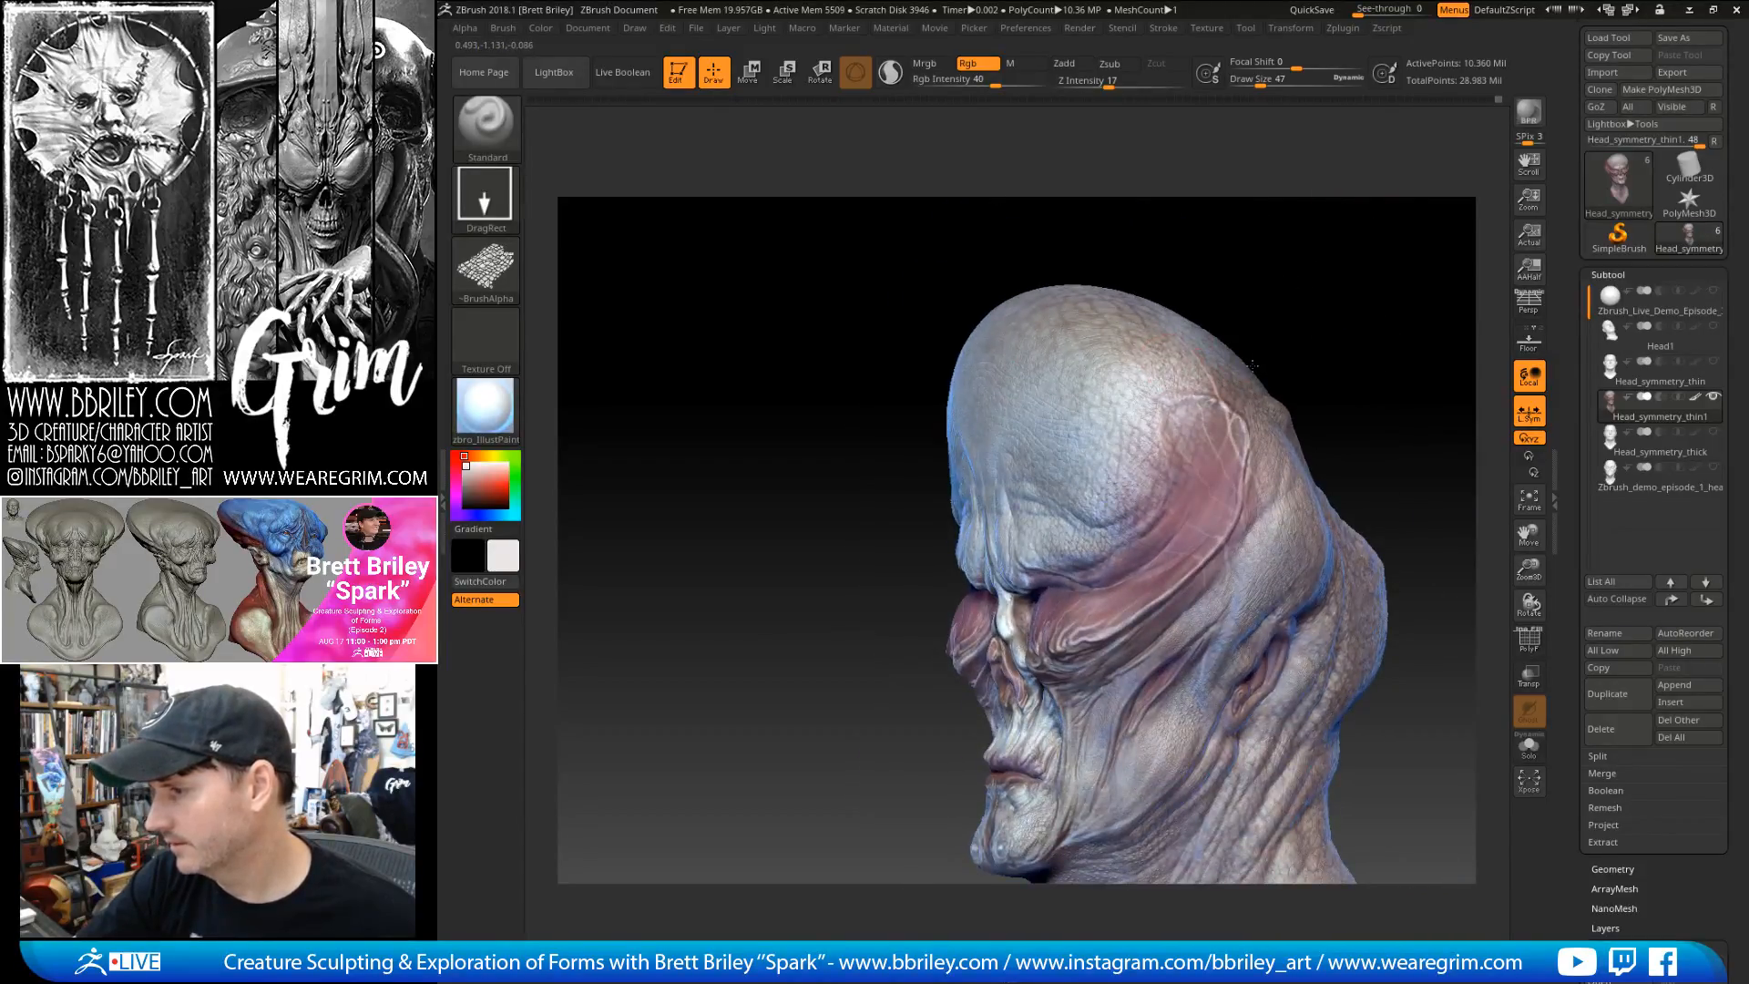
left_click_drag(1251, 365, 1043, 387)
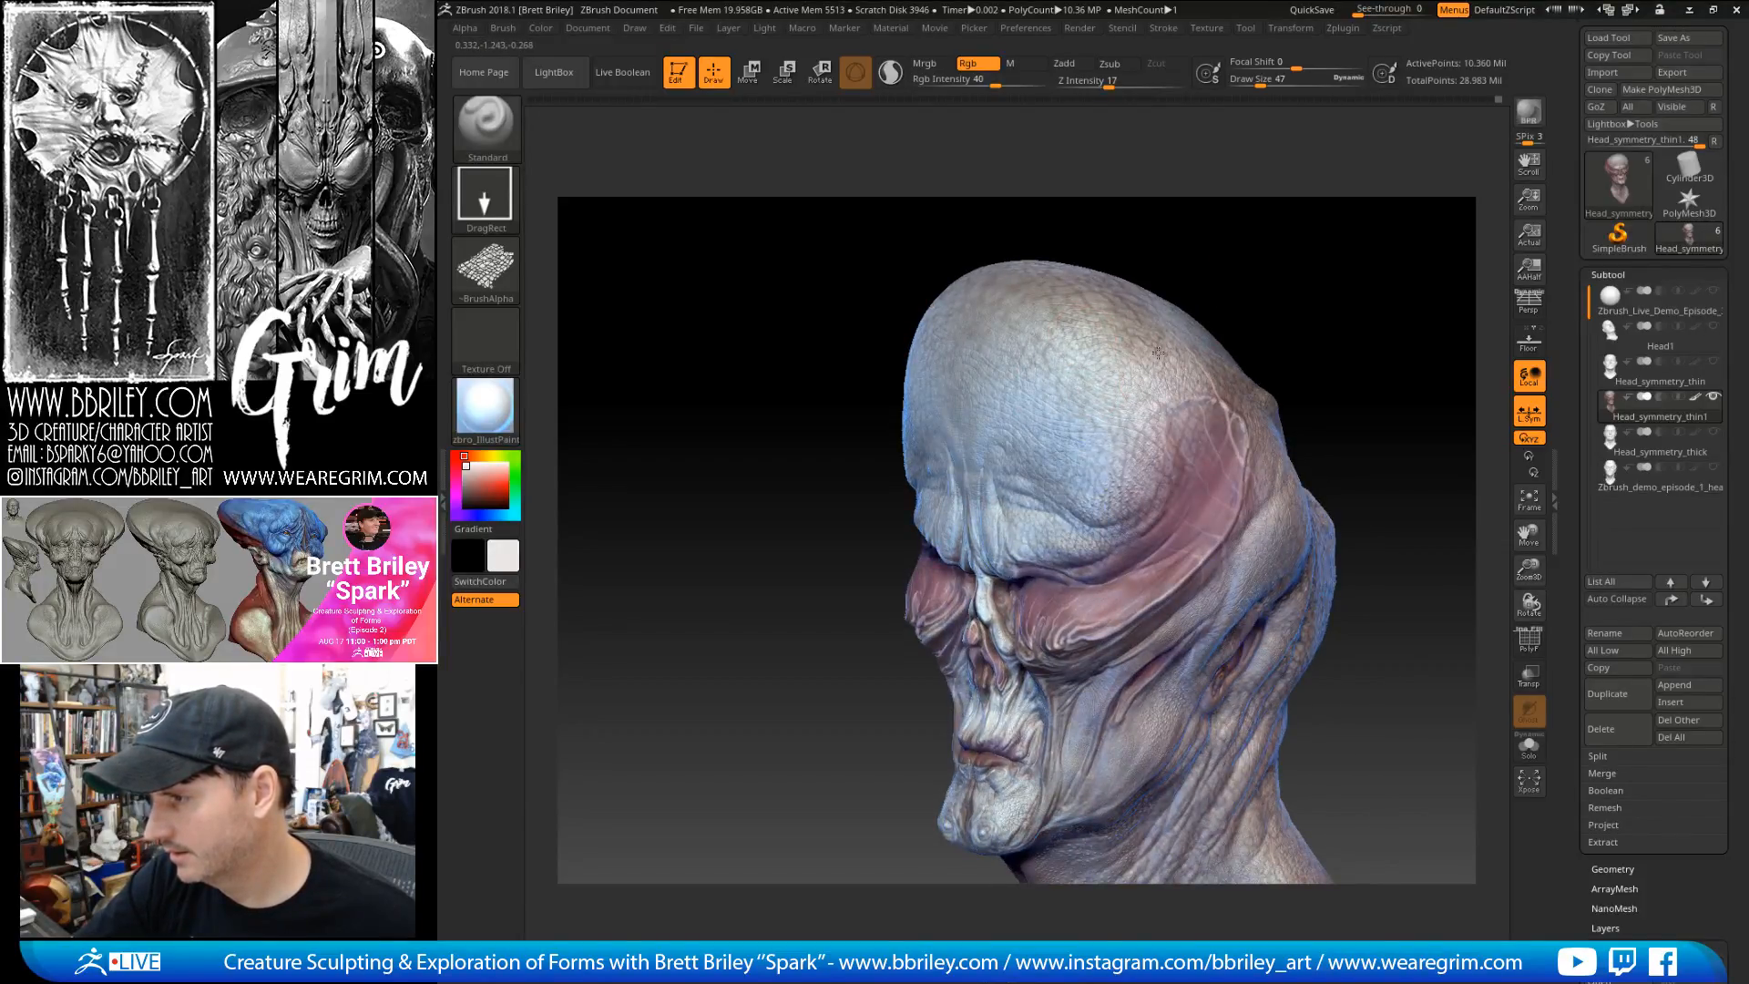
left_click_drag(1207, 206, 1267, 211)
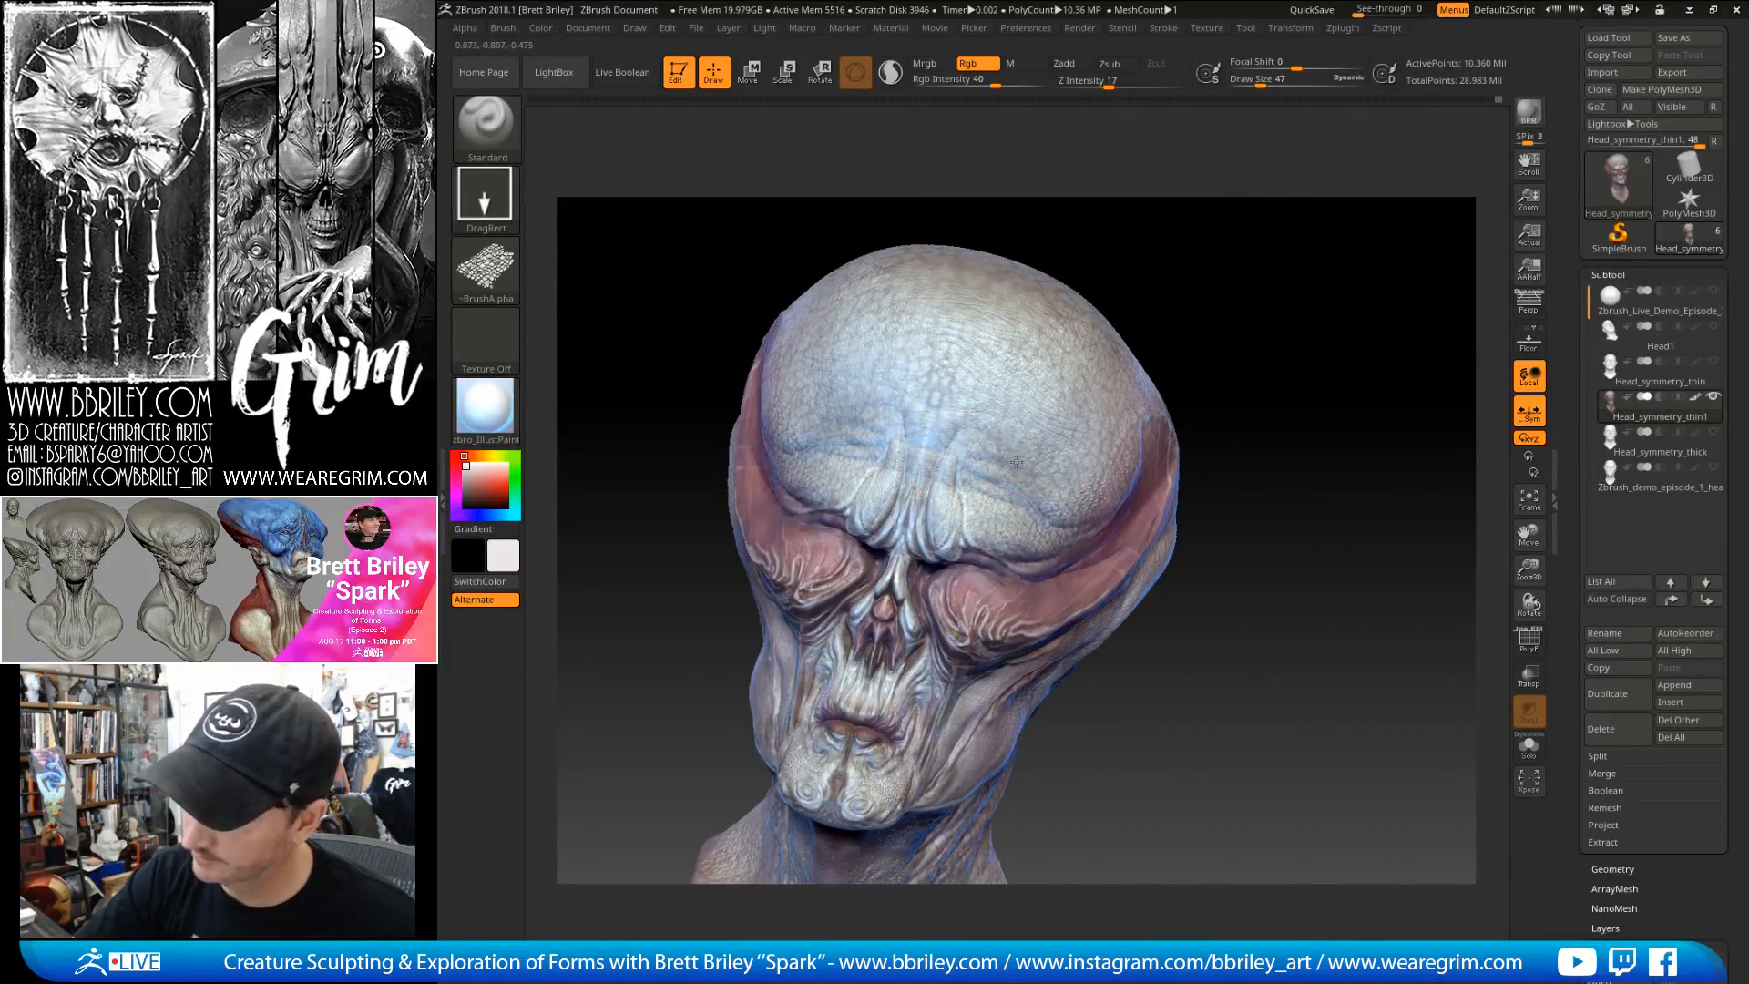
- Save the painted head tool to disk
left_click_drag(1194, 382, 1279, 311)
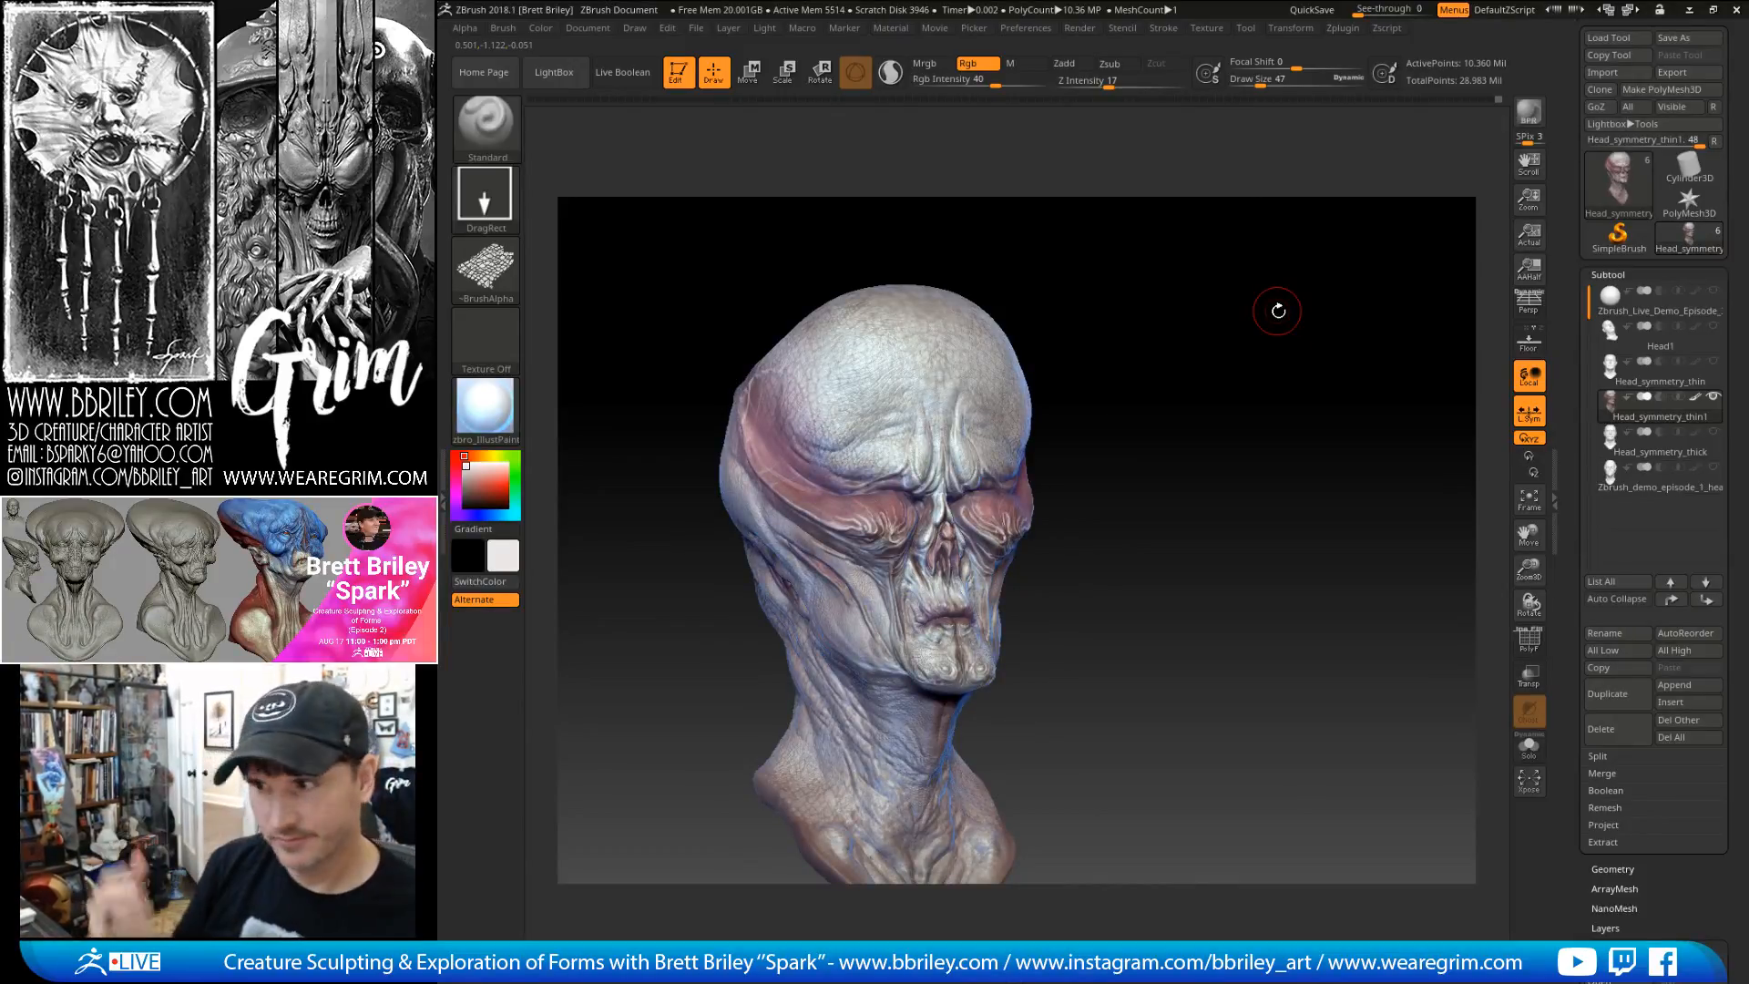
left_click(1245, 28)
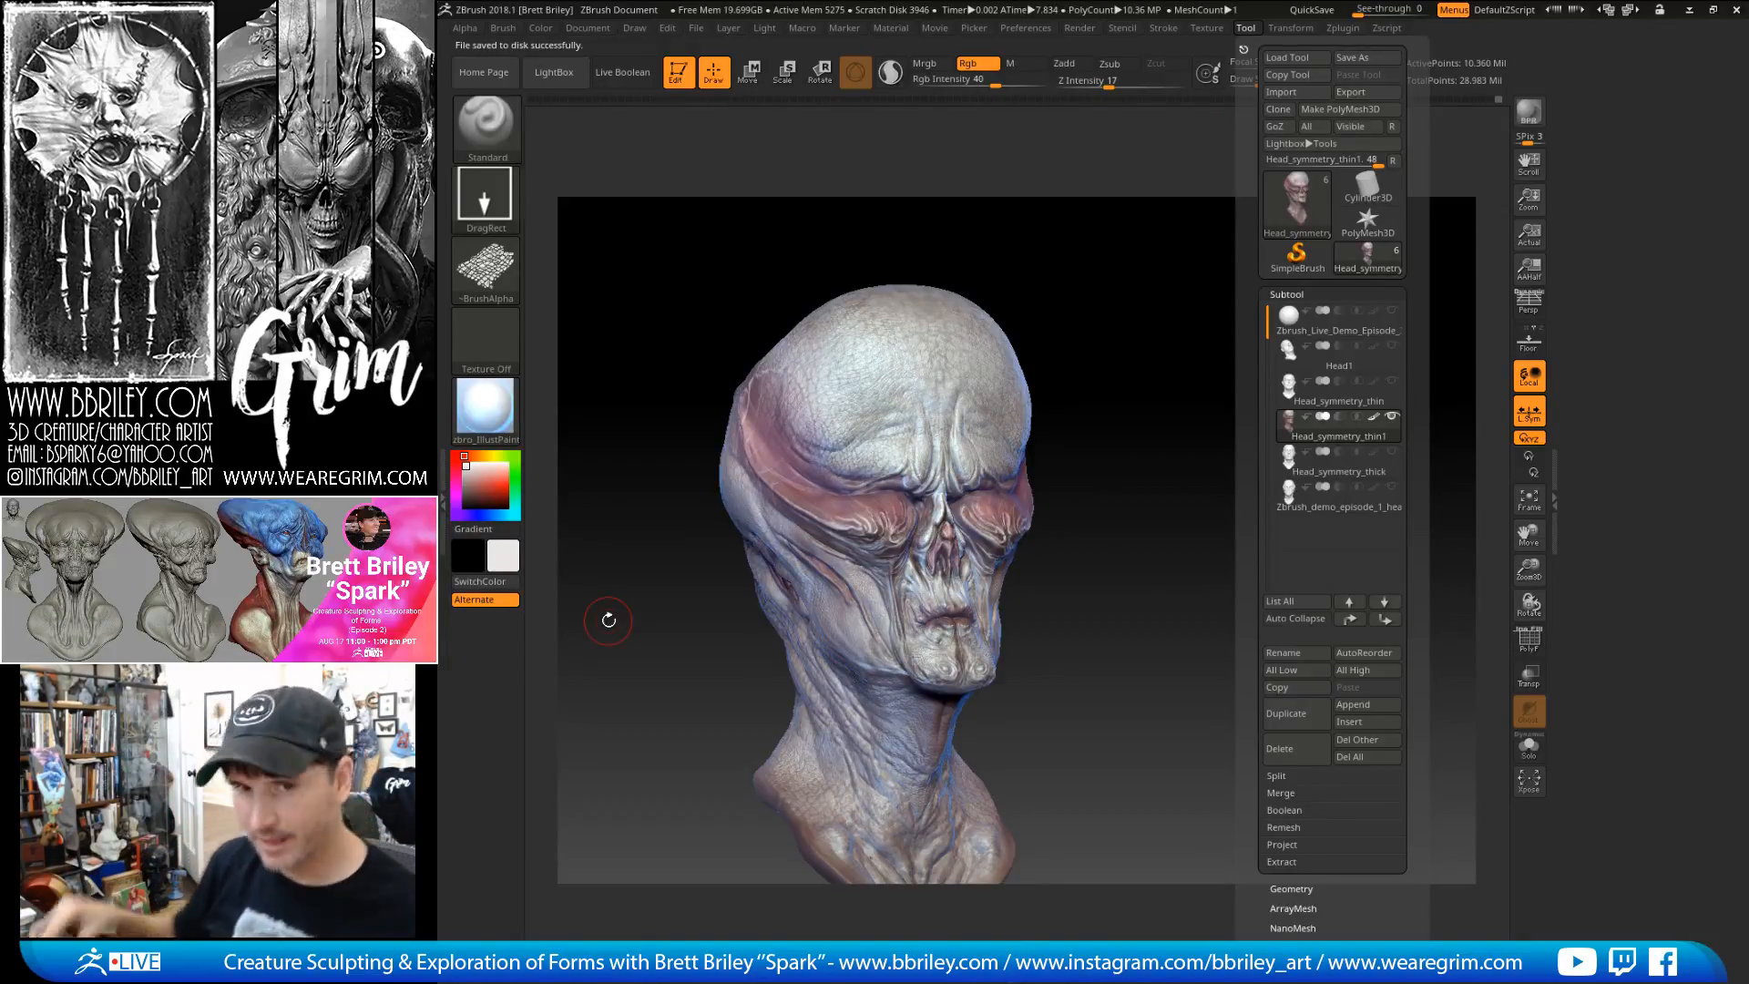
left_click_drag(609, 620, 1195, 348)
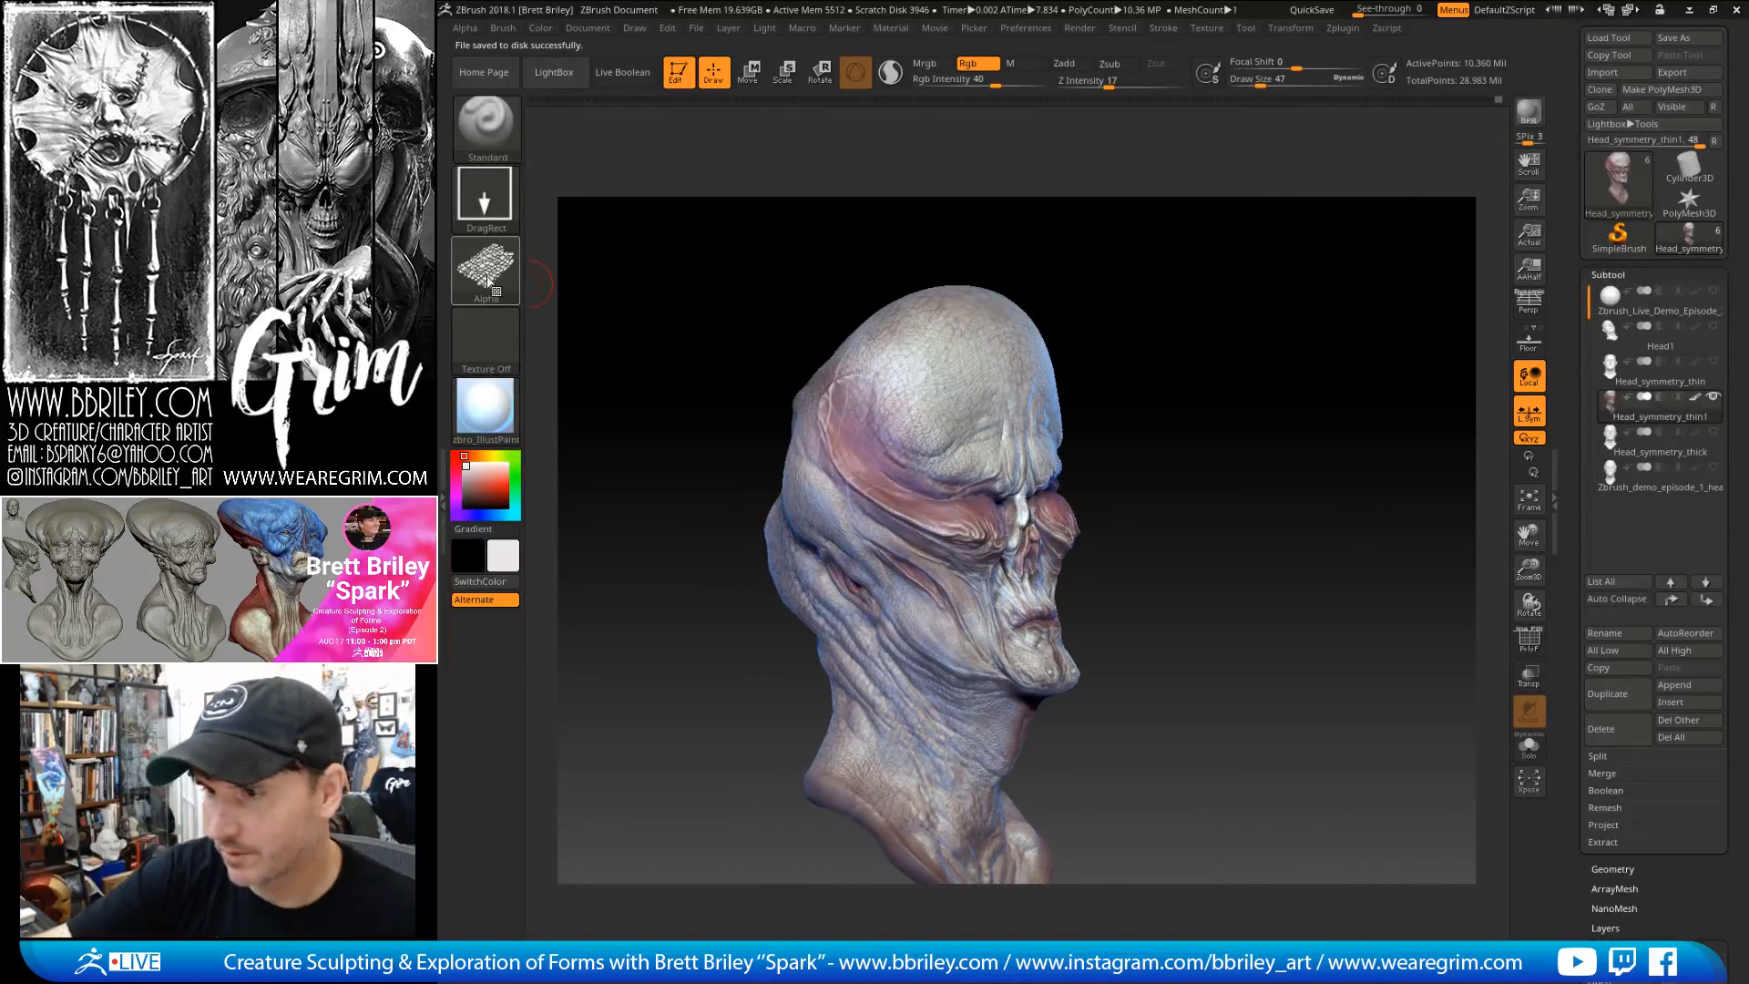
- Switch the brush to the vein-like Alpha 22, sample a dark pink from the eye area and stamp it over the eye bulge
left_click(496, 285)
left_click(1280, 389)
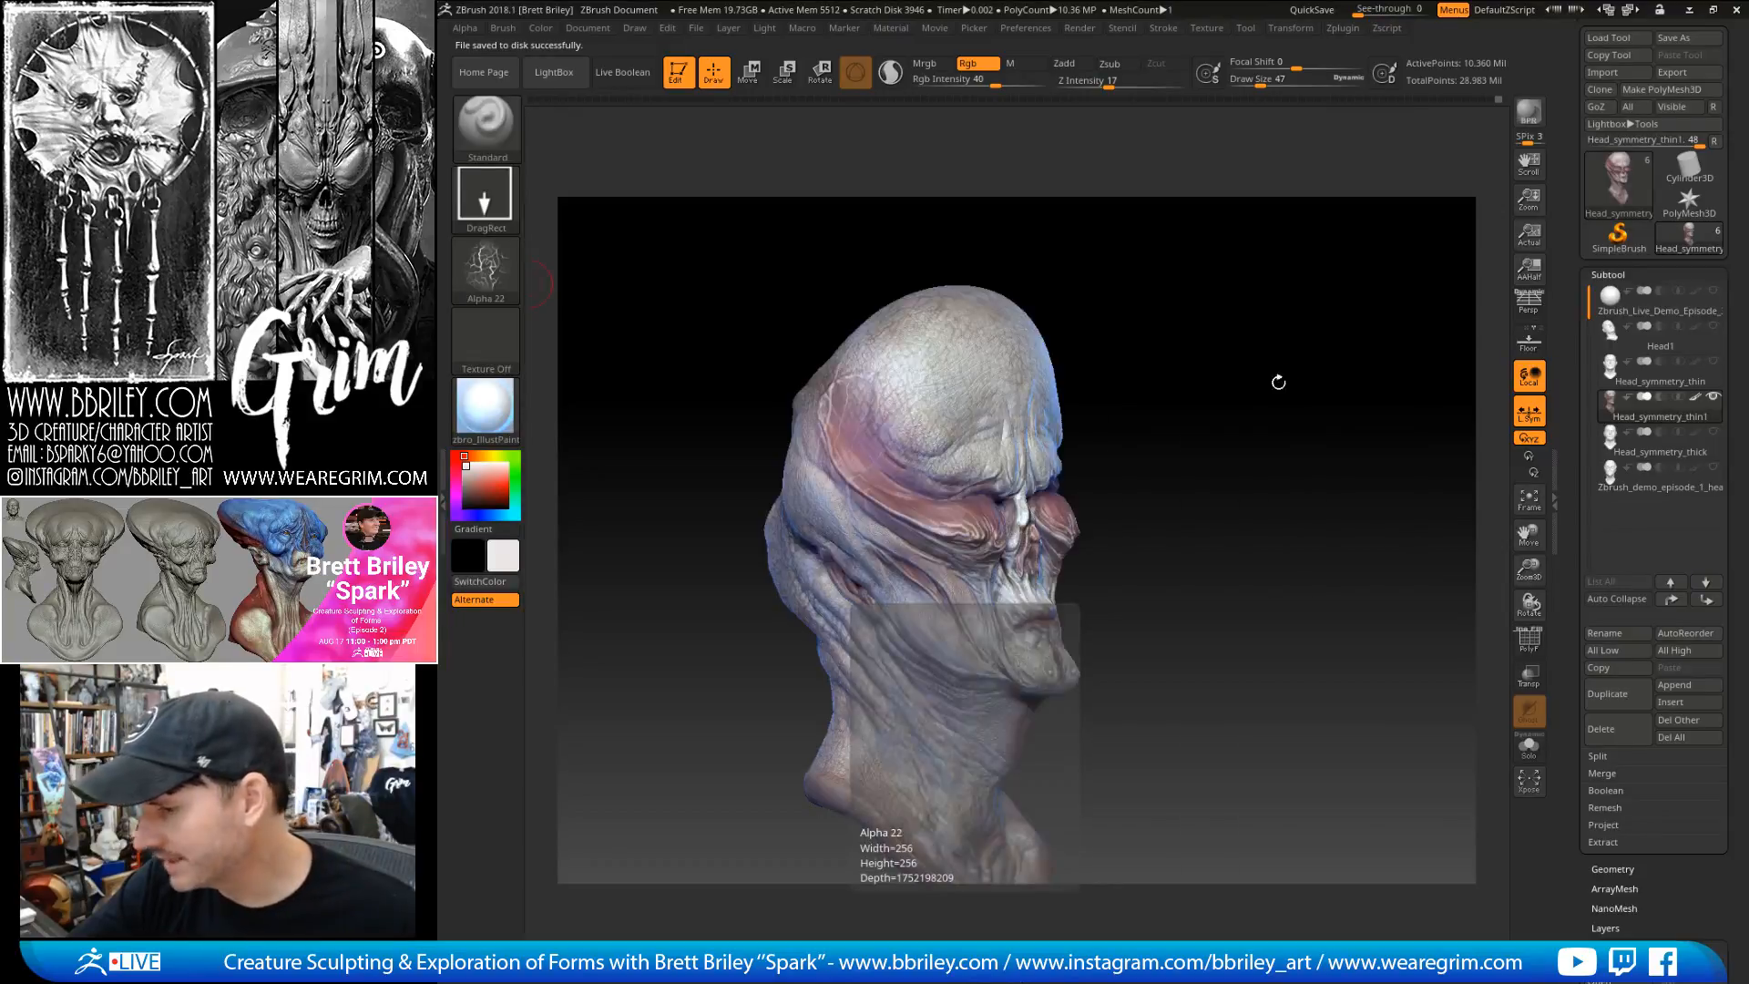
left_click_drag(1105, 449, 1103, 391, "alt")
key("c")
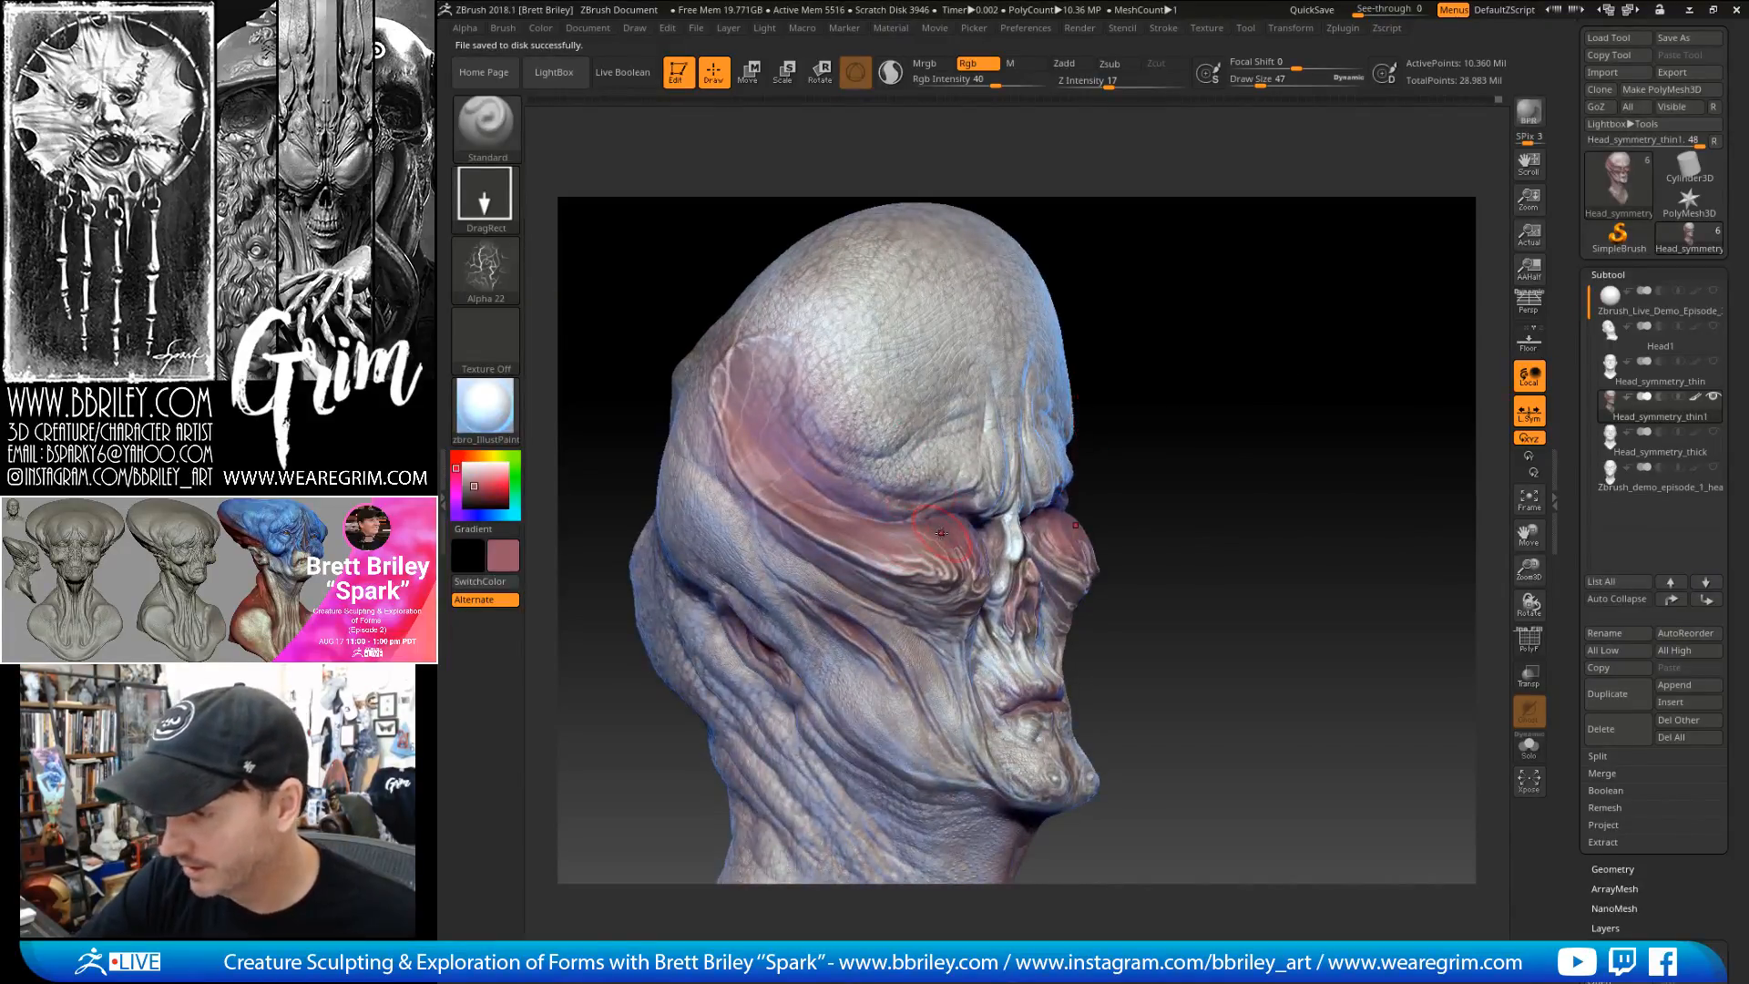
left_click_drag(953, 544, 919, 535)
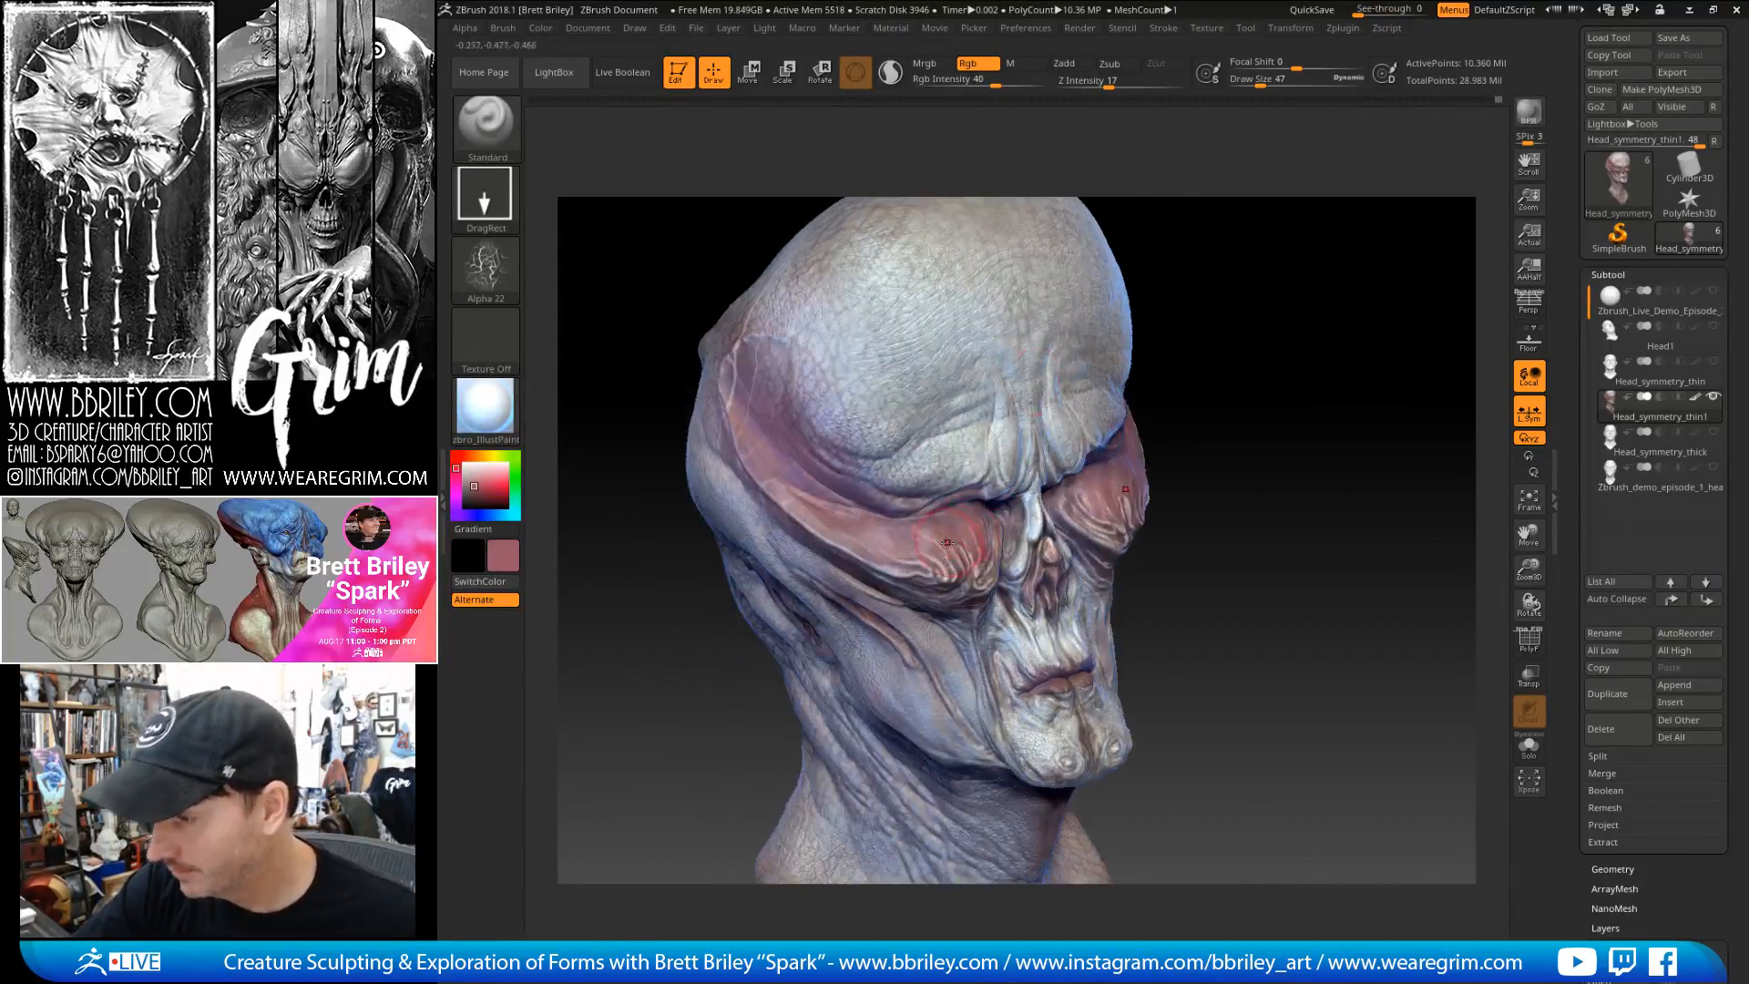
- Sample a pale pink and stamp Alpha 22 veins over the red eye band and the temple
key("c")
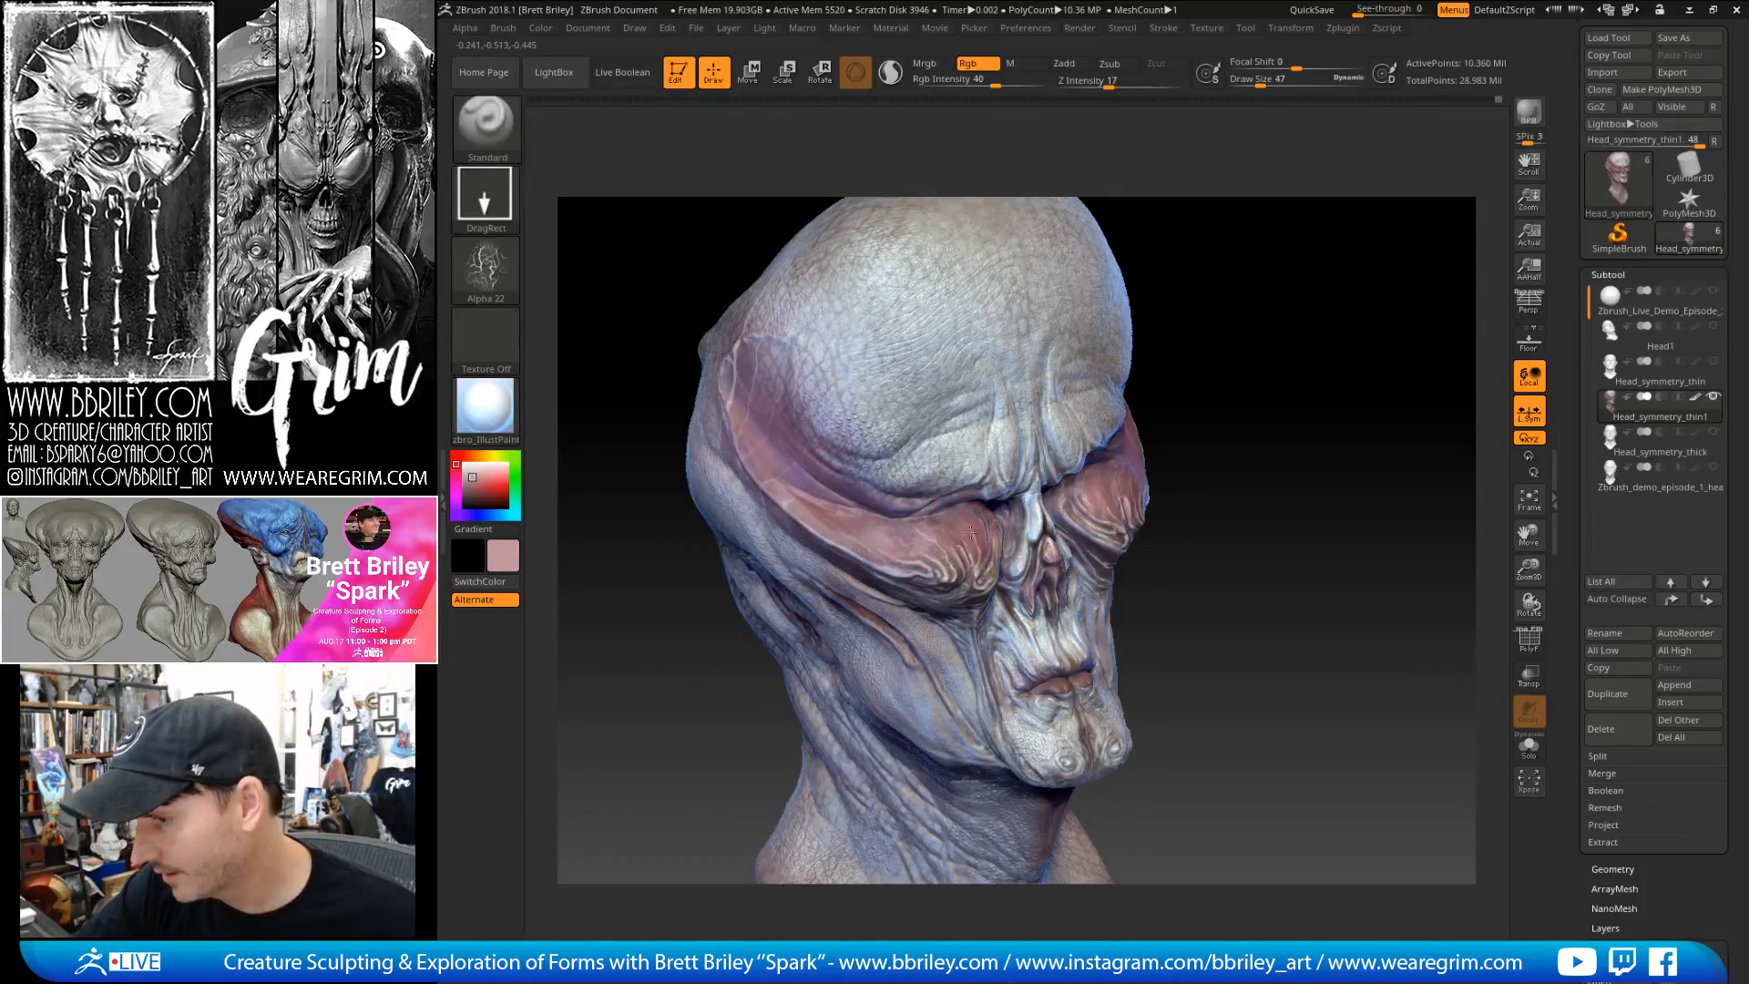
left_click_drag(1208, 307, 1291, 315)
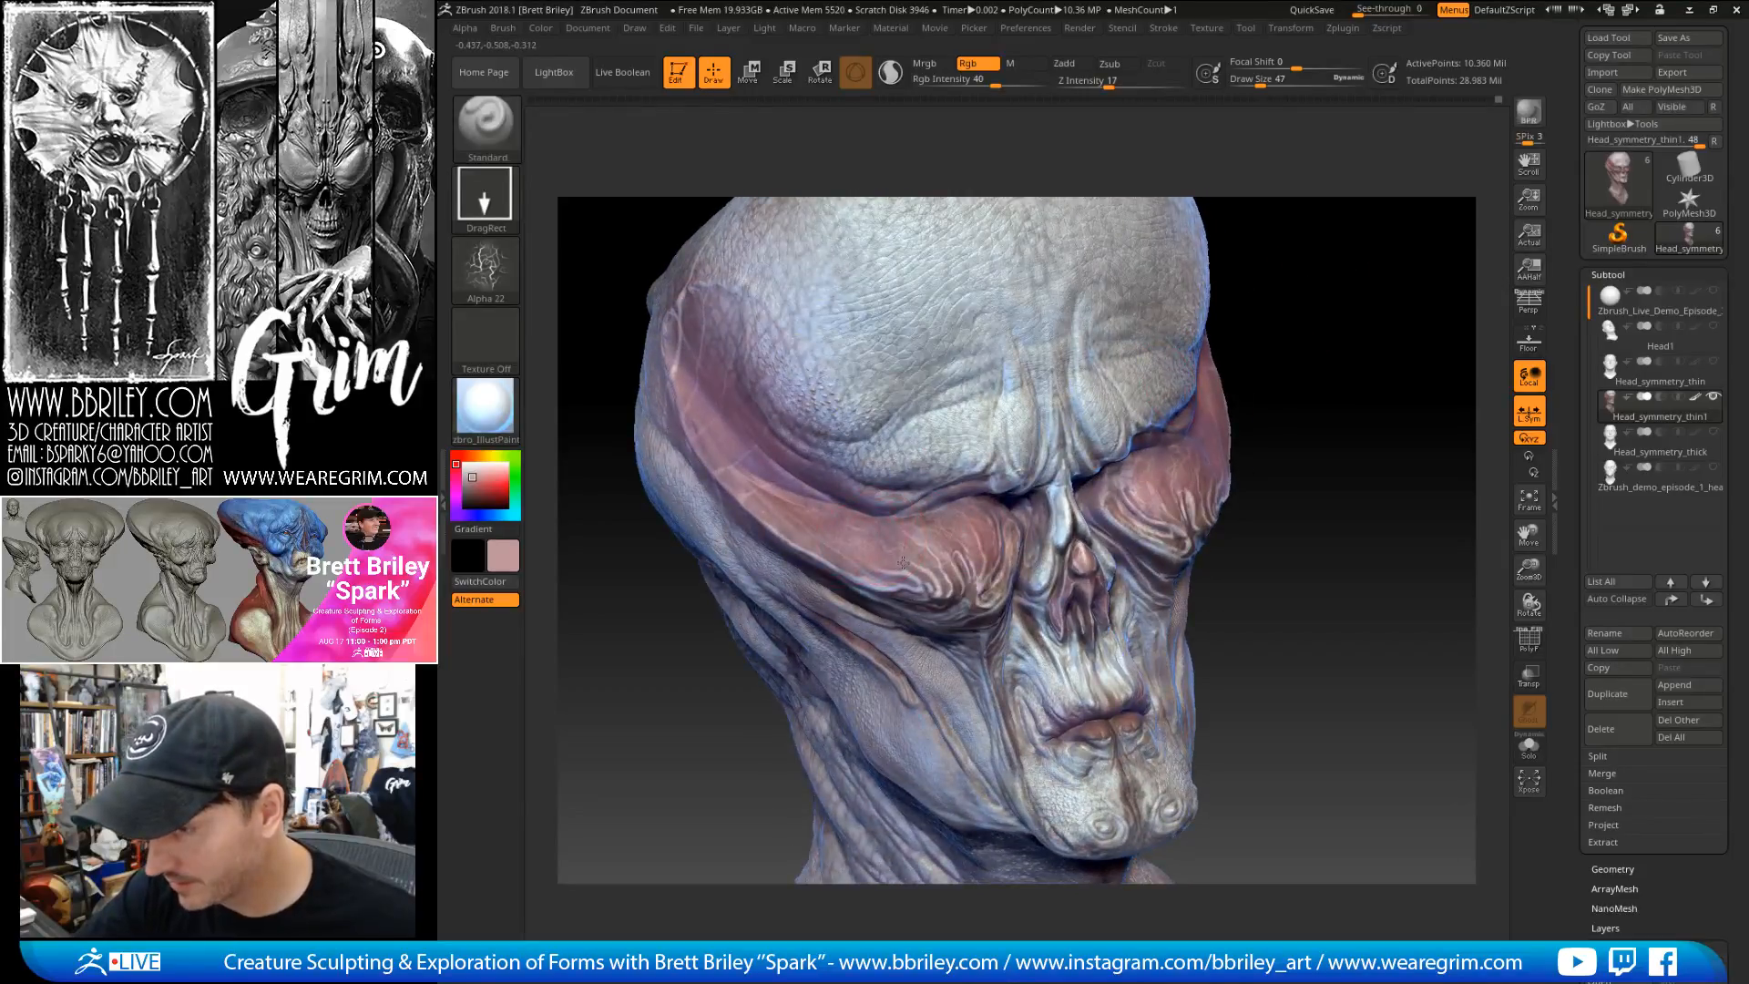
mouse_move(892, 560)
left_mouse_down()
mouse_move(858, 553)
mouse_move(848, 475)
mouse_move(890, 430)
left_mouse_up()
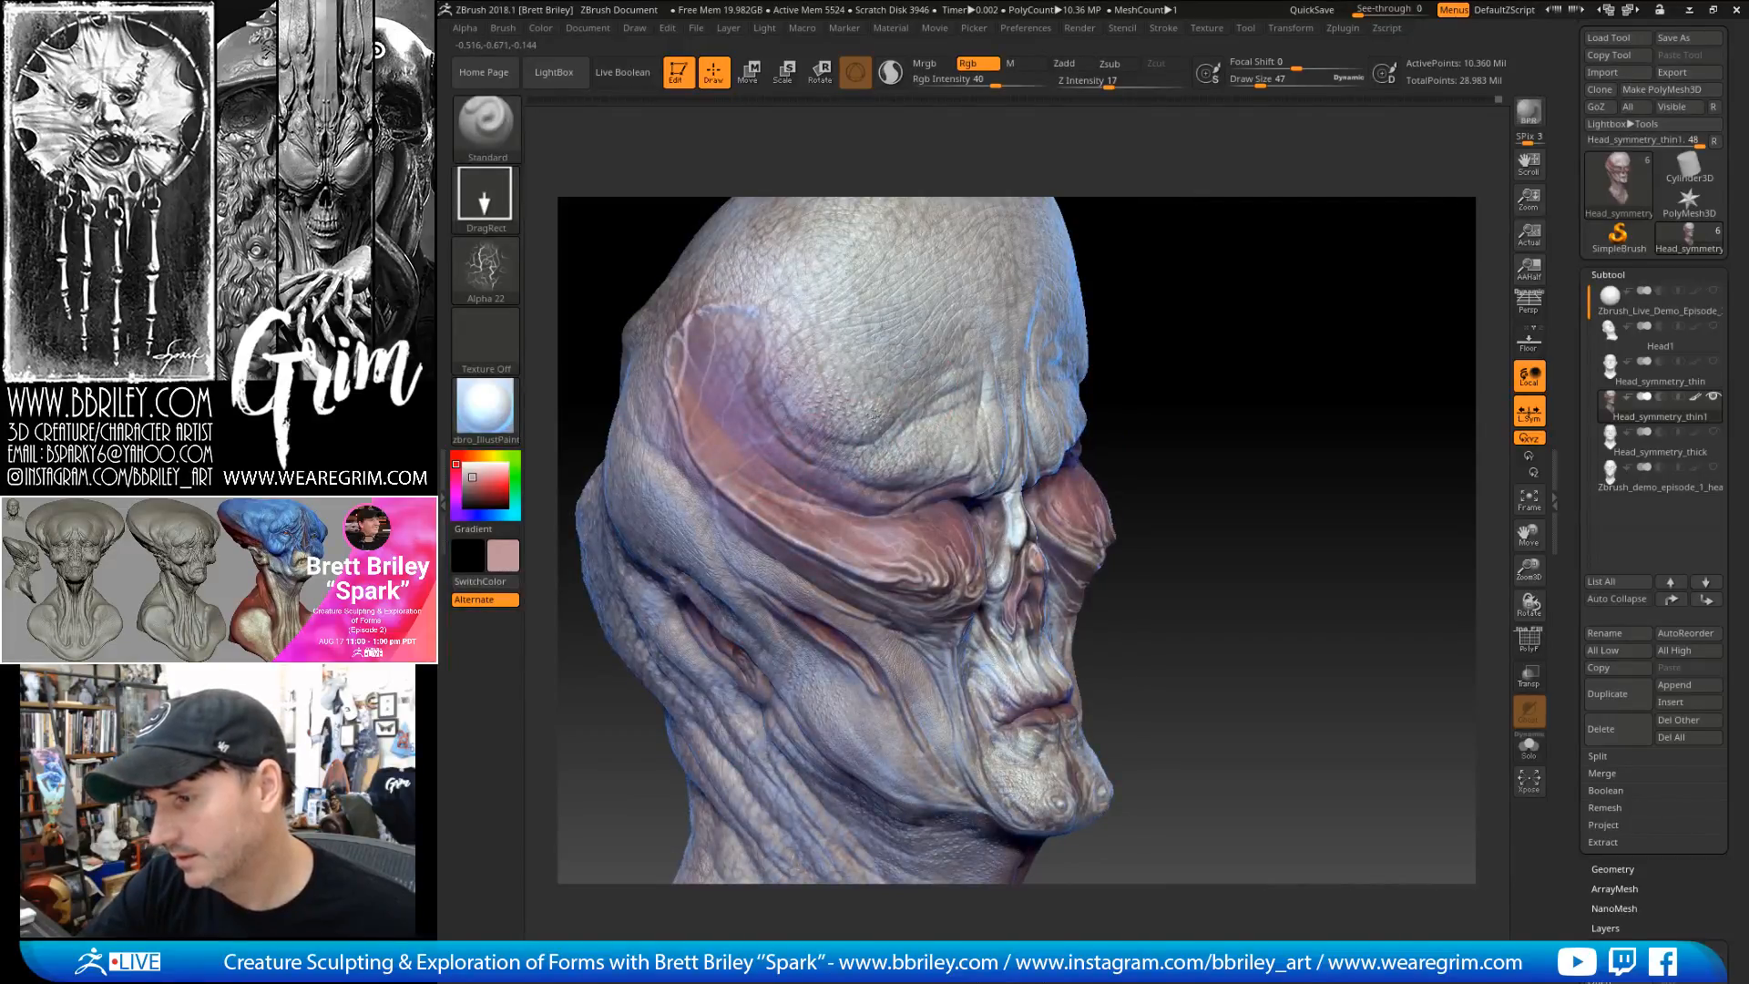
left_click_drag(1284, 292, 758, 479)
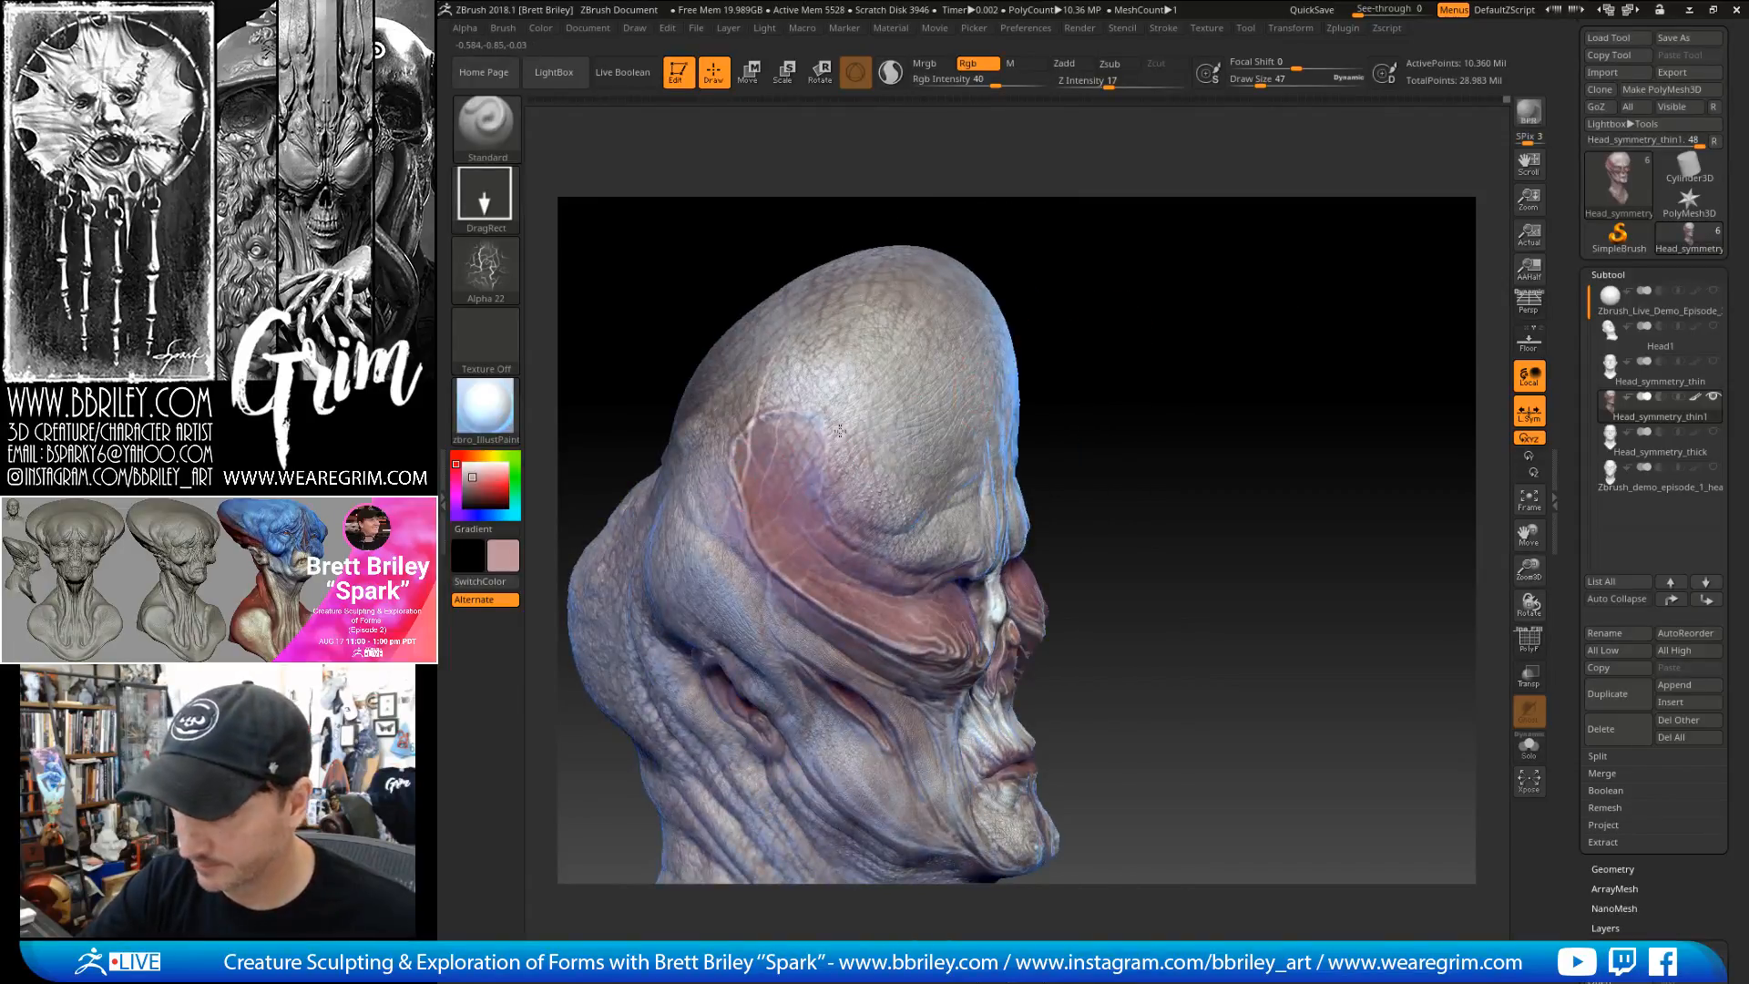
right_click_drag(842, 426, 934, 590)
left_click_drag(1267, 474, 1303, 264)
- At Draw Size 20, stamp a grainy speckle alpha over the red eye band in a dusky red sampled from the skin
key("shift")
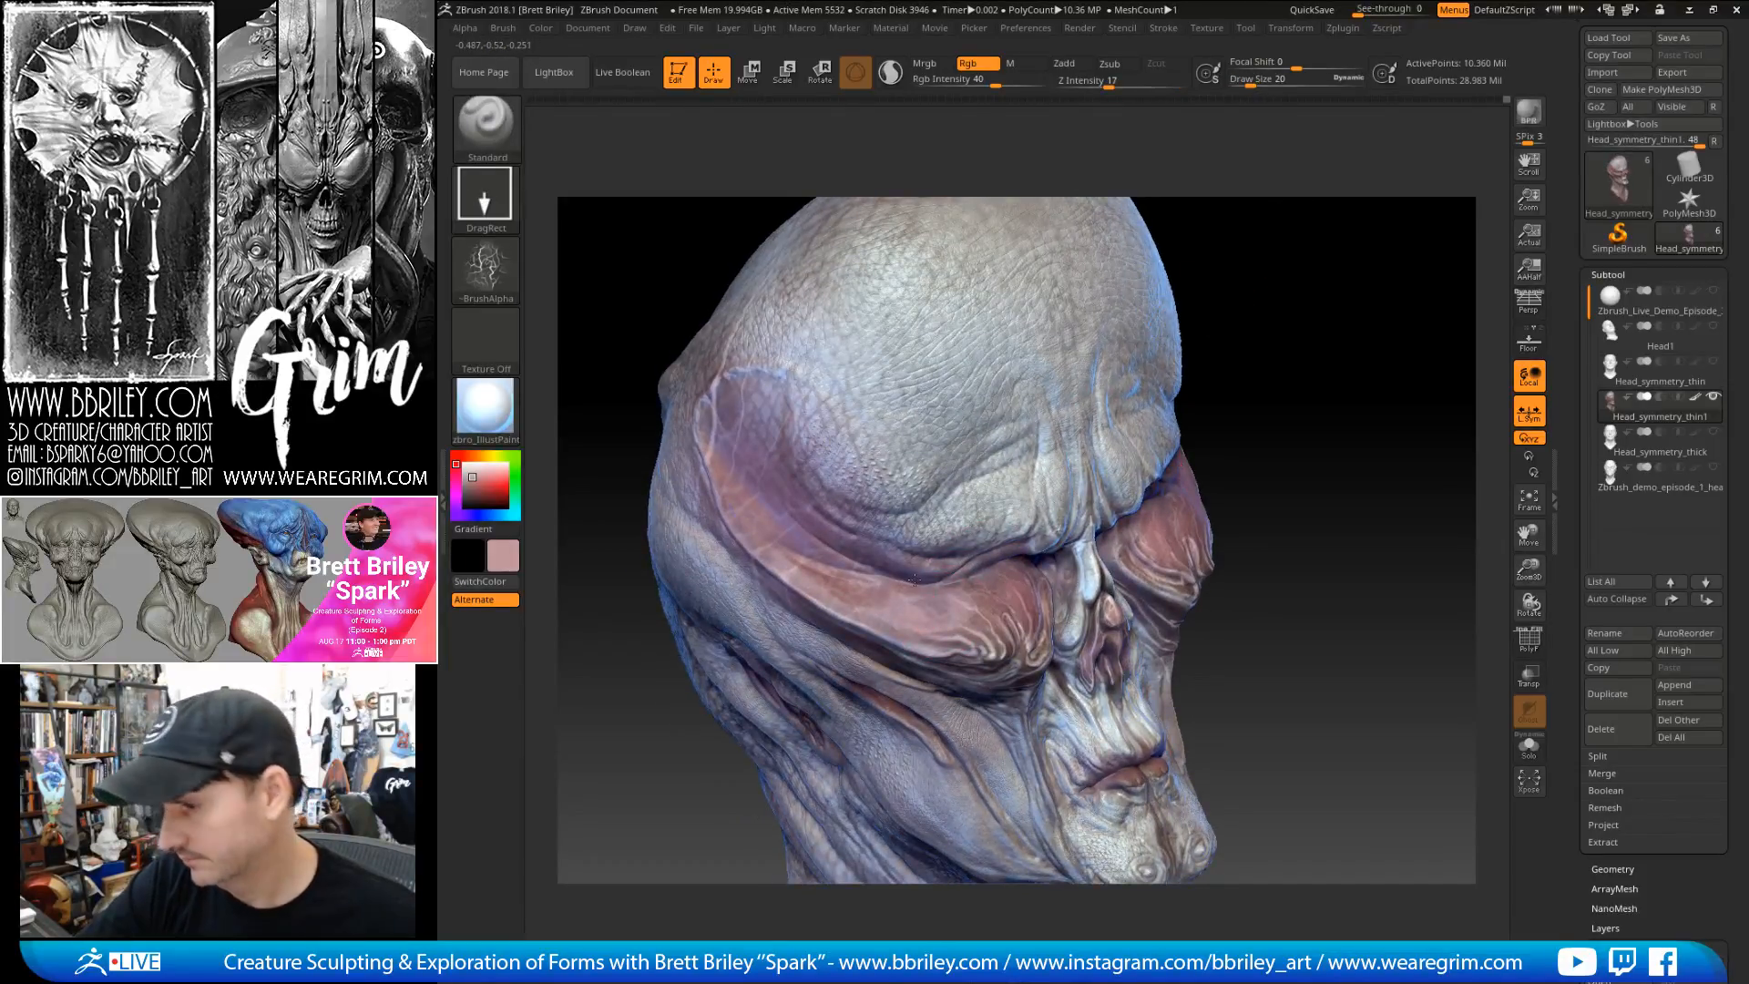
left_click_drag(1132, 479, 869, 595)
key("c")
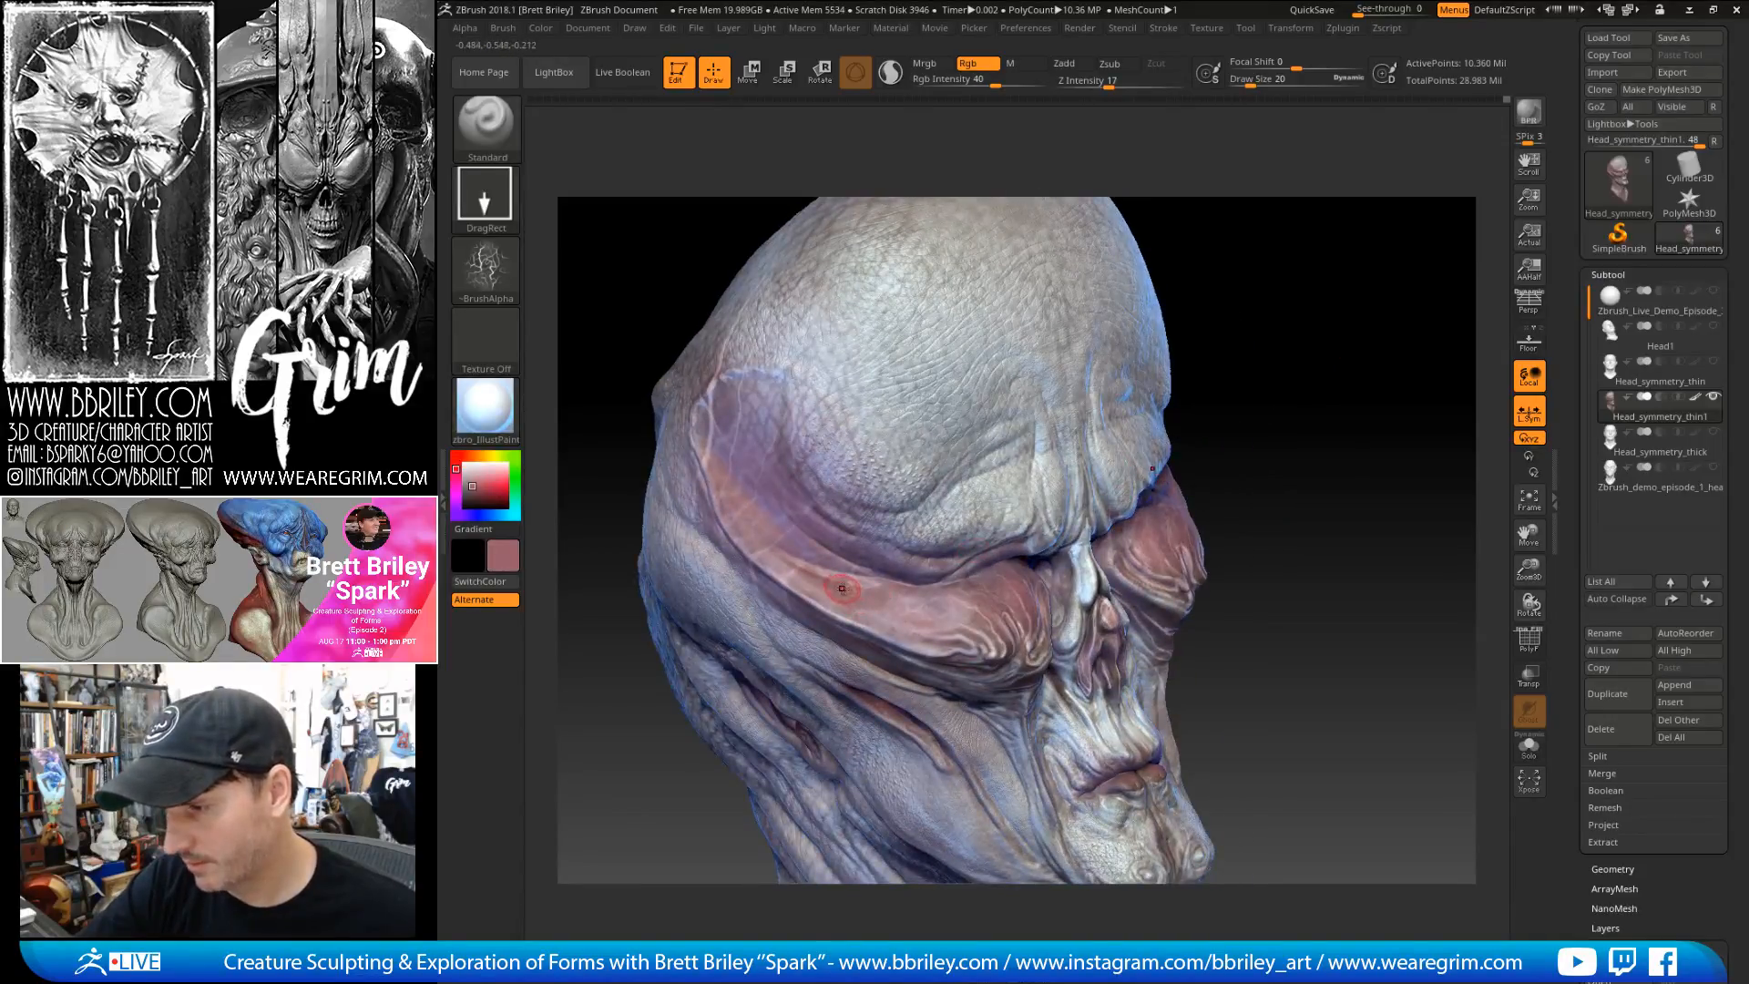
left_click(485, 269)
left_click(1053, 453)
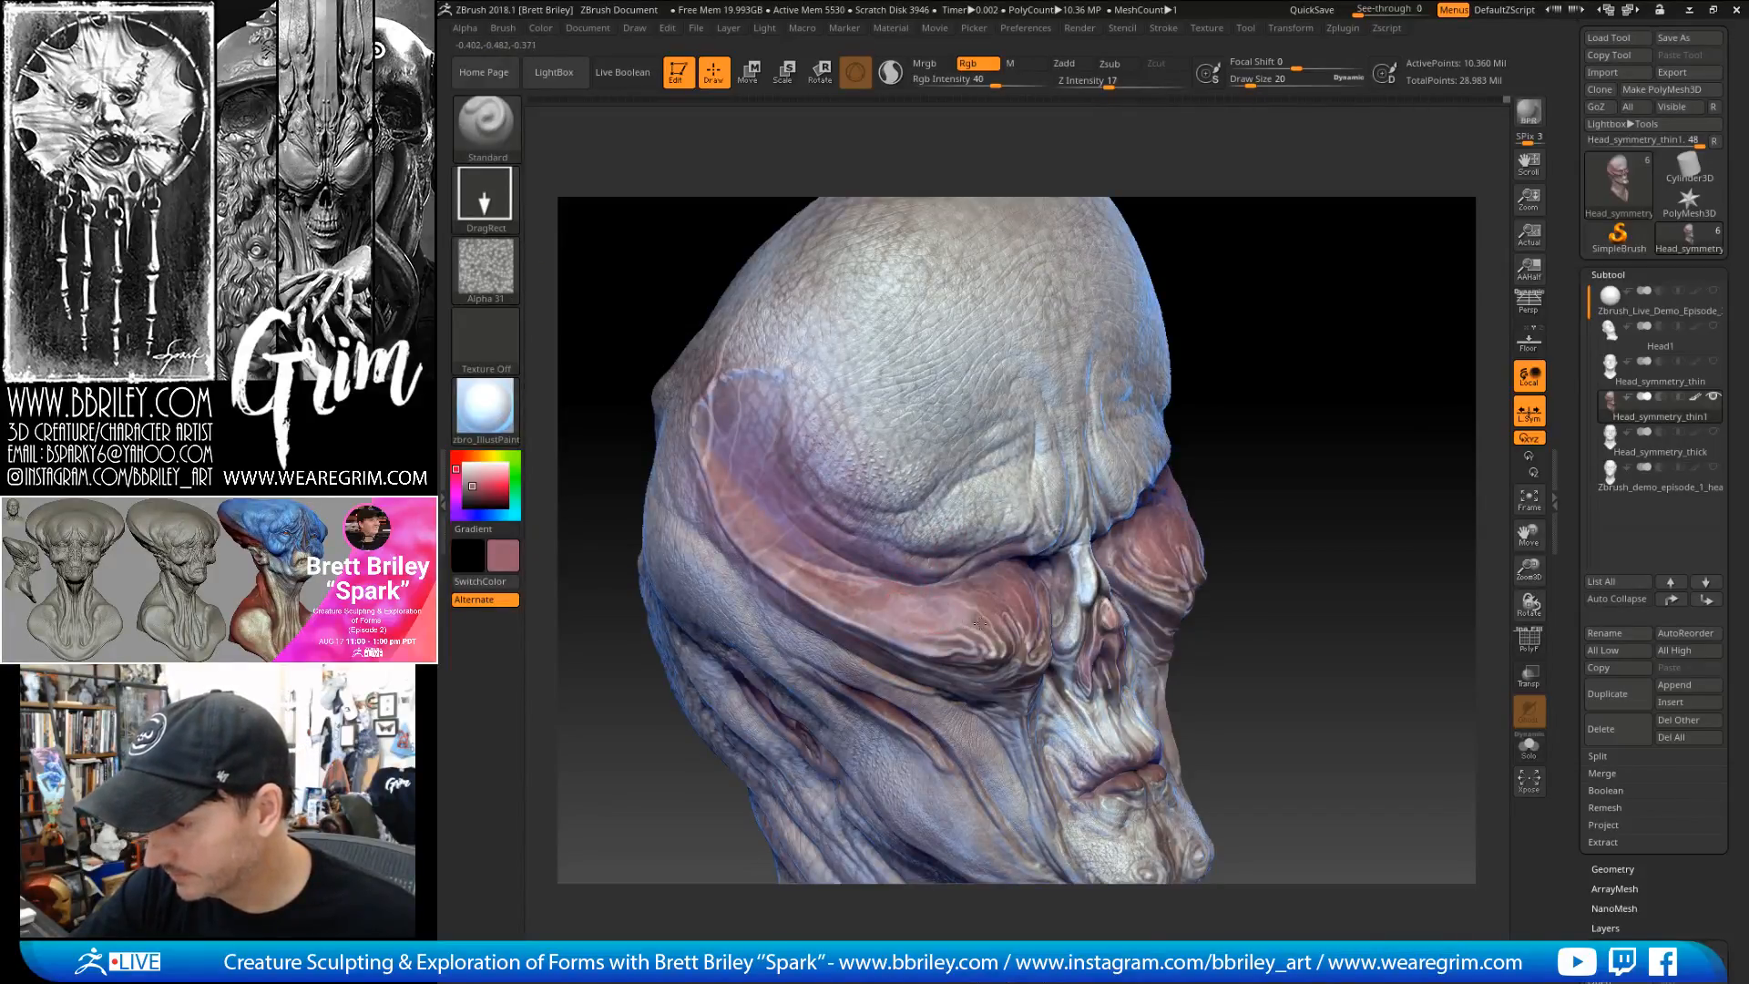
key("c")
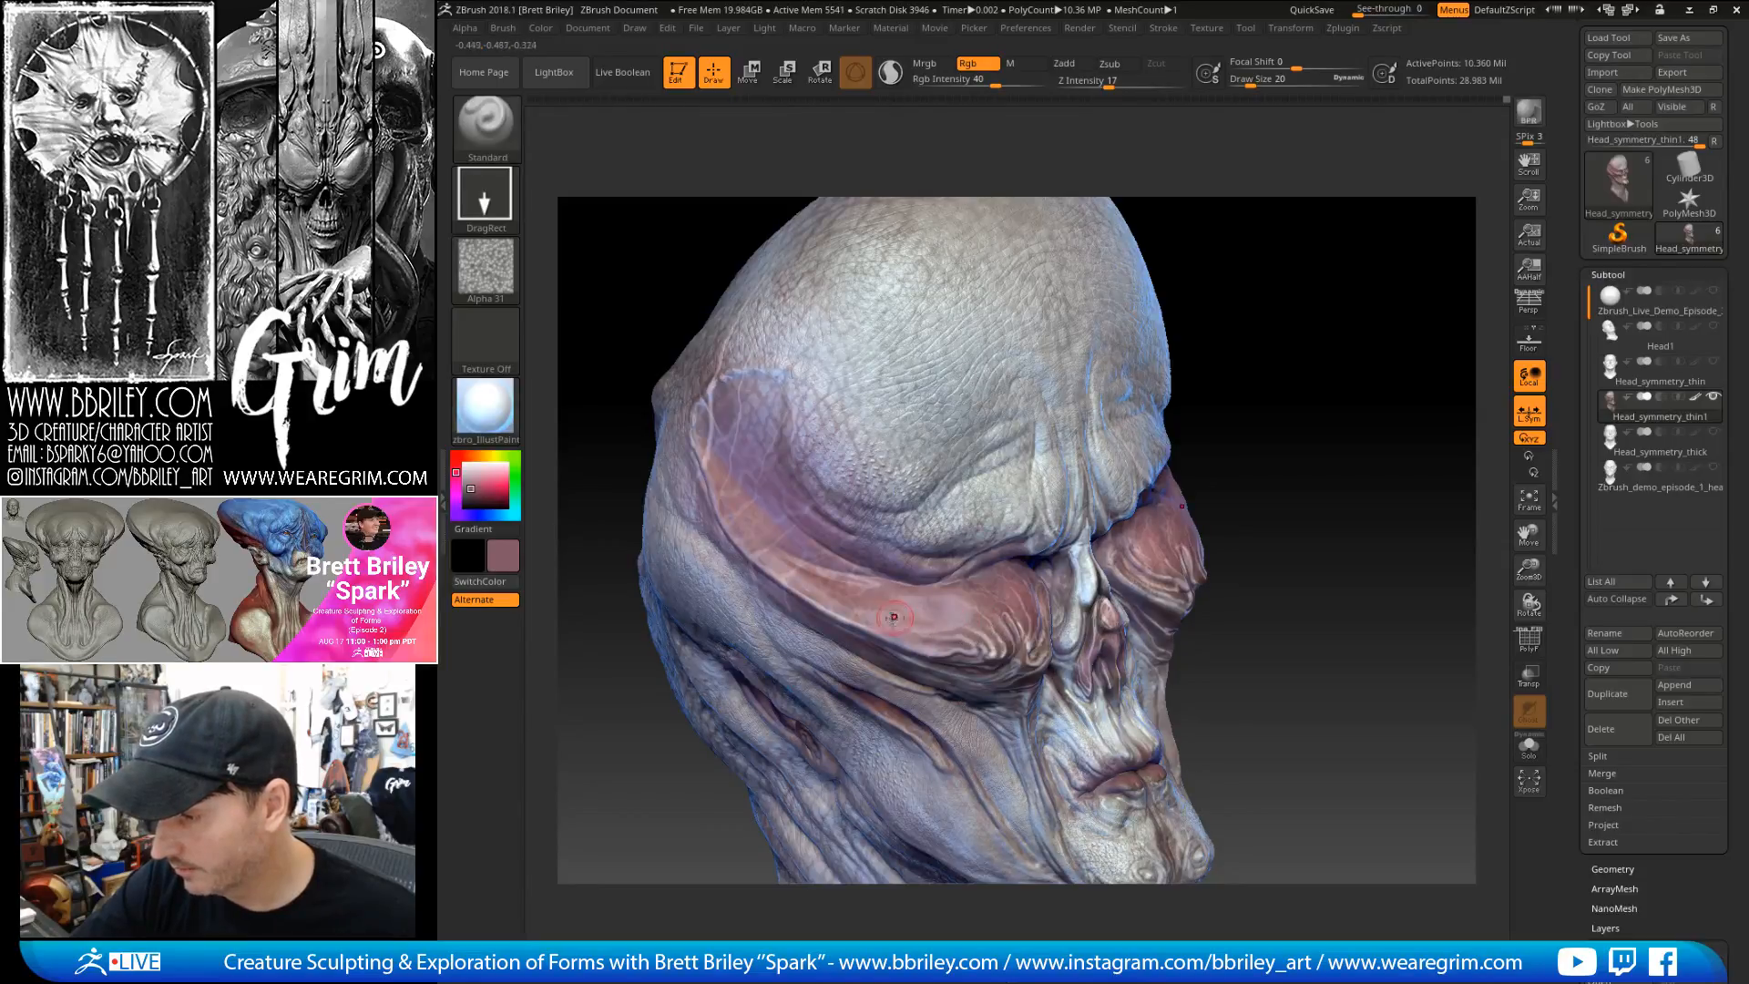
right_click_drag(1066, 508, 930, 625)
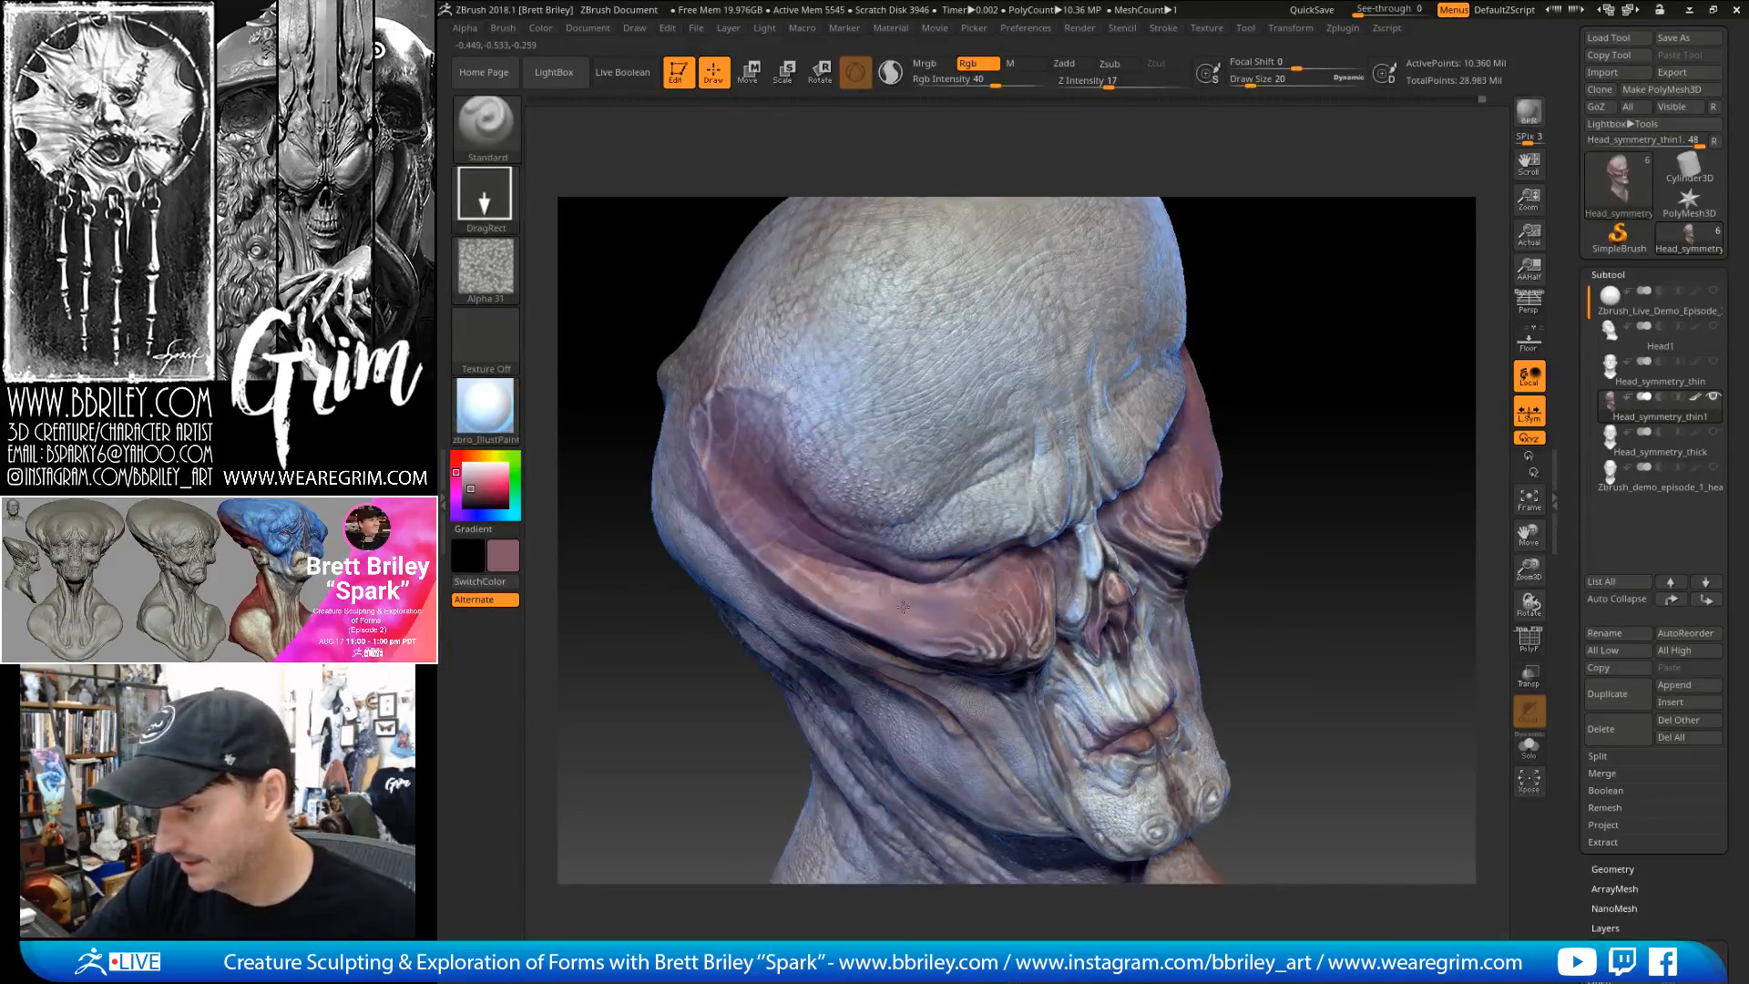
- Stamp dusky red speckles along the band running from the eye bulge up to the temple
right_click_drag(848, 581, 1193, 361)
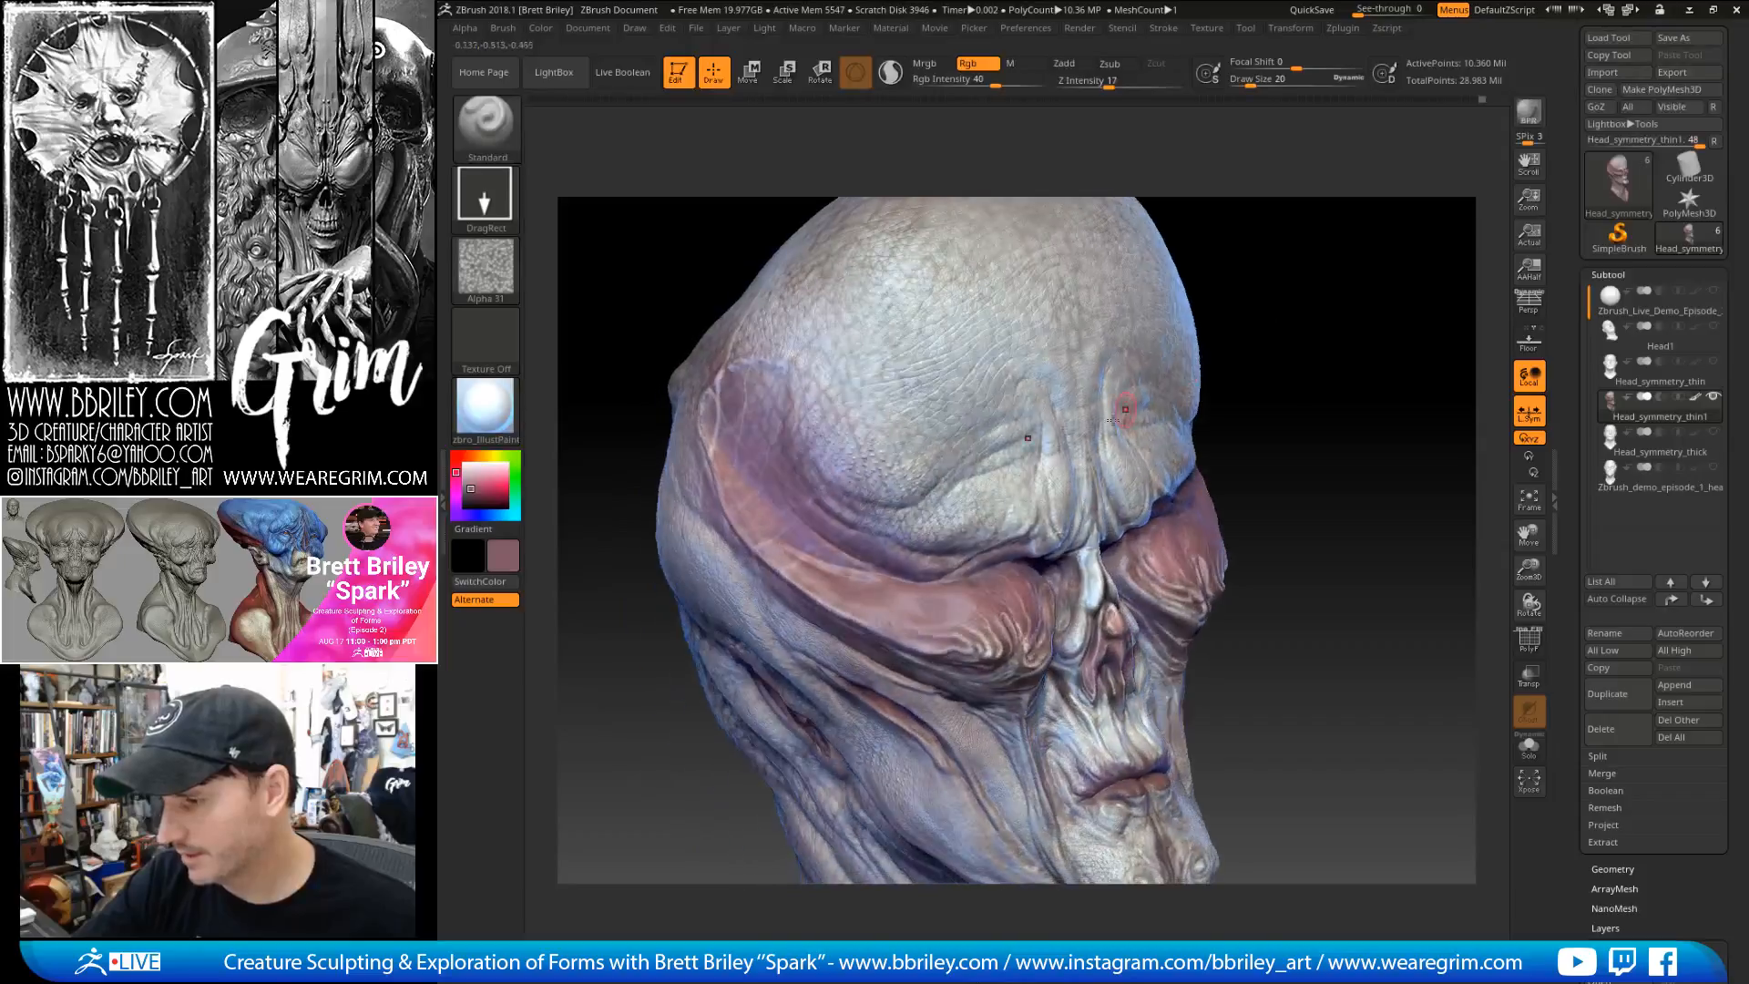
right_click_drag(644, 500, 784, 571)
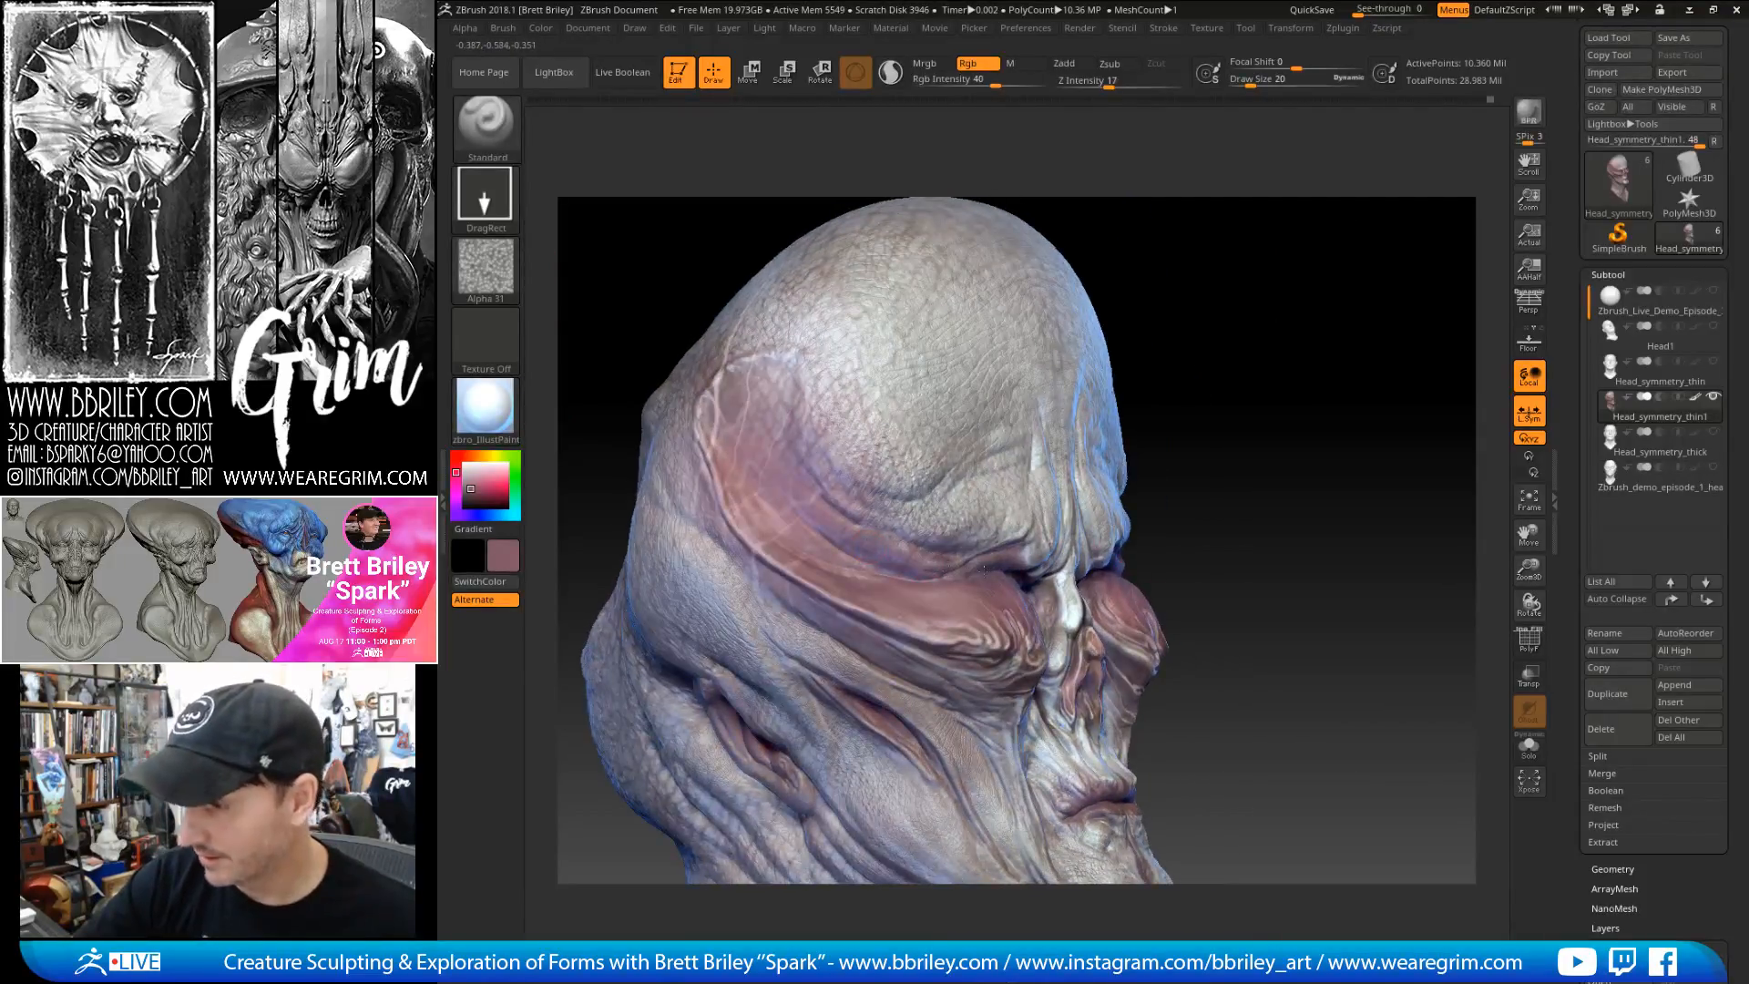
right_click_drag(967, 572, 820, 531)
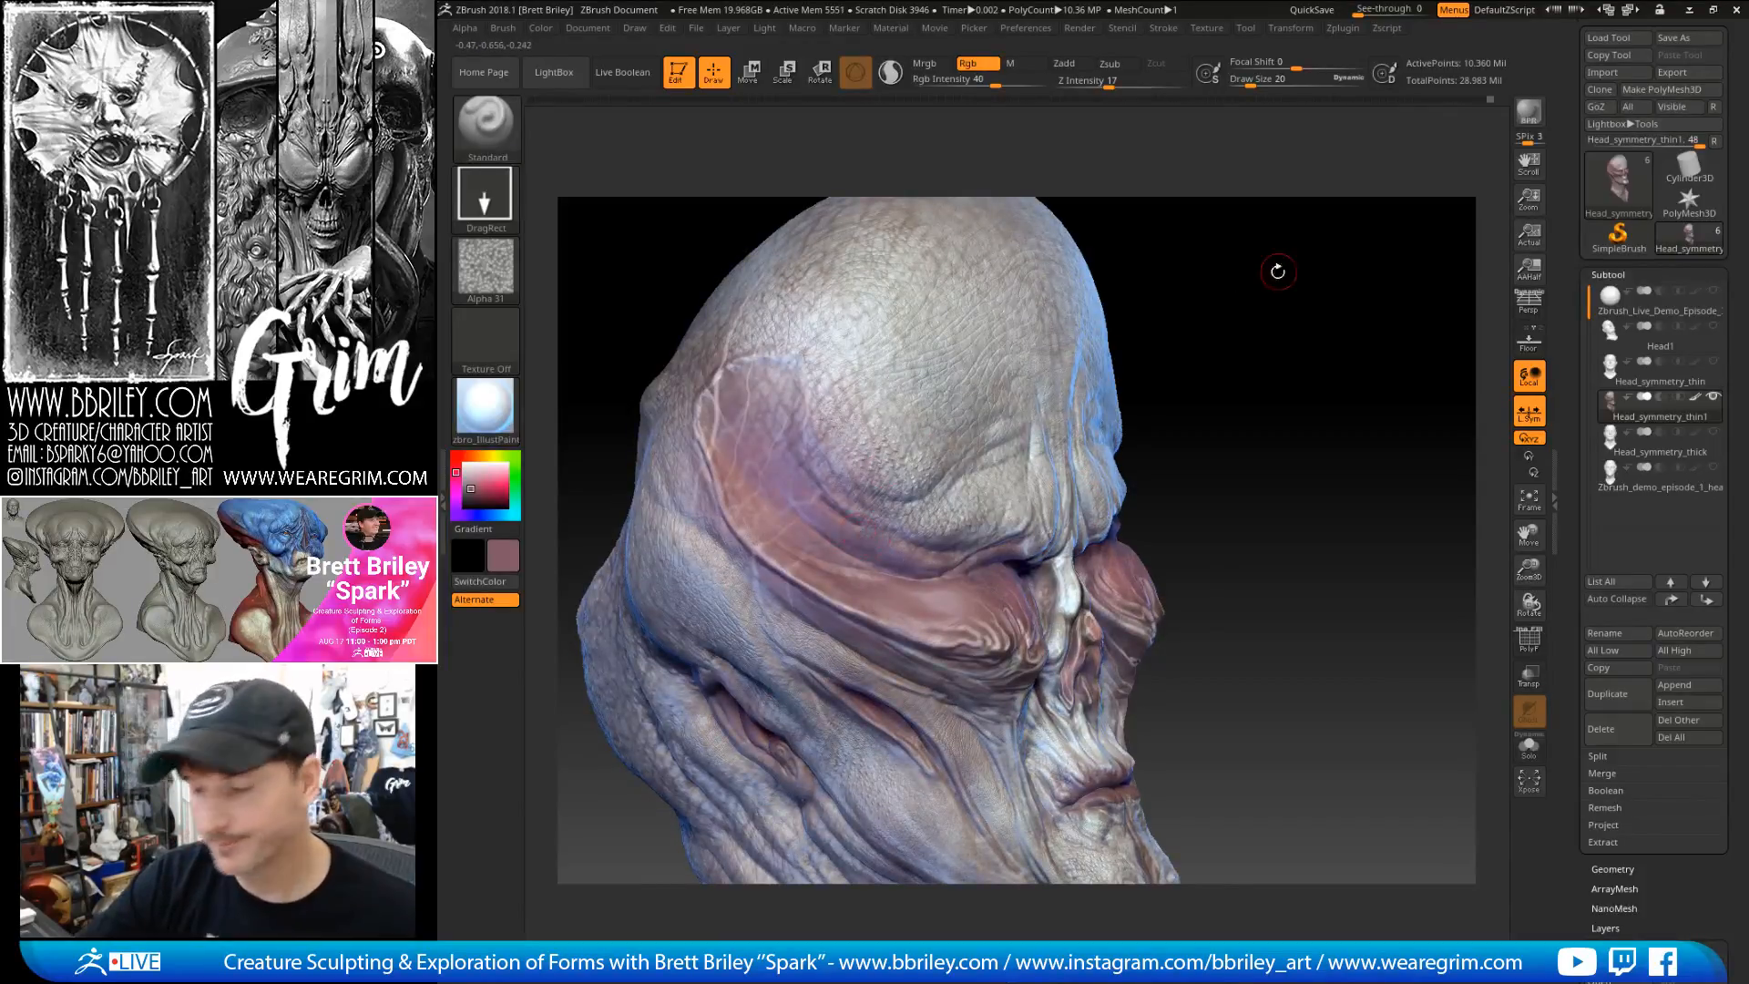
right_click_drag(1279, 271, 794, 533)
right_click_drag(1326, 360, 1315, 325)
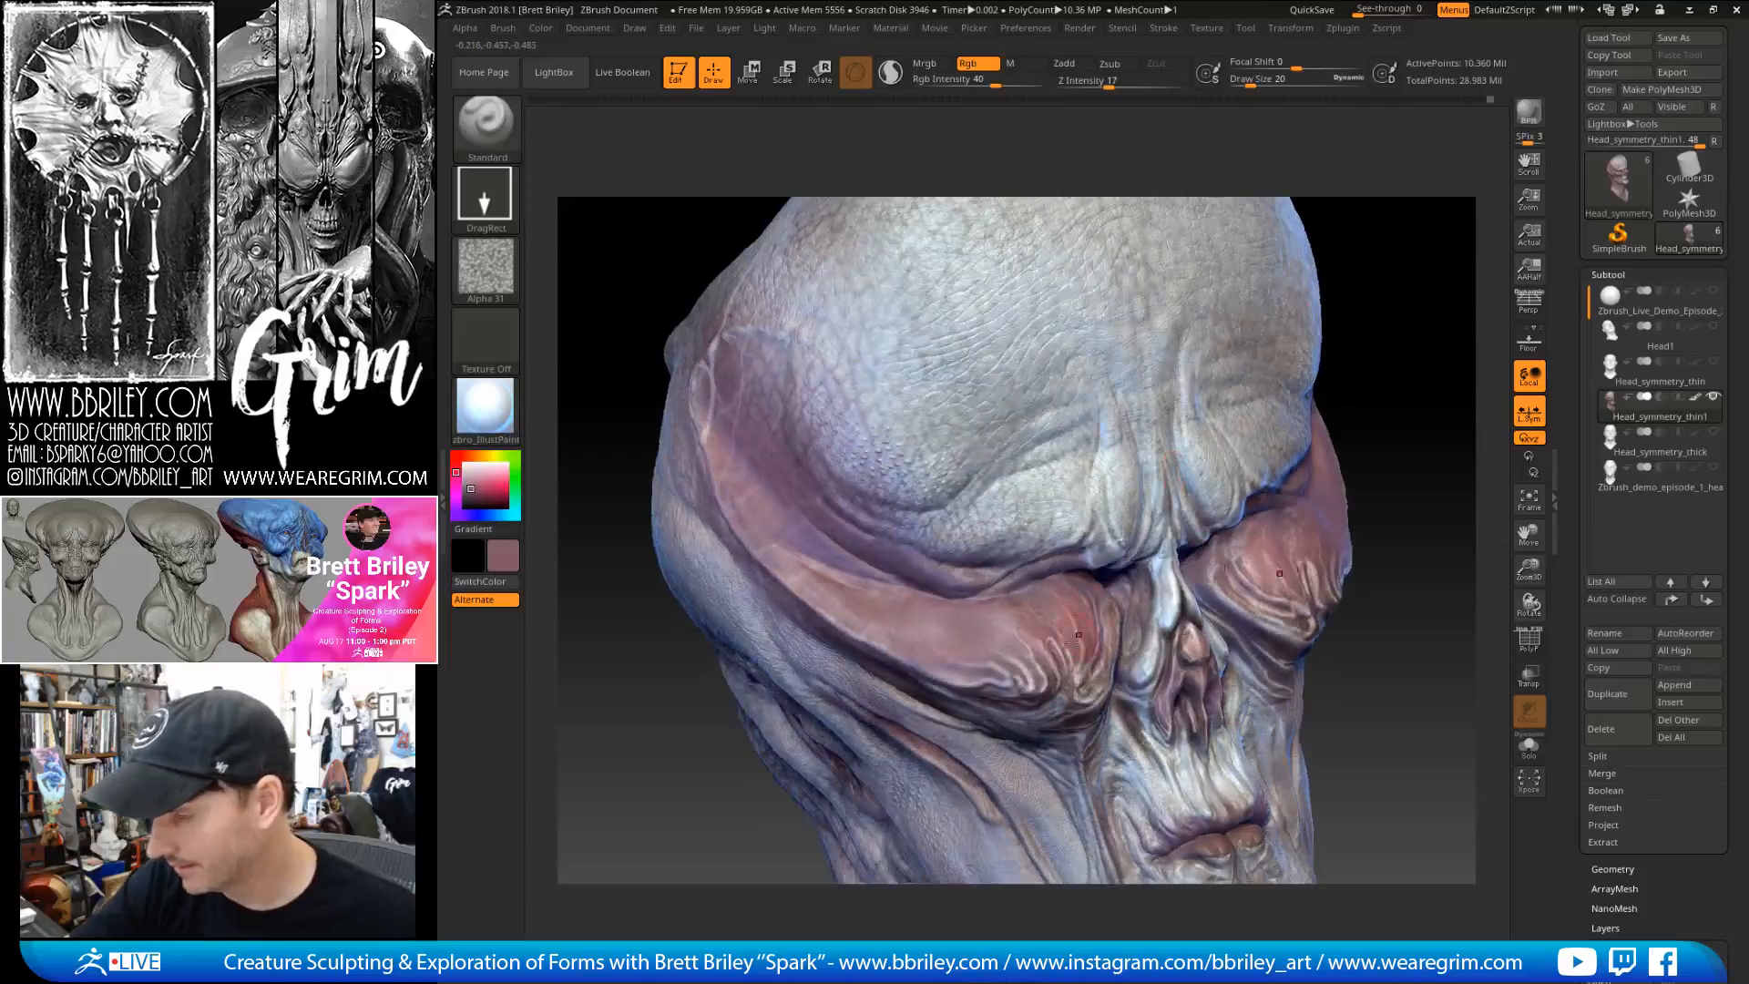
- Sample a pale pink, reduce the Draw Size to 10 and stamp fine speckles on the eye bulge wrinkles
key("c")
key("[")
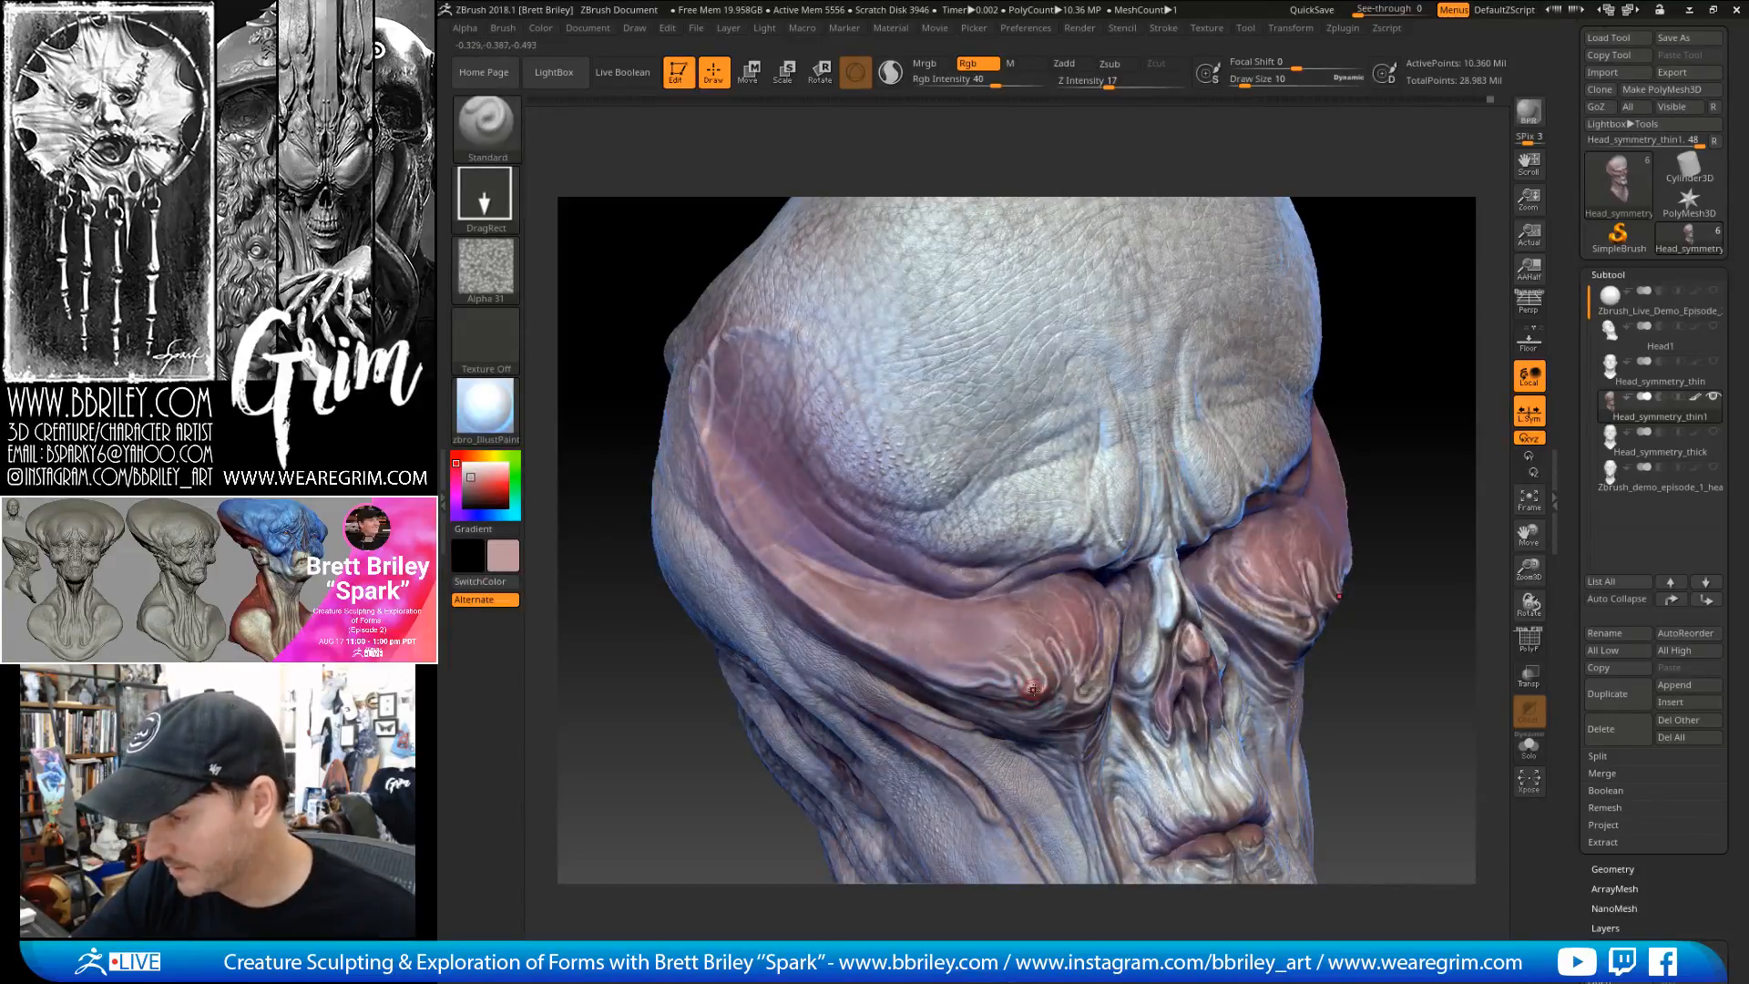
right_click_drag(1443, 404, 1393, 373)
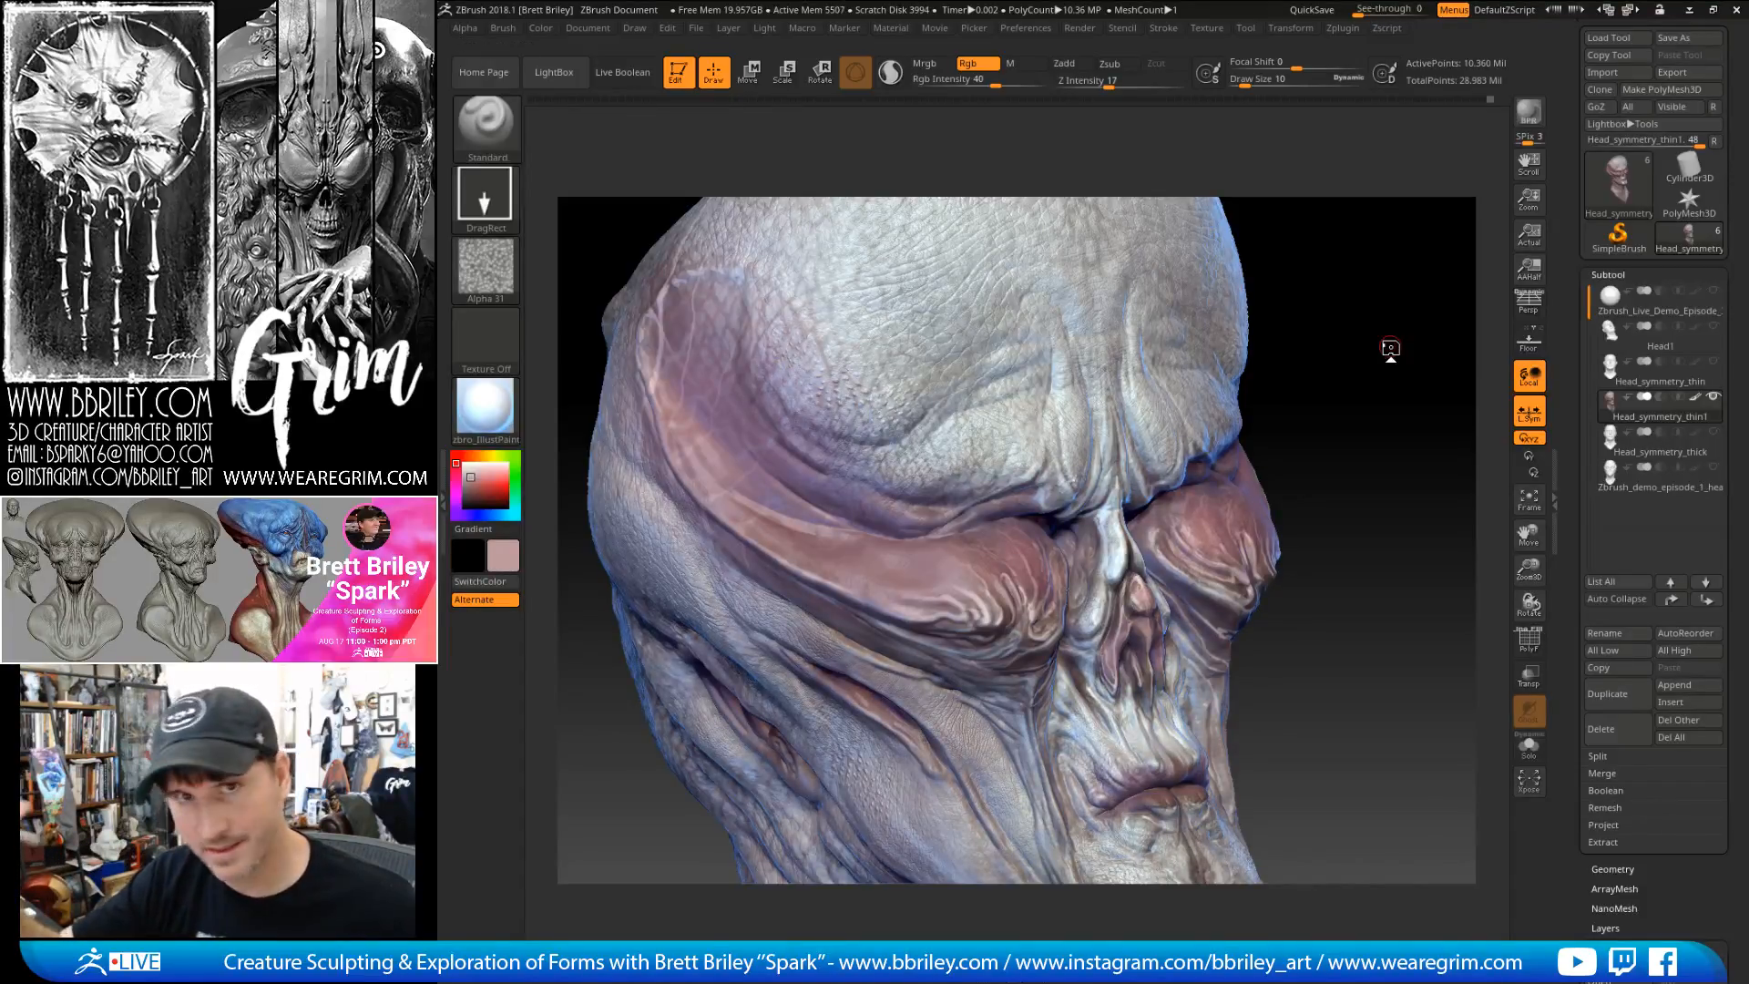
mouse_move(1391, 348)
left_mouse_down()
mouse_move(1343, 340)
mouse_move(1357, 324)
mouse_move(1343, 339)
mouse_move(1363, 394)
left_mouse_up()
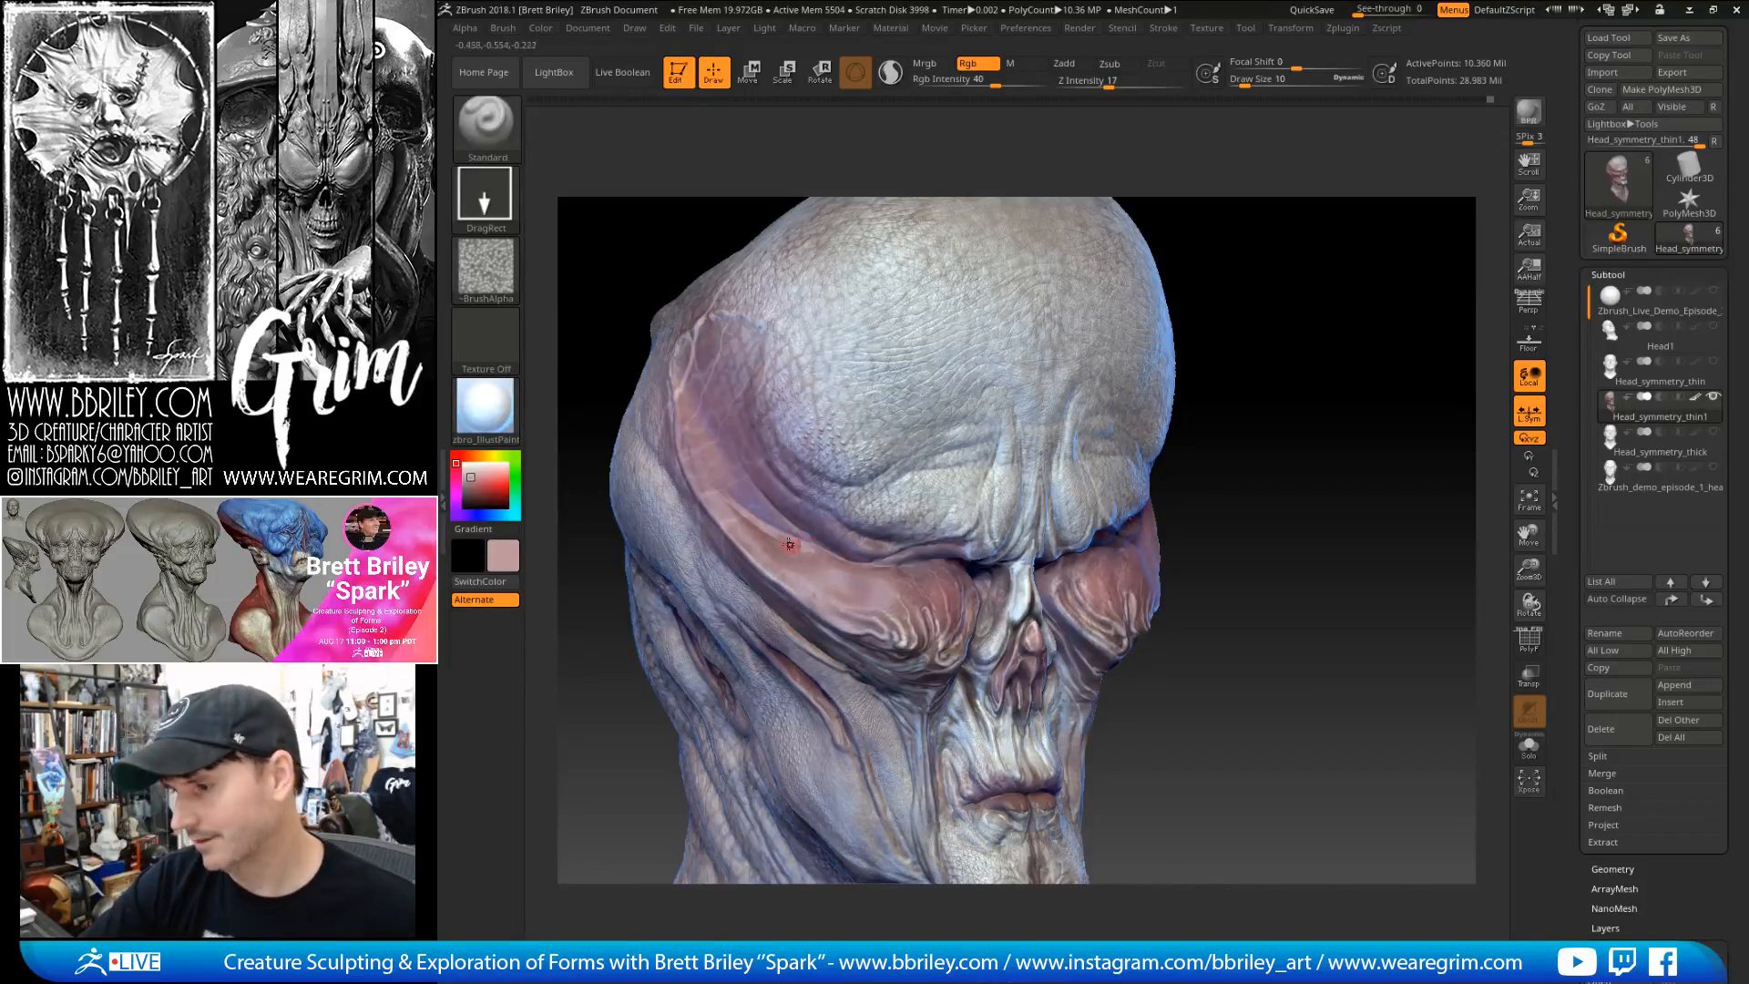
- Set up a FreeHand stroke without alpha at Draw Size 2 and Rgb Intensity 22, sampling a pale pink from the eye bulge
left_click_drag(1301, 297, 1293, 298)
left_click(485, 196)
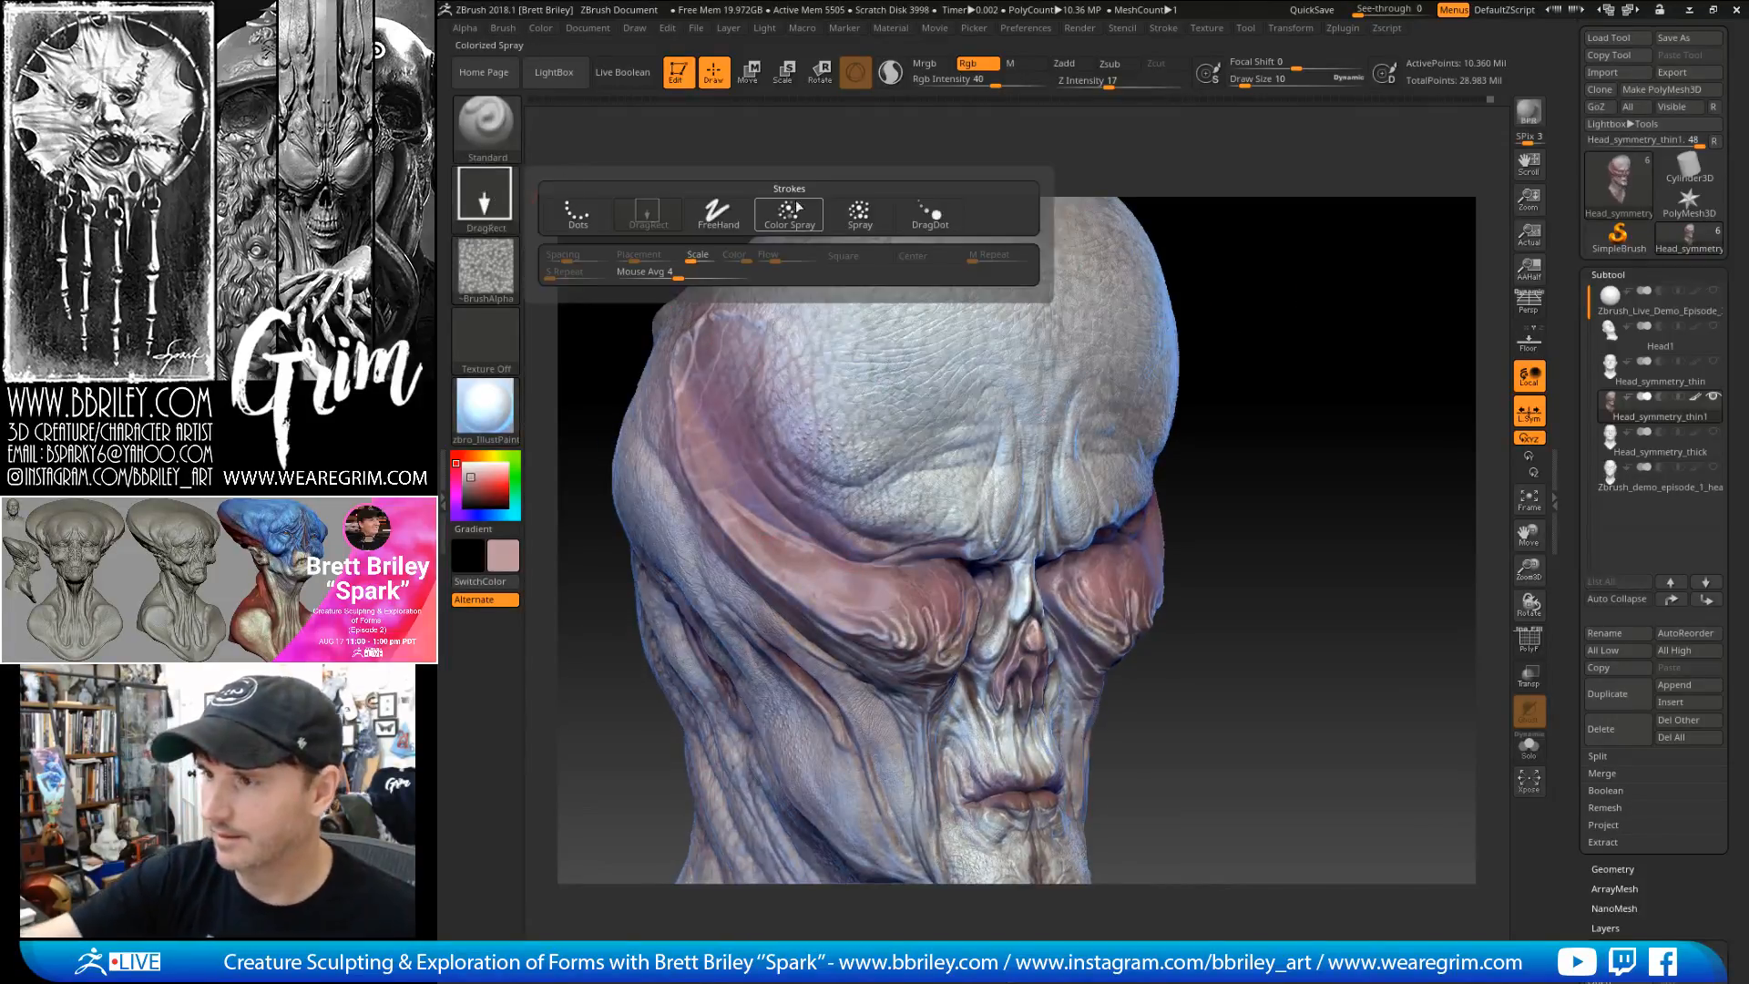
left_click(716, 219)
left_click(486, 269)
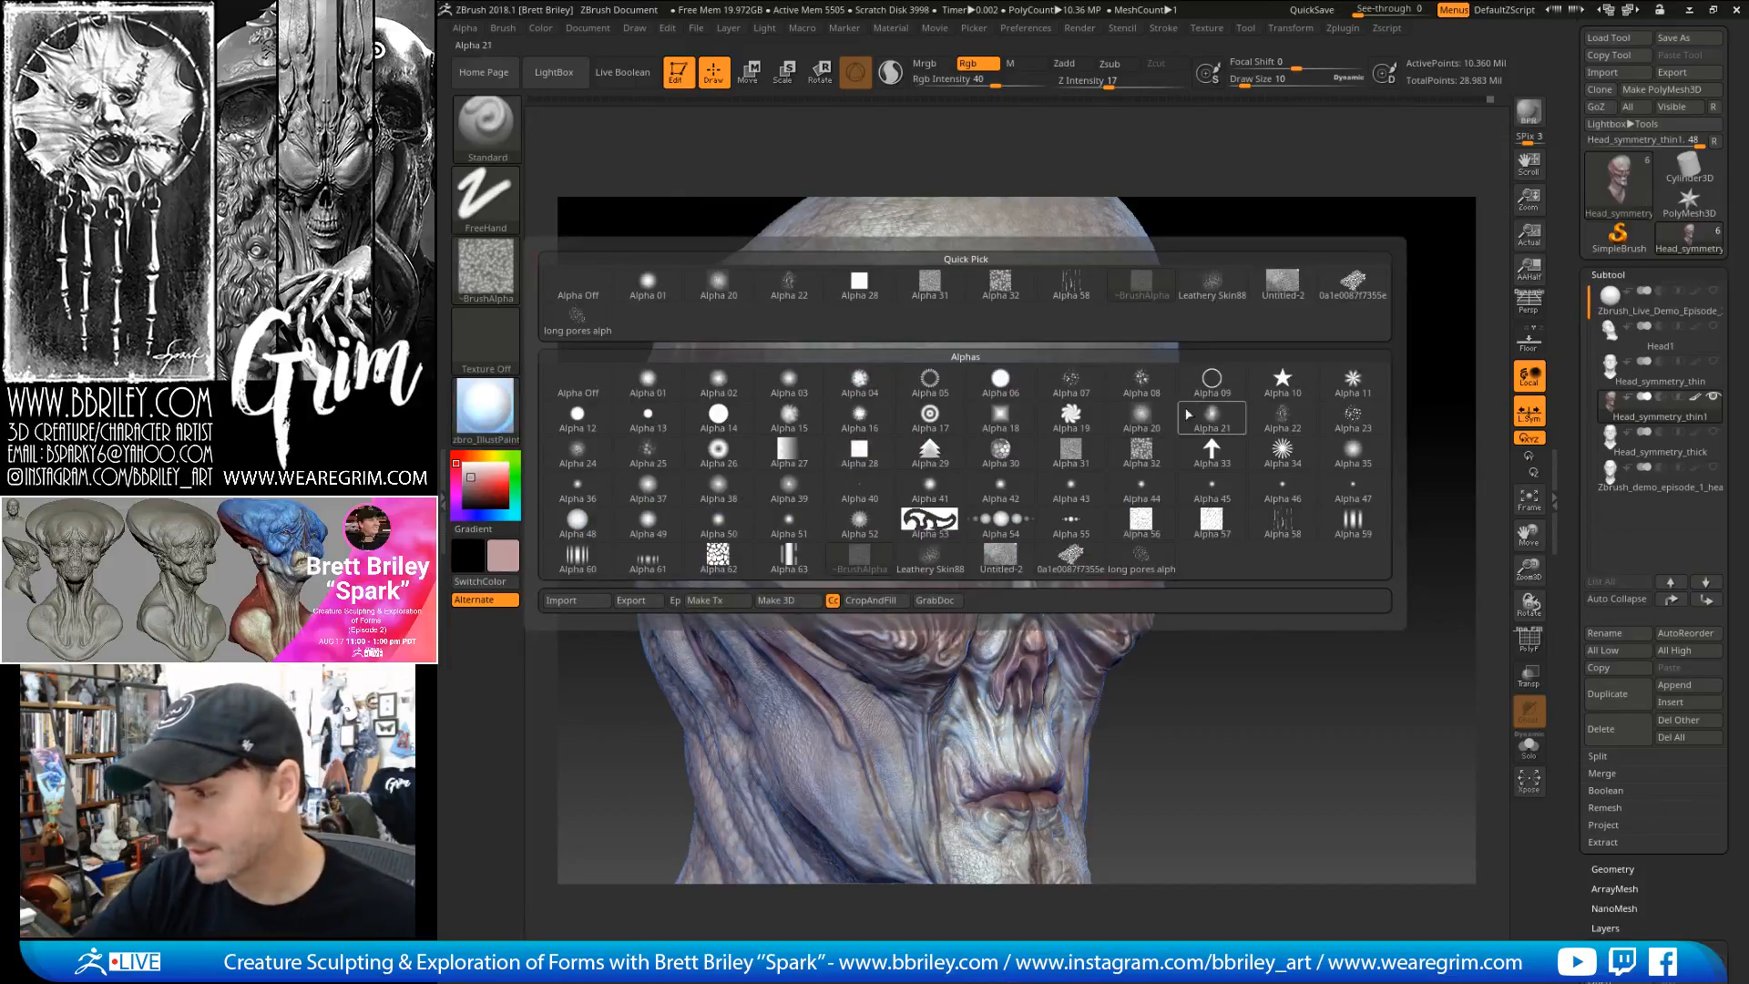
left_click(578, 383)
left_click_drag(1274, 308, 1272, 361, "alt")
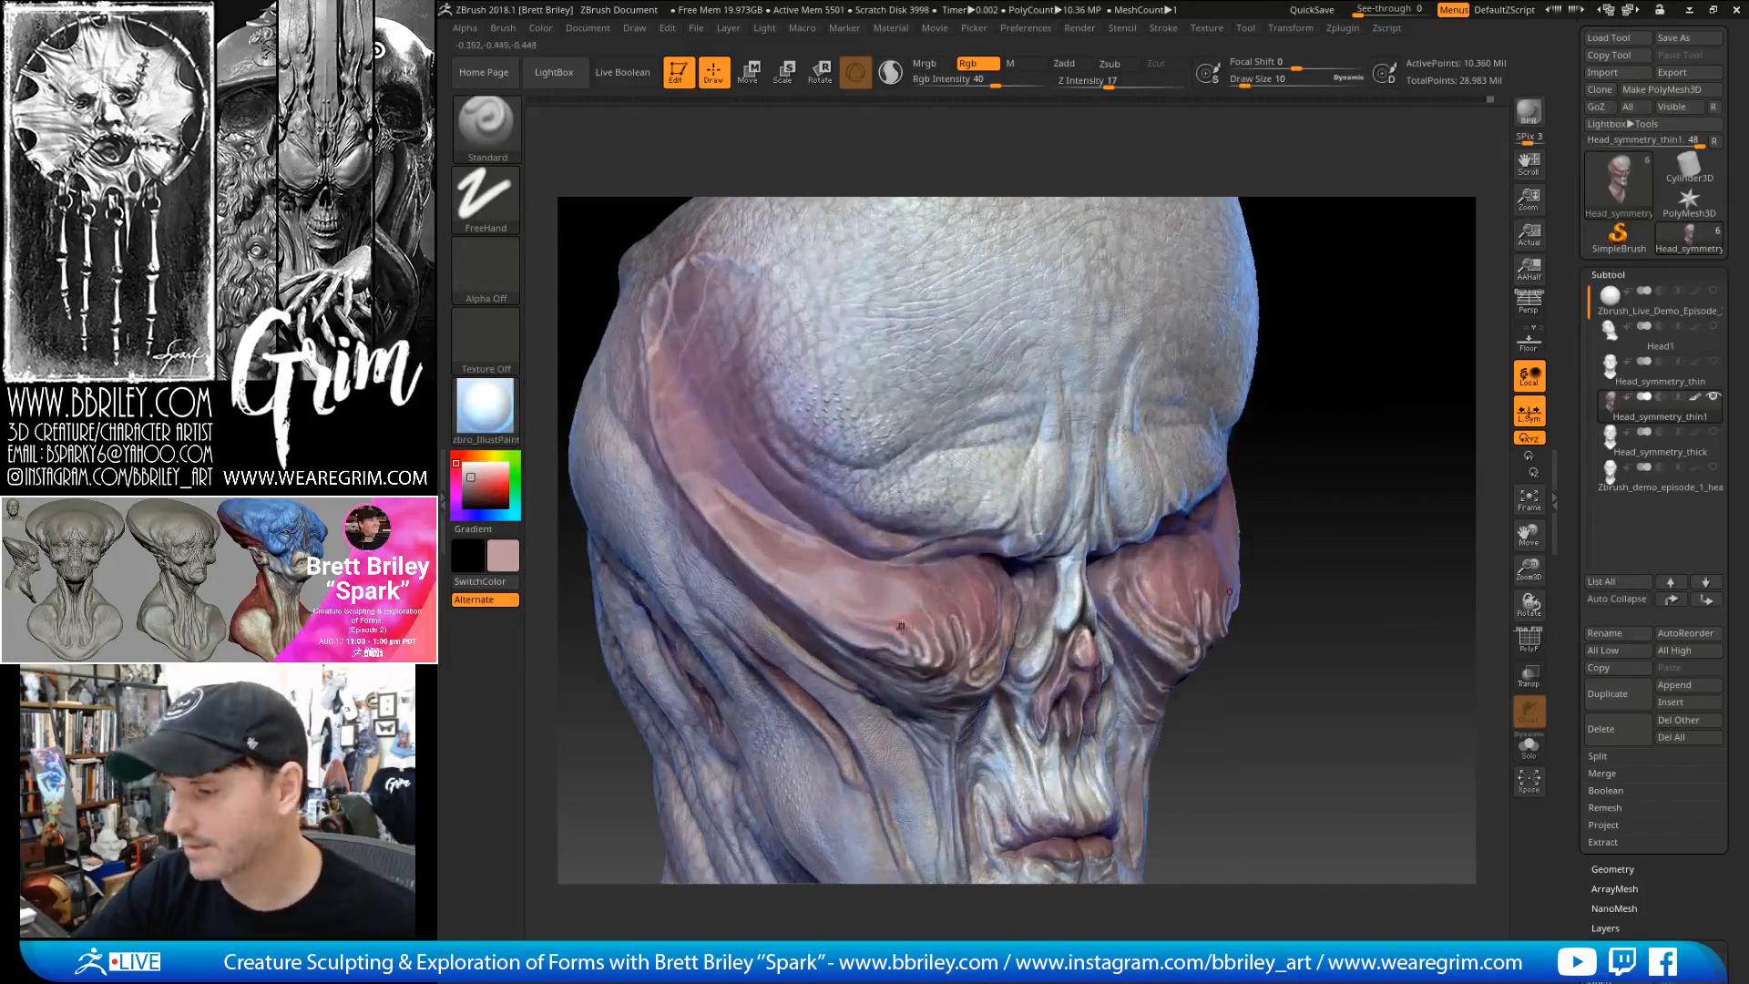
key("s")
left_click_drag(915, 630, 907, 629)
key("c")
key("s")
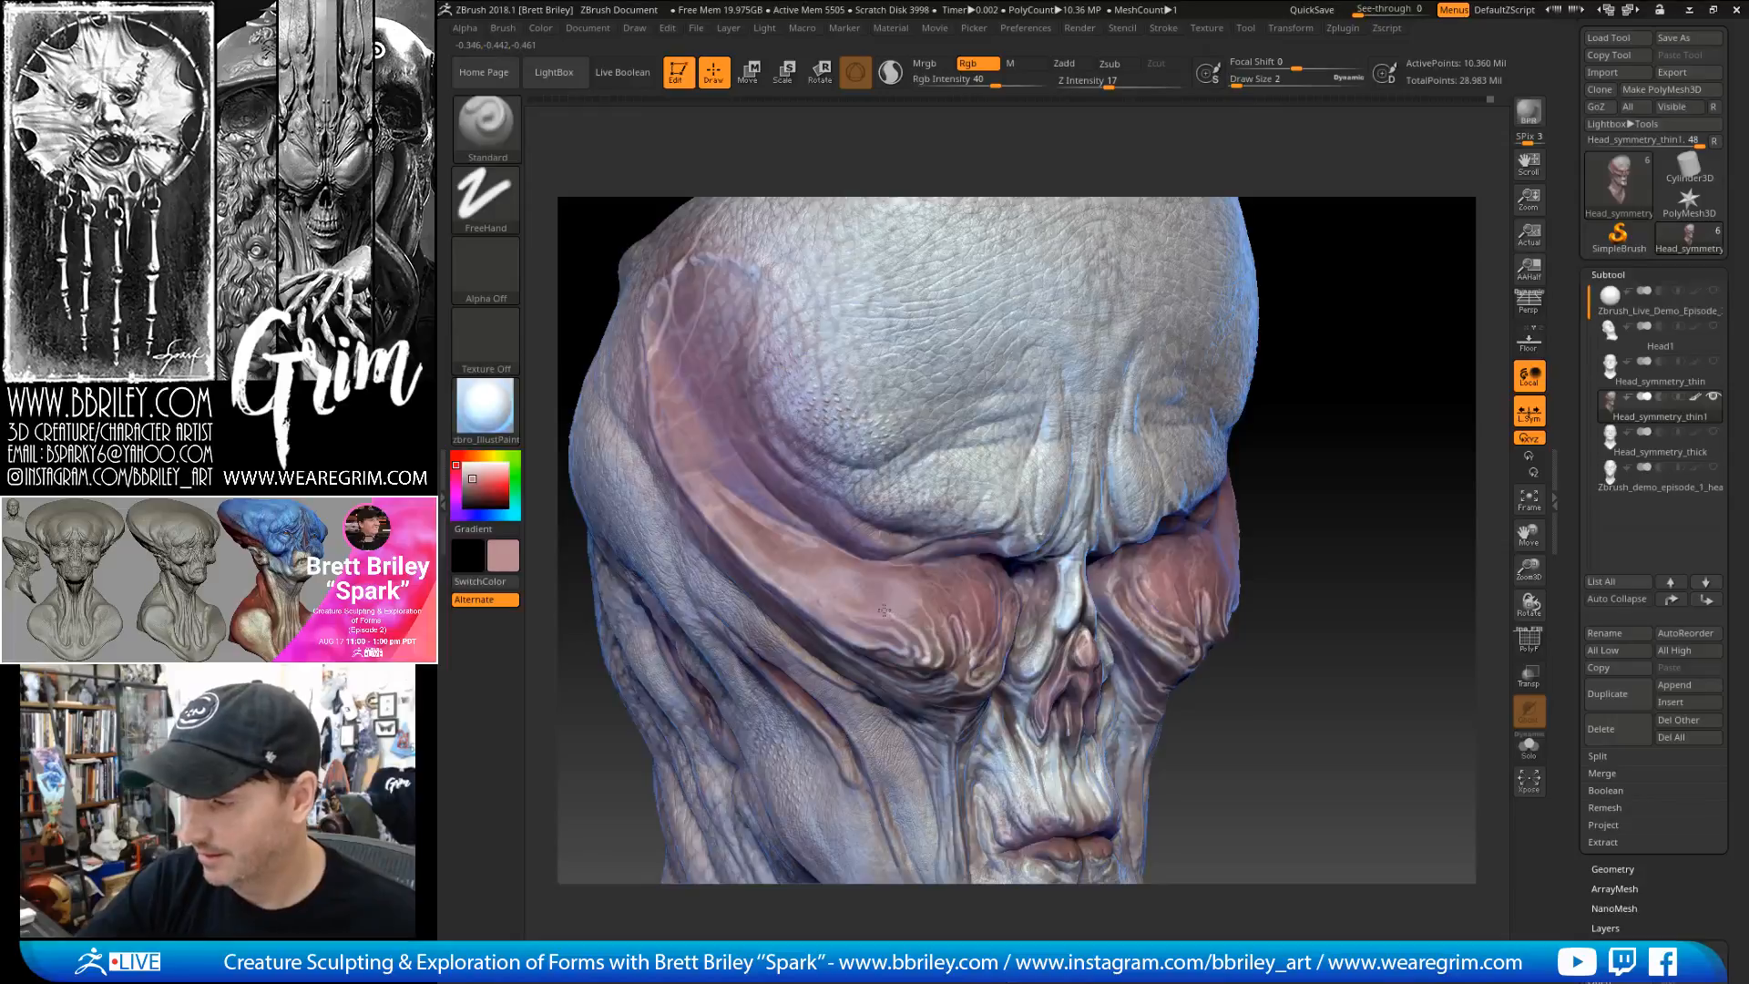
left_click_drag(1013, 82, 975, 82)
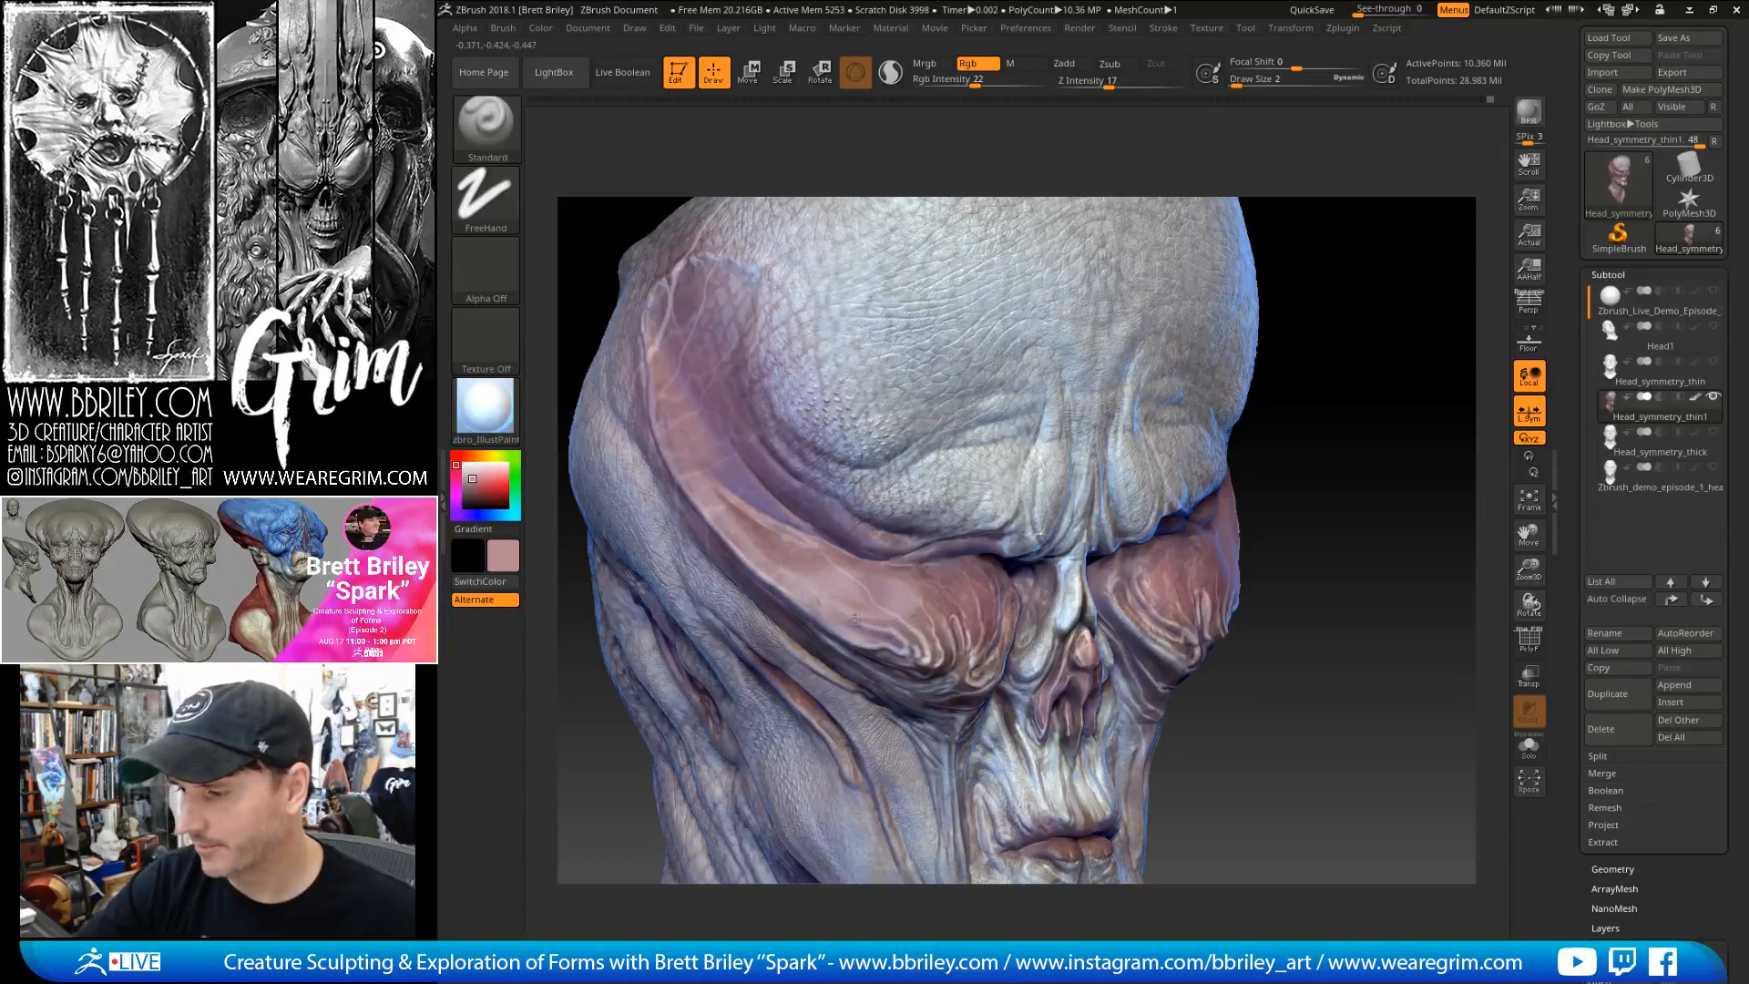
- Paint fine pale pink lines along the eye bulge wrinkles and the band running up to the temple
right_click_drag(1129, 367, 827, 554)
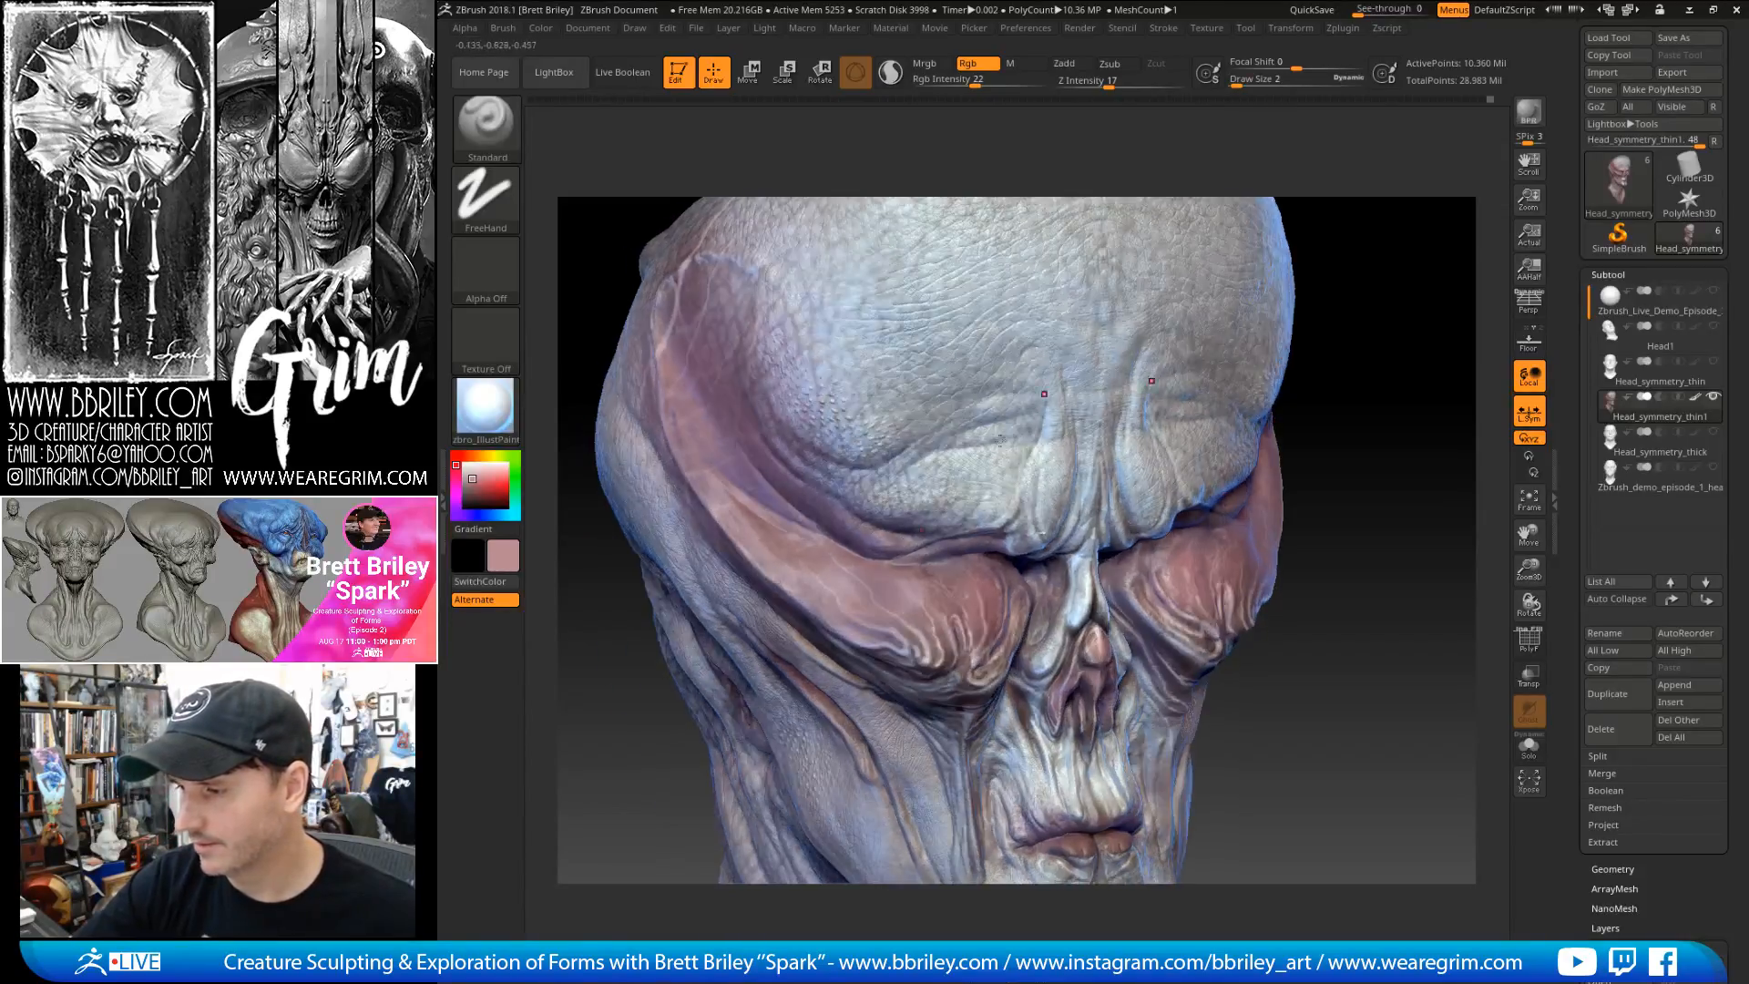
key("shift")
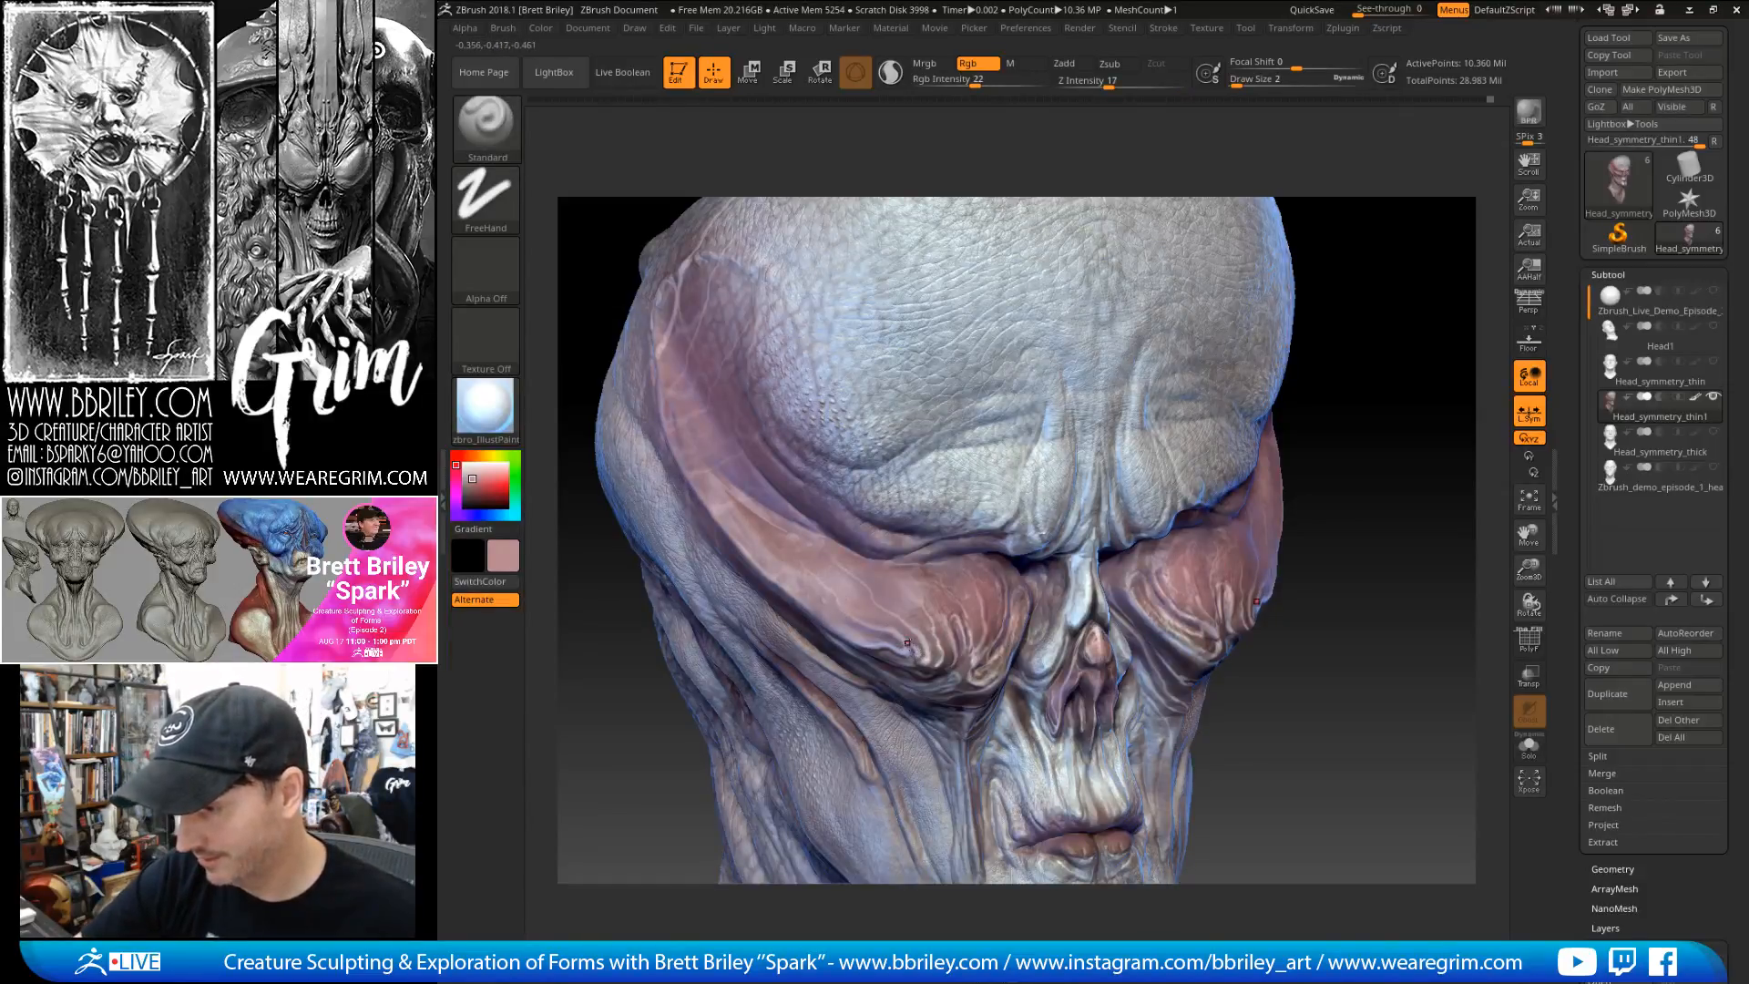
right_click_drag(922, 613, 896, 656)
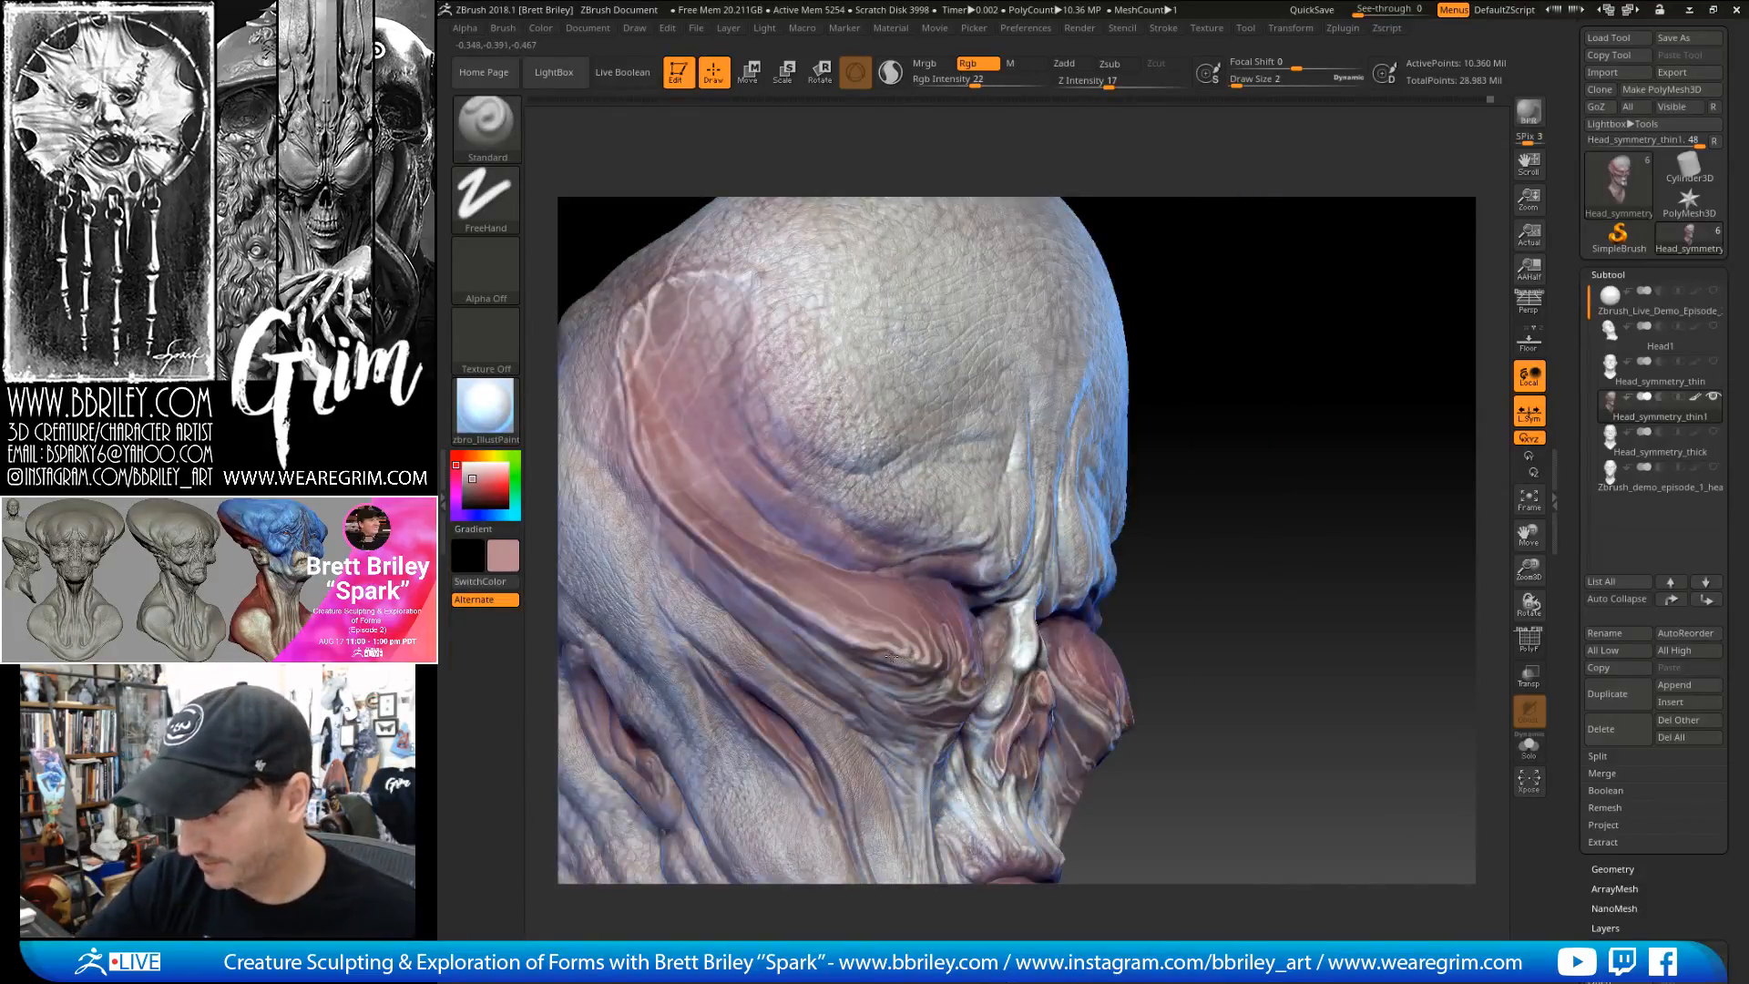
right_click_drag(864, 548, 899, 642)
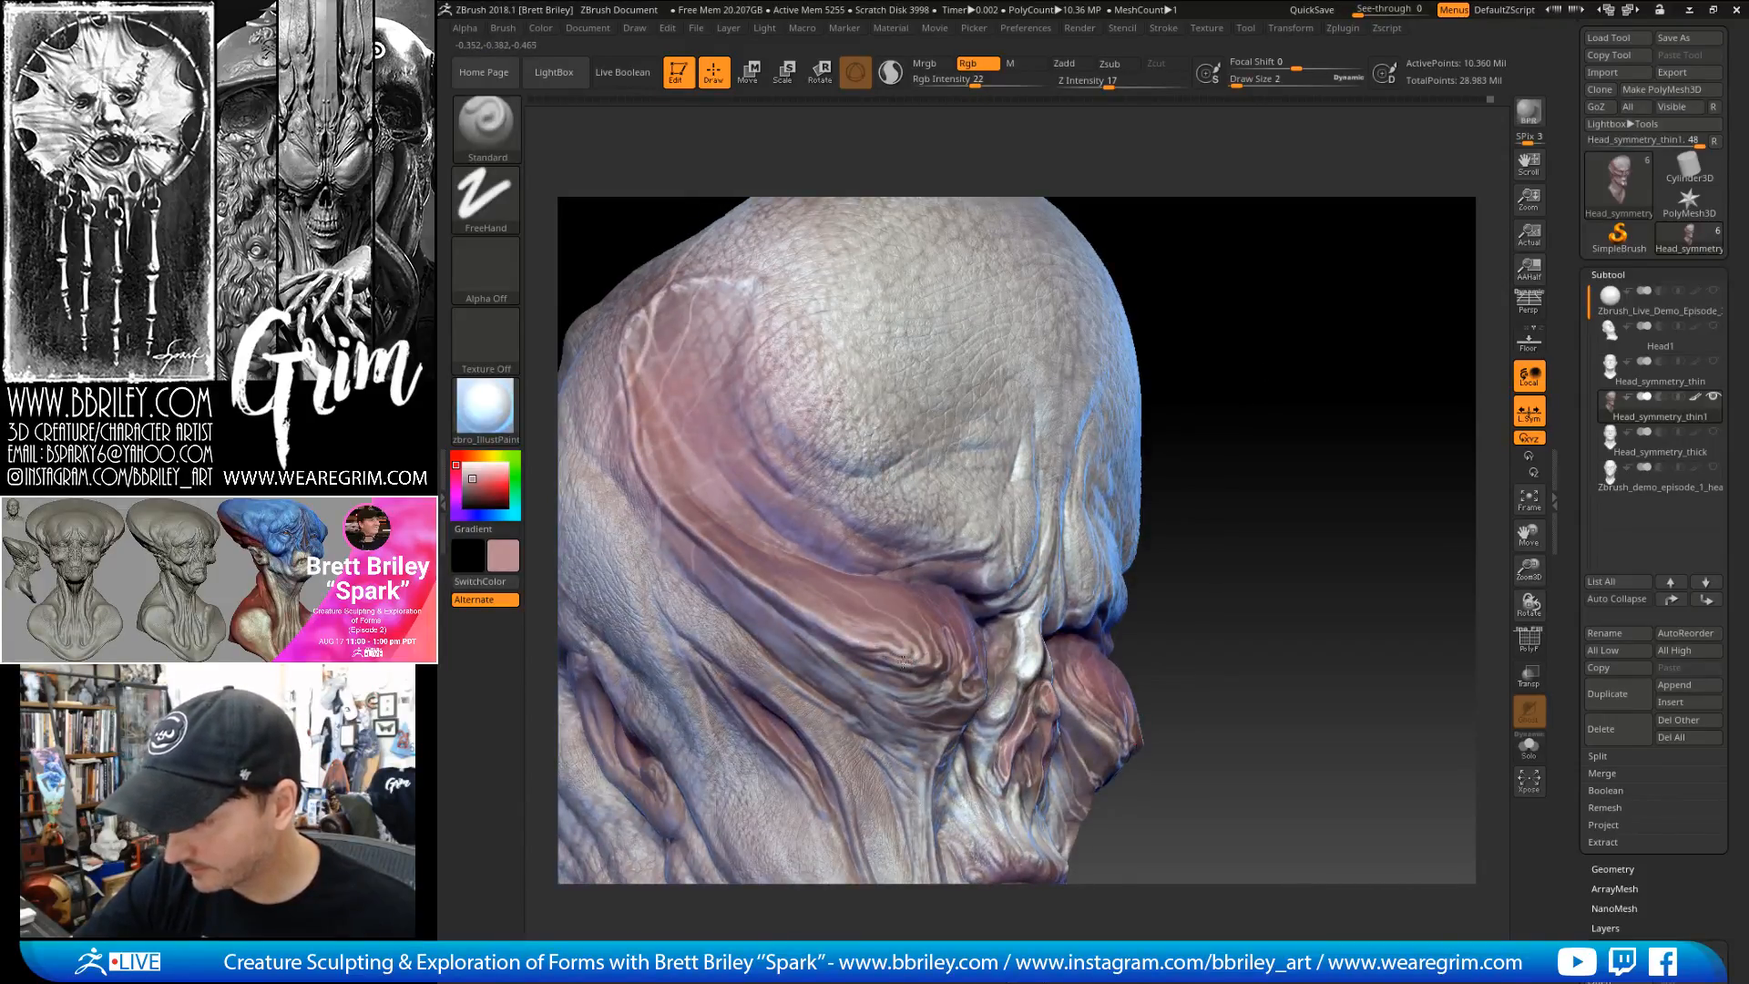
right_click_drag(855, 564, 929, 660)
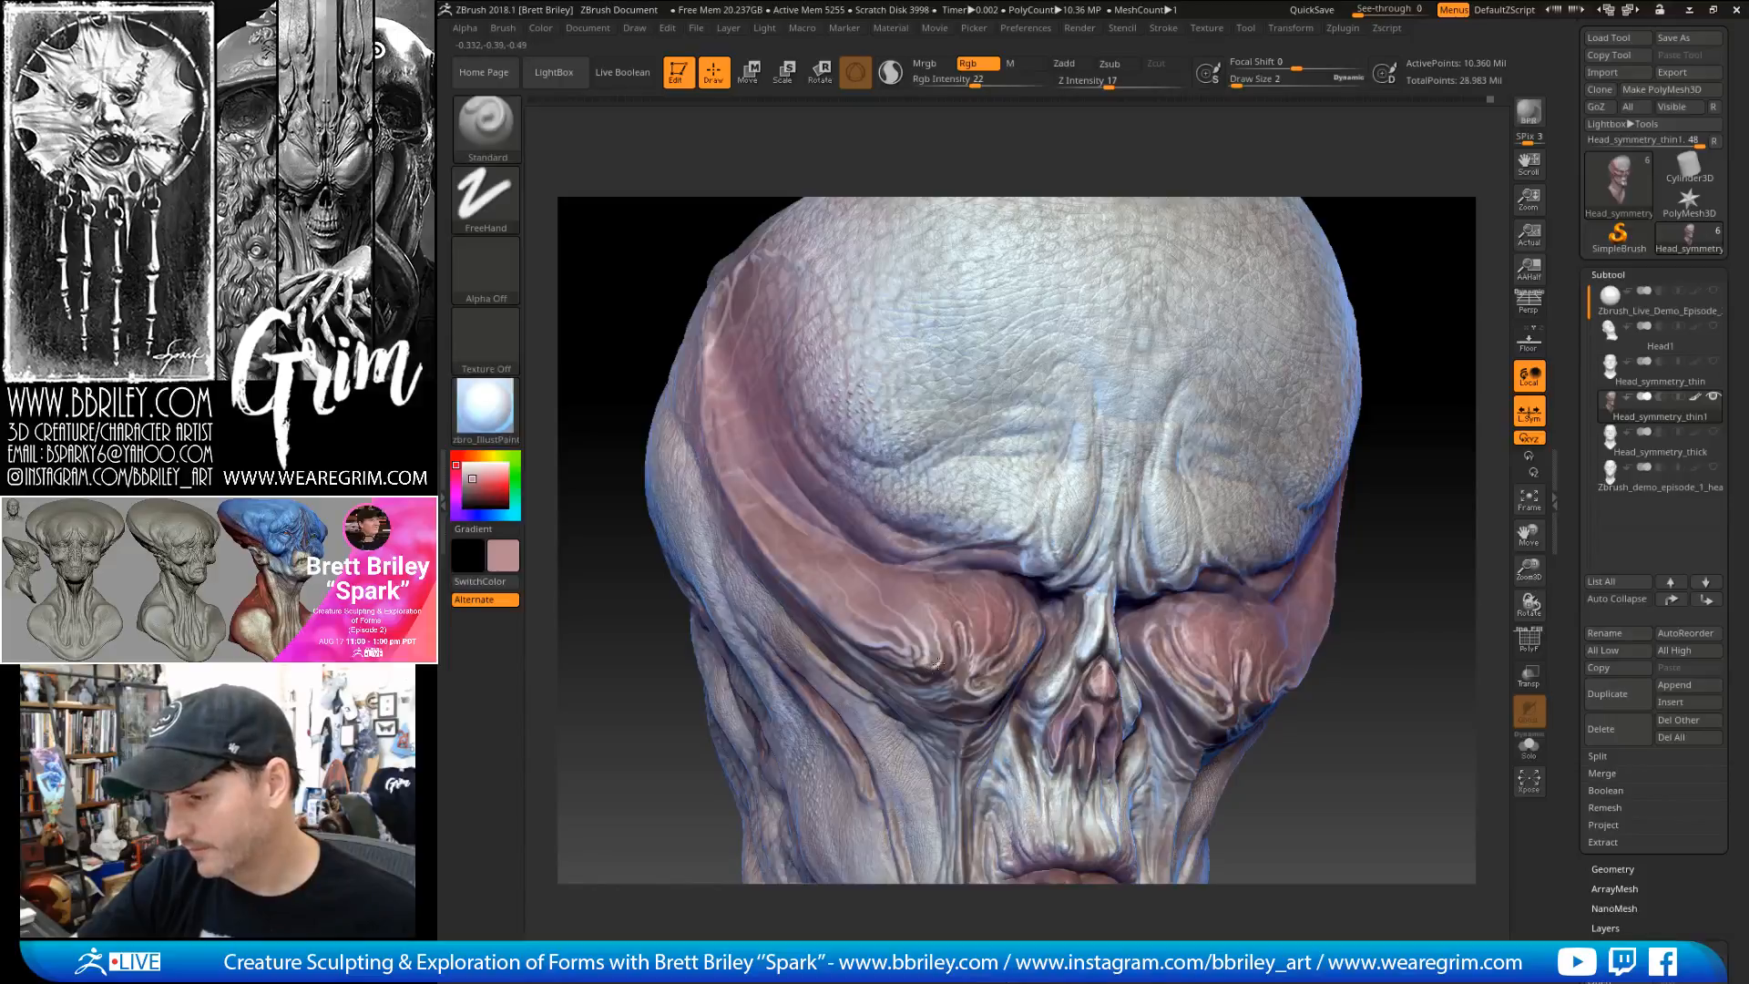
- Paint fine pale pink highlights on the raised wrinkles beneath both eyes, working from the front of the face
right_click_drag(1416, 348, 1066, 583)
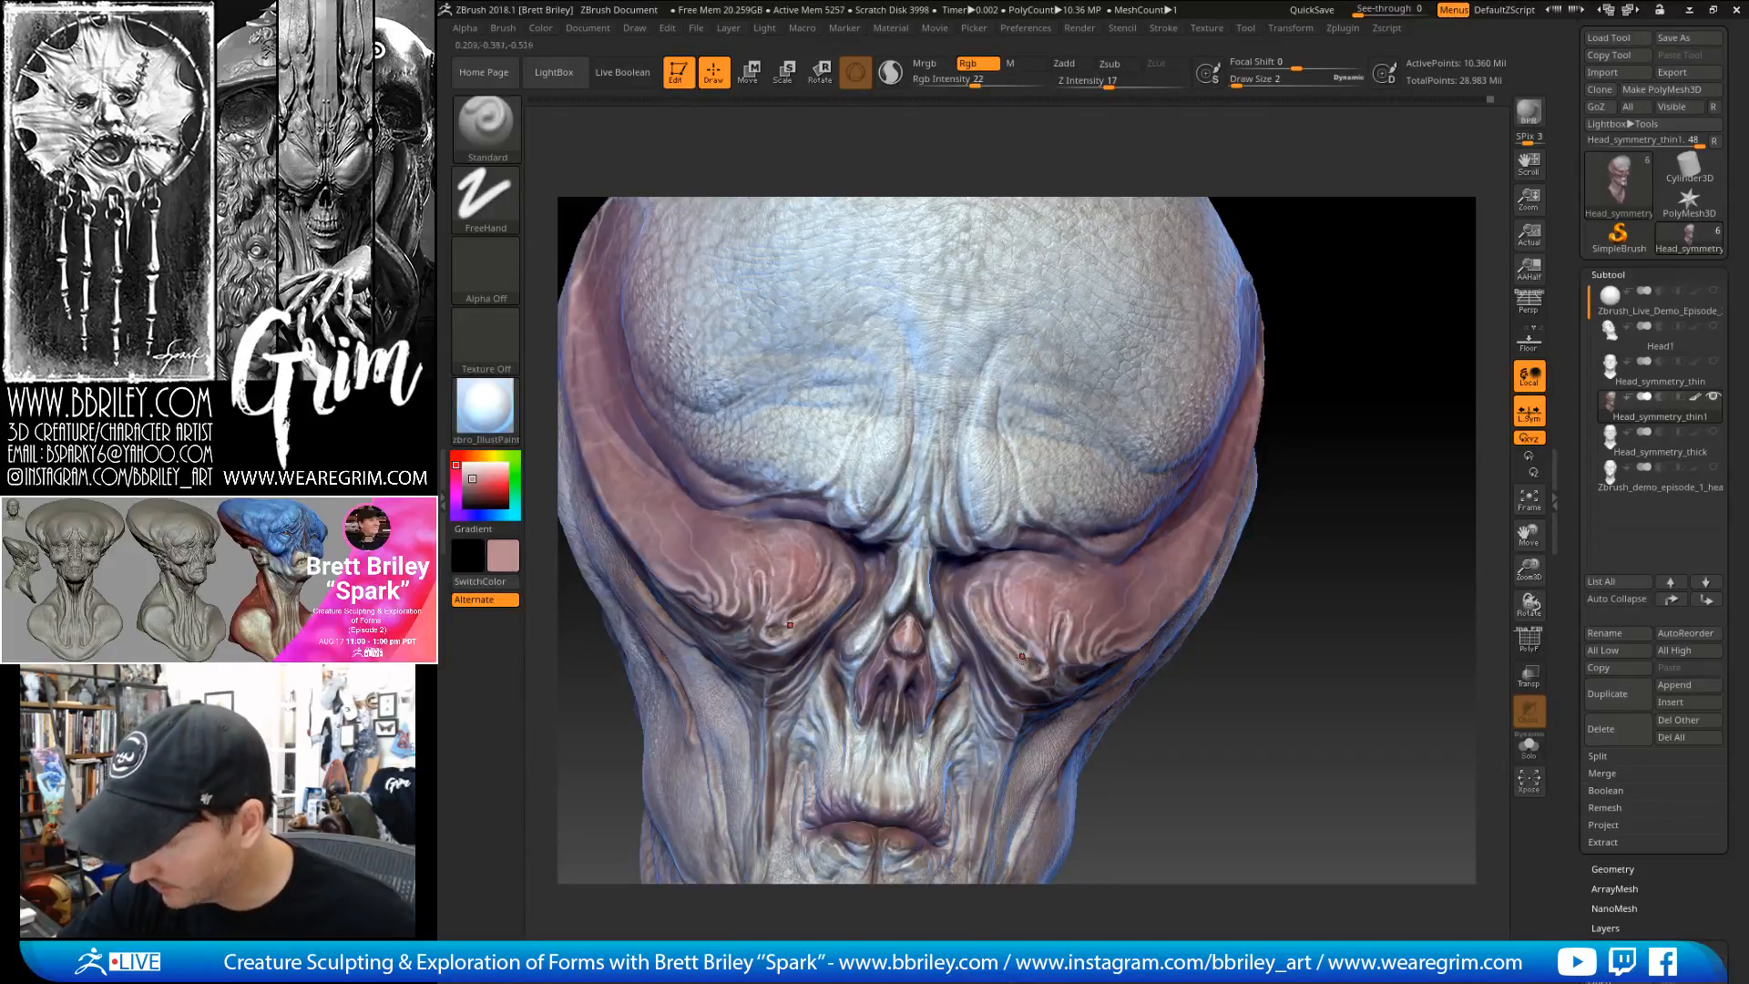
left_click_drag(1349, 374, 1046, 672)
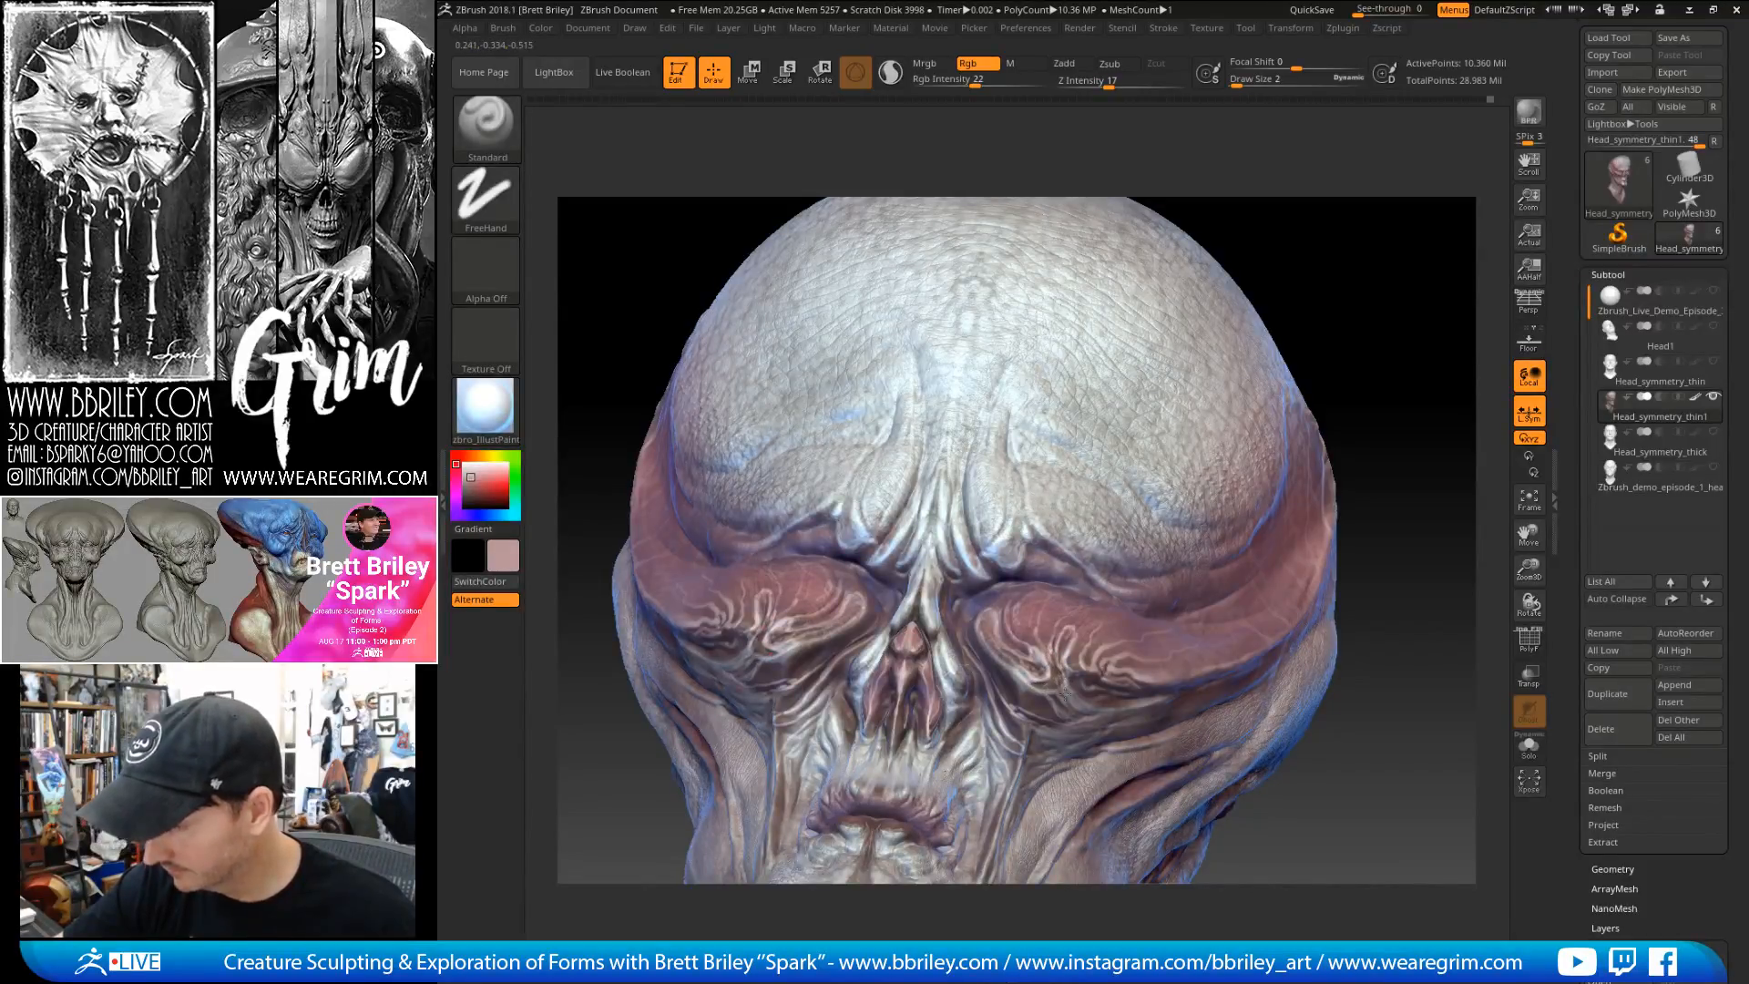
left_click_drag(1383, 324, 905, 657)
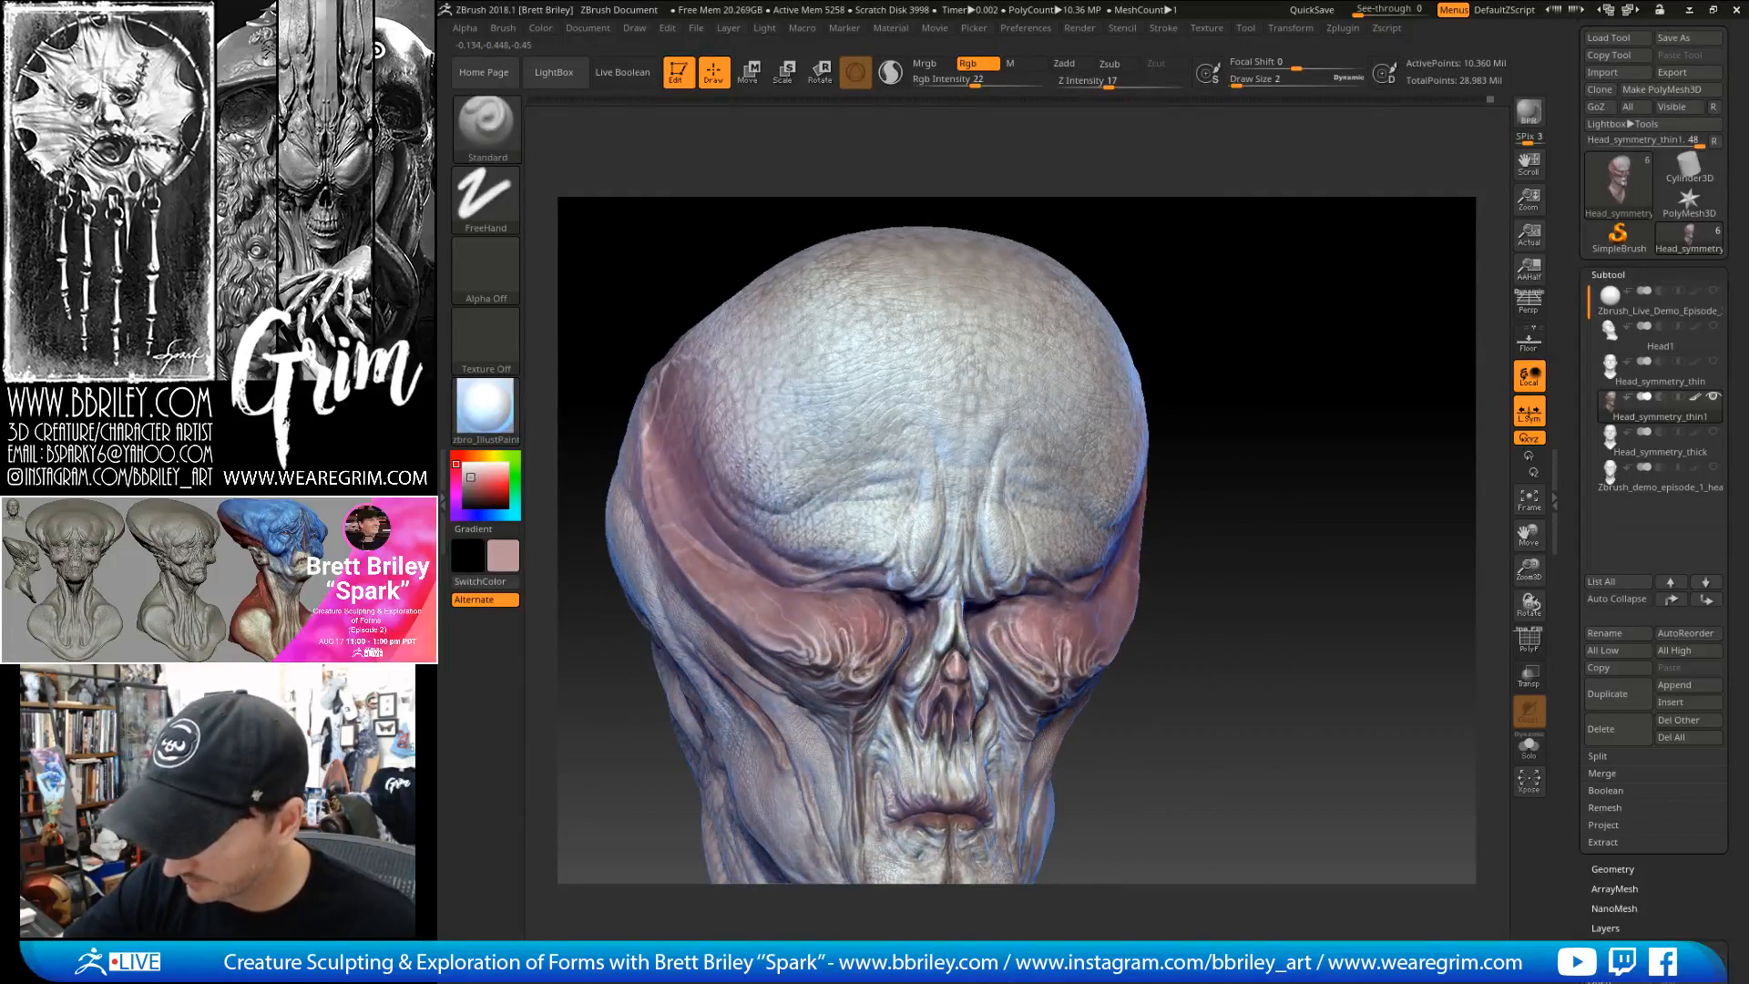
left_click_drag(1331, 336, 1137, 292)
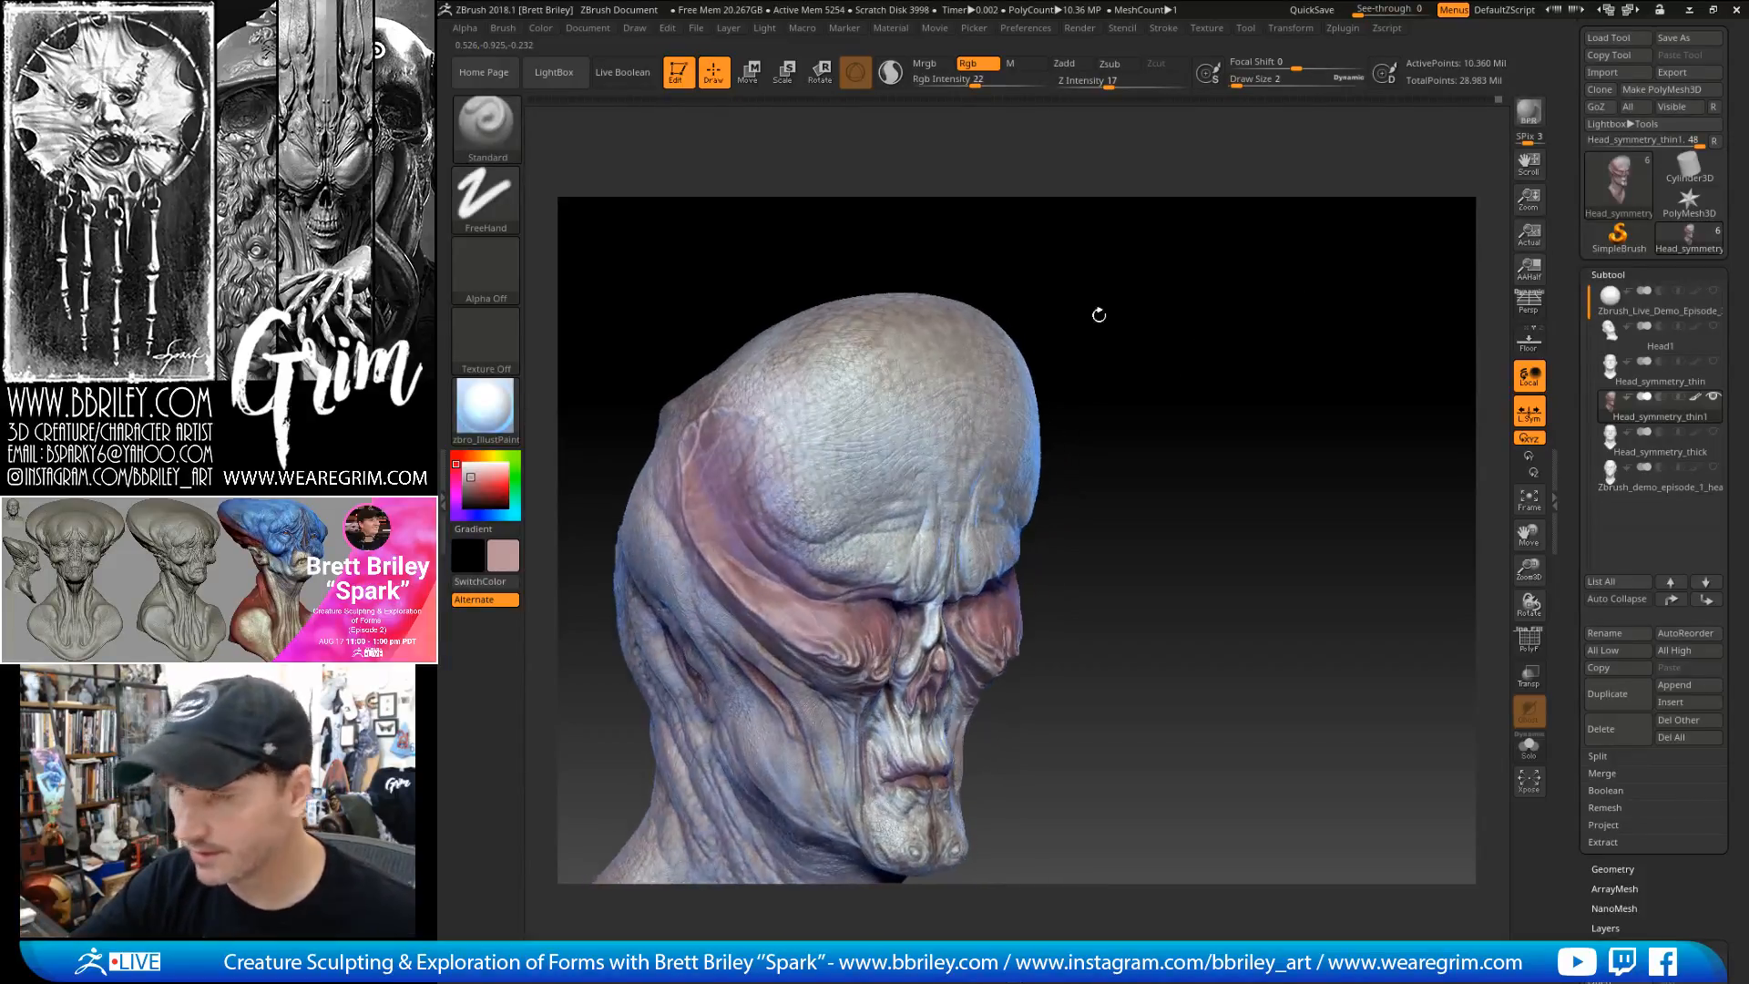
- Change to the DragRect stroke with Alpha 22 and stamp pale pink veins over the side of the head and cheek
left_click(485, 196)
left_click(723, 203)
left_click(486, 269)
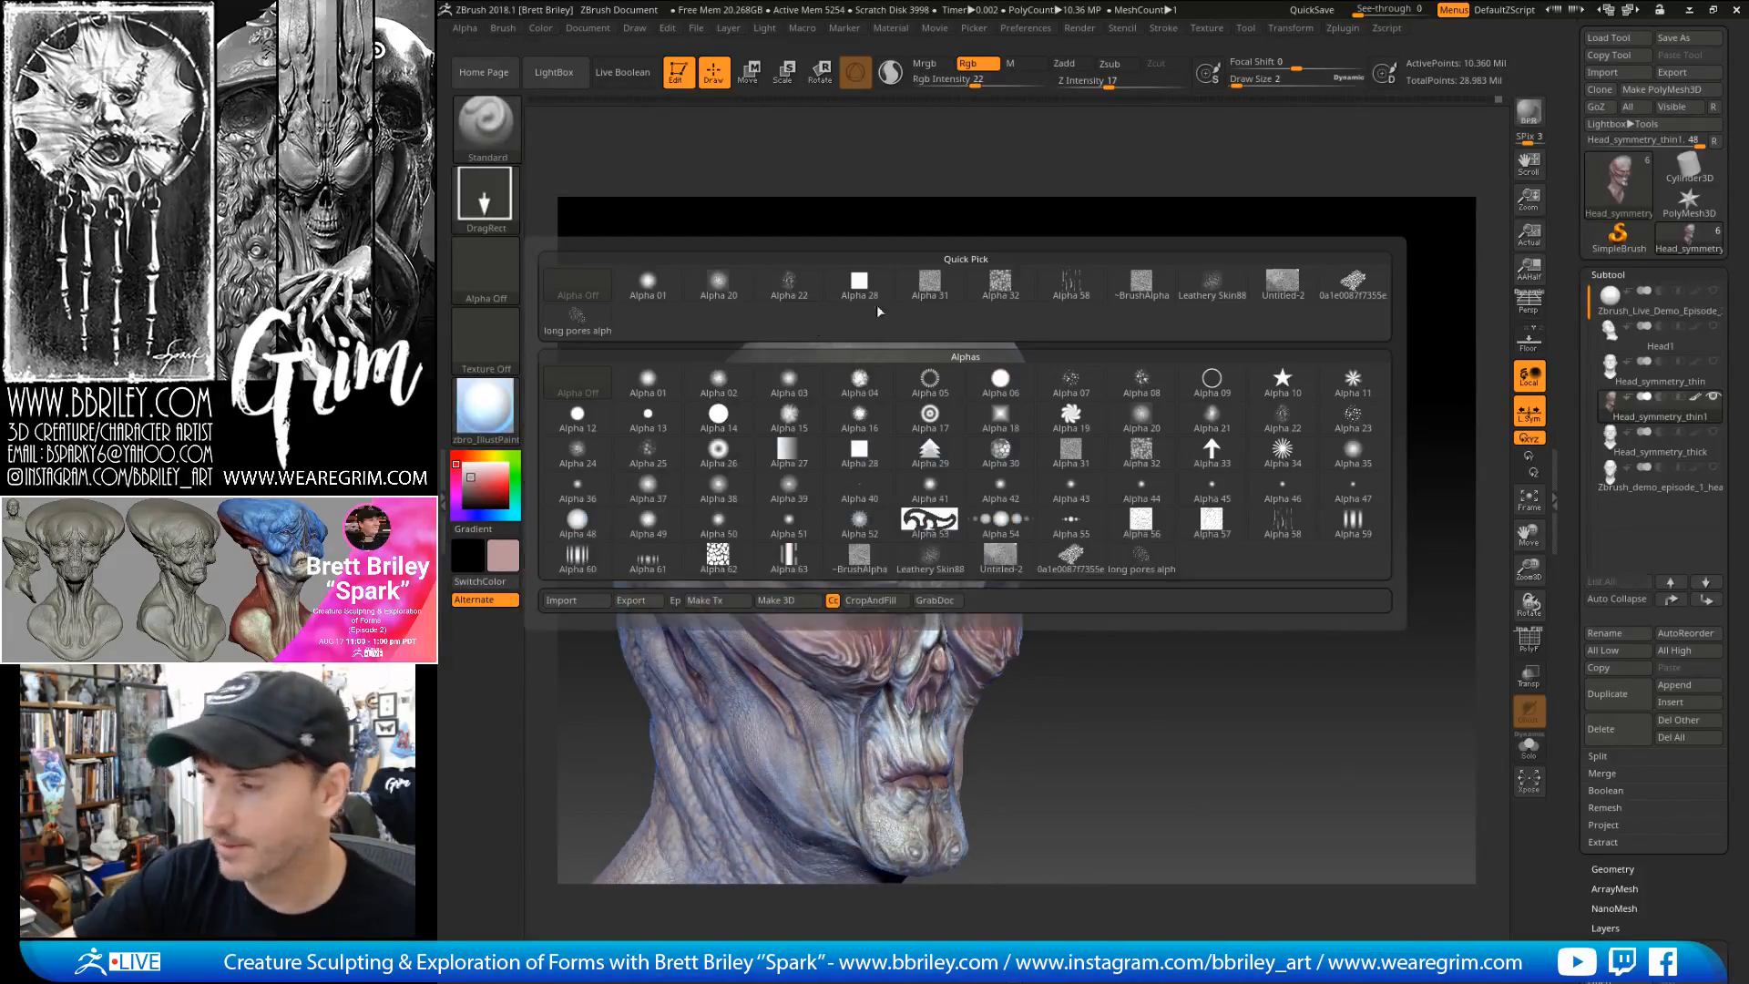
left_click(1286, 425)
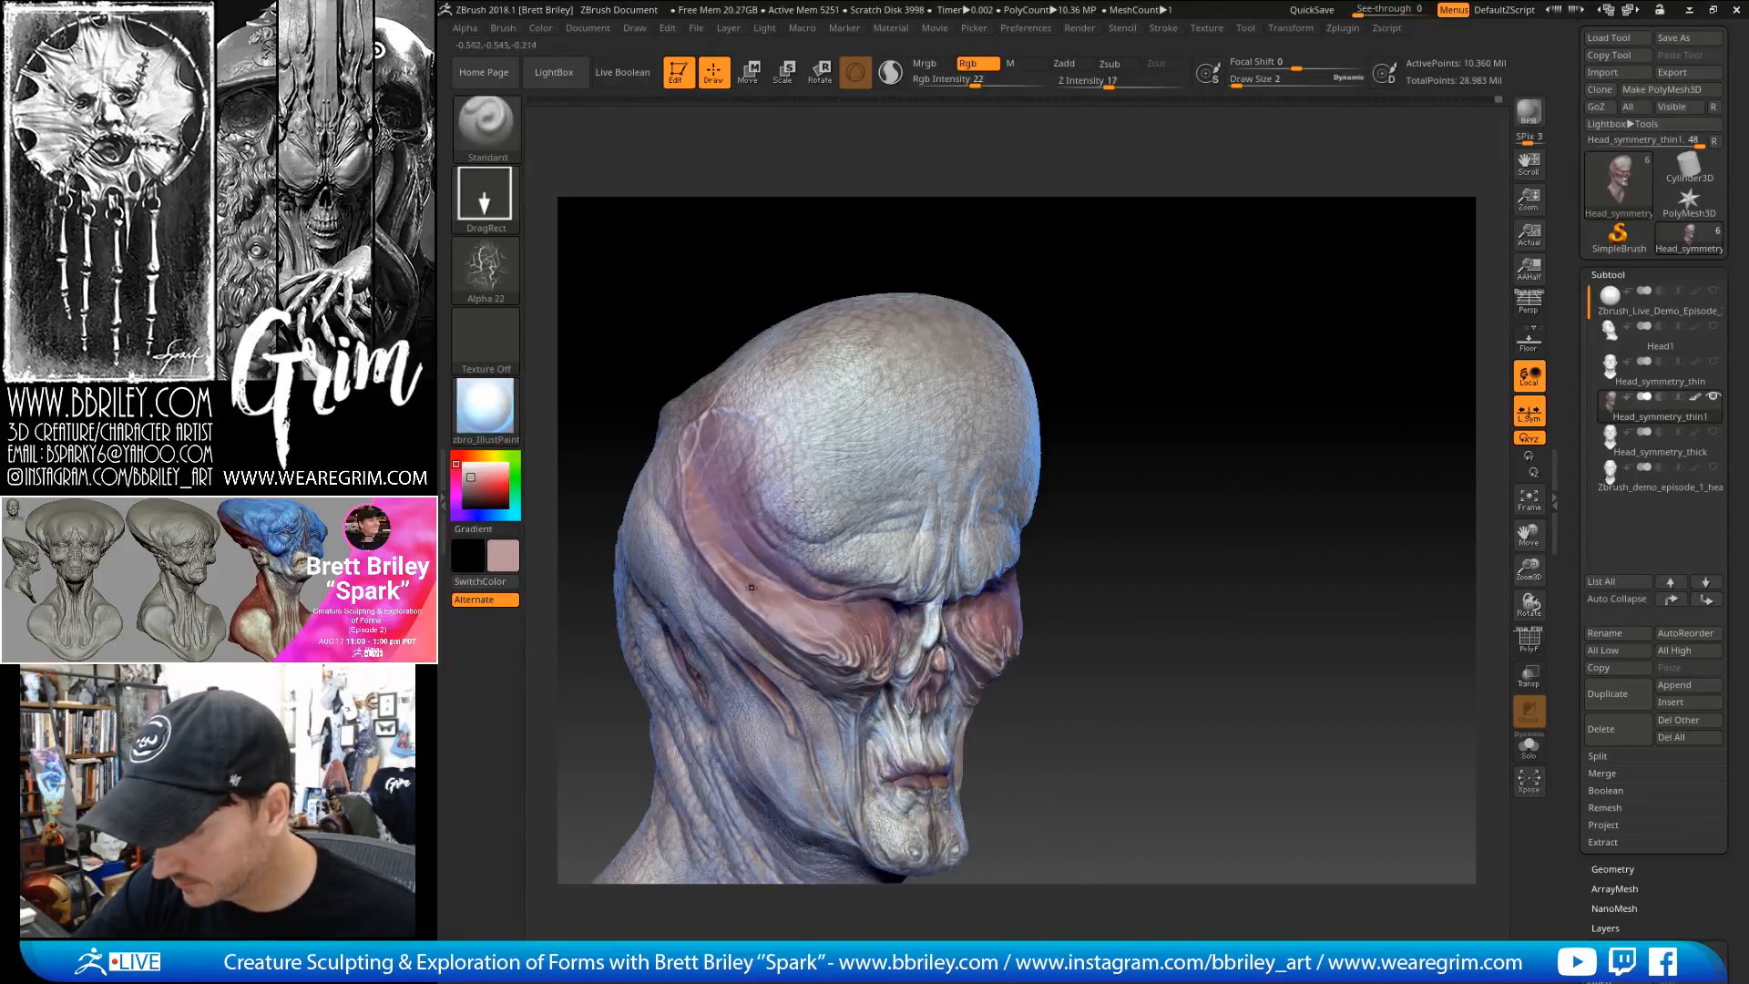
mouse_move(1203, 383)
left_mouse_down()
mouse_move(1148, 327)
mouse_move(1185, 309)
mouse_move(1211, 325)
mouse_move(1212, 309)
mouse_move(1160, 371)
left_mouse_up()
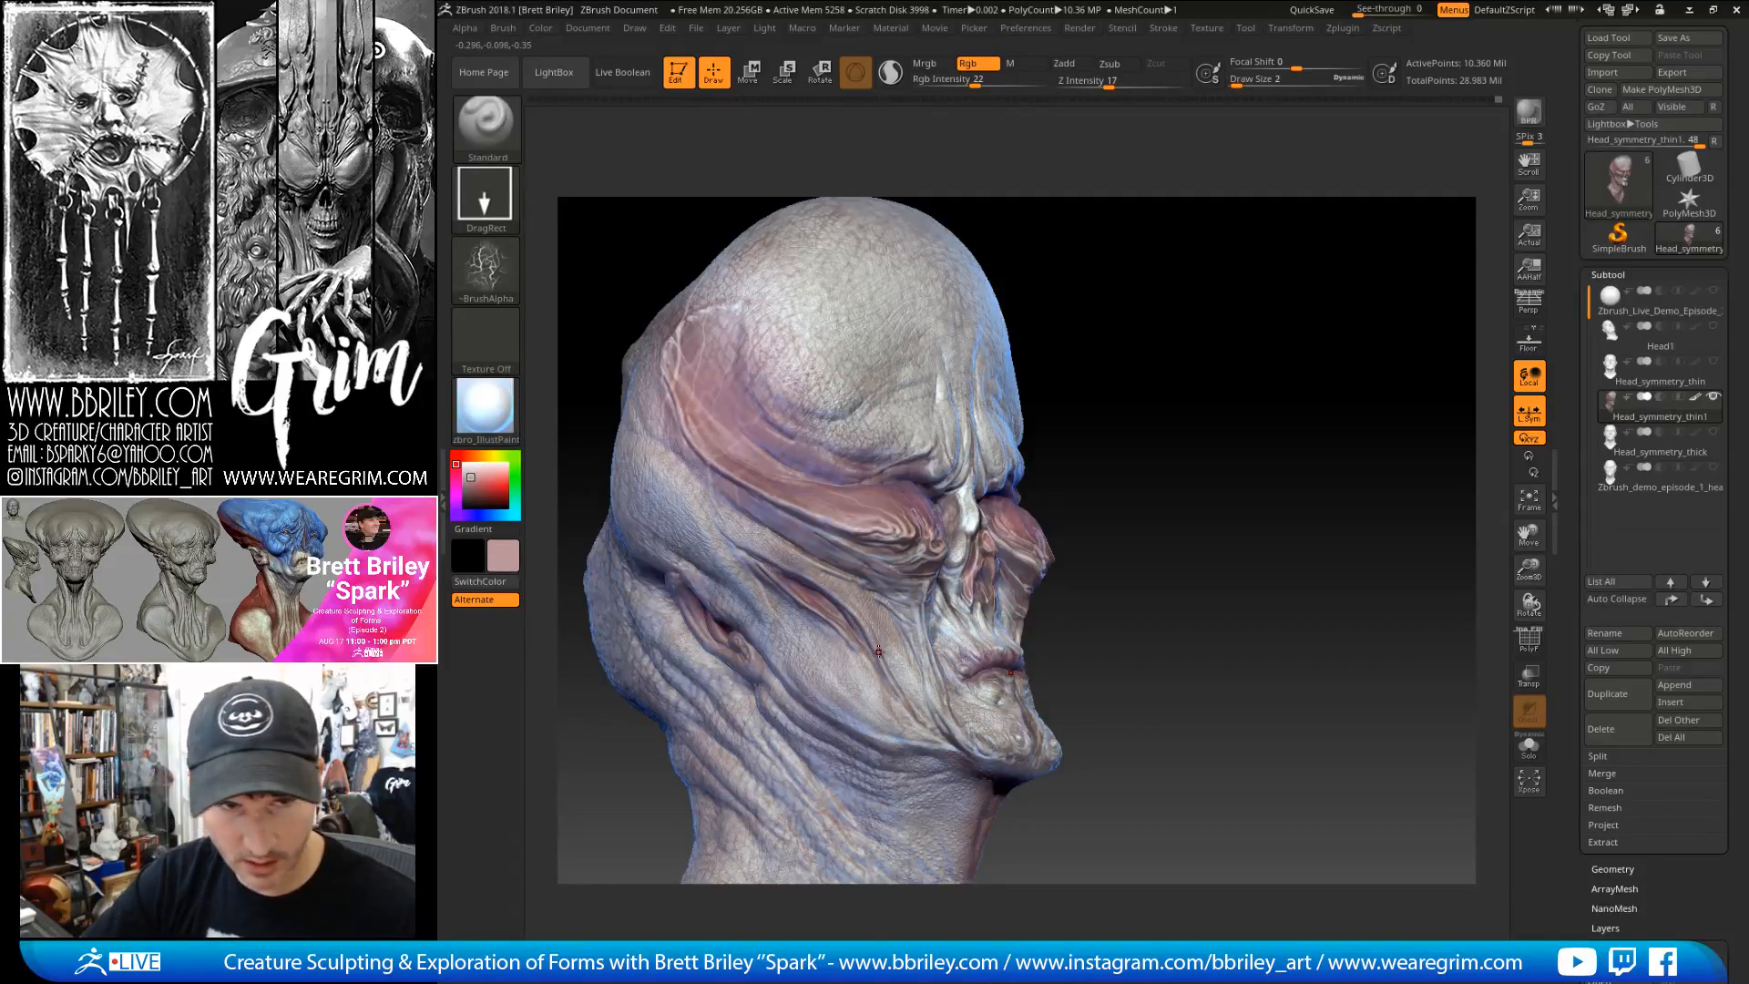
left_click_drag(1107, 396, 1066, 363)
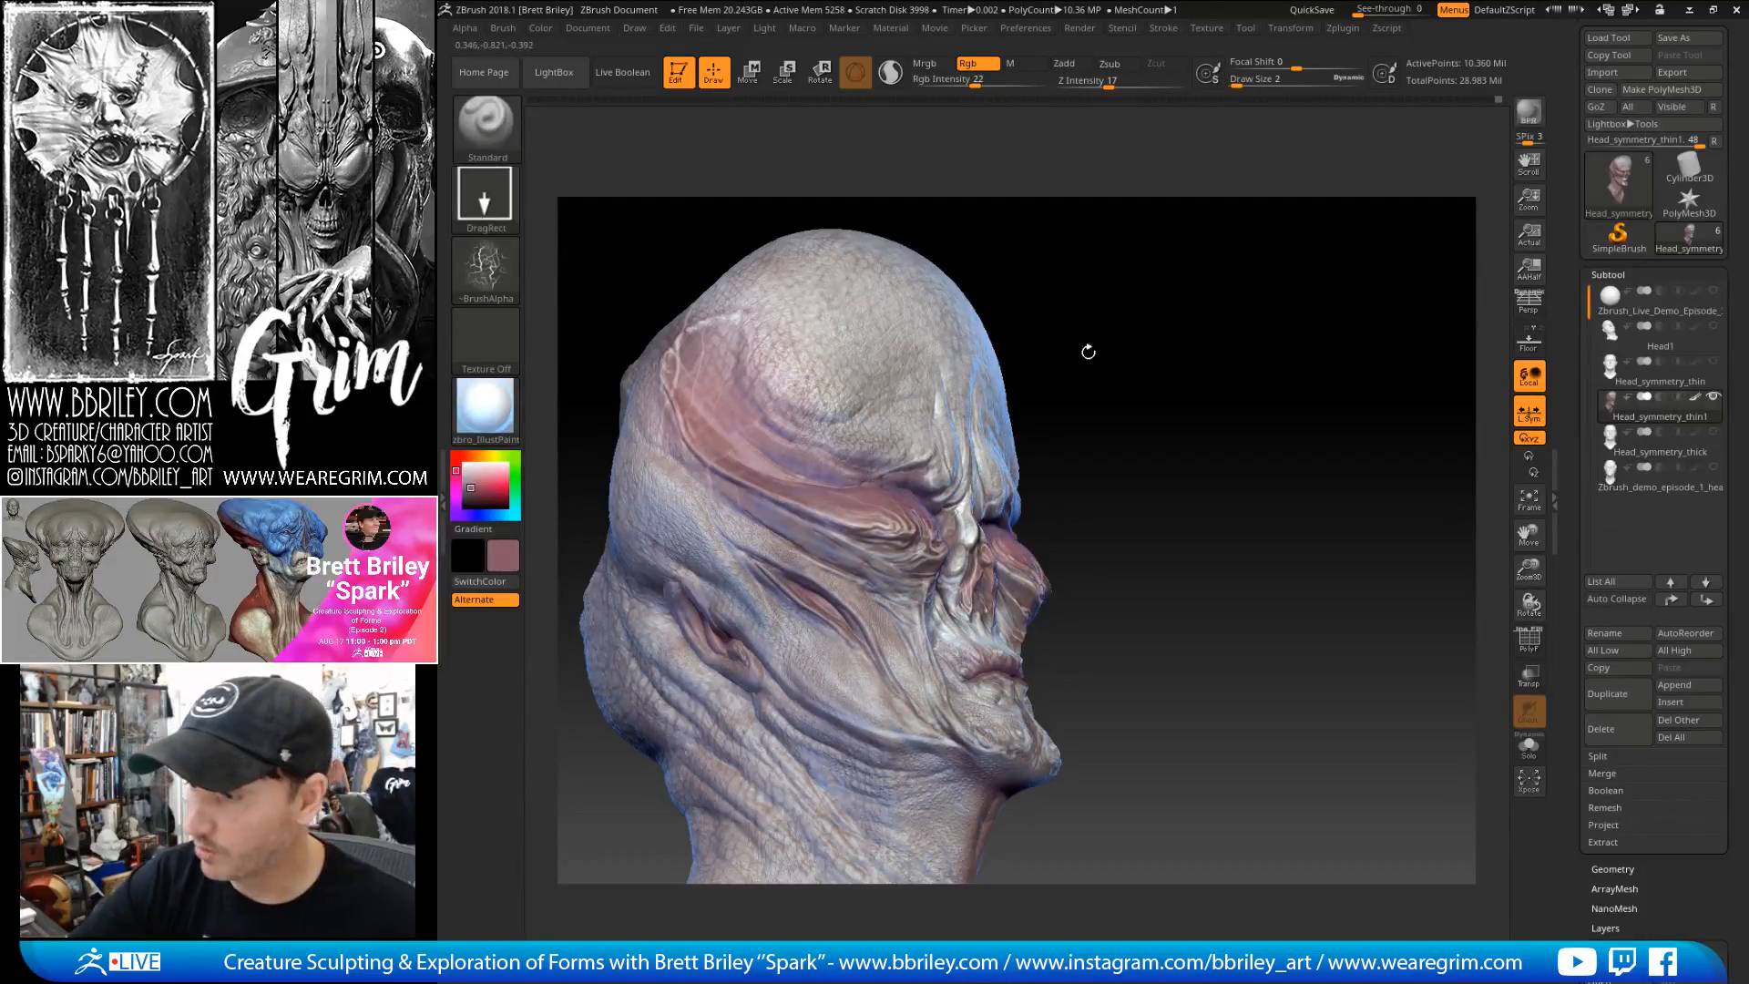
- Stamp Alpha 31 speckles in dusky red around the eye band at Draw Size 21 and Rgb Intensity 40
left_click_drag(1081, 363, 881, 404)
left_click(485, 269)
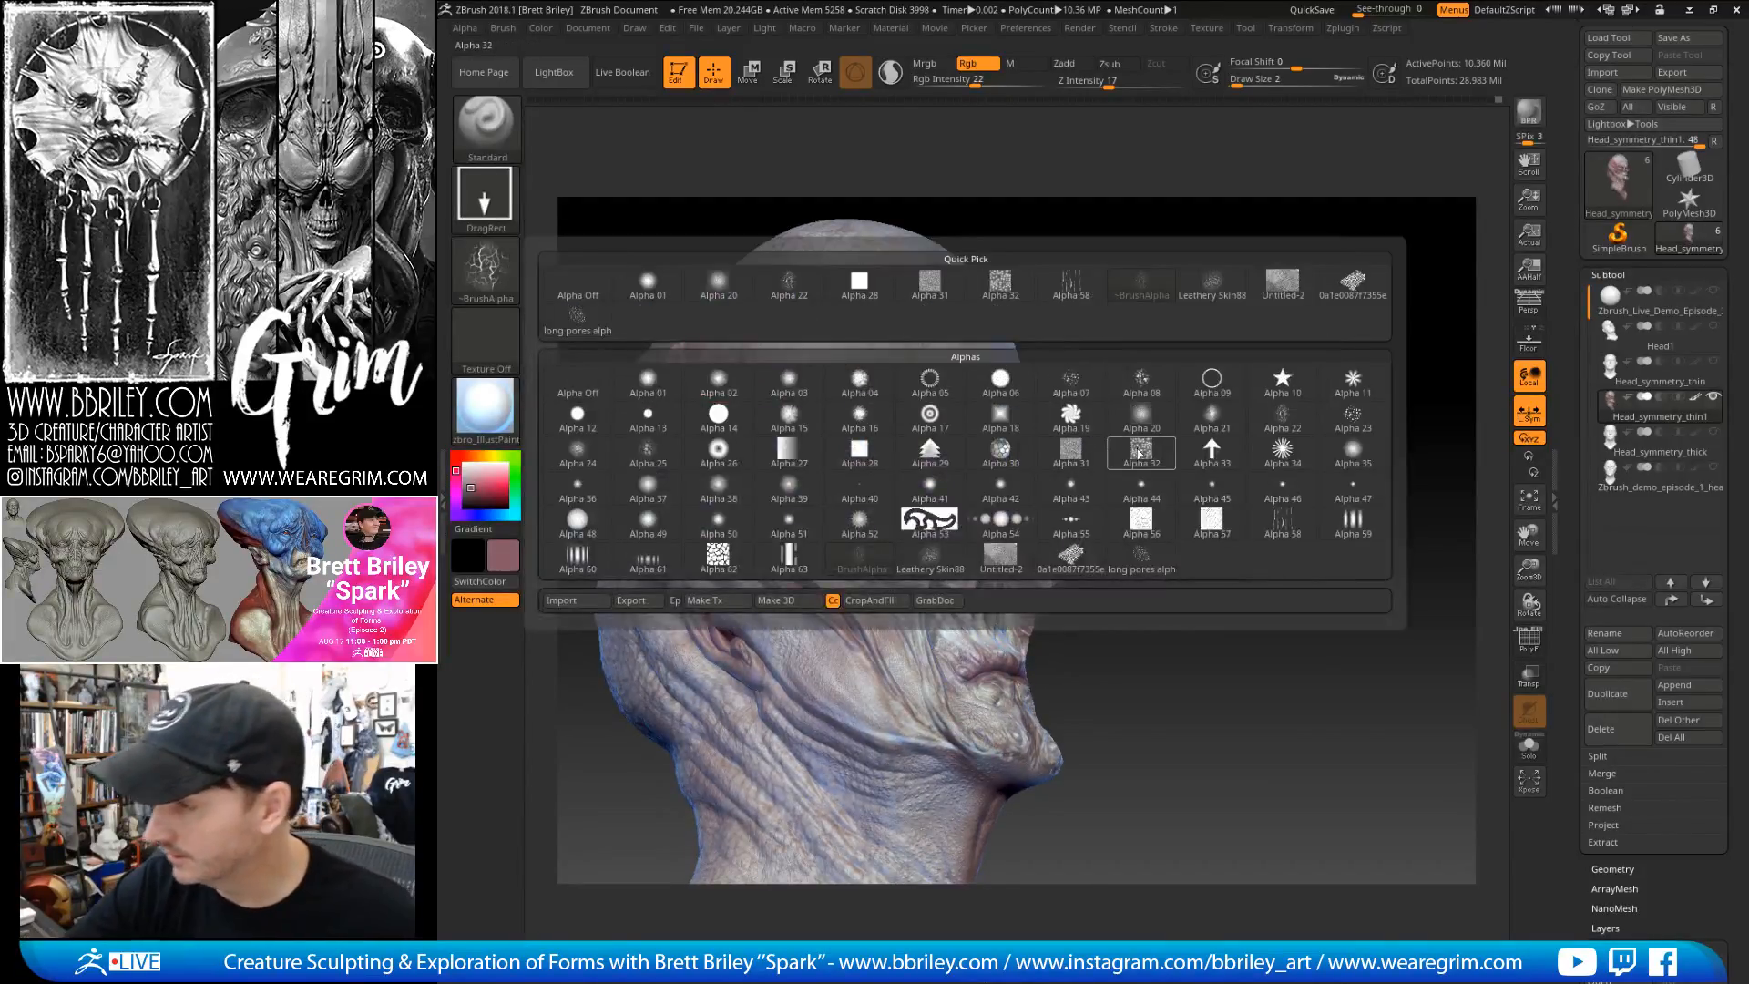
left_click(937, 507)
left_click(497, 196)
left_click(845, 211)
left_click(485, 269)
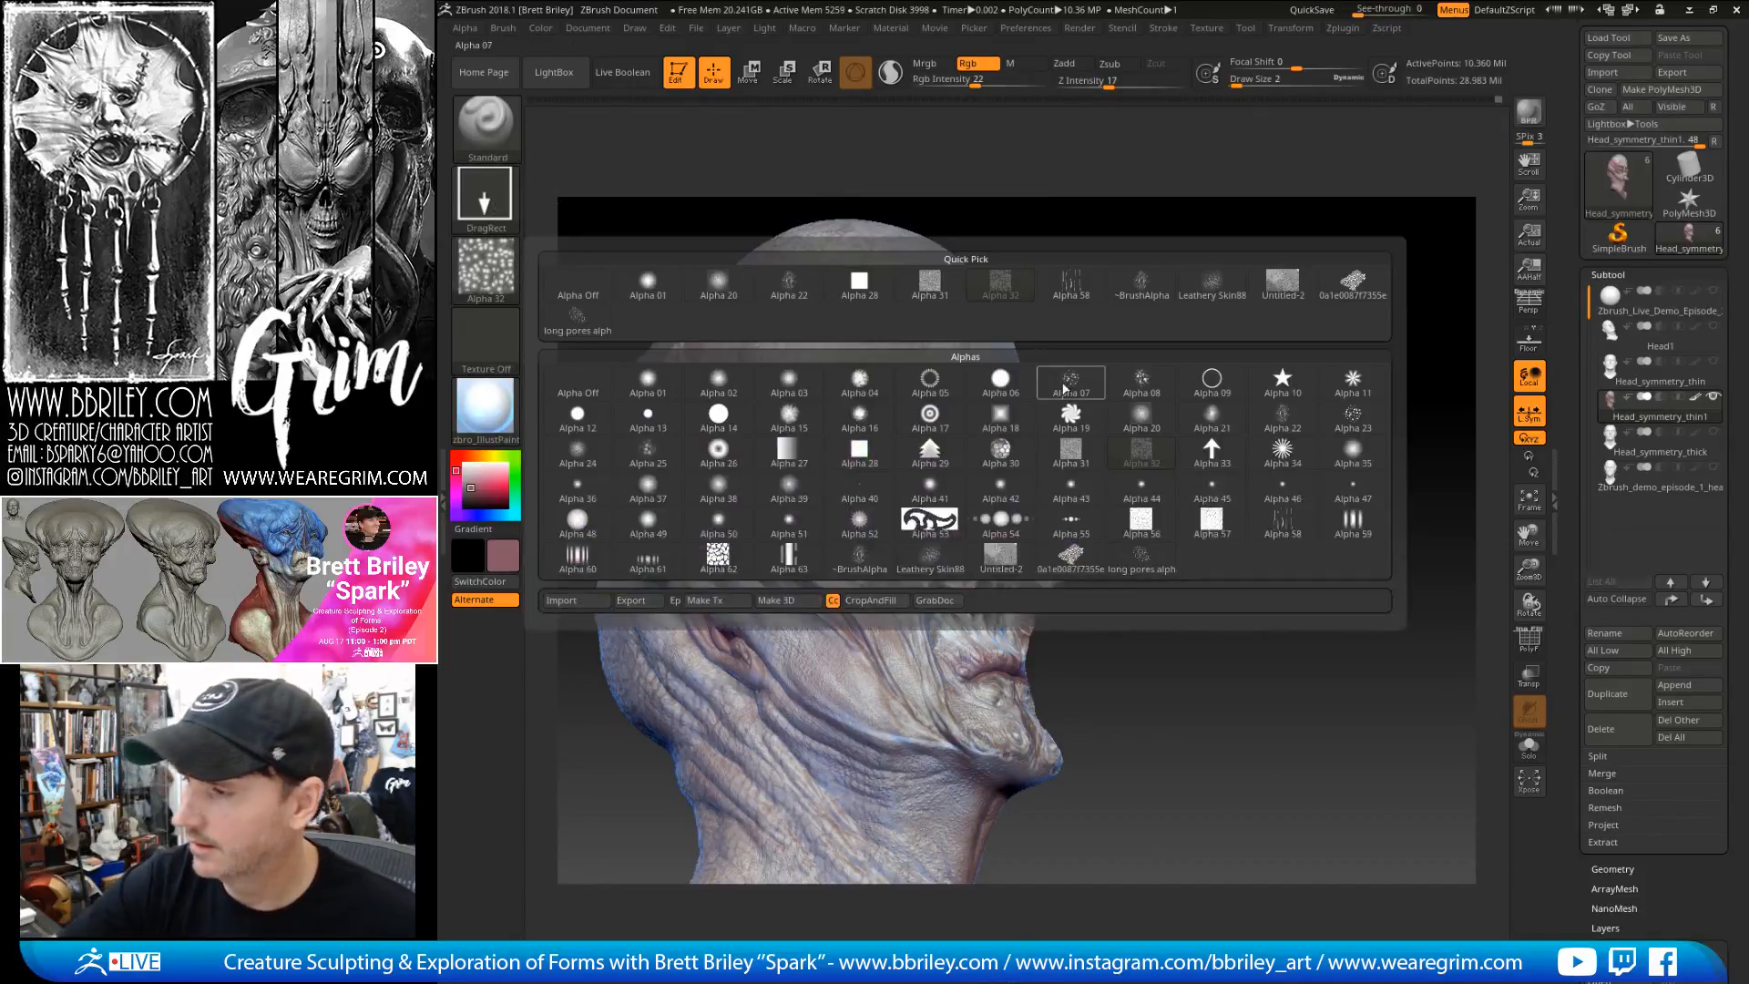
left_click(926, 509)
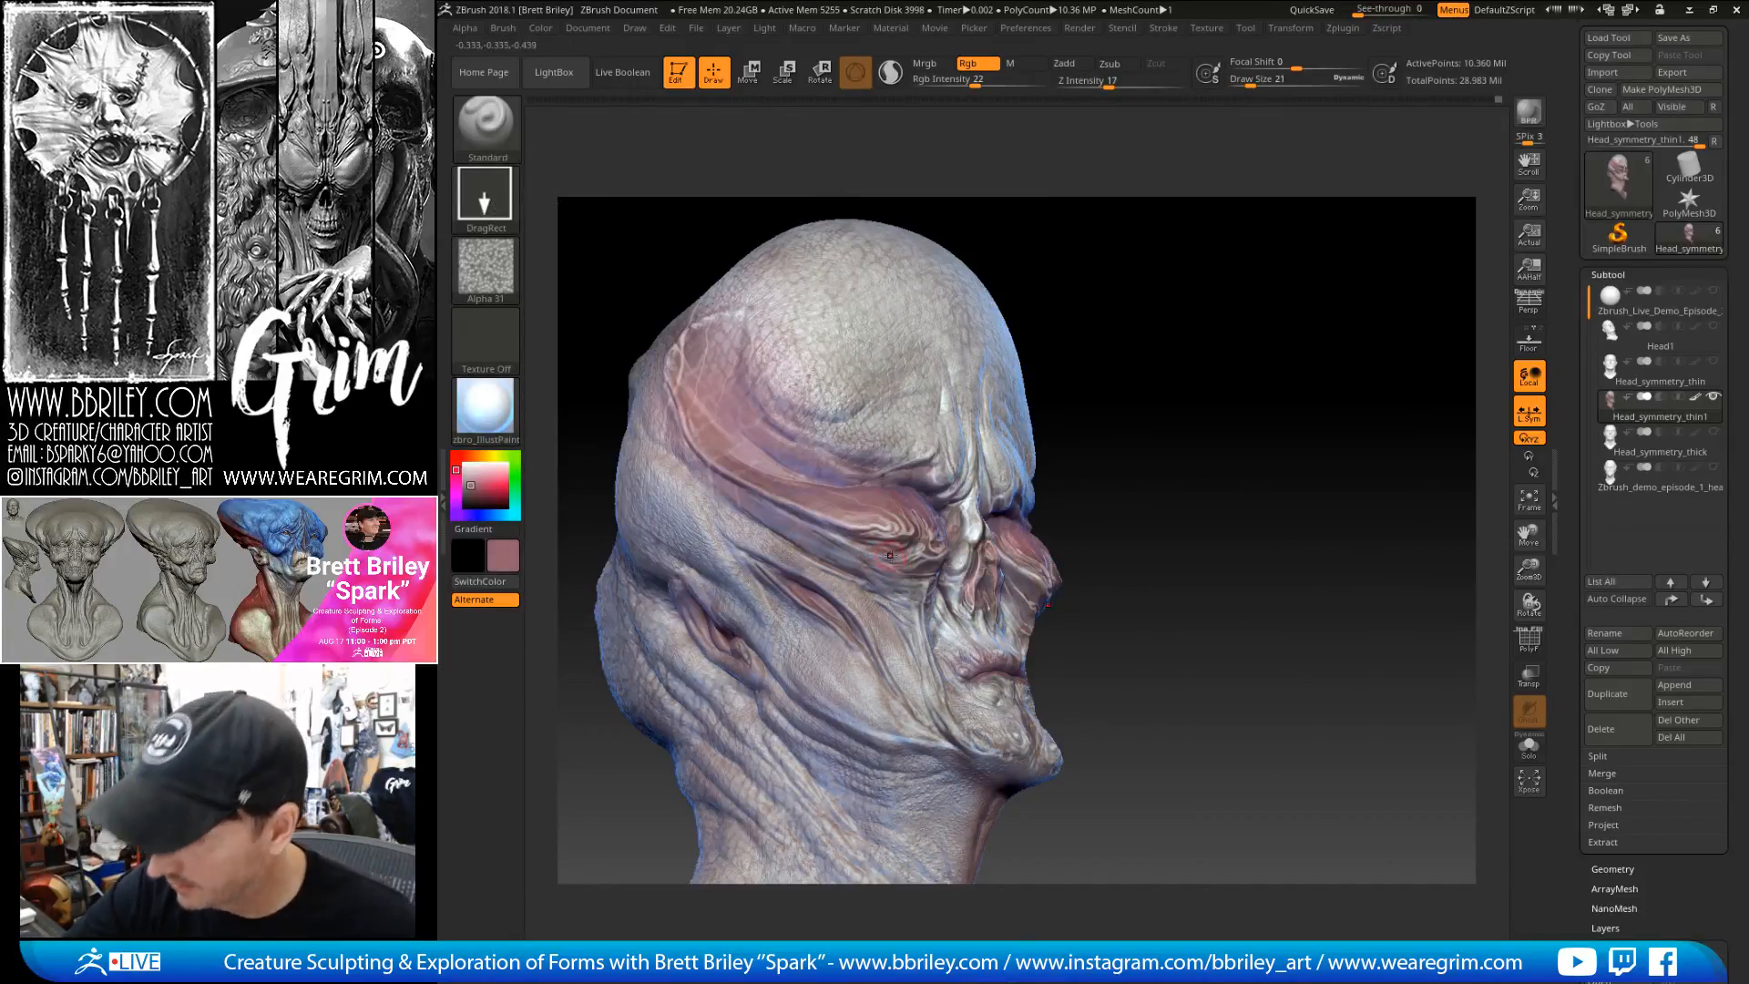
left_click(996, 82)
left_click_drag(1096, 212, 884, 556)
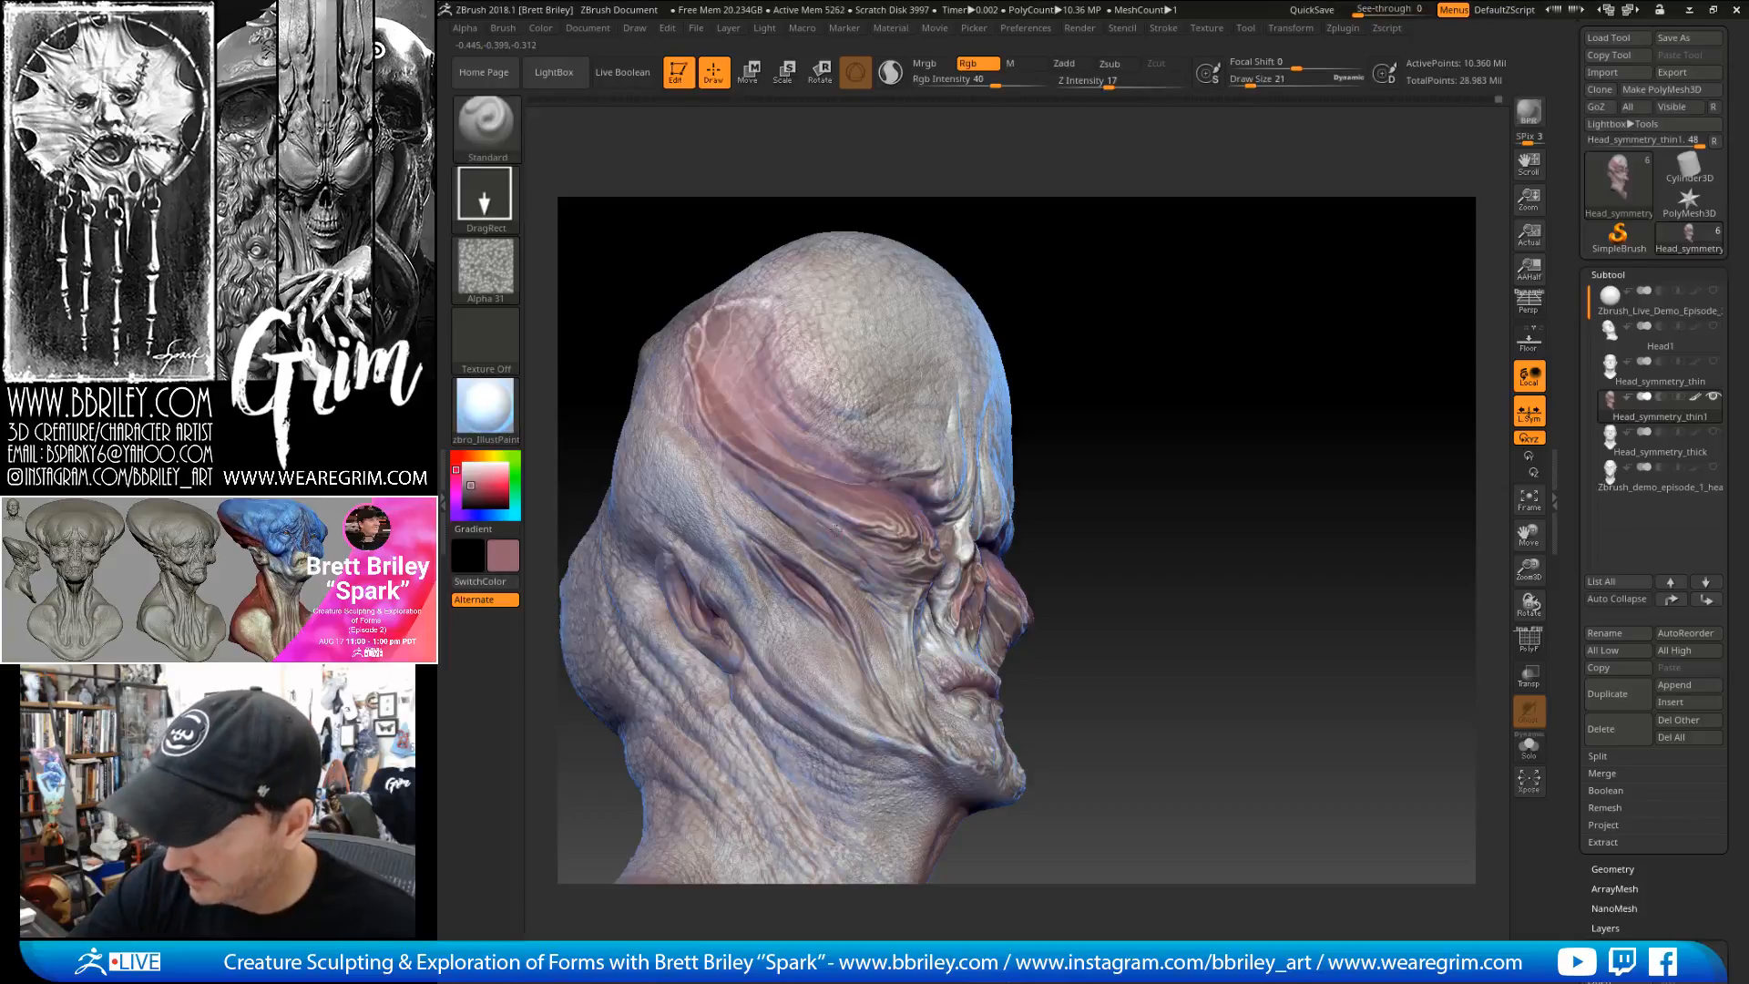
left_click_drag(986, 179, 989, 169)
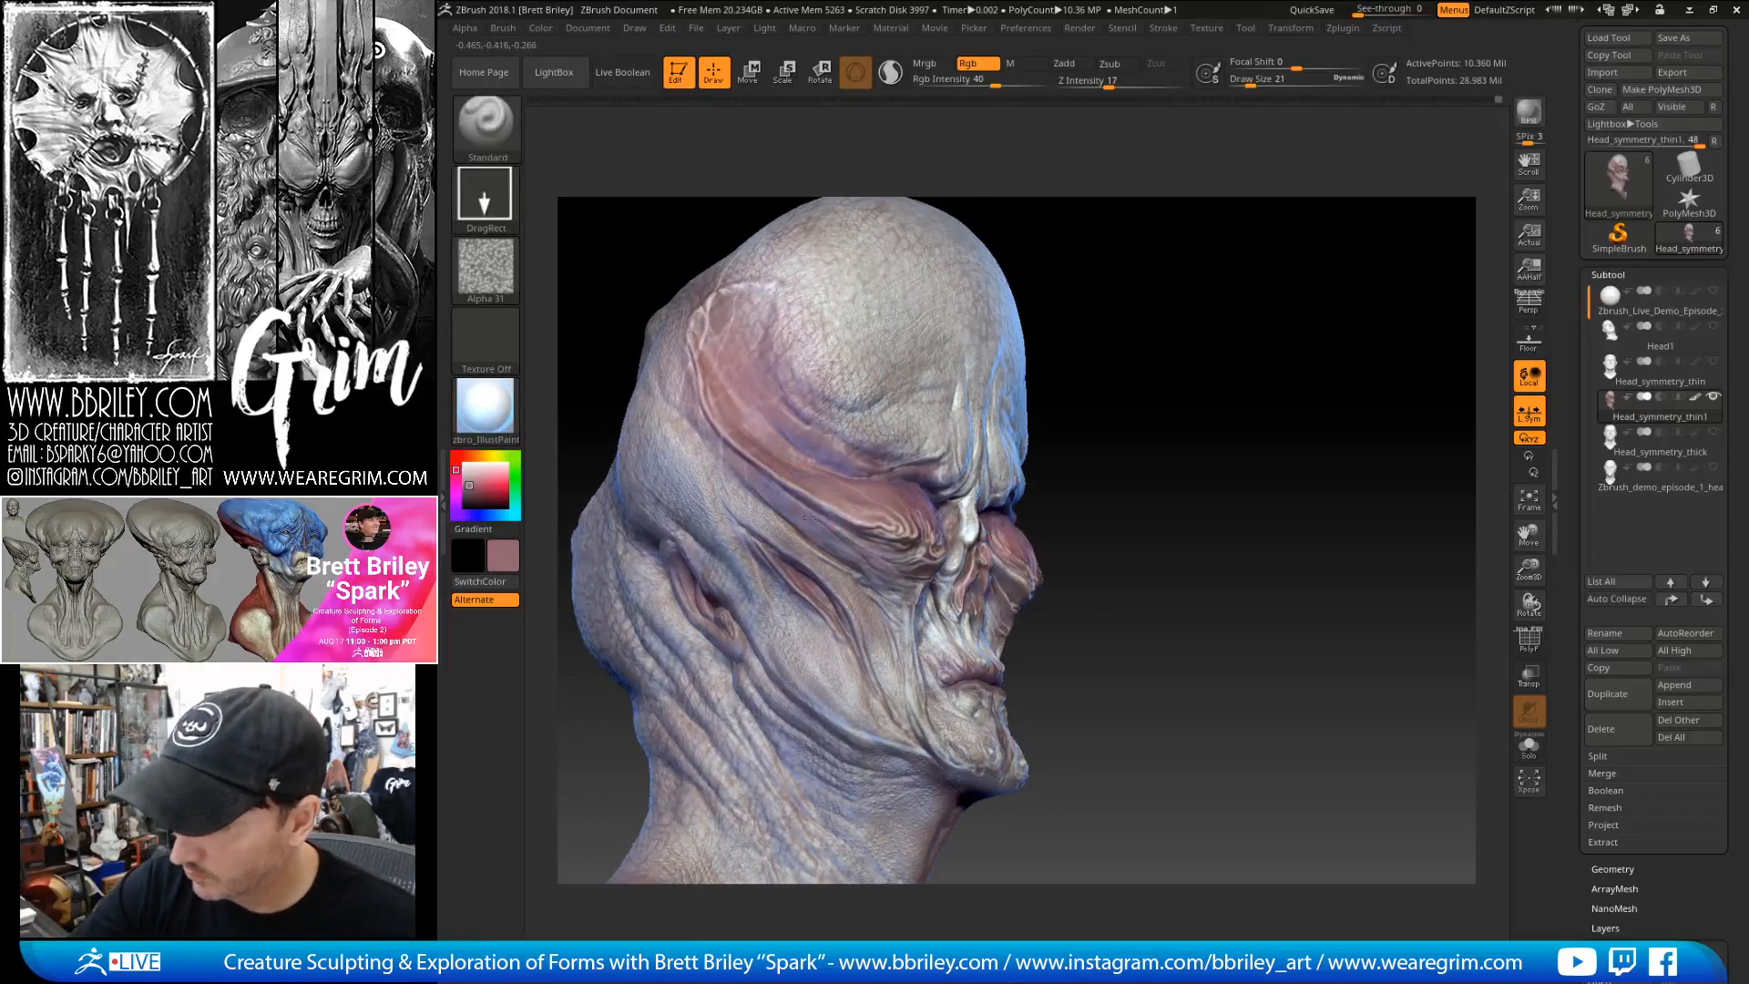
- Shift the dusky colour's hue to red, raise Rgb Intensity to 54 and stamp speckles behind the temple
left_click(457, 455)
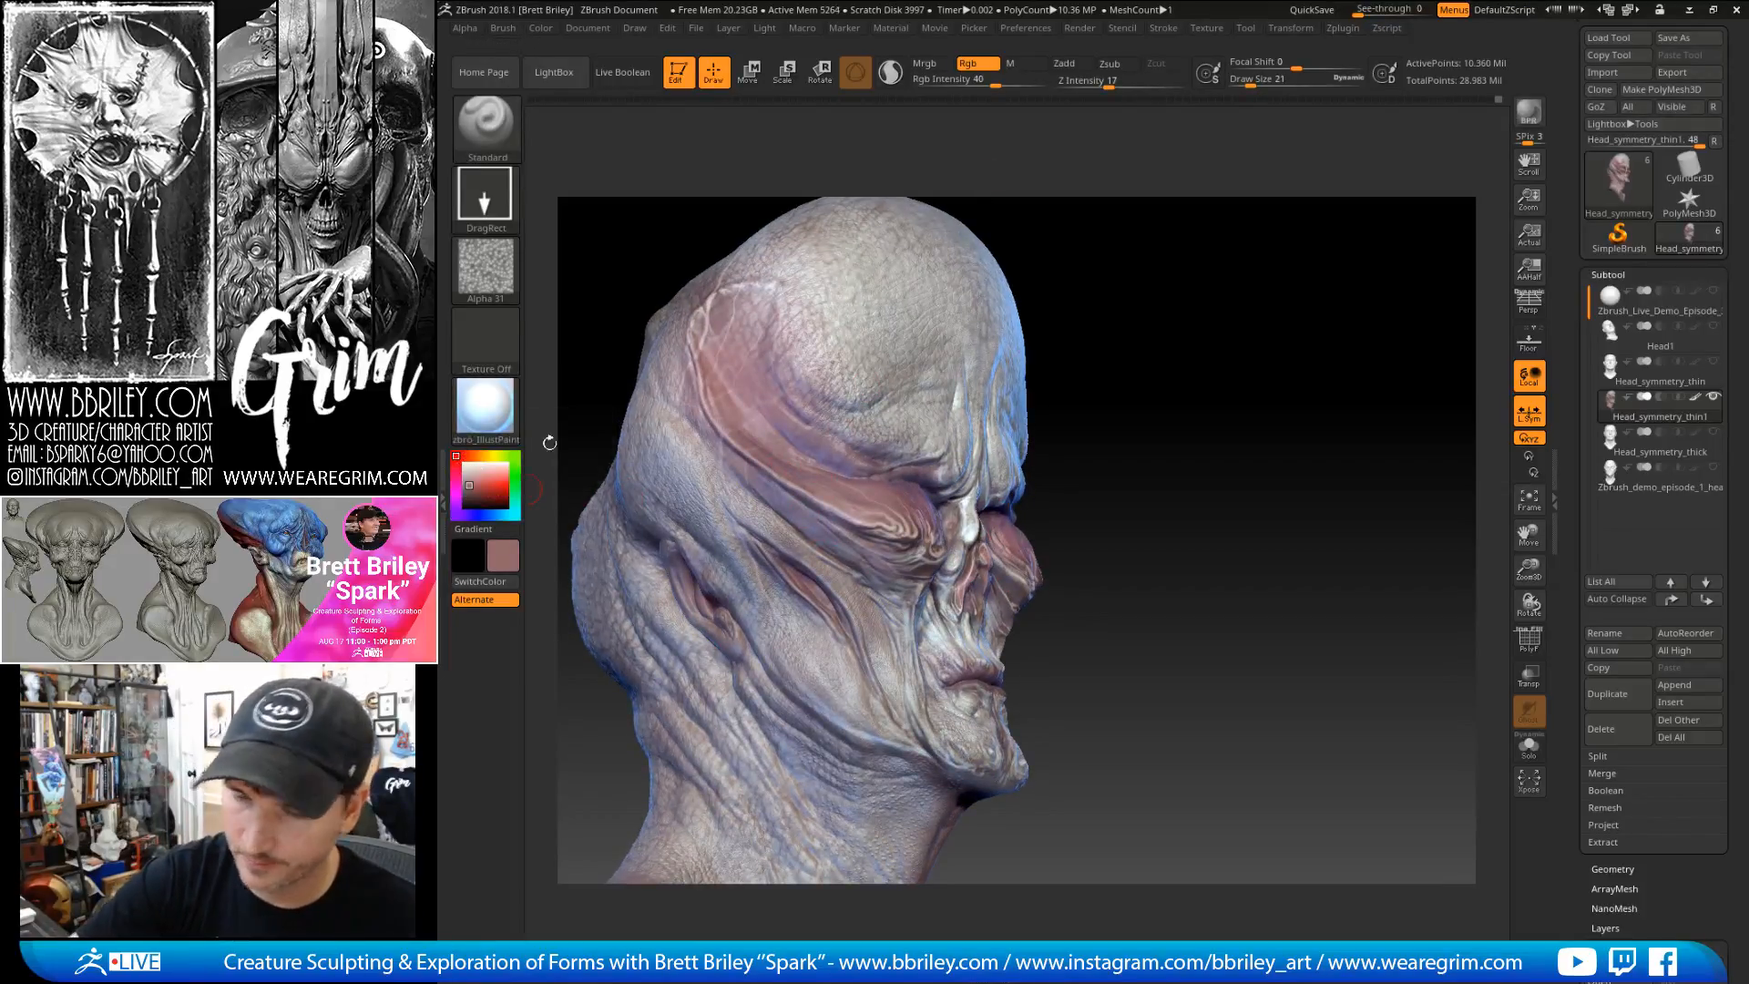
left_click_drag(996, 83, 1010, 85)
mouse_move(1066, 276)
left_mouse_down()
mouse_move(1006, 279)
mouse_move(1006, 319)
left_mouse_up()
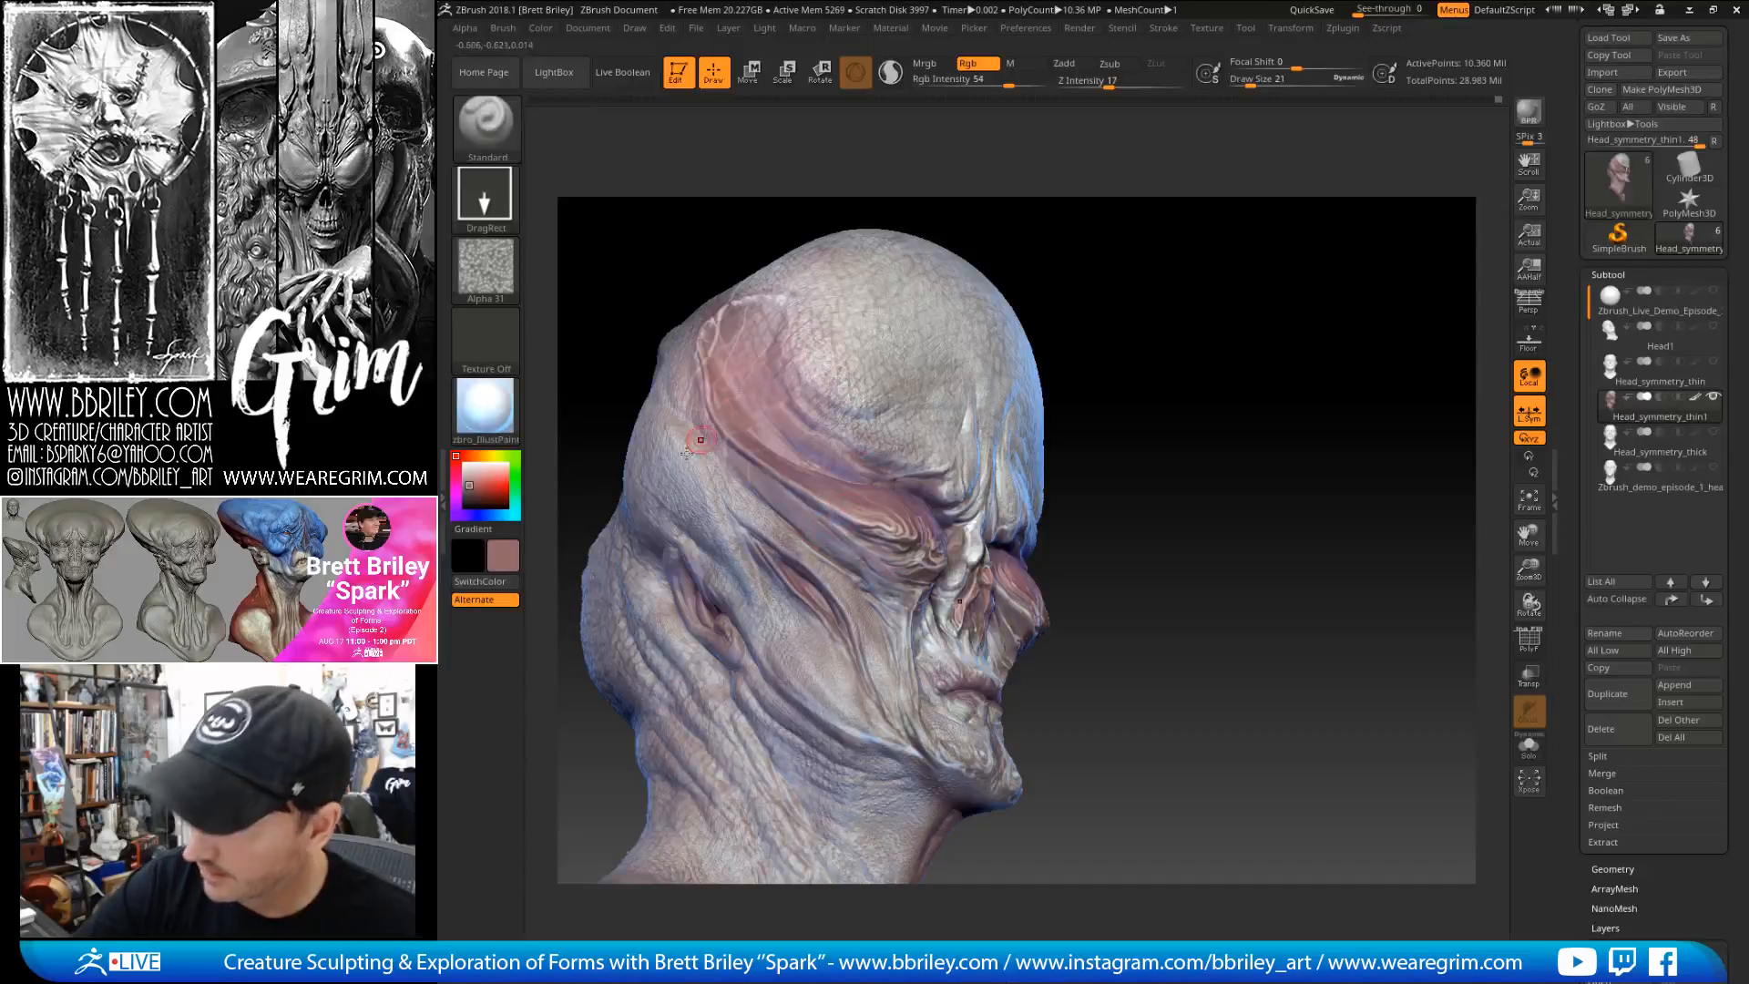
- Pick a more saturated dark red and stamp speckles along the eye band and temple
left_click(478, 489)
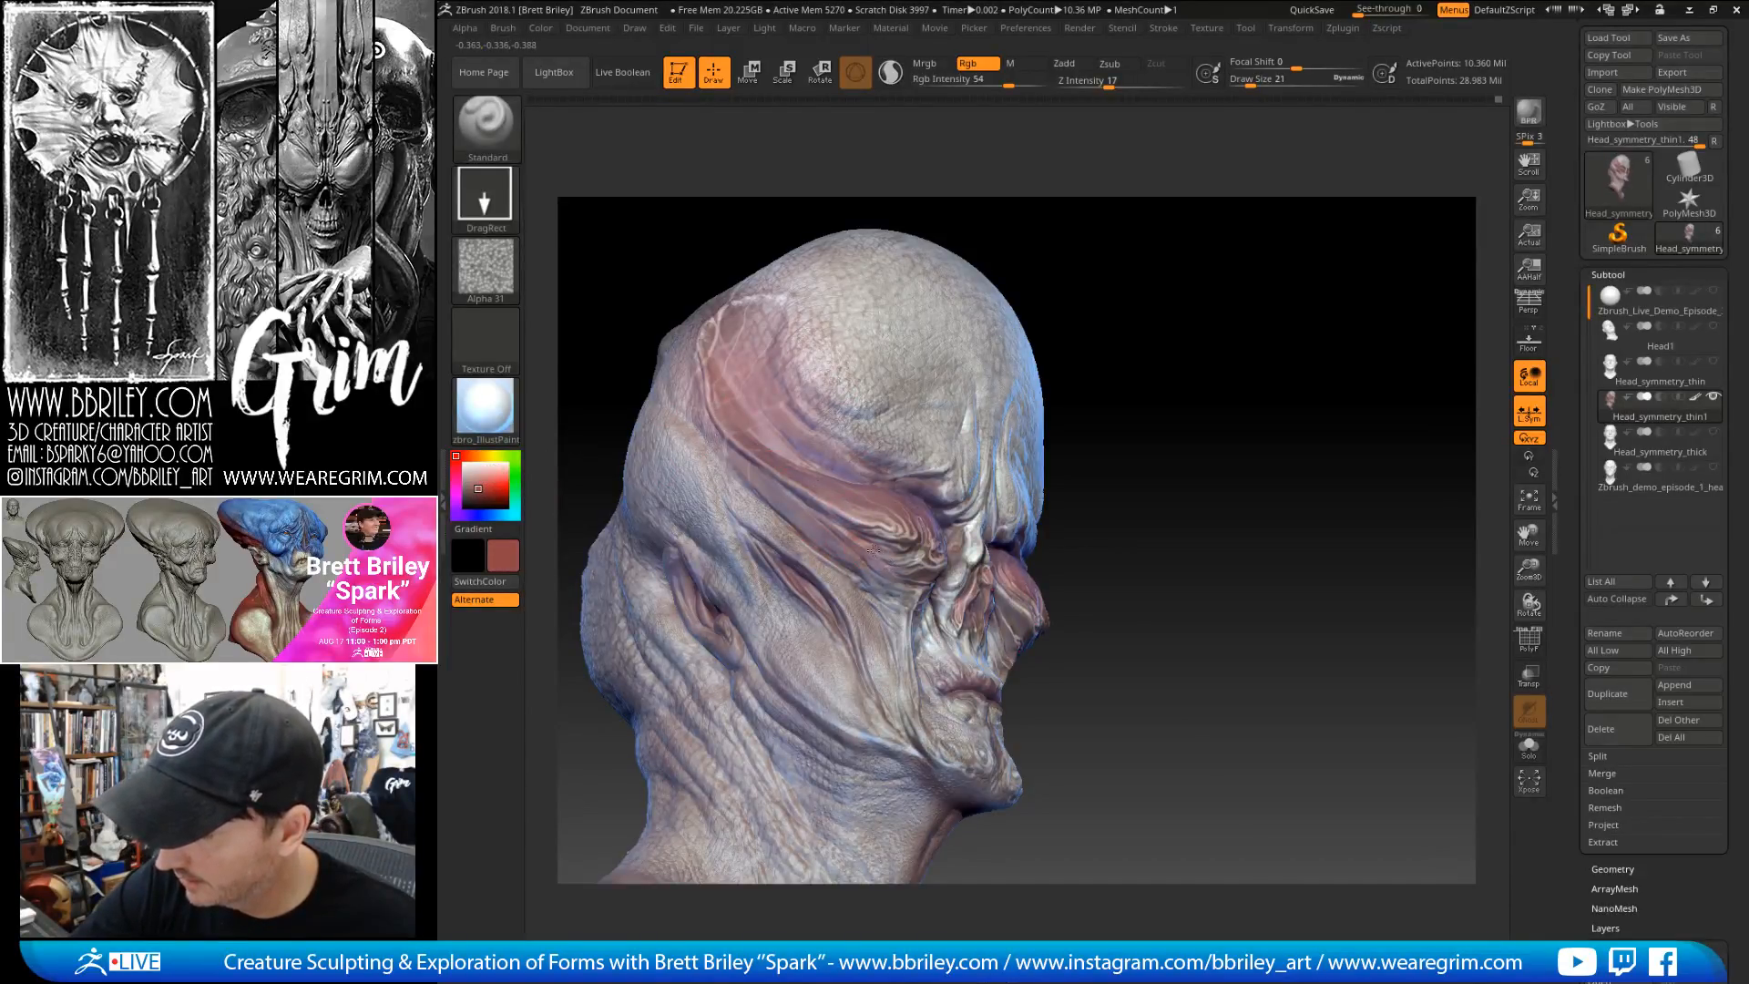
left_click_drag(1148, 315, 1068, 326)
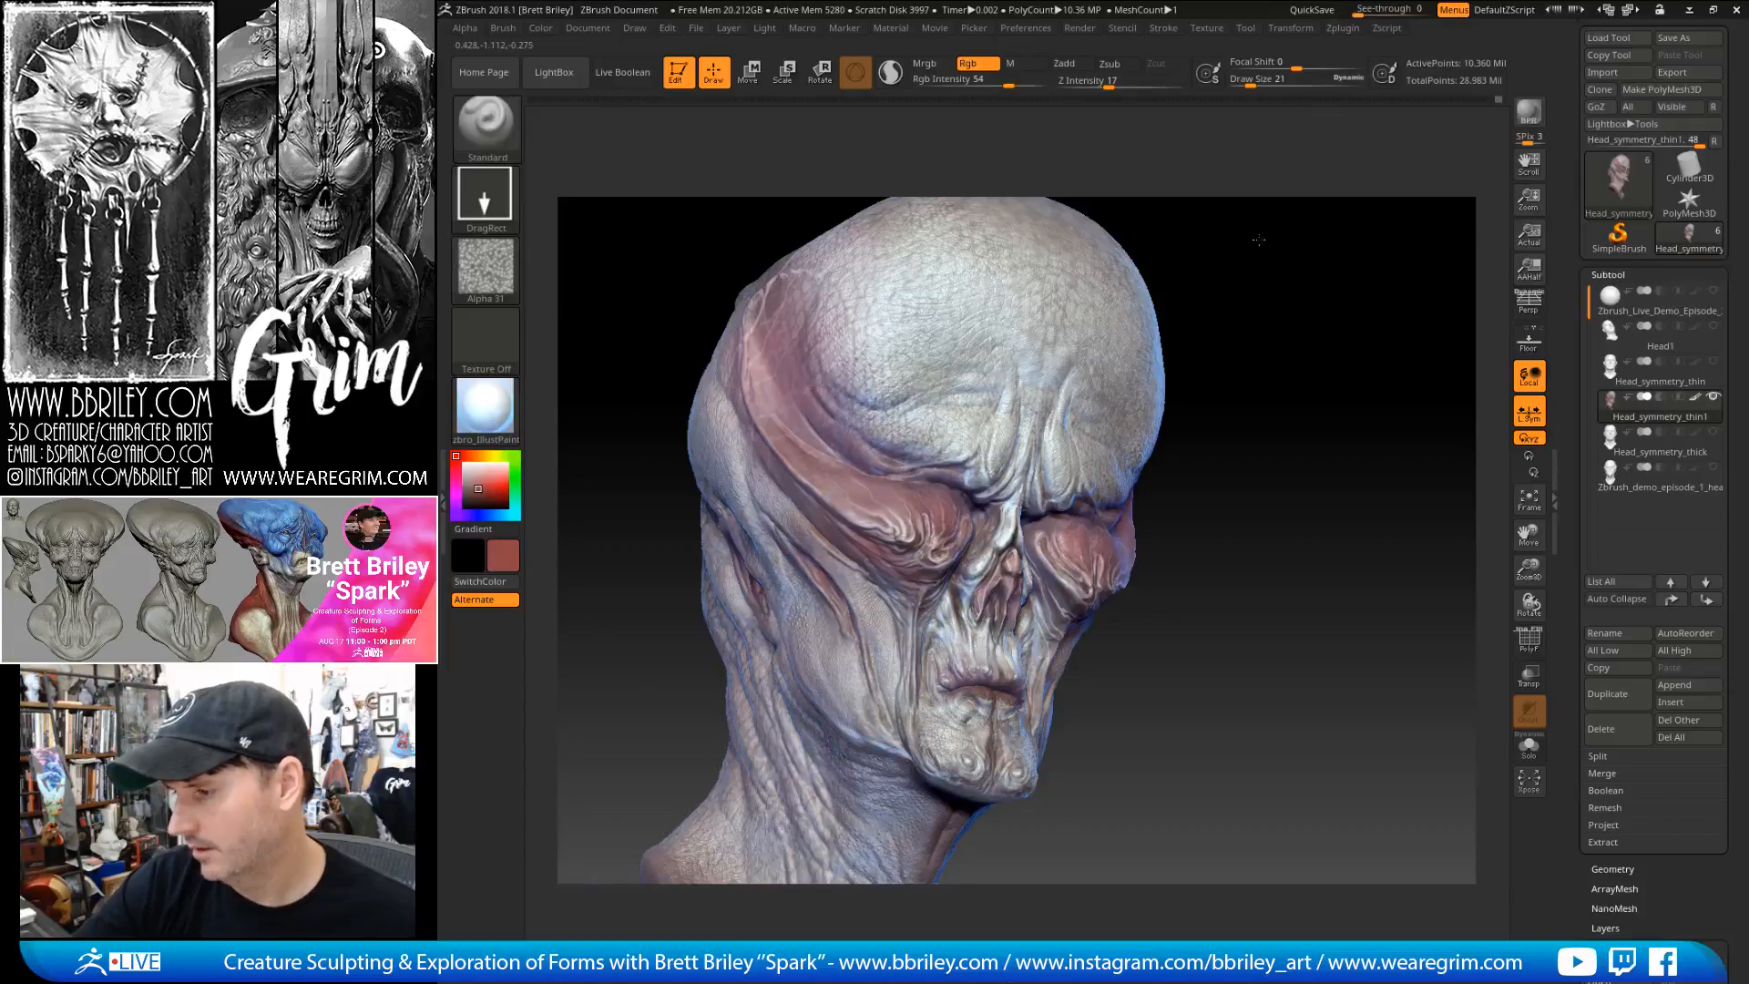
left_click_drag(1134, 339, 849, 536)
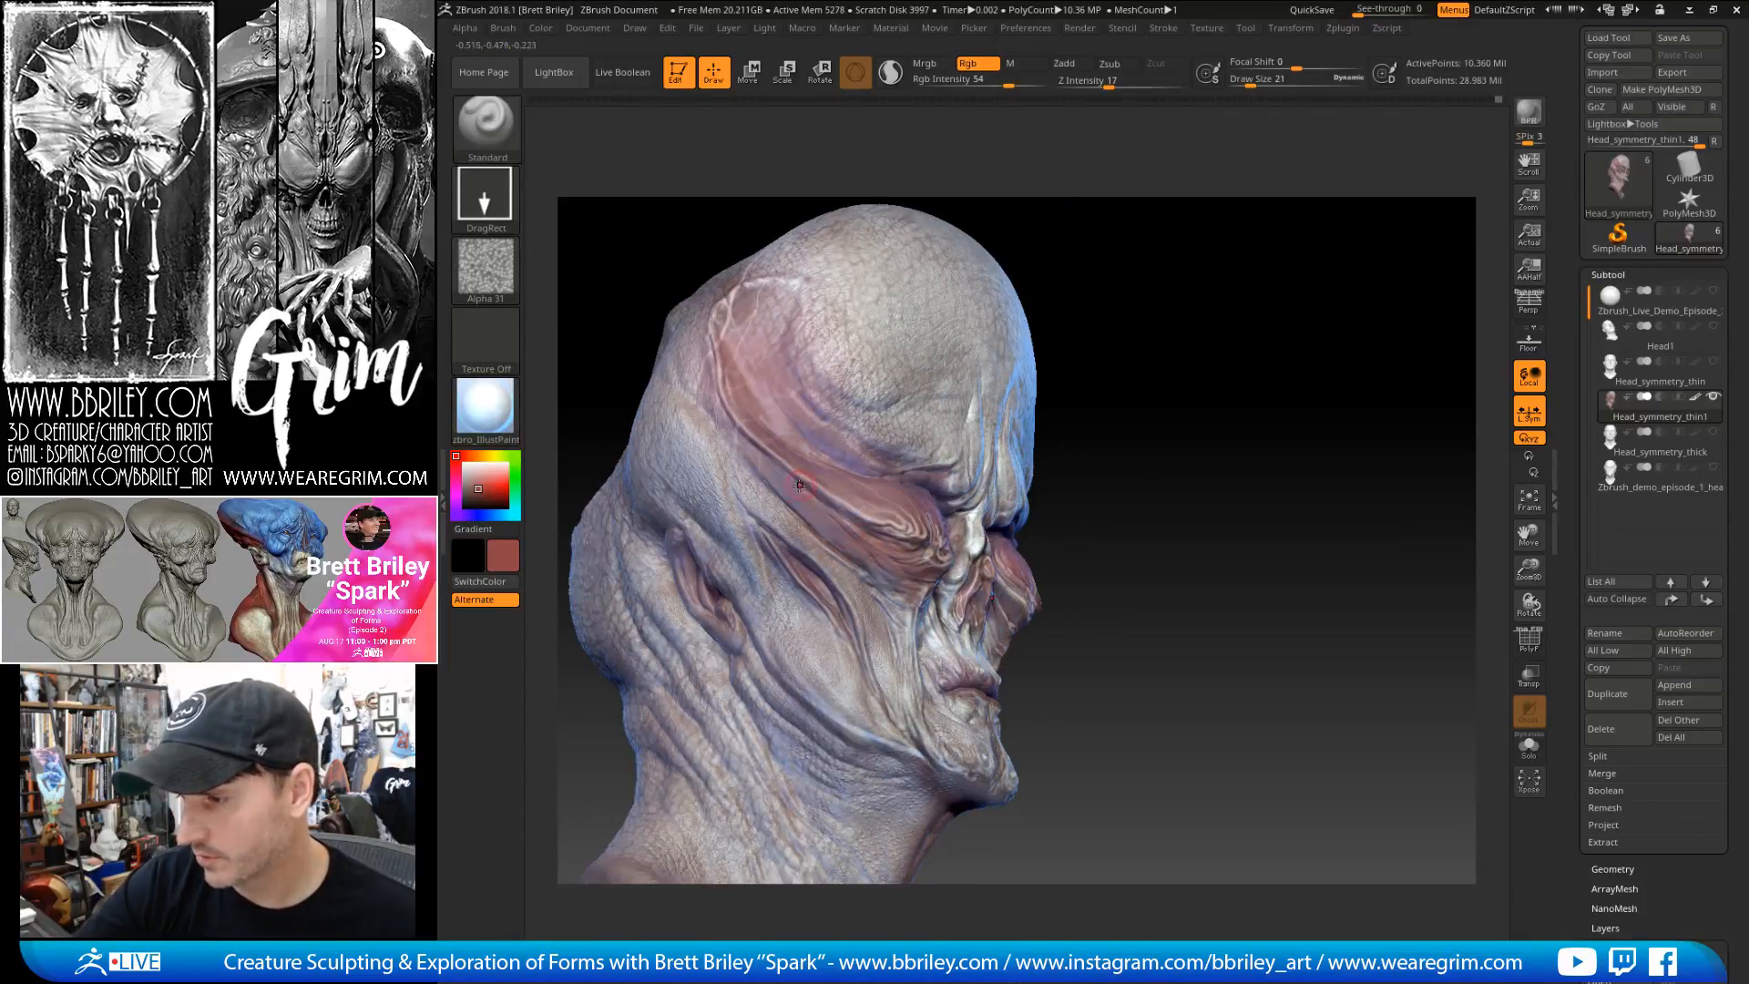
left_click_drag(1216, 256, 888, 343)
- Pick a brighter coral red and stamp speckles over the eye bulge and its wrinkles
left_click(486, 486)
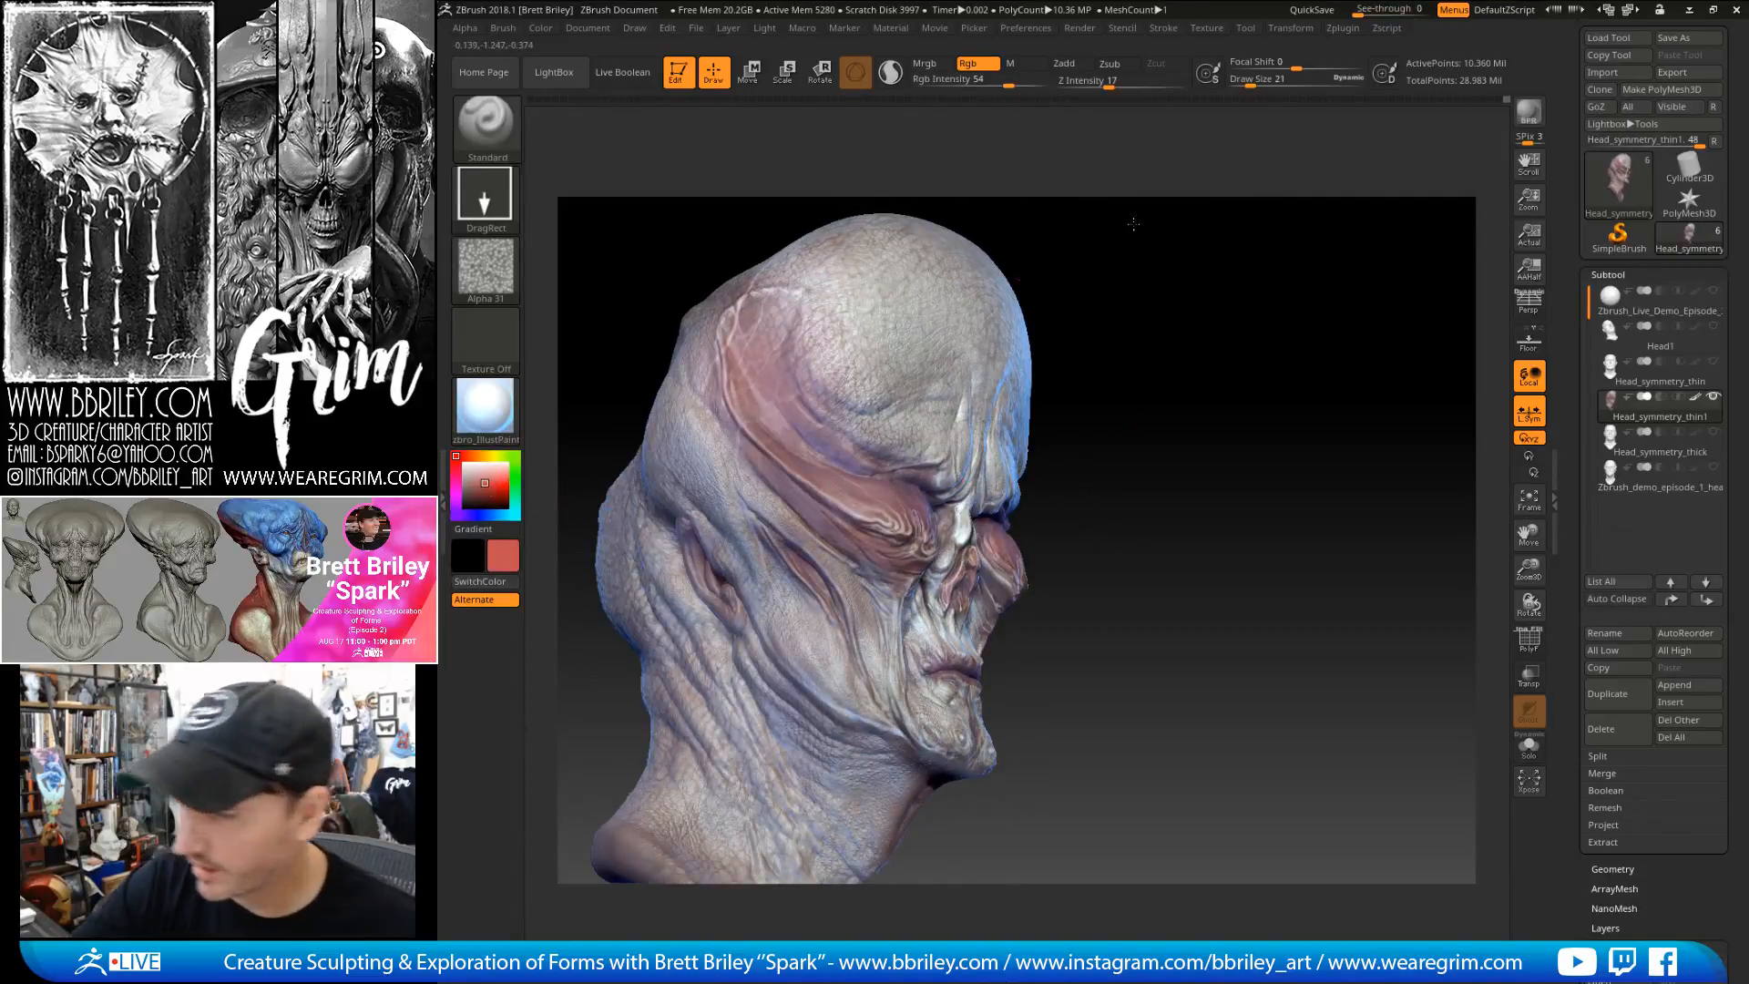
left_click_drag(619, 273, 929, 474)
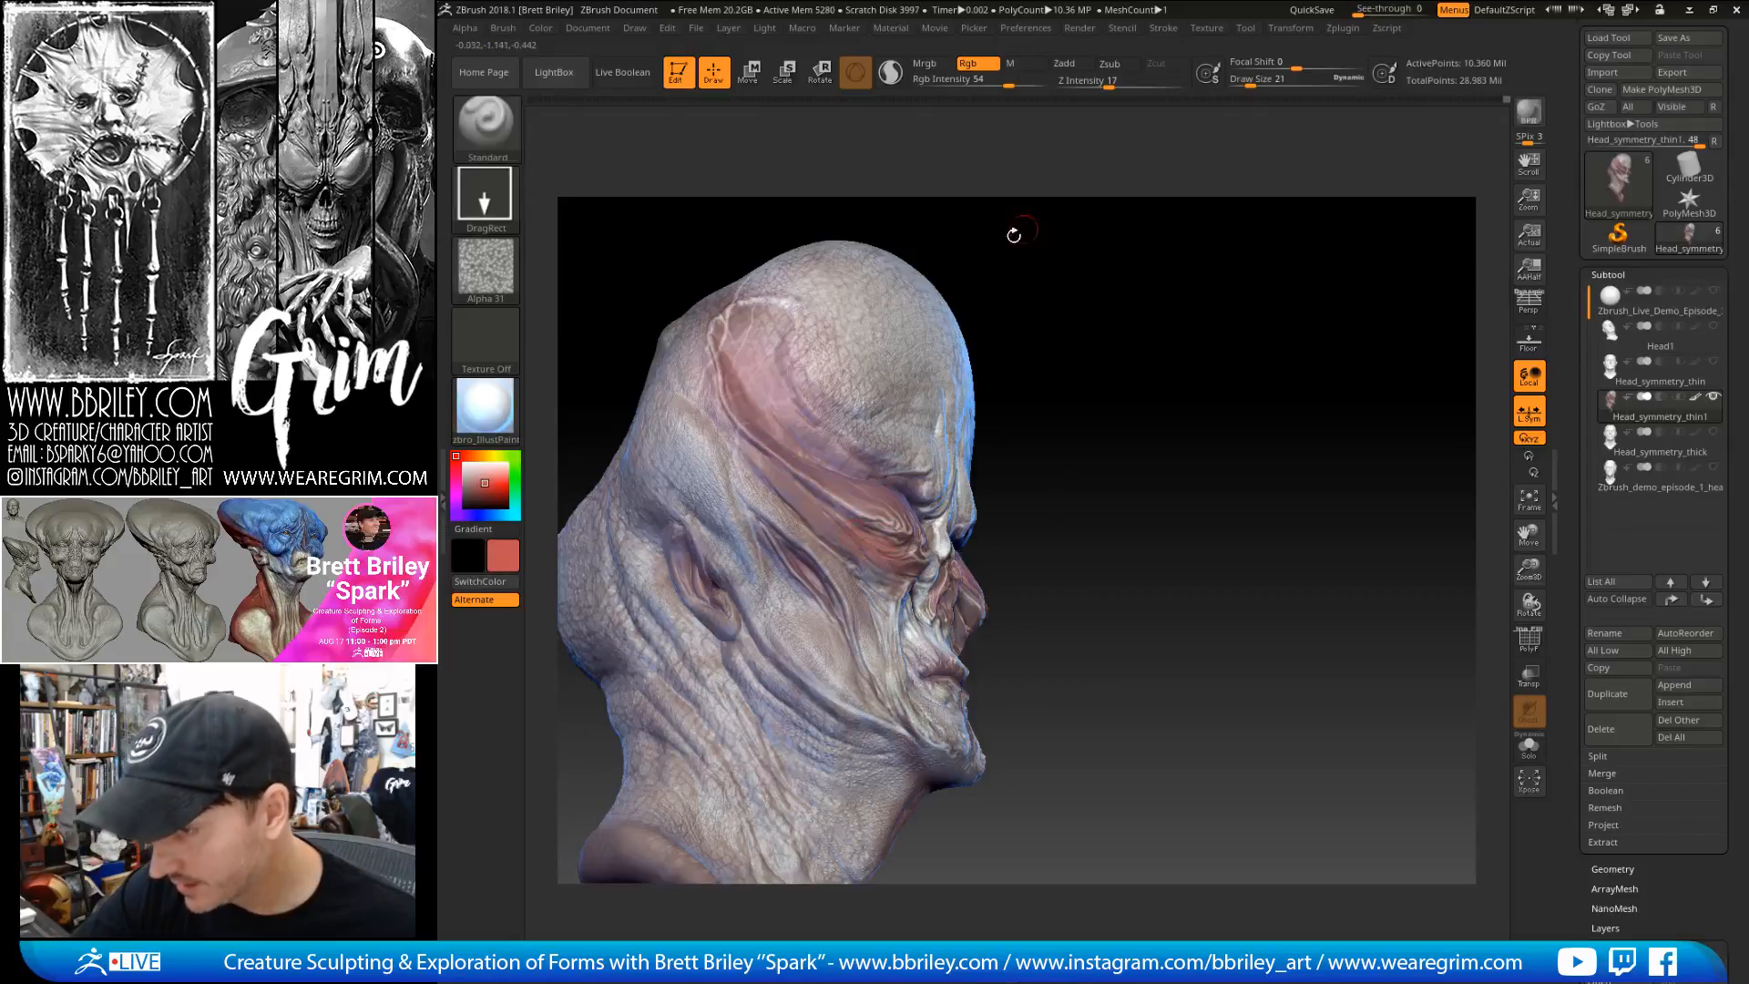
left_click_drag(1023, 226, 912, 517)
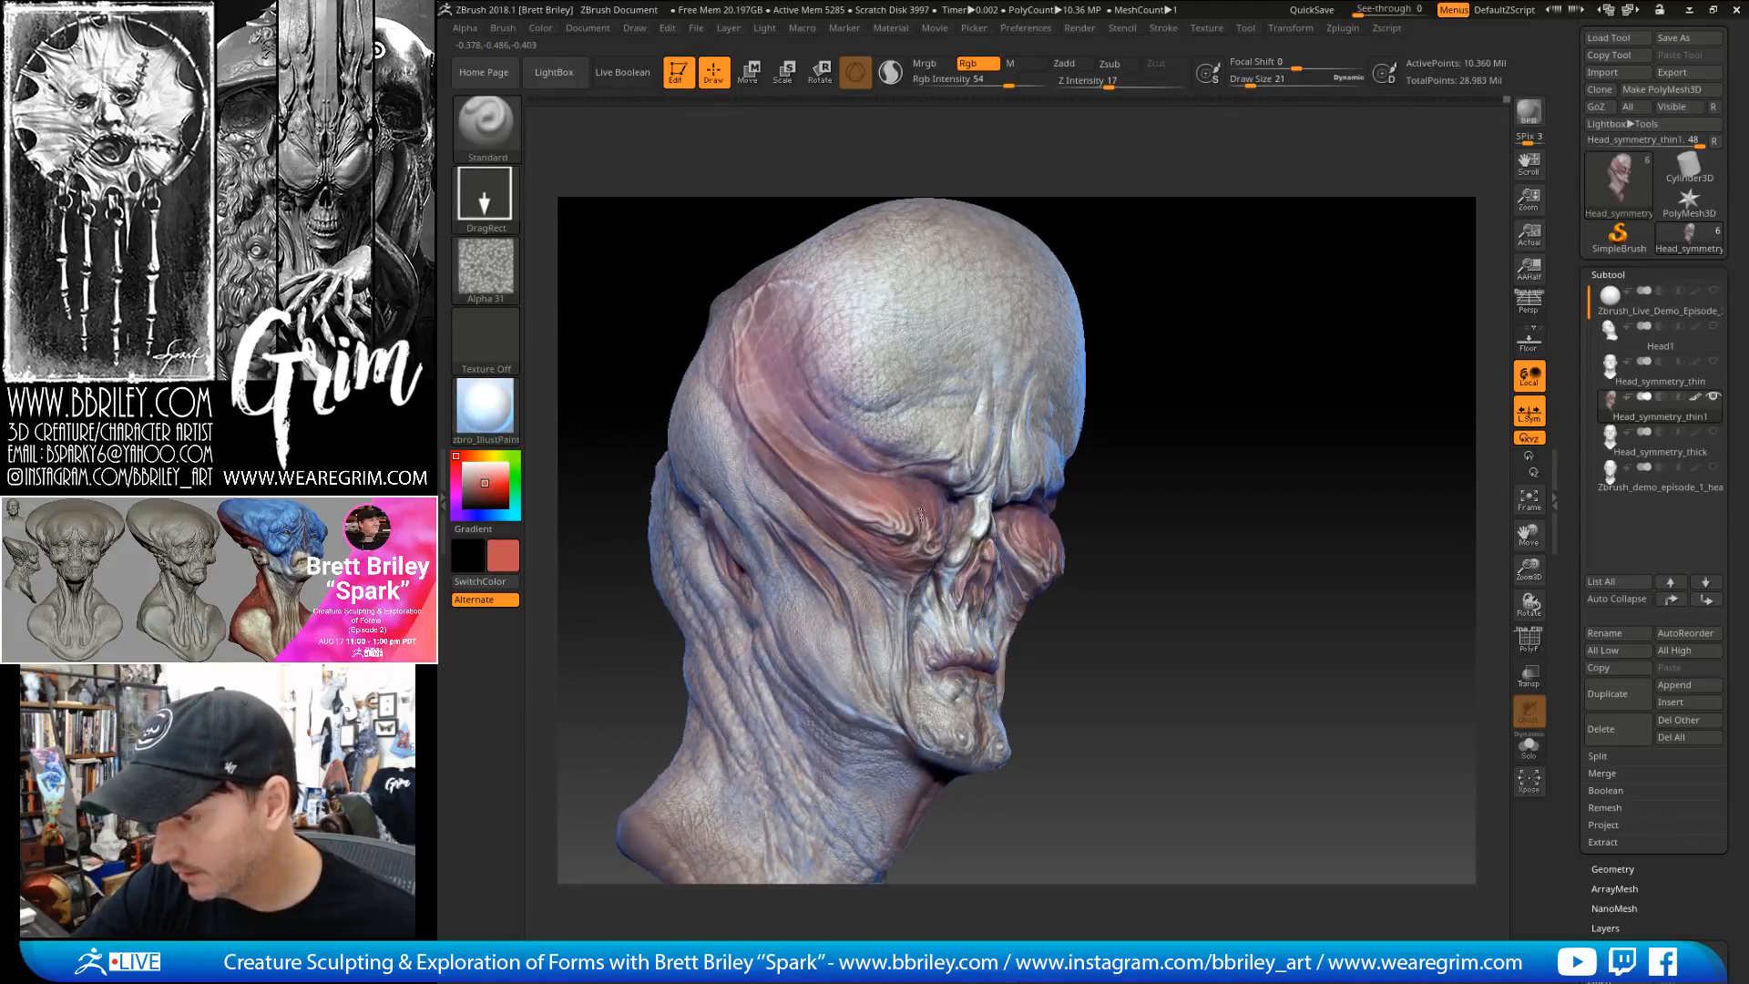
mouse_move(1218, 181)
left_mouse_down()
mouse_move(1262, 205)
mouse_move(947, 515)
left_mouse_up()
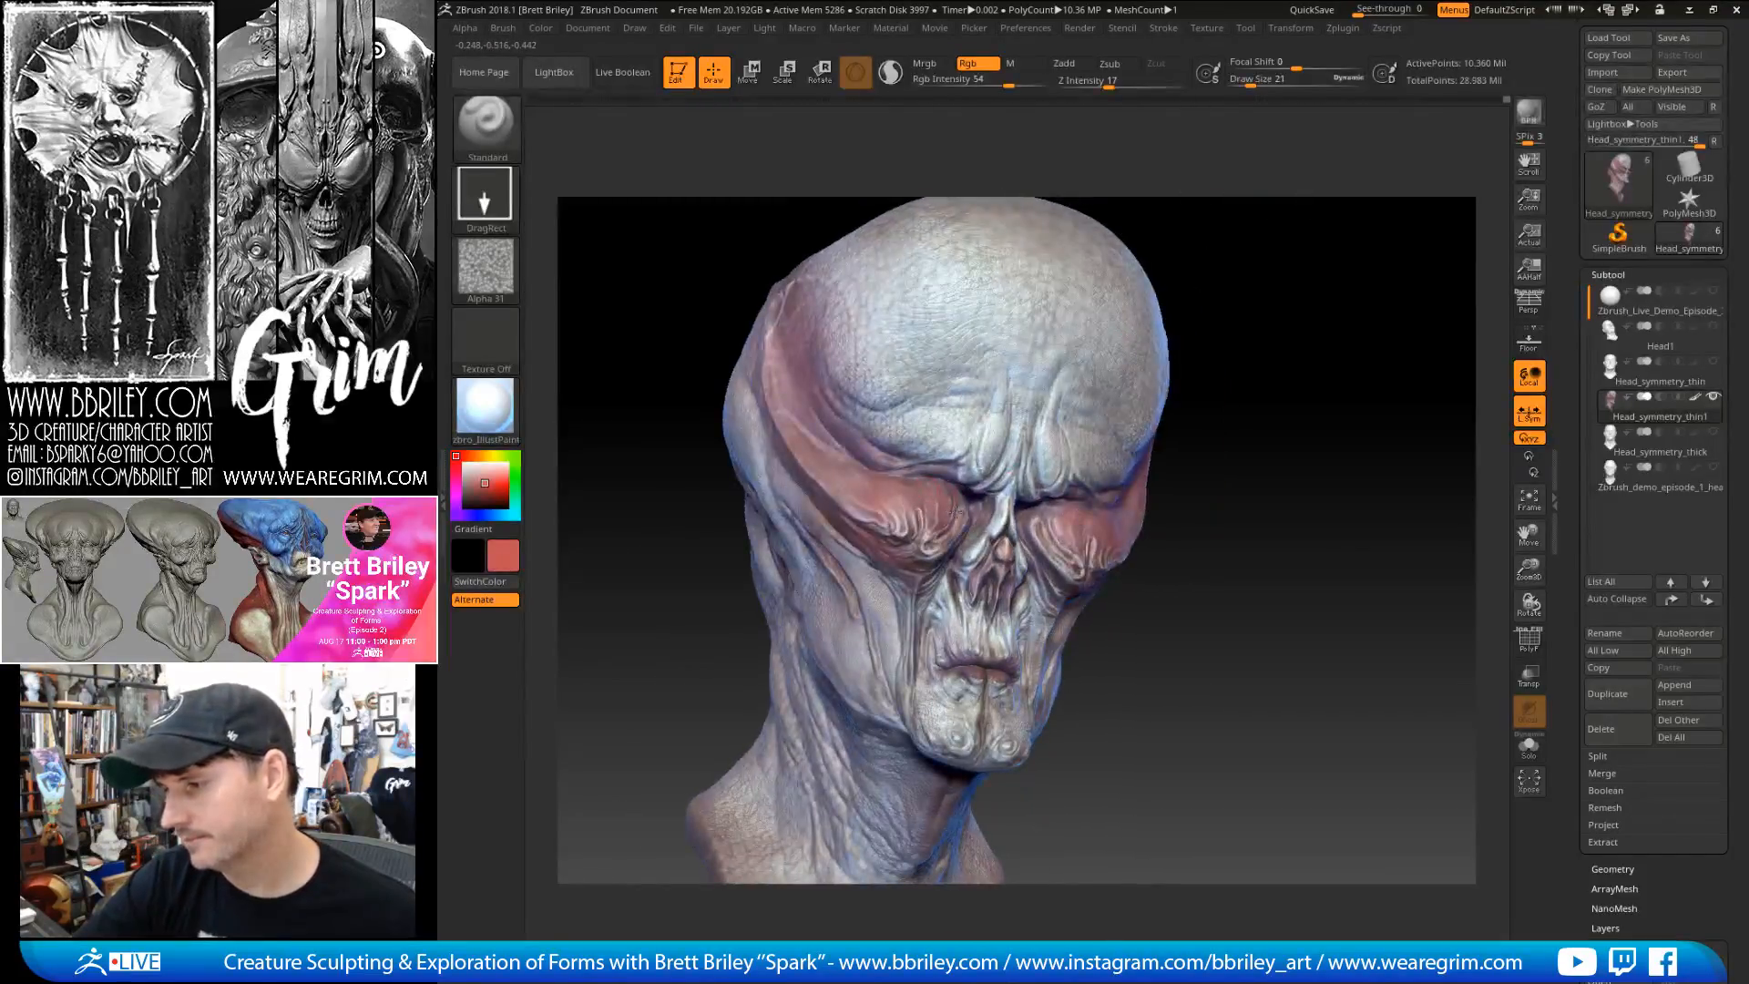
- Build up coral red speckles from the inner eye corners outward along the eye band
left_click_drag(1272, 269, 834, 501)
mouse_move(1156, 237)
left_mouse_down()
mouse_move(1161, 257)
mouse_move(1221, 243)
mouse_move(897, 469)
left_mouse_up()
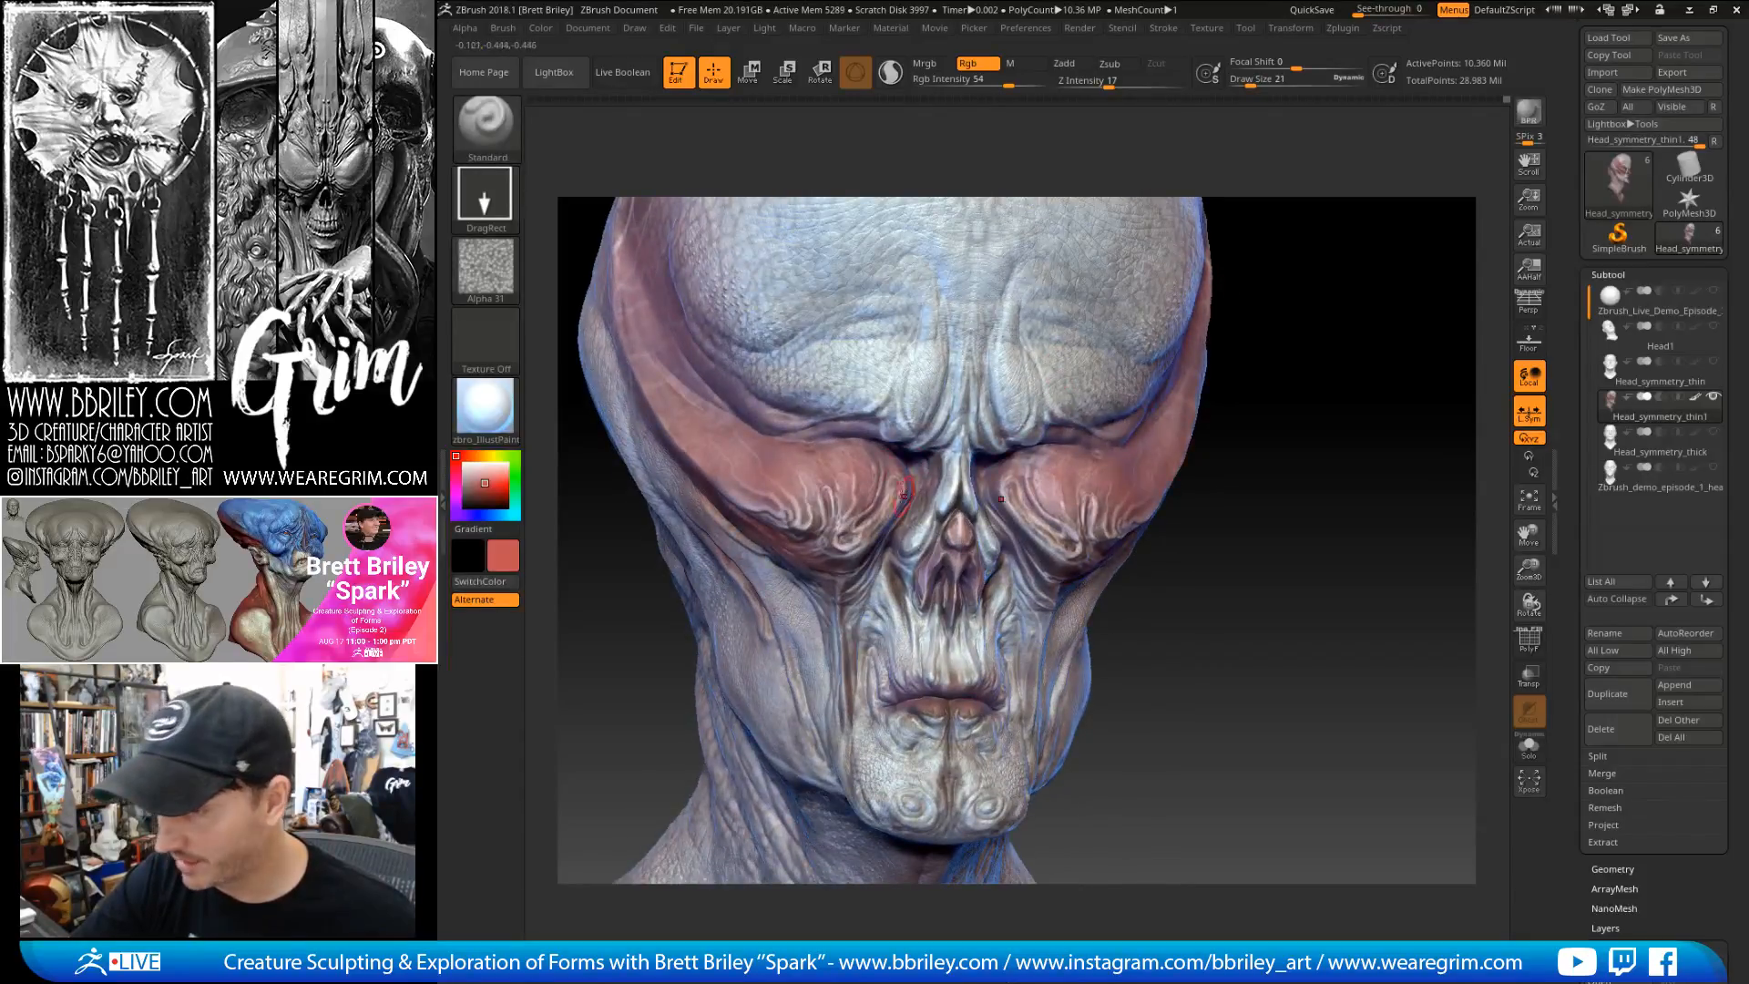
left_click_drag(1249, 391, 1200, 376)
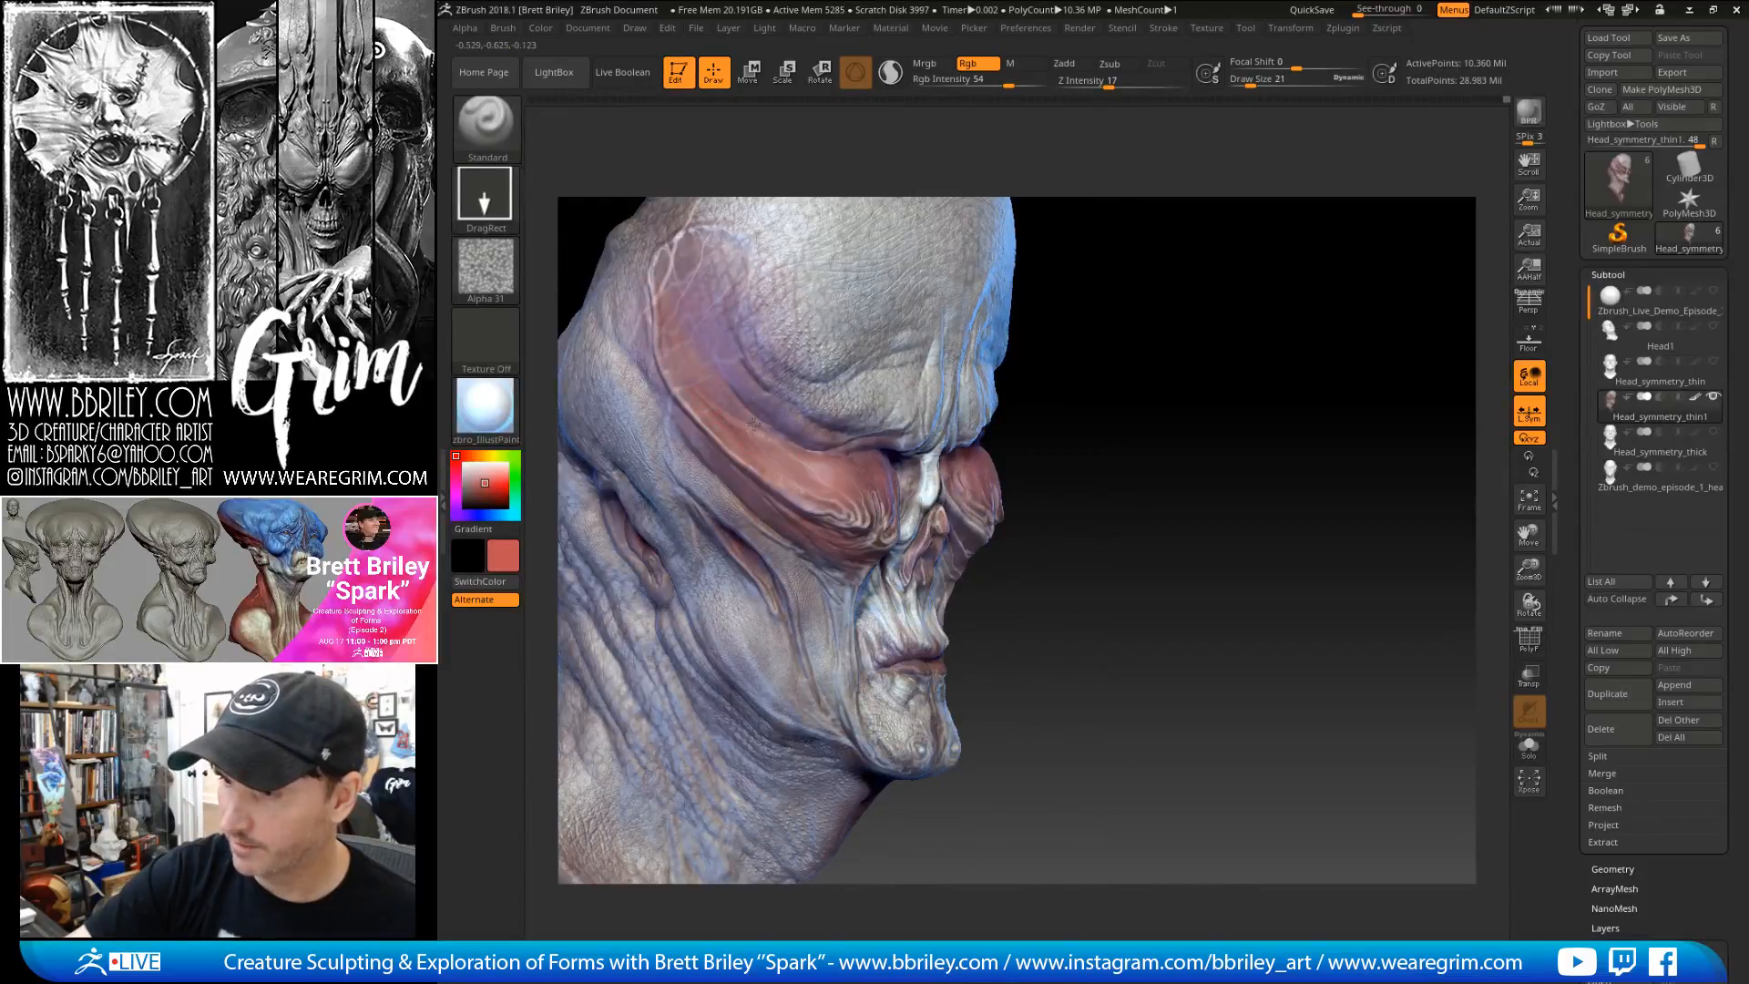
mouse_move(1075, 357)
left_mouse_down()
mouse_move(1163, 348)
mouse_move(984, 592)
left_mouse_up()
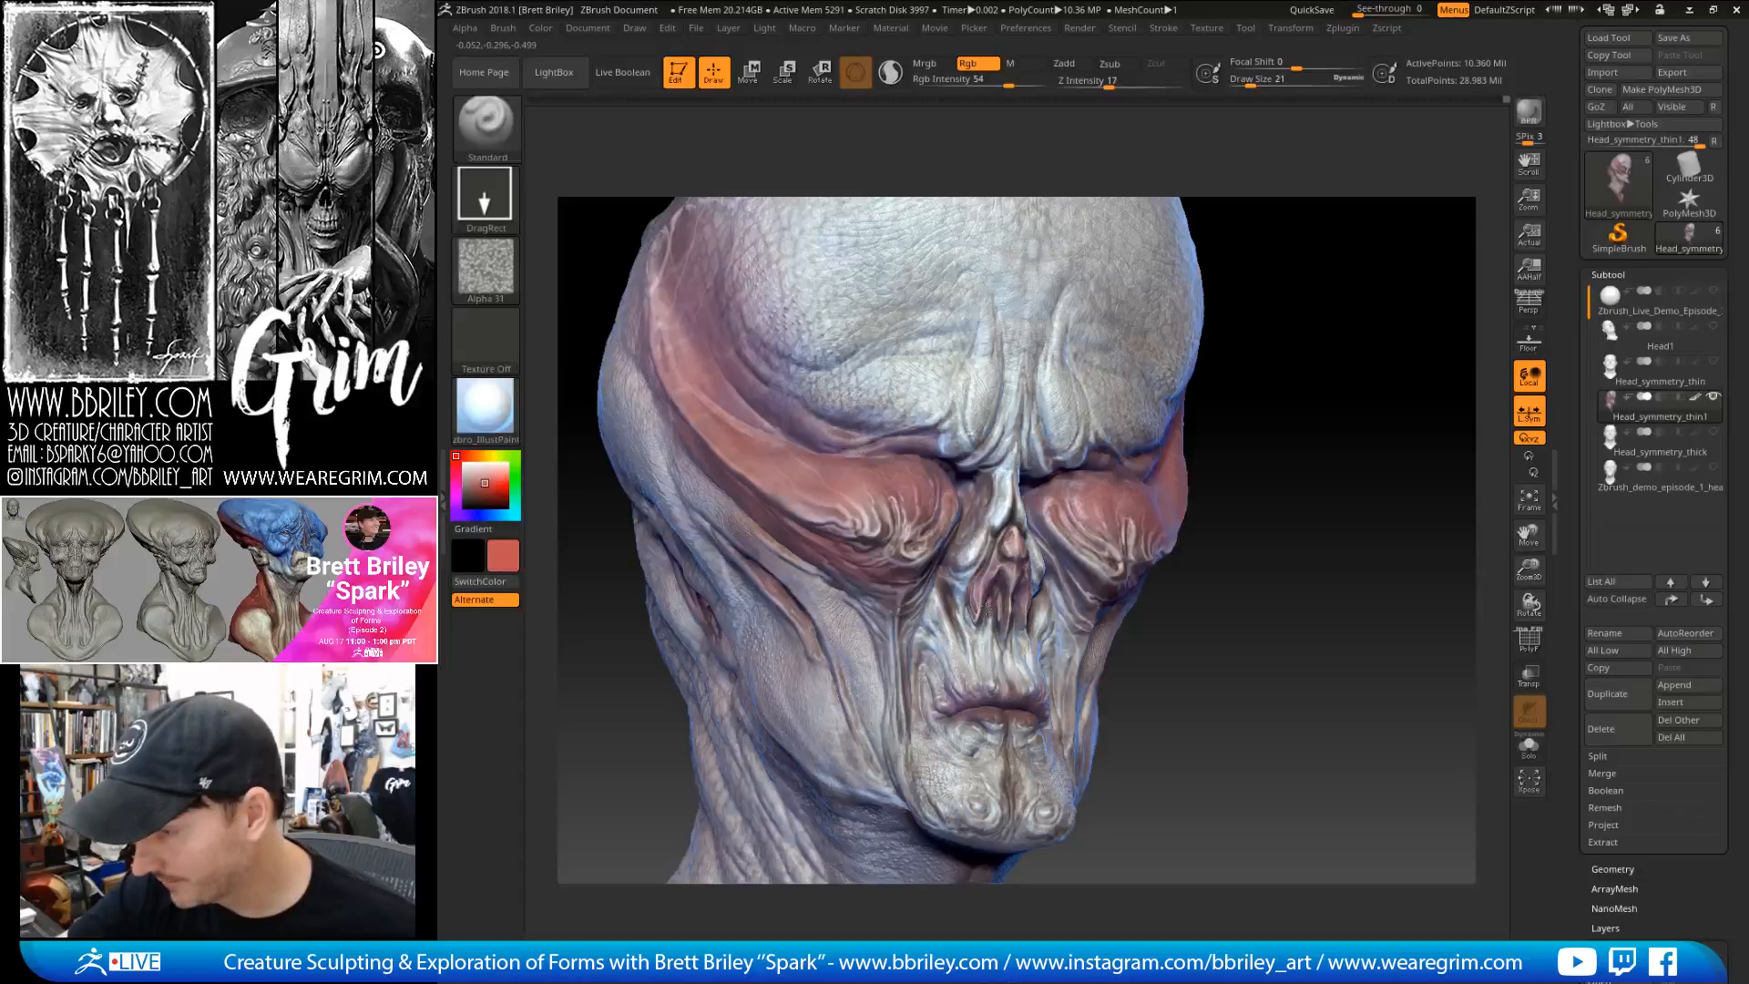
- Switch the brush to a FreeHand stroke, sample a pale grey and paint fine highlights on the nose bridge at draw size 1
mouse_move(1217, 555)
left_mouse_down()
mouse_move(1312, 510)
mouse_move(1292, 519)
mouse_move(1241, 477)
mouse_move(1284, 453)
mouse_move(1309, 592)
left_mouse_up()
left_click(485, 196)
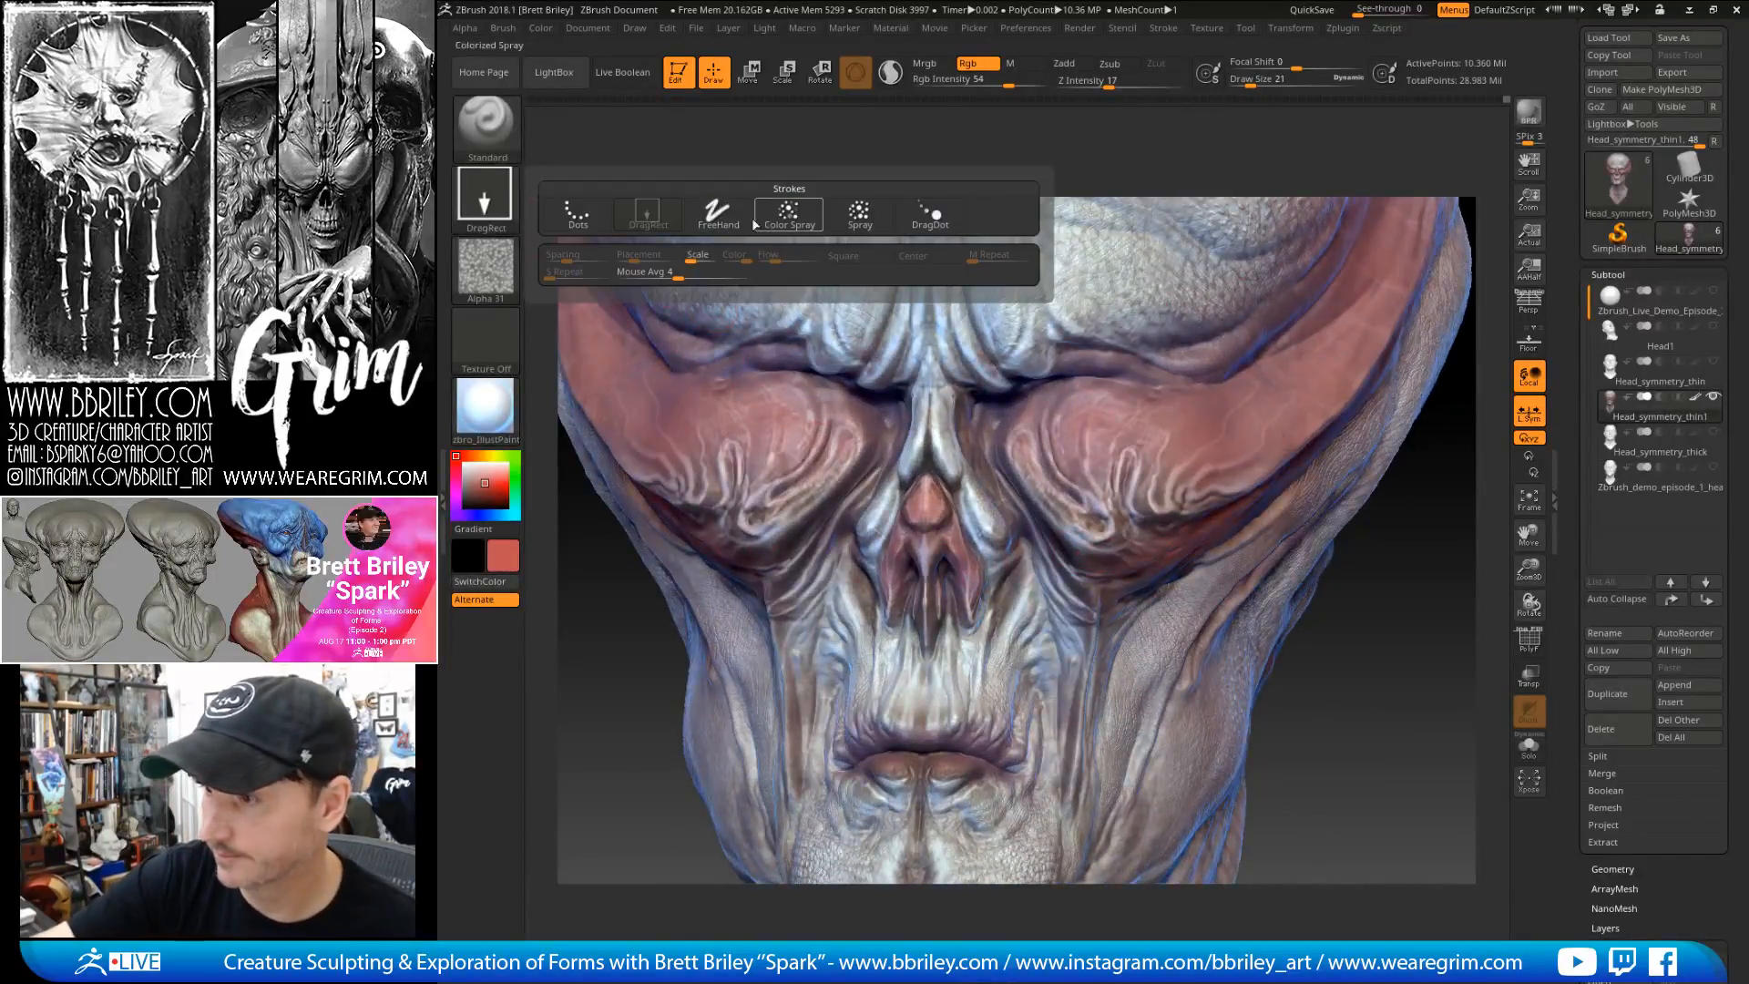
left_click(719, 214)
key("c")
key("bracketleft")
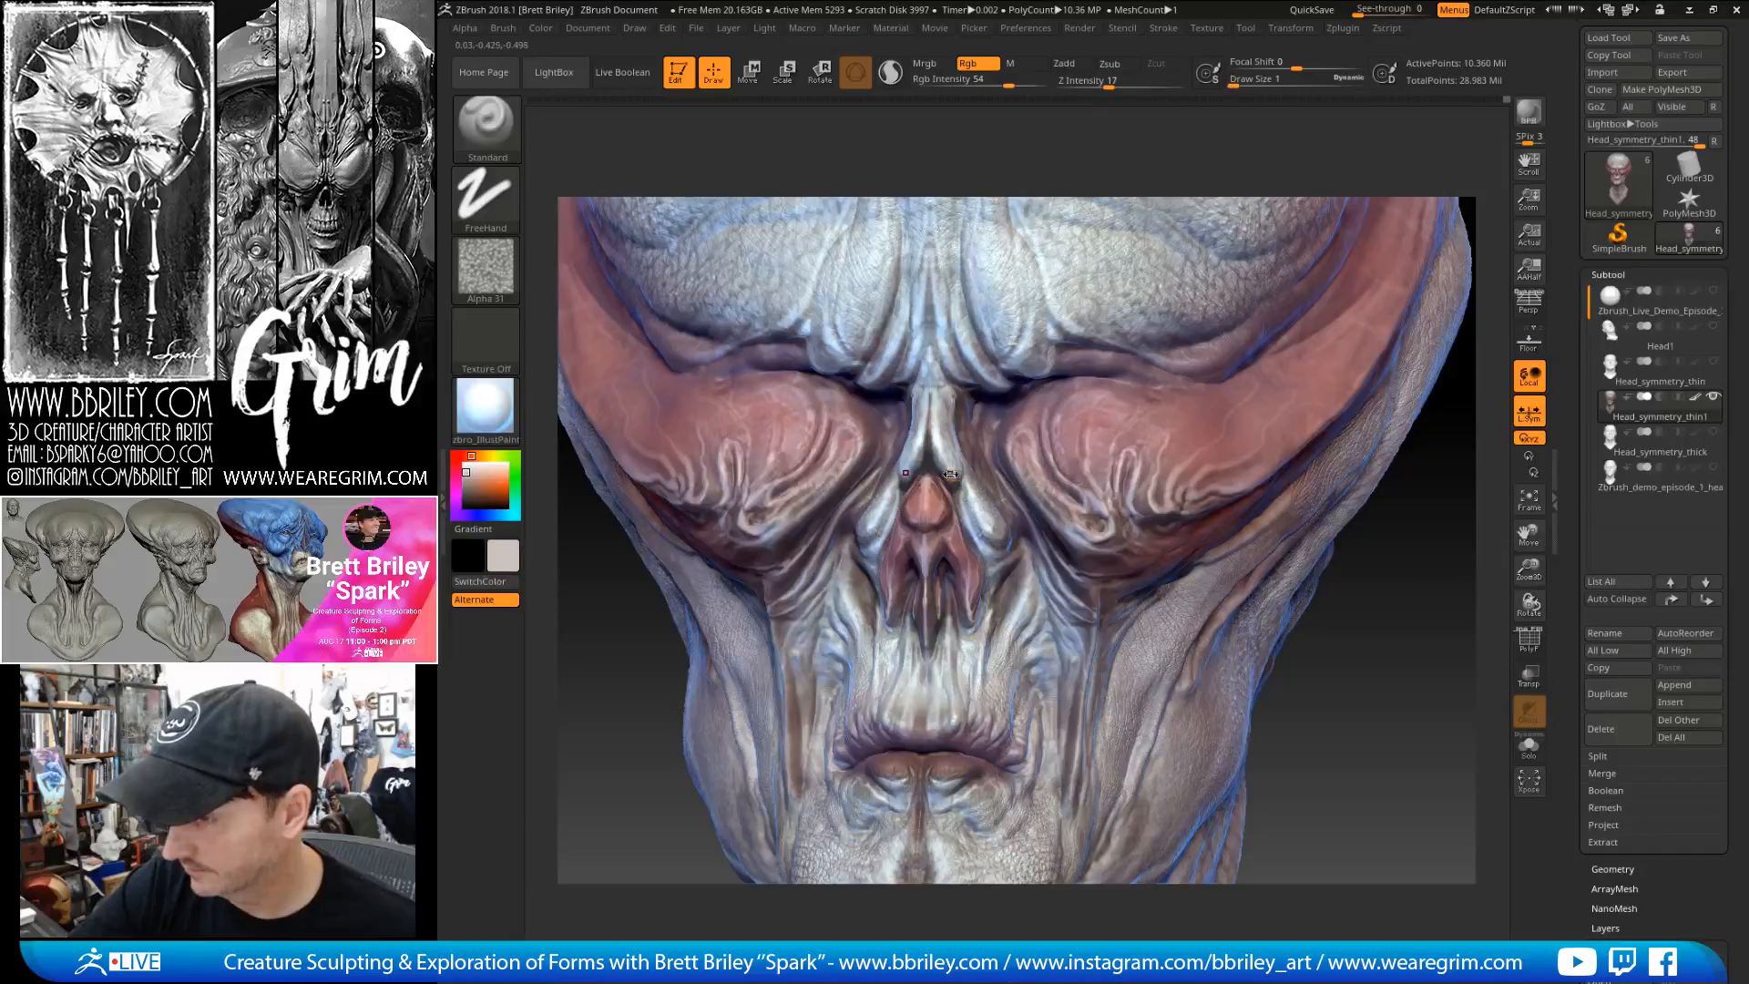
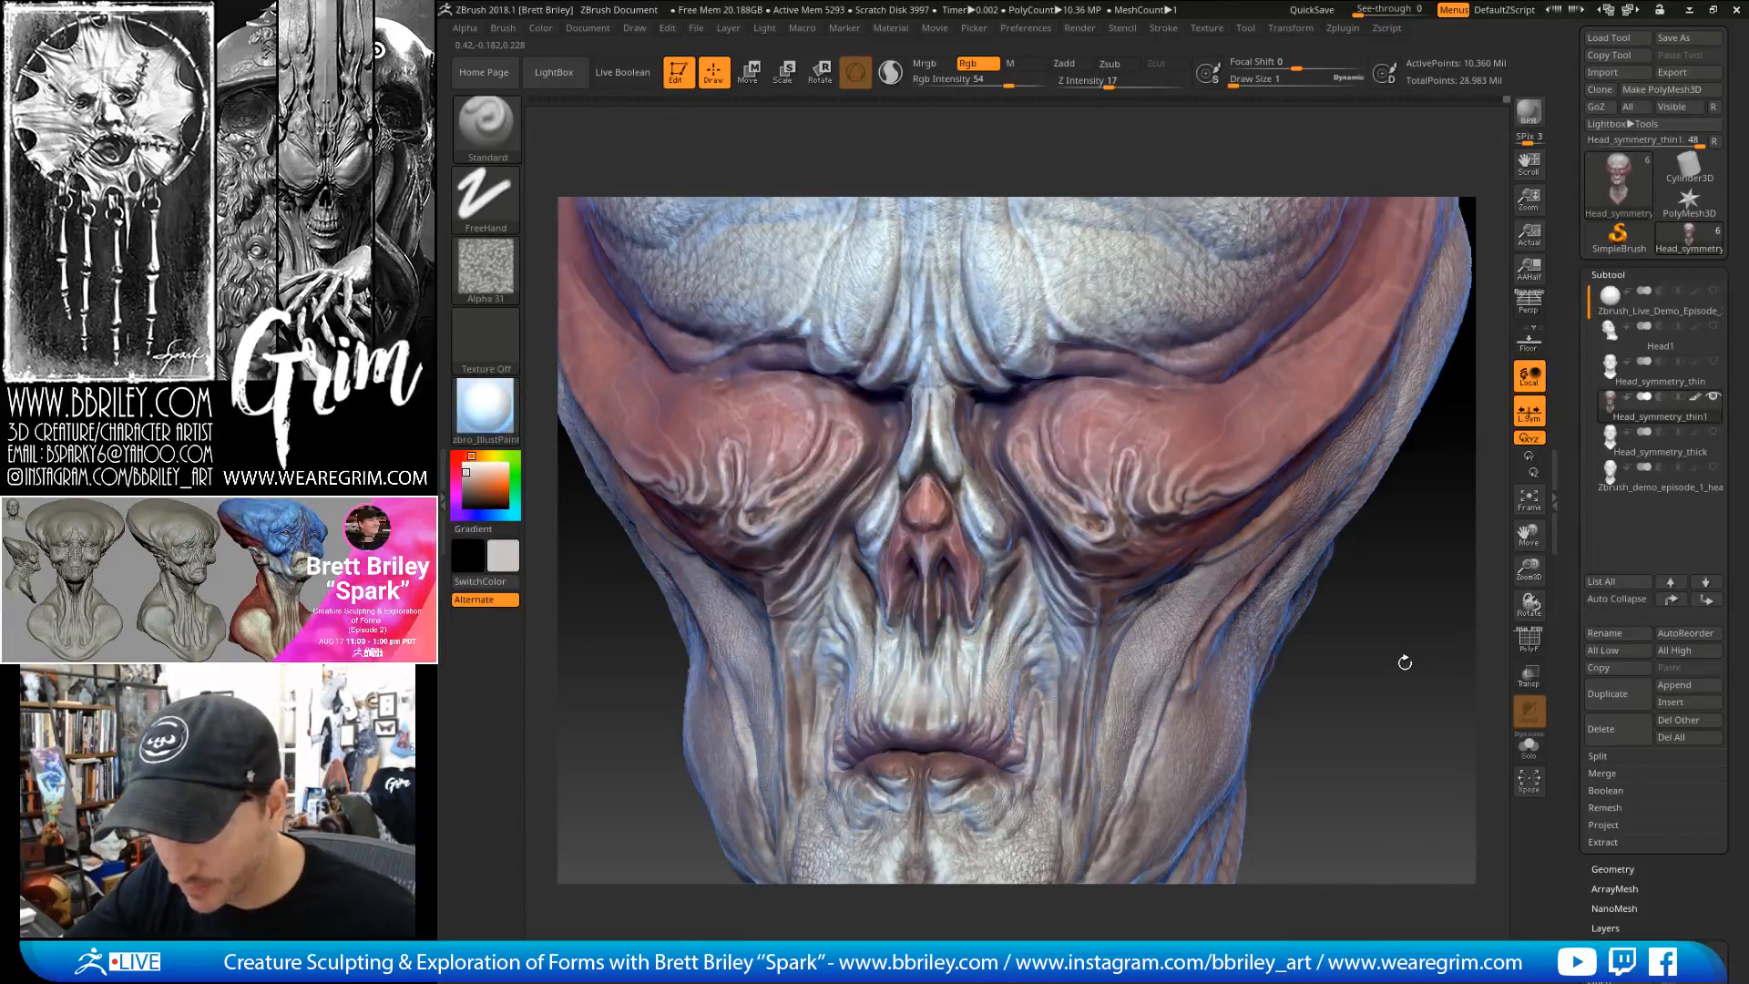
mouse_move(1384, 660)
left_mouse_down()
mouse_move(1144, 586)
mouse_move(1172, 619)
mouse_move(1143, 615)
left_mouse_up()
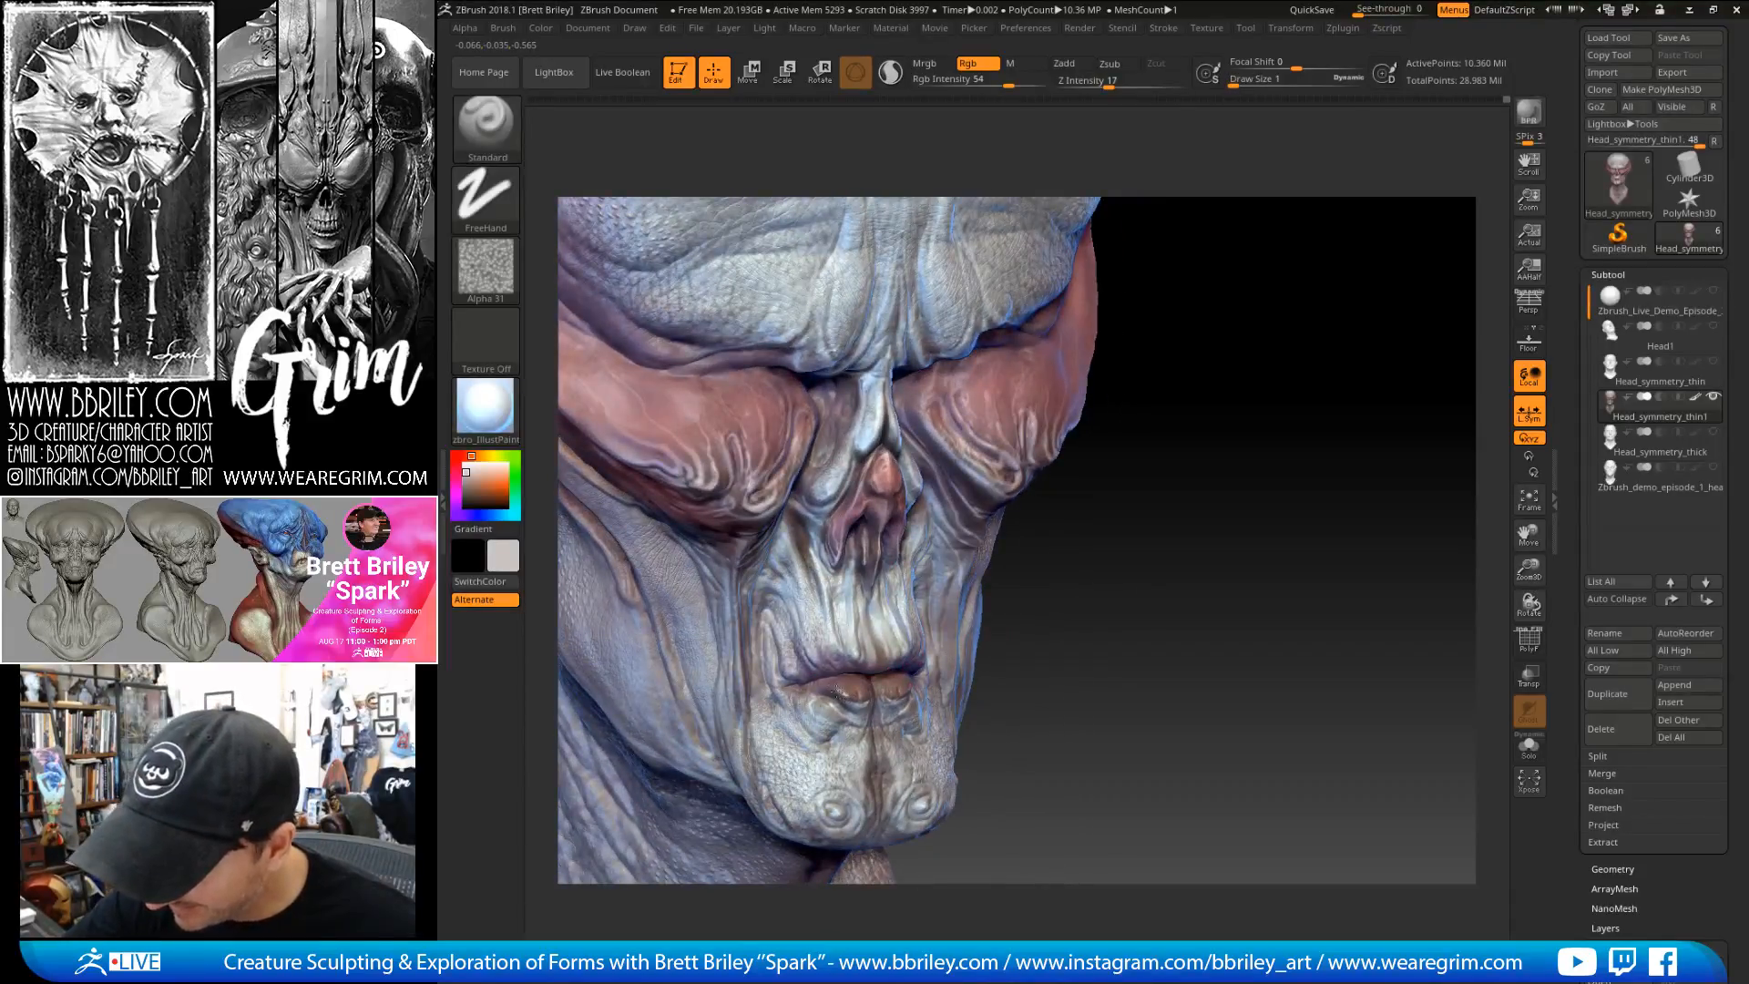
- Sample a dusty coral pink and tint the lower lip with fine freehand strokes
left_click_drag(1120, 601, 1193, 599)
key("c")
key("s")
left_click_drag(879, 472, 889, 472)
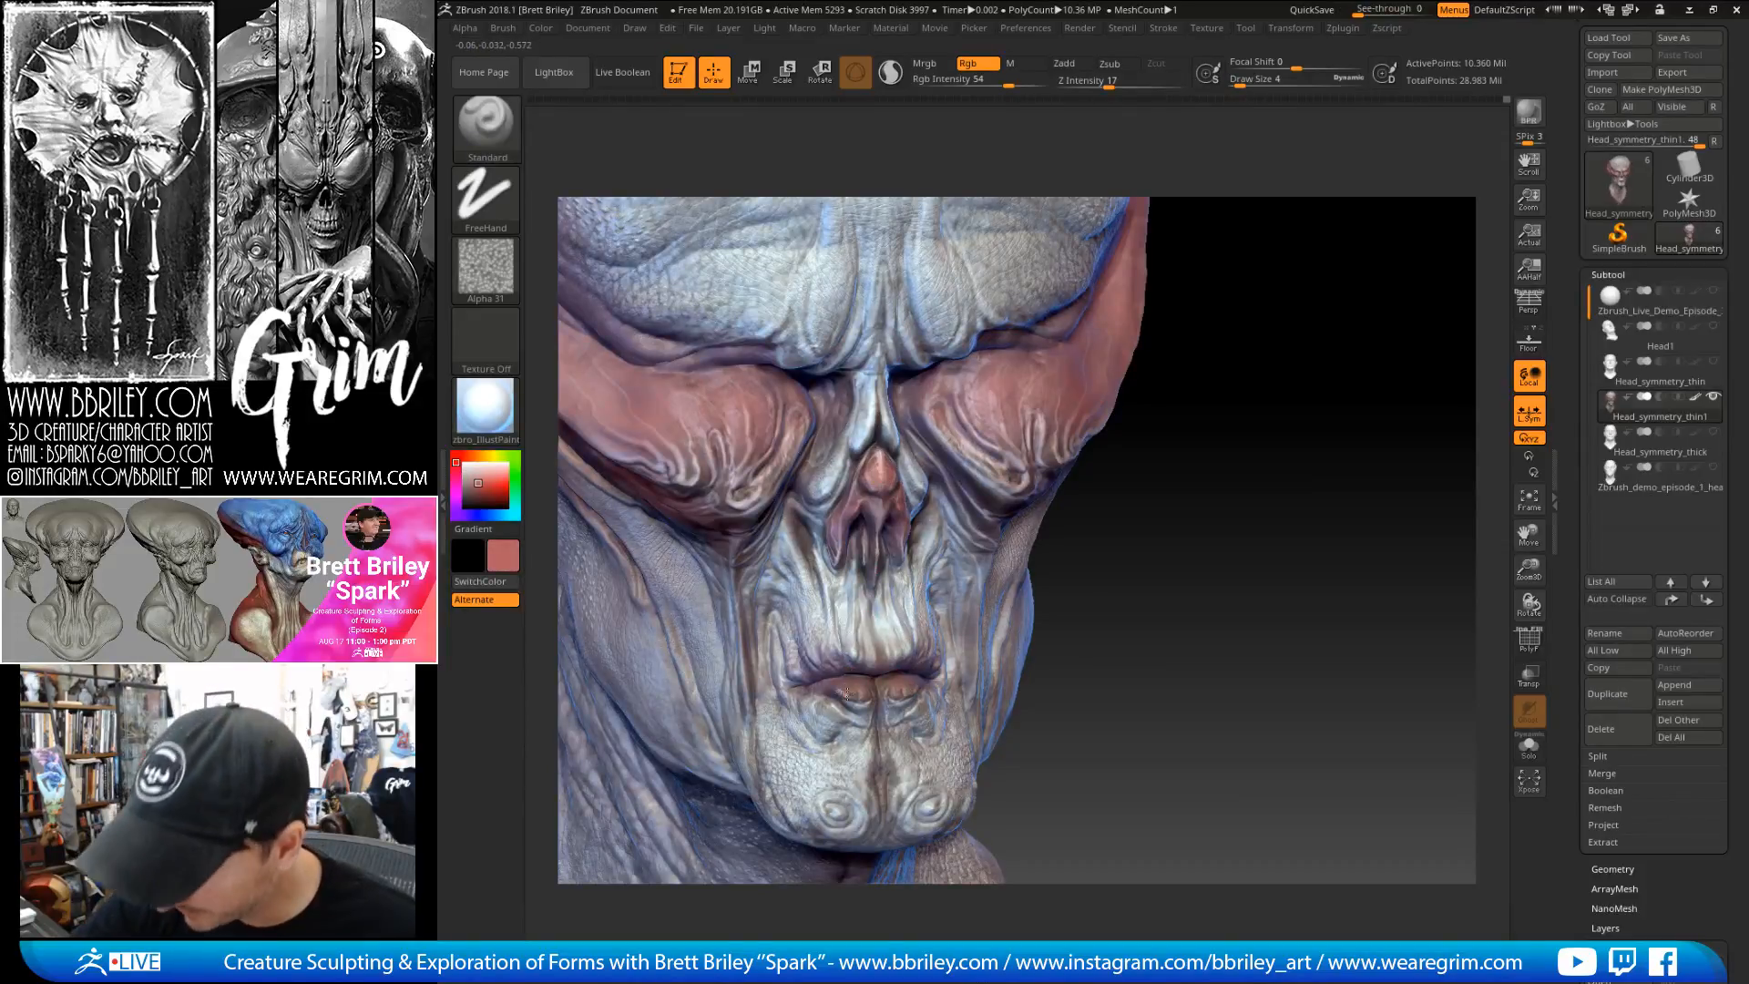
left_click_drag(840, 689, 850, 694)
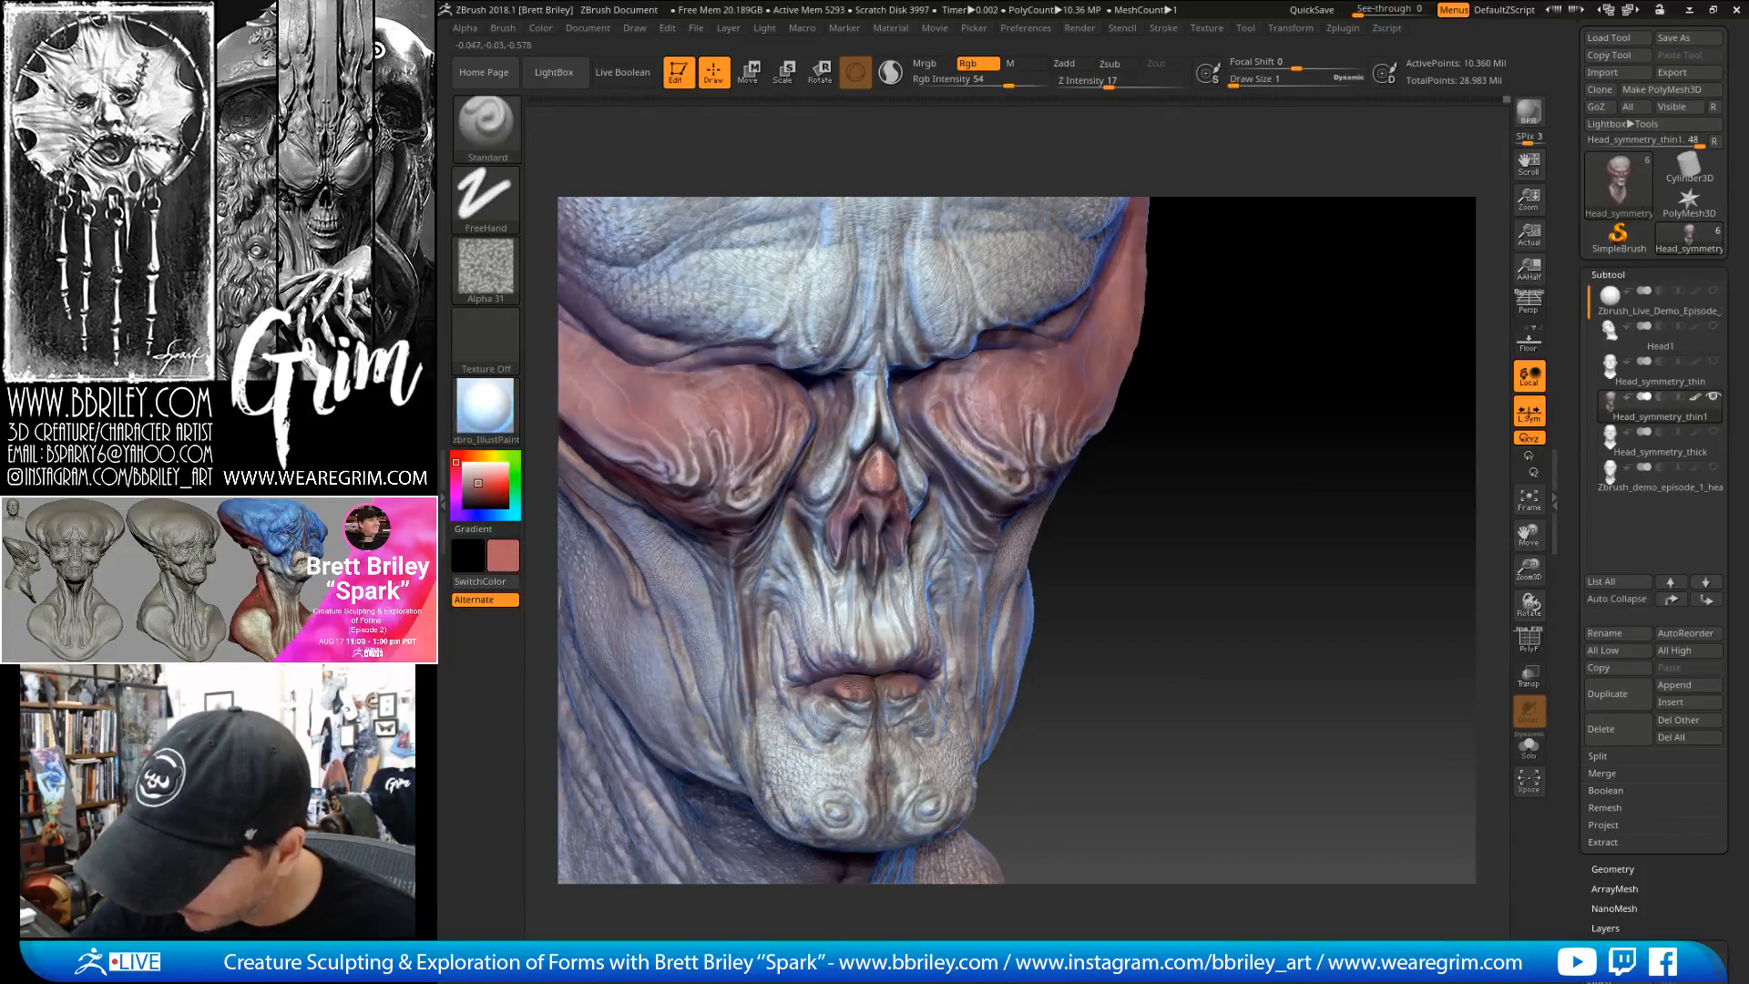
- Sample a dark mauve and a pale pink and refine the lips with fine strokes at draw sizes 3 and 2
left_click_drag(1084, 628, 1127, 639)
key("c")
key("s")
left_click_drag(848, 682, 853, 681)
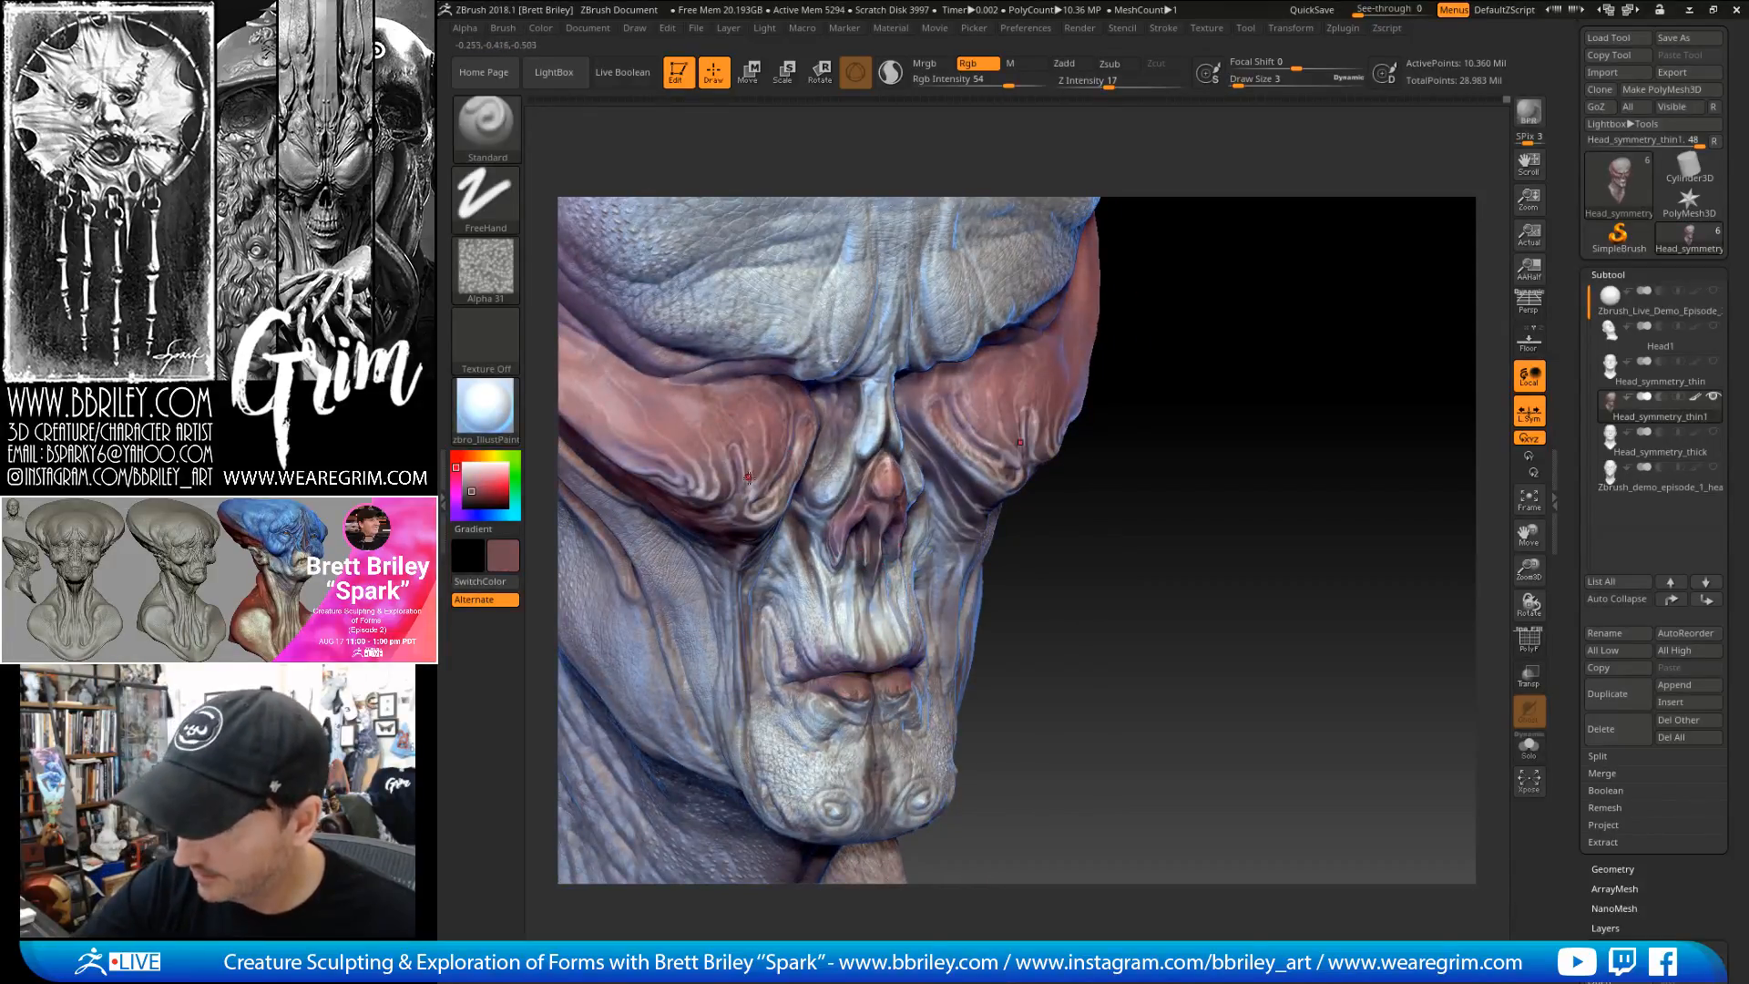
key("c")
left_click_drag(847, 681, 829, 685)
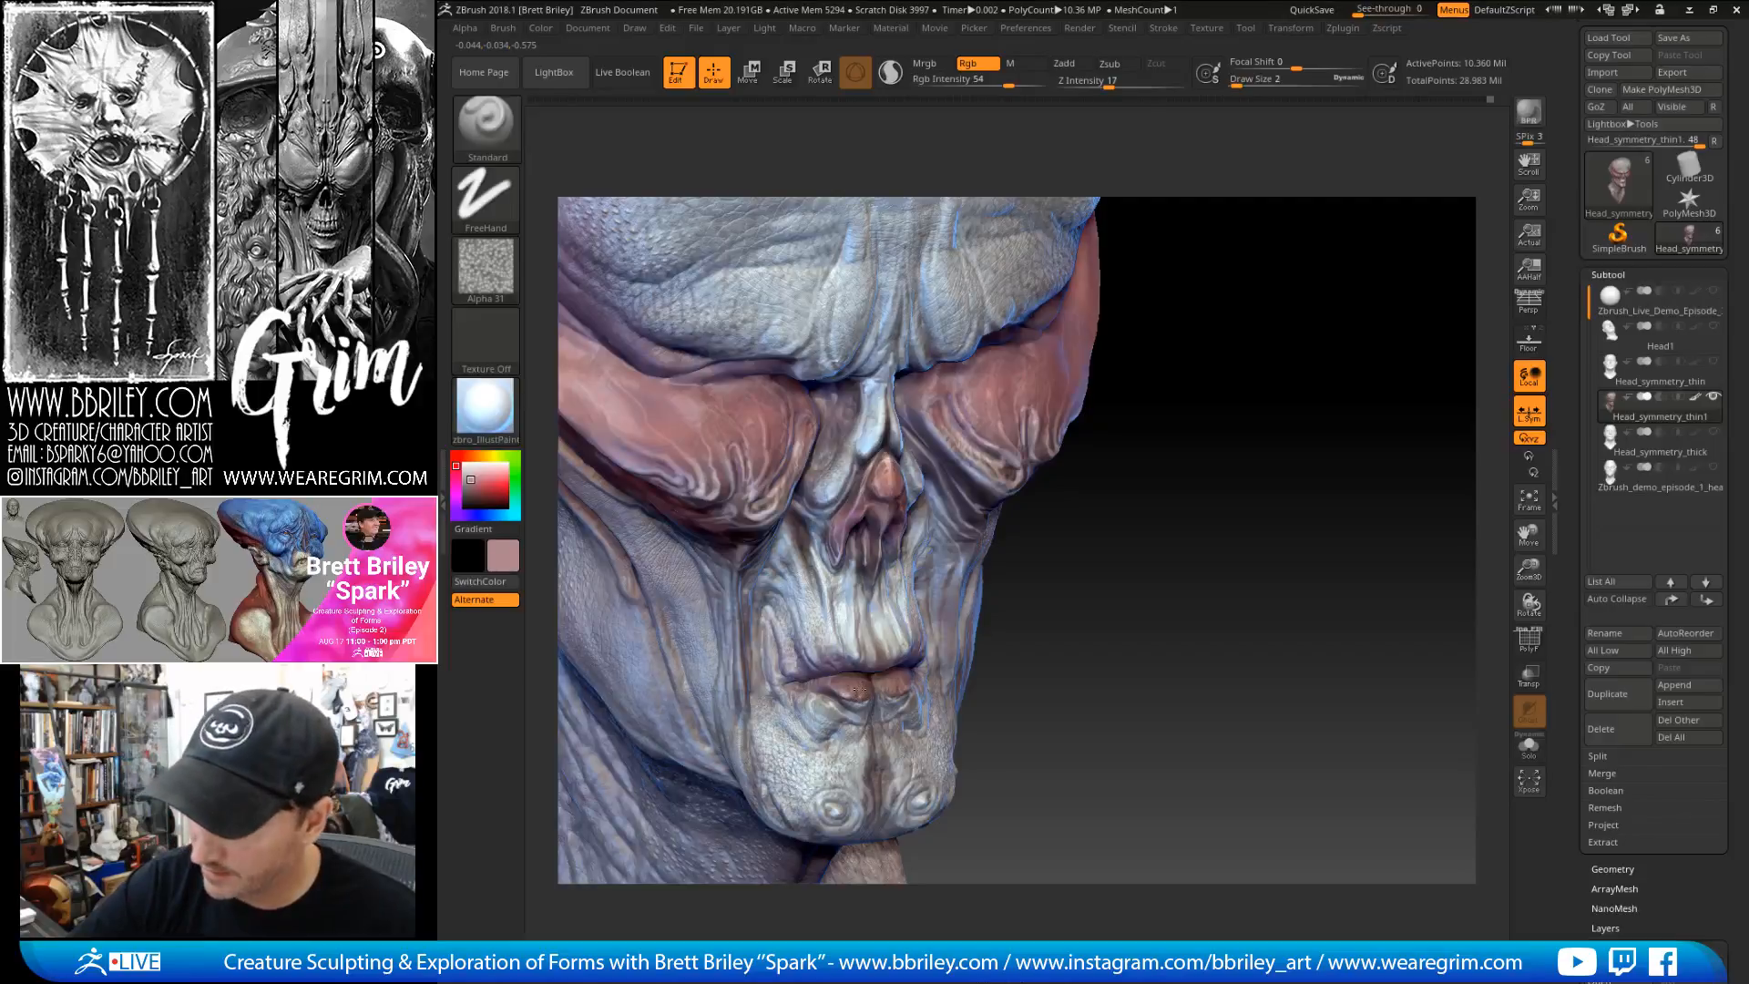
right_click_drag(870, 679, 882, 648)
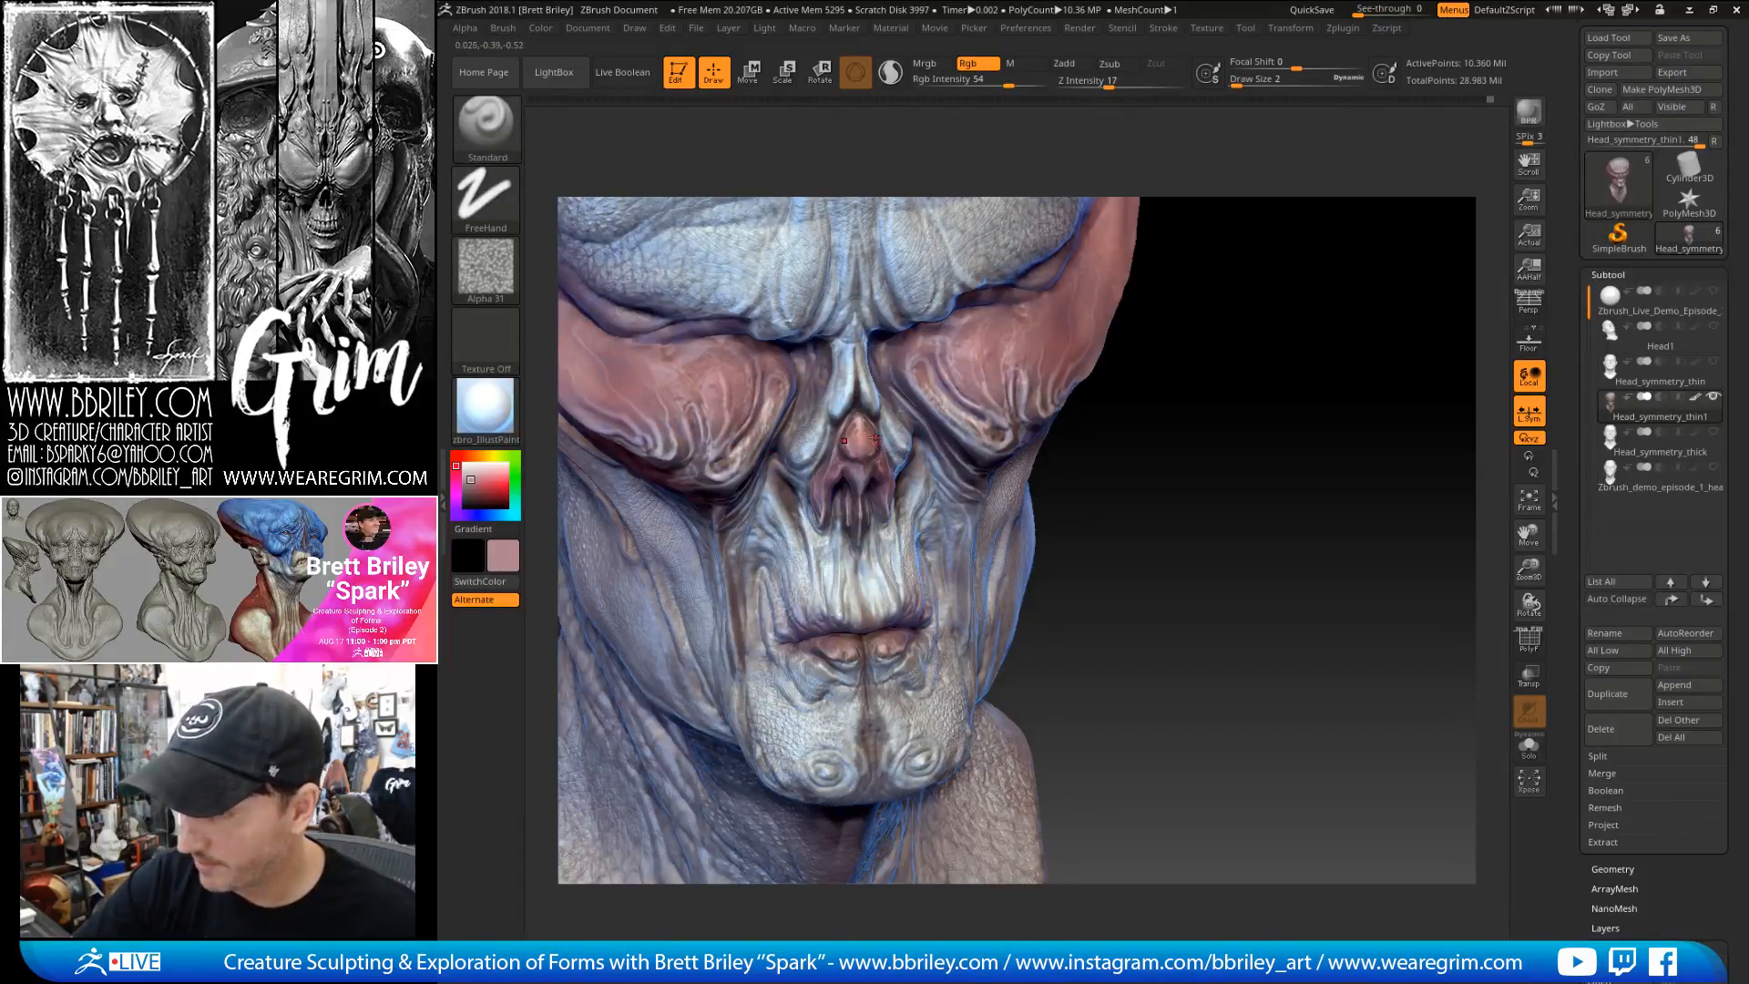
right_click_drag(1140, 586, 878, 468)
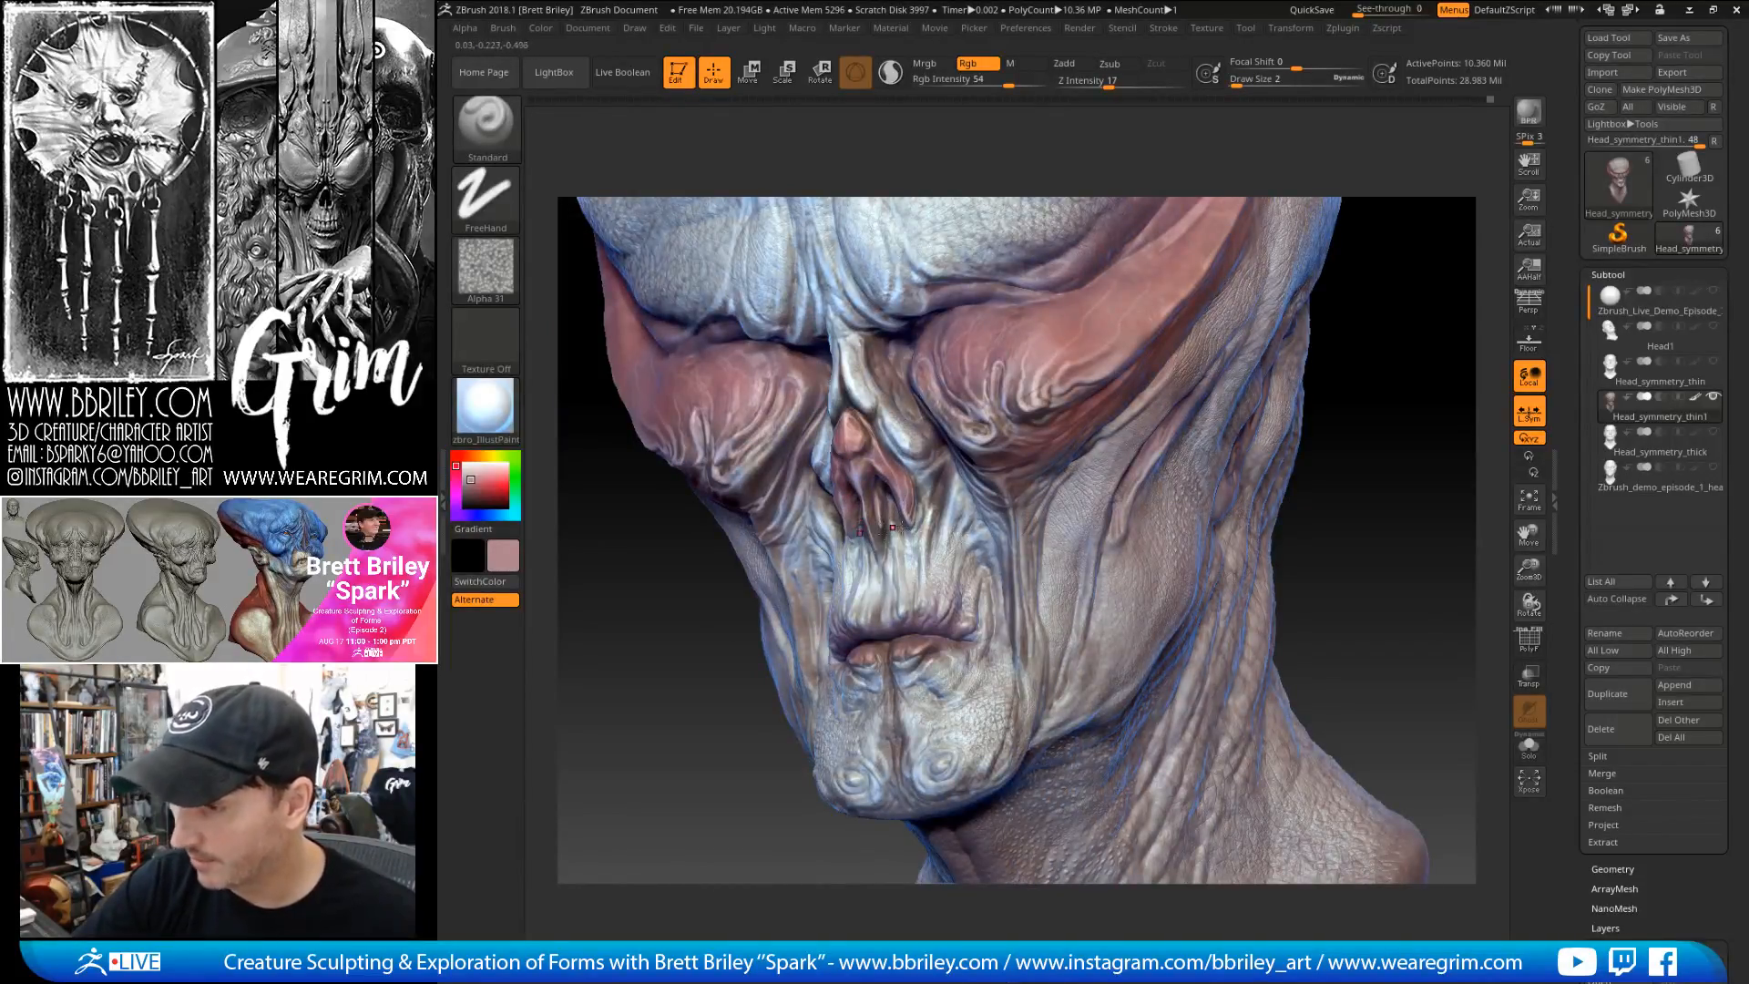
mouse_move(883, 512)
right_mouse_down()
mouse_move(1387, 453)
mouse_move(880, 481)
right_mouse_up()
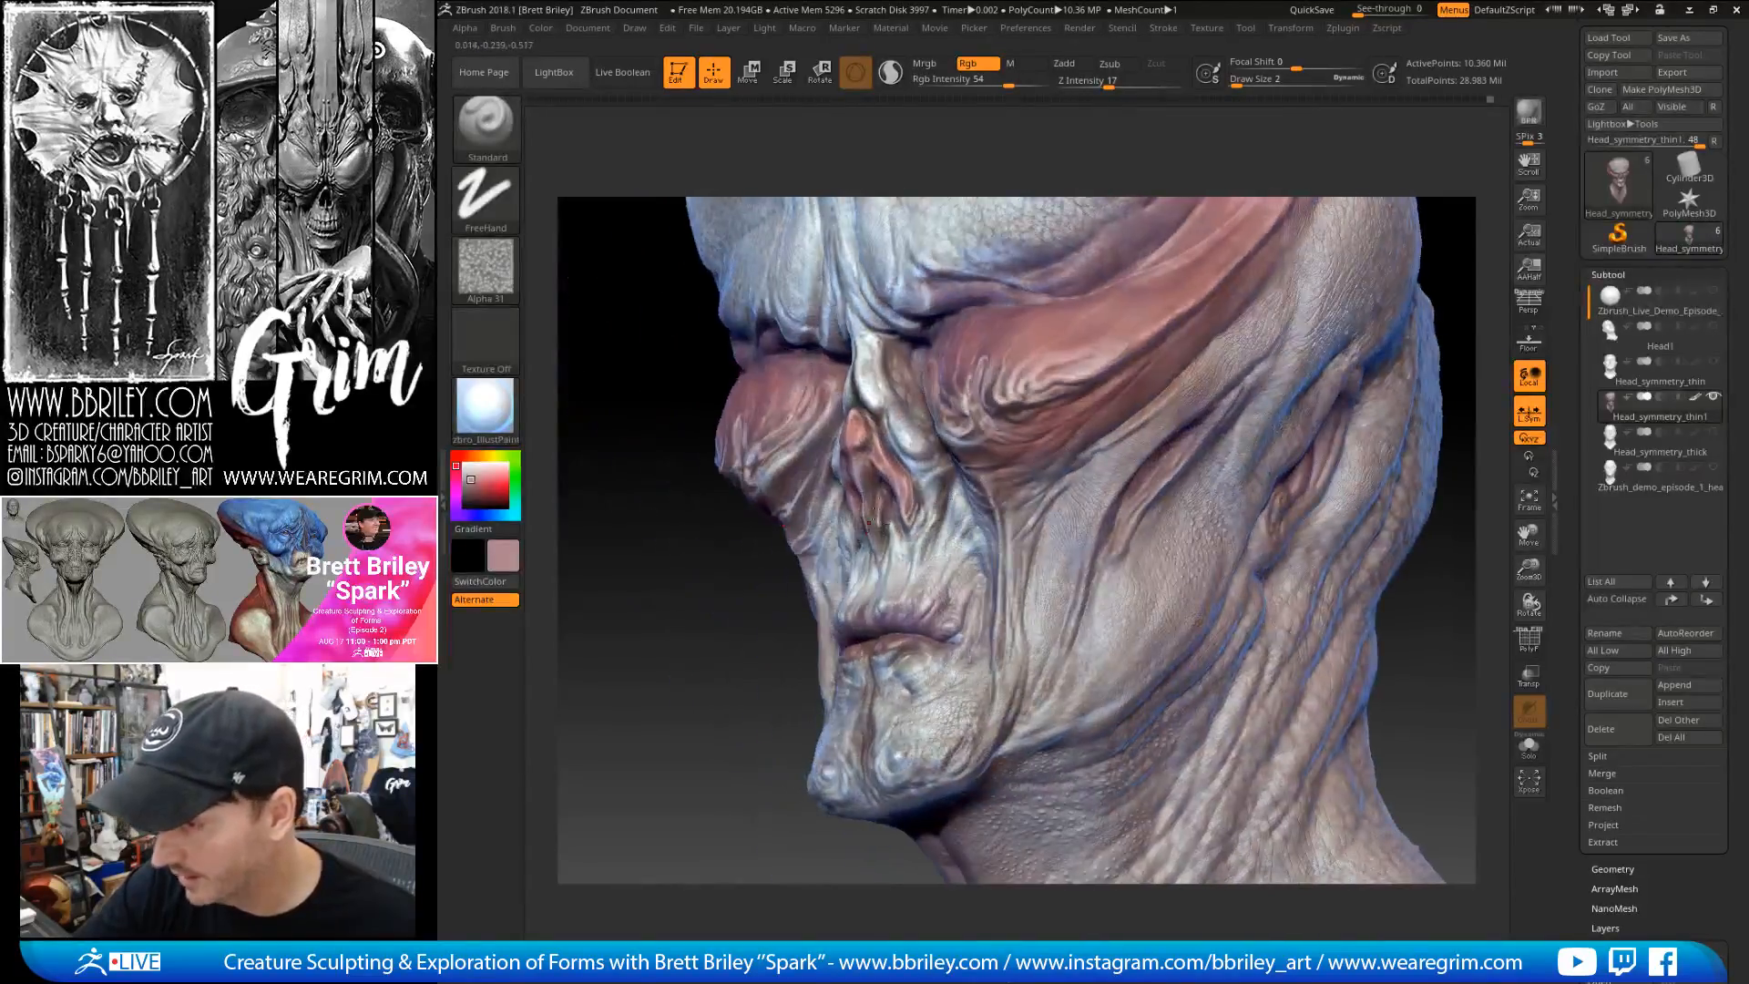
- Sample a dark maroon, enlarge the brush to draw size 10 and darken the nostril cavities
key("c")
key("]")
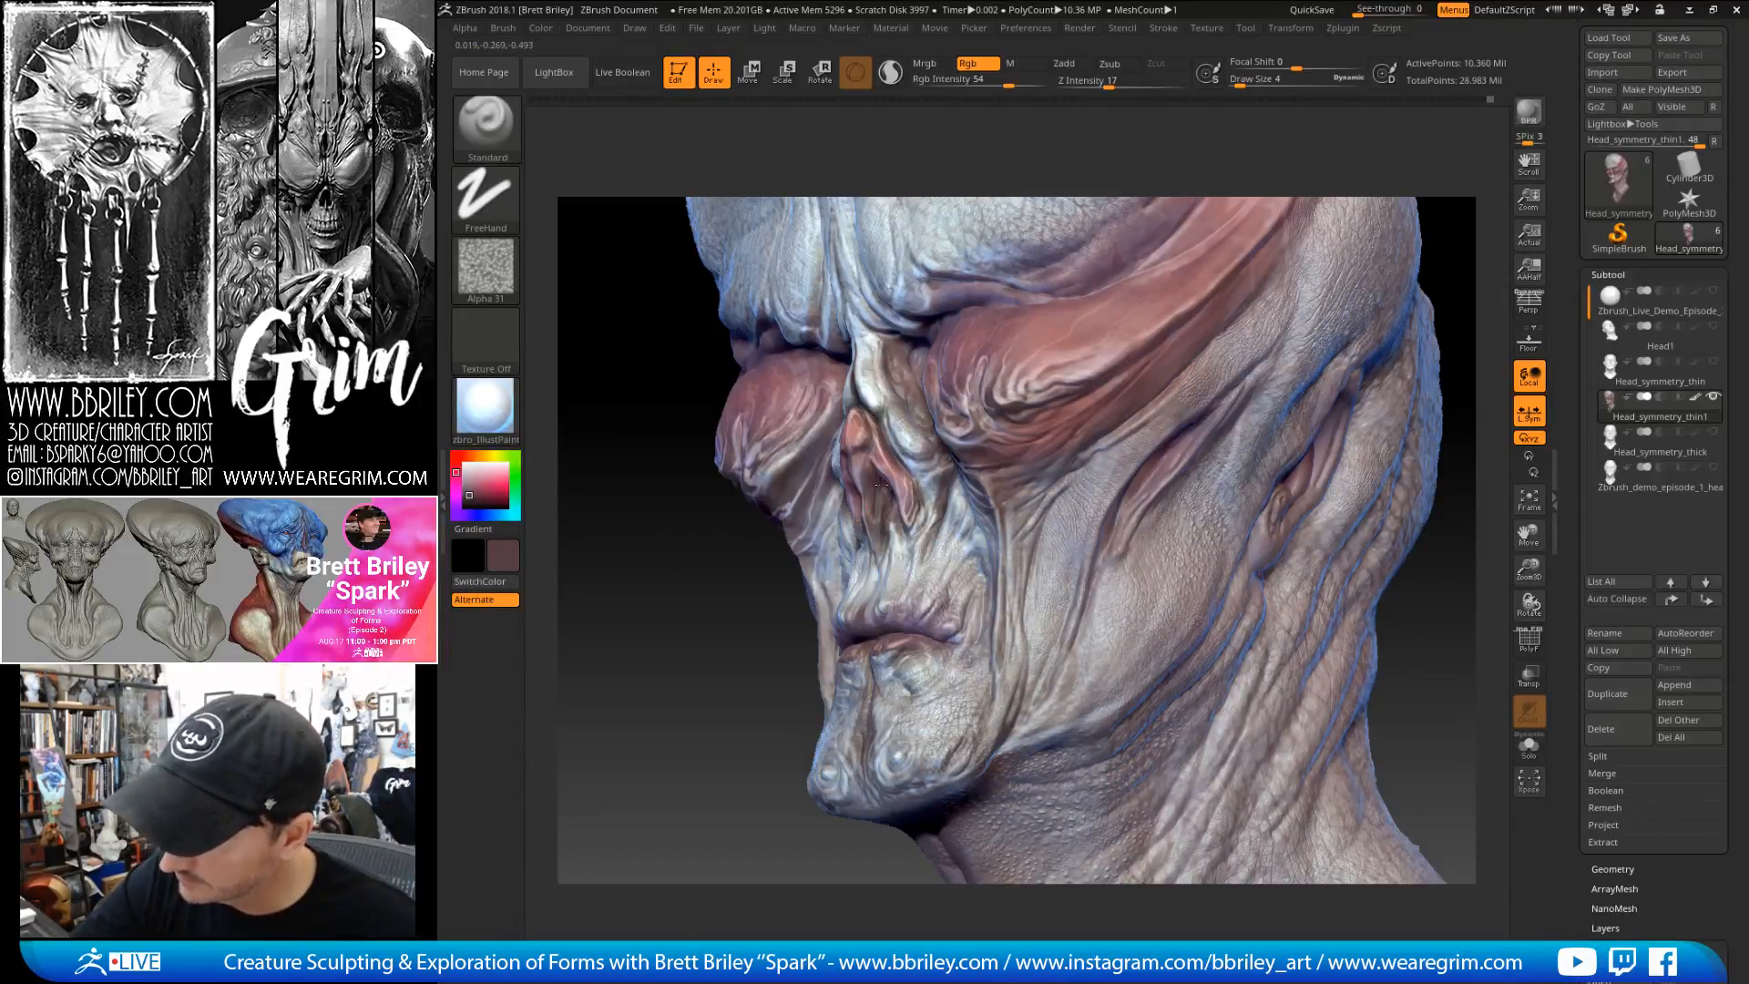
key("]")
key("]")
key("]")
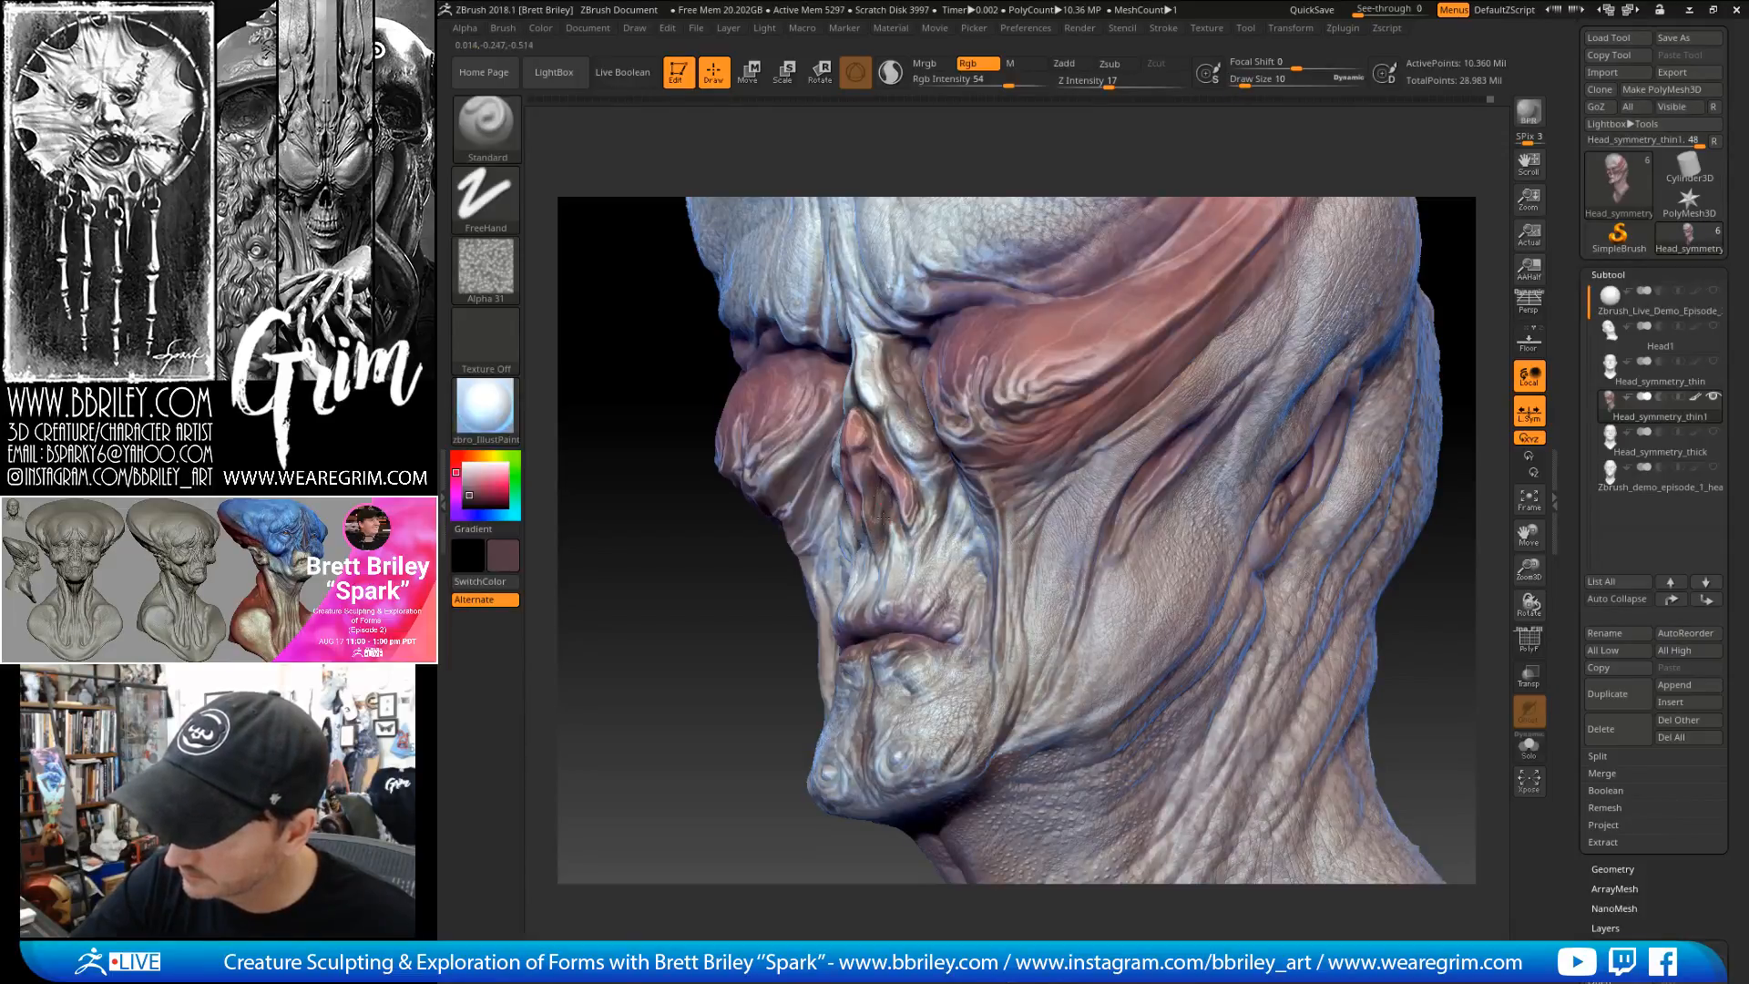
mouse_move(880, 482)
right_mouse_down()
mouse_move(897, 492)
mouse_move(885, 500)
right_mouse_up()
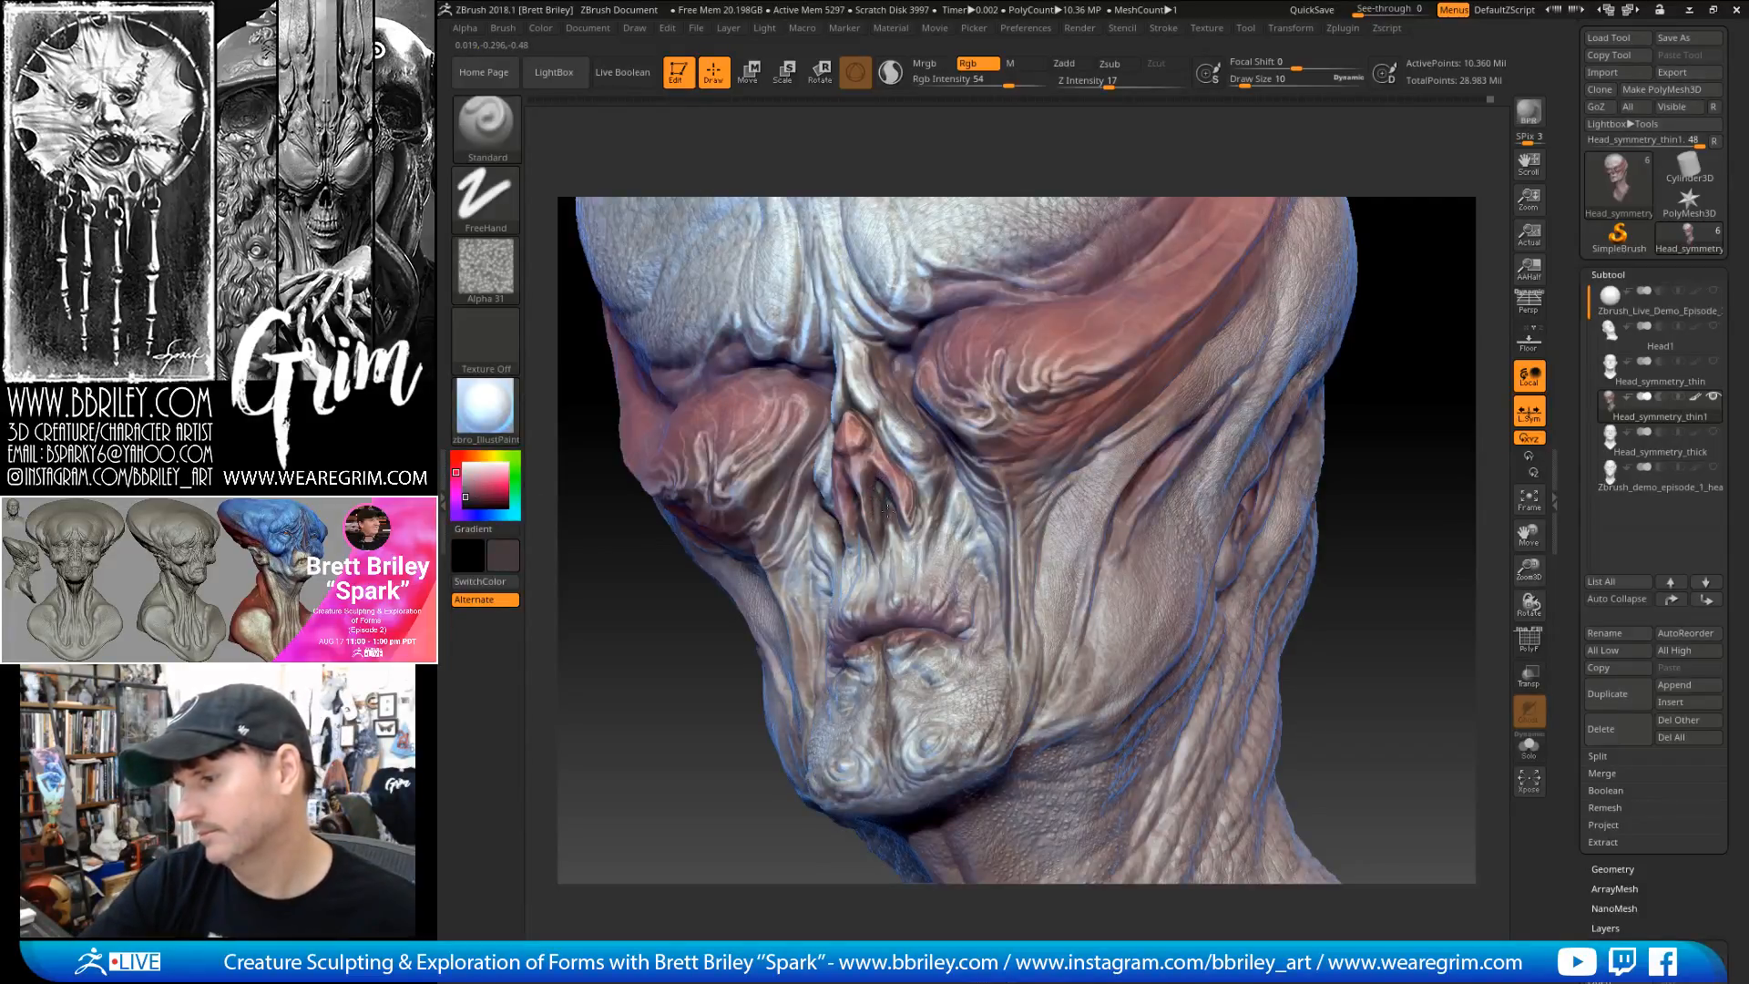
left_click_drag(1362, 364, 1429, 314)
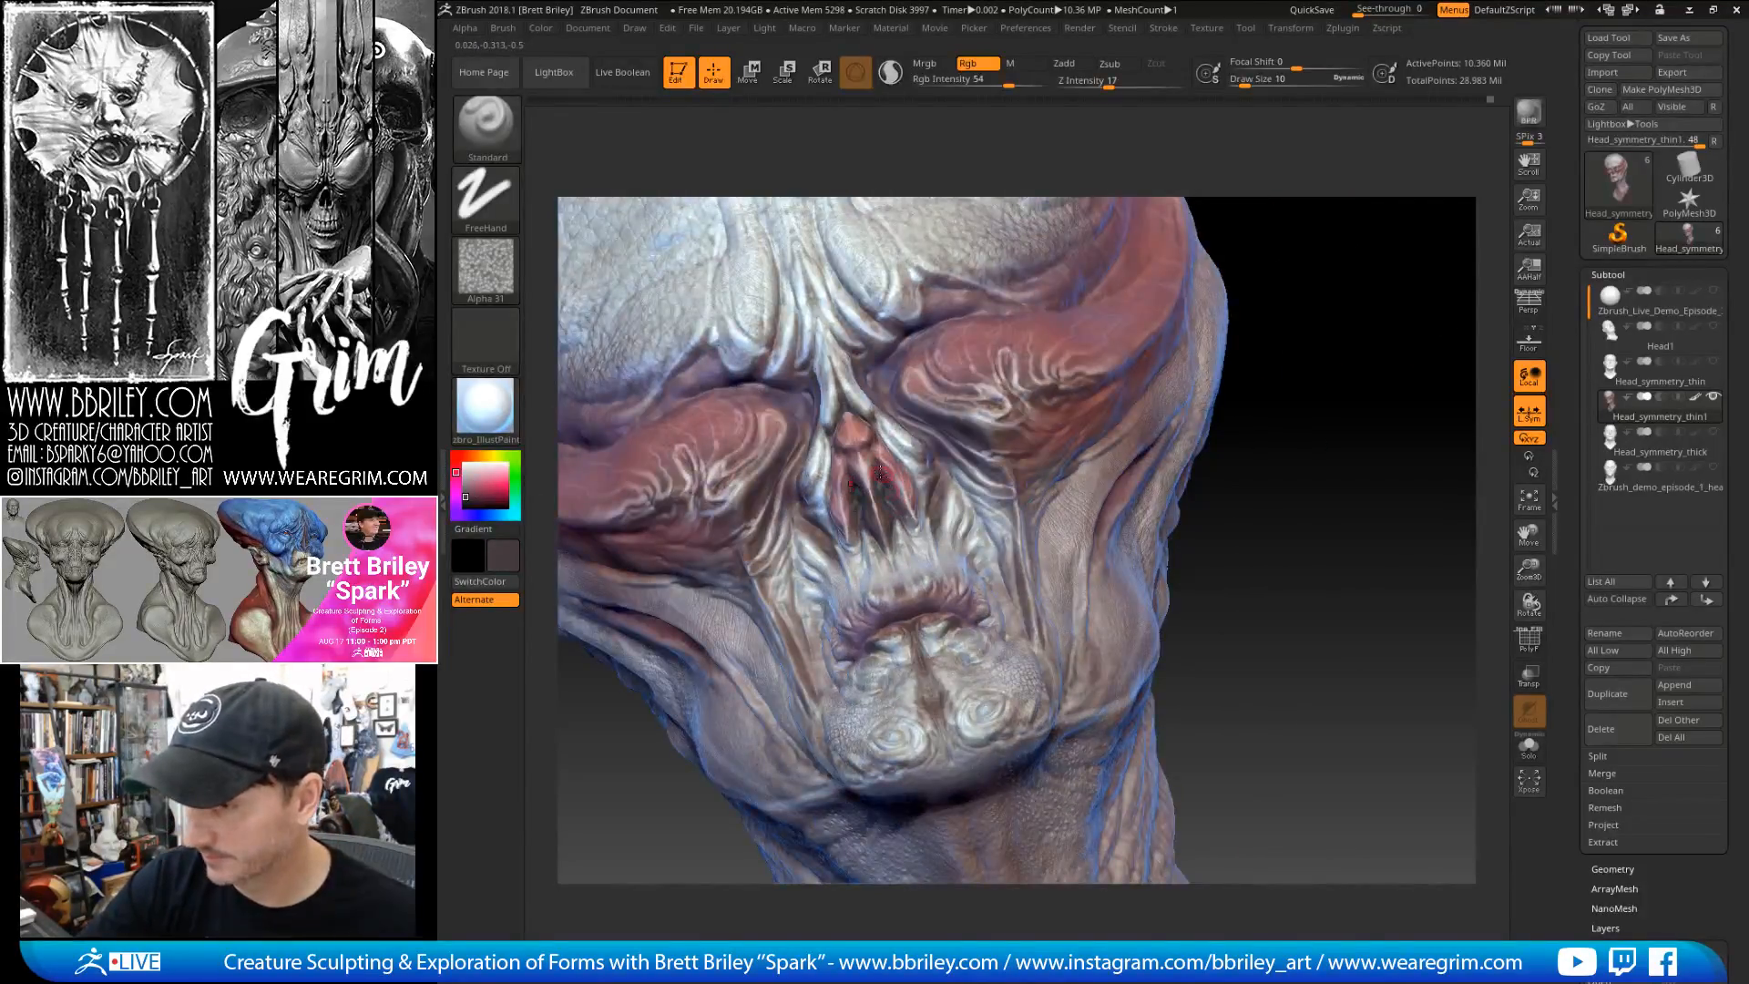
- Set the draw size to 2 and touch up the edges of the nostrils with dark maroon
type("s")
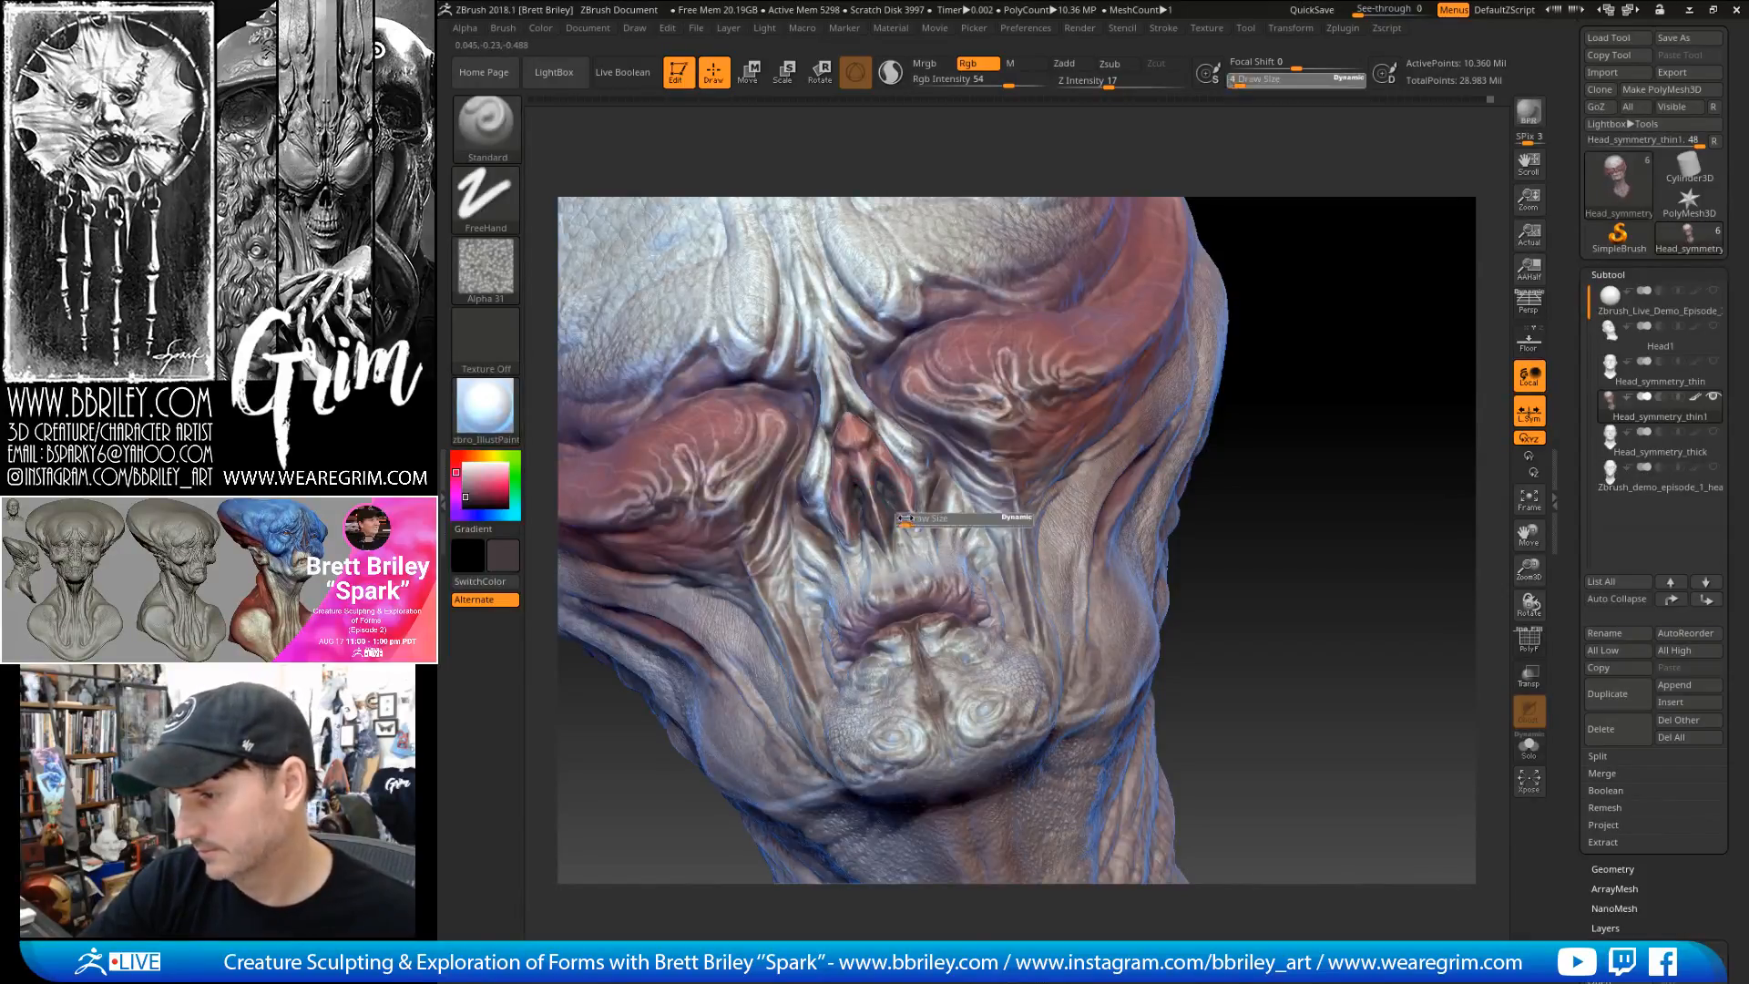
type("2")
key("Return")
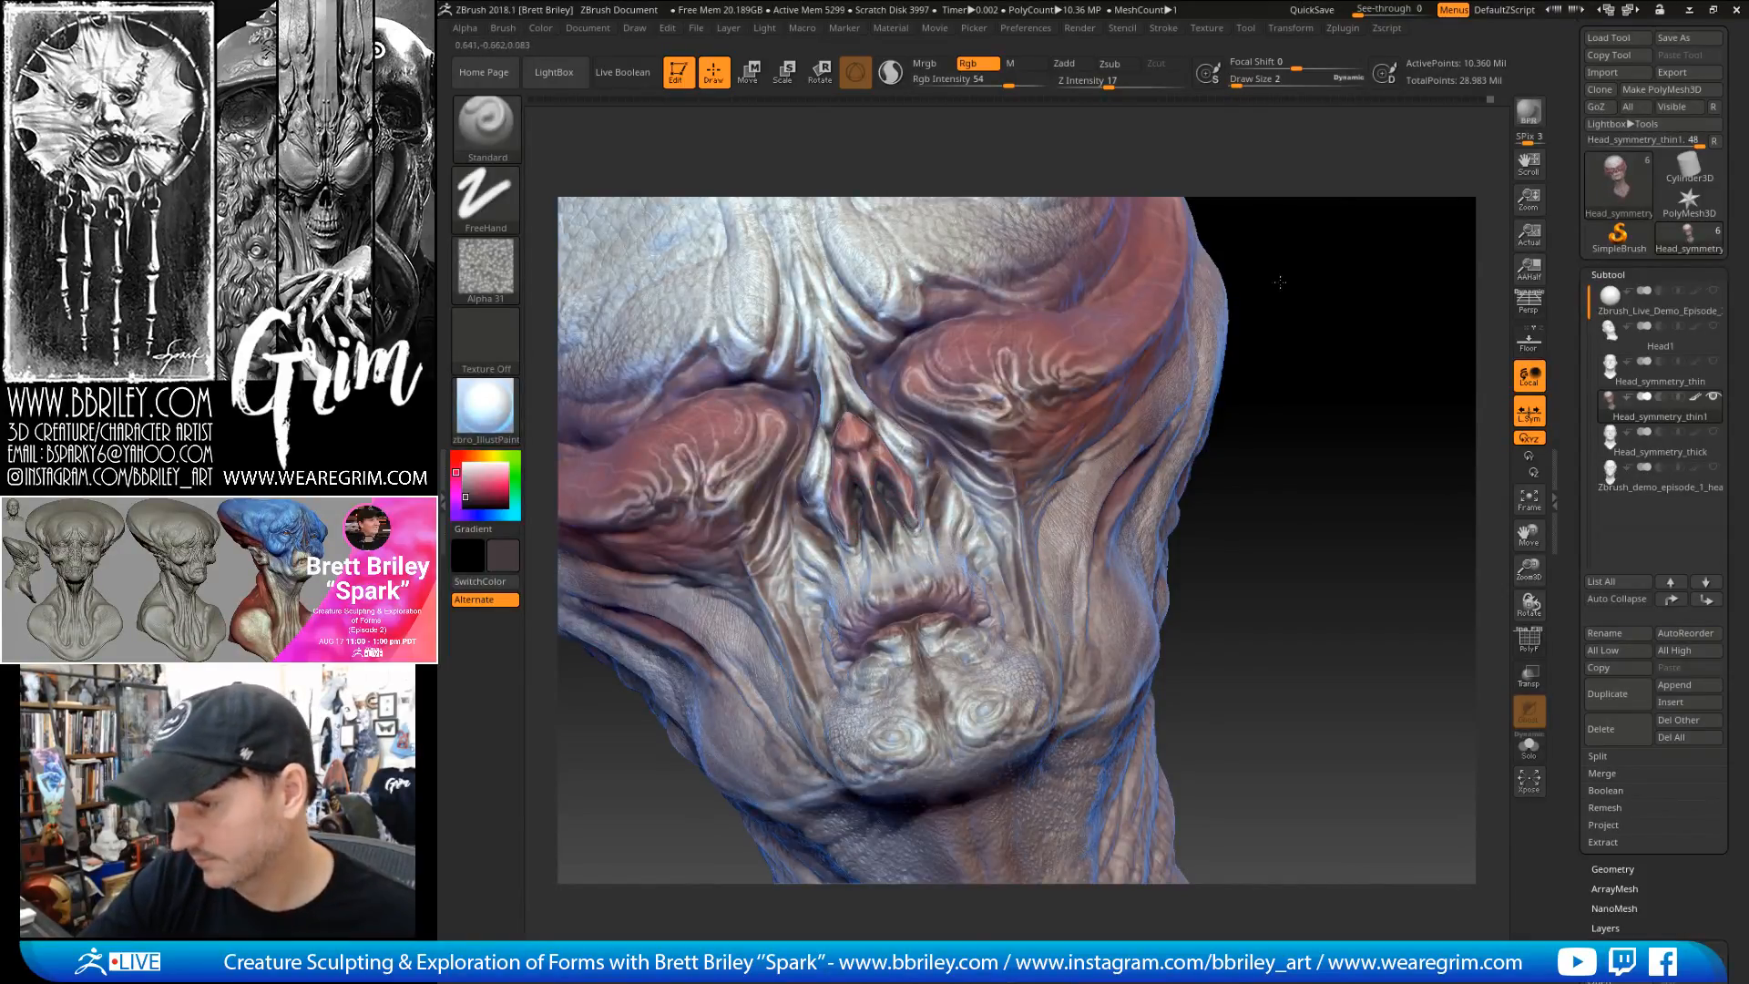
left_click_drag(1283, 274, 1226, 337)
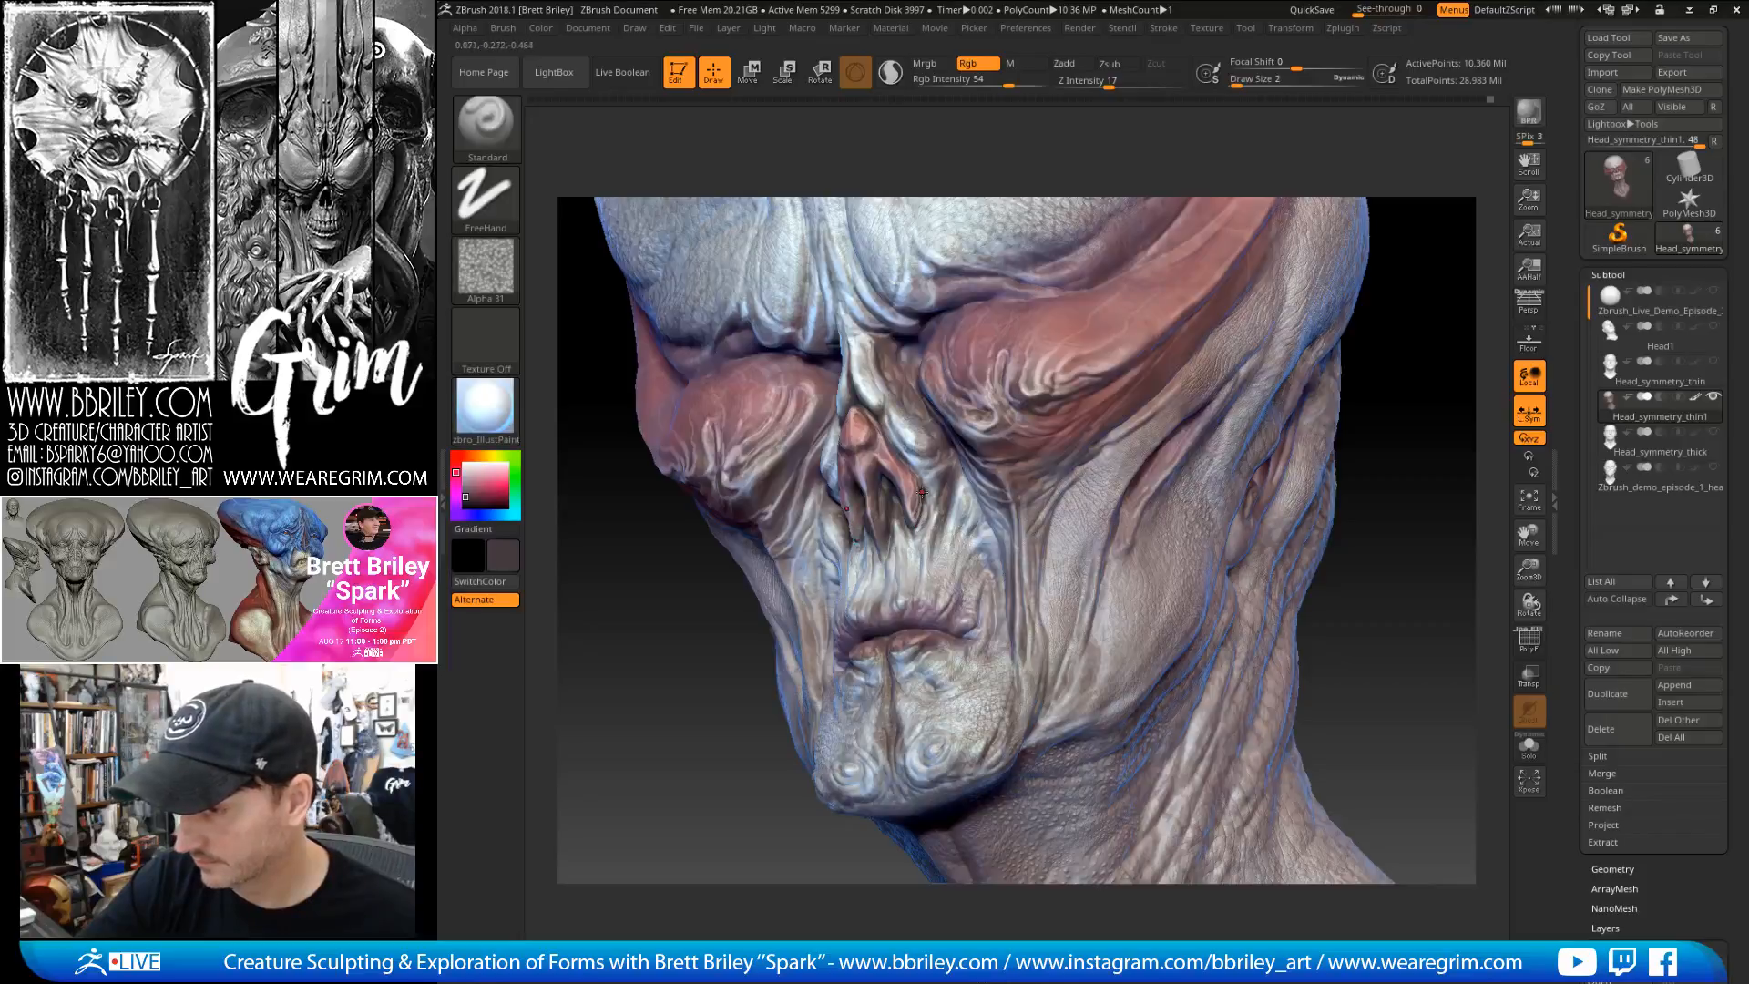
key("shift")
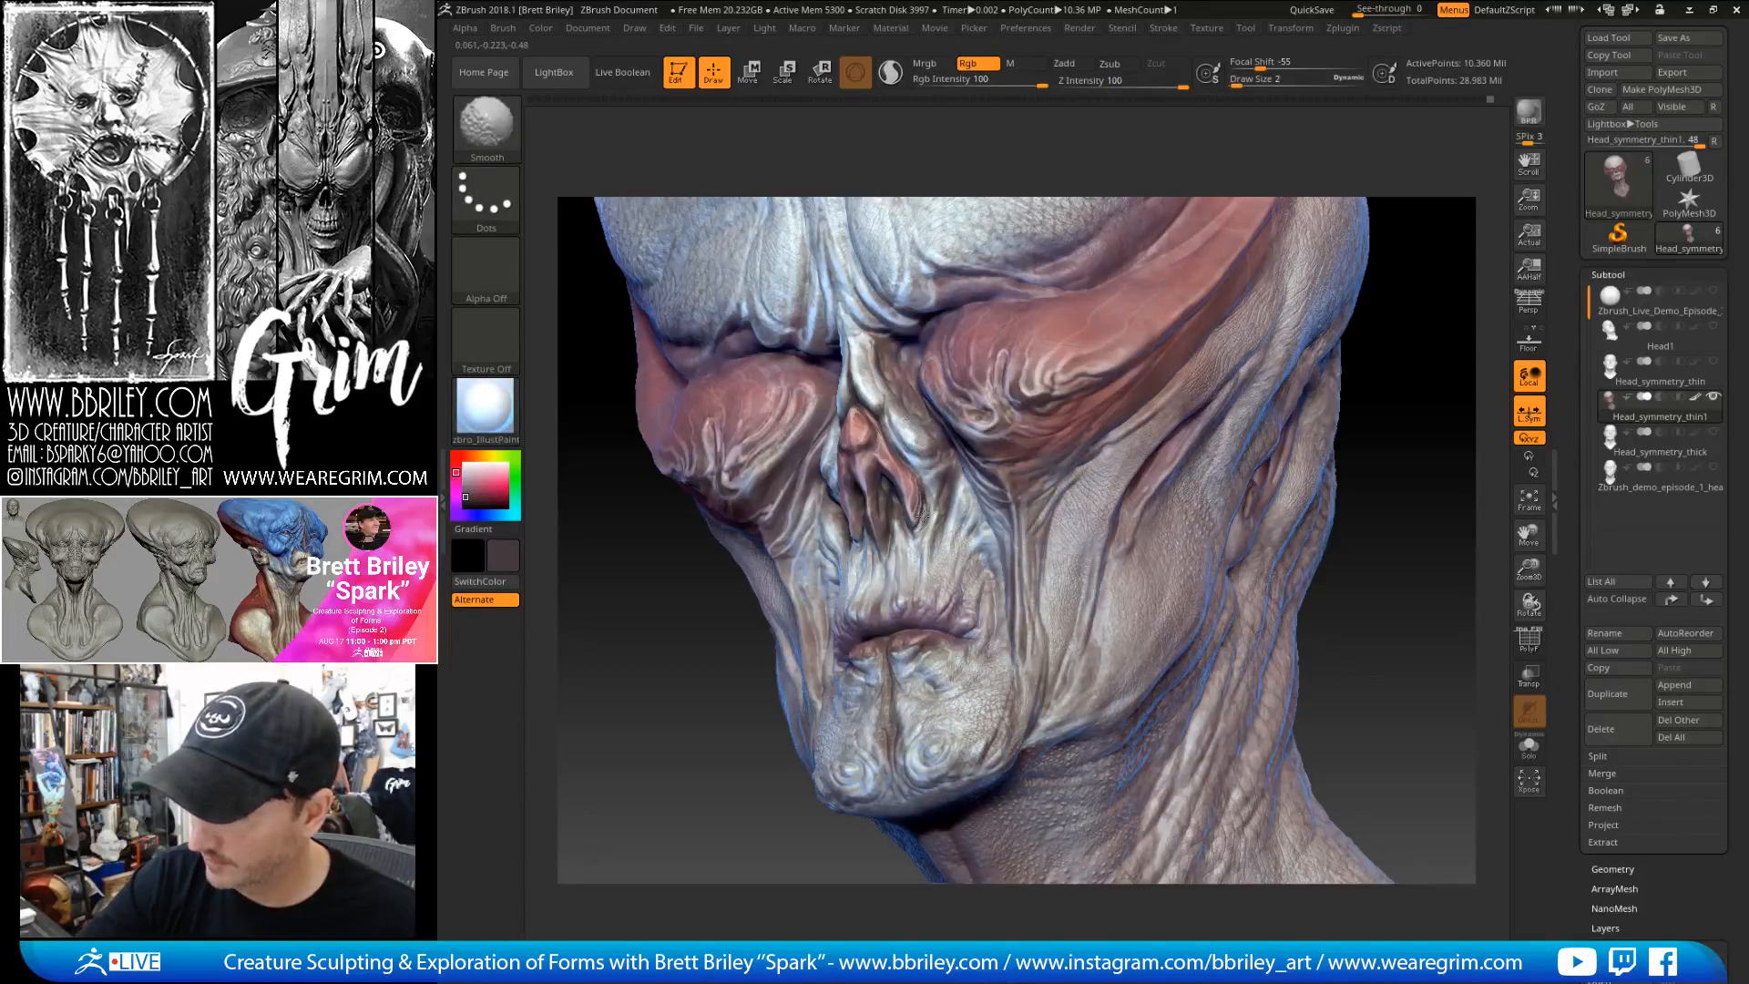
mouse_move(1419, 415)
left_mouse_down()
mouse_move(1408, 365)
mouse_move(1335, 353)
mouse_move(1337, 392)
left_mouse_up()
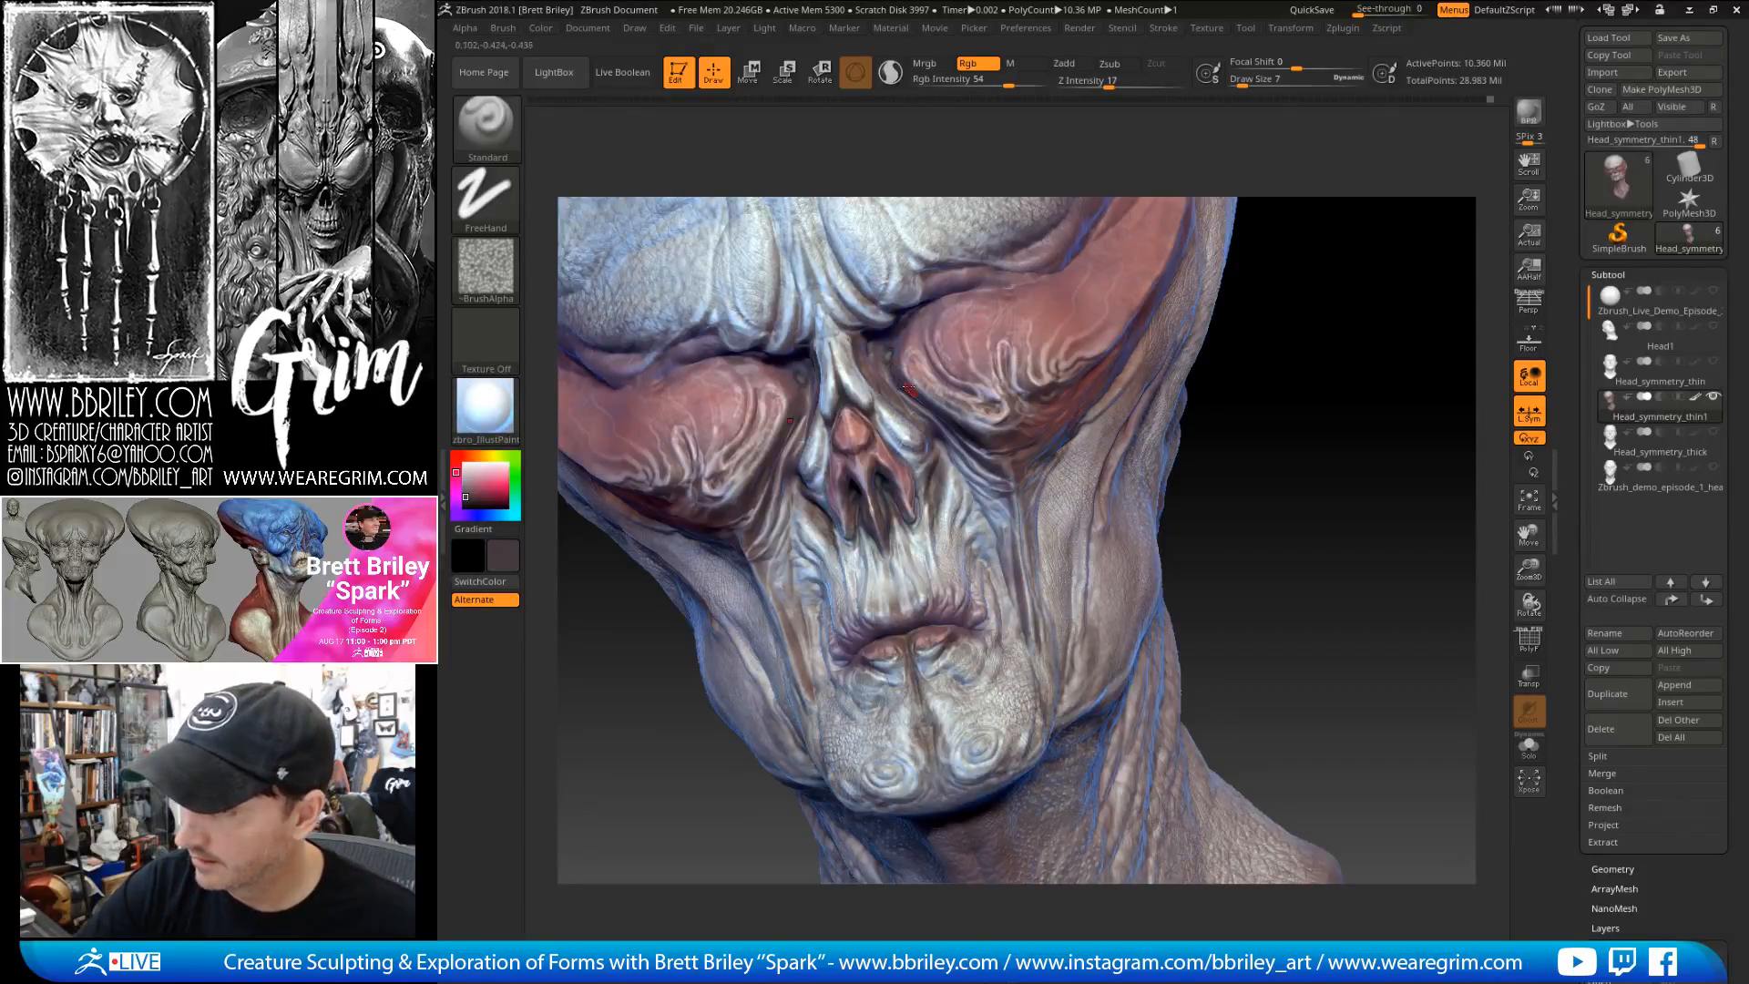
- Enlarge the brush to draw size 21 and shade the inner eye corners and eye bulges with dark maroon
mouse_move(1276, 378)
left_mouse_down("alt")
mouse_move(1280, 285)
mouse_move(1288, 433)
left_mouse_up("alt")
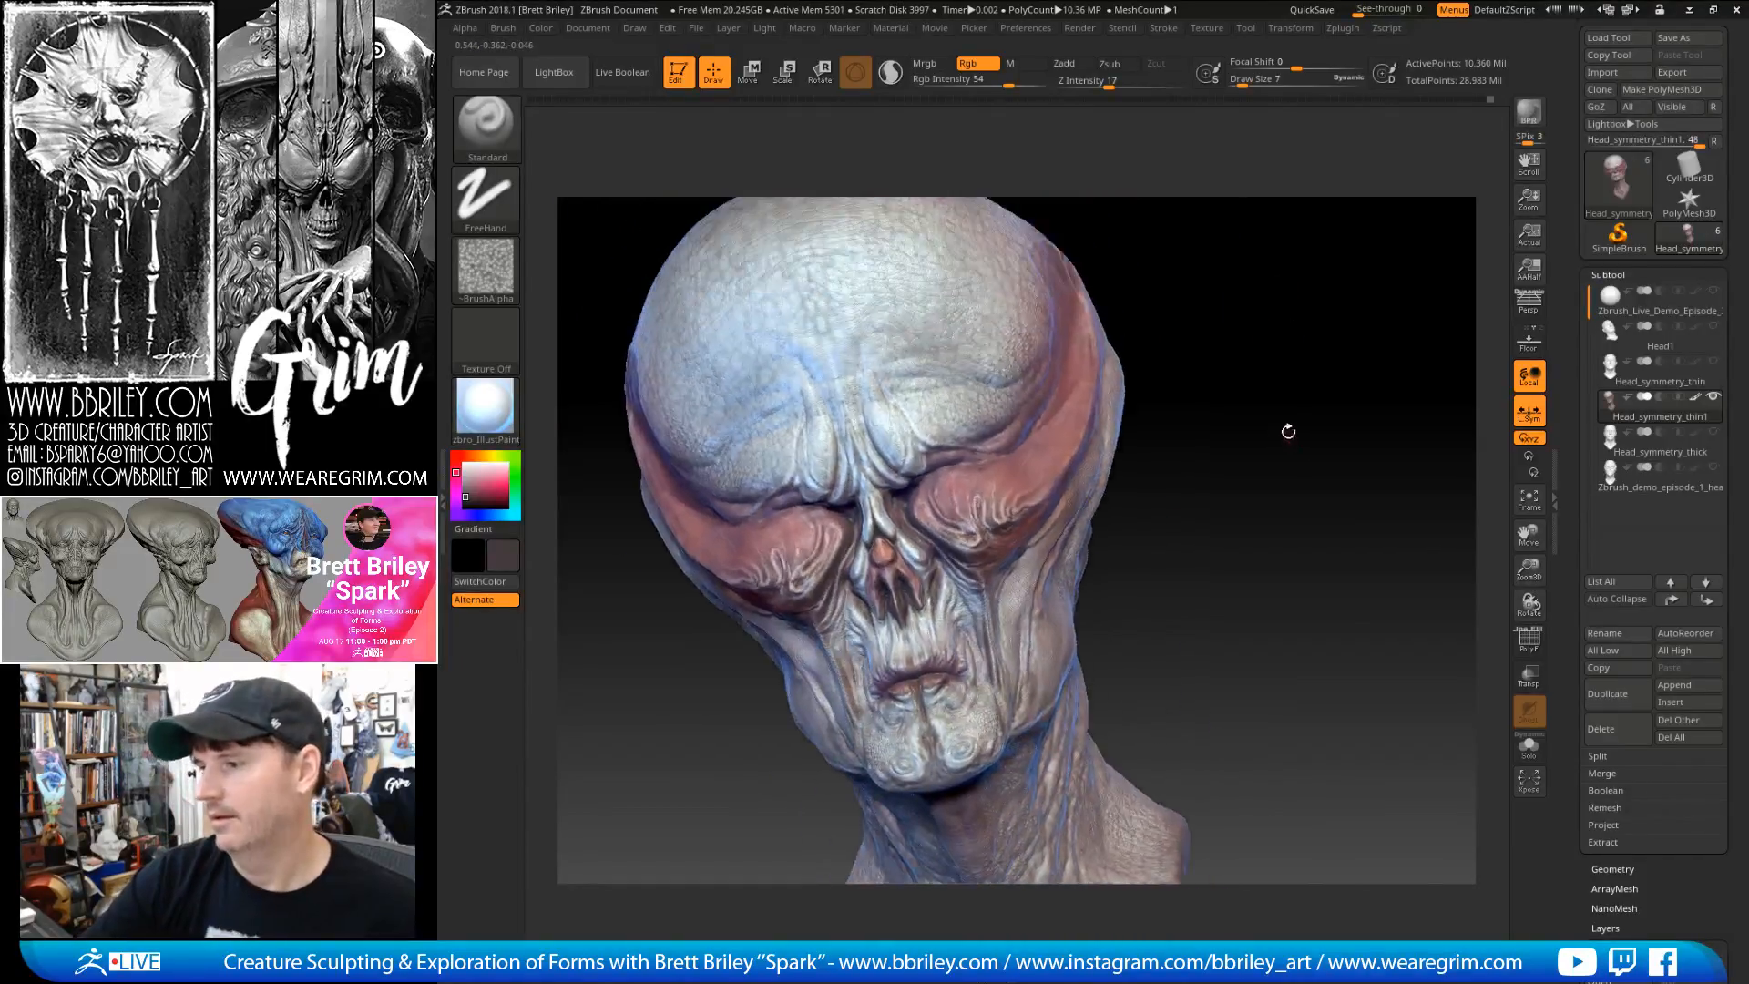
key("bracketright")
key("bracketright")
key("bracketright")
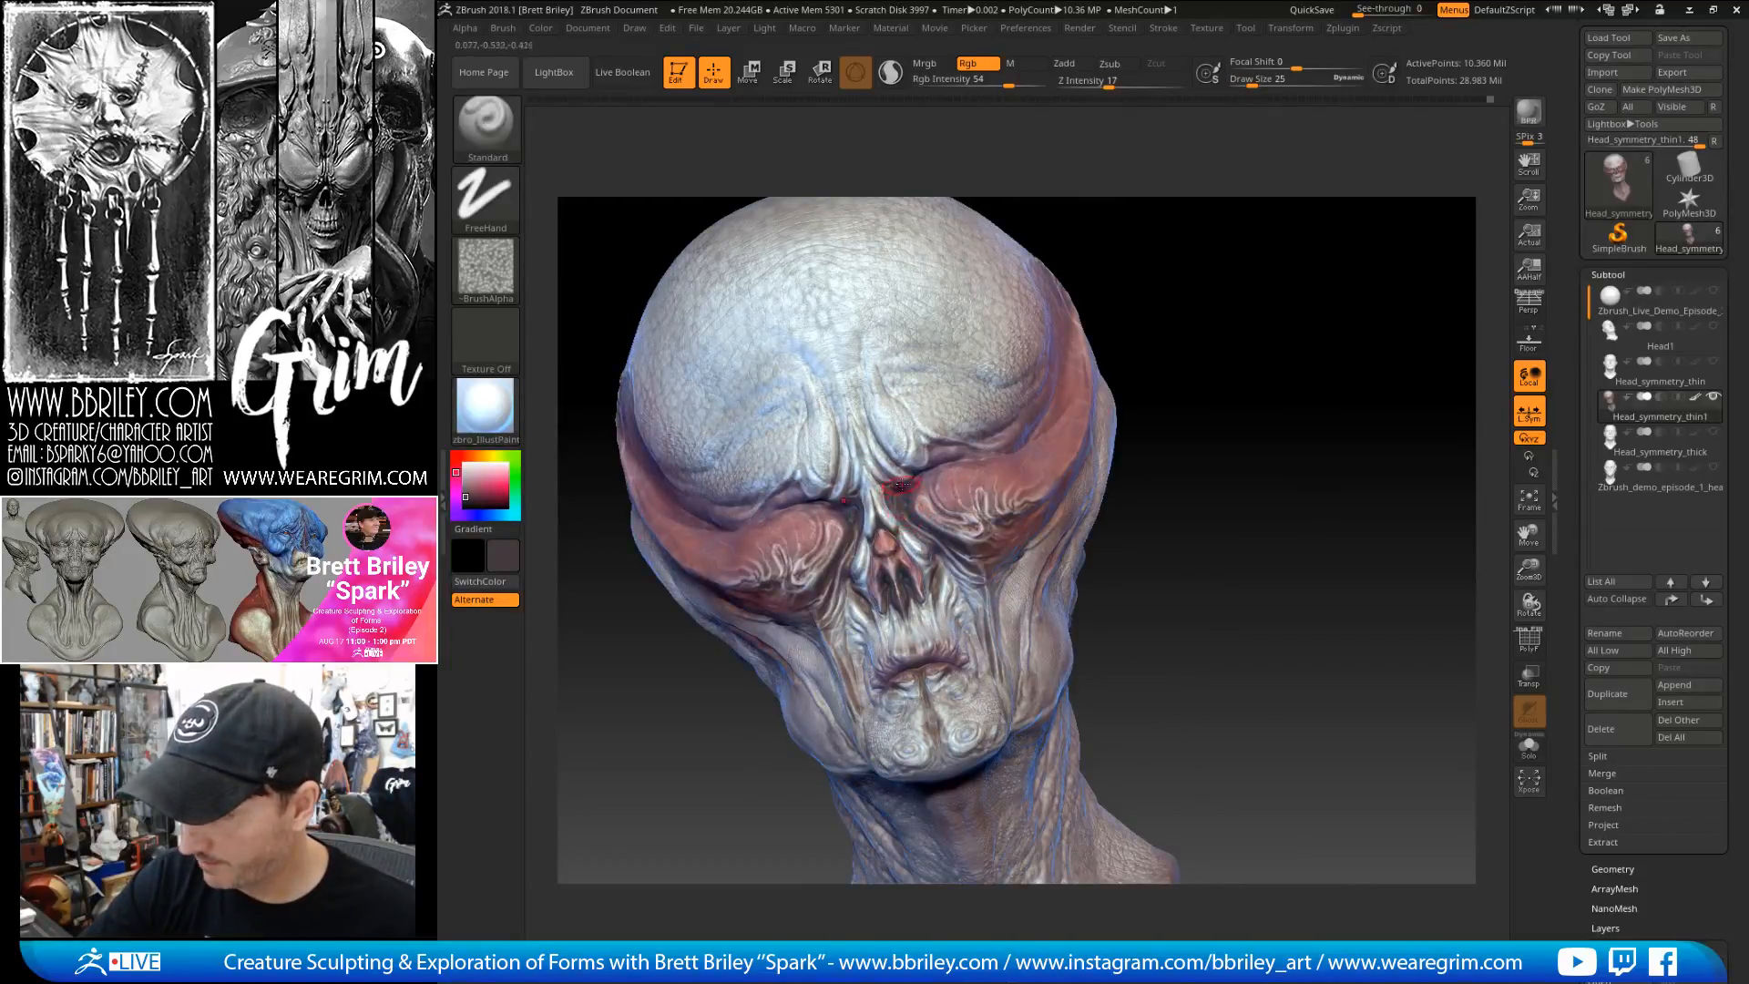
key("bracketleft")
left_click_drag(1191, 434, 1024, 456)
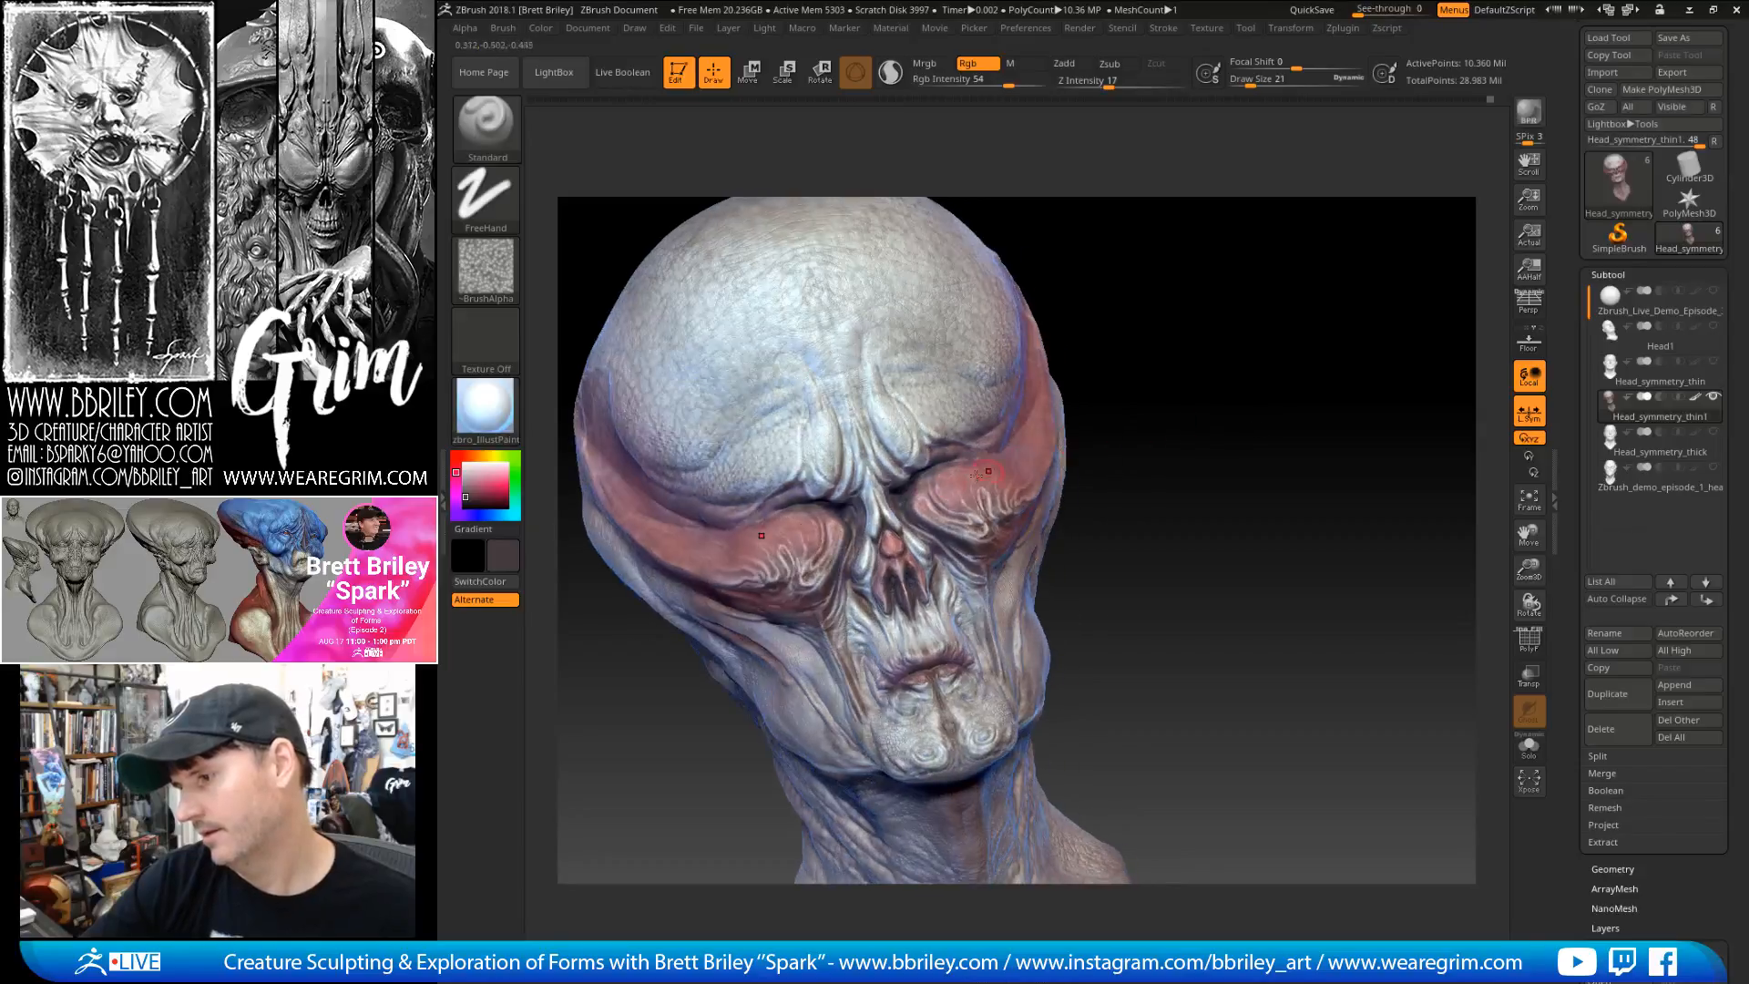
- Sample a muted reddish brown, set the draw size to 23 and shade the folds between the nose and mouth
key("c")
mouse_move(1219, 429)
left_mouse_down()
mouse_move(1186, 404)
mouse_move(1207, 421)
mouse_move(1195, 382)
mouse_move(1101, 367)
left_mouse_up()
key("c")
key("s")
mouse_move(897, 499)
left_mouse_down()
mouse_move(879, 499)
mouse_move(915, 558)
left_mouse_up()
key("s")
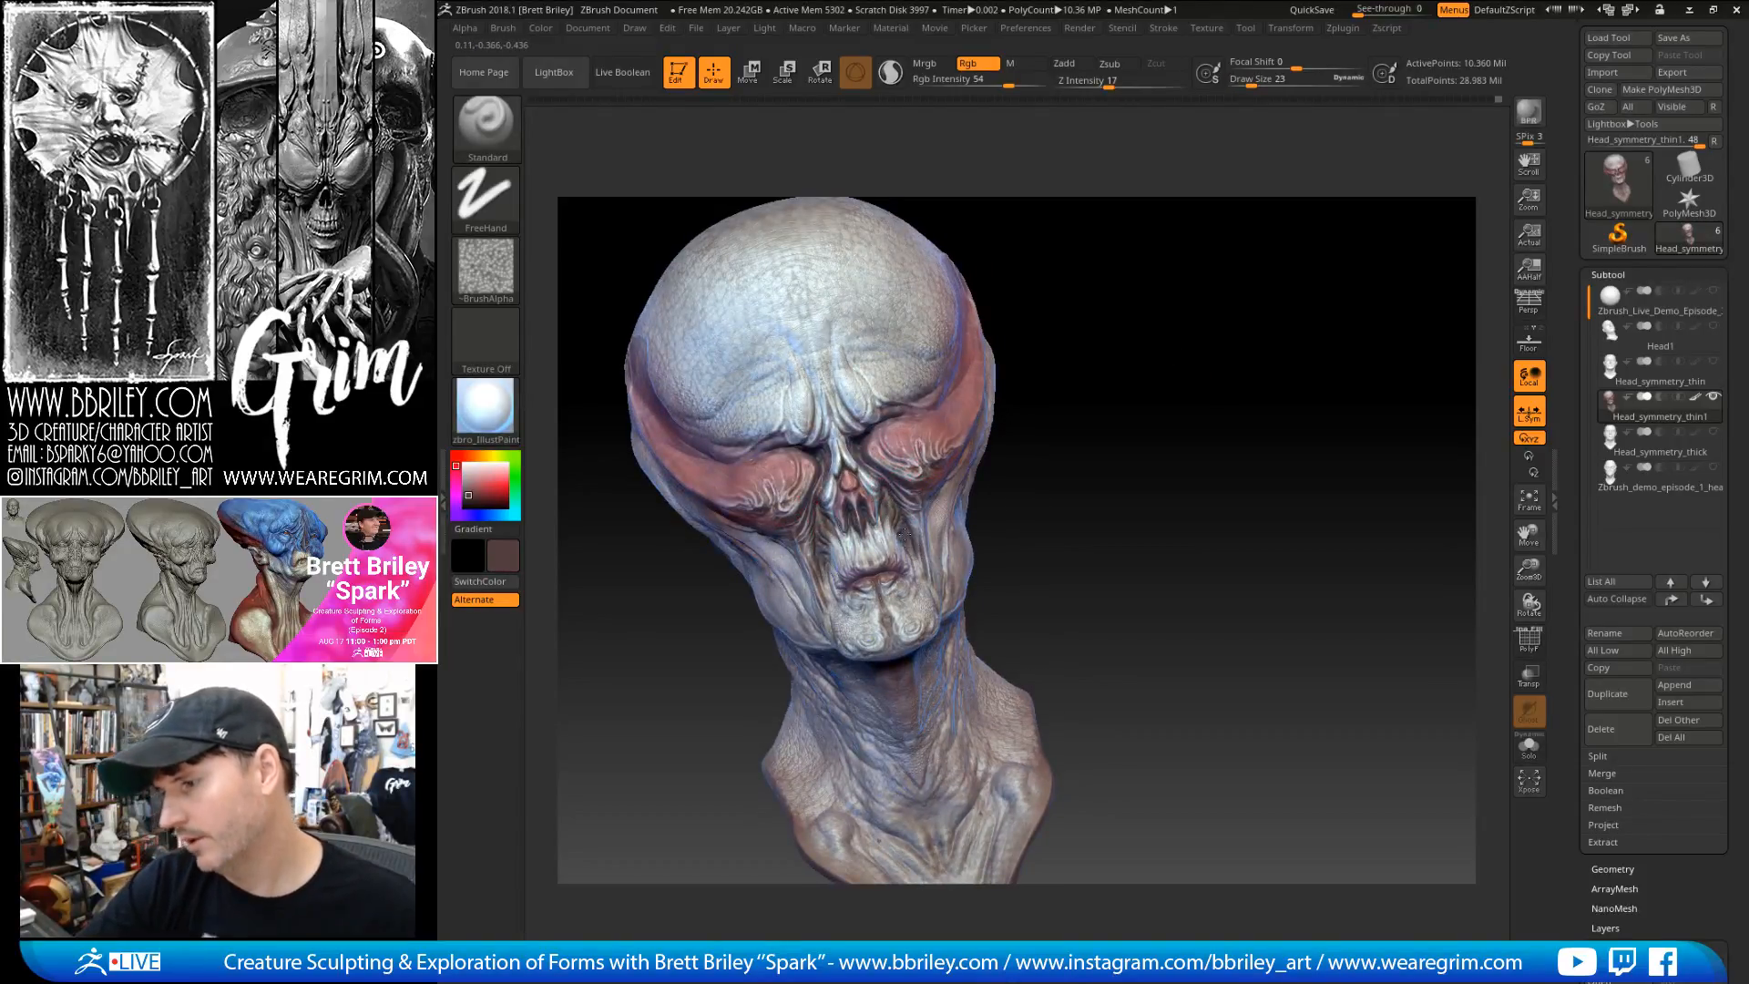
left_click_drag(1113, 477, 880, 478)
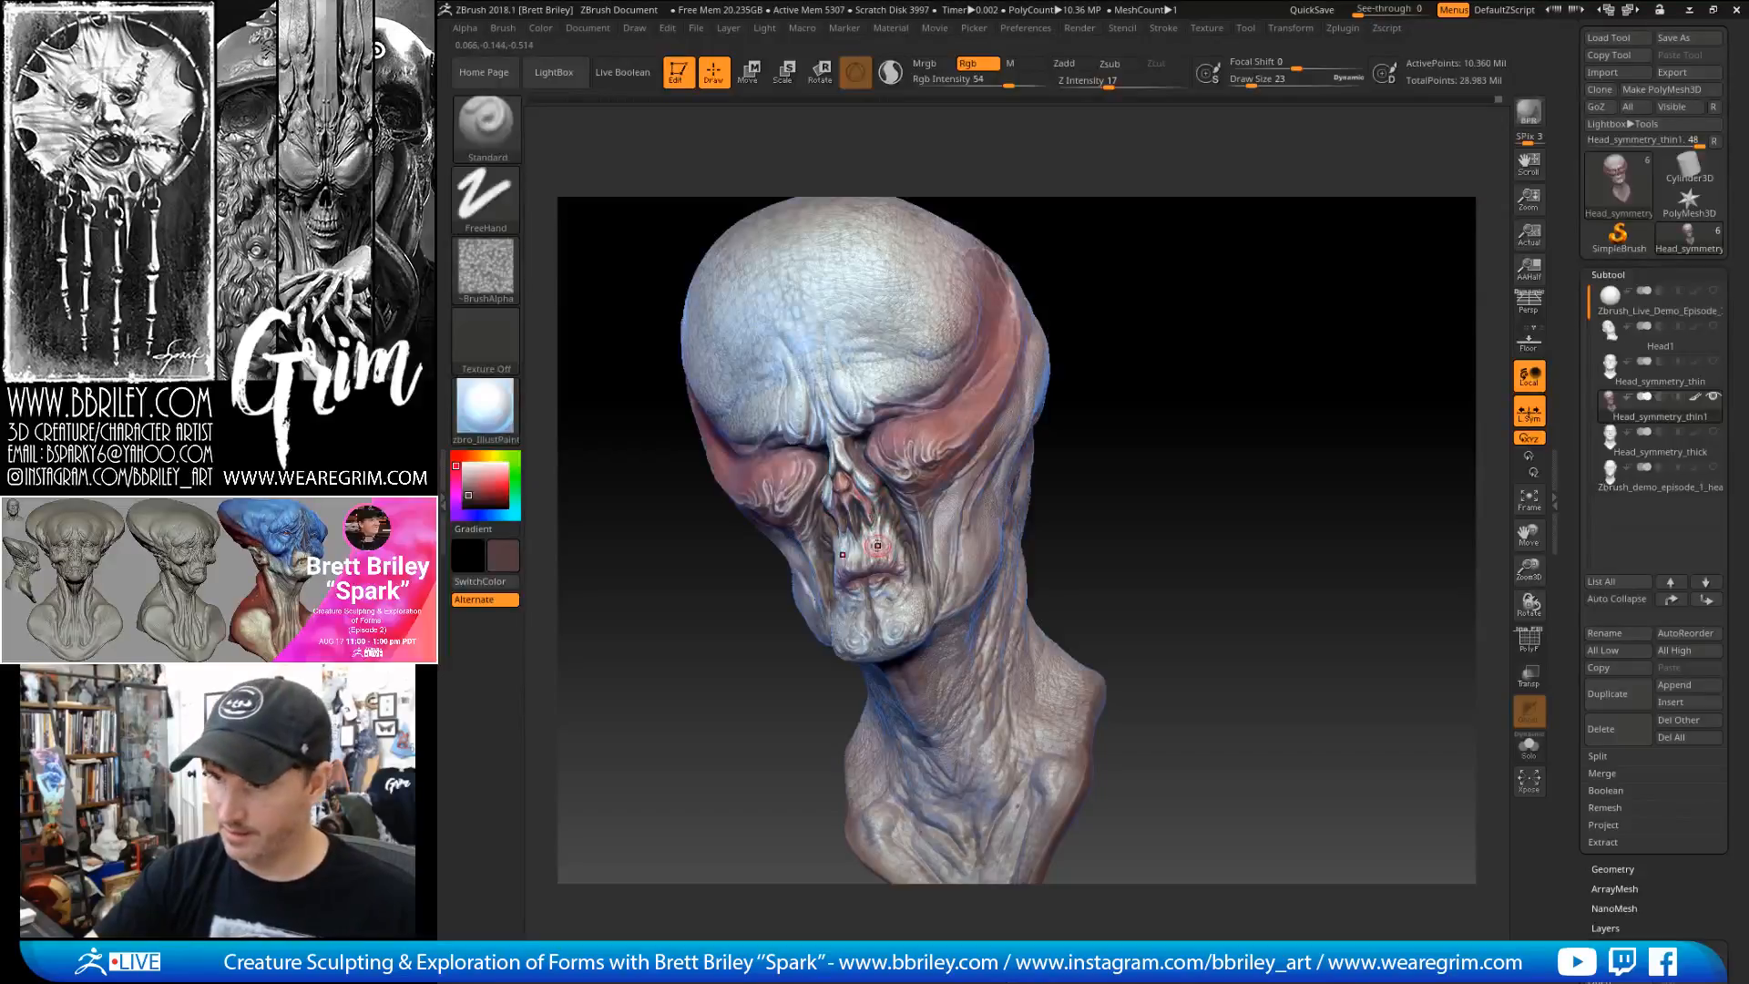
left_click_drag(1153, 435, 1063, 430, "shift")
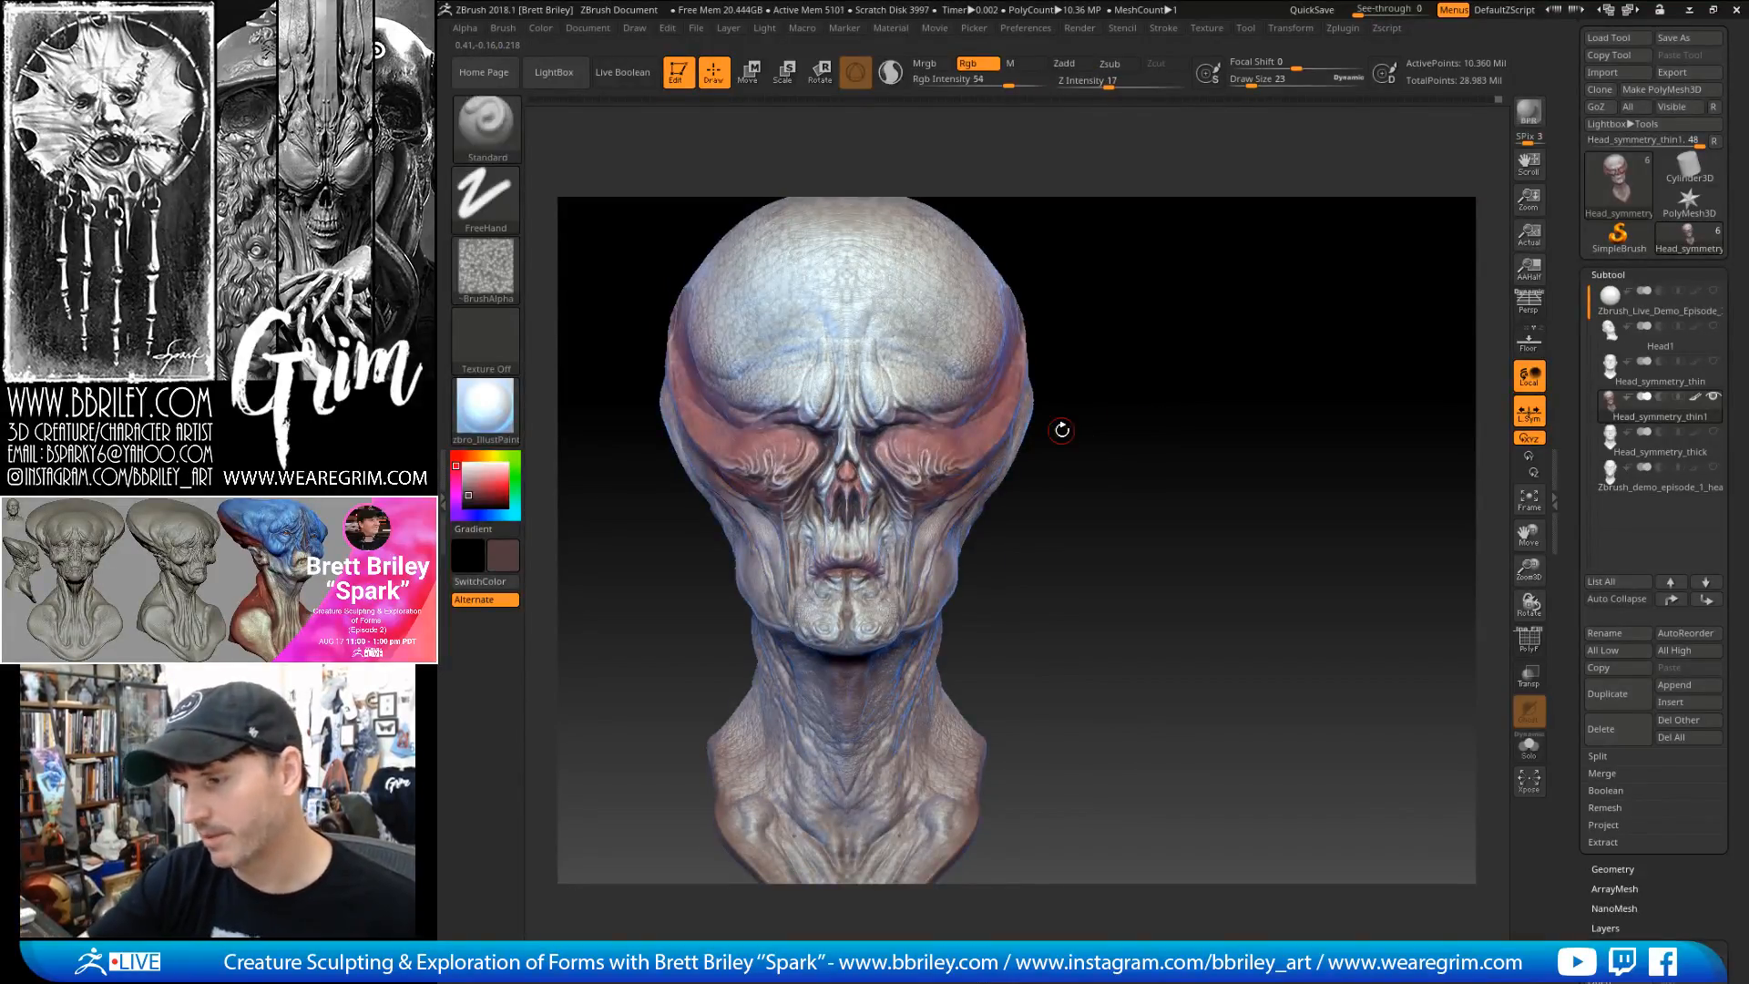
- Reduce the brush to draw size 12 and deepen the creases beside the nostrils with sampled reddish brown and dark maroon
left_click_drag(1152, 340, 1017, 337, "alt")
key("s")
key("s")
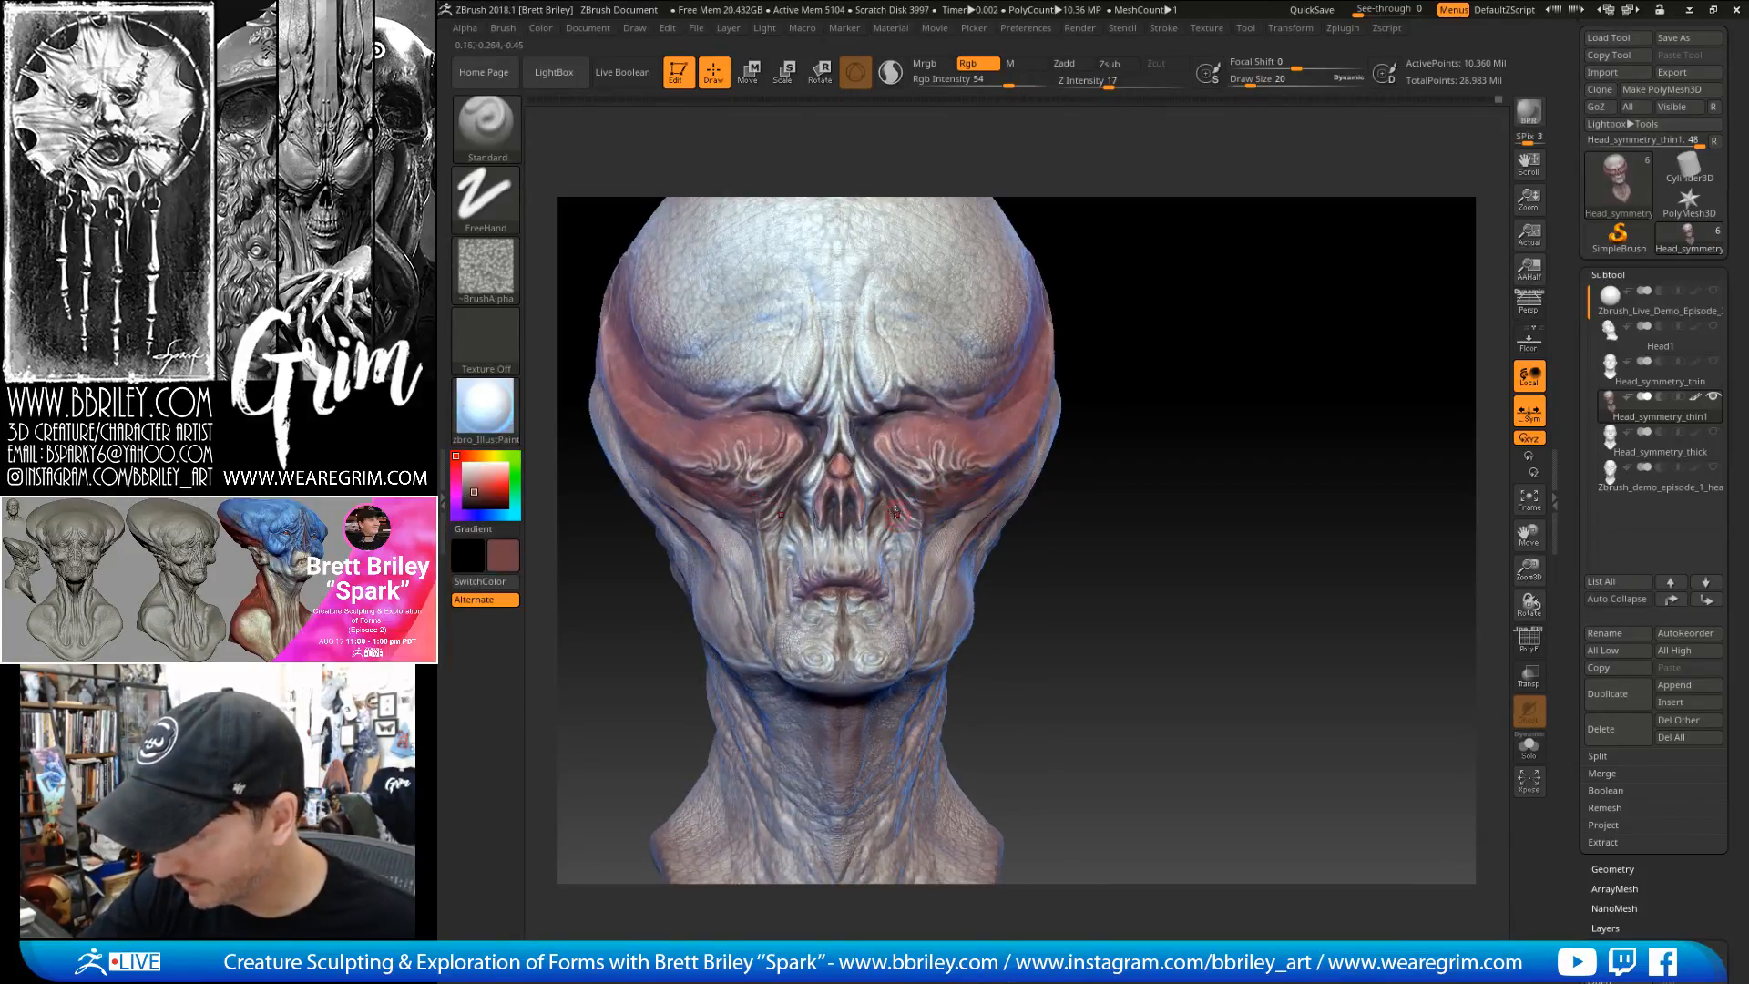
left_click_drag(898, 515, 888, 516)
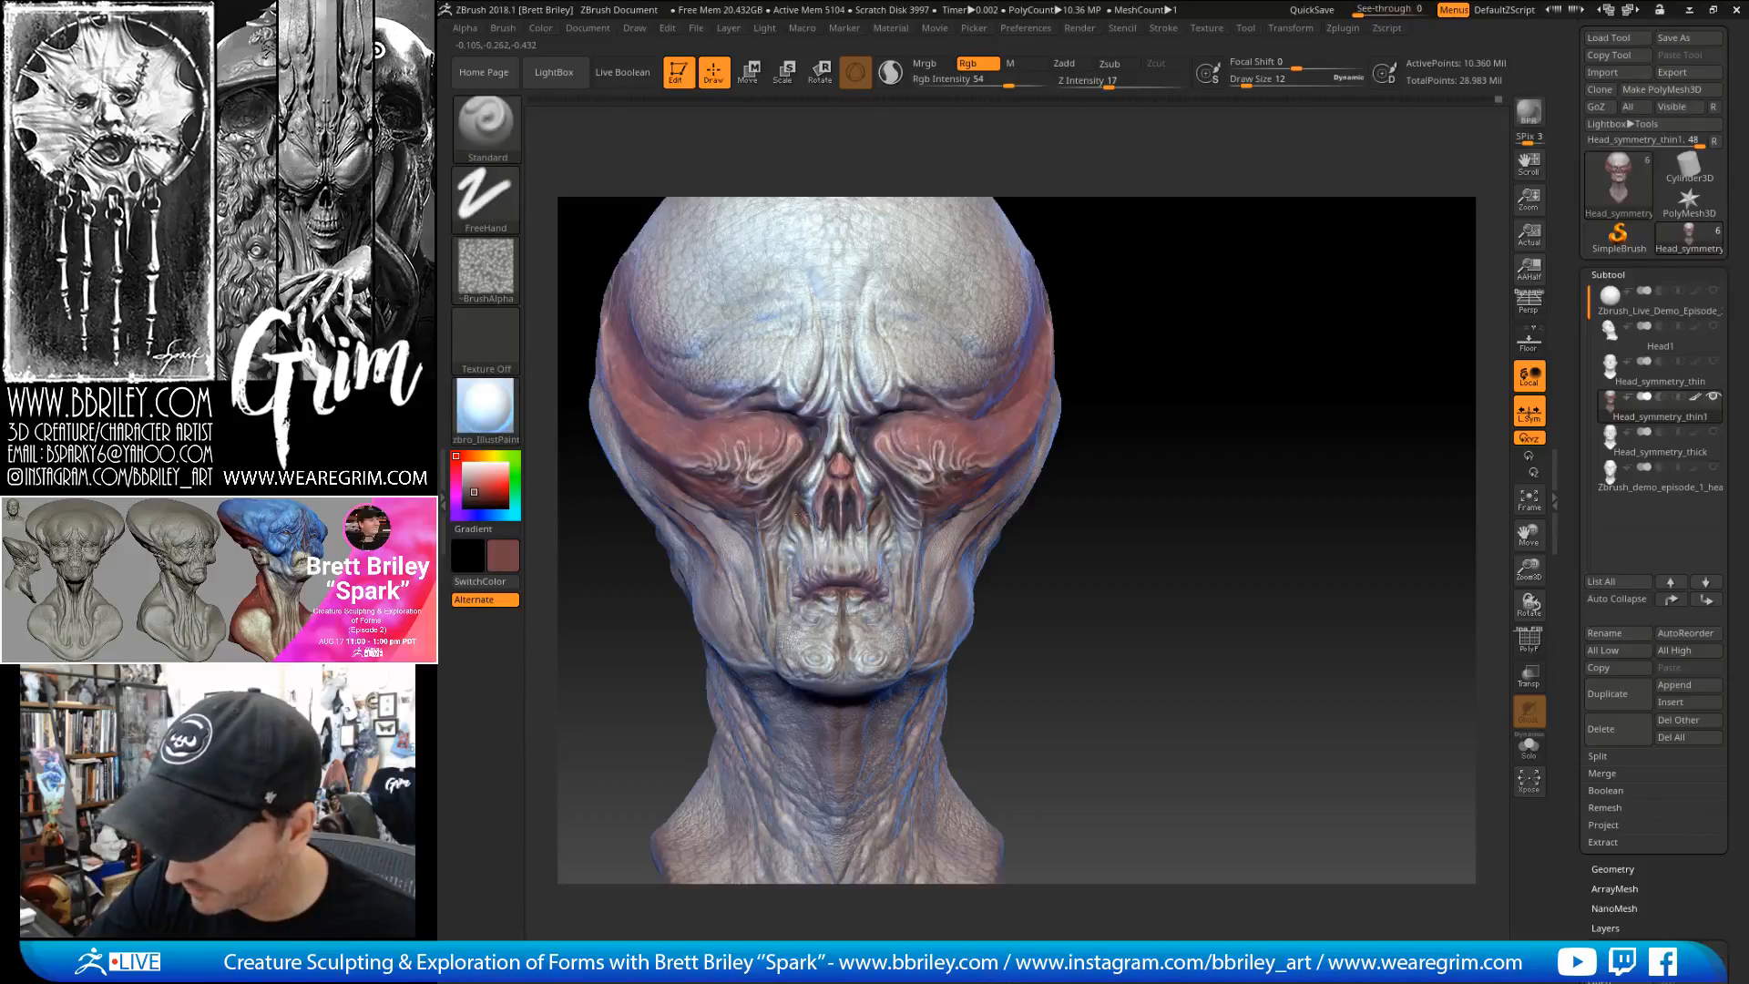
key("c")
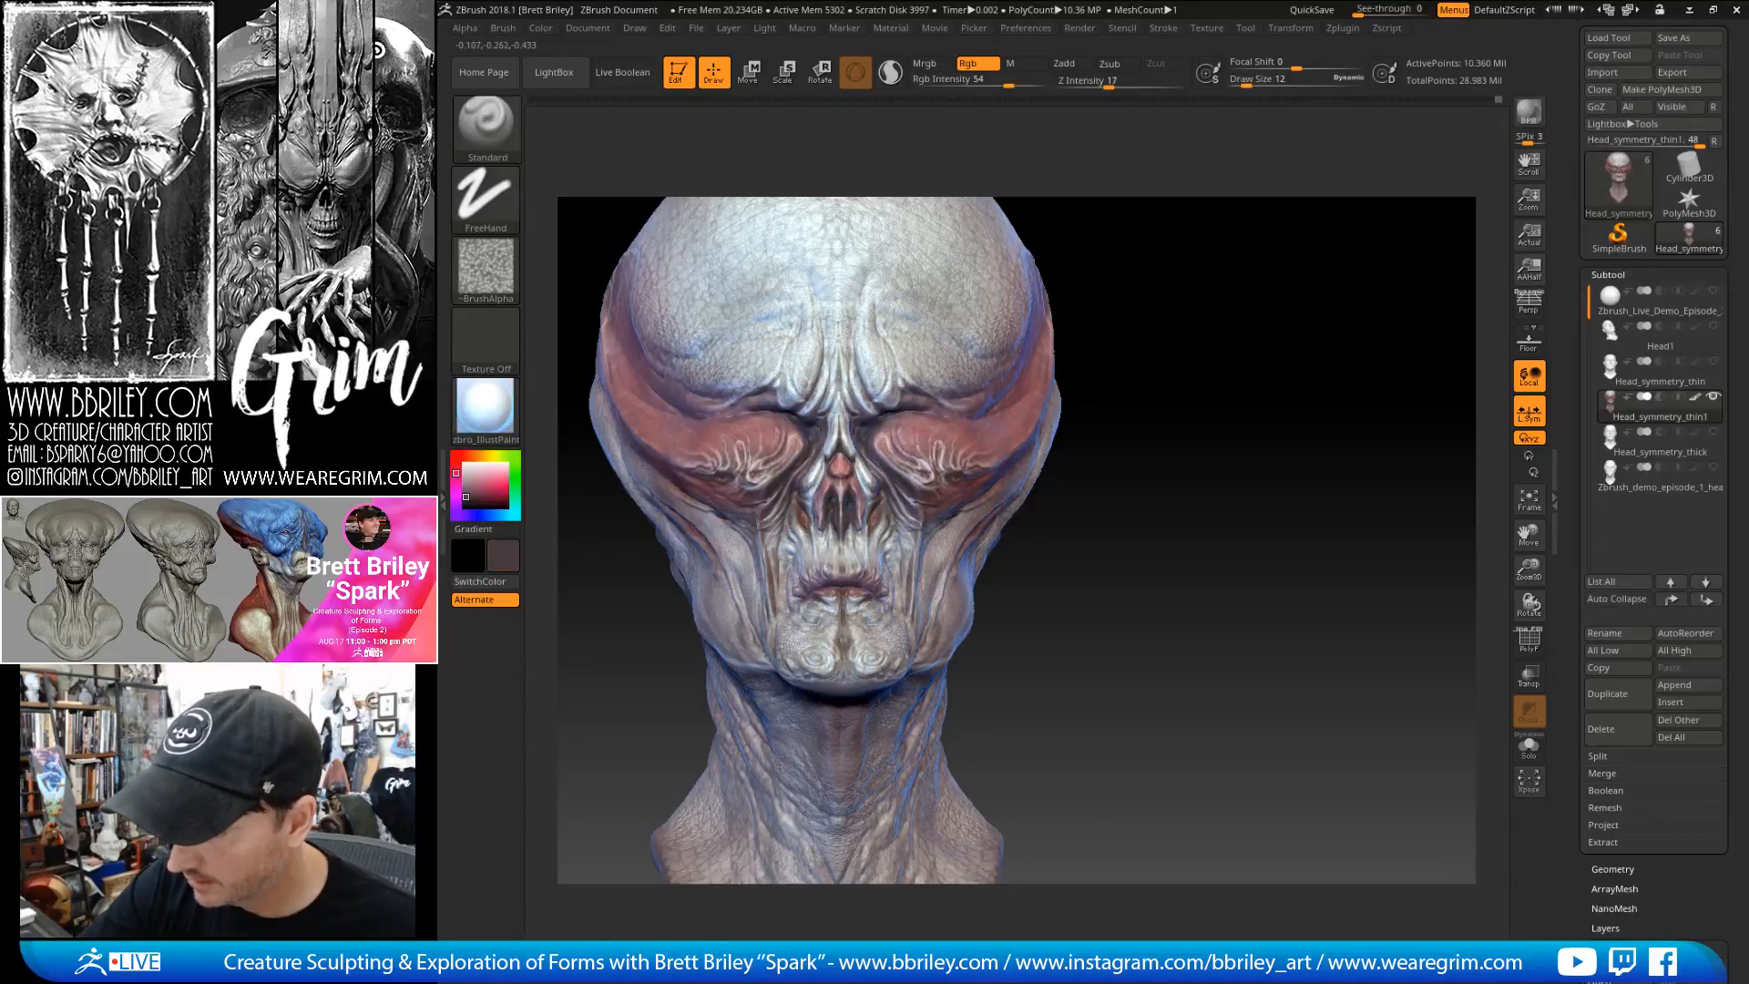
right_click_drag(814, 515, 856, 518)
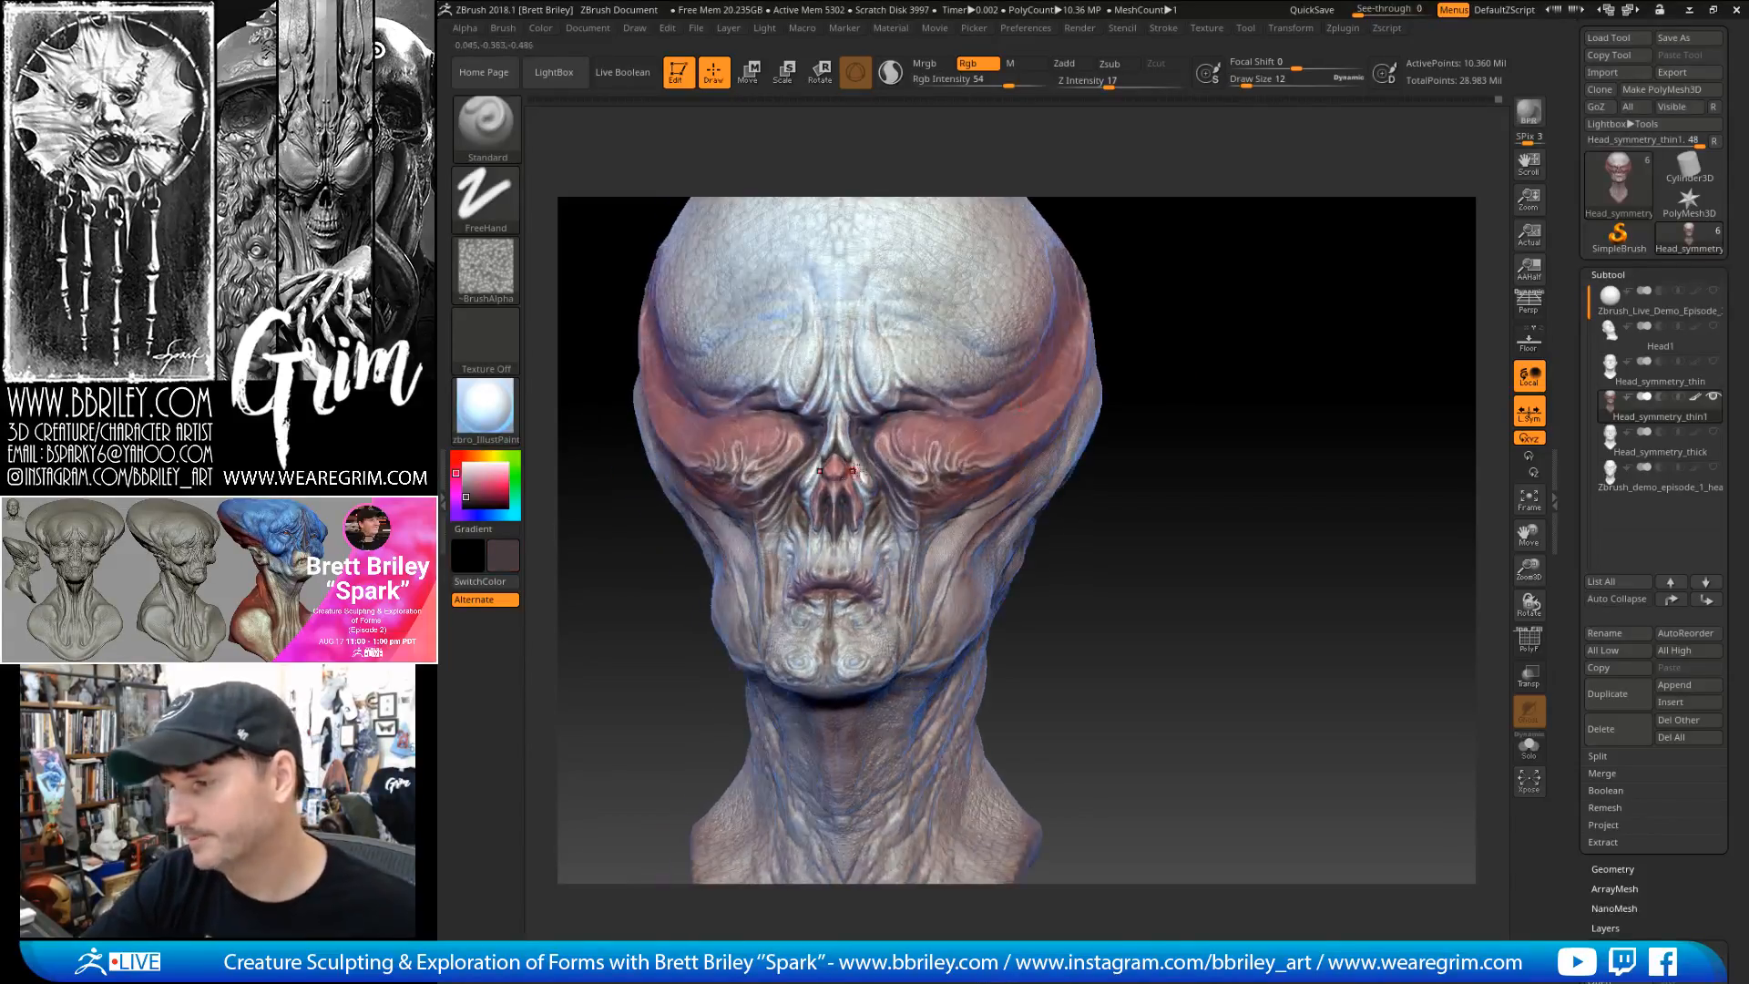
- Sample a pale grey, reduce the brush to draw size 2 and paint fine highlights on the folds beside the mouth
key("s")
left_click_drag(872, 519, 863, 526)
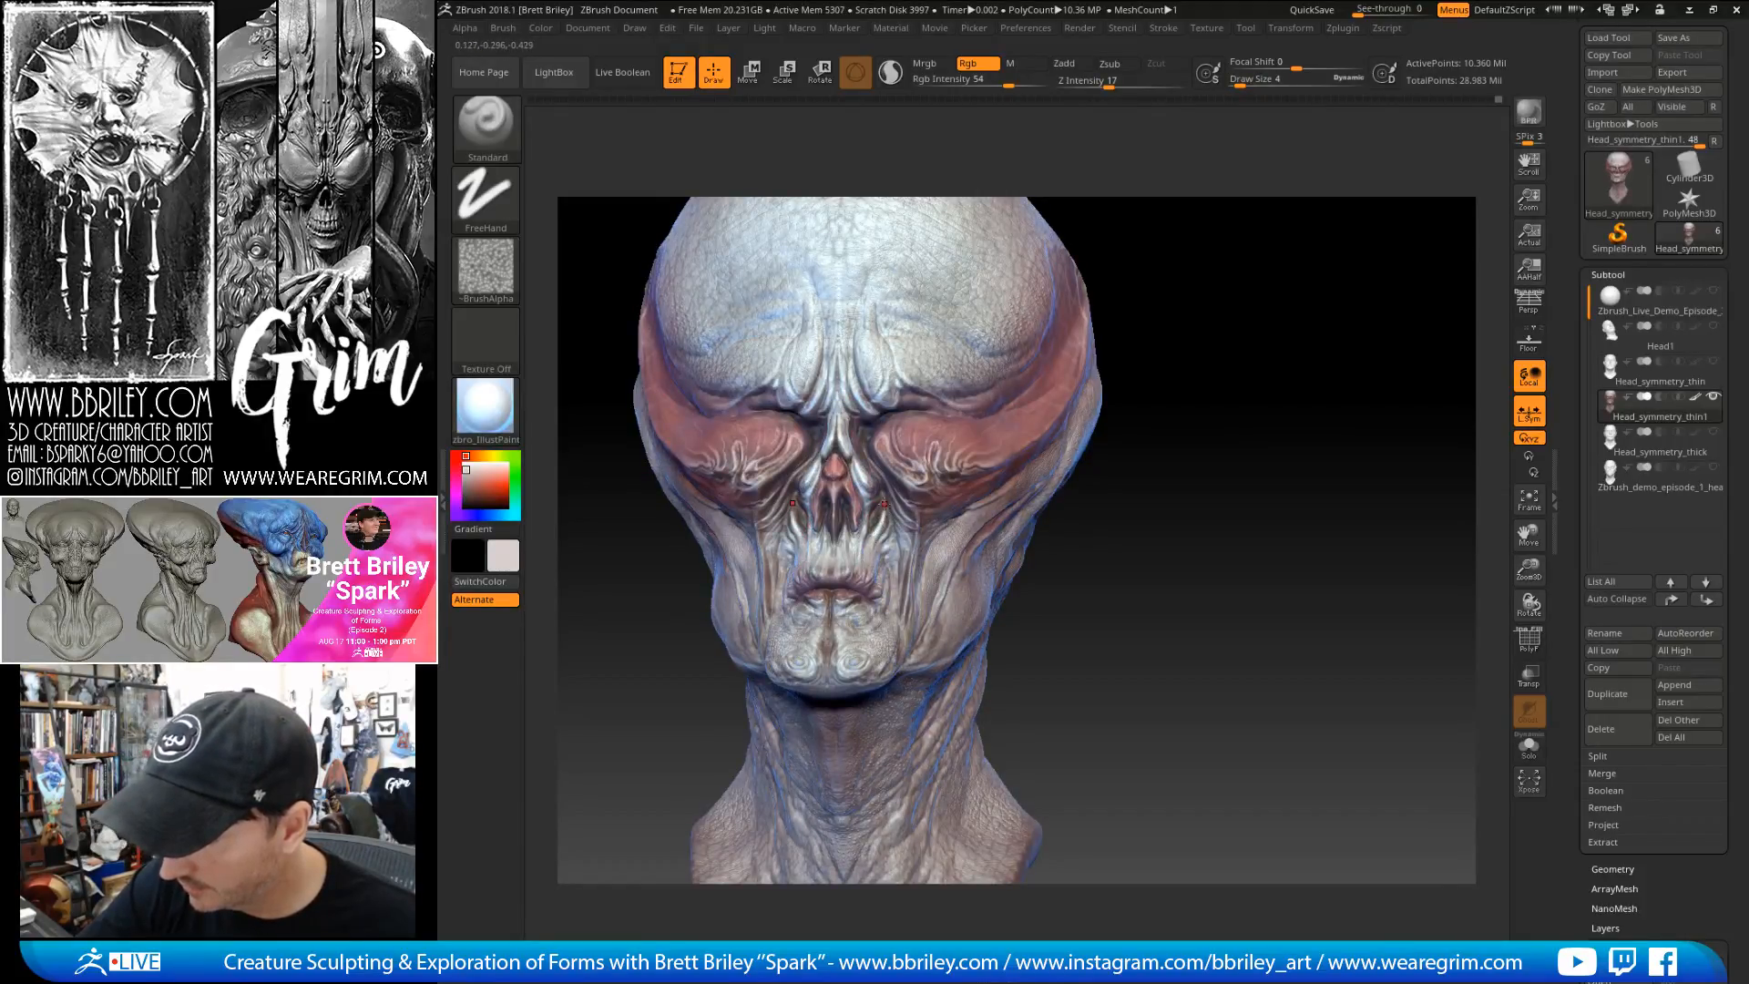
left_click_drag(1199, 293, 1175, 295)
key("bracketleft")
key("bracketleft")
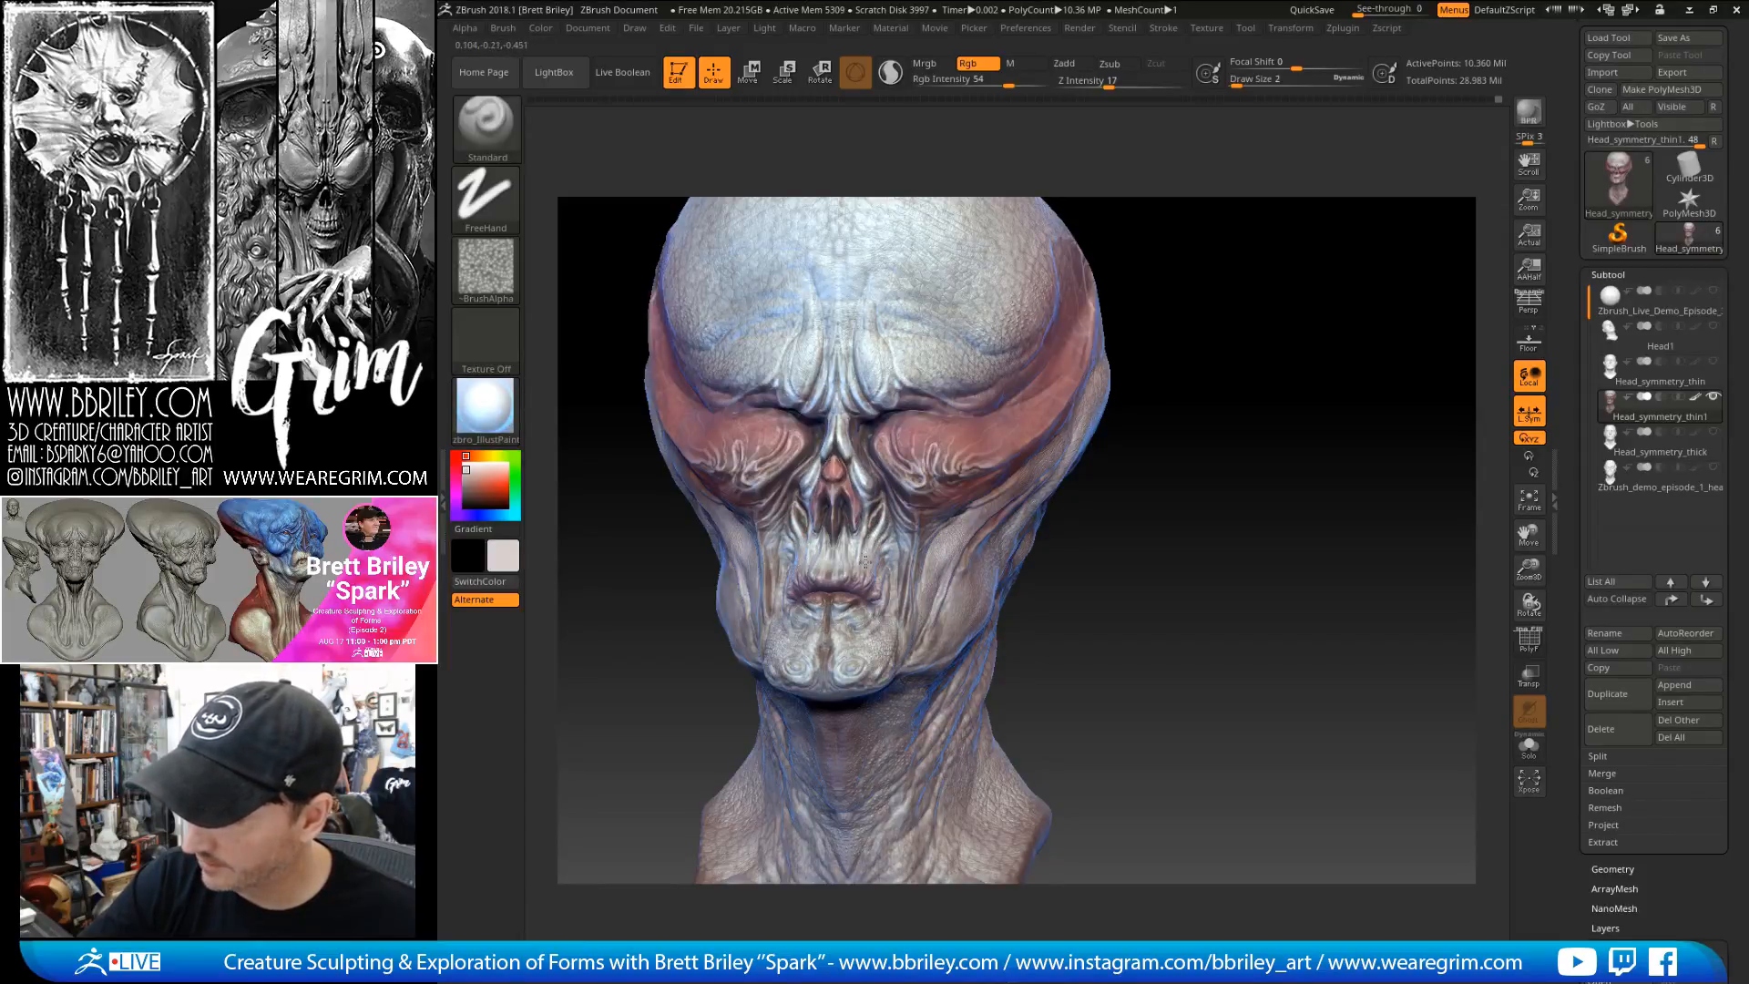
left_click_drag(878, 540, 870, 561)
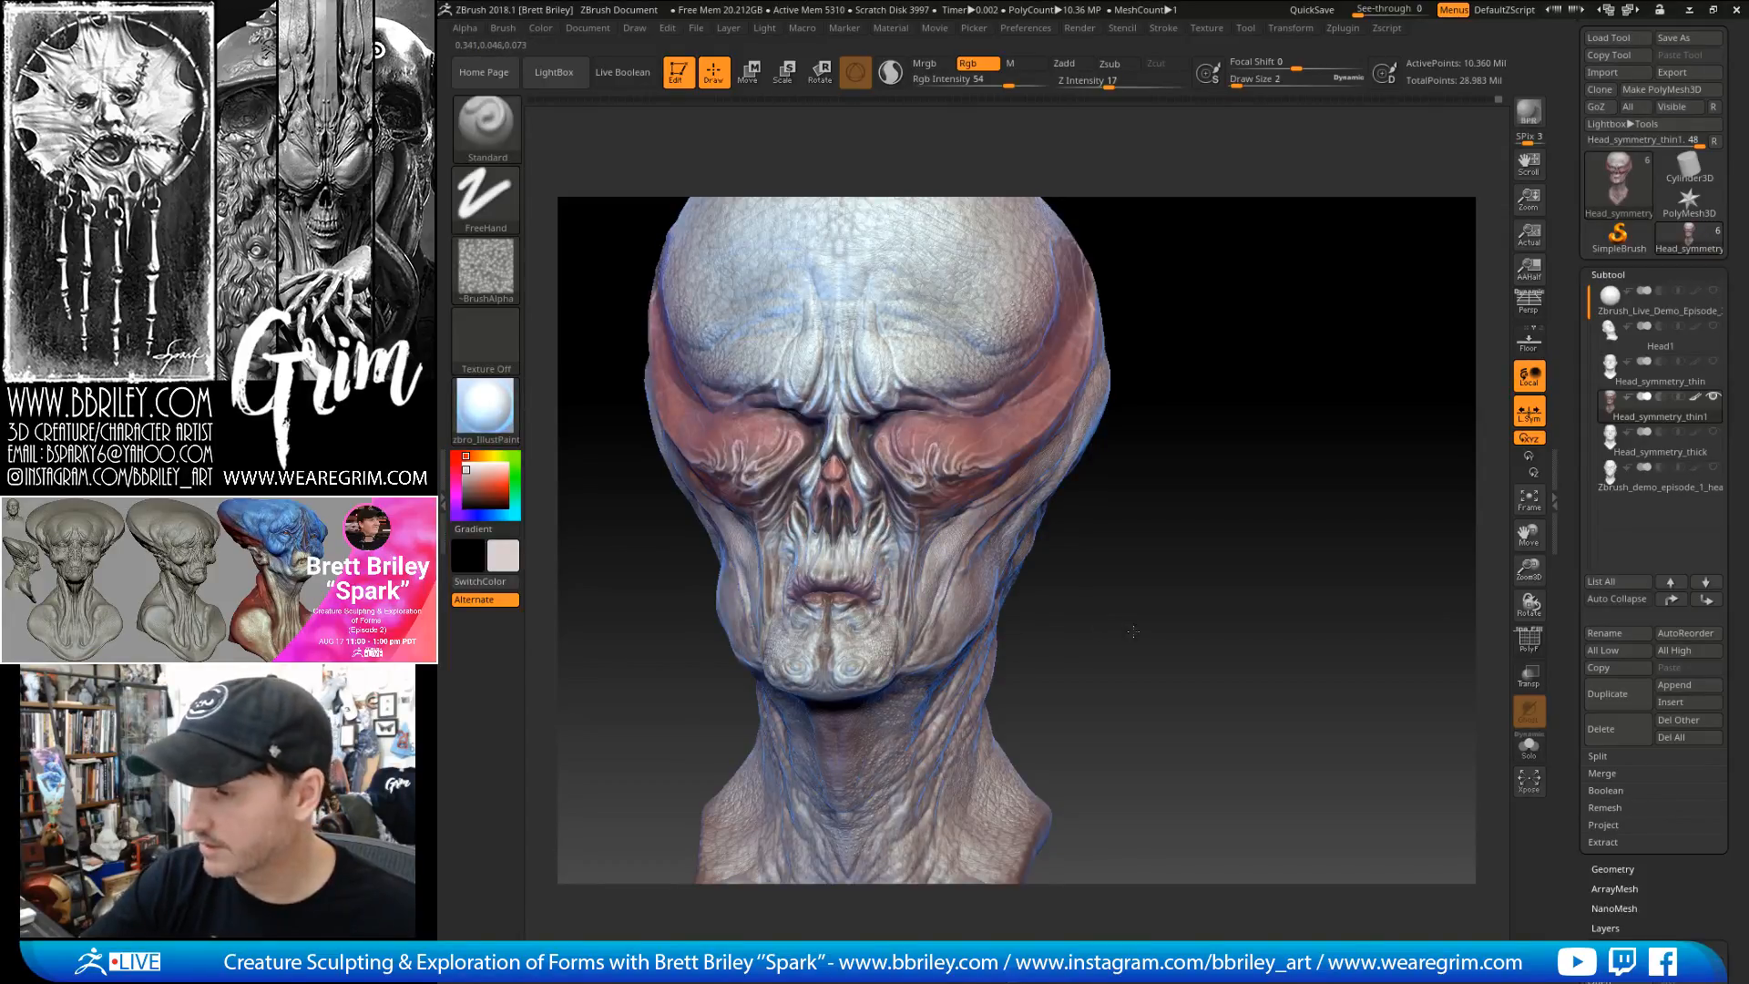
left_click_drag(1166, 410, 1217, 412)
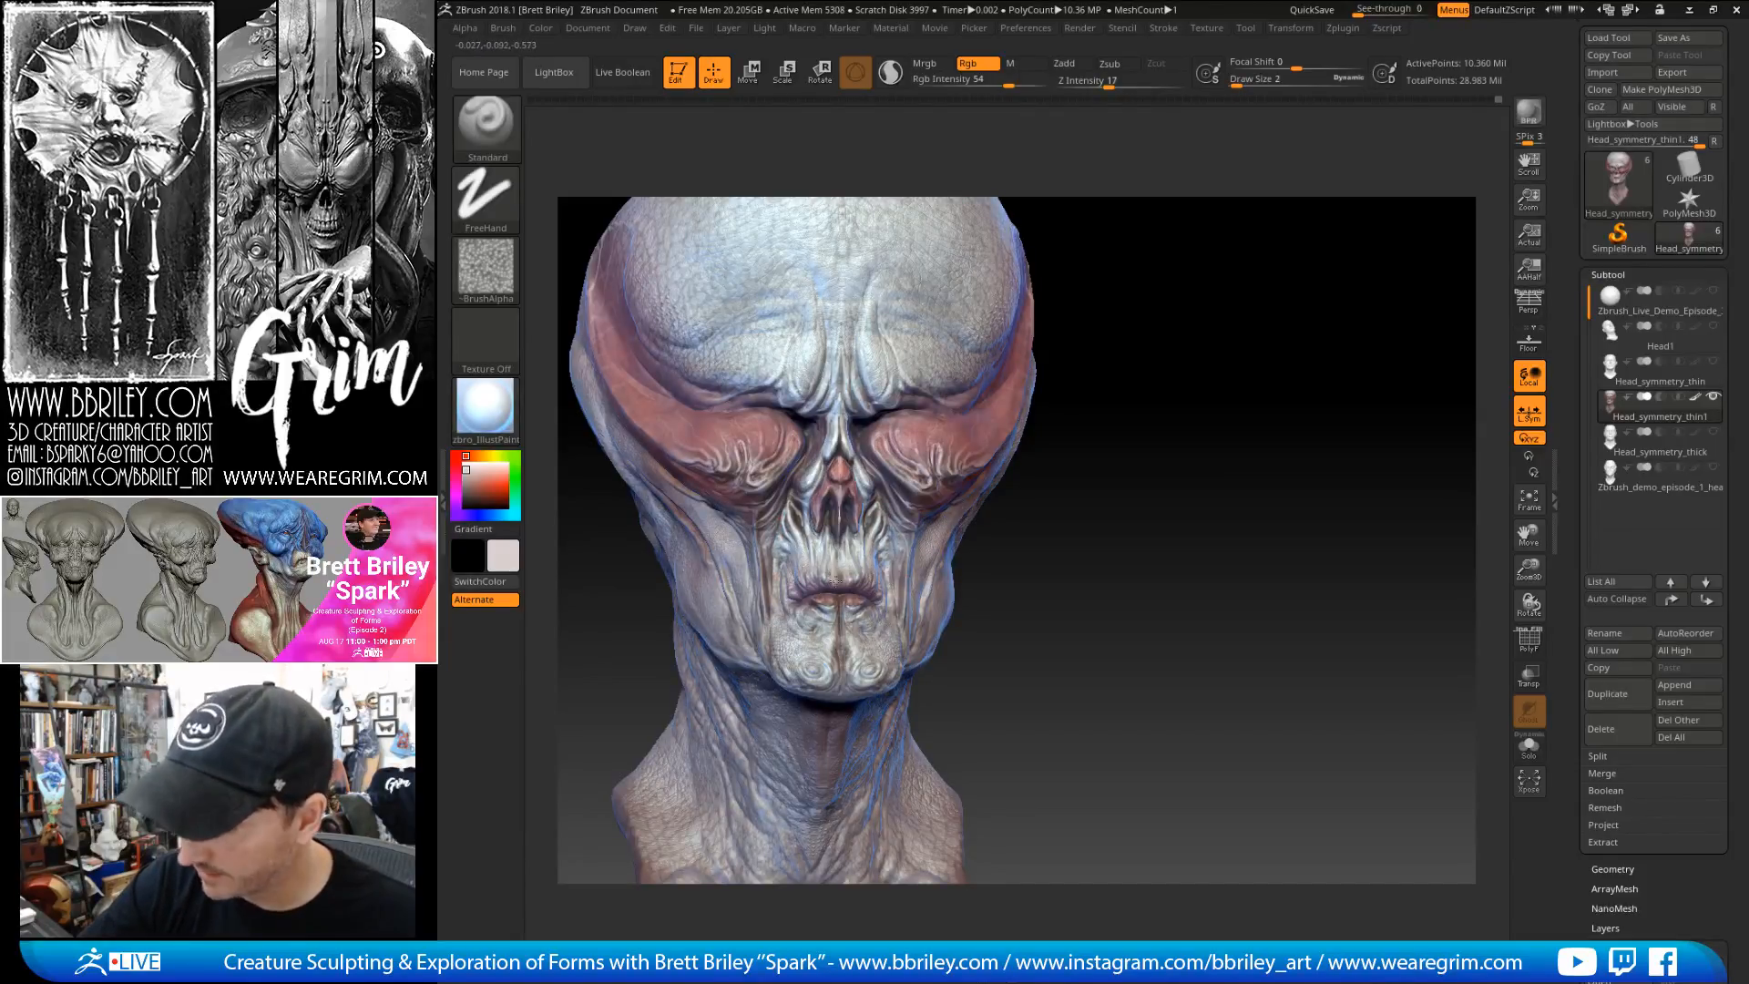
left_click_drag(990, 562, 825, 570)
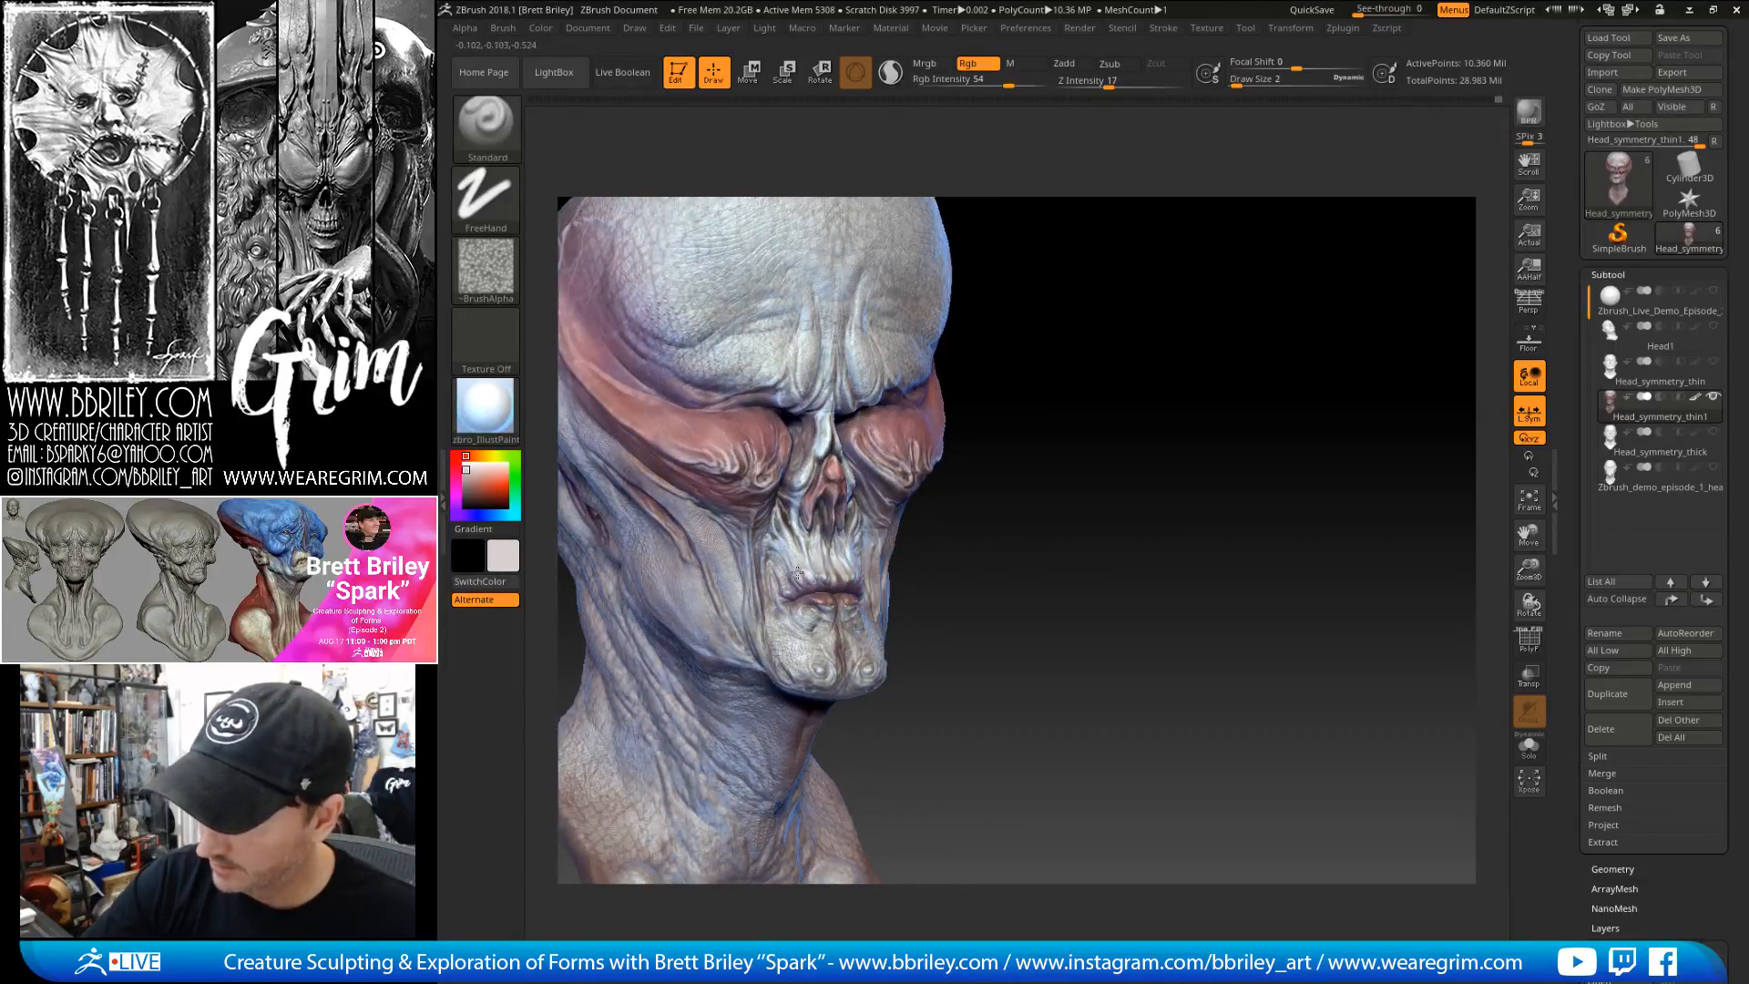
- Set the draw size to 4 and paint pale grey highlights on the folds around the mouth, cheeks and jaw
left_click_drag(1047, 565, 813, 589, "shift")
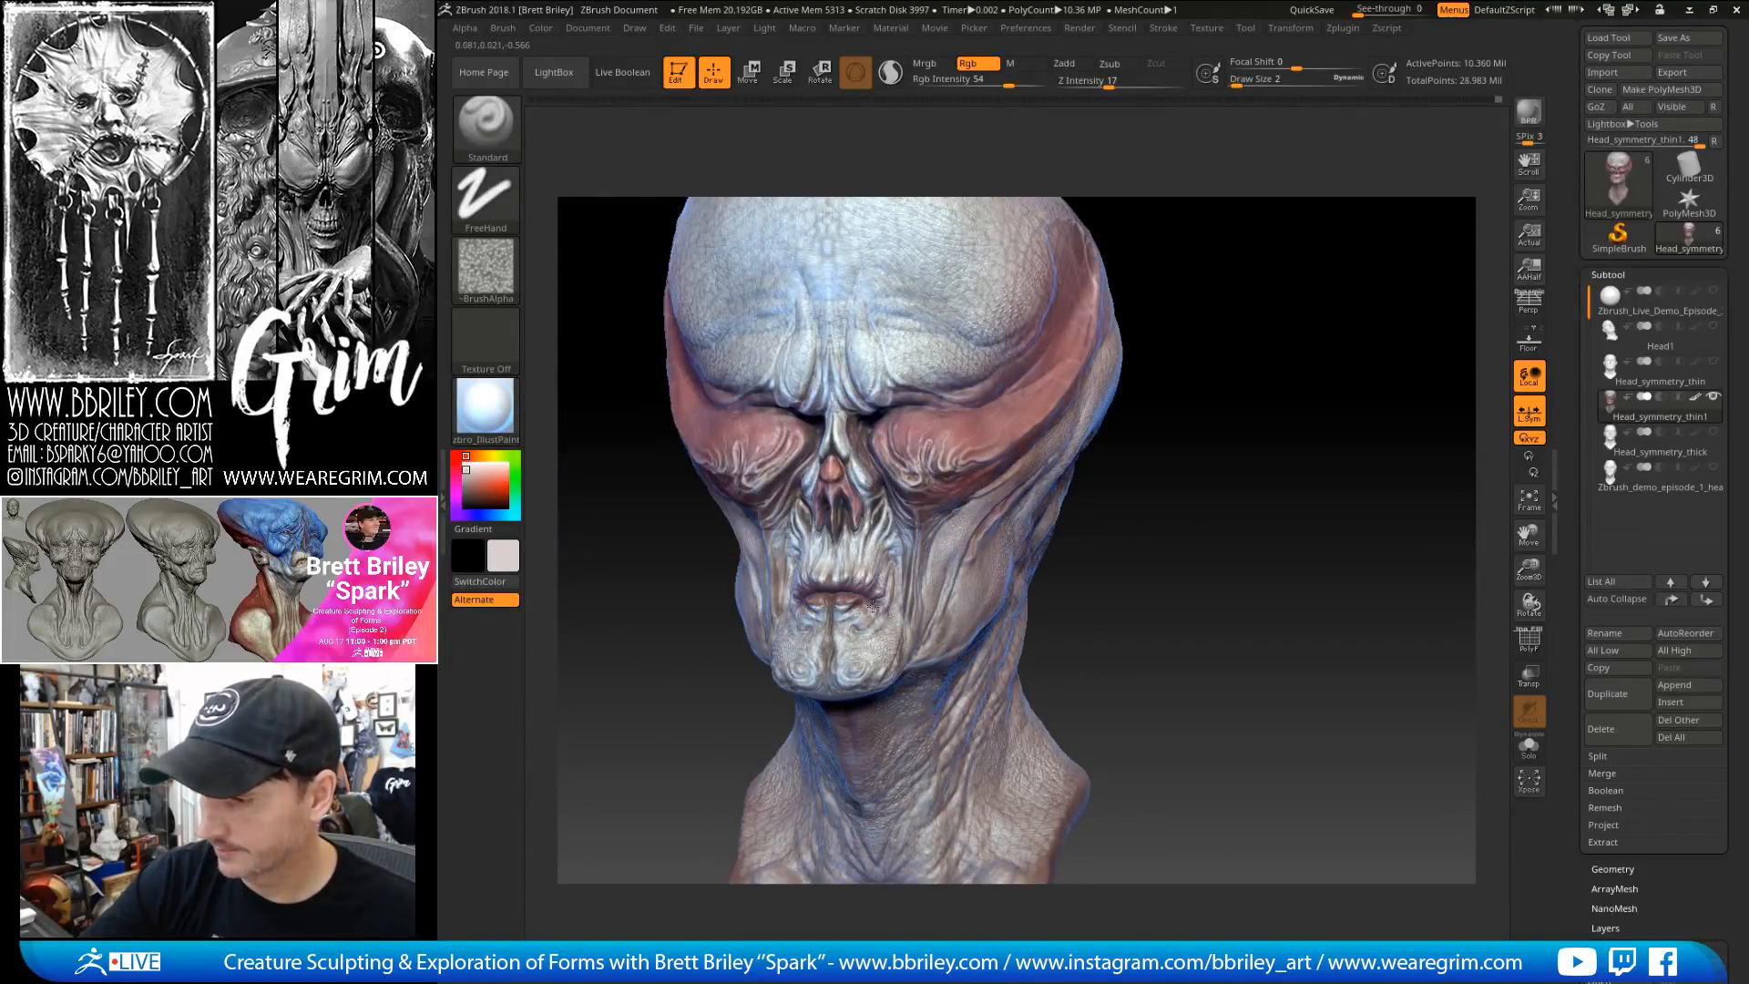
mouse_move(870, 597)
left_mouse_down()
mouse_move(820, 599)
mouse_move(868, 601)
left_mouse_up()
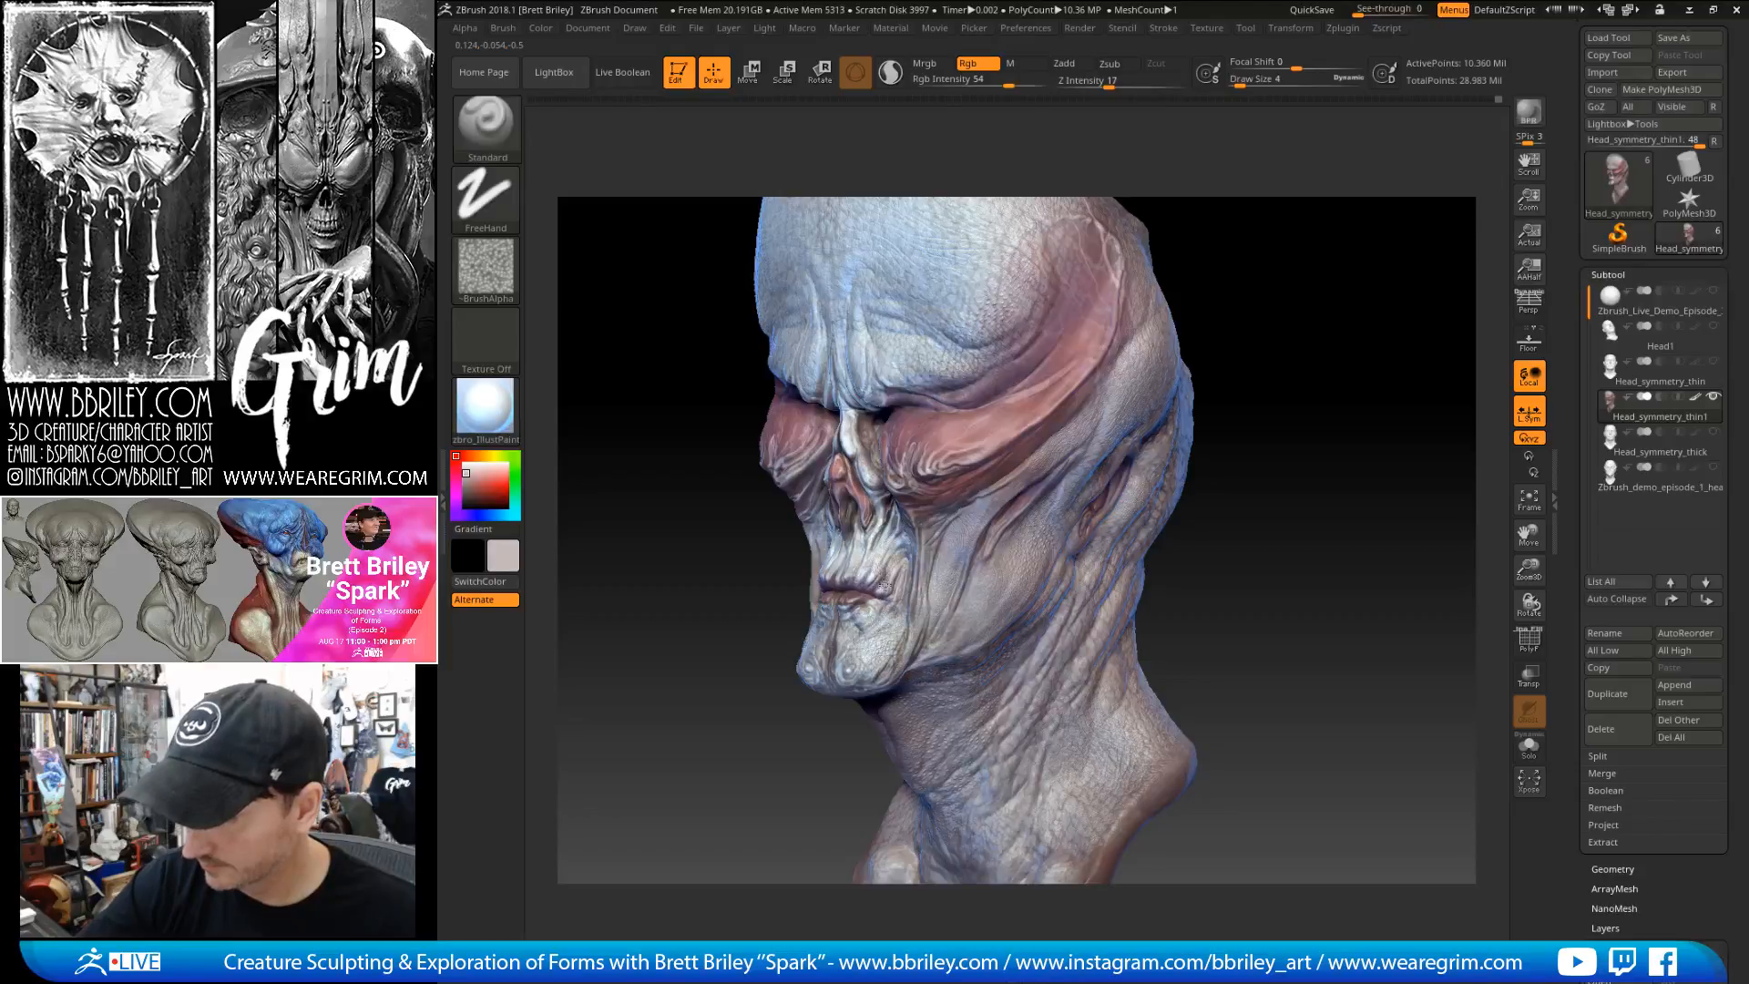
left_click_drag(1312, 456, 815, 599)
left_click_drag(960, 595, 917, 520)
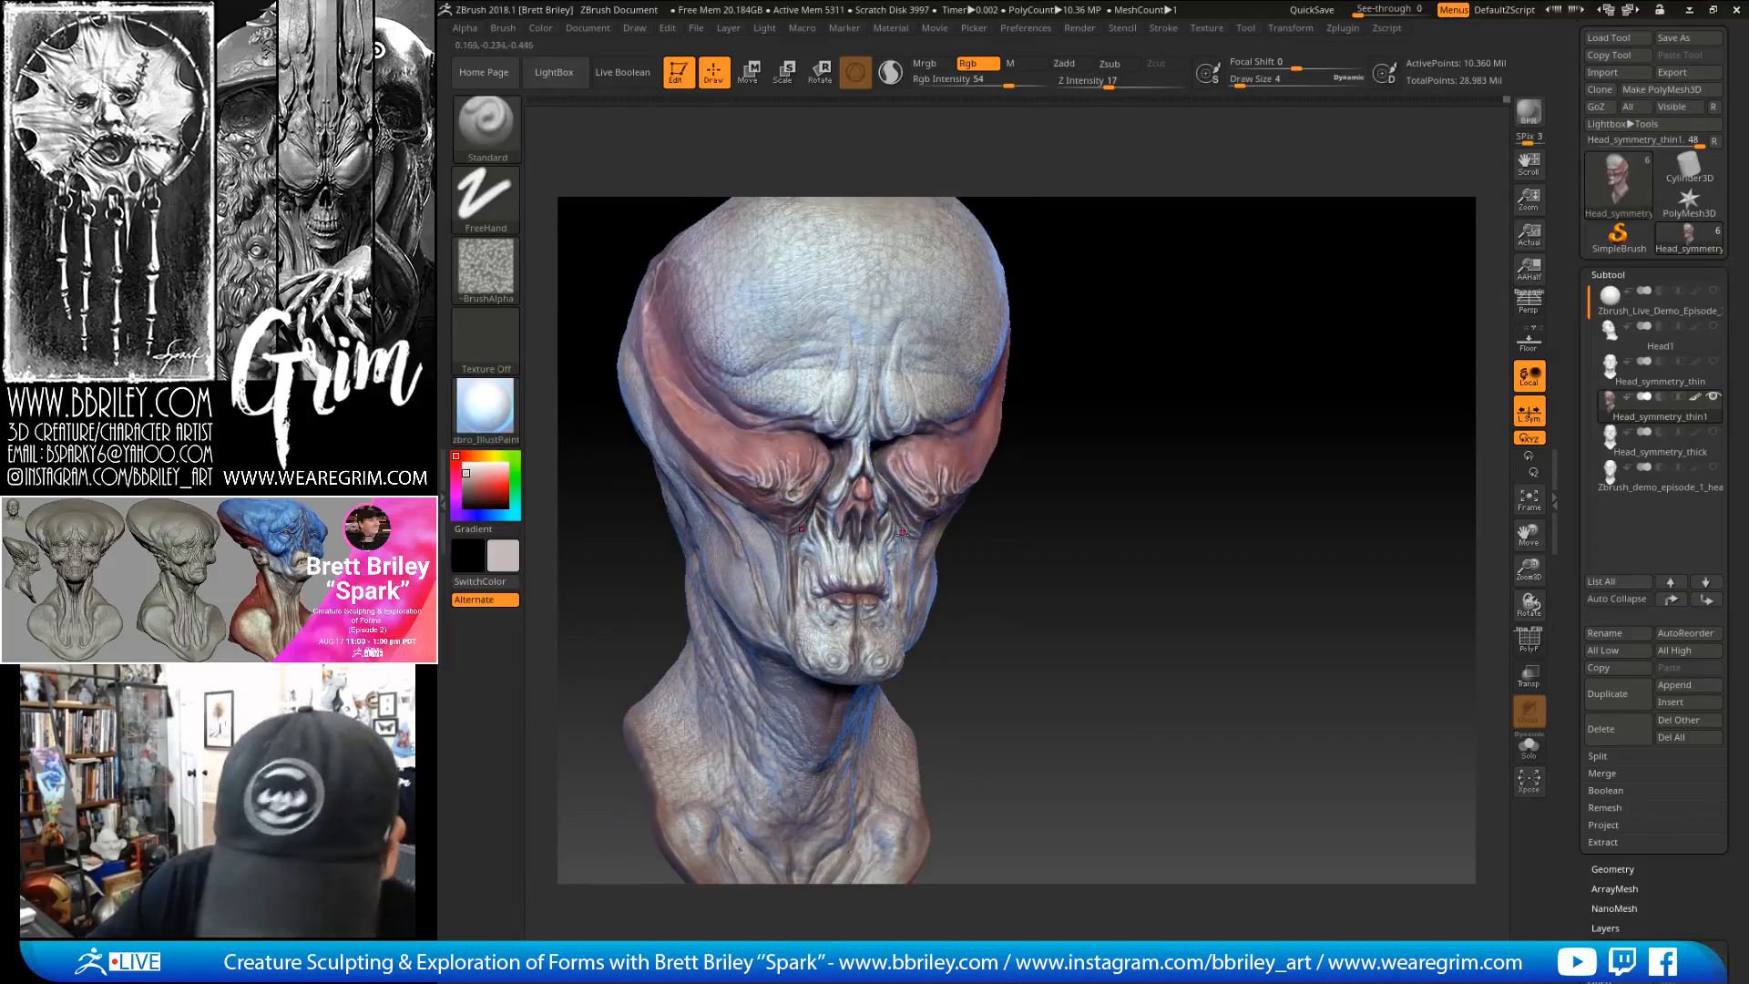
left_click_drag(788, 550, 789, 594)
left_click_drag(1047, 583, 938, 578)
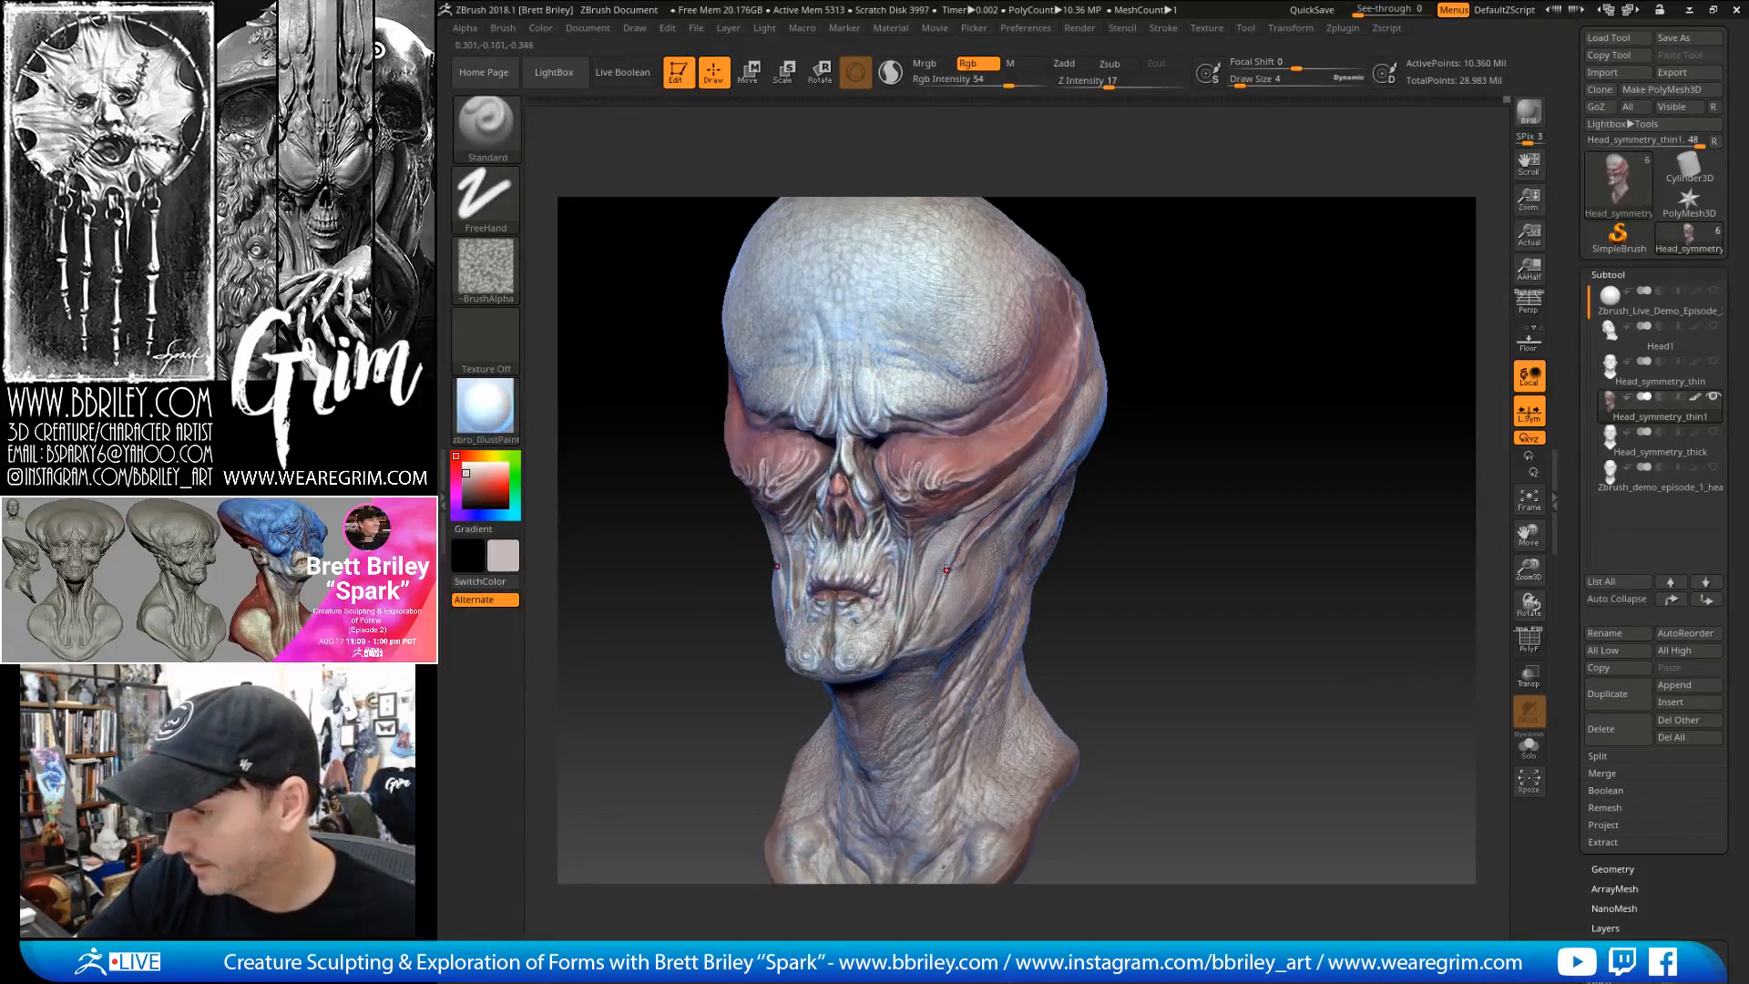
left_click_drag(1166, 398, 1266, 403)
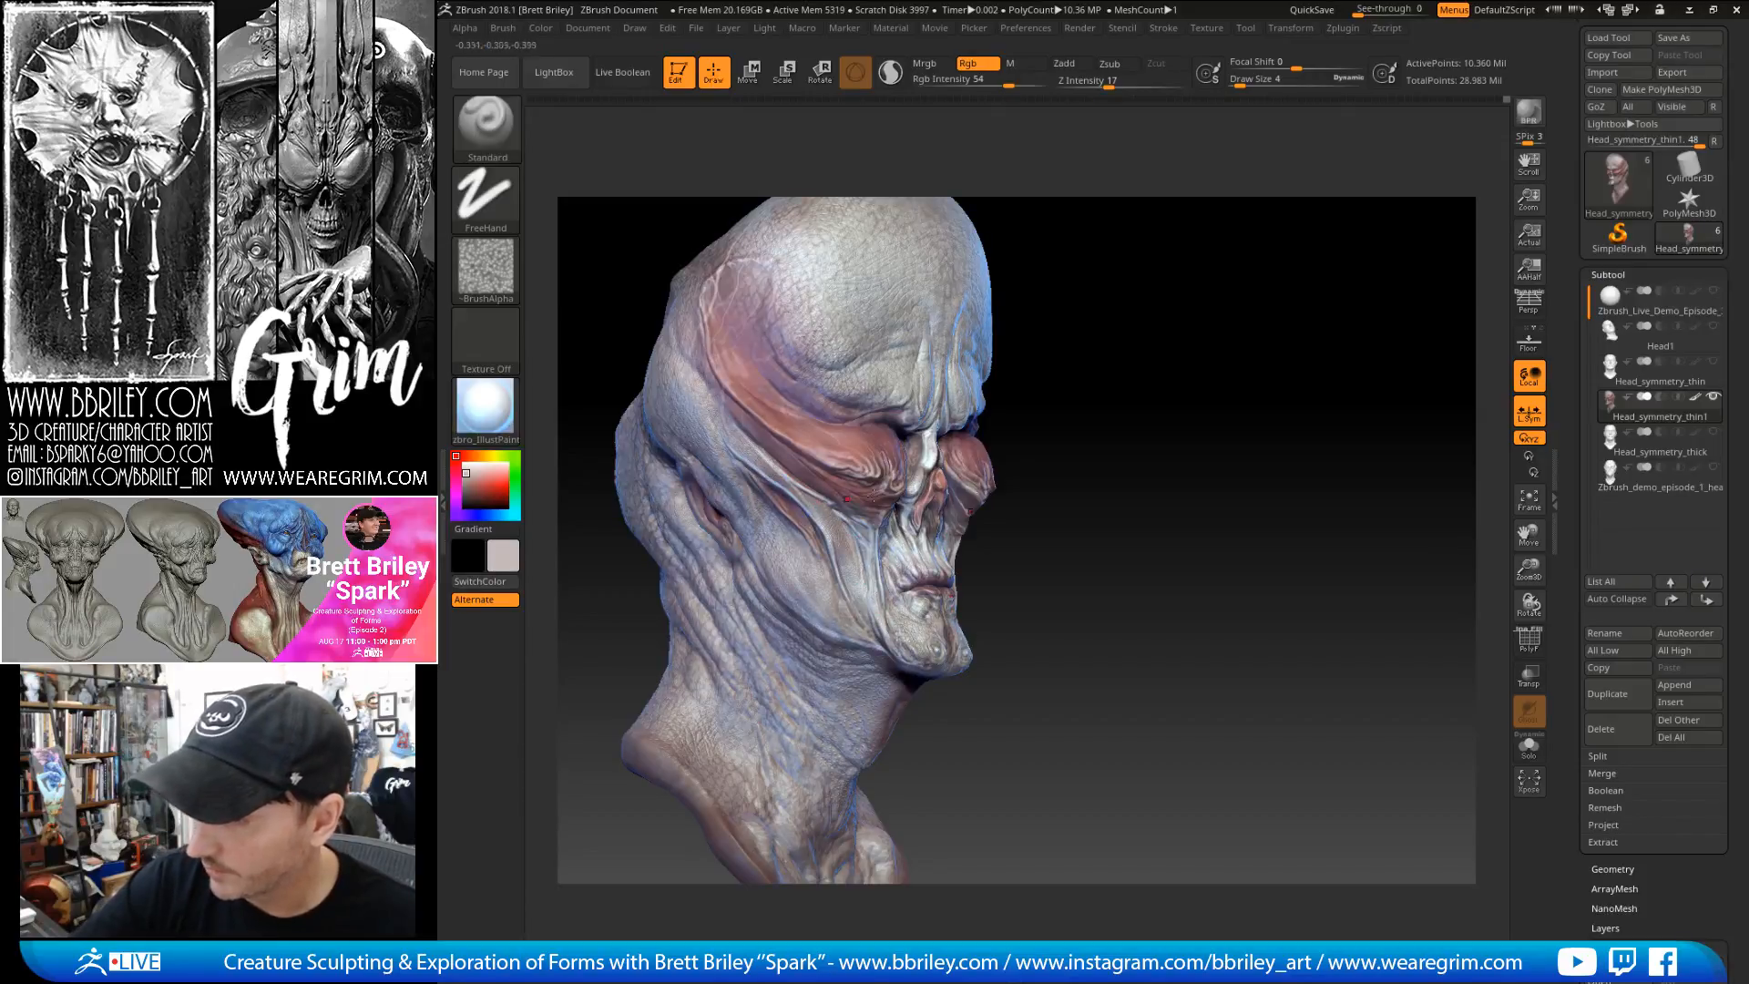
- Add pale grey highlights to the raised skin folds along the side of the cheek and around the ear
left_click_drag(867, 591, 971, 432)
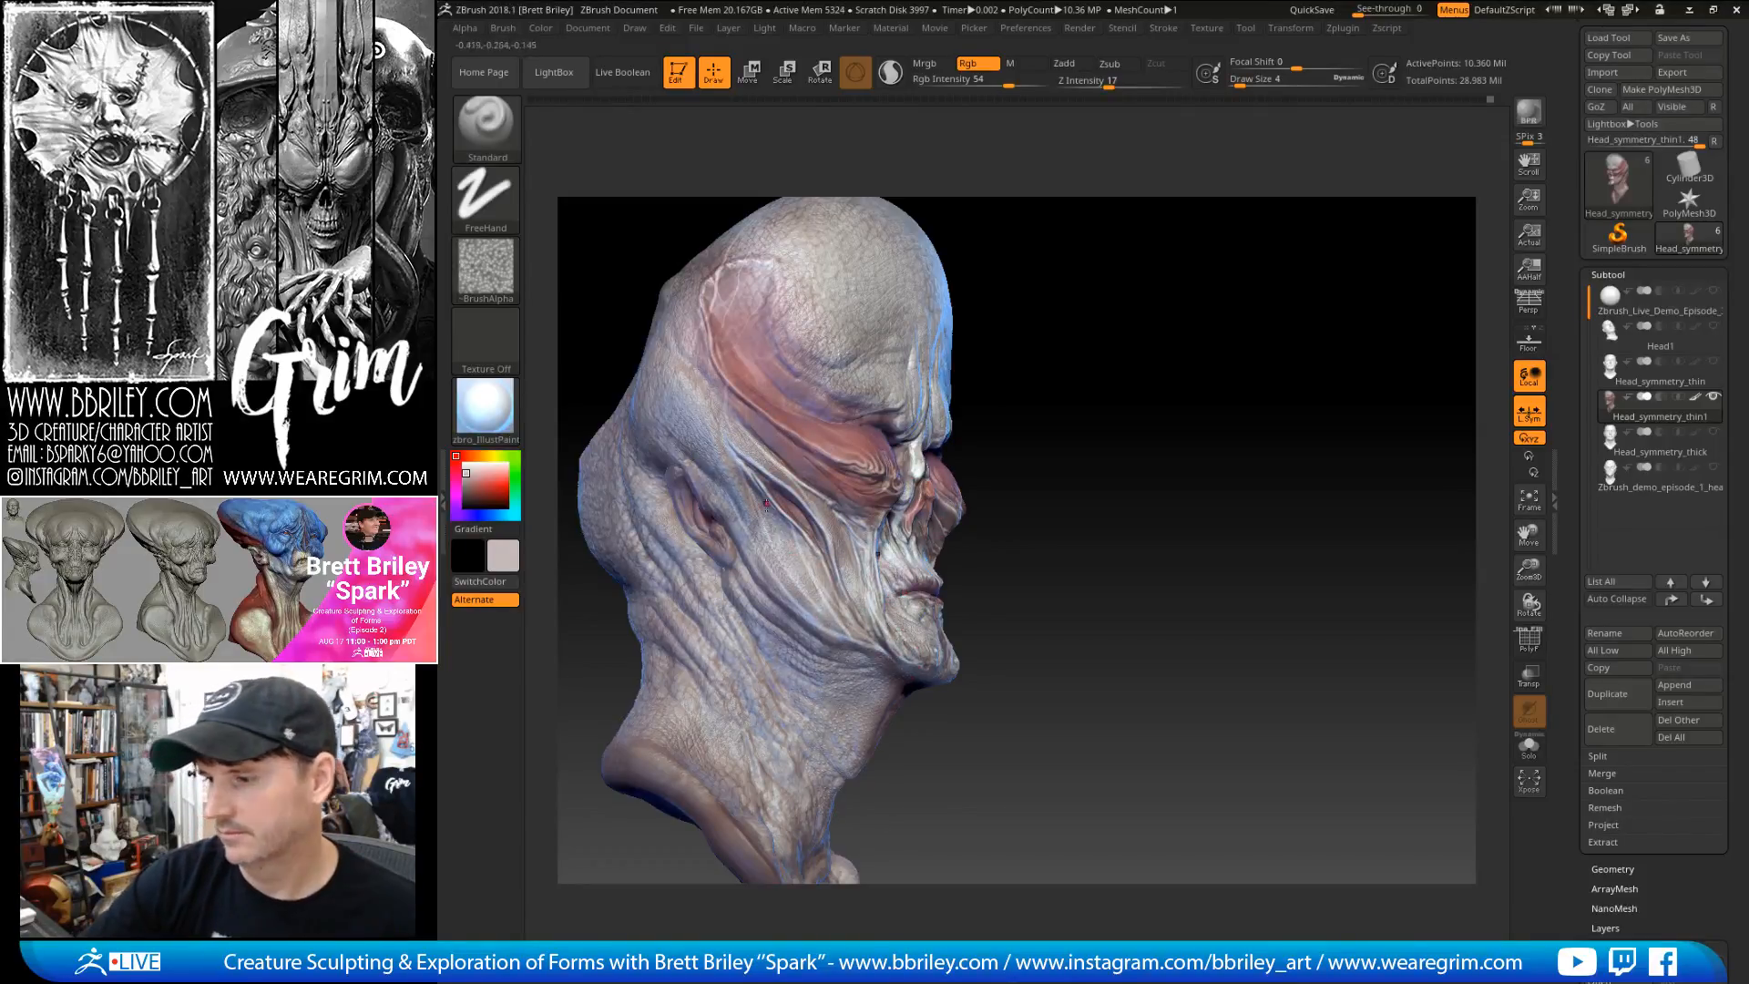
left_click_drag(1008, 363, 957, 374)
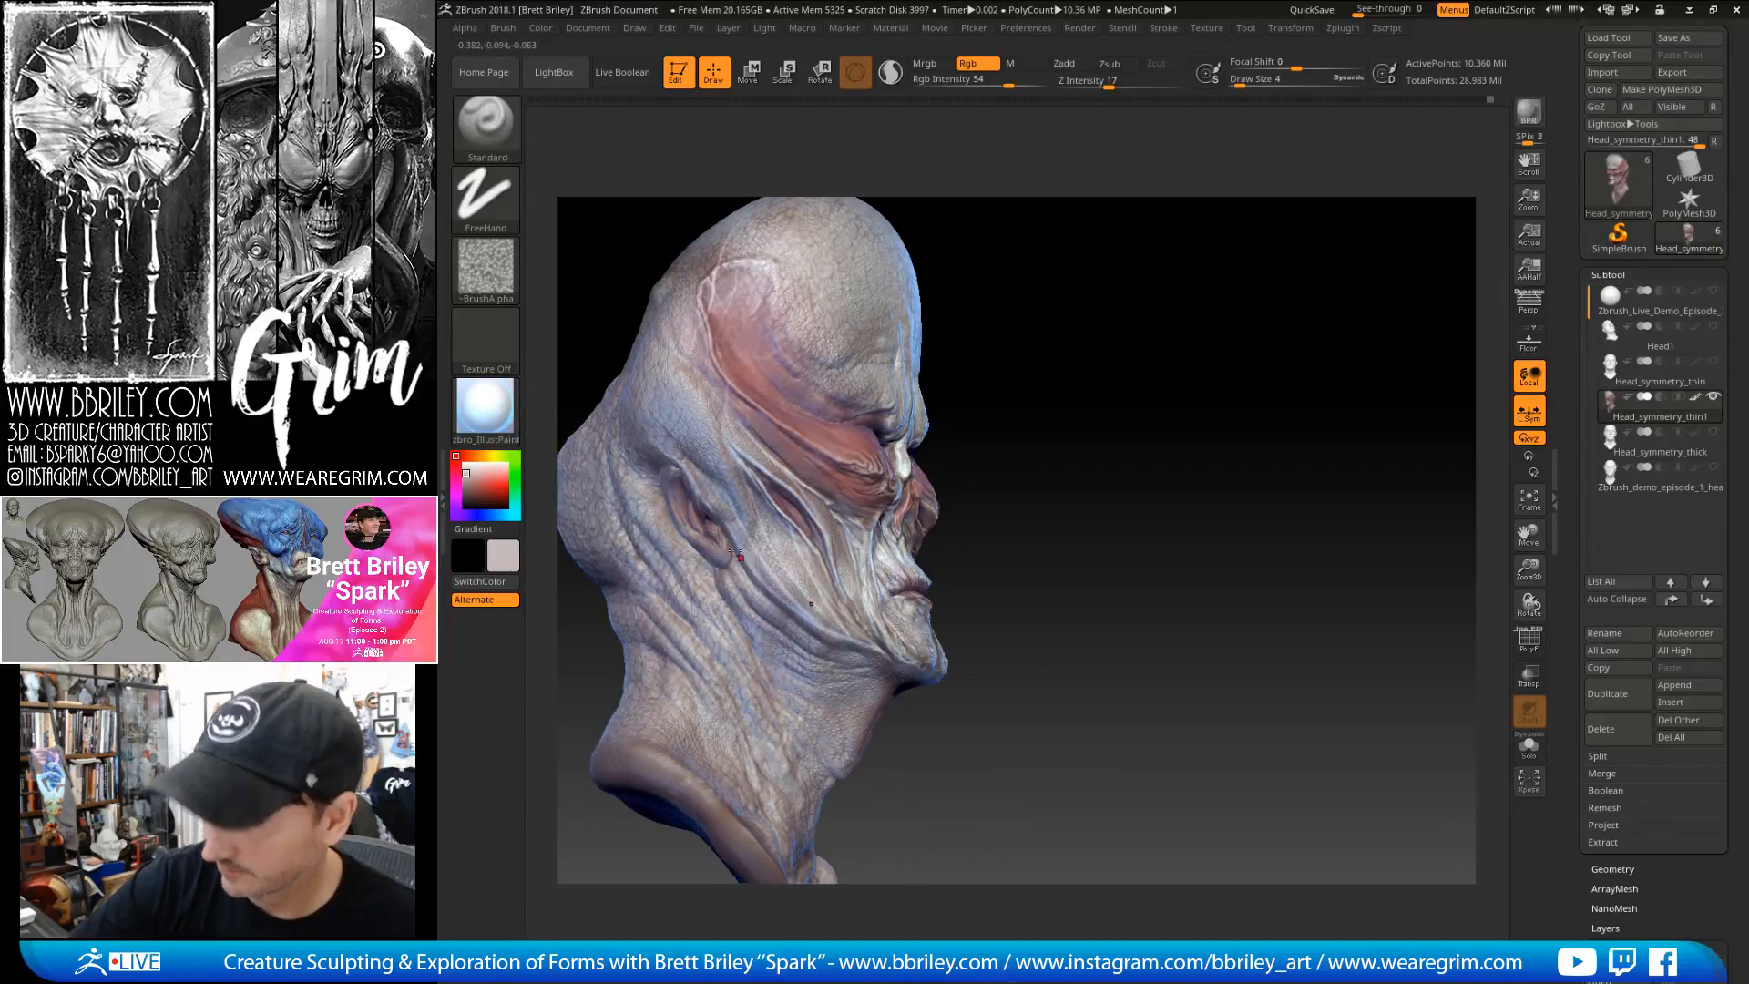
left_click_drag(1045, 469, 1040, 410)
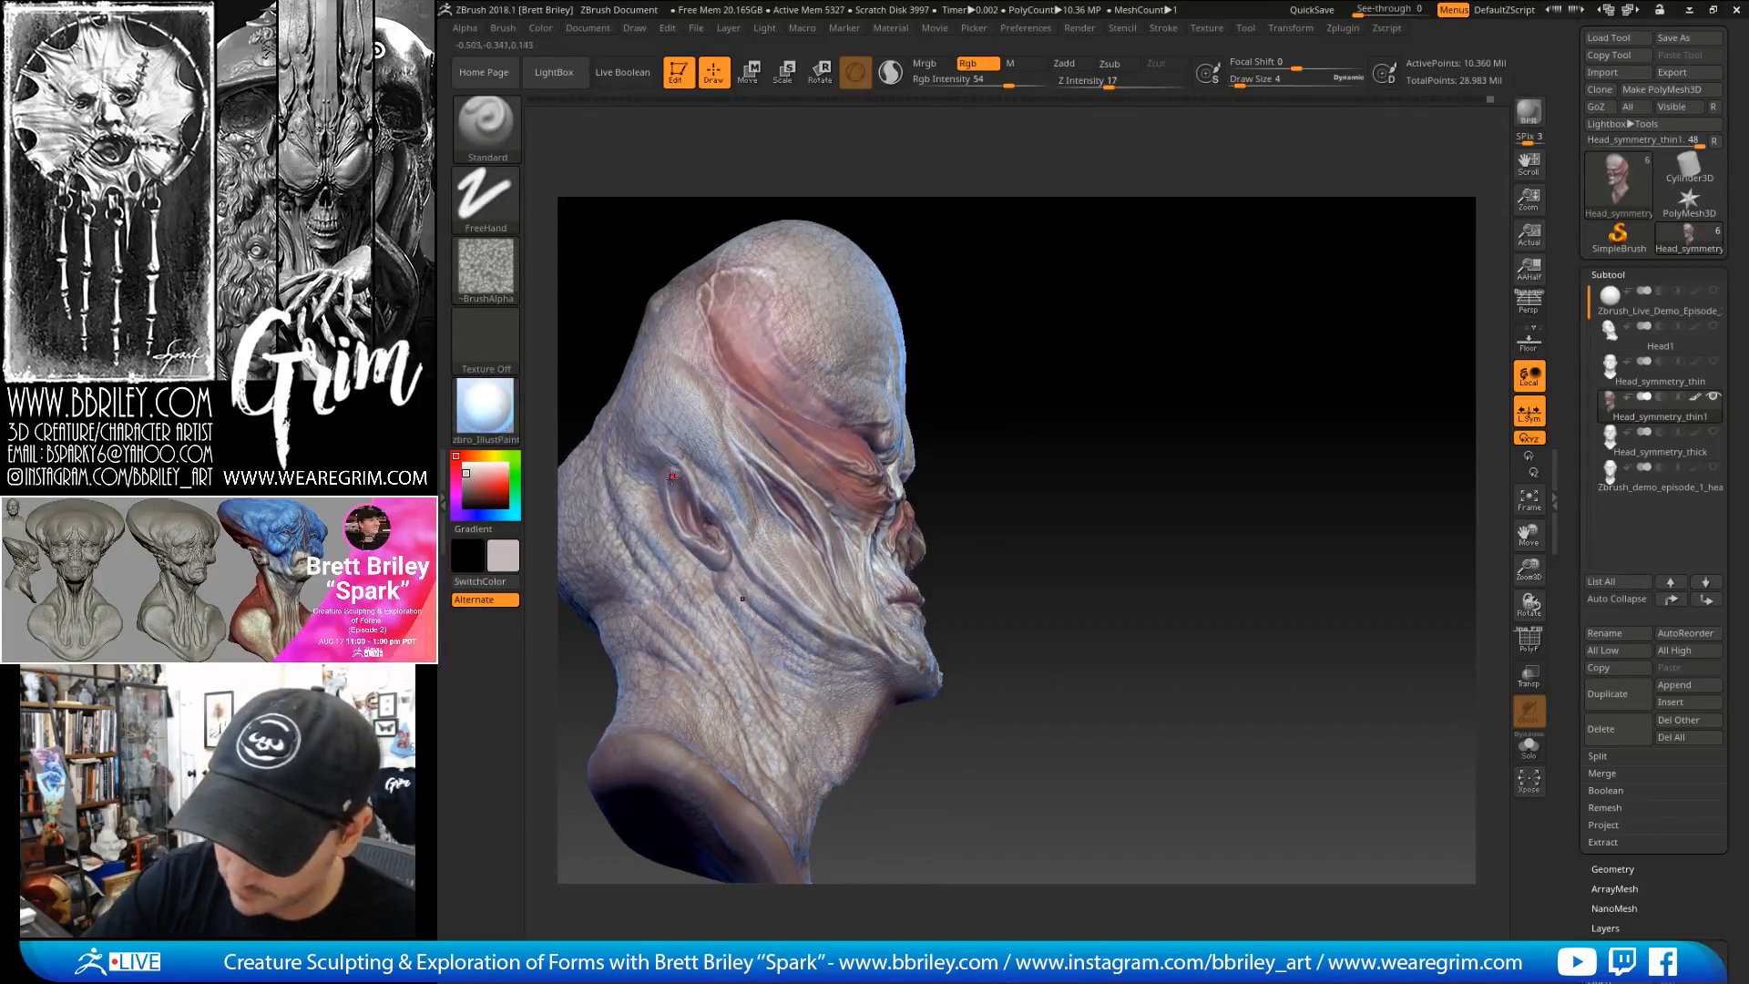
- Enlarge the brush to draw size 13 and smooth the skin around the ear with the Smooth brush
key("shift")
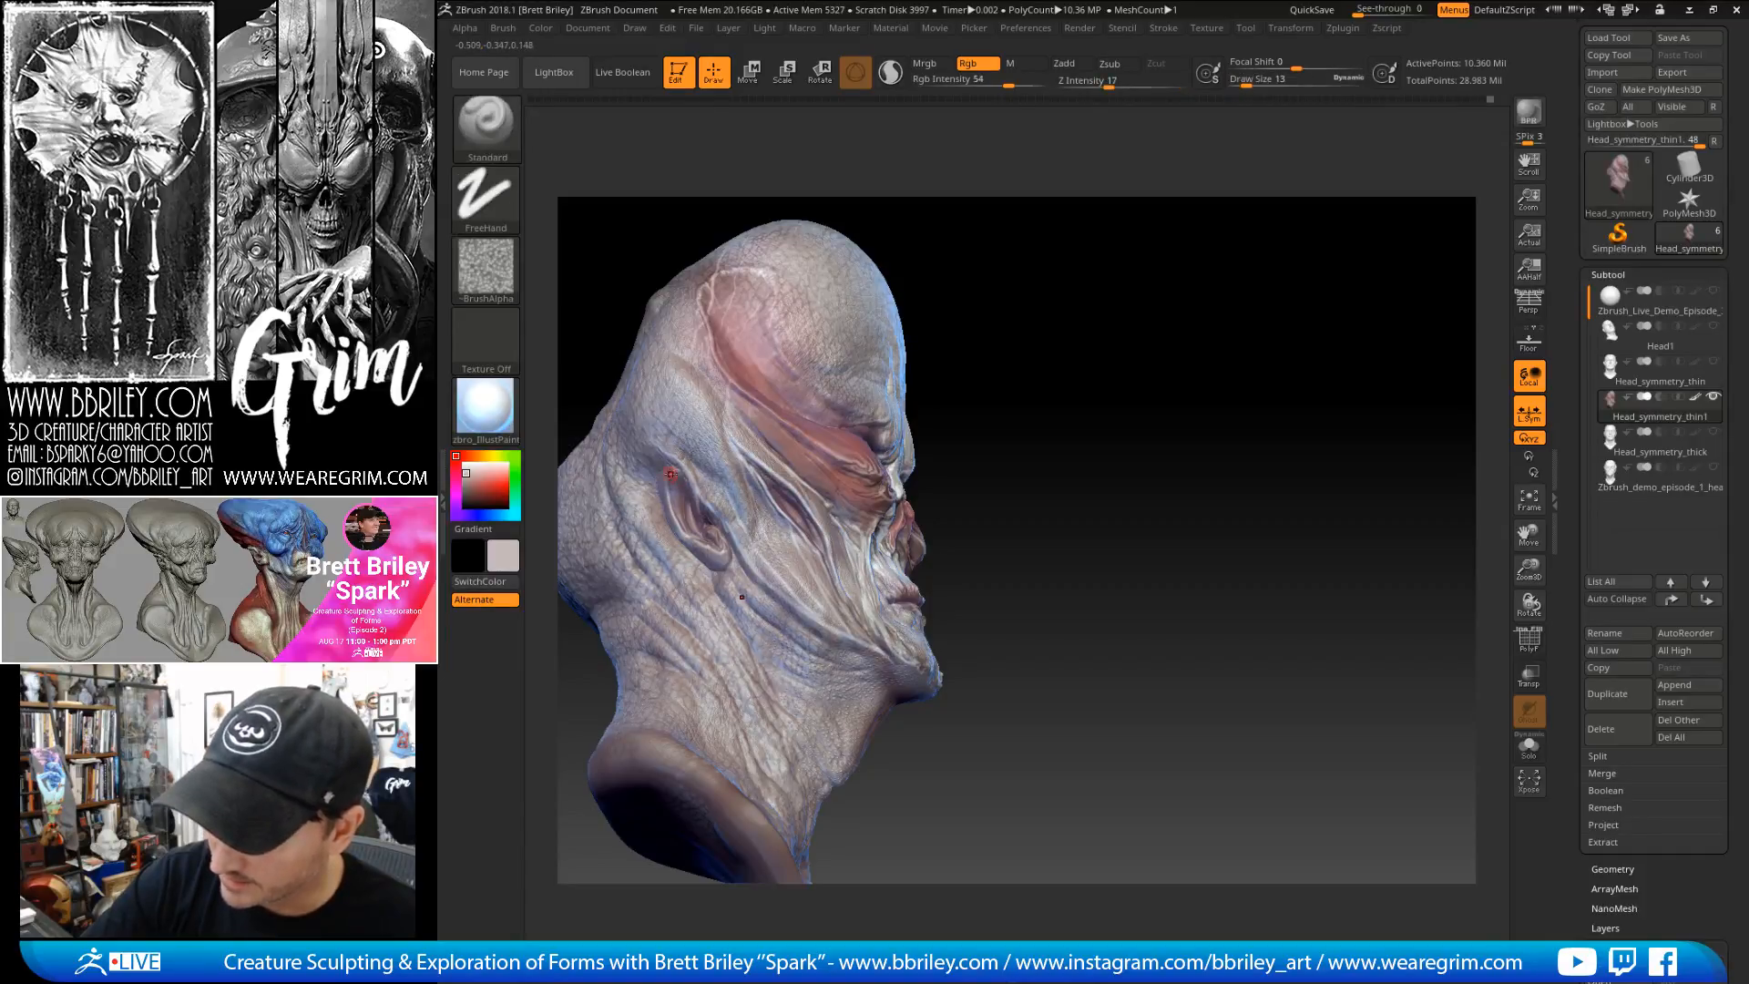
key("shift")
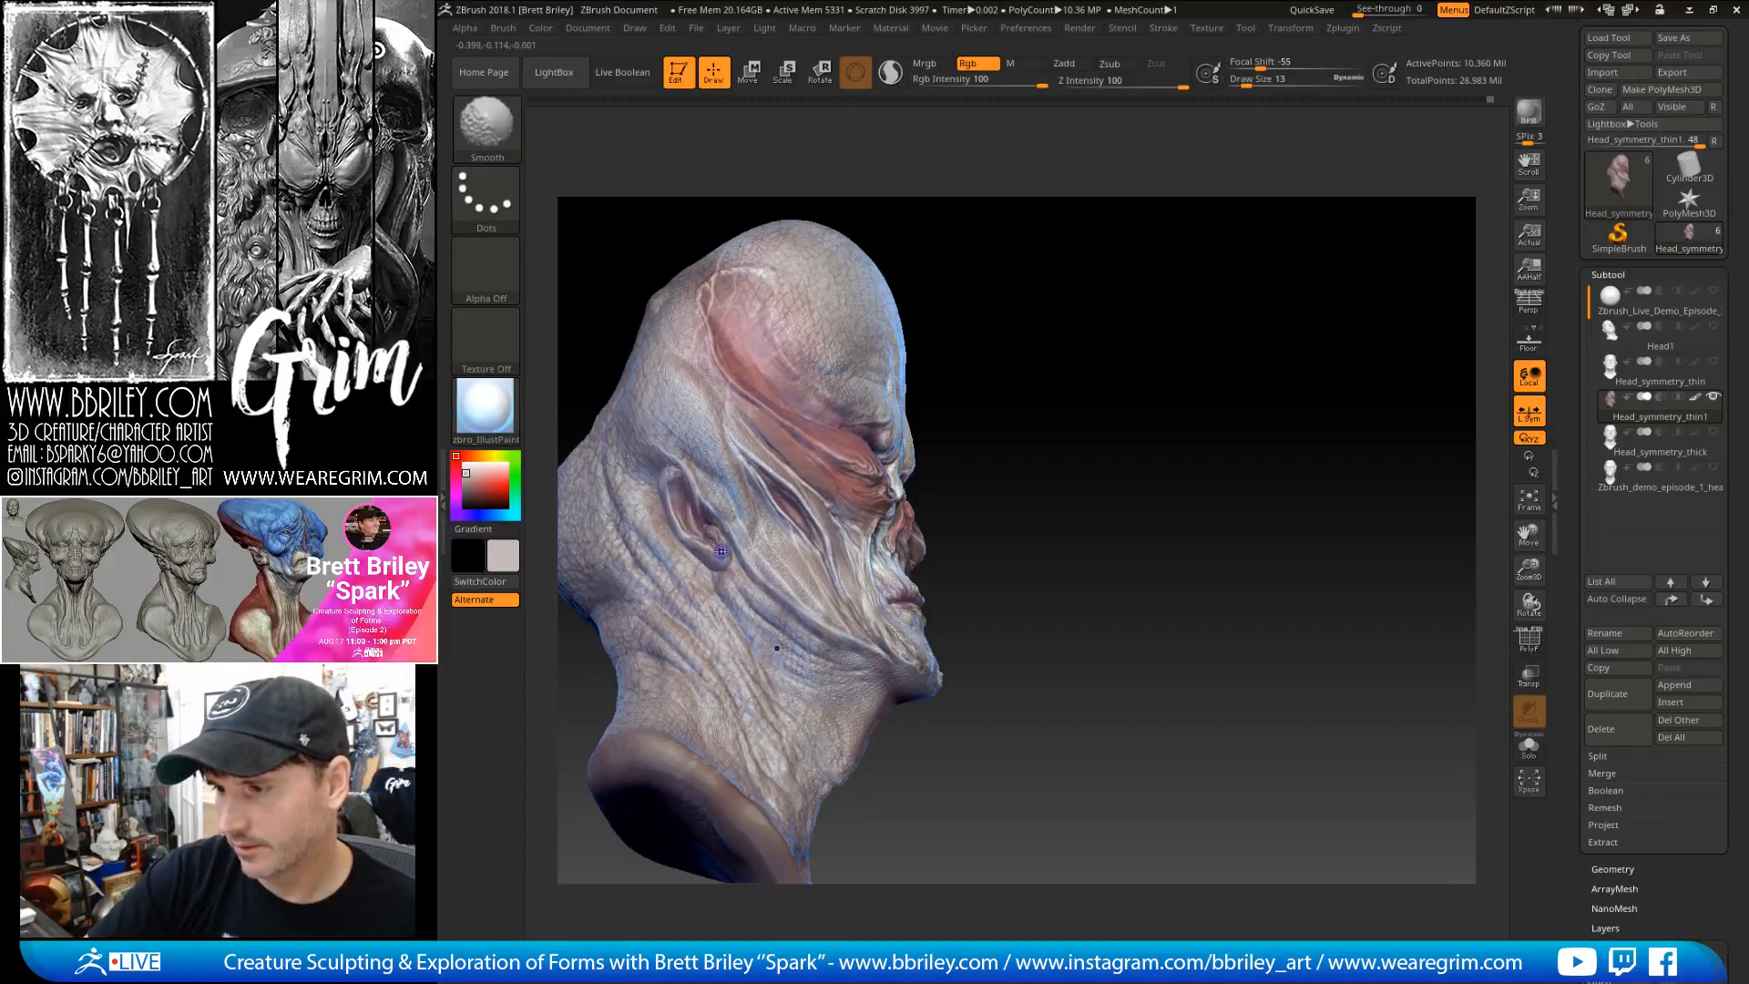
key("shift")
key("shift")
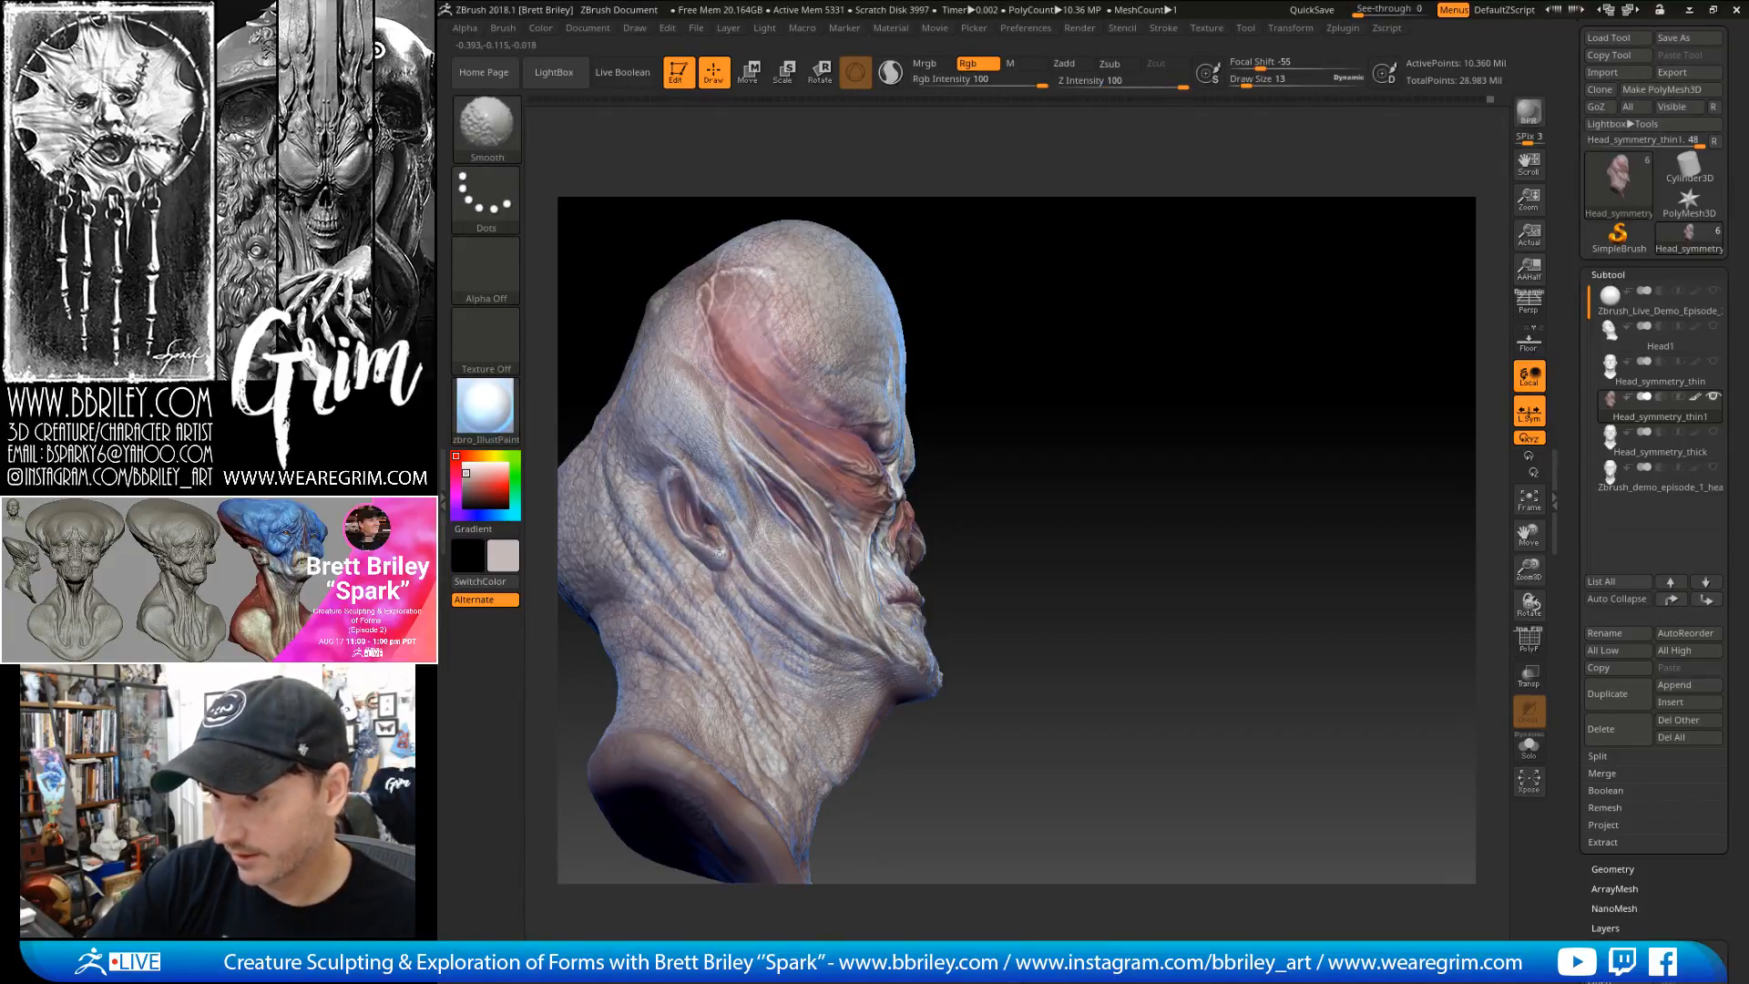
key("shift")
- Lower the Rgb Intensity to 28, reduce the draw size to 5 and paint soft pale highlights along the red eye band
mouse_move(1054, 395)
left_mouse_down()
mouse_move(1038, 351)
mouse_move(930, 387)
left_mouse_up()
key("bracketleft")
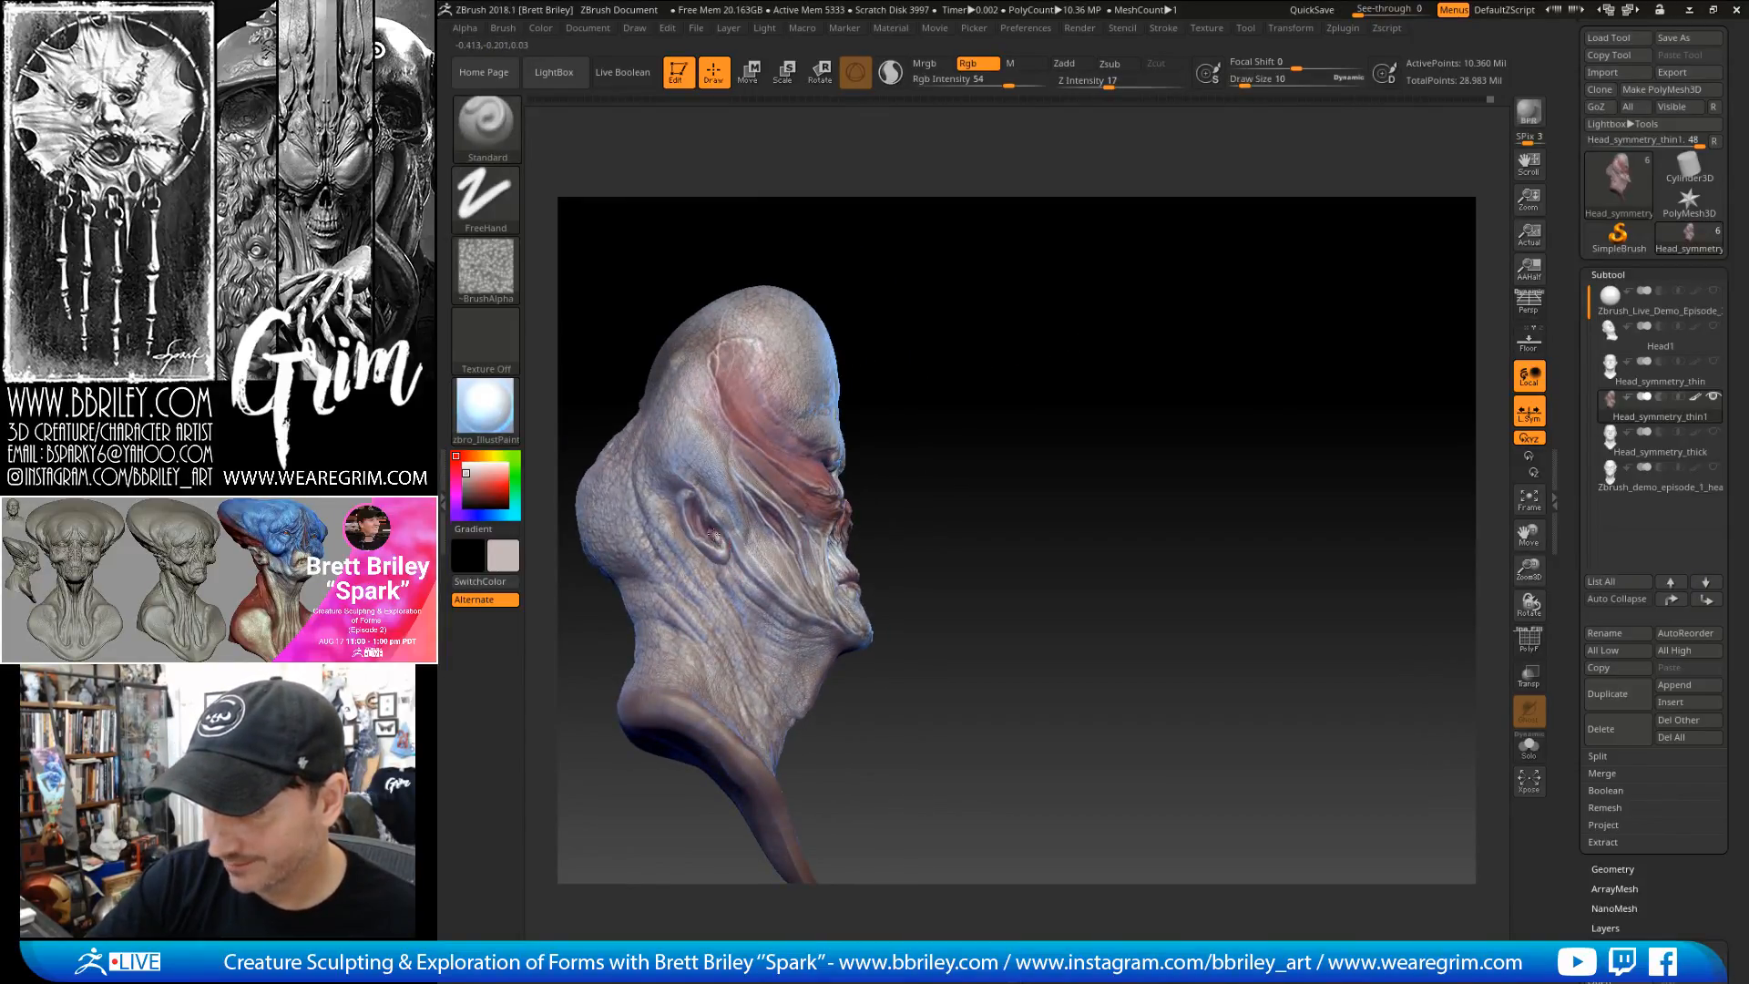
left_click_drag(1001, 389, 1097, 261)
left_click_drag(1002, 82, 982, 82)
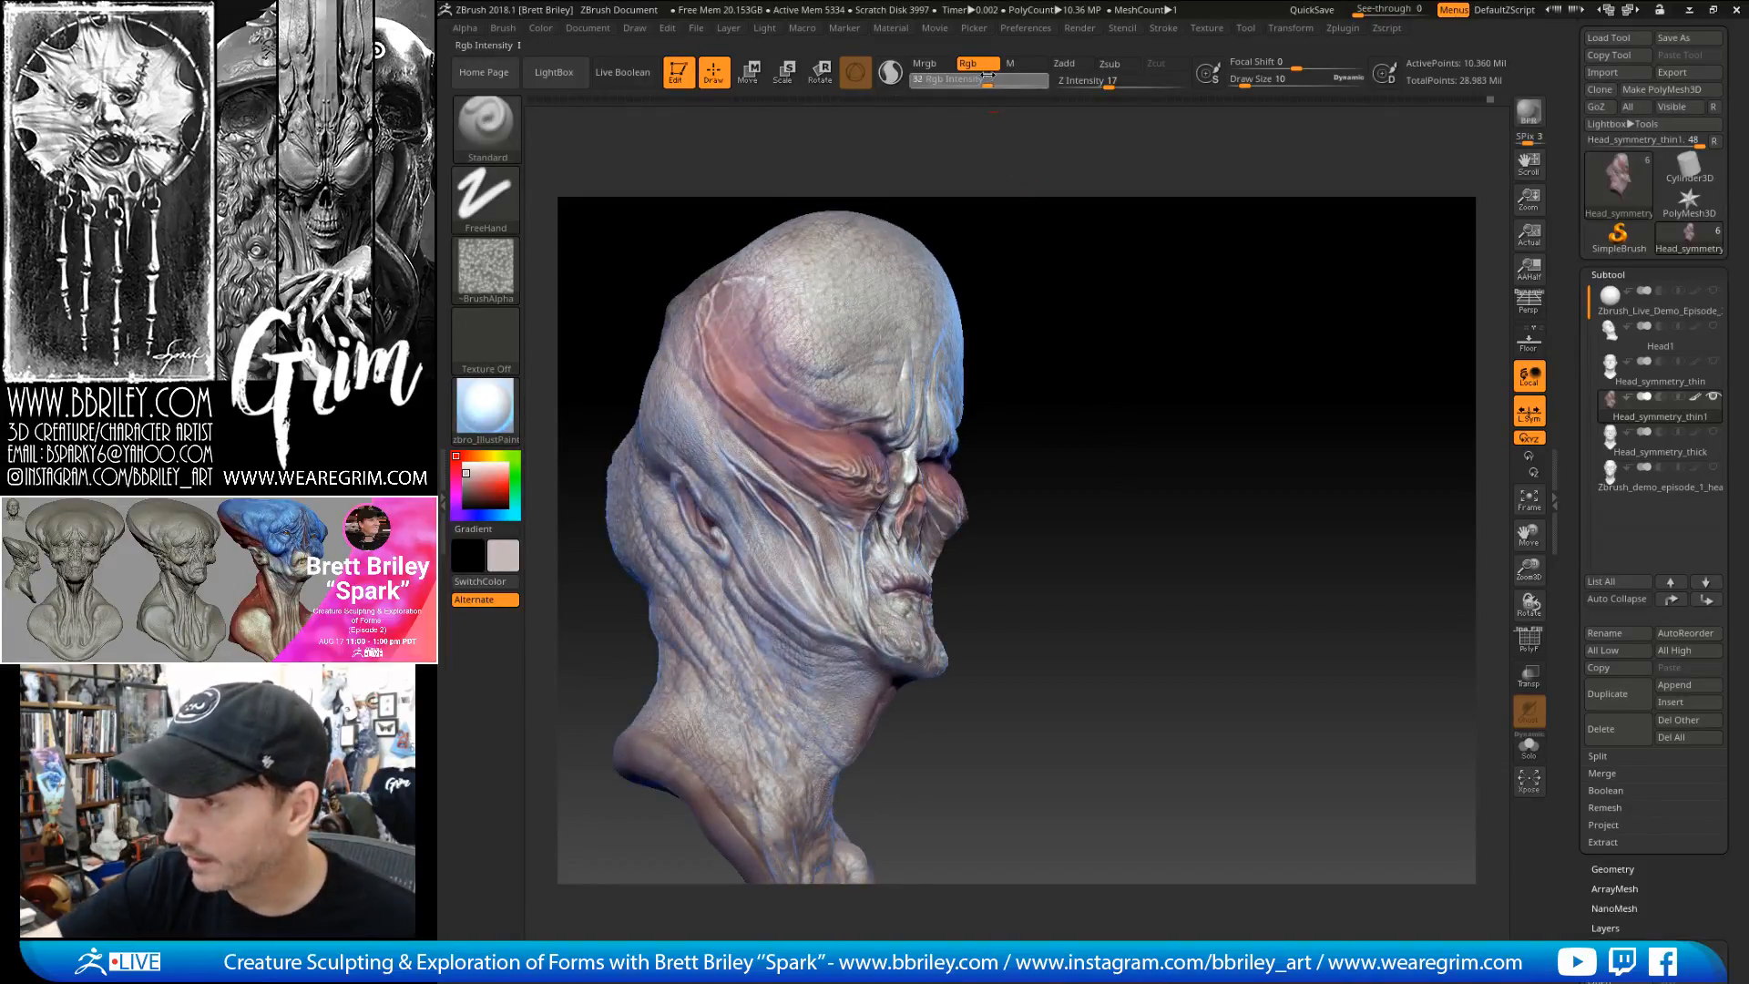
left_click_drag(989, 259, 991, 244)
key("s")
left_click_drag(725, 383, 718, 382)
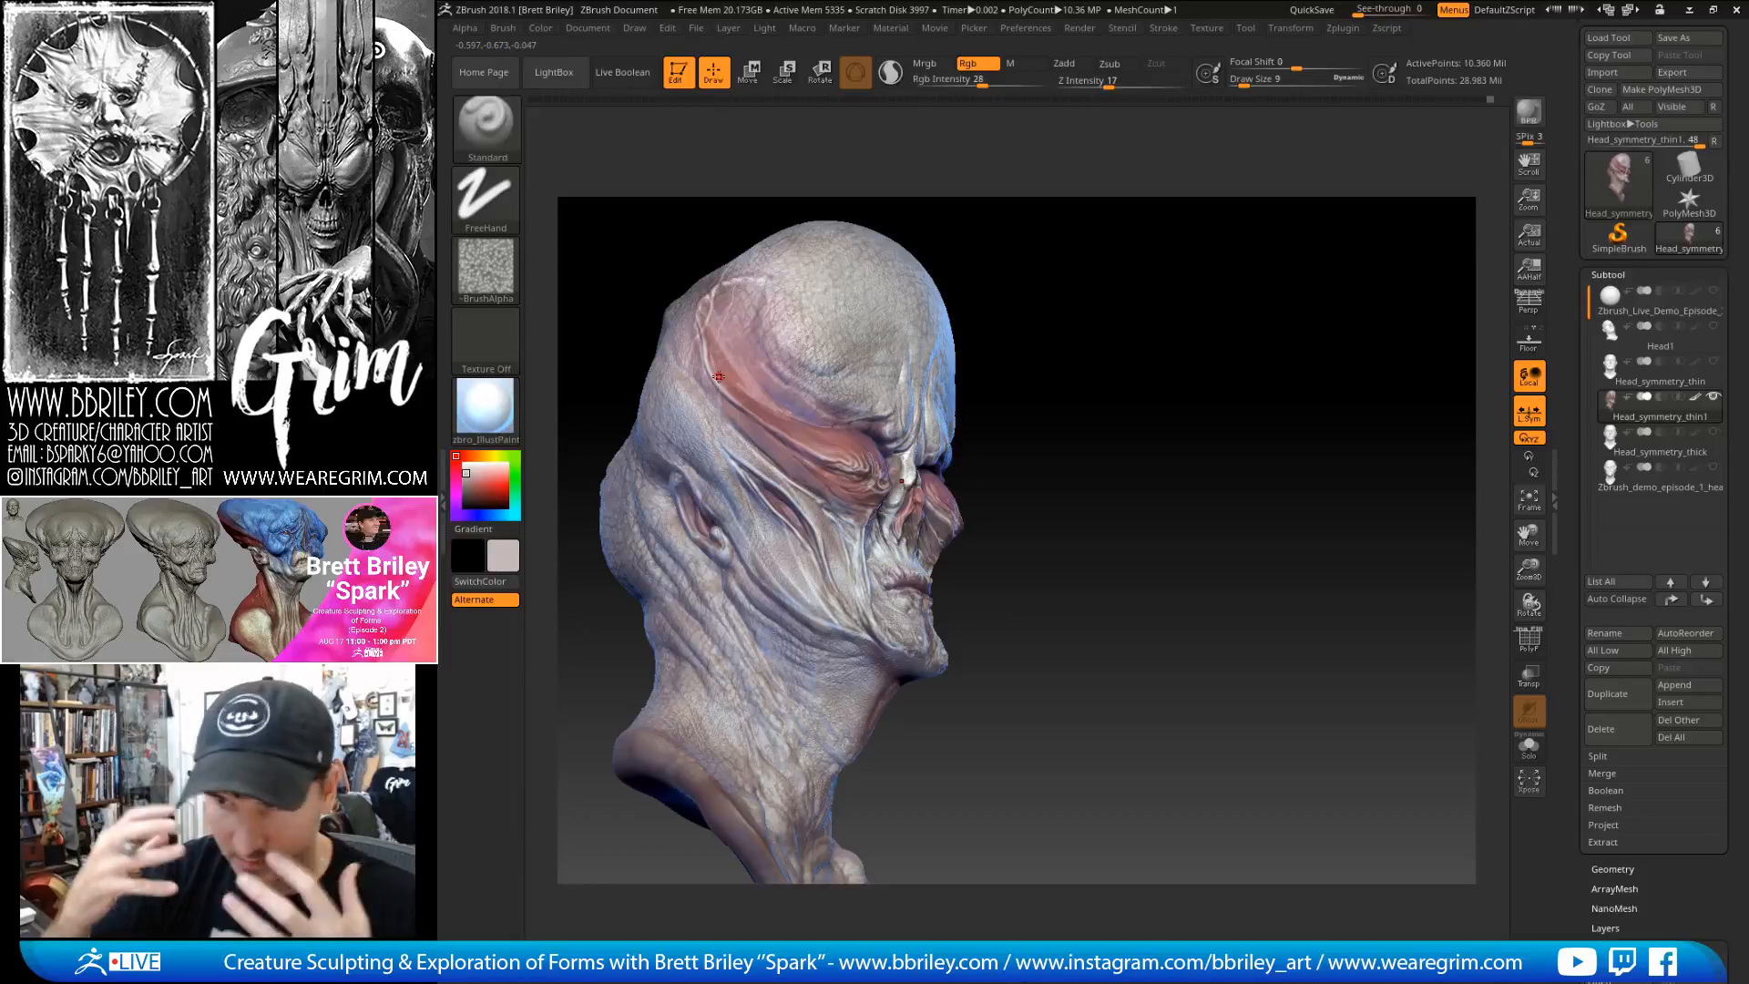
left_click_drag(1162, 436, 1098, 436)
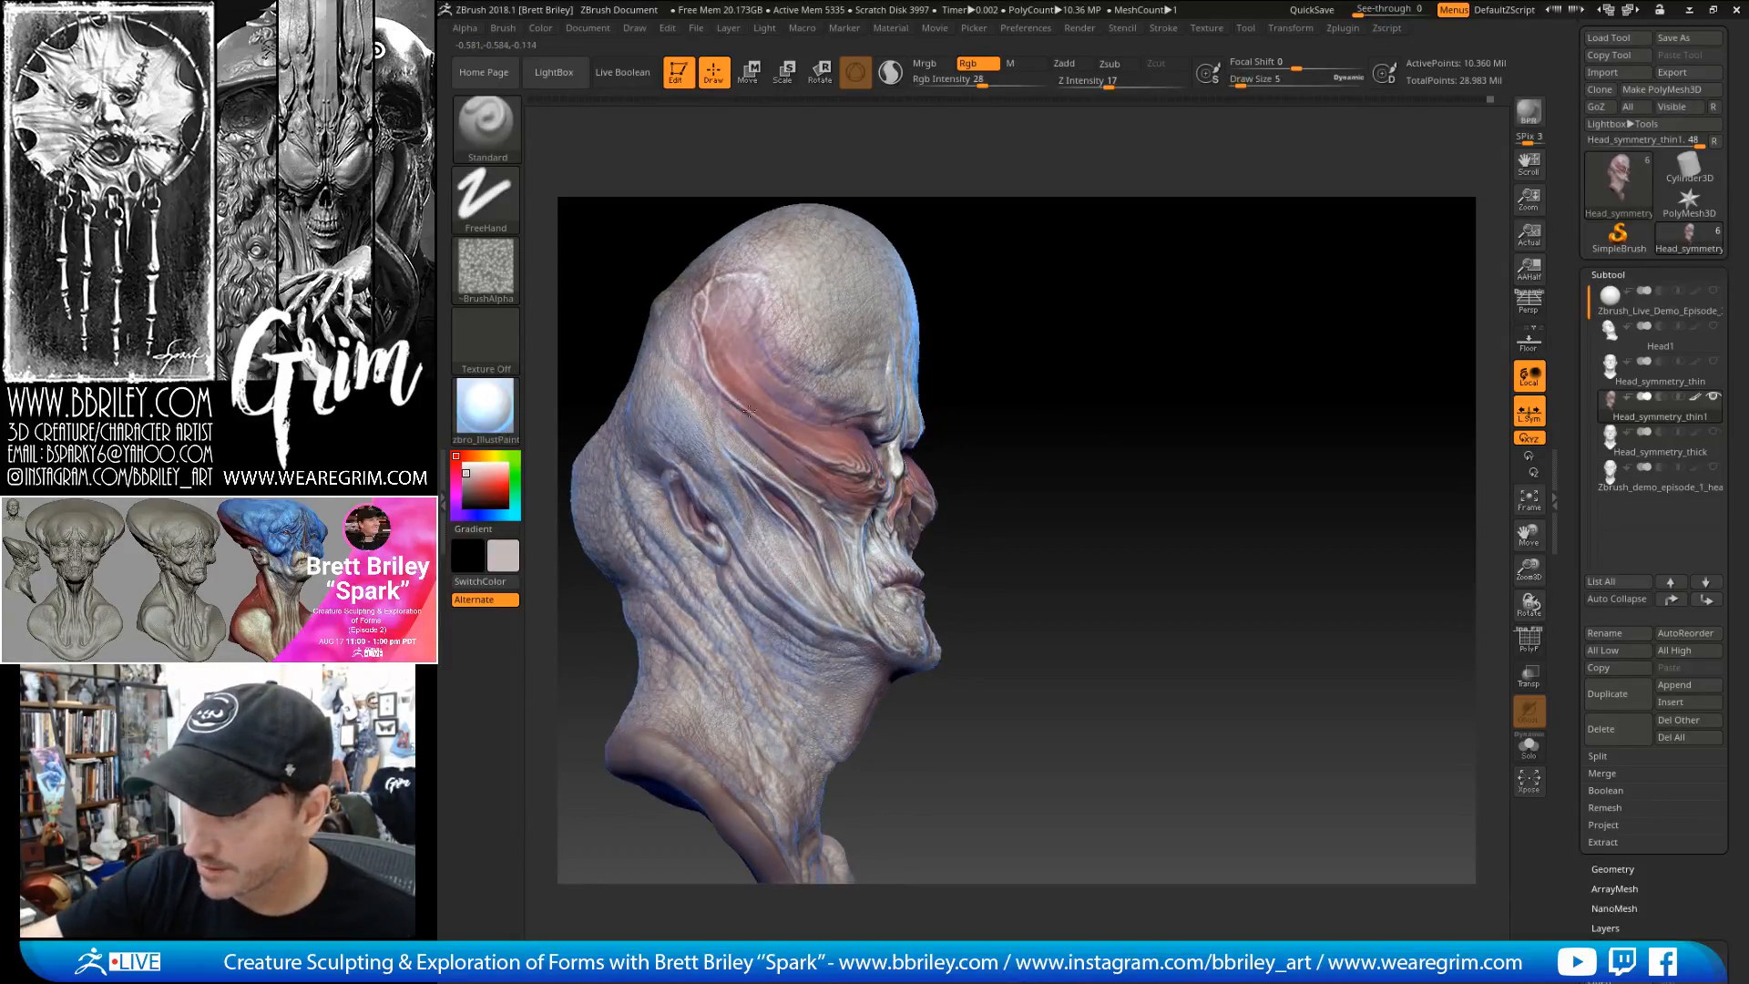
mouse_move(1023, 391)
left_mouse_down()
mouse_move(1090, 356)
mouse_move(1020, 390)
left_mouse_up()
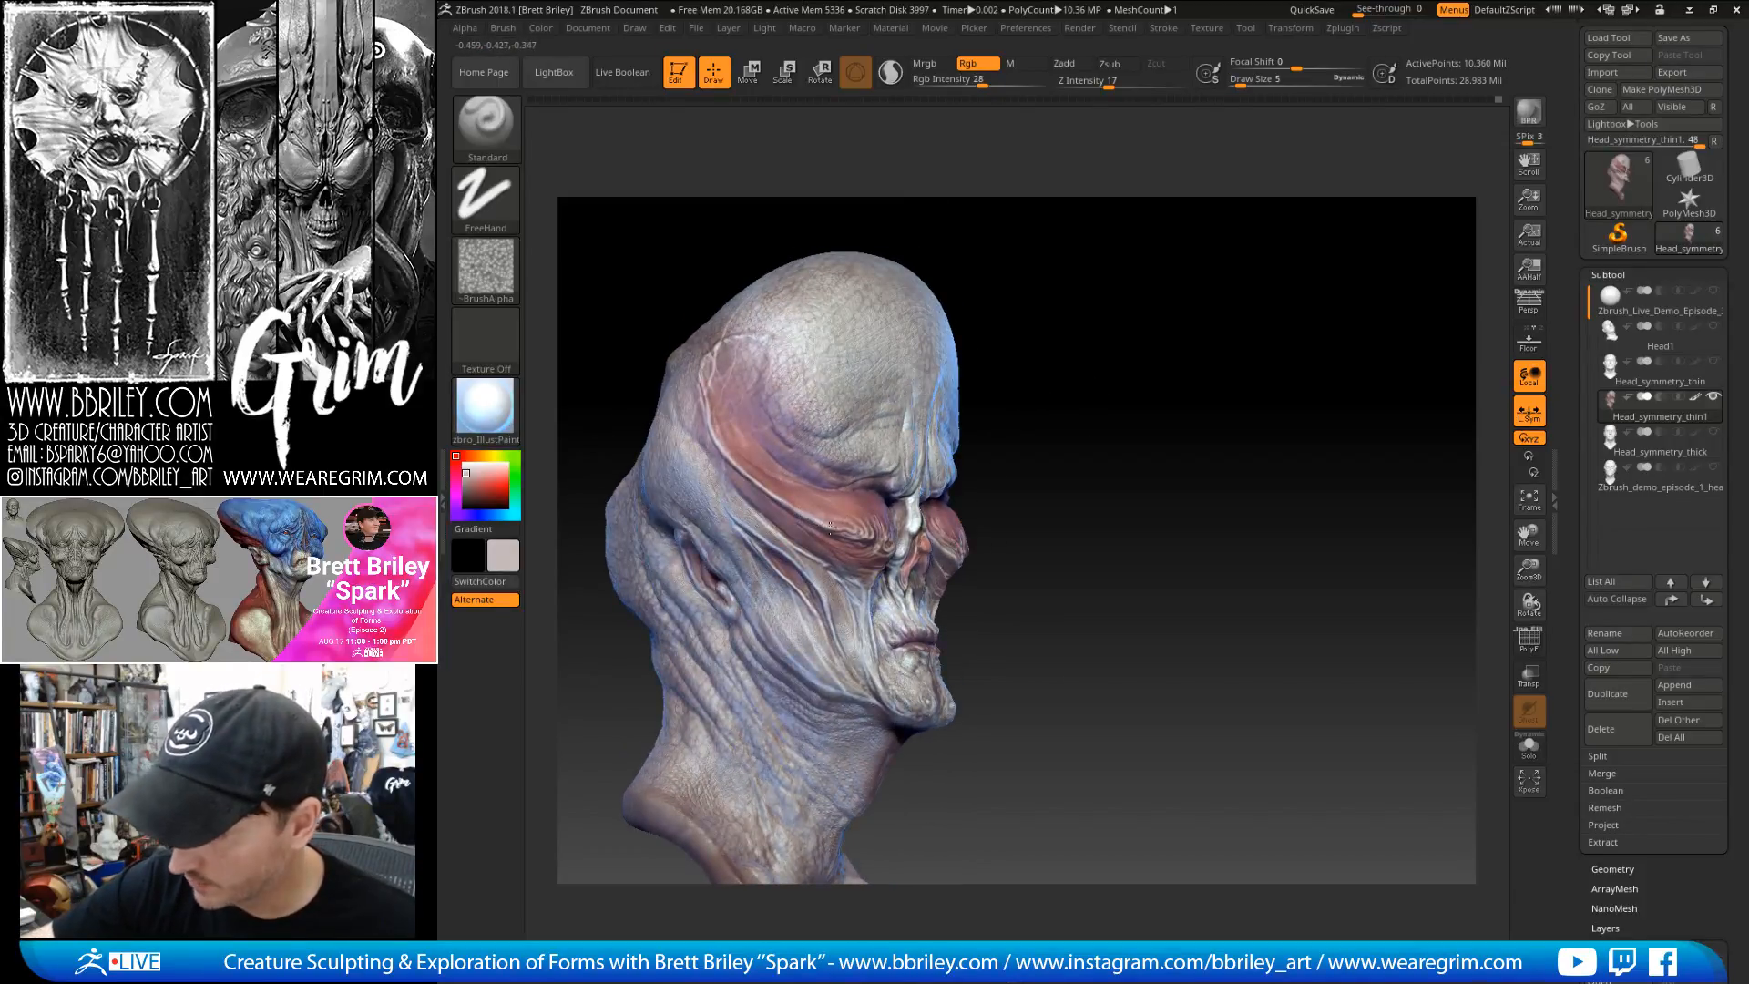
left_click_drag(1046, 470, 829, 526)
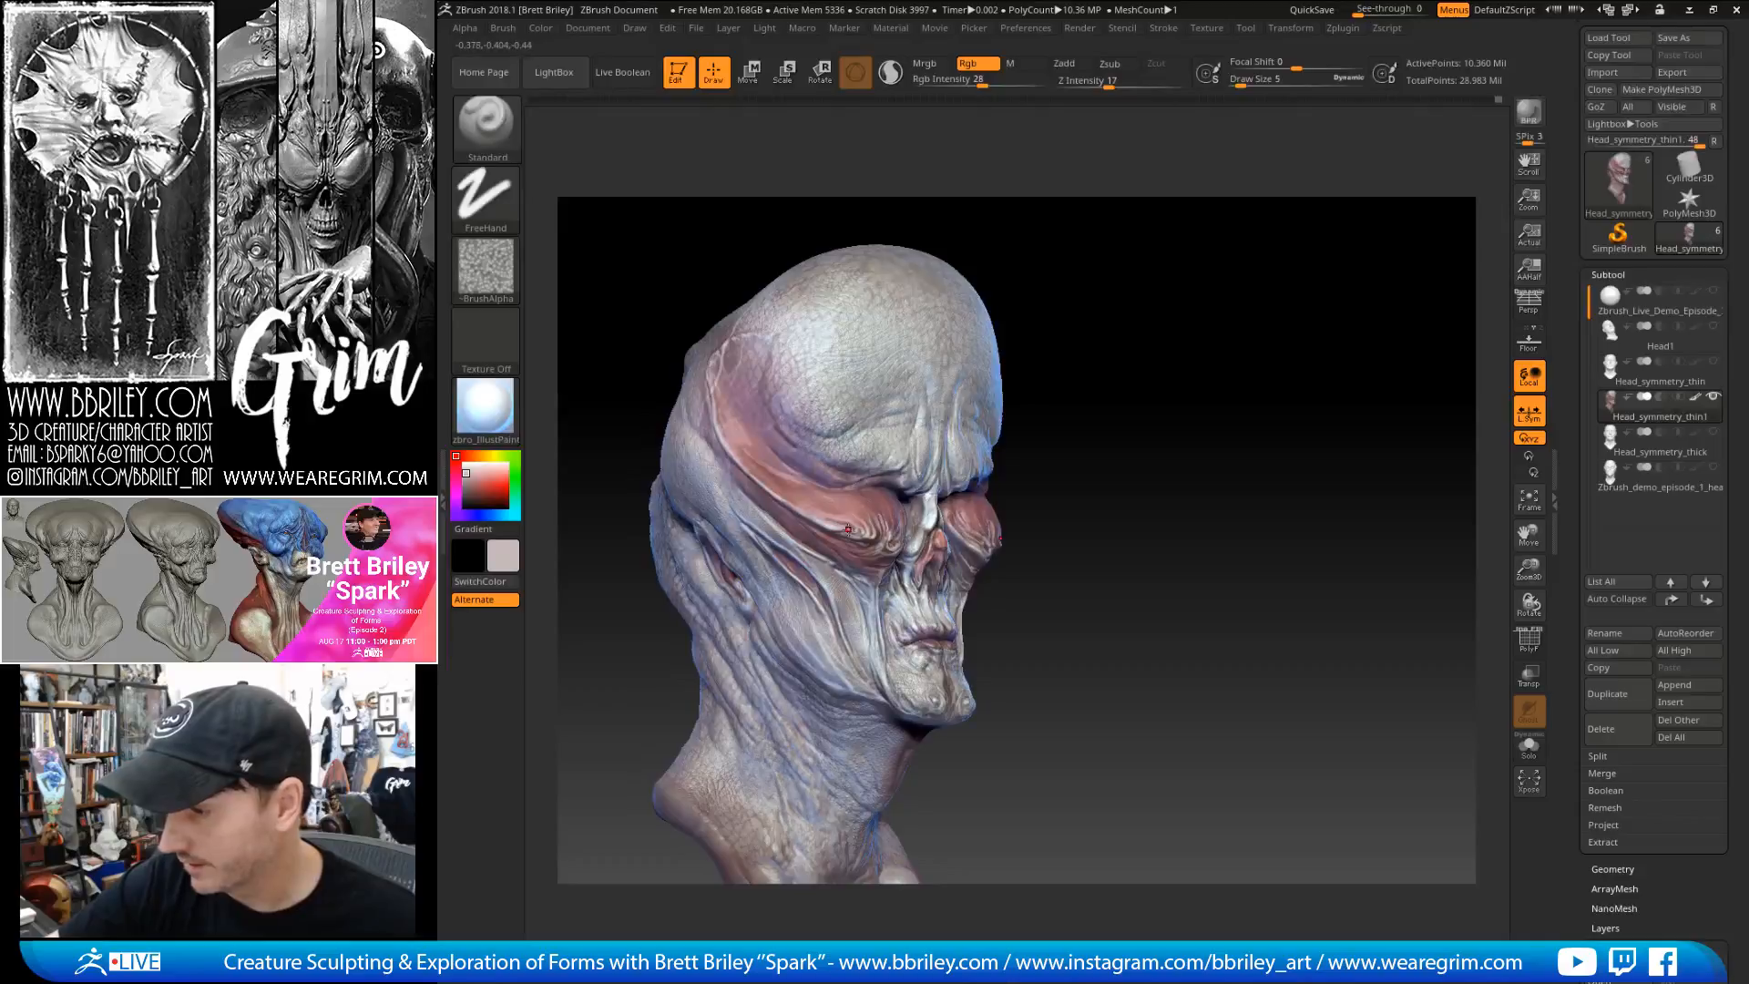
- Sample a dusty pink, set the draw size to 4 and tint the folds beneath the red eye band
left_click_drag(885, 425, 887, 515)
key("c")
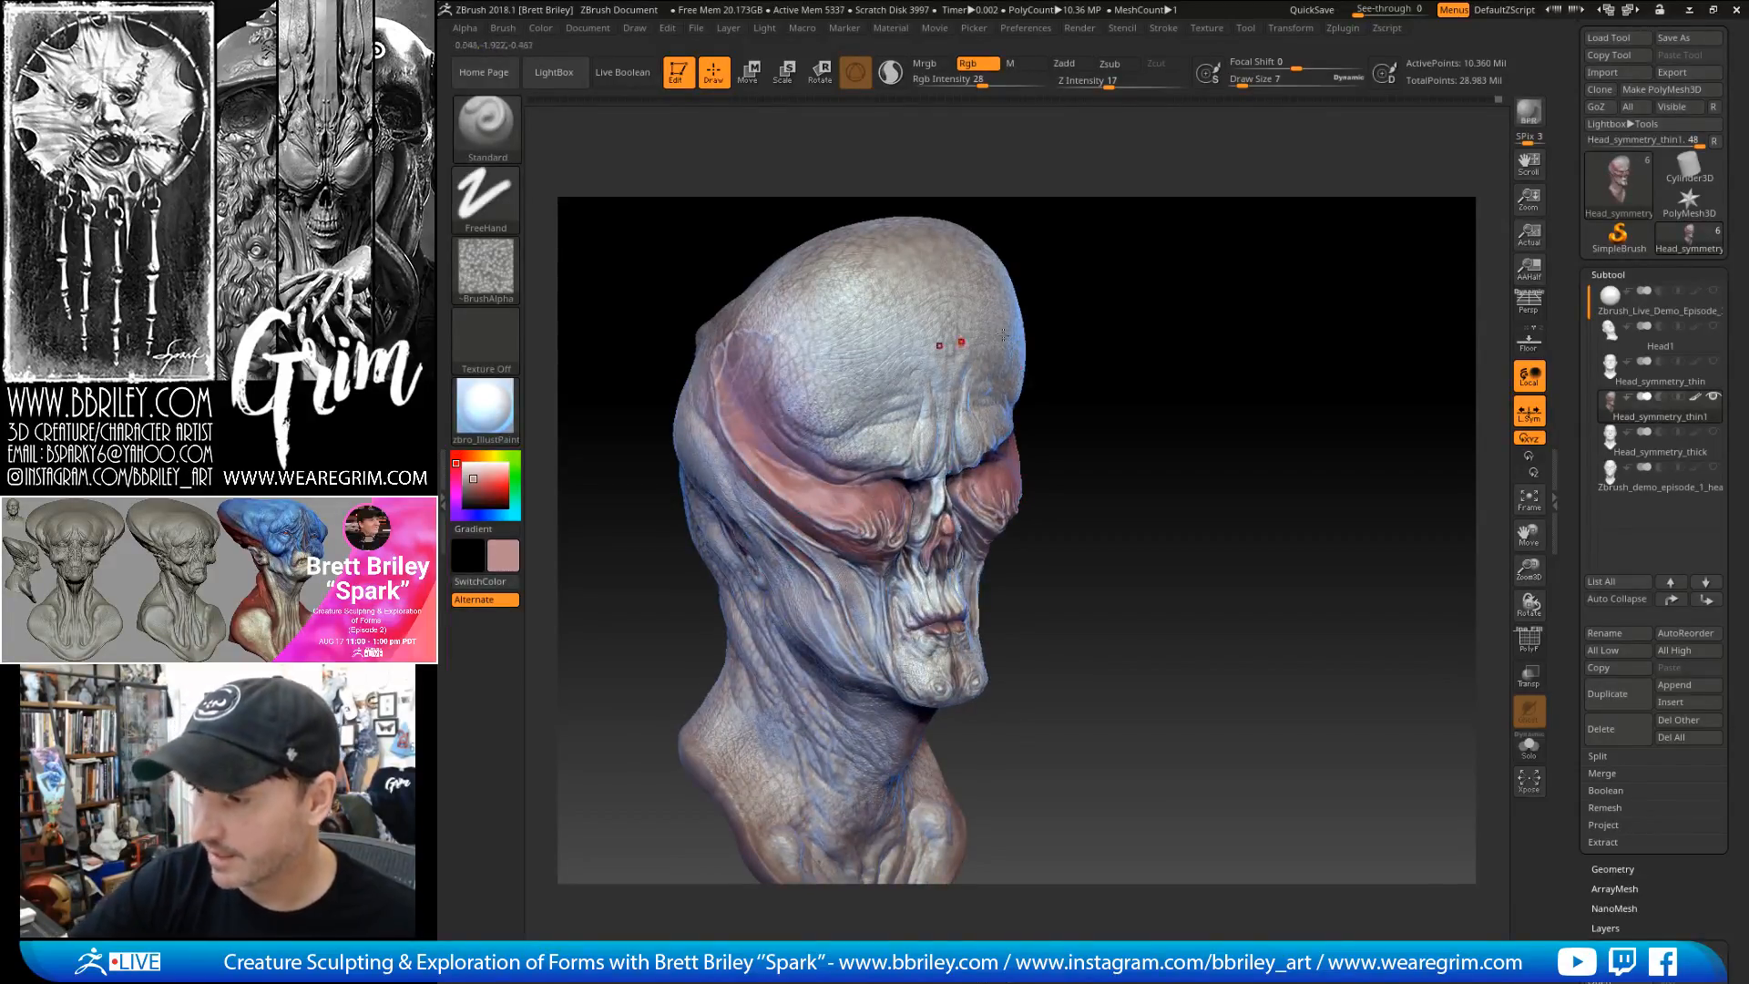
left_click_drag(1020, 239, 1066, 265)
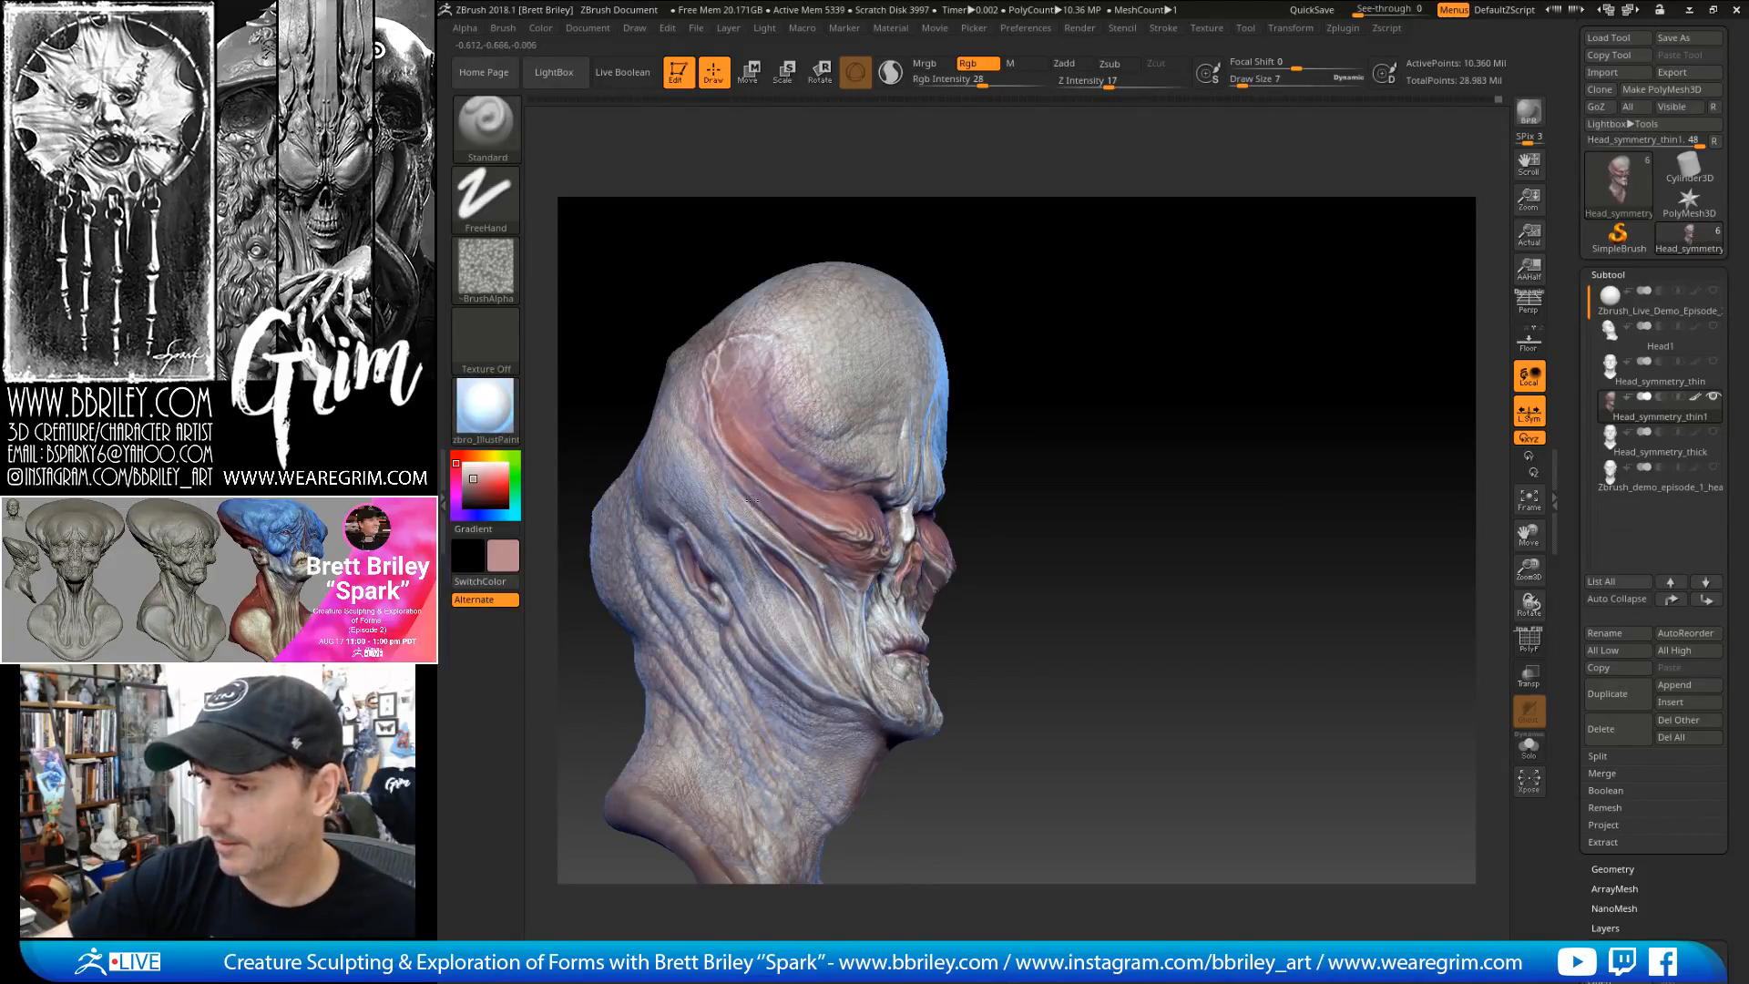
mouse_move(988, 453)
left_mouse_down()
mouse_move(1128, 433)
mouse_move(1129, 356)
mouse_move(1145, 442)
left_mouse_up()
key("s")
left_click(776, 507)
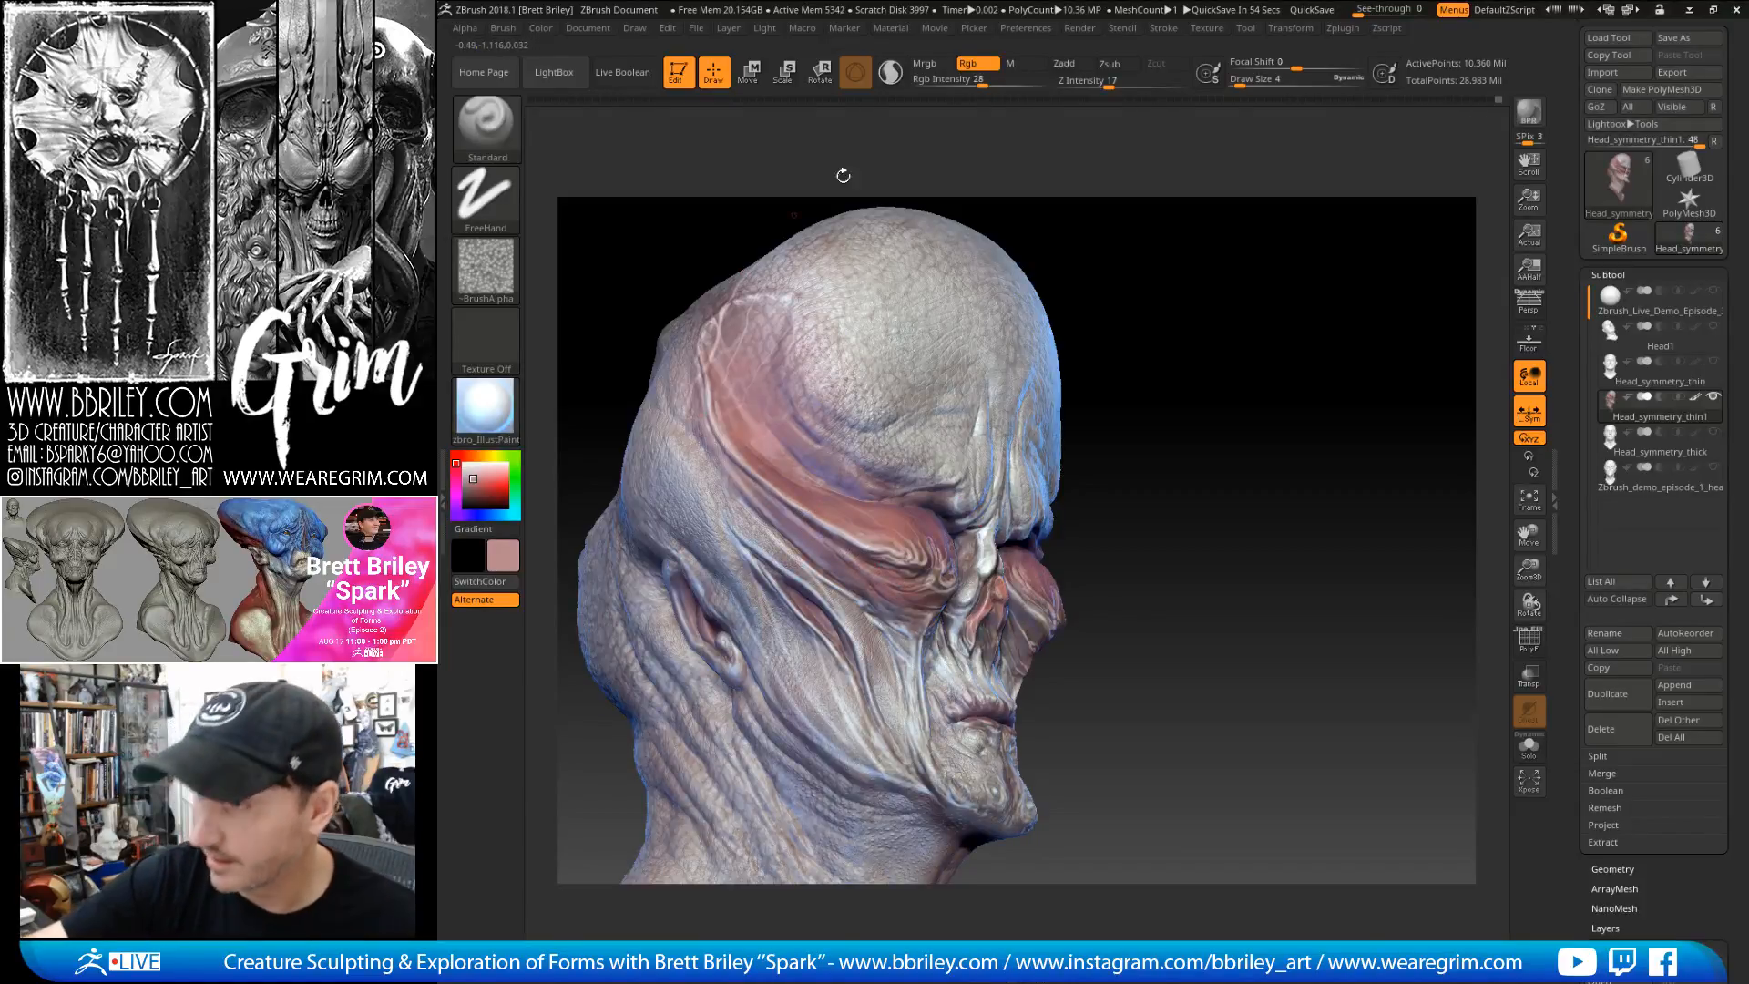
- Set the Rgb Intensity to 39 and the draw size to 3, and paint dusty pink detail on the folds below the eye
left_click_drag(983, 83, 994, 84)
key("bracketleft")
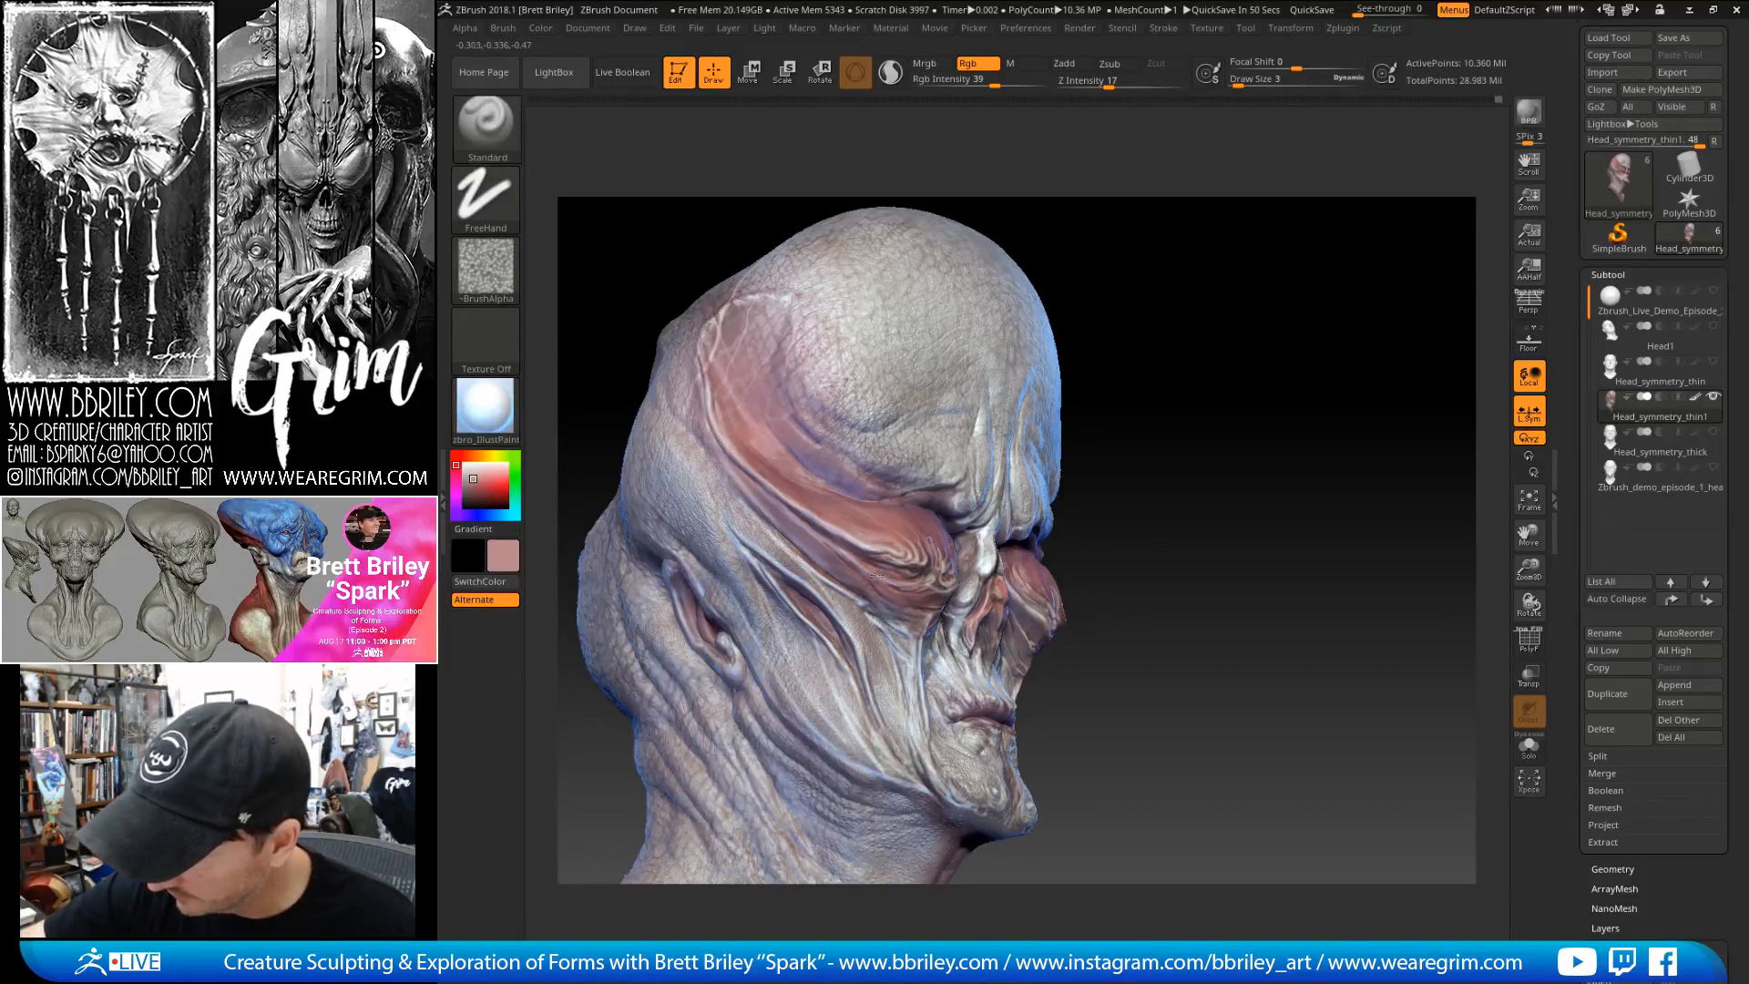
left_click_drag(1012, 349, 907, 571)
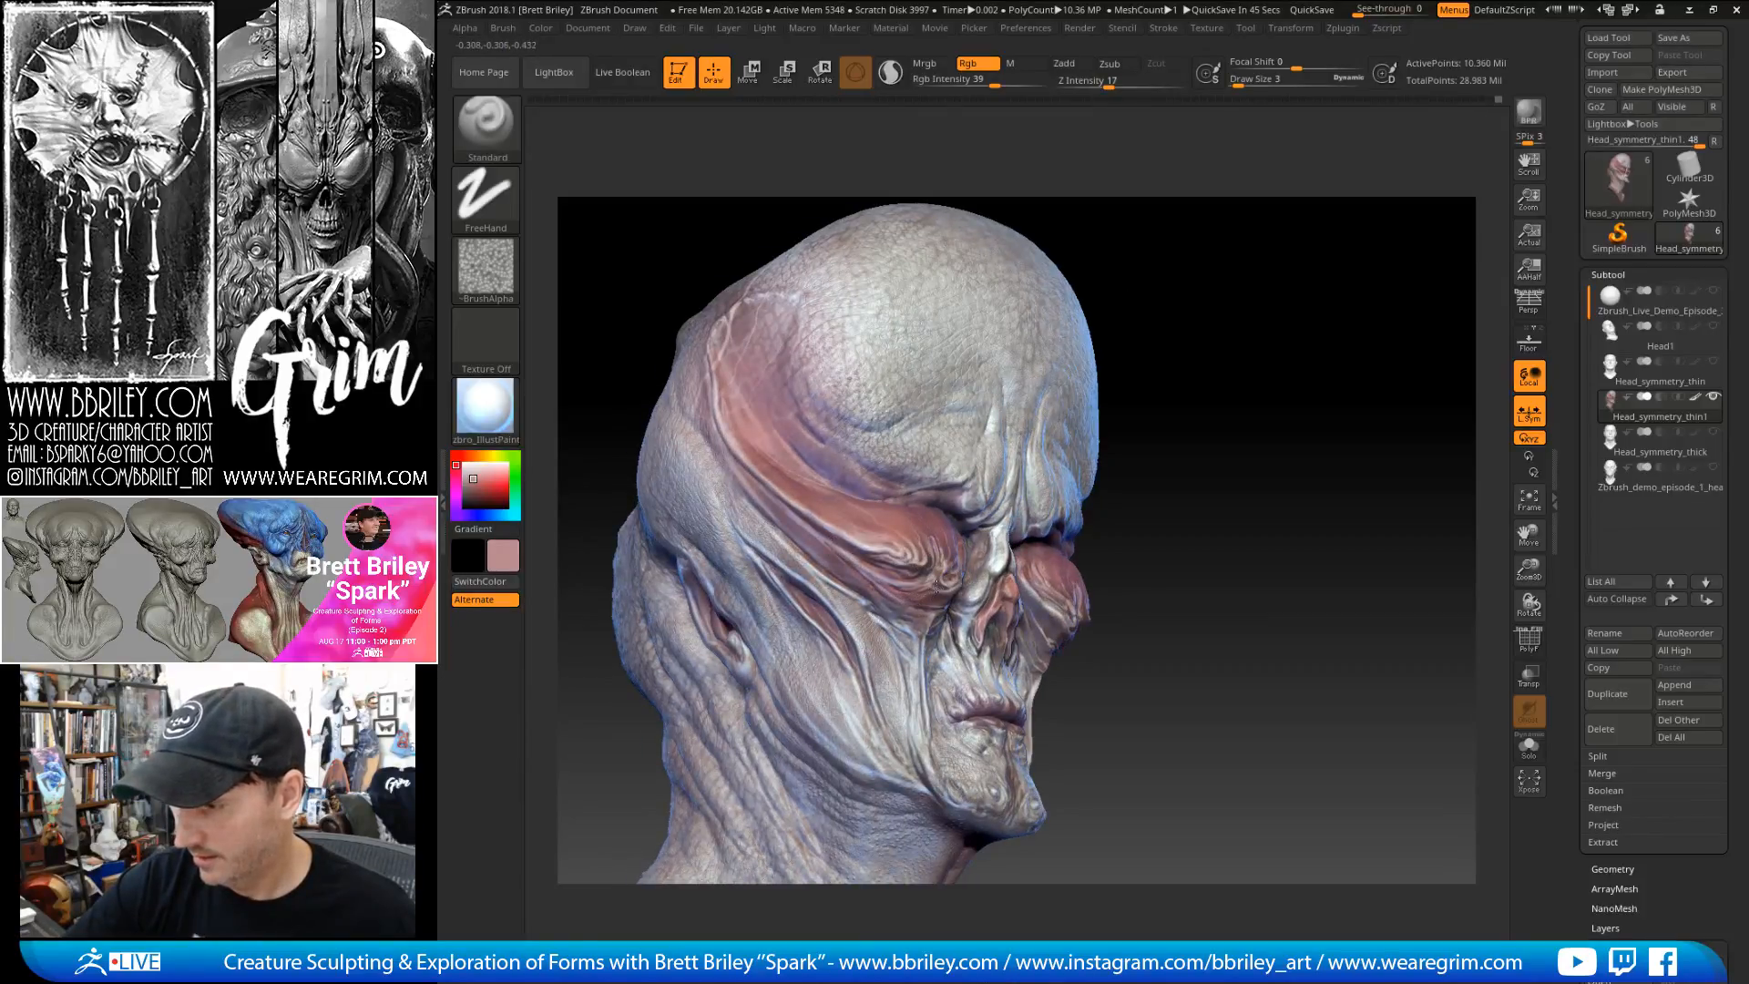
left_click_drag(1105, 434, 934, 568)
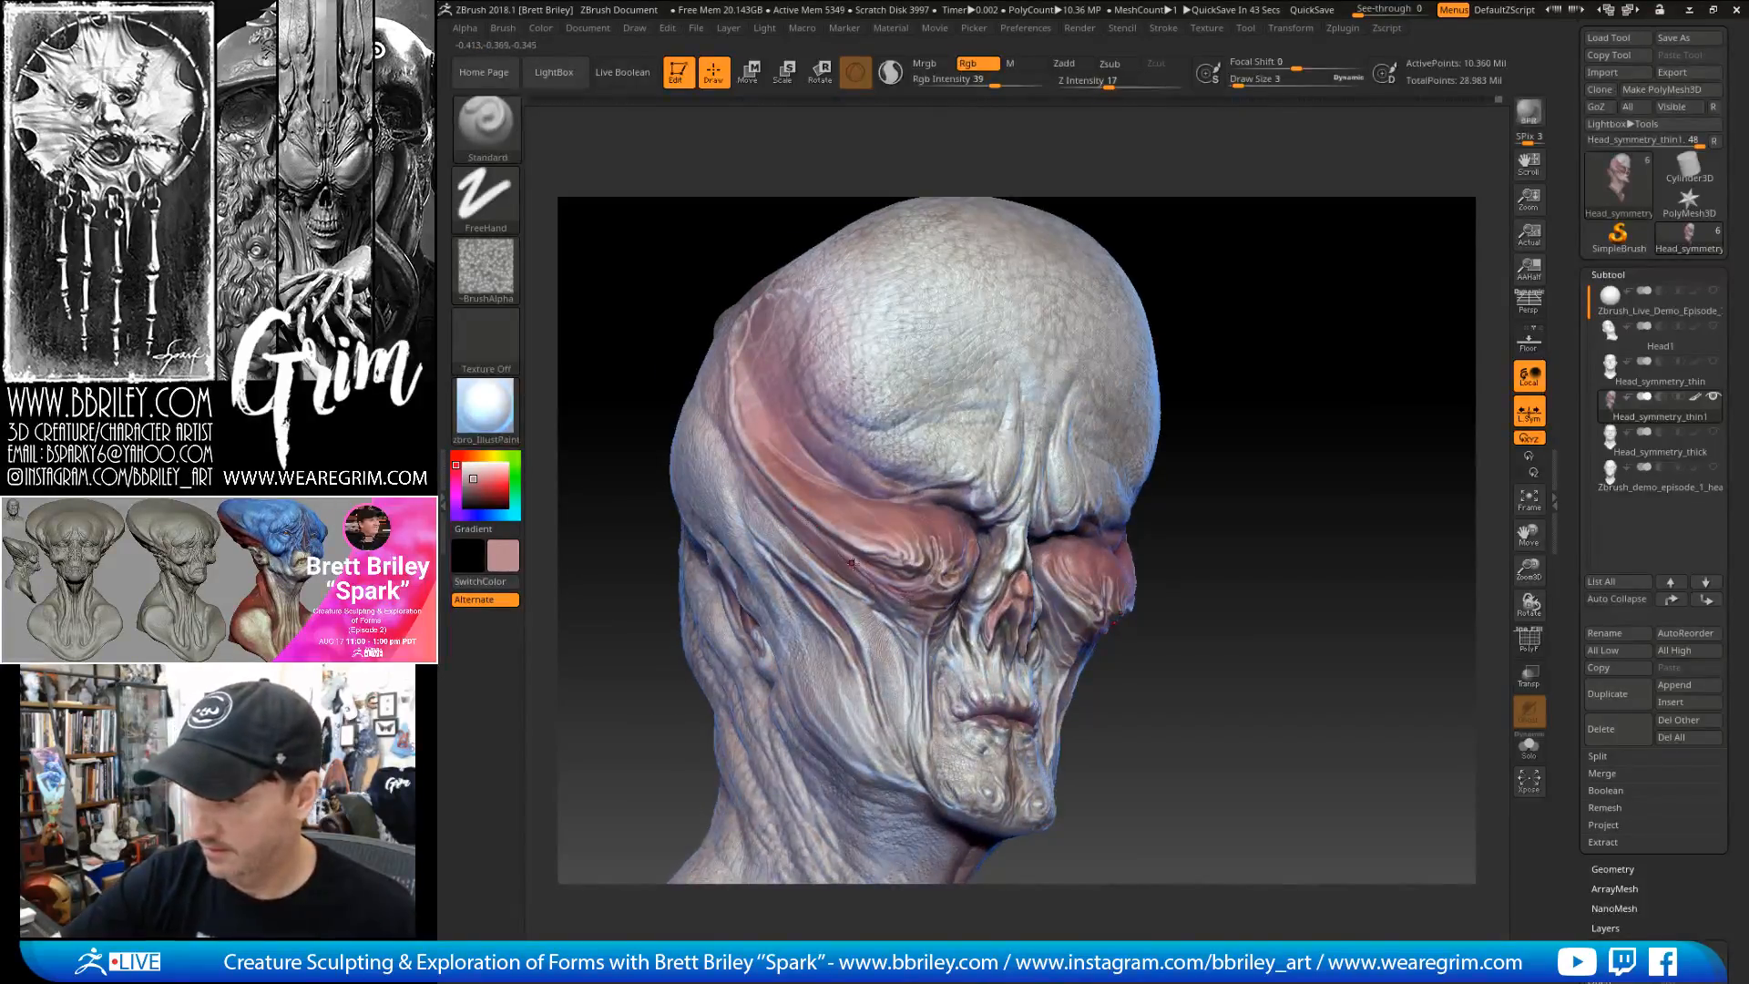
- Switch to white, paint fine highlights on the eye band folds at draw size 2, and smooth them at draw size 16
key("c")
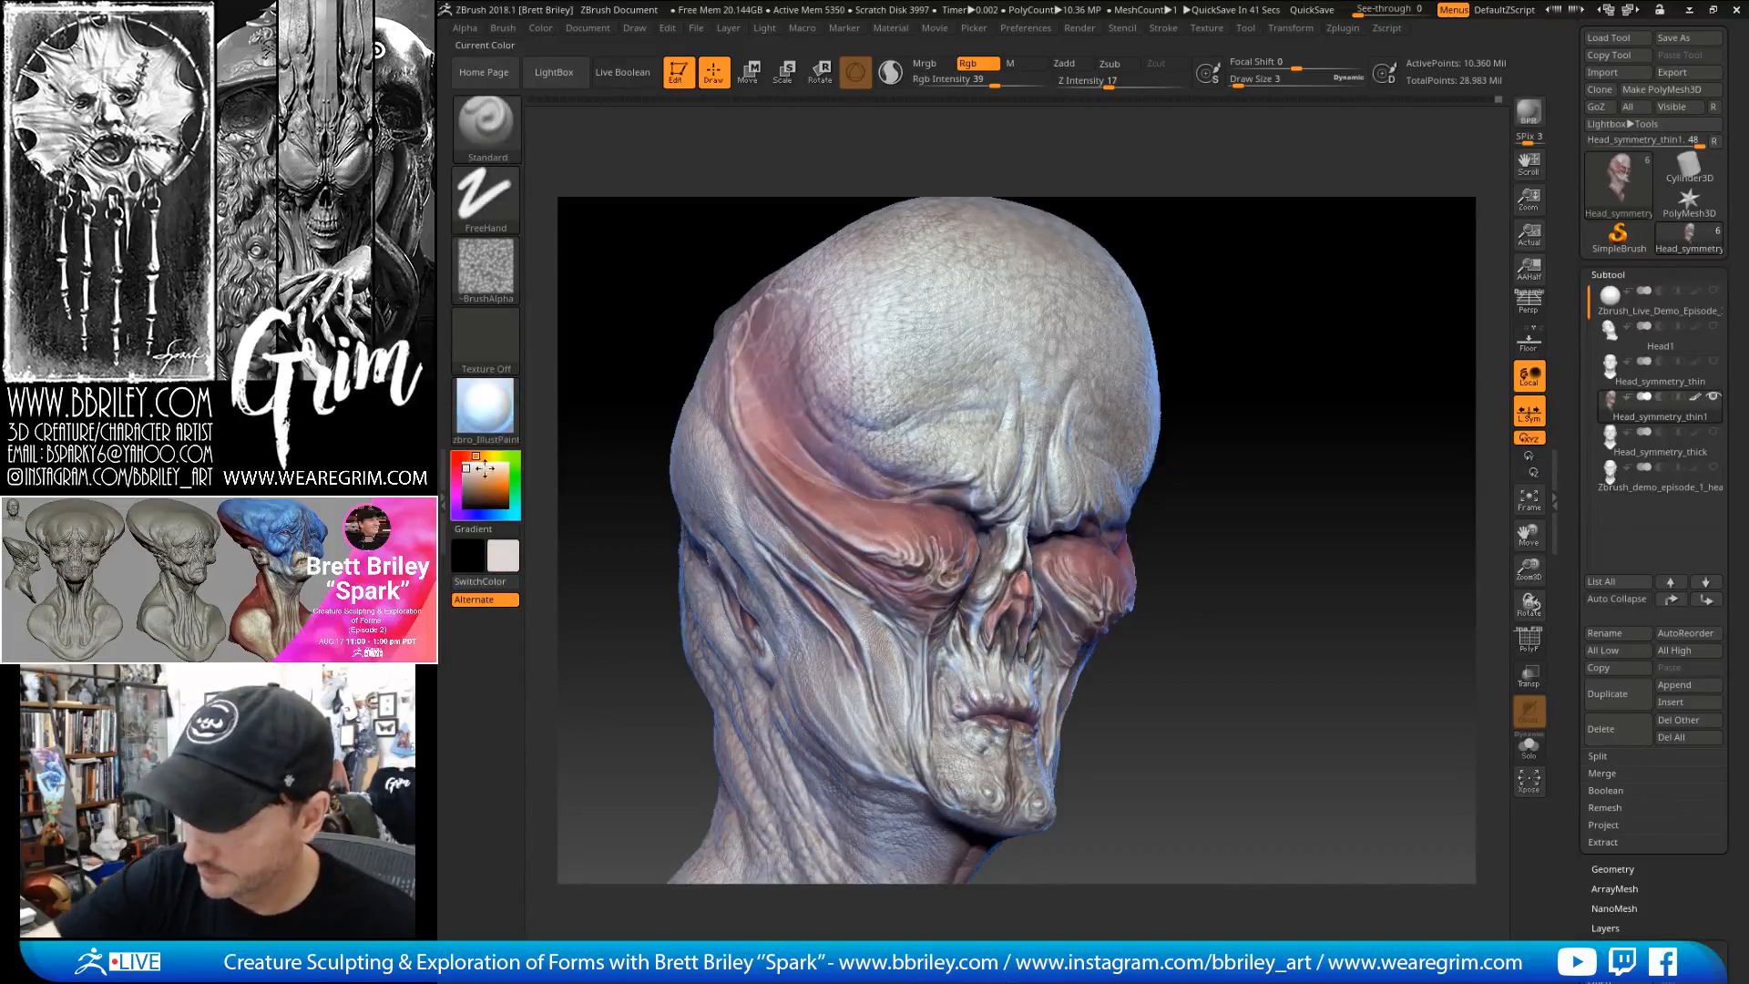
left_click_drag(1171, 195, 782, 503)
key("[")
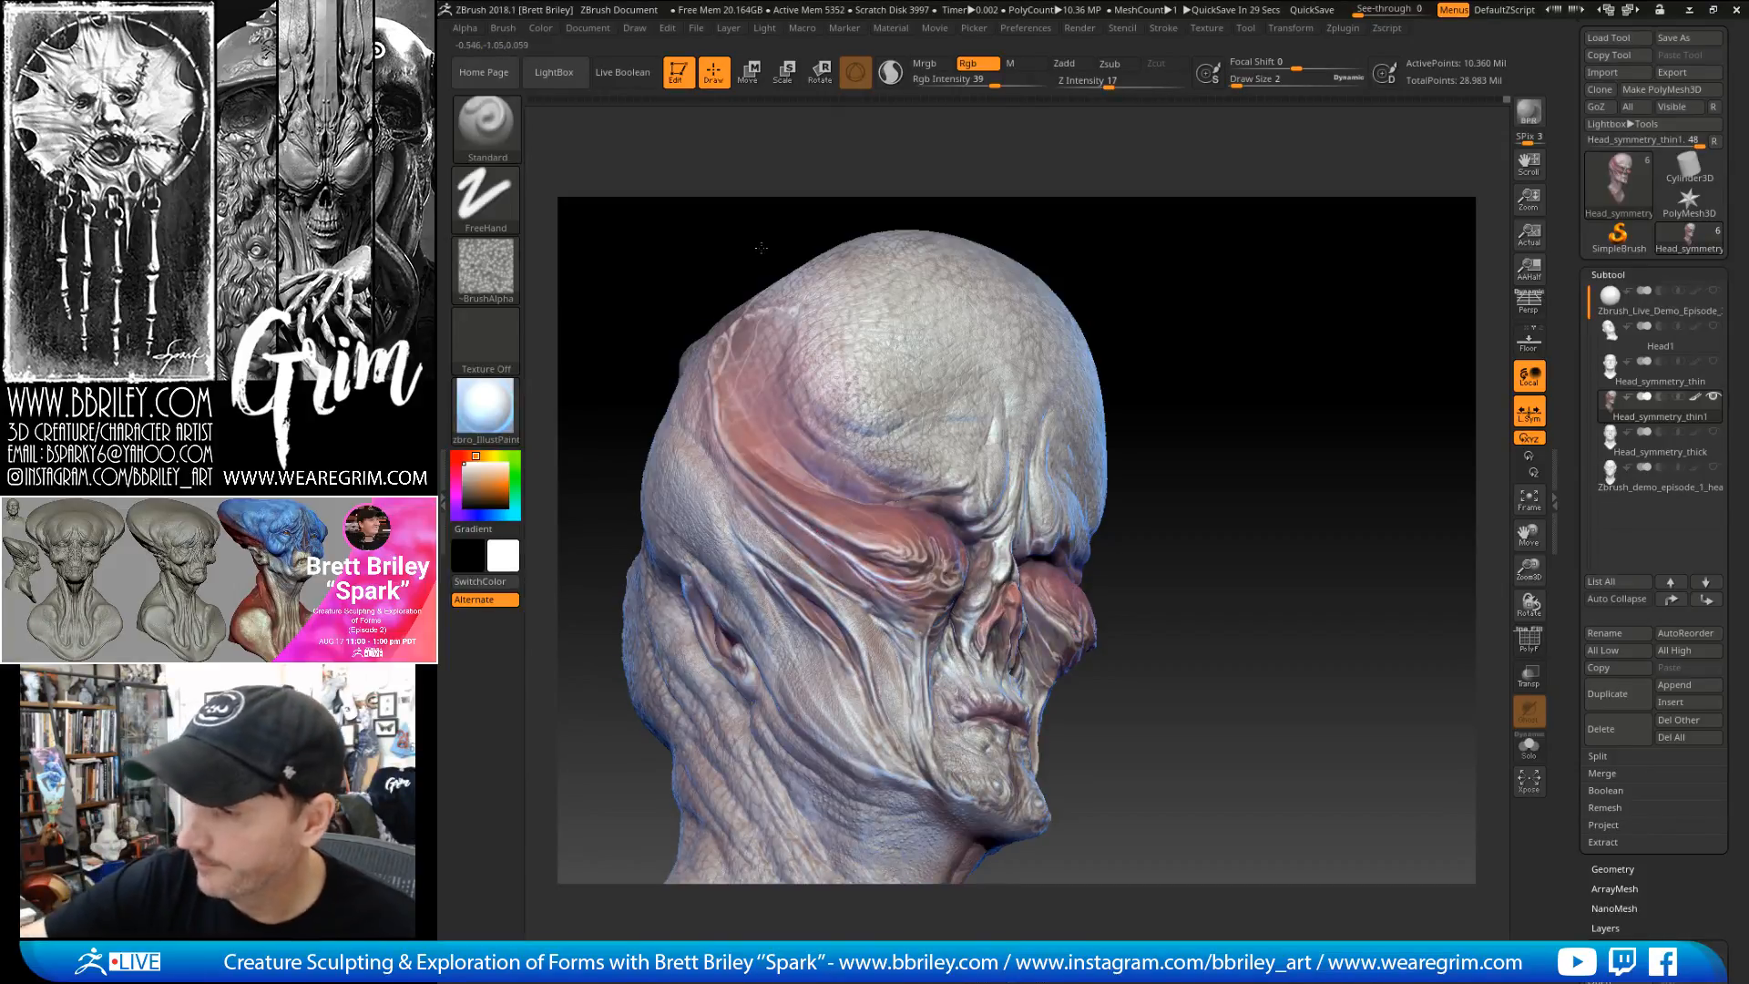
right_click_drag(789, 502, 744, 477)
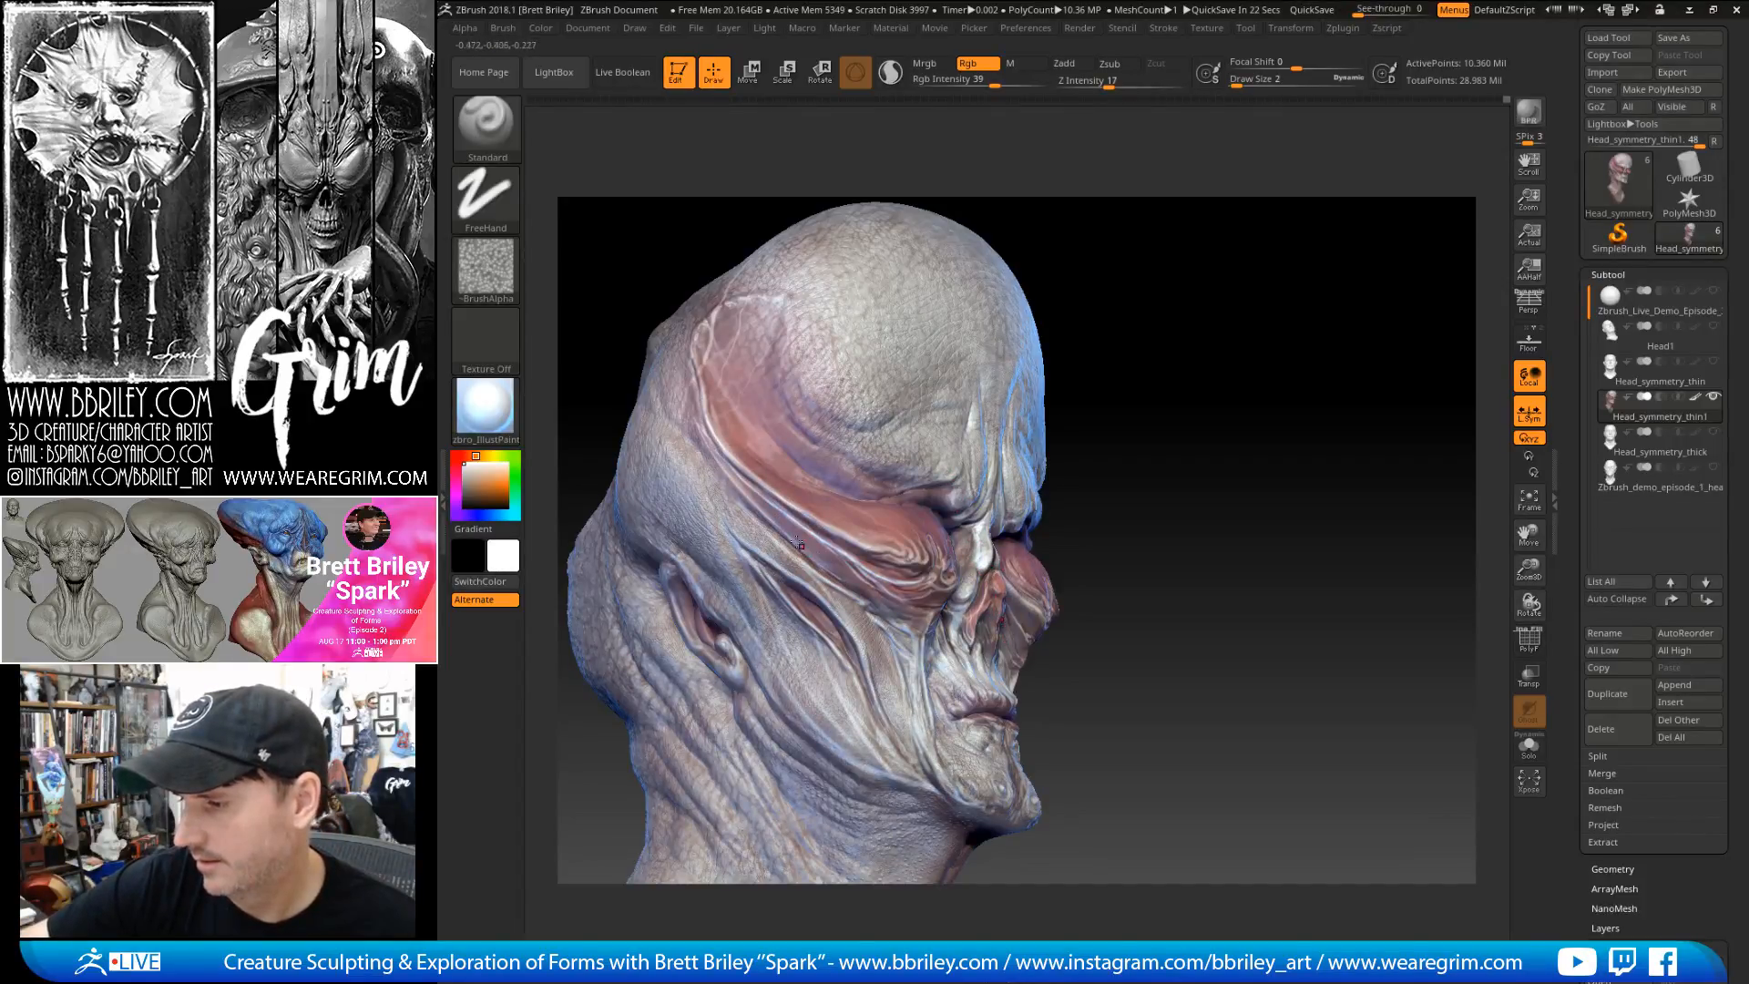
left_click_drag(1120, 390, 1050, 392, "alt")
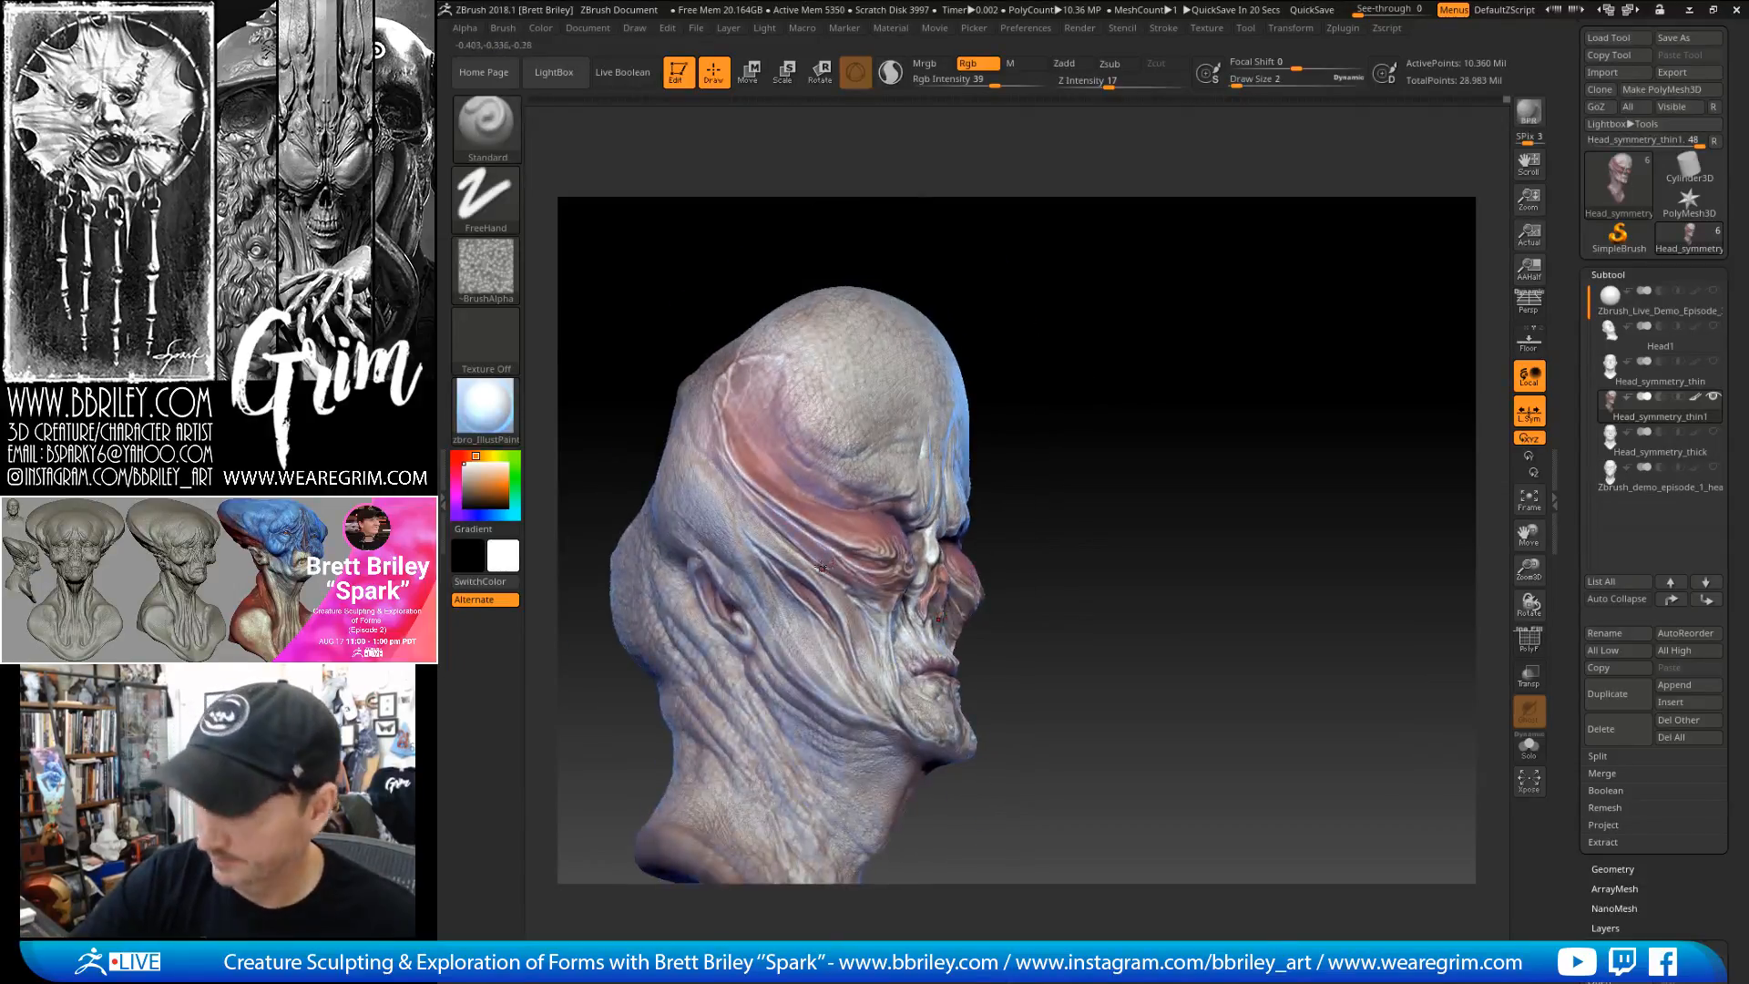
key("shift")
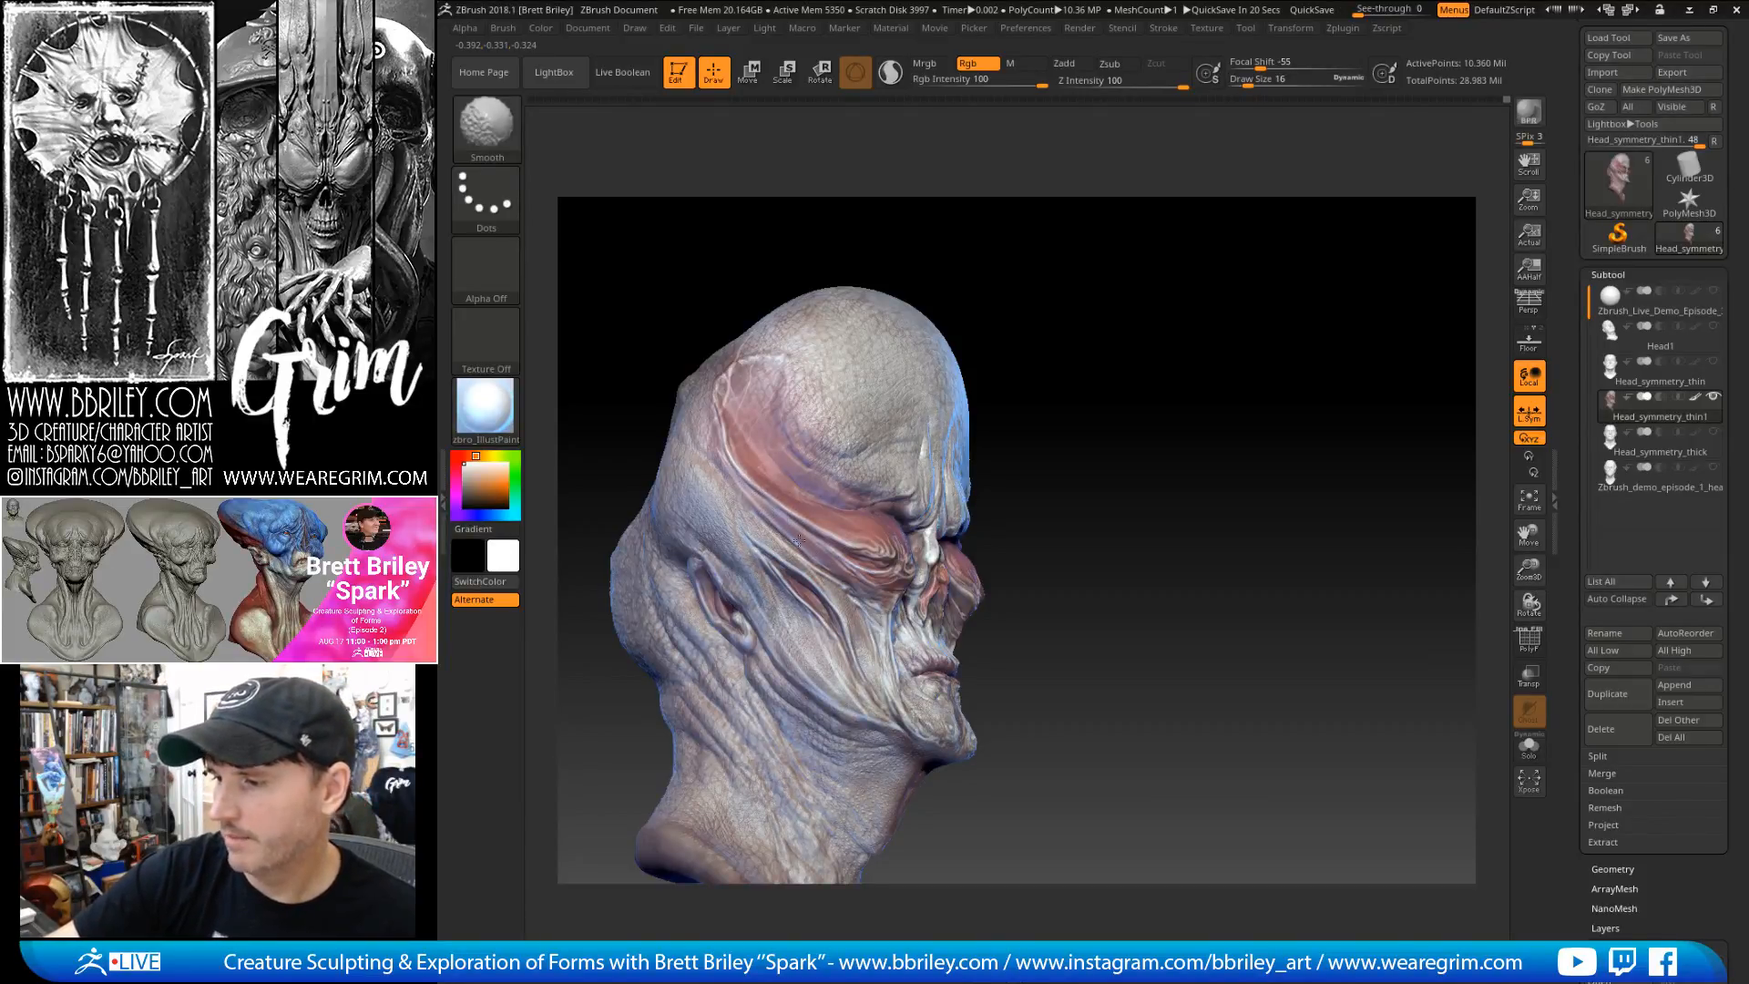
- Switch to the DragRect stroke, sample a muted red, set the draw size to 68 and stamp texture on the eye band
left_click(486, 196)
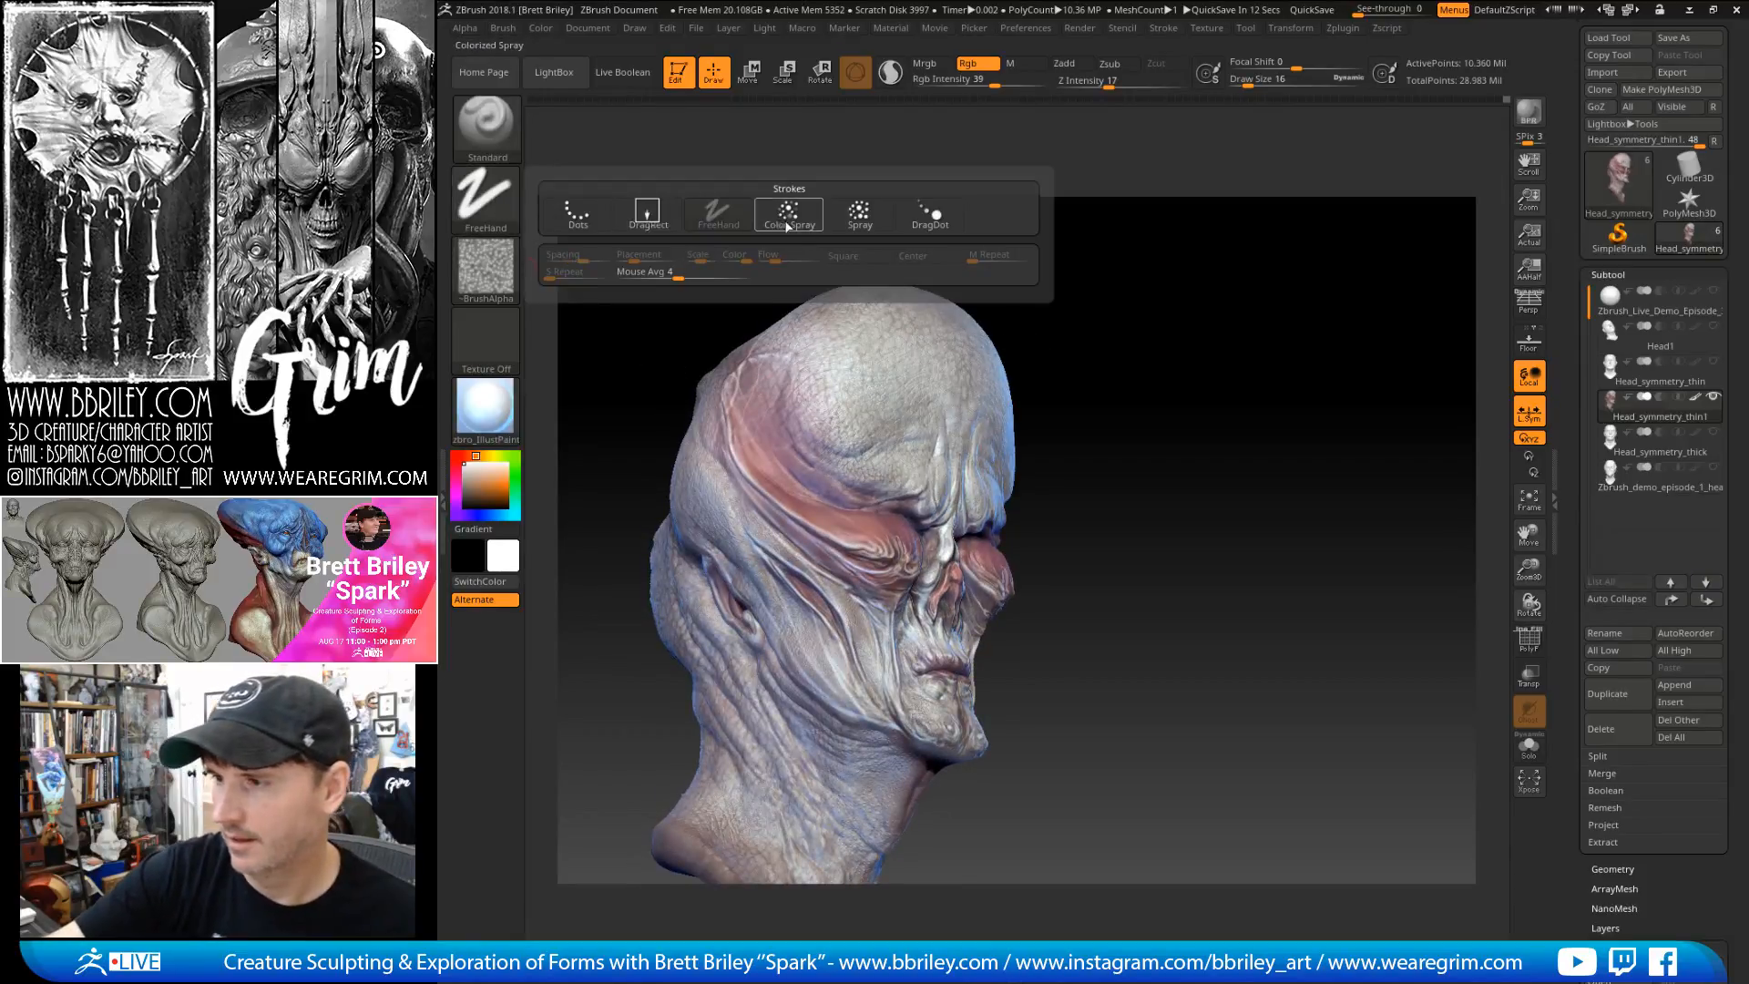
left_click(658, 217)
key("c")
key("s")
left_click_drag(792, 518, 808, 519)
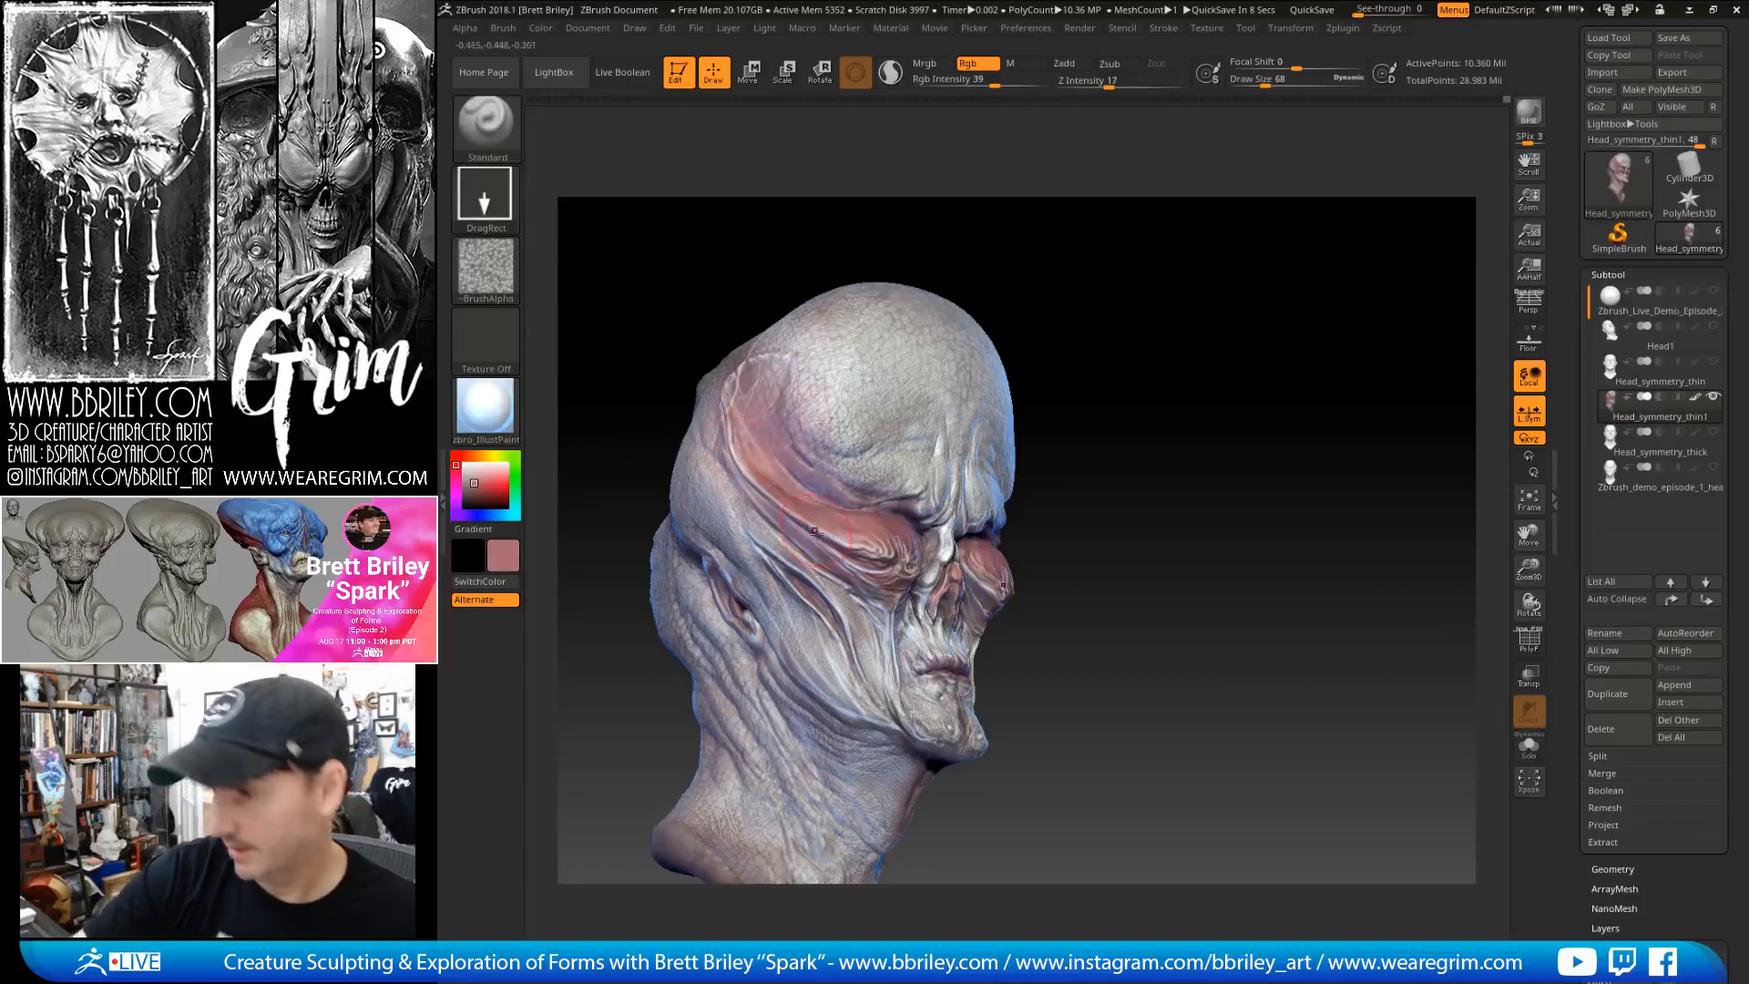
mouse_move(1174, 420)
left_mouse_down("shift")
mouse_move(1211, 406)
mouse_move(1172, 434)
left_mouse_up("shift")
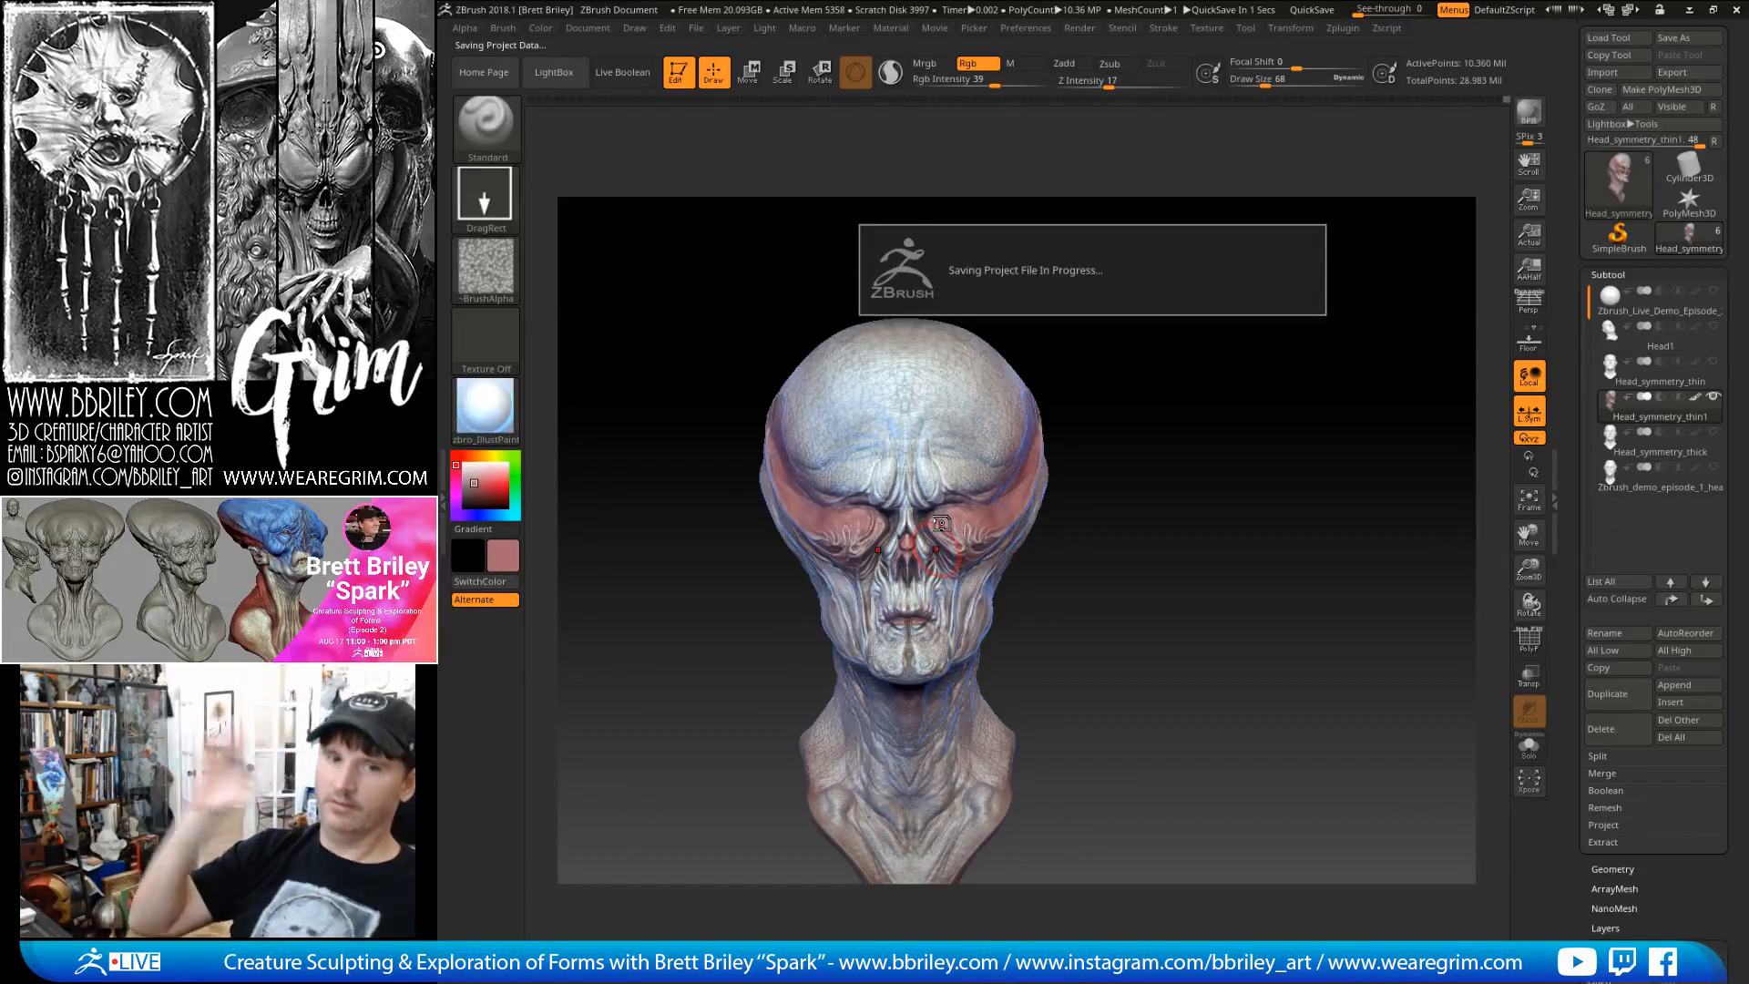
- Return to the FreeHand stroke, sample a pale grey and reduce the brush to draw size 2
mouse_move(1075, 638)
left_mouse_down()
mouse_move(1133, 610)
mouse_move(1171, 550)
mouse_move(1179, 570)
mouse_move(1019, 286)
left_mouse_up()
left_click(486, 196)
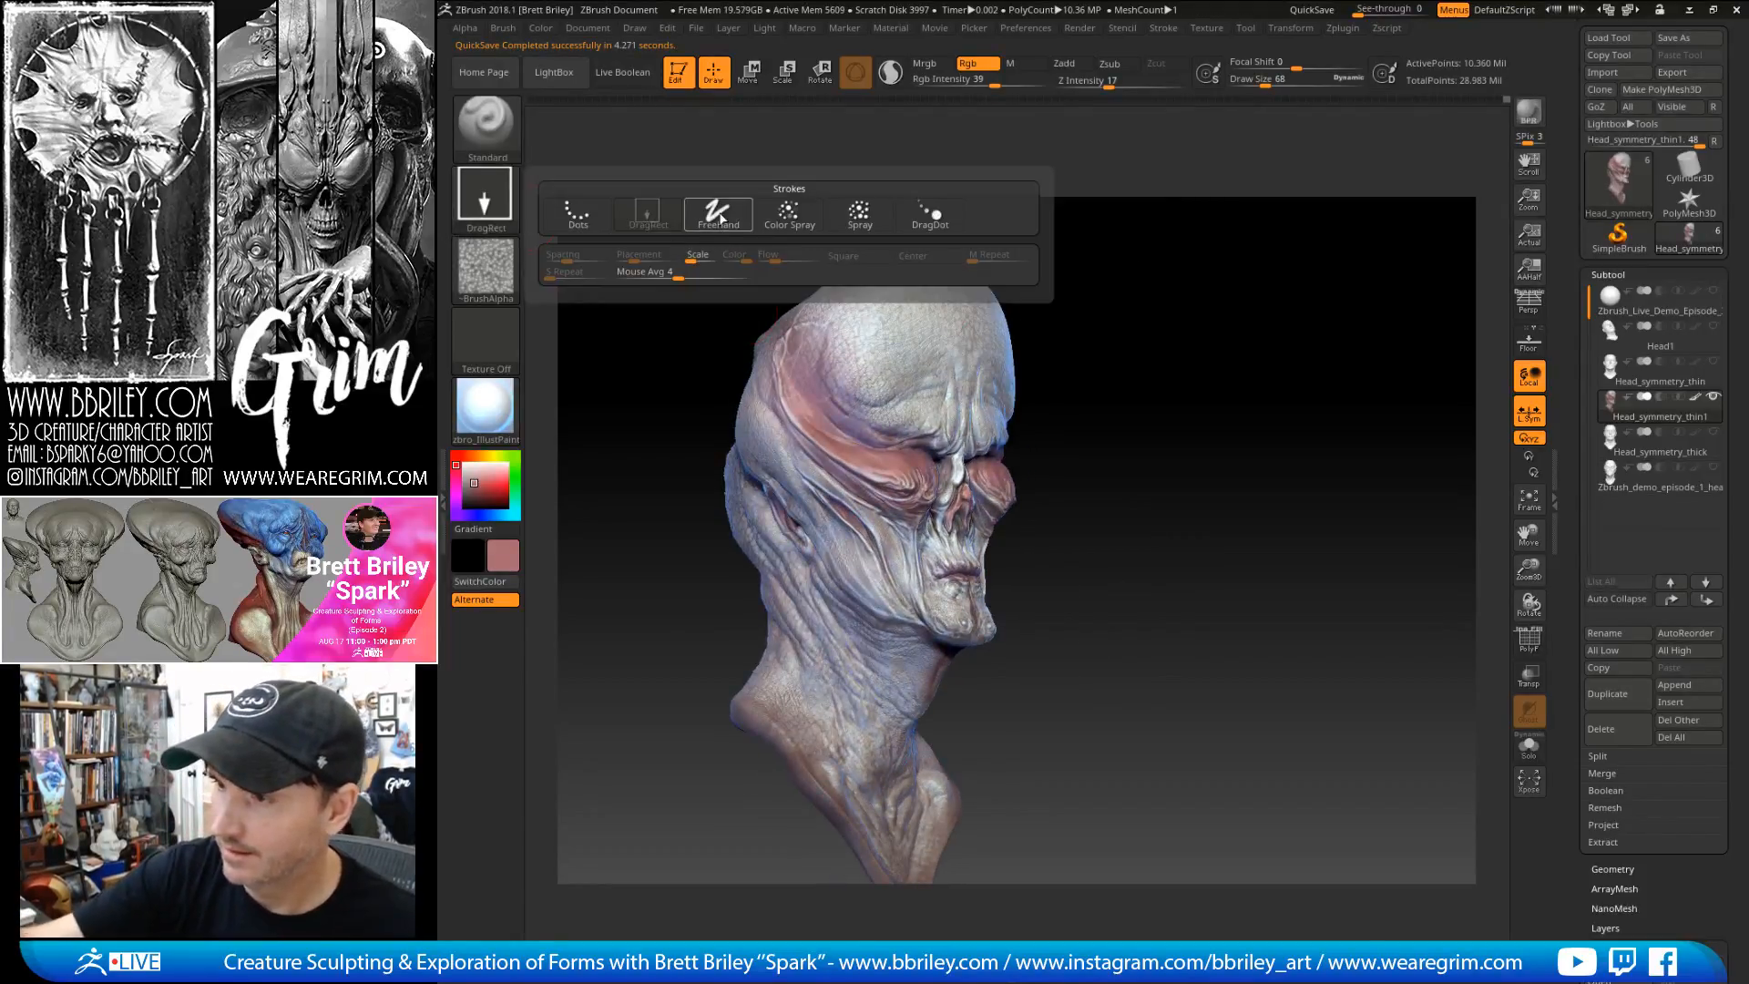
left_click(723, 207)
left_click(486, 269)
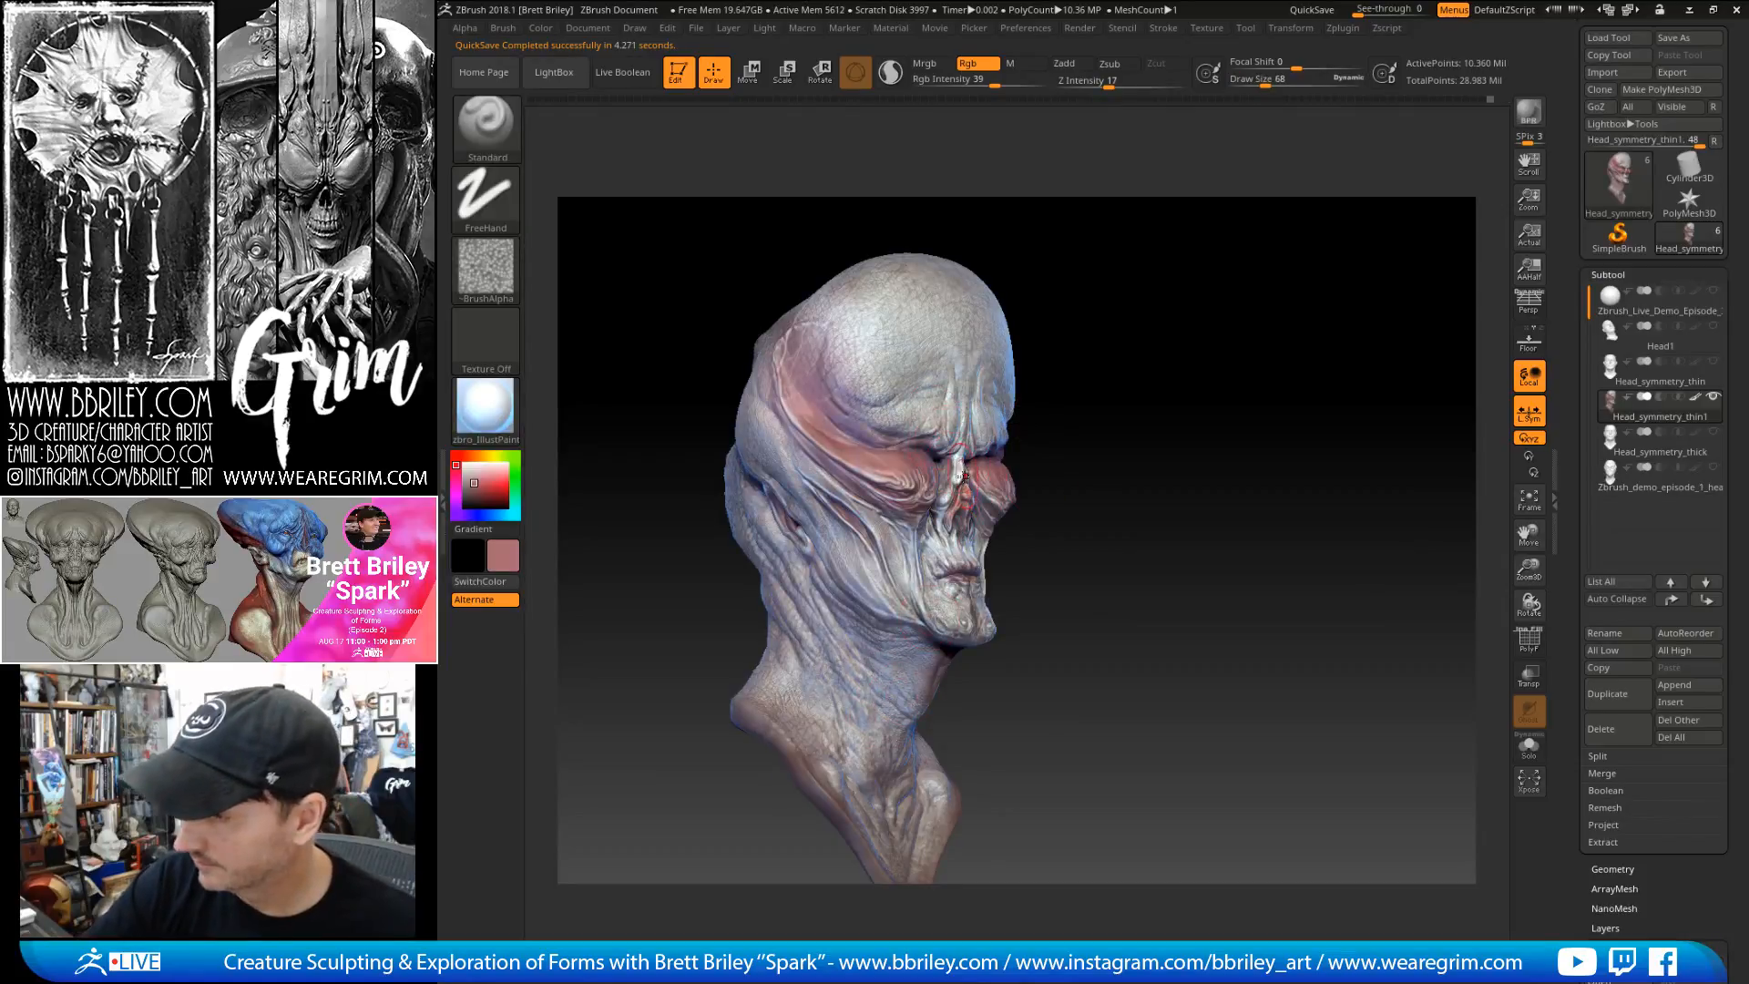
type("cs411")
key("Return")
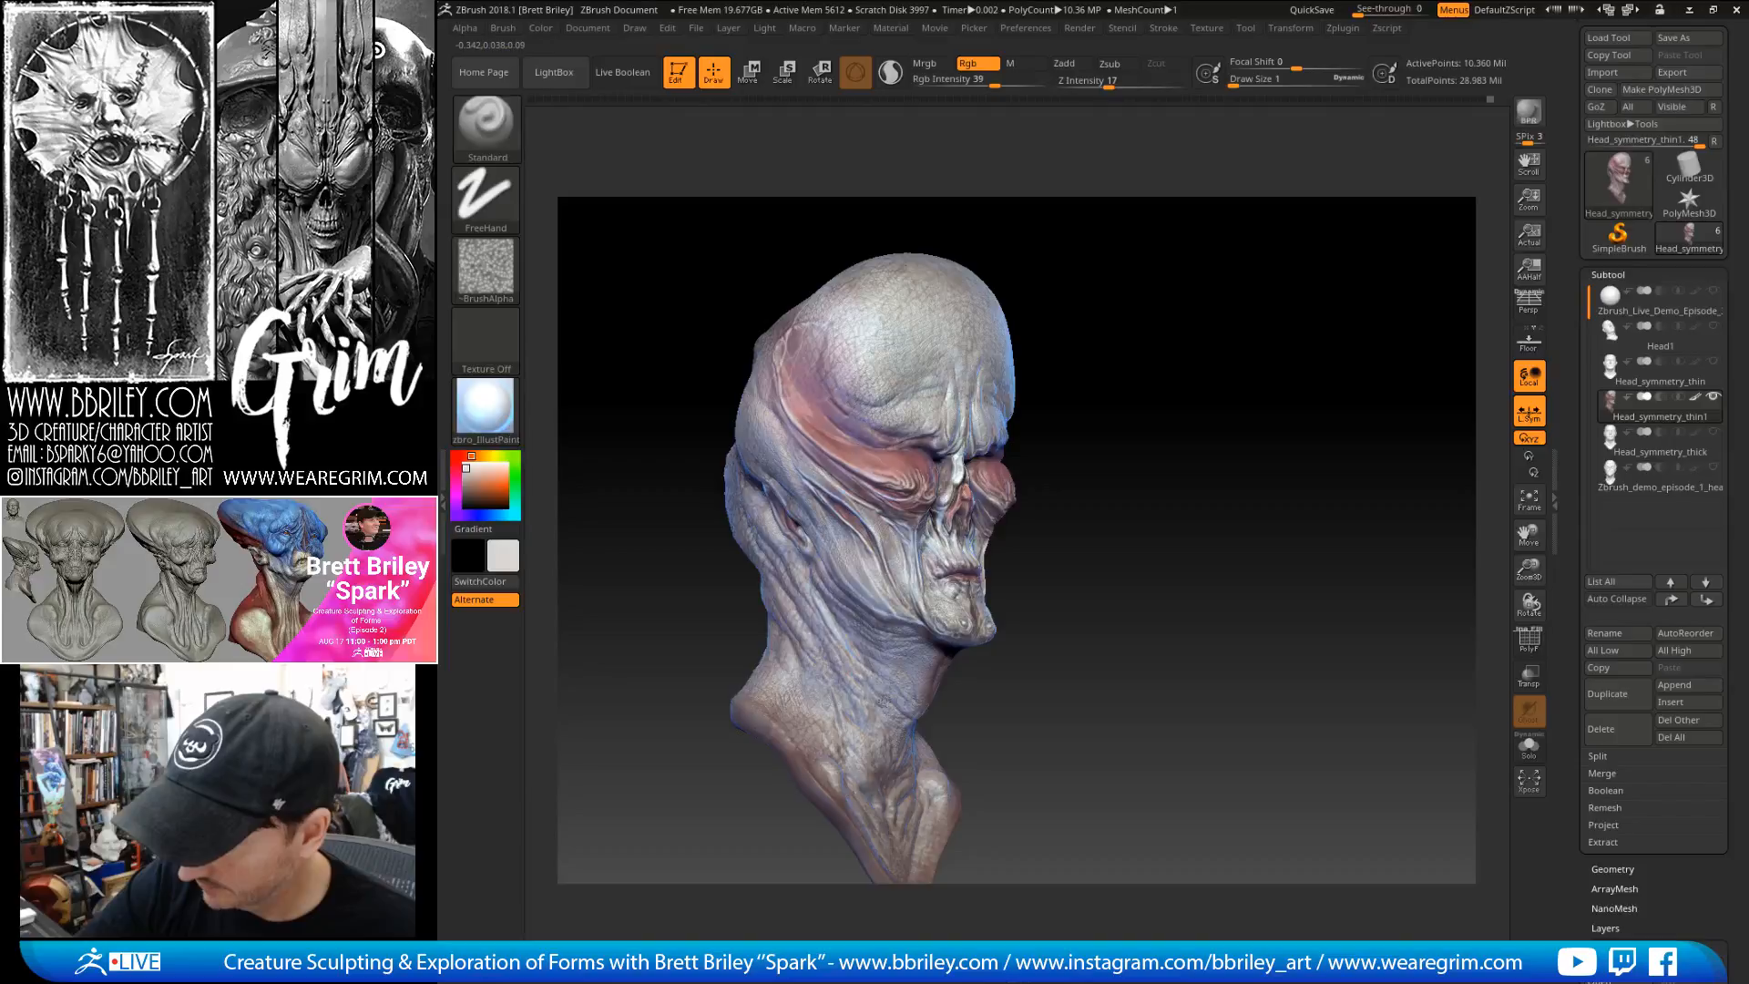
key("bracketright")
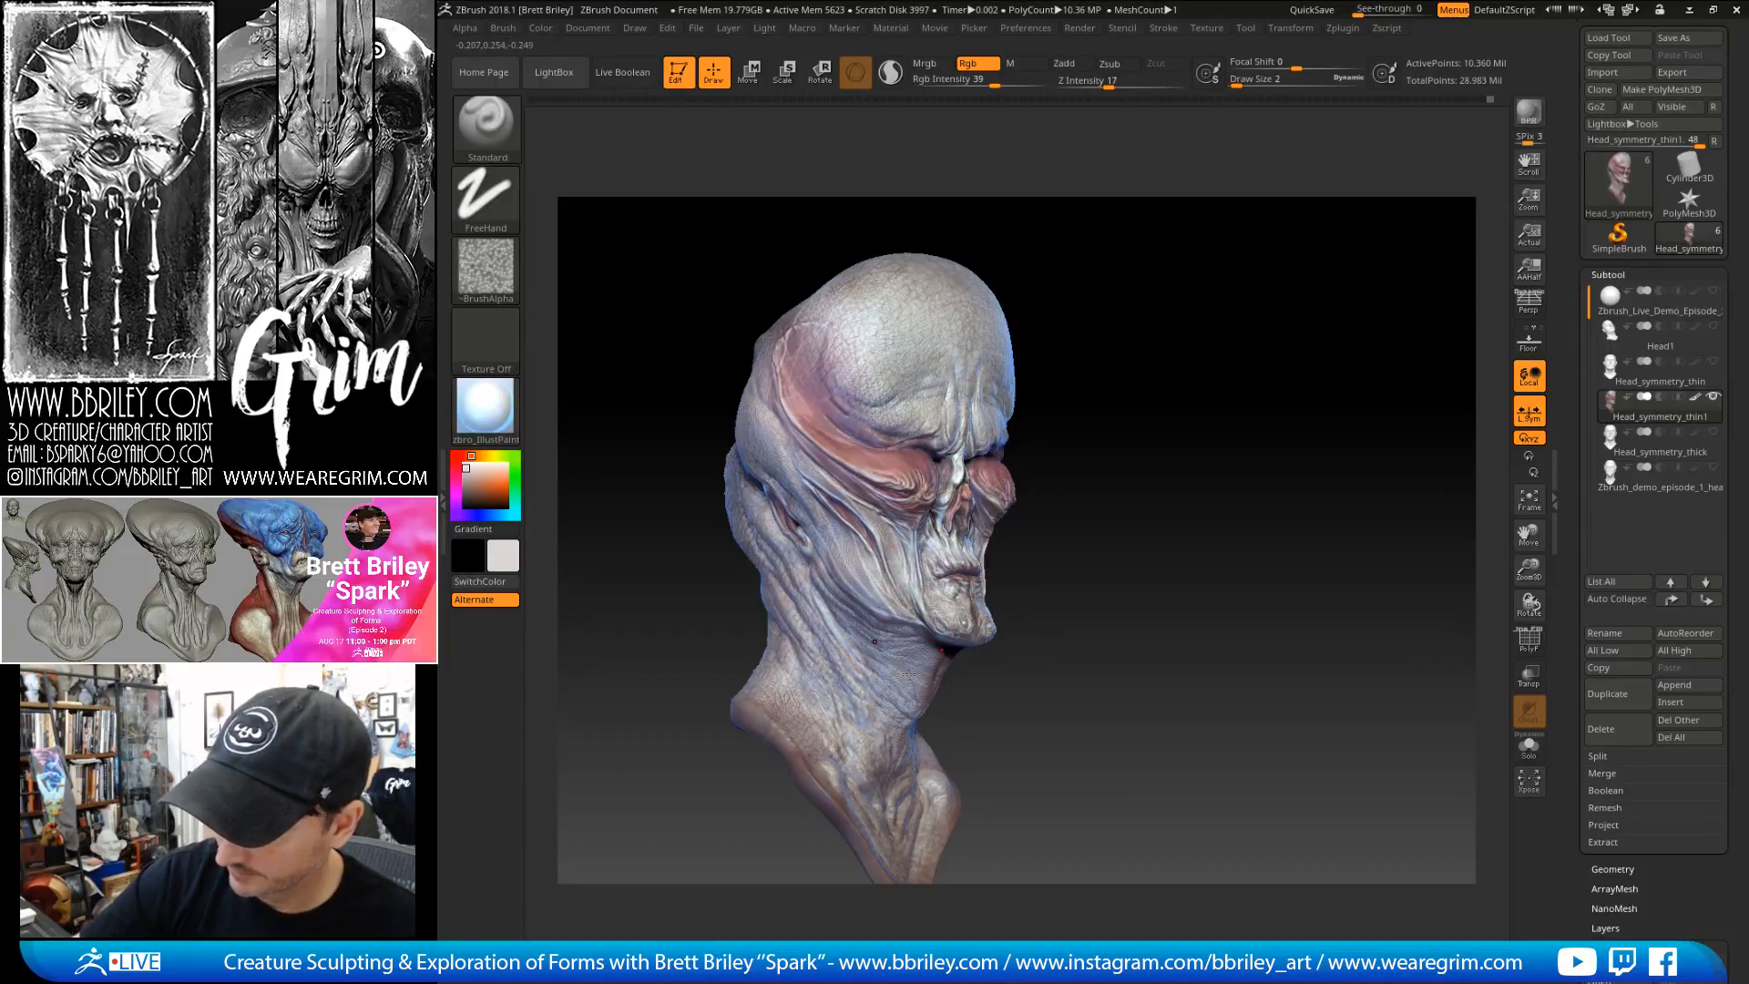
- Save the painted head tool to disk
left_click_drag(1134, 597, 1189, 547)
left_click(1244, 28)
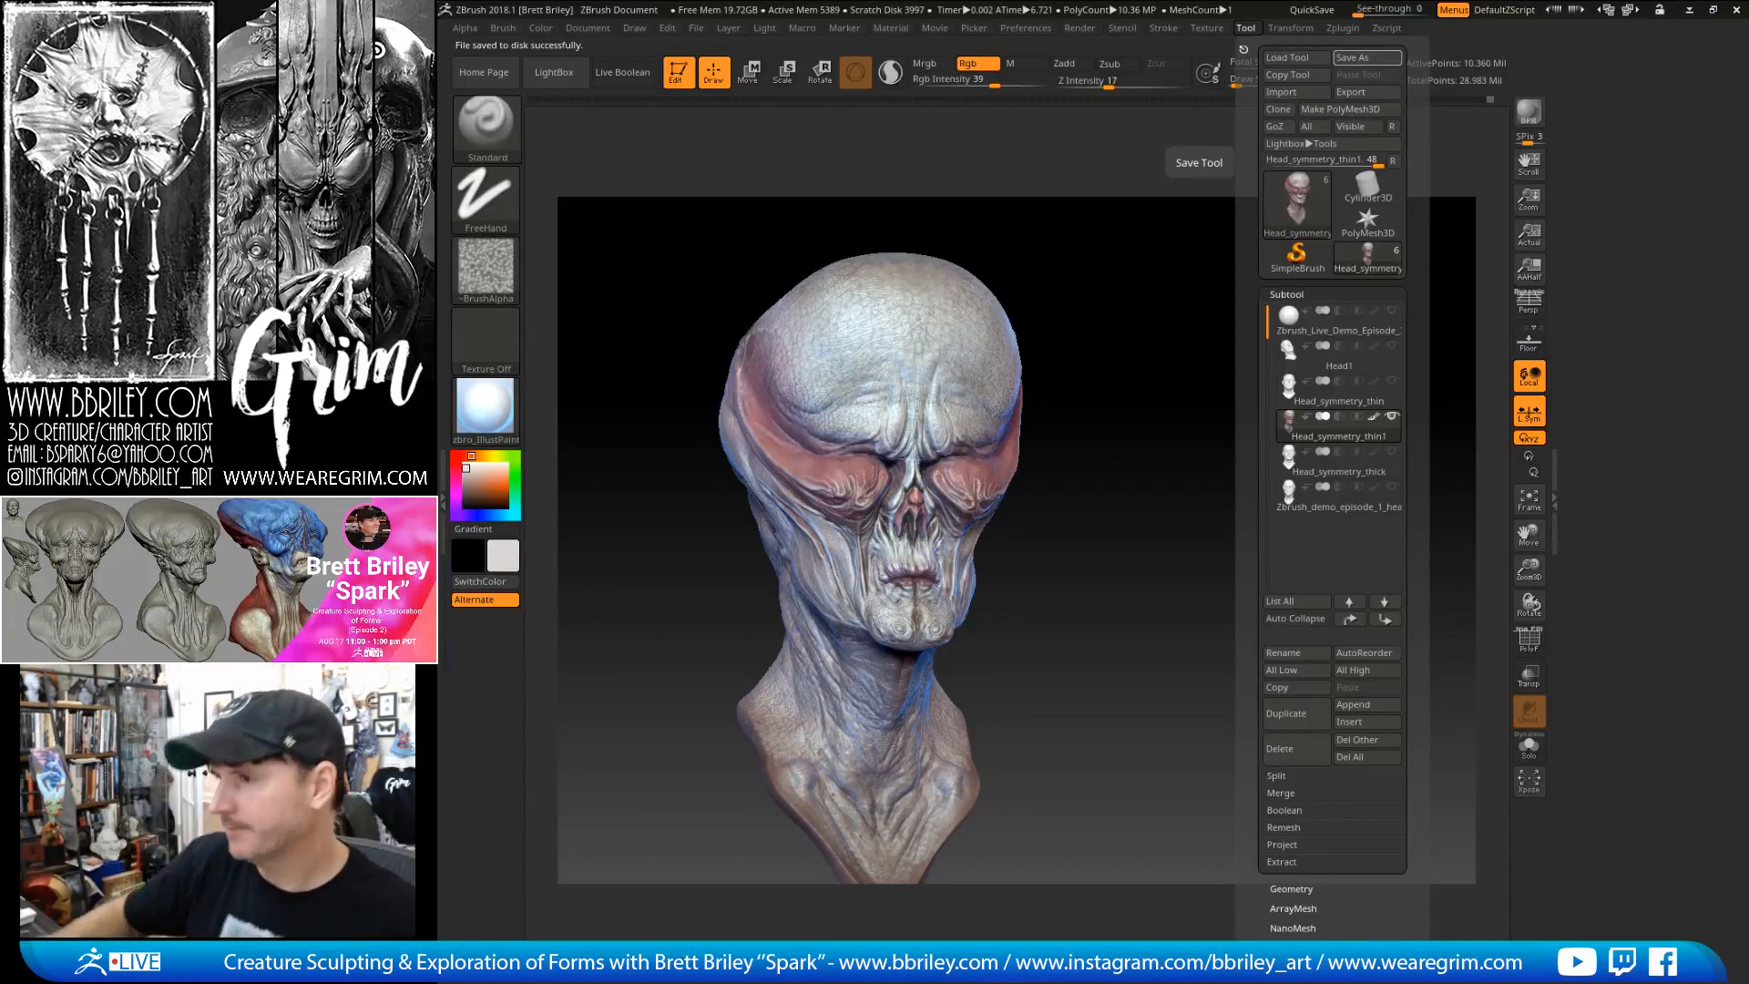
left_click_drag(1178, 418, 1288, 461)
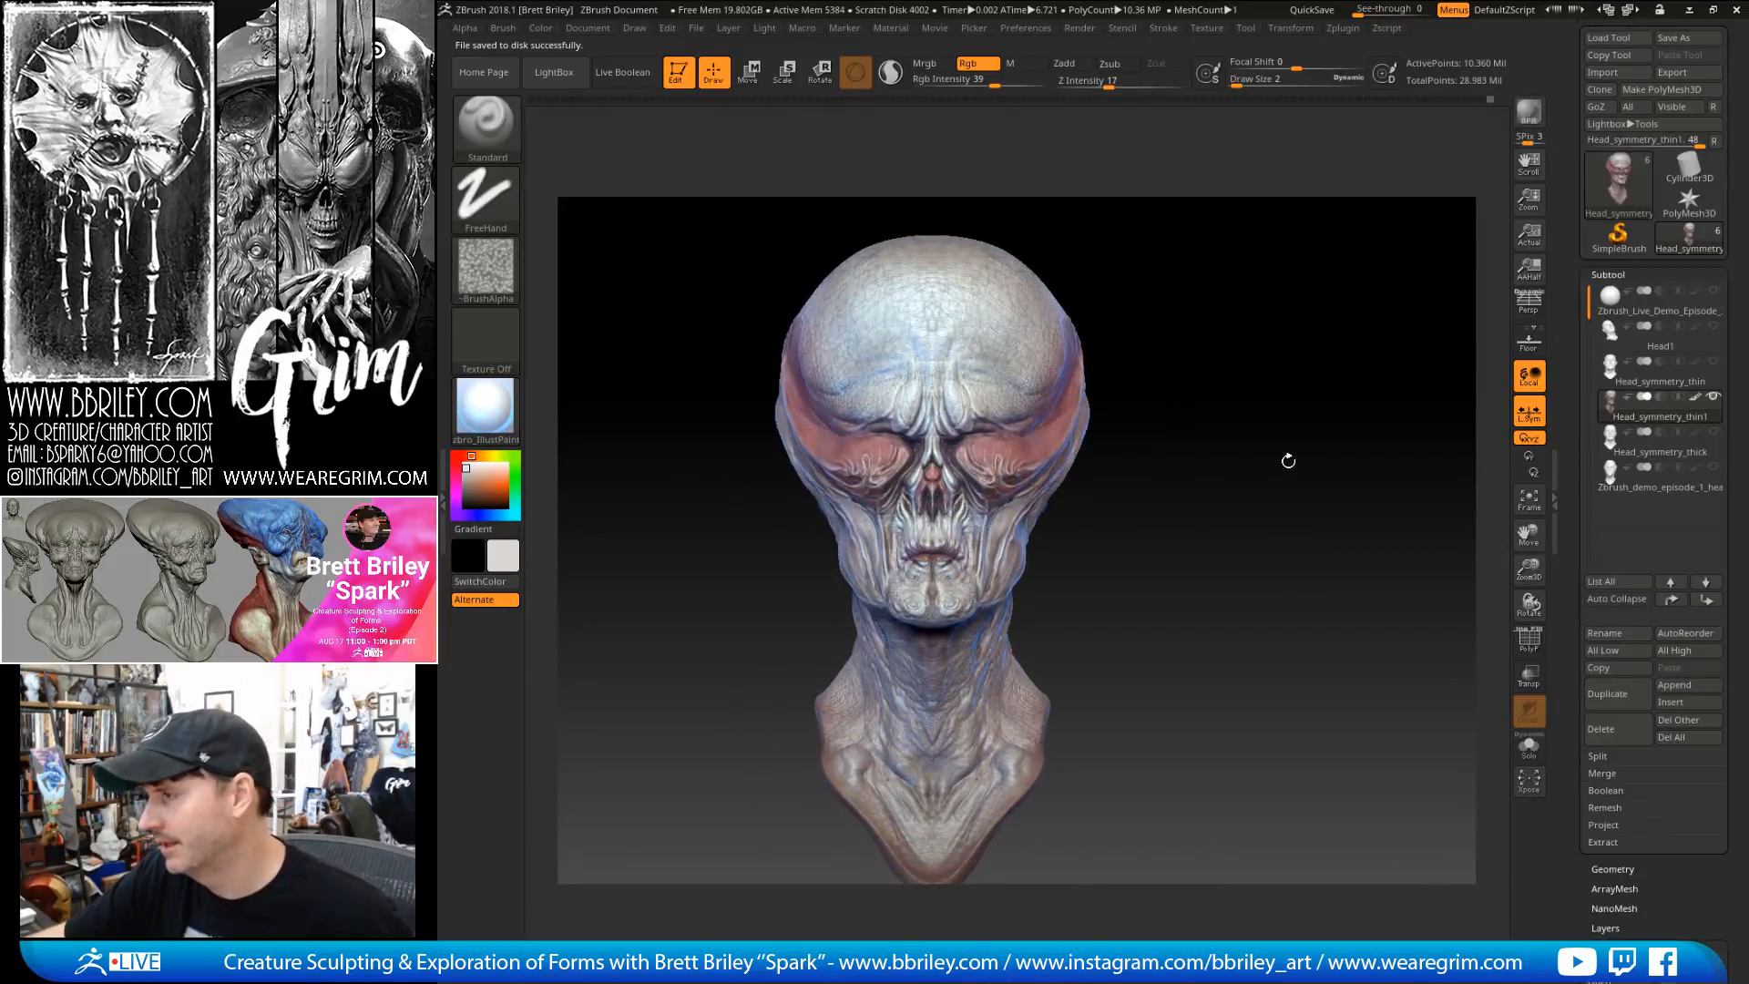
- Clone the painted head as a separate tool, drop it to its lowest subdivision level and expand the Transpose Master options
left_click(1600, 89)
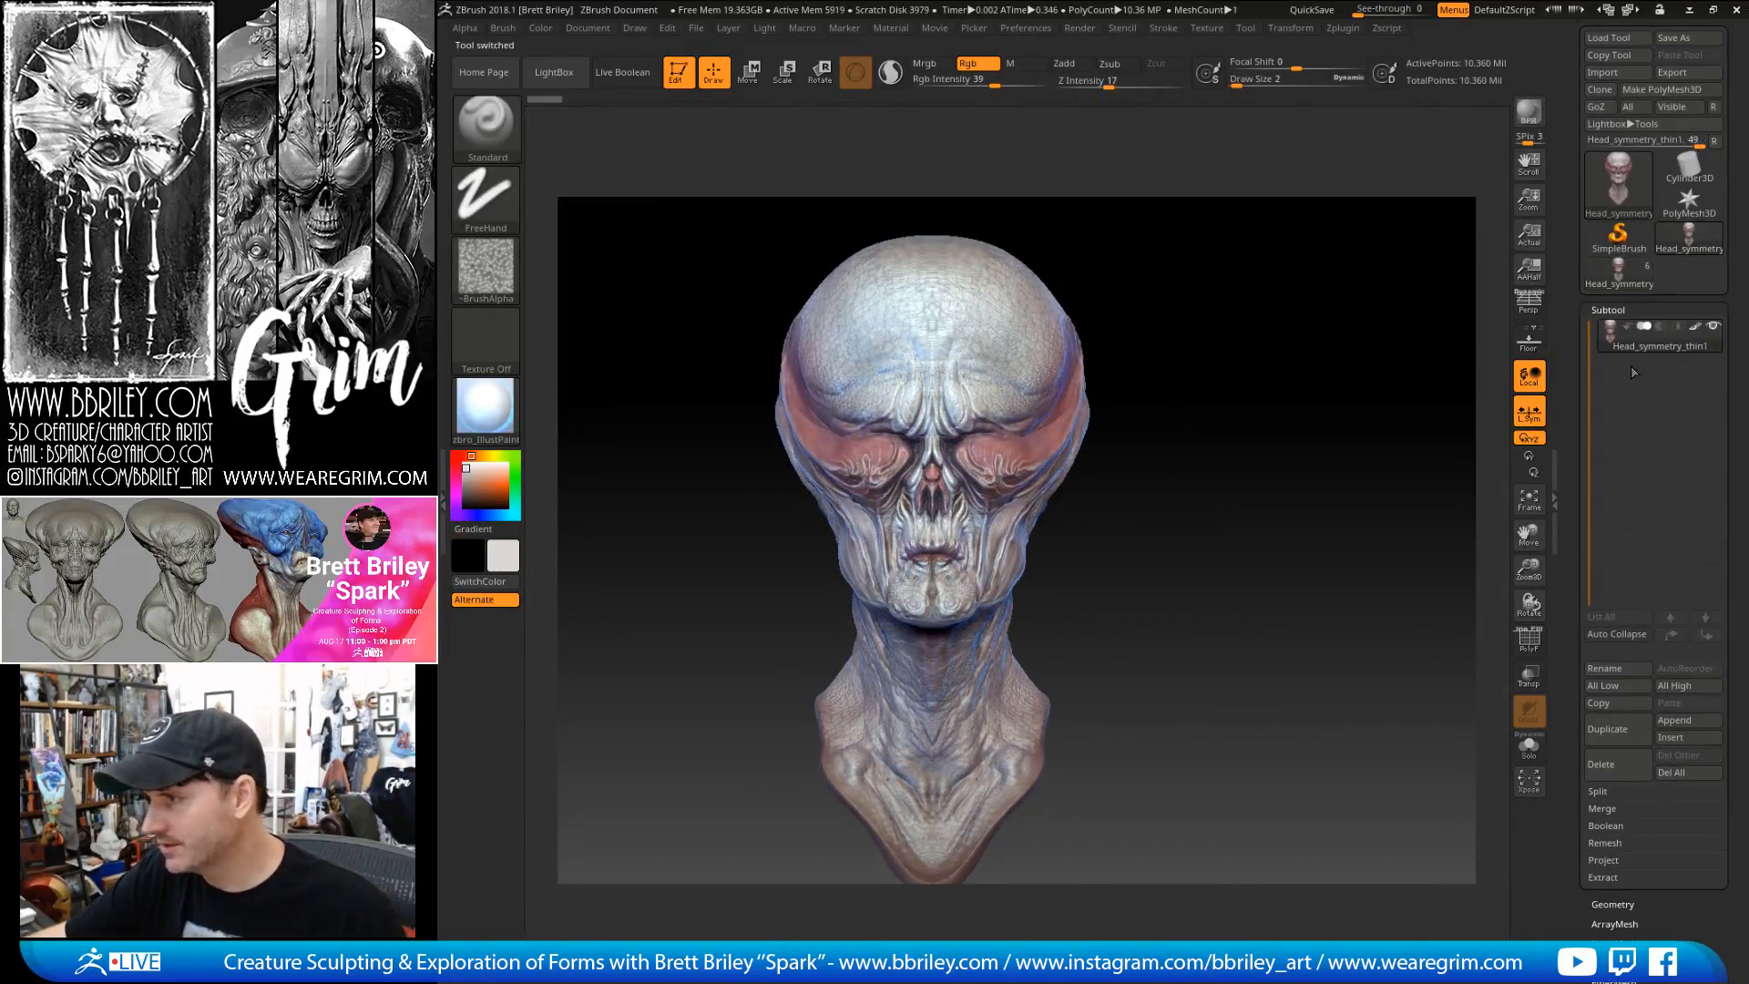
mouse_move(1696, 332)
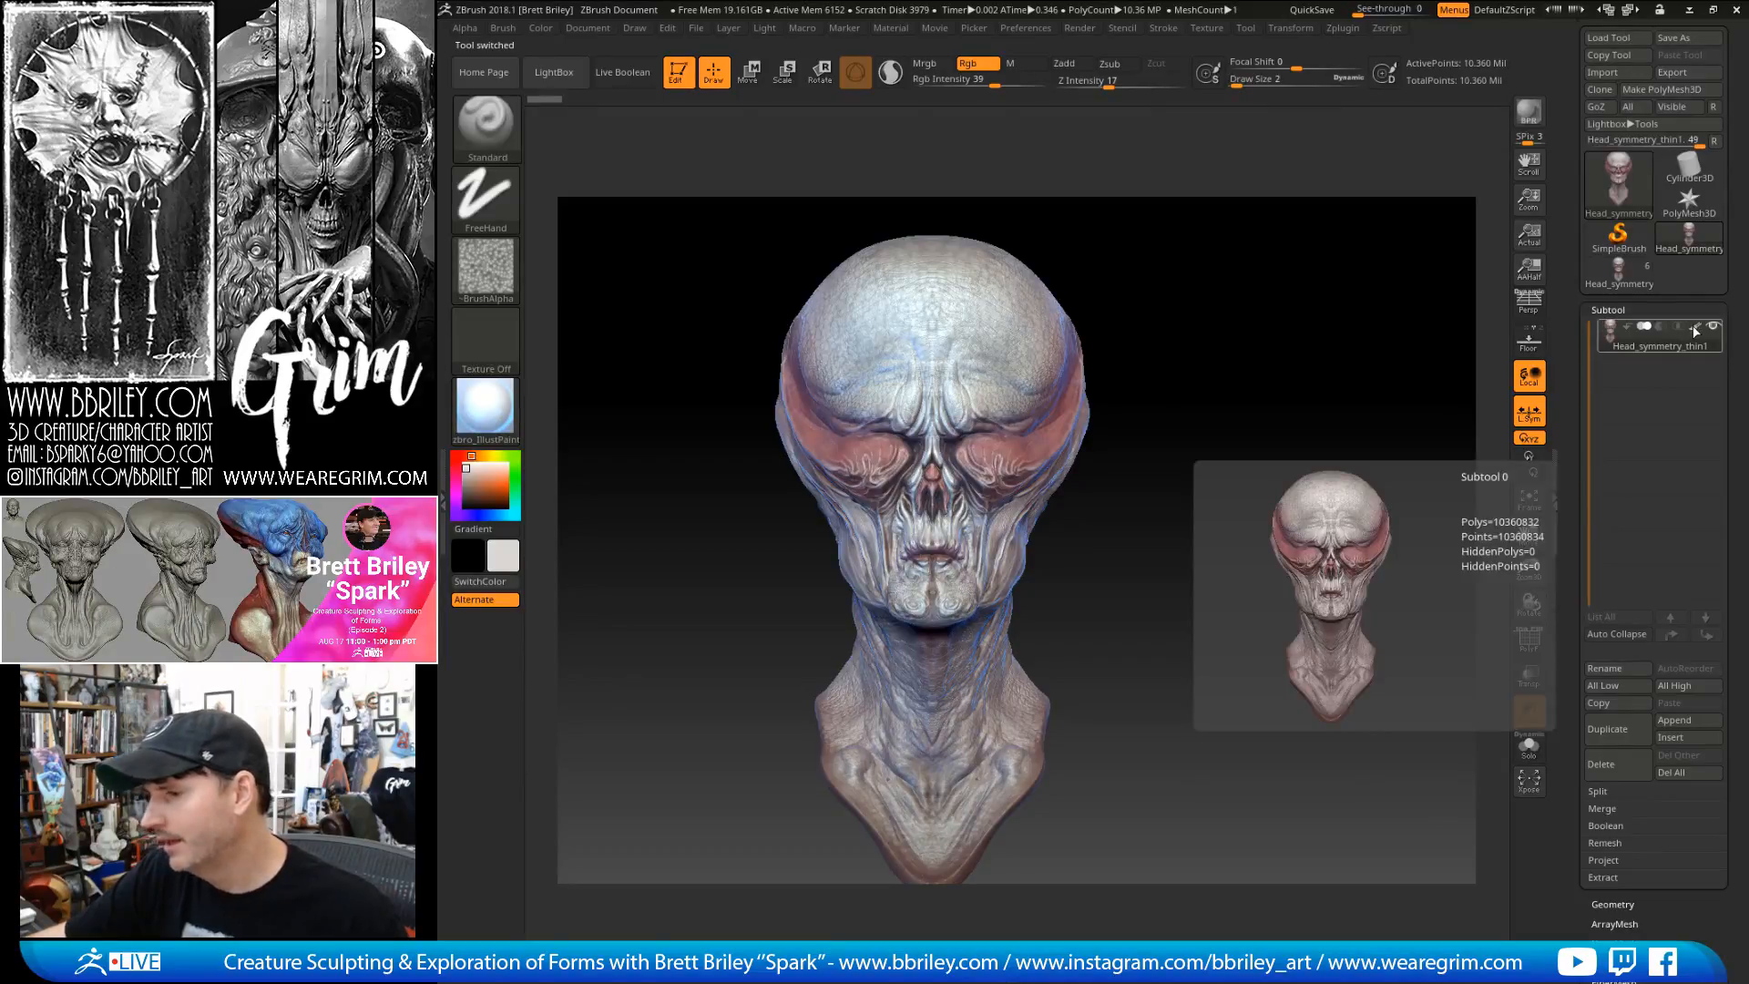
left_click(1291, 27)
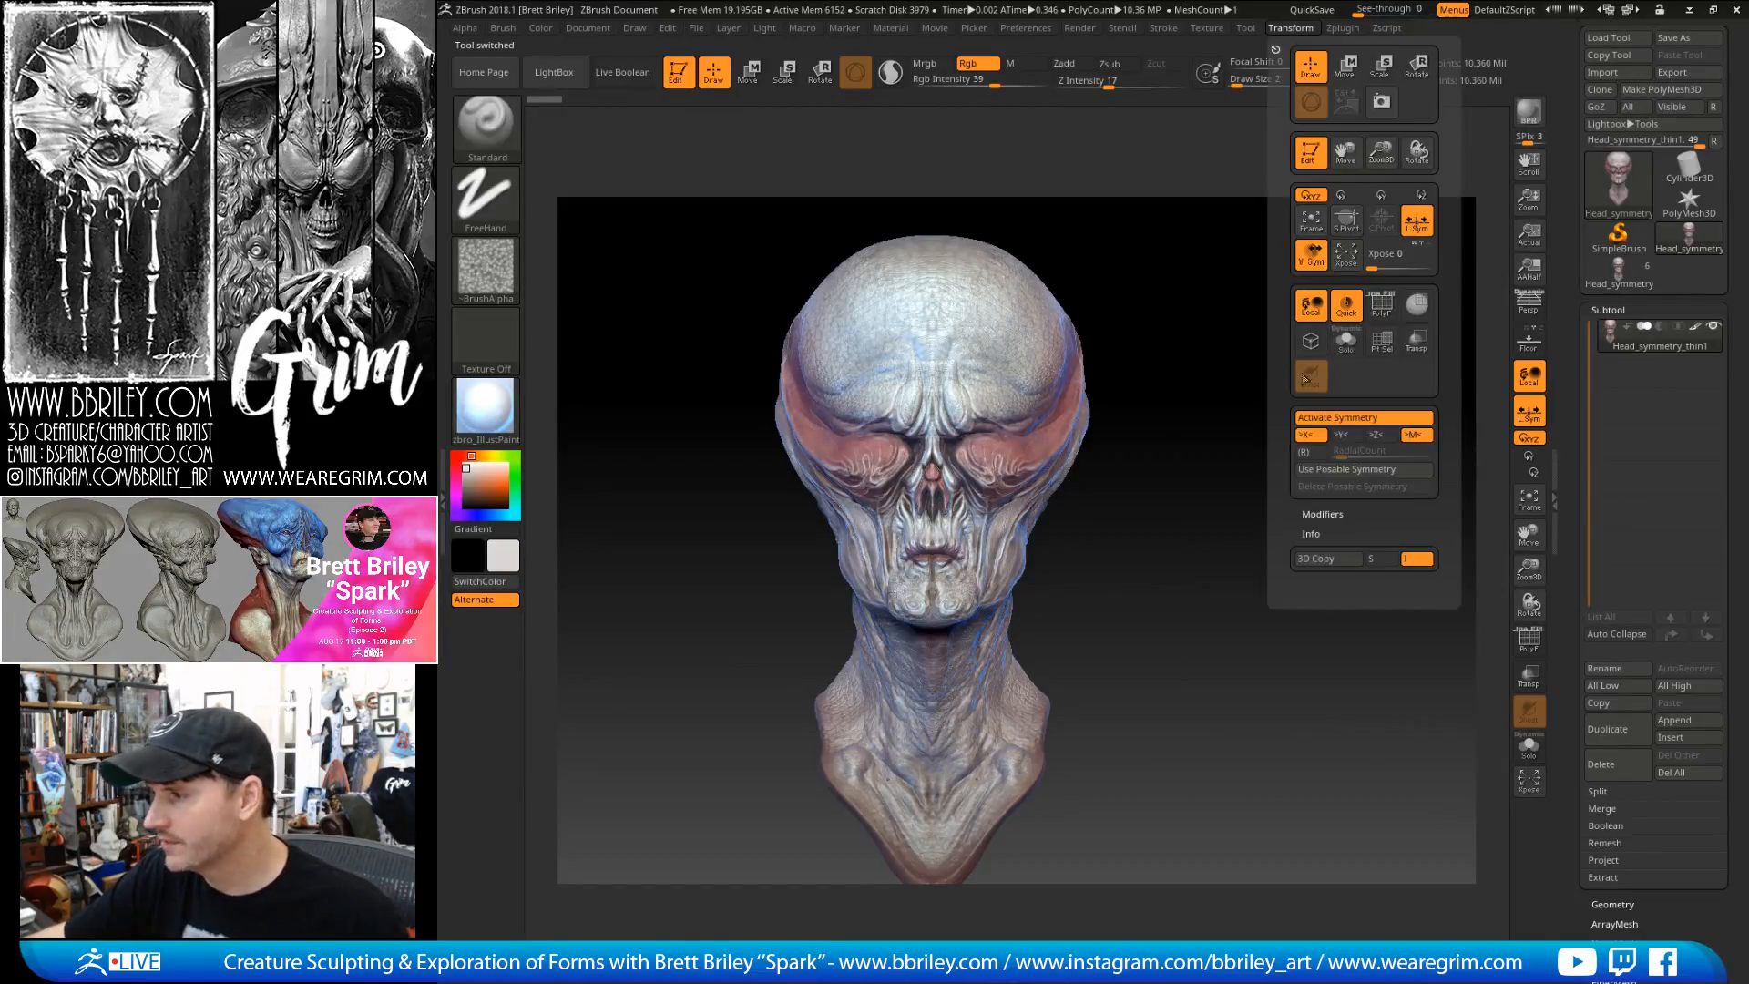
left_click(1351, 29)
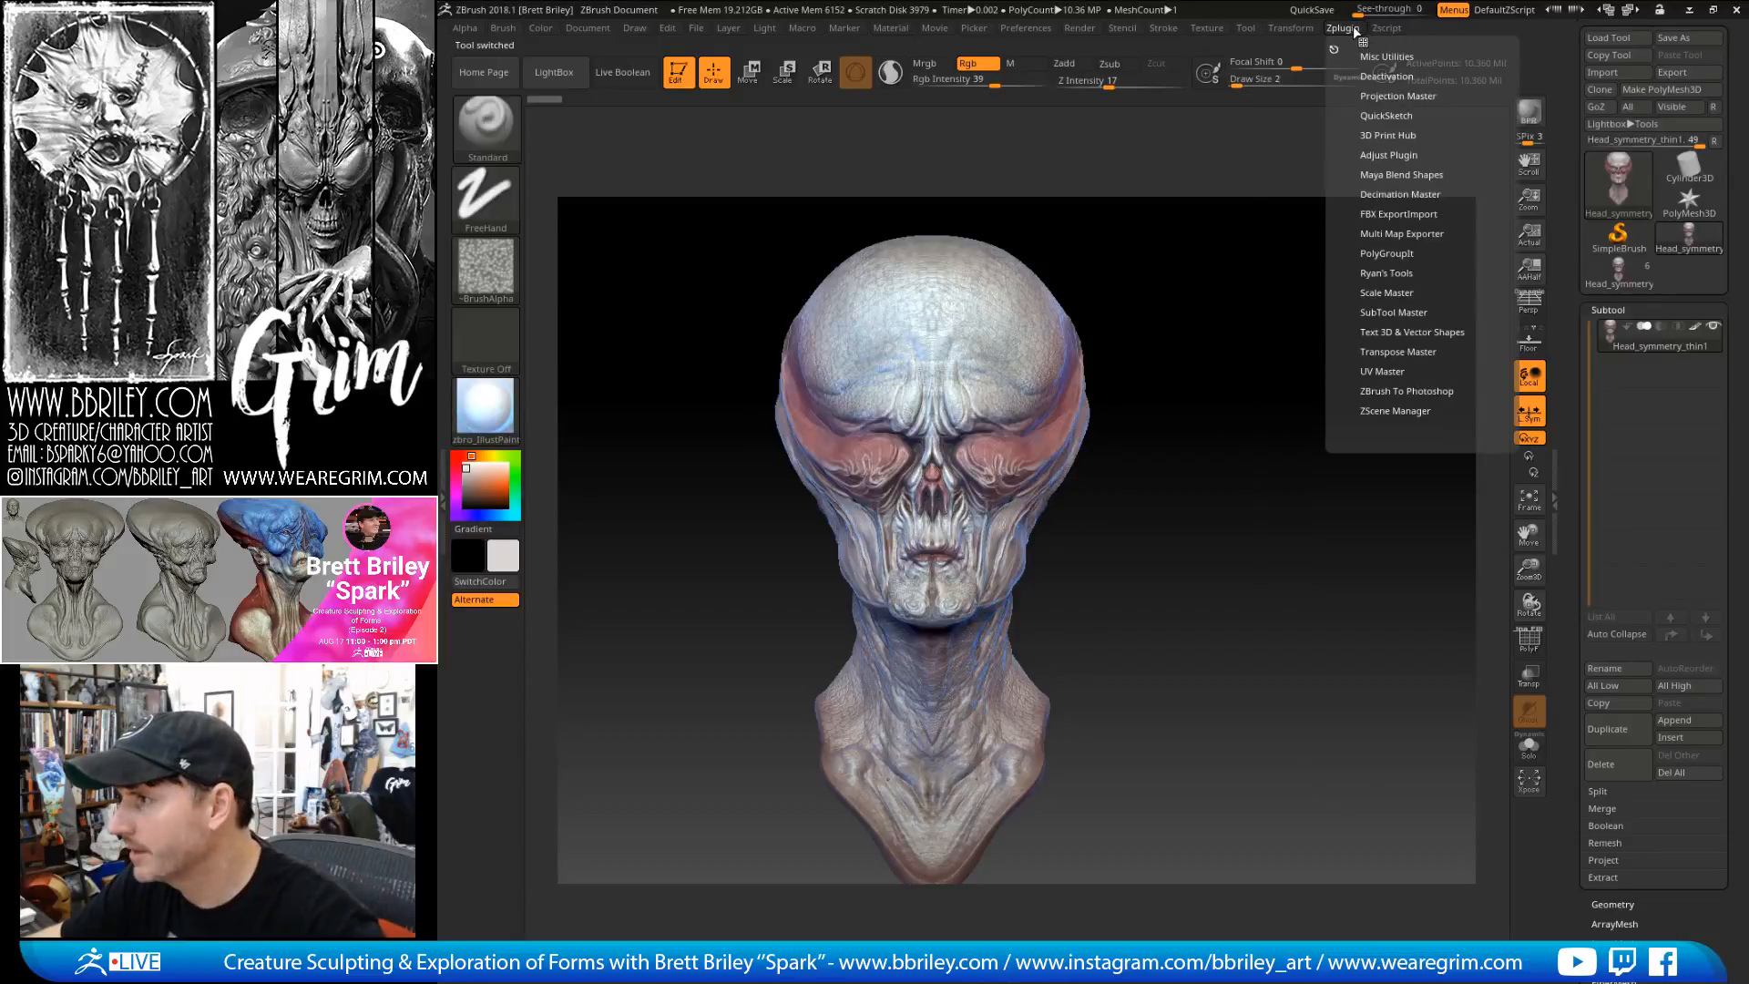
left_click(1371, 353)
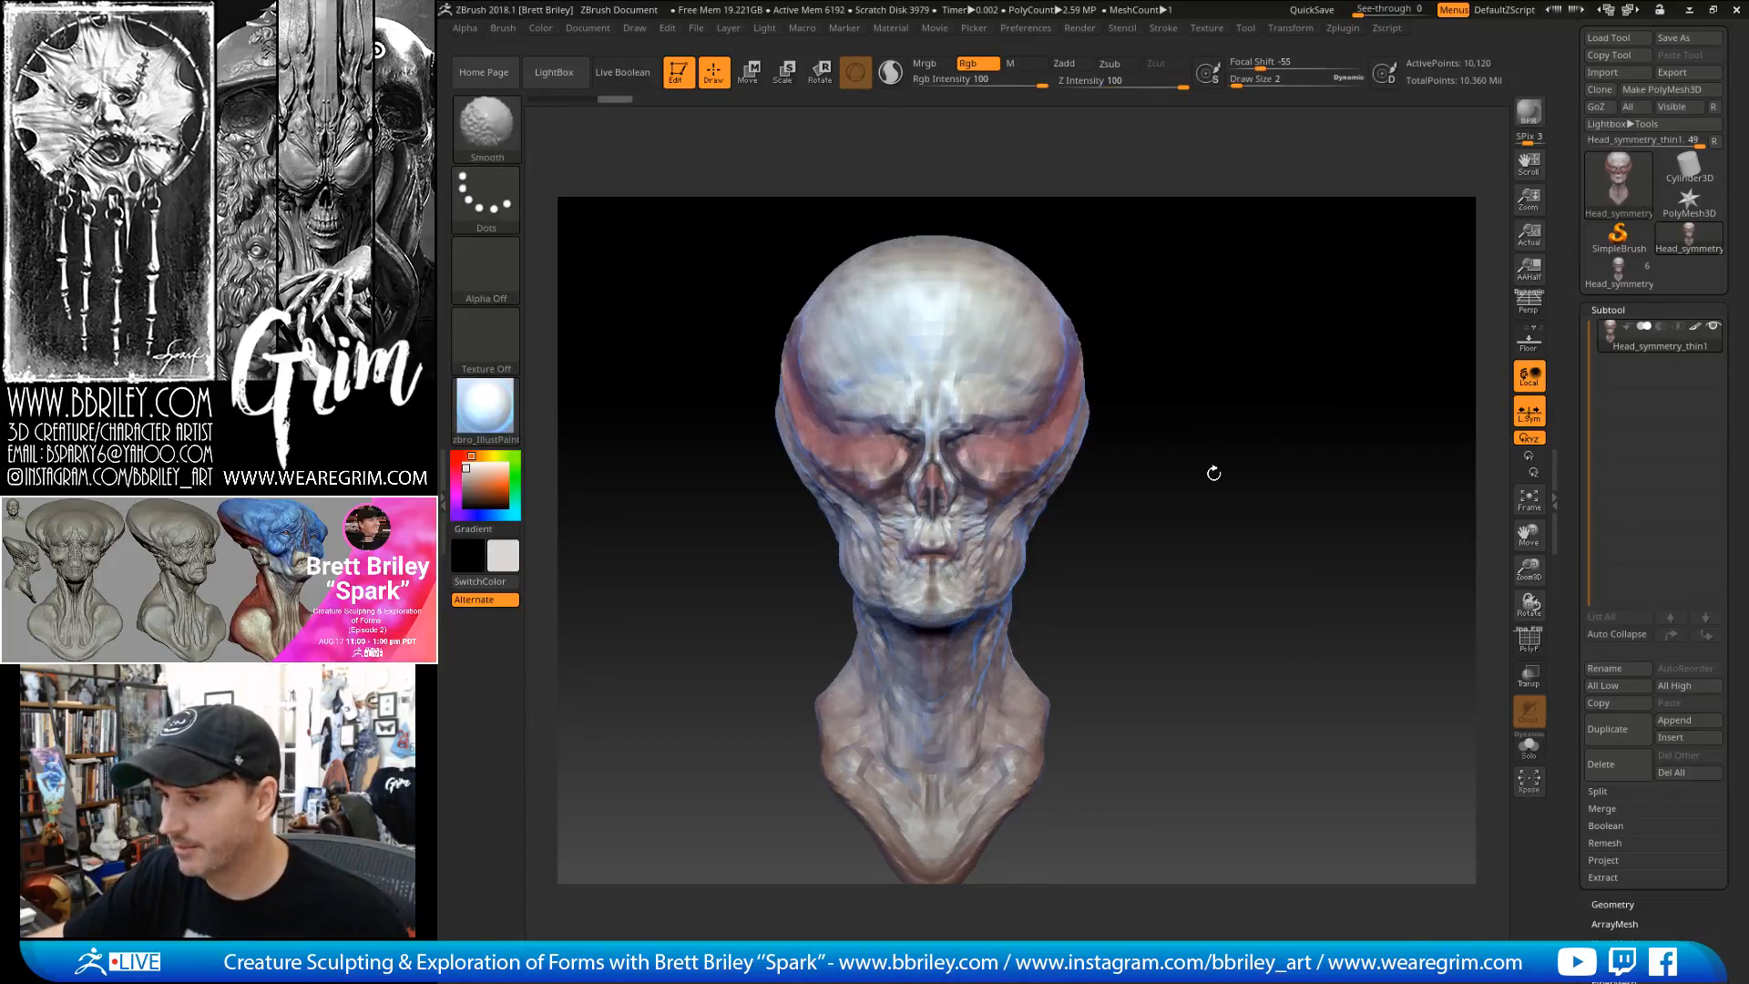
- Turn off the cloned head's polypaint display and apply a grey MatCap material
left_click(1696, 326)
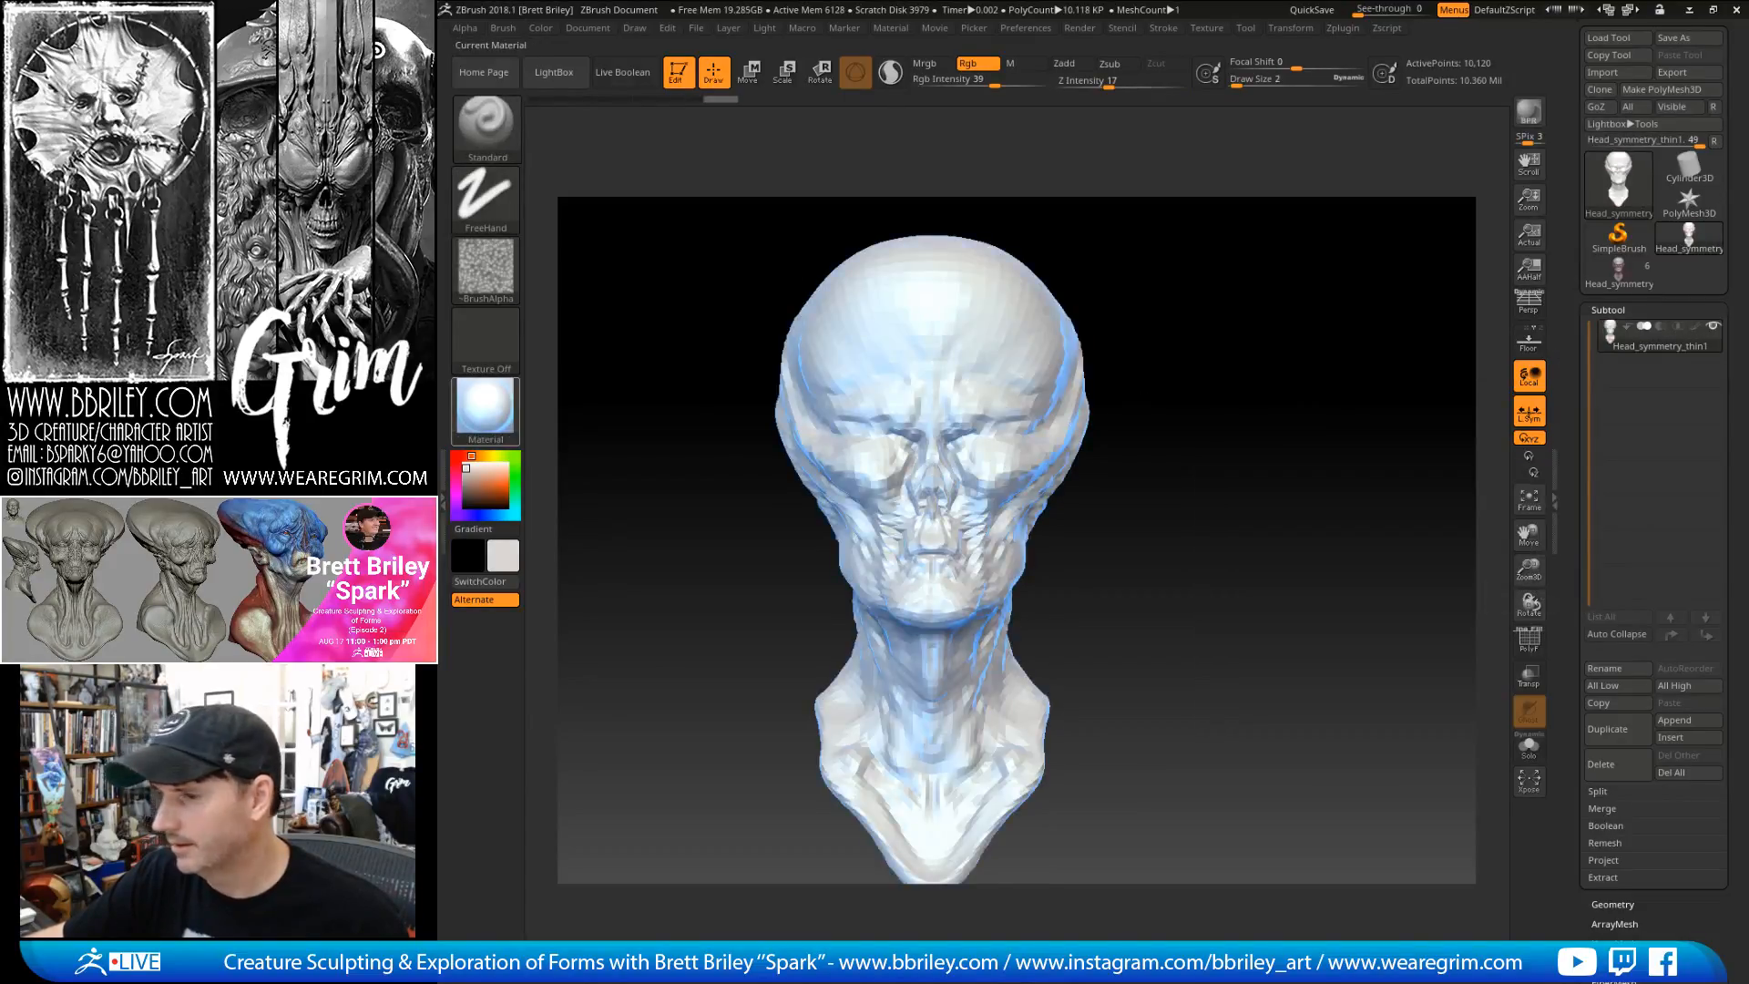
left_click(483, 393)
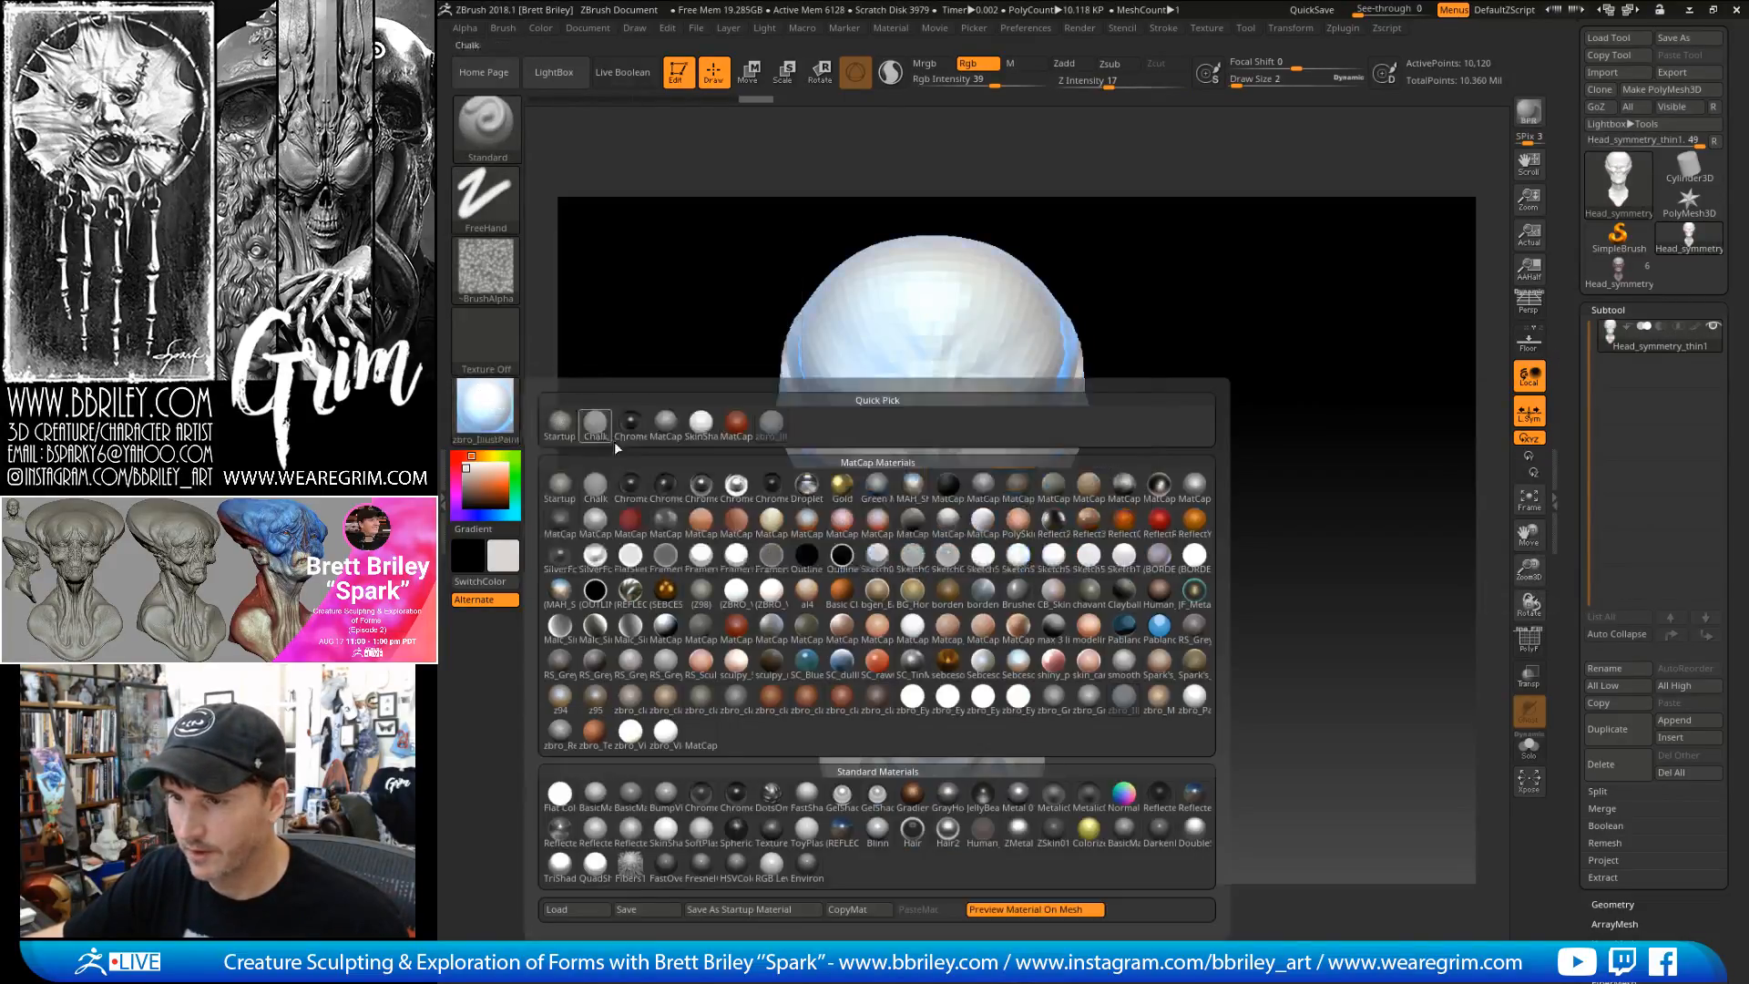
left_click(700, 602)
- Raise the cloned head step by step to its highest subdivision level
key("d")
key("d")
key("d")
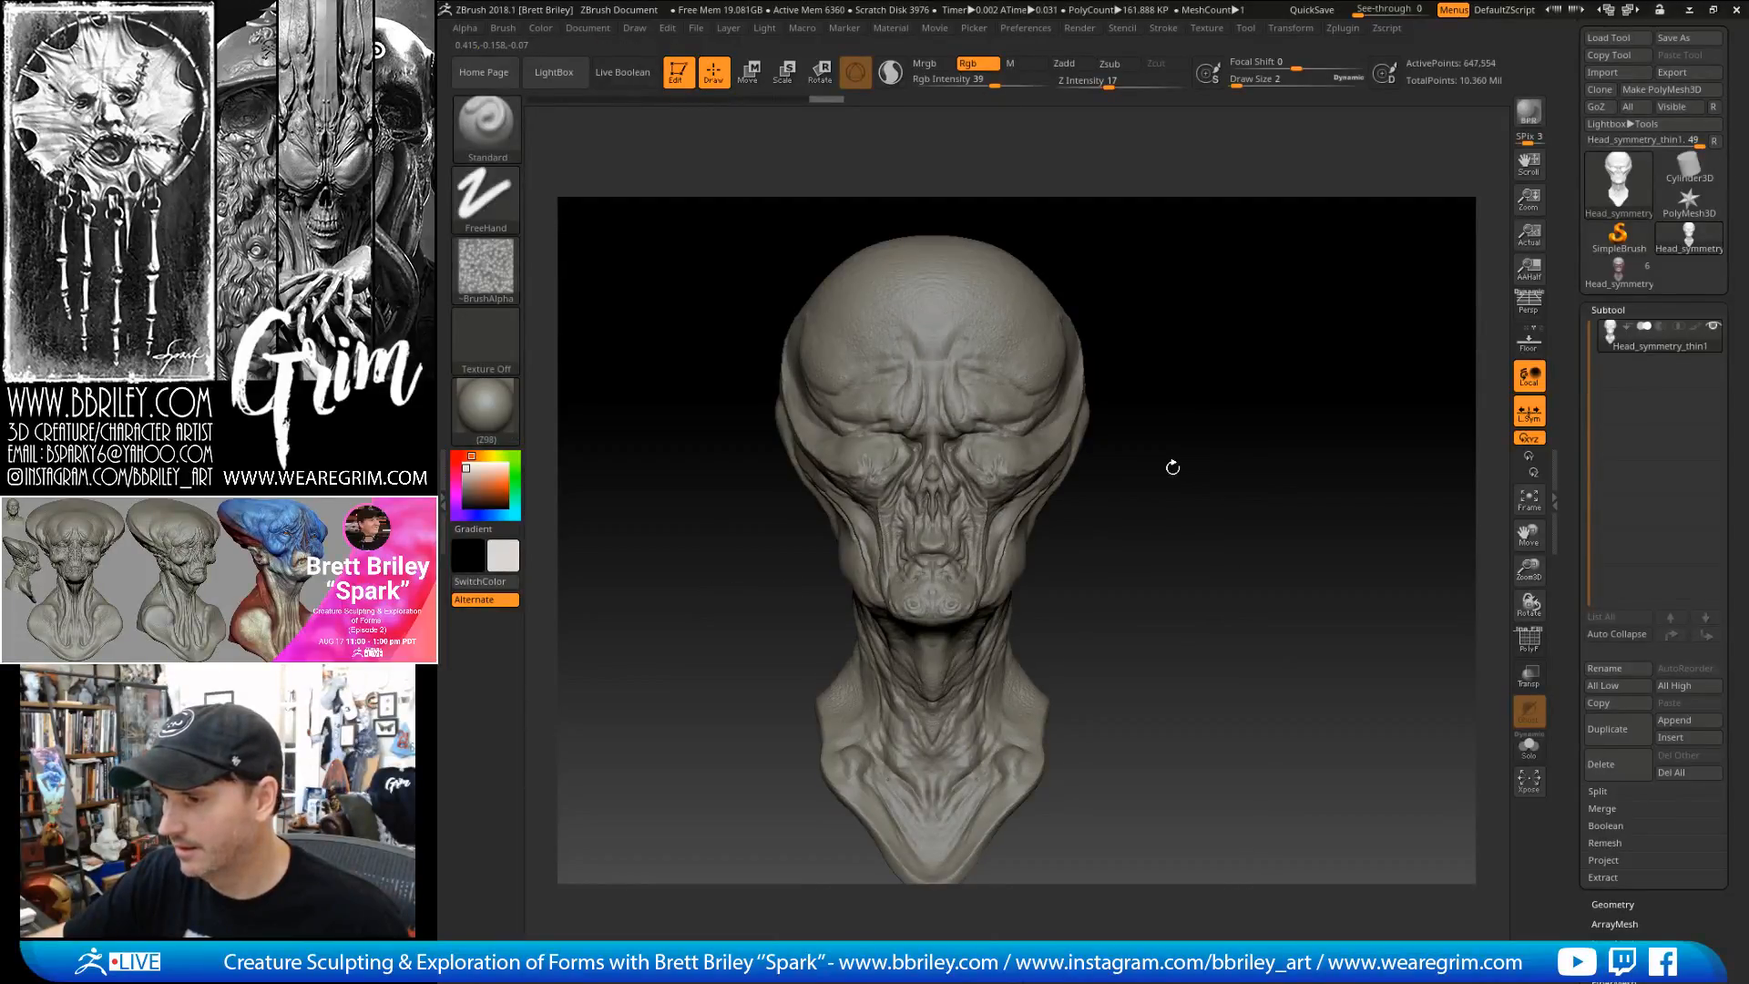
key("d")
key("d")
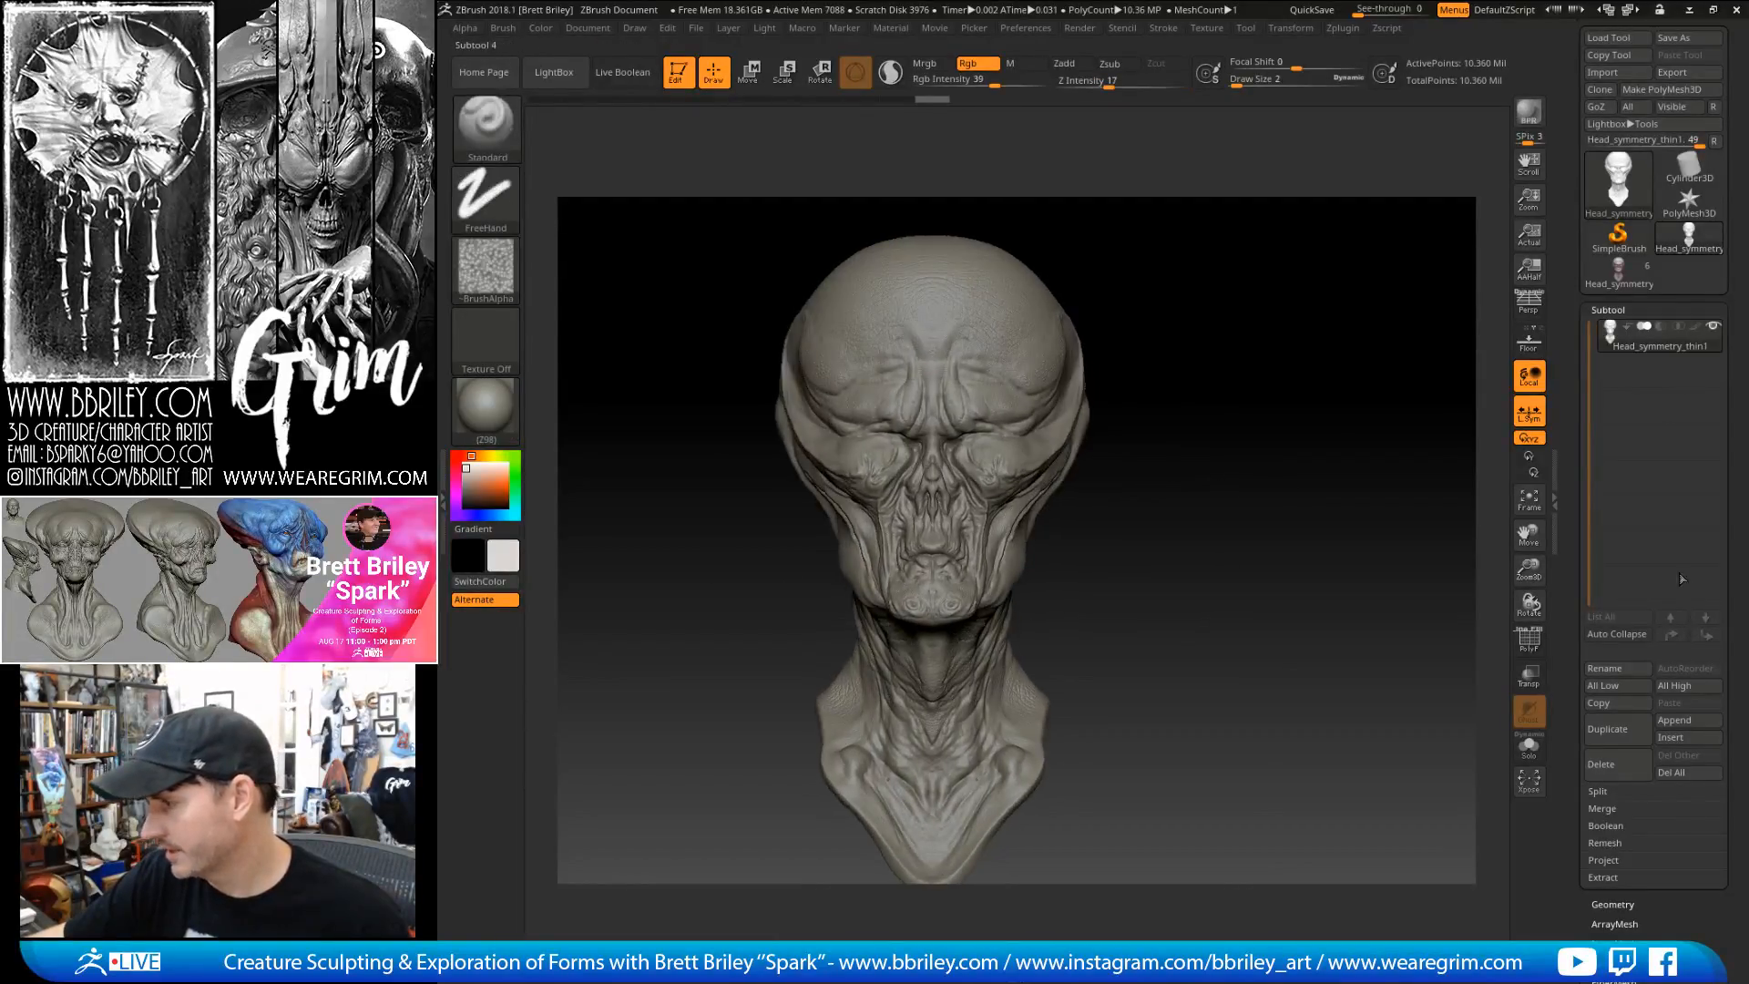
- Duplicate the head subtool and hide the original copy
left_click(1596, 728)
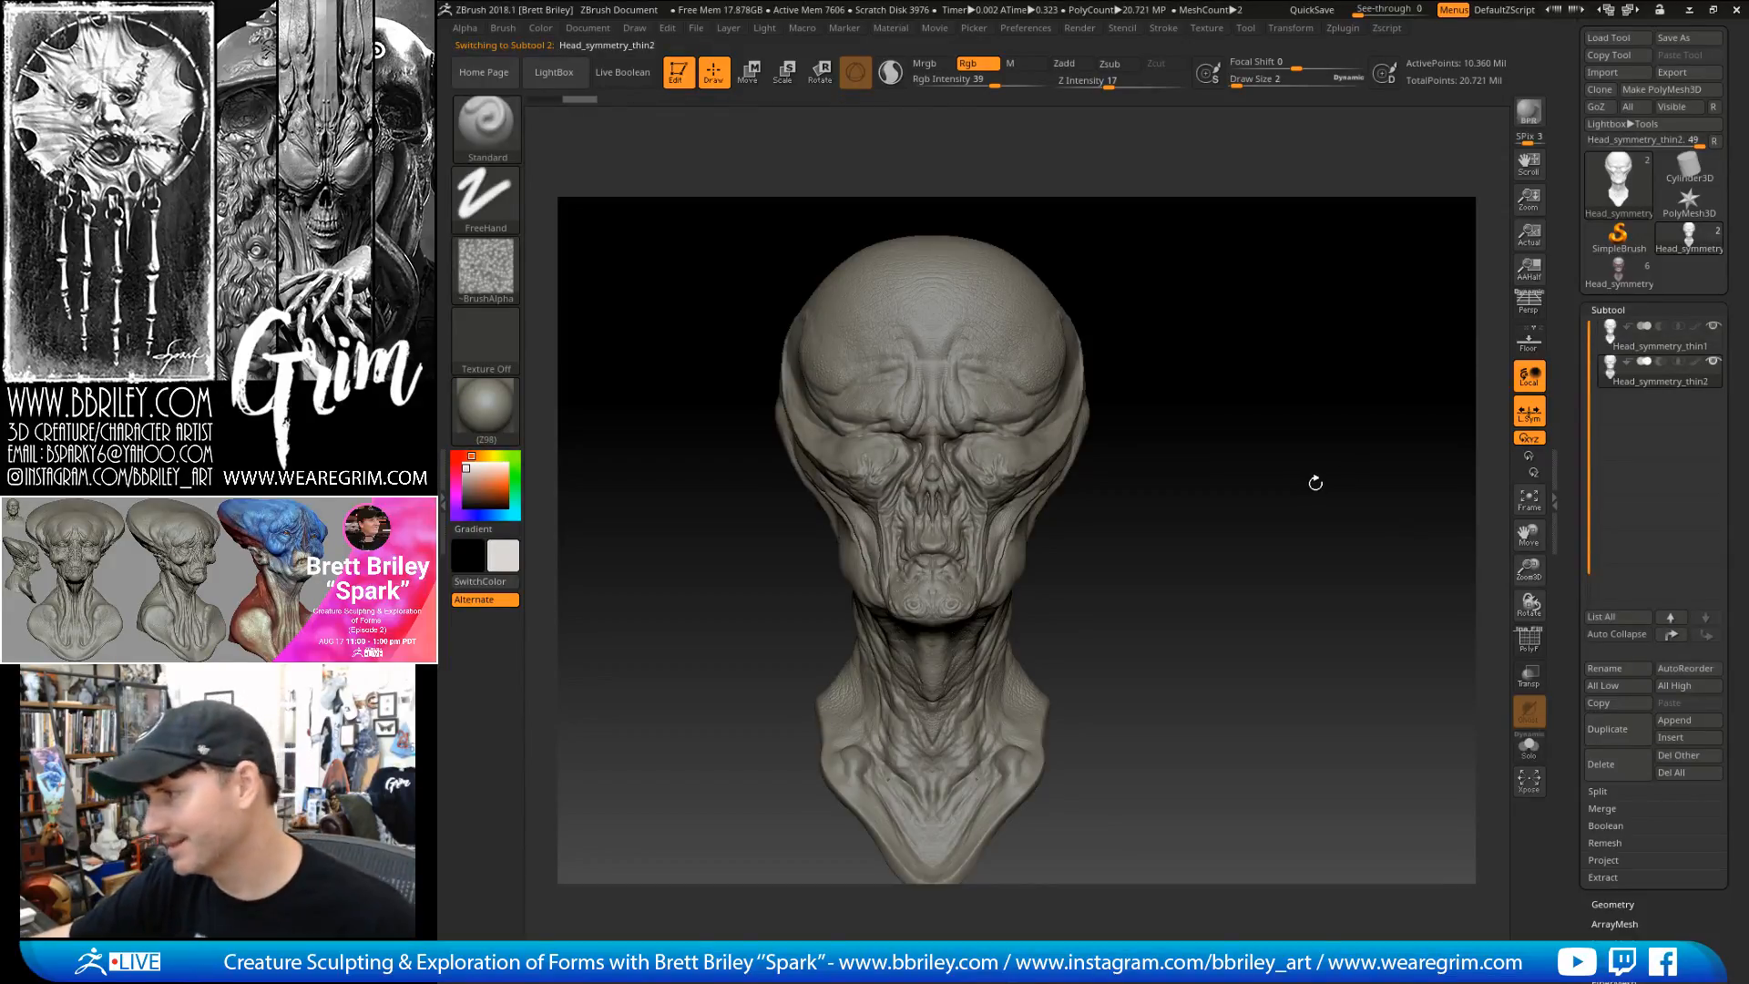
left_click(1340, 30)
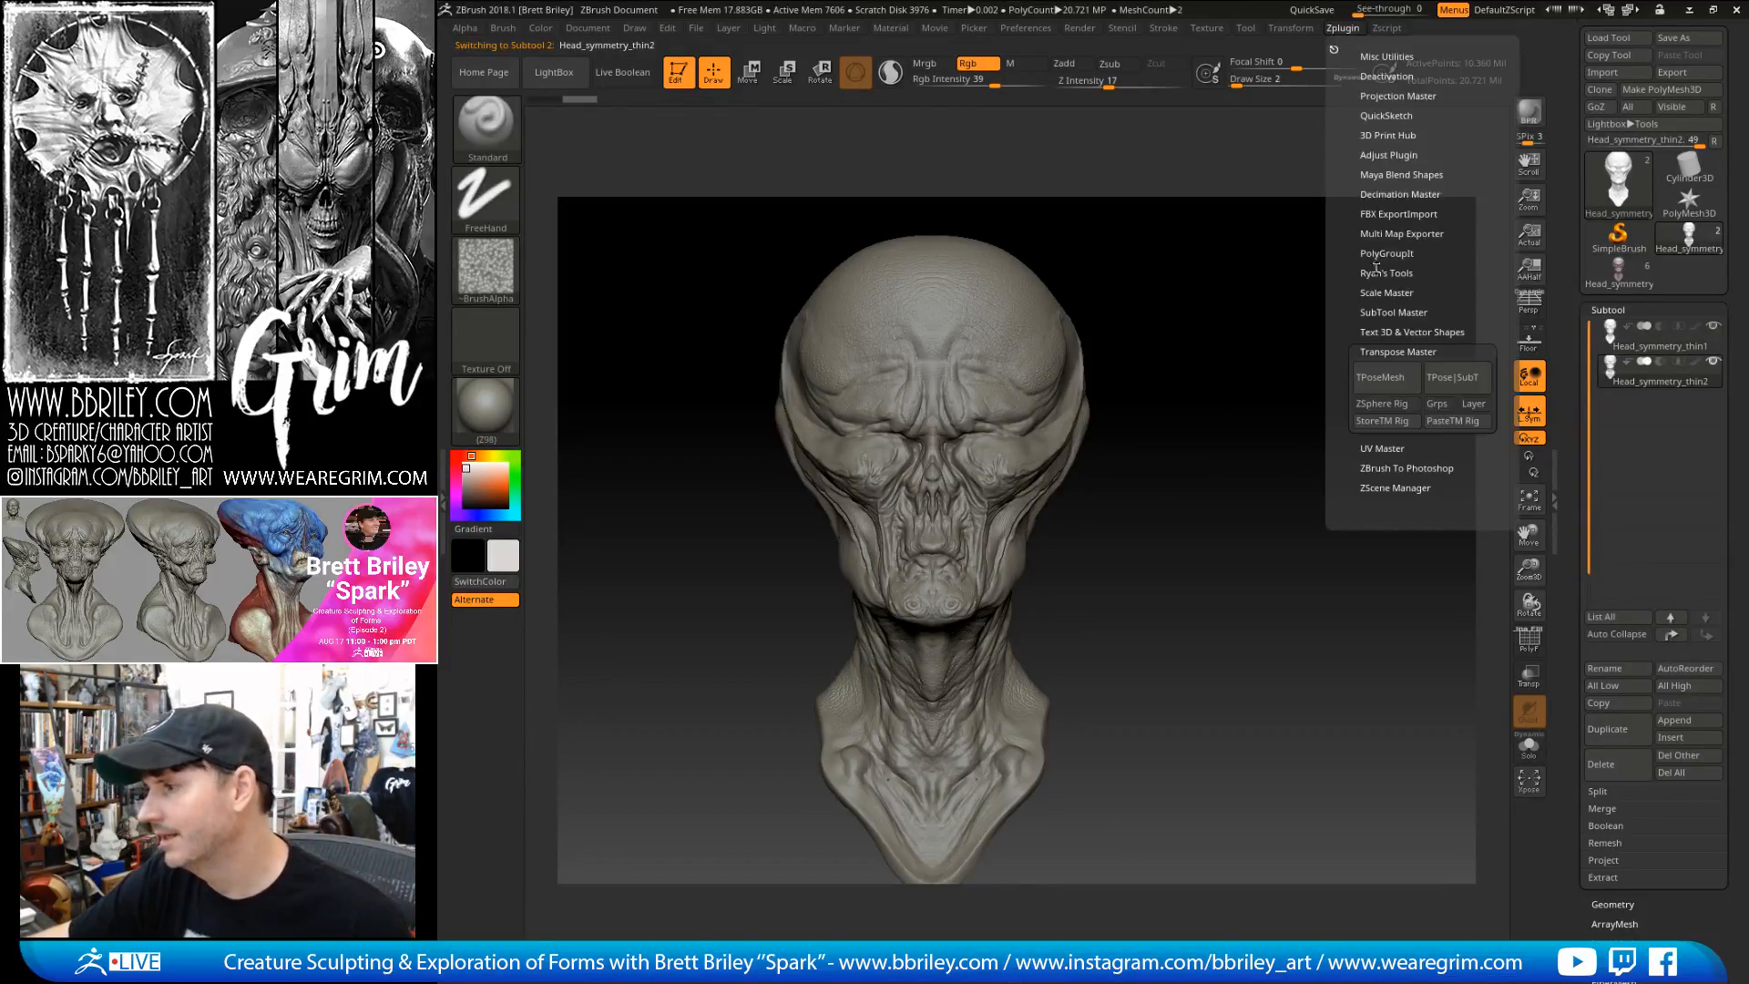
left_click(1713, 327)
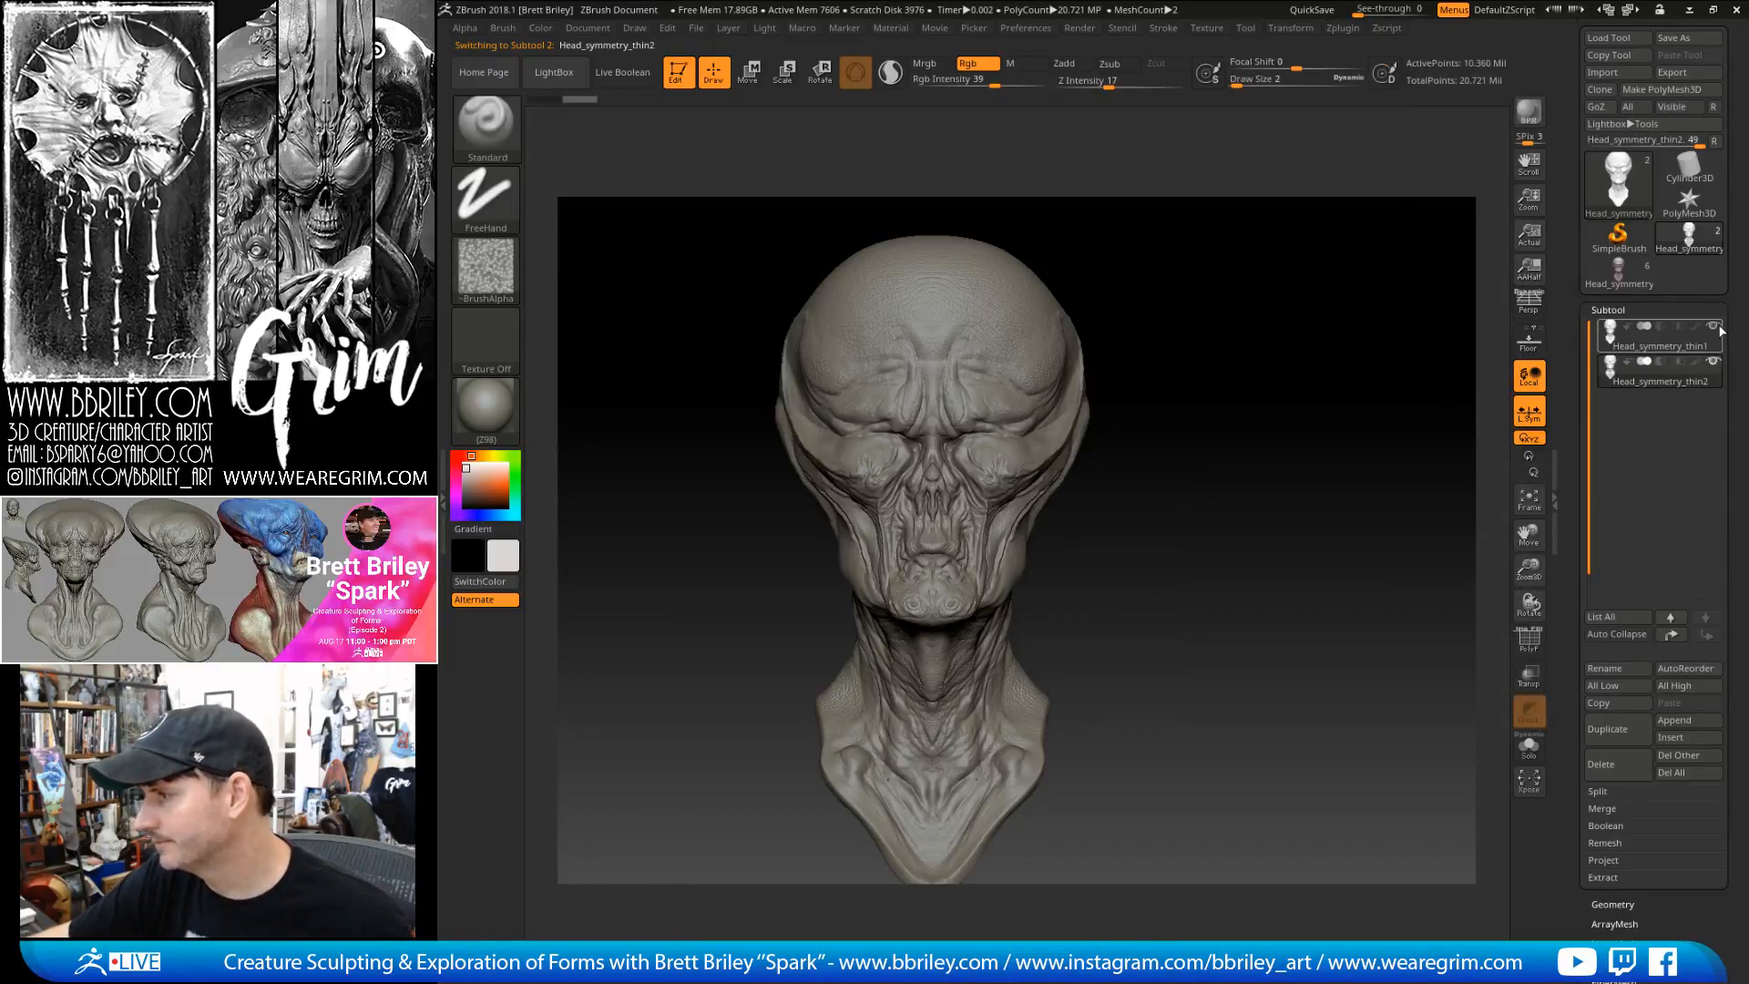
- Generate a low-resolution posing mesh of the visible head with Transpose Master's TPoseMesh
left_click(1335, 32)
left_click(1396, 351)
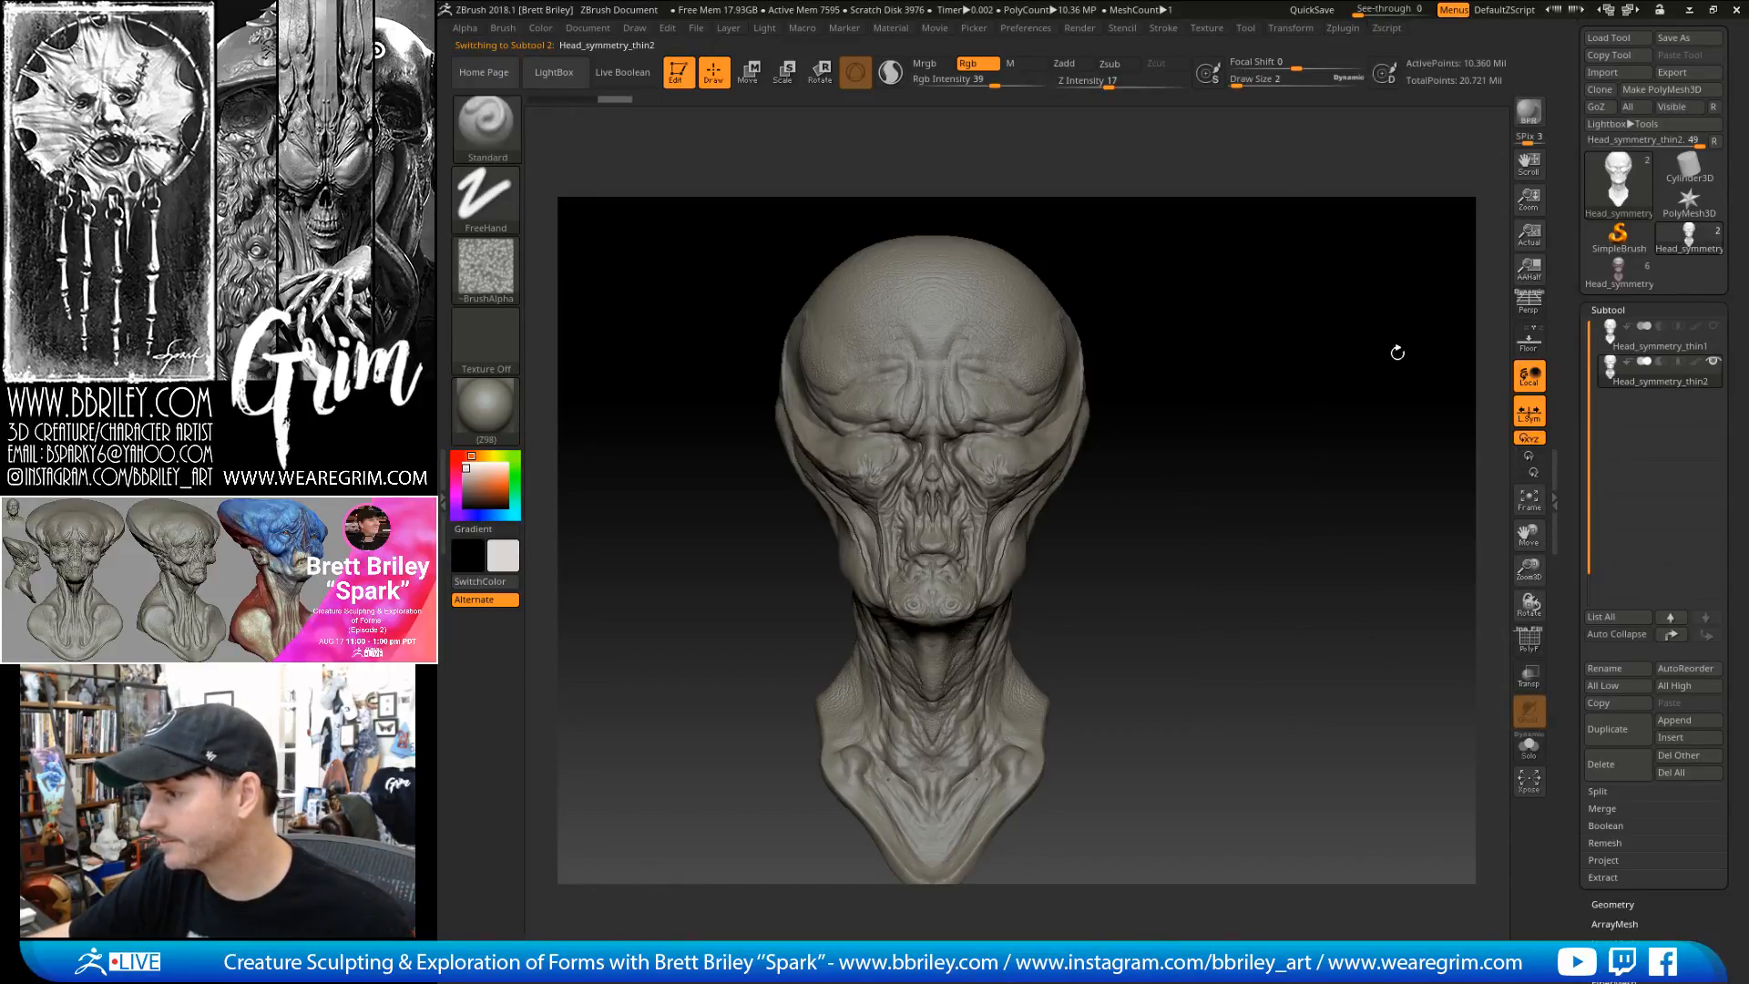
left_click(1344, 29)
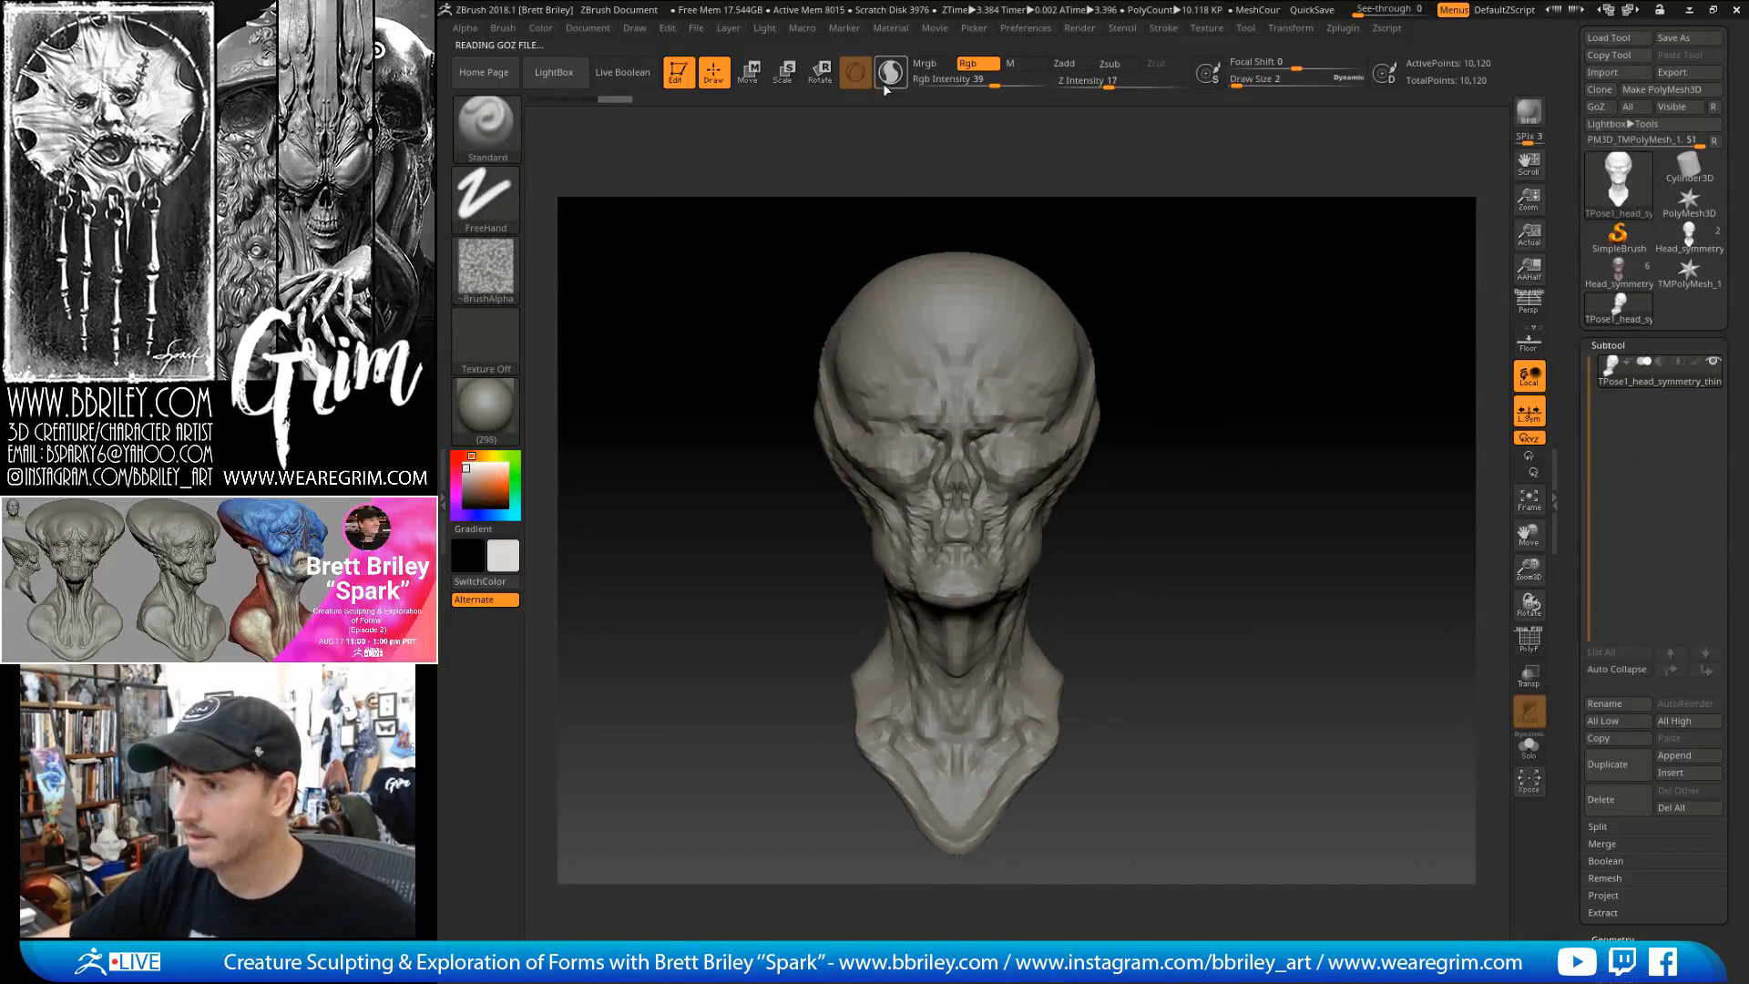
- Switch to the transpose line, mask the bust and lower neck topologically, and soften the mask edge
left_click(748, 71)
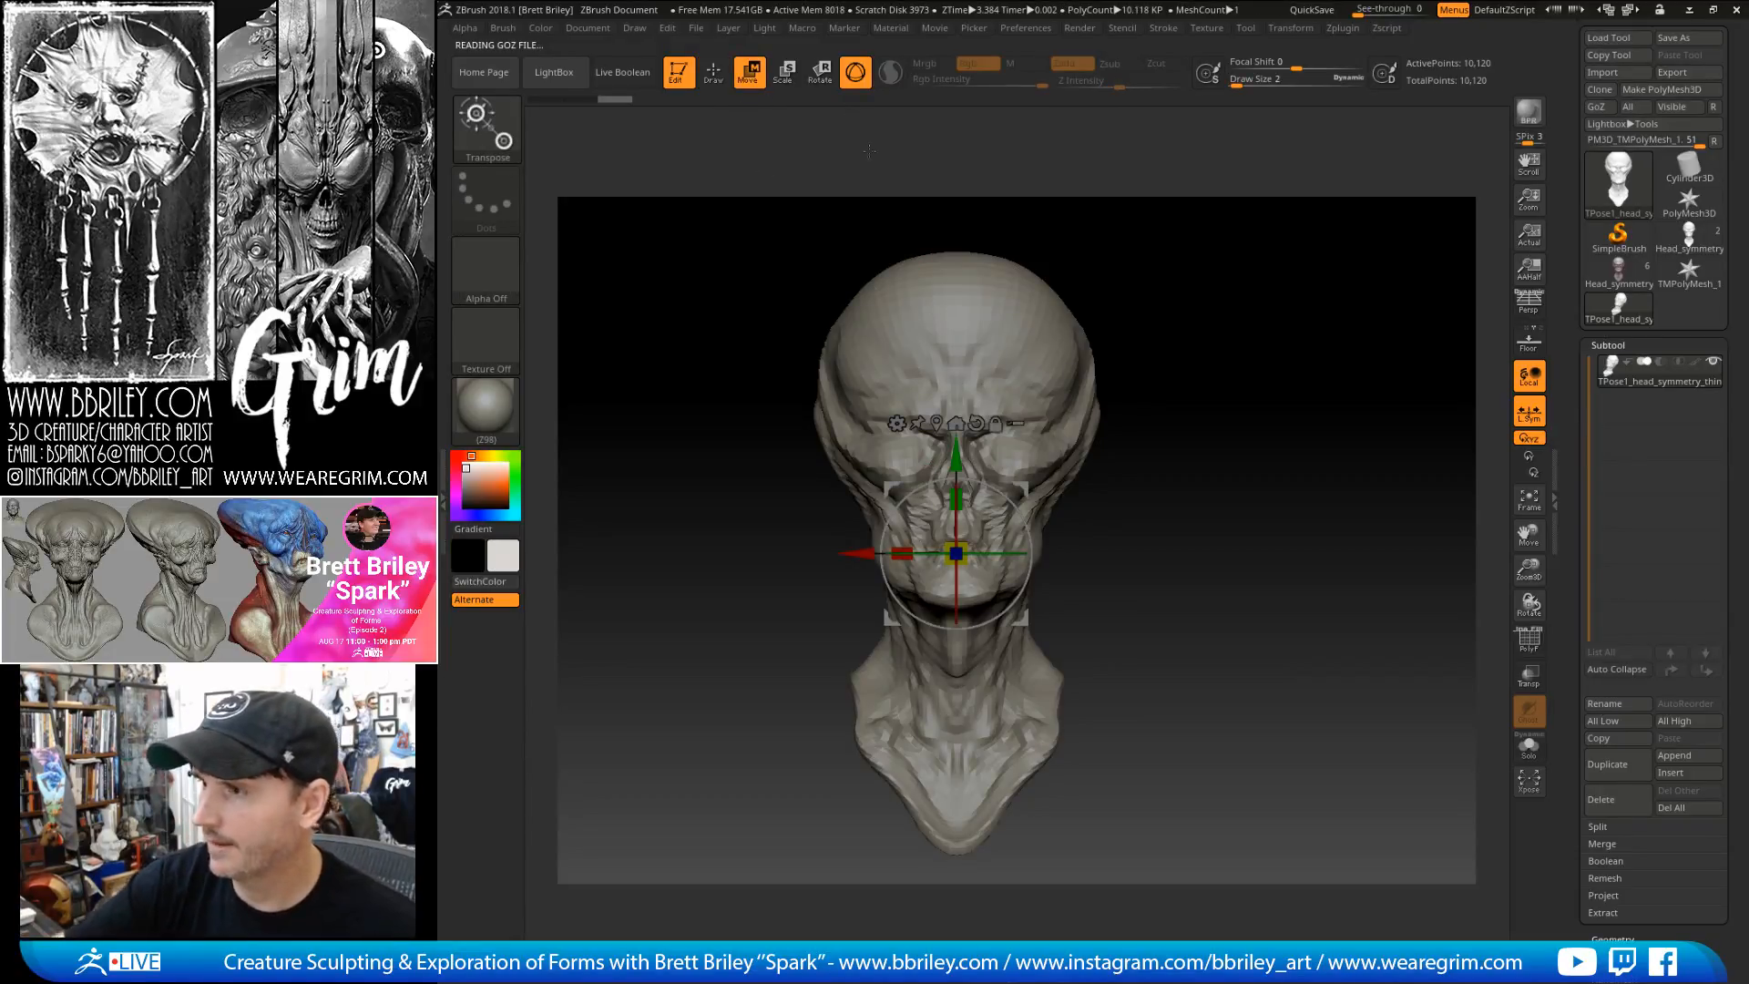
left_click(856, 72)
left_click_drag(963, 754, 1010, 581)
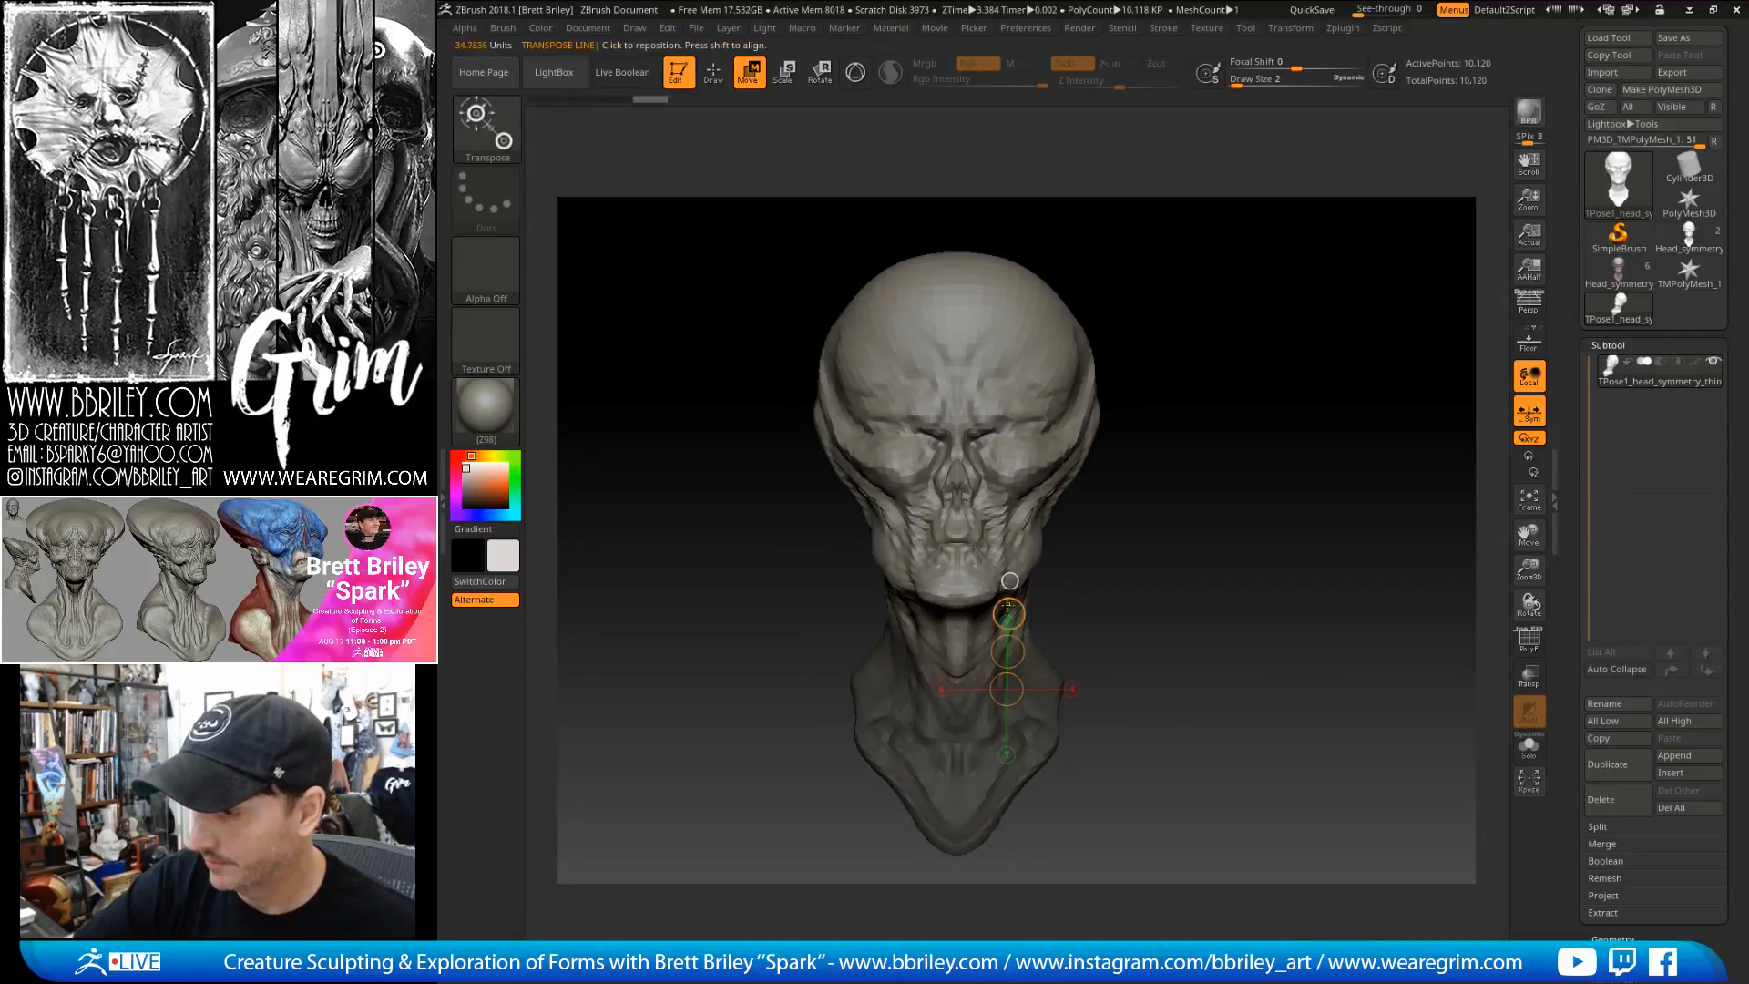
left_click_drag(1073, 411, 994, 502, "shift")
left_click(1027, 623, "ctrl")
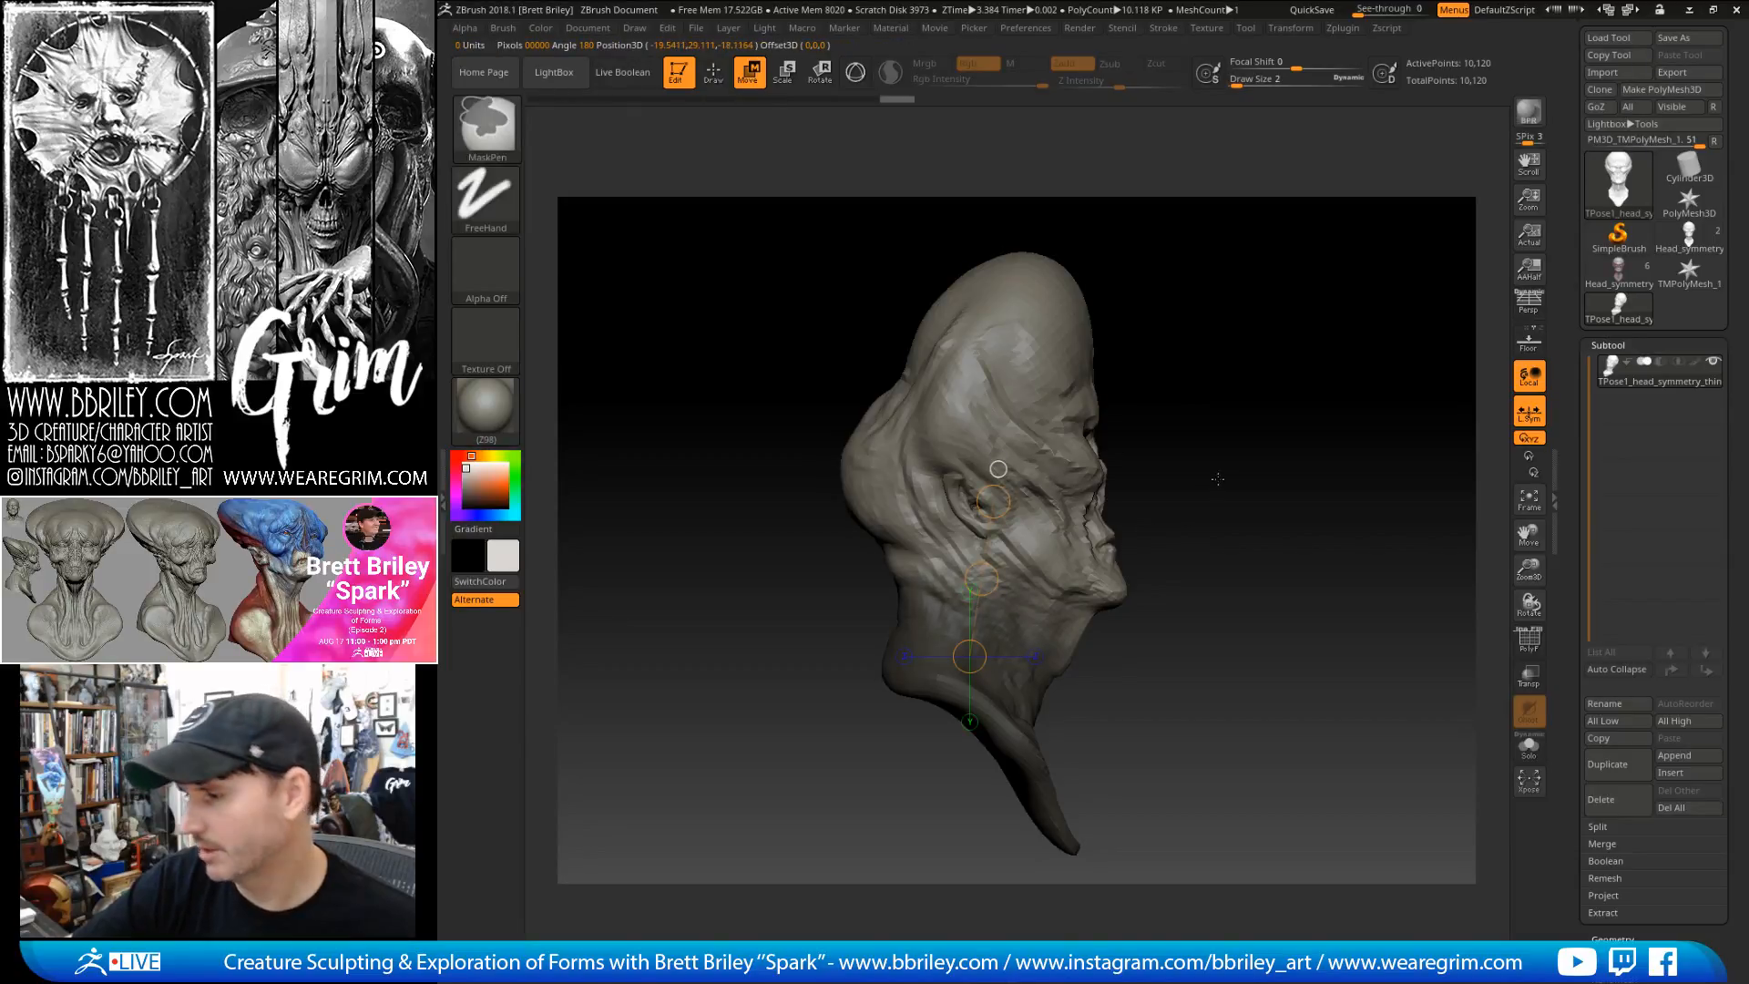
left_click(1242, 425, "ctrl")
- Switch to the gizmo, centre it on the unmasked mesh and move its pivot down to the neck
left_click_drag(1242, 425, 1111, 460)
key("y")
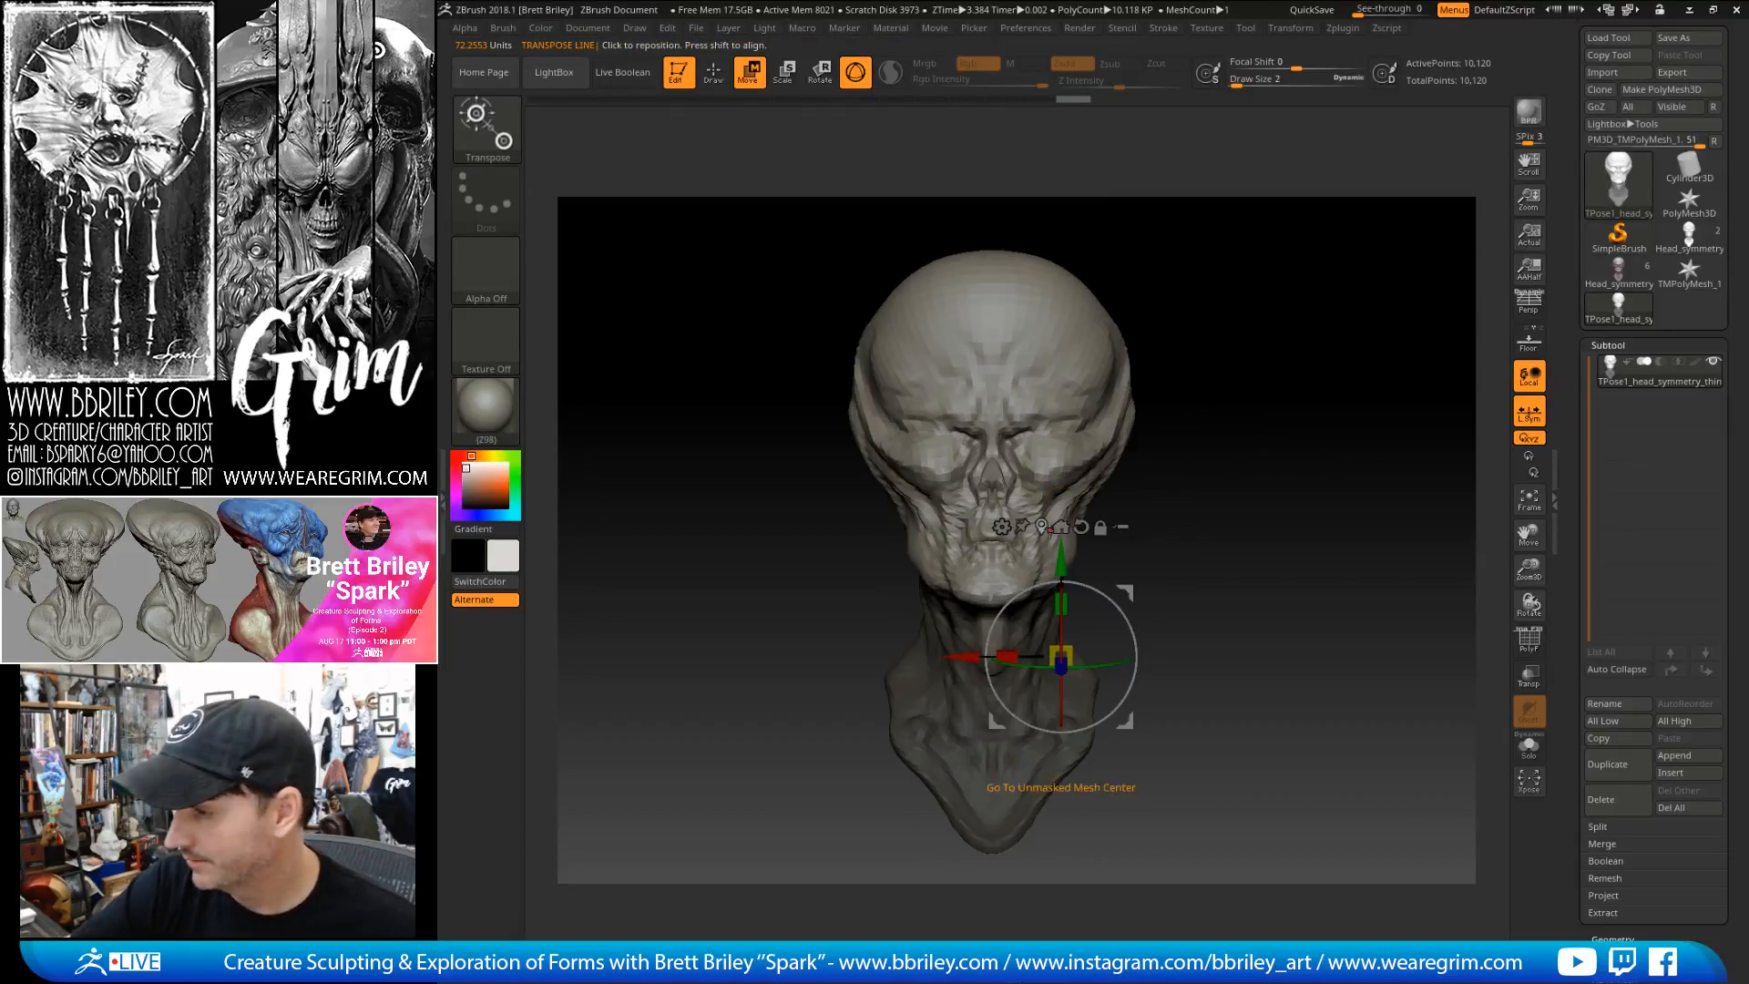
left_click(993, 501)
left_click_drag(991, 404, 992, 579, "alt")
left_click_drag(1175, 524, 1114, 424)
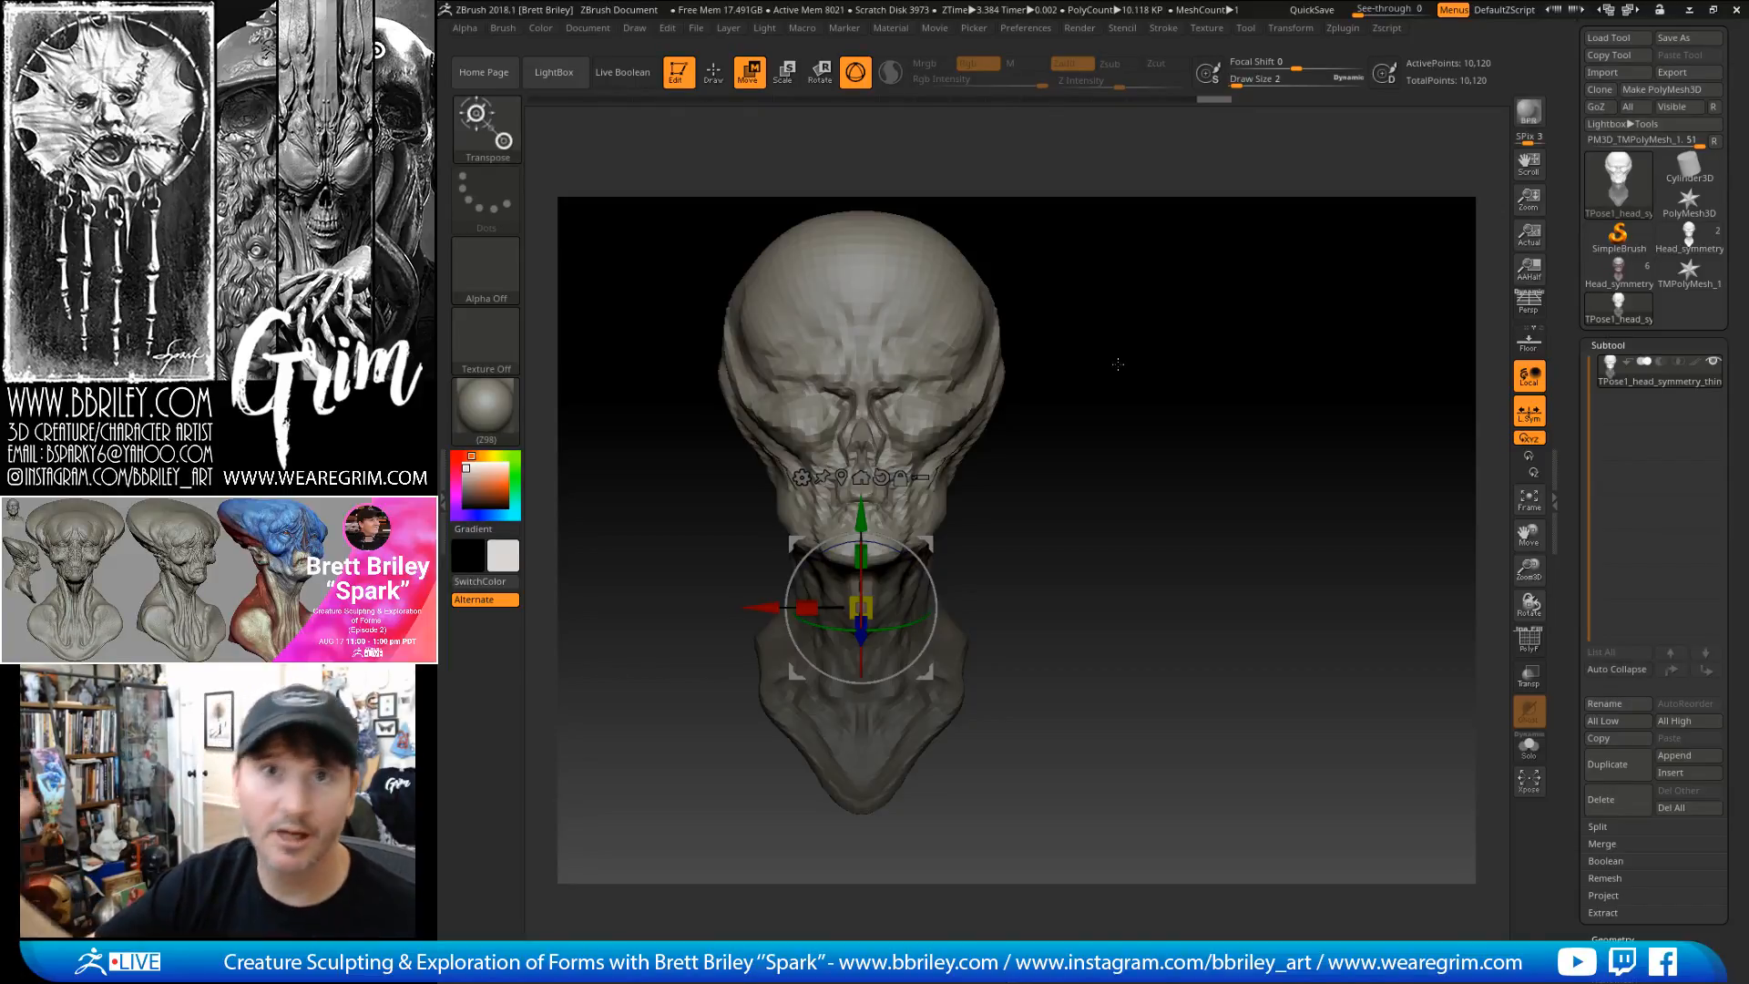
- Turn the head sideways by about 7 degrees and tilt it around the neck pivot, and return to Draw mode
left_click_drag(926, 618, 916, 616)
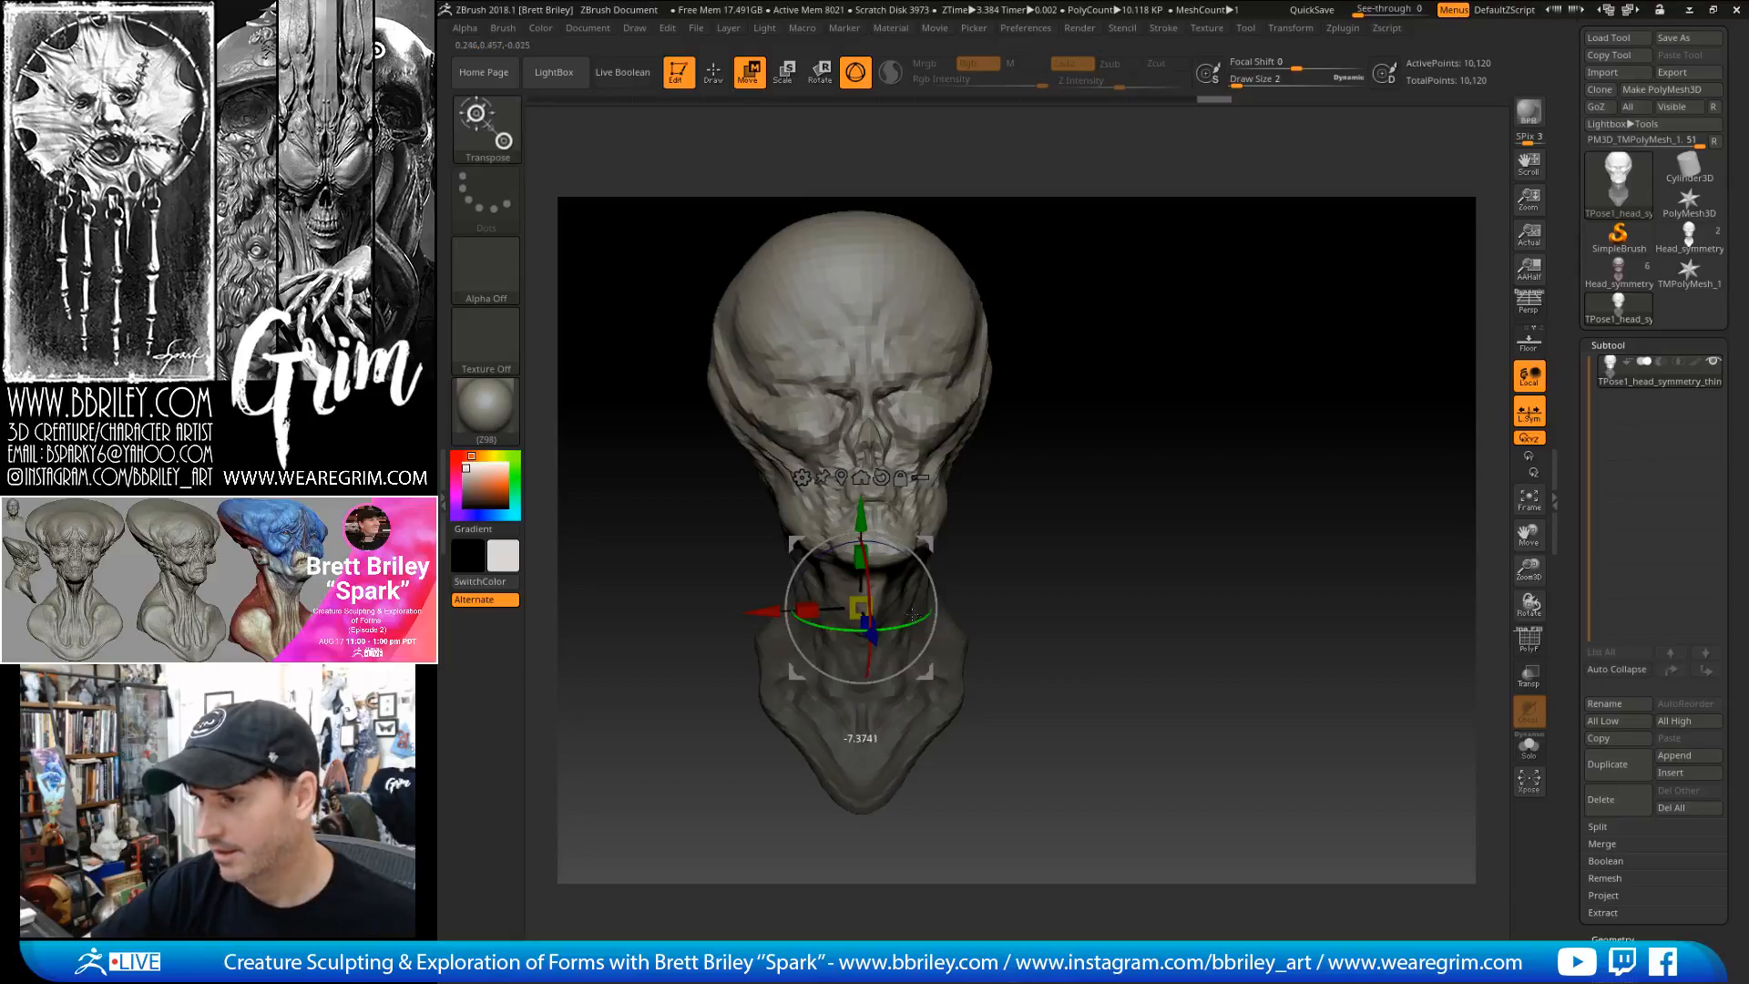
left_click_drag(1079, 474, 1189, 443, "shift")
left_click_drag(930, 565, 923, 557)
left_click_drag(1193, 451, 1098, 442, "shift")
key("q")
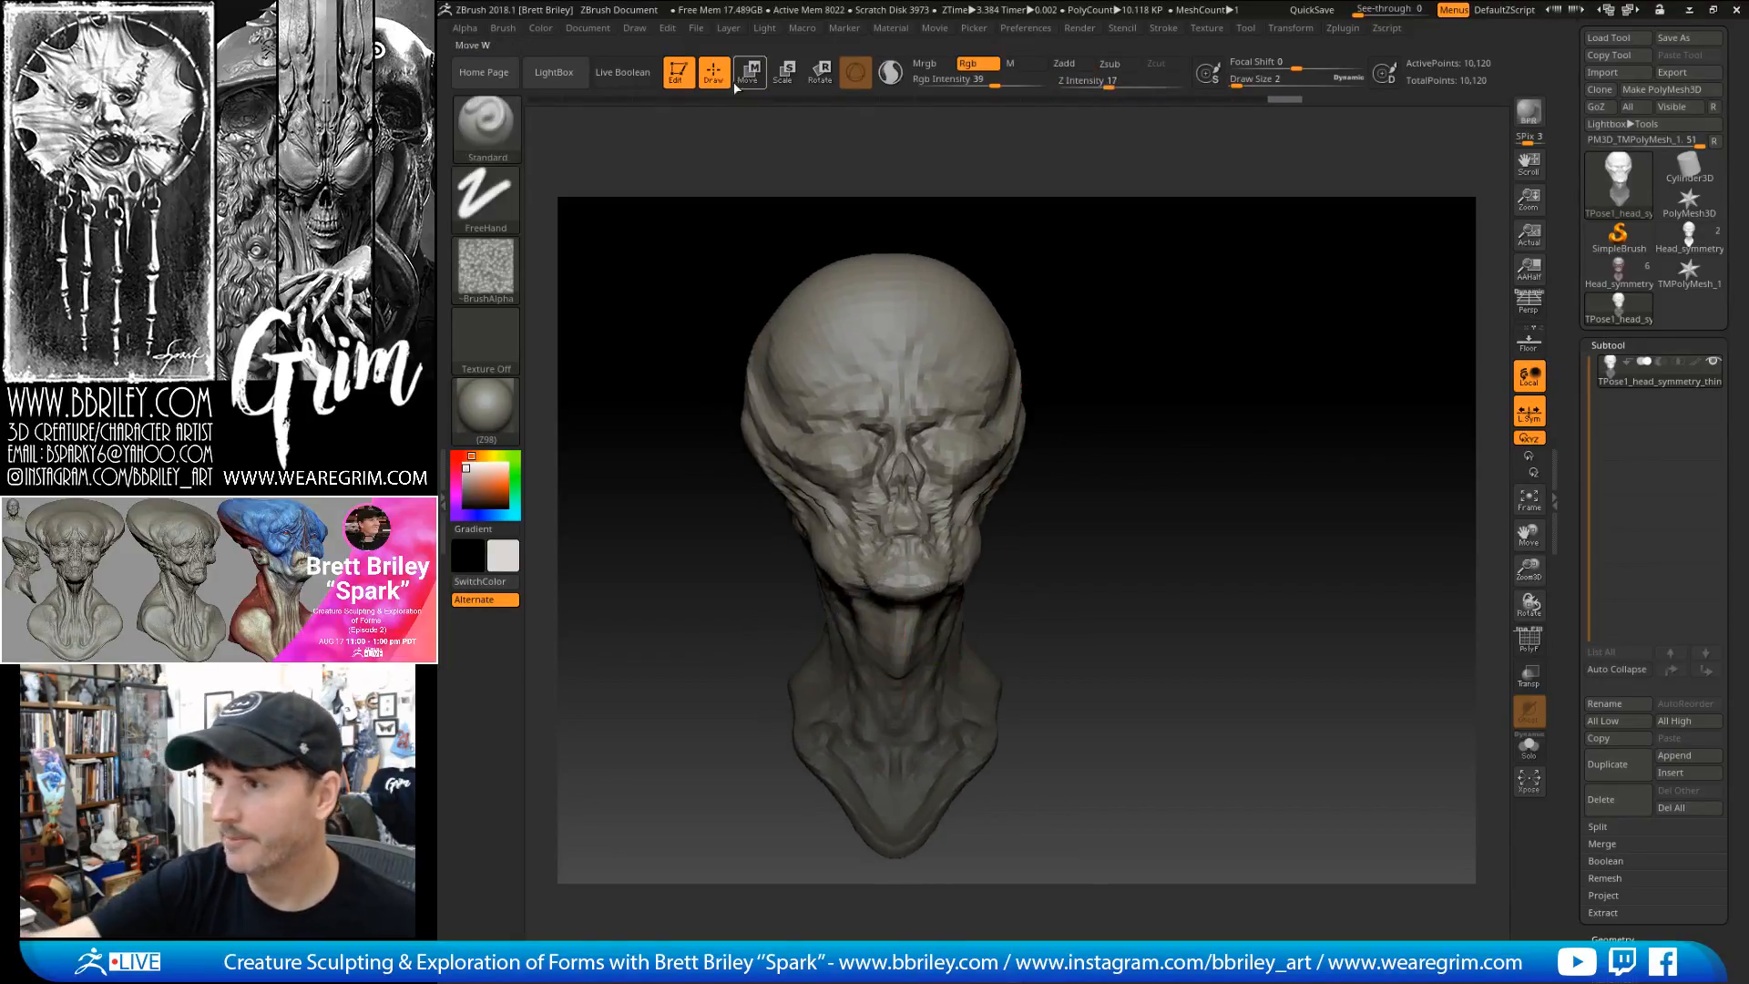
- Select the Move brush and adjust the front of the neck at draw size 102
mouse_move(1184, 425)
left_mouse_down()
mouse_move(1215, 430)
mouse_move(1160, 441)
left_mouse_up()
key("b")
key("m")
key("v")
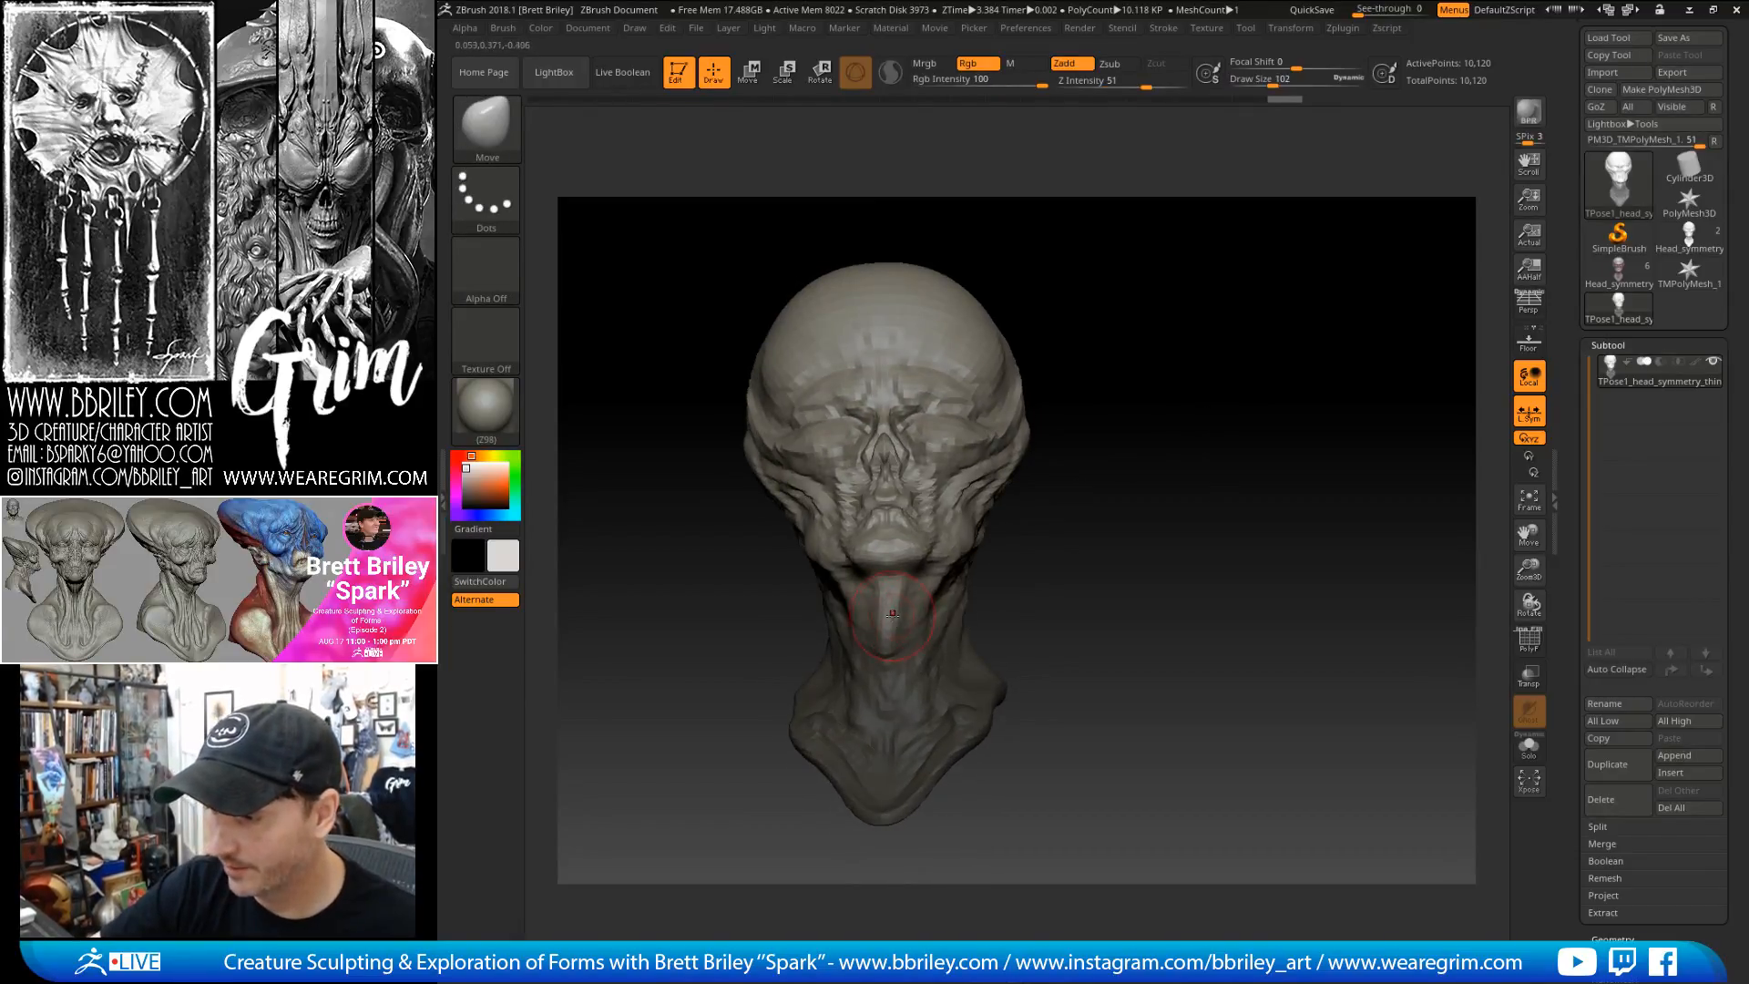
key("ctrl")
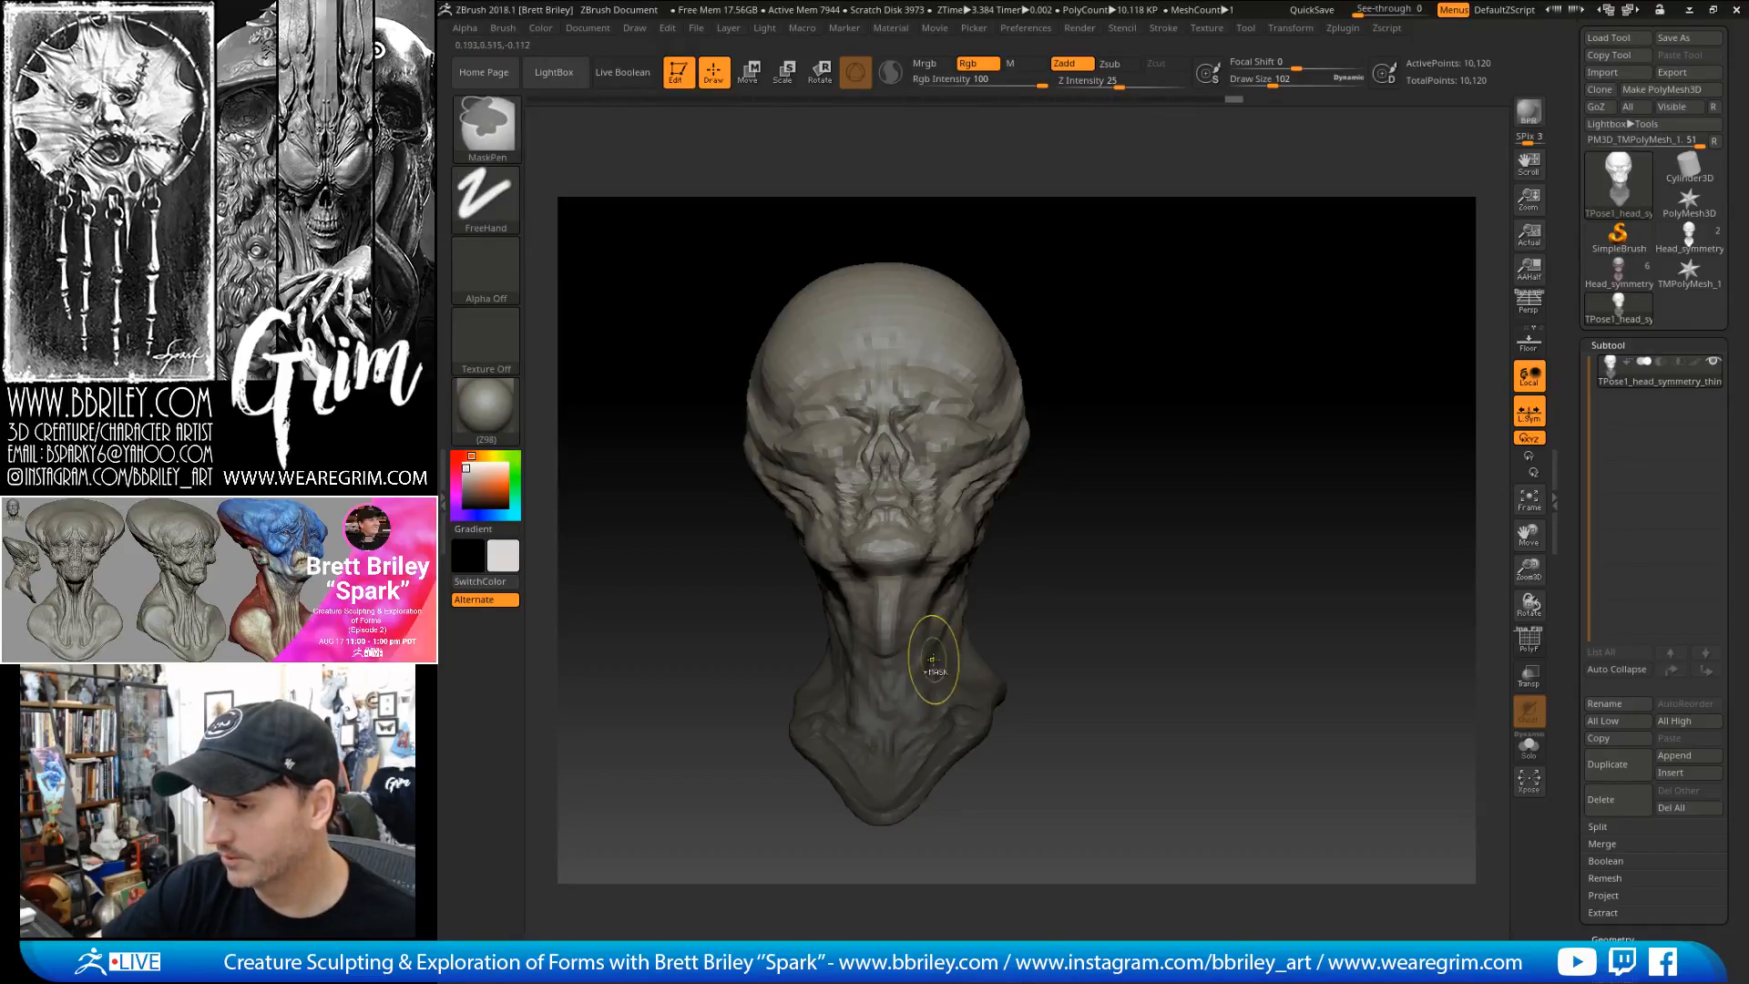
left_click_drag(1057, 565, 1160, 544)
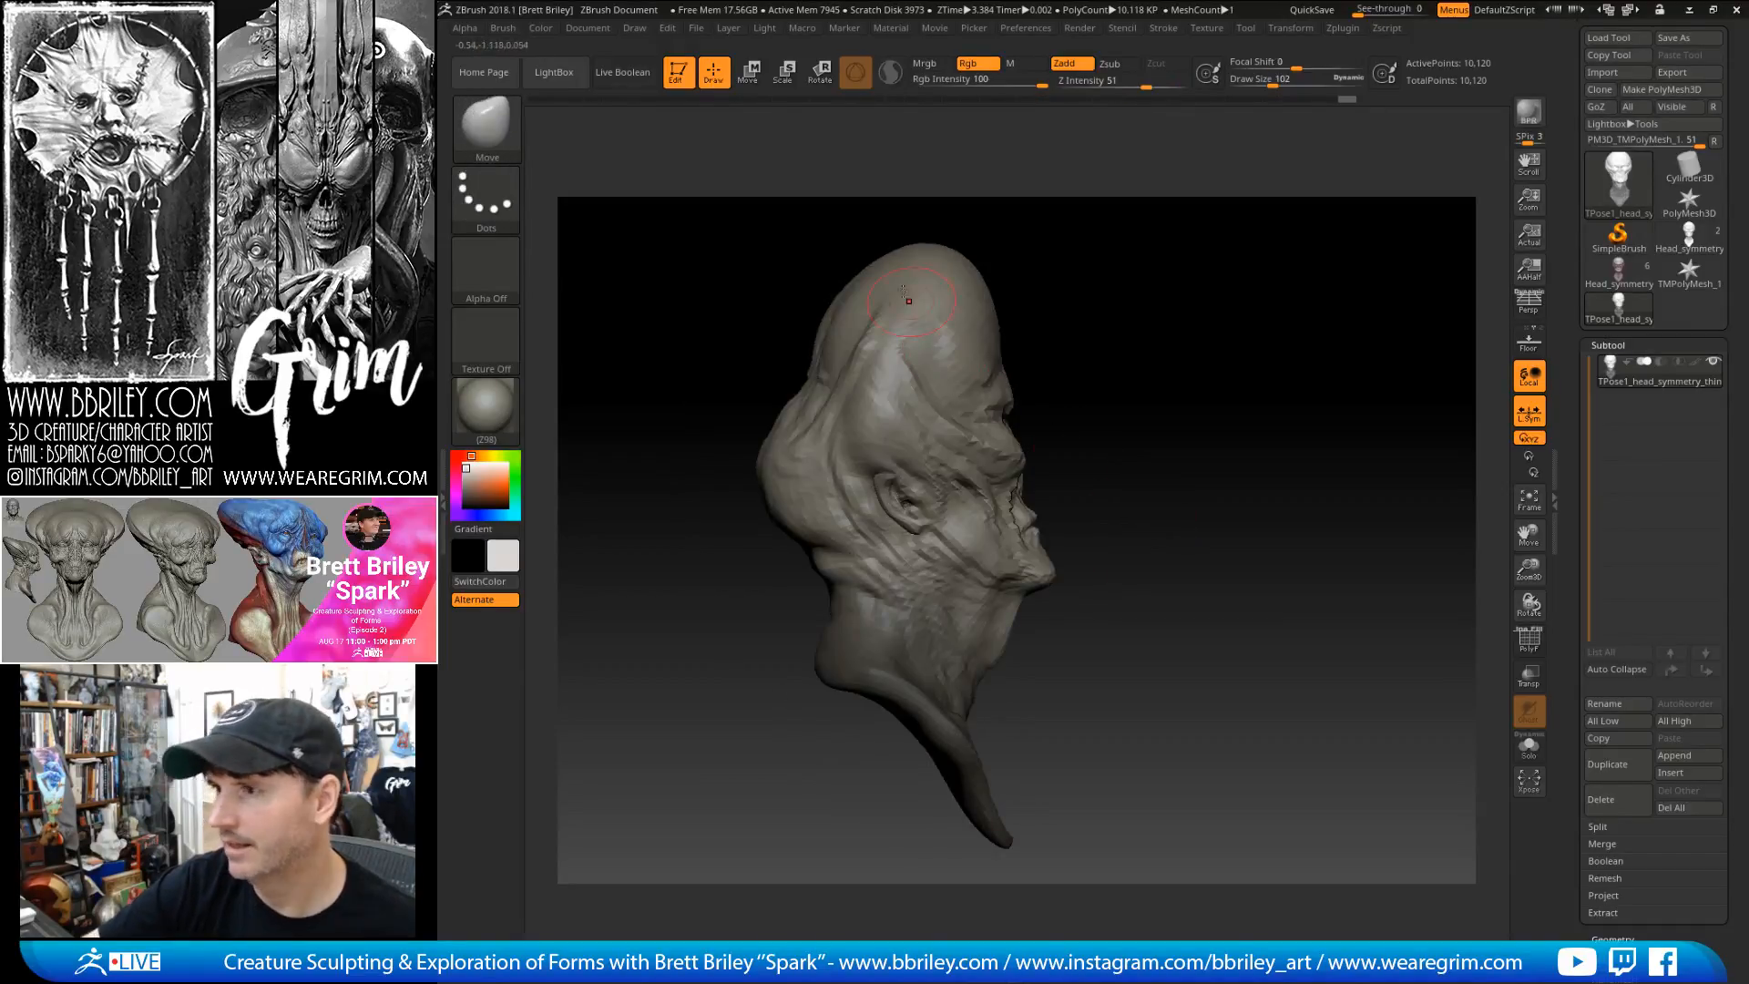
- Reactivate the gizmo, turn the head further and reset the pivot at the base of the neck
left_click(751, 77)
left_click_drag(1193, 415, 1048, 426)
left_click_drag(952, 659, 991, 644)
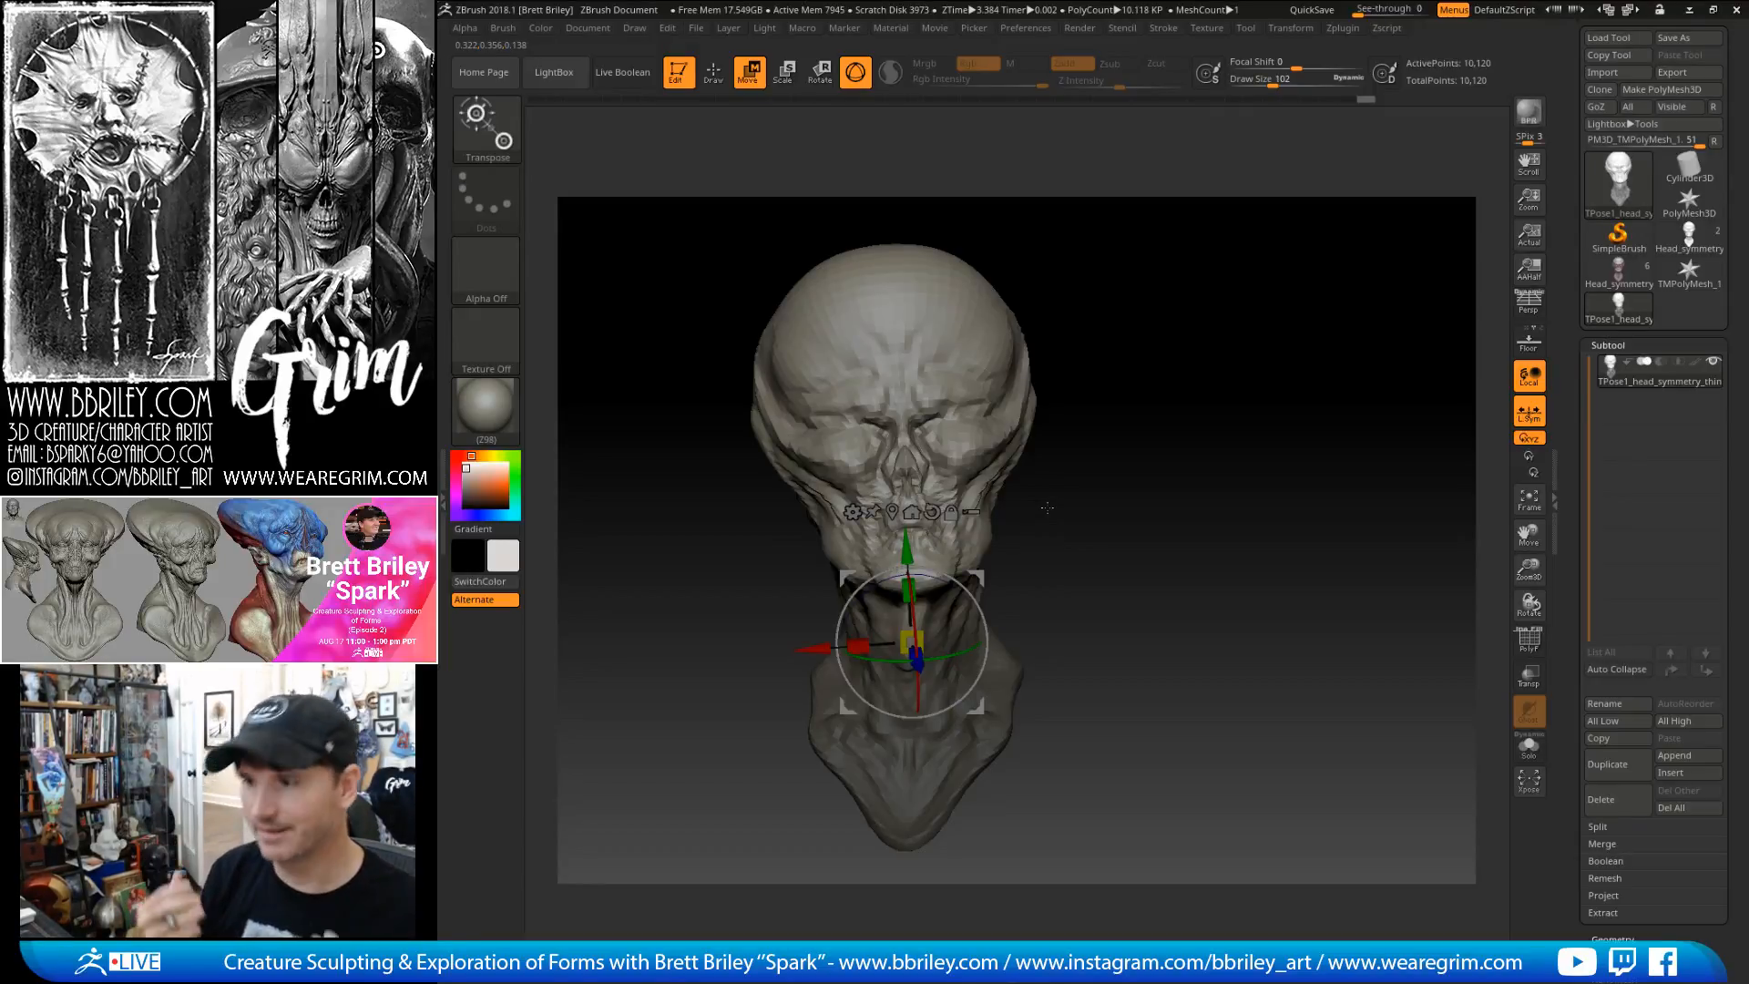
left_click_drag(1047, 510, 1062, 515, "shift")
left_click_drag(977, 574, 1241, 451, "alt")
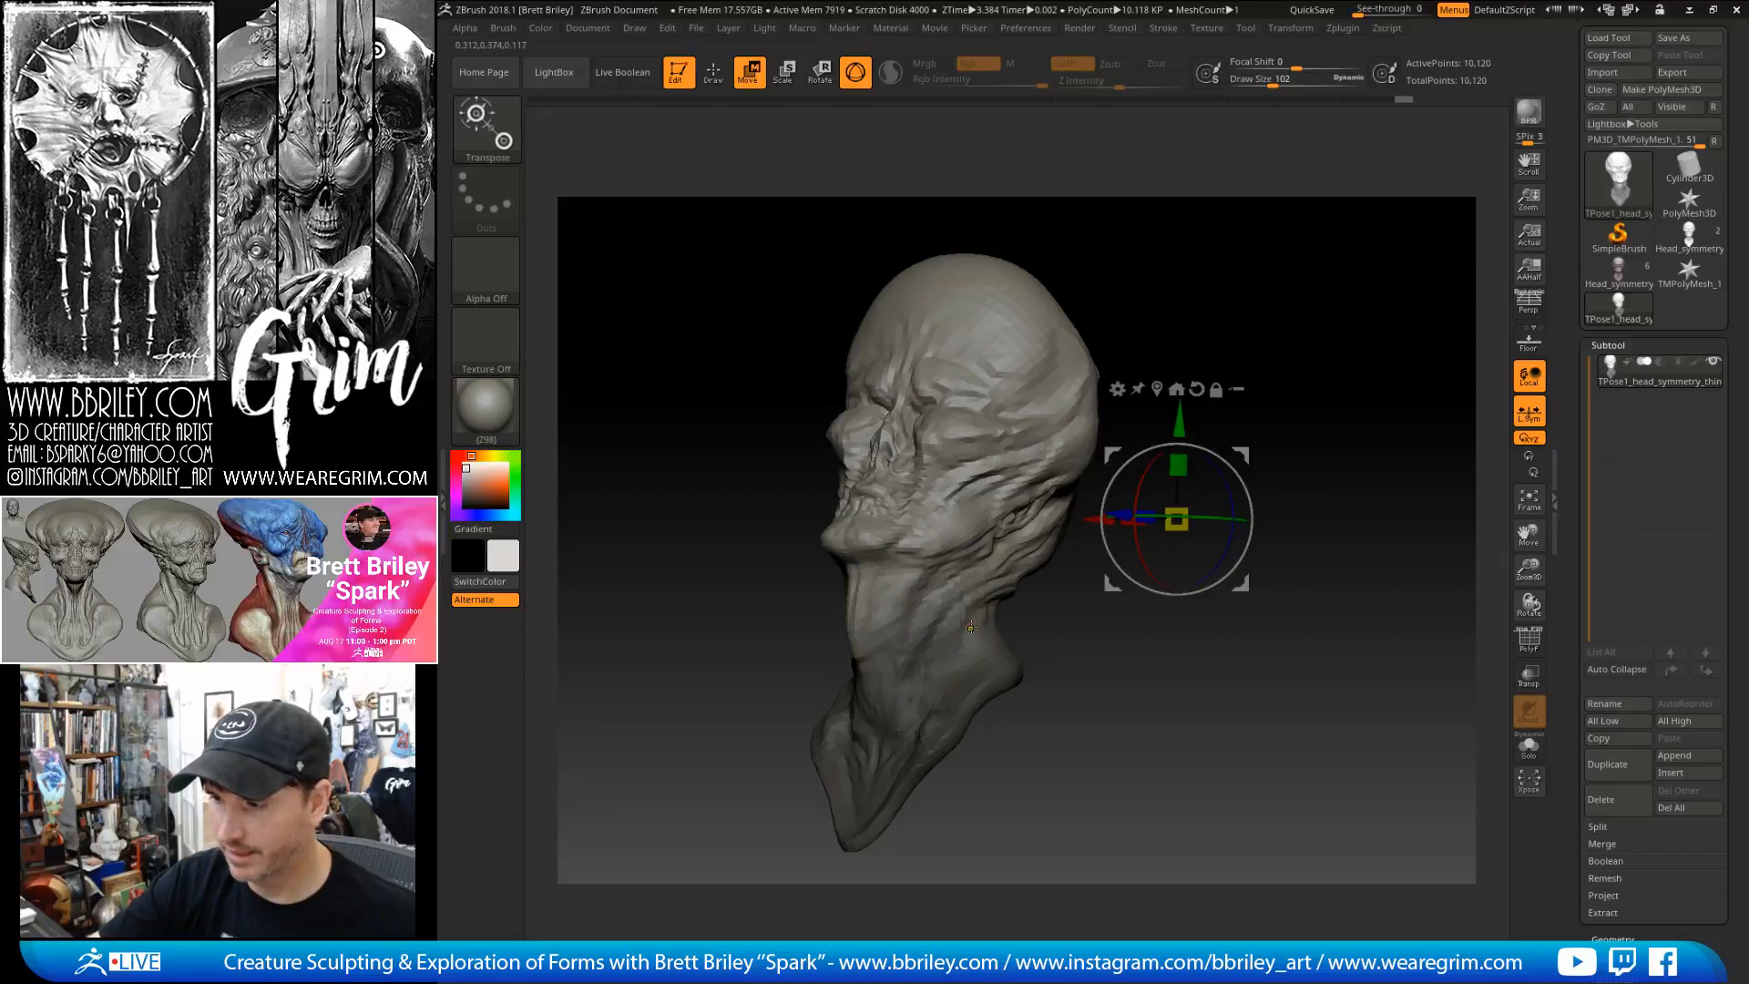
left_click(906, 632)
mouse_move(1139, 565)
left_mouse_down()
mouse_move(1250, 557)
mouse_move(1224, 512)
left_mouse_up()
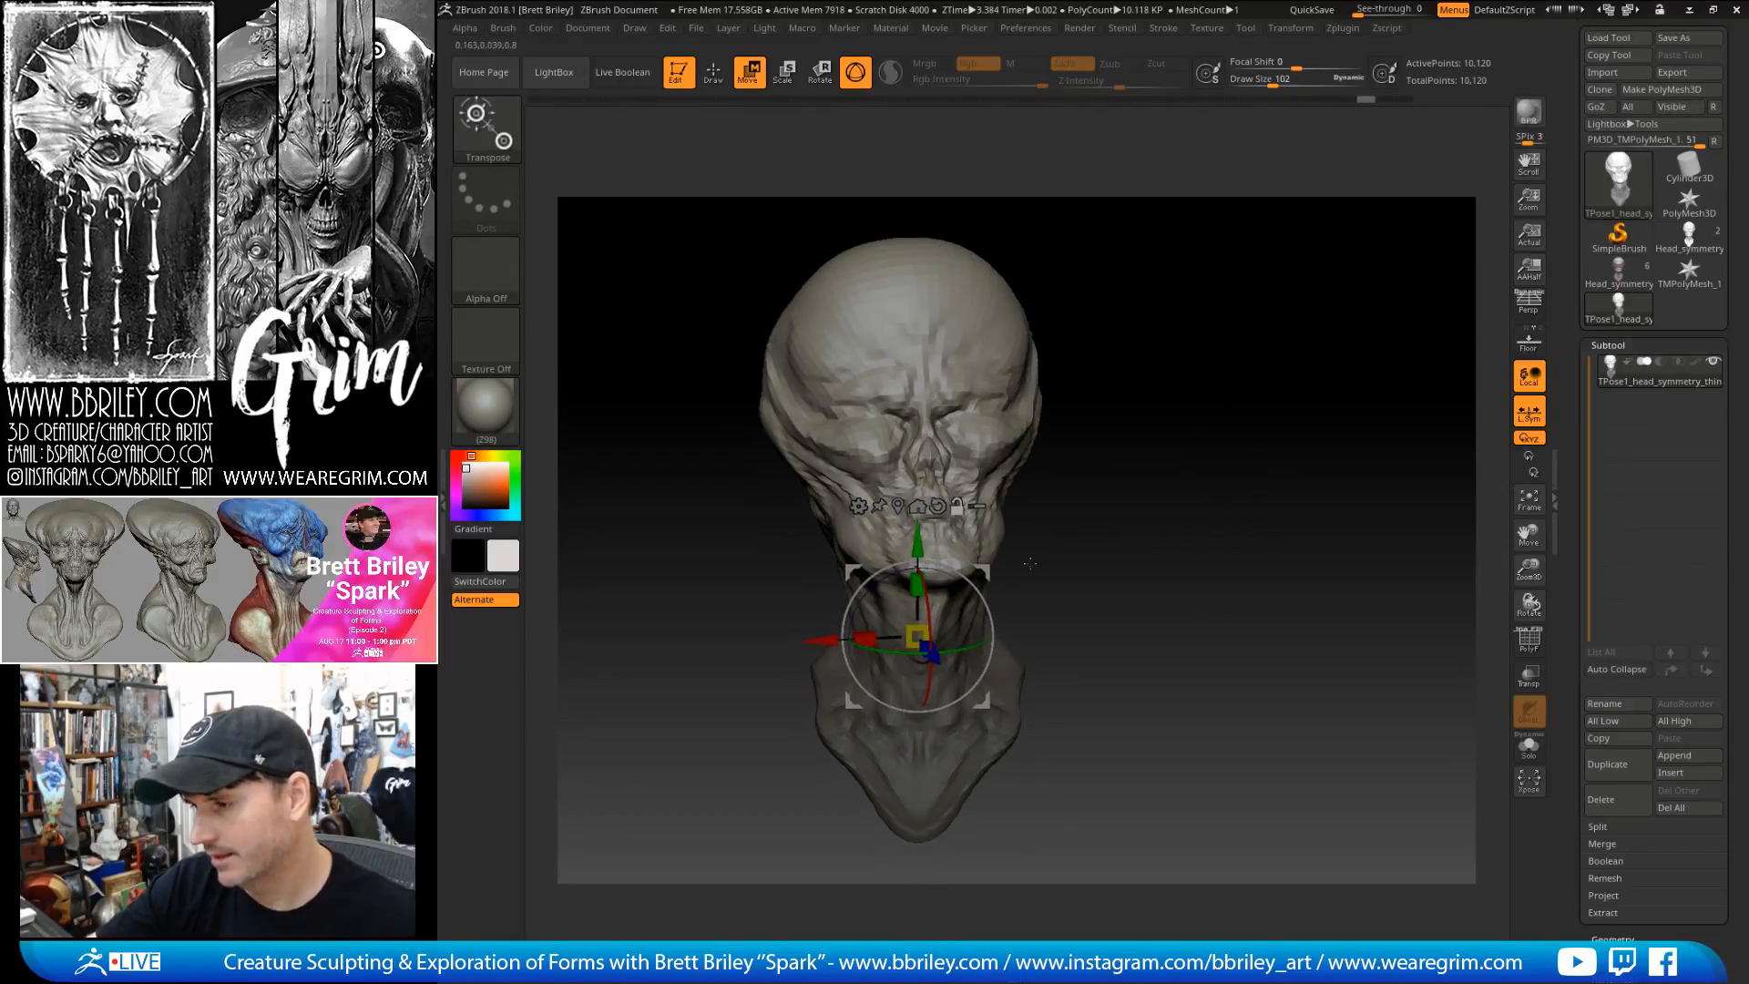
- Fine-tune the head's turn and forward tilt around the neck pivot, and return to Draw mode
left_click_drag(968, 647, 962, 645)
left_click_drag(1075, 602, 1086, 553)
left_click_drag(928, 609, 928, 622)
mouse_move(1075, 554)
left_mouse_down()
mouse_move(1125, 545)
mouse_move(1066, 567)
left_mouse_up()
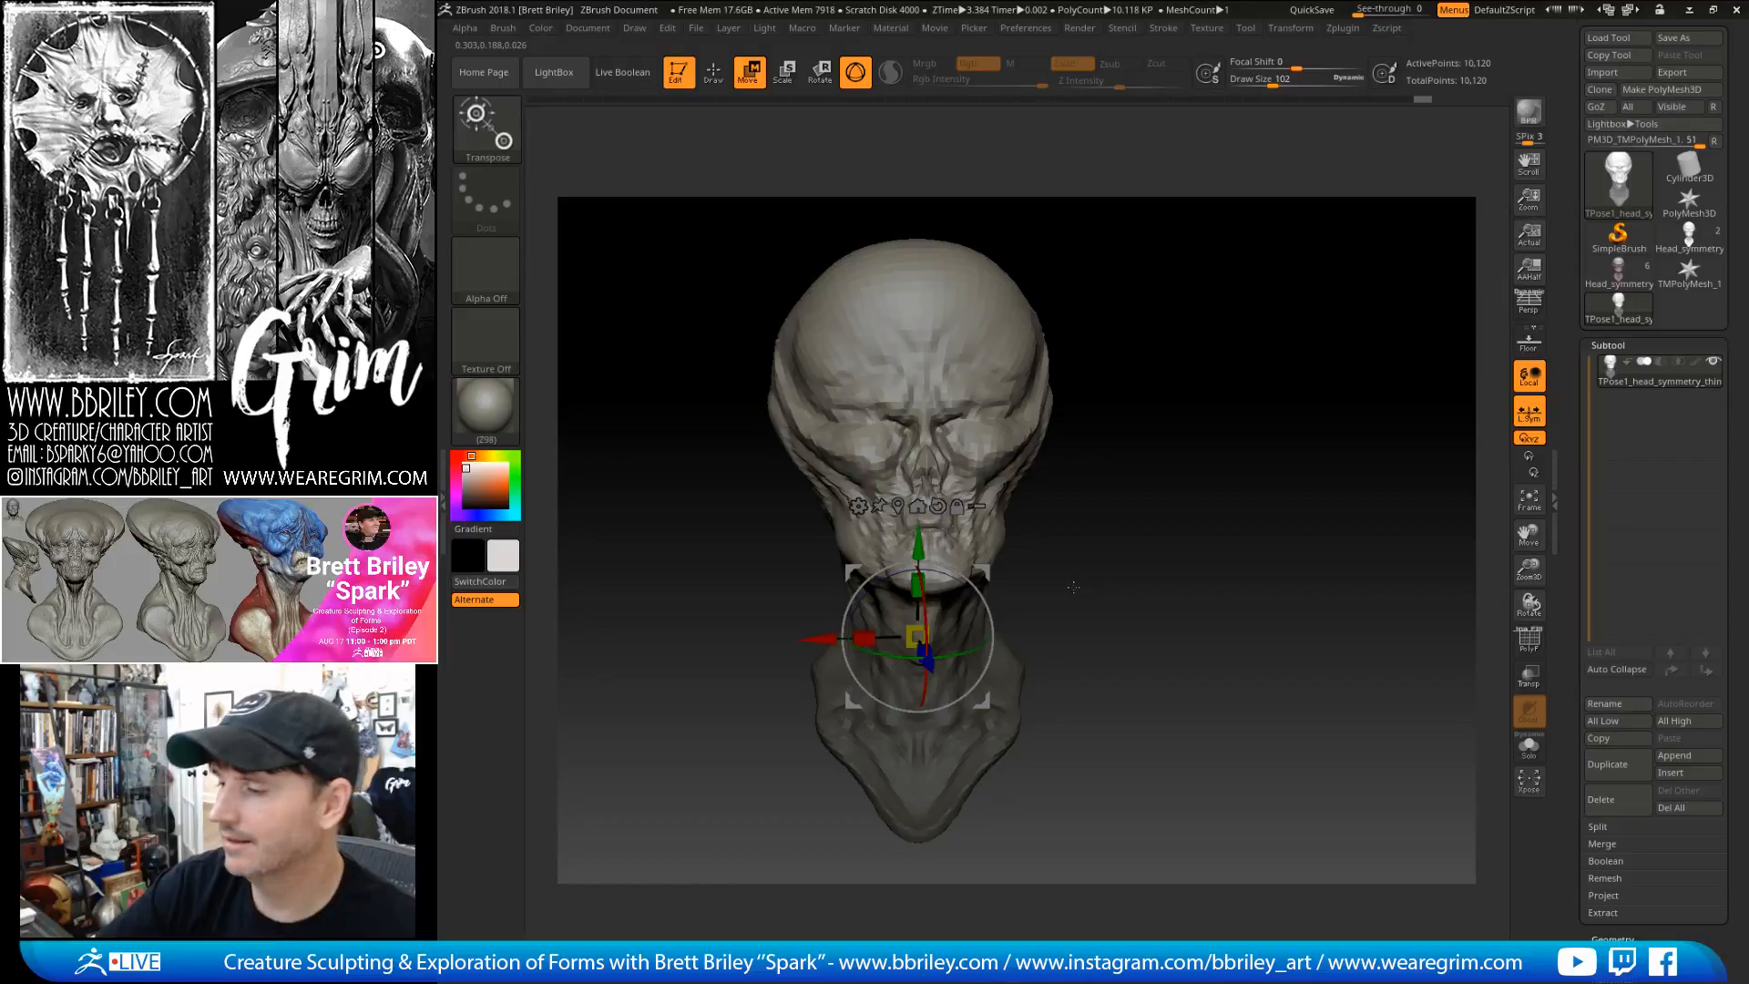
left_click(713, 72)
mouse_move(1253, 406)
left_mouse_down()
mouse_move(1193, 445)
mouse_move(1224, 465)
mouse_move(1214, 453)
left_mouse_up()
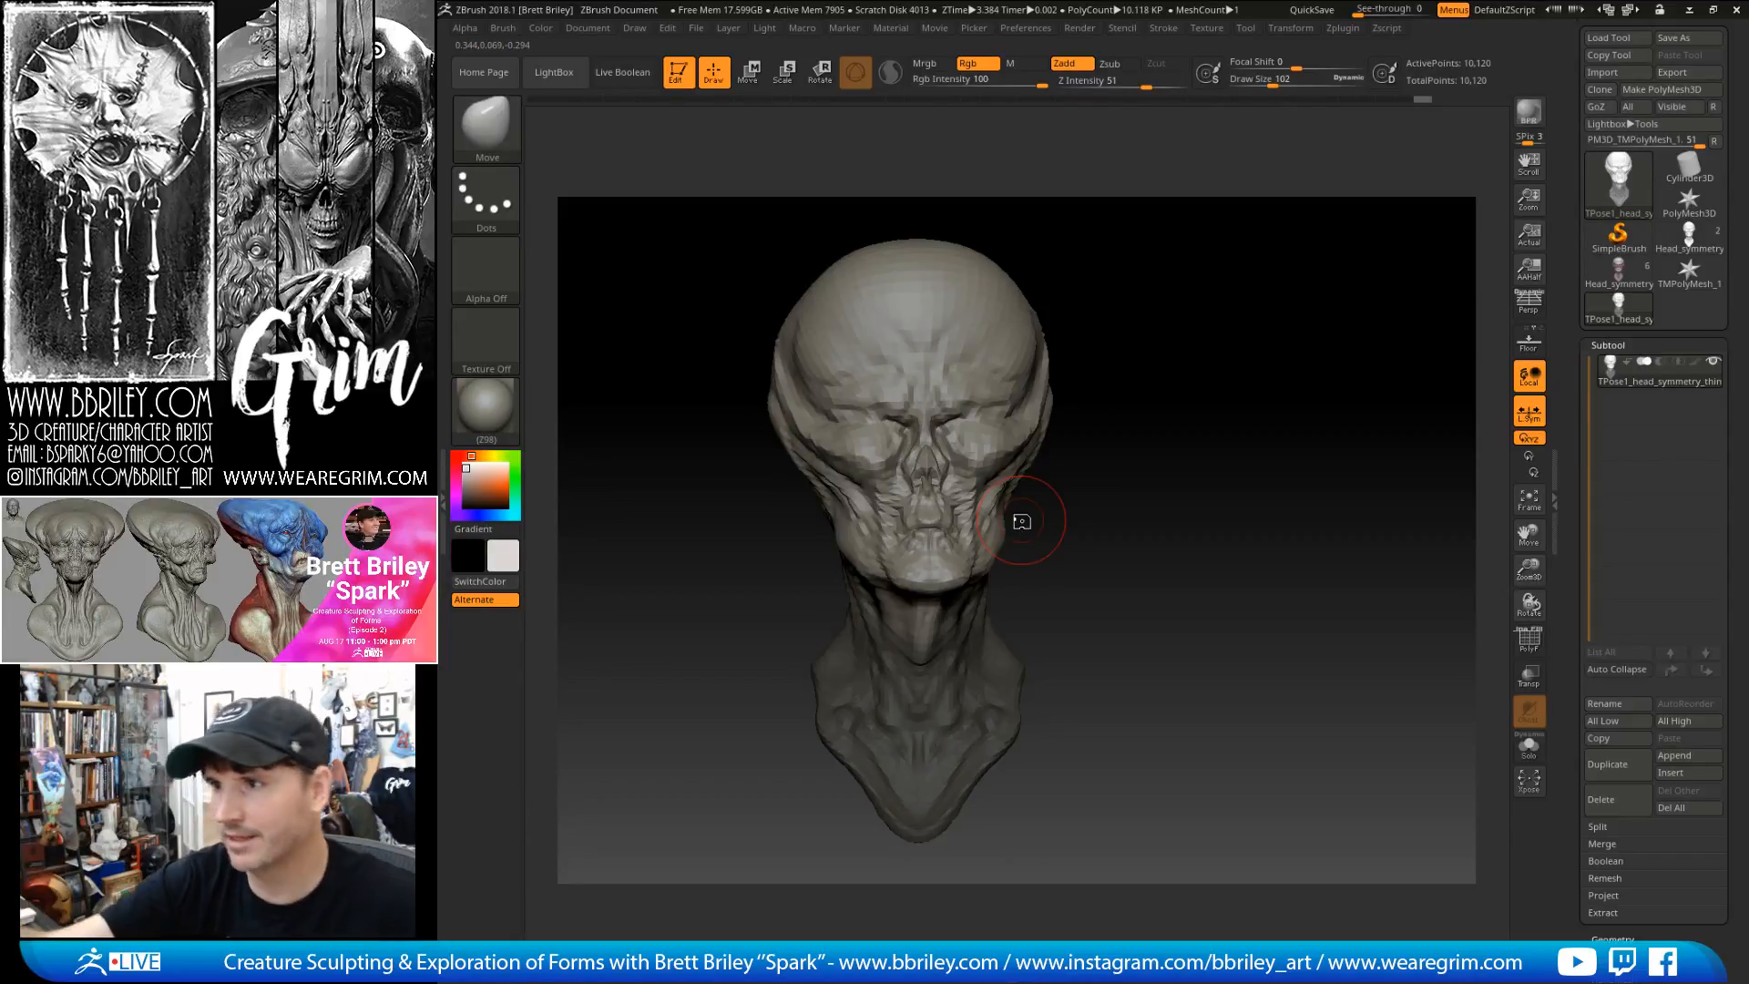
- Return to Draw mode and transfer the pose from the low-resolution mesh to the full-resolution head with Transpose Master's TPose|SubT
key("w")
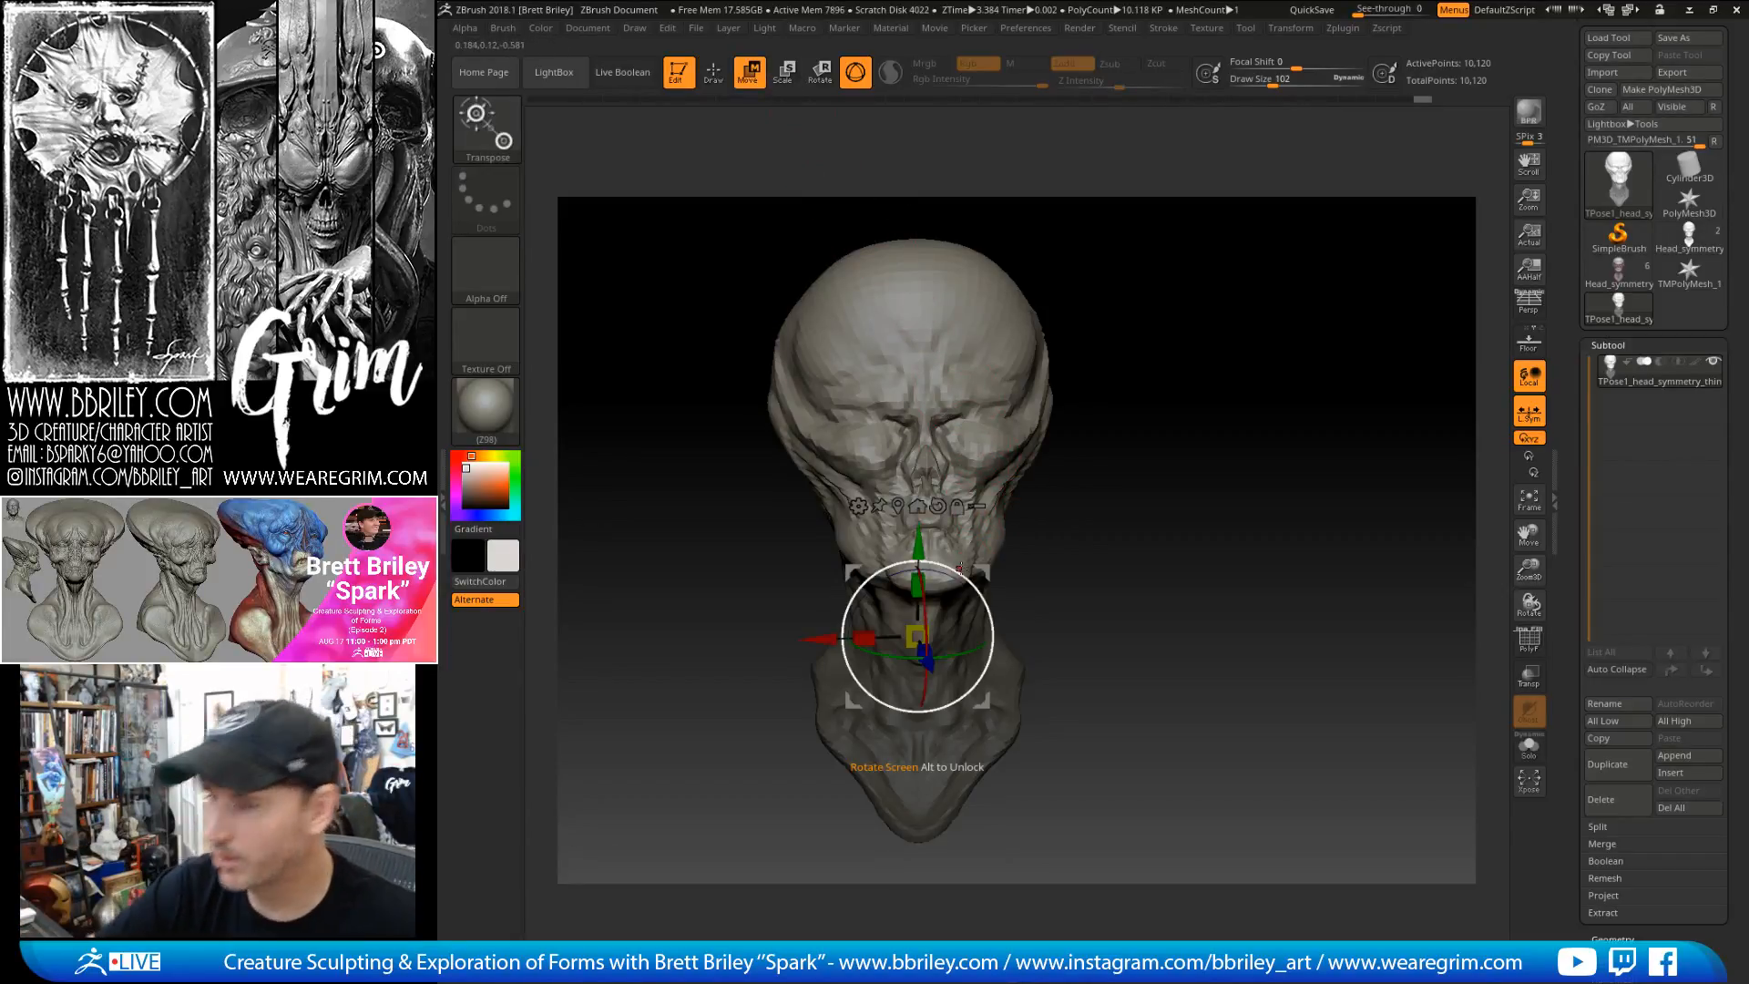
left_click_drag(1087, 495, 1154, 489)
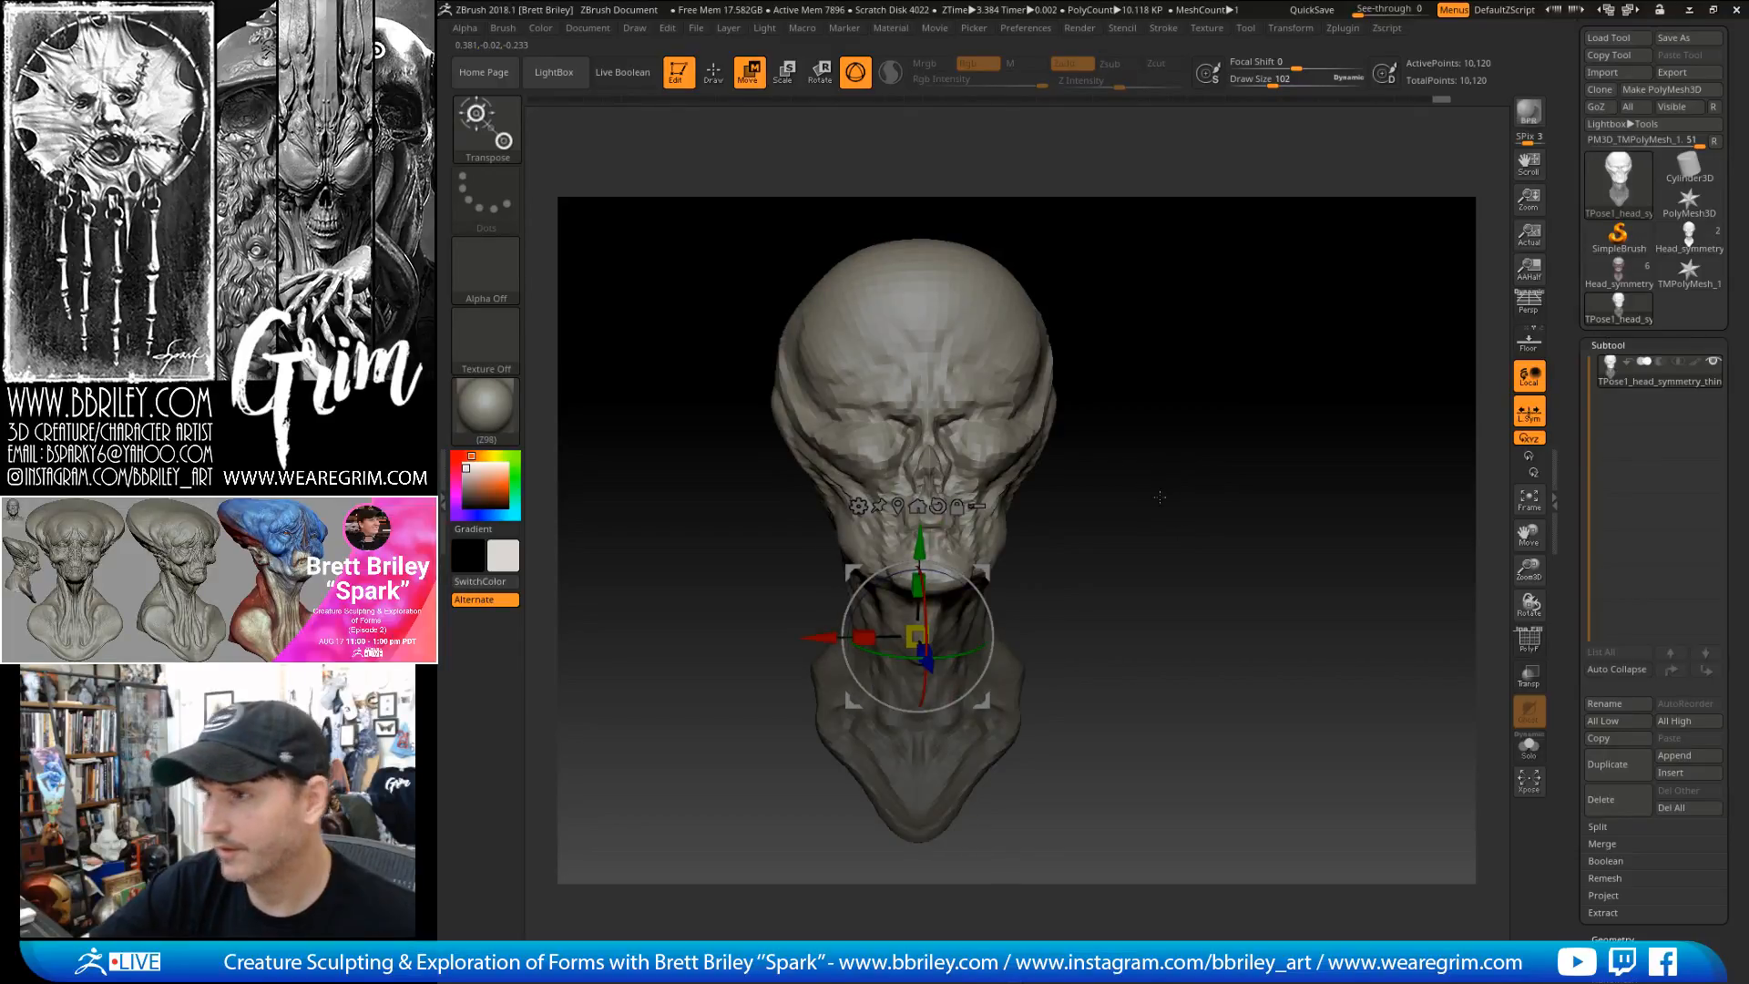
left_click(714, 72)
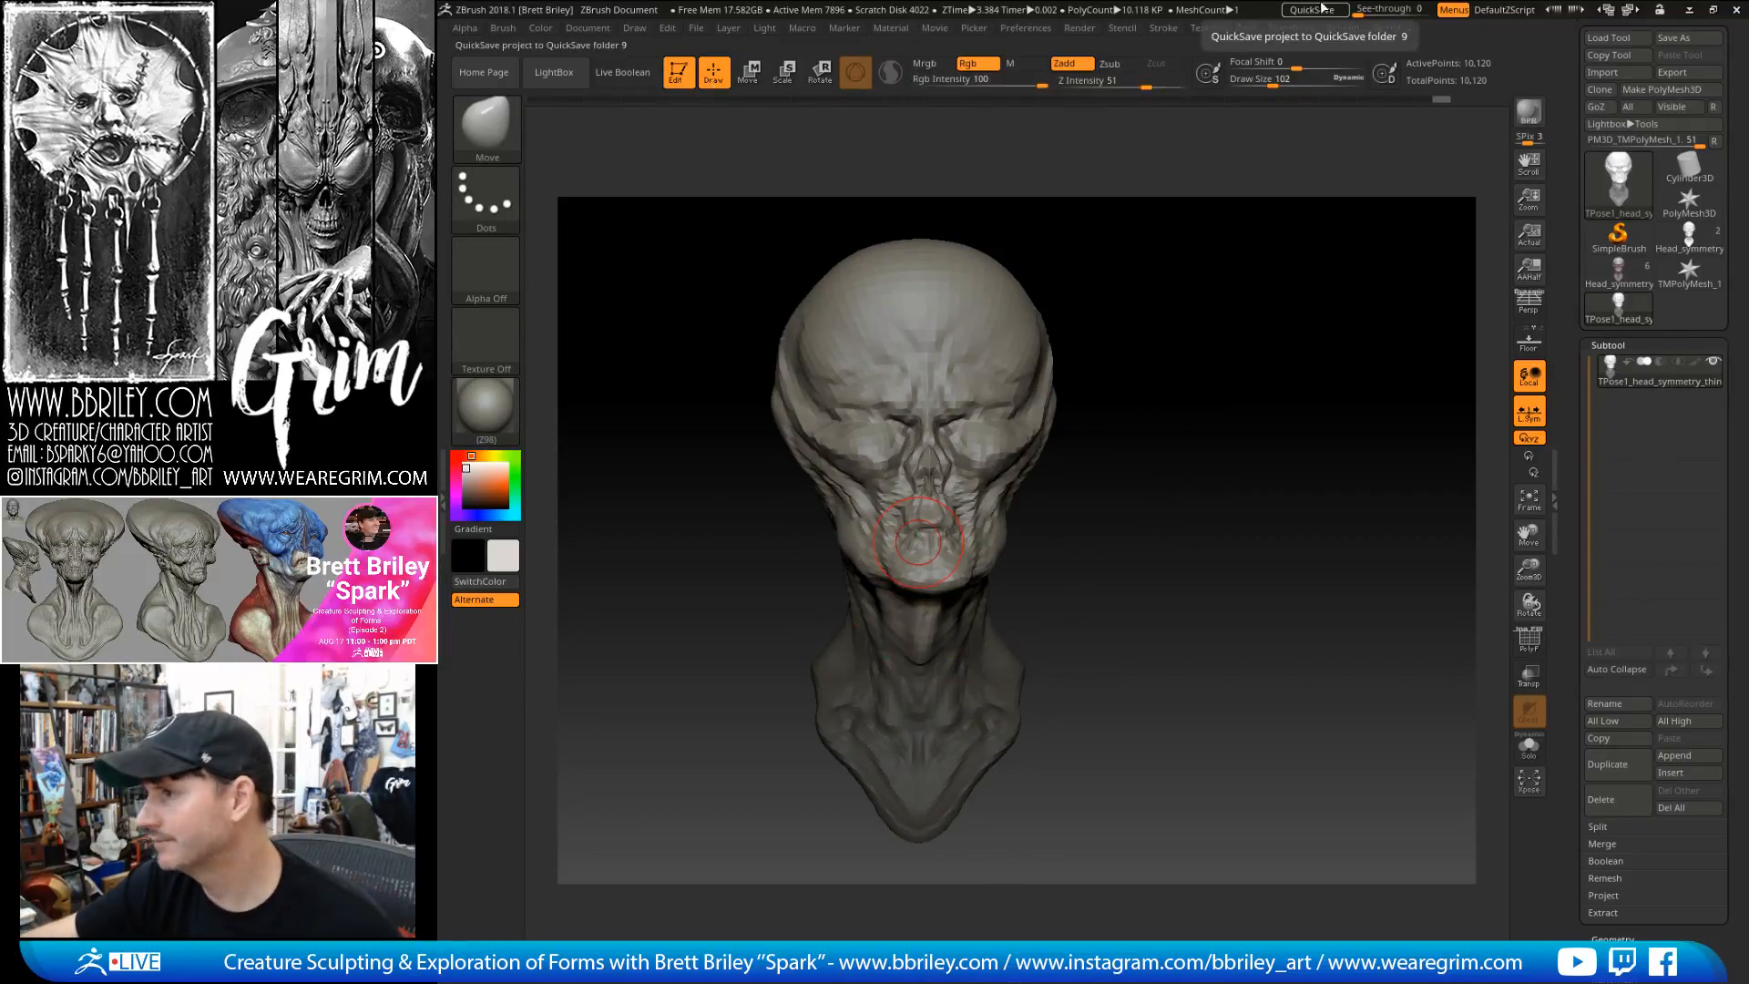
left_click(1342, 28)
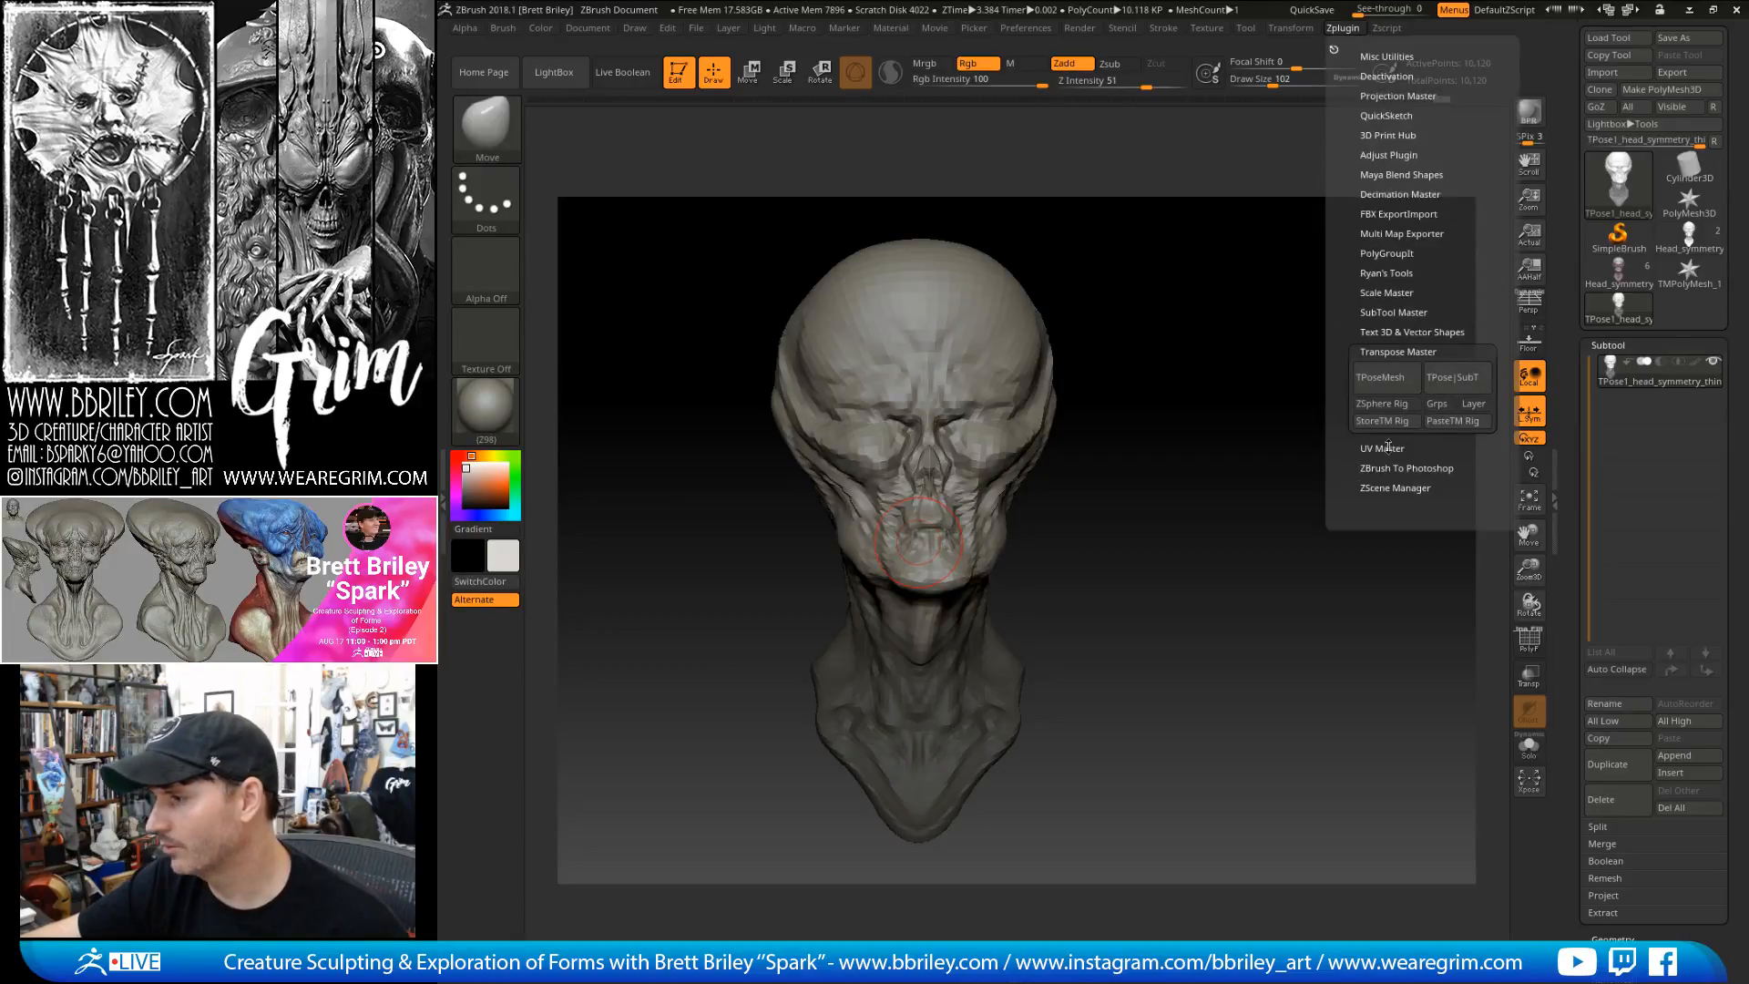
left_click(1461, 383)
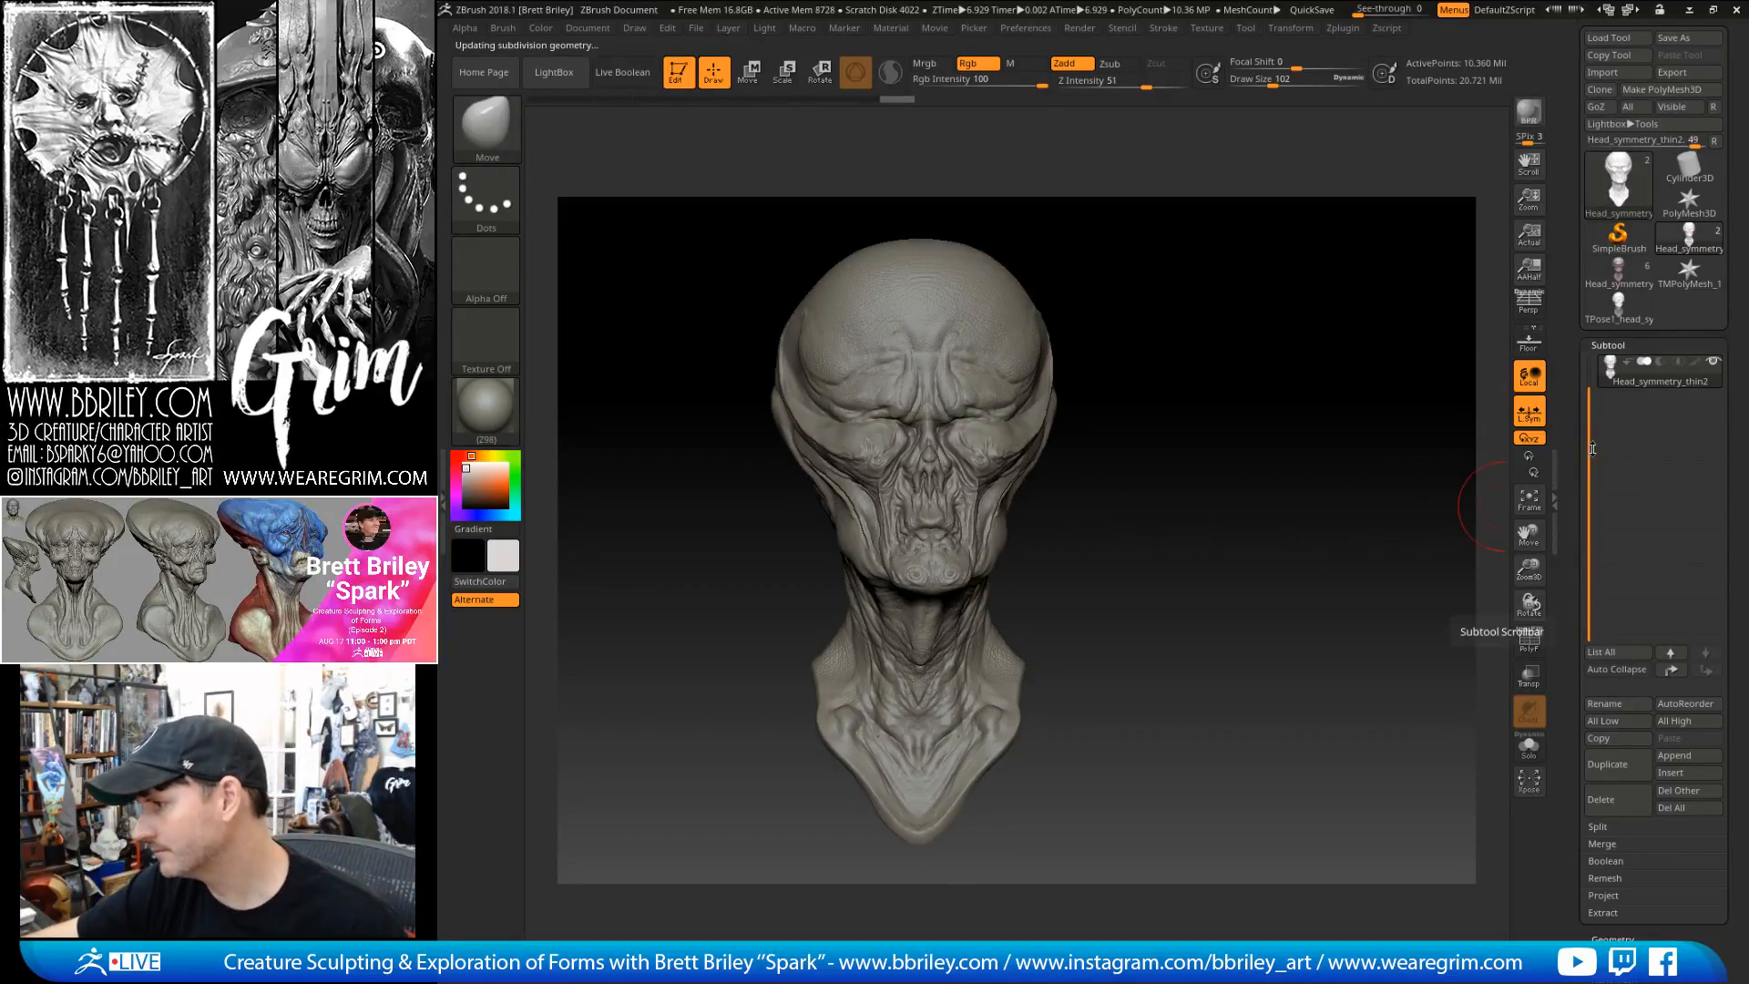
- Toggle the visibility of the two head subtools, select Head_symmetry_thin2 and turn on its polypaint
left_click(1704, 407)
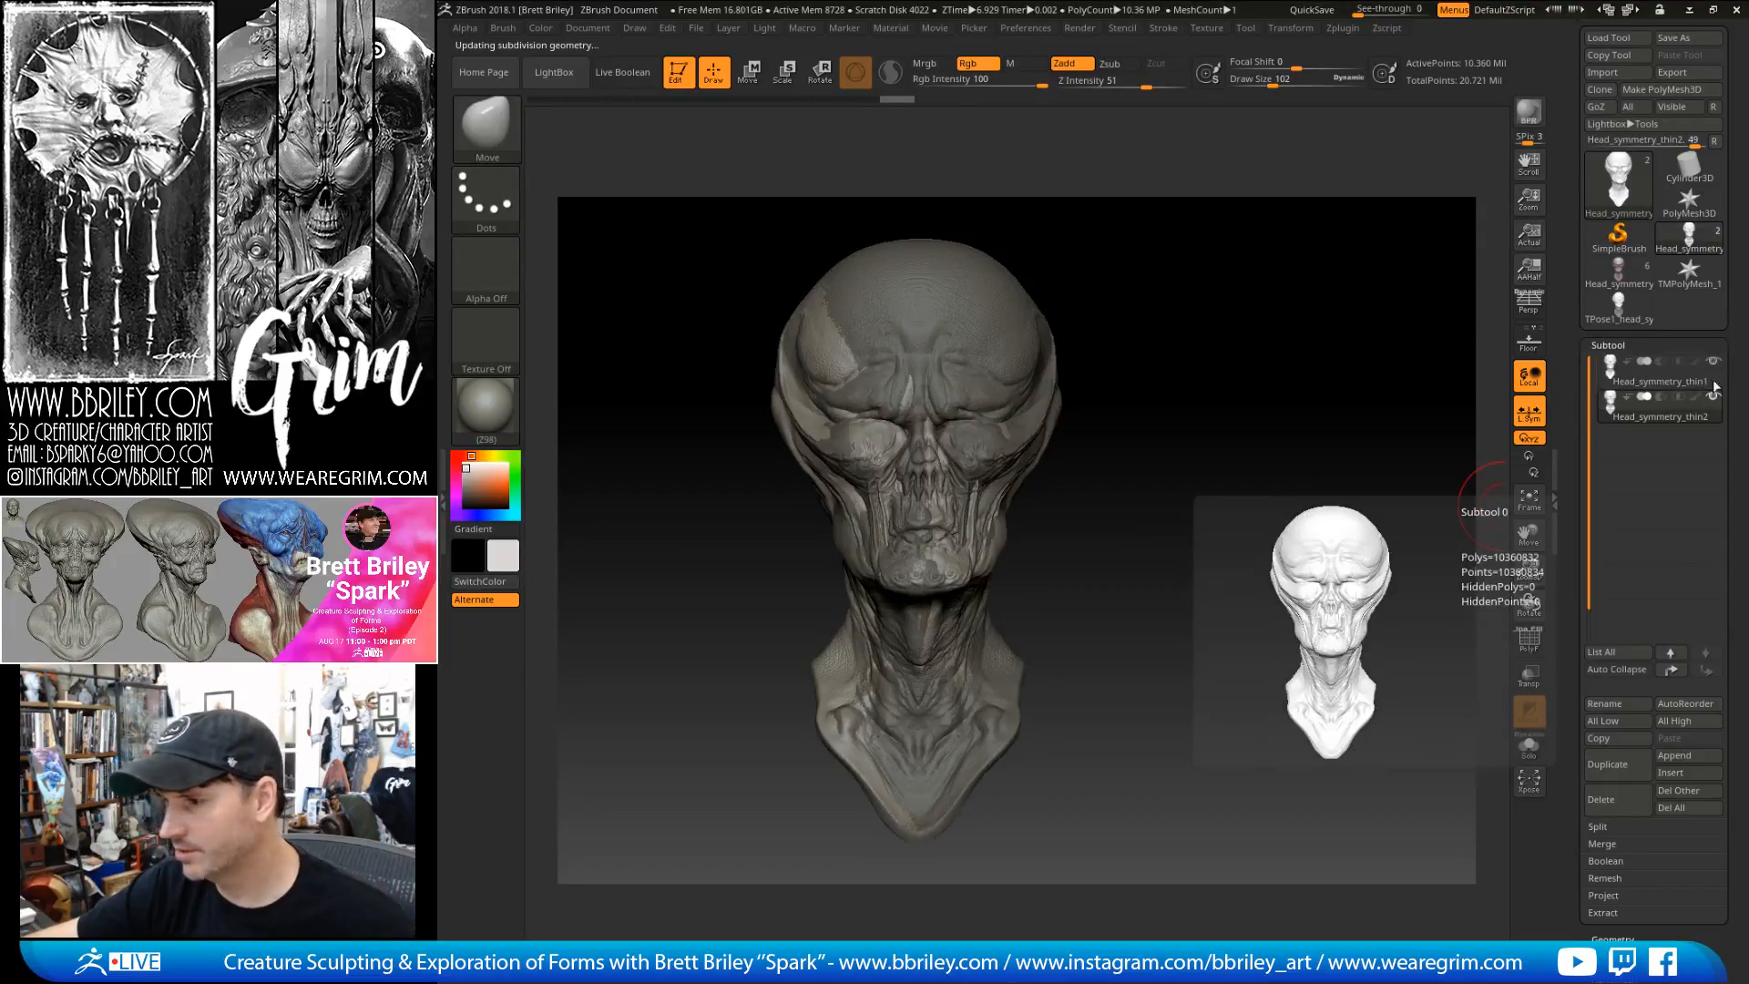
left_click(1709, 376)
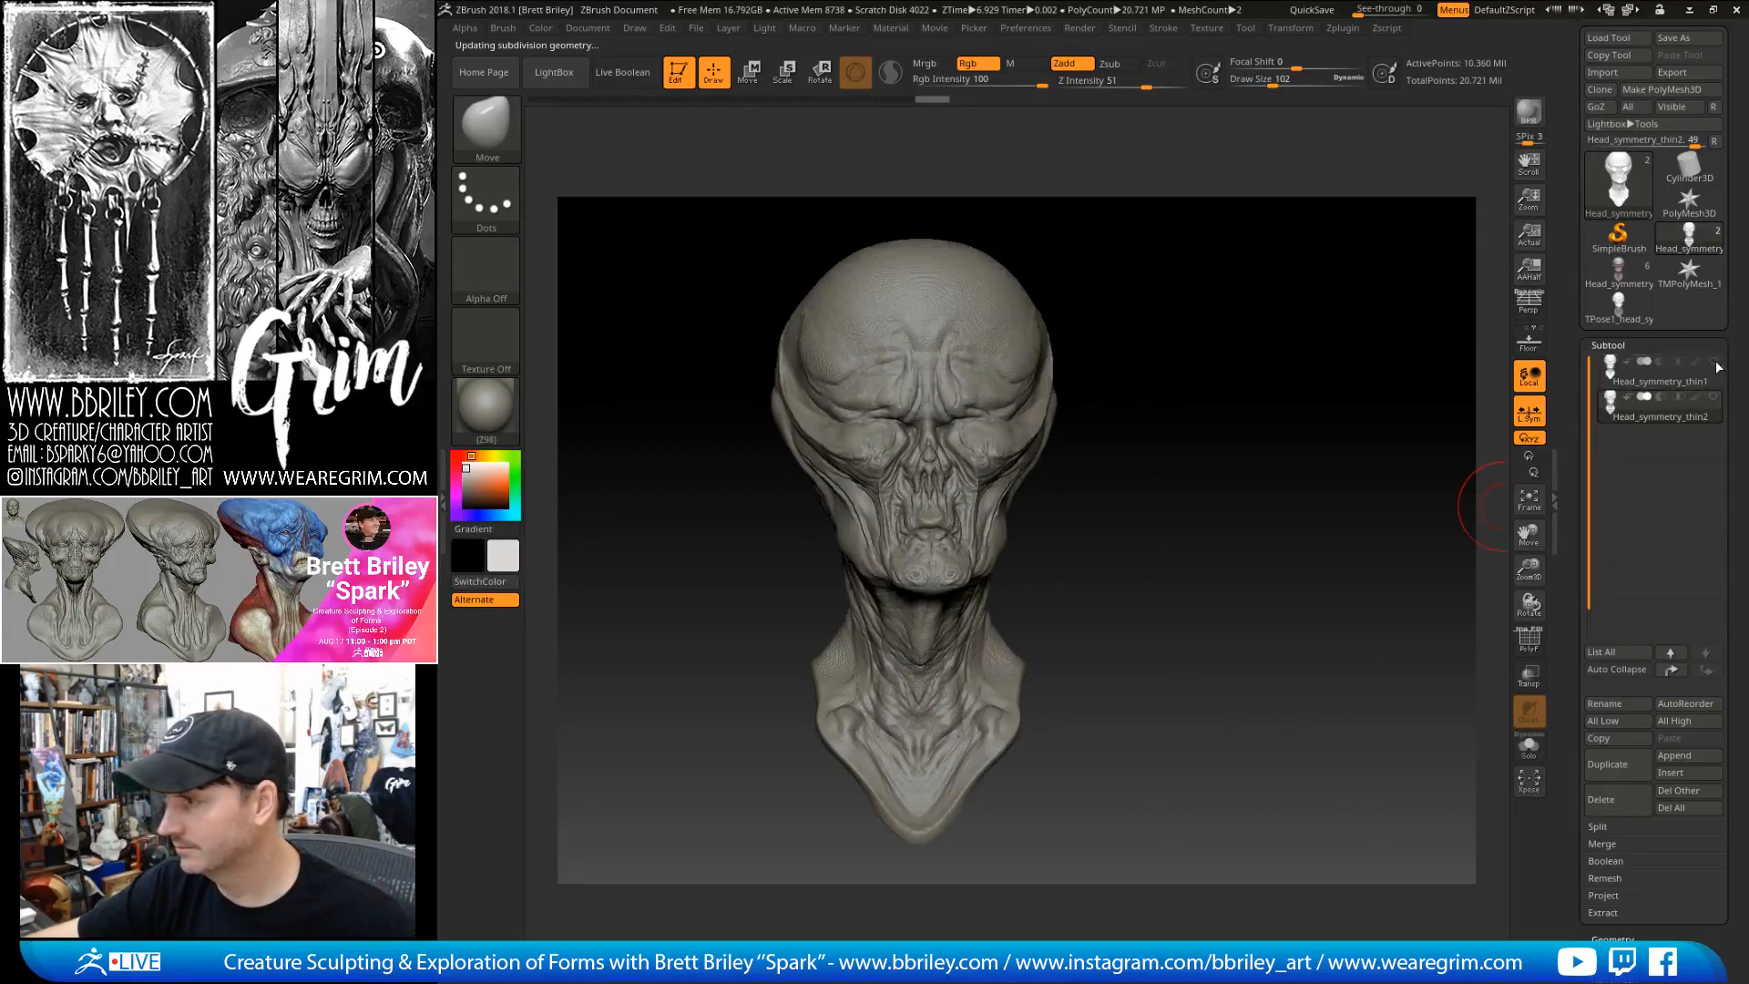
left_click(1656, 407)
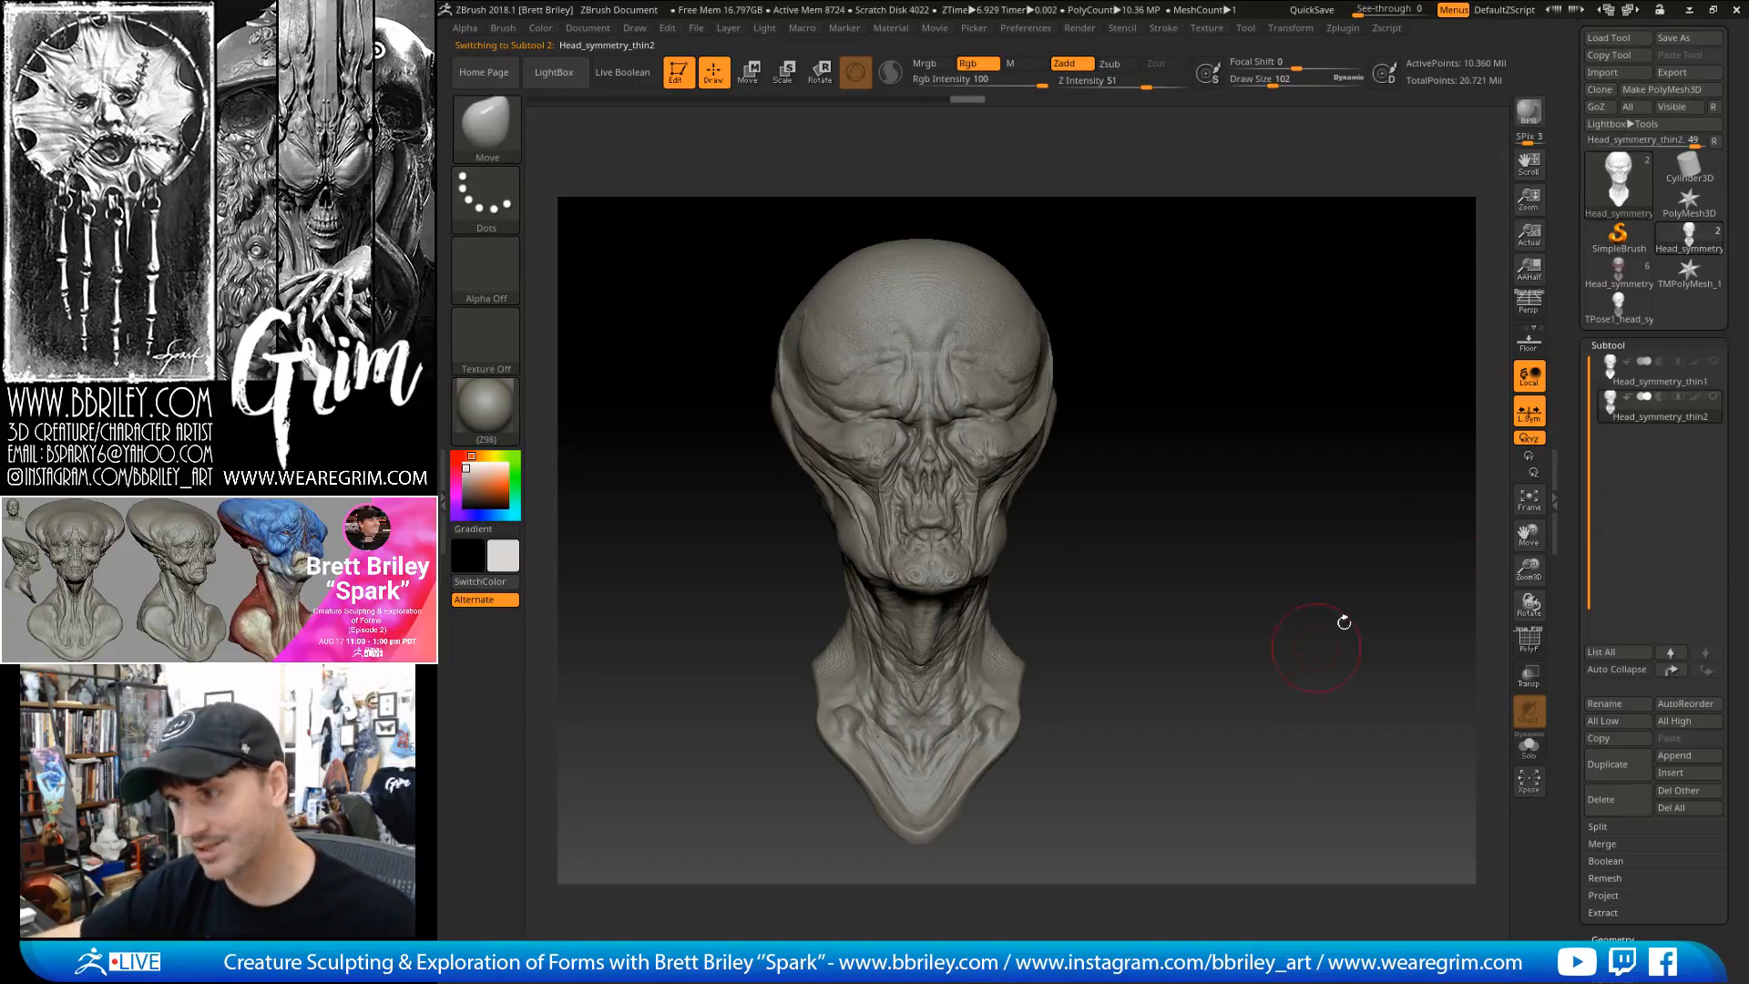
left_click(1692, 397)
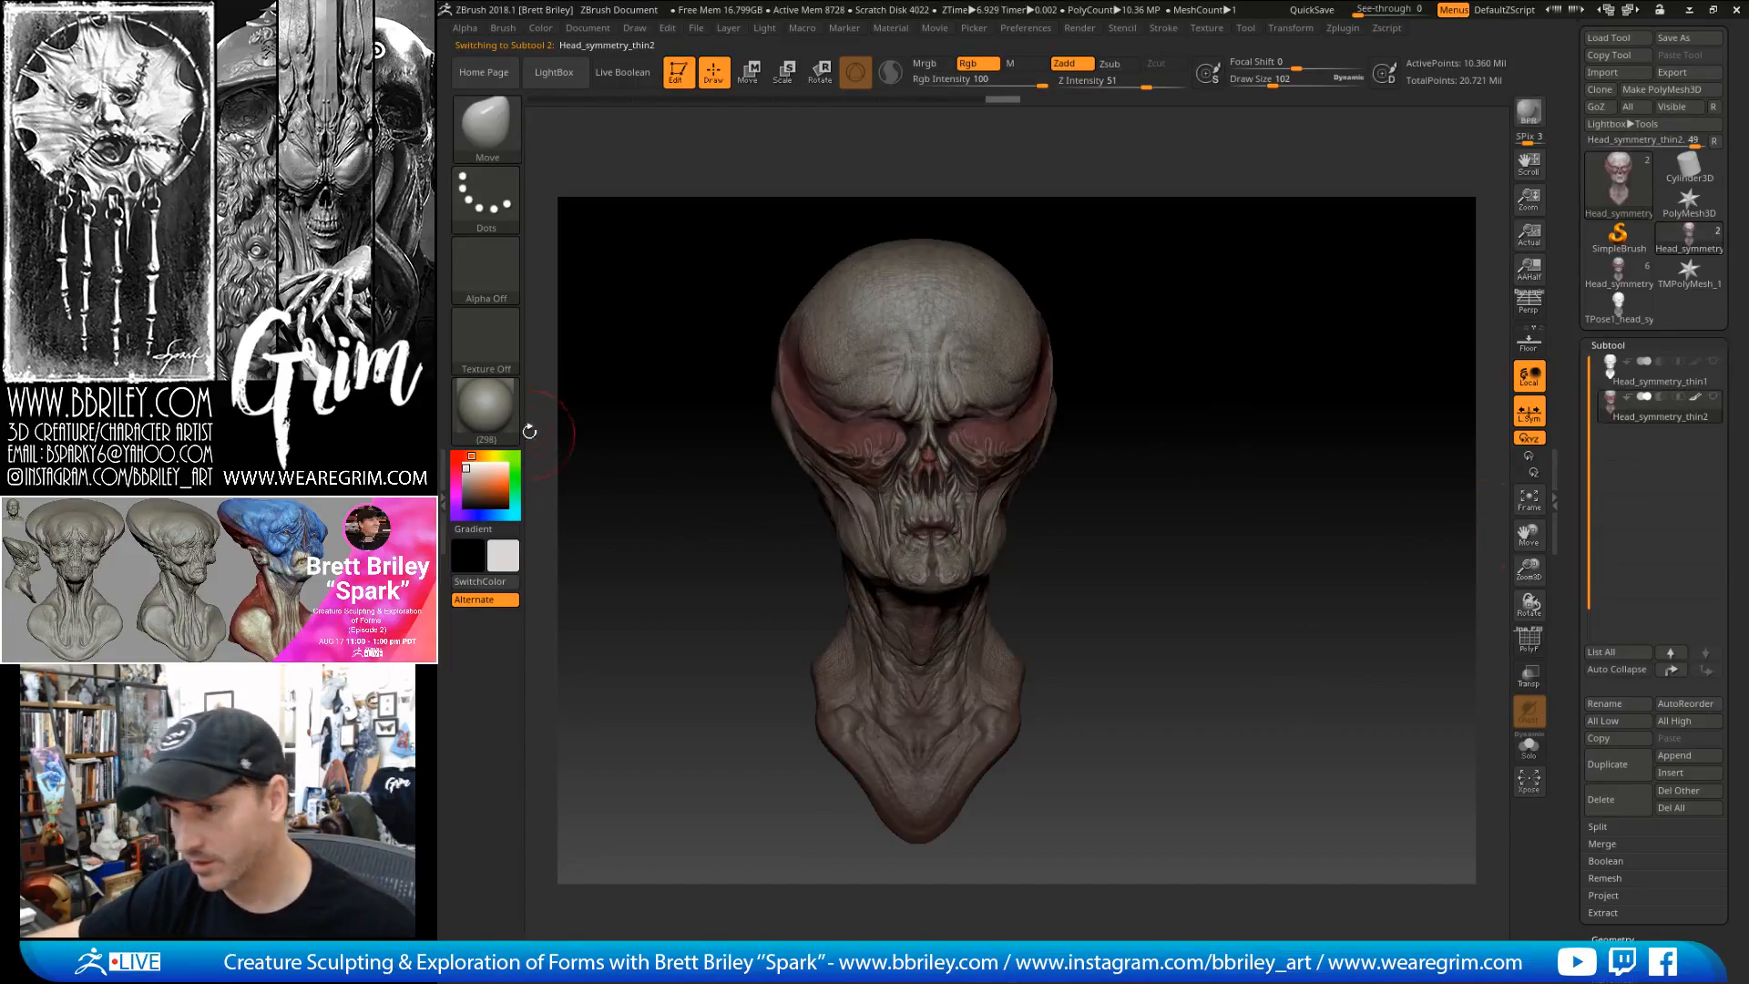
- Apply the zbro_IllustPaint material to the painted head and inspect it from a slight angle
left_click(497, 414)
left_click(1123, 696)
left_click_drag(1133, 671, 1184, 669)
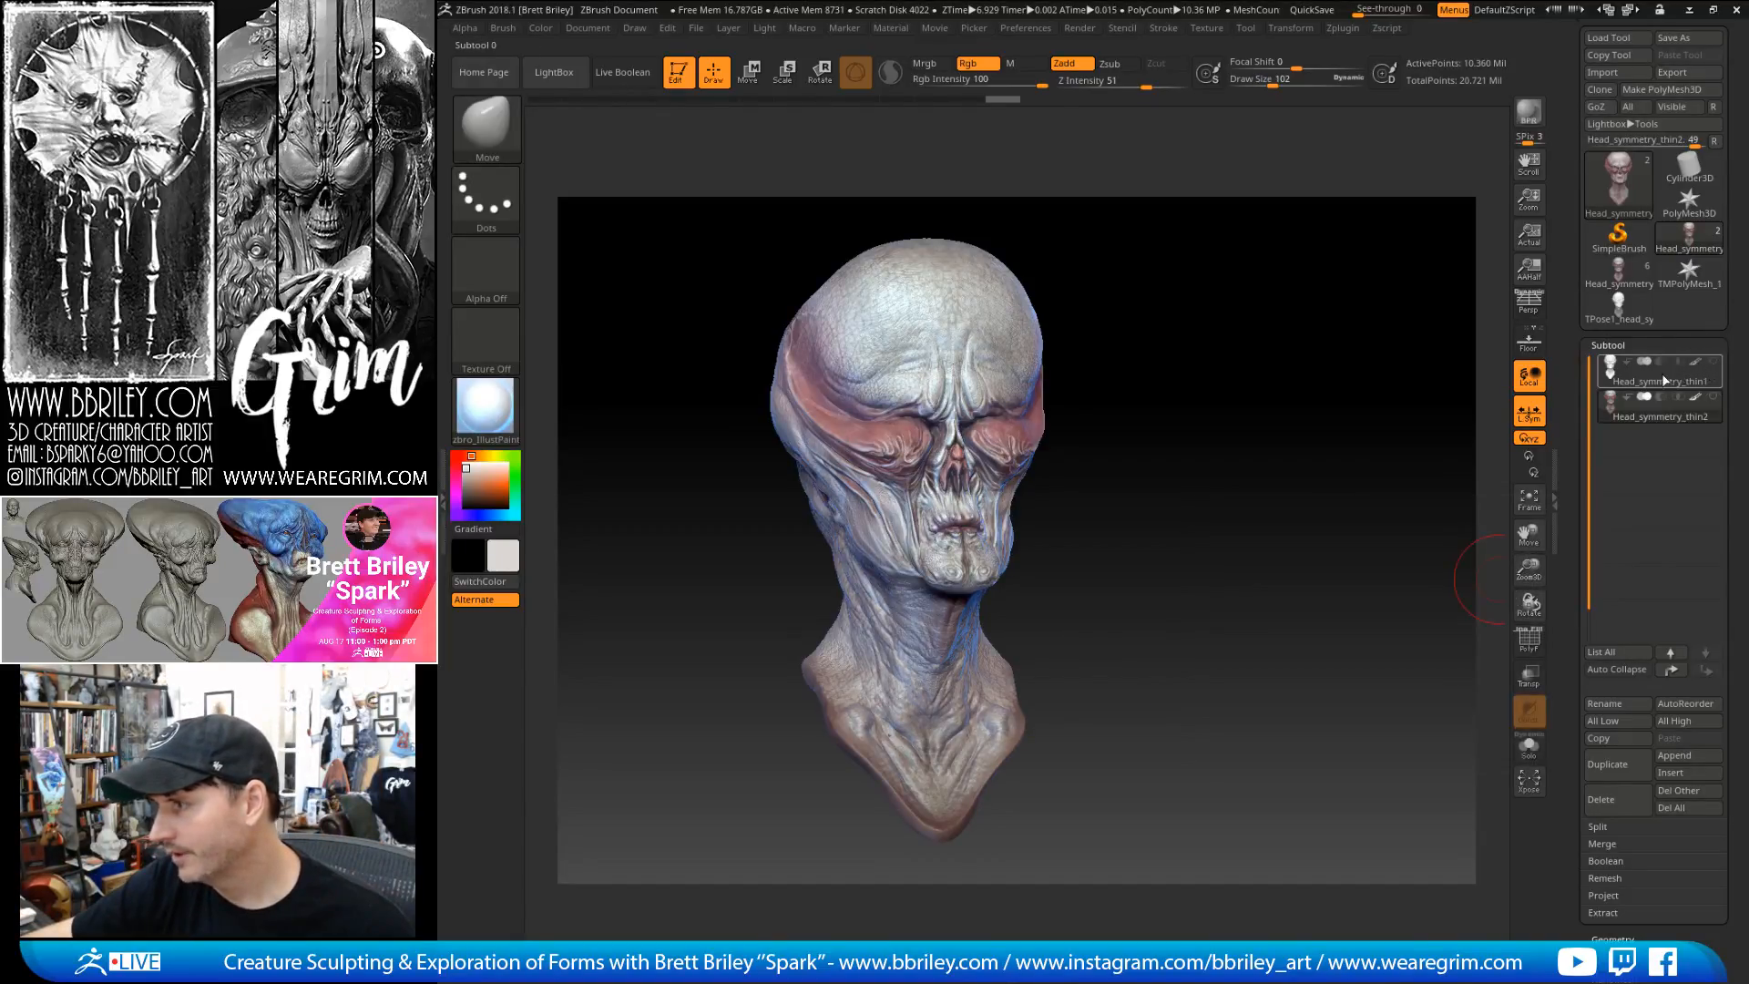
- Show the polypaint on Head_symmetry_thin1 and compare it with the posed Head_symmetry_thin2 by switching between the subtools
left_click_drag(1212, 474, 1289, 472)
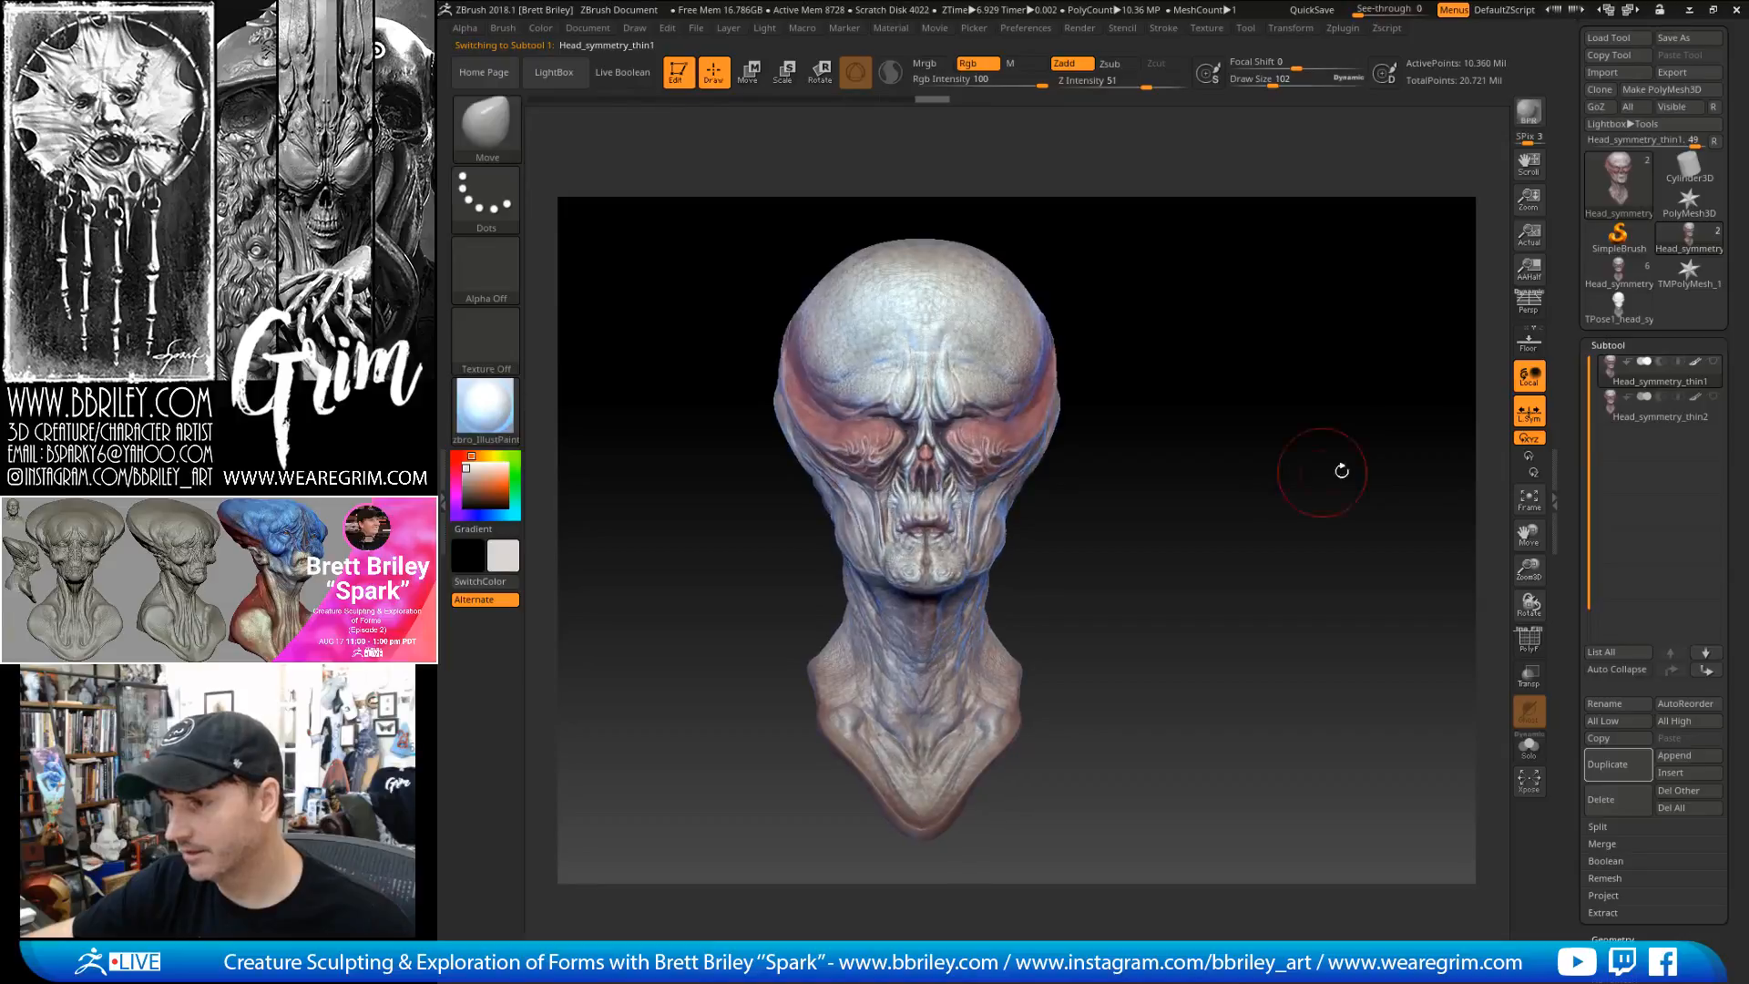
left_click(1632, 420)
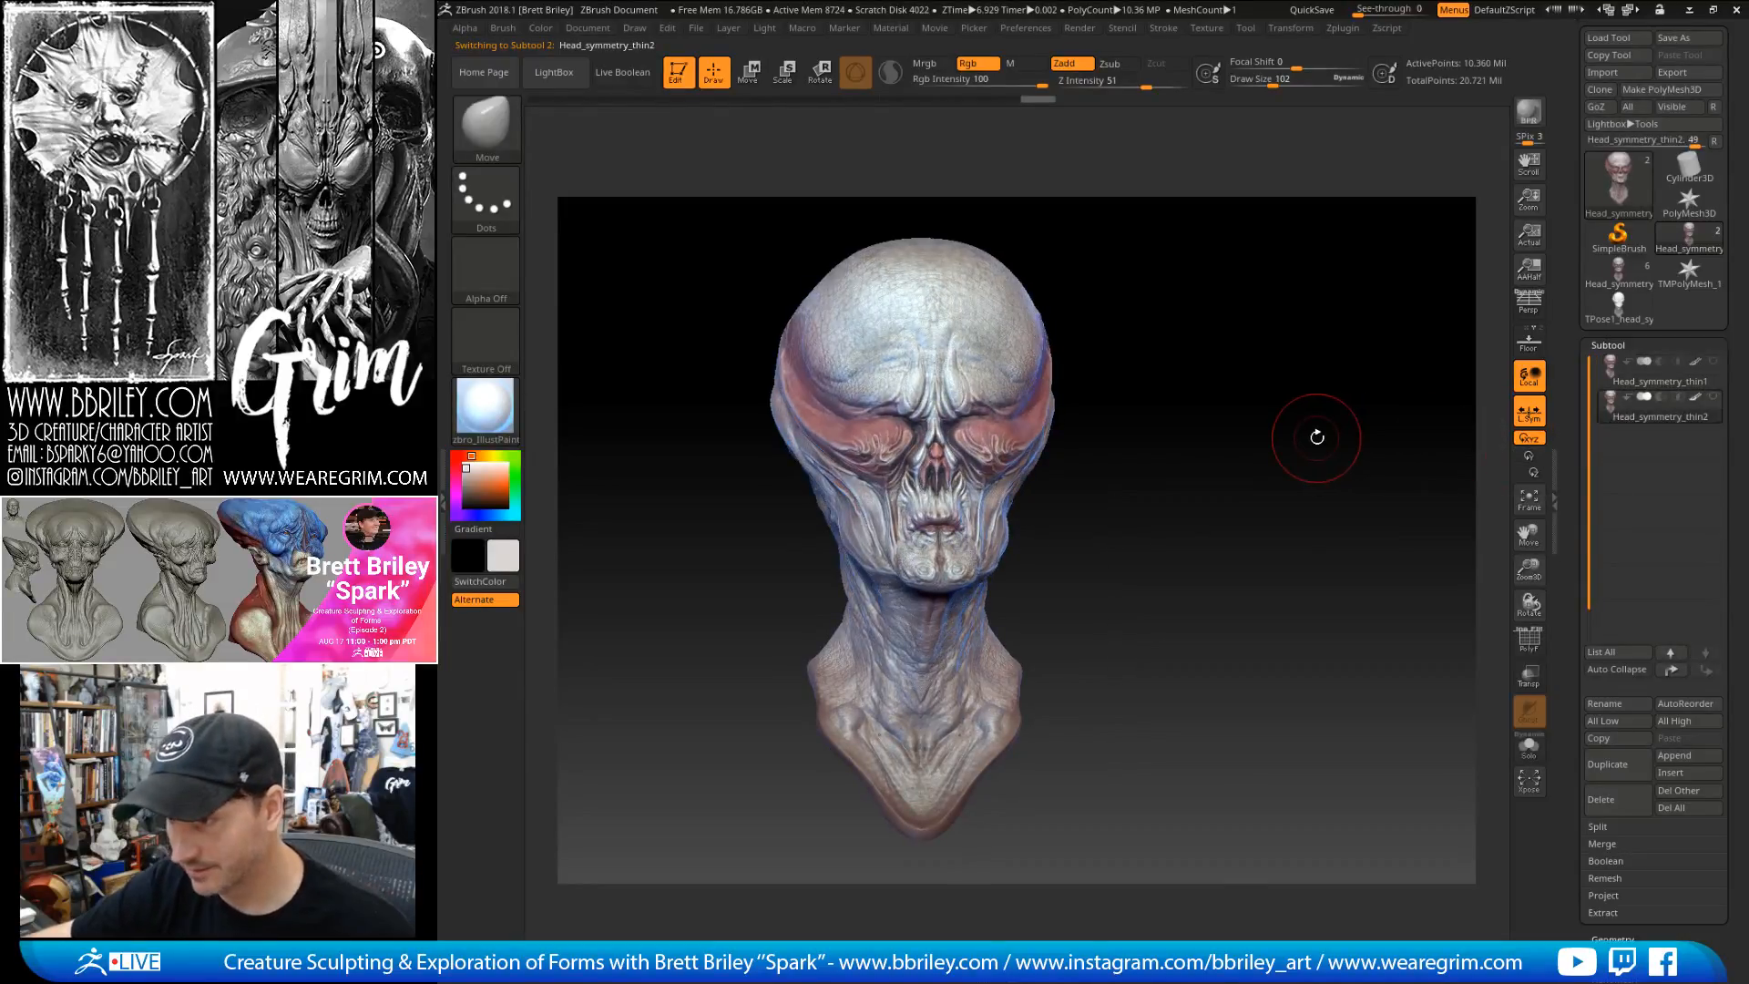
key("shift")
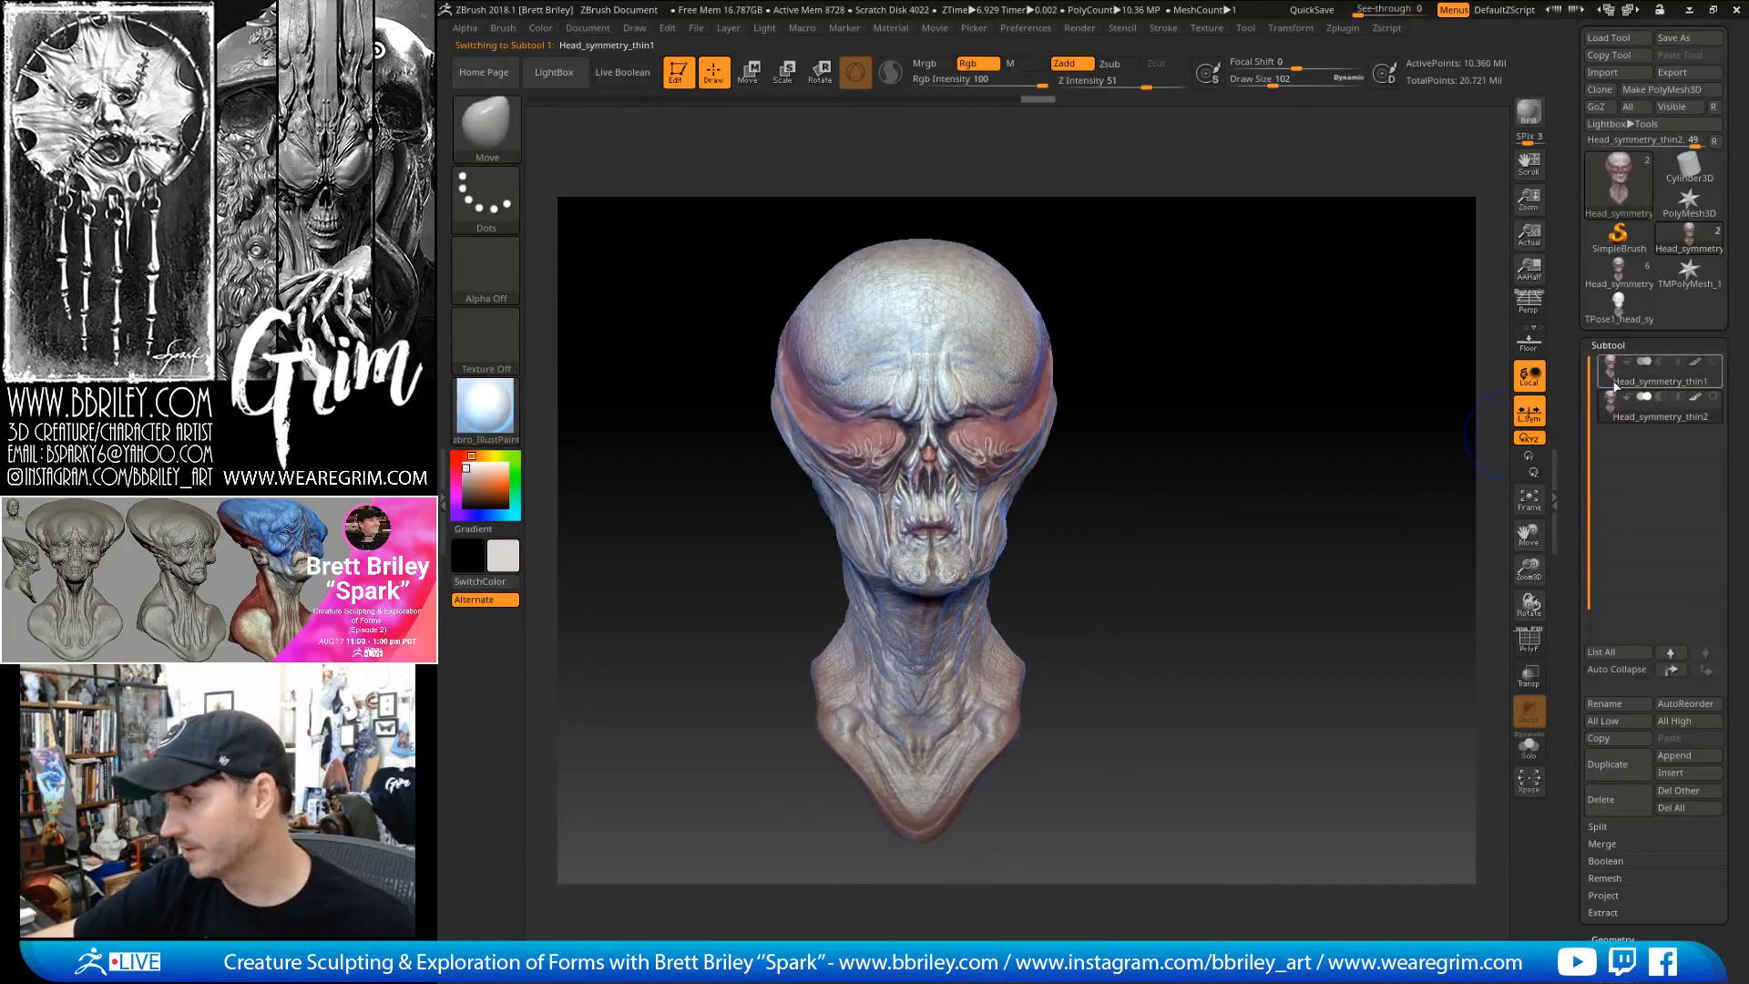
left_click(1615, 385)
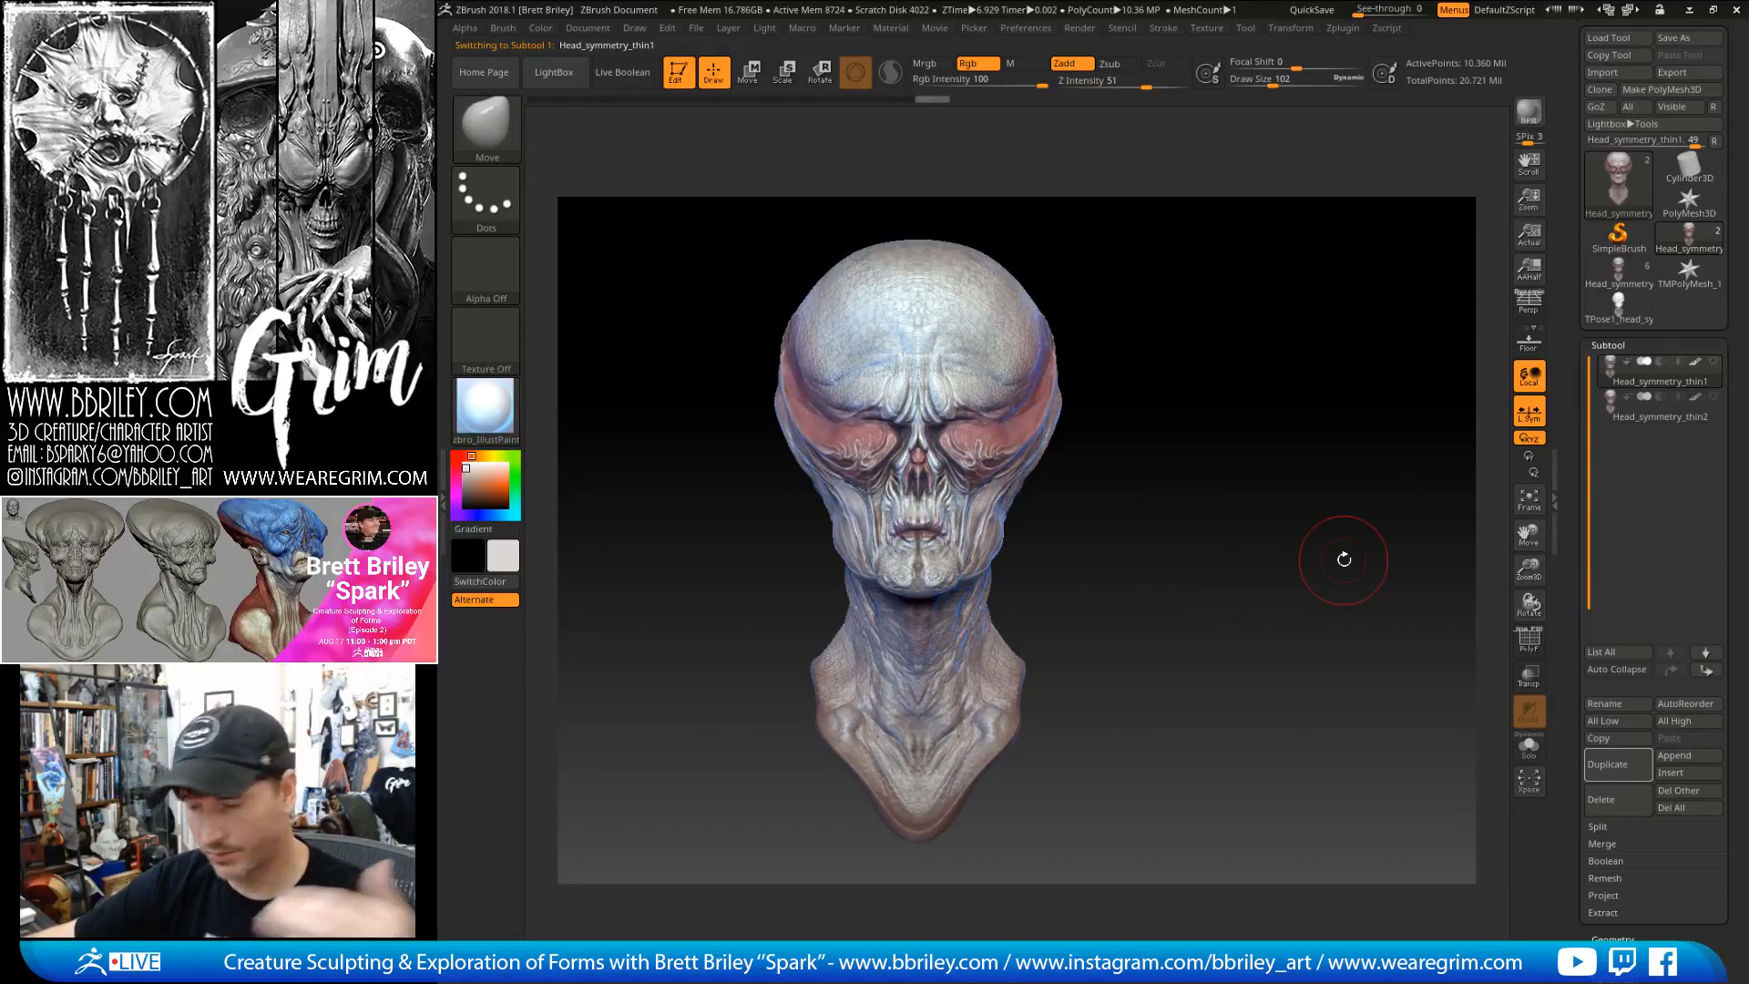
- Duplicate the Head_symmetry_thin1 subtool, with a plain grey material, and create a Transpose Master TPoseMesh from the copy
left_click(1609, 764)
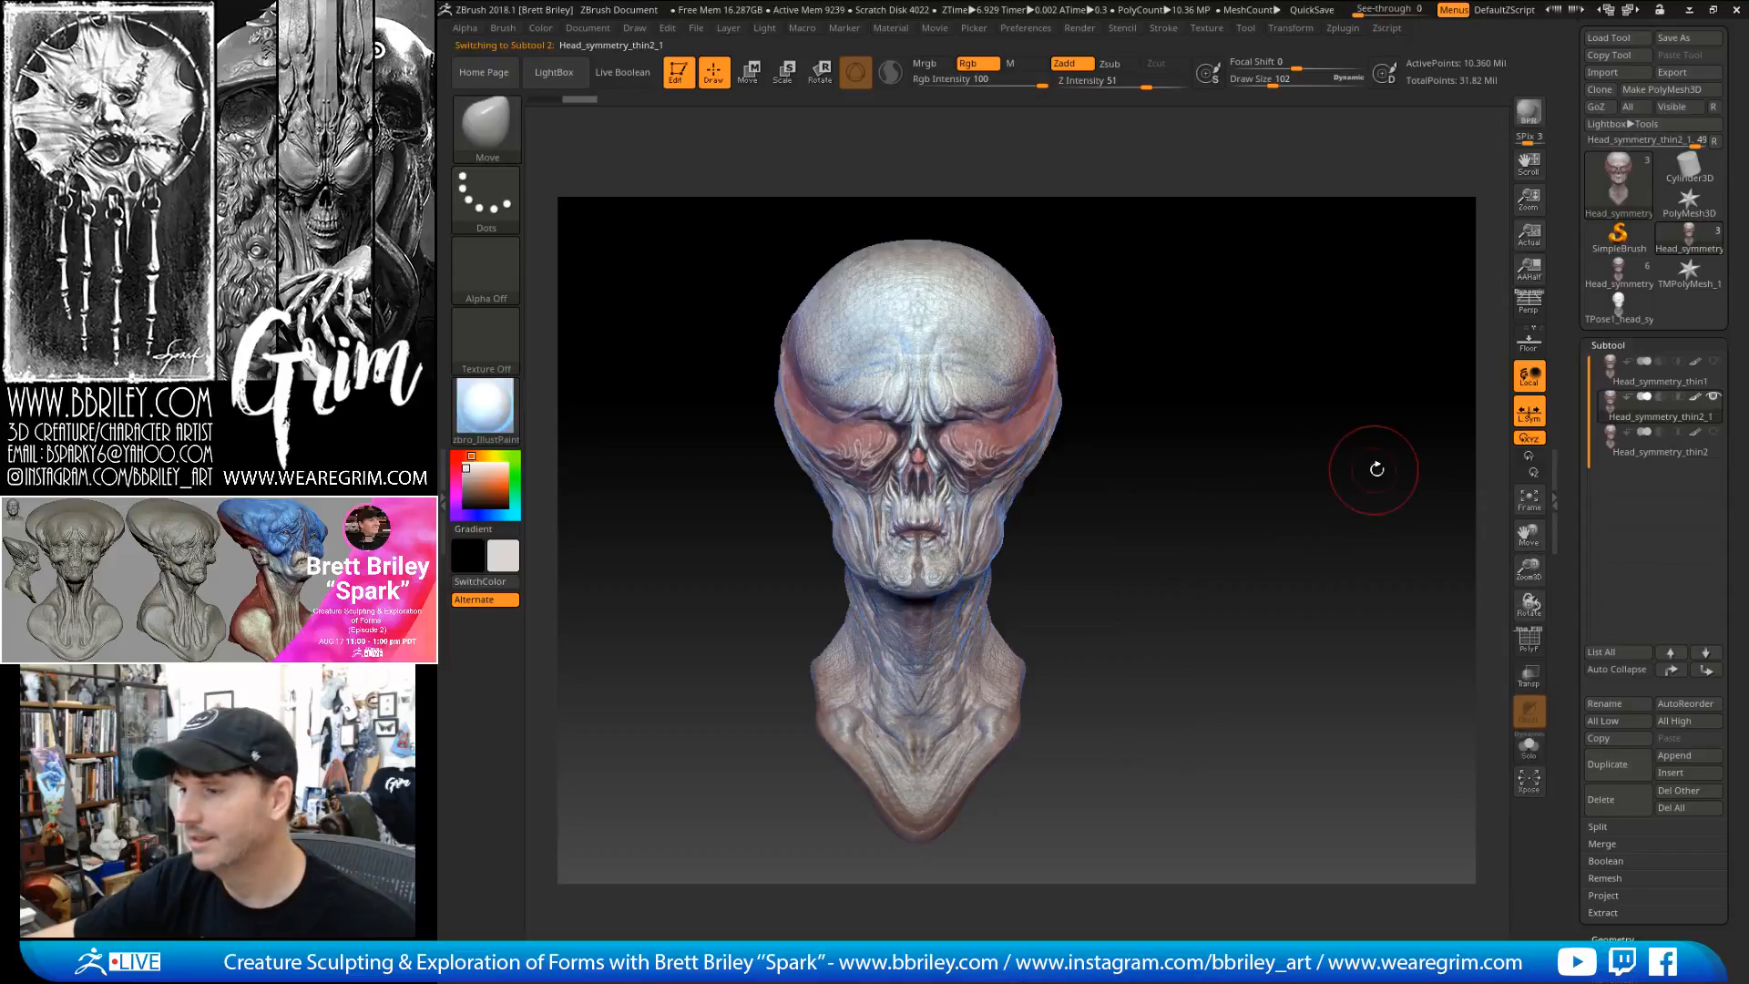
left_click(486, 405)
left_click(700, 598)
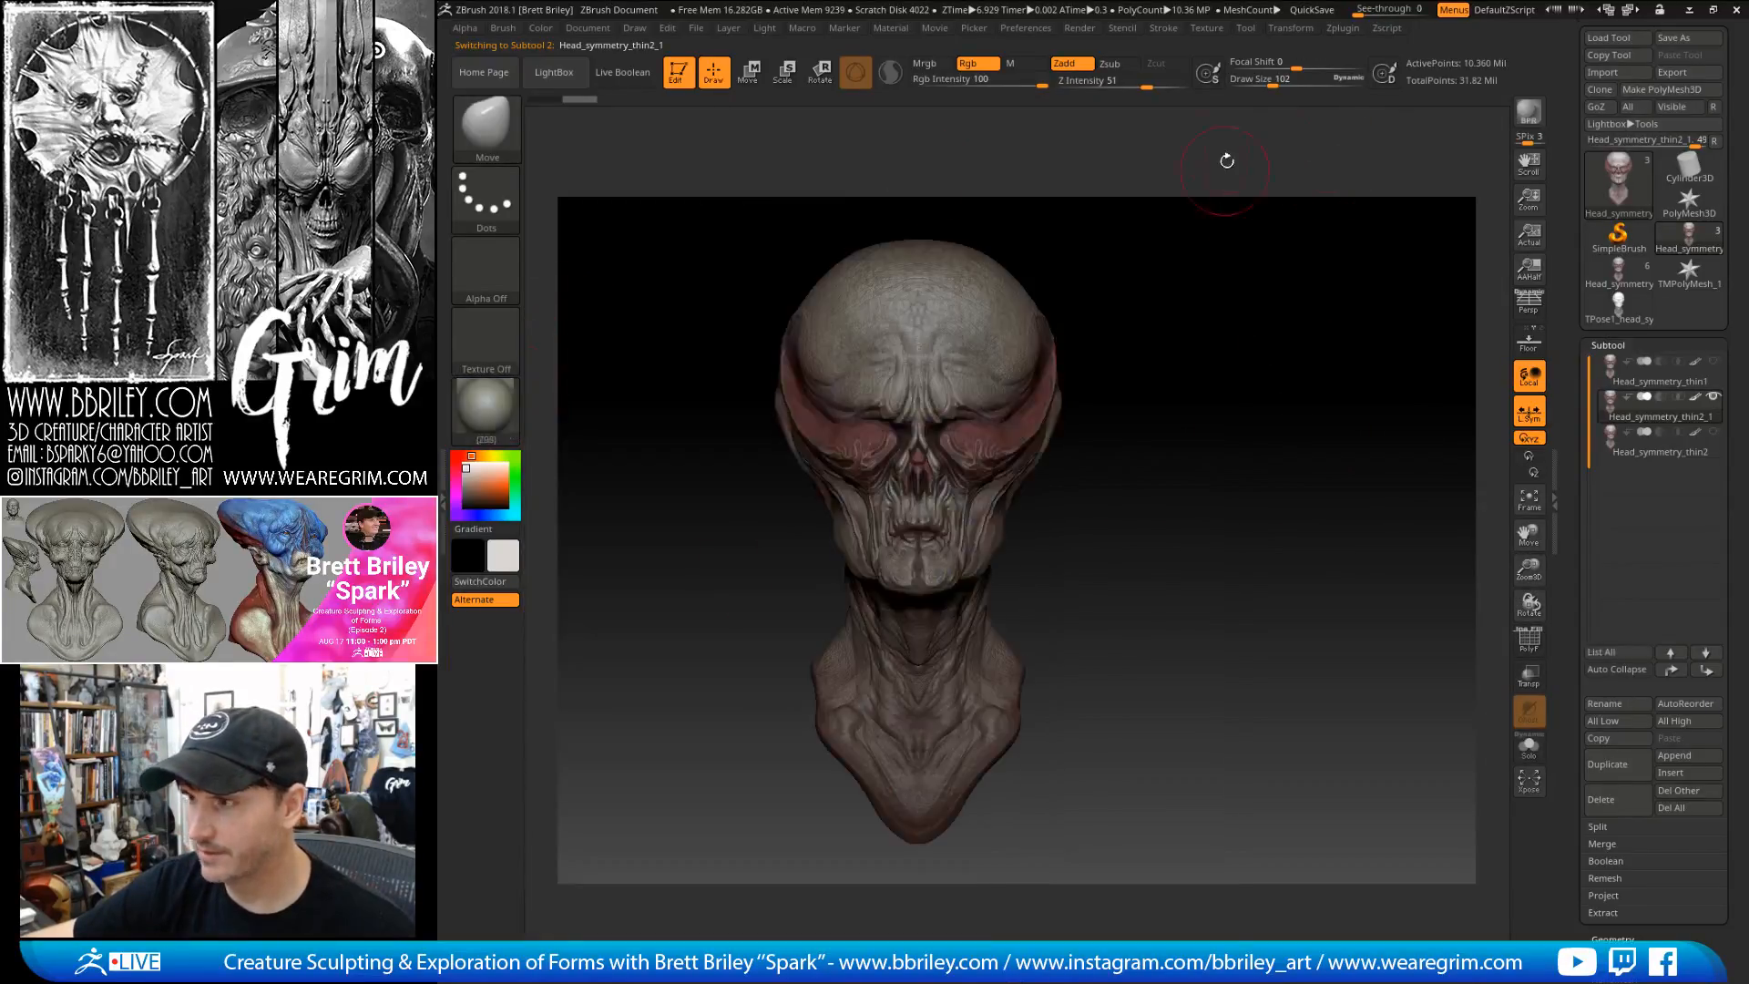
left_click(1342, 28)
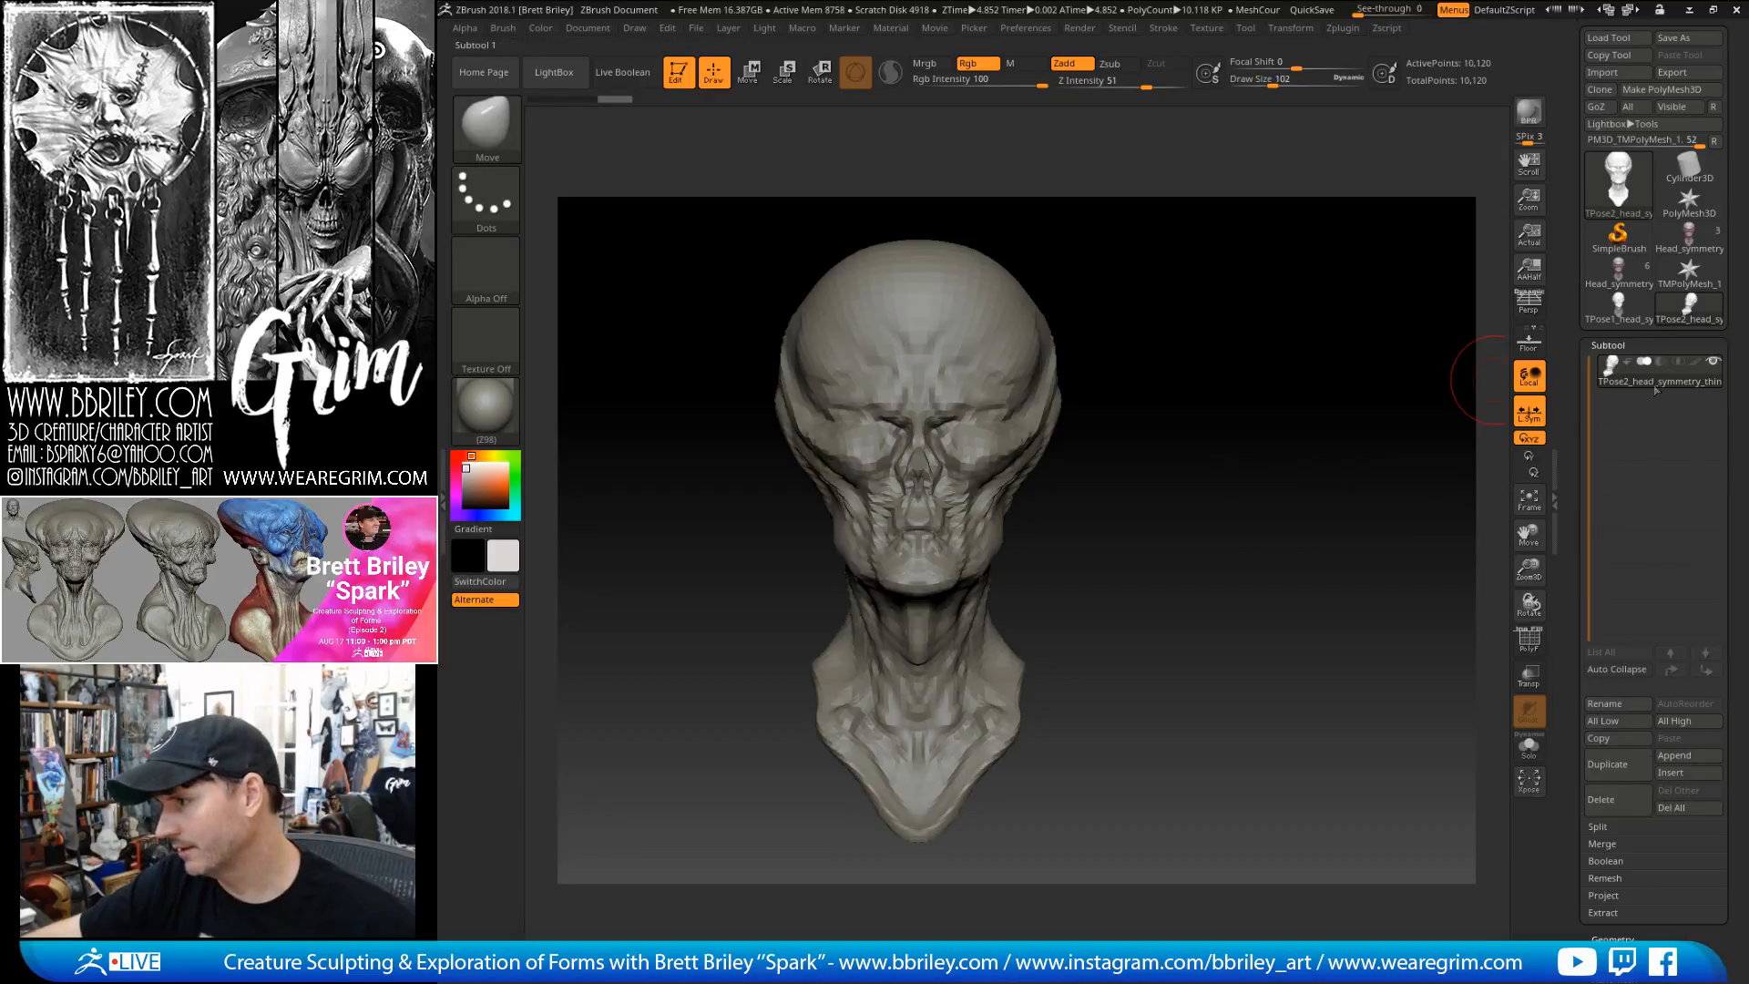
- Append a sphere as a subtool of the posing mesh and scale it down to about the head's width
left_click(1674, 755)
left_click(1038, 698)
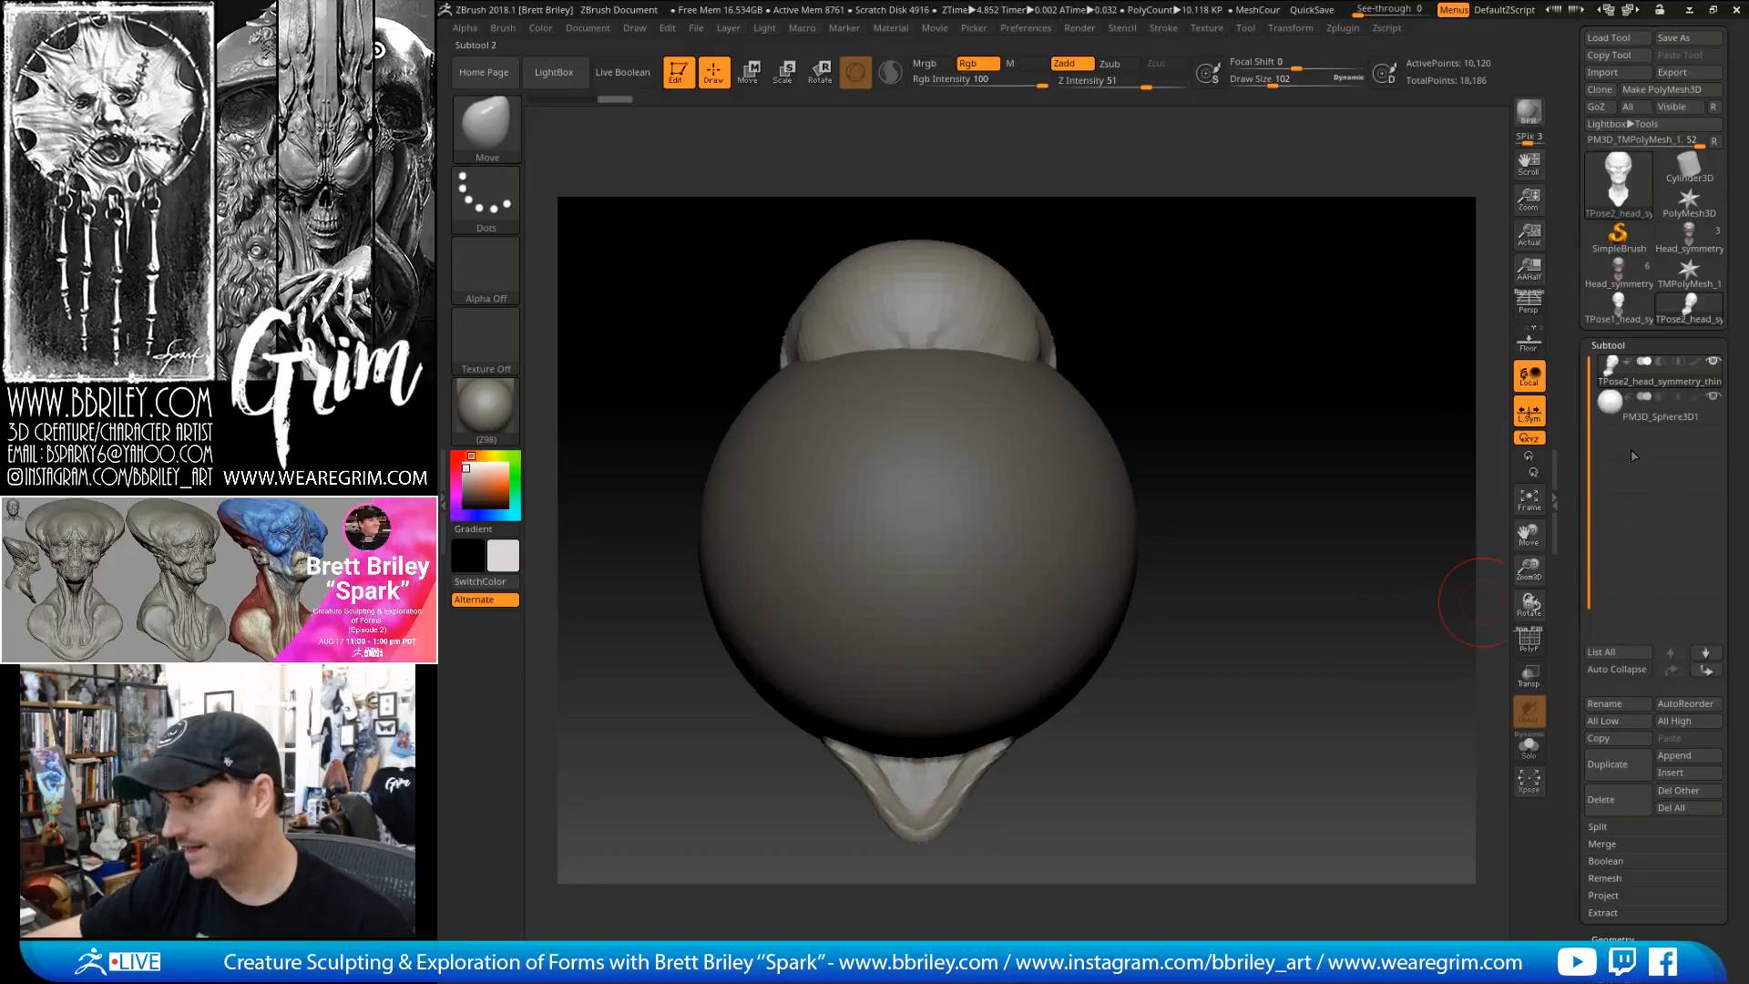
left_click(1643, 413)
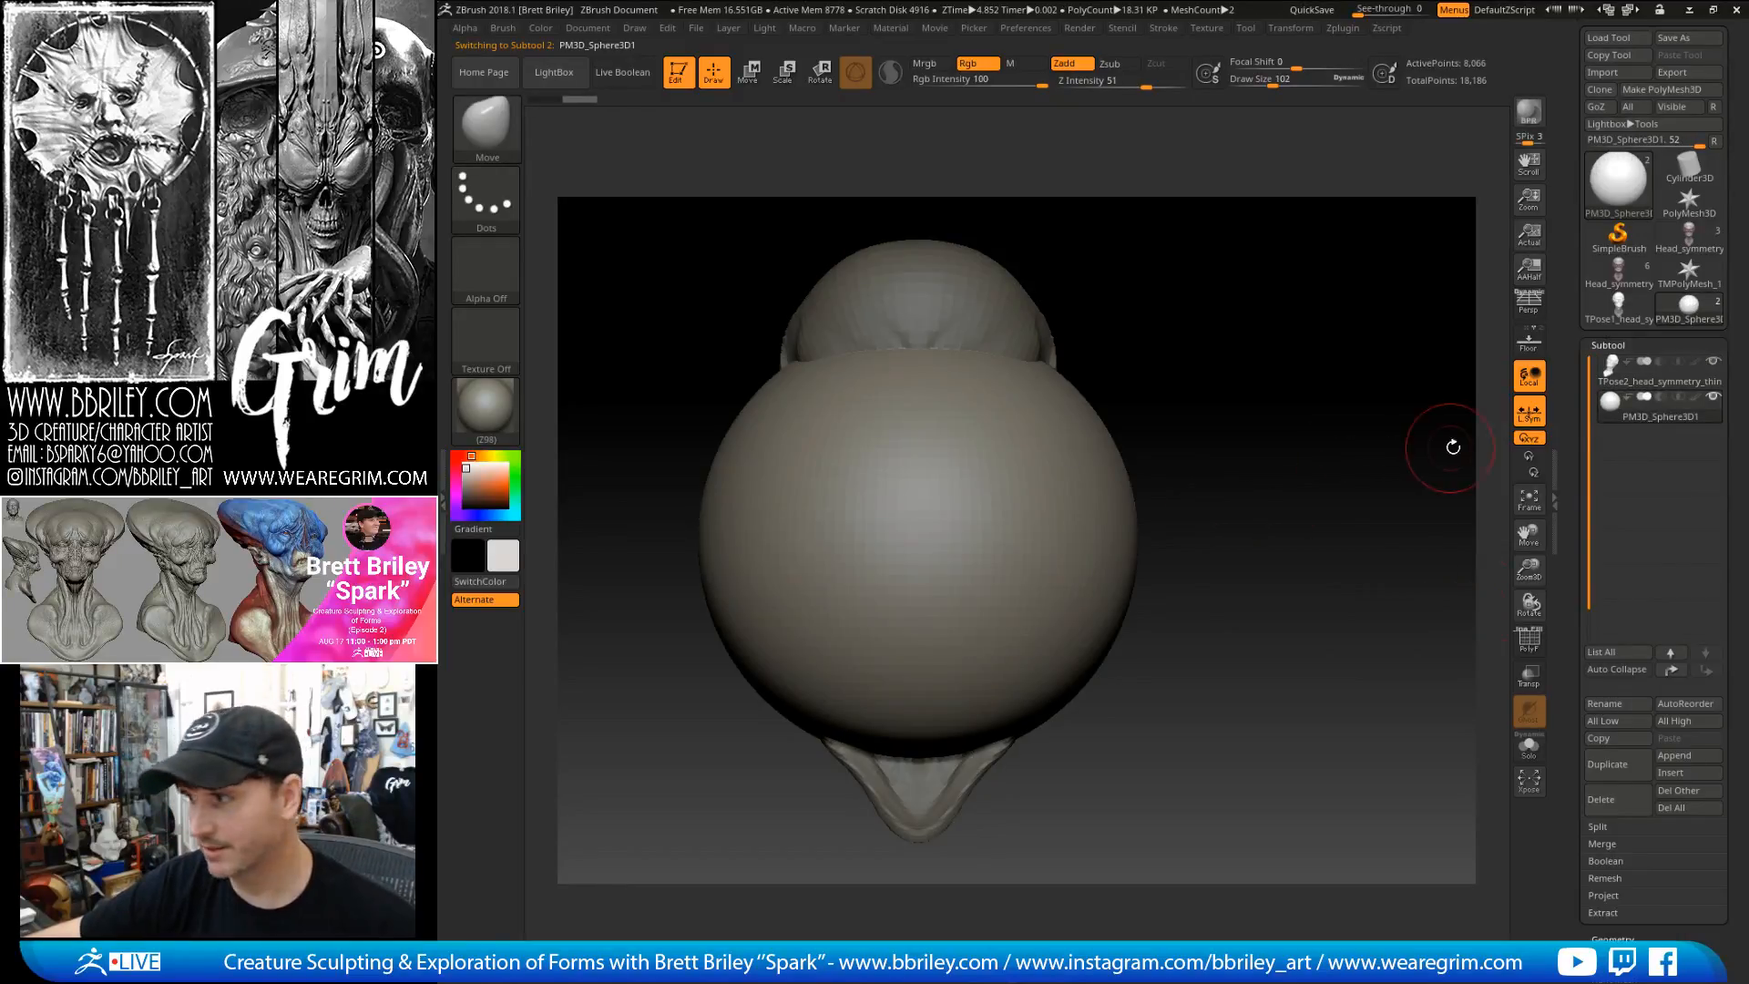
left_click(1617, 376)
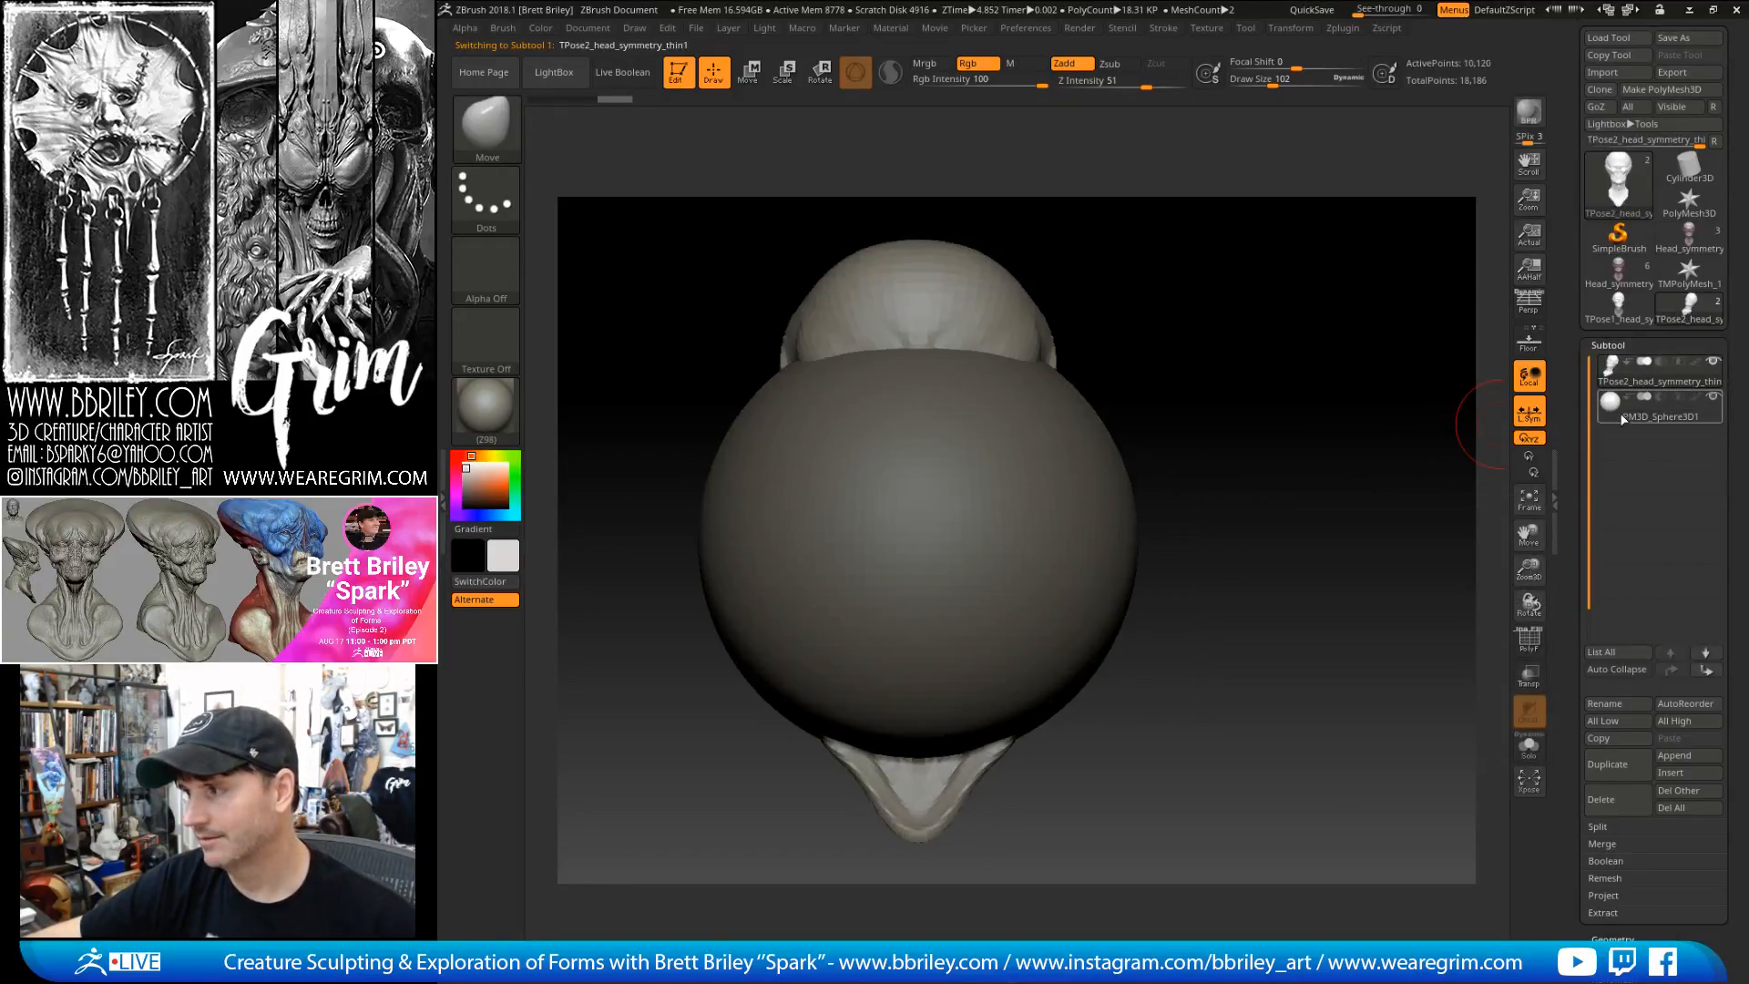
left_click(1622, 417)
left_click(747, 73)
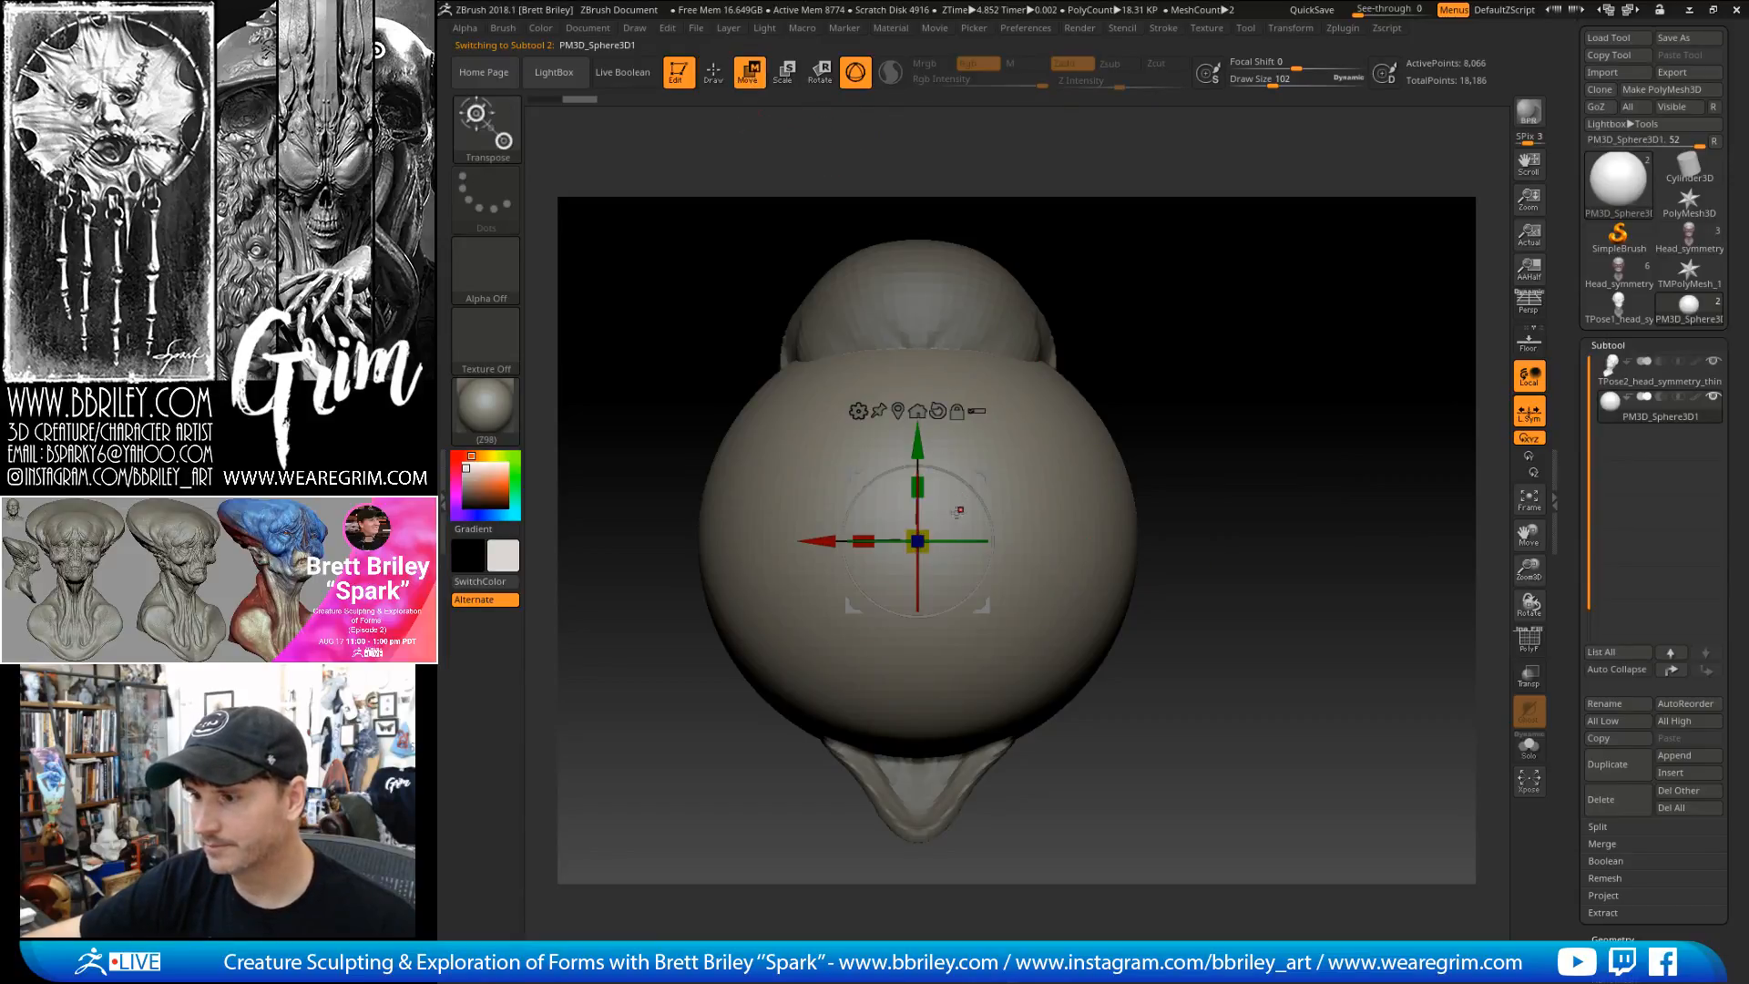
left_click_drag(917, 541, 875, 551)
left_click_drag(923, 608, 1011, 554)
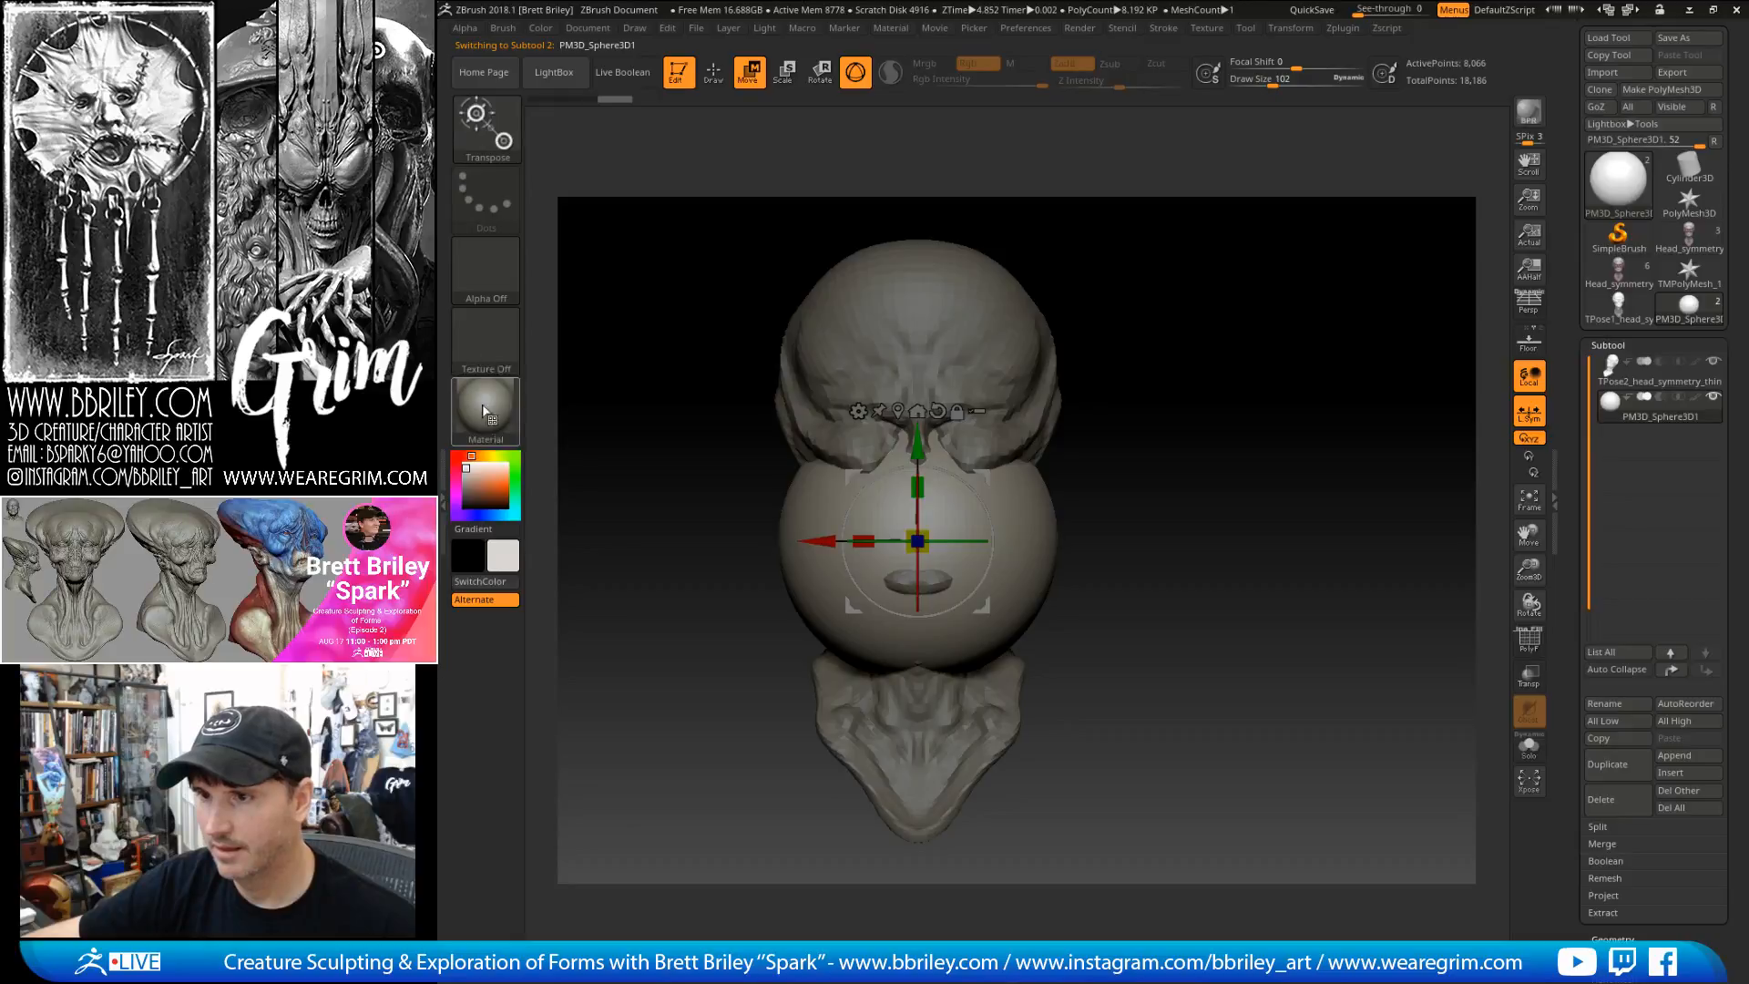
- Return to Draw mode and fill the sphere with red at RGB intensity 39, resetting the active colour to white
key("q")
left_click(453, 455)
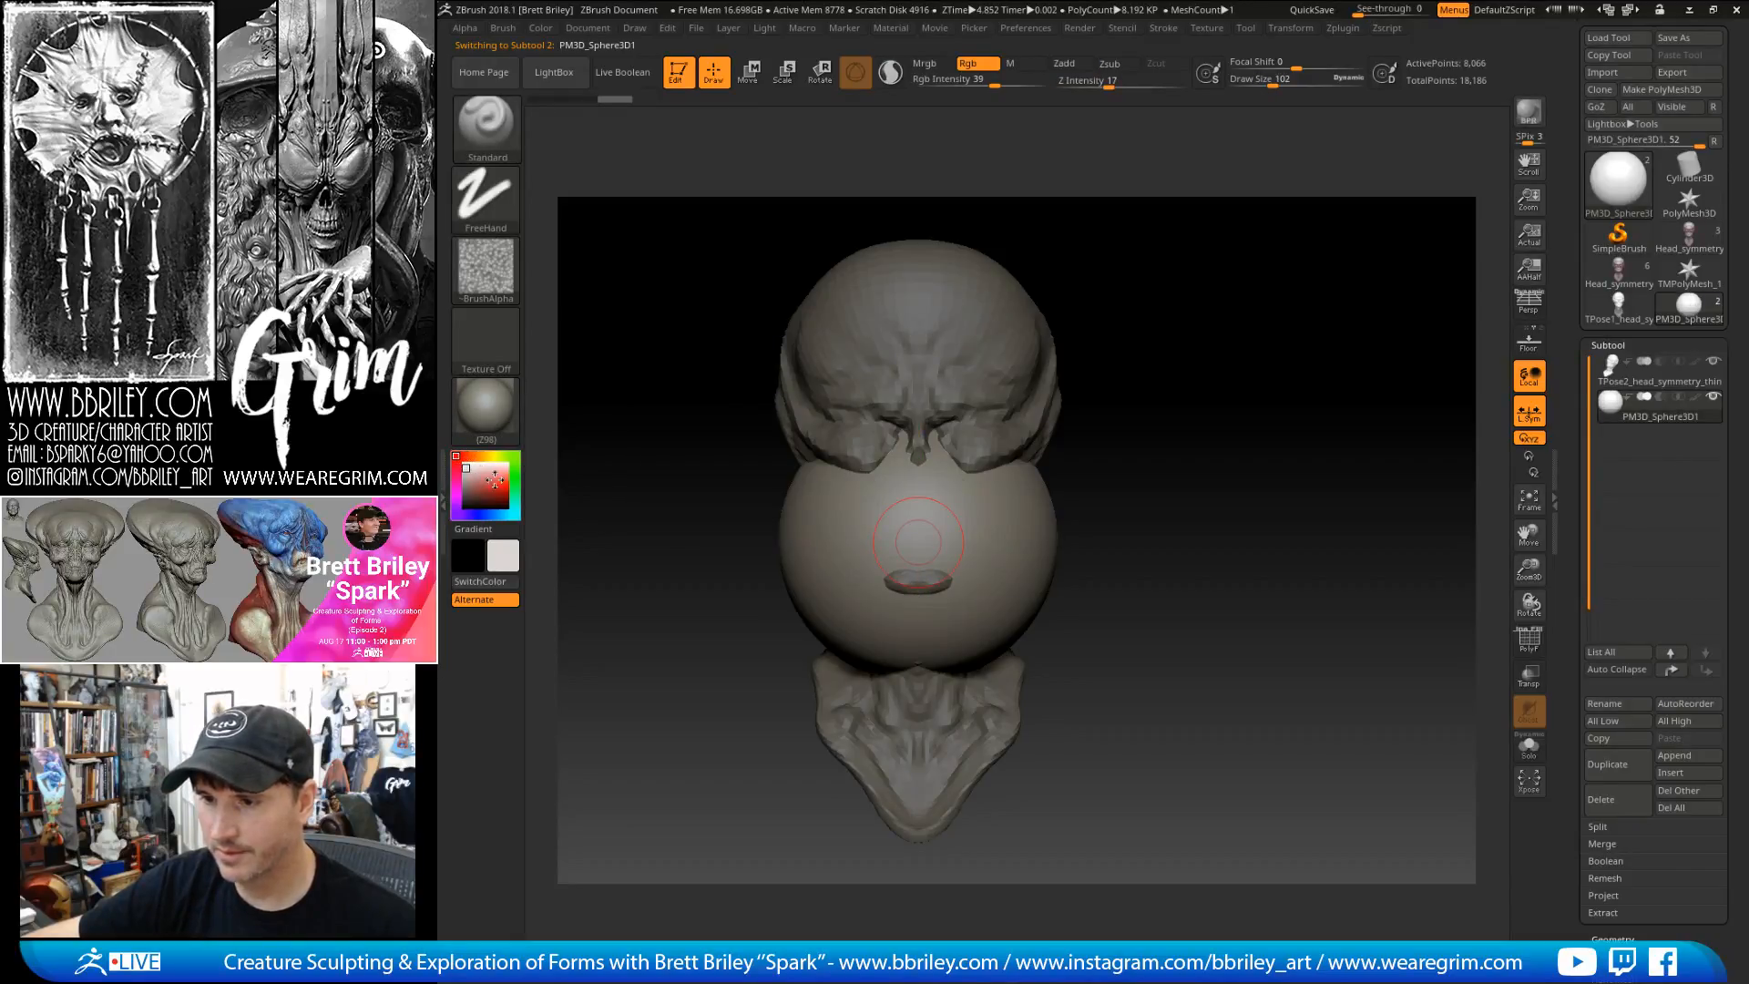
left_click_drag(522, 485, 523, 486)
left_click(540, 29)
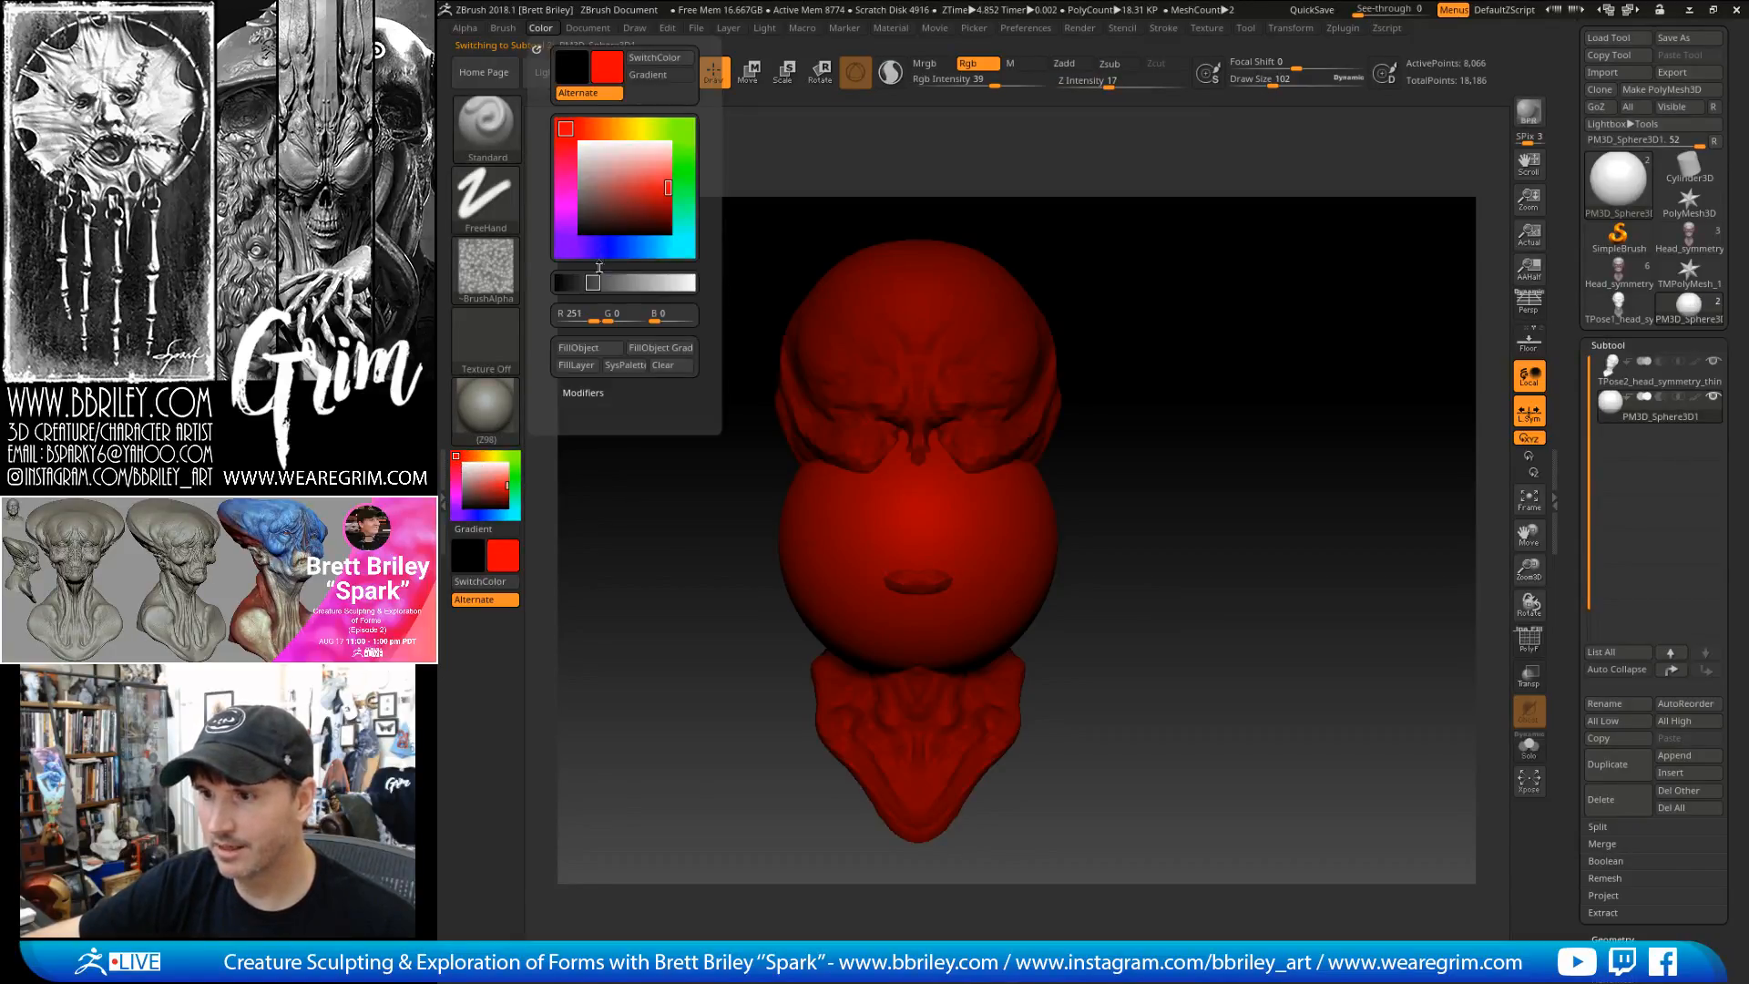
left_click(470, 468)
left_click(457, 457)
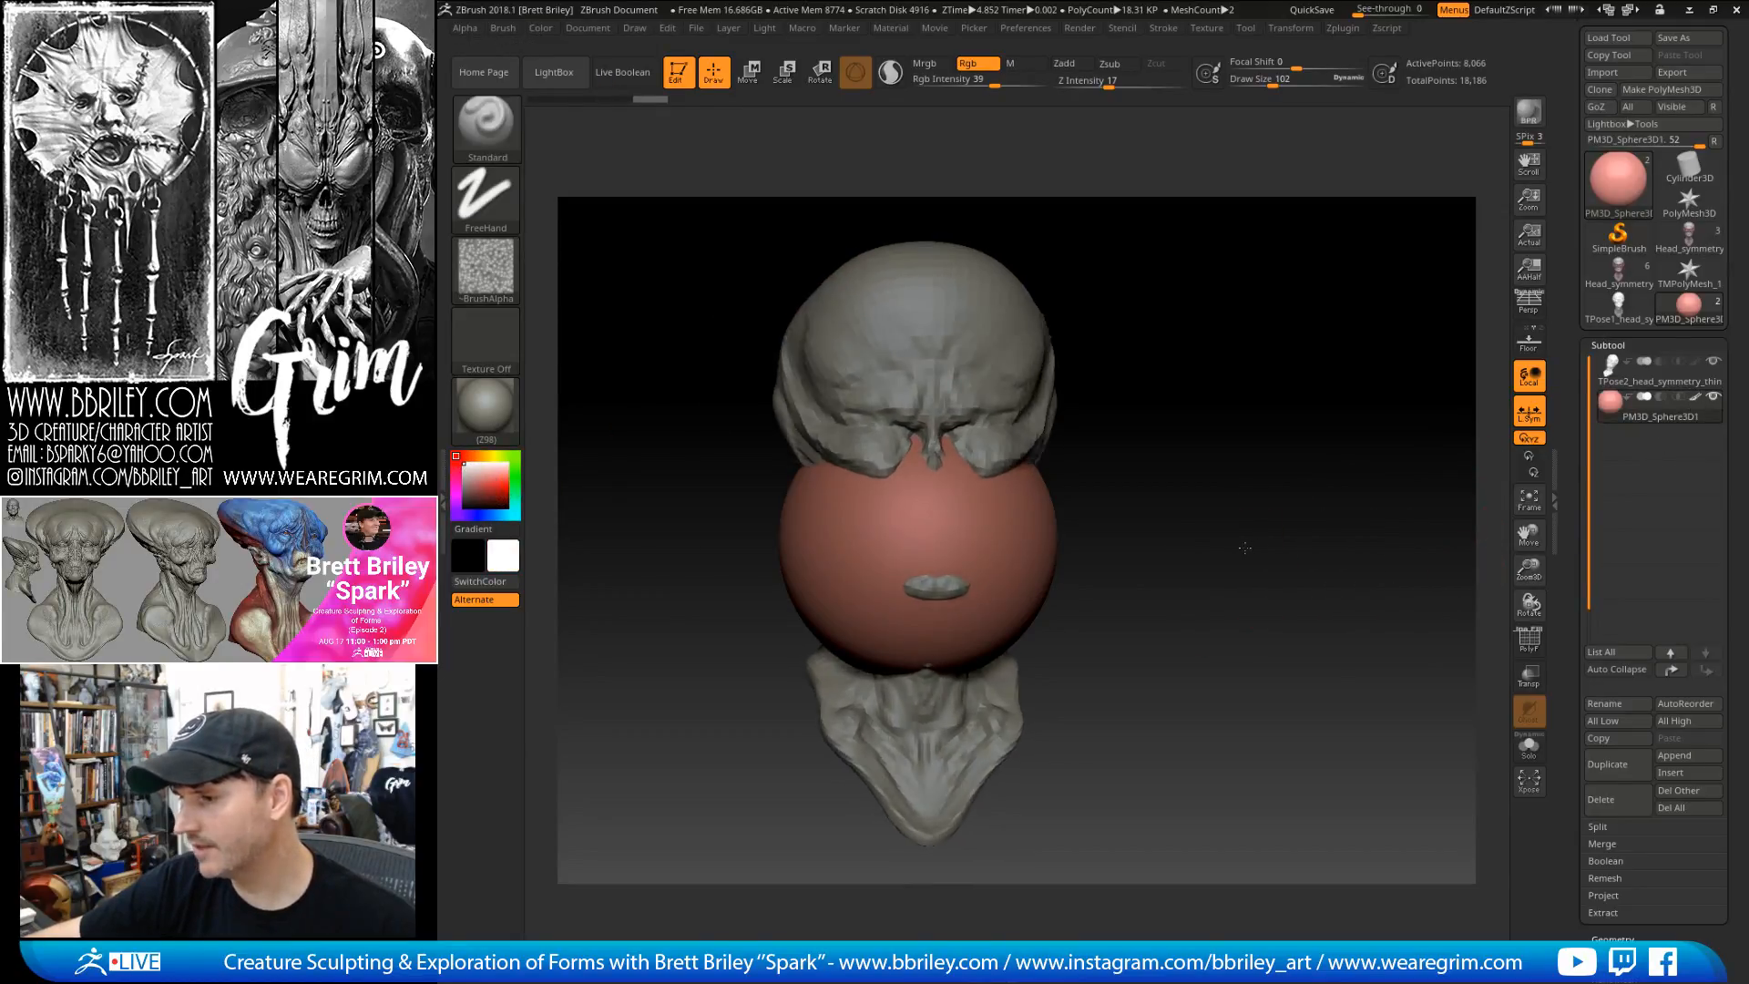
- Select the TPose2 head subtool and turn on transparency with Ghost off to see it through the sphere
left_click(1631, 379)
left_click(1529, 676)
left_click_drag(1242, 645, 1493, 723)
left_click(1525, 716)
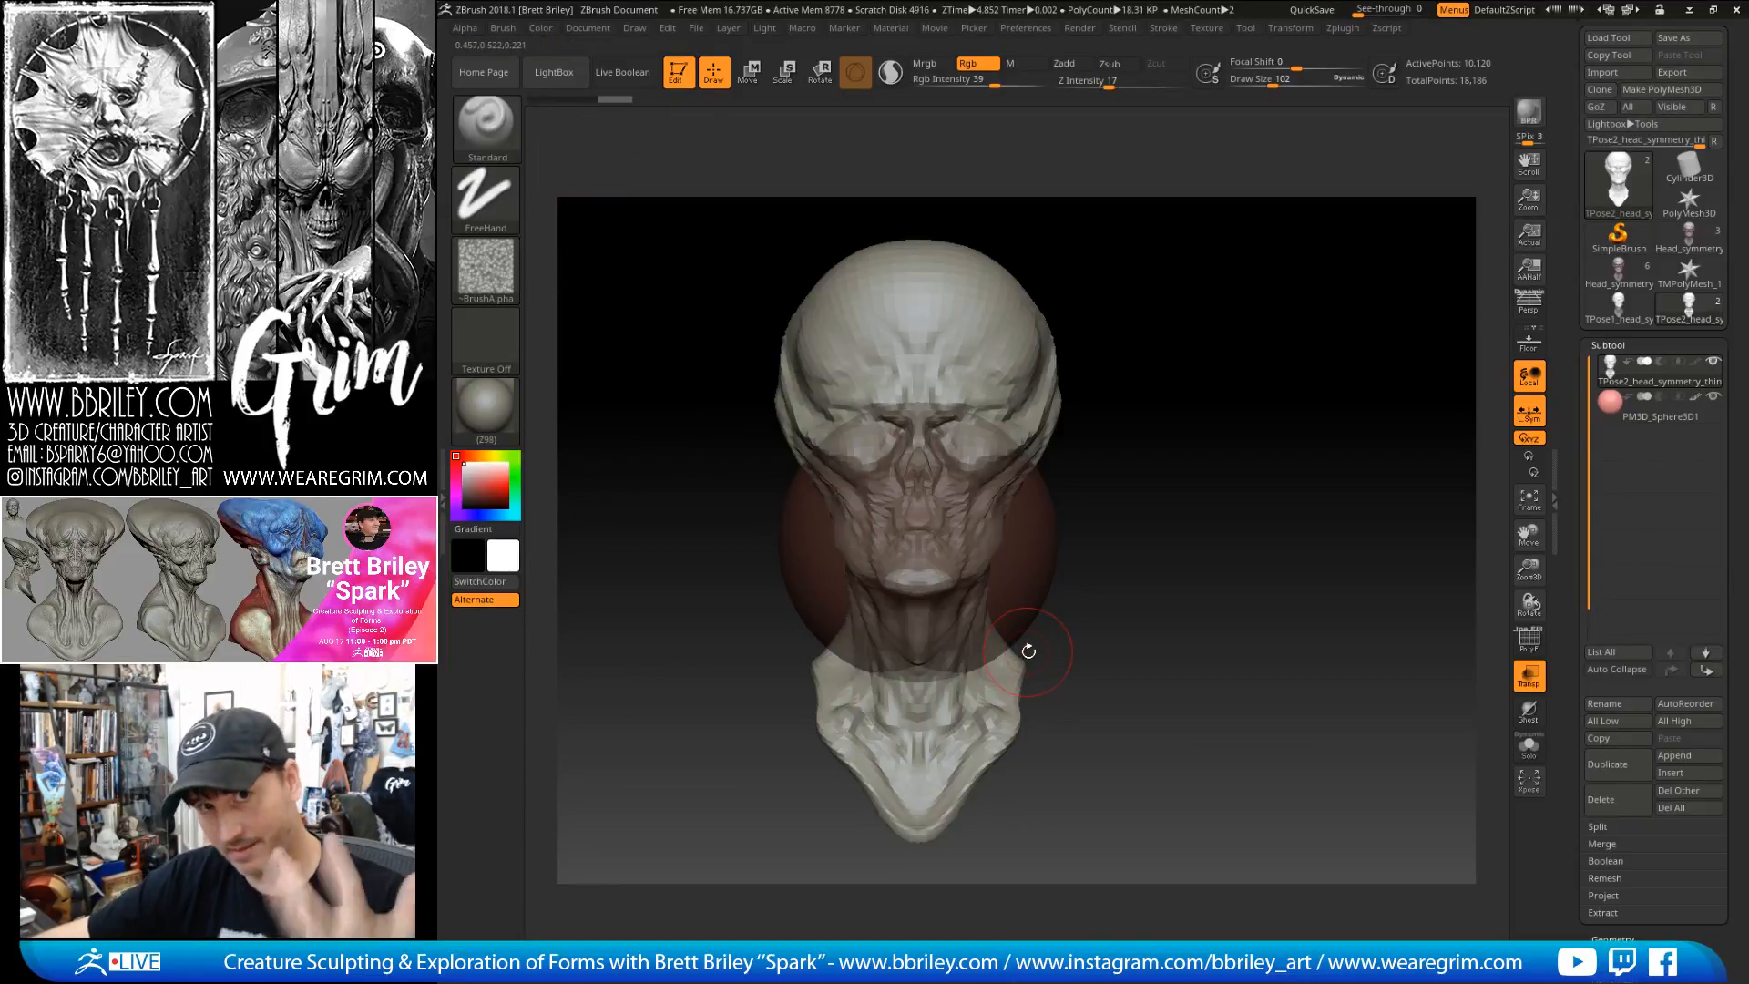
- Select the sphere subtool and delete it
mouse_move(1651, 419)
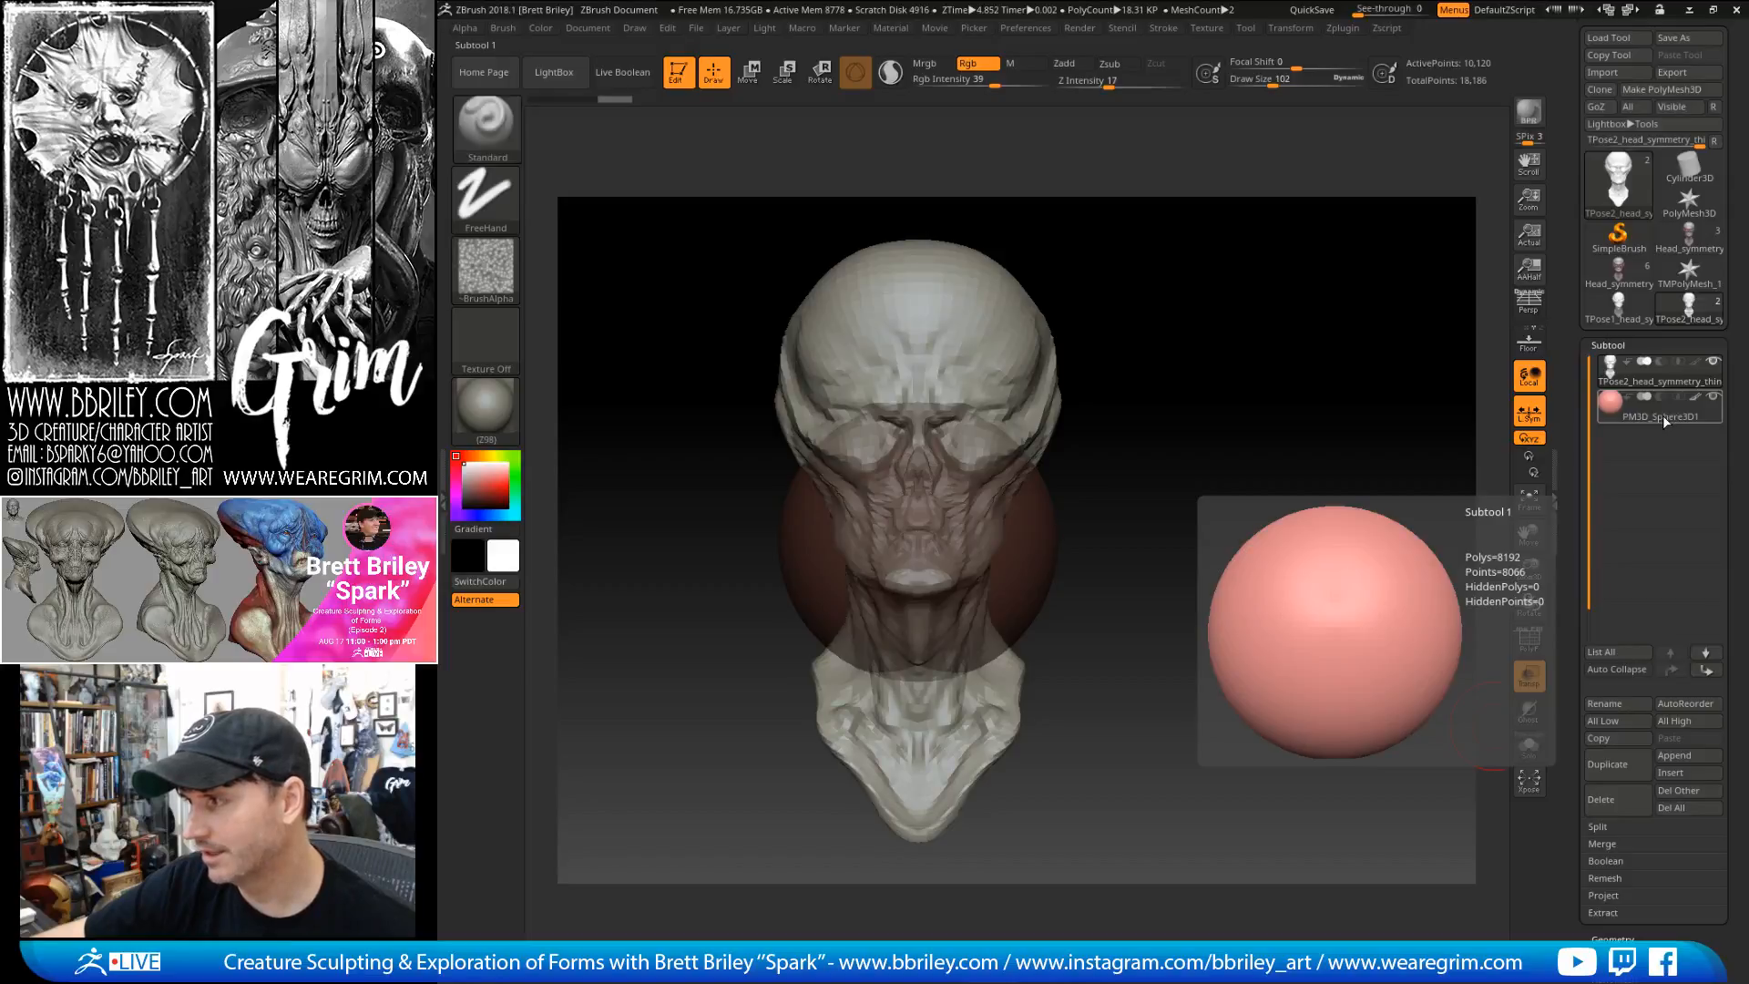
left_click(1343, 27)
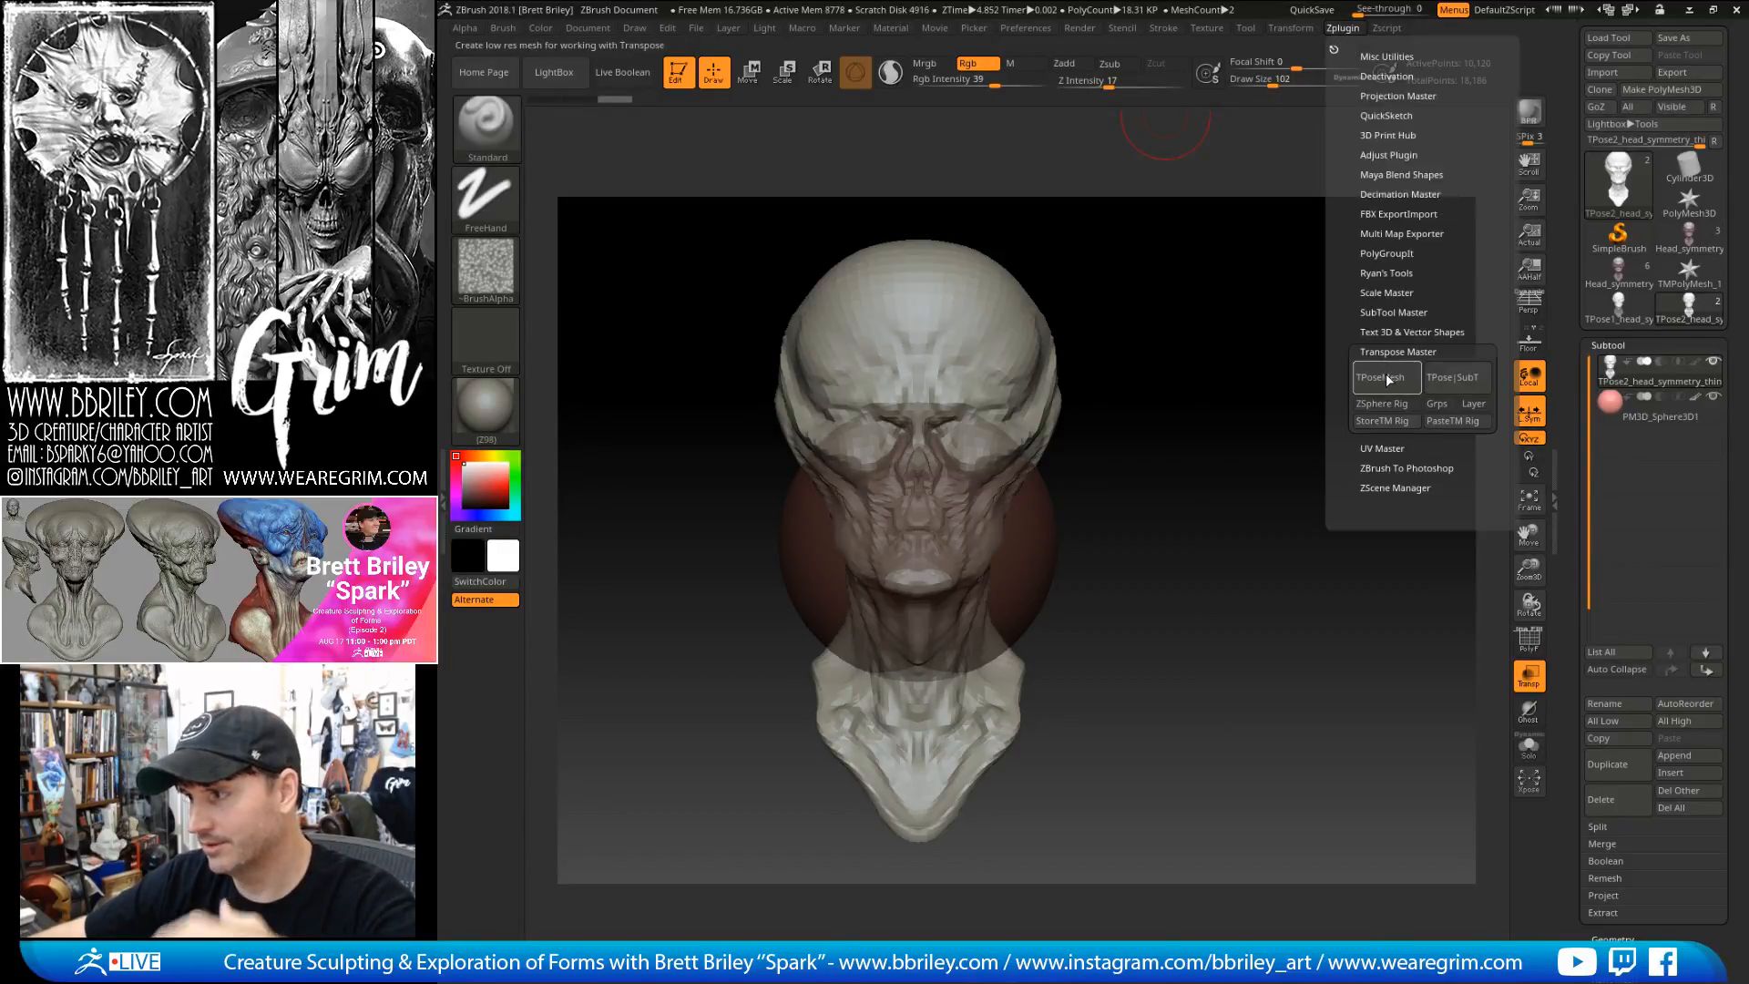
left_click(1631, 419)
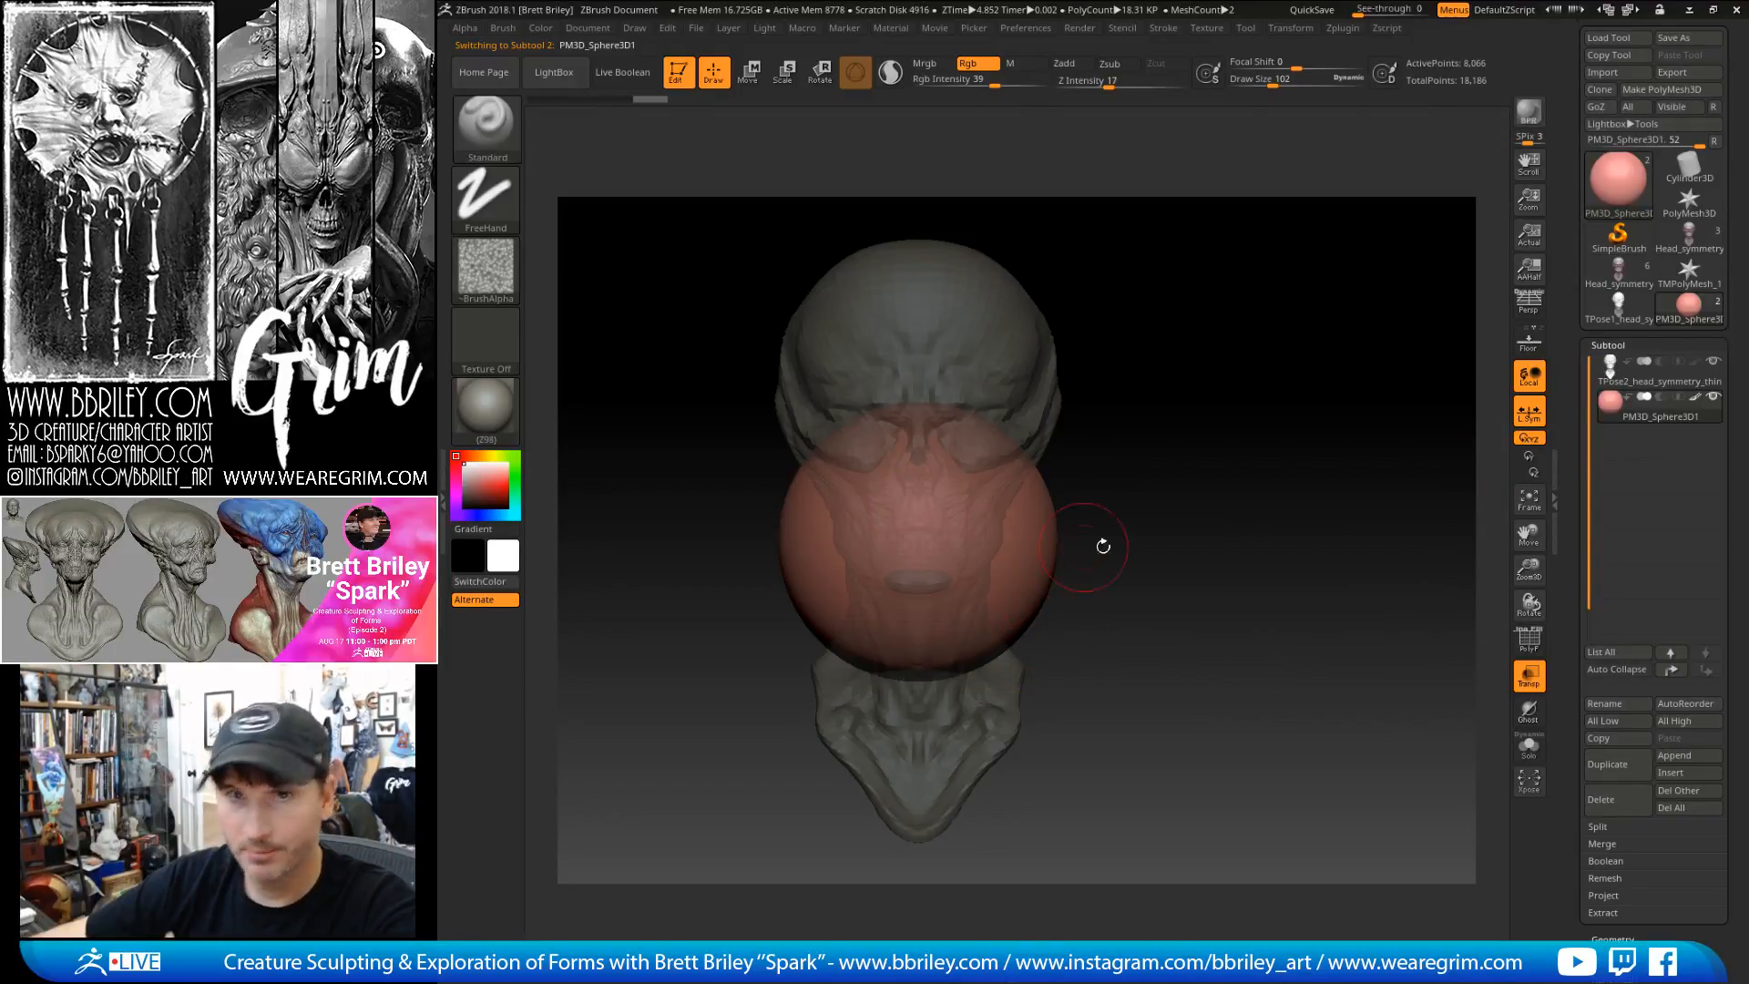
left_click(1617, 794)
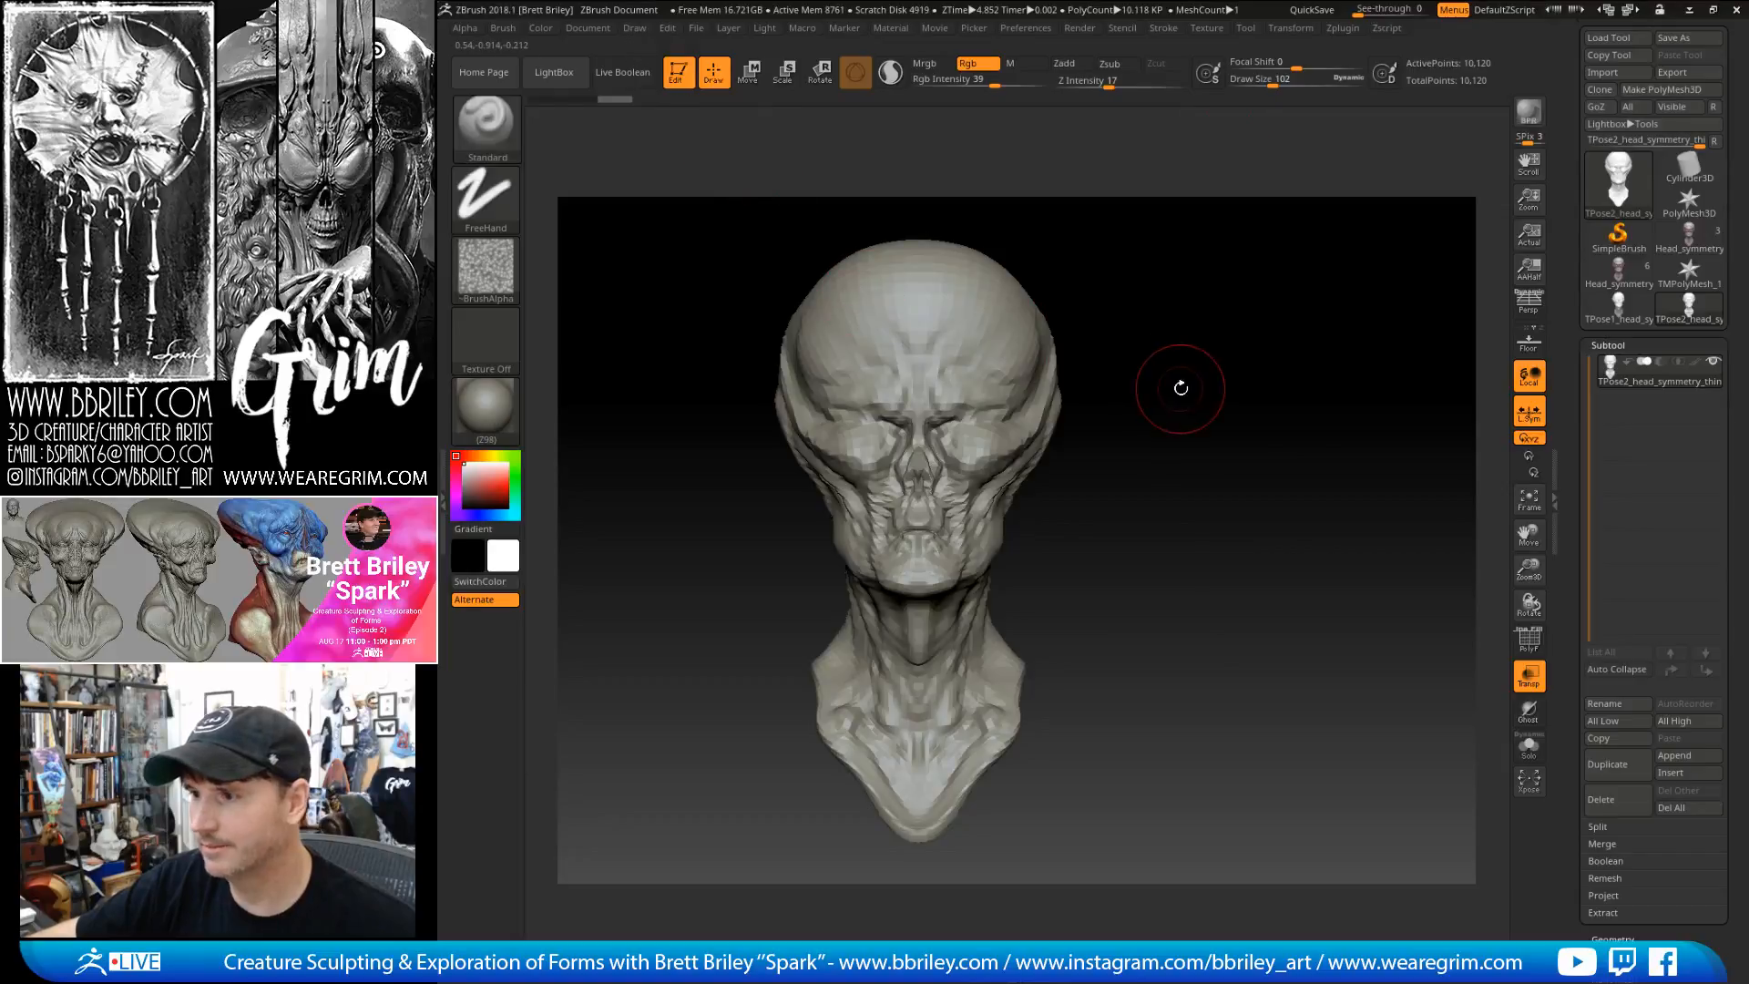
- Switch to the transpose line in Move mode and mask the neck and shoulders, leaving the head unmasked
left_click(749, 81)
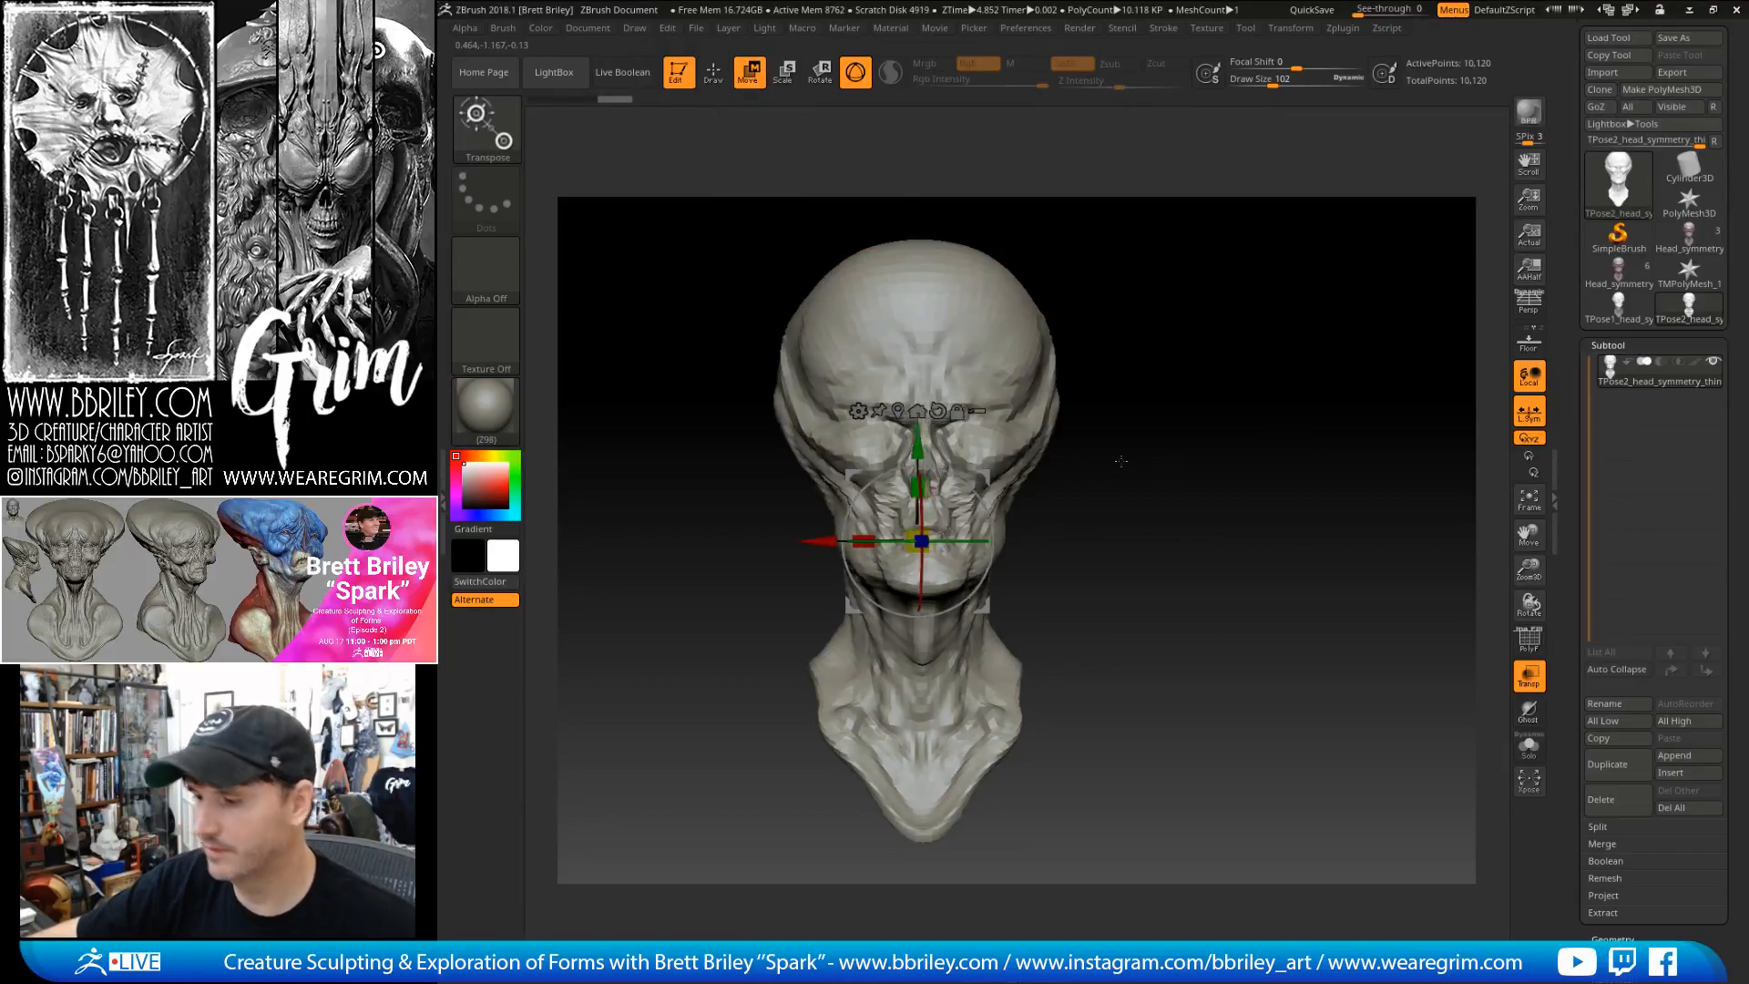
left_click_drag(1121, 465, 1186, 465, "shift")
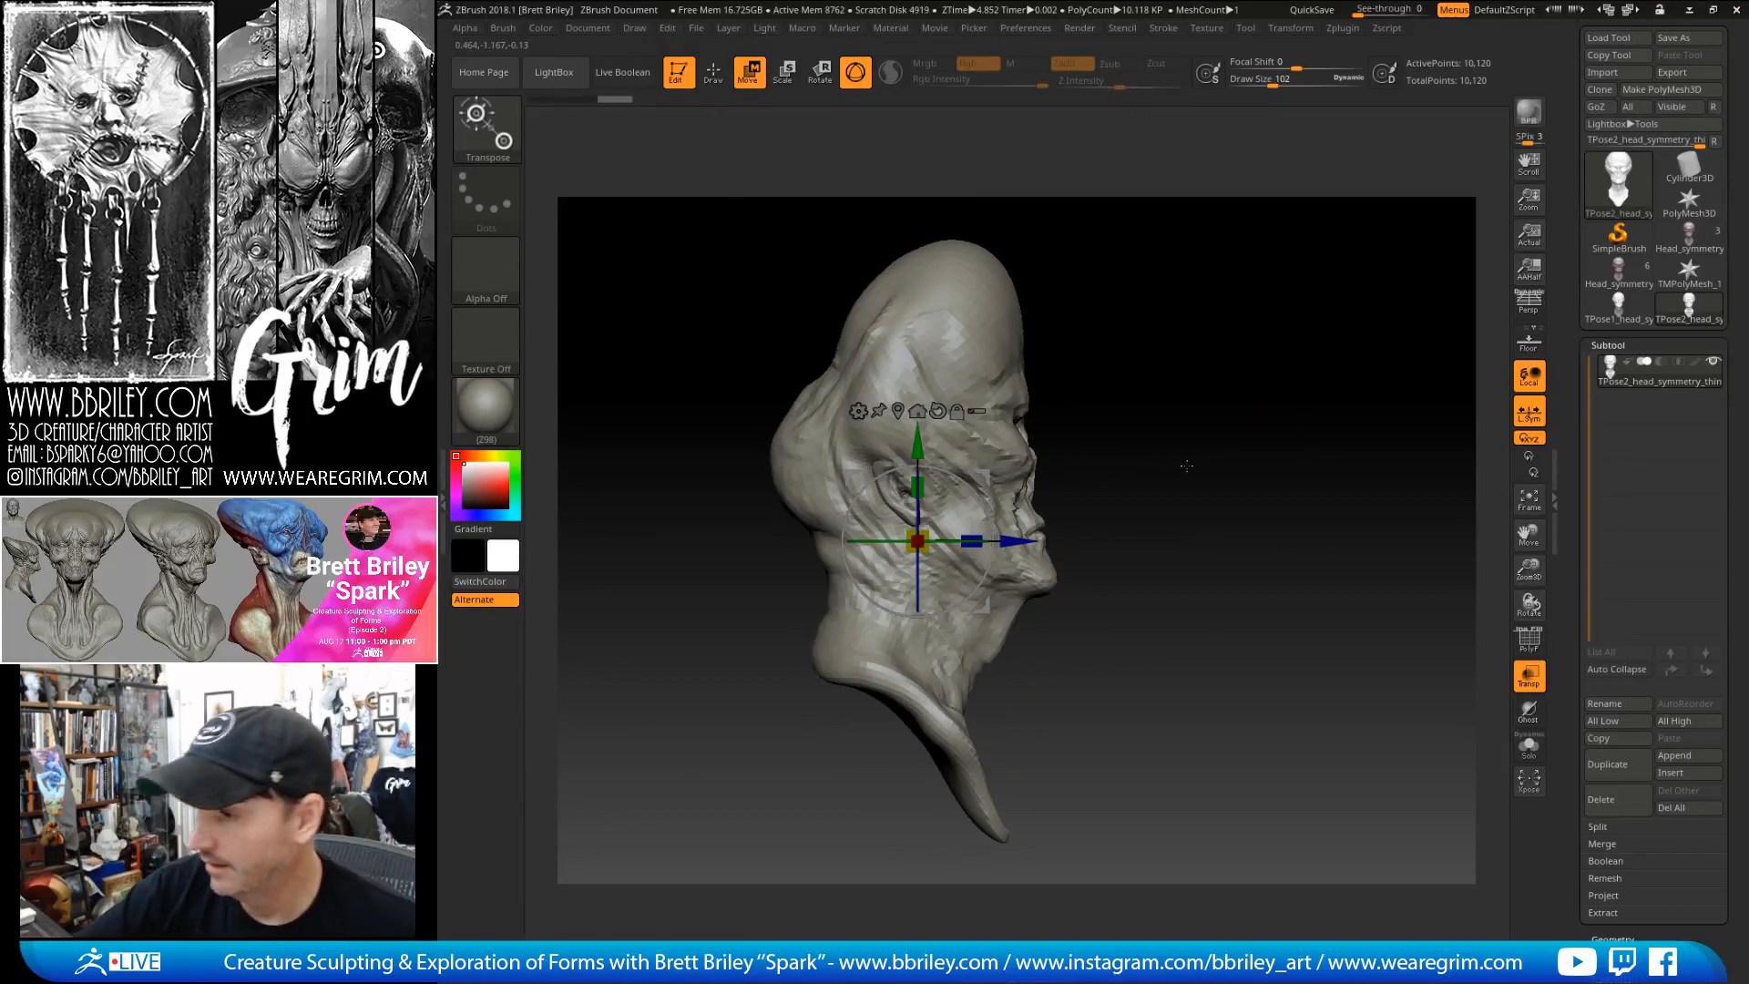
key("y")
mouse_move(1140, 338)
left_mouse_down()
mouse_move(1011, 369)
mouse_move(1221, 382)
left_mouse_up()
mouse_move(912, 738)
left_mouse_down("ctrl")
mouse_move(975, 549)
mouse_move(974, 470)
mouse_move(1011, 460)
left_mouse_up("ctrl")
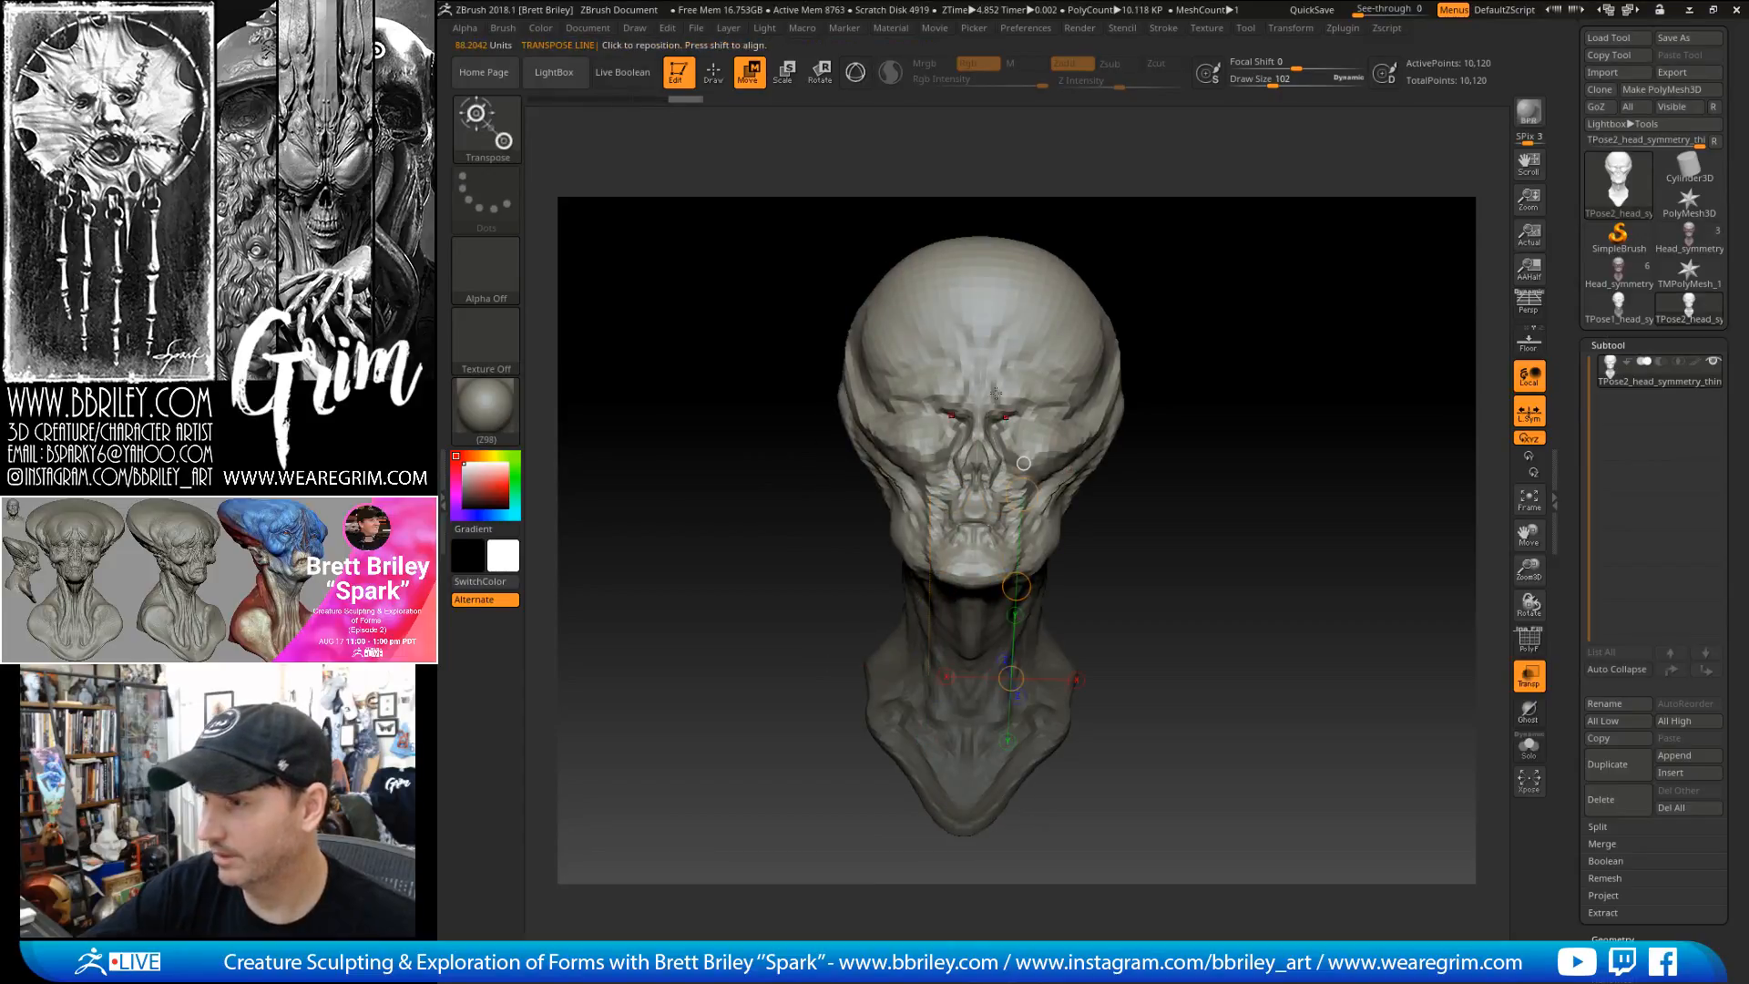
- Switch from the transpose line to the Gizmo 3D and centre it on the unmasked part of the mesh
left_click(855, 78)
left_click(1010, 547)
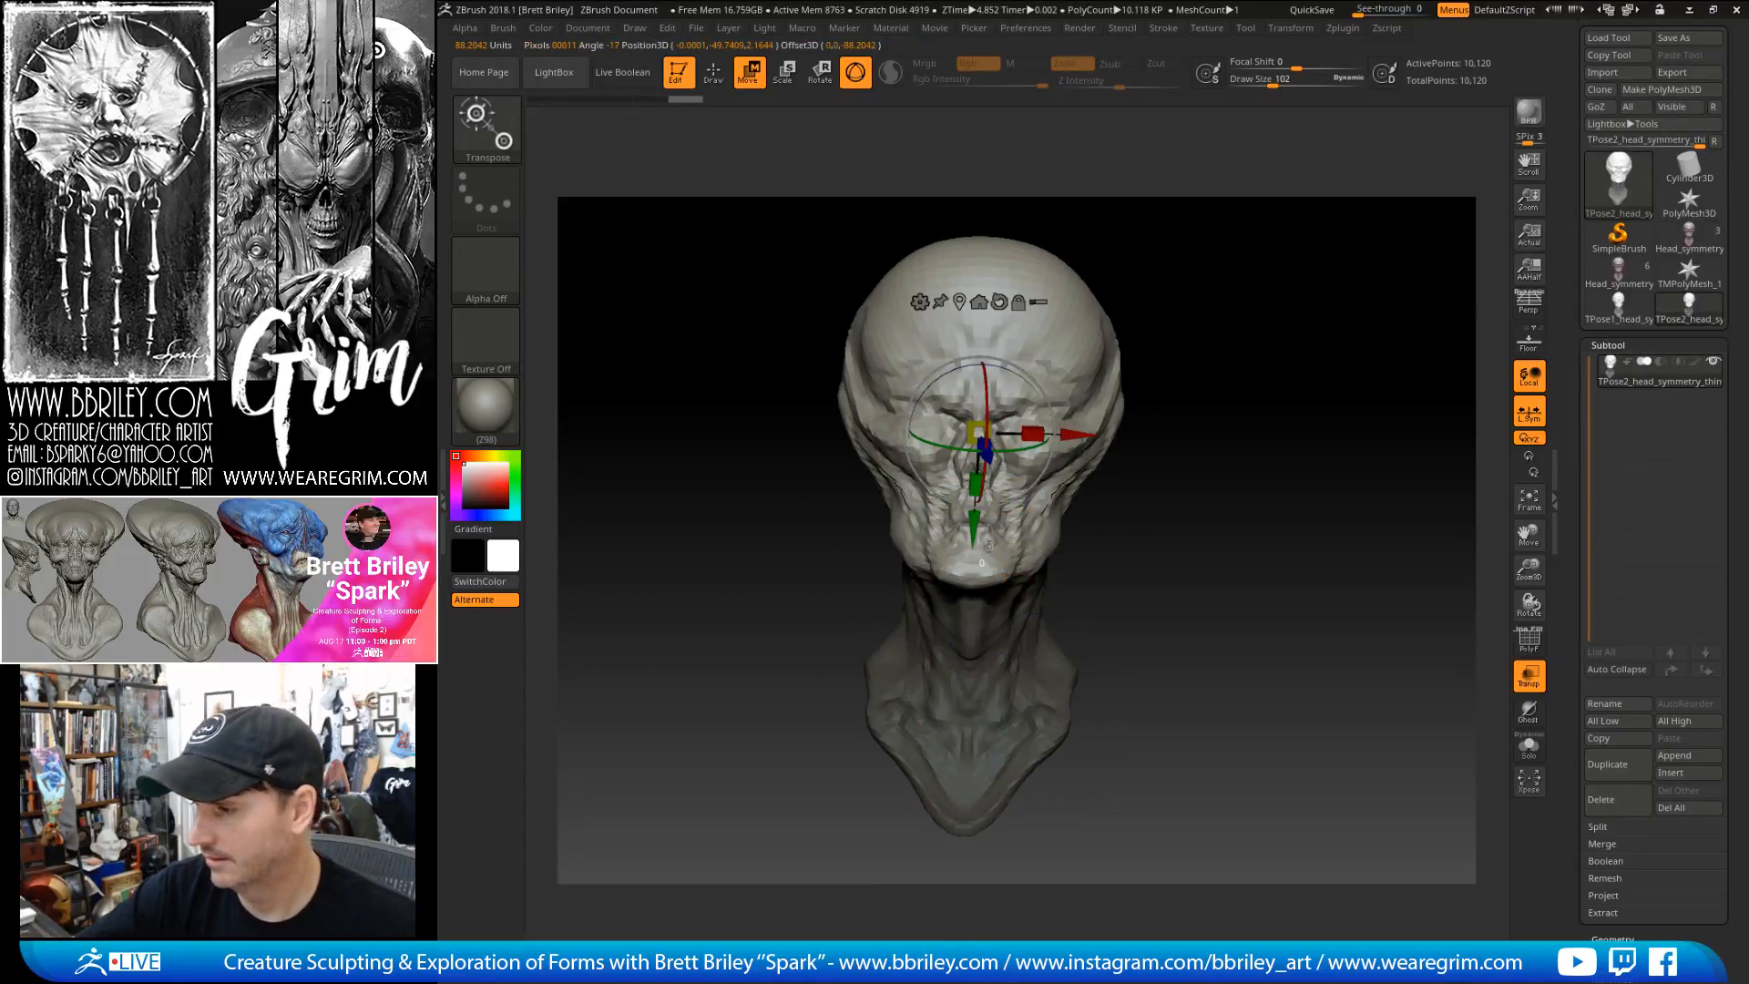
left_click_drag(1192, 466, 1171, 444)
left_click(856, 73)
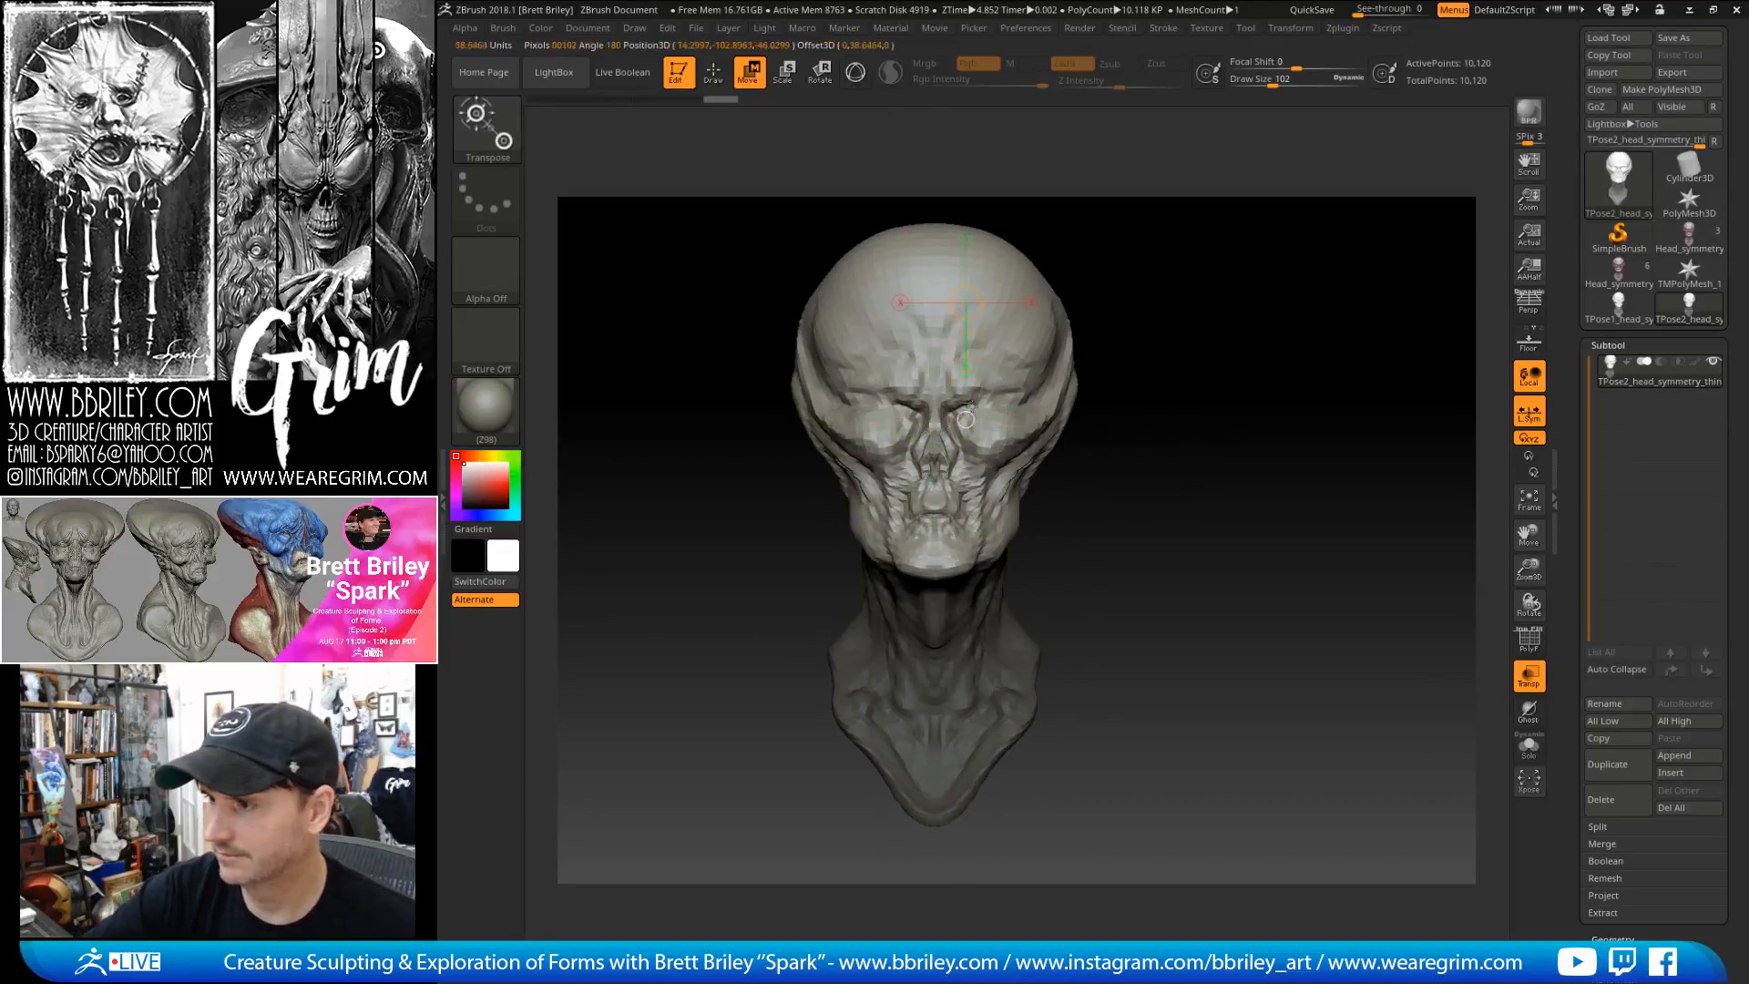
left_click(858, 77)
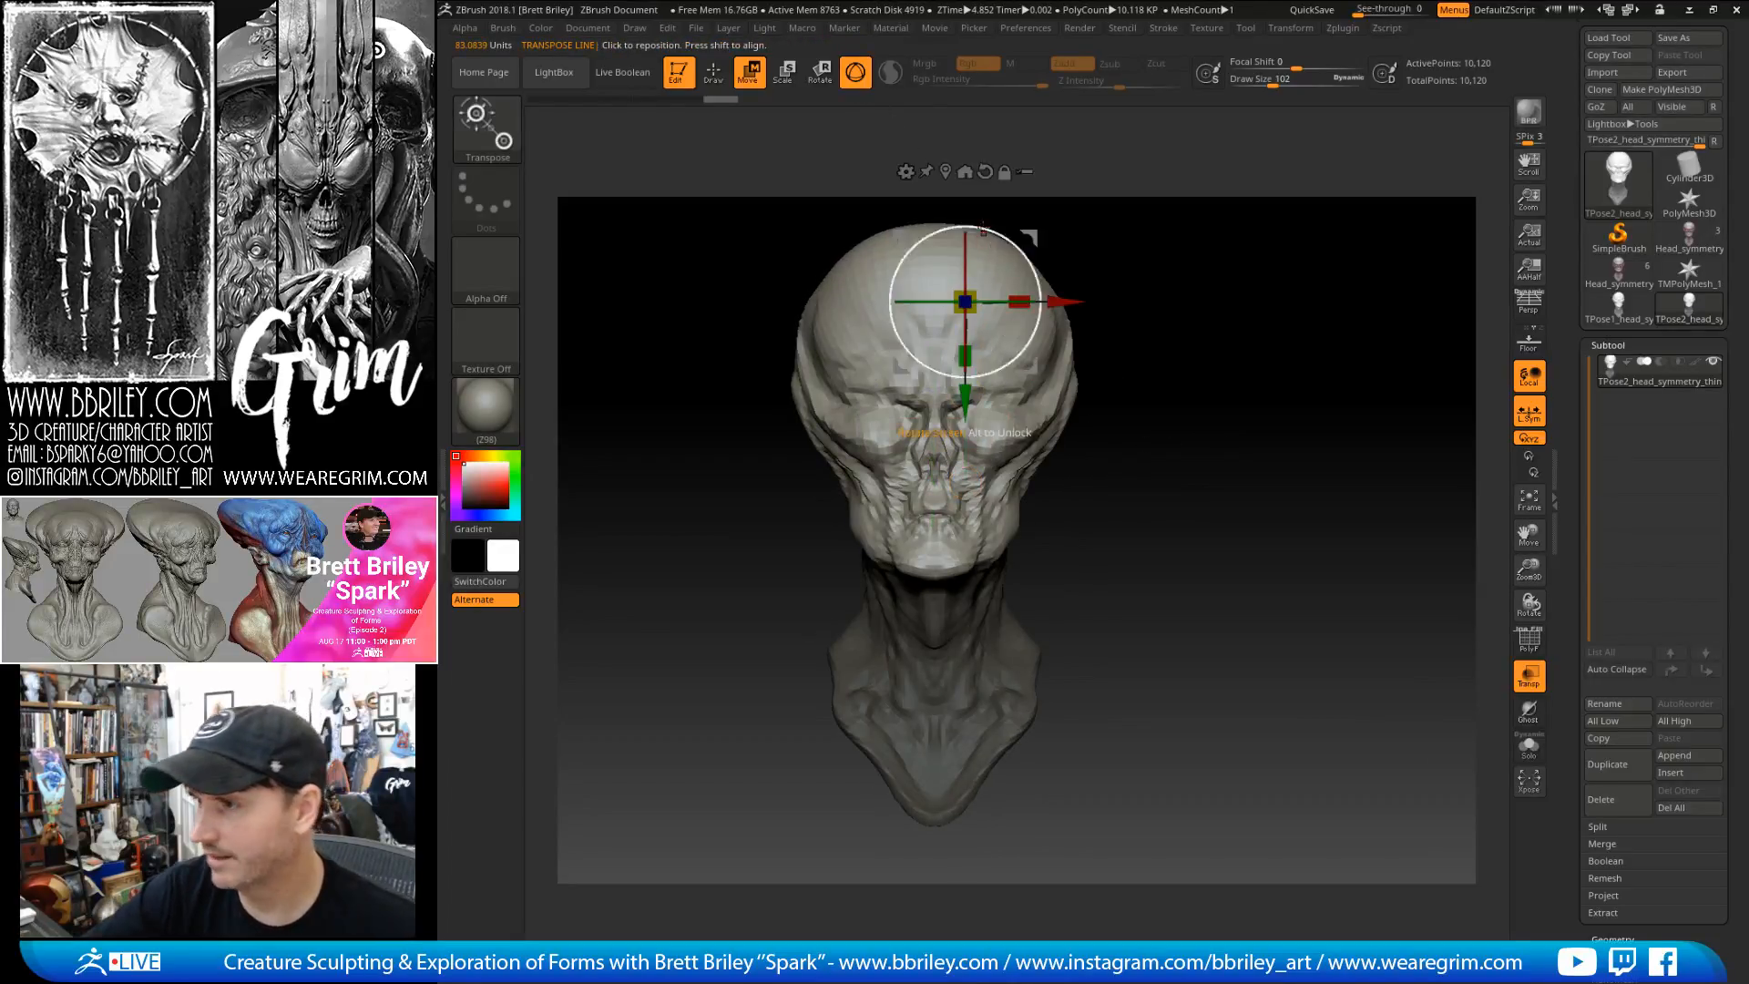
left_click(946, 171)
- Reposition the gizmo pivot at the upper neck below the jaw and tilt its axes to follow the neck in profile
left_click_drag(1136, 376, 1134, 411, "shift")
left_click_drag(1004, 392, 1000, 364)
left_click_drag(934, 417, 938, 620, "alt")
left_click_drag(1047, 546, 1125, 499, "shift")
left_click_drag(1009, 546, 1010, 528, "alt")
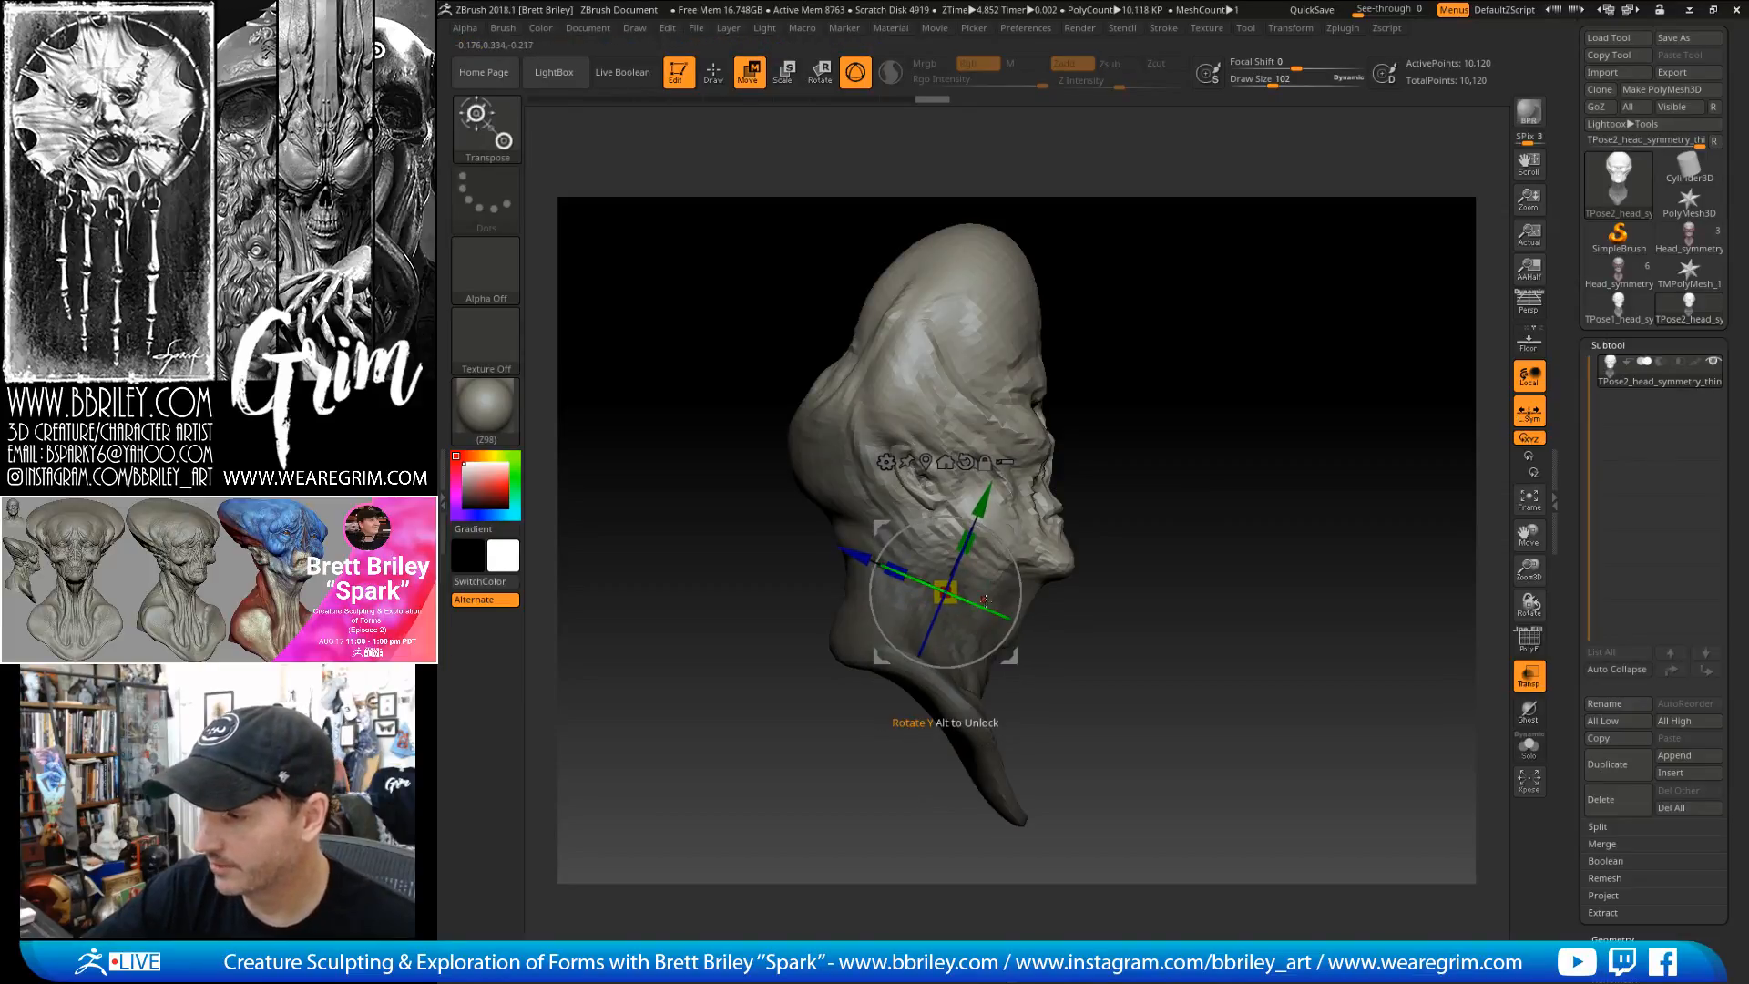
- Blur the mask edge on the back of the head and neck and rotate the head slightly about the gizmo
mouse_move(1084, 473)
left_mouse_down()
mouse_move(1238, 404)
mouse_move(1073, 453)
left_mouse_up()
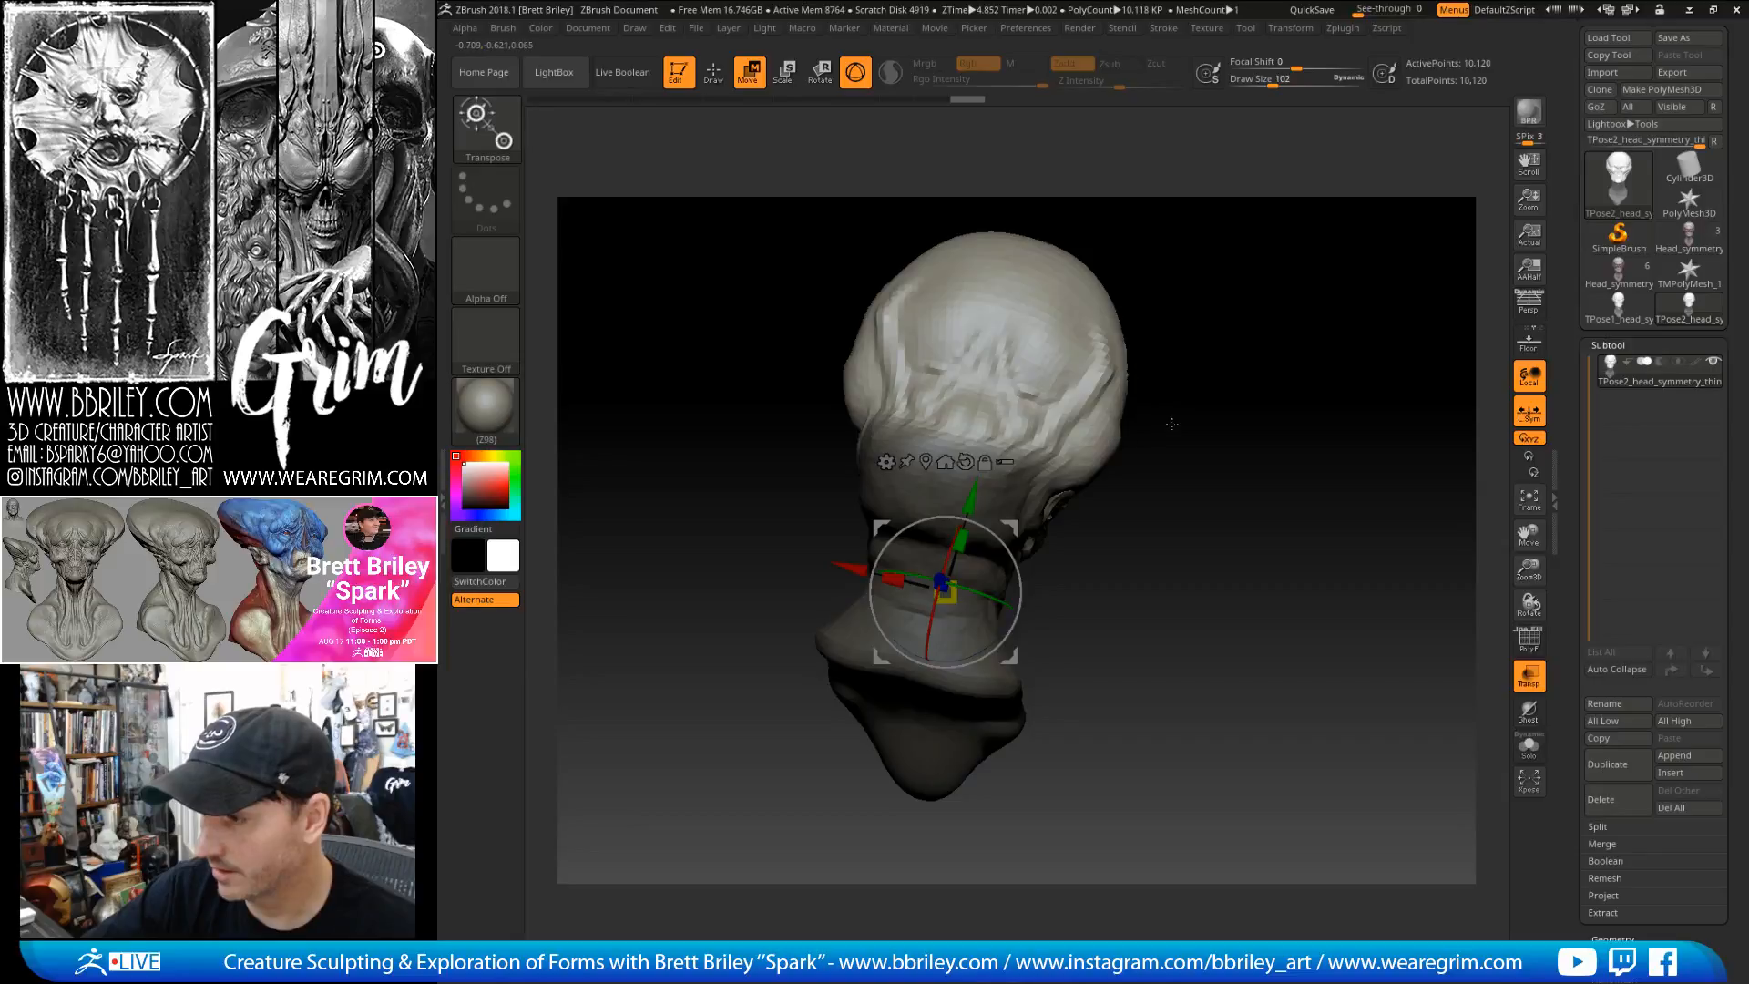
left_click_drag(1167, 424, 1102, 392)
left_click(1065, 407, "ctrl")
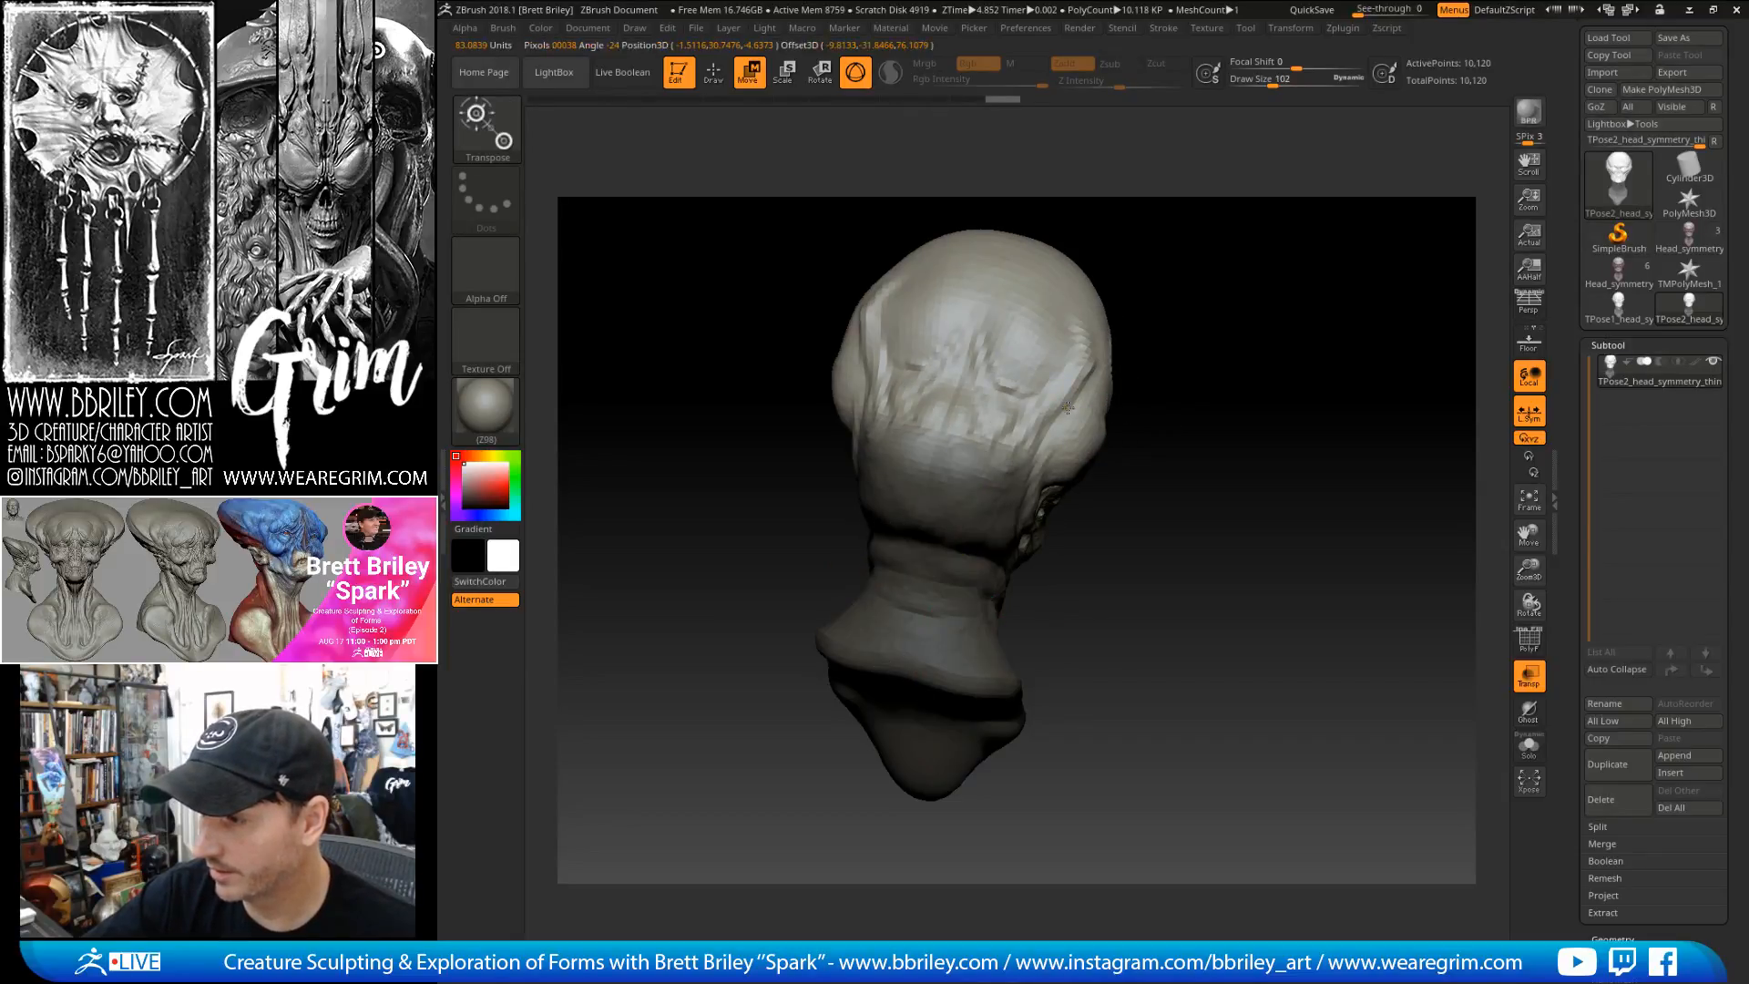
left_click(1065, 407, "ctrl")
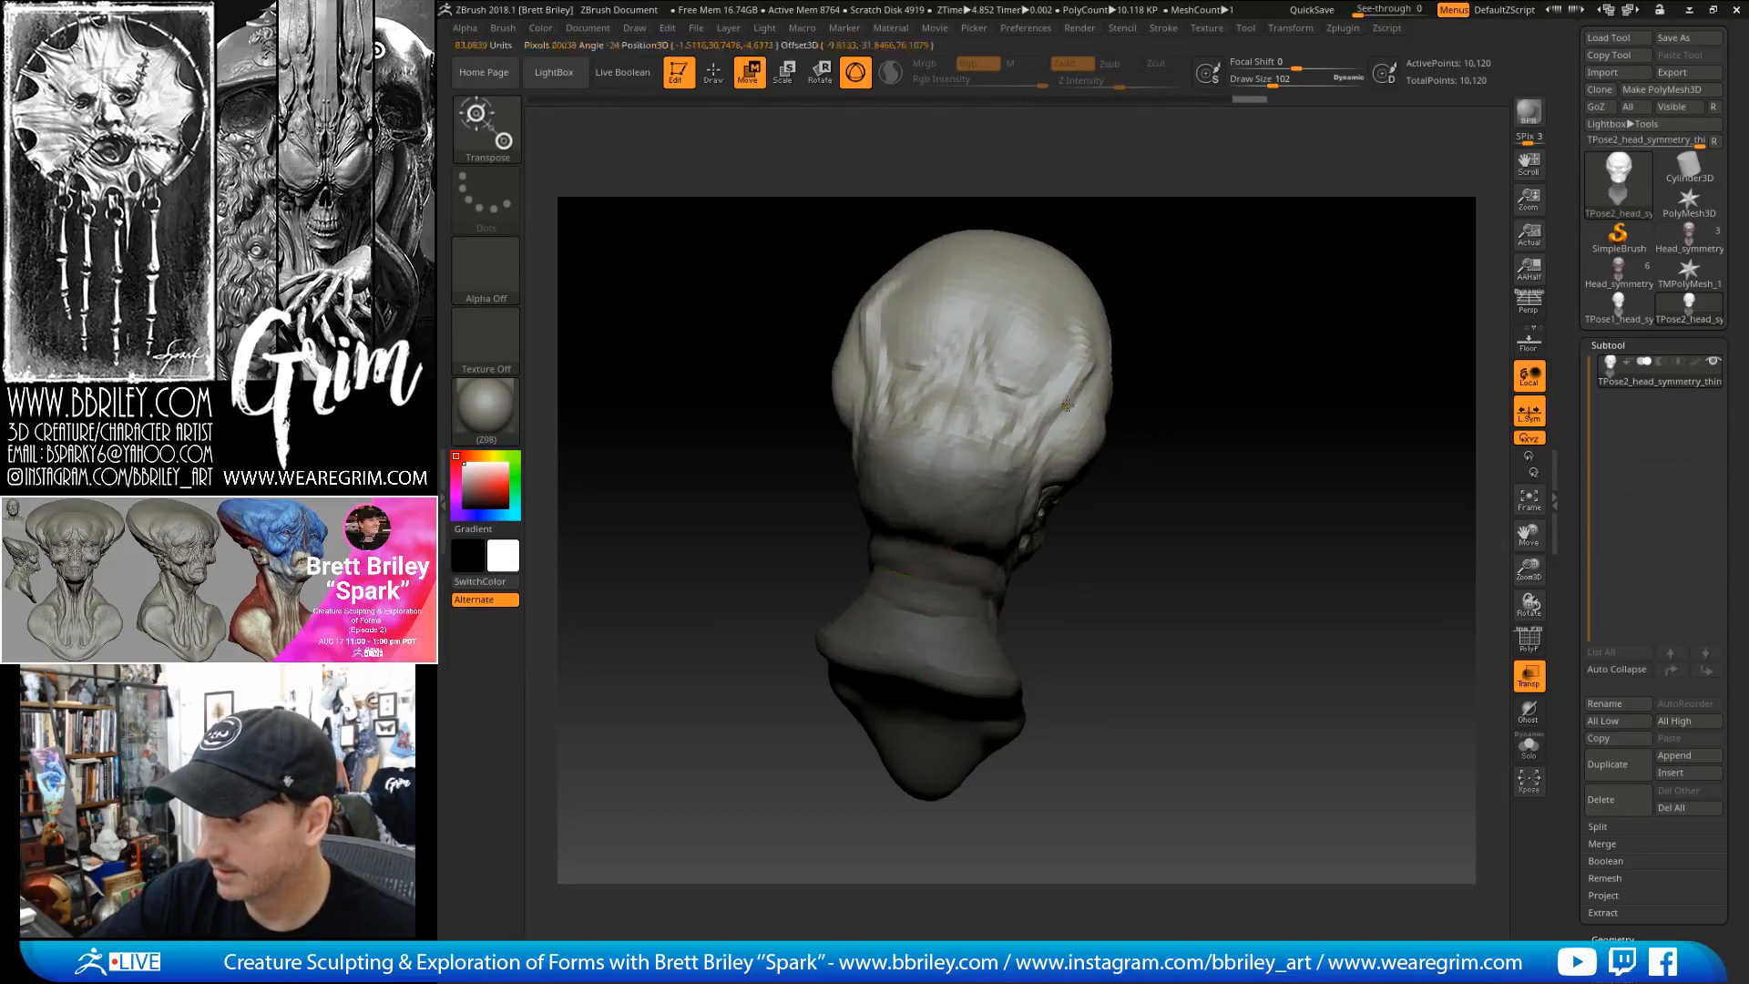
left_click_drag(1013, 568, 1013, 575)
left_click_drag(1121, 441, 1201, 447)
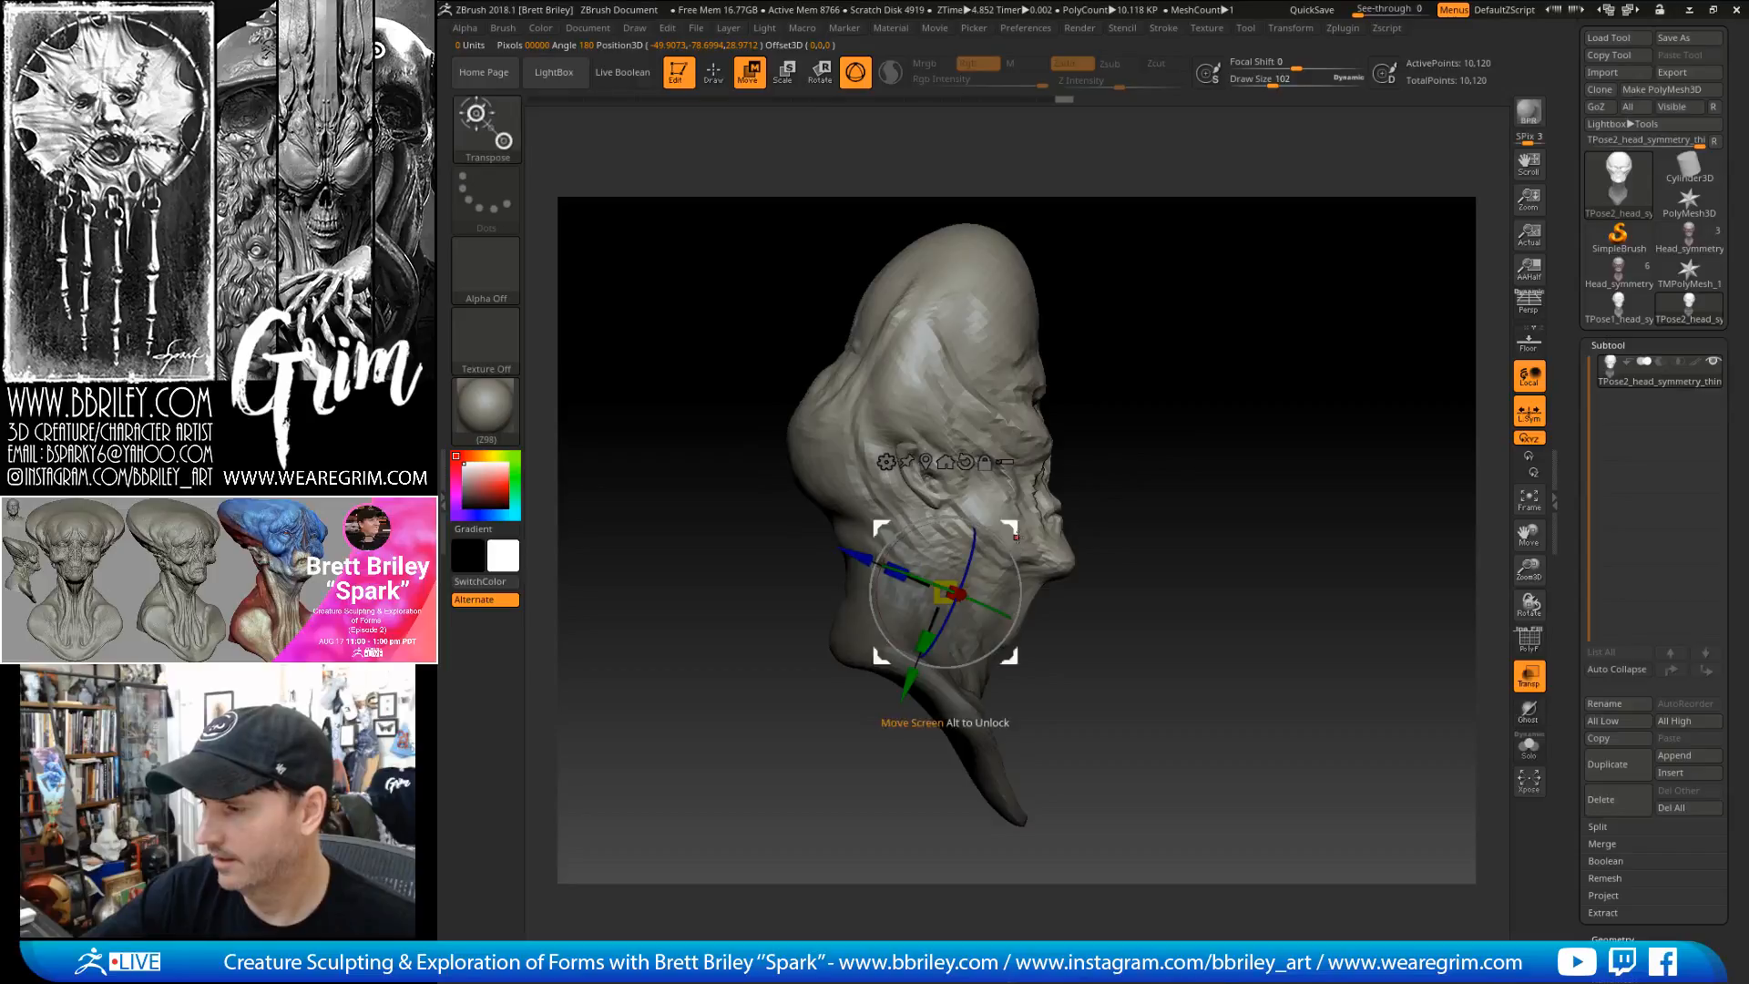
- Refine the head's rotation about the neck pivot in profile, softening the mask and undoing trial changes
left_click(1012, 491, "ctrl")
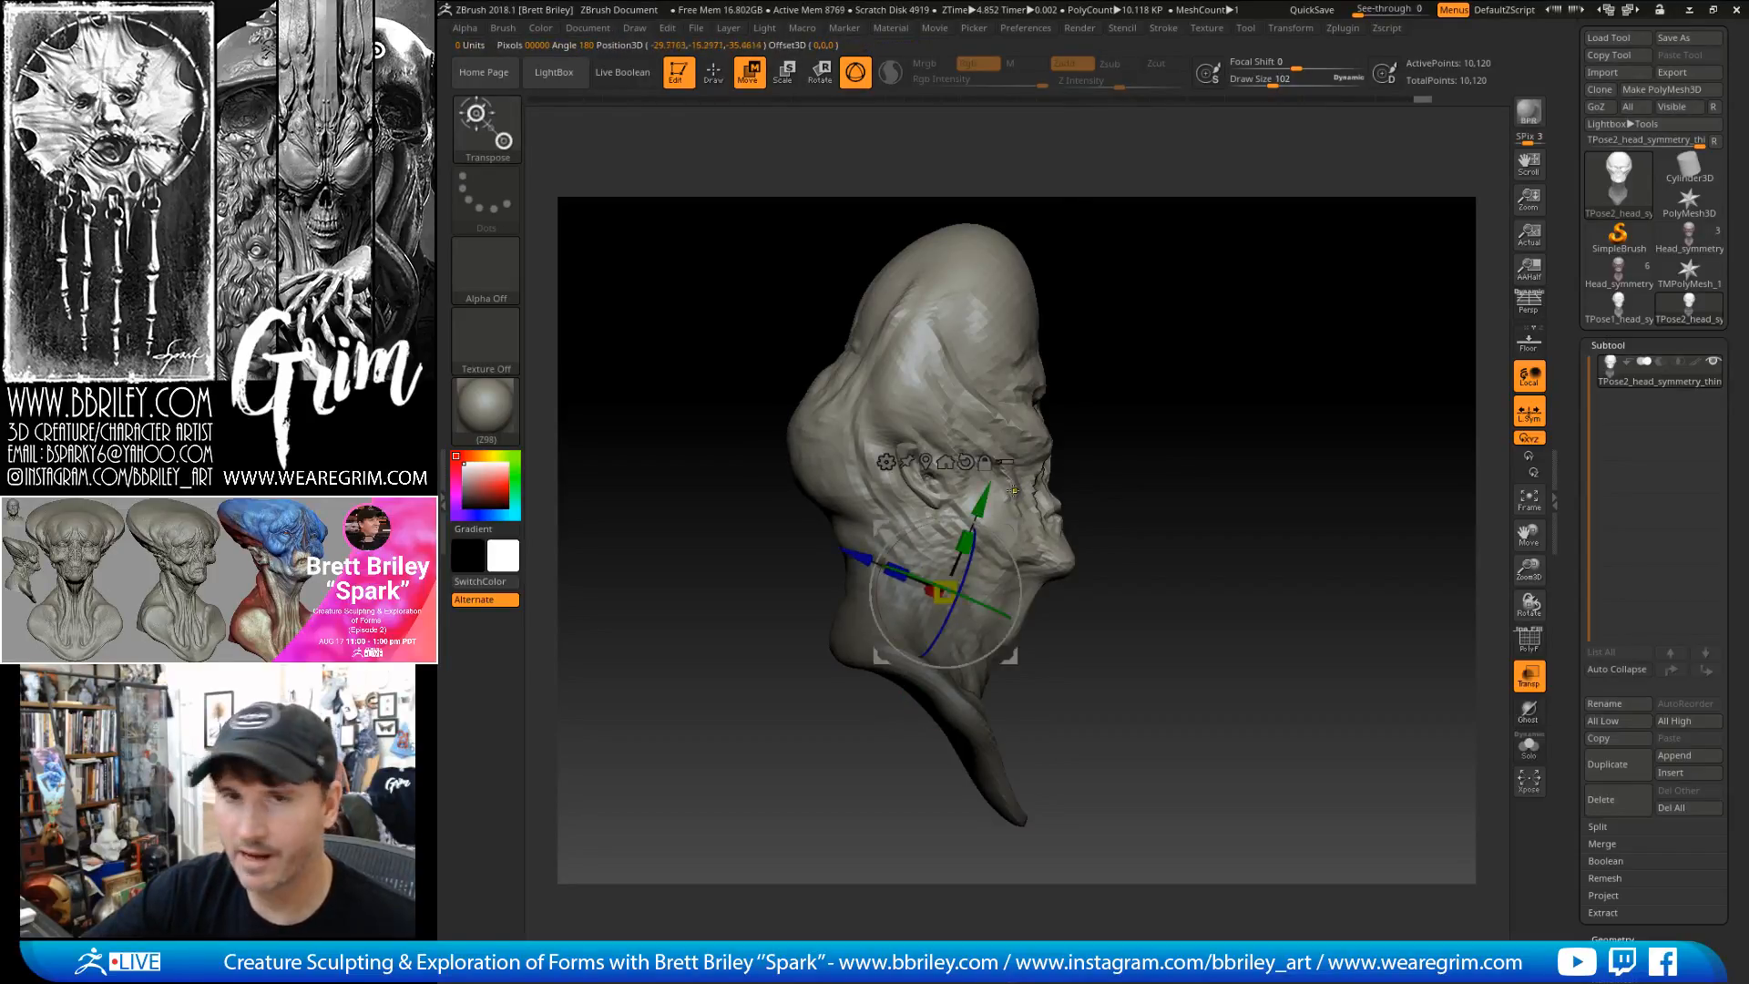
key("ctrl+z")
left_click_drag(993, 607, 1008, 568)
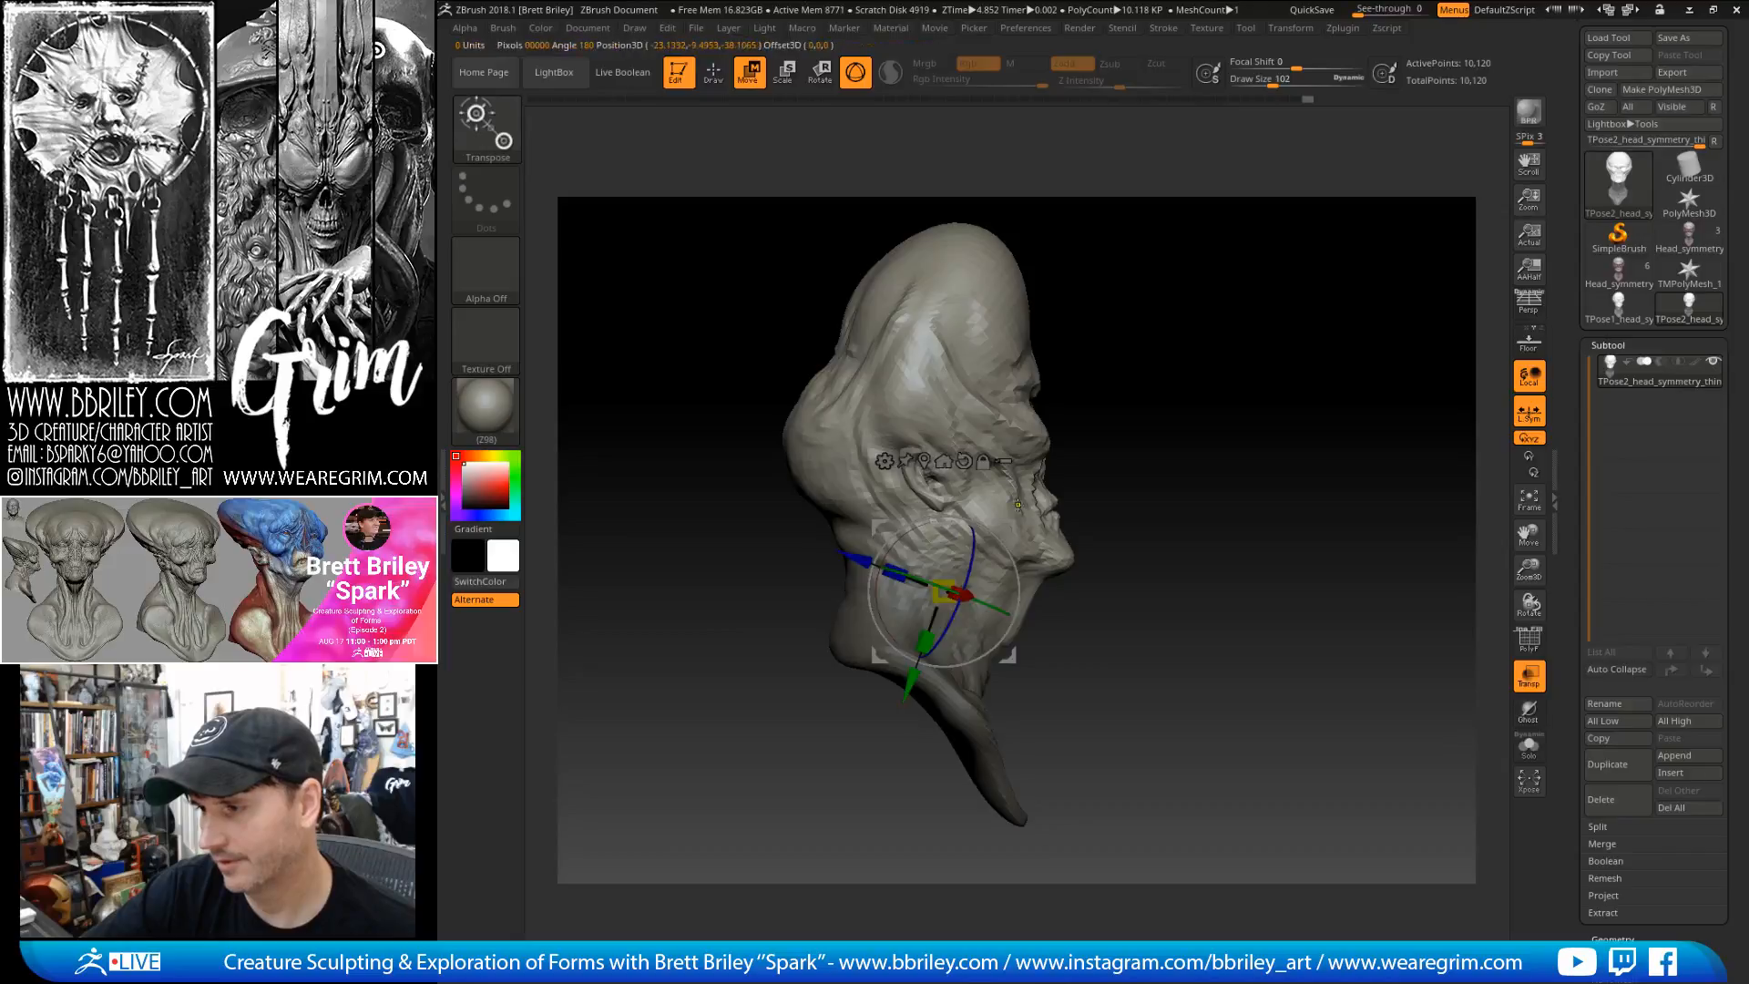
key("ctrl+z")
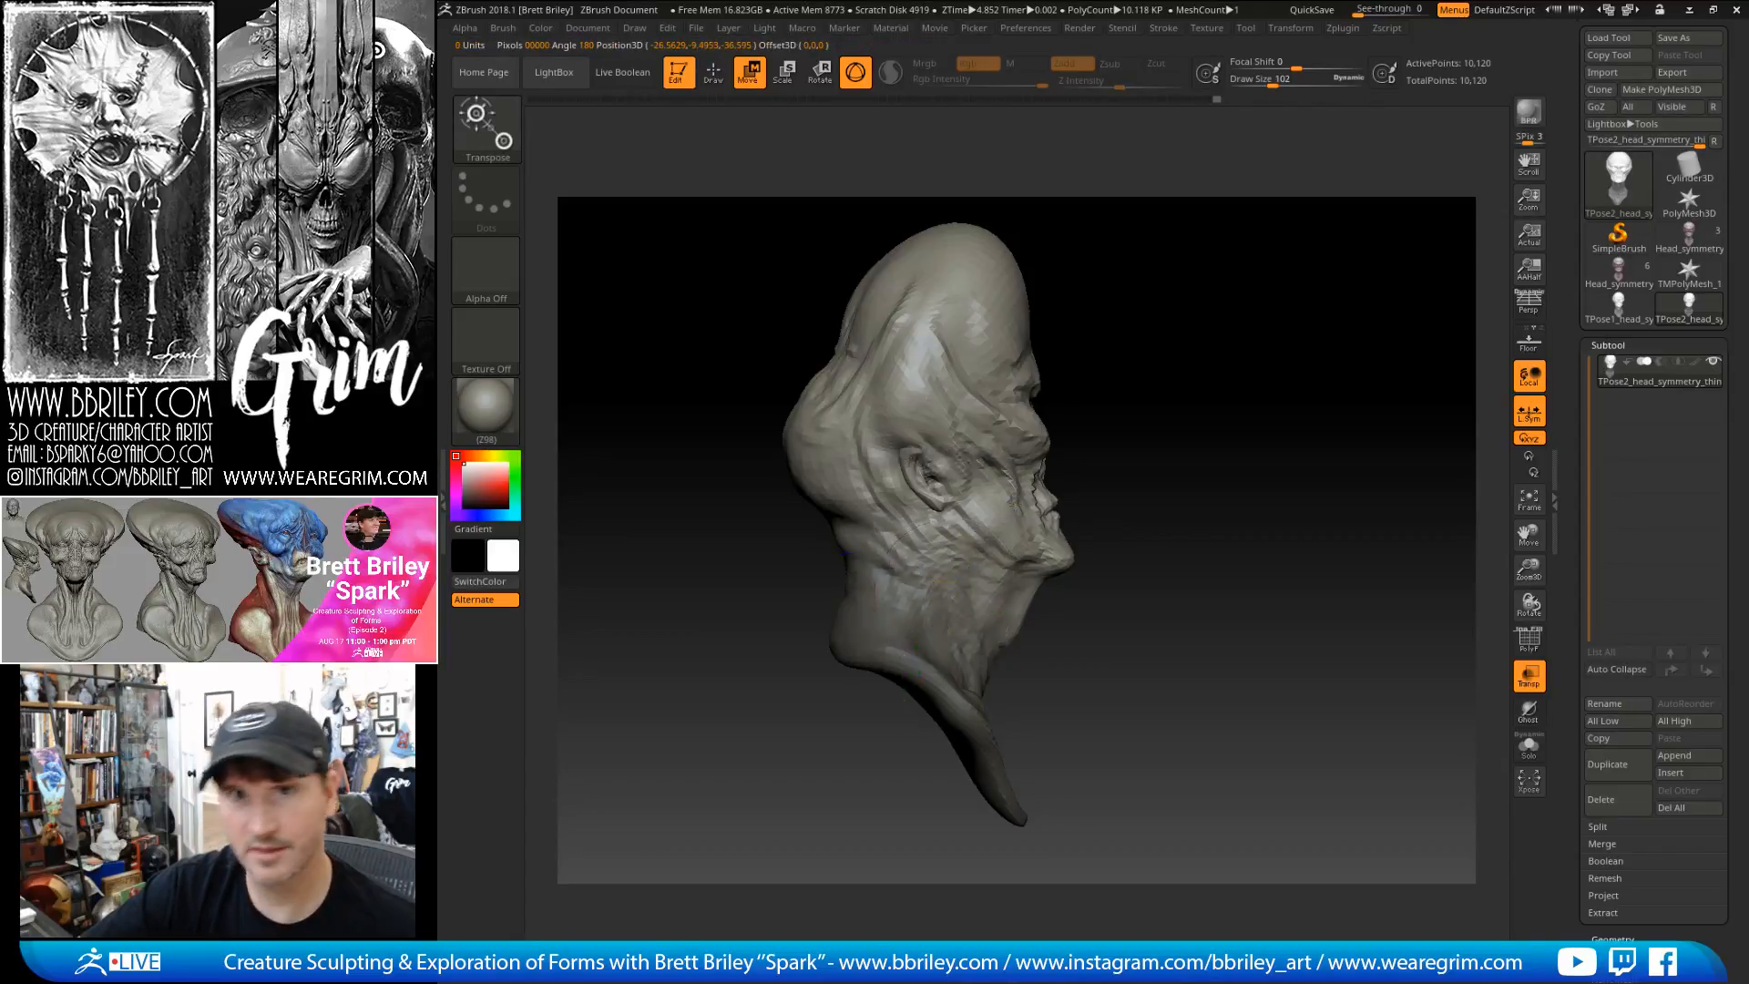
left_click_drag(992, 609, 962, 601)
- Turn the head further about the neck pivot, judging the pose from profile, front and three-quarter views
left_click_drag(1175, 574, 933, 484)
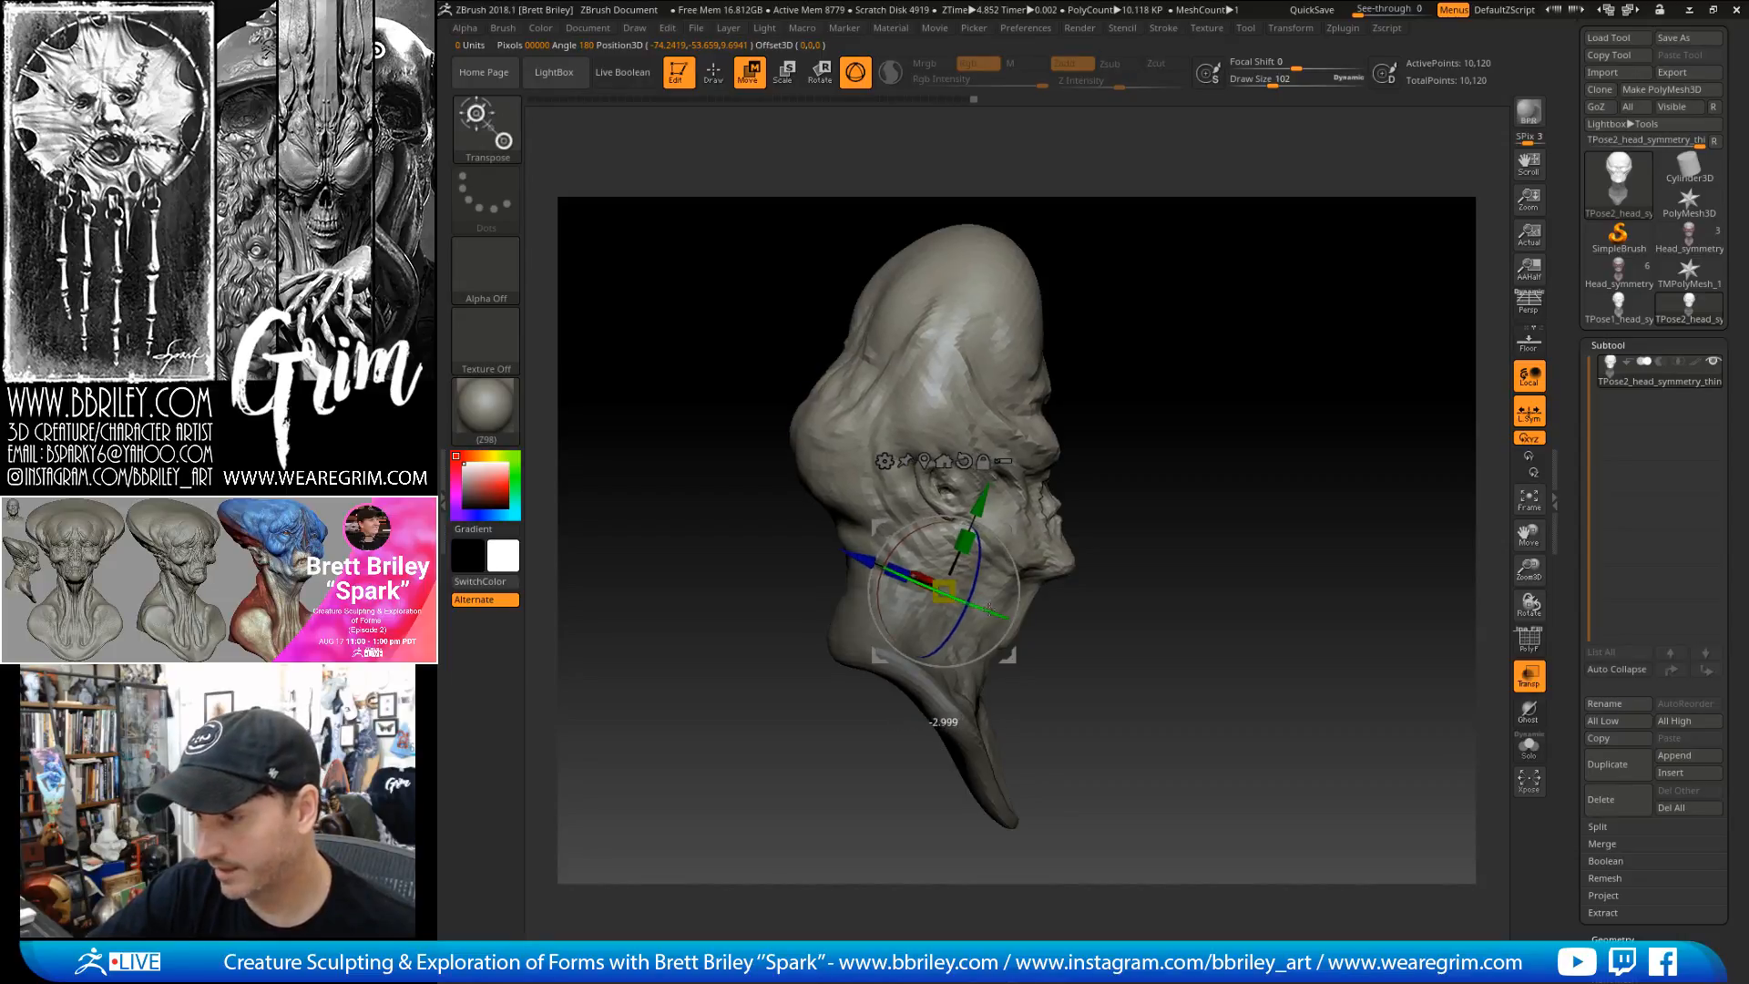
mouse_move(984, 606)
left_mouse_down()
mouse_move(1007, 574)
mouse_move(1014, 601)
left_mouse_up()
left_click_drag(1080, 525, 1065, 628)
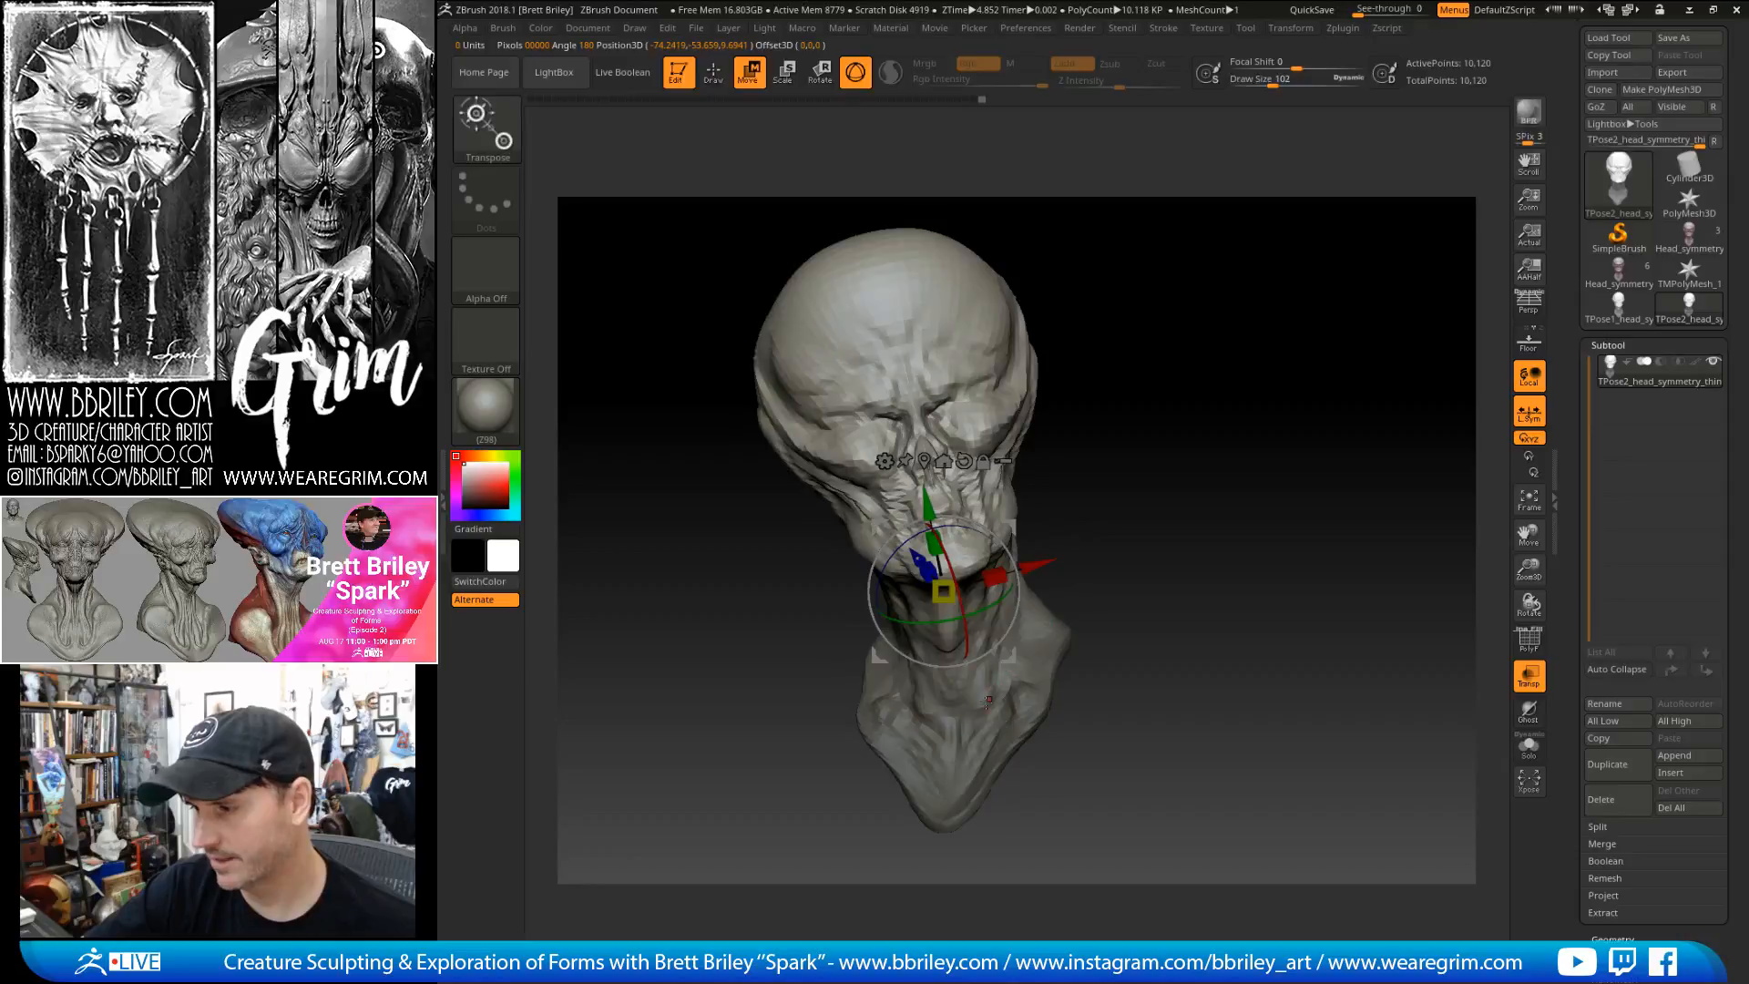
left_click_drag(1133, 549, 1075, 437)
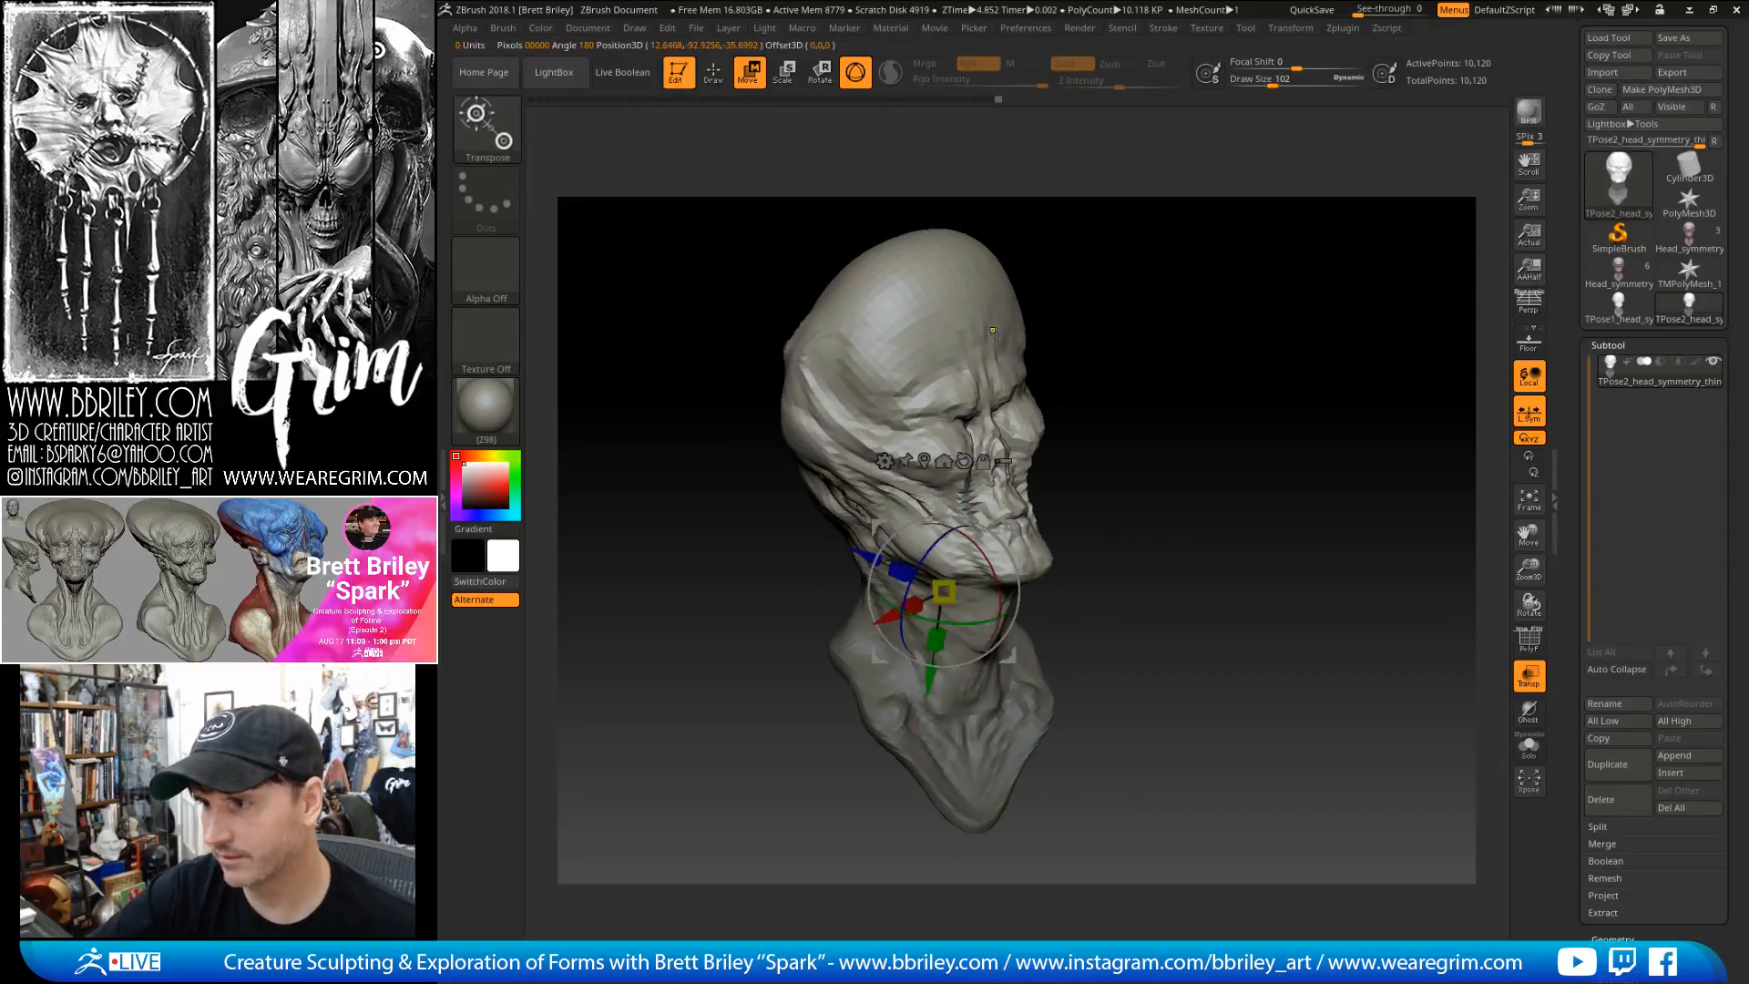
left_click_drag(993, 330, 992, 329)
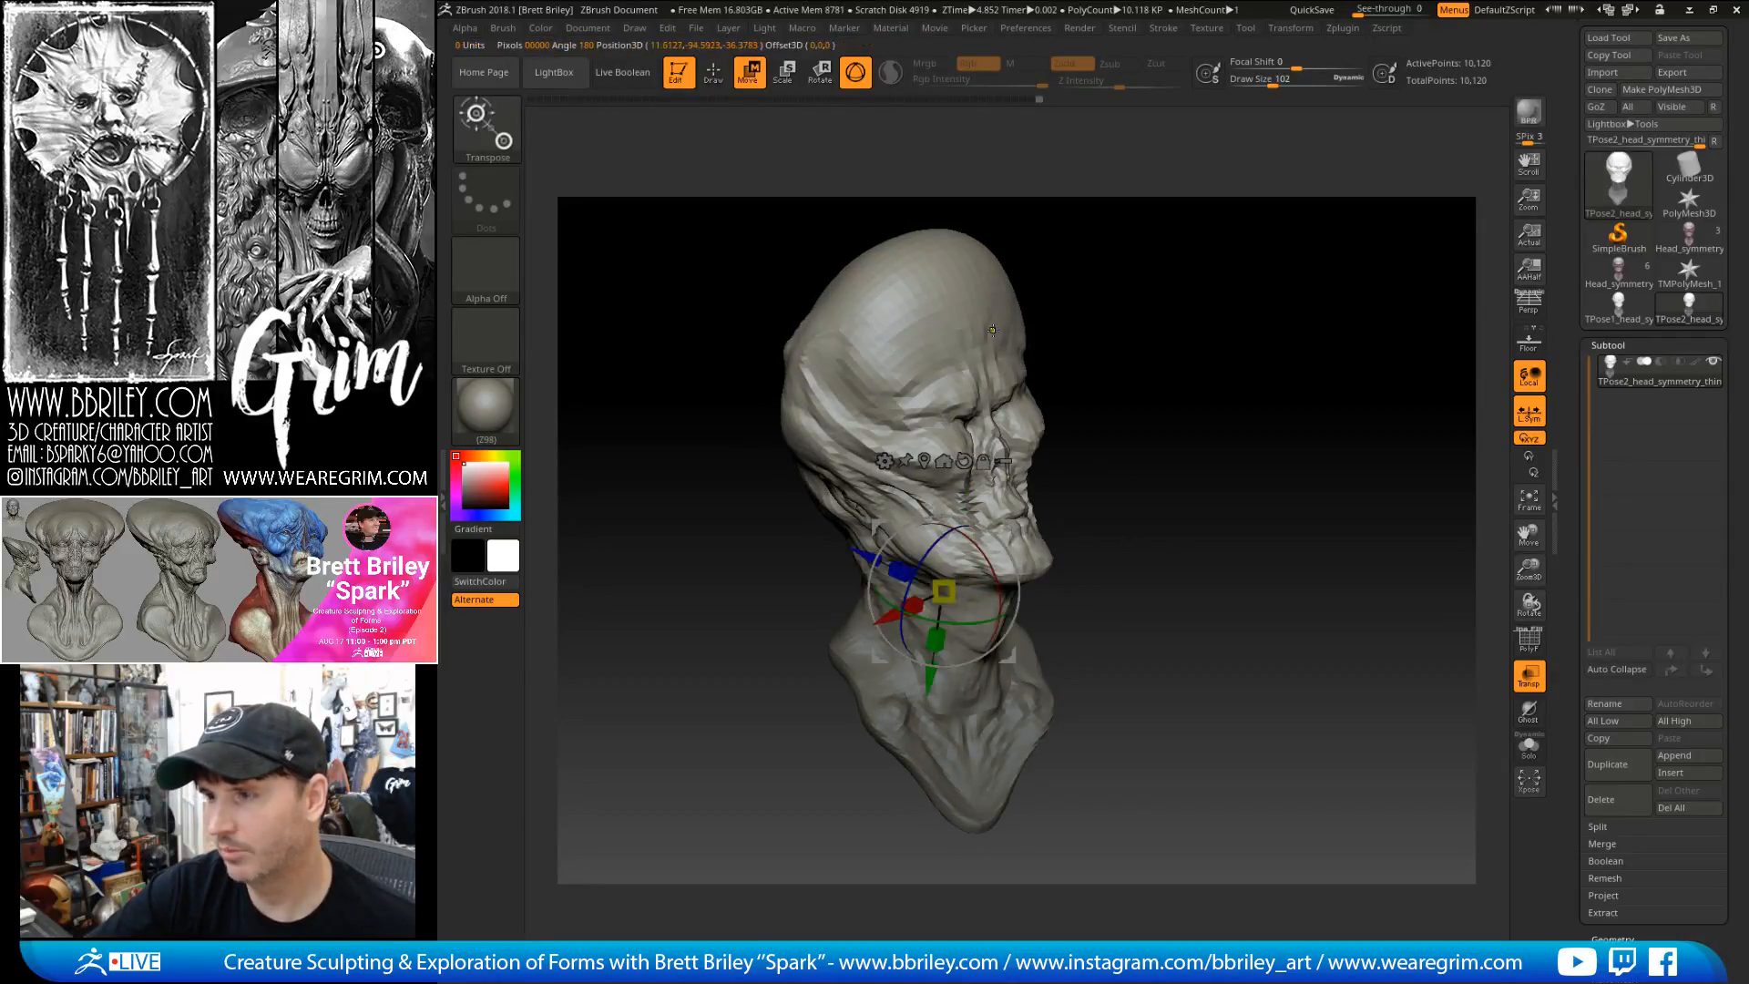
left_click_drag(979, 619, 1010, 546)
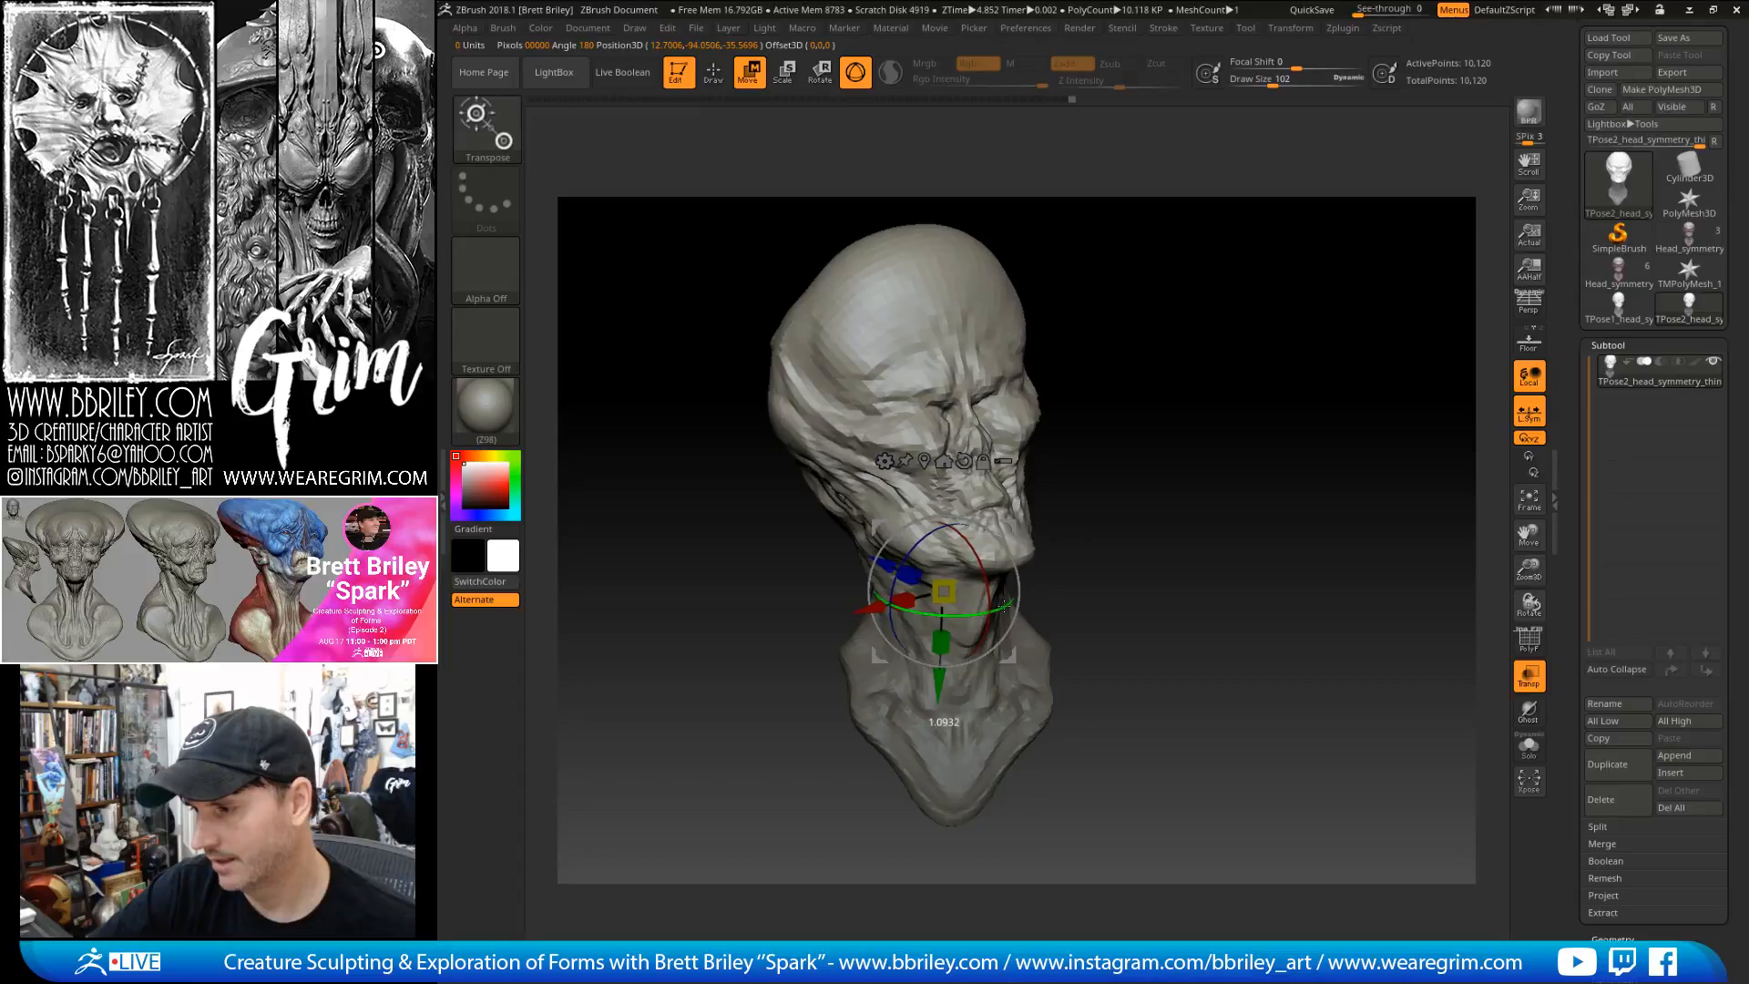
- Invert the mask and restore it so the head is unmasked, and fine-tune the head's turn and tilt with the gizmo
left_click(1057, 487, "ctrl")
left_click(1048, 499, "ctrl")
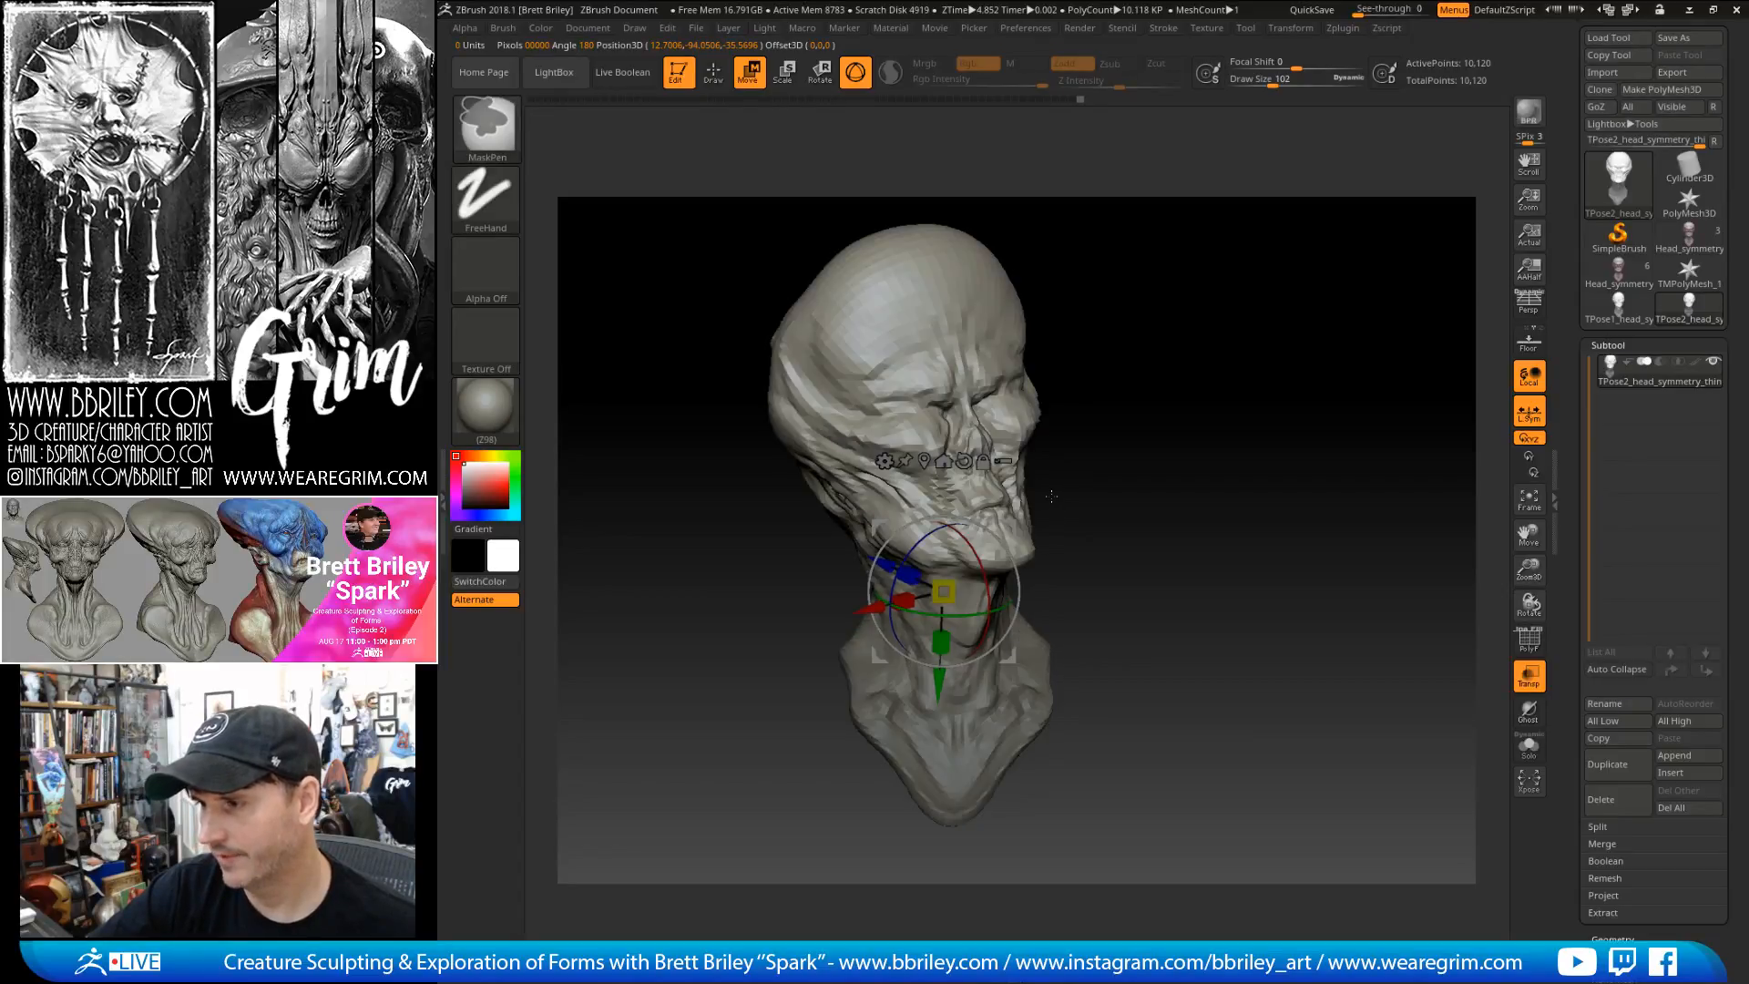
left_click(1060, 502, "ctrl")
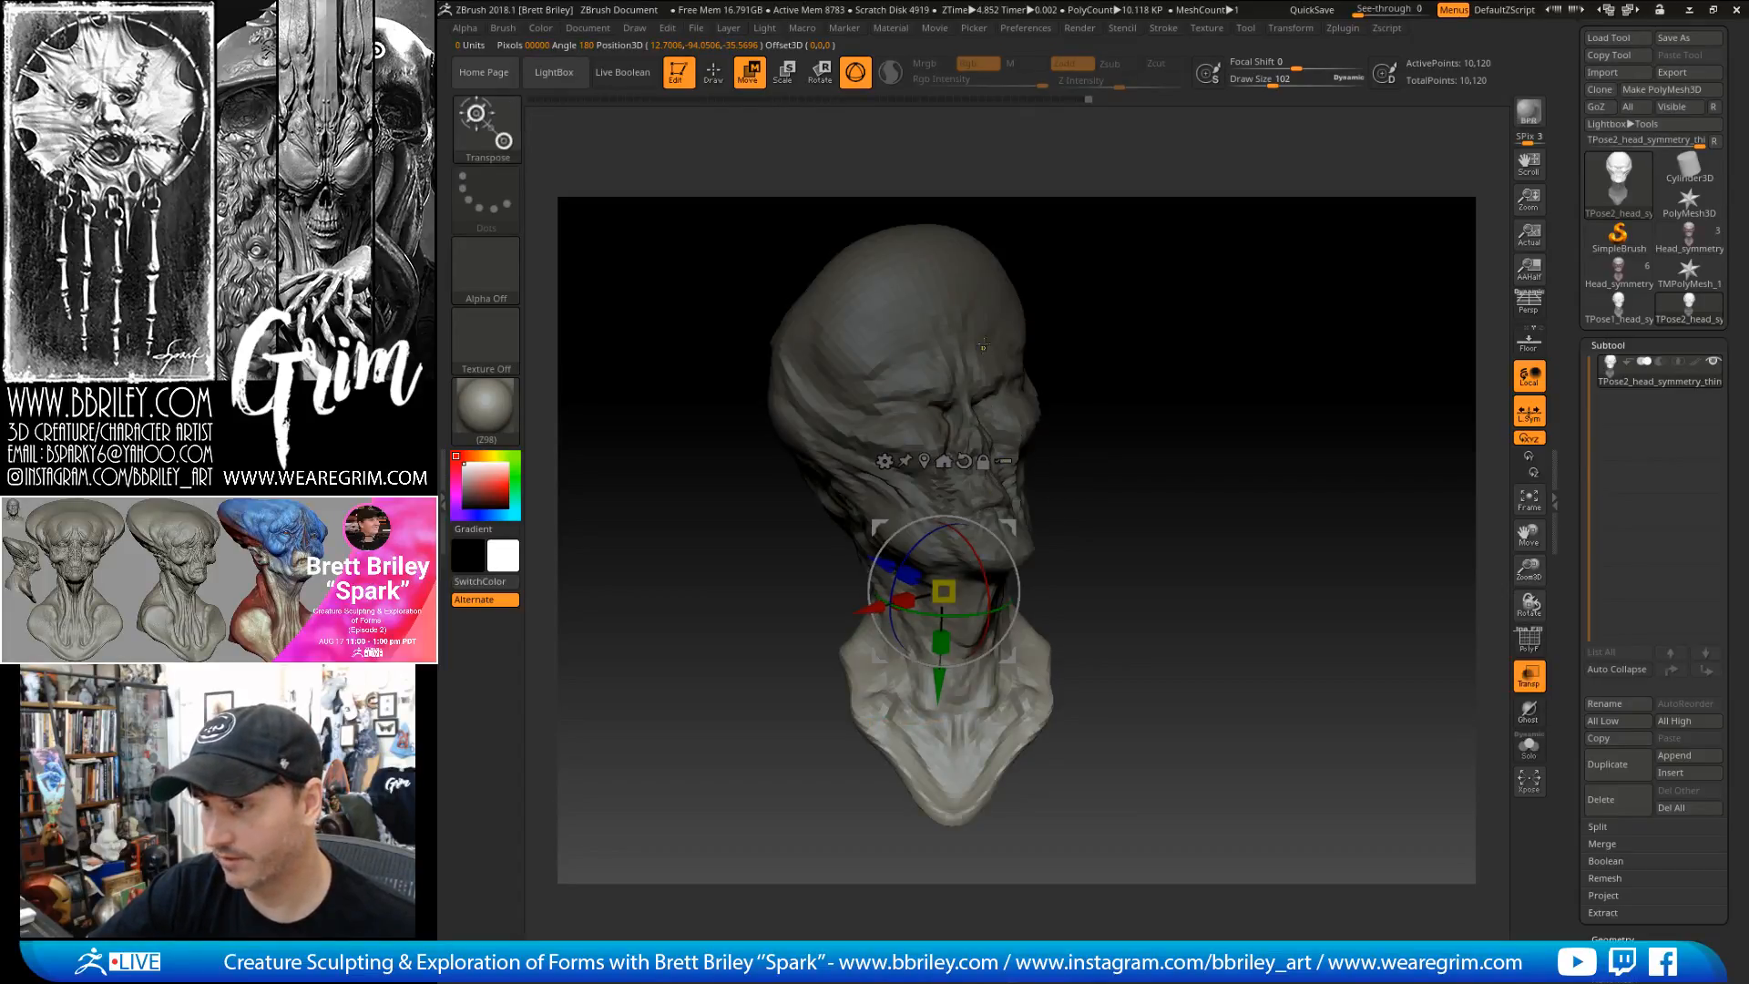
key("ctrl+shift+a")
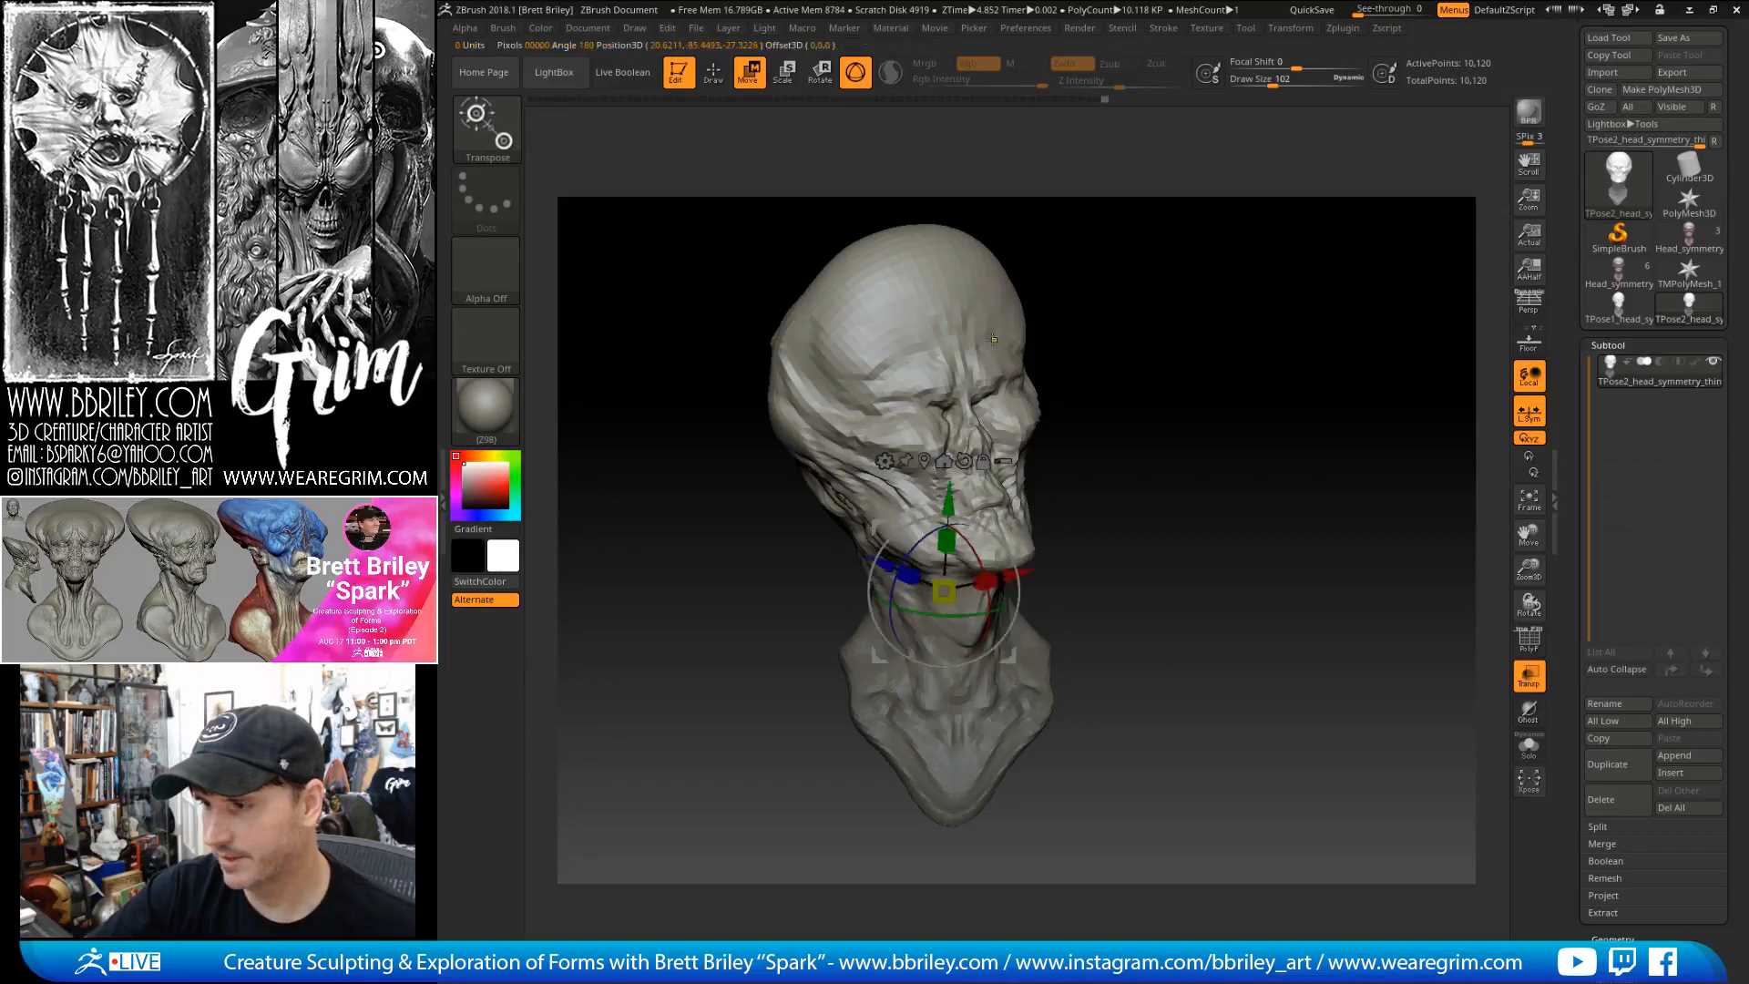
left_click_drag(1011, 601, 1022, 558)
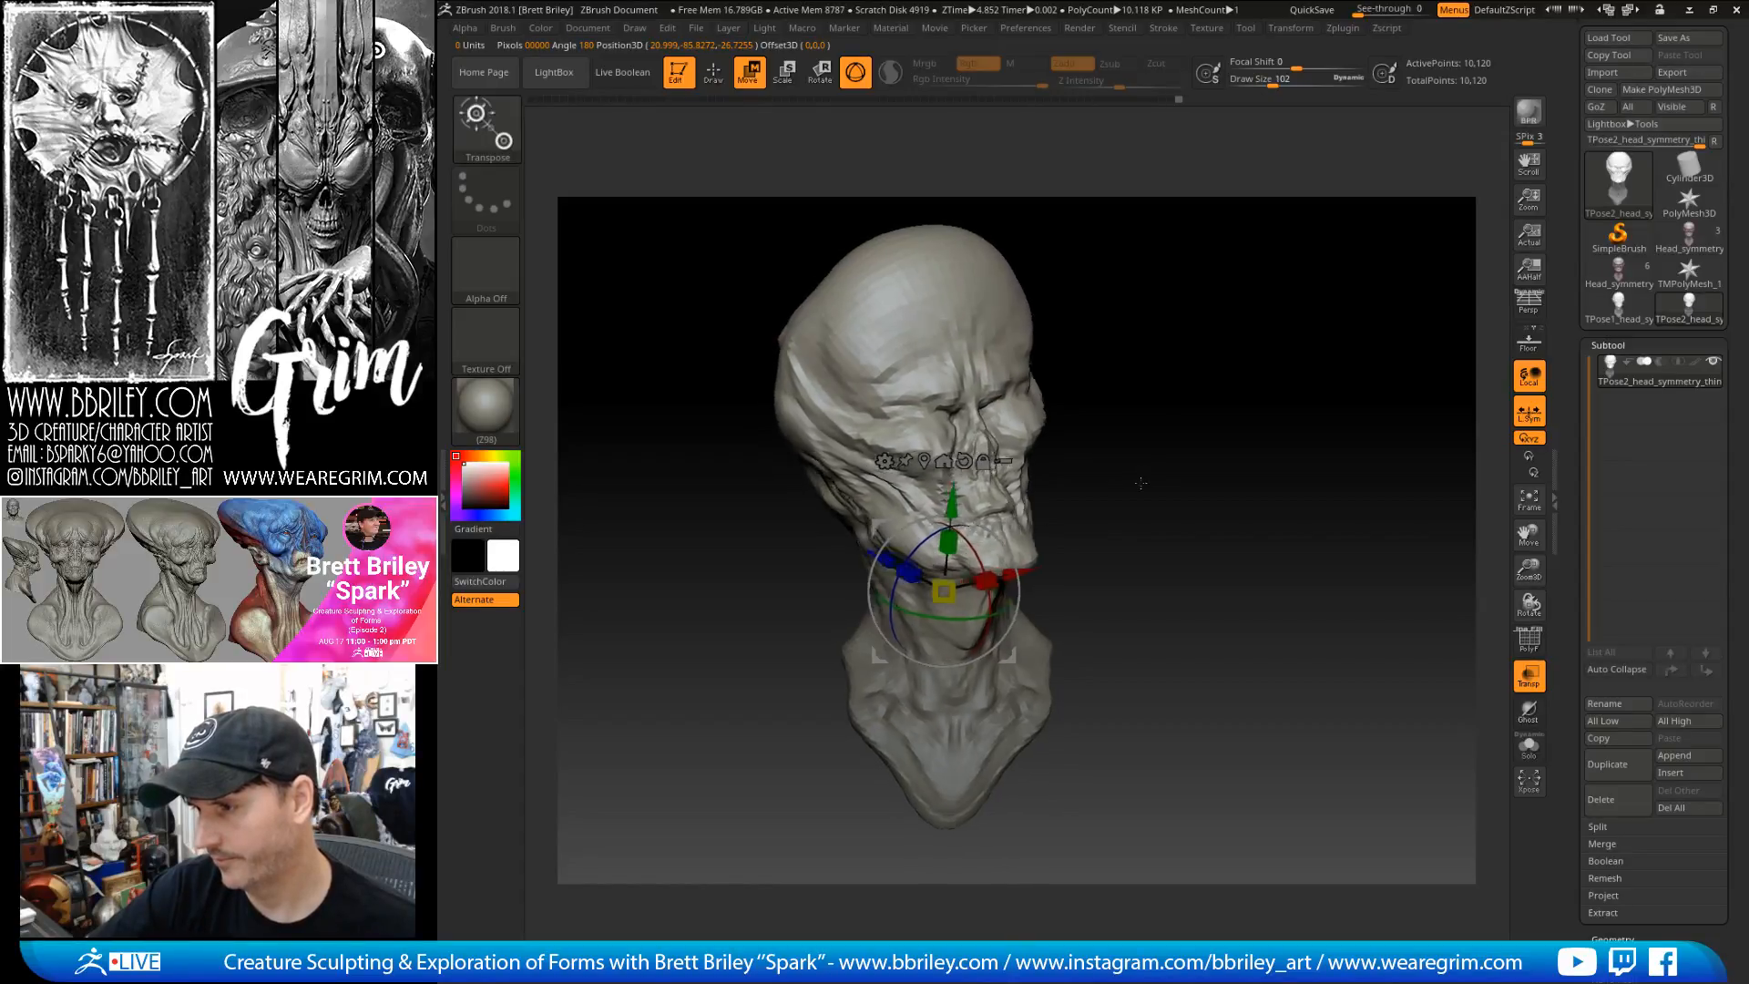
mouse_move(1146, 472)
left_mouse_down()
mouse_move(1089, 461)
mouse_move(1120, 462)
left_mouse_up()
left_click_drag(963, 567, 989, 569)
- Blur the mask repeatedly from behind to soften the neck transition, and rotate the head about the vertical gizmo axis
left_click_drag(1139, 519, 1059, 441)
left_click(1060, 441, "ctrl")
left_click(1059, 441, "ctrl")
left_click(1058, 441, "ctrl")
left_click(1059, 441, "ctrl")
left_click(1058, 442, "ctrl")
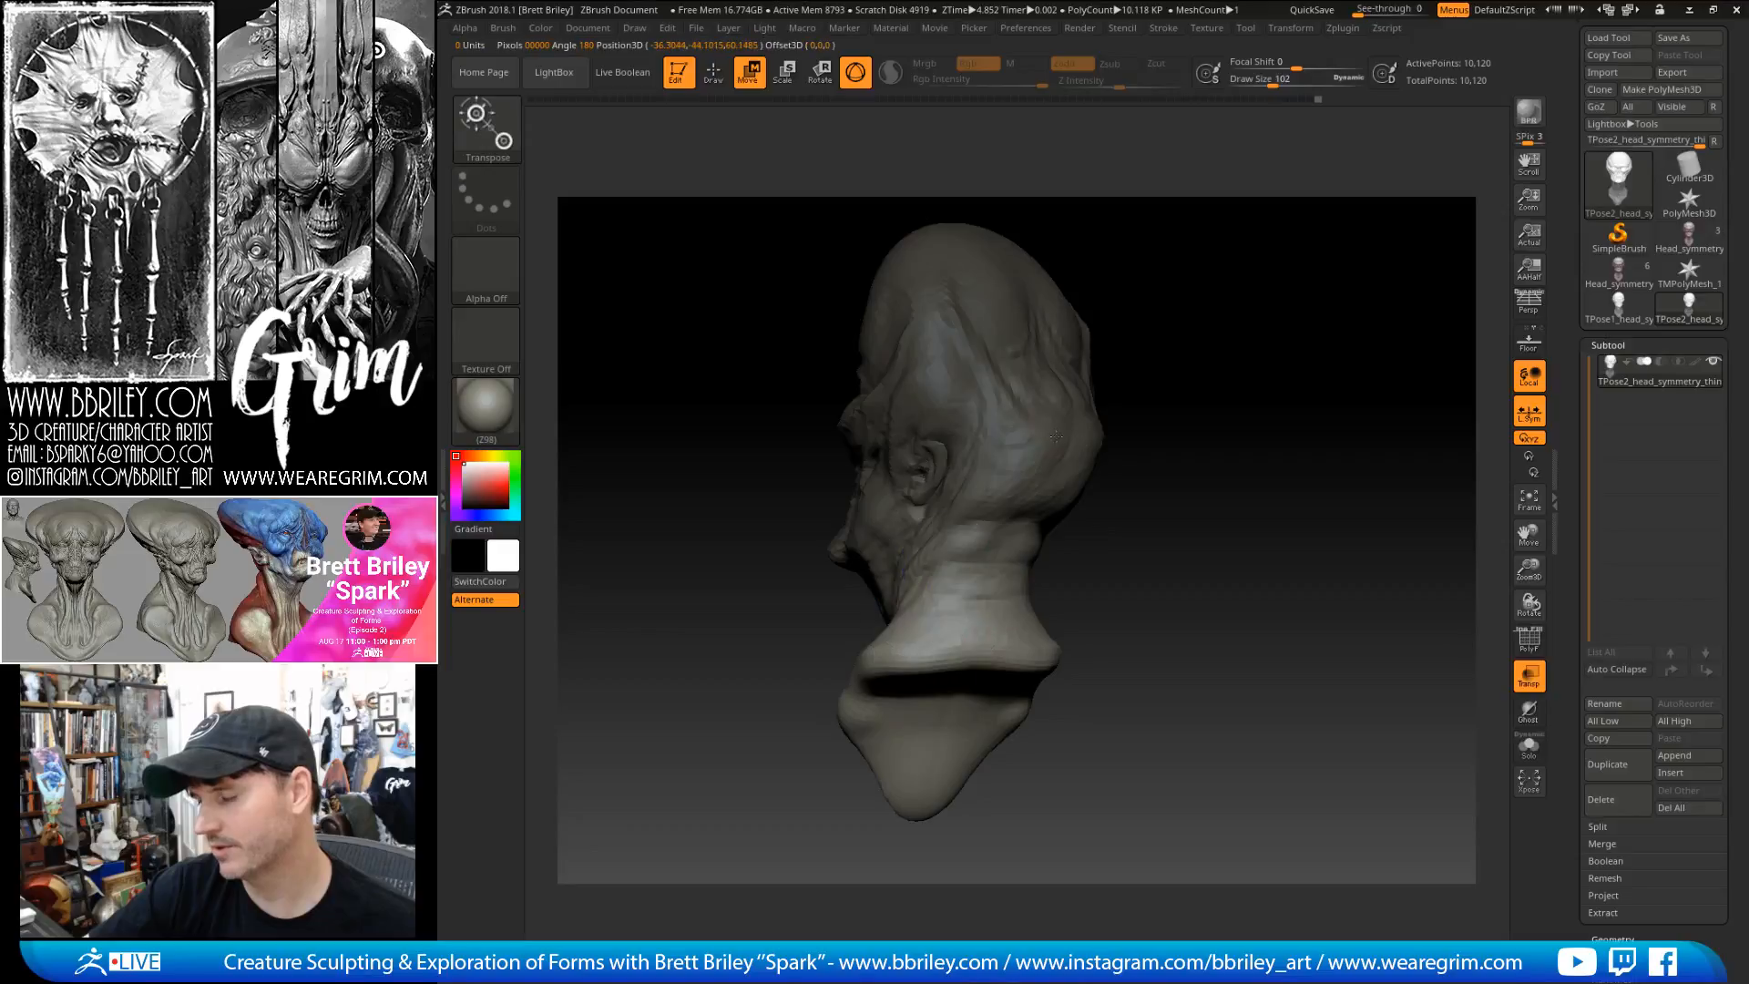
left_click_drag(1023, 573, 979, 567)
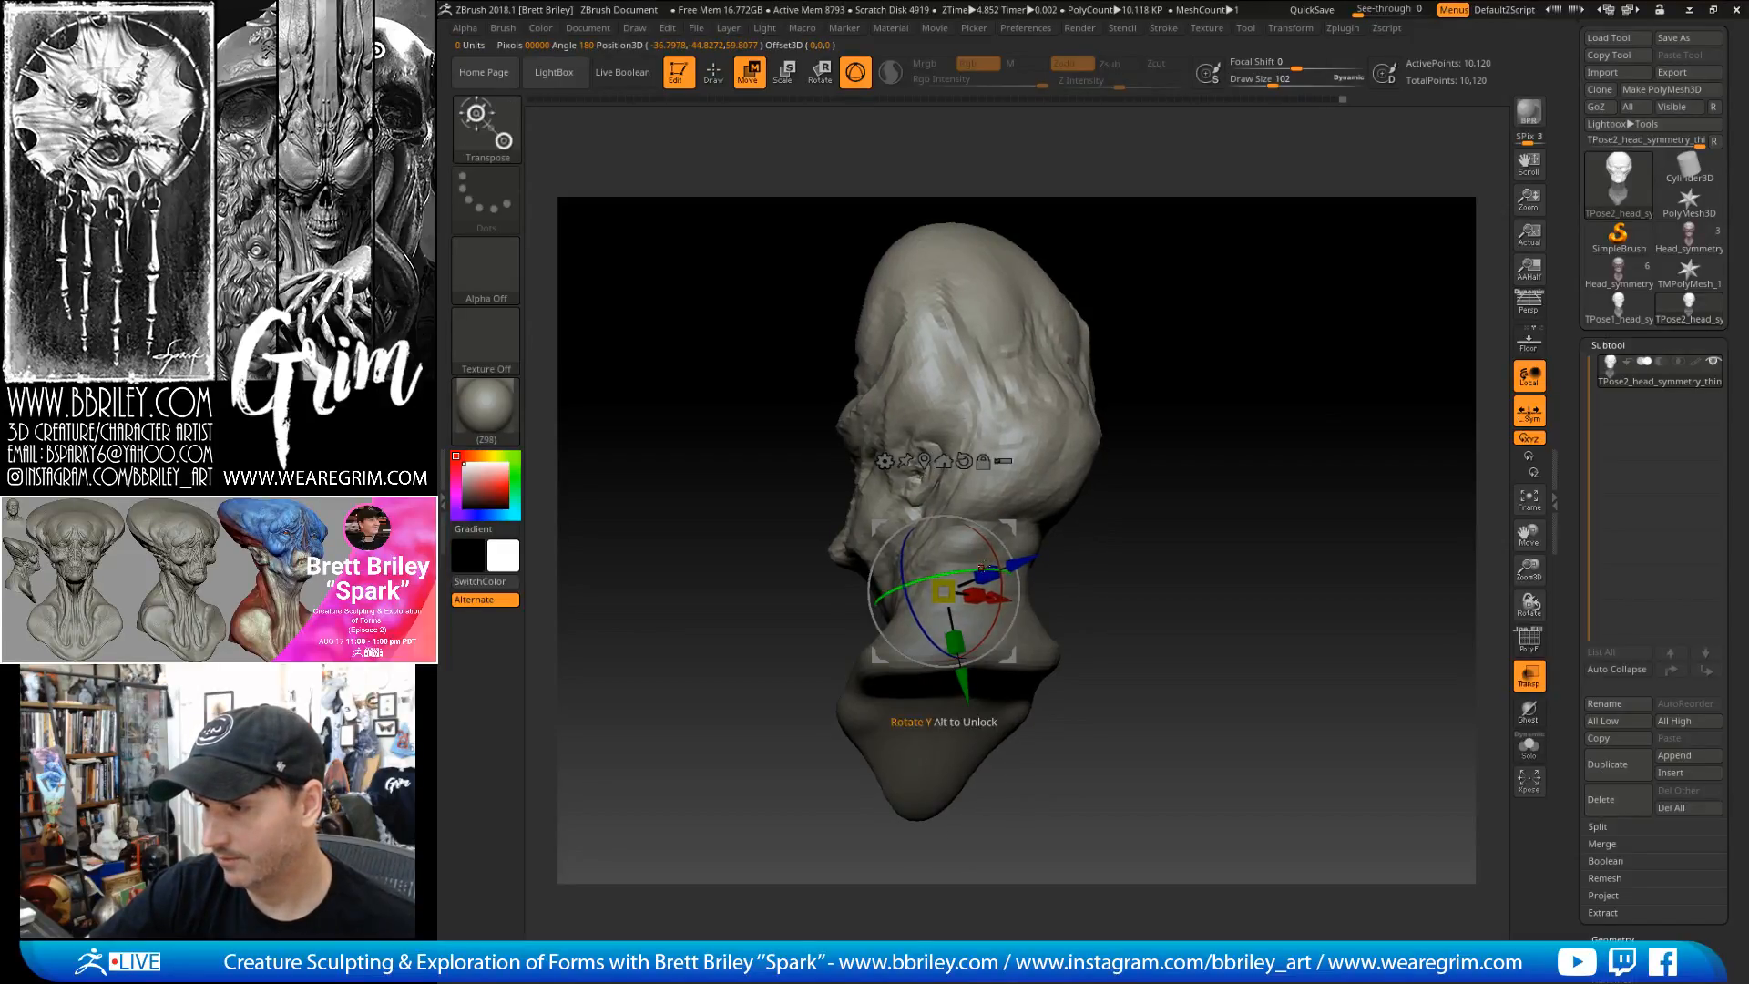
- Invert the mask, blur its border on the back of the head, and invert it back
left_click(1149, 520, "ctrl")
left_click(1046, 453, "ctrl")
left_click(1047, 453, "ctrl")
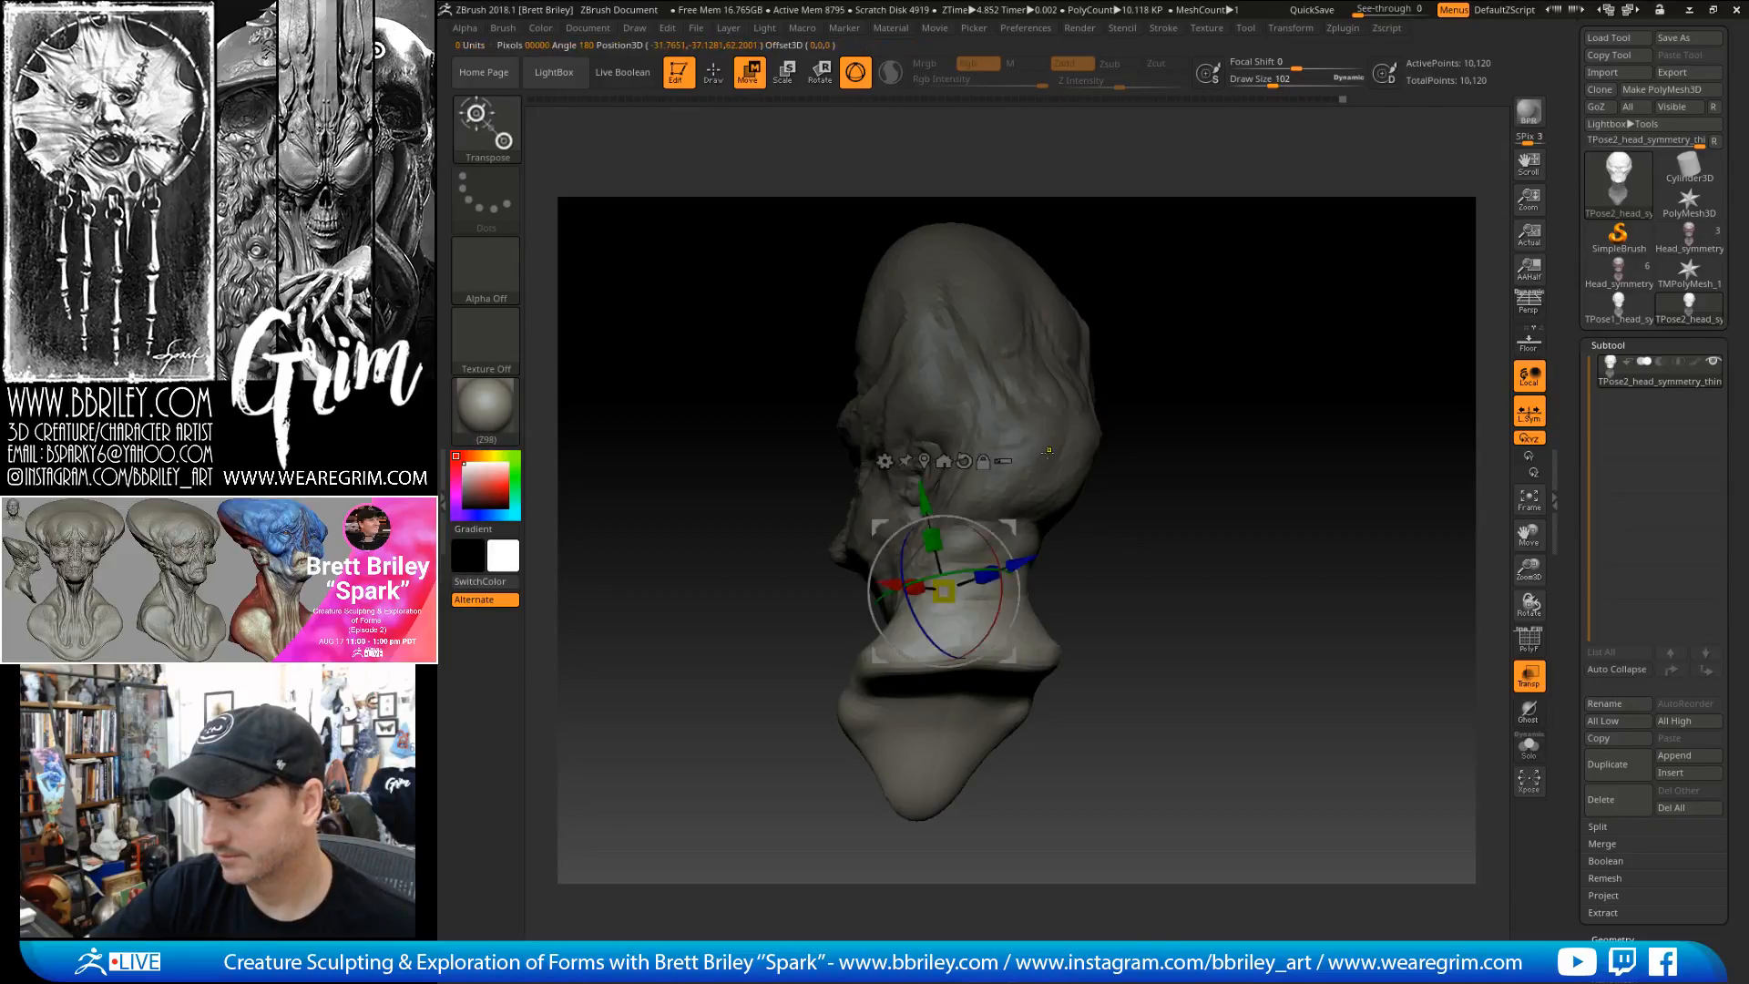
left_click(1048, 452, "ctrl")
left_click(1047, 453, "ctrl")
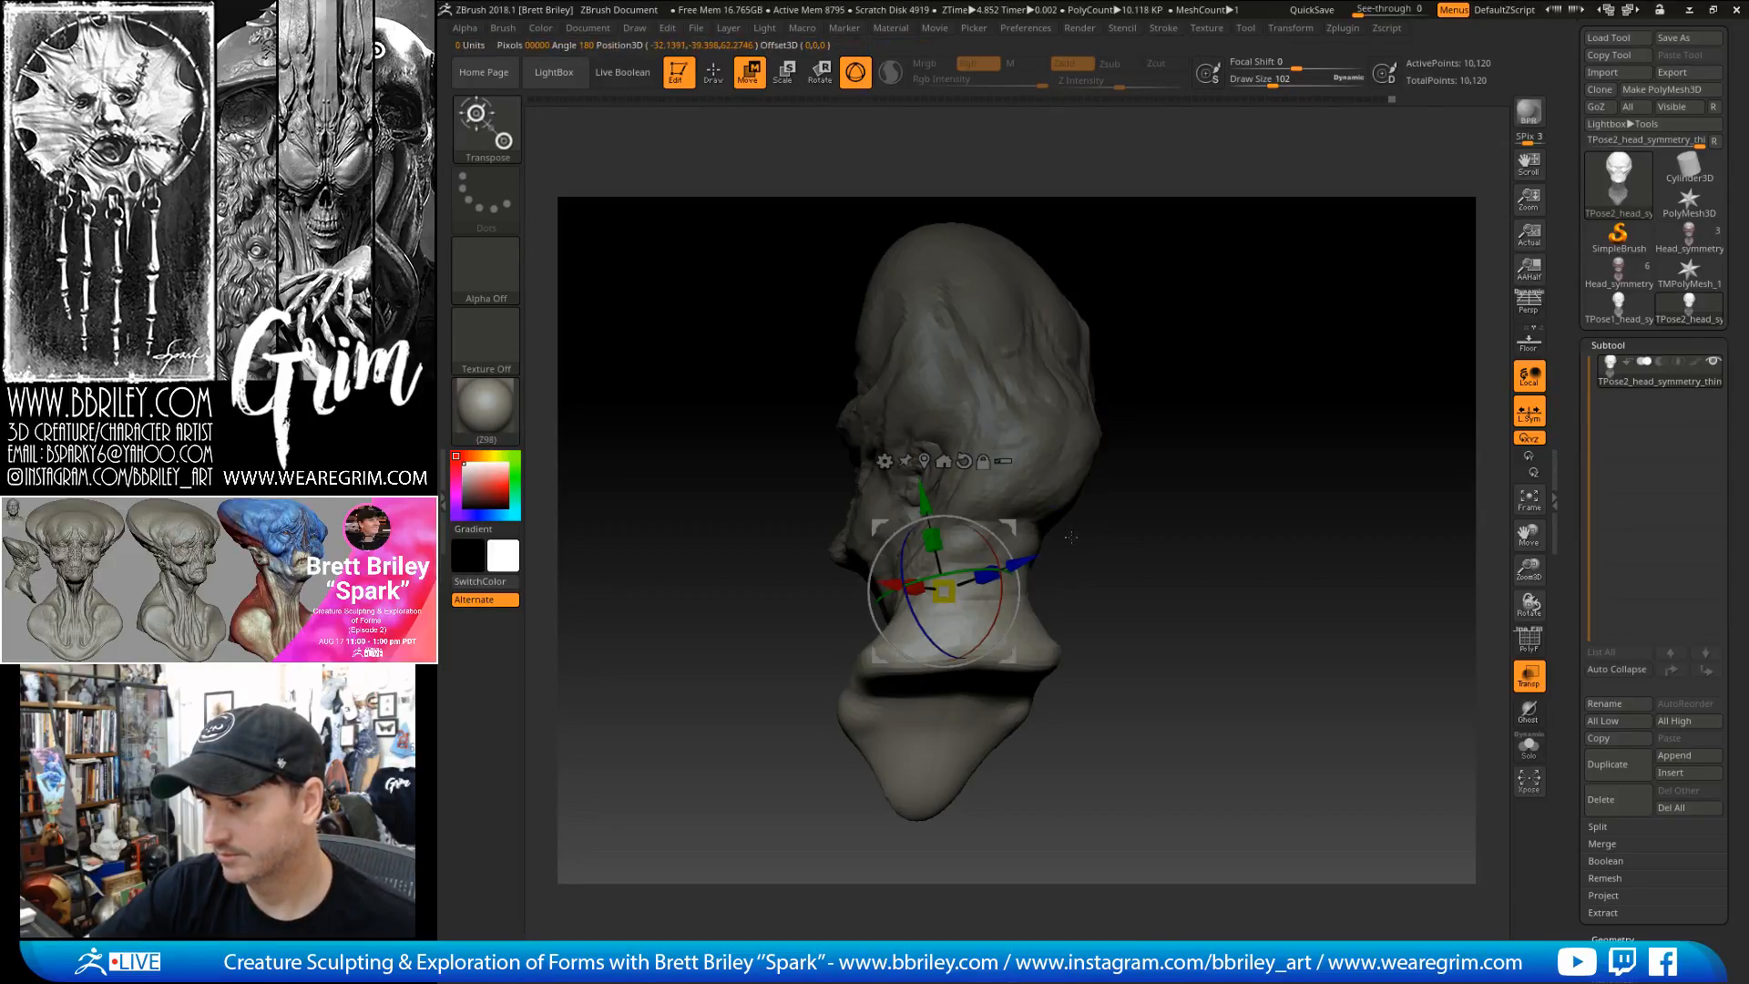
left_click(1125, 528, "ctrl")
- Turn the head a little more about the neck's vertical axis with the gizmo, working from behind
left_click_drag(1010, 564, 992, 569)
left_click_drag(1185, 504, 1104, 506)
left_click_drag(981, 576, 964, 575)
mouse_move(1138, 510)
left_mouse_down()
mouse_move(1107, 496)
mouse_move(1136, 462)
mouse_move(1107, 469)
left_mouse_up()
- Return to Draw mode with the Move brush at draw size 257 and adjust the back of the neck, undoing the last stroke
key("q")
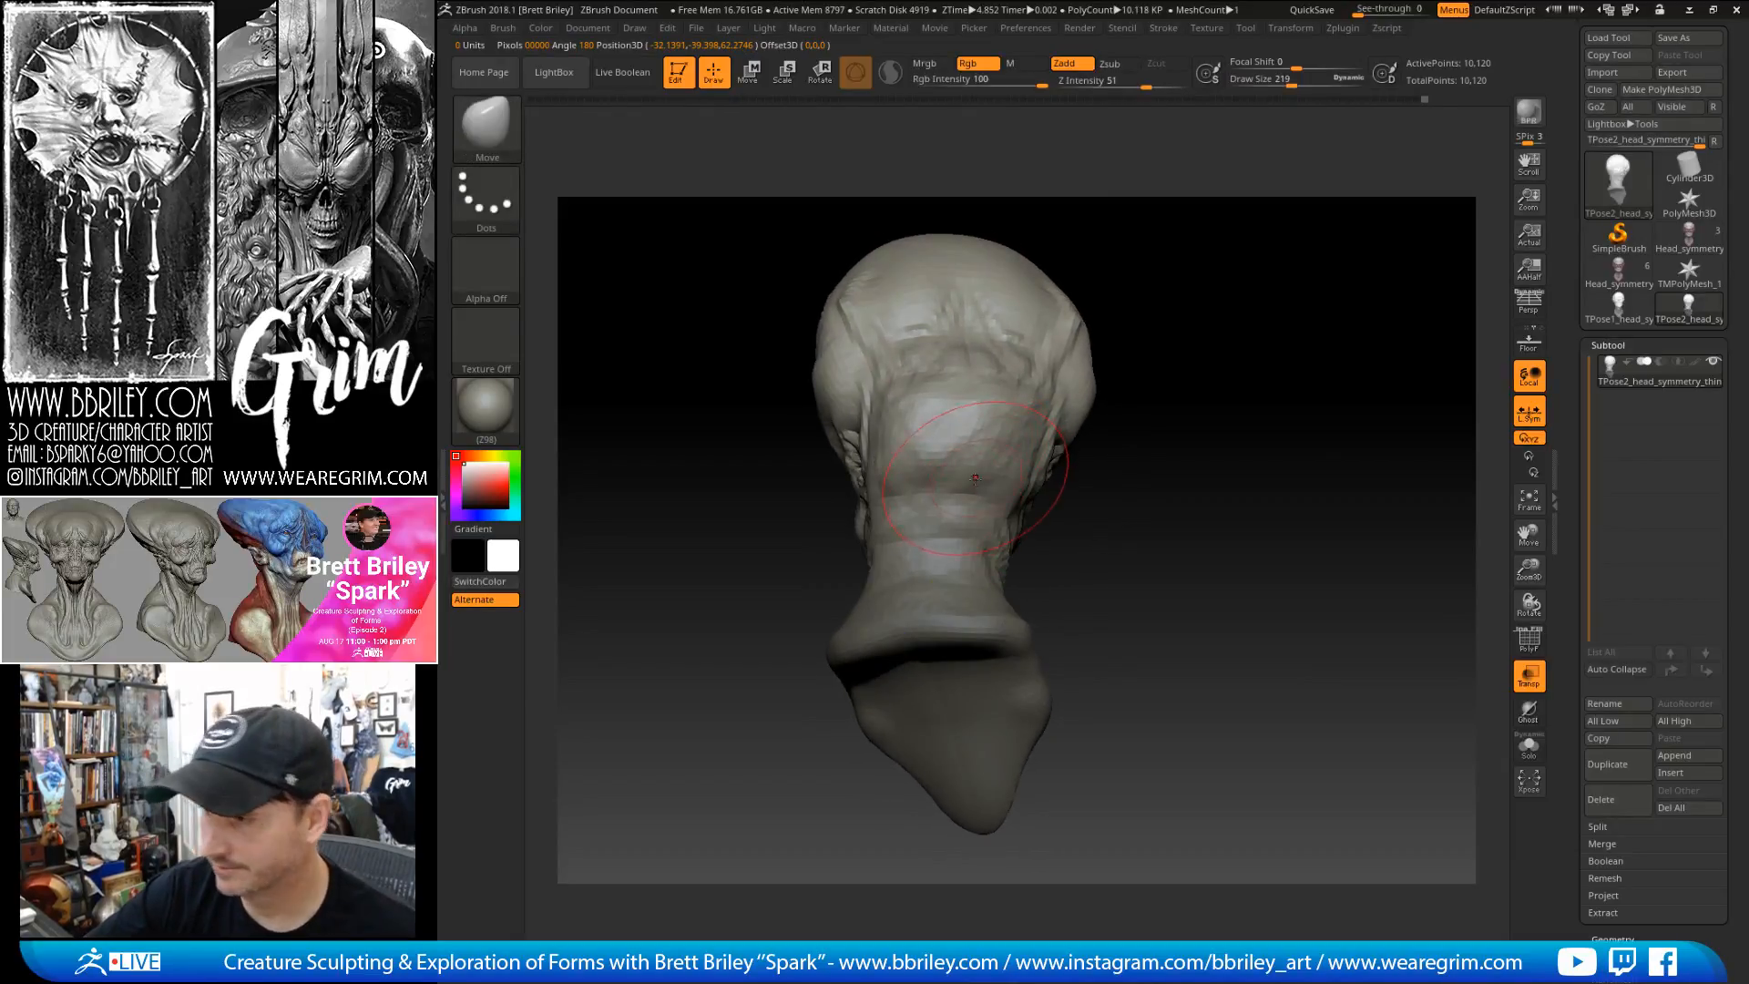
key("s")
left_click_drag(952, 462, 955, 463)
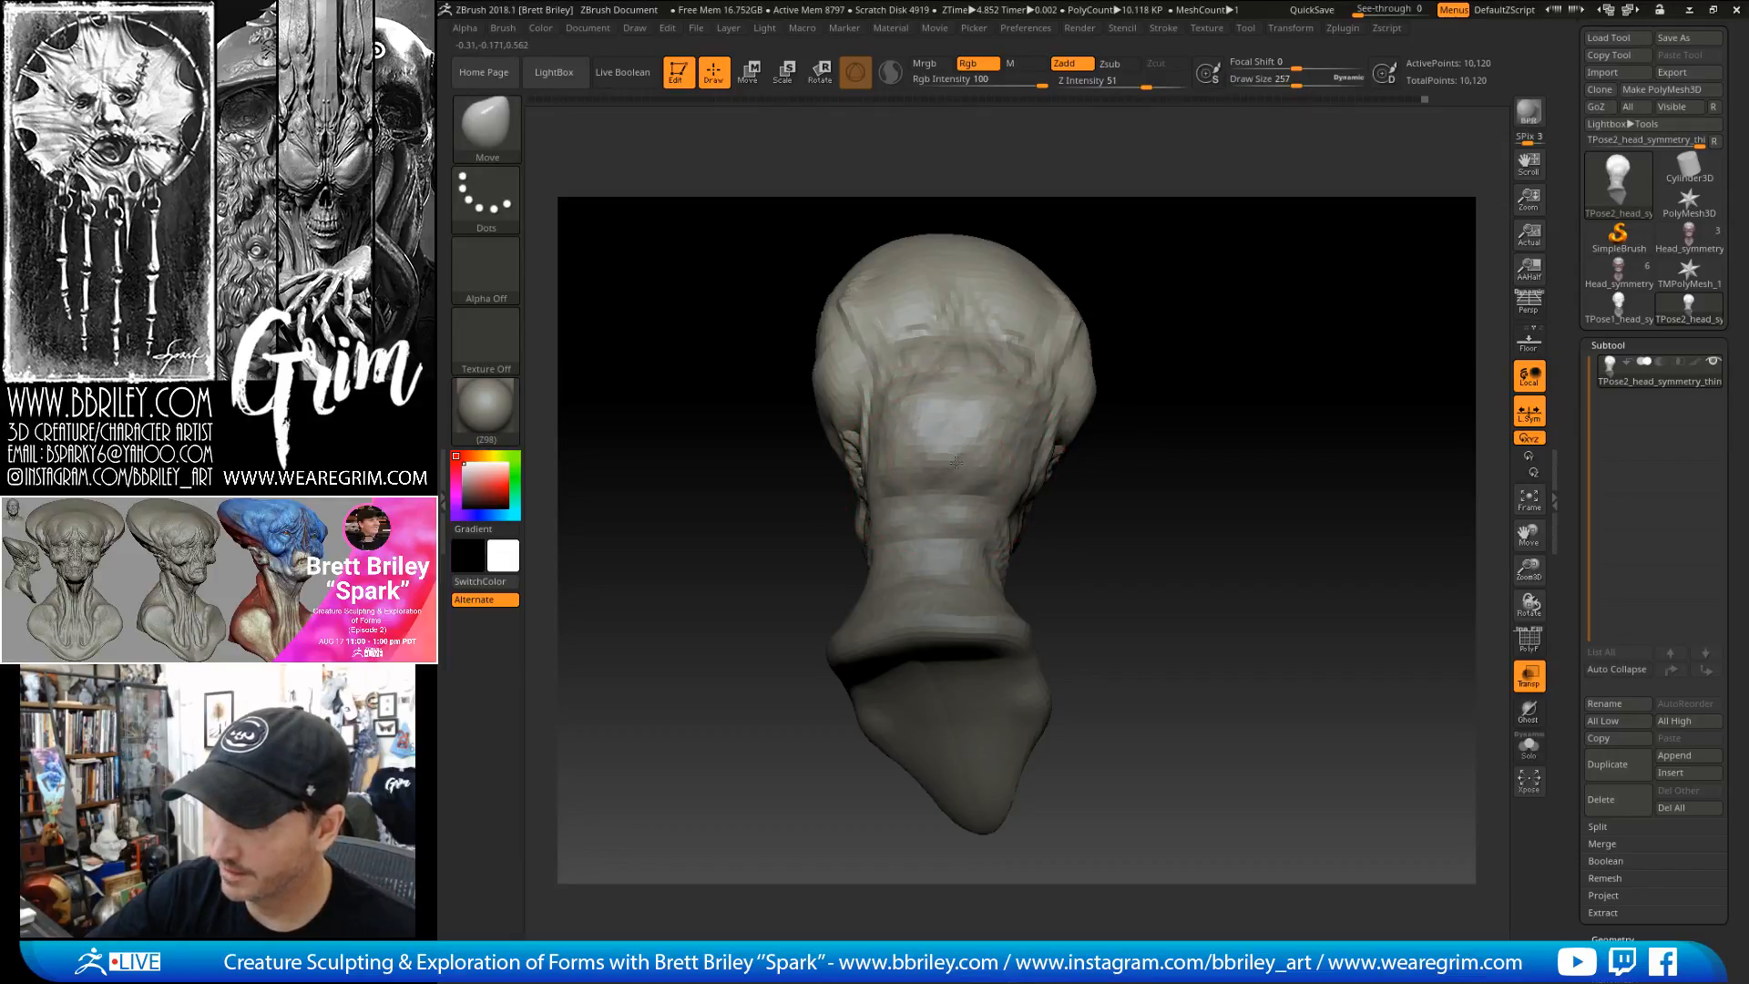
mouse_move(1107, 428)
left_mouse_down()
mouse_move(996, 508)
mouse_move(922, 513)
left_mouse_up()
key("s")
left_click(947, 507)
key("ctrl+z")
- Reshape the back of the skull and neck with the Move brush, varying the draw size between strokes
key("s")
left_click_drag(1155, 355, 980, 388)
key("s")
left_click_drag(979, 387, 1000, 387)
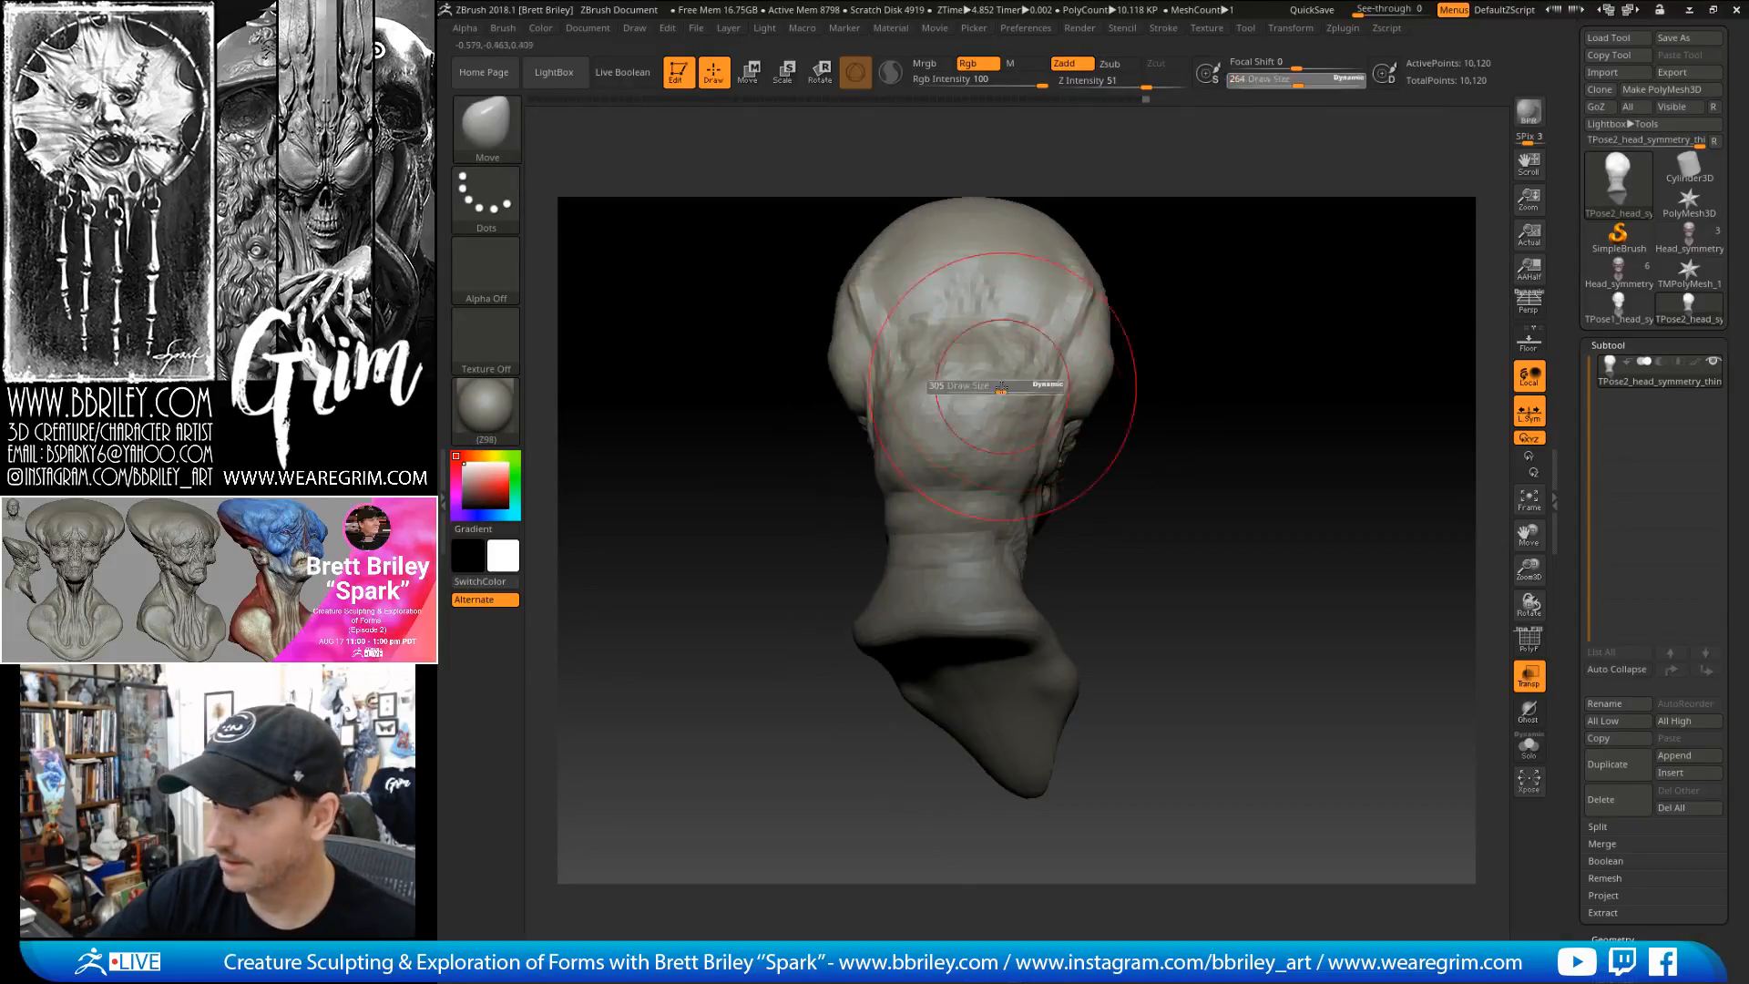
left_click_drag(1189, 266, 1155, 337)
key("s")
left_click_drag(950, 361, 920, 362)
left_click_drag(1113, 382, 957, 546)
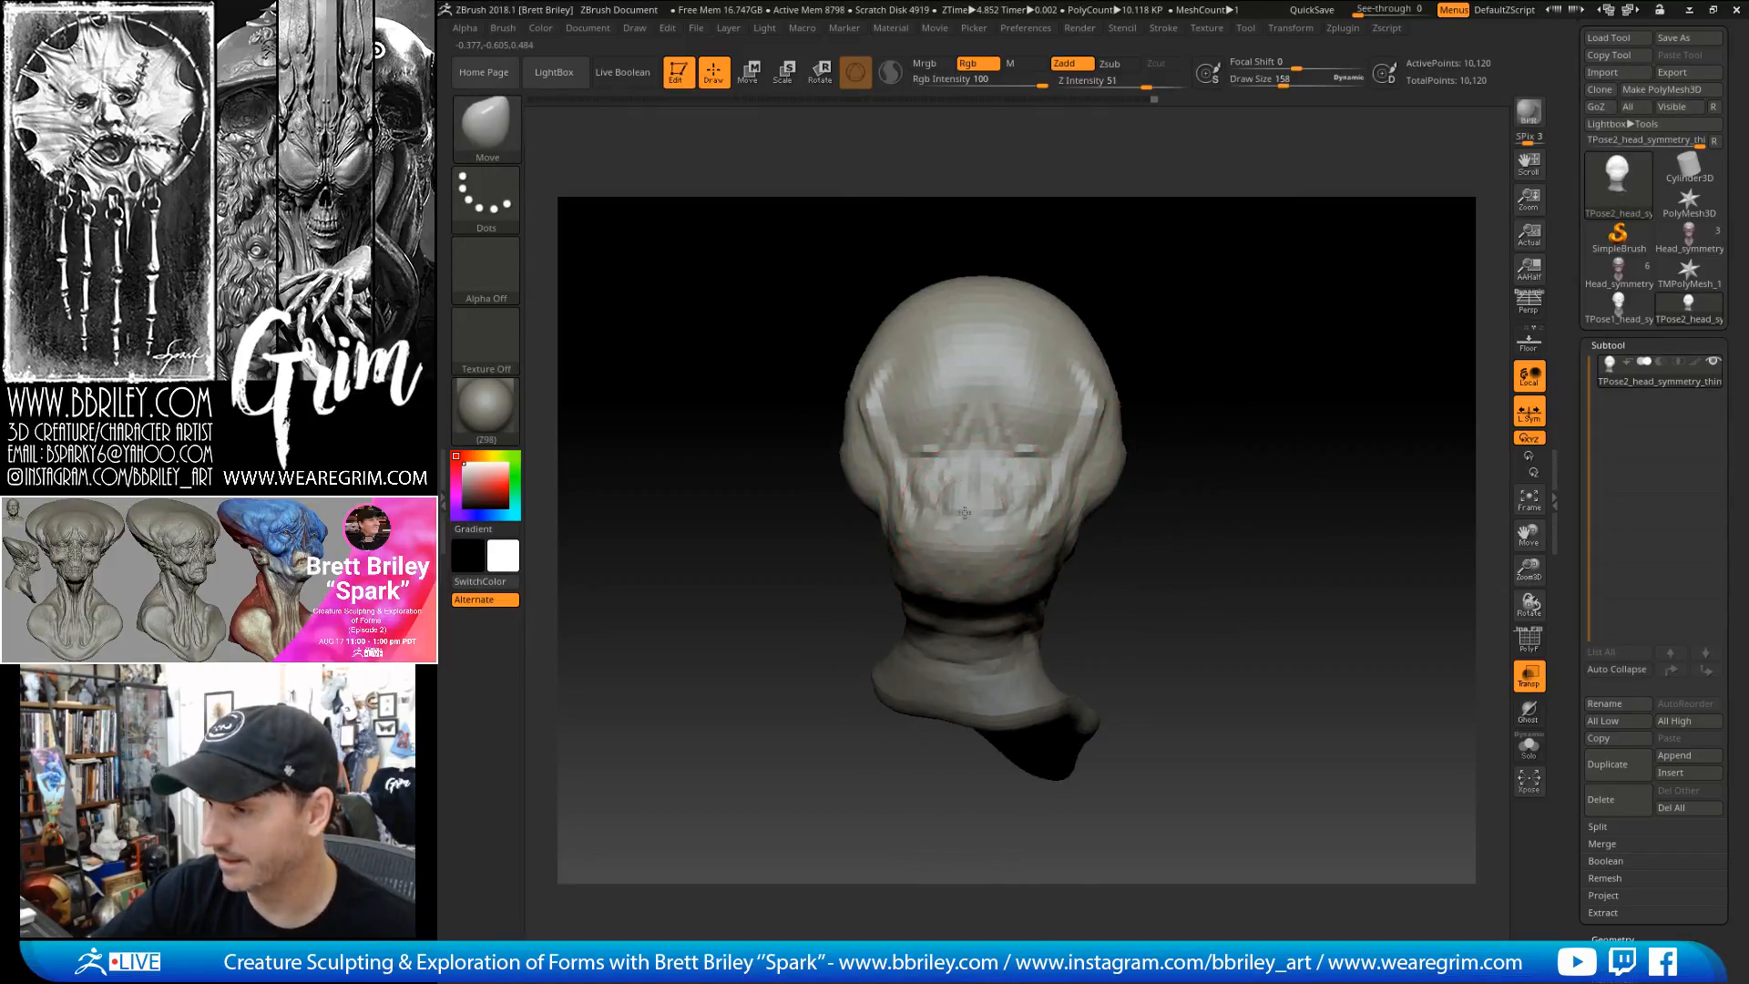
left_click_drag(1100, 545, 995, 567)
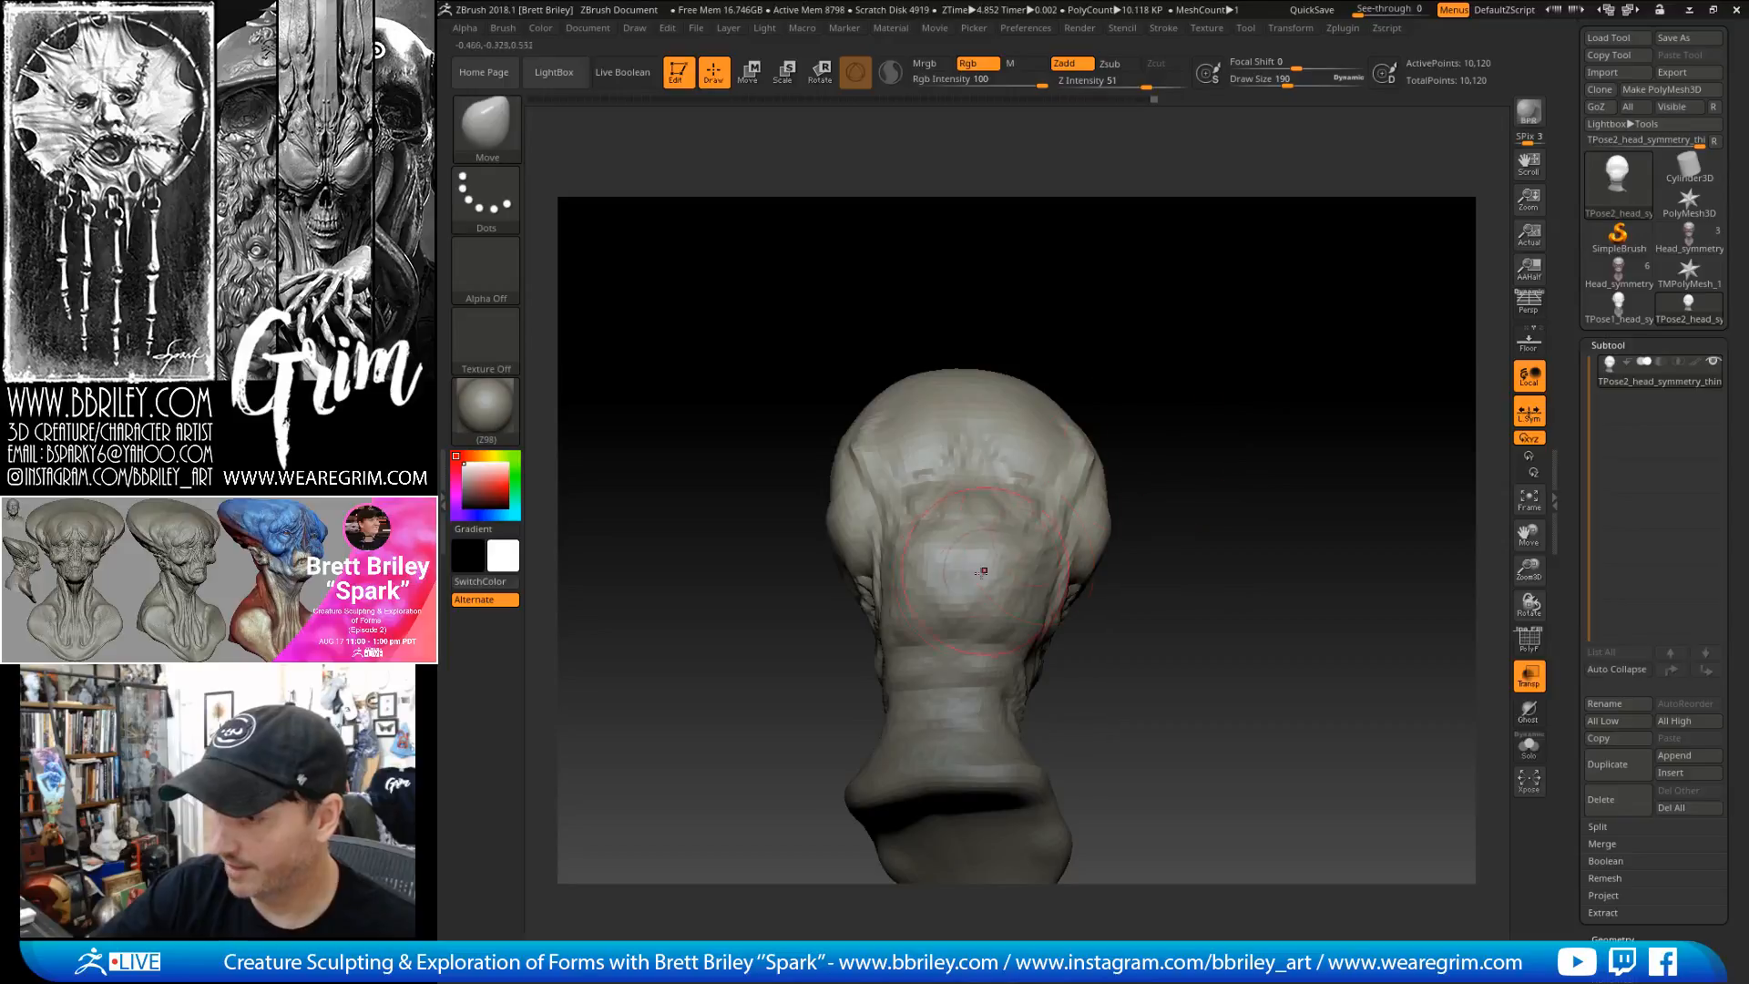
mouse_move(1077, 626)
left_mouse_down()
mouse_move(1129, 621)
mouse_move(1090, 463)
mouse_move(959, 556)
mouse_move(989, 579)
mouse_move(912, 566)
left_mouse_up()
- Clear the mask and build up the neck forms with the Inflat brush at draw size 41 and Z intensity 10
key("ctrl")
left_click(967, 561, "ctrl")
key("s")
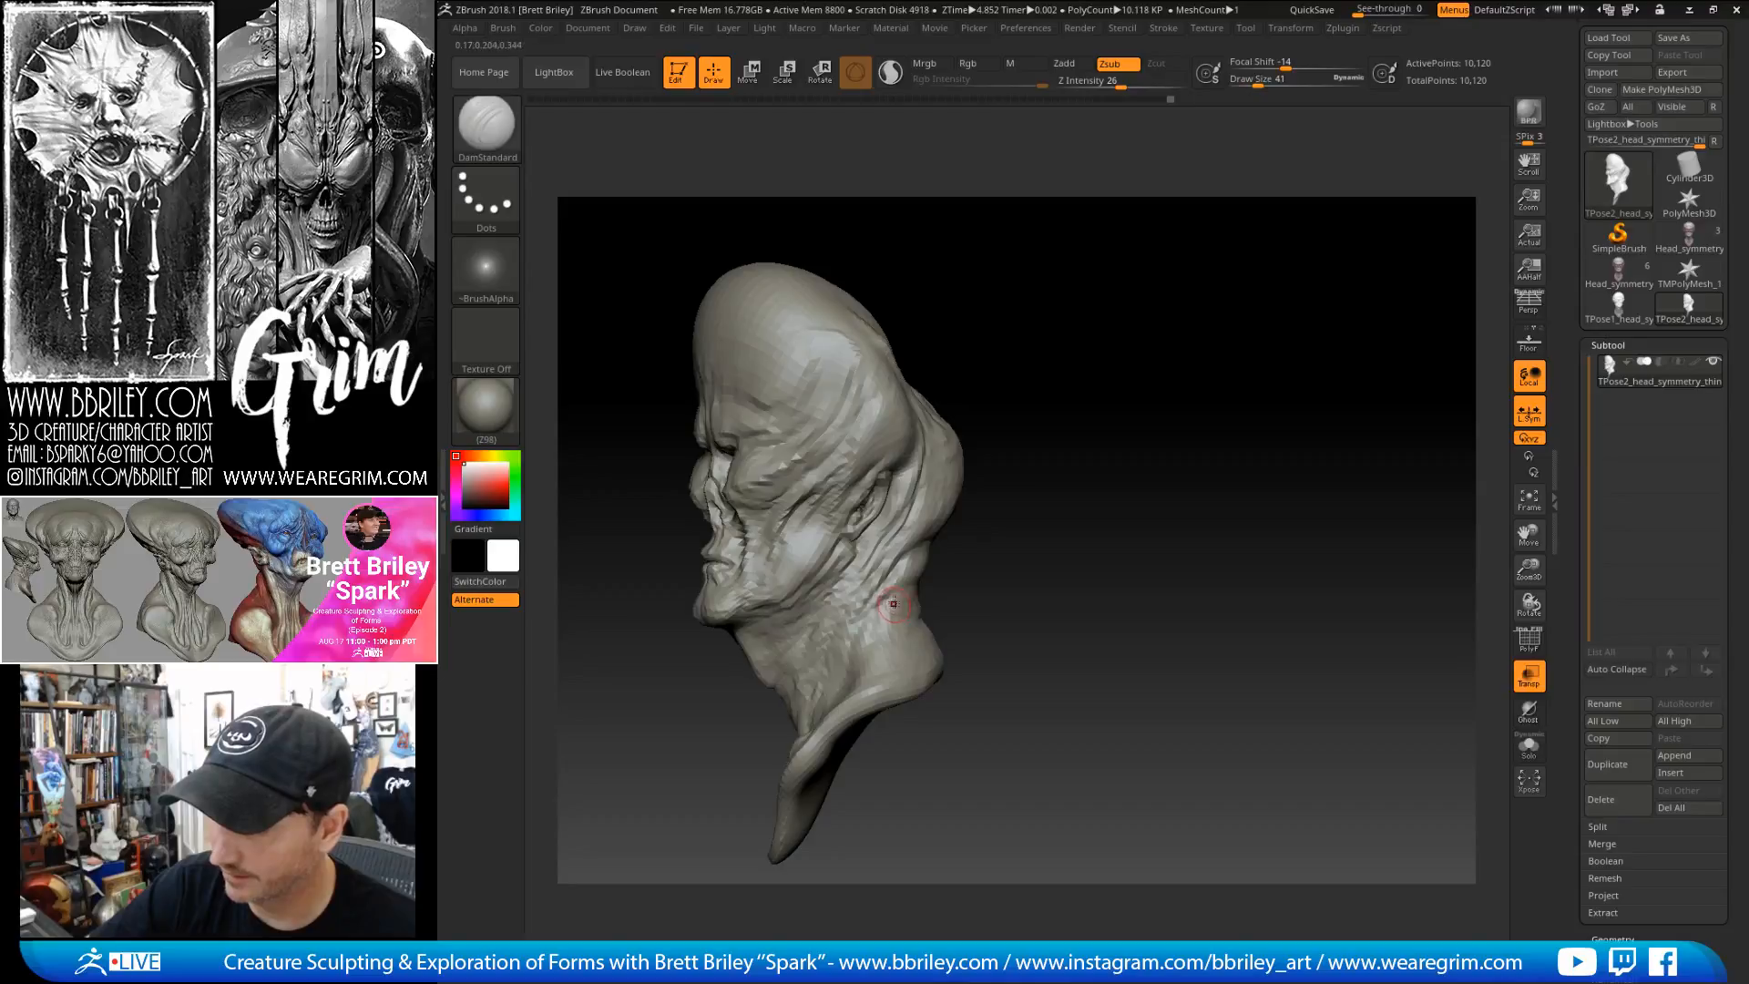
key("b")
key("i")
key("n")
mouse_move(971, 534)
left_mouse_down()
mouse_move(887, 623)
mouse_move(902, 652)
mouse_move(865, 653)
left_mouse_up()
mouse_move(935, 597)
left_mouse_down()
mouse_move(915, 619)
mouse_move(925, 637)
left_mouse_up()
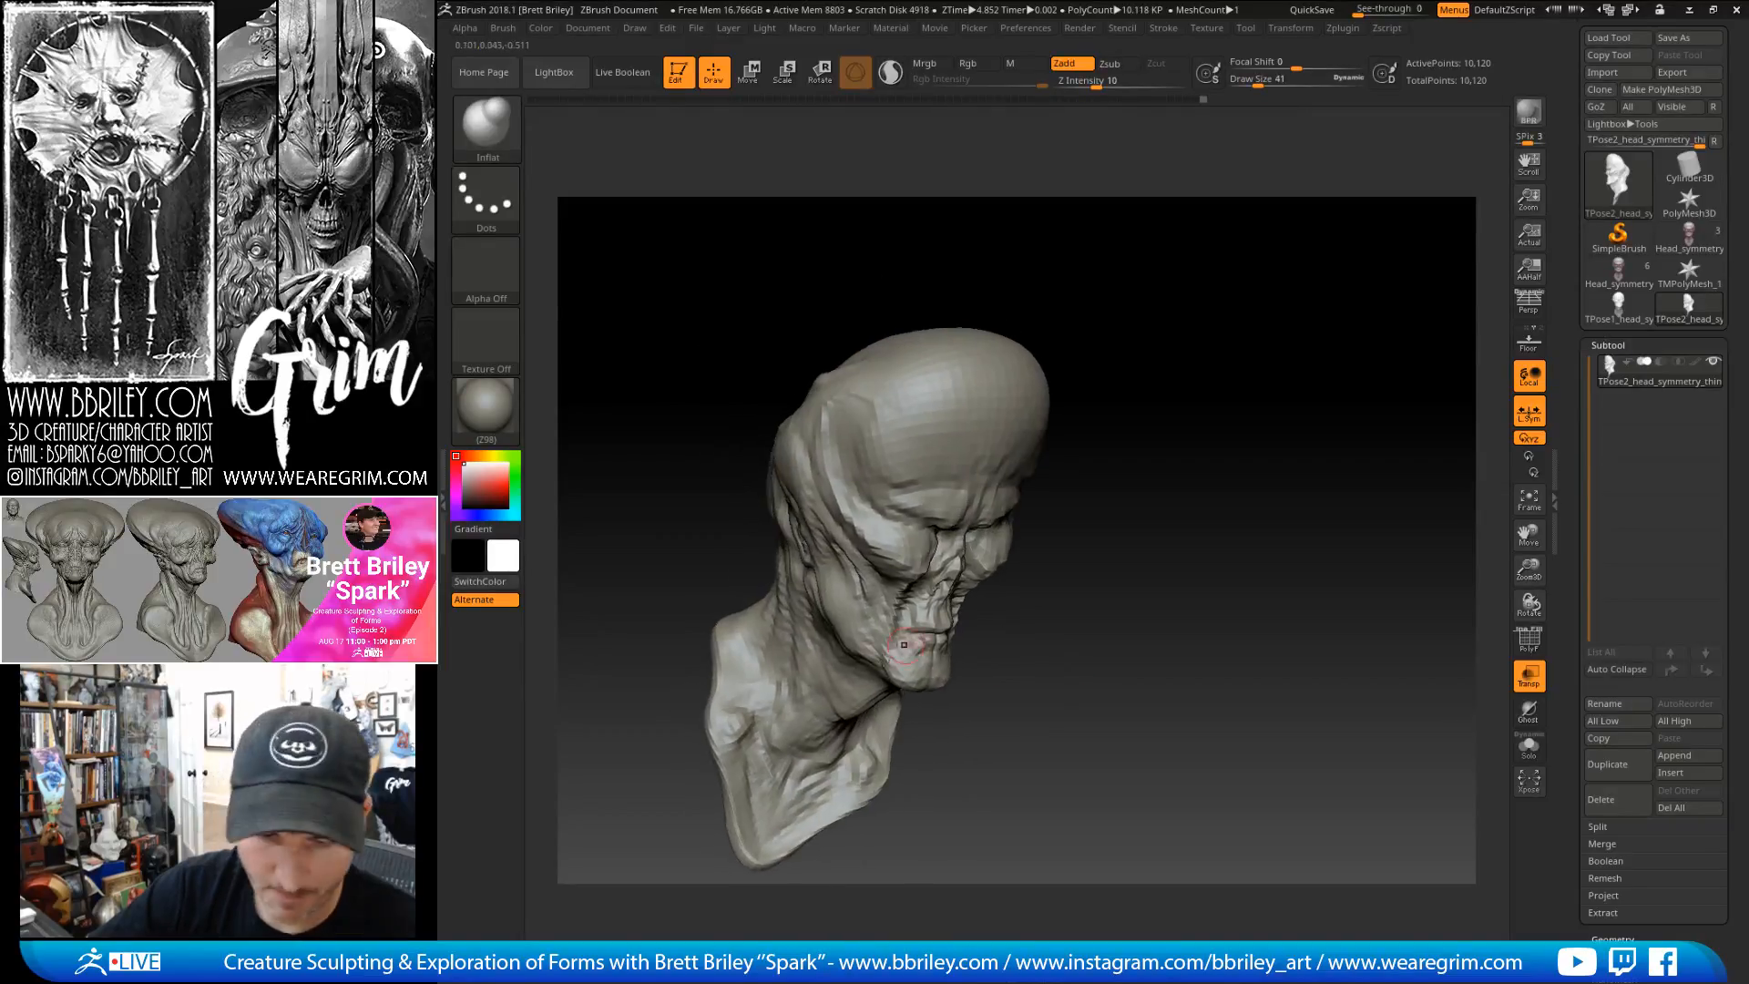
- Carve creases along the side of the neck with the DamStandard brush at draw size 34
key("b")
key("d")
key("s")
mouse_move(730, 488)
left_mouse_down()
mouse_move(789, 639)
mouse_move(785, 614)
left_mouse_up()
key("s")
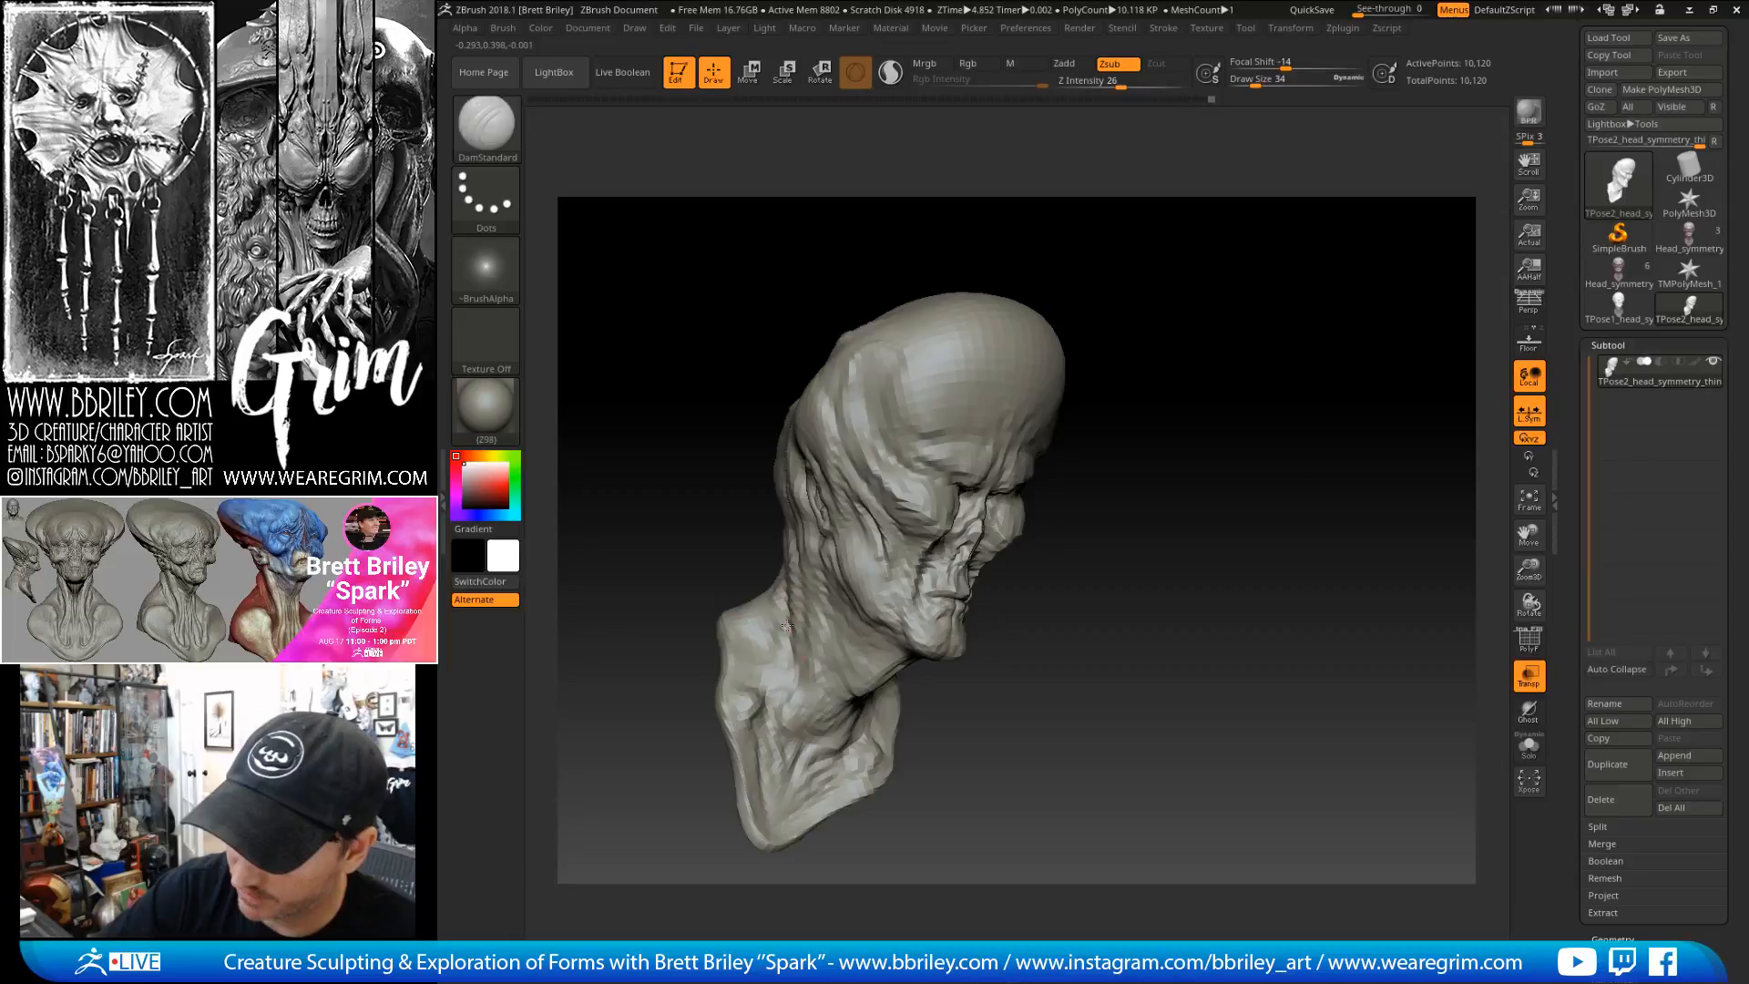
left_click_drag(750, 545, 729, 552)
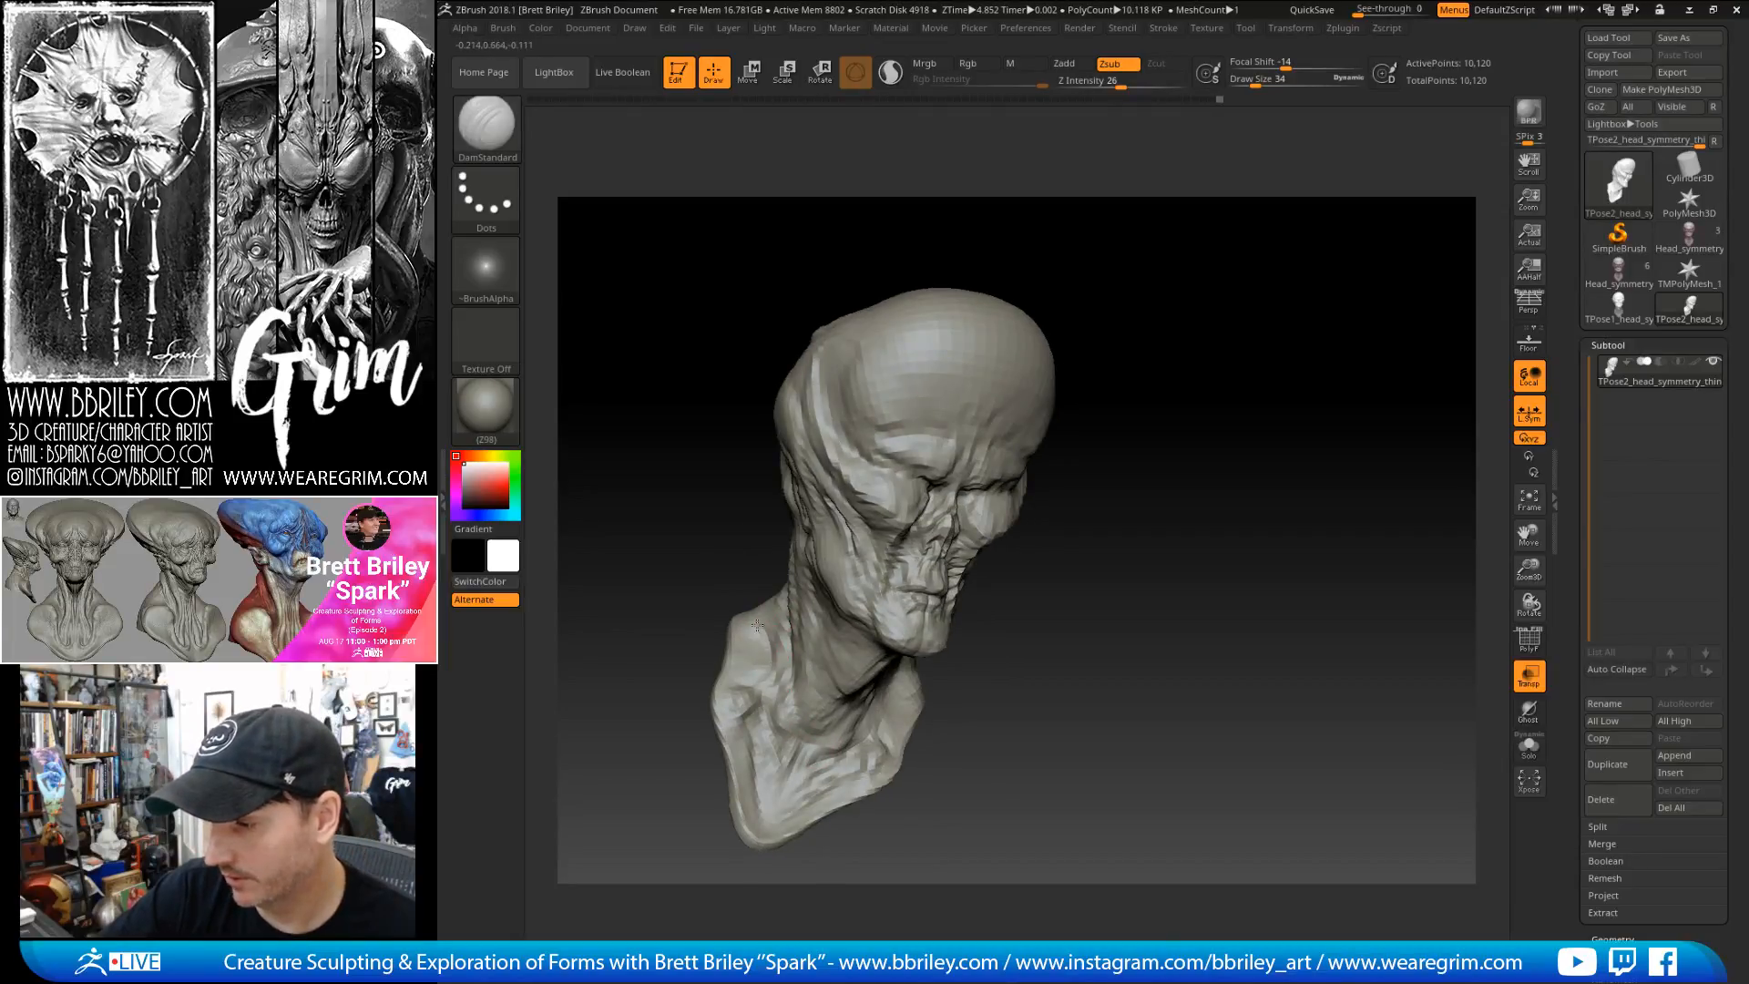
- Swell the side neck muscles with the Inflat brush at draw size 56
key("b")
key("i")
key("n")
left_click_drag(737, 516, 1144, 524)
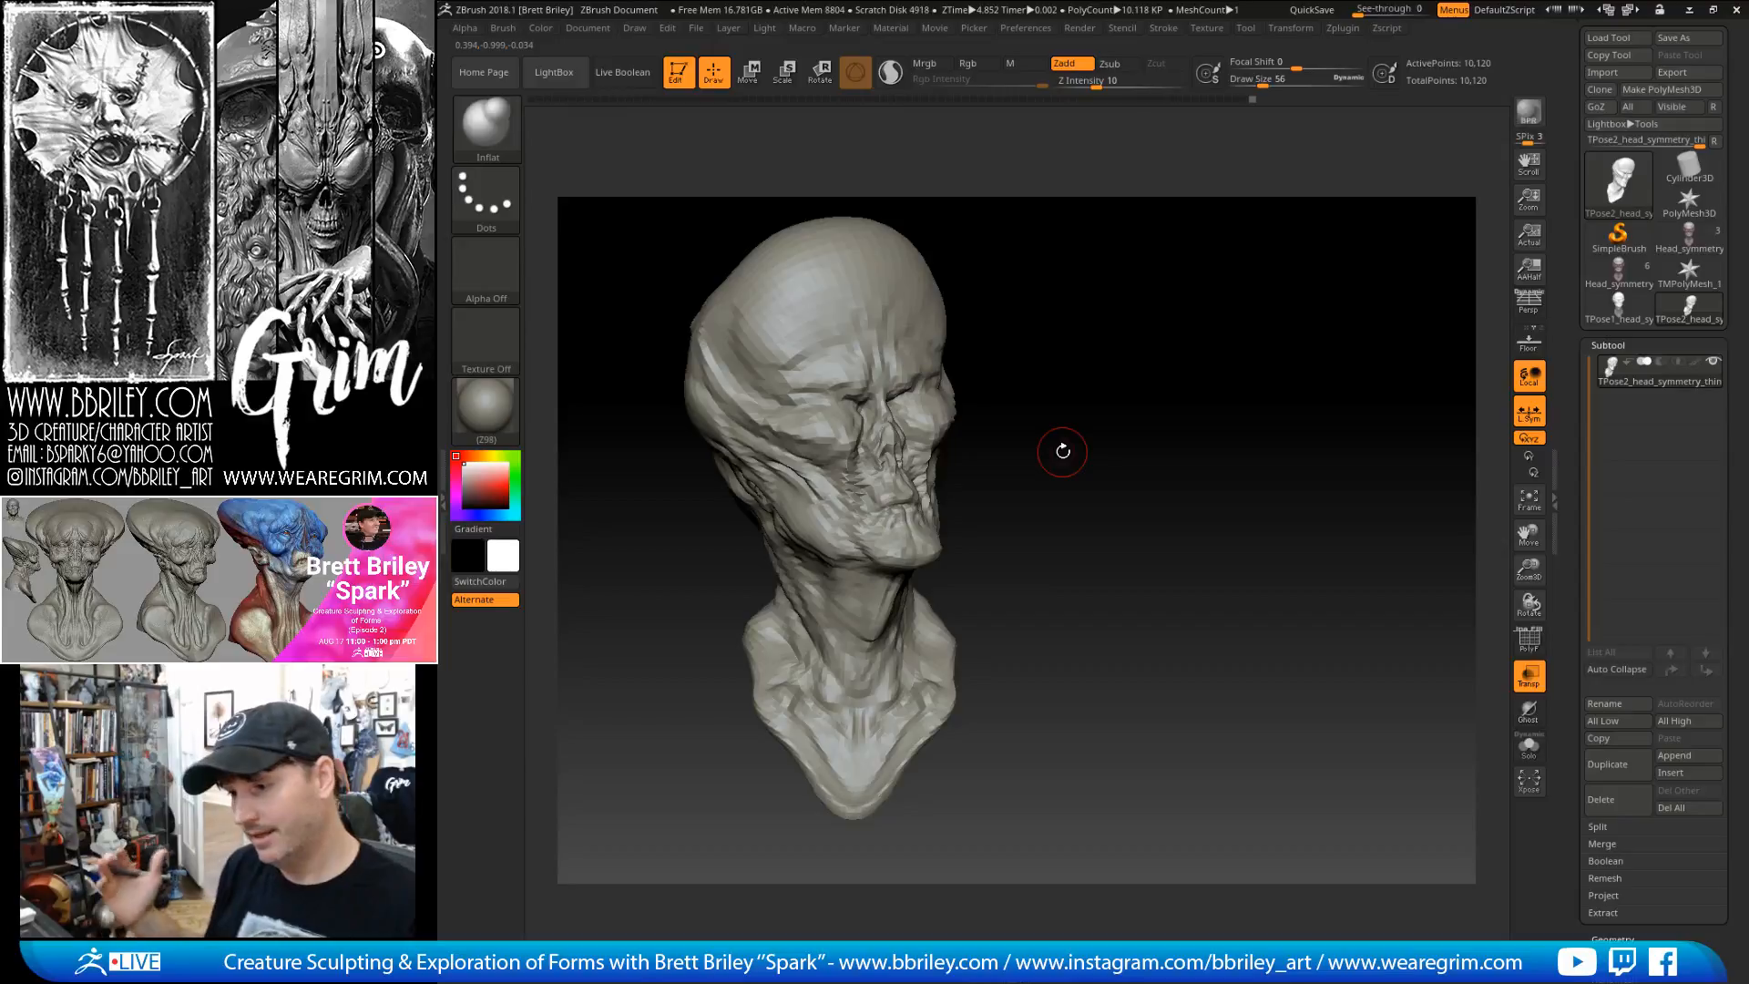
- Transfer the refined turned-head pose from the TPose mesh back to the detailed head subtool with Transpose Master
left_click(1343, 27)
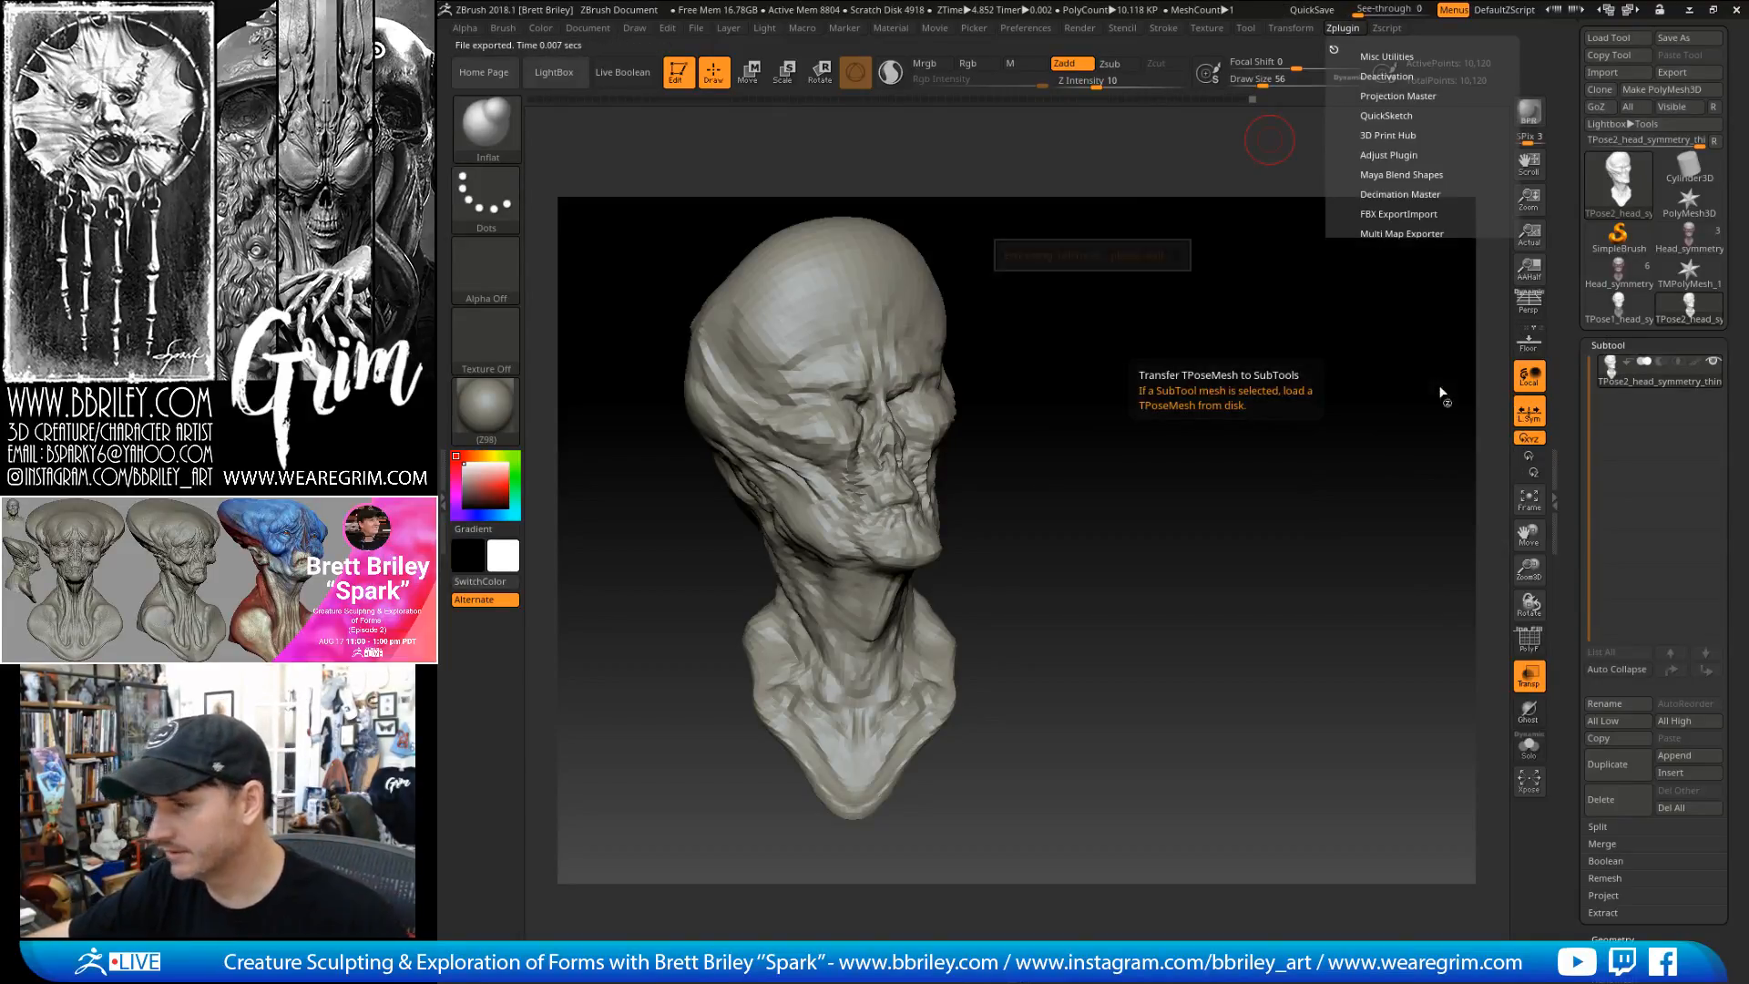
left_click(1442, 394)
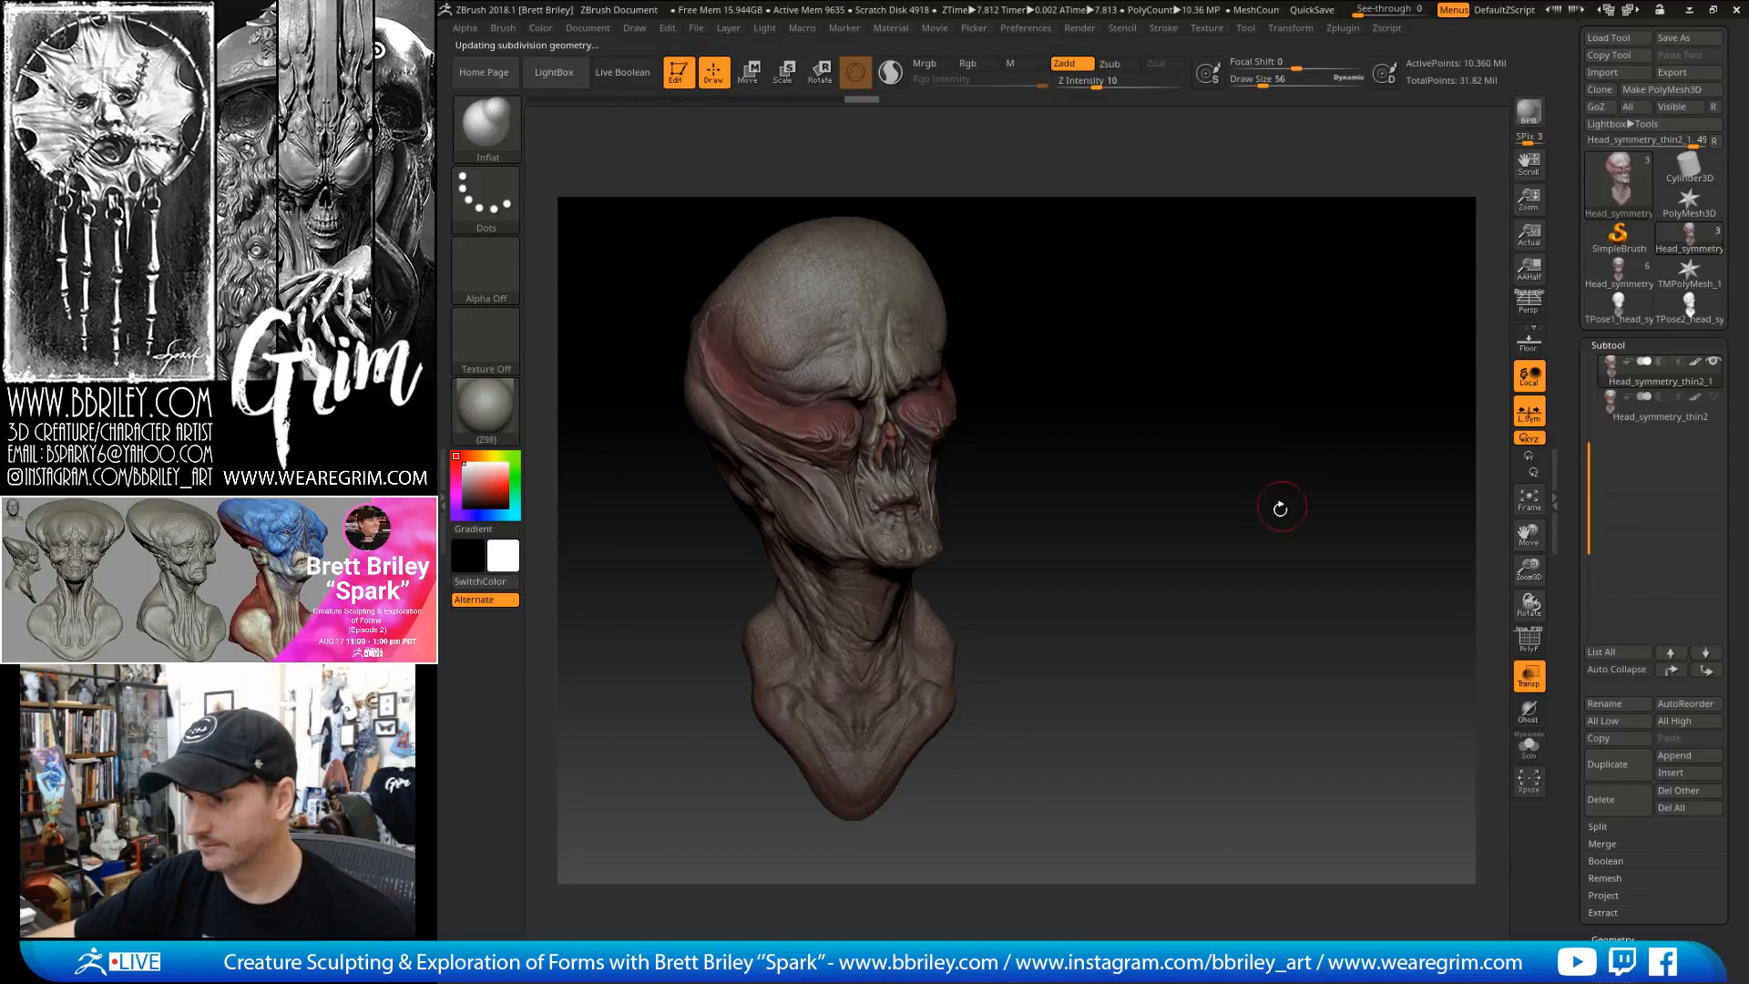
left_click_drag(1281, 500, 1300, 567, "shift")
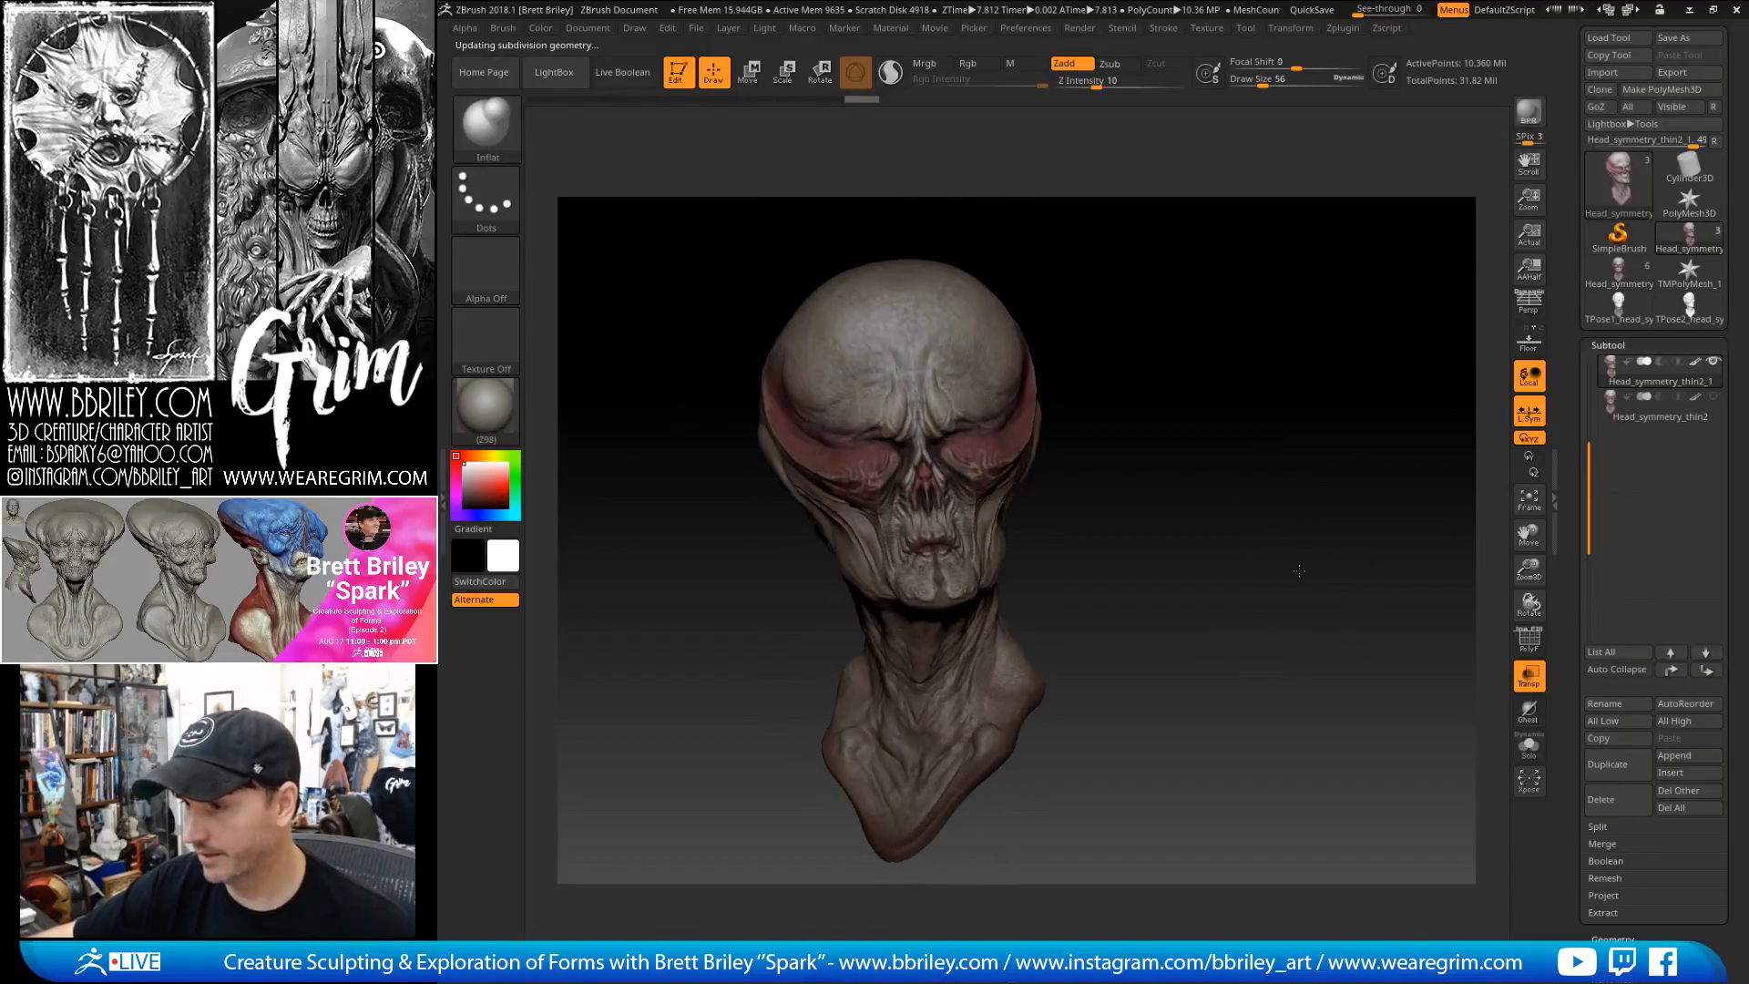
- Apply the zbro_IllustPaint material to the posed head and save the tool to disk
left_click(486, 407)
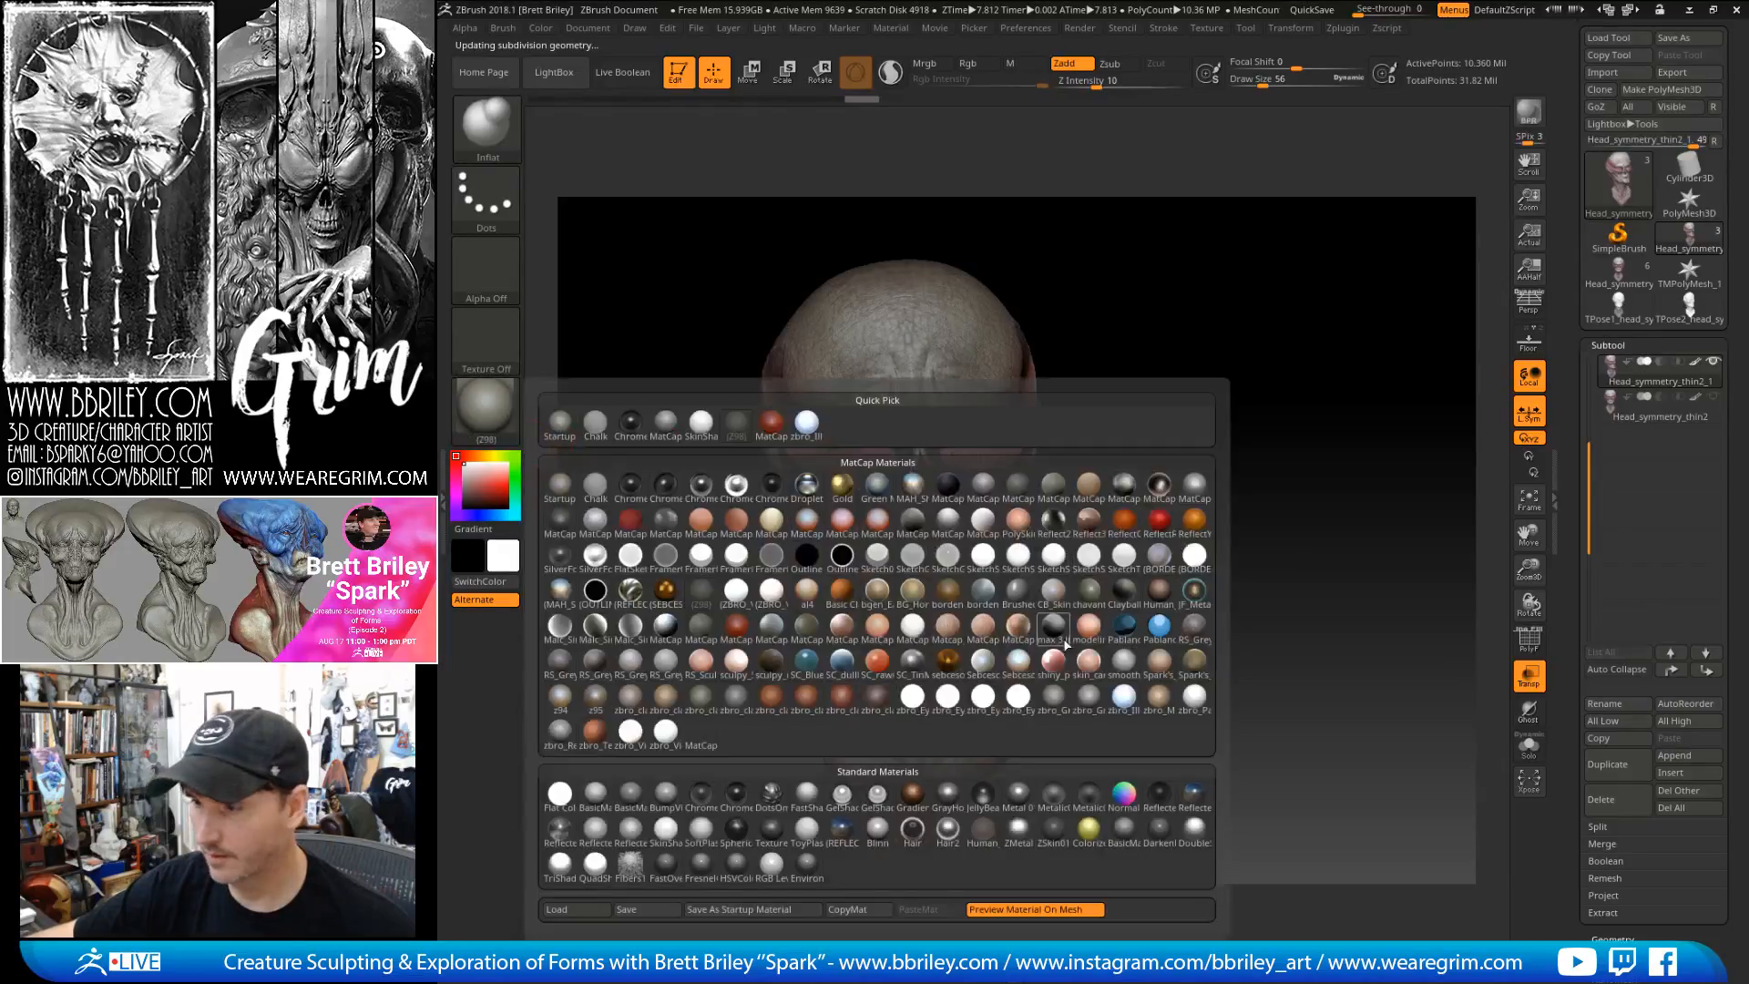
left_click(1126, 699)
left_click_drag(1140, 633, 1207, 604)
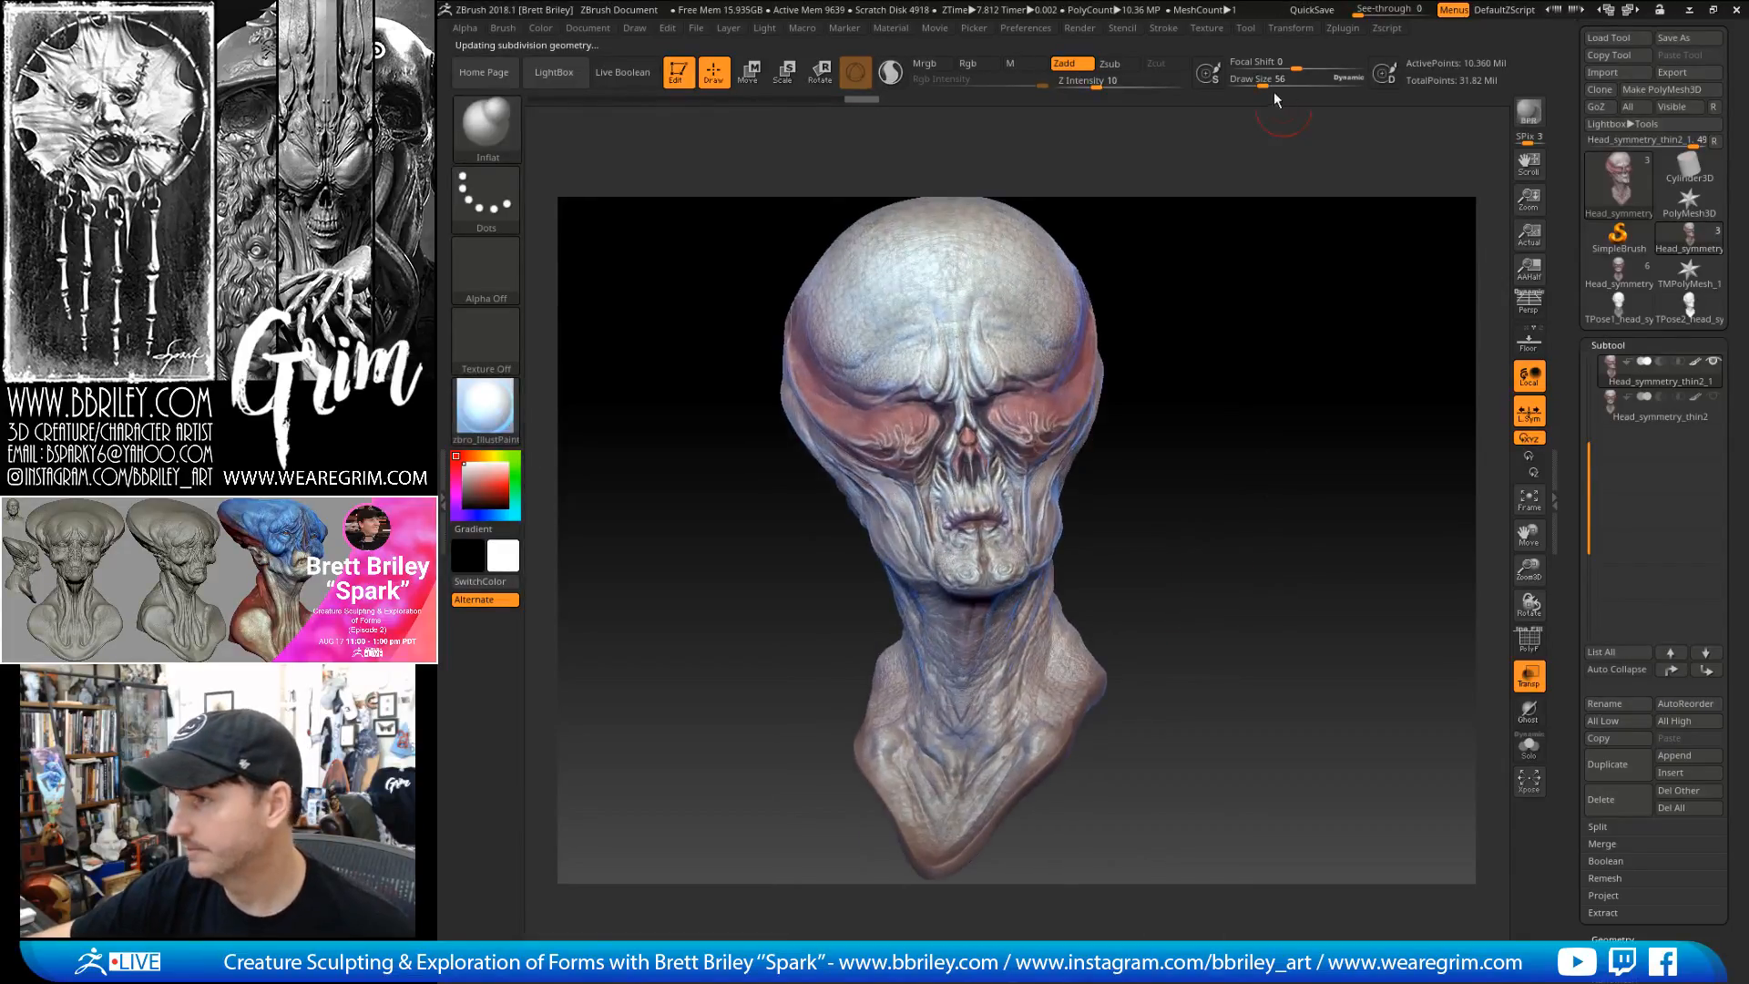
left_click(1246, 27)
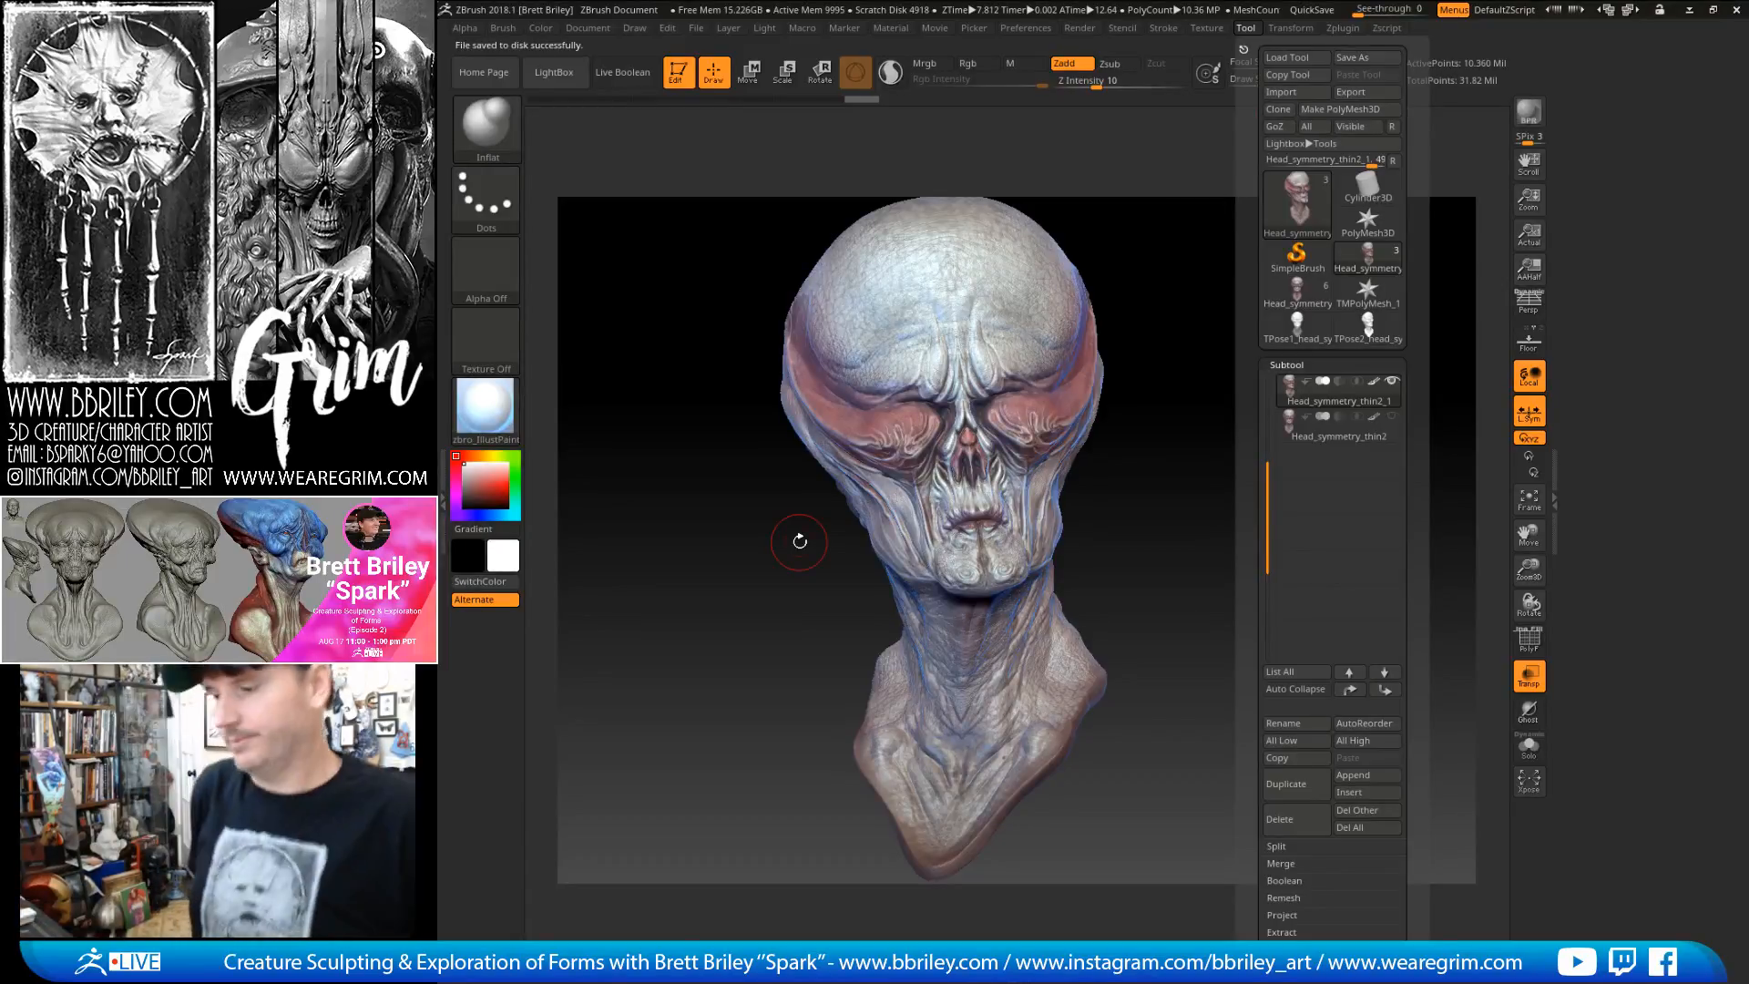
left_click_drag(1215, 546, 1277, 568)
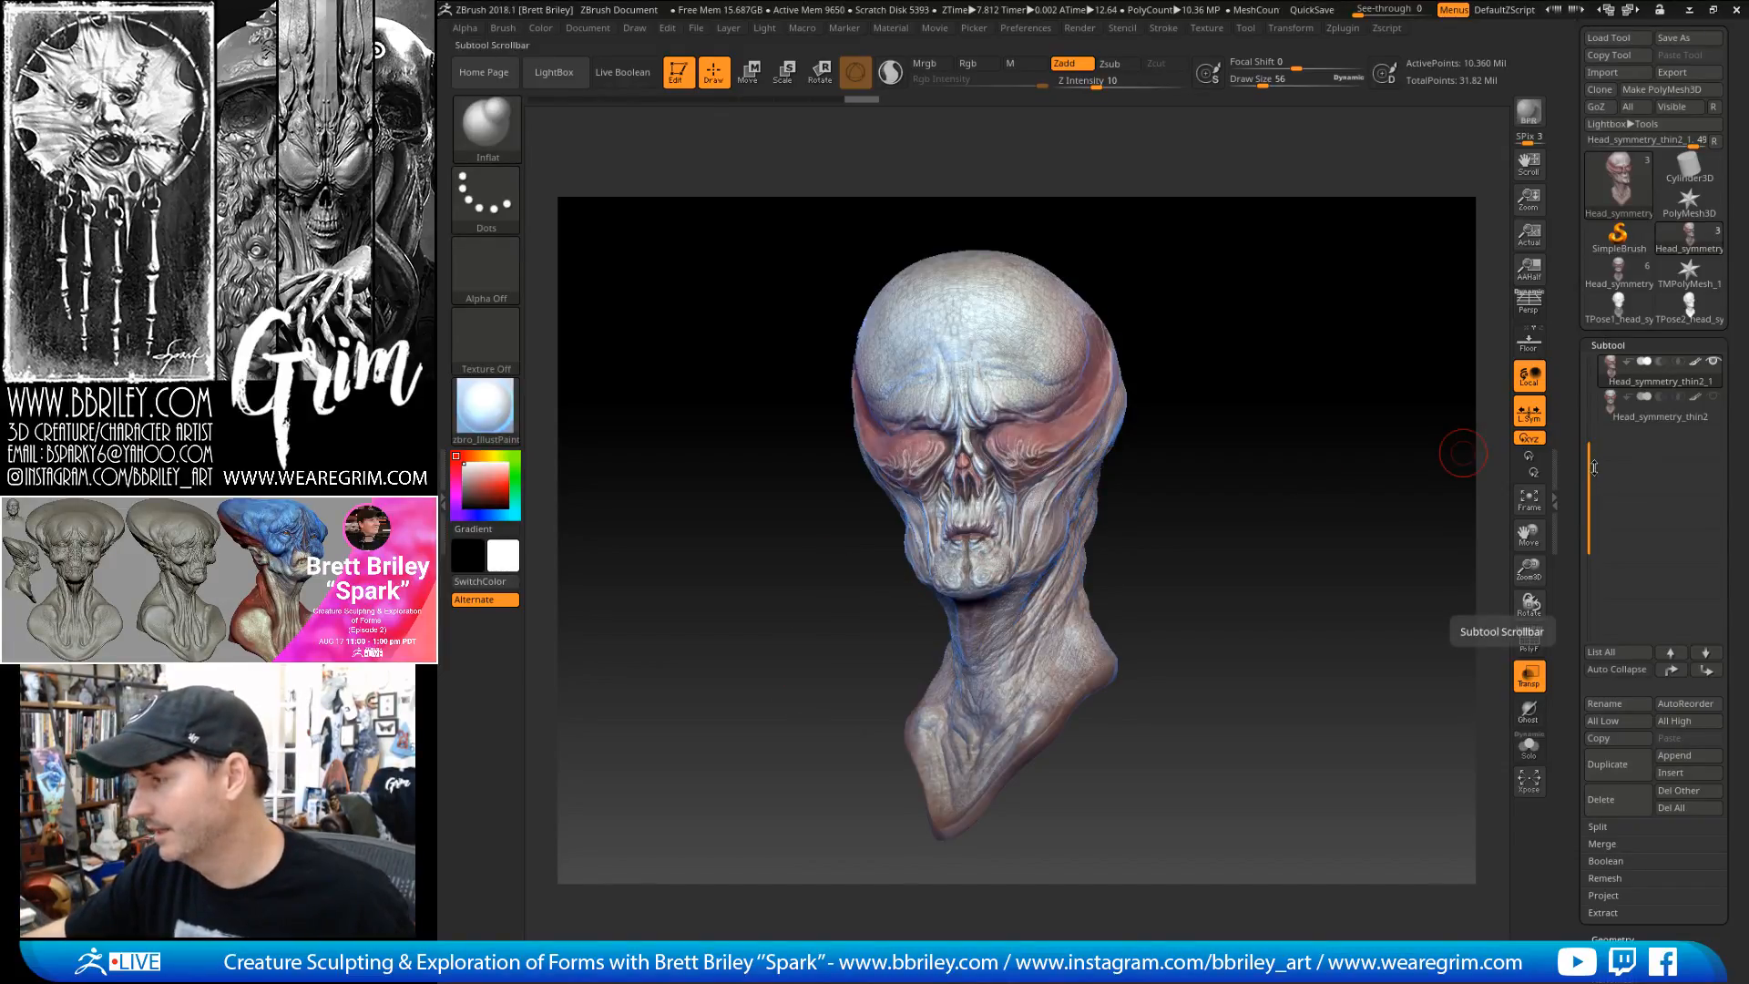
- Compare the two low-resolution TPose meshes with the detailed head tools, returning to the tool containing the posed heads
left_click(1633, 319)
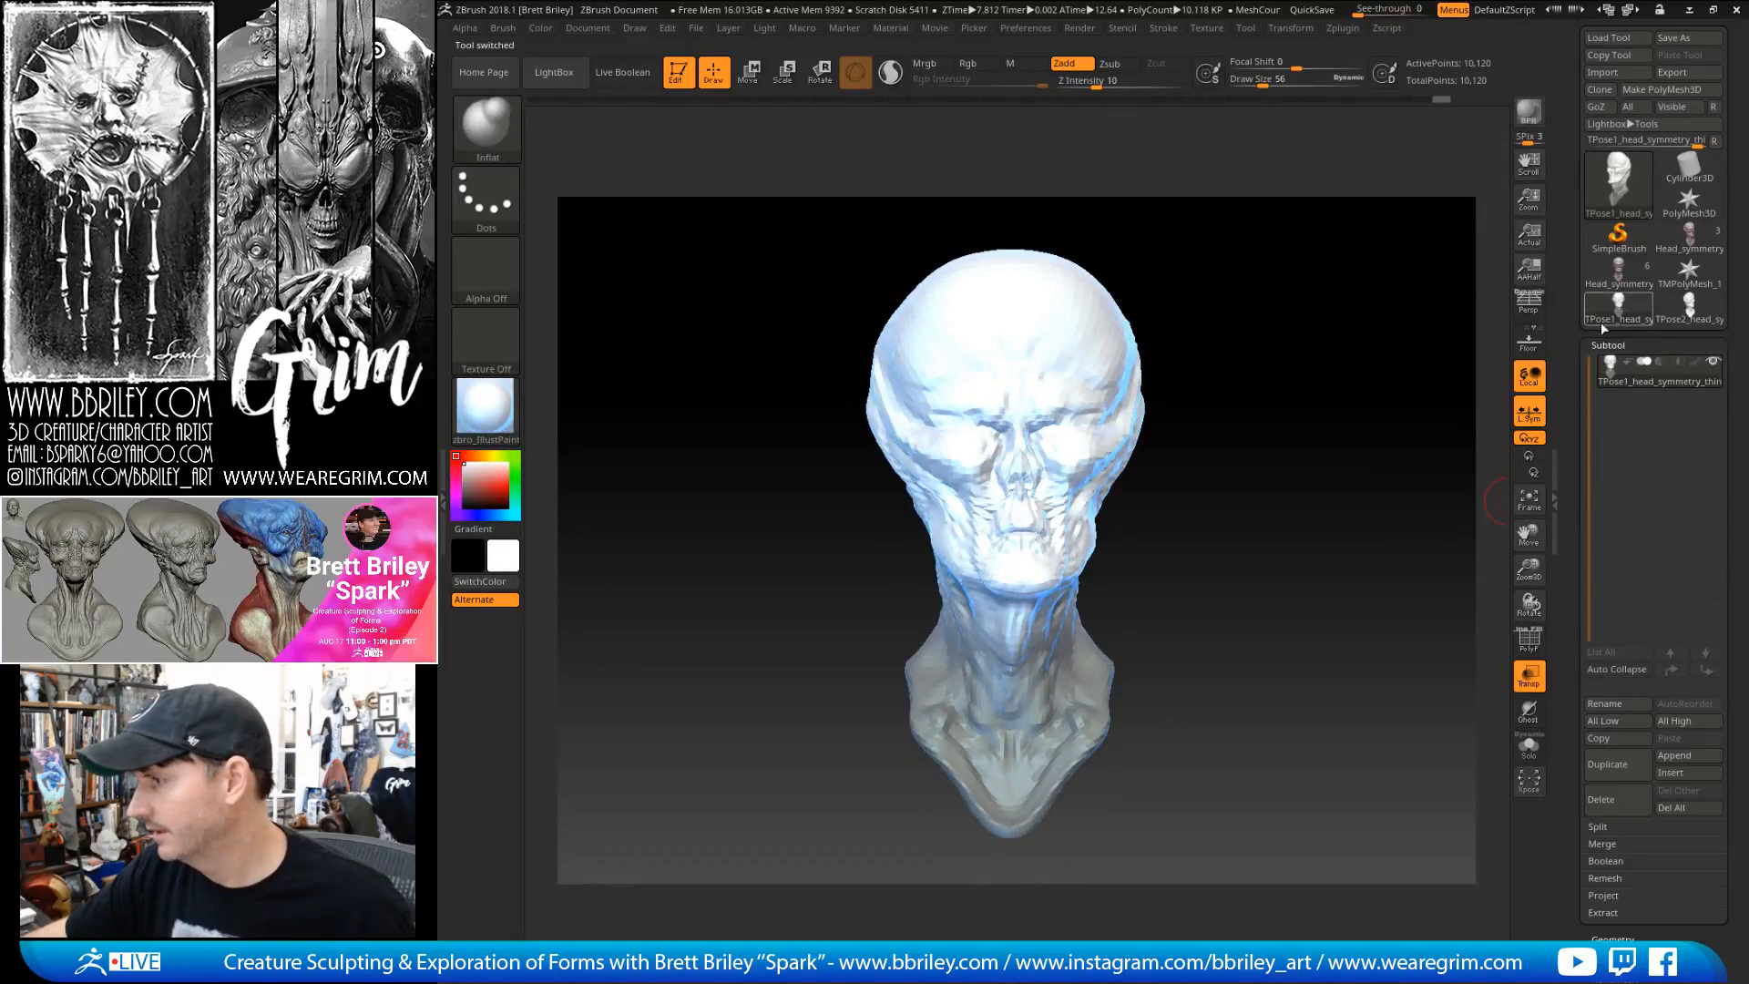
left_click(1681, 241)
left_click(1619, 276)
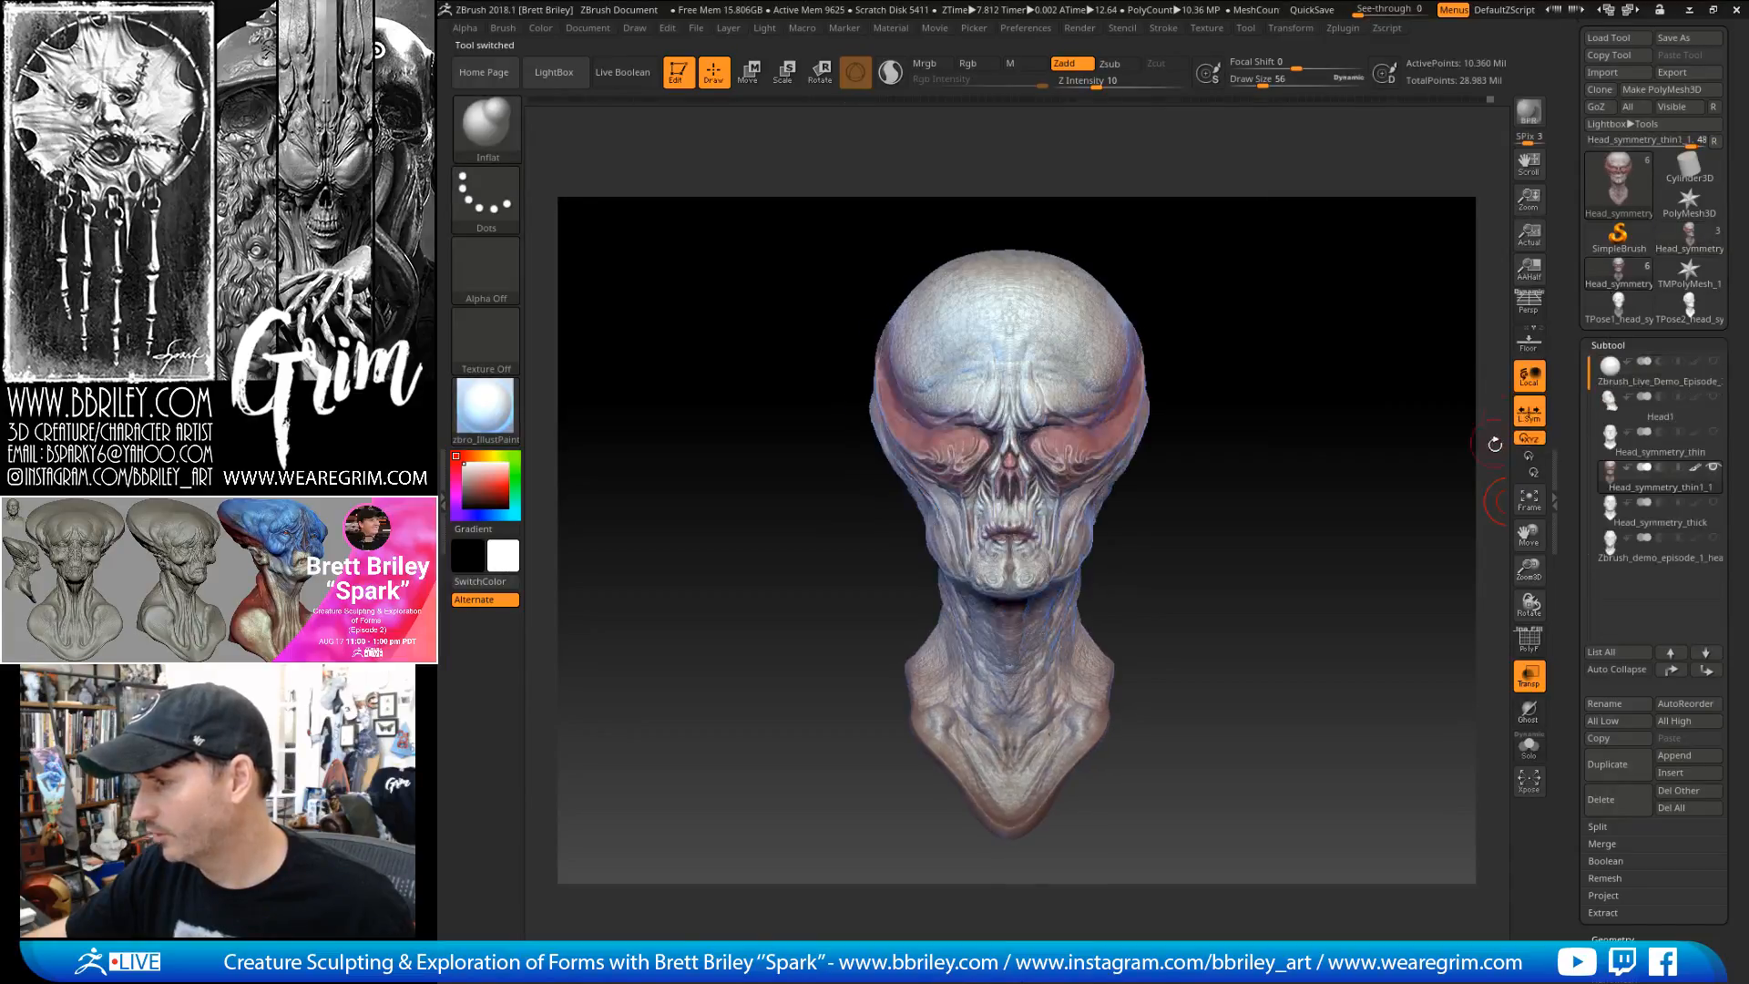
mouse_move(1426, 621)
left_mouse_down()
mouse_move(1353, 585)
mouse_move(1340, 597)
left_mouse_up()
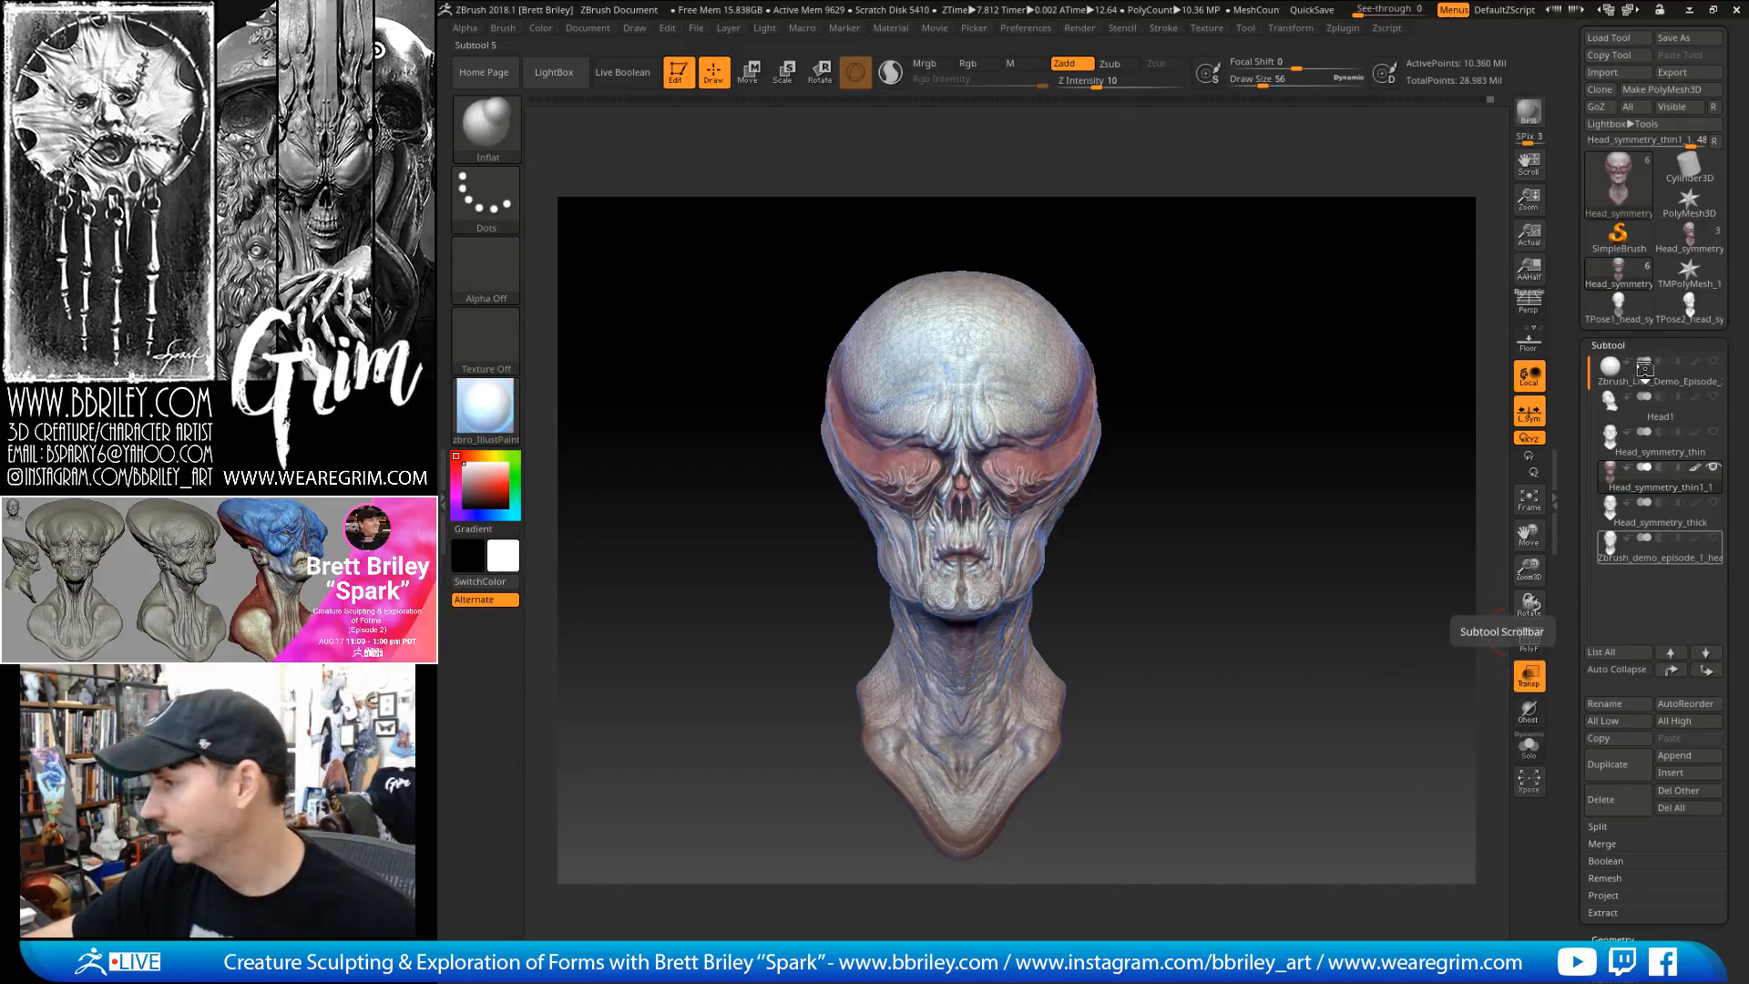
left_click(1673, 312)
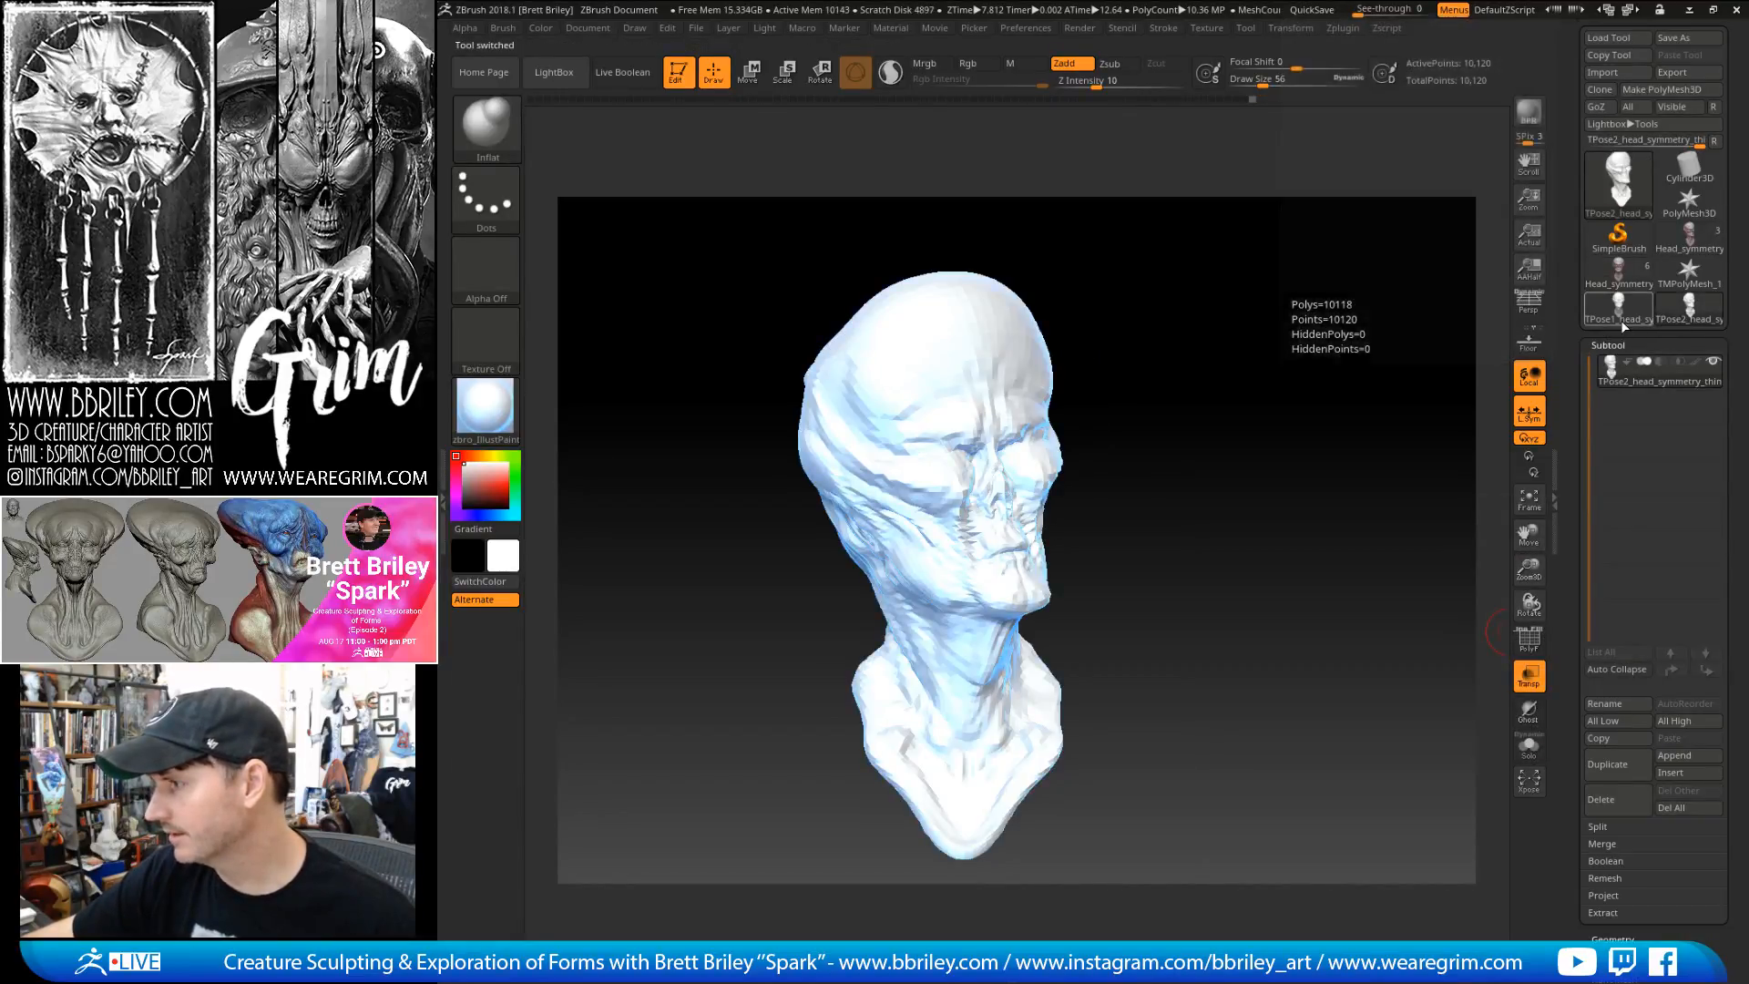
left_click(1689, 238)
mouse_move(1331, 583)
left_mouse_down()
mouse_move(1274, 595)
mouse_move(1327, 605)
mouse_move(1416, 558)
left_mouse_up()
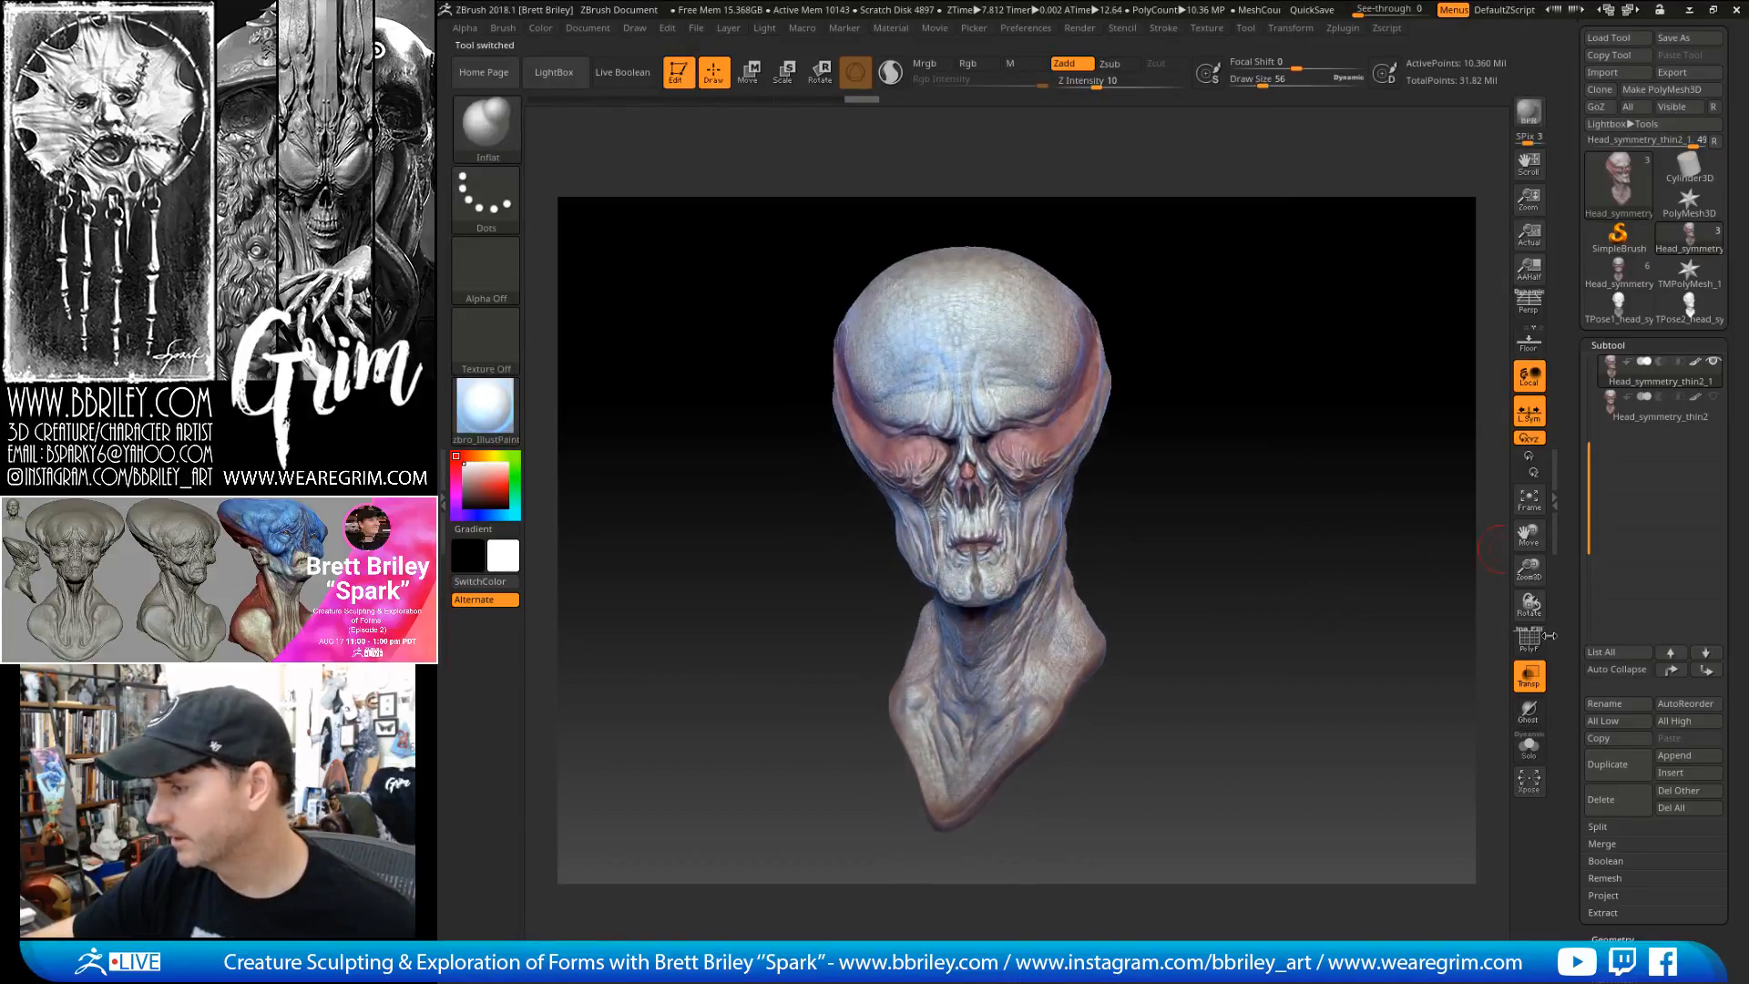
- Compare the three posed head variants by showing each subtool on its own, finishing on Head_symmetry_thin2_1
scroll(1598, 437, "up", 1)
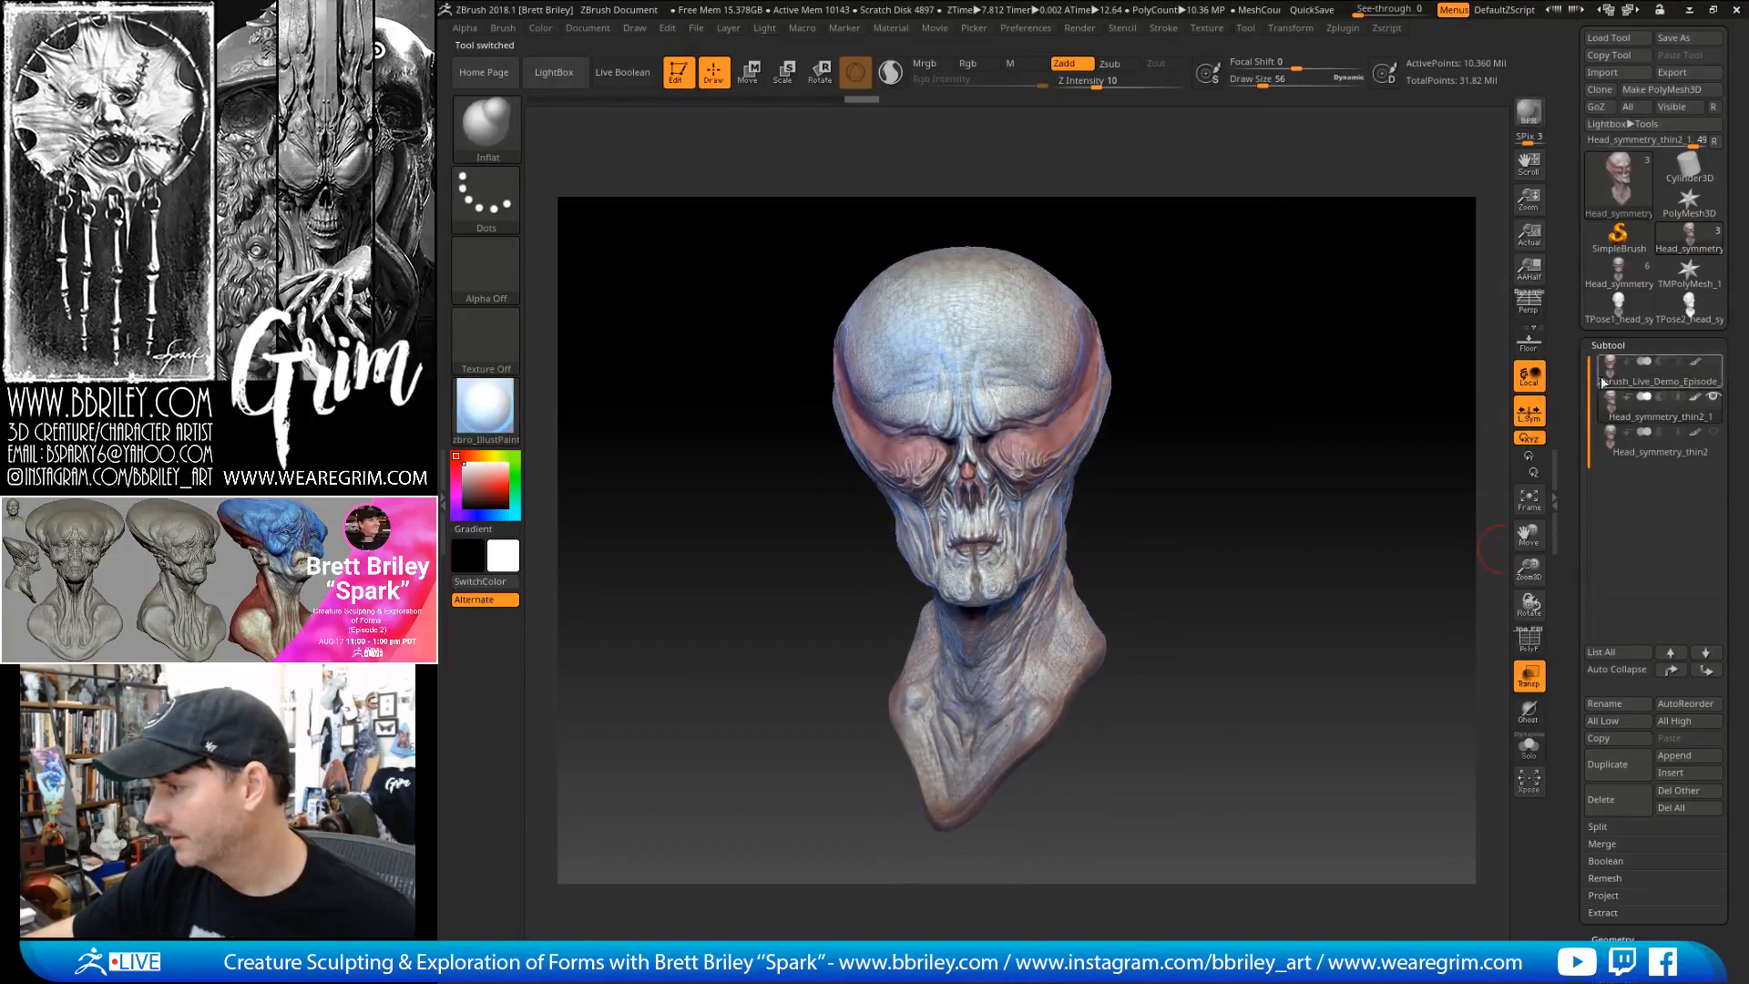
left_click(1623, 447)
left_click(1713, 397)
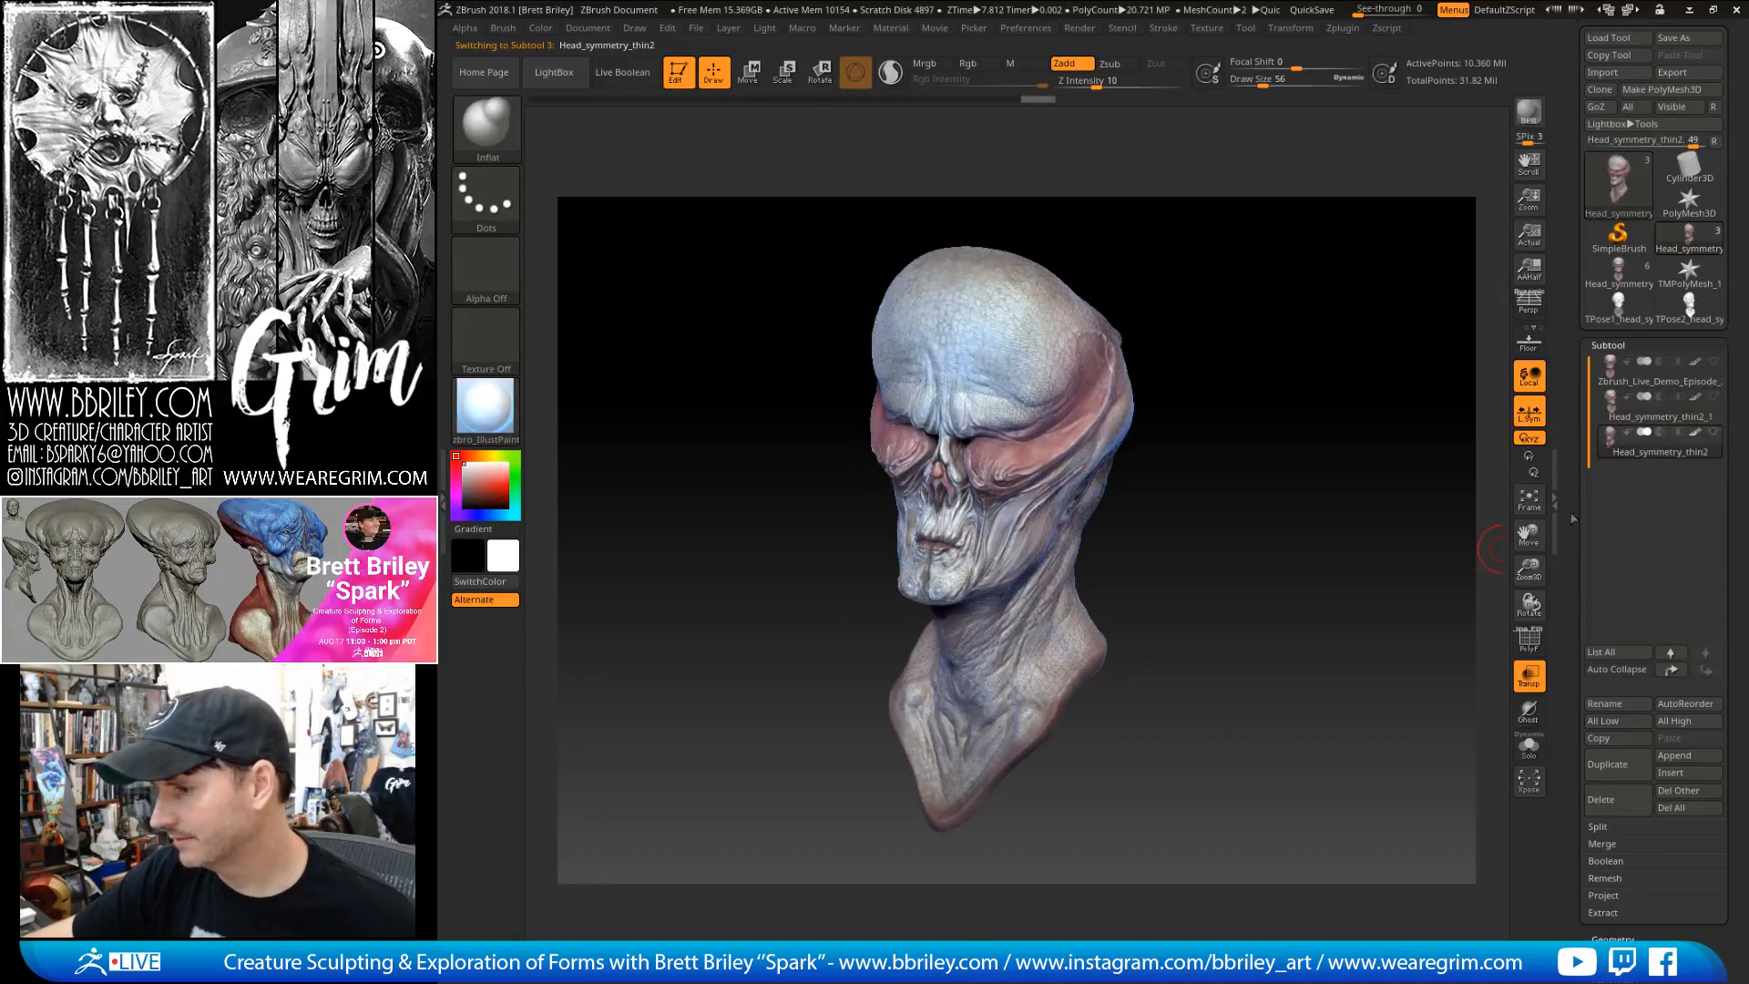
left_click(1605, 380)
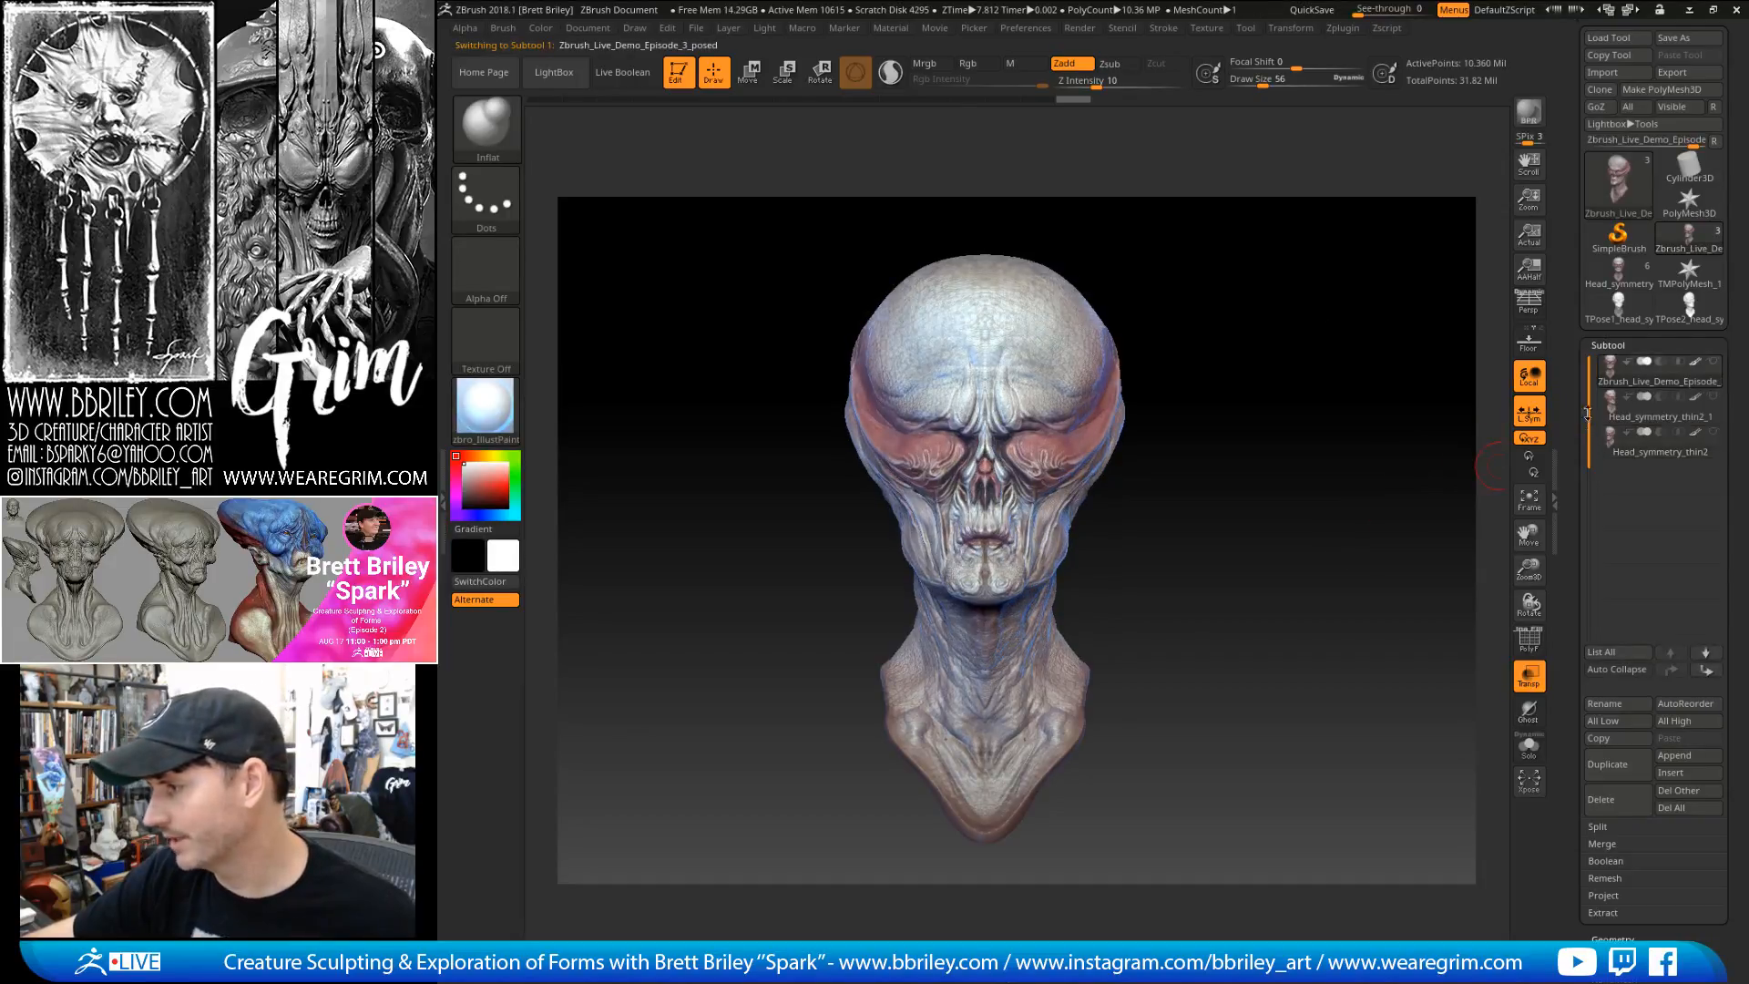
left_click(1640, 417)
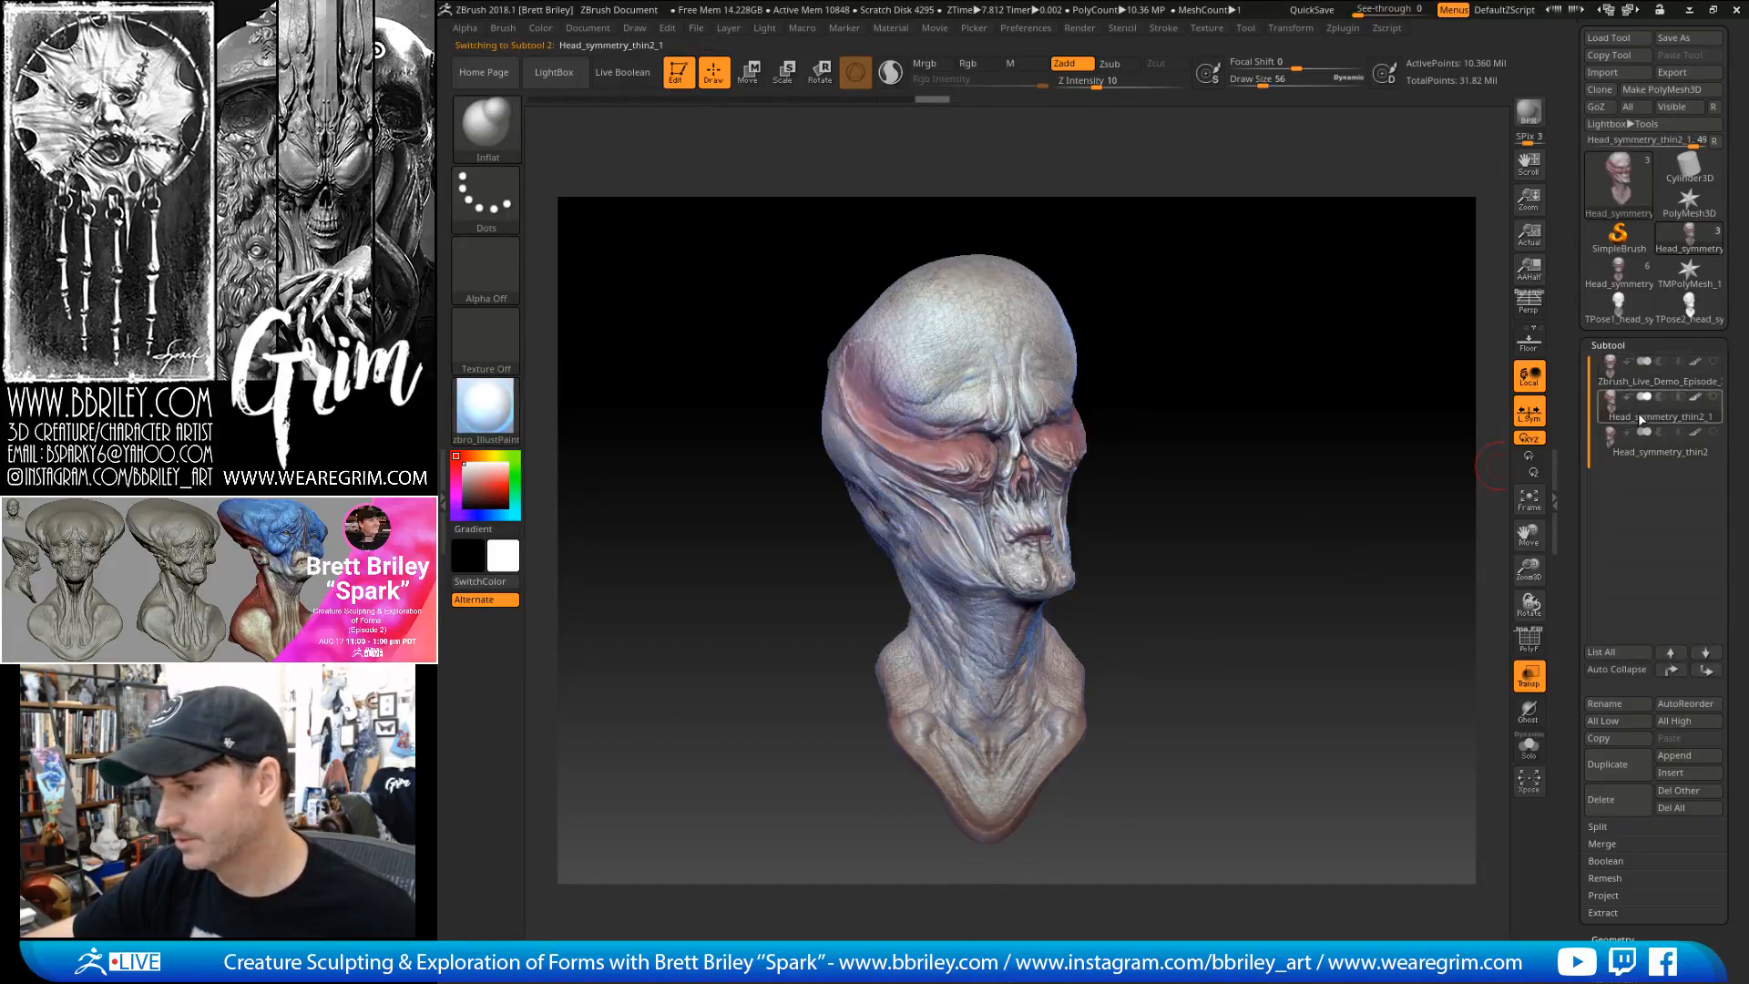
left_click(1645, 452)
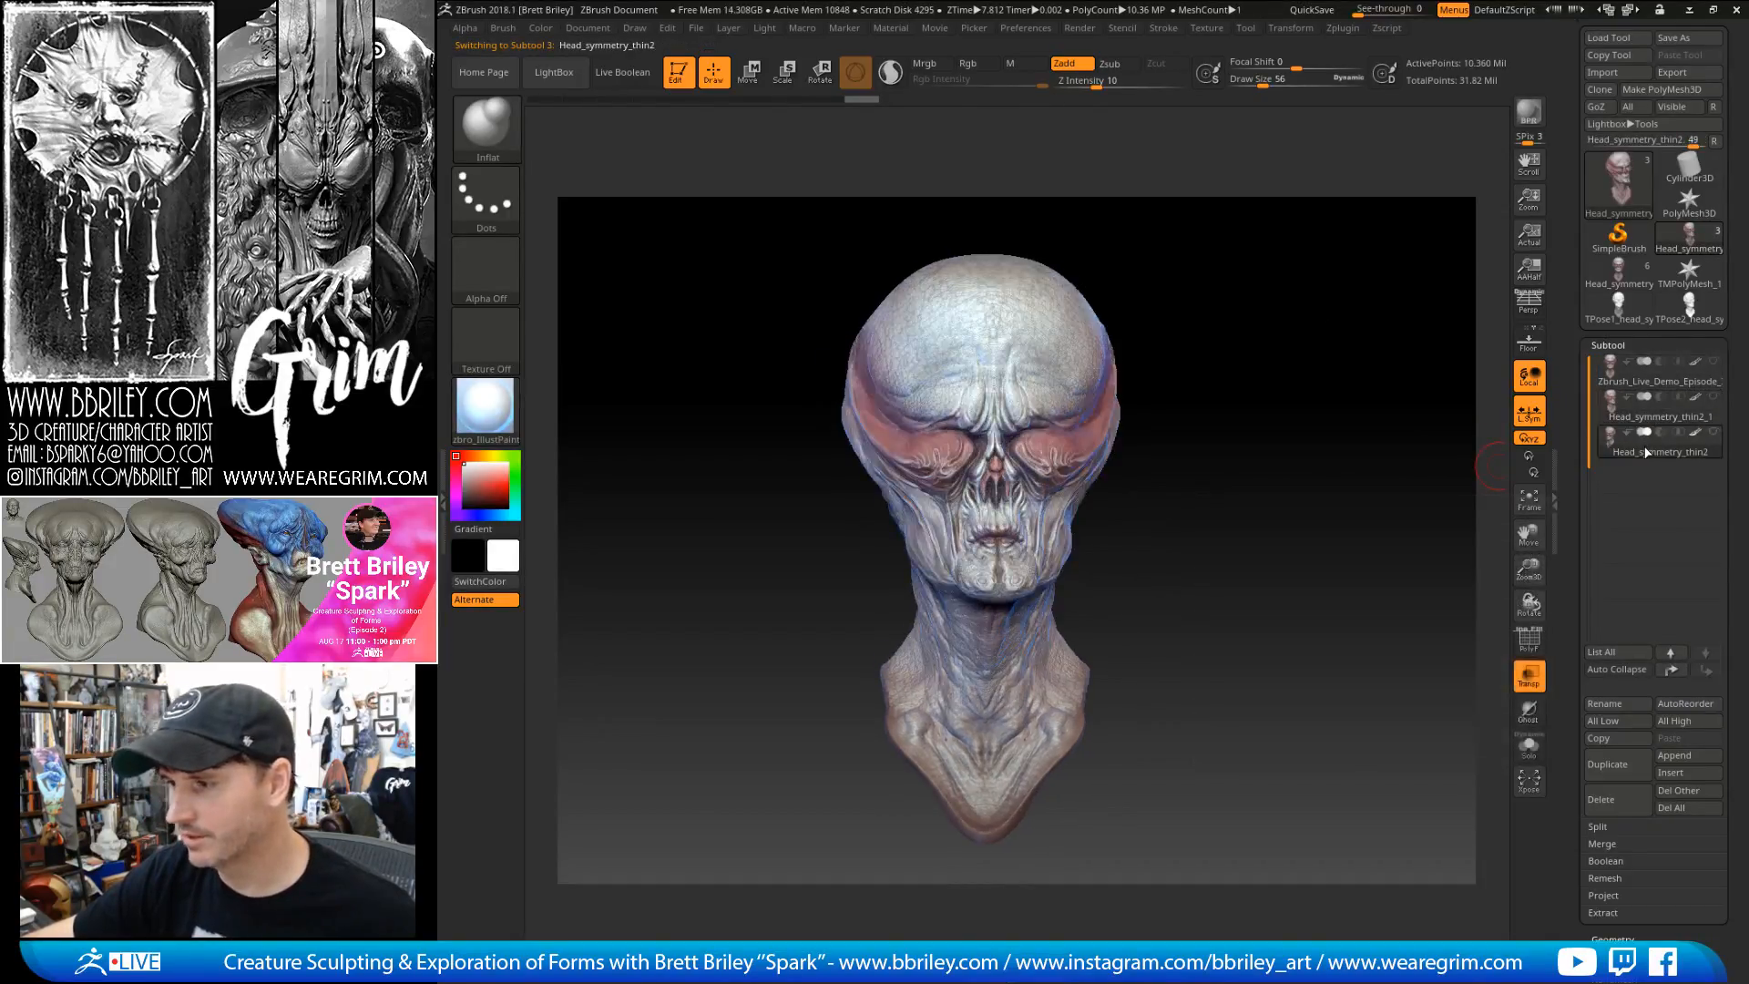
left_click(1640, 417)
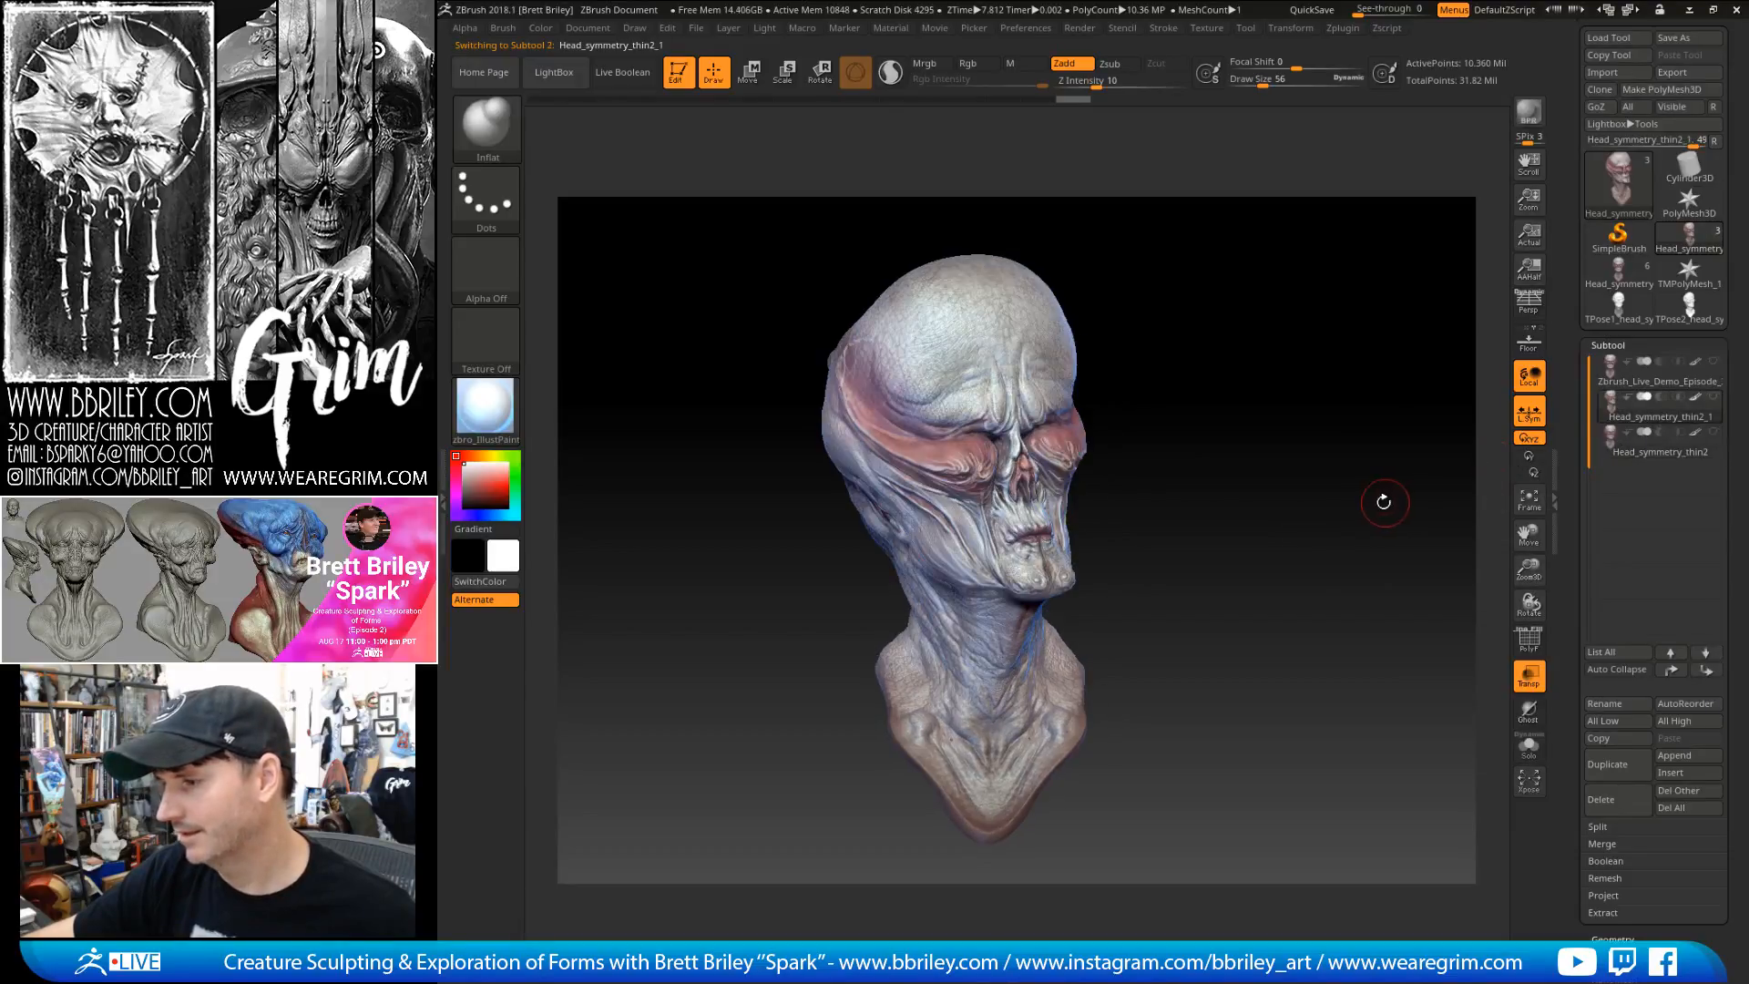
left_click_drag(1335, 512, 1391, 572)
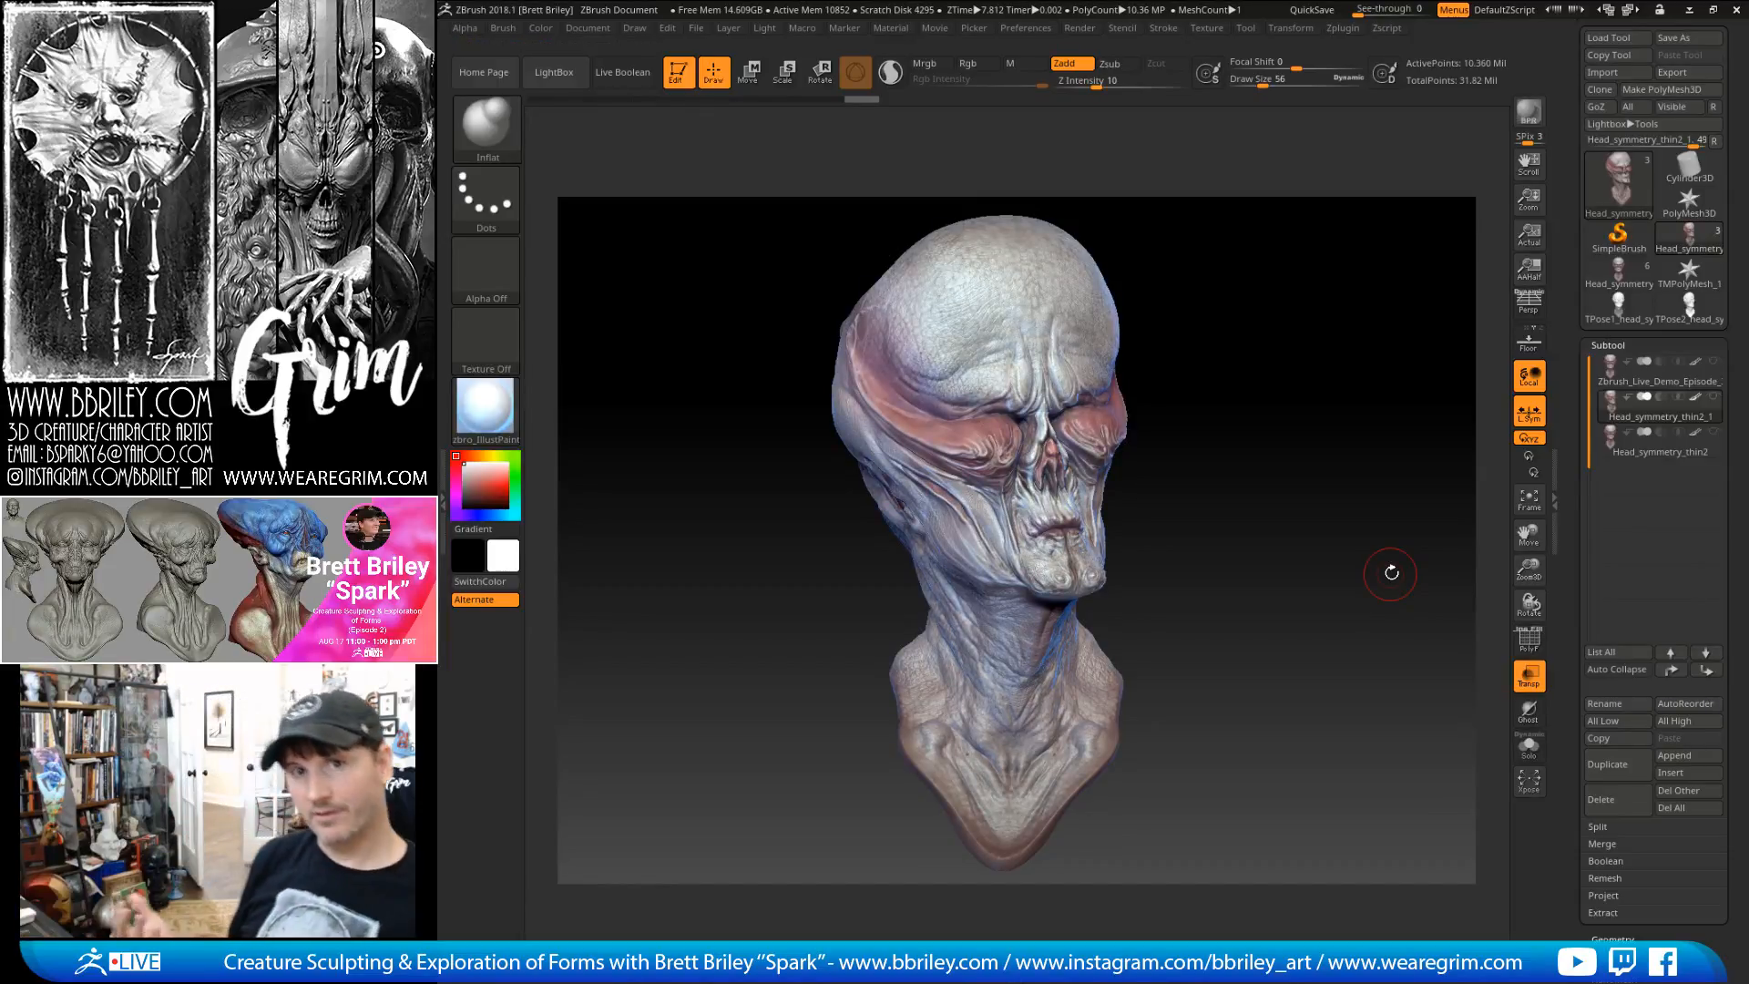